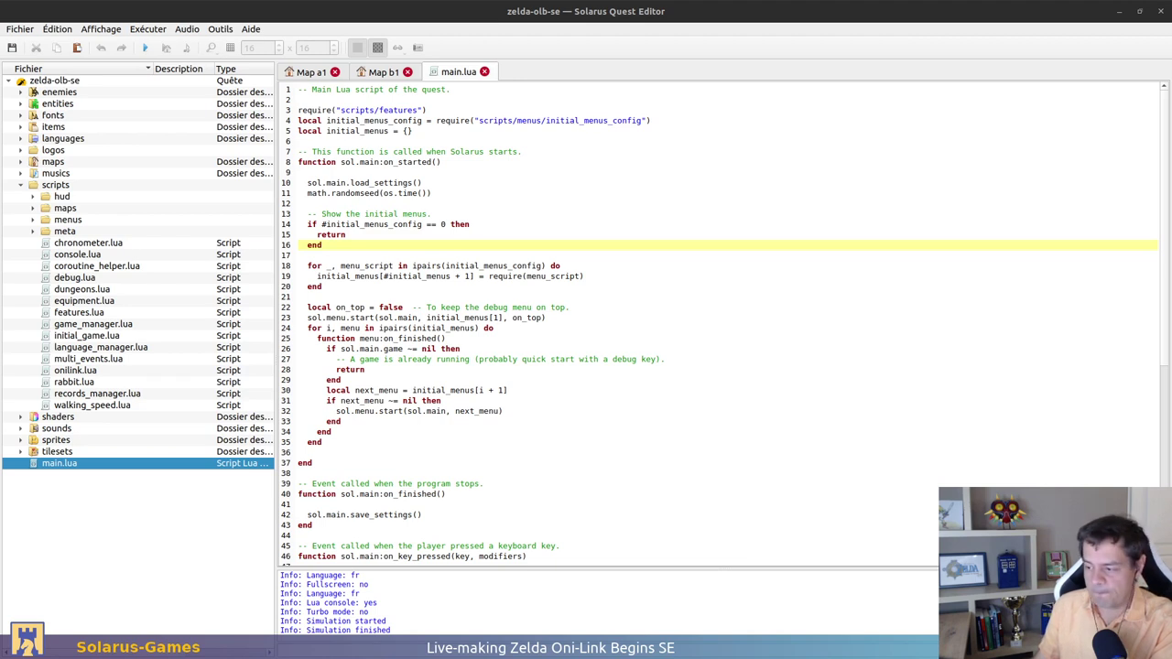
Switch to Chrome and read through GitLab issue #517 about running the current map for testing
{"action": "left_click", "coordinate": [474, 400]}
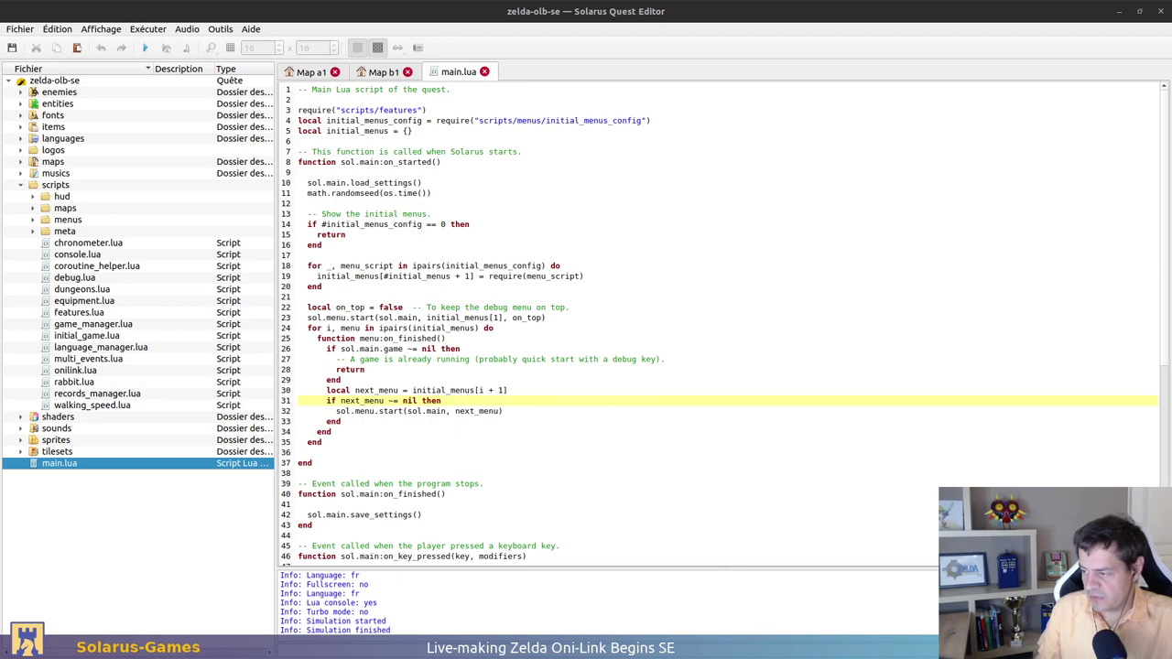
{"action": "key", "text": "alt+Tab"}
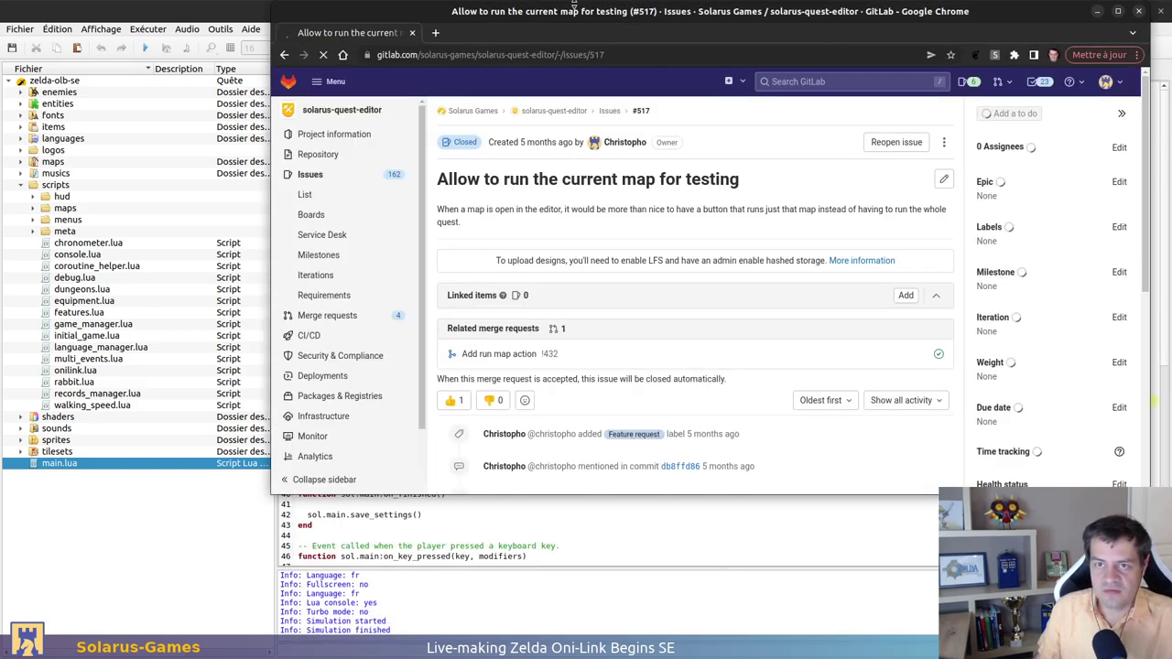
{"action": "double_click", "coordinate": [571, 35]}
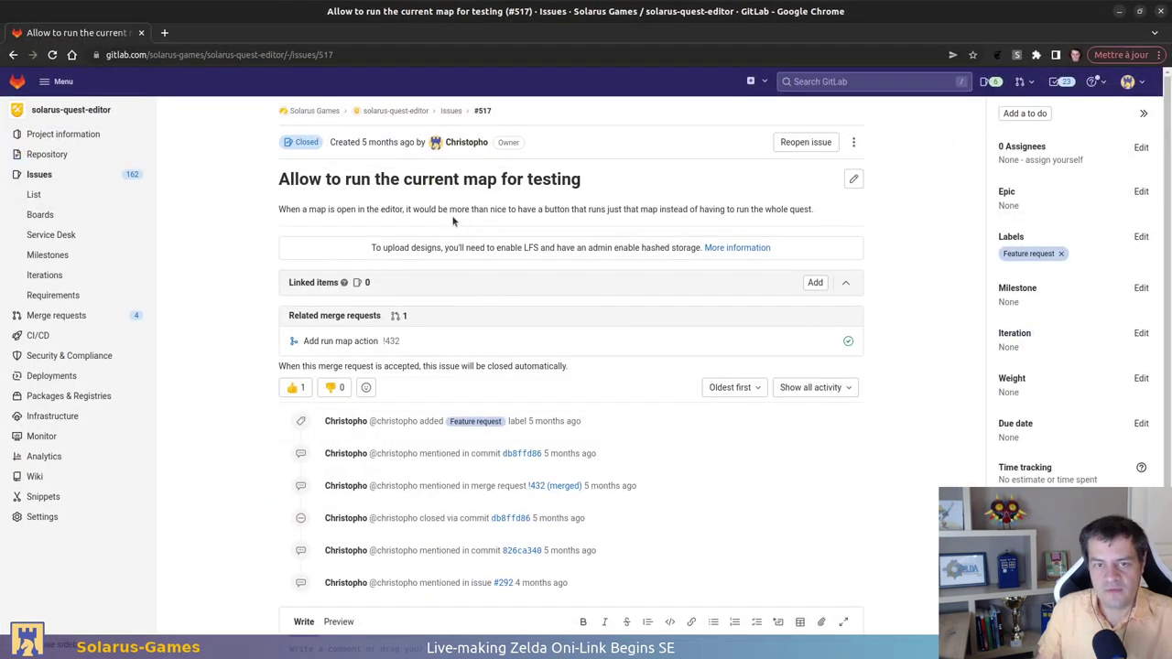
{"action": "scroll", "coordinate": [294, 195], "scroll_direction": "down", "scroll_amount": 5}
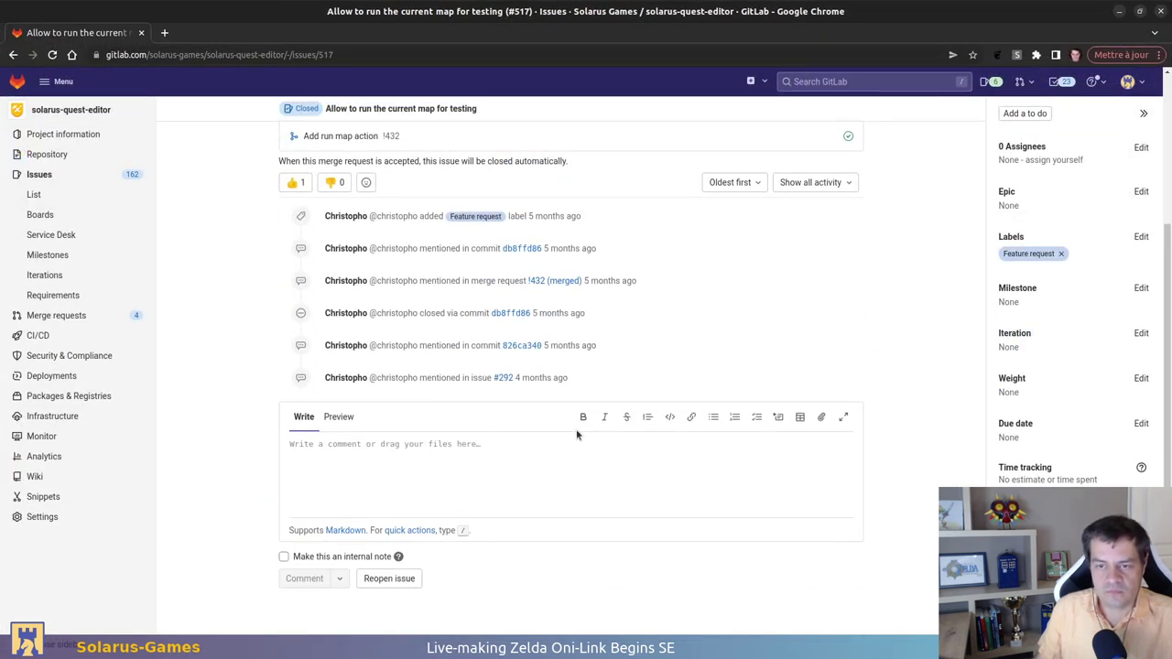
{"action": "scroll", "coordinate": [669, 489], "scroll_direction": "up", "scroll_amount": 5}
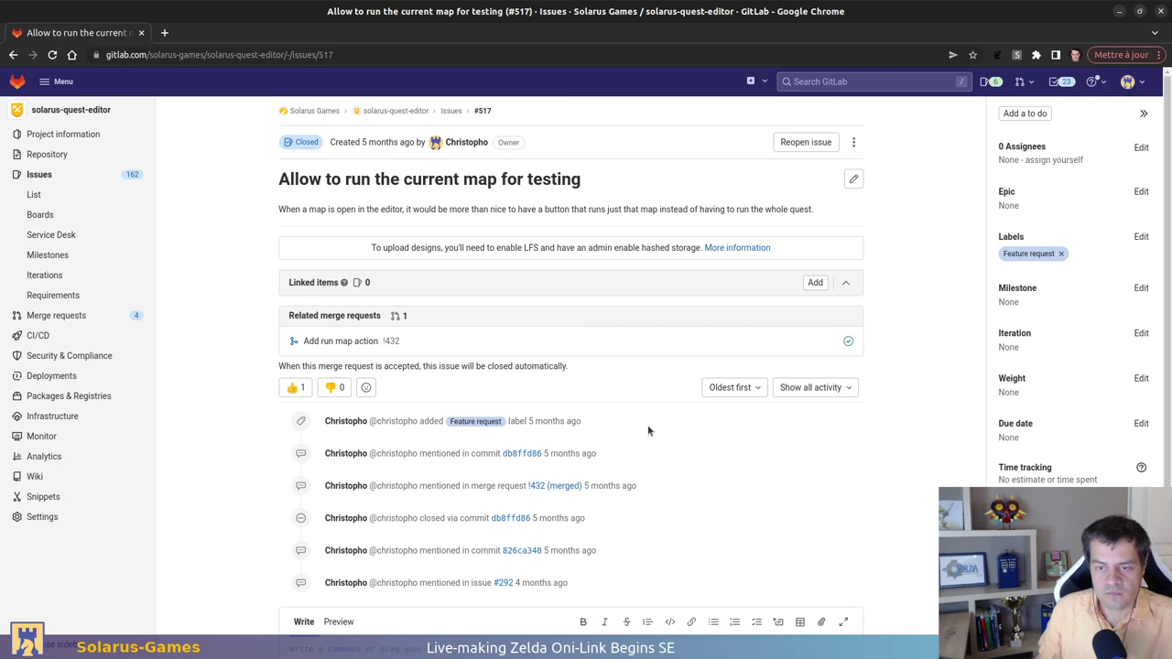
{"action": "scroll", "coordinate": [649, 423], "scroll_direction": "down", "scroll_amount": 2}
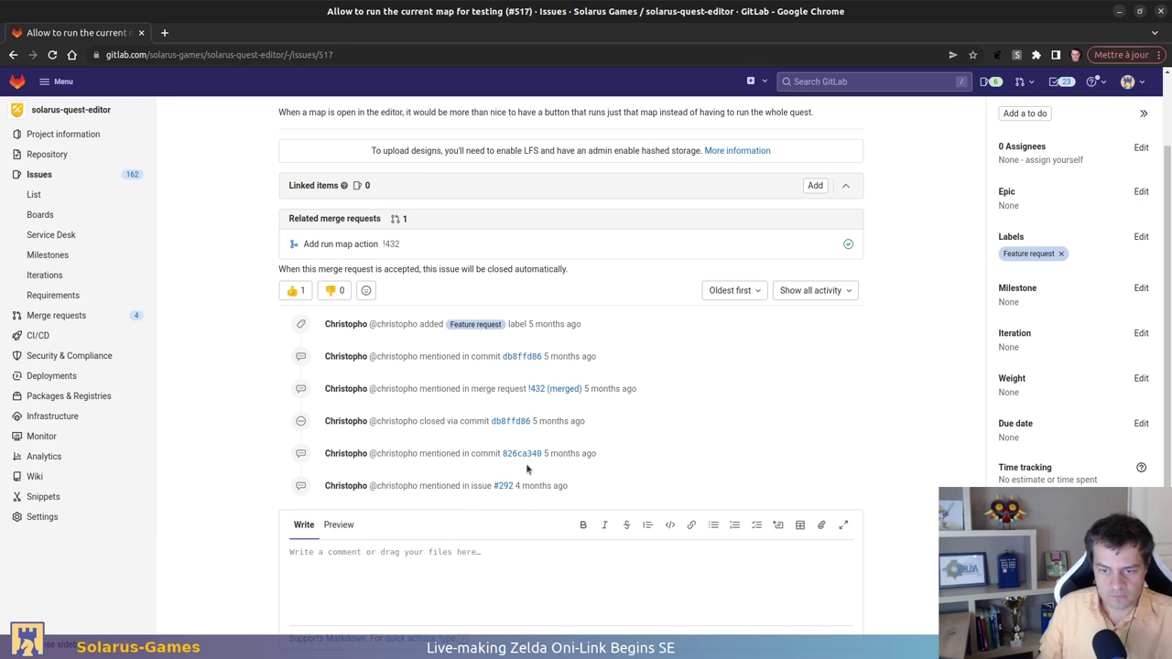
Check the linked issue #292 about choosing the hero's location, return to issue #517 and close the page
{"action": "mouse_move", "coordinate": [502, 488]}
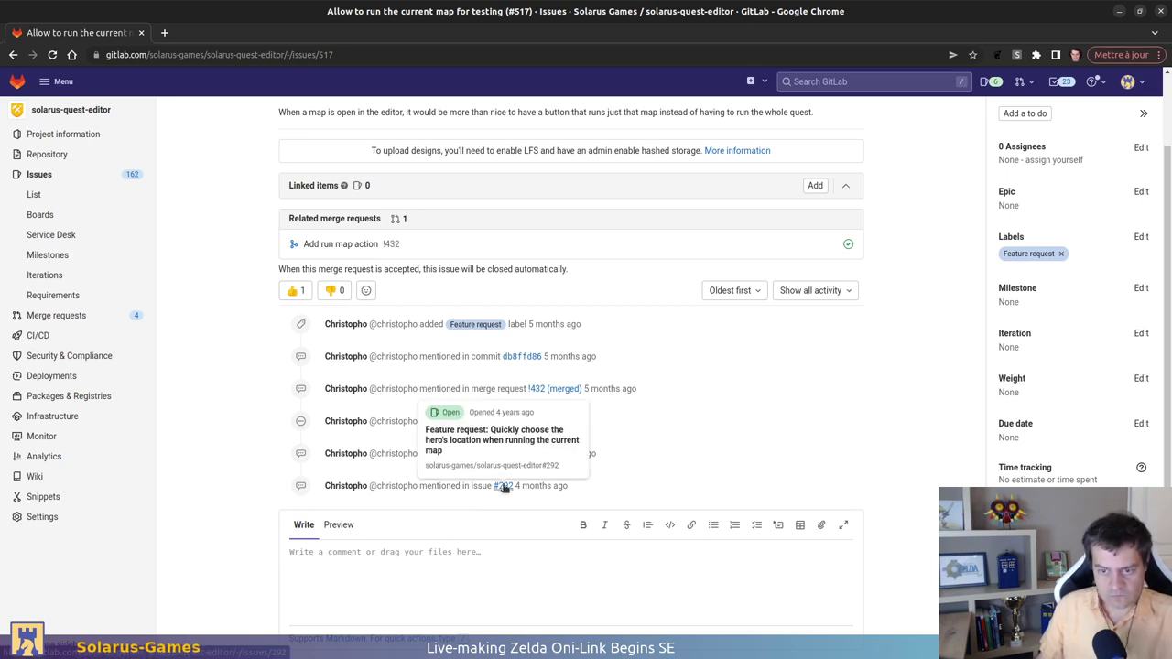
{"action": "left_click", "coordinate": [502, 486]}
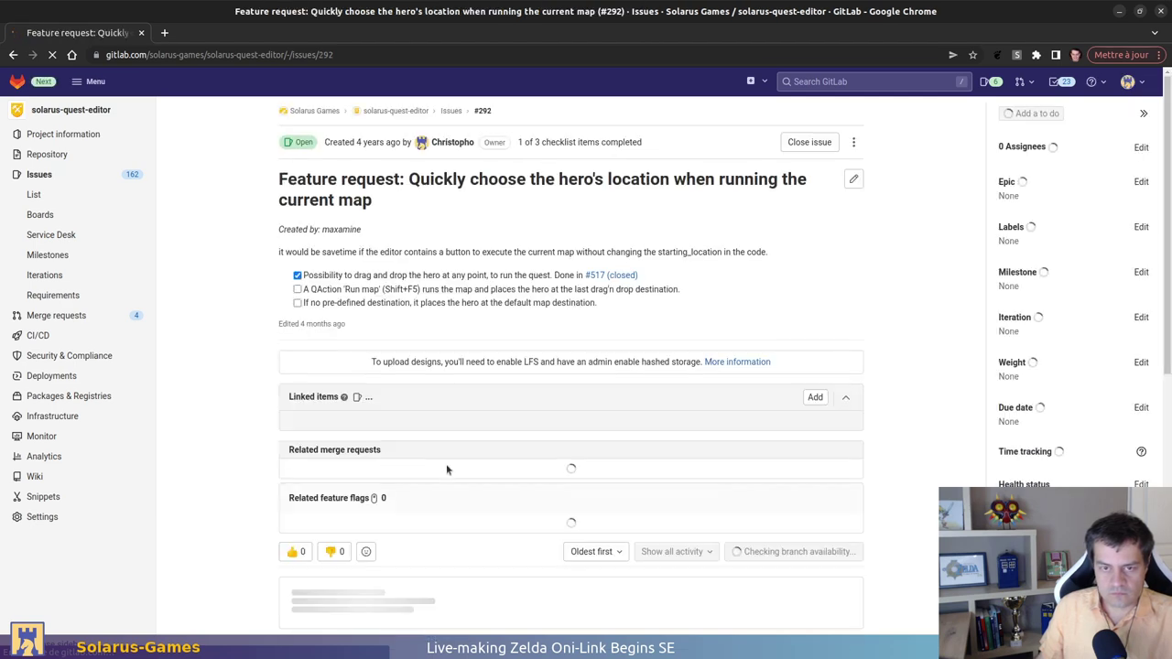
{"action": "left_click", "coordinate": [14, 55]}
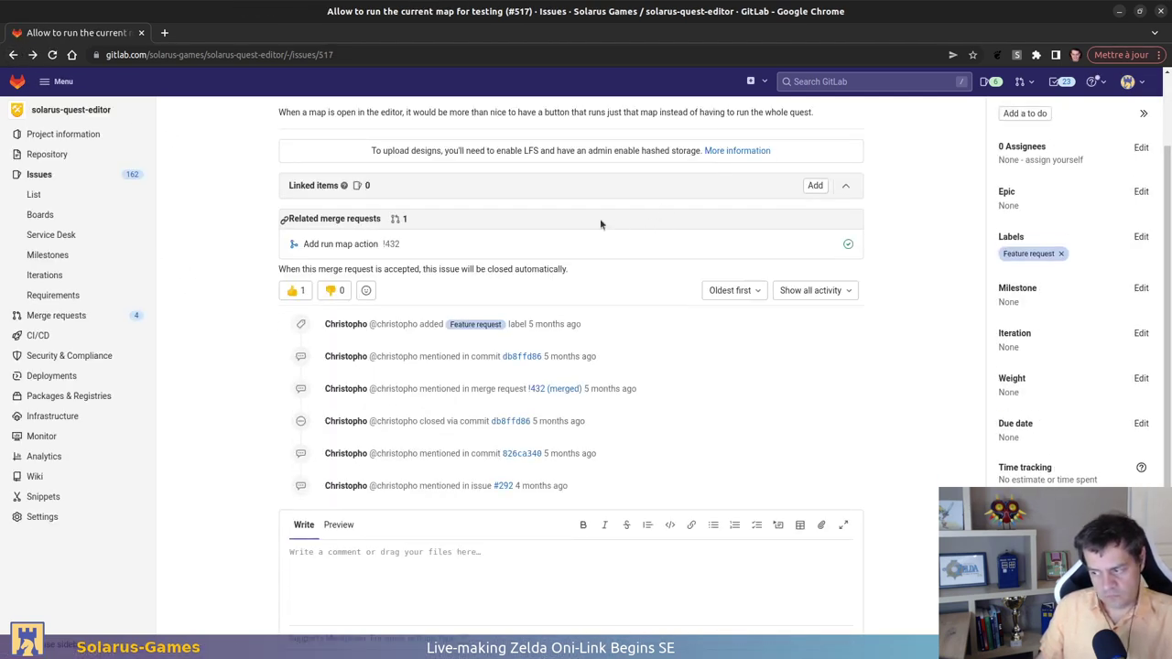
{"action": "scroll", "coordinate": [178, 348], "scroll_direction": "up", "scroll_amount": 2}
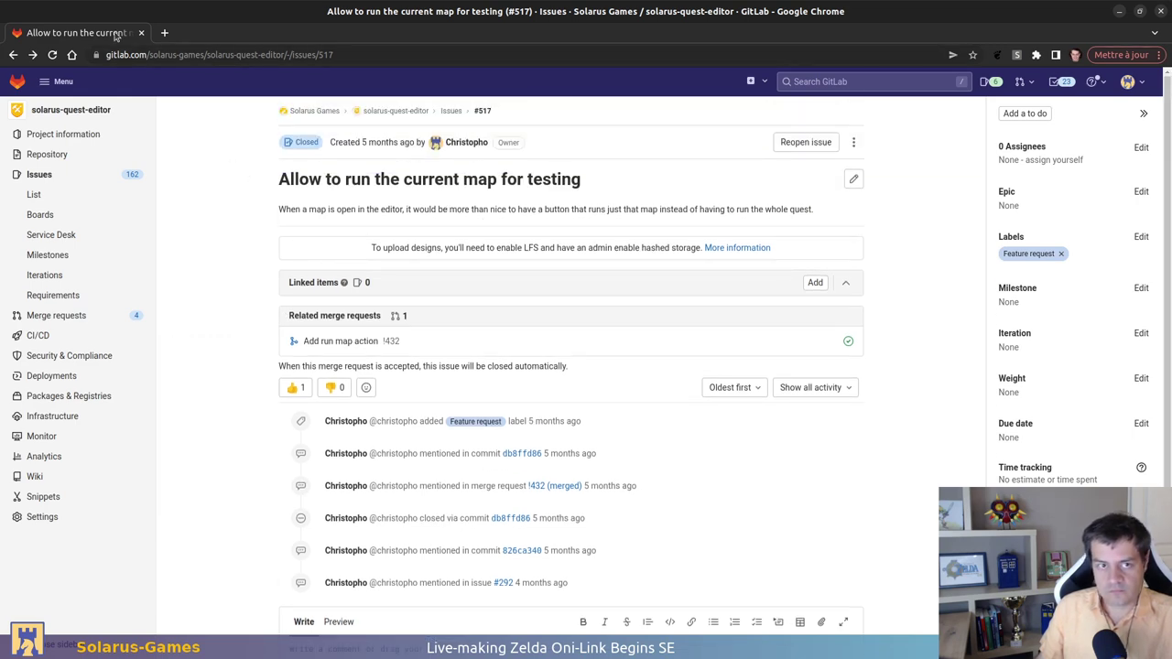
{"action": "left_click", "coordinate": [141, 32]}
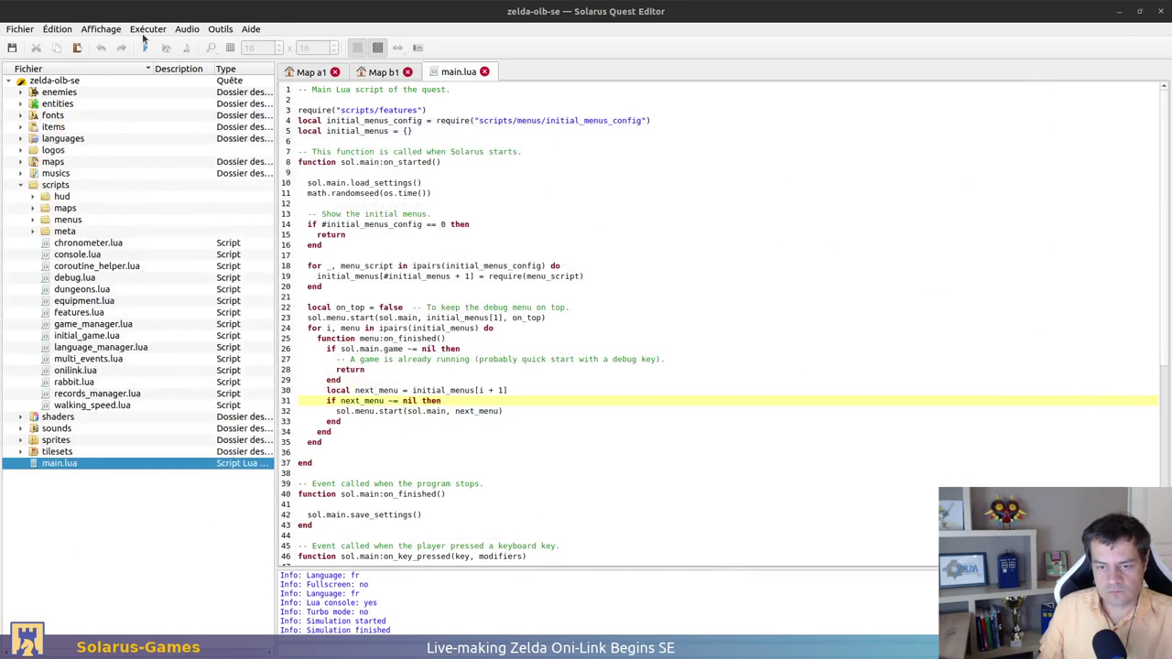
Bring up issue #517 in Chrome again, review its activity list, and return to main.lua in Solarus Quest Editor
{"action": "left_click", "coordinate": [742, 305]}
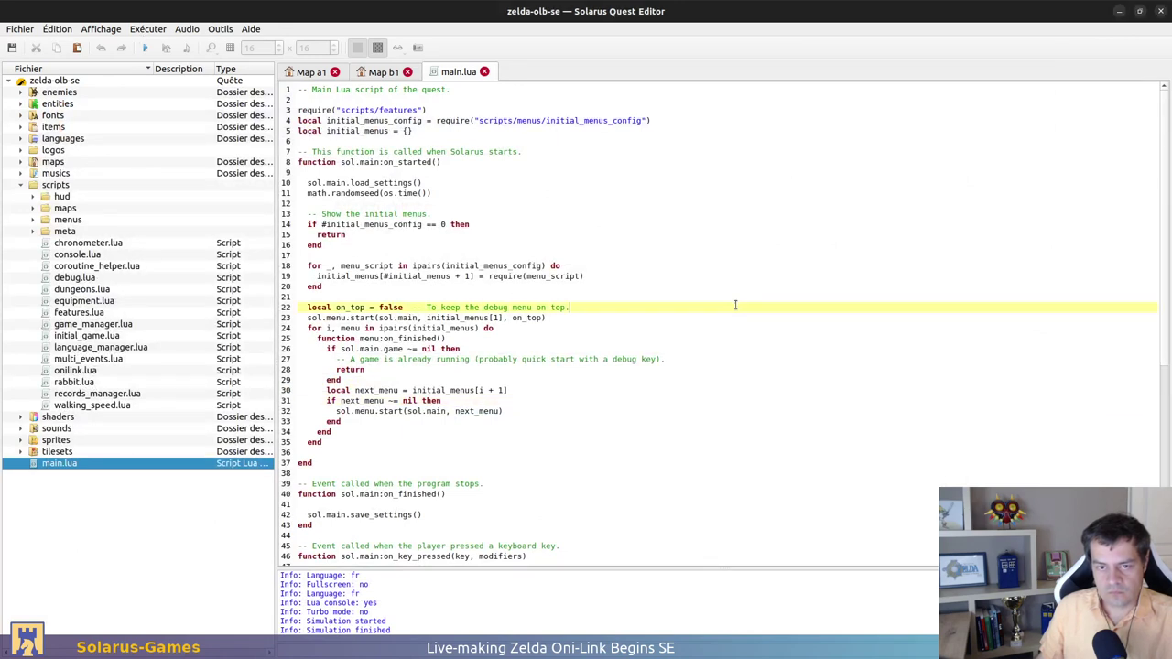
{"action": "left_click", "coordinate": [744, 298]}
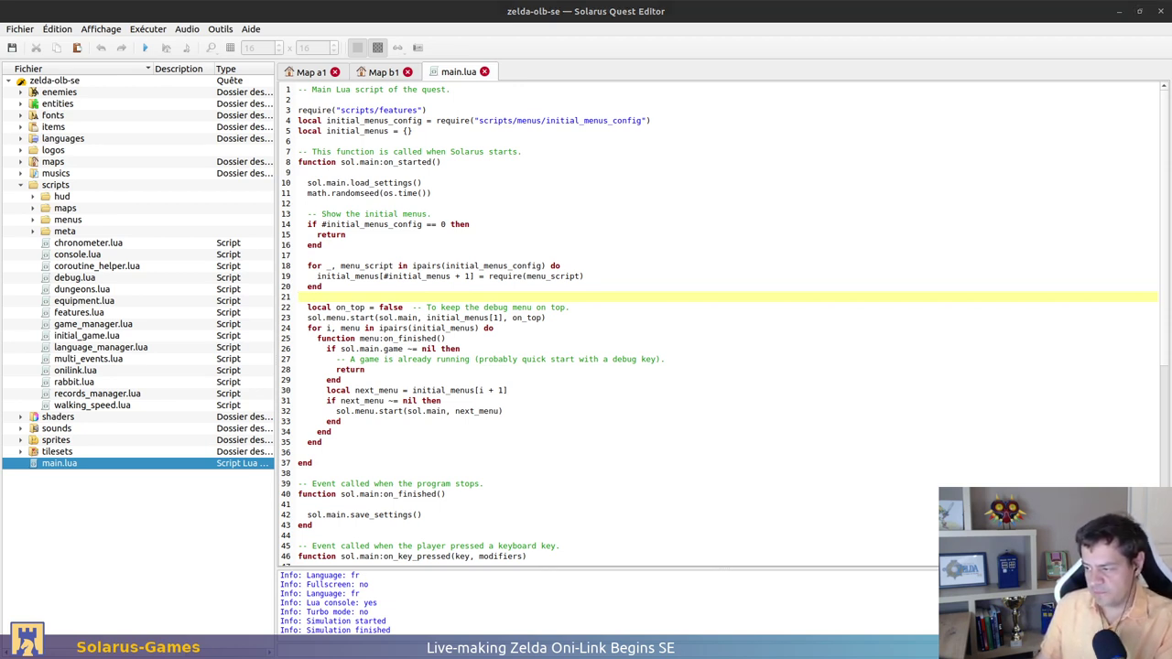
{"action": "key", "text": "alt+Tab"}
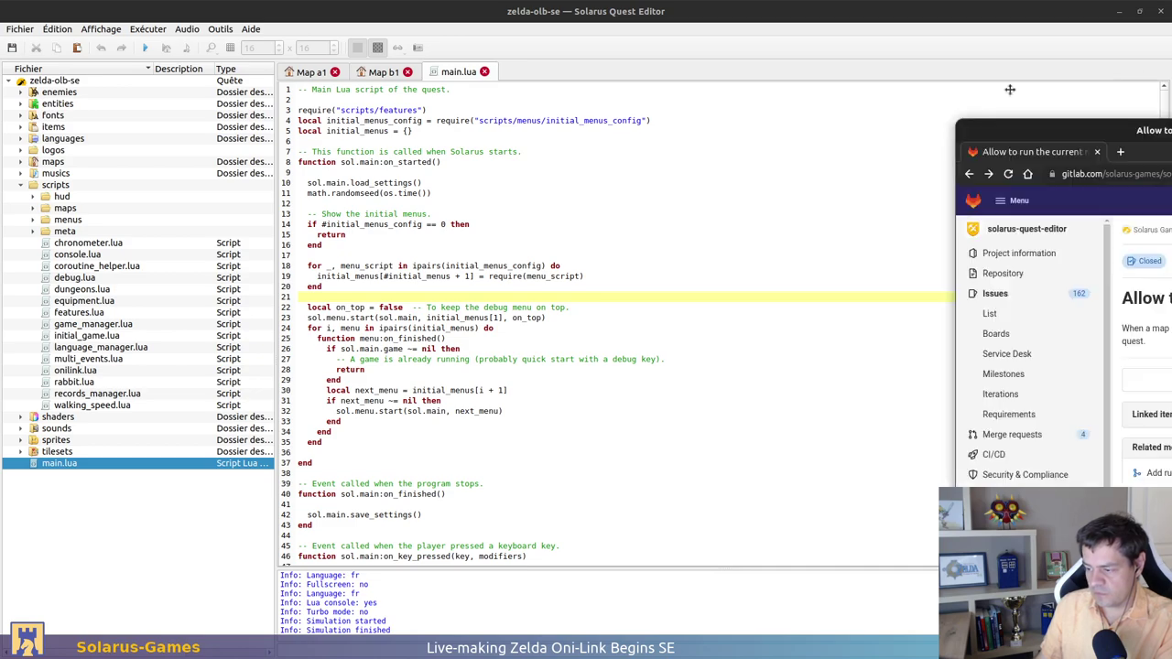
{"action": "scroll", "coordinate": [494, 357], "scroll_direction": "down", "scroll_amount": 3}
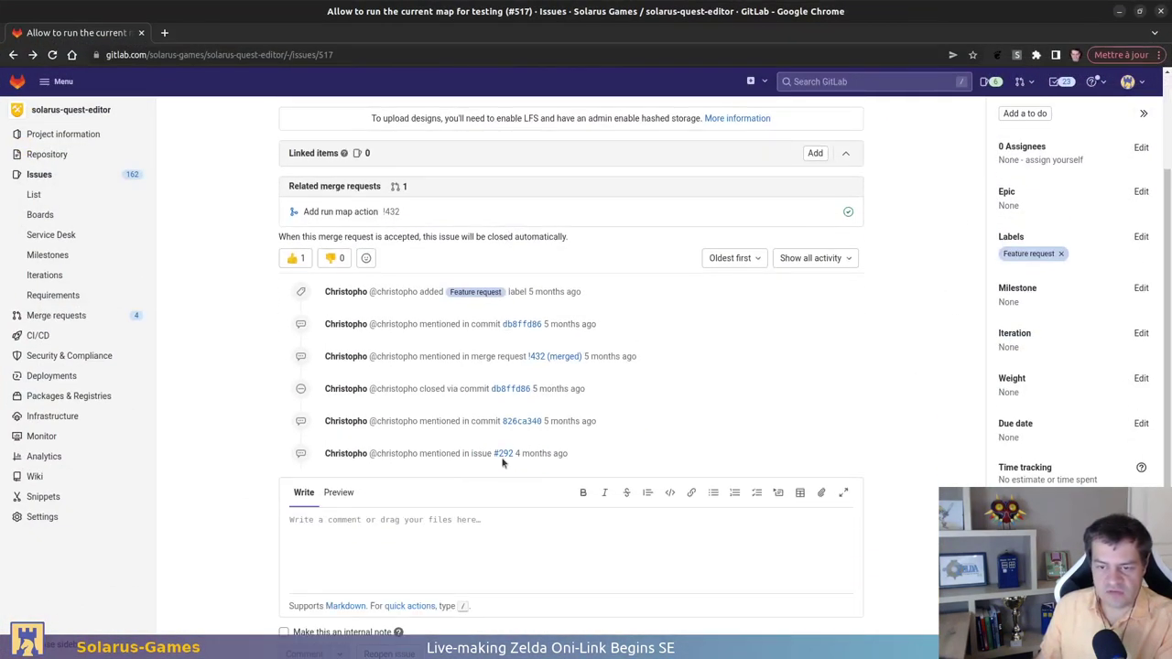
{"action": "scroll", "coordinate": [661, 460], "scroll_direction": "up", "scroll_amount": 2}
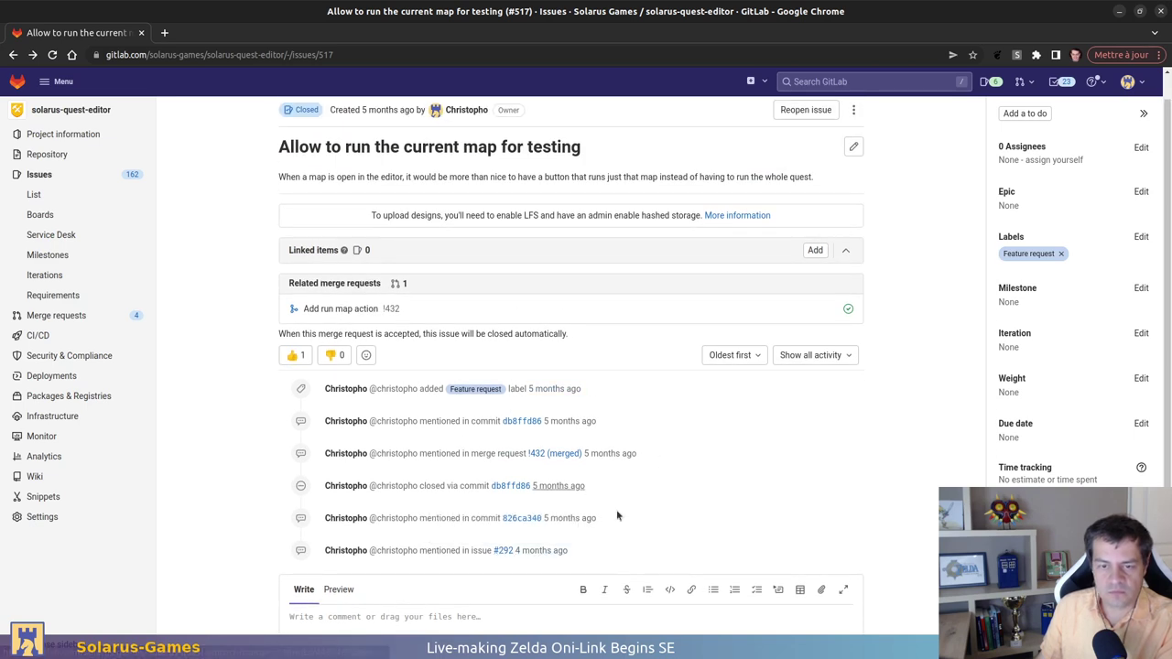
{"action": "scroll", "coordinate": [826, 516], "scroll_direction": "up", "scroll_amount": 1}
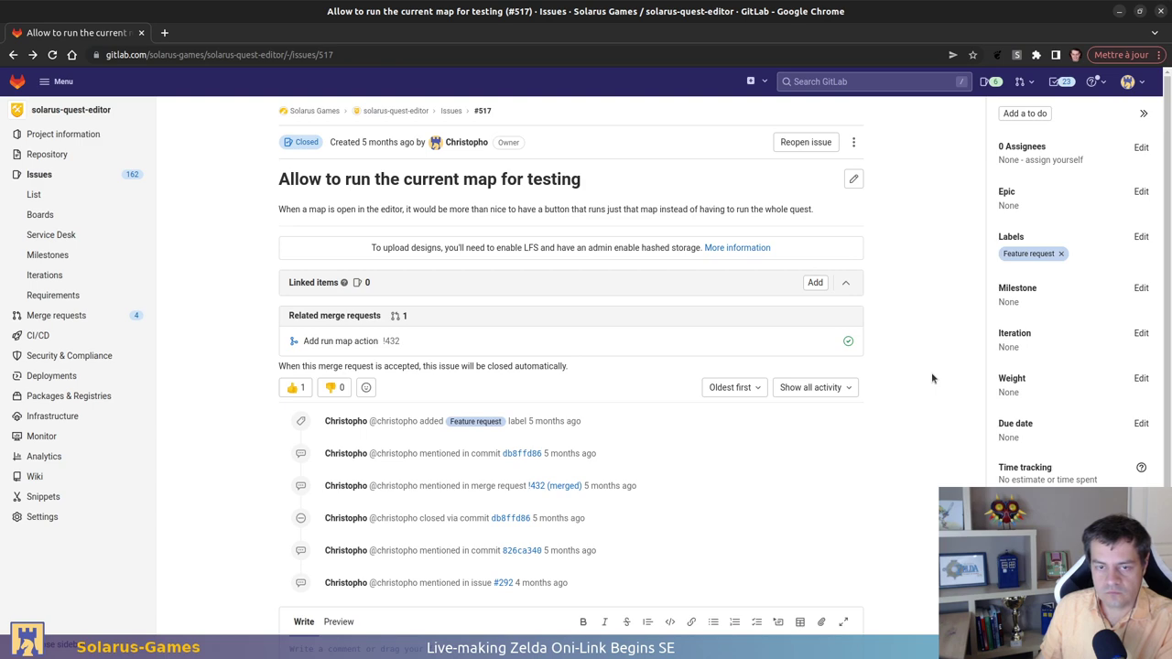
{"action": "key", "text": "alt+Tab"}
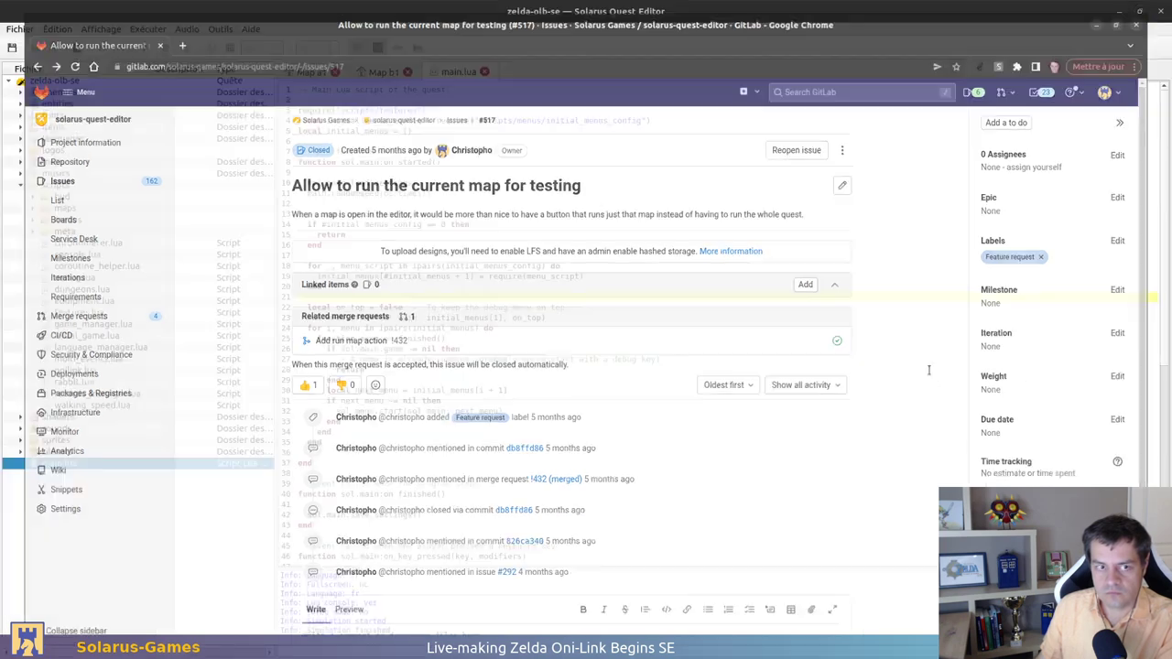
{"action": "left_click", "coordinate": [606, 460]}
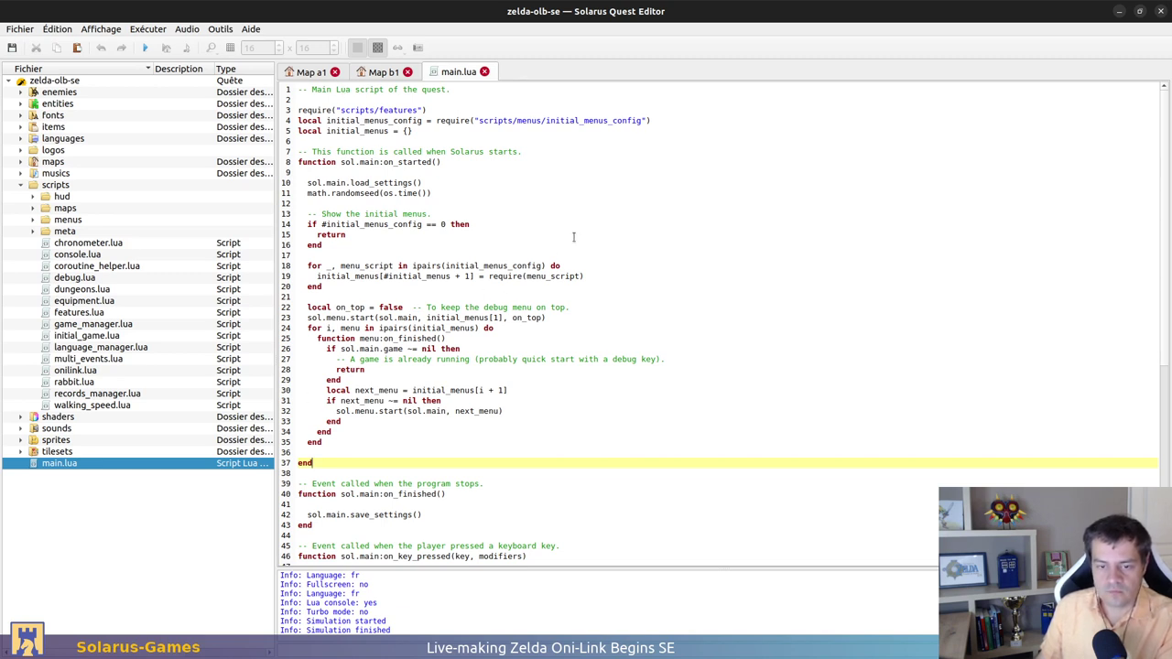
Run the quest, load the first saved game to walk the hero down a little, and close the game window
{"action": "left_click", "coordinate": [143, 53]}
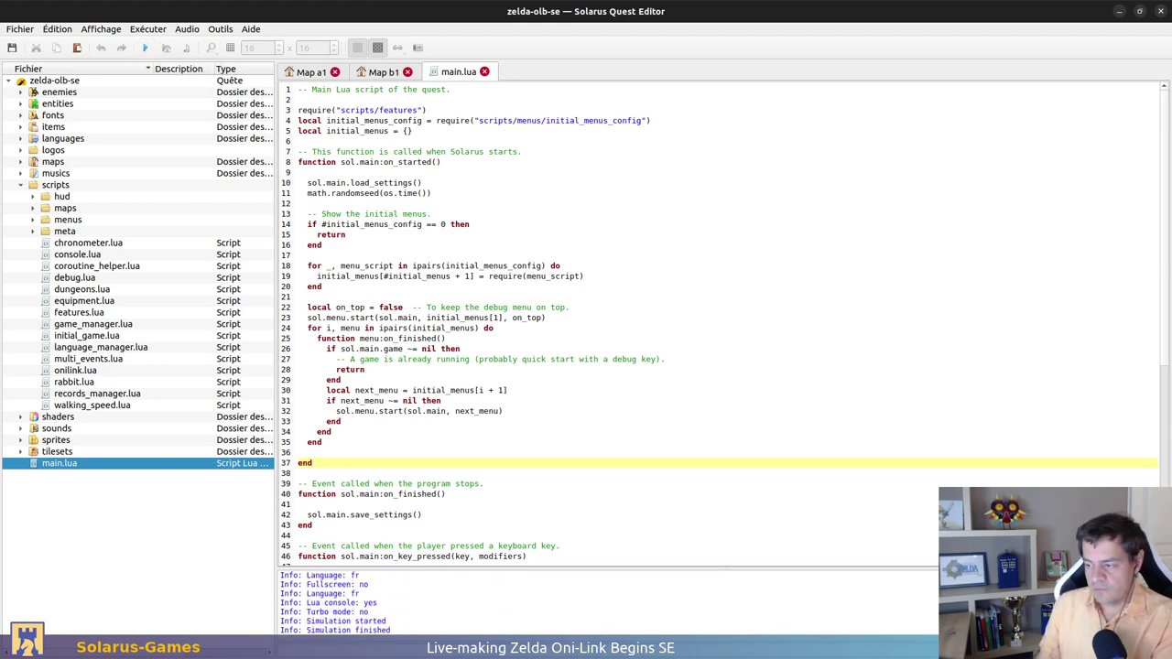
{"action": "left_click", "coordinate": [732, 390]}
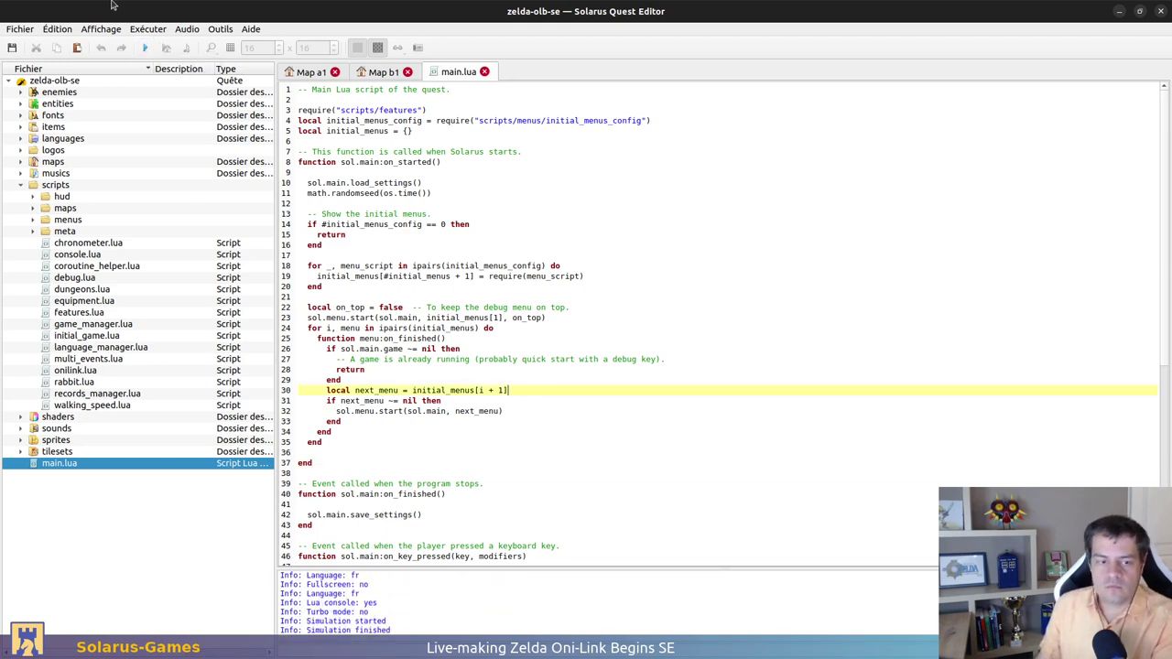
{"action": "left_click", "coordinate": [146, 50]}
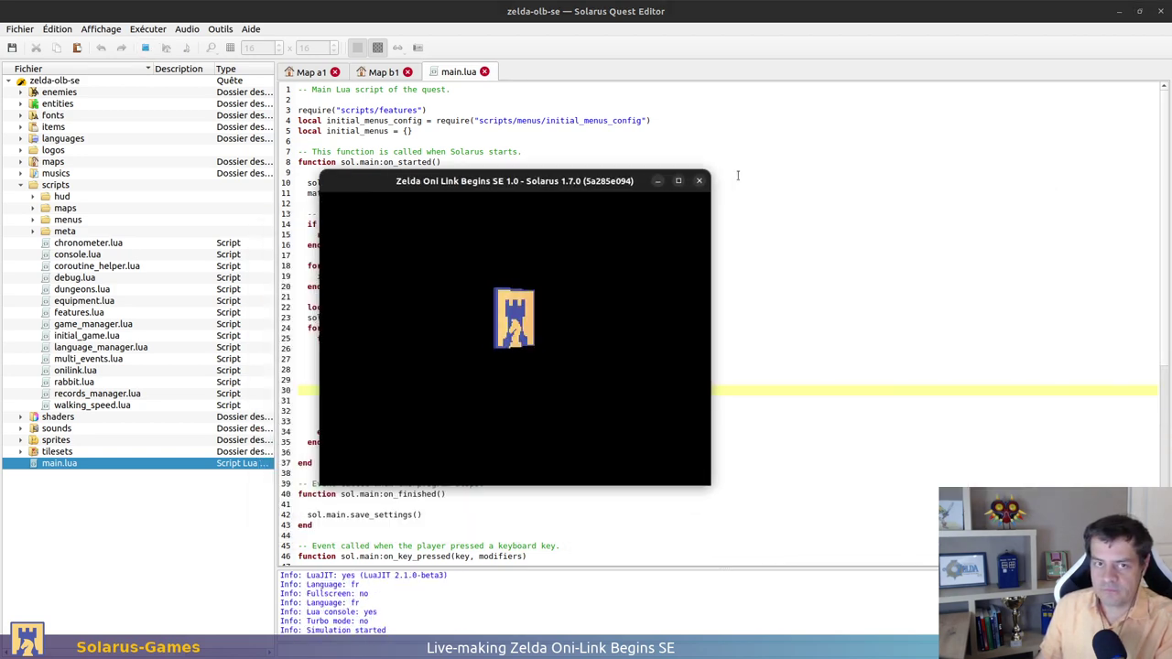
{"action": "key", "text": "space"}
{"action": "key", "text": "space"}
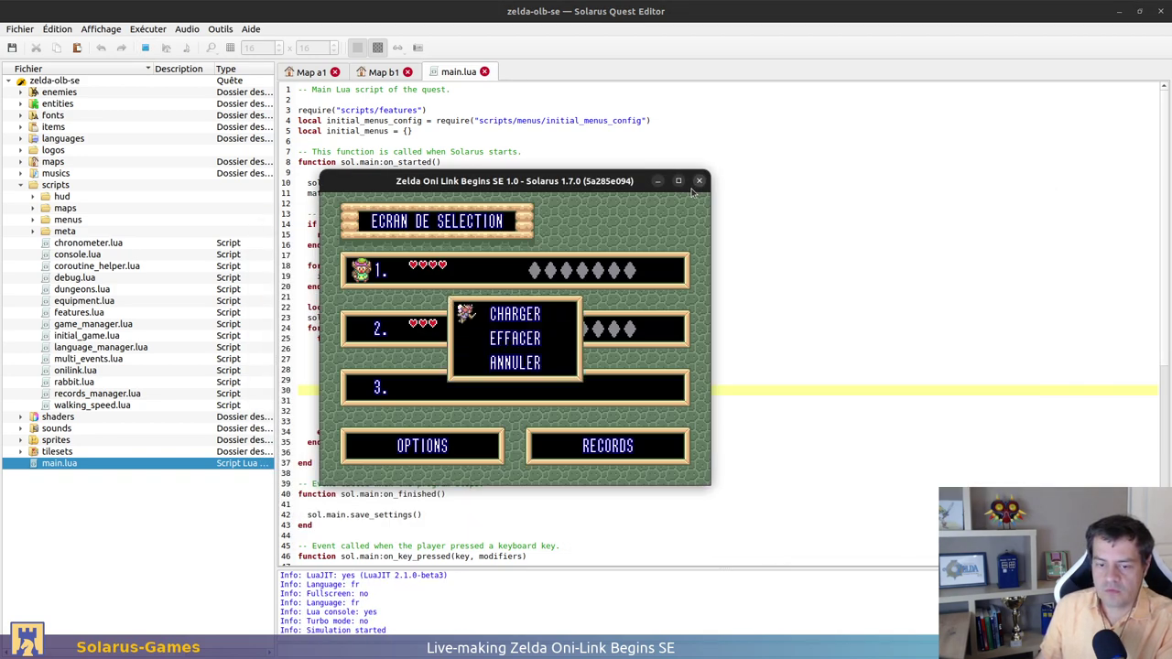
{"action": "key", "text": "space"}
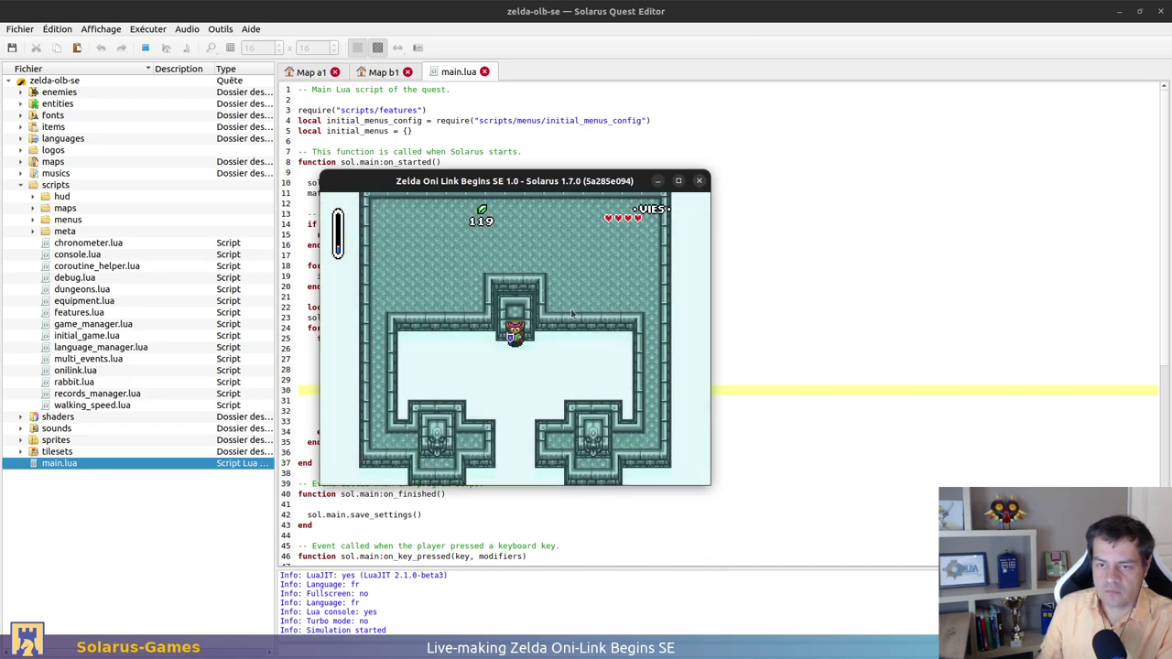
{"action": "key", "text": "Down"}
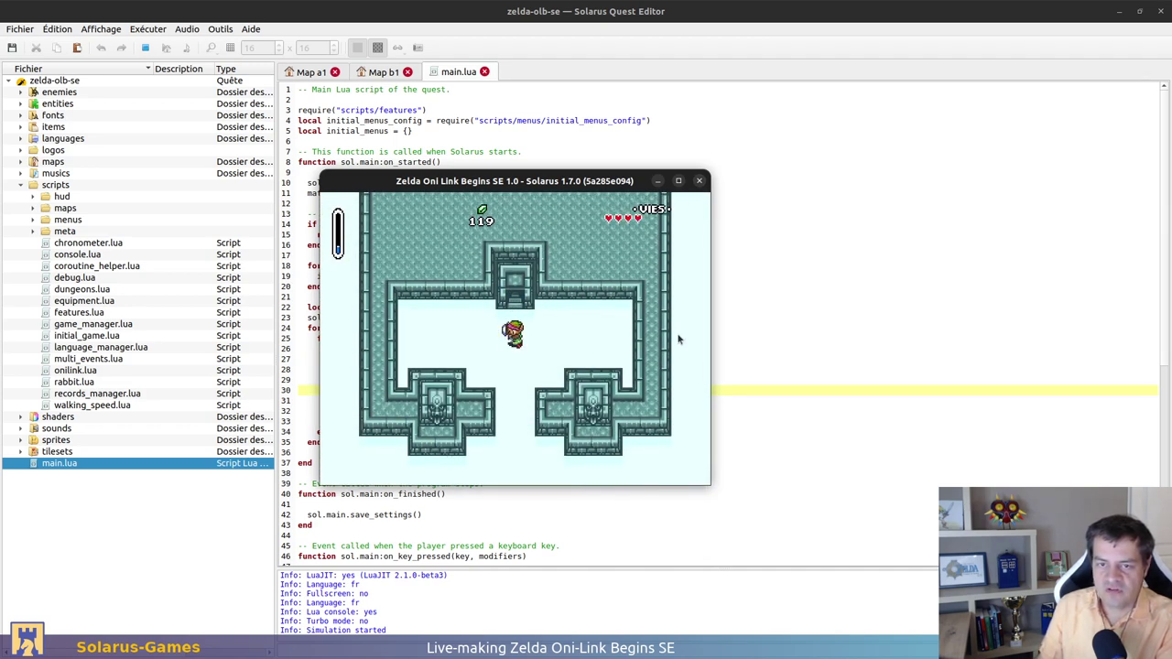
{"action": "left_click", "coordinate": [699, 181]}
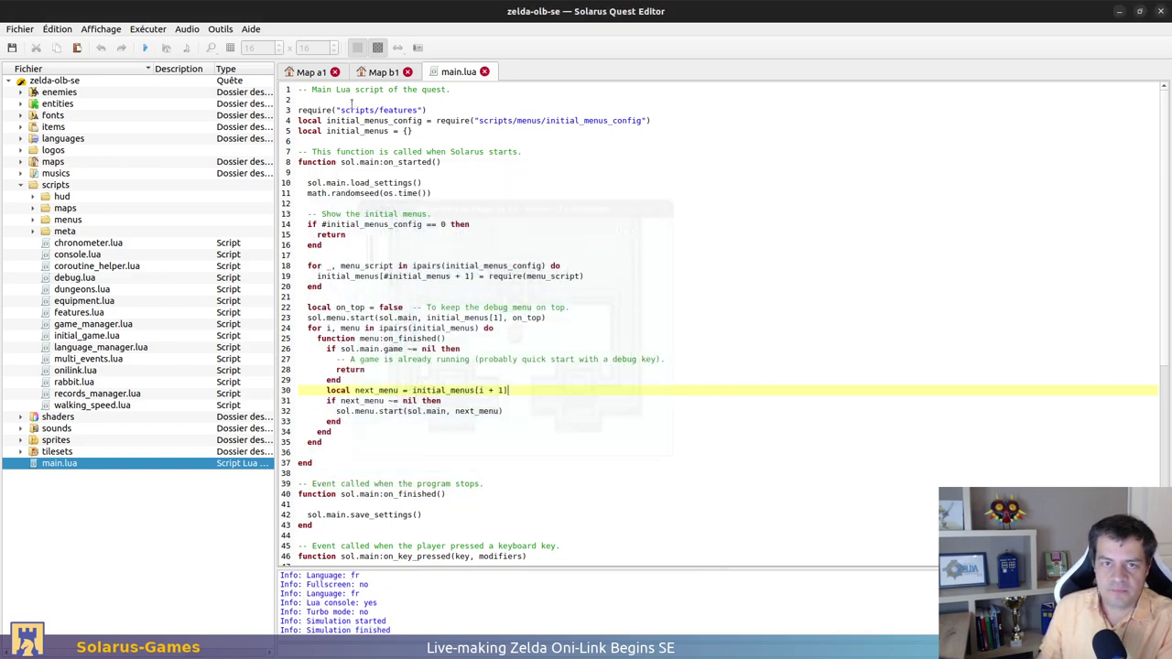
Show Map a1, run that map directly as a test, and close the game window
{"action": "left_click", "coordinate": [311, 72]}
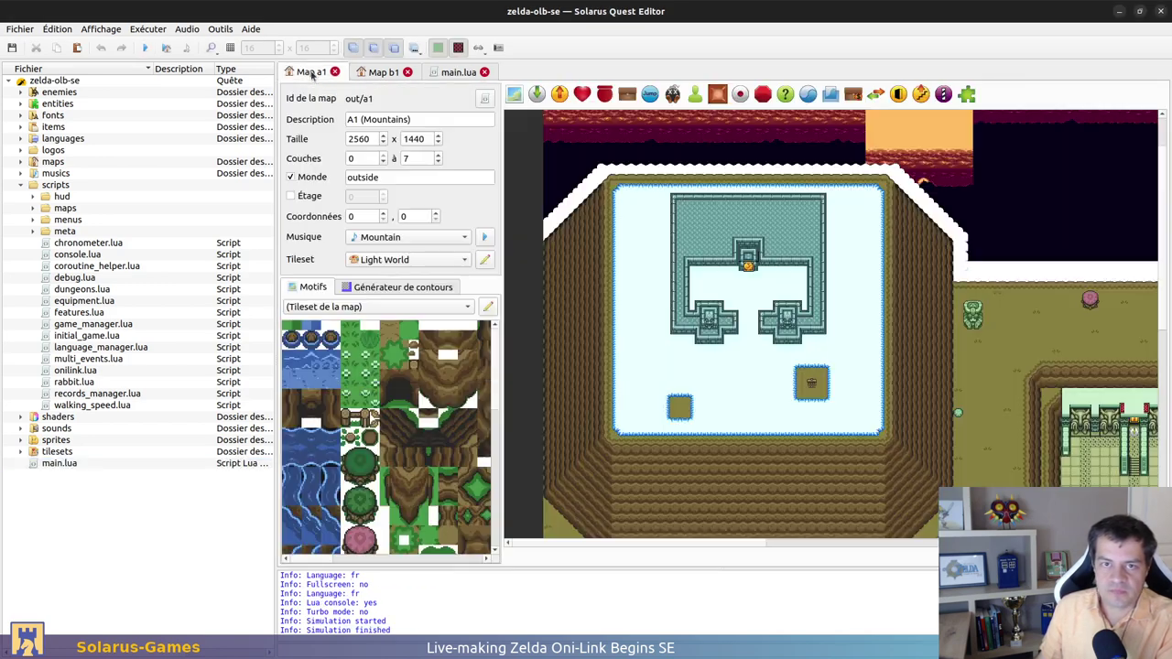
{"action": "left_click", "coordinate": [166, 49]}
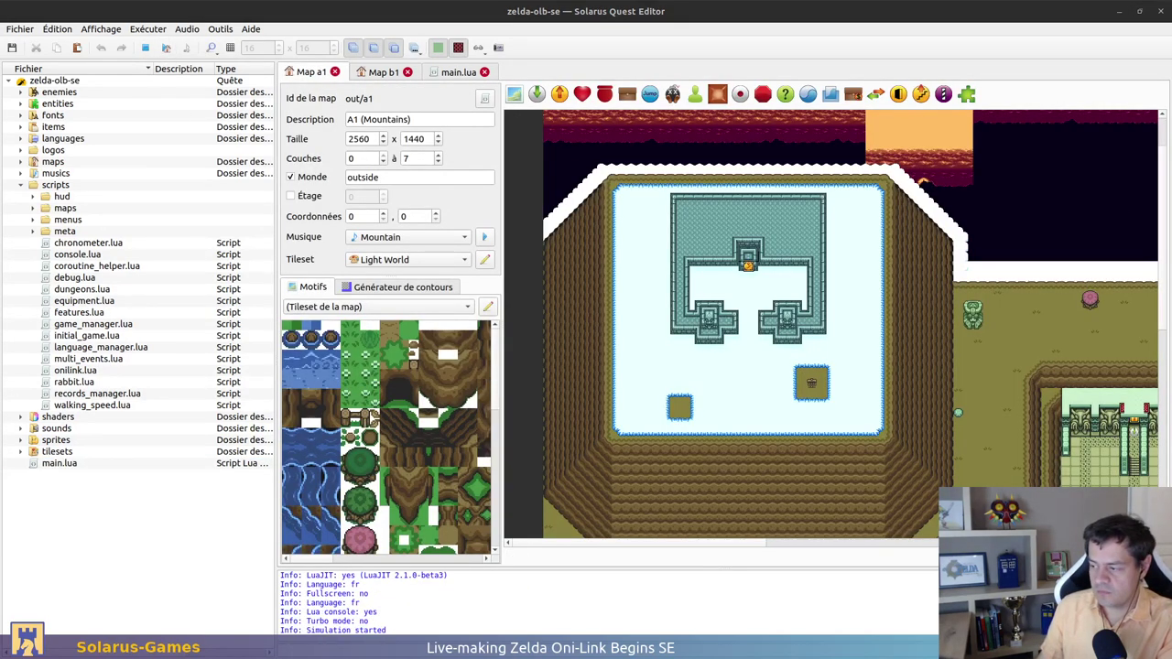
{"action": "left_click_drag", "start_coordinate": [574, 212], "coordinate": [279, 127]}
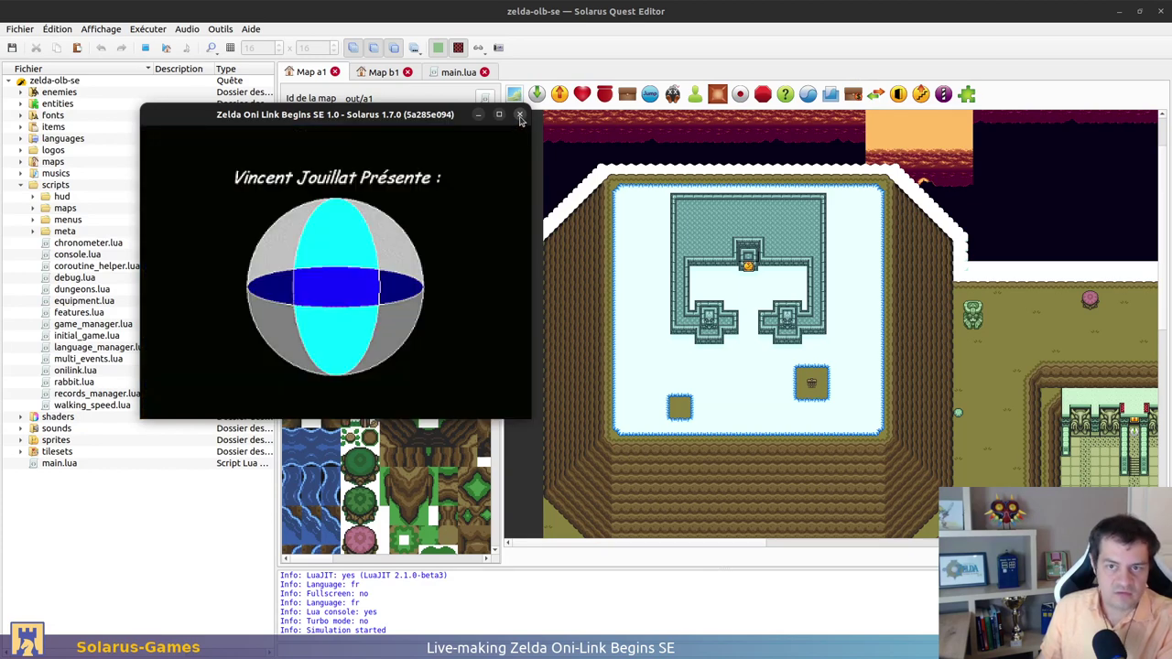
{"action": "left_click", "coordinate": [520, 115]}
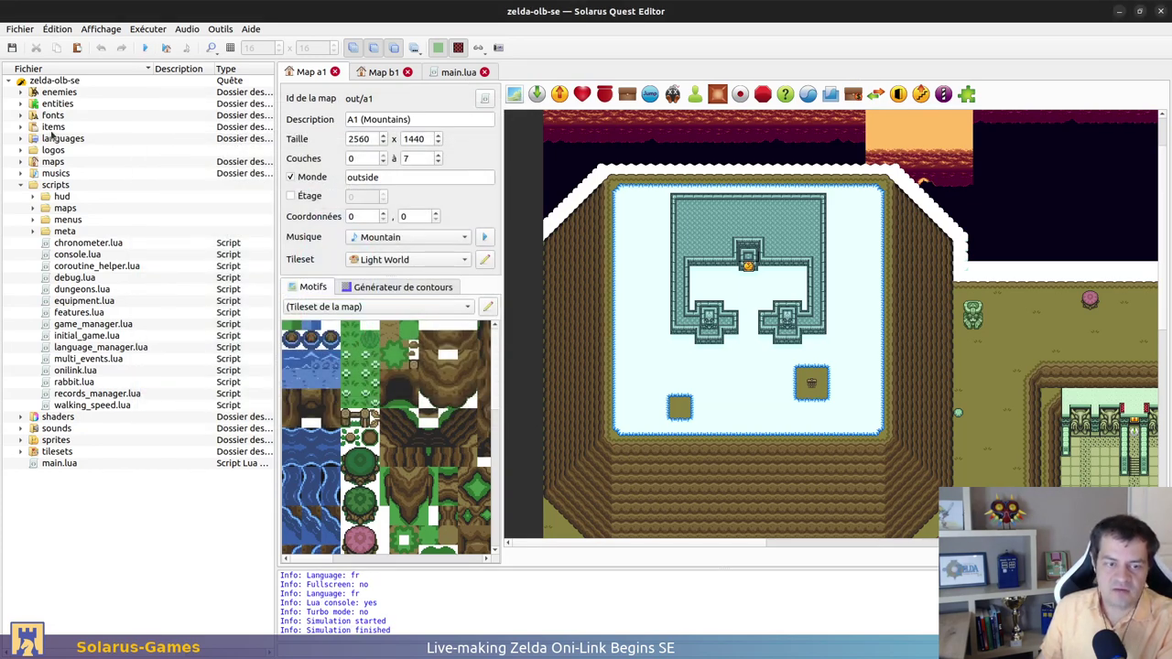
Open title_screen.lua from the scripts/menus folder, widening the file name column to read the full names
{"action": "left_click", "coordinate": [32, 220]}
{"action": "left_click", "coordinate": [107, 406]}
{"action": "left_click", "coordinate": [151, 392]}
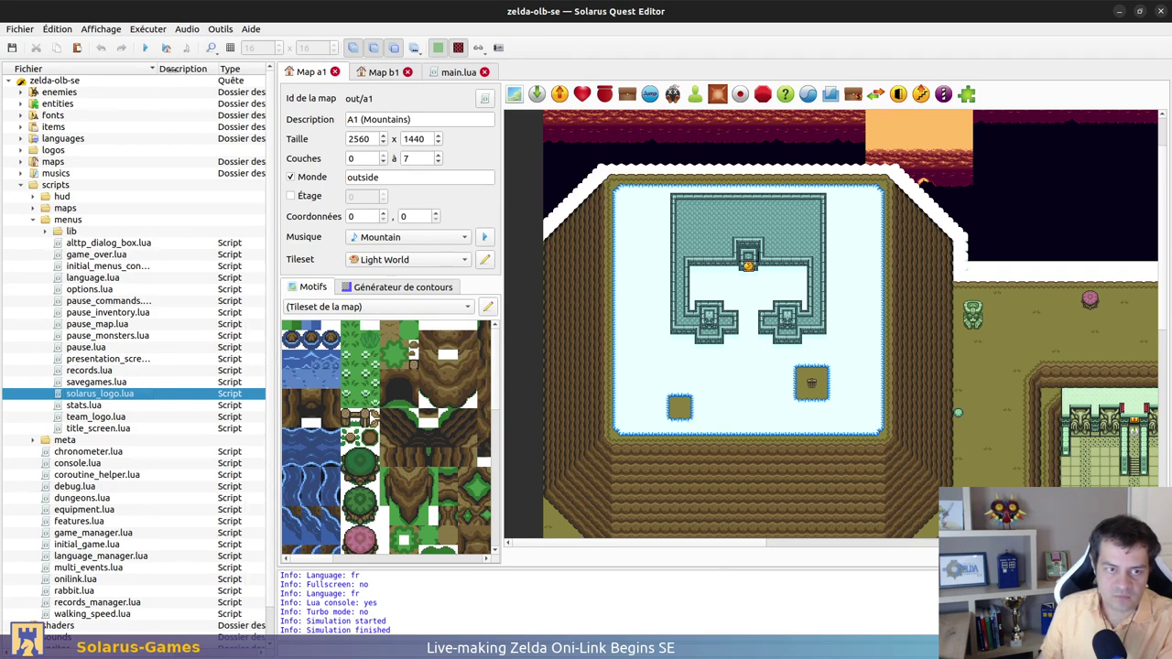
{"action": "left_click_drag", "start_coordinate": [169, 68], "coordinate": [188, 69]}
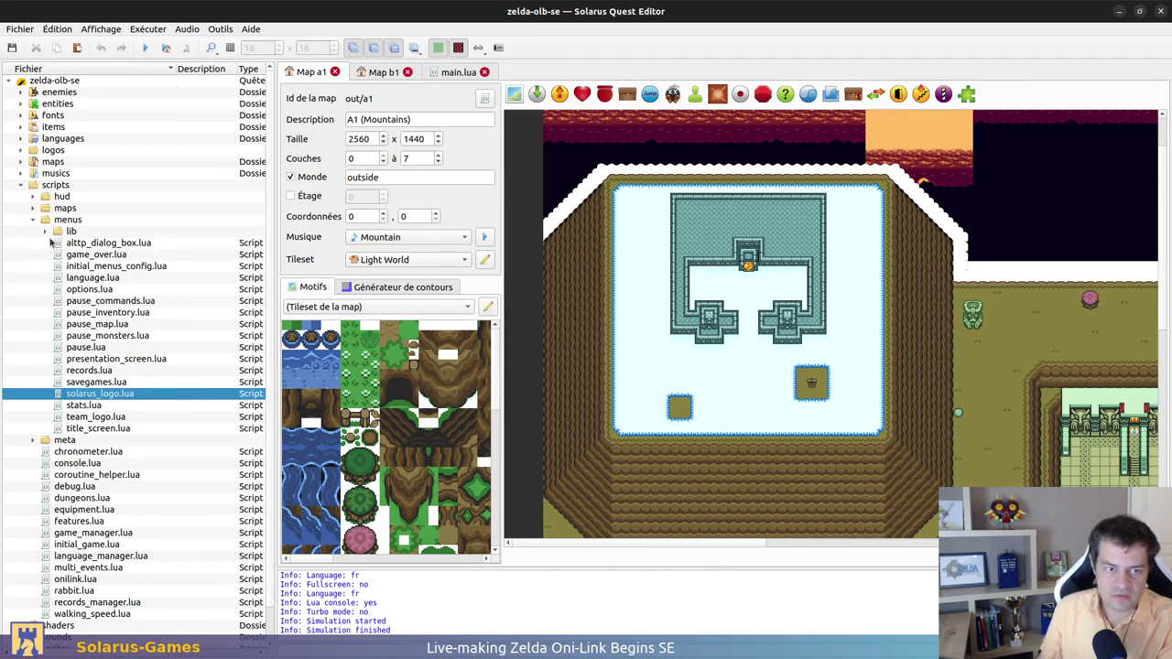
{"action": "double_click", "coordinate": [114, 429]}
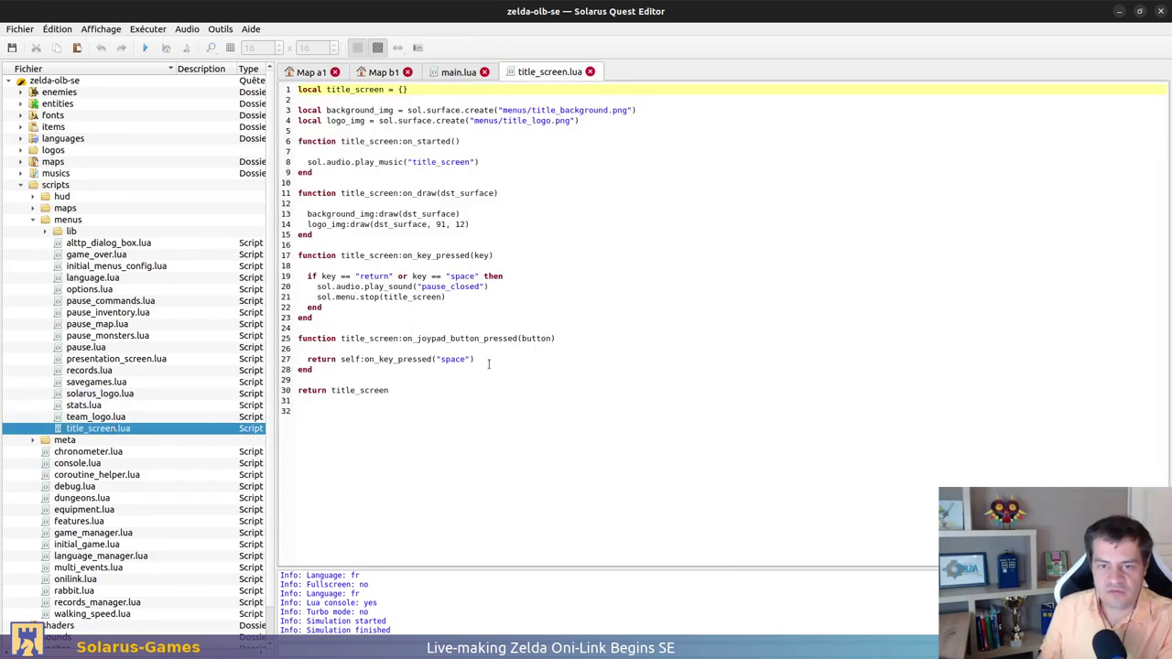
Examine the title_screen.lua code, from its music and drawing functions to the final return statement
{"action": "left_click", "coordinate": [539, 194]}
{"action": "left_click", "coordinate": [626, 163]}
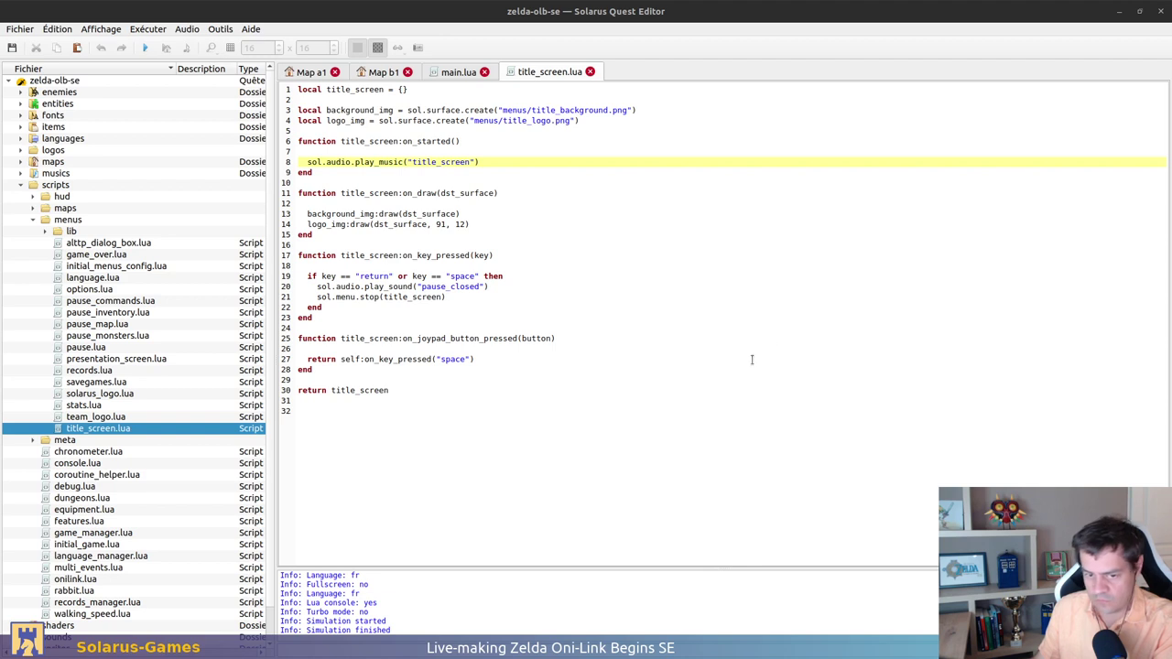
{"action": "left_click", "coordinate": [643, 390]}
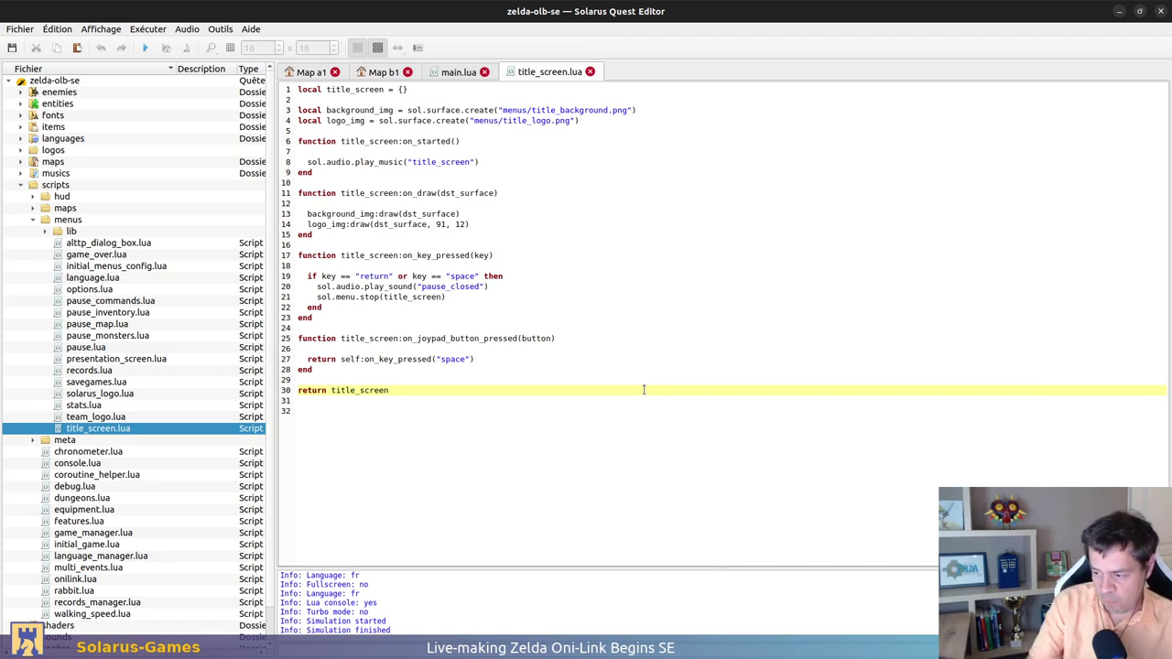
Switch to the solarus-free-resource-pack quest and open initial_game.lua from its scripts folder
{"action": "left_click", "coordinate": [594, 367]}
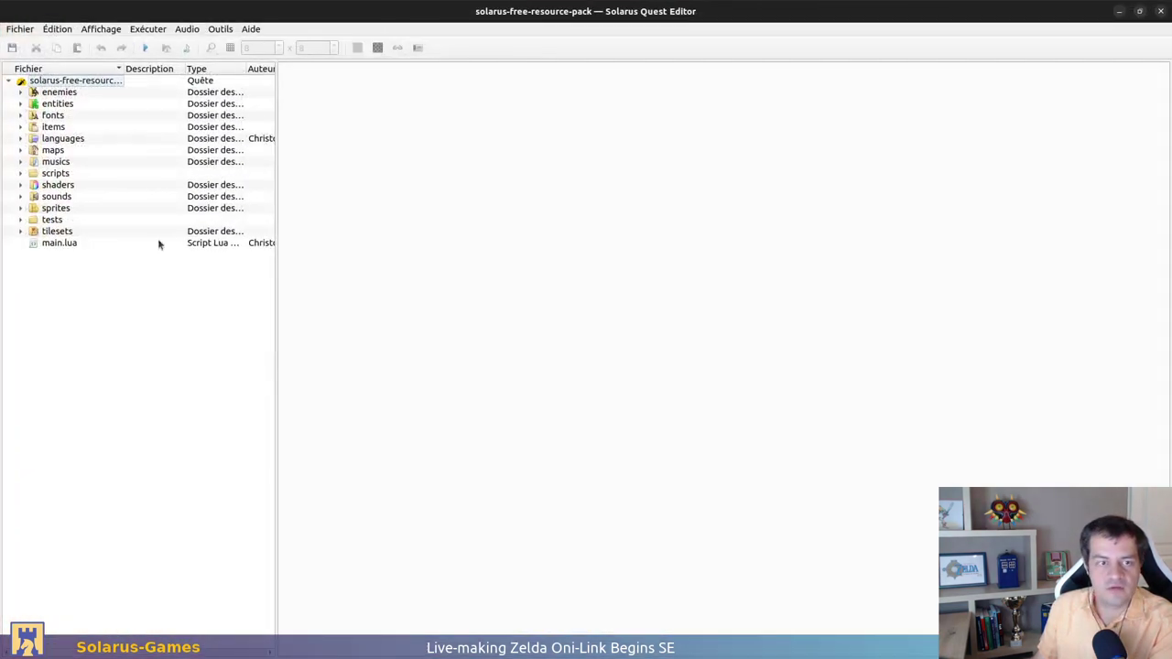
{"action": "double_click", "coordinate": [57, 174]}
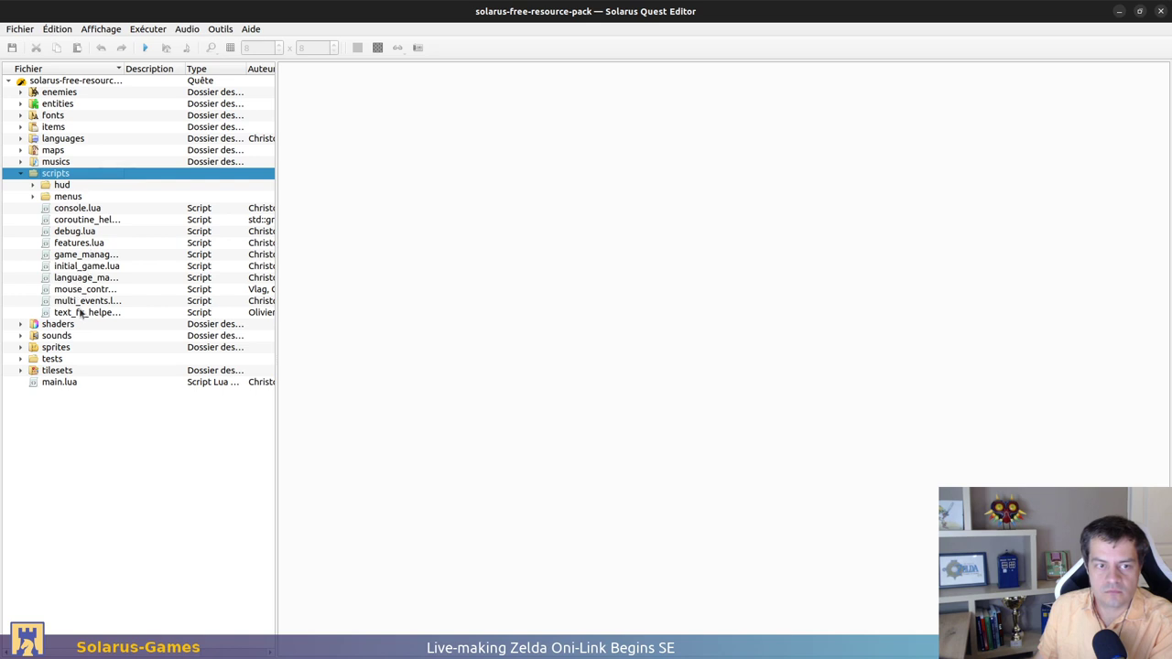
{"action": "left_click", "coordinate": [84, 267]}
{"action": "double_click", "coordinate": [84, 266]}
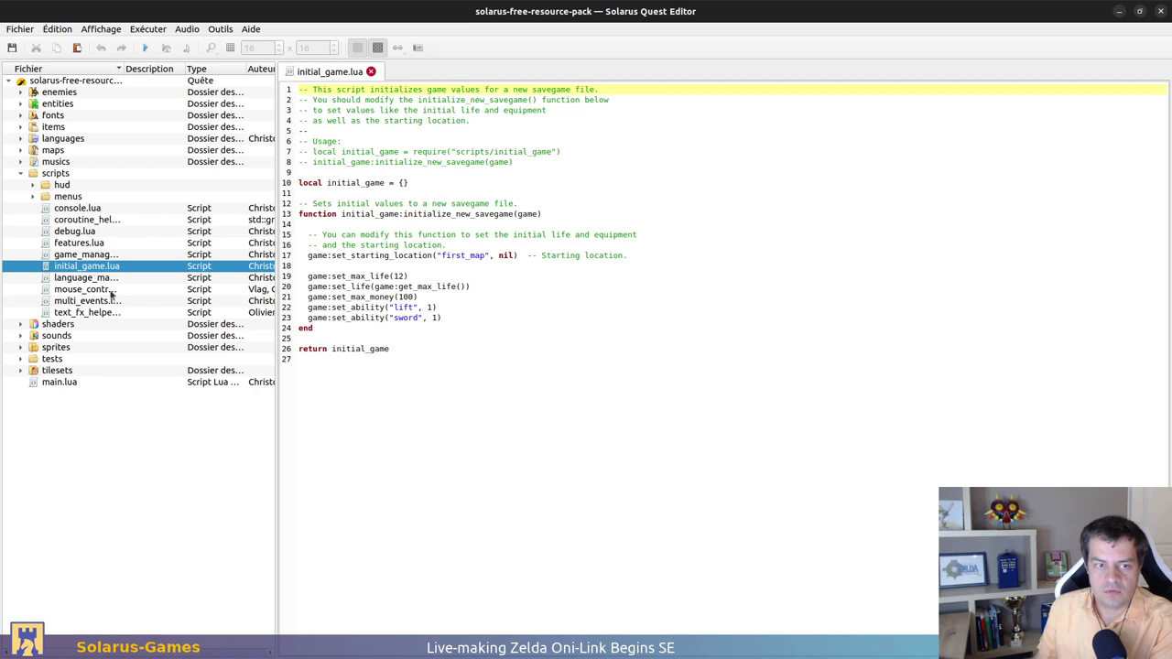
Widen the file name column, open main.lua, and highlight the running-game check inside the initial menus loop
{"action": "left_click_drag", "start_coordinate": [123, 69], "coordinate": [156, 69]}
{"action": "double_click", "coordinate": [114, 387]}
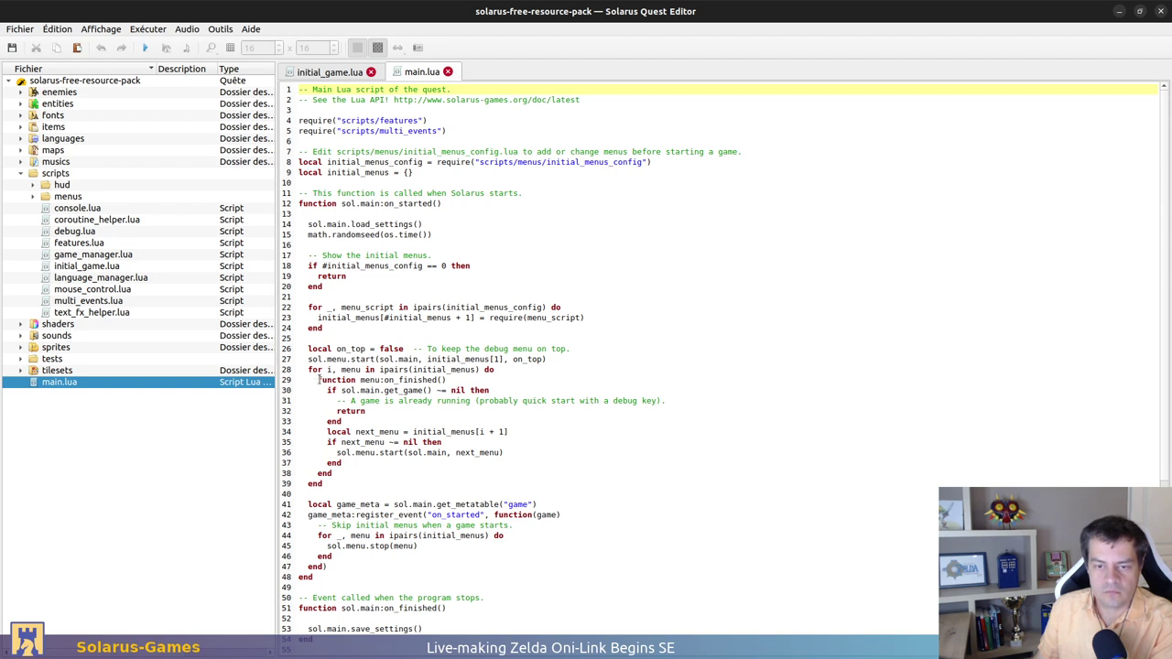
{"action": "left_click_drag", "start_coordinate": [308, 369], "coordinate": [393, 484]}
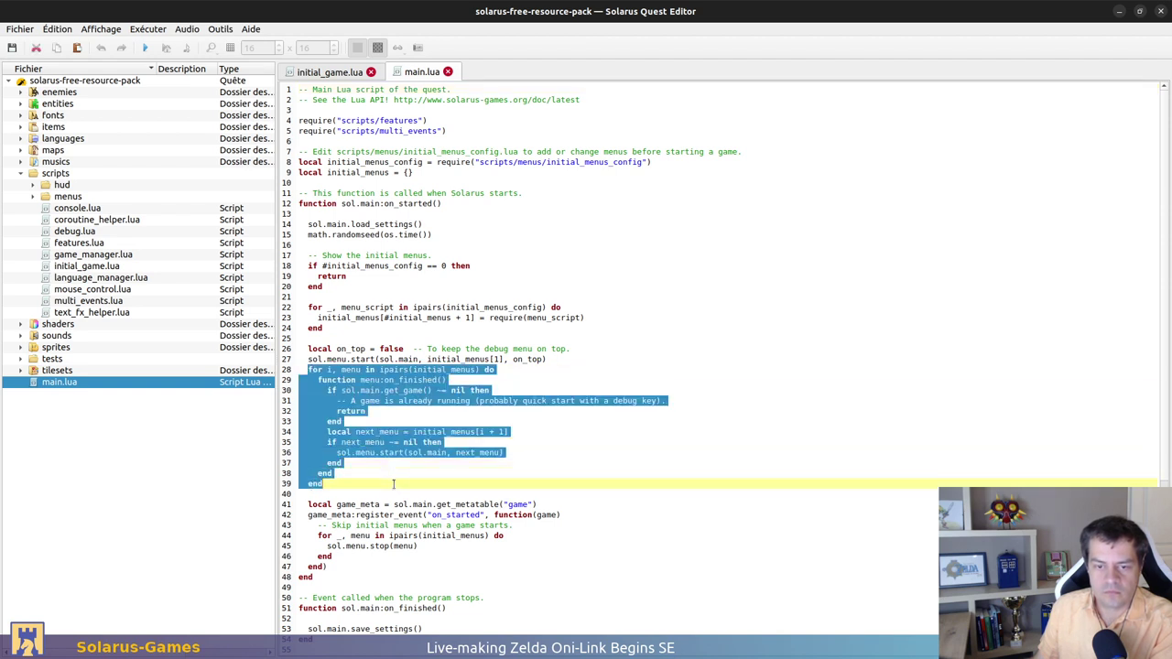
{"action": "left_click", "coordinate": [394, 483]}
{"action": "left_click_drag", "start_coordinate": [327, 390], "coordinate": [394, 421]}
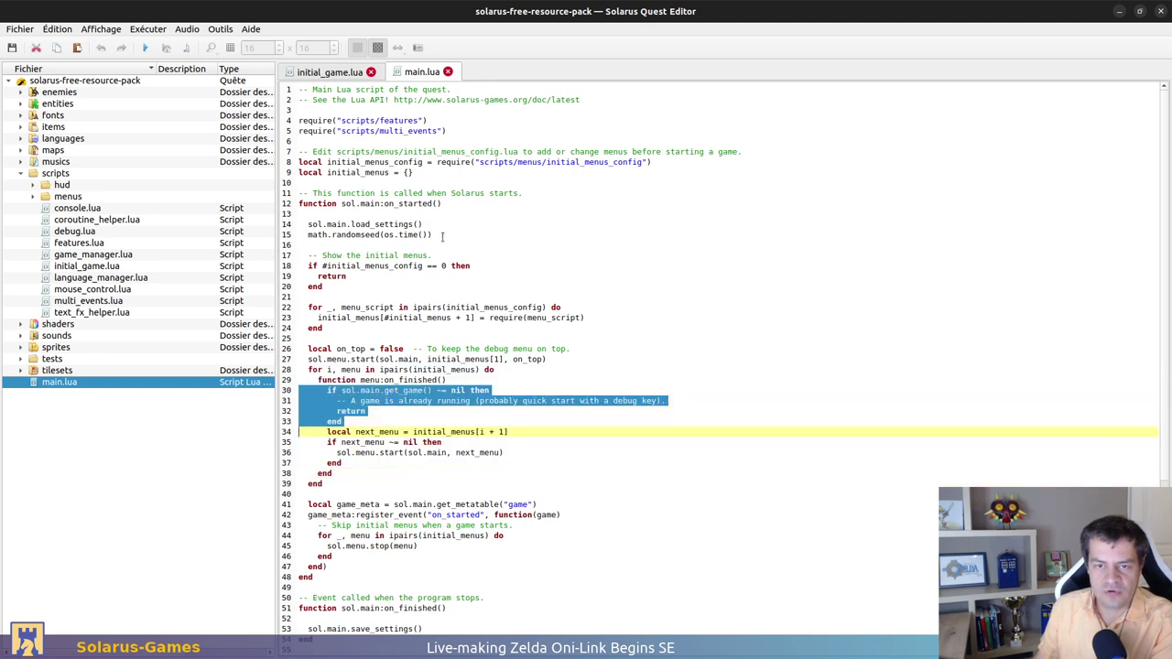
Open initial_menus_config.lua and solarus_logo.lua from the scripts/menus folder
{"action": "left_click", "coordinate": [33, 196]}
{"action": "double_click", "coordinate": [96, 220]}
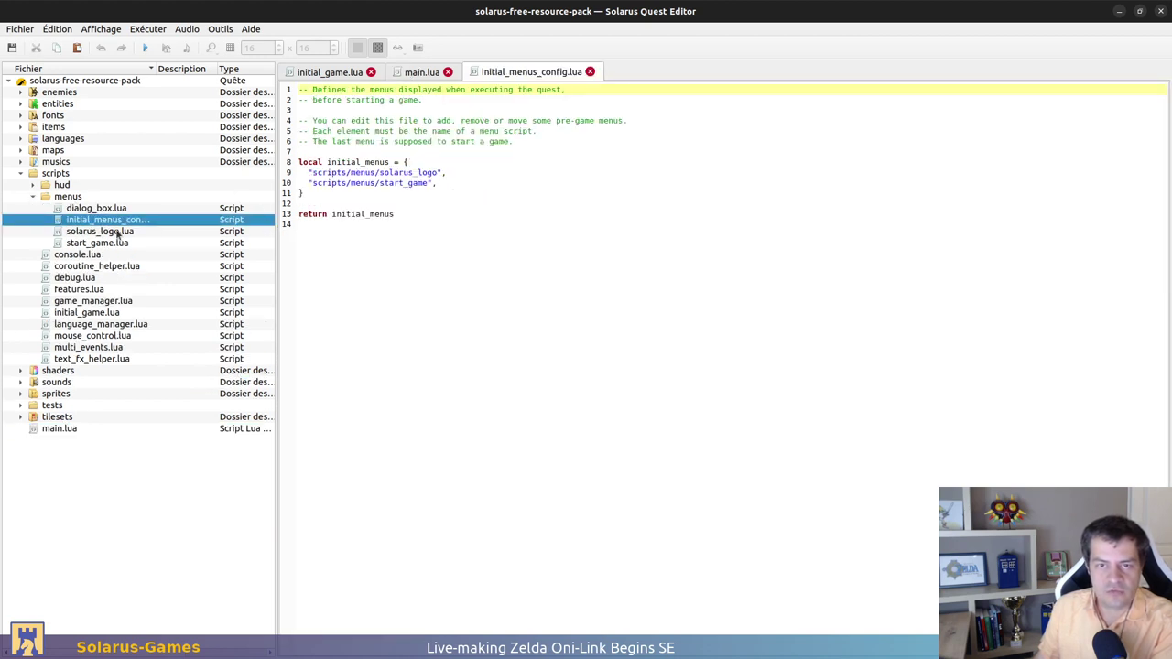
{"action": "double_click", "coordinate": [101, 232]}
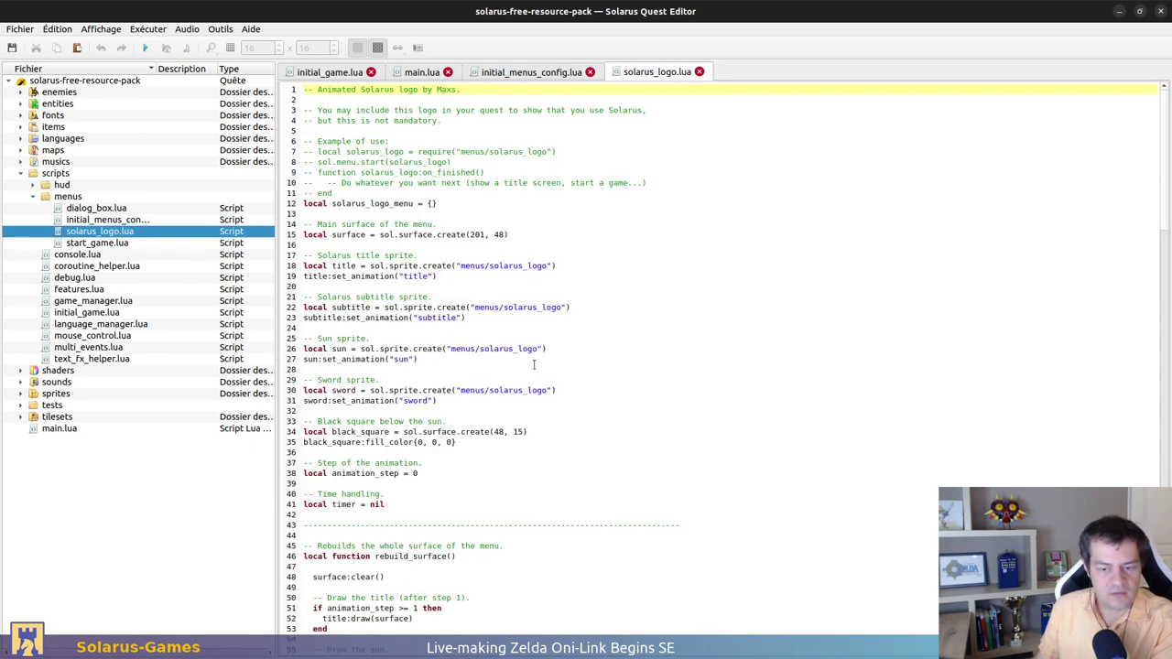
Examine the solarus_logo.lua code through to its on_key_pressed function and the escape key condition
{"action": "scroll", "coordinate": [588, 335], "scroll_direction": "down", "scroll_amount": 7}
{"action": "scroll", "coordinate": [595, 261], "scroll_direction": "down", "scroll_amount": 7}
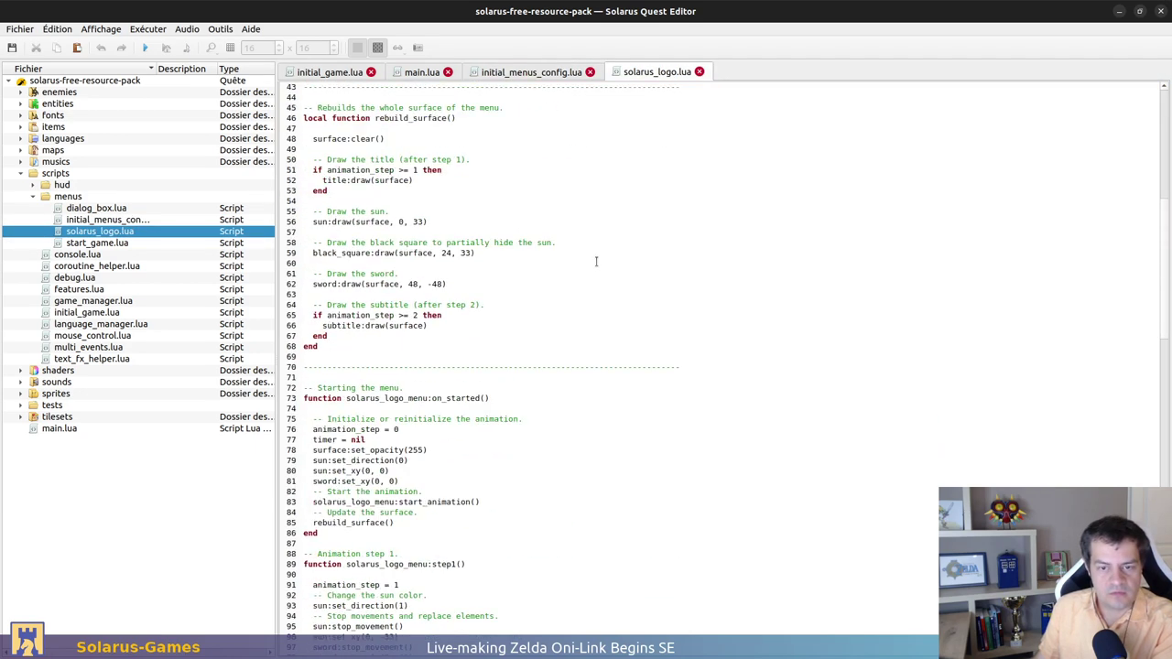
{"action": "scroll", "coordinate": [553, 193], "scroll_direction": "down", "scroll_amount": 3}
{"action": "scroll", "coordinate": [549, 196], "scroll_direction": "down", "scroll_amount": 20}
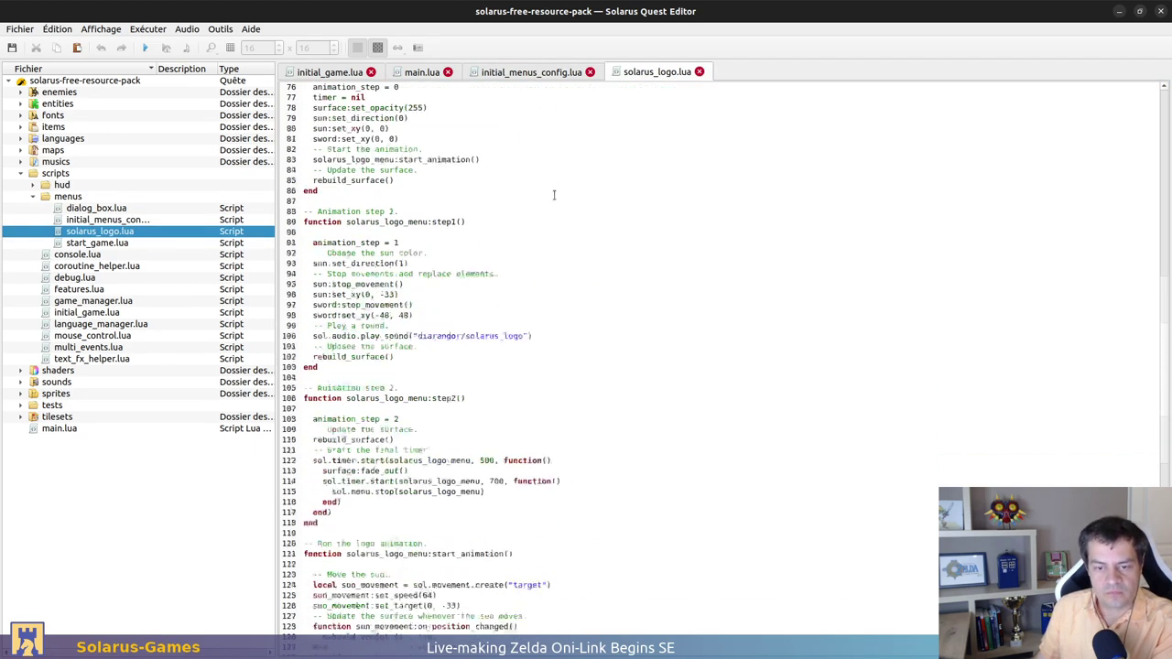
{"action": "scroll", "coordinate": [636, 211], "scroll_direction": "down", "scroll_amount": 6}
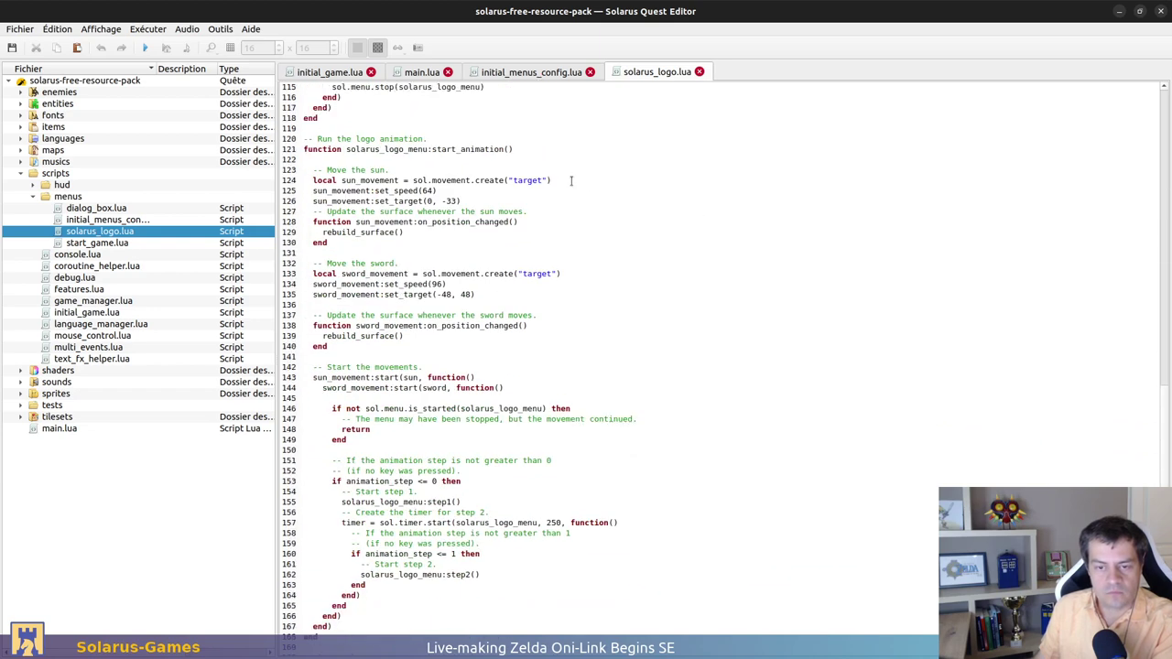
{"action": "scroll", "coordinate": [600, 174], "scroll_direction": "down", "scroll_amount": 4}
{"action": "scroll", "coordinate": [604, 176], "scroll_direction": "down", "scroll_amount": 7}
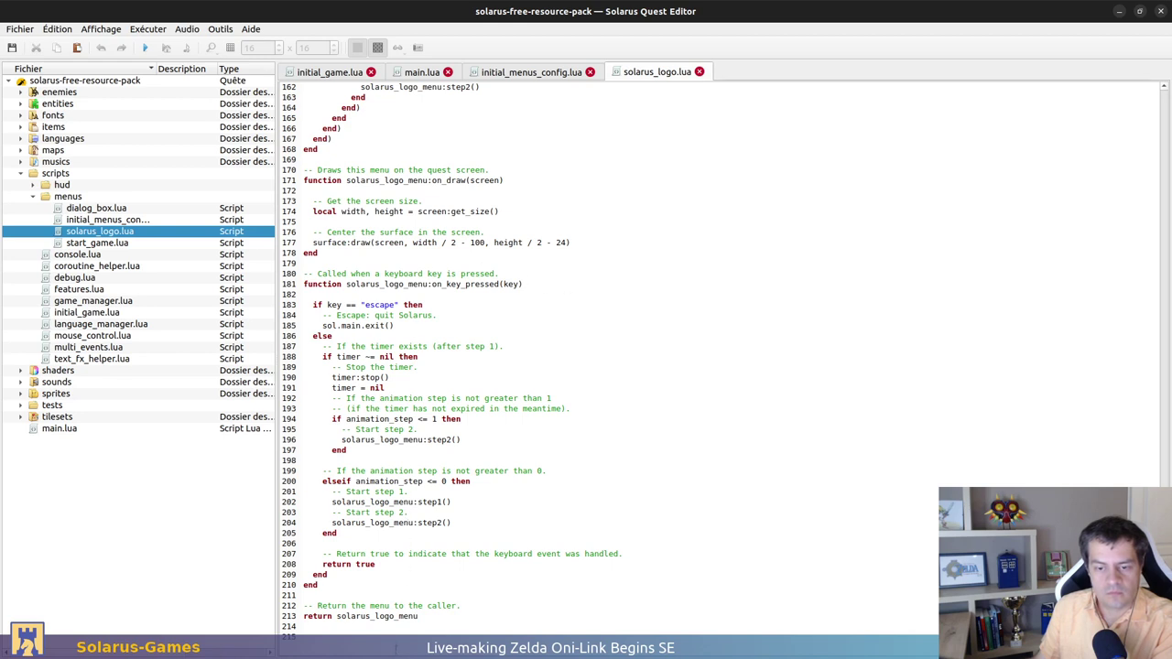
{"action": "left_click", "coordinate": [513, 308]}
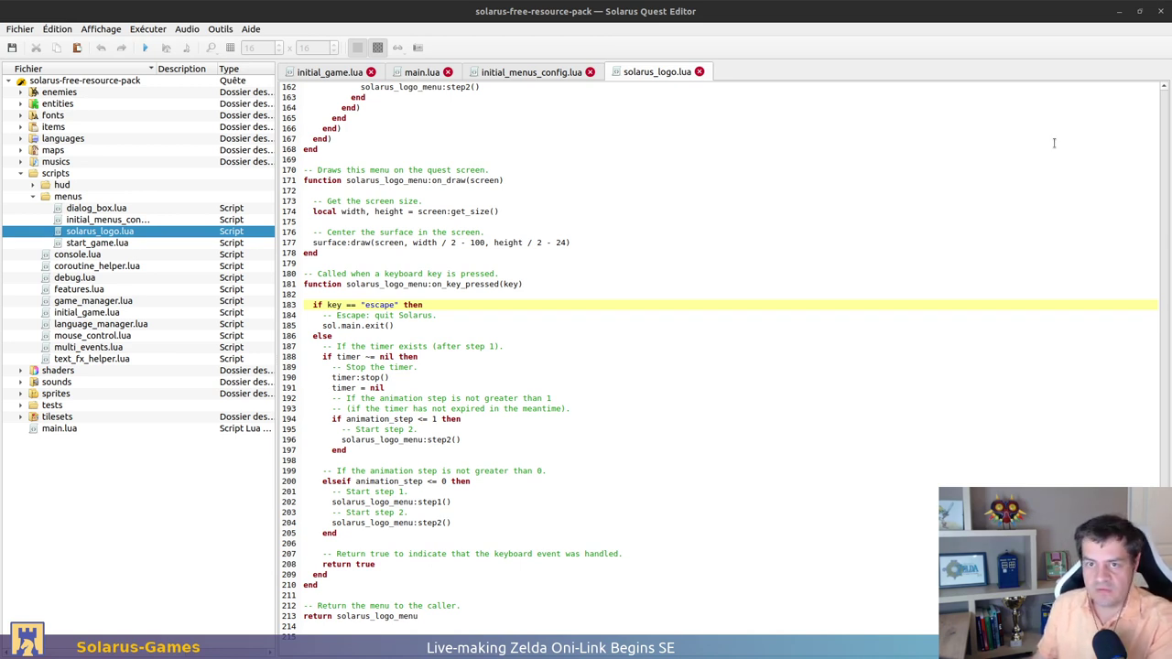
Return to the zelda-olb-se quest's main.lua and highlight the sol.main.game check in the menu on_finished function
{"action": "left_click", "coordinate": [422, 73]}
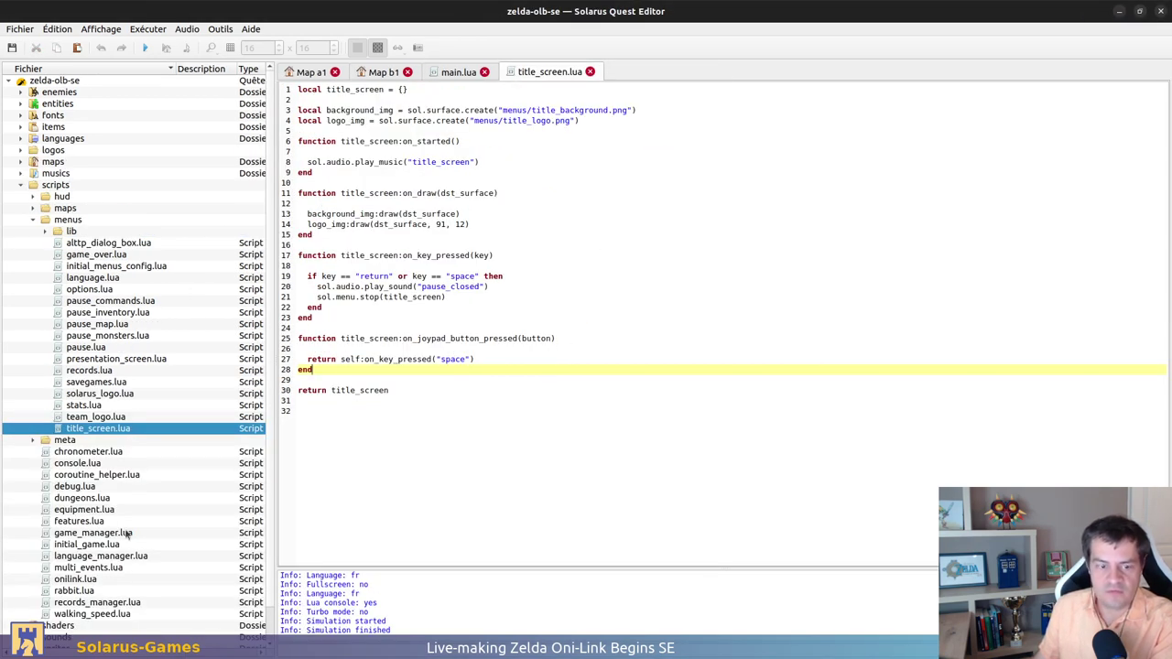
{"action": "scroll", "coordinate": [128, 535], "scroll_direction": "down", "scroll_amount": 1}
{"action": "left_click", "coordinate": [457, 72]}
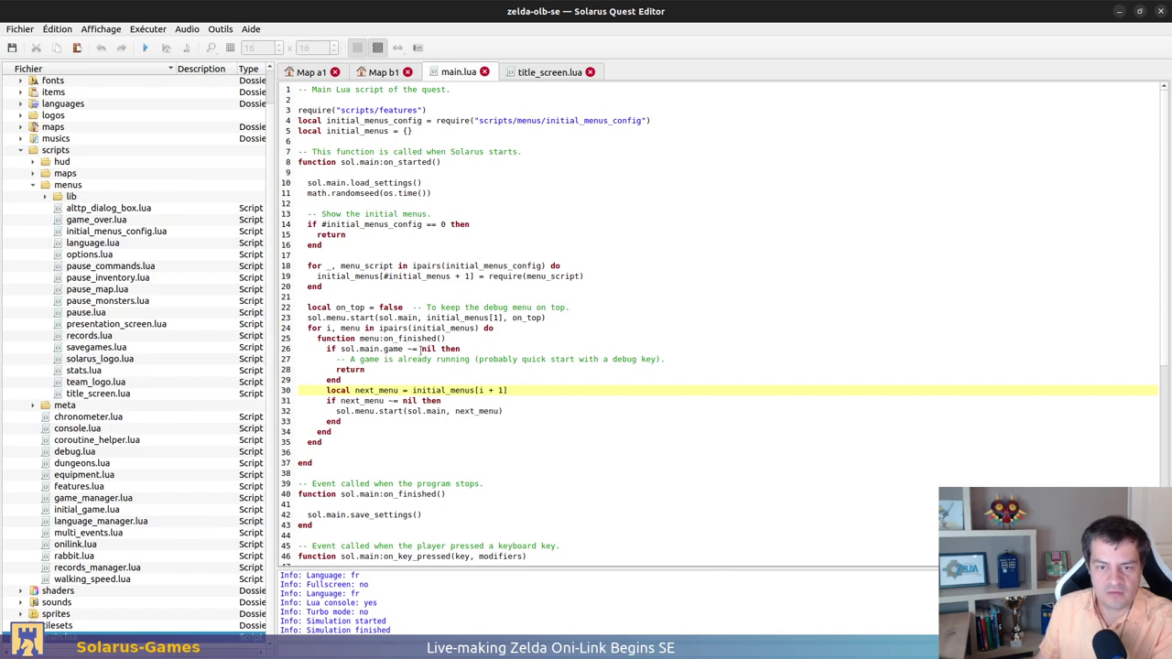
{"action": "left_click_drag", "start_coordinate": [327, 349], "coordinate": [421, 381]}
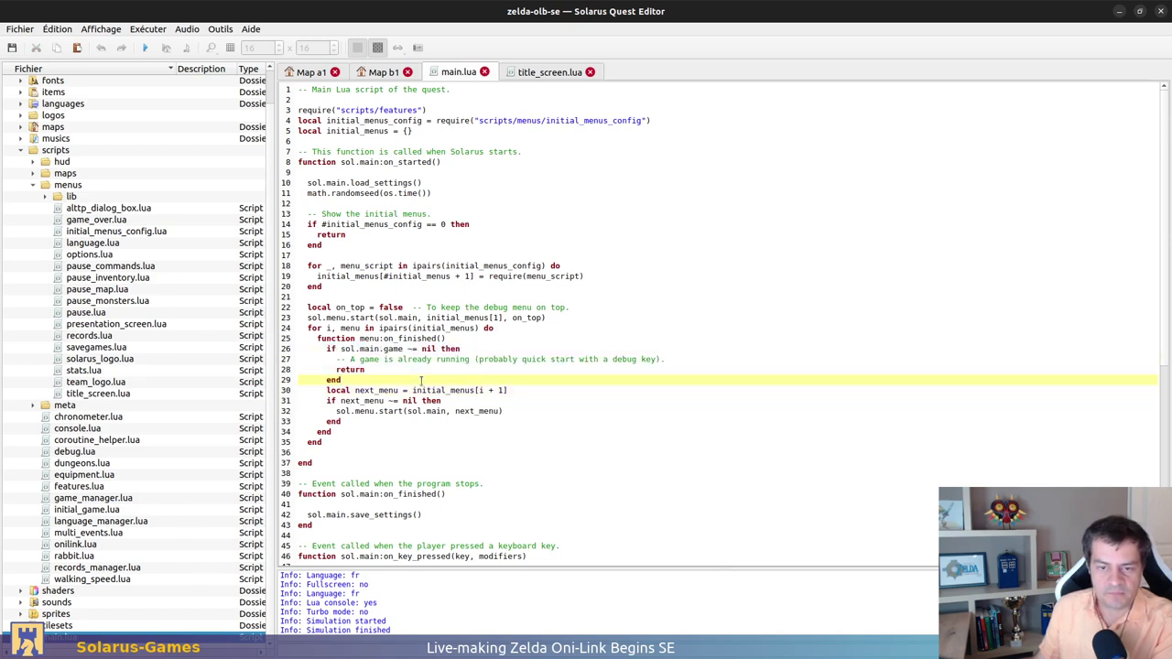
{"action": "triple_click", "coordinate": [400, 349]}
{"action": "key", "text": "shift+Down"}
{"action": "key", "text": "shift+Down"}
{"action": "key", "text": "shift+Down"}
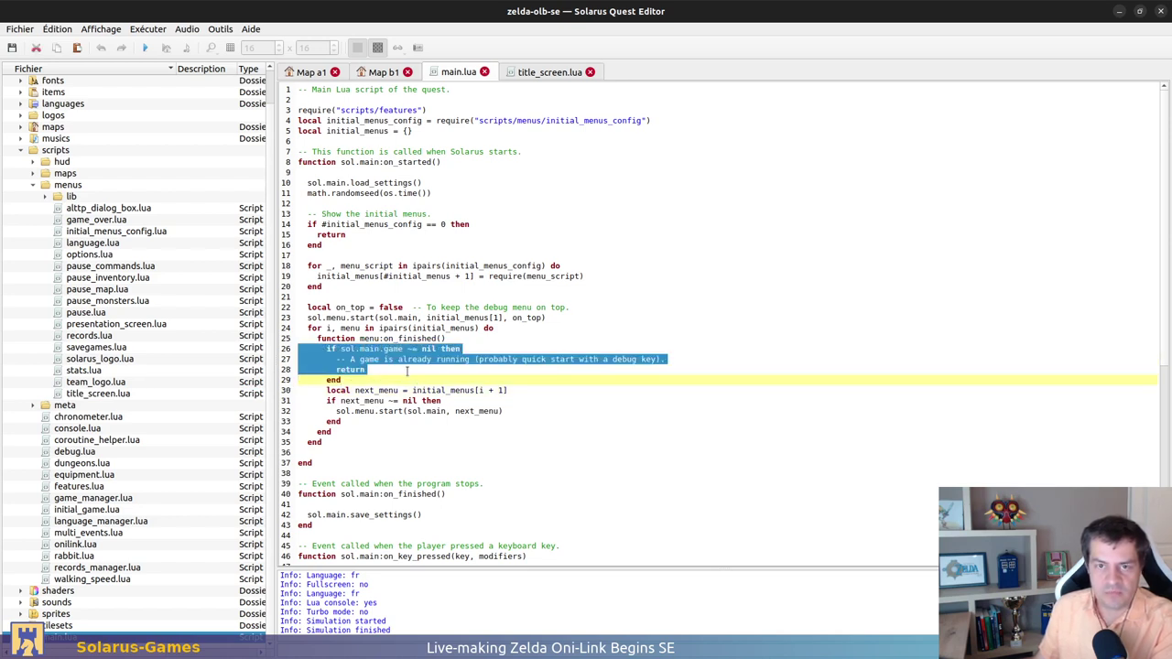
Compare the running-game check with the one in the resource pack's main.lua, returning to the condition in zelda-olb-se
{"action": "key", "text": "alt+Tab"}
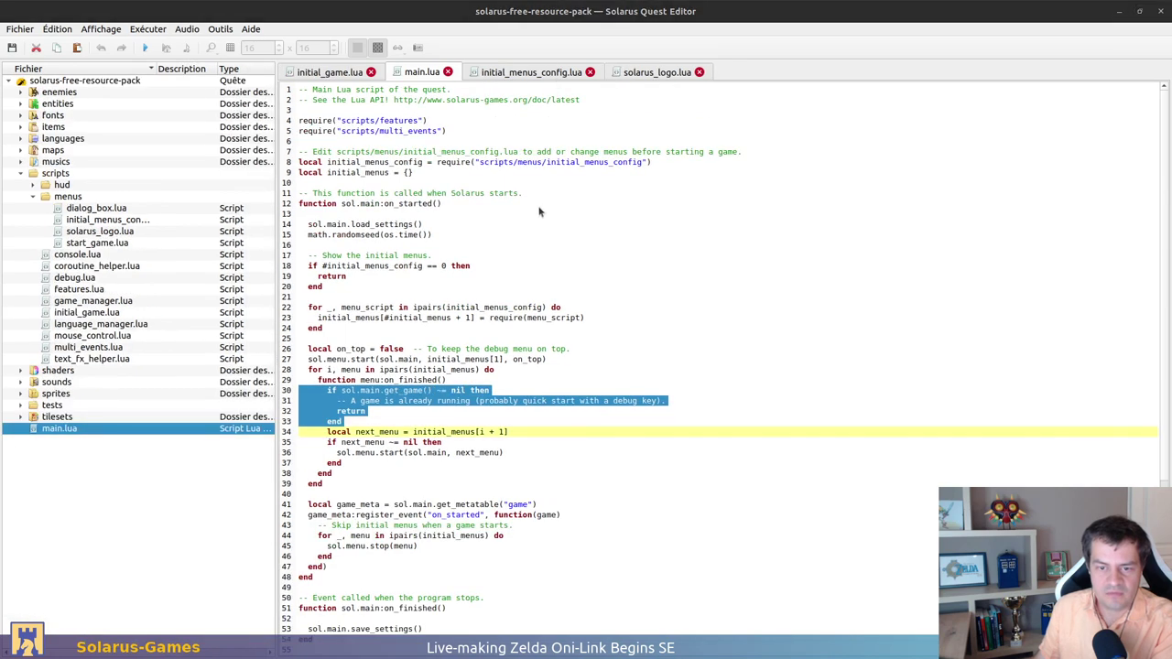
{"action": "key", "text": "alt+Tab"}
{"action": "left_click", "coordinate": [406, 356]}
{"action": "left_click", "coordinate": [386, 351]}
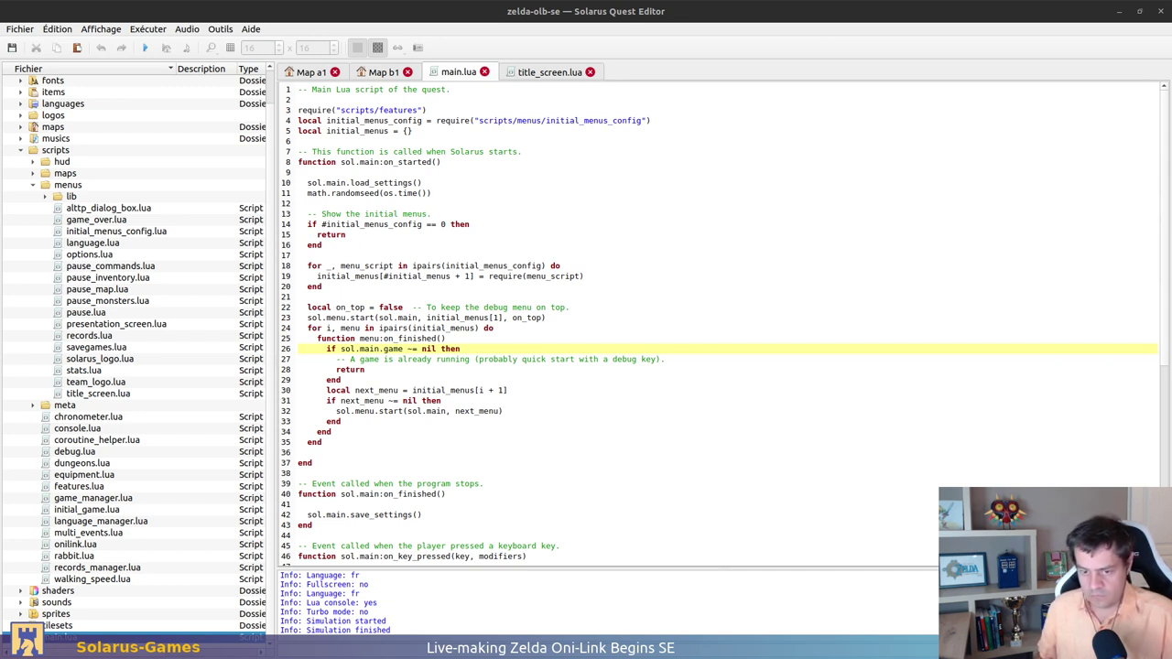
Replace sol.main.game with sol.main.get_game() in the escape key condition of main.lua and save the script
{"action": "scroll", "coordinate": [1028, 88], "scroll_direction": "down", "scroll_amount": 5}
{"action": "scroll", "coordinate": [673, 316], "scroll_direction": "down", "scroll_amount": 6}
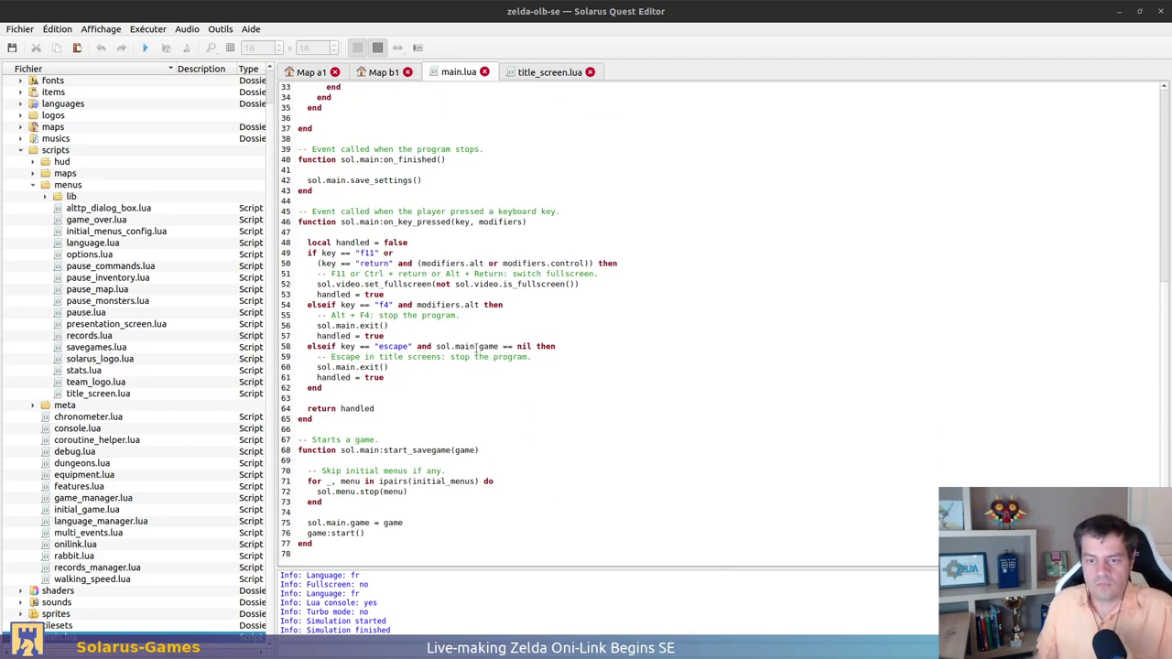
{"action": "left_click", "coordinate": [476, 347]}
{"action": "type", "text": "get_game"}
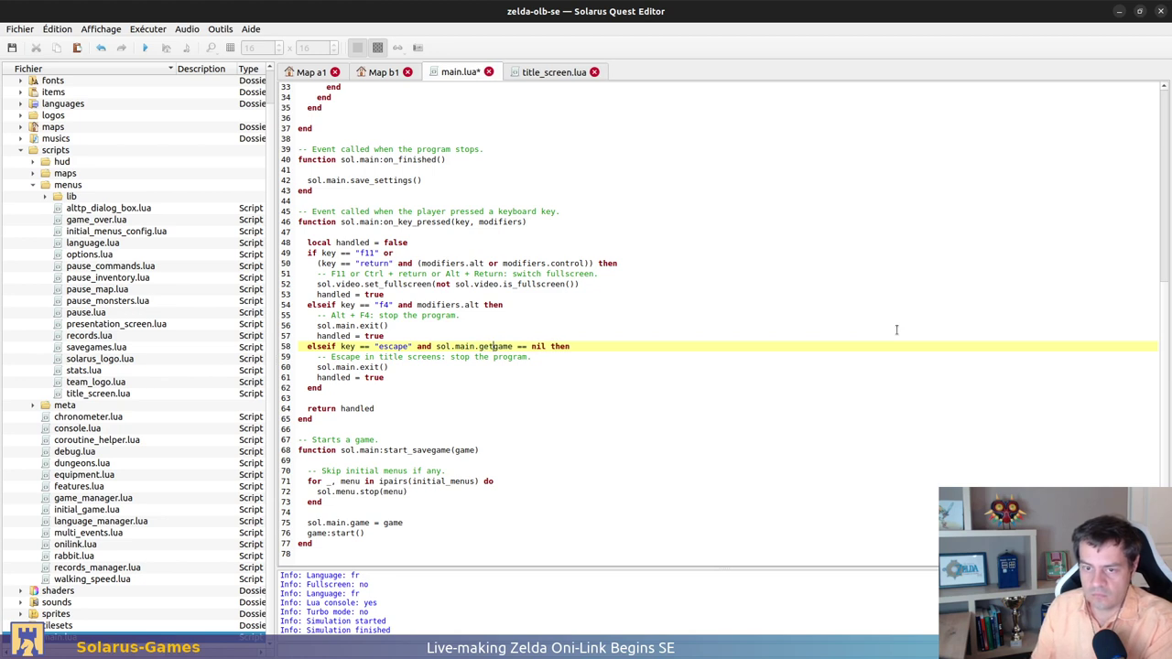
{"action": "type", "text": "()"}
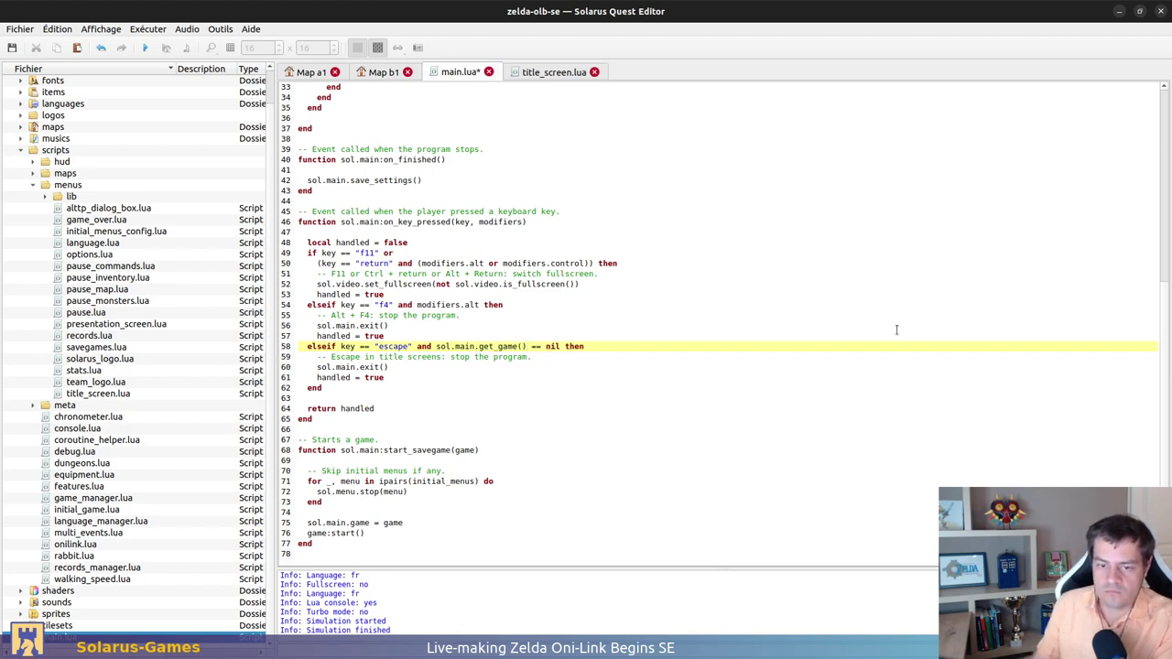
{"action": "key", "text": "ctrl+s"}
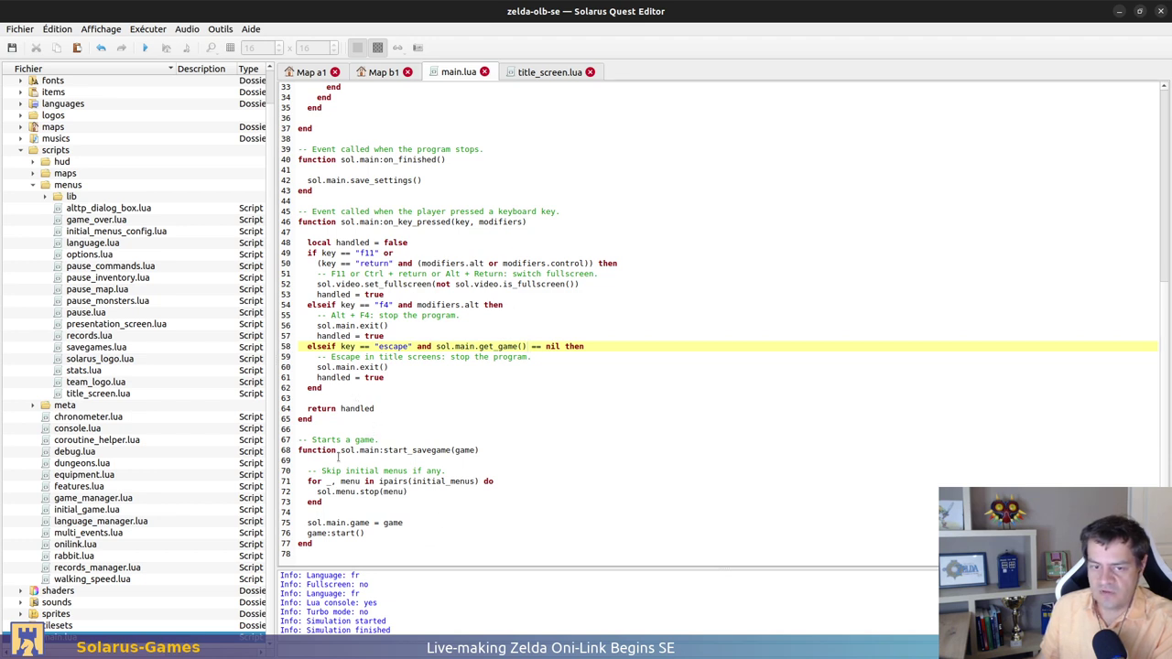
Examine the start_savegame function at the end of main.lua and the startup code at its beginning
{"action": "left_click_drag", "start_coordinate": [383, 432], "coordinate": [302, 555]}
{"action": "left_click", "coordinate": [497, 505]}
{"action": "scroll", "coordinate": [562, 534], "scroll_direction": "up", "scroll_amount": 8}
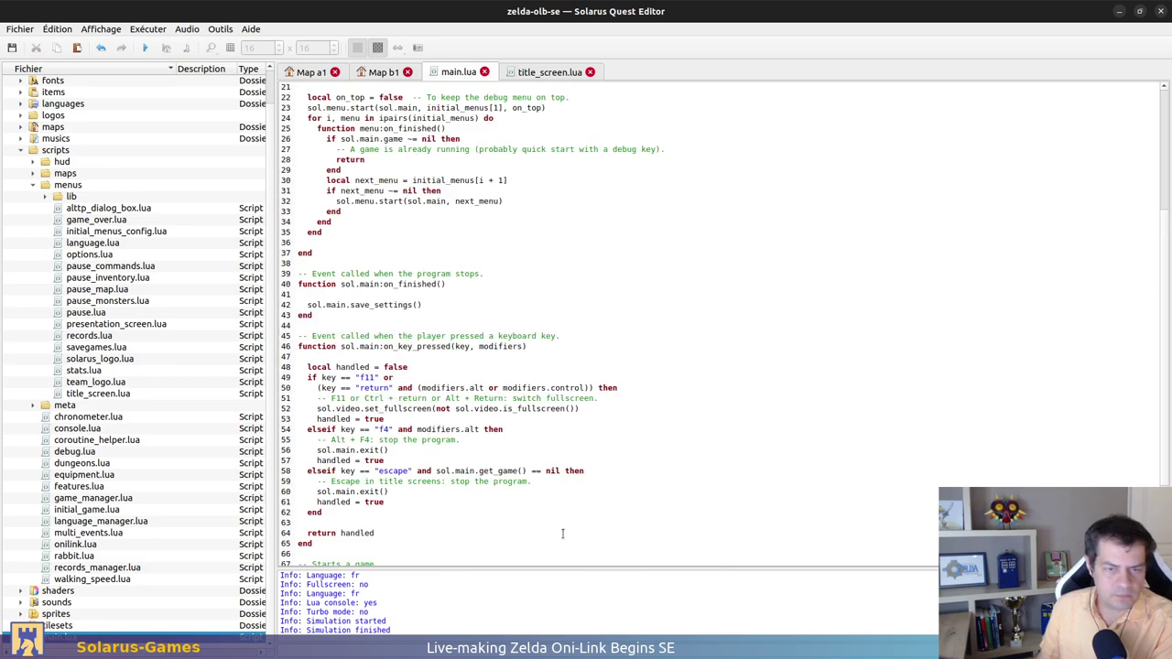
{"action": "scroll", "coordinate": [485, 467], "scroll_direction": "up", "scroll_amount": 3}
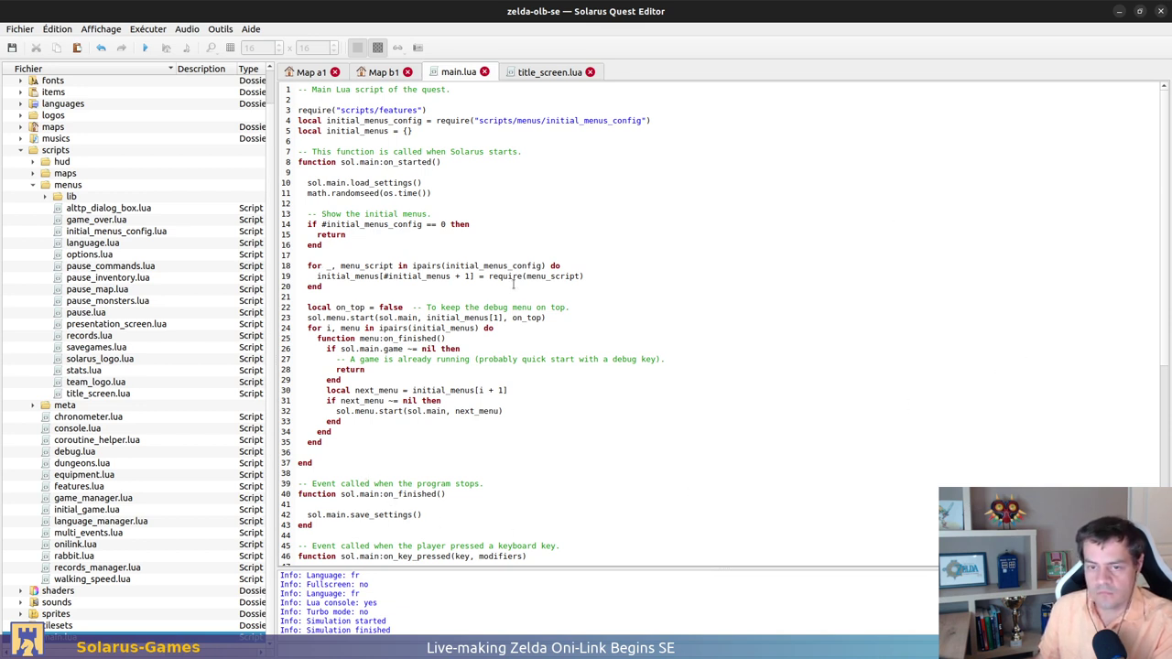
Replace sol.main.game with sol.main.get_game() in the menu on_finished check of main.lua, save, and review the edited loop
{"action": "left_click", "coordinate": [460, 284]}
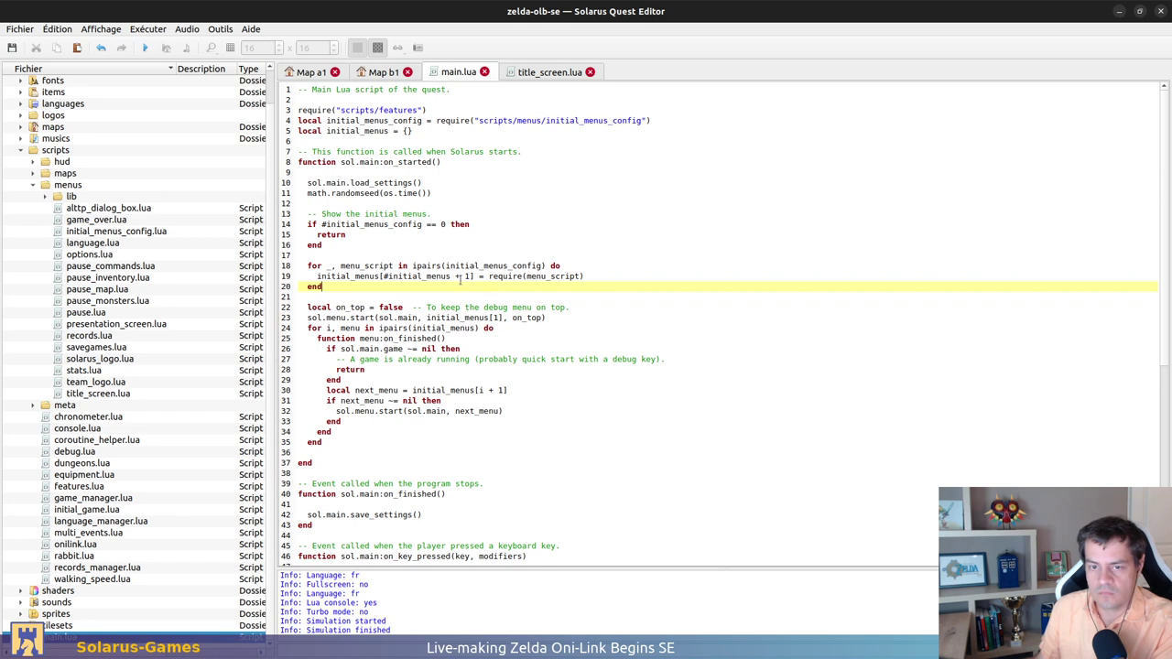
{"action": "left_click", "coordinate": [384, 348]}
{"action": "type", "text": "ge"}
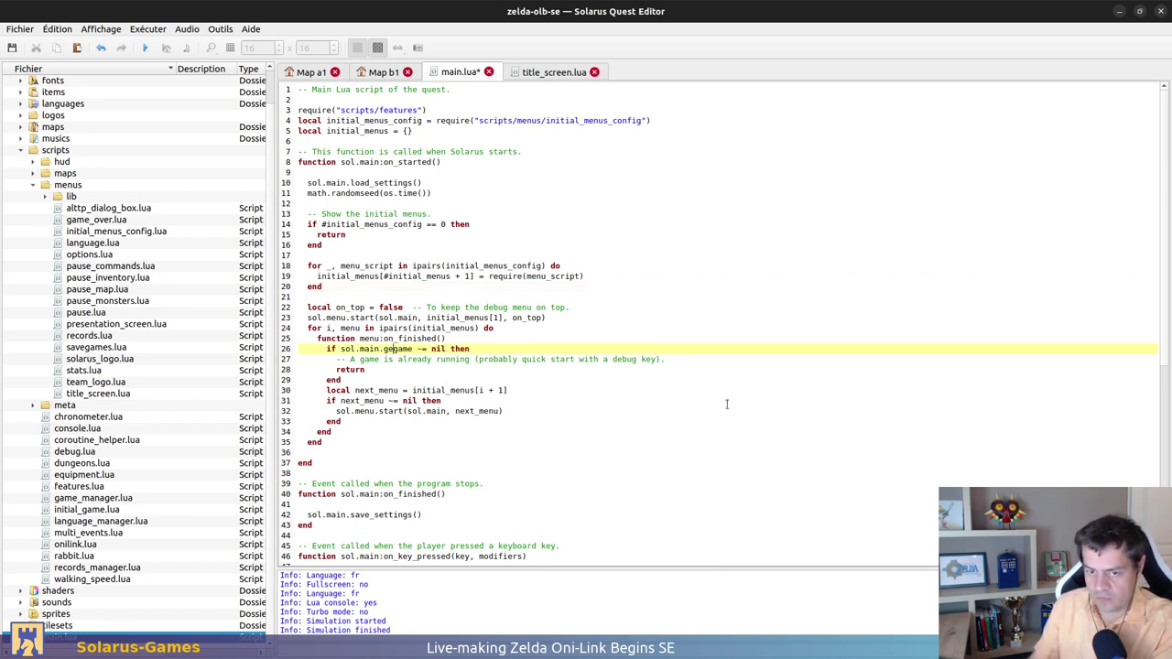
{"action": "type", "text": "t_game()"}
{"action": "key", "text": "ctrl+s"}
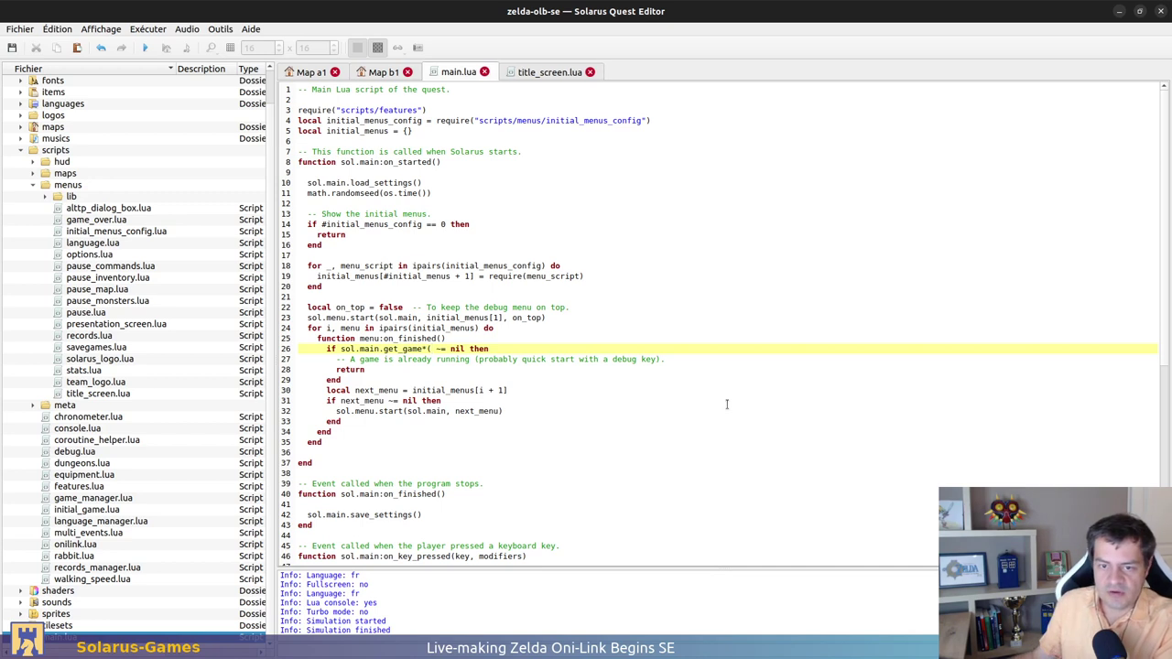
{"action": "type", "text": ")"}
{"action": "key", "text": "ctrl+s"}
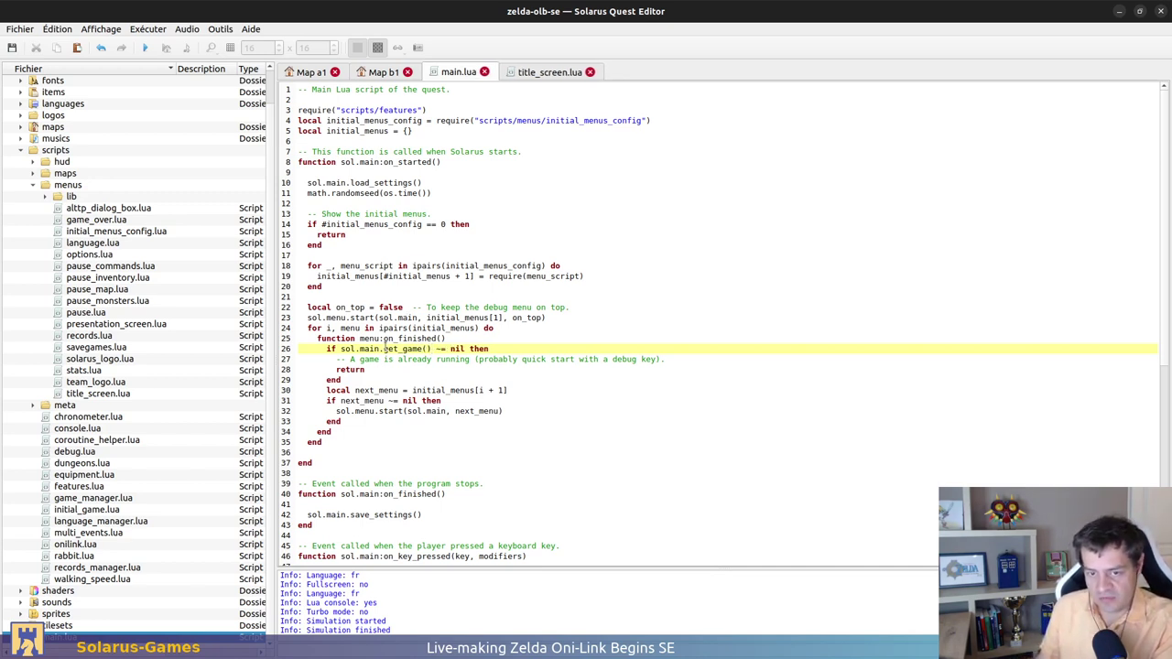
{"action": "left_click_drag", "start_coordinate": [383, 348], "coordinate": [430, 348]}
{"action": "scroll", "coordinate": [537, 352], "scroll_direction": "down", "scroll_amount": 4}
{"action": "left_click", "coordinate": [625, 306]}
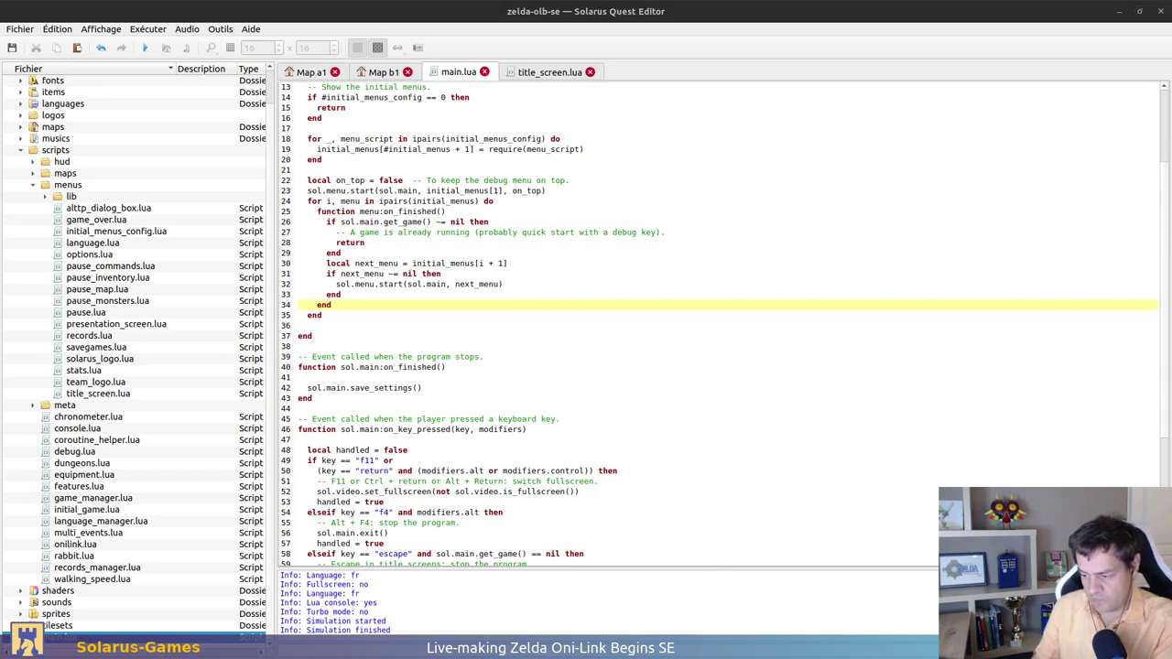
Open game_manager.lua from the scripts folder and examine its game_manager:create function down to the final return statement
{"action": "left_click", "coordinate": [80, 395]}
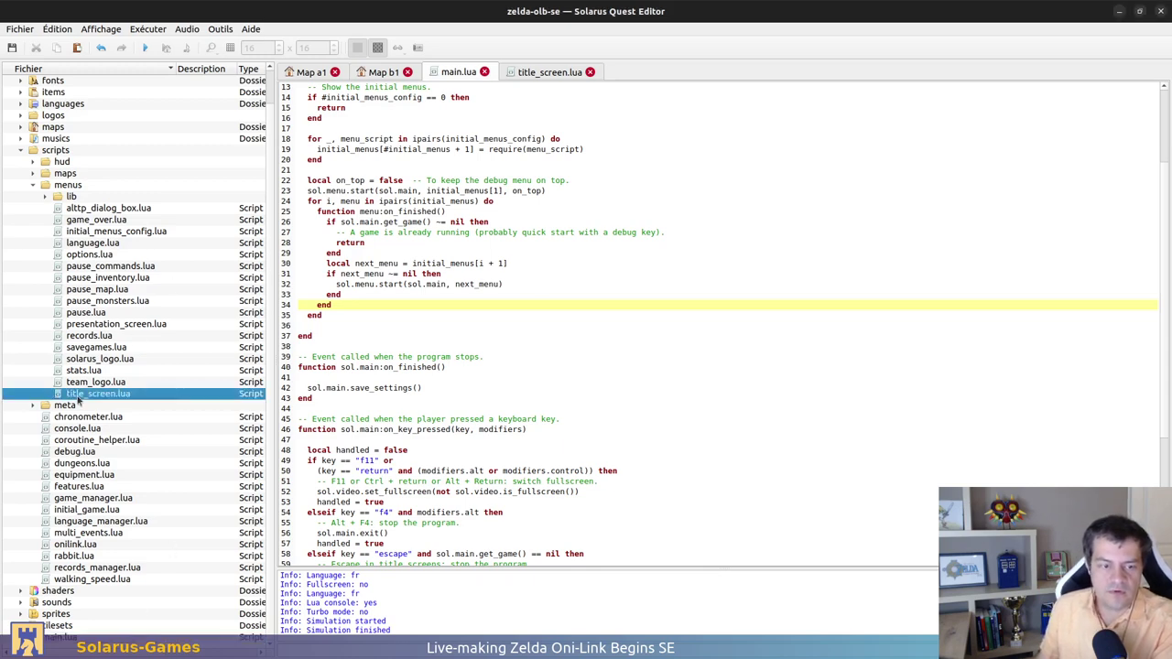
{"action": "double_click", "coordinate": [121, 500]}
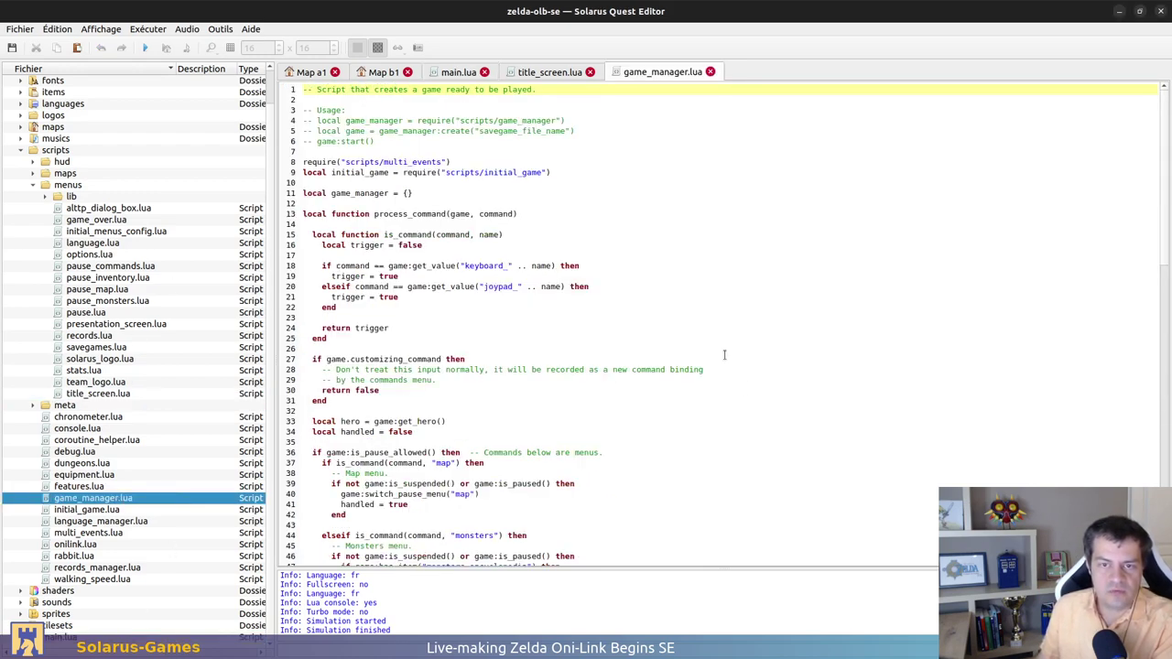
{"action": "scroll", "coordinate": [618, 325], "scroll_direction": "down", "scroll_amount": 10}
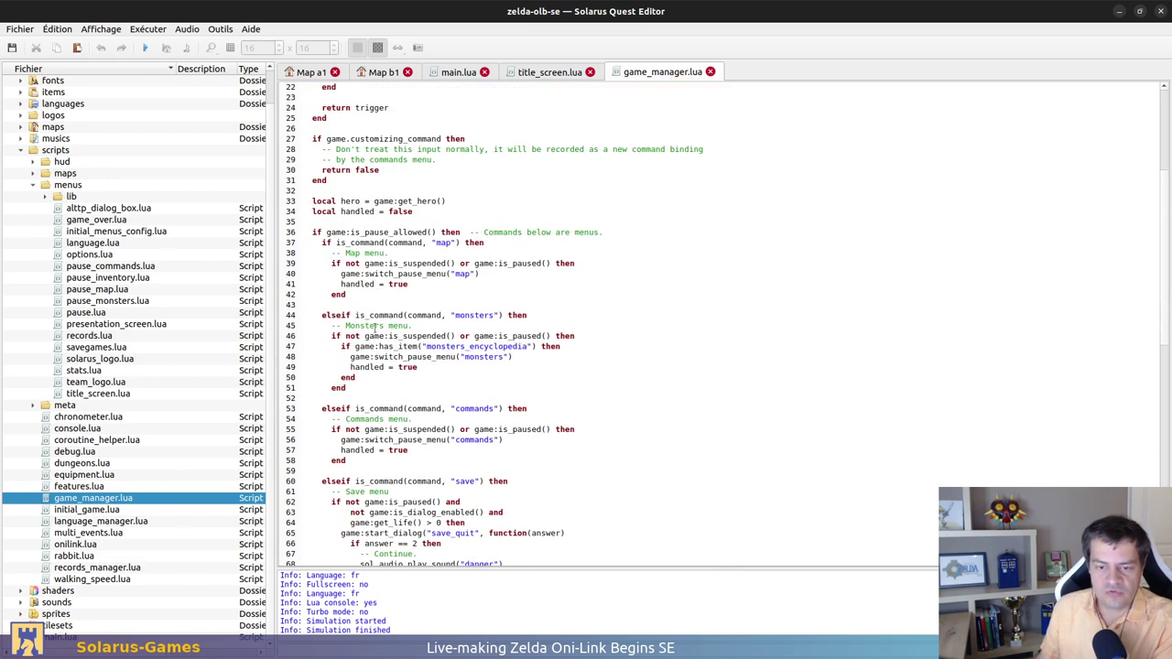
{"action": "scroll", "coordinate": [538, 284], "scroll_direction": "down", "scroll_amount": 16}
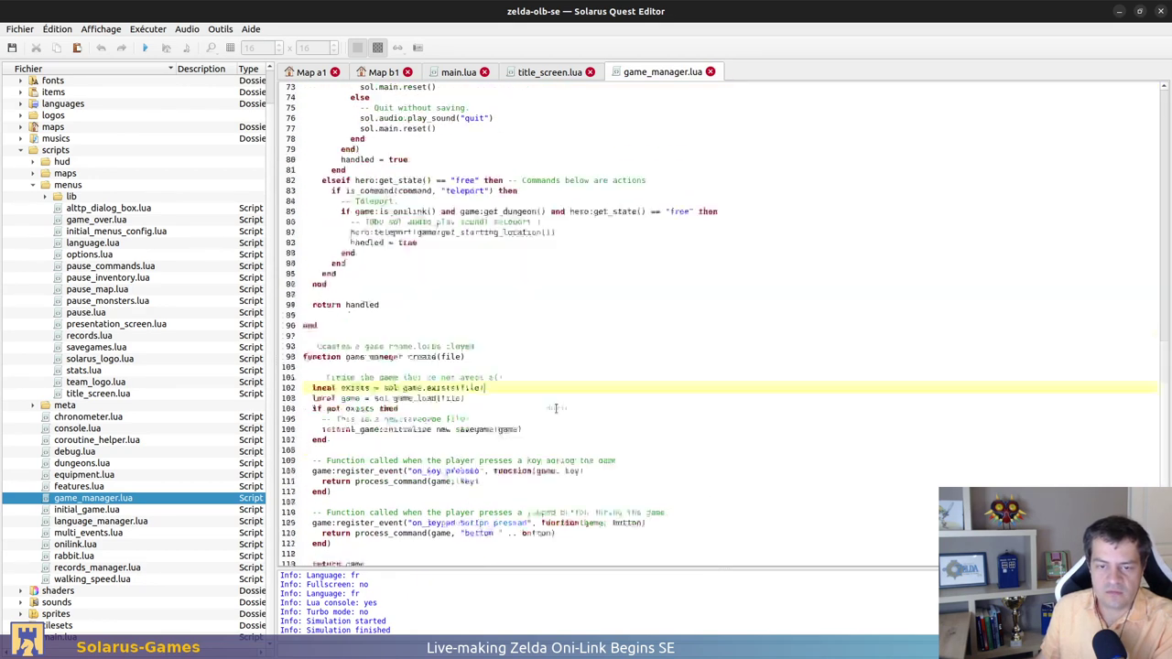
{"action": "left_click_drag", "start_coordinate": [470, 294], "coordinate": [430, 494]}
{"action": "left_click", "coordinate": [384, 542]}
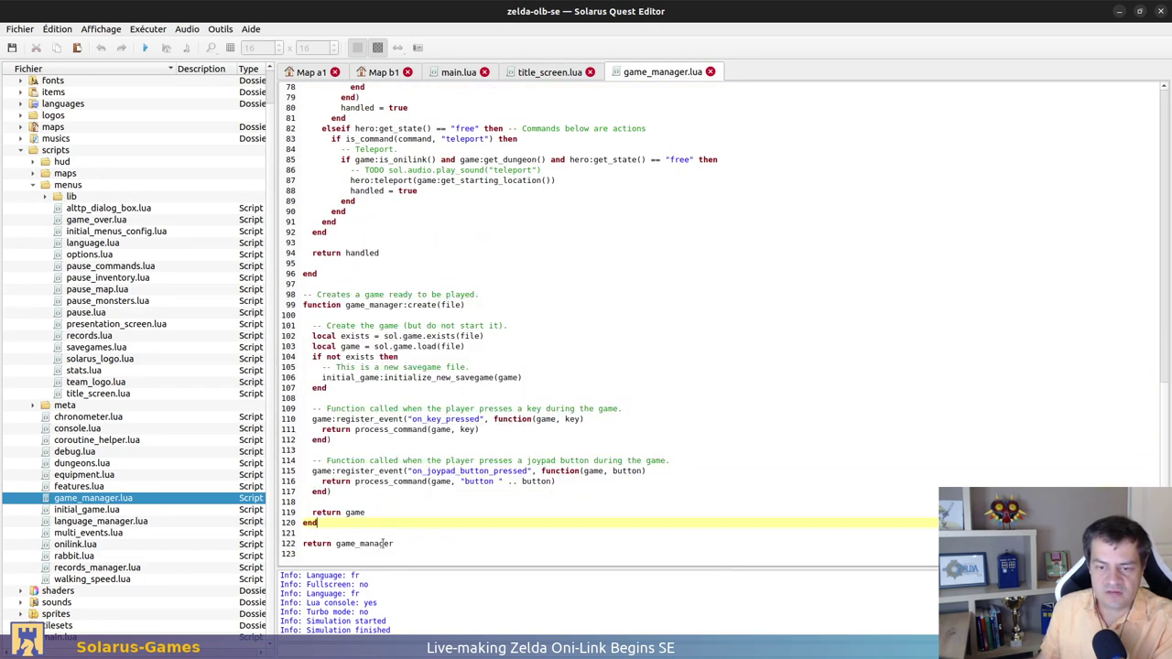
Examine the end of game_manager.lua, the title_screen.lua script and the initial menu startup loop in main.lua
{"action": "left_click_drag", "start_coordinate": [384, 542], "coordinate": [458, 242]}
{"action": "left_click", "coordinate": [480, 294]}
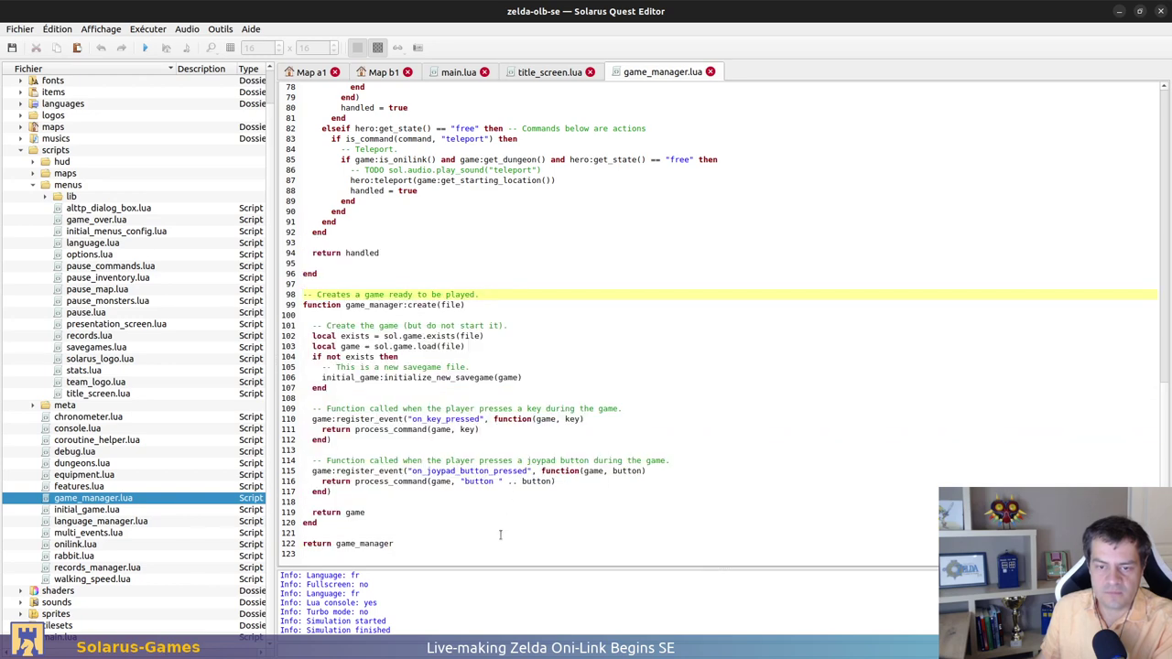
{"action": "left_click", "coordinate": [542, 74]}
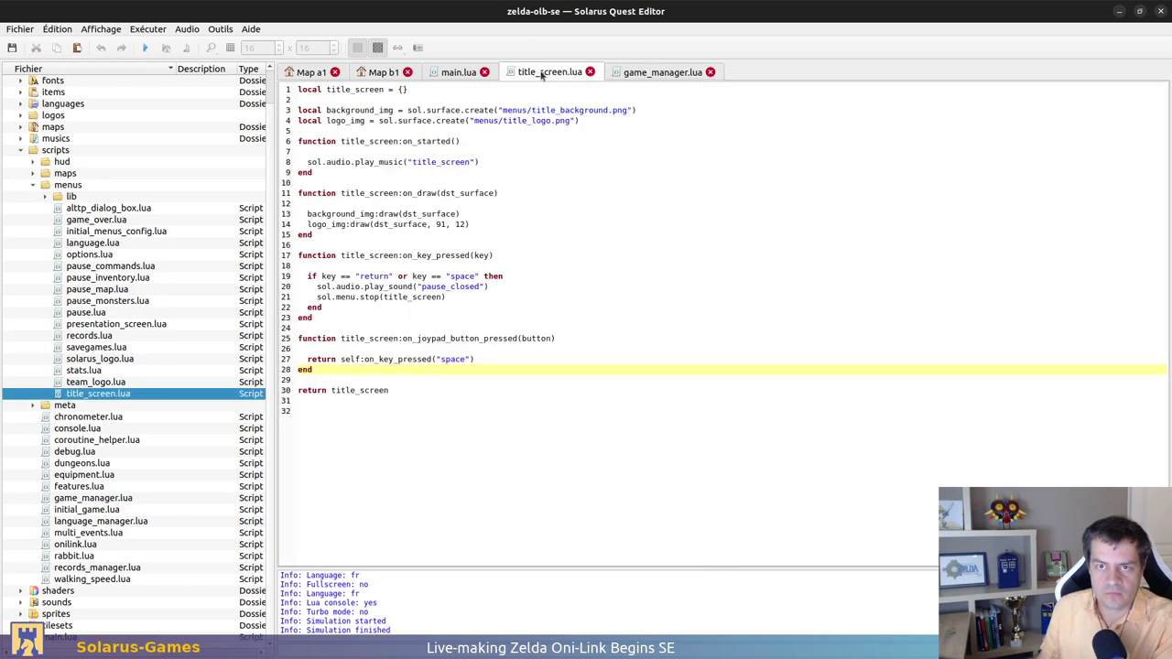
{"action": "key", "text": "ctrl+shift+Tab"}
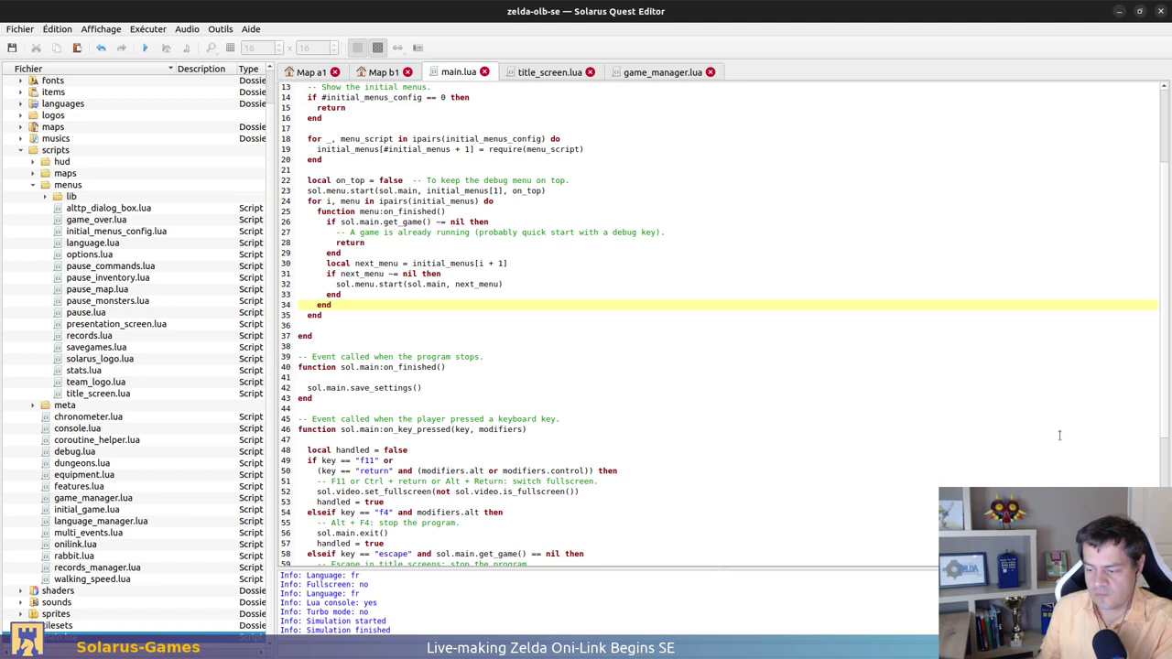
{"action": "left_click", "coordinate": [421, 190]}
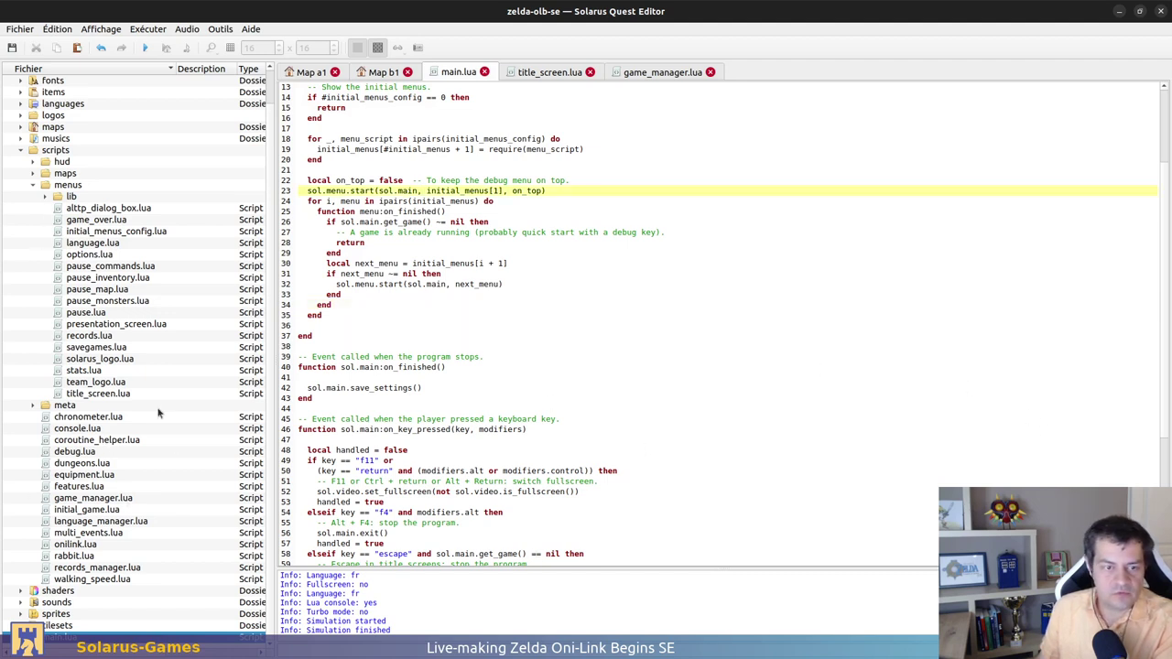
Open solarus_logo.lua from the menus scripts folder and examine it down to its on_key_pressed function
{"action": "double_click", "coordinate": [95, 360]}
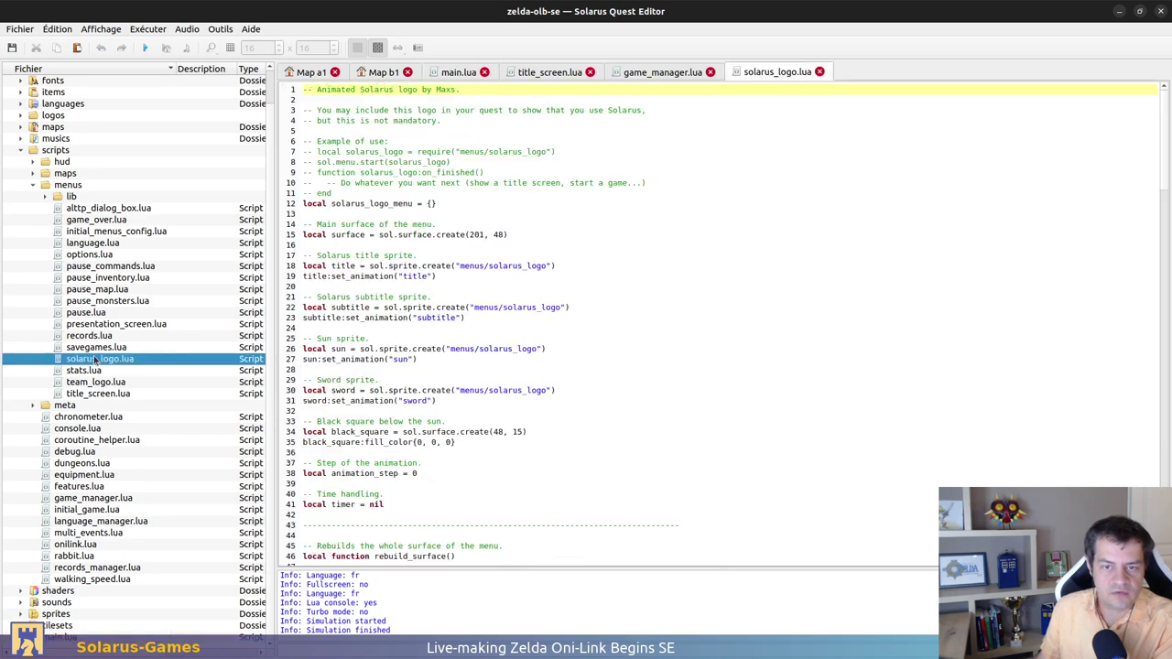
{"action": "scroll", "coordinate": [637, 302], "scroll_direction": "down", "scroll_amount": 7}
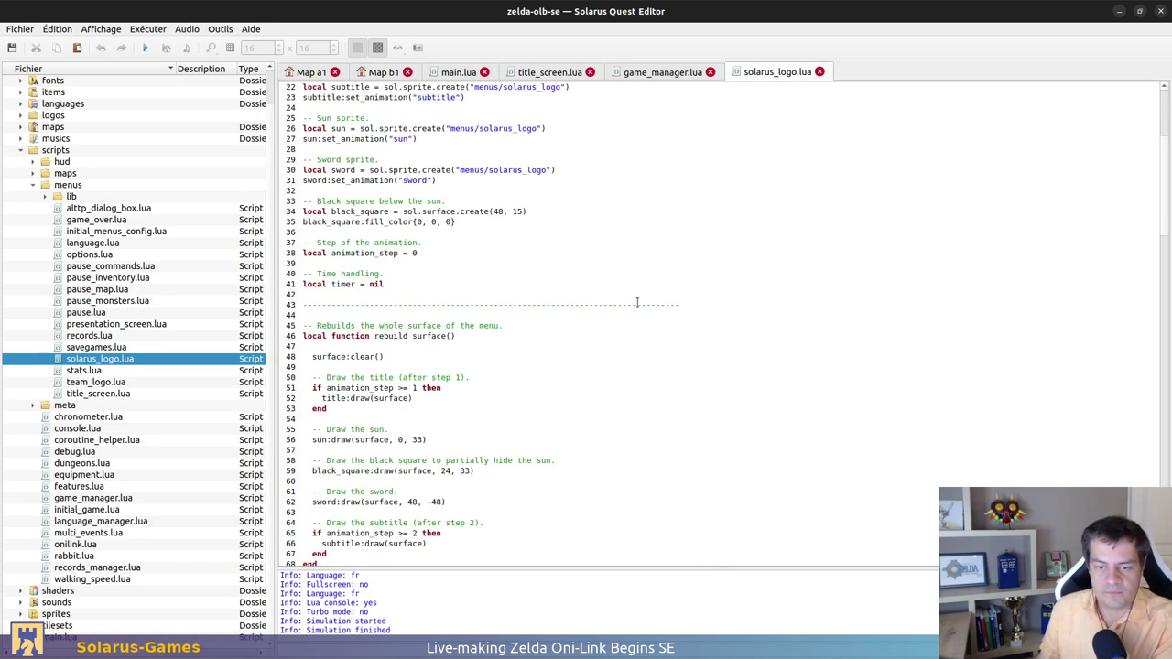
{"action": "scroll", "coordinate": [863, 241], "scroll_direction": "down", "scroll_amount": 5}
{"action": "left_click", "coordinate": [1151, 199]}
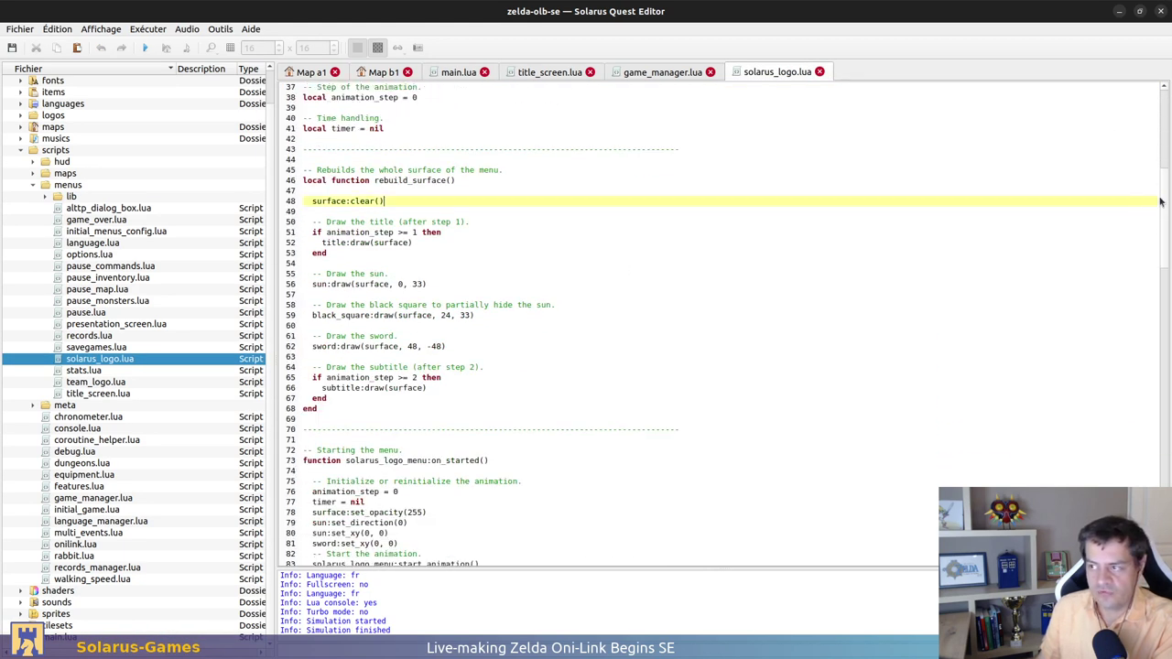
{"action": "left_click_drag", "start_coordinate": [1163, 200], "coordinate": [1163, 495]}
{"action": "left_click", "coordinate": [840, 409]}
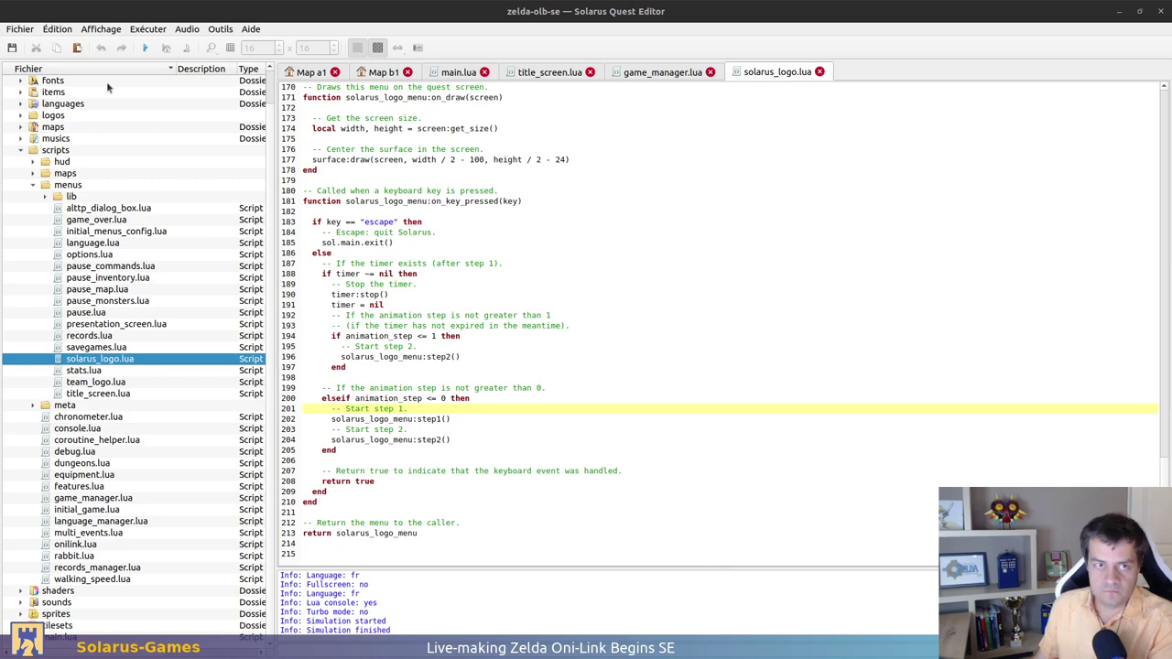
Test-run the quest from the out/a1 map and close the game window
{"action": "left_click", "coordinate": [145, 47]}
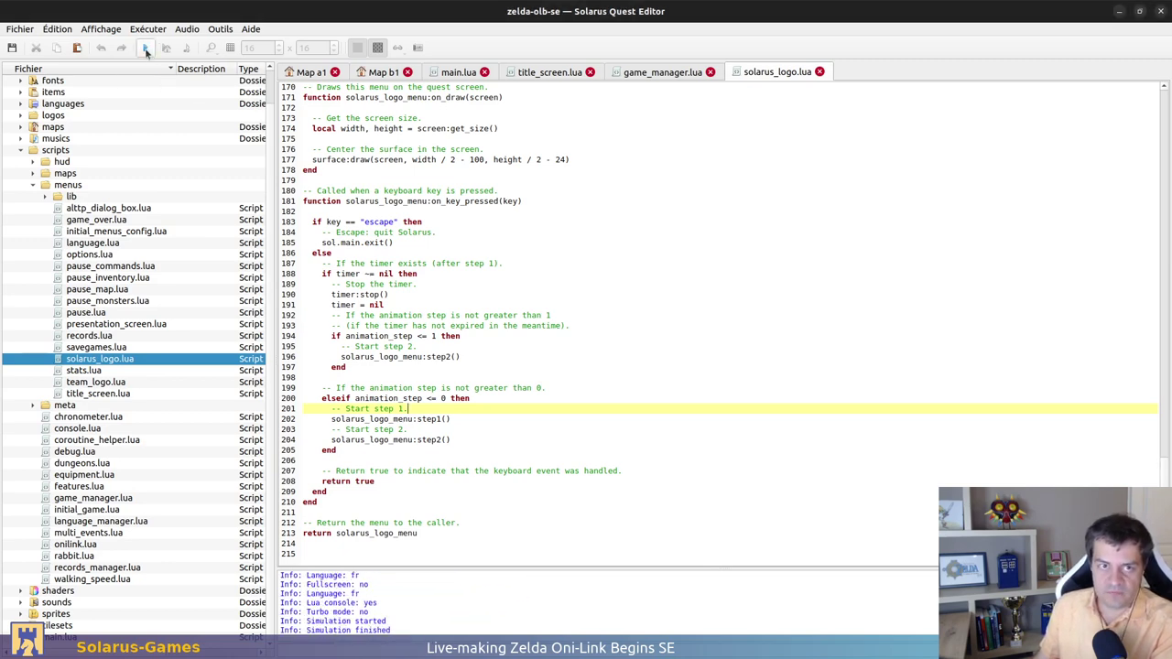
{"action": "key", "text": "Escape"}
{"action": "key", "text": "ctrl+Tab"}
{"action": "key", "text": "F5"}
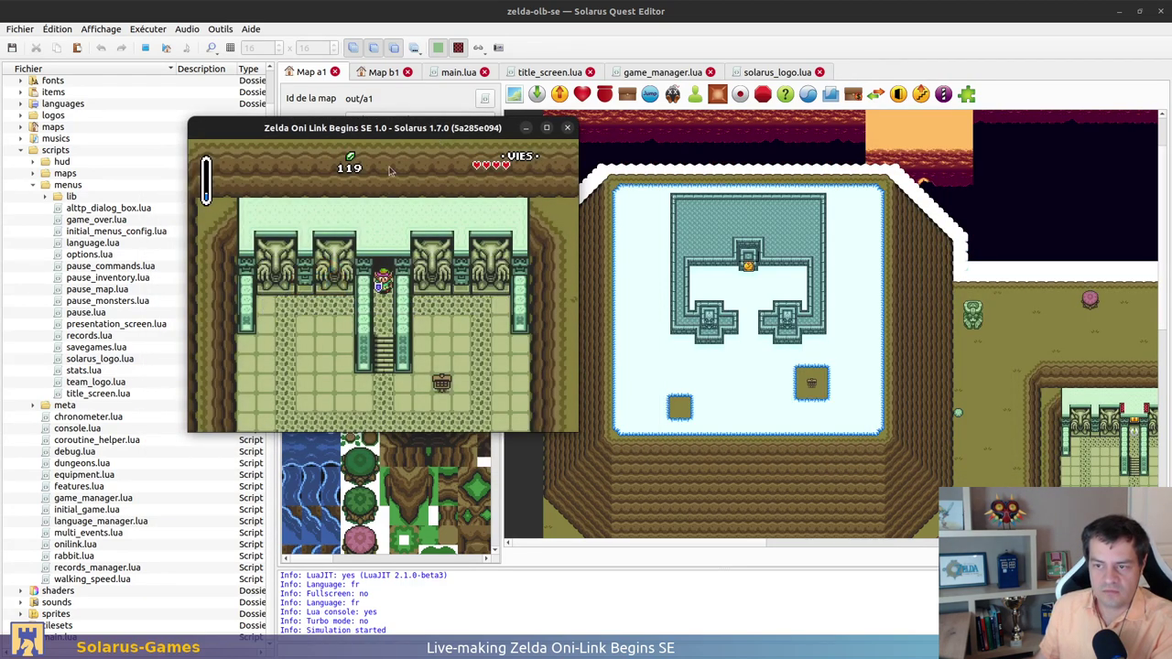
{"action": "left_click", "coordinate": [566, 128]}
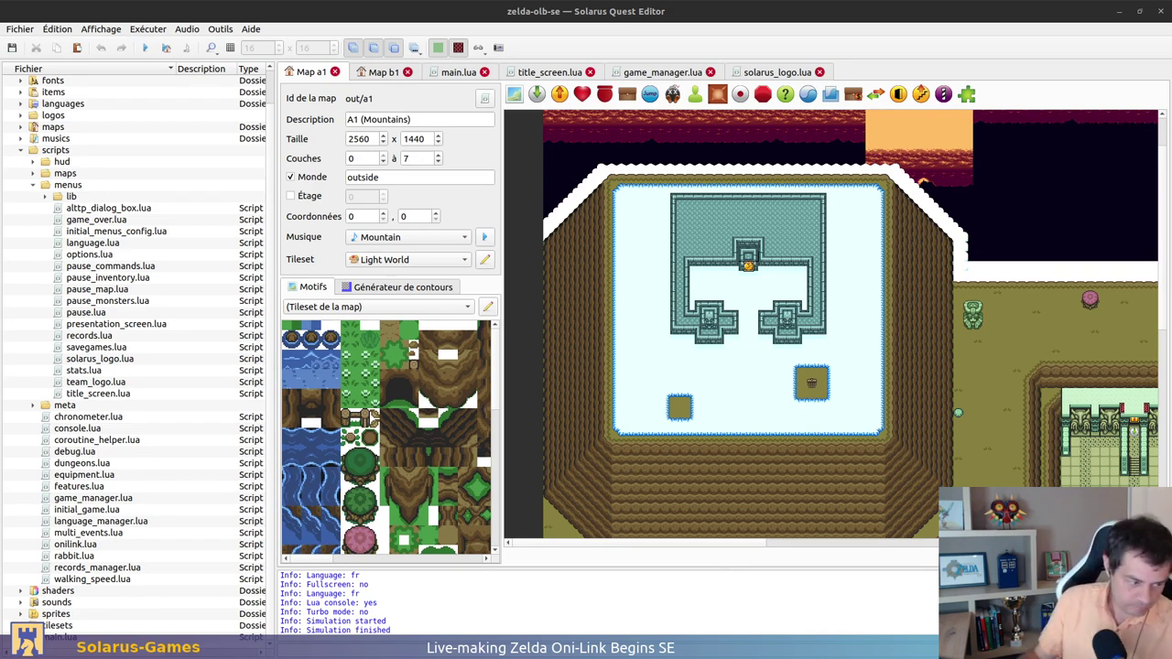
Examine the on_started function in main.lua, especially the running-game check inside menu:on_finished
{"action": "left_click", "coordinate": [456, 73]}
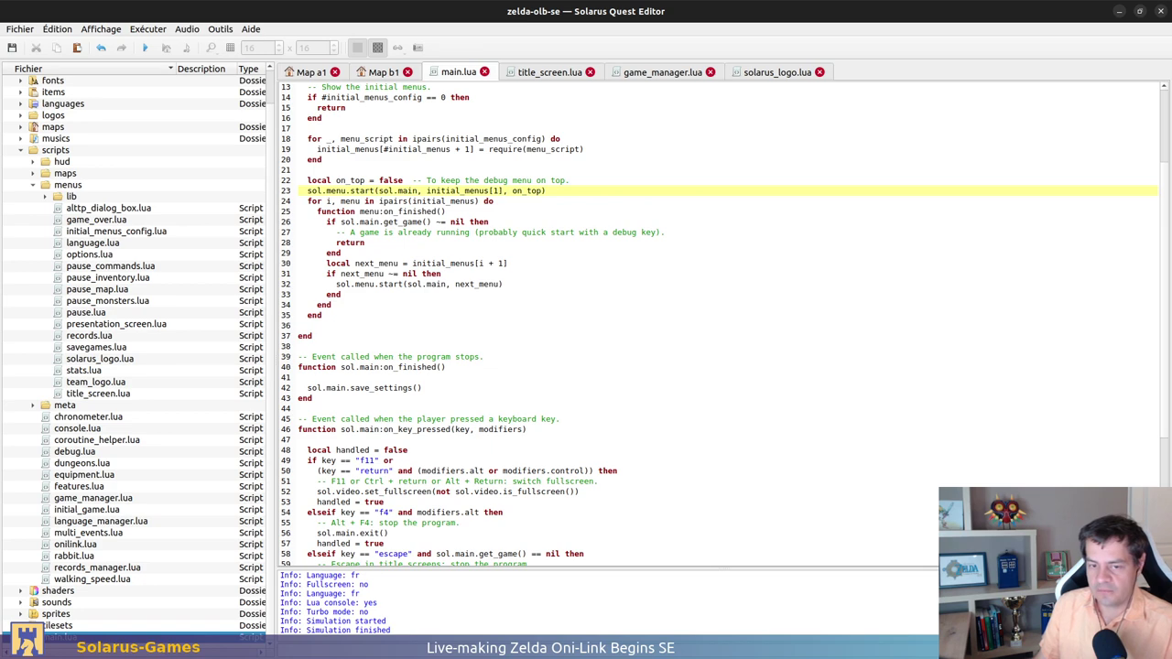
{"action": "left_click", "coordinate": [516, 305]}
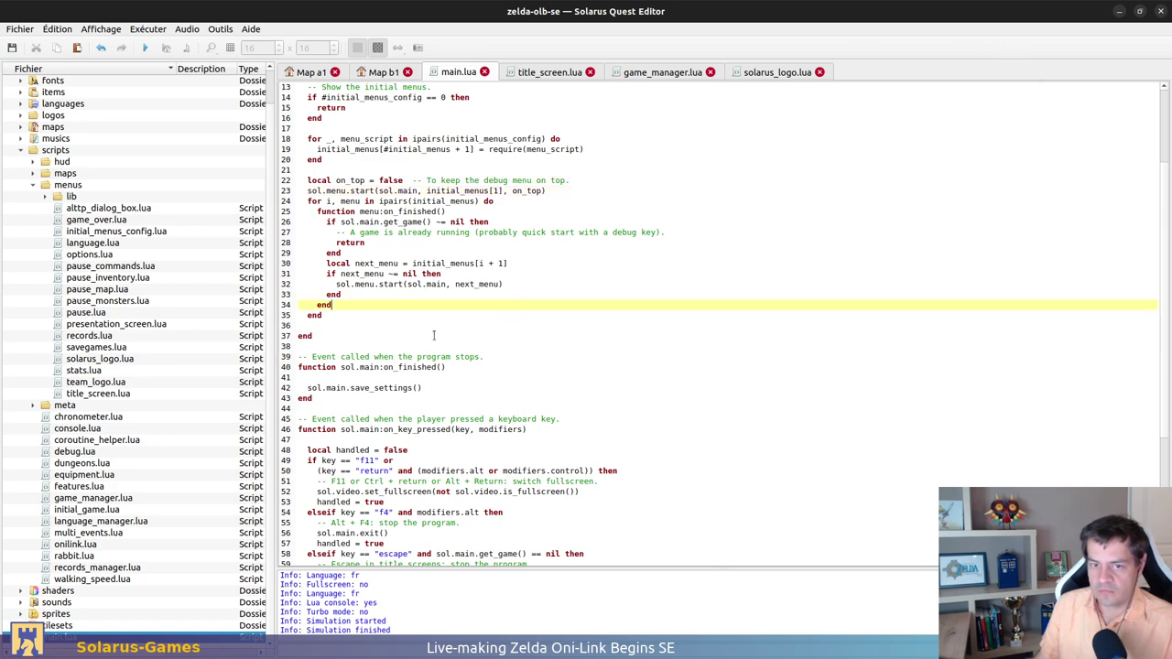
{"action": "scroll", "coordinate": [427, 324], "scroll_direction": "up", "scroll_amount": 4}
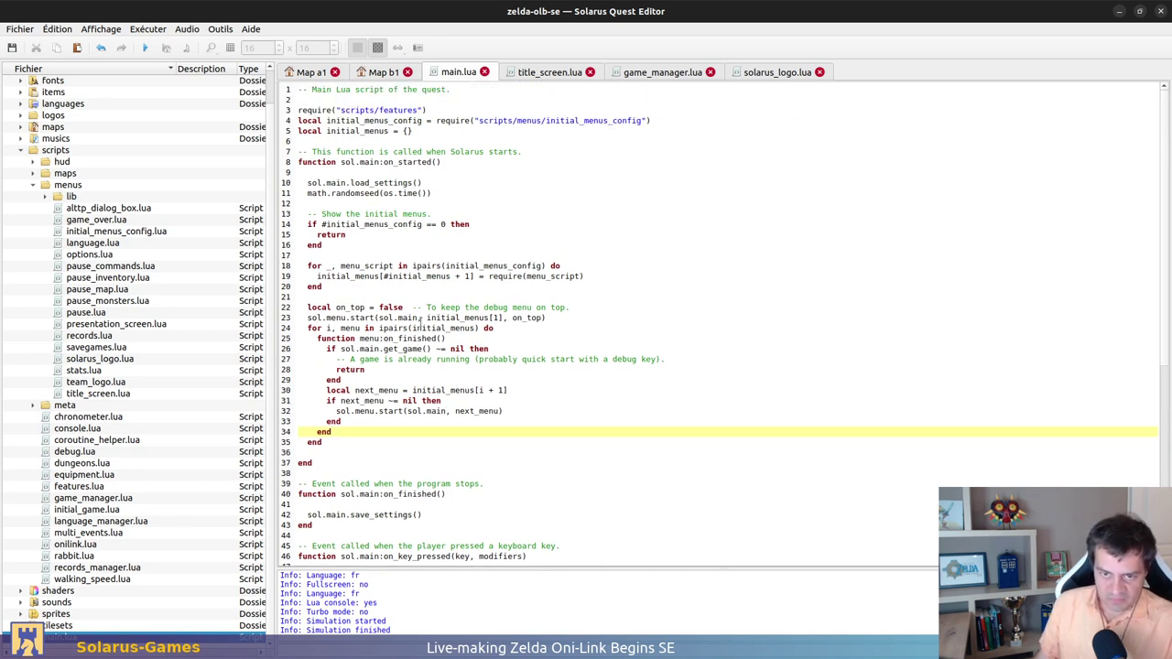
{"action": "triple_click", "coordinate": [405, 339]}
{"action": "left_click_drag", "start_coordinate": [406, 339], "coordinate": [443, 430]}
{"action": "triple_click", "coordinate": [430, 349]}
{"action": "left_click_drag", "start_coordinate": [430, 349], "coordinate": [443, 377]}
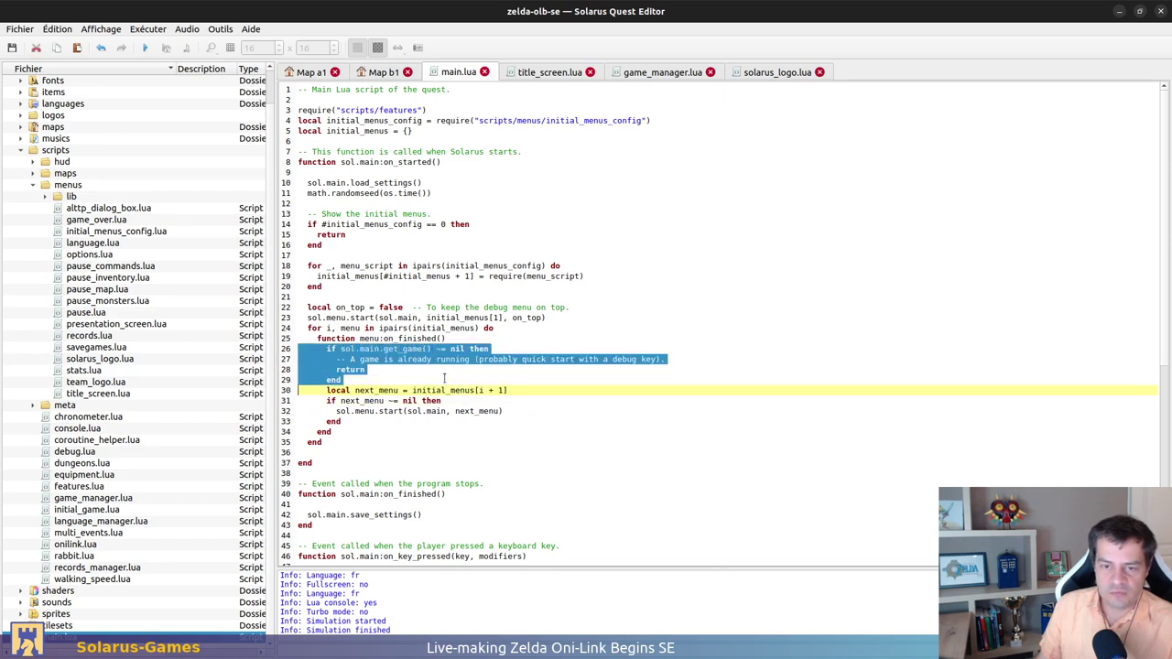
{"action": "left_click", "coordinate": [437, 349]}
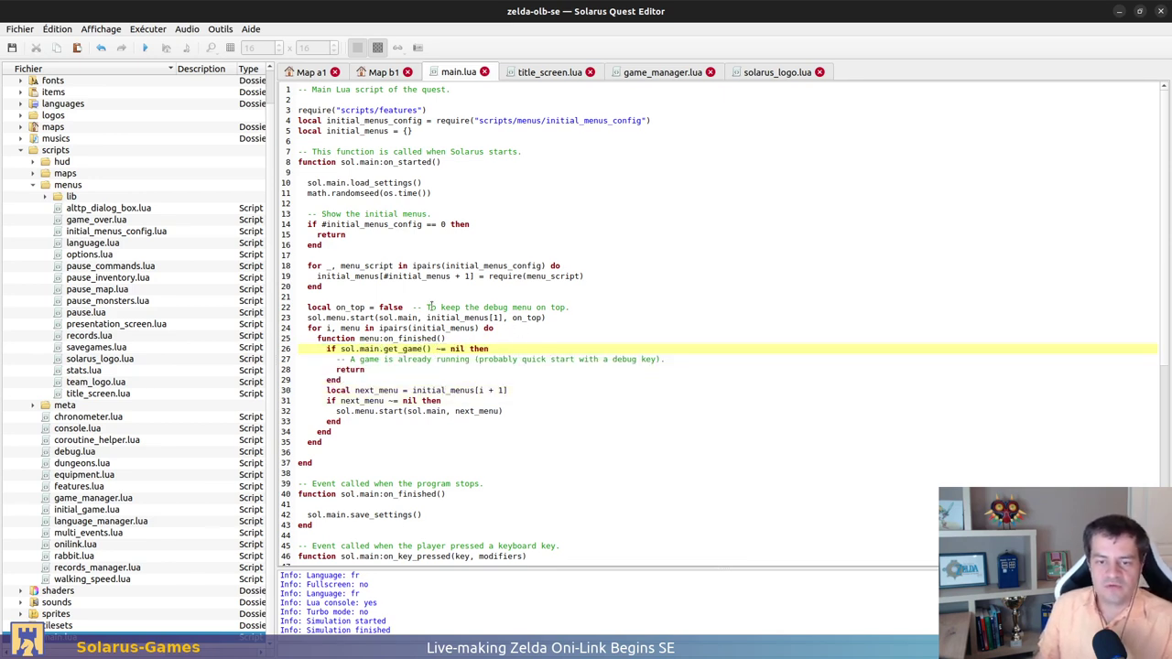
Examine the start_savegame function at the end of main.lua, including its sol.main.game assignment and menu-stopping loop
{"action": "scroll", "coordinate": [518, 166], "scroll_direction": "down", "scroll_amount": 10}
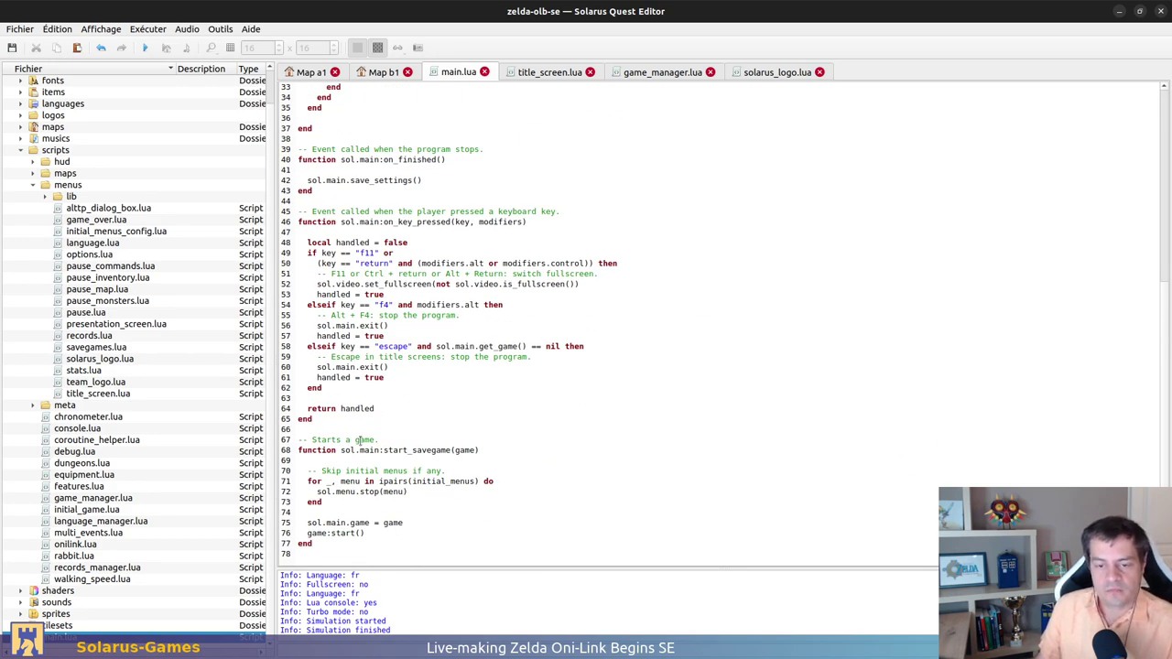
{"action": "triple_click", "coordinate": [346, 522]}
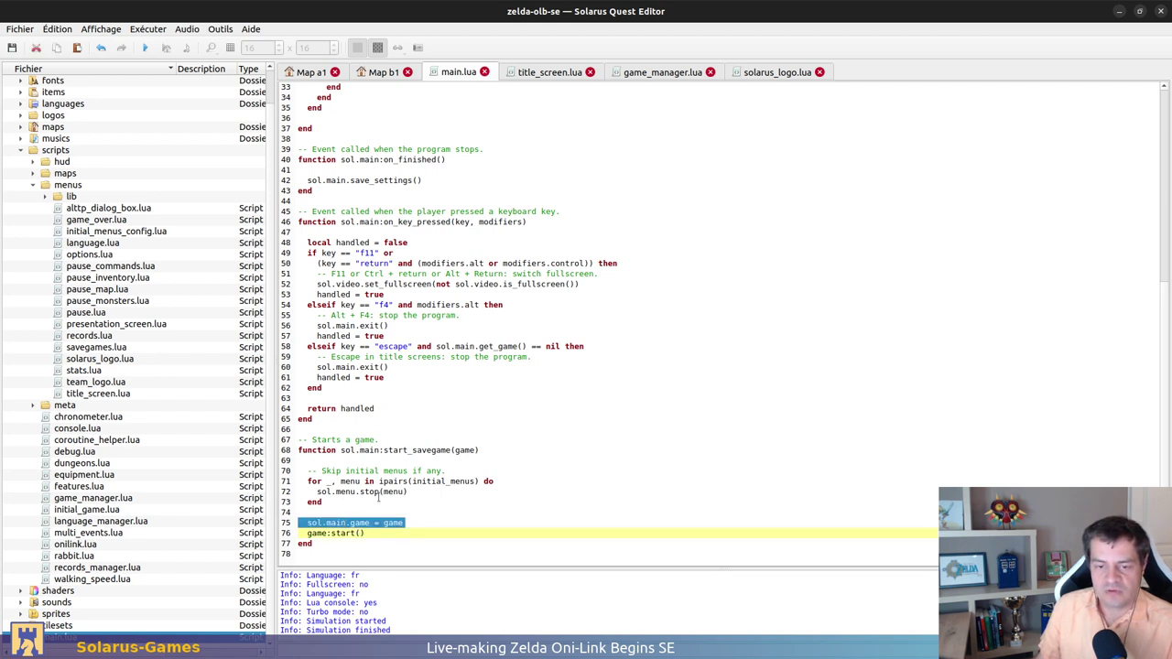
{"action": "left_click", "coordinate": [378, 498]}
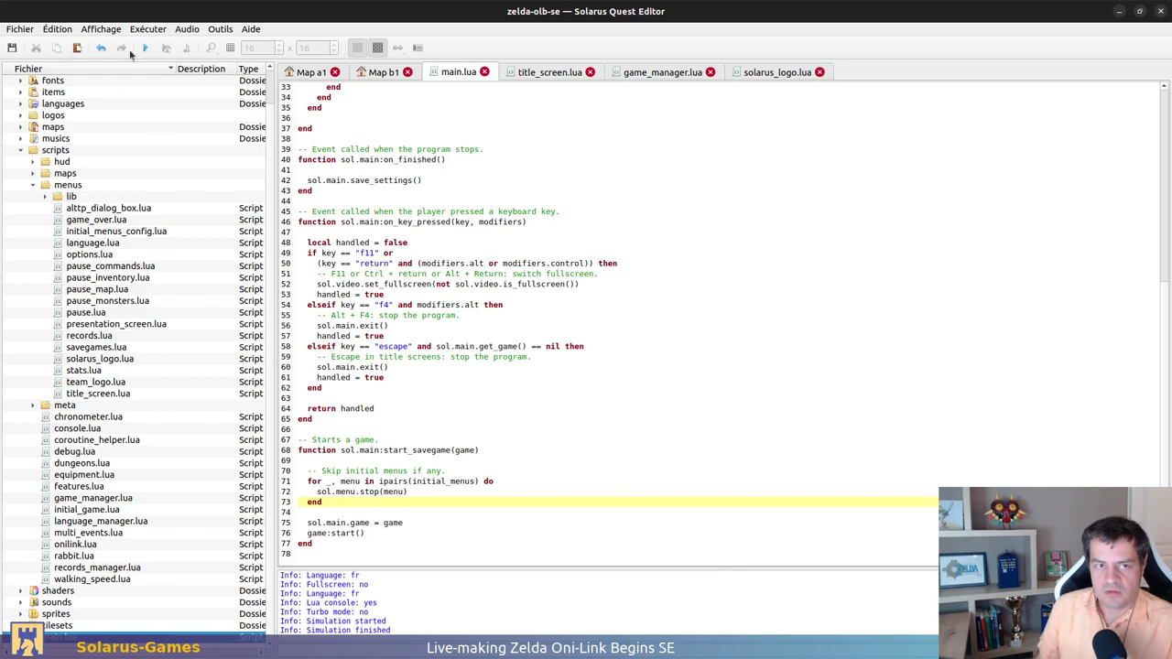
Run the quest from the dungeons/2/b1 map and move the game window over the map properties
{"action": "left_click", "coordinate": [311, 71]}
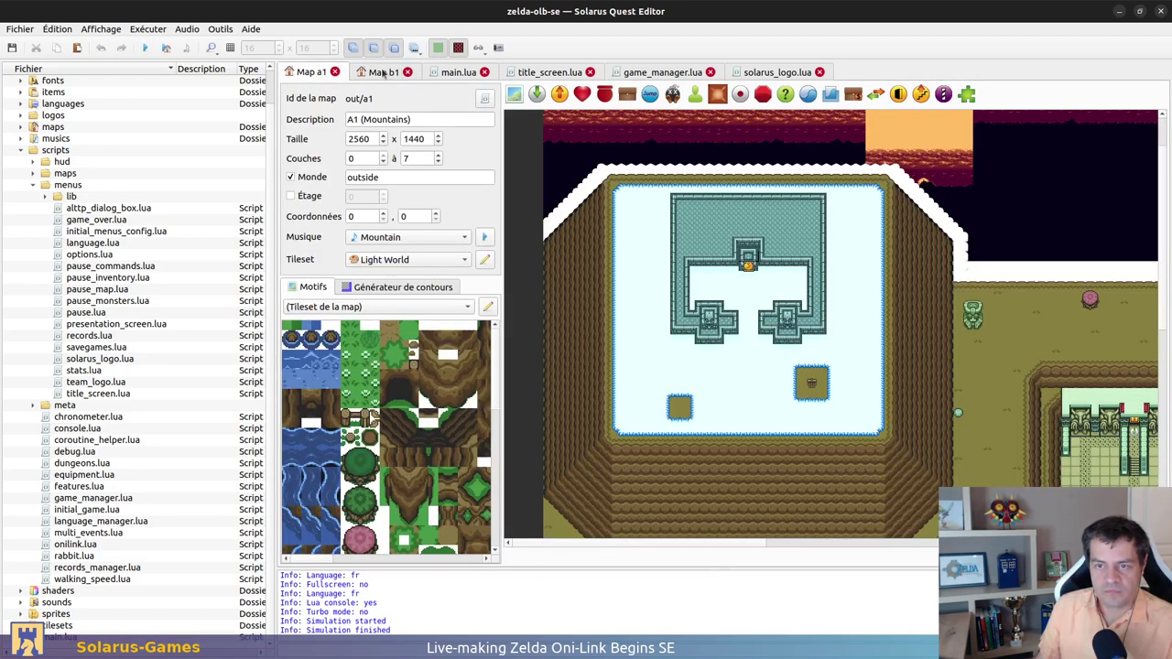
{"action": "left_click", "coordinate": [383, 71]}
{"action": "left_click", "coordinate": [145, 49]}
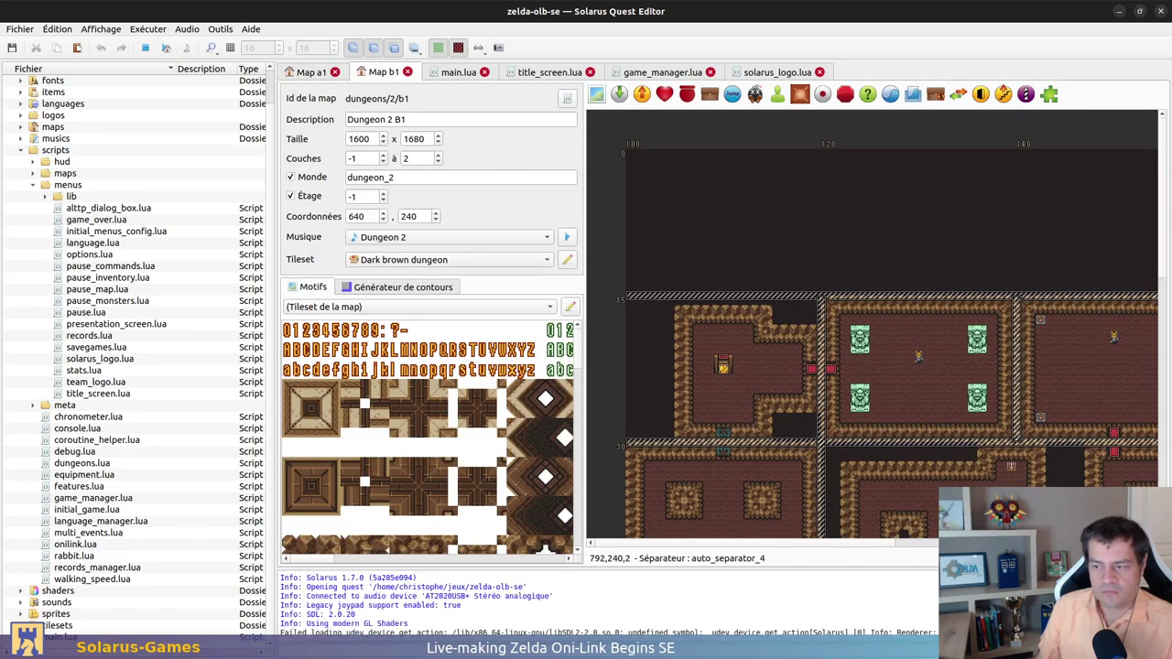
{"action": "left_click_drag", "start_coordinate": [954, 166], "coordinate": [411, 159]}
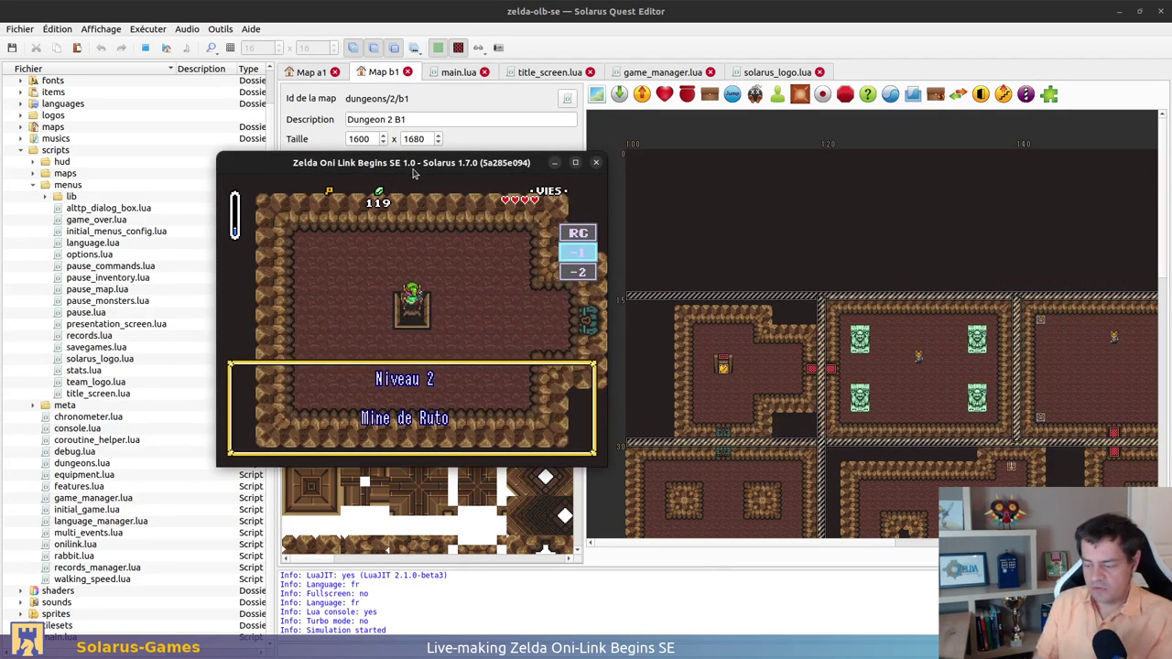
Walk the hero around the starting dungeon room, try the locked door, dismiss its dialog and close the game
{"action": "key", "text": "Up"}
{"action": "key", "text": "Left"}
{"action": "key", "text": "Down"}
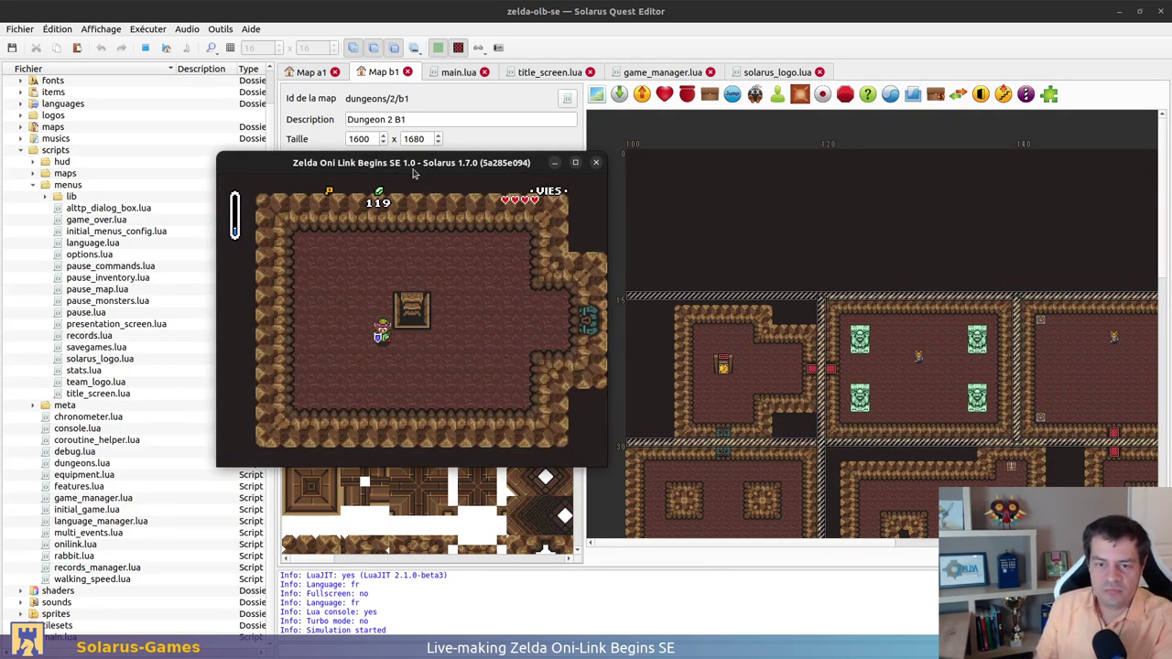
{"action": "key", "text": "Right"}
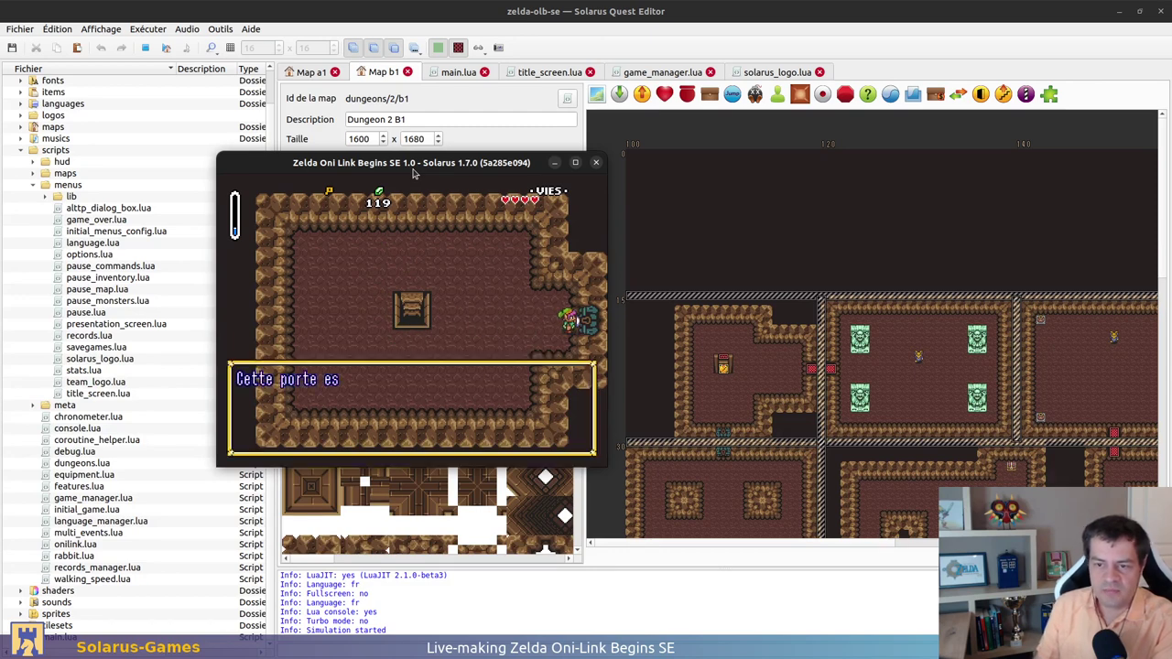
{"action": "key", "text": "space"}
{"action": "key", "text": "Up"}
{"action": "key", "text": "Left"}
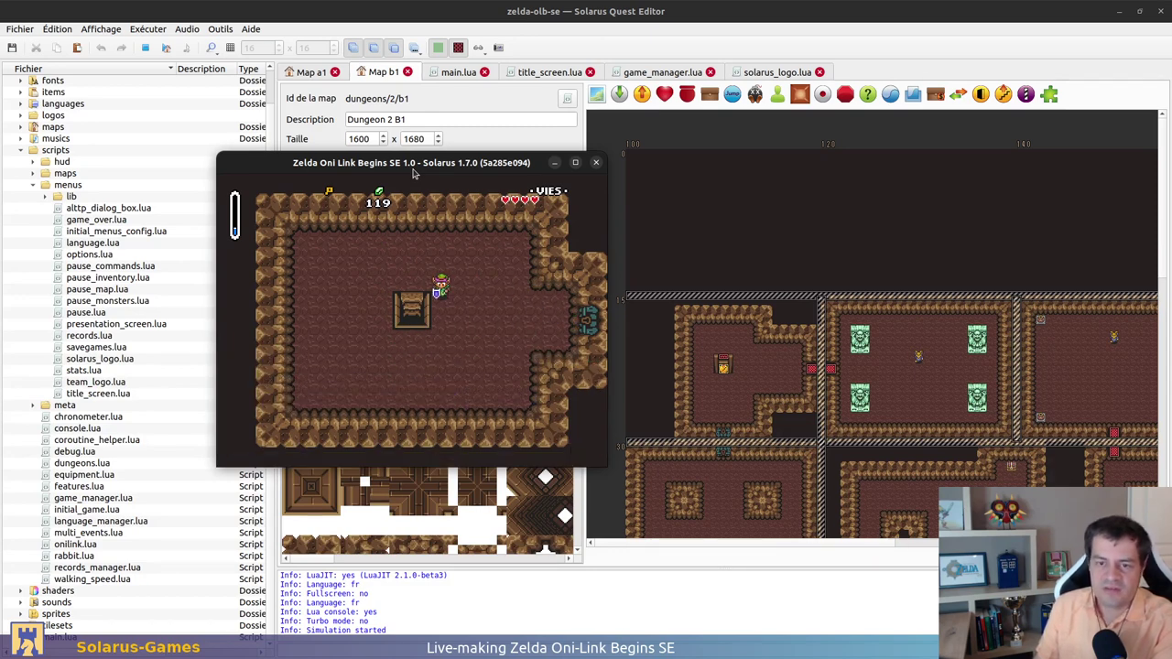
{"action": "key", "text": "Down"}
{"action": "left_click", "coordinate": [596, 162]}
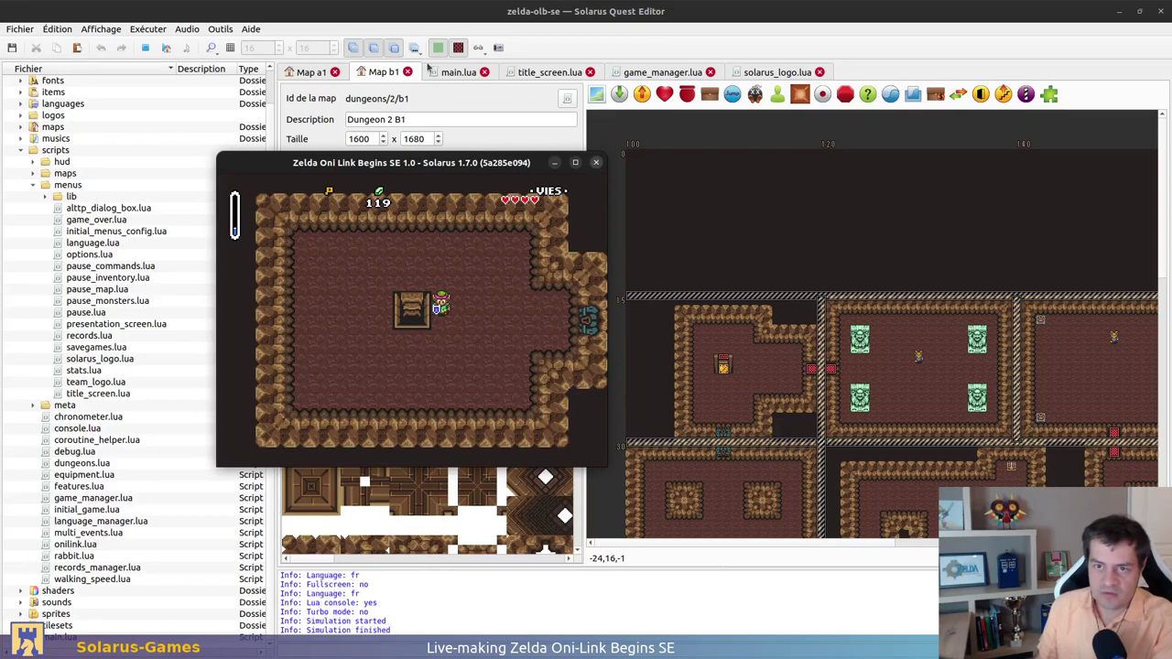
Copy the start_savegame function with its comment from the end of main.lua, delete it and save the script
{"action": "left_click", "coordinate": [456, 72]}
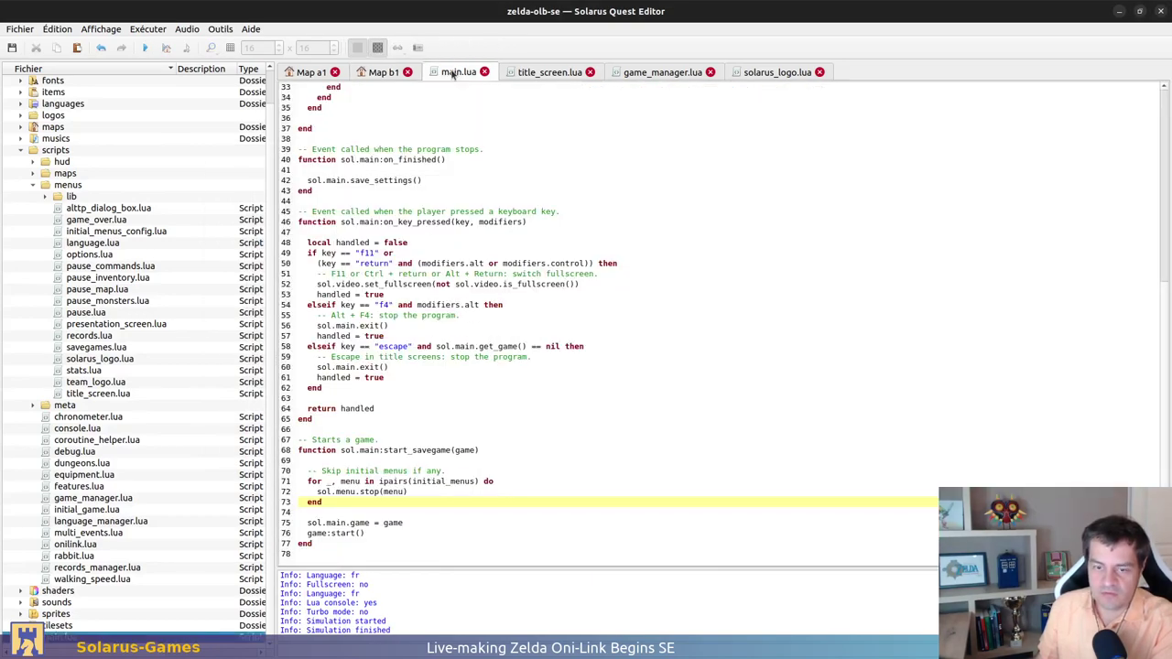
{"action": "left_click", "coordinate": [341, 429]}
{"action": "key", "text": "ctrl+shift+End"}
{"action": "key", "text": "ctrl+c"}
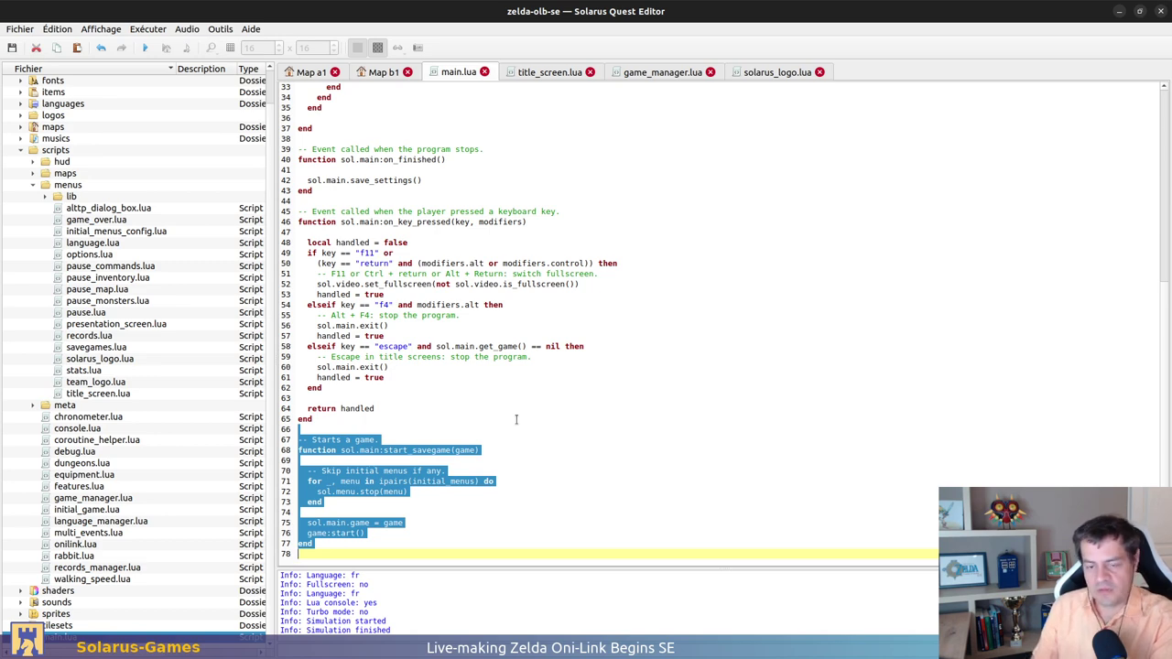
{"action": "key", "text": "Delete"}
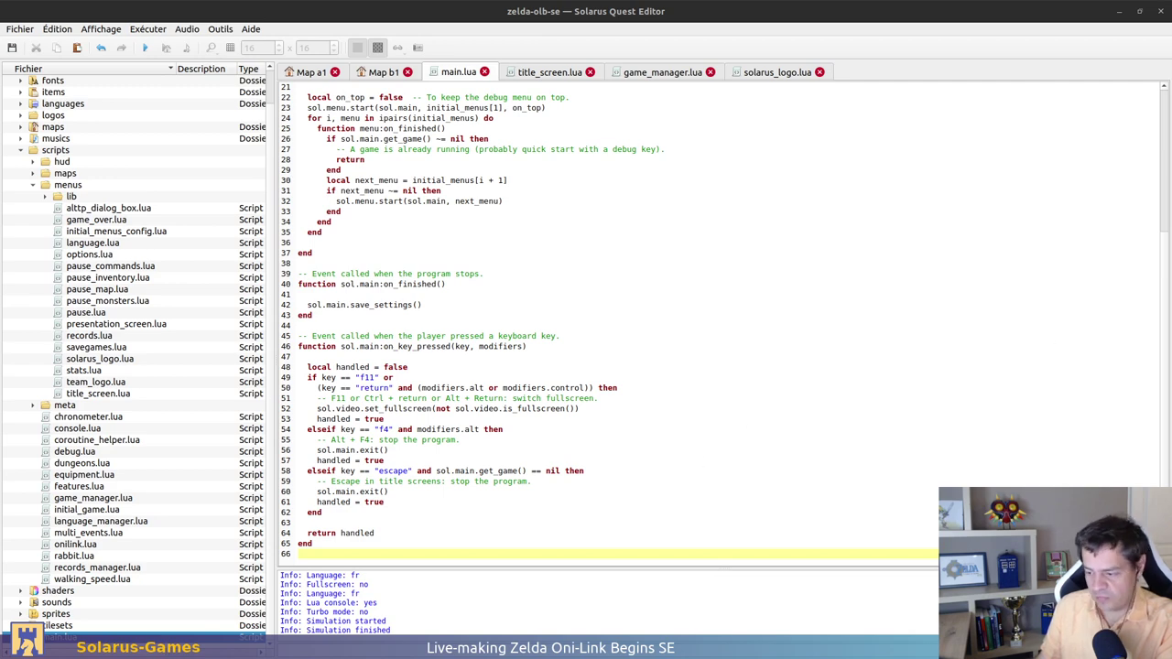
Review the remaining code in main.lua and restore the deleted start_savegame function at the end of the script
{"action": "scroll", "coordinate": [626, 443], "scroll_direction": "up", "scroll_amount": 7}
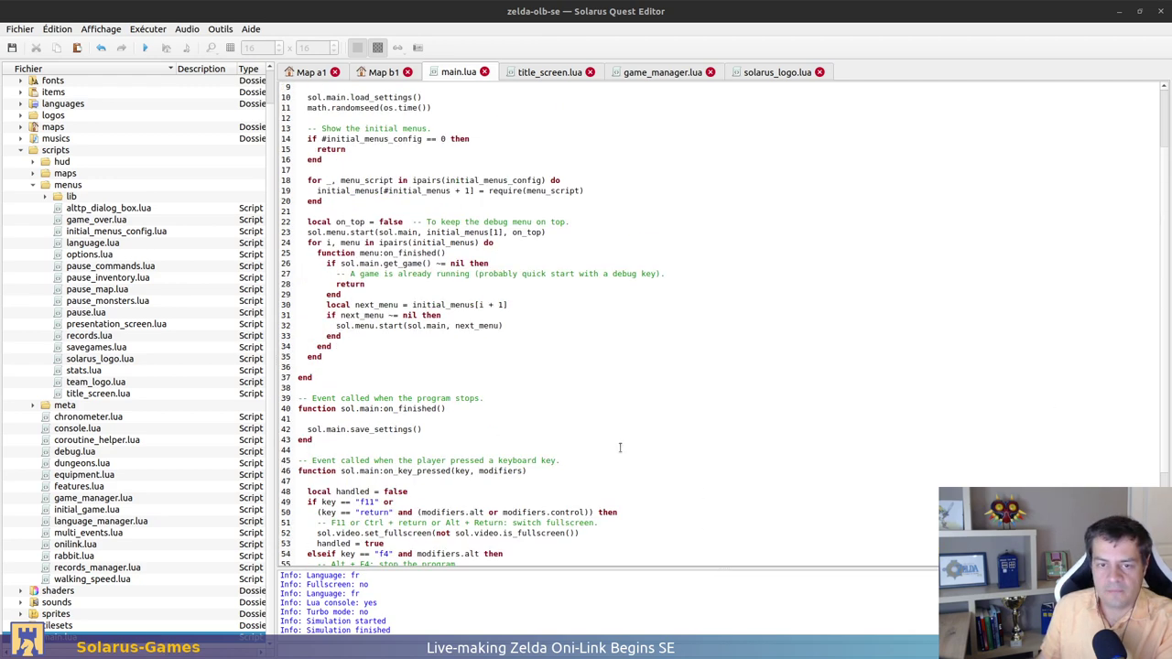
{"action": "scroll", "coordinate": [617, 447], "scroll_direction": "down", "scroll_amount": 4}
{"action": "scroll", "coordinate": [618, 448], "scroll_direction": "down", "scroll_amount": 3}
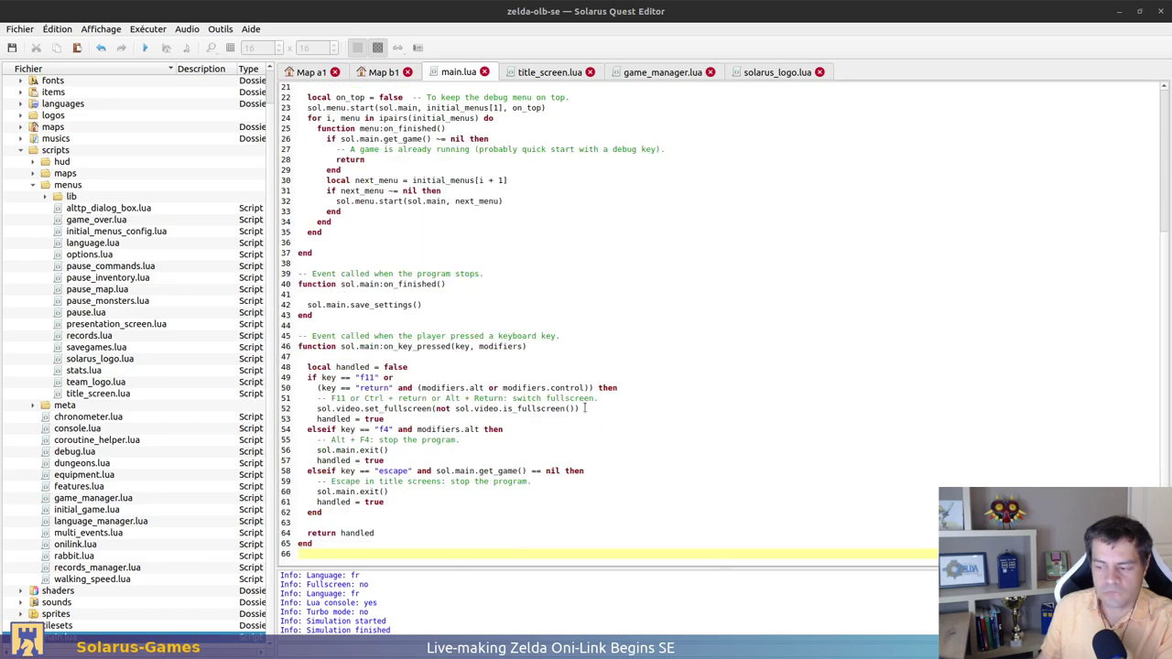
{"action": "left_click", "coordinate": [584, 408]}
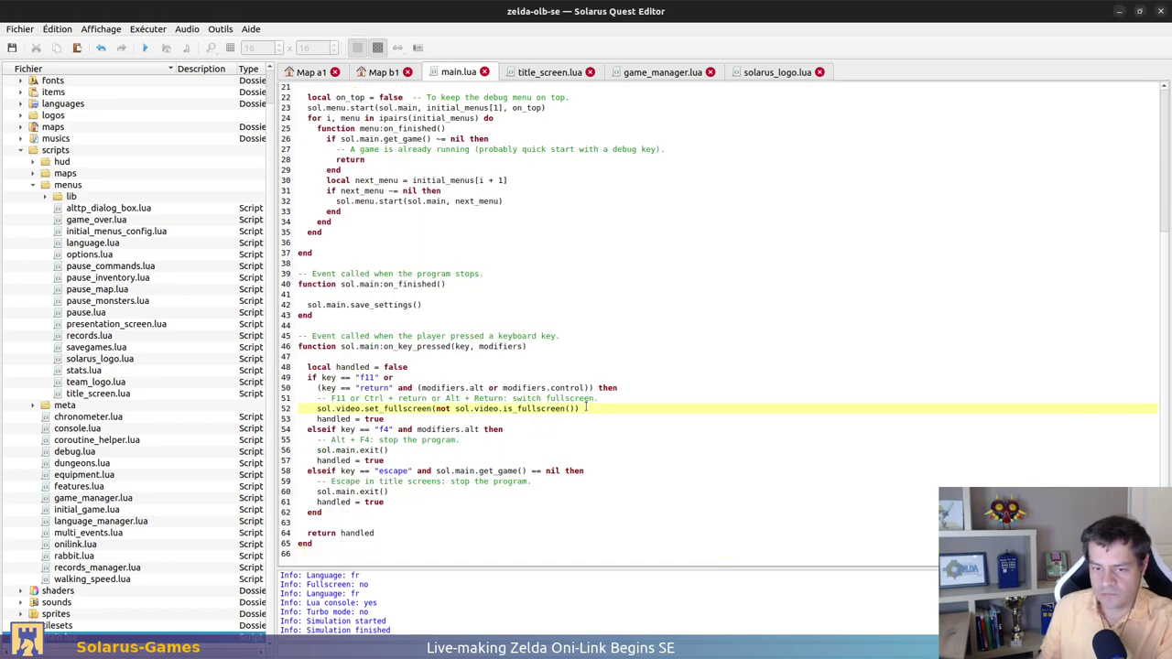
{"action": "key", "text": "ctrl+End"}
{"action": "key", "text": "ctrl+v"}
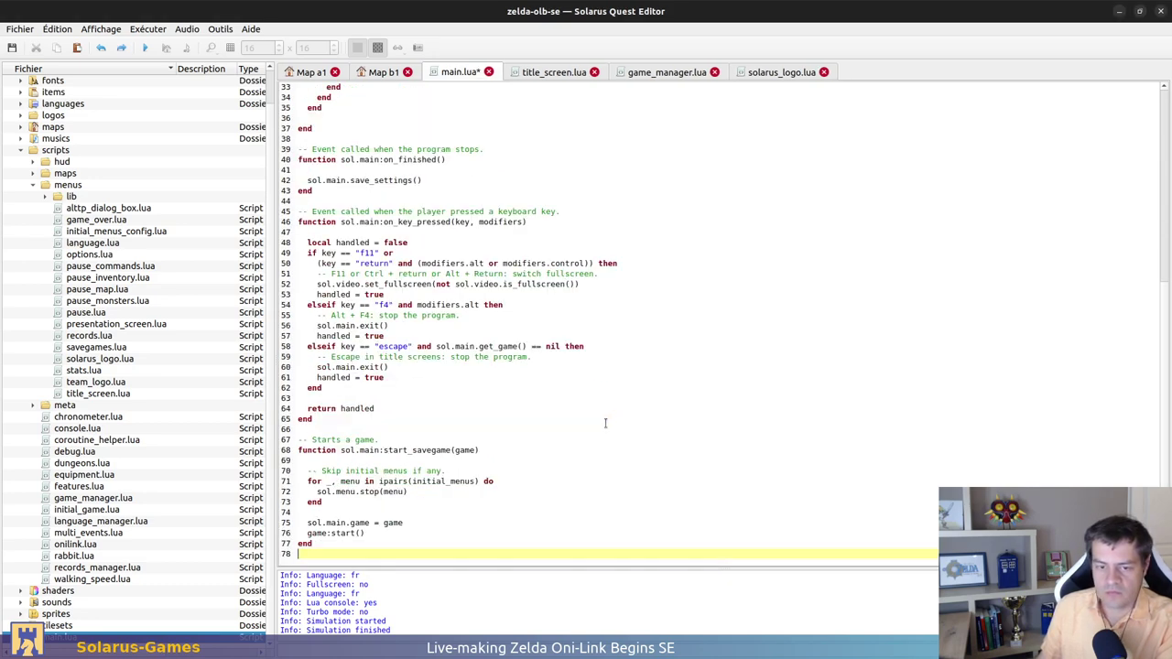
Review the restored start_savegame function and place the cursor on its sol.main.game = game line
{"action": "left_click", "coordinate": [380, 421]}
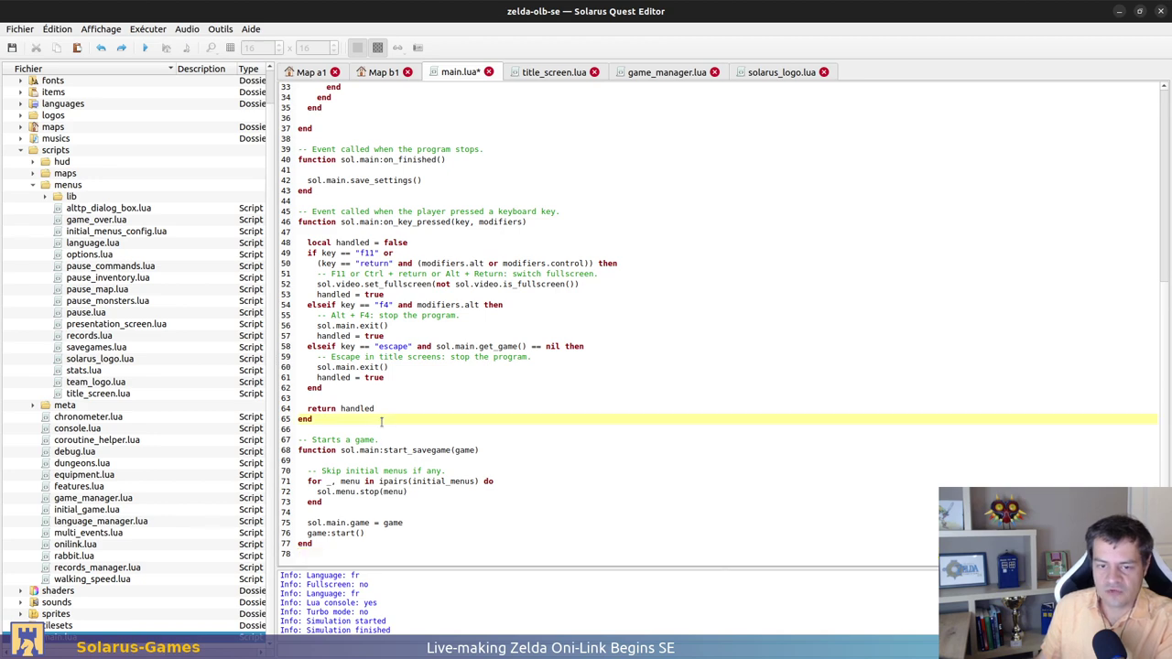
{"action": "left_click_drag", "start_coordinate": [381, 421], "coordinate": [384, 555]}
{"action": "left_click", "coordinate": [421, 518]}
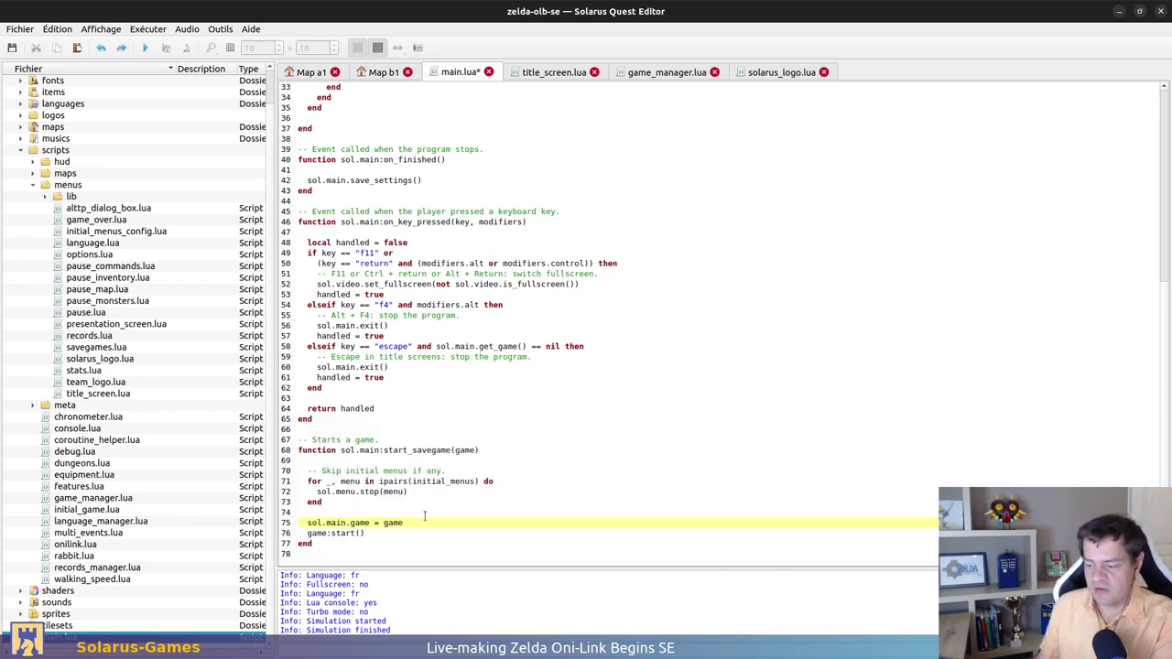
Remove the start_savegame function with its comment from the end of main.lua and save the script
{"action": "scroll", "coordinate": [424, 519], "scroll_direction": "up", "scroll_amount": 4}
{"action": "left_click", "coordinate": [646, 427]}
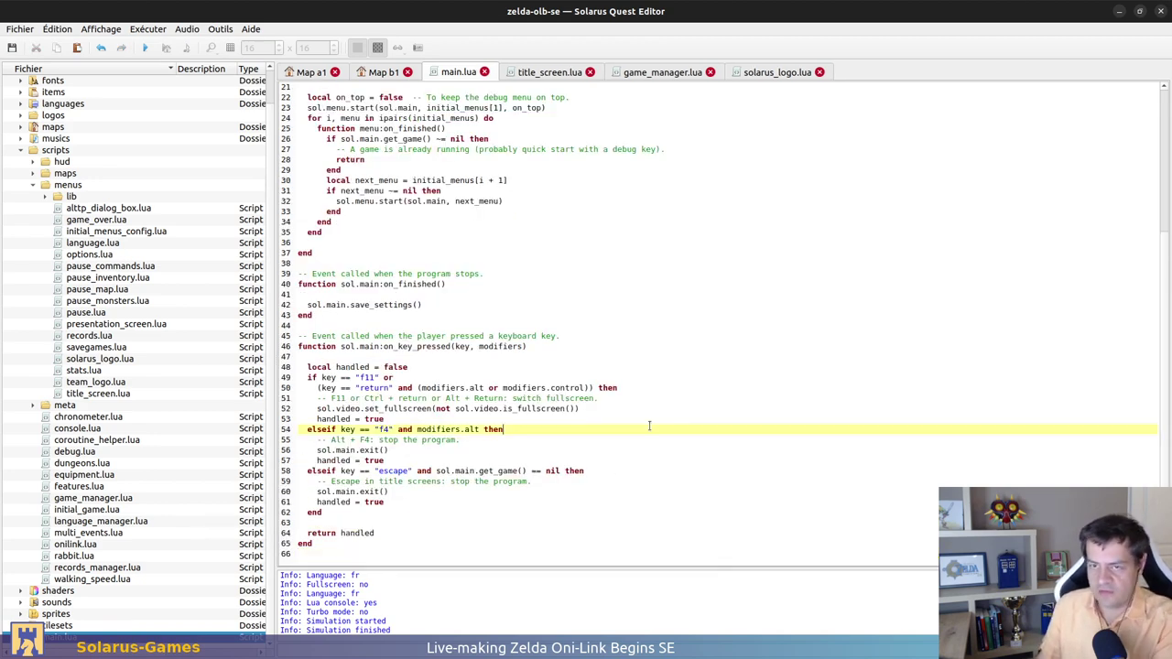
{"action": "key", "text": "ctrl+s"}
Switch to the solarus-free-resource-pack quest, copy the game_meta on_started block from its main.lua and return to zelda-olb-se
{"action": "key", "text": "alt+Tab"}
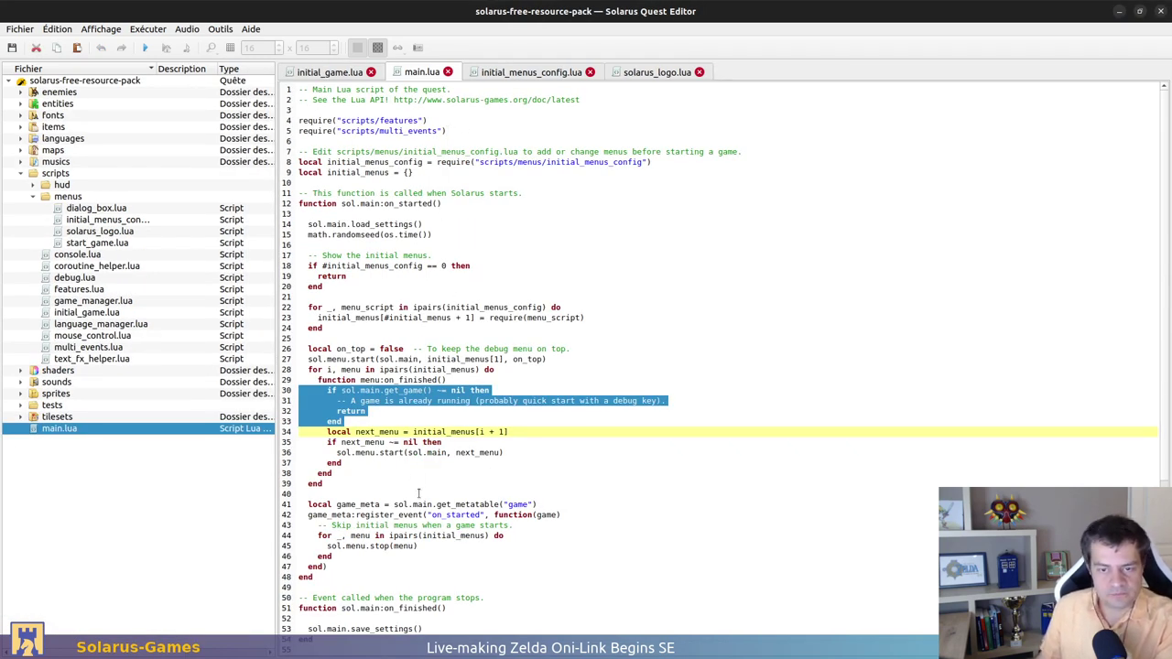
{"action": "scroll", "coordinate": [395, 261], "scroll_direction": "down", "scroll_amount": 3}
{"action": "scroll", "coordinate": [397, 258], "scroll_direction": "down", "scroll_amount": 2}
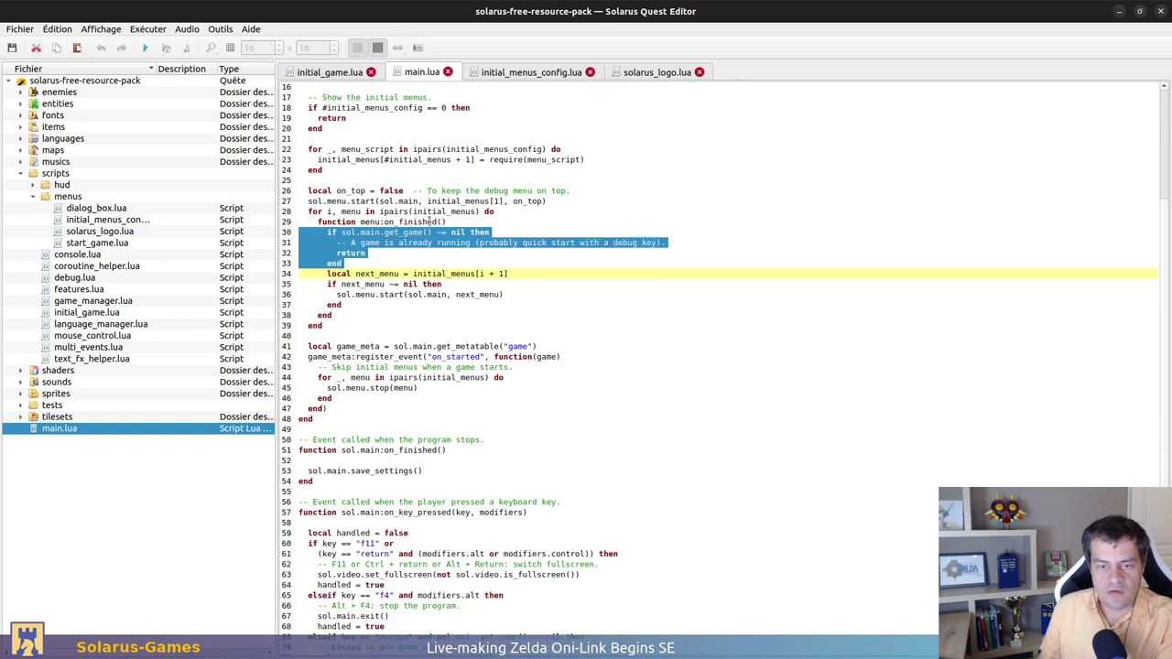
{"action": "left_click_drag", "start_coordinate": [376, 333], "coordinate": [386, 405]}
{"action": "key", "text": "ctrl+c"}
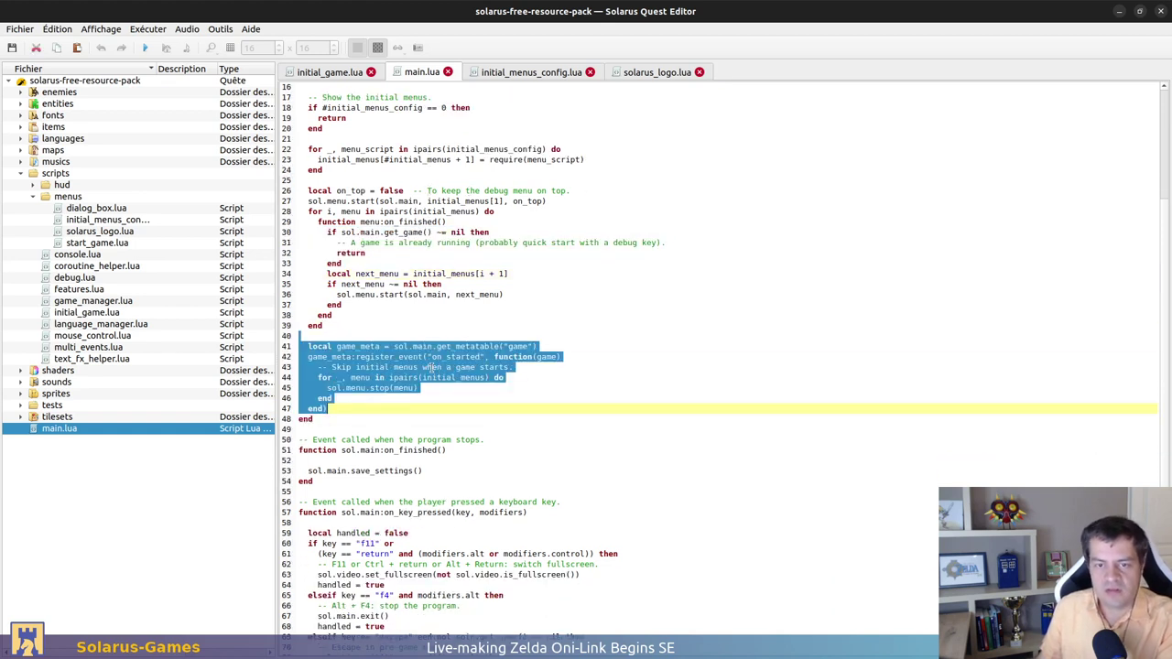
{"action": "left_click", "coordinate": [332, 72]}
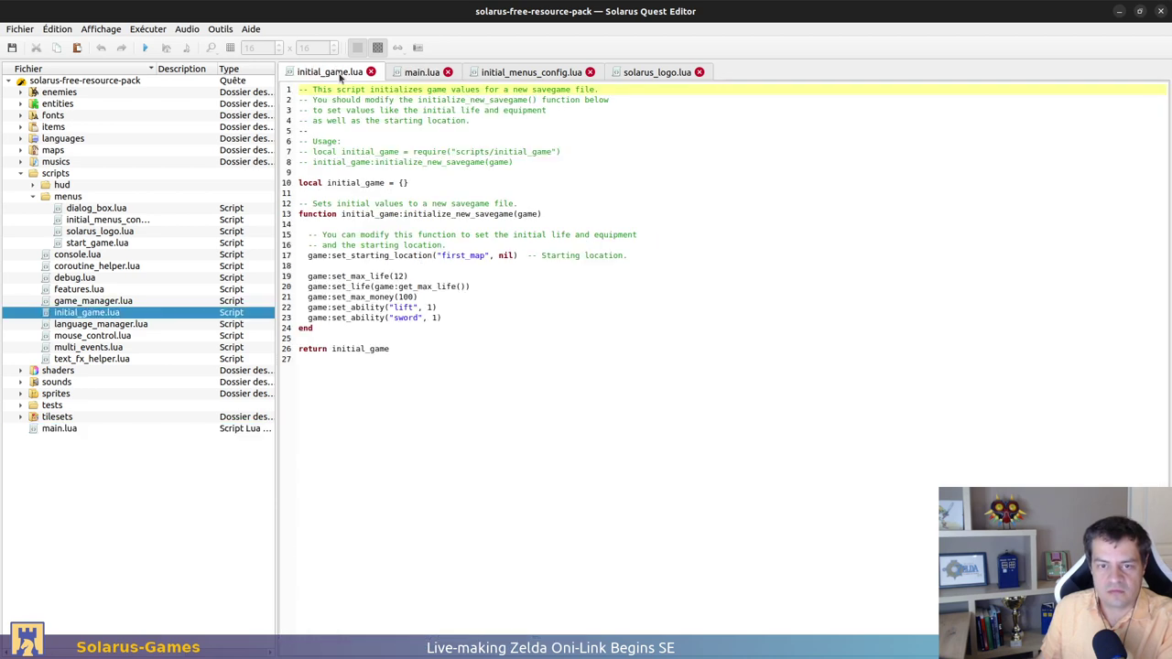
{"action": "left_click", "coordinate": [411, 74]}
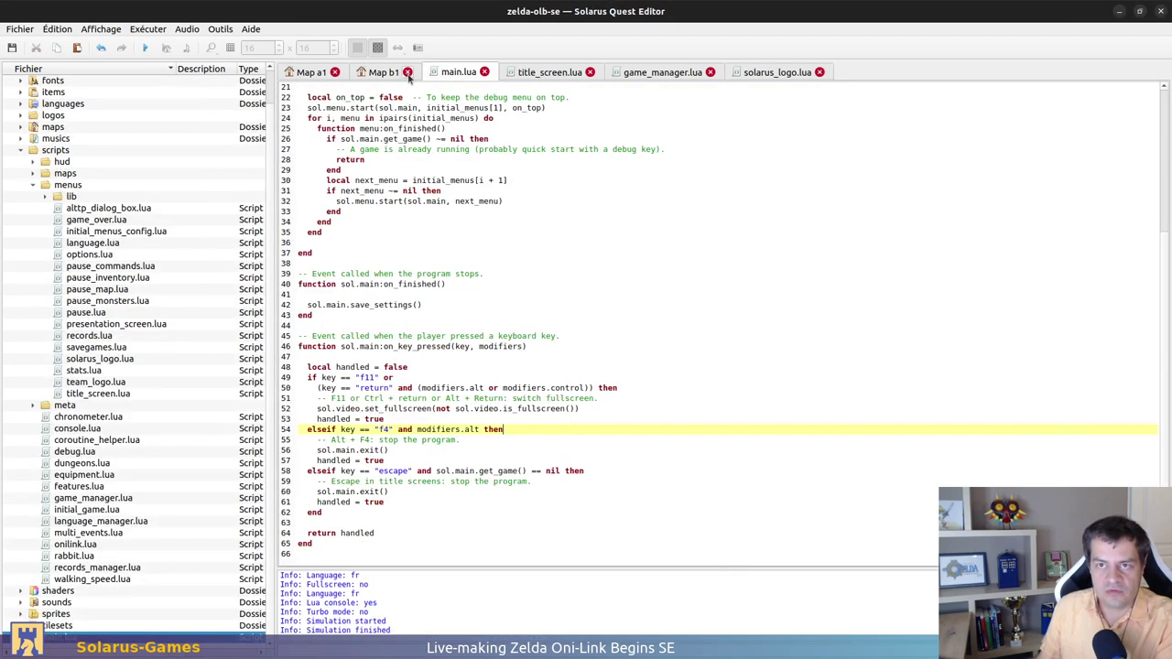
Paste the copied game_meta block after the menu loop, inside sol.main:on_started() in zelda-olb-se's main.lua
{"action": "scroll", "coordinate": [355, 333], "scroll_direction": "up", "scroll_amount": 3}
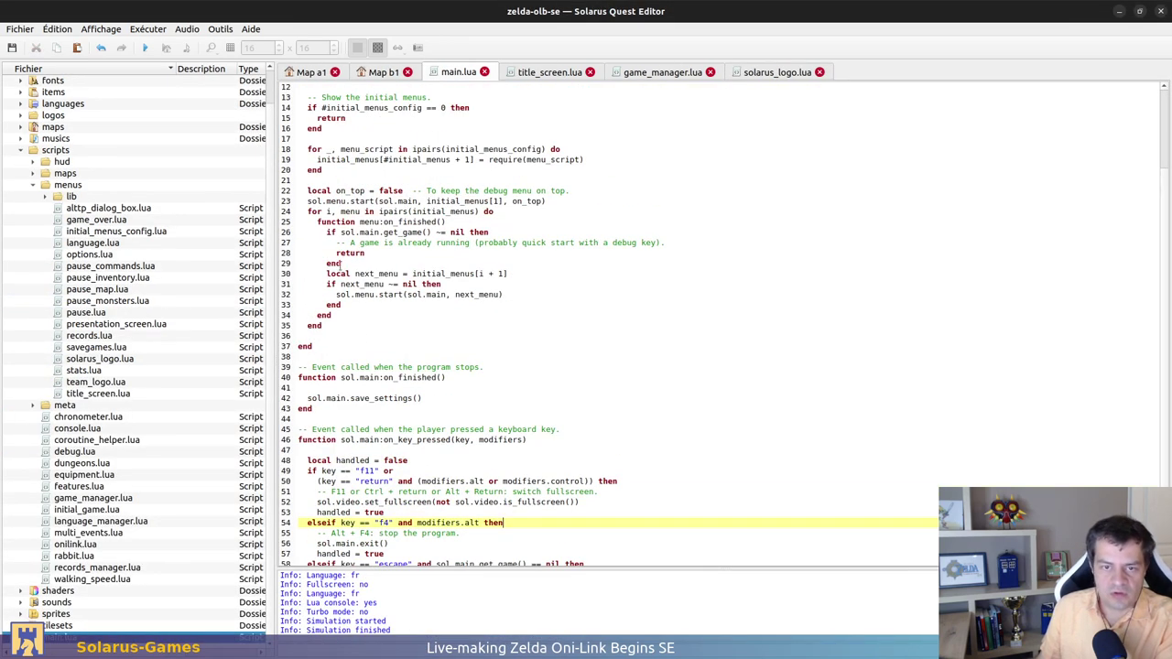
{"action": "left_click", "coordinate": [355, 333]}
{"action": "key", "text": "ctrl+v"}
{"action": "scroll", "coordinate": [409, 362], "scroll_direction": "up", "scroll_amount": 2}
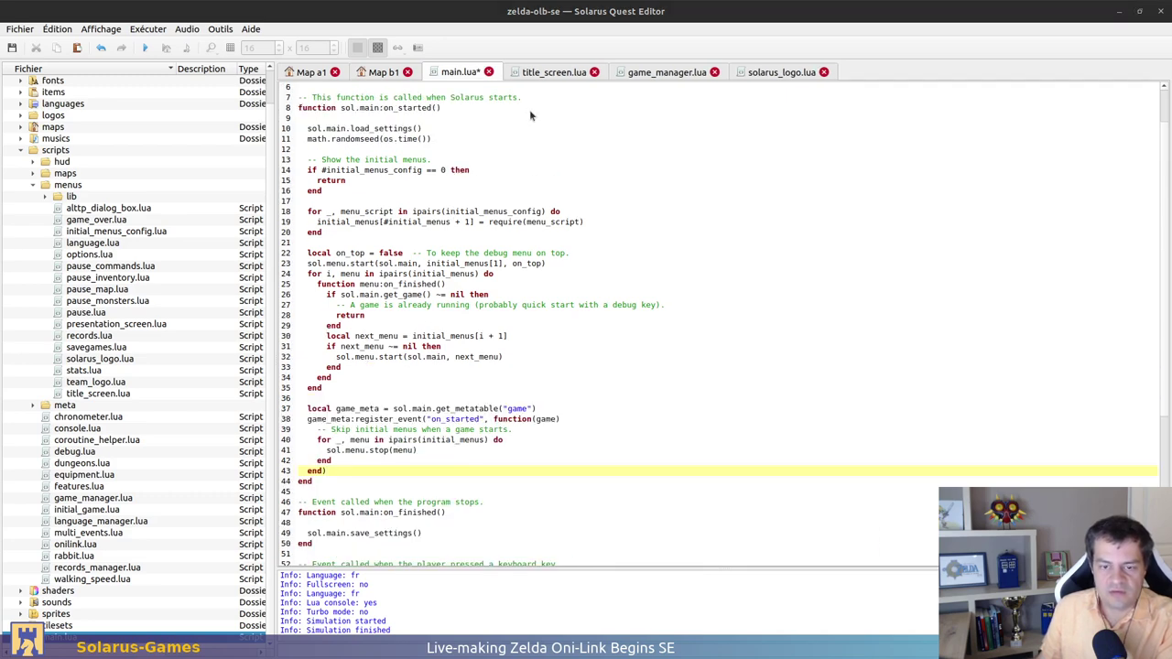
Compare the pasted block with the resource pack's main.lua and save zelda-olb-se's script
{"action": "key", "text": "alt+Tab"}
{"action": "key", "text": "alt+Tab"}
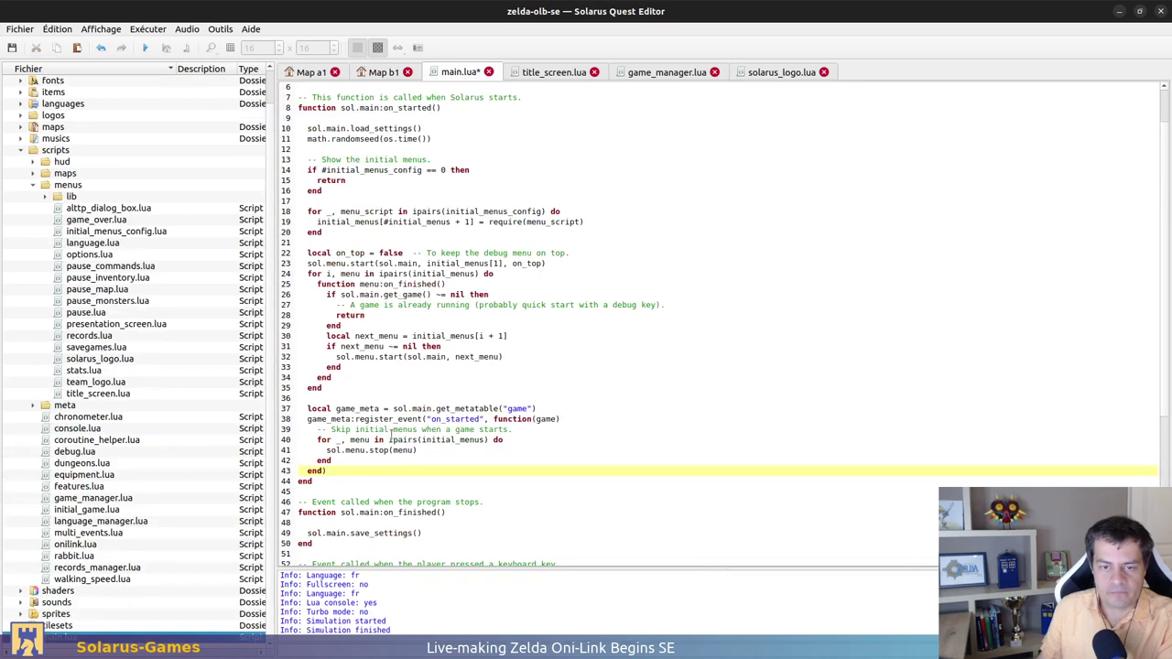
{"action": "key", "text": "alt+Tab"}
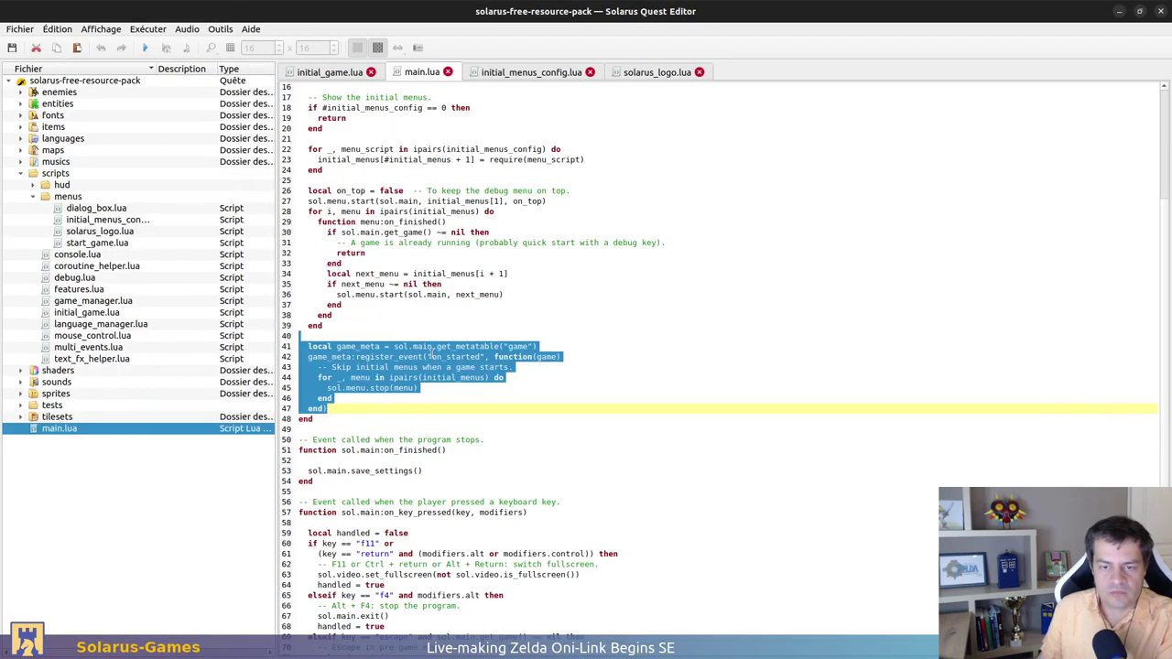
{"action": "key", "text": "alt+Tab"}
{"action": "key", "text": "ctrl+s"}
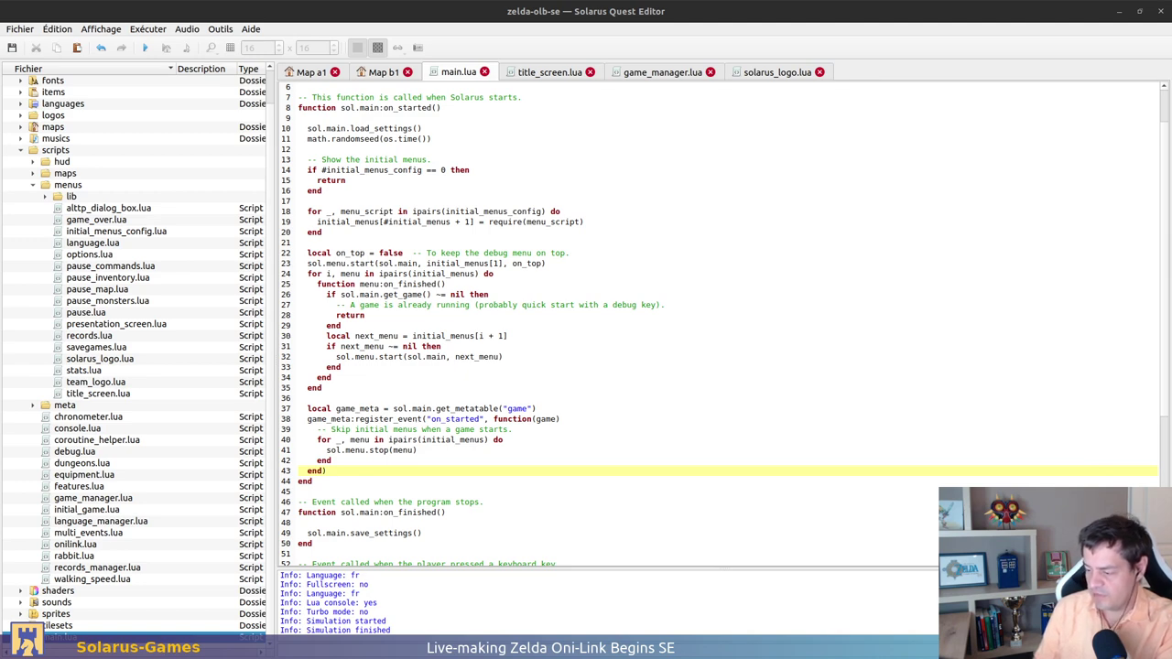
Close and reopen main.lua, then review its initial menu code, game_meta block and key handling
{"action": "left_click", "coordinate": [485, 71]}
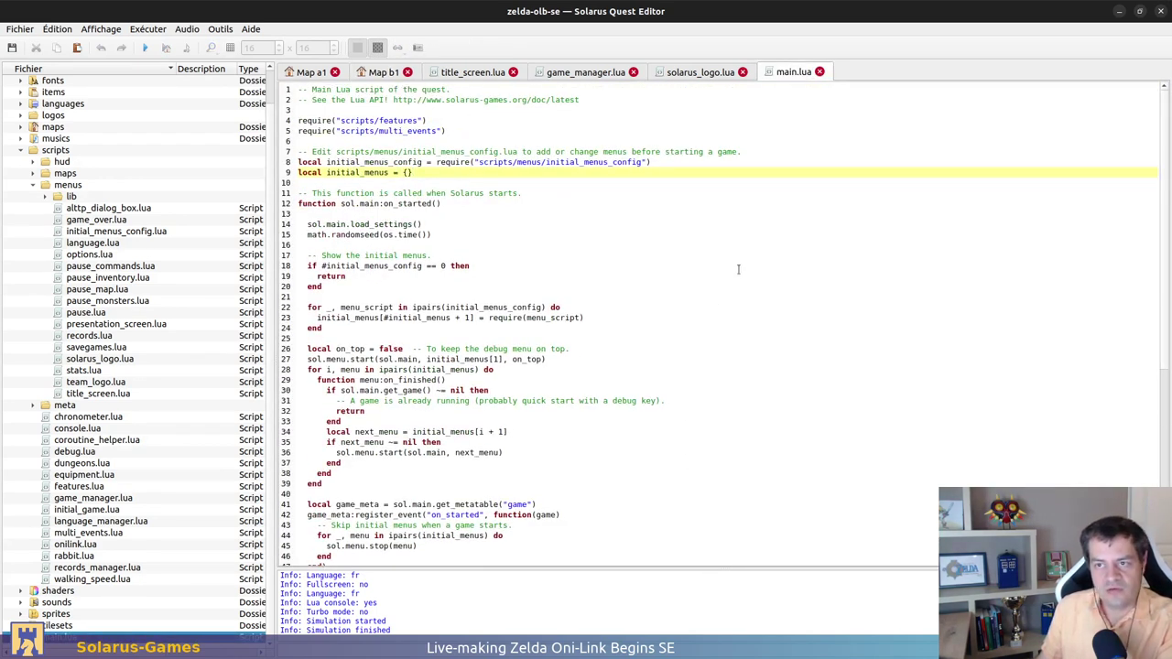
{"action": "left_click", "coordinate": [436, 254]}
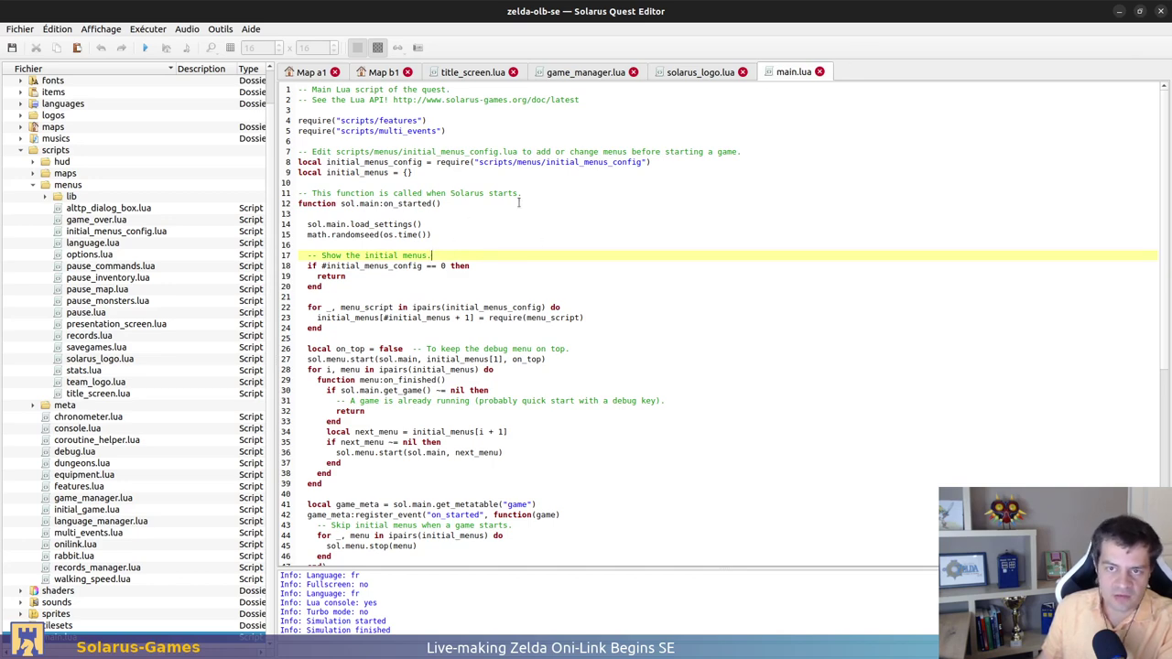
{"action": "scroll", "coordinate": [632, 295], "scroll_direction": "down", "scroll_amount": 4}
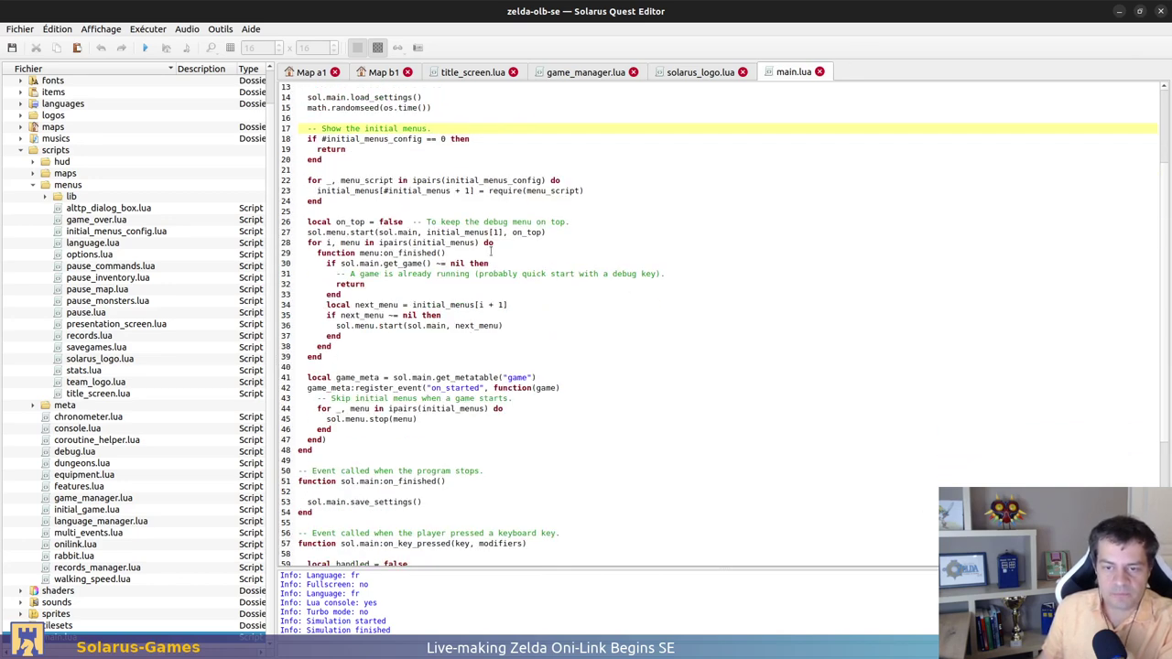
{"action": "scroll", "coordinate": [490, 253], "scroll_direction": "down", "scroll_amount": 4}
{"action": "scroll", "coordinate": [625, 140], "scroll_direction": "up", "scroll_amount": 8}
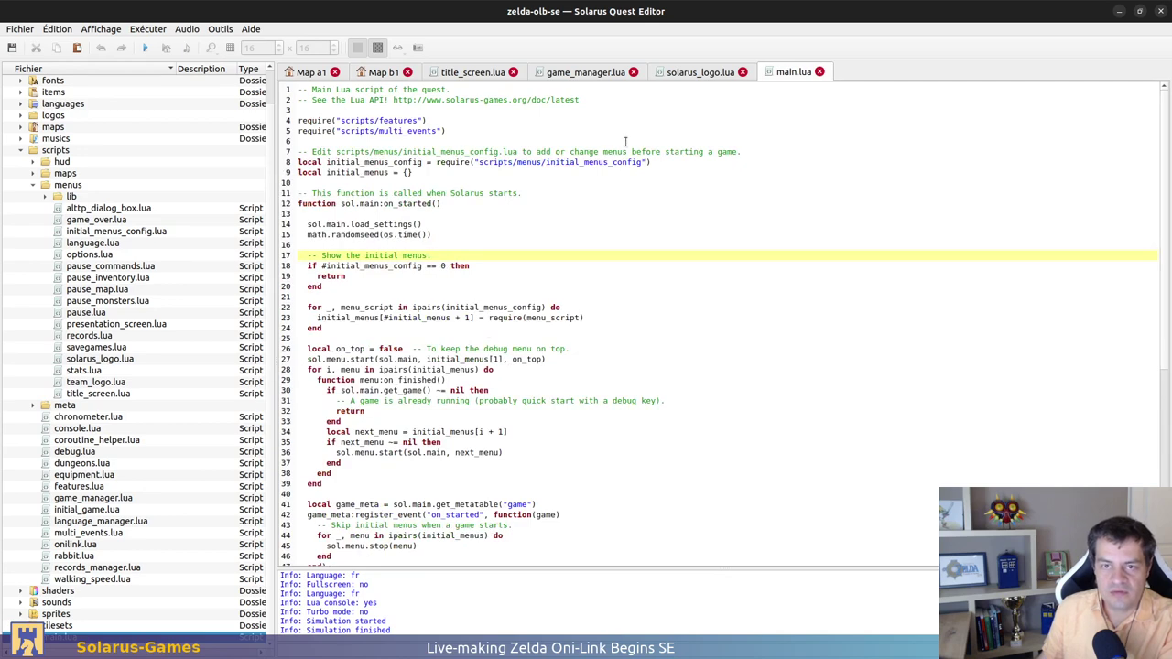
{"action": "scroll", "coordinate": [439, 391], "scroll_direction": "down", "scroll_amount": 4}
{"action": "left_click_drag", "start_coordinate": [416, 366], "coordinate": [385, 440]}
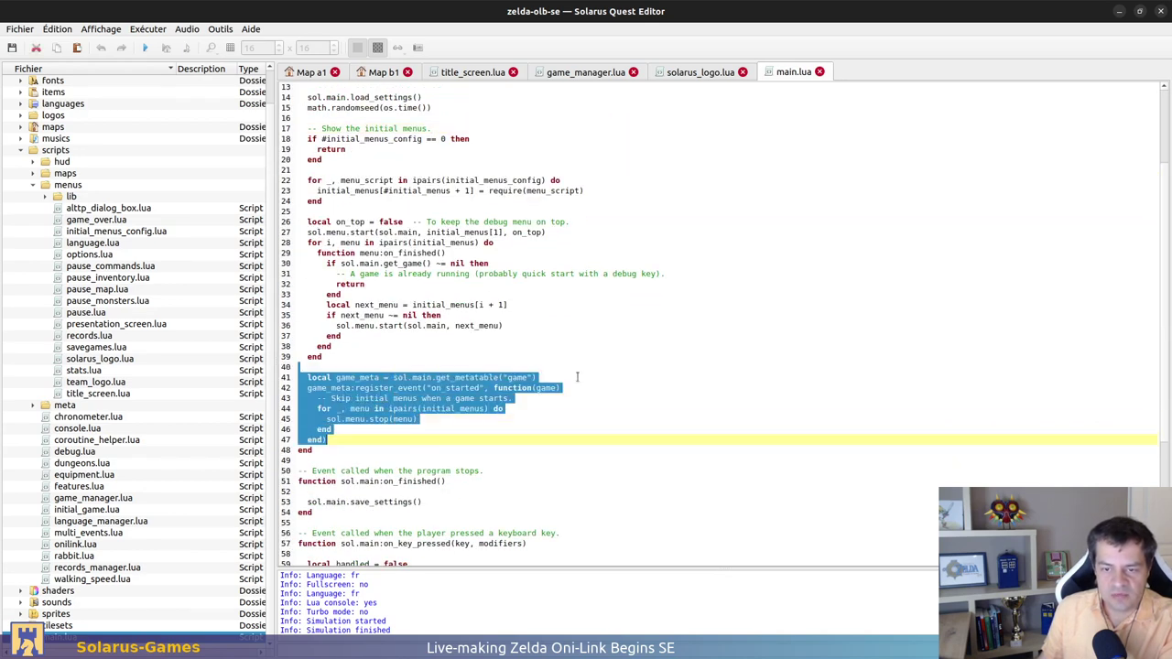
{"action": "scroll", "coordinate": [577, 376], "scroll_direction": "down", "scroll_amount": 6}
{"action": "left_click", "coordinate": [441, 274]}
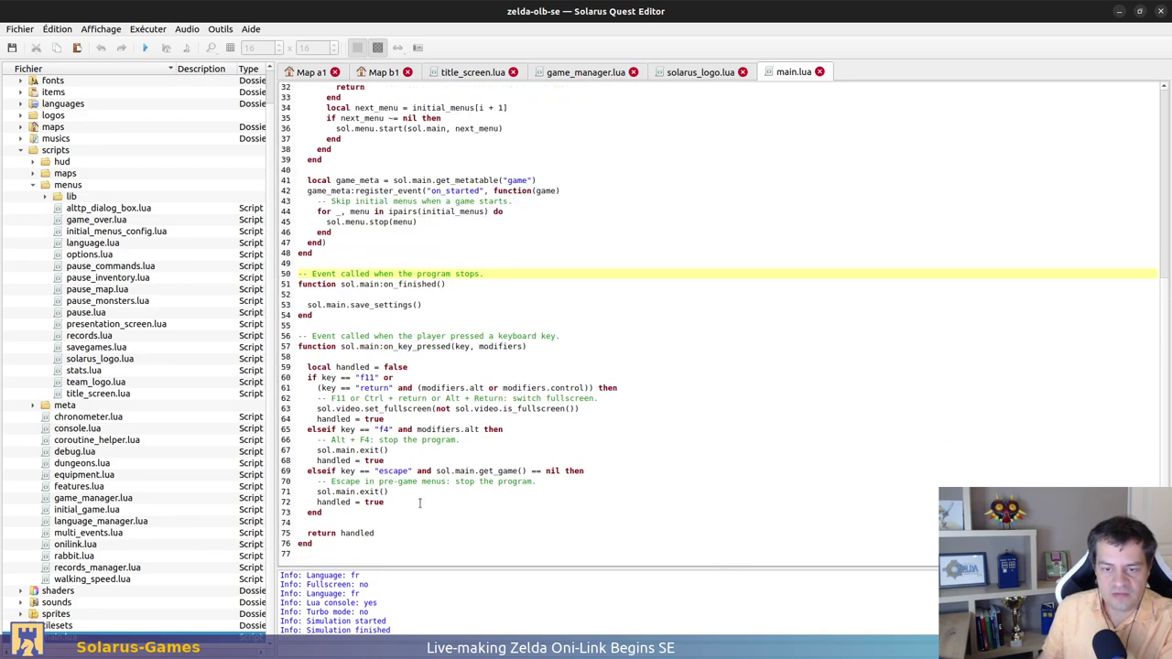
{"action": "double_click", "coordinate": [497, 471]}
{"action": "scroll", "coordinate": [679, 449], "scroll_direction": "up", "scroll_amount": 10}
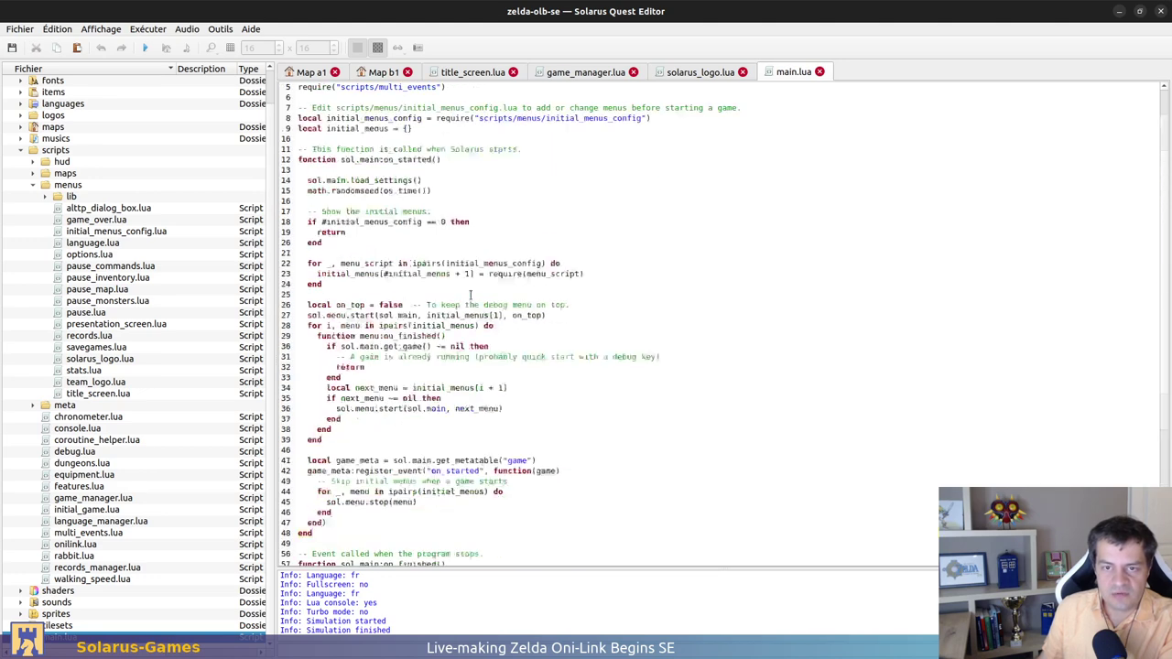
Run the quest from map a1, walk the hero down from the temple entrance and close the game
{"action": "left_click", "coordinate": [309, 72]}
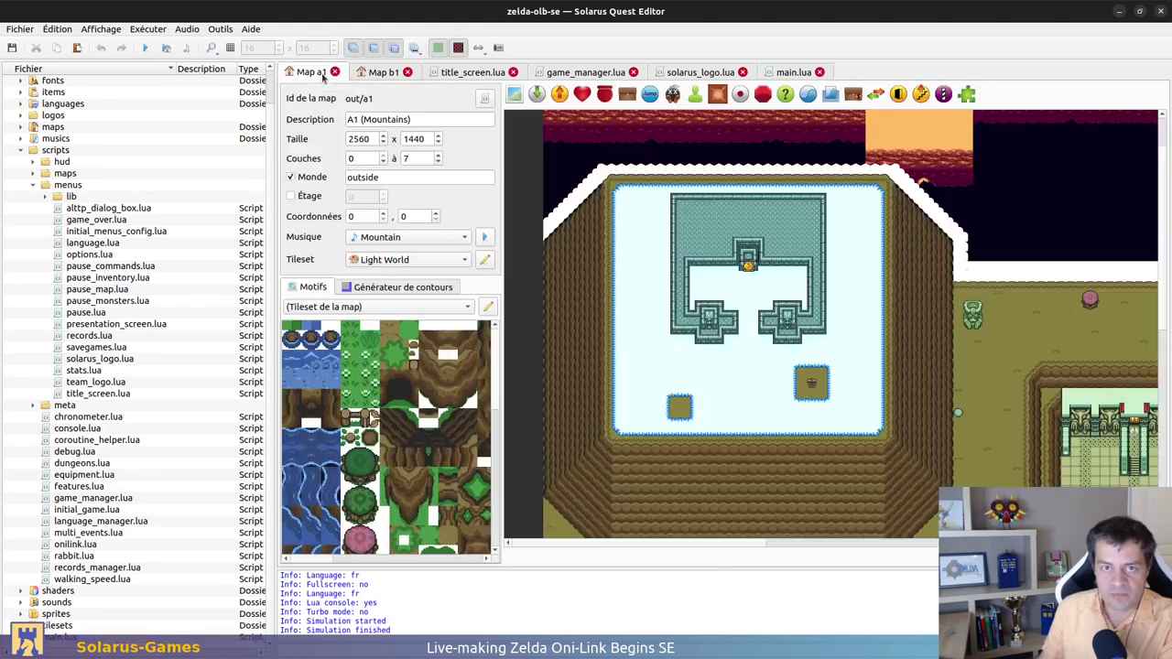
{"action": "left_click", "coordinate": [373, 78]}
{"action": "left_click", "coordinate": [289, 79]}
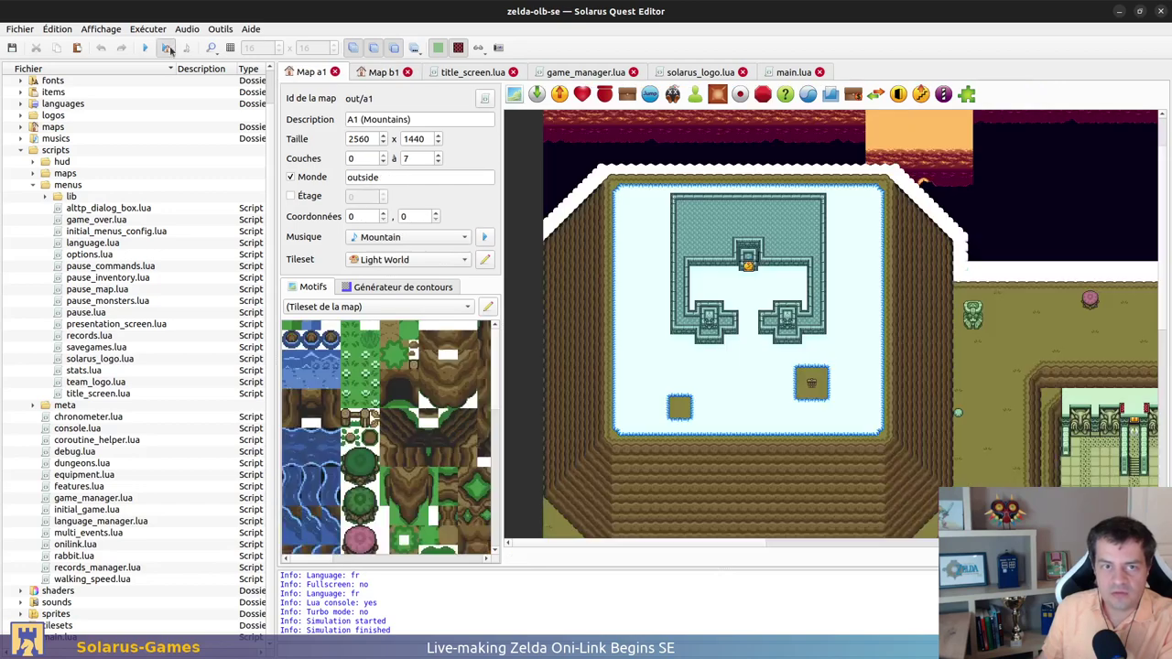
{"action": "key", "text": "F5"}
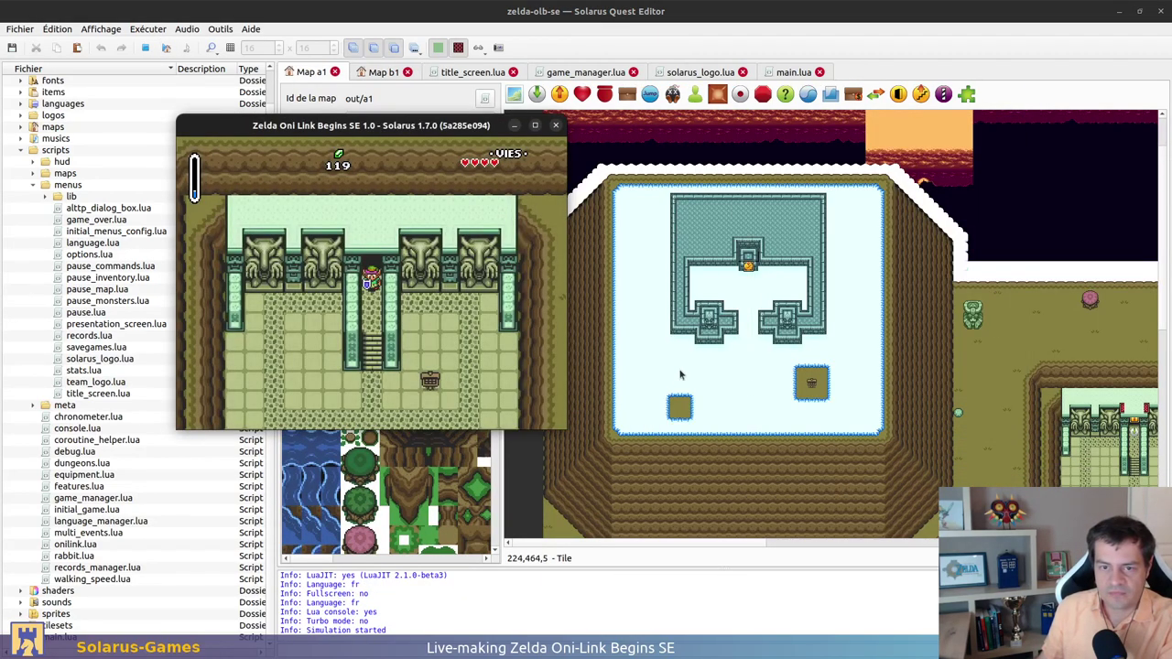
{"action": "key", "text": "Down"}
{"action": "key", "text": "Left"}
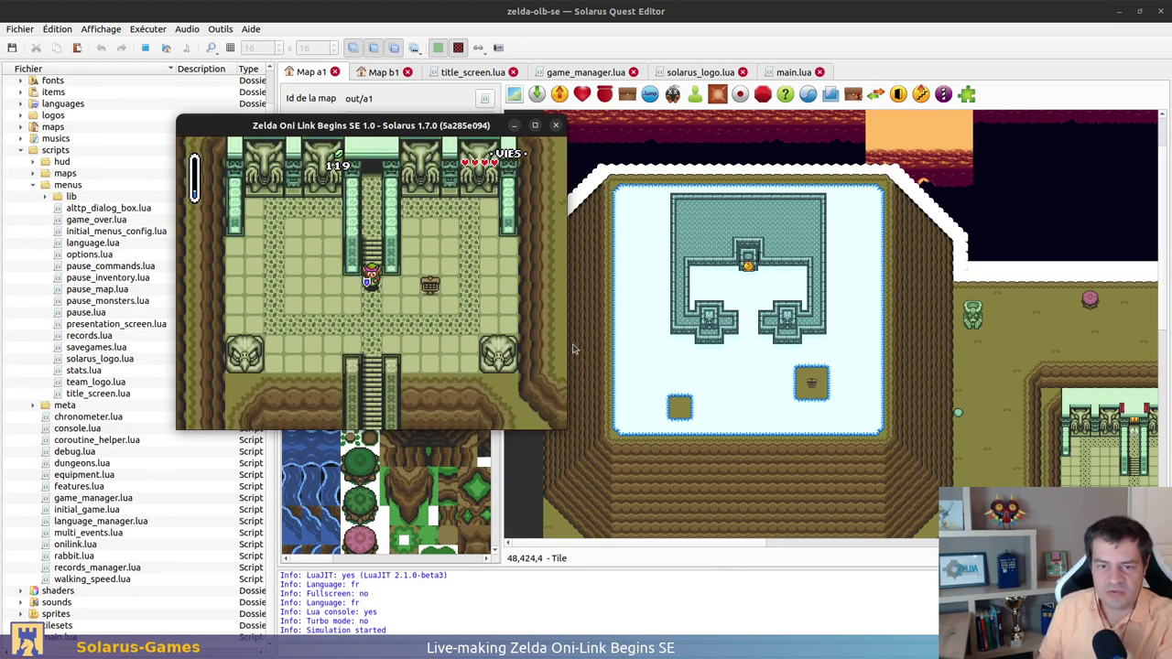
{"action": "left_click", "coordinate": [554, 126]}
Run the quest from map b1 and move the game window clear of the map view
{"action": "left_click", "coordinate": [377, 74]}
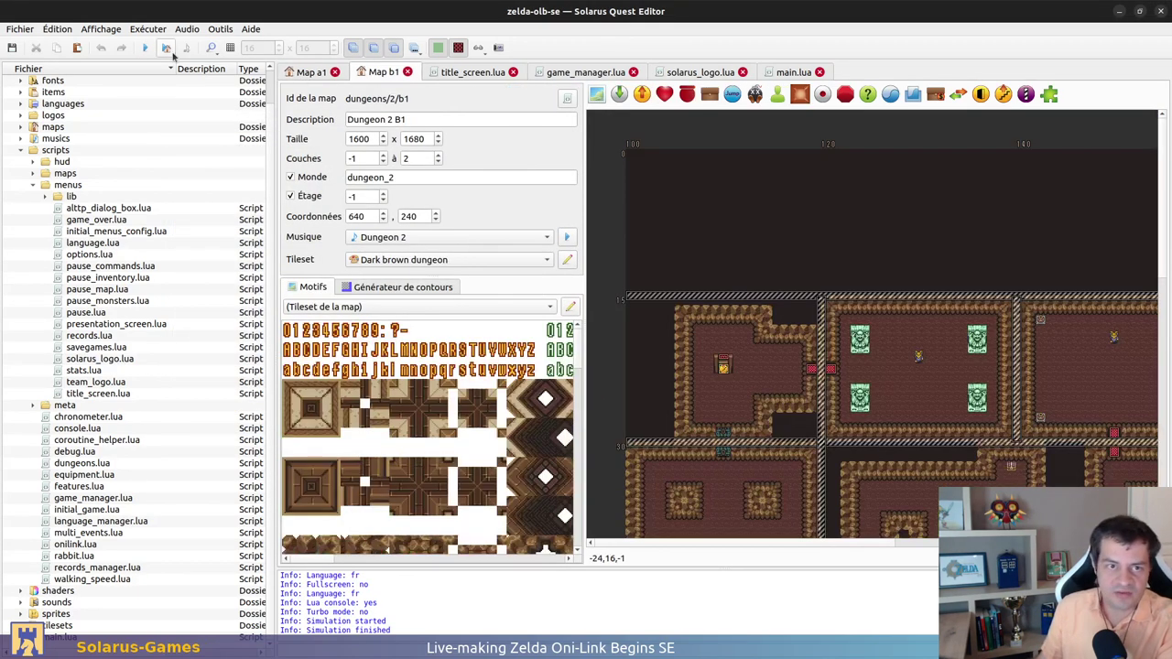
{"action": "left_click", "coordinate": [145, 48]}
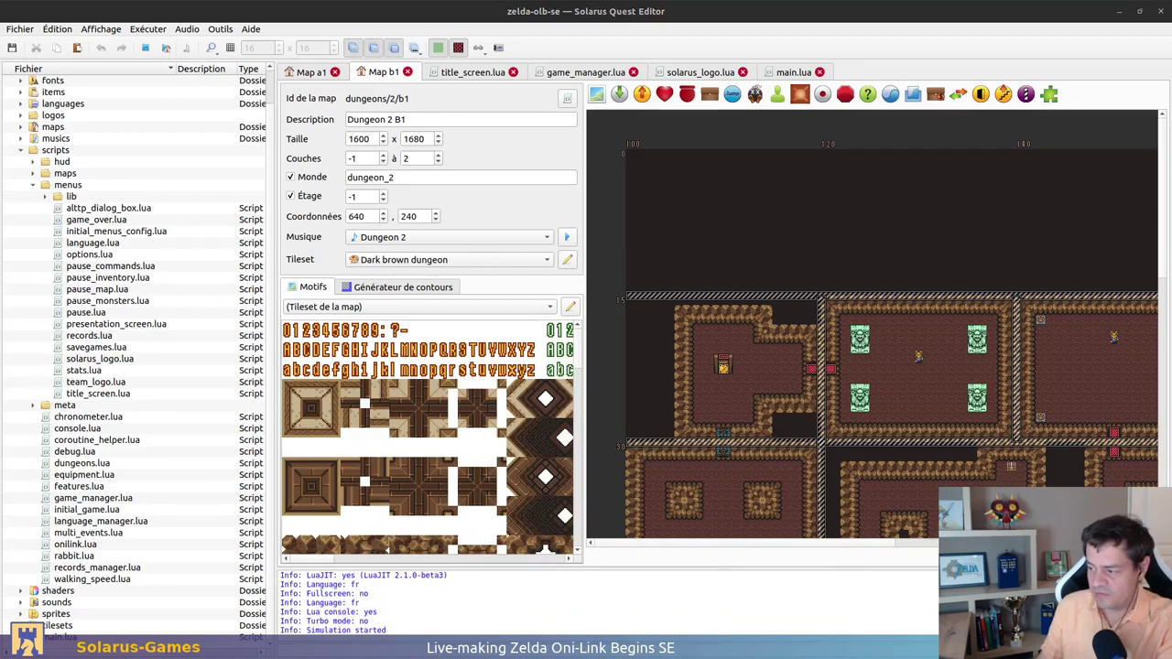
{"action": "left_click_drag", "start_coordinate": [707, 225], "coordinate": [332, 149]}
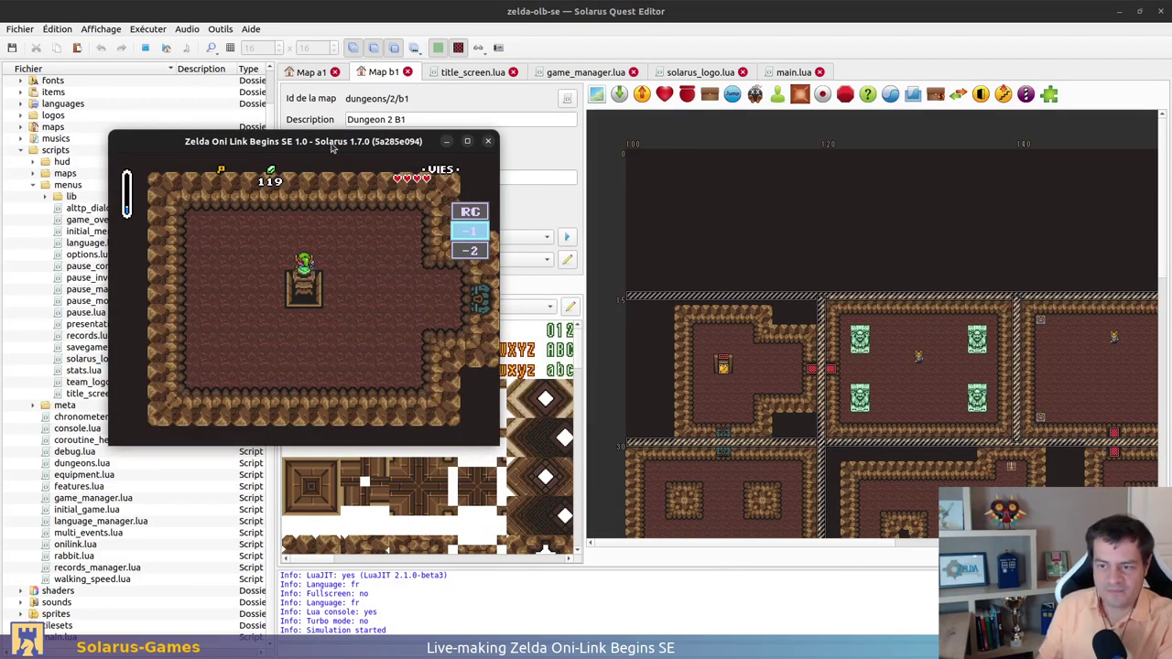
Walk the hero around the dungeon room, try to open the pause menu, close the game and dismiss the error dialog
{"action": "key", "text": "Right"}
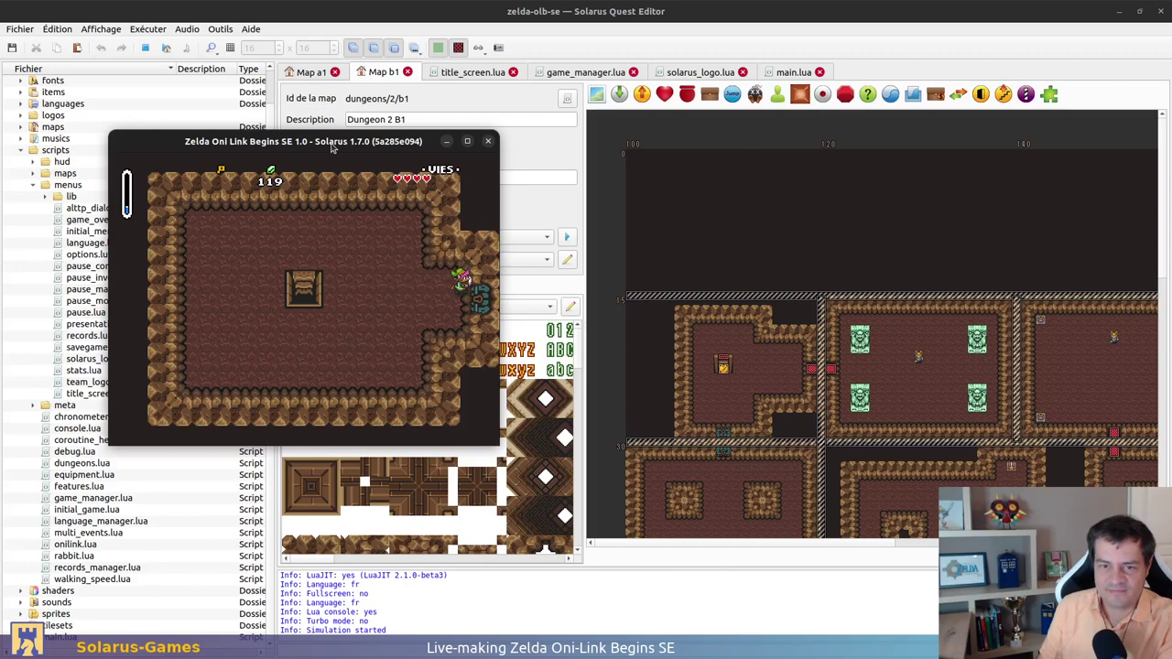
{"action": "key", "text": "Up"}
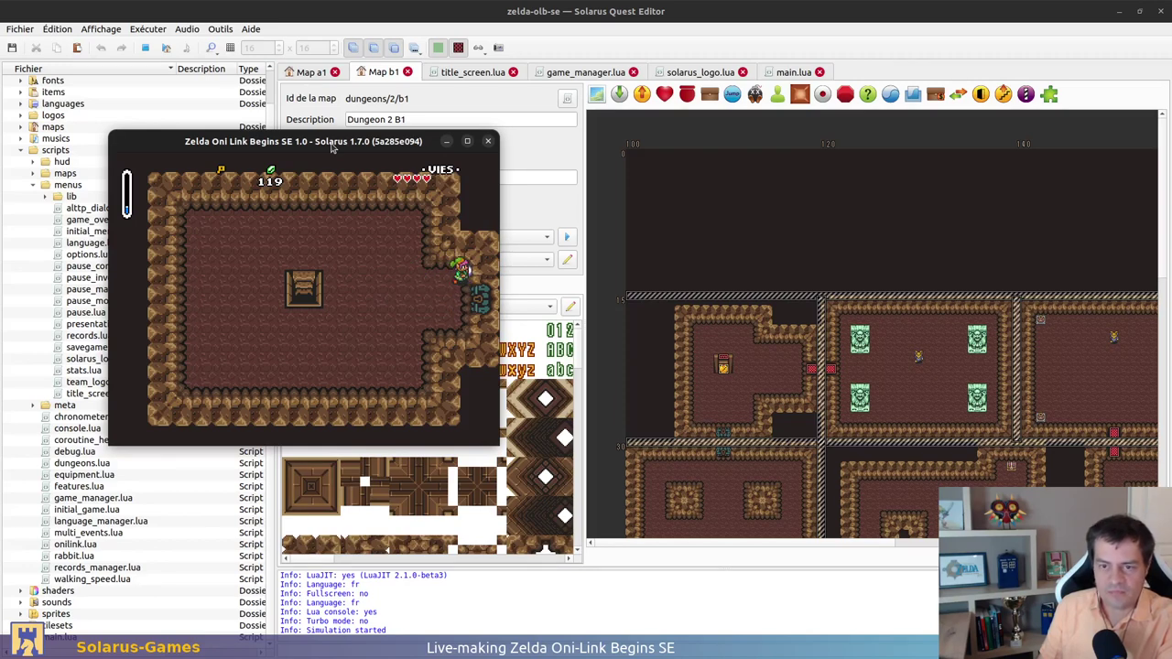
{"action": "key", "text": "Down"}
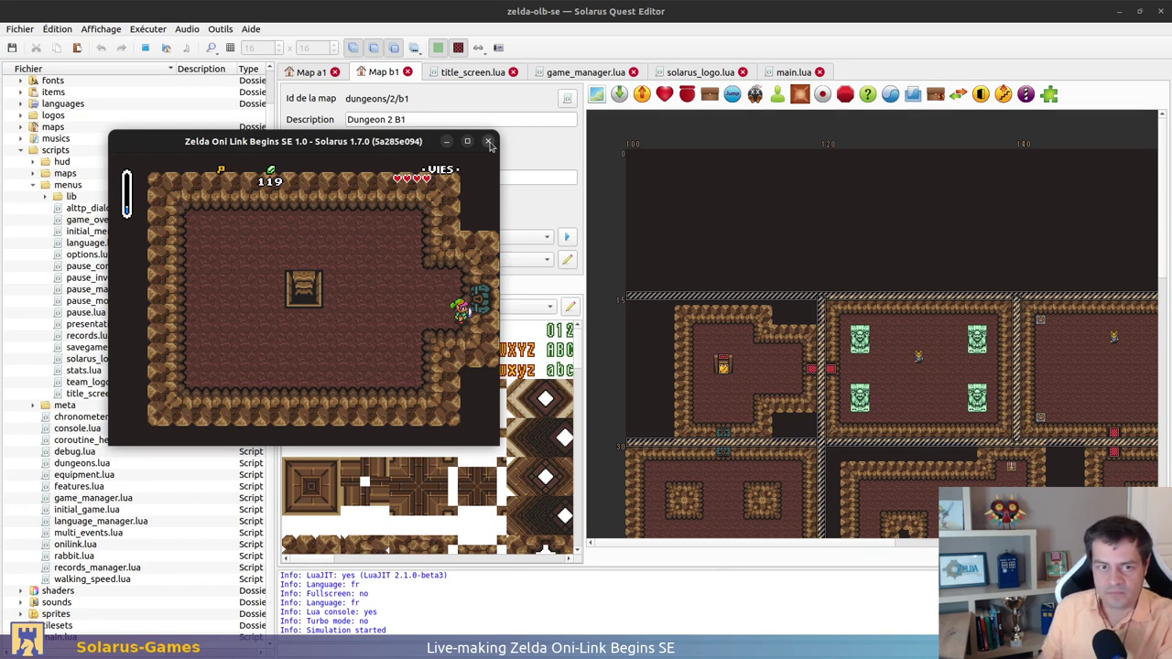
{"action": "key", "text": "Up"}
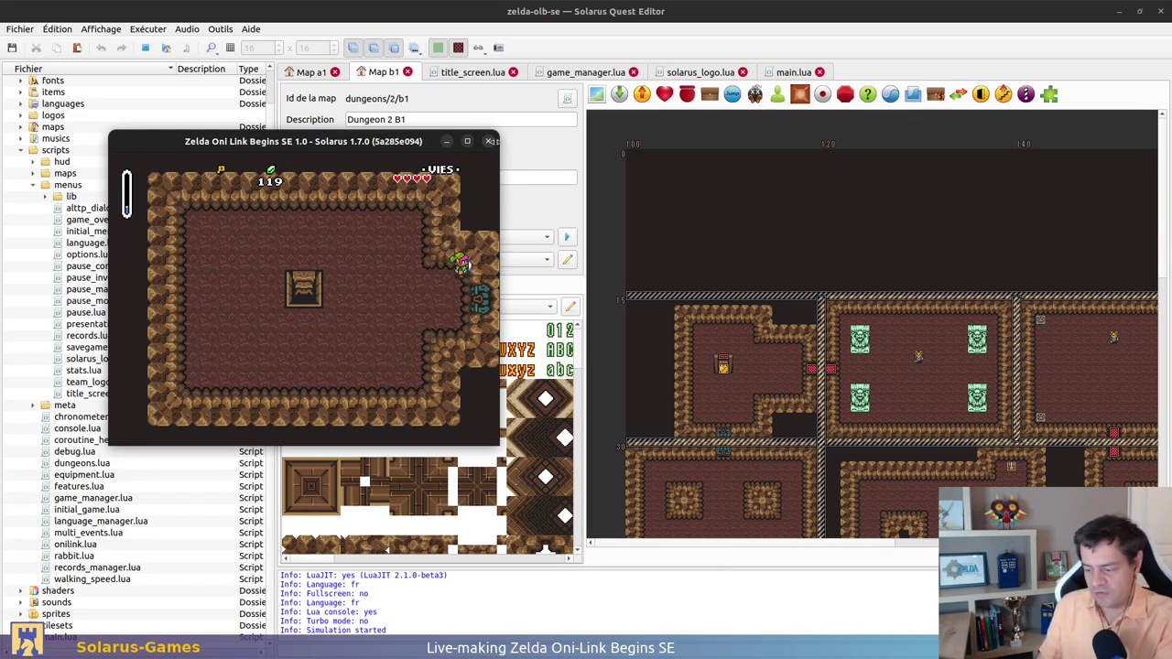
{"action": "key", "text": "Down"}
{"action": "key", "text": "Left"}
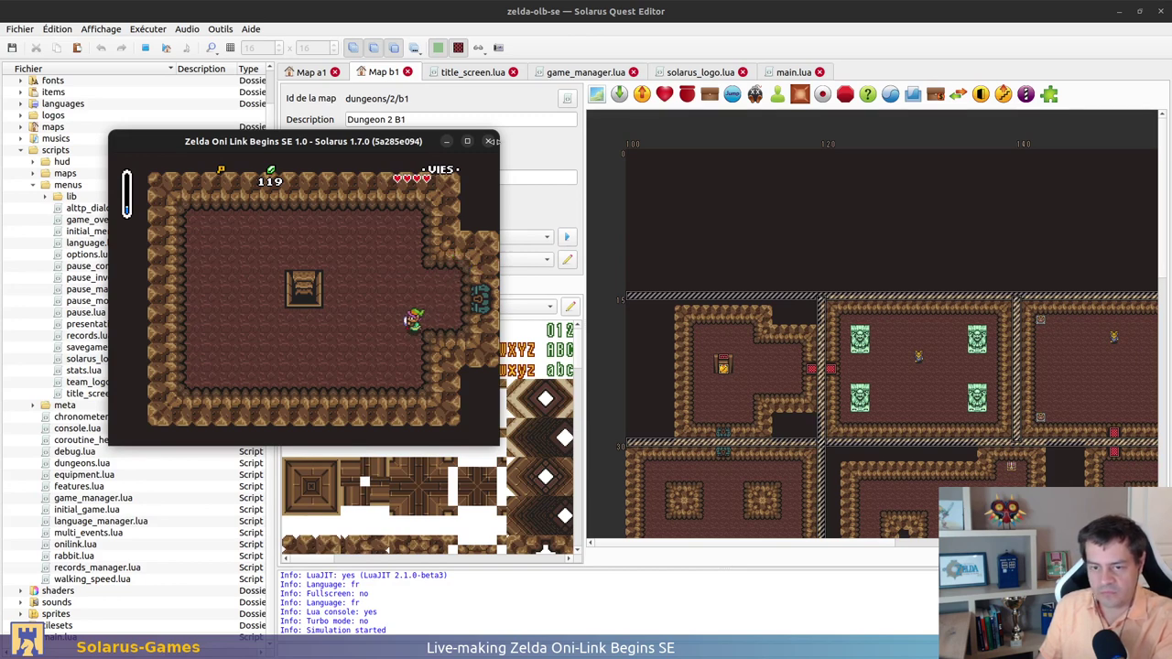
{"action": "key", "text": "Left"}
{"action": "key", "text": "d"}
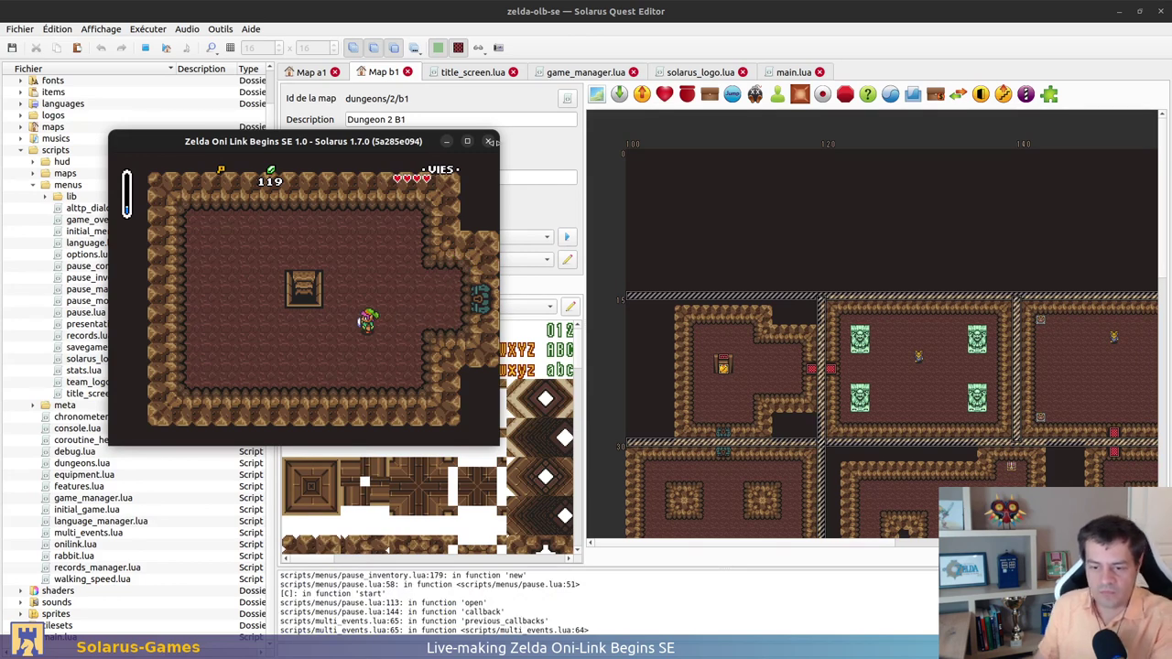
{"action": "left_click", "coordinate": [489, 141]}
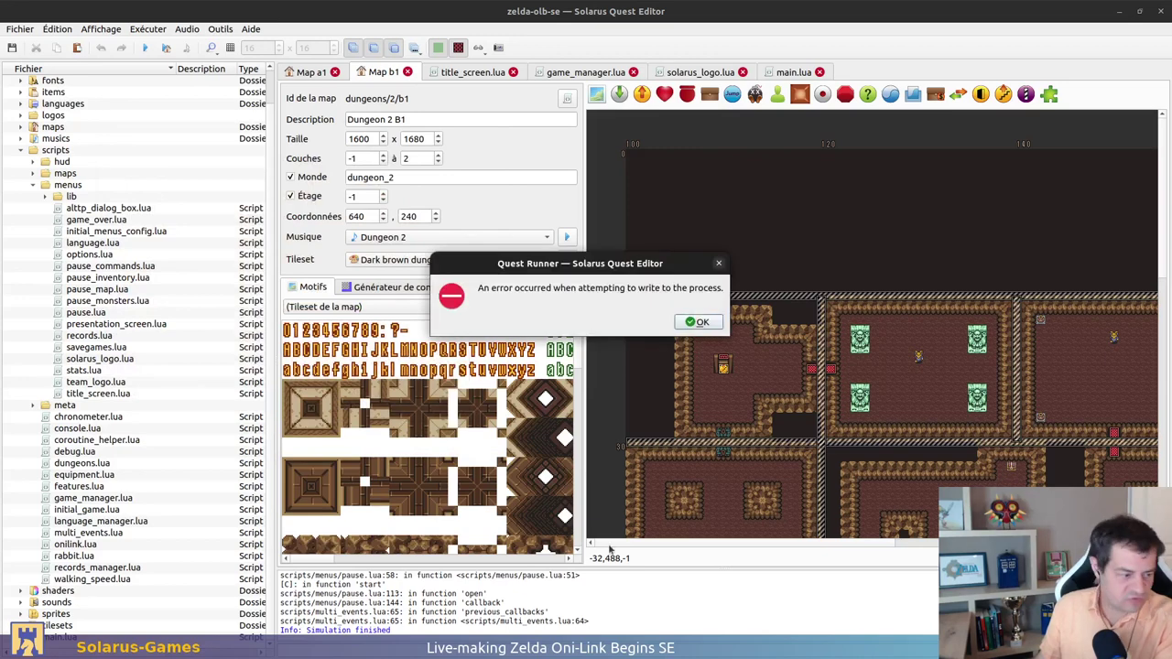
{"action": "left_click", "coordinate": [697, 321]}
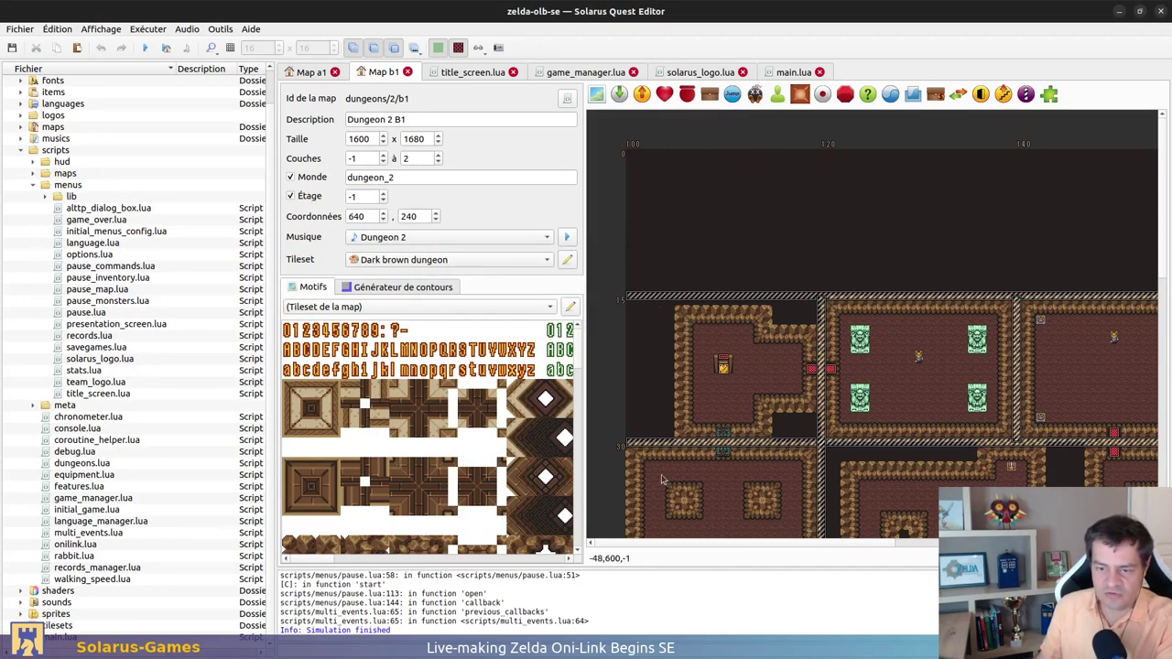
Examine the pause menu error and its stack traceback in the log, and return to main.lua
{"action": "key", "text": "F5"}
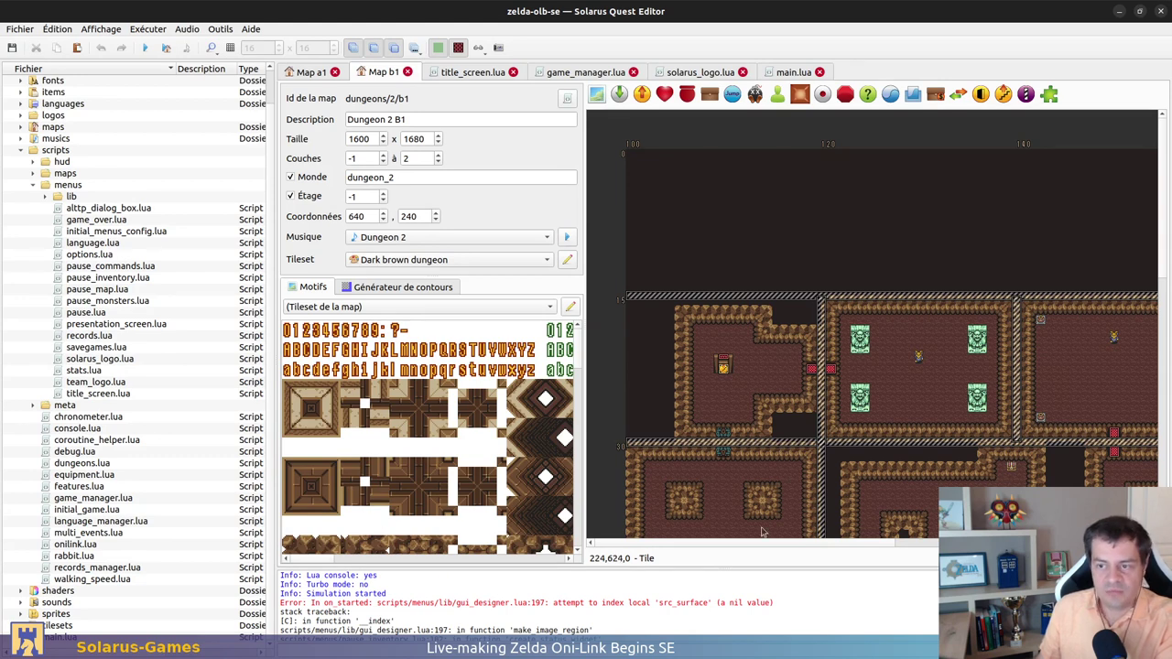
{"action": "left_click", "coordinate": [473, 73]}
{"action": "key", "text": "ctrl+Tab"}
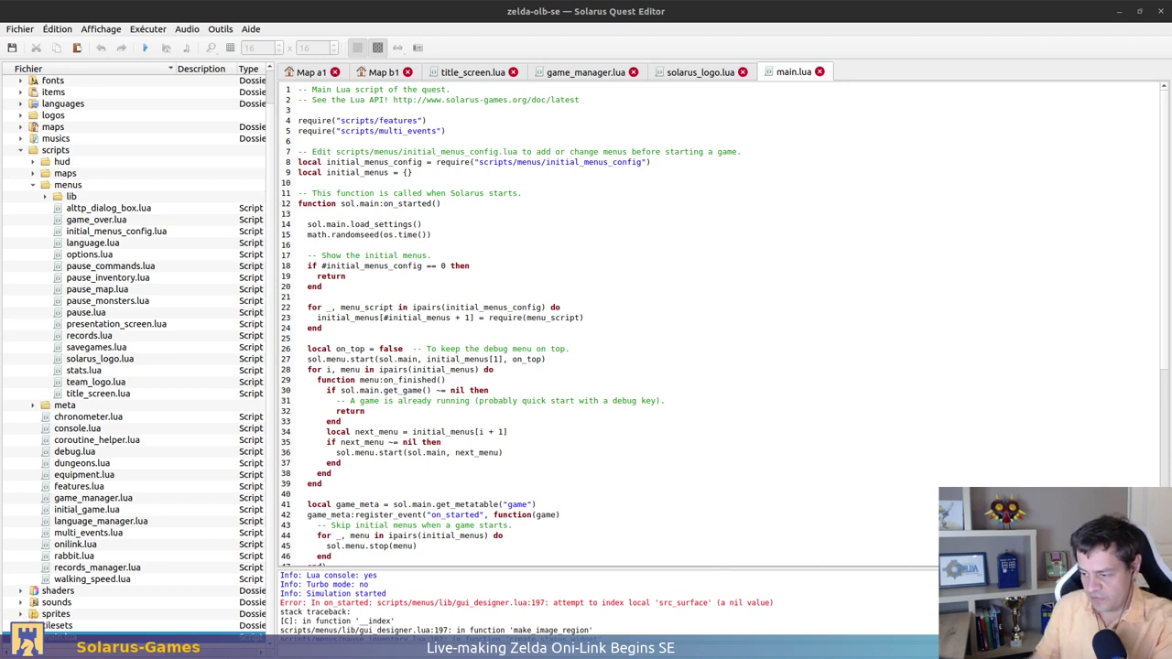
Run the quest from the start, try to load the first savegame from the selection screen, and close the game
{"action": "left_click", "coordinate": [719, 256]}
{"action": "key", "text": "F5"}
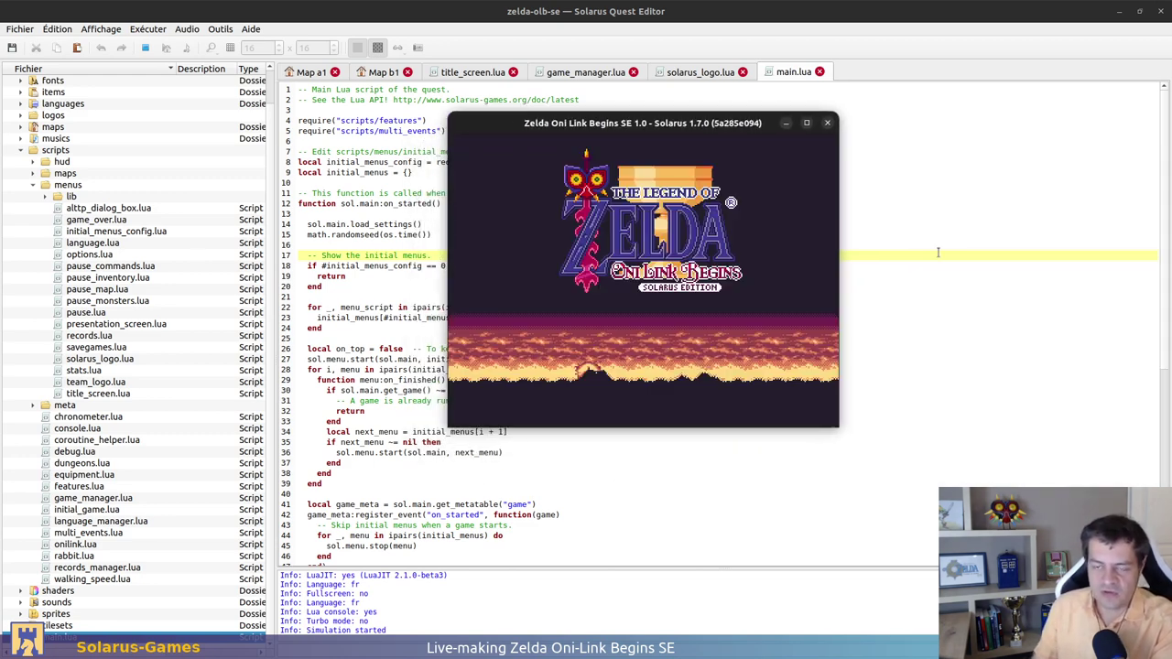
{"action": "key", "text": "space"}
{"action": "key", "text": "space"}
{"action": "key", "text": "space"}
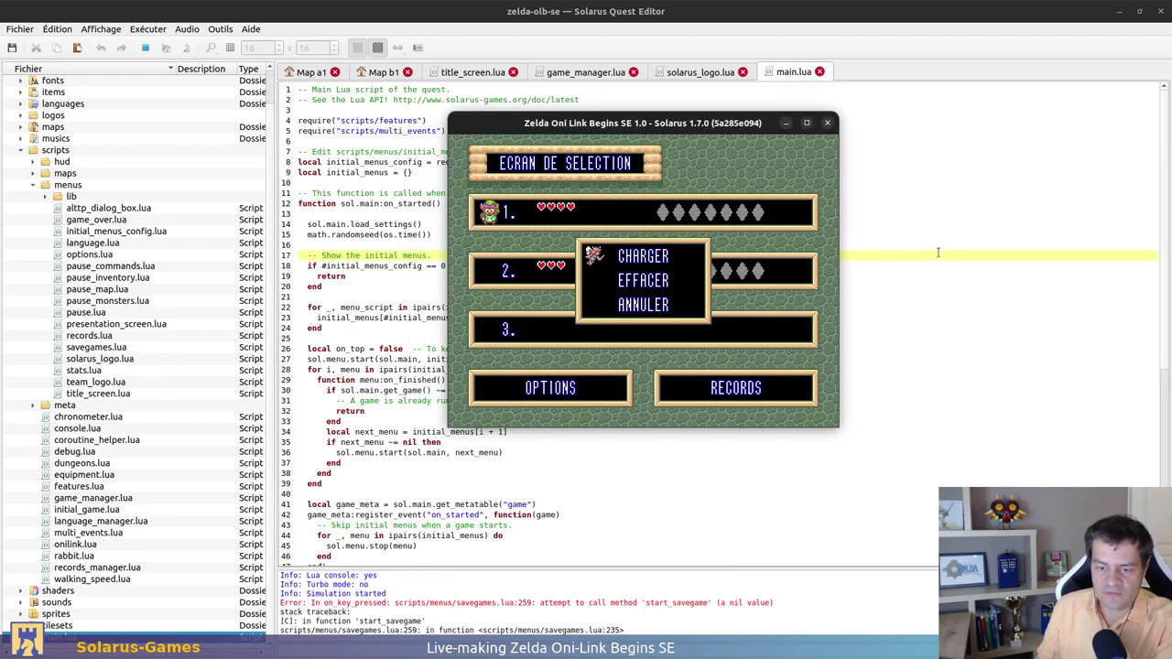
{"action": "left_click", "coordinate": [826, 121]}
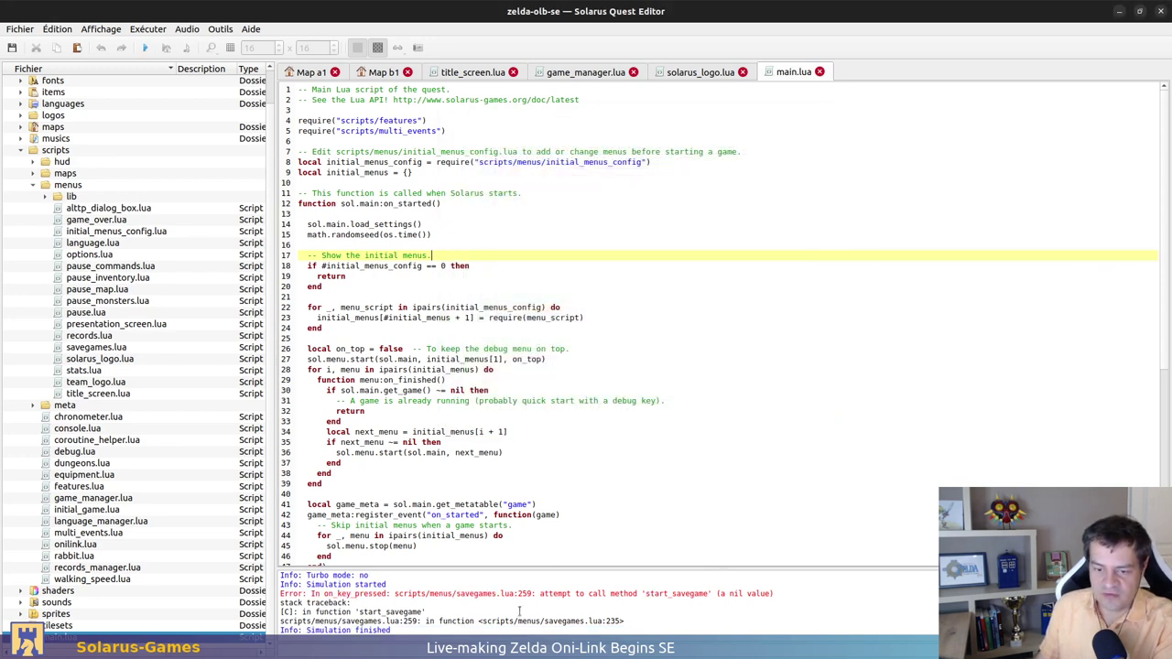
Open savegames.lua from the menus scripts and locate the start_savegame call on line 259 reported in the log
{"action": "left_click", "coordinate": [531, 594]}
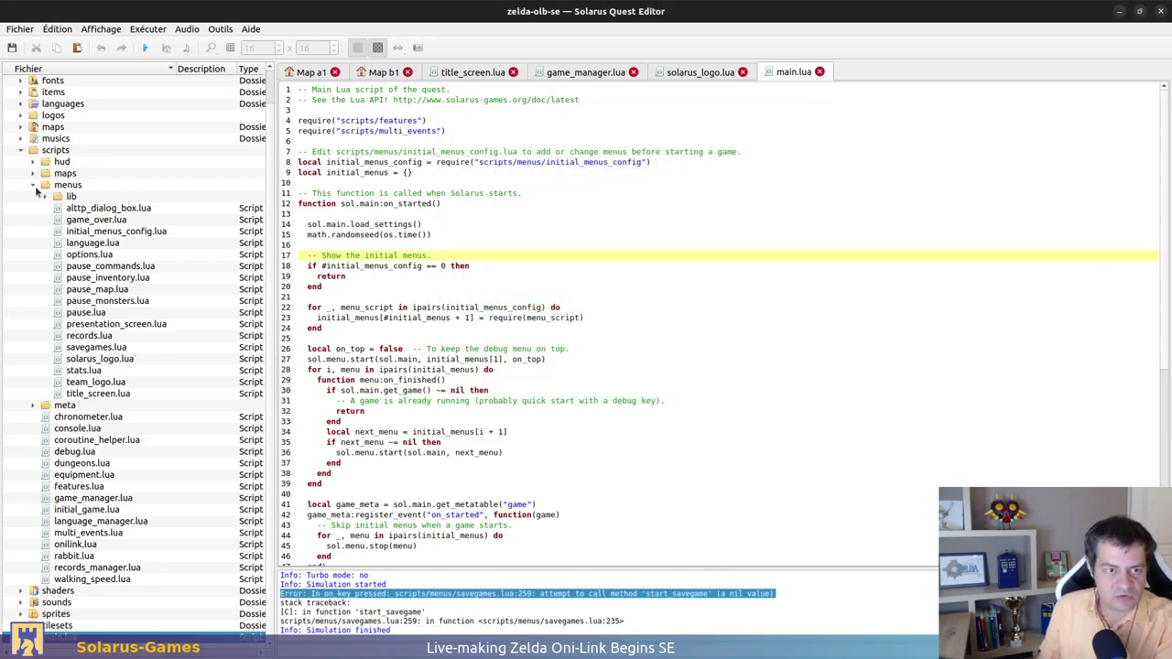
{"action": "double_click", "coordinate": [103, 348]}
{"action": "scroll", "coordinate": [433, 360], "scroll_direction": "down", "scroll_amount": 18}
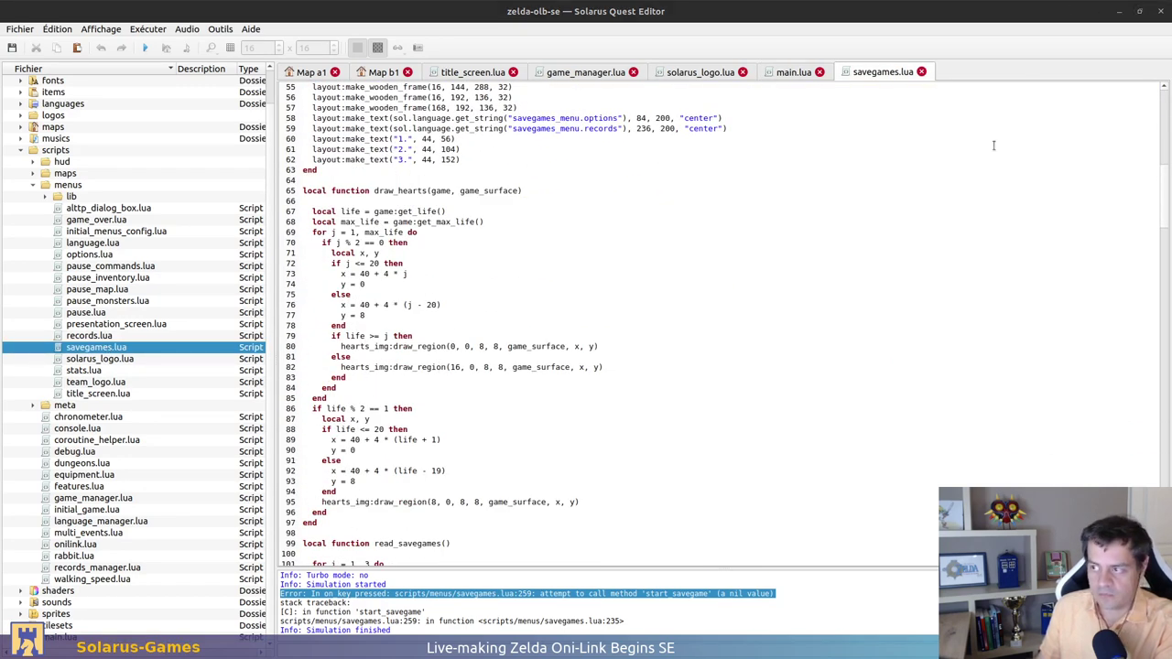
{"action": "scroll", "coordinate": [1147, 202], "scroll_direction": "down", "scroll_amount": 20}
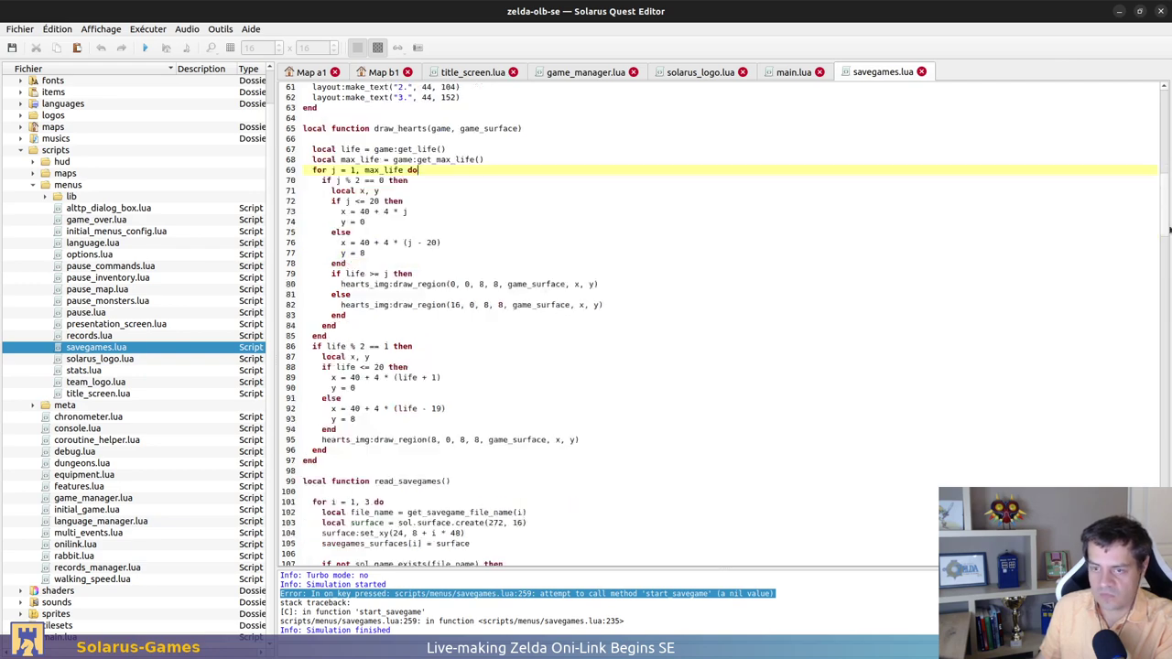
{"action": "scroll", "coordinate": [605, 324], "scroll_direction": "down", "scroll_amount": 19}
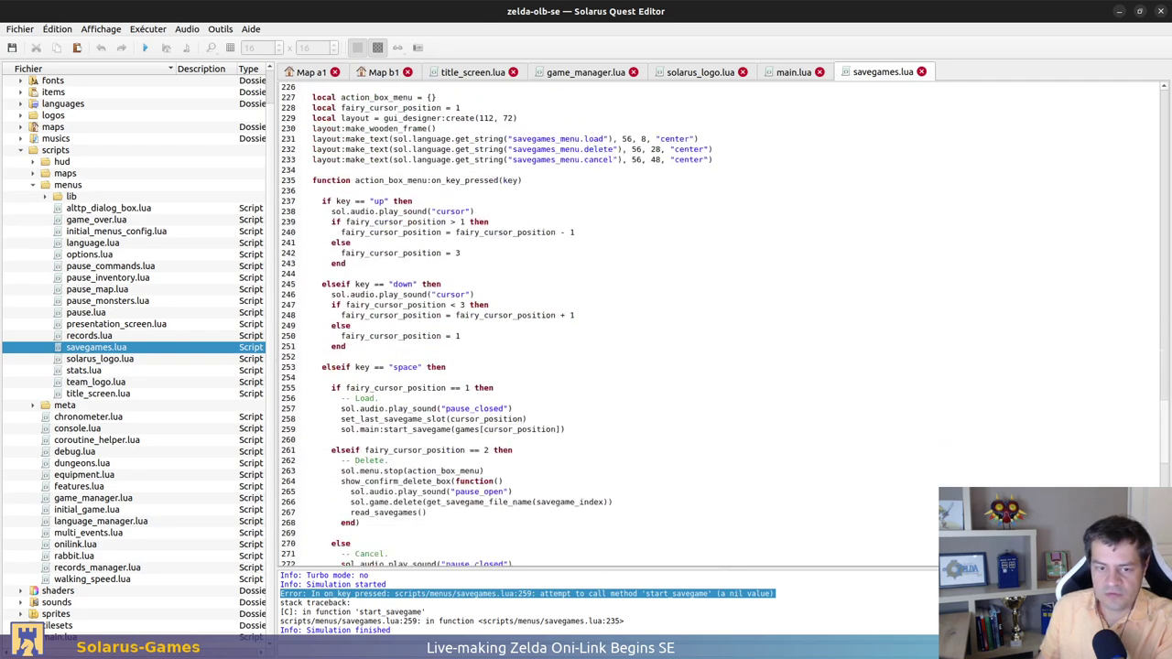
{"action": "scroll", "coordinate": [744, 379], "scroll_direction": "up", "scroll_amount": 3}
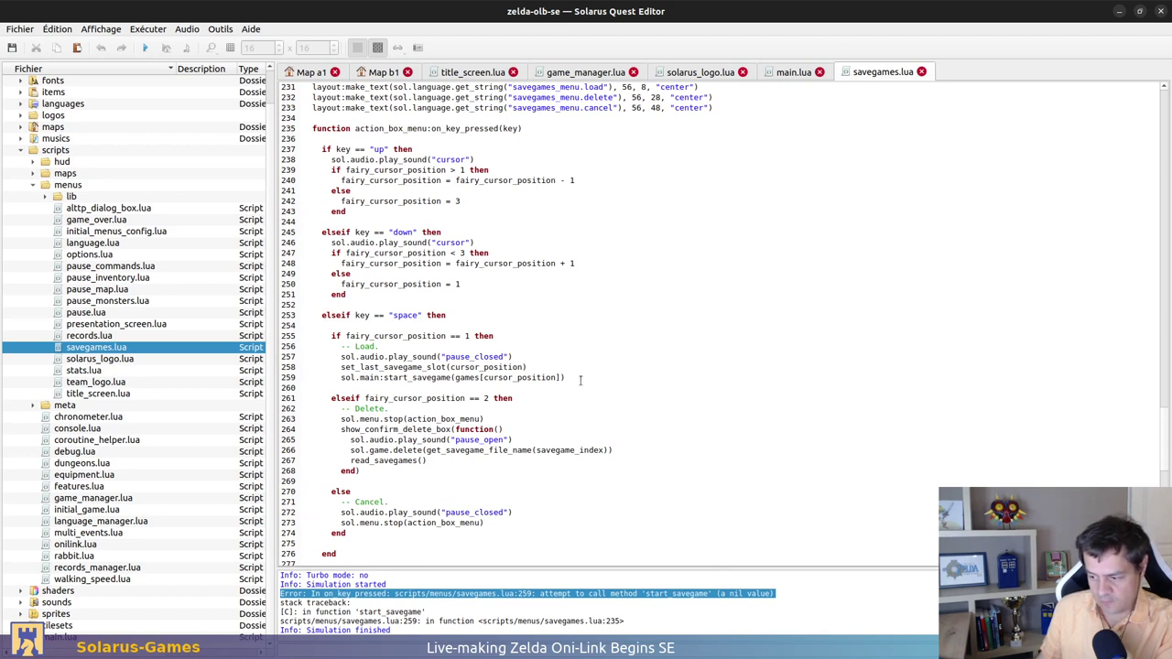
Replace the sol.main:start_savegame call on line 259 with games[cursor_position]:start() and save savegames.lua
{"action": "left_click", "coordinate": [579, 380]}
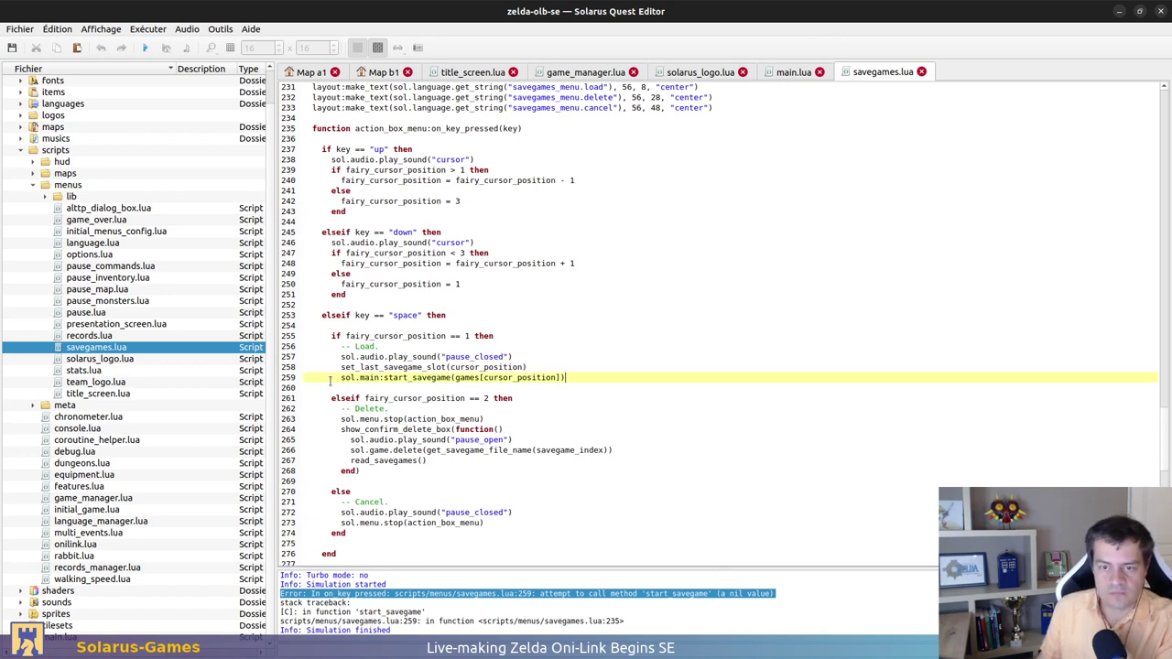
{"action": "left_click_drag", "start_coordinate": [341, 377], "coordinate": [442, 380]}
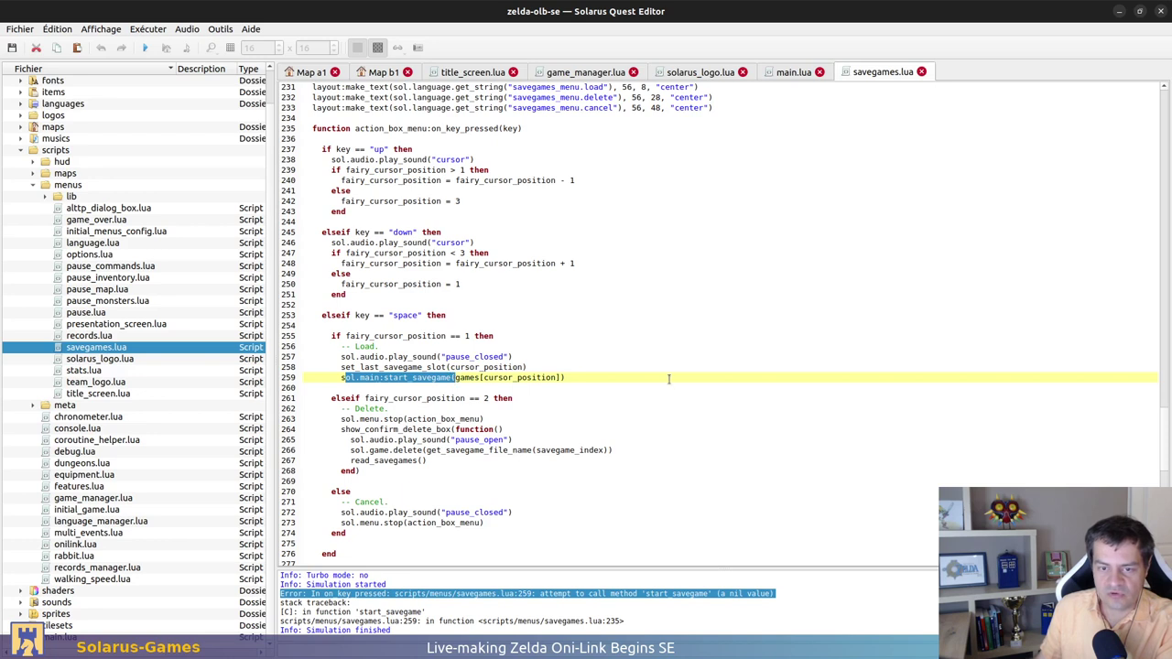
{"action": "key", "text": "BackSpace"}
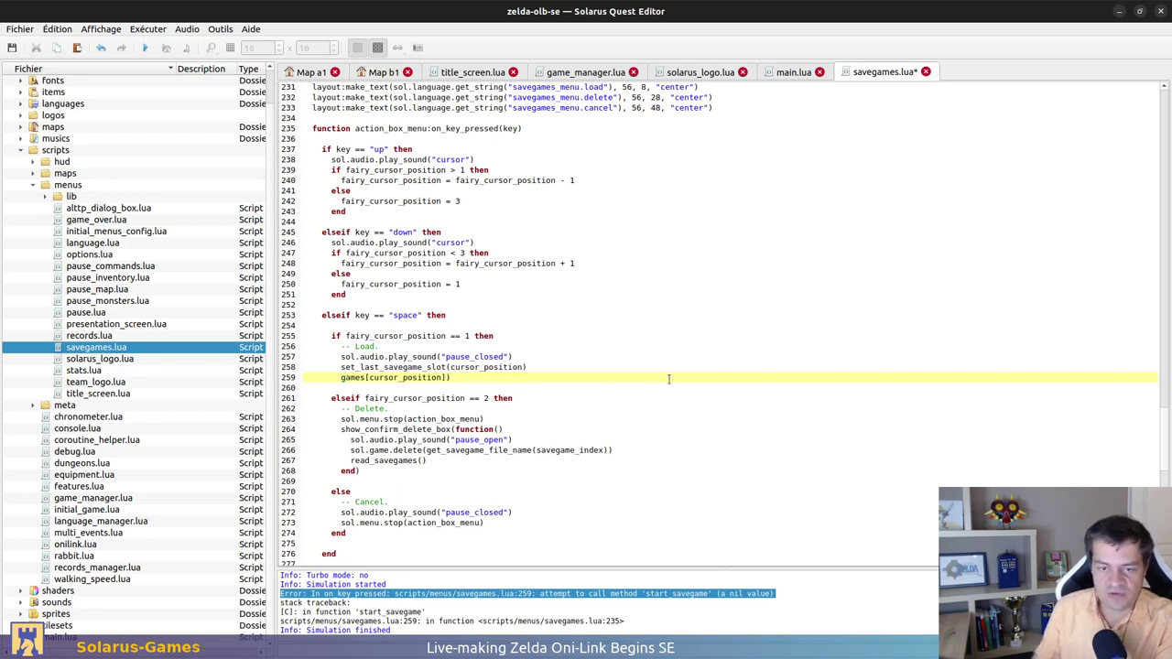
{"action": "key", "text": "Down"}
{"action": "left_click", "coordinate": [668, 379]}
{"action": "key", "text": "BackSpace"}
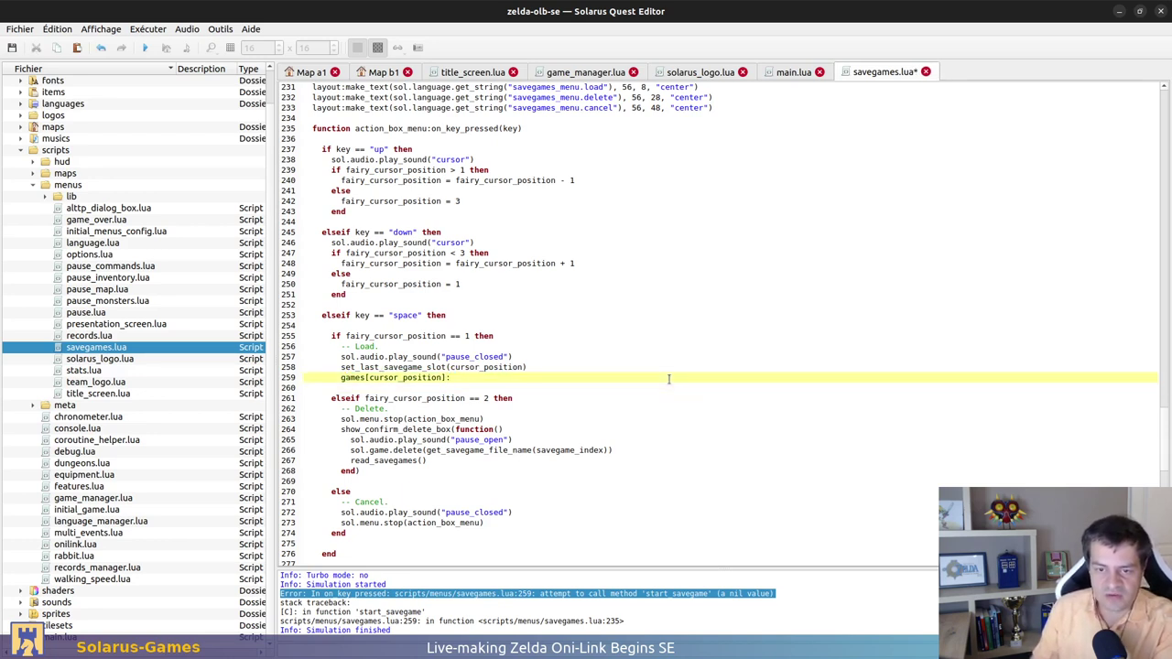
{"action": "key", "text": "ctrl+s"}
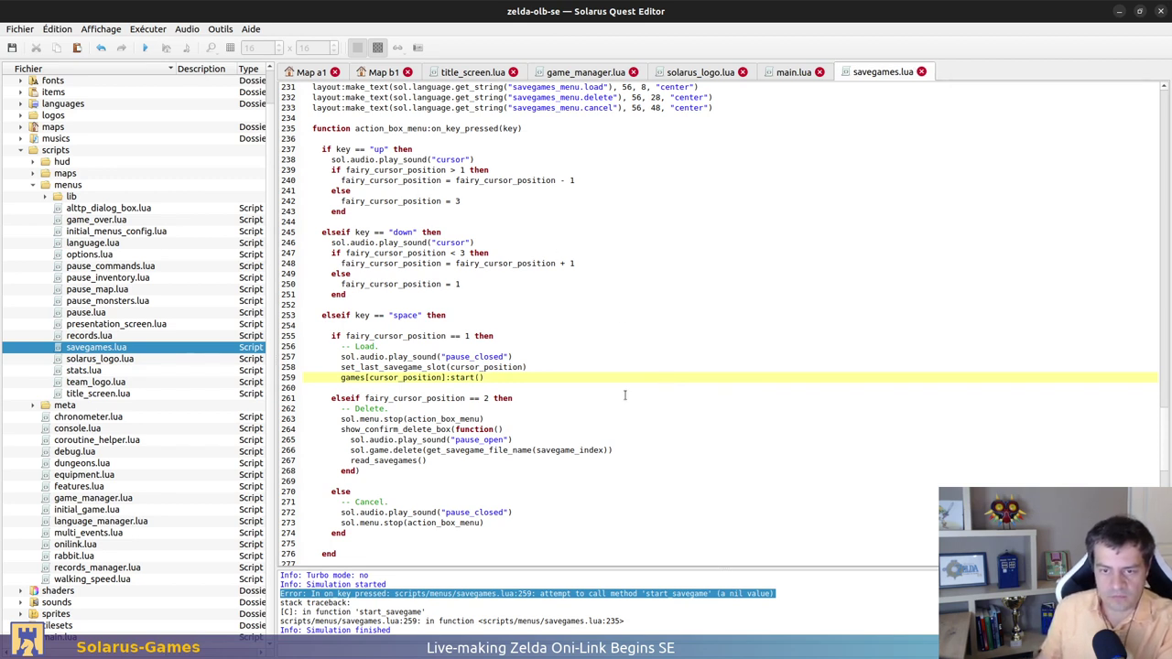
Search savegames.lua for other uses of start_savegame
{"action": "key", "text": "ctrl+f"}
{"action": "type", "text": "start"}
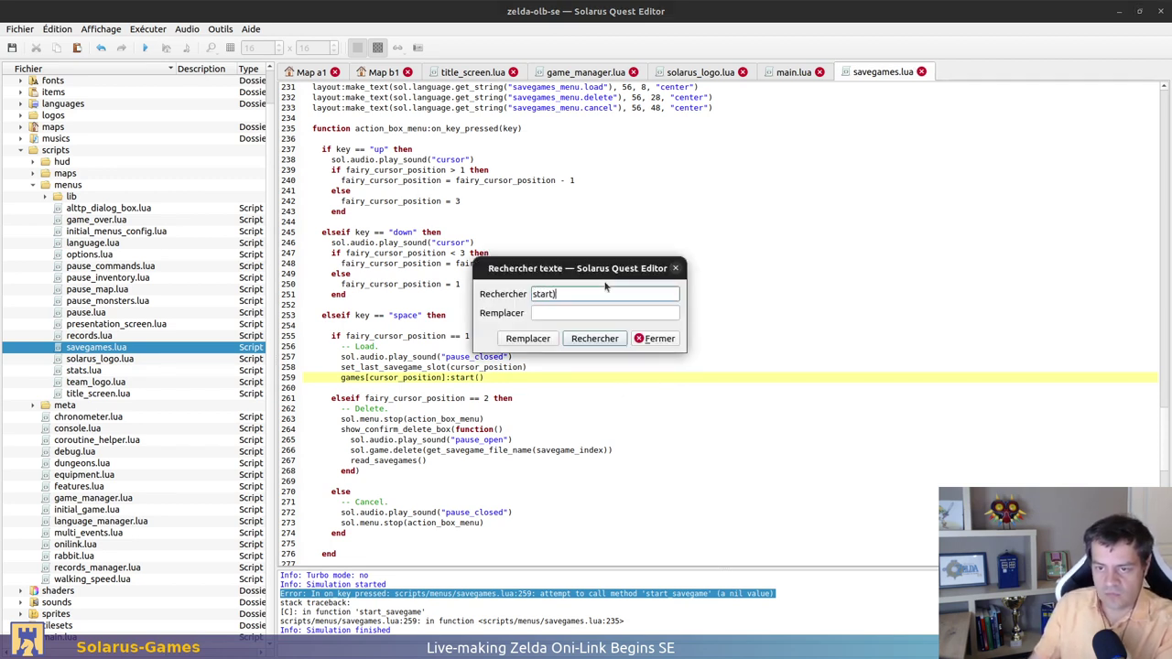
{"action": "type", "text": "_savega"}
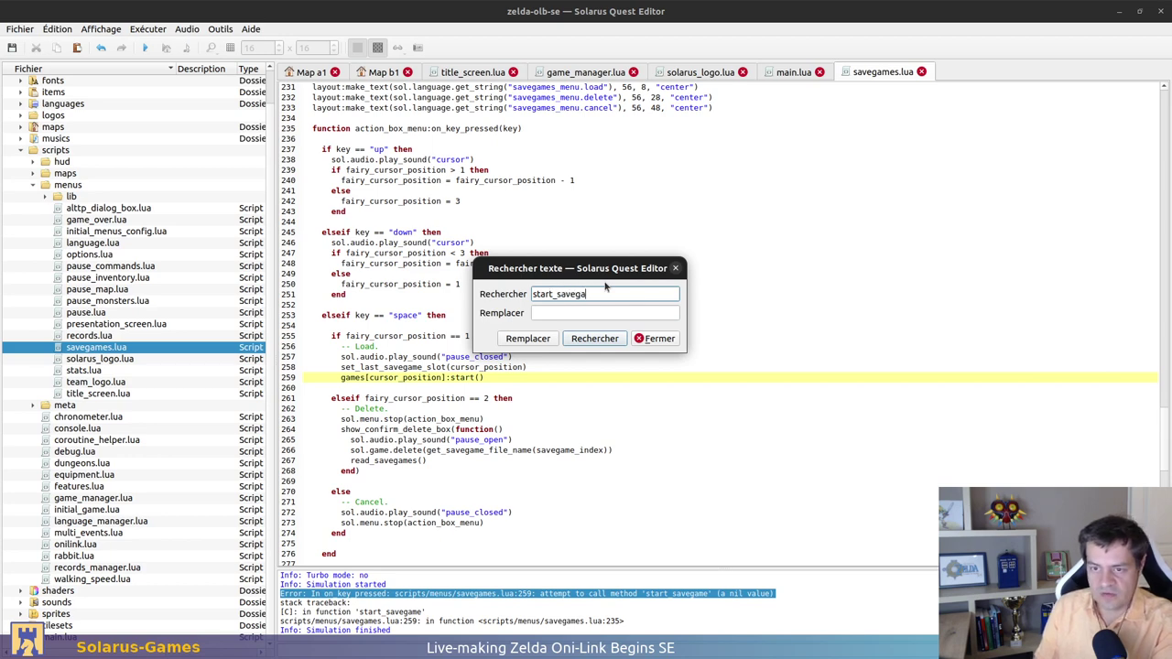
{"action": "type", "text": "e"}
{"action": "key", "text": "BackSpace"}
{"action": "key", "text": "BackSpace"}
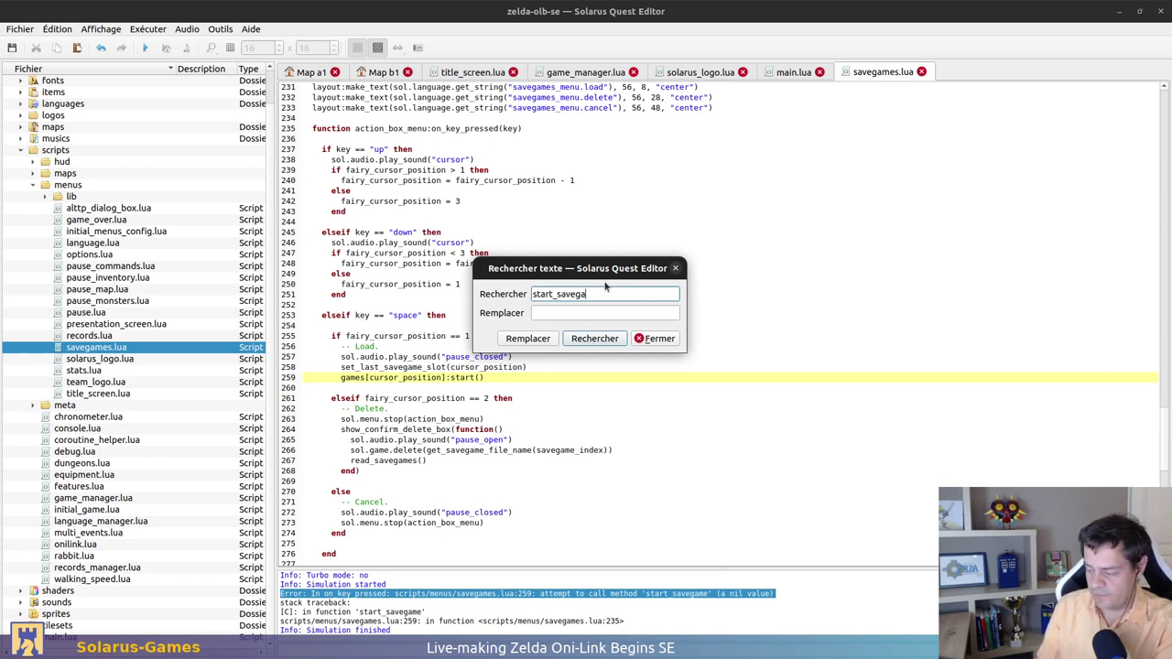
{"action": "type", "text": "me"}
{"action": "key", "text": "Return"}
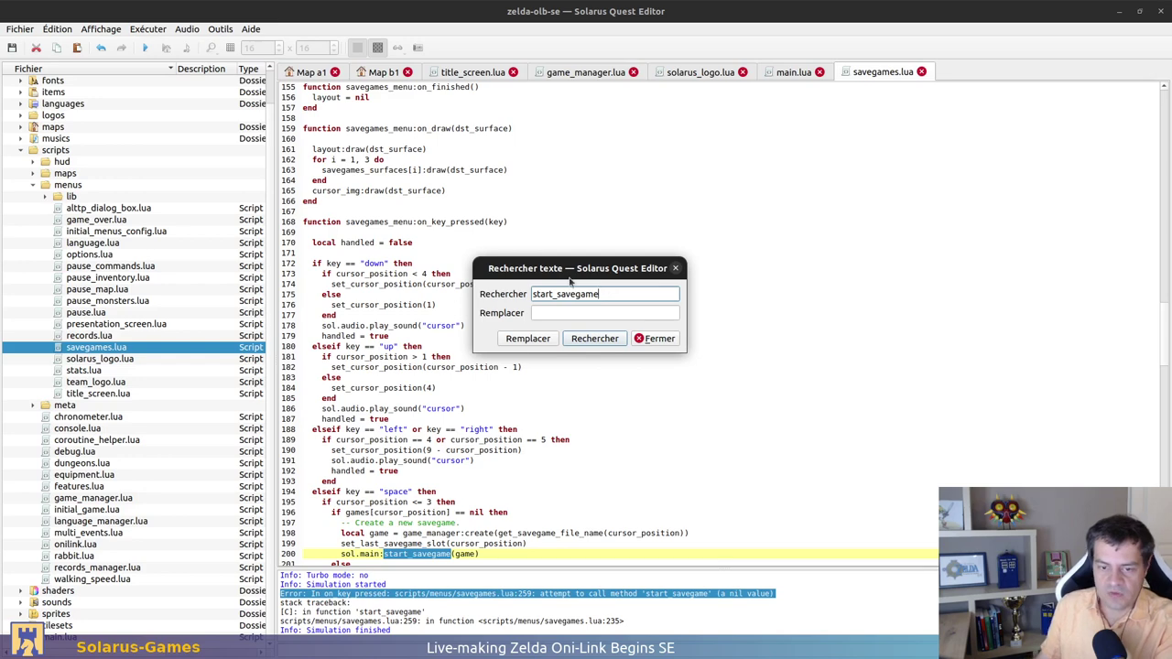
{"action": "key", "text": "Return"}
{"action": "key", "text": "Return"}
{"action": "left_click", "coordinate": [590, 339]}
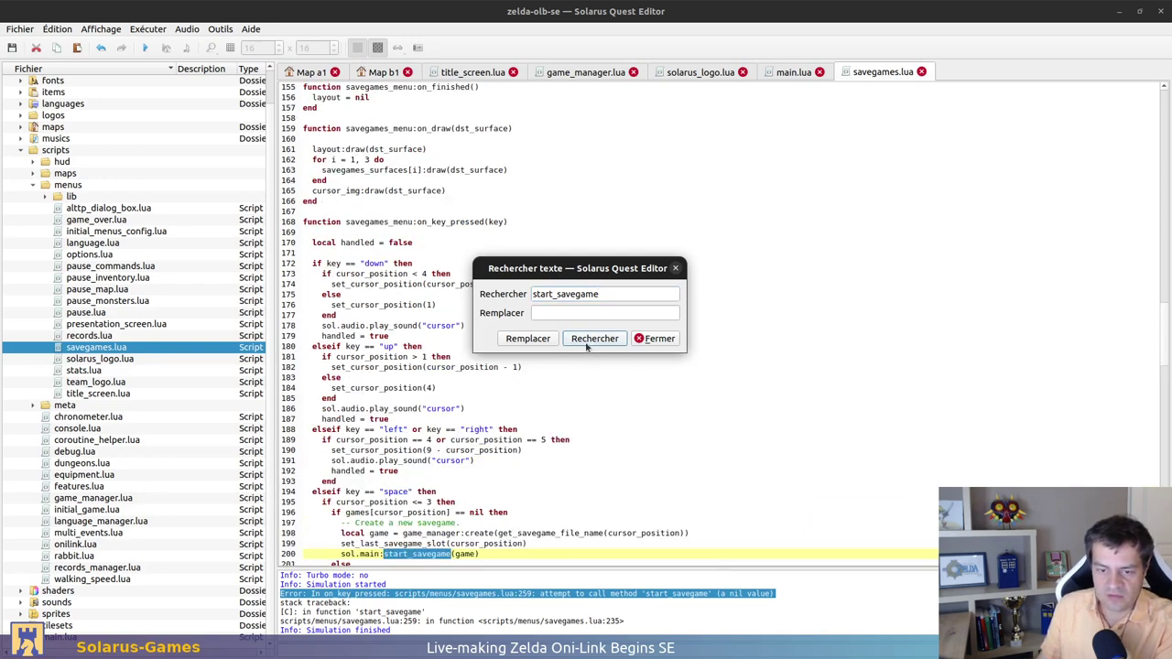
{"action": "key", "text": "Escape"}
Replace the sol.main:start_savegame(game) call on line 200 with game:start() and save the script
{"action": "scroll", "coordinate": [513, 366], "scroll_direction": "down", "scroll_amount": 3}
{"action": "left_click", "coordinate": [417, 454]}
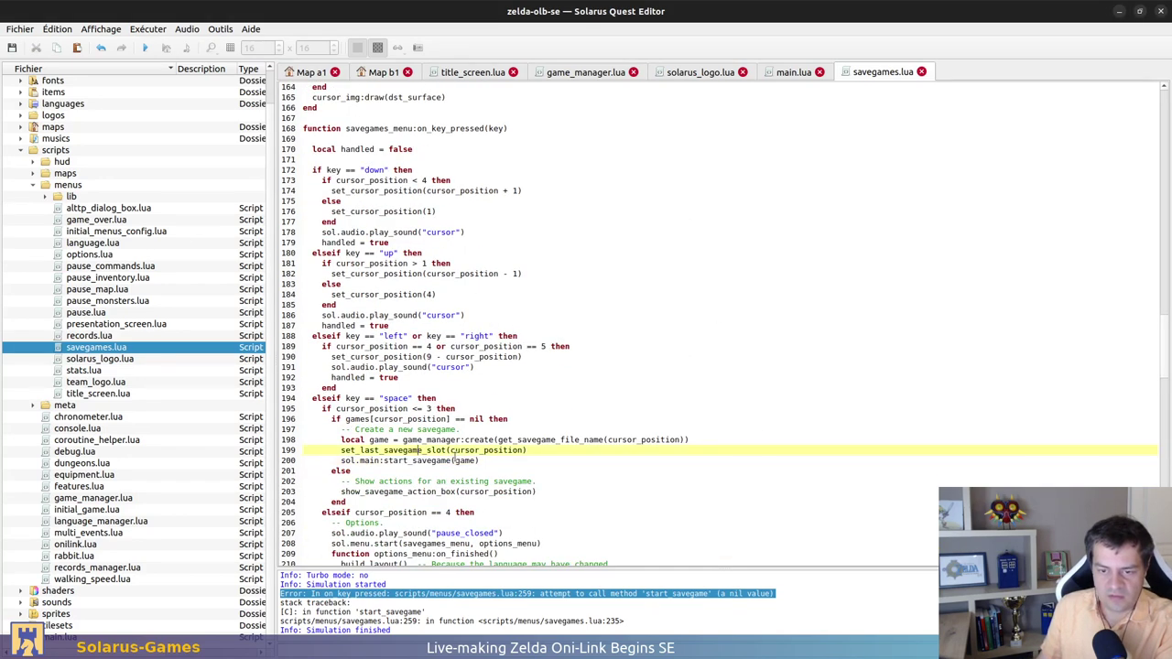
{"action": "left_click", "coordinate": [453, 460]}
{"action": "key", "text": "BackSpace"}
{"action": "key", "text": "BackSpace"}
{"action": "key", "text": "BackSpace"}
{"action": "key", "text": "BackSpace"}
{"action": "key", "text": "BackSpace"}
{"action": "key", "text": "BackSpace"}
{"action": "key", "text": "BackSpace"}
{"action": "key", "text": "BackSpace"}
{"action": "key", "text": "BackSpace"}
{"action": "key", "text": "BackSpace"}
{"action": "key", "text": "BackSpace"}
{"action": "key", "text": "BackSpace"}
{"action": "key", "text": "BackSpace"}
{"action": "key", "text": "BackSpace"}
{"action": "key", "text": "BackSpace"}
{"action": "key", "text": "BackSpace"}
{"action": "key", "text": "BackSpace"}
{"action": "key", "text": "BackSpace"}
{"action": "key", "text": "BackSpace"}
{"action": "key", "text": "BackSpace"}
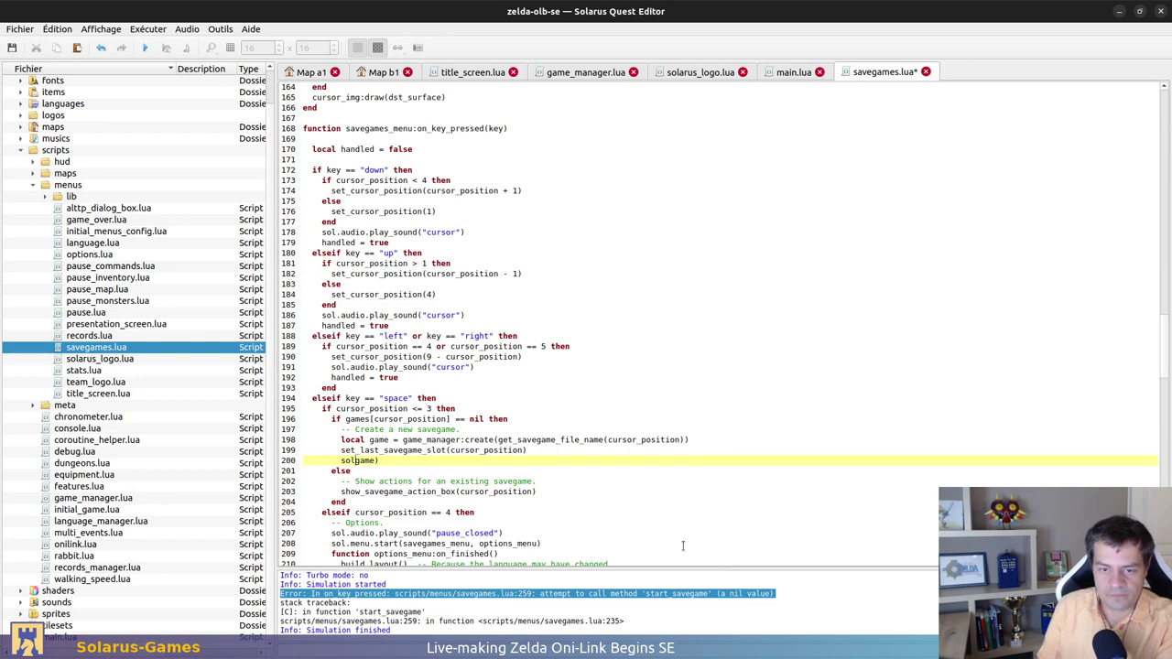
{"action": "type", "text": ":start("}
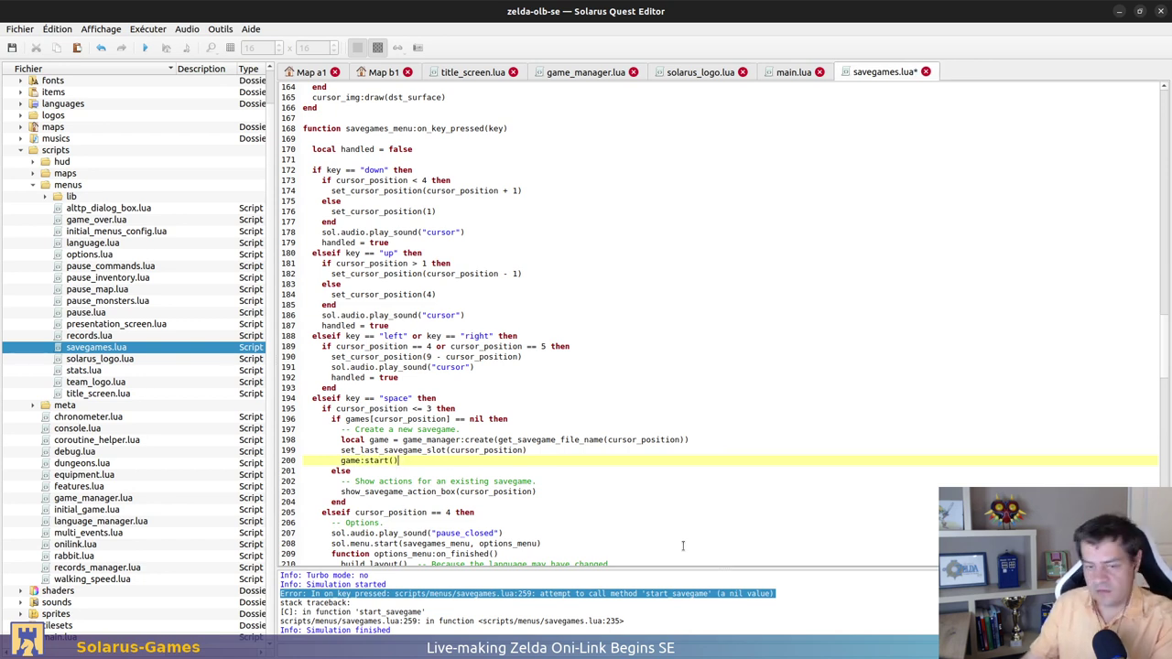
{"action": "key", "text": "ctrl+s"}
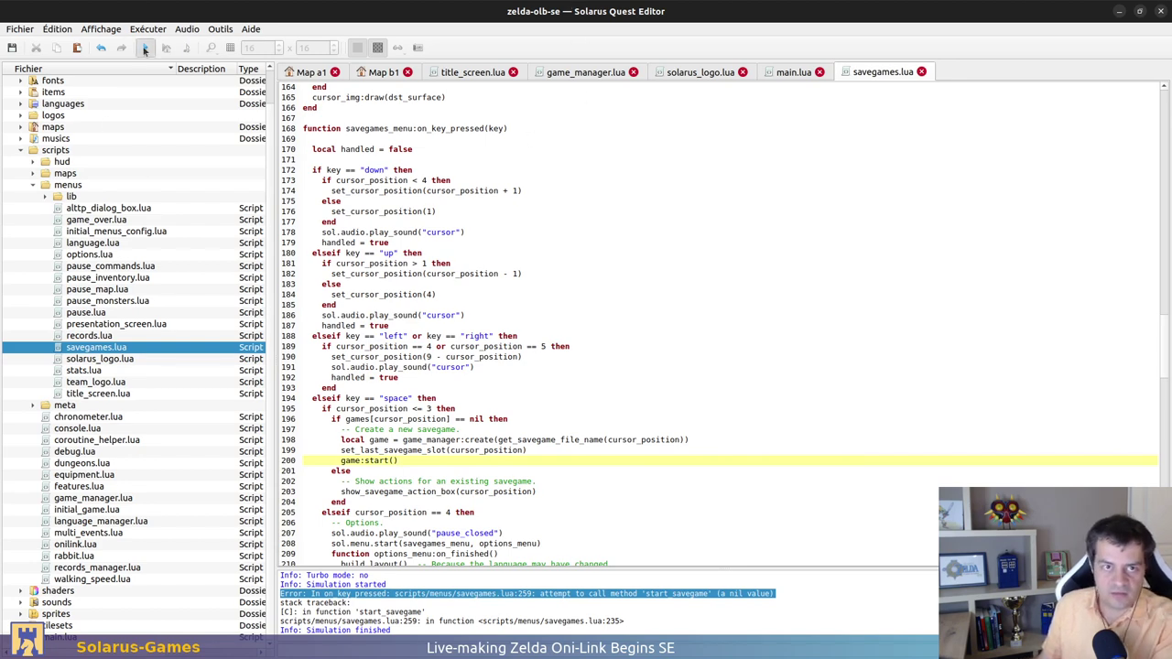
Run the quest from the start with map b1 open, load the first savegame, and stop the game
{"action": "left_click", "coordinate": [312, 74]}
{"action": "left_click", "coordinate": [371, 74]}
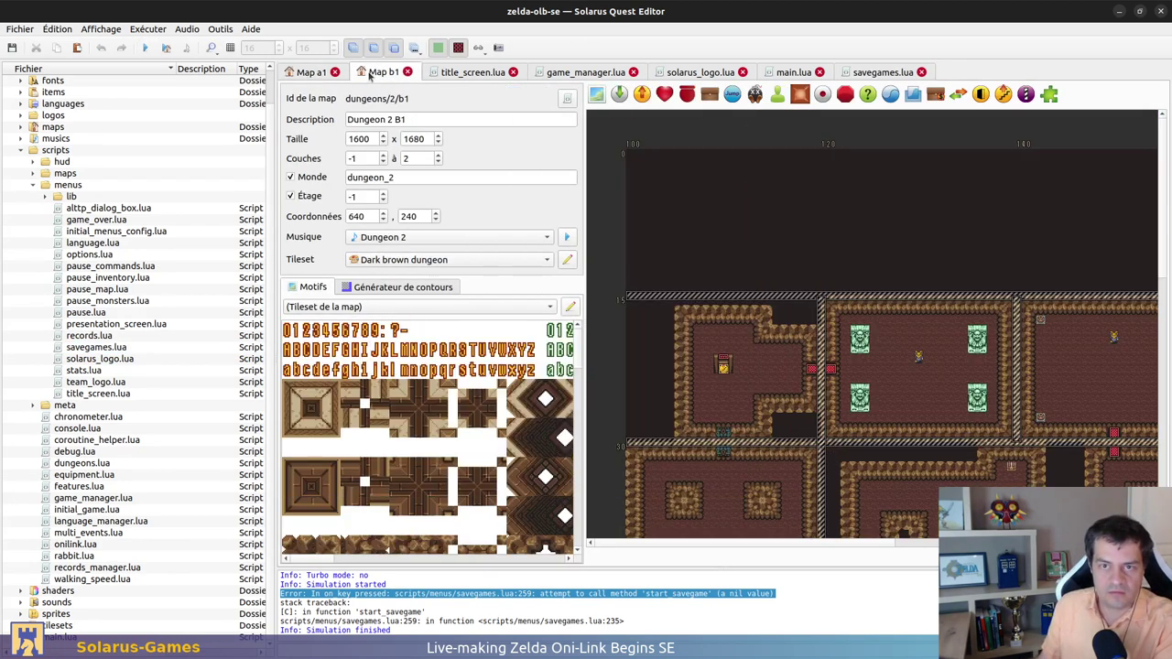
{"action": "left_click", "coordinate": [144, 47]}
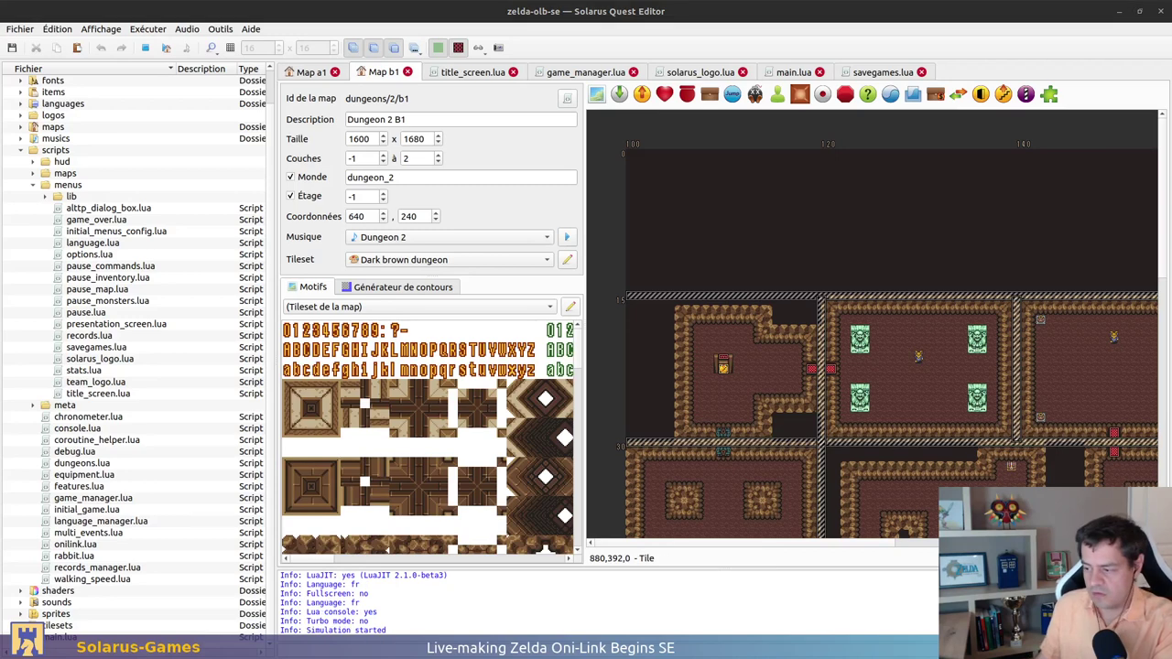
{"action": "left_click_drag", "start_coordinate": [772, 140], "coordinate": [358, 162]}
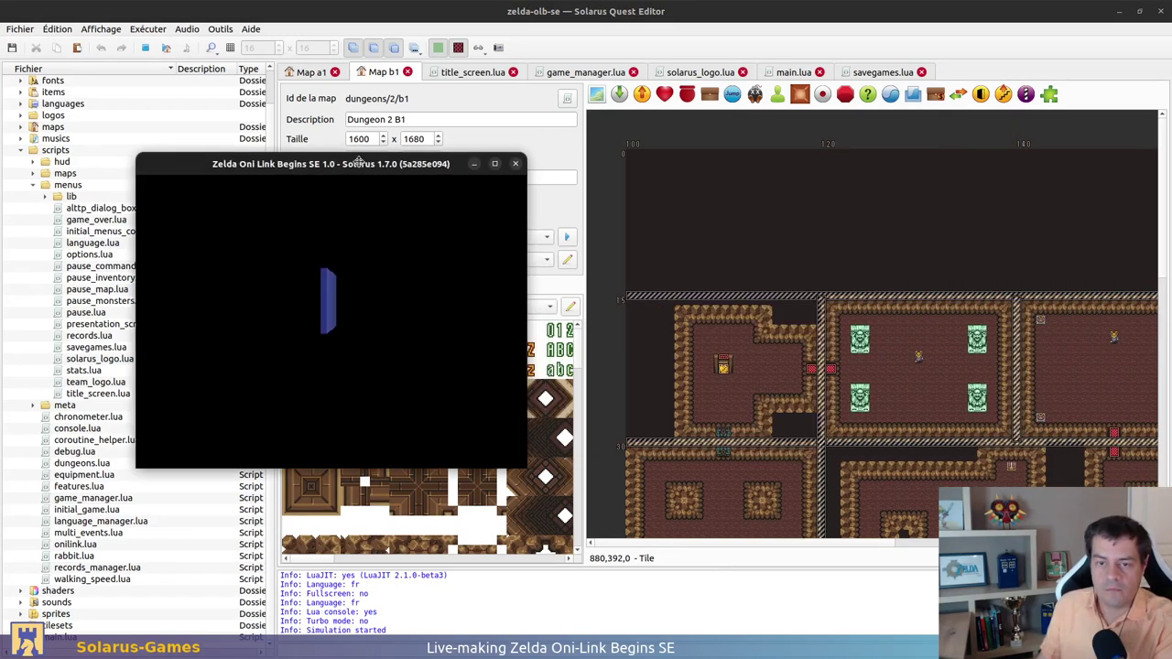
{"action": "key", "text": "space"}
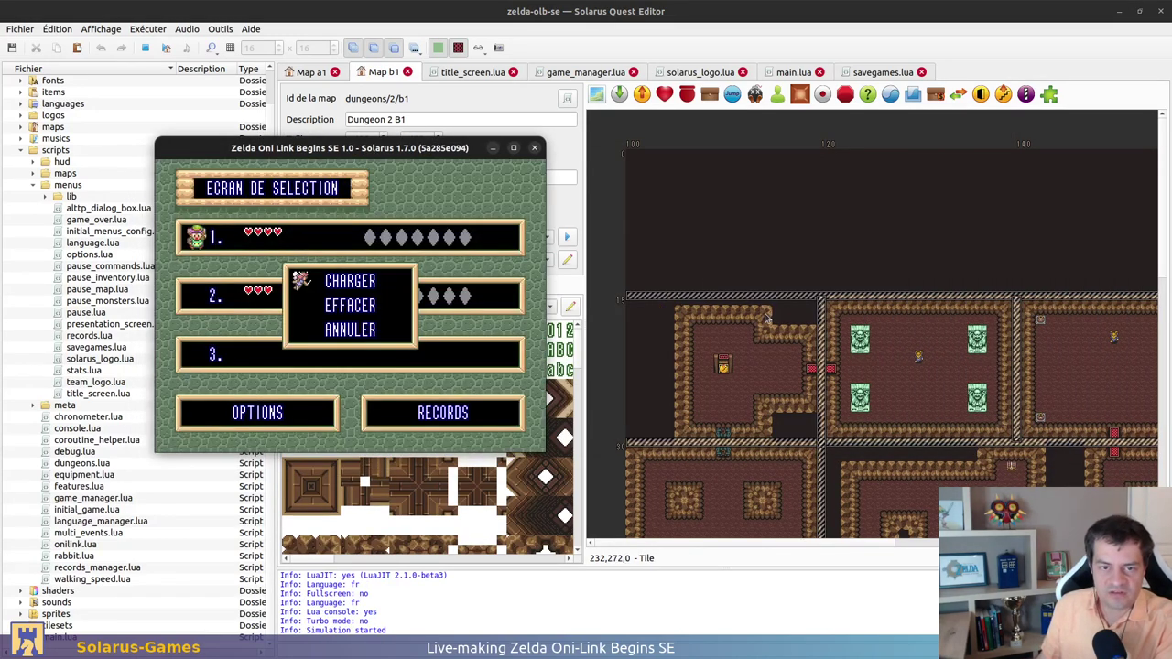
{"action": "key", "text": "space"}
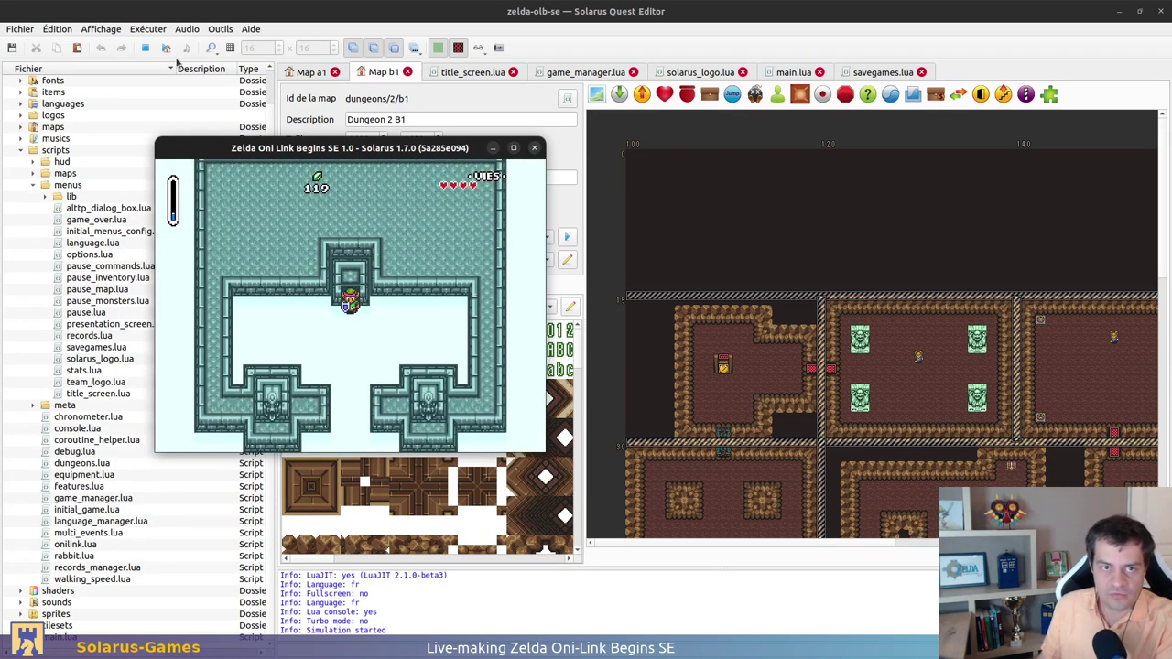
{"action": "left_click_drag", "start_coordinate": [234, 149], "coordinate": [193, 180]}
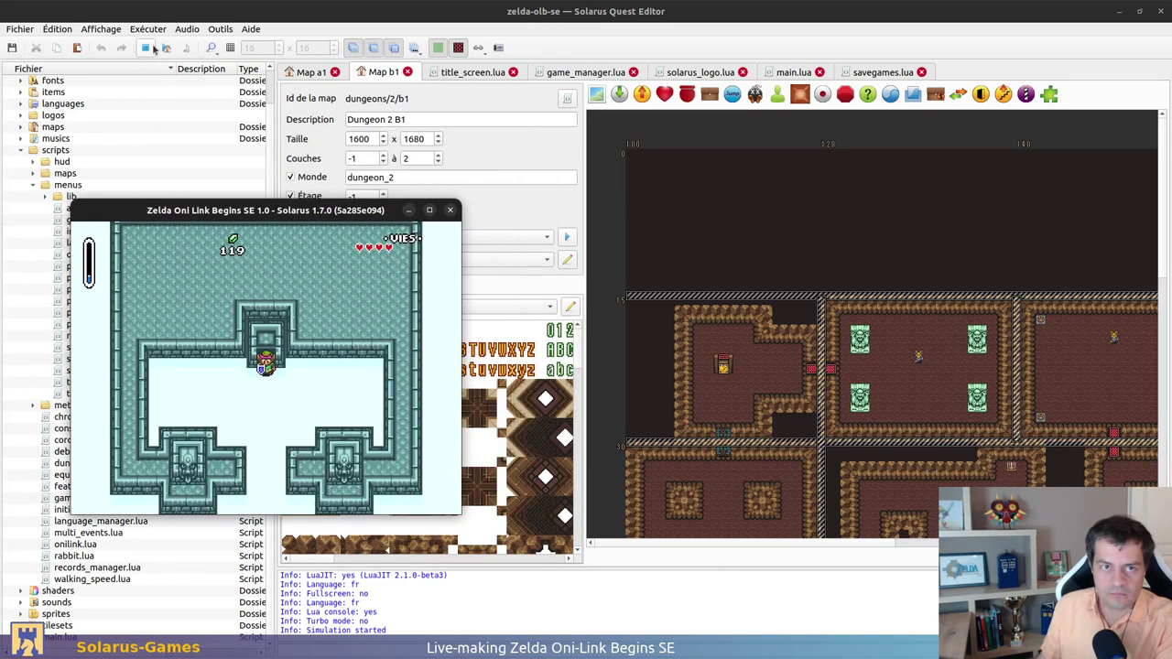
{"action": "left_click", "coordinate": [165, 48]}
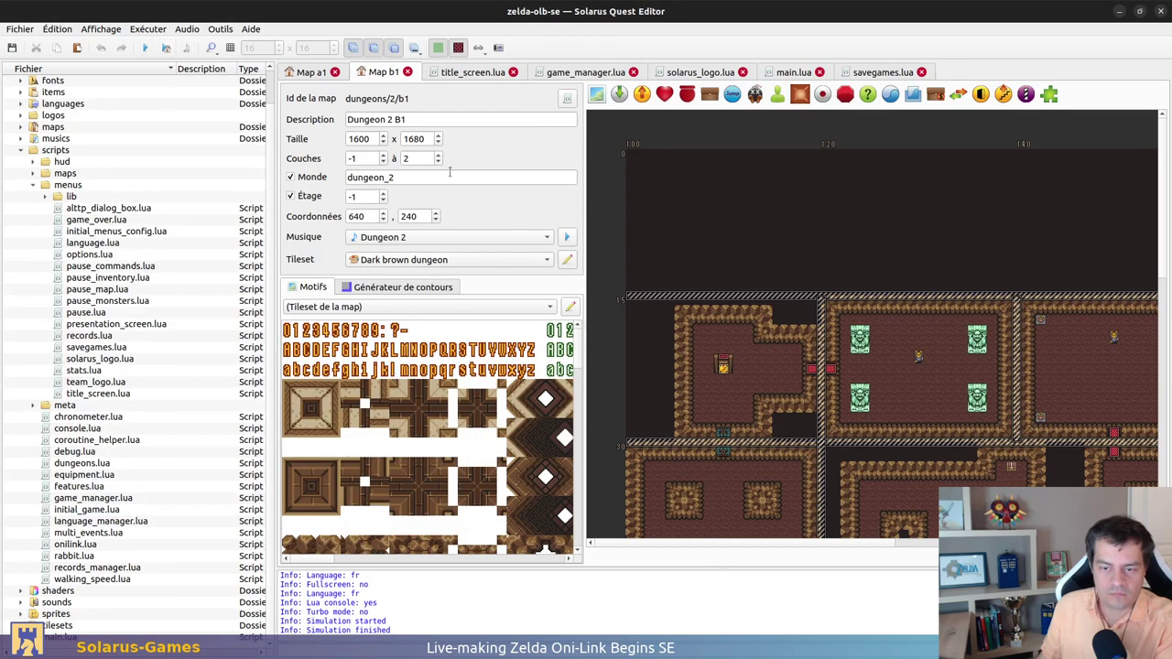
{"action": "key", "text": "alt+Tab"}
{"action": "left_click", "coordinate": [739, 34]}
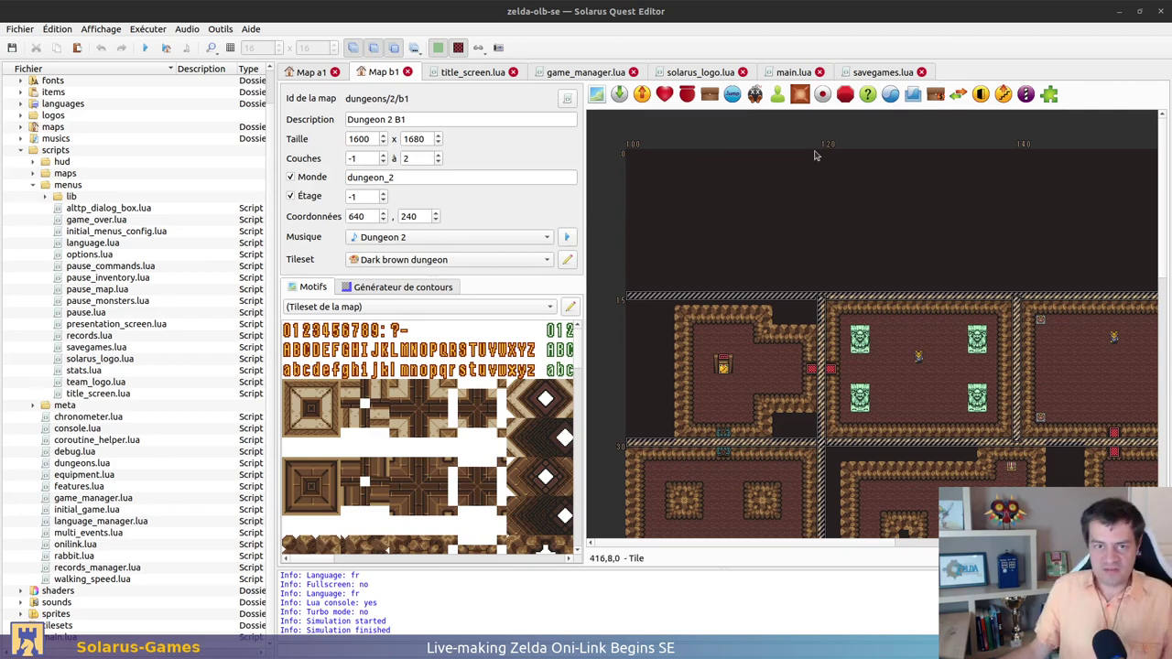
Run the quest from map b1, try to open the pause menu, and examine the gui_designer.lua error and stack traceback in the log
{"action": "left_click", "coordinate": [161, 50]}
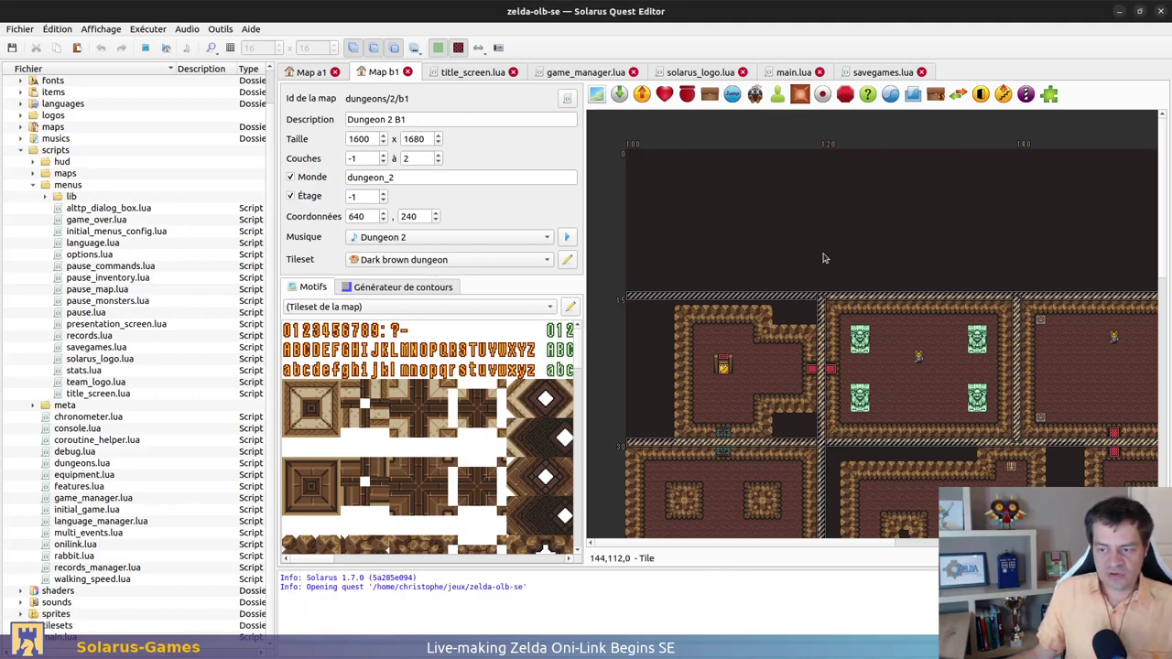
{"action": "left_click_drag", "start_coordinate": [906, 194], "coordinate": [445, 132]}
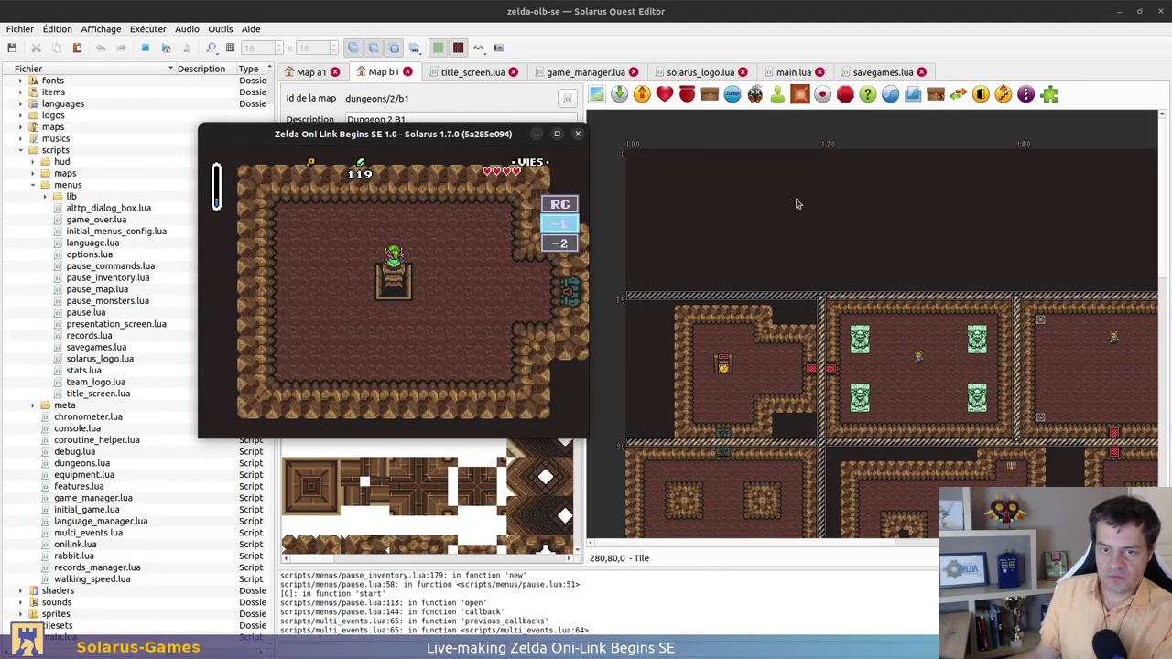
{"action": "scroll", "coordinate": [567, 613], "scroll_direction": "up", "scroll_amount": 5}
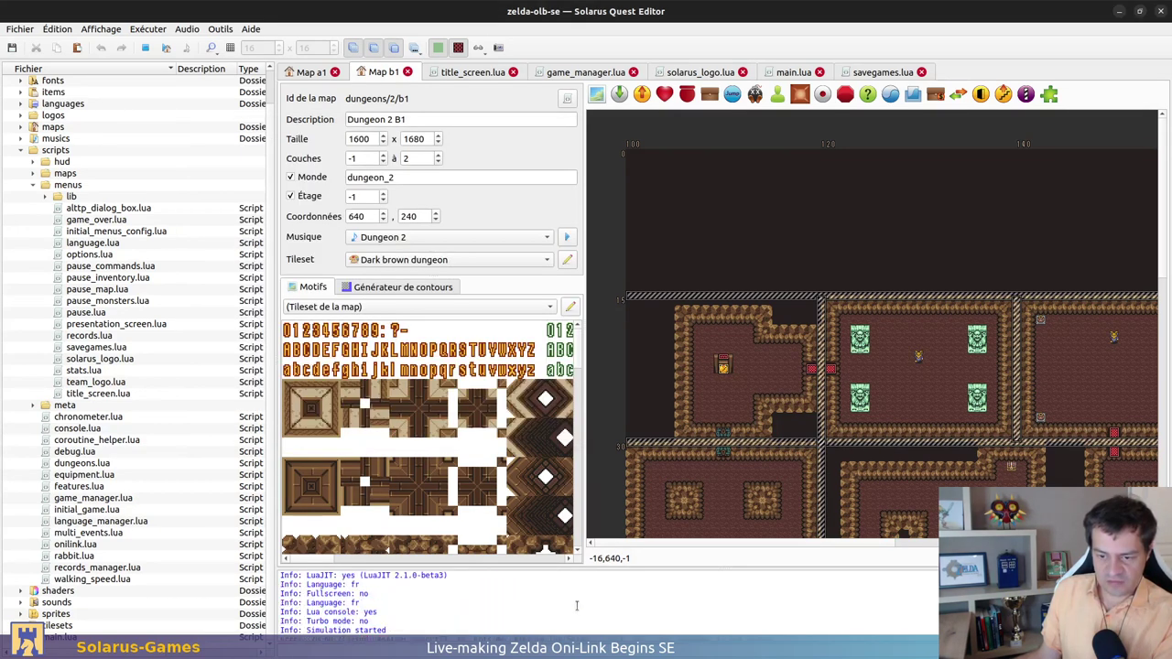
{"action": "scroll", "coordinate": [671, 621], "scroll_direction": "down", "scroll_amount": 1}
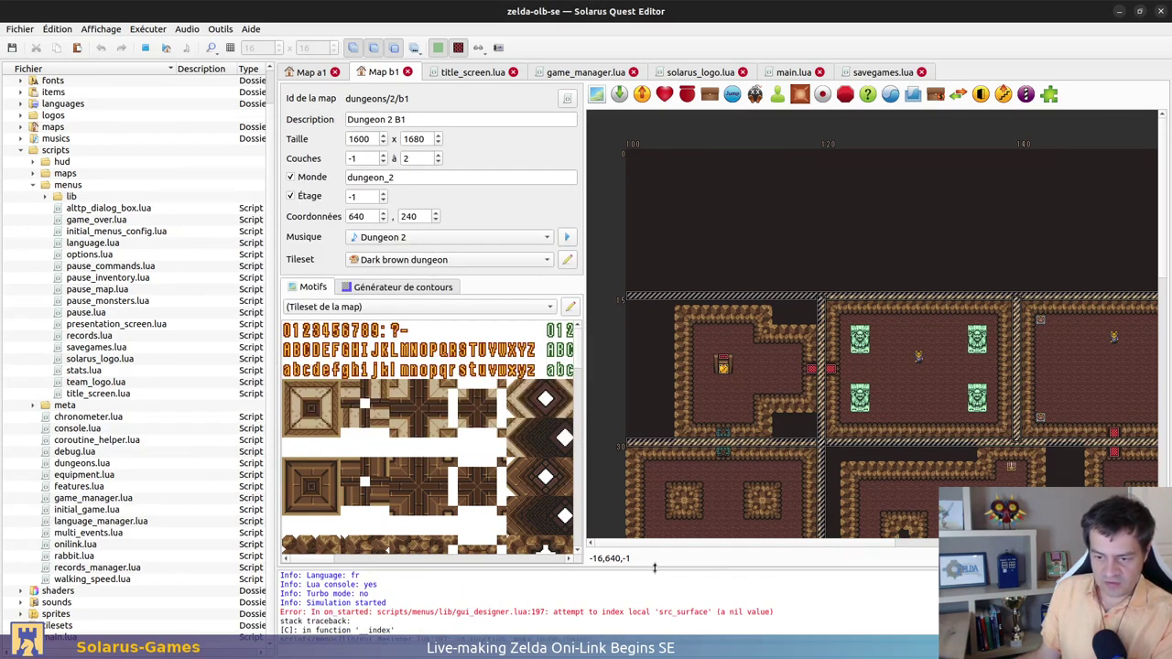
{"action": "double_click", "coordinate": [482, 612]}
{"action": "scroll", "coordinate": [621, 612], "scroll_direction": "down", "scroll_amount": 1}
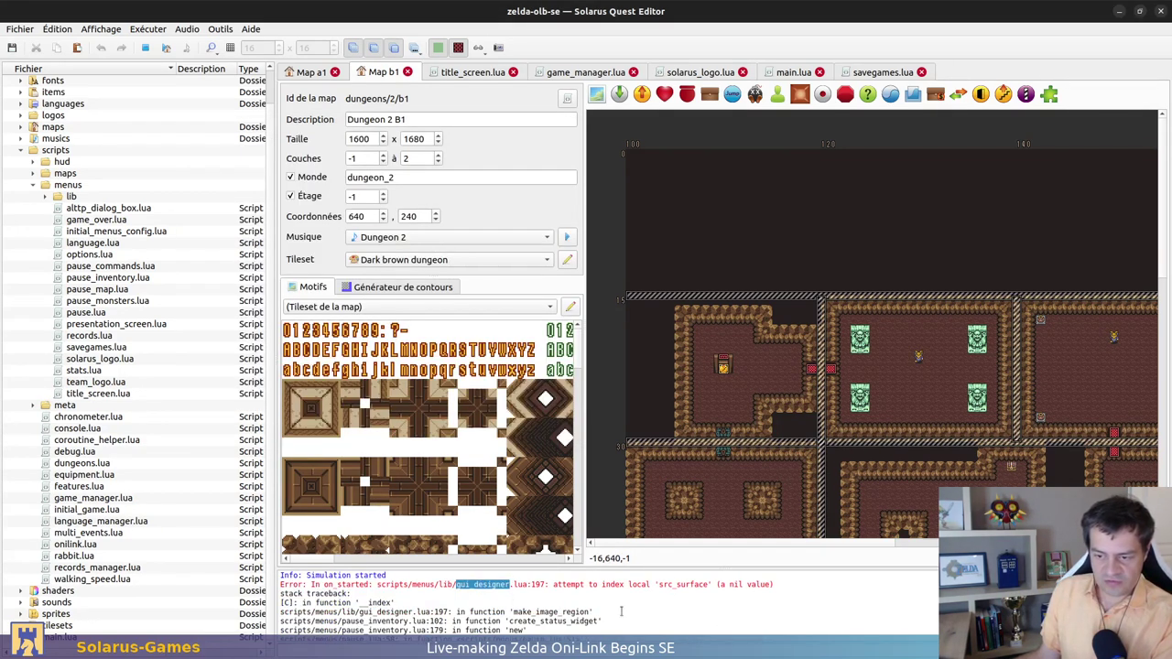
Open gui_designer.lua from the scripts/menus/lib folder
{"action": "left_click", "coordinate": [33, 185]}
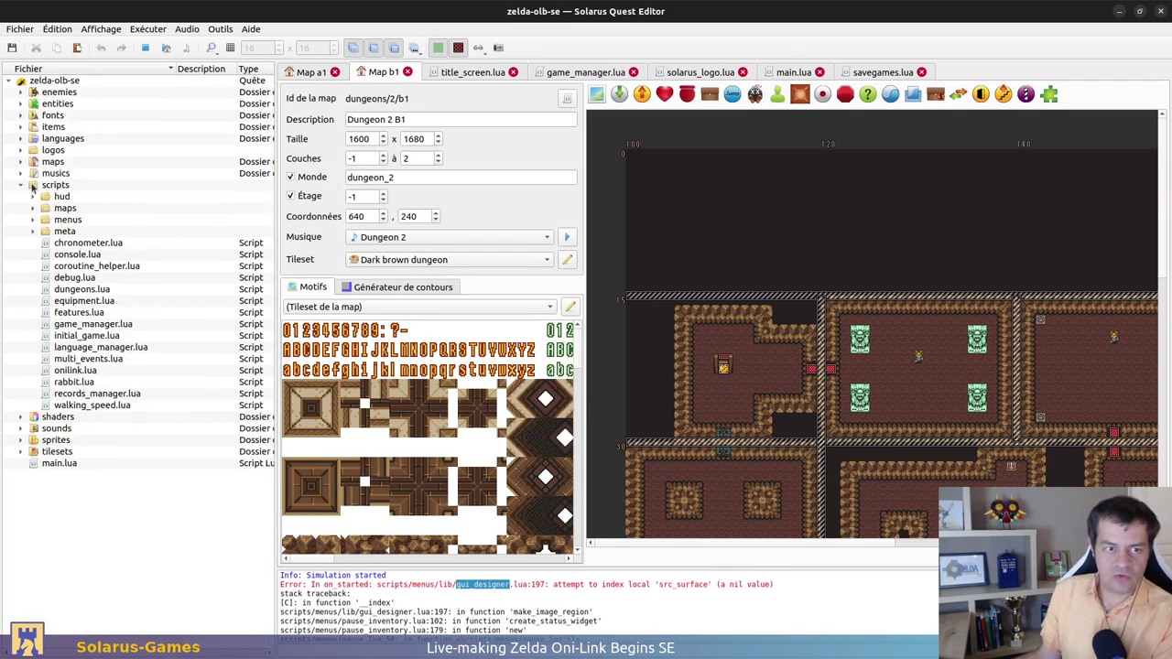
{"action": "left_click", "coordinate": [33, 231]}
{"action": "left_click", "coordinate": [33, 220]}
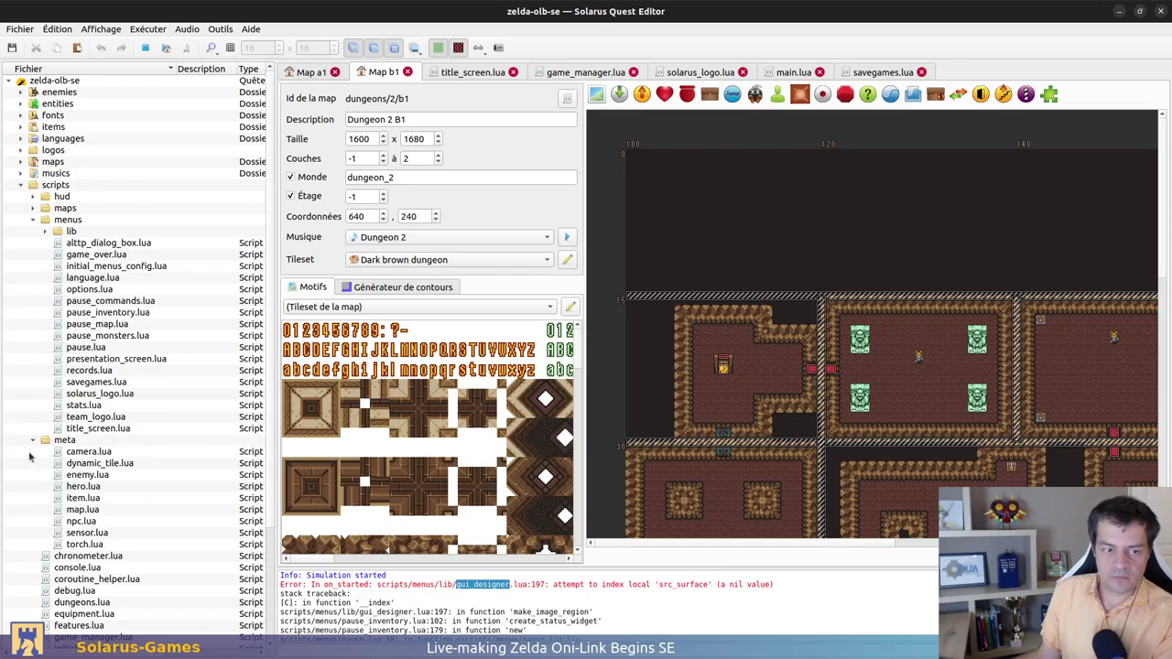
{"action": "left_click", "coordinate": [33, 441]}
{"action": "left_click", "coordinate": [45, 231]}
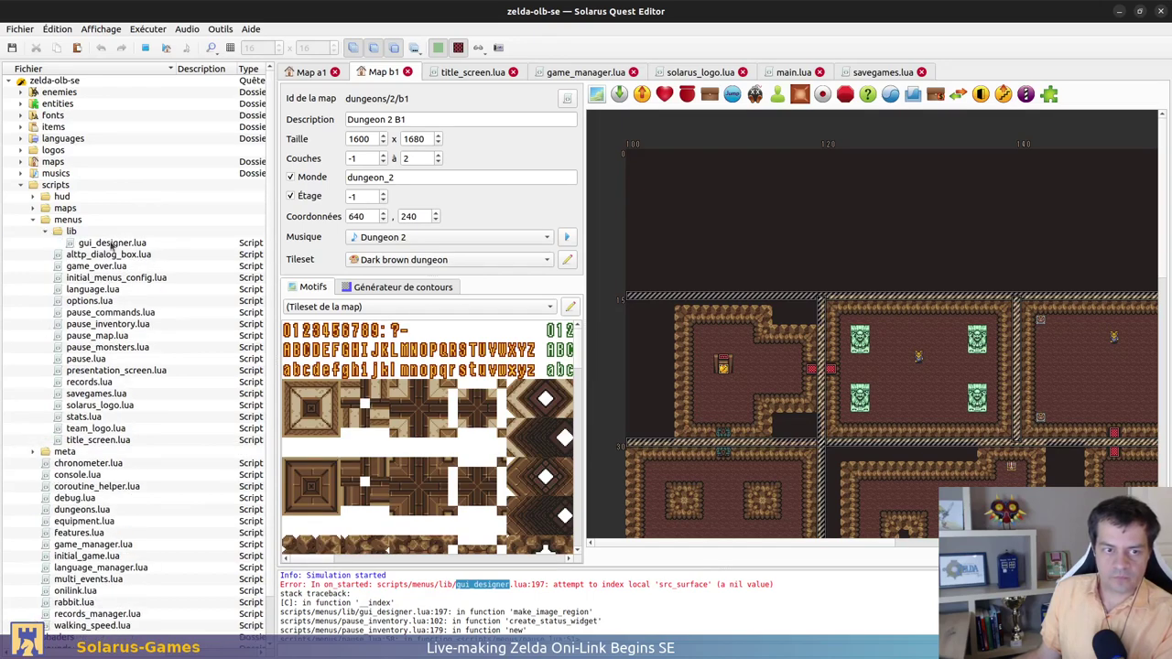
{"action": "double_click", "coordinate": [112, 242]}
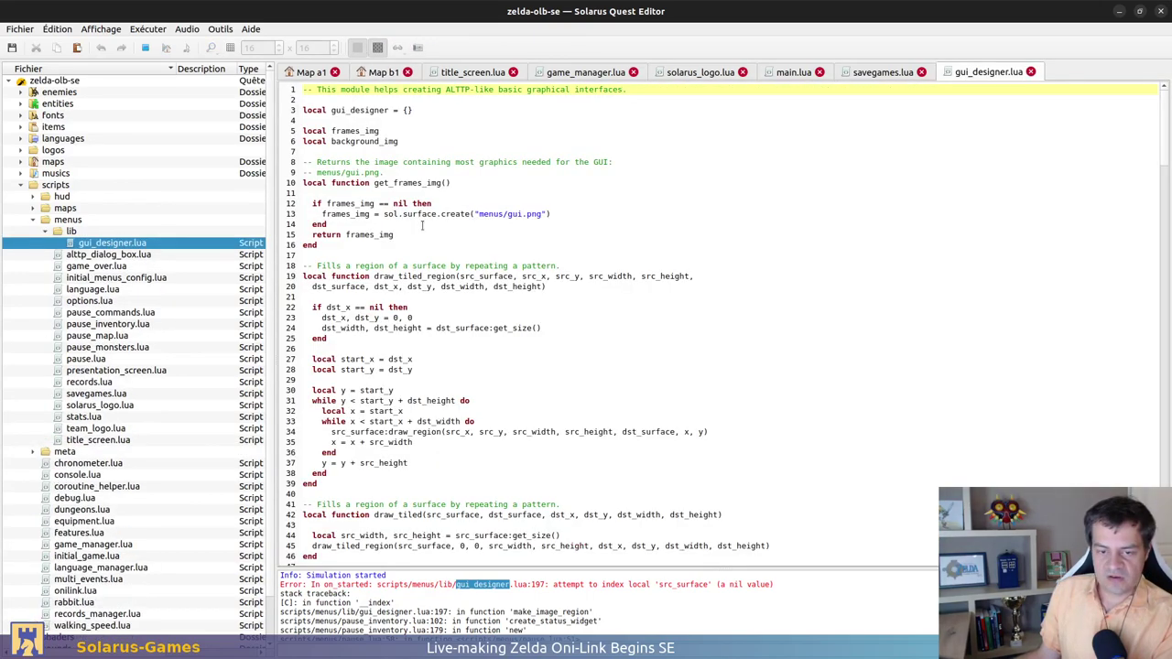
Read through gui_designer.lua, examining its widget drawing functions and joypad mapping code
{"action": "scroll", "coordinate": [608, 367], "scroll_direction": "down", "scroll_amount": 8}
{"action": "left_click", "coordinate": [608, 367]}
{"action": "scroll", "coordinate": [604, 357], "scroll_direction": "down", "scroll_amount": 15}
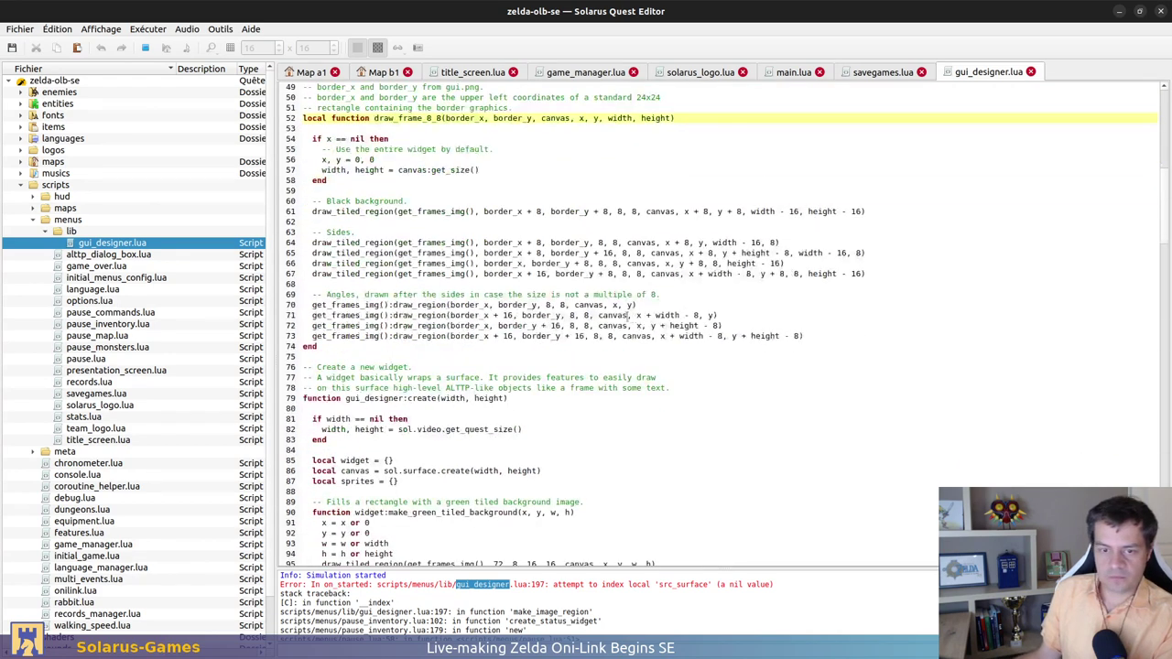
{"action": "scroll", "coordinate": [595, 331], "scroll_direction": "down", "scroll_amount": 15}
{"action": "left_click_drag", "start_coordinate": [307, 108], "coordinate": [529, 501]}
{"action": "left_click", "coordinate": [529, 509]}
{"action": "left_click", "coordinate": [644, 387]}
{"action": "left_click", "coordinate": [639, 357]}
{"action": "left_click", "coordinate": [618, 367]}
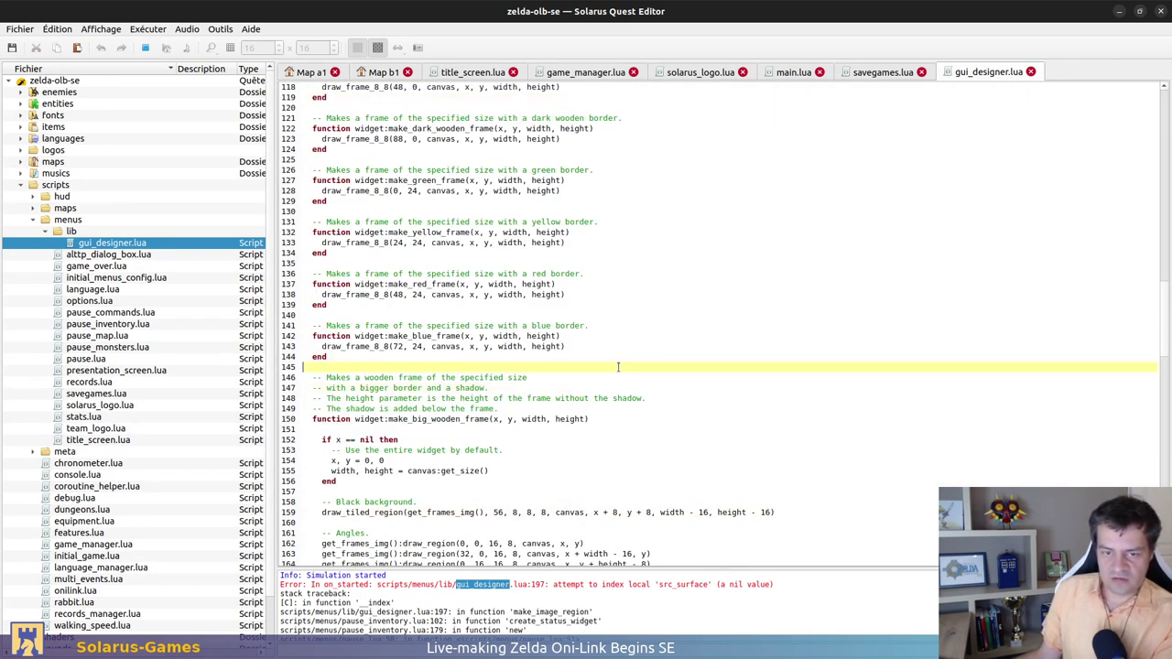
{"action": "scroll", "coordinate": [624, 348], "scroll_direction": "down", "scroll_amount": 4}
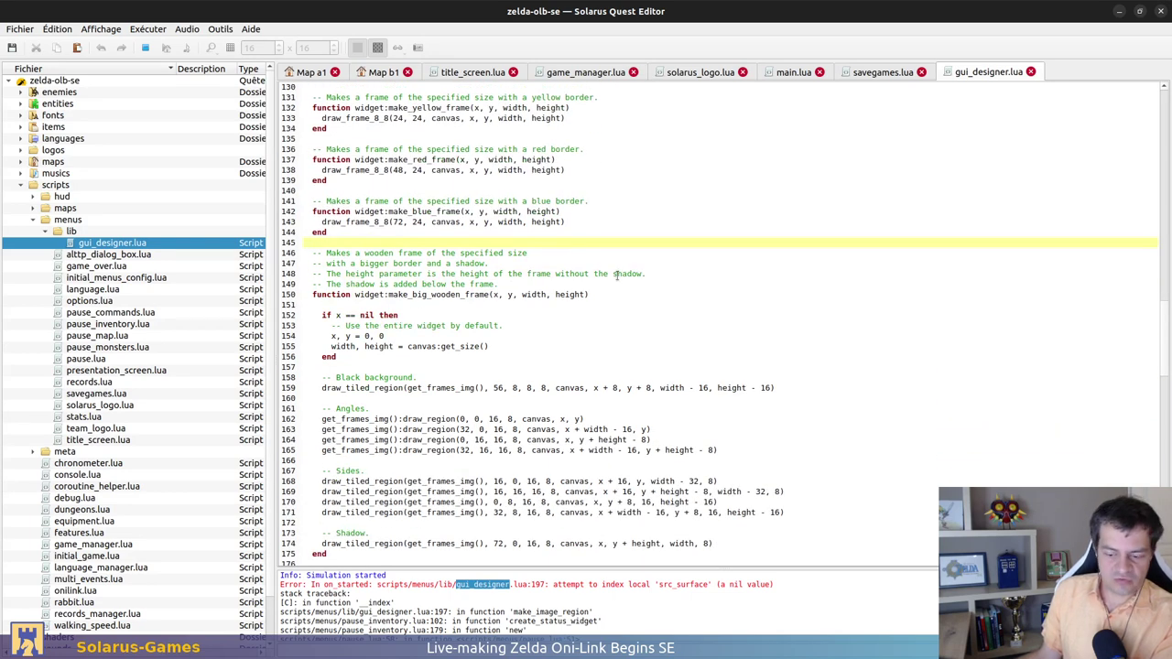
{"action": "scroll", "coordinate": [667, 299], "scroll_direction": "down", "scroll_amount": 3}
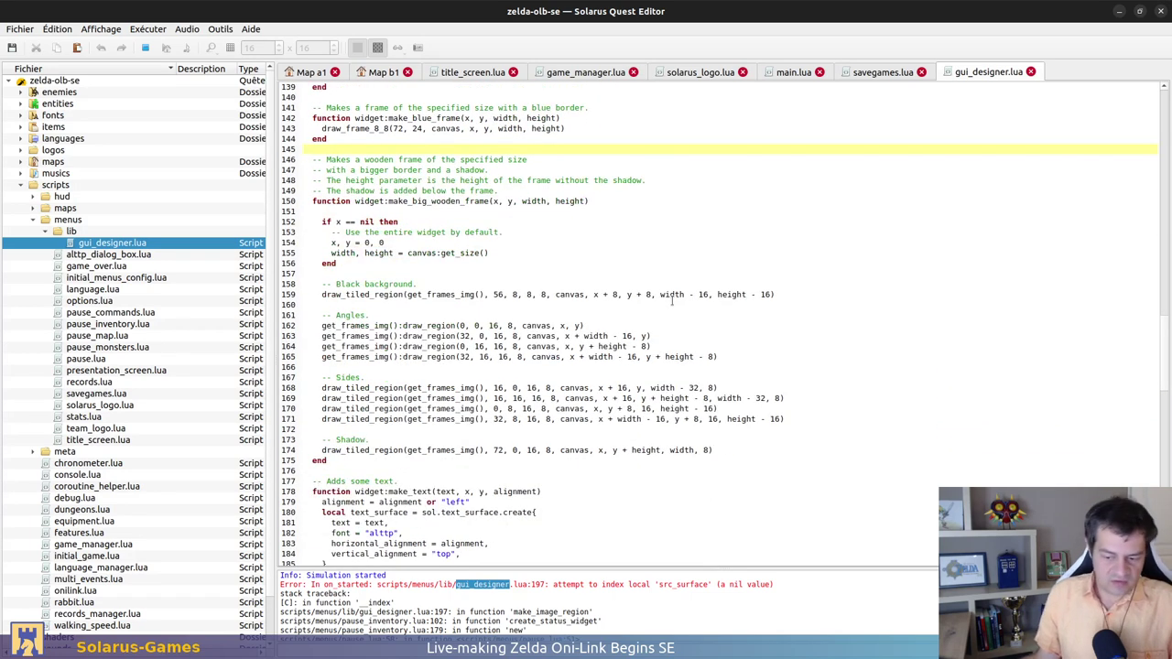
{"action": "scroll", "coordinate": [673, 302], "scroll_direction": "down", "scroll_amount": 12}
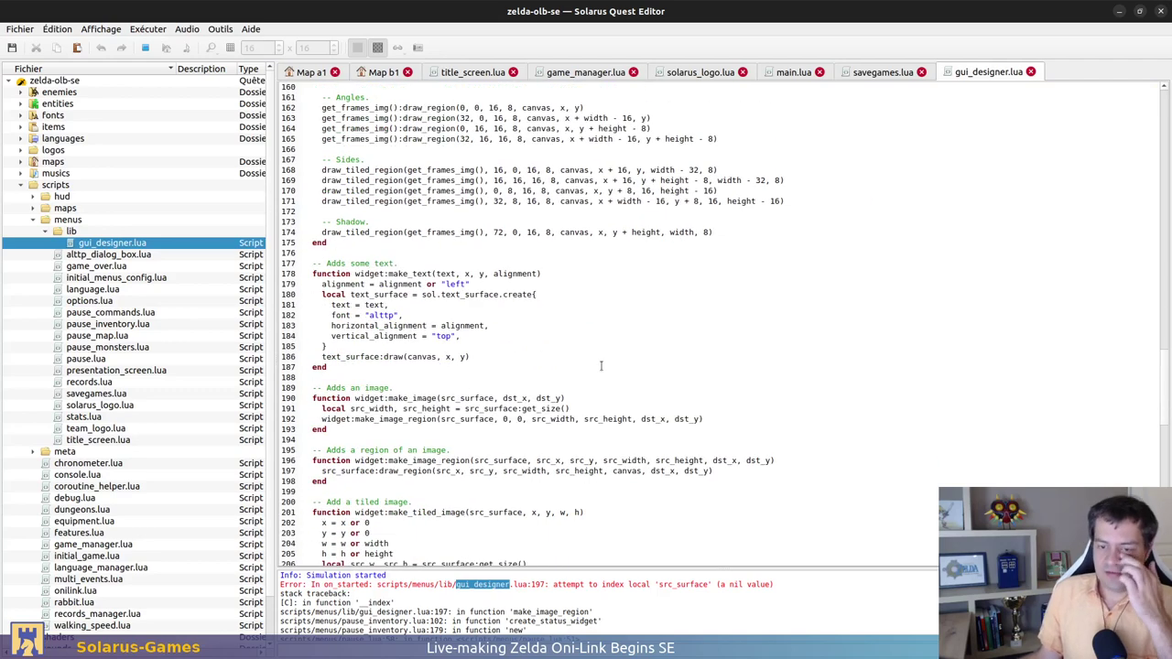
{"action": "scroll", "coordinate": [590, 396], "scroll_direction": "down", "scroll_amount": 6}
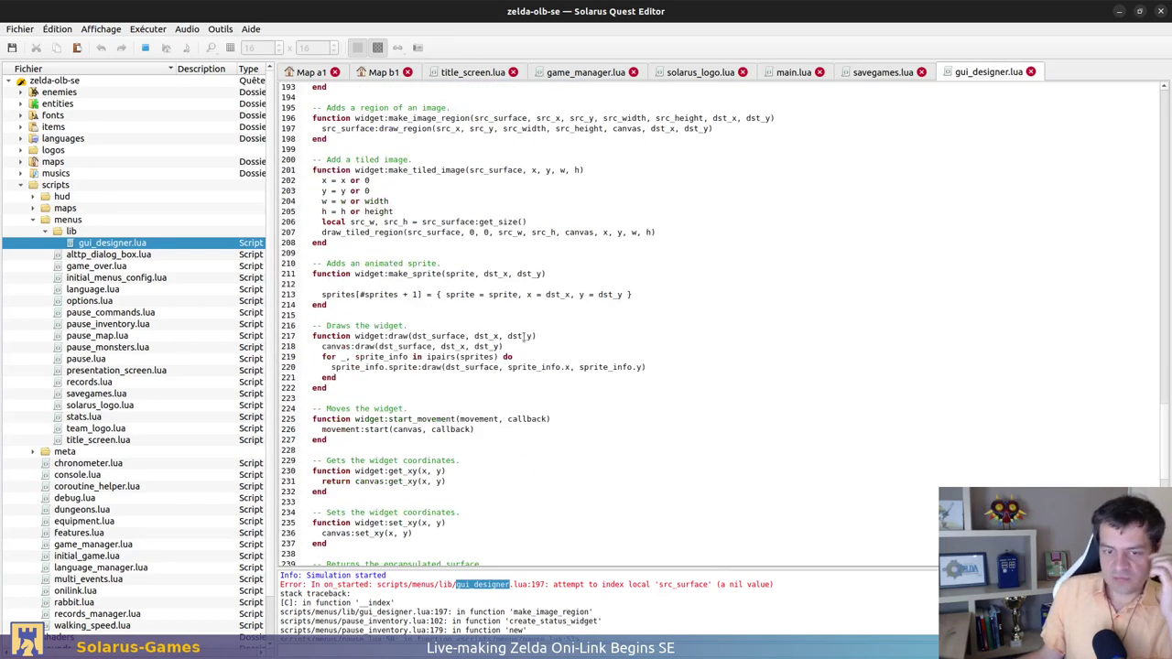
{"action": "scroll", "coordinate": [526, 339], "scroll_direction": "down", "scroll_amount": 6}
{"action": "scroll", "coordinate": [529, 282], "scroll_direction": "down", "scroll_amount": 3}
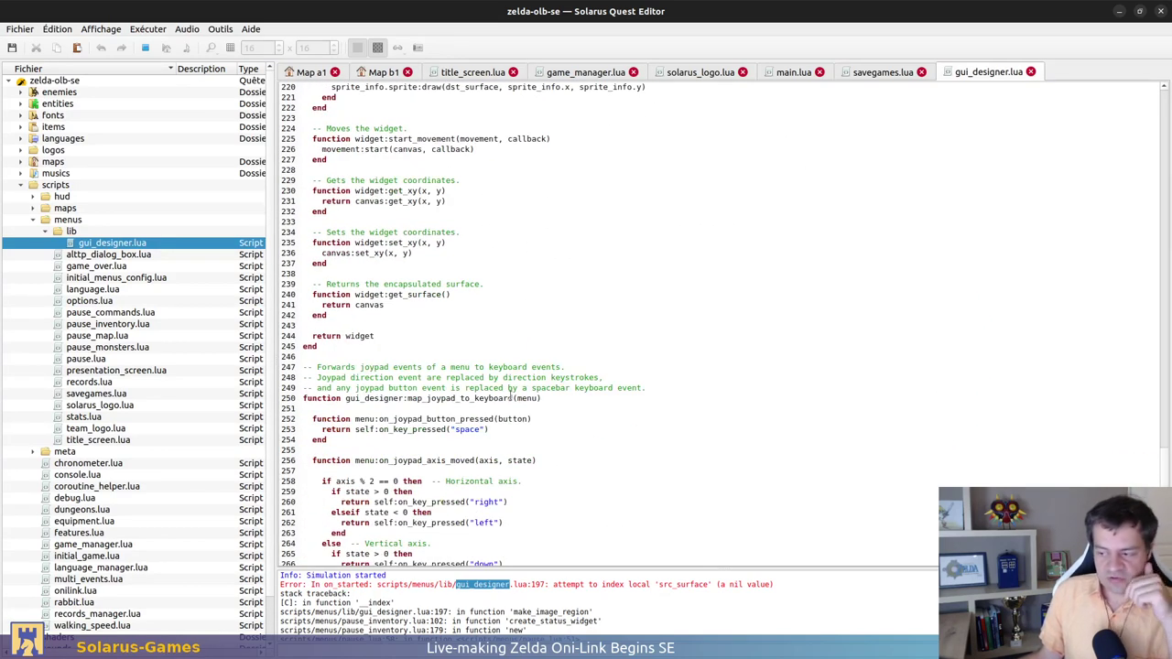
{"action": "scroll", "coordinate": [534, 311], "scroll_direction": "down", "scroll_amount": 7}
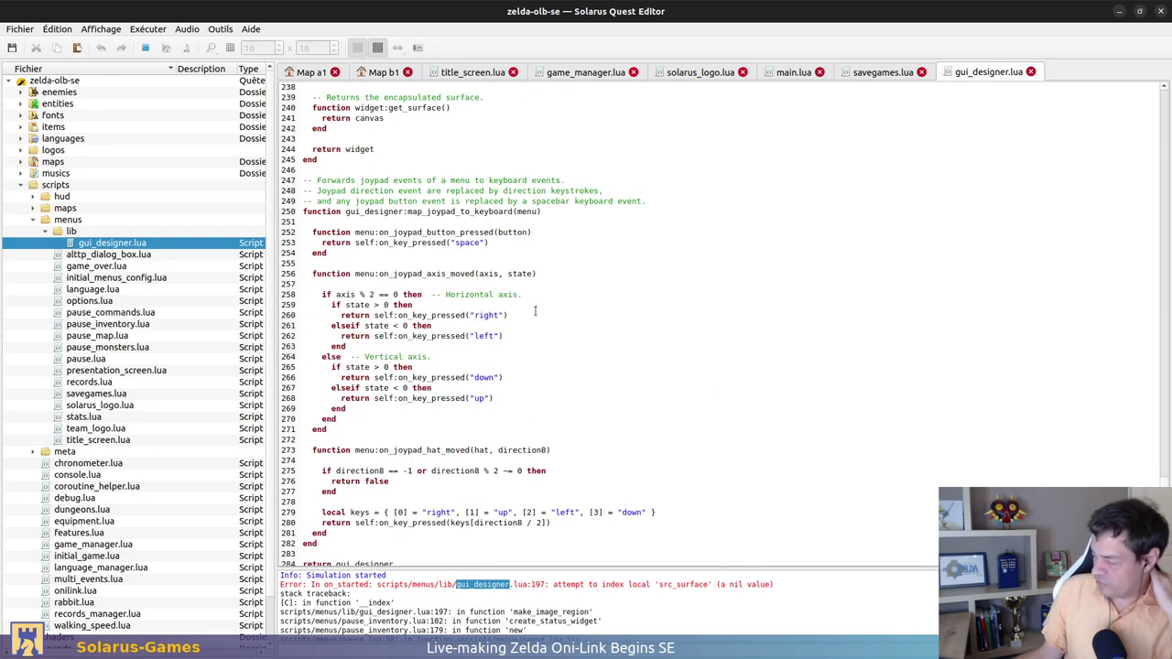
Examine the make_image_region function around line 197 and trace where its src_surface value comes from
{"action": "scroll", "coordinate": [418, 396], "scroll_direction": "up", "scroll_amount": 20}
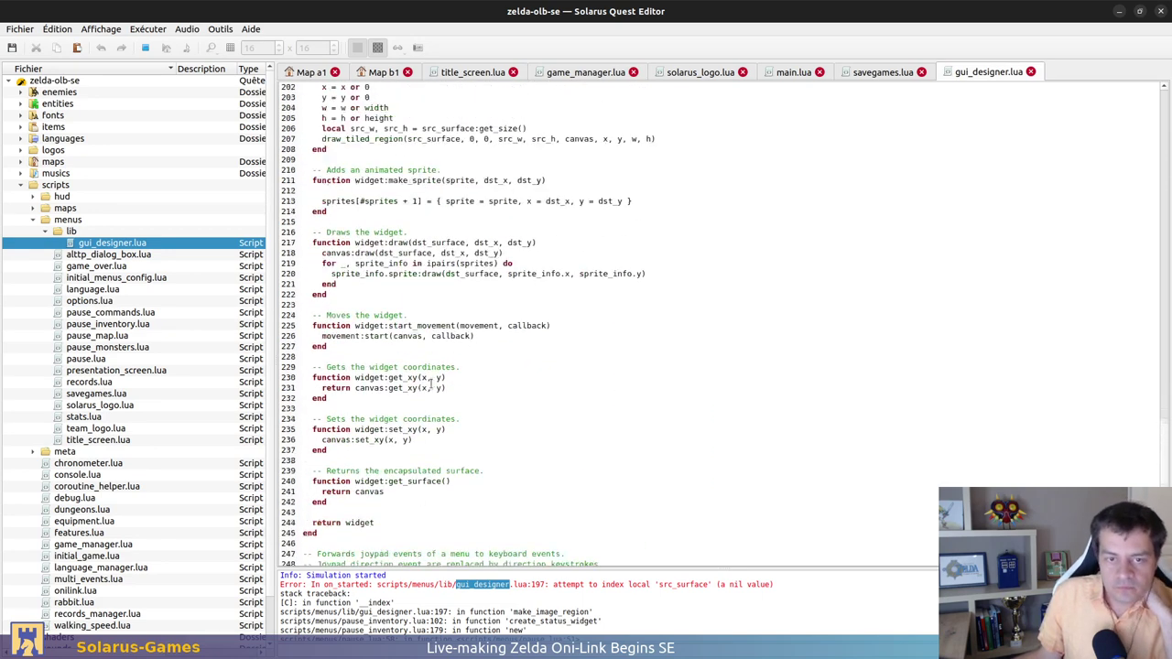
{"action": "left_click", "coordinate": [385, 314]}
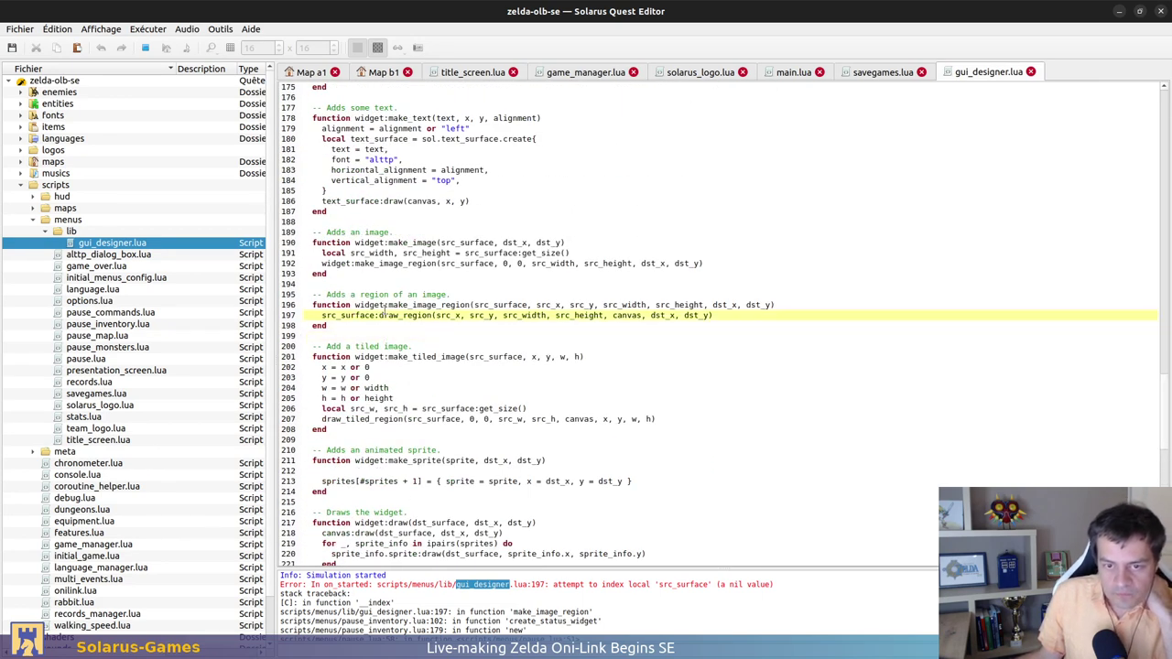
{"action": "double_click", "coordinate": [325, 317]}
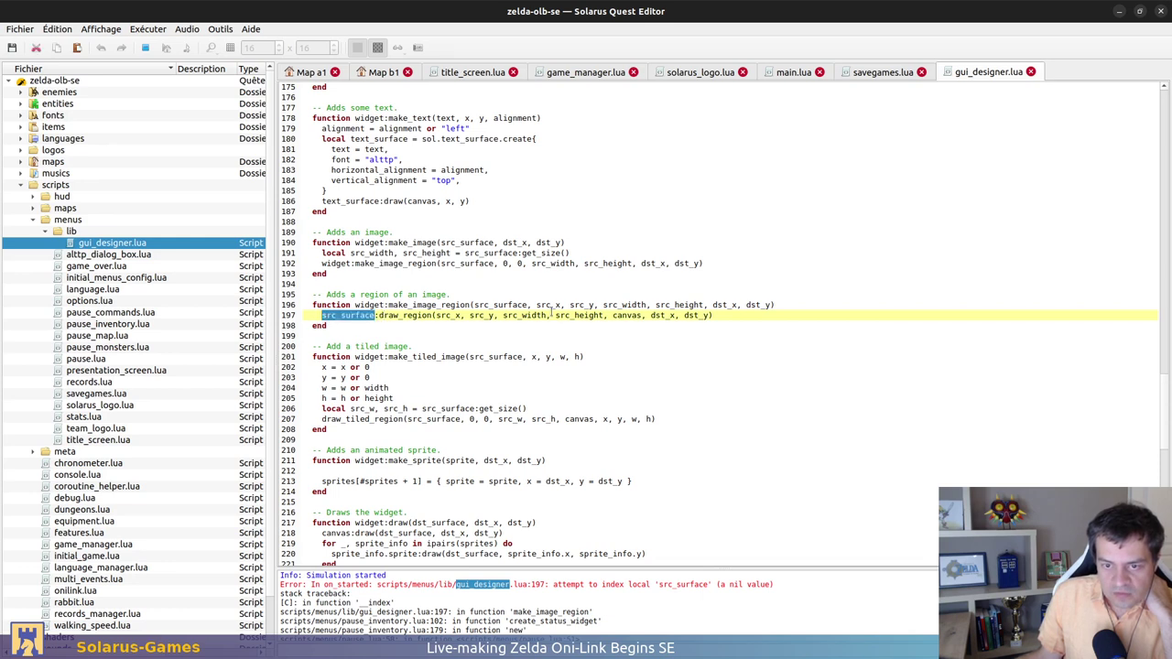
{"action": "double_click", "coordinate": [510, 304]}
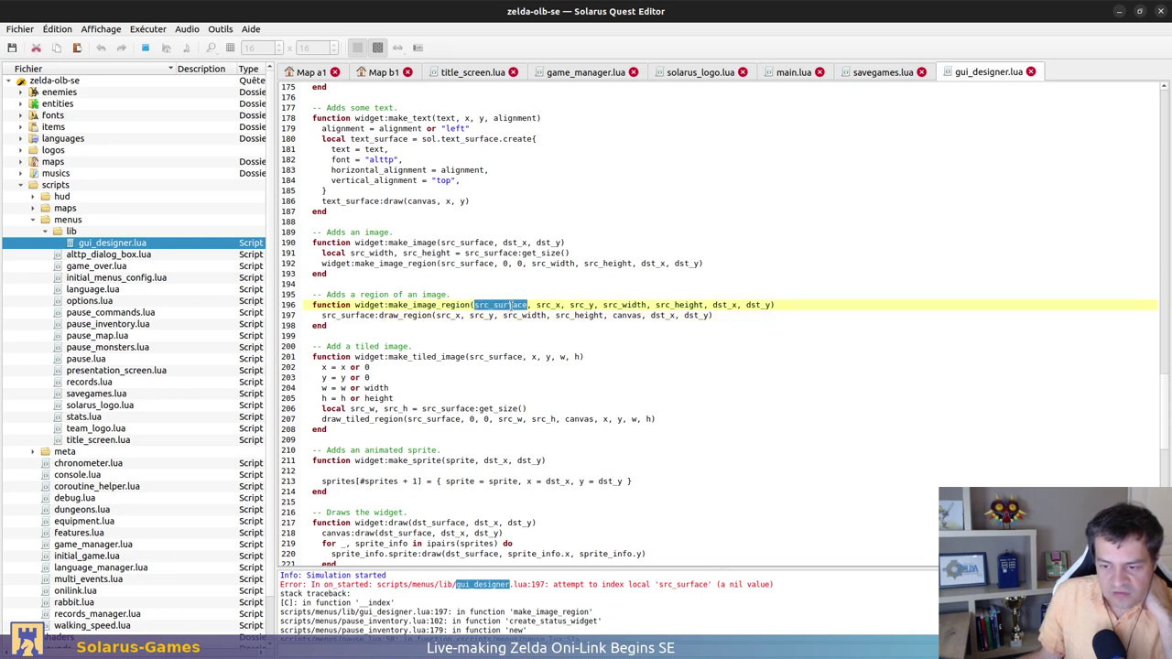
{"action": "double_click", "coordinate": [428, 305]}
{"action": "left_click", "coordinate": [528, 286]}
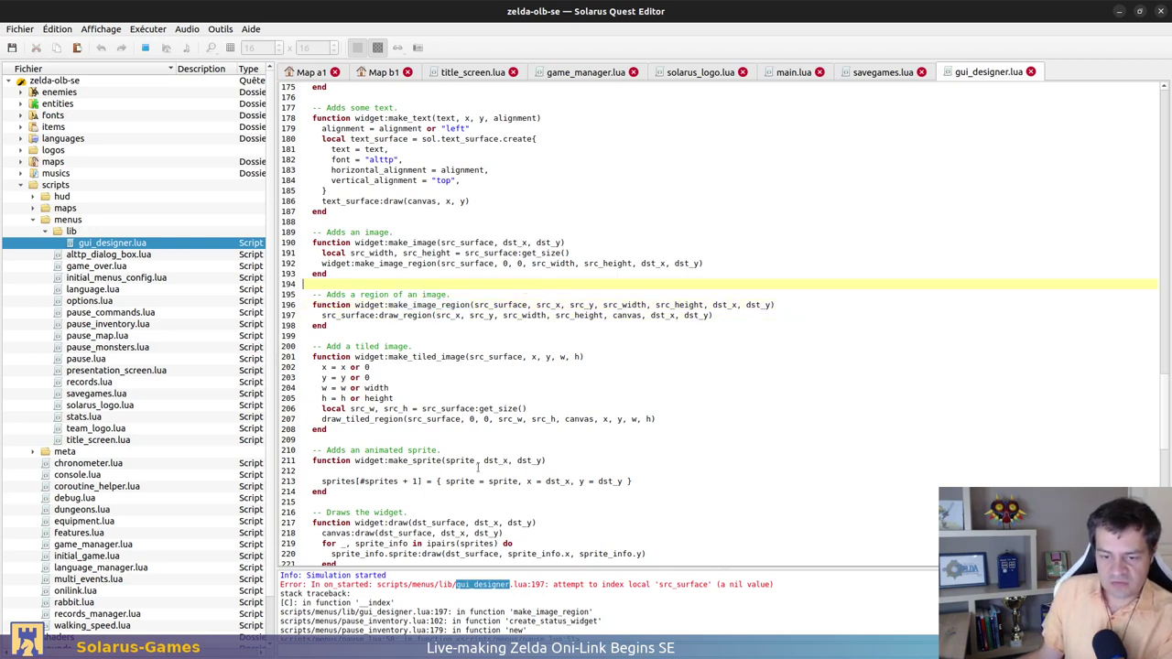
Follow the stack traceback to create_status_widget and open pause_inventory.lua at line 102
{"action": "scroll", "coordinate": [582, 604], "scroll_direction": "down", "scroll_amount": 1}
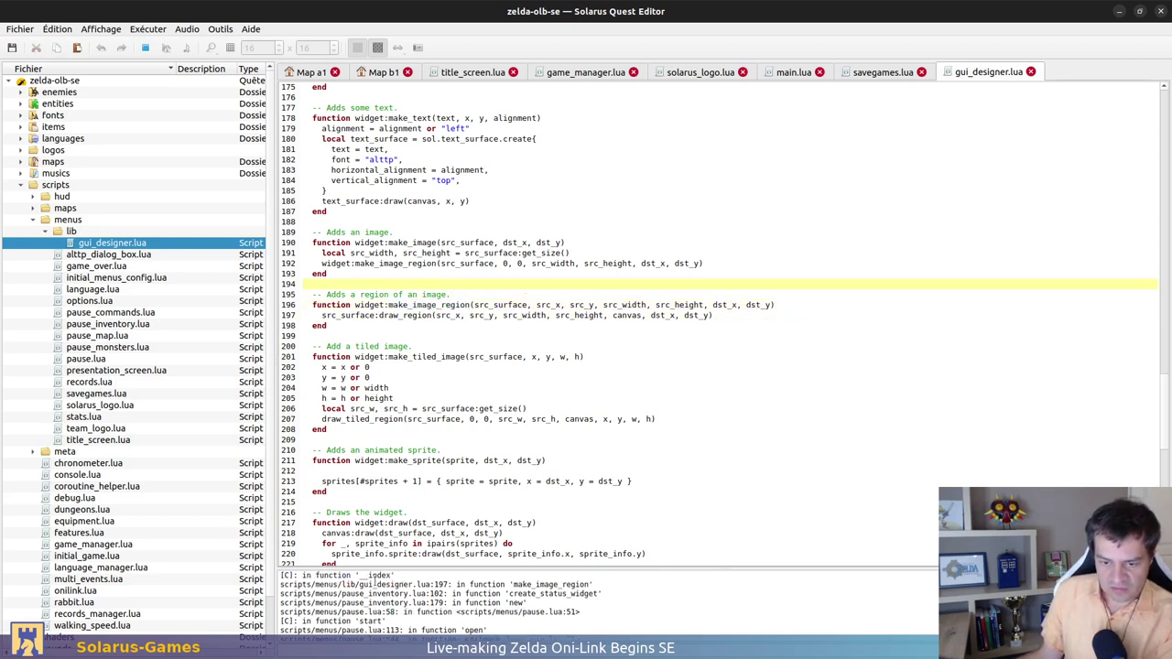
{"action": "triple_click", "coordinate": [560, 593]}
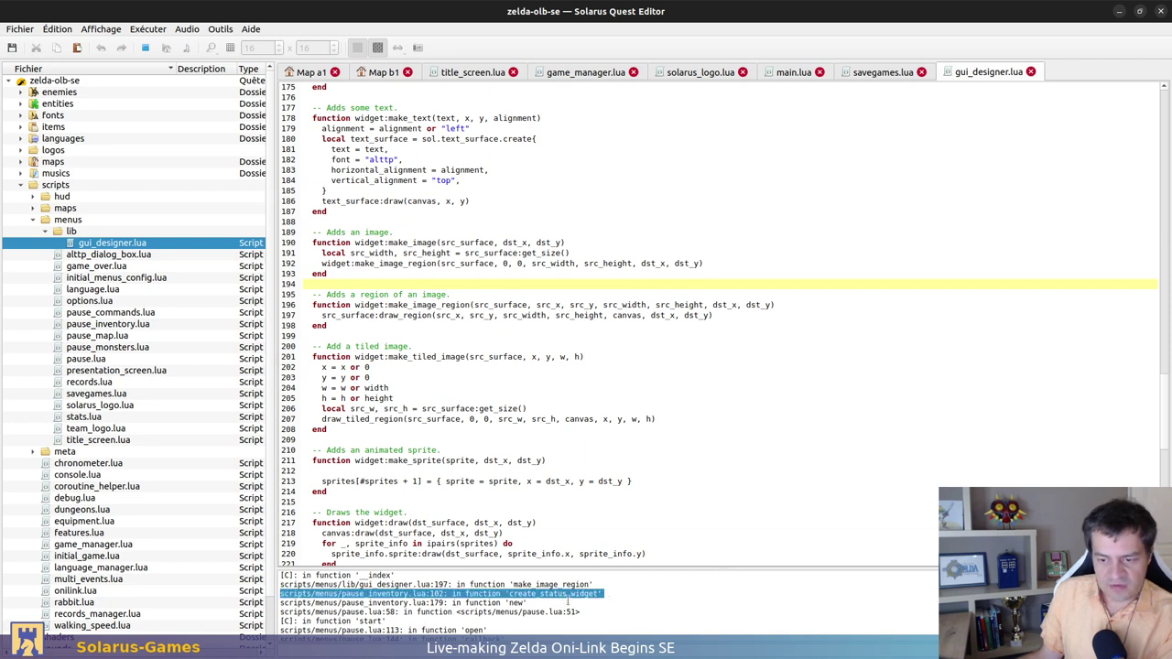
{"action": "left_click", "coordinate": [550, 593]}
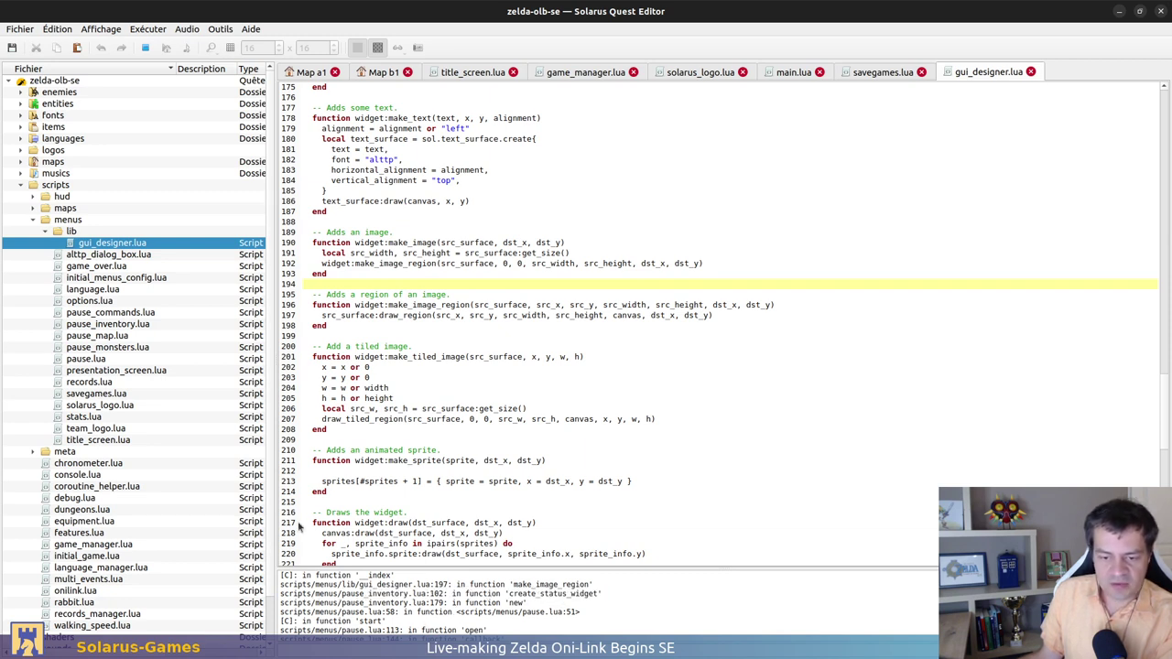
{"action": "double_click", "coordinate": [107, 324]}
{"action": "scroll", "coordinate": [531, 353], "scroll_direction": "down", "scroll_amount": 13}
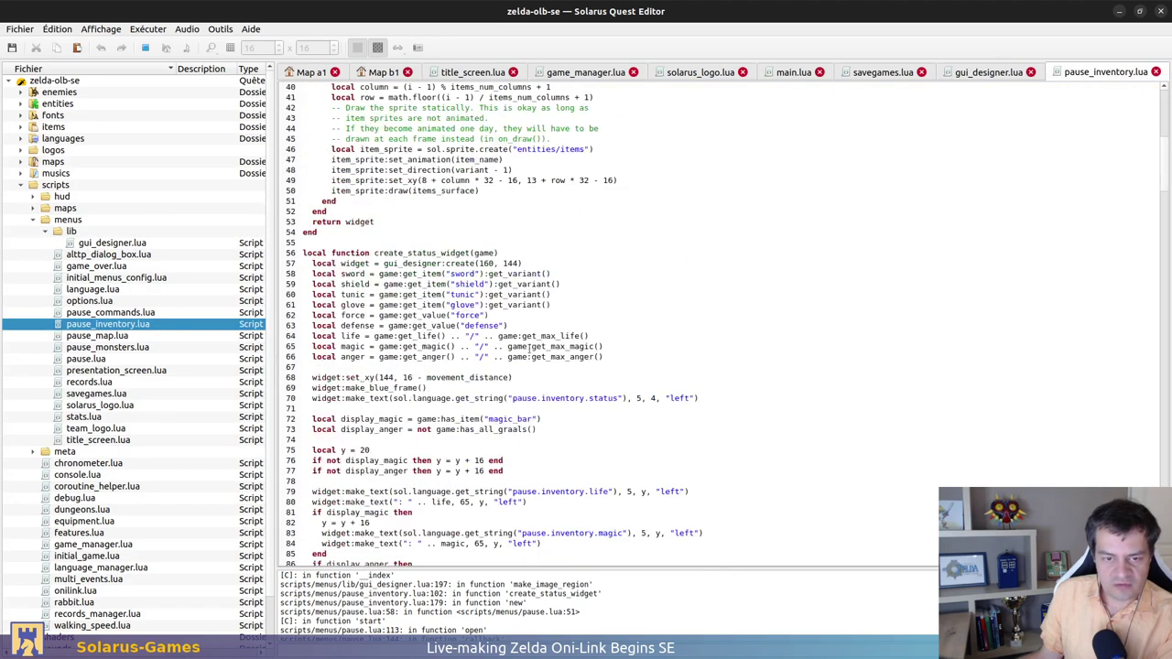
{"action": "scroll", "coordinate": [529, 351], "scroll_direction": "down", "scroll_amount": 15}
{"action": "left_click", "coordinate": [360, 262]}
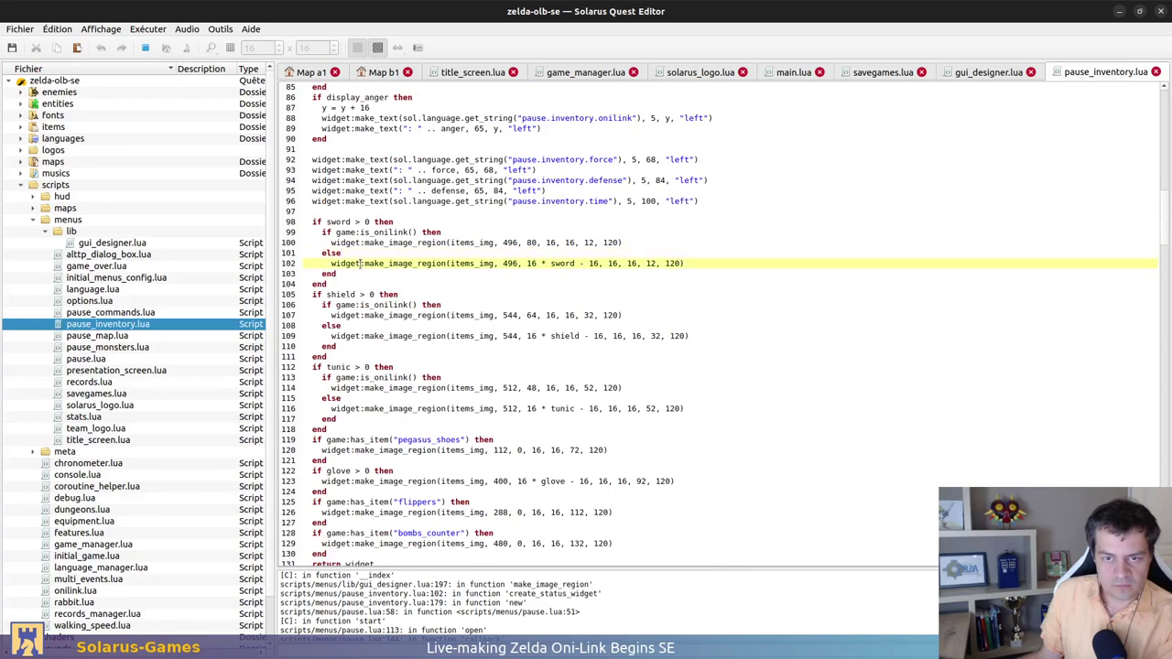
Search pause_inventory.lua for the items_img variable passed on line 102 until its declaration is reached
{"action": "double_click", "coordinate": [483, 263]}
{"action": "key", "text": "ctrl+c"}
{"action": "scroll", "coordinate": [553, 406], "scroll_direction": "up", "scroll_amount": 3}
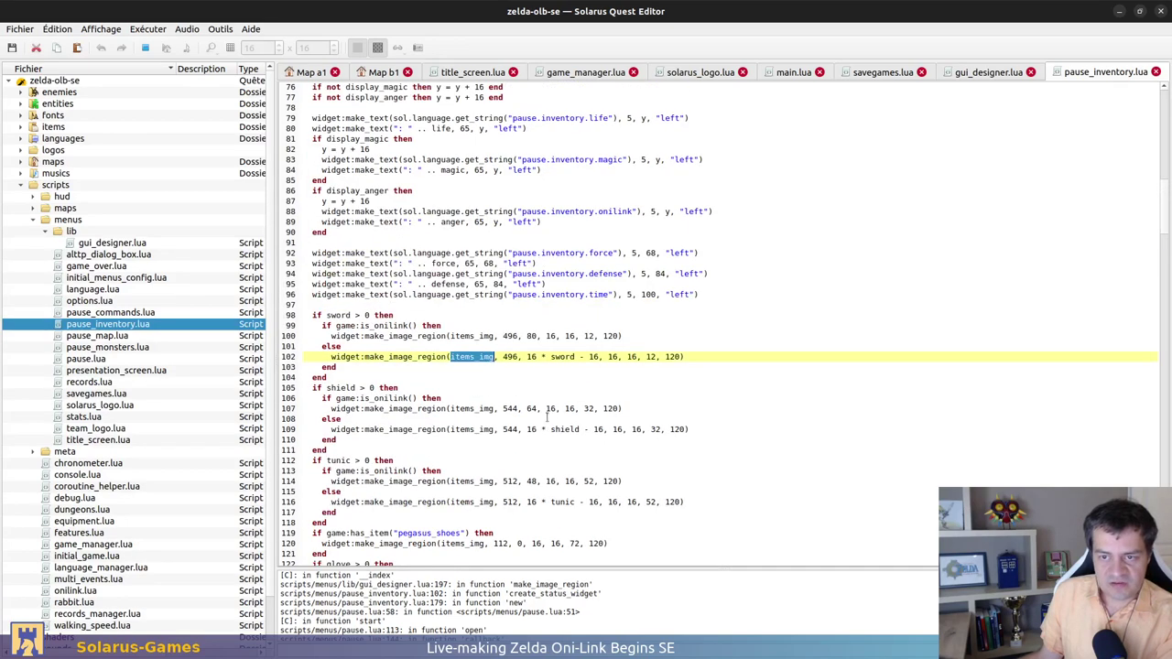
{"action": "scroll", "coordinate": [474, 396], "scroll_direction": "up", "scroll_amount": 3}
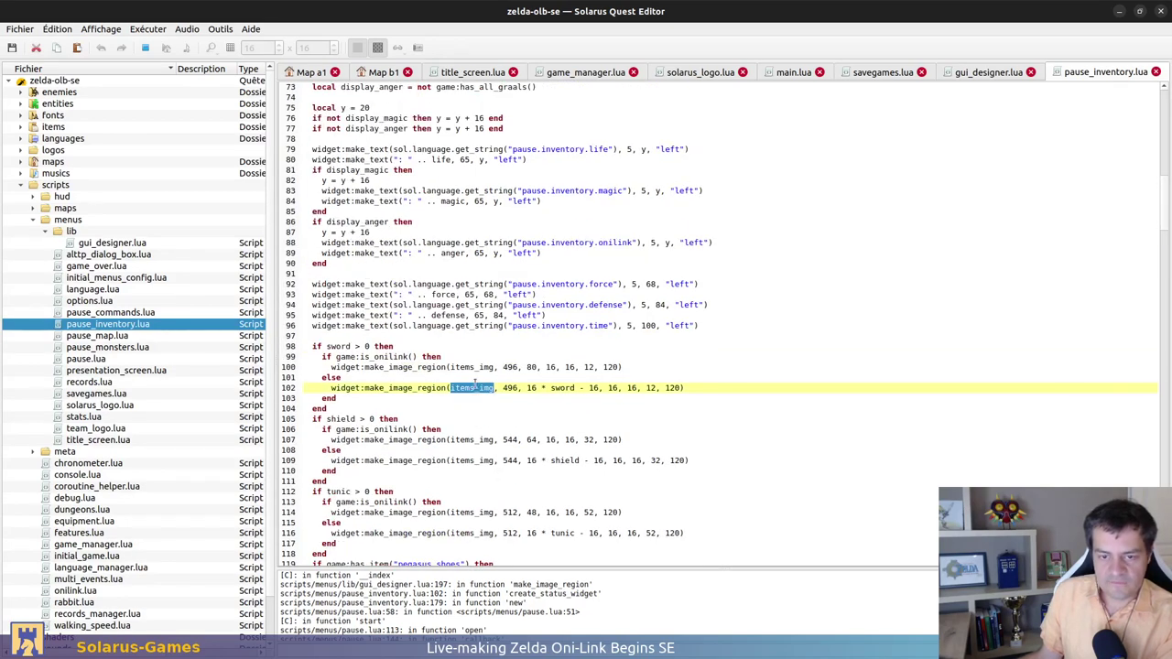
{"action": "scroll", "coordinate": [465, 449], "scroll_direction": "up", "scroll_amount": 1}
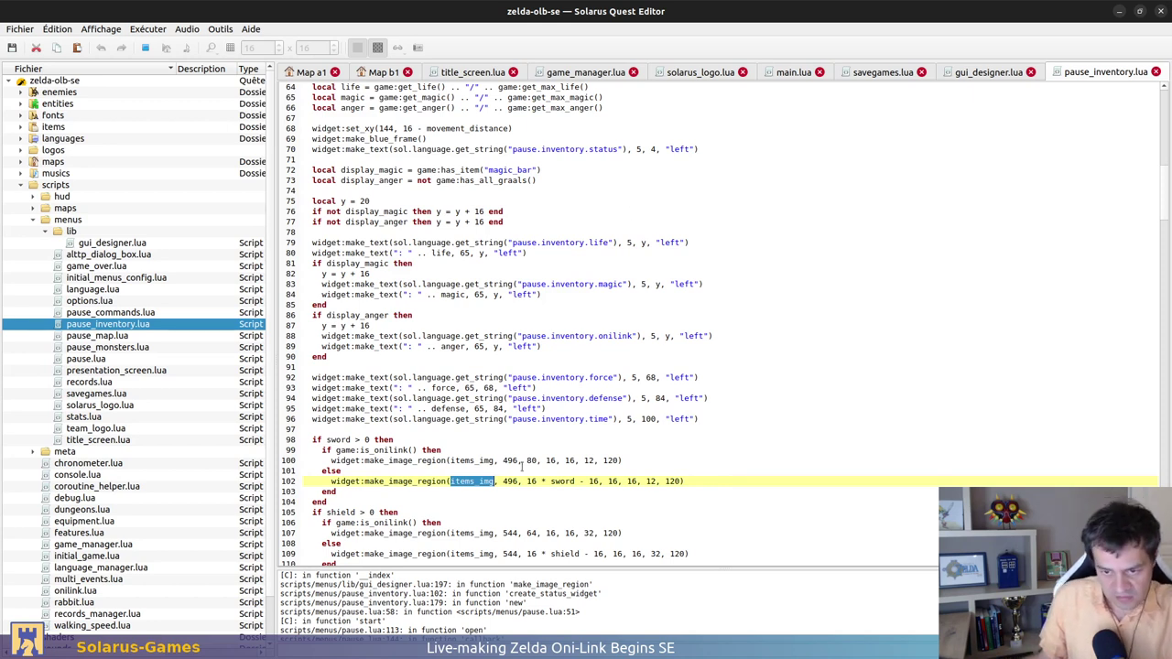
{"action": "scroll", "coordinate": [483, 484], "scroll_direction": "up", "scroll_amount": 1}
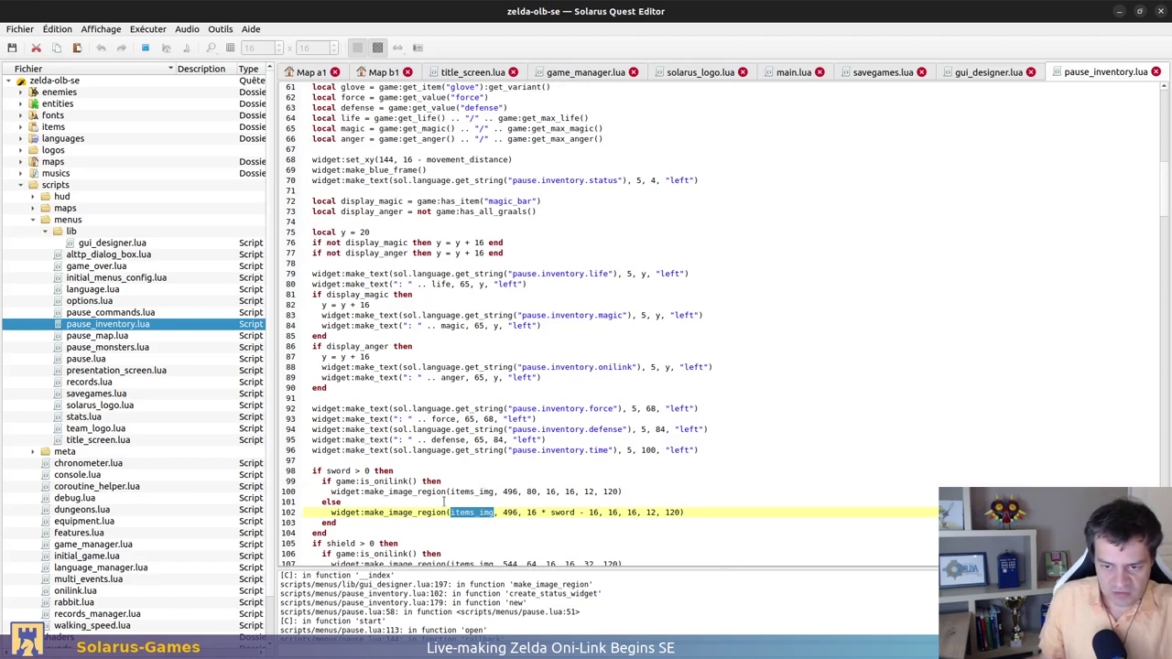
{"action": "left_click", "coordinate": [480, 499]}
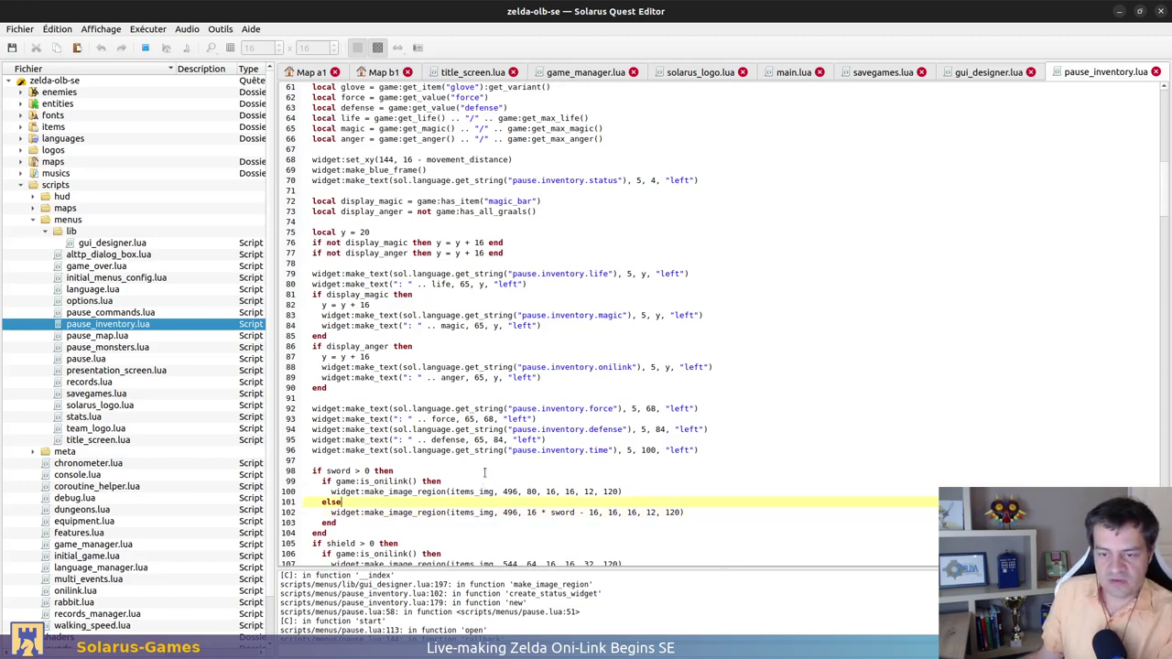
{"action": "key", "text": "ctrl+f"}
{"action": "key", "text": "ctrl+v"}
{"action": "left_click", "coordinate": [595, 339]}
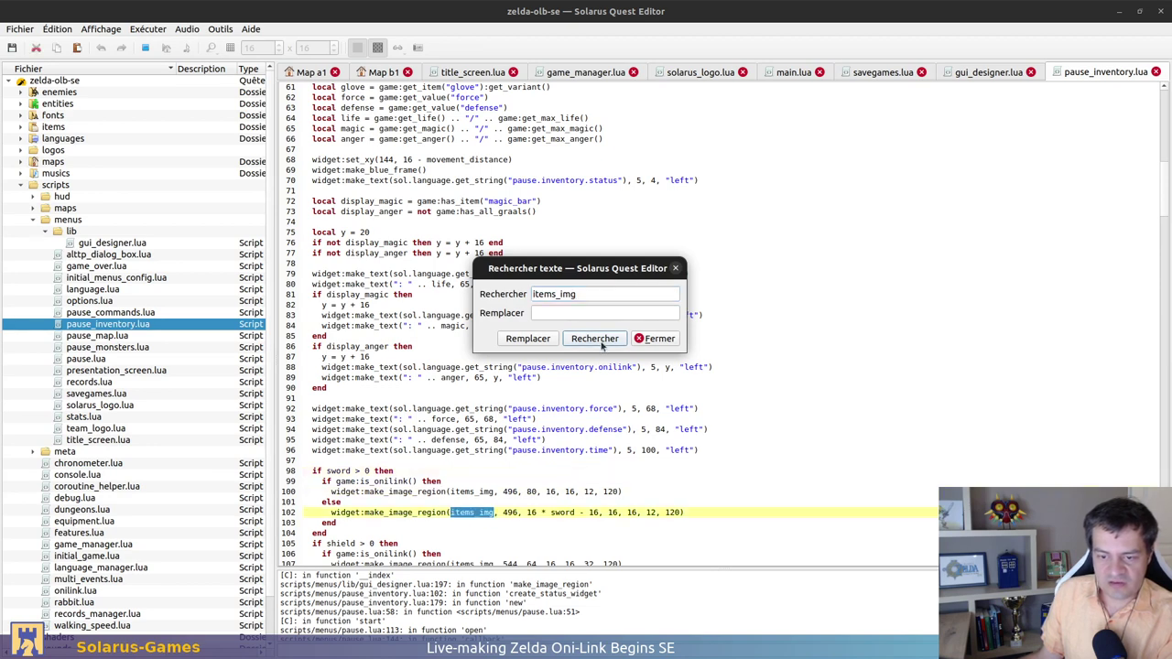
{"action": "left_click", "coordinate": [595, 339]}
{"action": "left_click", "coordinate": [595, 339]}
{"action": "left_click", "coordinate": [595, 339]}
{"action": "left_click", "coordinate": [594, 339]}
{"action": "left_click", "coordinate": [595, 339]}
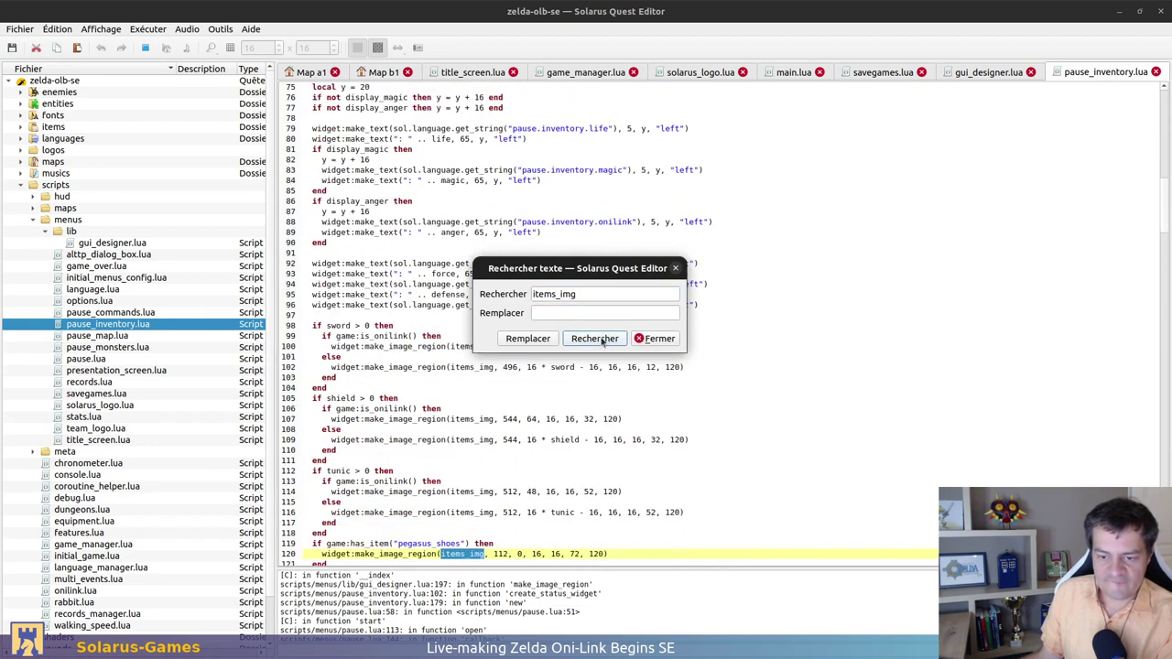
{"action": "left_click", "coordinate": [595, 338]}
{"action": "left_click", "coordinate": [595, 338]}
{"action": "left_click", "coordinate": [595, 339]}
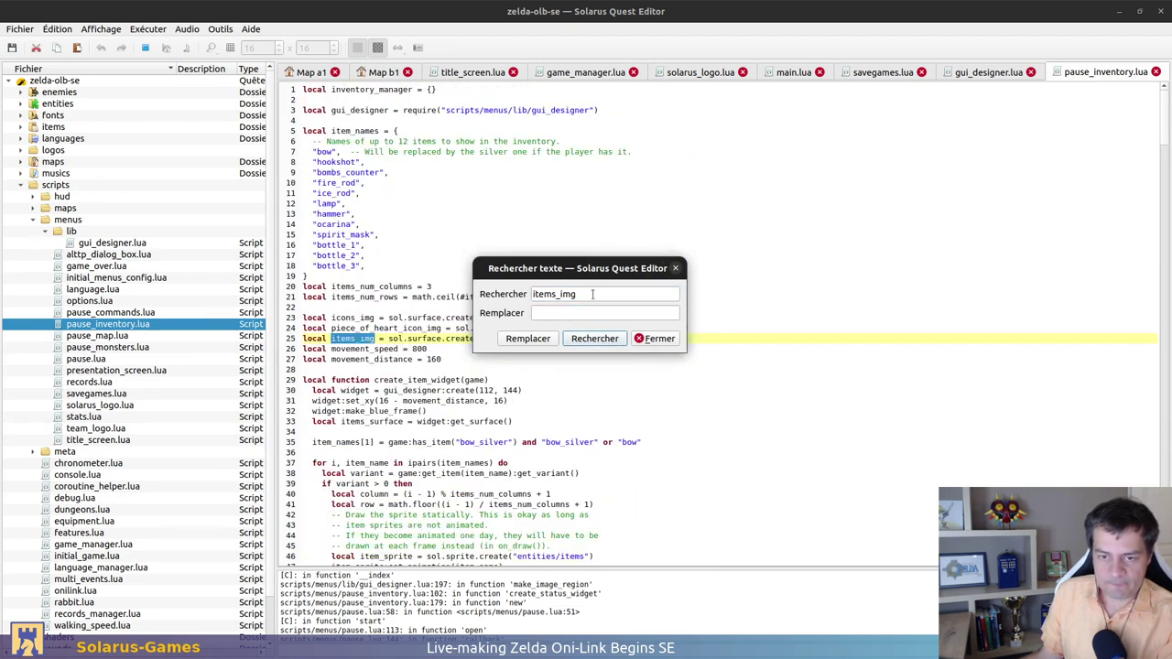
{"action": "left_click_drag", "start_coordinate": [651, 268], "coordinate": [758, 167]}
{"action": "left_click", "coordinate": [760, 240]}
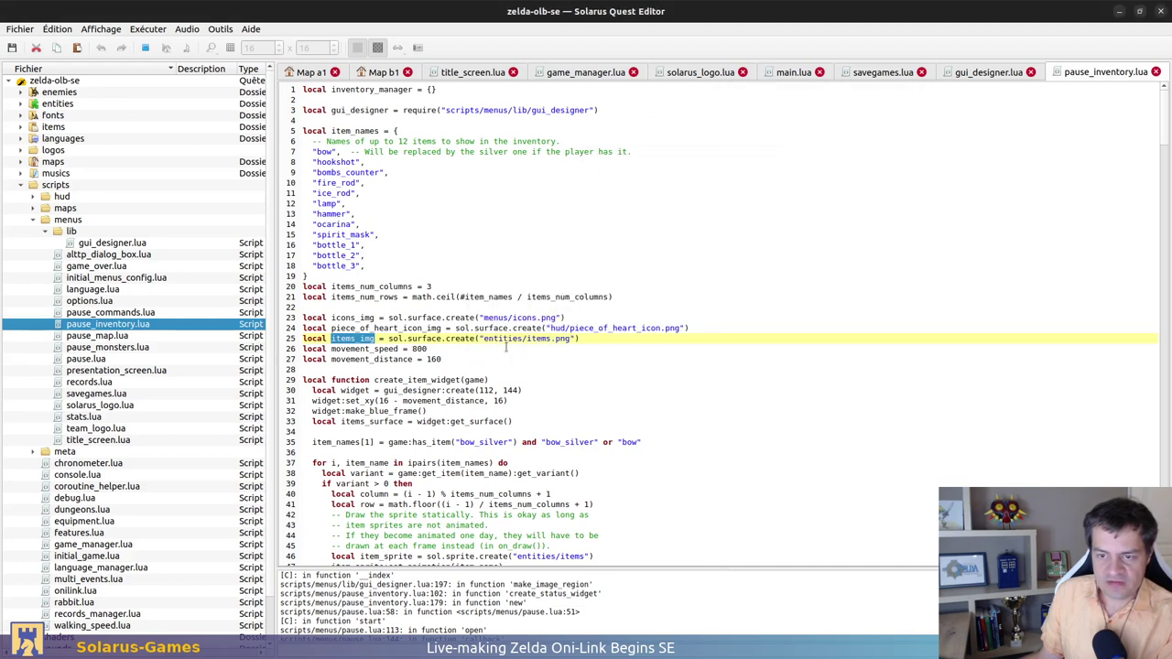
Check the image path in the items_img declaration and look for items.png in the sprites/entities folder
{"action": "left_click_drag", "start_coordinate": [482, 339], "coordinate": [572, 339]}
{"action": "left_click", "coordinate": [608, 338]}
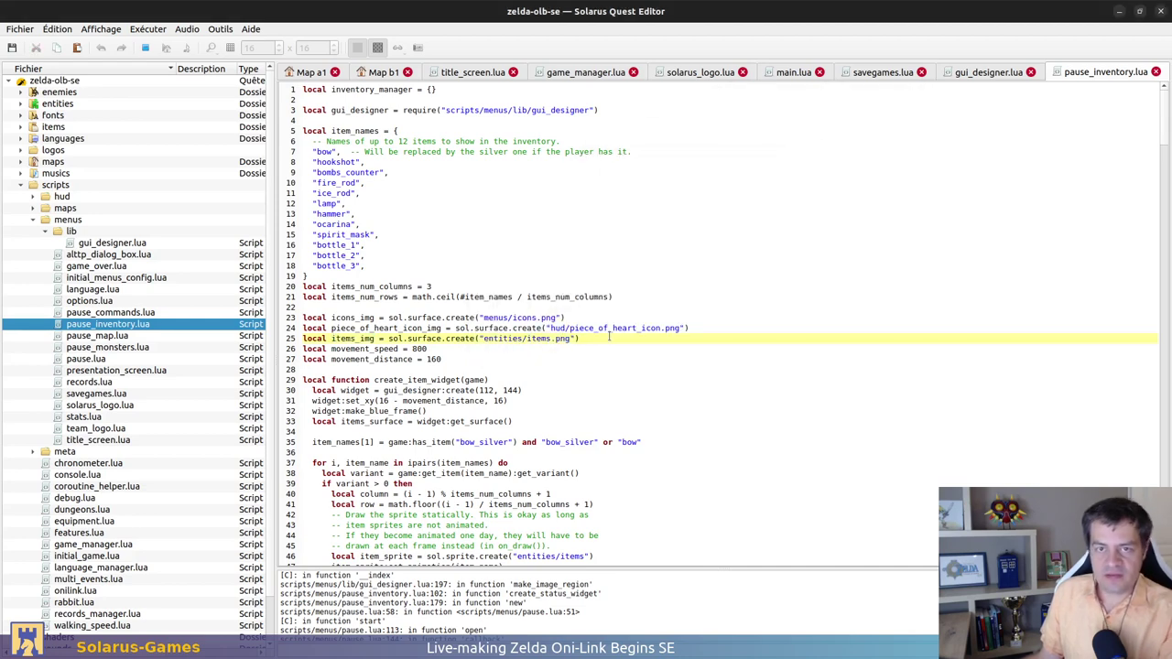
{"action": "scroll", "coordinate": [172, 379], "scroll_direction": "down", "scroll_amount": 2}
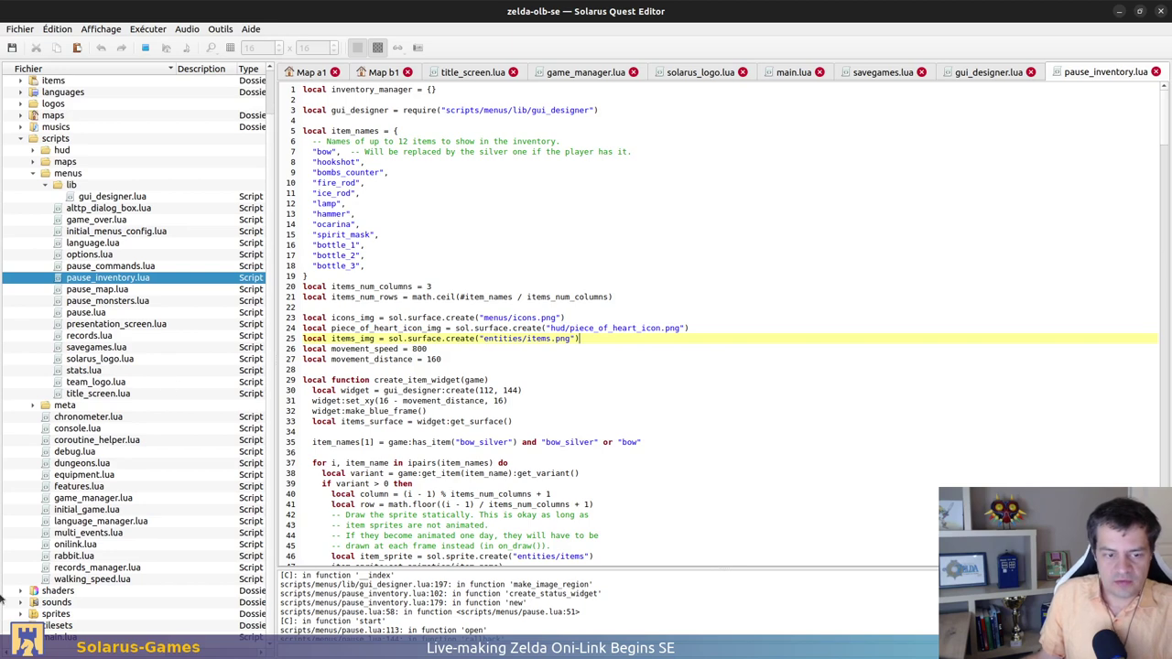
{"action": "left_click", "coordinate": [20, 613]}
{"action": "scroll", "coordinate": [27, 586], "scroll_direction": "down", "scroll_amount": 3}
{"action": "left_click", "coordinate": [33, 544]}
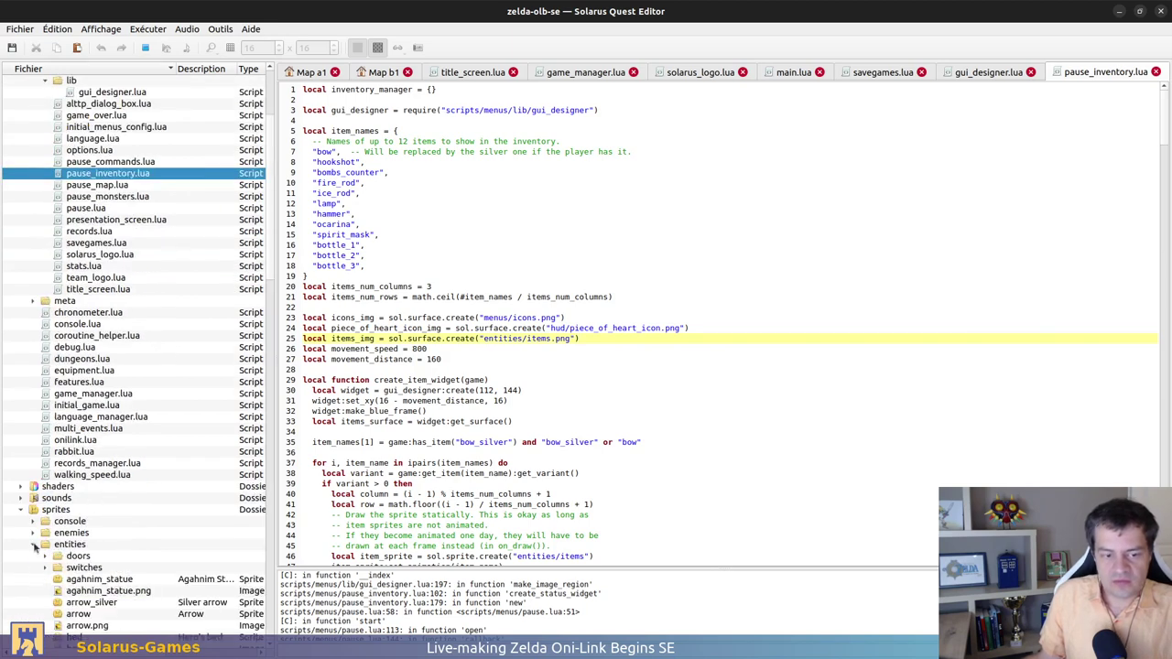
{"action": "scroll", "coordinate": [142, 389], "scroll_direction": "down", "scroll_amount": 20}
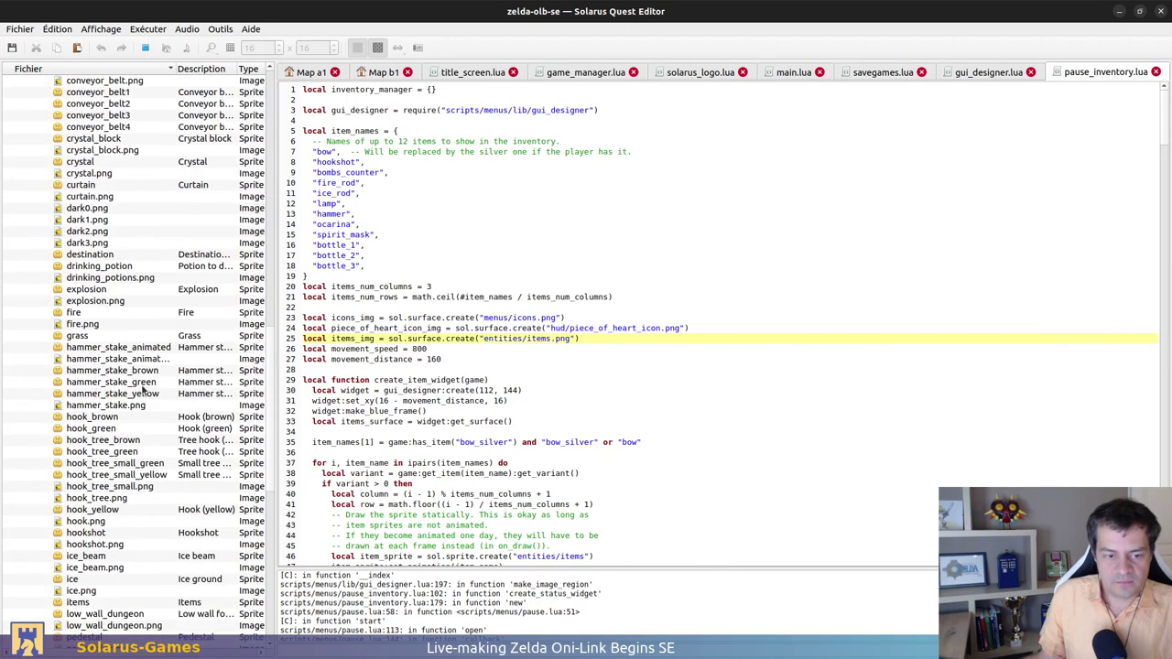
Open the items sprite in sprites/entities, check which source image the boomerang animation's Direction 0 uses, and close the sprite
{"action": "scroll", "coordinate": [142, 389], "scroll_direction": "down", "scroll_amount": 2}
{"action": "left_click", "coordinate": [81, 535]}
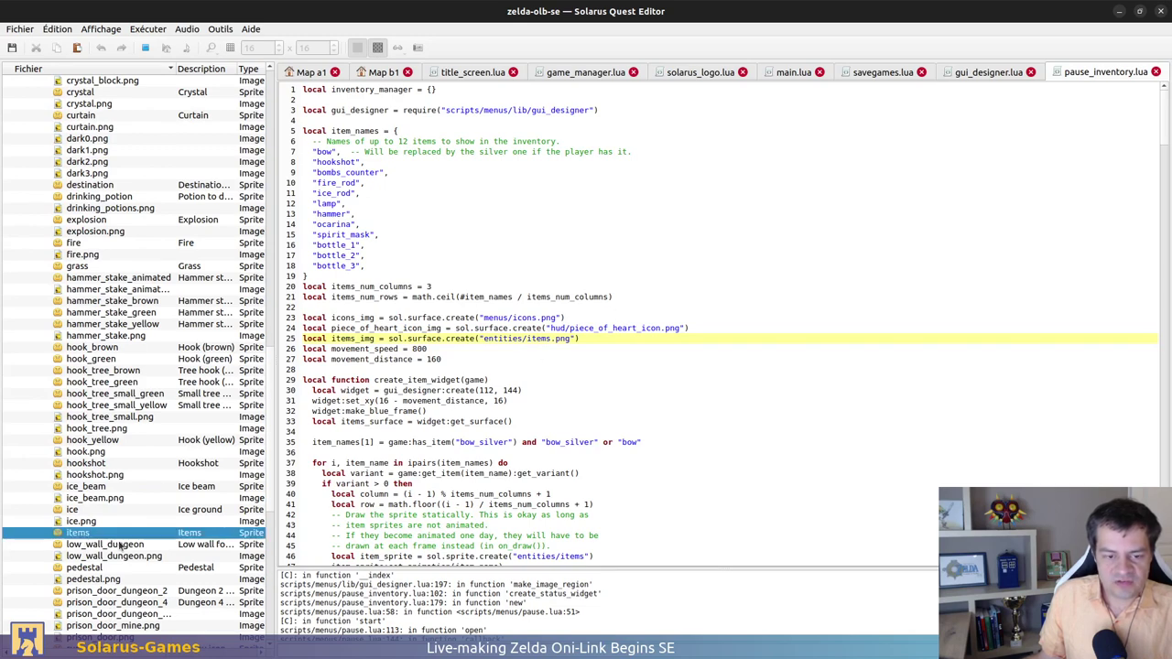
{"action": "double_click", "coordinate": [86, 531]}
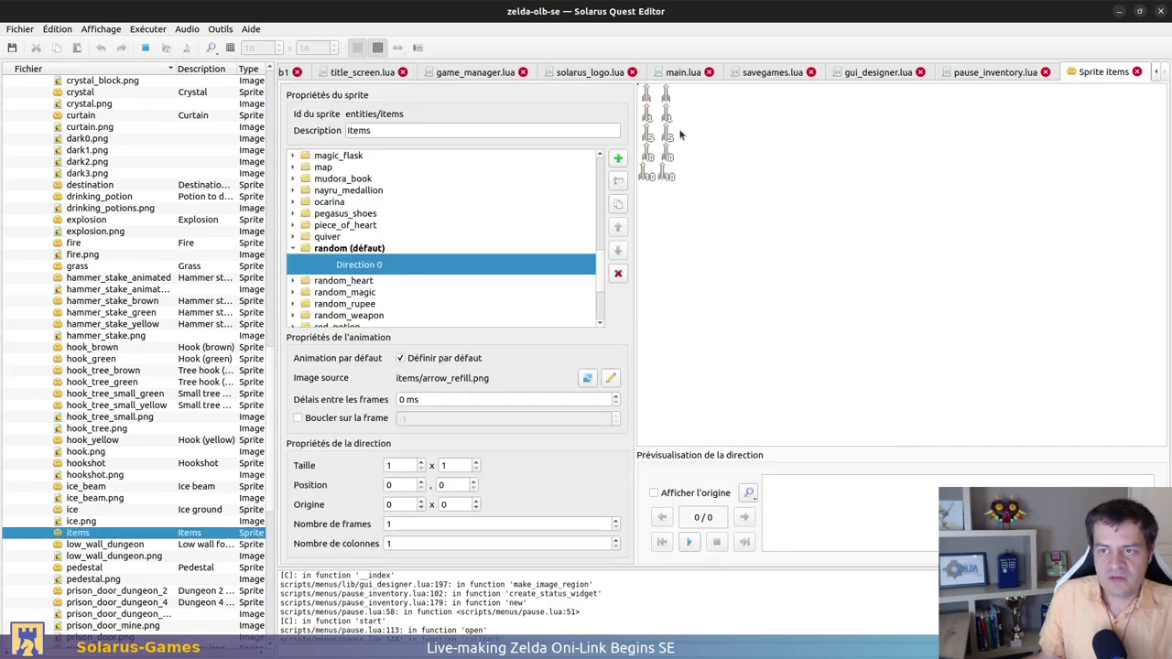
{"action": "scroll", "coordinate": [302, 220], "scroll_direction": "down", "scroll_amount": 3}
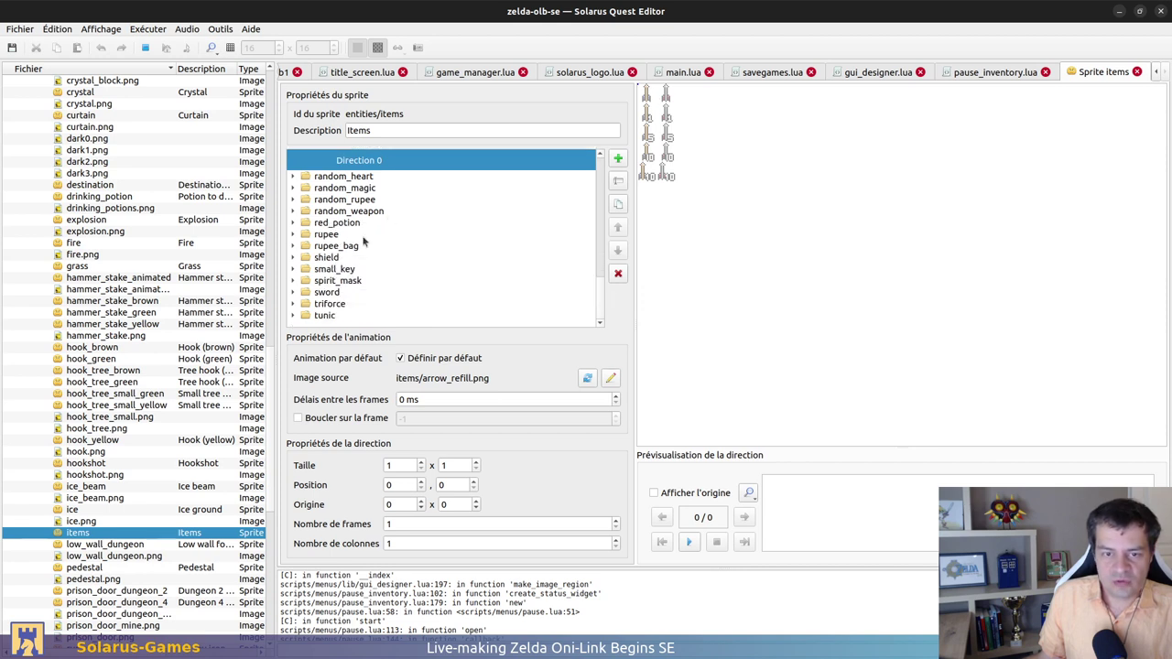
{"action": "scroll", "coordinate": [293, 215], "scroll_direction": "up", "scroll_amount": 13}
{"action": "left_click", "coordinate": [294, 224]}
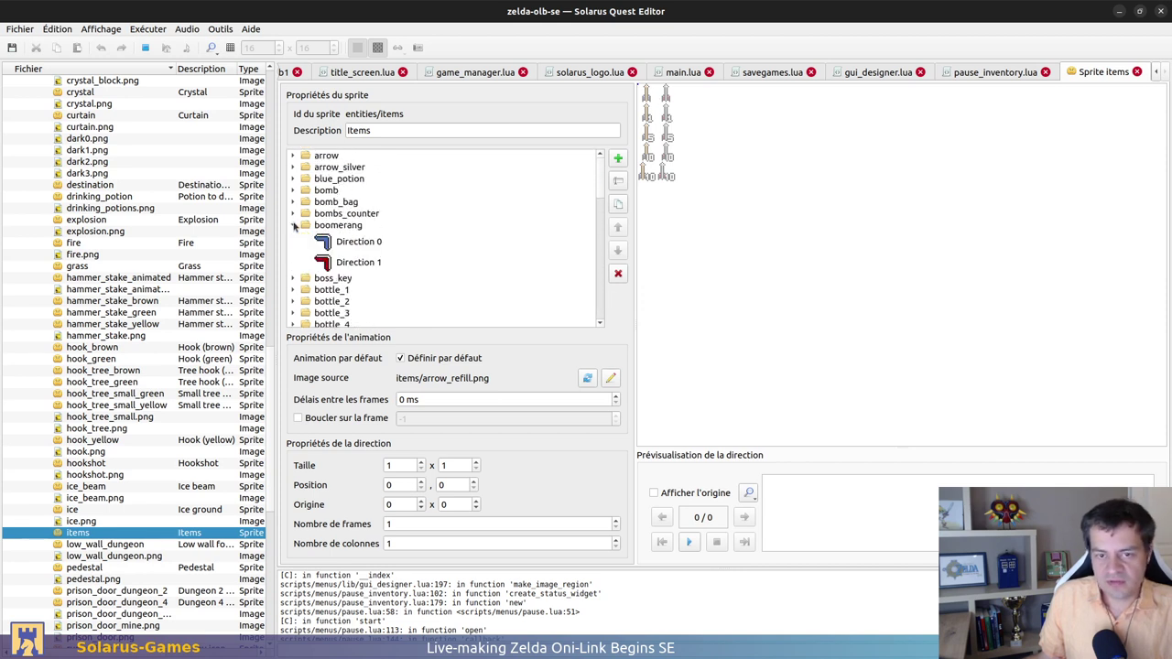
{"action": "left_click", "coordinate": [351, 256]}
{"action": "left_click", "coordinate": [381, 243]}
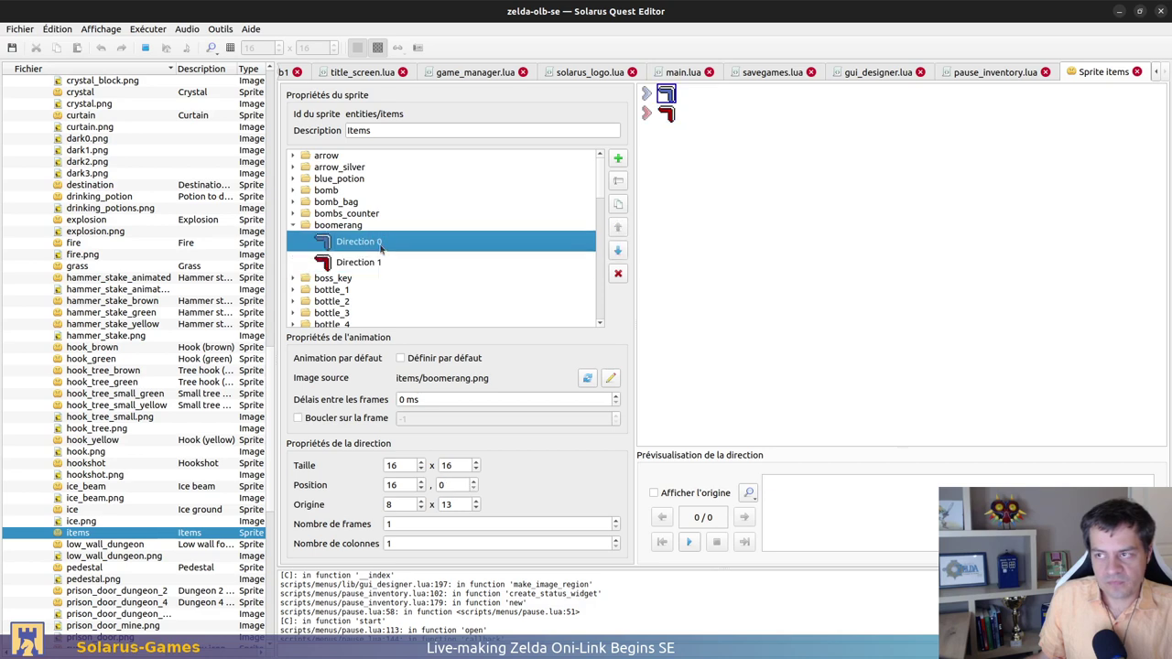
{"action": "left_click", "coordinate": [1136, 72]}
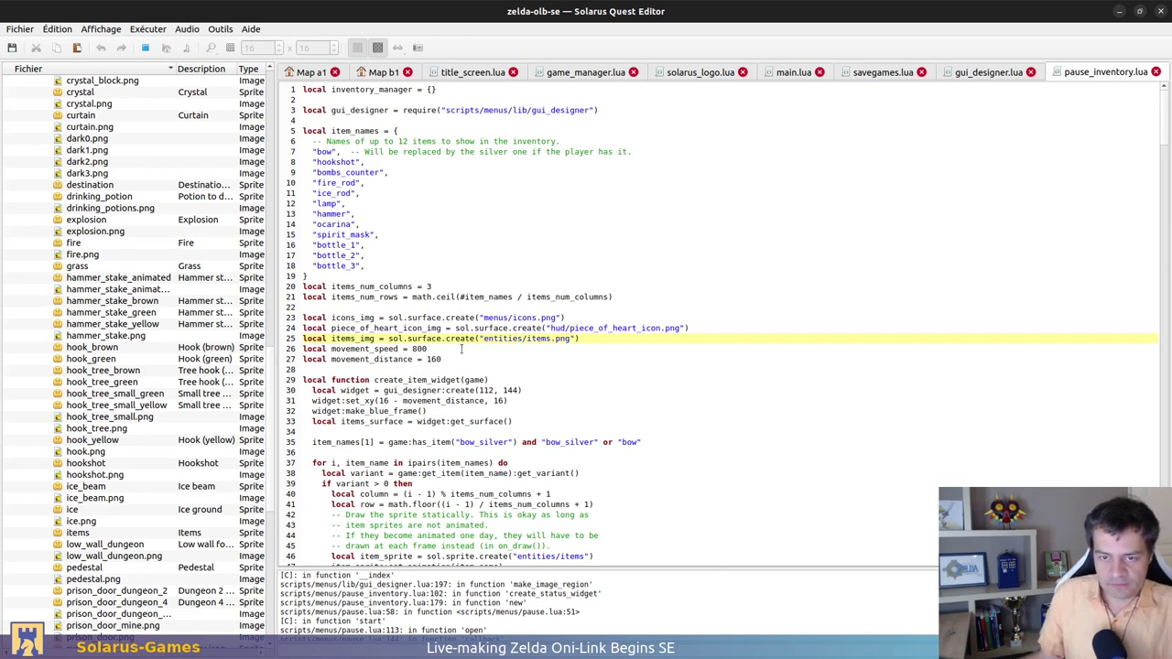
Review create_item_widget in pause_inventory.lua, checking whether items_img or the entities/items sprite is used to draw the items
{"action": "double_click", "coordinate": [366, 338]}
{"action": "scroll", "coordinate": [474, 278], "scroll_direction": "down", "scroll_amount": 4}
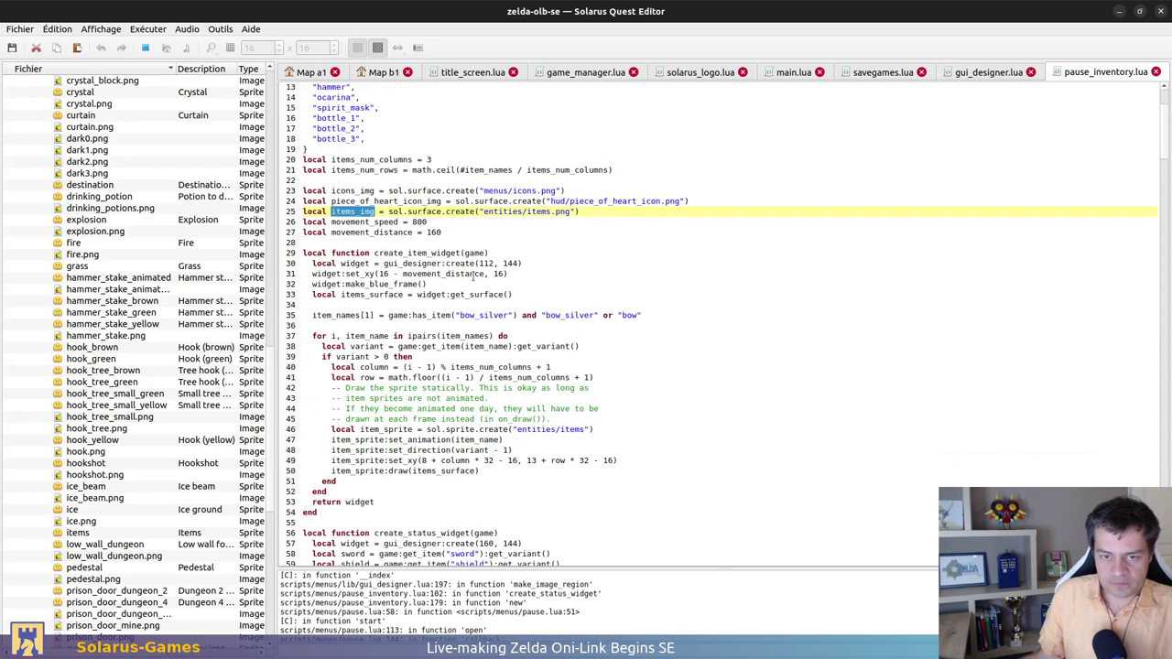
{"action": "scroll", "coordinate": [474, 272], "scroll_direction": "down", "scroll_amount": 3}
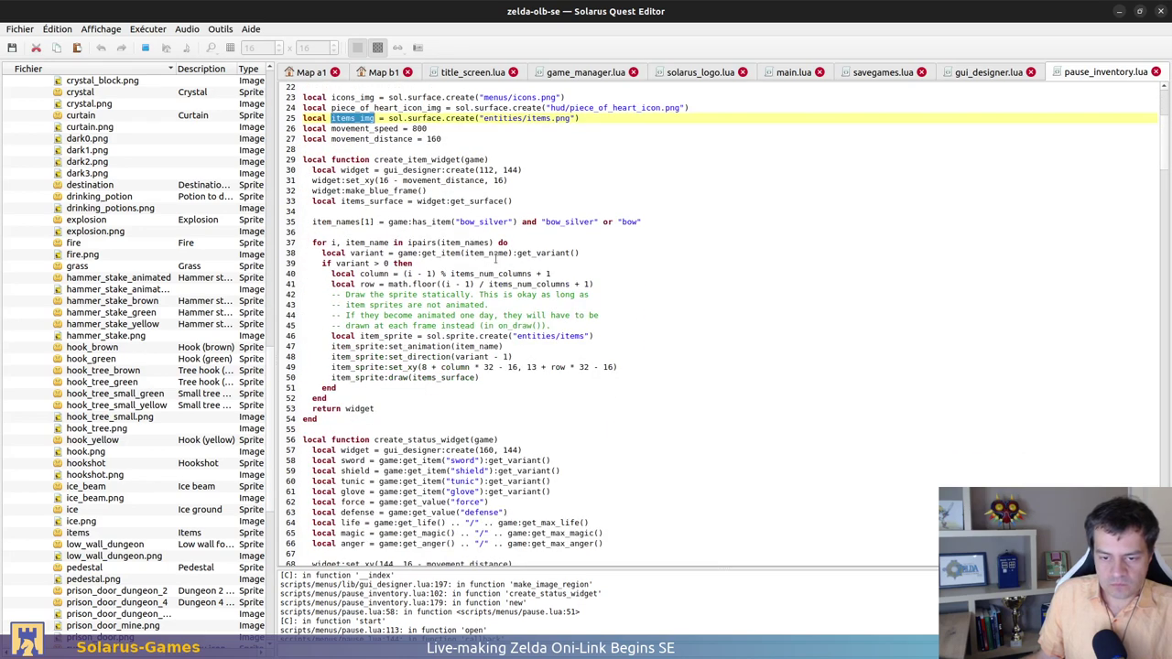
{"action": "scroll", "coordinate": [556, 312], "scroll_direction": "up", "scroll_amount": 2}
{"action": "left_click", "coordinate": [785, 342]}
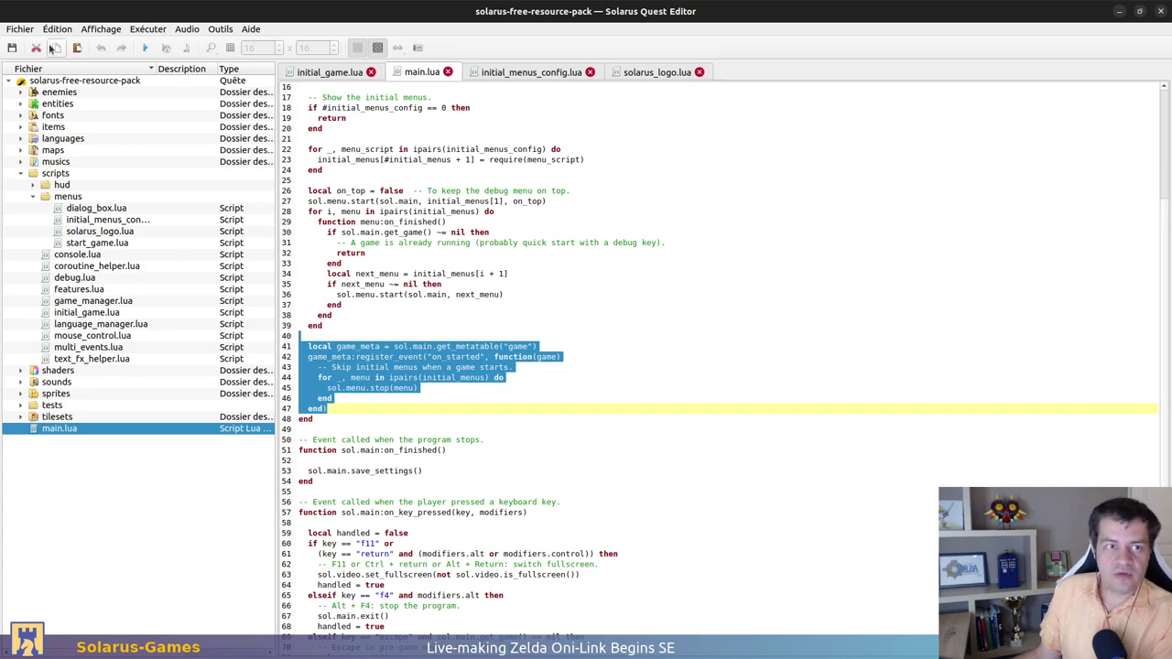
Switch to the solarus-free-resource-pack editor window and open the zelda-roth-se quest from the jeux folder there
{"action": "left_click", "coordinate": [20, 28]}
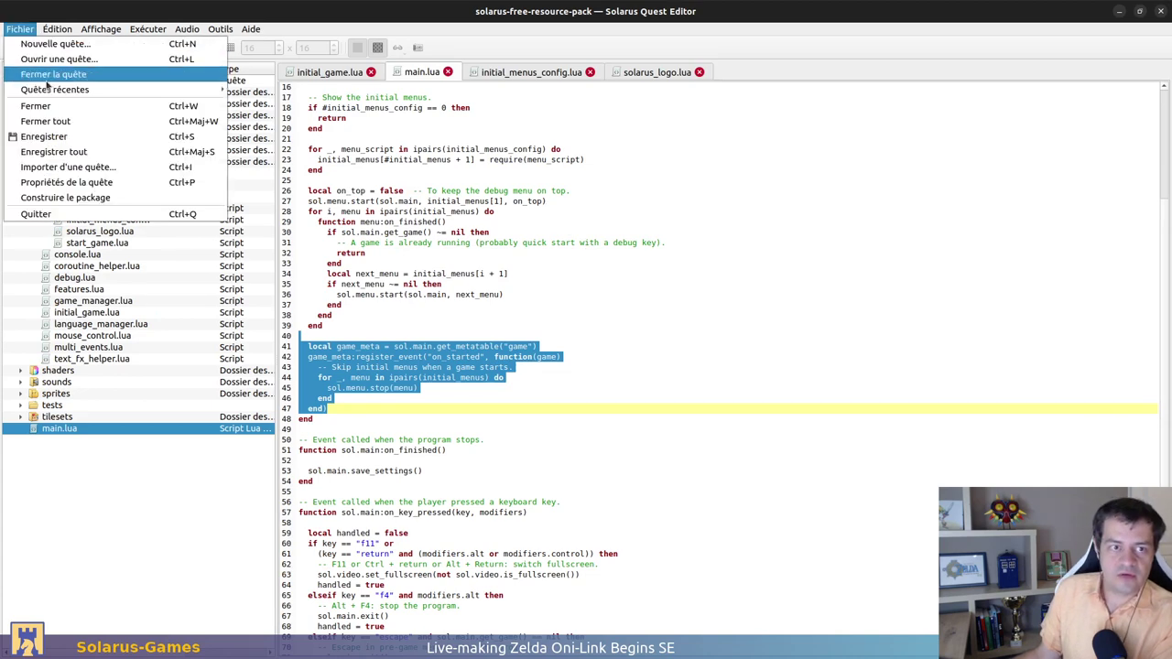
{"action": "mouse_move", "coordinate": [119, 89]}
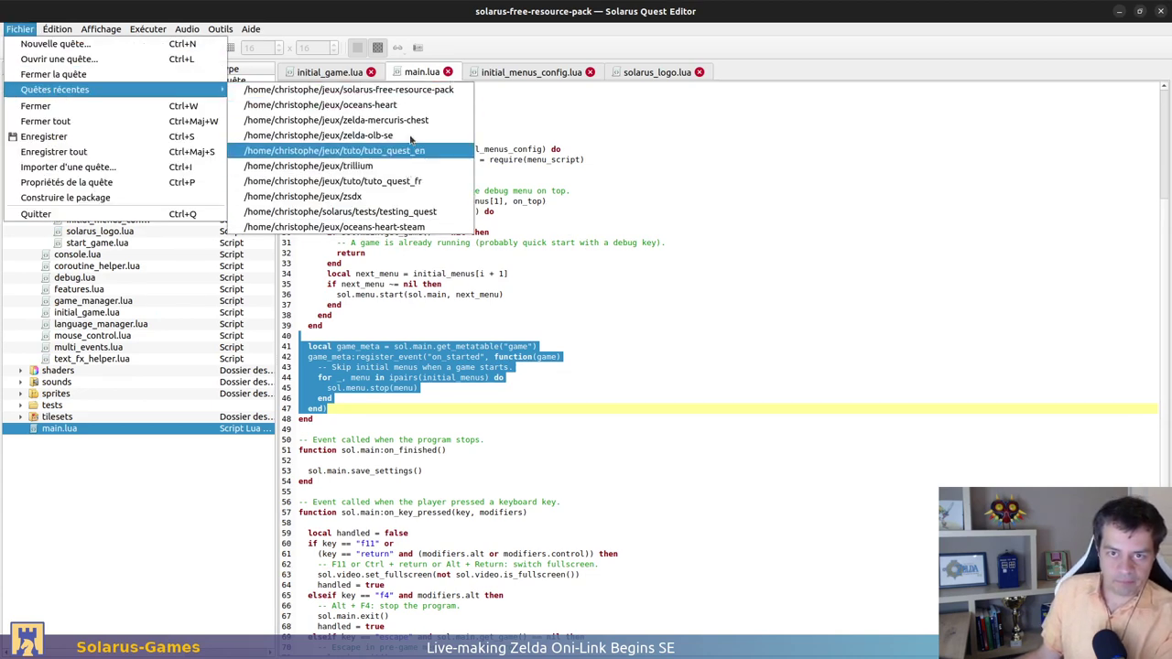
{"action": "left_click", "coordinate": [92, 58]}
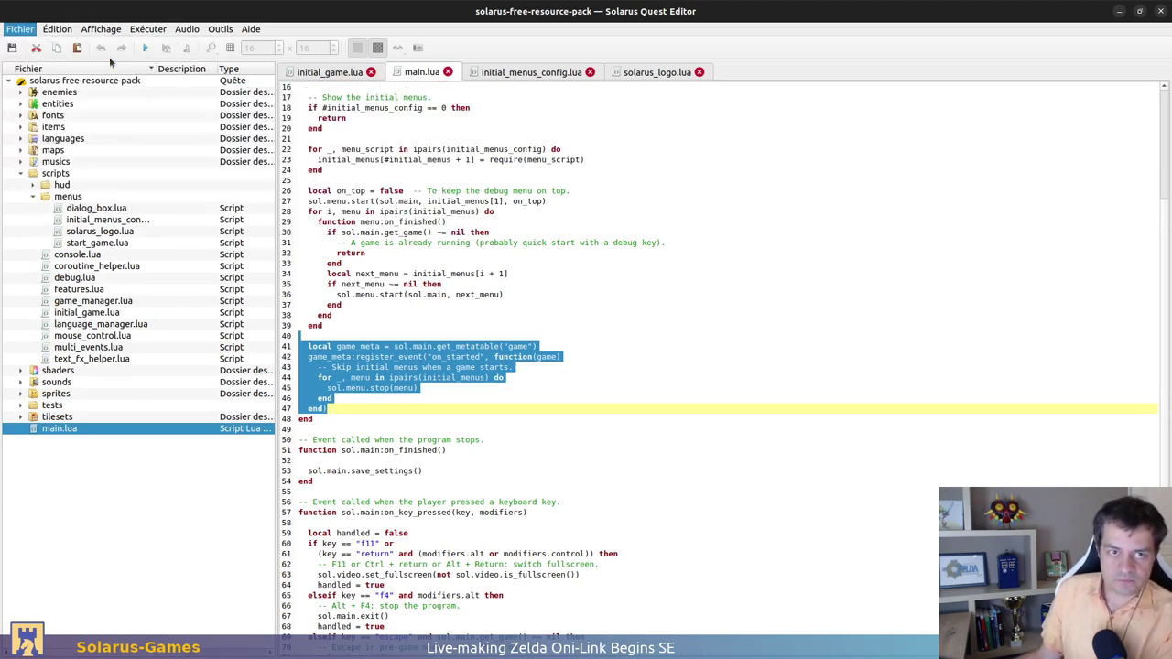
{"action": "left_click", "coordinate": [335, 90]}
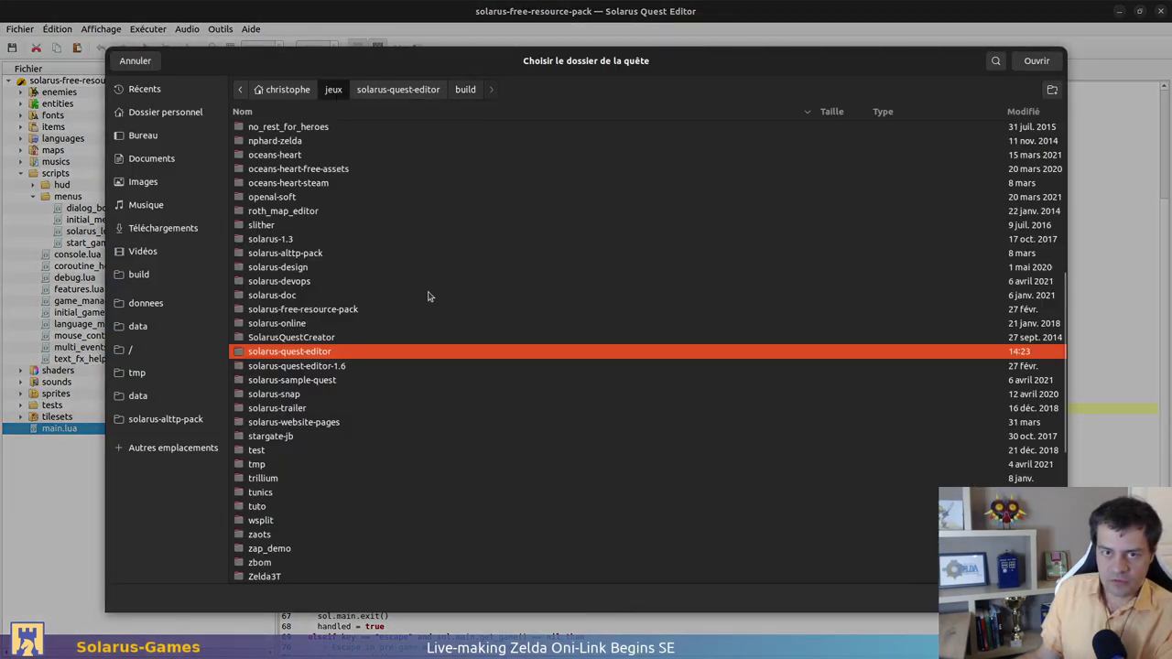
{"action": "scroll", "coordinate": [288, 540], "scroll_direction": "down", "scroll_amount": 5}
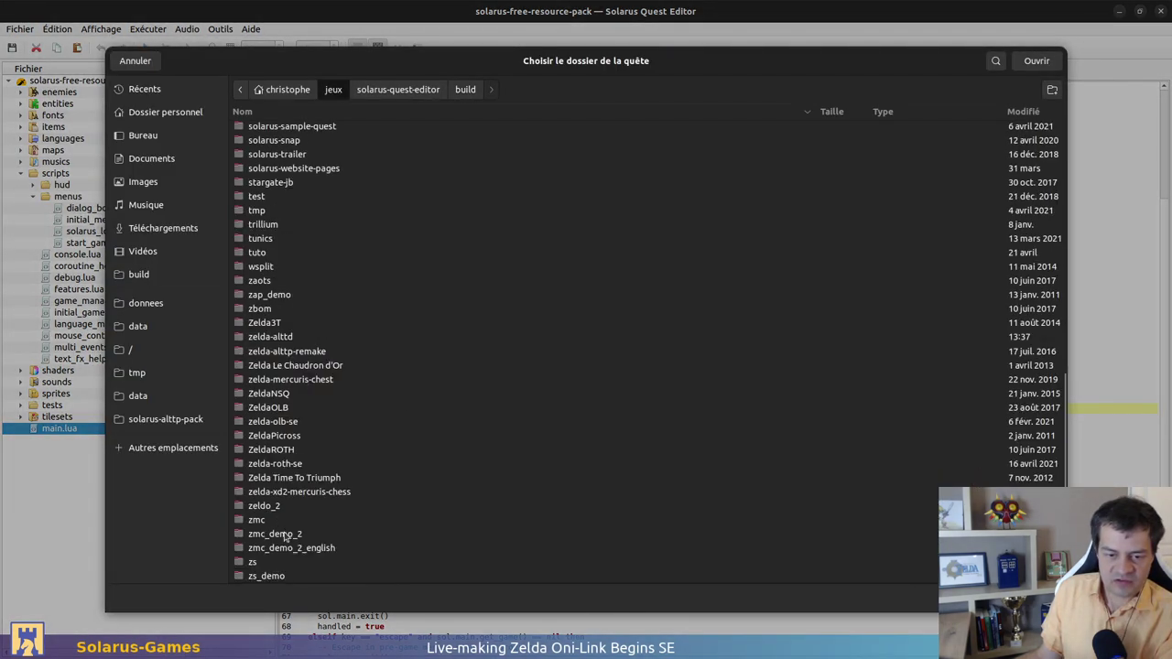
{"action": "left_click", "coordinate": [297, 464]}
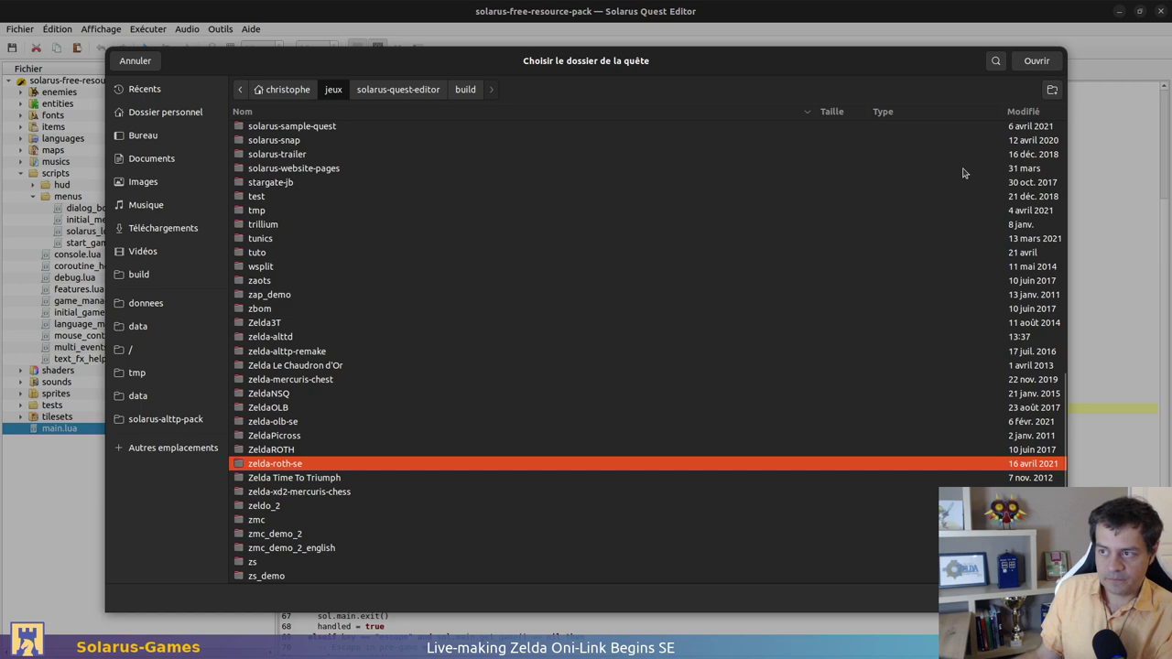
{"action": "left_click", "coordinate": [1038, 62]}
Open the items sprite and items.png from zelda-roth-se's sprites/entities folder and examine the layout of the item images
{"action": "left_click", "coordinate": [58, 220]}
{"action": "double_click", "coordinate": [57, 222]}
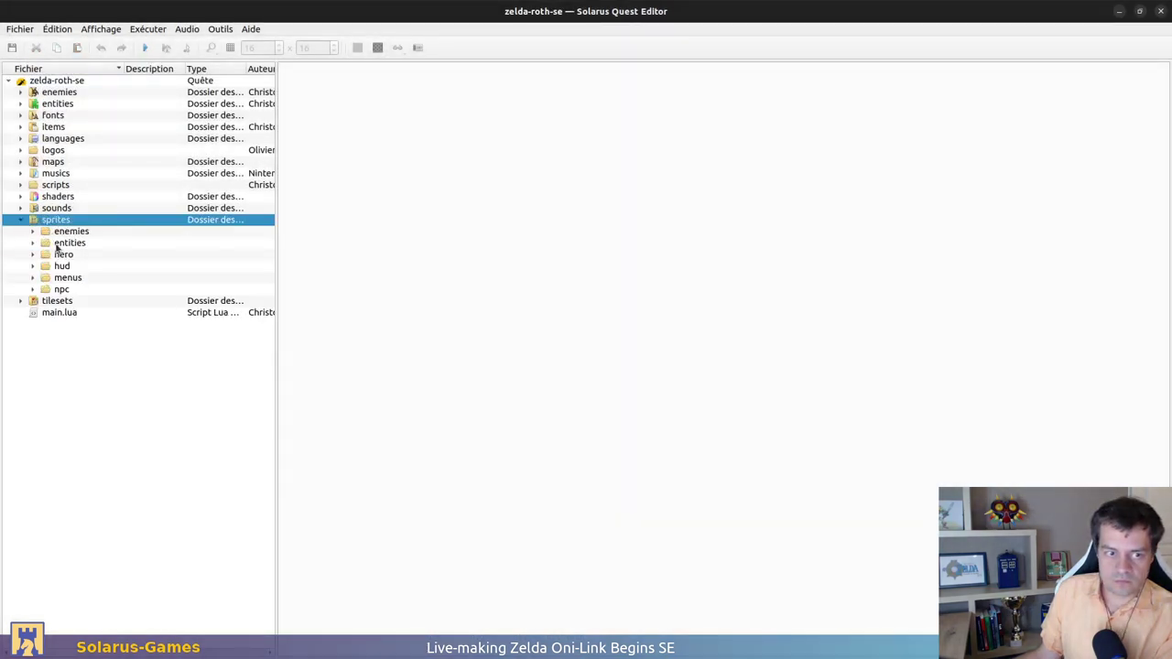
{"action": "double_click", "coordinate": [58, 243]}
{"action": "scroll", "coordinate": [105, 542], "scroll_direction": "down", "scroll_amount": 3}
{"action": "scroll", "coordinate": [106, 542], "scroll_direction": "down", "scroll_amount": 10}
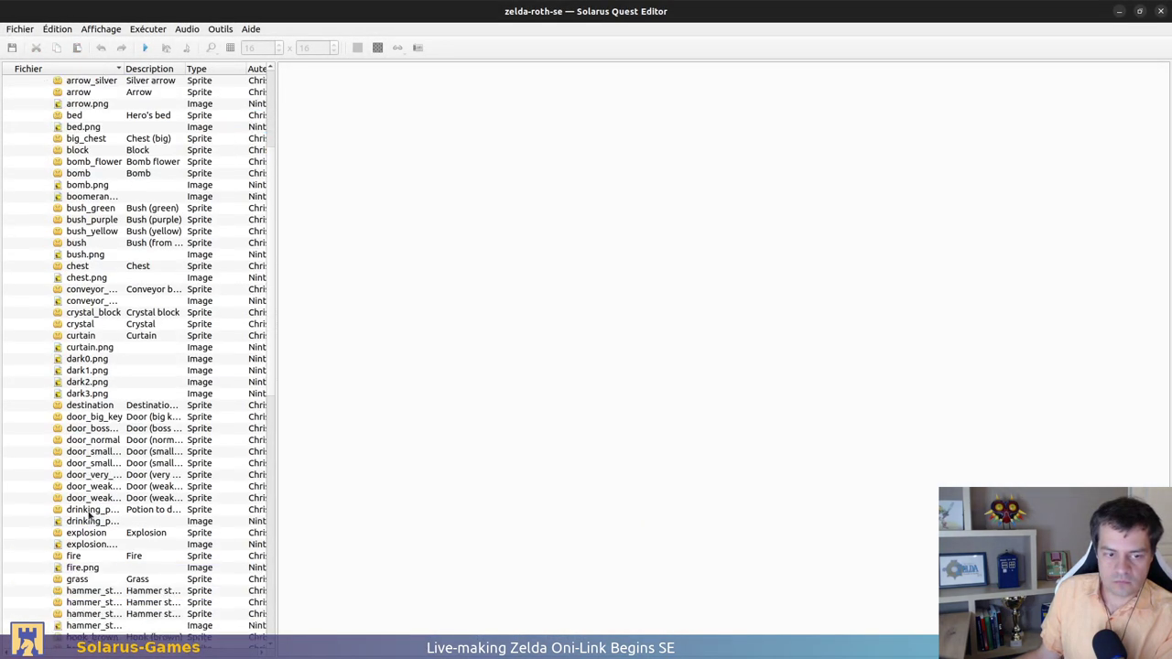
{"action": "double_click", "coordinate": [82, 545]}
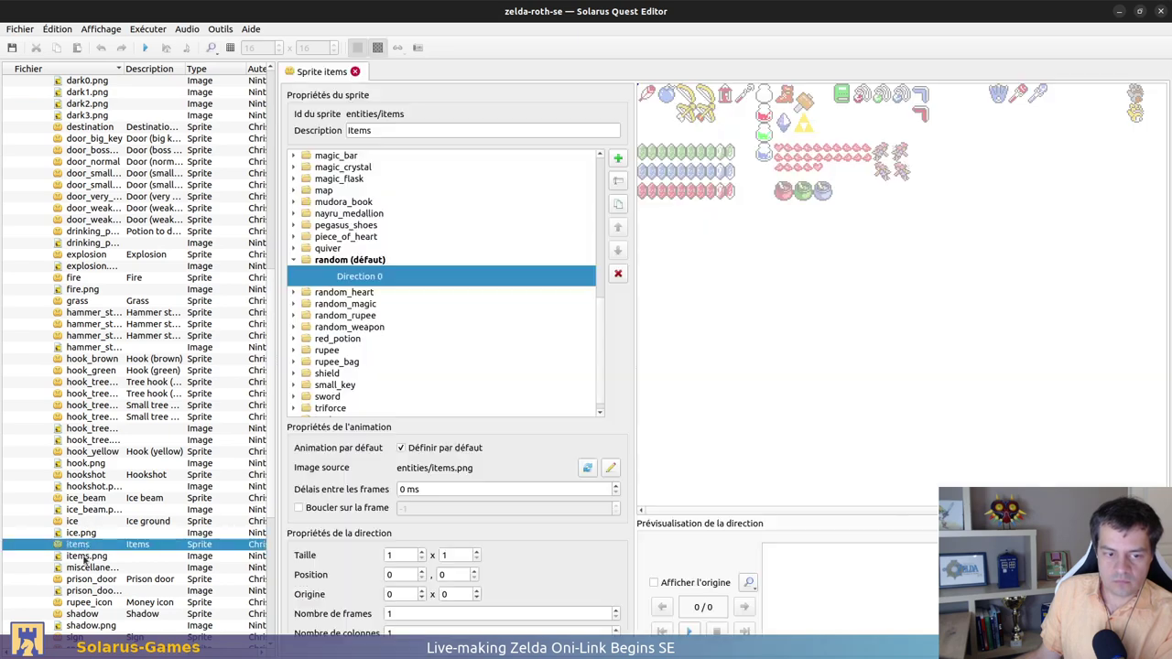
{"action": "double_click", "coordinate": [88, 557]}
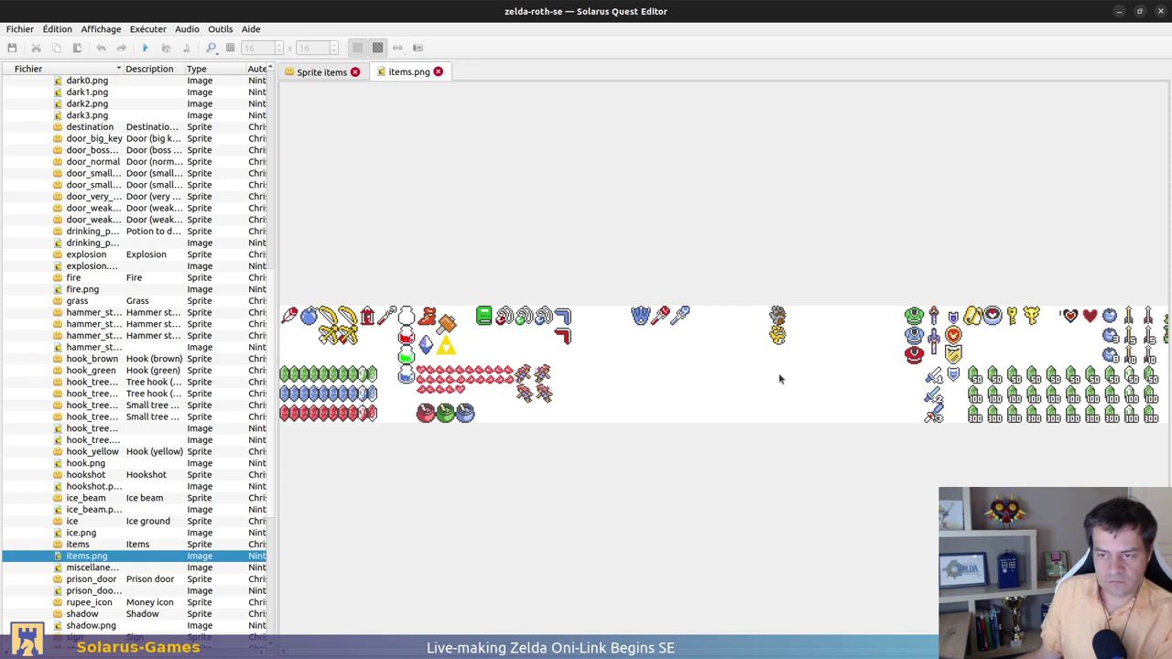
{"action": "scroll", "coordinate": [1046, 356], "scroll_direction": "right", "scroll_amount": 1}
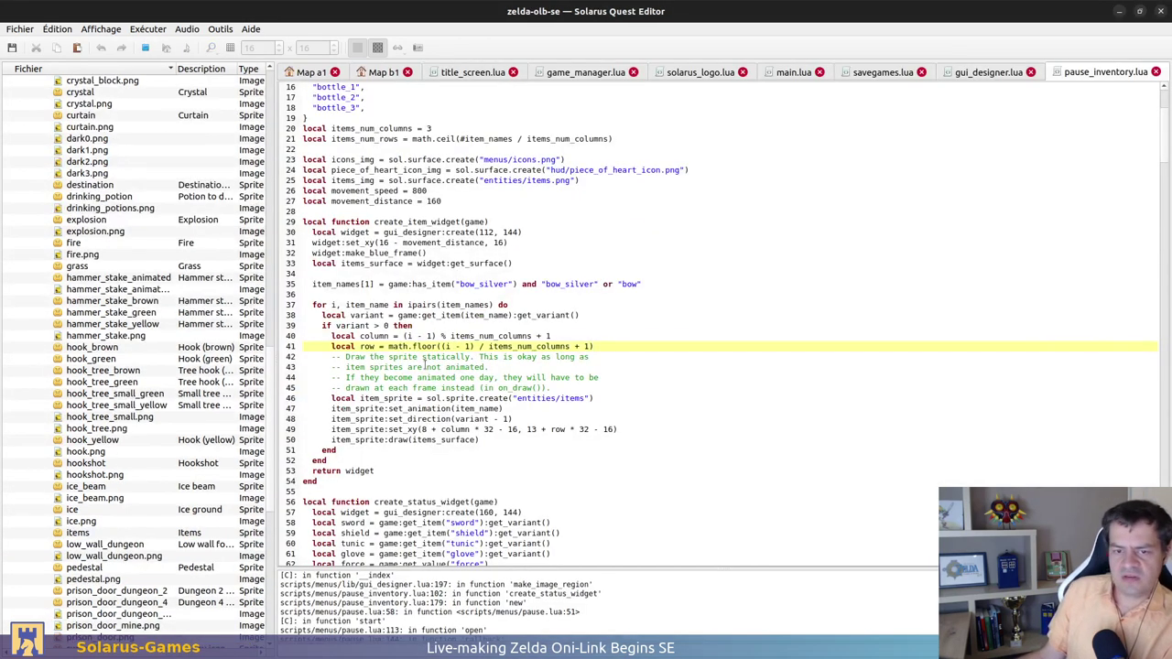
Return to zelda-olb-se's pause_inventory.lua and search for the first use of items_img below its declaration
{"action": "double_click", "coordinate": [358, 180]}
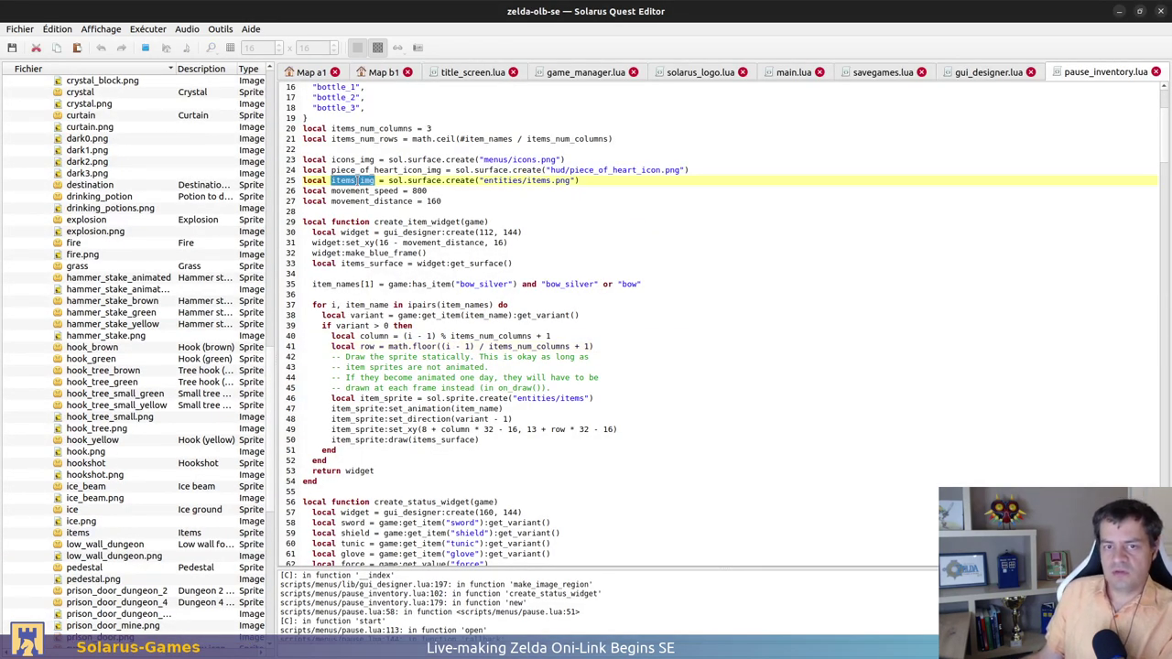
{"action": "left_click", "coordinate": [848, 207]}
{"action": "key", "text": "ctrl+f"}
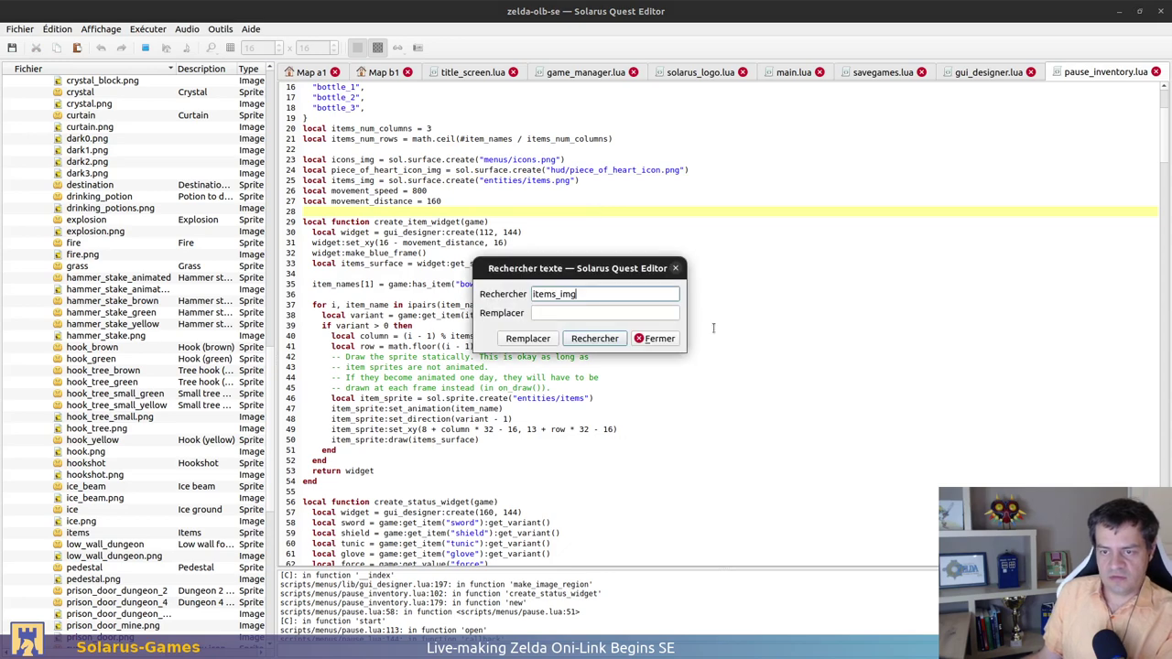
{"action": "left_click", "coordinate": [914, 235]}
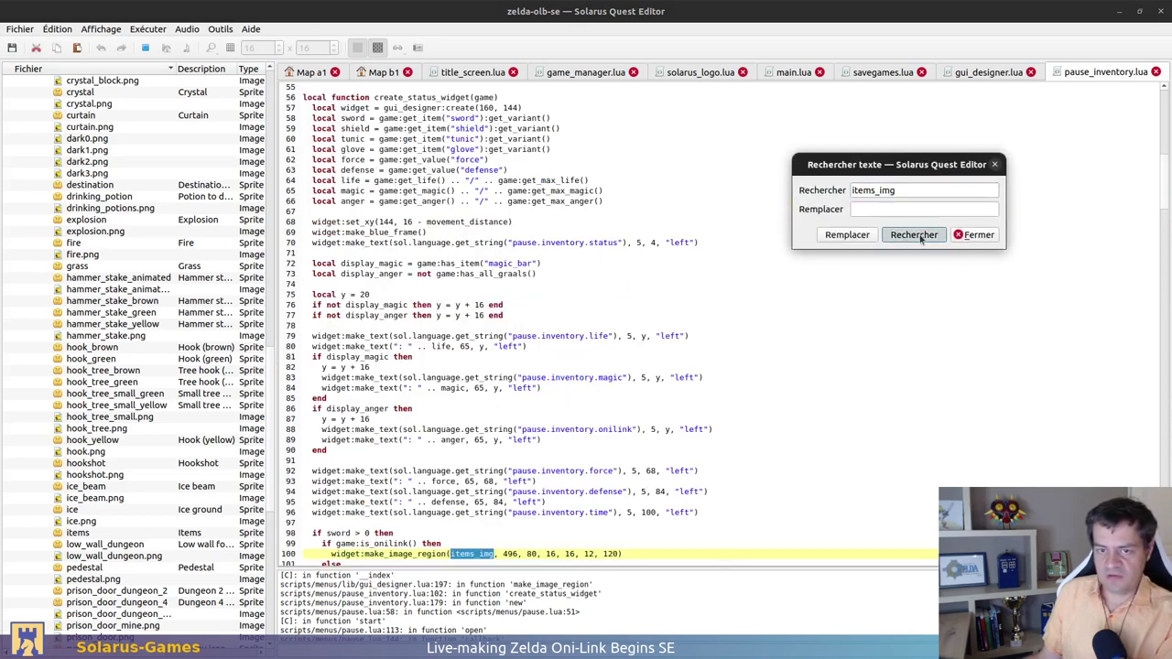
Examine the make_image_region arguments on line 100 and the sword, shield and tunic blocks of create_status_widget
{"action": "scroll", "coordinate": [600, 292], "scroll_direction": "down", "scroll_amount": 5}
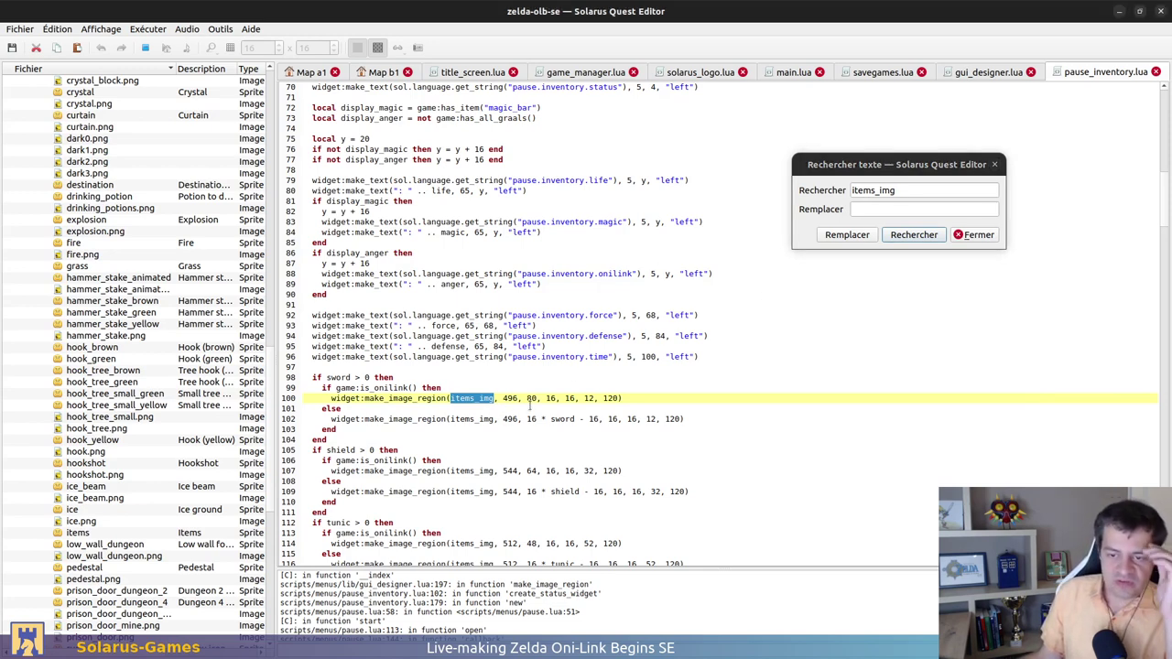
{"action": "left_click_drag", "start_coordinate": [526, 398], "coordinate": [579, 398]}
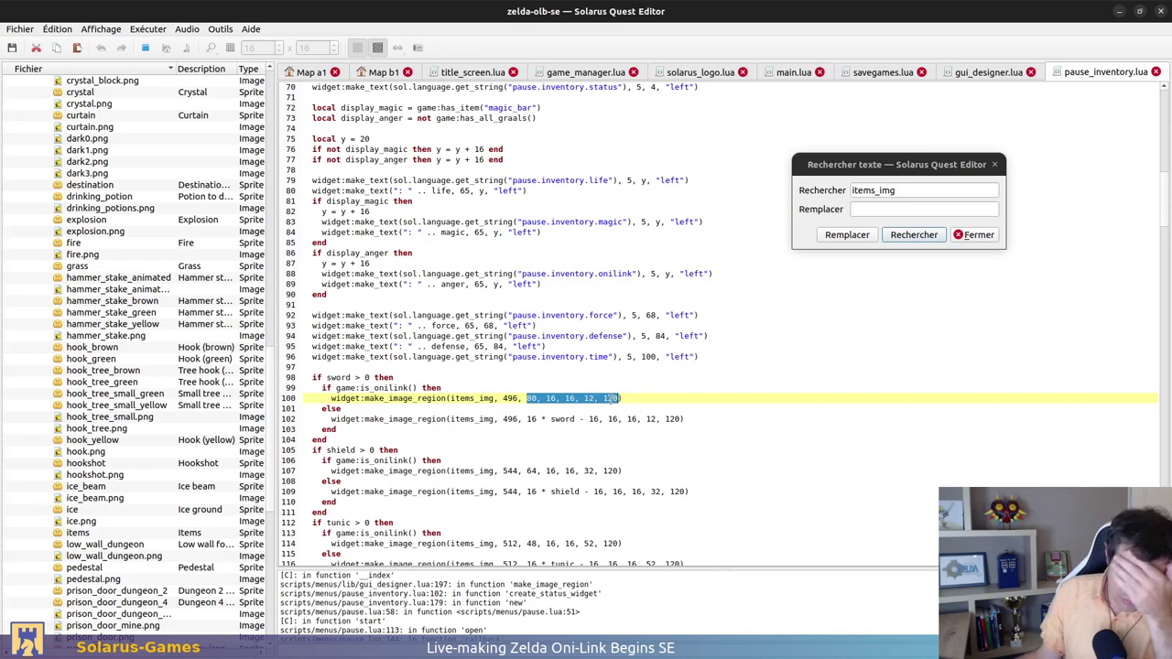
{"action": "left_click", "coordinate": [607, 398]}
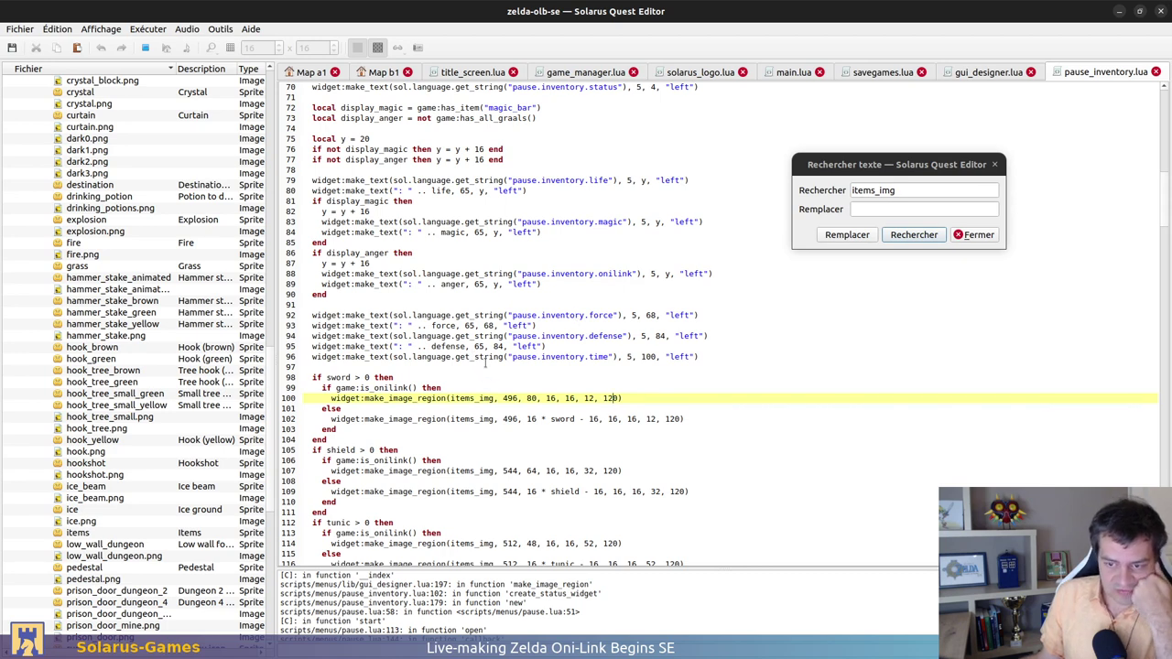
{"action": "scroll", "coordinate": [458, 293], "scroll_direction": "down", "scroll_amount": 3}
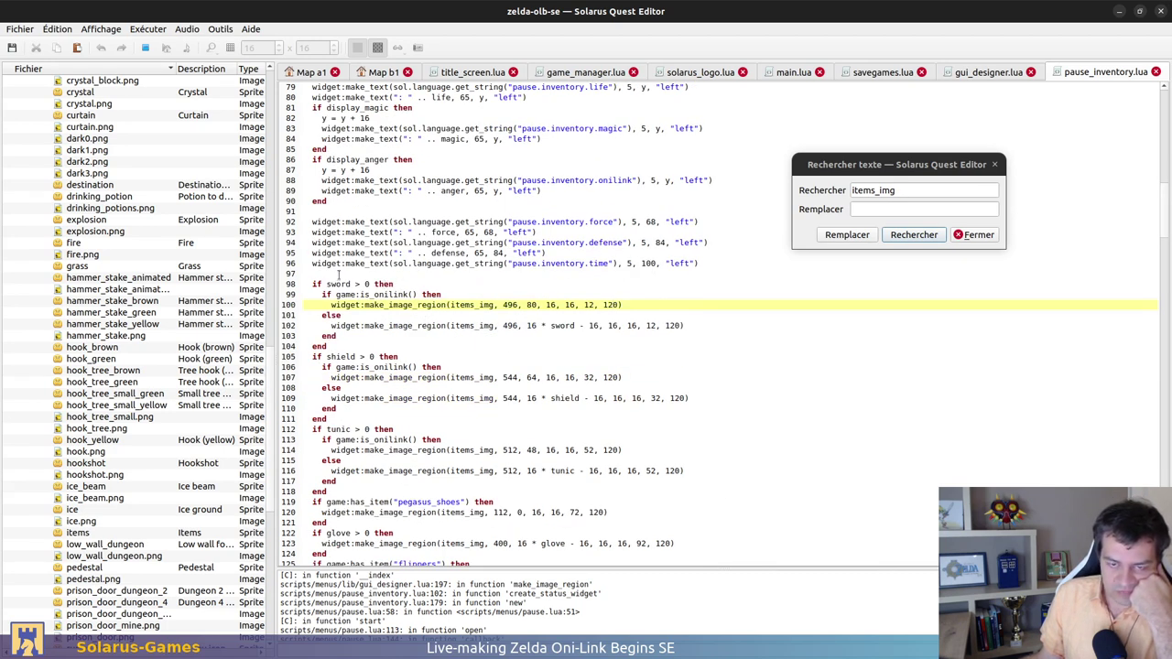
{"action": "left_click_drag", "start_coordinate": [344, 275], "coordinate": [398, 489]}
{"action": "left_click", "coordinate": [398, 489]}
{"action": "left_click", "coordinate": [393, 284]}
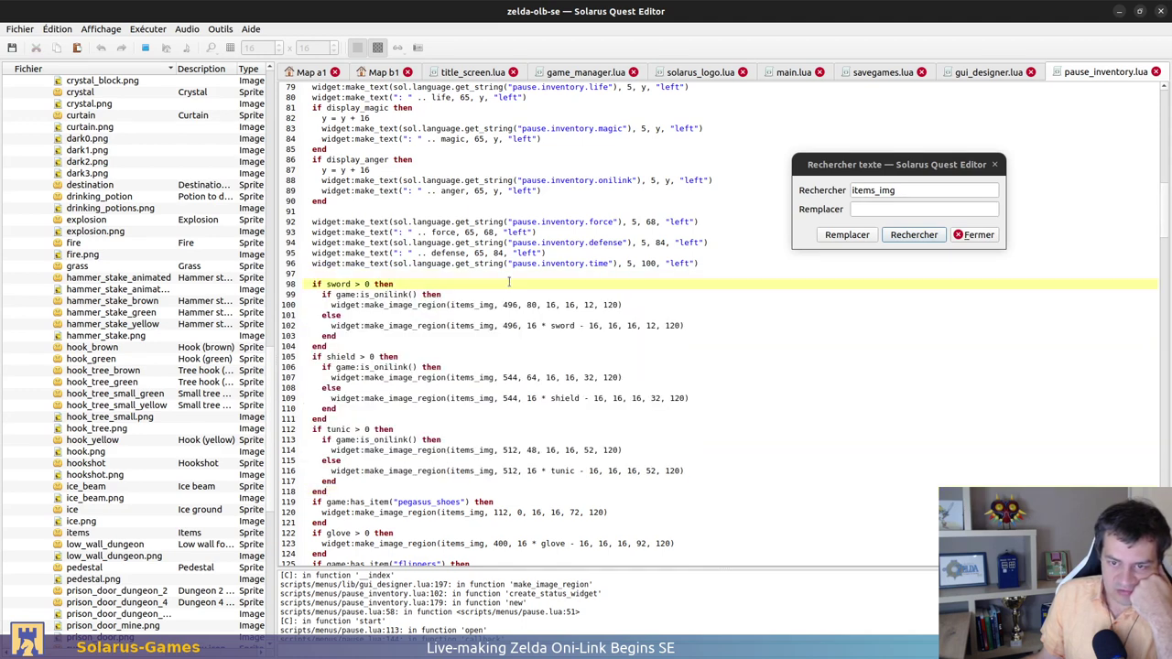
Step through the items_img matches from the sword block down to the tunic block's else branch on line 116
{"action": "left_click", "coordinate": [926, 236]}
{"action": "left_click", "coordinate": [928, 237]}
{"action": "left_click", "coordinate": [930, 238]}
{"action": "left_click", "coordinate": [930, 236]}
{"action": "left_click", "coordinate": [930, 236]}
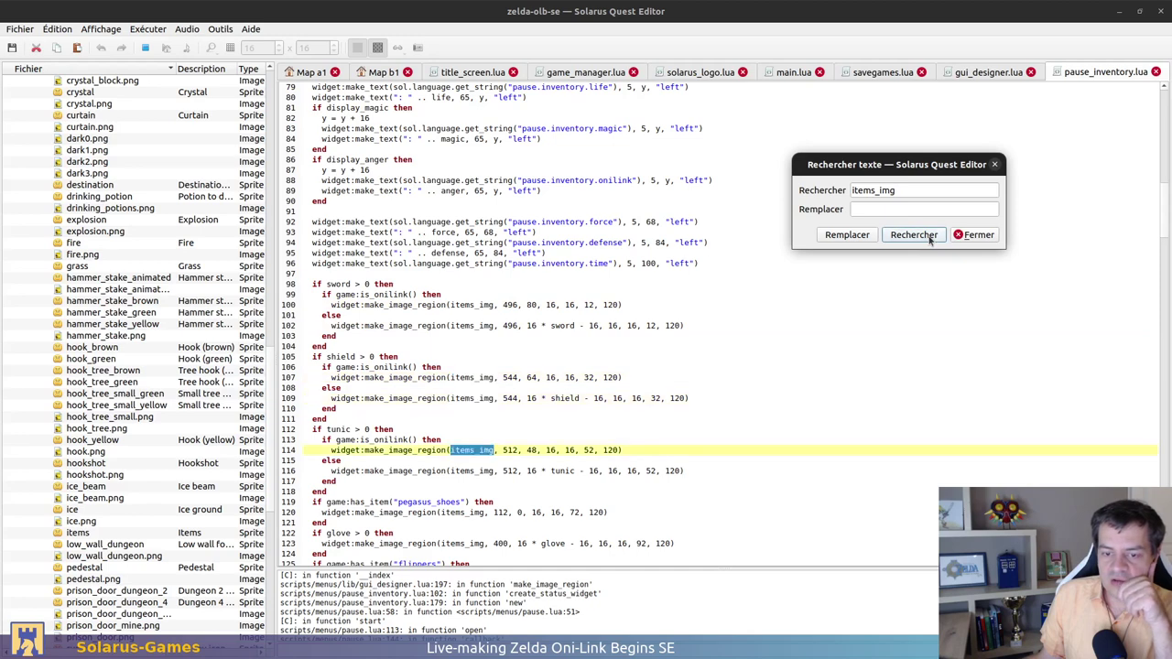
{"action": "left_click", "coordinate": [929, 236]}
Find the items_img uses in the pegasus_shoes, glove, flippers and bombs_counter blocks, and check the widget functions that follow
{"action": "scroll", "coordinate": [705, 279], "scroll_direction": "down", "scroll_amount": 5}
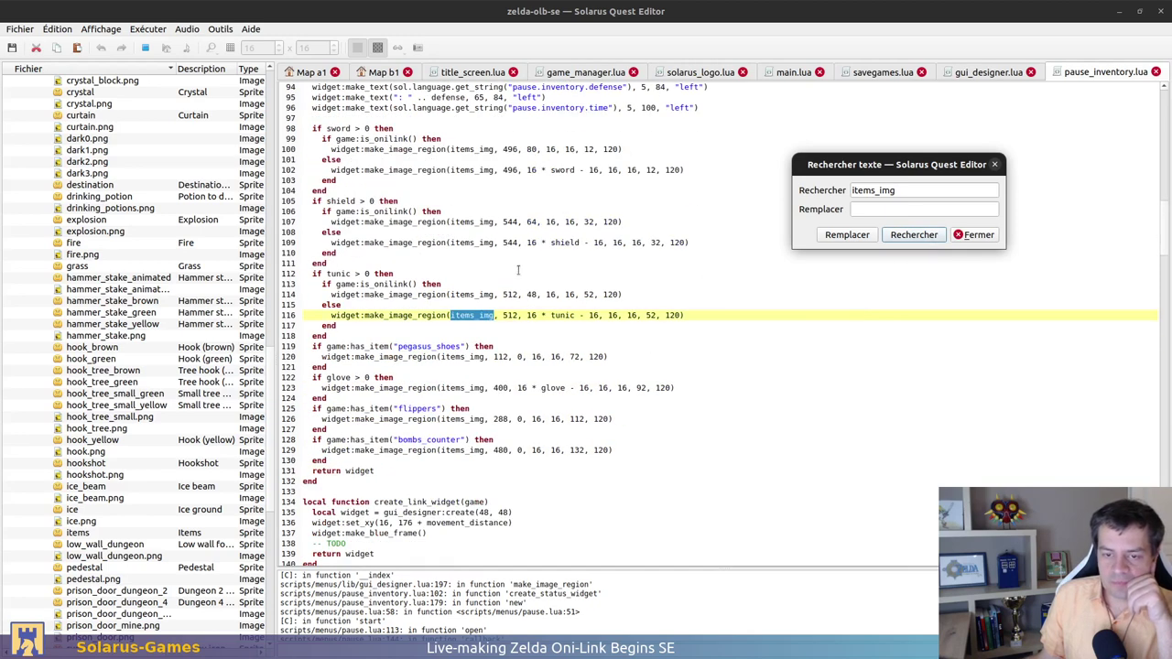
{"action": "left_click", "coordinate": [923, 236]}
{"action": "left_click", "coordinate": [923, 235]}
{"action": "left_click", "coordinate": [922, 236]}
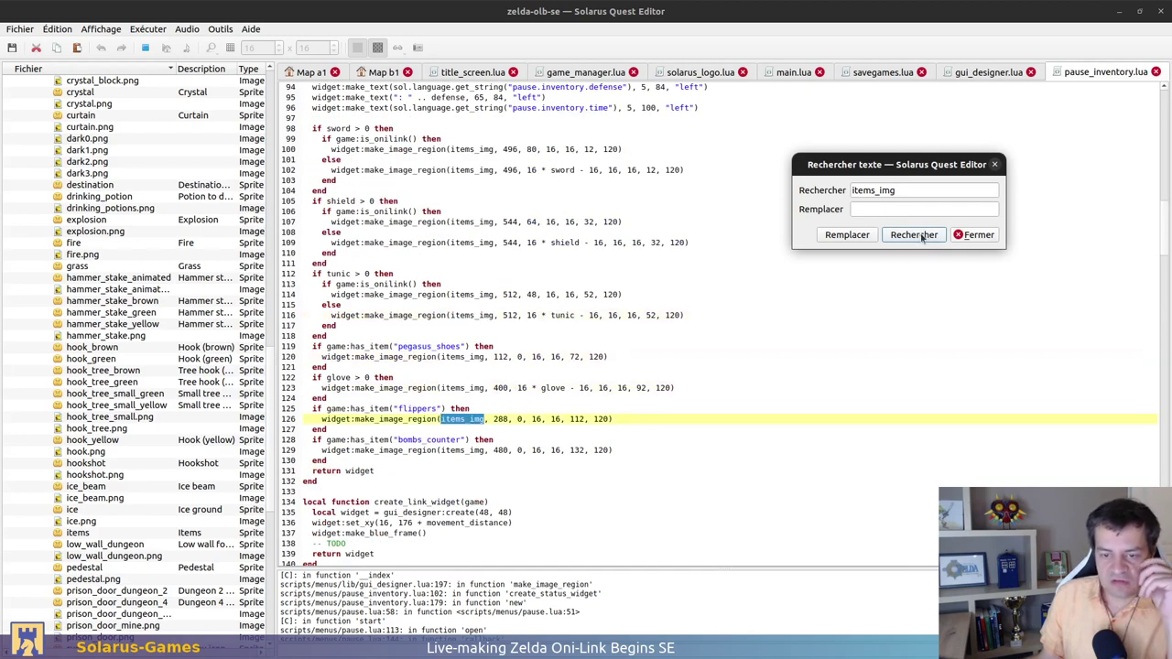
{"action": "left_click", "coordinate": [923, 235]}
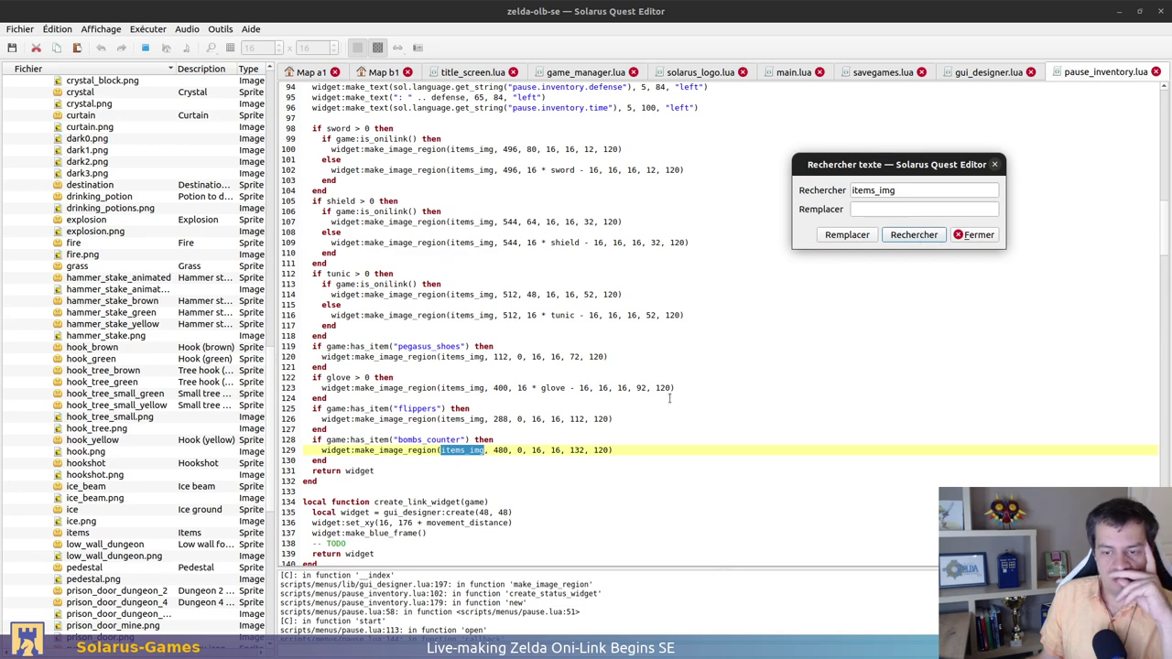
{"action": "scroll", "coordinate": [631, 338], "scroll_direction": "down", "scroll_amount": 4}
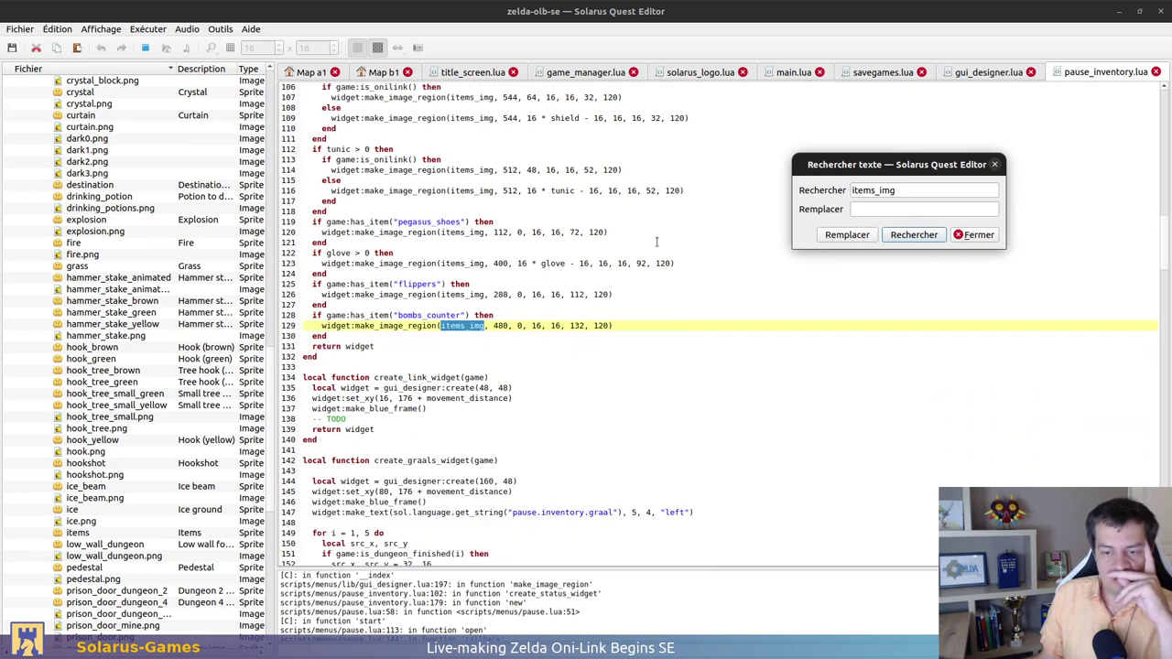
{"action": "scroll", "coordinate": [655, 242], "scroll_direction": "down", "scroll_amount": 3}
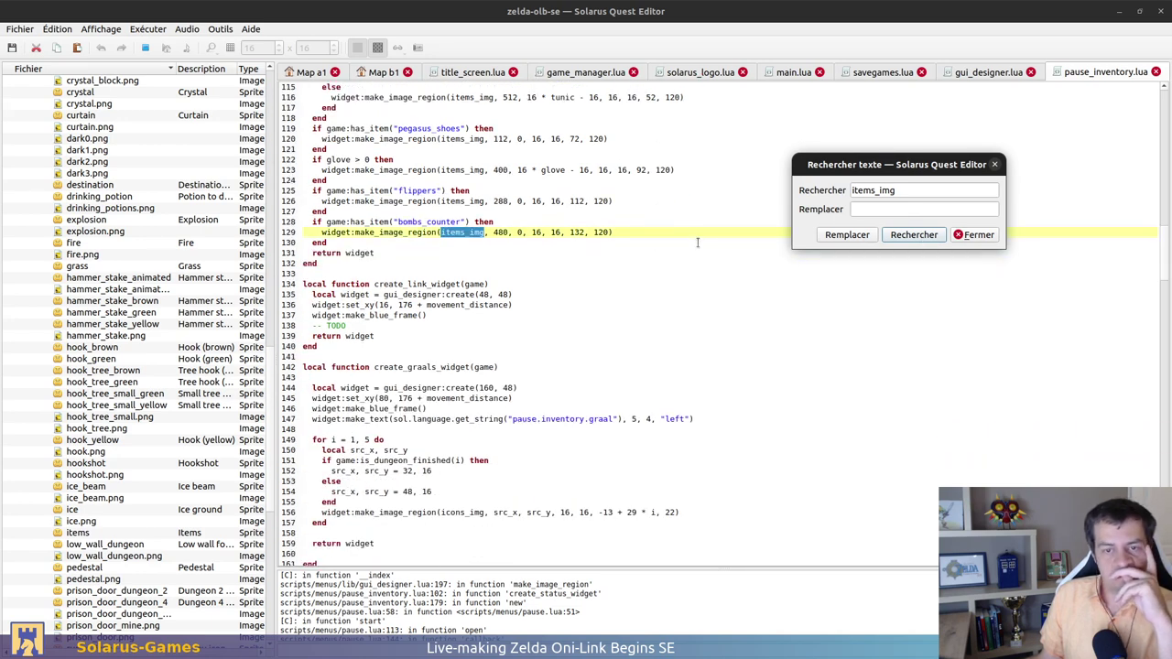
{"action": "scroll", "coordinate": [698, 242], "scroll_direction": "up", "scroll_amount": 6}
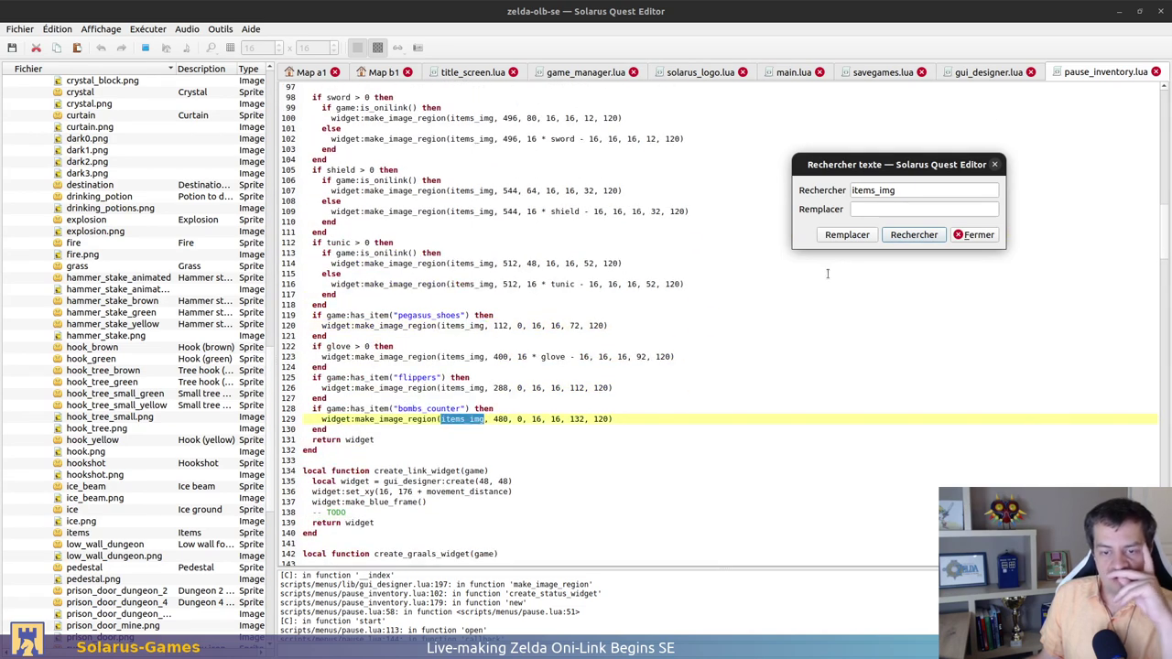
Finish the items_img search and open the items sprite from the entities sprites folder
{"action": "left_click", "coordinate": [923, 236]}
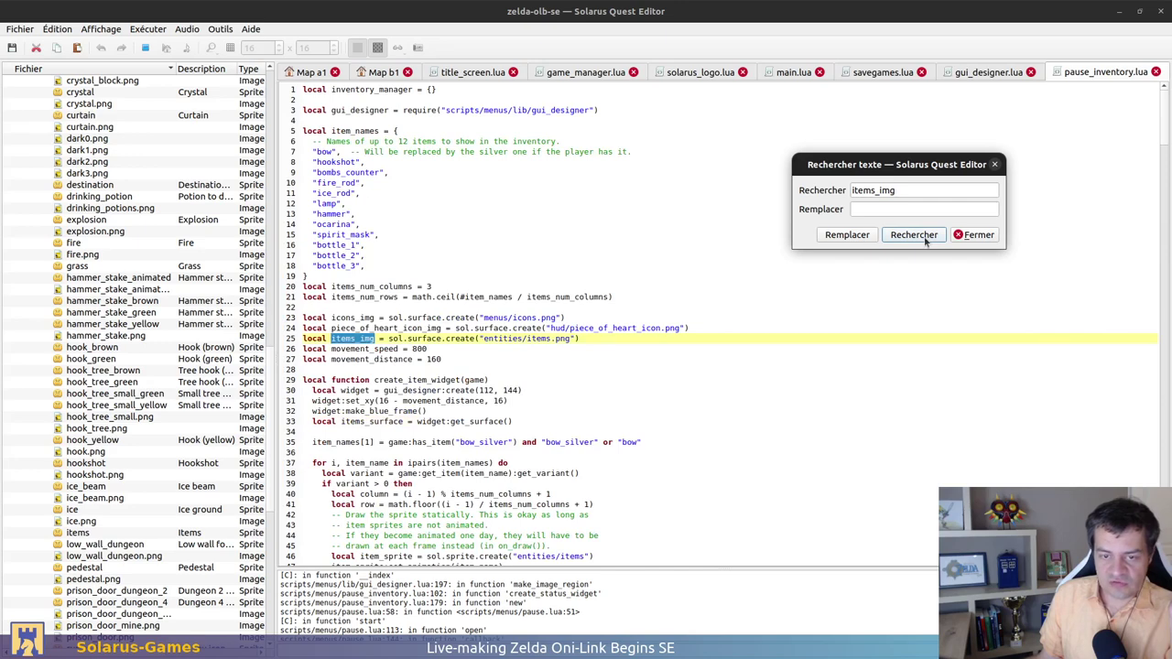
{"action": "left_click", "coordinate": [978, 236]}
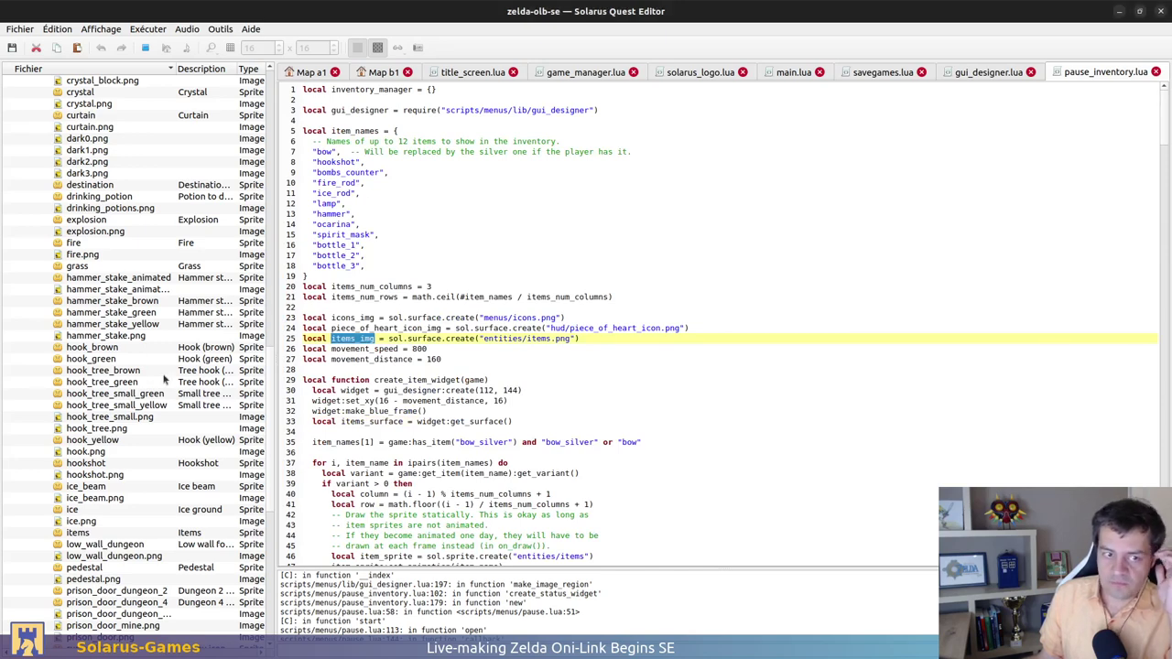
{"action": "scroll", "coordinate": [165, 376], "scroll_direction": "up", "scroll_amount": 10}
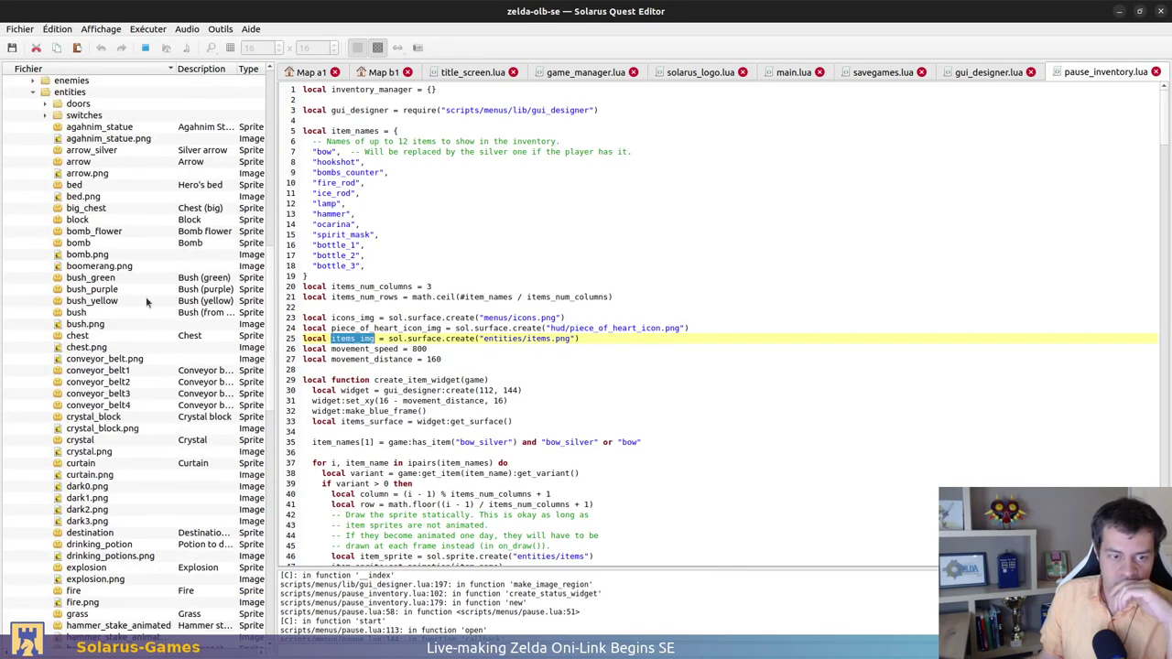
{"action": "scroll", "coordinate": [146, 302], "scroll_direction": "down", "scroll_amount": 12}
{"action": "left_click", "coordinate": [98, 463]}
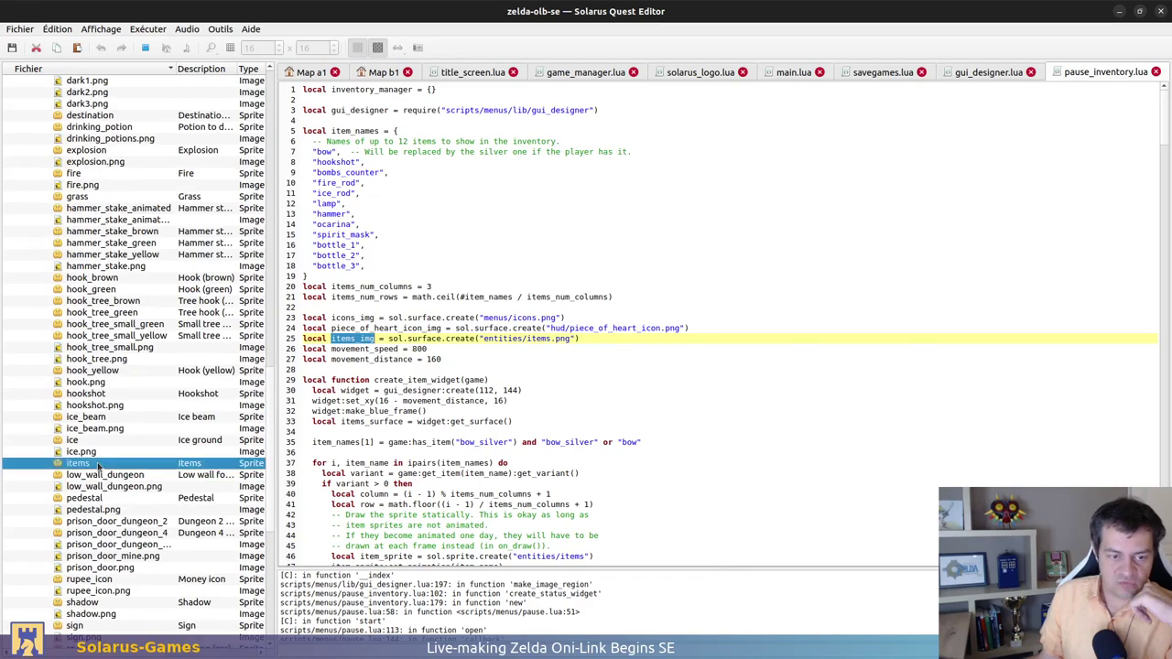
{"action": "double_click", "coordinate": [98, 463]}
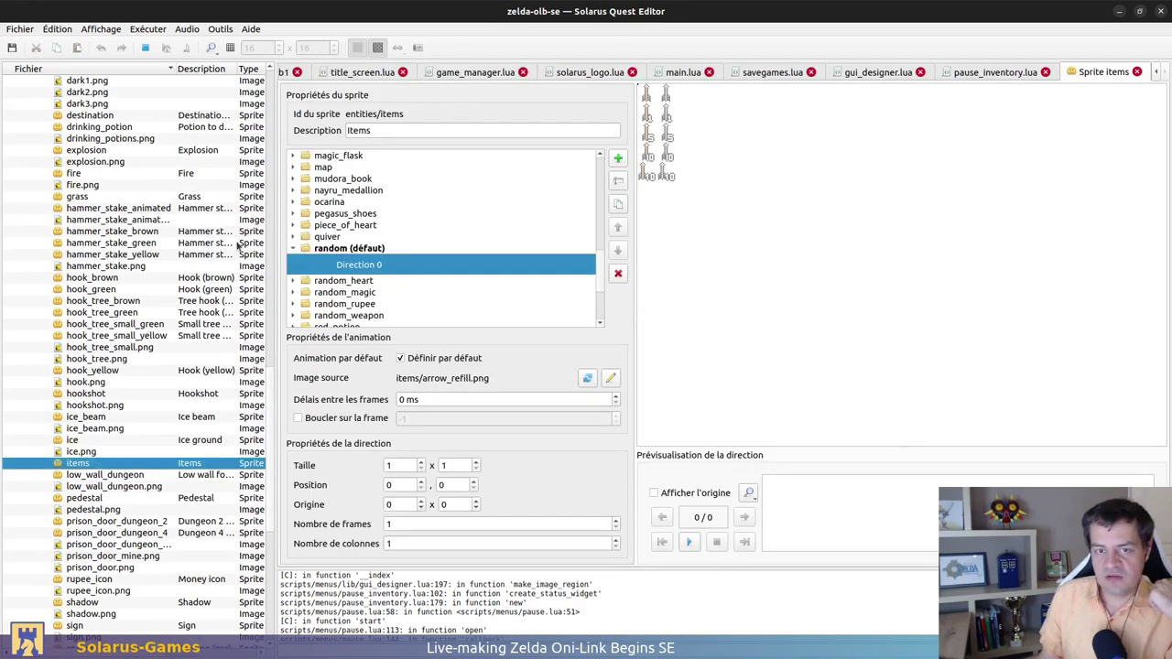
Examine the animation list of the items sprite, collapsing the random animation and checking the entries around sword and tunic
{"action": "scroll", "coordinate": [379, 219], "scroll_direction": "up", "scroll_amount": 10}
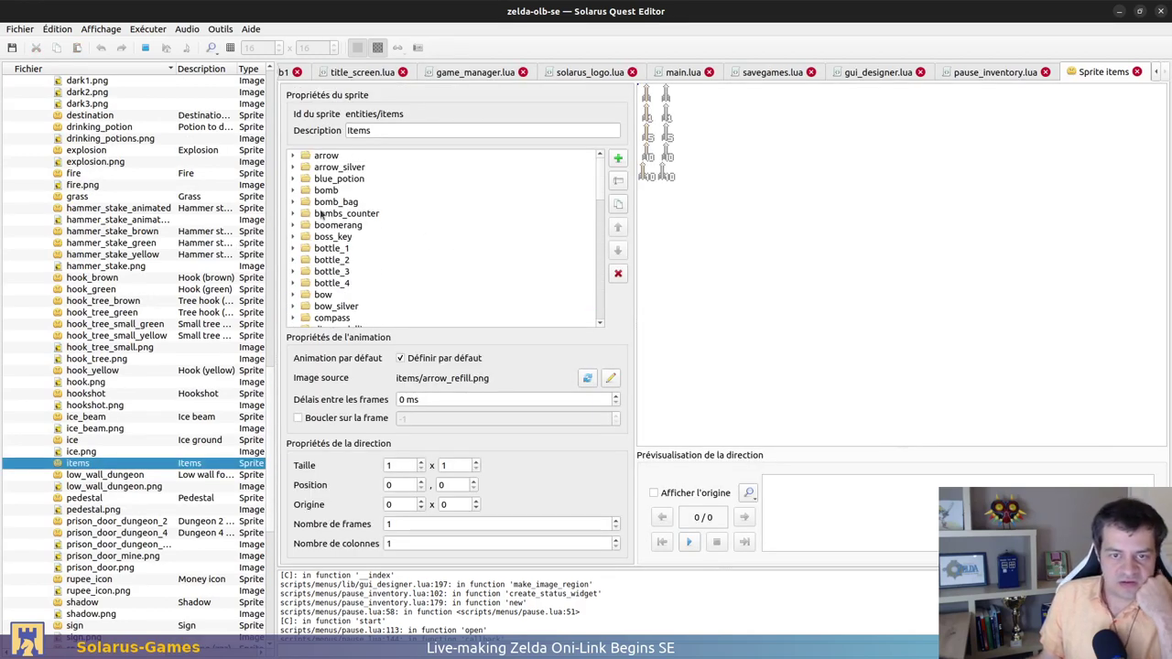
{"action": "scroll", "coordinate": [320, 213], "scroll_direction": "down", "scroll_amount": 15}
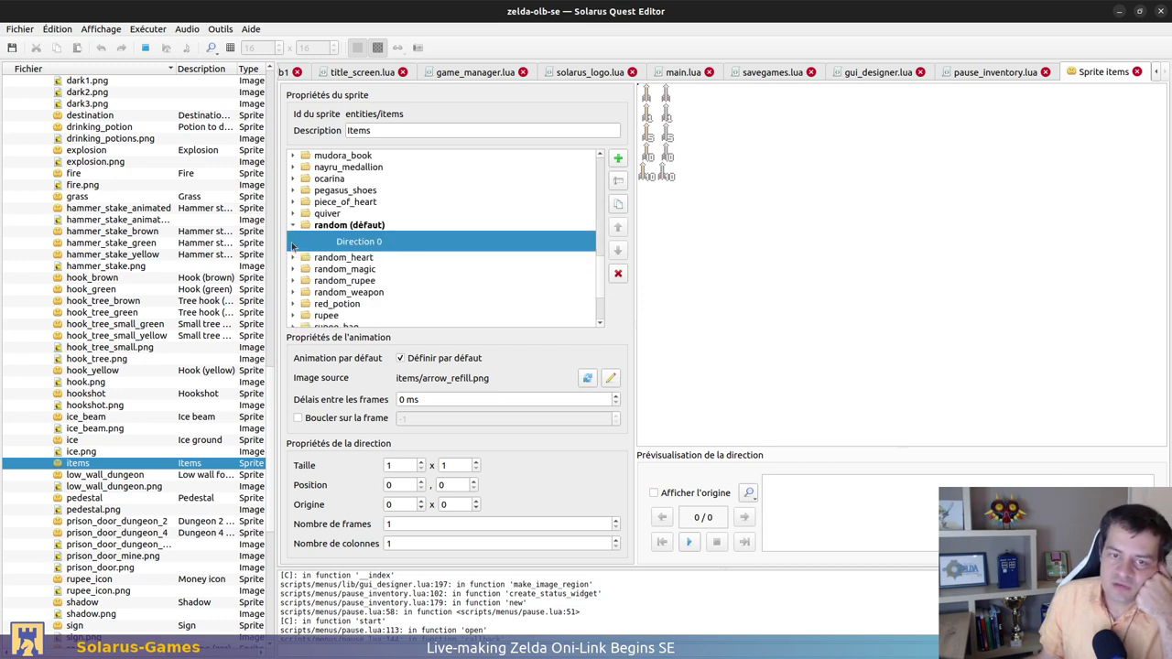
{"action": "left_click", "coordinate": [293, 226]}
{"action": "scroll", "coordinate": [385, 206], "scroll_direction": "down", "scroll_amount": 2}
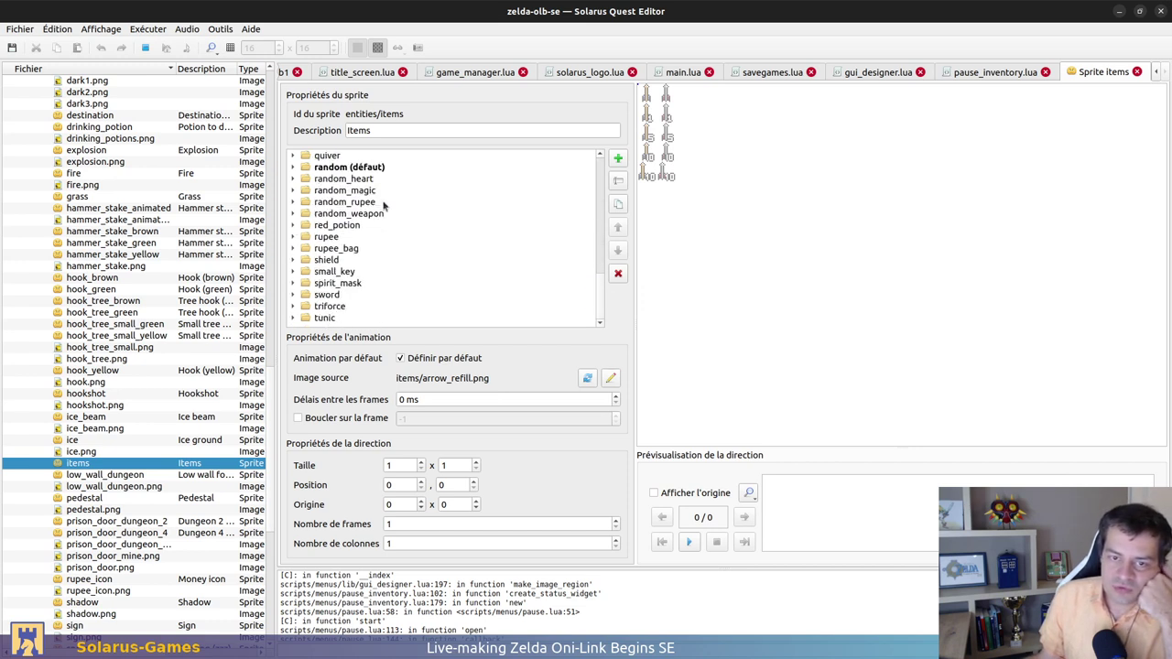
{"action": "double_click", "coordinate": [328, 299]}
{"action": "double_click", "coordinate": [366, 270]}
{"action": "scroll", "coordinate": [348, 267], "scroll_direction": "up", "scroll_amount": 1}
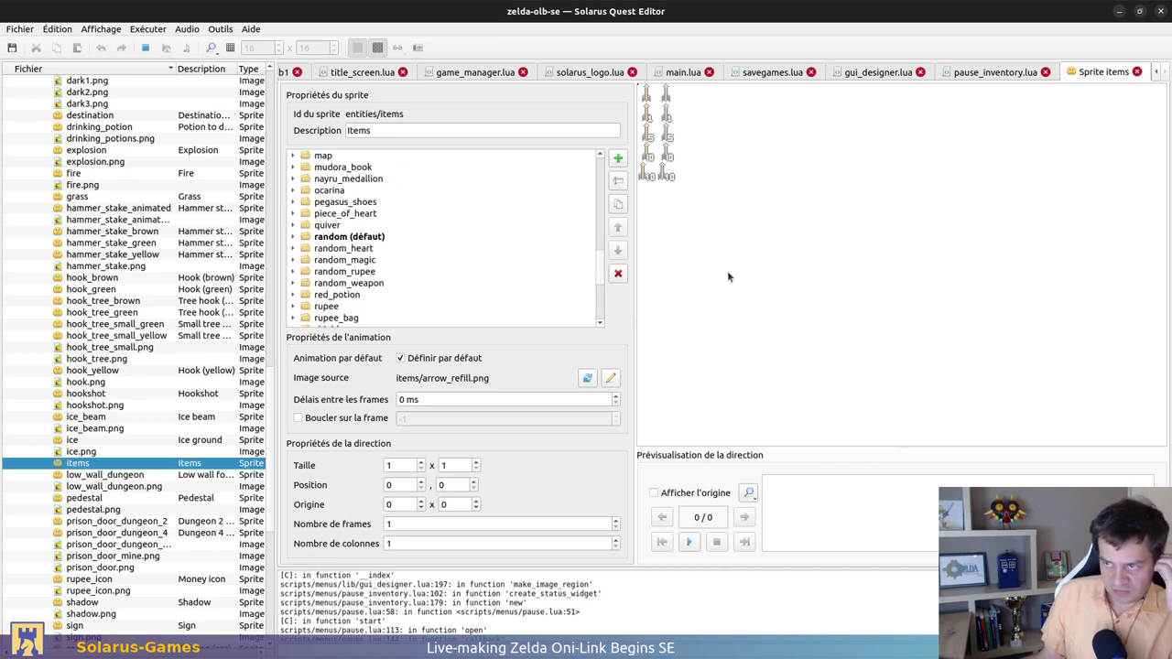
Return to pause_inventory.lua and reread the src_surface error and its stack trace in the console output
{"action": "left_click", "coordinate": [1029, 75]}
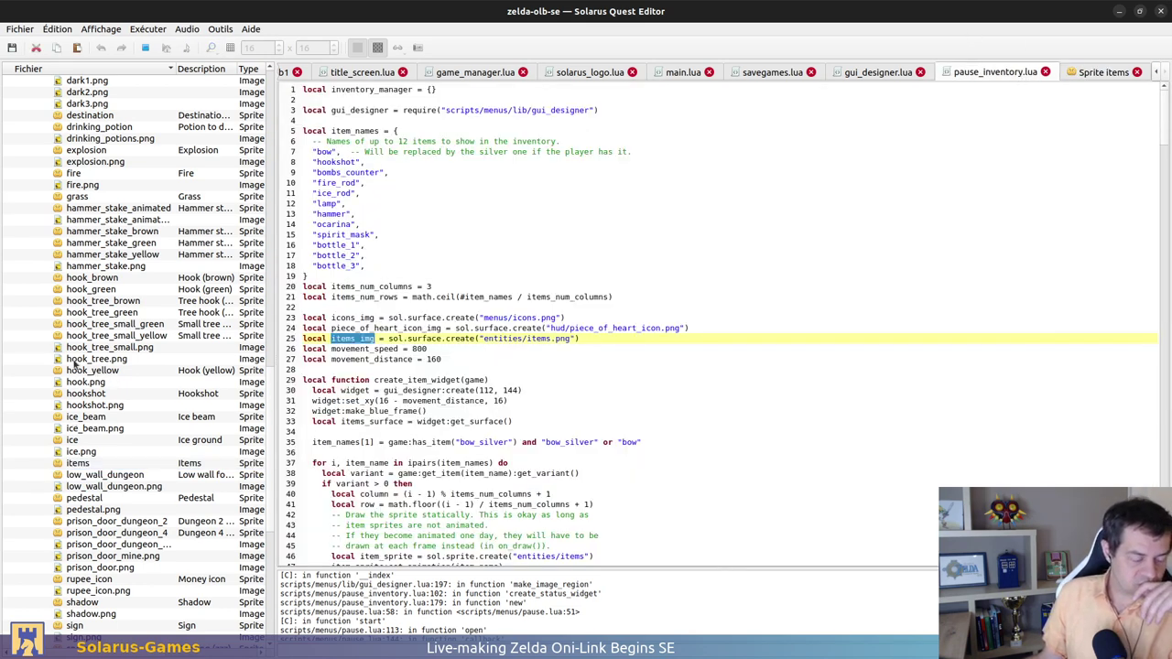
{"action": "scroll", "coordinate": [76, 365], "scroll_direction": "up", "scroll_amount": 1}
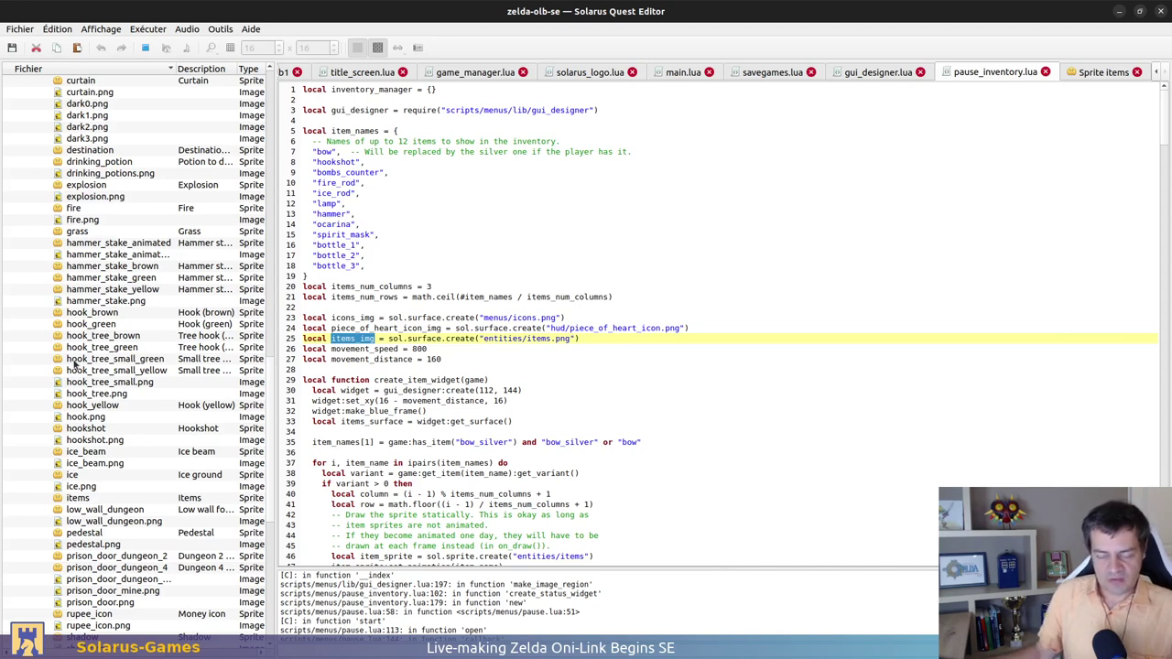
{"action": "scroll", "coordinate": [531, 629], "scroll_direction": "up", "scroll_amount": 2}
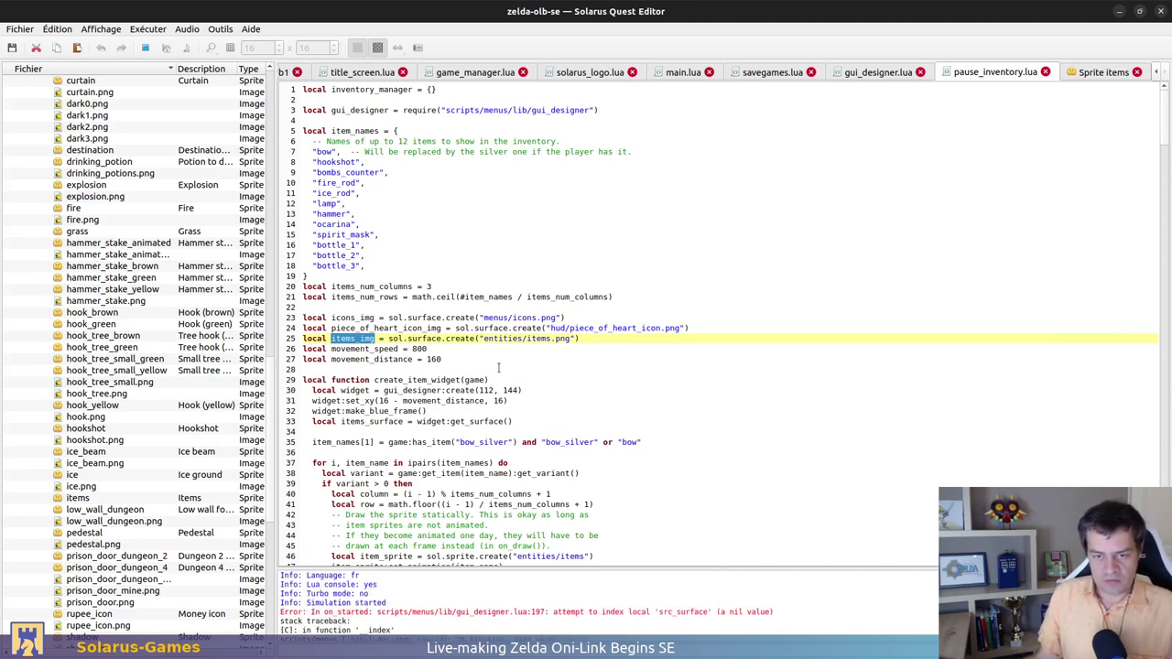
{"action": "left_click", "coordinate": [527, 358]}
{"action": "left_click_drag", "start_coordinate": [509, 588], "coordinate": [653, 618]}
{"action": "left_click", "coordinate": [656, 629]}
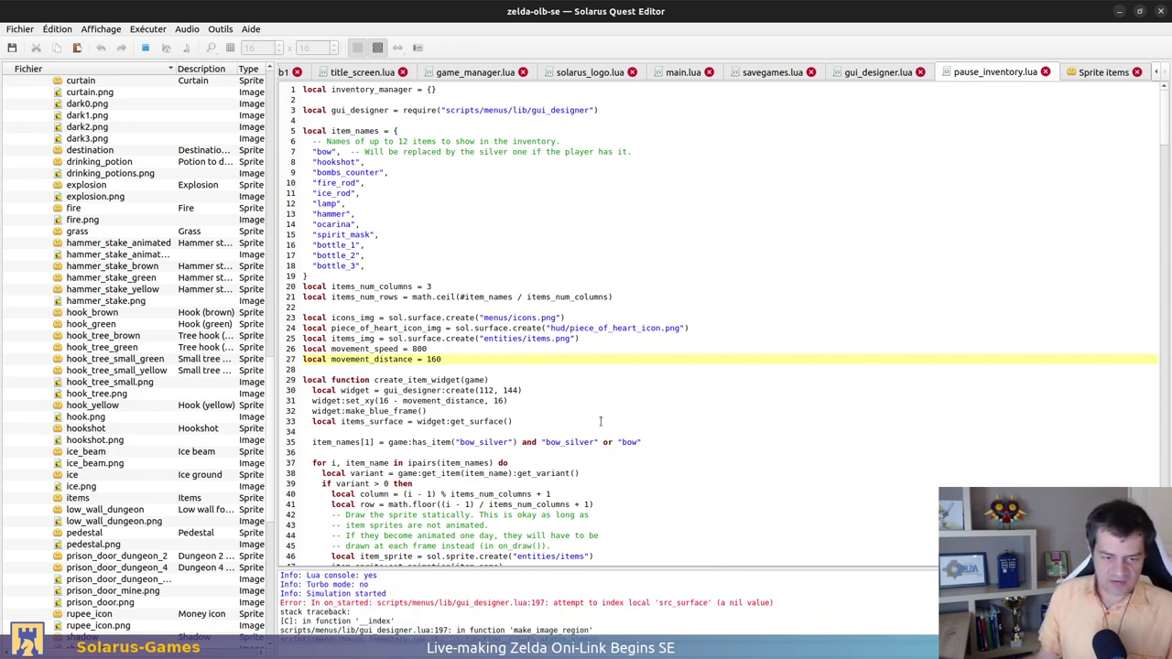
{"action": "scroll", "coordinate": [188, 328], "scroll_direction": "up", "scroll_amount": 2}
Check make_image_region and the frame-drawing functions above it in gui_designer.lua
{"action": "key", "text": "ctrl+shift+Tab"}
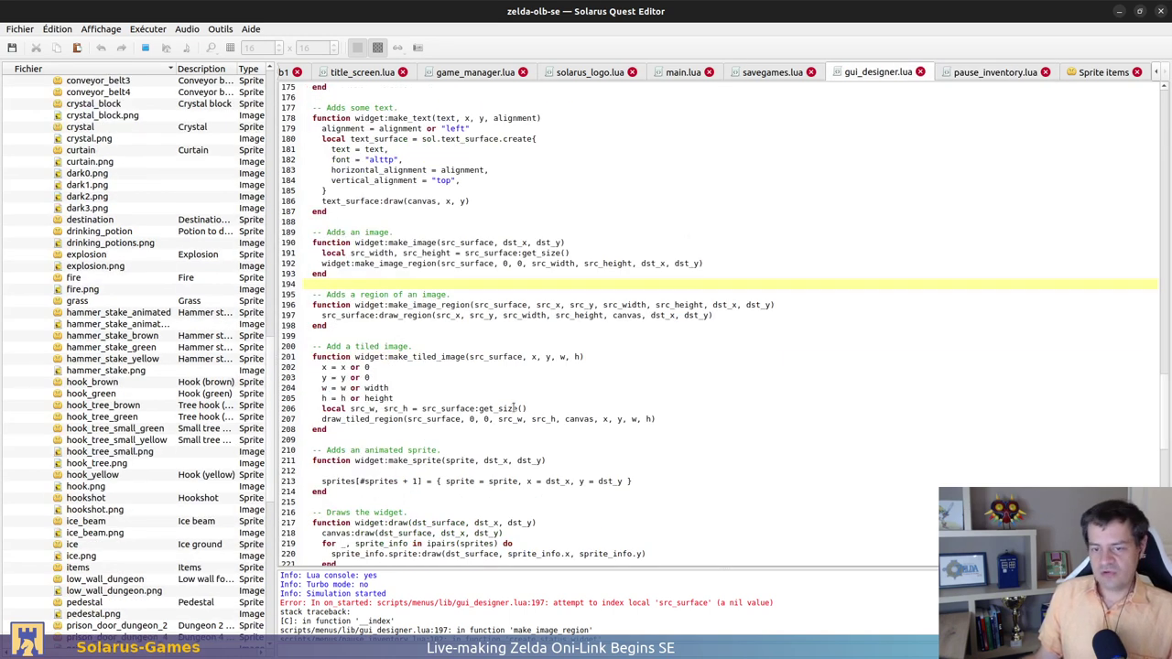
{"action": "scroll", "coordinate": [138, 435], "scroll_direction": "up", "scroll_amount": 3}
{"action": "scroll", "coordinate": [171, 440], "scroll_direction": "up", "scroll_amount": 20}
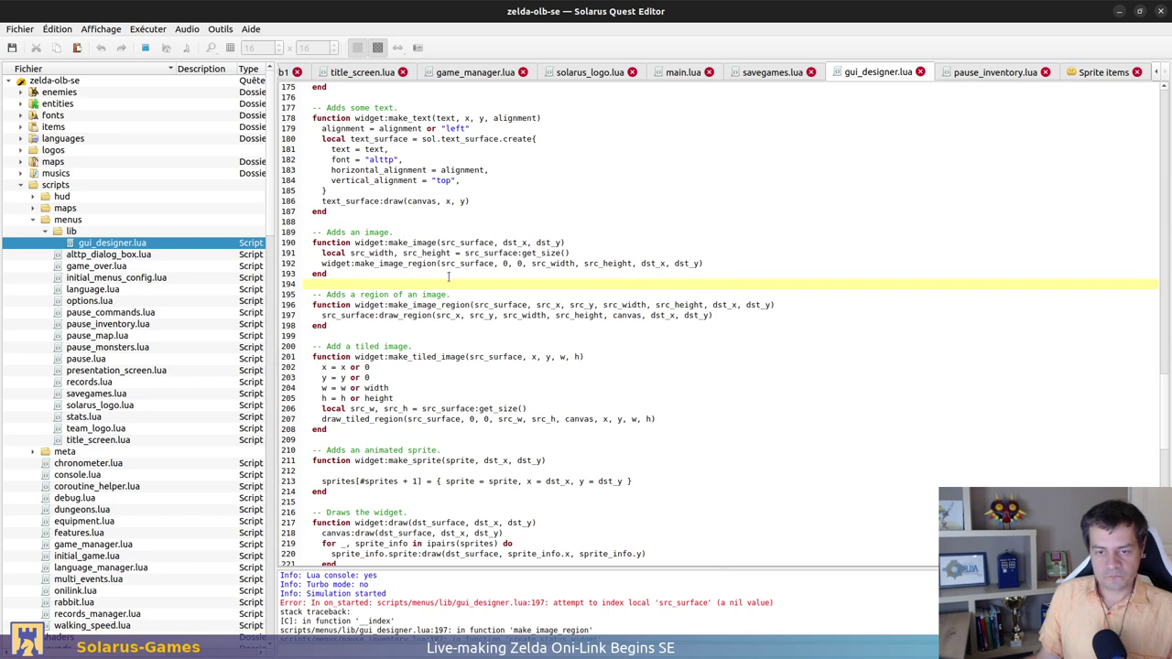
{"action": "scroll", "coordinate": [661, 331], "scroll_direction": "up", "scroll_amount": 8}
{"action": "scroll", "coordinate": [663, 332], "scroll_direction": "up", "scroll_amount": 7}
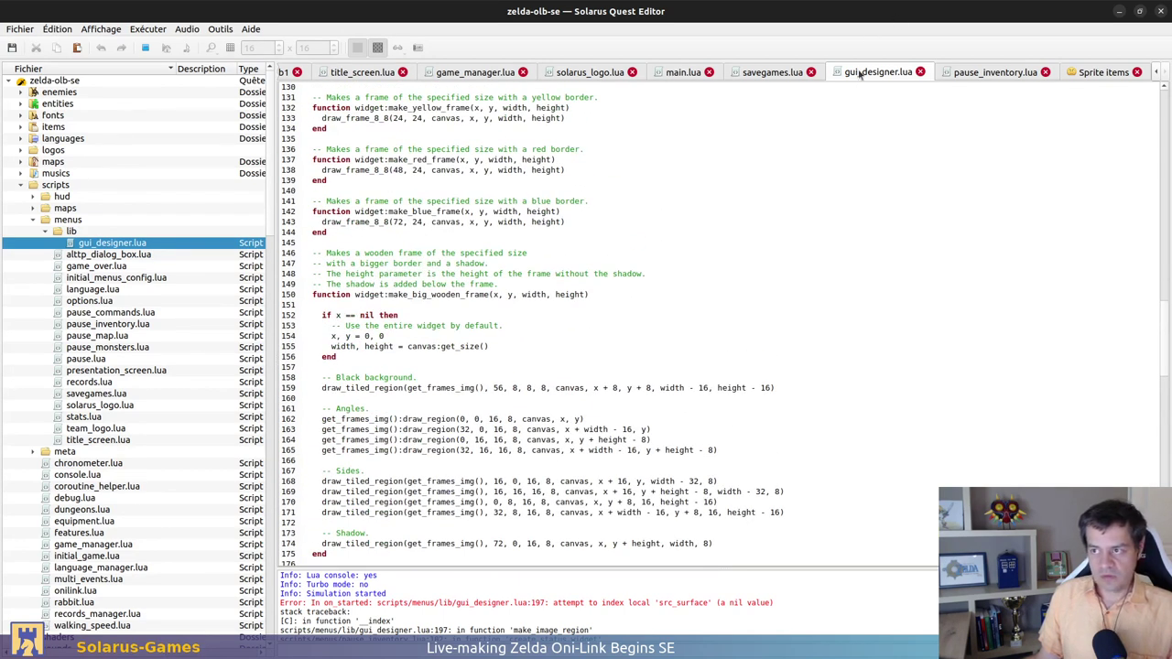
Close gui_designer.lua, title_screen.lua, game_manager.lua, solarus_logo.lua, main.lua and savegames.lua
{"action": "left_click", "coordinate": [919, 72]}
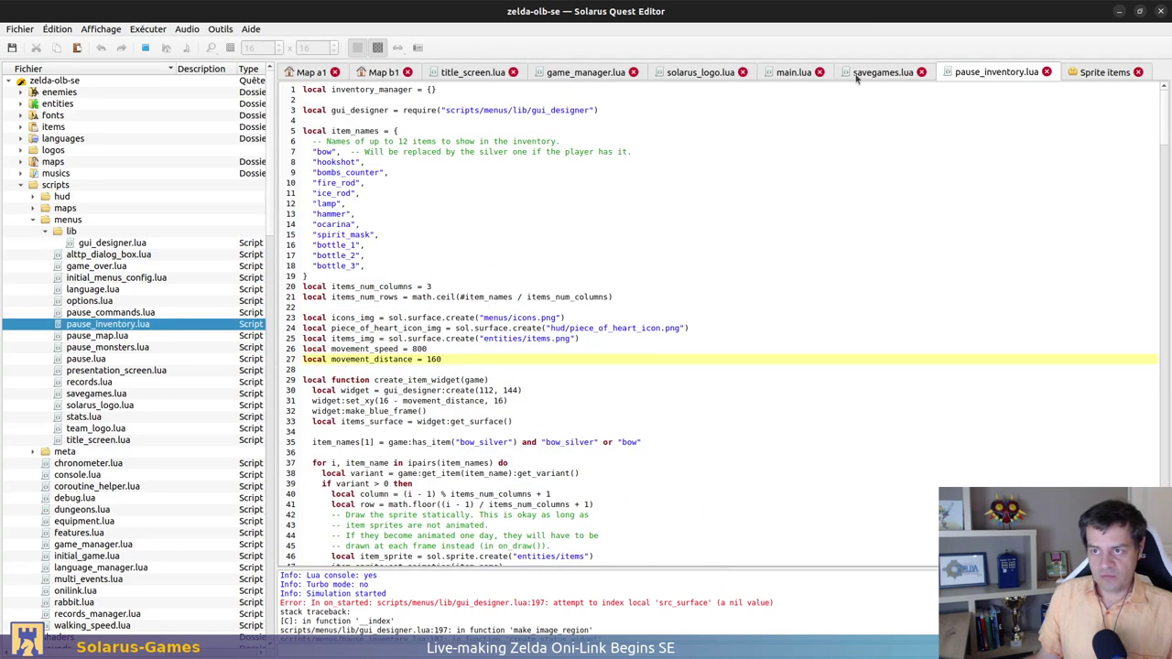
{"action": "middle_click", "coordinate": [471, 73]}
{"action": "middle_click", "coordinate": [469, 73]}
{"action": "middle_click", "coordinate": [469, 73]}
{"action": "middle_click", "coordinate": [467, 74]}
{"action": "middle_click", "coordinate": [464, 73]}
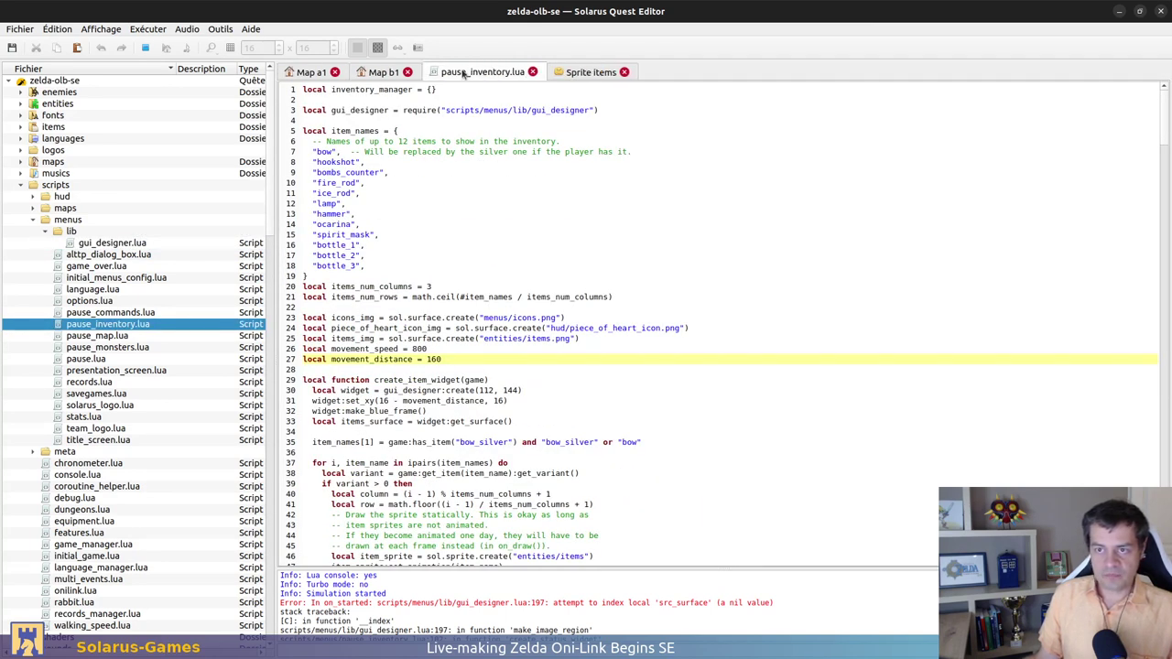
Search pause_inventory.lua for items_img and examine its uses from the sword block down to the bombs_counter block
{"action": "left_click", "coordinate": [361, 193]}
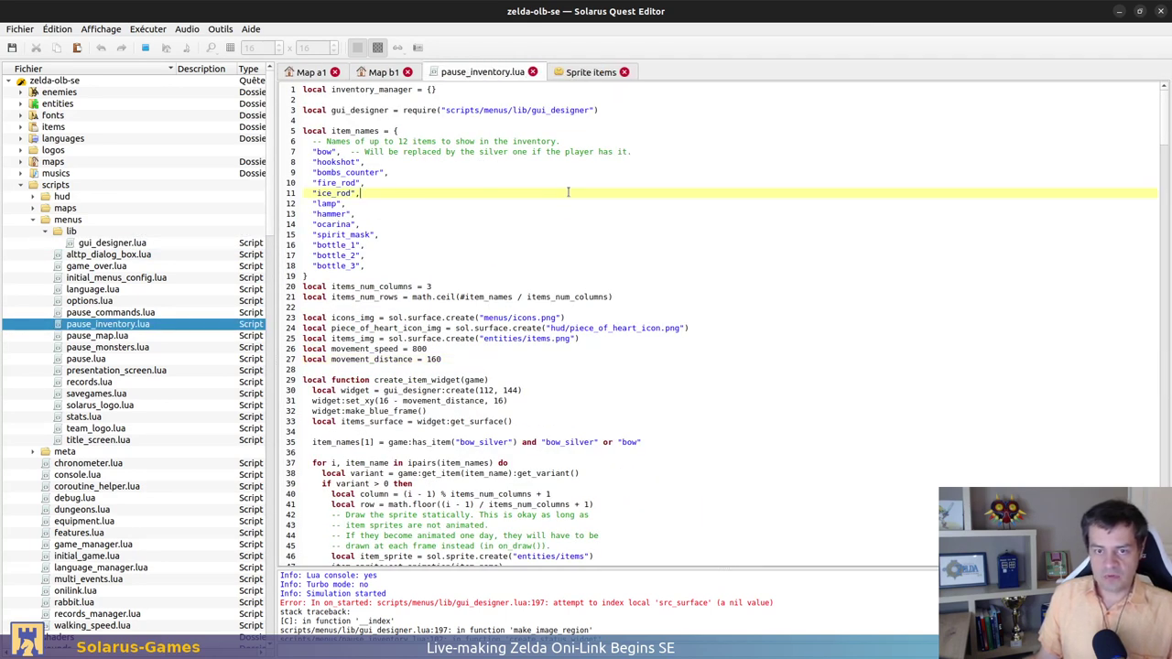
{"action": "double_click", "coordinate": [357, 338]}
{"action": "double_click", "coordinate": [361, 349]}
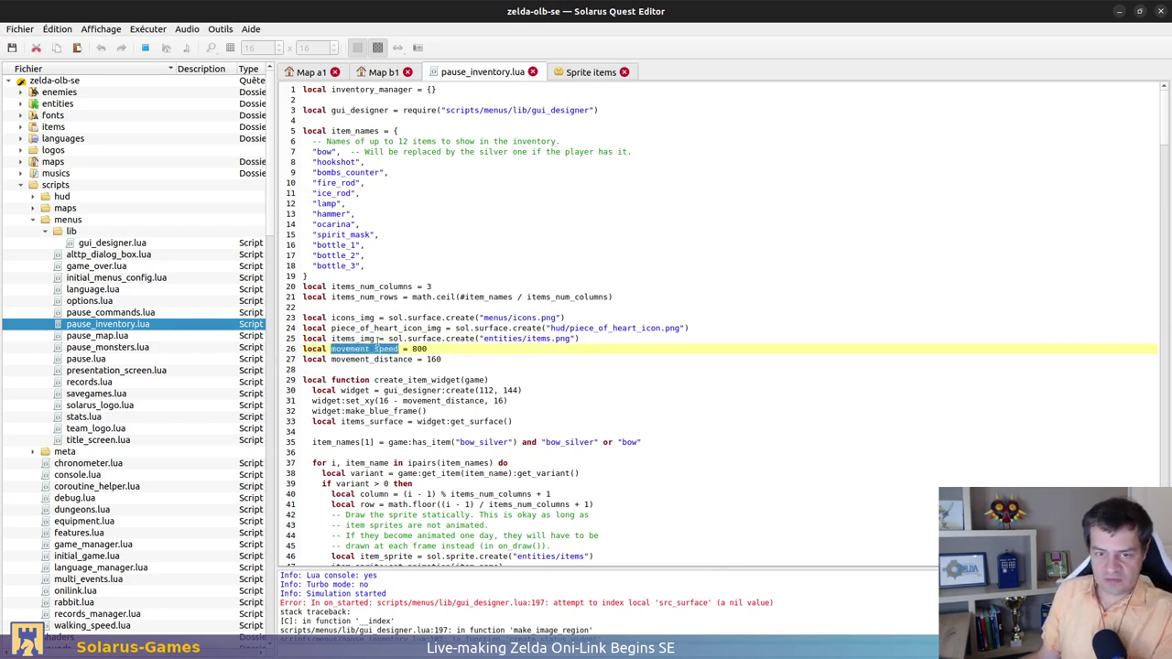
{"action": "double_click", "coordinate": [366, 338]}
{"action": "left_click", "coordinate": [671, 244]}
{"action": "key", "text": "ctrl+f"}
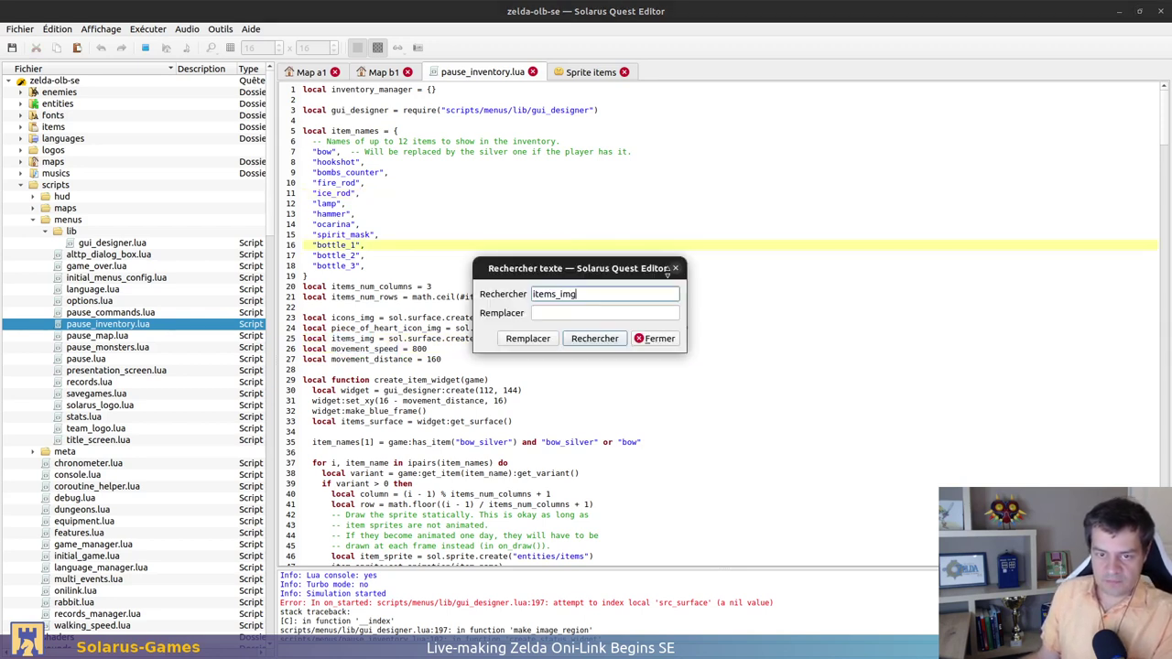
{"action": "left_click", "coordinate": [596, 339]}
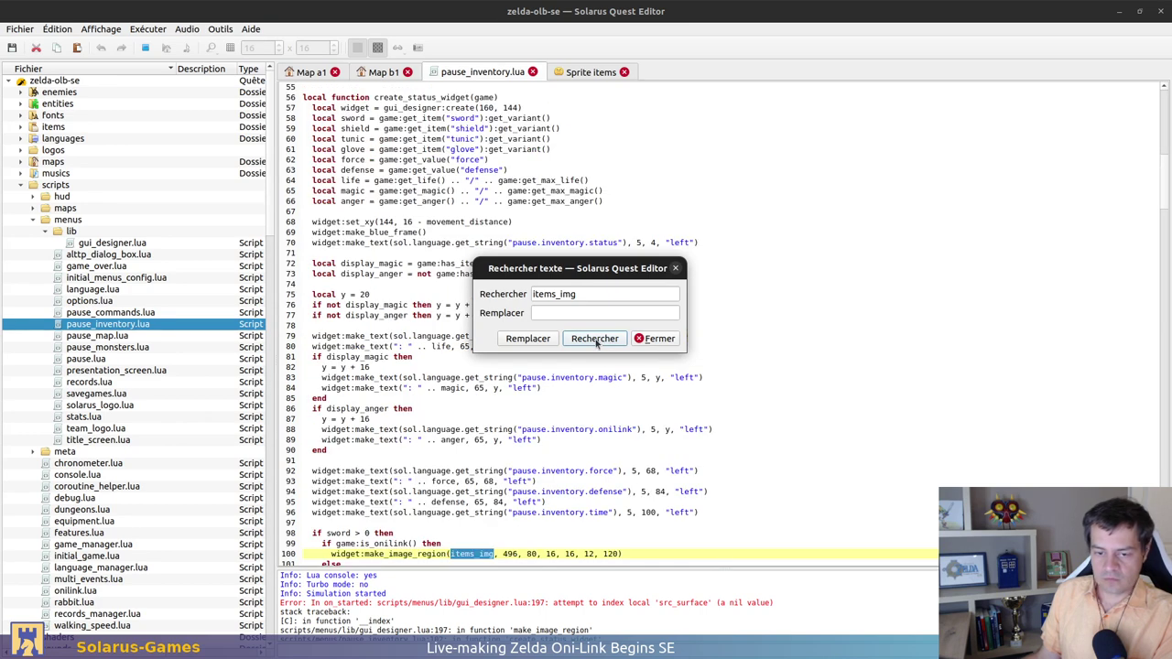
{"action": "left_click", "coordinate": [594, 338]}
{"action": "key", "text": "Escape"}
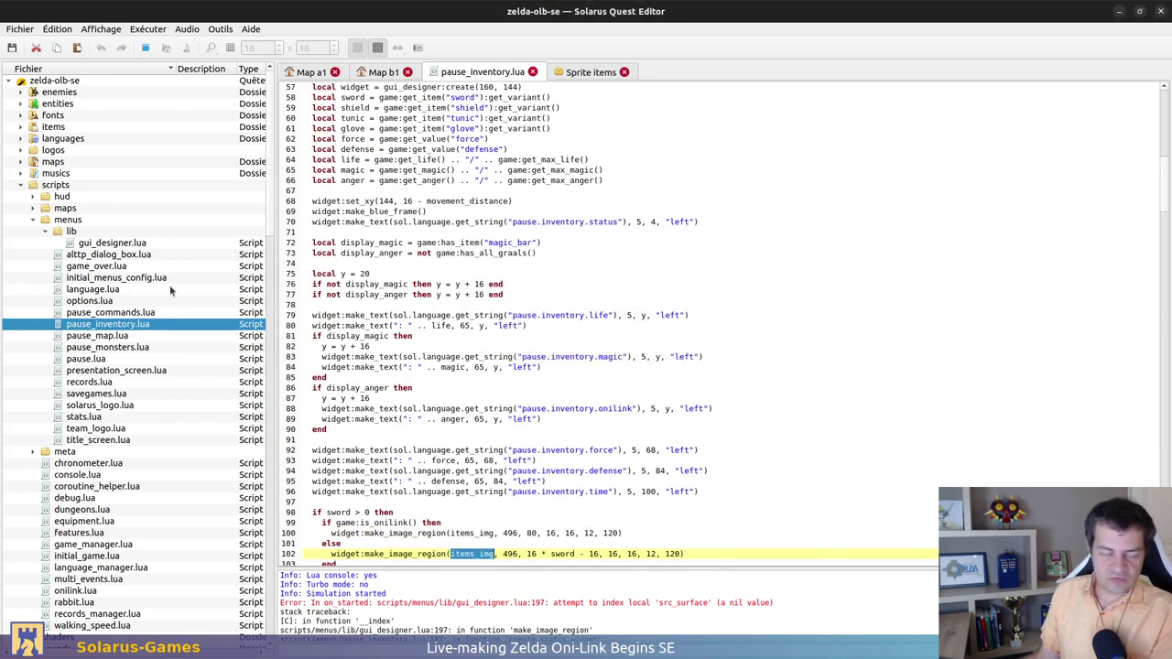
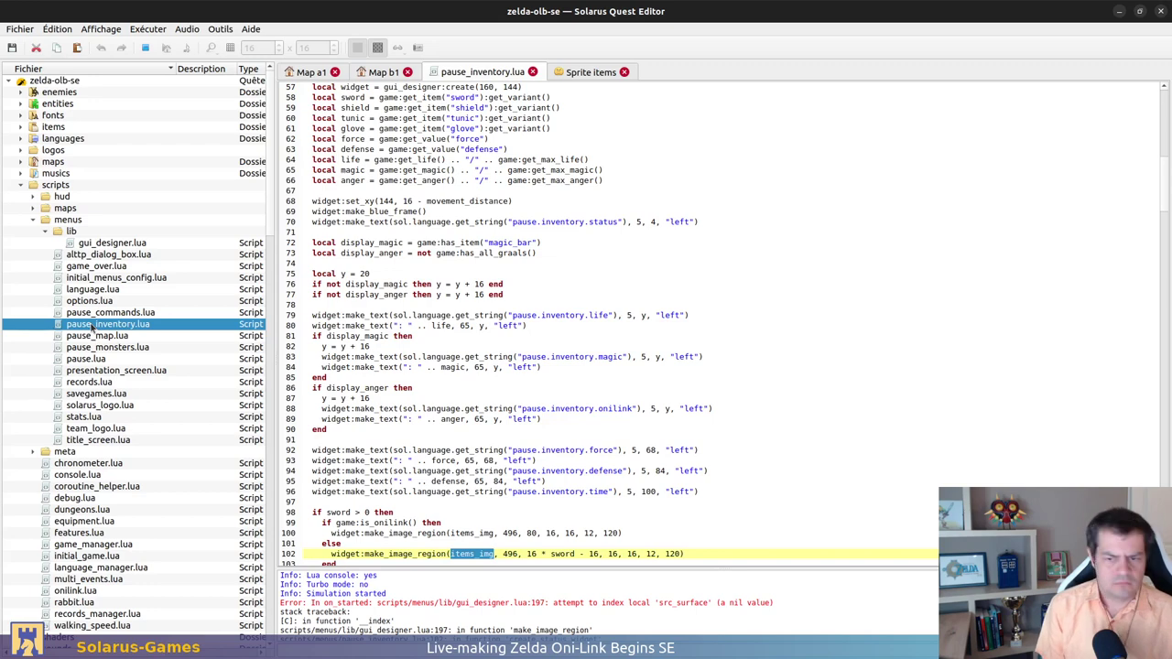
{"action": "scroll", "coordinate": [659, 418], "scroll_direction": "down", "scroll_amount": 14}
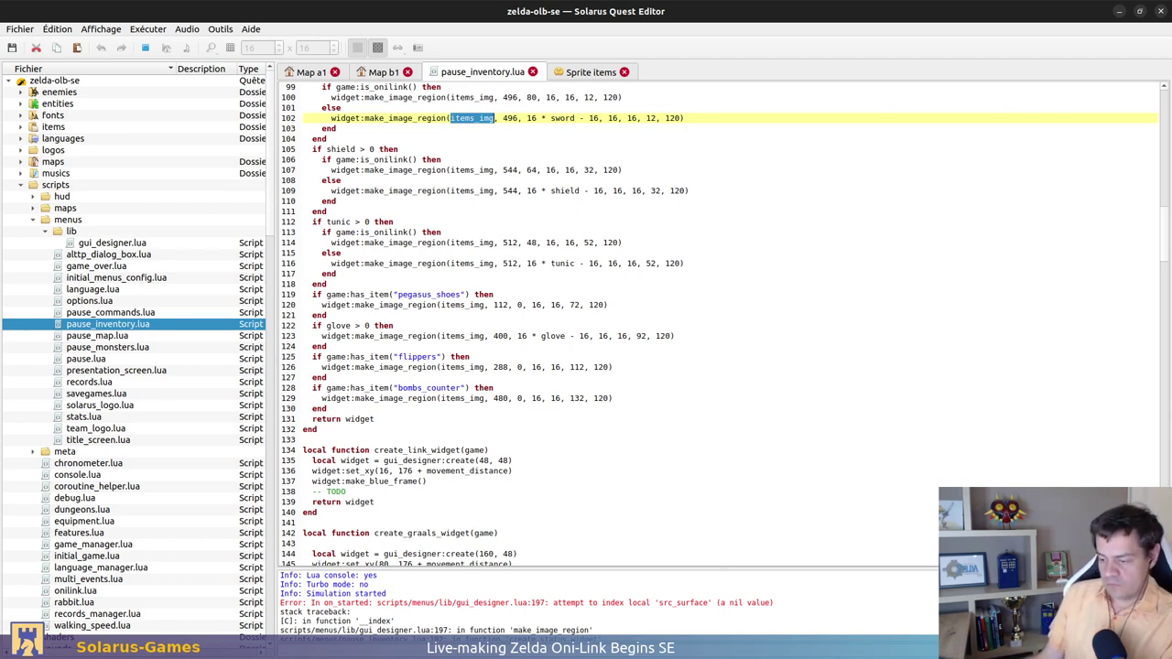
{"action": "left_click", "coordinate": [628, 294]}
Switch to the zelda-roth-se quest and examine the item layout in items.png
{"action": "key", "text": "alt+Tab"}
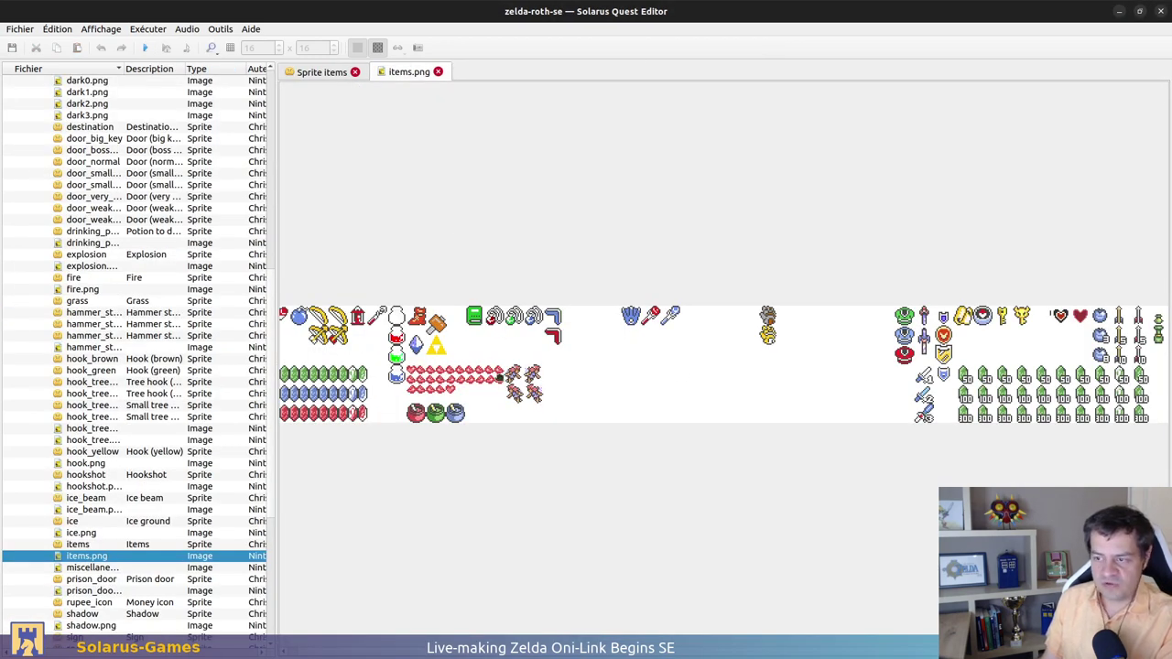
{"action": "middle_click_drag", "start_coordinate": [727, 365], "coordinate": [737, 366]}
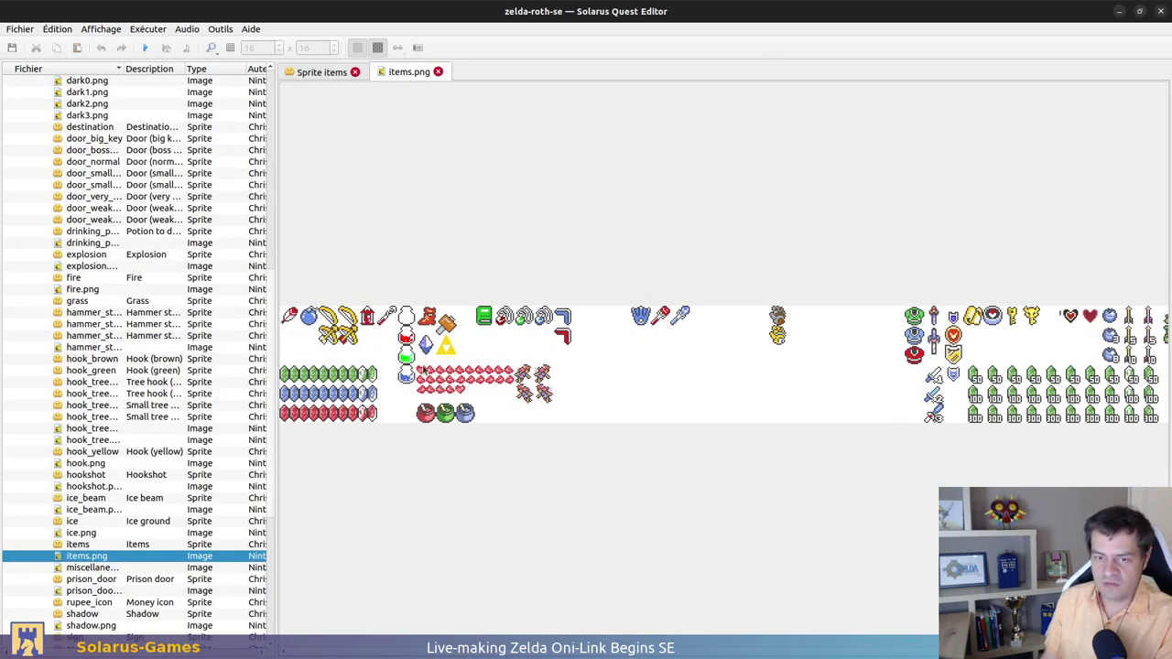
{"action": "scroll", "coordinate": [855, 366], "scroll_direction": "right", "scroll_amount": 1}
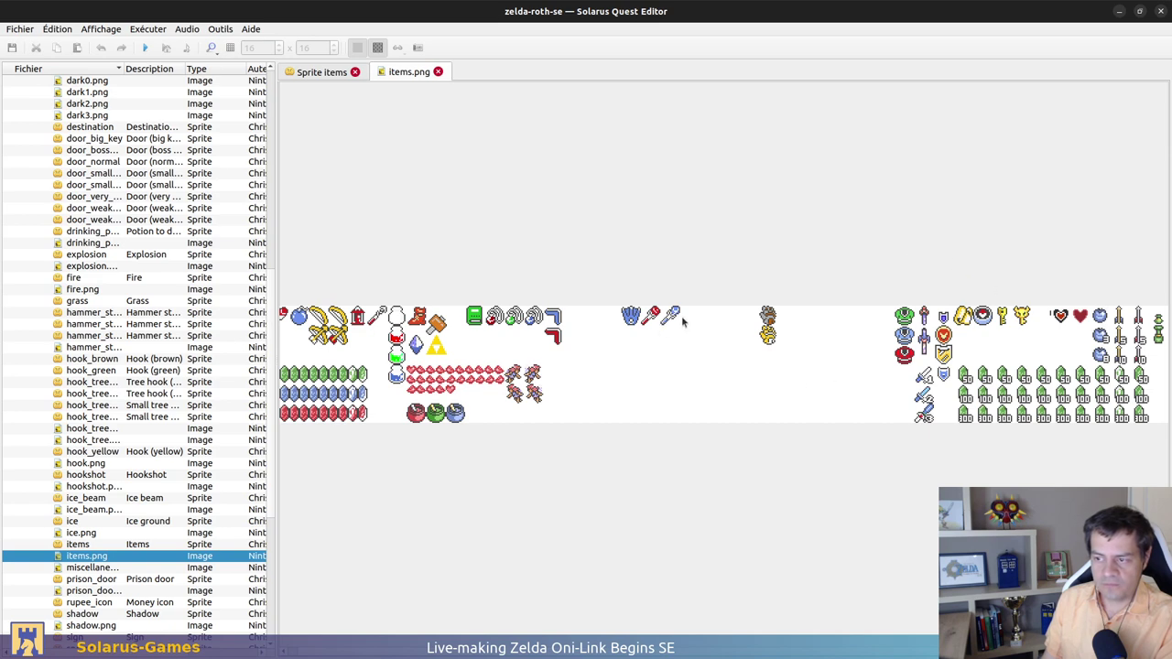
Open pause_inventory.lua from the scripts/menus folder of zelda-roth-se
{"action": "scroll", "coordinate": [137, 275], "scroll_direction": "up", "scroll_amount": 13}
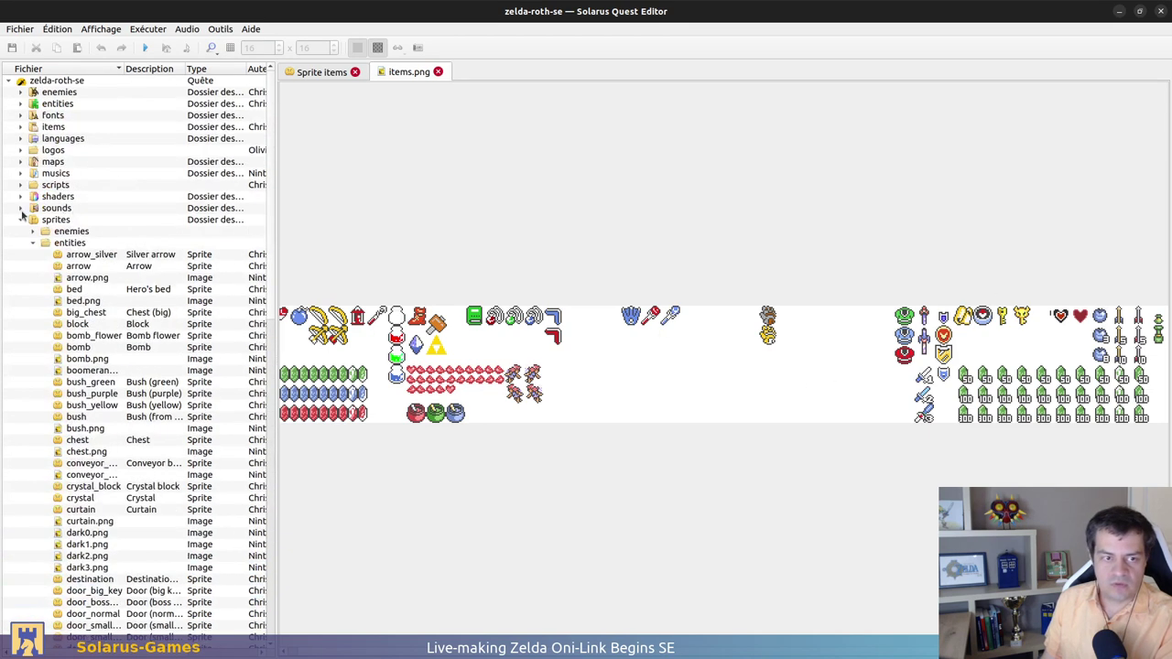
{"action": "left_click", "coordinate": [20, 222]}
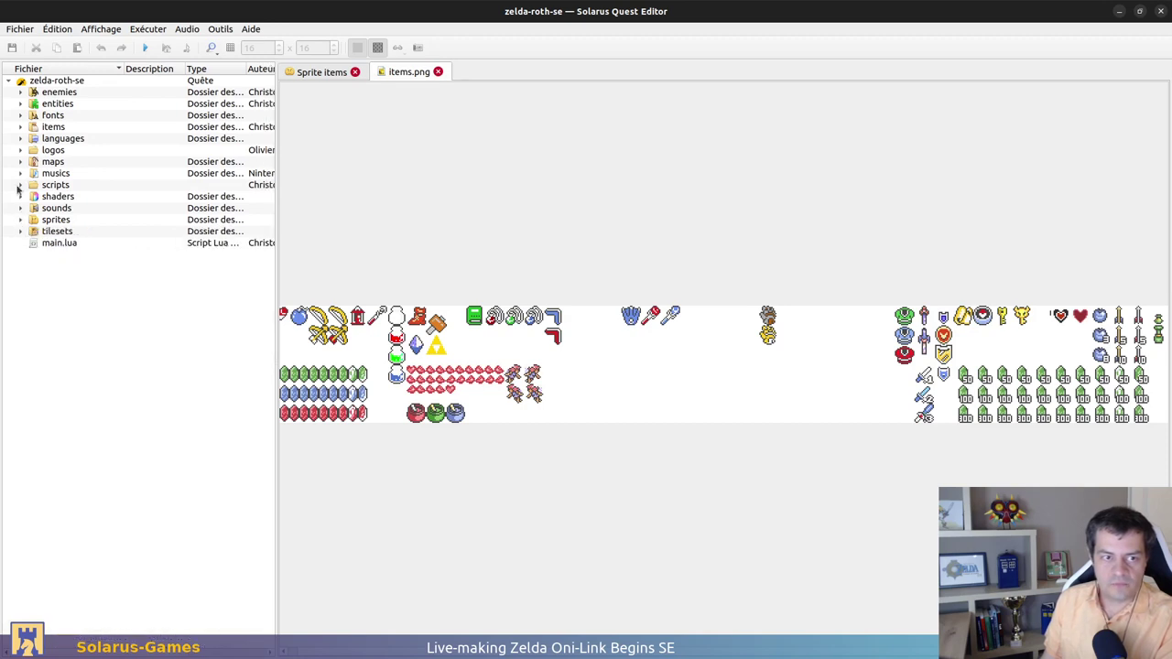
{"action": "left_click", "coordinate": [21, 185]}
{"action": "left_click", "coordinate": [33, 220]}
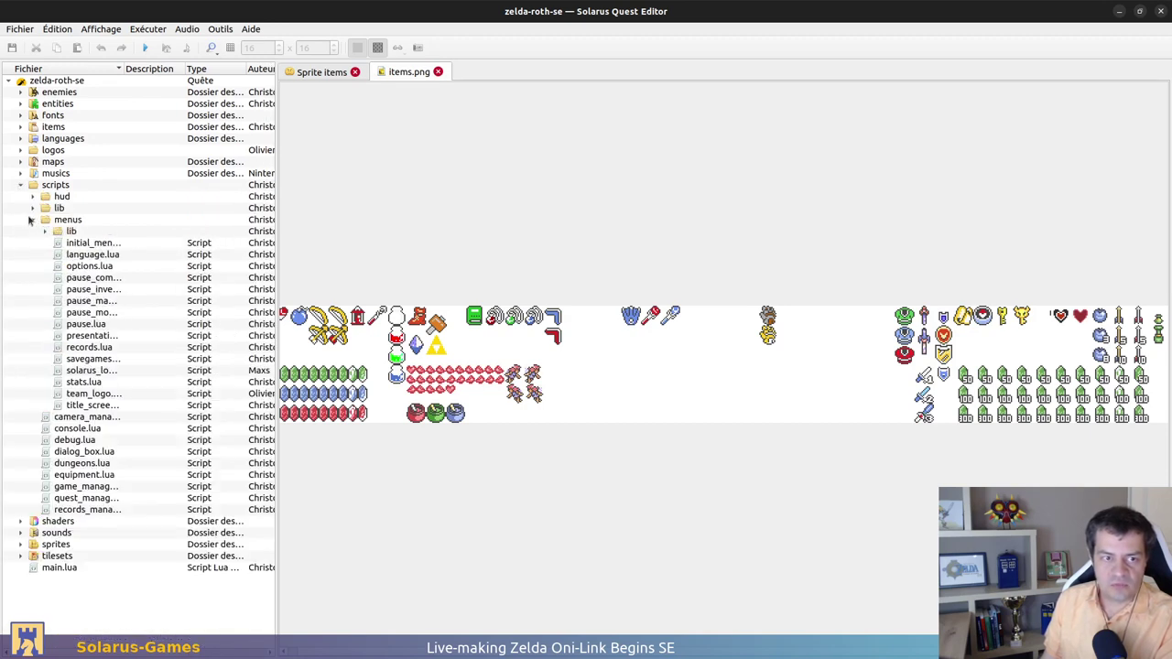
{"action": "double_click", "coordinate": [103, 290]}
{"action": "left_click", "coordinate": [456, 330]}
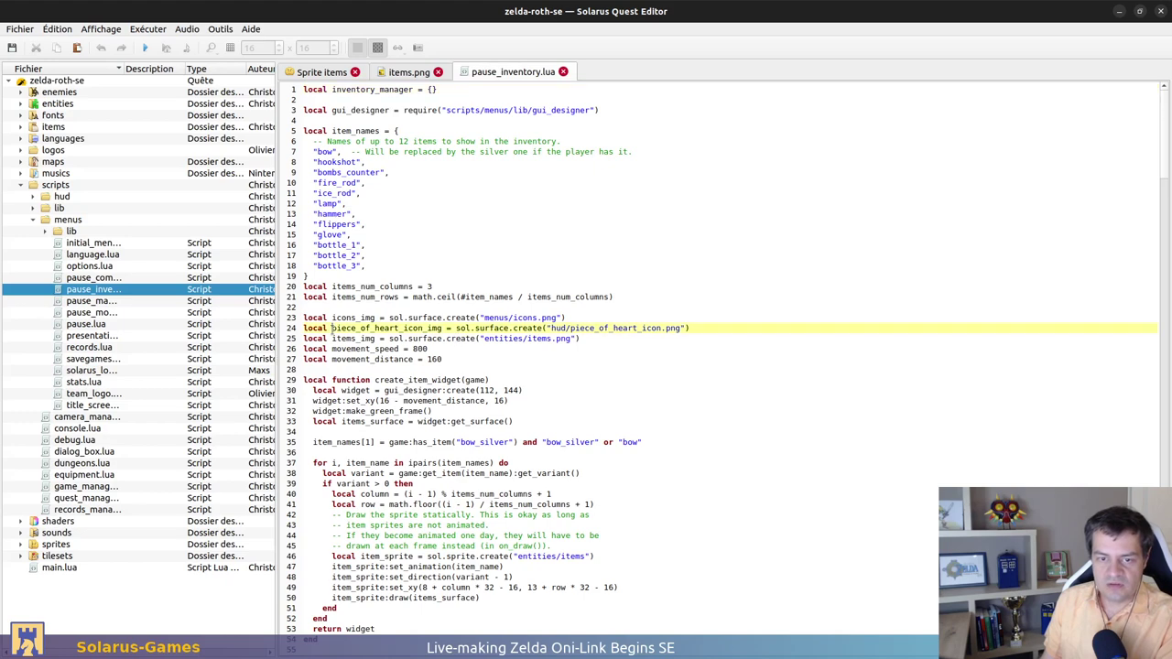
Search for items_img and select the create_status_widget blocks that use it, from sword to mudora_book
{"action": "double_click", "coordinate": [354, 338]}
{"action": "key", "text": "ctrl+c"}
{"action": "left_click", "coordinate": [645, 255]}
{"action": "key", "text": "ctrl+f"}
{"action": "key", "text": "ctrl+v"}
{"action": "left_click", "coordinate": [594, 339]}
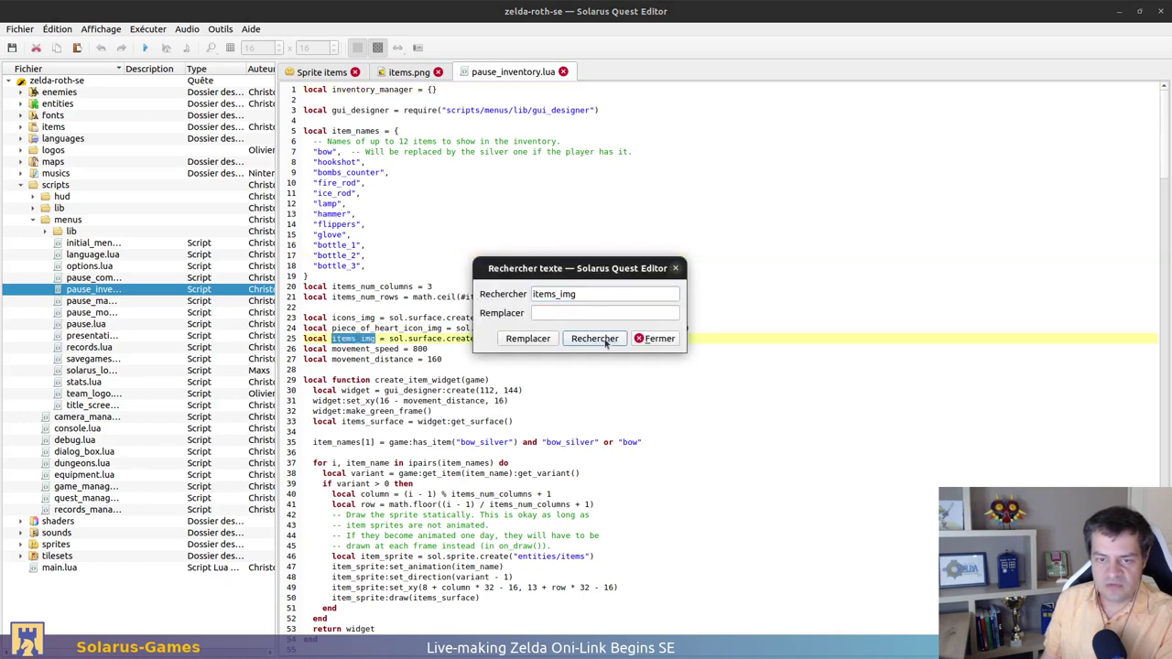
{"action": "left_click", "coordinate": [594, 339]}
{"action": "left_click", "coordinate": [594, 339]}
{"action": "left_click", "coordinate": [594, 338]}
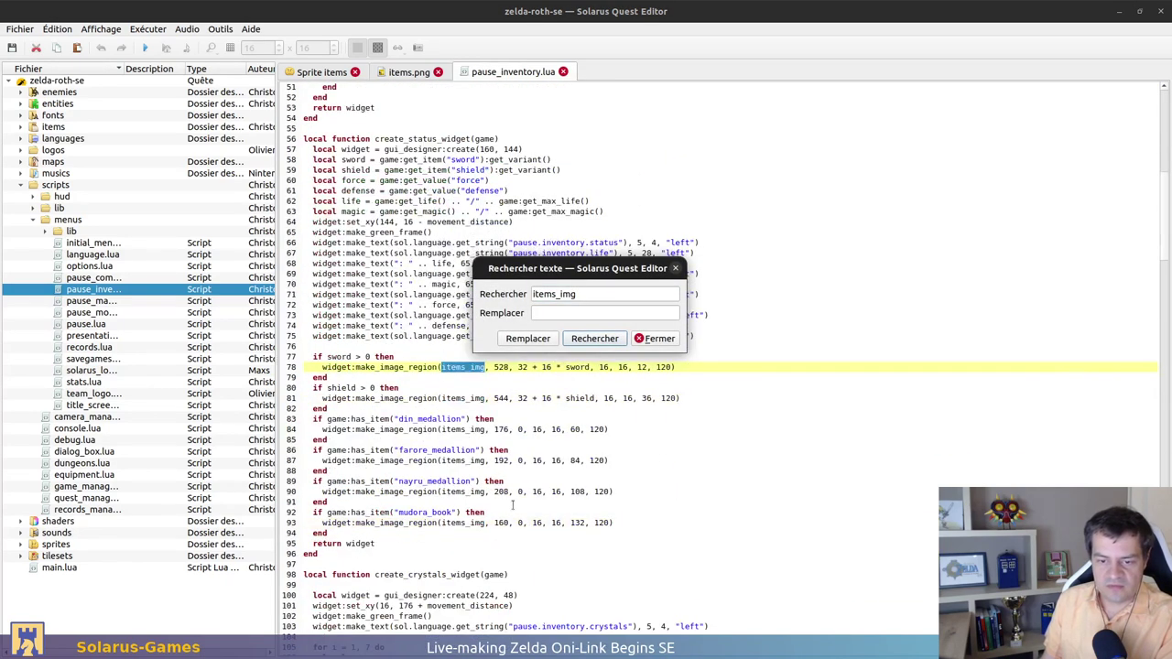
{"action": "scroll", "coordinate": [512, 506], "scroll_direction": "up", "scroll_amount": 2}
{"action": "left_click_drag", "start_coordinate": [306, 419], "coordinate": [458, 595]}
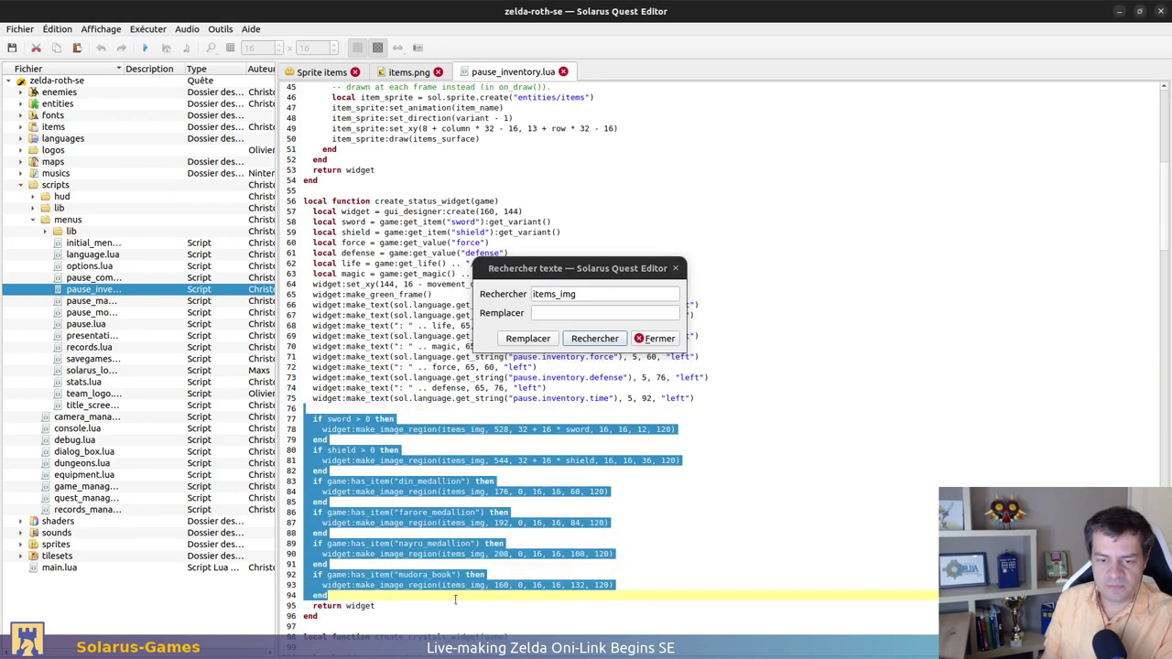
Close the text search and re-examine the items_img blocks in create_status_widget, starting with sword, shield and din_medallion
{"action": "left_click", "coordinate": [457, 597]}
{"action": "key", "text": "Escape"}
{"action": "key", "text": "shift+Up"}
{"action": "key", "text": "shift+Up"}
{"action": "key", "text": "shift+Up"}
{"action": "key", "text": "shift+Up"}
{"action": "key", "text": "shift+Up"}
{"action": "key", "text": "shift+Up"}
{"action": "key", "text": "shift+Up"}
{"action": "key", "text": "shift+Up"}
{"action": "key", "text": "shift+Up"}
{"action": "key", "text": "shift+Up"}
{"action": "key", "text": "shift+Up"}
{"action": "key", "text": "shift+Up"}
{"action": "key", "text": "shift+Up"}
{"action": "key", "text": "shift+Up"}
{"action": "key", "text": "shift+Up"}
{"action": "key", "text": "shift+Up"}
{"action": "key", "text": "shift+Up"}
{"action": "key", "text": "shift+Up"}
{"action": "key", "text": "shift+Up"}
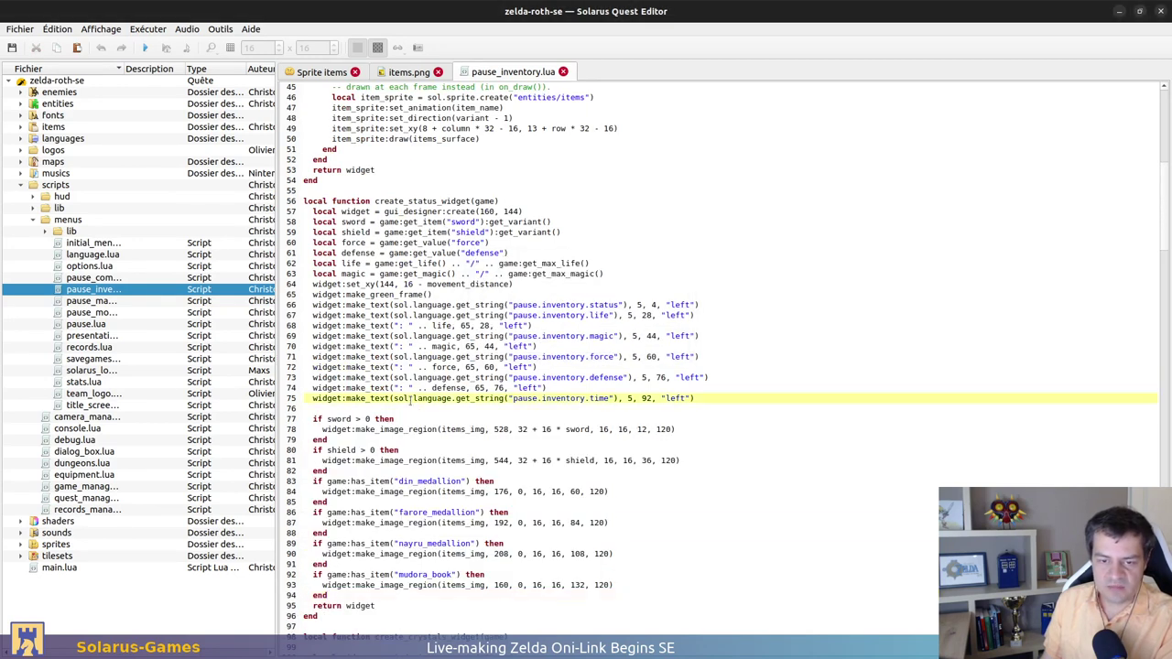
{"action": "left_click", "coordinate": [501, 607]}
{"action": "left_click_drag", "start_coordinate": [307, 418], "coordinate": [440, 479]}
{"action": "left_click", "coordinate": [448, 480]}
{"action": "double_click", "coordinate": [451, 490]}
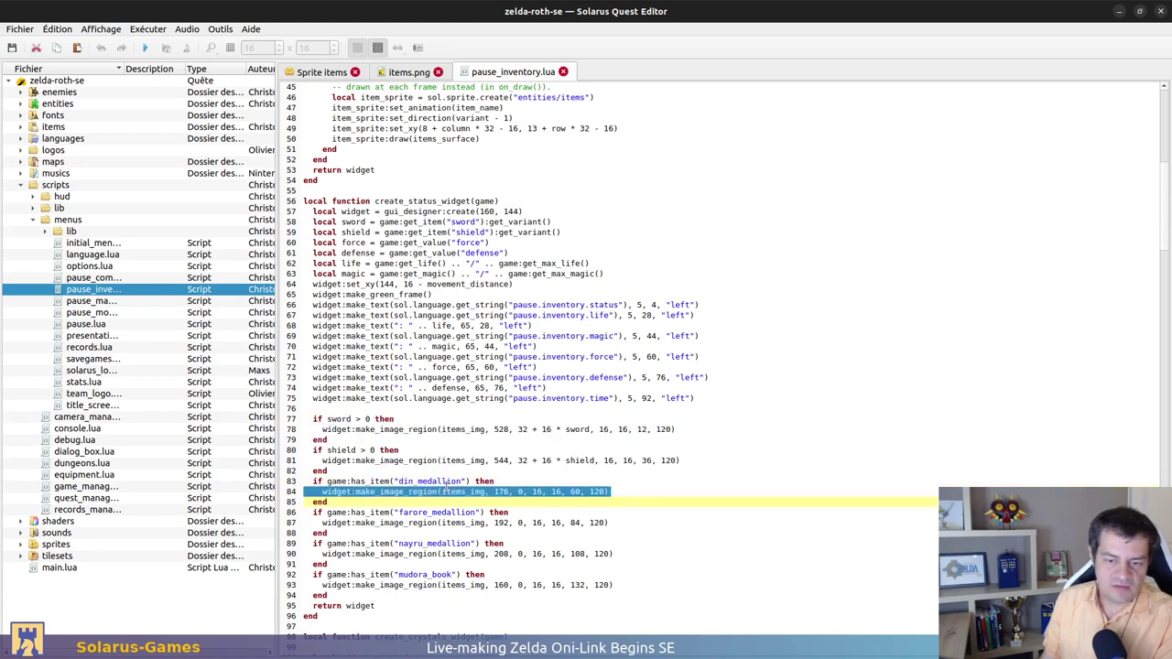
Examine the medallion and mudora_book blocks to see which regions of items_img they draw
{"action": "key", "text": "Up"}
{"action": "key", "text": "Home"}
{"action": "key", "text": "shift+Down"}
{"action": "key", "text": "shift+Down"}
{"action": "key", "text": "shift+Down"}
{"action": "key", "text": "shift+Down"}
{"action": "key", "text": "shift+Down"}
{"action": "key", "text": "shift+Down"}
{"action": "key", "text": "shift+Down"}
{"action": "key", "text": "shift+Down"}
{"action": "key", "text": "shift+Down"}
{"action": "key", "text": "shift+Down"}
{"action": "left_click", "coordinate": [470, 570]}
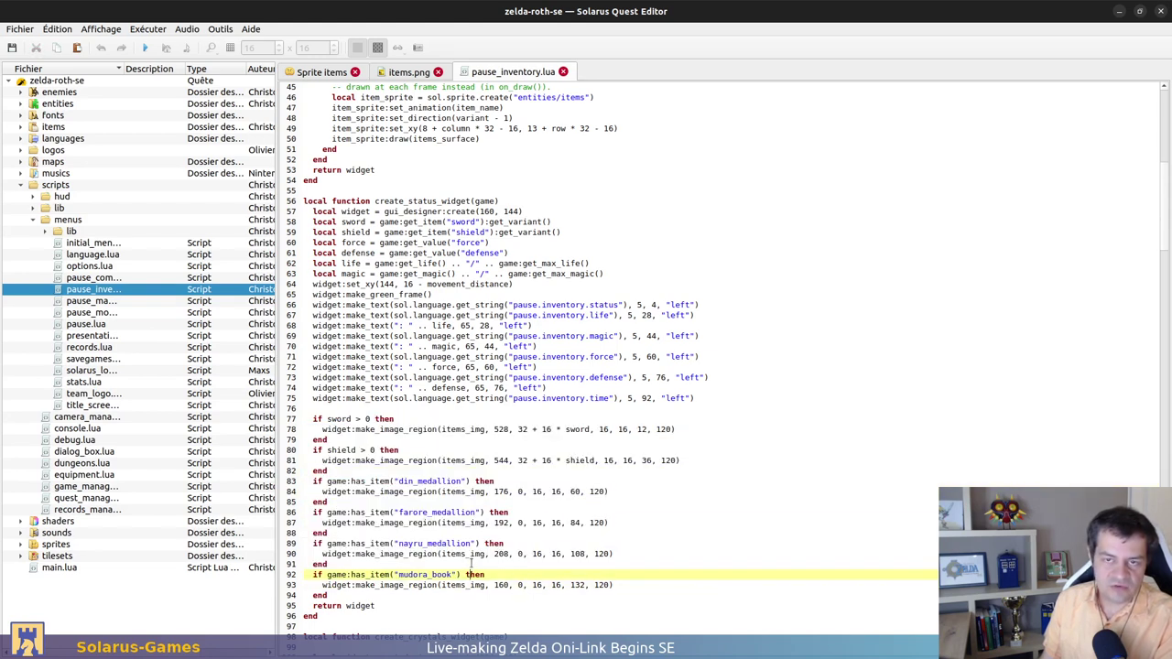
Compare with the status widget in zelda-olb-se's pause_inventory.lua, and check the matching item positions in zelda-roth-se's items.png
{"action": "left_click", "coordinate": [535, 512]}
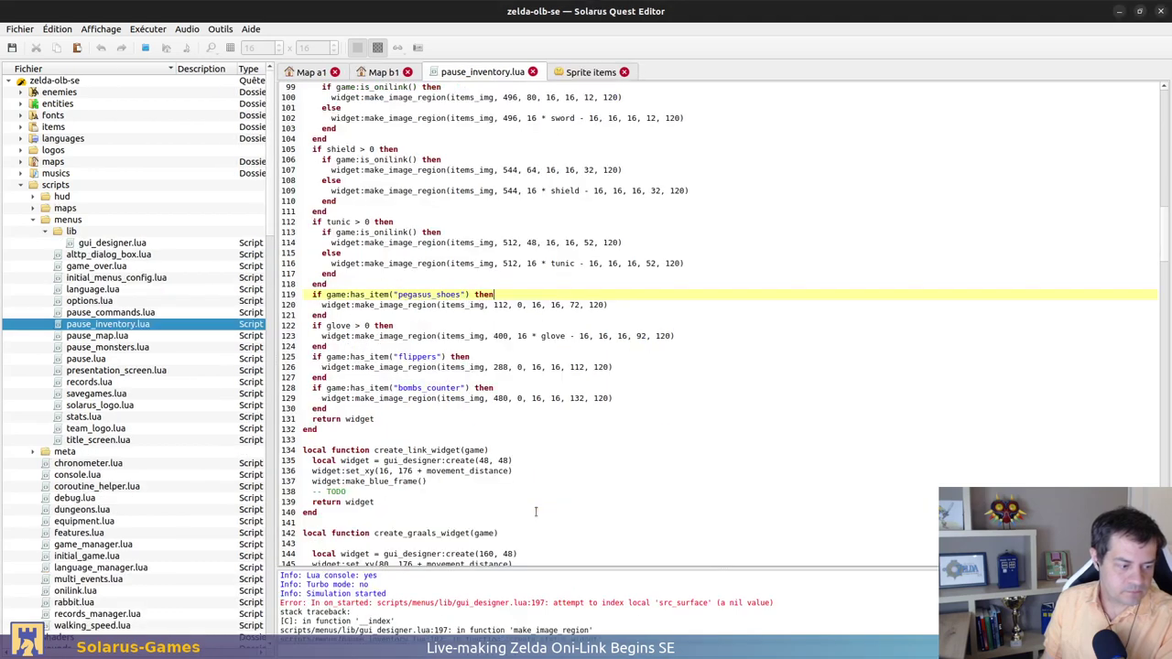
{"action": "left_click", "coordinate": [532, 399]}
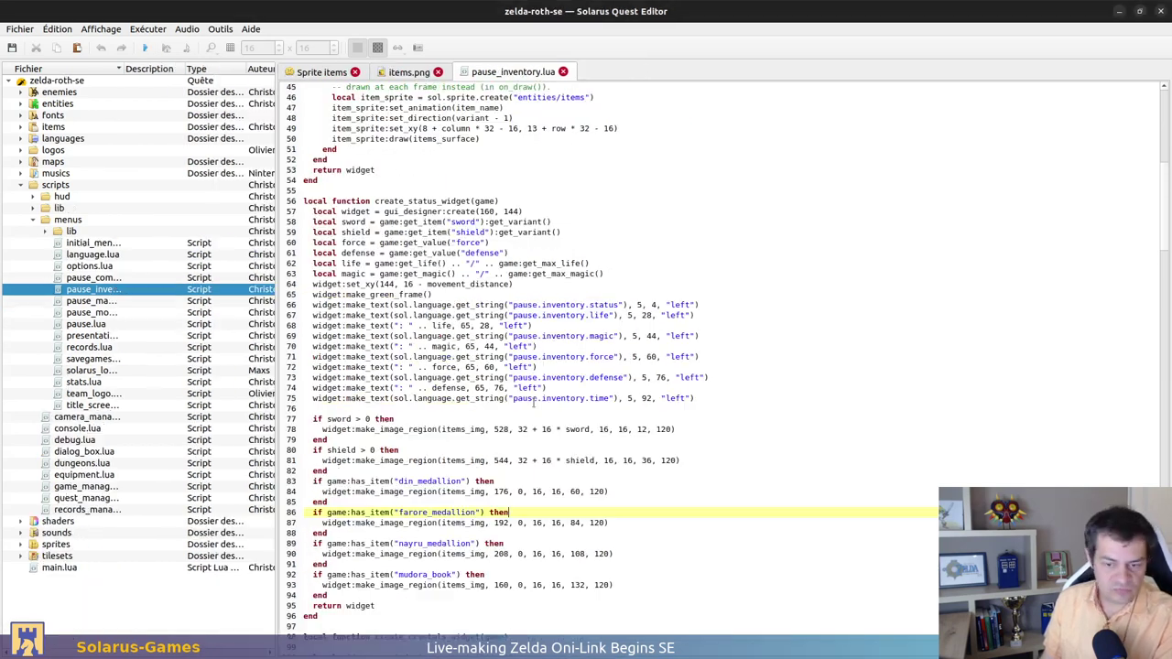
{"action": "left_click", "coordinate": [409, 73]}
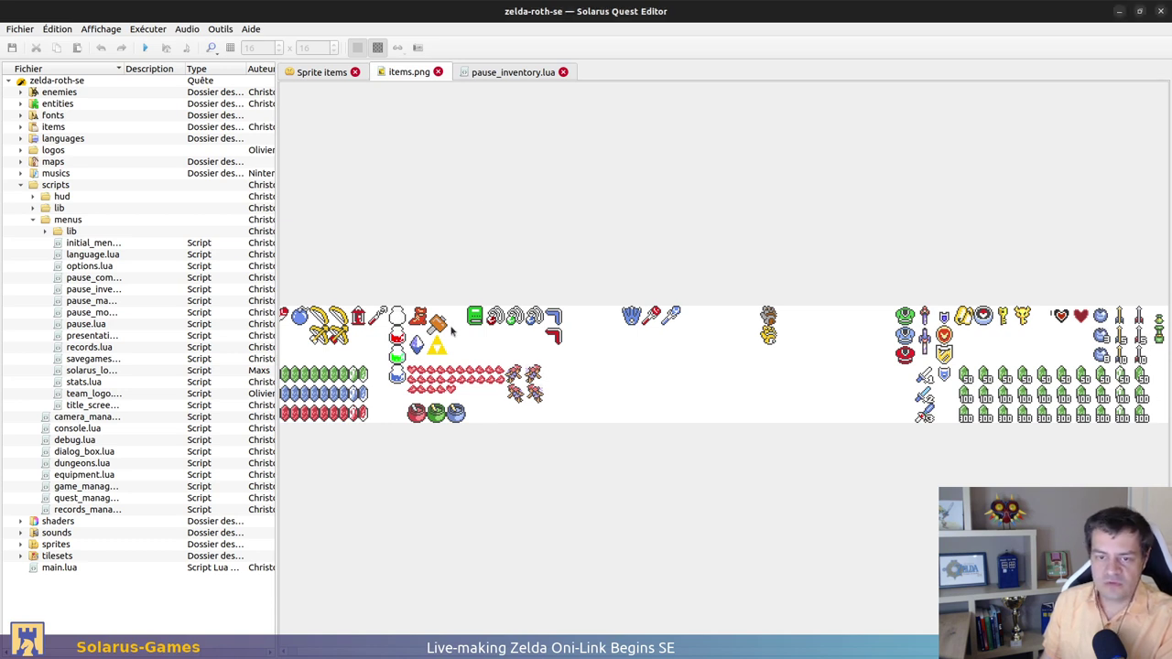
{"action": "middle_click_drag", "start_coordinate": [674, 345], "coordinate": [686, 352]}
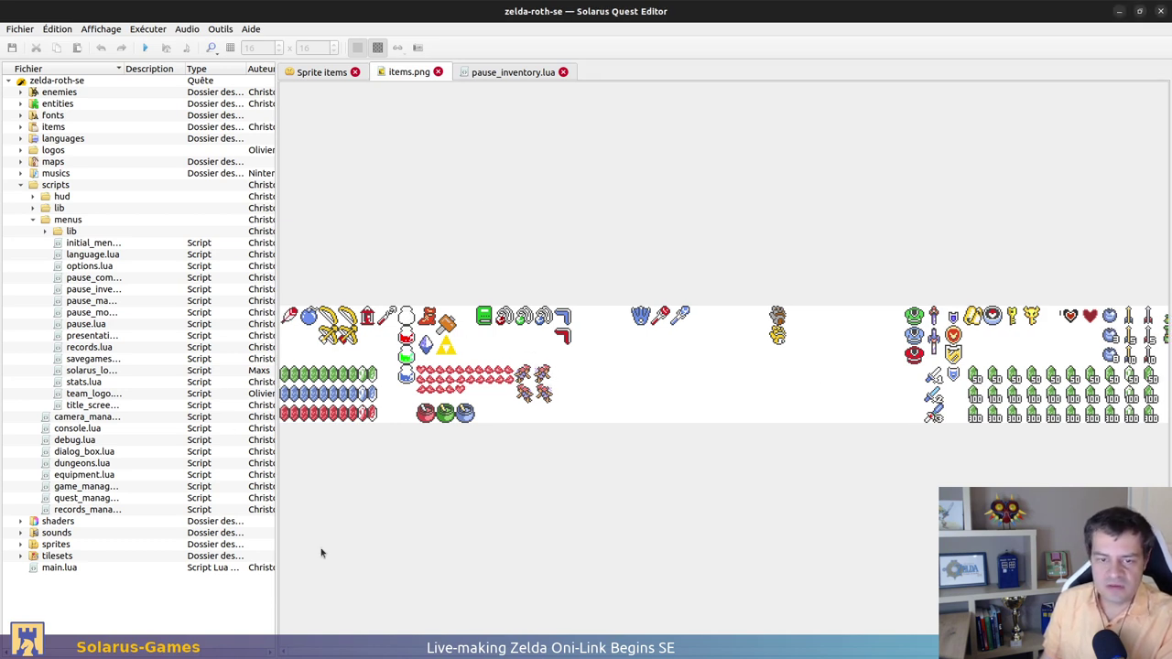
{"action": "middle_click_drag", "start_coordinate": [620, 444], "coordinate": [611, 444]}
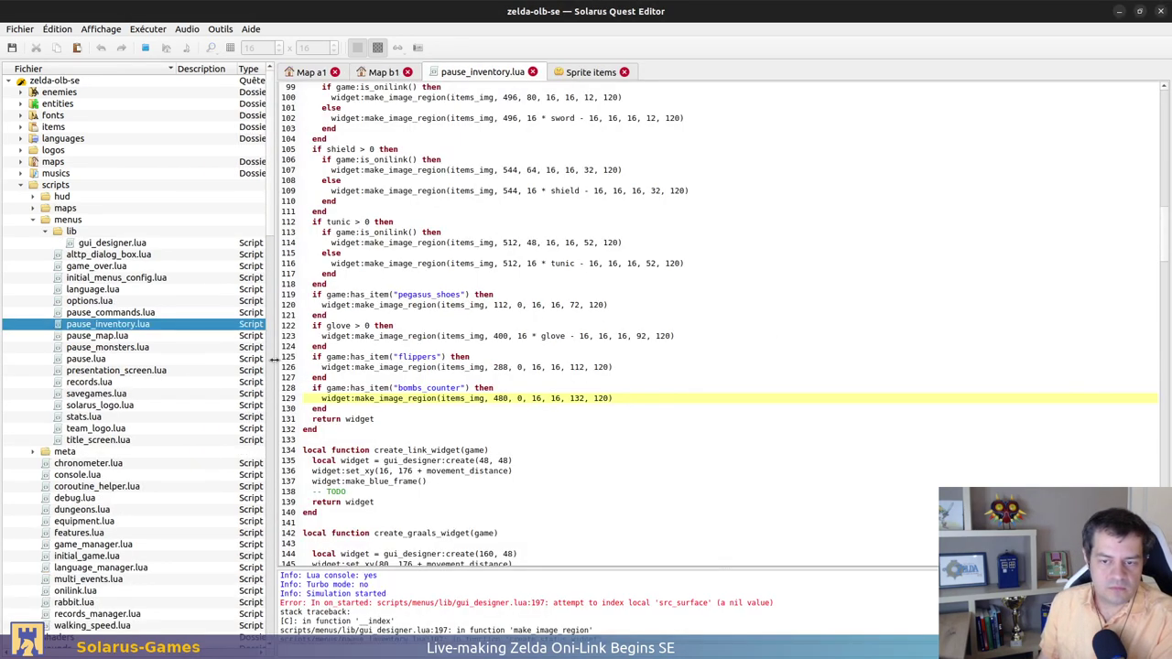
Switch to zelda-olb-se, widen the file tree slightly and look through the animations of the entities/items sprite
{"action": "mouse_move", "coordinate": [274, 360]}
{"action": "left_mouse_down"}
{"action": "mouse_move", "coordinate": [513, 366]}
{"action": "mouse_move", "coordinate": [280, 366]}
{"action": "left_mouse_up"}
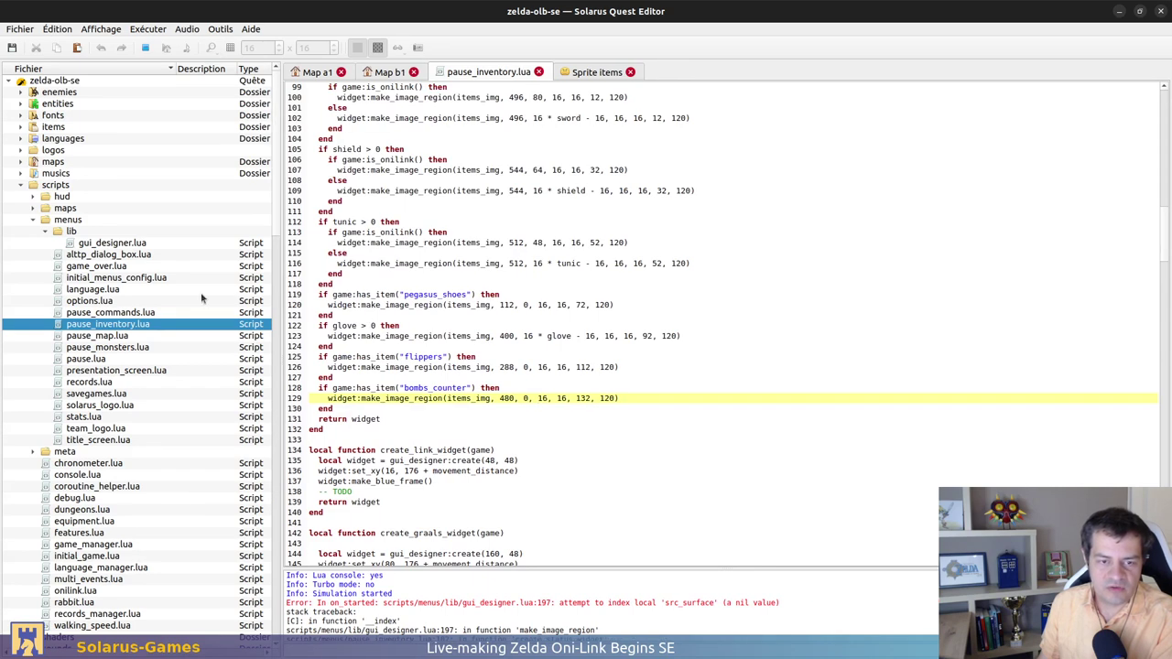
{"action": "left_click", "coordinate": [588, 75]}
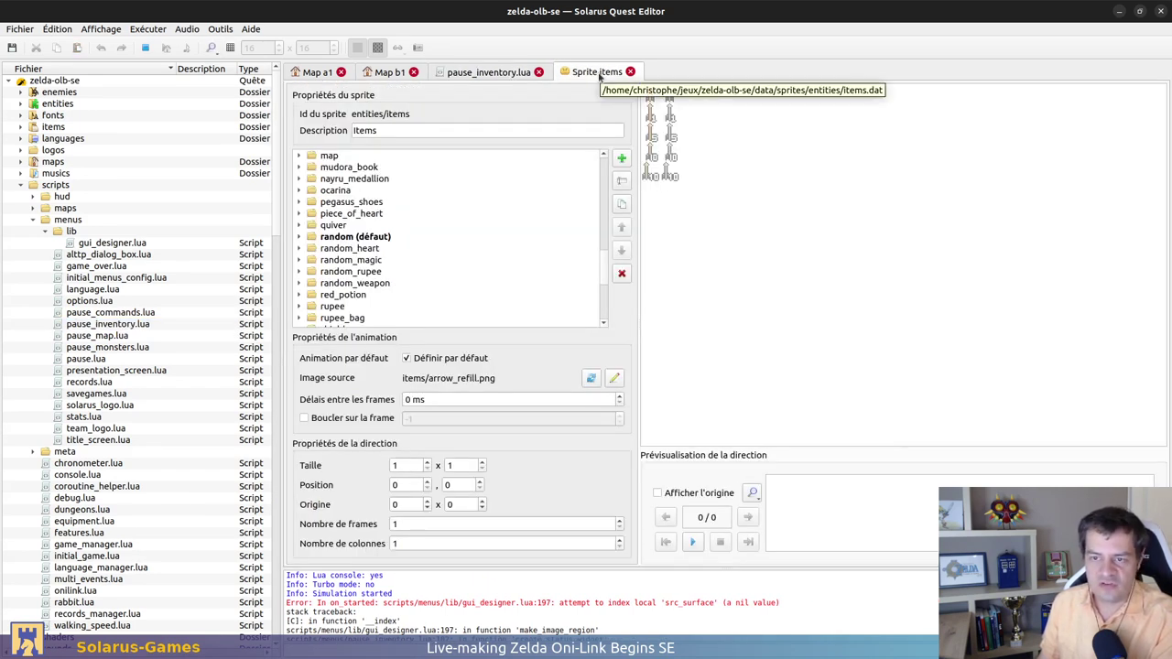
{"action": "scroll", "coordinate": [394, 250], "scroll_direction": "up", "scroll_amount": 10}
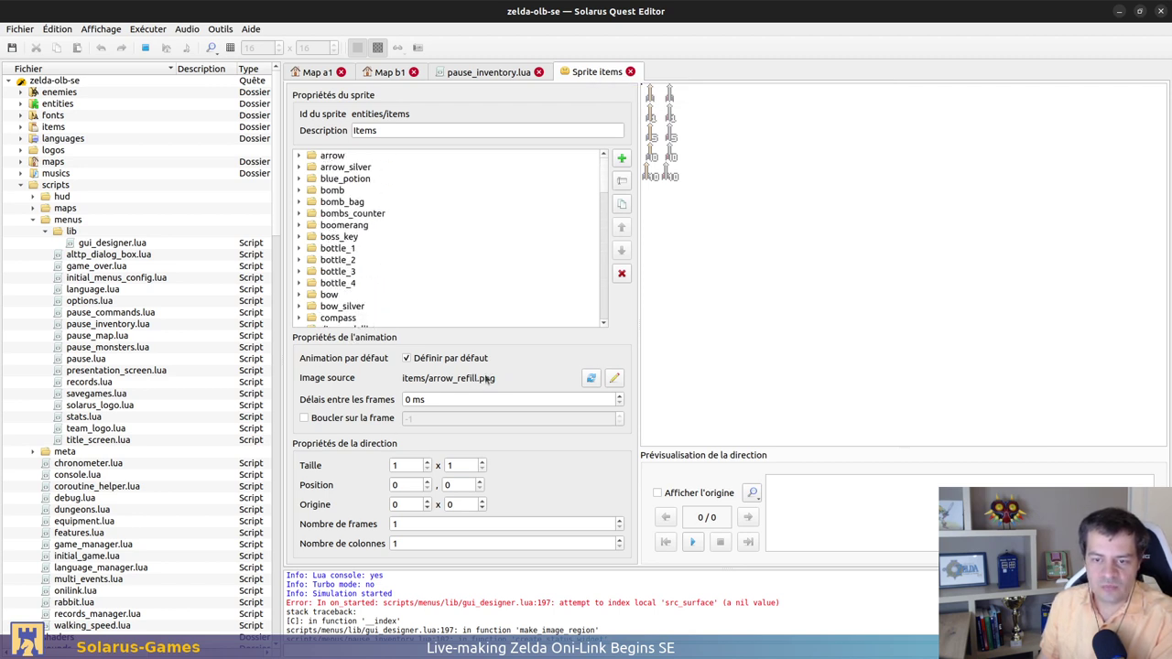
{"action": "scroll", "coordinate": [39, 382], "scroll_direction": "down", "scroll_amount": 11}
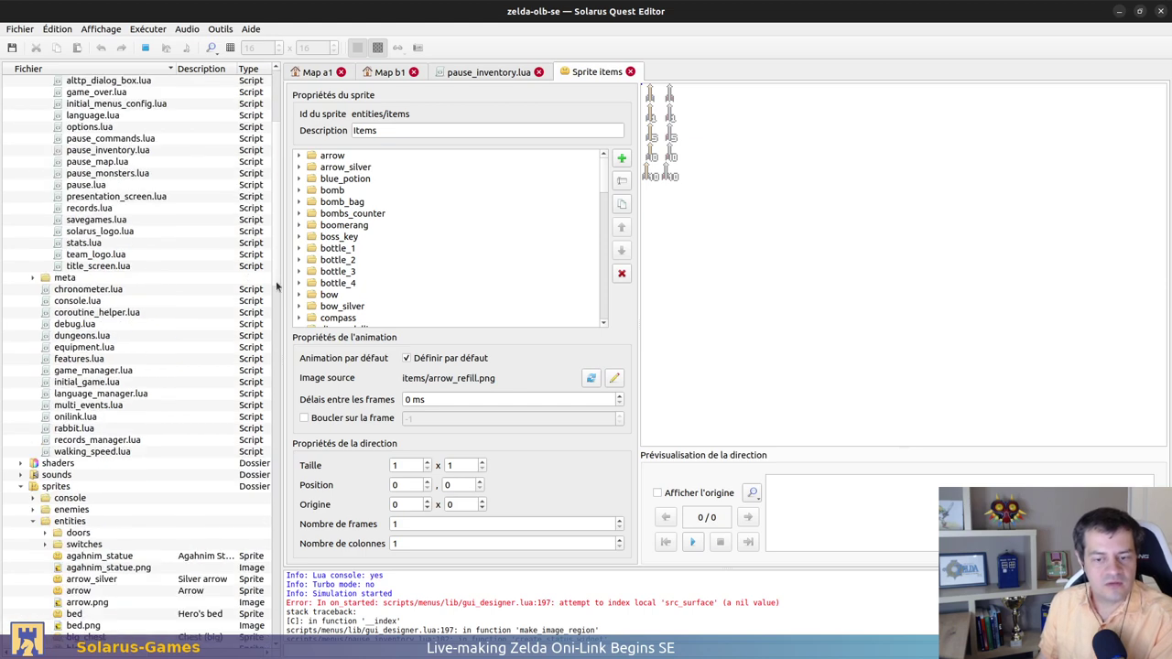
Reopen zelda-olb-se's pause_inventory.lua and examine the shield and sword blocks, including their is_onilink cases
{"action": "left_click", "coordinate": [411, 73]}
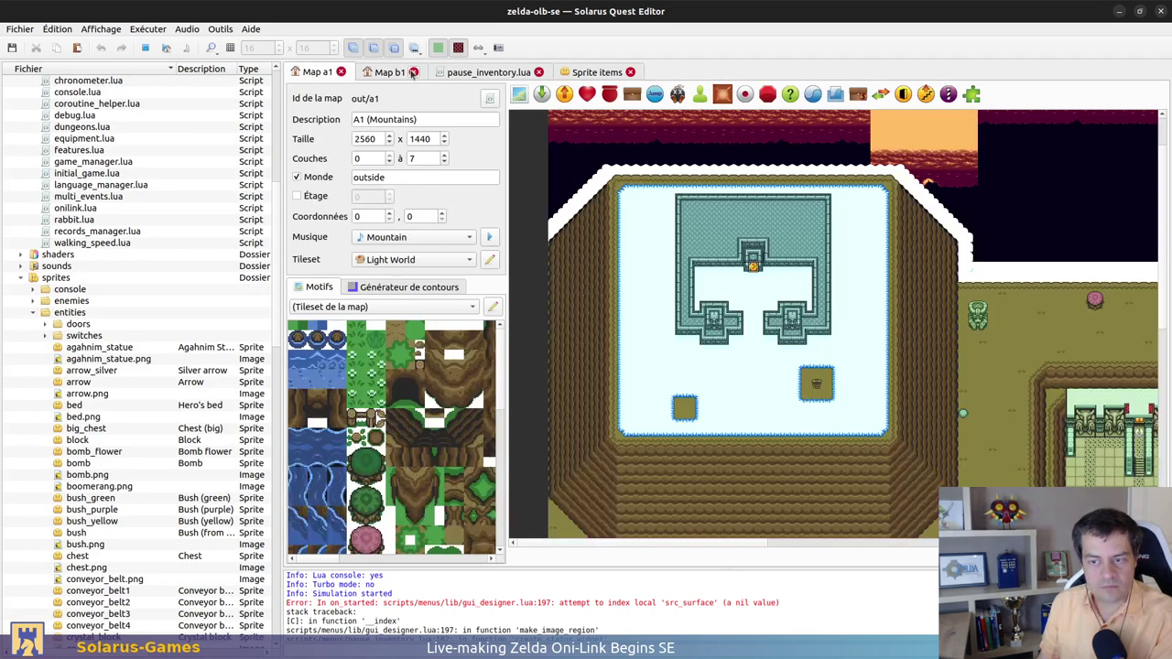
{"action": "key", "text": "ctrl+Tab"}
{"action": "scroll", "coordinate": [623, 321], "scroll_direction": "up", "scroll_amount": 3}
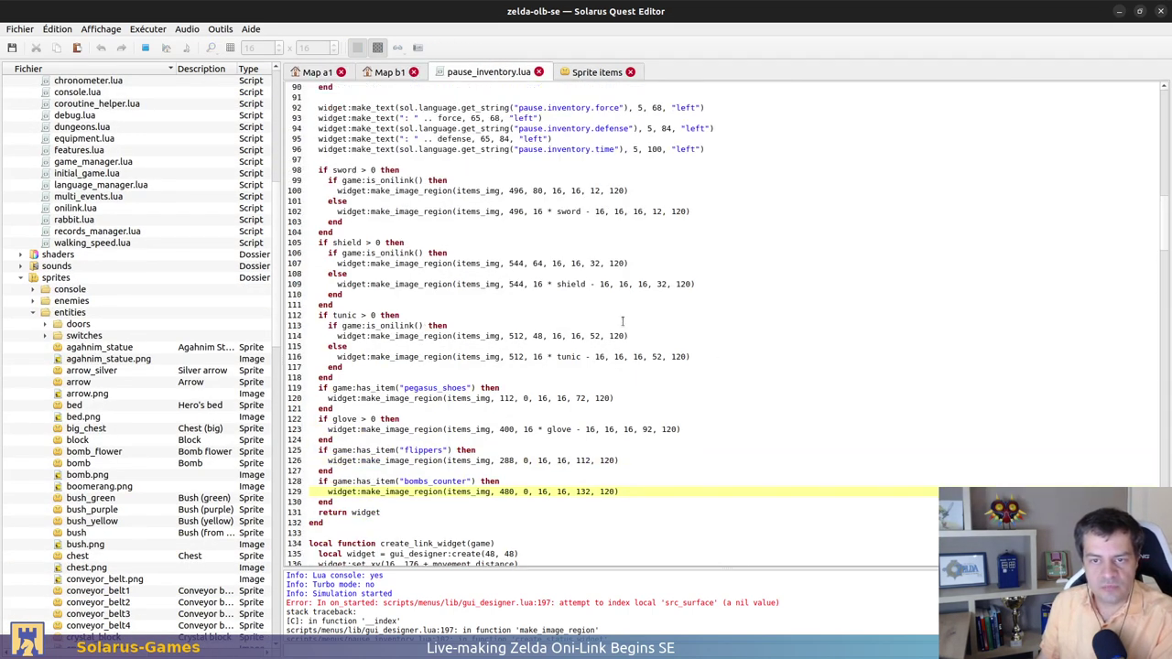
{"action": "left_click_drag", "start_coordinate": [332, 262], "coordinate": [752, 283]}
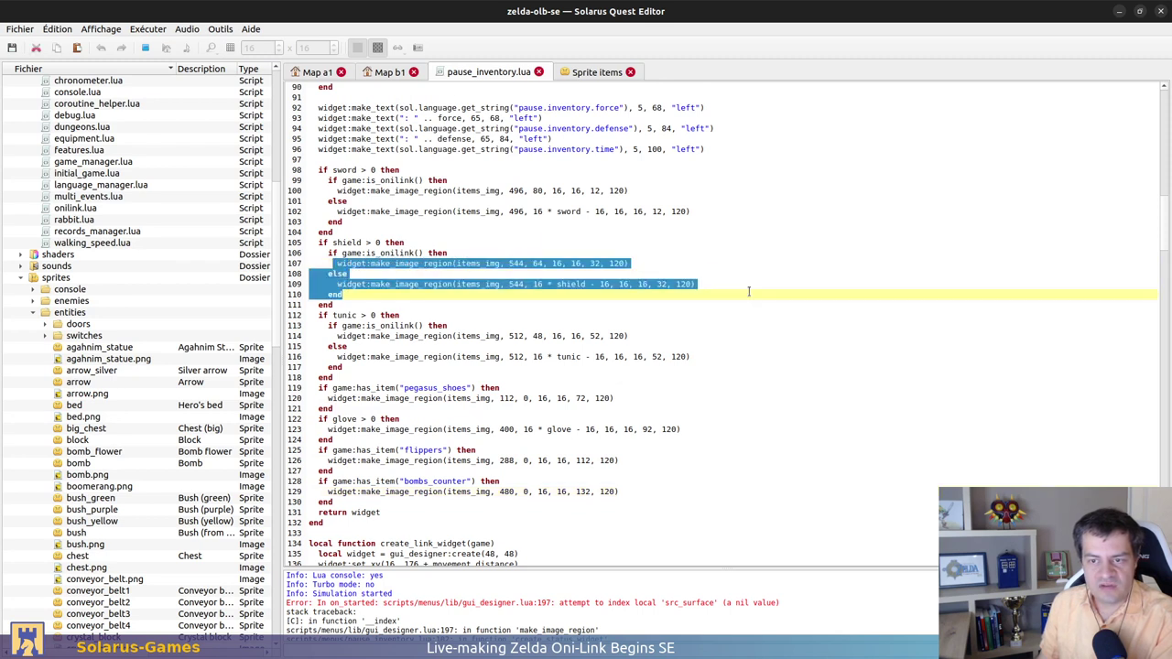
{"action": "left_click", "coordinate": [695, 284]}
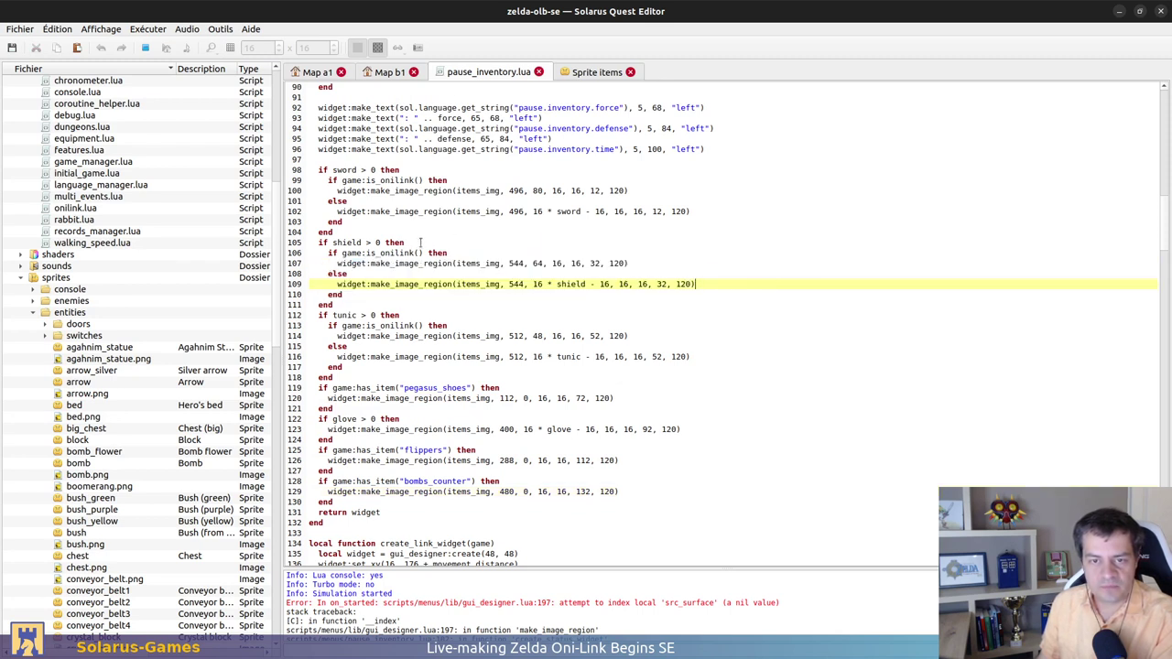
{"action": "left_click_drag", "start_coordinate": [403, 162], "coordinate": [311, 242]}
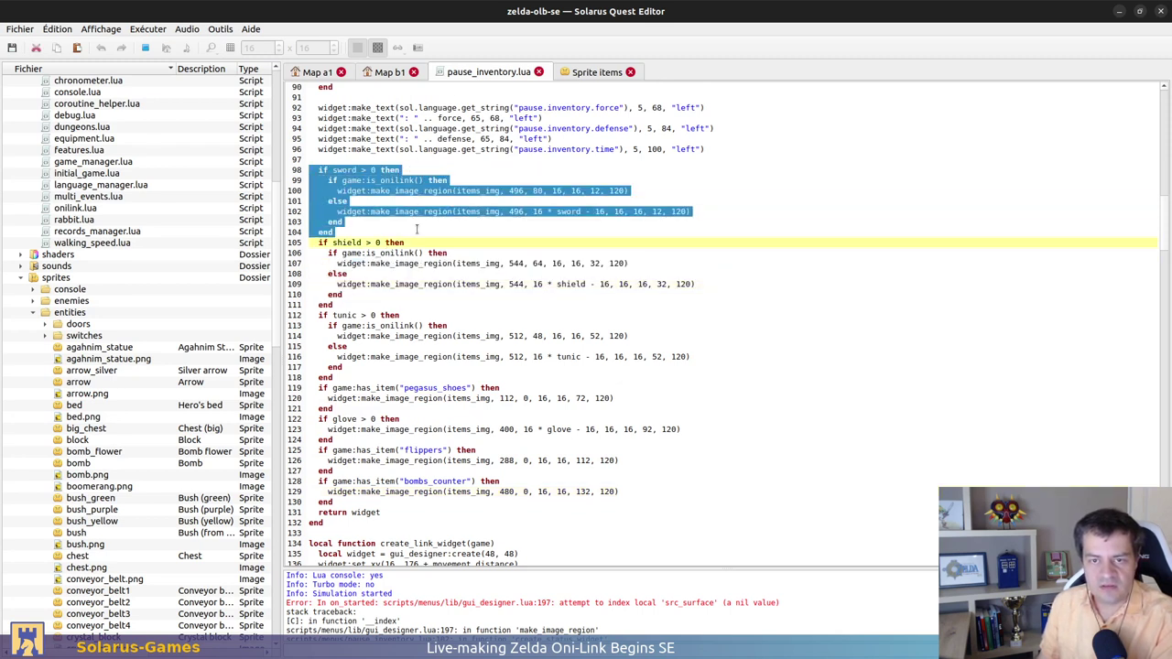
{"action": "scroll", "coordinate": [601, 231], "scroll_direction": "up", "scroll_amount": 3}
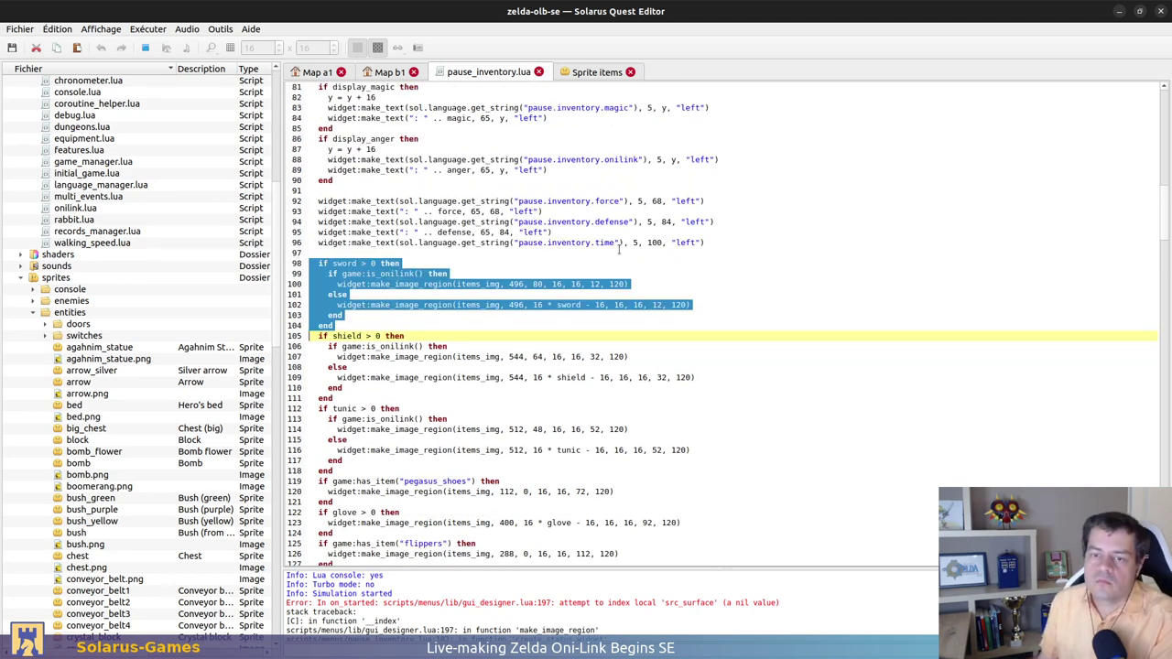
Display the sword animation of the entities/items sprite and inspect its directions and source image
{"action": "left_click", "coordinate": [586, 71]}
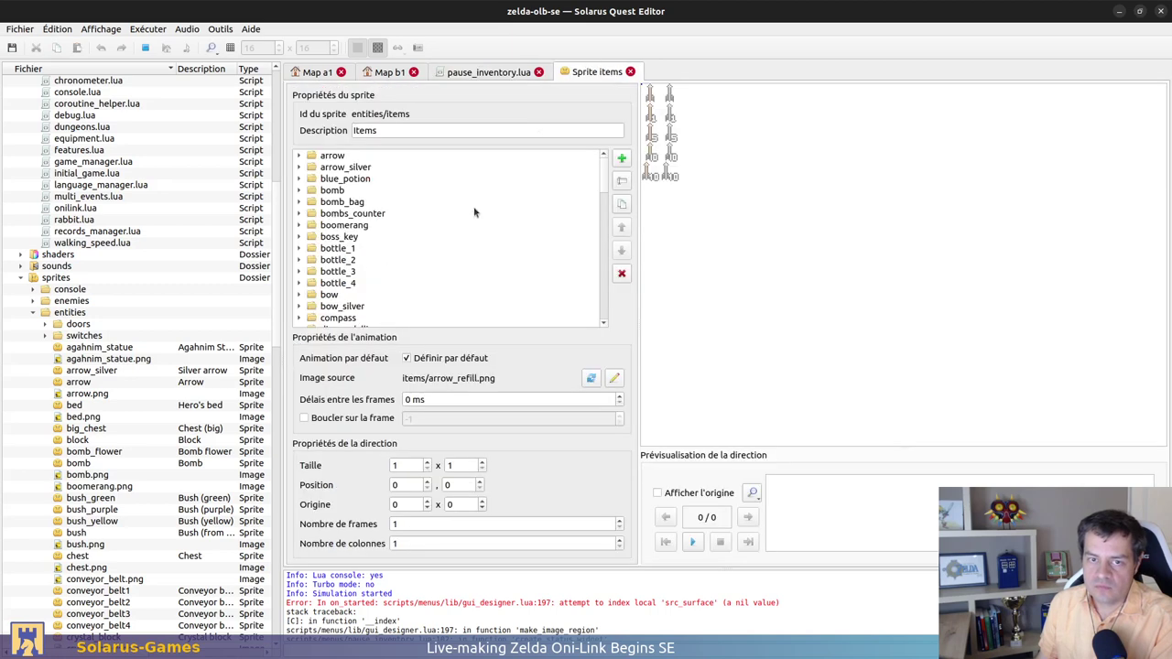
{"action": "scroll", "coordinate": [302, 188], "scroll_direction": "down", "scroll_amount": 6}
{"action": "scroll", "coordinate": [300, 189], "scroll_direction": "down", "scroll_amount": 10}
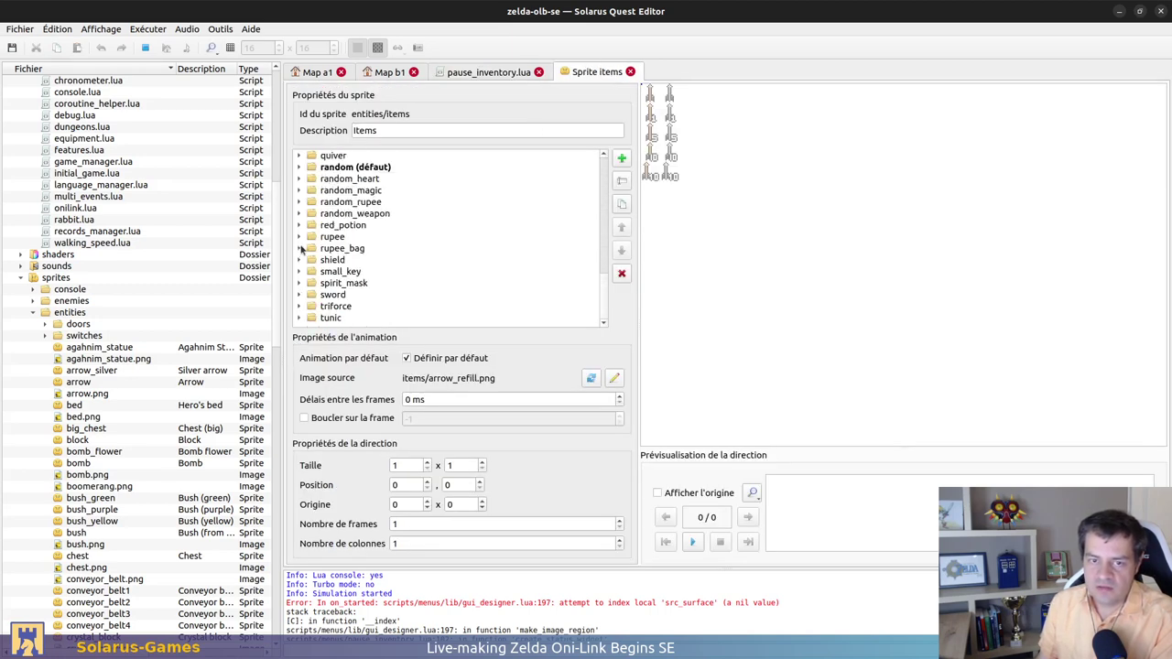
{"action": "left_click", "coordinate": [300, 294]}
{"action": "scroll", "coordinate": [385, 265], "scroll_direction": "down", "scroll_amount": 3}
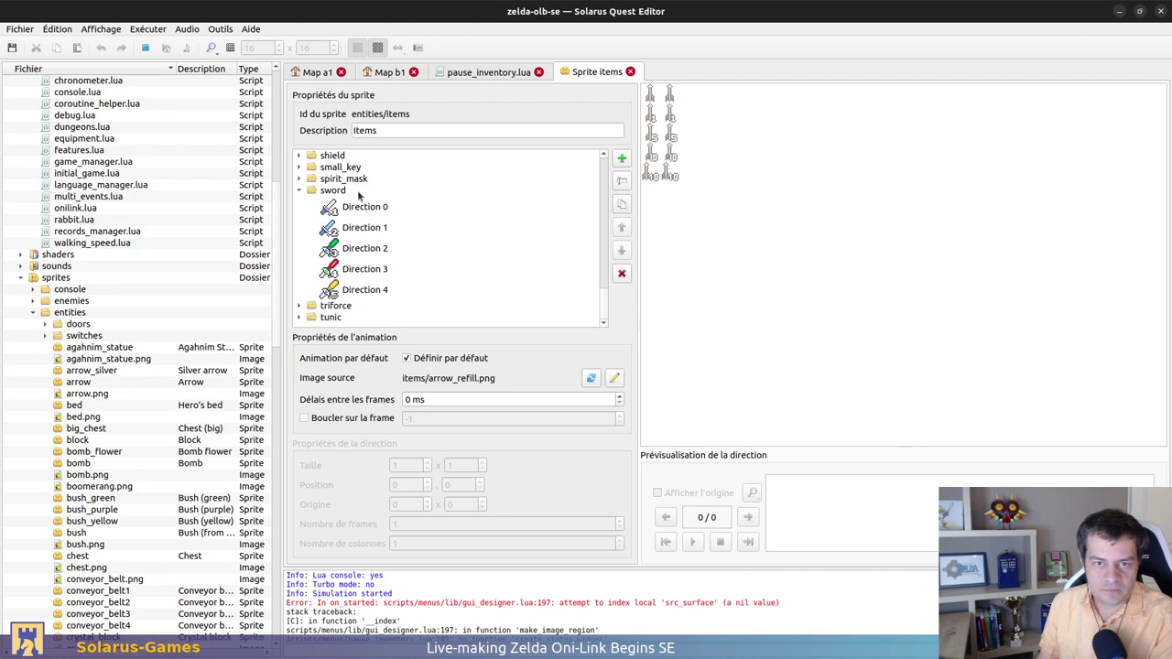
{"action": "left_click", "coordinate": [359, 194]}
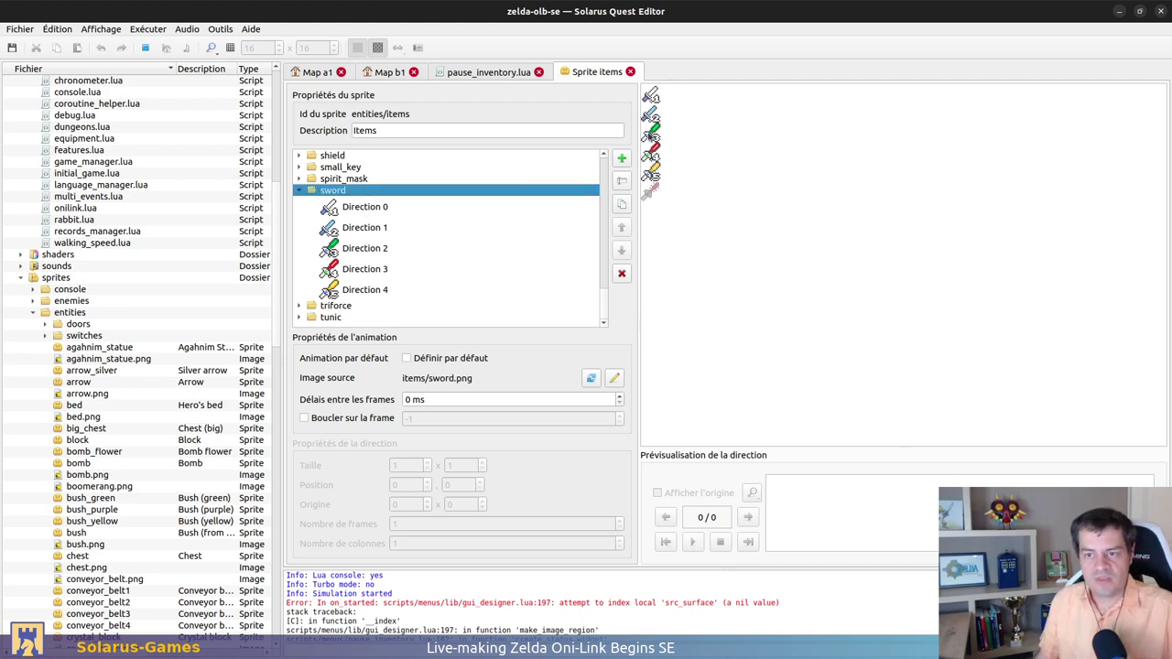
{"action": "right_click", "coordinate": [643, 199]}
{"action": "left_click", "coordinate": [714, 174]}
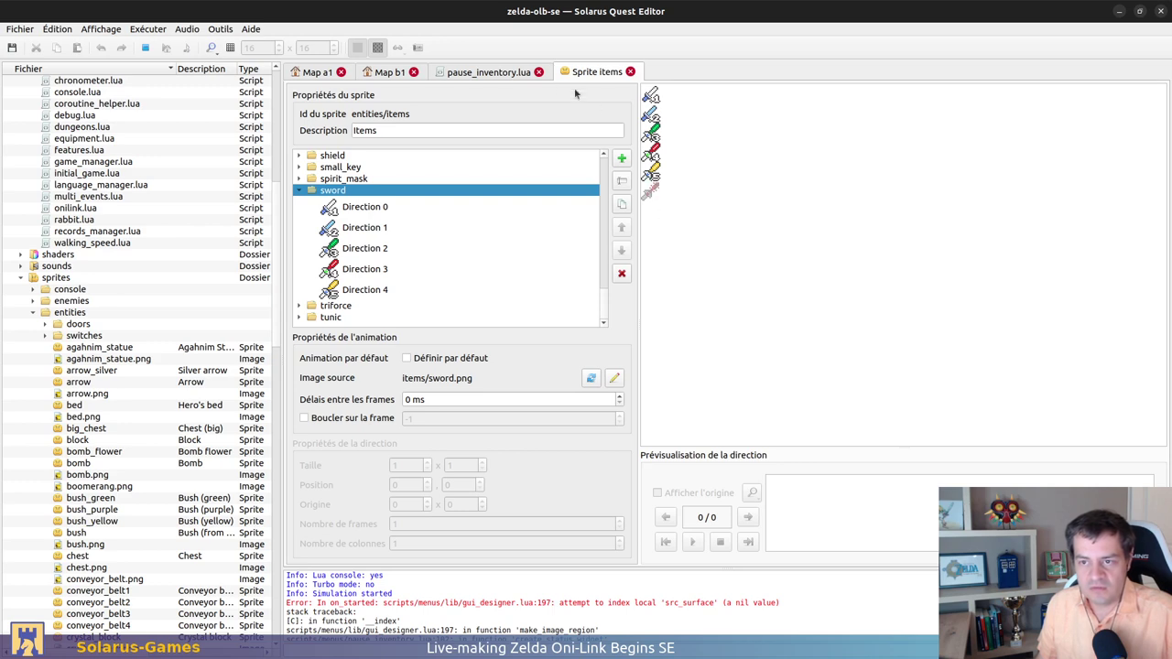
Return to the entities/items sprite and look back through its animation list from sword up to arrow
{"action": "scroll", "coordinate": [564, 72], "scroll_direction": "up", "scroll_amount": 3}
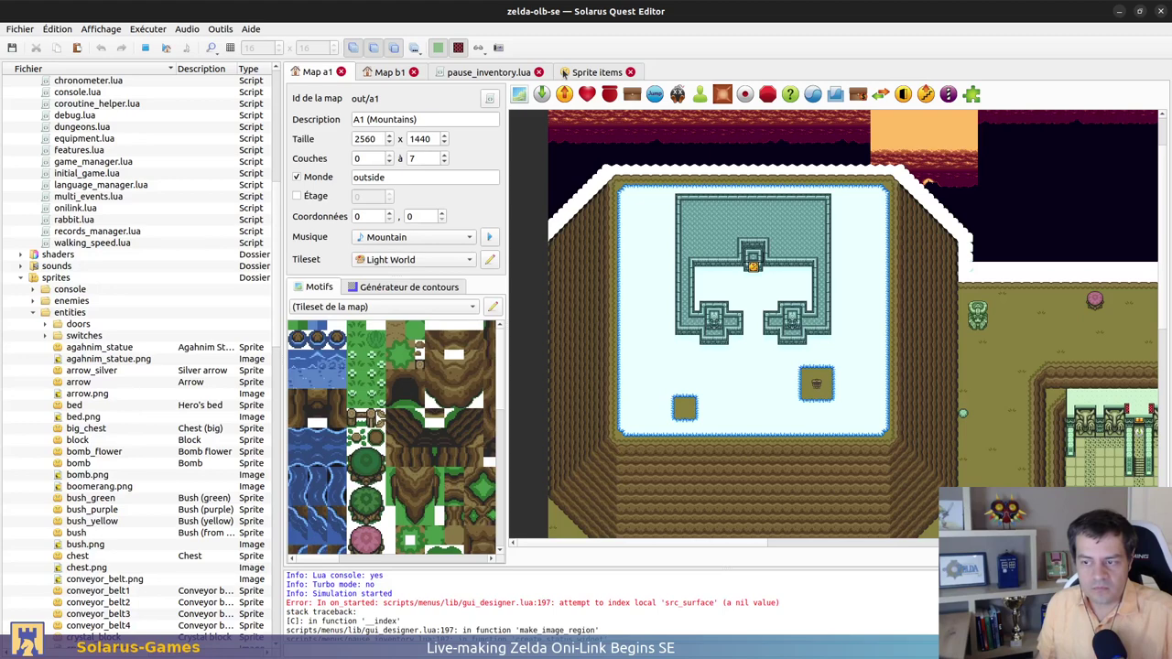
{"action": "left_click", "coordinate": [564, 72]}
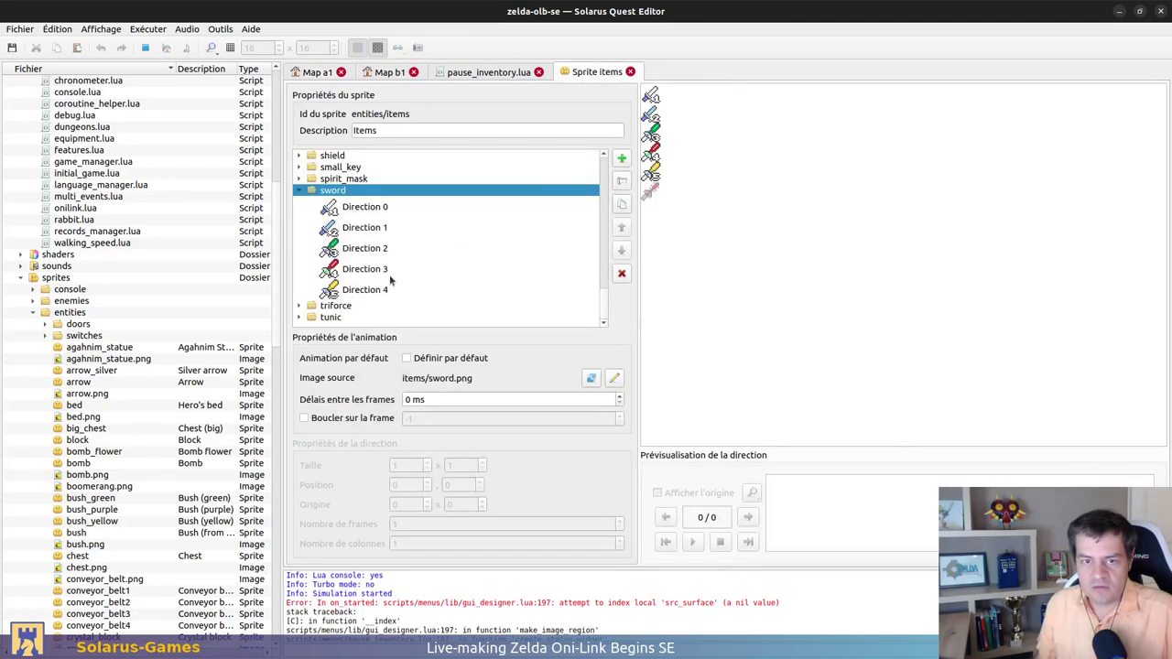
{"action": "scroll", "coordinate": [389, 272], "scroll_direction": "up", "scroll_amount": 5}
{"action": "scroll", "coordinate": [466, 270], "scroll_direction": "up", "scroll_amount": 7}
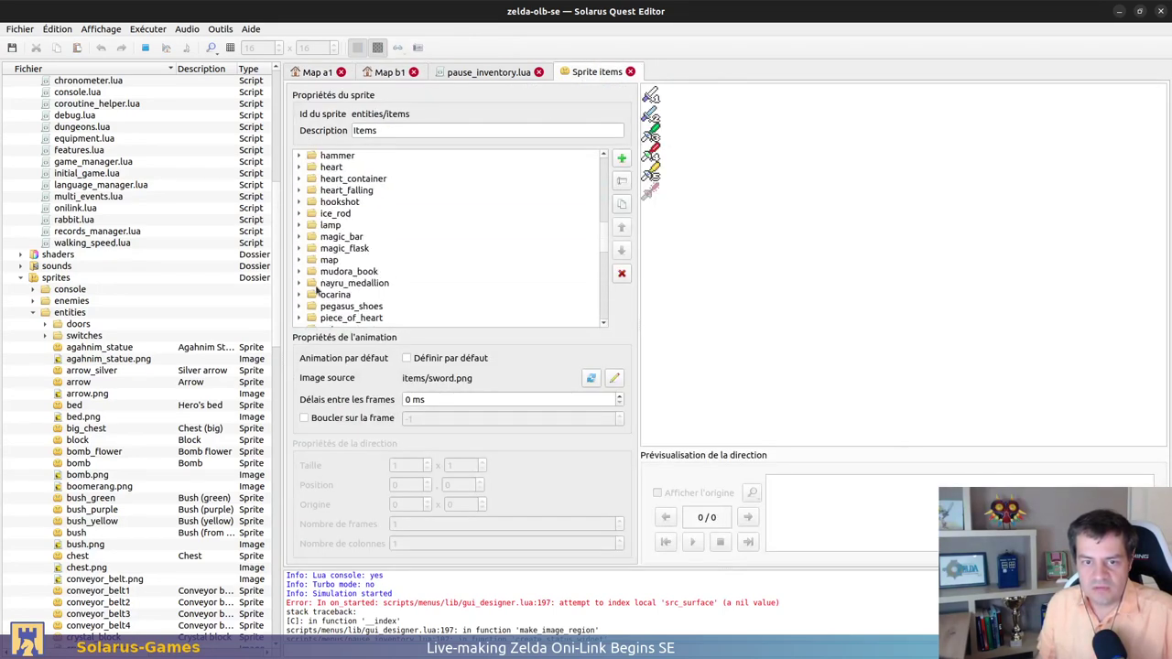
{"action": "scroll", "coordinate": [475, 267], "scroll_direction": "up", "scroll_amount": 3}
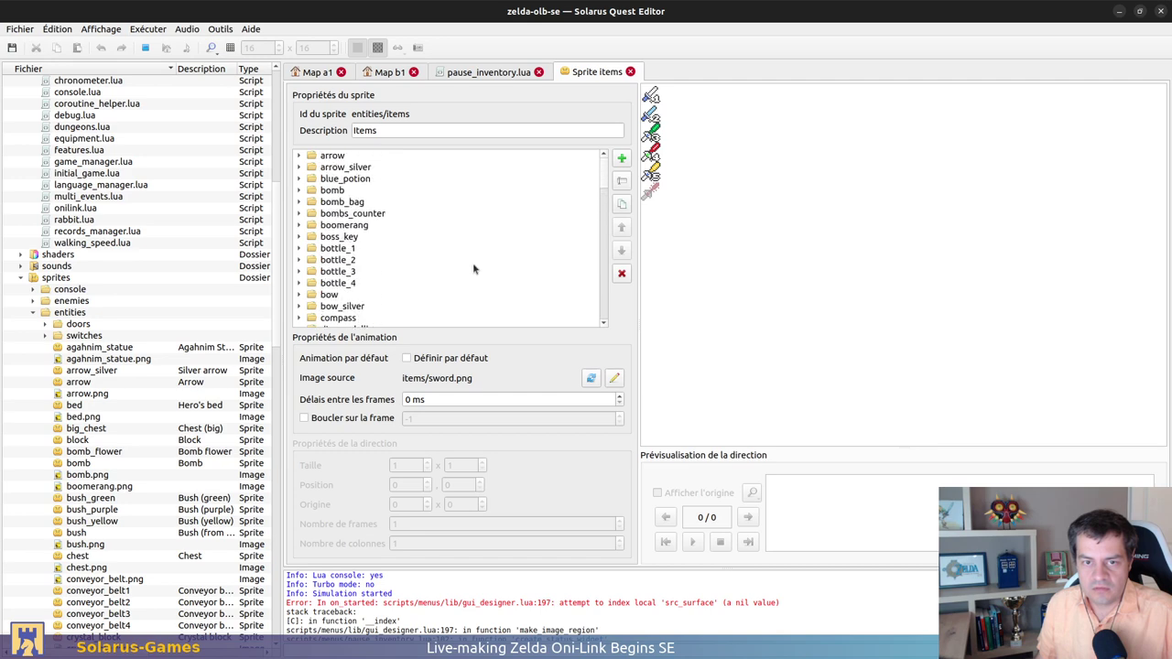
Look through the contents of the sprites/entities folder in the quest's file tree
{"action": "scroll", "coordinate": [214, 288], "scroll_direction": "down", "scroll_amount": 18}
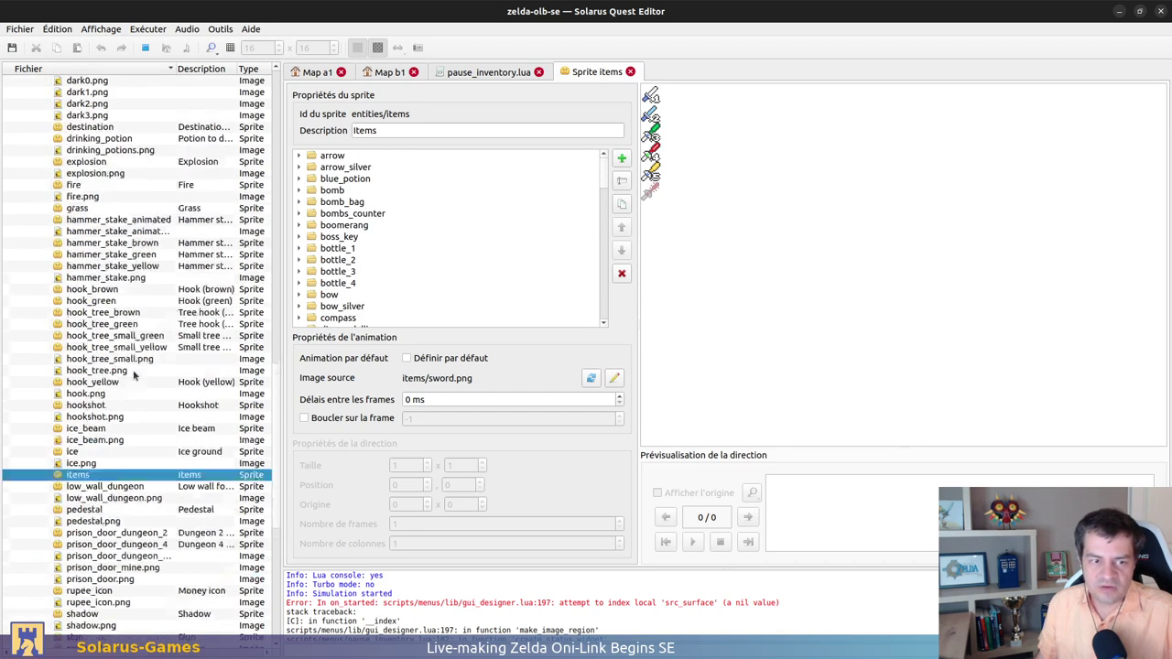
{"action": "scroll", "coordinate": [53, 552], "scroll_direction": "down", "scroll_amount": 6}
{"action": "scroll", "coordinate": [73, 412], "scroll_direction": "up", "scroll_amount": 20}
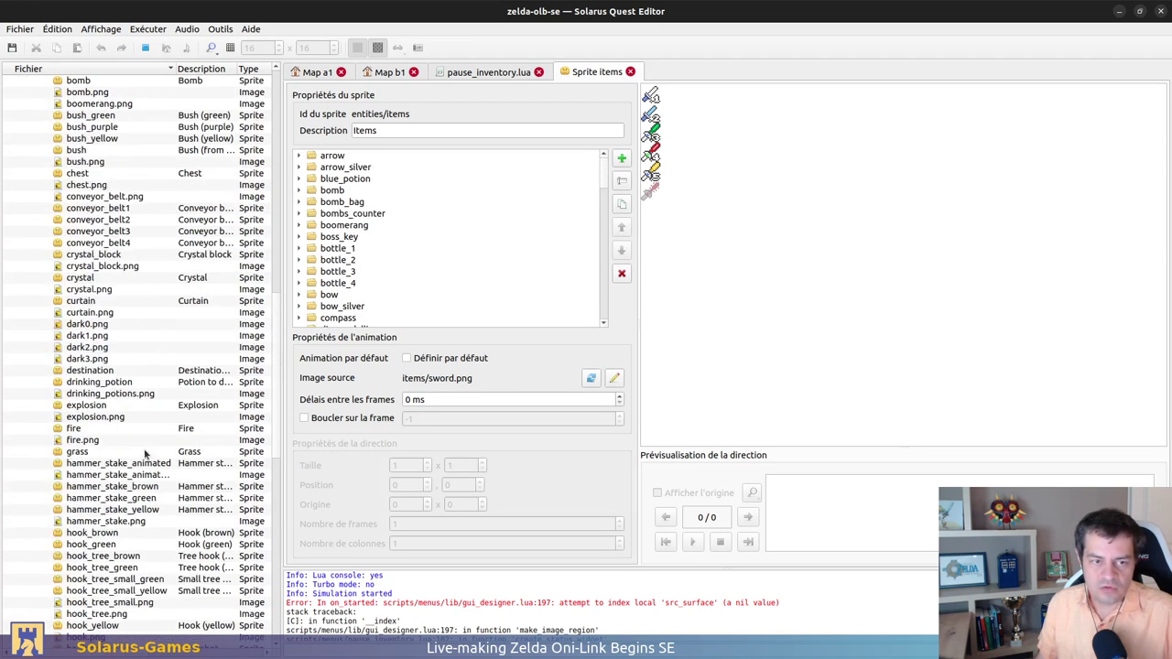
{"action": "scroll", "coordinate": [89, 295], "scroll_direction": "up", "scroll_amount": 1}
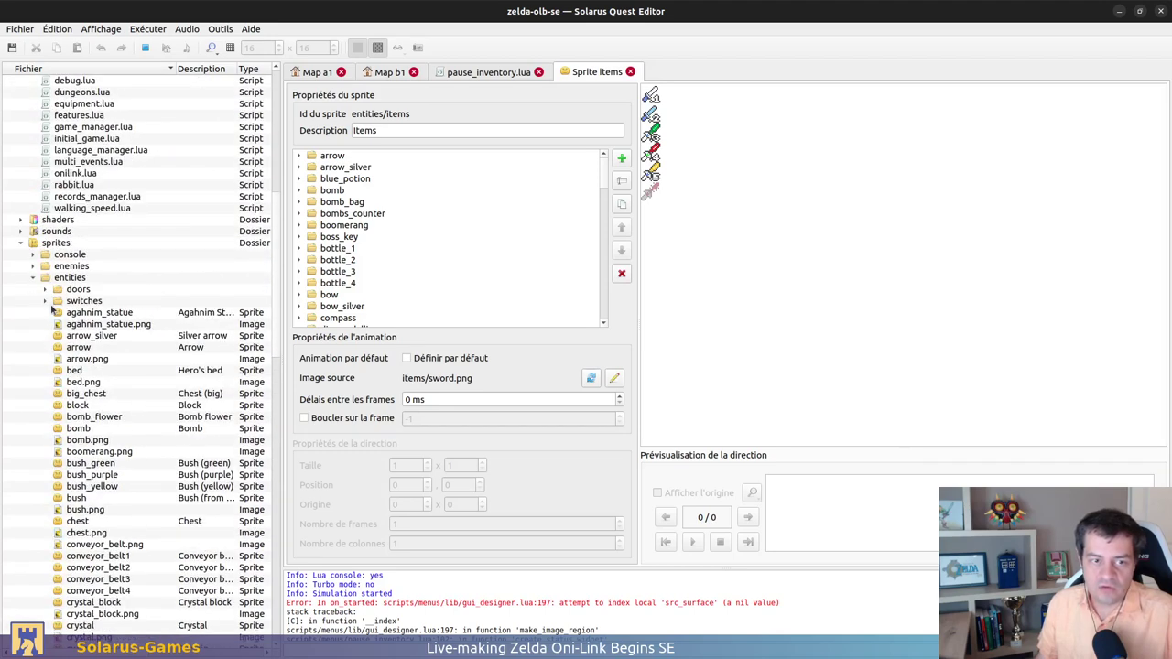
{"action": "scroll", "coordinate": [64, 330], "scroll_direction": "down", "scroll_amount": 4}
{"action": "scroll", "coordinate": [76, 341], "scroll_direction": "down", "scroll_amount": 20}
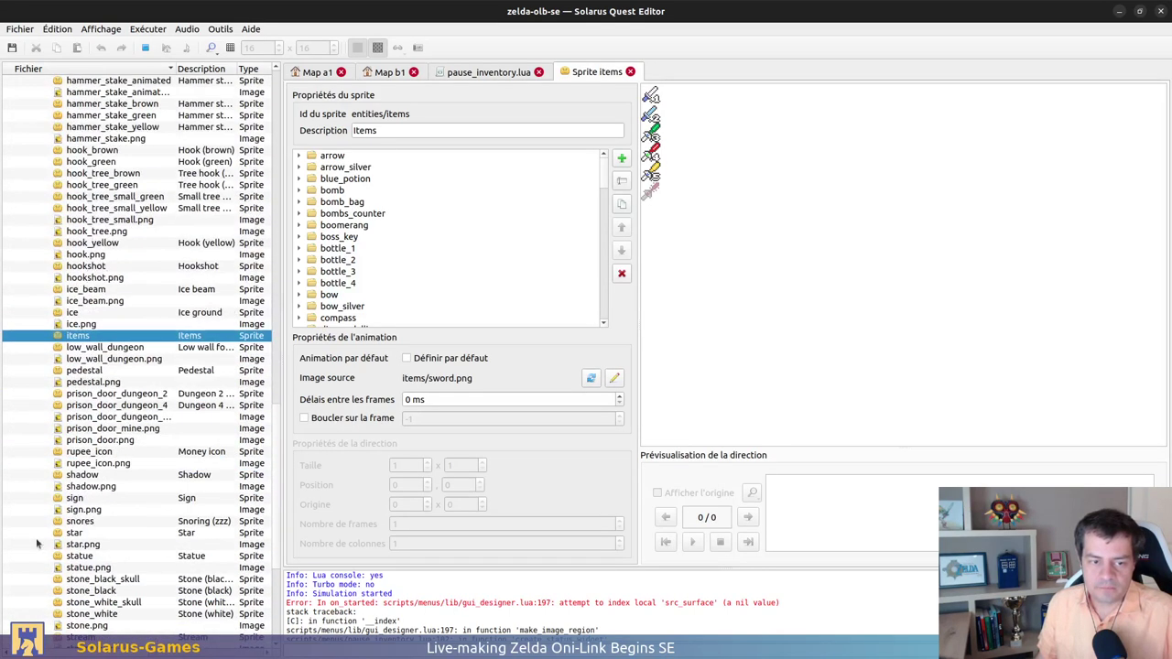
Browse to the sprites/hero folder and open the sword5, sword4, sword3, sword2 and sword1 sprites to inspect each blade
{"action": "left_click", "coordinate": [34, 556]}
{"action": "scroll", "coordinate": [228, 392], "scroll_direction": "down", "scroll_amount": 15}
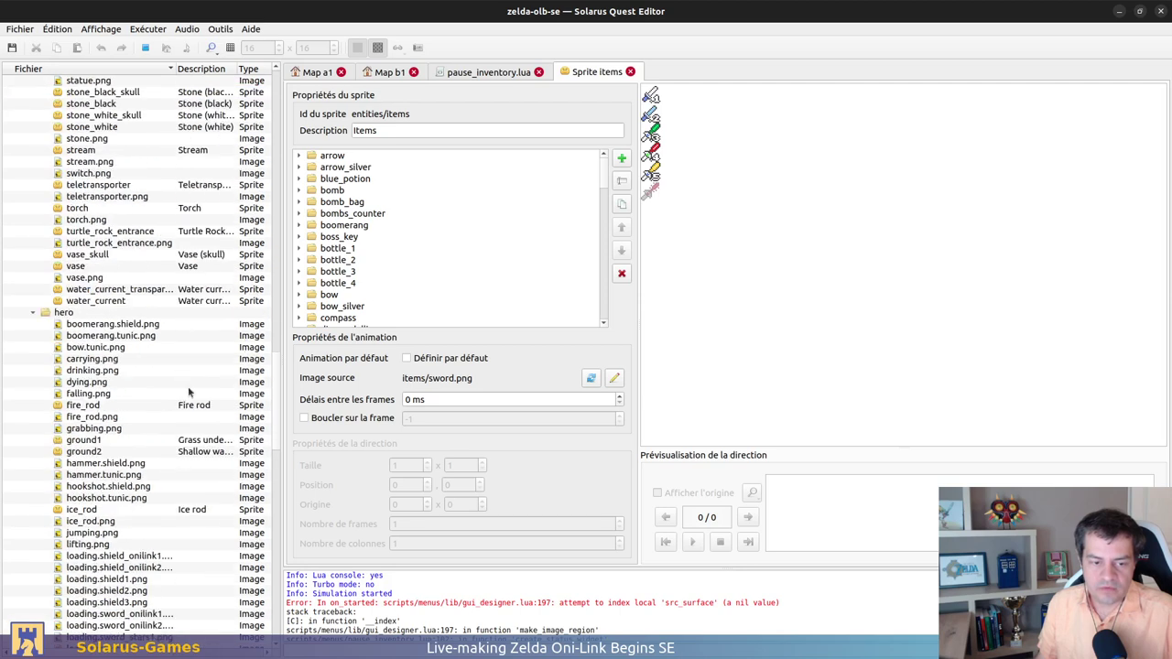
{"action": "left_click_drag", "start_coordinate": [276, 430], "coordinate": [277, 552]}
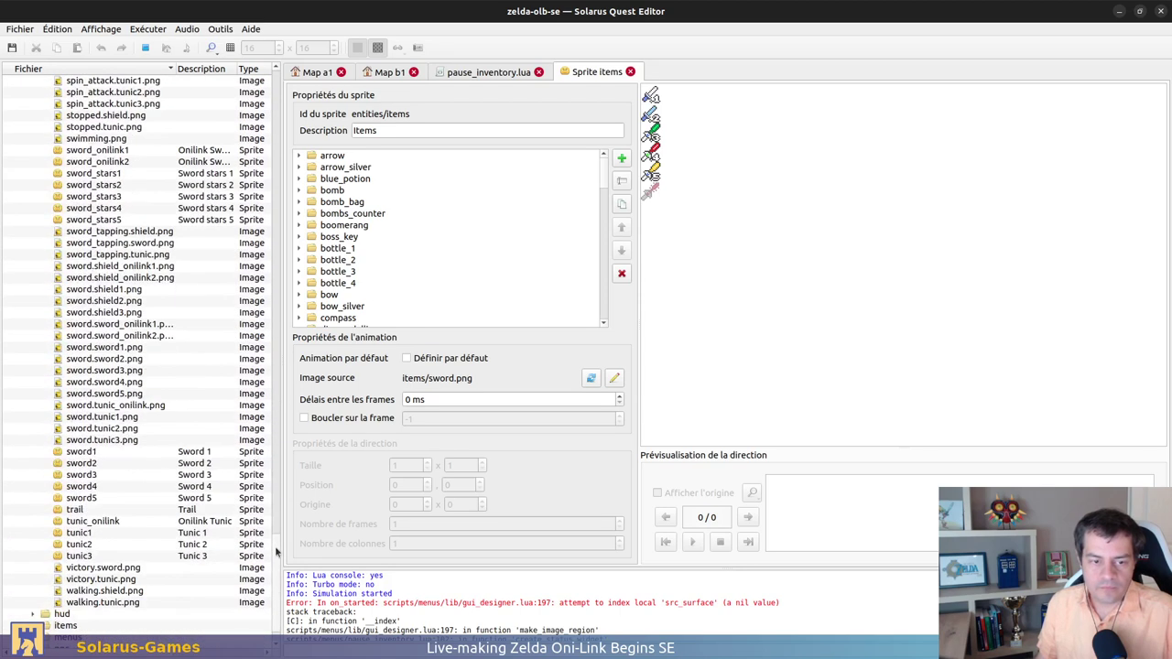
{"action": "double_click", "coordinate": [95, 498]}
{"action": "double_click", "coordinate": [95, 486]}
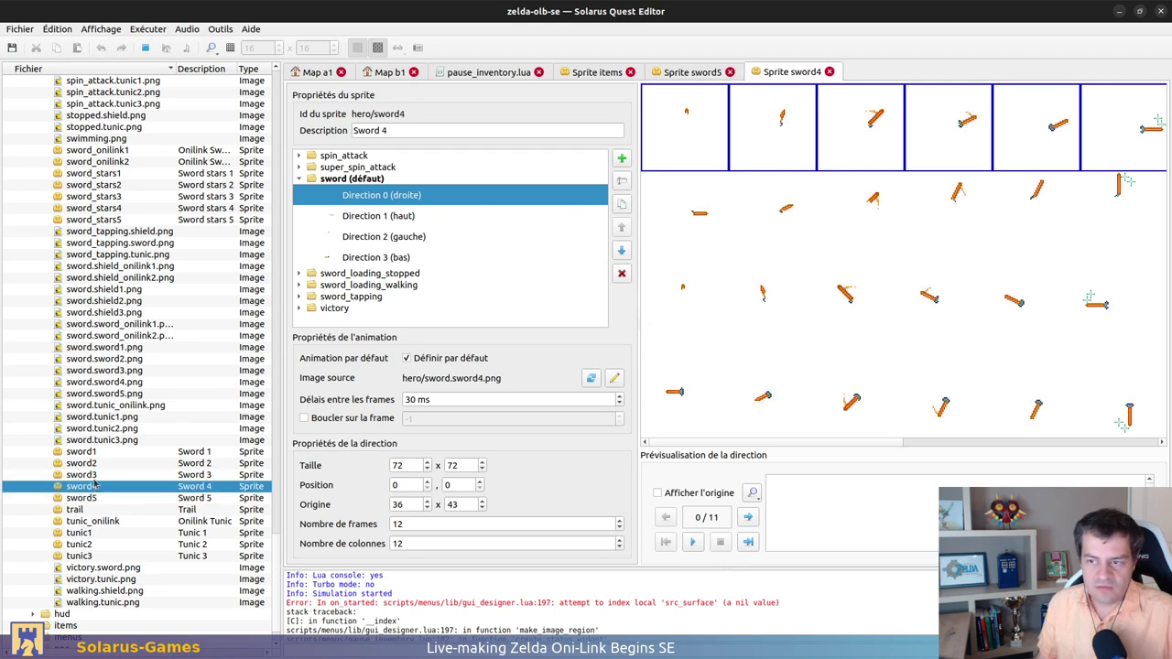
{"action": "double_click", "coordinate": [97, 474]}
{"action": "double_click", "coordinate": [101, 463]}
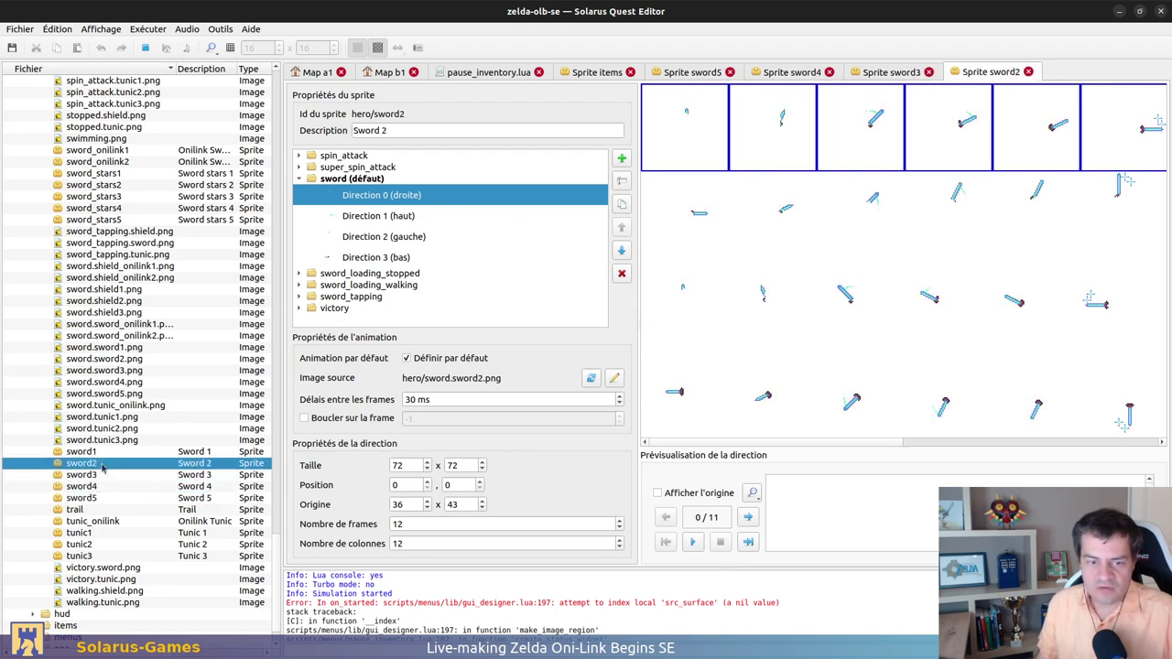
{"action": "double_click", "coordinate": [100, 452]}
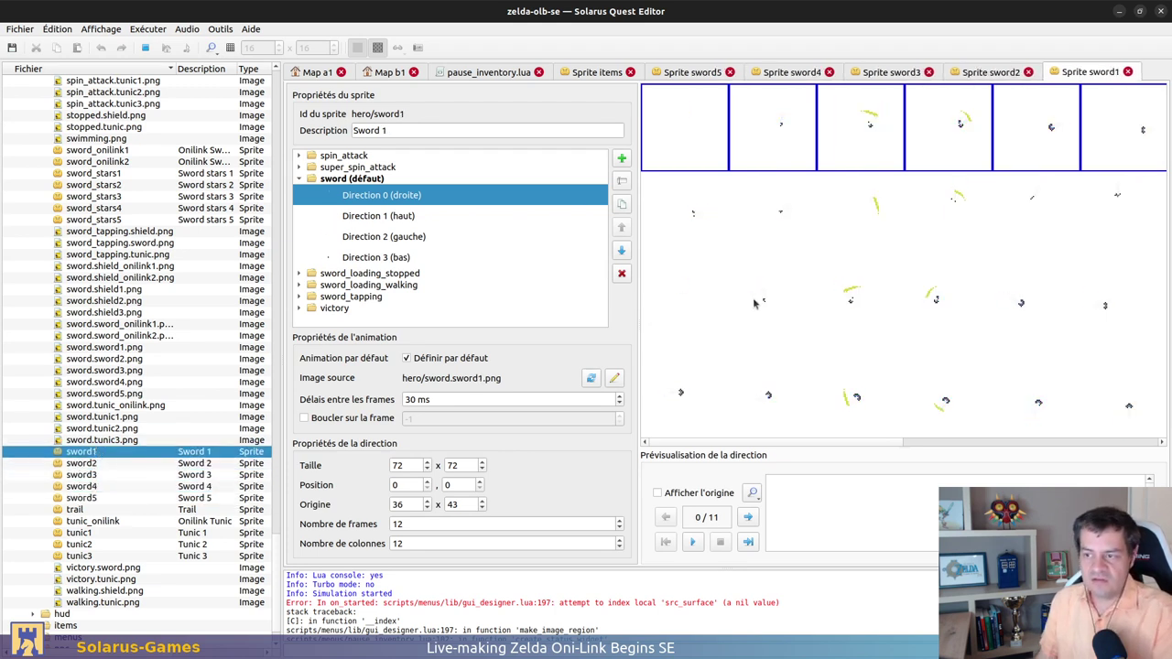
Close the five hero sword sprites and return to the entities/items sprite
{"action": "key", "text": "ctrl+w"}
{"action": "key", "text": "ctrl+w"}
{"action": "key", "text": "ctrl+w"}
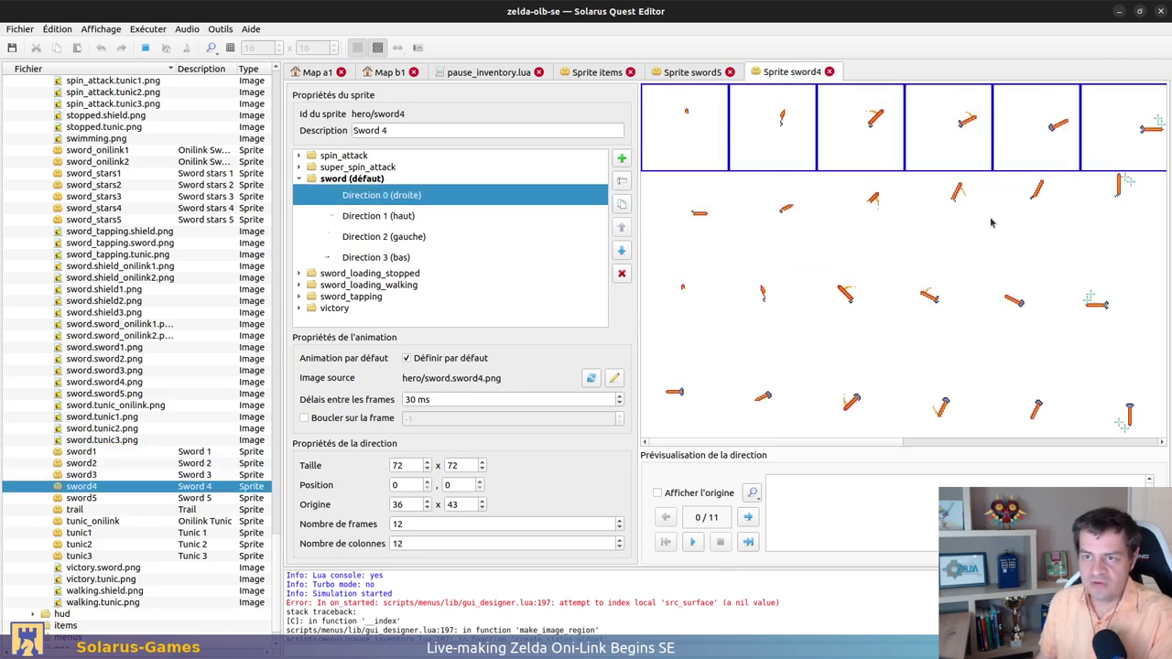
{"action": "key", "text": "ctrl+w"}
{"action": "key", "text": "ctrl+w"}
Open the sword_onilink1 and sword_onilink2 sprites from the hero folder to view the Onilink blades
{"action": "left_click", "coordinate": [65, 520]}
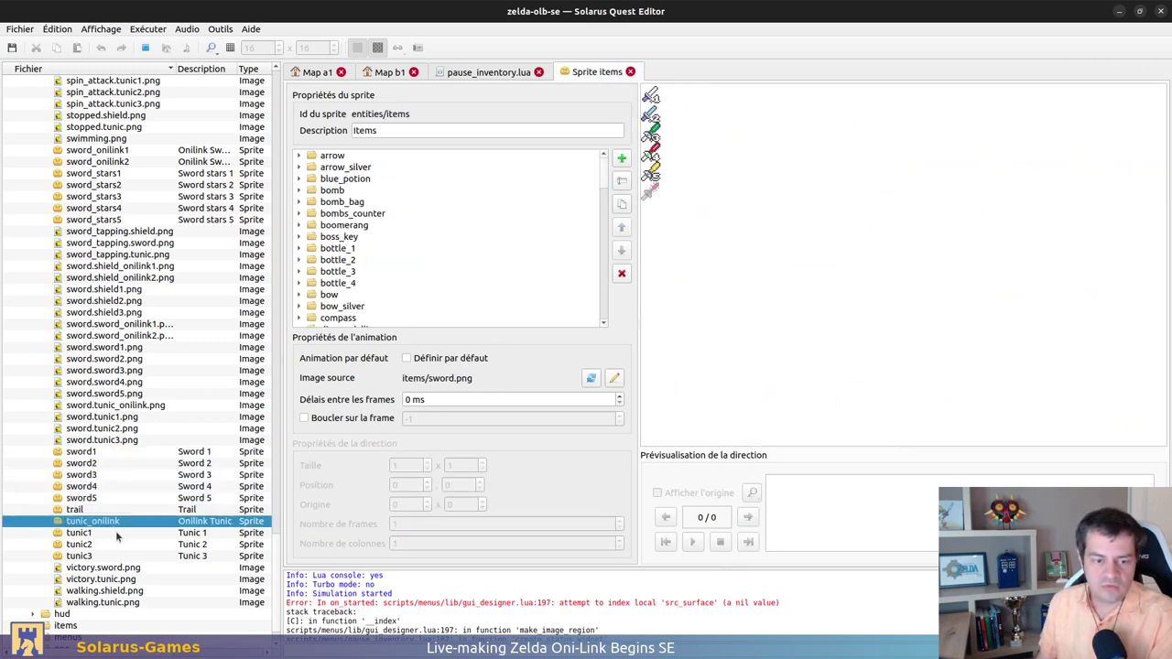
{"action": "scroll", "coordinate": [99, 458], "scroll_direction": "up", "scroll_amount": 3}
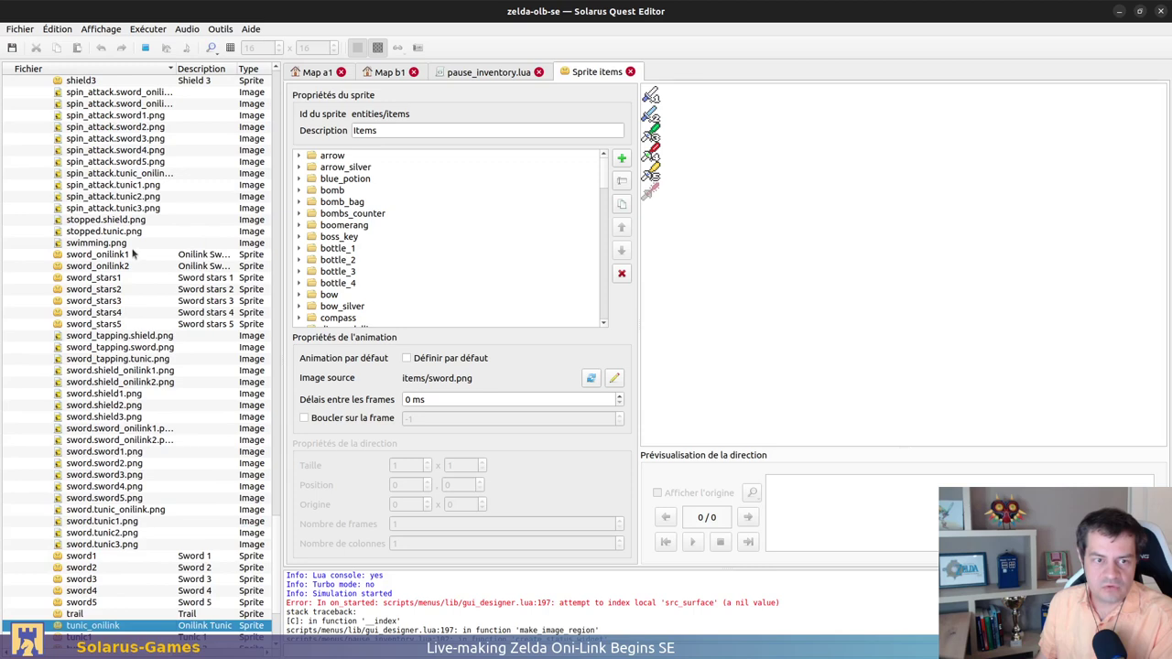
{"action": "double_click", "coordinate": [133, 253]}
{"action": "double_click", "coordinate": [119, 265]}
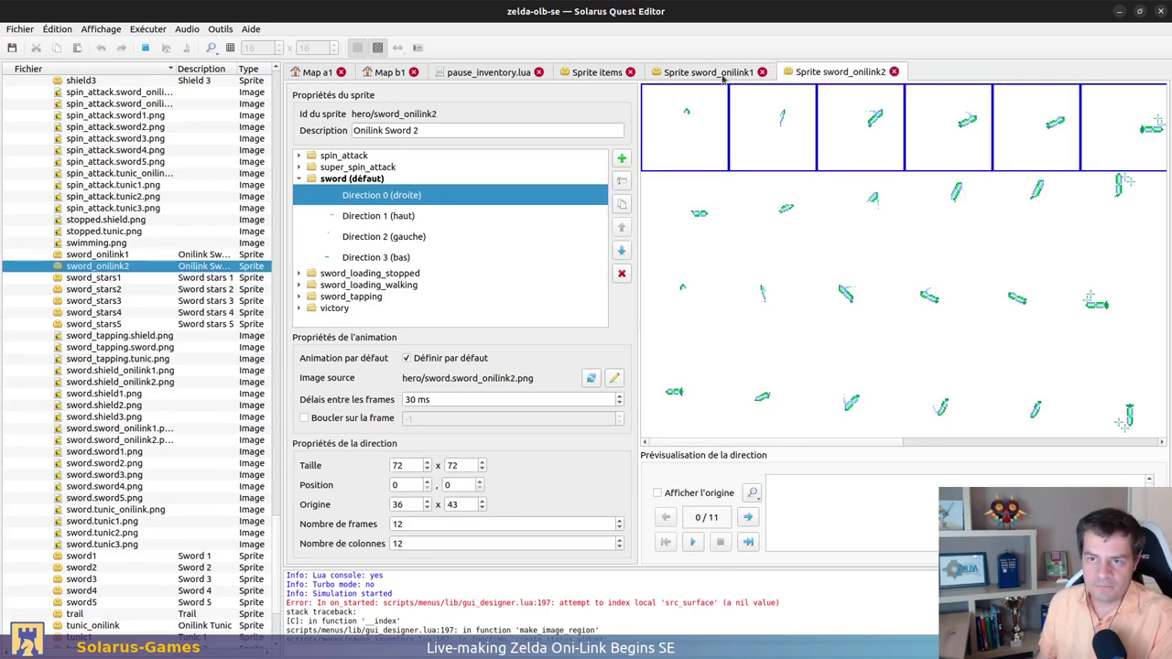
Return to the entities/items sprite and select Direction 0 of the sword animation to examine the sword icons
{"action": "scroll", "coordinate": [723, 78], "scroll_direction": "up", "scroll_amount": 2}
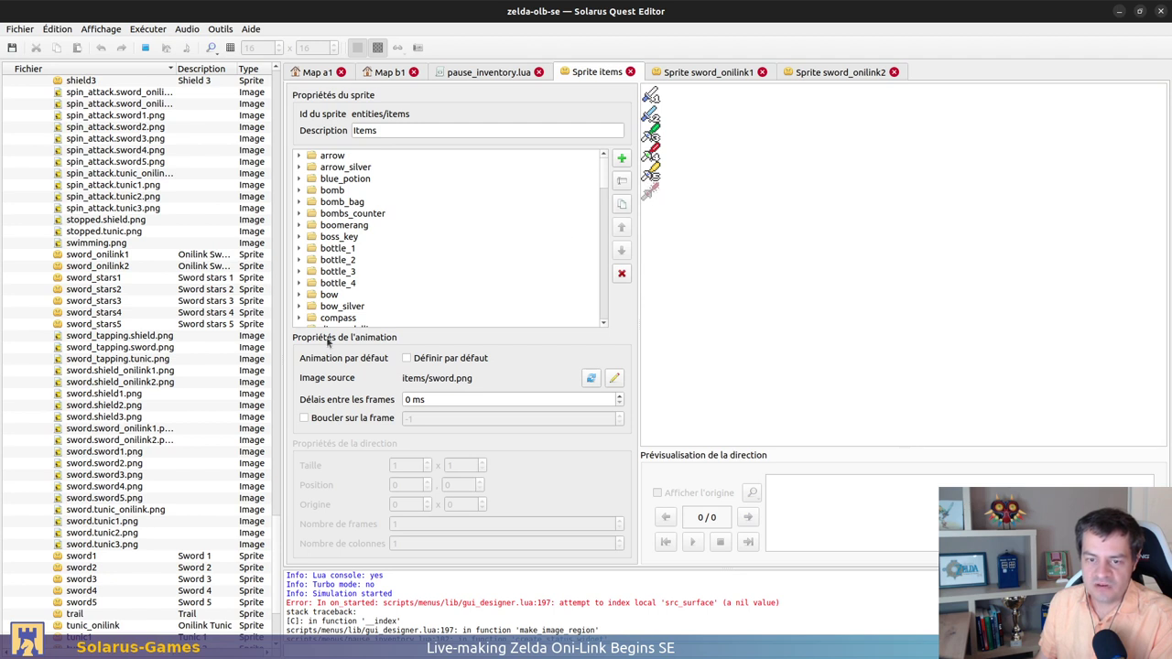
{"action": "right_click", "coordinate": [650, 192]}
{"action": "left_click", "coordinate": [679, 174]}
{"action": "left_click_drag", "start_coordinate": [670, 183], "coordinate": [731, 114]}
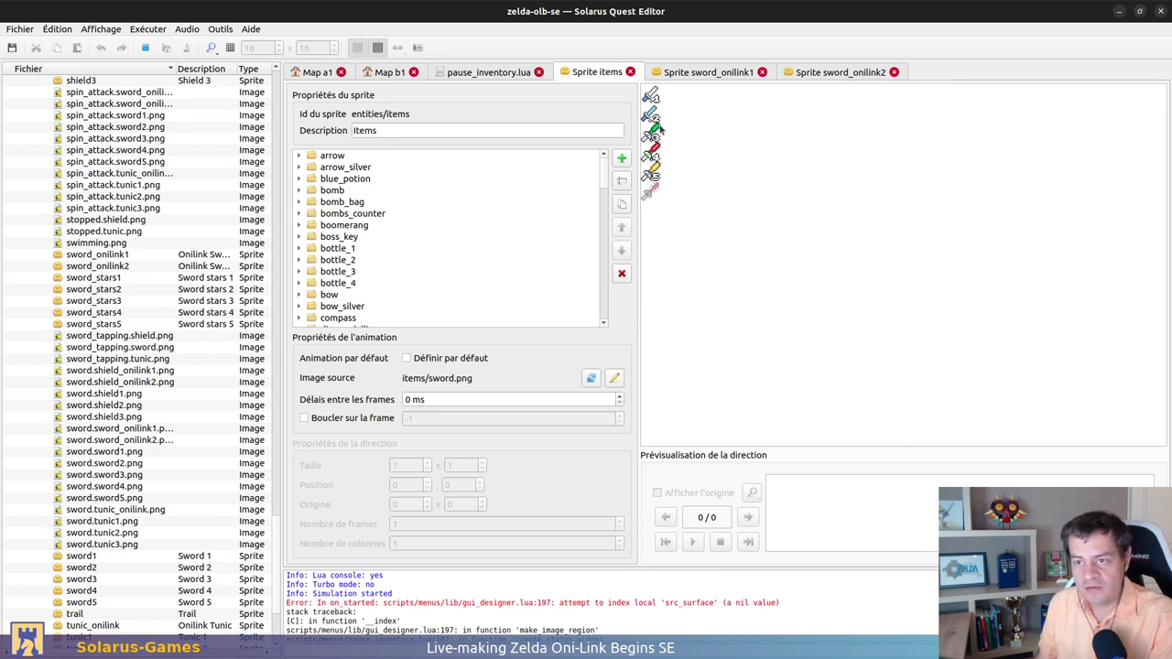
{"action": "left_click", "coordinate": [651, 96]}
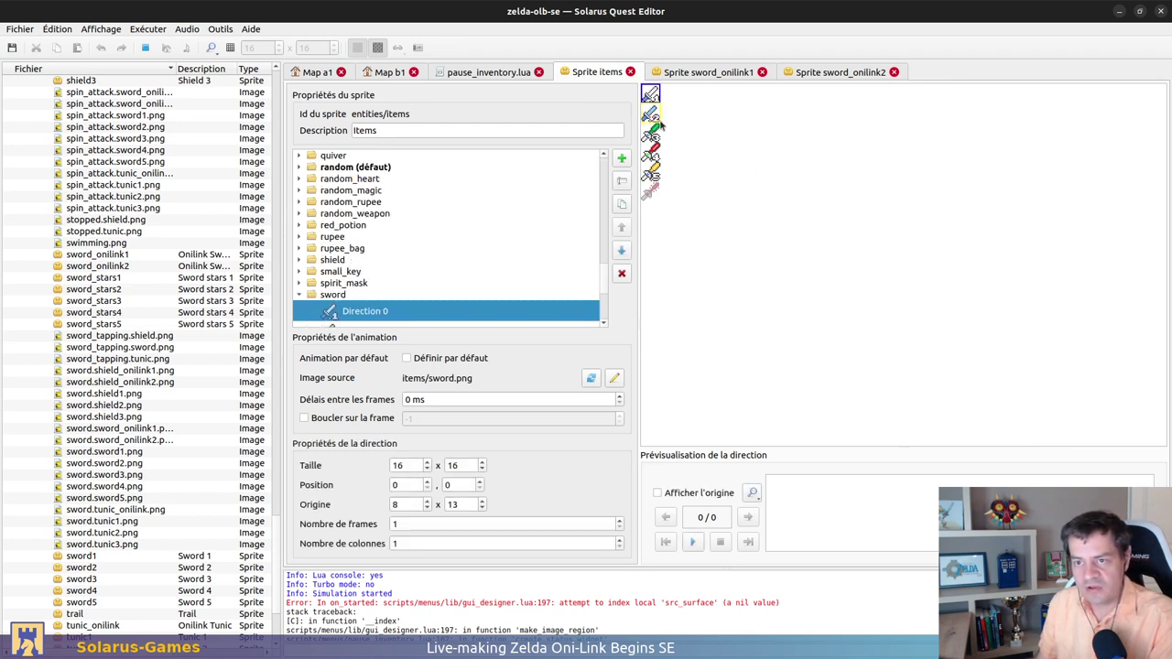
{"action": "left_click_drag", "start_coordinate": [659, 122], "coordinate": [661, 125]}
{"action": "left_click", "coordinate": [698, 91]}
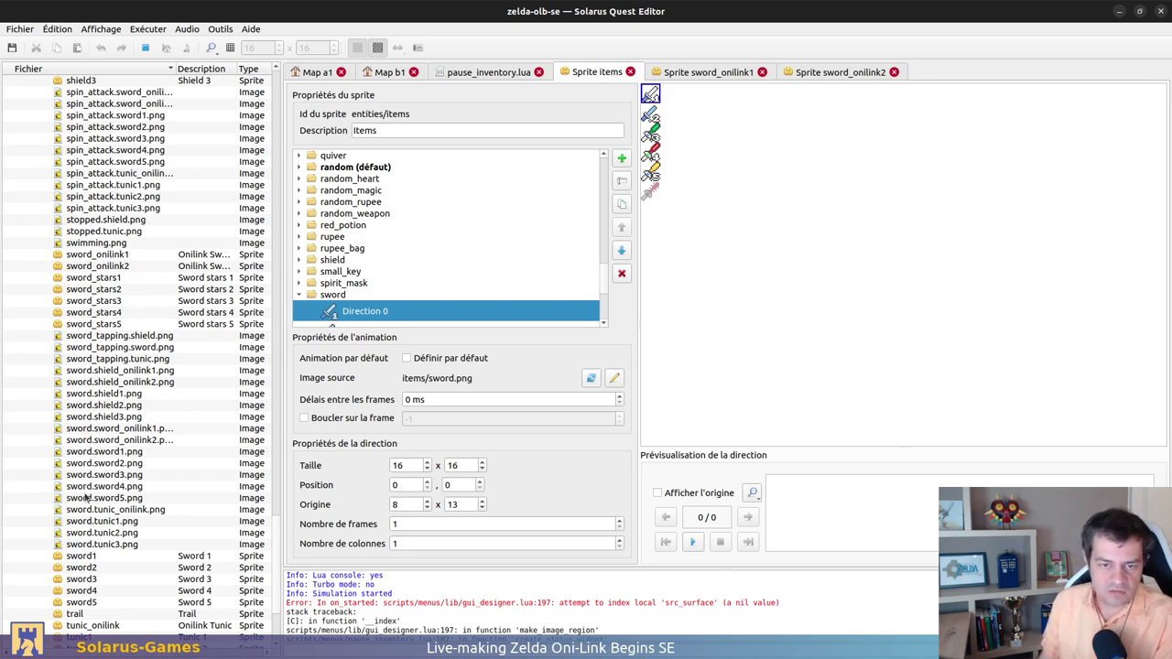
Switch to GIMP with the items folder's sword.png open and examine its sword icons enlarged
{"action": "scroll", "coordinate": [86, 497], "scroll_direction": "down", "scroll_amount": 4}
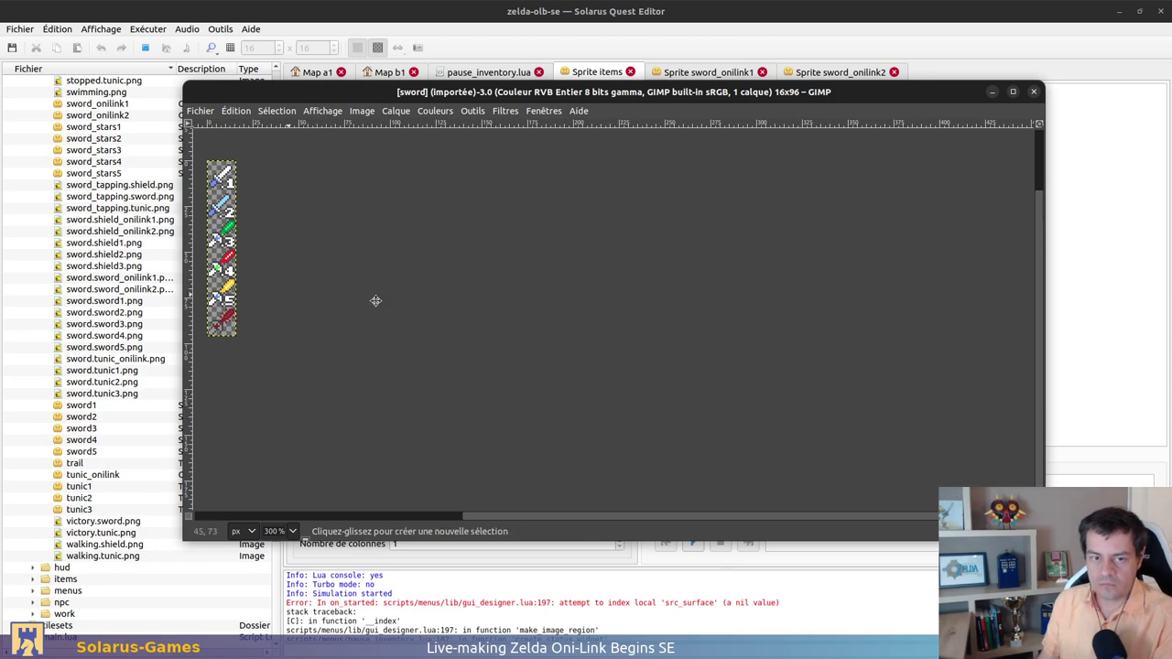
{"action": "scroll", "coordinate": [596, 249], "scroll_direction": "up", "scroll_amount": 1, "text": "ctrl"}
{"action": "scroll", "coordinate": [845, 411], "scroll_direction": "up", "scroll_amount": 1, "text": "ctrl"}
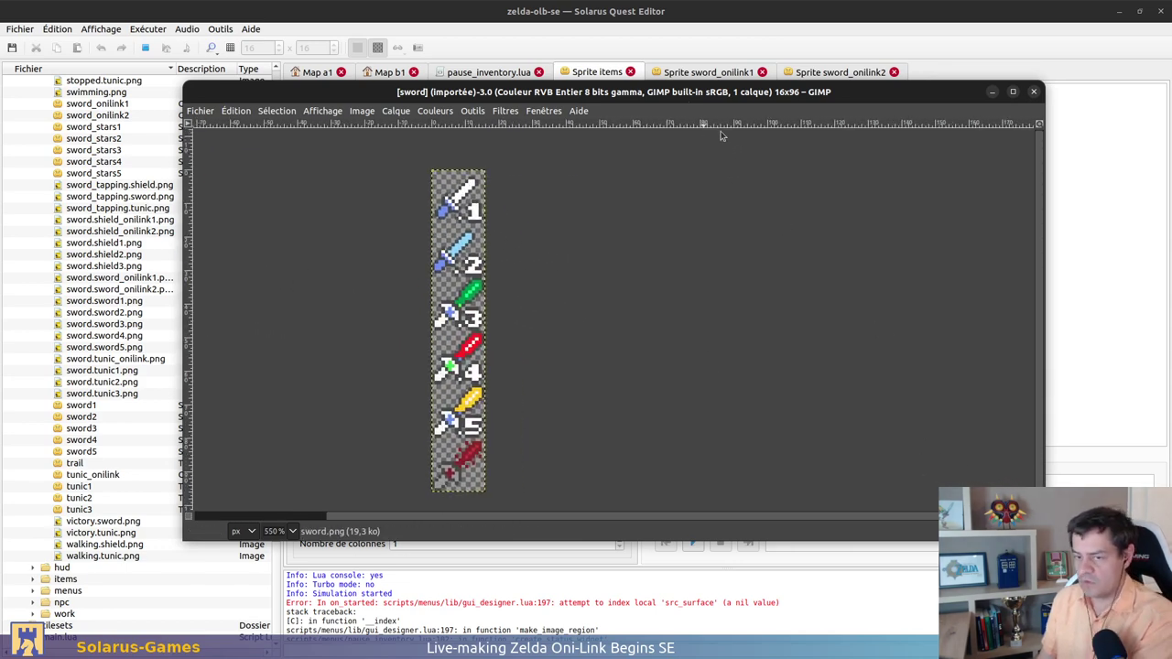
Start opening another image in GIMP and browse to the jeux/ZeldaOLB/data/images folder
{"action": "key", "text": "ctrl+o"}
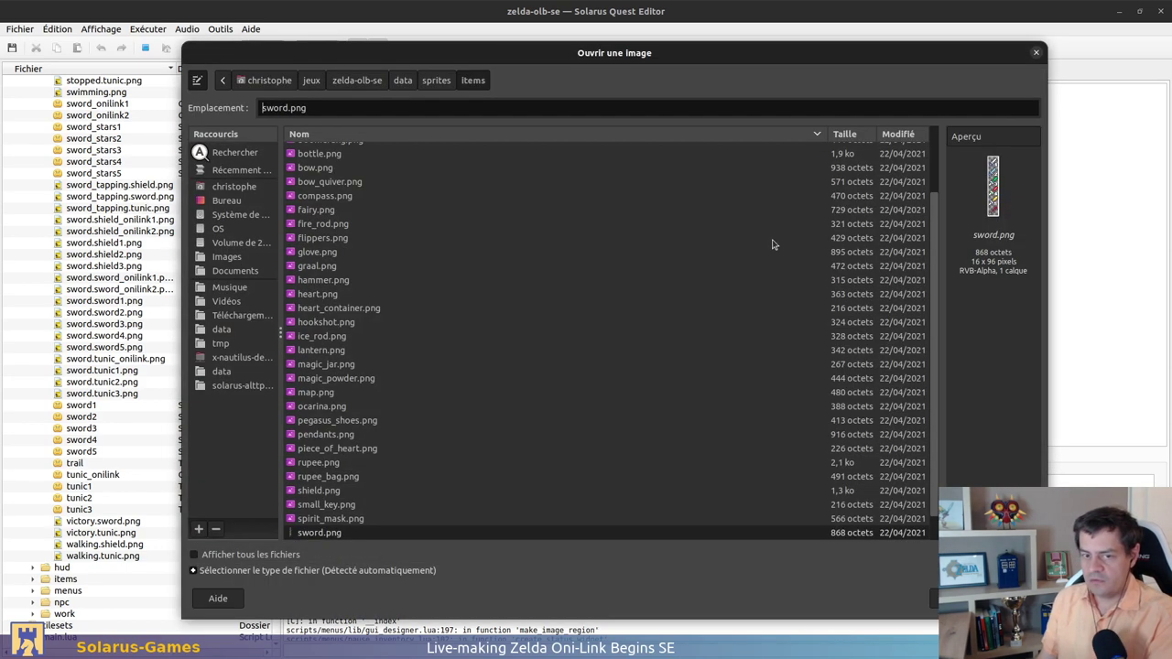
{"action": "left_click", "coordinate": [310, 81]}
{"action": "double_click", "coordinate": [350, 337]}
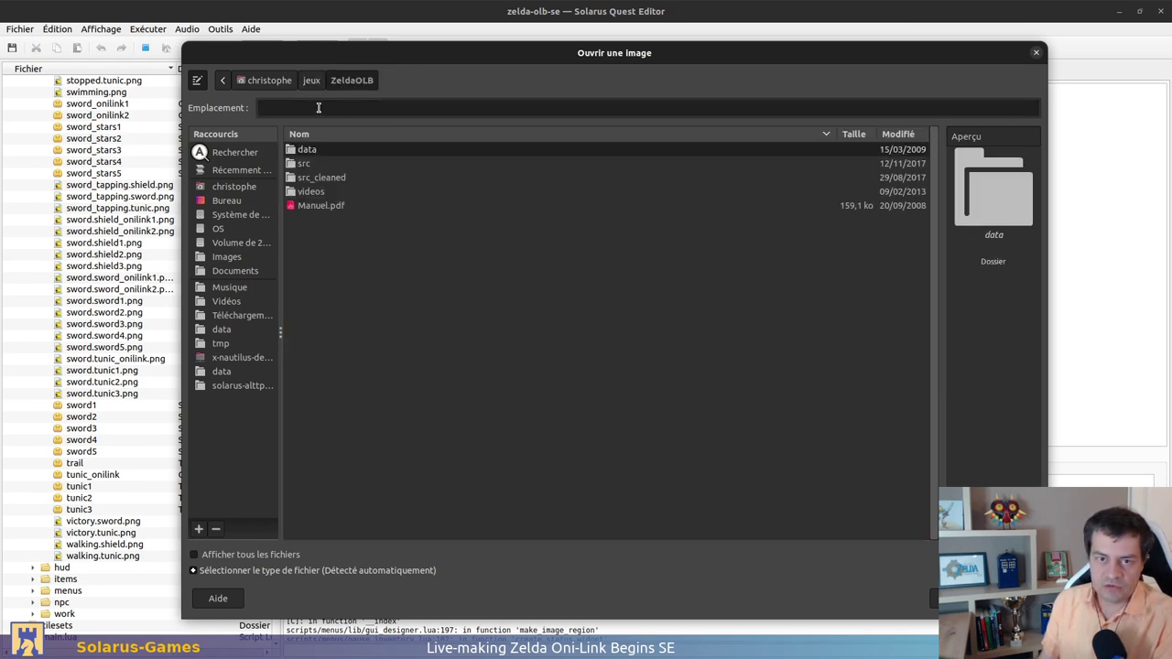
{"action": "double_click", "coordinate": [307, 150]}
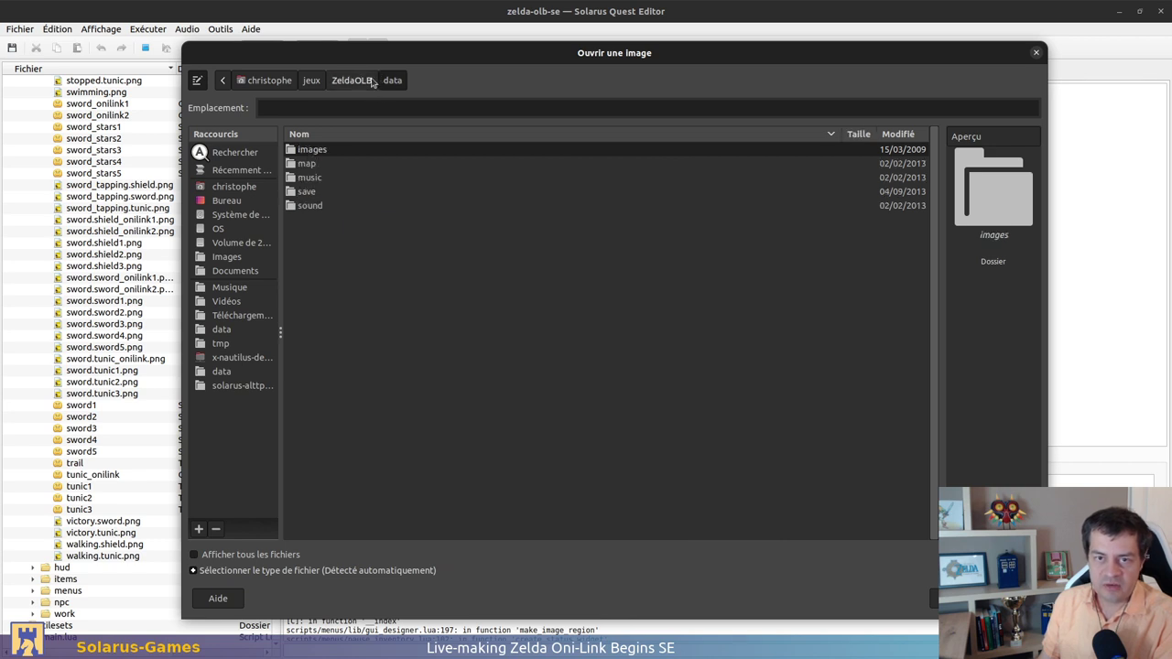
{"action": "double_click", "coordinate": [337, 150]}
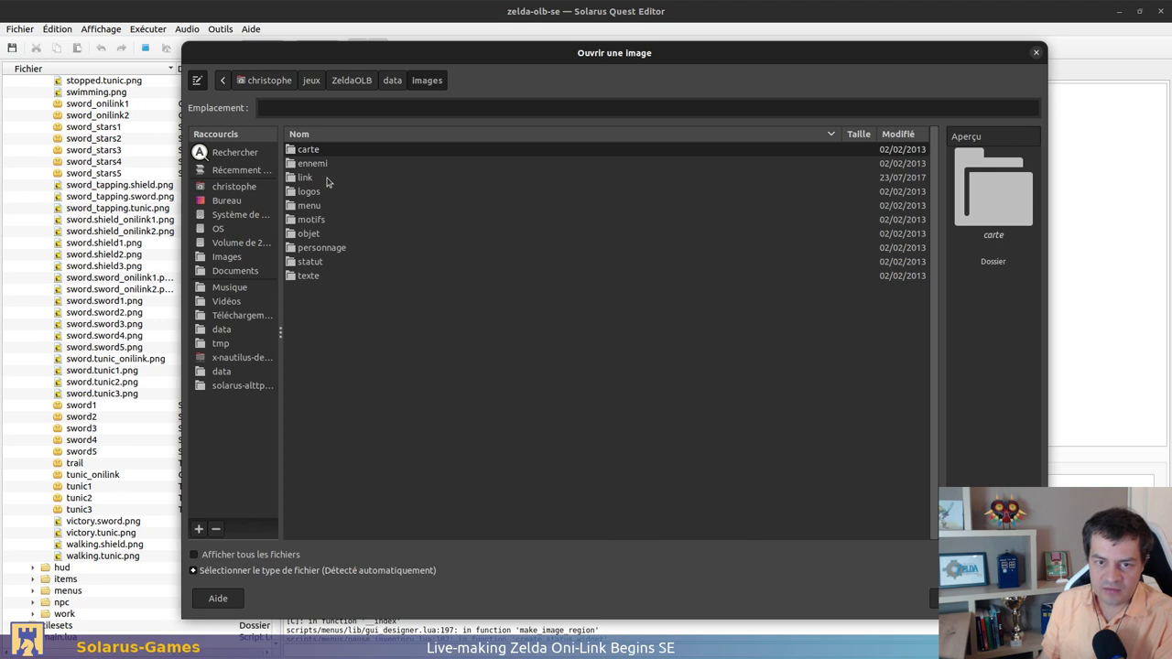
Preview level.png and coeur.png in the menu image folder and return to the images folder
{"action": "left_click", "coordinate": [323, 207]}
{"action": "double_click", "coordinate": [323, 207]}
{"action": "left_click", "coordinate": [333, 164]}
{"action": "left_click", "coordinate": [333, 176]}
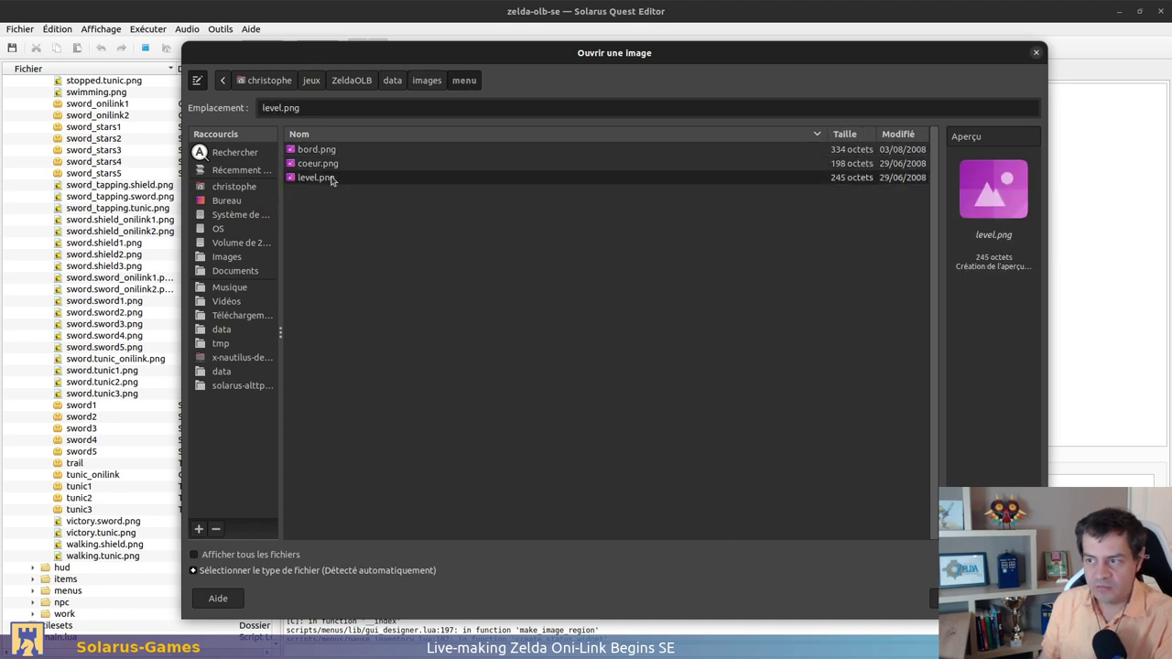
{"action": "left_click", "coordinate": [334, 165]}
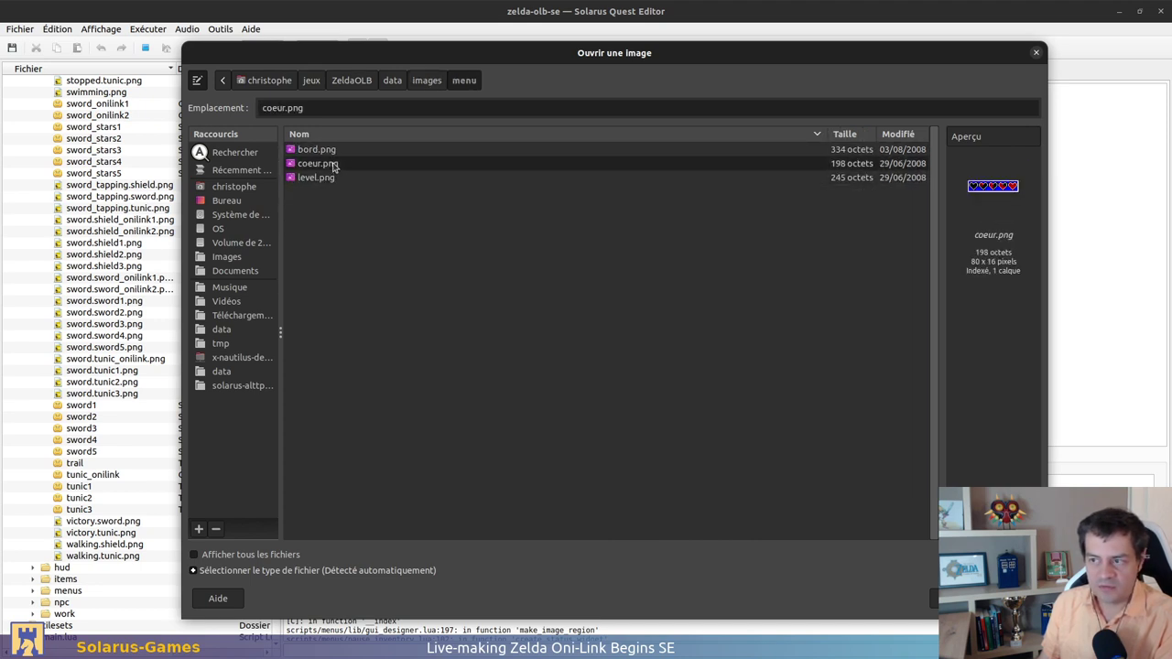
{"action": "left_click", "coordinate": [427, 81]}
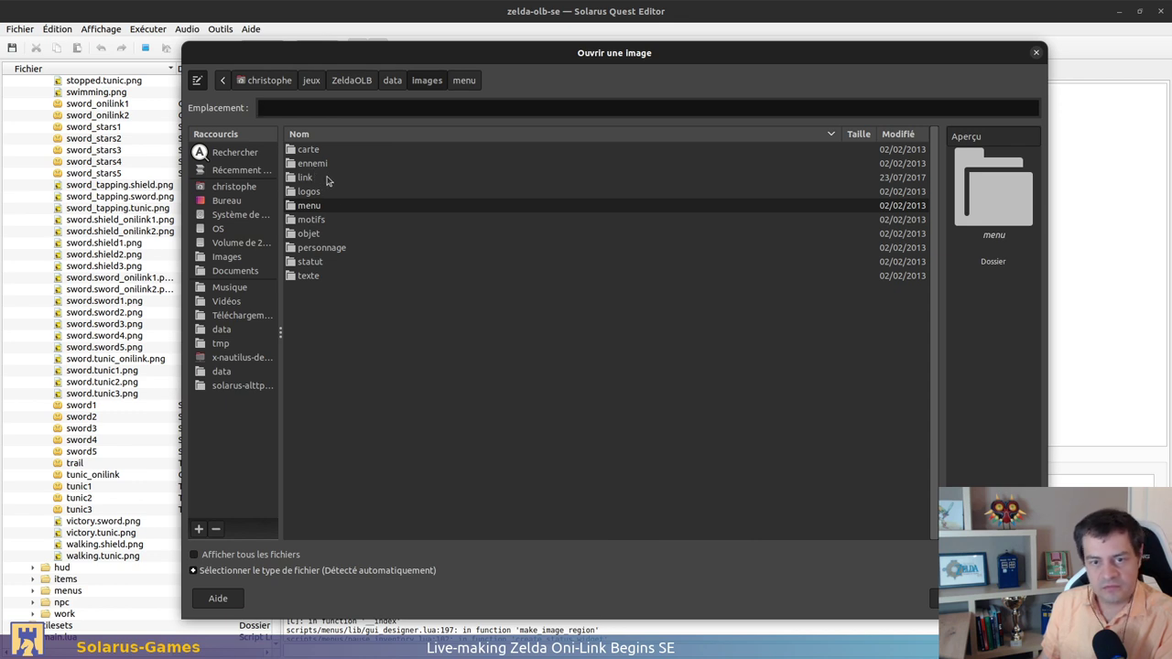
Preview the original game's images in the objet folder from bombe.png to feu.png, and leave the file chooser
{"action": "double_click", "coordinate": [323, 235]}
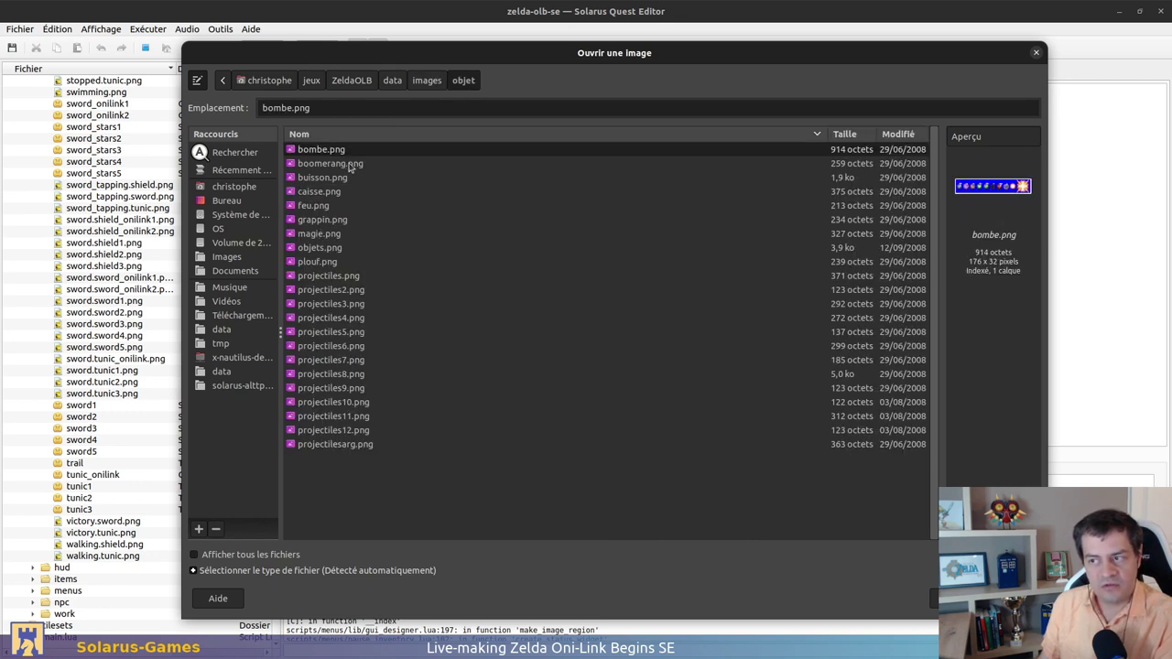
{"action": "key", "text": "Down"}
{"action": "key", "text": "Down"}
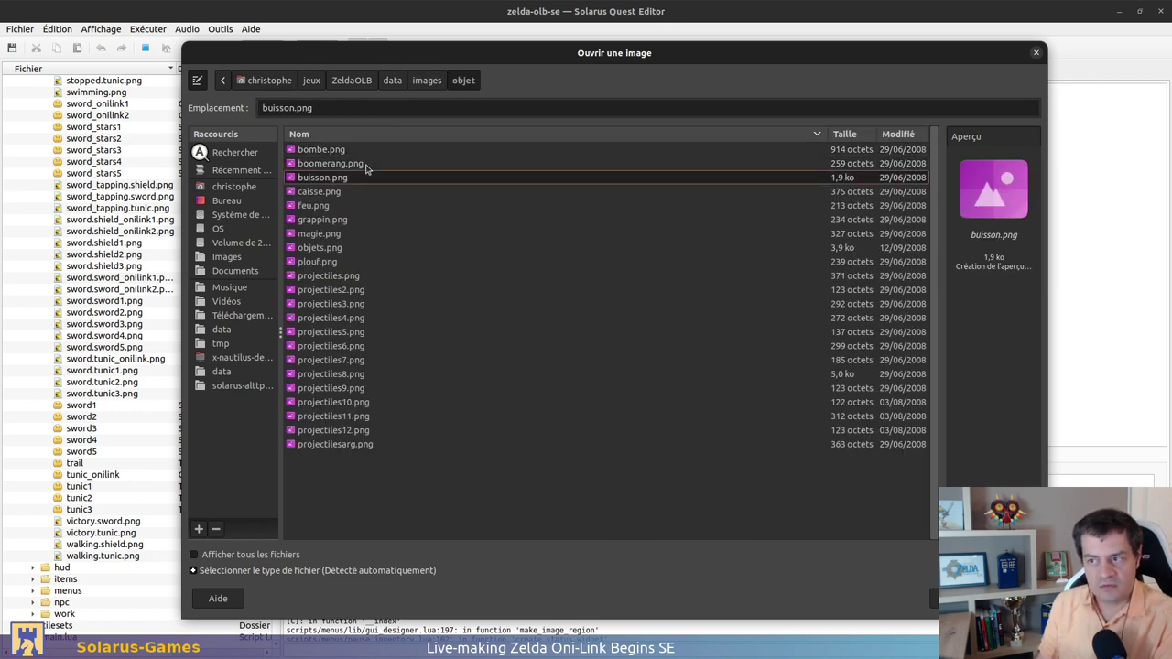
{"action": "key", "text": "Down"}
{"action": "key", "text": "Down"}
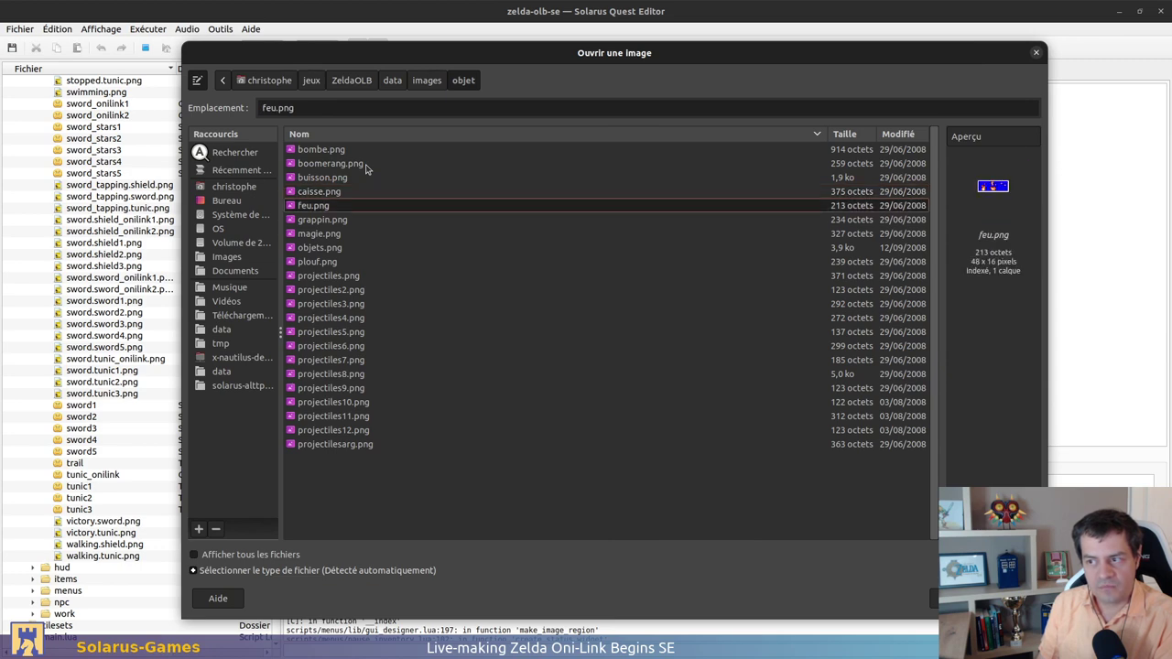
{"action": "key", "text": "Escape"}
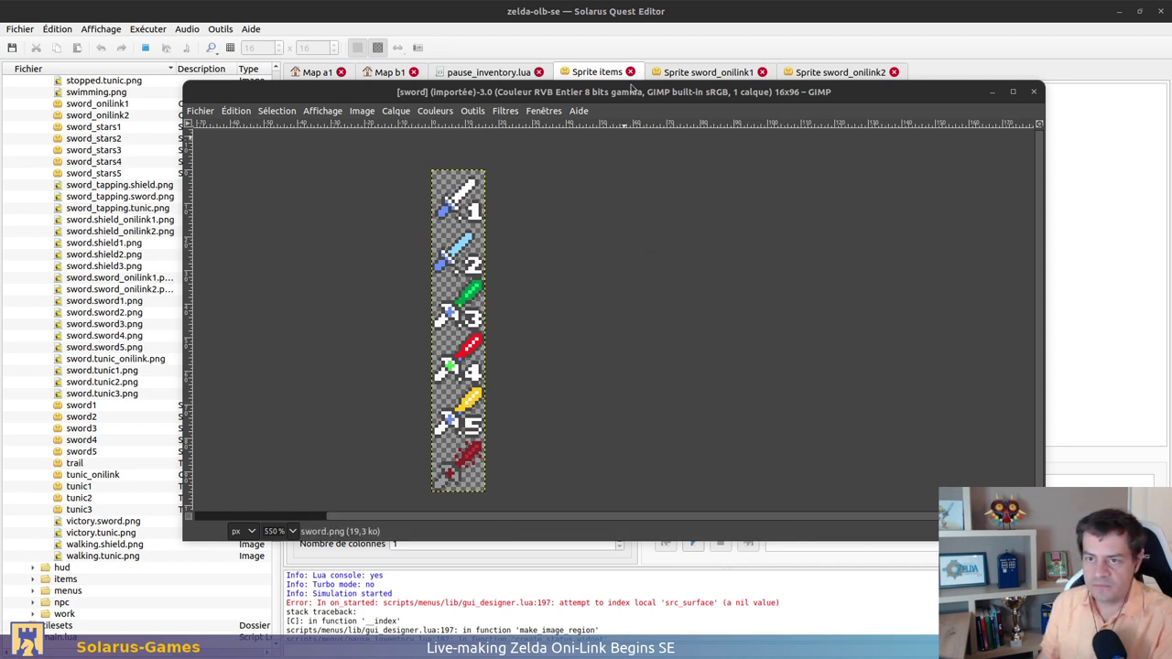
Arrange the sword.png and objets.png windows side by side and enlarge both images to compare their sword icons
{"action": "left_click_drag", "start_coordinate": [632, 90], "coordinate": [503, 85]}
{"action": "scroll", "coordinate": [284, 300], "scroll_direction": "up", "scroll_amount": 1, "text": "ctrl"}
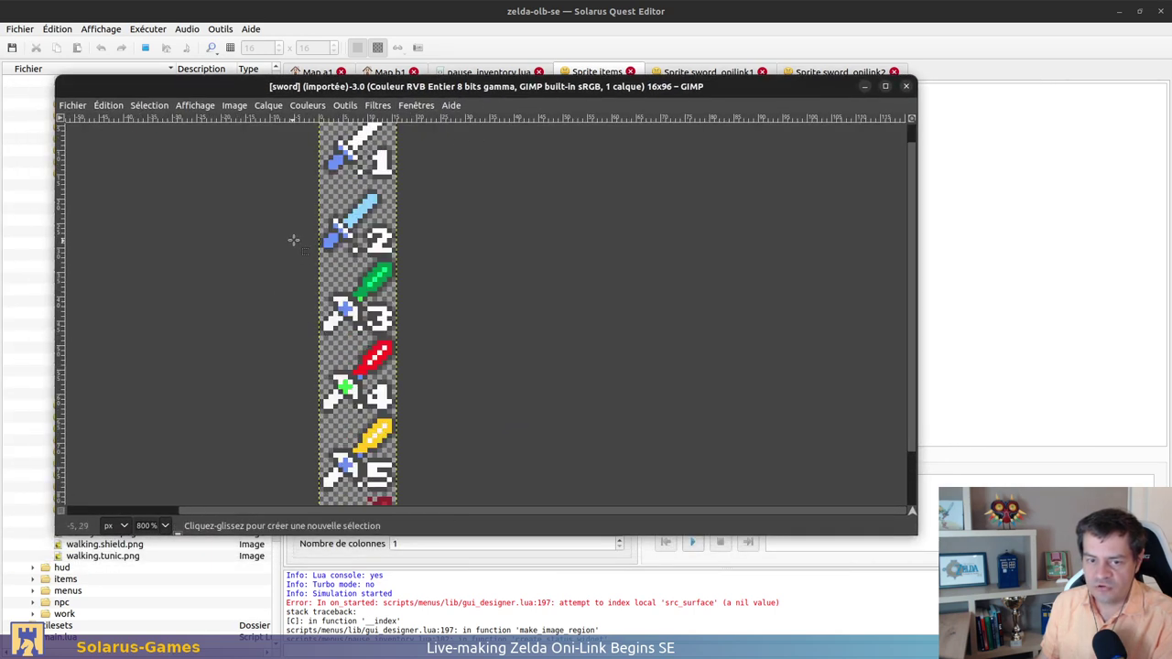
{"action": "left_click_drag", "start_coordinate": [293, 241], "coordinate": [440, 481], "text": "ctrl"}
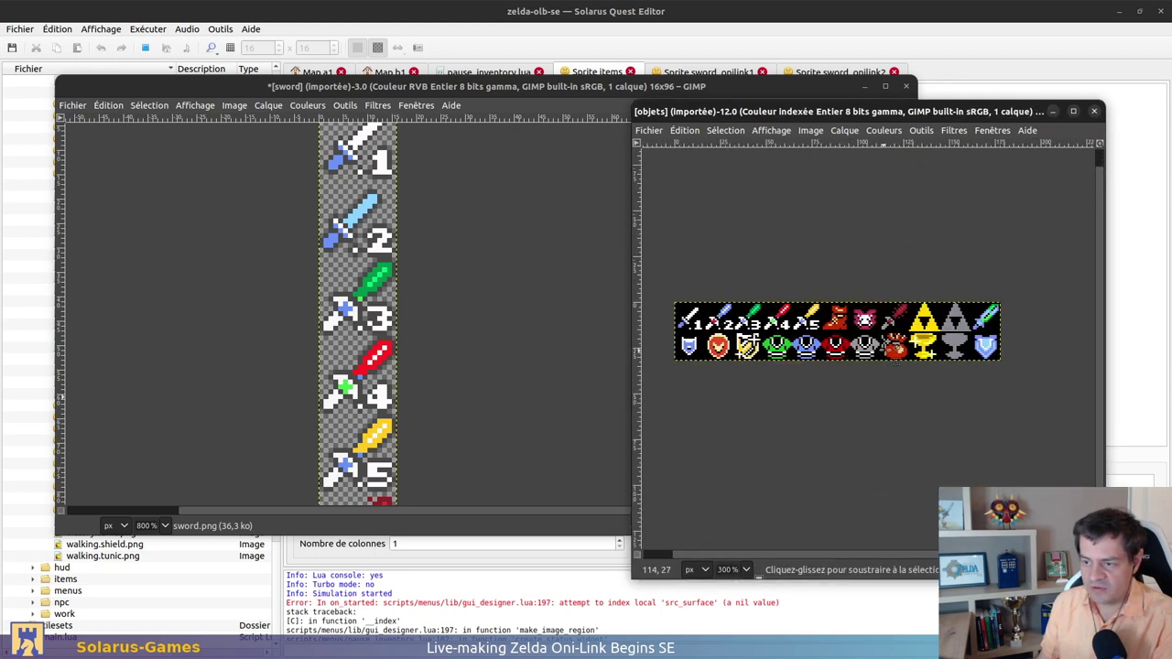
{"action": "left_click", "coordinate": [497, 316]}
{"action": "left_click_drag", "start_coordinate": [913, 516], "coordinate": [524, 606]}
{"action": "middle_click_drag", "start_coordinate": [285, 509], "coordinate": [406, 376]}
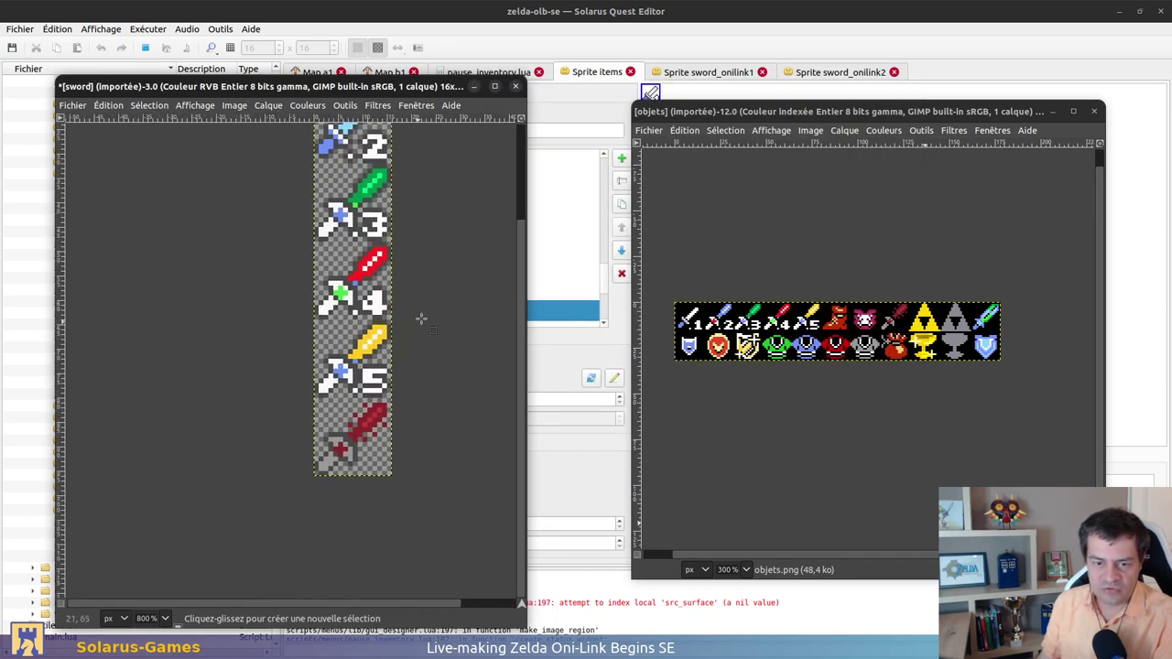
{"action": "scroll", "coordinate": [429, 338], "scroll_direction": "up", "scroll_amount": 2, "text": "ctrl"}
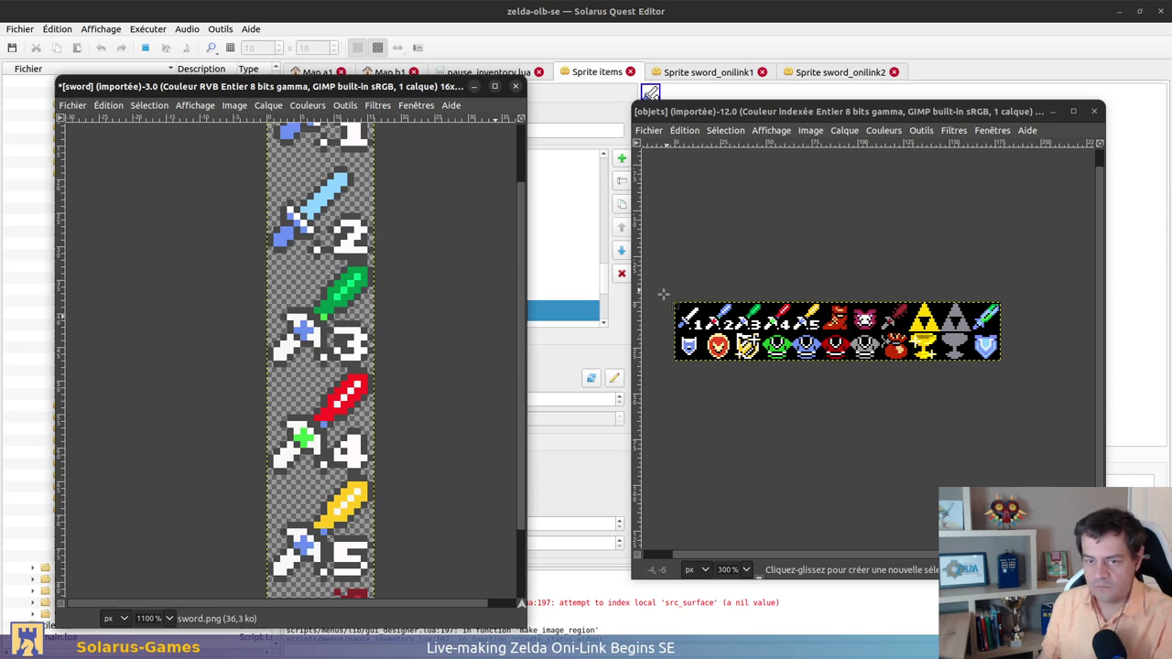
{"action": "scroll", "coordinate": [655, 305], "scroll_direction": "up", "scroll_amount": 2, "text": "ctrl"}
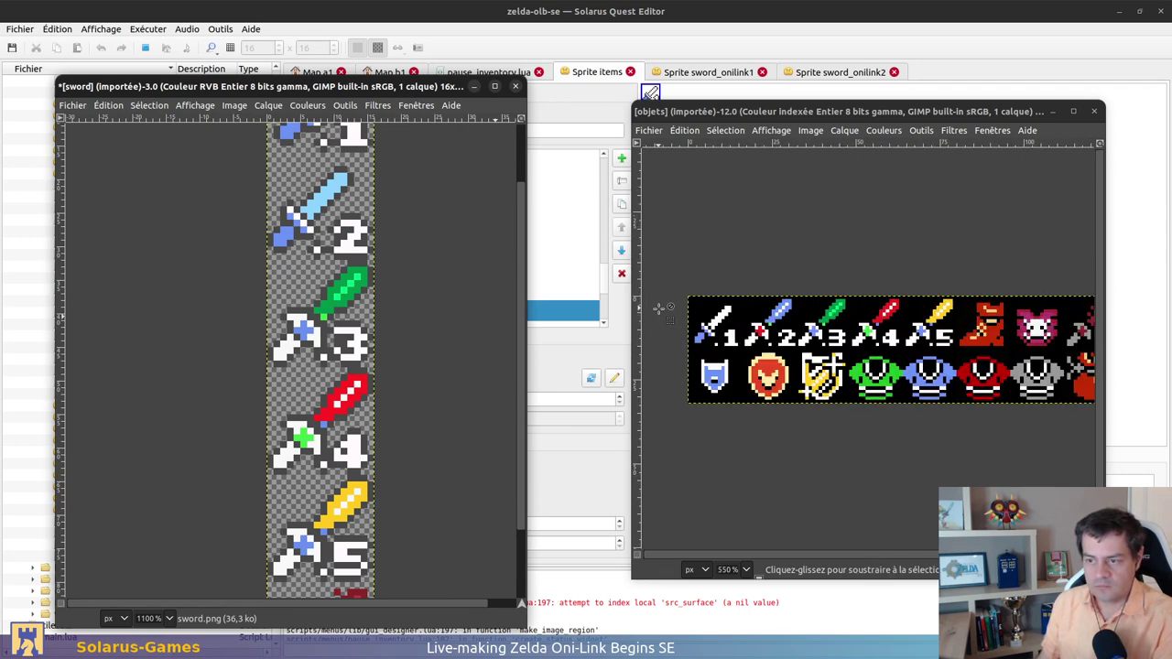
{"action": "scroll", "coordinate": [411, 287], "scroll_direction": "up", "scroll_amount": 2}
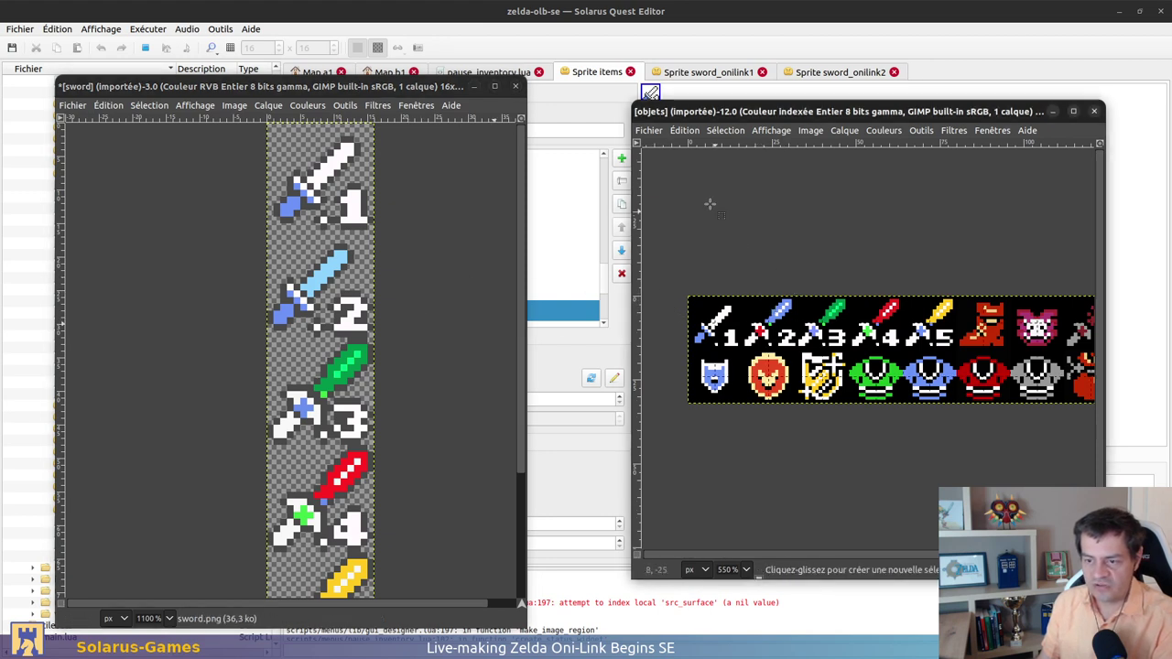
Enable snapping to the grid for objets.png, select its second sword icon and copy it
{"action": "left_click_drag", "start_coordinate": [741, 297], "coordinate": [798, 349]}
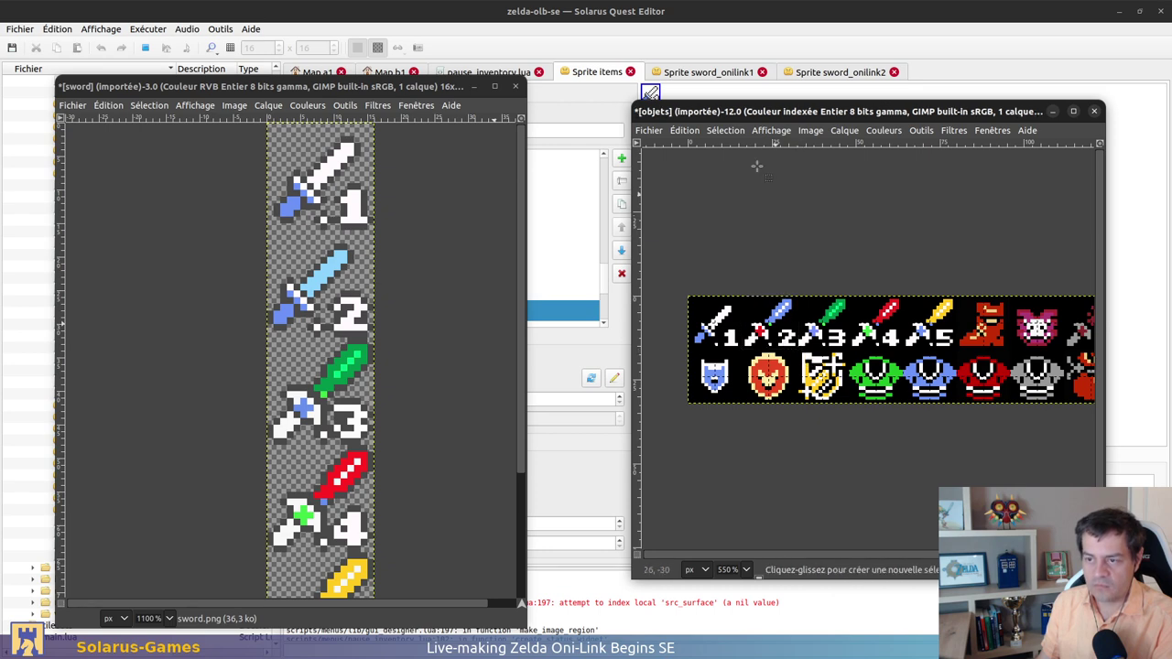
{"action": "left_click", "coordinate": [771, 130]}
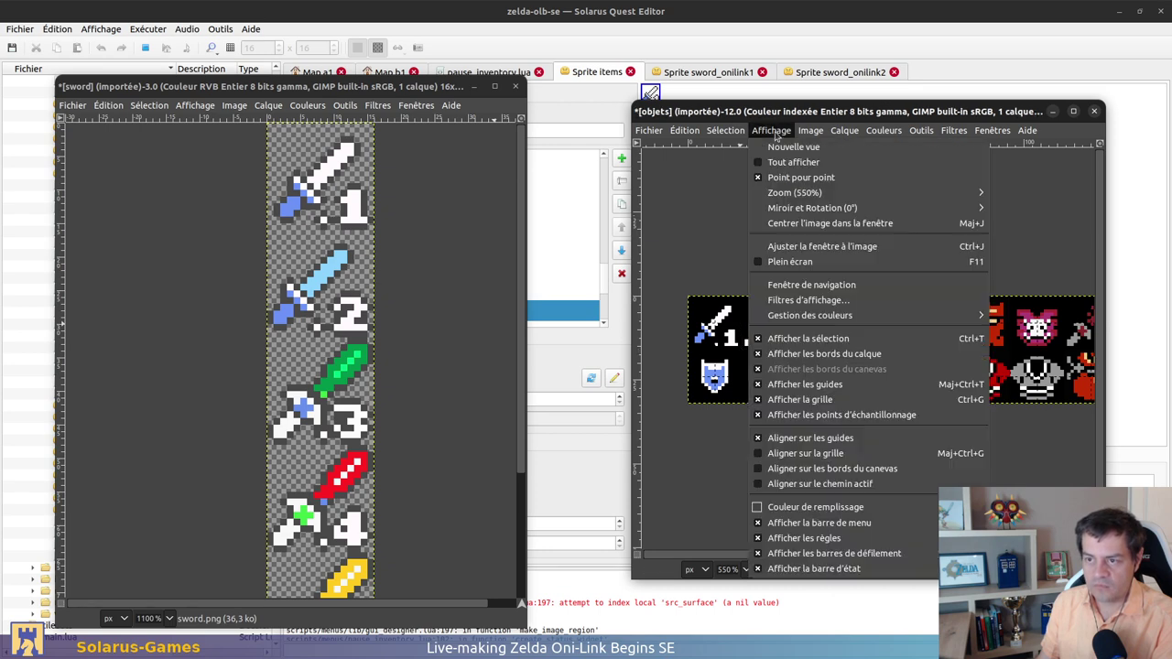
{"action": "left_click", "coordinate": [805, 453]}
{"action": "left_click_drag", "start_coordinate": [744, 295], "coordinate": [795, 348]}
{"action": "key", "text": "ctrl+c"}
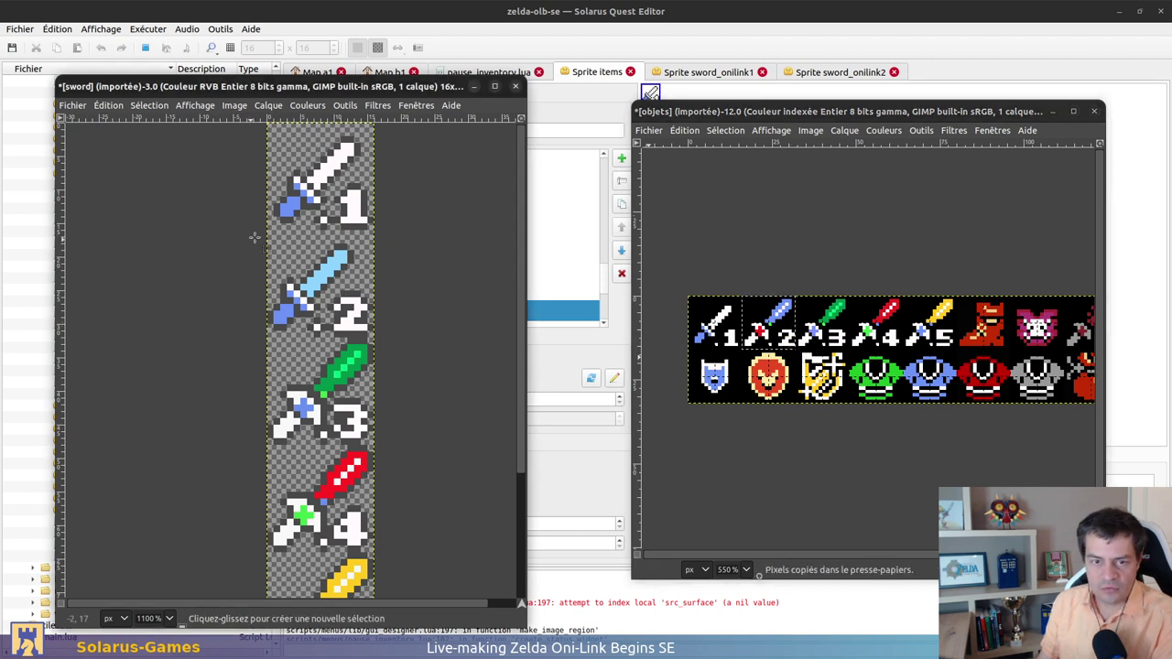
Try to replace the second sword icon in sword.png with the copied icon from objets.png, and undo the replacement
{"action": "left_click_drag", "start_coordinate": [266, 229], "coordinate": [377, 340]}
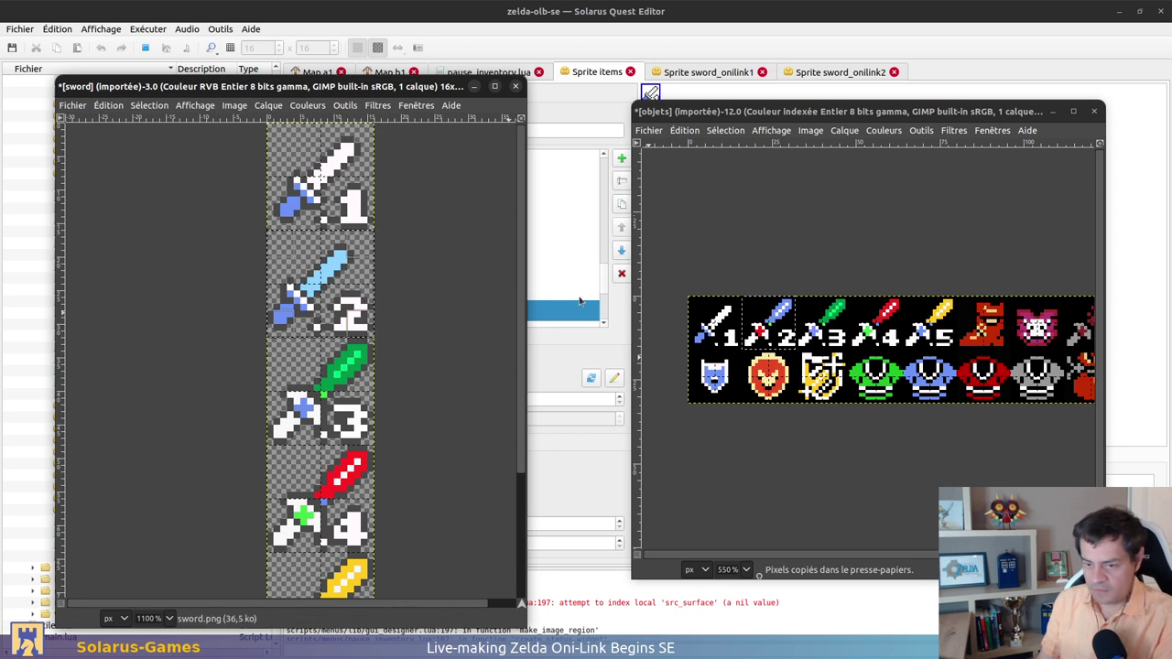
{"action": "key", "text": "Delete"}
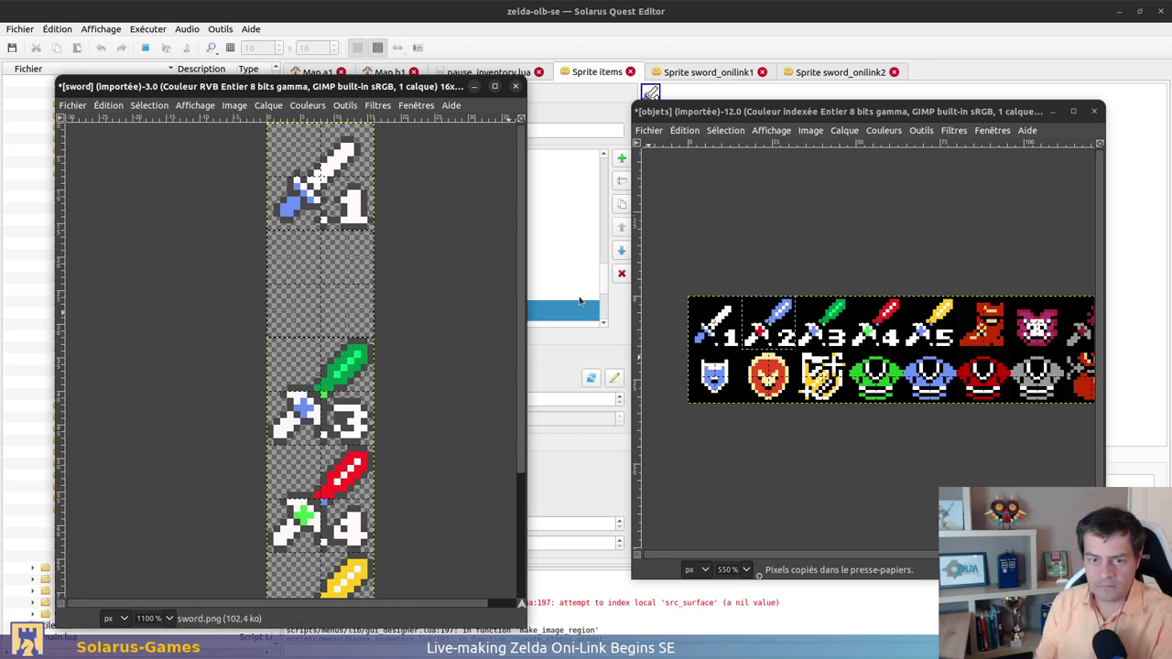
{"action": "key", "text": "ctrl+v"}
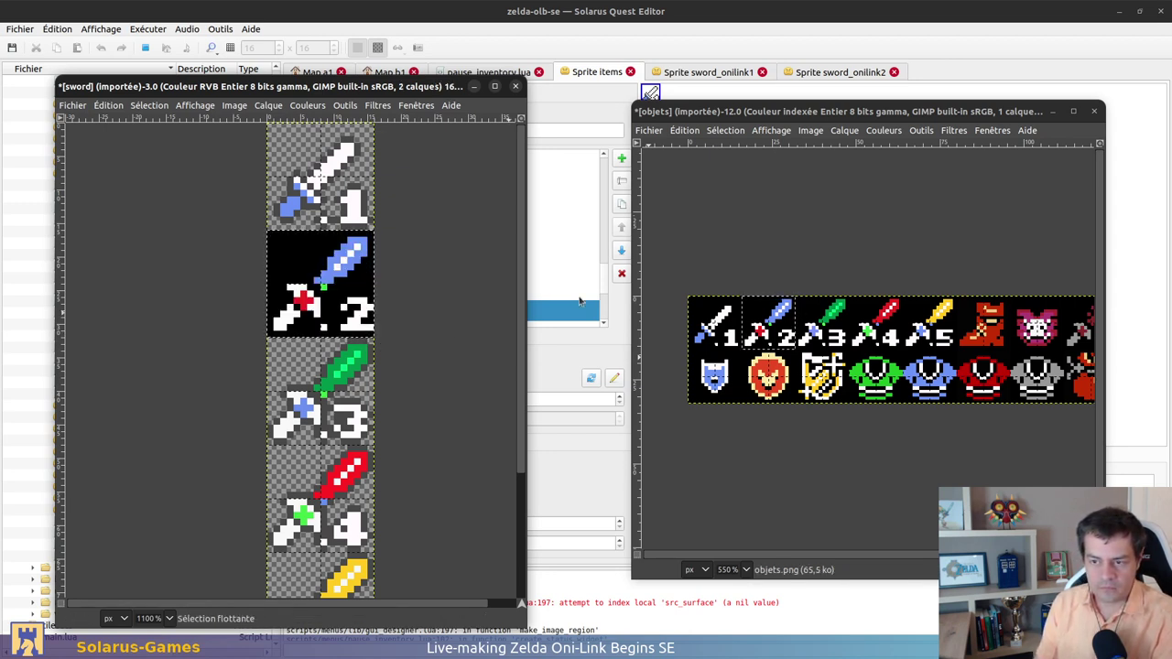
{"action": "left_click", "coordinate": [401, 298]}
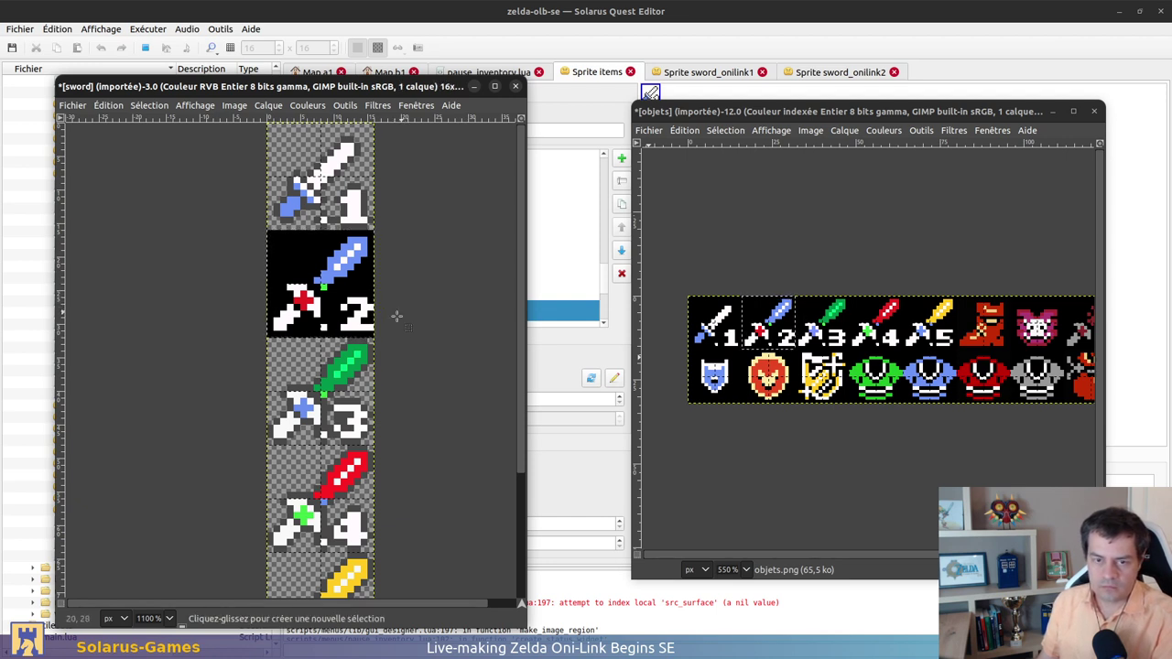
{"action": "key", "text": "ctrl+z"}
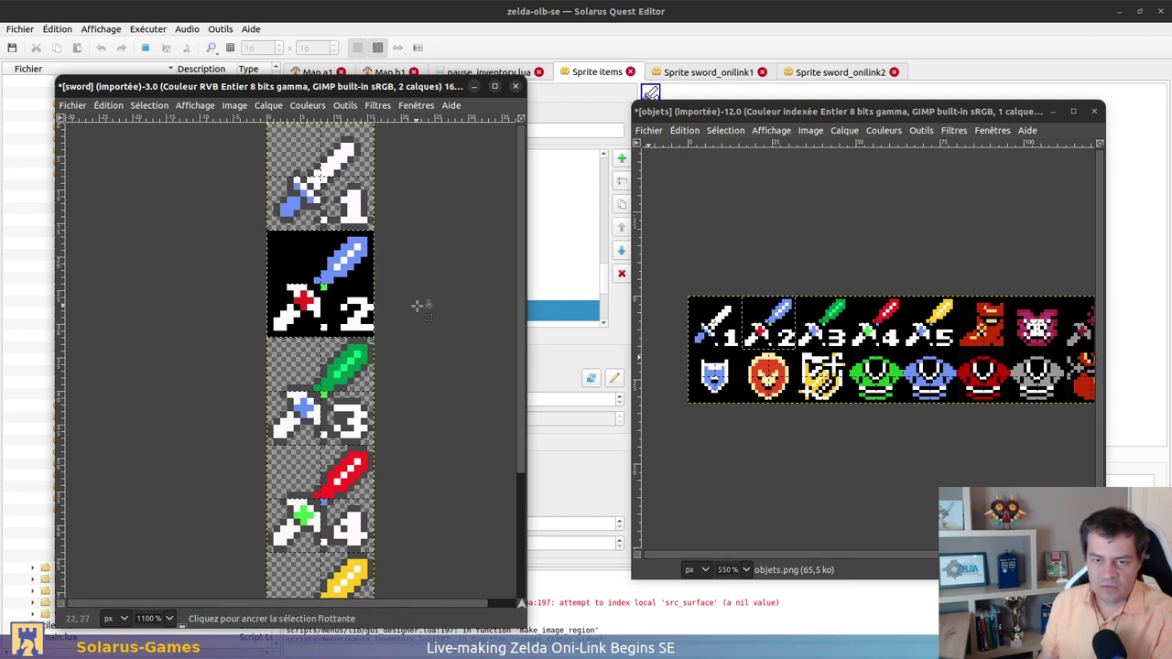
{"action": "key", "text": "ctrl+x"}
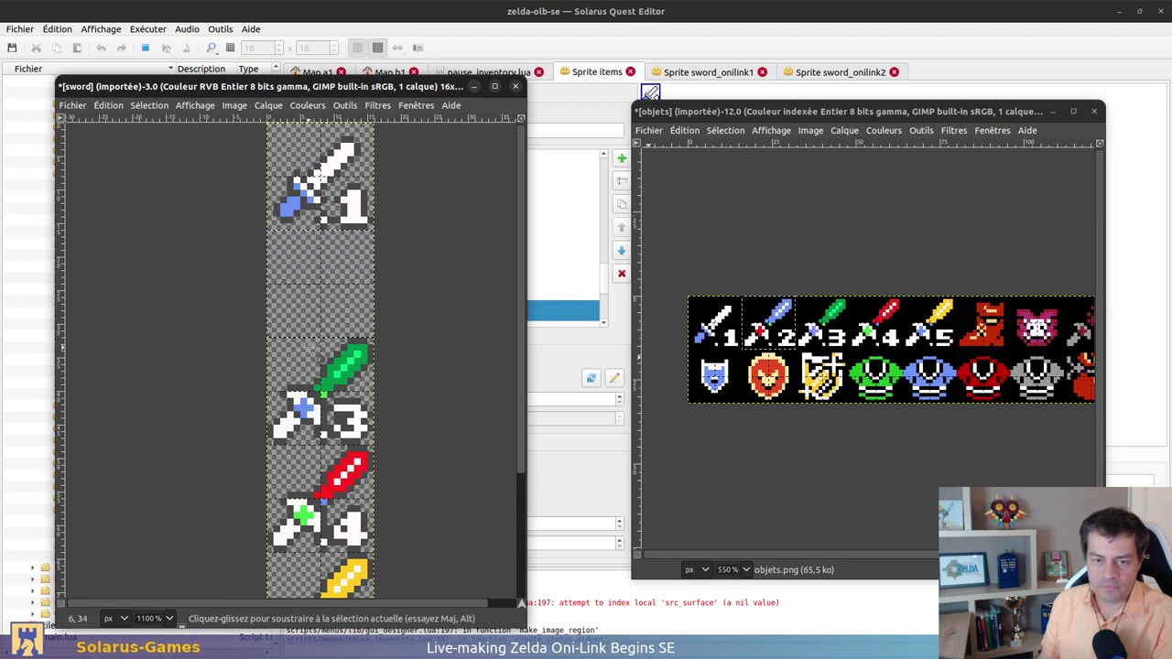
{"action": "key", "text": "ctrl+v"}
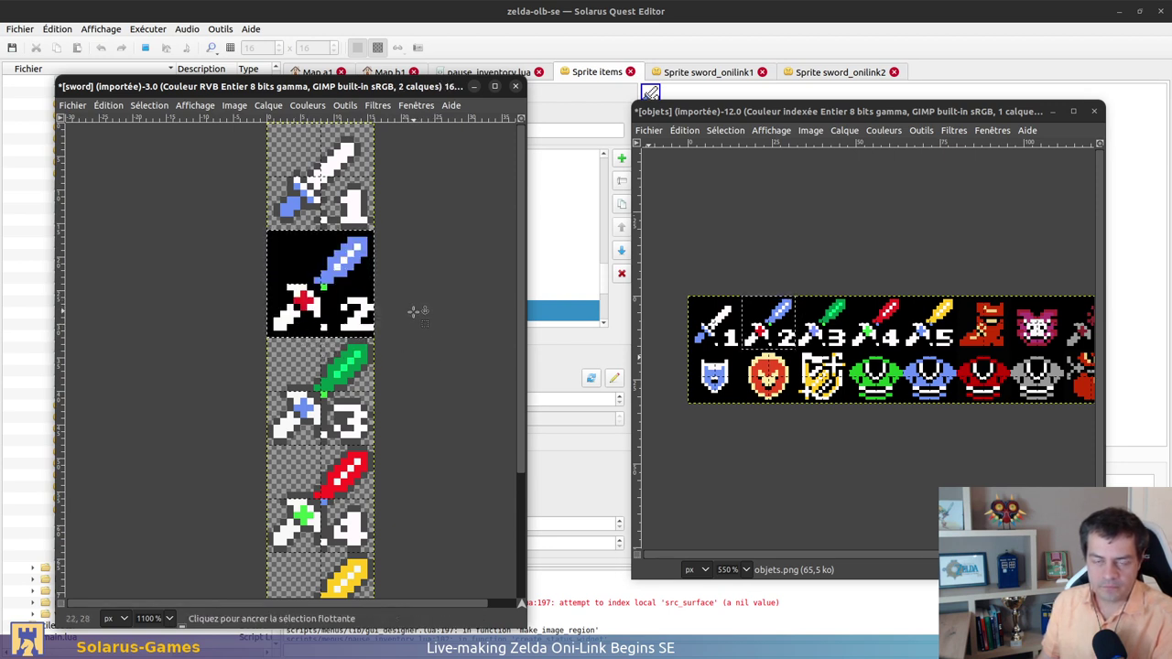
{"action": "key", "text": "ctrl+z"}
{"action": "key", "text": "ctrl+z"}
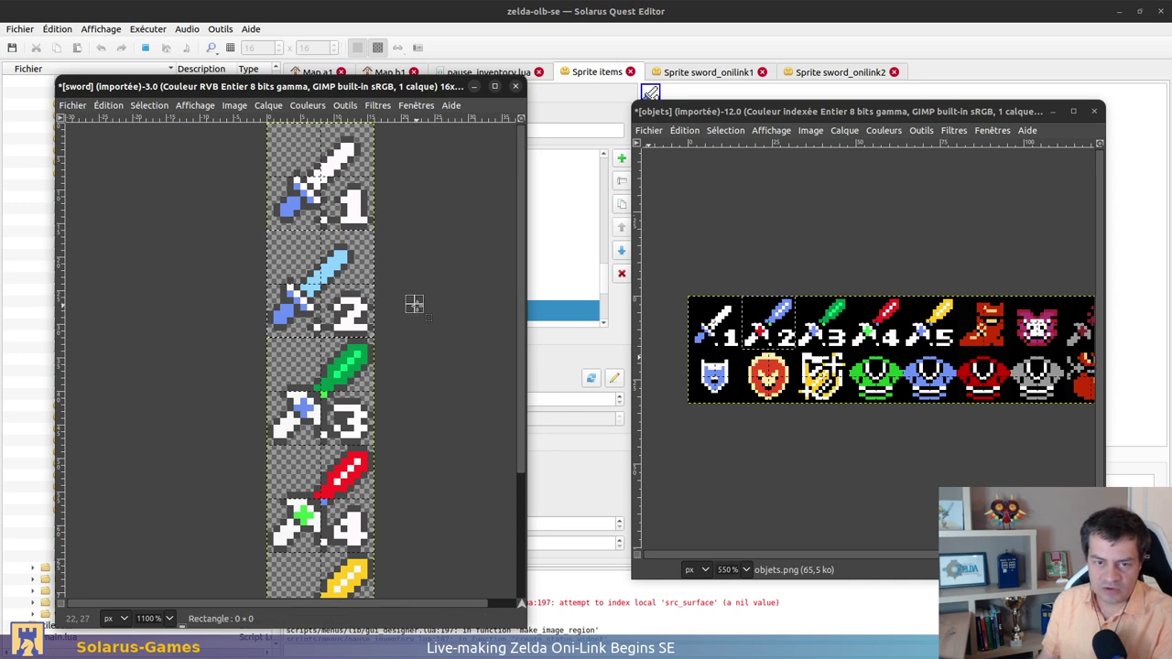
Select the green third sword in sword.png without its digit, copy it and clear the selection
{"action": "middle_click_drag", "start_coordinate": [413, 303], "coordinate": [460, 272]}
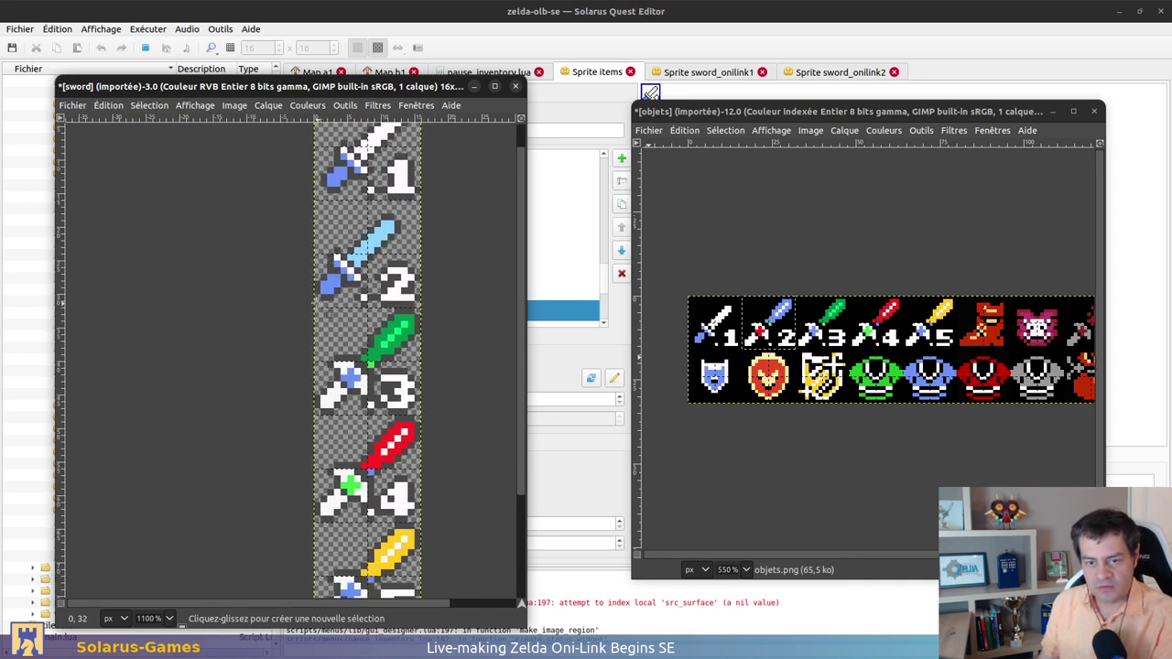
{"action": "left_click_drag", "start_coordinate": [316, 303], "coordinate": [375, 419]}
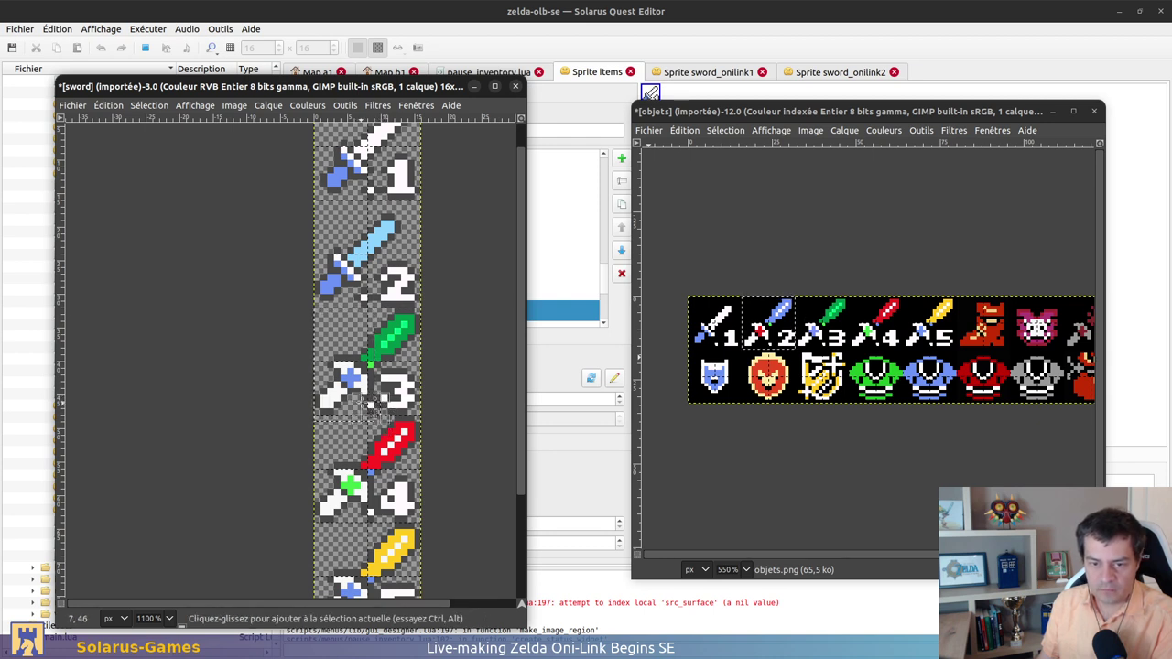
{"action": "left_click_drag", "start_coordinate": [382, 311], "coordinate": [420, 365], "text": "shift"}
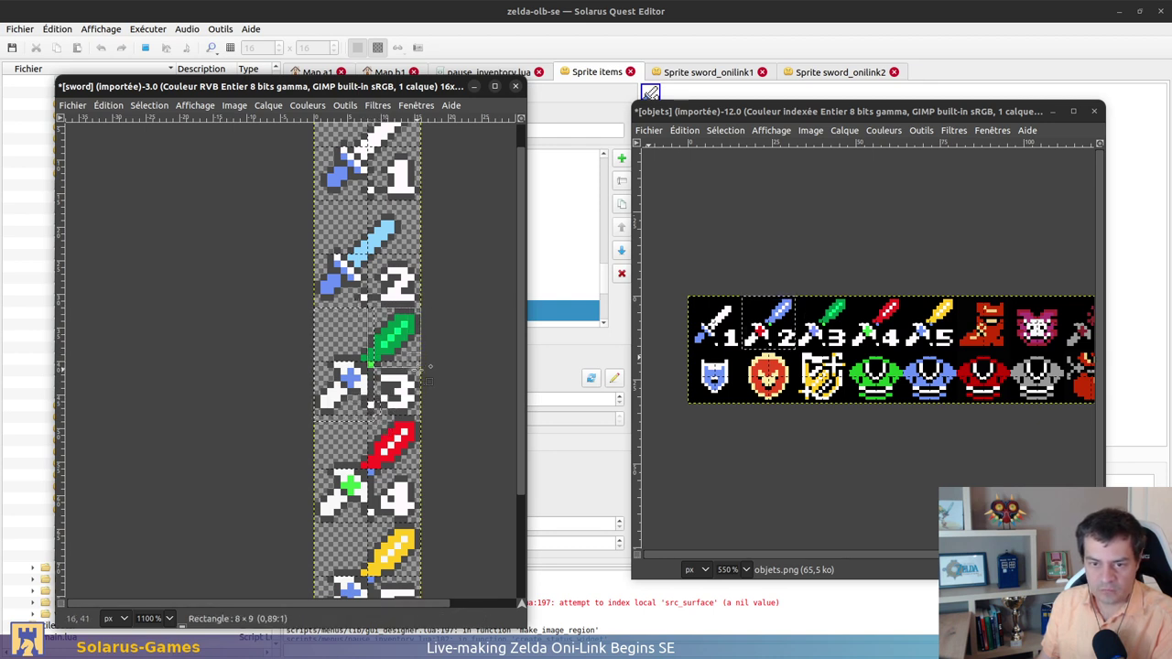
{"action": "key", "text": "ctrl+c"}
{"action": "key", "text": "ctrl+shift+a"}
Erase the blade and hilt of the second sword in sword.png, keeping its digit 2
{"action": "left_click_drag", "start_coordinate": [382, 265], "coordinate": [401, 291]}
{"action": "left_click_drag", "start_coordinate": [293, 207], "coordinate": [414, 256]}
{"action": "key", "text": "Delete"}
{"action": "left_click_drag", "start_coordinate": [301, 248], "coordinate": [354, 286]}
{"action": "key", "text": "Delete"}
{"action": "left_click_drag", "start_coordinate": [328, 243], "coordinate": [364, 286]}
{"action": "key", "text": "ctrl+x"}
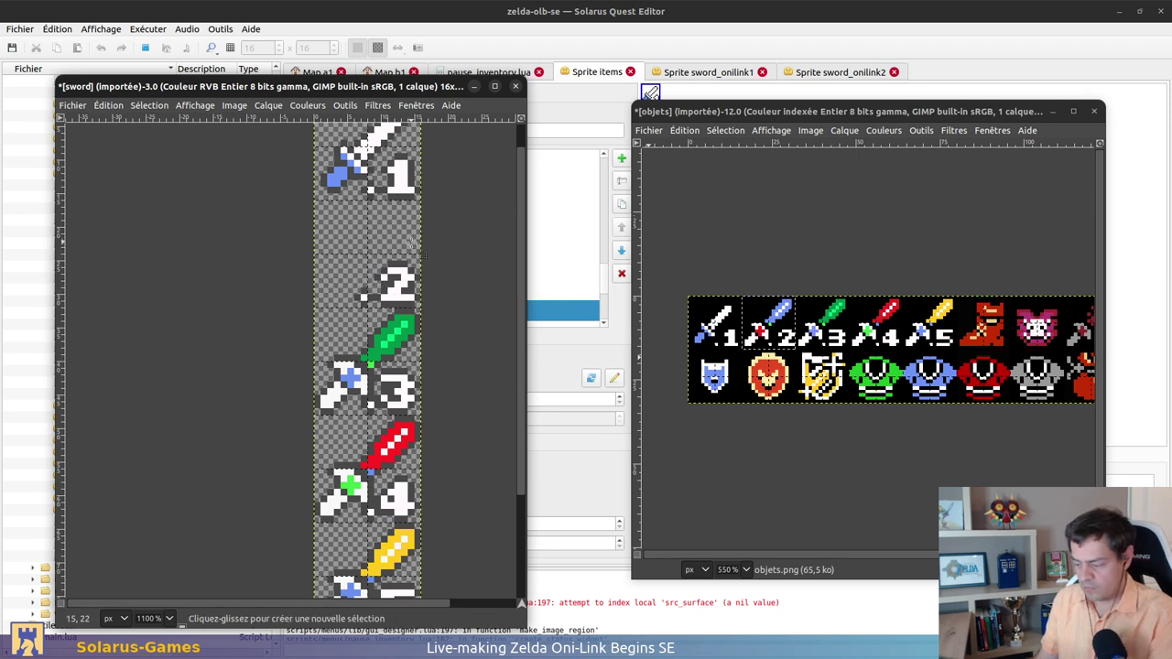
Paste the copied green sword into the second cell of sword.png, line it up beside the digit 2 and anchor it
{"action": "key", "text": "ctrl+v"}
{"action": "left_click_drag", "start_coordinate": [381, 334], "coordinate": [378, 235]}
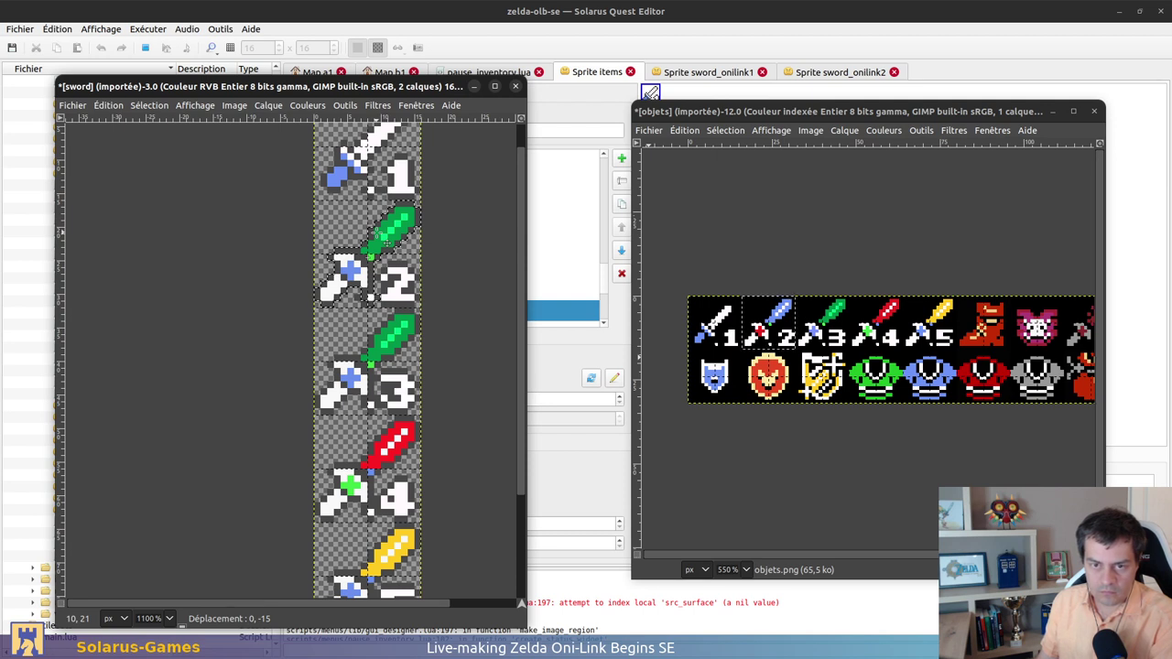
{"action": "left_click_drag", "start_coordinate": [379, 235], "coordinate": [328, 235]}
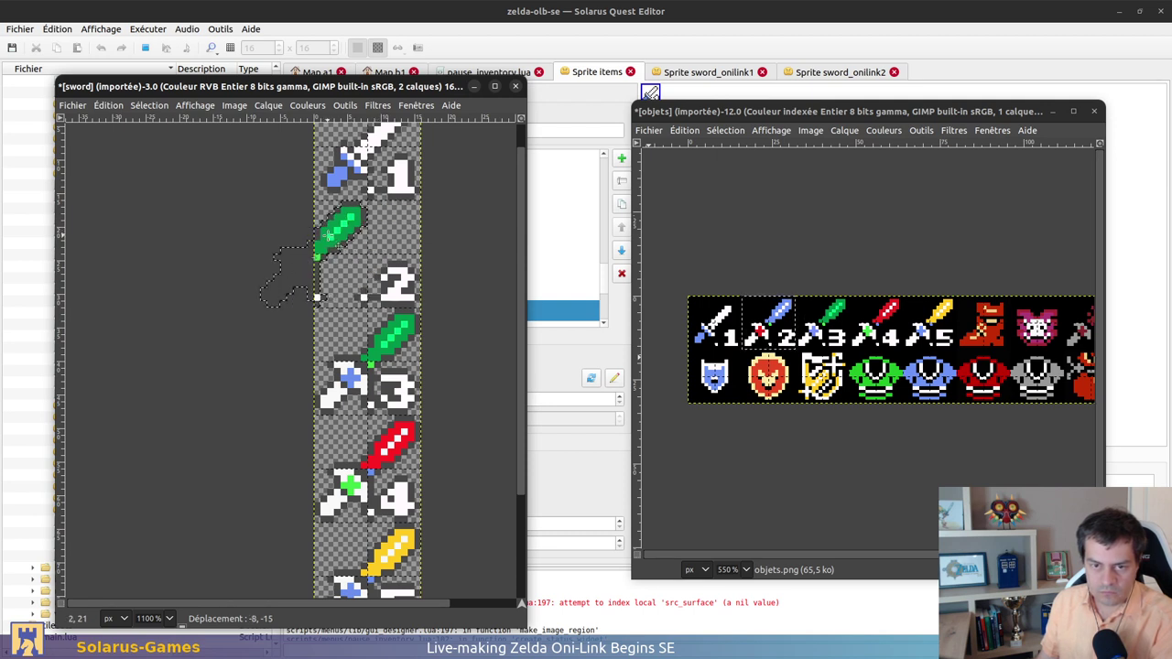
{"action": "left_click_drag", "start_coordinate": [370, 236], "coordinate": [382, 236]}
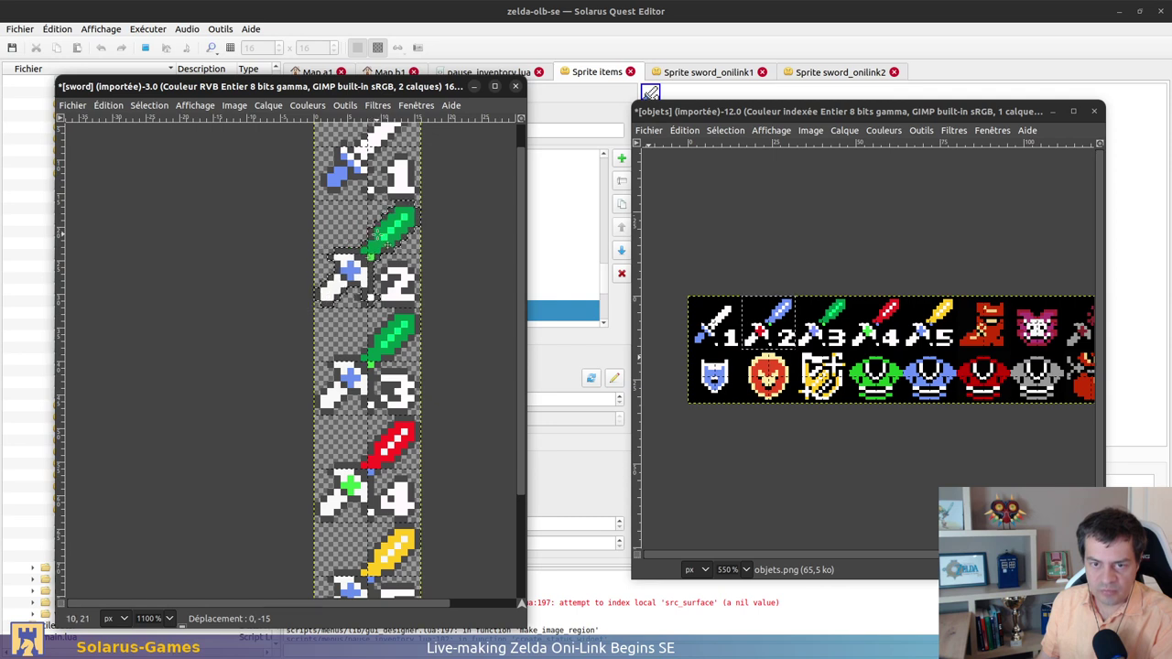
{"action": "left_click", "coordinate": [355, 305]}
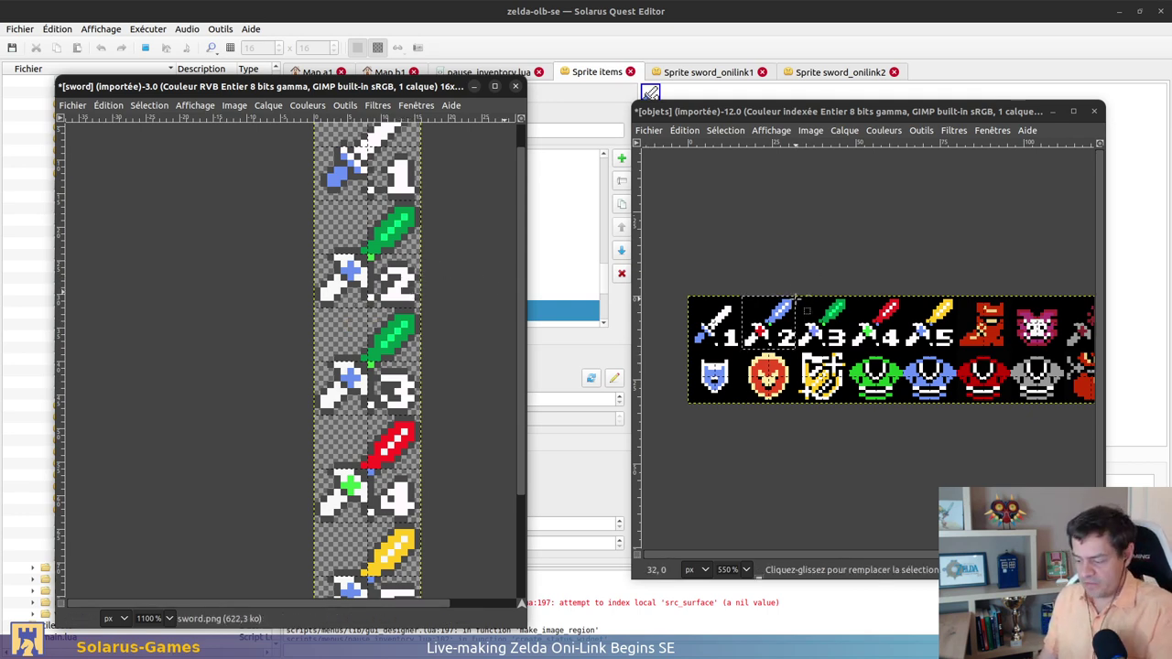
Match the second sword in sword.png to the one in objets.png by pasting its blue blade over the green one and making the hilt centre red
{"action": "scroll", "coordinate": [806, 311], "scroll_direction": "up", "scroll_amount": 3, "text": "ctrl"}
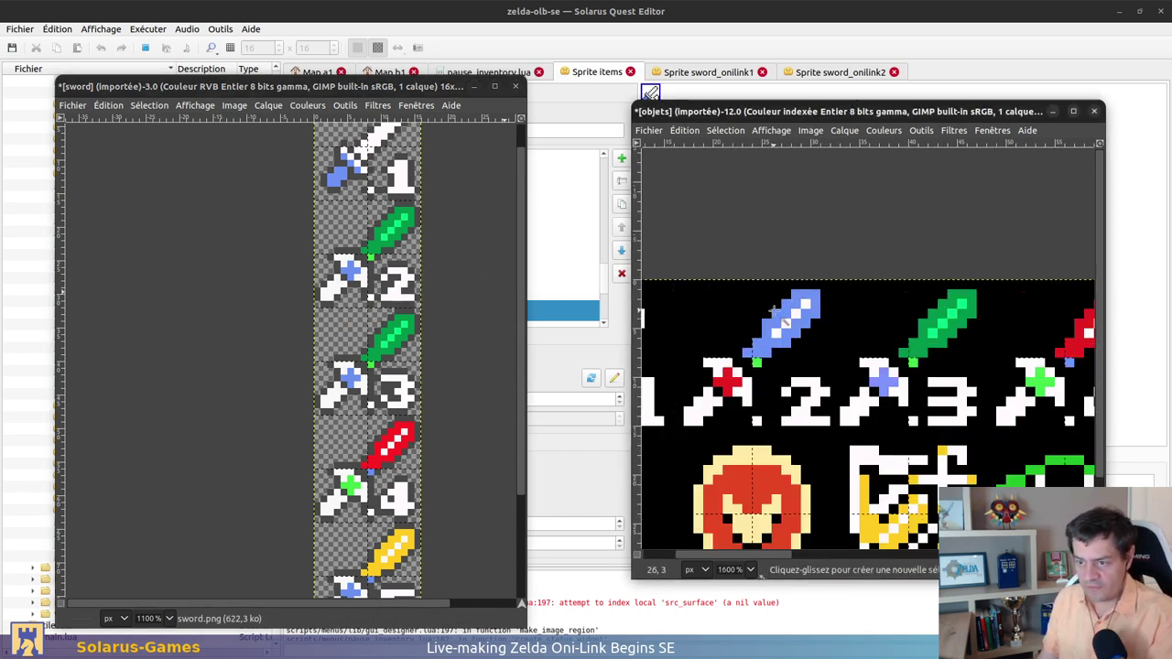
{"action": "left_click", "coordinate": [778, 312]}
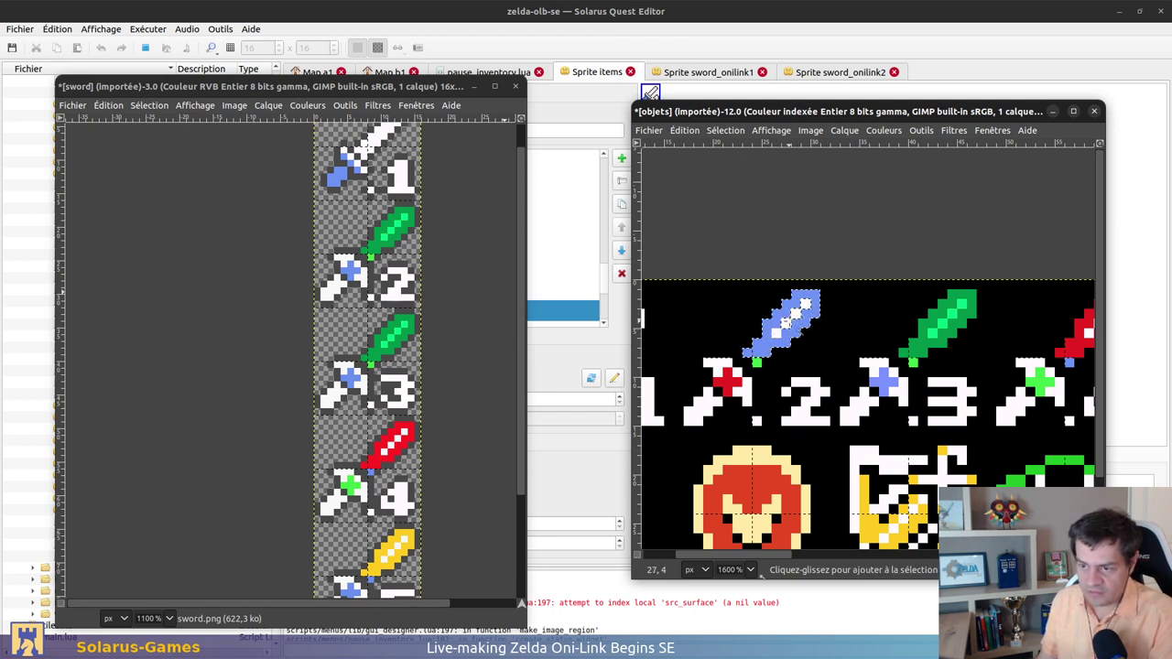
{"action": "left_click", "coordinate": [756, 361], "text": "shift"}
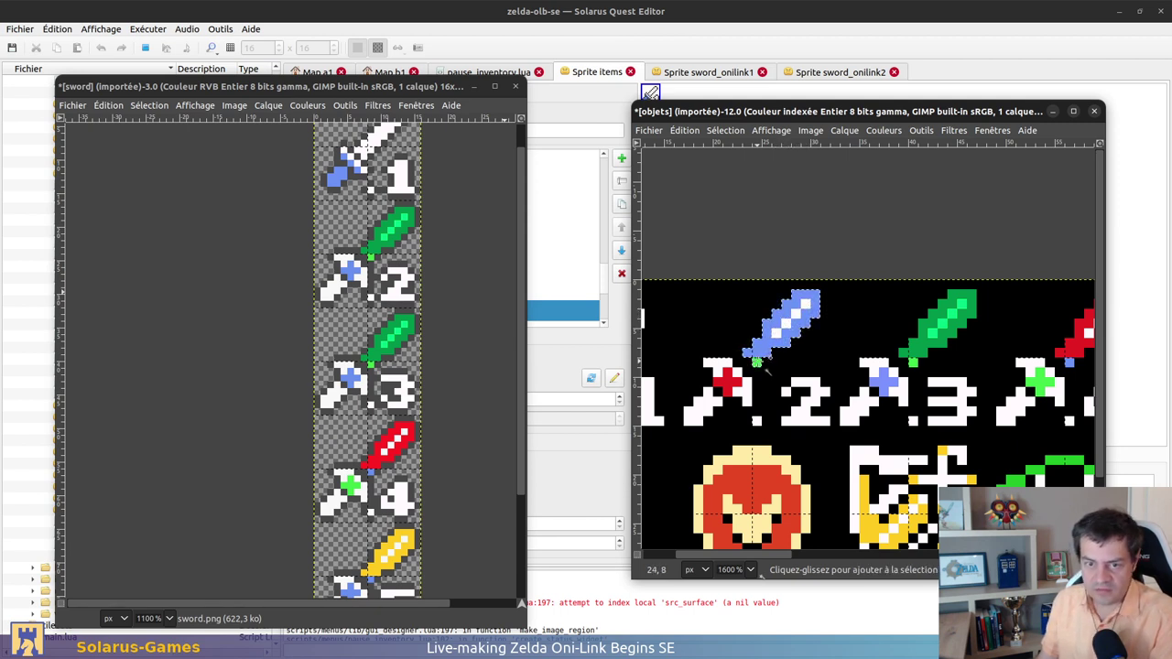
{"action": "key", "text": "ctrl+c"}
{"action": "left_click", "coordinate": [439, 296]}
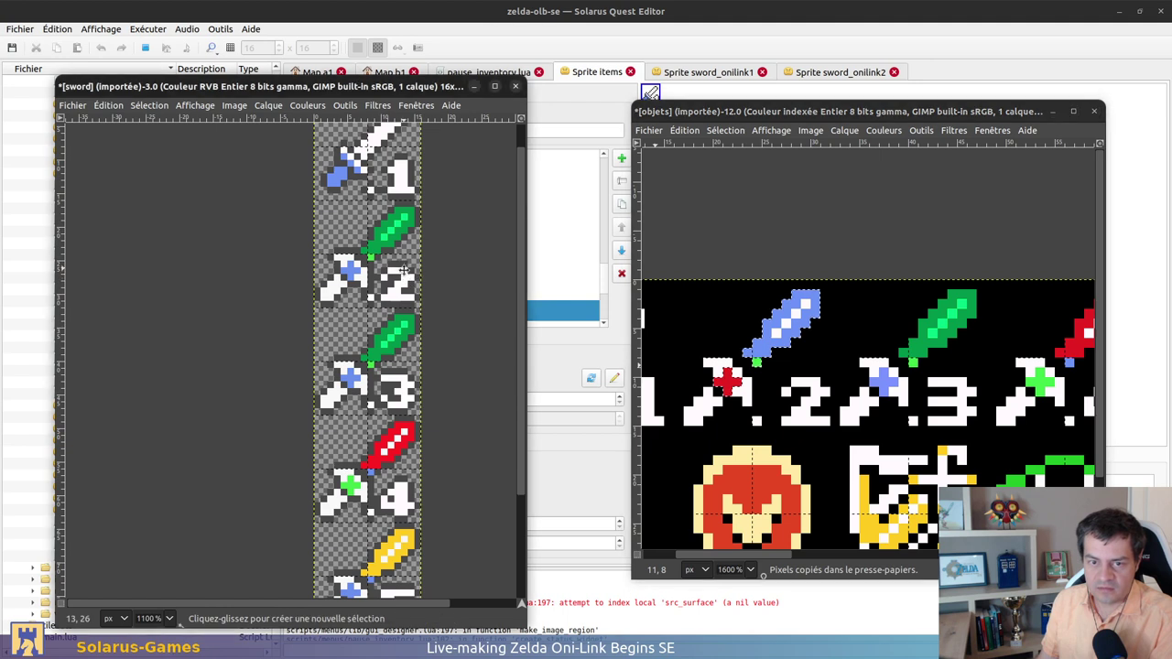
{"action": "key", "text": "ctrl+v"}
{"action": "left_click_drag", "start_coordinate": [373, 347], "coordinate": [387, 246]}
{"action": "left_click", "coordinate": [447, 293]}
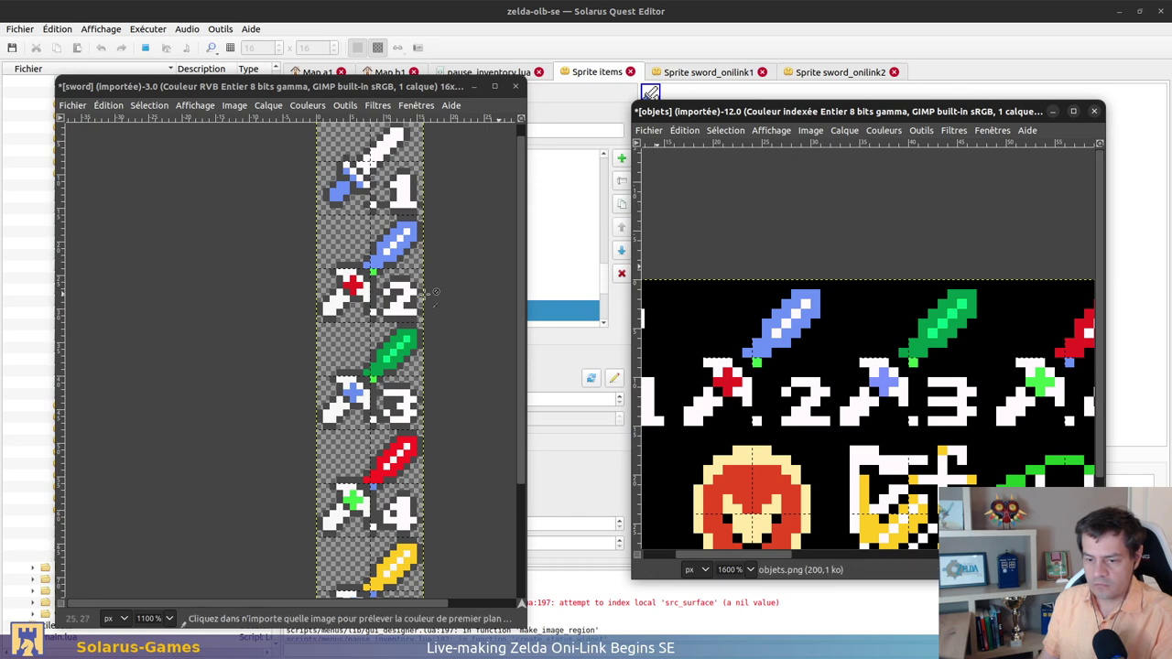
Compare the complete sword.png and objets.png sheets at 400% and 200% zoom, and shrink the sword.png window around its image
{"action": "left_click_drag", "start_coordinate": [405, 94], "coordinate": [361, 80]}
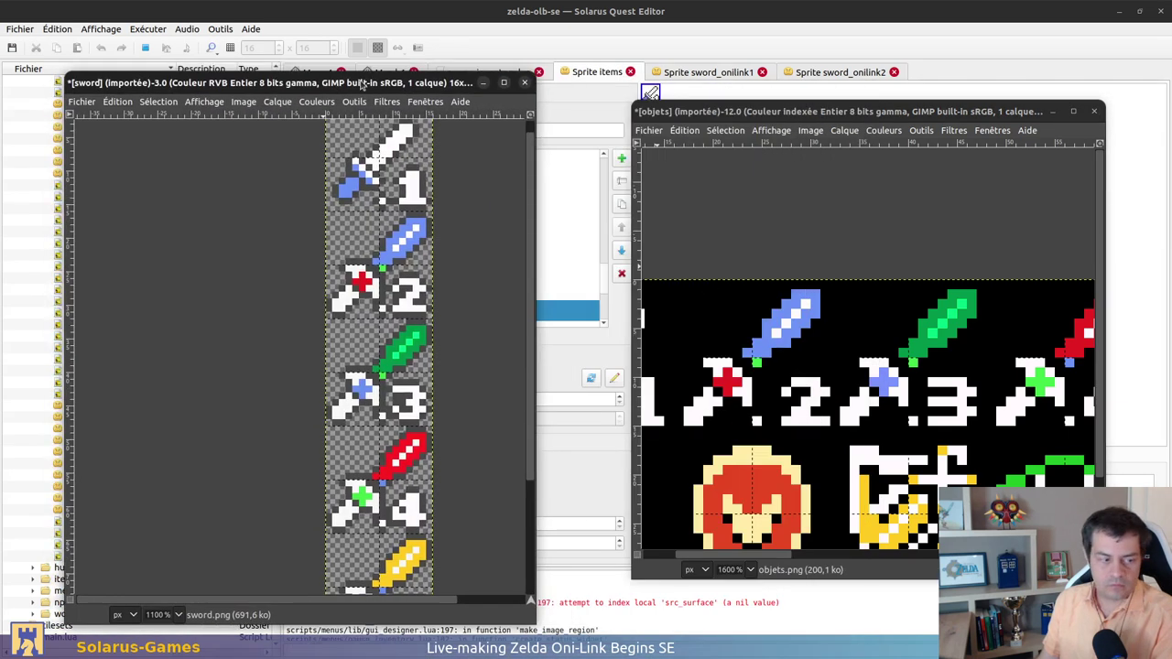
{"action": "left_click", "coordinate": [773, 130]}
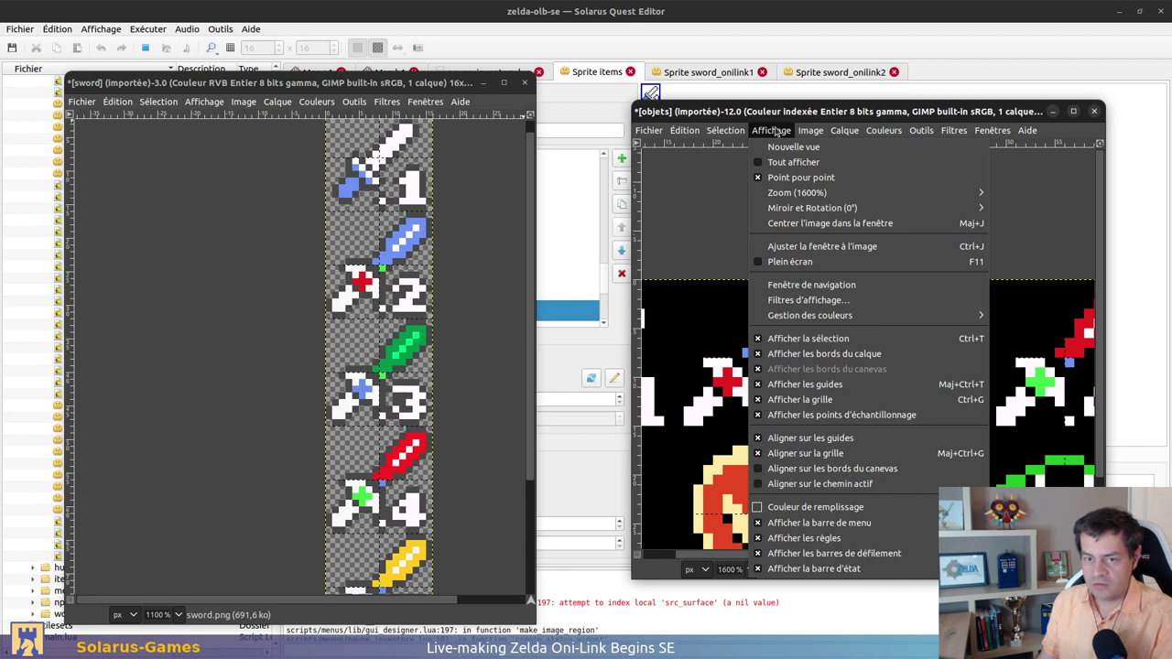
{"action": "left_click", "coordinate": [773, 130]}
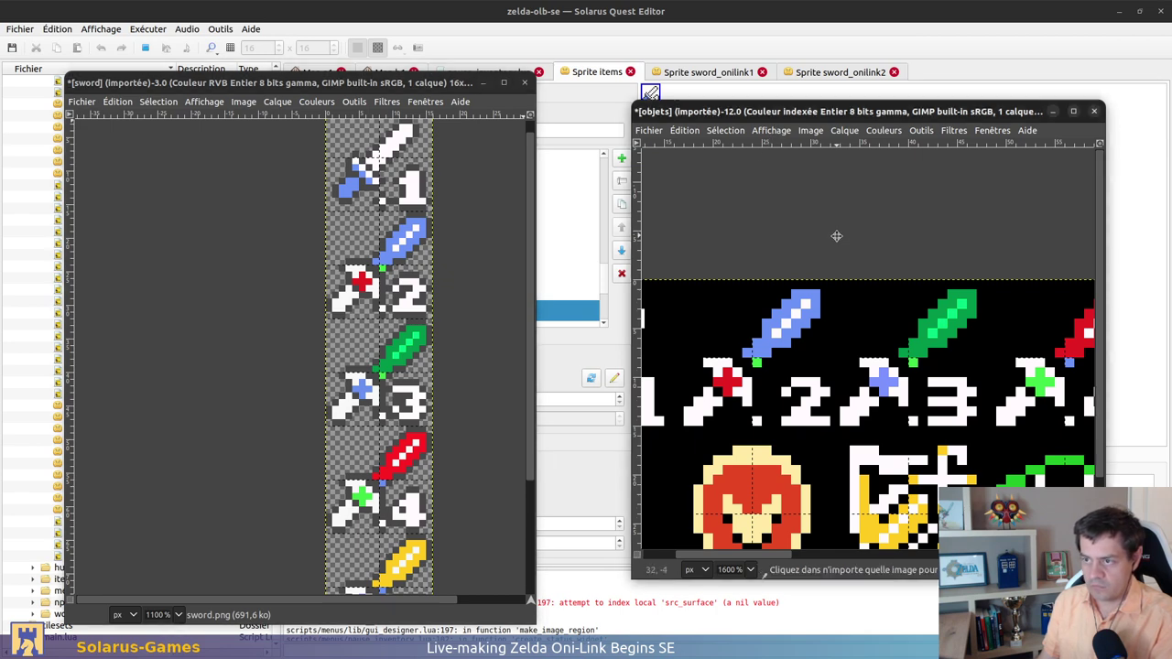
{"action": "middle_click_drag", "start_coordinate": [836, 236], "coordinate": [865, 207]}
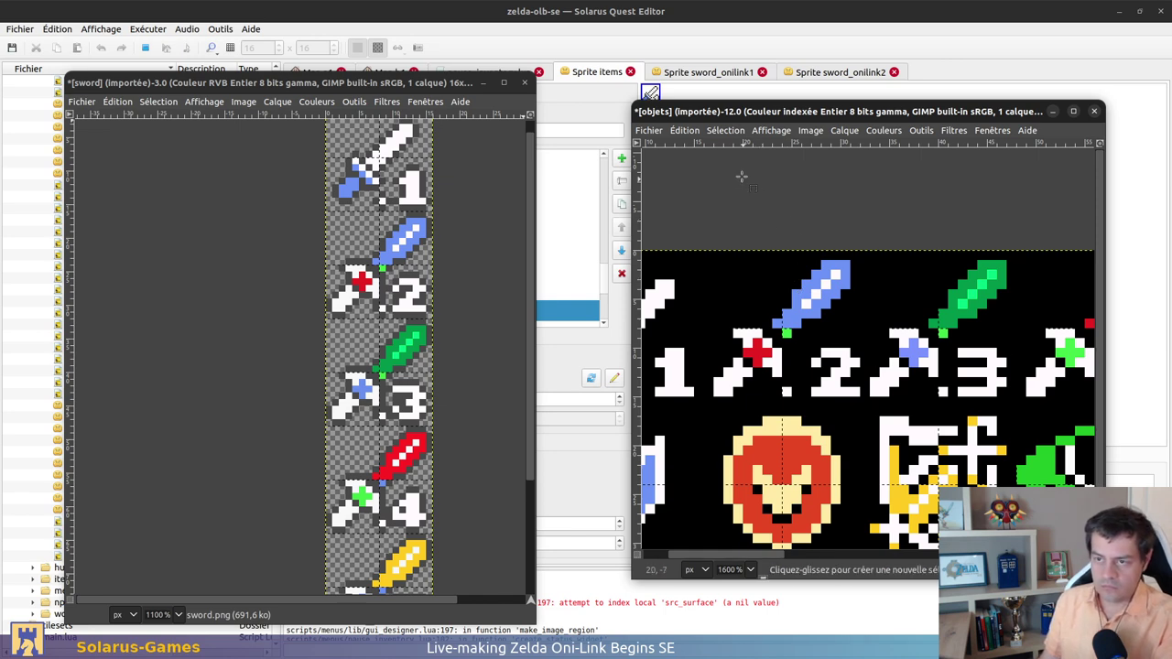
{"action": "scroll", "coordinate": [741, 177], "scroll_direction": "down", "scroll_amount": 6, "text": "ctrl"}
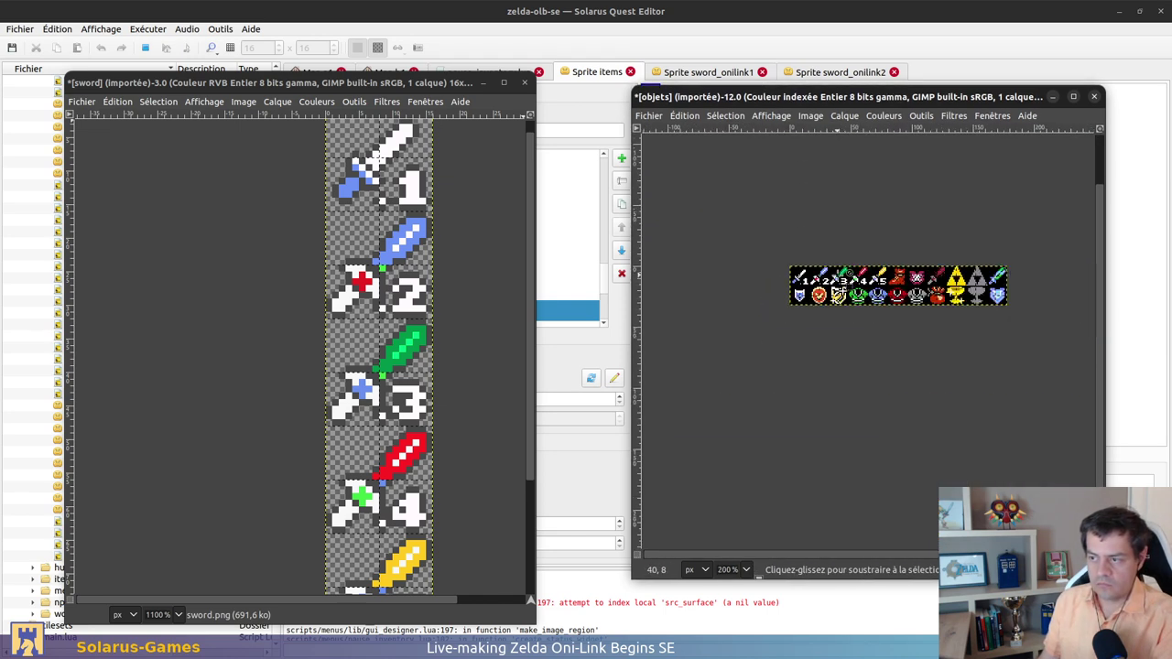
{"action": "scroll", "coordinate": [379, 312], "scroll_direction": "down", "scroll_amount": 5, "text": "ctrl"}
{"action": "scroll", "coordinate": [380, 311], "scroll_direction": "up", "scroll_amount": 2, "text": "ctrl"}
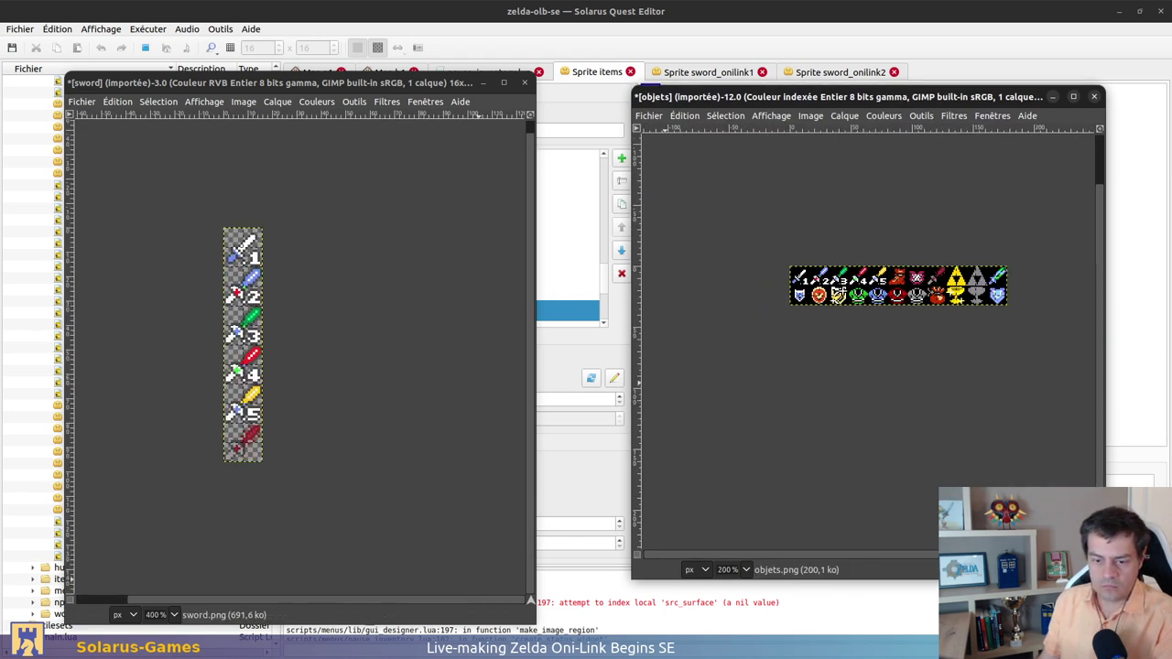
{"action": "left_click_drag", "start_coordinate": [528, 614], "coordinate": [541, 474]}
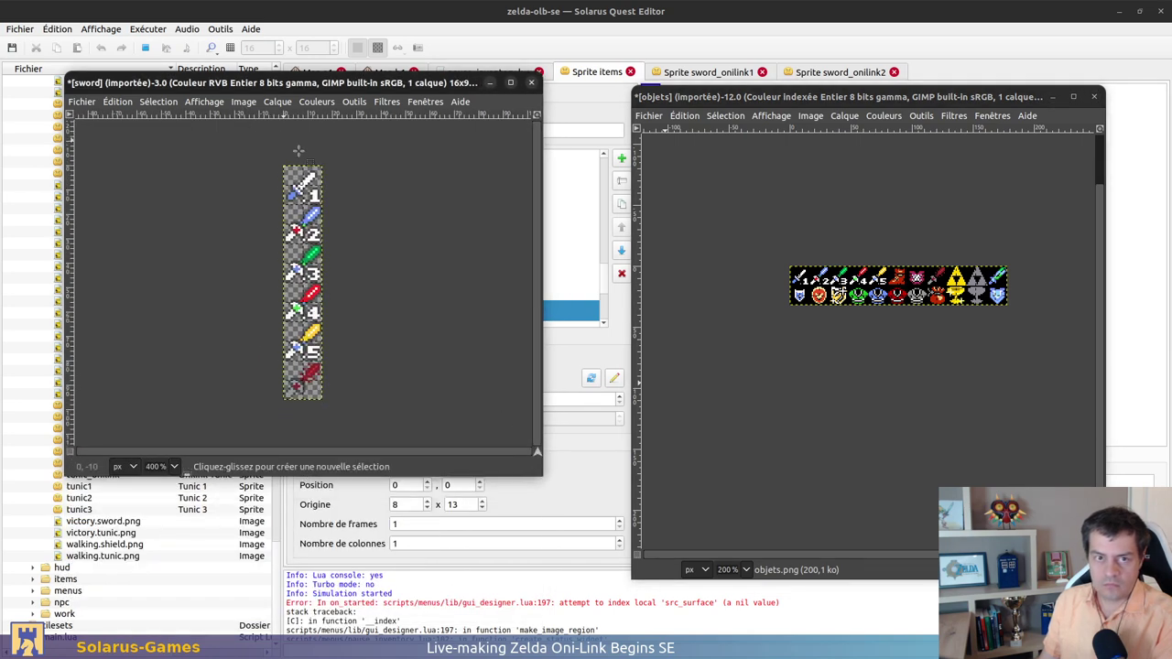
Turn on single-window mode to gather both images, and switch from sword.png back to objets.png
{"action": "left_click", "coordinate": [997, 116]}
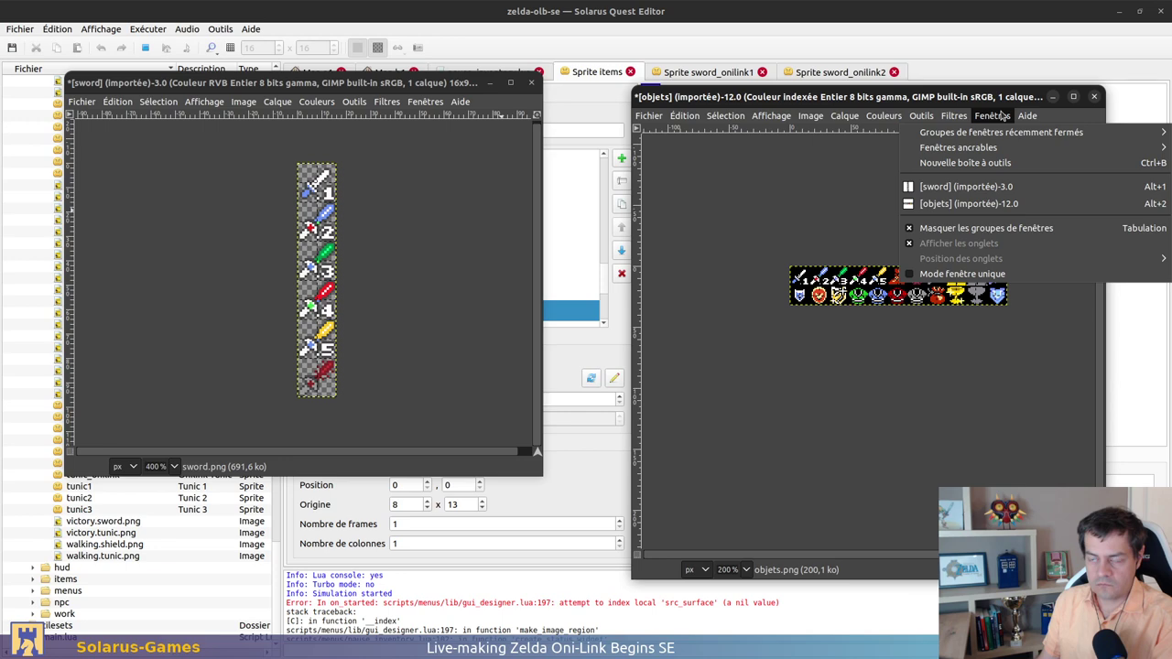
{"action": "left_click", "coordinate": [968, 275]}
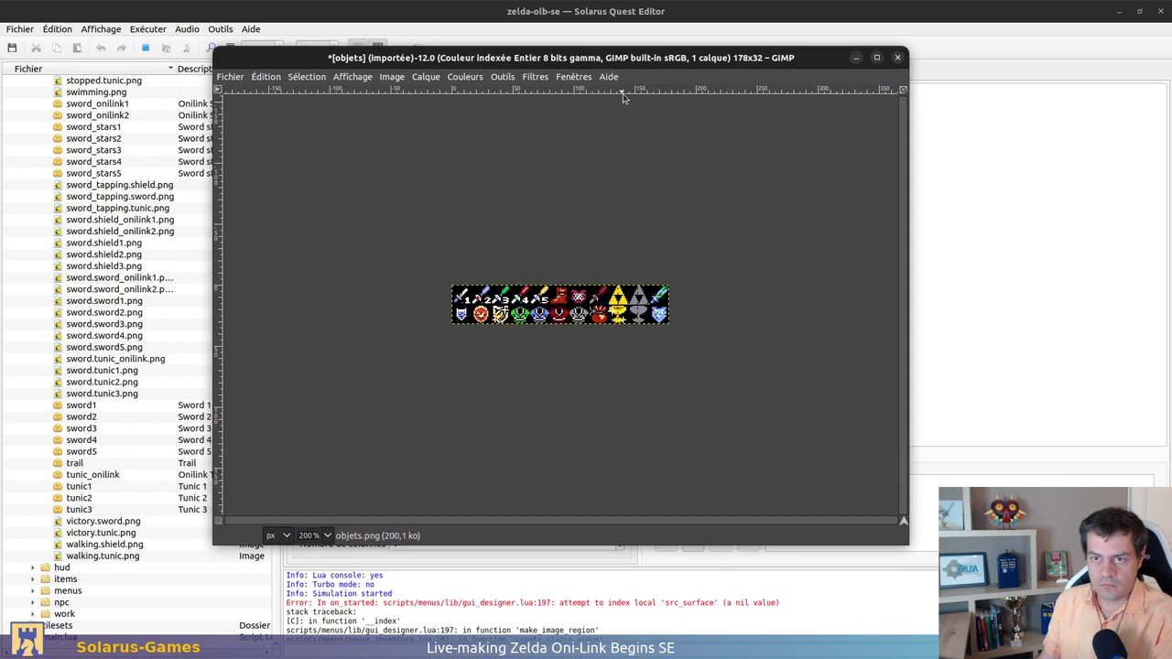
{"action": "left_click", "coordinate": [236, 104]}
{"action": "left_click", "coordinate": [296, 102]}
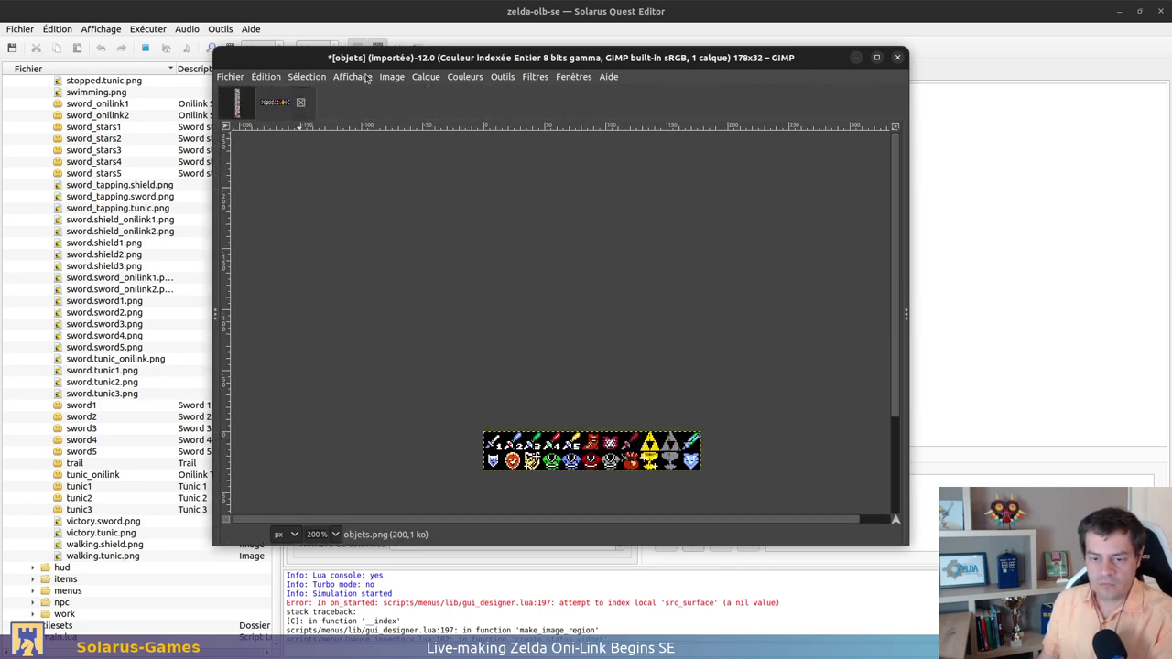
Show the Tool Options dockable dialog beside the objets image
{"action": "mouse_move", "coordinate": [381, 61]}
{"action": "left_mouse_down"}
{"action": "mouse_move", "coordinate": [776, 153]}
{"action": "mouse_move", "coordinate": [393, 67]}
{"action": "left_mouse_up"}
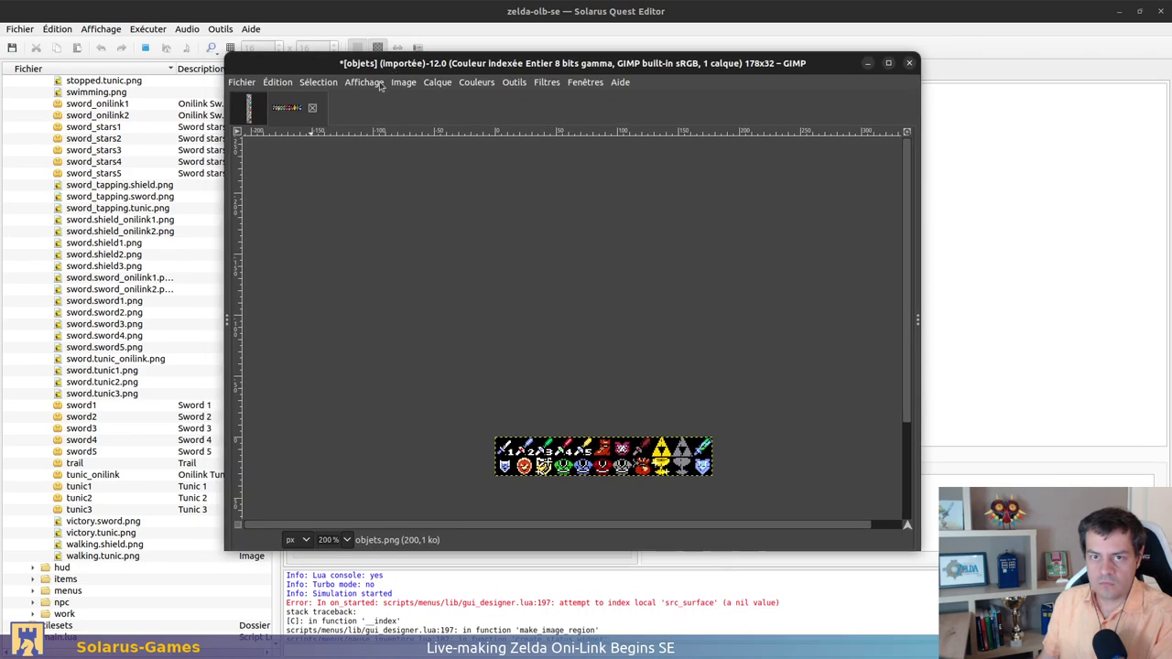
{"action": "left_click", "coordinate": [366, 82]}
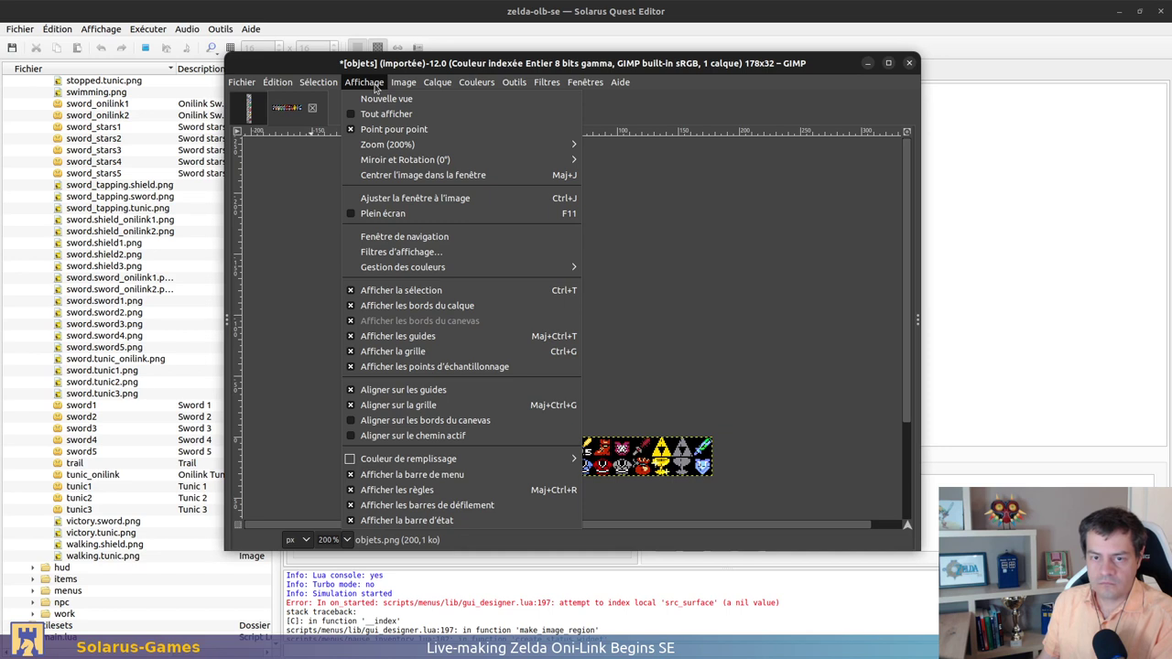
{"action": "mouse_move", "coordinate": [502, 85]}
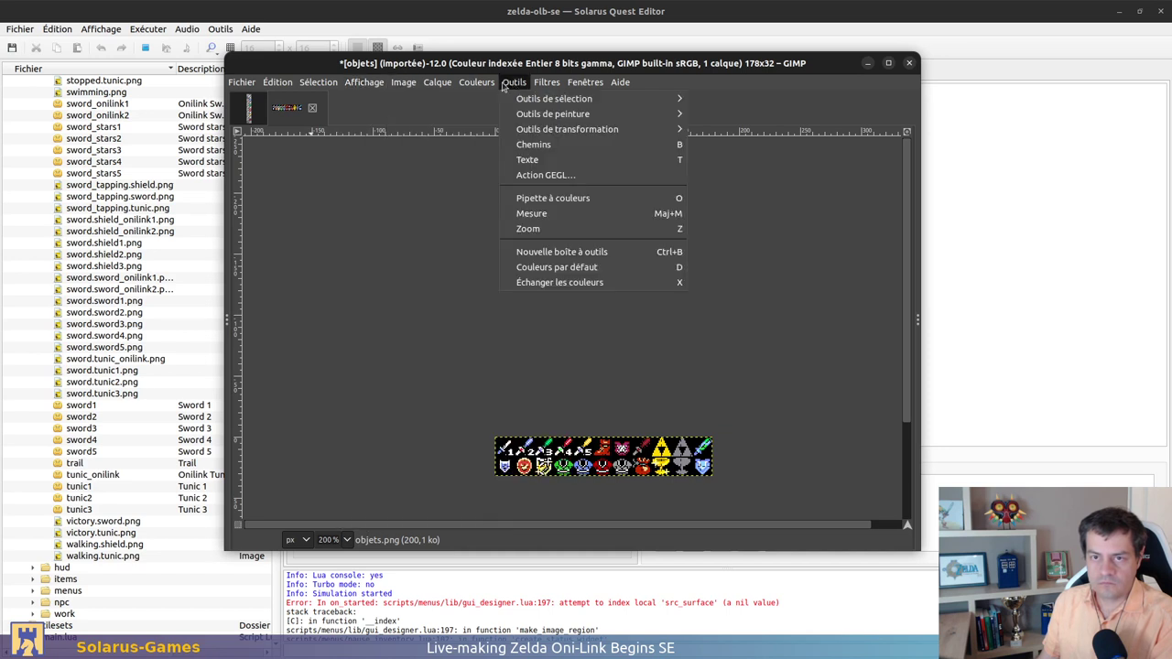
{"action": "mouse_move", "coordinate": [602, 85]}
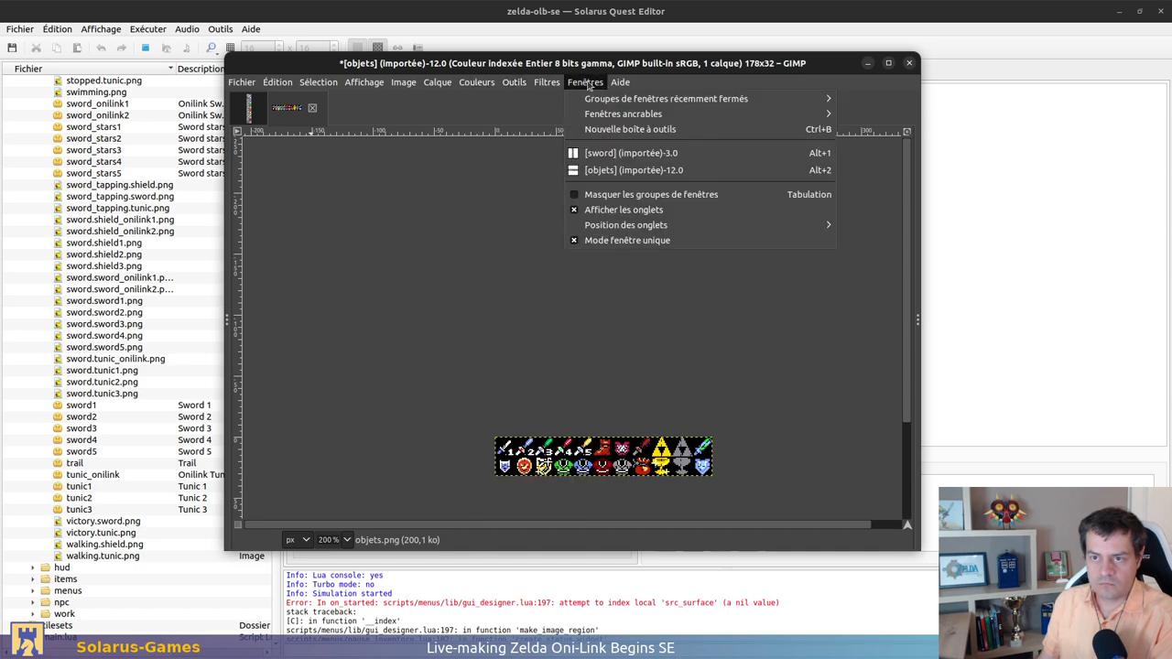
{"action": "mouse_move", "coordinate": [603, 115]}
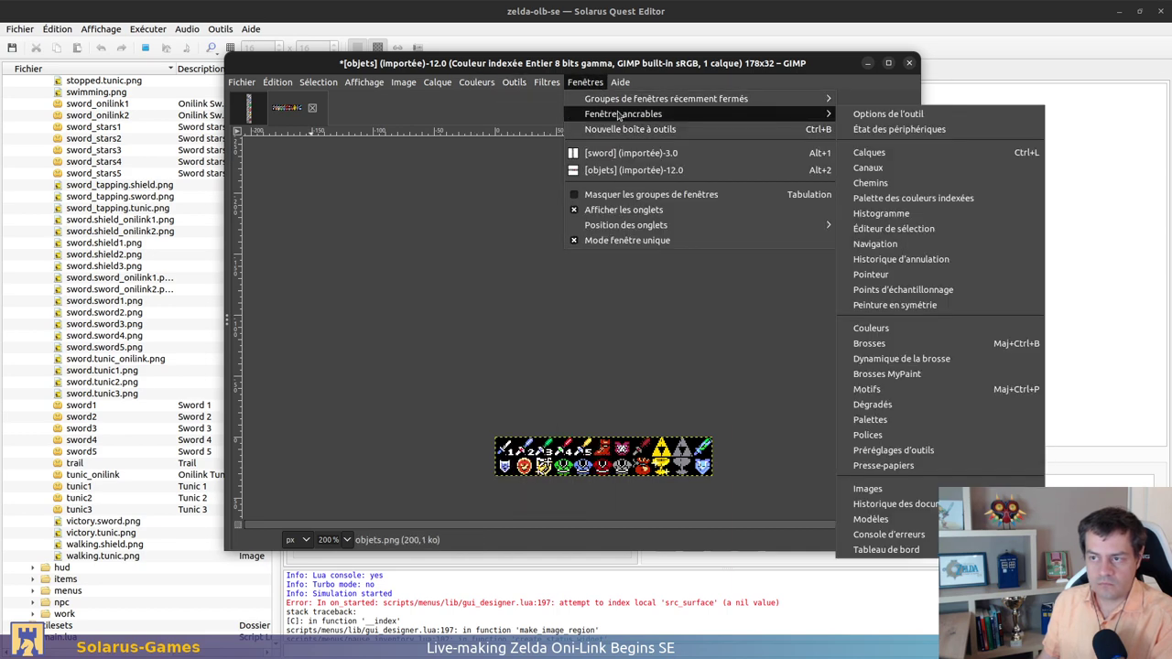
{"action": "left_click", "coordinate": [947, 116]}
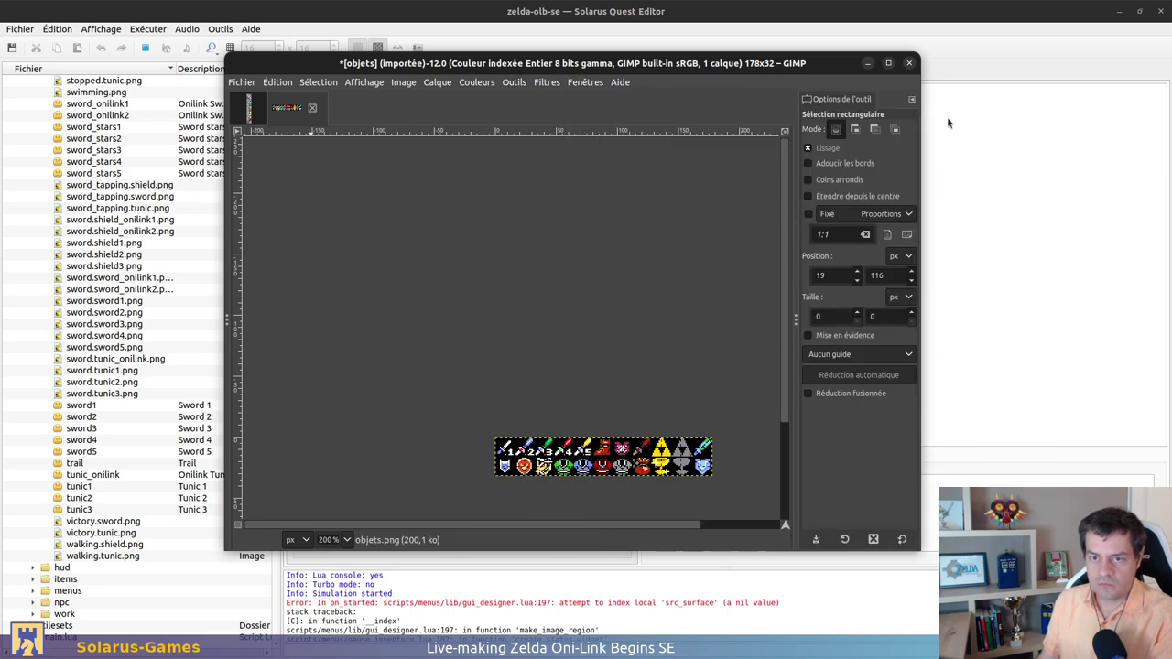
Activate the Color Picker tool on the objets image
{"action": "scroll", "coordinate": [601, 322], "scroll_direction": "up", "scroll_amount": 1, "text": "ctrl"}
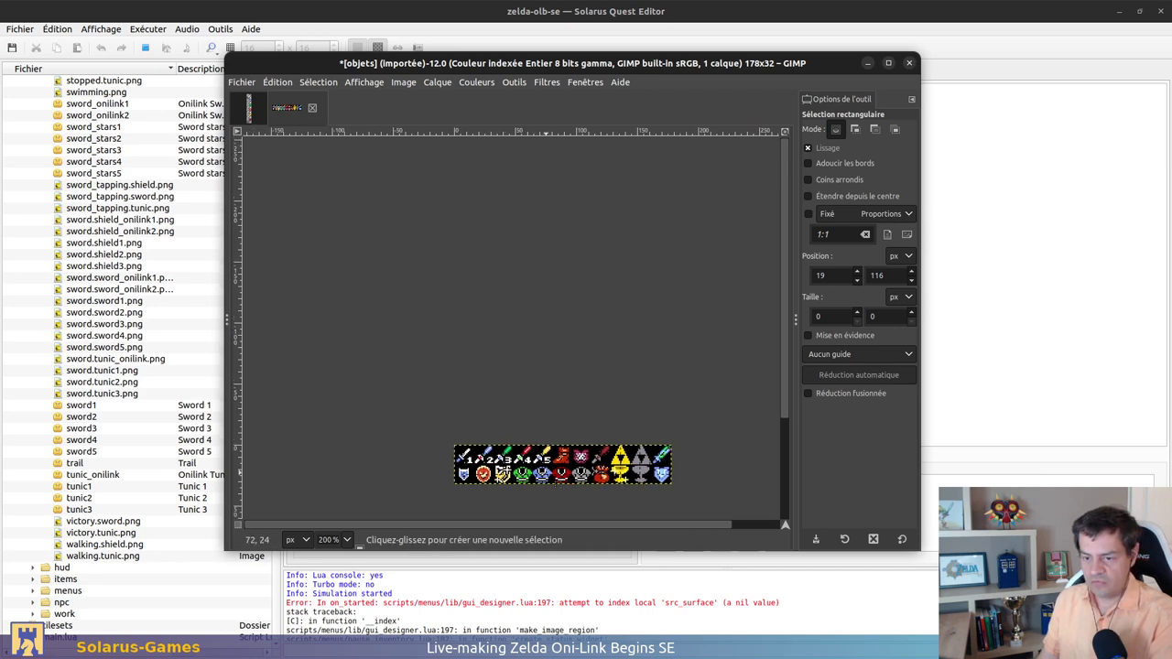
{"action": "scroll", "coordinate": [355, 460], "scroll_direction": "up", "scroll_amount": 1, "text": "ctrl"}
{"action": "key", "text": "o"}
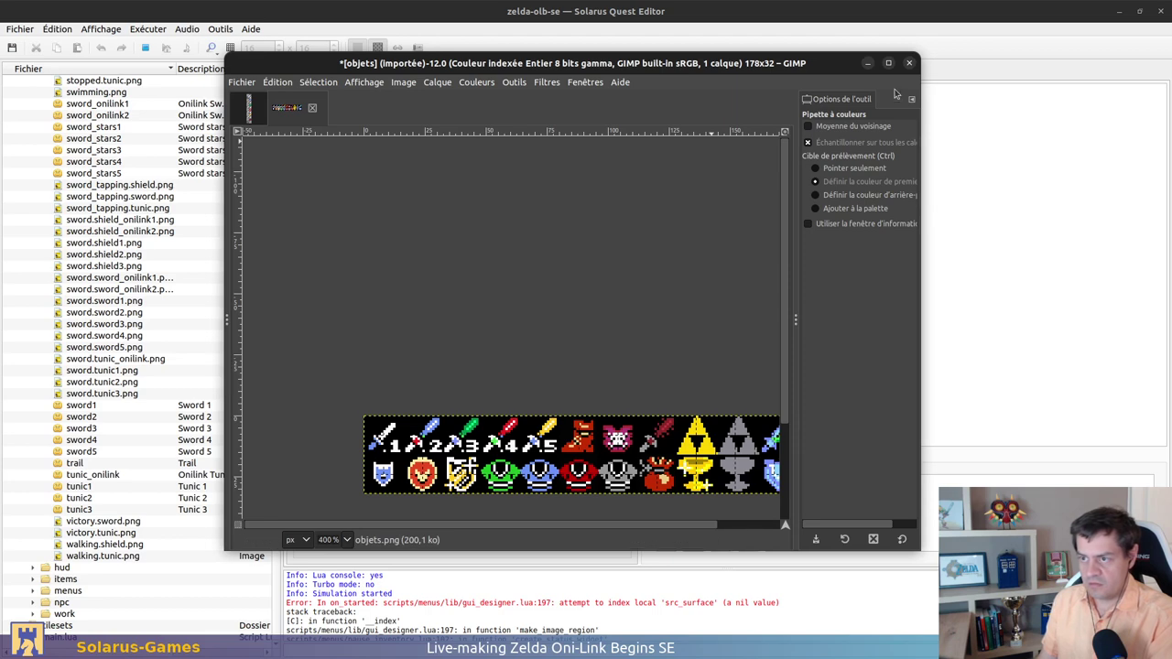
{"action": "left_click", "coordinate": [436, 82]}
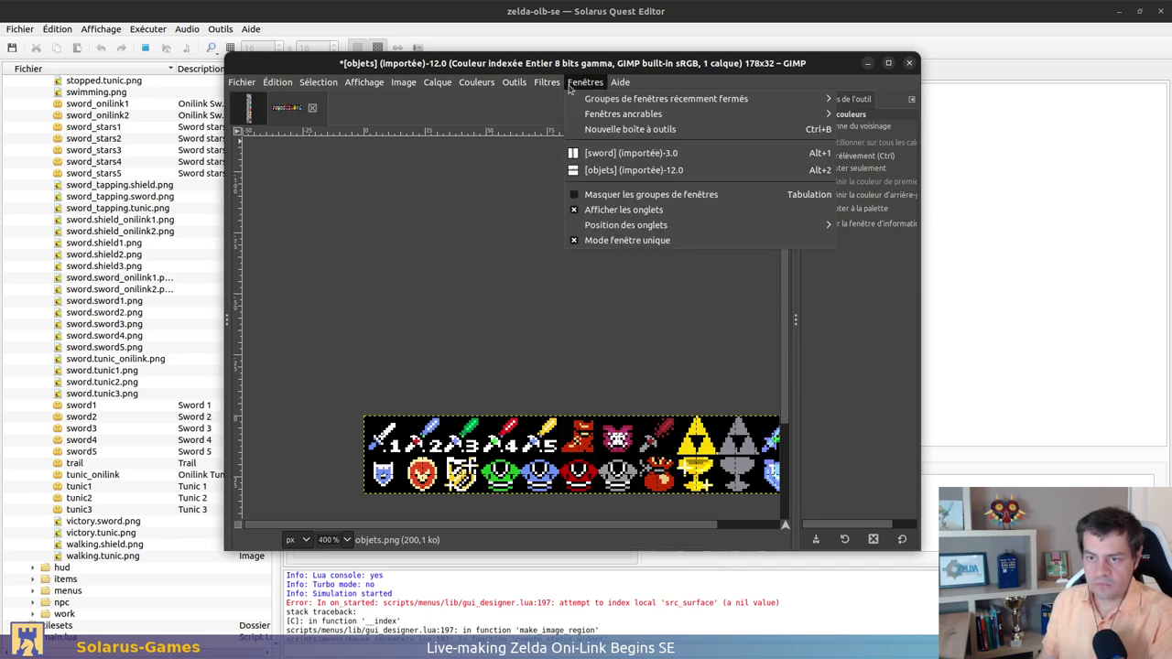
{"action": "mouse_move", "coordinate": [640, 231]}
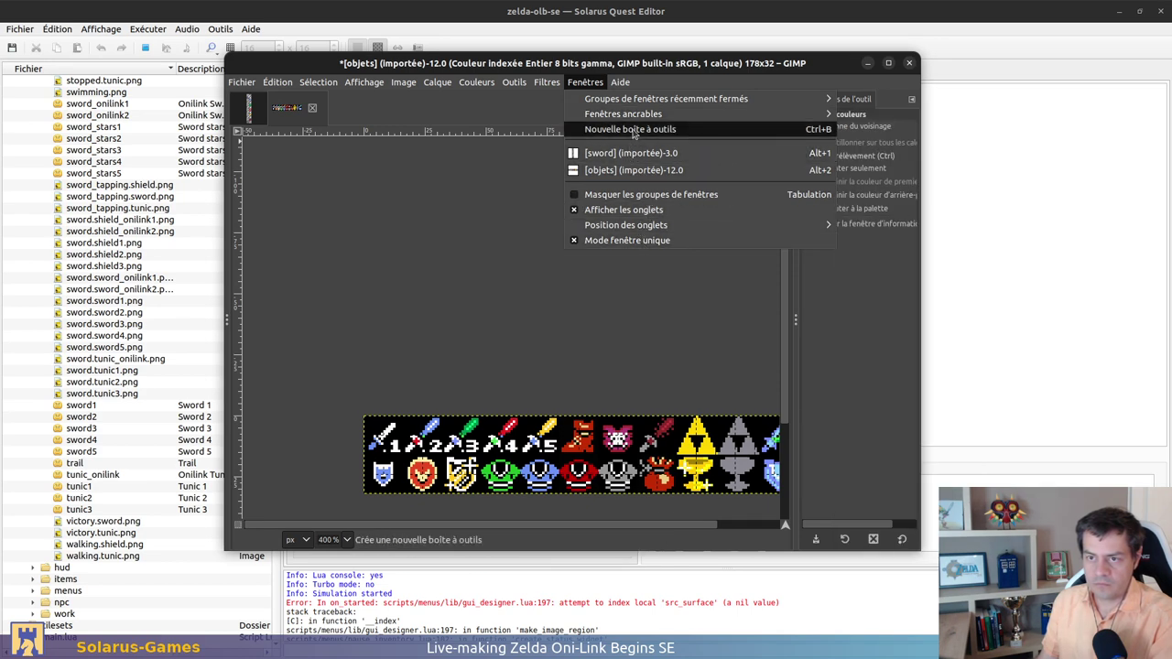
{"action": "mouse_move", "coordinate": [632, 113]}
{"action": "left_click", "coordinate": [885, 110]}
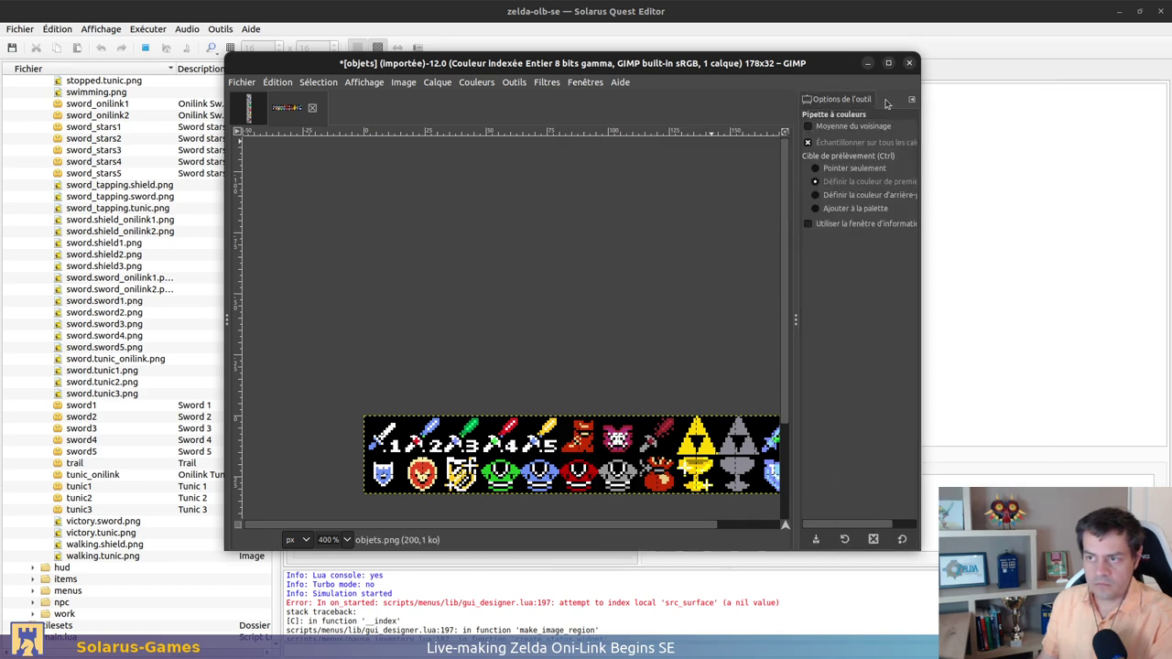
{"action": "left_click", "coordinate": [912, 100]}
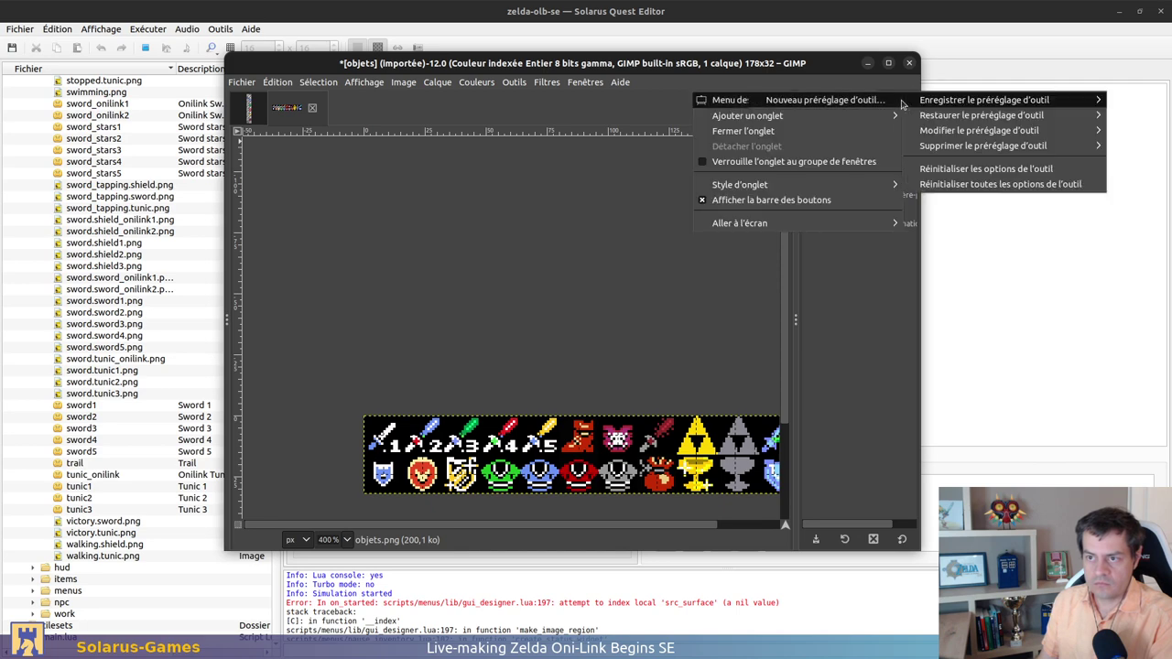
{"action": "mouse_move", "coordinate": [855, 119]}
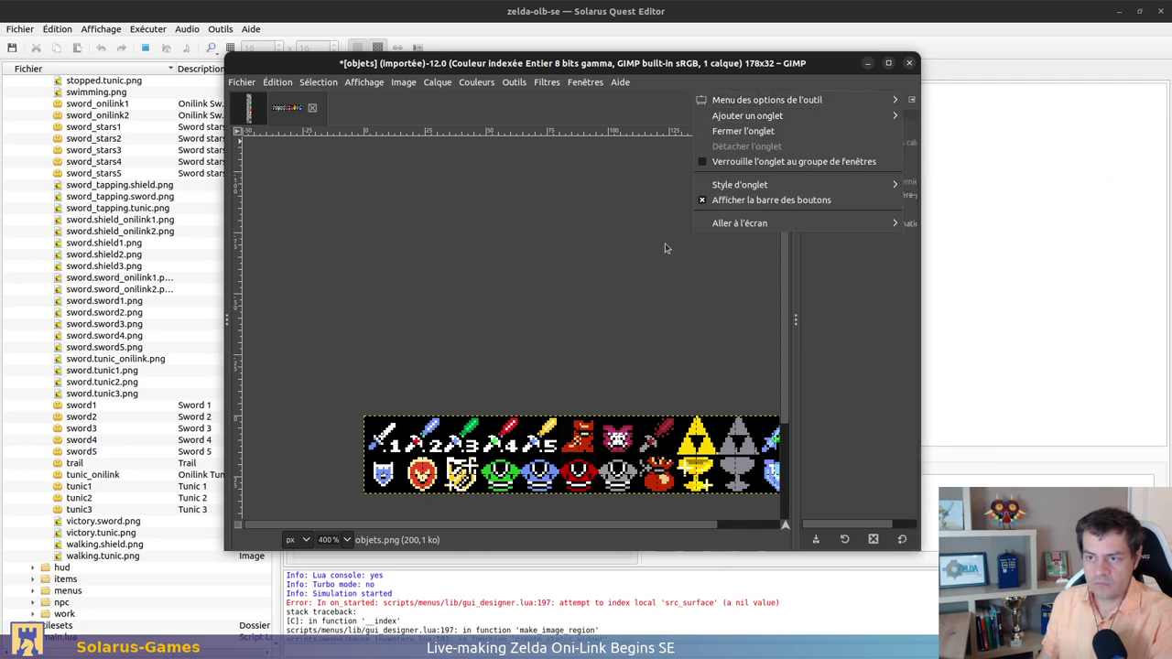
{"action": "left_click", "coordinate": [641, 265]}
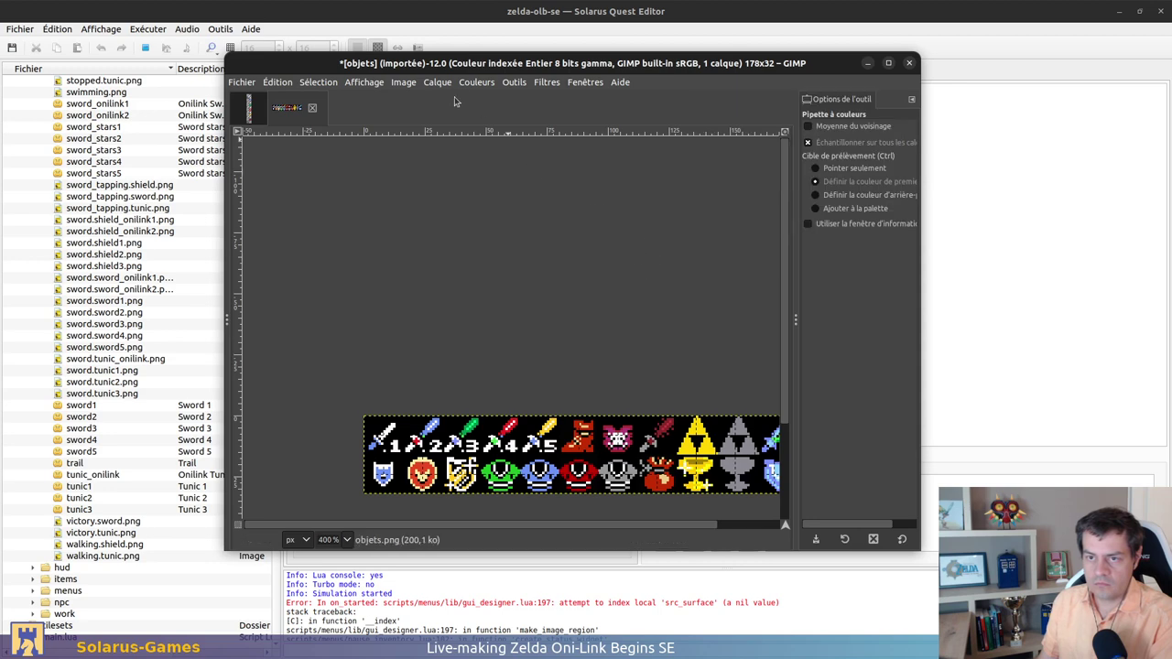
Add the Colors dockable dialog next to the tool options and bring the tool options back to the front
{"action": "left_click", "coordinate": [469, 82]}
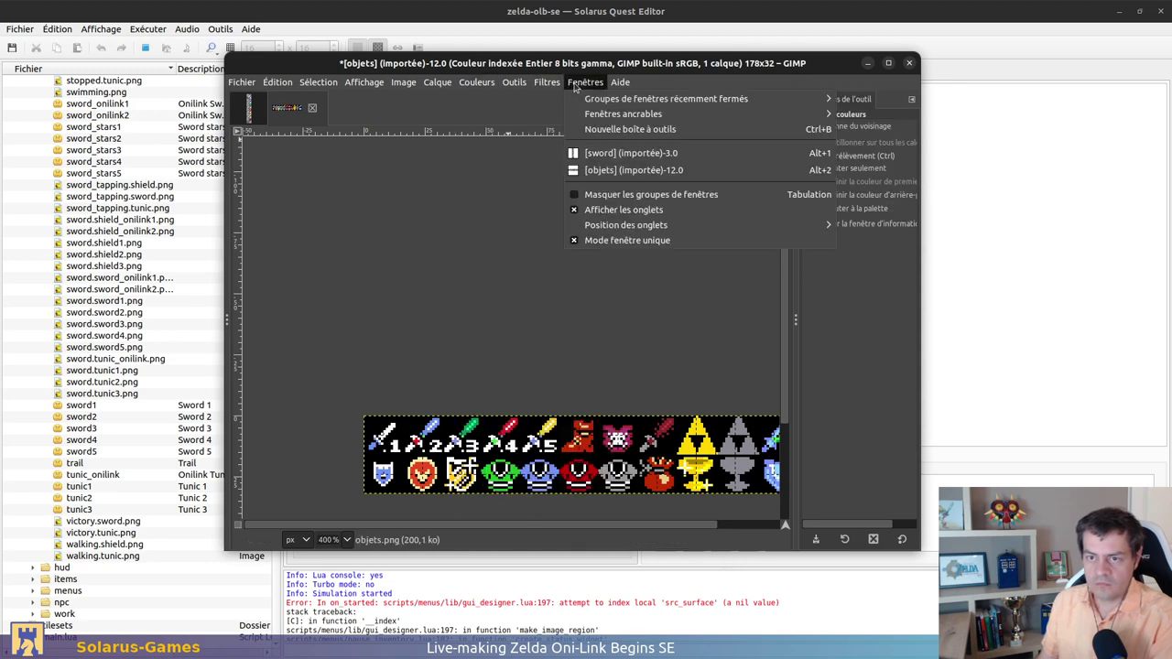
{"action": "mouse_move", "coordinate": [622, 114]}
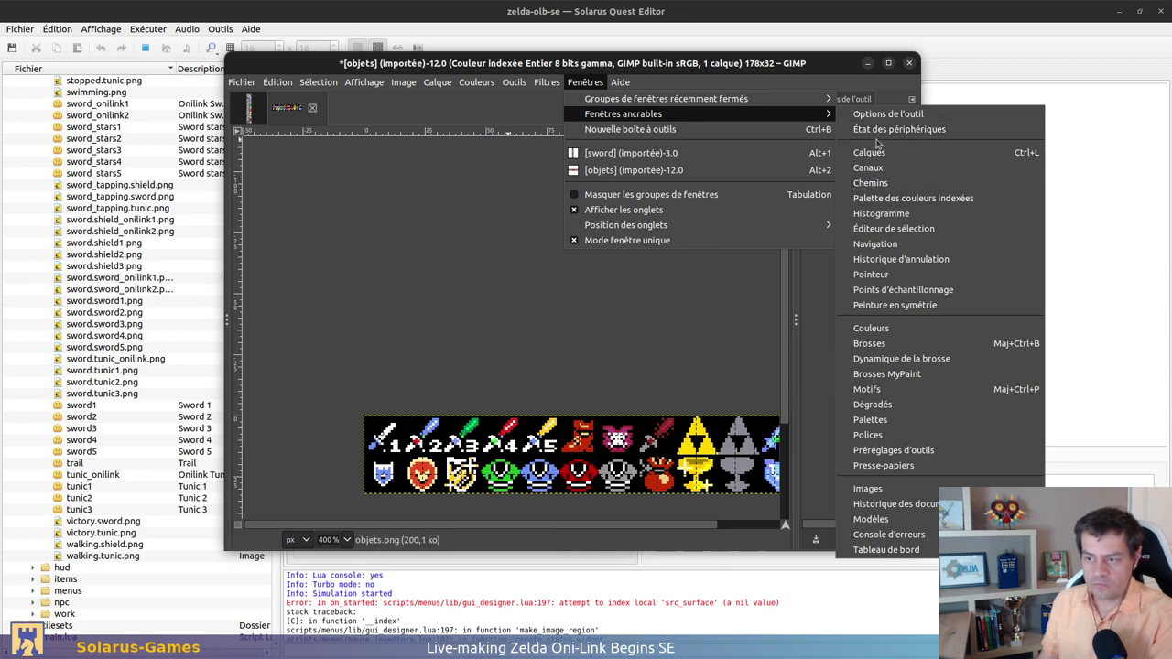
{"action": "left_click", "coordinate": [919, 330]}
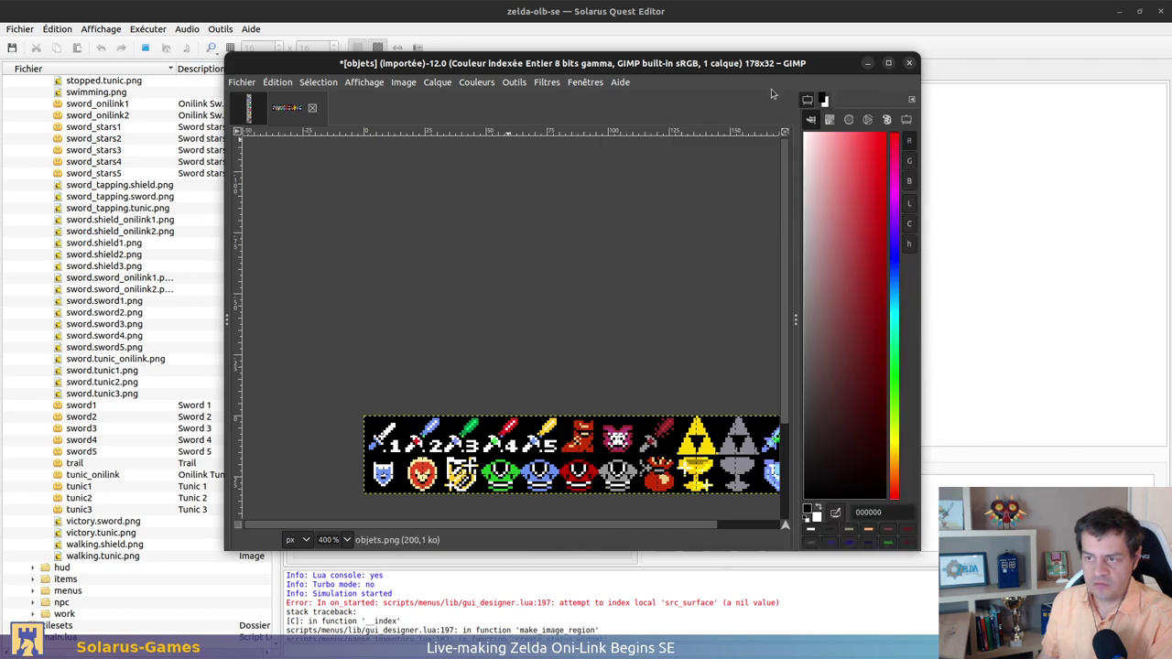
{"action": "left_click", "coordinate": [807, 99]}
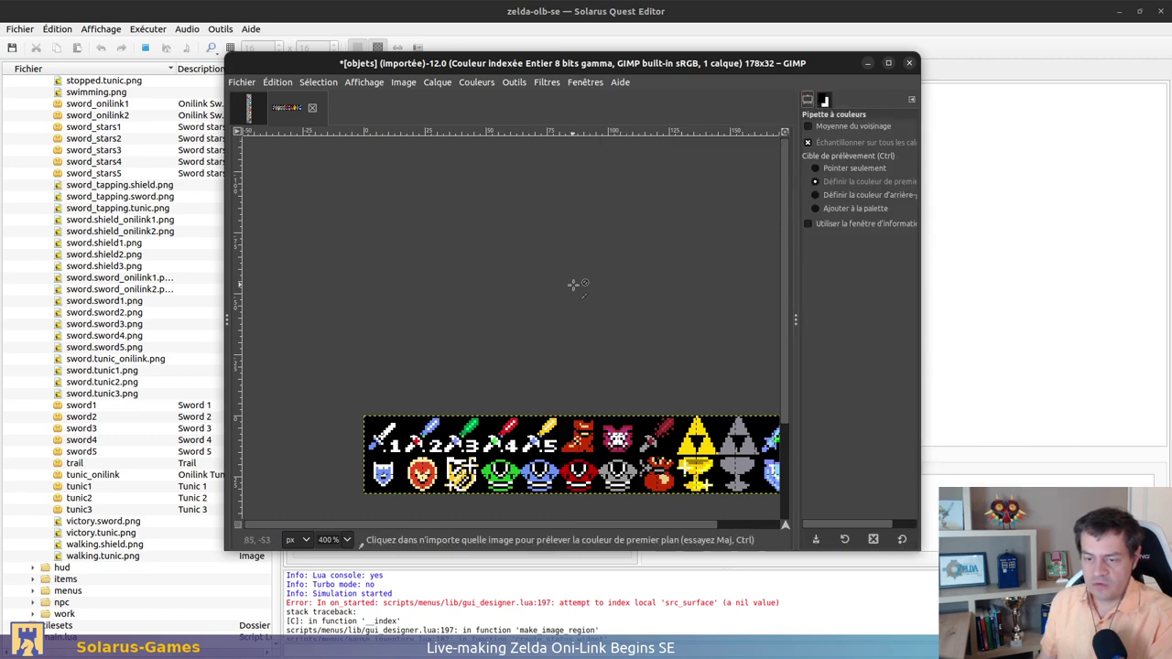
Inspect the colour values of a black background pixel beside the fifth sword in the objets image with the Color Picker
{"action": "scroll", "coordinate": [572, 366], "scroll_direction": "down", "scroll_amount": 3, "text": "ctrl"}
{"action": "scroll", "coordinate": [574, 366], "scroll_direction": "up", "scroll_amount": 3, "text": "ctrl"}
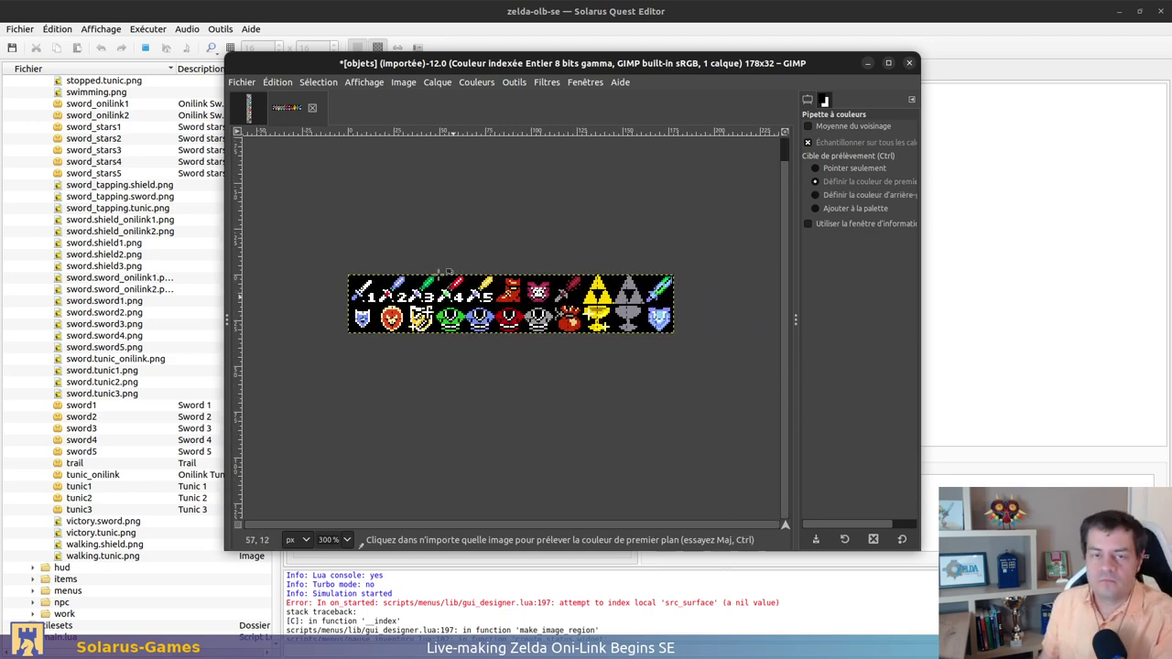
{"action": "scroll", "coordinate": [400, 253], "scroll_direction": "up", "scroll_amount": 3, "text": "ctrl"}
{"action": "scroll", "coordinate": [392, 323], "scroll_direction": "down", "scroll_amount": 6, "text": "ctrl"}
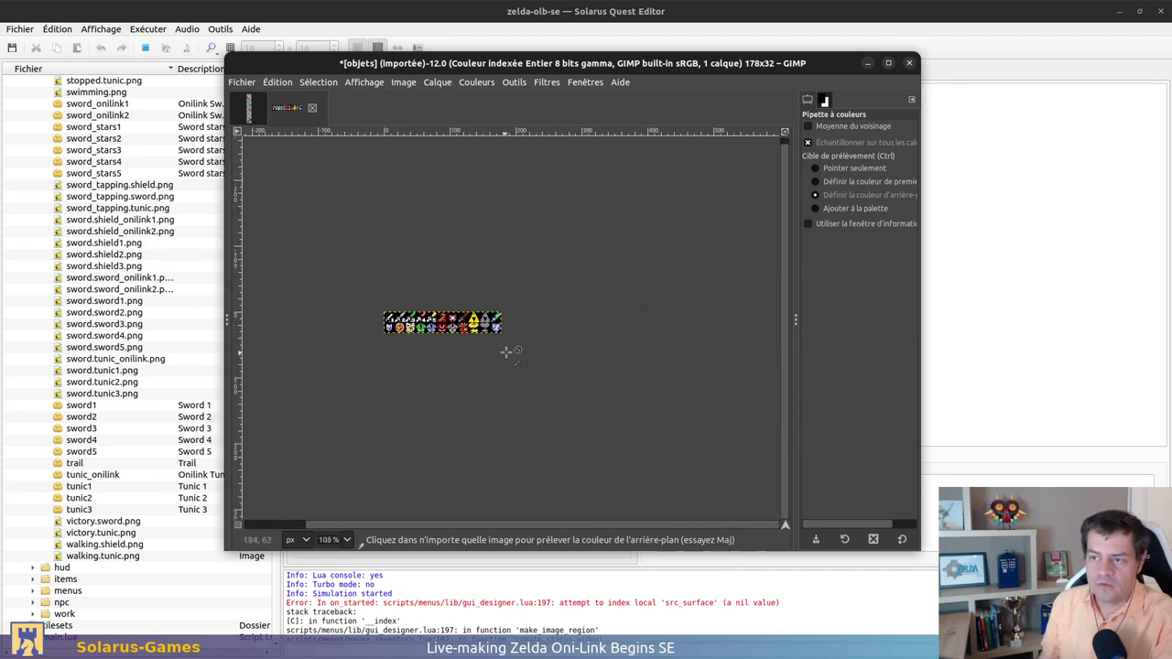
{"action": "scroll", "coordinate": [414, 302], "scroll_direction": "up", "scroll_amount": 4, "text": "ctrl"}
{"action": "scroll", "coordinate": [414, 302], "scroll_direction": "up", "scroll_amount": 1, "text": "ctrl"}
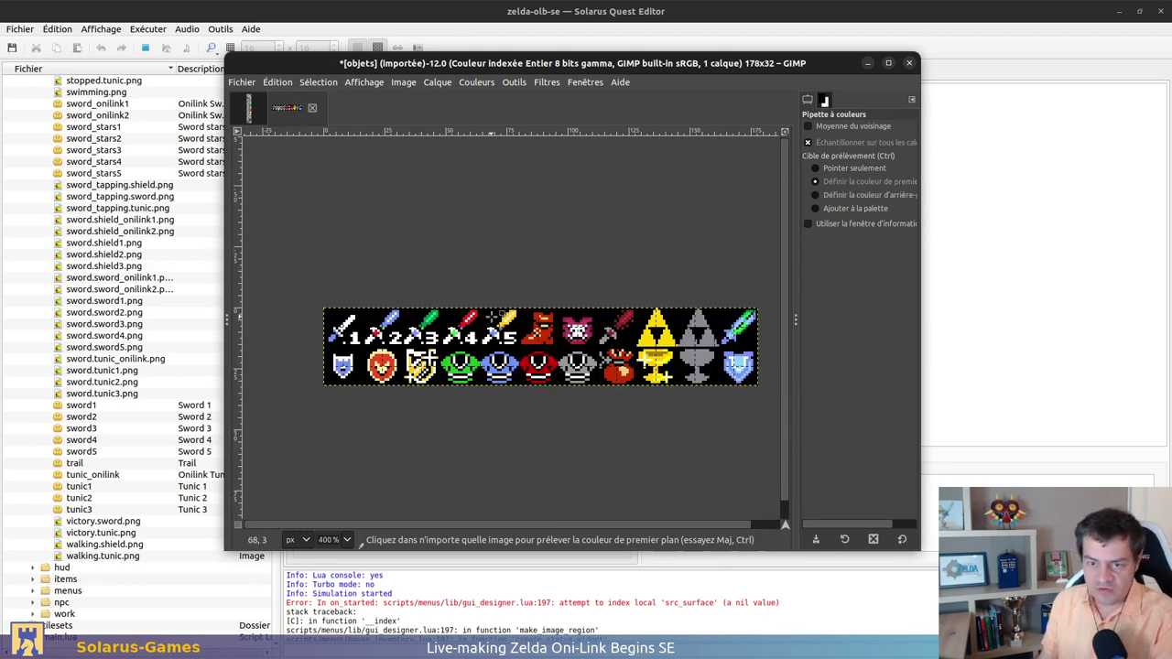
{"action": "left_click", "coordinate": [484, 318], "text": "shift"}
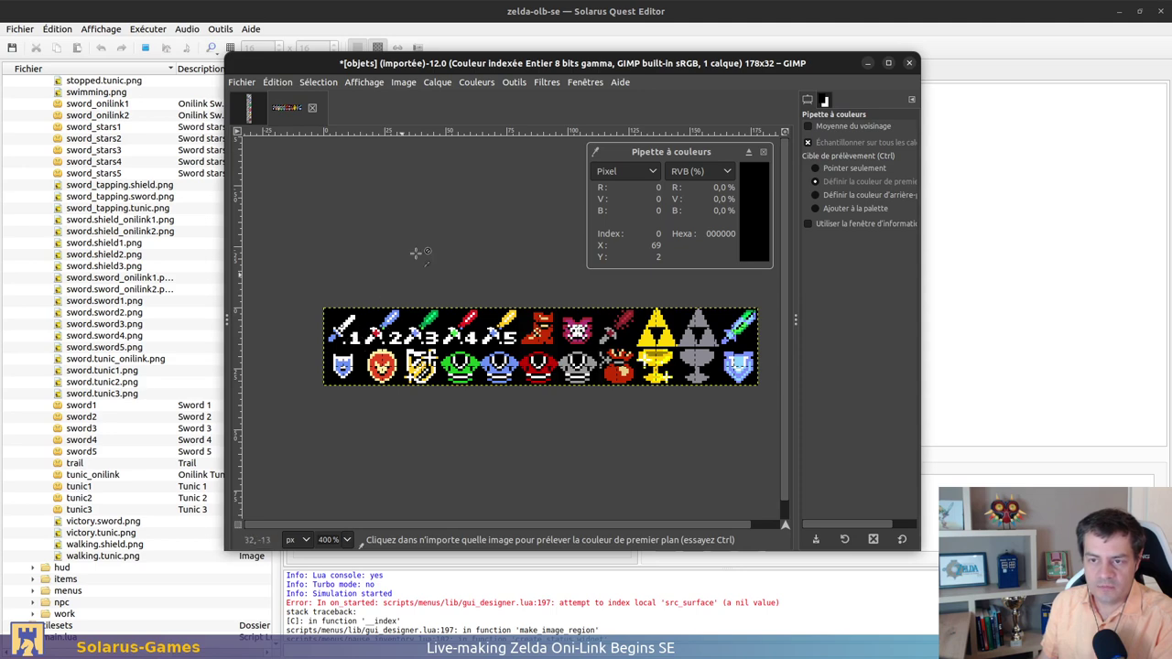
In the sword image, select the dark grey outline pixels by colour, fill them with black and clear the selection
{"action": "left_click", "coordinate": [246, 108]}
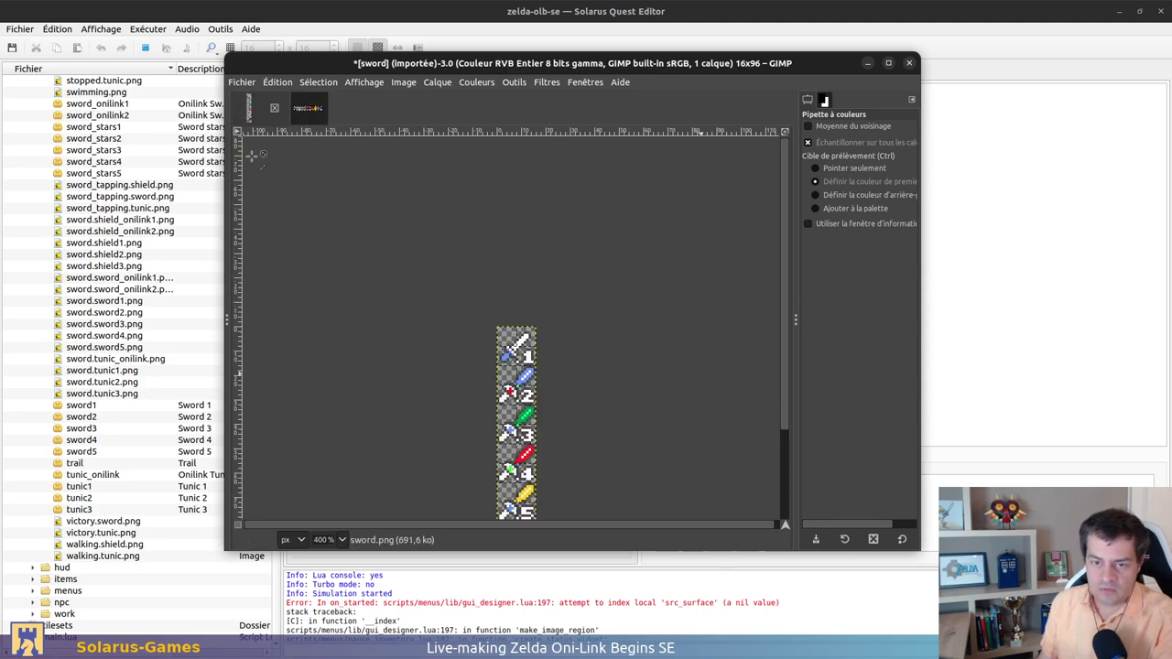
{"action": "scroll", "coordinate": [477, 231], "scroll_direction": "up", "scroll_amount": 6, "text": "ctrl"}
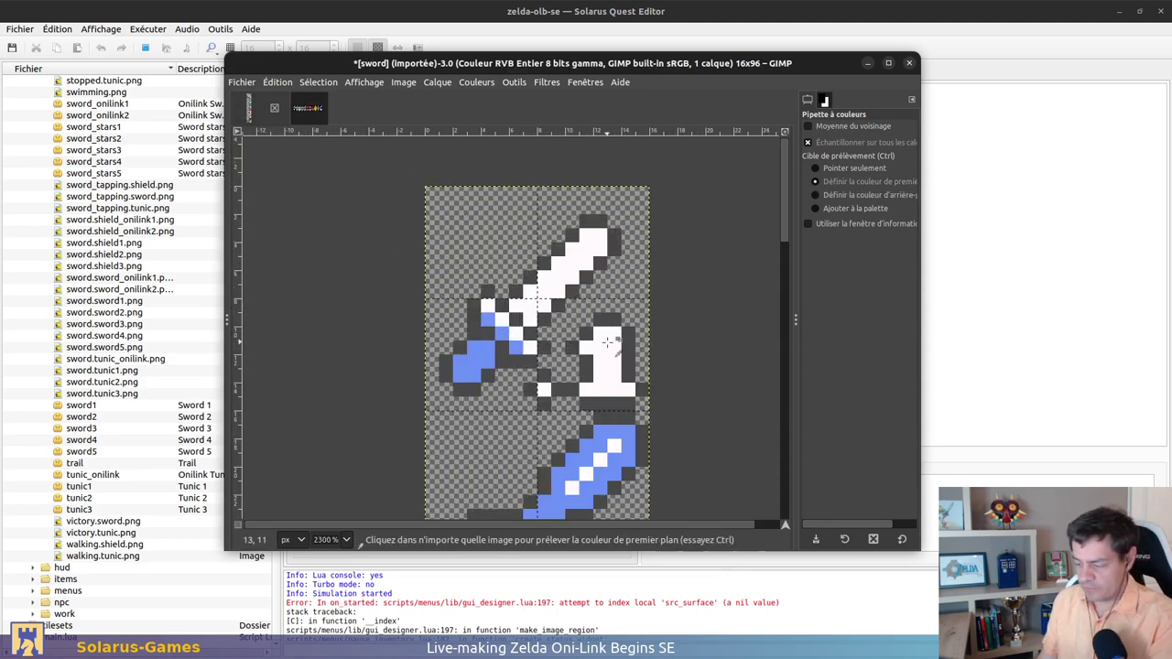
{"action": "key", "text": "slash"}
{"action": "key", "text": "Escape"}
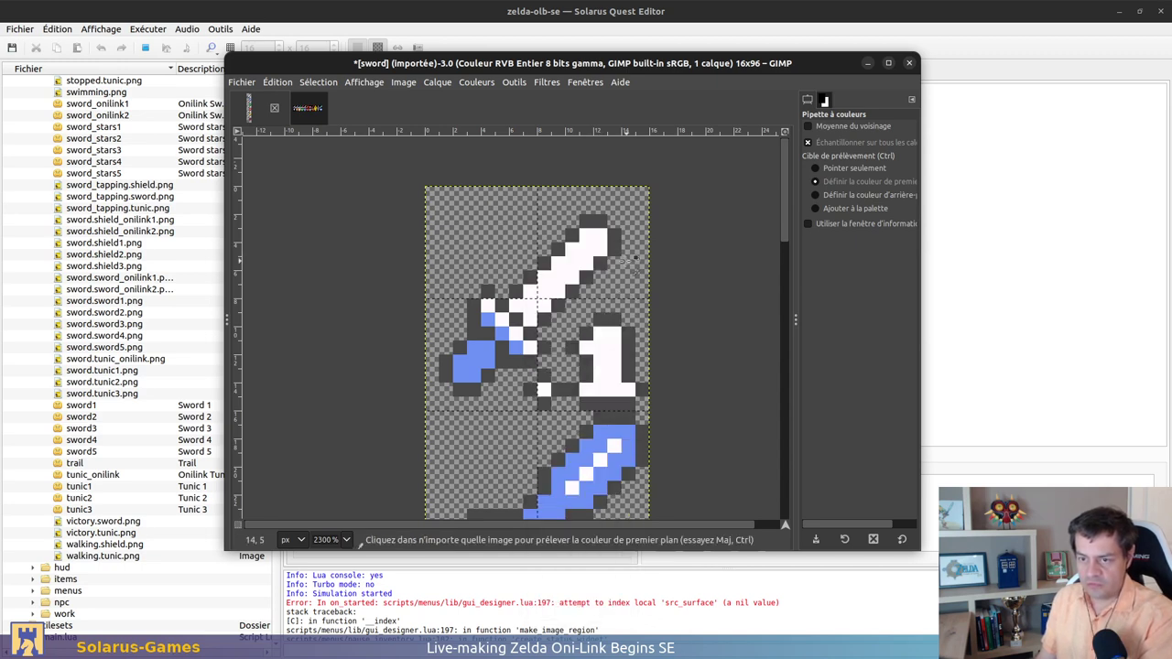
{"action": "key", "text": "shift+o"}
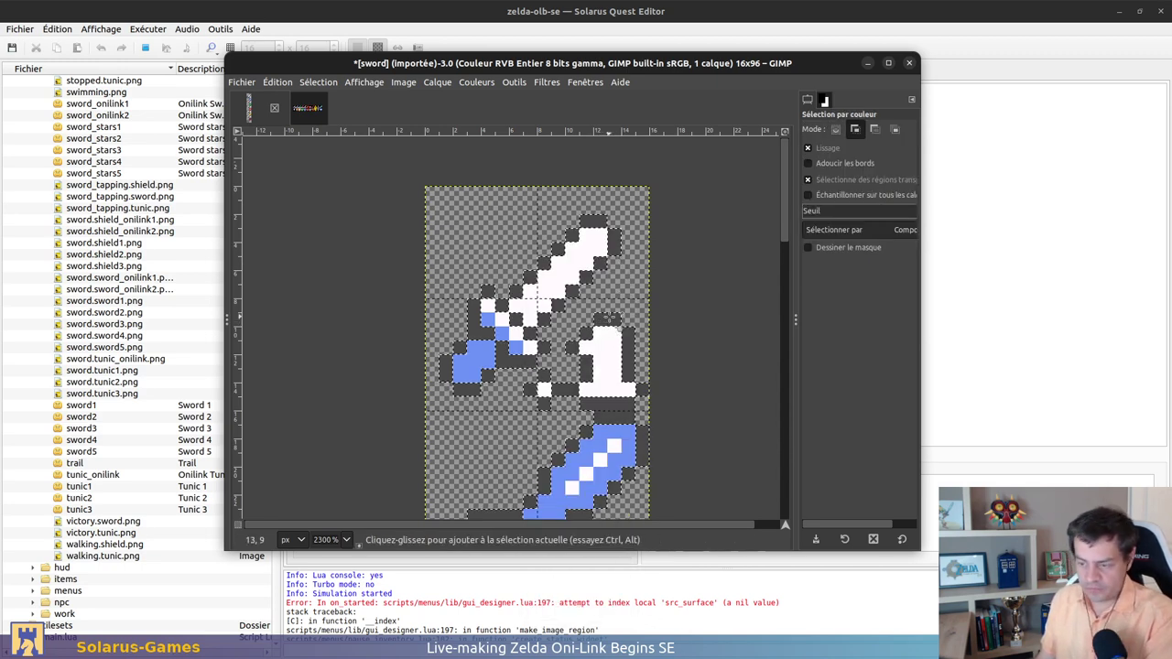
{"action": "left_click", "coordinate": [607, 316], "text": "shift"}
{"action": "key", "text": "r"}
{"action": "left_click", "coordinate": [686, 316]}
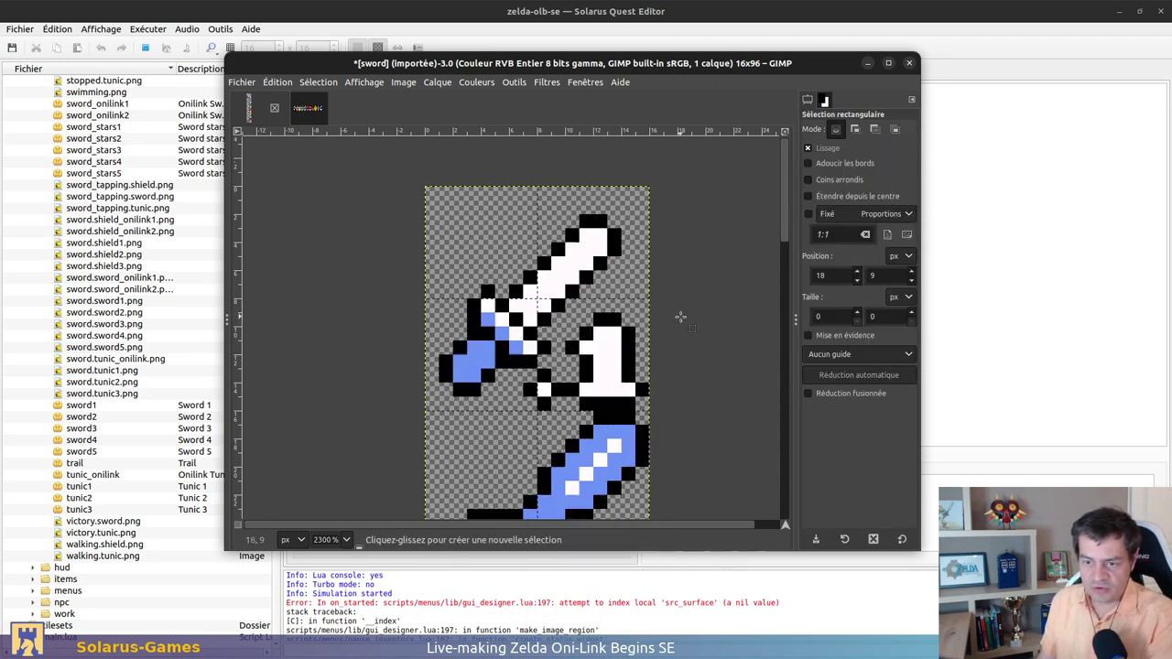
{"action": "scroll", "coordinate": [686, 314], "scroll_direction": "down", "scroll_amount": 3, "text": "ctrl"}
{"action": "scroll", "coordinate": [686, 314], "scroll_direction": "down", "scroll_amount": 4}
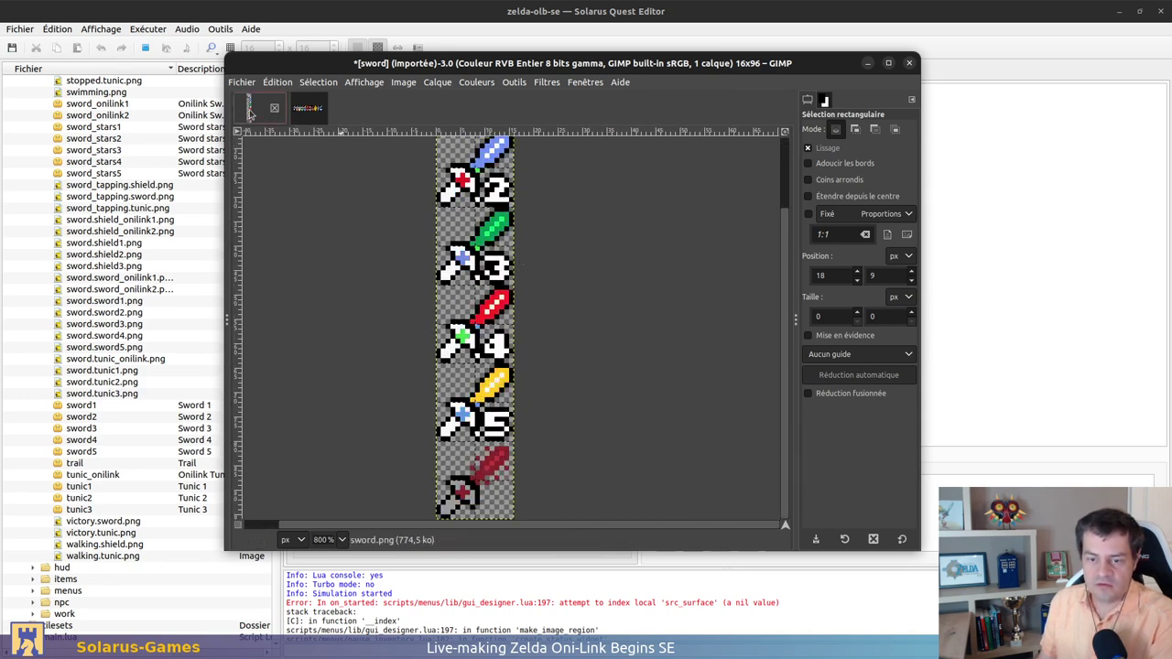
In the objets image, select the black background by colour and delete it
{"action": "left_click", "coordinate": [302, 113]}
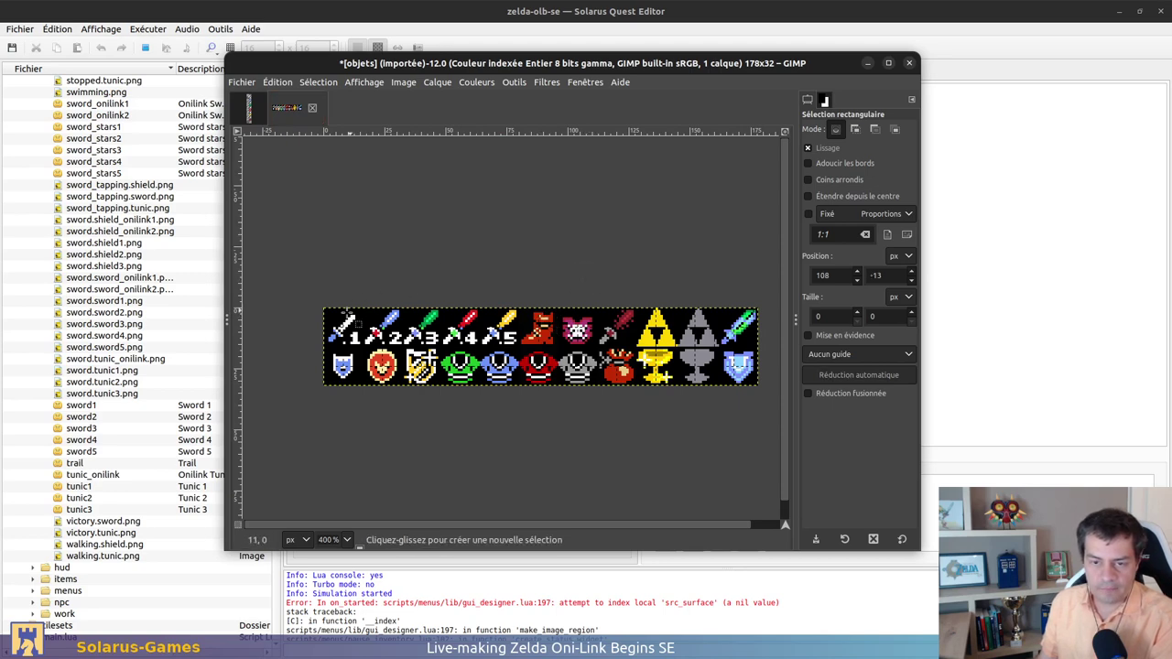
{"action": "scroll", "coordinate": [340, 325], "scroll_direction": "up", "scroll_amount": 2, "text": "ctrl"}
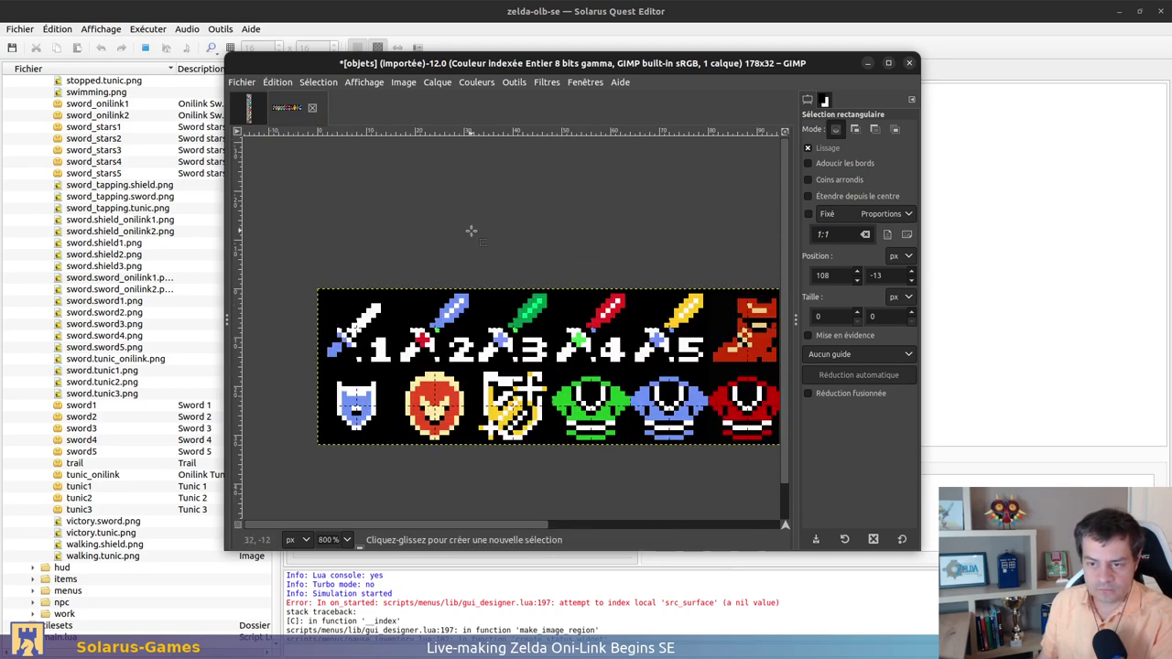
{"action": "scroll", "coordinate": [471, 233], "scroll_direction": "down", "scroll_amount": 3, "text": "ctrl"}
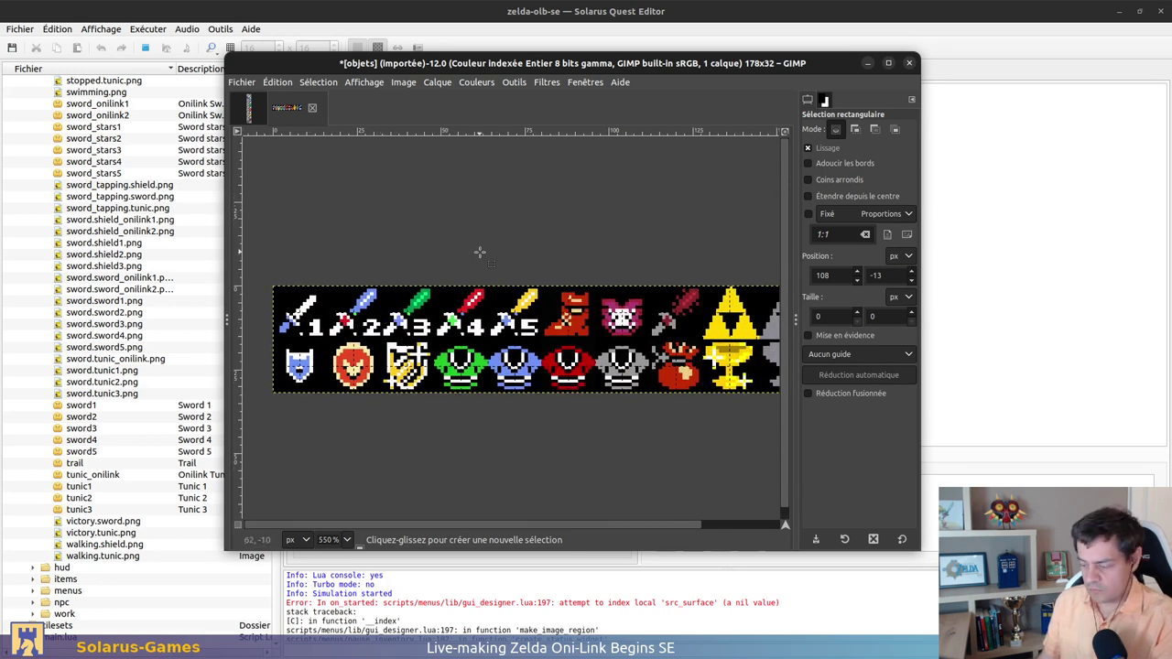
{"action": "key", "text": "shift+o"}
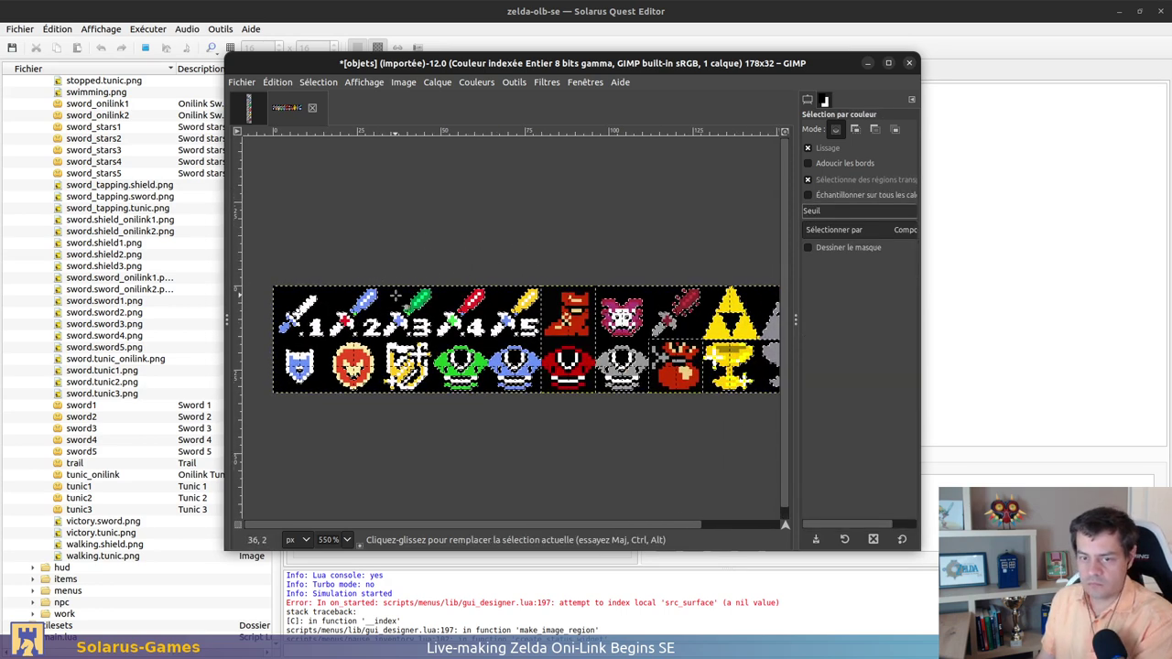
{"action": "left_click", "coordinate": [395, 292]}
{"action": "key", "text": "Delete"}
Convert the objets image to RGB mode and make the selected background transparent by adding an alpha channel
{"action": "left_click", "coordinate": [364, 81]}
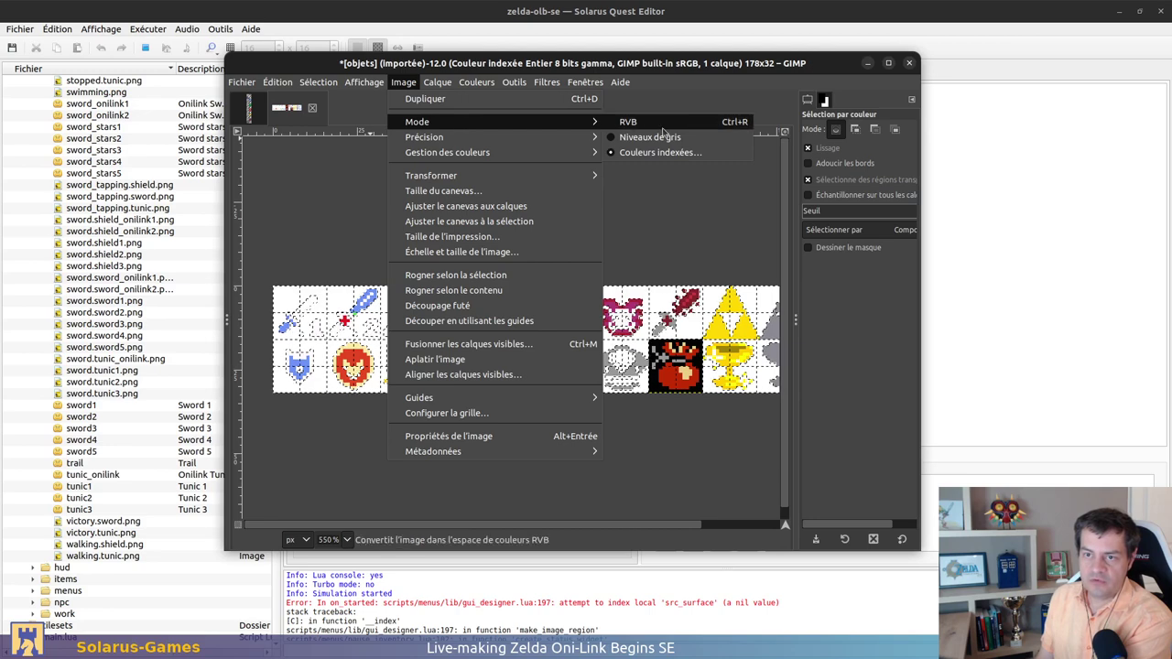
{"action": "left_click", "coordinate": [641, 120]}
{"action": "left_click", "coordinate": [437, 82]}
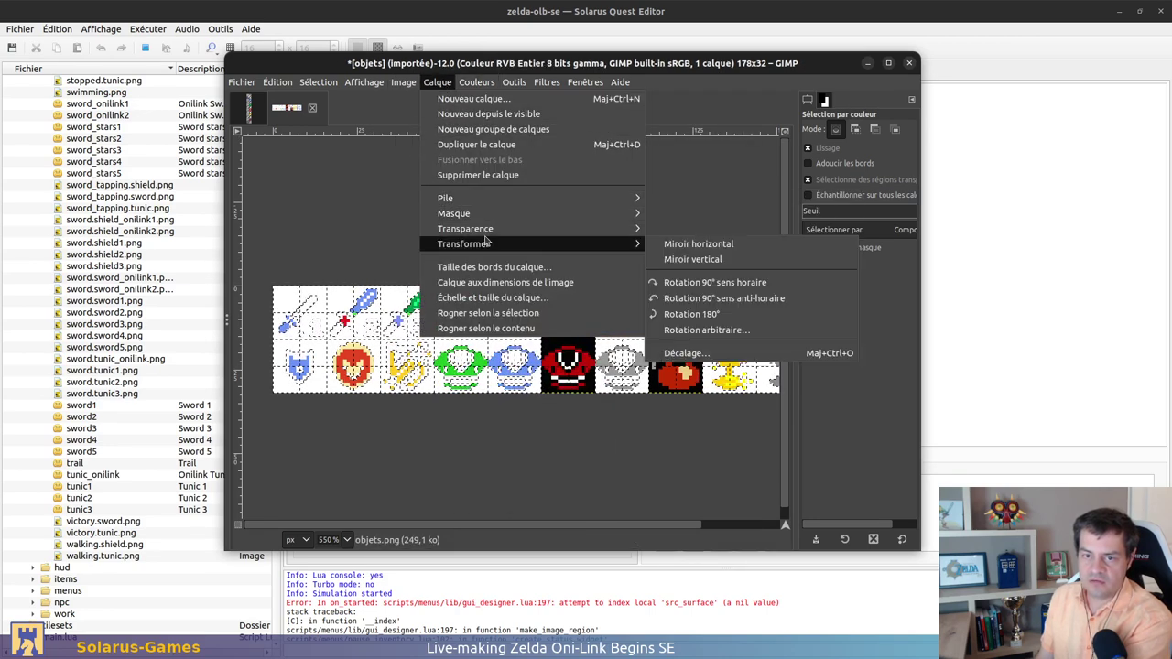
{"action": "mouse_move", "coordinate": [565, 231]}
{"action": "left_click", "coordinate": [678, 229]}
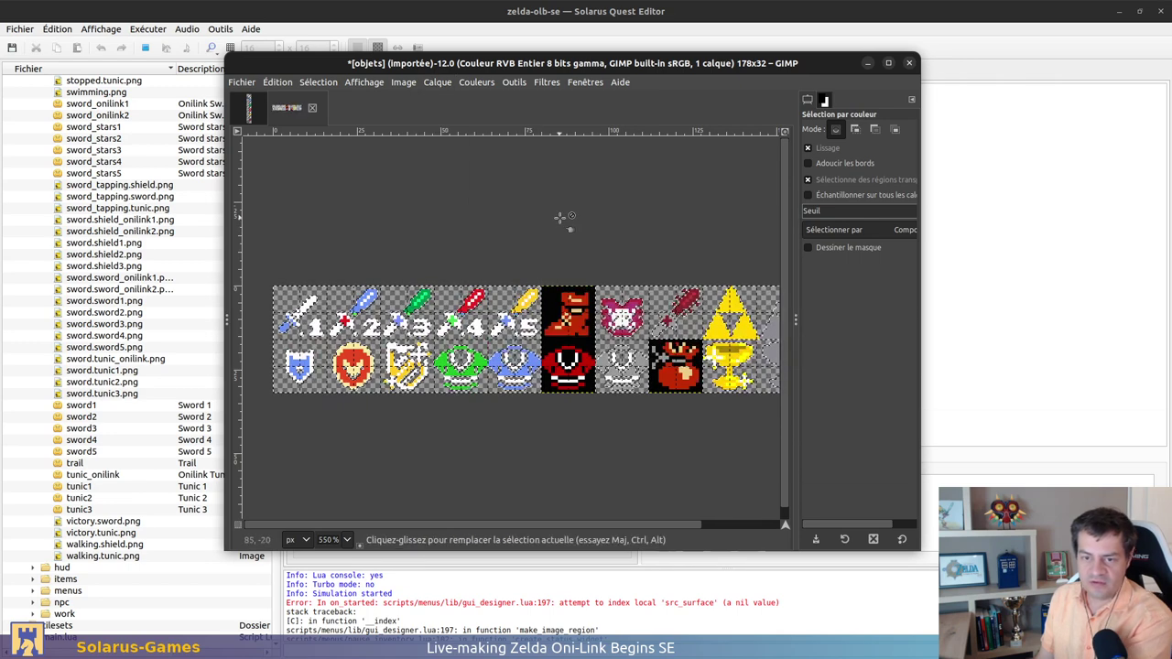
In the objets image, select the remaining black around the boots, red tunic and bag by colour and delete it
{"action": "key", "text": "r"}
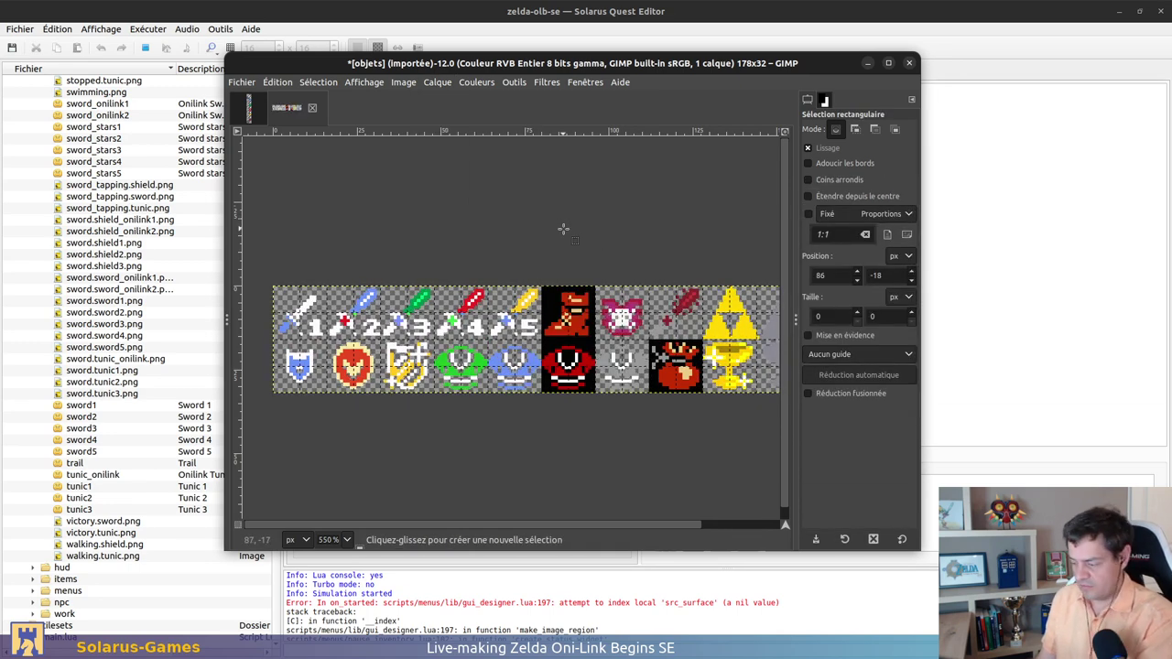
{"action": "key", "text": "shift+o"}
{"action": "left_click", "coordinate": [593, 348]}
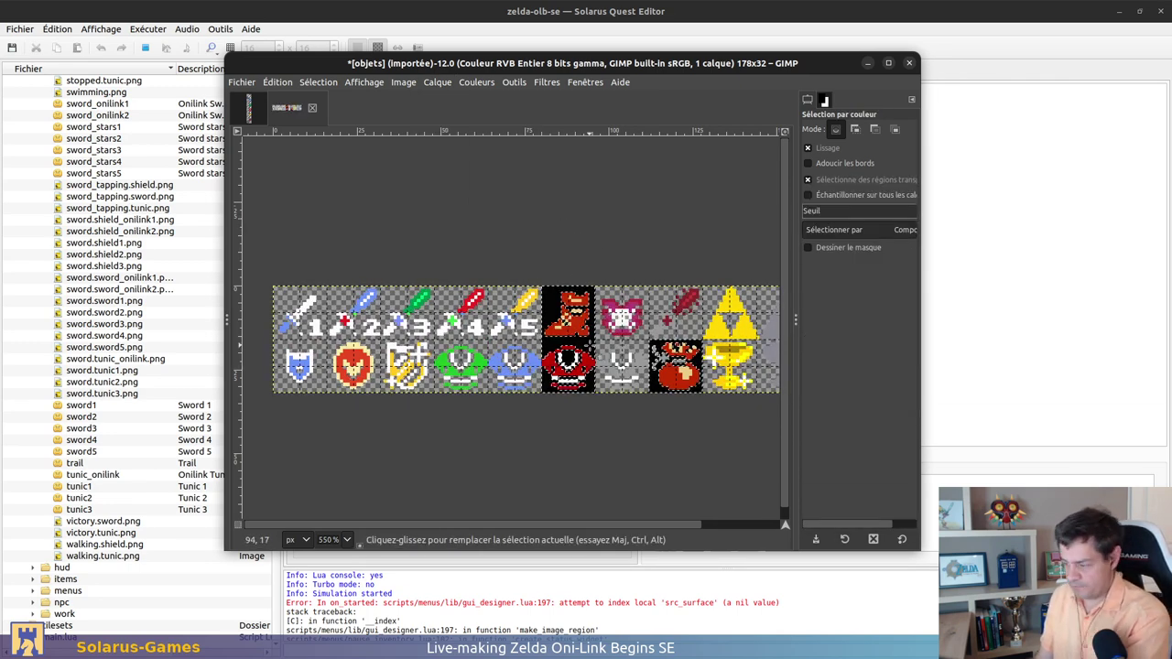
{"action": "key", "text": "Delete"}
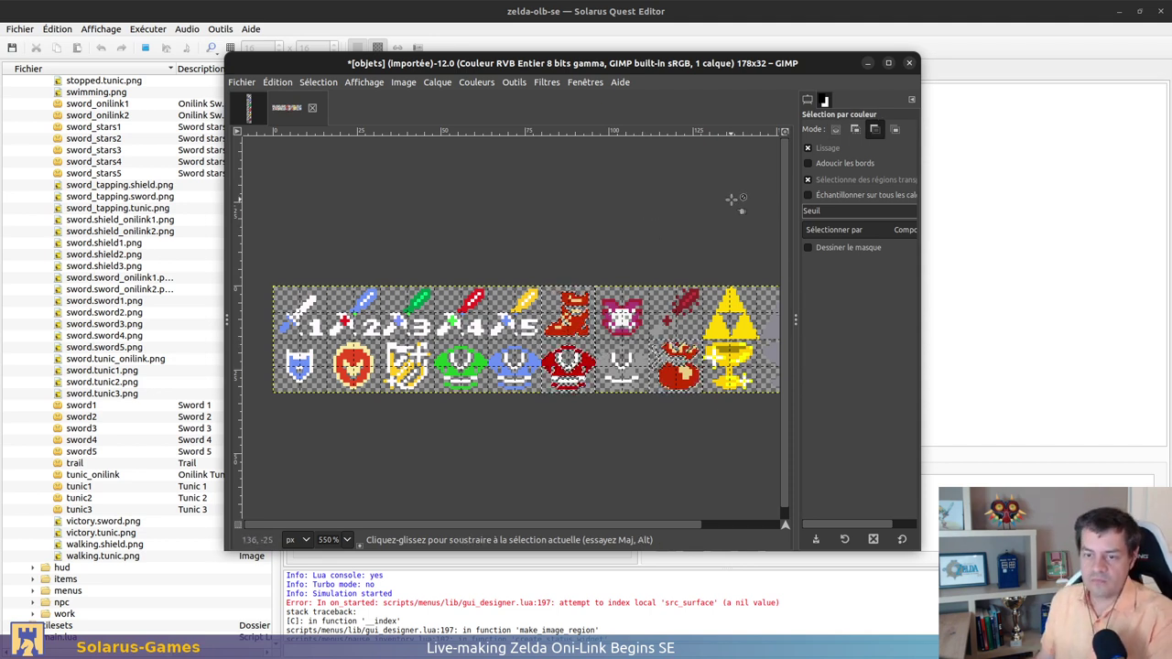
Copy the 16 × 16 px first sword from the objets image, place it over sword 1 in the sword image and anchor it
{"action": "key", "text": "r"}
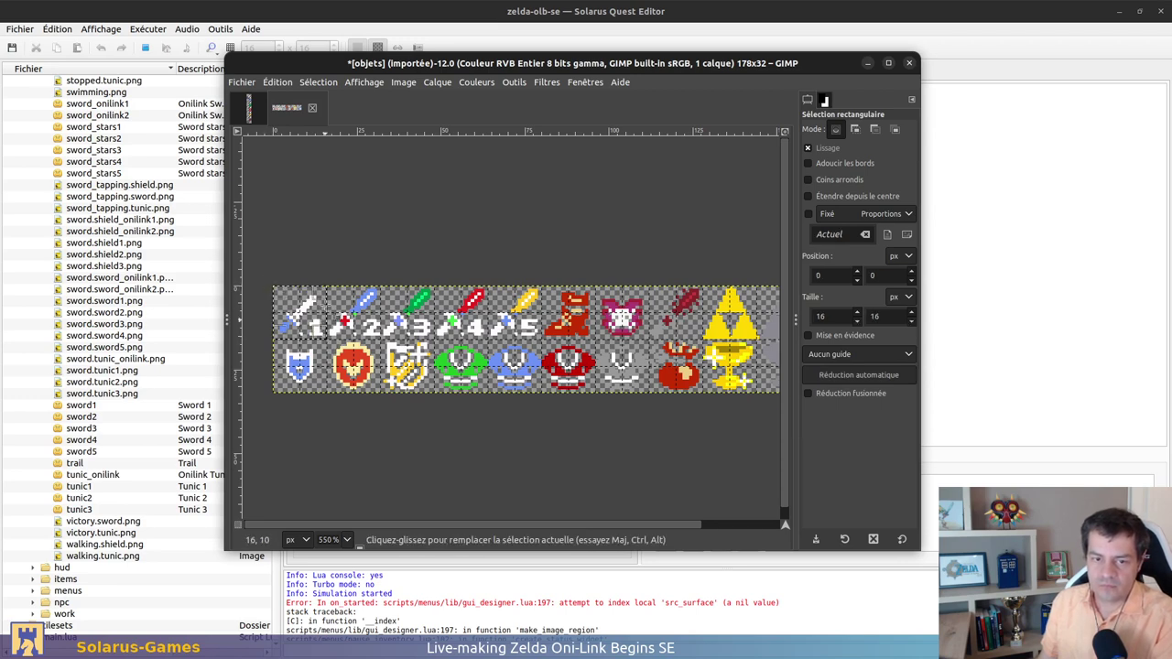
{"action": "key", "text": "ctrl+Page_Up"}
{"action": "scroll", "coordinate": [379, 197], "scroll_direction": "up", "scroll_amount": 1, "text": "ctrl"}
{"action": "scroll", "coordinate": [379, 196], "scroll_direction": "up", "scroll_amount": 2}
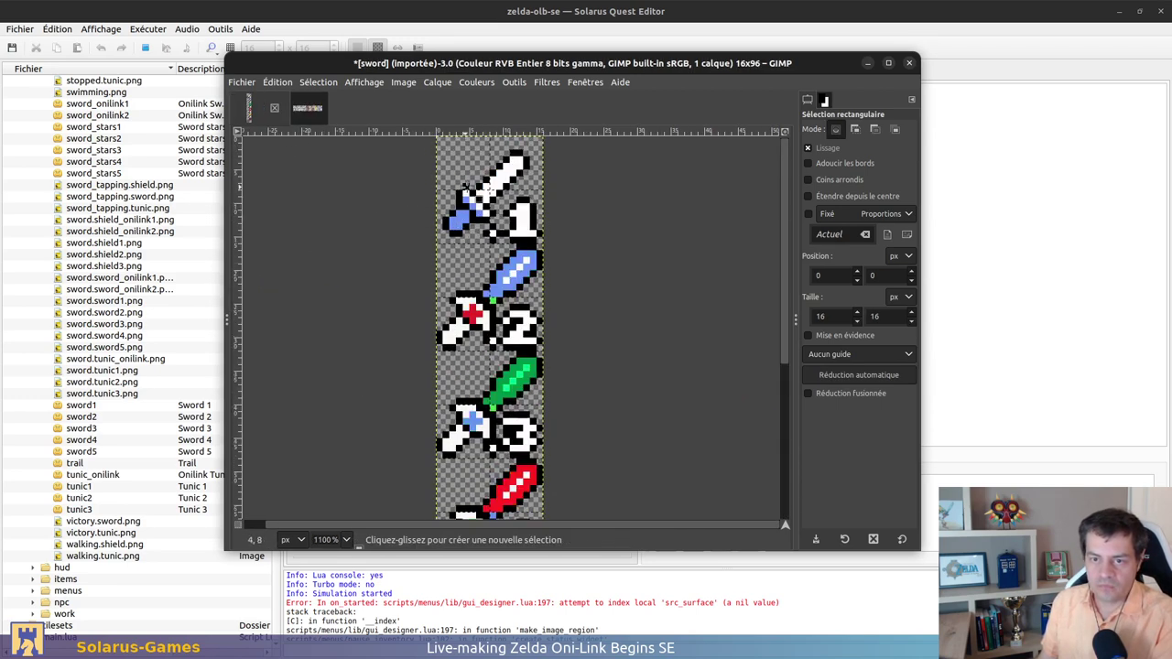
{"action": "key", "text": "ctrl+v"}
{"action": "scroll", "coordinate": [430, 209], "scroll_direction": "up", "scroll_amount": 2, "text": "ctrl"}
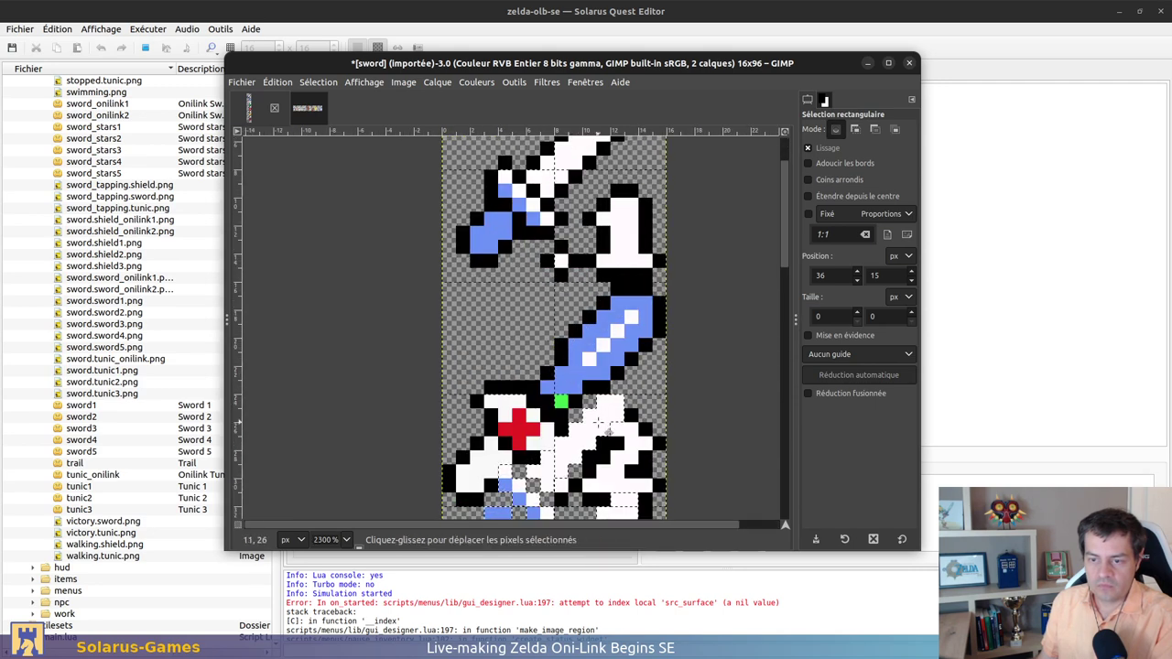
{"action": "left_click_drag", "start_coordinate": [606, 419], "coordinate": [586, 147]}
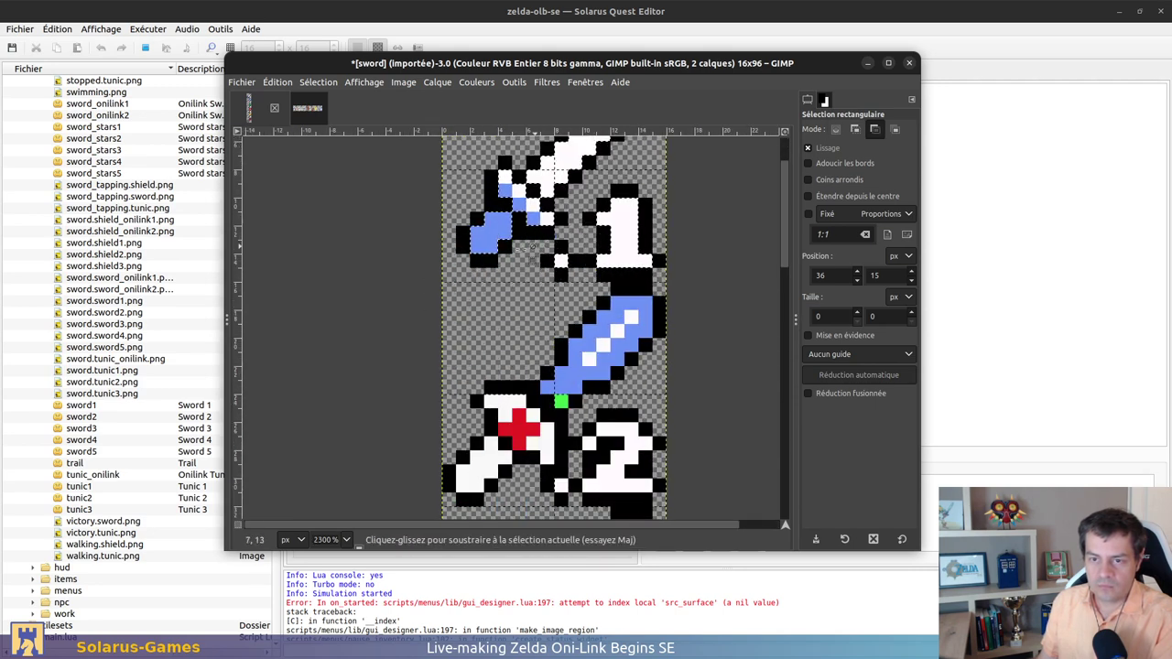
{"action": "scroll", "coordinate": [436, 261], "scroll_direction": "down", "scroll_amount": 2, "text": "ctrl"}
{"action": "left_click", "coordinate": [436, 261]}
Copy the 16 × 16 px third sword at 32, 0 in the objets image and anchor it over sword 3 in the sword image
{"action": "left_click", "coordinate": [307, 107]}
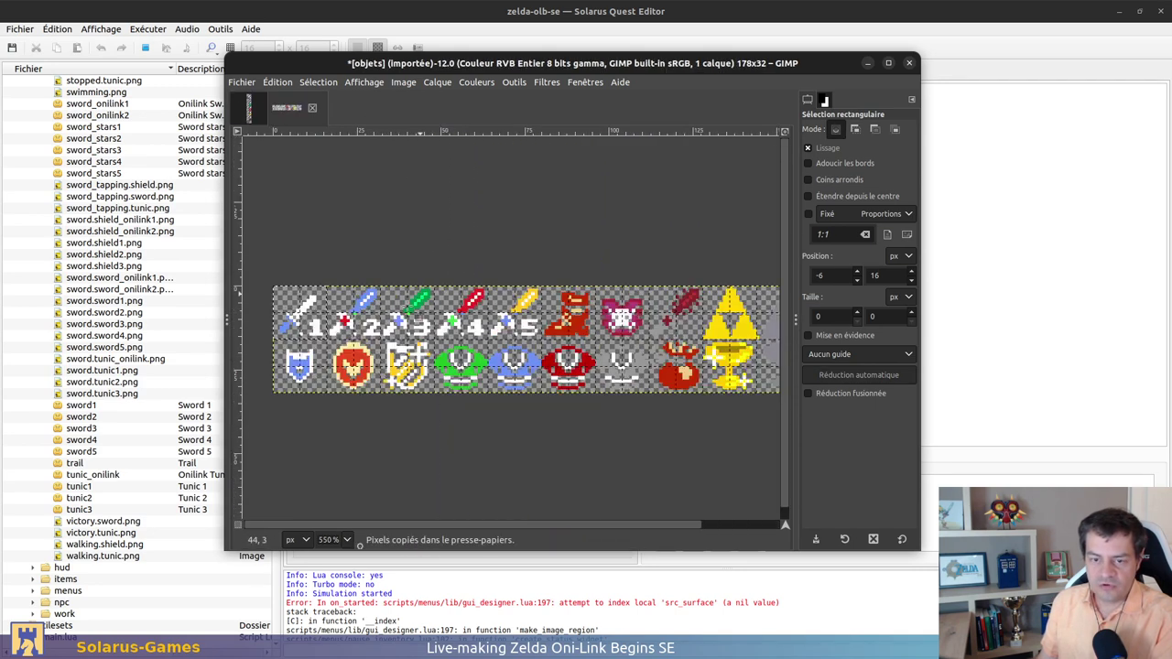
{"action": "left_click_drag", "start_coordinate": [363, 285], "coordinate": [409, 331]}
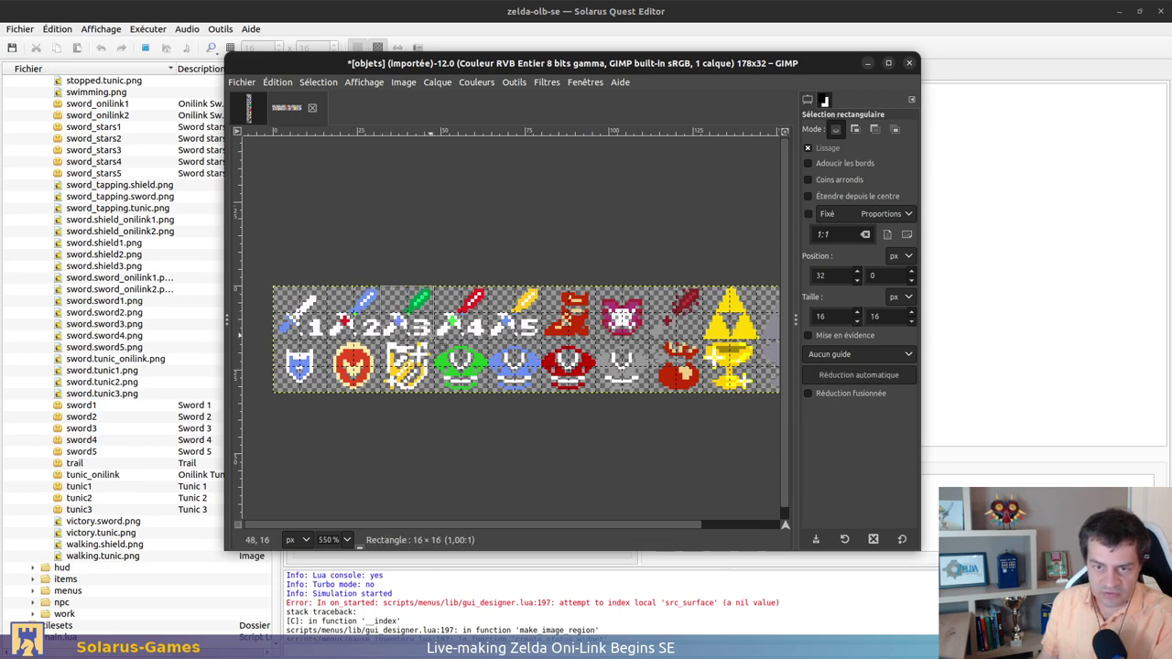
{"action": "key", "text": "ctrl+c"}
{"action": "left_click", "coordinate": [249, 107]}
{"action": "key", "text": "ctrl+v"}
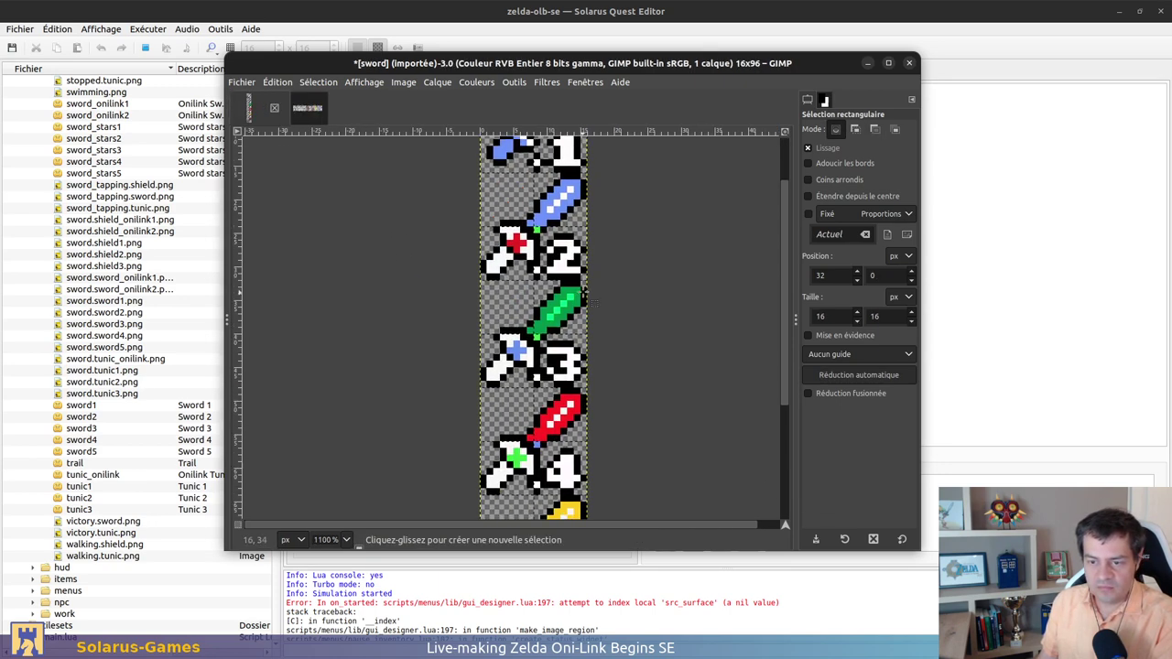
{"action": "left_click_drag", "start_coordinate": [576, 312], "coordinate": [577, 322]}
{"action": "left_click", "coordinate": [597, 326]}
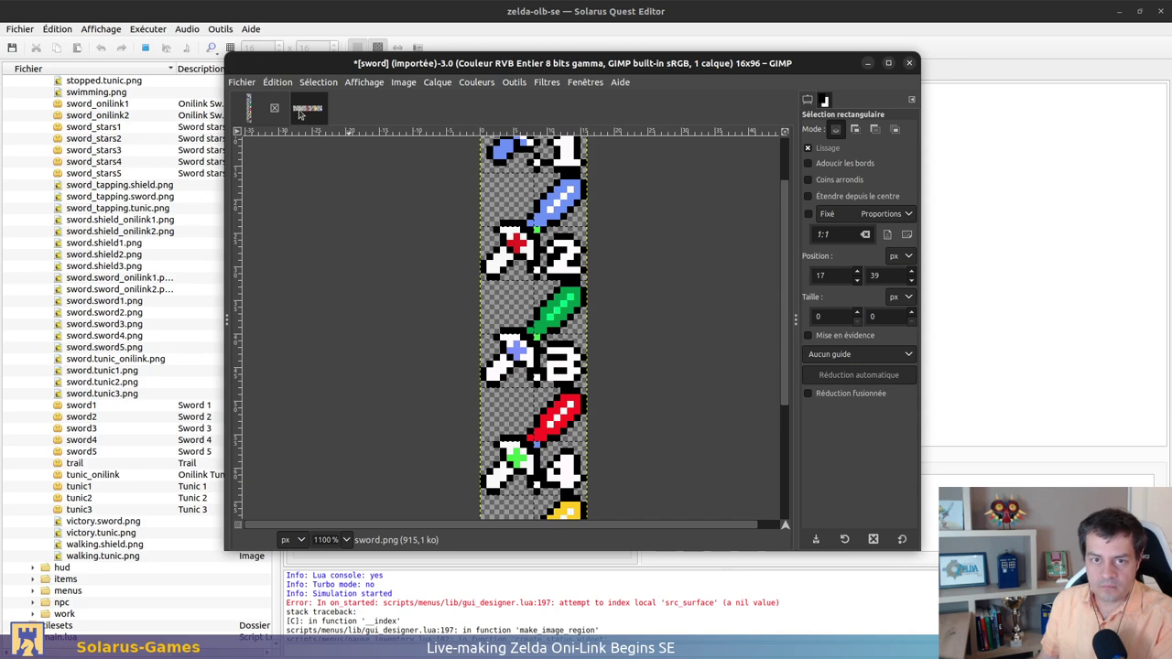
Copy the 16 × 16 px fourth sword at 48, 0 in the objets image and anchor it over sword 4 in the sword image
{"action": "left_click", "coordinate": [298, 110]}
{"action": "left_click_drag", "start_coordinate": [409, 286], "coordinate": [455, 333]}
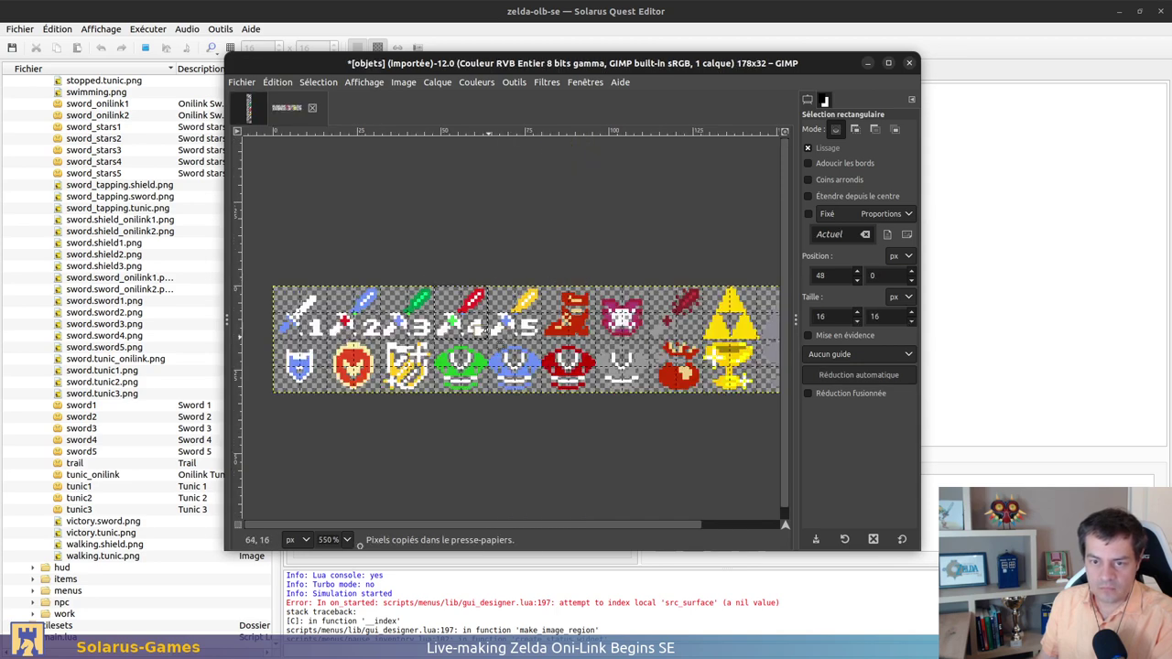
{"action": "left_click", "coordinate": [244, 104]}
{"action": "scroll", "coordinate": [577, 404], "scroll_direction": "down", "scroll_amount": 3}
{"action": "key", "text": "ctrl+v"}
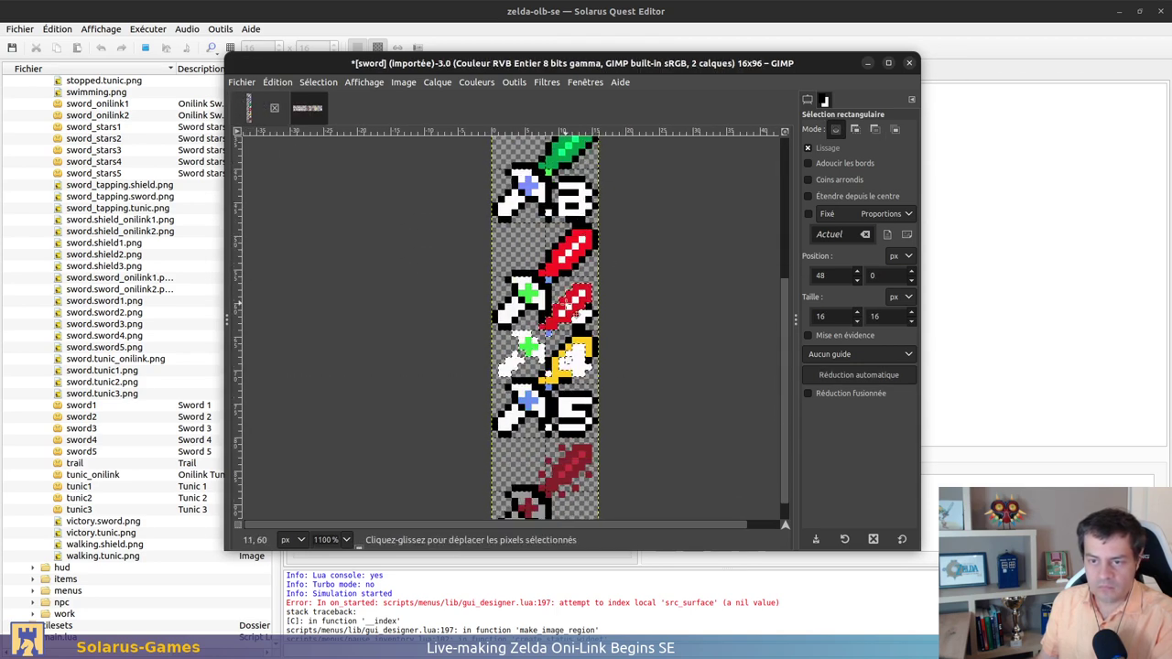
{"action": "left_click_drag", "start_coordinate": [567, 307], "coordinate": [567, 252]}
{"action": "left_click", "coordinate": [430, 274]}
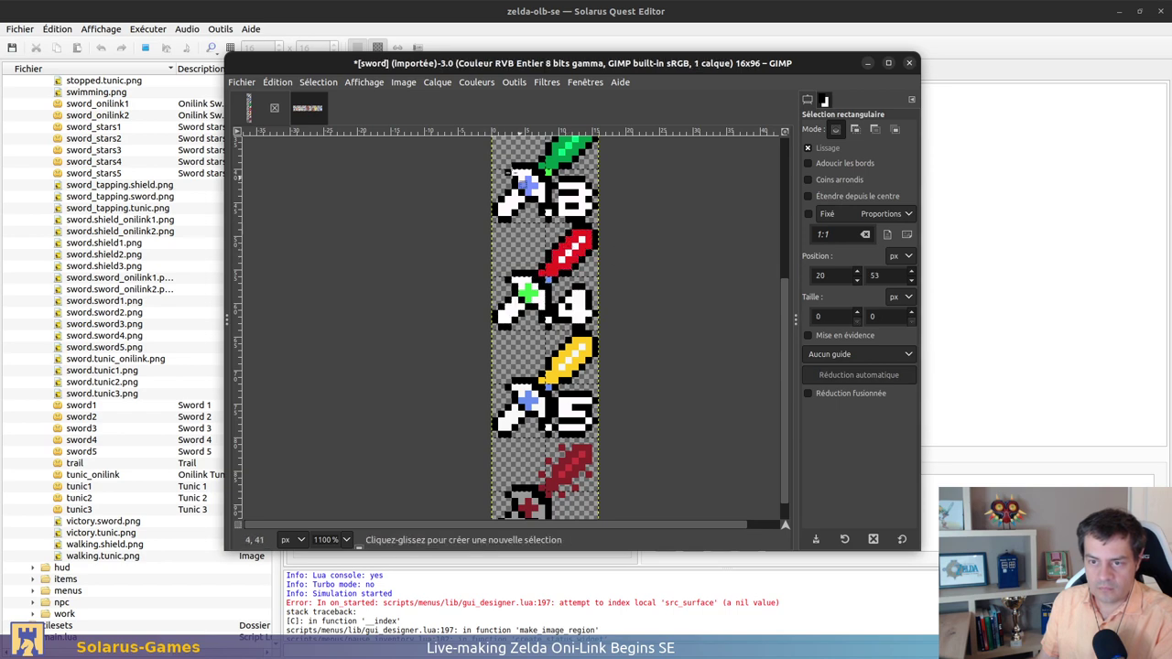
Copy the 16 × 16 px fifth sword at 64, 0 in the objets image and anchor it over sword 5 in the sword image
{"action": "left_click", "coordinate": [311, 108]}
{"action": "left_click_drag", "start_coordinate": [455, 287], "coordinate": [501, 327]}
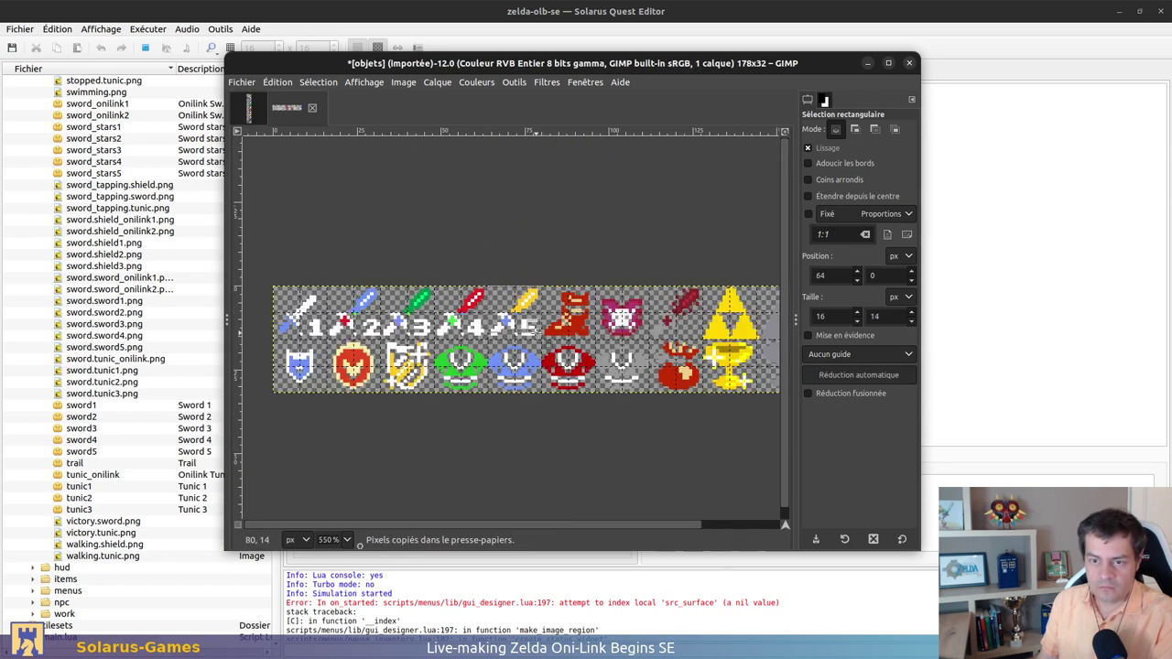
{"action": "key", "text": "ctrl+Tab"}
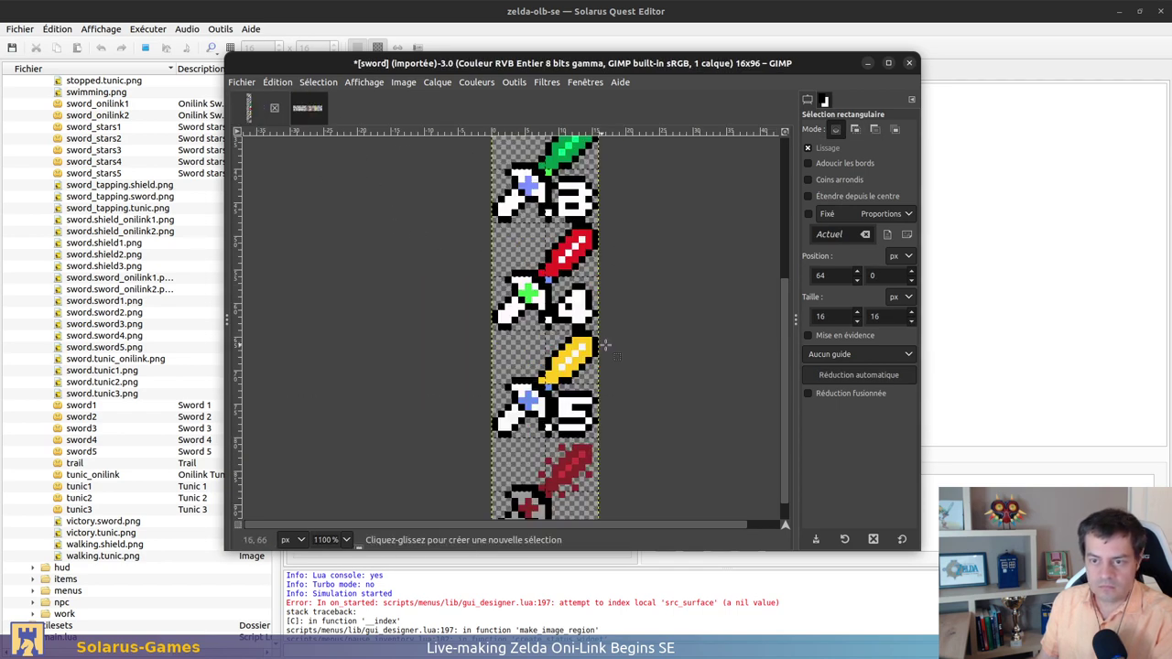
{"action": "scroll", "coordinate": [604, 346], "scroll_direction": "down", "scroll_amount": 2}
{"action": "left_click", "coordinate": [620, 276]}
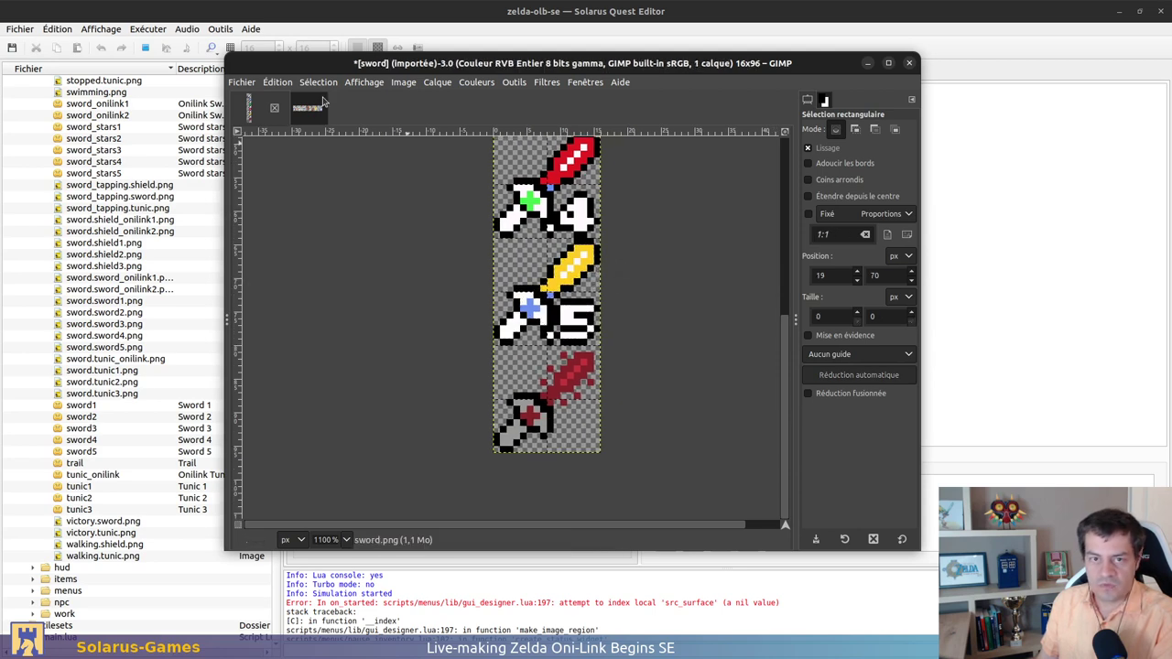
Copy the 16 × 16 px dark red sword at 112, 0 in the objets image and anchor it over the sixth sword in the sword image
{"action": "left_click", "coordinate": [309, 108]}
{"action": "scroll", "coordinate": [605, 284], "scroll_direction": "up", "scroll_amount": 2, "text": "ctrl"}
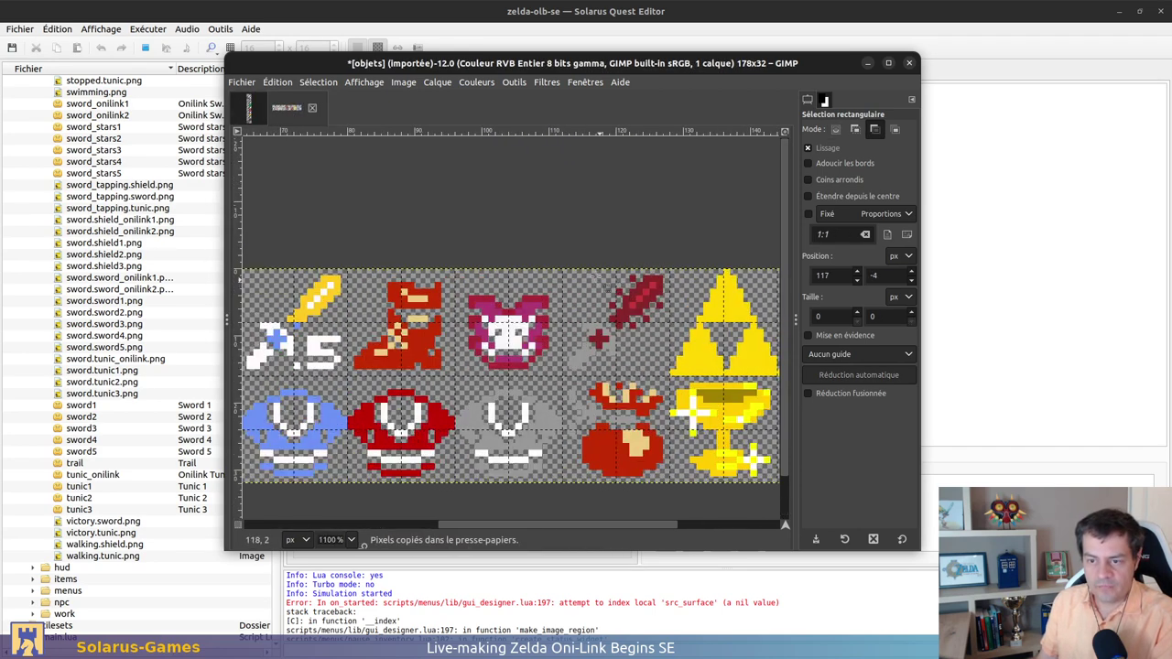
{"action": "left_click_drag", "start_coordinate": [567, 269], "coordinate": [667, 377]}
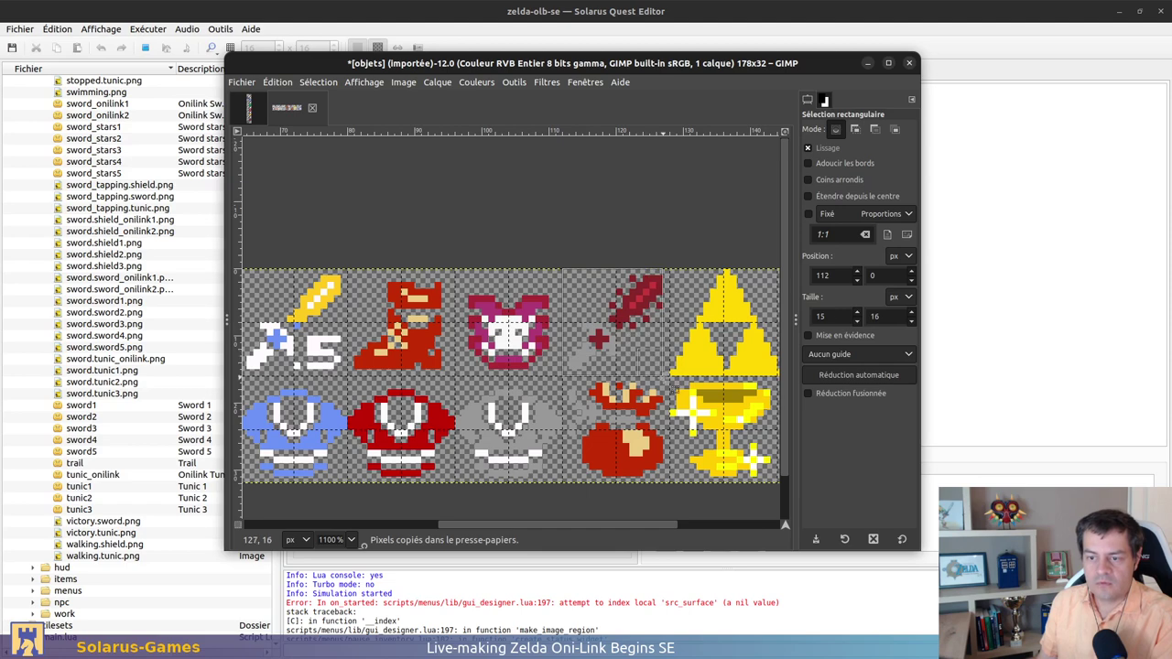
{"action": "key", "text": "ctrl+c"}
{"action": "key", "text": "alt+1"}
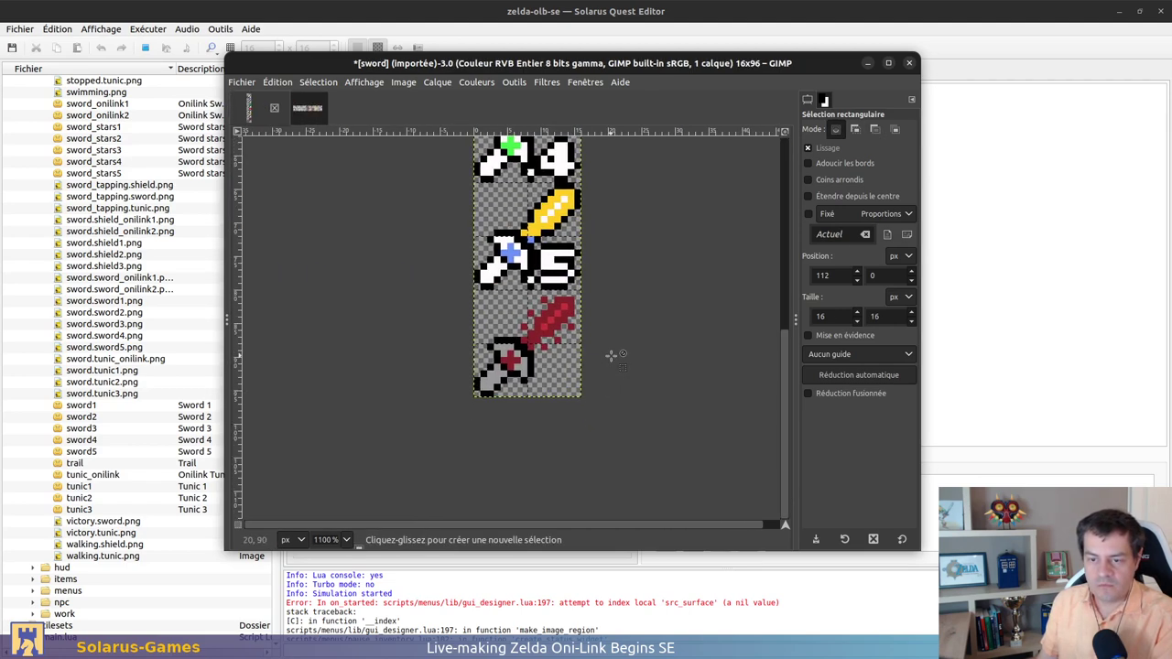
{"action": "key", "text": "ctrl+v"}
{"action": "key", "text": "Down"}
{"action": "key", "text": "Down"}
{"action": "key", "text": "Down"}
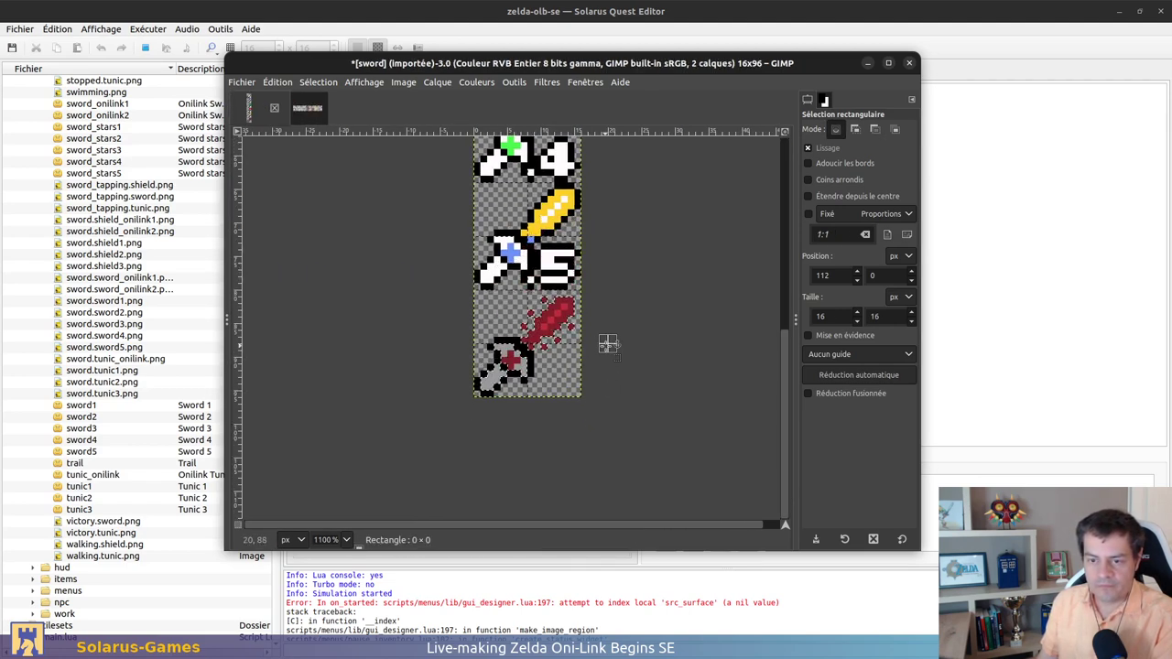
{"action": "left_click", "coordinate": [607, 344]}
Resize the sword image's canvas to 16 × 112 px, resizing all layers and filling with transparency
{"action": "left_click", "coordinate": [403, 83]}
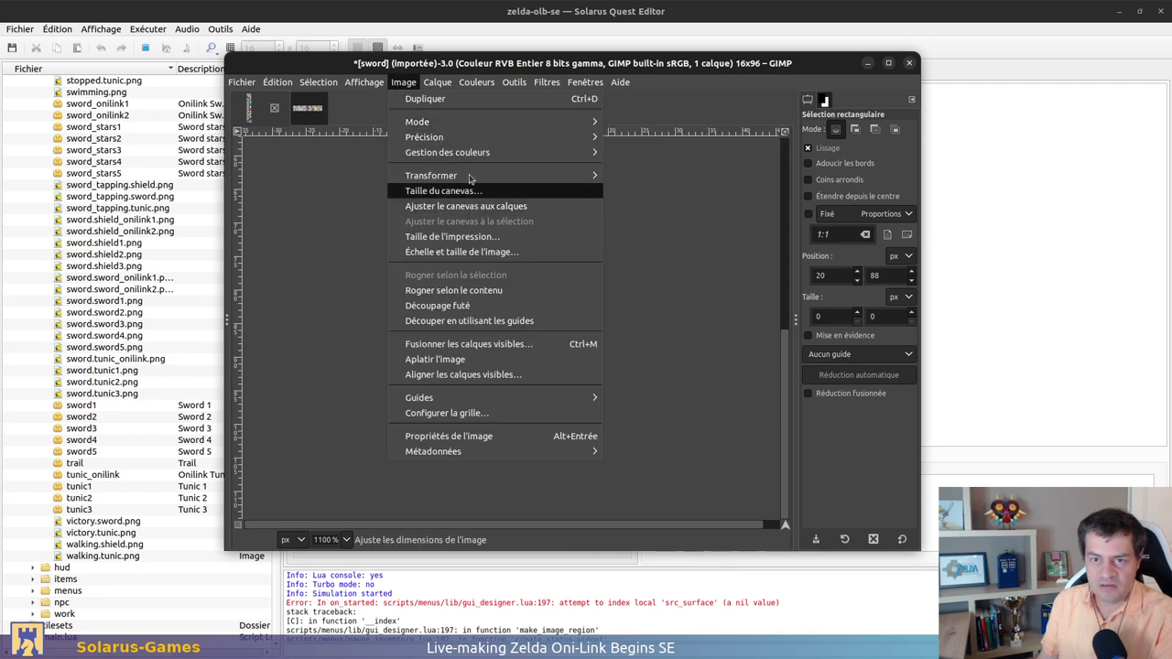
{"action": "left_click", "coordinate": [363, 82]}
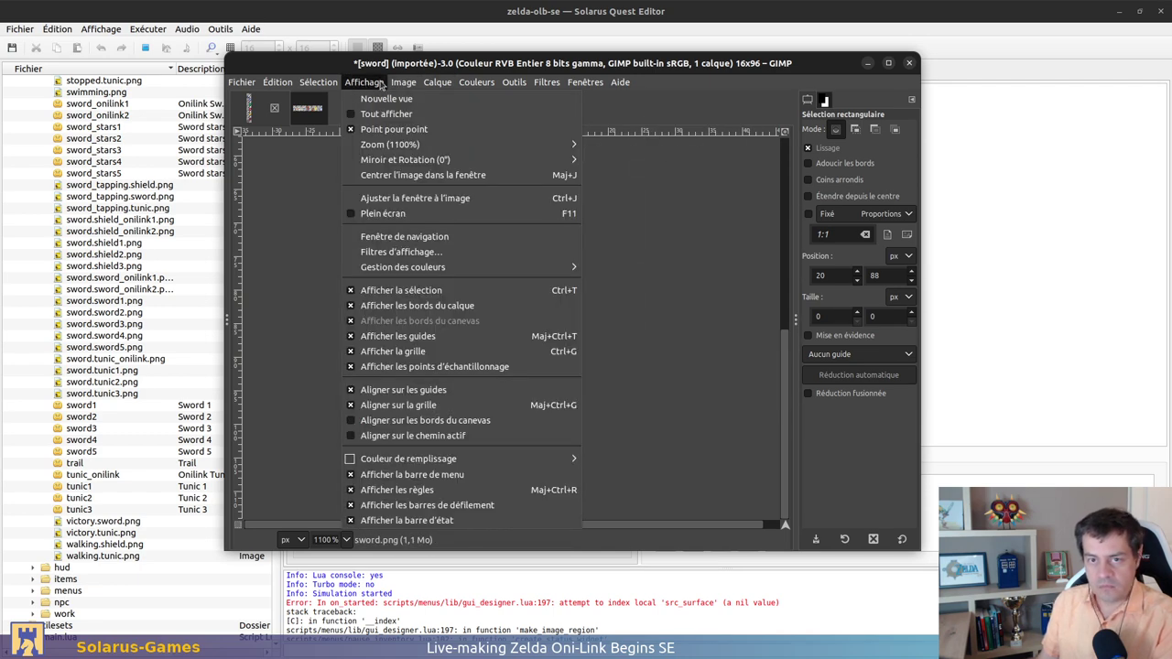
{"action": "left_click", "coordinate": [436, 195]}
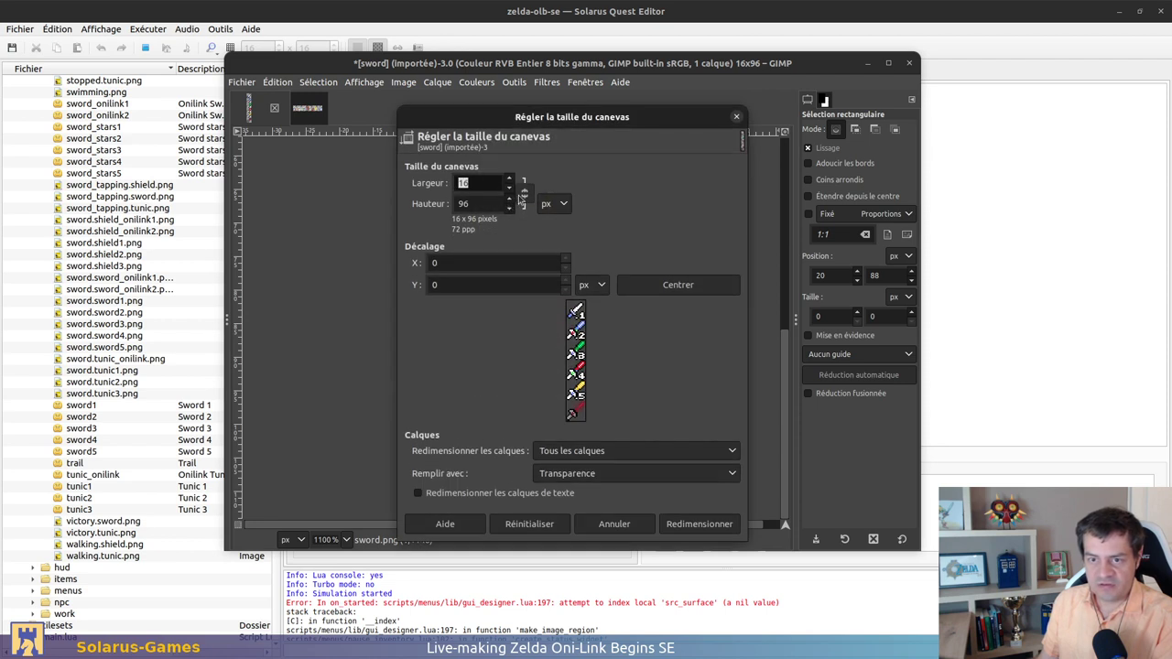
{"action": "left_click", "coordinate": [485, 204]}
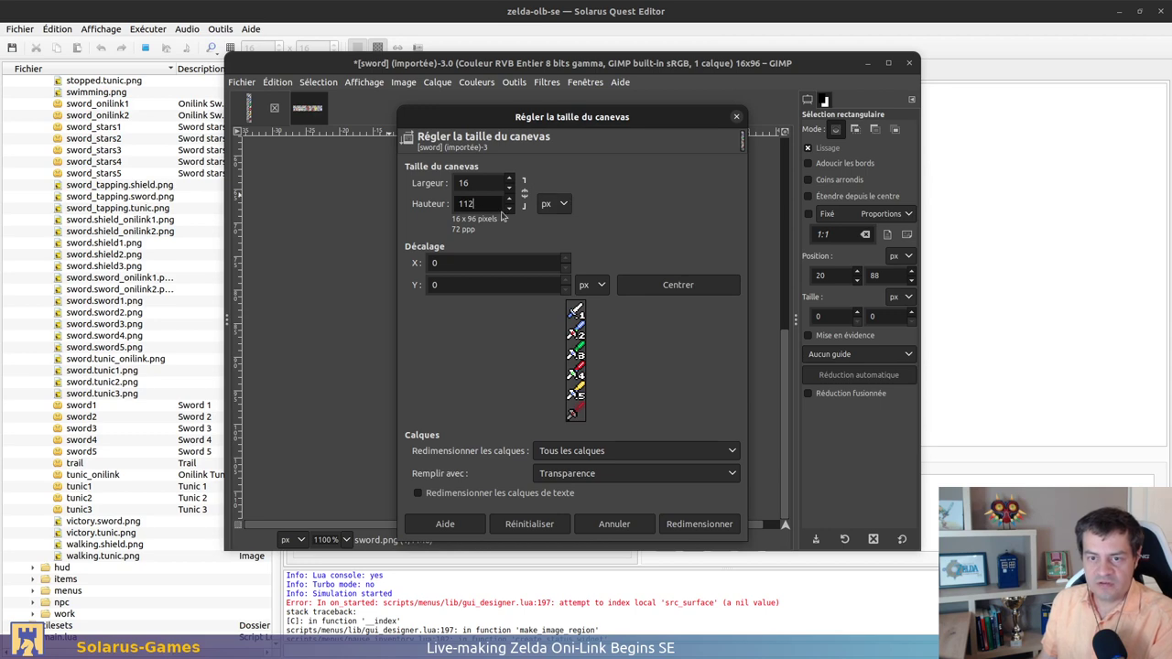
{"action": "type", "text": "112"}
{"action": "left_click", "coordinate": [478, 180]}
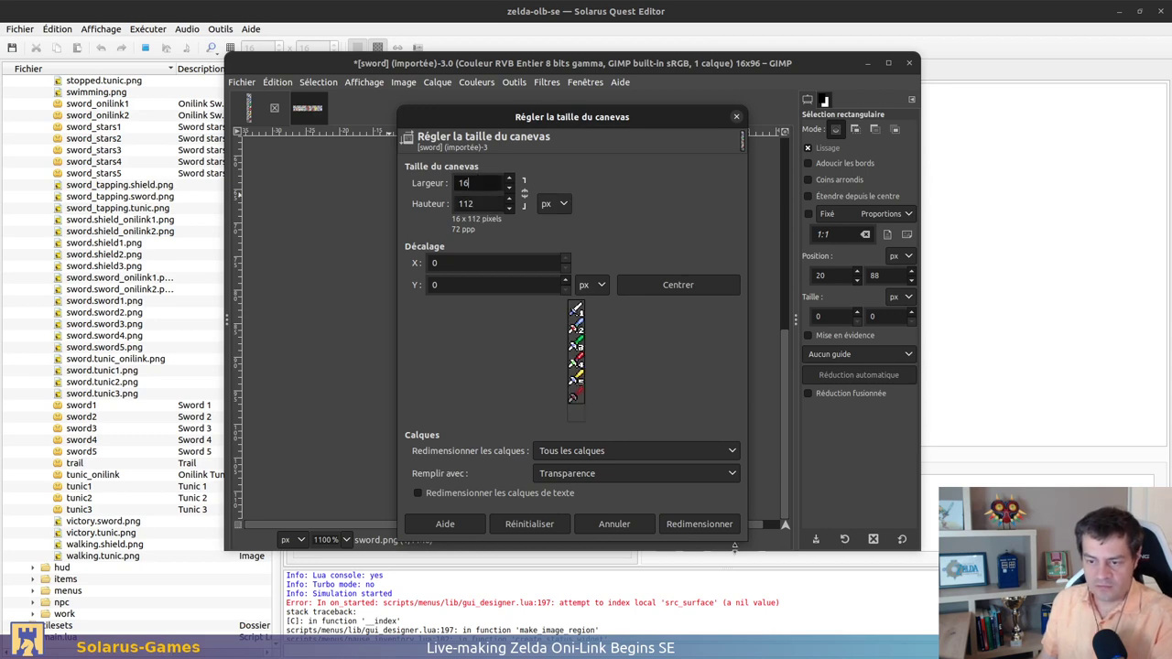
{"action": "left_click", "coordinate": [706, 524]}
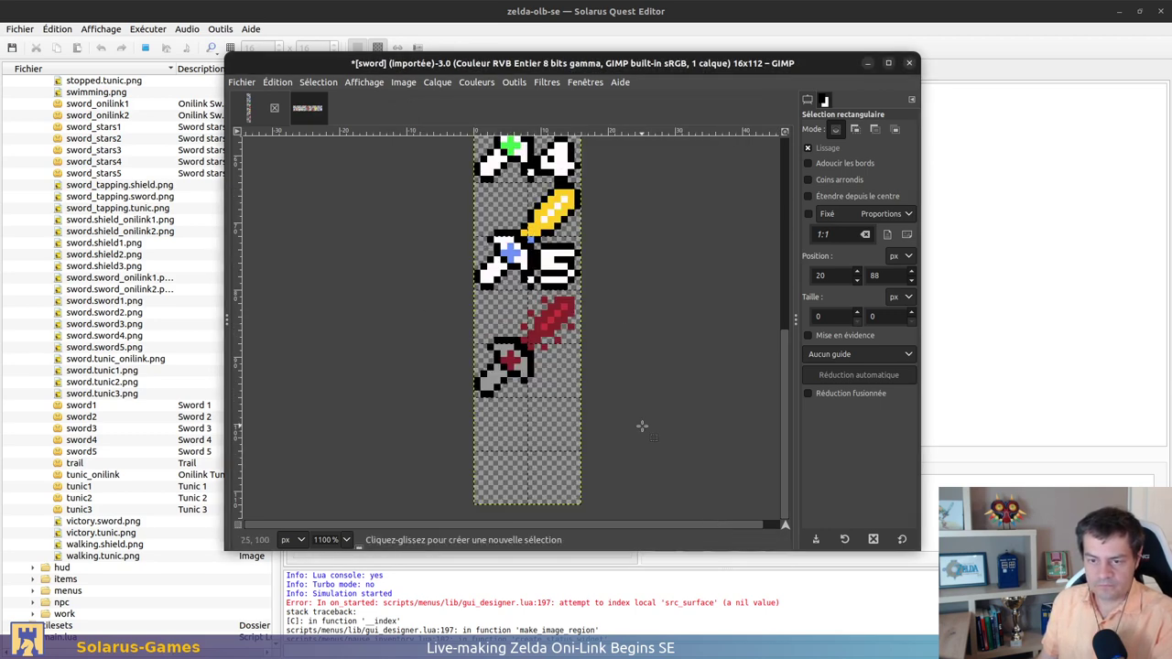
Return to the objets image and clear the selection around the dark red sword
{"action": "scroll", "coordinate": [642, 425], "scroll_direction": "down", "scroll_amount": 1}
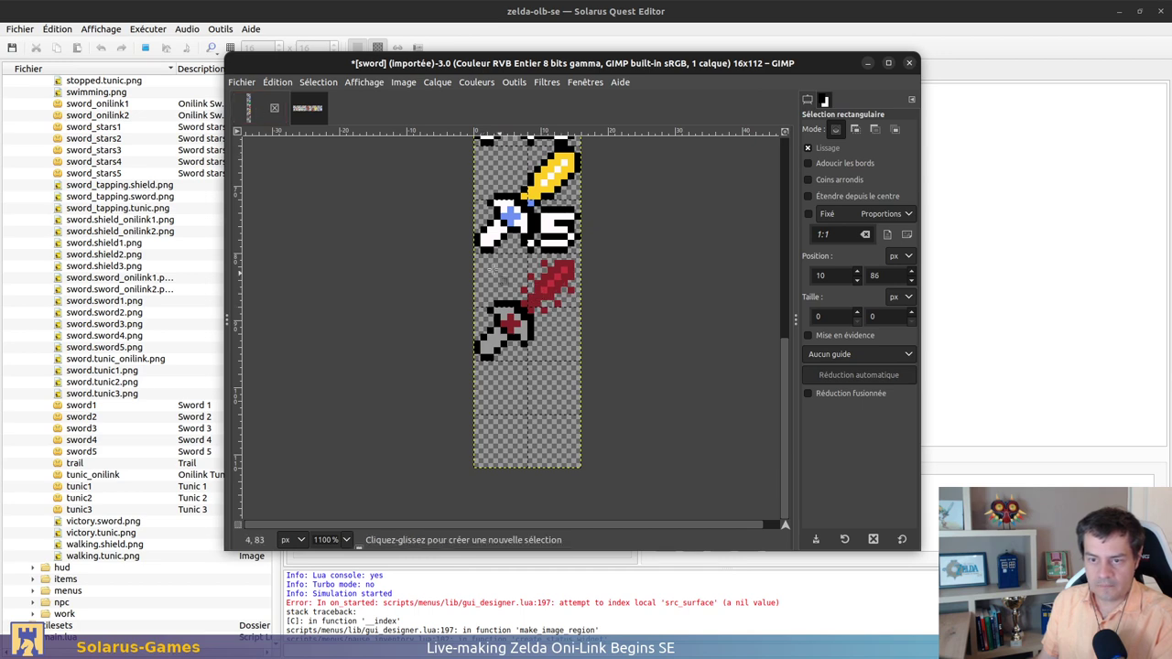
{"action": "left_click", "coordinate": [320, 111]}
{"action": "scroll", "coordinate": [541, 250], "scroll_direction": "right", "scroll_amount": 6}
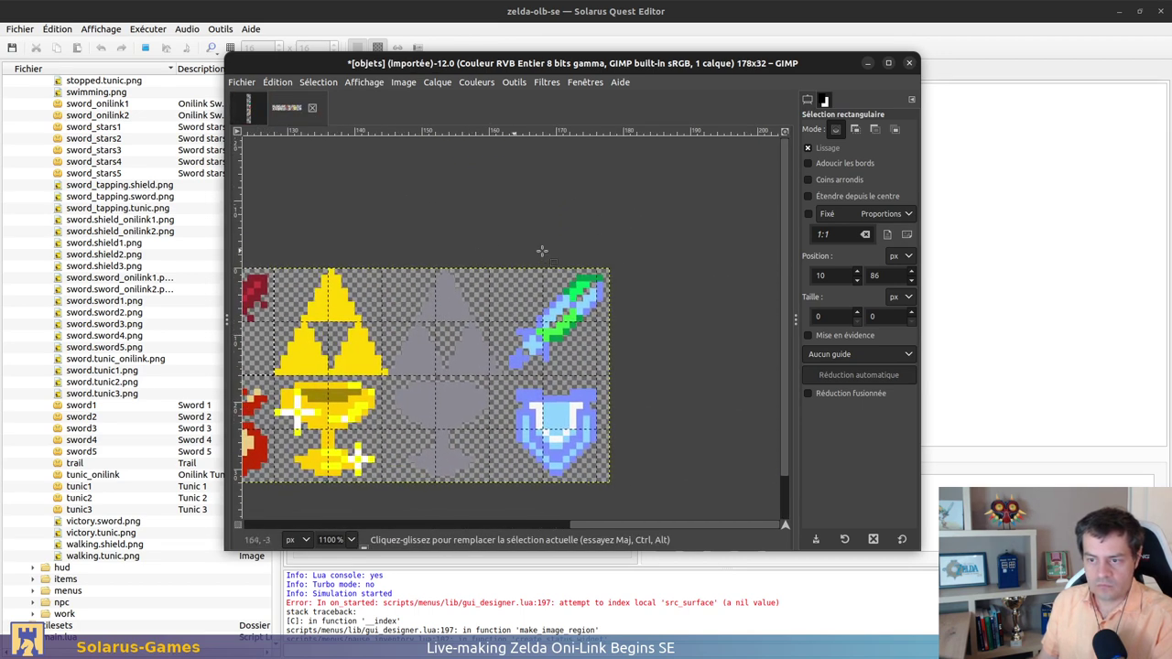
{"action": "left_click", "coordinate": [582, 274]}
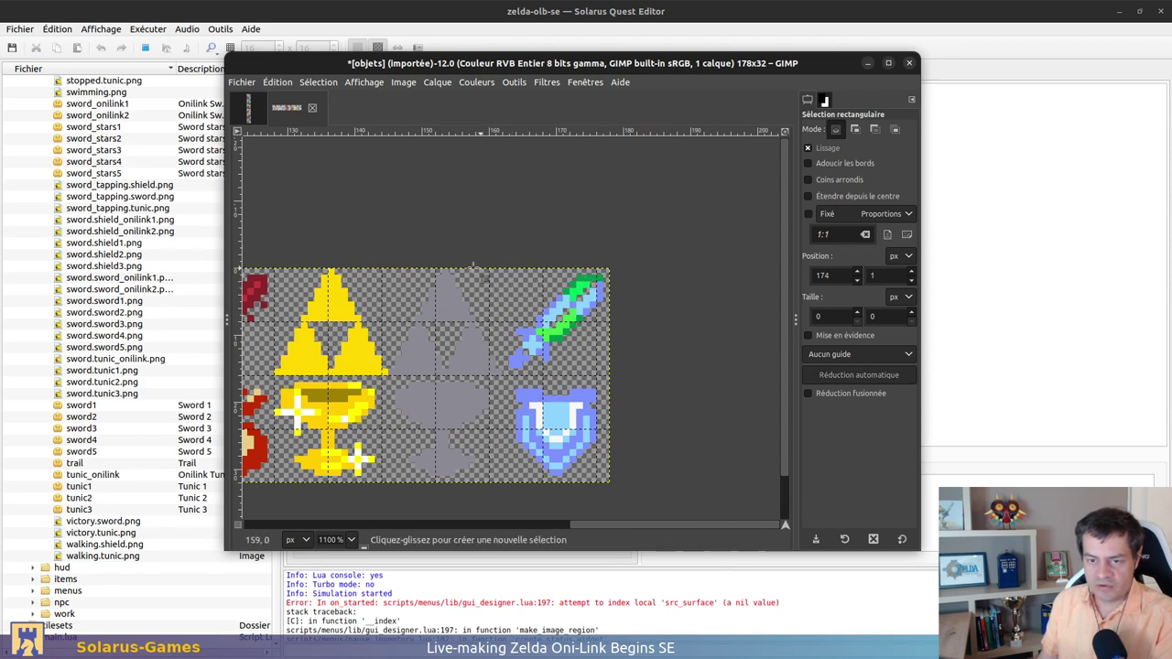
{"action": "left_click_drag", "start_coordinate": [496, 278], "coordinate": [597, 376]}
{"action": "left_click", "coordinate": [613, 390]}
{"action": "scroll", "coordinate": [606, 384], "scroll_direction": "left", "scroll_amount": 3}
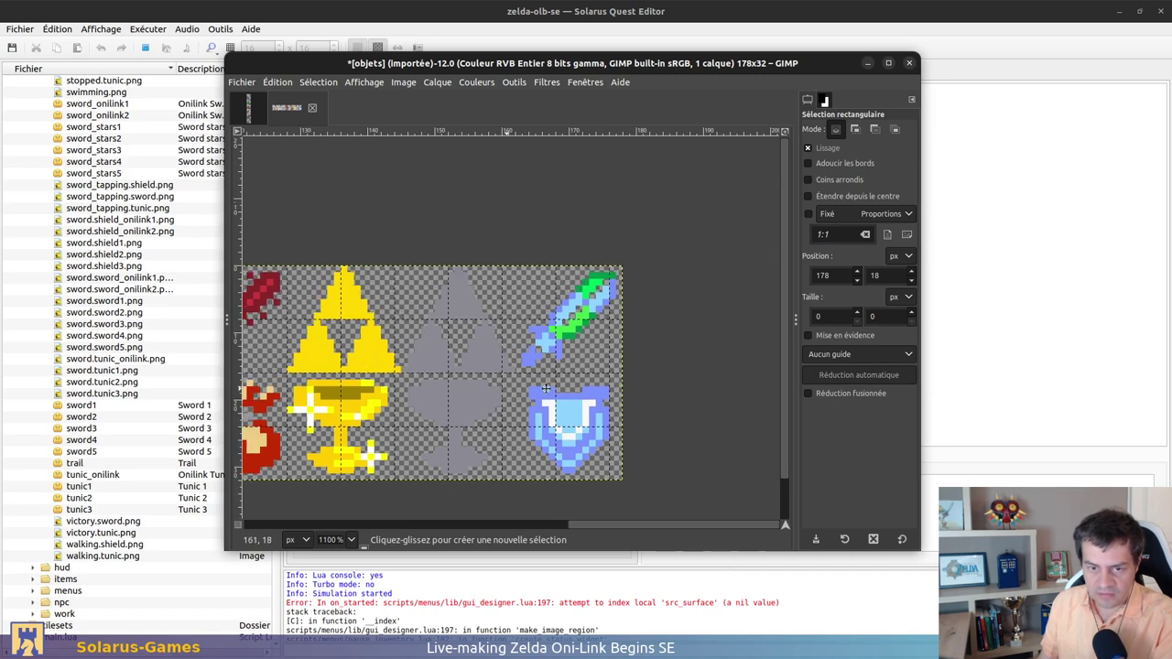
{"action": "scroll", "coordinate": [604, 390], "scroll_direction": "right", "scroll_amount": 4}
{"action": "left_click_drag", "start_coordinate": [474, 265], "coordinate": [542, 359]}
{"action": "left_click", "coordinate": [606, 346]}
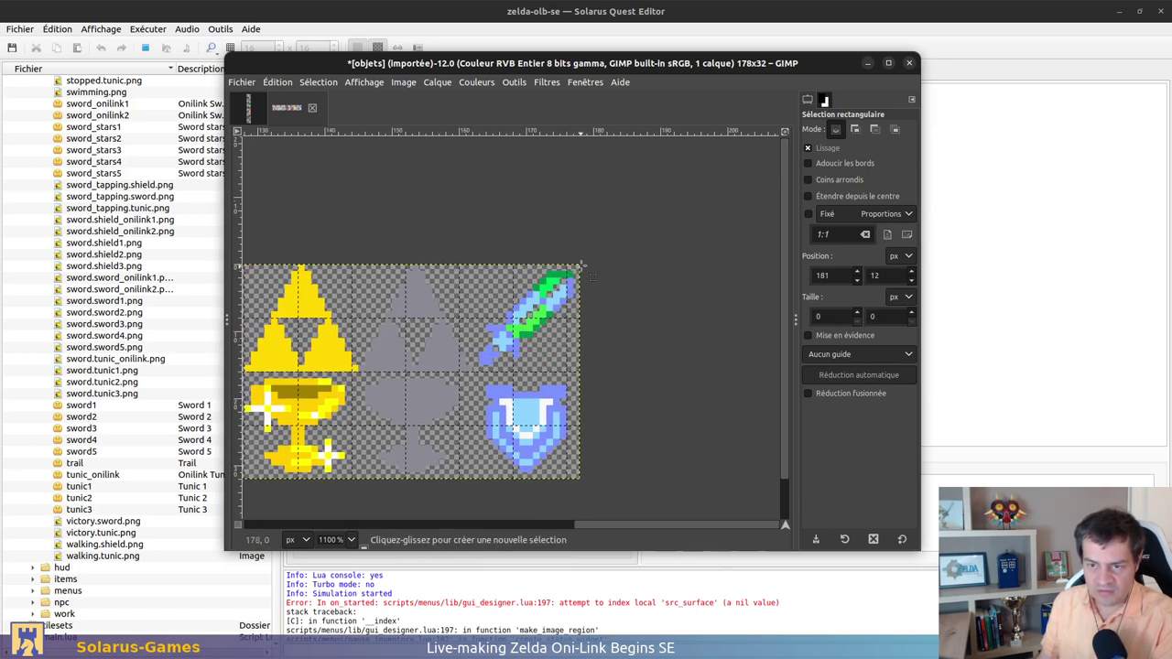
Copy the 16 × 16 px green and blue sword at 162, 0 in the objets image and return to the sword image
{"action": "left_click_drag", "start_coordinate": [579, 265], "coordinate": [473, 372]}
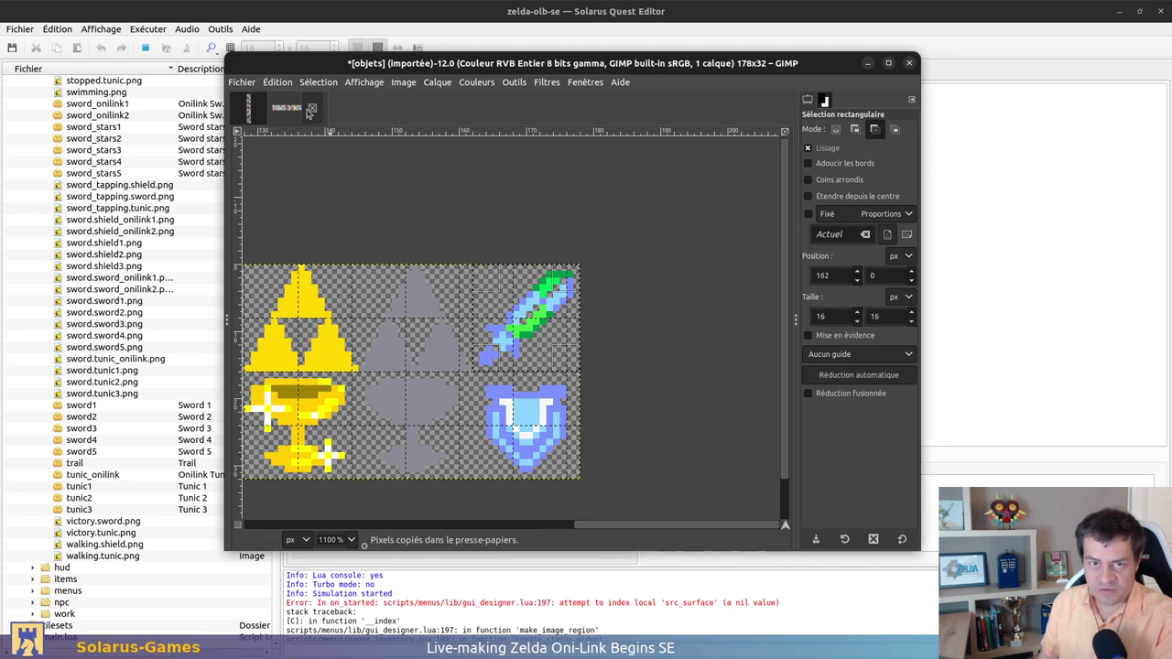
{"action": "left_click", "coordinate": [252, 108]}
{"action": "key", "text": "ctrl+v"}
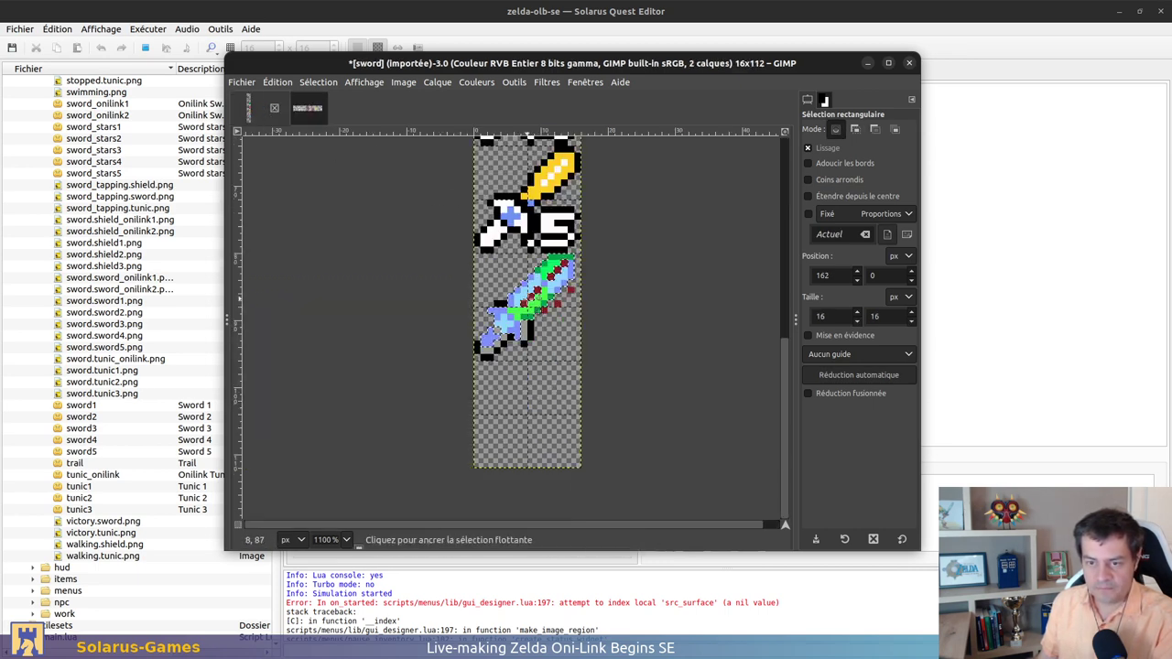
{"action": "left_click_drag", "start_coordinate": [528, 303], "coordinate": [534, 376]}
{"action": "key", "text": "ctrl+z"}
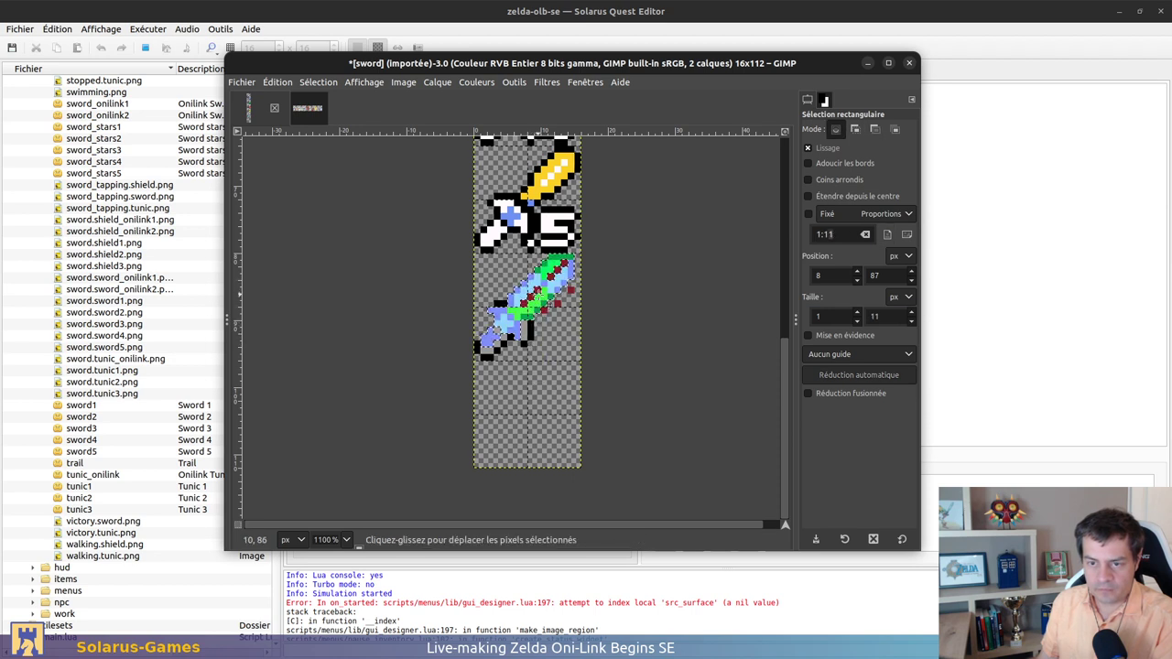
{"action": "key", "text": "ctrl+z"}
Paste the copied green and blue sword into the empty bottom cell of the sword image and anchor it
{"action": "left_click_drag", "start_coordinate": [497, 371], "coordinate": [579, 468]}
{"action": "key", "text": "ctrl+v"}
{"action": "left_click", "coordinate": [622, 419]}
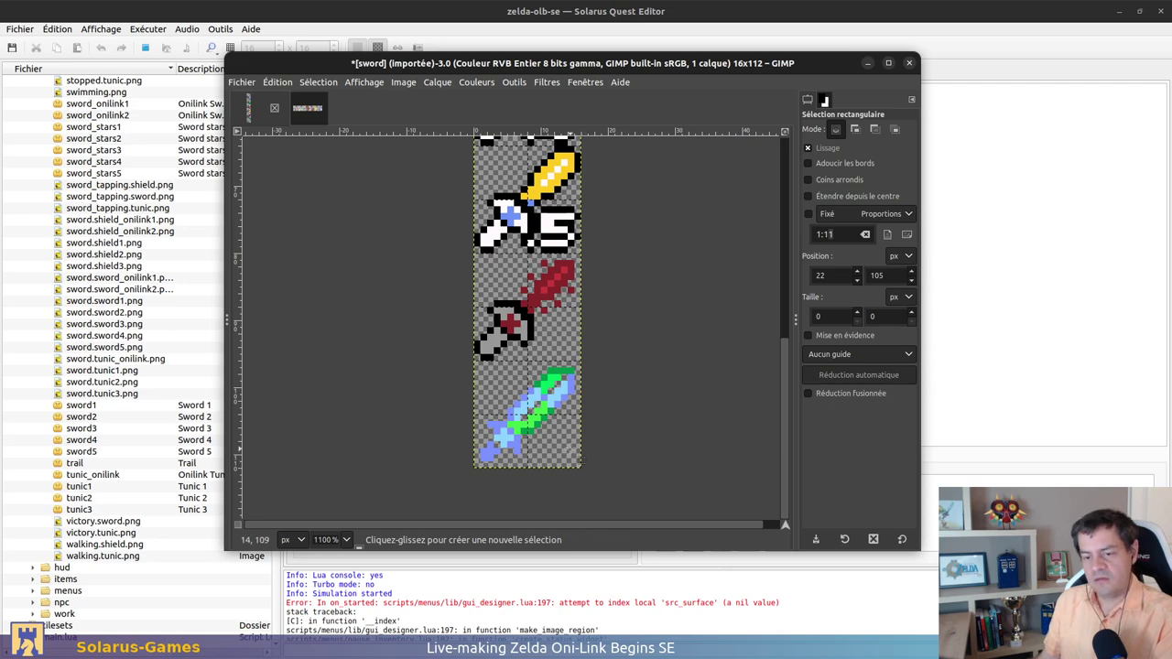
{"action": "scroll", "coordinate": [622, 423], "scroll_direction": "up", "scroll_amount": 1, "text": "ctrl"}
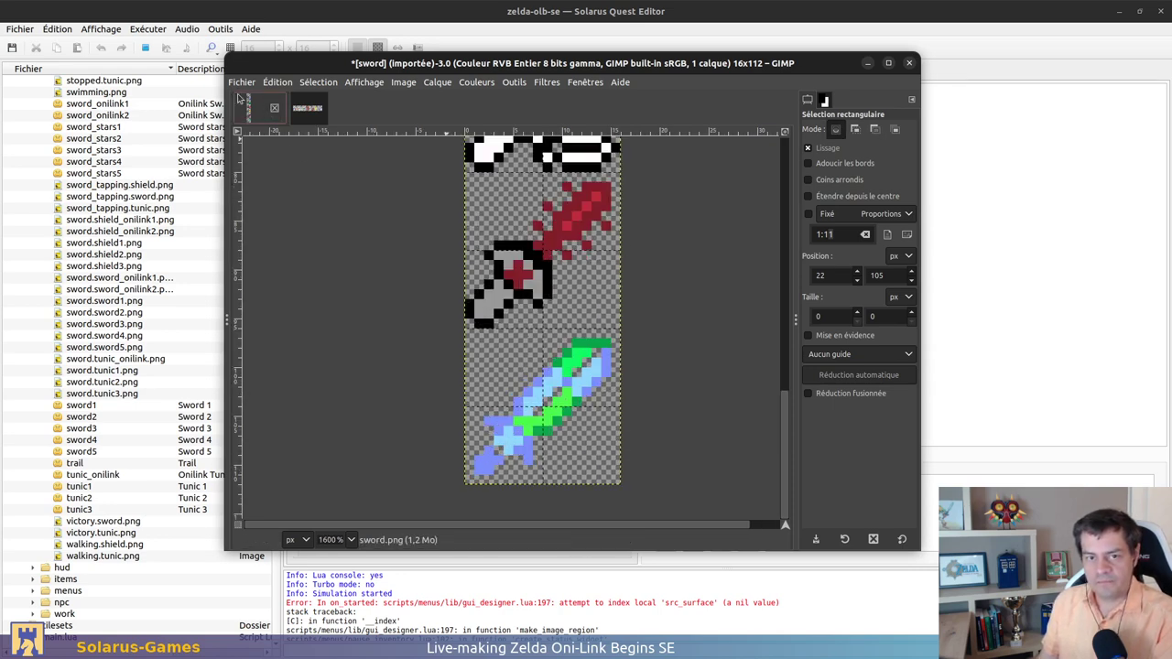
Undo the background removal in the objets image back to indexed colour with the black background, and examine the original green and blue sword
{"action": "left_click", "coordinate": [311, 112]}
{"action": "scroll", "coordinate": [589, 293], "scroll_direction": "down", "scroll_amount": 4, "text": "ctrl"}
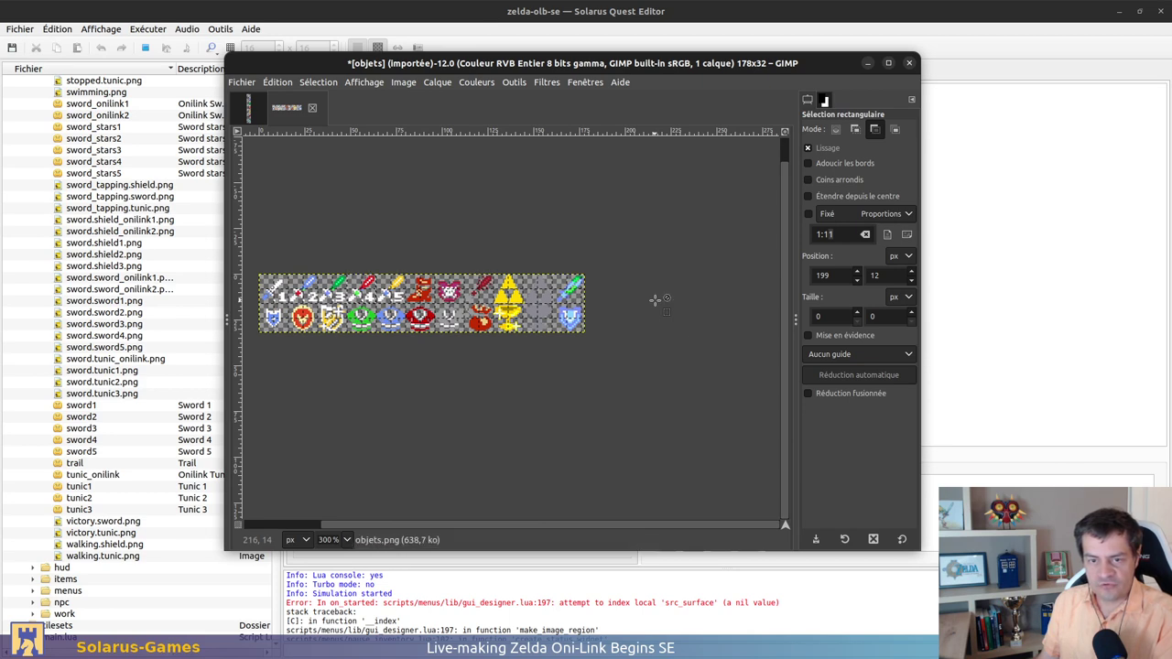
{"action": "key", "text": "ctrl+z"}
{"action": "key", "text": "ctrl+z"}
{"action": "key", "text": "ctrl+z"}
{"action": "key", "text": "ctrl+z"}
{"action": "key", "text": "ctrl+z"}
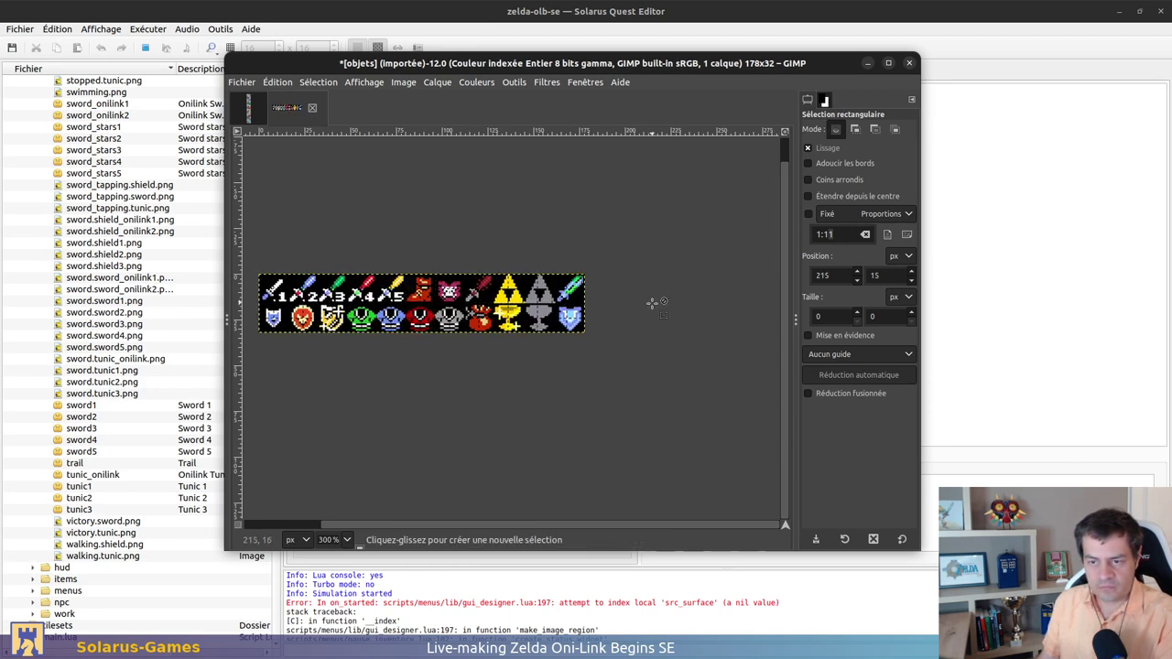
{"action": "scroll", "coordinate": [652, 302], "scroll_direction": "up", "scroll_amount": 6, "text": "ctrl"}
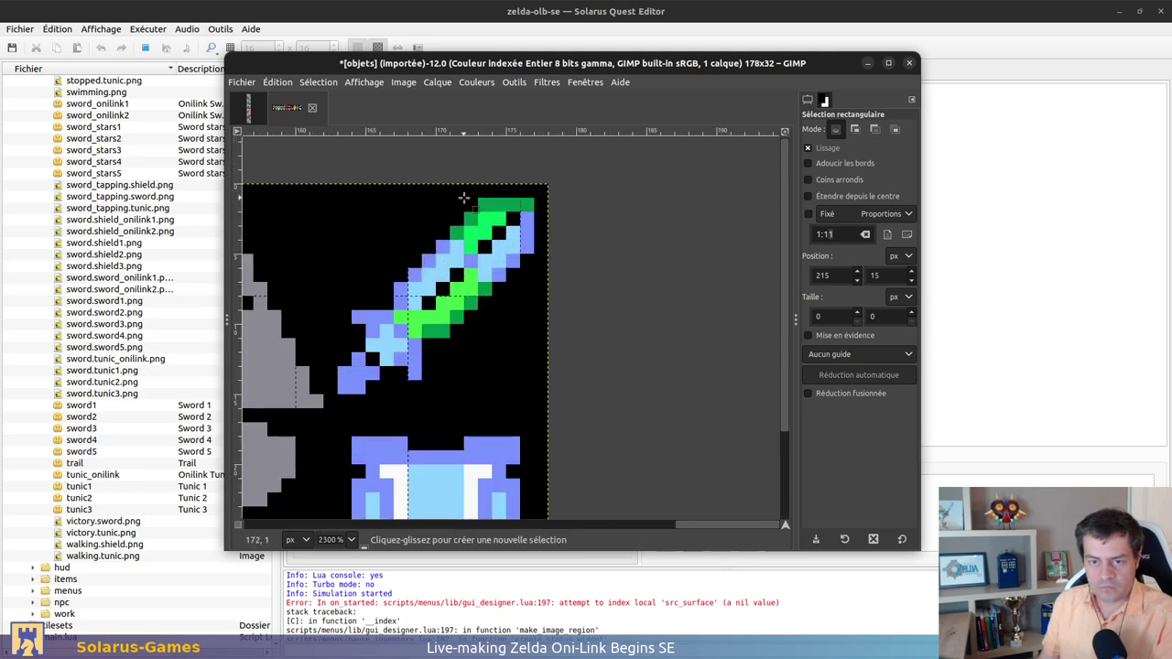
In the sword image, outline the upper edge and tip of the green and blue sword's blade with a 1 px black (000000) Pencil
{"action": "left_click", "coordinate": [245, 108]}
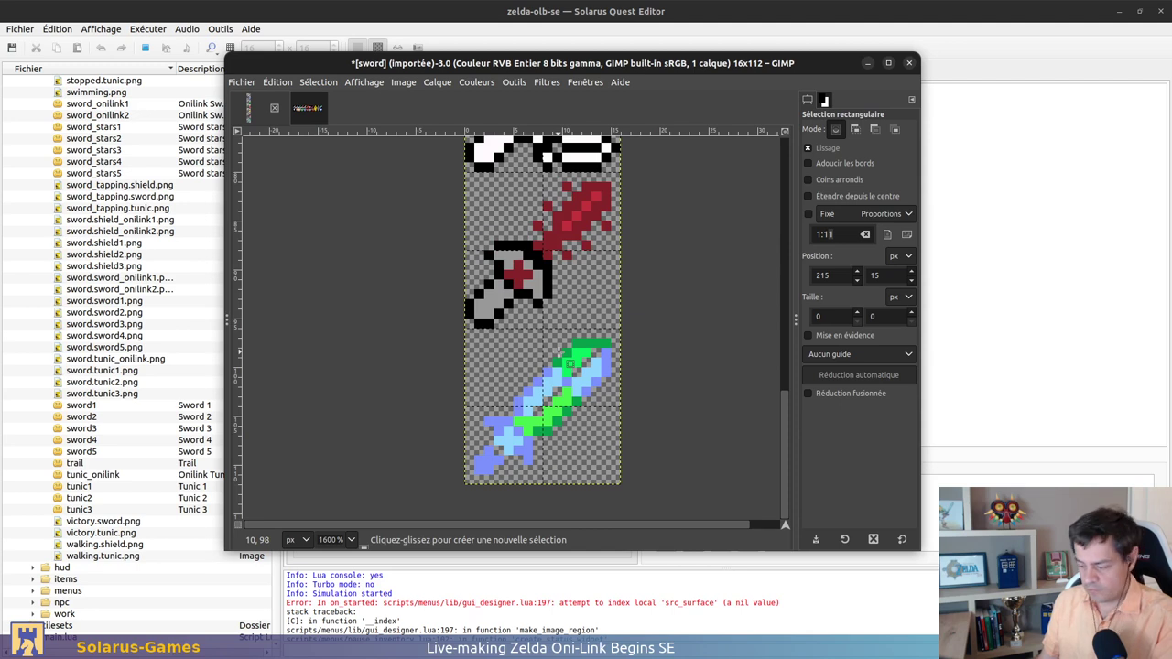
{"action": "key", "text": "n"}
{"action": "left_click", "coordinate": [823, 197]}
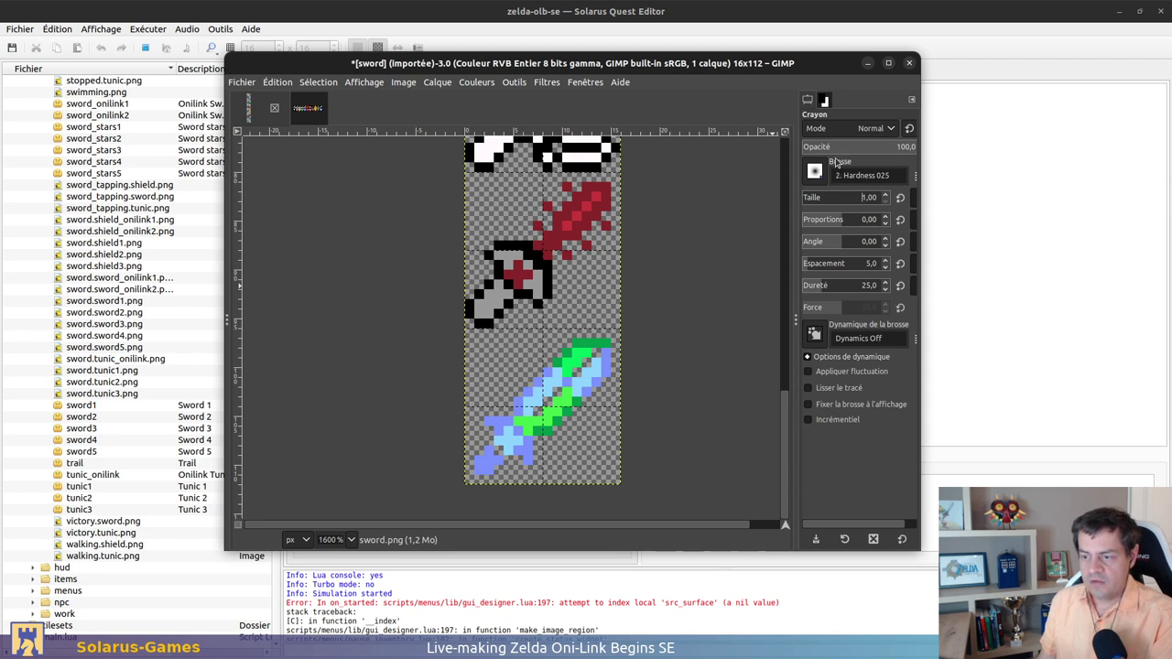
{"action": "left_click", "coordinate": [825, 101]}
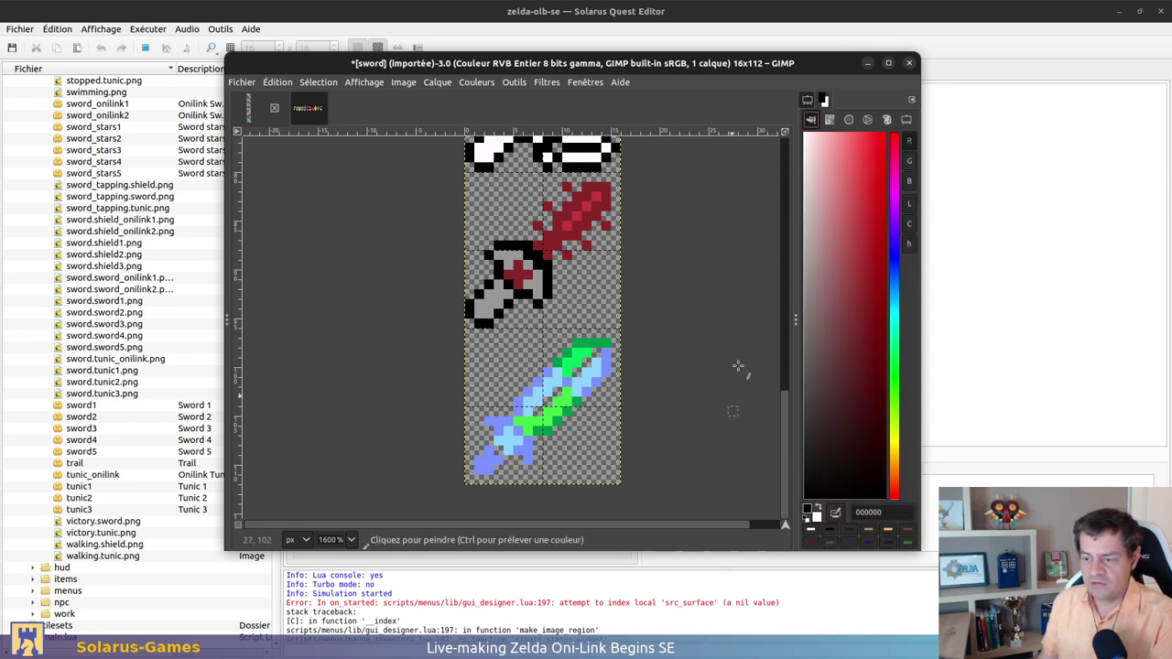
{"action": "left_click", "coordinate": [490, 412]}
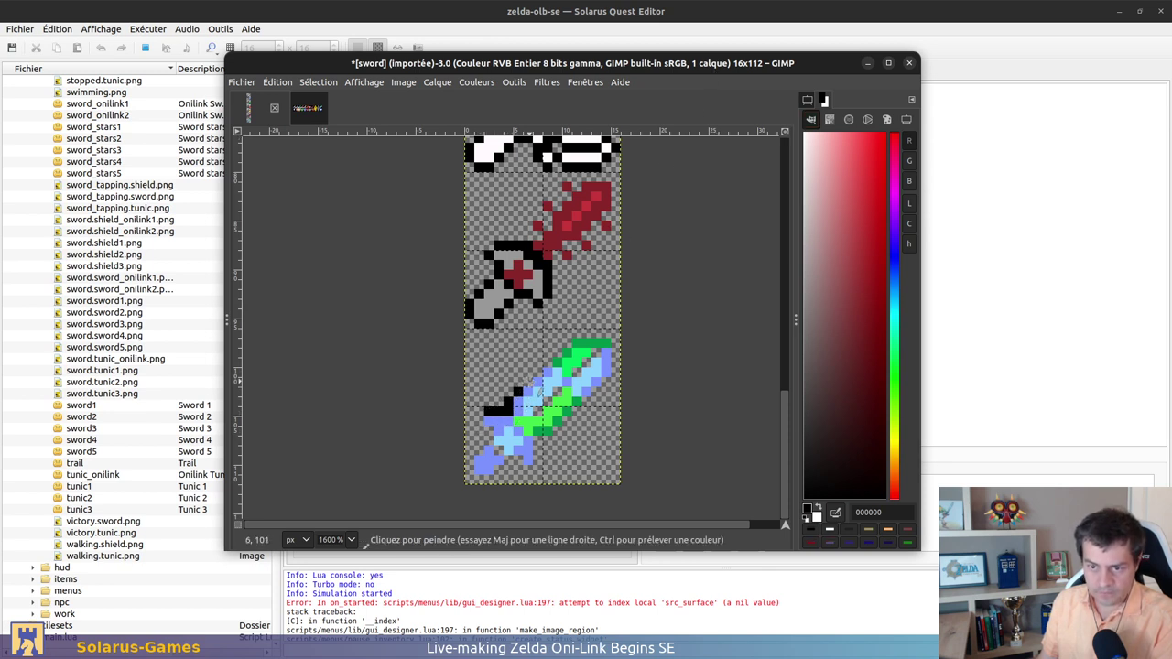
{"action": "mouse_move", "coordinate": [528, 382]}
{"action": "left_mouse_down"}
{"action": "mouse_move", "coordinate": [573, 352]}
{"action": "mouse_move", "coordinate": [570, 335]}
{"action": "mouse_move", "coordinate": [616, 332]}
{"action": "mouse_move", "coordinate": [576, 334]}
{"action": "mouse_move", "coordinate": [615, 372]}
{"action": "left_mouse_up"}
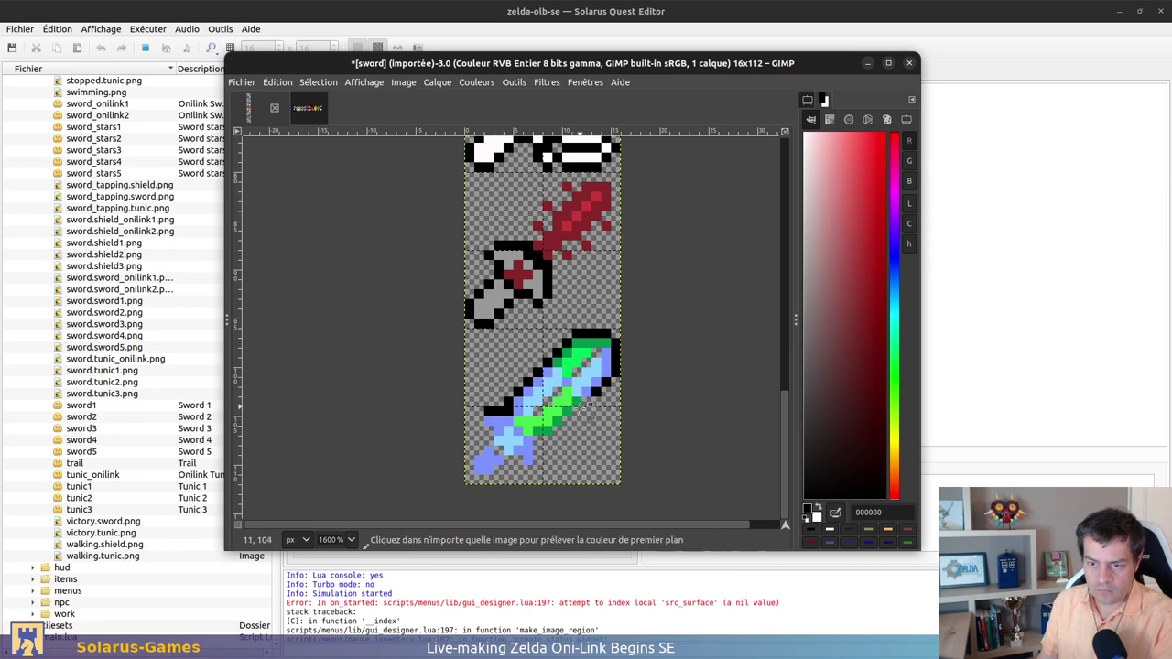
Complete the black outline around the lower edge of the blade, the guard and the handle of the green and blue sword
{"action": "scroll", "coordinate": [595, 393], "scroll_direction": "up", "scroll_amount": 3, "text": "ctrl"}
{"action": "left_click_drag", "start_coordinate": [598, 393], "coordinate": [515, 471]}
{"action": "scroll", "coordinate": [584, 365], "scroll_direction": "down", "scroll_amount": 1}
{"action": "scroll", "coordinate": [584, 364], "scroll_direction": "down", "scroll_amount": 2}
{"action": "mouse_move", "coordinate": [572, 374]}
{"action": "left_mouse_down"}
{"action": "mouse_move", "coordinate": [558, 375]}
{"action": "mouse_move", "coordinate": [544, 430]}
{"action": "mouse_move", "coordinate": [494, 441]}
{"action": "mouse_move", "coordinate": [435, 409]}
{"action": "mouse_move", "coordinate": [380, 403]}
{"action": "left_mouse_up"}
{"action": "mouse_move", "coordinate": [369, 445]}
{"action": "left_mouse_down"}
{"action": "mouse_move", "coordinate": [354, 462]}
{"action": "mouse_move", "coordinate": [384, 485]}
{"action": "mouse_move", "coordinate": [411, 485]}
{"action": "mouse_move", "coordinate": [438, 456]}
{"action": "left_mouse_up"}
{"action": "mouse_move", "coordinate": [408, 373]}
{"action": "left_mouse_down"}
{"action": "mouse_move", "coordinate": [406, 341]}
{"action": "mouse_move", "coordinate": [380, 319]}
{"action": "left_mouse_up"}
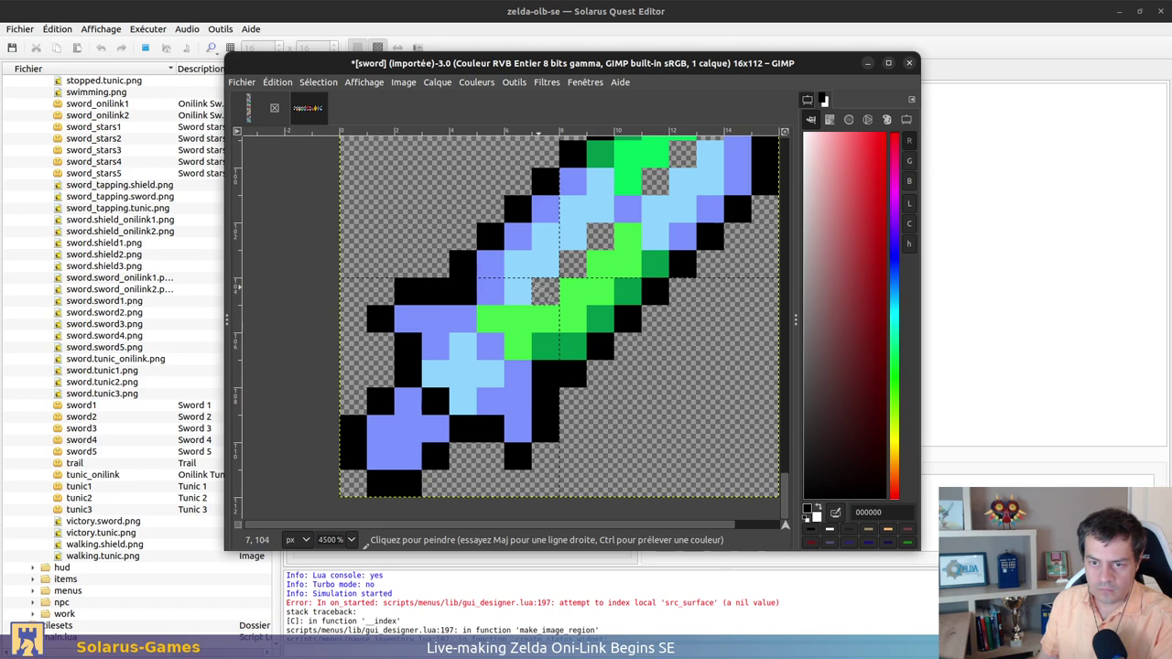
Fill the transparent gap pixels along the centre of the green and blue sword's blade with black
{"action": "left_click", "coordinate": [545, 291]}
{"action": "scroll", "coordinate": [597, 311], "scroll_direction": "down", "scroll_amount": 1, "text": "ctrl"}
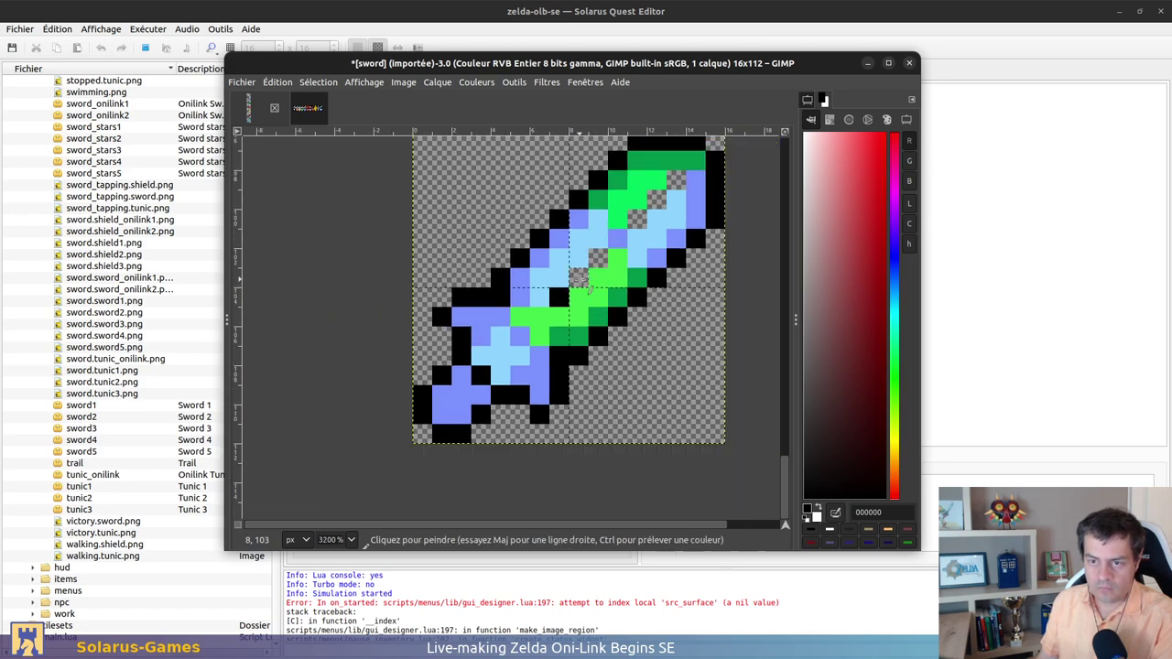
{"action": "left_click_drag", "start_coordinate": [613, 267], "coordinate": [638, 240]}
{"action": "scroll", "coordinate": [637, 221], "scroll_direction": "up", "scroll_amount": 1, "text": "ctrl"}
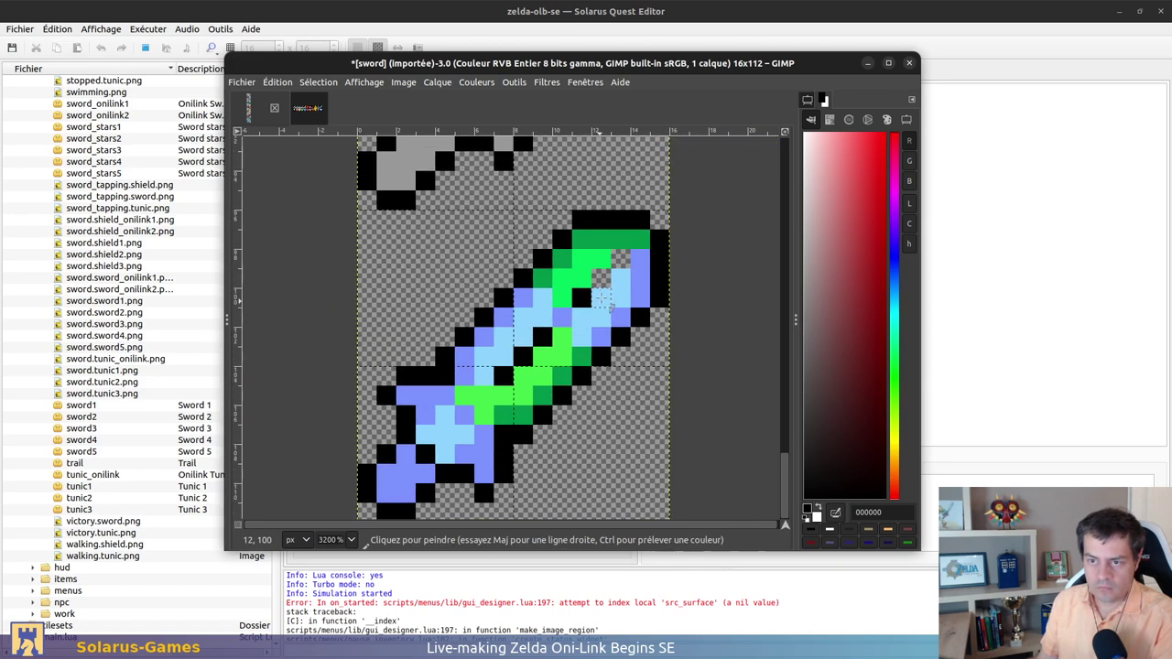
{"action": "scroll", "coordinate": [632, 275], "scroll_direction": "down", "scroll_amount": 6, "text": "ctrl"}
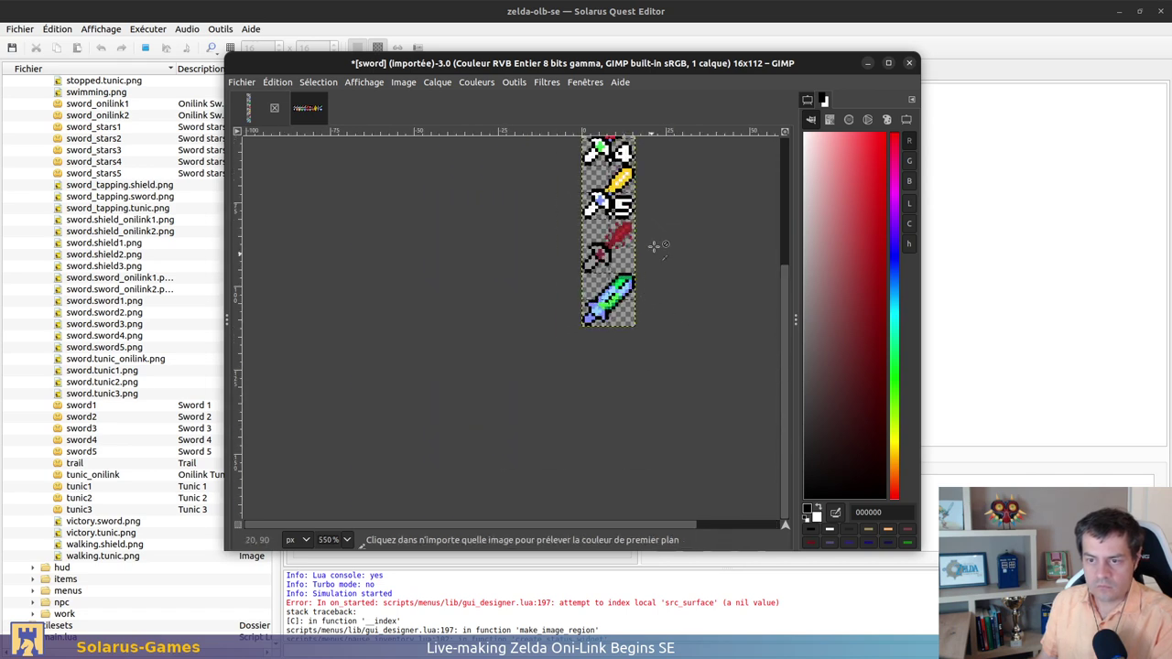
Compare the swords in the sword image with the original icons on the black background of the objets image
{"action": "scroll", "coordinate": [667, 201], "scroll_direction": "up", "scroll_amount": 1, "text": "ctrl"}
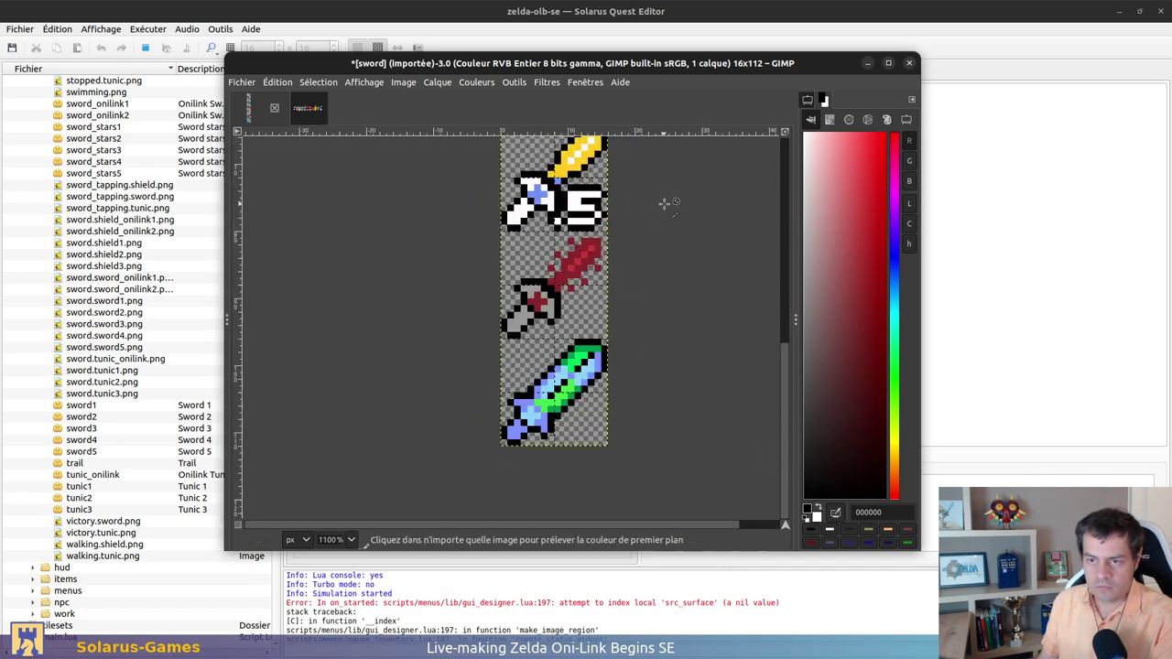
{"action": "scroll", "coordinate": [627, 199], "scroll_direction": "up", "scroll_amount": 1, "text": "ctrl"}
{"action": "scroll", "coordinate": [535, 382], "scroll_direction": "up", "scroll_amount": 5}
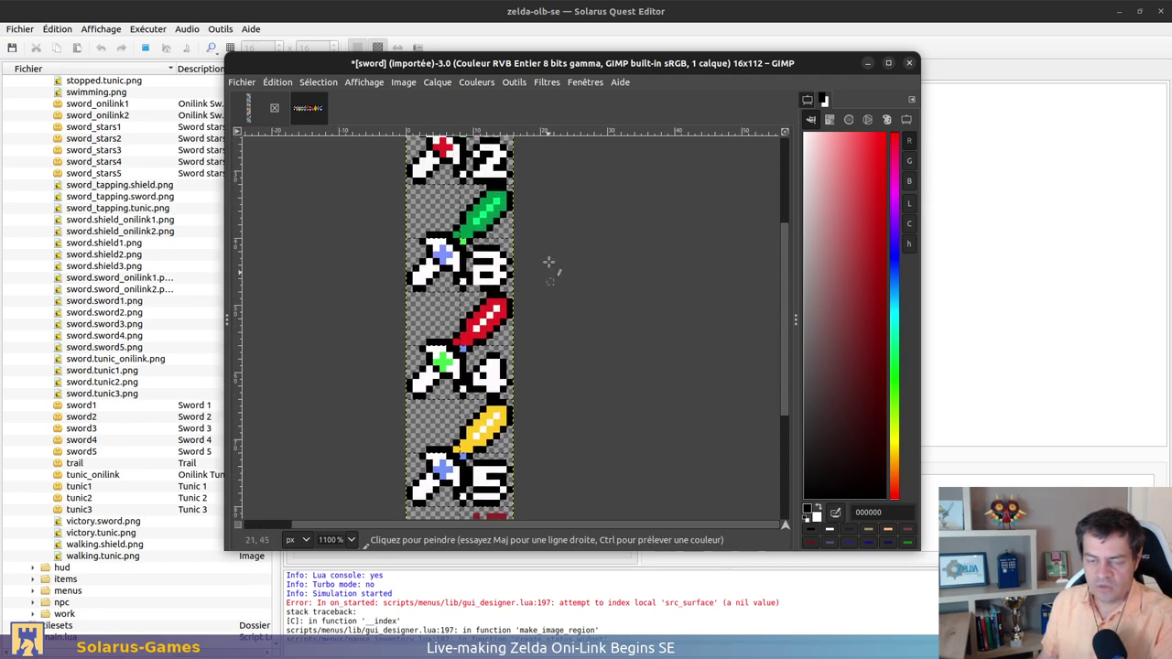
{"action": "scroll", "coordinate": [506, 261], "scroll_direction": "down", "scroll_amount": 5}
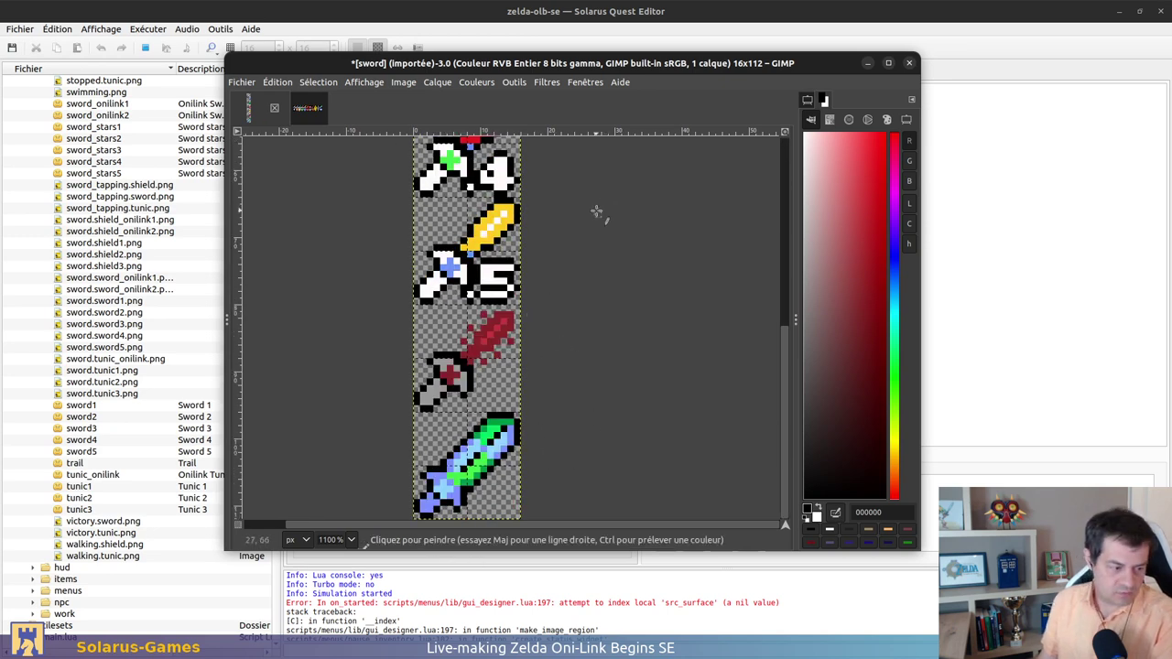
{"action": "left_click", "coordinate": [308, 108]}
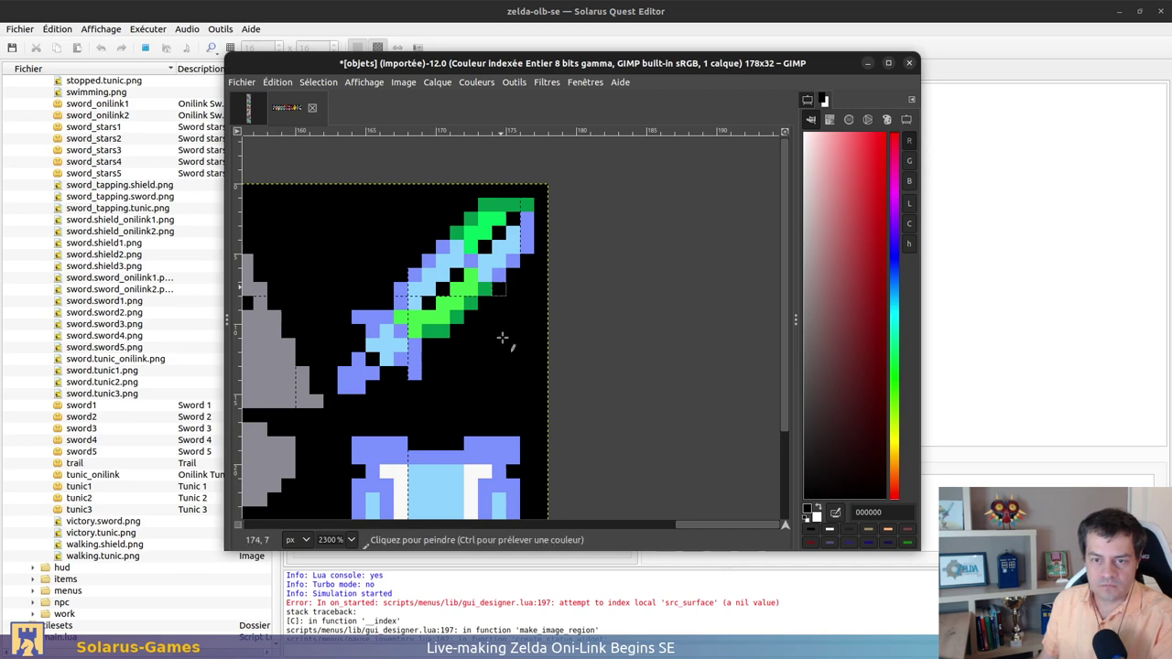
{"action": "scroll", "coordinate": [505, 340], "scroll_direction": "down", "scroll_amount": 3, "text": "ctrl"}
{"action": "scroll", "coordinate": [512, 215], "scroll_direction": "down", "scroll_amount": 2, "text": "ctrl"}
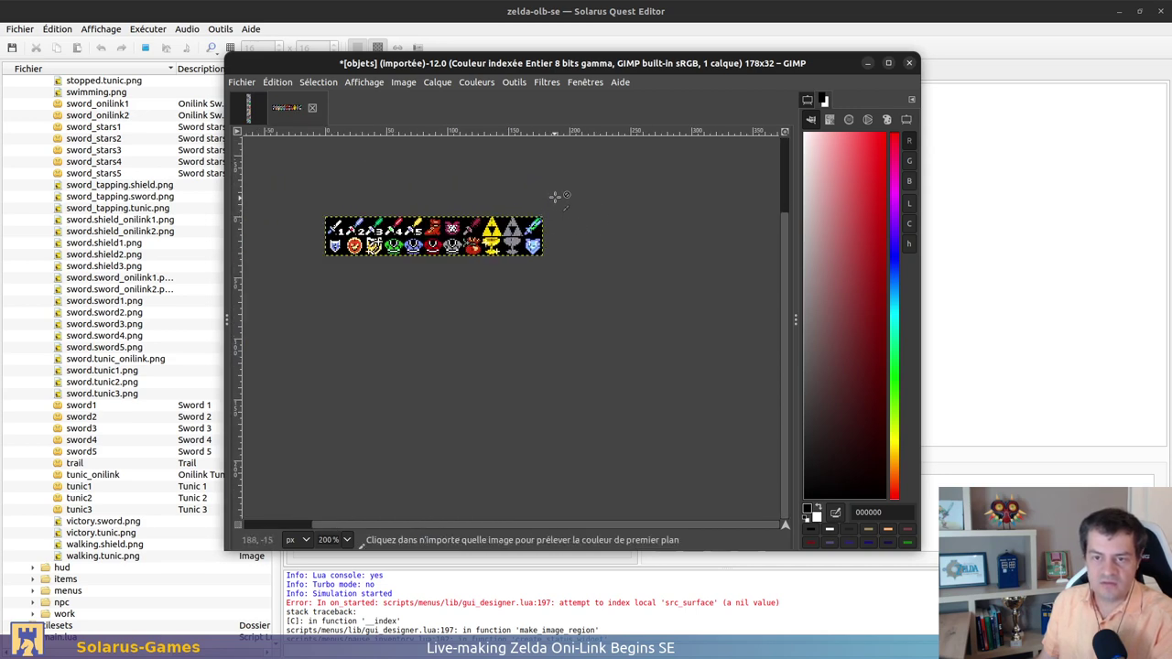
{"action": "scroll", "coordinate": [534, 202], "scroll_direction": "up", "scroll_amount": 1, "text": "ctrl"}
{"action": "scroll", "coordinate": [537, 259], "scroll_direction": "down", "scroll_amount": 1, "text": "ctrl"}
{"action": "scroll", "coordinate": [538, 259], "scroll_direction": "up", "scroll_amount": 1, "text": "ctrl"}
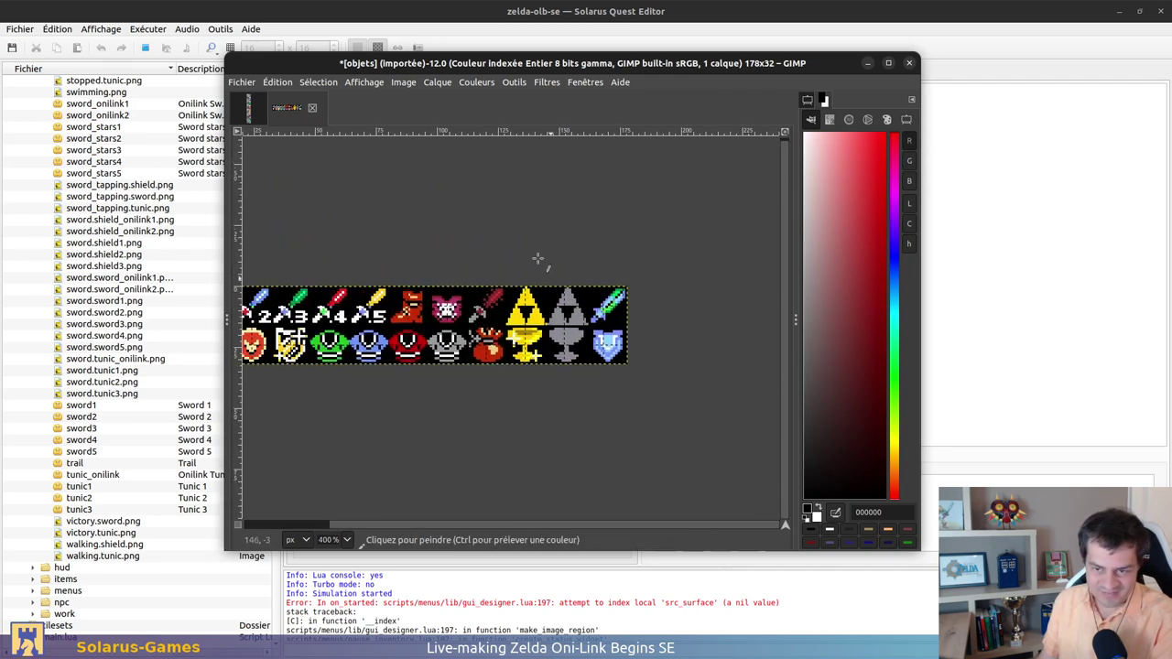
{"action": "left_click", "coordinate": [245, 105]}
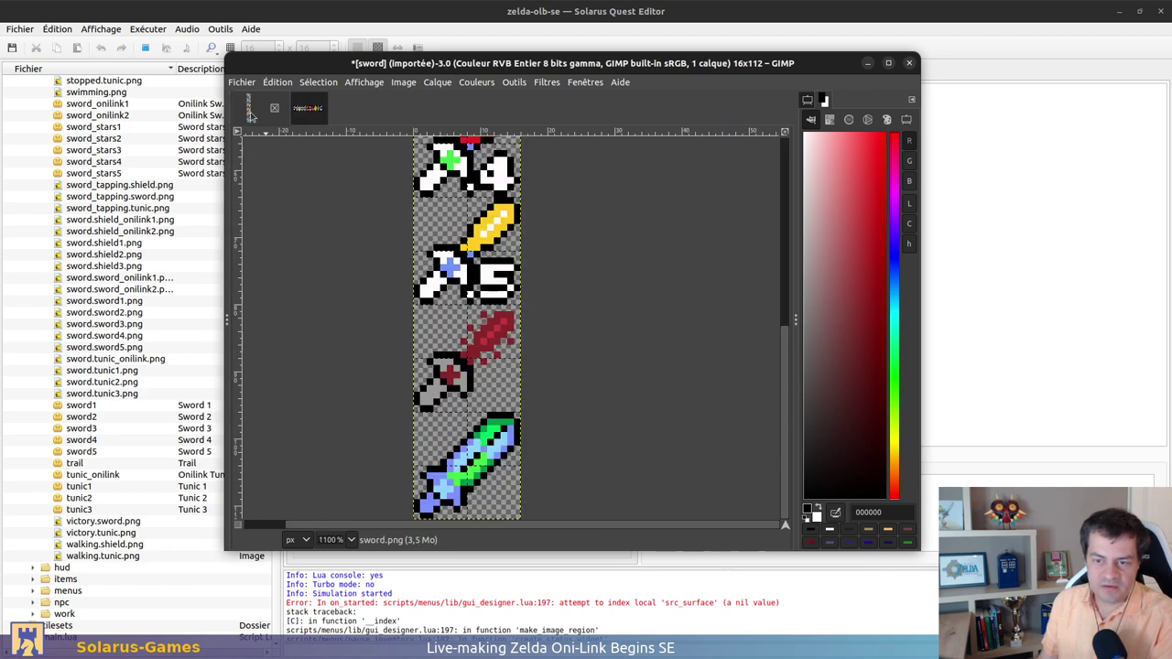
{"action": "scroll", "coordinate": [580, 373], "scroll_direction": "down", "scroll_amount": 2}
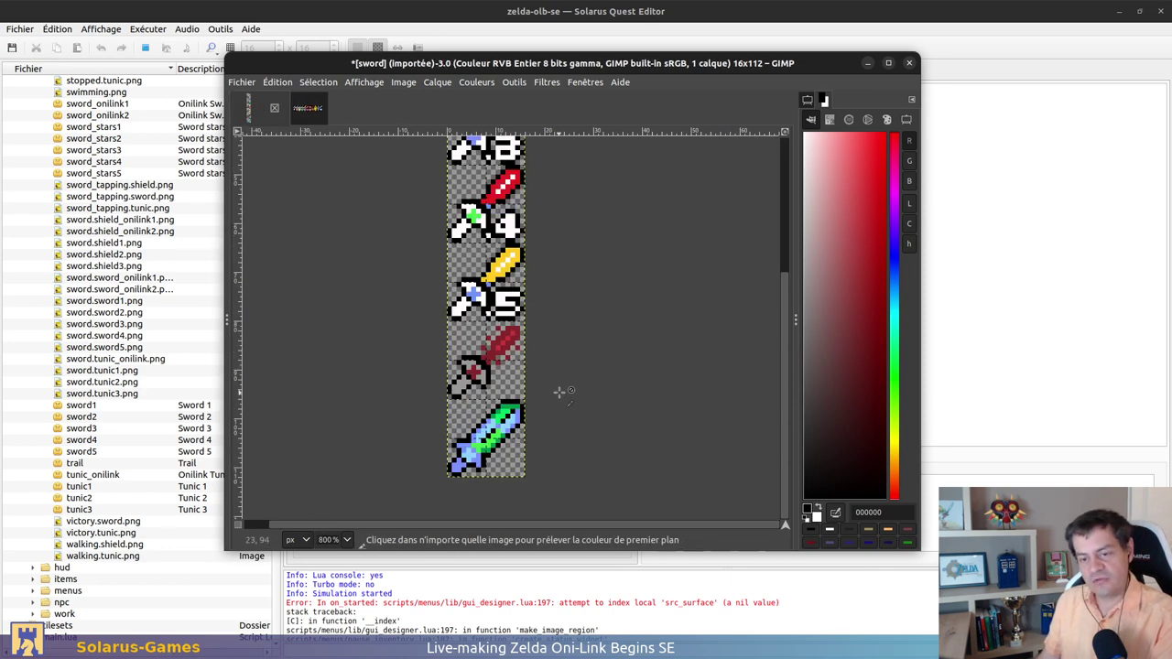
{"action": "key", "text": "5"}
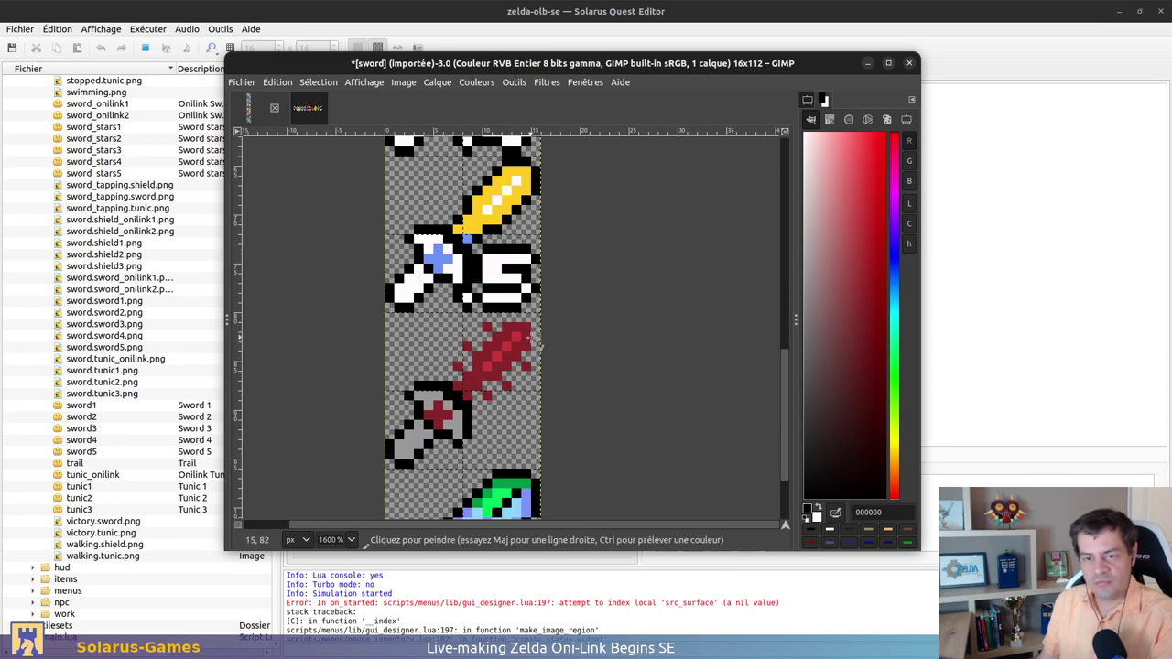
{"action": "key", "text": "3"}
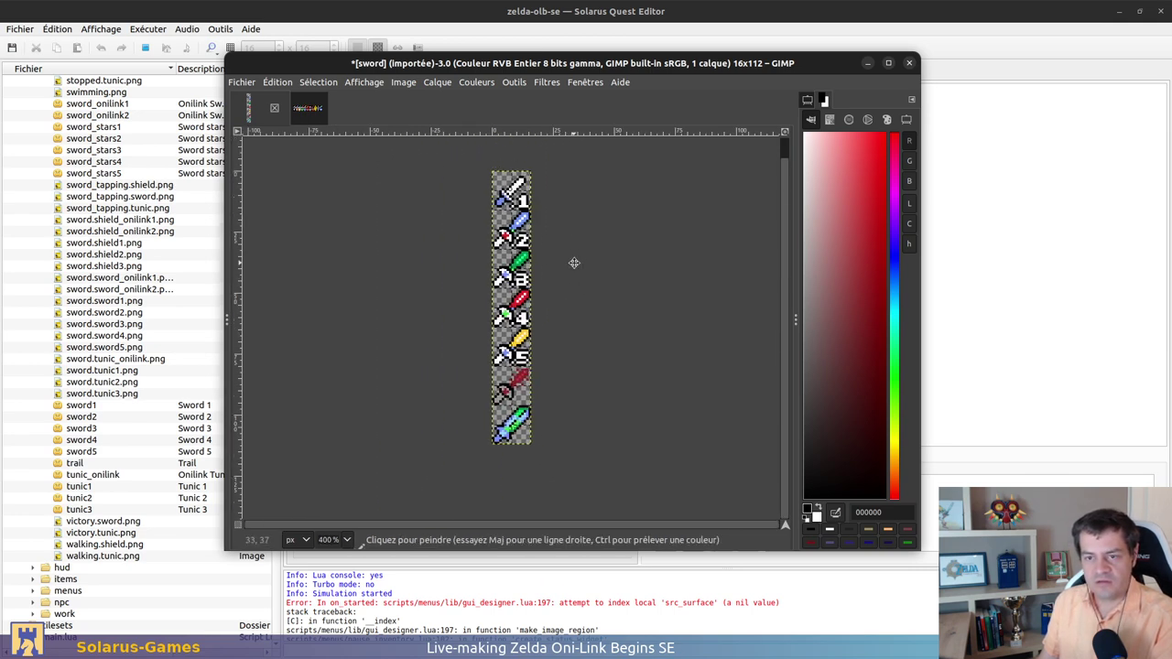
Outline the blade of the dark red sword in the sword image with black pencil pixels
{"action": "scroll", "coordinate": [562, 347], "scroll_direction": "up", "scroll_amount": 3, "text": "ctrl"}
{"action": "scroll", "coordinate": [562, 347], "scroll_direction": "up", "scroll_amount": 1, "text": "ctrl"}
{"action": "key", "text": "n"}
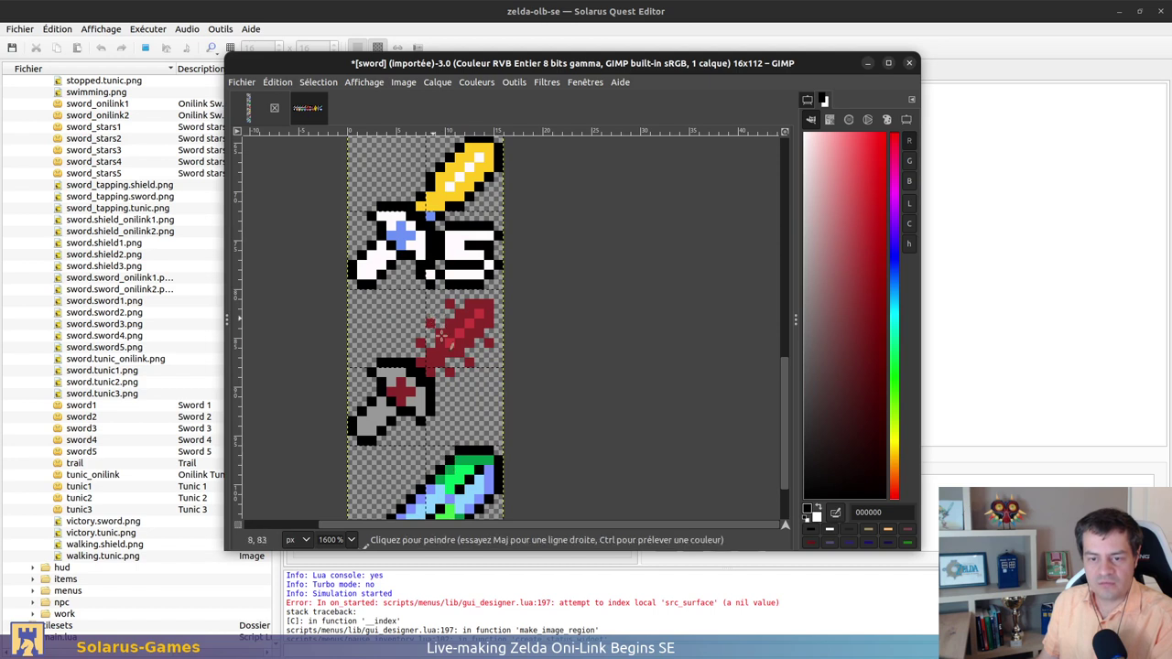
{"action": "scroll", "coordinate": [447, 364], "scroll_direction": "up", "scroll_amount": 2}
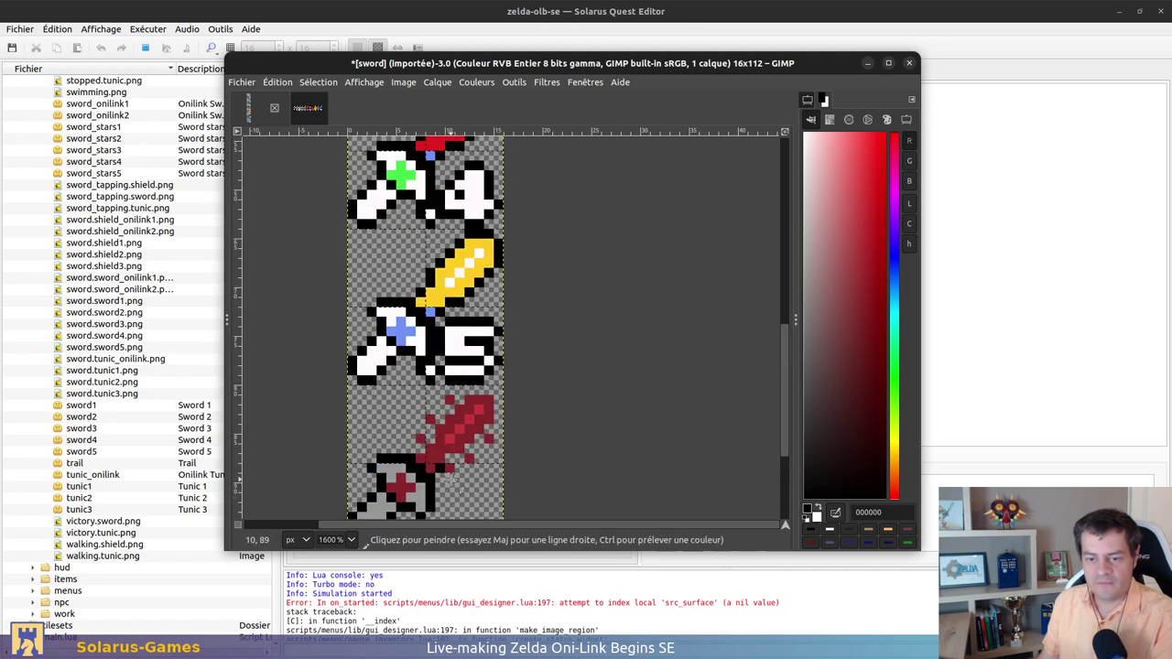
{"action": "left_click_drag", "start_coordinate": [457, 460], "coordinate": [453, 458]}
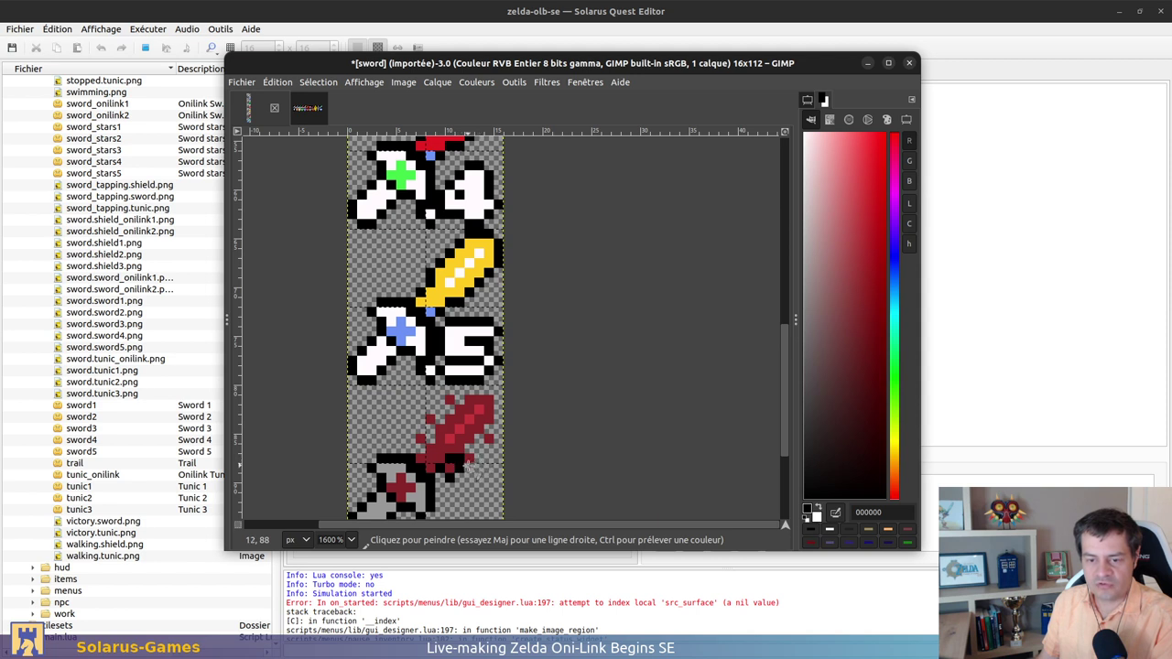
{"action": "left_click_drag", "start_coordinate": [468, 446], "coordinate": [488, 439]}
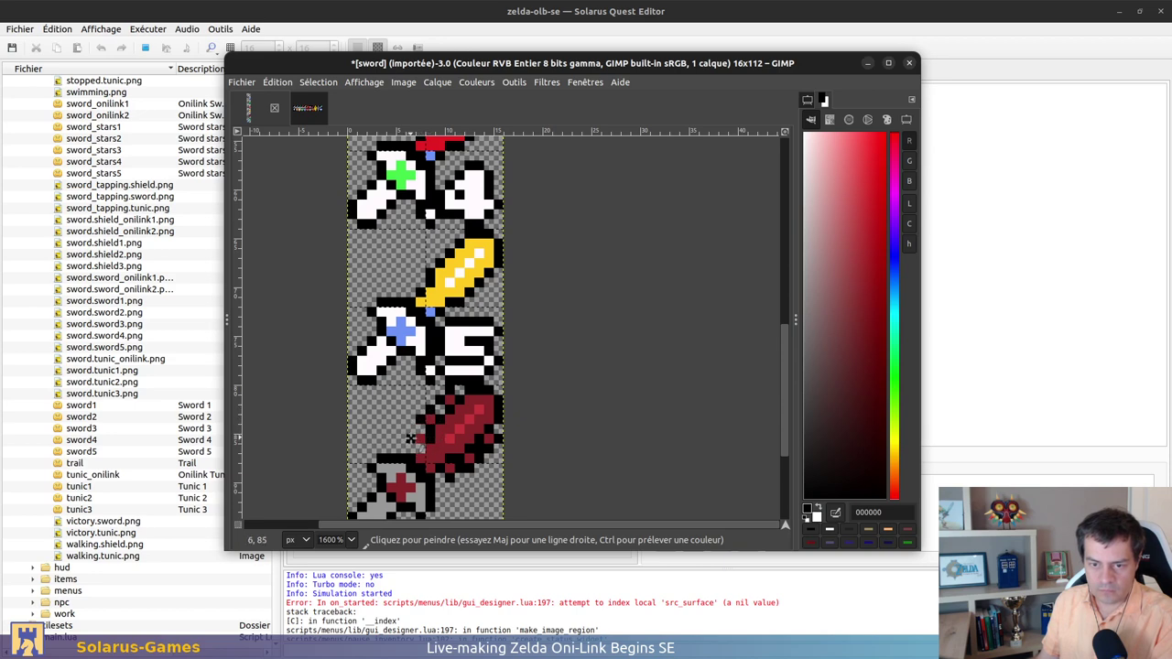
{"action": "scroll", "coordinate": [423, 430], "scroll_direction": "down", "scroll_amount": 4, "text": "ctrl"}
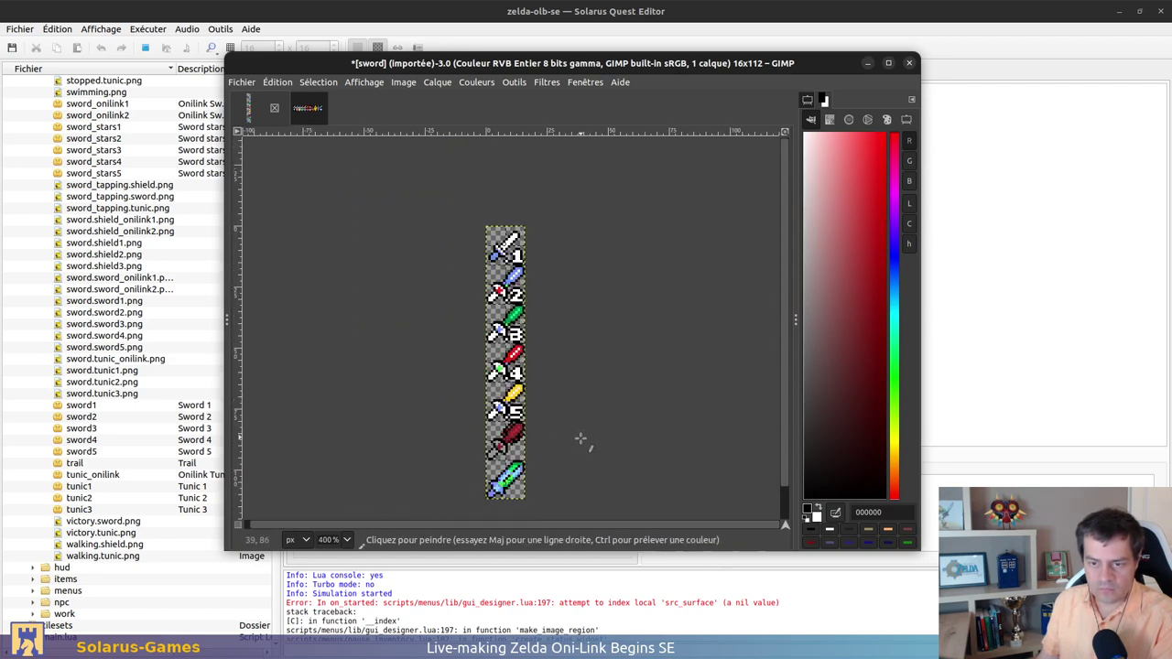
{"action": "scroll", "coordinate": [567, 453], "scroll_direction": "up", "scroll_amount": 3, "text": "ctrl"}
{"action": "scroll", "coordinate": [596, 402], "scroll_direction": "down", "scroll_amount": 5, "text": "ctrl"}
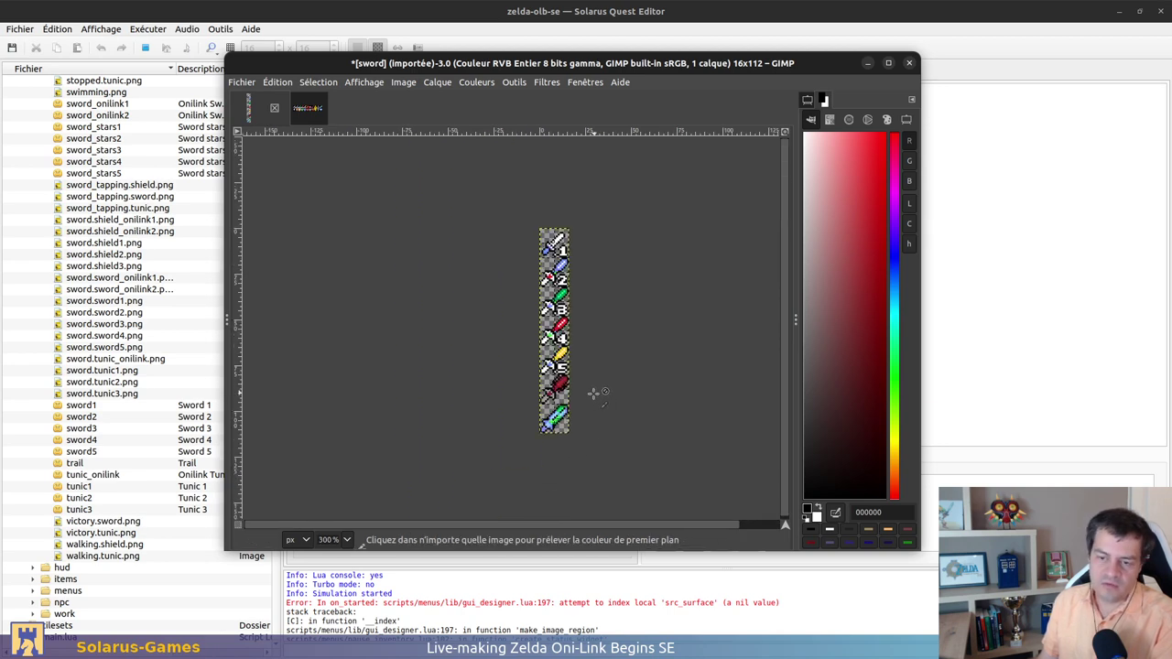
{"action": "scroll", "coordinate": [596, 462], "scroll_direction": "up", "scroll_amount": 5, "text": "ctrl"}
{"action": "scroll", "coordinate": [574, 345], "scroll_direction": "down", "scroll_amount": 2}
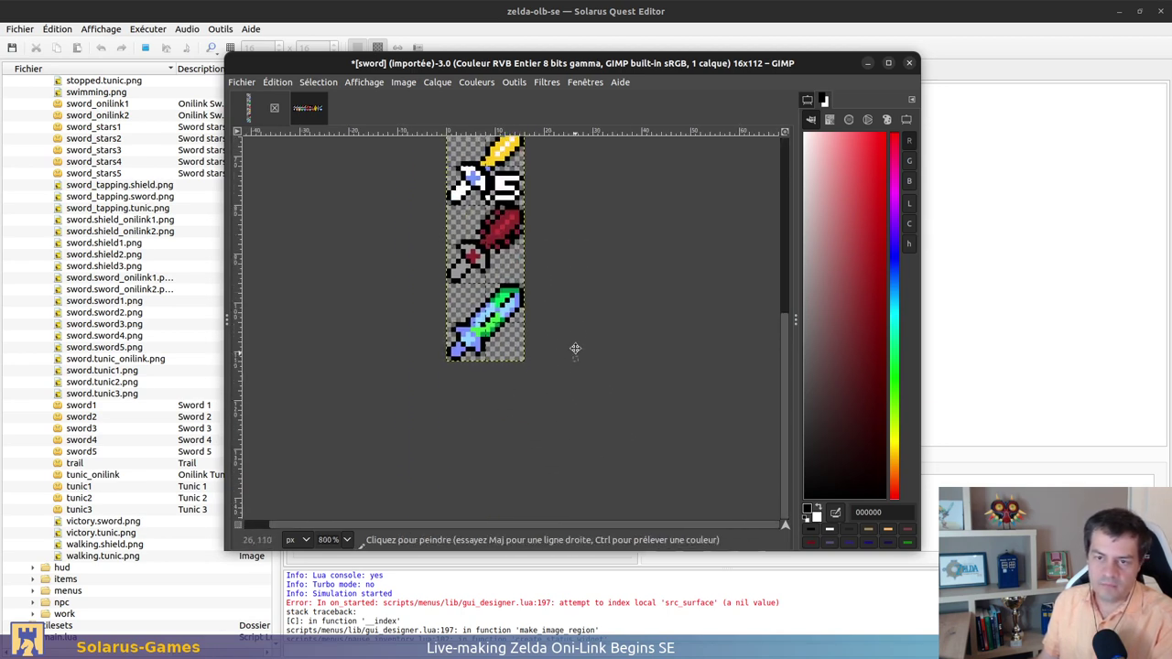
{"action": "scroll", "coordinate": [589, 293], "scroll_direction": "up", "scroll_amount": 4}
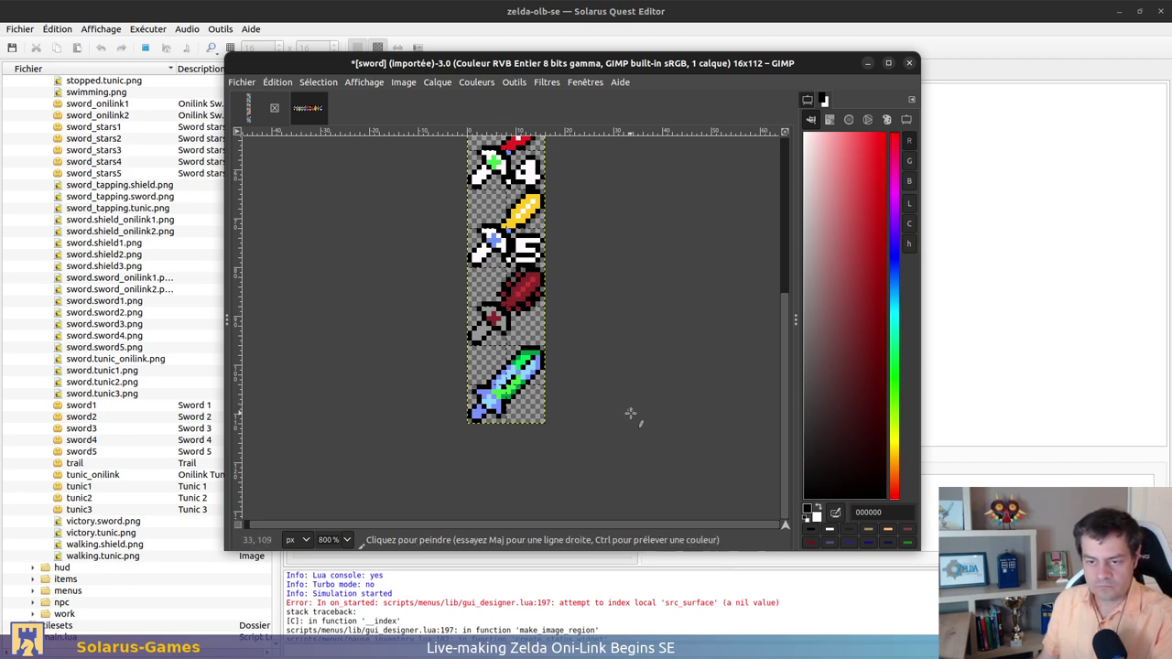
Undo the black outline on the dark red blade and the latest black strokes on the green and blue sword's blade and guard
{"action": "key", "text": "ctrl"}
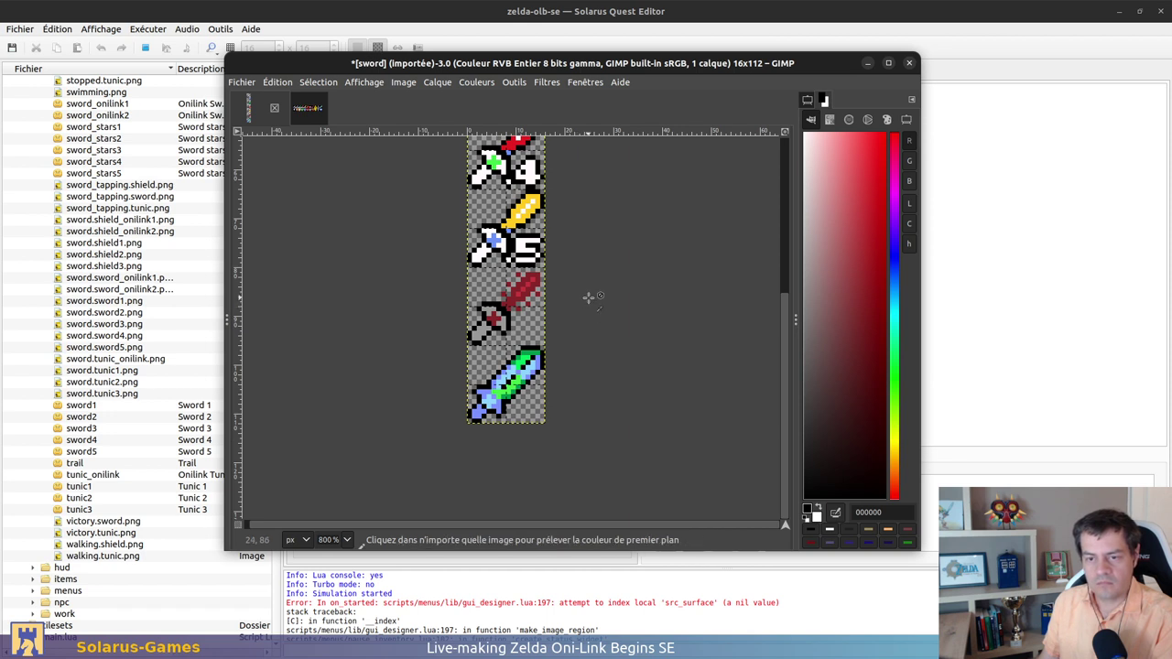
{"action": "key", "text": "ctrl"}
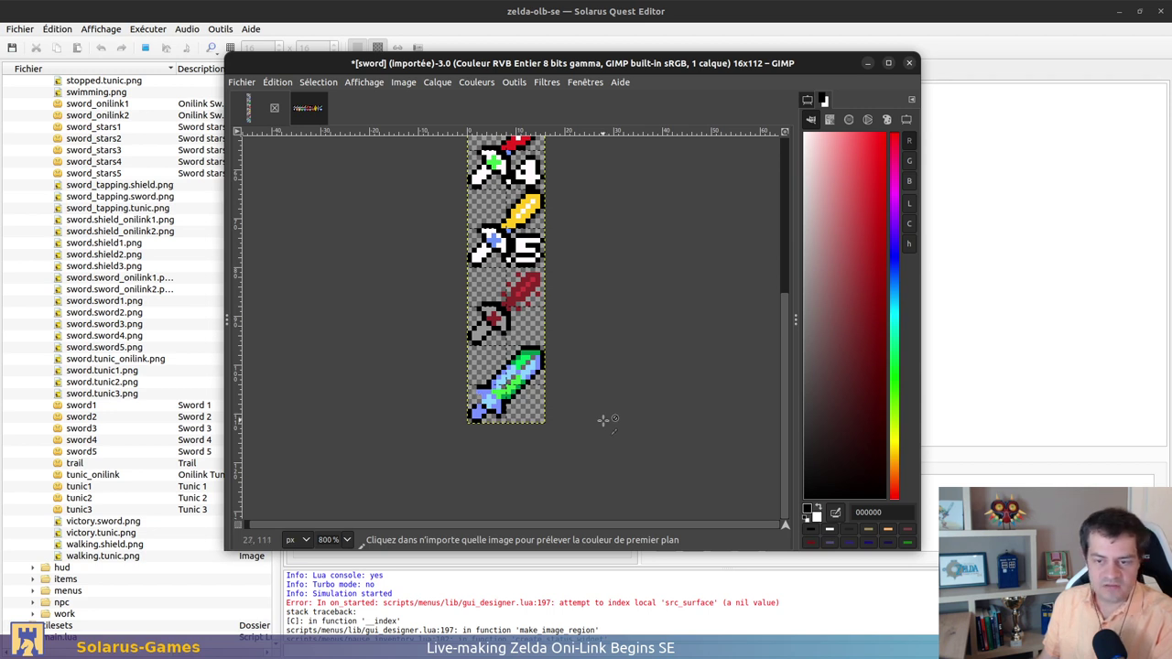
{"action": "key", "text": "ctrl+z"}
{"action": "key", "text": "ctrl+z"}
{"action": "key", "text": "ctrl+z"}
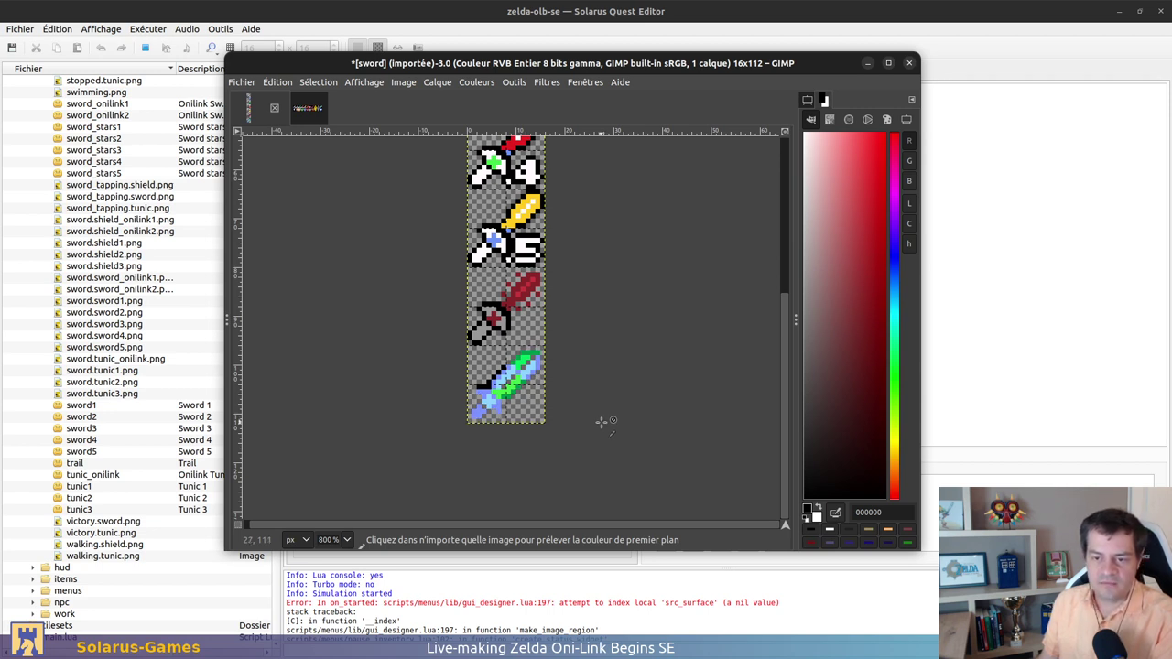
{"action": "key", "text": "ctrl+z"}
Outline only the guard and handle of the green and blue sword with black pencil pixels, leaving its blade without an outline
{"action": "scroll", "coordinate": [549, 357], "scroll_direction": "up", "scroll_amount": 4, "text": "ctrl"}
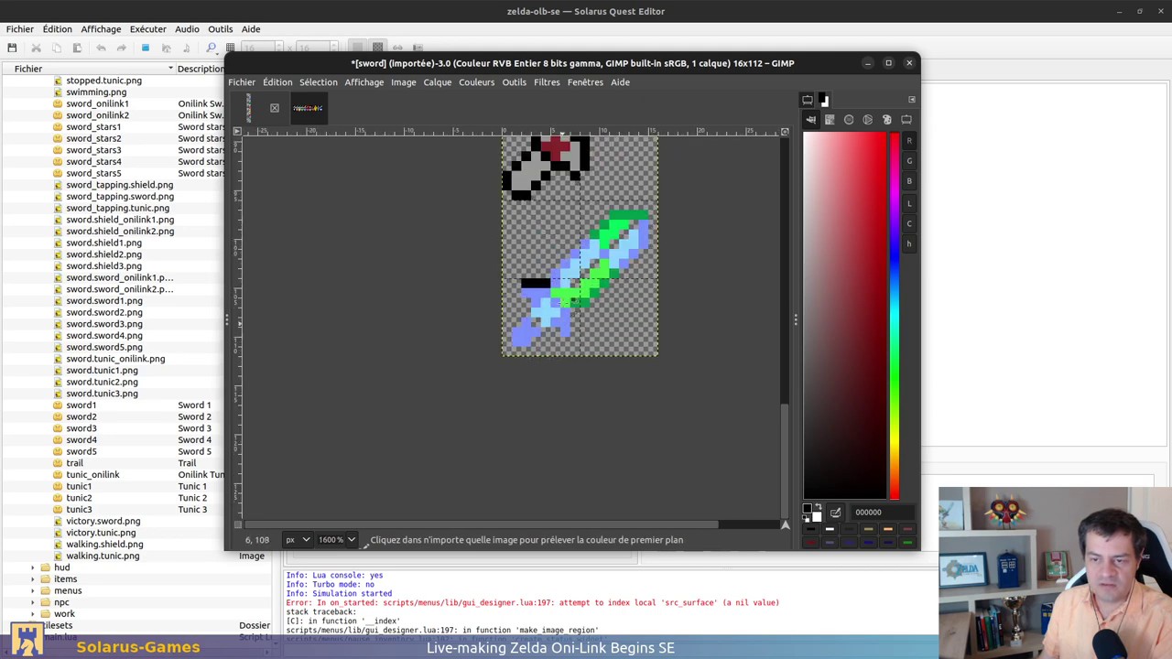
{"action": "scroll", "coordinate": [570, 317], "scroll_direction": "down", "scroll_amount": 1, "text": "ctrl"}
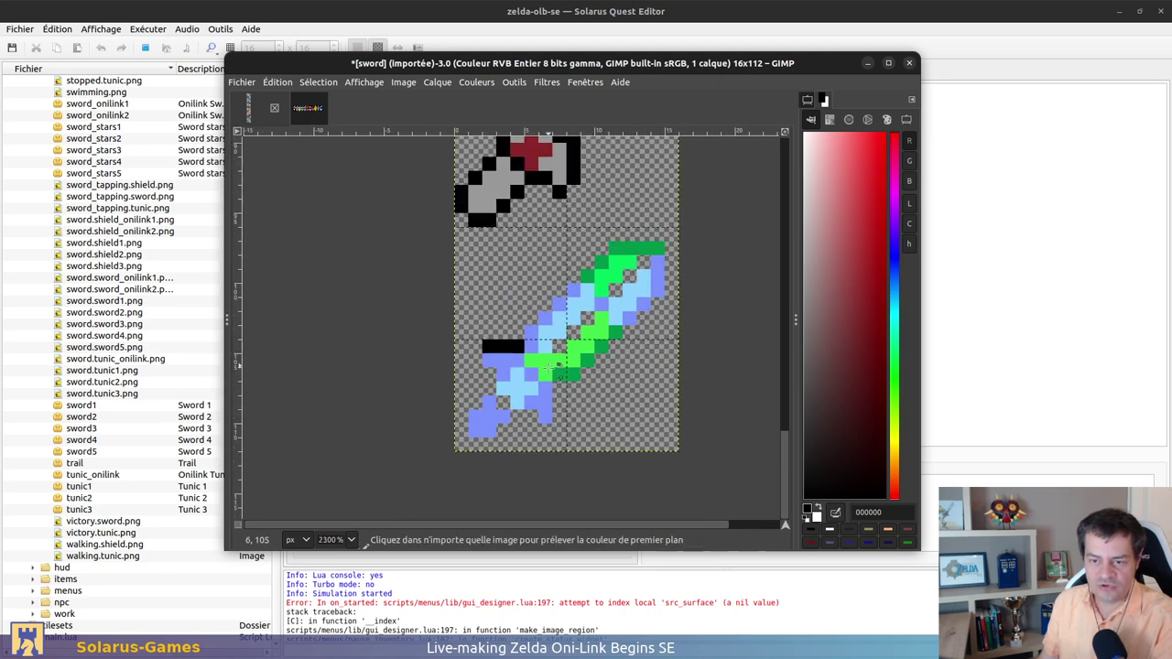
{"action": "mouse_move", "coordinate": [563, 389]}
{"action": "left_mouse_down"}
{"action": "mouse_move", "coordinate": [544, 434]}
{"action": "mouse_move", "coordinate": [503, 400]}
{"action": "mouse_move", "coordinate": [475, 403]}
{"action": "mouse_move", "coordinate": [474, 359]}
{"action": "left_mouse_up"}
{"action": "key", "text": "ctrl+z"}
{"action": "mouse_move", "coordinate": [451, 417]}
{"action": "left_mouse_down"}
{"action": "mouse_move", "coordinate": [485, 454]}
{"action": "mouse_move", "coordinate": [502, 431]}
{"action": "left_mouse_up"}
{"action": "scroll", "coordinate": [501, 428], "scroll_direction": "down", "scroll_amount": 4, "text": "ctrl"}
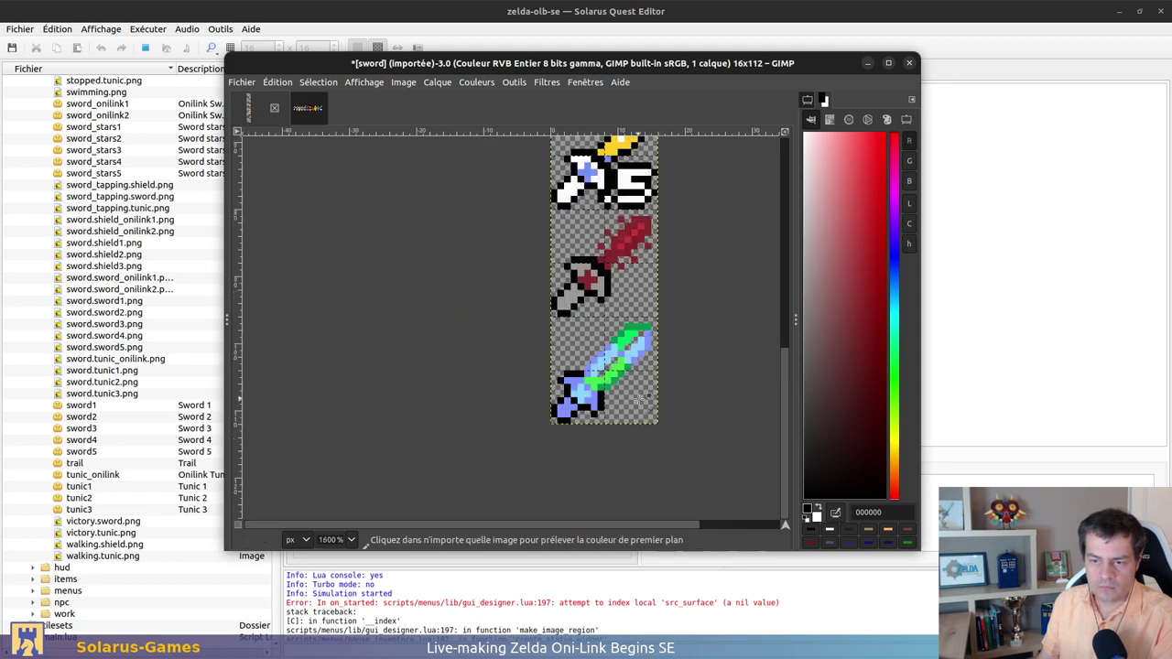
Check the whole column of swords and export the image over sword.png in the quest's items sprites folder
{"action": "scroll", "coordinate": [679, 414], "scroll_direction": "up", "scroll_amount": 3, "text": "ctrl"}
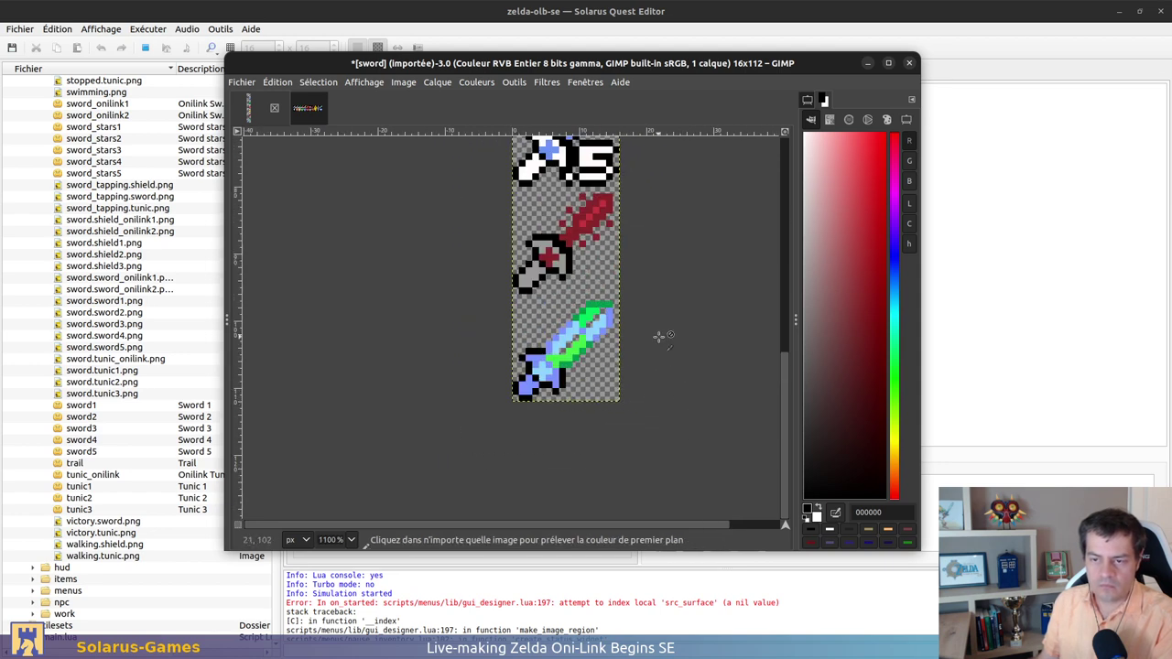
{"action": "scroll", "coordinate": [654, 330], "scroll_direction": "down", "scroll_amount": 1, "text": "ctrl"}
{"action": "scroll", "coordinate": [618, 433], "scroll_direction": "up", "scroll_amount": 3}
{"action": "scroll", "coordinate": [618, 433], "scroll_direction": "up", "scroll_amount": 2}
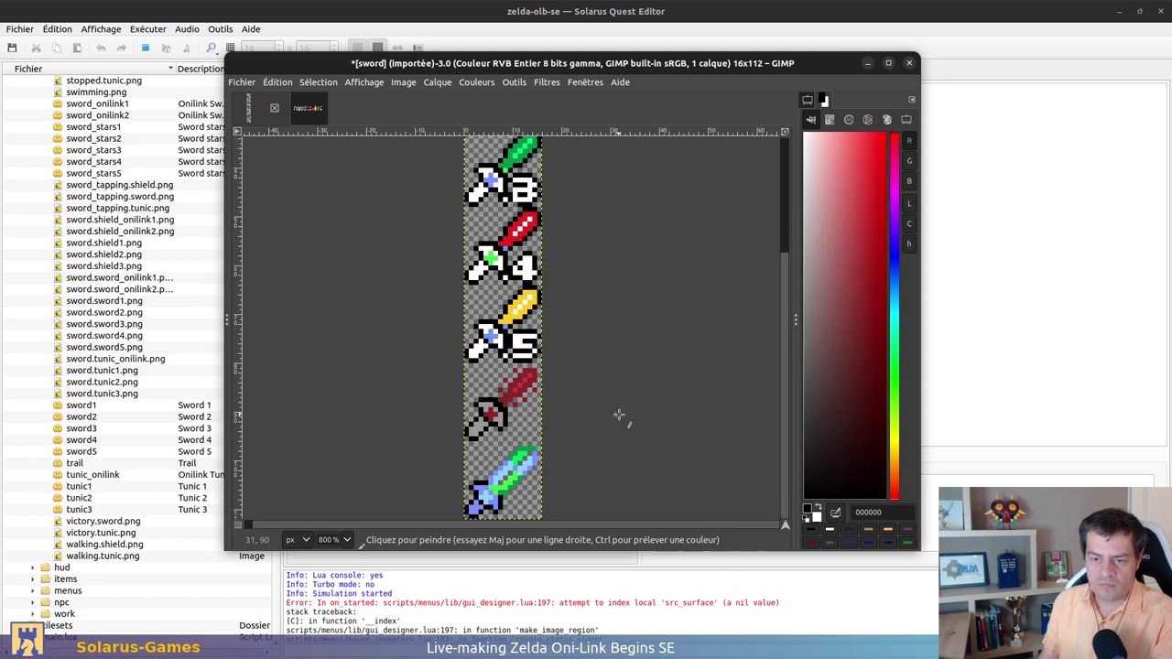
{"action": "scroll", "coordinate": [620, 430], "scroll_direction": "down", "scroll_amount": 3, "text": "ctrl"}
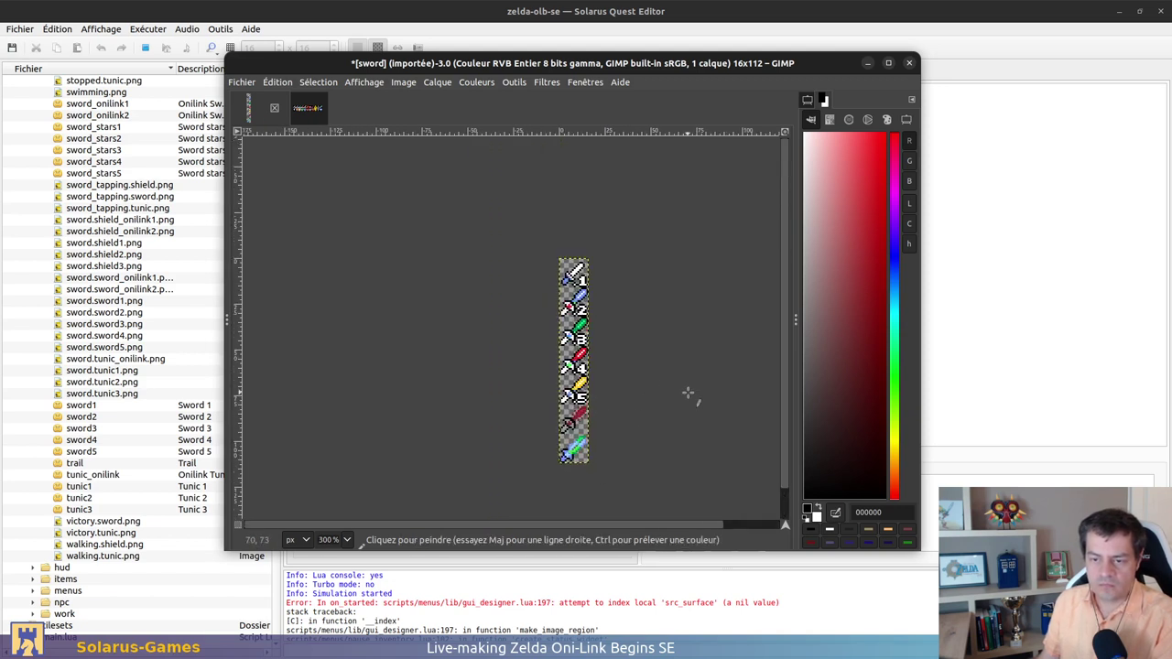
{"action": "key", "text": "ctrl+e"}
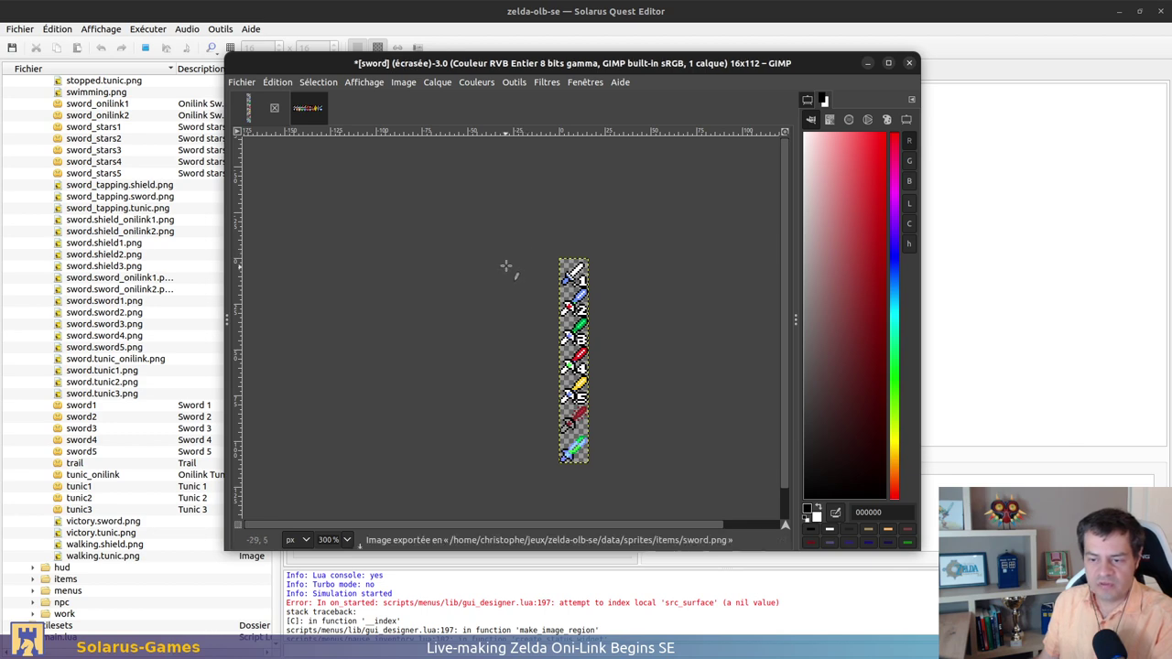
Switch to Solarus Quest Editor, refresh the items/sword.png source image of the sword animation and show the animation's directions
{"action": "left_click", "coordinate": [967, 233]}
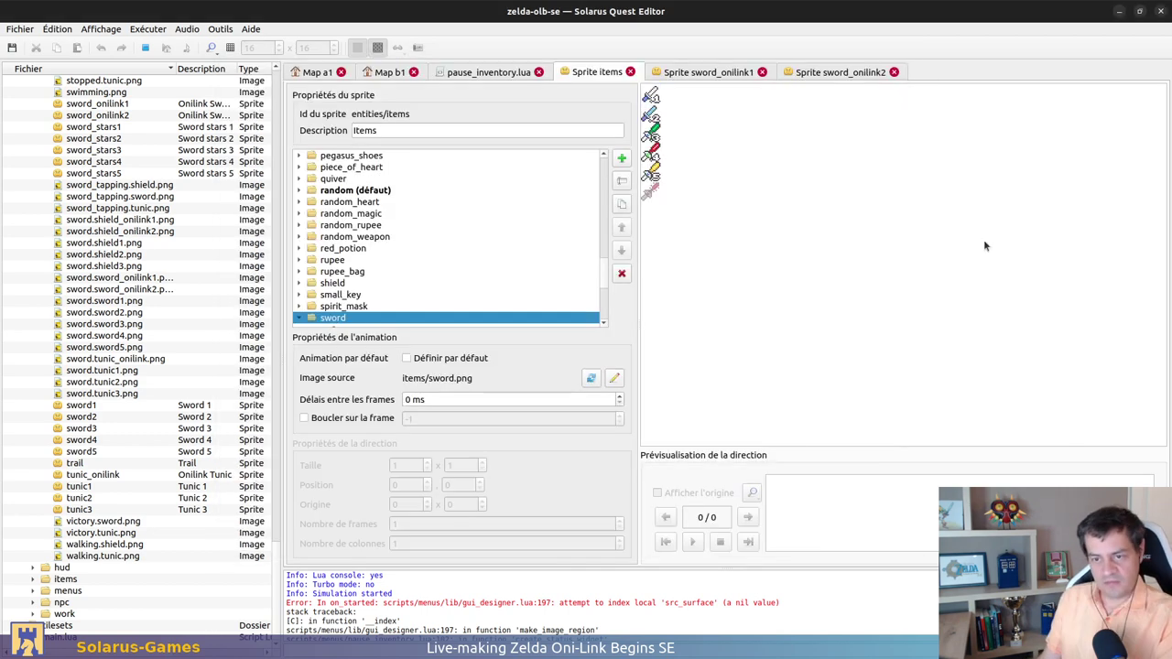
{"action": "left_click", "coordinate": [591, 379]}
{"action": "scroll", "coordinate": [650, 177], "scroll_direction": "up", "scroll_amount": 1, "text": "ctrl"}
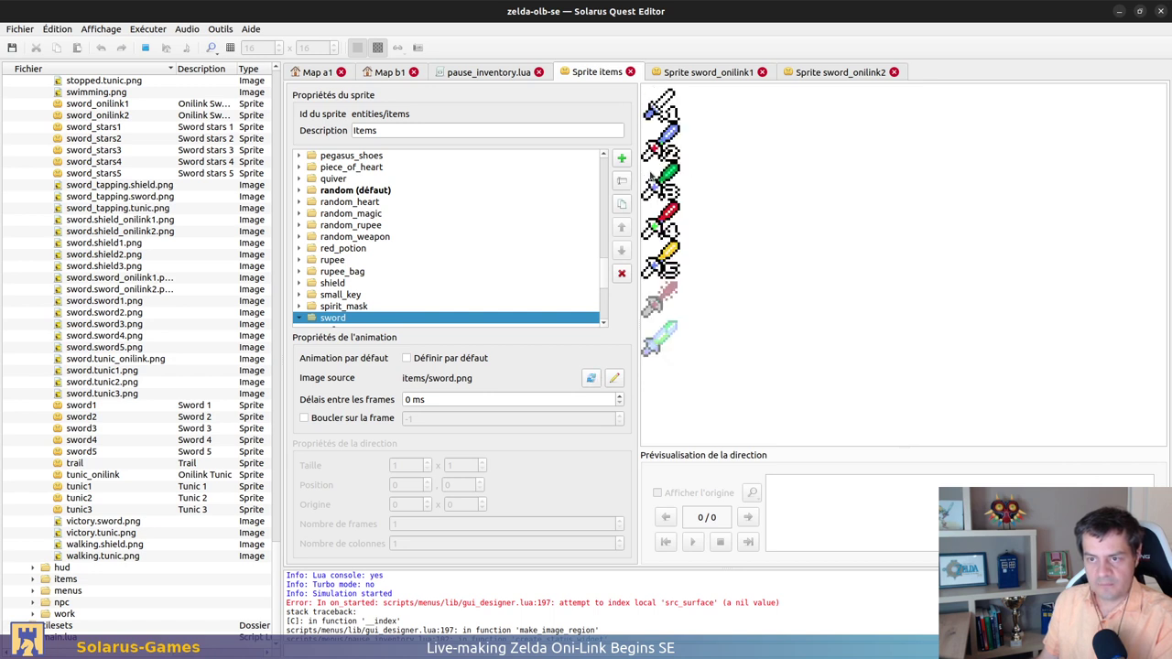
{"action": "double_click", "coordinate": [401, 317]}
{"action": "scroll", "coordinate": [385, 231], "scroll_direction": "down", "scroll_amount": 1}
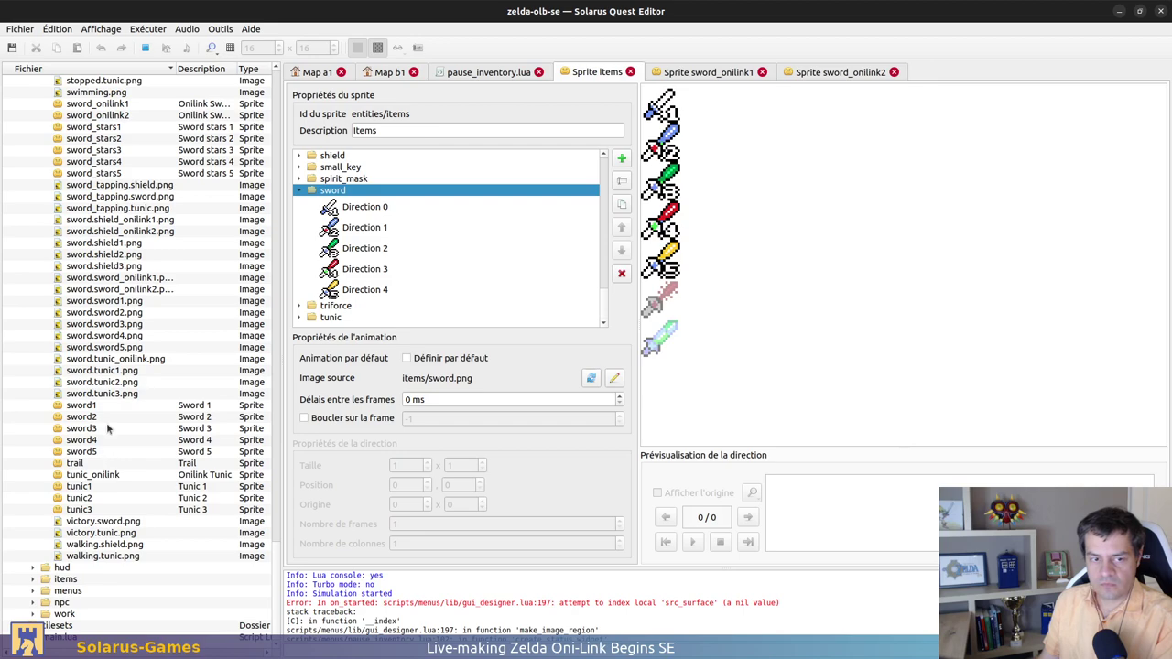
Open the script of the sword item from the quest's items folder
{"action": "scroll", "coordinate": [106, 422], "scroll_direction": "up", "scroll_amount": 20}
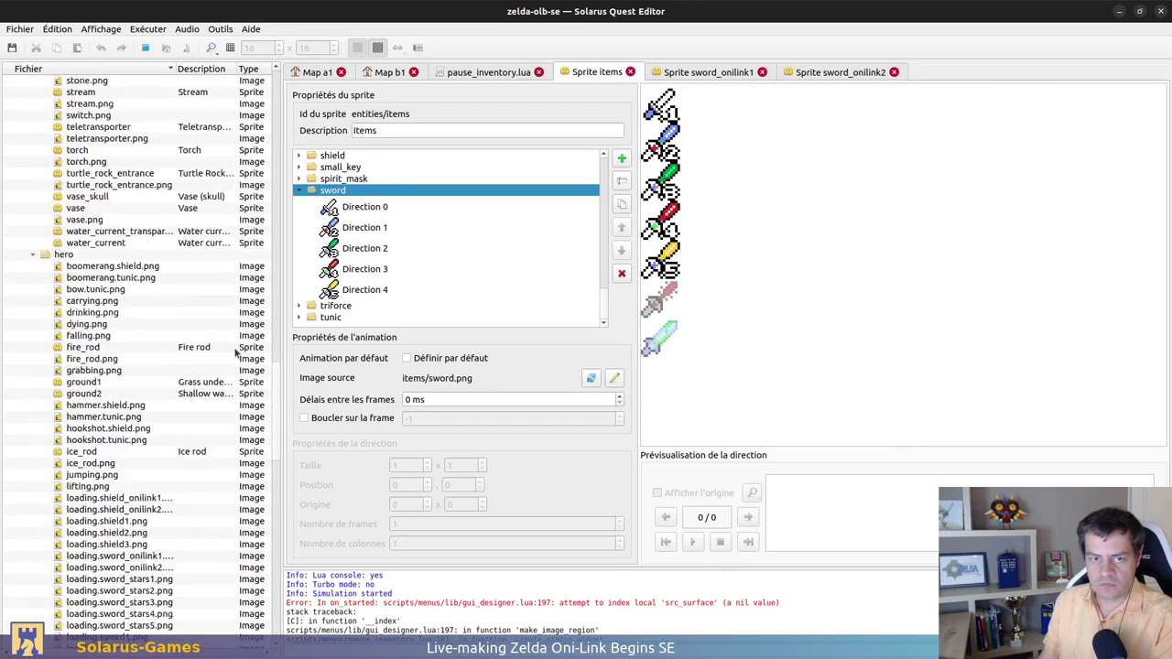
{"action": "scroll", "coordinate": [236, 351], "scroll_direction": "up", "scroll_amount": 20}
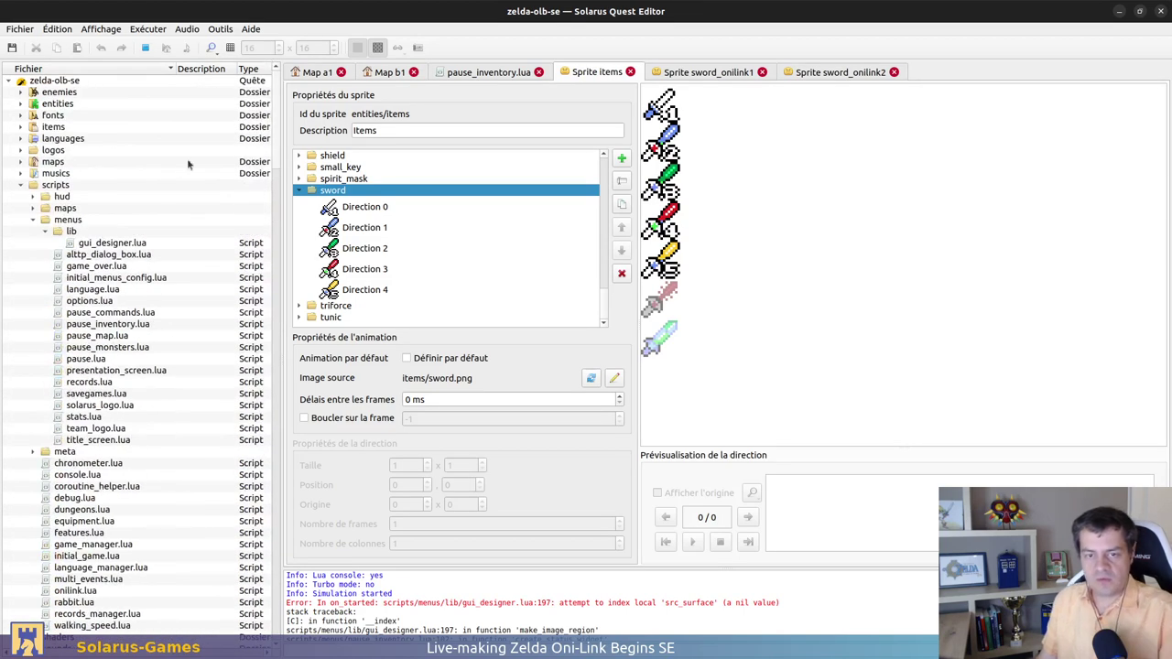
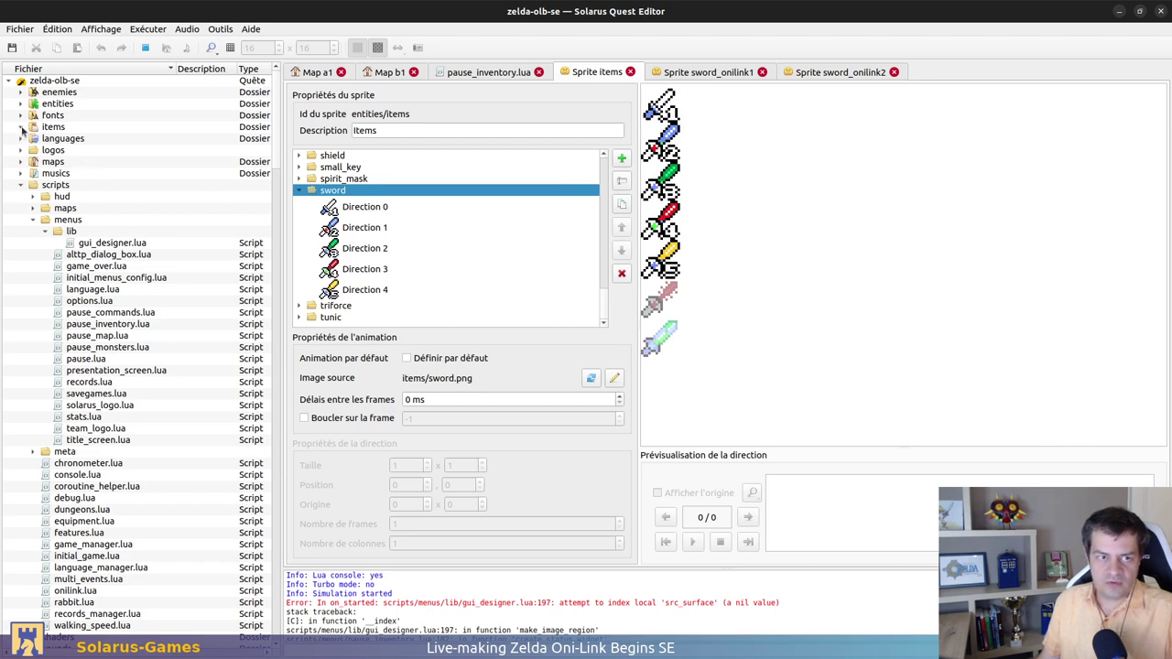
{"action": "left_click", "coordinate": [21, 126]}
{"action": "scroll", "coordinate": [168, 364], "scroll_direction": "down", "scroll_amount": 8}
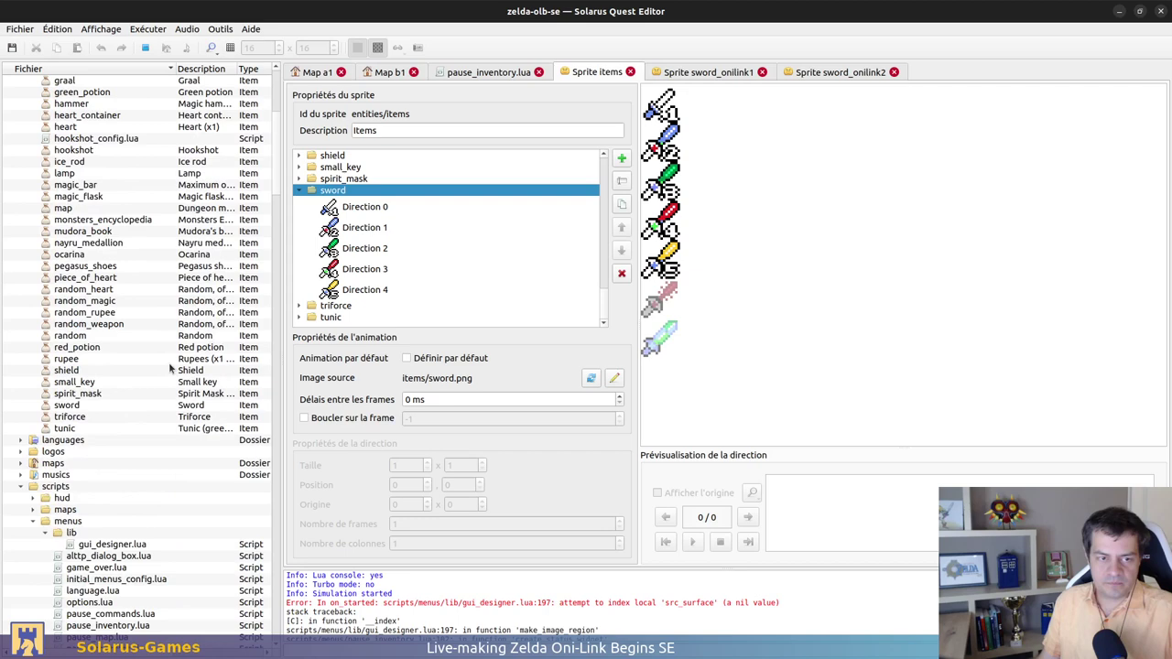
{"action": "double_click", "coordinate": [73, 405]}
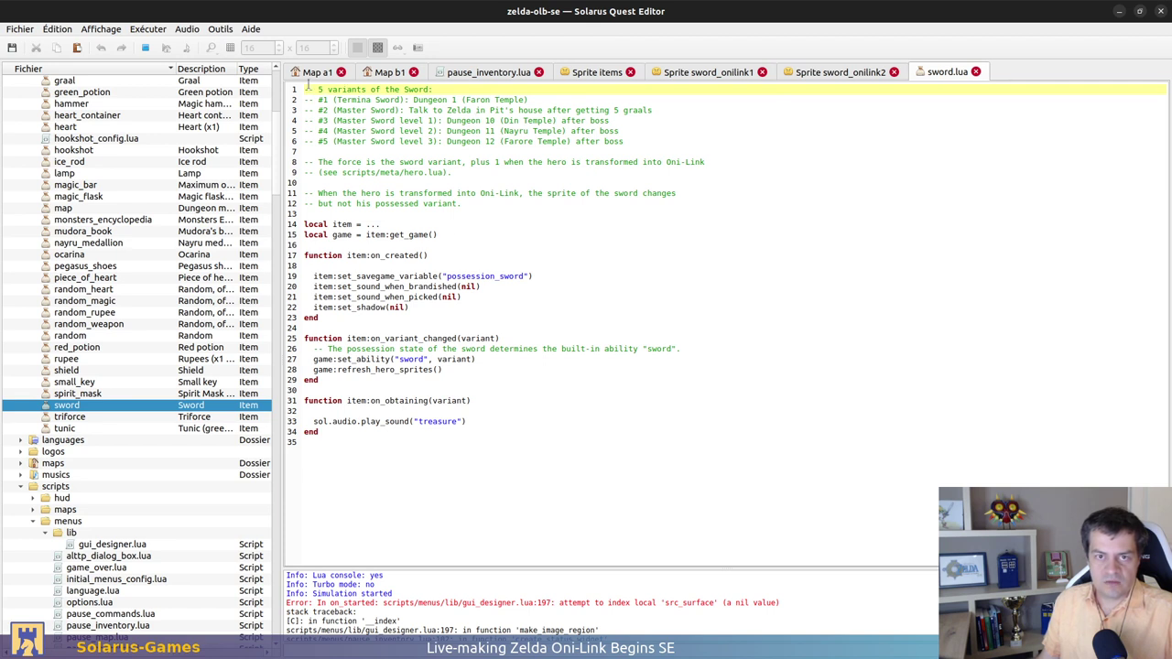
Read the header comments of sword.lua on the sword variants, the force value and the sprite change for Oni-Link
{"action": "left_click_drag", "start_coordinate": [305, 84], "coordinate": [499, 131]}
{"action": "left_click_drag", "start_coordinate": [379, 115], "coordinate": [304, 84]}
{"action": "key", "text": "Right"}
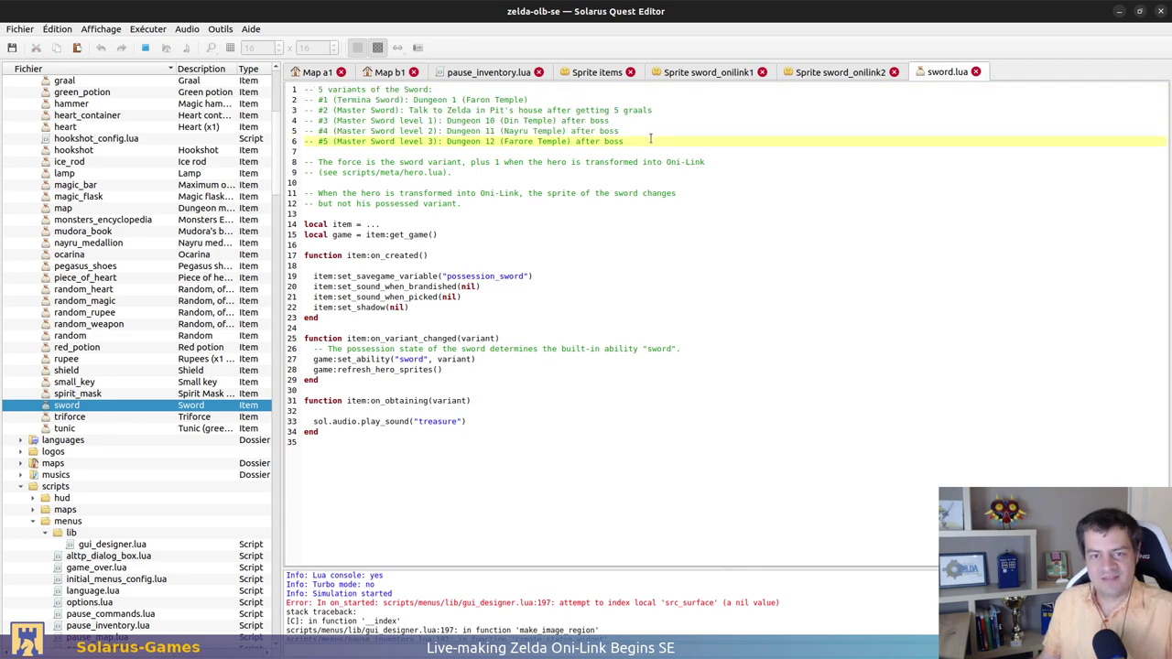
{"action": "left_click_drag", "start_coordinate": [338, 160], "coordinate": [358, 183]}
{"action": "left_click", "coordinate": [360, 186]}
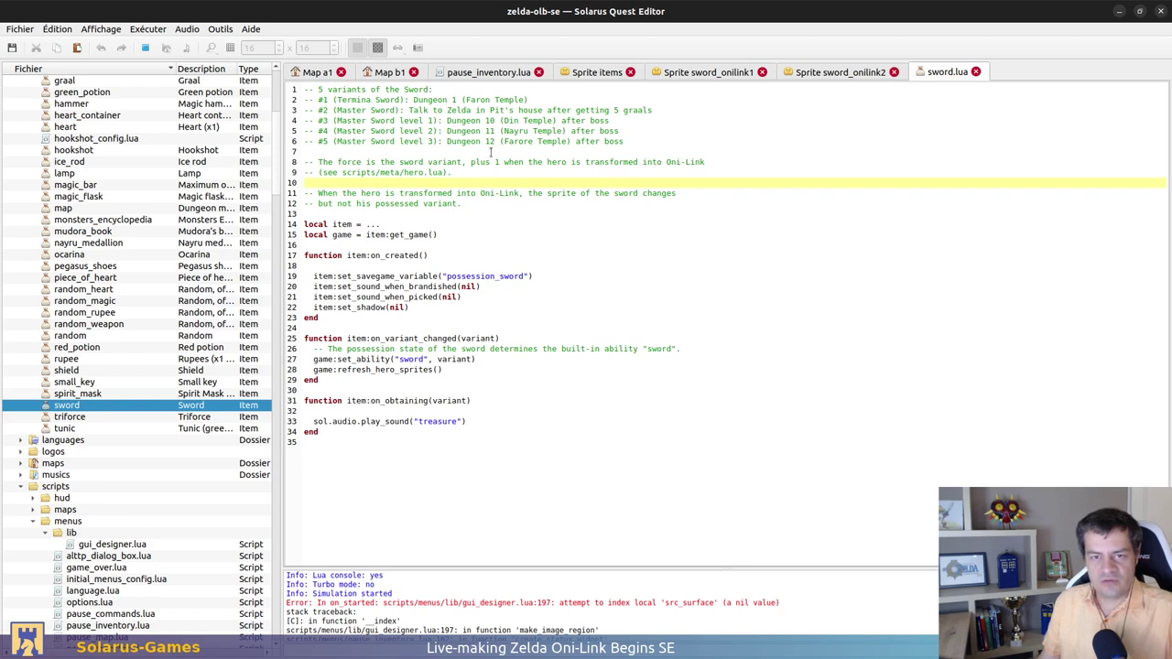
{"action": "key", "text": "shift+Up"}
{"action": "key", "text": "shift+Up"}
{"action": "key", "text": "shift+Down"}
{"action": "key", "text": "shift+Down"}
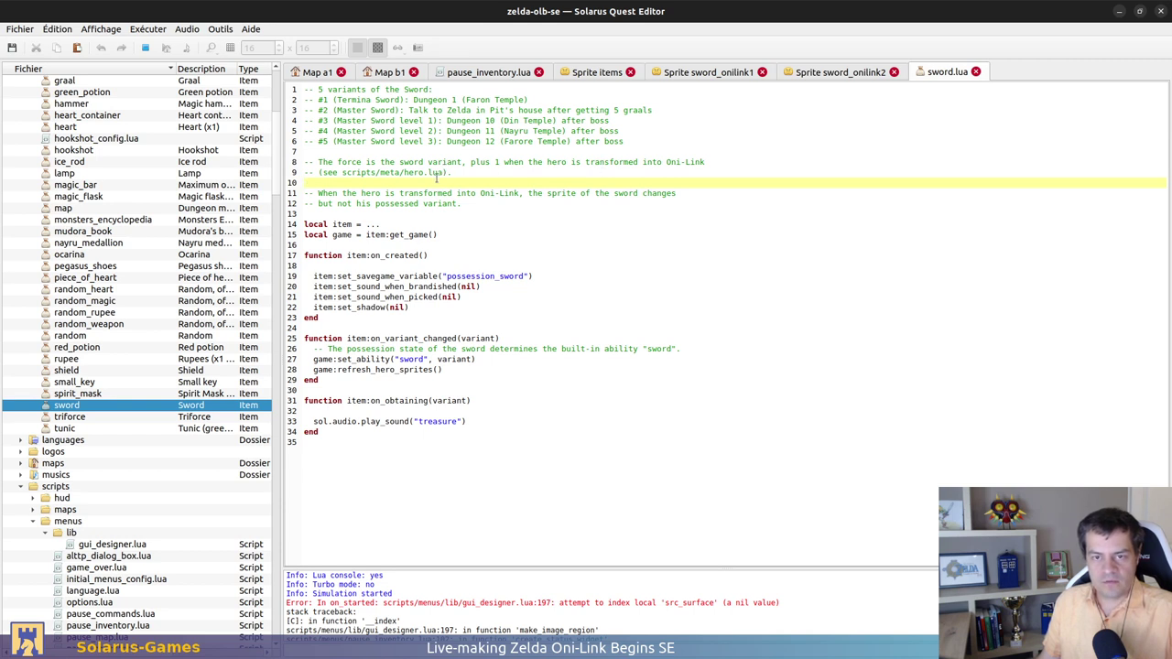
{"action": "left_click_drag", "start_coordinate": [436, 179], "coordinate": [399, 211]}
{"action": "key", "text": "Up"}
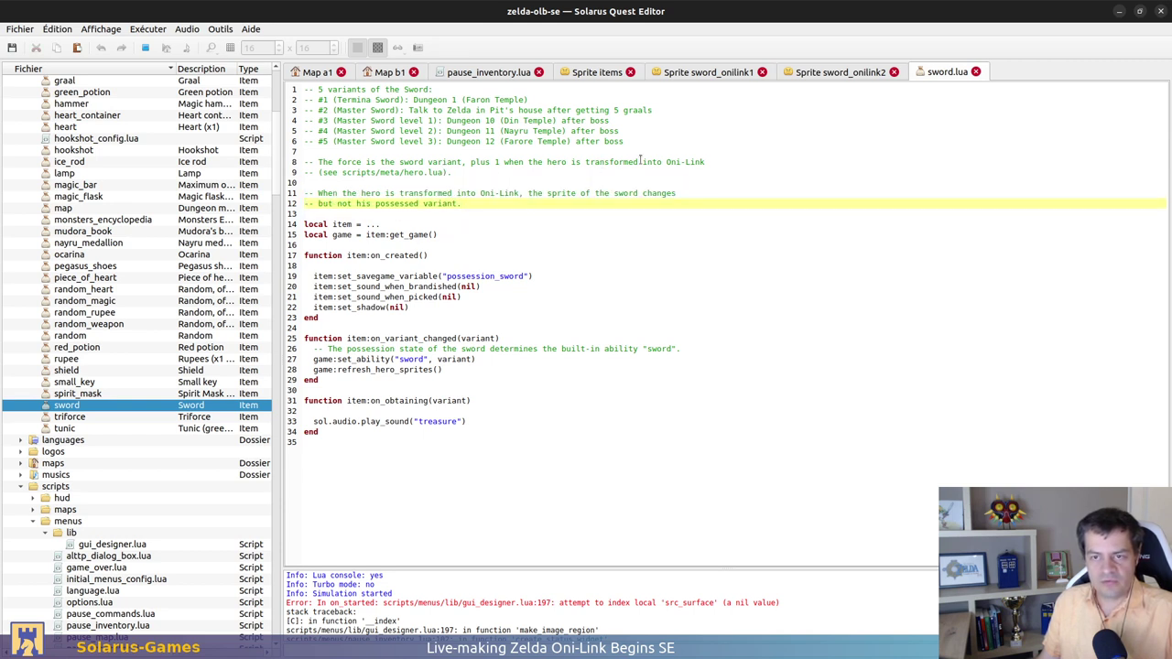
{"action": "left_click_drag", "start_coordinate": [528, 182], "coordinate": [530, 215]}
{"action": "key", "text": "Right"}
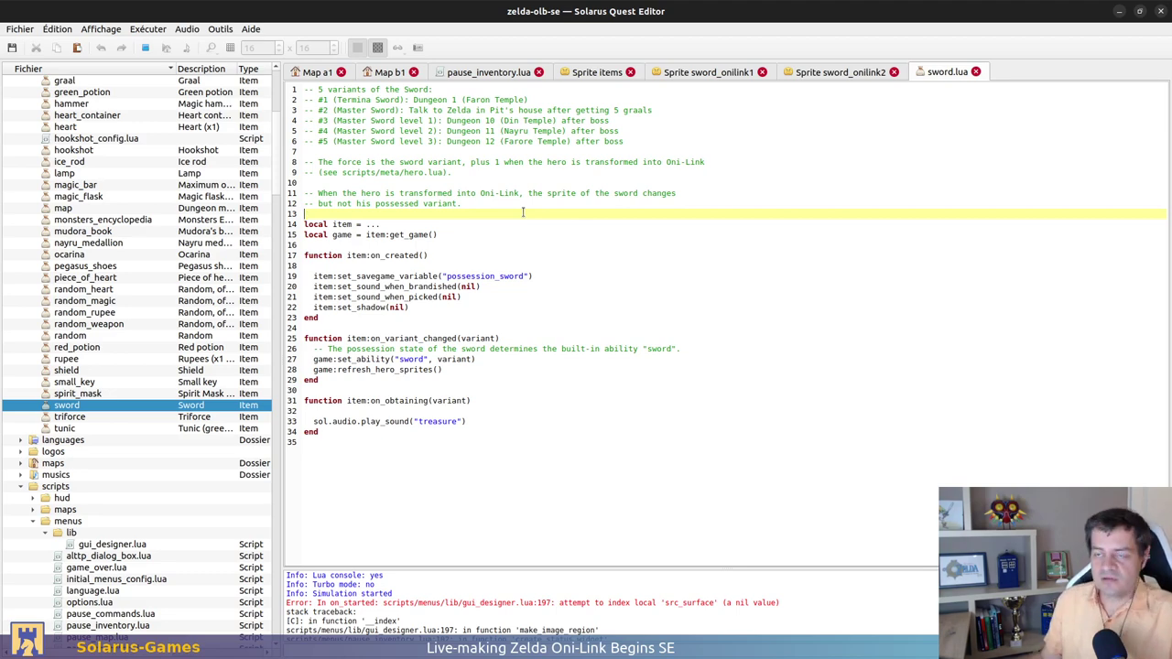
Compare the sword animation frames of the sword_onilink1 and sword_onilink2 sprites
{"action": "left_click", "coordinate": [808, 72]}
{"action": "left_click", "coordinate": [730, 77]}
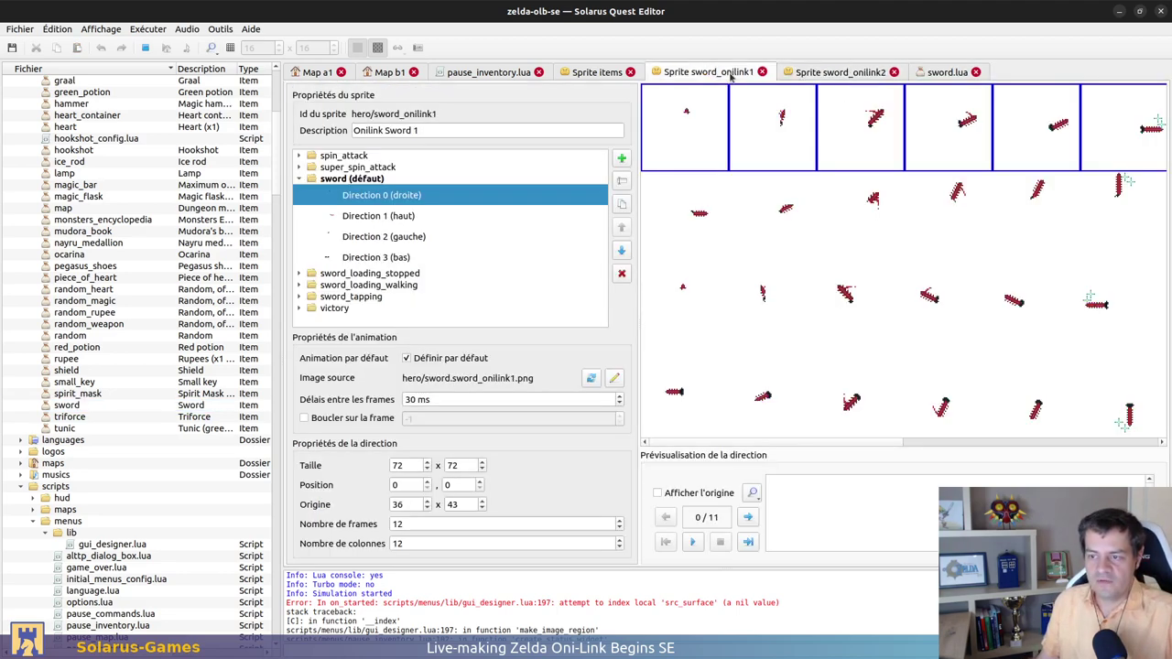
{"action": "left_click", "coordinate": [819, 73]}
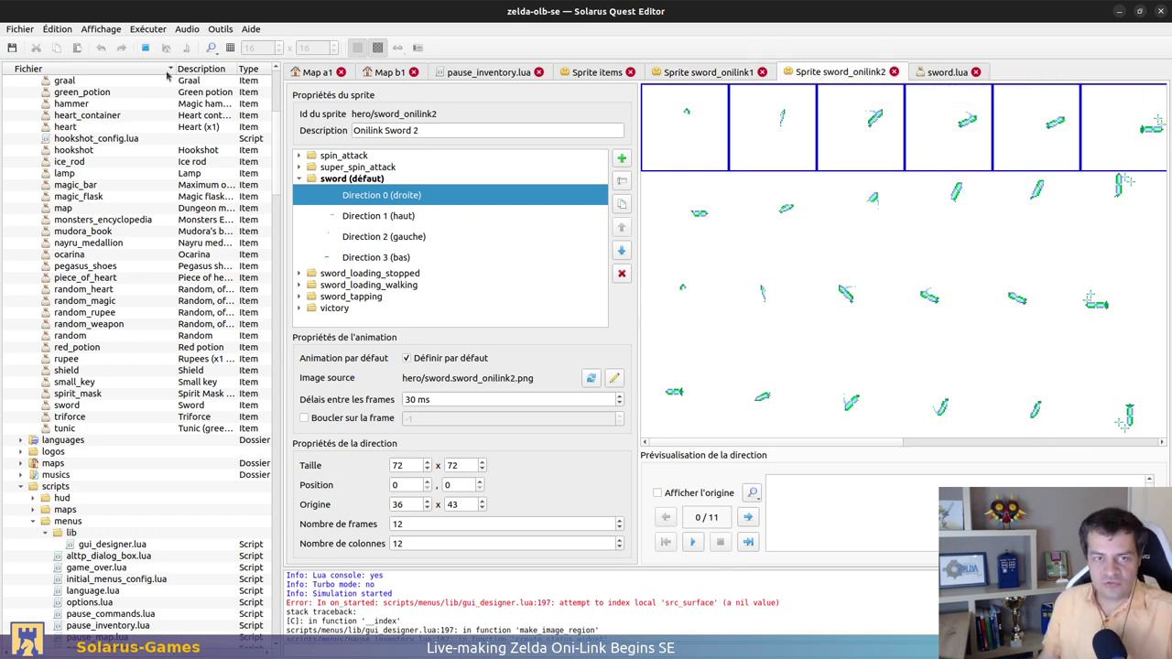
{"action": "left_click", "coordinate": [384, 236]}
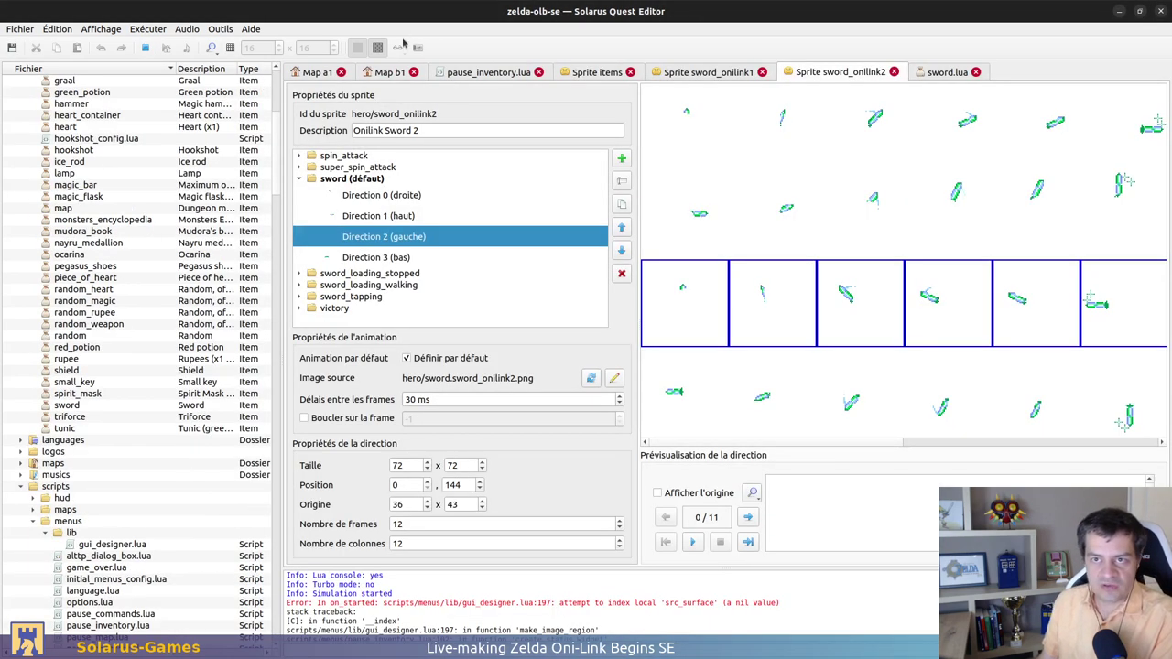
Restart the quest and load the first saved game
{"action": "left_click", "coordinate": [145, 47]}
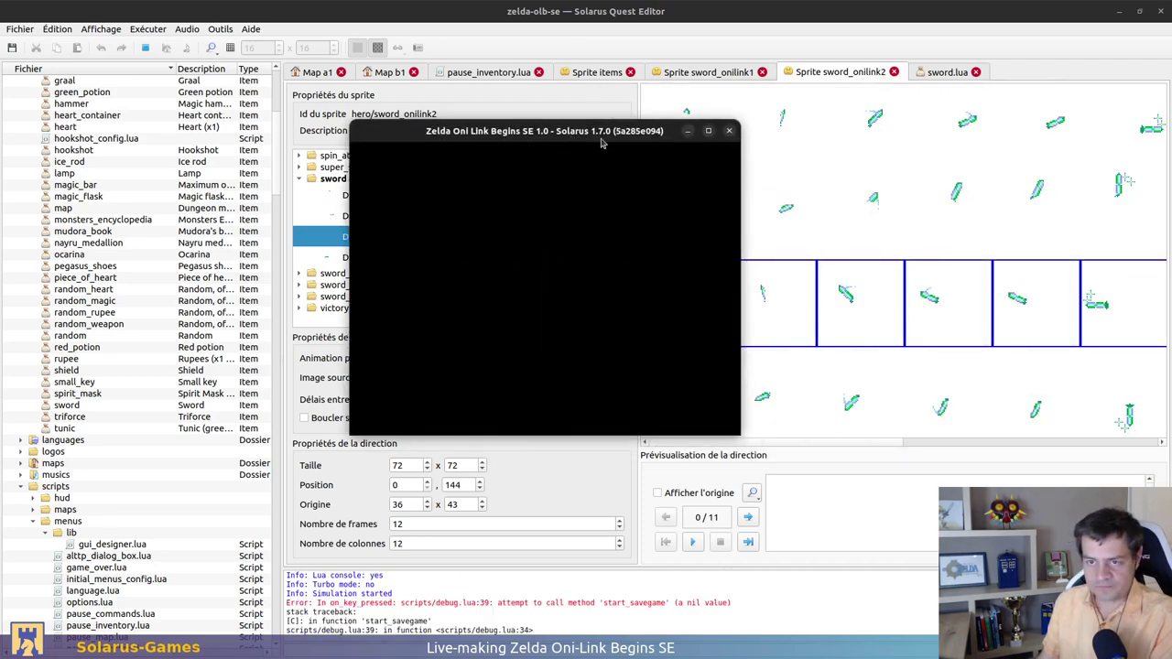
{"action": "left_click_drag", "start_coordinate": [652, 141], "coordinate": [526, 154]}
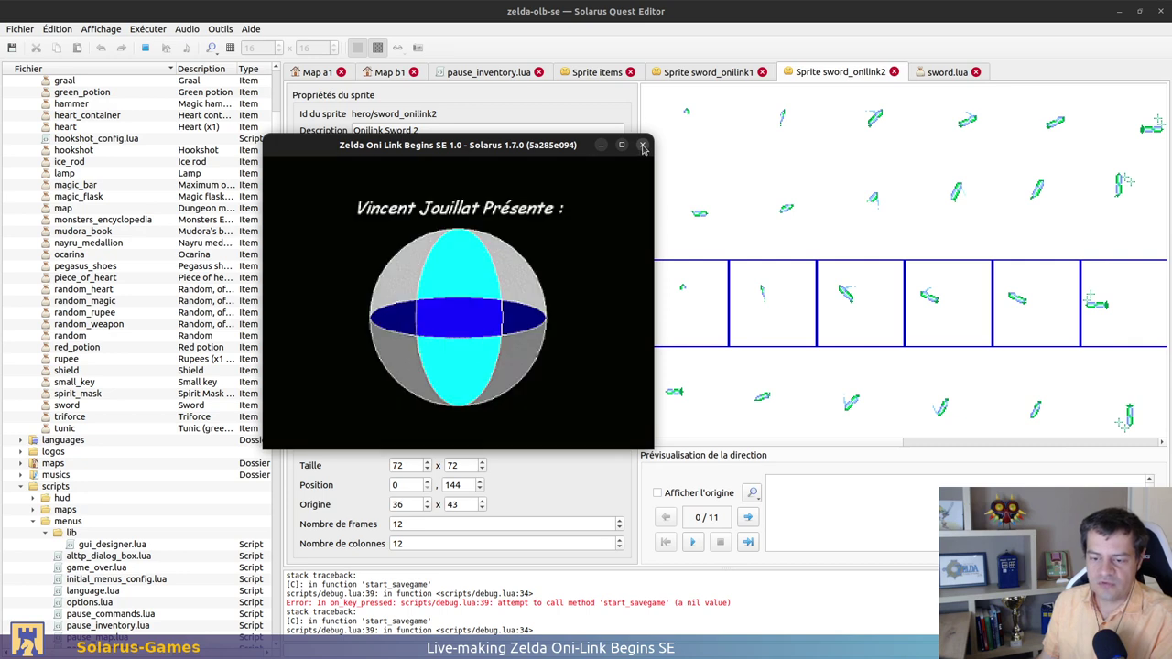
{"action": "key", "text": "space"}
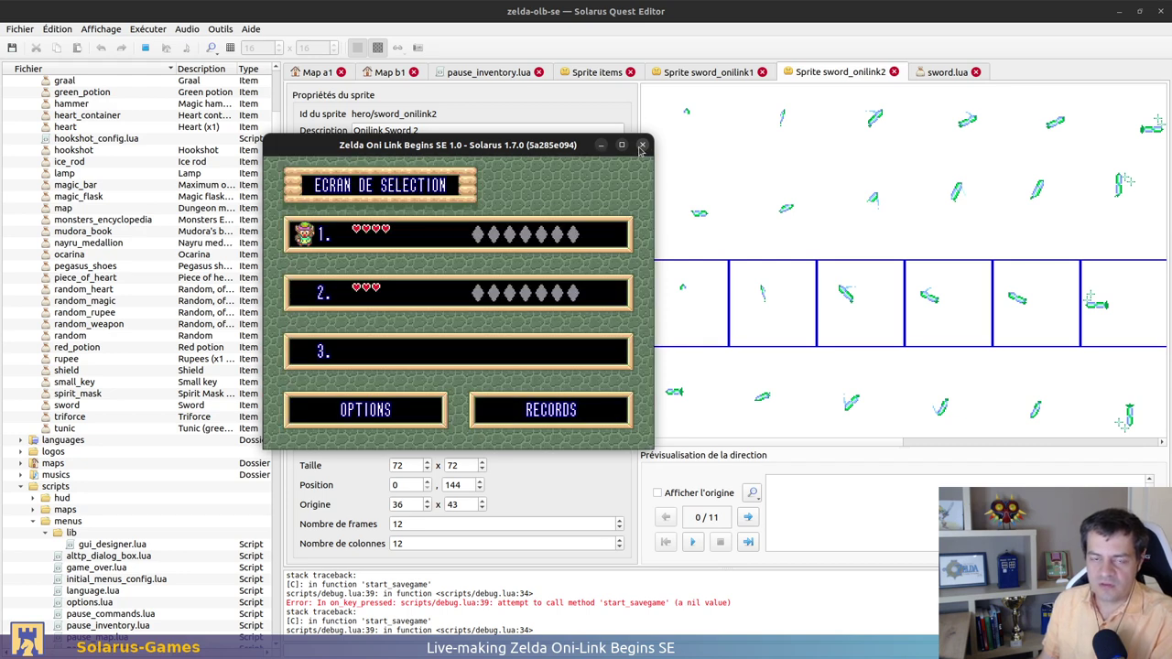
{"action": "key", "text": "space"}
{"action": "key", "text": "space"}
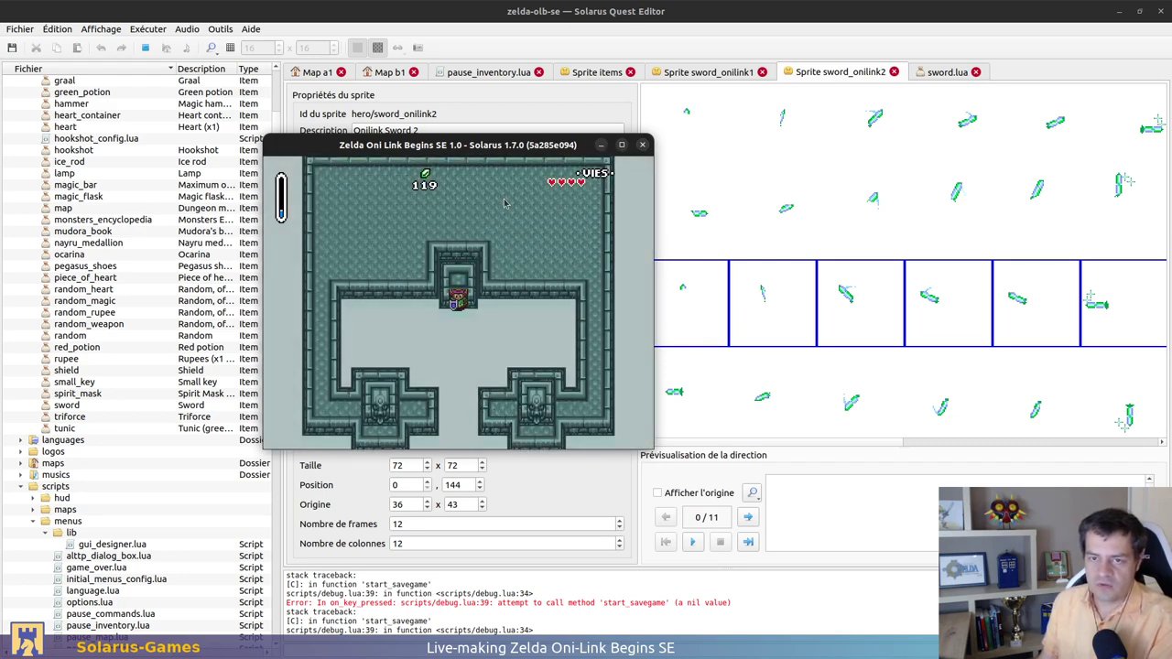
Walk the hero down from the doorway, test opening the pause menu and close the game window
{"action": "key", "text": "Down"}
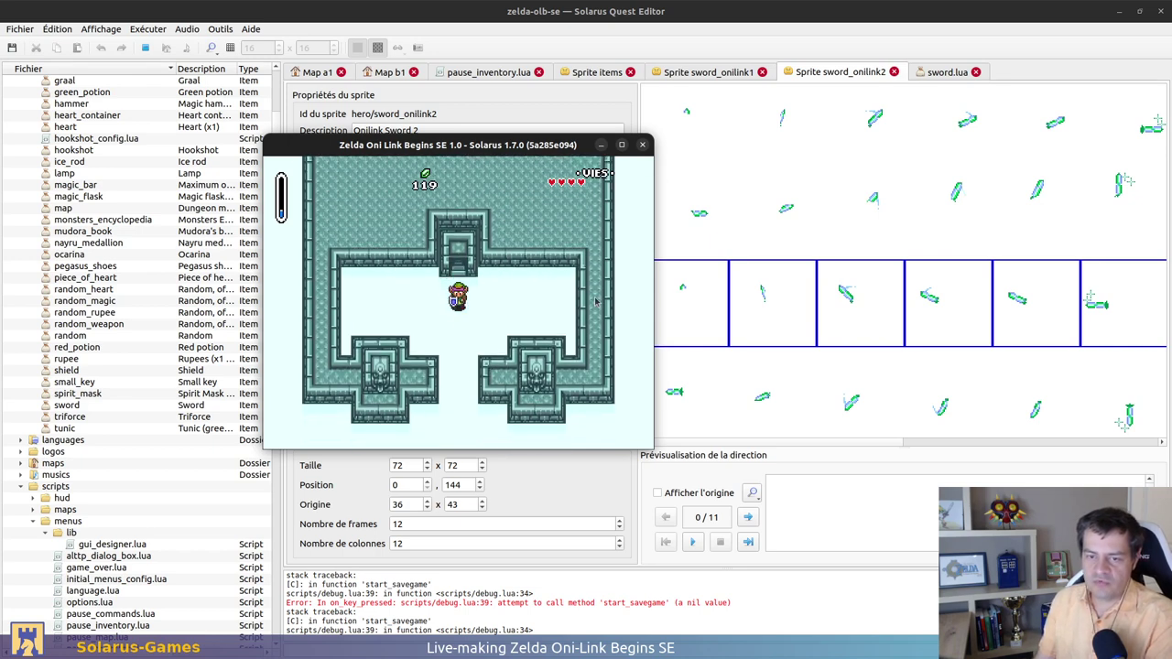
{"action": "key", "text": "d"}
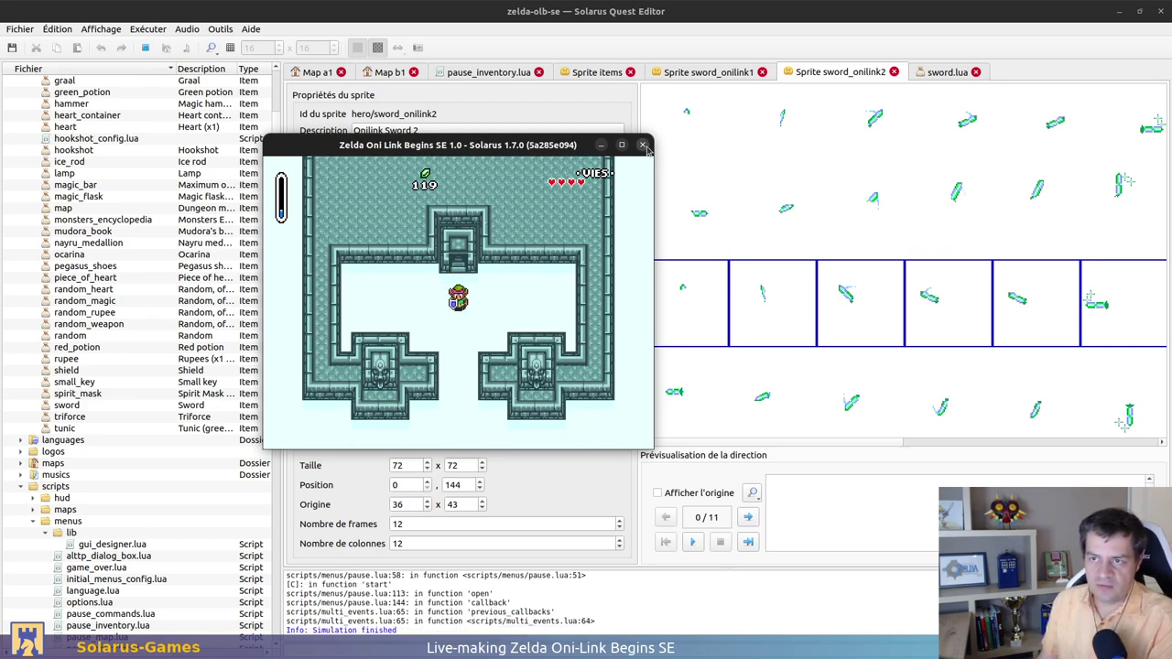
{"action": "left_click", "coordinate": [644, 146]}
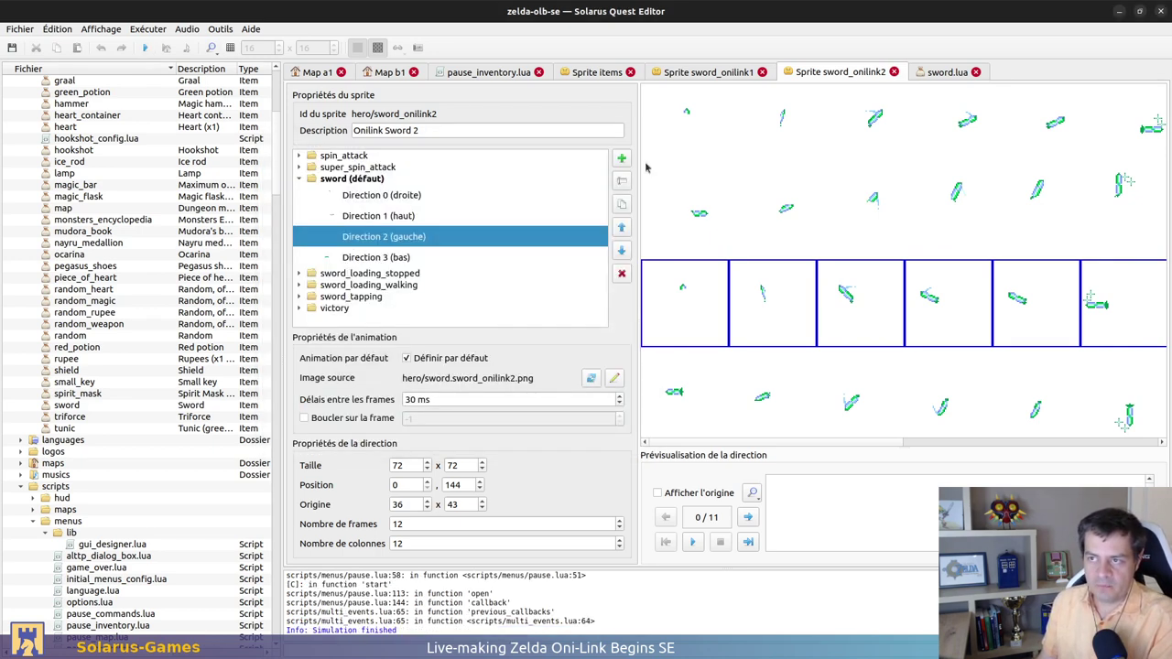
Examine the block of pause_inventory.lua that draws the sword, shield, tunic and other equipment icons from items_img regions
{"action": "left_click", "coordinate": [475, 73]}
{"action": "left_click", "coordinate": [316, 255]}
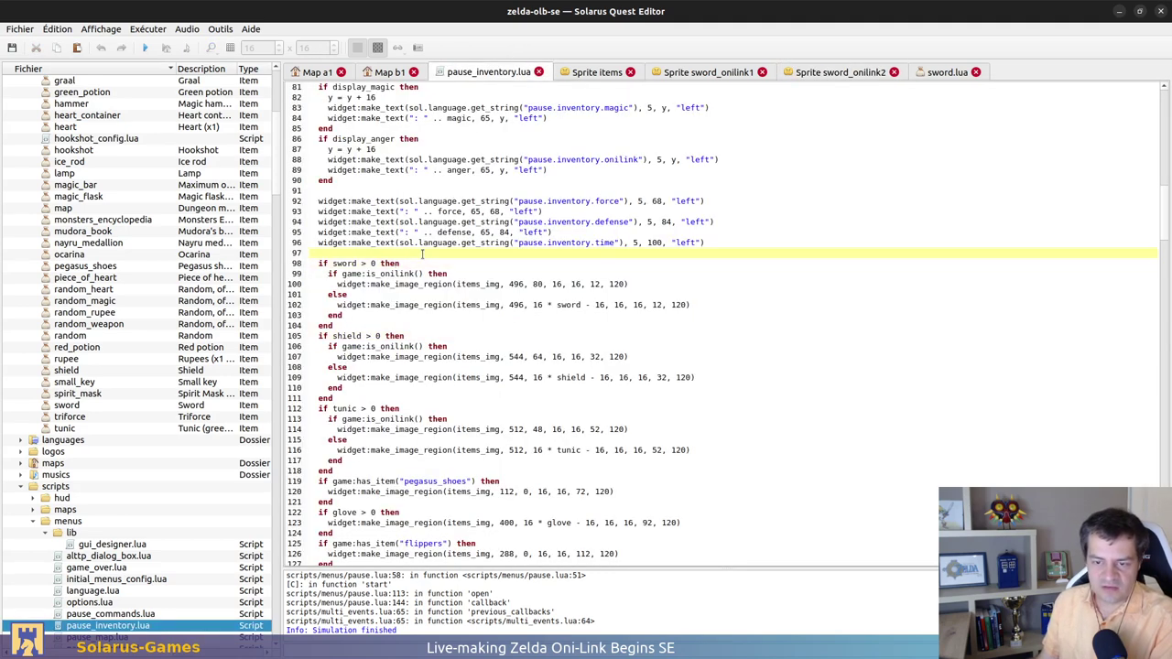
{"action": "left_click_drag", "start_coordinate": [315, 256], "coordinate": [573, 471]}
{"action": "scroll", "coordinate": [573, 472], "scroll_direction": "down", "scroll_amount": 3}
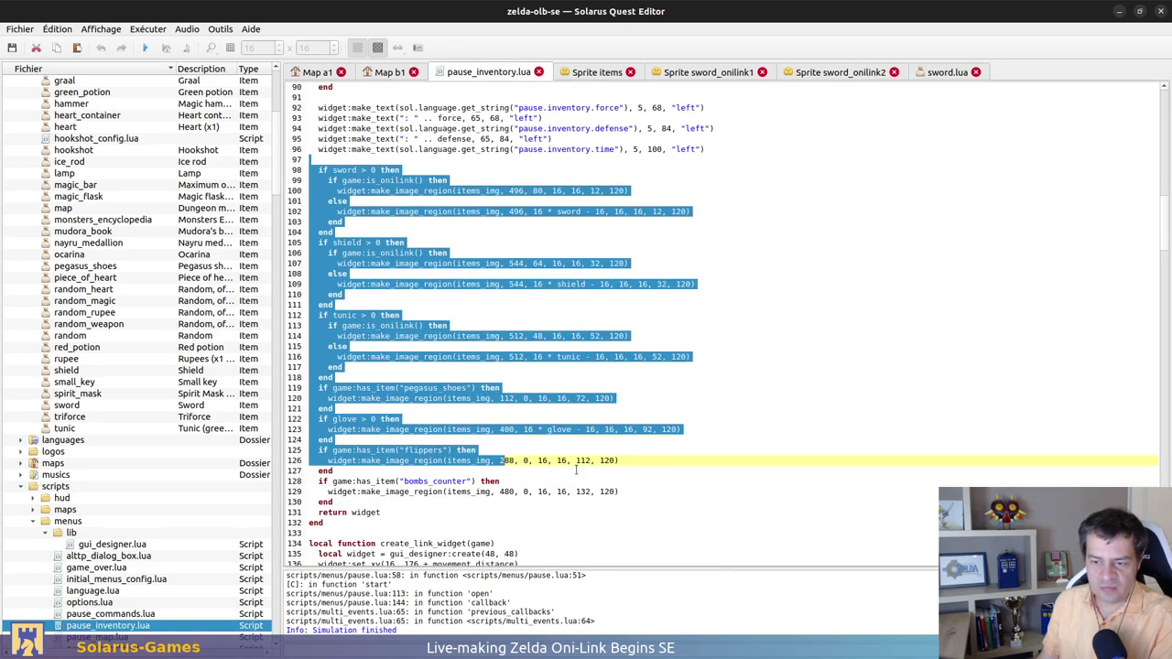
{"action": "left_click", "coordinate": [573, 471]}
{"action": "left_click_drag", "start_coordinate": [311, 169], "coordinate": [625, 520]}
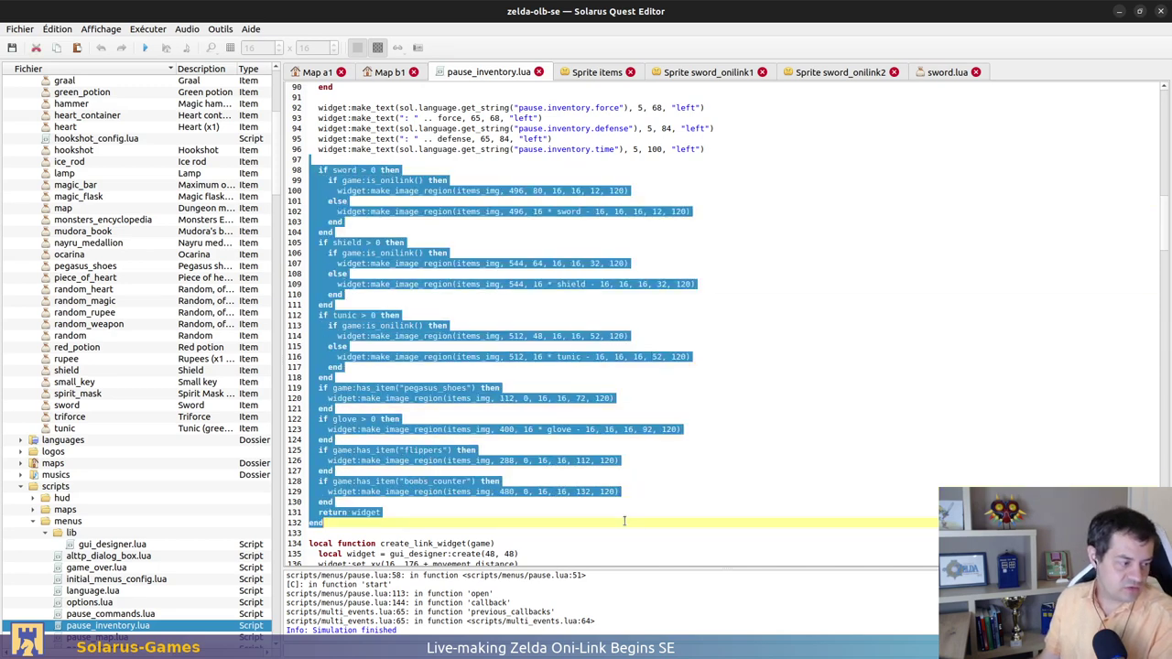
{"action": "left_click", "coordinate": [626, 521]}
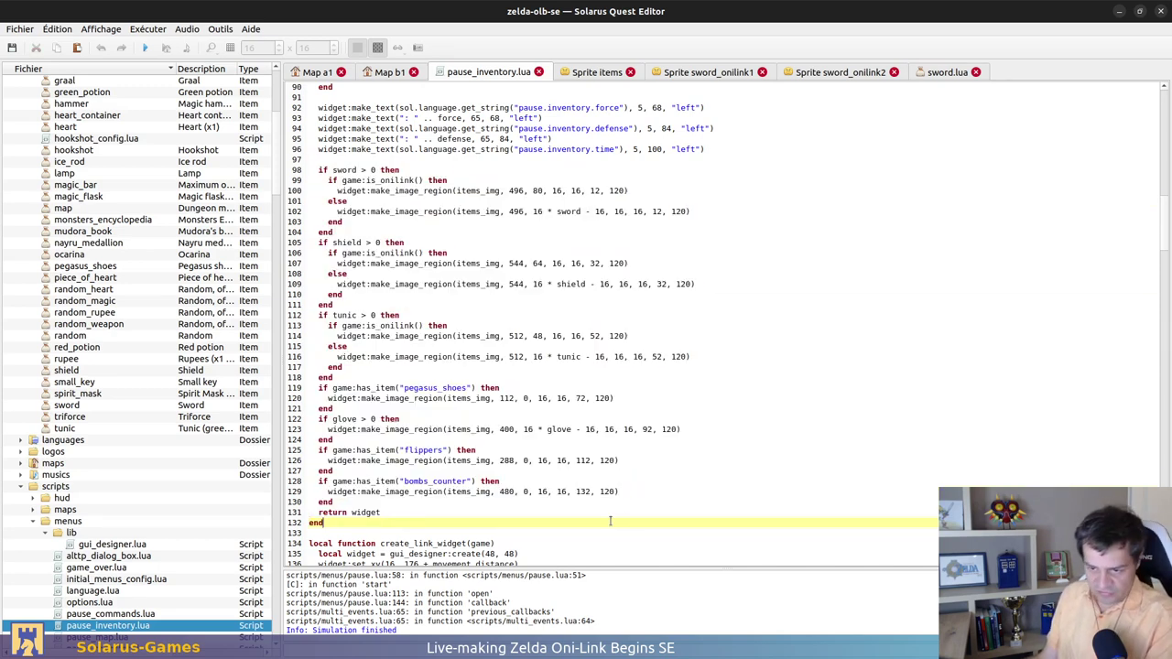
{"action": "left_click_drag", "start_coordinate": [627, 521], "coordinate": [513, 190]}
{"action": "left_click", "coordinate": [555, 177]}
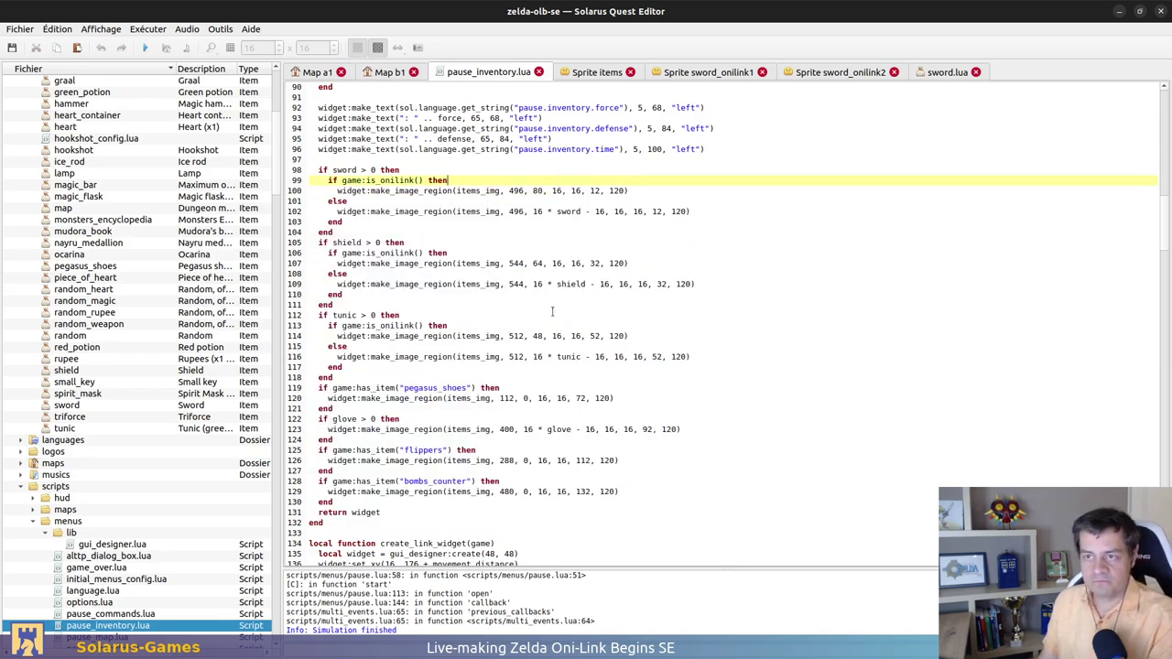
{"action": "left_click", "coordinate": [475, 192]}
{"action": "double_click", "coordinate": [475, 193]}
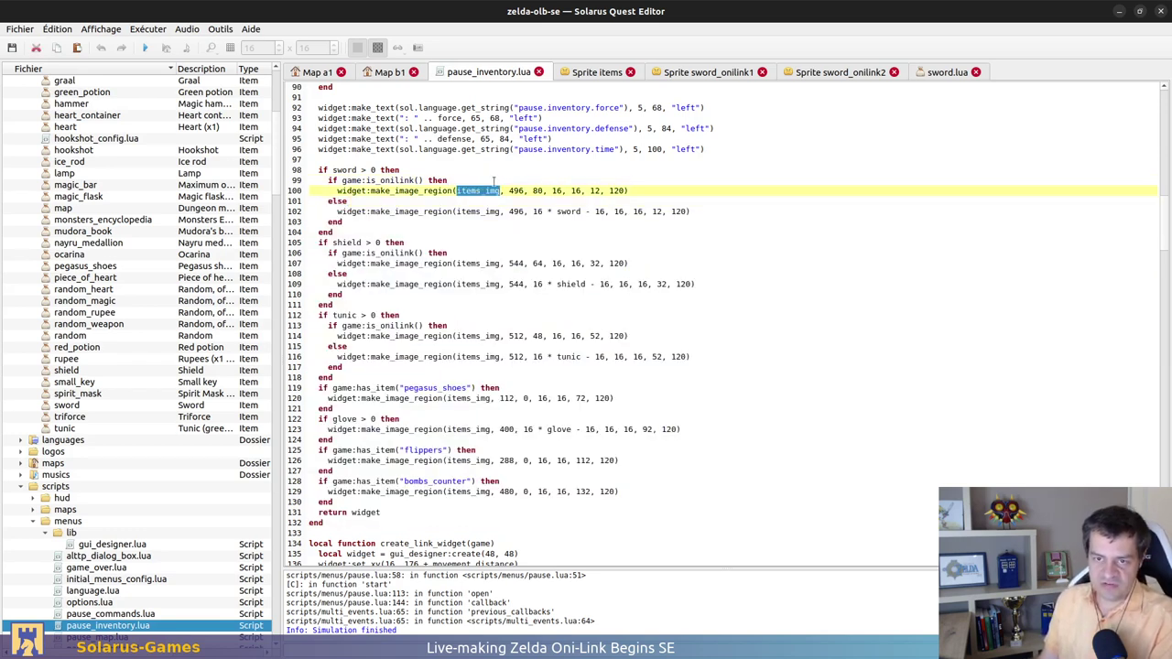
{"action": "left_click", "coordinate": [533, 179]}
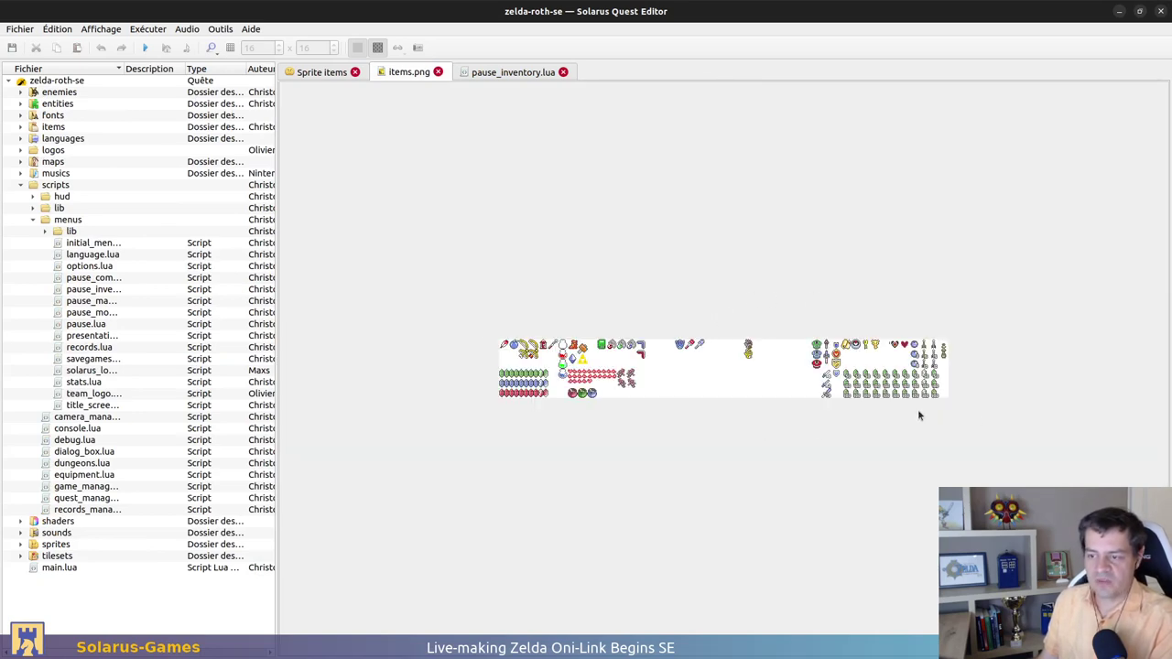
Compare the items.png sheet of zelda-roth-se and the sword animation of the Items sprite with the icon-drawing code
{"action": "scroll", "coordinate": [414, 350], "scroll_direction": "left", "scroll_amount": 1}
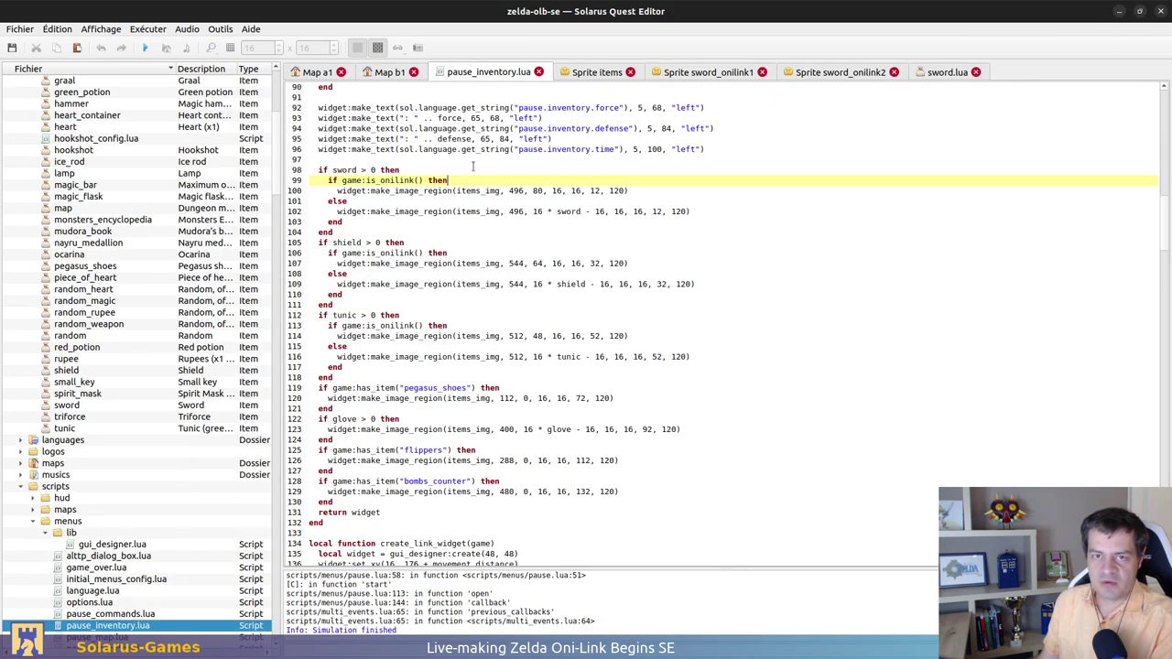
{"action": "left_click", "coordinate": [590, 72]}
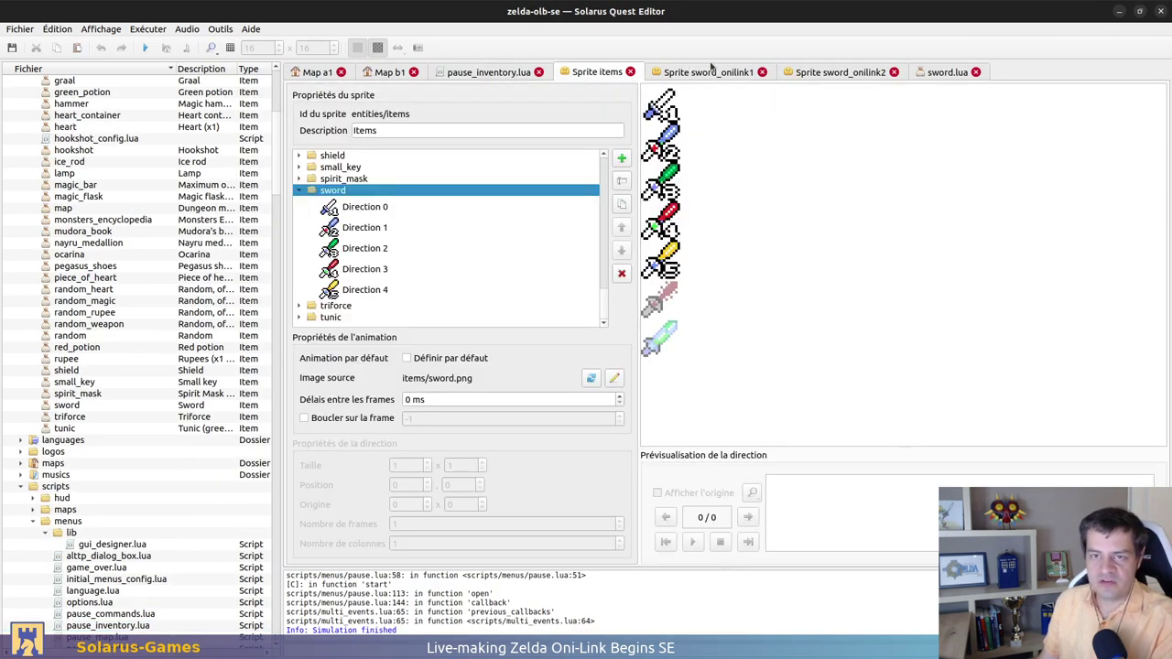
{"action": "left_click", "coordinate": [475, 76]}
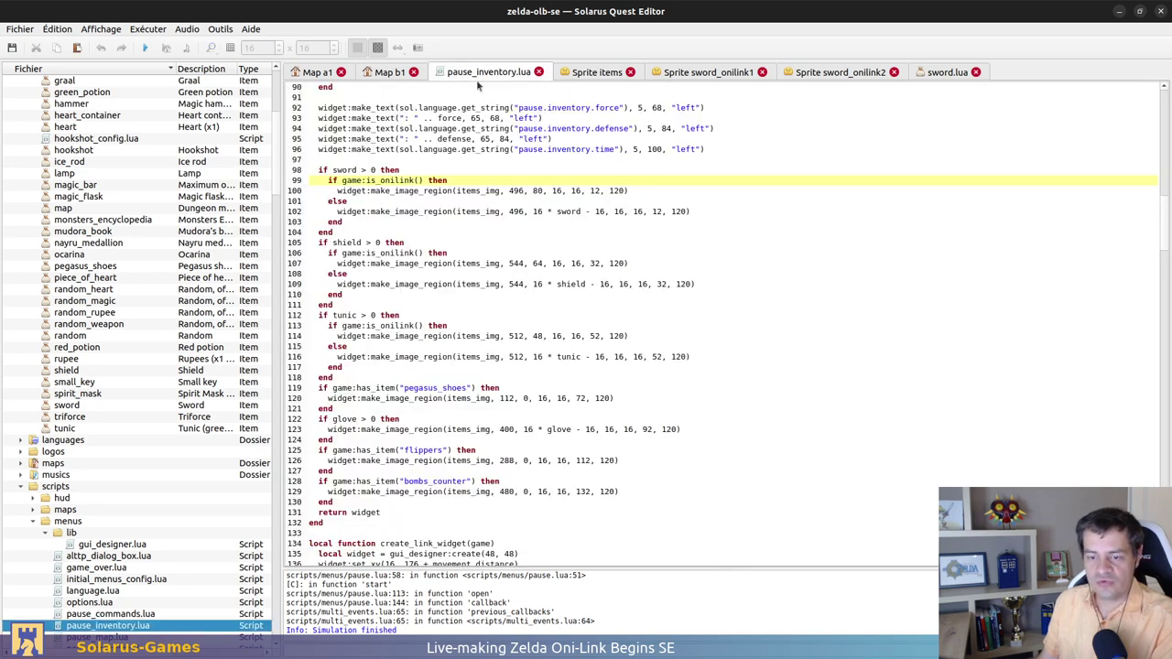
{"action": "left_click_drag", "start_coordinate": [439, 172], "coordinate": [310, 533]}
{"action": "left_click", "coordinate": [310, 532]}
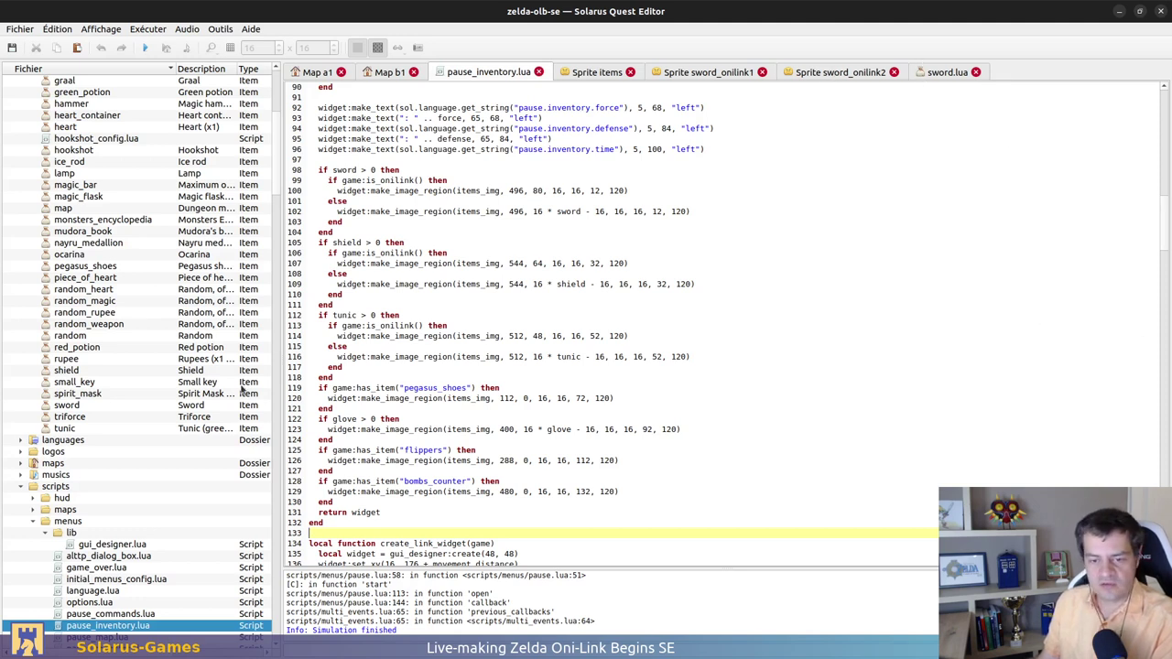
{"action": "left_click", "coordinate": [509, 325]}
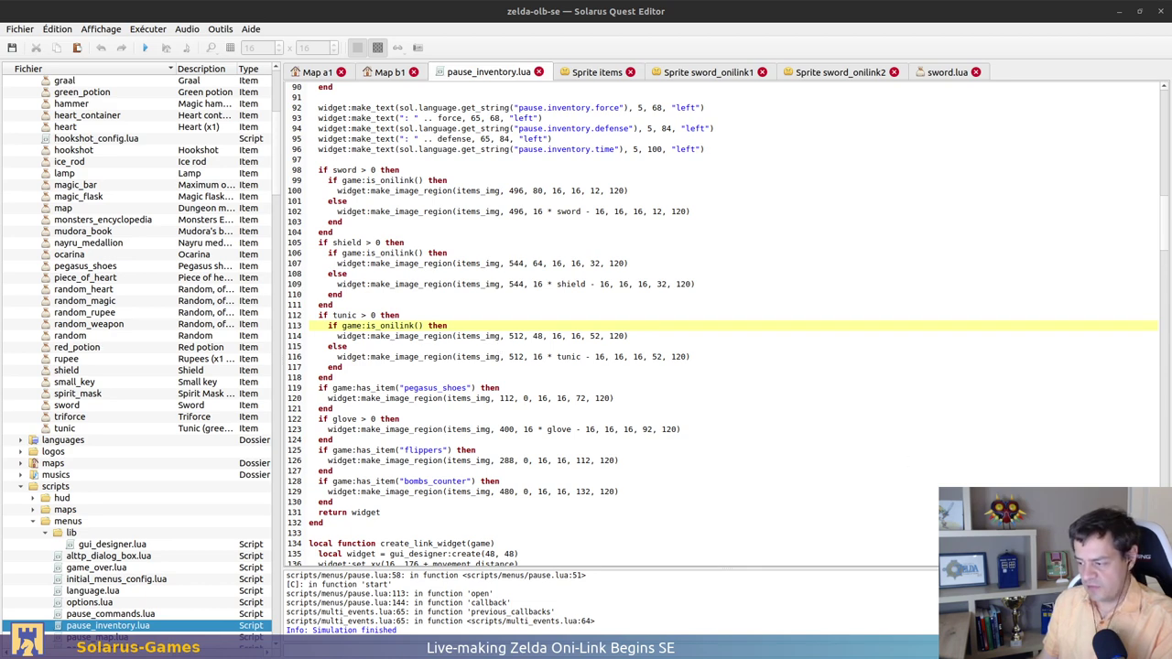
Switch to GIMP and inspect the Oni-Link sword frames at the end of the sword image, then return to the script
{"action": "key", "text": "alt+Tab"}
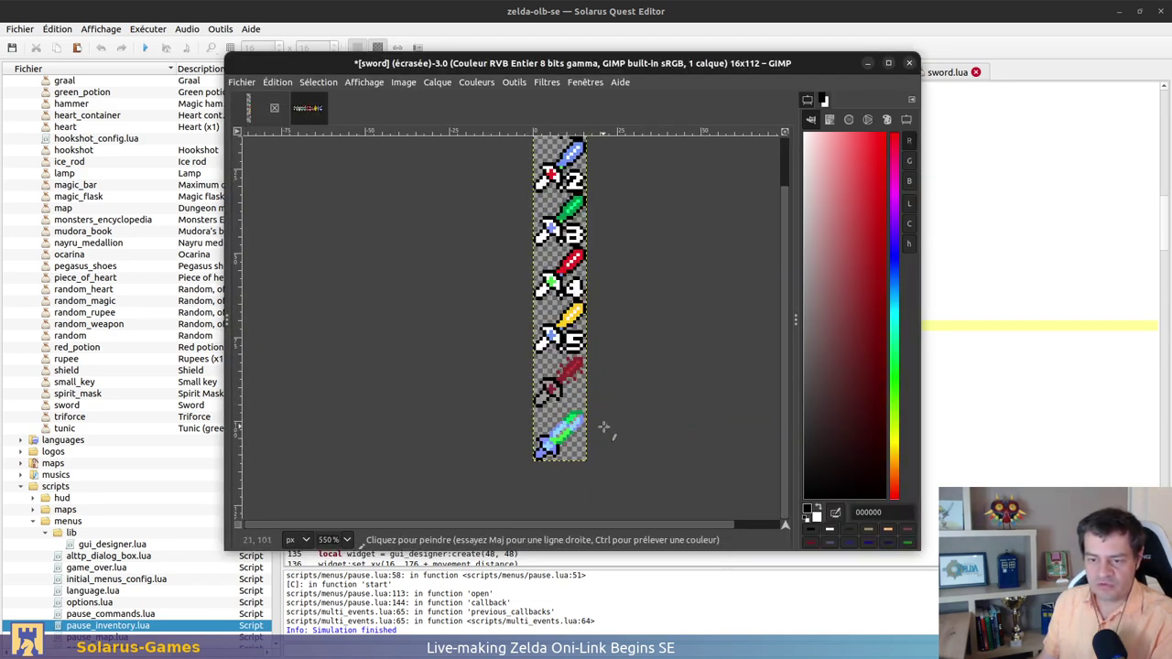
{"action": "key", "text": "r"}
{"action": "left_click_drag", "start_coordinate": [594, 405], "coordinate": [502, 479]}
{"action": "left_click", "coordinate": [681, 469]}
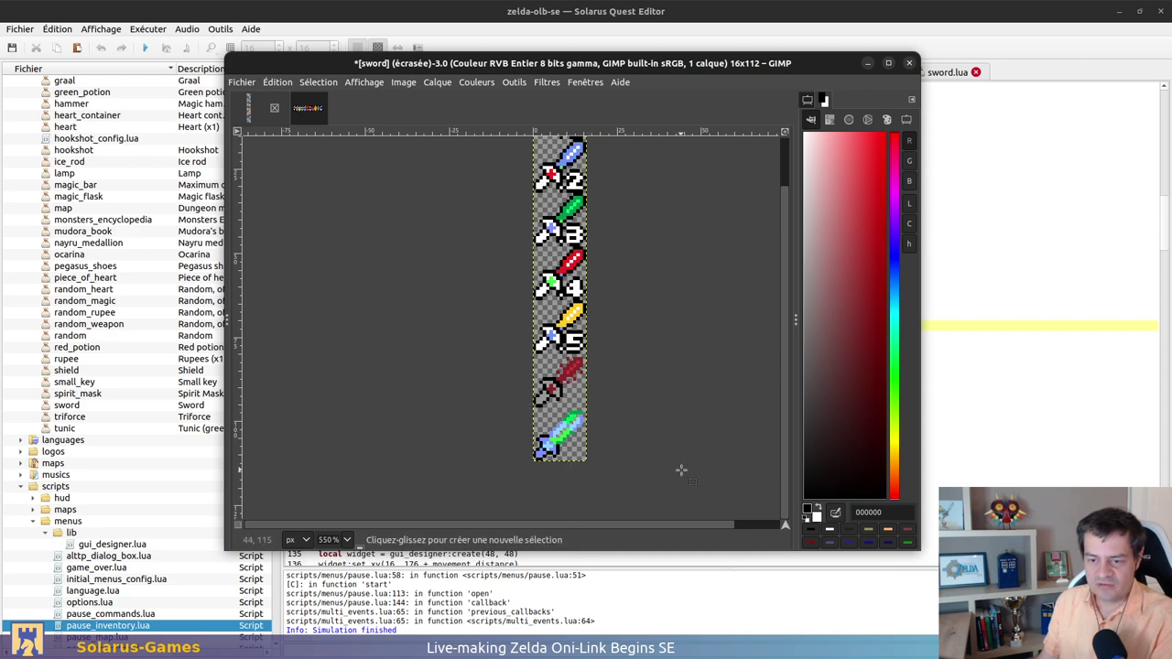
{"action": "left_click", "coordinate": [1031, 229]}
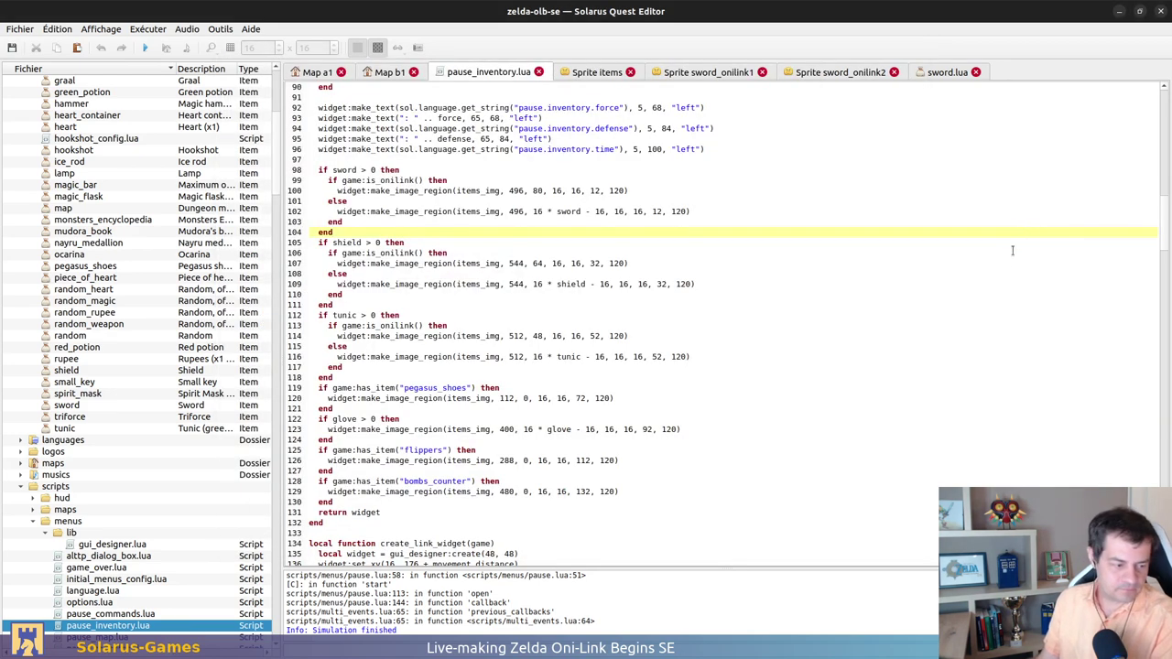
Review pause_inventory.lua from its item list through the item widget's sprite drawing to the equipment icon code
{"action": "scroll", "coordinate": [544, 328], "scroll_direction": "up", "scroll_amount": 20}
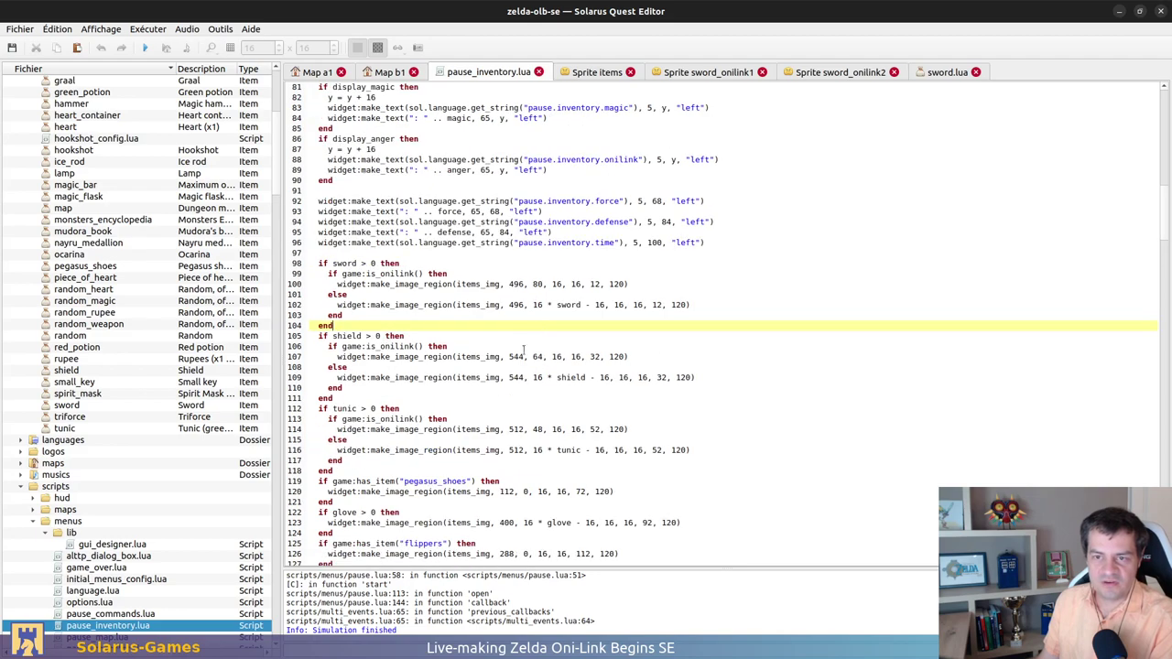
{"action": "left_click", "coordinate": [456, 161]}
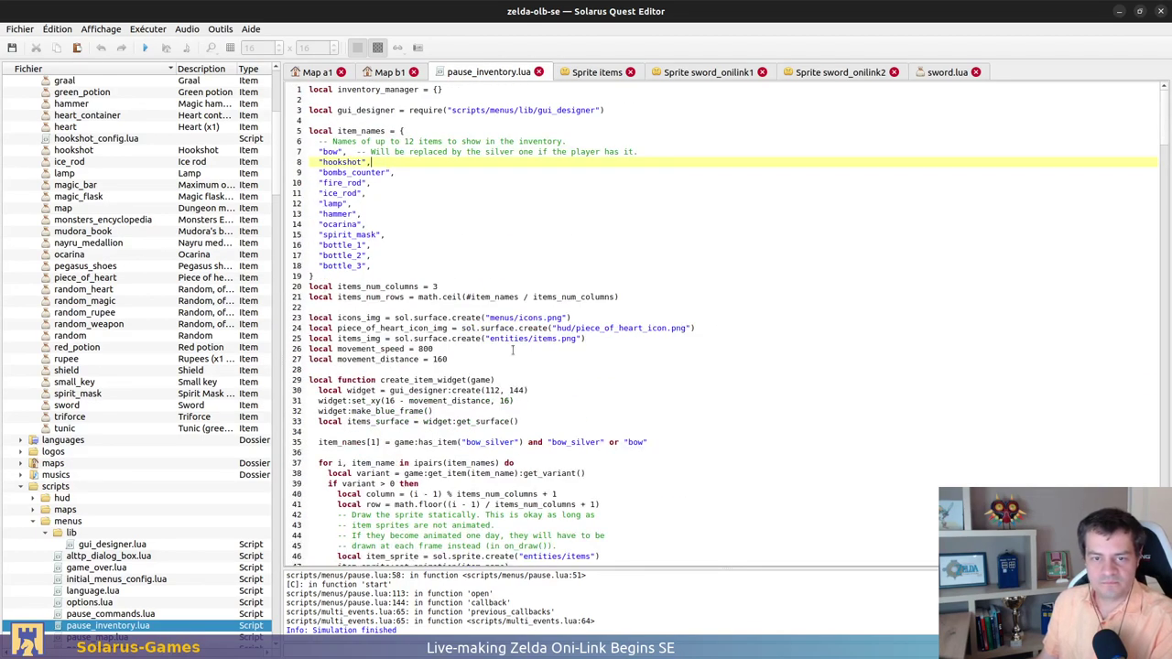
{"action": "scroll", "coordinate": [538, 357], "scroll_direction": "down", "scroll_amount": 20}
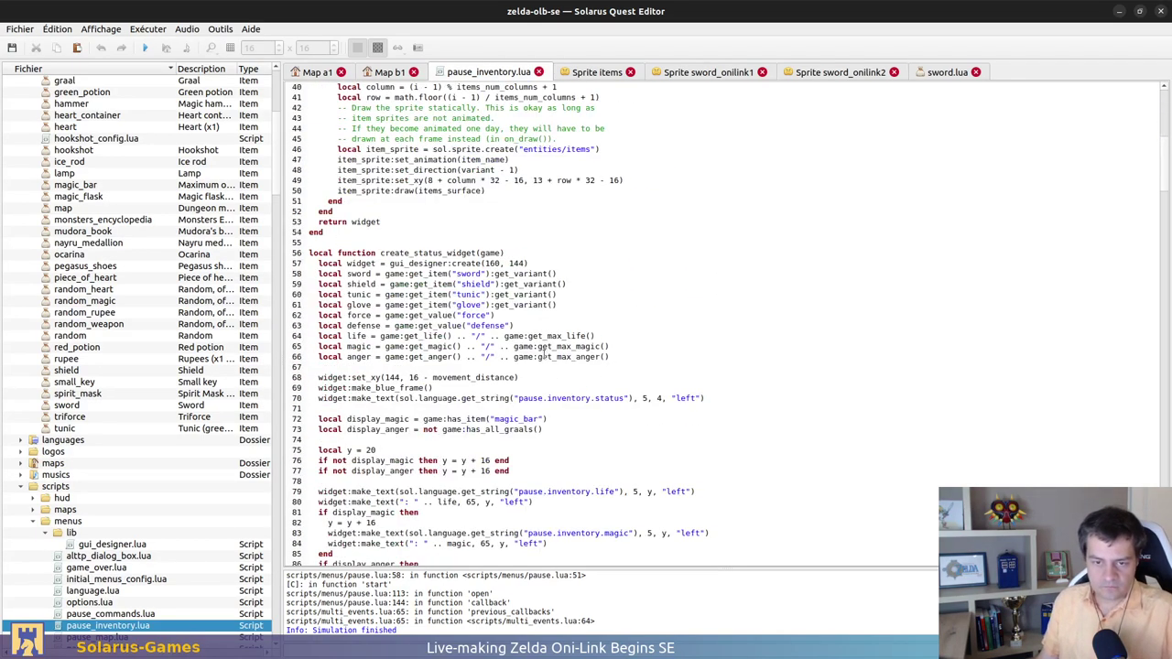
{"action": "scroll", "coordinate": [549, 351], "scroll_direction": "down", "scroll_amount": 3}
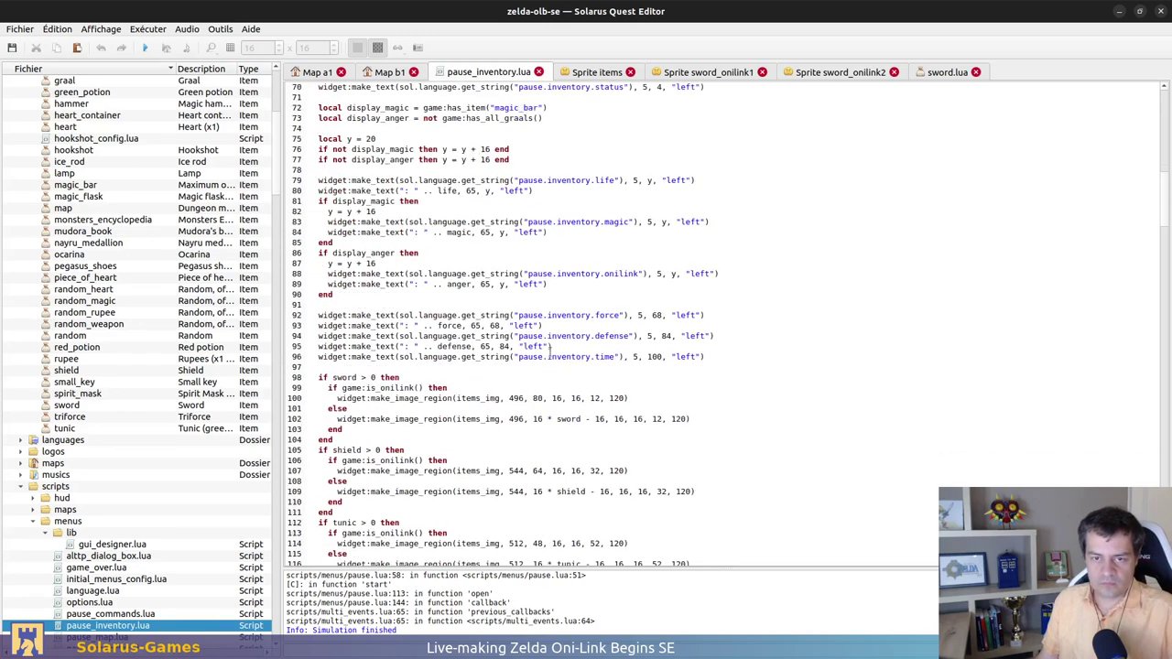
{"action": "scroll", "coordinate": [552, 349], "scroll_direction": "down", "scroll_amount": 5}
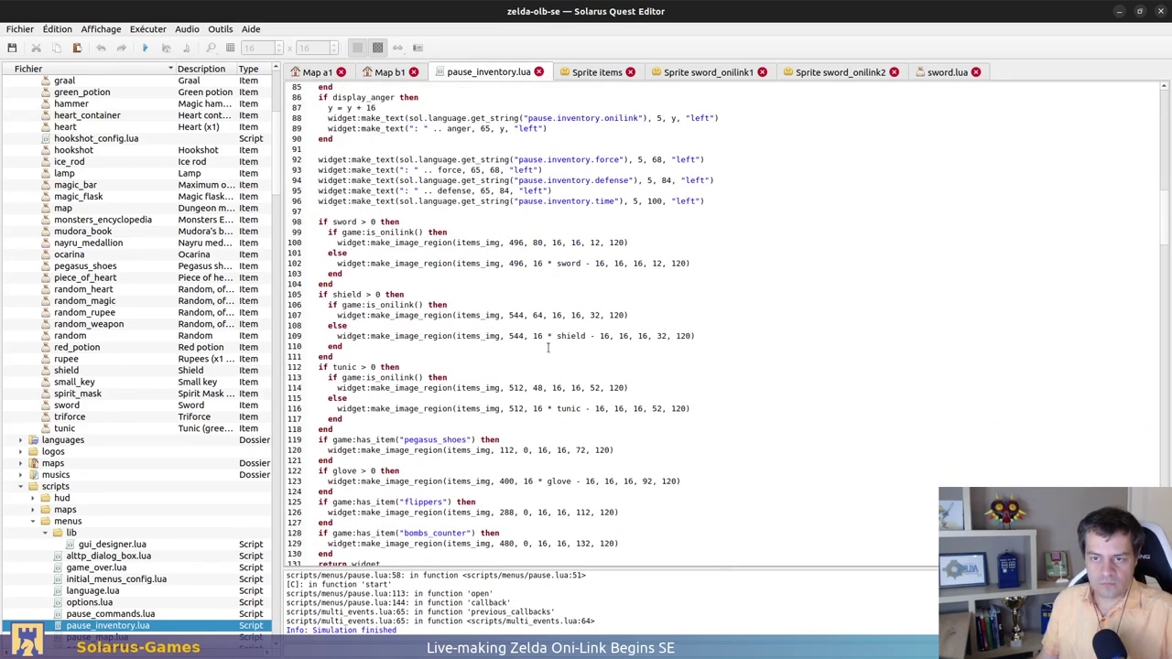
Declare a local equipment_sprite with sol.sprite.create("entities/items") before the sword check in create_status_widget
{"action": "left_click", "coordinate": [423, 213]}
{"action": "key", "text": "Return"}
{"action": "key", "text": "Return"}
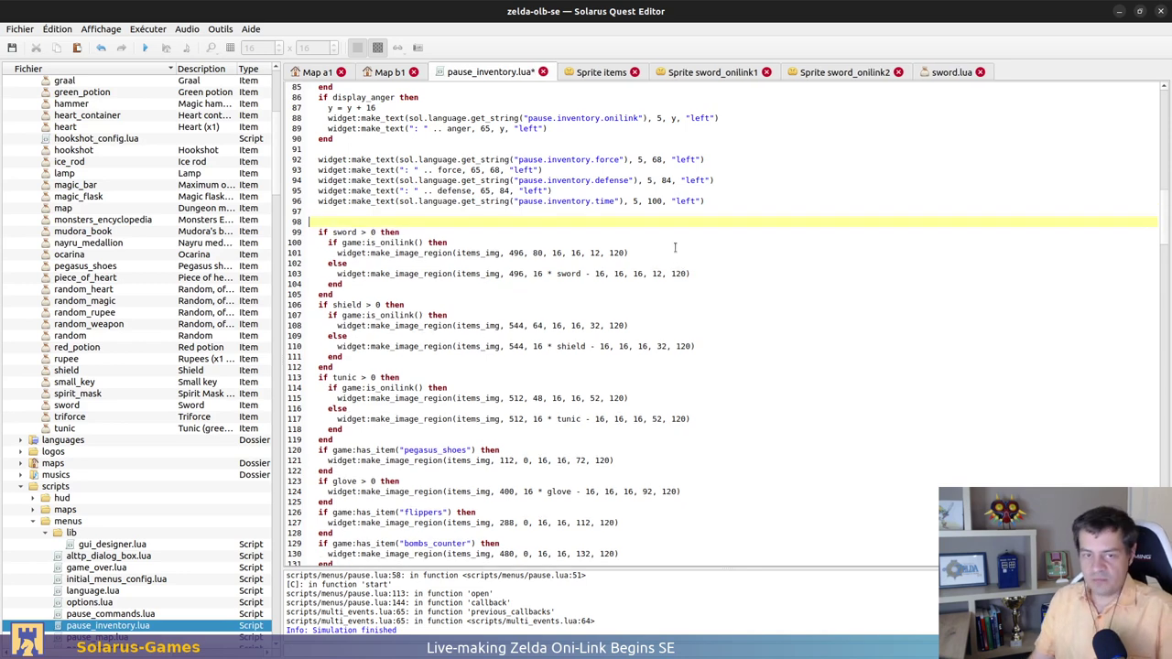
{"action": "key", "text": "Up"}
{"action": "type", "text": "local"}
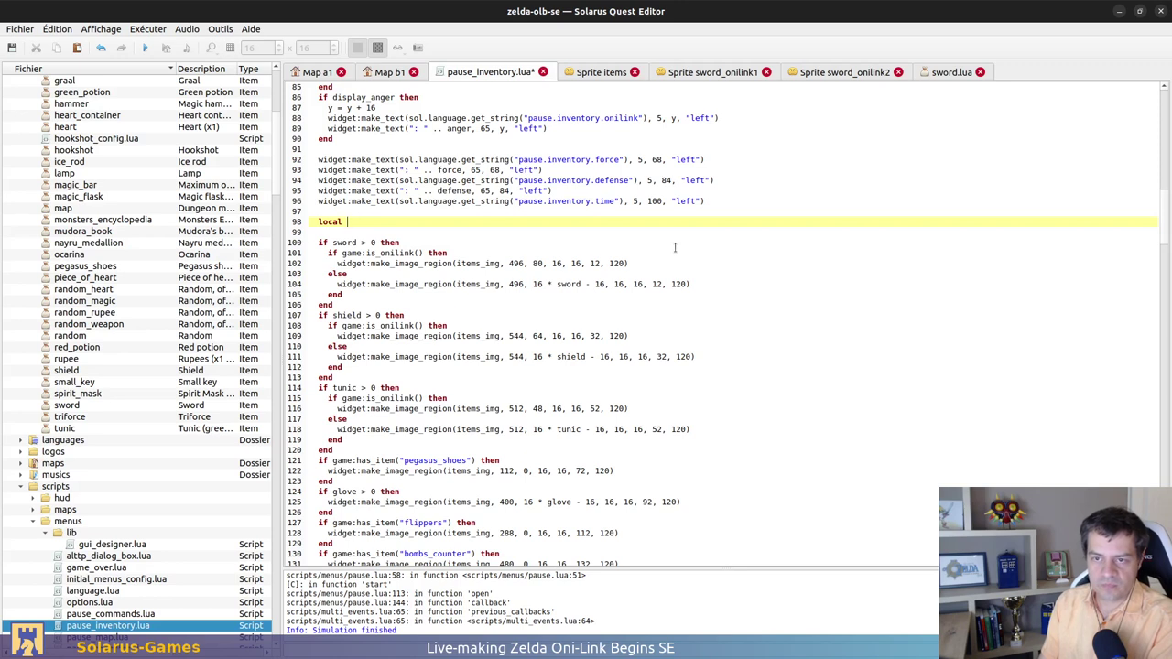
{"action": "type", "text": " equi"}
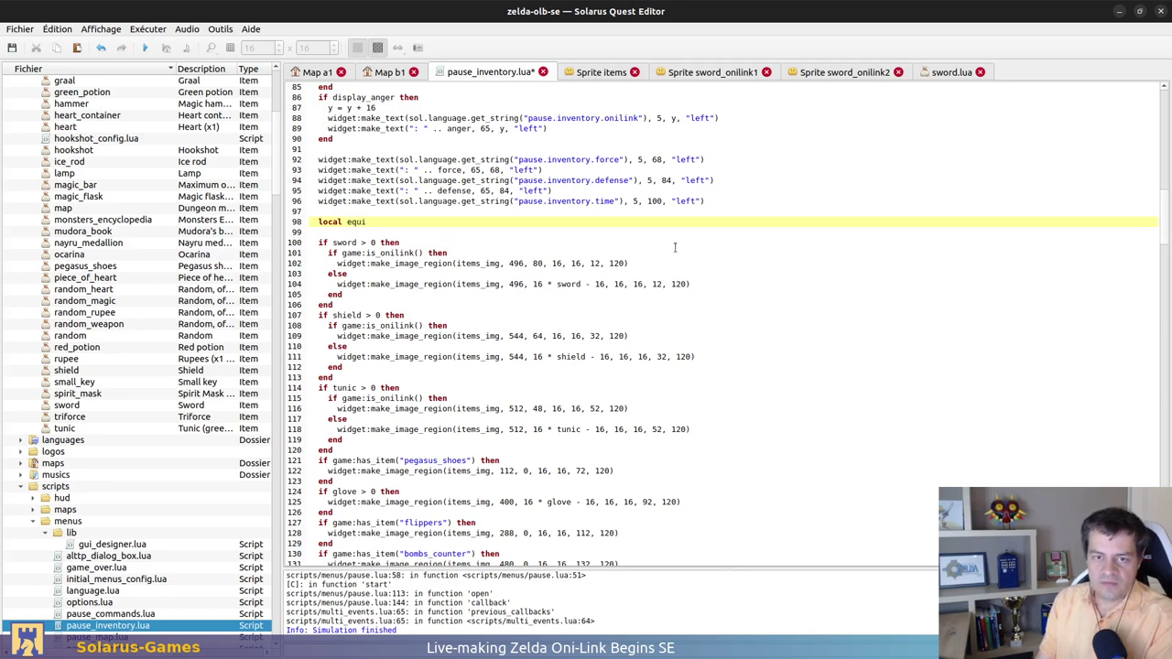
{"action": "type", "text": "pment_sprite ="}
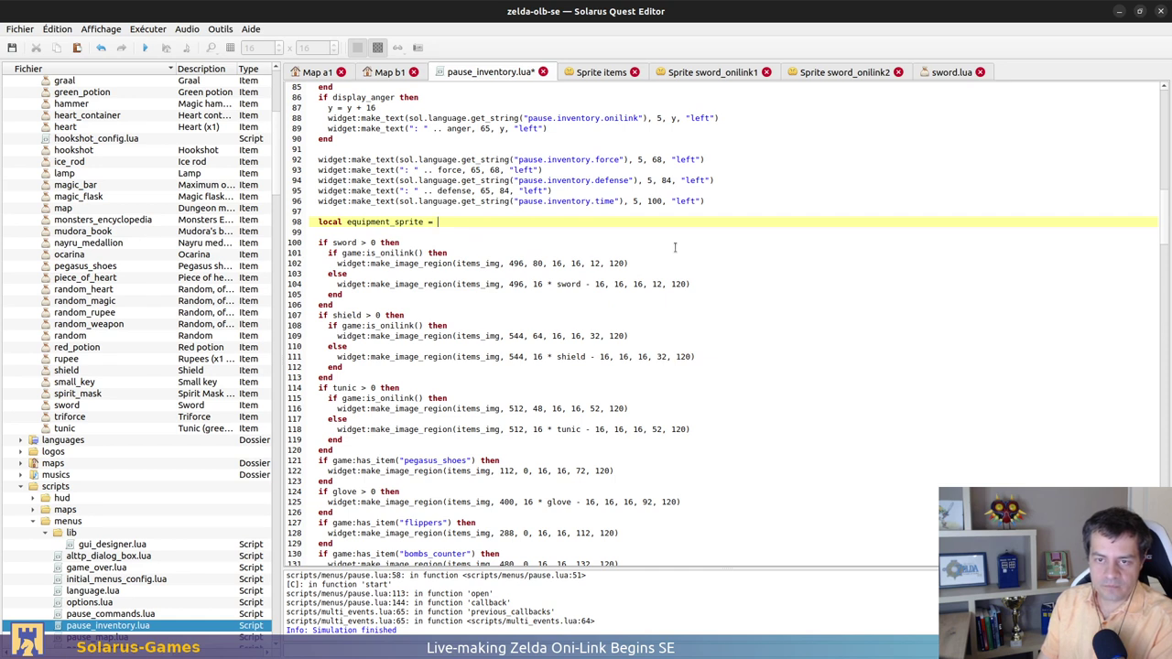
{"action": "left_click", "coordinate": [675, 248]}
{"action": "key", "text": "Up"}
{"action": "key", "text": "Up"}
{"action": "key", "text": "Up"}
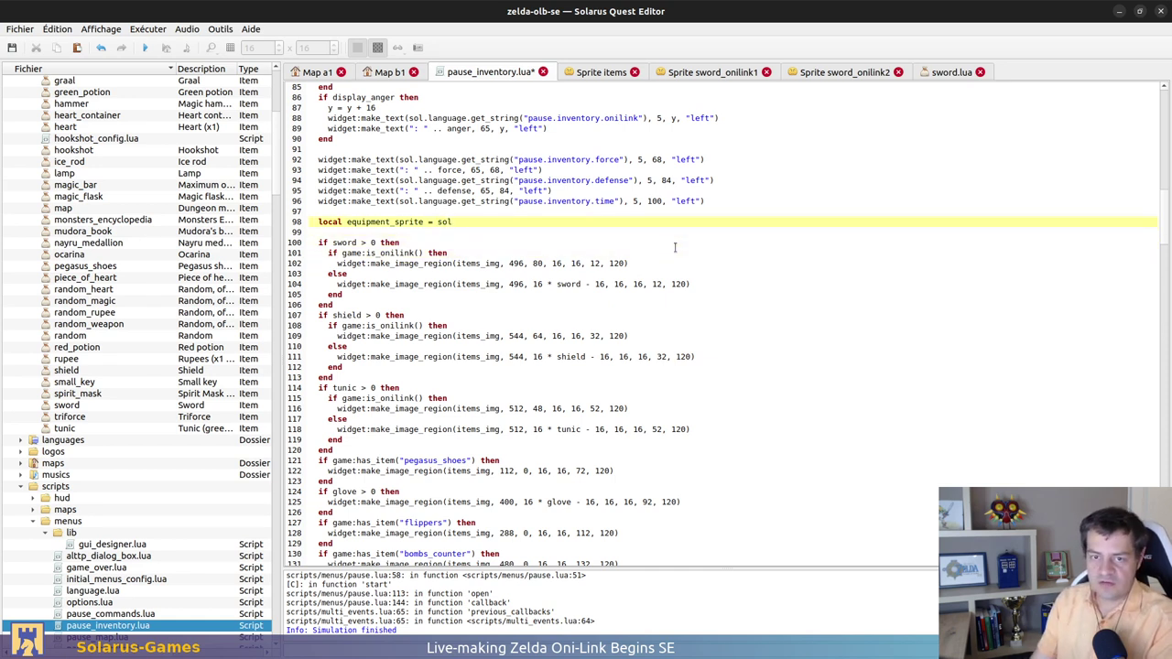
{"action": "type", "text": "ite.create("}
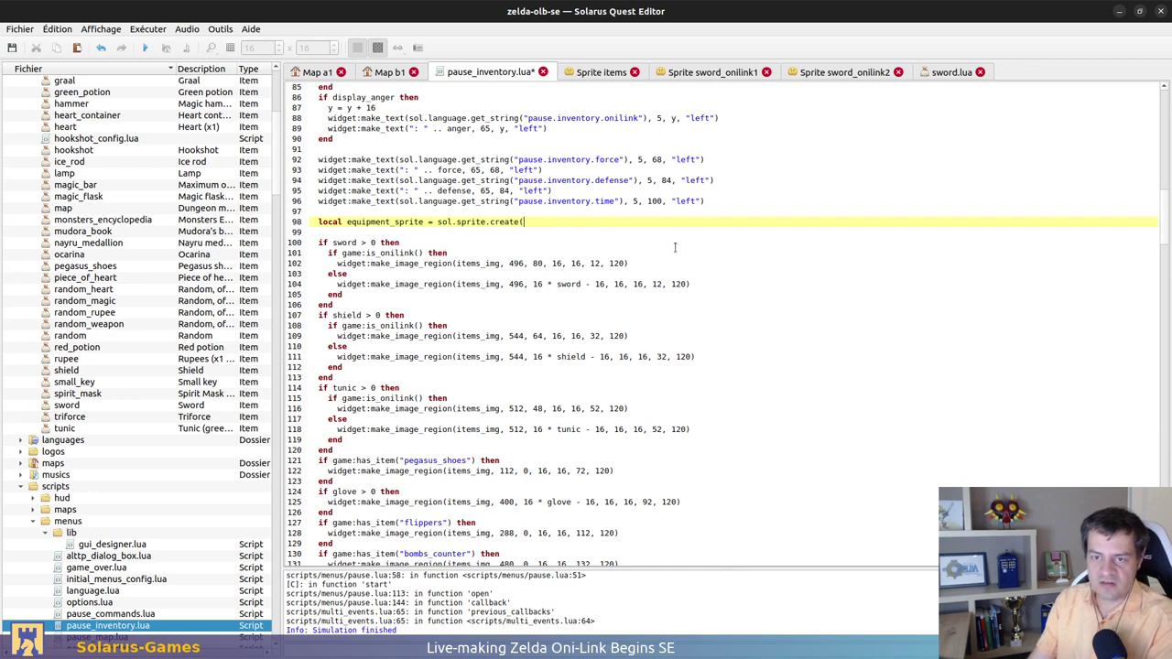
{"action": "type", "text": "\"entities/item"}
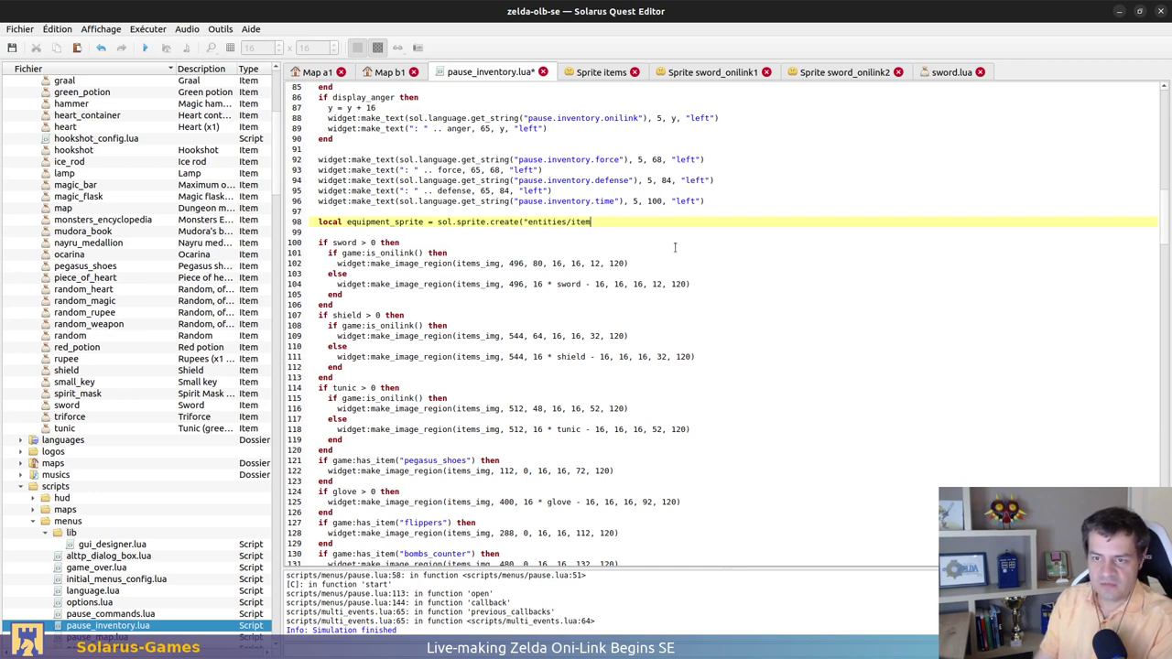
{"action": "type", "text": "\")"}
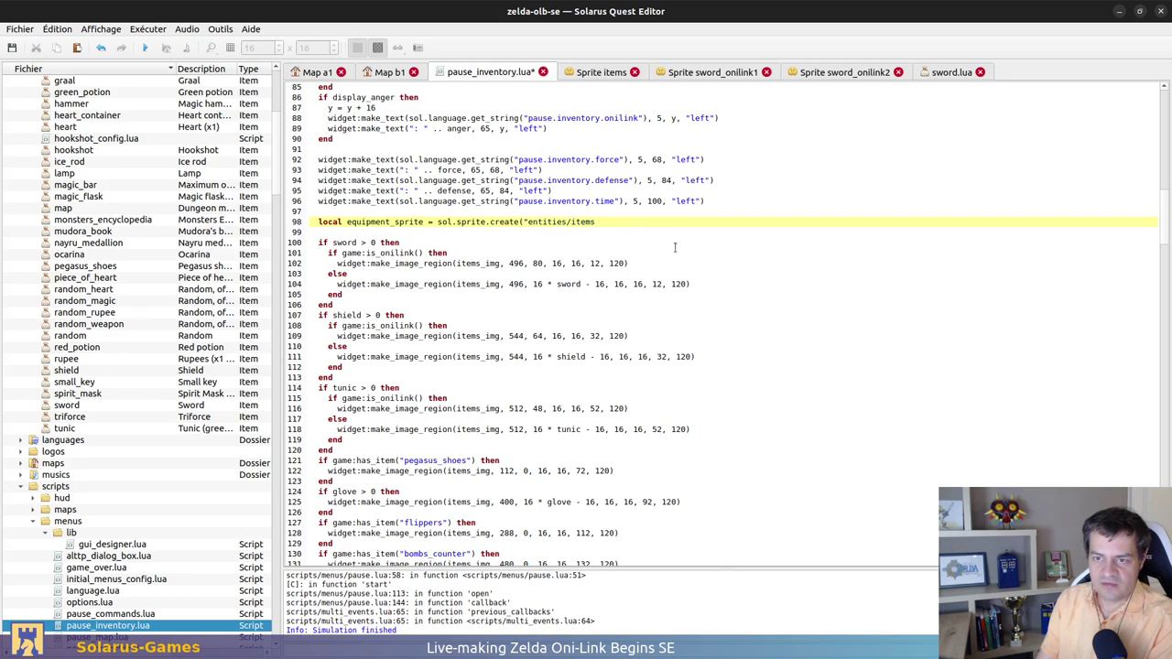
Review the create_status_widget setup and add equipment_sprite:set_animation("sword") as the first statement inside the sword > 0 check
{"action": "scroll", "coordinate": [668, 240], "scroll_direction": "up", "scroll_amount": 9}
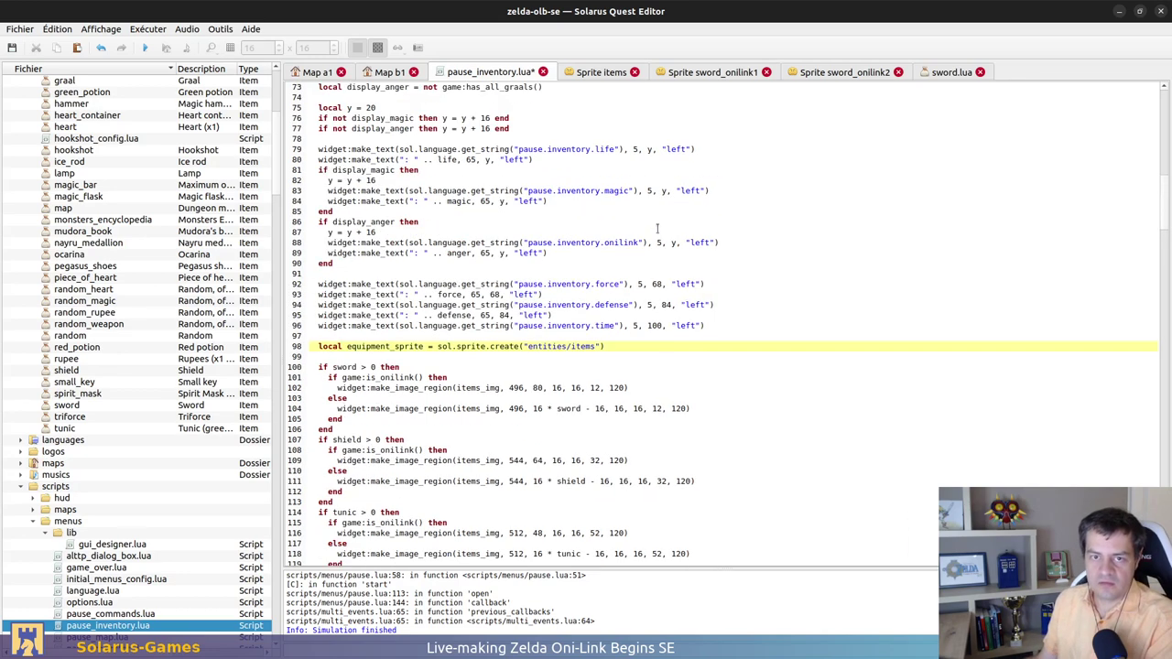
{"action": "scroll", "coordinate": [338, 423], "scroll_direction": "up", "scroll_amount": 3}
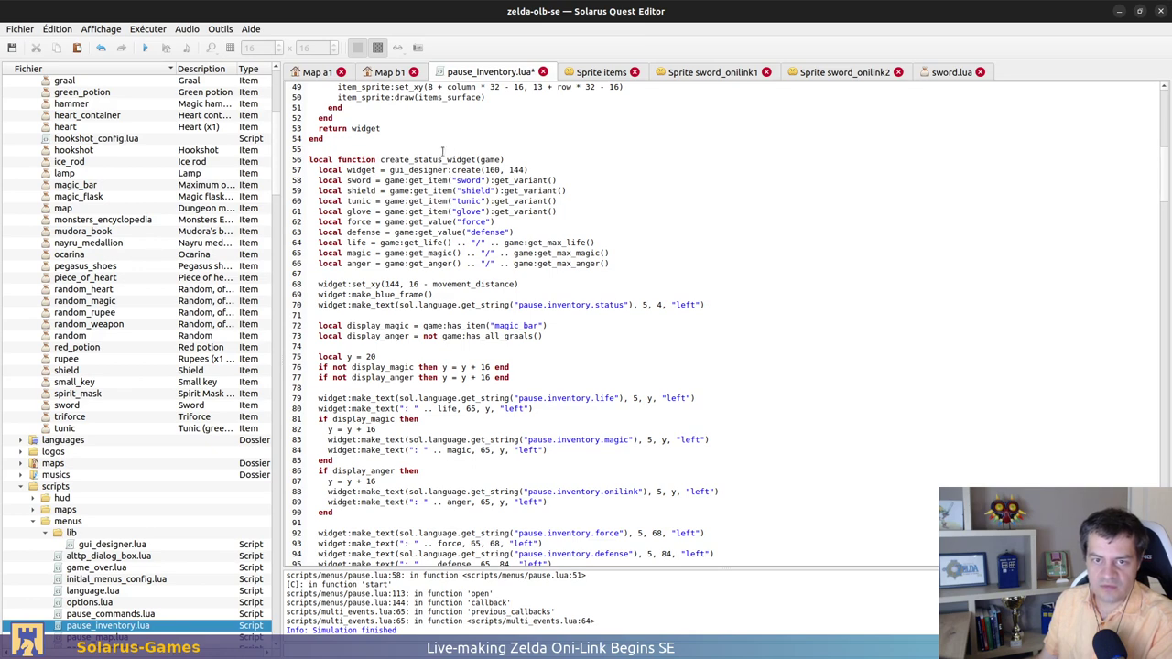
{"action": "left_click_drag", "start_coordinate": [440, 149], "coordinate": [456, 305]}
{"action": "scroll", "coordinate": [641, 242], "scroll_direction": "down", "scroll_amount": 8}
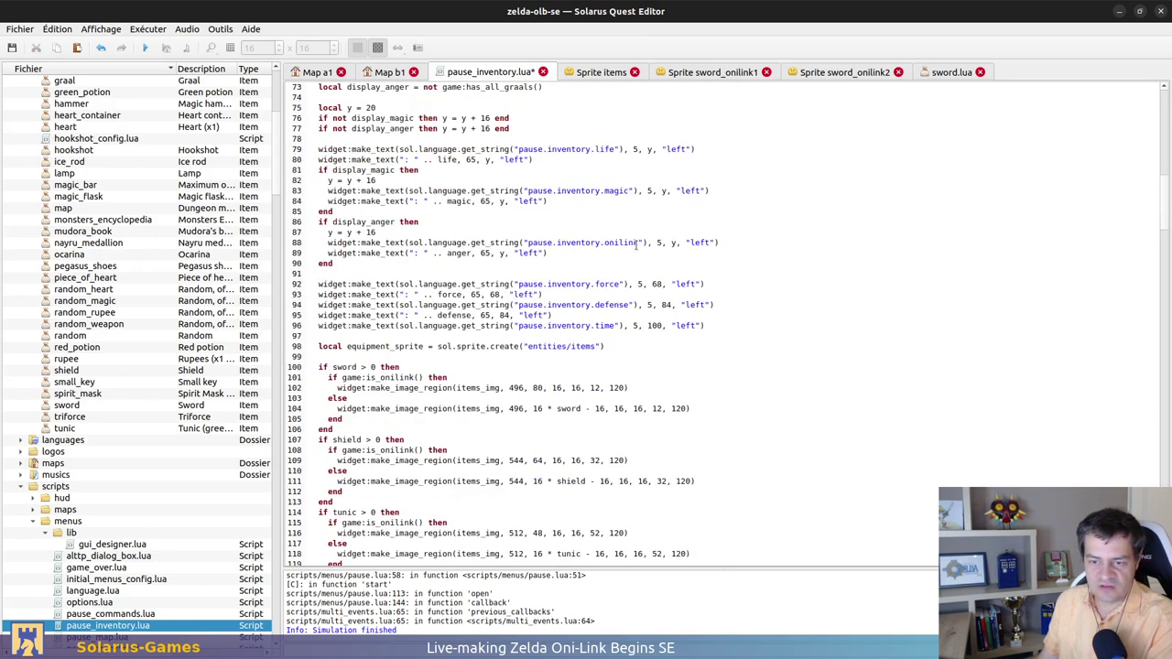
{"action": "left_click", "coordinate": [641, 346]}
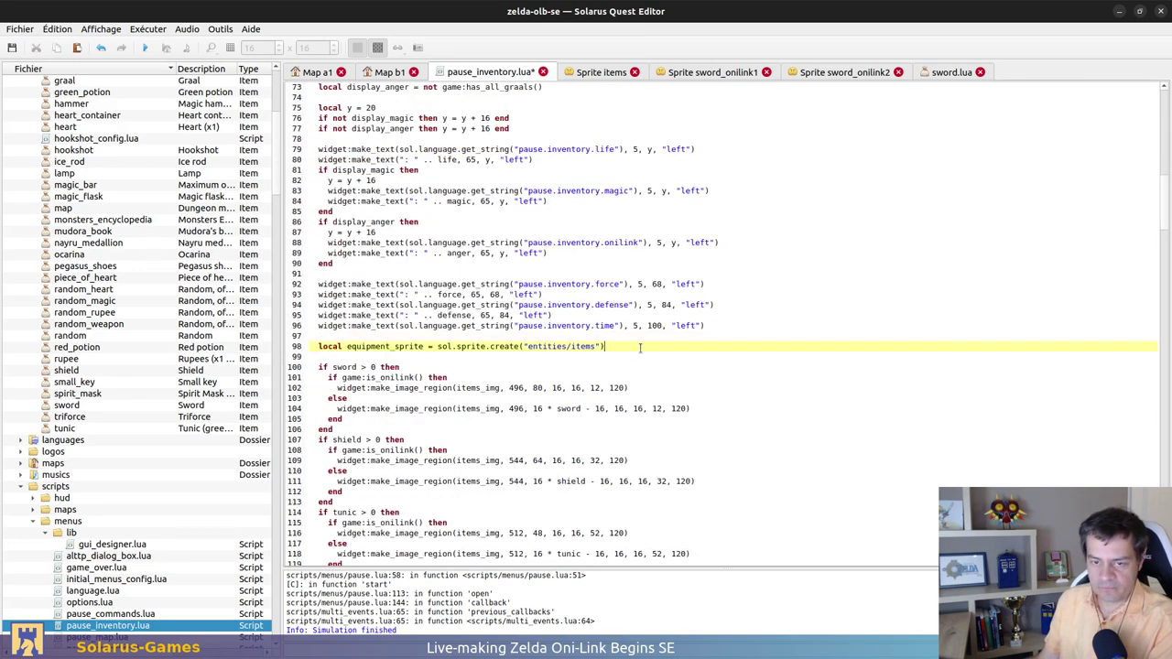
{"action": "left_click", "coordinate": [477, 369]}
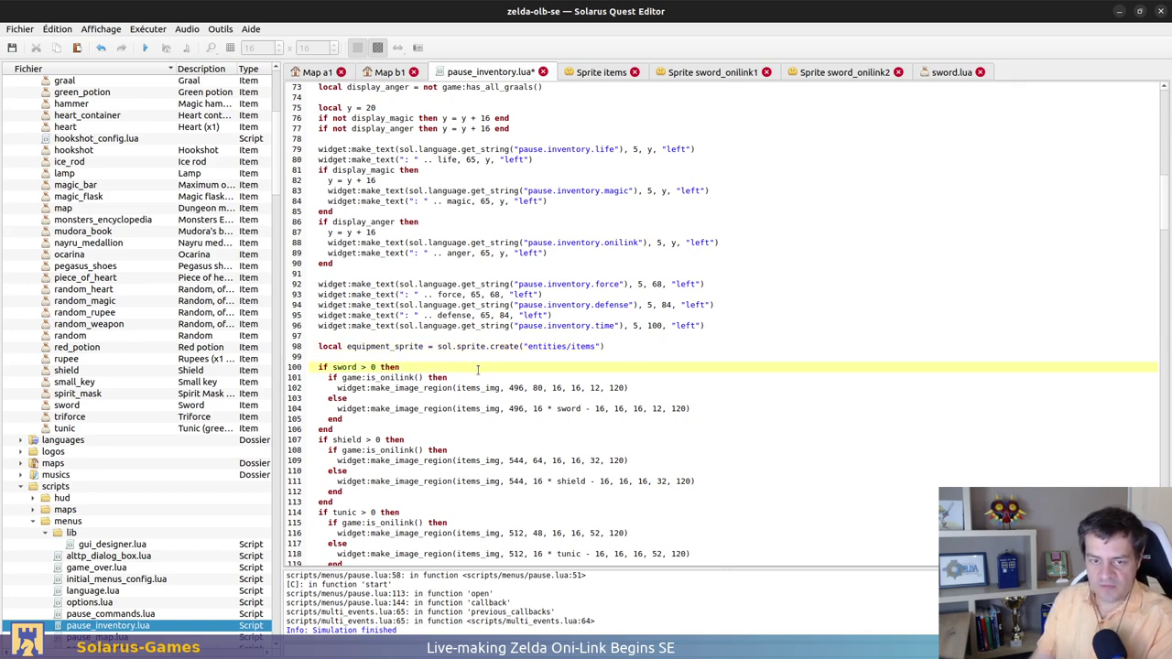
{"action": "key", "text": "Return"}
{"action": "type", "text": "equi"}
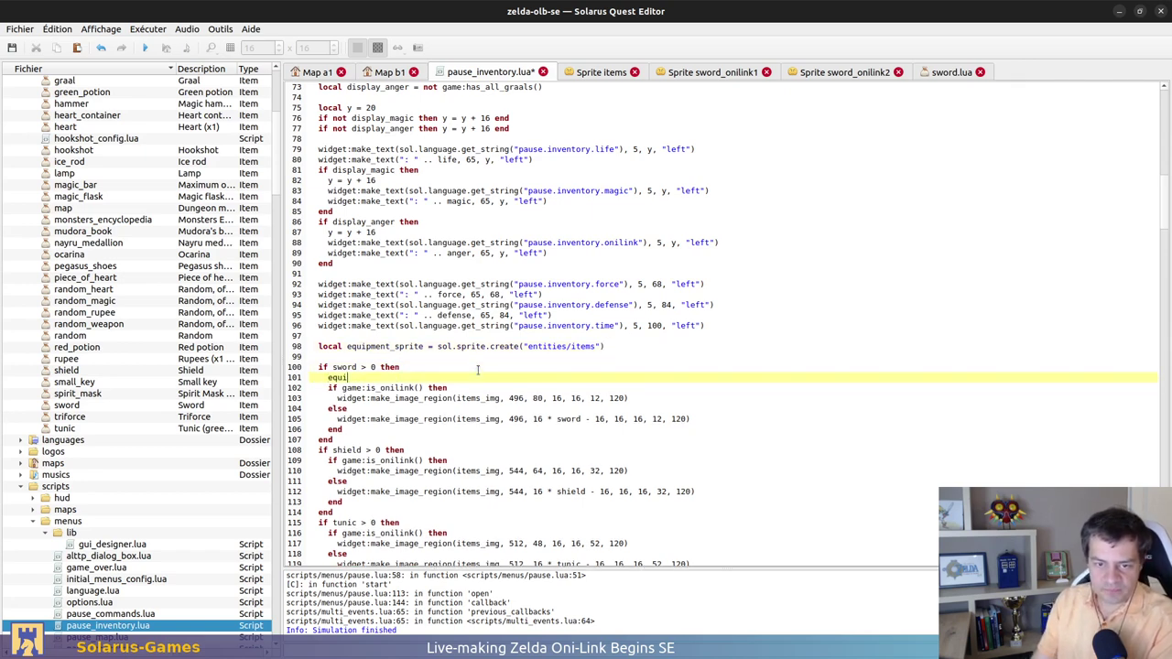
{"action": "type", "text": "pment_sprite:set_"}
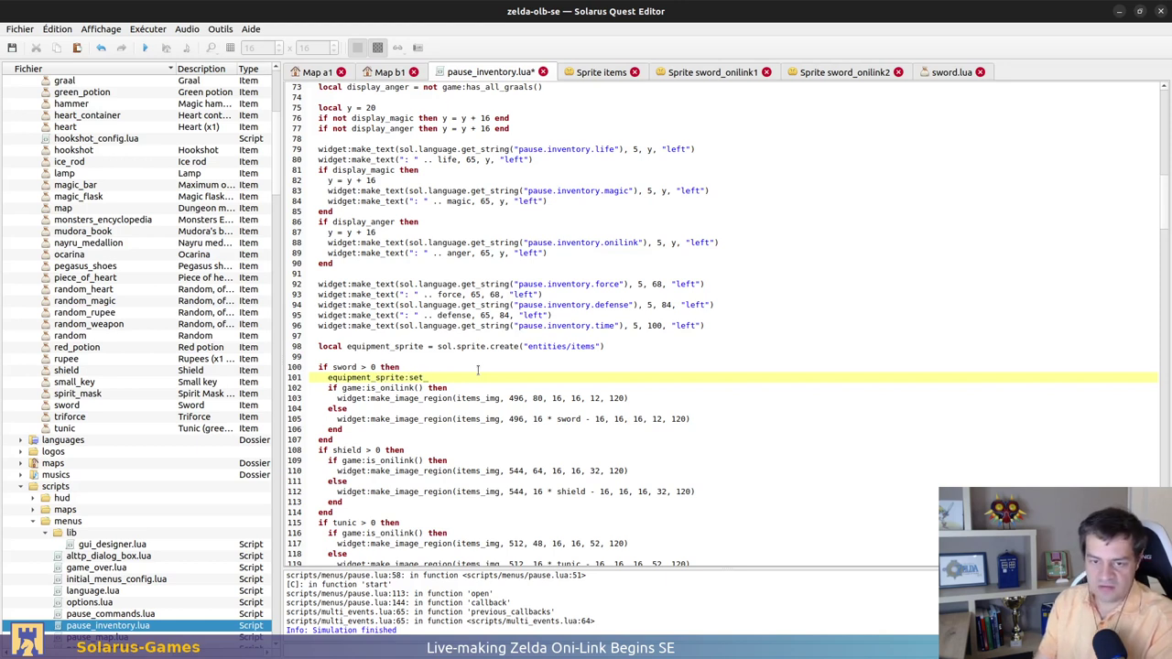
{"action": "type", "text": "animation("}
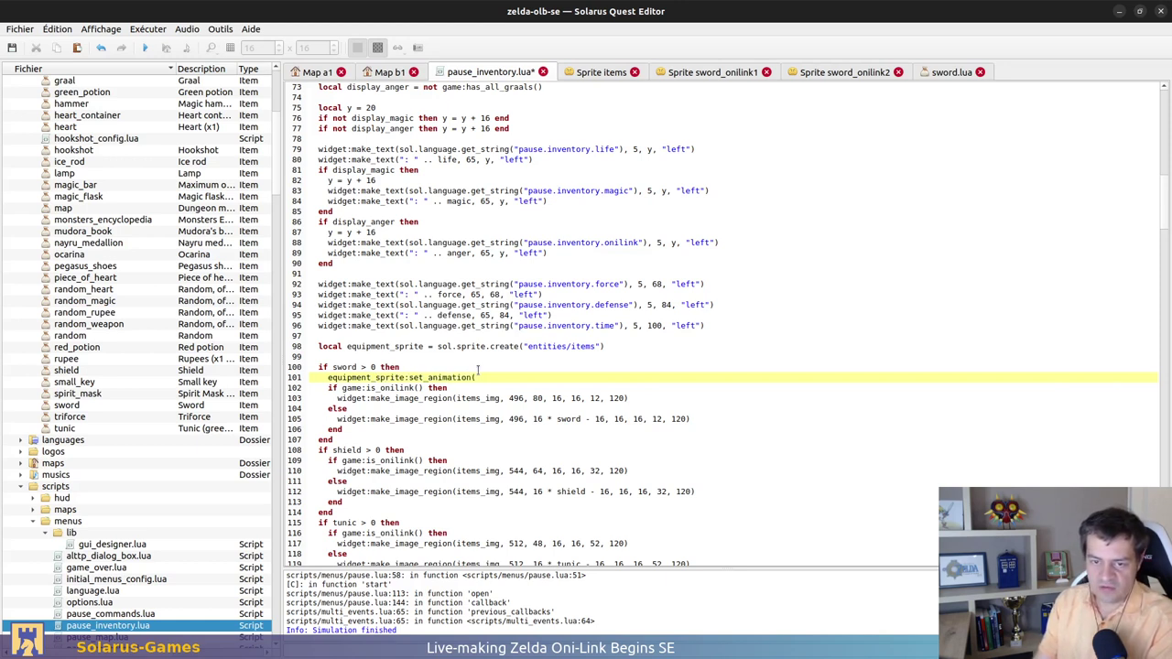
{"action": "type", "text": "\"sword"}
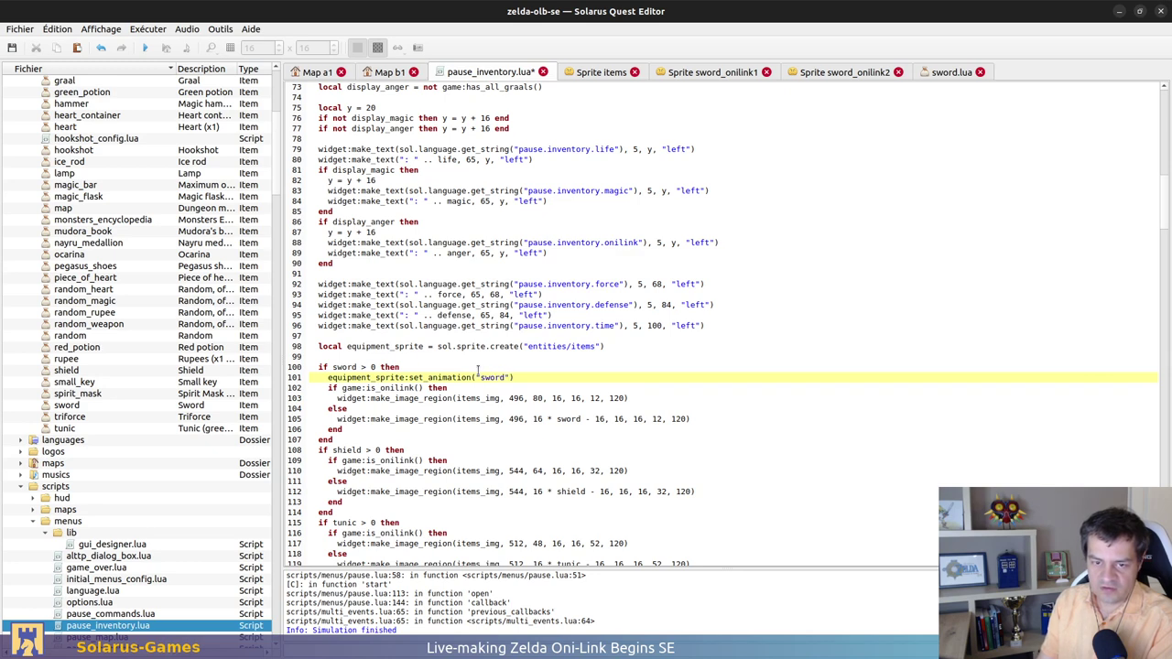
In the sword's Oni-Link branch, add a "-- TODO" comment and comment out the widget:make_image_region line
{"action": "key", "text": "Down"}
{"action": "key", "text": "Return"}
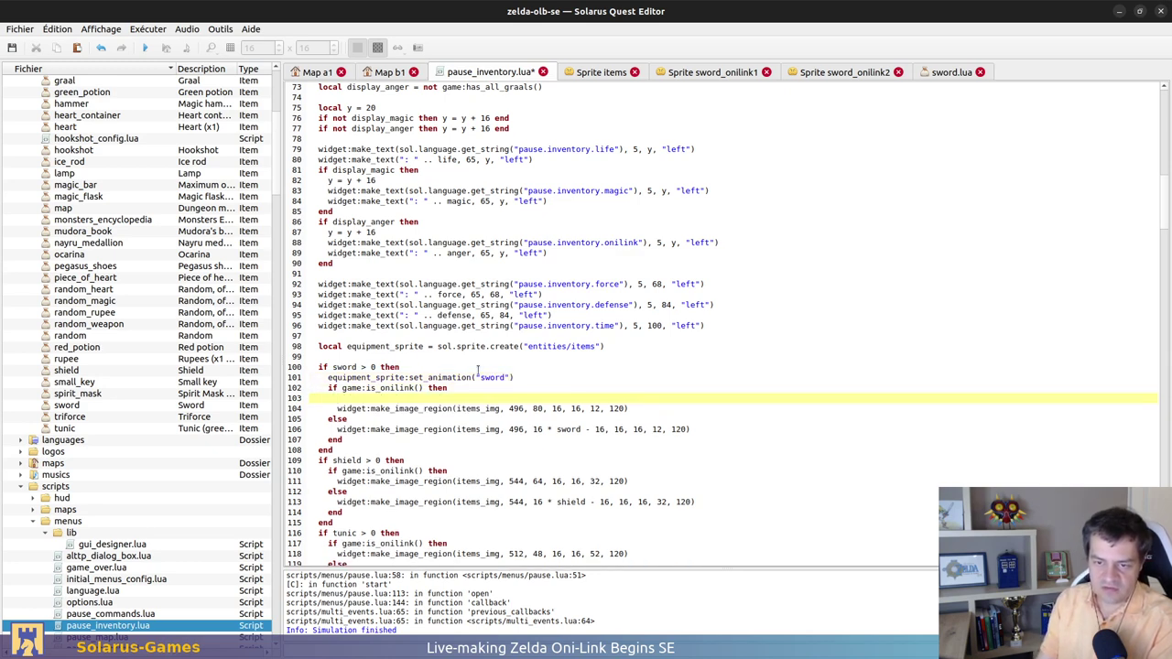
{"action": "type", "text": "-- "}
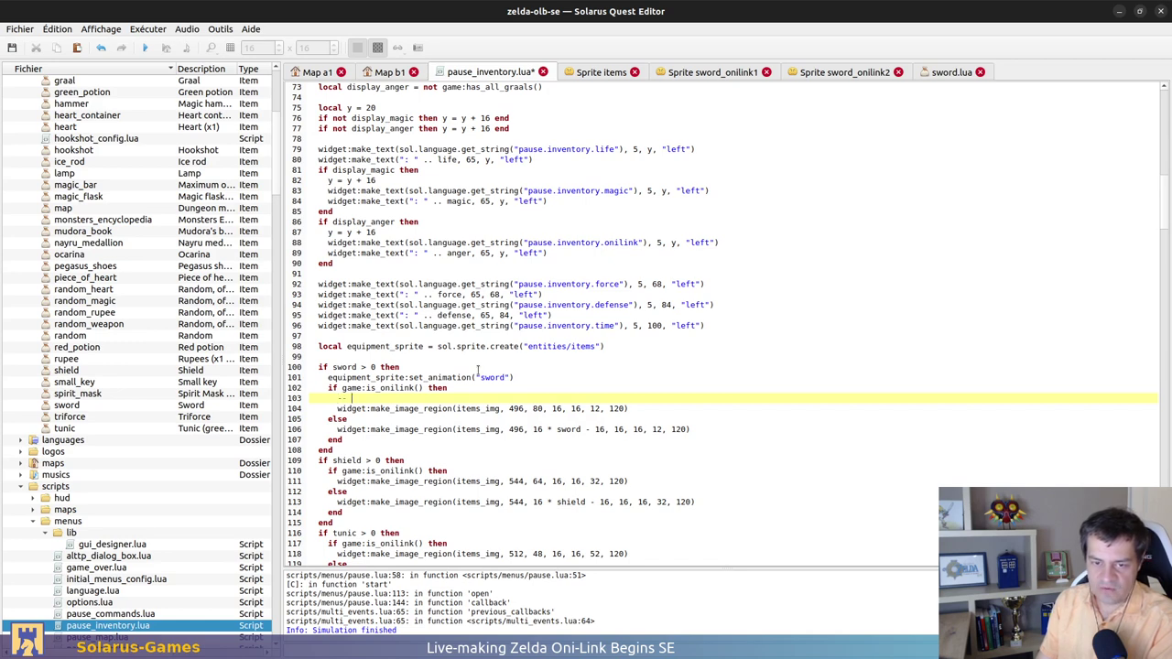
{"action": "type", "text": "TODO"}
{"action": "key", "text": "Down"}
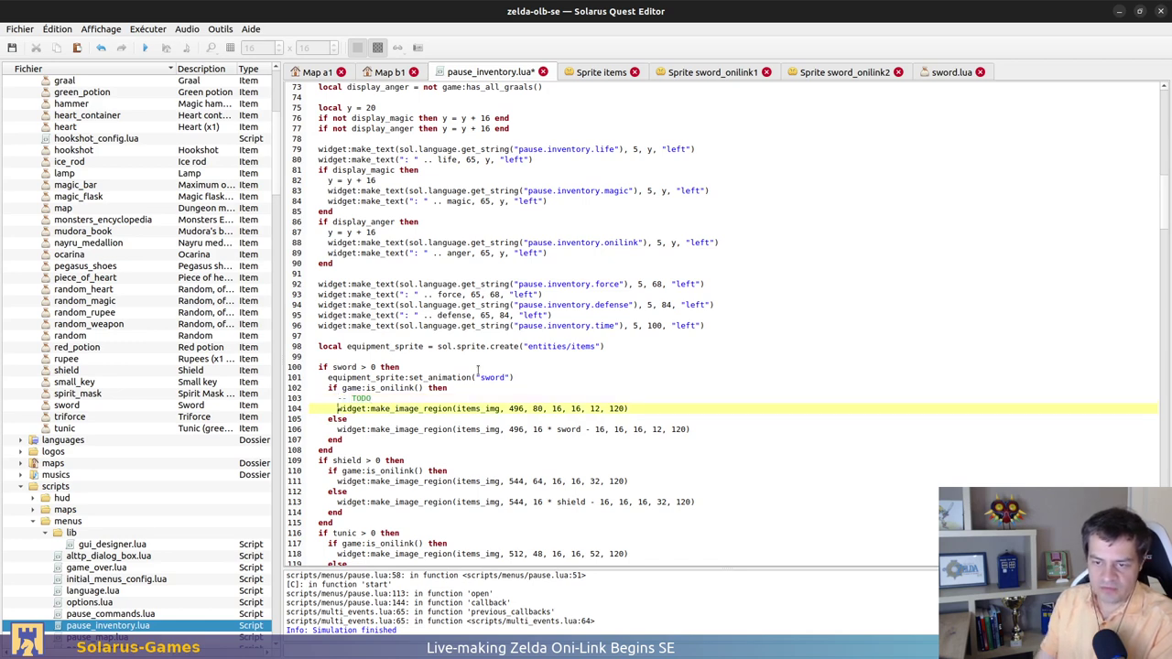
{"action": "type", "text": "--"}
Add equipment_sprite:set_direction(game:get_force()) at the start of the sword block's else branch
{"action": "key", "text": "Down"}
{"action": "key", "text": "Return"}
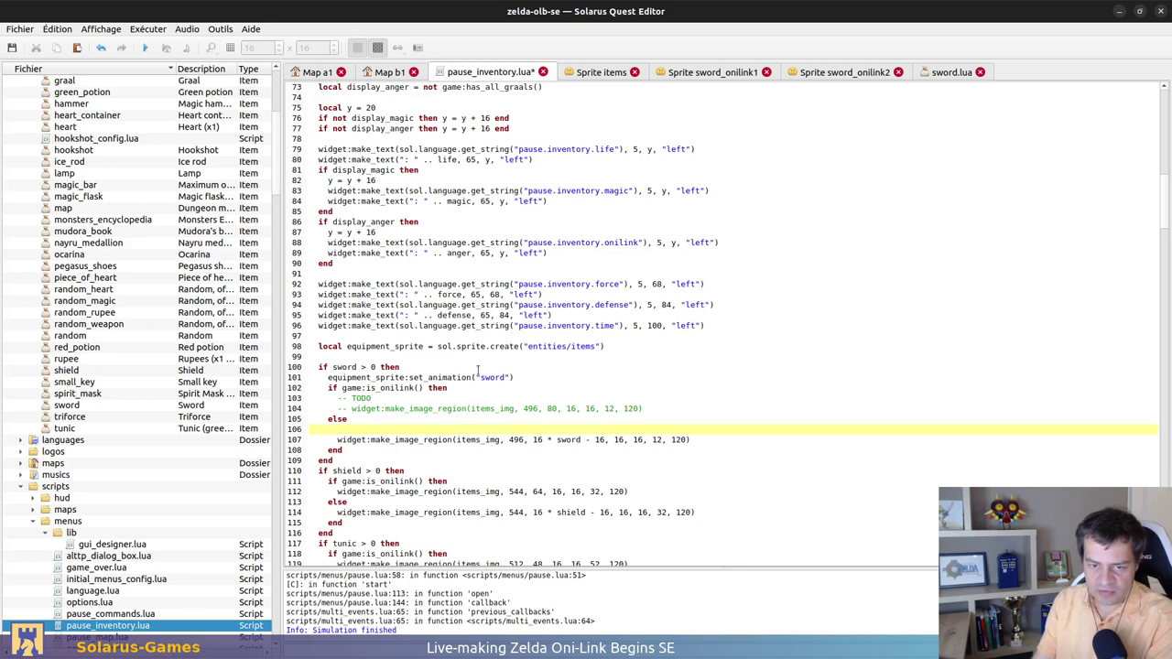
{"action": "type", "text": "equipment"}
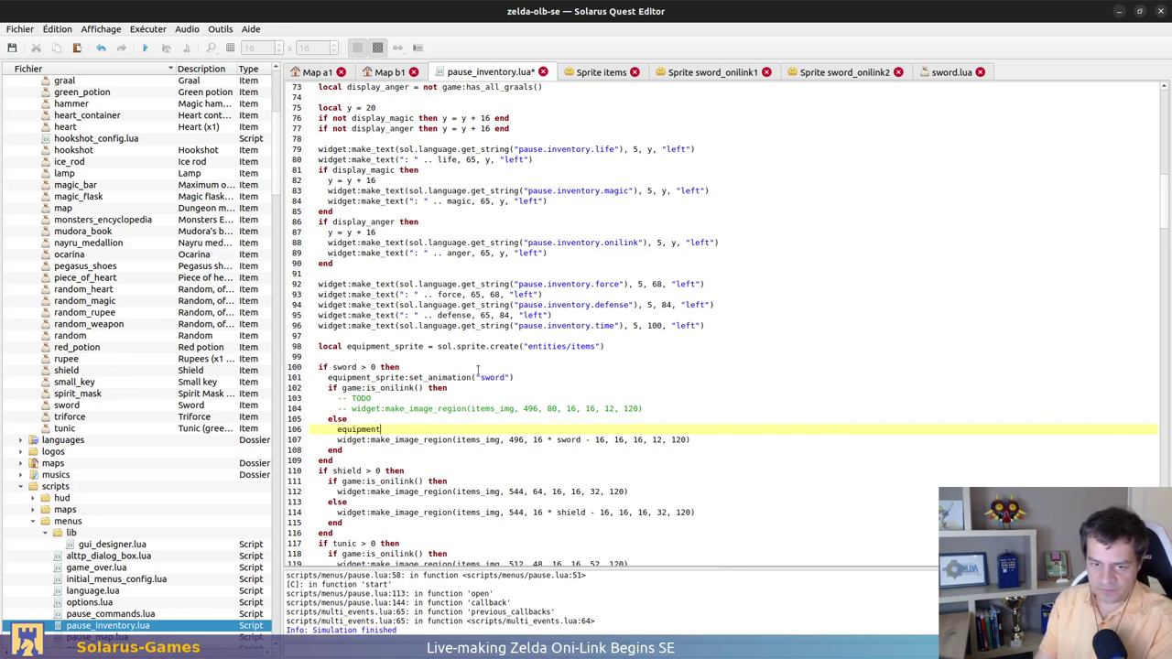
{"action": "type", "text": "_sprite:set_Direc"}
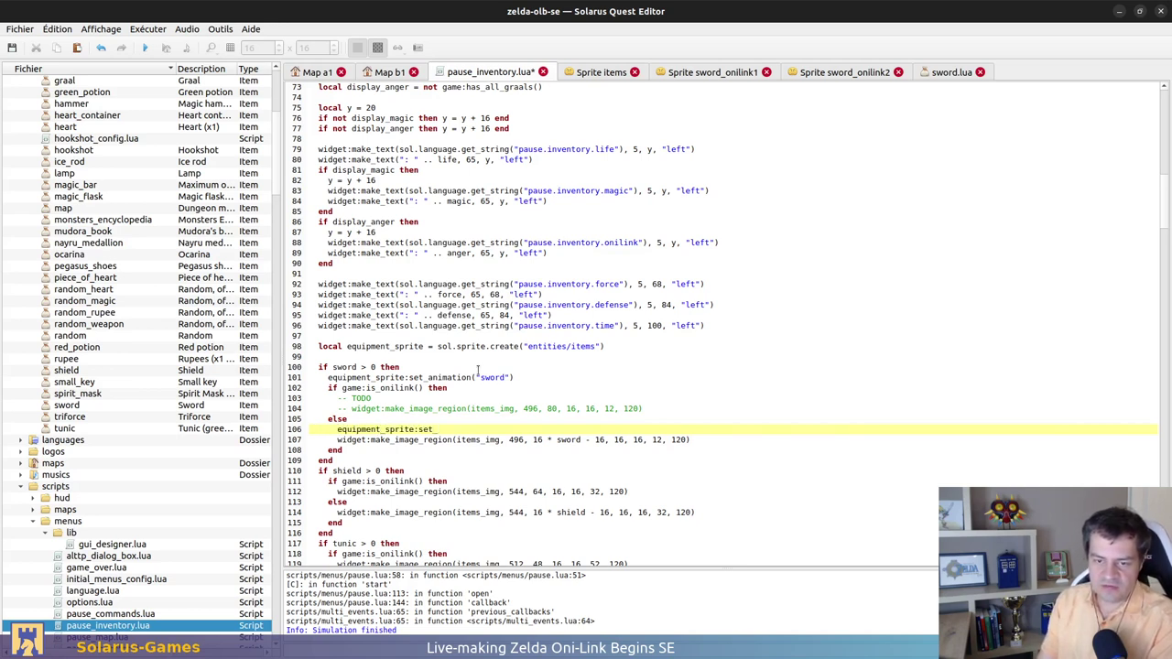
{"action": "key", "text": "BackSpace"}
{"action": "key", "text": "BackSpace"}
{"action": "type", "text": "directi"}
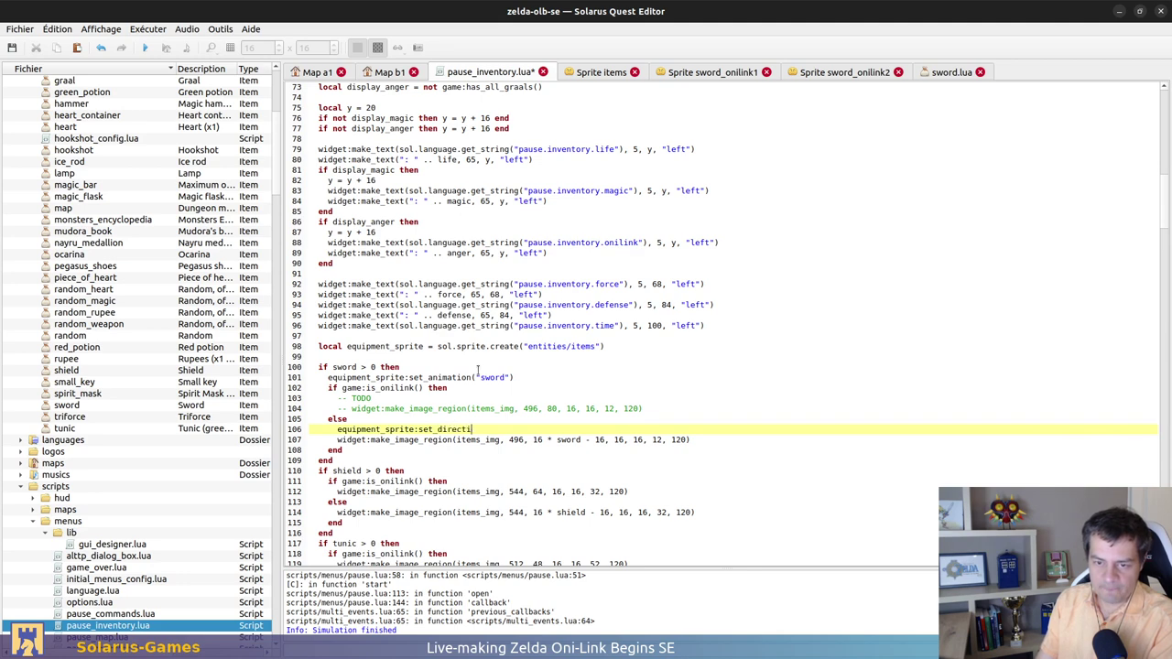
{"action": "type", "text": "on("}
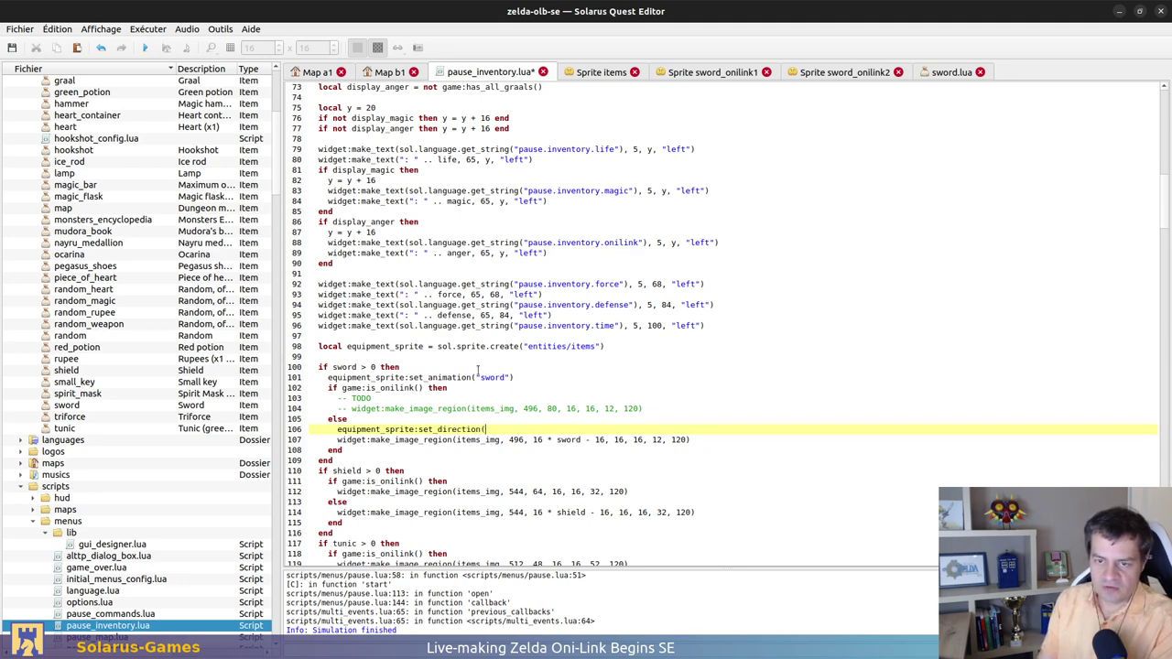
{"action": "type", "text": "game:"}
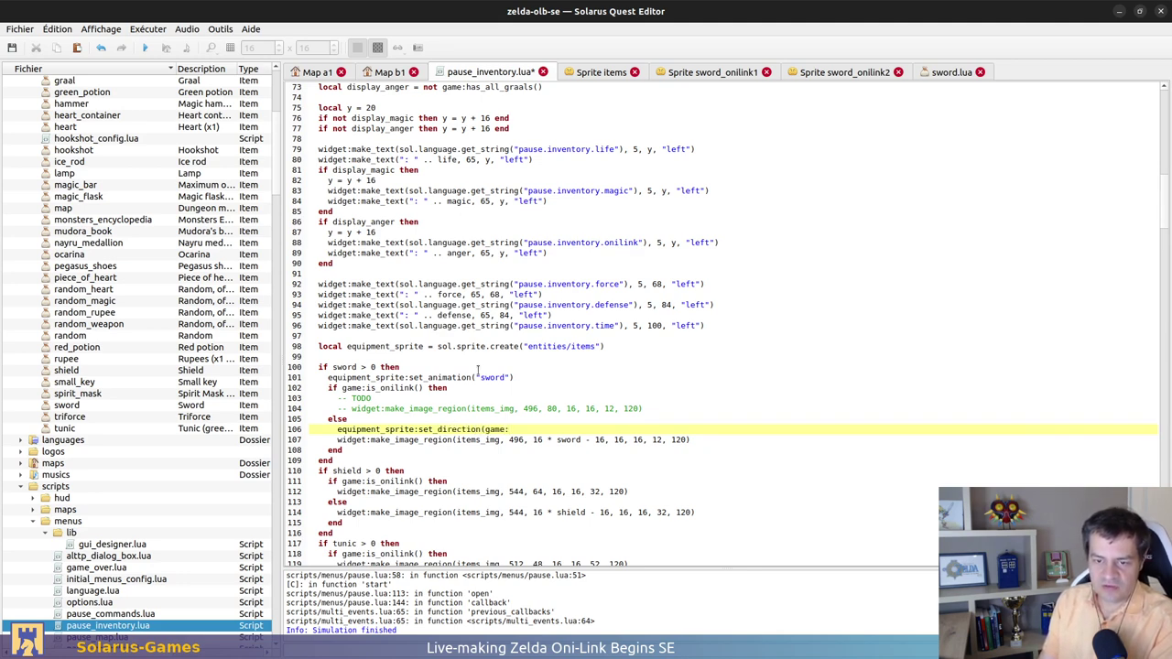
{"action": "type", "text": "get_force()"}
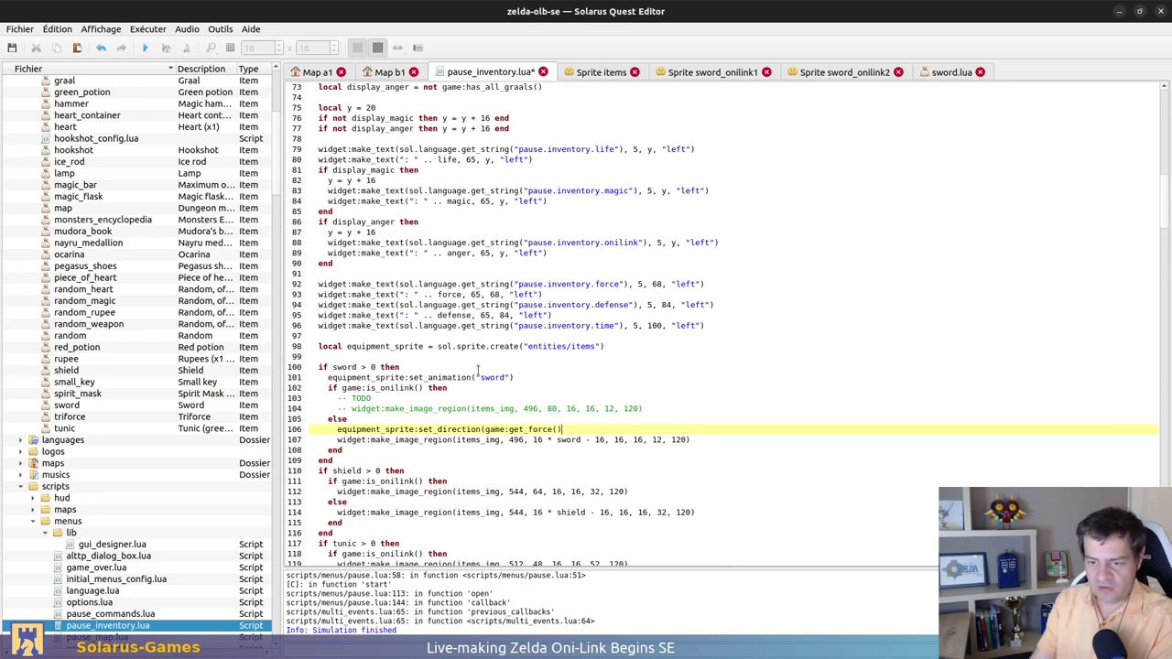
{"action": "type", "text": ")"}
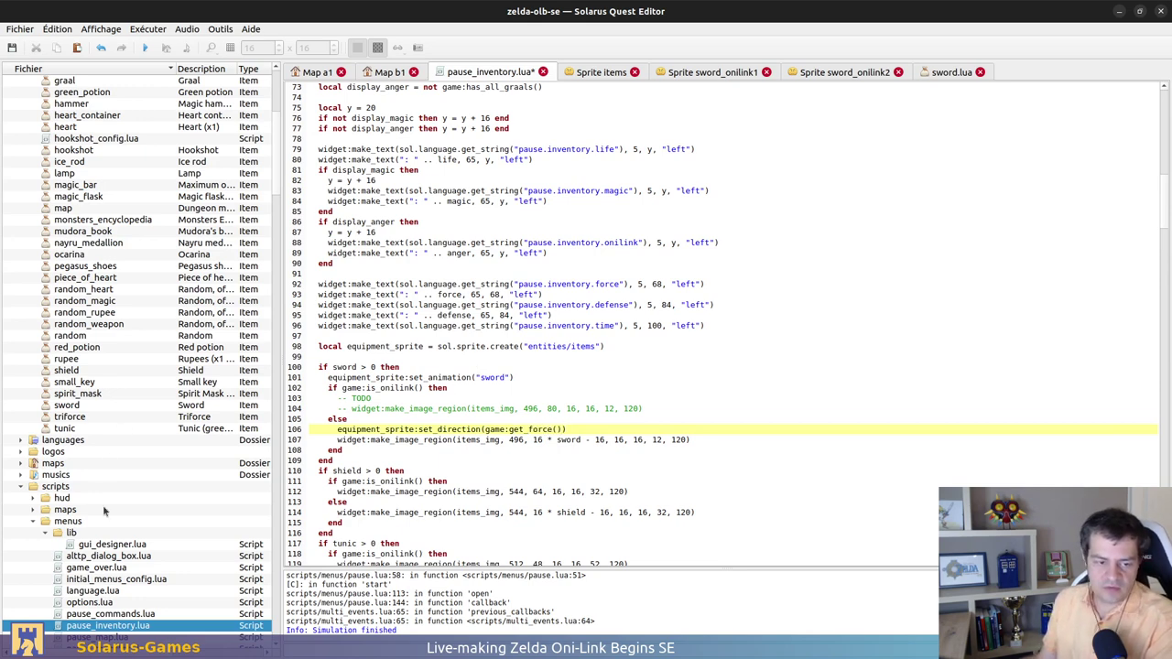
Open scripts/equipment.lua and look through its game functions for a force getter
{"action": "scroll", "coordinate": [91, 513], "scroll_direction": "down", "scroll_amount": 10}
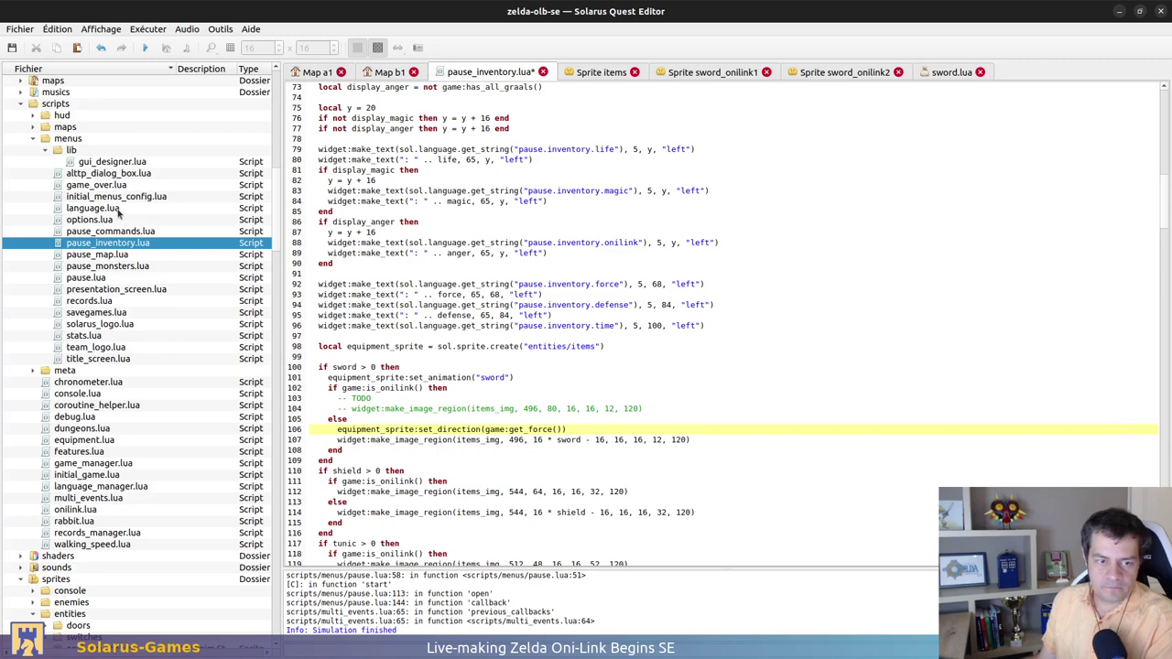
{"action": "double_click", "coordinate": [91, 442]}
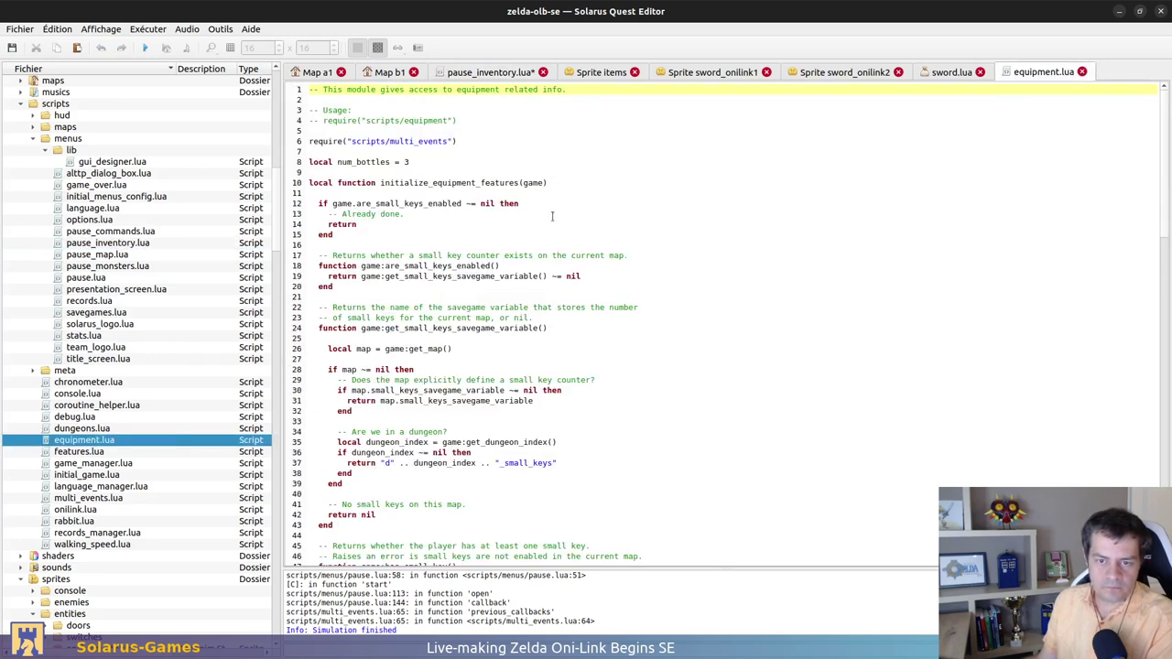
{"action": "scroll", "coordinate": [472, 291], "scroll_direction": "down", "scroll_amount": 9}
{"action": "scroll", "coordinate": [527, 271], "scroll_direction": "down", "scroll_amount": 20}
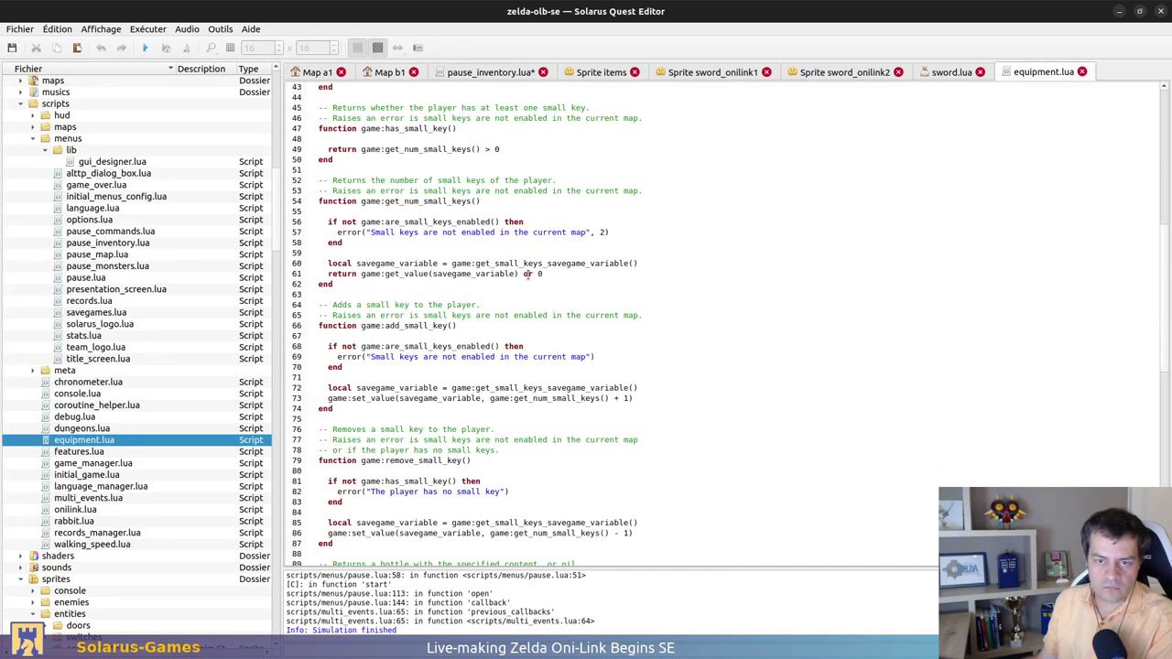
{"action": "scroll", "coordinate": [543, 329], "scroll_direction": "down", "scroll_amount": 2}
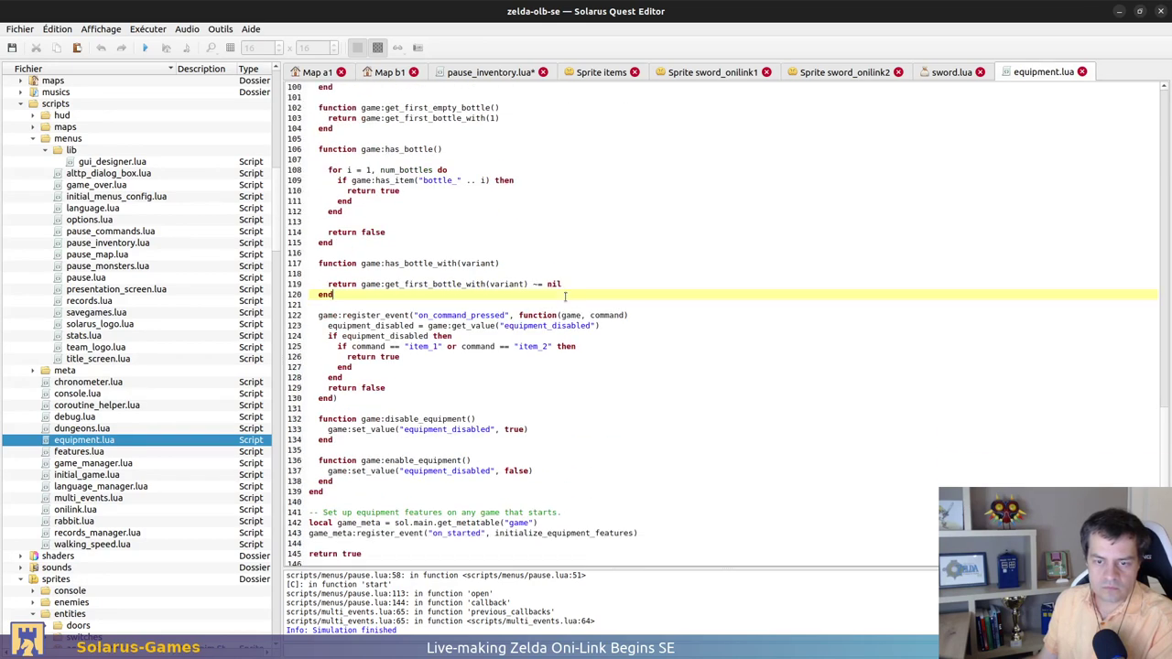
{"action": "scroll", "coordinate": [531, 384], "scroll_direction": "up", "scroll_amount": 20}
{"action": "scroll", "coordinate": [512, 434], "scroll_direction": "up", "scroll_amount": 12}
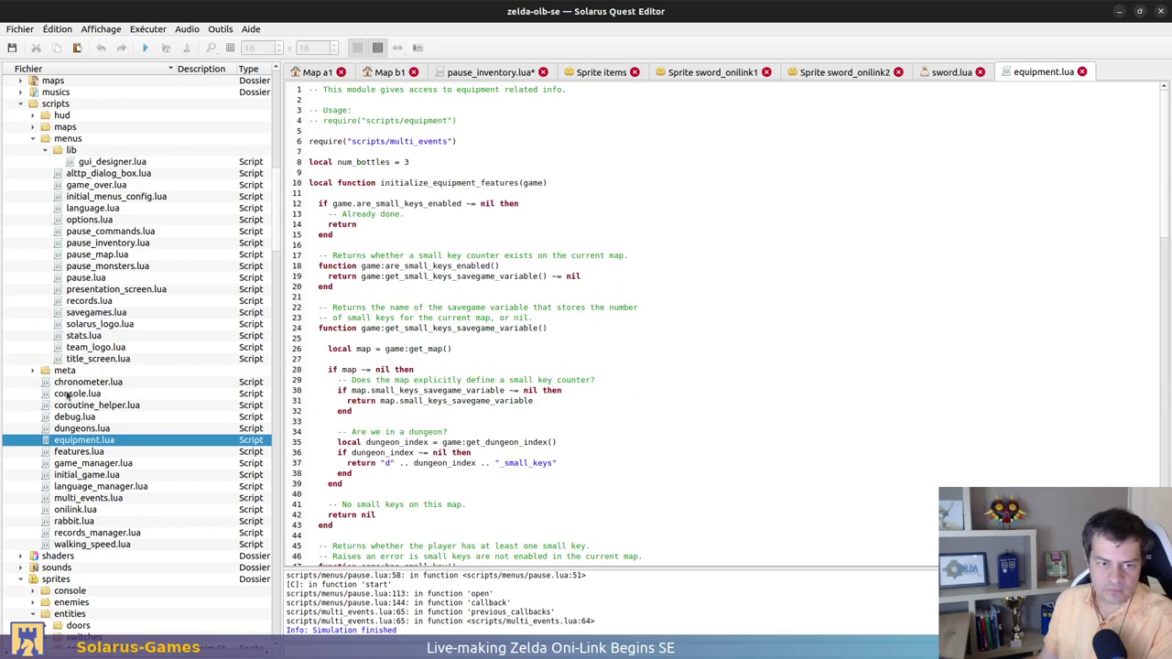
Open hero.lua from the scripts' meta folder and read its get_force and get_defense functions
{"action": "scroll", "coordinate": [68, 396], "scroll_direction": "up", "scroll_amount": 1}
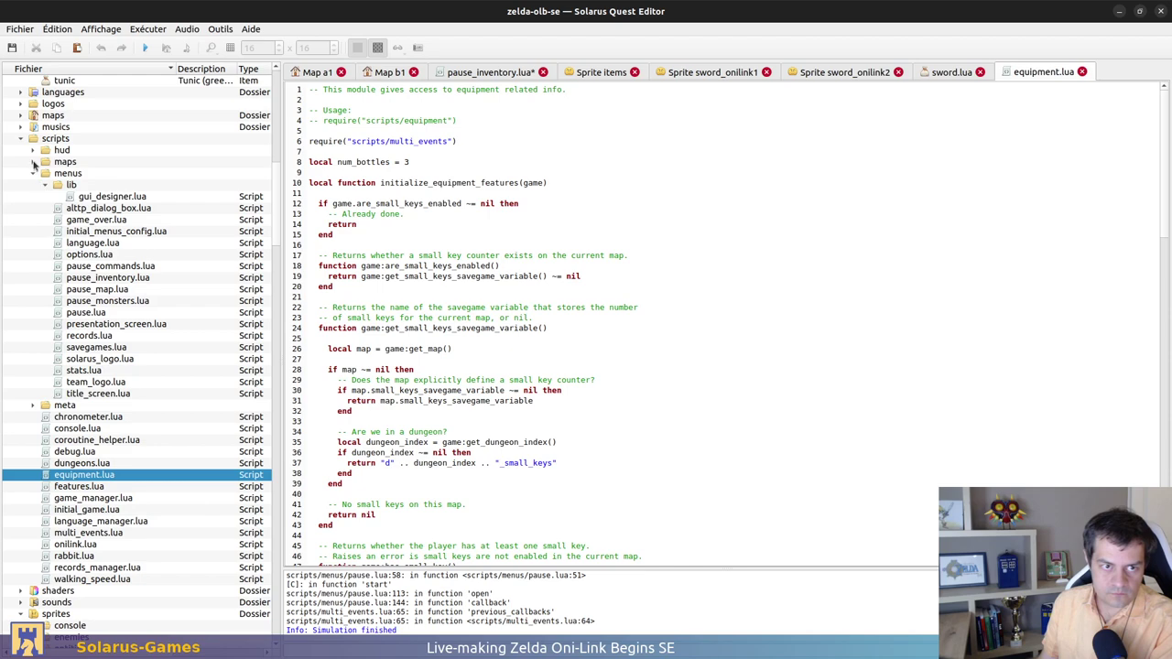
{"action": "left_click", "coordinate": [32, 405]}
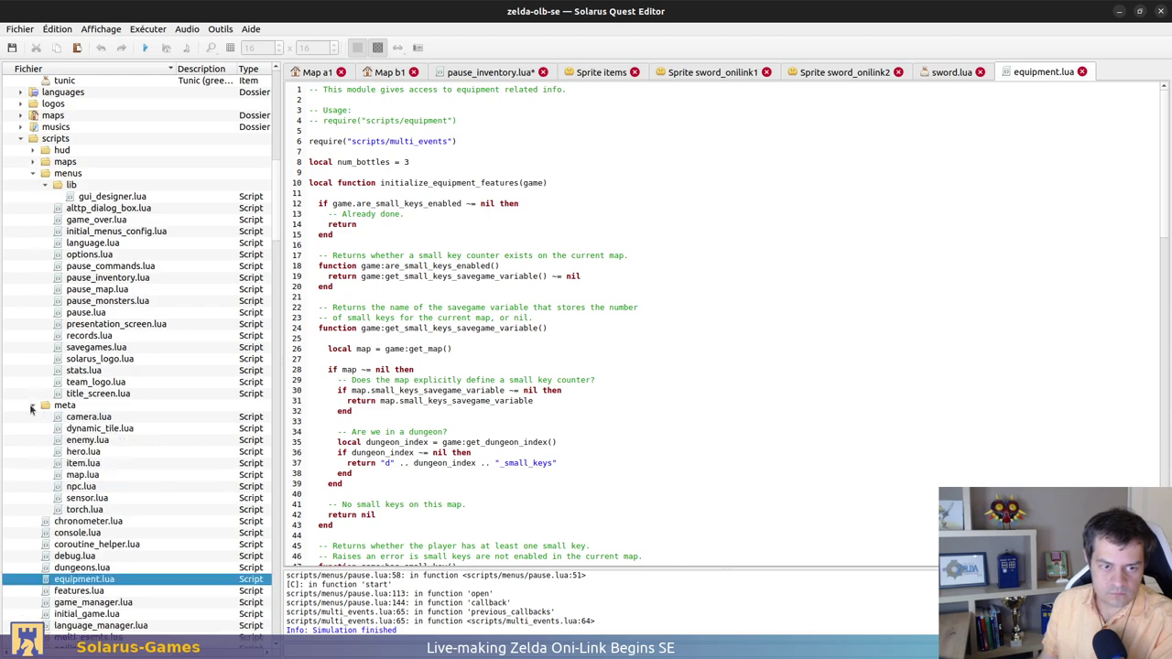
{"action": "double_click", "coordinate": [81, 452]}
{"action": "left_click_drag", "start_coordinate": [434, 278], "coordinate": [441, 422]}
{"action": "left_click", "coordinate": [438, 400]}
{"action": "left_click_drag", "start_coordinate": [549, 163], "coordinate": [440, 298]}
{"action": "left_click", "coordinate": [440, 265]}
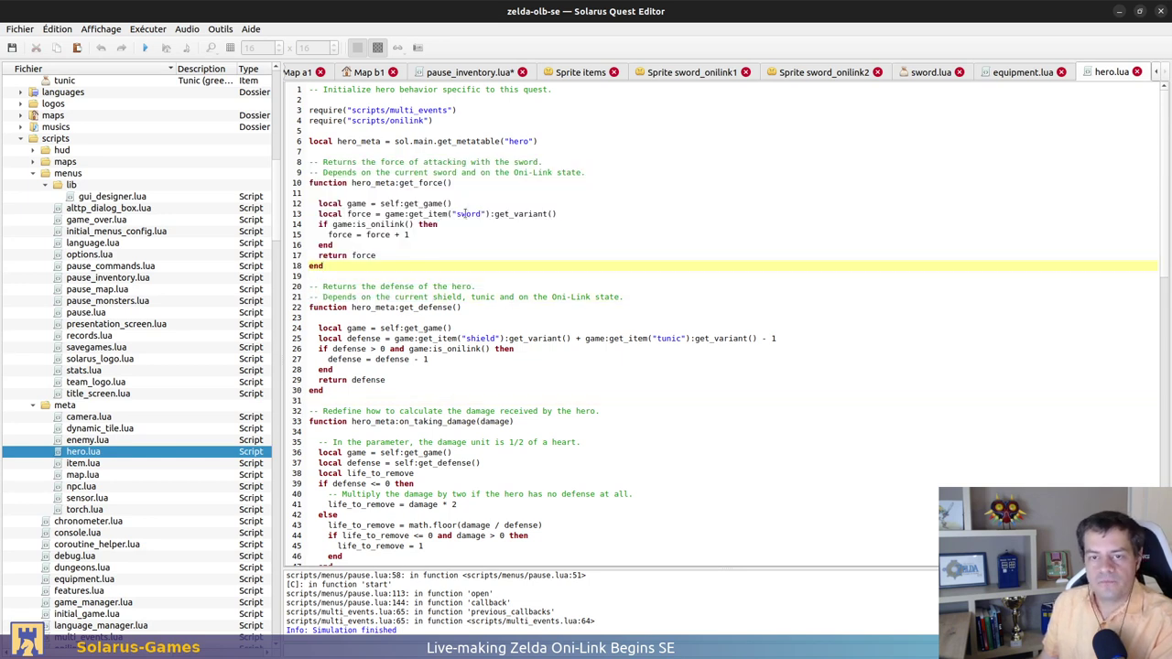
Examine how hero_meta:get_force uses the Oni-Link state and select its game:get_item("sword"):get_variant() expression
{"action": "left_click", "coordinate": [384, 214]}
{"action": "left_click_drag", "start_coordinate": [403, 224], "coordinate": [481, 213]}
{"action": "left_click_drag", "start_coordinate": [601, 213], "coordinate": [357, 242]}
{"action": "left_click", "coordinate": [591, 212]}
{"action": "left_click", "coordinate": [357, 244]}
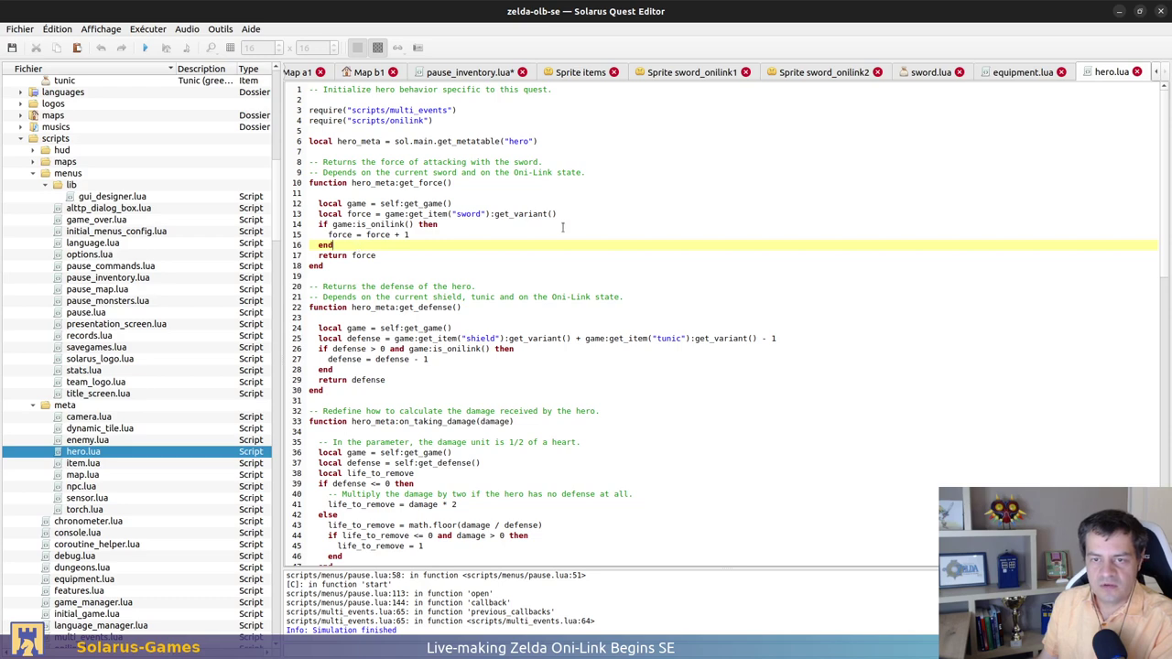
{"action": "left_click_drag", "start_coordinate": [559, 213], "coordinate": [385, 213]}
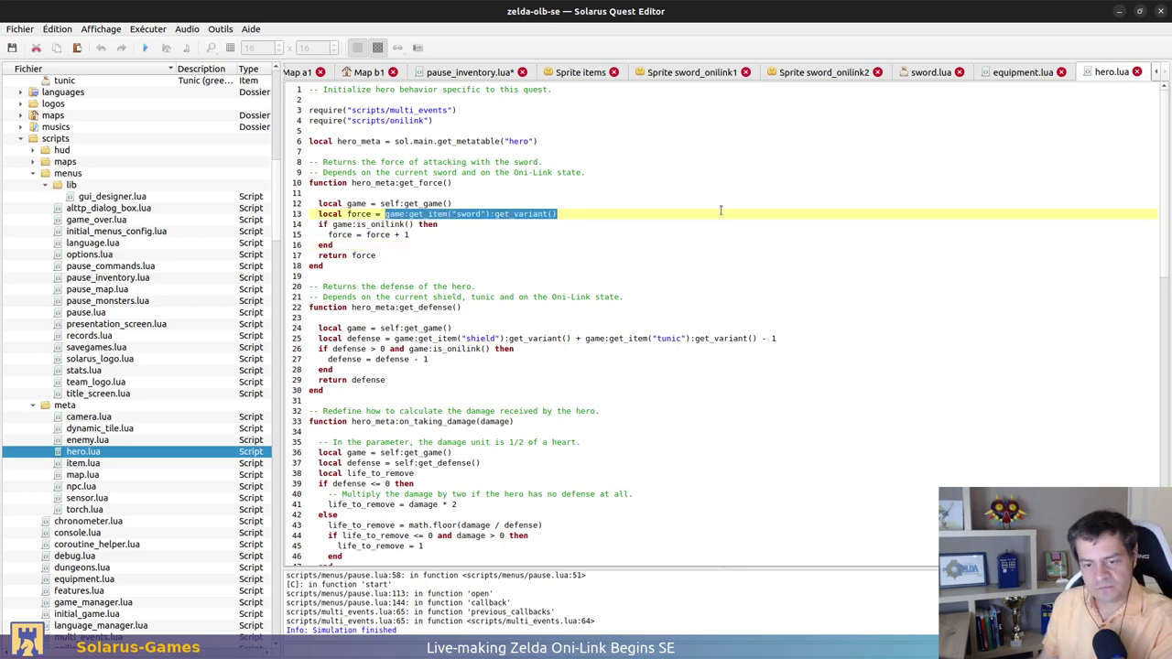
Check the sword variant notes in sword.lua, then return to pause_inventory.lua
{"action": "left_click", "coordinate": [1018, 72]}
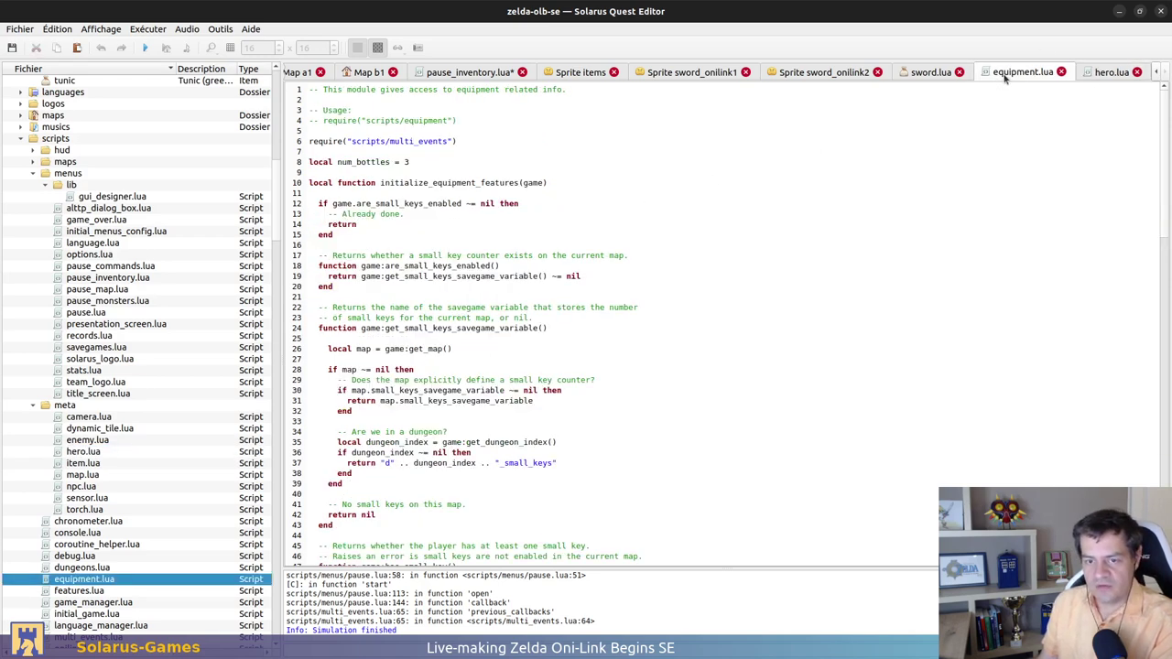
{"action": "key", "text": "ctrl+shift+Tab"}
{"action": "key", "text": "ctrl+shift+Tab"}
{"action": "key", "text": "ctrl+Tab"}
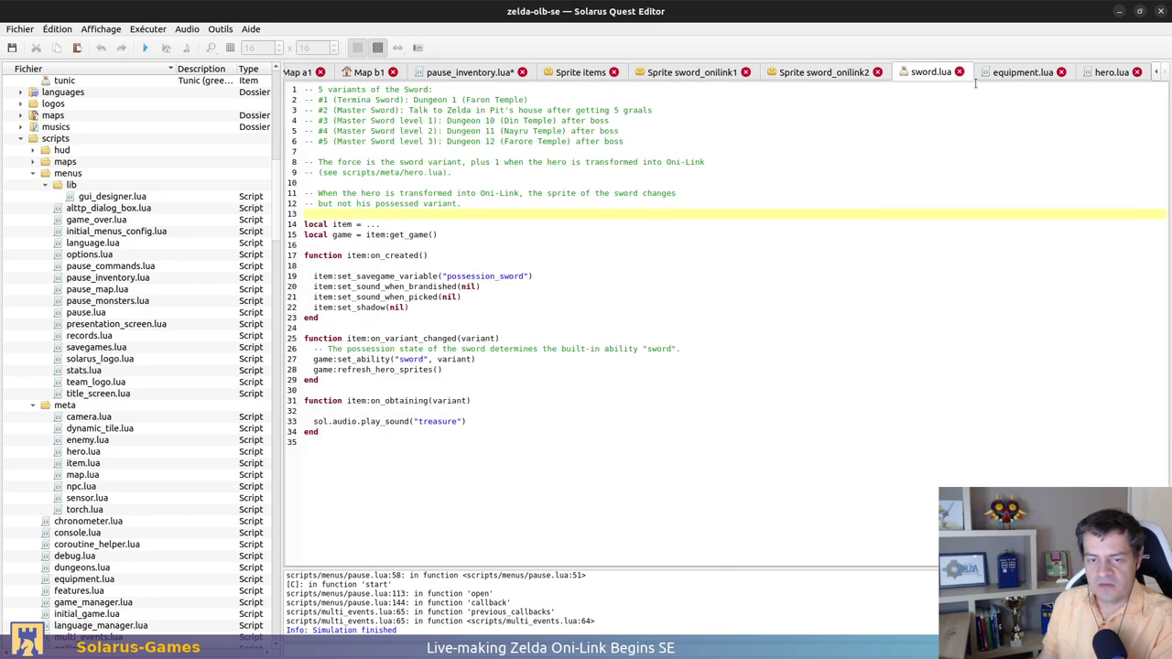
{"action": "left_click", "coordinate": [460, 70]}
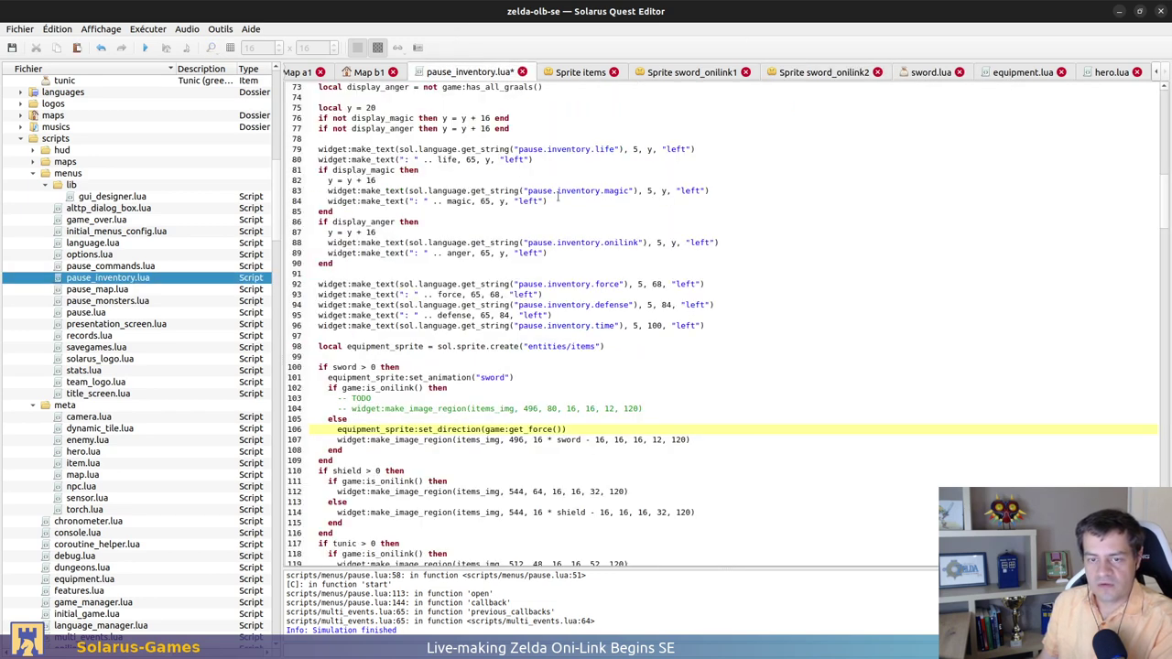
Replace game:get_force() in the sword's set_direction call with game:get_item("sword"):get_variant() and save the script
{"action": "key", "text": "ctrl+shift+Right"}
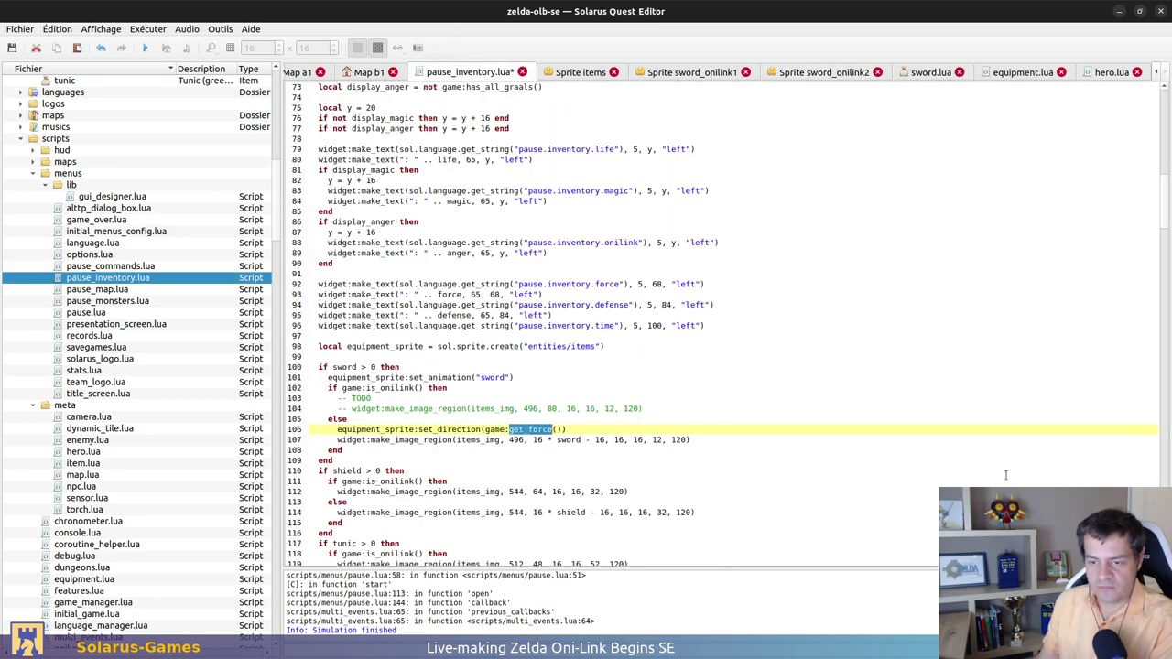
{"action": "type", "text": "get_ite"}
{"action": "key", "text": "BackSpace"}
{"action": "key", "text": "BackSpace"}
{"action": "key", "text": "BackSpace"}
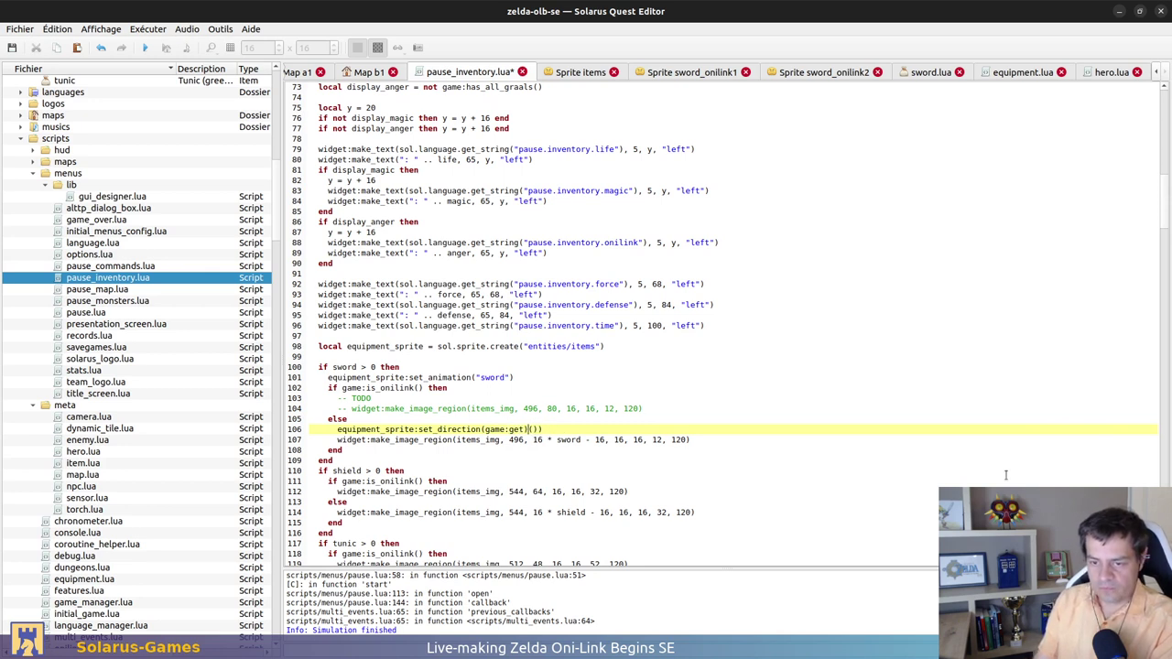
{"action": "type", "text": "item(\""}
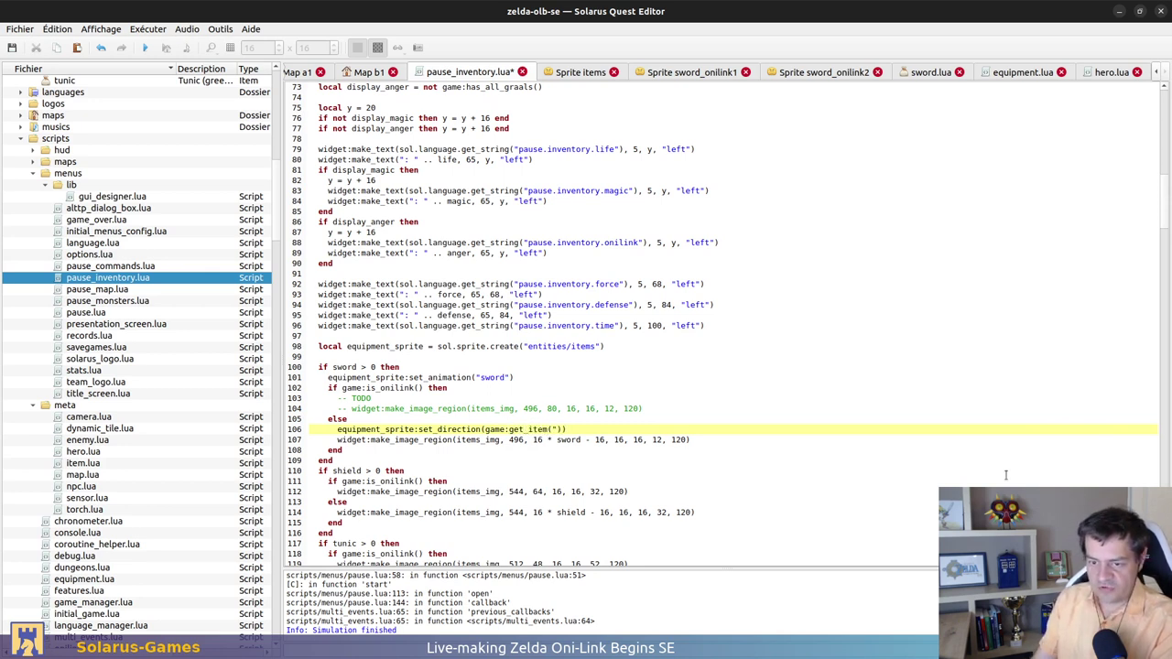
{"action": "type", "text": "sword\"):"}
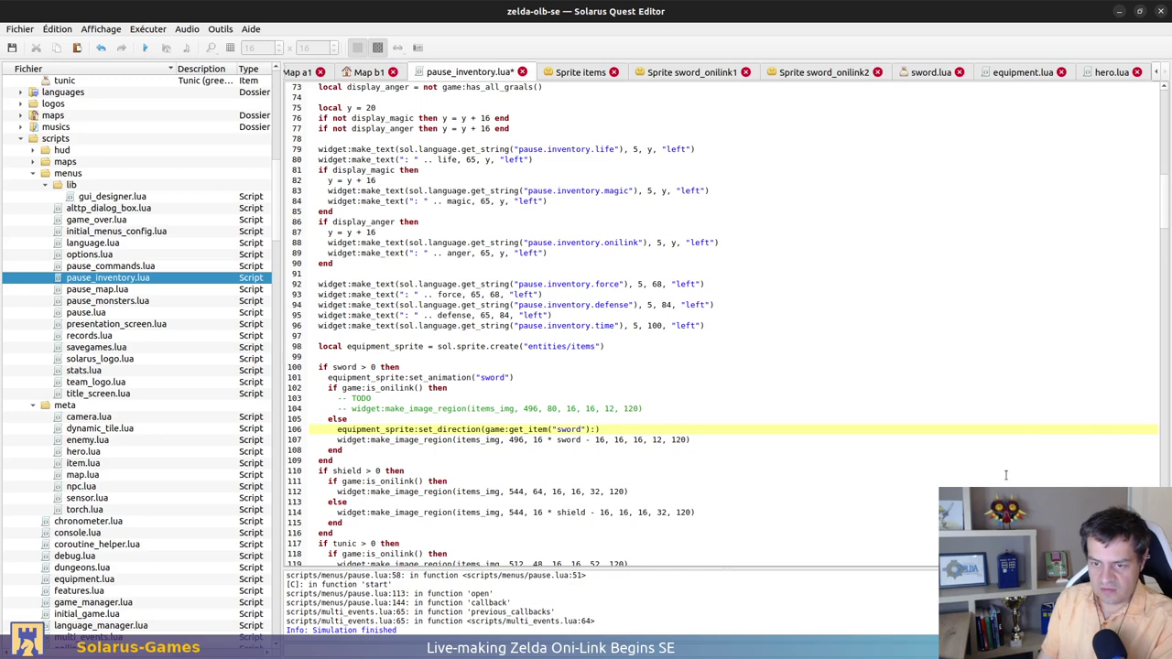
{"action": "type", "text": "get_variant()"}
{"action": "key", "text": "shift+Down"}
{"action": "key", "text": "shift+Down"}
{"action": "key", "text": "shift+Down"}
{"action": "key", "text": "shift+Down"}
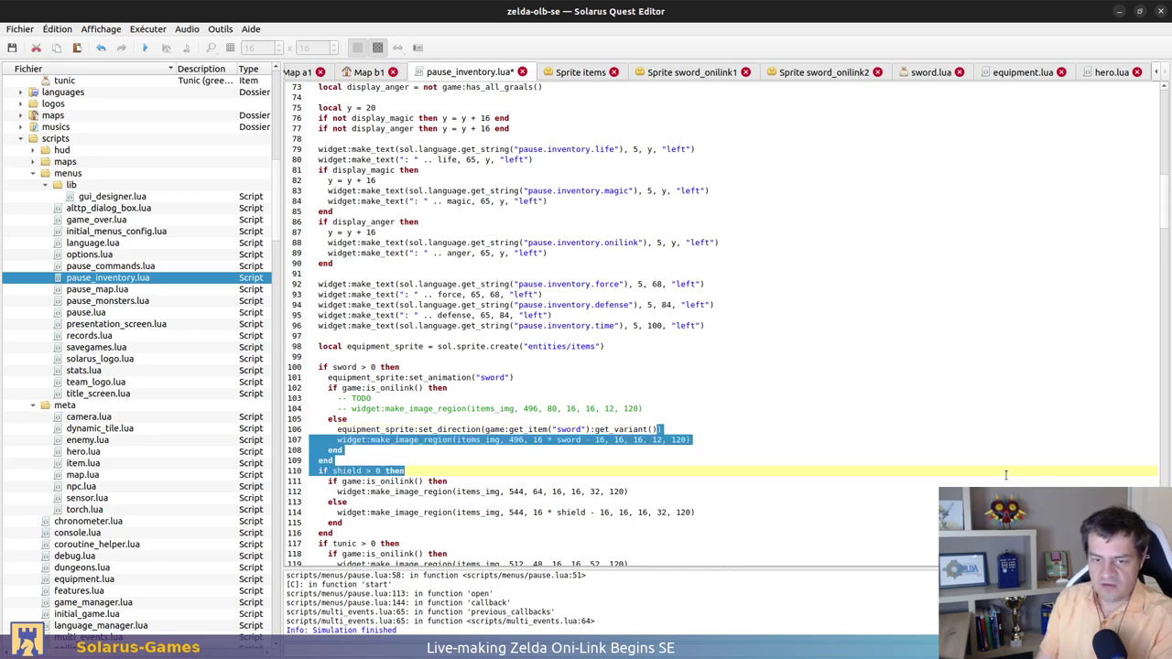
{"action": "key", "text": "shift+Up"}
{"action": "key", "text": "shift+Up"}
{"action": "key", "text": "shift+Up"}
{"action": "key", "text": "Up"}
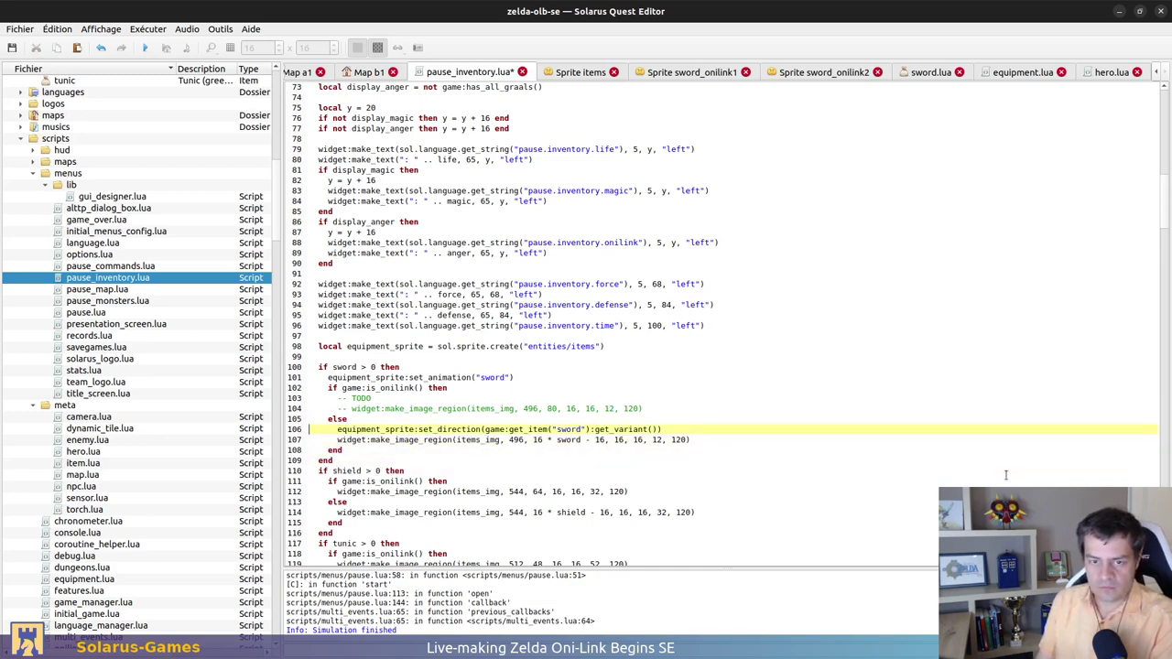
{"action": "key", "text": "ctrl+s"}
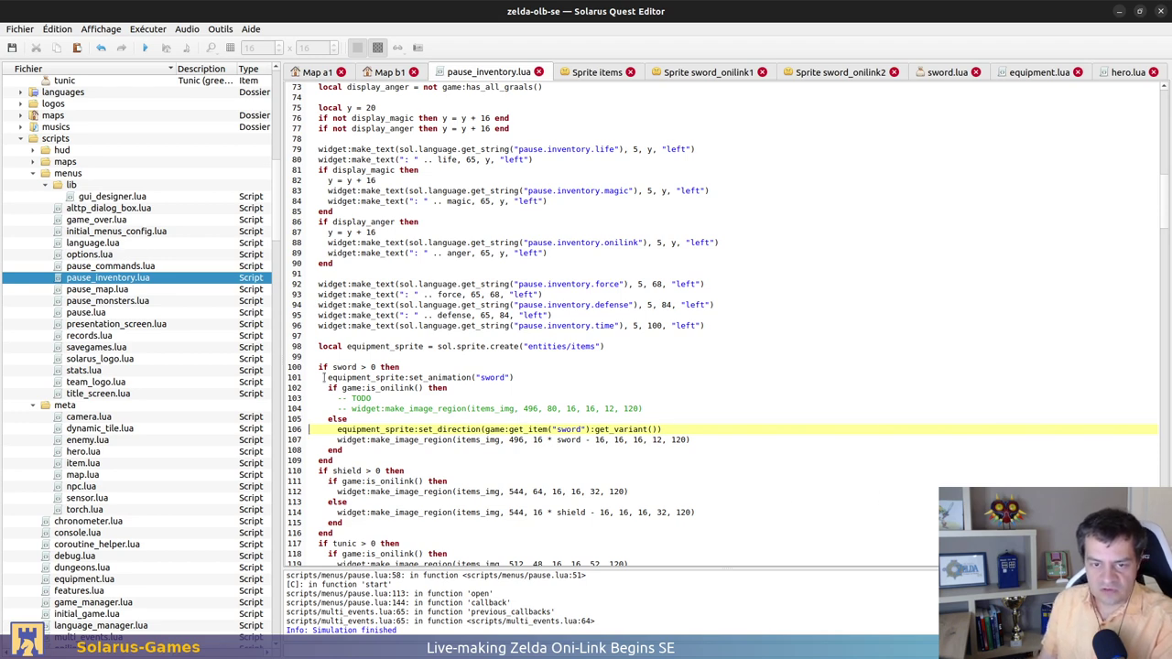
Check the local sword variable in create_status_widget, set the sword sprite's direction to sword - 1, and save the script
{"action": "double_click", "coordinate": [344, 366]}
{"action": "scroll", "coordinate": [311, 311], "scroll_direction": "up", "scroll_amount": 7}
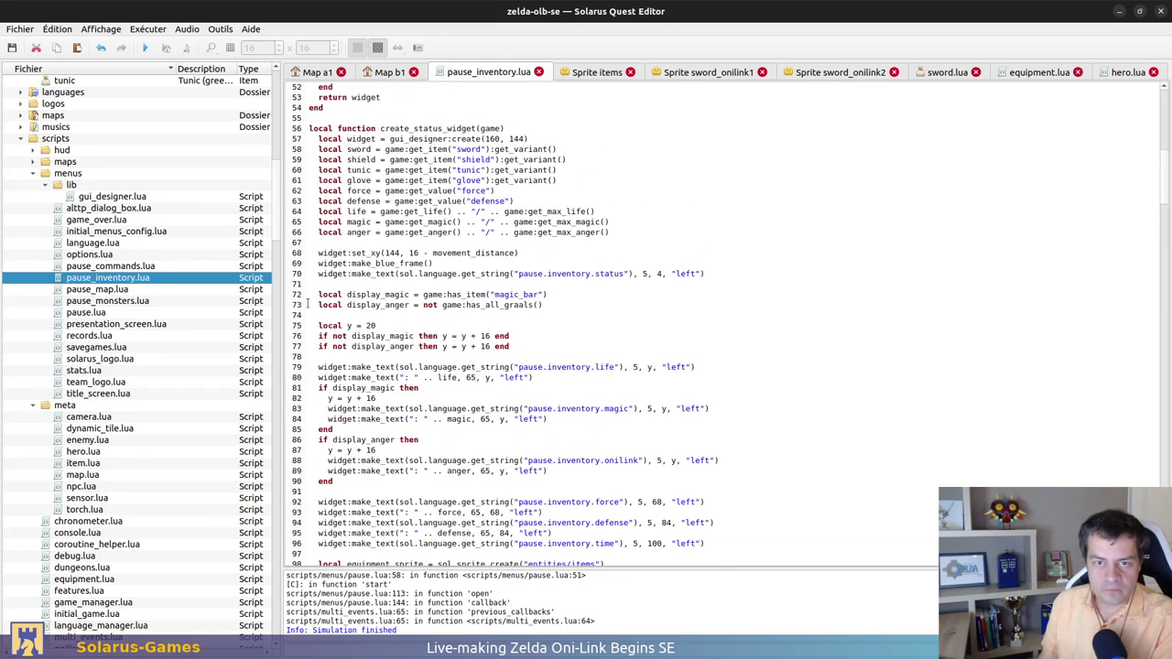
{"action": "left_click_drag", "start_coordinate": [311, 149], "coordinate": [595, 178]}
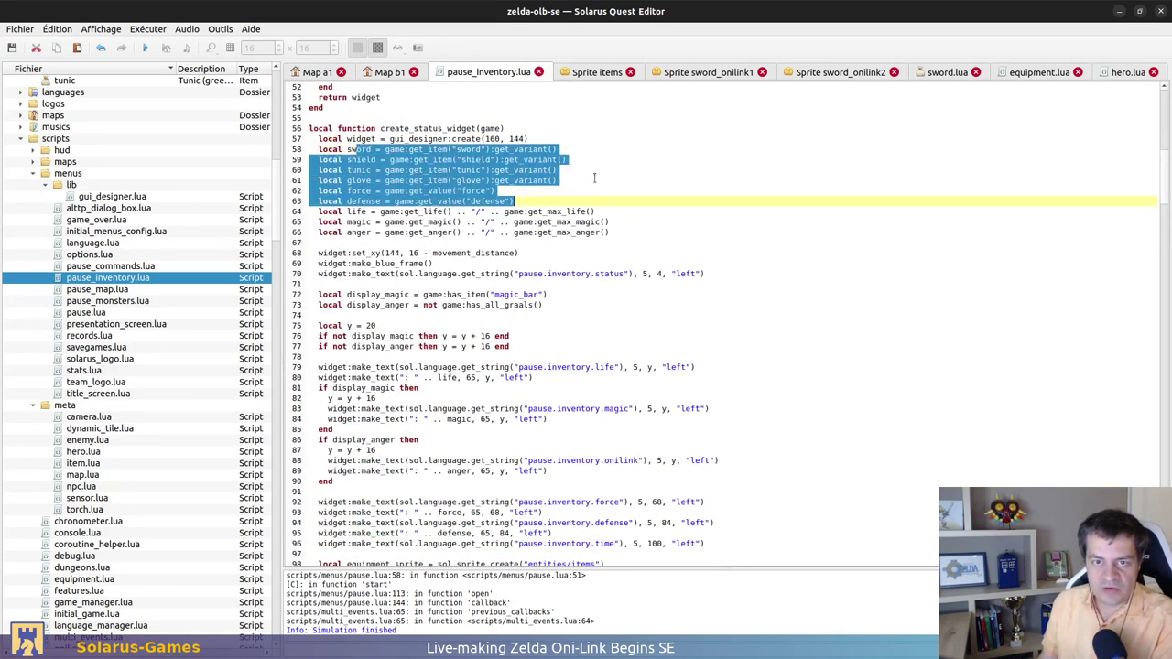
{"action": "scroll", "coordinate": [549, 348], "scroll_direction": "down", "scroll_amount": 5}
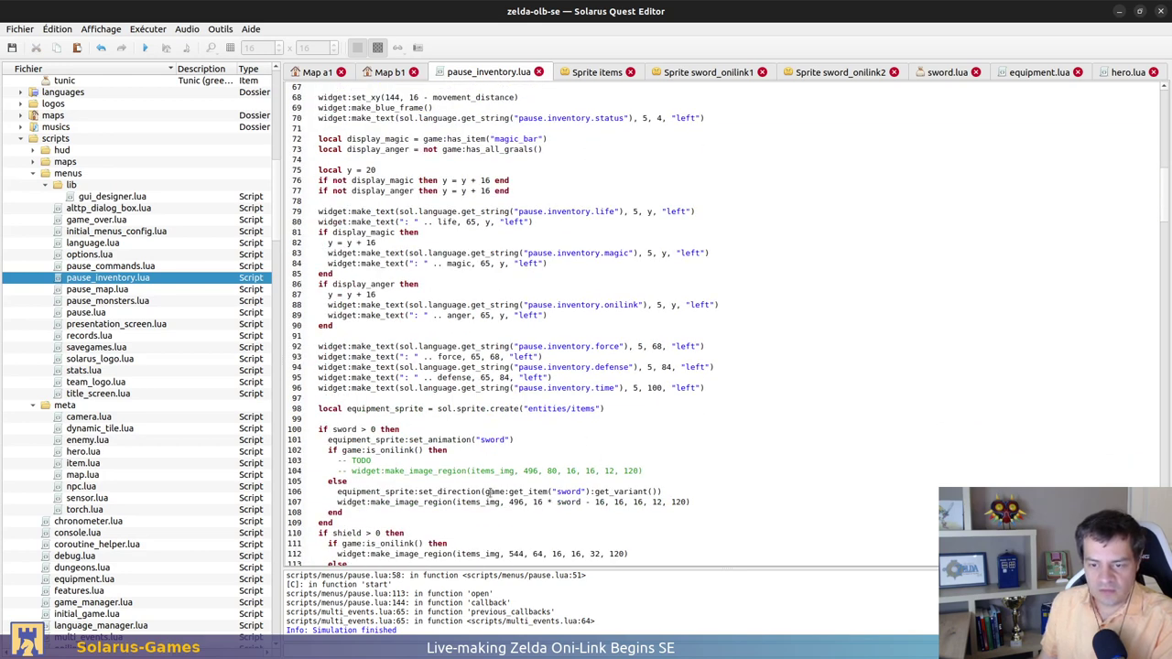
{"action": "left_click_drag", "start_coordinate": [490, 491], "coordinate": [658, 493]}
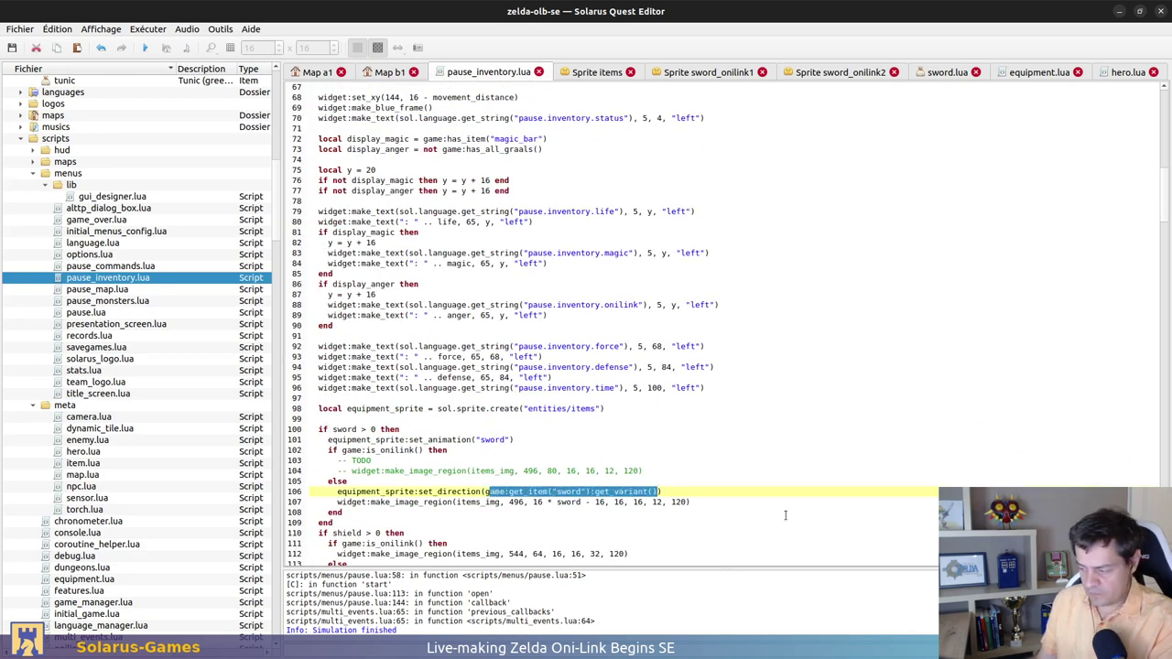
{"action": "type", "text": "sword "}
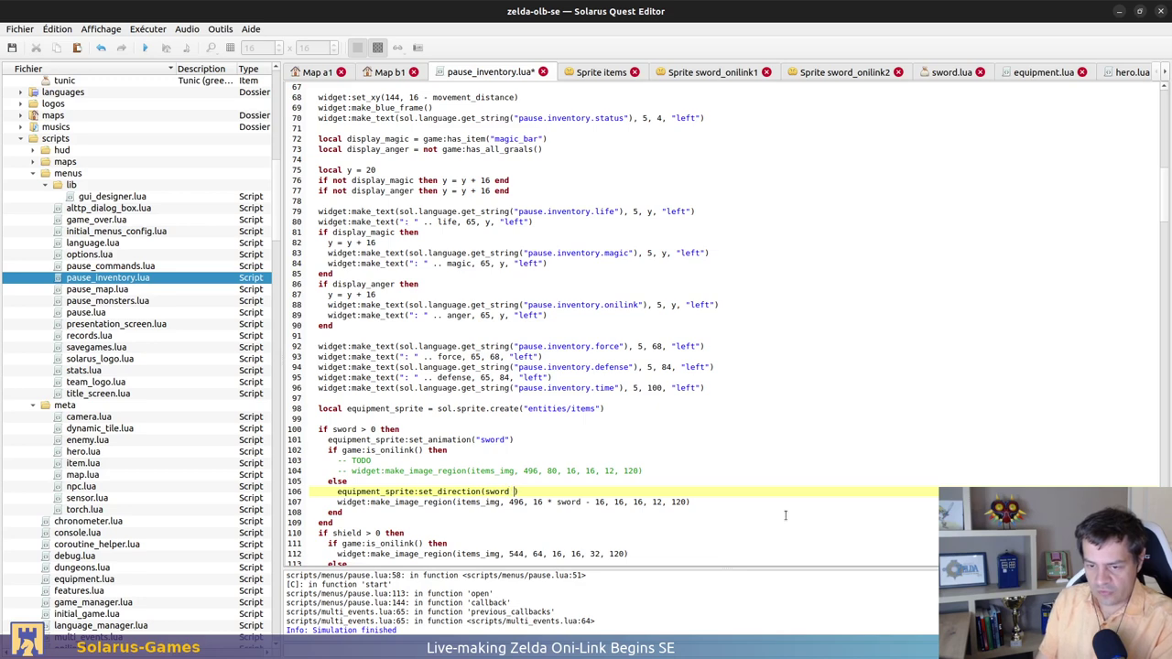
{"action": "type", "text": "- 1"}
{"action": "key", "text": "ctrl+s"}
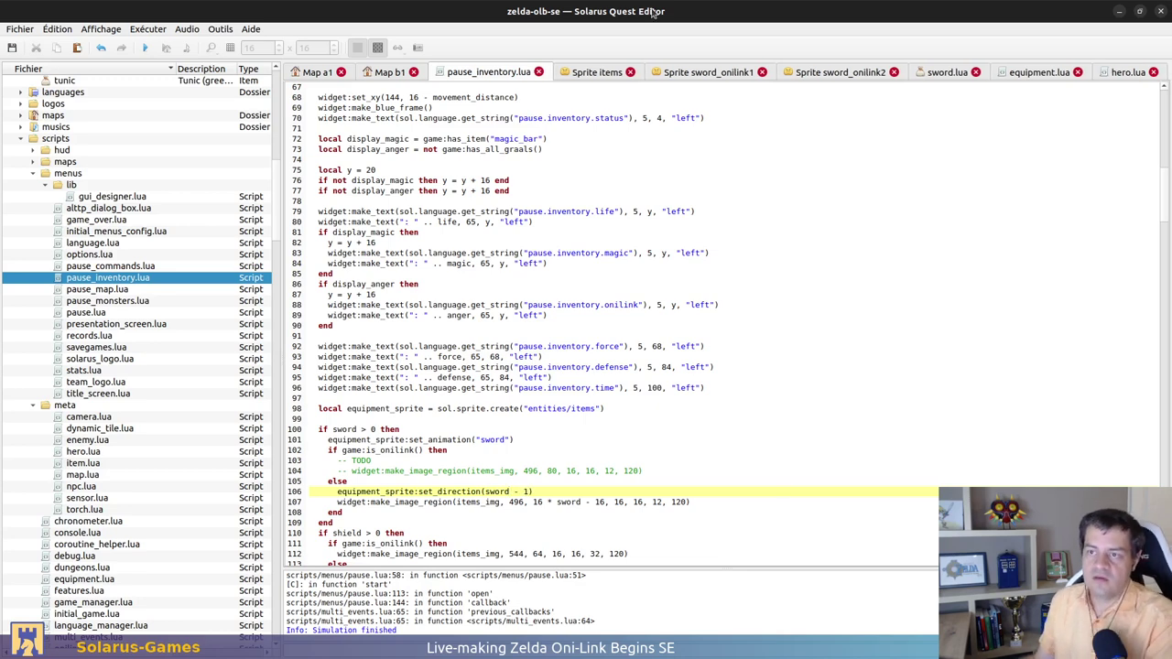
Check the sword directions in the items sprite, then examine the make_image_region call in pause_inventory.lua's non-Oni-Link sword branch
{"action": "left_click", "coordinate": [594, 73]}
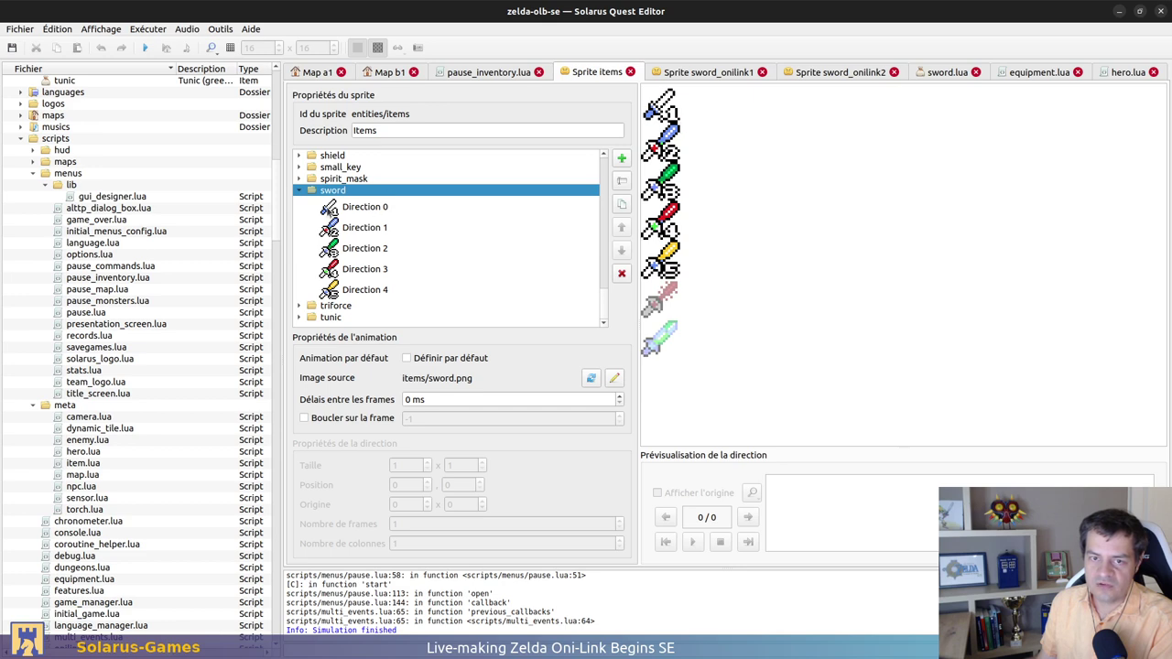
{"action": "left_click", "coordinate": [486, 74]}
{"action": "scroll", "coordinate": [438, 473], "scroll_direction": "down", "scroll_amount": 2}
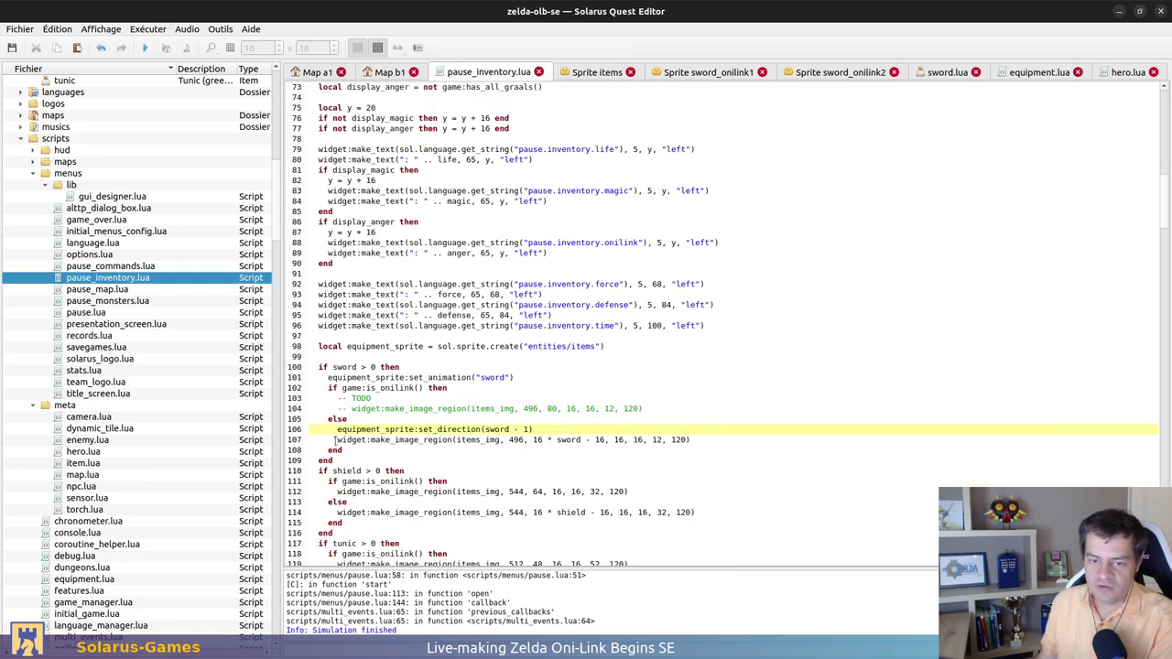
{"action": "left_click_drag", "start_coordinate": [338, 443], "coordinate": [392, 439]}
{"action": "left_click", "coordinate": [404, 440]}
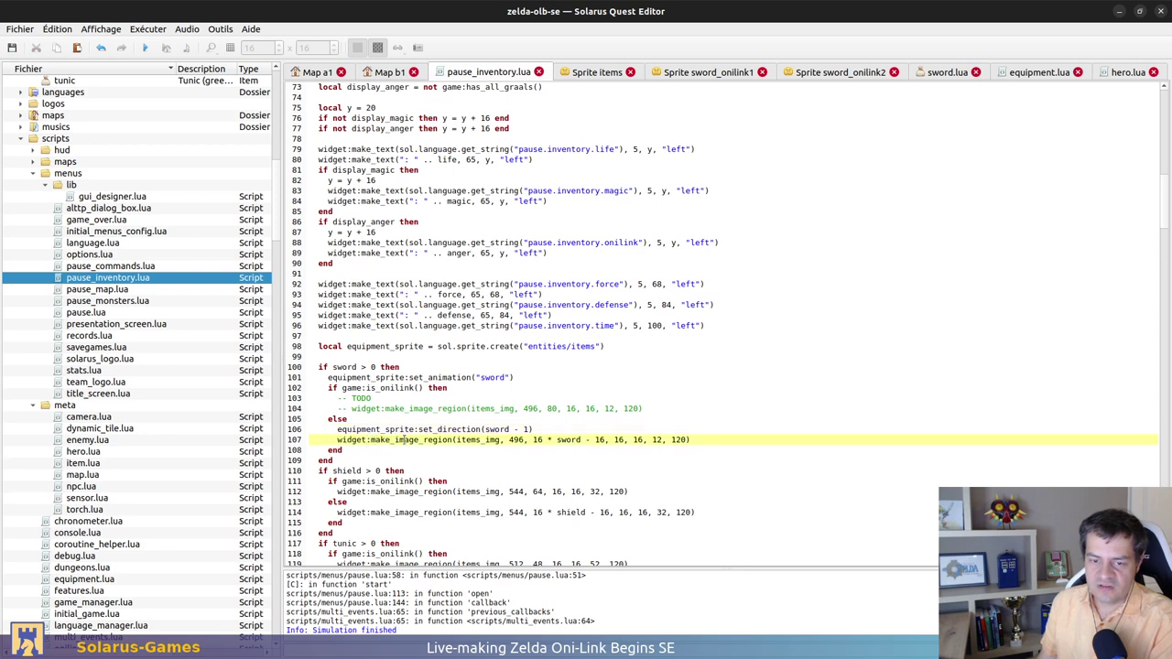
{"action": "triple_click", "coordinate": [330, 441]}
{"action": "left_click", "coordinate": [680, 441]}
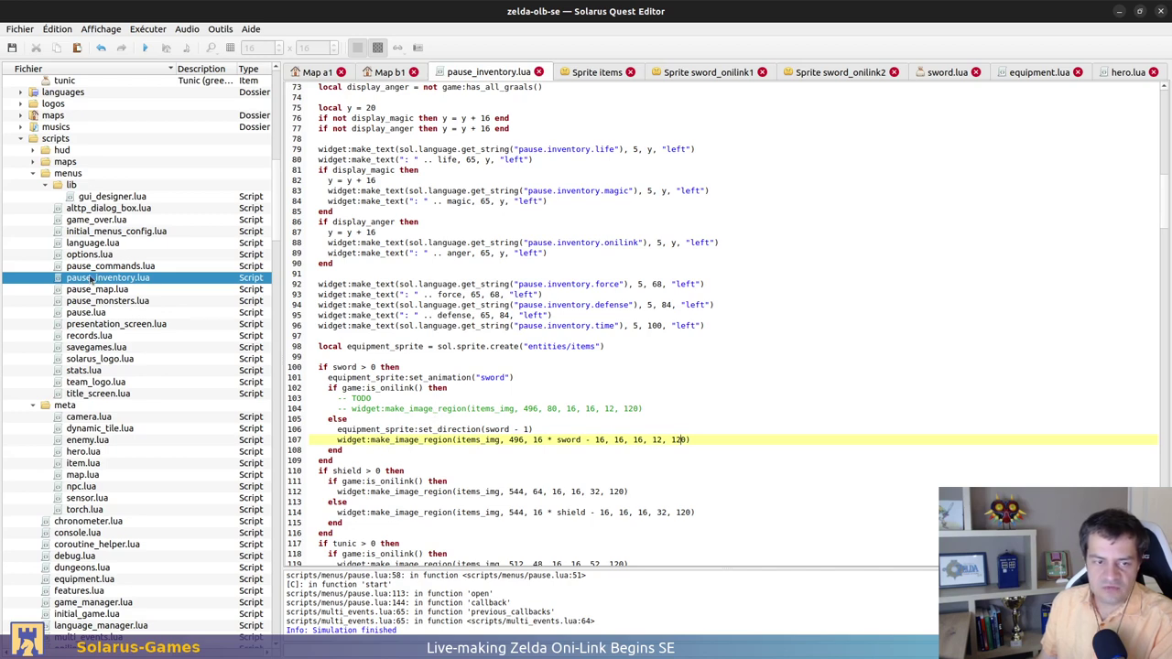
Collapse the sprites folder in the quest tree and open gui_designer.lua from the menus' lib folder
{"action": "scroll", "coordinate": [142, 408], "scroll_direction": "down", "scroll_amount": 9}
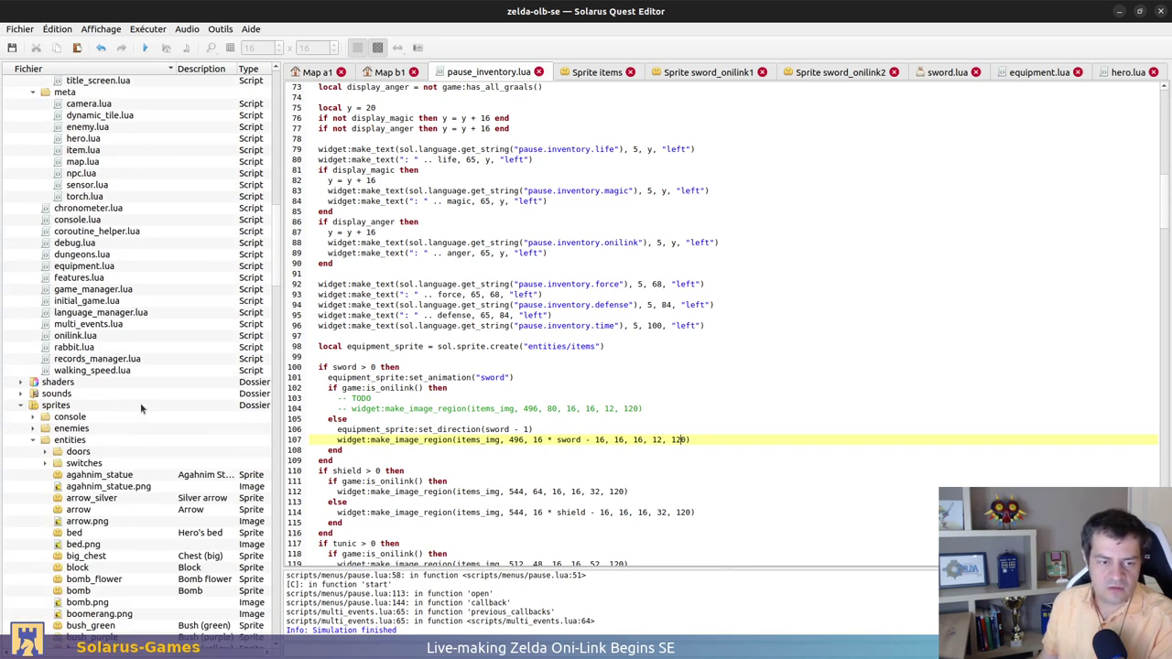
{"action": "left_click", "coordinate": [20, 404]}
{"action": "scroll", "coordinate": [74, 444], "scroll_direction": "up", "scroll_amount": 4}
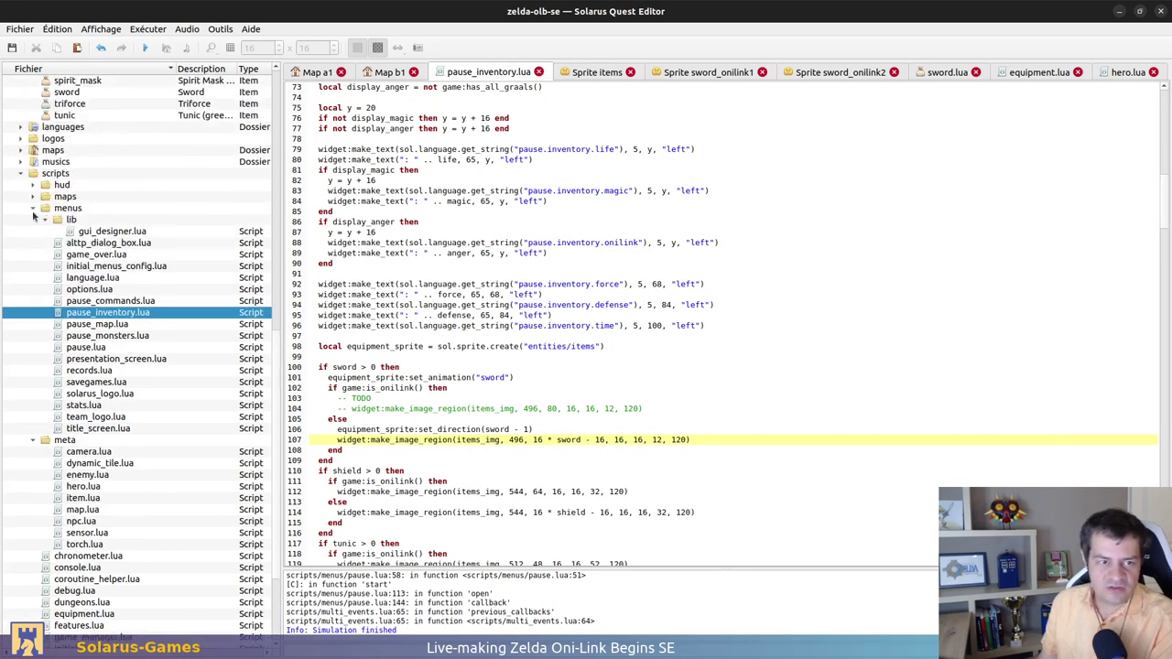
{"action": "double_click", "coordinate": [79, 226]}
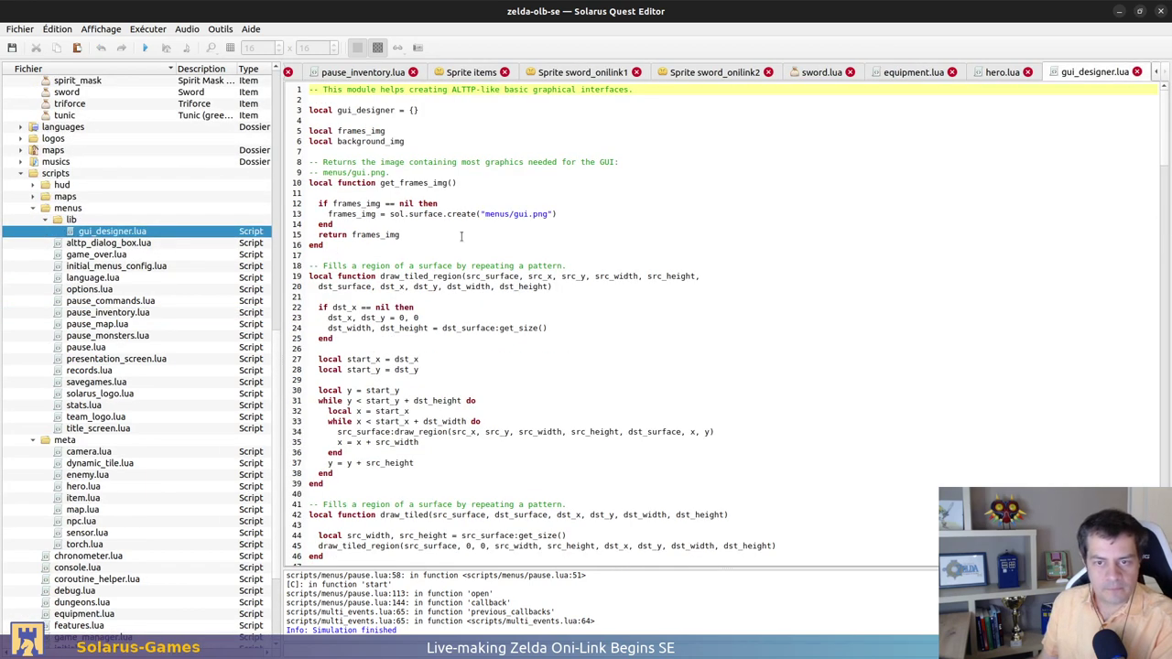
{"action": "left_click", "coordinate": [448, 191]}
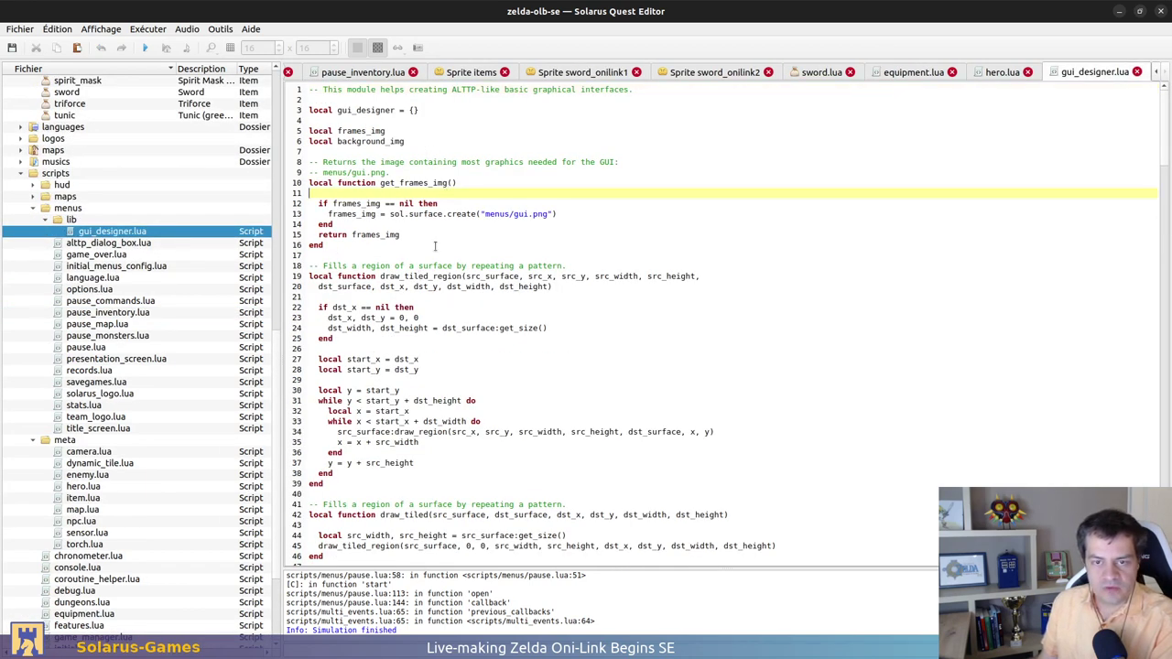
Look through the widget functions of gui_designer.lua for one that adds a sprite
{"action": "scroll", "coordinate": [485, 247], "scroll_direction": "down", "scroll_amount": 8}
{"action": "scroll", "coordinate": [485, 247], "scroll_direction": "down", "scroll_amount": 14}
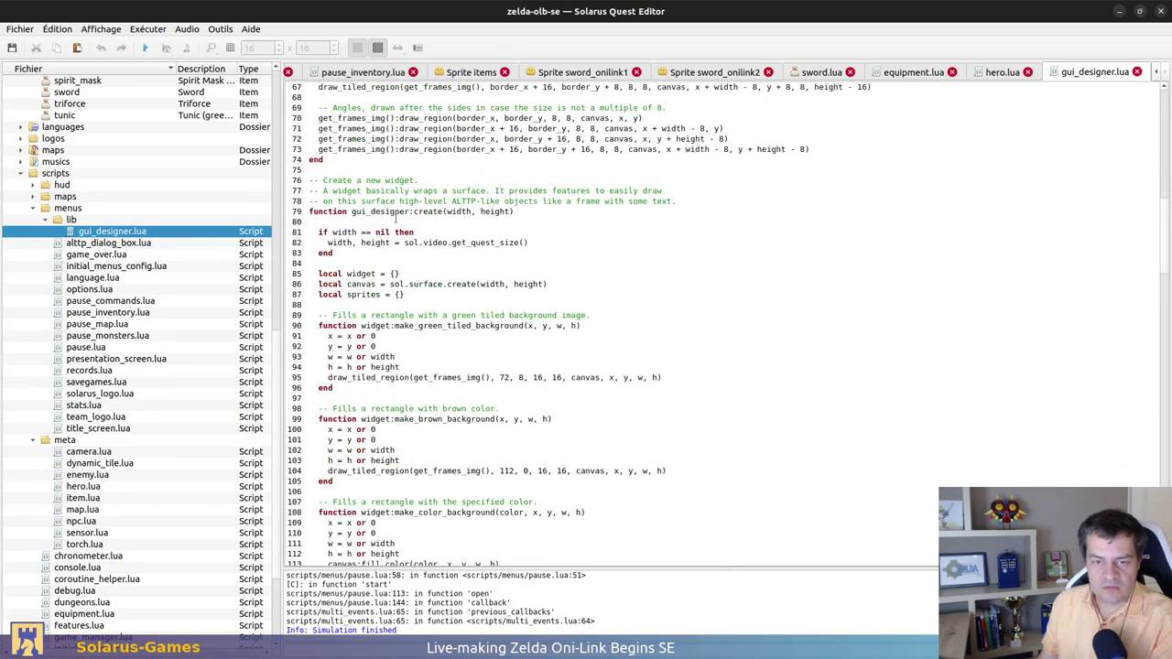
{"action": "scroll", "coordinate": [439, 201], "scroll_direction": "down", "scroll_amount": 3}
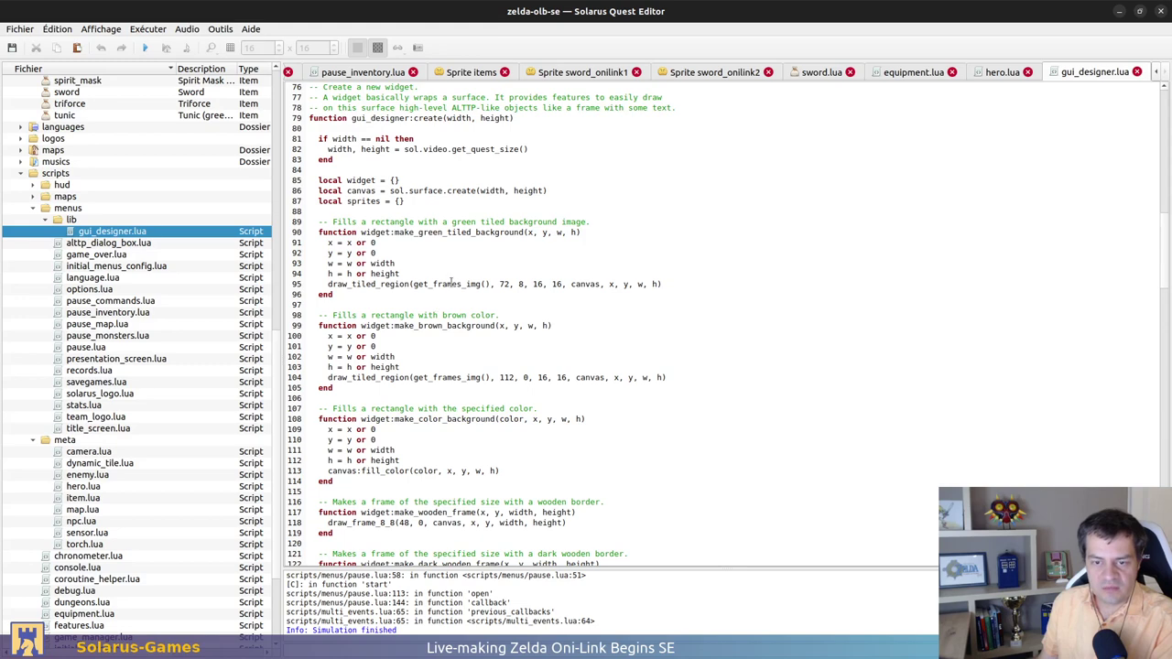
{"action": "scroll", "coordinate": [450, 282], "scroll_direction": "down", "scroll_amount": 10}
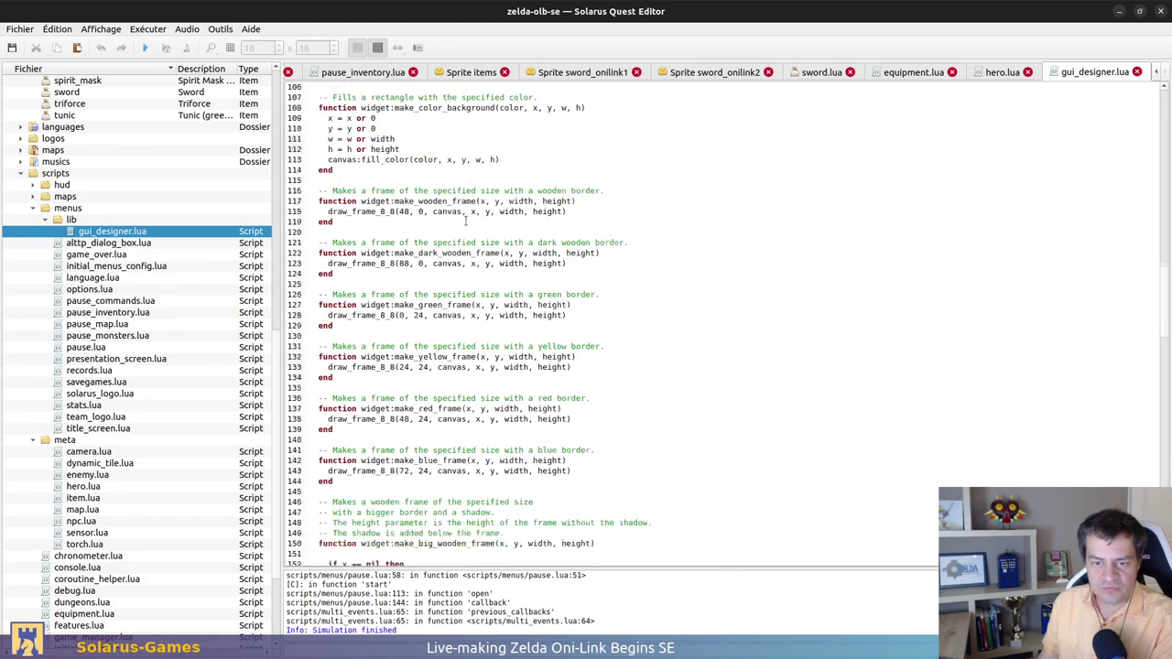
{"action": "scroll", "coordinate": [465, 220], "scroll_direction": "down", "scroll_amount": 9}
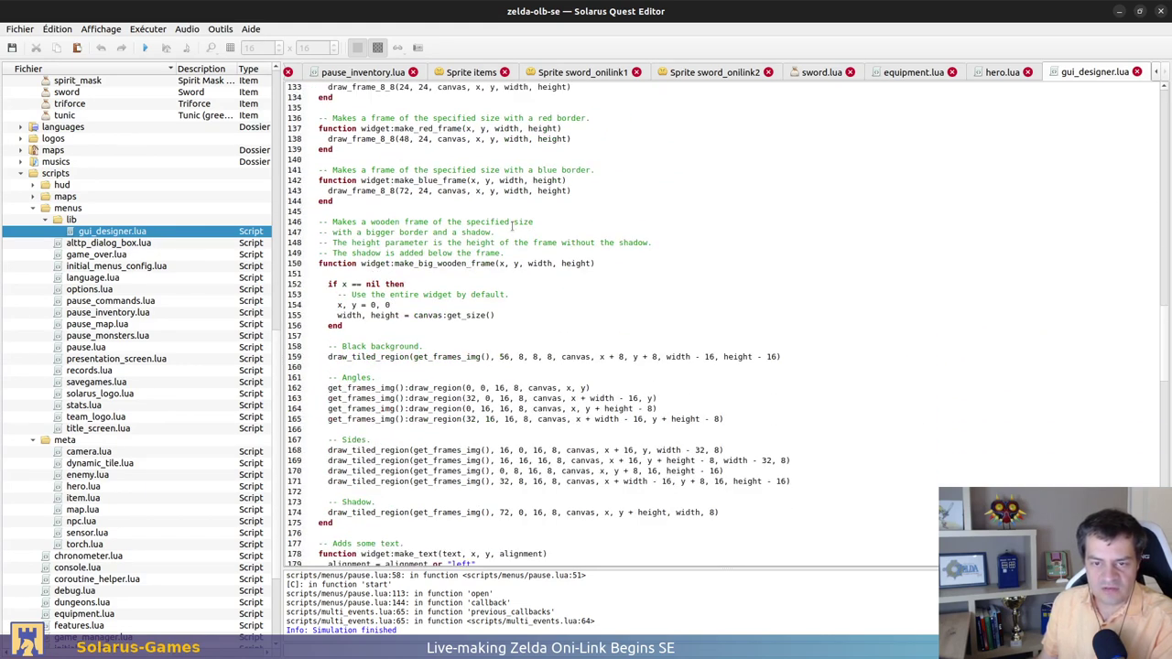
{"action": "scroll", "coordinate": [512, 225], "scroll_direction": "down", "scroll_amount": 5}
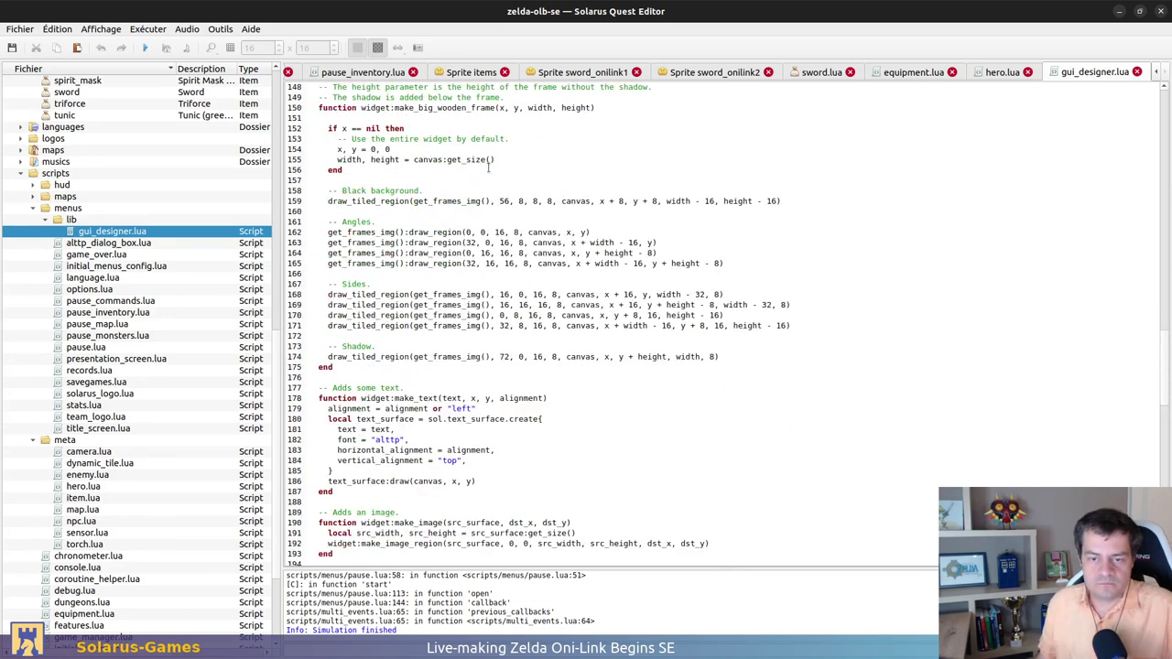
{"action": "scroll", "coordinate": [450, 190], "scroll_direction": "down", "scroll_amount": 3}
{"action": "scroll", "coordinate": [450, 191], "scroll_direction": "down", "scroll_amount": 3}
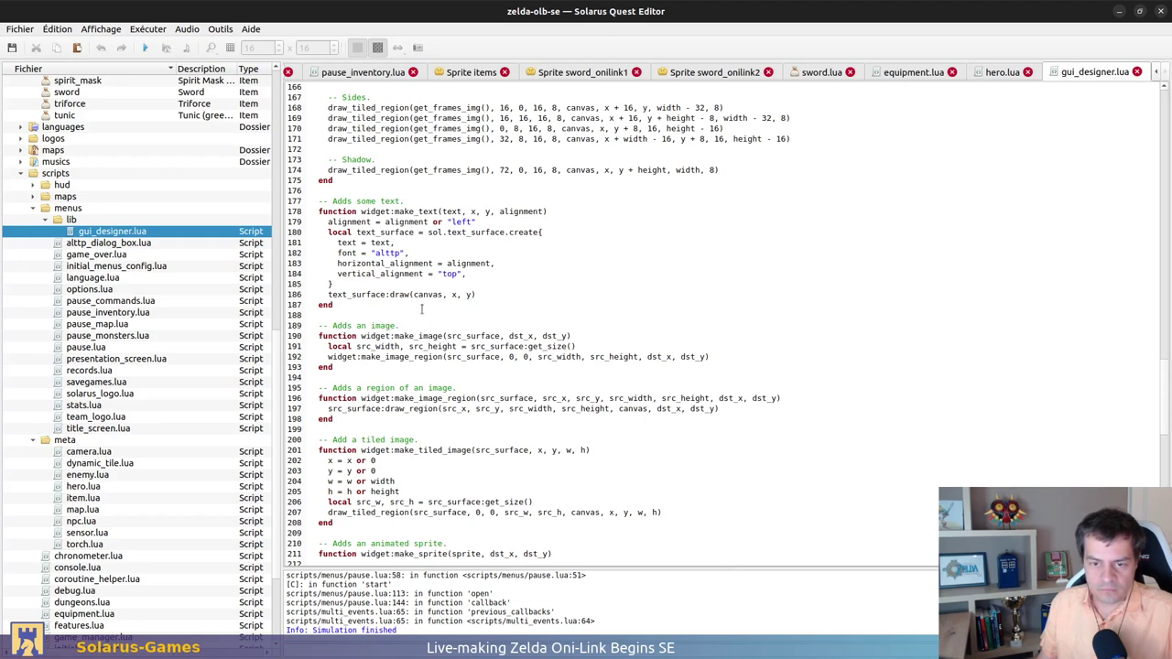
{"action": "scroll", "coordinate": [422, 310], "scroll_direction": "down", "scroll_amount": 4}
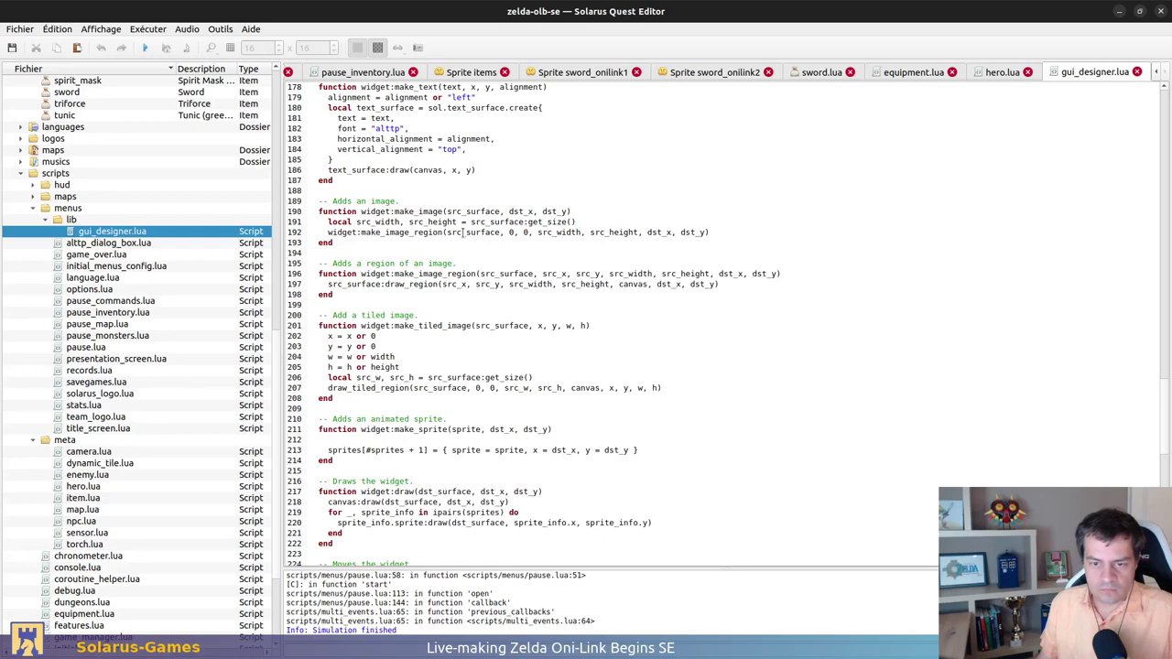
{"action": "scroll", "coordinate": [463, 232], "scroll_direction": "down", "scroll_amount": 3}
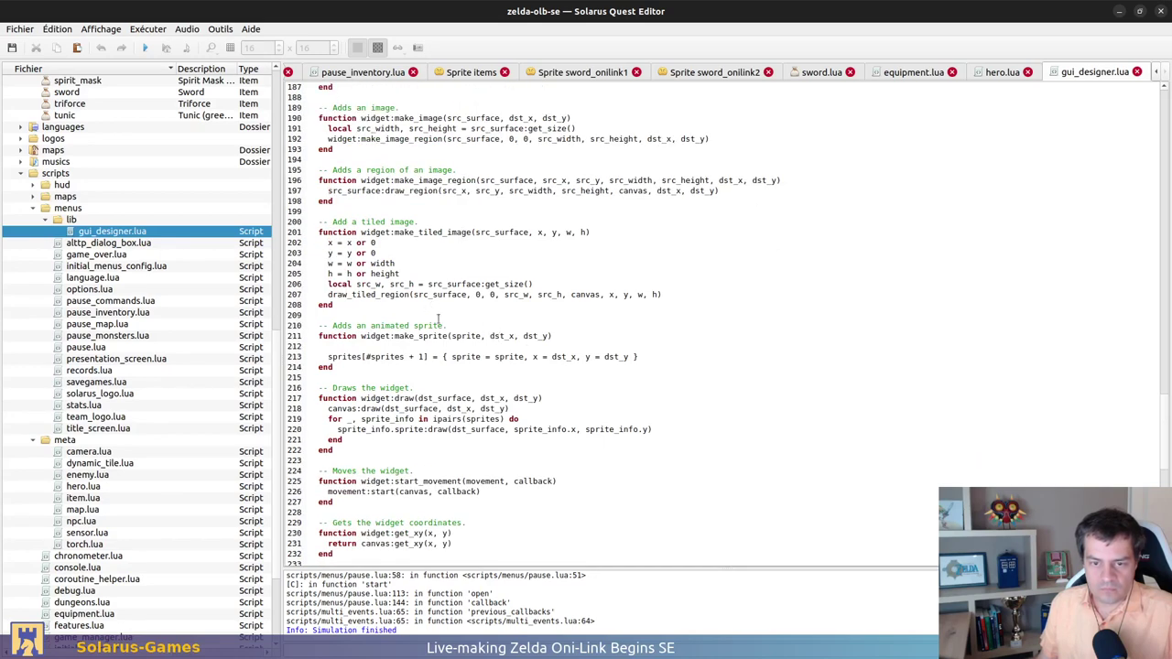
Examine widget:make_sprite and how widget:draw handles the sprites, along with the neighbouring movement and coordinate functions
{"action": "left_click_drag", "start_coordinate": [447, 320], "coordinate": [471, 376]}
{"action": "left_click", "coordinate": [471, 375]}
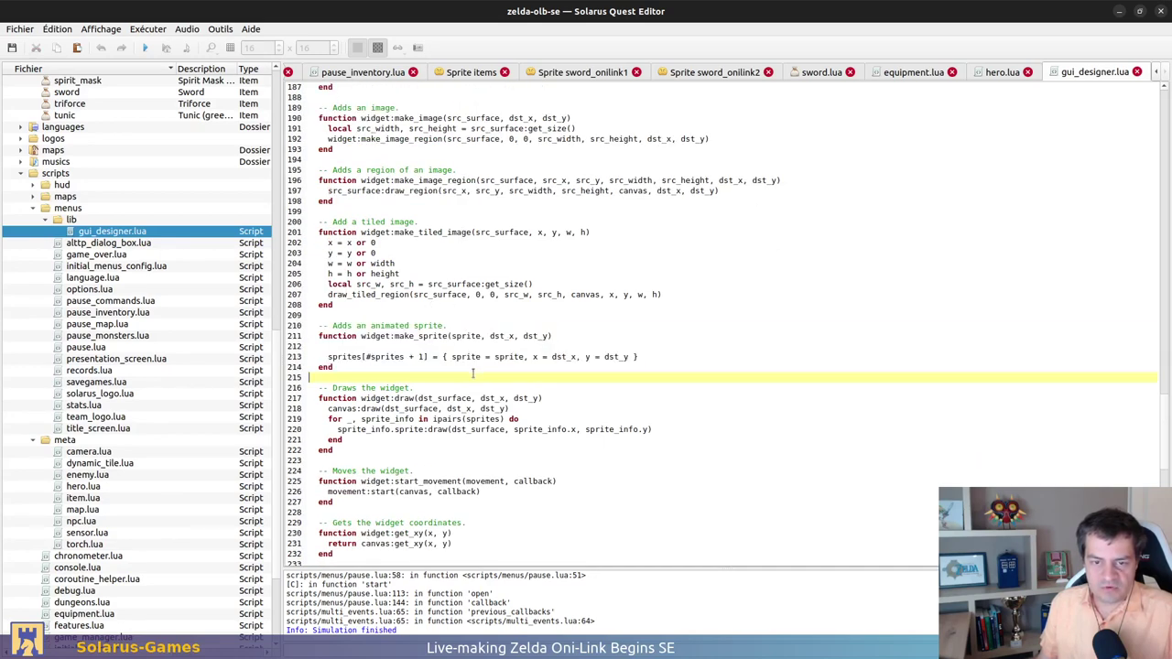
{"action": "scroll", "coordinate": [590, 327], "scroll_direction": "down", "scroll_amount": 3}
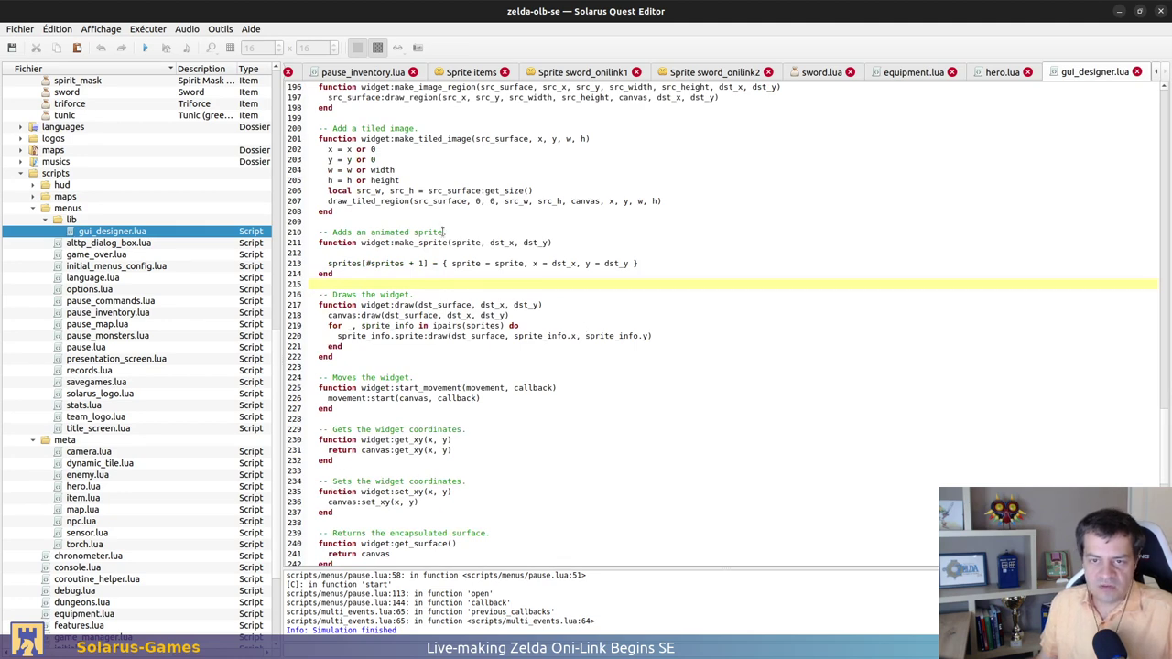
{"action": "left_click", "coordinate": [438, 223]}
{"action": "scroll", "coordinate": [458, 265], "scroll_direction": "down", "scroll_amount": 7}
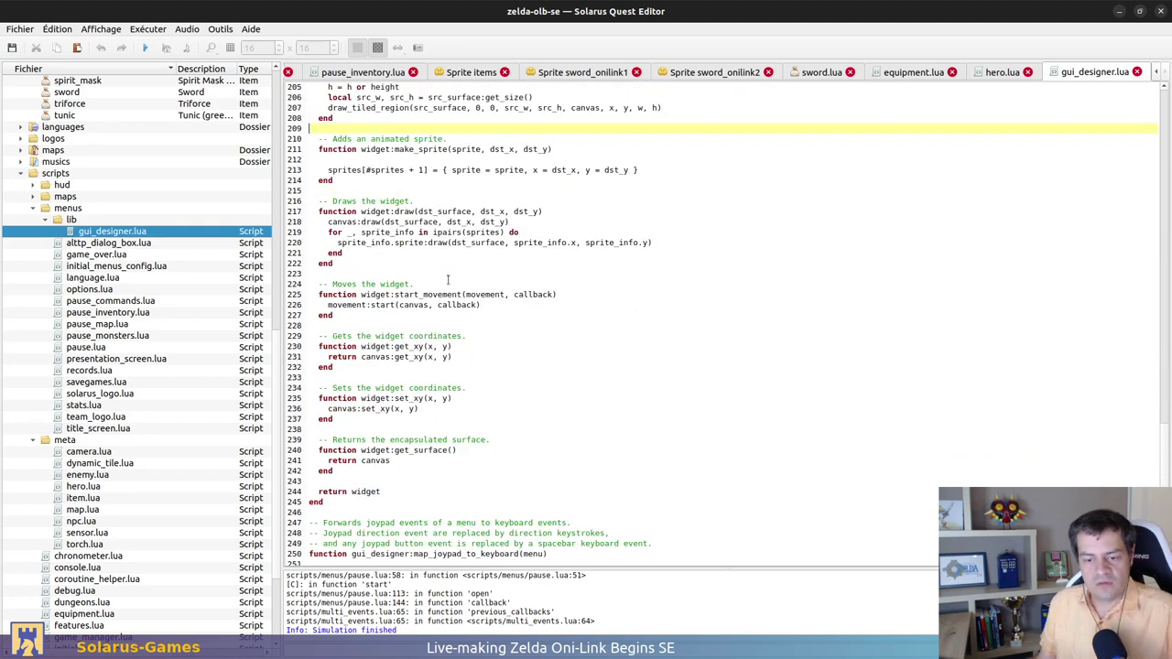
{"action": "scroll", "coordinate": [460, 264], "scroll_direction": "up", "scroll_amount": 7}
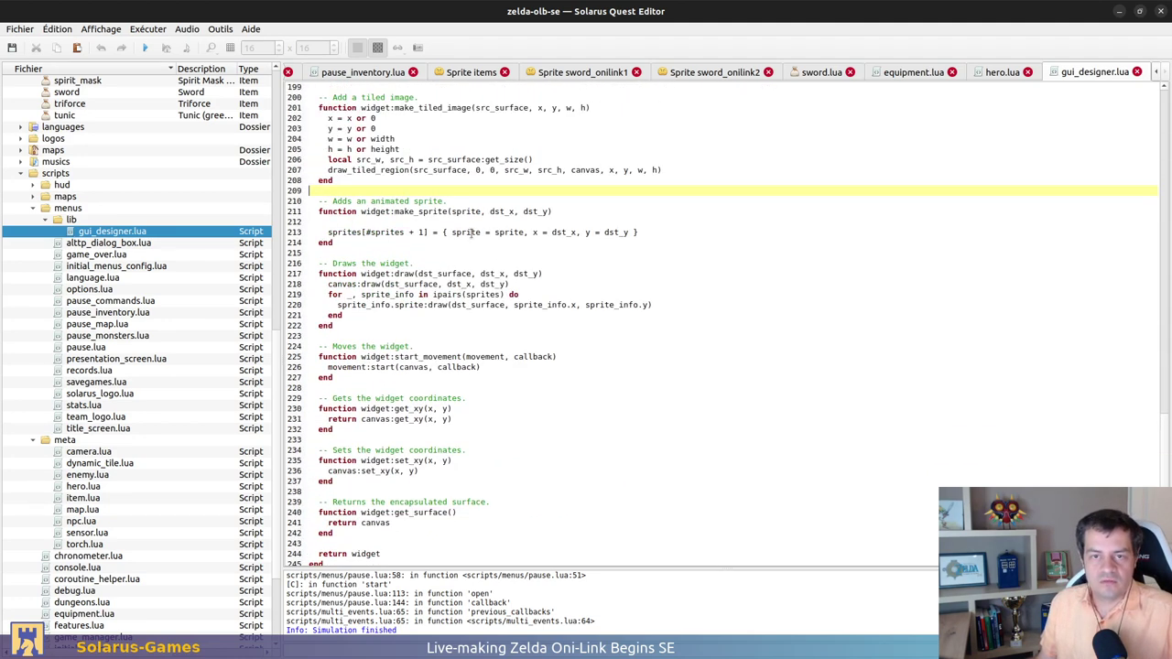
{"action": "scroll", "coordinate": [462, 71], "scroll_direction": "up", "scroll_amount": 7}
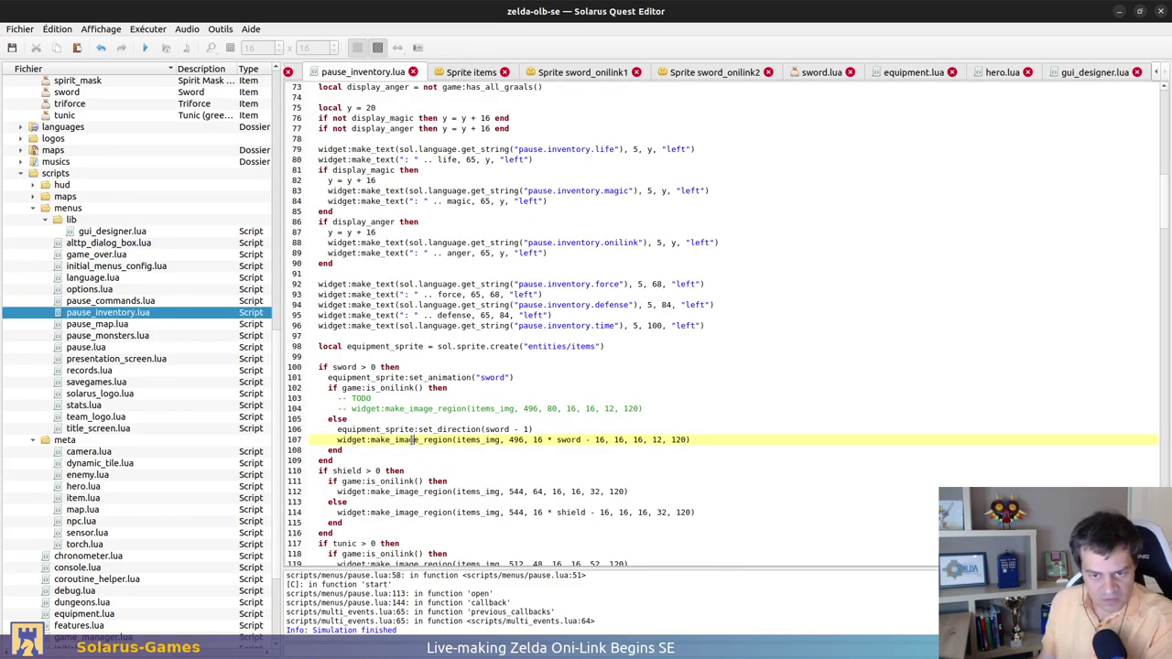
Change the non-Oni-Link sword's image-region call to widget:make_sprite with equipment_sprite as its first argument
{"action": "left_click_drag", "start_coordinate": [393, 441], "coordinate": [454, 441]}
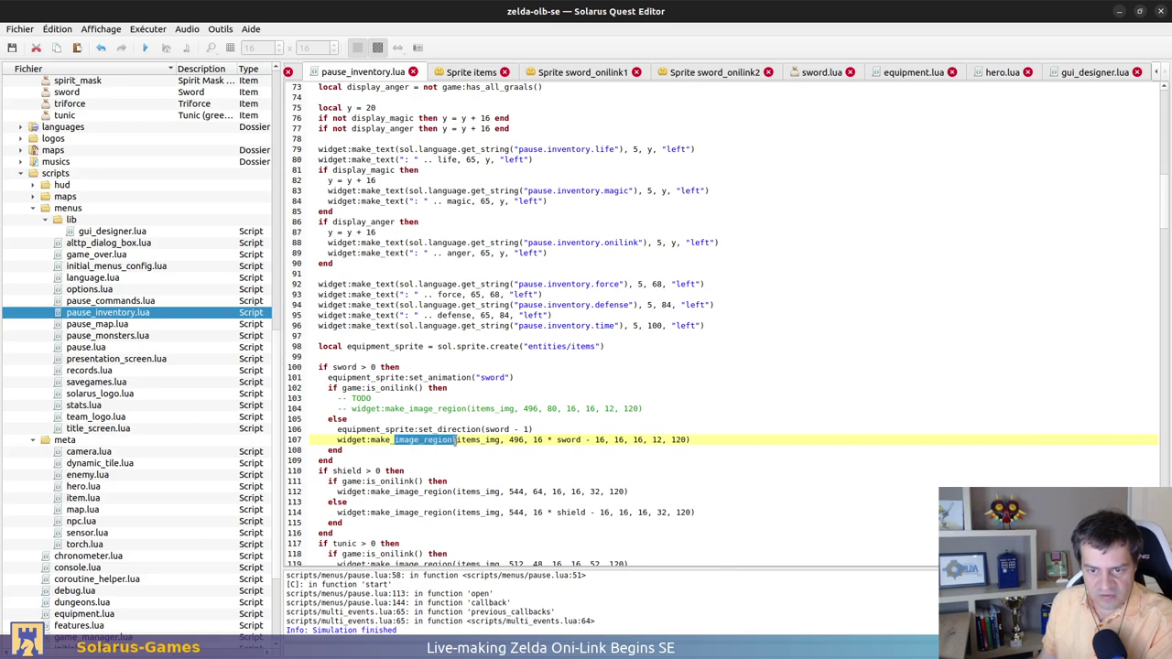
{"action": "type", "text": "sprite"}
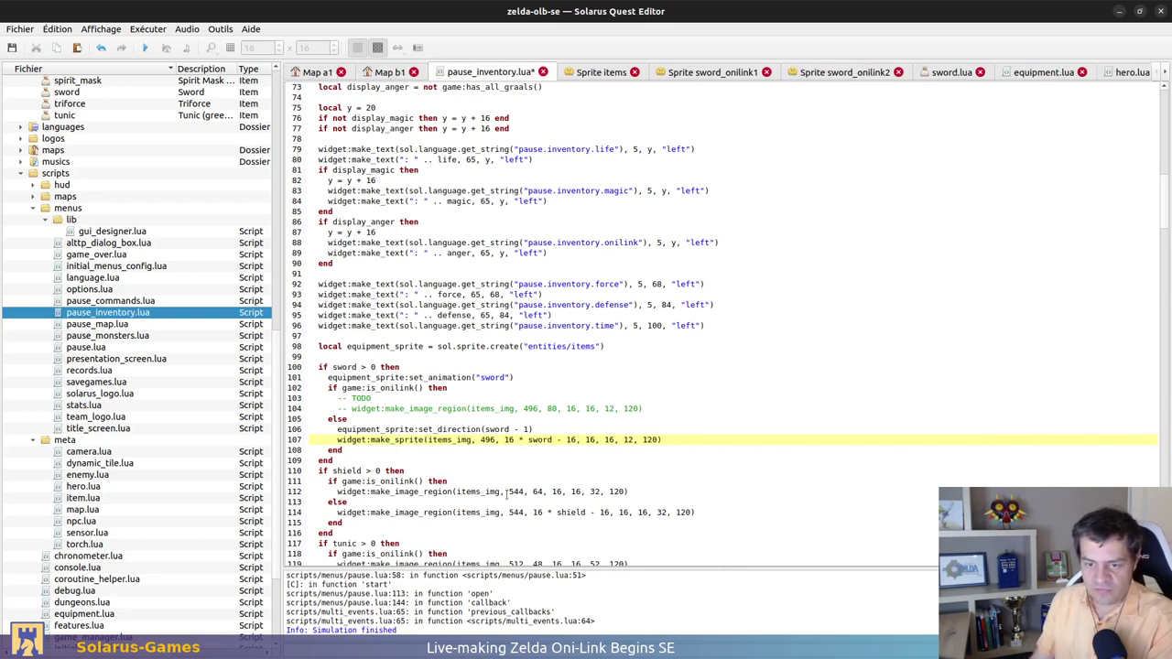
{"action": "key", "text": "Right"}
{"action": "key", "text": "ctrl+shift+Right"}
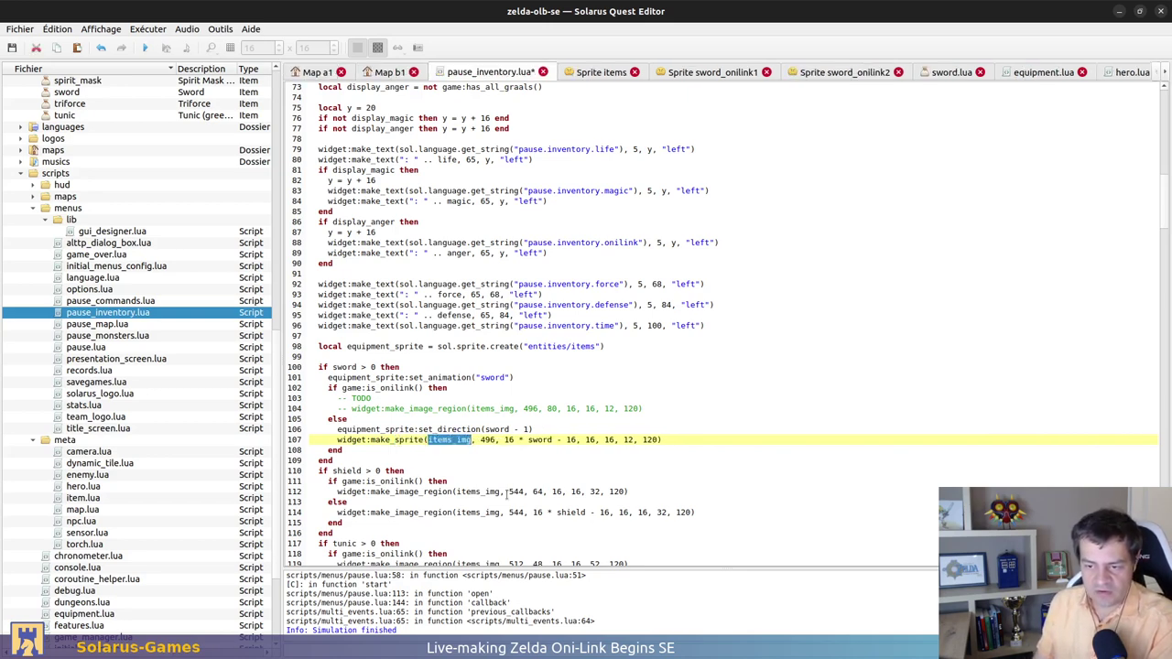
{"action": "type", "text": "equipment_sprit"}
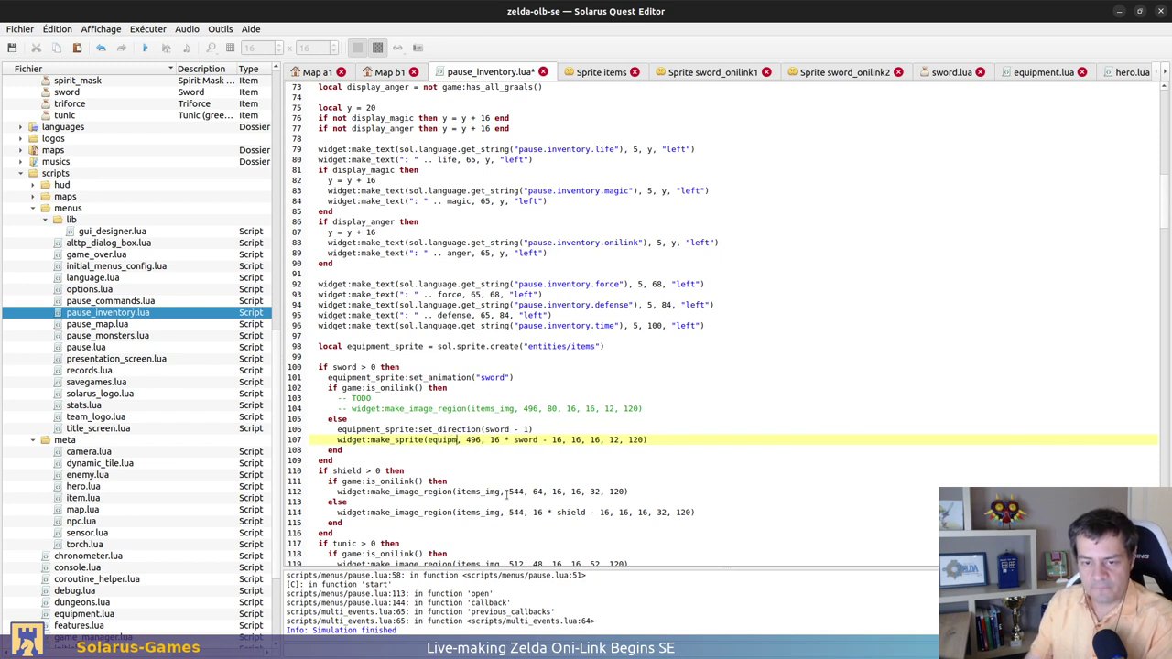
{"action": "type", "text": "e"}
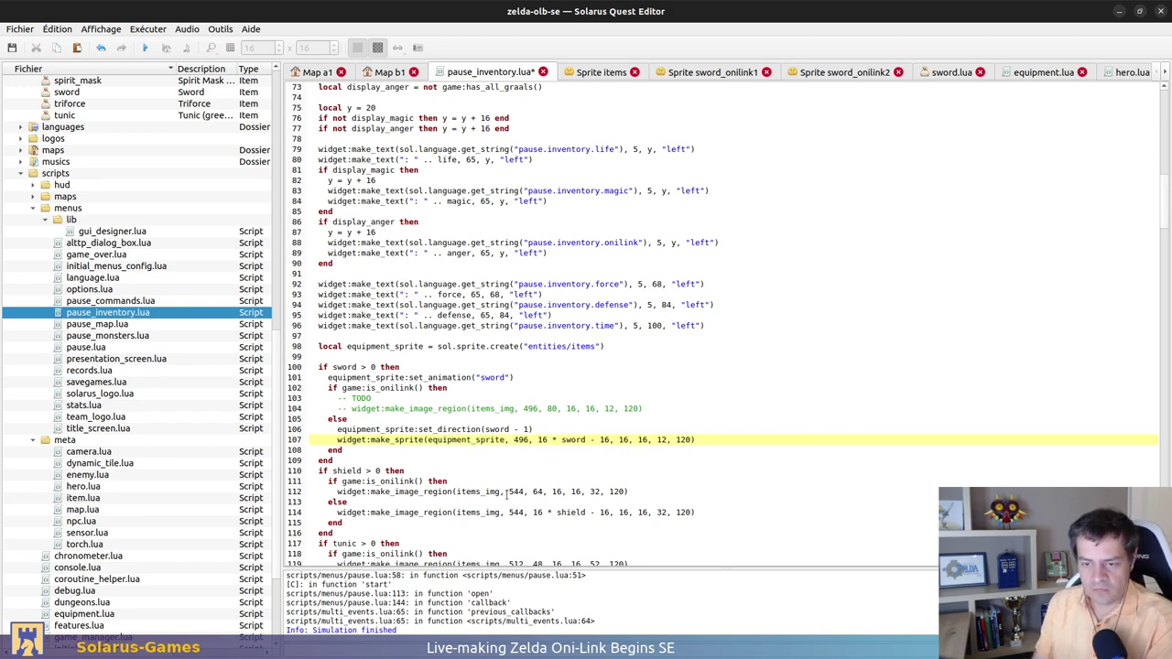
Remove the image region arguments from the sword's make_sprite call, leaving only coordinates 12, 120 after the sprite, and save the script
{"action": "key", "text": "ctrl+shift+Right"}
{"action": "key", "text": "ctrl+shift+Right"}
{"action": "key", "text": "ctrl+shift+Right"}
{"action": "key", "text": "ctrl+shift+Right"}
{"action": "key", "text": "ctrl+shift+Right"}
{"action": "key", "text": "ctrl+shift+Right"}
{"action": "key", "text": "ctrl+shift+Right"}
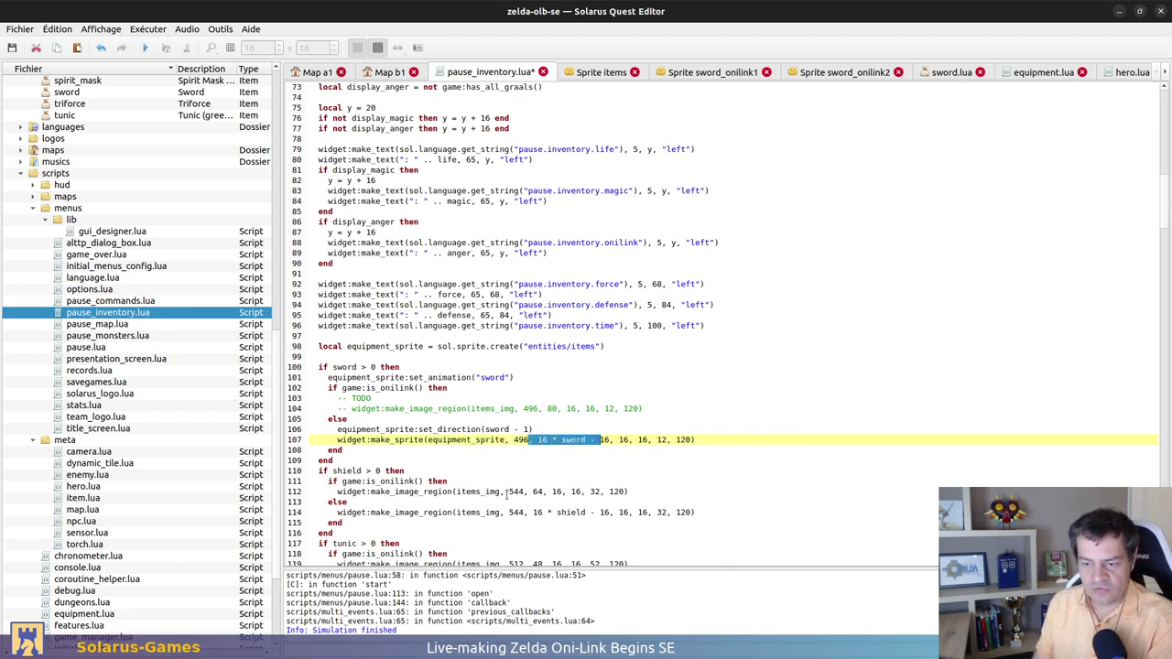
{"action": "key", "text": "ctrl+shift+Right"}
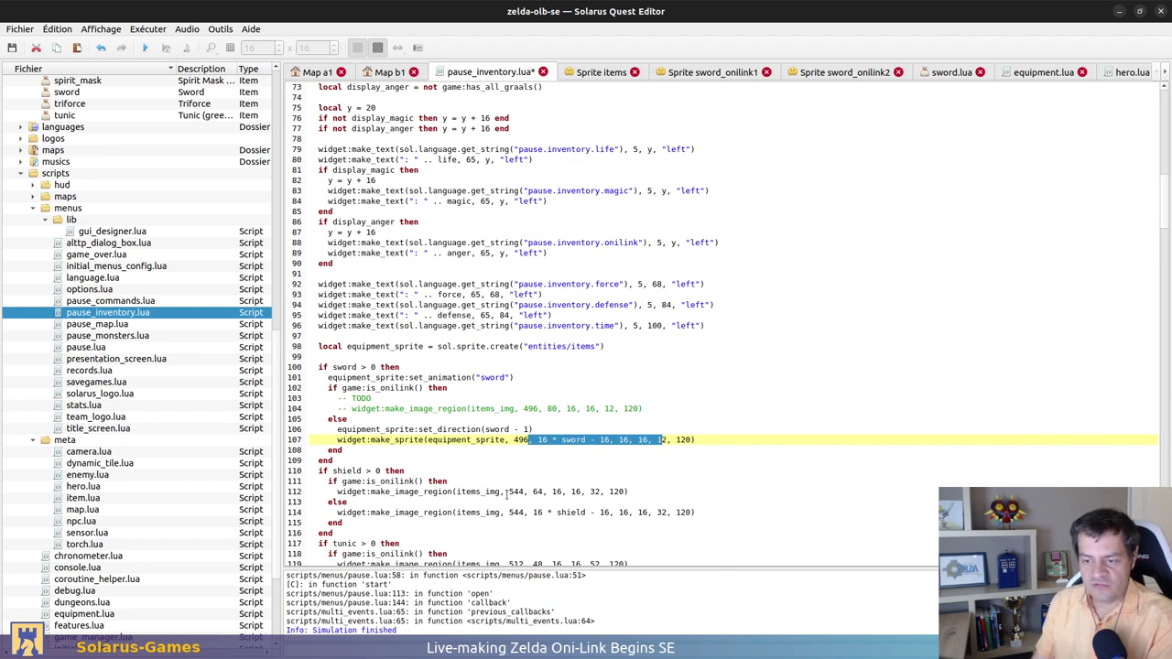
{"action": "key", "text": "Delete"}
{"action": "key", "text": "ctrl+s"}
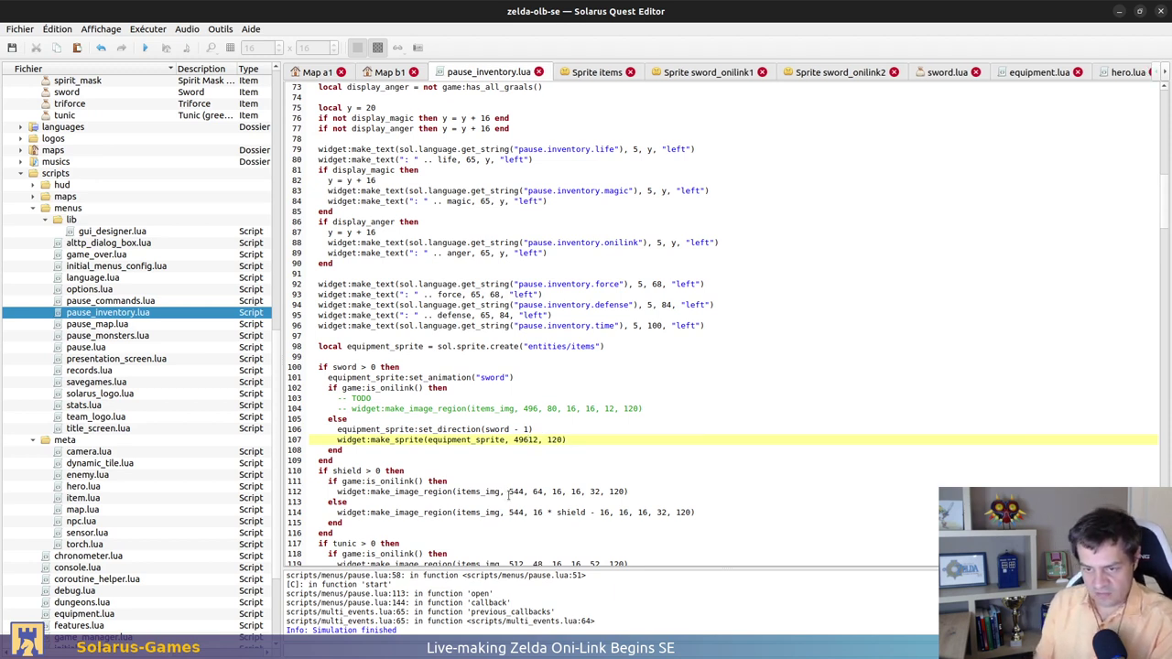
{"action": "key", "text": "ctrl+BackSpace"}
{"action": "scroll", "coordinate": [436, 425], "scroll_direction": "down", "scroll_amount": 1}
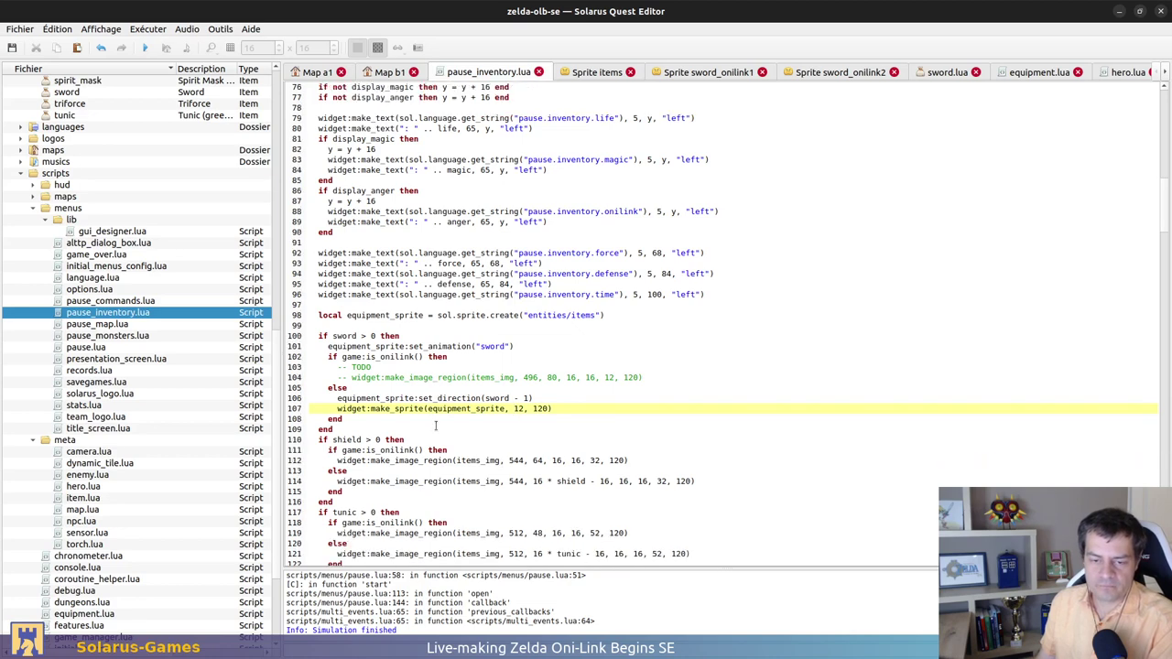
Comment out the blocks from the shield check through the bombs_counter check with --[[ and --]], keeping return widget active, and save the script
{"action": "scroll", "coordinate": [436, 425], "scroll_direction": "down", "scroll_amount": 1}
{"action": "left_click", "coordinate": [414, 399]}
{"action": "key", "text": "Return"}
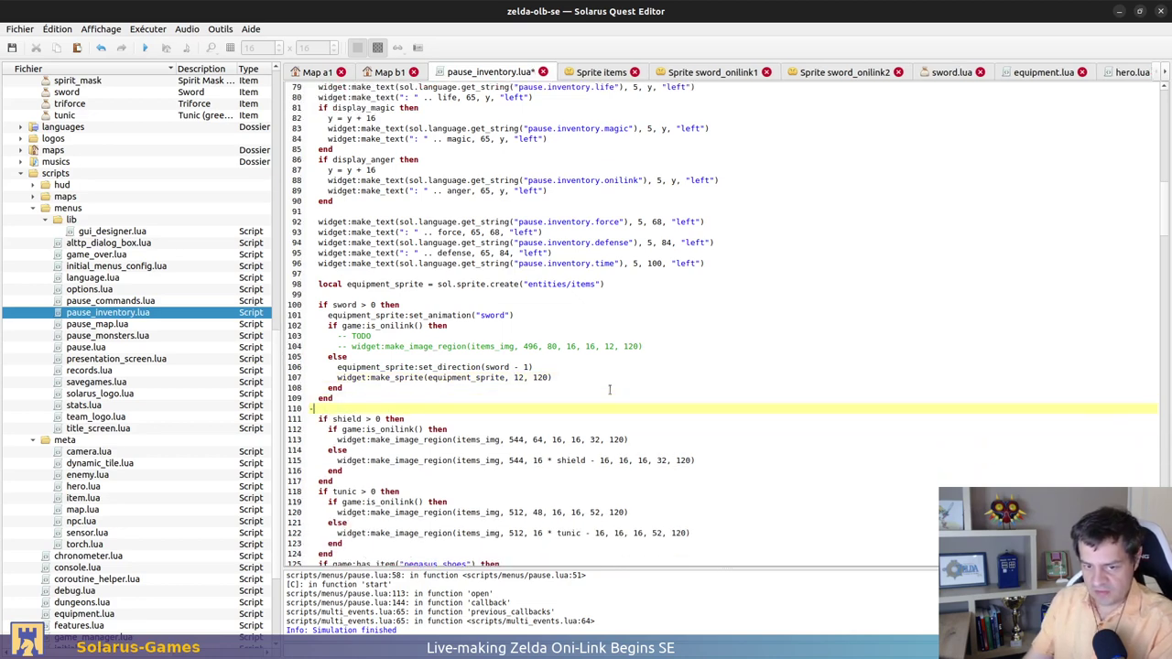
{"action": "type", "text": "--["}
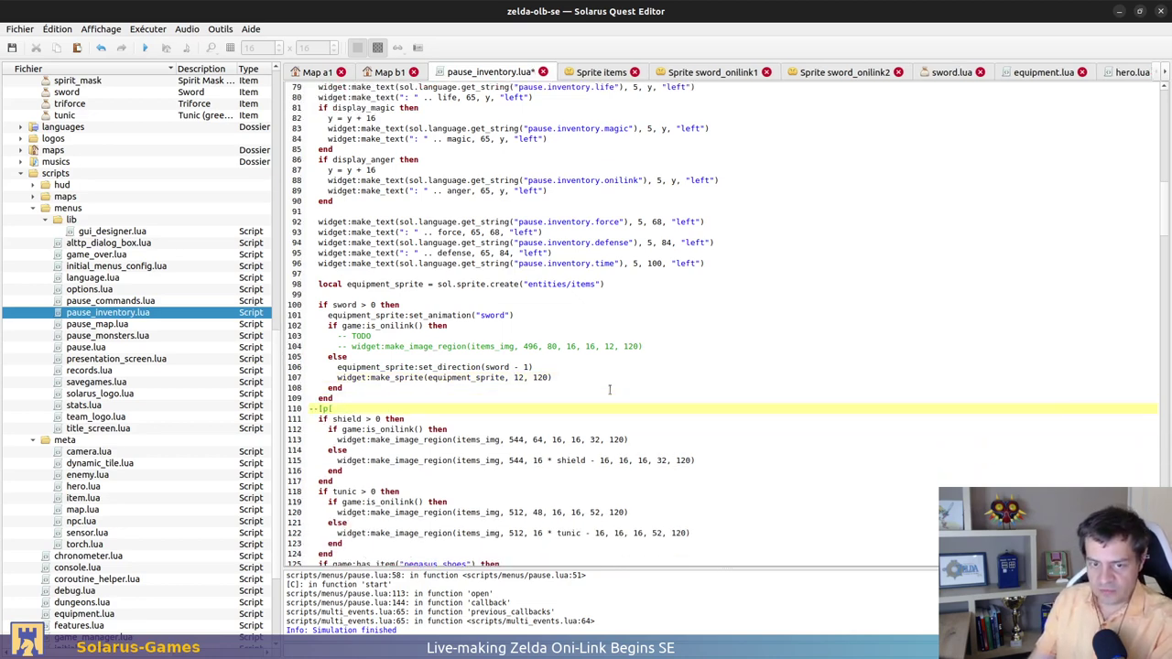
{"action": "type", "text": "["}
{"action": "scroll", "coordinate": [405, 460], "scroll_direction": "down", "scroll_amount": 7}
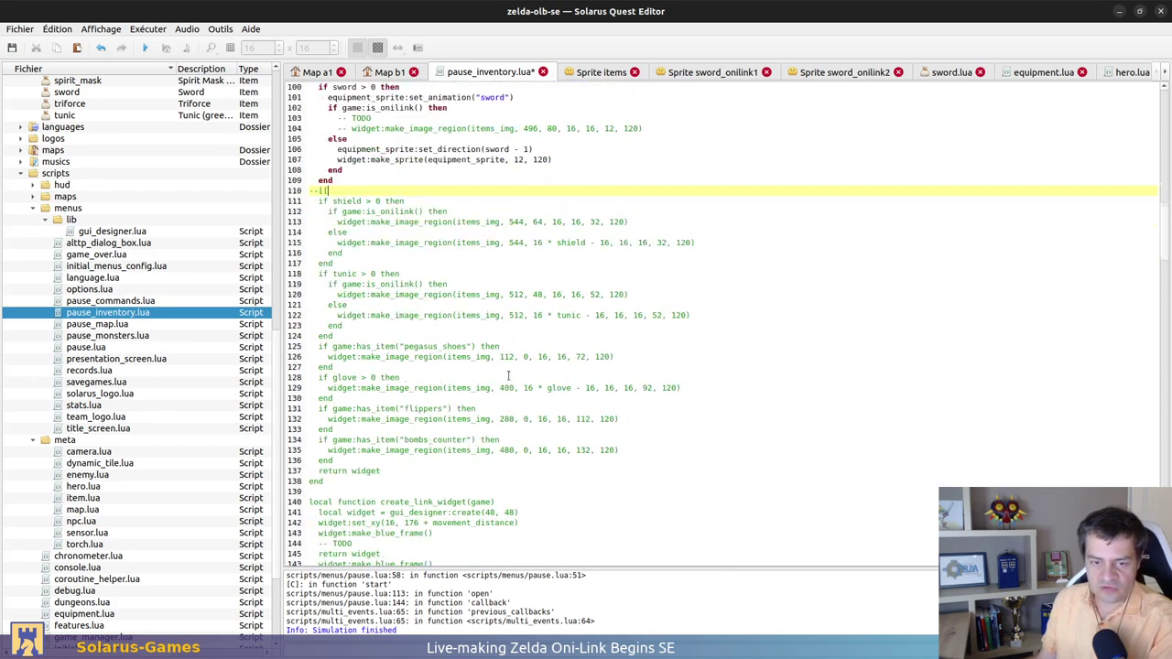
{"action": "left_click", "coordinate": [412, 462]}
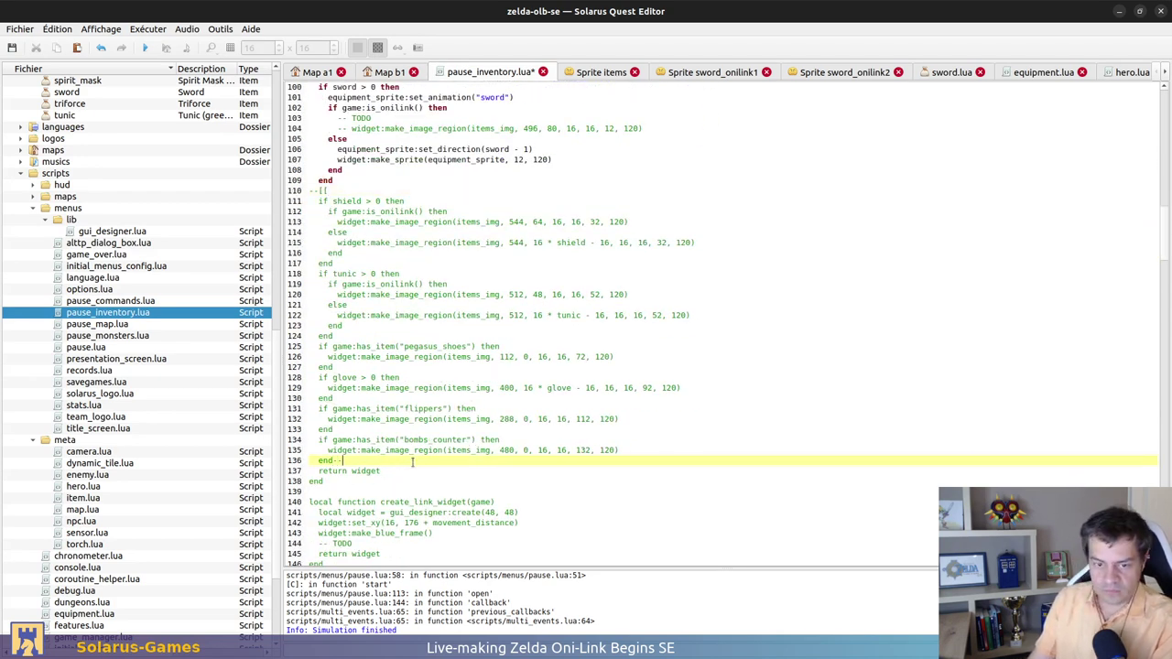
{"action": "key", "text": "Down"}
{"action": "key", "text": "Up"}
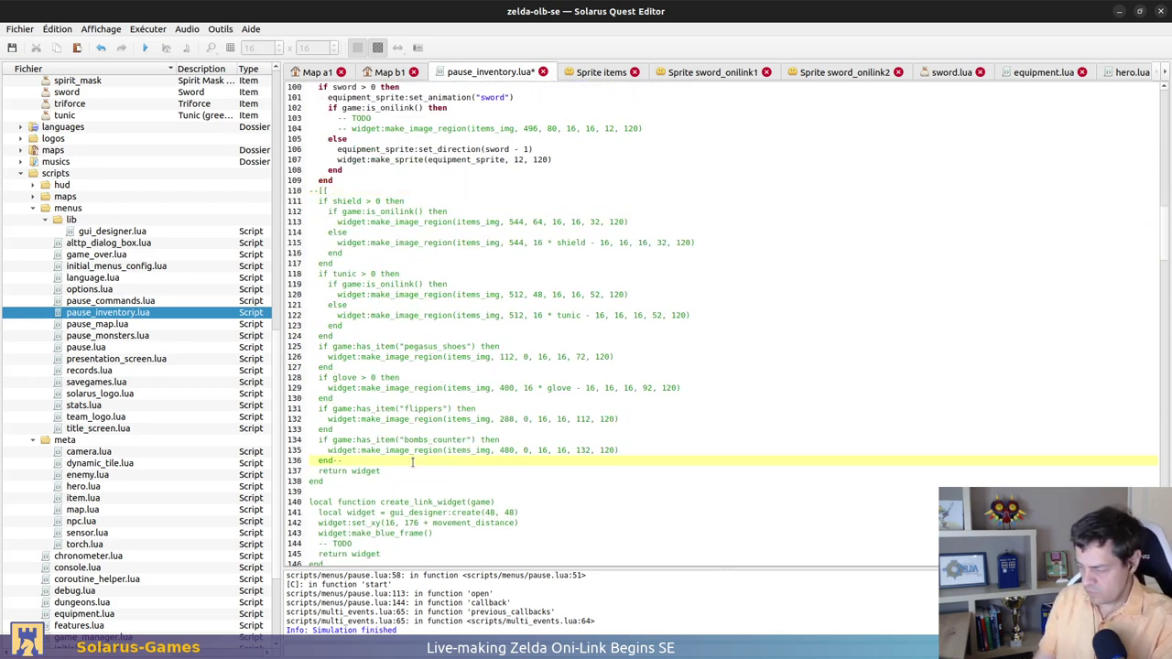
{"action": "type", "text": "--]]"}
{"action": "key", "text": "ctrl+s"}
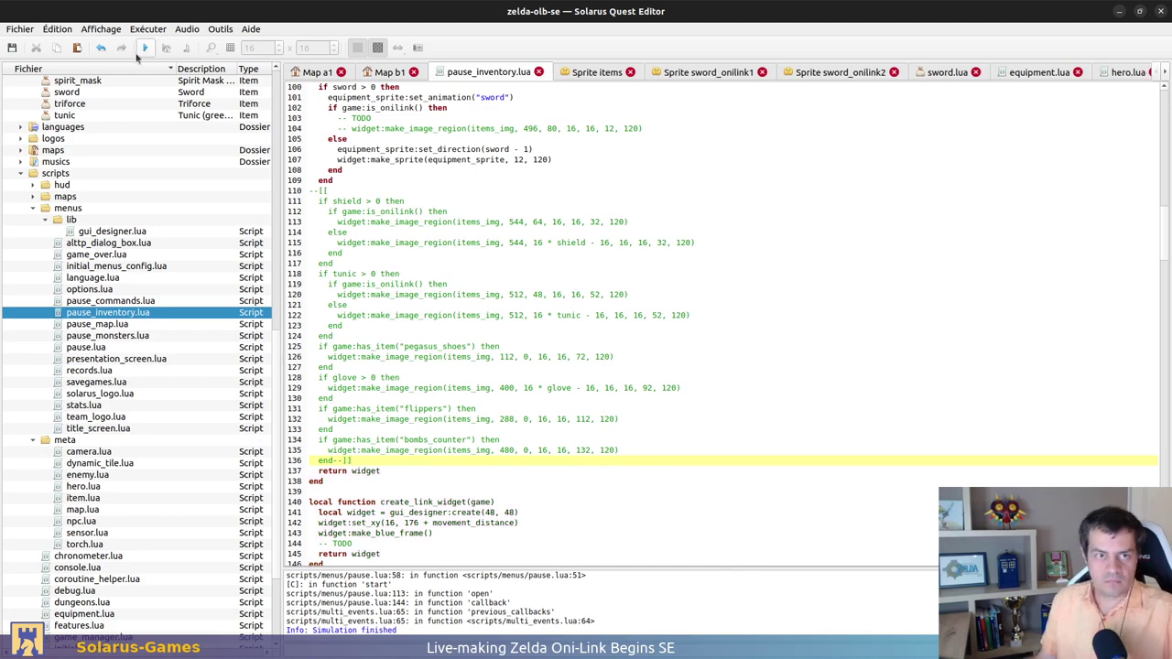
Run the Dungeon 2 B1 map and walk the hero around the stairs in the starting room
{"action": "left_click", "coordinate": [389, 73]}
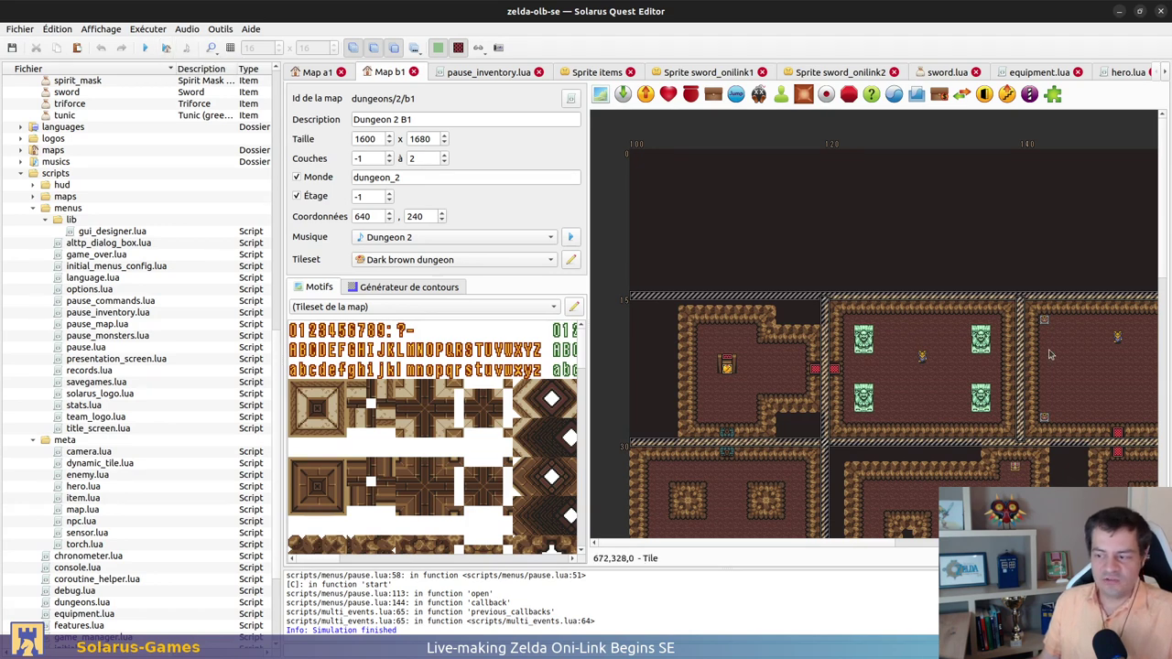
{"action": "middle_click_drag", "start_coordinate": [786, 367], "coordinate": [746, 287]}
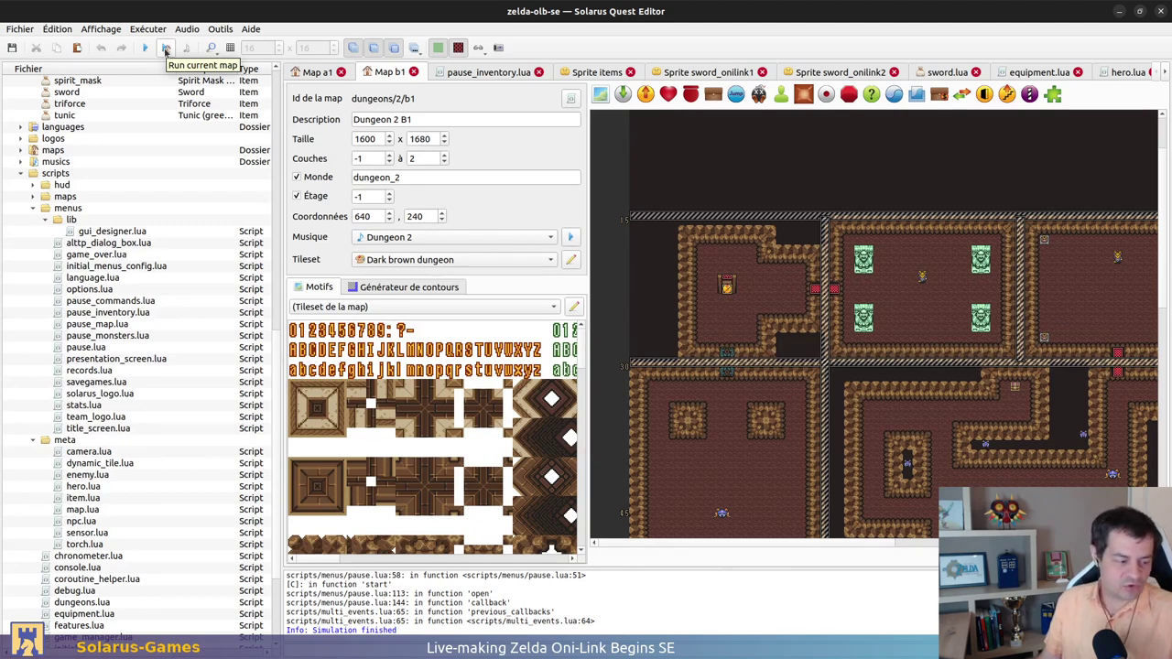
{"action": "left_click", "coordinate": [166, 48]}
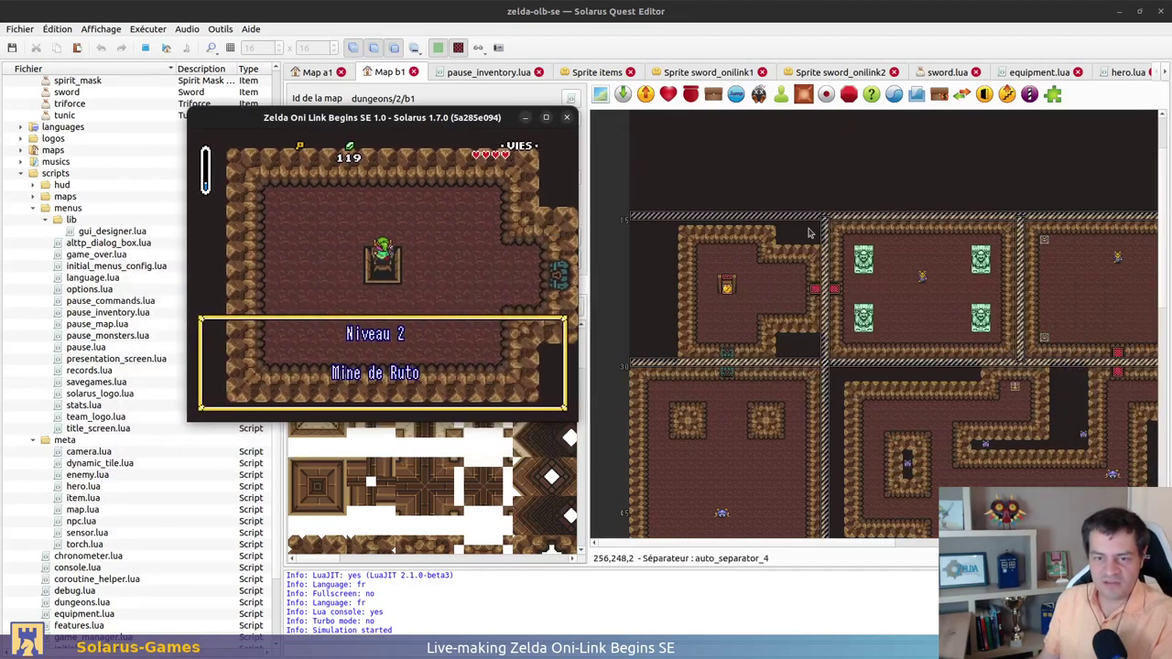
{"action": "key", "text": "Up"}
{"action": "key", "text": "Right"}
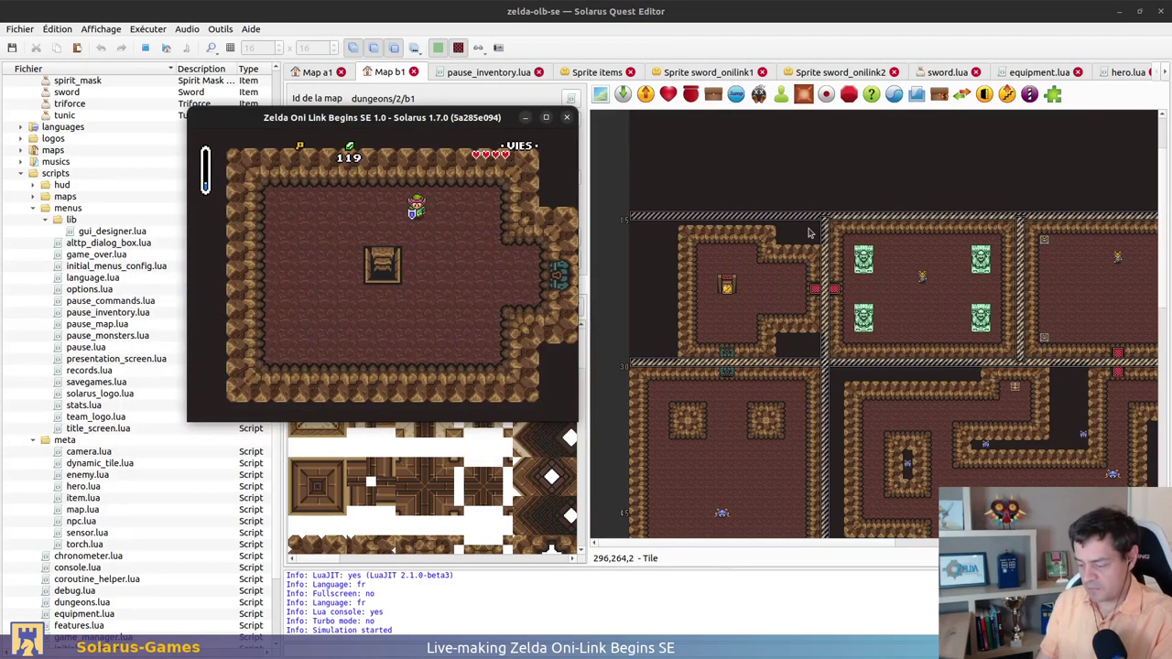
{"action": "key", "text": "Down"}
{"action": "key", "text": "Down"}
{"action": "key", "text": "Left"}
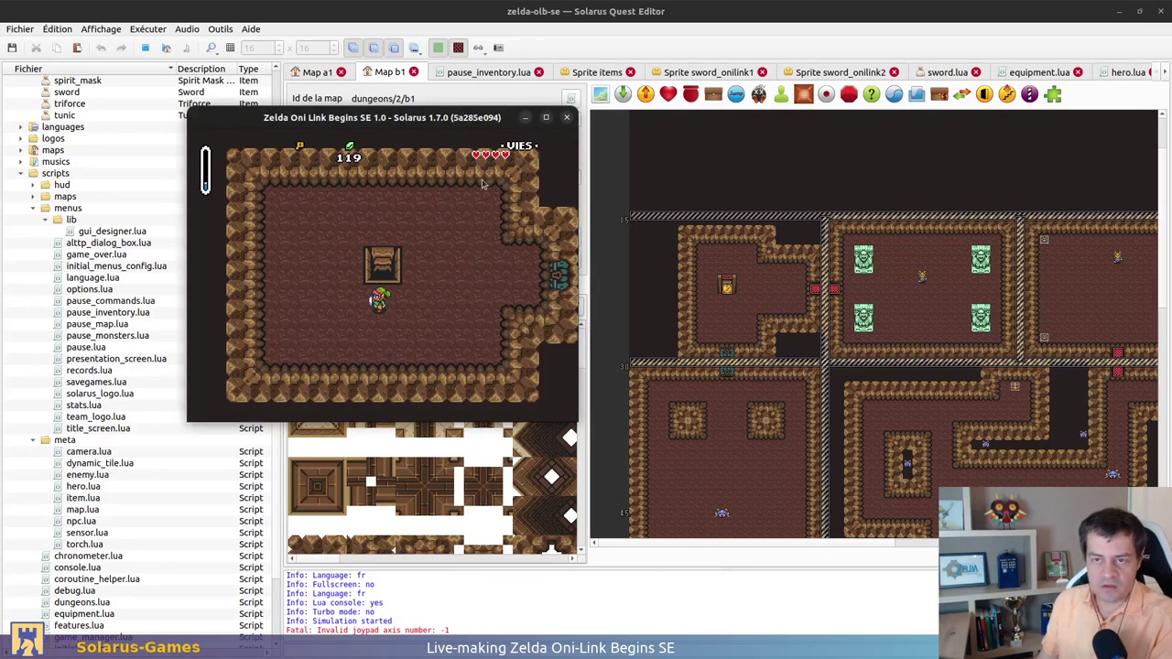
Close the running game and dismiss the error dialogs from the game and the quest runner
{"action": "left_click", "coordinate": [567, 118]}
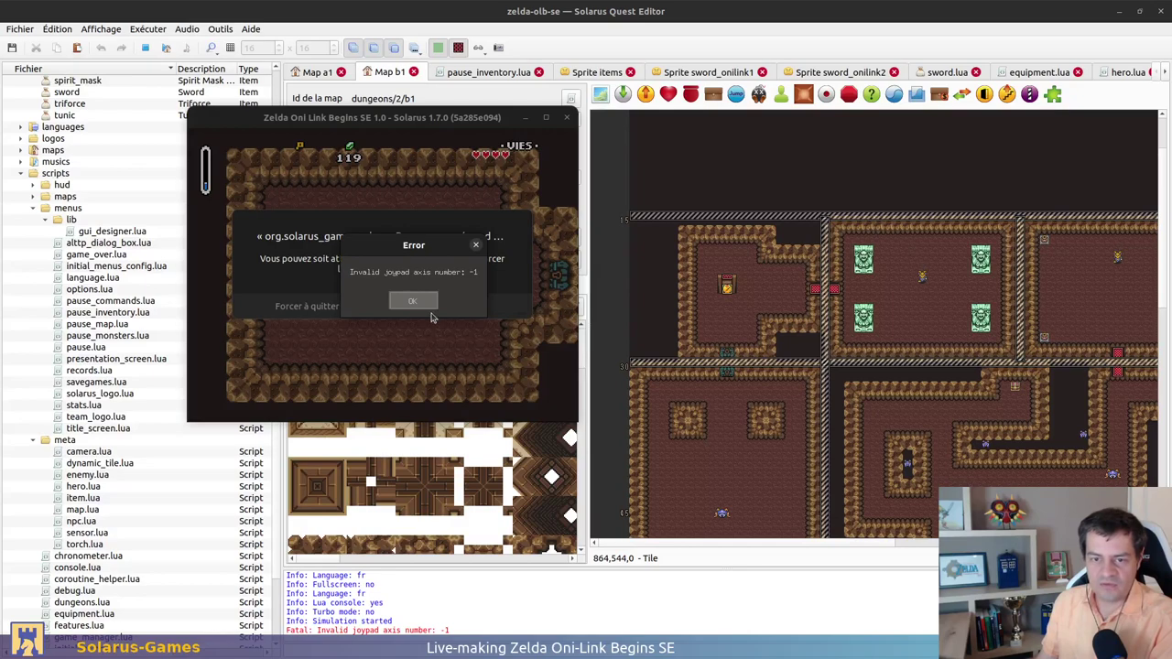
{"action": "left_click", "coordinate": [425, 303]}
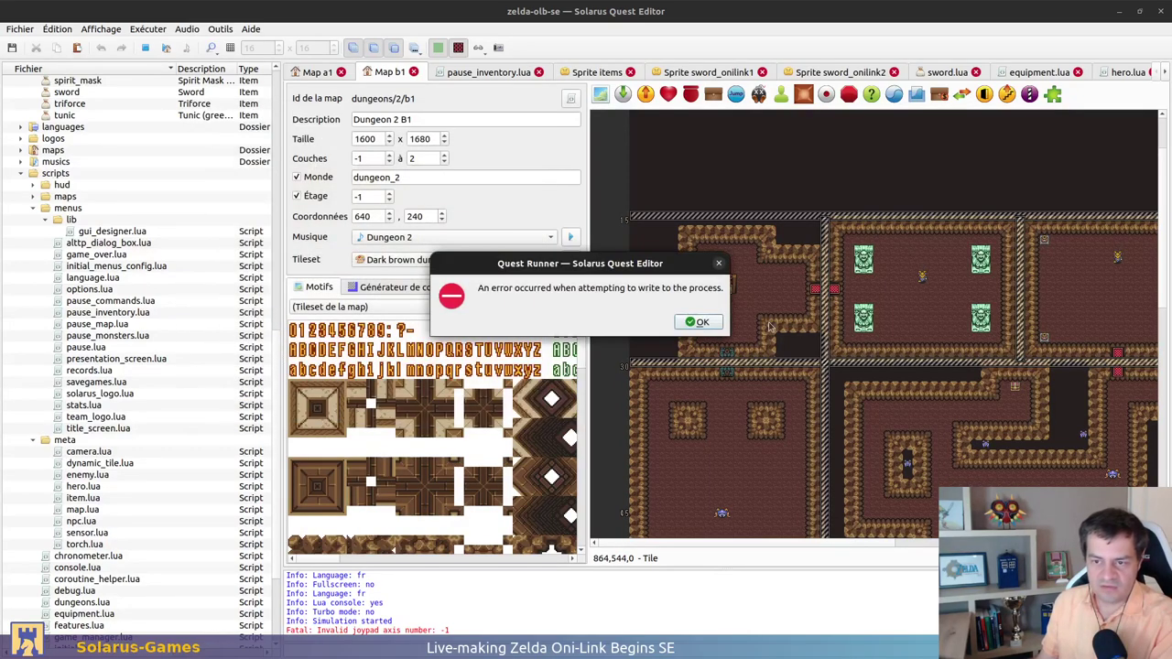
{"action": "left_click", "coordinate": [693, 324]}
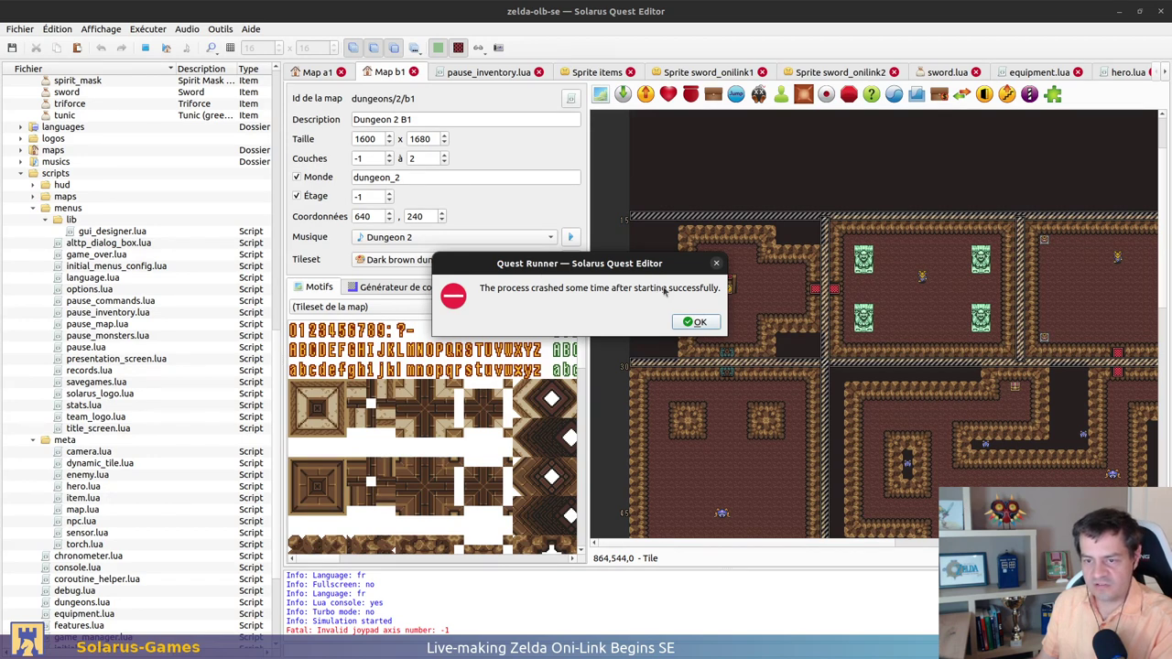
{"action": "left_click", "coordinate": [694, 322]}
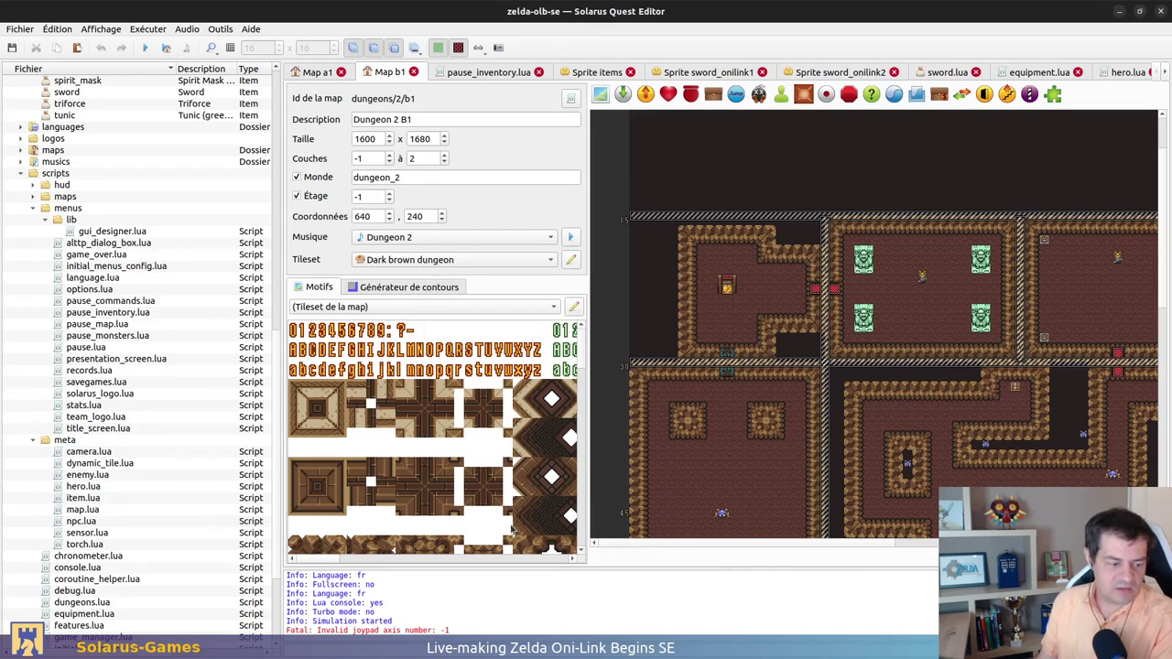
Examine the rest of pause_inventory.lua, from the widget creation functions through the command handling to the end, for joypad-related code
{"action": "left_click", "coordinate": [513, 74]}
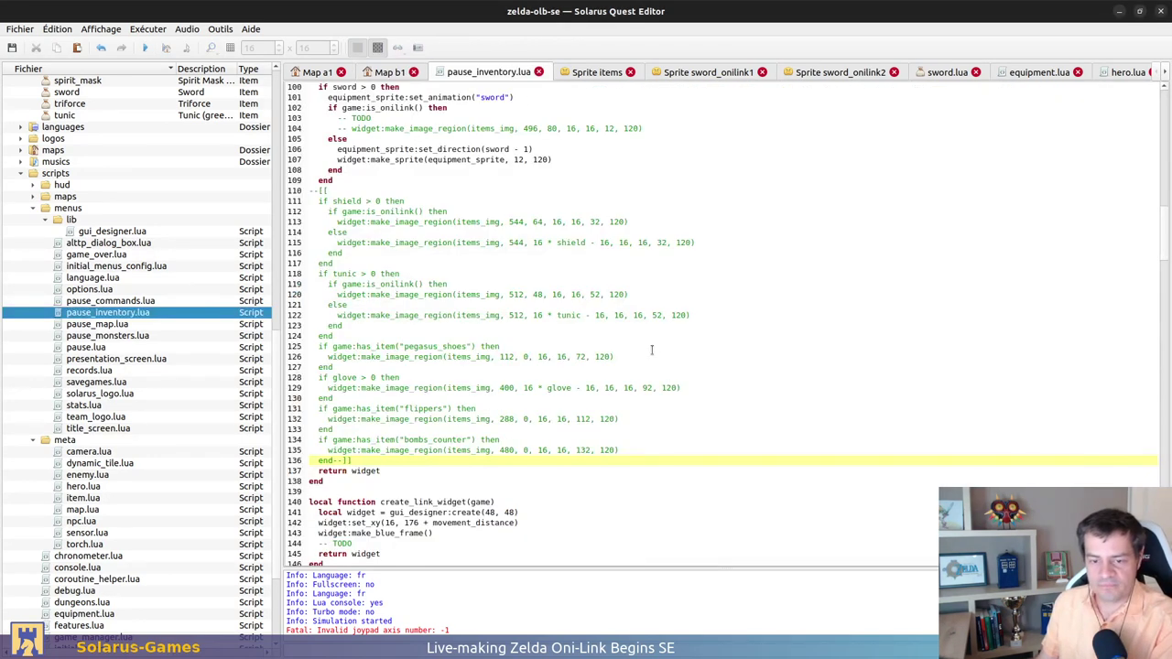
{"action": "scroll", "coordinate": [652, 348], "scroll_direction": "down", "scroll_amount": 19}
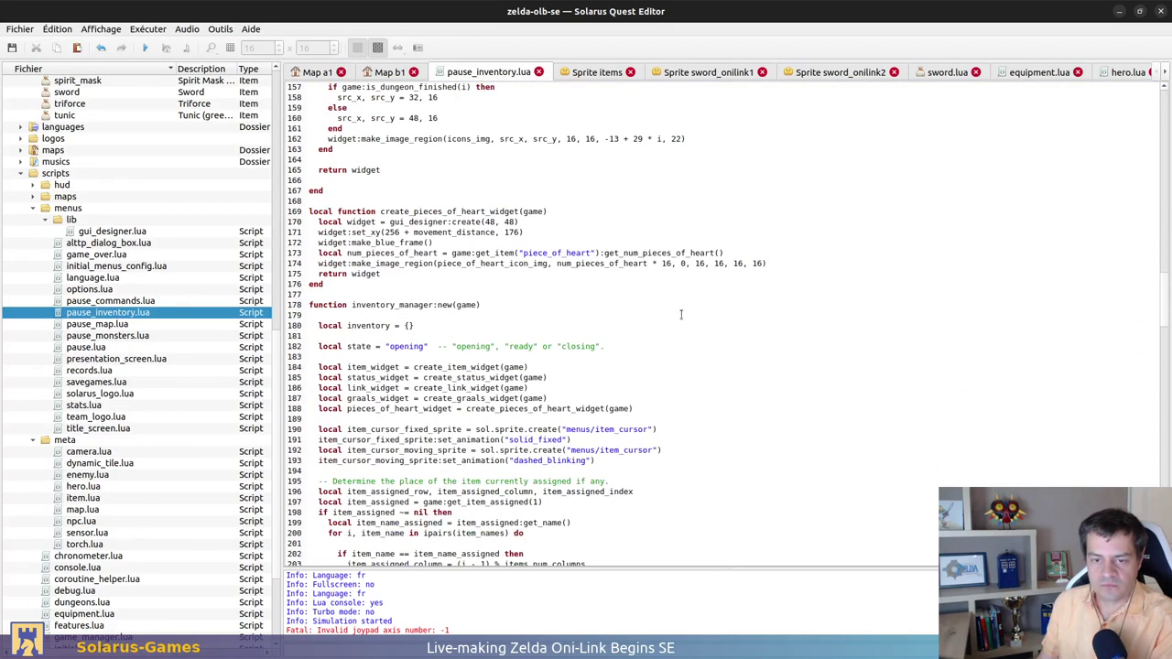
{"action": "scroll", "coordinate": [679, 311], "scroll_direction": "down", "scroll_amount": 8}
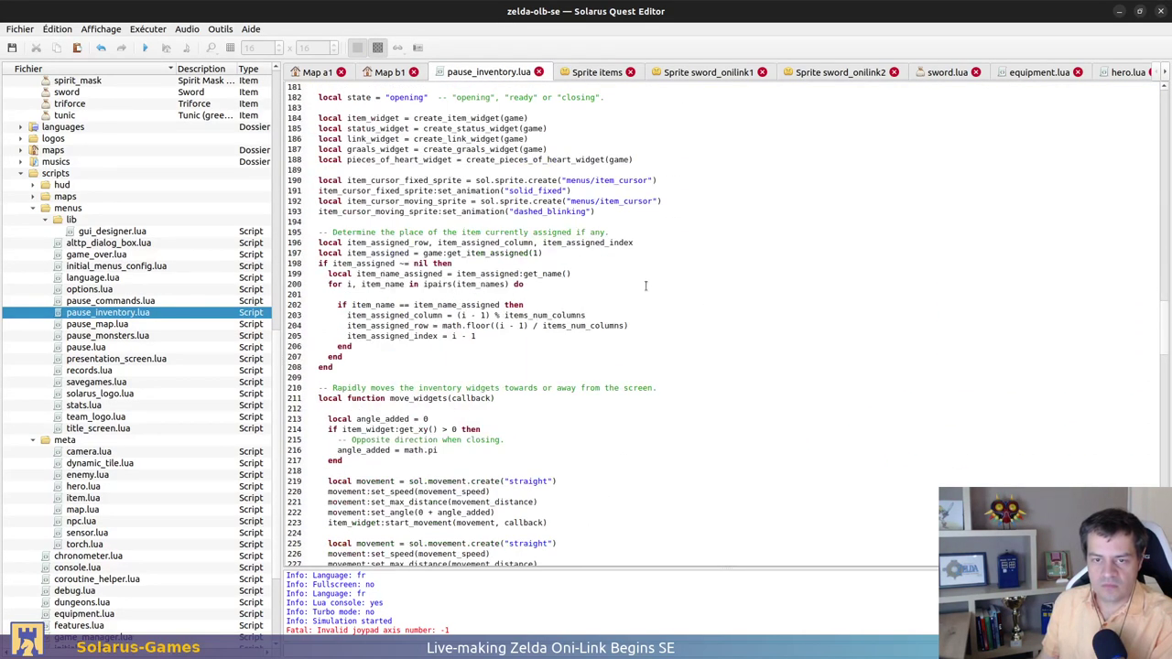
{"action": "scroll", "coordinate": [632, 279], "scroll_direction": "down", "scroll_amount": 6}
{"action": "scroll", "coordinate": [641, 270], "scroll_direction": "down", "scroll_amount": 19}
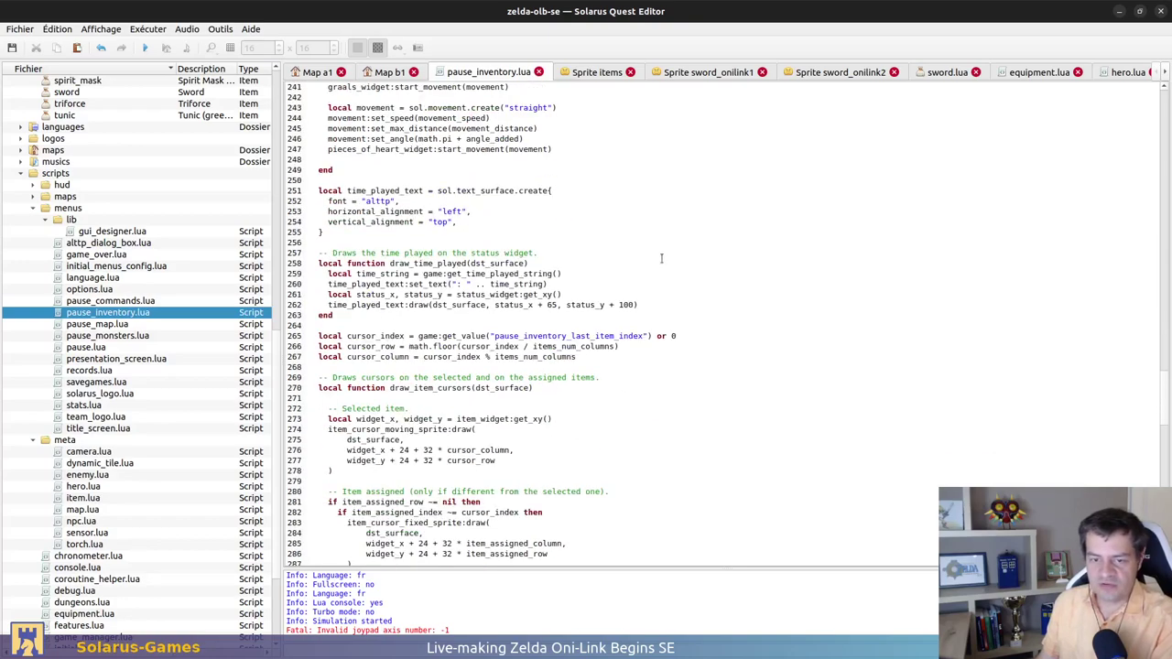
{"action": "scroll", "coordinate": [674, 255], "scroll_direction": "down", "scroll_amount": 7}
{"action": "scroll", "coordinate": [672, 257], "scroll_direction": "up", "scroll_amount": 20}
{"action": "scroll", "coordinate": [675, 259], "scroll_direction": "down", "scroll_amount": 16}
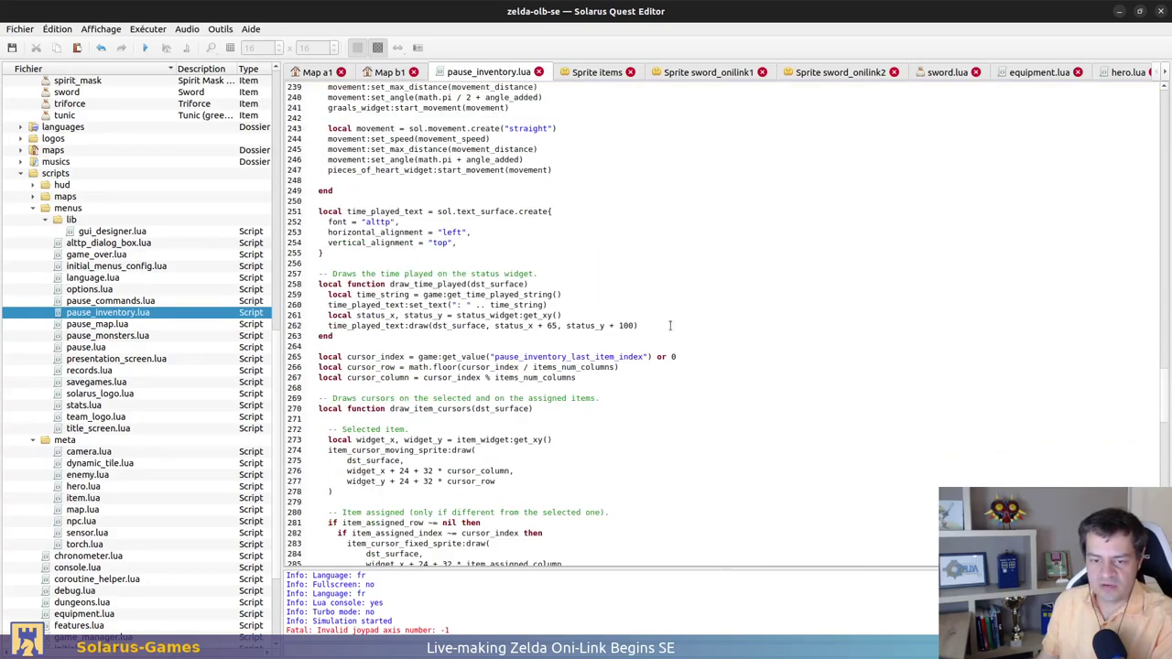
{"action": "scroll", "coordinate": [679, 317], "scroll_direction": "down", "scroll_amount": 16}
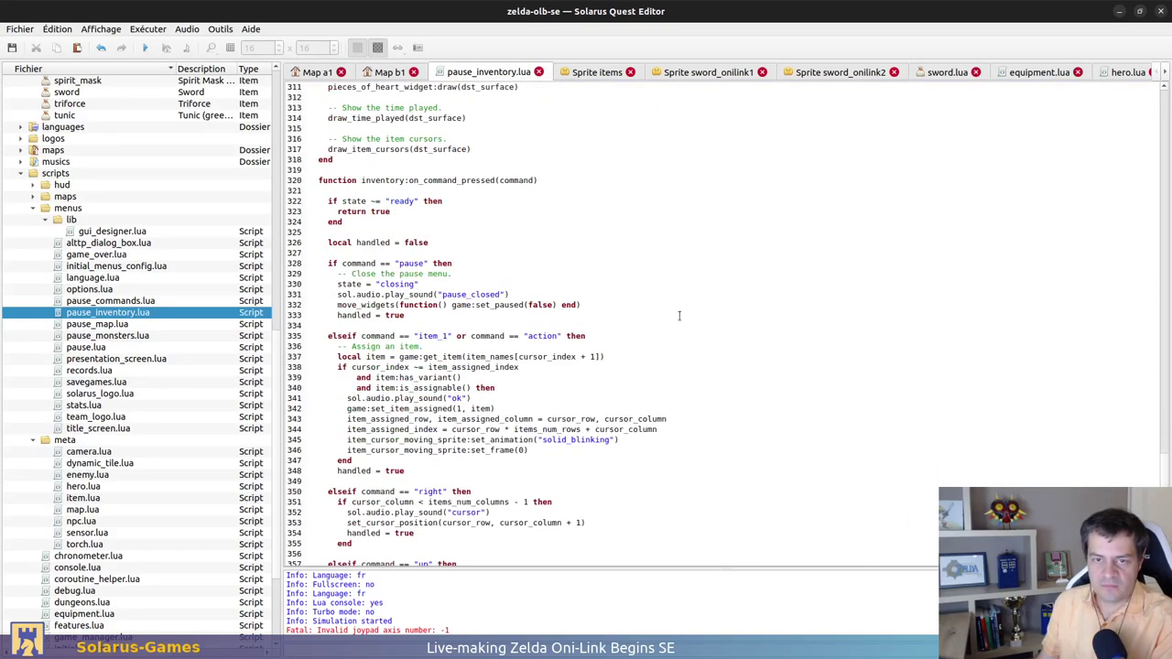
{"action": "scroll", "coordinate": [678, 316], "scroll_direction": "down", "scroll_amount": 6}
{"action": "scroll", "coordinate": [671, 312], "scroll_direction": "down", "scroll_amount": 7}
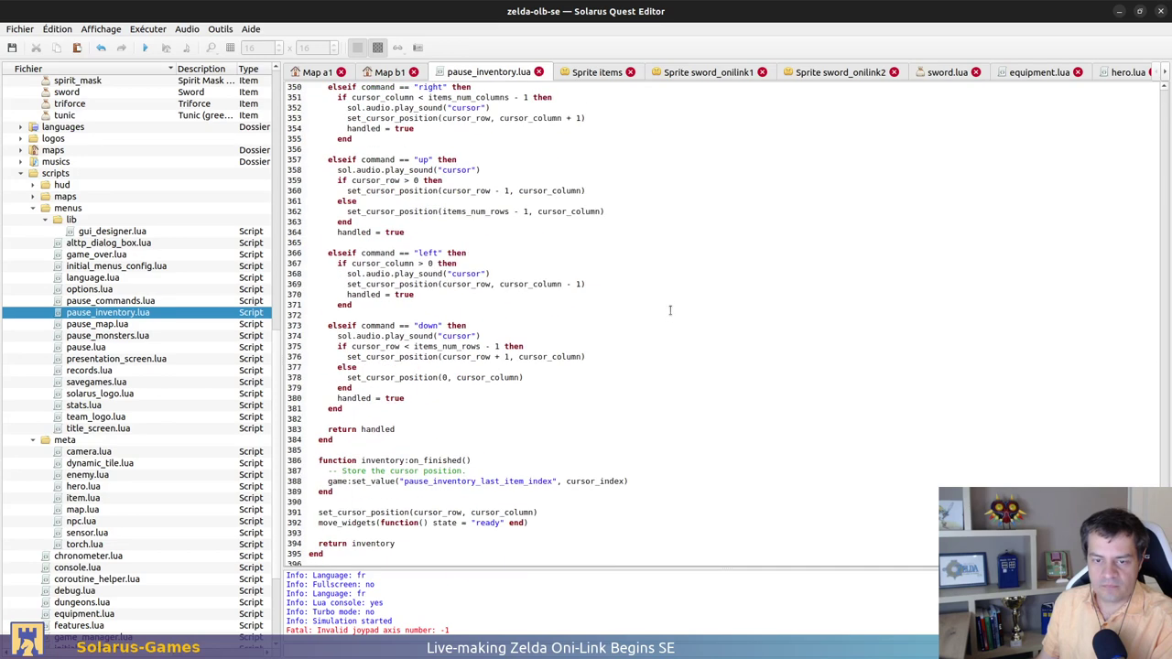
{"action": "scroll", "coordinate": [672, 302], "scroll_direction": "down", "scroll_amount": 1}
Look up "joypad" in pause_inventory.lua, leave the search, and close the game window showing the Solarus Team logo
{"action": "left_click", "coordinate": [686, 286]}
{"action": "key", "text": "ctrl+f"}
{"action": "type", "text": "j"}
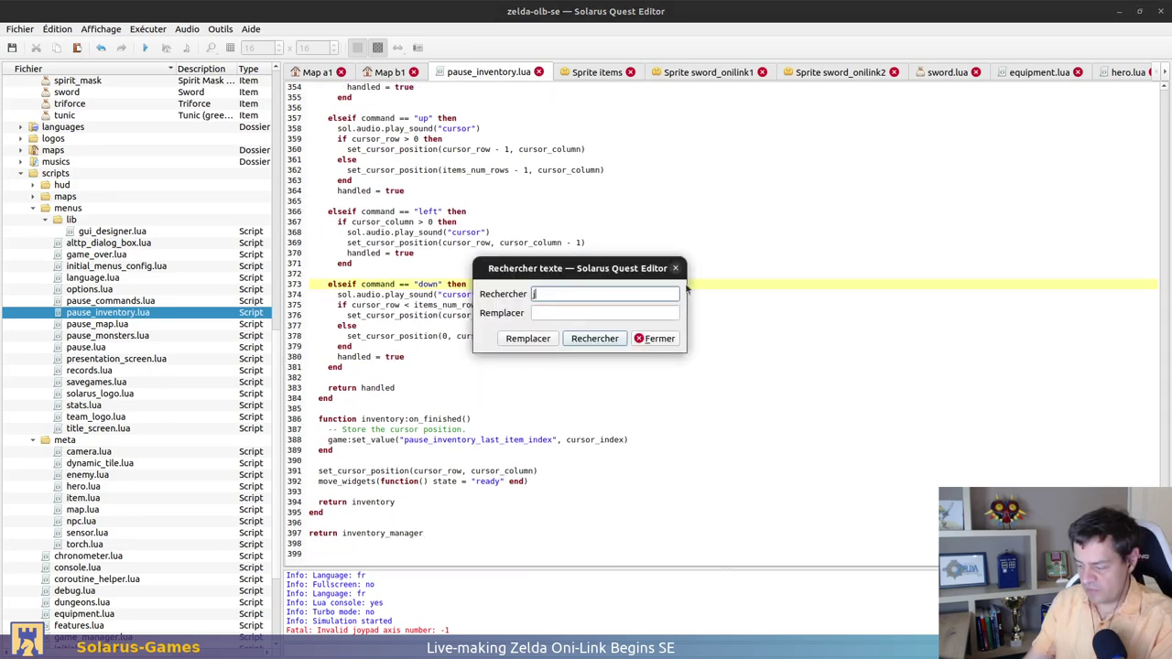
{"action": "type", "text": "oypad"}
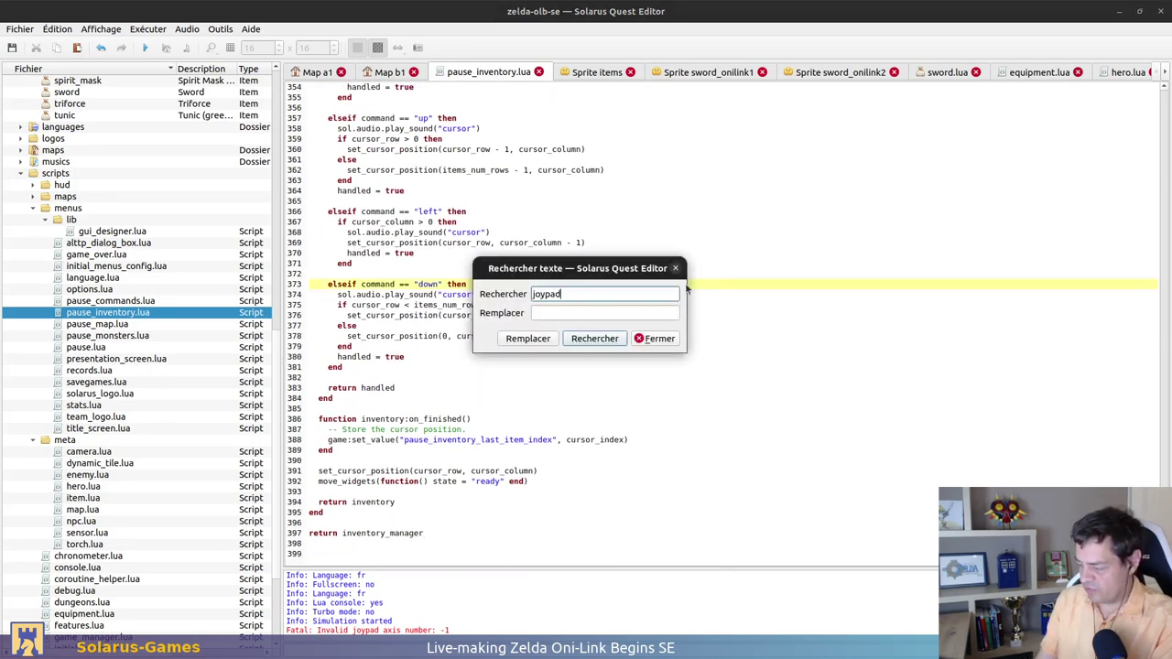
{"action": "key", "text": "Escape"}
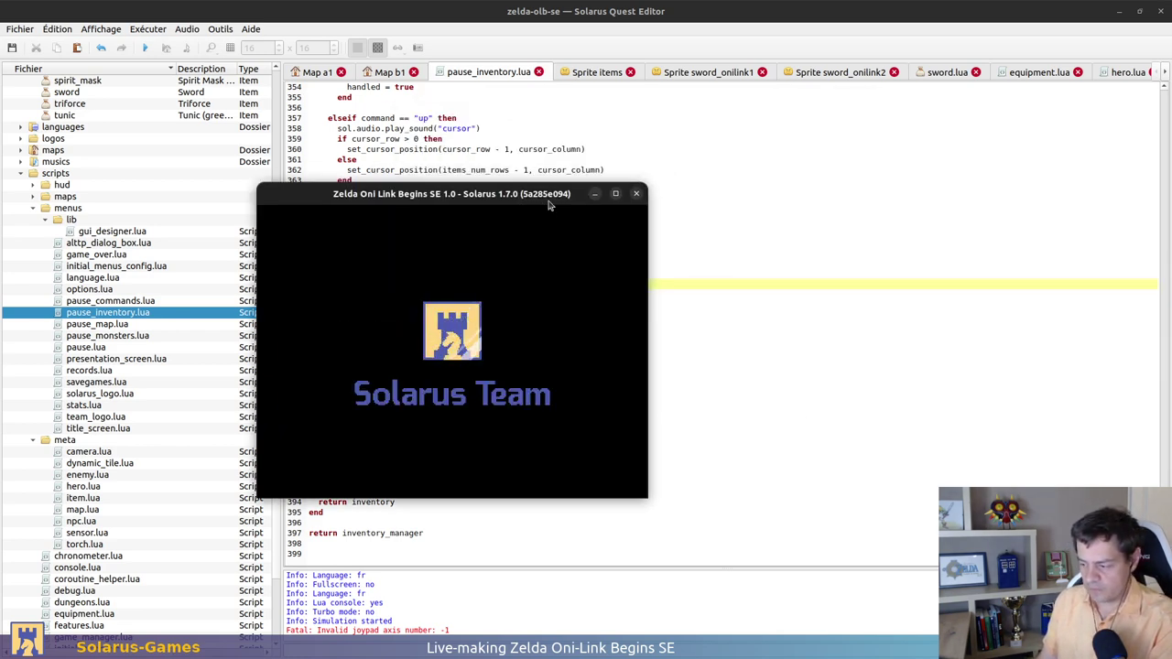
{"action": "left_click", "coordinate": [635, 193]}
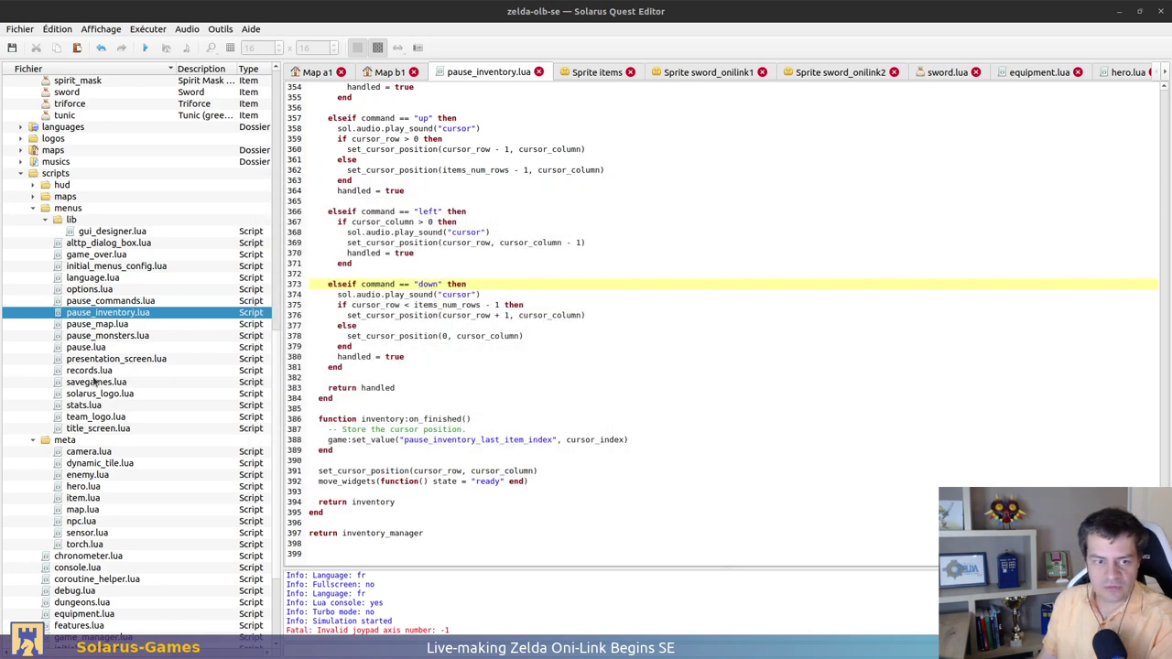
In debug.lua, replace the key "1" start_savegame call with game_manager:create("save1.dat"):start() and save the script
{"action": "scroll", "coordinate": [104, 409], "scroll_direction": "down", "scroll_amount": 4}
{"action": "double_click", "coordinate": [89, 451]}
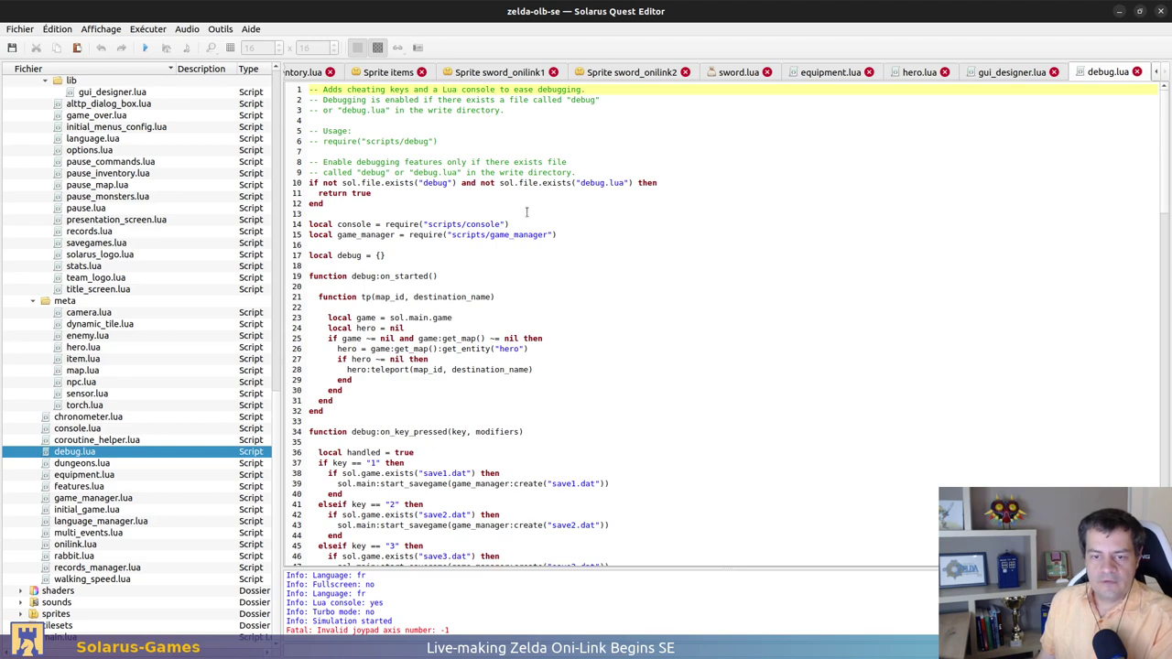
{"action": "scroll", "coordinate": [447, 324], "scroll_direction": "down", "scroll_amount": 7}
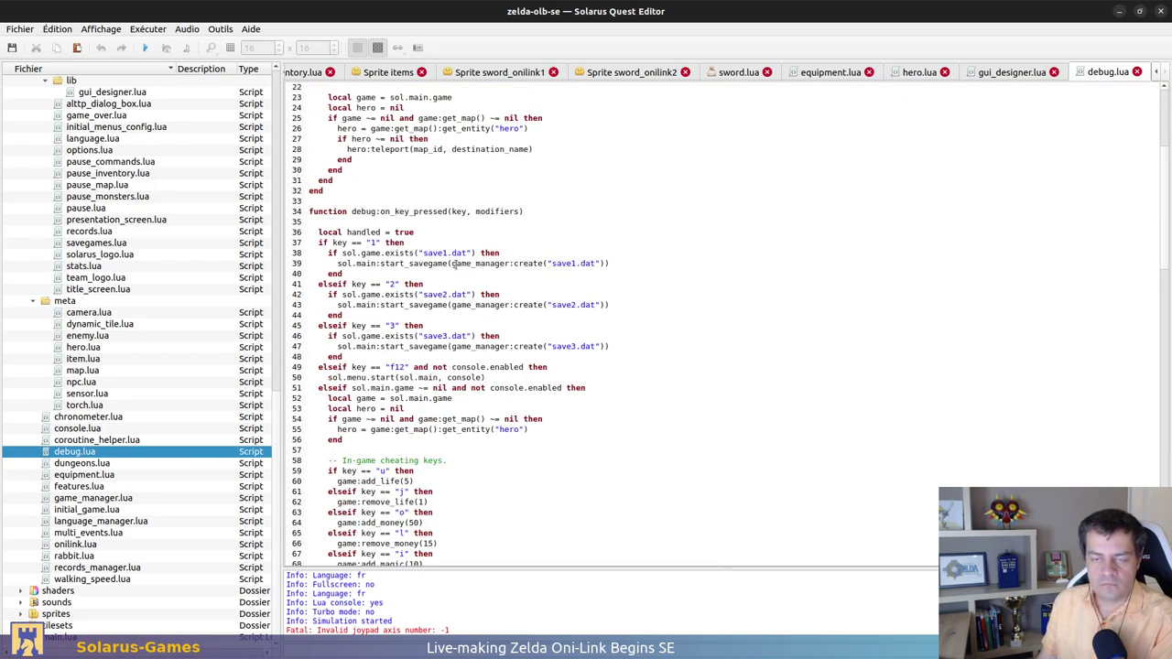
{"action": "left_click_drag", "start_coordinate": [450, 262], "coordinate": [337, 264]}
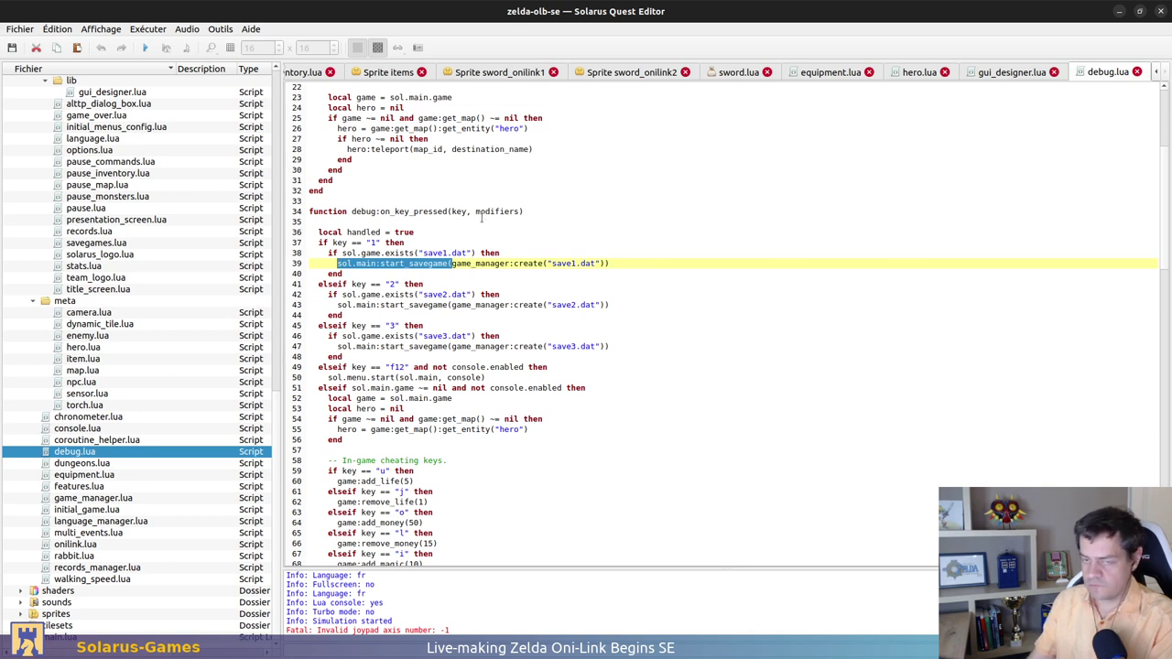
{"action": "key", "text": "BackSpace"}
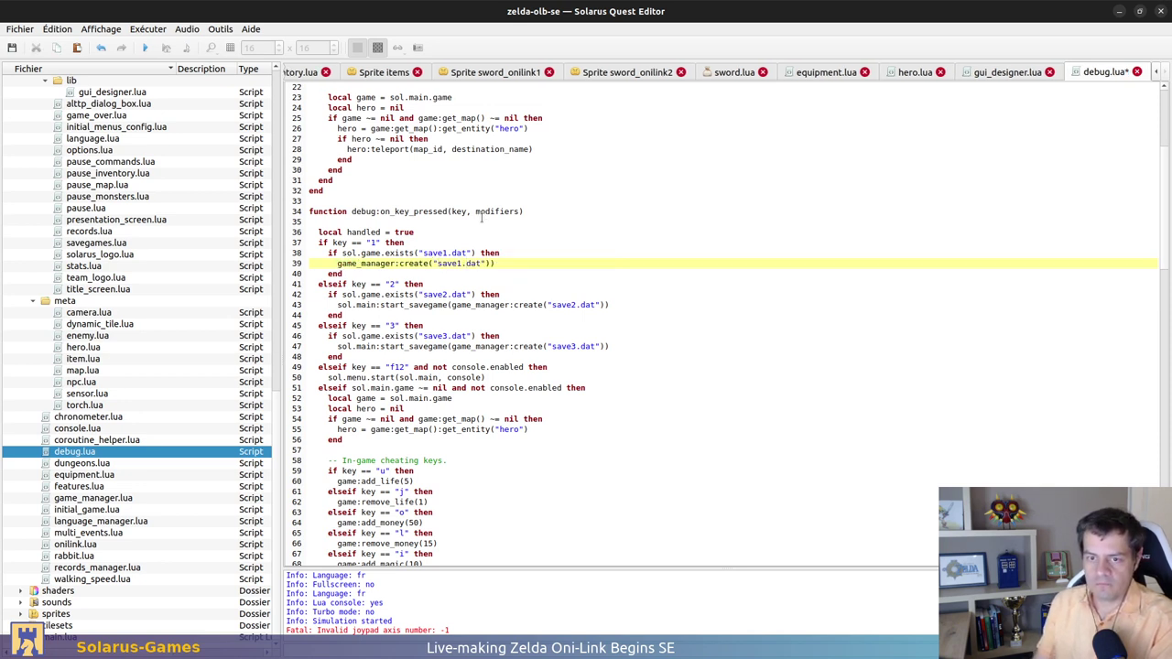
{"action": "key", "text": "BackSpace"}
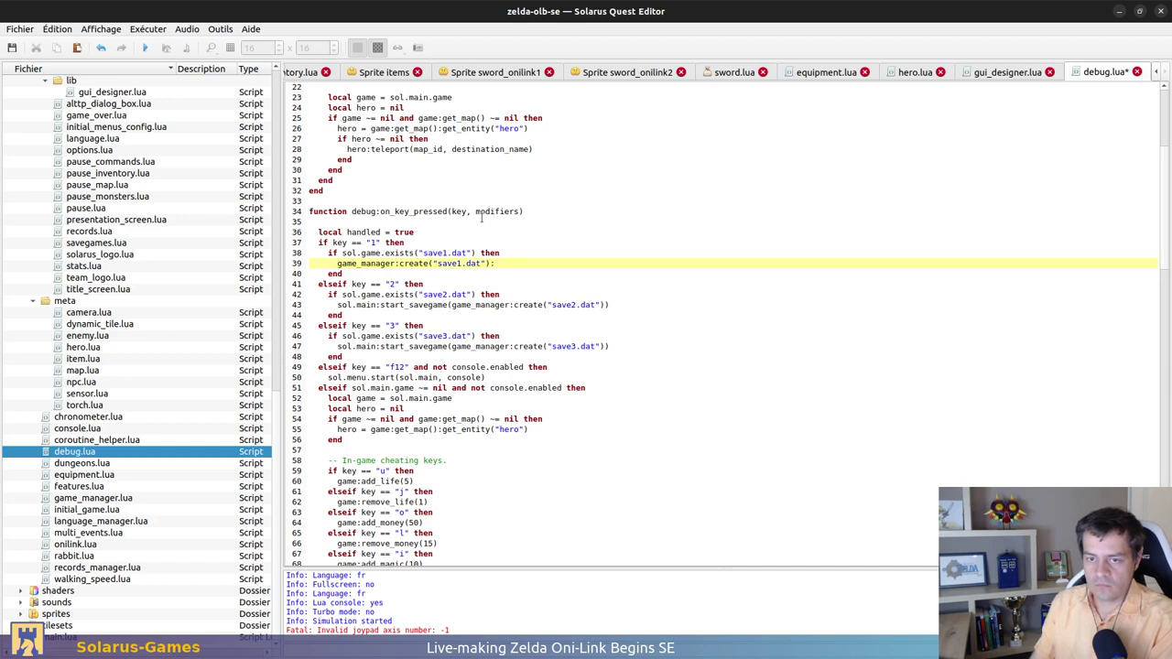
{"action": "type", "text": ":start("}
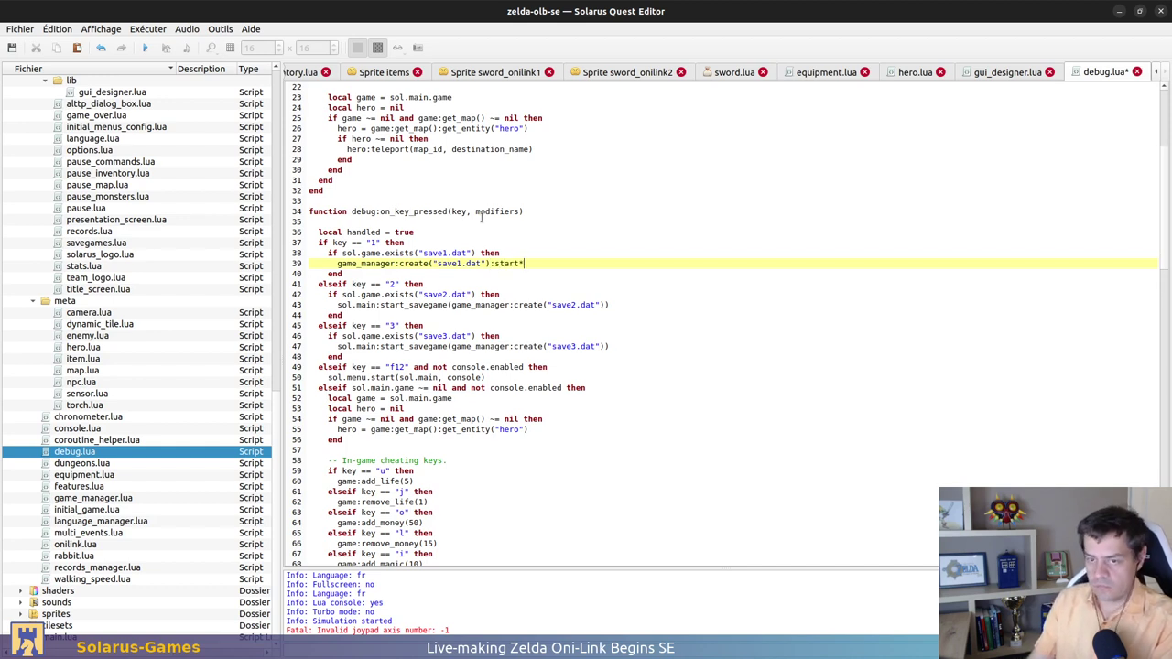
{"action": "type", "text": "()"}
{"action": "key", "text": "ctrl+s"}
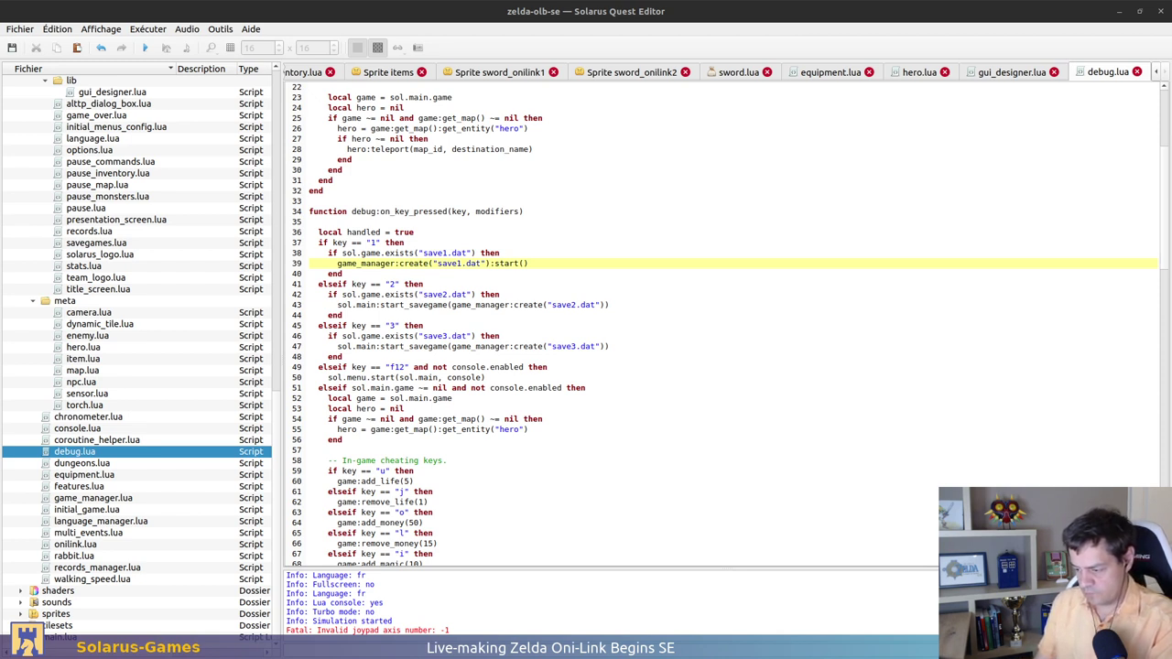
Replace the key "2" call with game_manager:create("save2.dat"):start(), paste the save1.dat version over the key "3" call, and save debug.lua
{"action": "left_click", "coordinate": [501, 293]}
{"action": "left_click_drag", "start_coordinate": [565, 254], "coordinate": [569, 261]}
{"action": "key", "text": "ctrl+c"}
{"action": "left_click_drag", "start_coordinate": [616, 303], "coordinate": [466, 306]}
{"action": "key", "text": "ctrl+v"}
{"action": "type", "text": "2"}
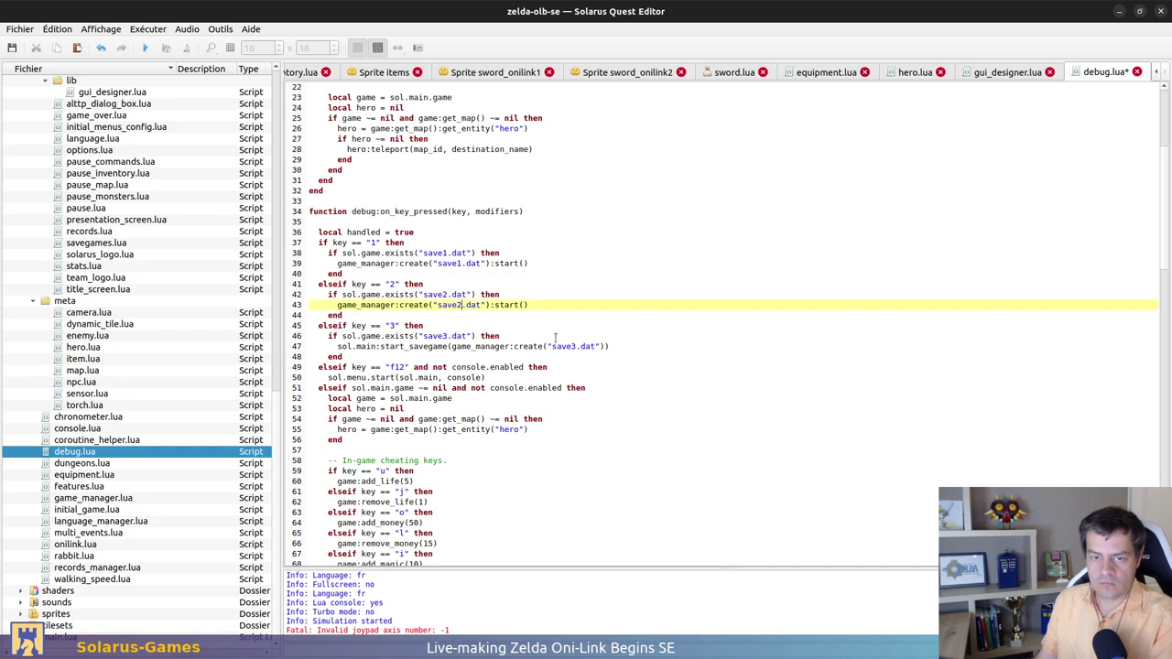
{"action": "left_click", "coordinate": [615, 345]}
{"action": "key", "text": "shift+Home"}
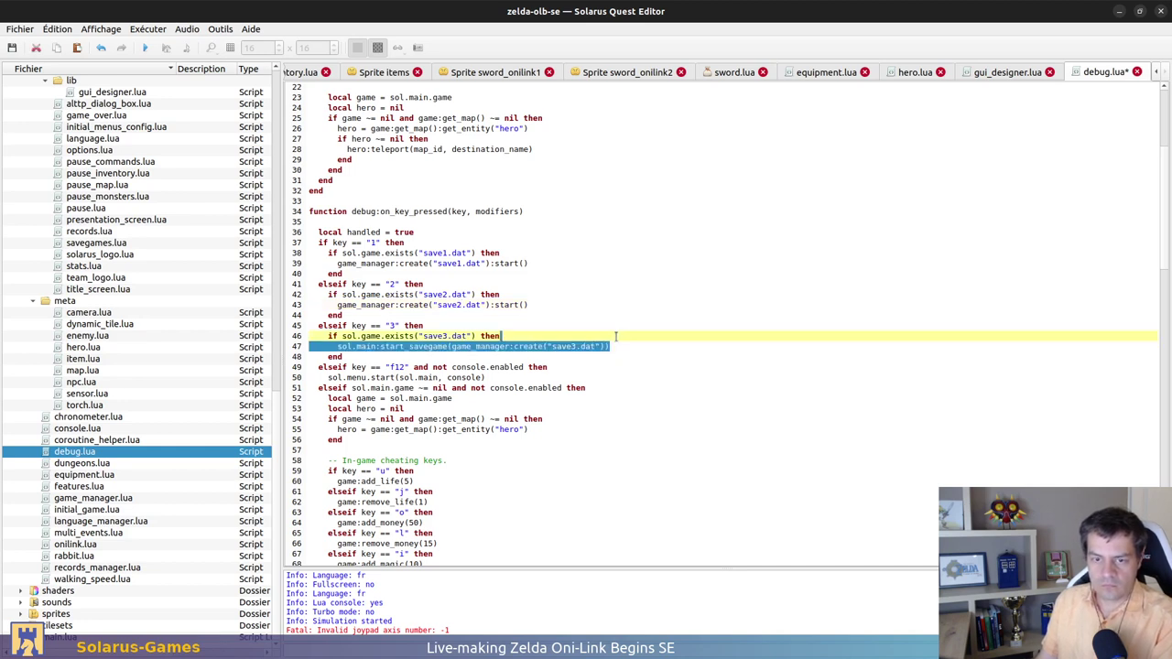
{"action": "key", "text": "ctrl+v"}
{"action": "key", "text": "ctrl+s"}
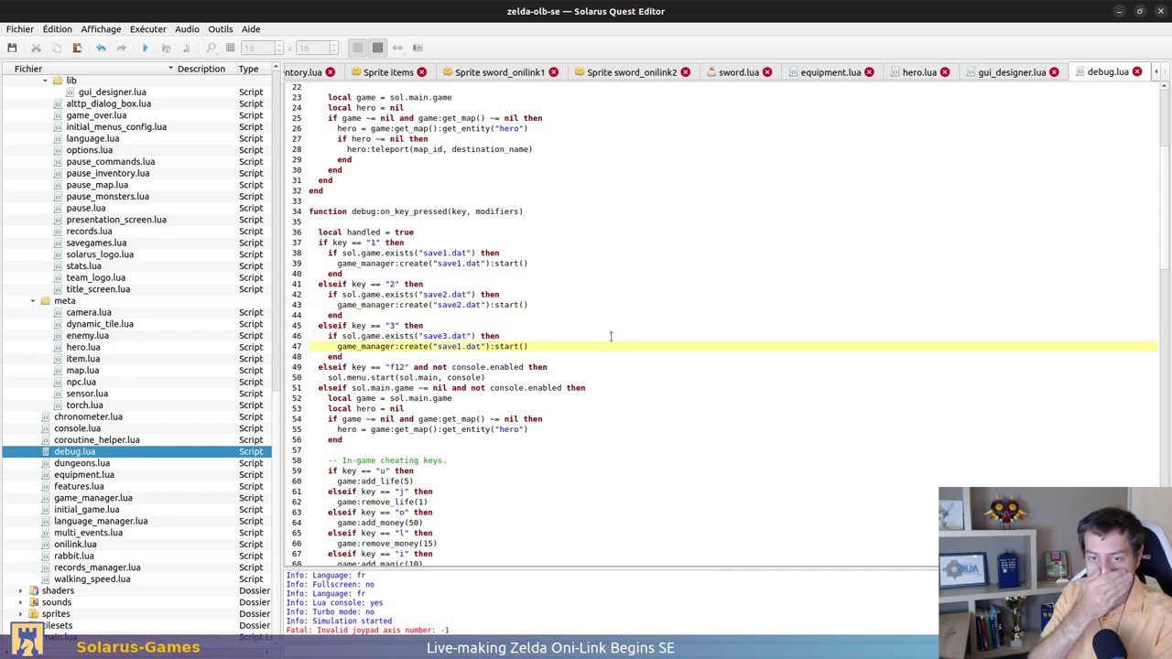
Check the rest of debug.lua's key handling, run the quest, dismiss the joypad axis error dialog, and reproduce the error in another run
{"action": "scroll", "coordinate": [611, 335], "scroll_direction": "down", "scroll_amount": 17}
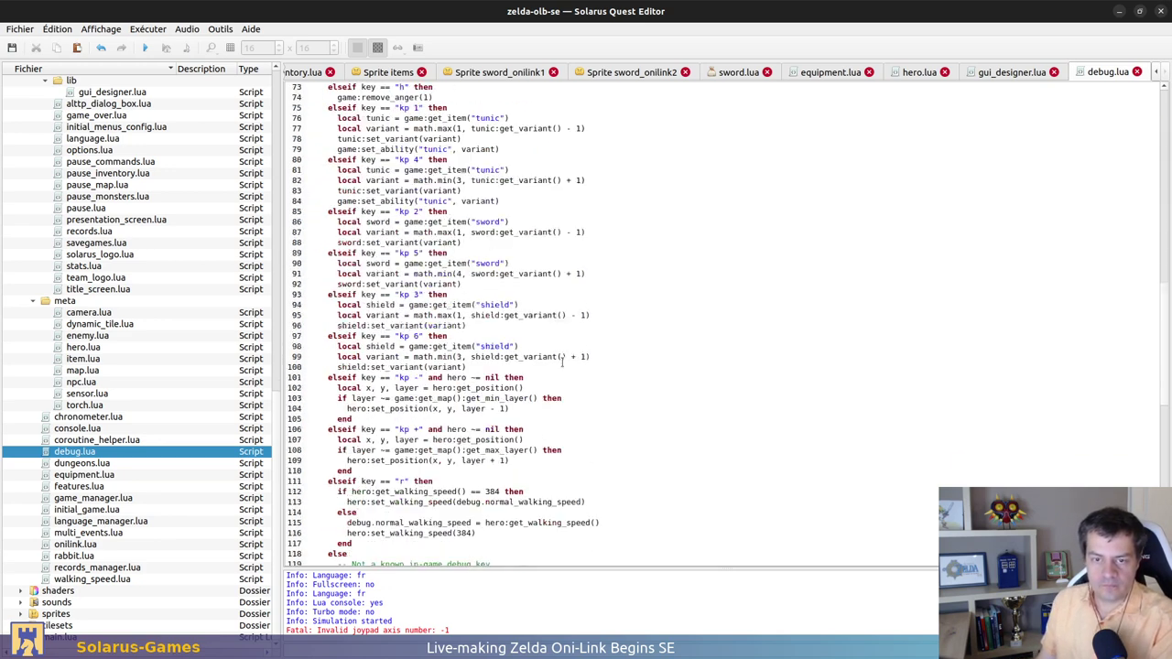
{"action": "scroll", "coordinate": [562, 361], "scroll_direction": "down", "scroll_amount": 8}
{"action": "left_click", "coordinate": [560, 357]}
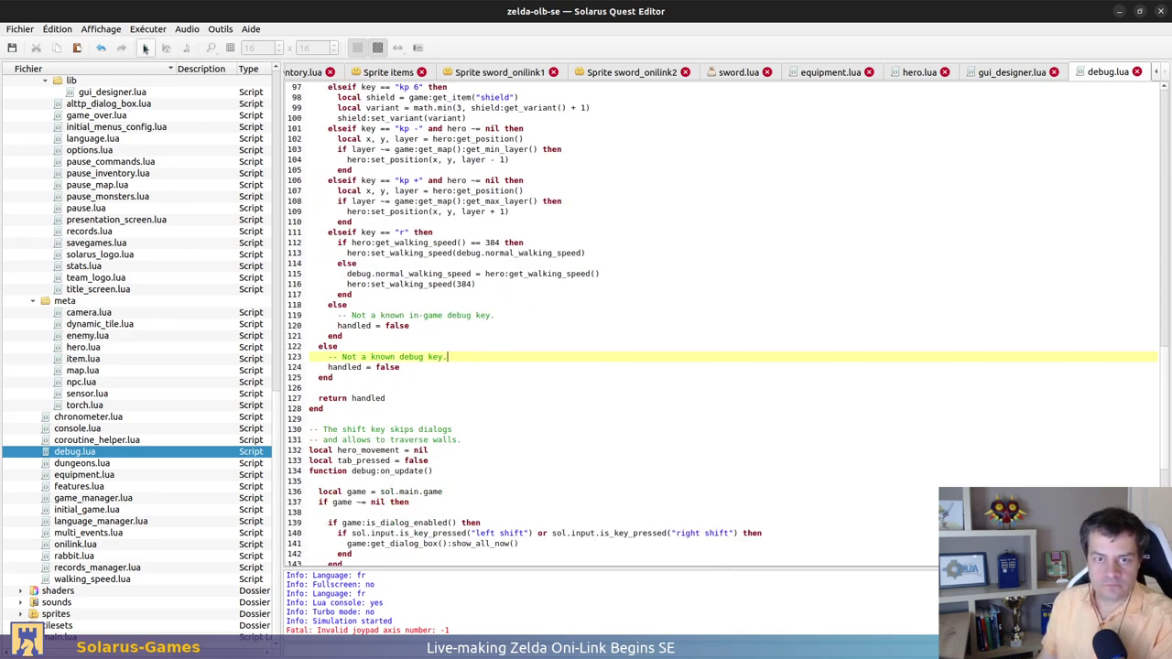
{"action": "left_click", "coordinate": [145, 48]}
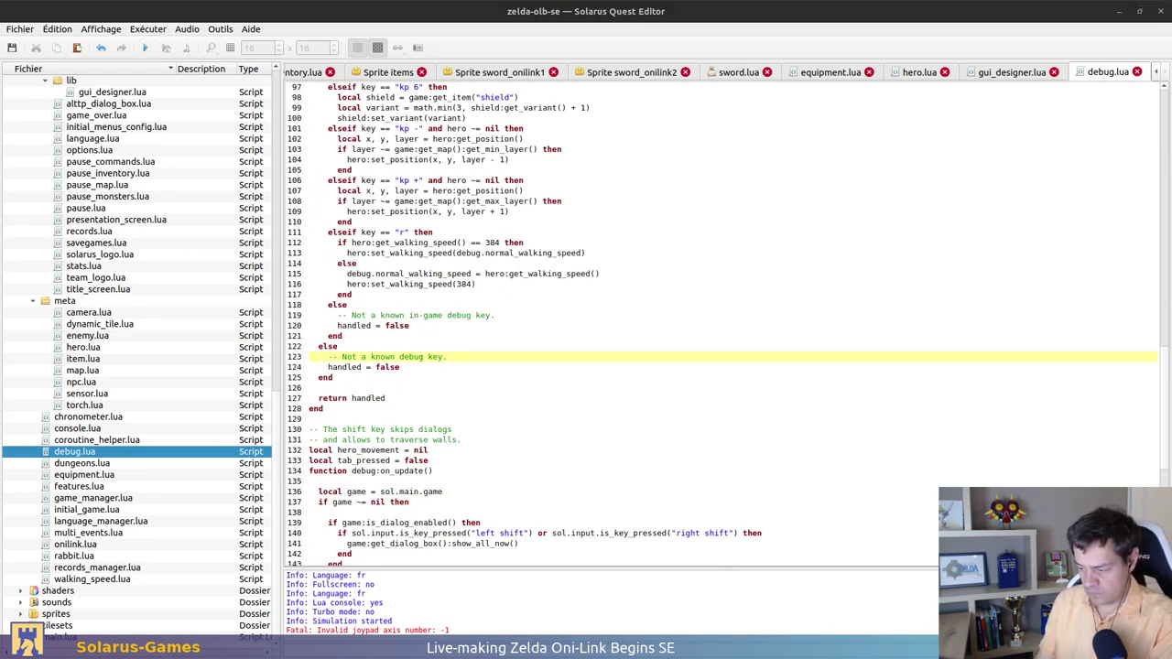
{"action": "left_click_drag", "start_coordinate": [929, 135], "coordinate": [526, 149]}
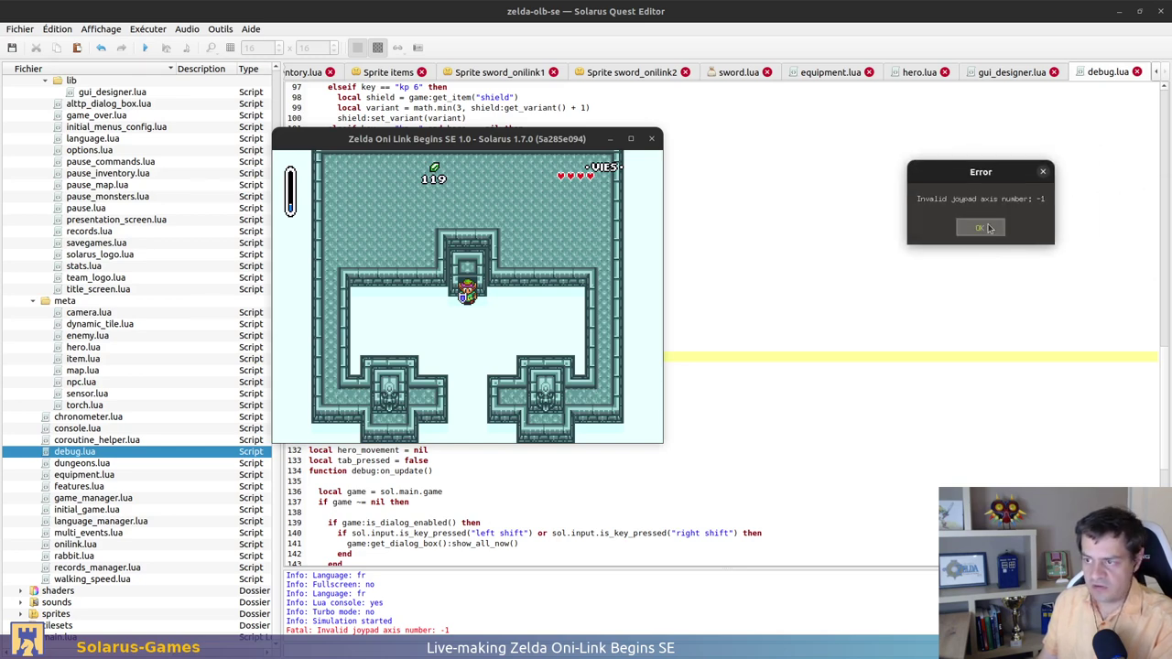
{"action": "left_click", "coordinate": [977, 227]}
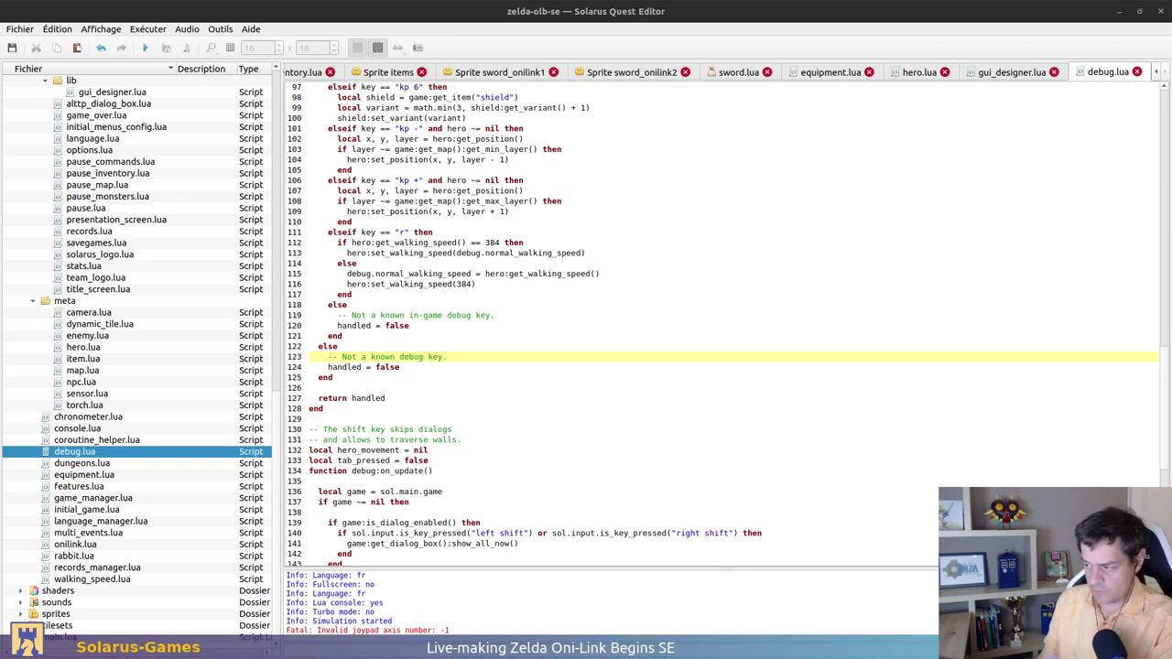
{"action": "left_click_drag", "start_coordinate": [999, 109], "coordinate": [769, 158]}
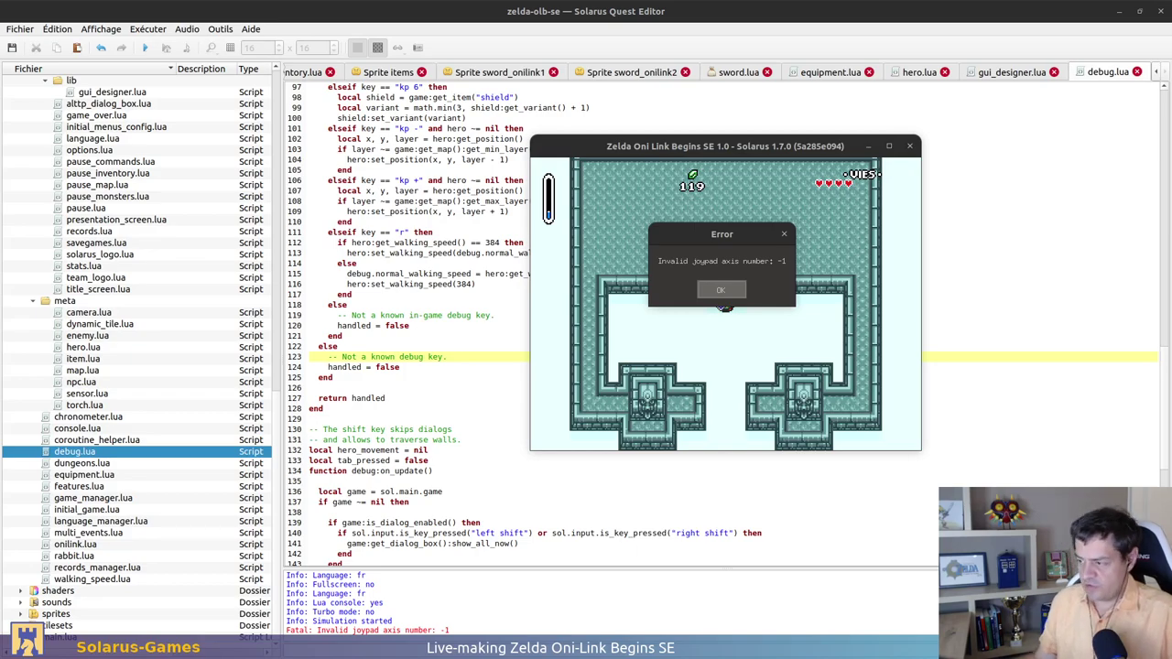
Switch to the terminal with the gdb backtrace and copy the function name game_api_get_command_joypad_binding from frame 15
{"action": "key", "text": "alt+Tab"}
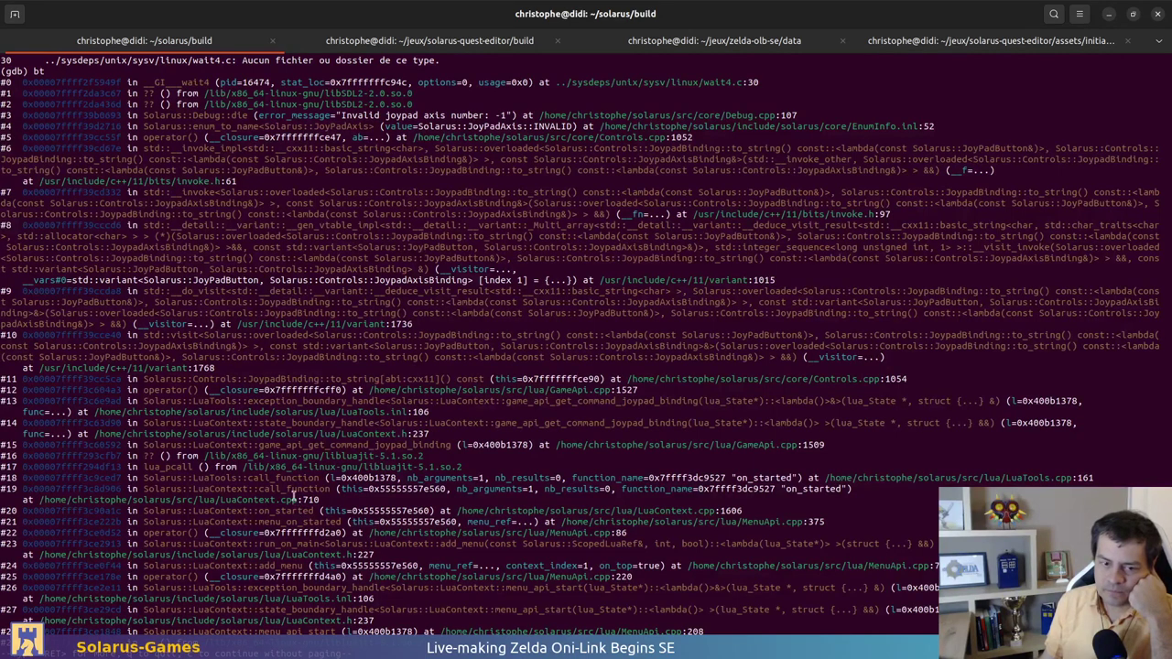
{"action": "triple_click", "coordinate": [291, 456]}
{"action": "left_click_drag", "start_coordinate": [291, 457], "coordinate": [299, 464]}
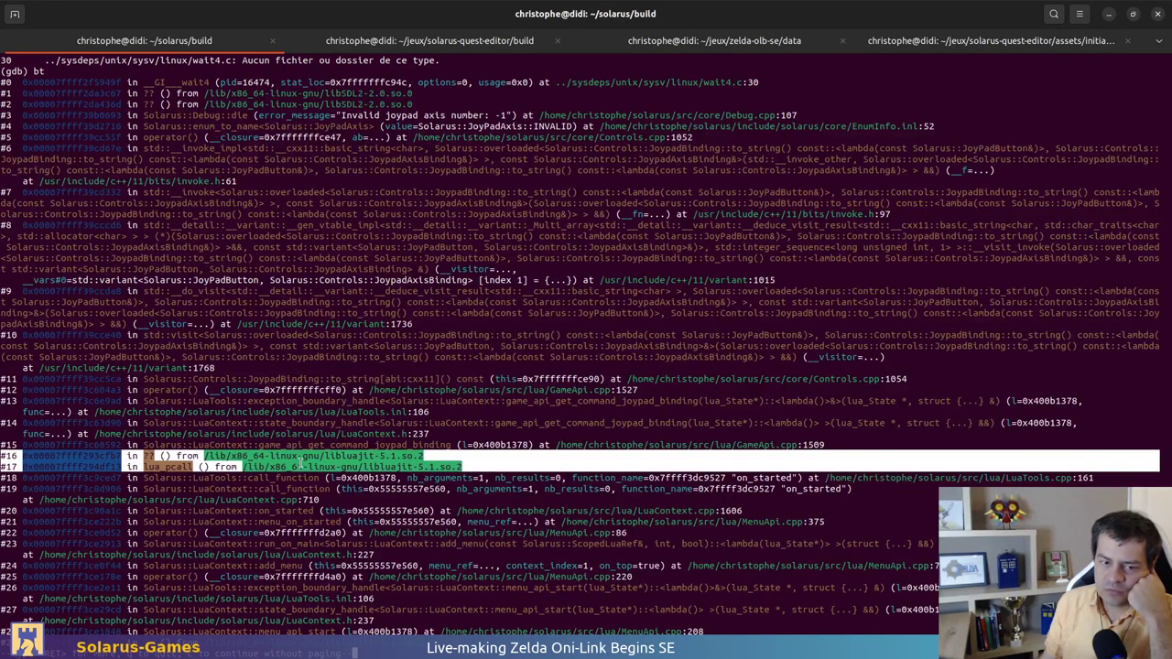
{"action": "left_click", "coordinate": [299, 457]}
{"action": "double_click", "coordinate": [307, 444]}
{"action": "key", "text": "ctrl+c"}
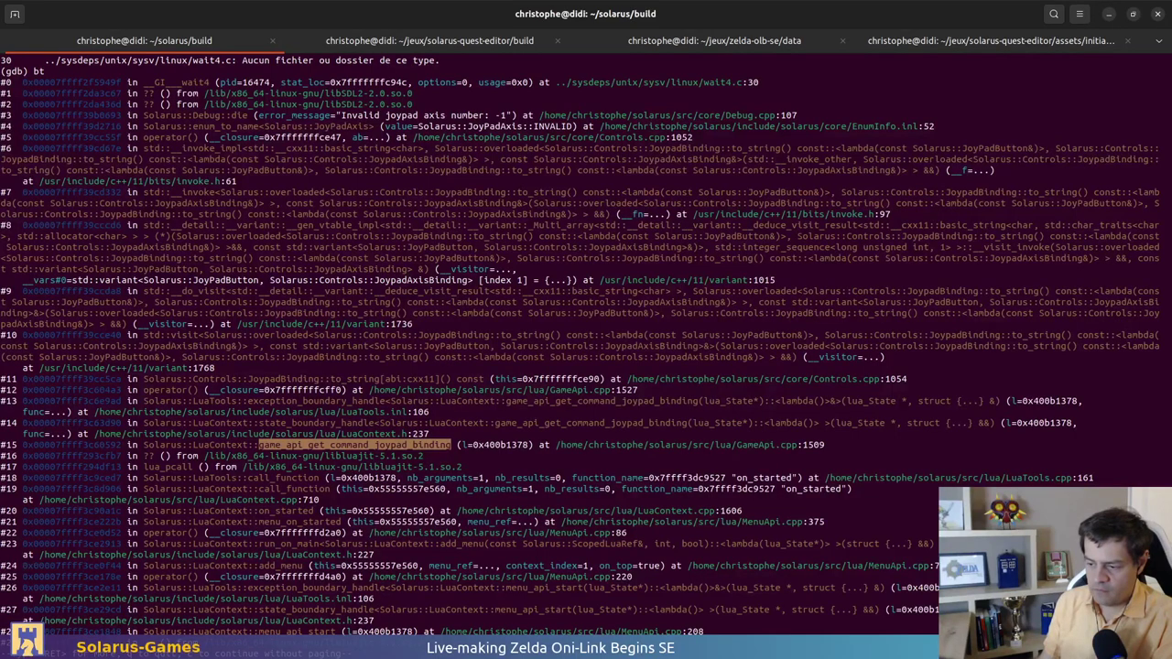
Return to Solarus Quest Editor, search pause_inventory.lua for the copied function name, and close the search
{"action": "key", "text": "alt+Tab"}
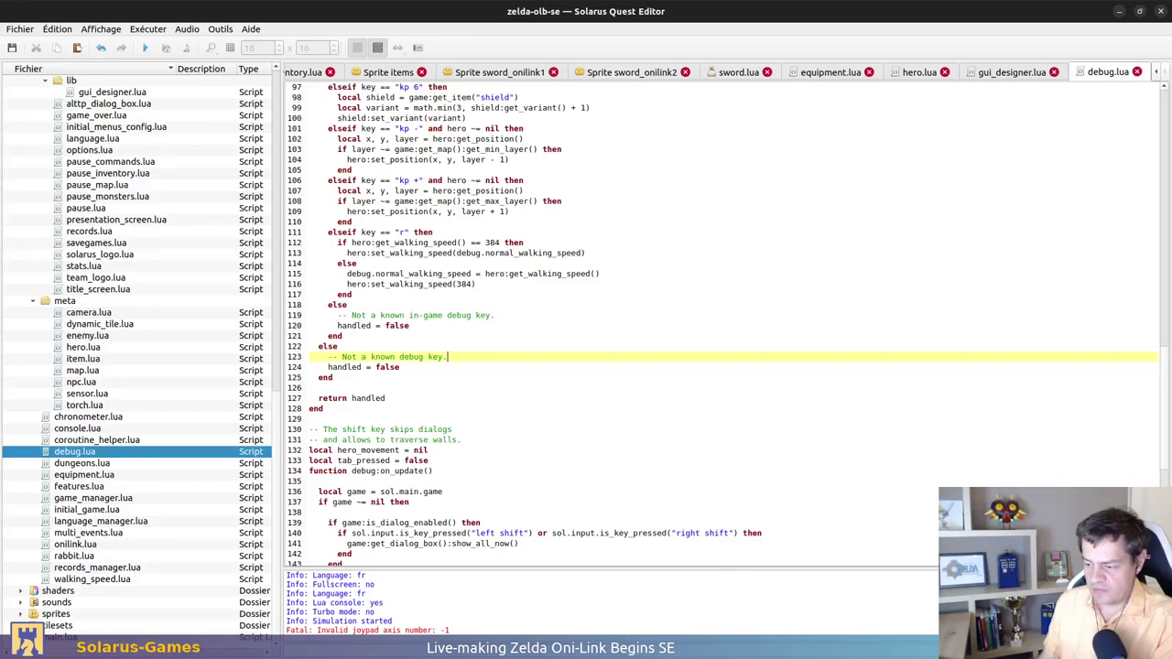
{"action": "left_click", "coordinate": [595, 286]}
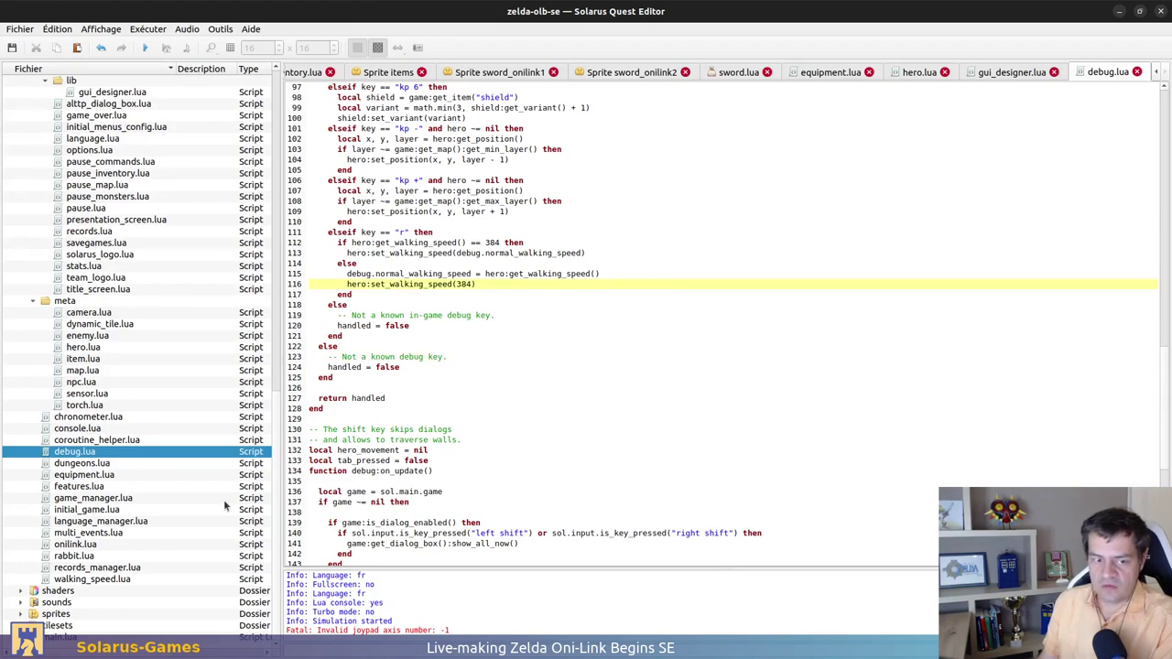
{"action": "scroll", "coordinate": [131, 594], "scroll_direction": "up", "scroll_amount": 4}
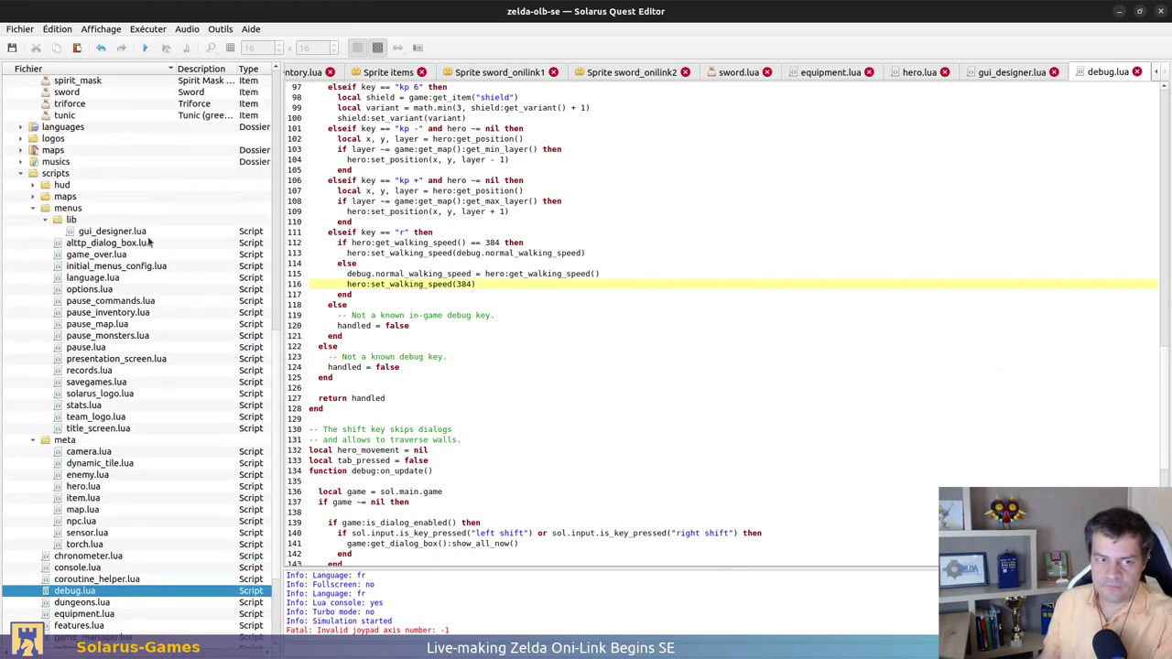
{"action": "left_click", "coordinate": [517, 318]}
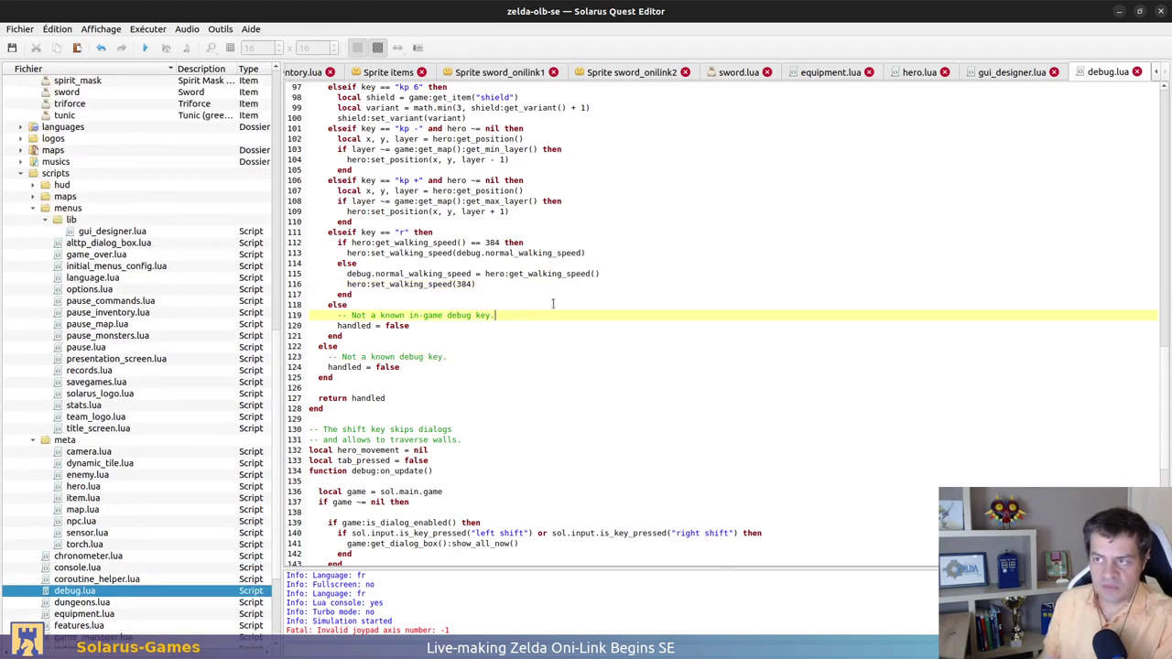
{"action": "left_click", "coordinate": [1007, 73]}
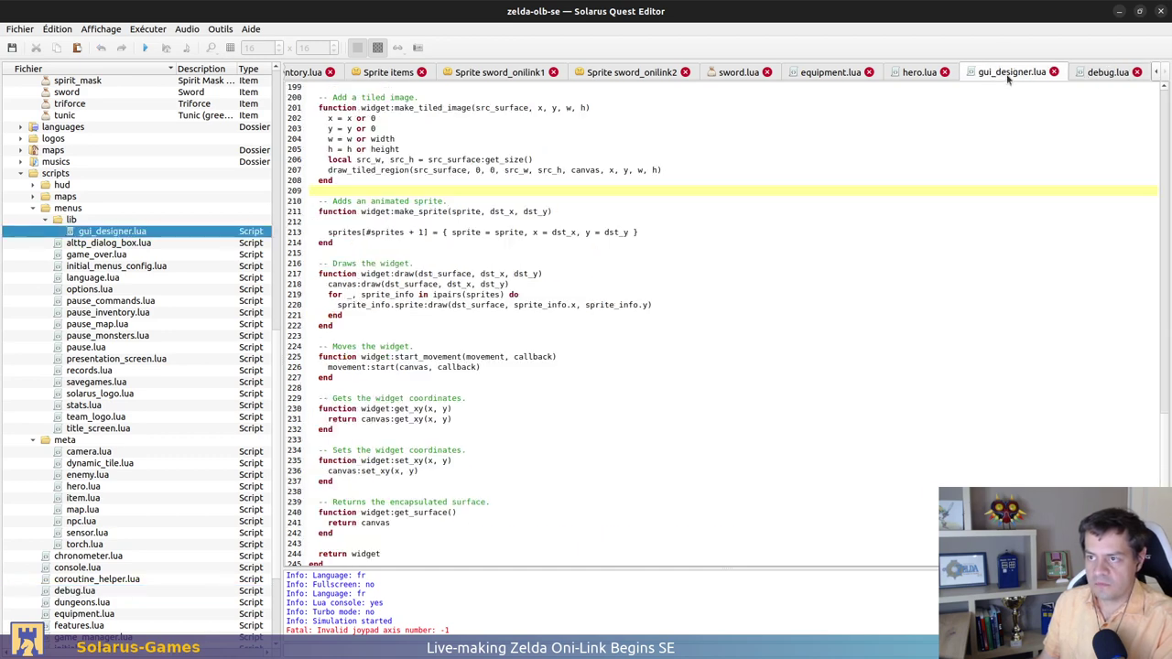
{"action": "key", "text": "ctrl+Page_Up"}
{"action": "key", "text": "ctrl+Page_Up"}
{"action": "key", "text": "ctrl+Page_Up"}
{"action": "key", "text": "ctrl+Page_Up"}
{"action": "key", "text": "ctrl+Page_Up"}
{"action": "key", "text": "ctrl+Page_Up"}
{"action": "key", "text": "ctrl+Page_Up"}
{"action": "key", "text": "ctrl+Page_Up"}
{"action": "key", "text": "ctrl+Page_Up"}
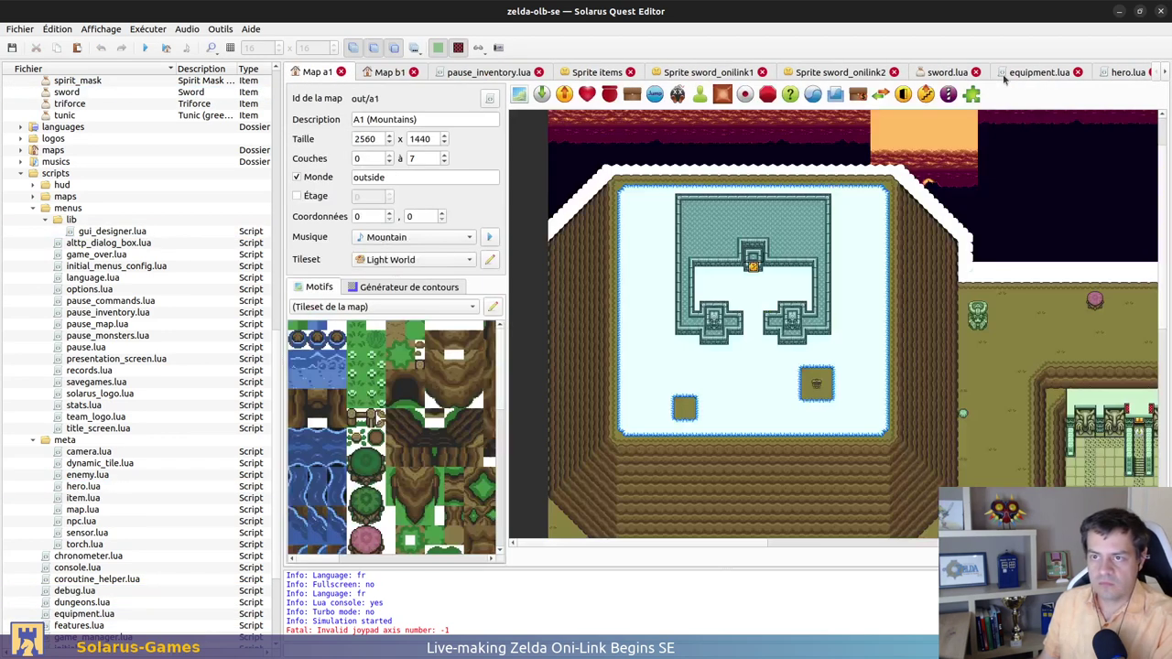
{"action": "left_click", "coordinate": [488, 72]}
{"action": "key", "text": "ctrl+f"}
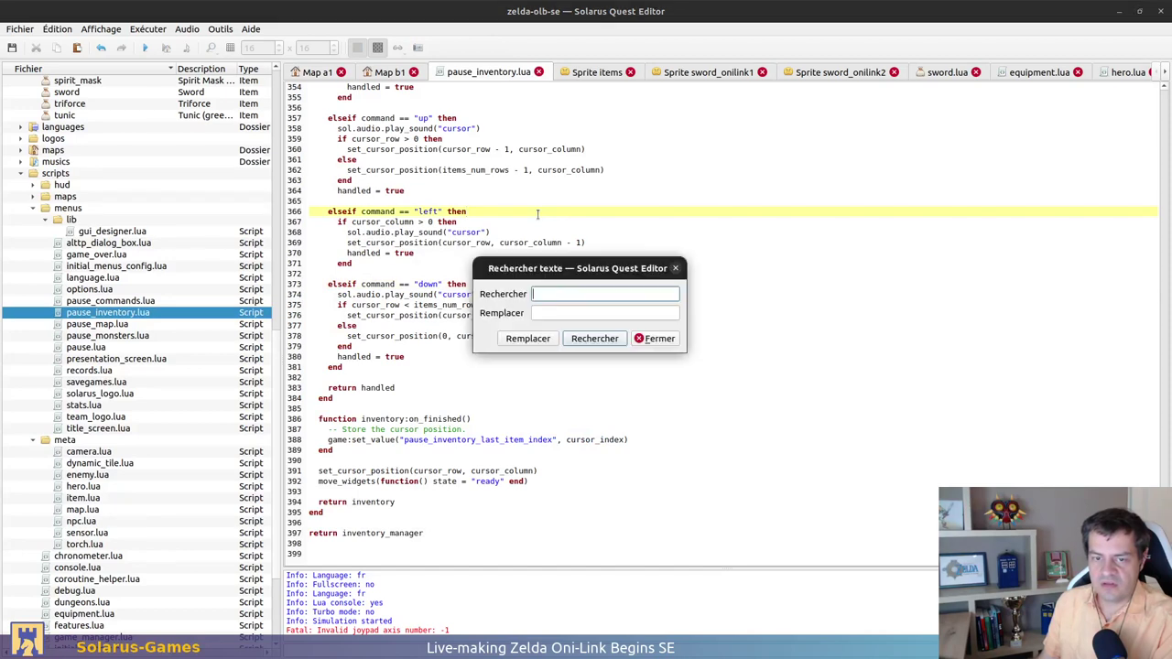
{"action": "key", "text": "ctrl+v"}
{"action": "left_click", "coordinate": [655, 339]}
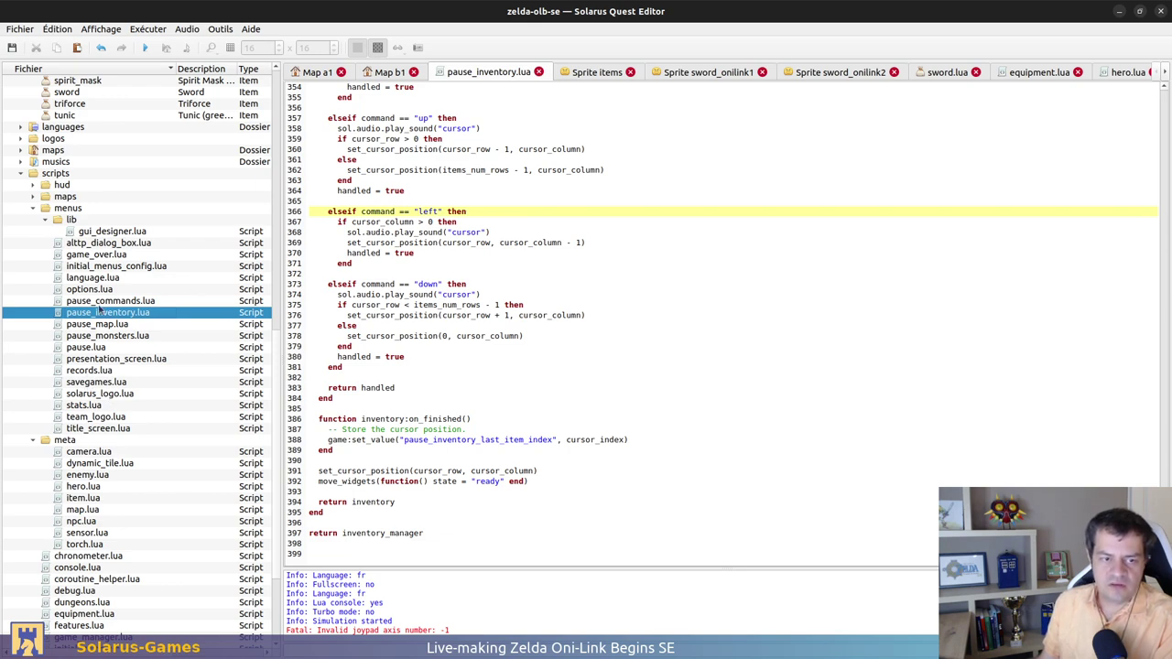
Open the pause.lua menu script, search it for the game_api_get_command_joypad_binding name, and leave the search
{"action": "left_click", "coordinate": [107, 349]}
{"action": "double_click", "coordinate": [106, 348]}
{"action": "left_click", "coordinate": [518, 276]}
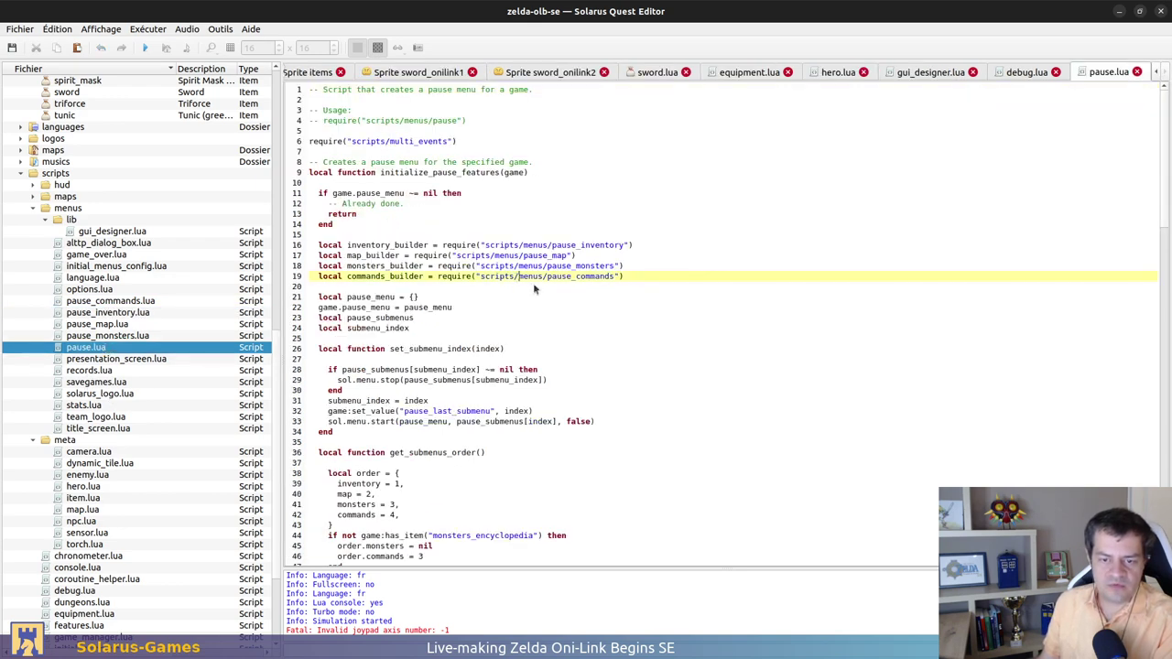
{"action": "key", "text": "ctrl+f"}
{"action": "type", "text": "_api_get_command_joypad_binding"}
{"action": "left_click", "coordinate": [594, 344]}
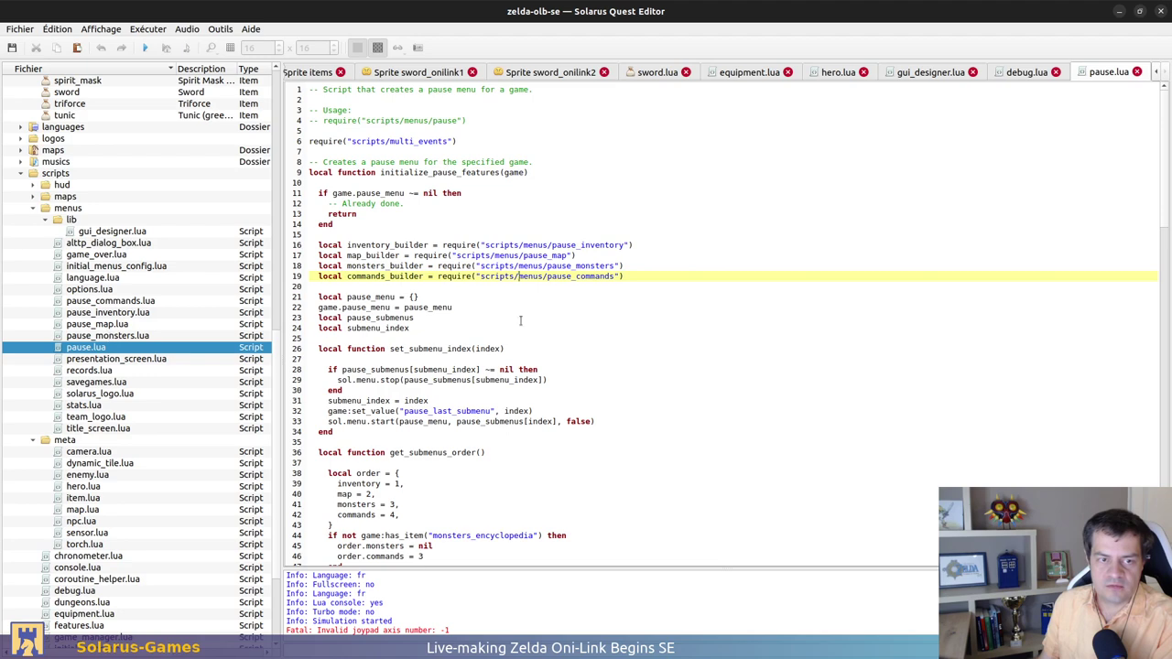
{"action": "left_click", "coordinate": [621, 325]}
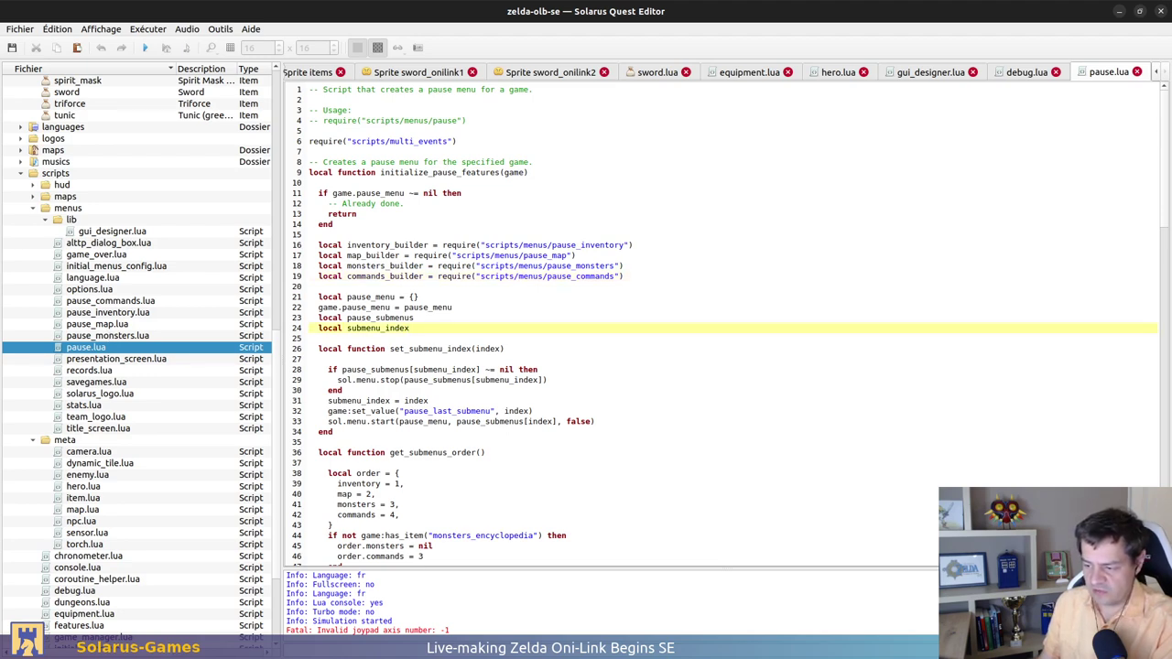
In the terminal, search the zelda-olb-se data folder recursively with grep for game_api_get_command_joypad_binding, and return to the gdb backtrace
{"action": "key", "text": "alt+Tab"}
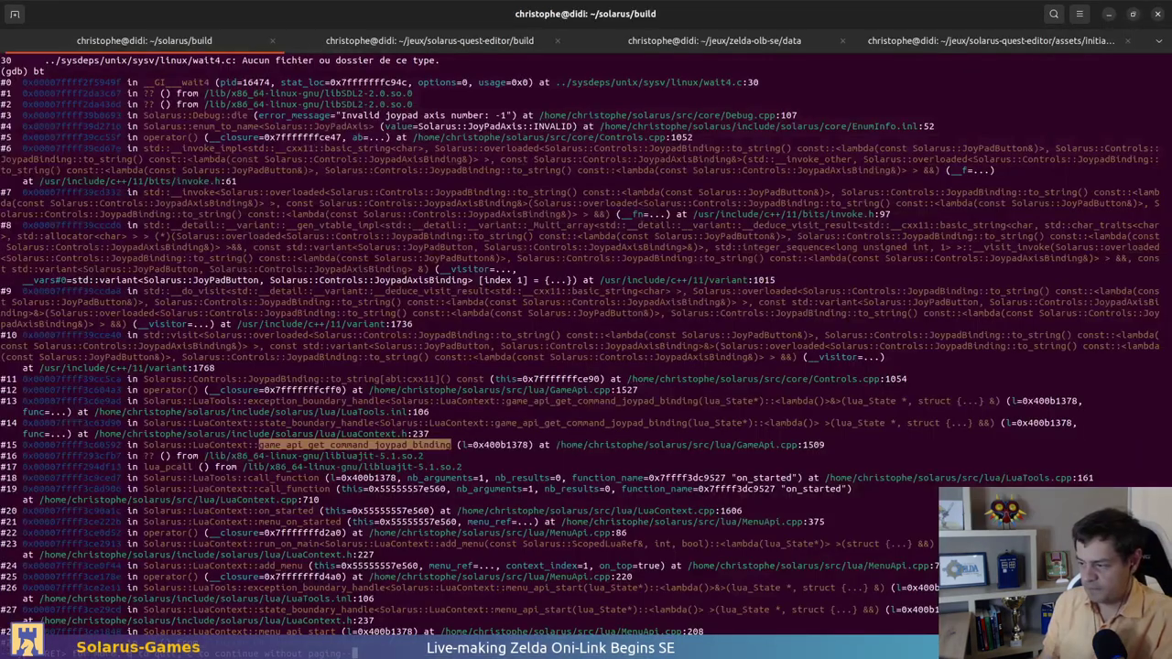
{"action": "left_click", "coordinate": [698, 45]}
{"action": "type", "text": "grep -r"}
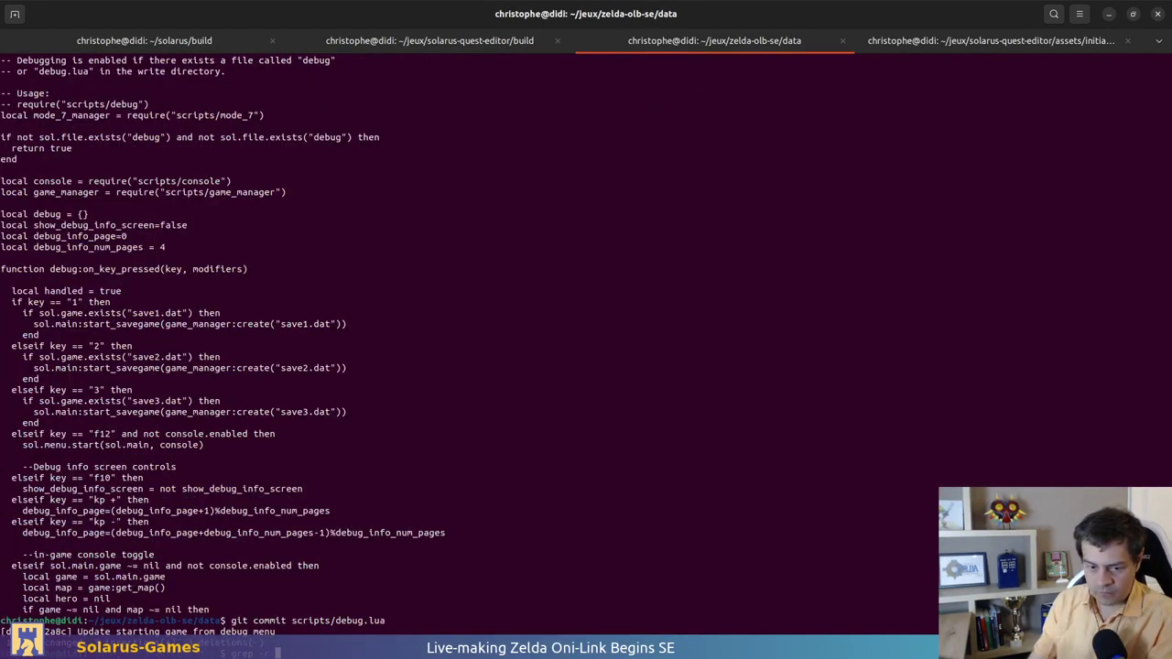
{"action": "type", "text": "game_api_get_command_joypad_binding"}
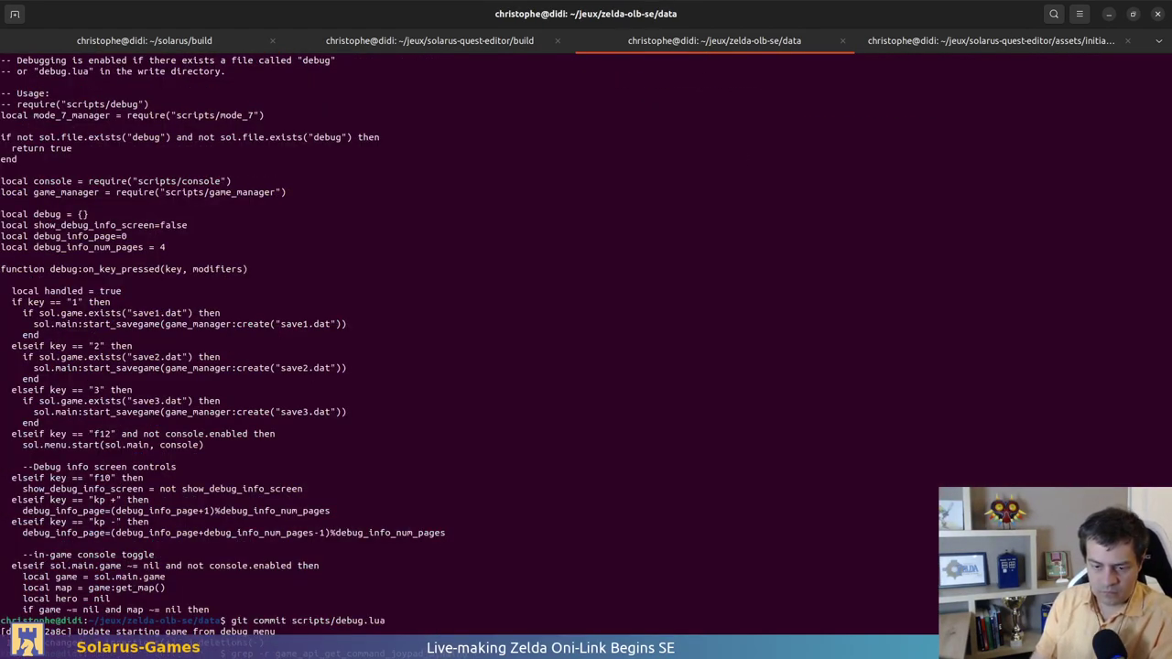
{"action": "key", "text": "Return"}
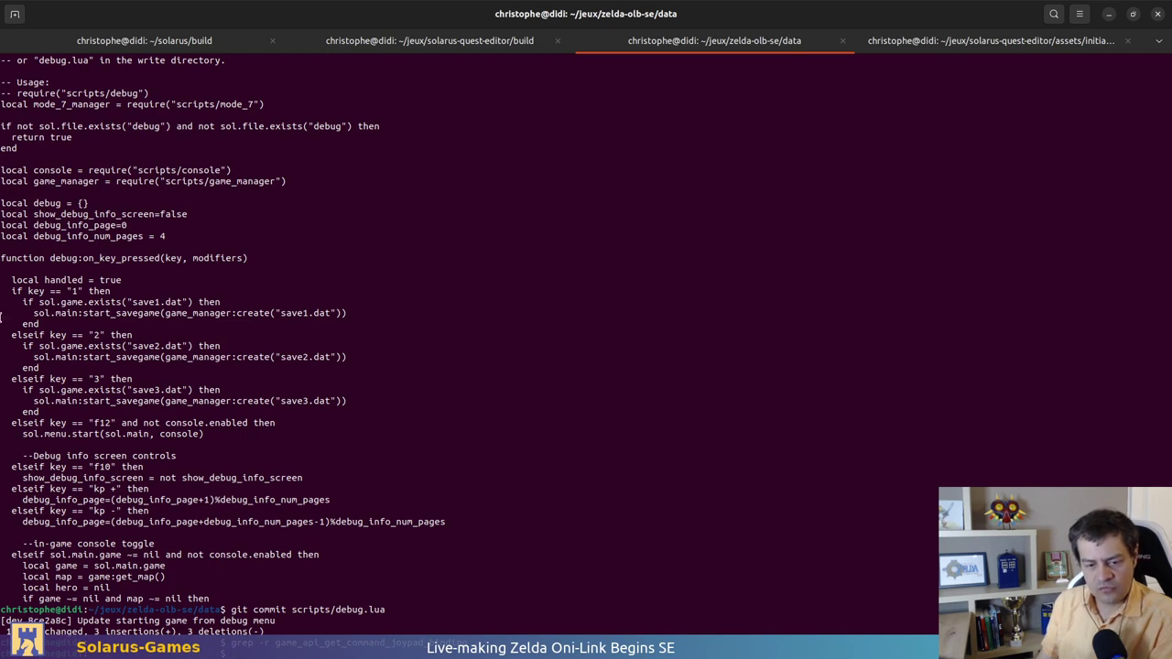
{"action": "left_click", "coordinate": [233, 44]}
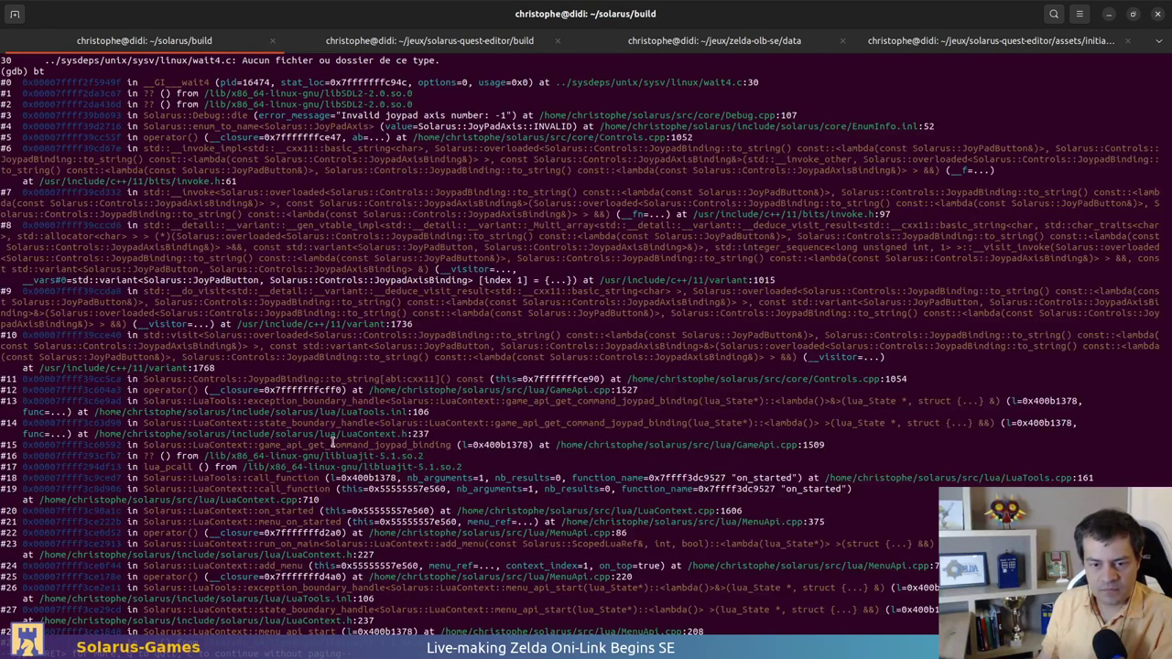
Search the zelda-olb-se data folder recursively with grep for get_command_joypad_binding, without the game_api_ prefix
{"action": "left_click", "coordinate": [755, 44]}
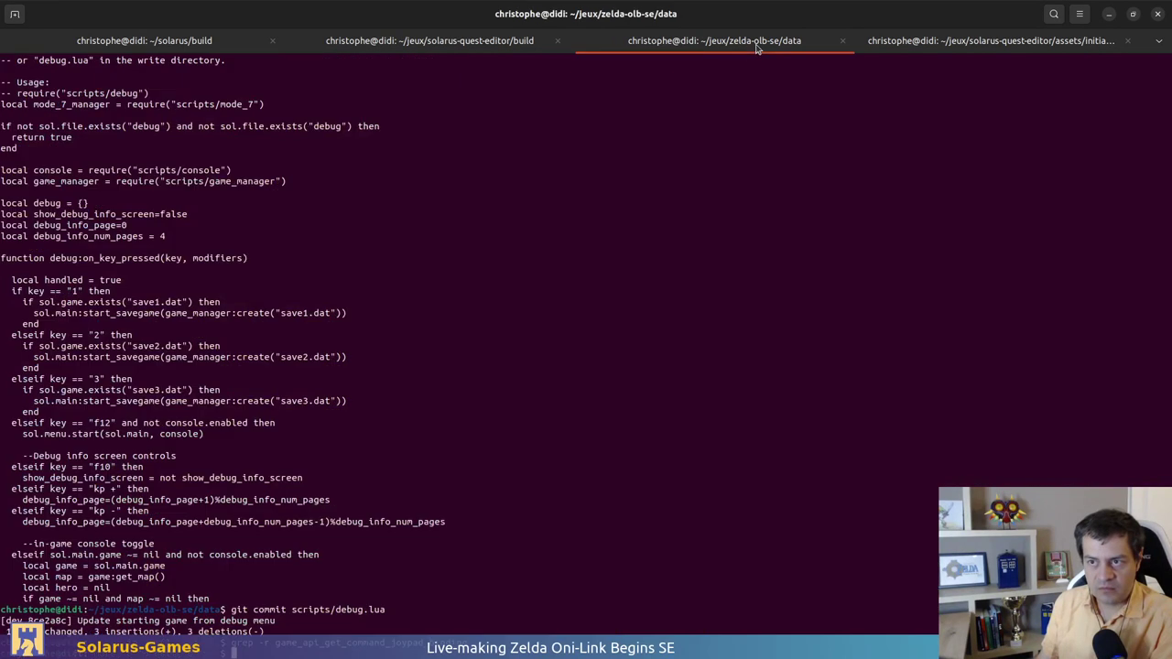
{"action": "key", "text": "Up"}
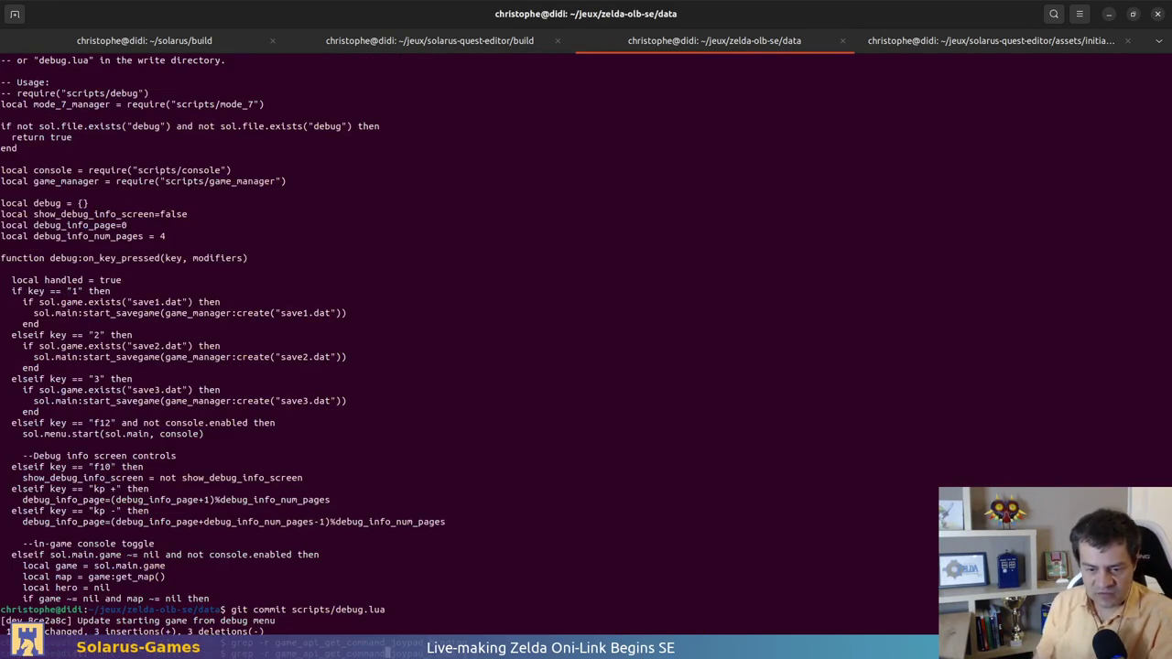
{"action": "key", "text": "ctrl+Left"}
{"action": "key", "text": "ctrl+Left"}
{"action": "key", "text": "ctrl+Left"}
{"action": "key", "text": "ctrl+Left"}
{"action": "key", "text": "BackSpace"}
{"action": "key", "text": "BackSpace"}
{"action": "key", "text": "BackSpace"}
{"action": "key", "text": "BackSpace"}
{"action": "key", "text": "BackSpace"}
{"action": "key", "text": "BackSpace"}
{"action": "key", "text": "BackSpace"}
{"action": "key", "text": "BackSpace"}
{"action": "key", "text": "BackSpace"}
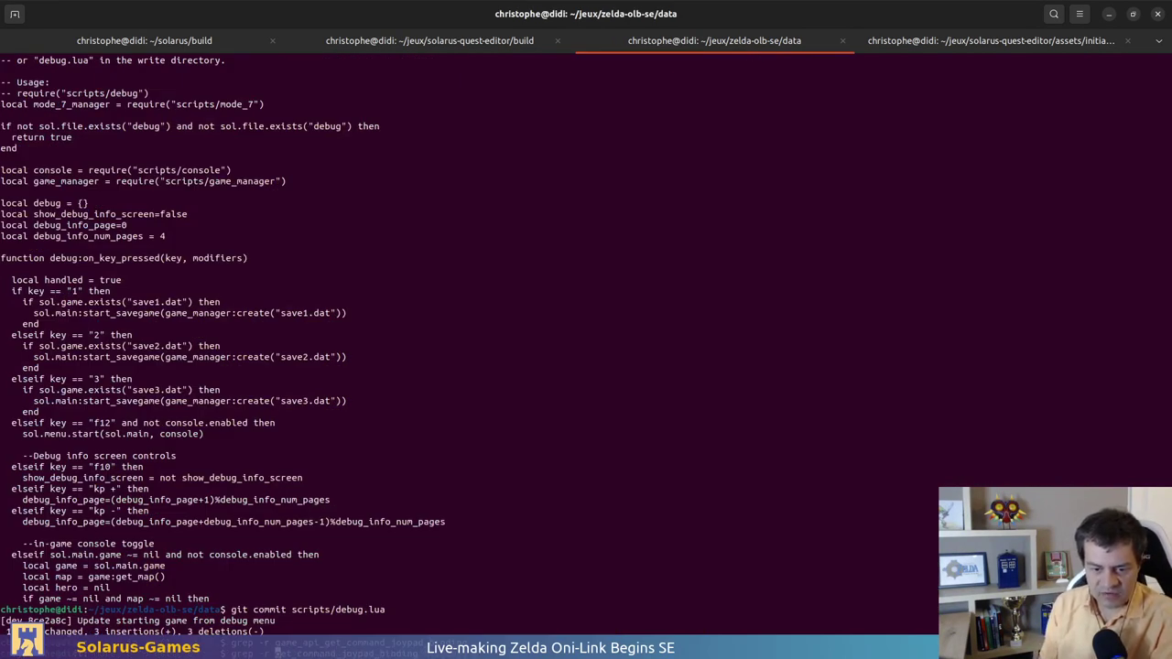
{"action": "key", "text": "Return"}
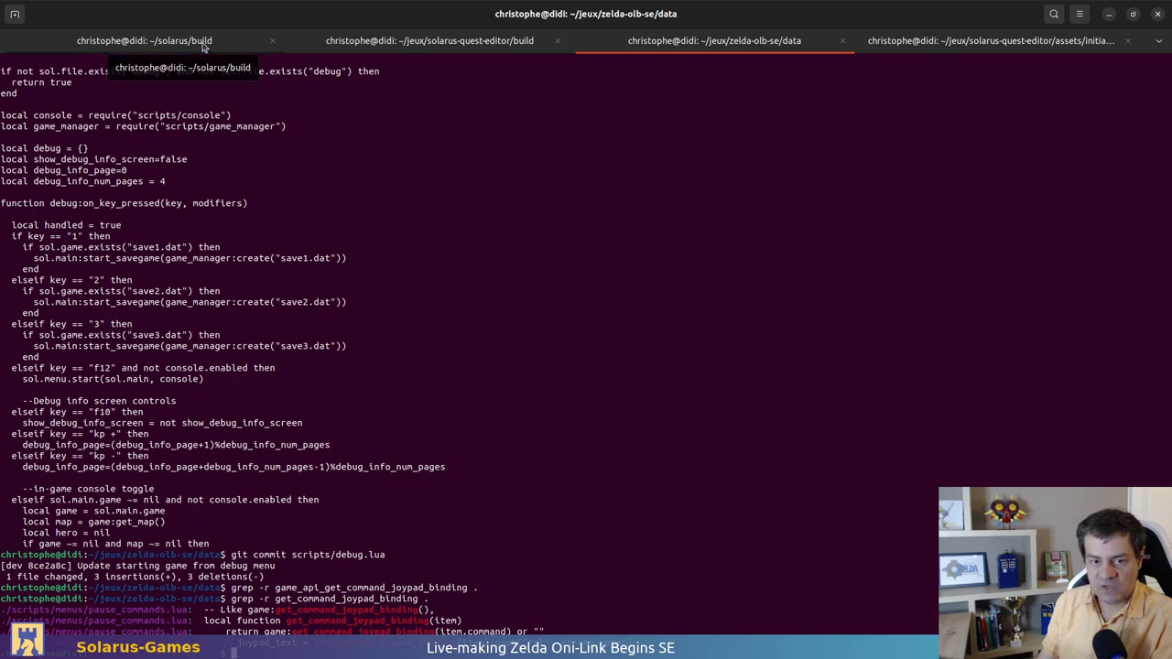
Return to Solarus Quest Editor and check the submenu scripts that pause.lua requires
{"action": "key", "text": "alt+Tab"}
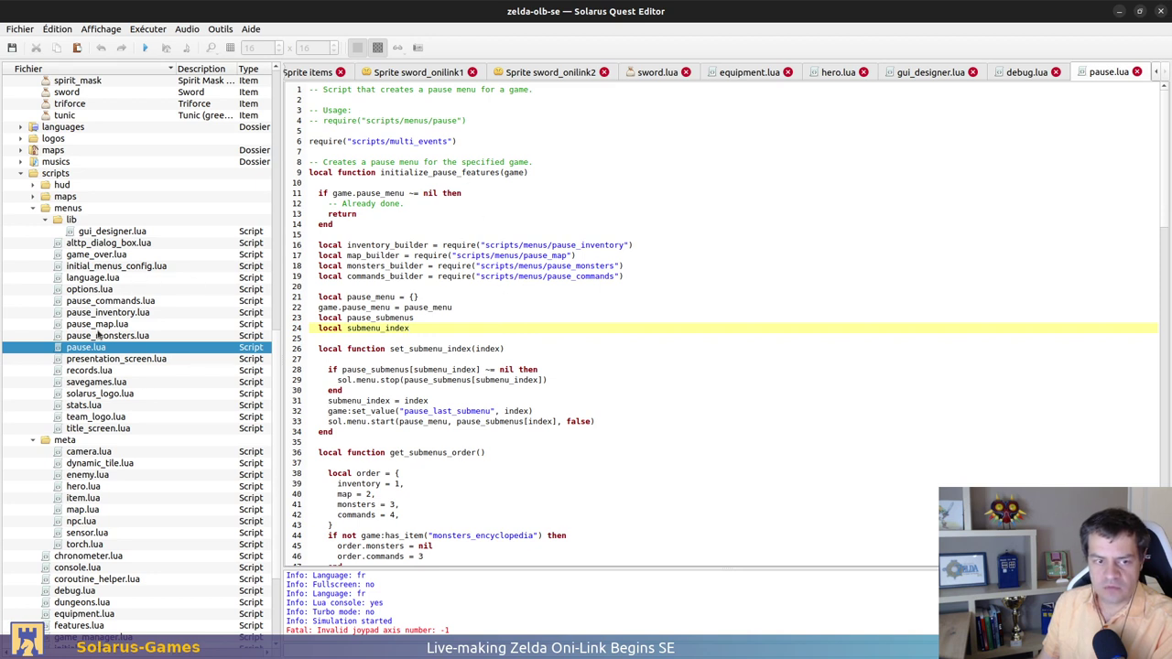
{"action": "left_click", "coordinate": [588, 246]}
{"action": "left_click_drag", "start_coordinate": [311, 245], "coordinate": [562, 288]}
{"action": "left_click", "coordinate": [439, 288]}
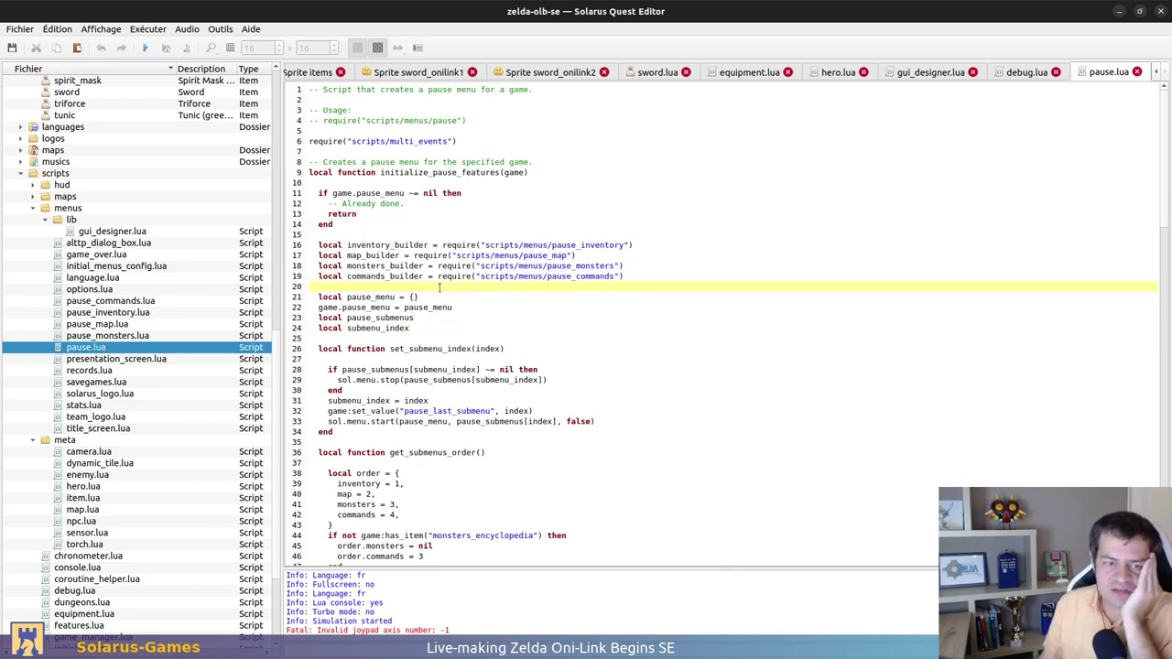
Open the pause_commands.lua menu script and examine its joypad binding functions and the commands_items list
{"action": "double_click", "coordinate": [126, 301]}
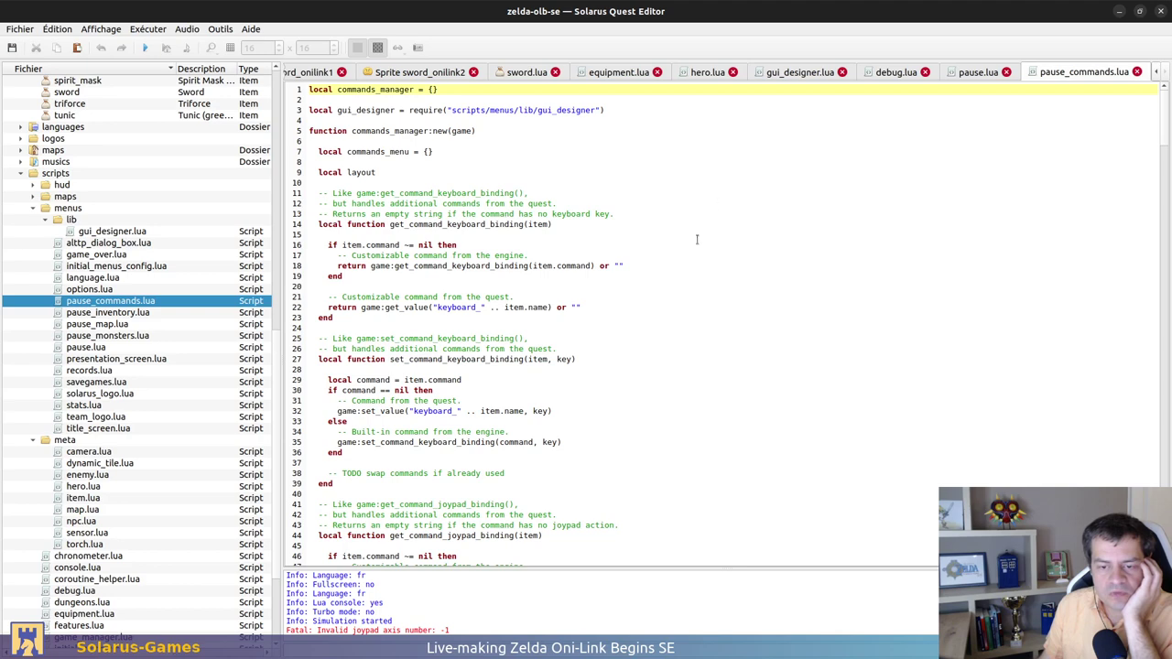
{"action": "scroll", "coordinate": [631, 166], "scroll_direction": "down", "scroll_amount": 5}
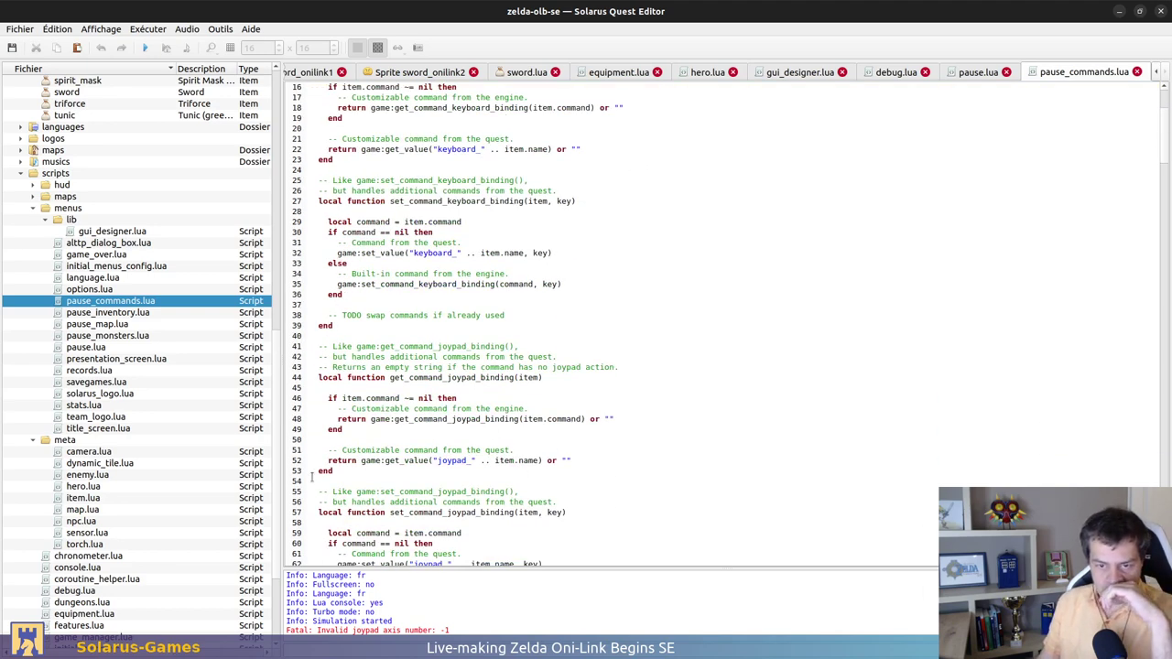
{"action": "scroll", "coordinate": [650, 302], "scroll_direction": "down", "scroll_amount": 5}
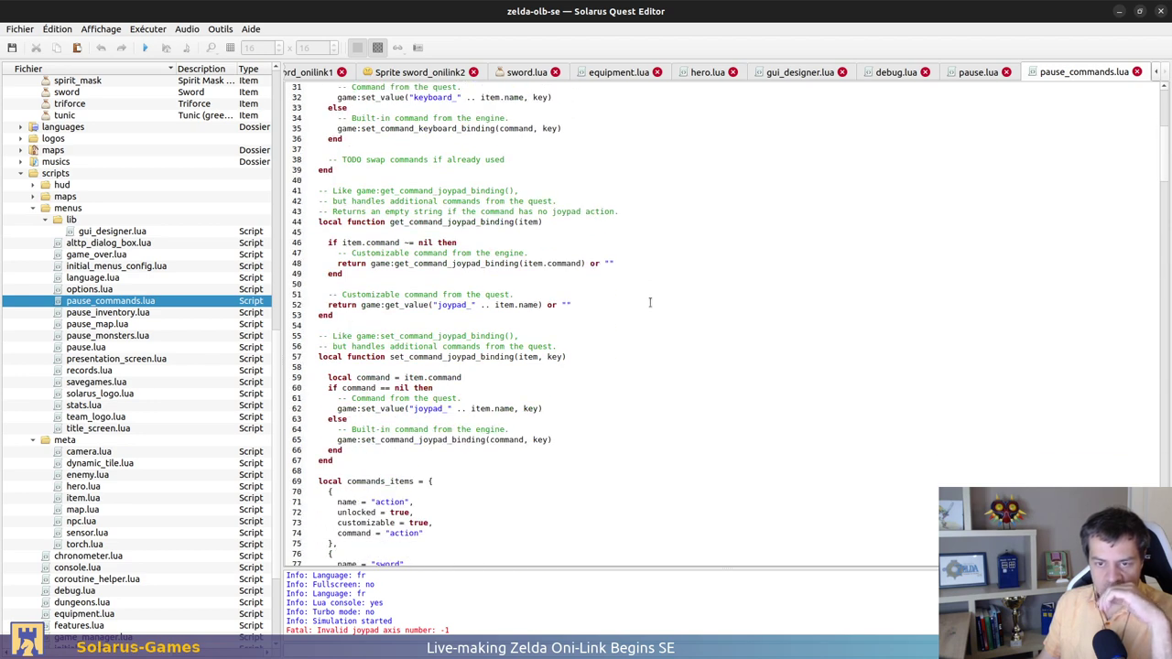
{"action": "scroll", "coordinate": [649, 302], "scroll_direction": "down", "scroll_amount": 20}
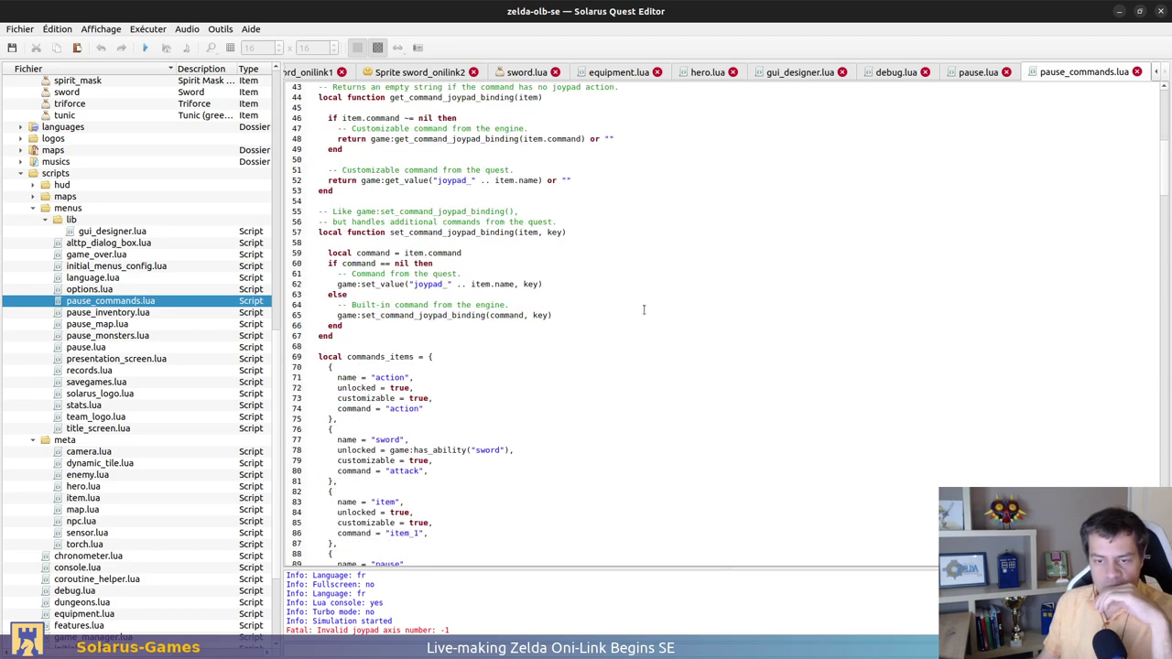
{"action": "scroll", "coordinate": [926, 217], "scroll_direction": "down", "scroll_amount": 4}
{"action": "left_click", "coordinate": [1068, 231]}
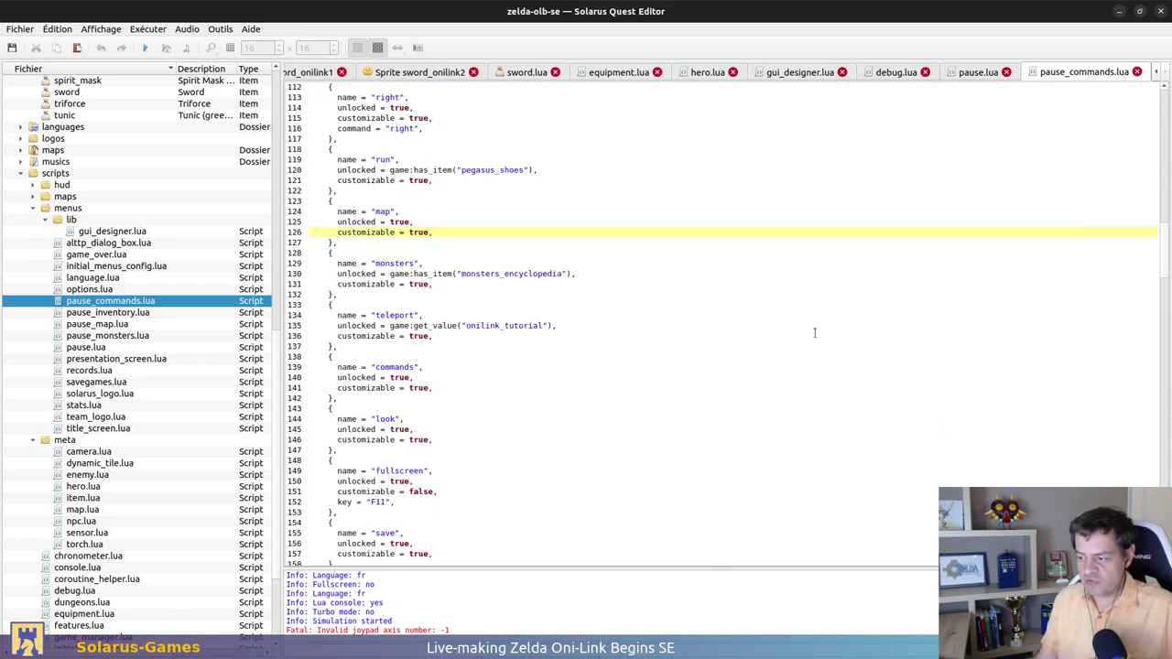
{"action": "scroll", "coordinate": [1038, 254], "scroll_direction": "down", "scroll_amount": 5}
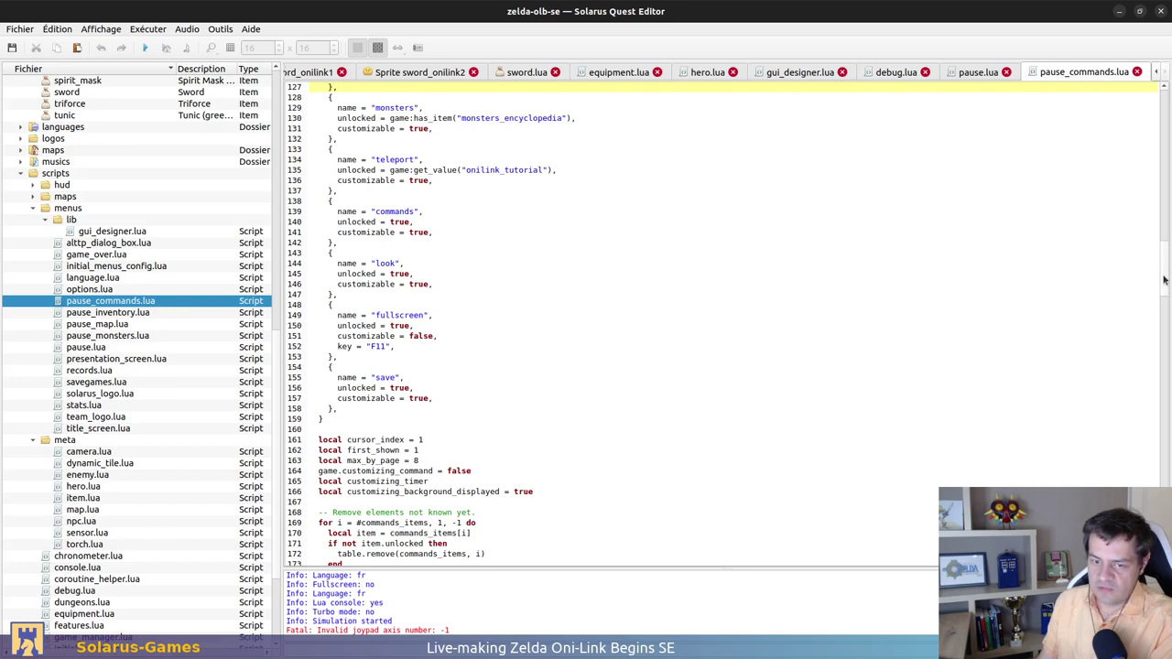
{"action": "scroll", "coordinate": [1164, 275], "scroll_direction": "up", "scroll_amount": 1}
Search pause_commands.lua for every occurrence of get_command_joypad_binding, stop at the joypad_text assignment on line 233, and close the search
{"action": "left_click", "coordinate": [643, 335]}
{"action": "key", "text": "ctrl+f"}
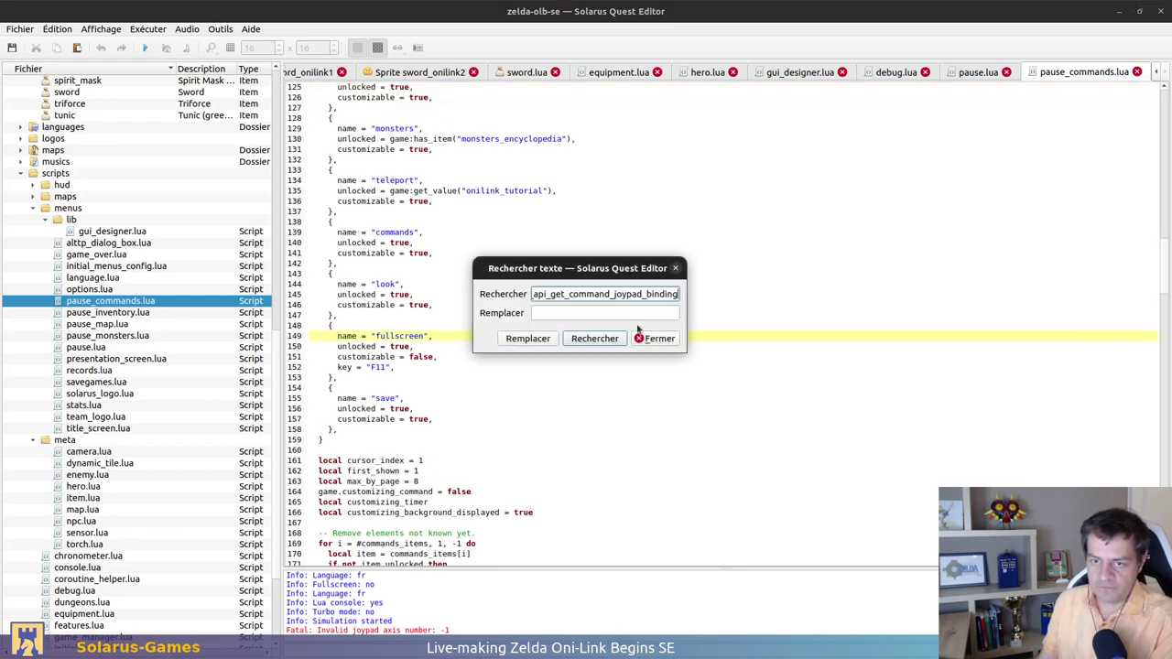
{"action": "left_click_drag", "start_coordinate": [552, 293], "coordinate": [532, 294]}
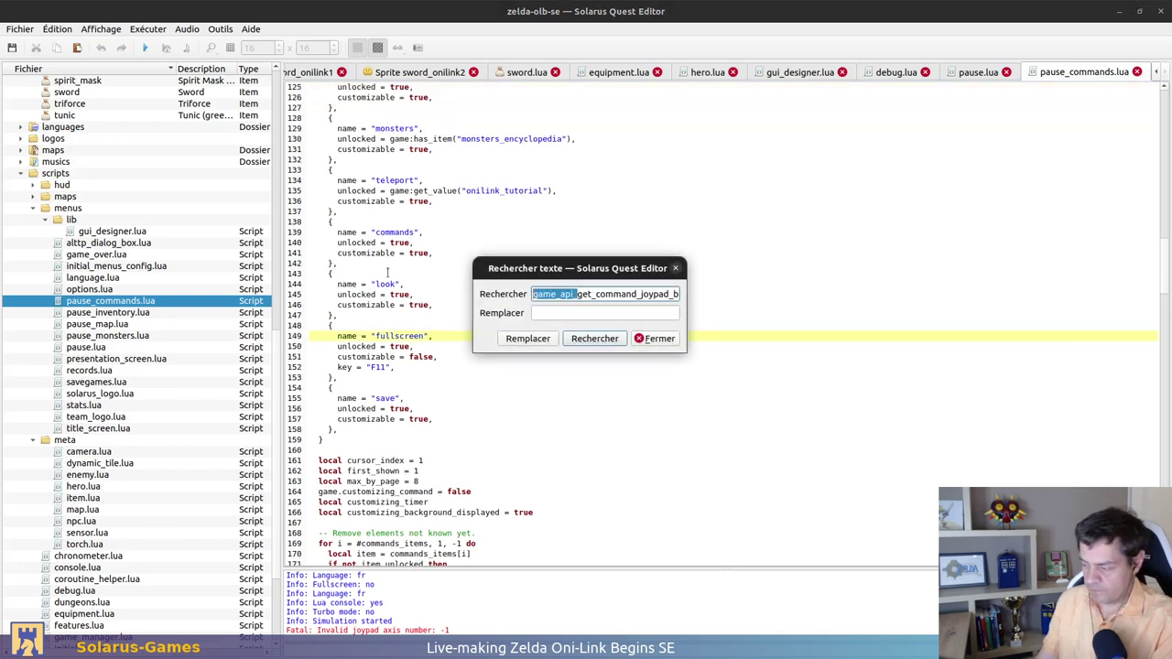
{"action": "key", "text": "BackSpace"}
{"action": "key", "text": "Return"}
{"action": "scroll", "coordinate": [796, 328], "scroll_direction": "down", "scroll_amount": 3}
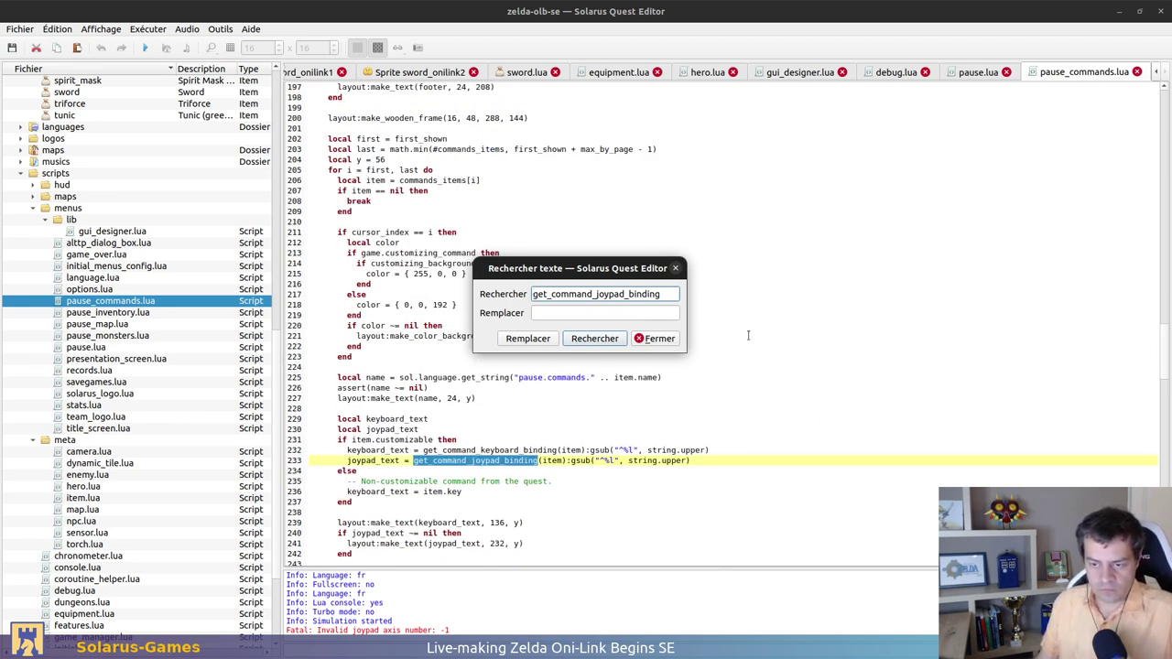
{"action": "left_click_drag", "start_coordinate": [587, 266], "coordinate": [665, 222]}
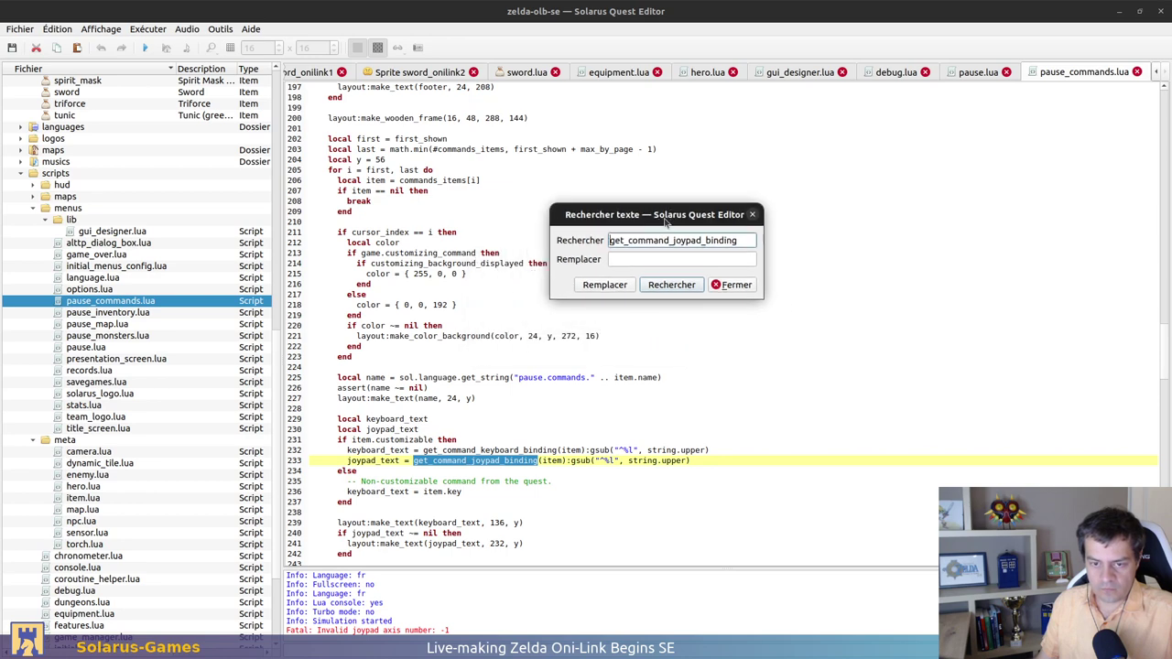
{"action": "left_click", "coordinate": [680, 288]}
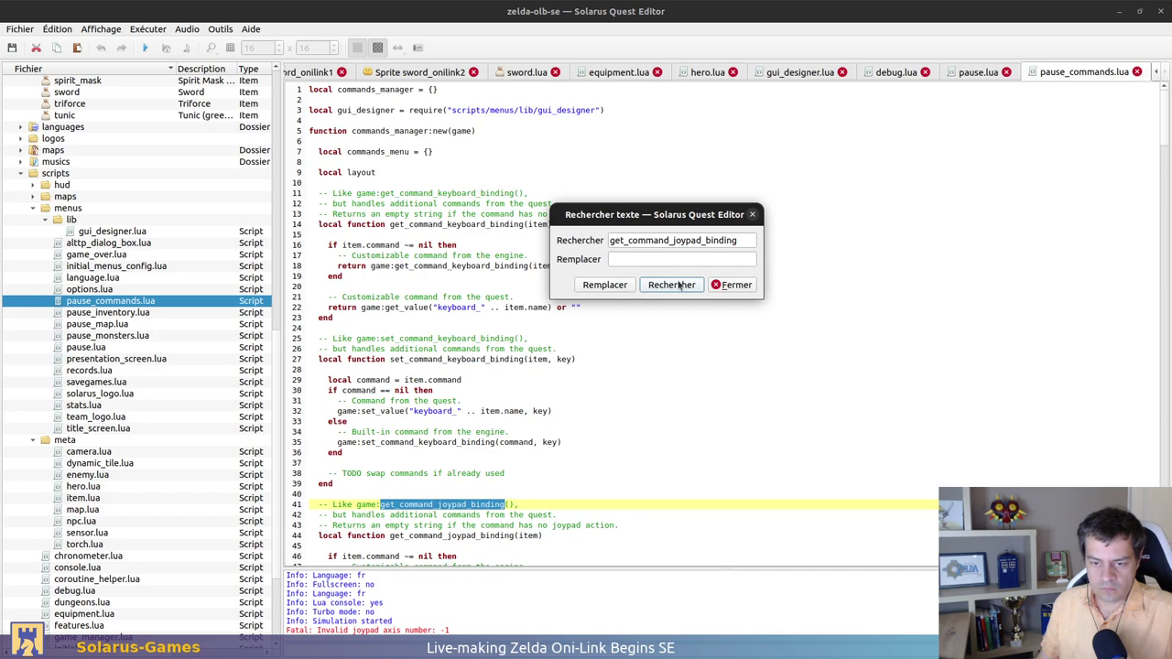
{"action": "left_click", "coordinate": [680, 286]}
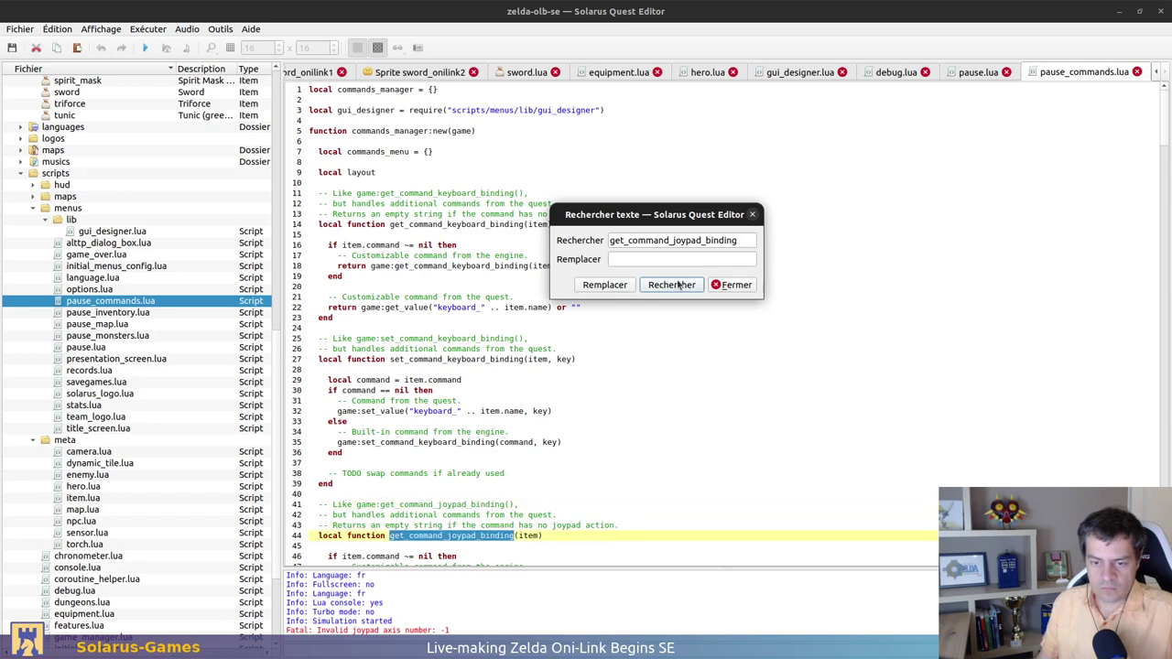
{"action": "left_click", "coordinate": [680, 285]}
{"action": "scroll", "coordinate": [700, 403], "scroll_direction": "down", "scroll_amount": 3}
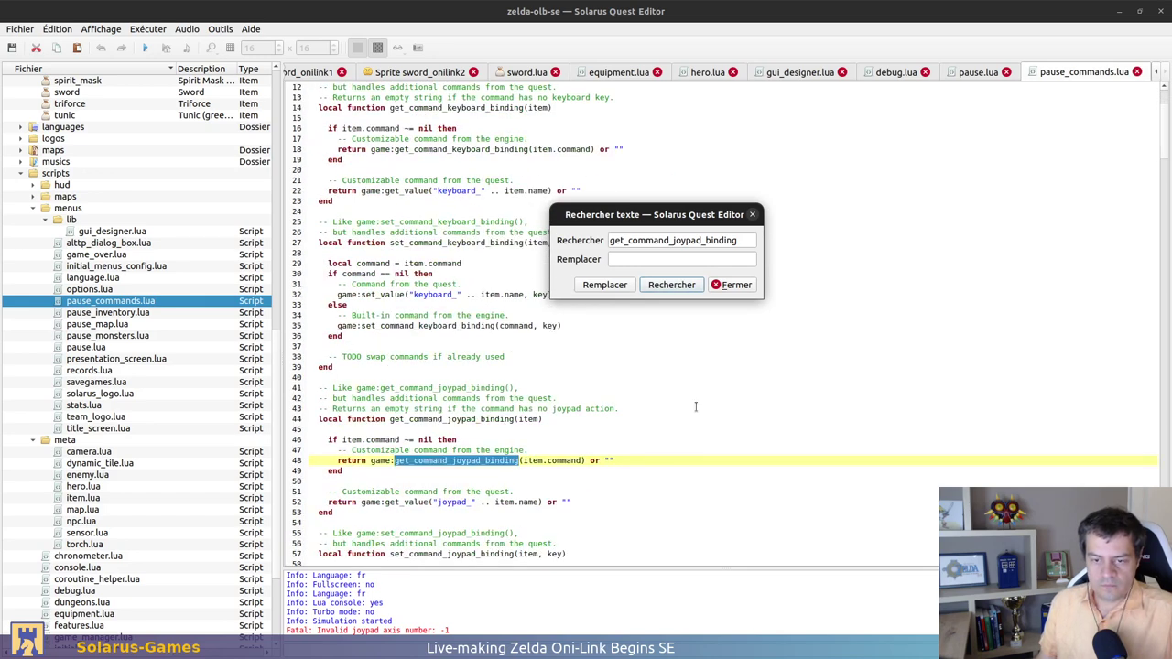
{"action": "left_click", "coordinate": [672, 284]}
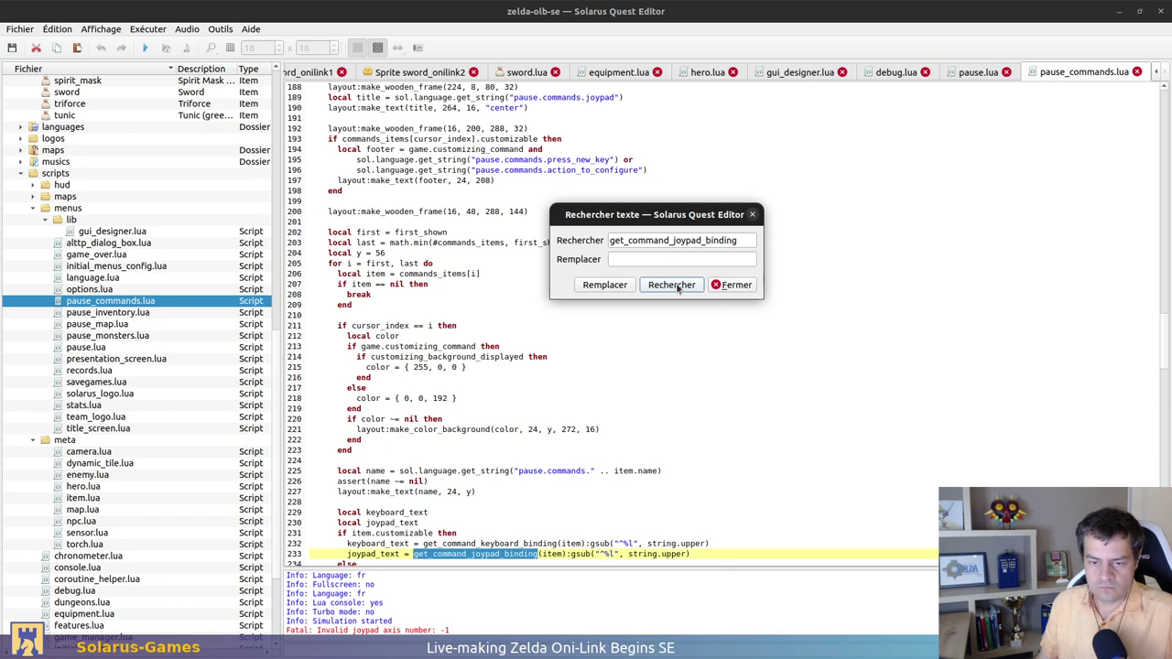
{"action": "left_click", "coordinate": [723, 285]}
Comment out the joypad_text assignment on line 233 of pause_commands.lua and save the script
{"action": "key", "text": "Home"}
{"action": "type", "text": "--"}
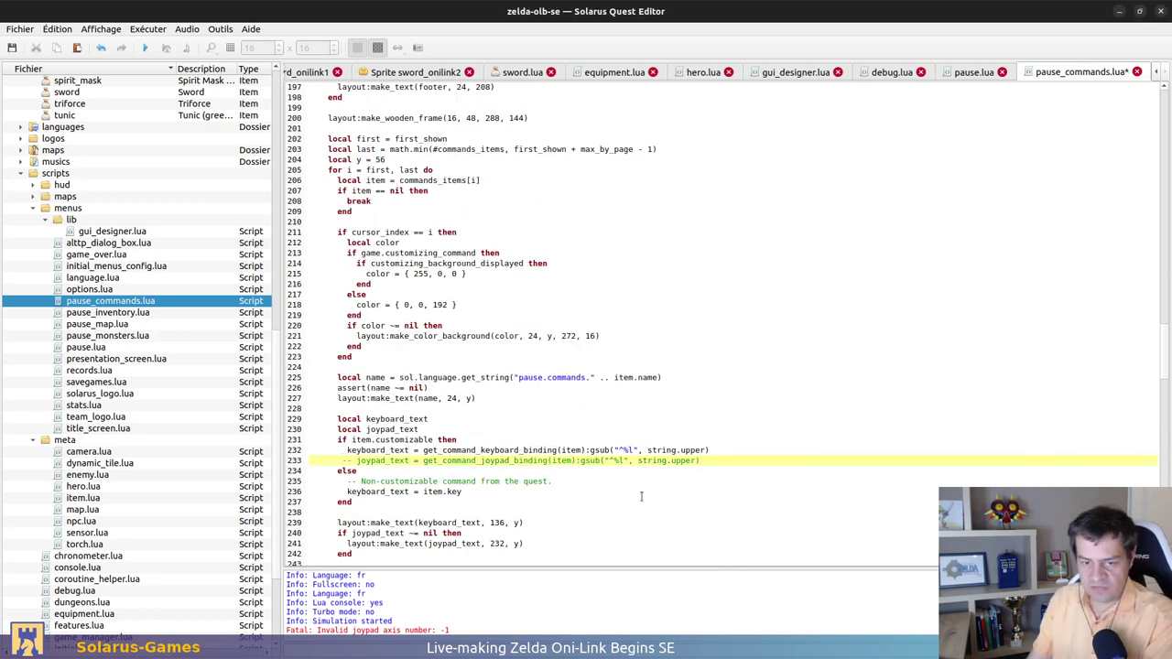
{"action": "key", "text": "Up"}
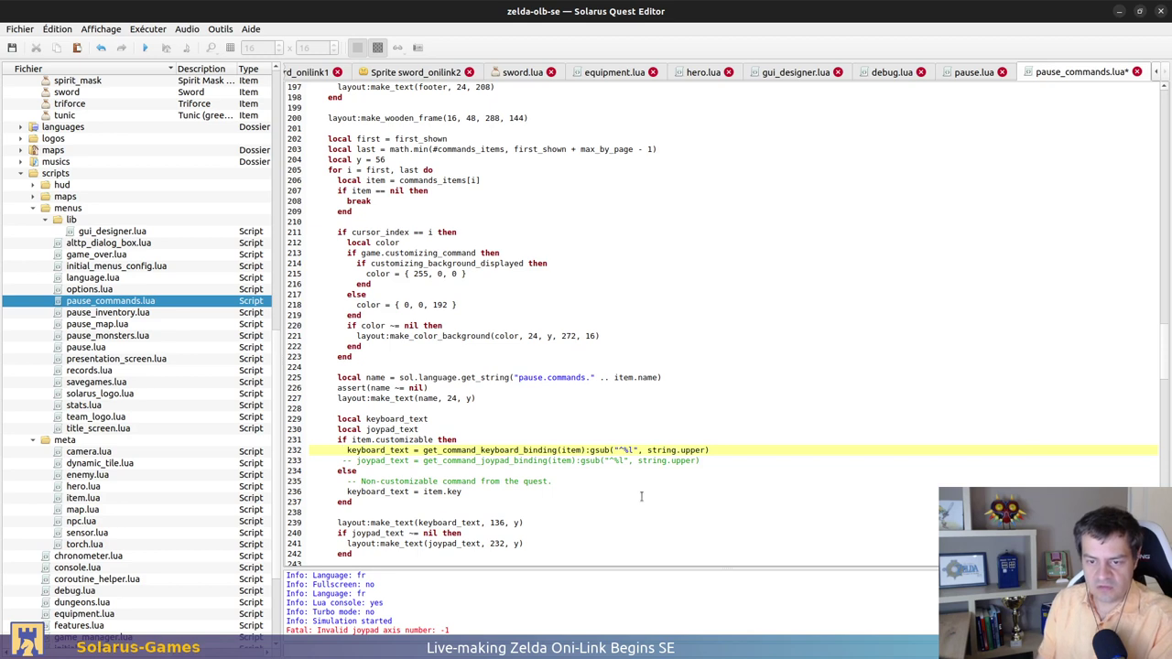
{"action": "key", "text": "ctrl+s"}
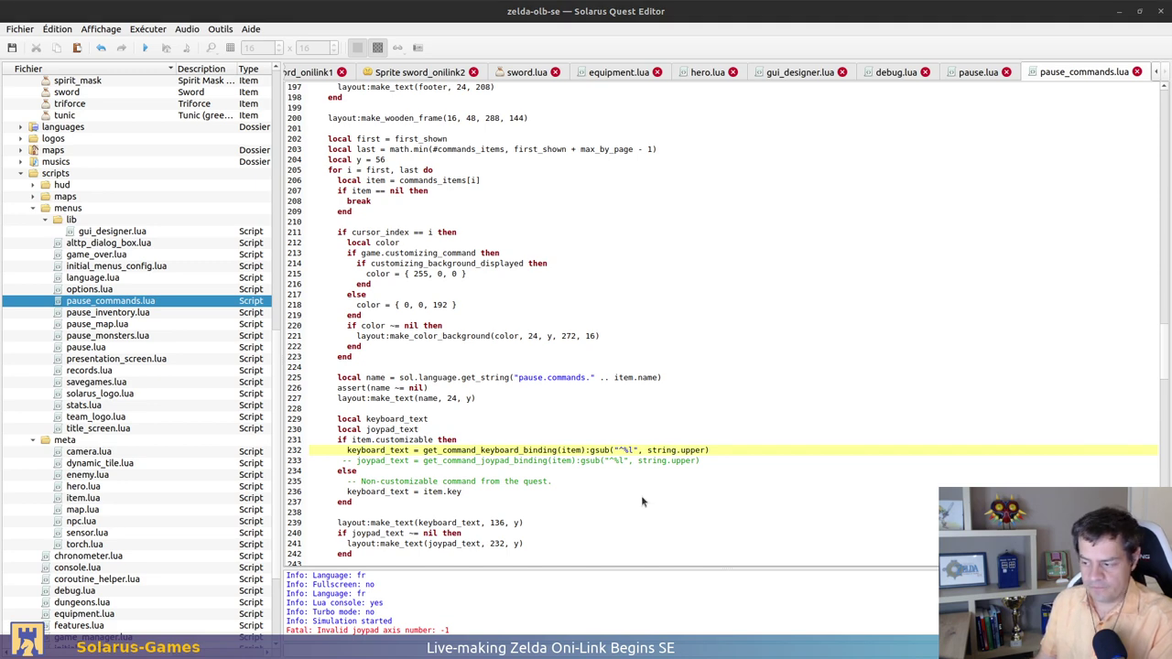
Switch to the terminal with the gdb backtrace, page through to its end, and quit the debugging session
{"action": "key", "text": "alt+Tab"}
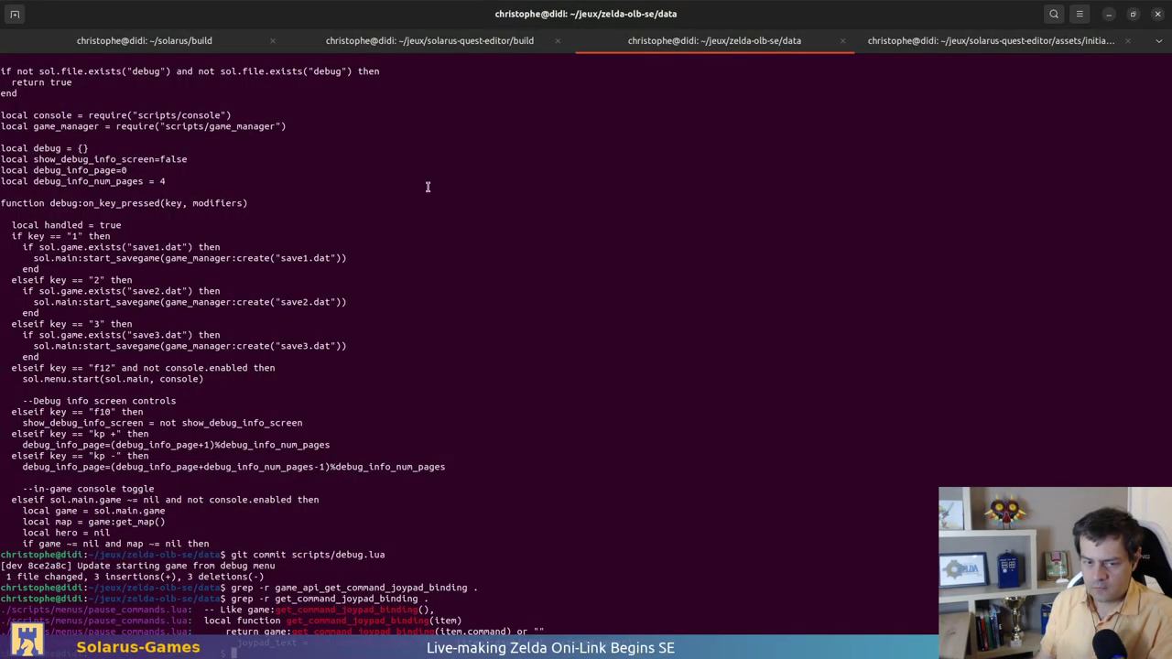
{"action": "left_click", "coordinate": [174, 41]}
{"action": "key", "text": "Return"}
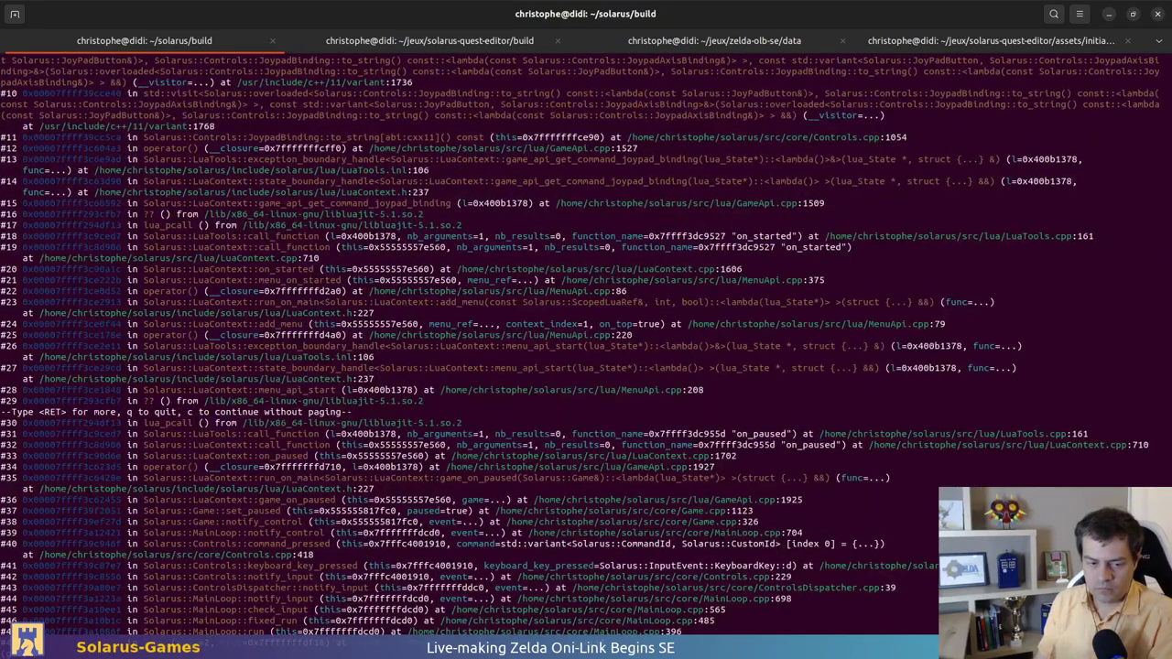
{"action": "key", "text": "Return"}
{"action": "key", "text": "ctrl+d"}
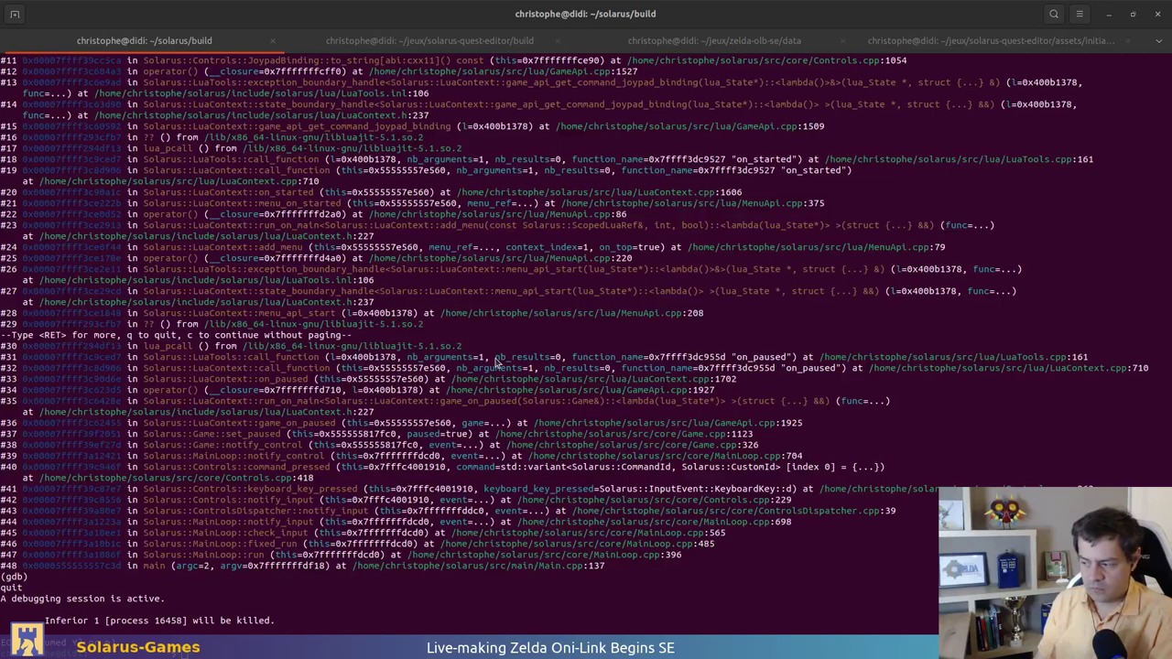
Run the quest from Solarus Quest Editor, move the game window into full view, and open the in-game pause menu
{"action": "key", "text": "alt+Tab"}
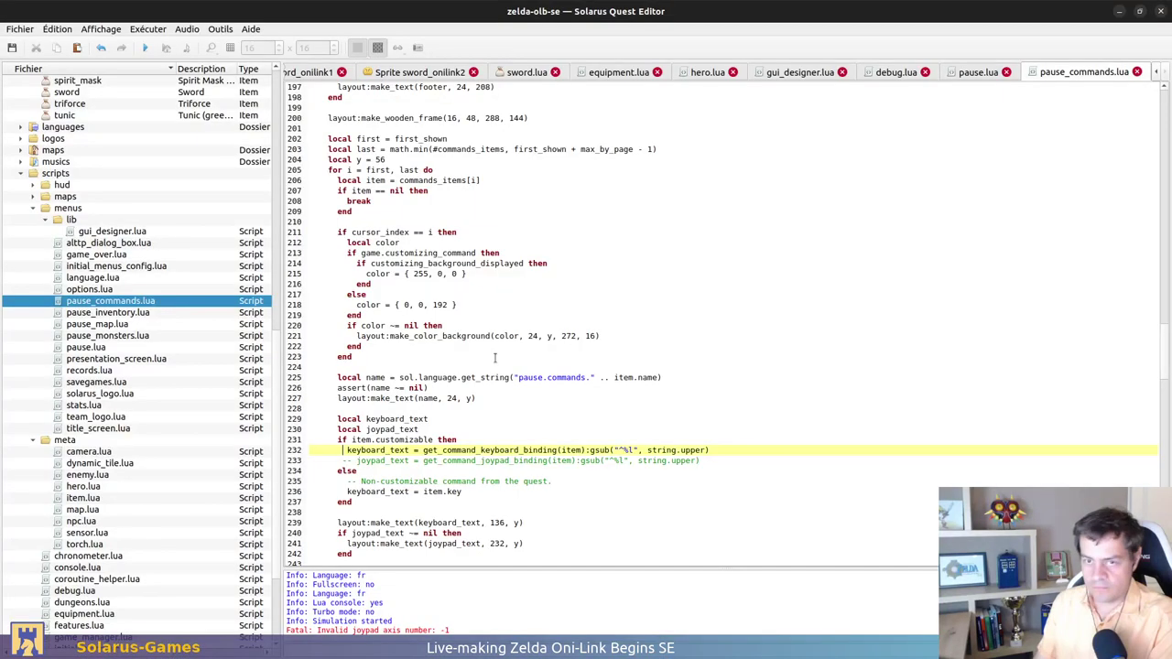
{"action": "left_click", "coordinate": [145, 48]}
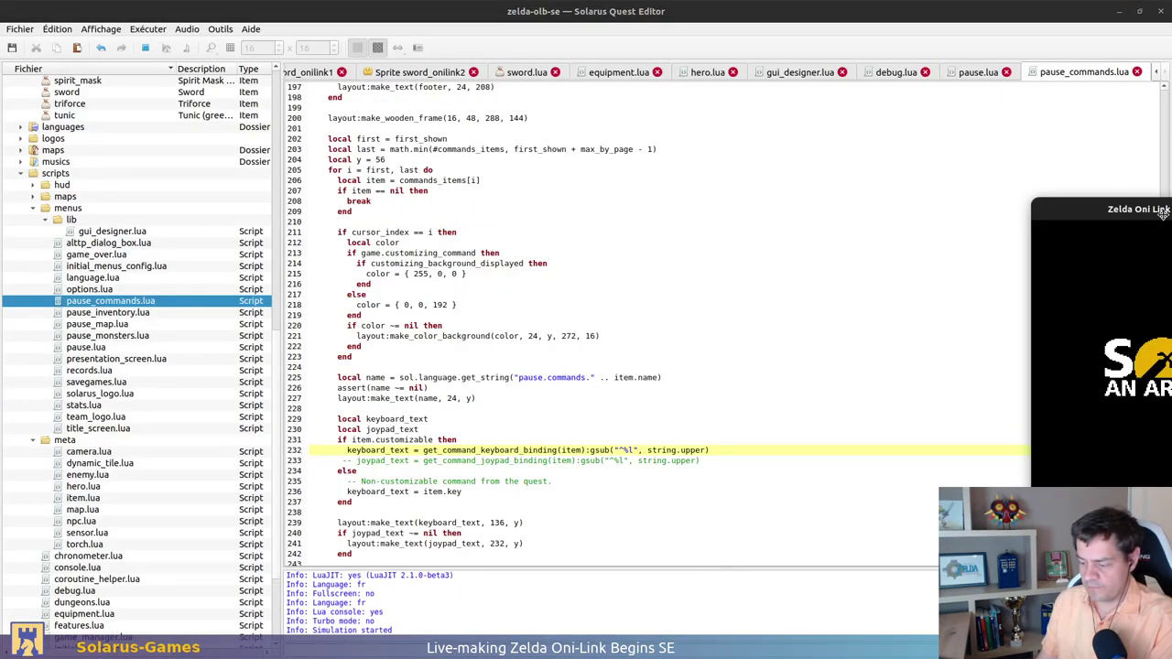
{"action": "left_click_drag", "start_coordinate": [1162, 210], "coordinate": [402, 130]}
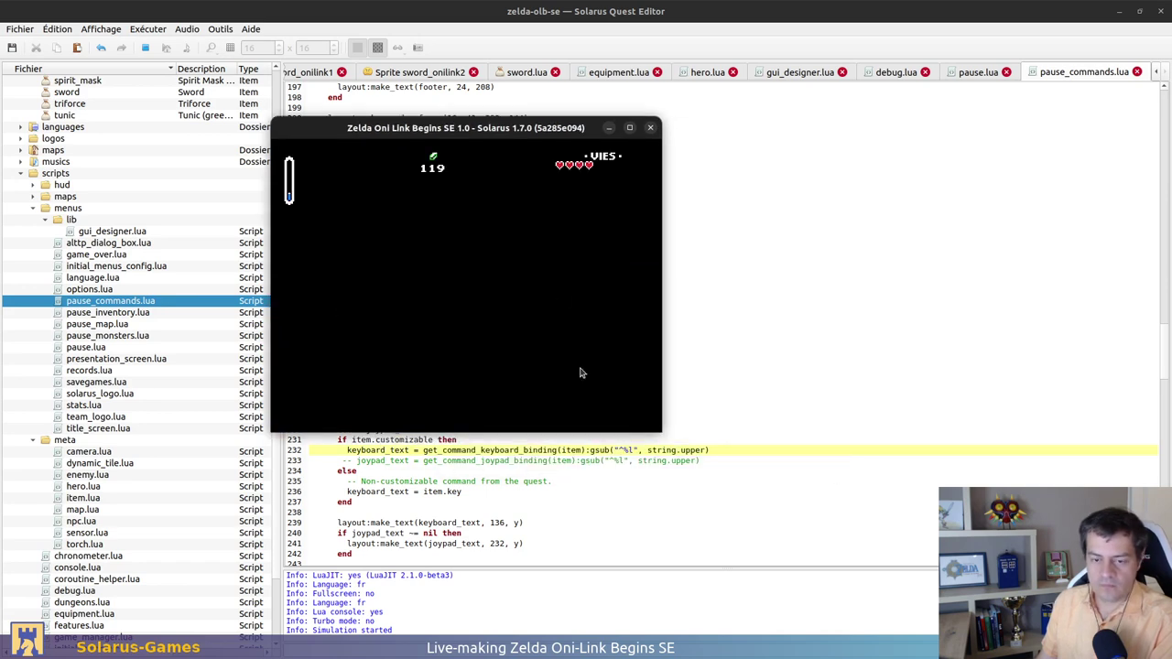
{"action": "key", "text": "d"}
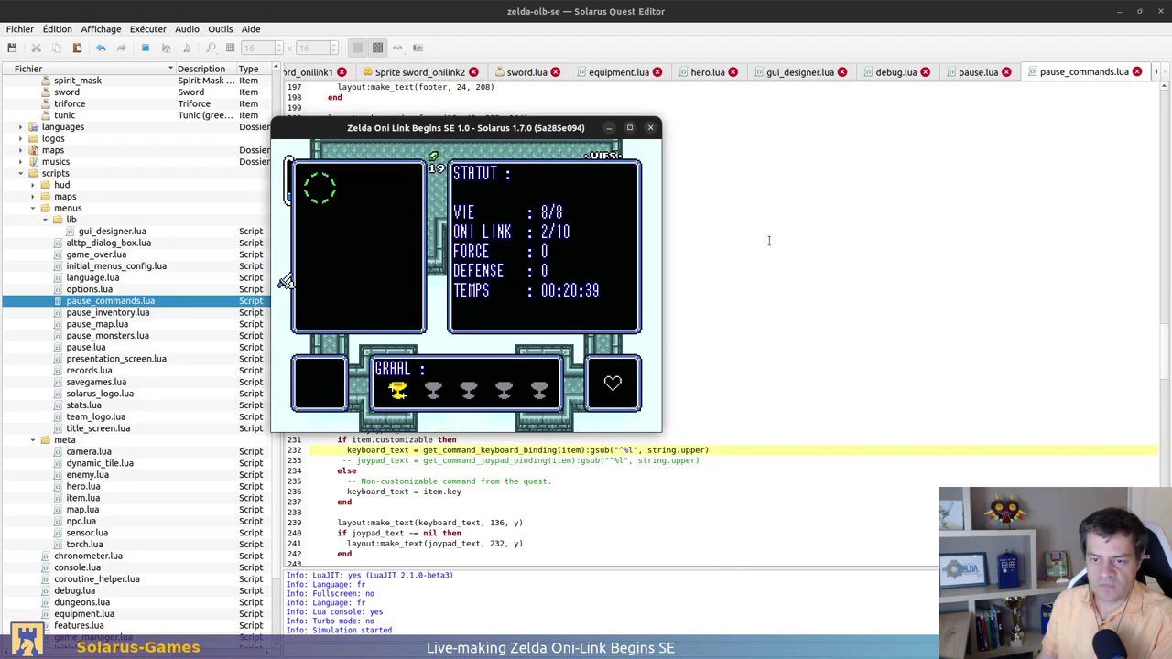
Test the pause menu by browsing its inventory and the commands list through the last entry, and close the game
{"action": "key", "text": "Down"}
{"action": "key", "text": "Down"}
{"action": "key", "text": "space"}
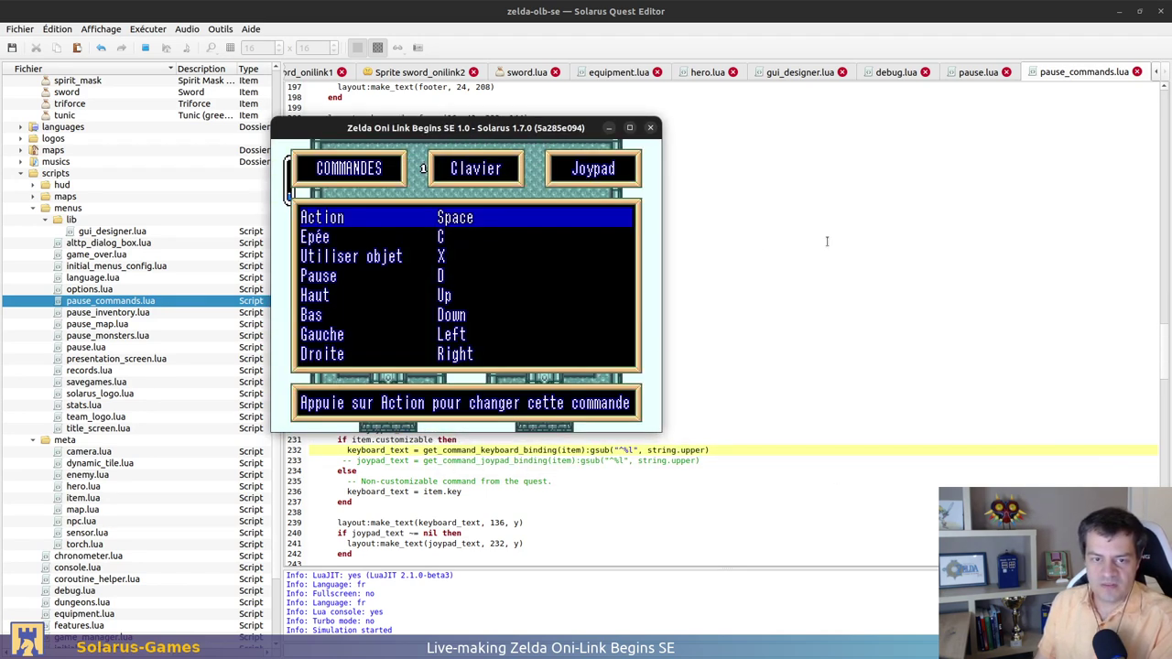
{"action": "key", "text": "Up"}
{"action": "key", "text": "p"}
{"action": "key", "text": "p"}
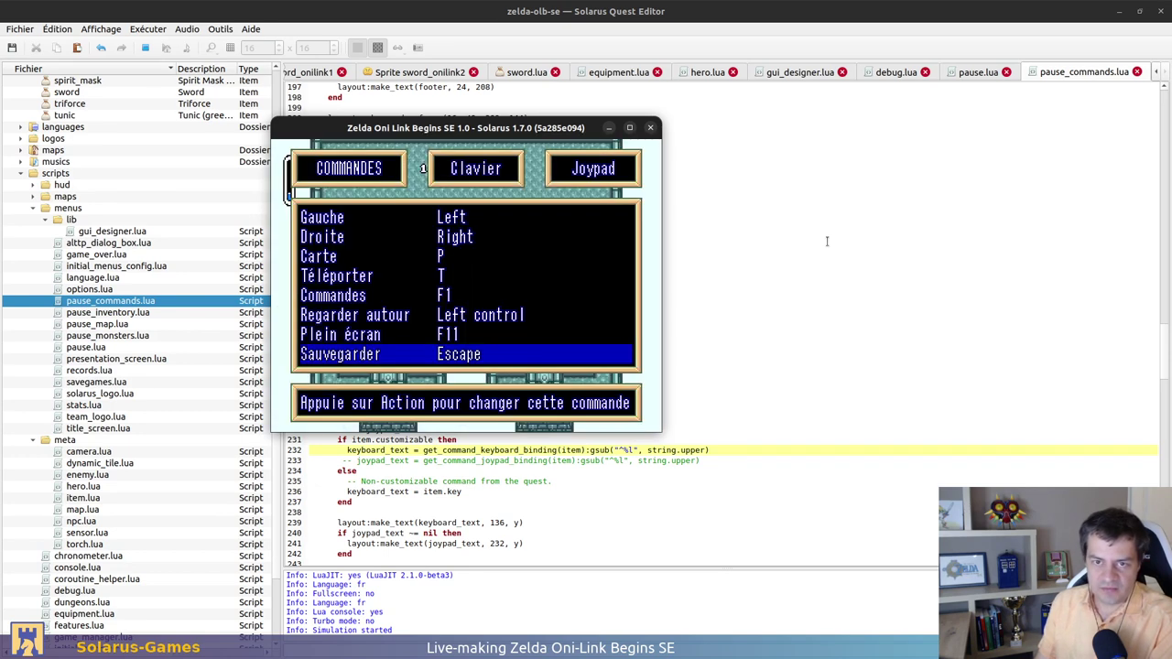
{"action": "key", "text": "F1"}
{"action": "key", "text": "F1"}
{"action": "key", "text": "F1"}
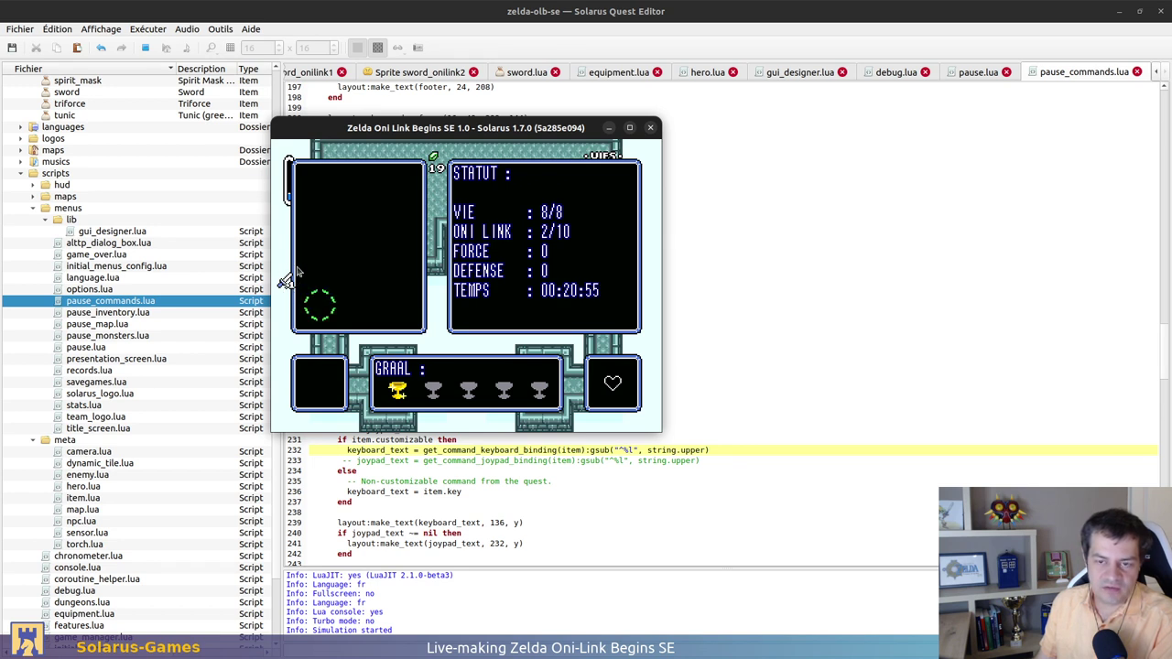
{"action": "left_click", "coordinate": [650, 129]}
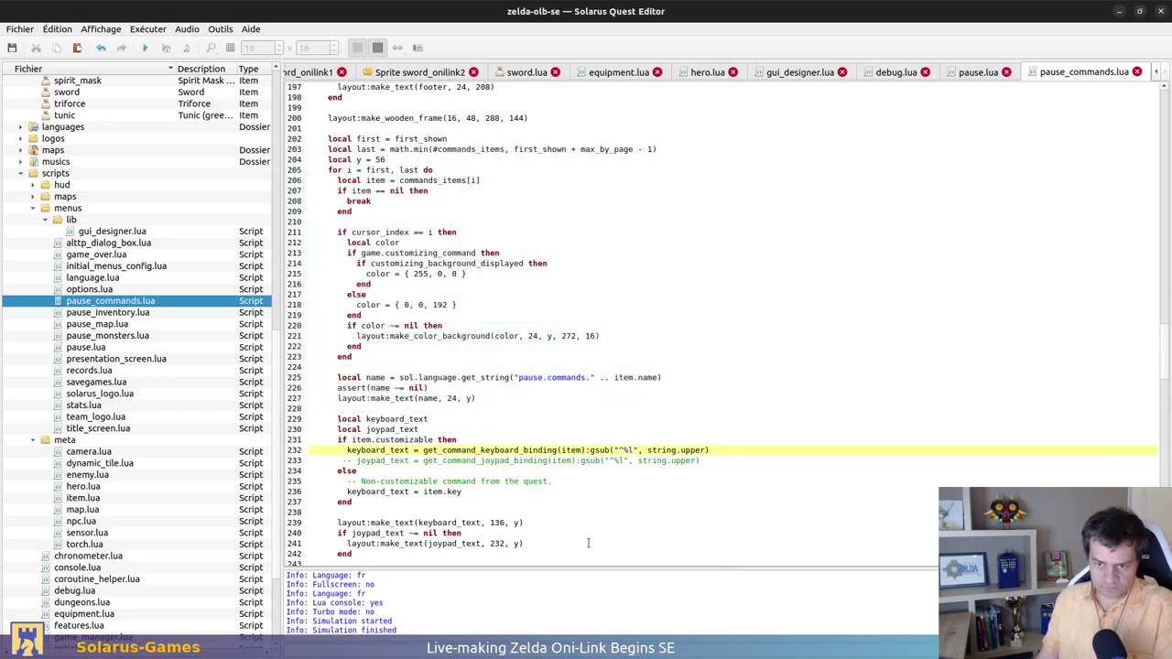
{"action": "scroll", "coordinate": [486, 490], "scroll_direction": "up", "scroll_amount": 12}
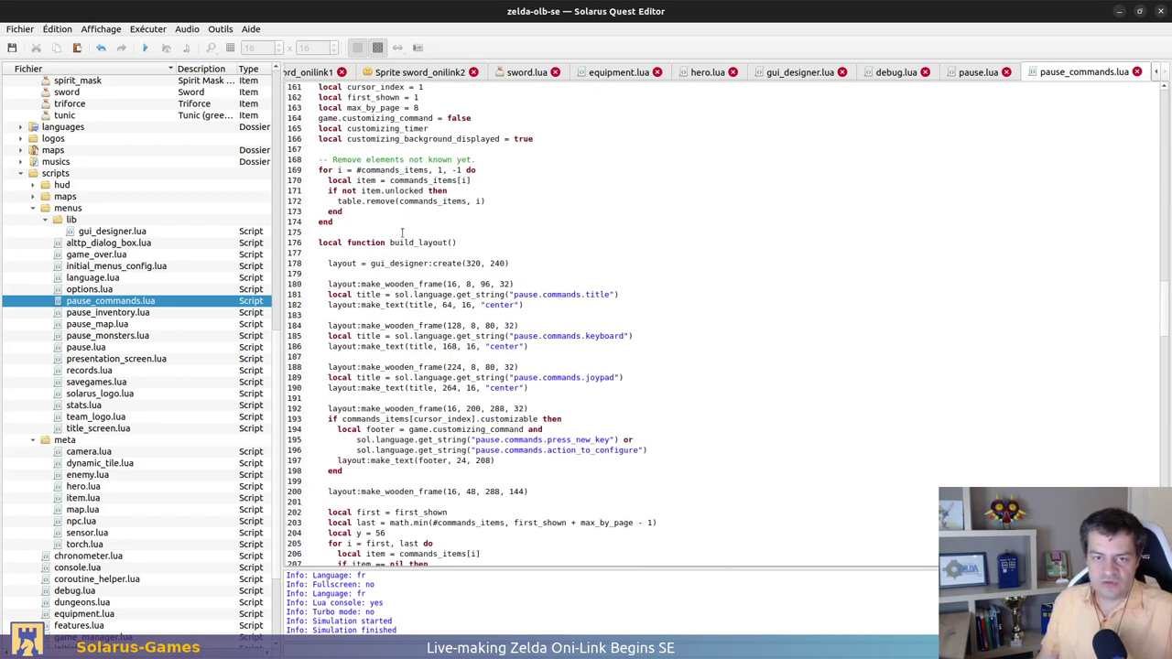
Uncomment the joypad_text assignment on line 233 of pause_commands.lua and save the script
{"action": "scroll", "coordinate": [436, 232], "scroll_direction": "down", "scroll_amount": 7}
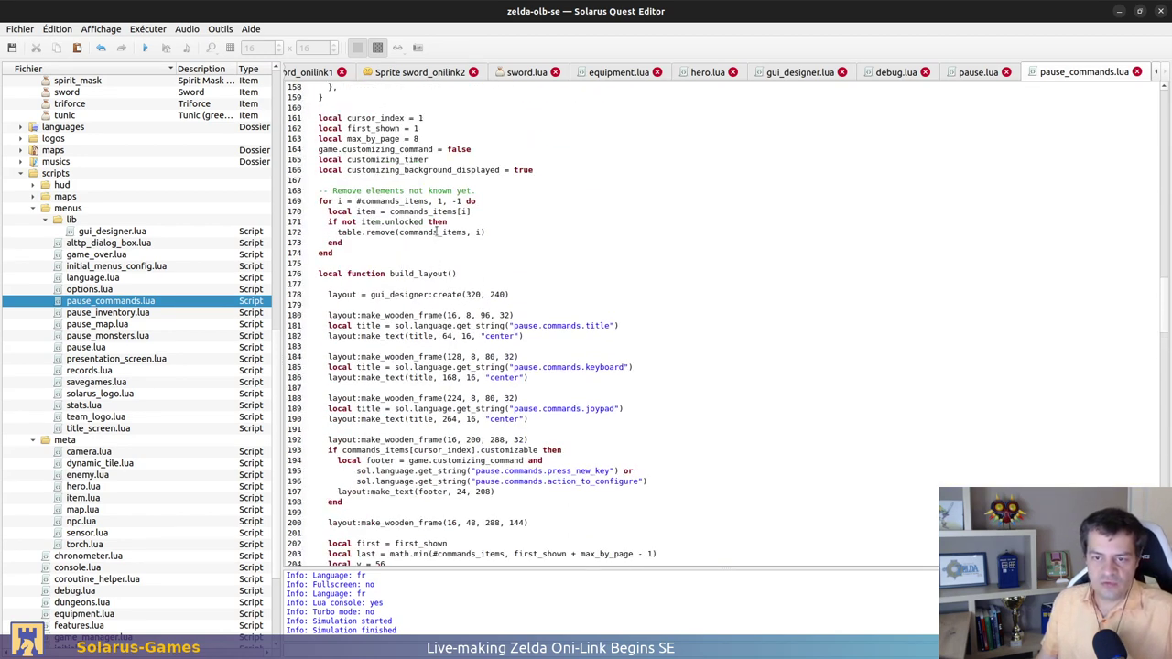
{"action": "scroll", "coordinate": [576, 330], "scroll_direction": "down", "scroll_amount": 6}
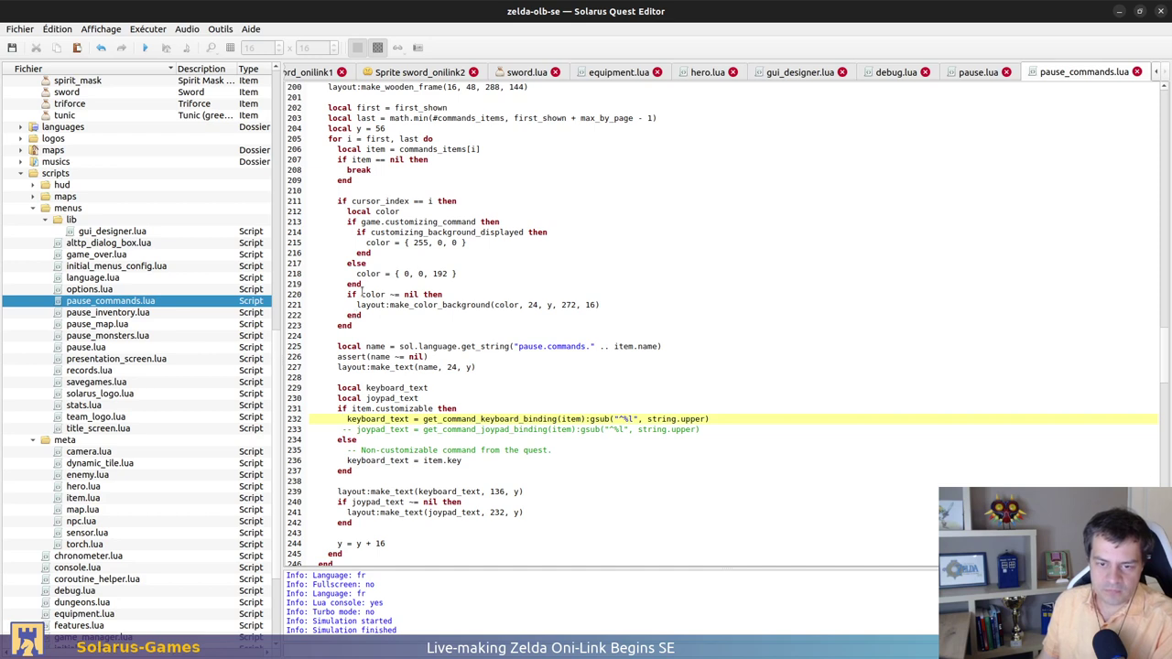
{"action": "left_click_drag", "start_coordinate": [434, 419], "coordinate": [545, 429]}
{"action": "left_click", "coordinate": [528, 387]}
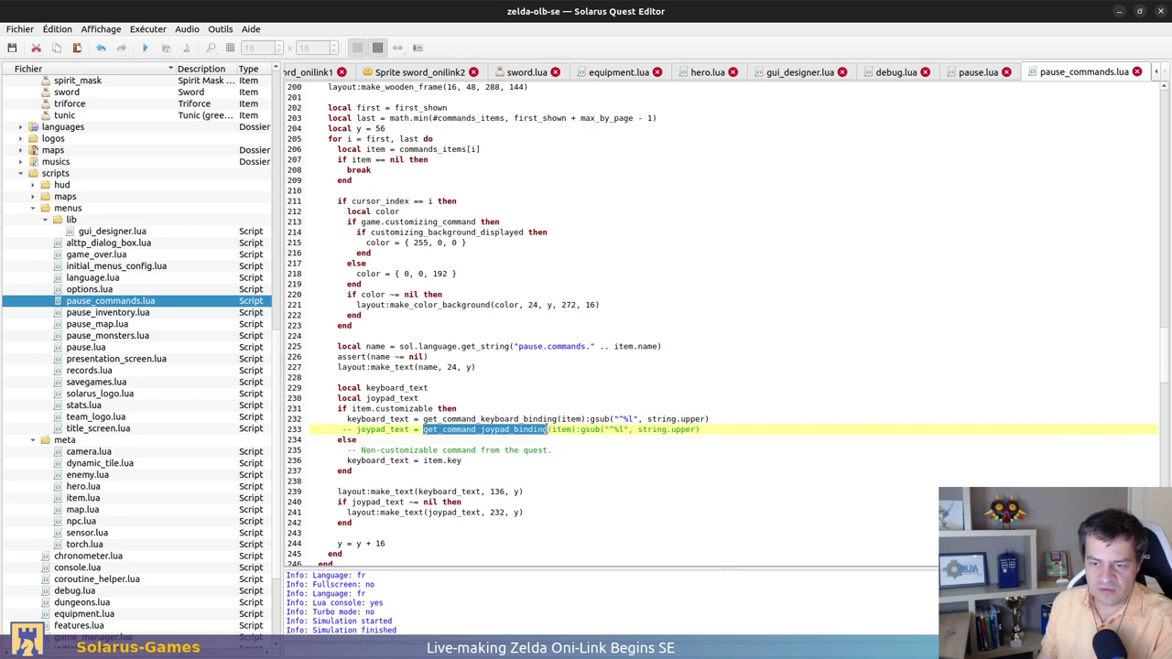
{"action": "double_click", "coordinate": [560, 429]}
{"action": "left_click", "coordinate": [575, 398]}
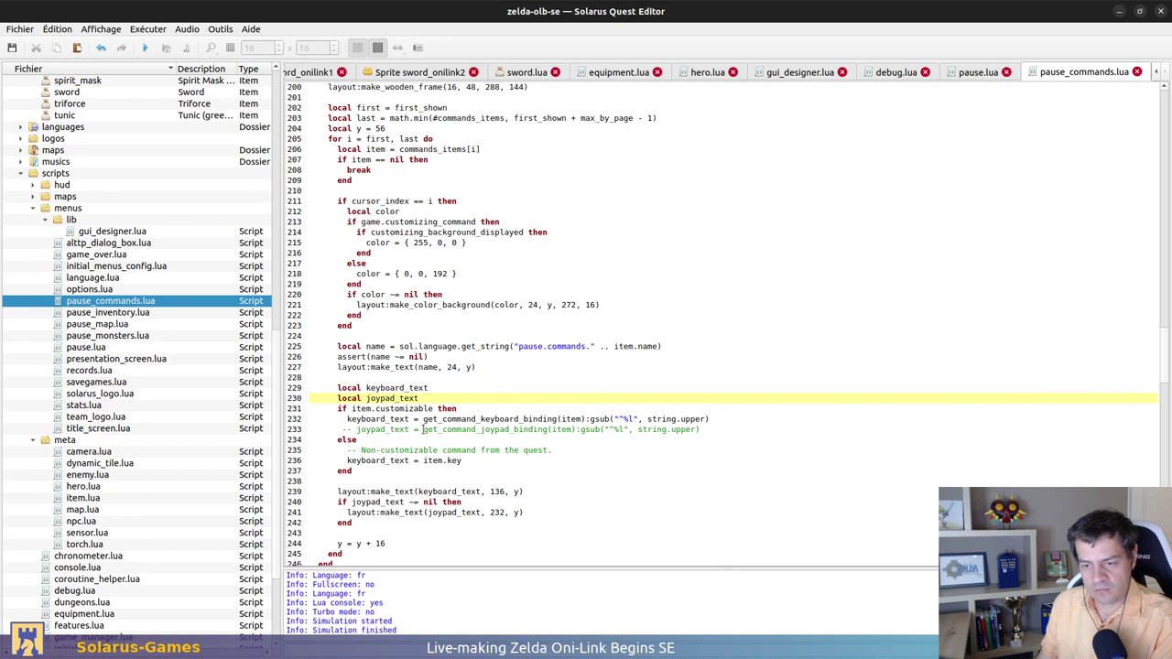
{"action": "left_click_drag", "start_coordinate": [423, 430], "coordinate": [578, 430]}
{"action": "scroll", "coordinate": [543, 439], "scroll_direction": "up", "scroll_amount": 2}
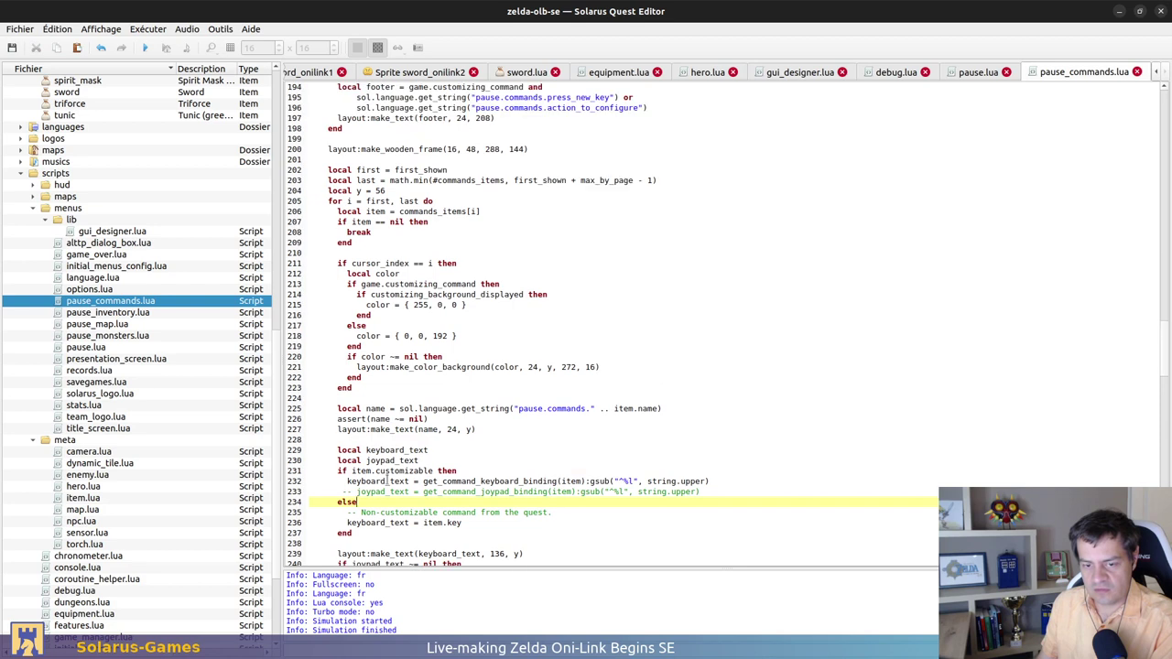
{"action": "key", "text": "BackSpace"}
{"action": "key", "text": "BackSpace"}
{"action": "key", "text": "BackSpace"}
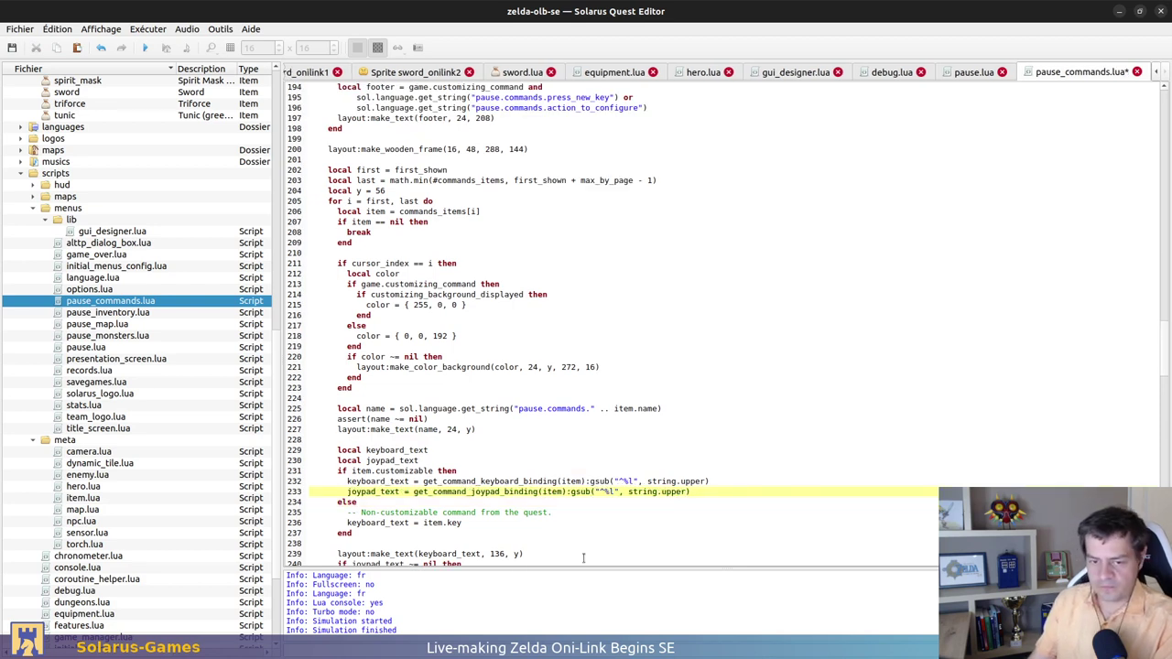
{"action": "key", "text": "ctrl+s"}
Find the get_command_joypad_binding function in pause_commands.lua and examine its call to the engine's joypad binding
{"action": "double_click", "coordinate": [481, 491]}
{"action": "left_click", "coordinate": [501, 467]}
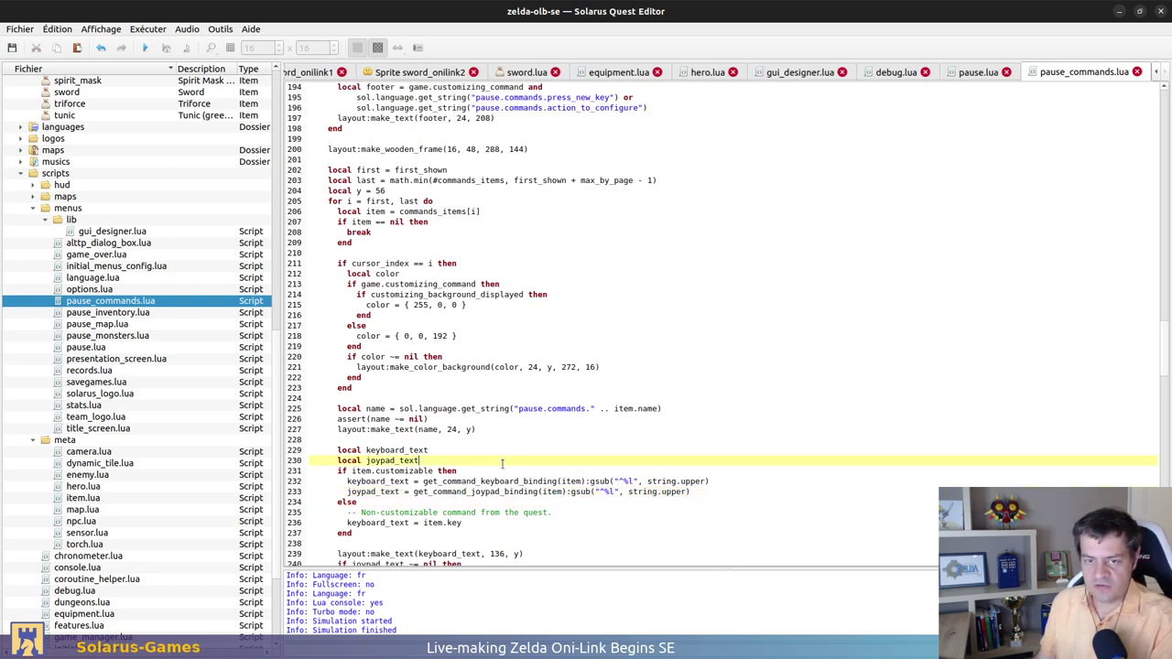
{"action": "key", "text": "ctrl+f"}
{"action": "left_click", "coordinate": [595, 339]}
{"action": "left_click", "coordinate": [595, 339]}
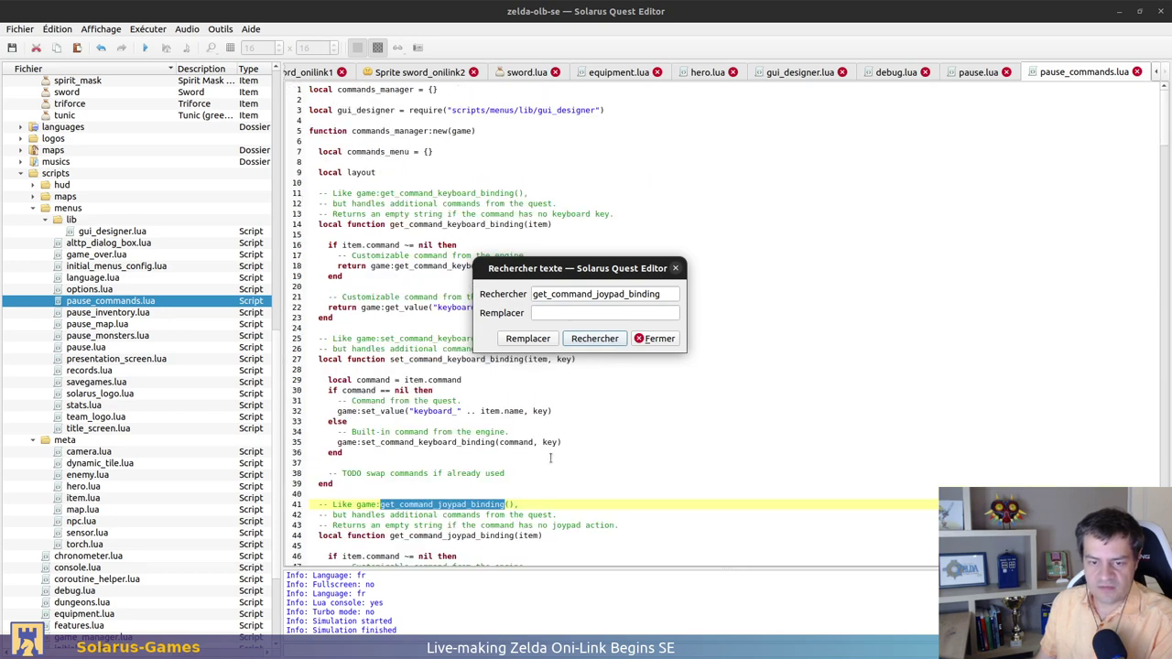
{"action": "left_click", "coordinate": [595, 338]}
{"action": "key", "text": "Escape"}
{"action": "scroll", "coordinate": [474, 408], "scroll_direction": "down", "scroll_amount": 2}
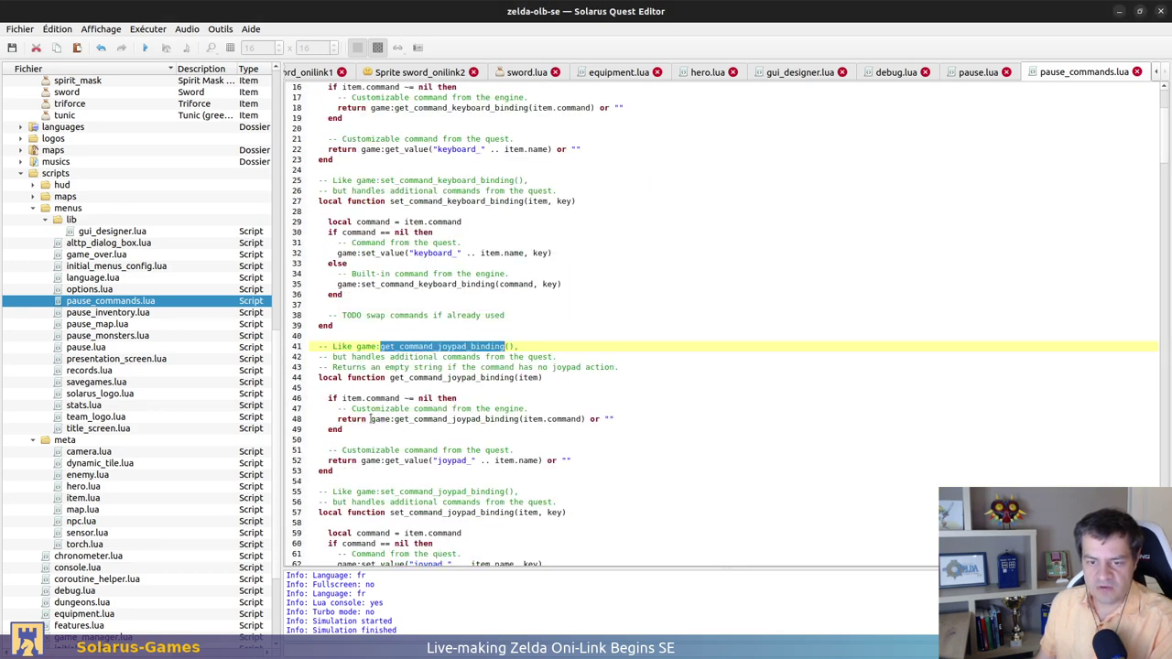
{"action": "left_click_drag", "start_coordinate": [370, 418], "coordinate": [586, 418]}
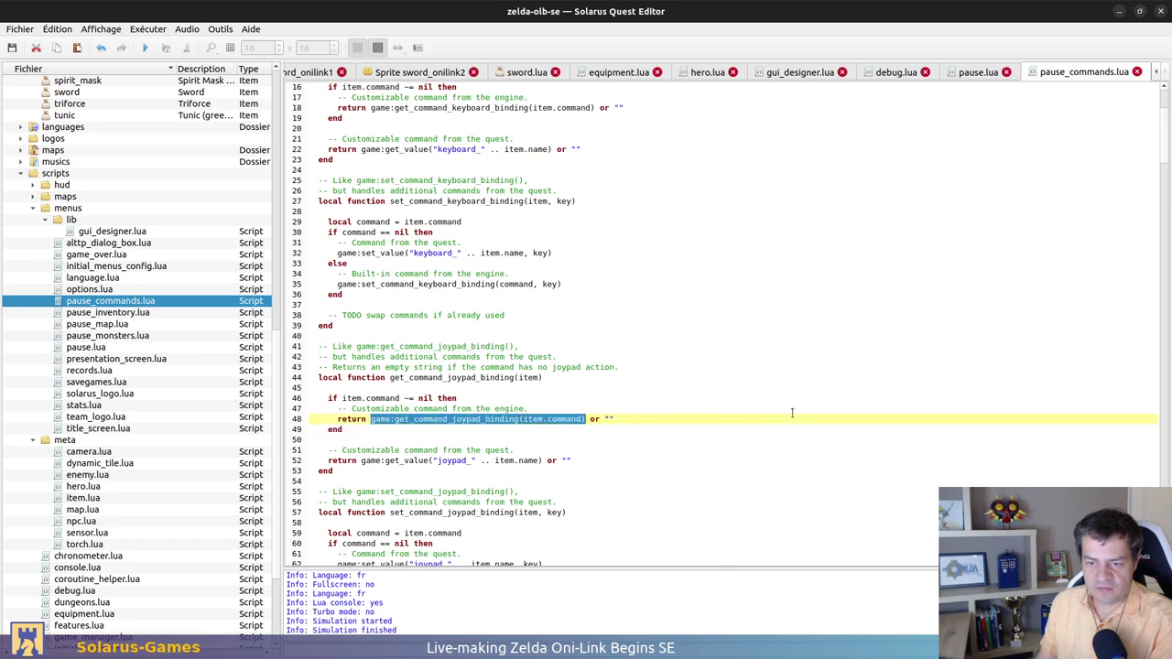
Add print(item.command) above the engine-command return in get_command_joypad_binding, save the script, and run the quest to trace the crash
{"action": "left_click", "coordinate": [689, 403]}
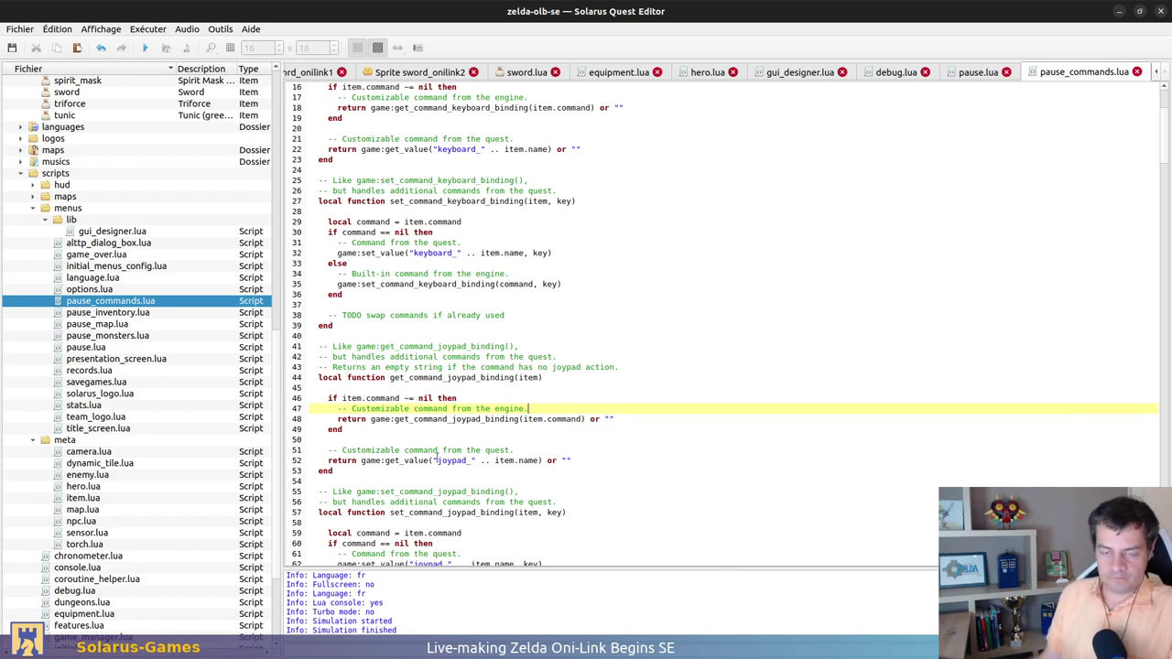
{"action": "key", "text": "Return"}
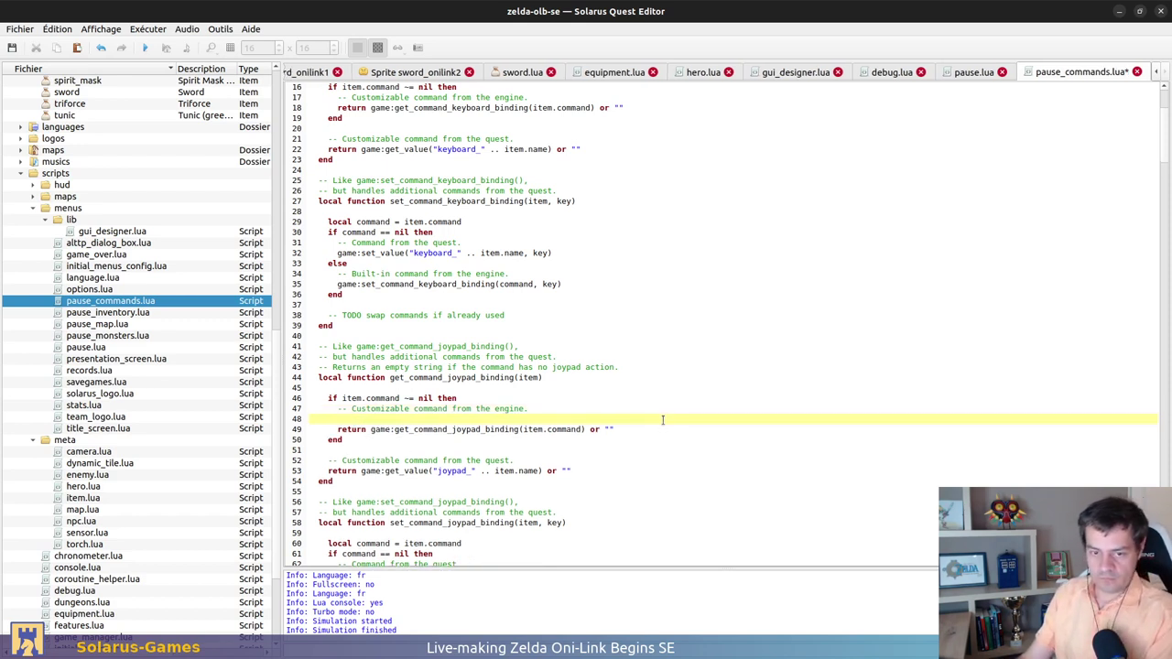
{"action": "type", "text": "print(item"}
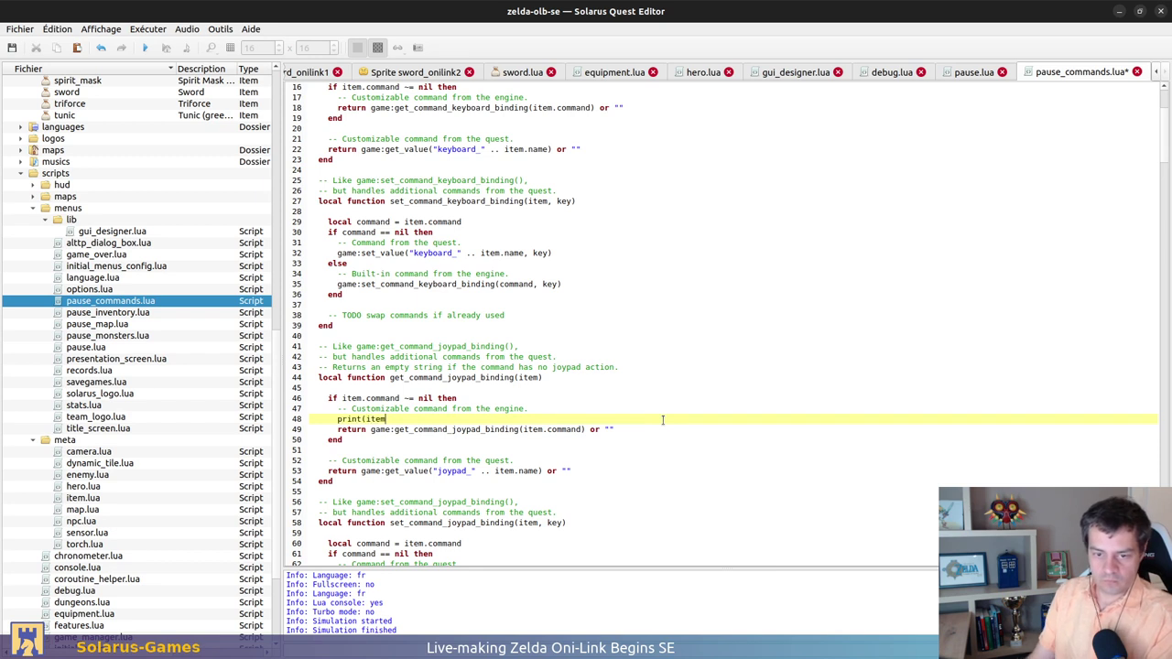
{"action": "type", "text": ".command)"}
{"action": "key", "text": "ctrl+s"}
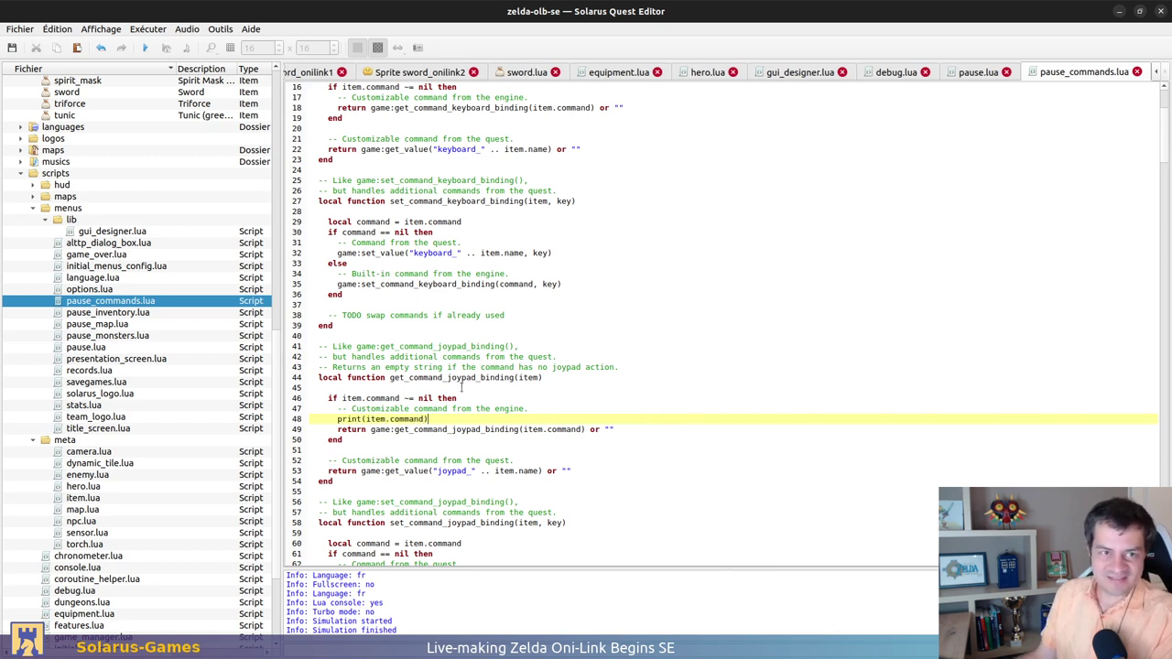
{"action": "key", "text": "F5"}
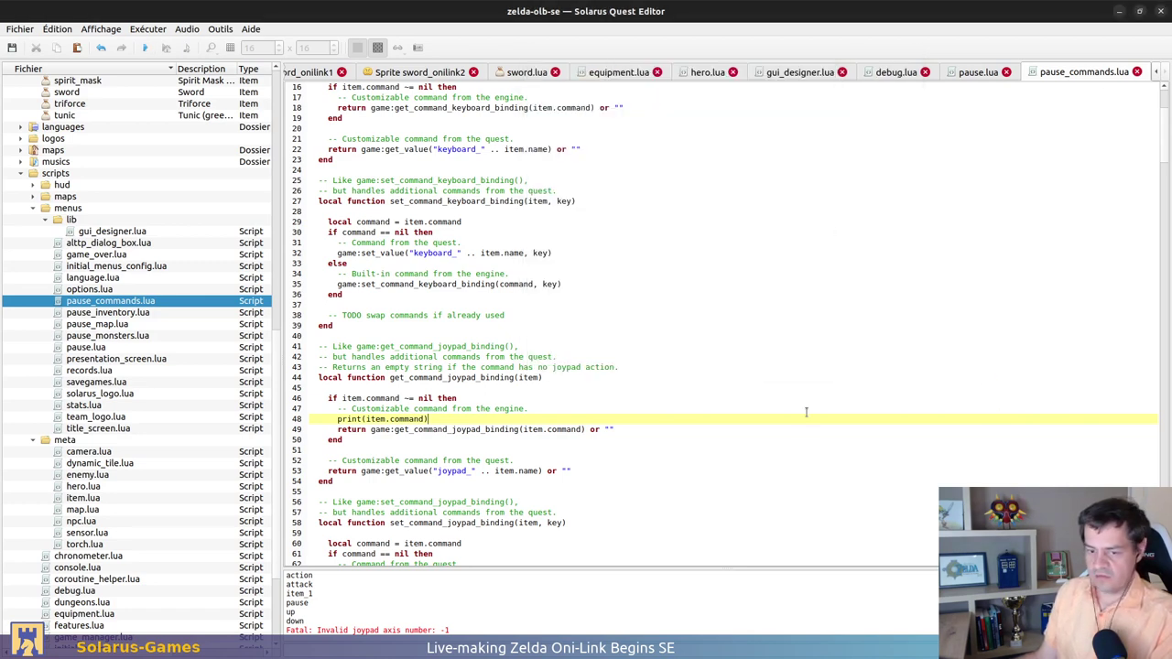
Undo the debug print added to get_command_joypad_binding
{"action": "key", "text": "ctrl+z"}
{"action": "key", "text": "ctrl+z"}
{"action": "key", "text": "ctrl+z"}
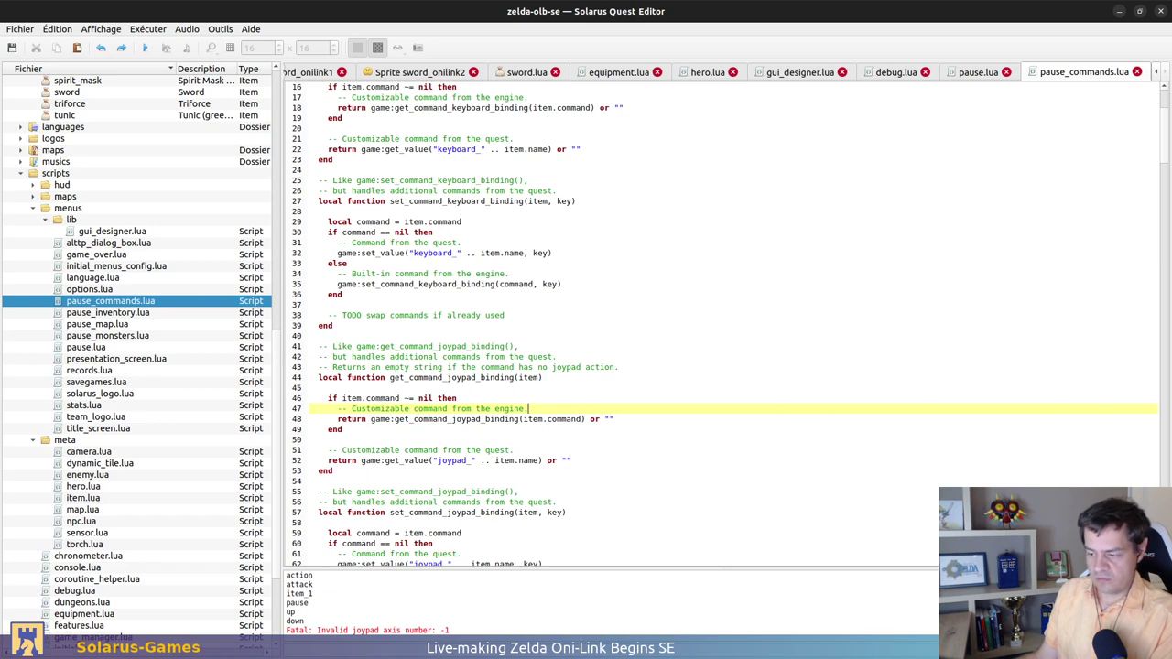
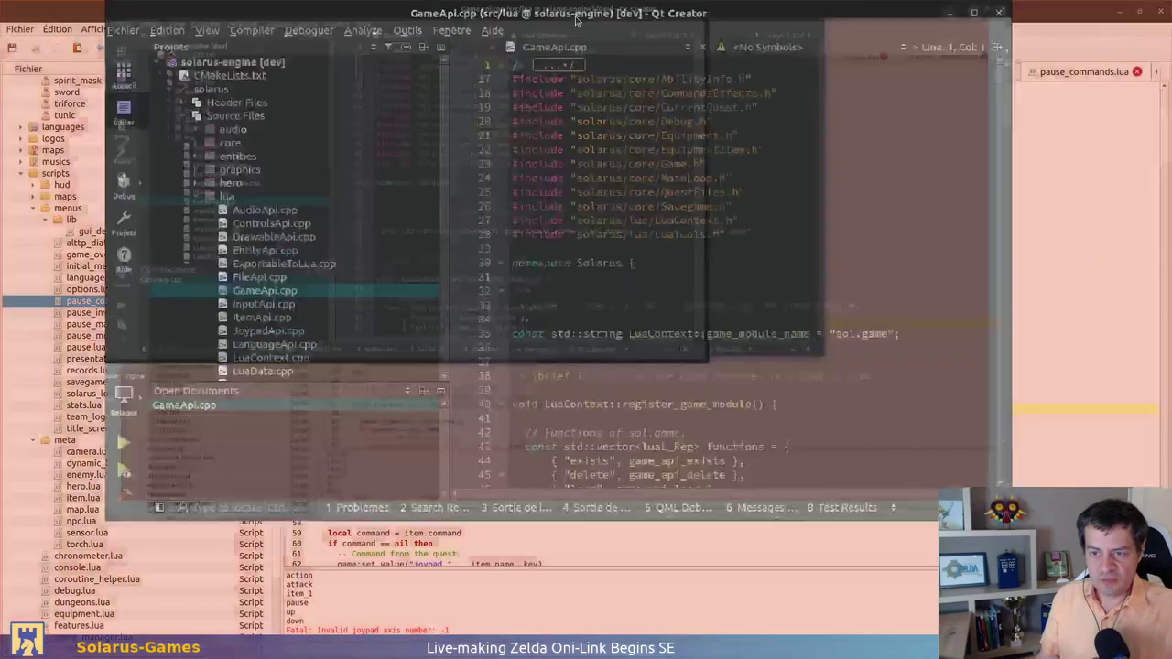
Switch to Qt Creator and examine the game methods registered in GameApi.cpp, including the joypad binding getter and the 1.7 methods
{"action": "scroll", "coordinate": [831, 292], "scroll_direction": "down", "scroll_amount": 17}
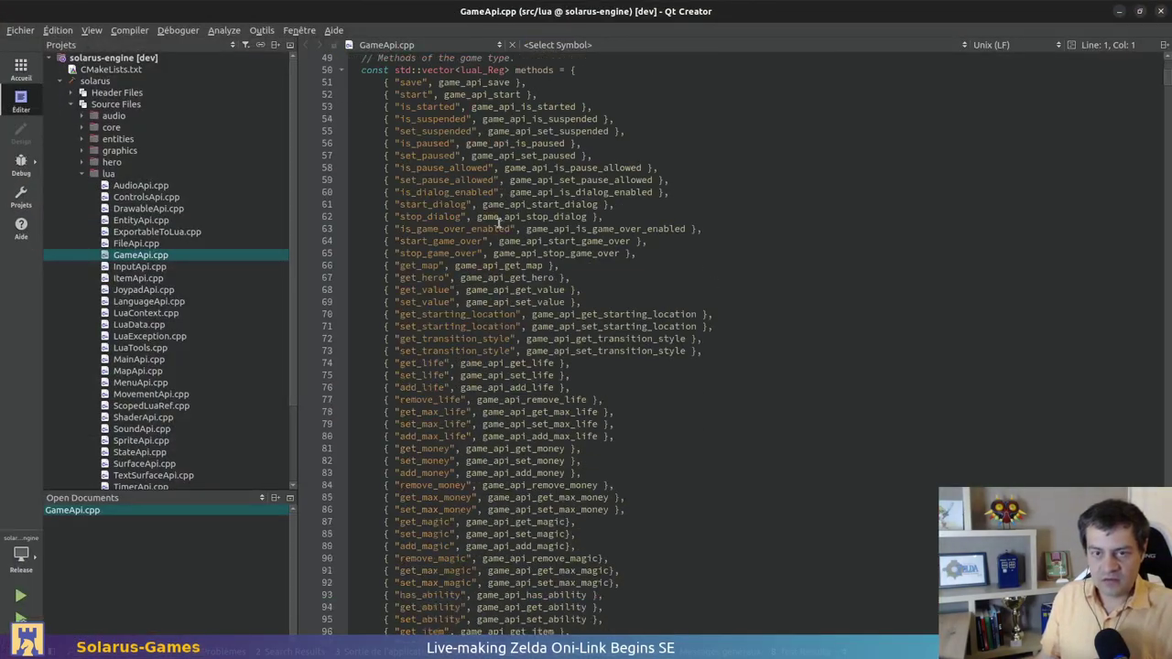
{"action": "scroll", "coordinate": [671, 251], "scroll_direction": "down", "scroll_amount": 3}
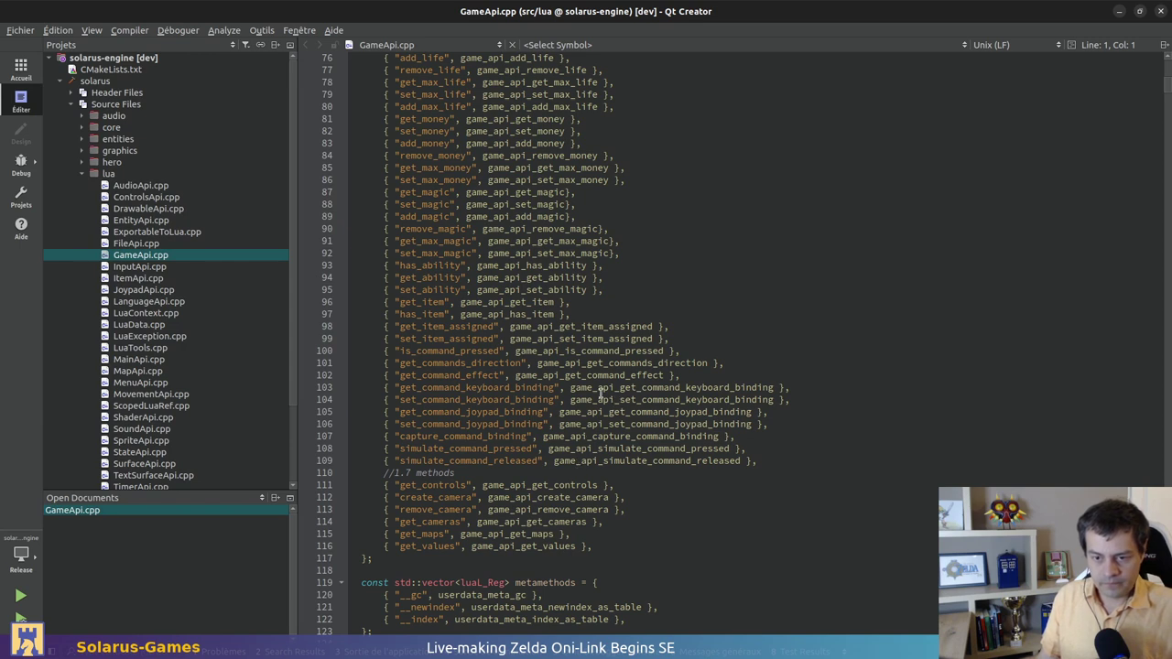
{"action": "left_click", "coordinate": [619, 412]}
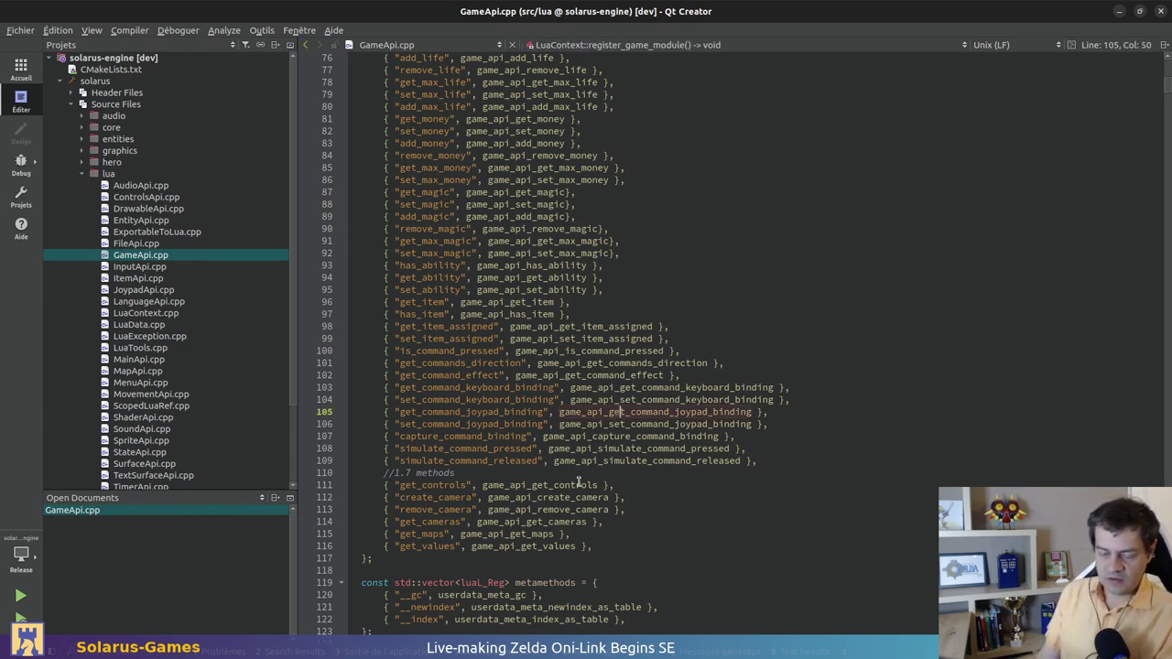
{"action": "left_click_drag", "start_coordinate": [577, 474], "coordinate": [621, 546]}
{"action": "left_click", "coordinate": [621, 545]}
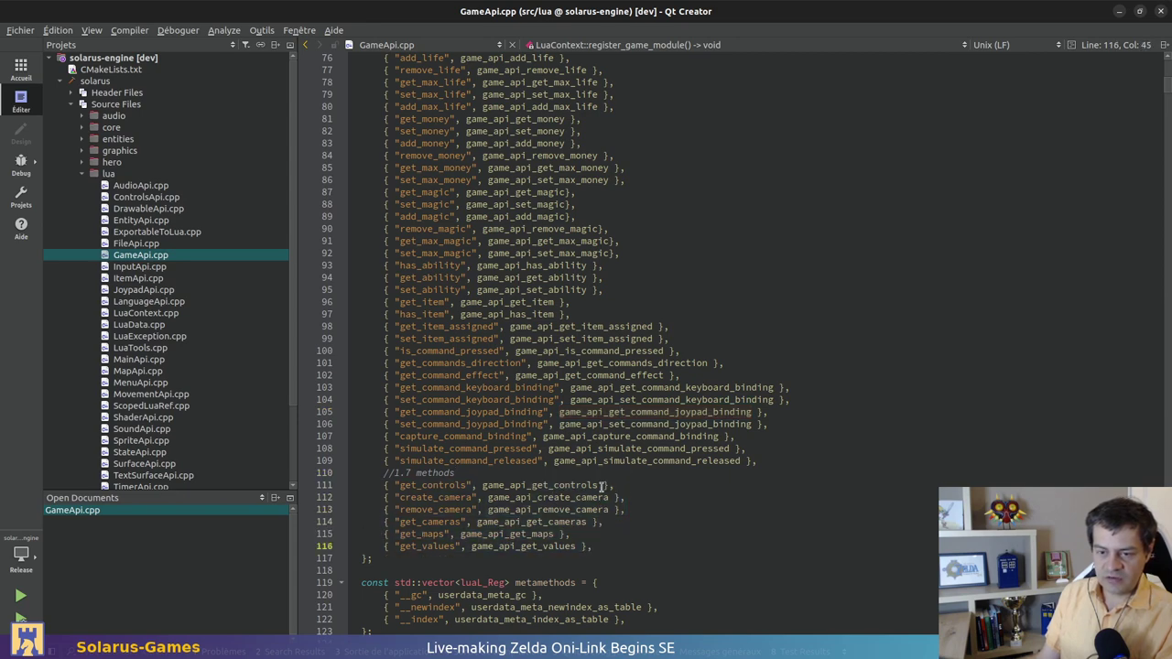
{"action": "scroll", "coordinate": [621, 460], "scroll_direction": "up", "scroll_amount": 6}
{"action": "scroll", "coordinate": [622, 460], "scroll_direction": "up", "scroll_amount": 11}
{"action": "scroll", "coordinate": [604, 421], "scroll_direction": "down", "scroll_amount": 15}
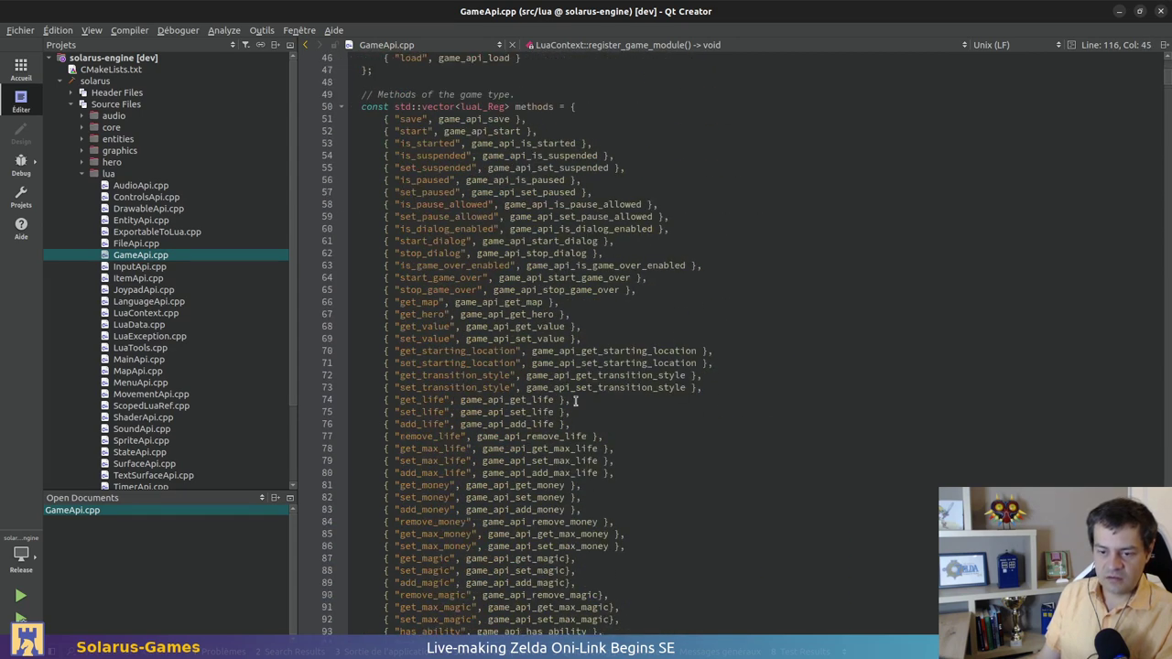
{"action": "scroll", "coordinate": [589, 387], "scroll_direction": "down", "scroll_amount": 20}
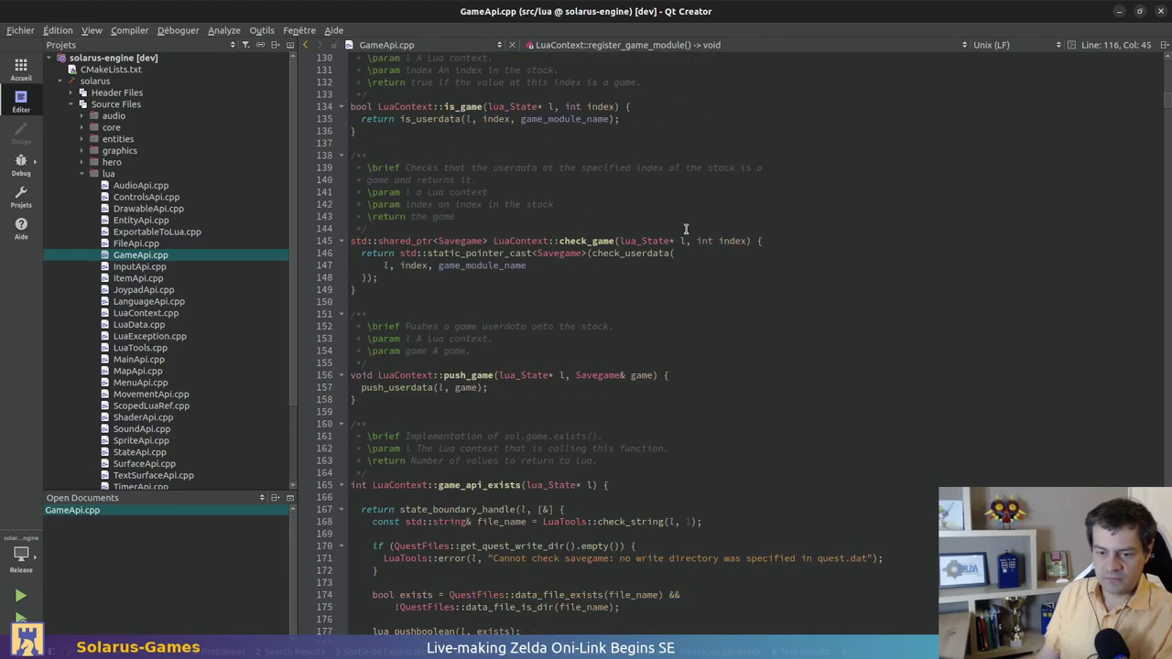
{"action": "scroll", "coordinate": [710, 257], "scroll_direction": "up", "scroll_amount": 17}
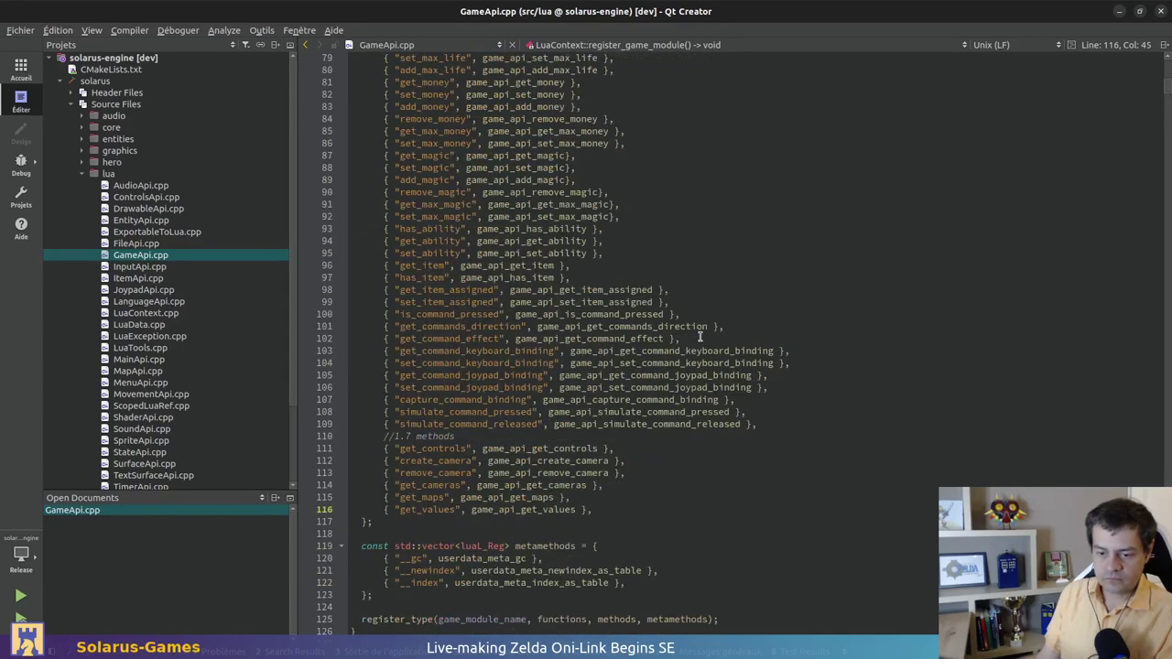
{"action": "left_click_drag", "start_coordinate": [351, 448], "coordinate": [357, 524]}
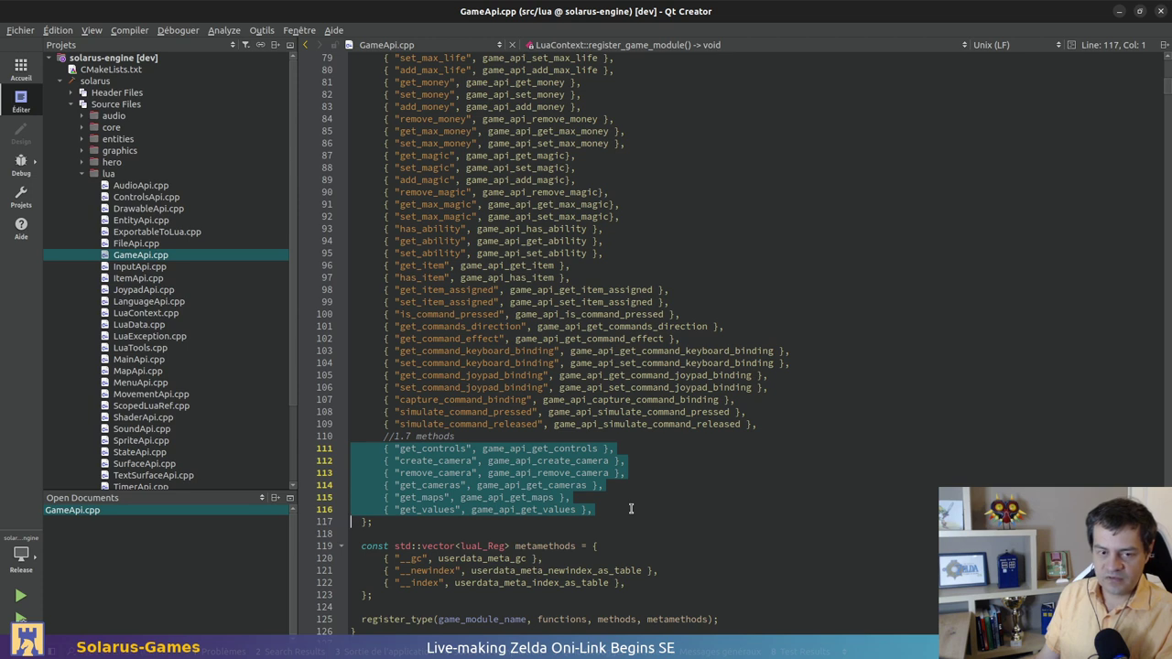
{"action": "left_click", "coordinate": [642, 486]}
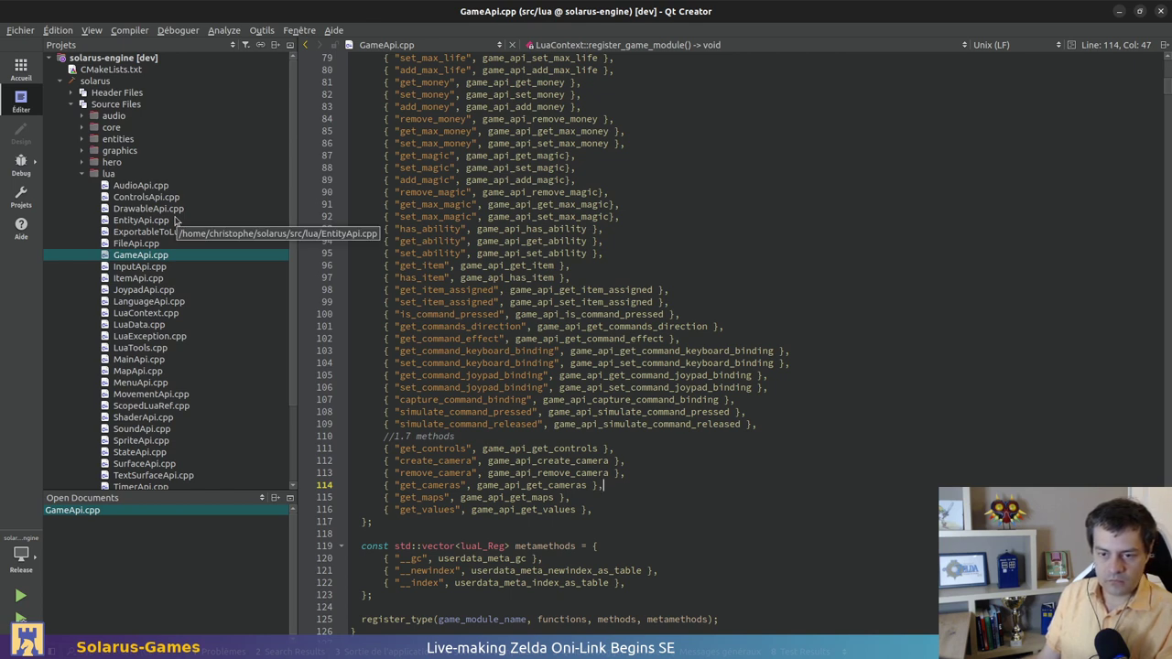
Below the 1.7 methods comment in GameApi.cpp, add the comment "// FIXME only include them if the quest if >= 1.6"
{"action": "left_click", "coordinate": [586, 435]}
{"action": "key", "text": "Return"}
{"action": "type", "text": "// "}
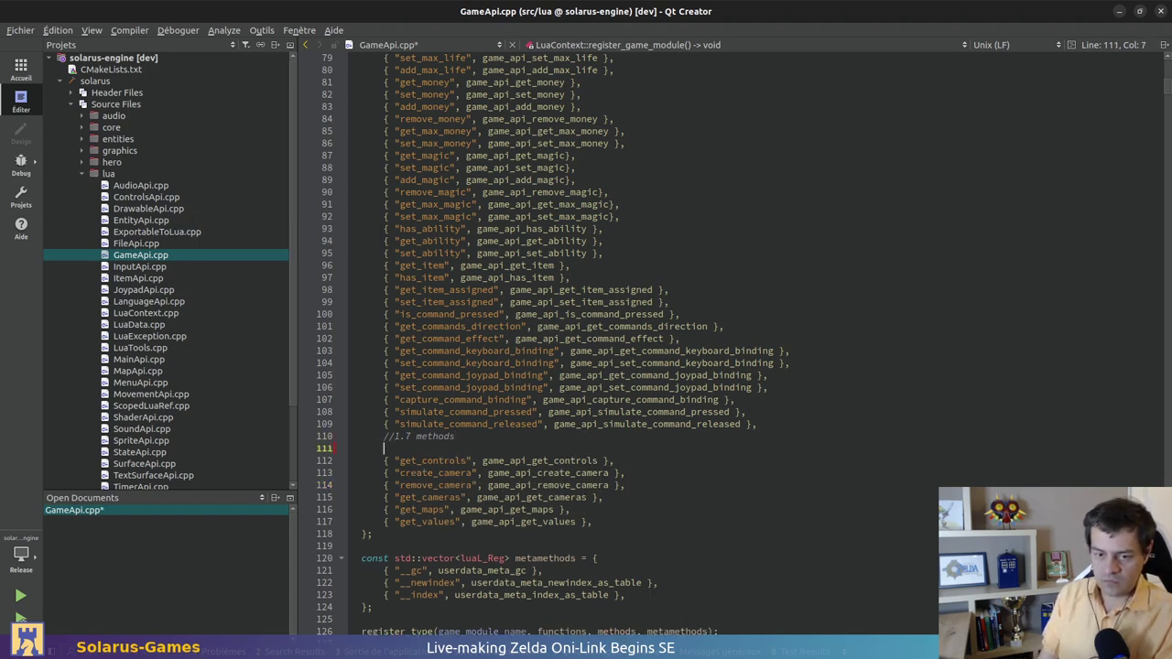
{"action": "type", "text": "// FI"}
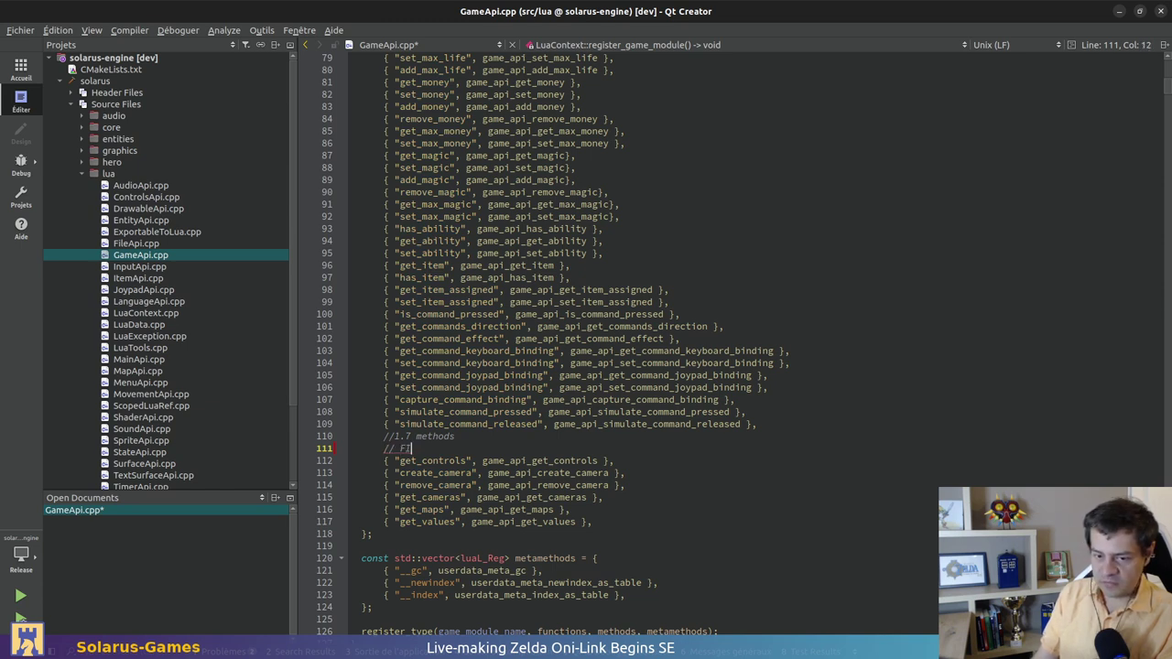
{"action": "type", "text": "XME "}
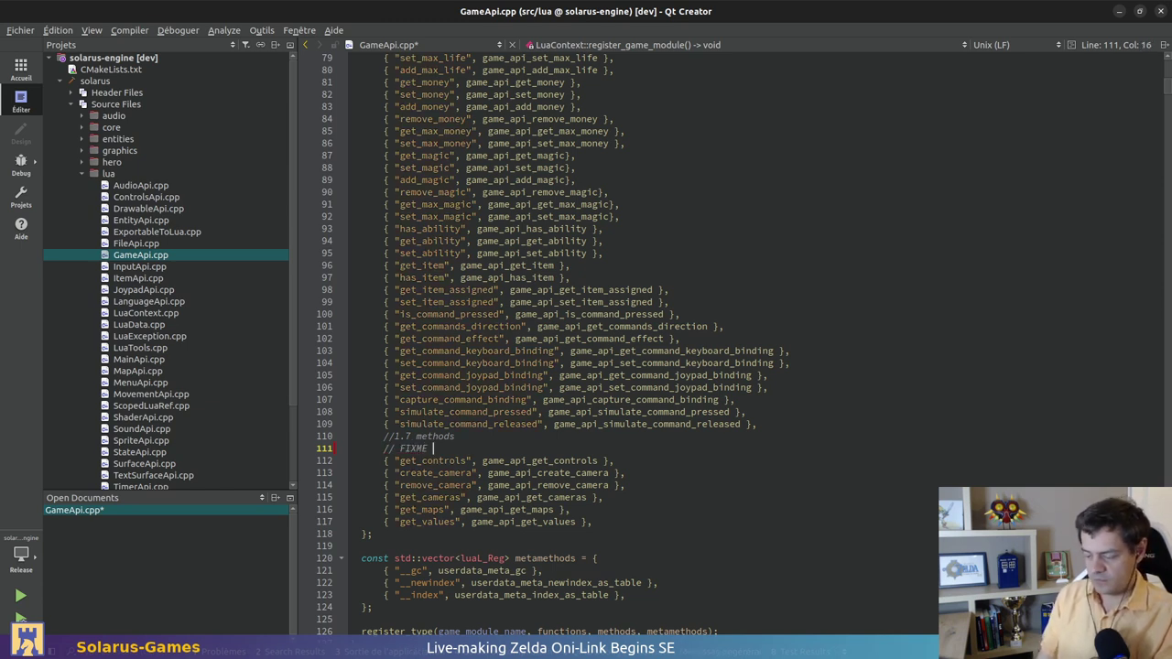
{"action": "type", "text": "onl"}
{"action": "left_click", "coordinate": [789, 351]}
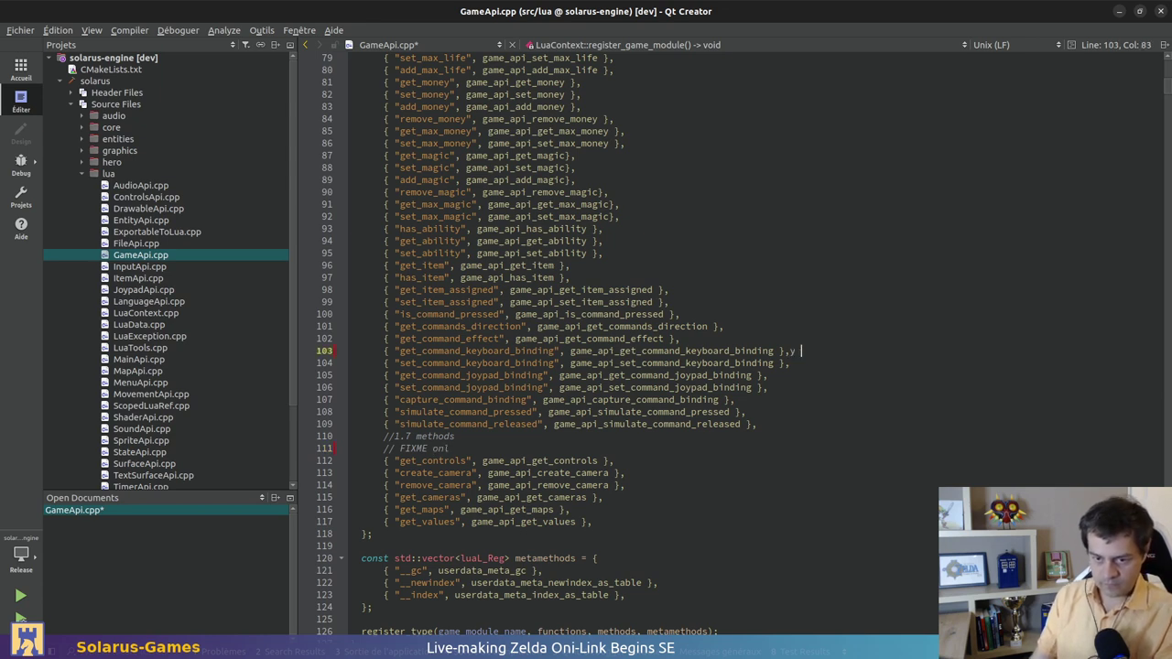
{"action": "key", "text": "Down"}
{"action": "key", "text": "Down"}
{"action": "key", "text": "Down"}
{"action": "key", "text": "Down"}
{"action": "key", "text": "Down"}
{"action": "key", "text": "Down"}
{"action": "key", "text": "Down"}
{"action": "key", "text": "Down"}
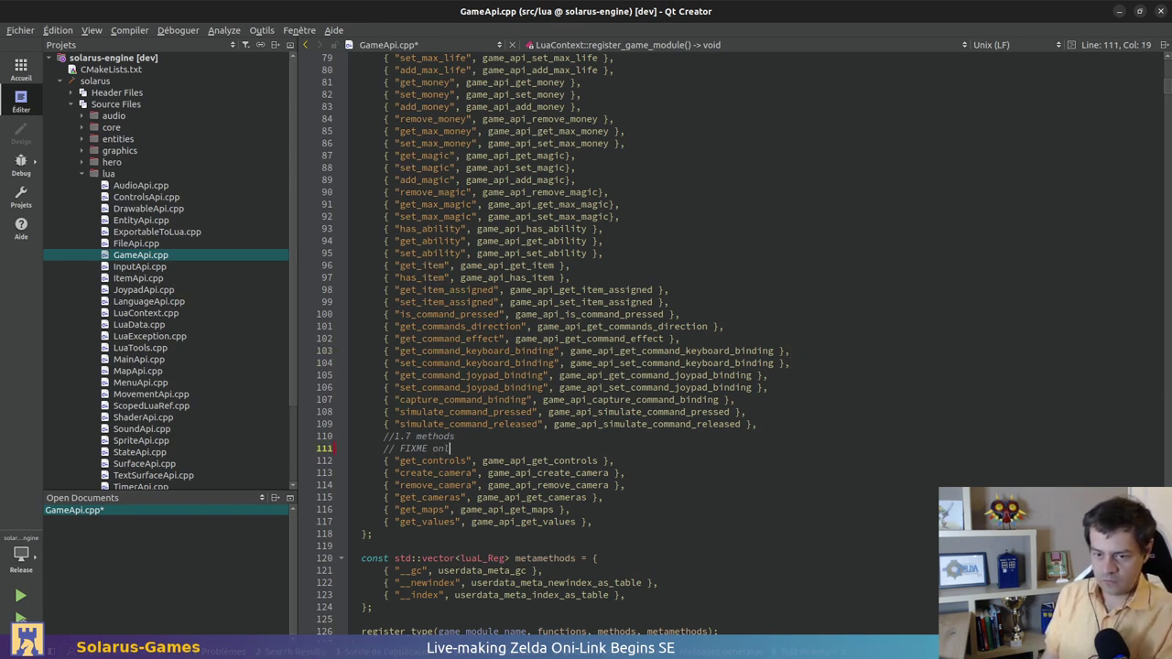
{"action": "type", "text": "y include them "}
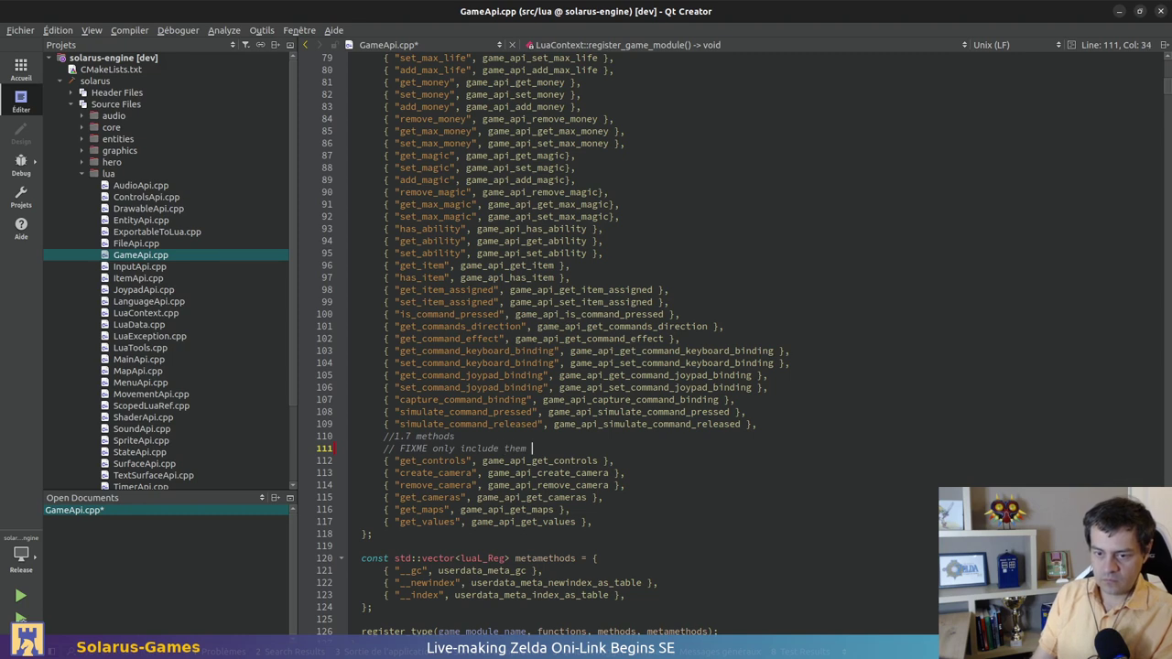
{"action": "type", "text": "if the cuest if "}
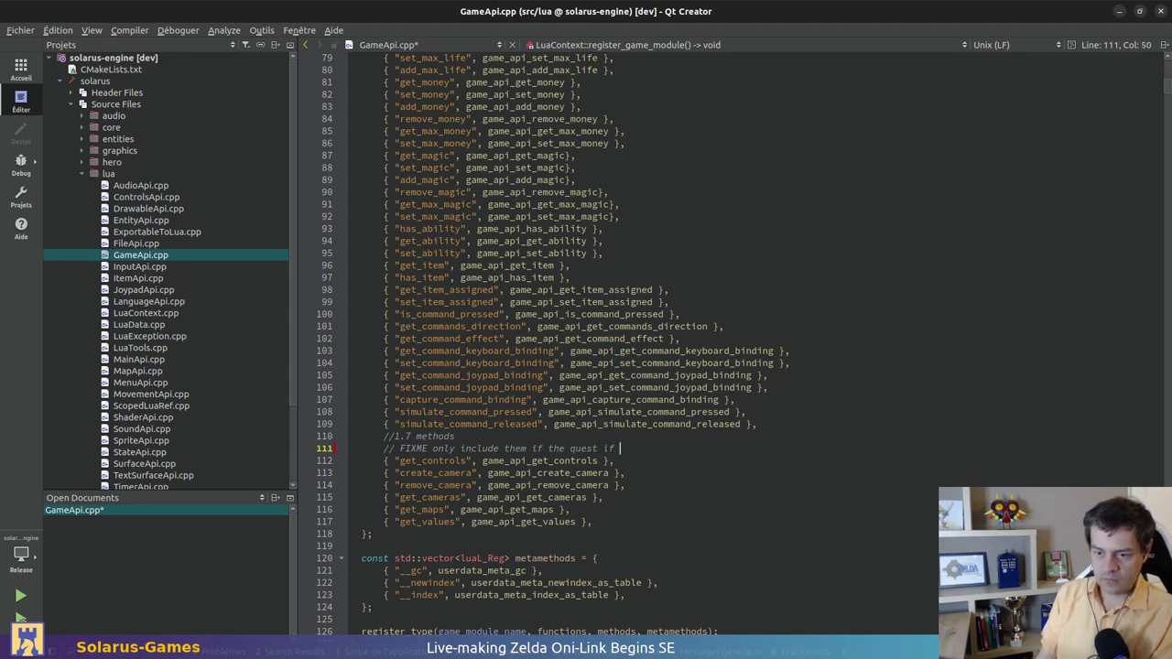
{"action": "type", "text": ">= 1."}
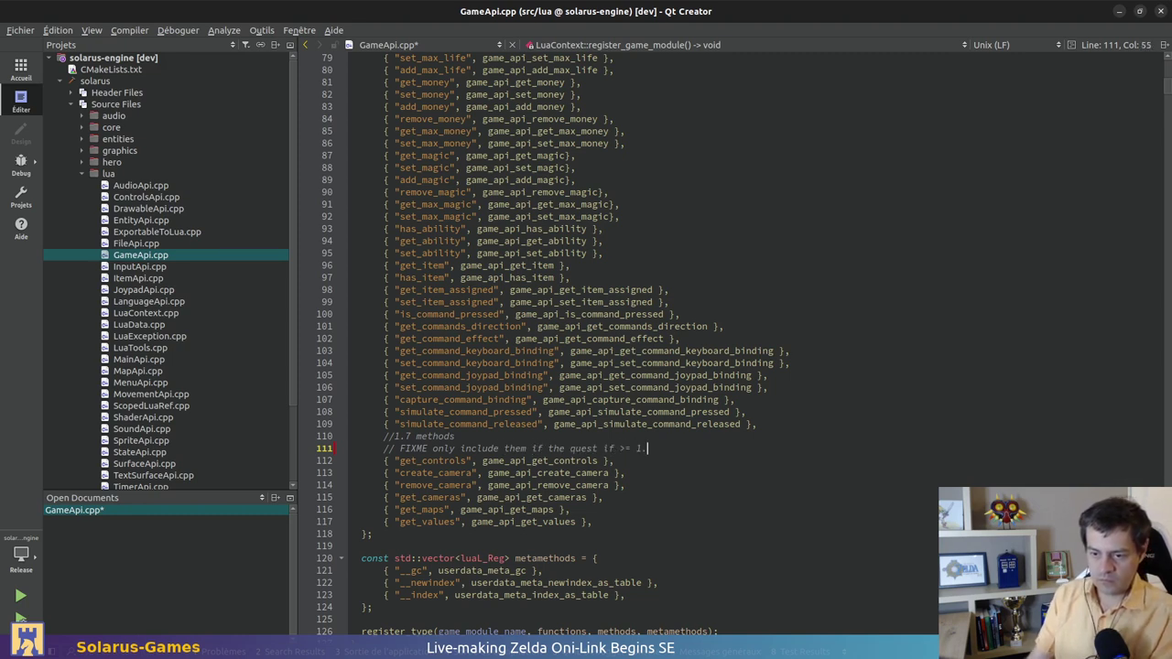
{"action": "type", "text": "0"}
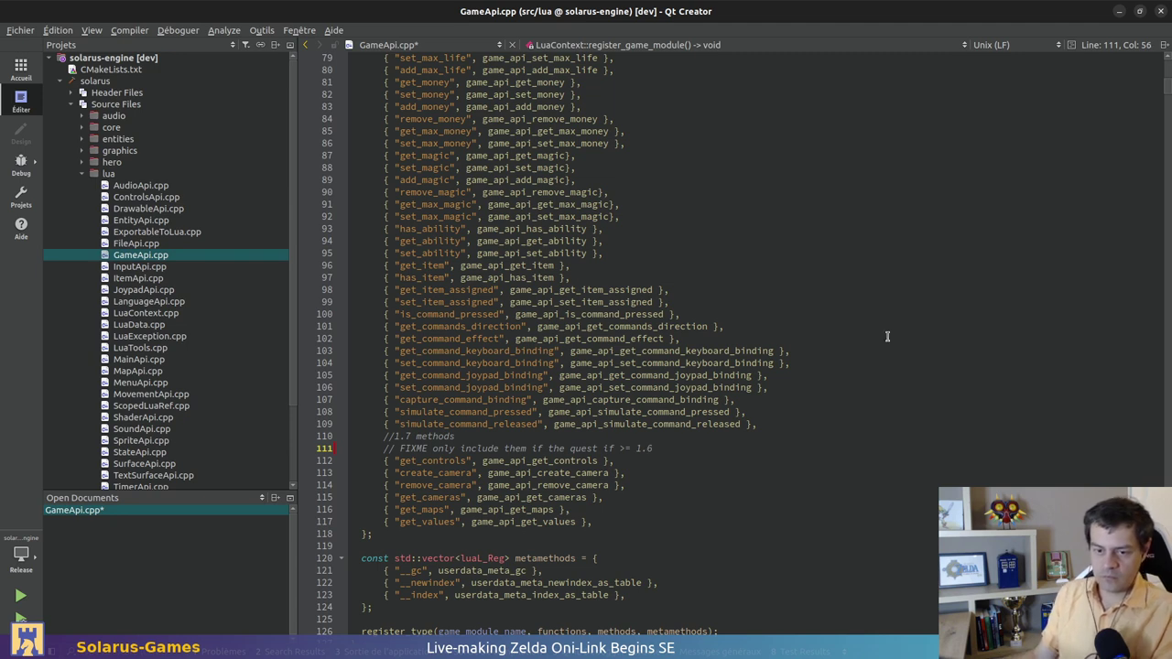
Correct the FIXME comment to read "only include them if the quest is >= 1.7" and save GameApi.cpp
{"action": "key", "text": "BackSpace"}
{"action": "type", "text": "7"}
{"action": "key", "text": "ctrl+s"}
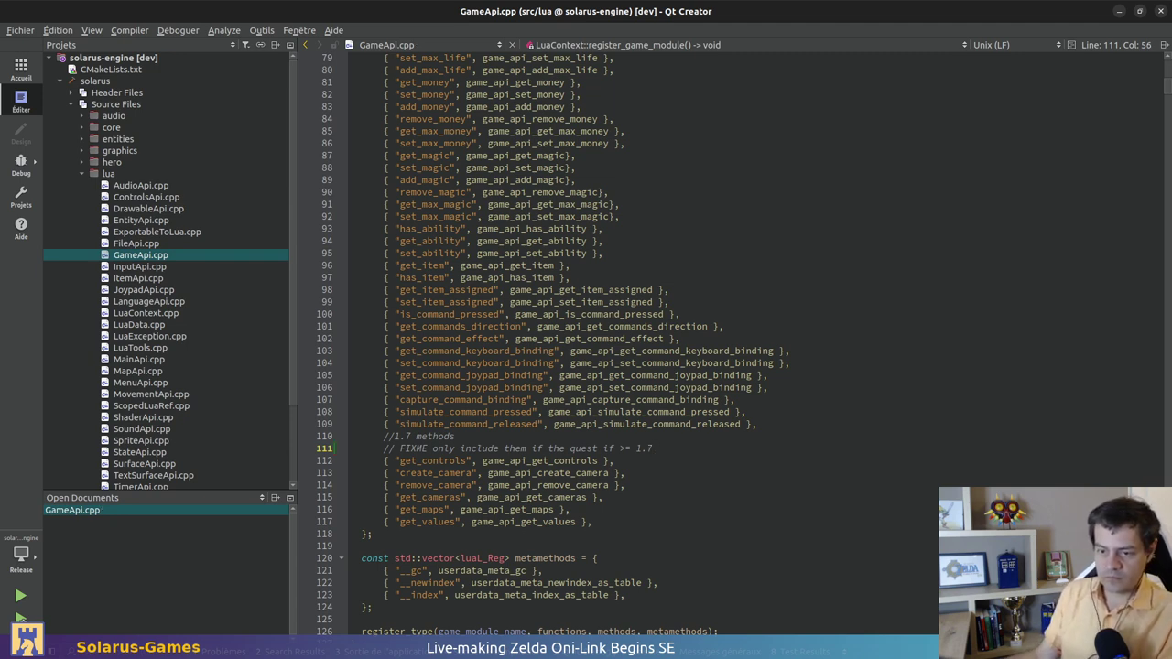
{"action": "left_click", "coordinate": [615, 449]}
{"action": "key", "text": "BackSpace"}
{"action": "type", "text": "s"}
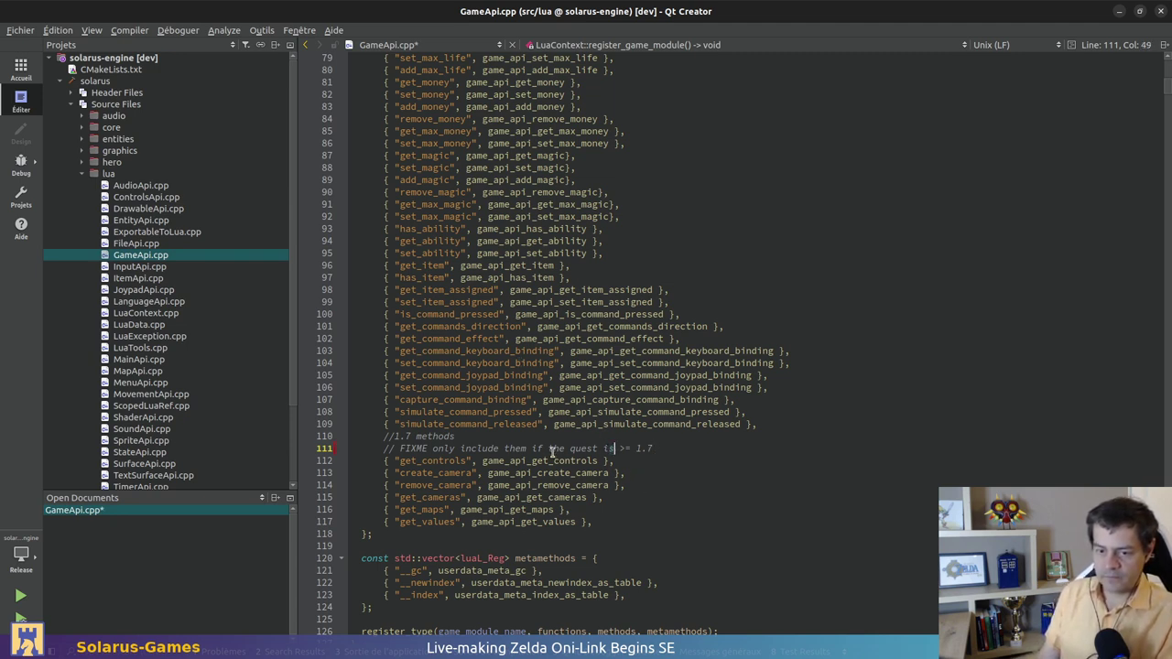
{"action": "key", "text": "ctrl+s"}
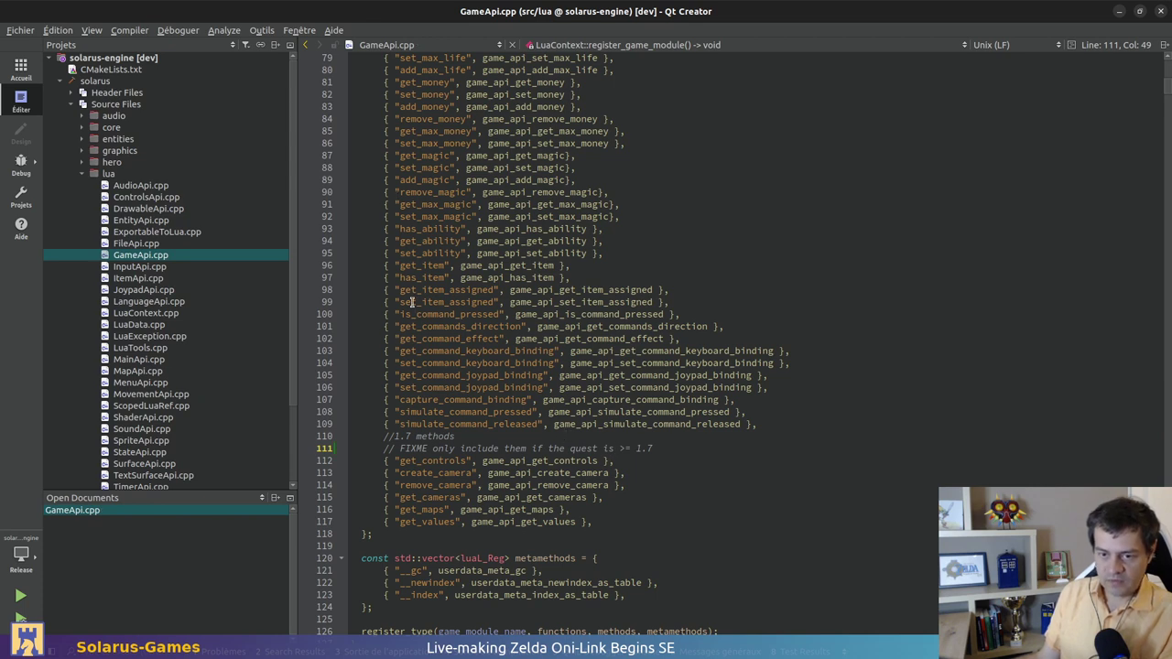
Find the implementation of game_api_get_command_joypad_binding in GameApi.cpp and examine how it checks the command argument
{"action": "left_click", "coordinate": [630, 376]}
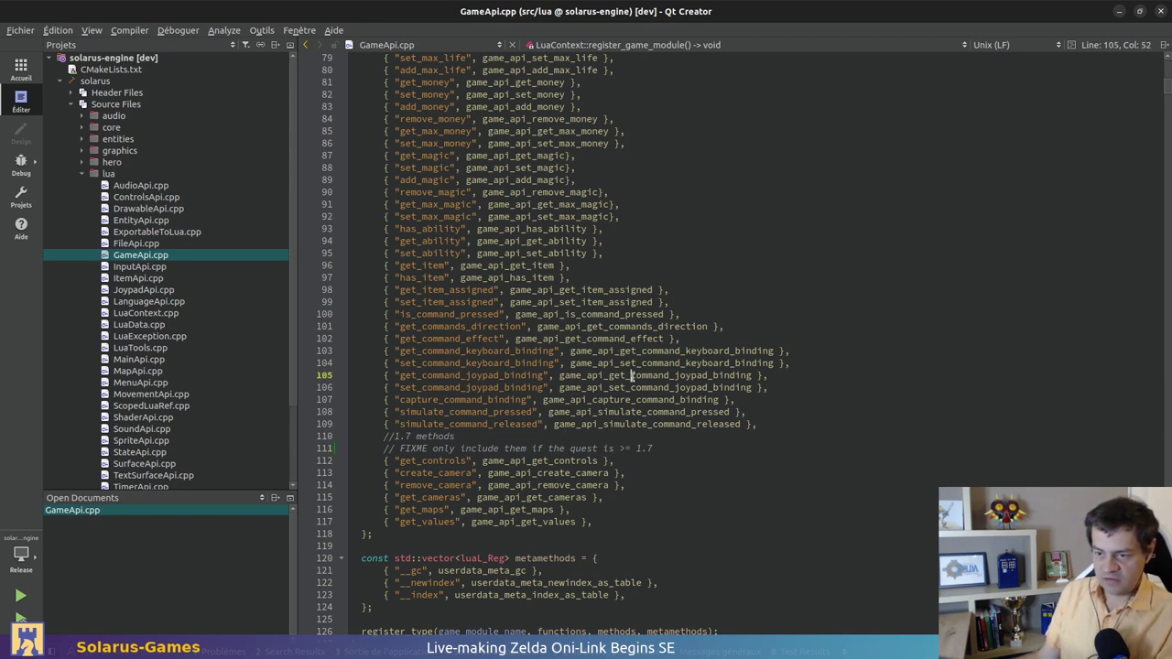
{"action": "double_click", "coordinate": [635, 375]}
{"action": "key", "text": "ctrl+c"}
{"action": "key", "text": "ctrl+f"}
{"action": "left_click", "coordinate": [762, 265]}
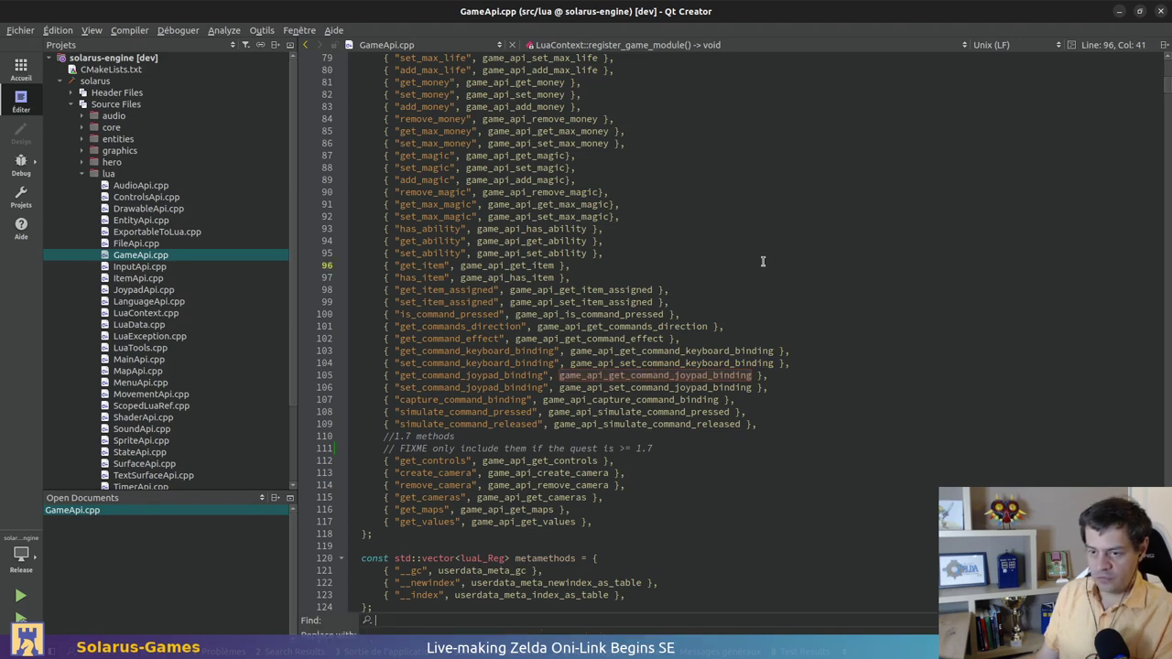
{"action": "key", "text": "ctrl+v"}
{"action": "key", "text": "Return"}
{"action": "scroll", "coordinate": [675, 275], "scroll_direction": "down", "scroll_amount": 6}
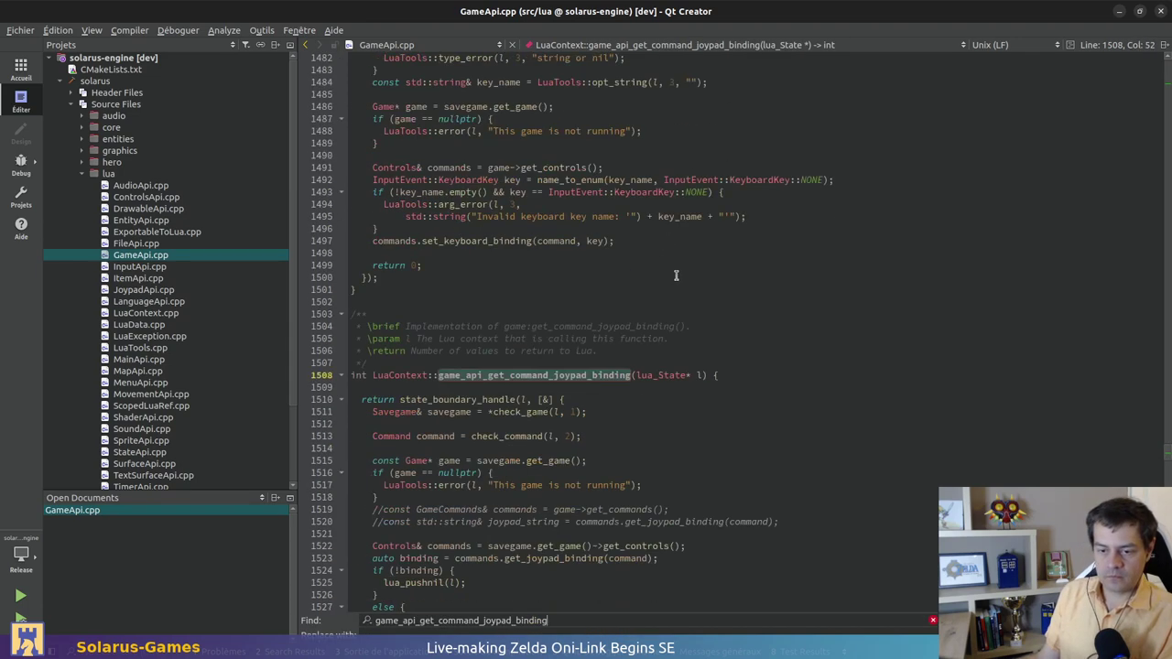
{"action": "scroll", "coordinate": [676, 275], "scroll_direction": "down", "scroll_amount": 4}
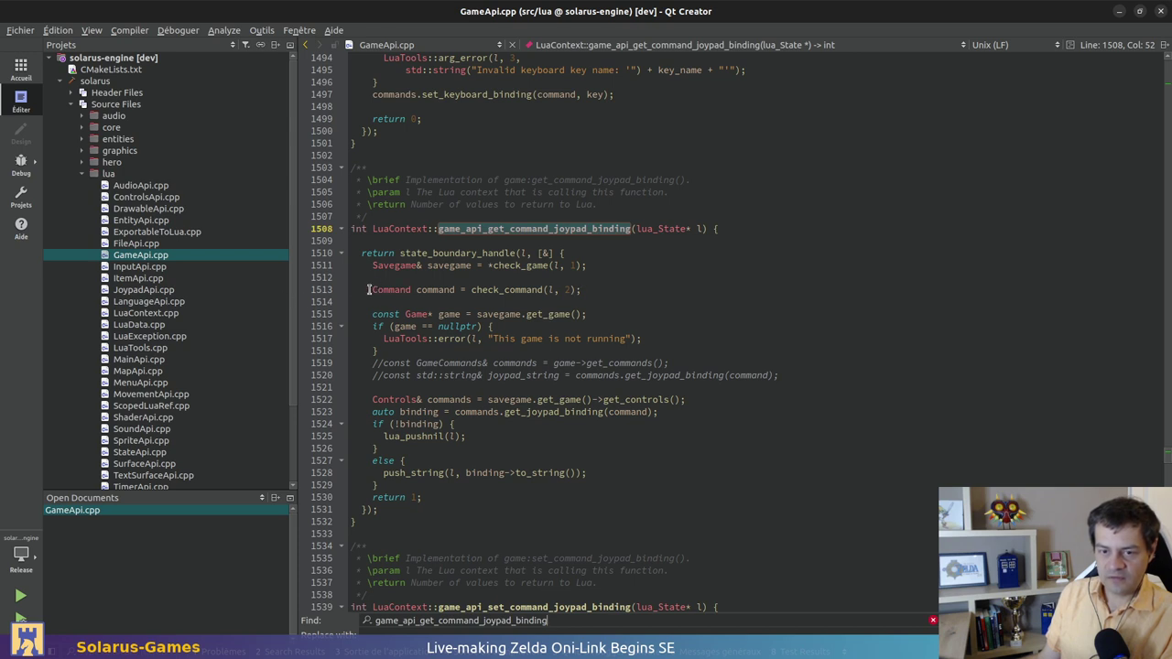
{"action": "left_click_drag", "start_coordinate": [352, 289], "coordinate": [580, 290]}
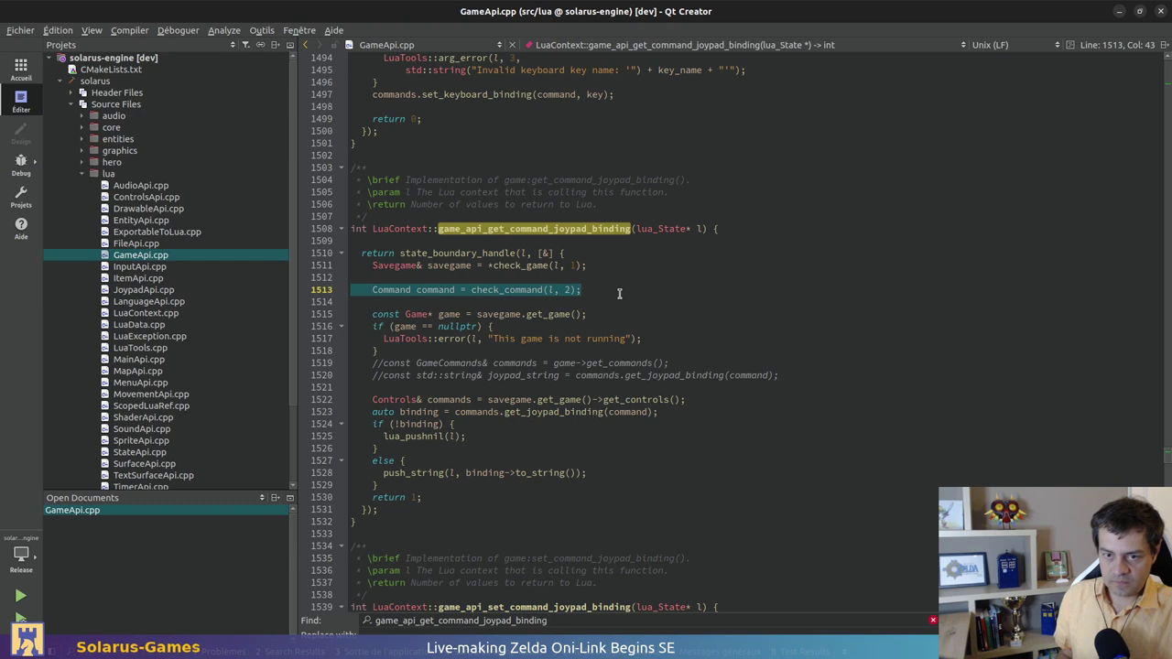
Open the definition of the Command type used in game_api_get_command_joypad_binding
{"action": "key", "text": "Home"}
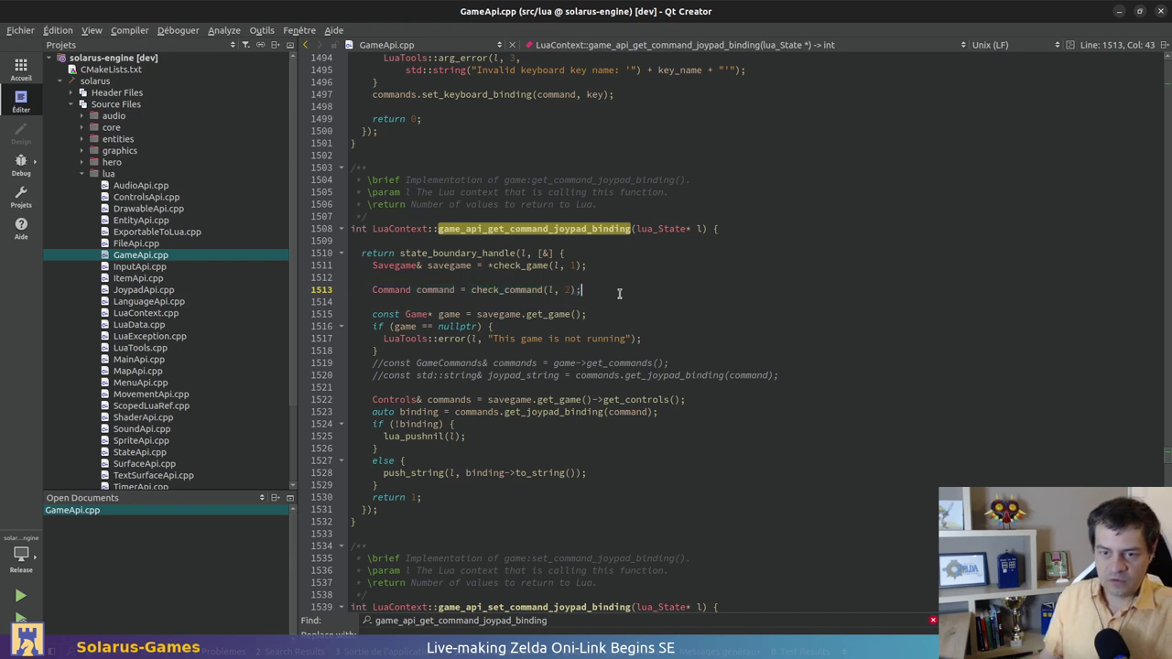
{"action": "key", "text": "Right"}
{"action": "key", "text": "Right"}
{"action": "key", "text": "Right"}
{"action": "key", "text": "Right"}
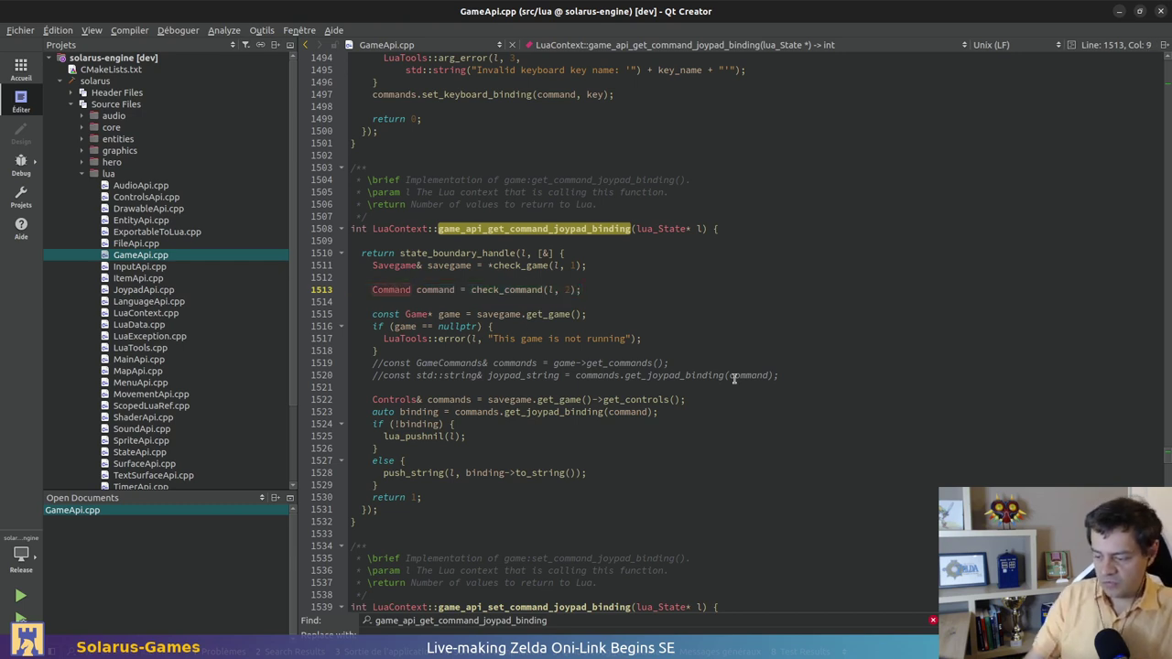
{"action": "key", "text": "F2"}
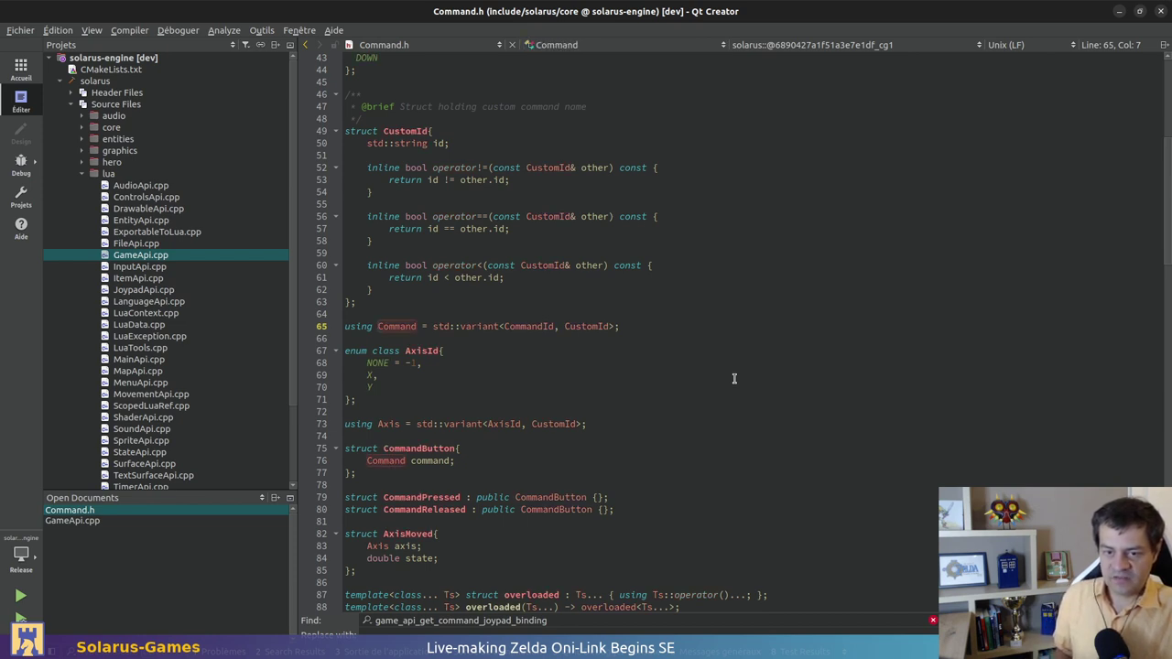
Inspect the definition of CommandId from the Command variant declaration and return to that declaration
{"action": "key", "text": "ctrl+Right"}
{"action": "key", "text": "ctrl+Right"}
{"action": "key", "text": "ctrl+Right"}
{"action": "key", "text": "ctrl+Right"}
{"action": "key", "text": "ctrl+Right"}
{"action": "key", "text": "ctrl+Right"}
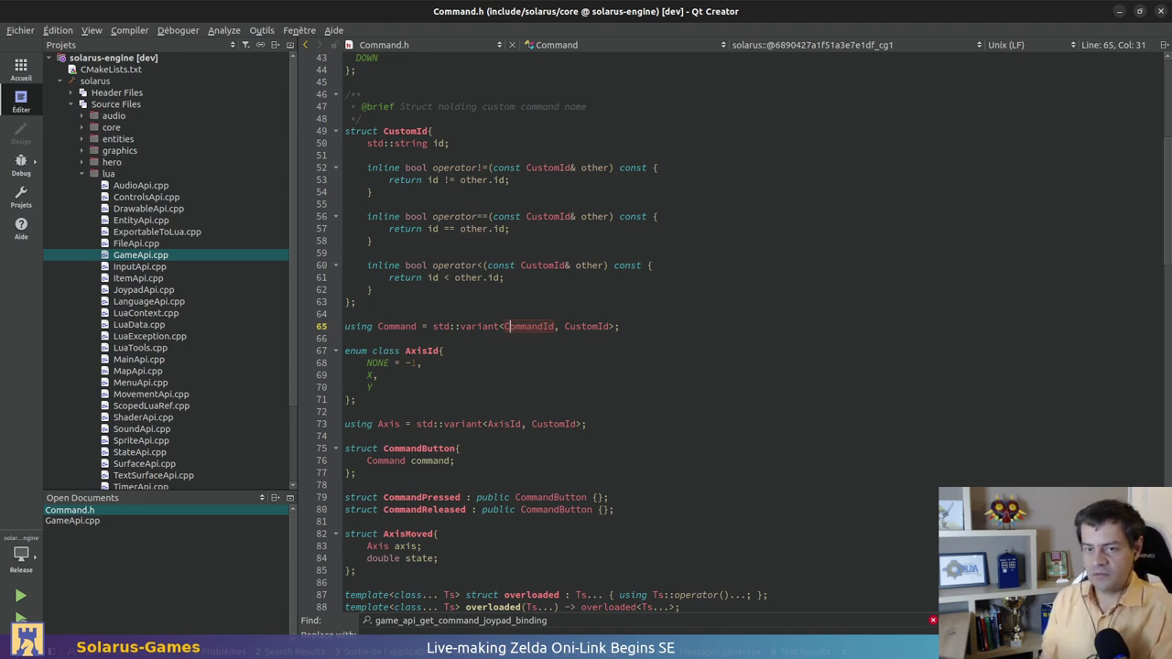
{"action": "key", "text": "F2"}
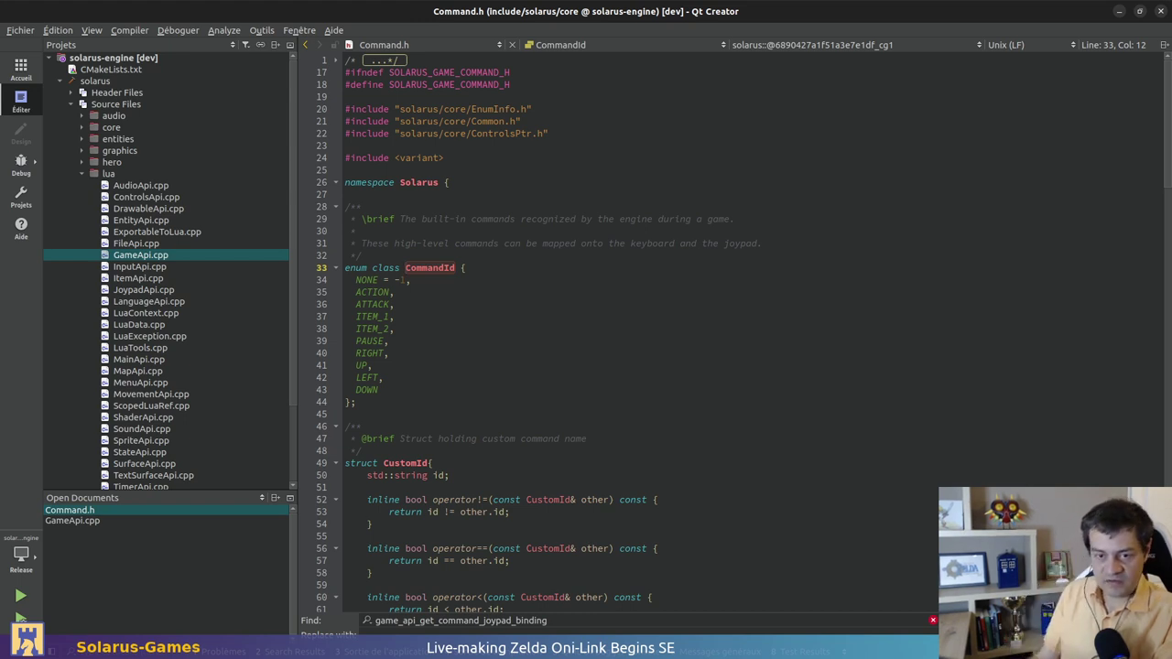
{"action": "key", "text": "alt+Left"}
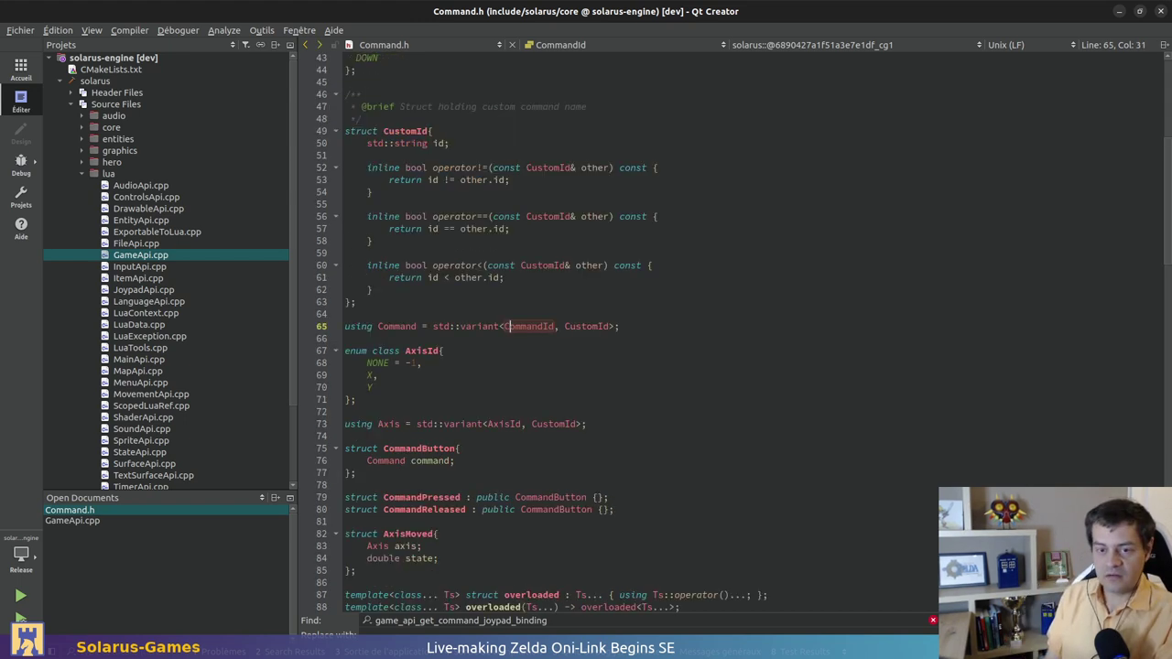
Inspect the CustomId struct used by the Command variant and go back to game_api_get_command_joypad_binding in GameApi.cpp
{"action": "key", "text": "F2"}
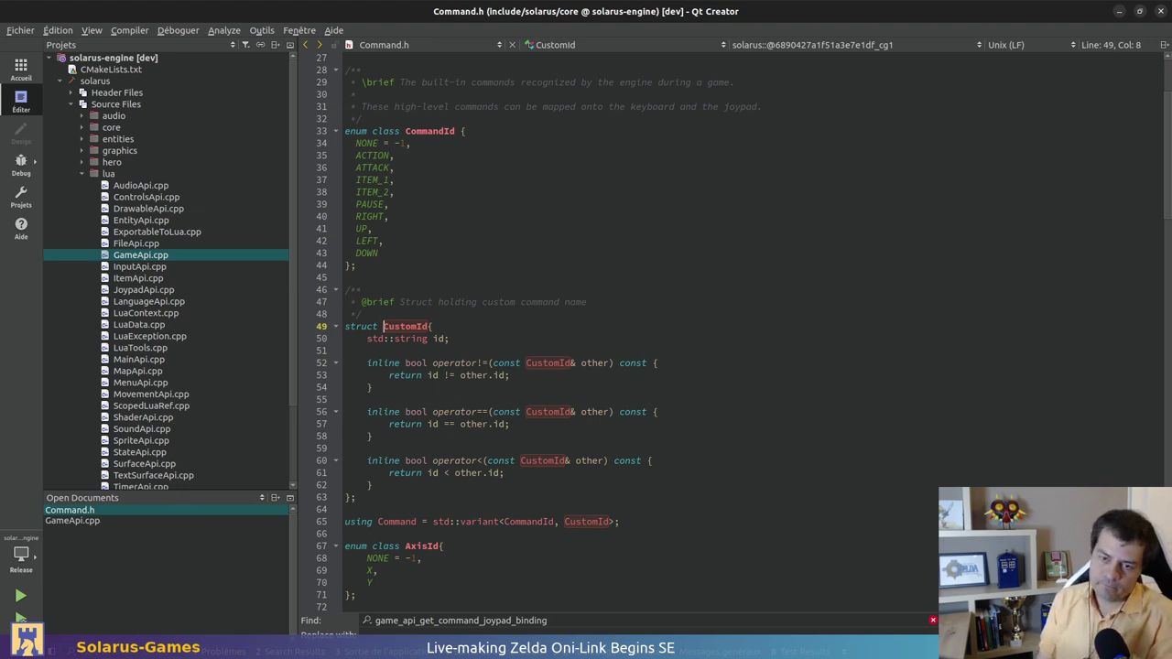
{"action": "key", "text": "alt+Left"}
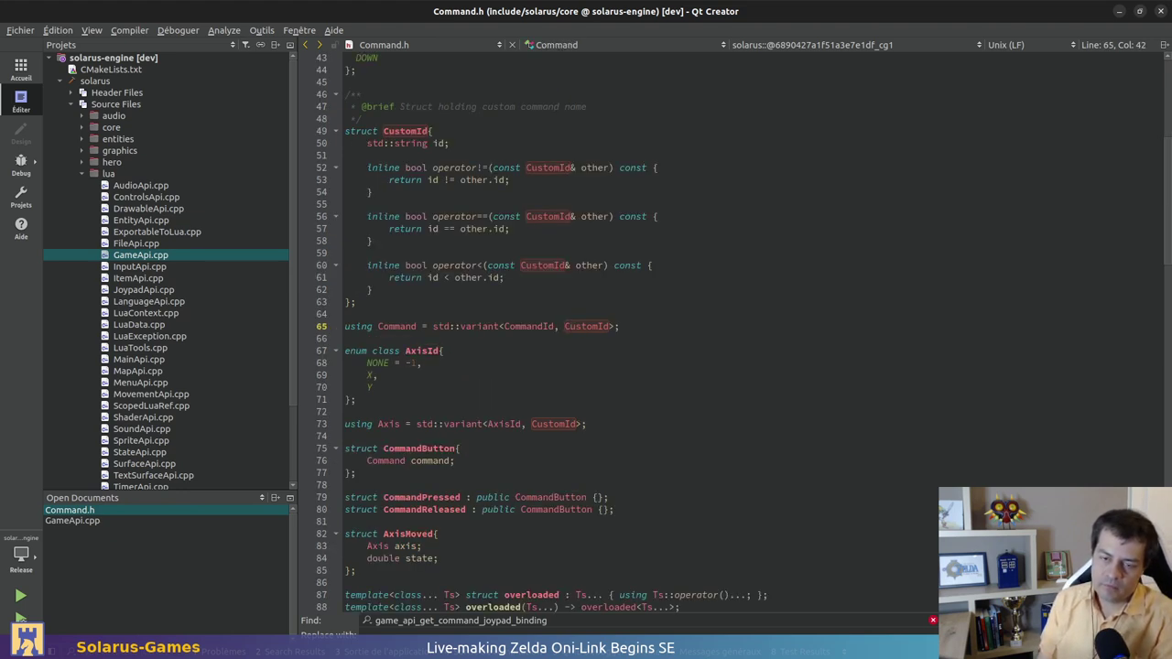
{"action": "left_click", "coordinate": [507, 325]}
{"action": "key", "text": "alt+Left"}
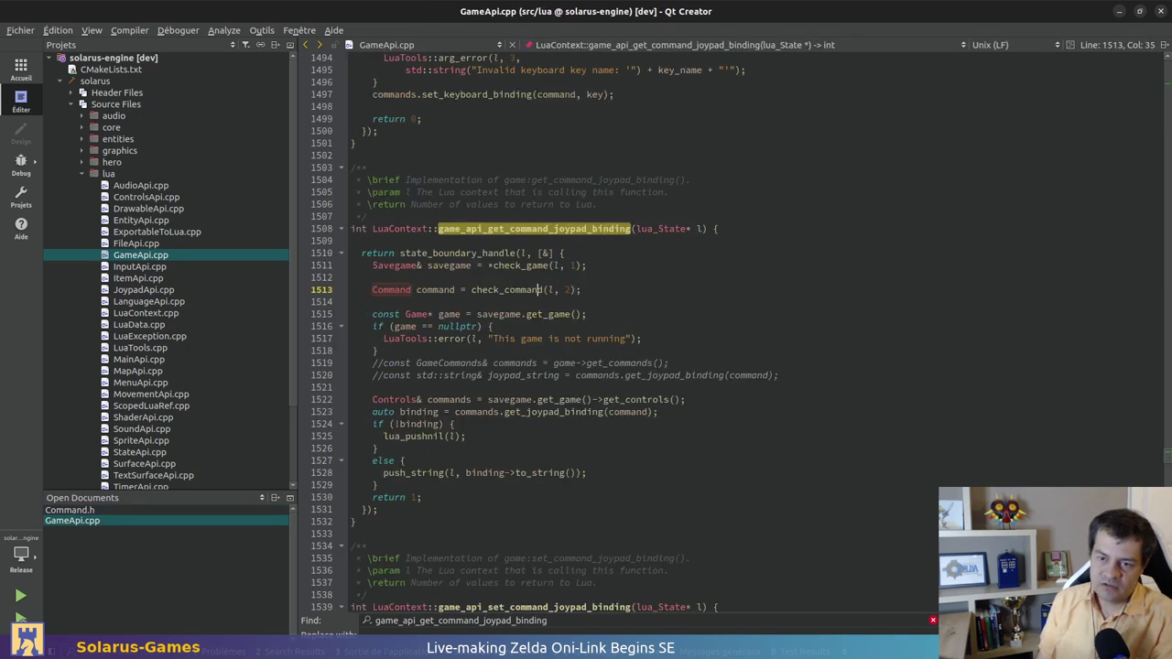
Inspect the definition of check_command and of the LuaTools::check_string function it calls, returning to check_command
{"action": "key", "text": "F2"}
{"action": "left_click", "coordinate": [451, 338]}
{"action": "left_click", "coordinate": [505, 338]}
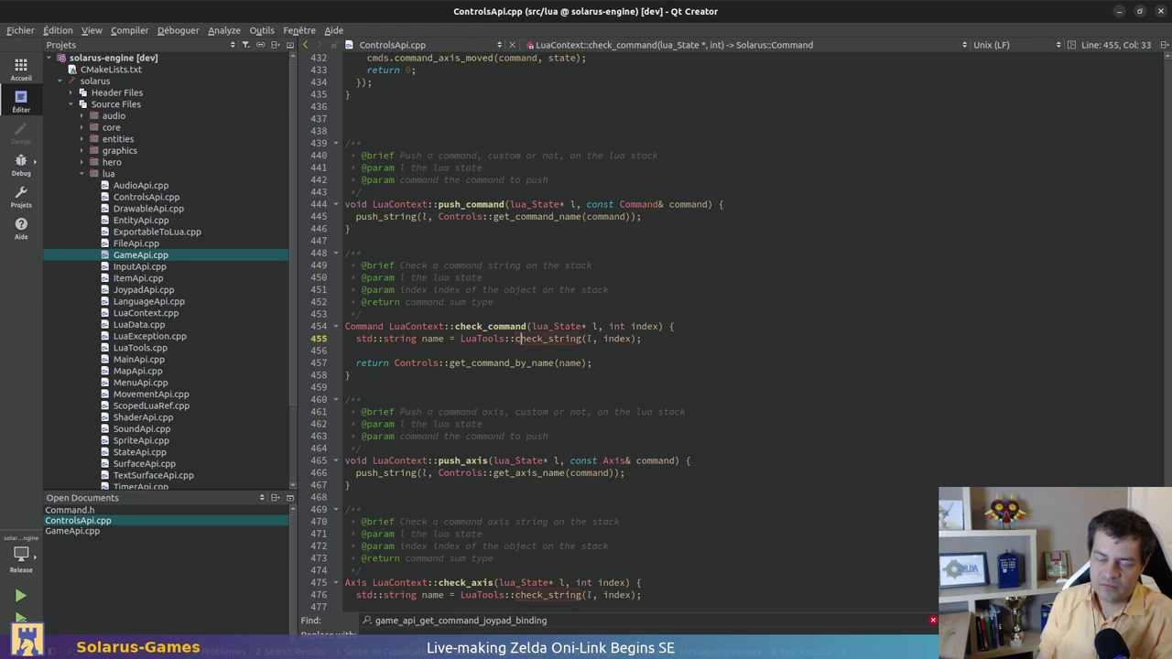
{"action": "left_click", "coordinate": [554, 363]}
{"action": "key", "text": "Up"}
{"action": "key", "text": "Up"}
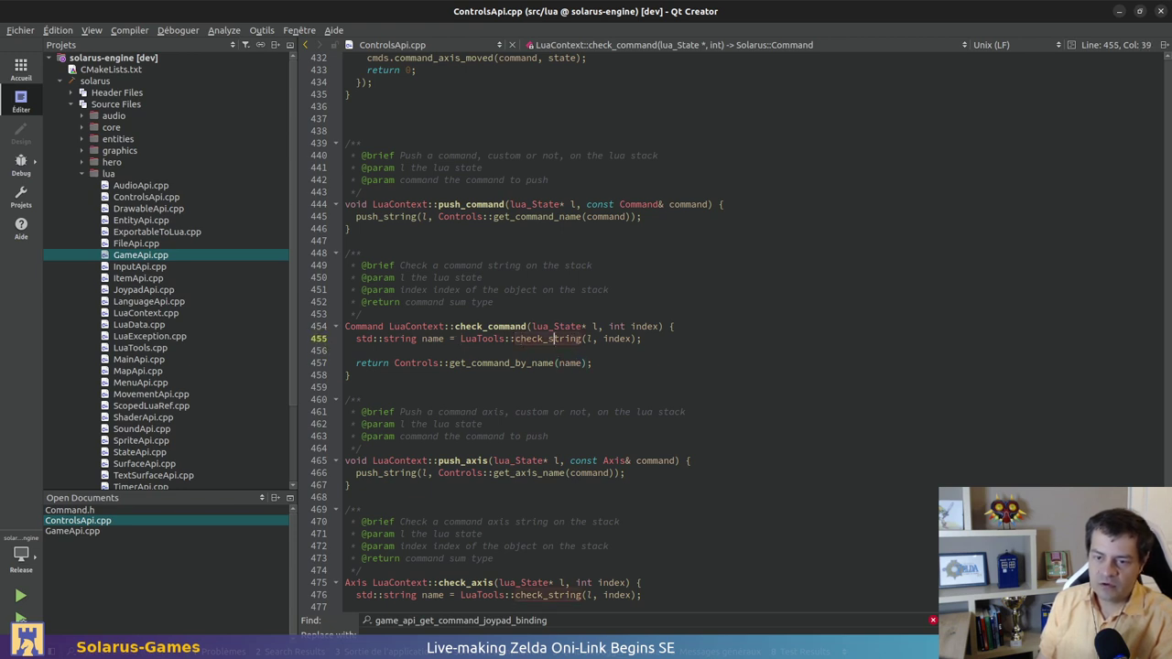
{"action": "key", "text": "F2"}
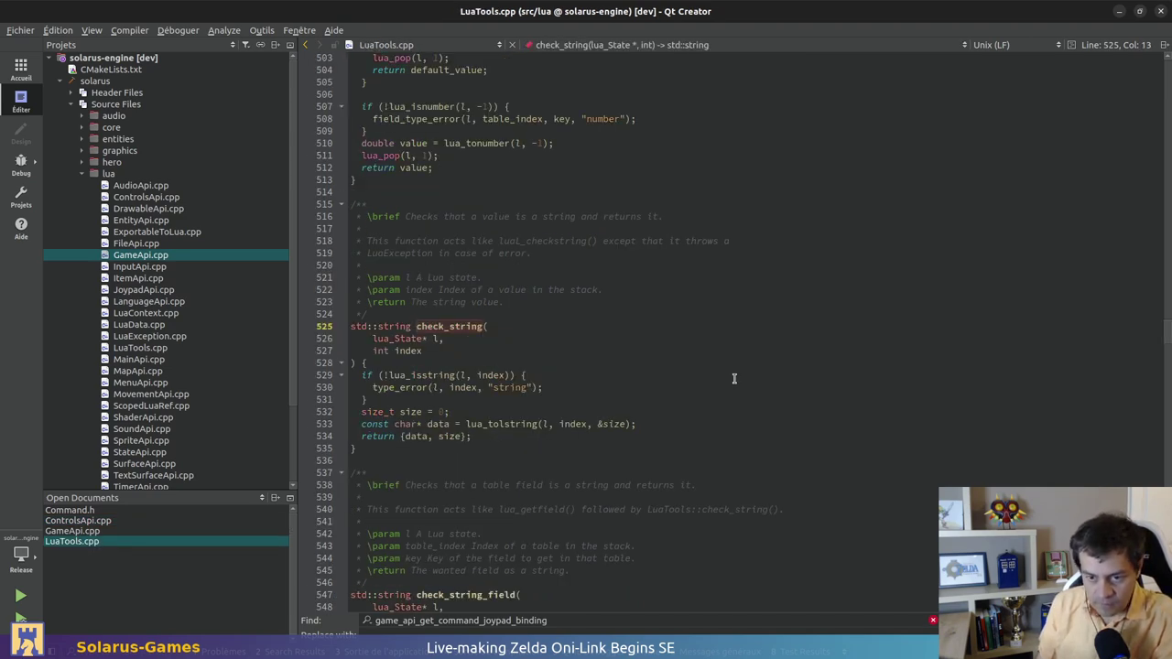
{"action": "key", "text": "alt+Left"}
Inspect the definition of Controls::get_command_by_name and go back to game_api_get_command_joypad_binding in GameApi.cpp
{"action": "key", "text": "Down"}
{"action": "key", "text": "Down"}
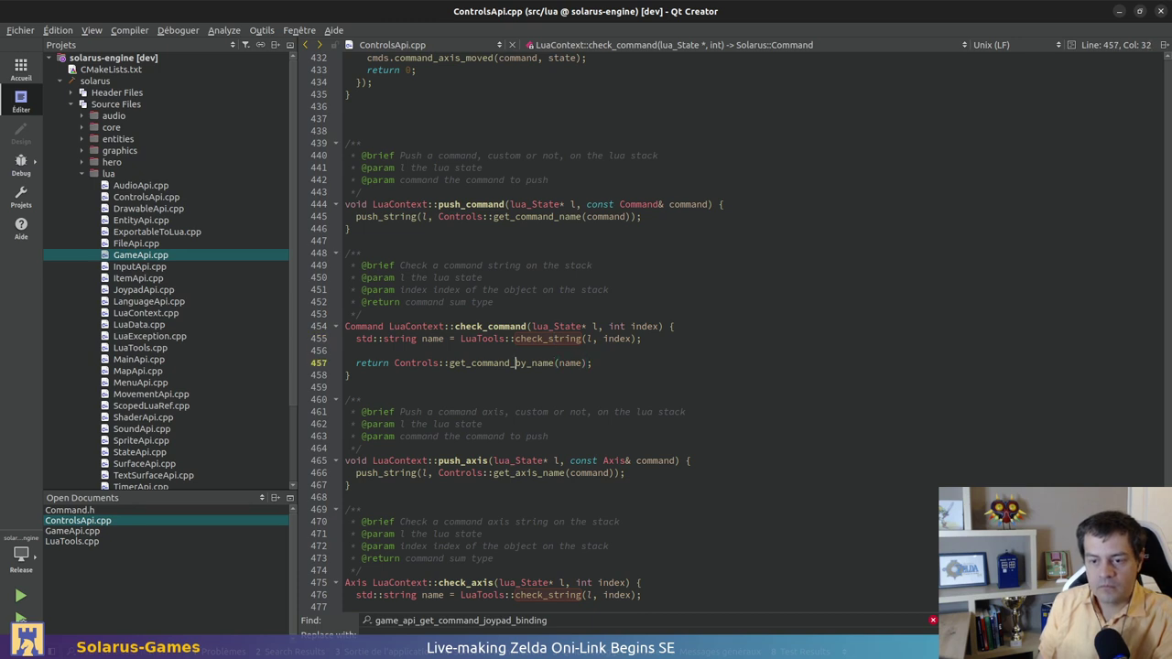
{"action": "key", "text": "F2"}
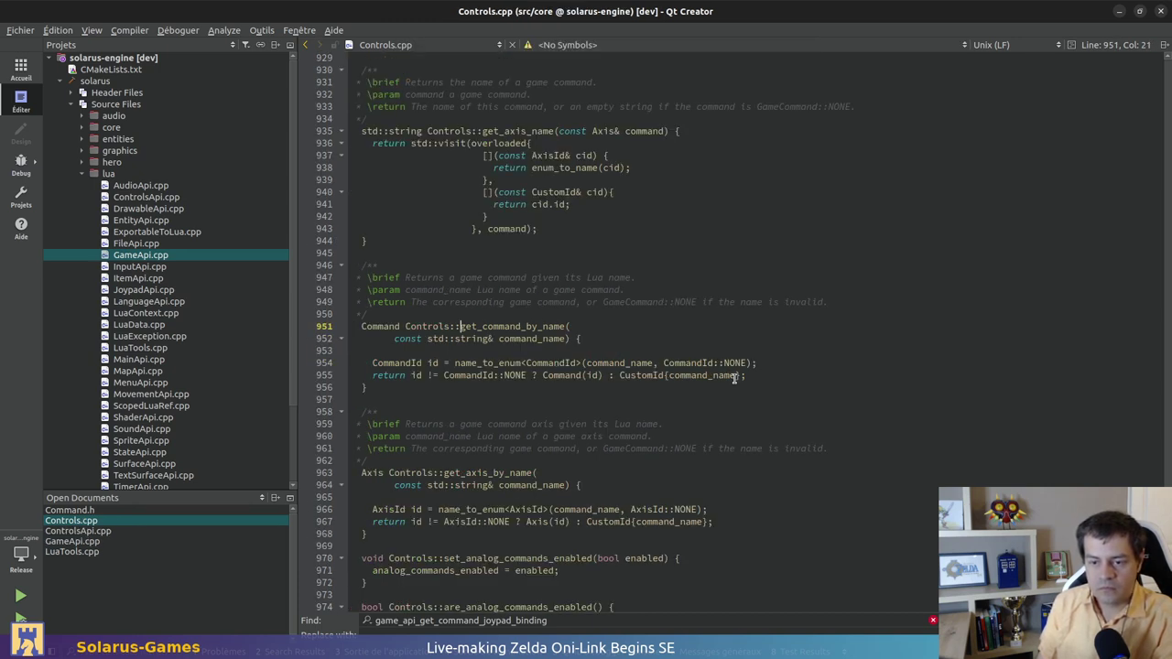
{"action": "key", "text": "alt+Left"}
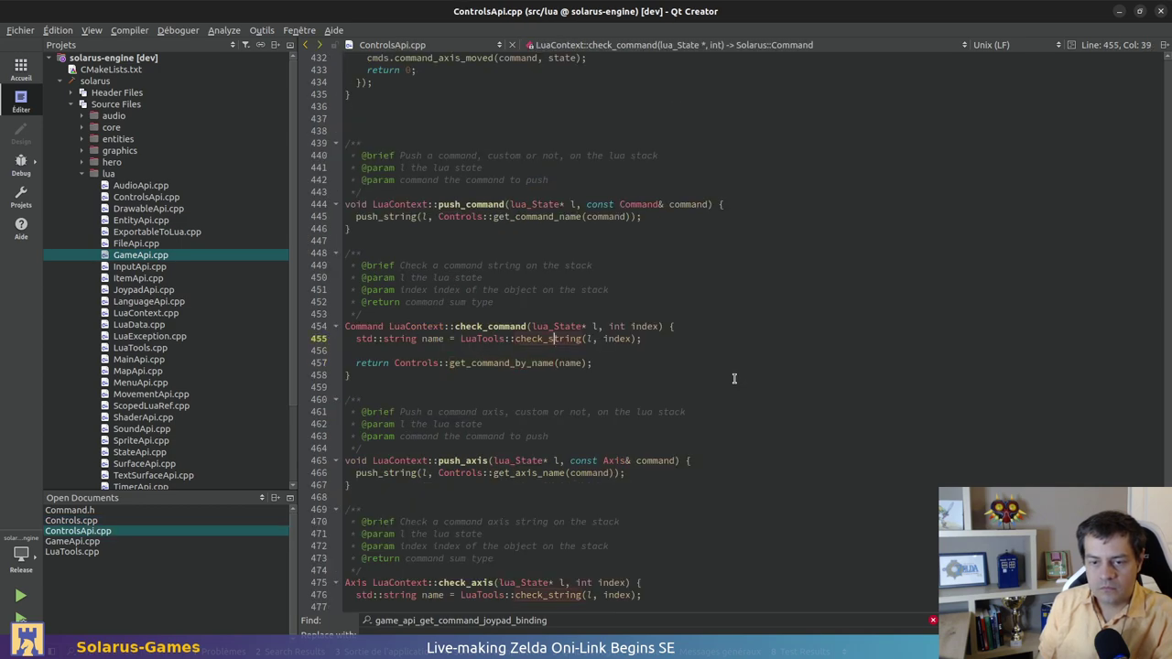
{"action": "key", "text": "alt+Left"}
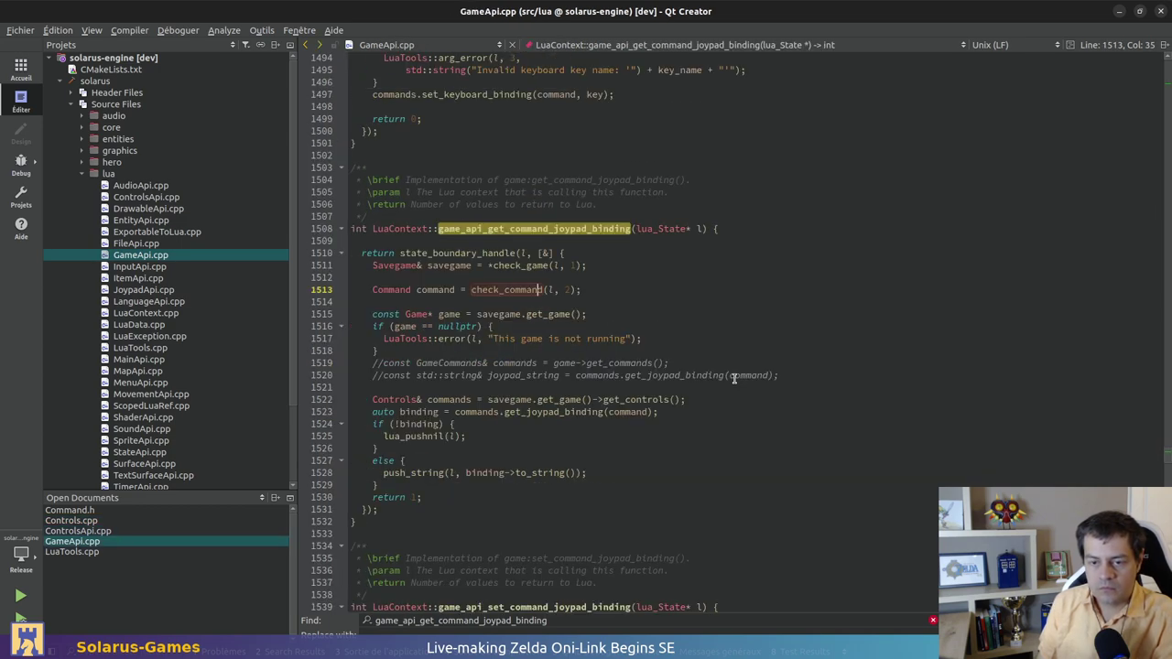
Inspect the definition of Controls::get_joypad_binding called in game_api_get_command_joypad_binding and return to the calling code
{"action": "key", "text": "Down"}
{"action": "key", "text": "Down"}
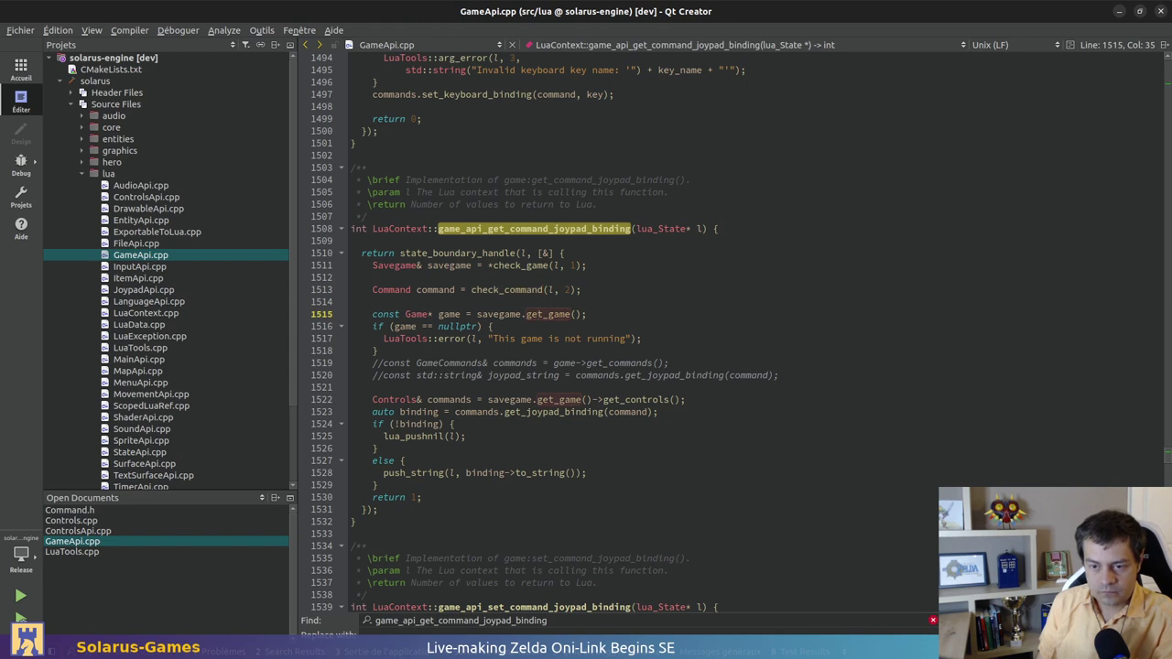
{"action": "key", "text": "Down"}
{"action": "key", "text": "Down"}
{"action": "key", "text": "Down"}
{"action": "key", "text": "Down"}
{"action": "key", "text": "Down"}
{"action": "key", "text": "Down"}
{"action": "key", "text": "Down"}
{"action": "key", "text": "Down"}
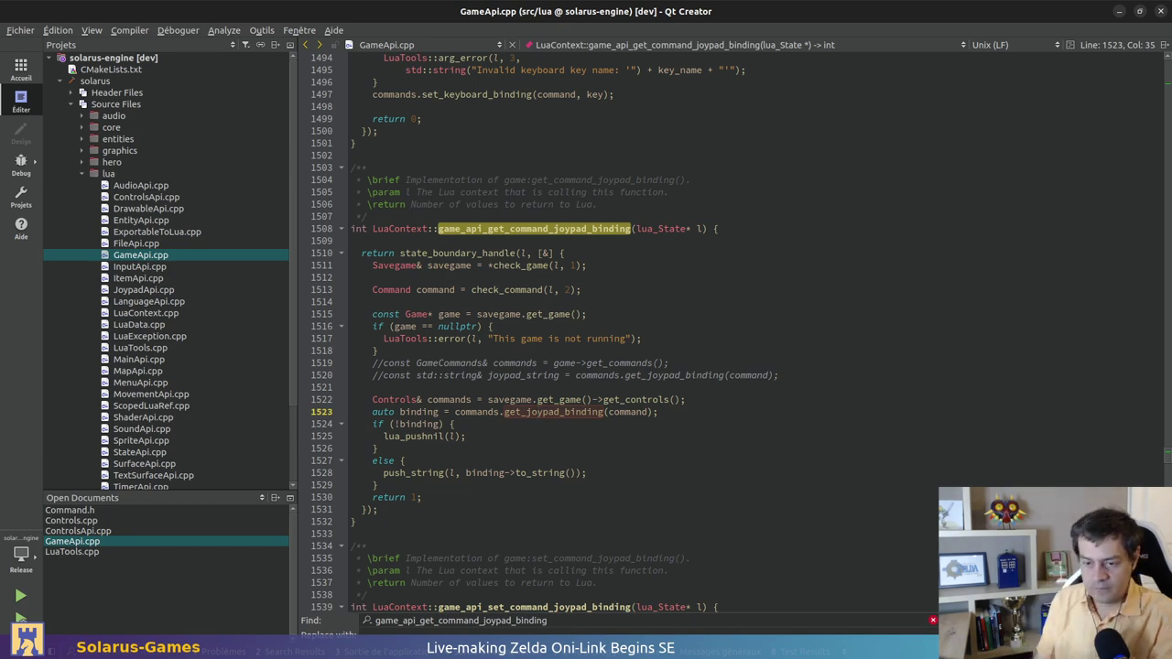
{"action": "key", "text": "F2"}
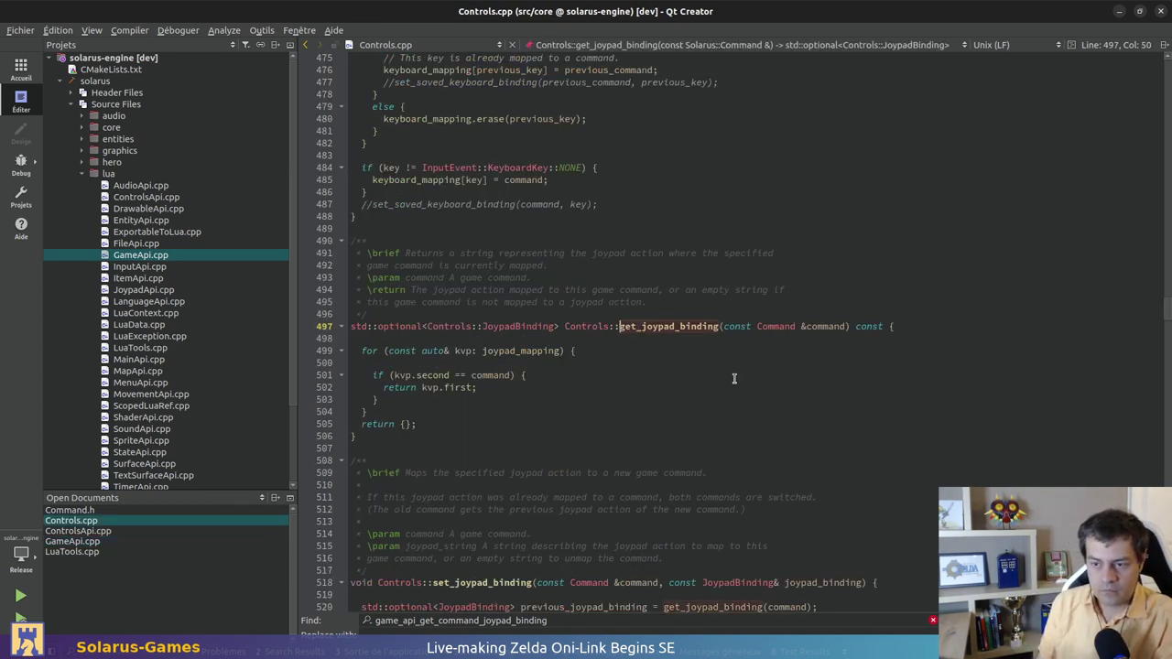
{"action": "key", "text": "alt+Left"}
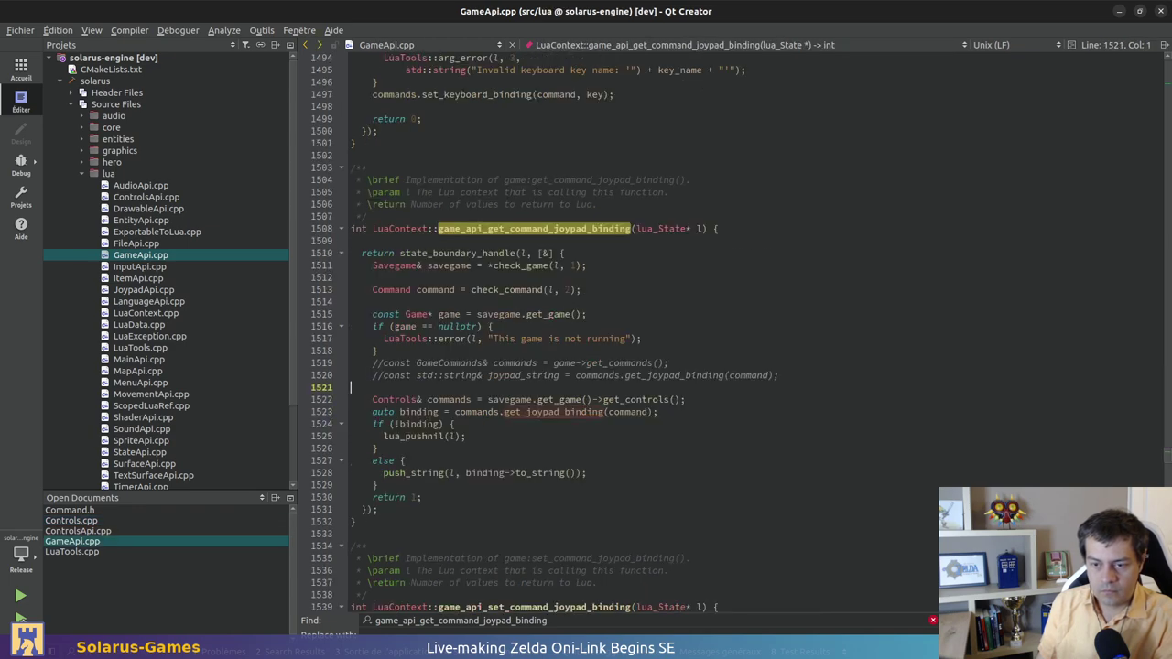
{"action": "key", "text": "Up"}
{"action": "key", "text": "Home"}
{"action": "key", "text": "Home"}
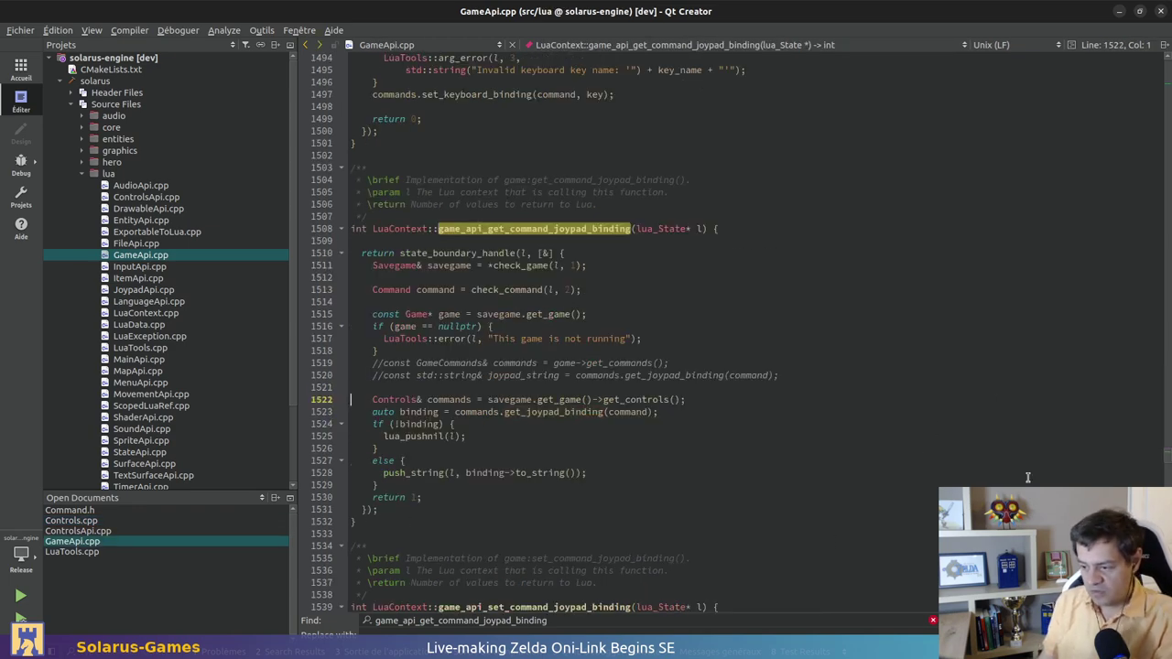
Switch to the terminal and examine the Controls::JoypadBinding::to_string call in frame 11 of the gdb backtrace
{"action": "key", "text": "alt+Tab"}
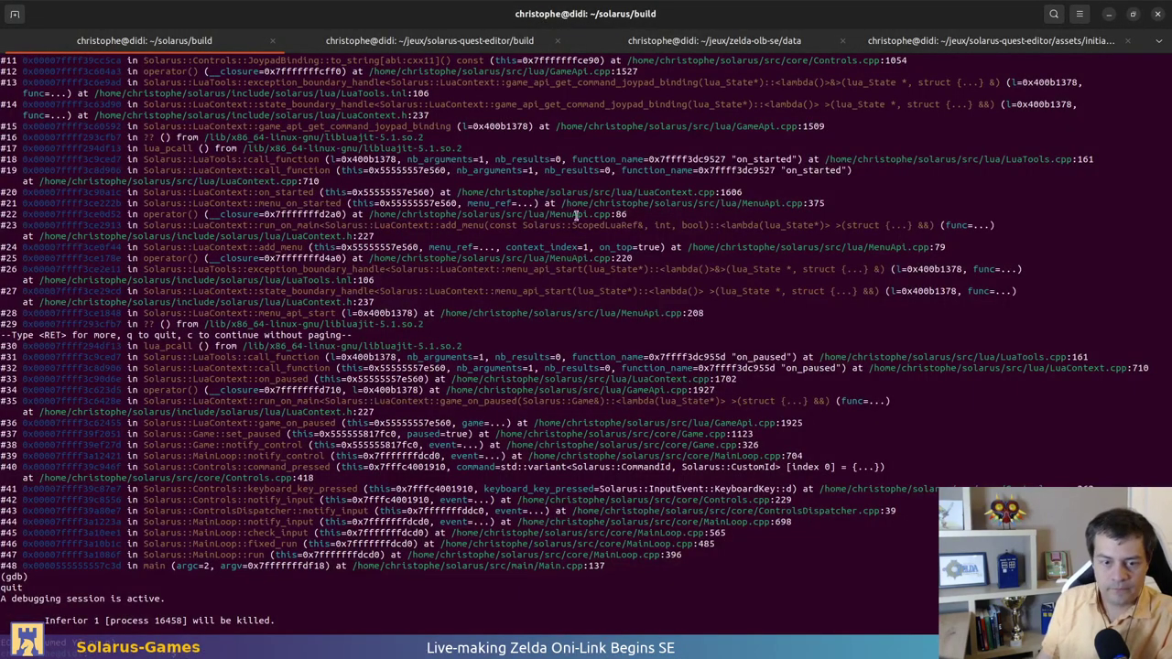
{"action": "scroll", "coordinate": [314, 513], "scroll_direction": "up", "scroll_amount": 5}
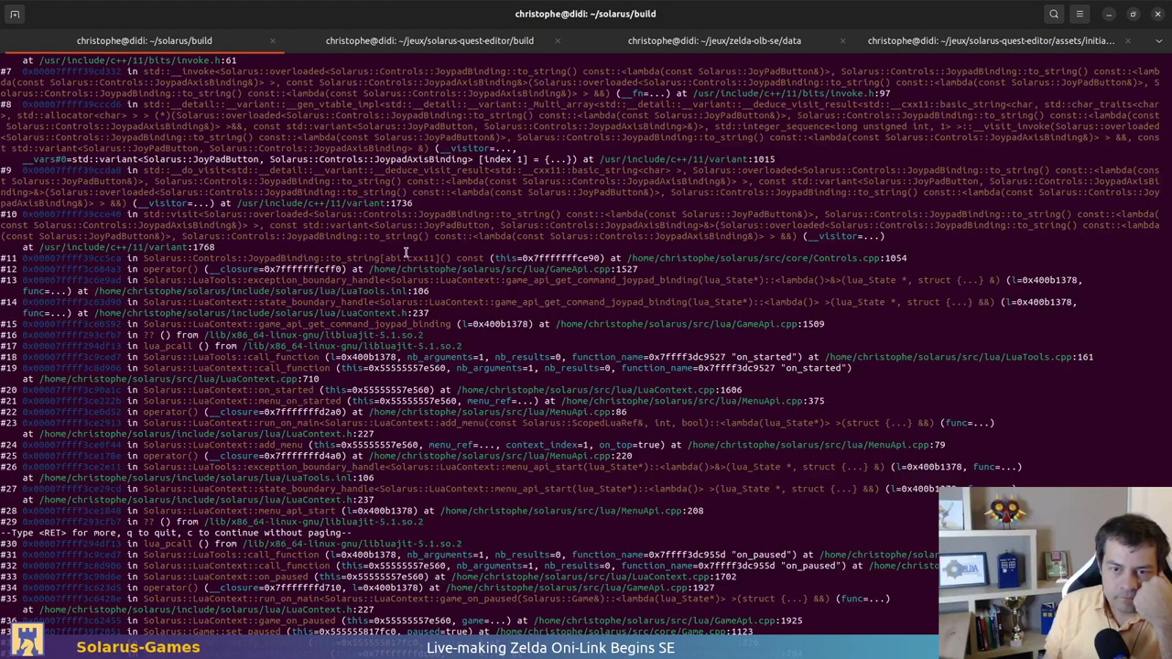
{"action": "triple_click", "coordinate": [397, 258]}
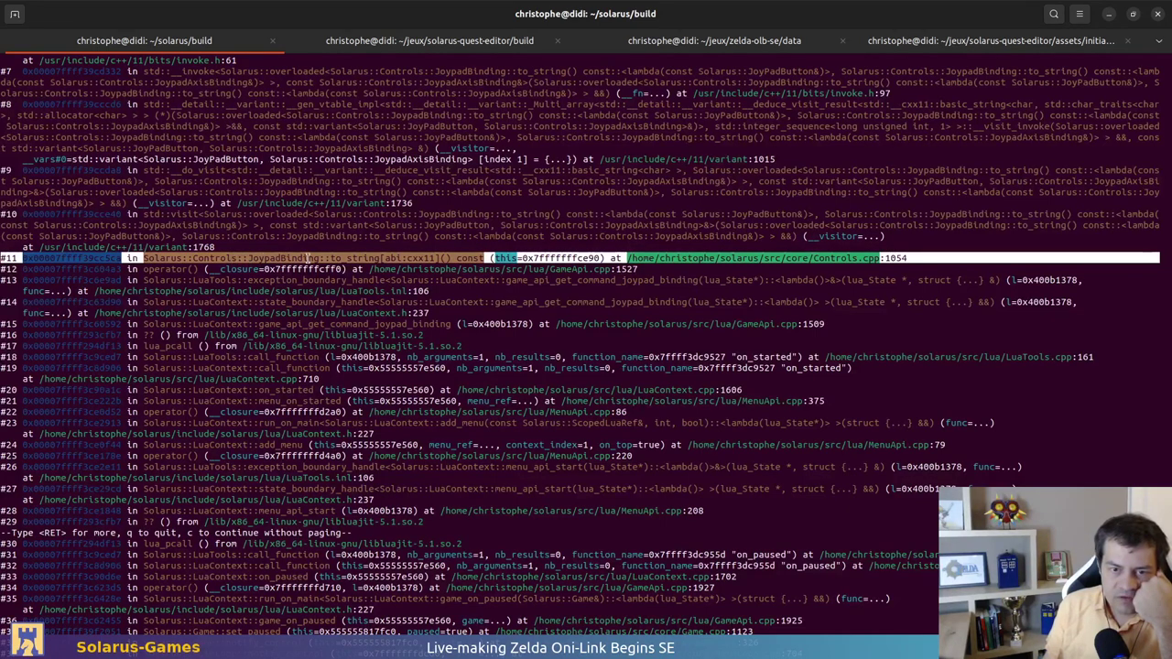
{"action": "double_click", "coordinate": [217, 258]}
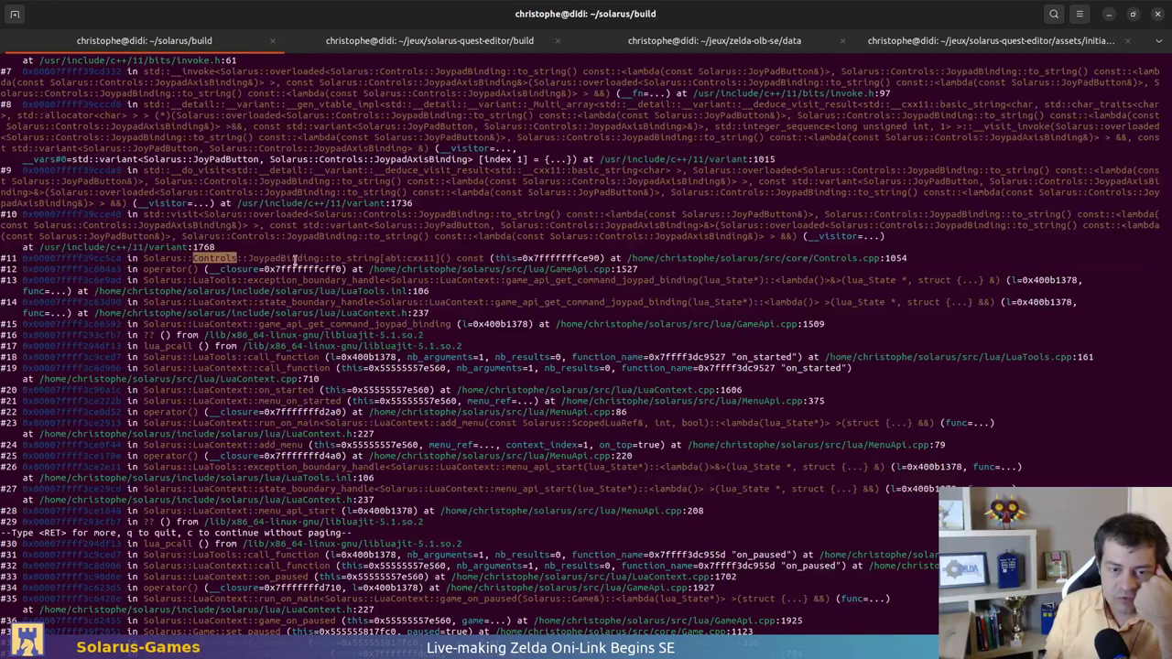
{"action": "double_click", "coordinate": [284, 258]}
{"action": "double_click", "coordinate": [355, 258]}
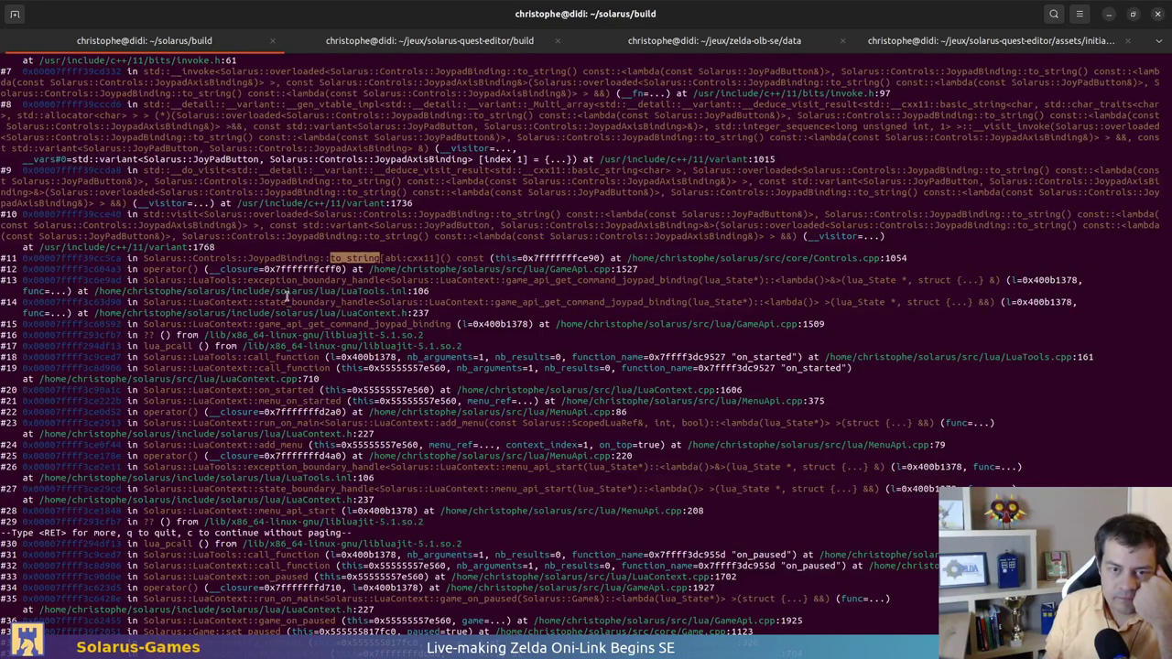
Examine the enum_to_name call and its JoyPadAxis argument in frame 4 of the backtrace
{"action": "scroll", "coordinate": [316, 282], "scroll_direction": "up", "scroll_amount": 4}
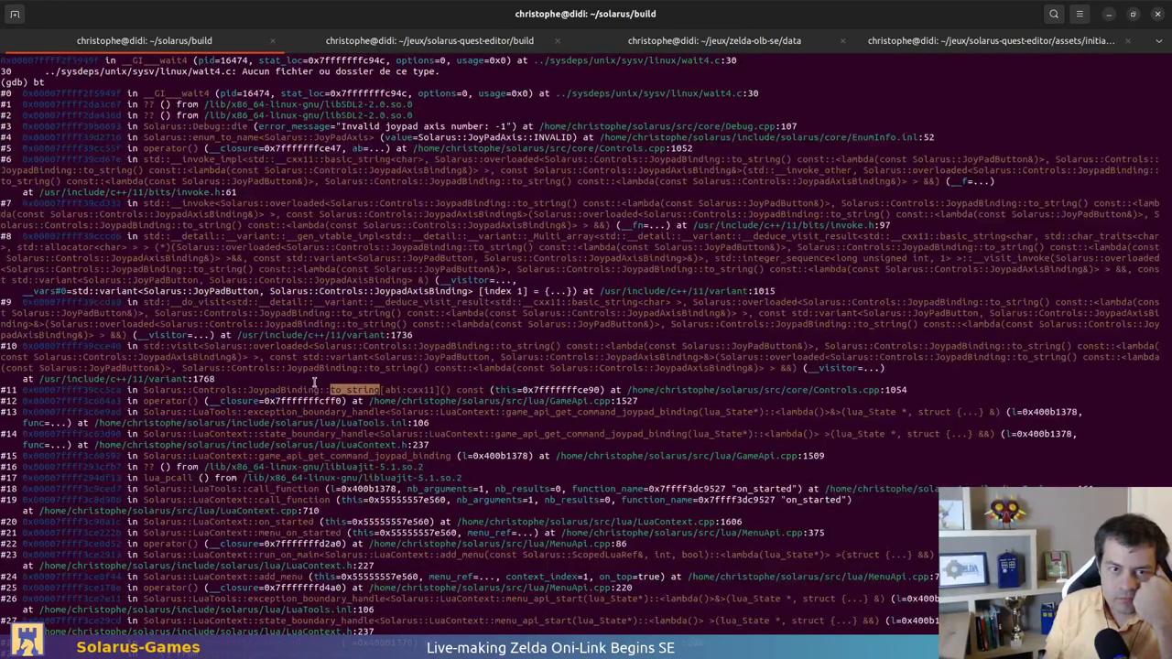
{"action": "double_click", "coordinate": [223, 136]}
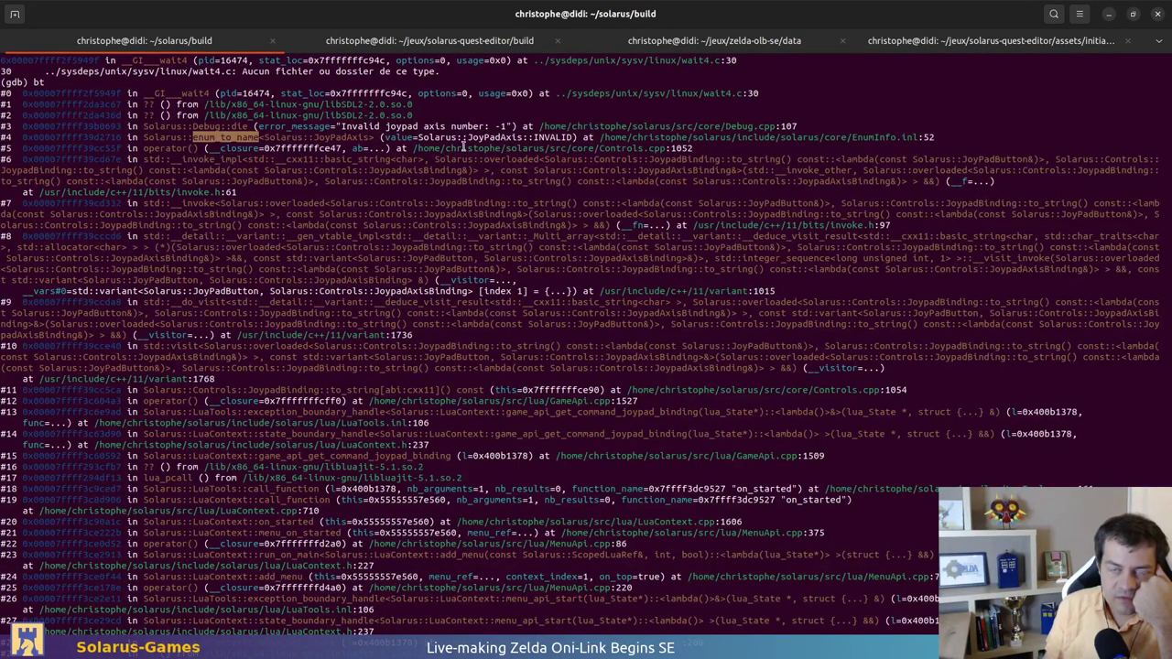
{"action": "double_click", "coordinate": [545, 137]}
{"action": "left_click", "coordinate": [523, 224]}
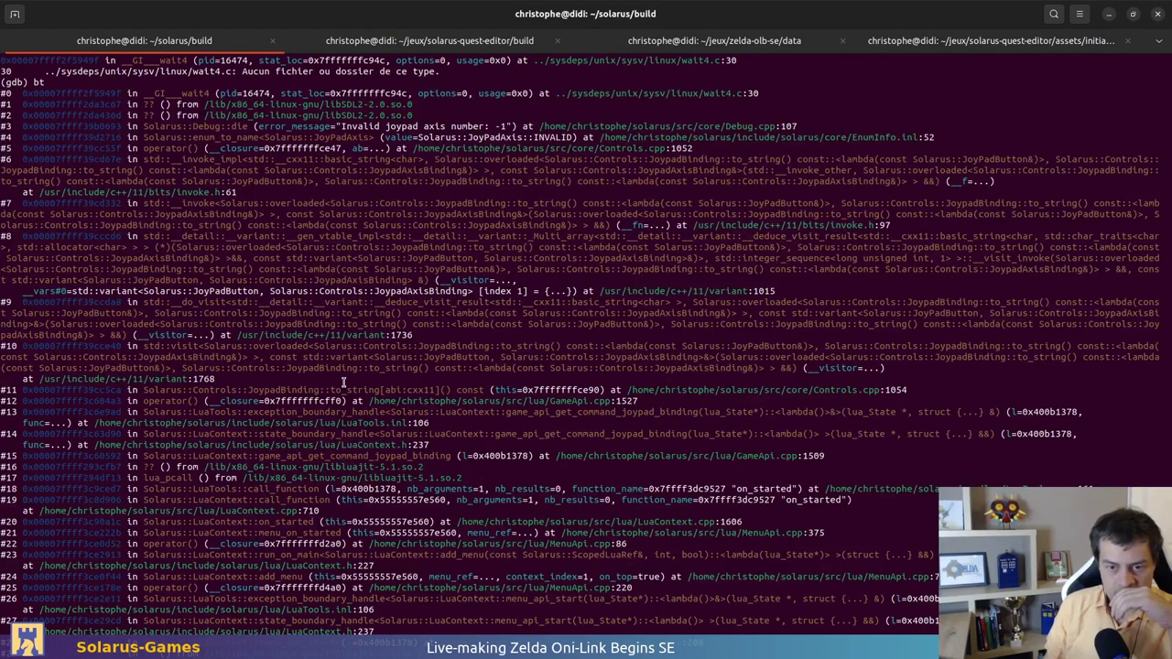
Examine the game_api_get_command_joypad_binding call in frame 13 and the GameApi.cpp line number in frame 12
{"action": "double_click", "coordinate": [421, 411]}
{"action": "left_click_drag", "start_coordinate": [421, 411], "coordinate": [601, 412]}
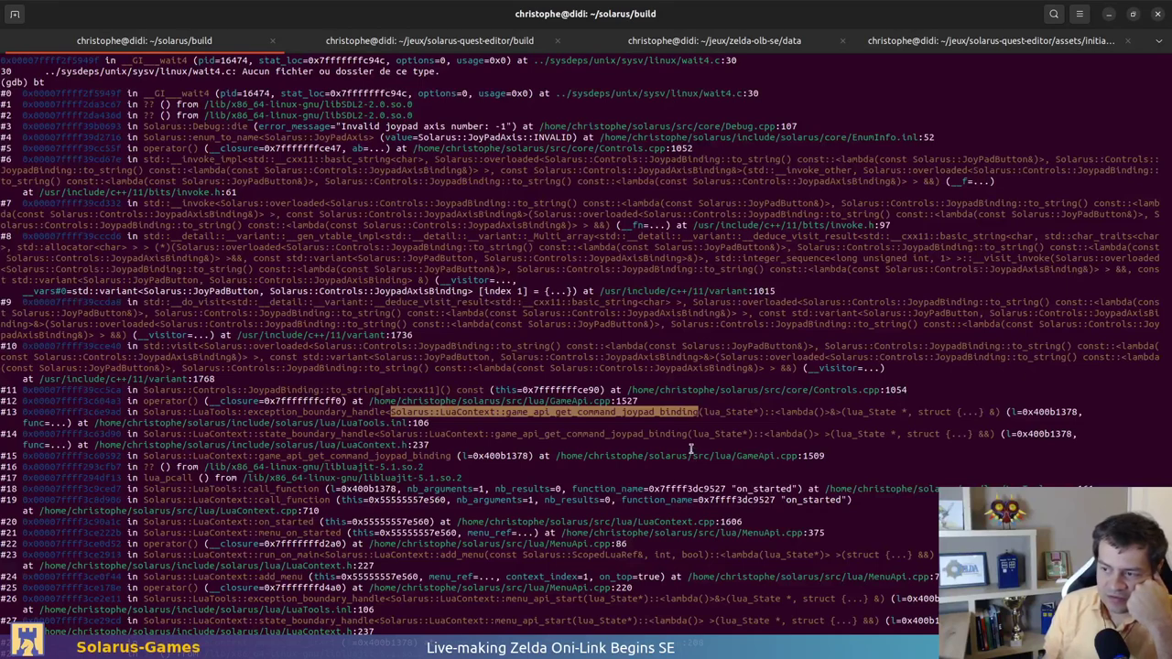
{"action": "left_click_drag", "start_coordinate": [618, 401], "coordinate": [637, 401]}
{"action": "left_click", "coordinate": [638, 401]}
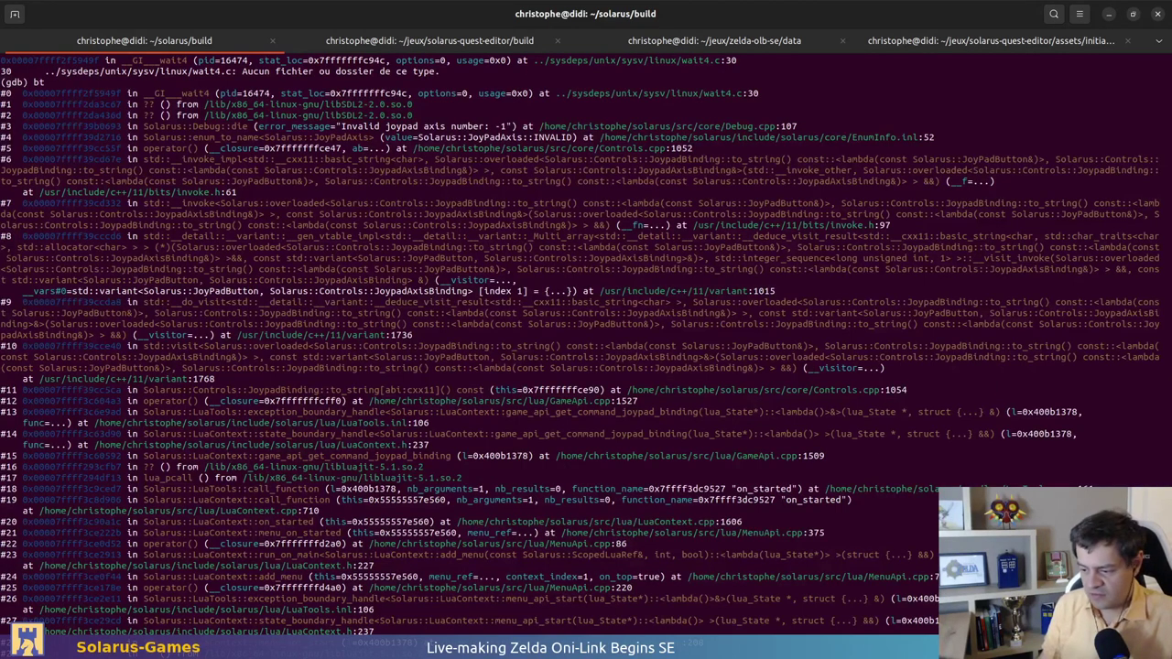
Switch back to Qt Creator and locate the binding->to_string() call in the else branch of game_api_get_command_joypad_binding
{"action": "key", "text": "alt+Tab"}
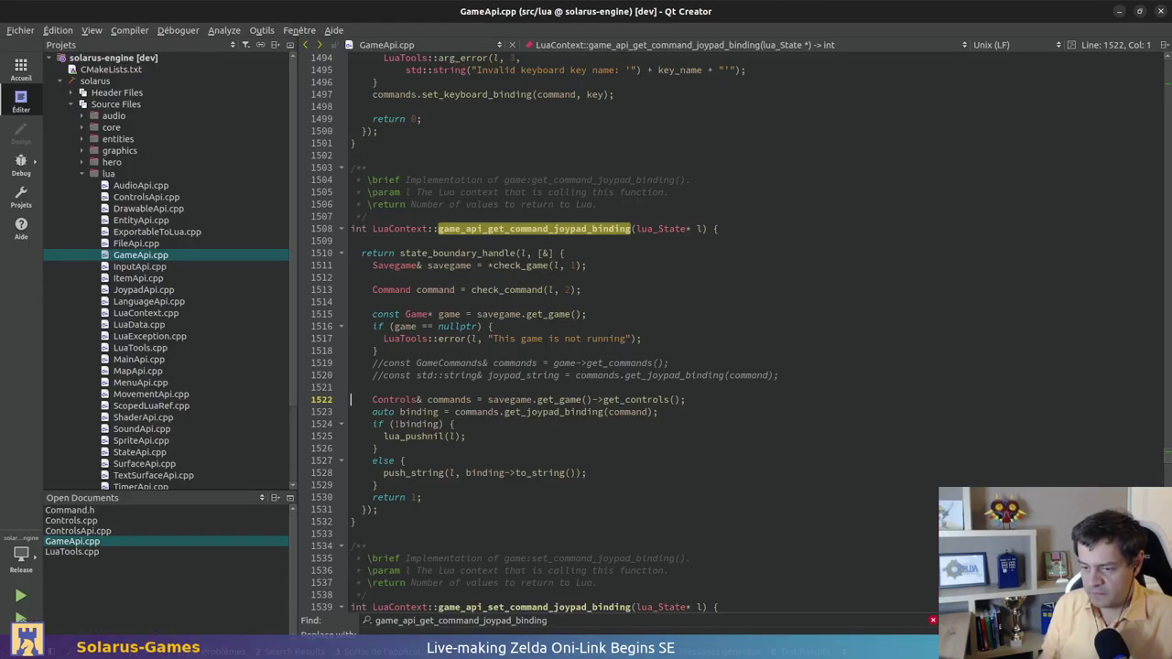
{"action": "left_click", "coordinate": [497, 462]}
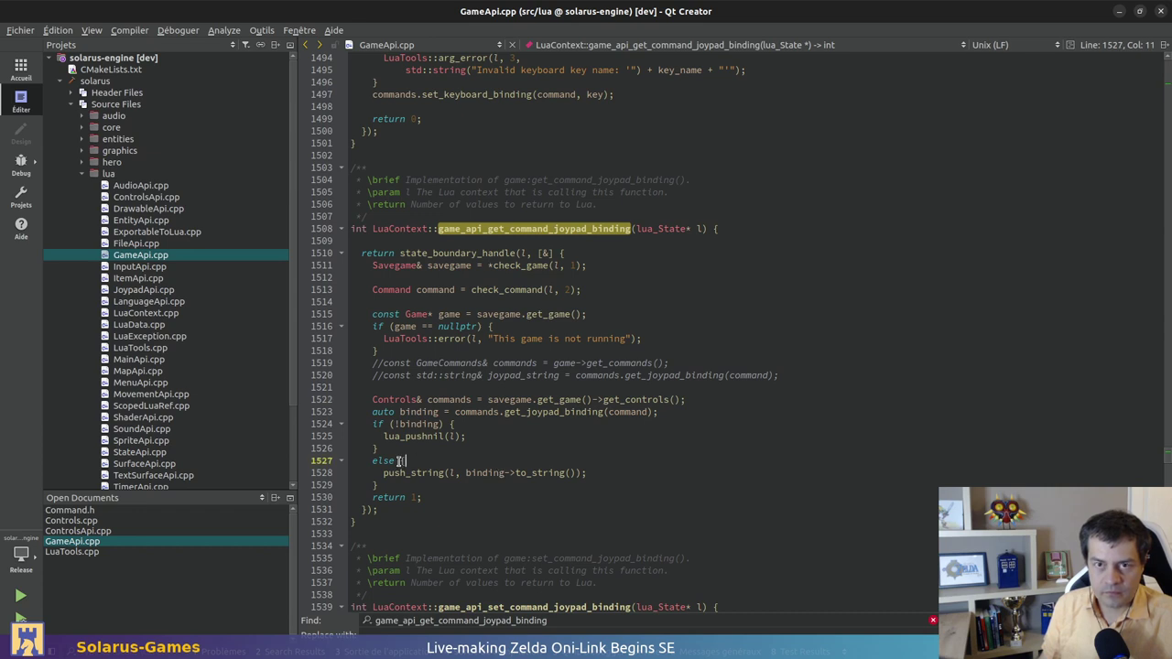
{"action": "key", "text": "shift+Home"}
{"action": "key", "text": "shift+Home"}
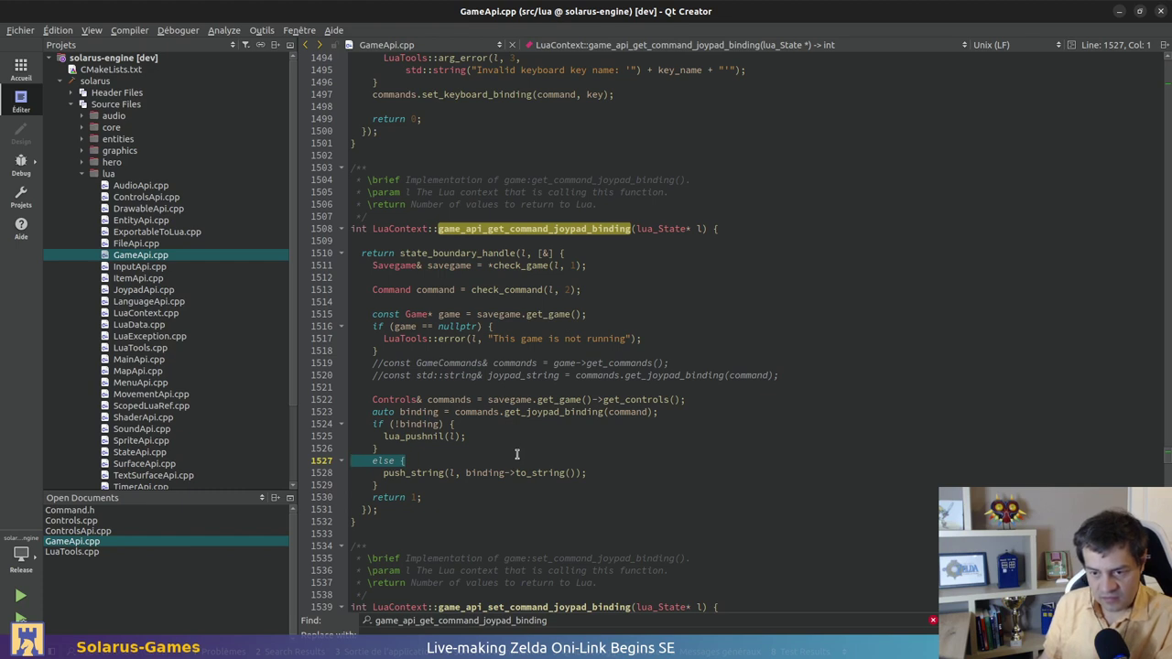
{"action": "key", "text": "Down"}
{"action": "key", "text": "shift+End"}
{"action": "key", "text": "End"}
{"action": "key", "text": "Left"}
{"action": "key", "text": "Left"}
{"action": "key", "text": "Left"}
{"action": "key", "text": "Left"}
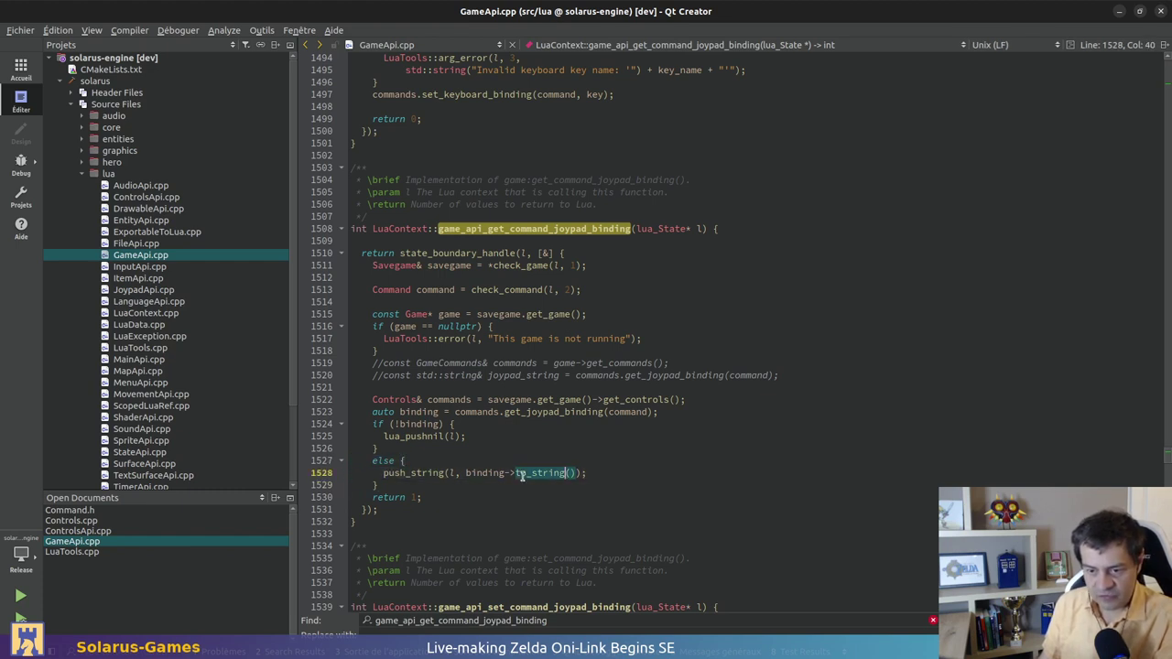
Recheck the game_api_get_command_joypad_binding frames of the gdb backtrace in the terminal, and return to Qt Creator
{"action": "key", "text": "shift+Home"}
{"action": "key", "text": "shift+Home"}
{"action": "key", "text": "End"}
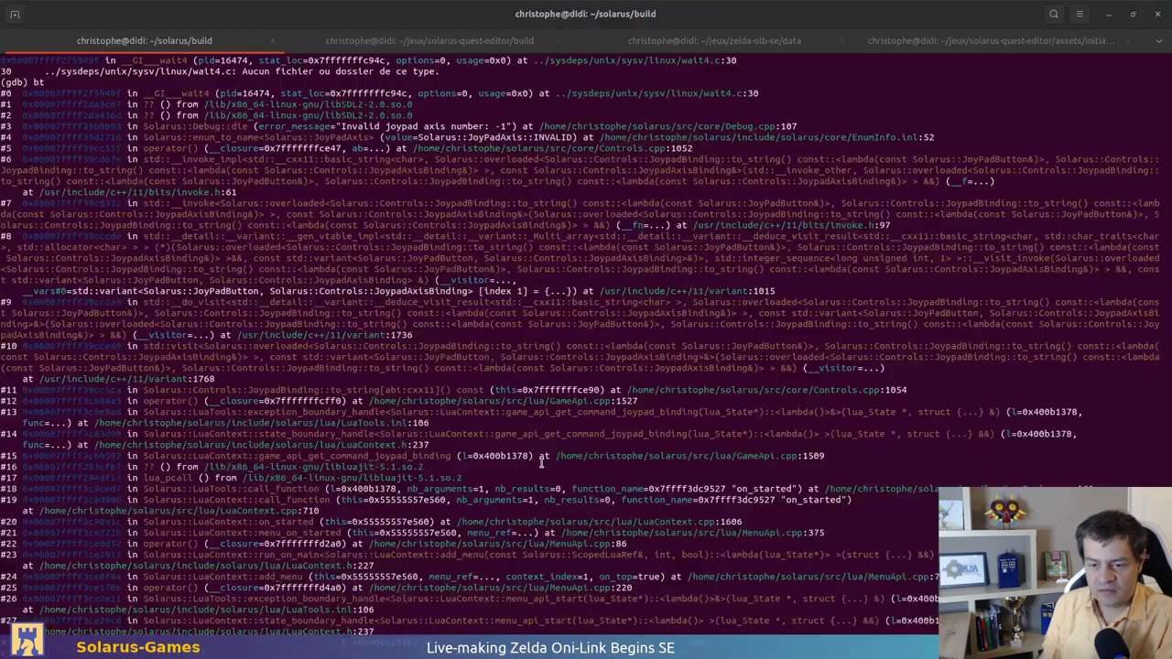
{"action": "key", "text": "alt+Tab"}
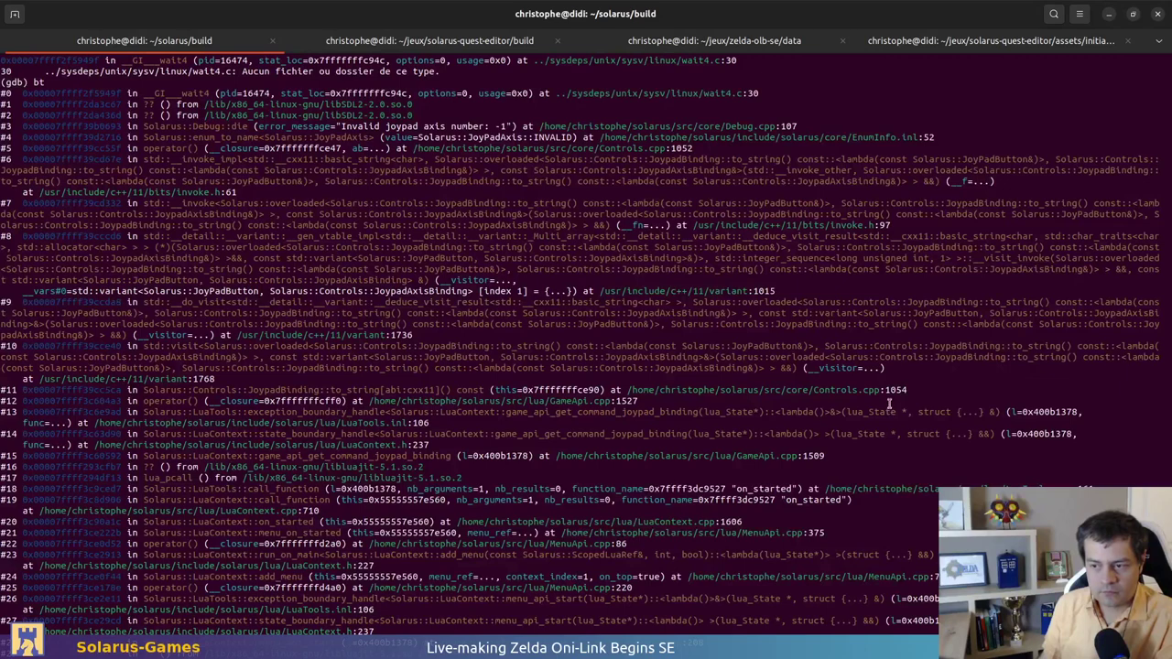
{"action": "key", "text": "alt+Tab"}
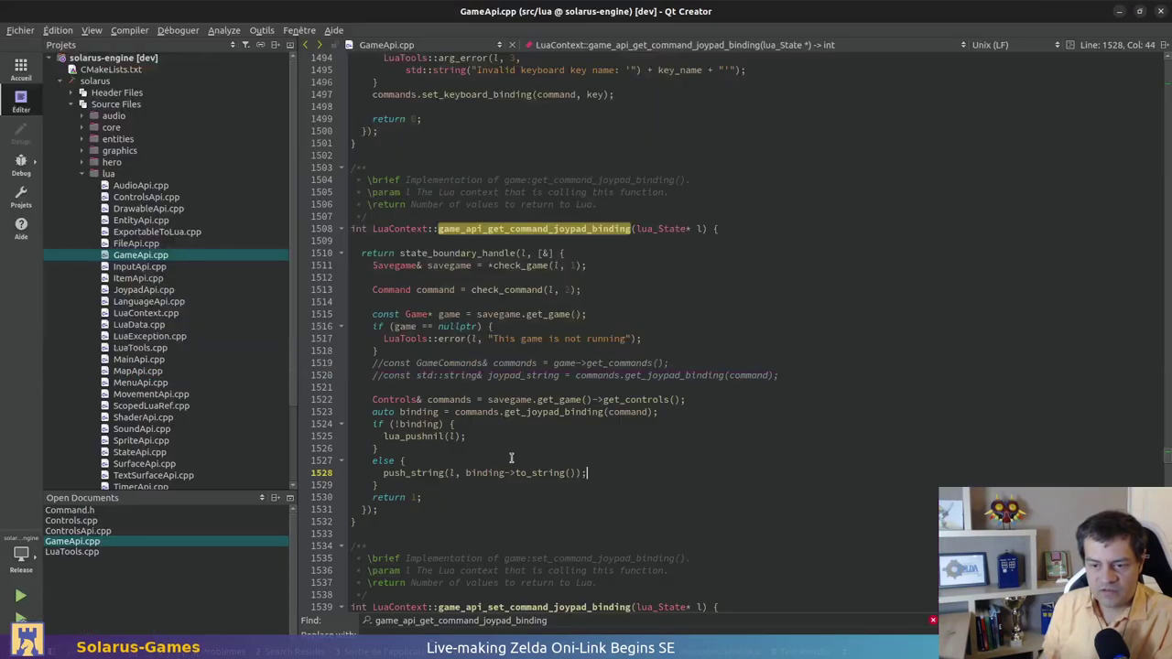
Follow the binding->to_string() call to its definition in Controls.cpp, and return to game_api_get_command_joypad_binding in GameApi.cpp
{"action": "left_click", "coordinate": [409, 436]}
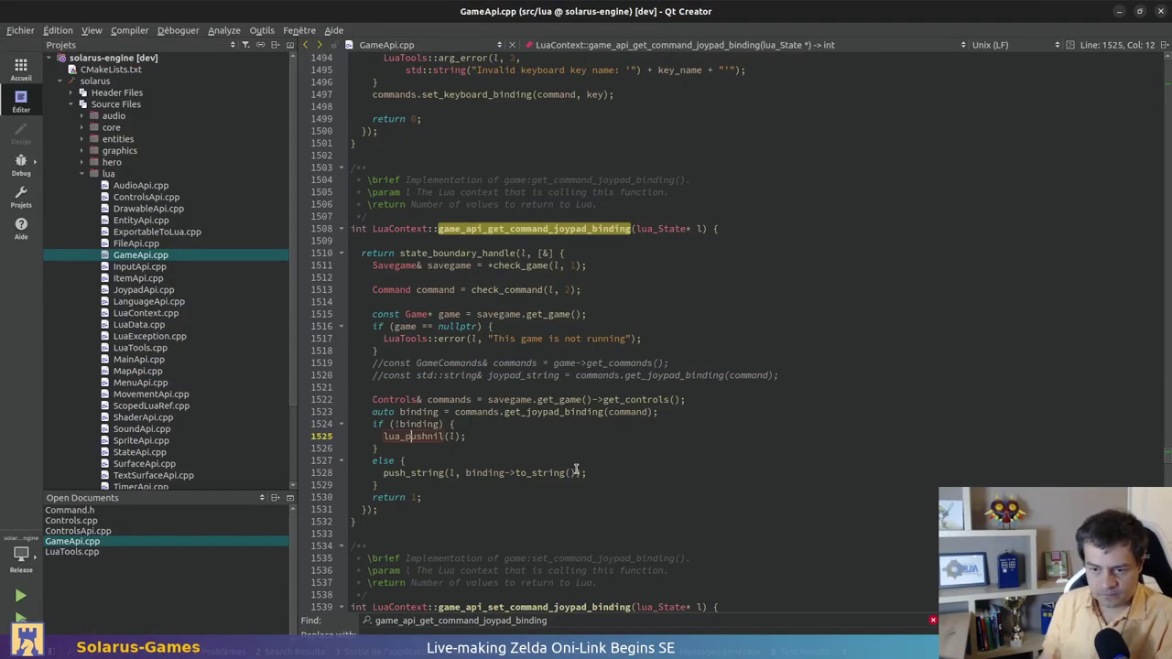
{"action": "left_click", "coordinate": [552, 472]}
{"action": "left_click", "coordinate": [551, 473], "text": "ctrl"}
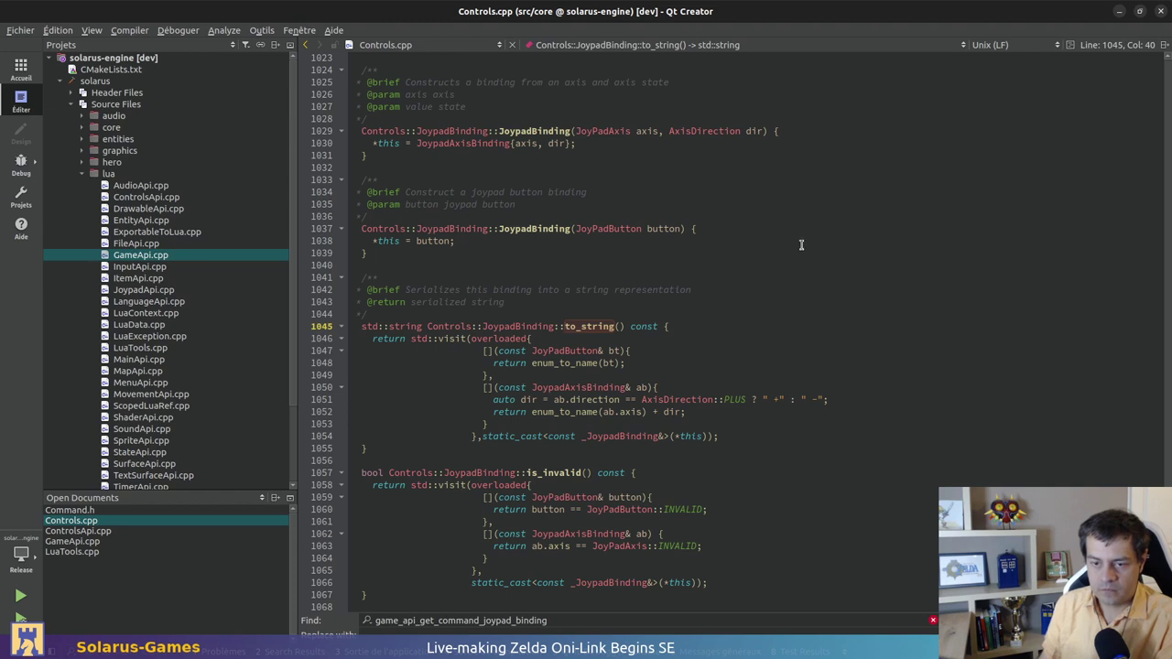
{"action": "key", "text": "alt"}
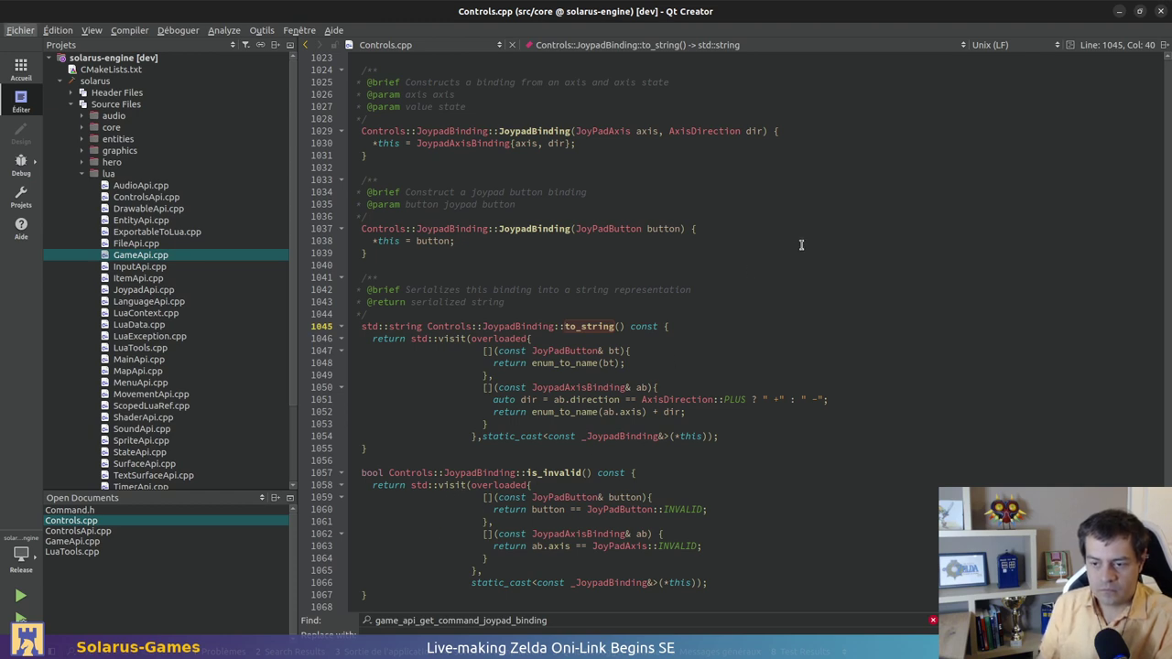
{"action": "key", "text": "Escape"}
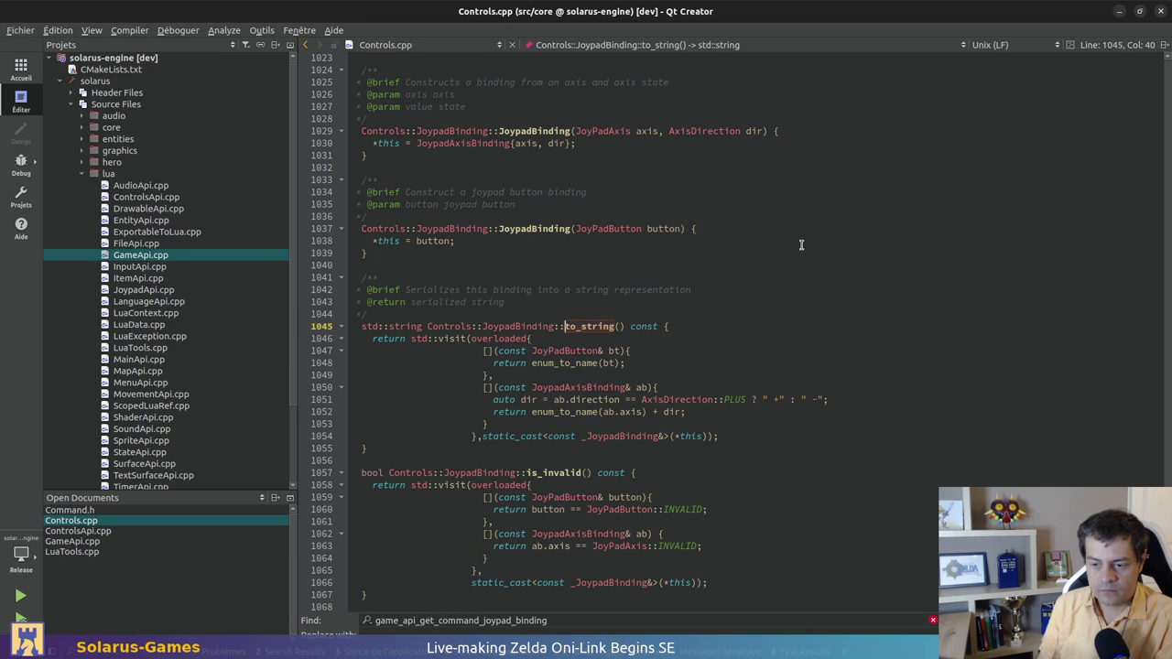
{"action": "key", "text": "alt+Left"}
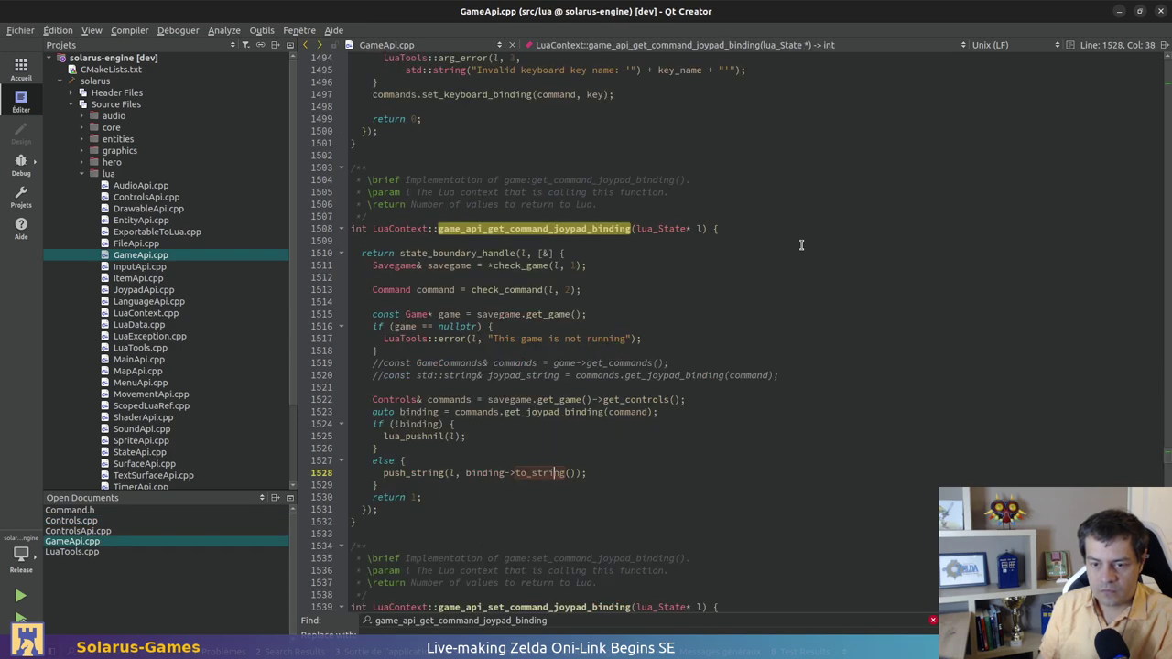
Examine the !binding condition and the declaration of the binding variable in game_api_get_command_joypad_binding
{"action": "left_click", "coordinate": [390, 426]}
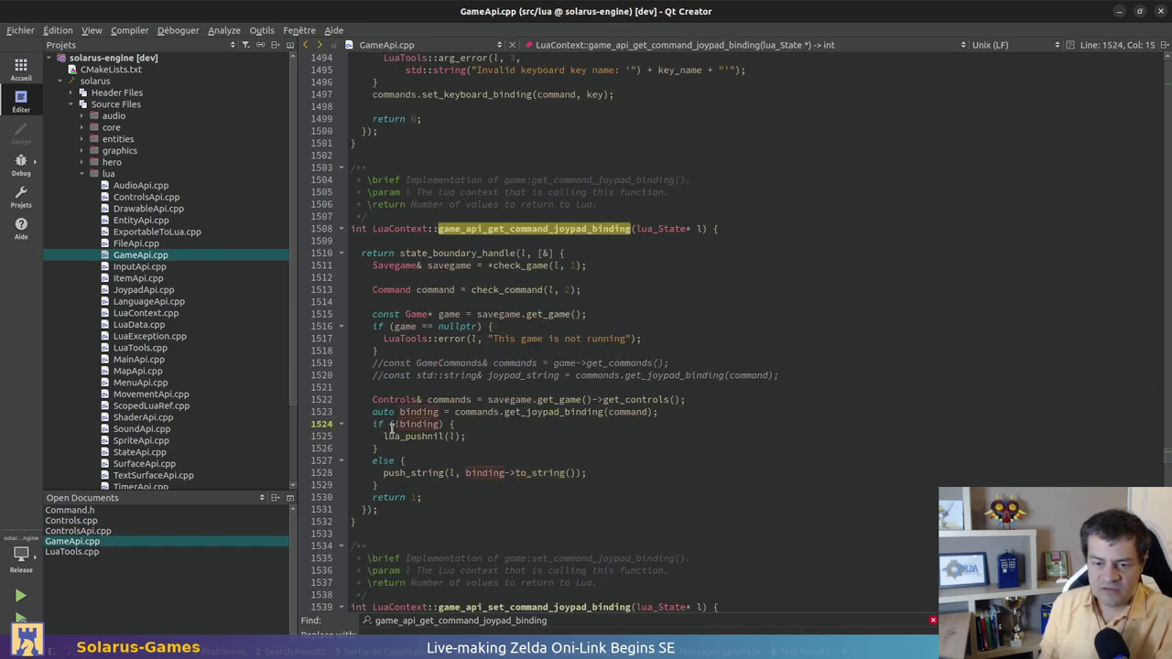
{"action": "key", "text": "BackSpace"}
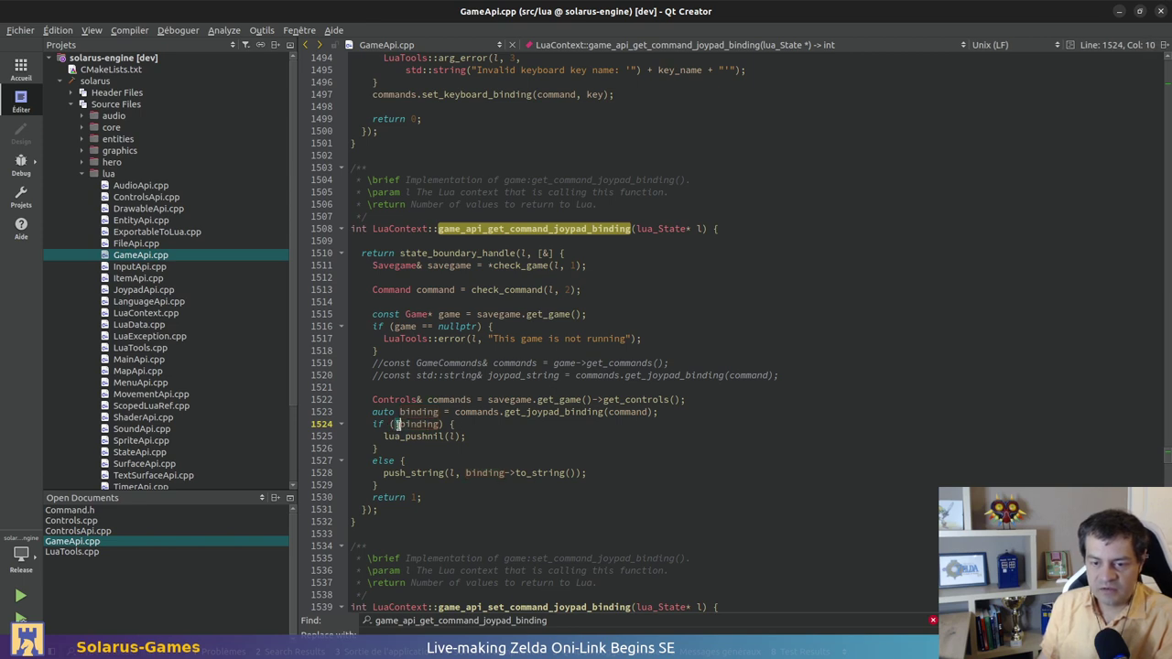
{"action": "type", "text": "!"}
{"action": "left_click", "coordinate": [417, 423]}
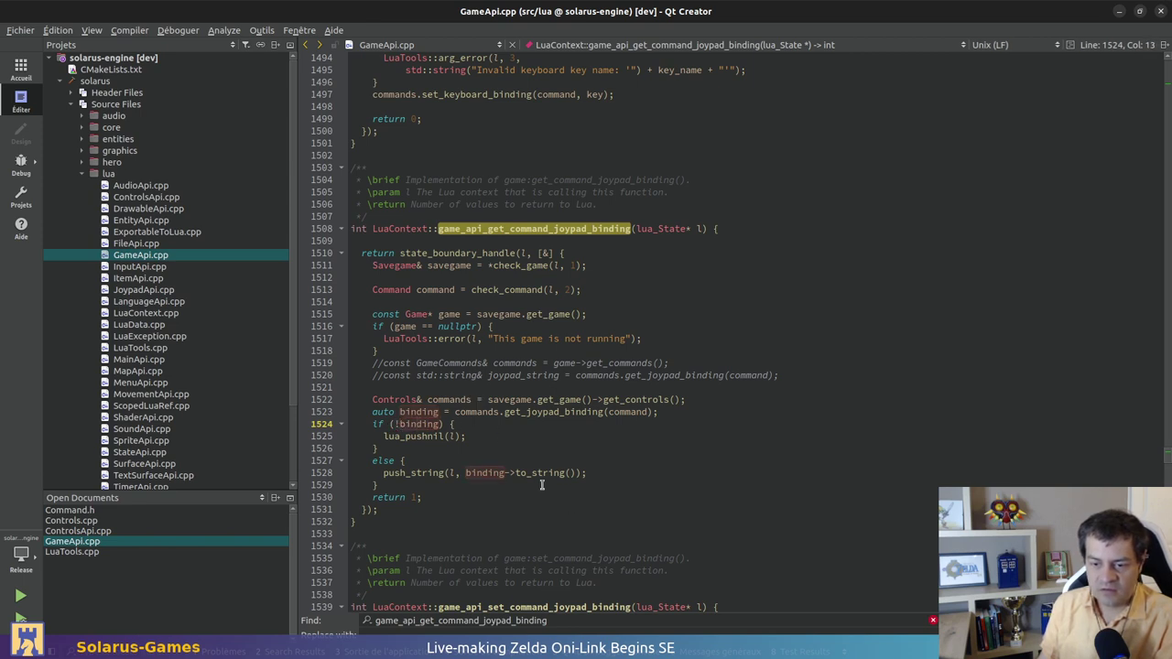
{"action": "left_click", "coordinate": [425, 412]}
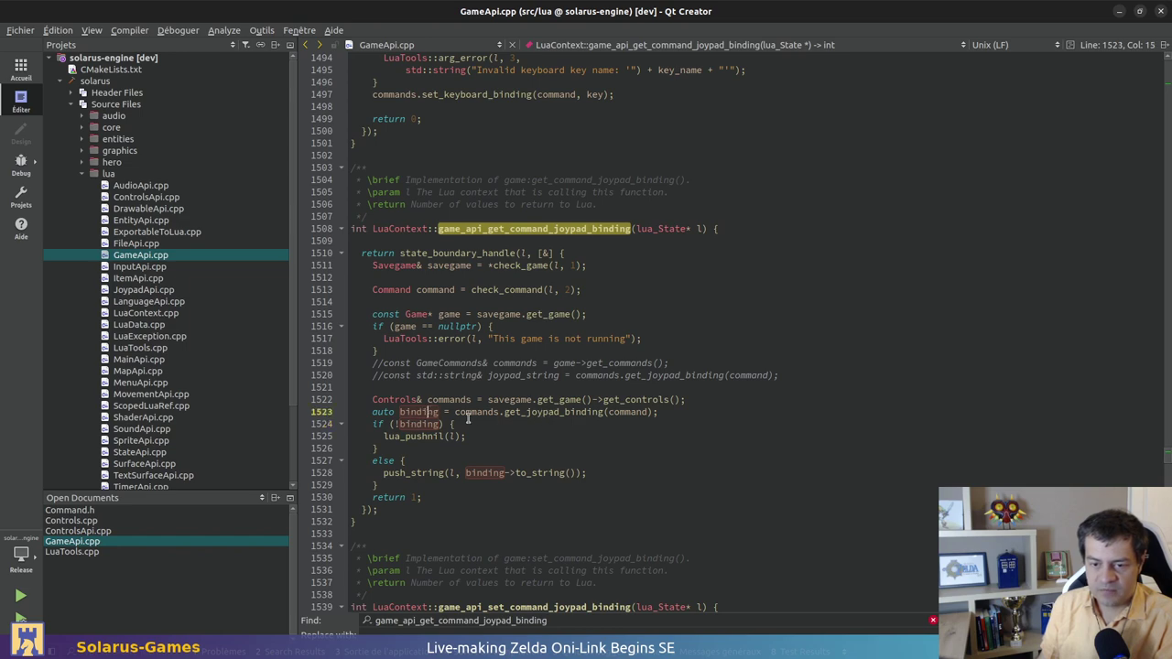
Follow get_joypad_binding to its definition in Controls.cpp and examine its JoypadBinding return type in Controls.h
{"action": "left_click", "coordinate": [536, 412], "text": "ctrl"}
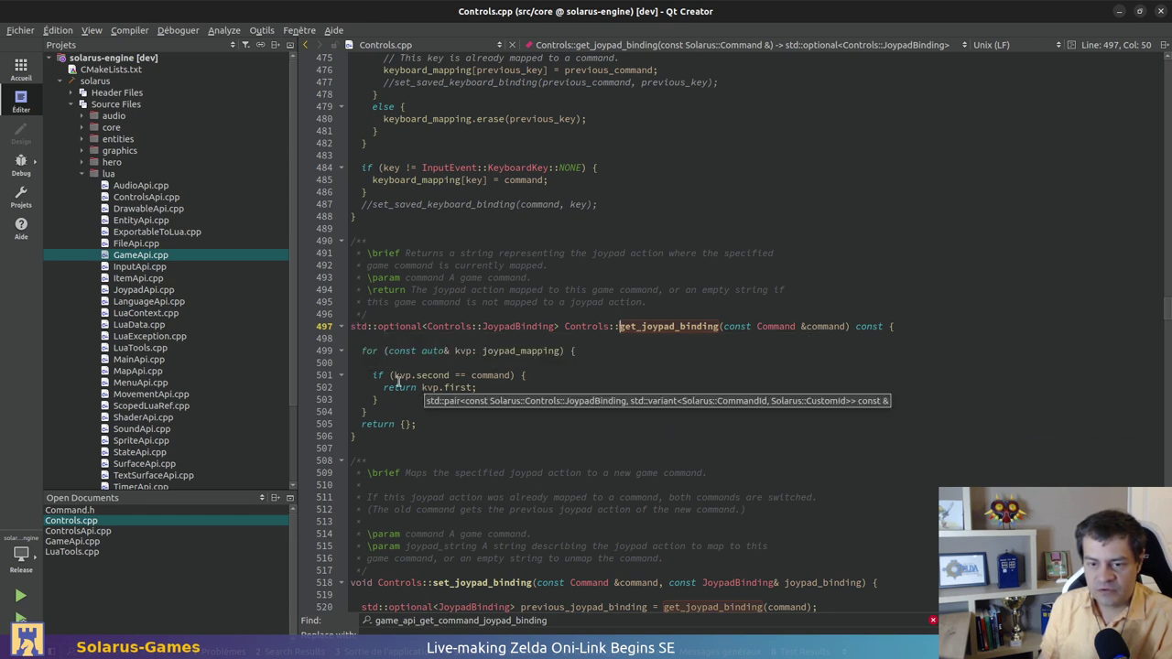
{"action": "left_click", "coordinate": [529, 328], "text": "ctrl"}
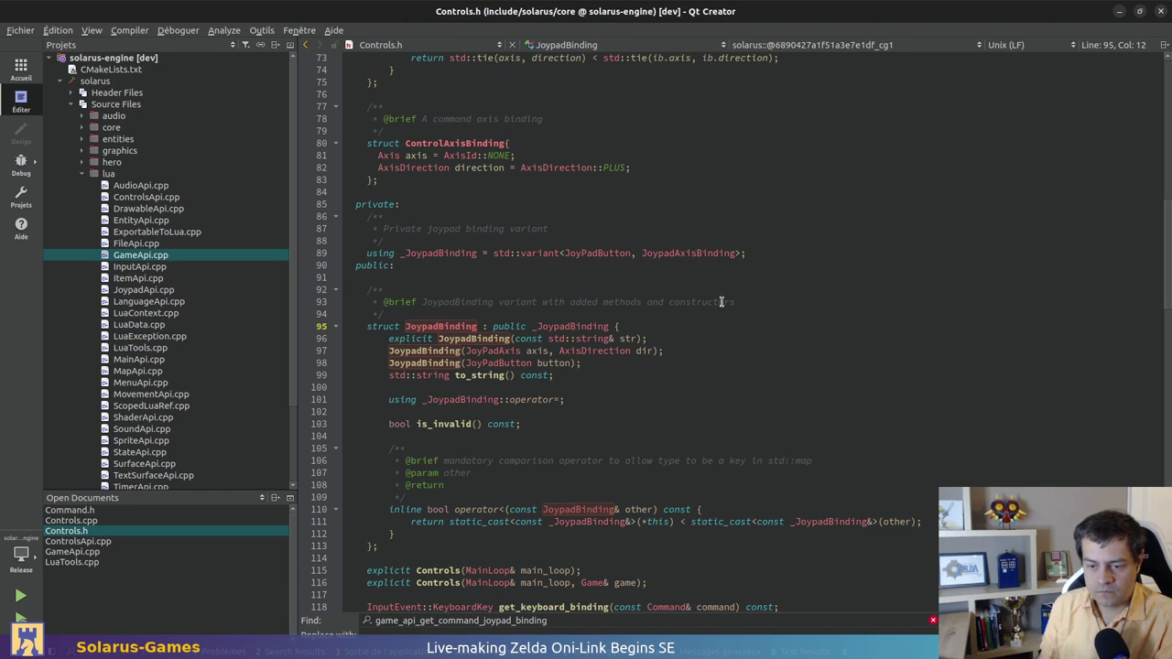
{"action": "scroll", "coordinate": [721, 329], "scroll_direction": "down", "scroll_amount": 1}
{"action": "scroll", "coordinate": [729, 331], "scroll_direction": "down", "scroll_amount": 2}
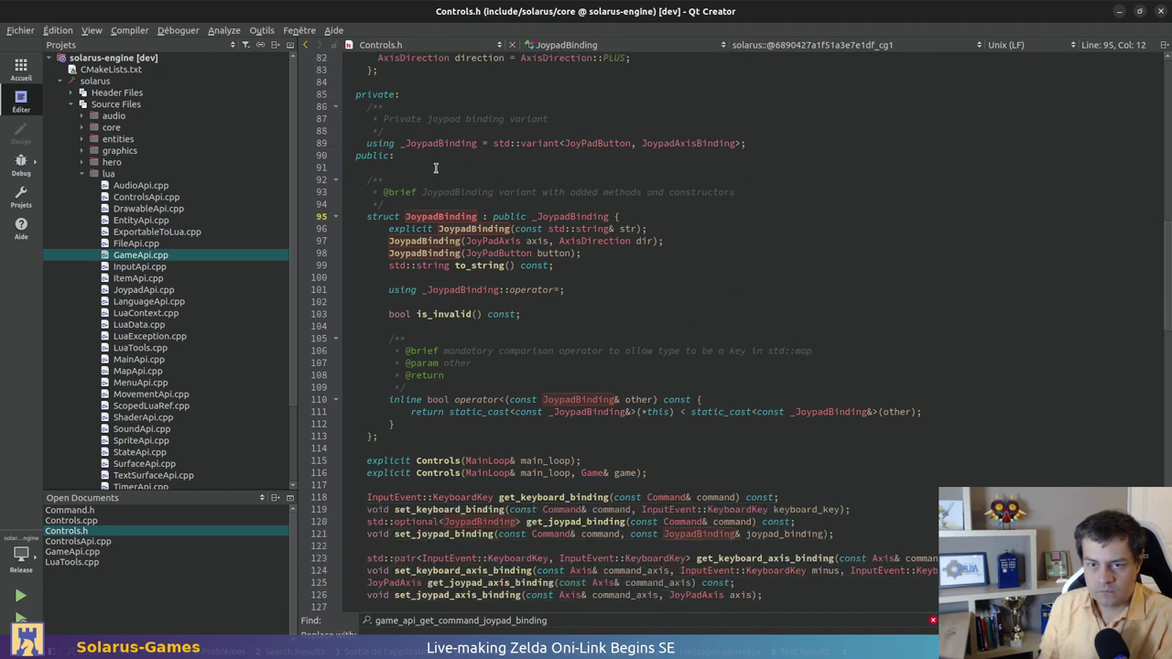
{"action": "scroll", "coordinate": [776, 238], "scroll_direction": "up", "scroll_amount": 1}
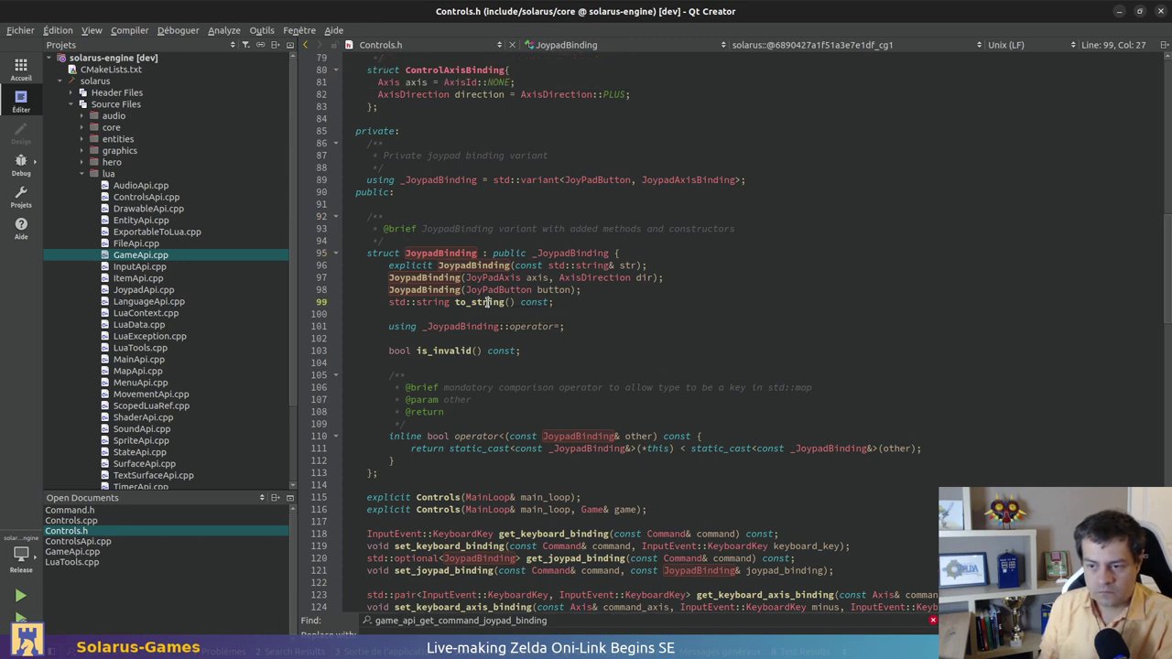
Trace JoypadBinding::to_string through Controls.cpp to the enum_to_name template in EnumInfo.inl, and return to the declaration in Controls.h
{"action": "left_click", "coordinate": [488, 302], "text": "ctrl"}
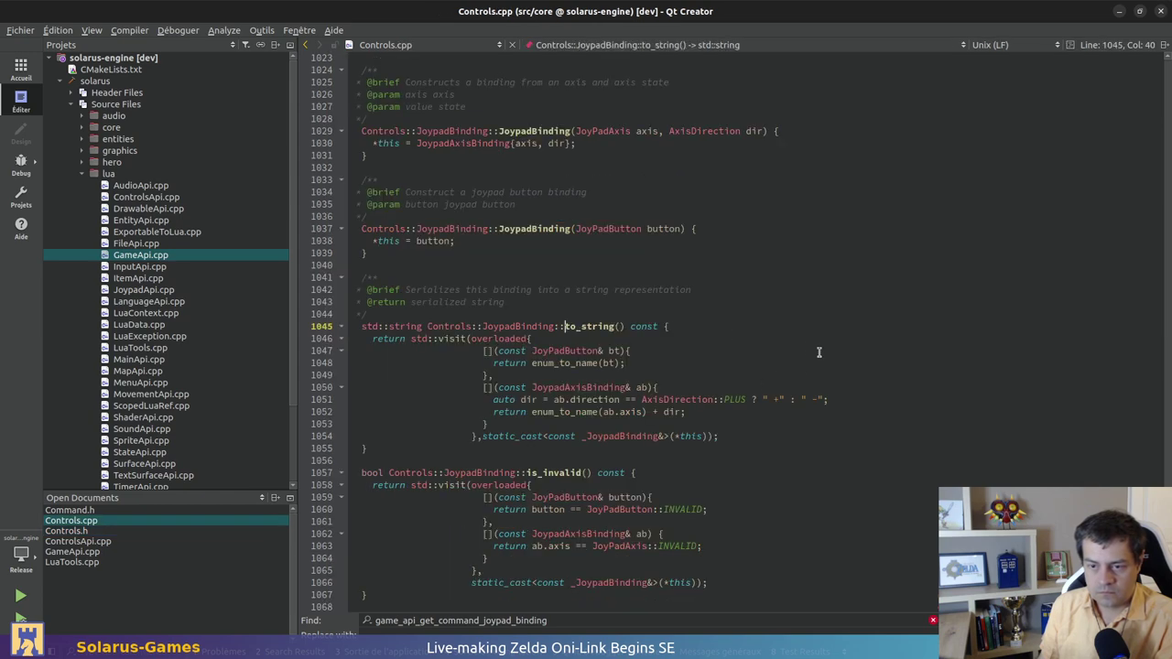
{"action": "left_click", "coordinate": [584, 363]}
{"action": "key", "text": "F2"}
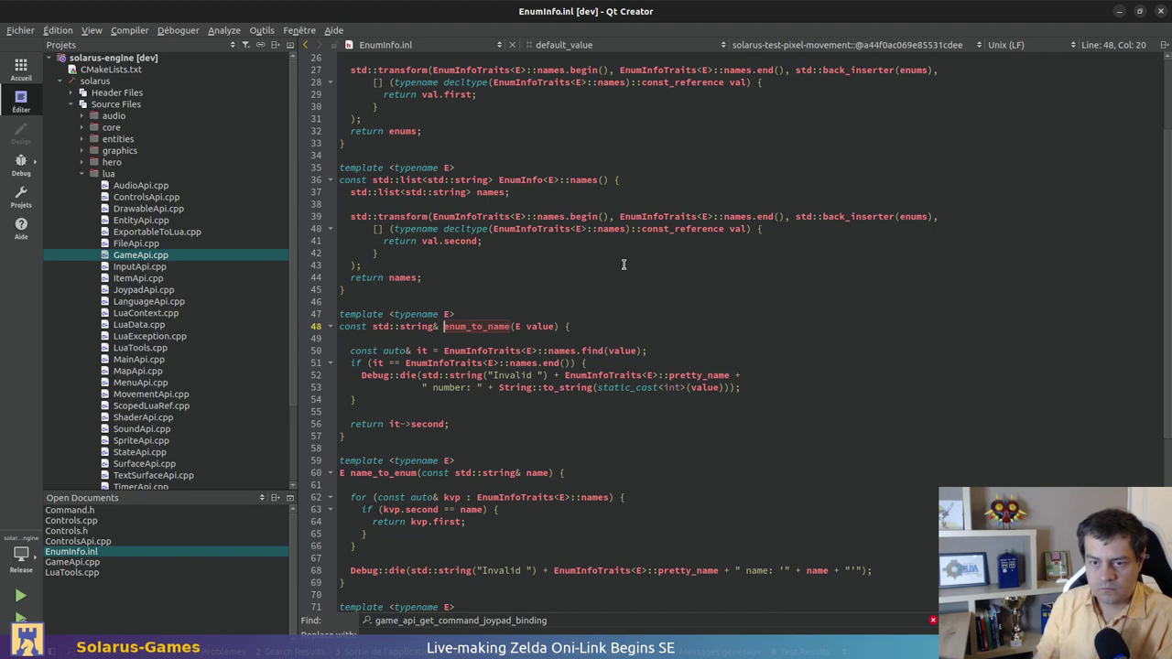
{"action": "key", "text": "alt+Left"}
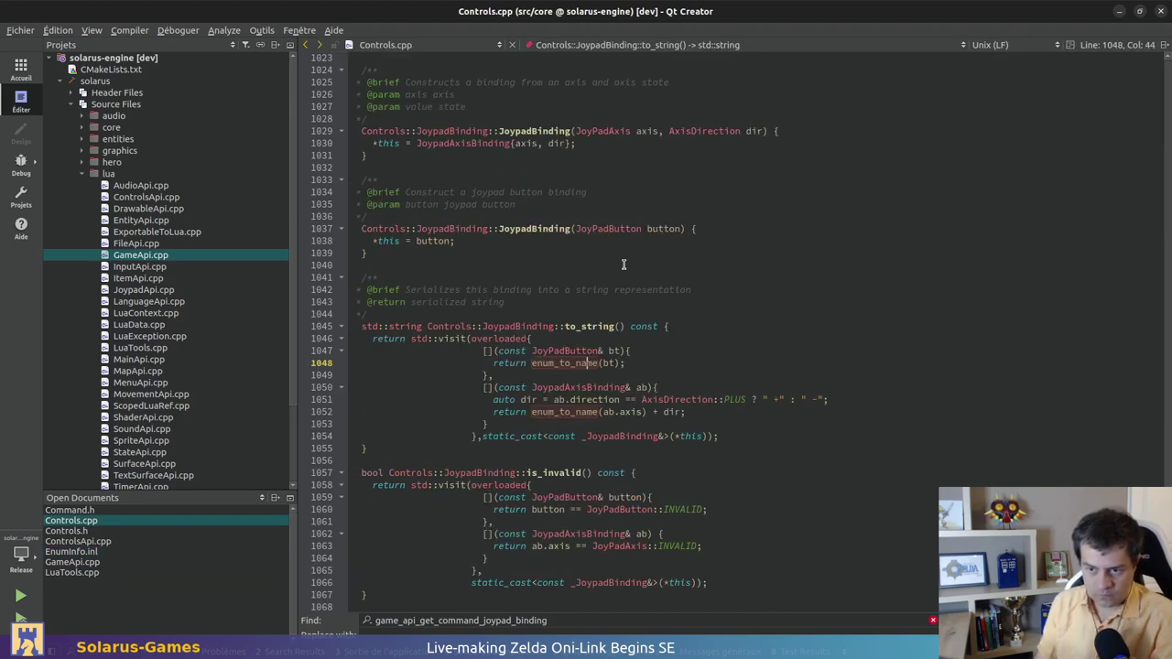
{"action": "key", "text": "Right"}
{"action": "key", "text": "Right"}
{"action": "key", "text": "Right"}
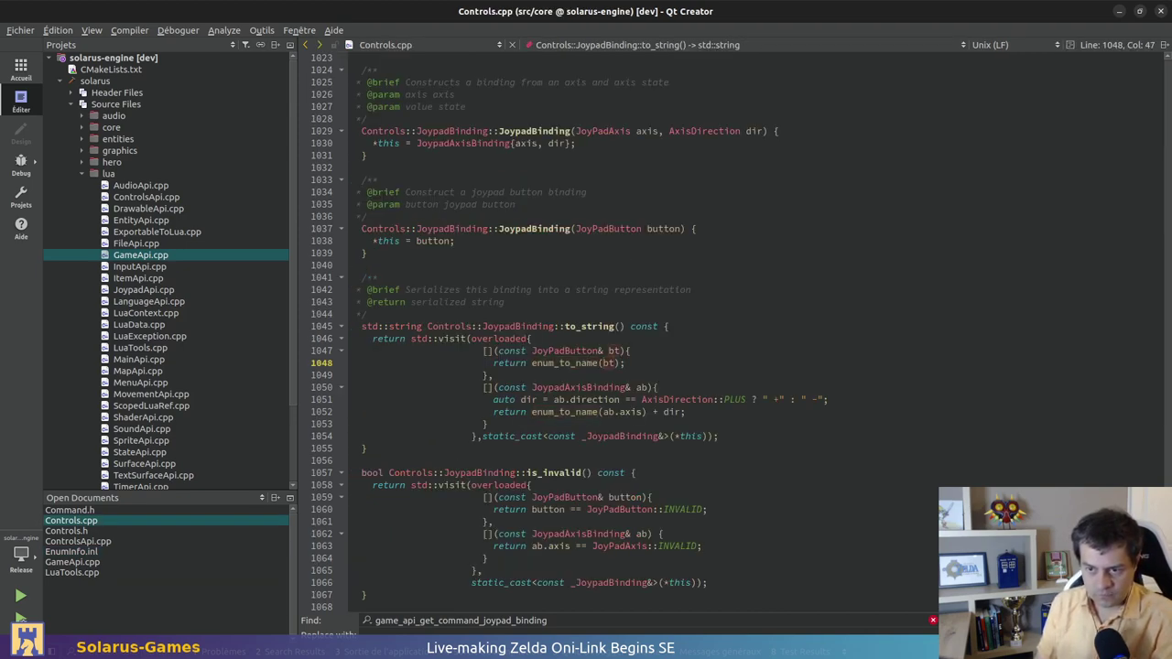
{"action": "key", "text": "shift+F2"}
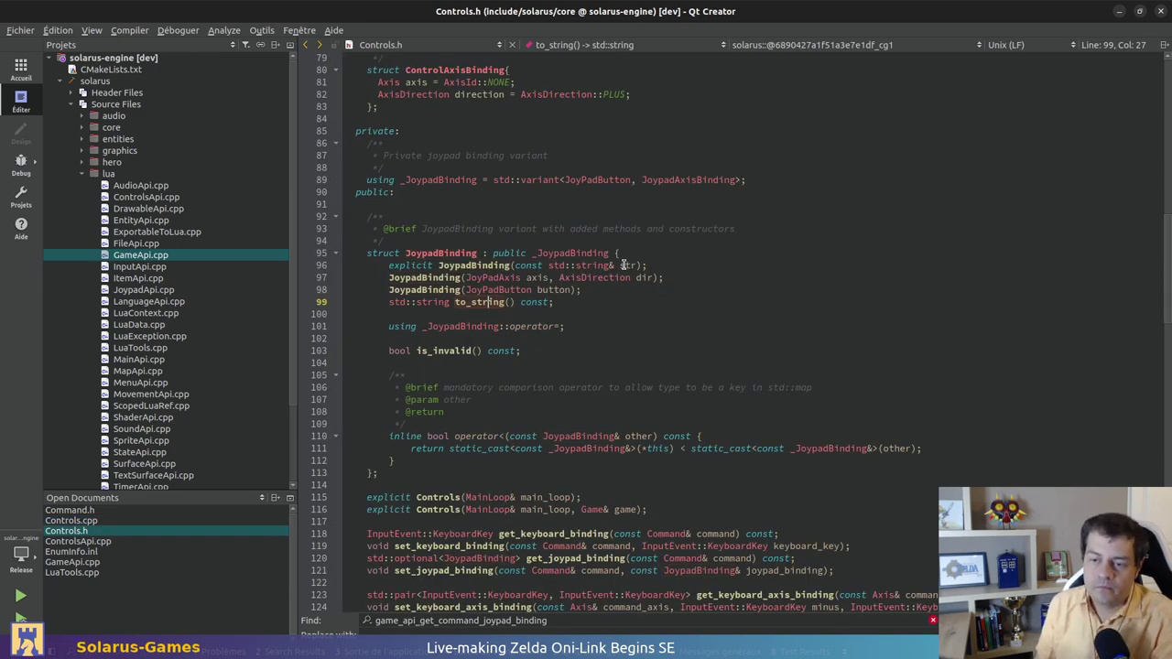
Open the implementation of JoypadBinding::is_invalid and examine its comparison with JoyPadButton::INVALID
{"action": "key", "text": "alt"}
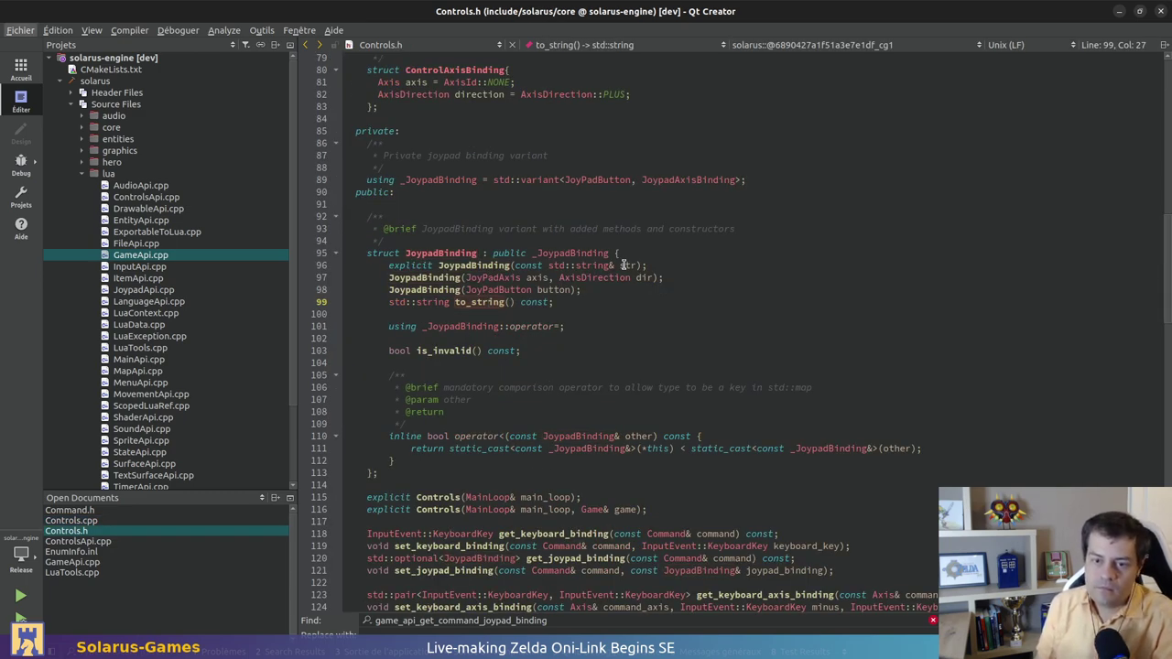
{"action": "key", "text": "Down"}
{"action": "key", "text": "Down"}
{"action": "key", "text": "Down"}
{"action": "key", "text": "Escape"}
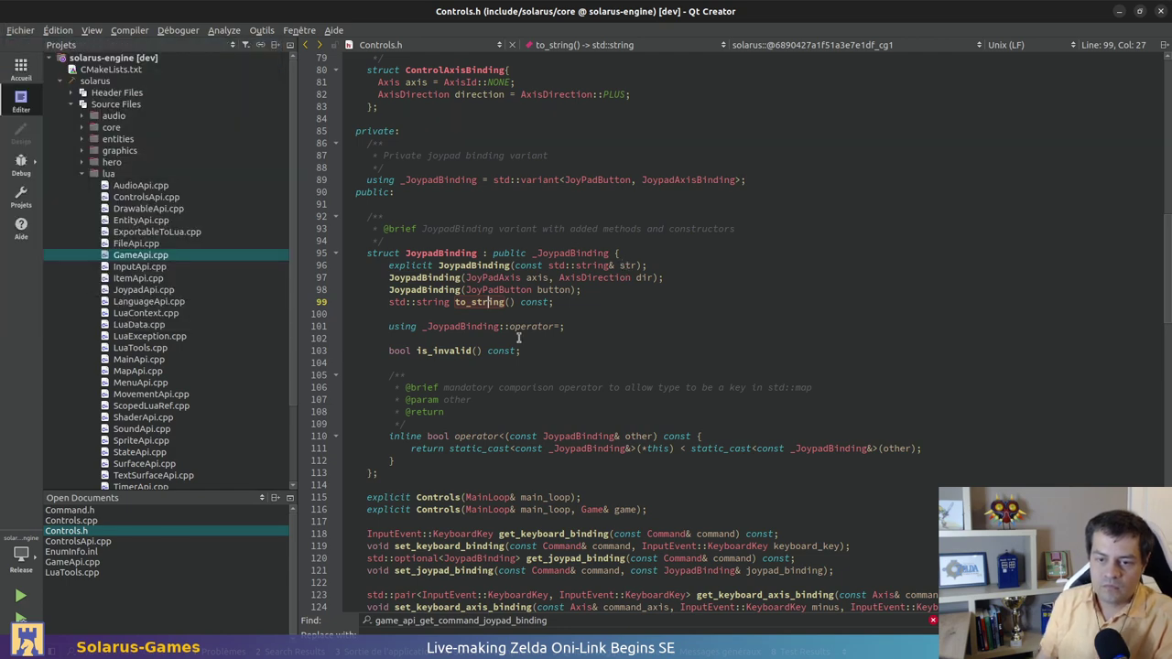
{"action": "left_click", "coordinate": [435, 352], "text": "ctrl"}
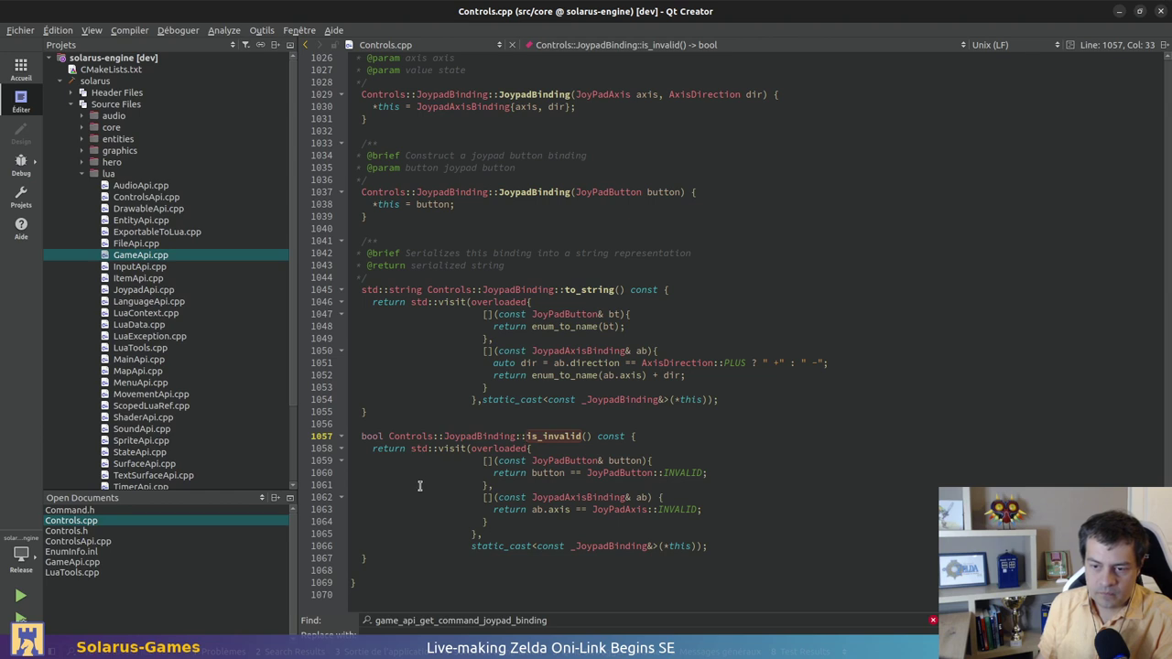
{"action": "left_click", "coordinate": [705, 476]}
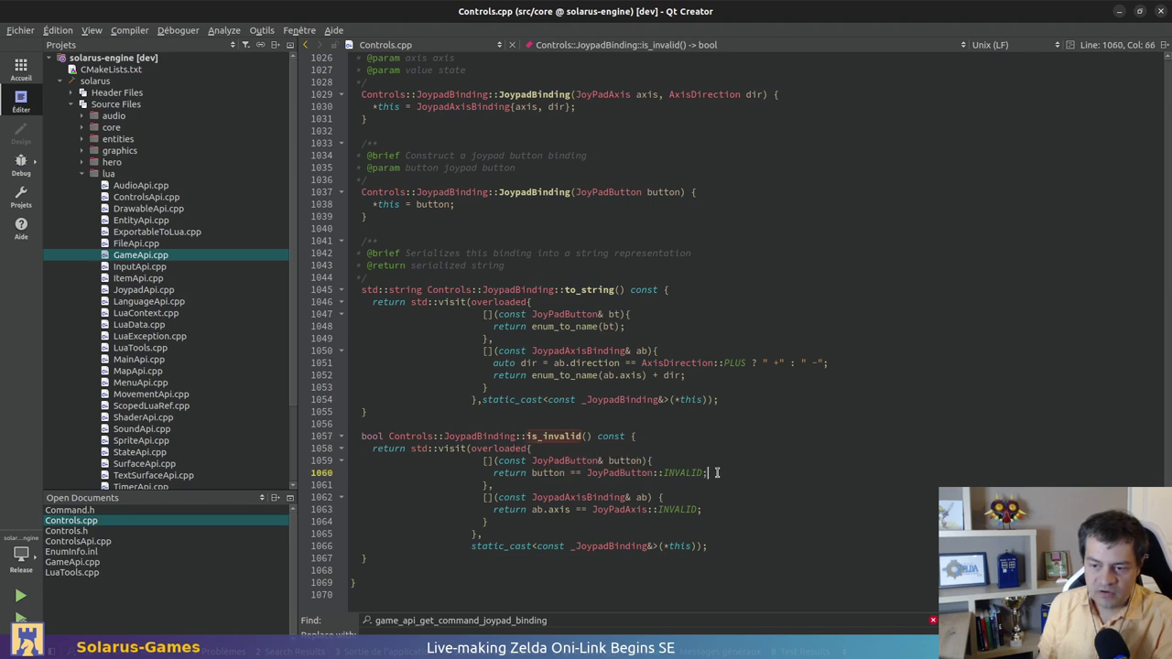
{"action": "key", "text": "shift+Down"}
{"action": "left_click", "coordinate": [717, 448]}
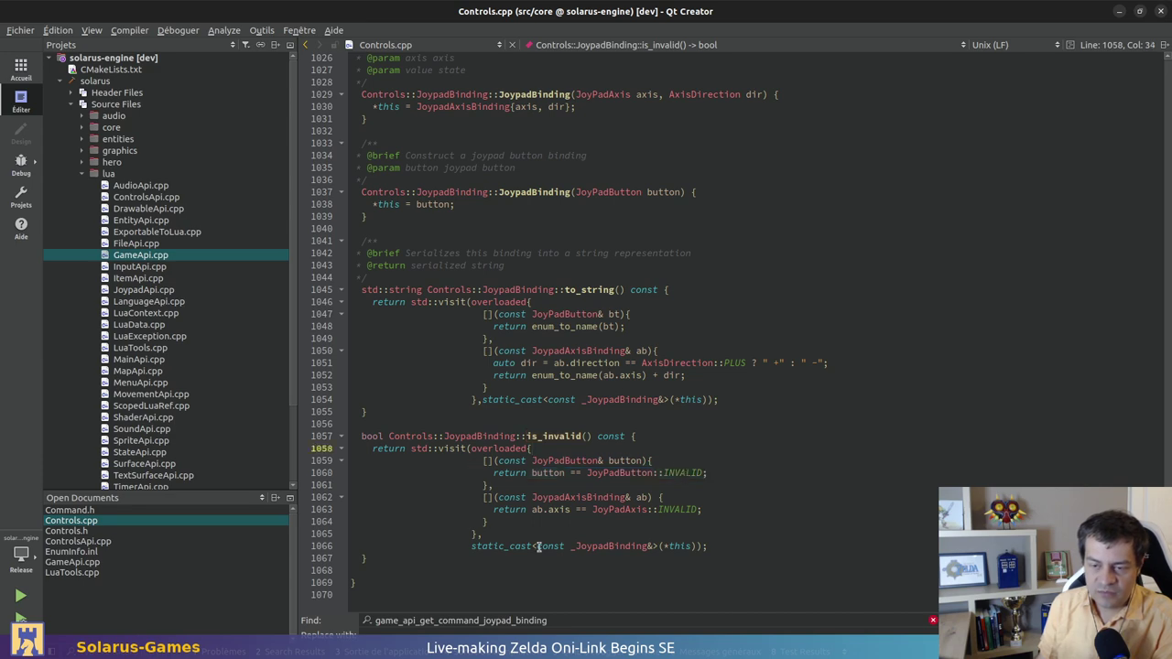
Open the JoyPadButton enum in Joypad.h and locate the EnumInfoTraits declarations for the joypad enums
{"action": "left_click", "coordinate": [655, 472]}
{"action": "key", "text": "F2"}
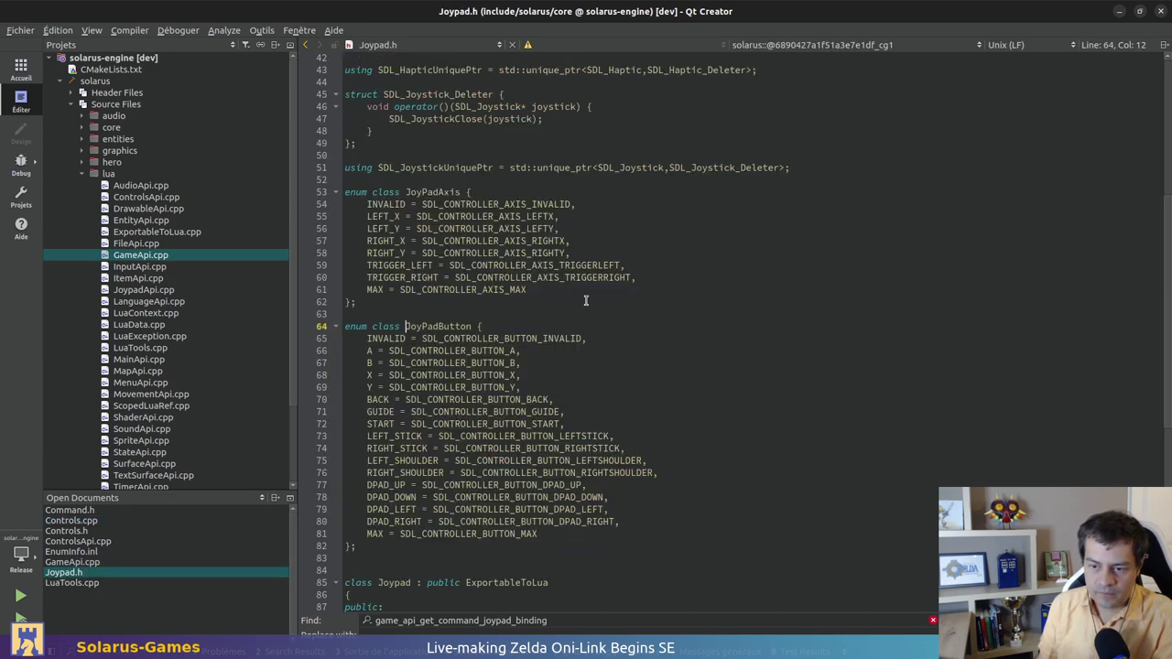
{"action": "scroll", "coordinate": [467, 228], "scroll_direction": "up", "scroll_amount": 1}
{"action": "scroll", "coordinate": [466, 228], "scroll_direction": "down", "scroll_amount": 1}
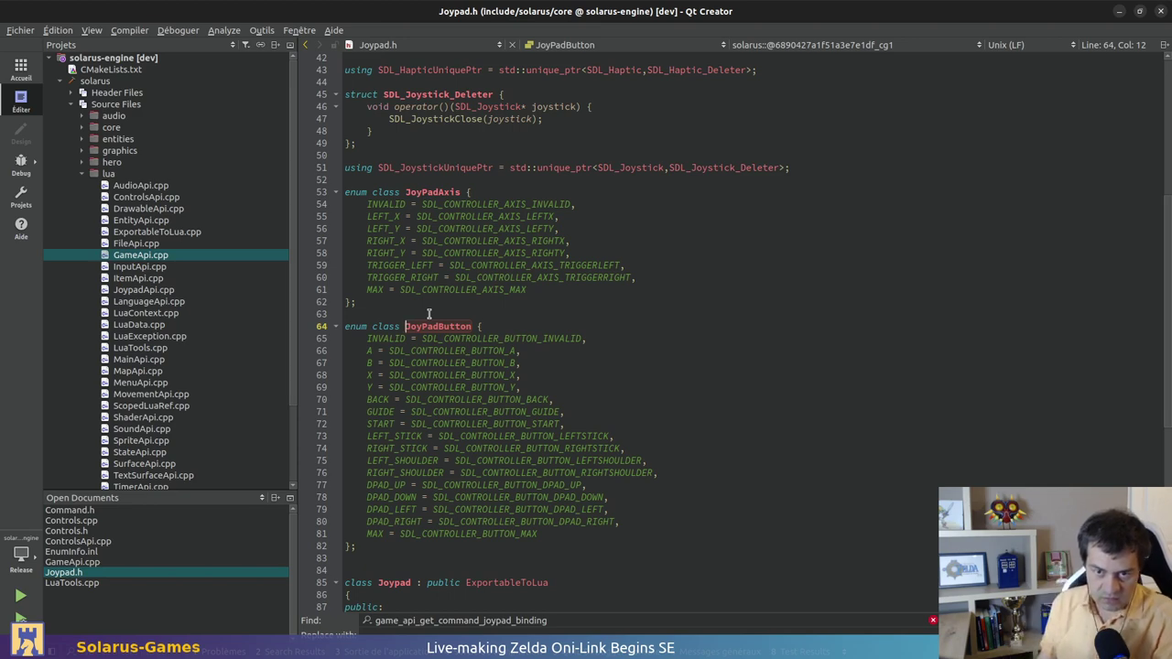
{"action": "scroll", "coordinate": [409, 317], "scroll_direction": "down", "scroll_amount": 8}
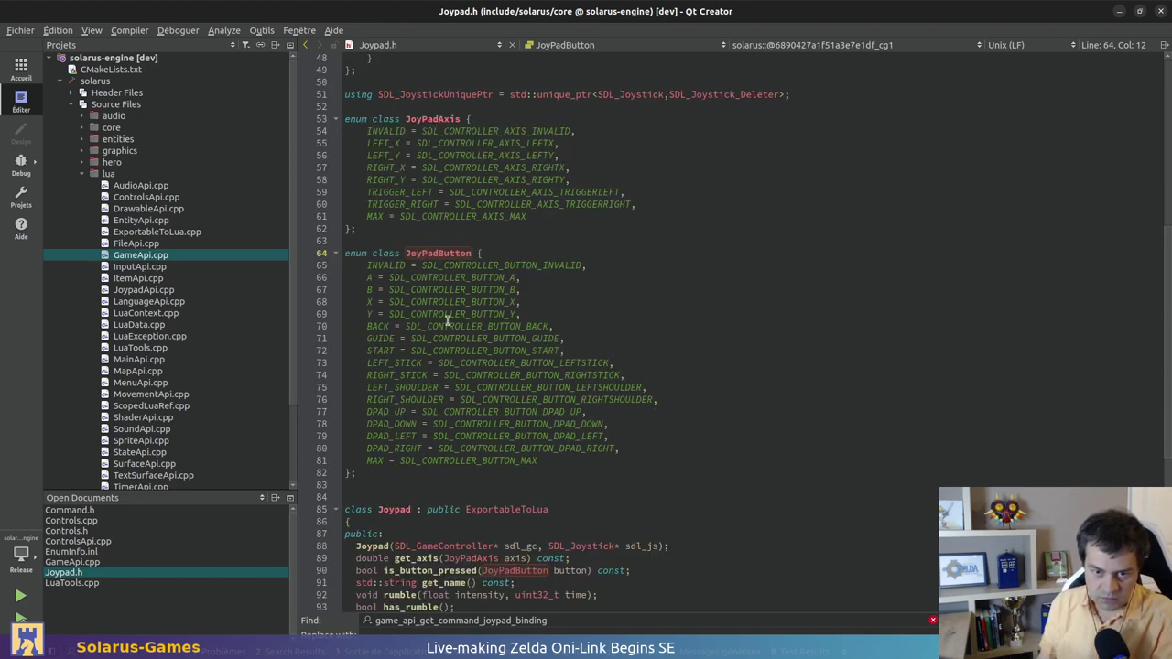
{"action": "scroll", "coordinate": [531, 302], "scroll_direction": "down", "scroll_amount": 4}
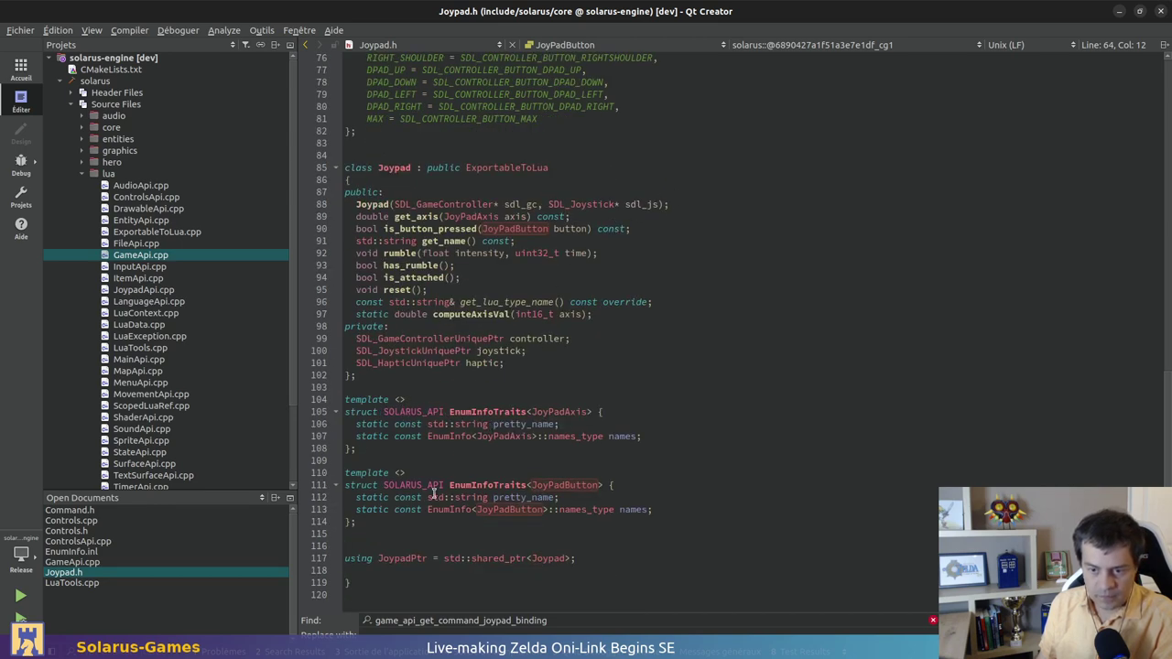
Open the EnumInfoTraits<JoyPadButton>::names definition in Joypad.cpp and examine its button entries from A to DPAD_RIGHT
{"action": "left_click", "coordinate": [592, 510]}
{"action": "left_click", "coordinate": [595, 510]}
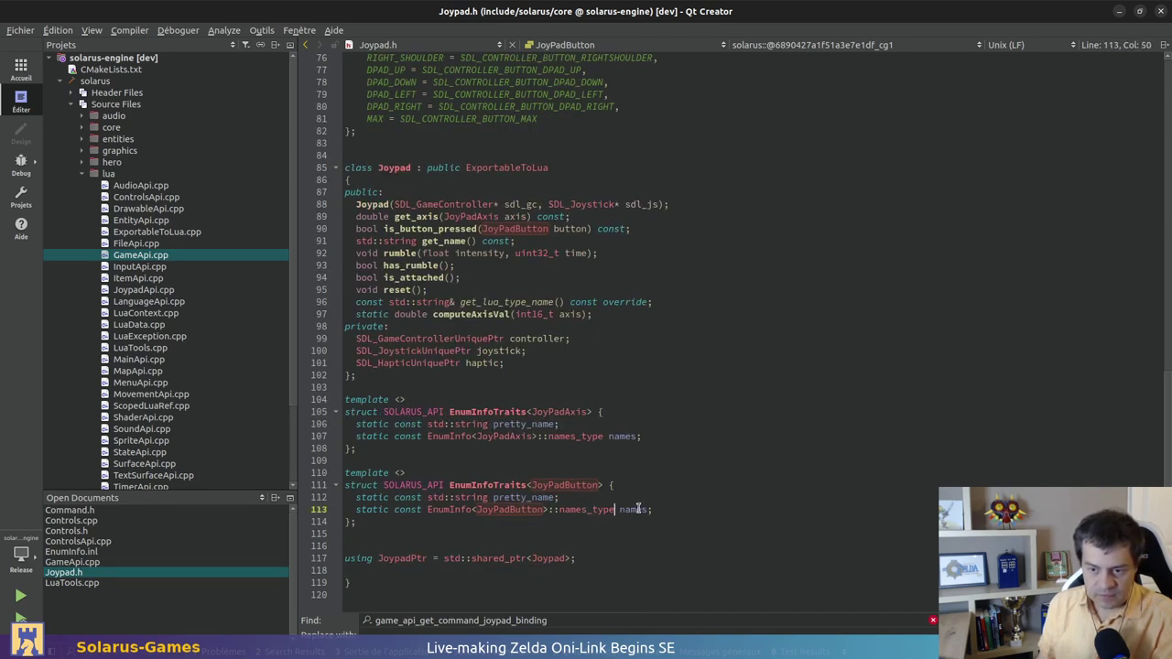
{"action": "key", "text": "F2"}
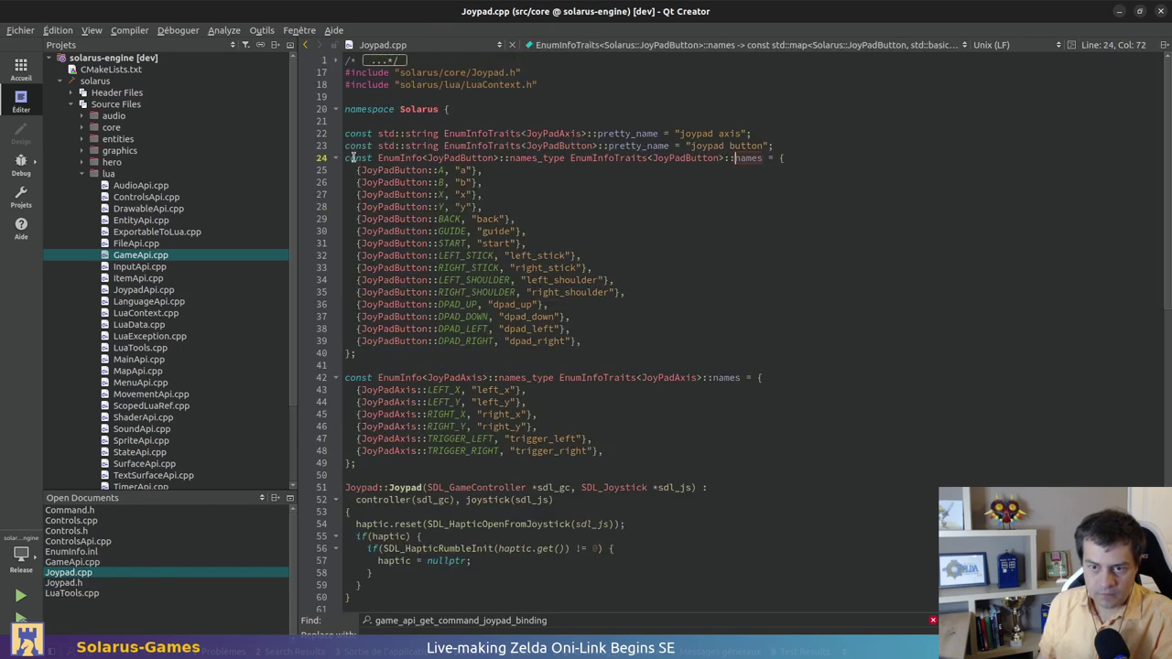
{"action": "left_click_drag", "start_coordinate": [360, 170], "coordinate": [455, 194]}
{"action": "left_click_drag", "start_coordinate": [517, 231], "coordinate": [674, 337]}
{"action": "left_click", "coordinate": [674, 340]}
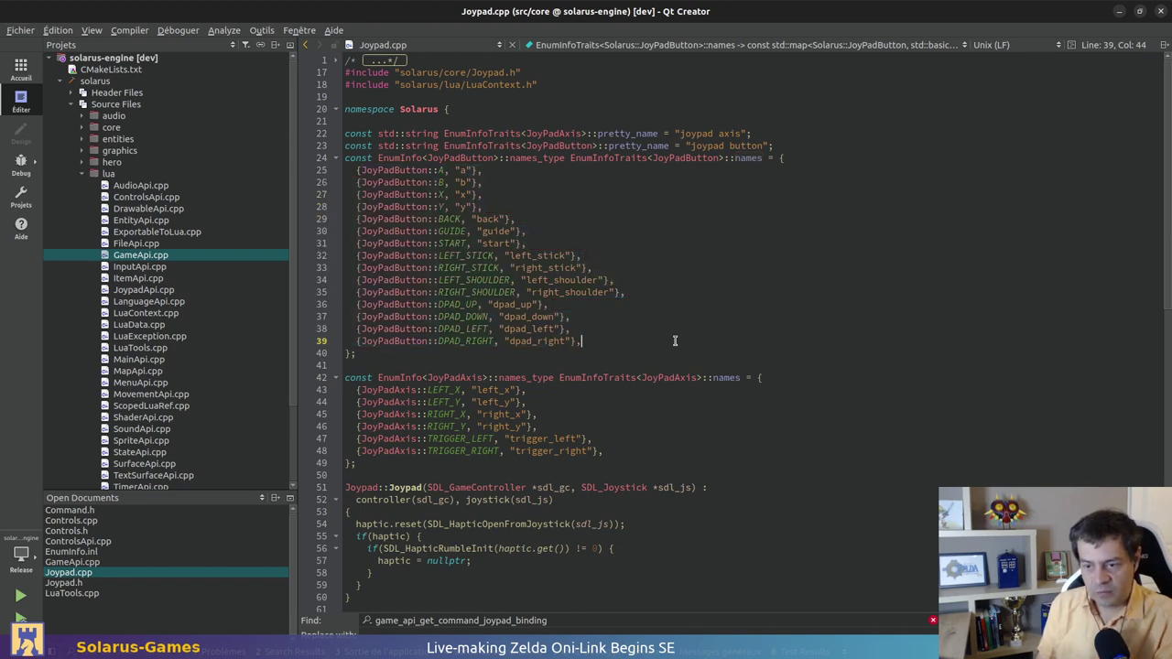
Go back from the names map in Joypad.cpp to the JoyPadButton enum in Joypad.h
{"action": "key", "text": "alt+Left"}
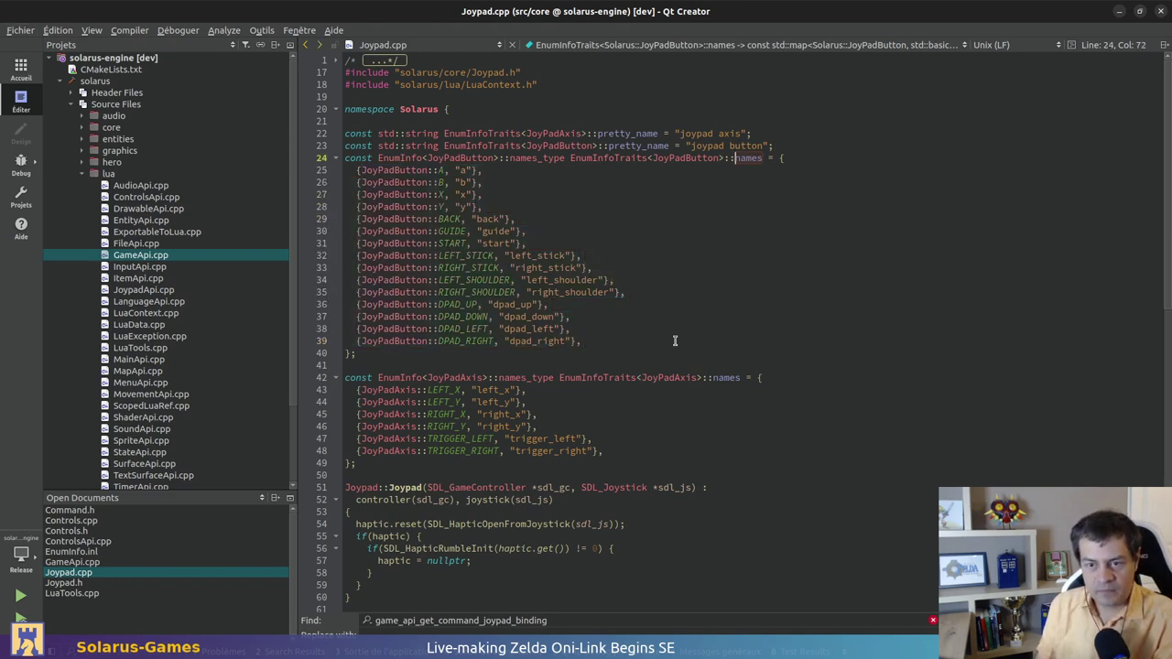
{"action": "key", "text": "F2"}
{"action": "key", "text": "alt+Left"}
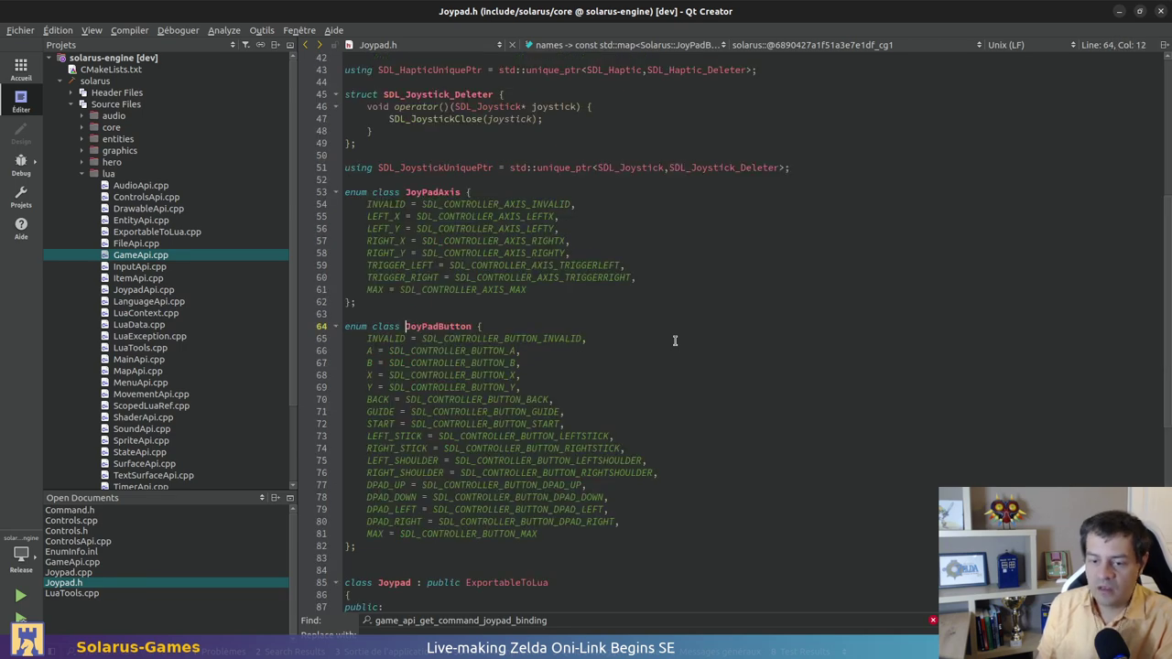
Go back to Controls.cpp and examine the implementations of JoypadBinding::to_string and JoypadBinding::is_invalid
{"action": "key", "text": "alt+Left"}
{"action": "key", "text": "alt+Right"}
{"action": "key", "text": "alt+Left"}
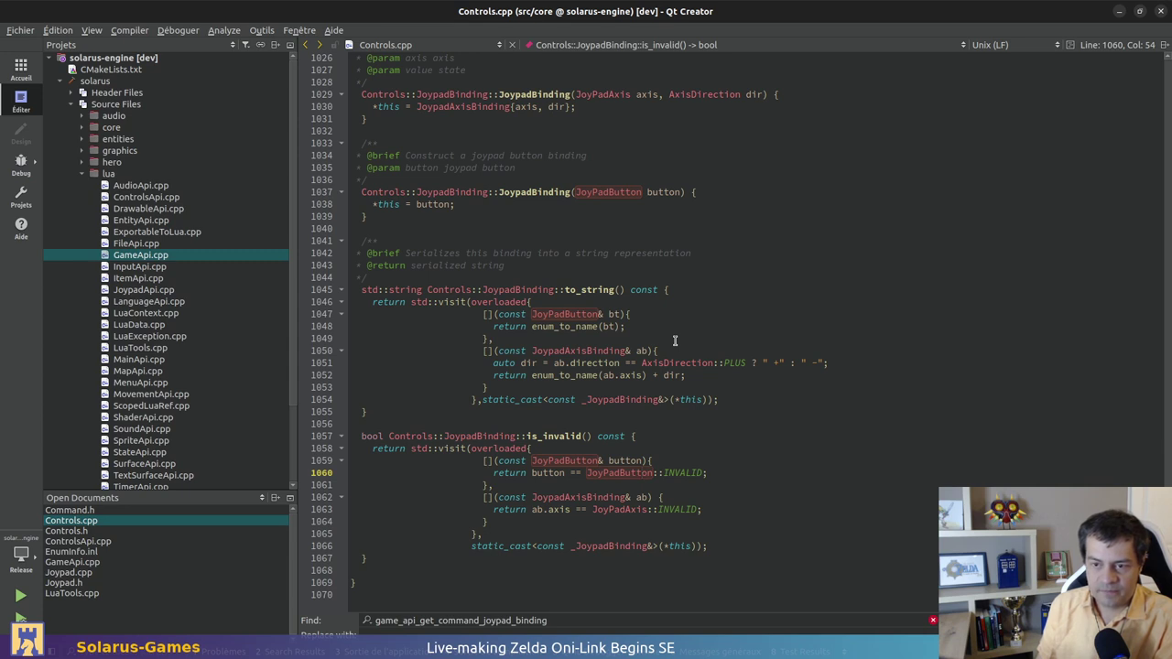
{"action": "left_click", "coordinate": [591, 290]}
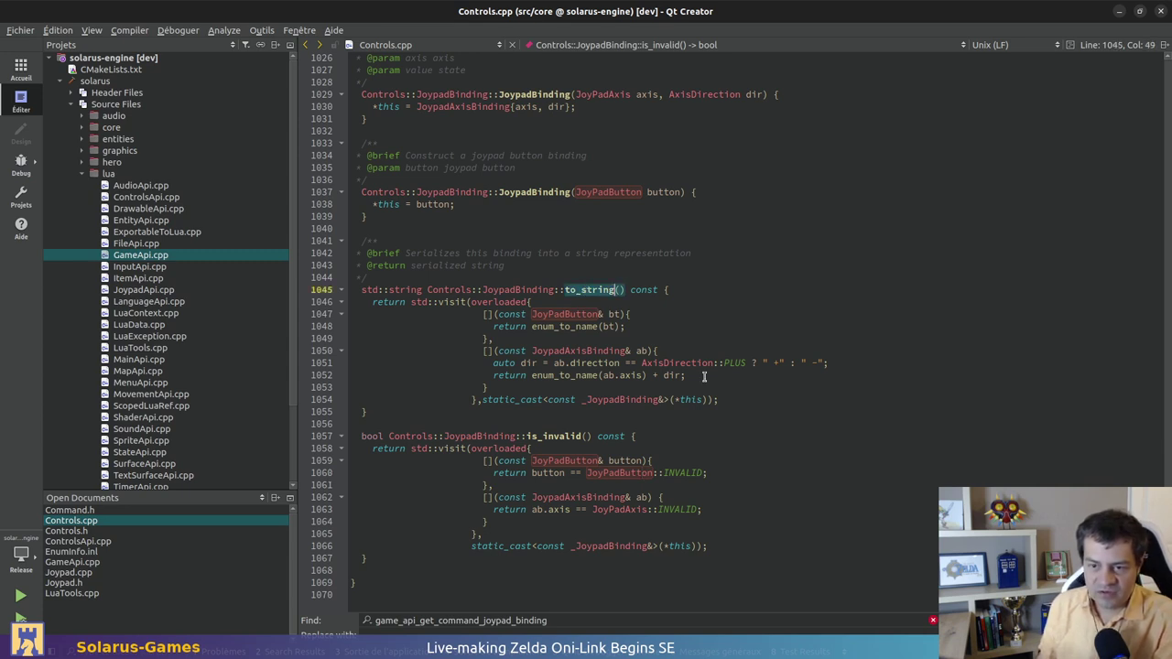
{"action": "left_click", "coordinate": [710, 266]}
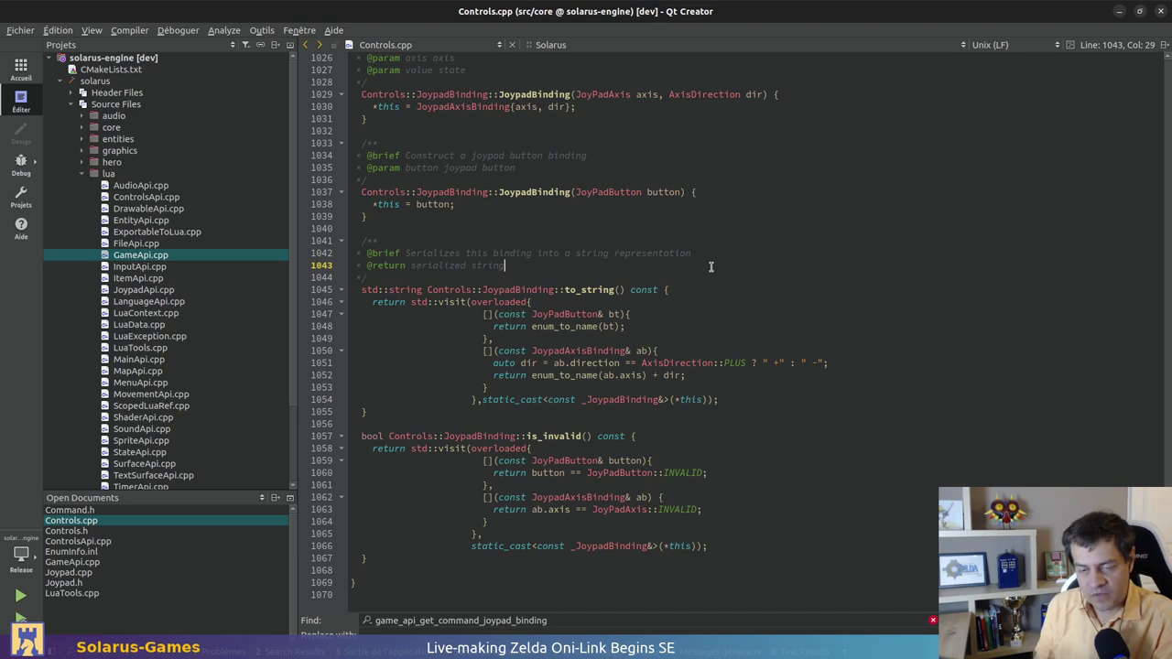
Go back through the JoypadBinding declaration in Controls.h to game_api_get_command_joypad_binding in GameApi.cpp
{"action": "key", "text": "alt+Left"}
{"action": "key", "text": "shift+F2"}
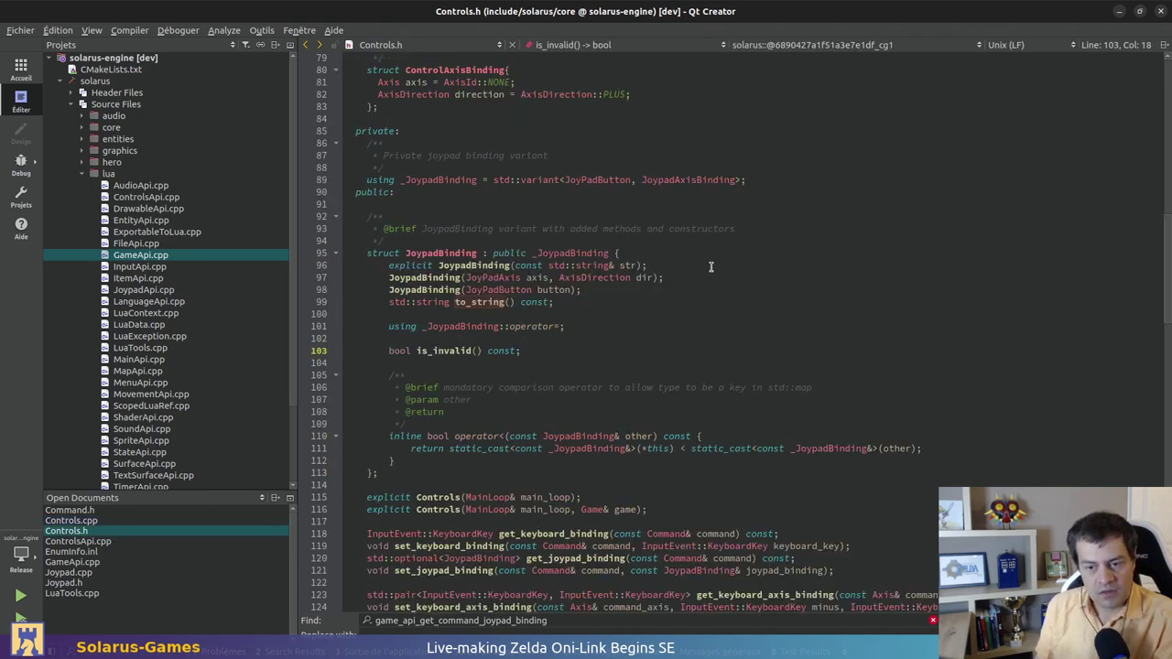
{"action": "key", "text": "alt+Left"}
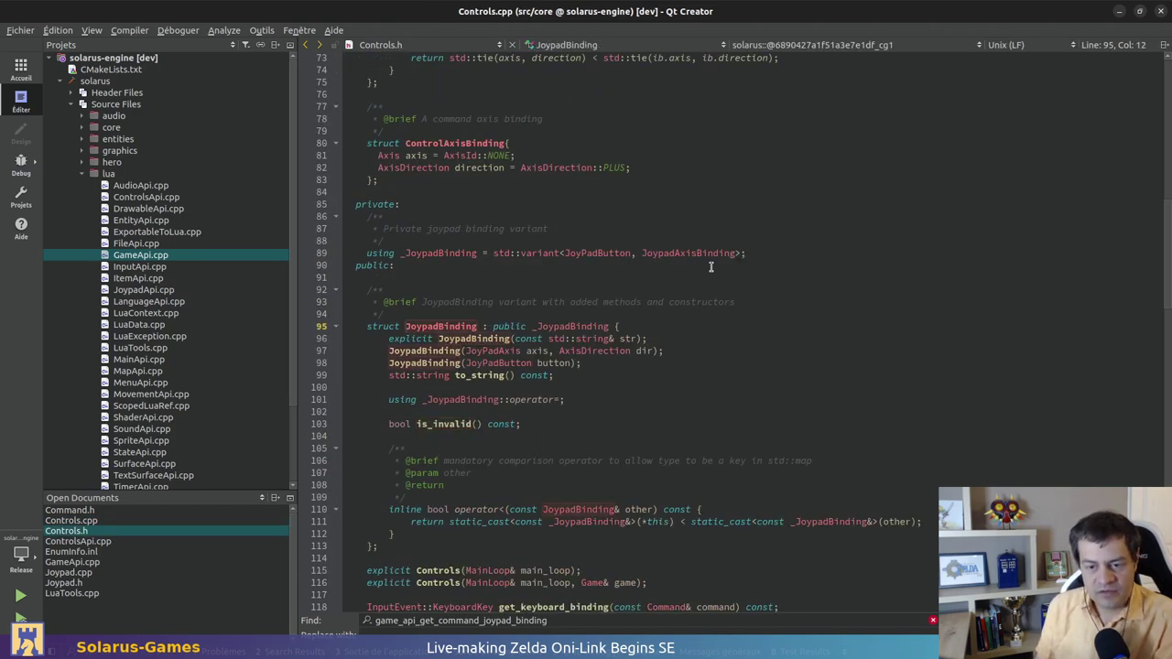
{"action": "key", "text": "alt+Left"}
{"action": "key", "text": "alt+Left"}
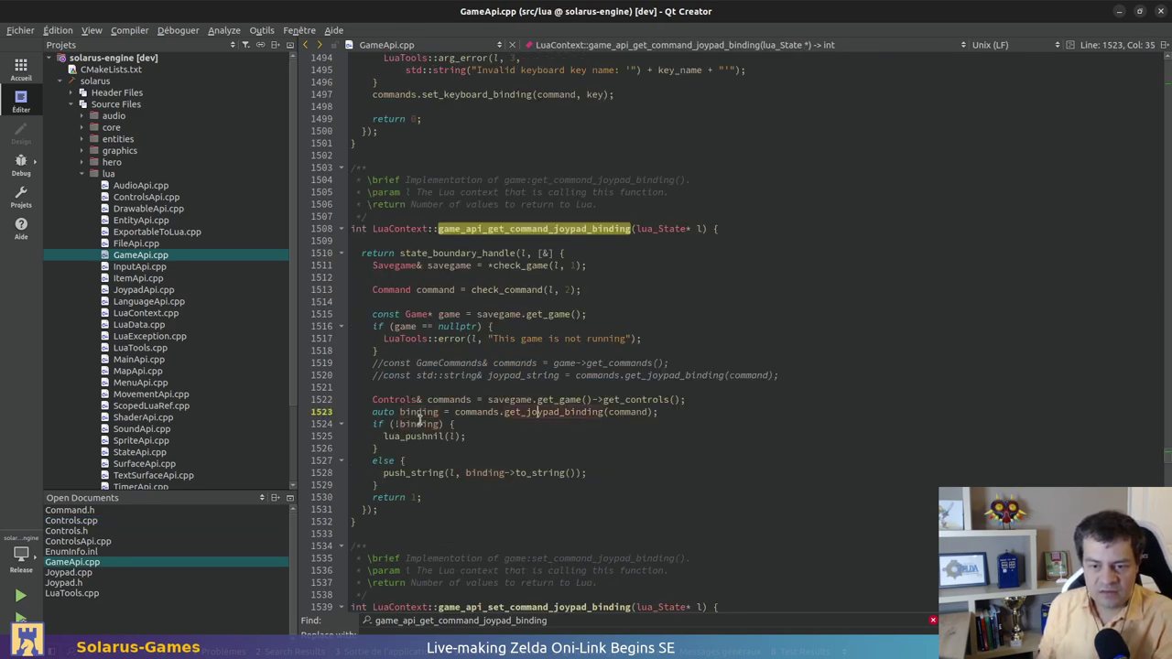
Review the get_joypad_binding implementation and its JoypadBinding return type, and return to the caller in GameApi.cpp
{"action": "key", "text": "F2"}
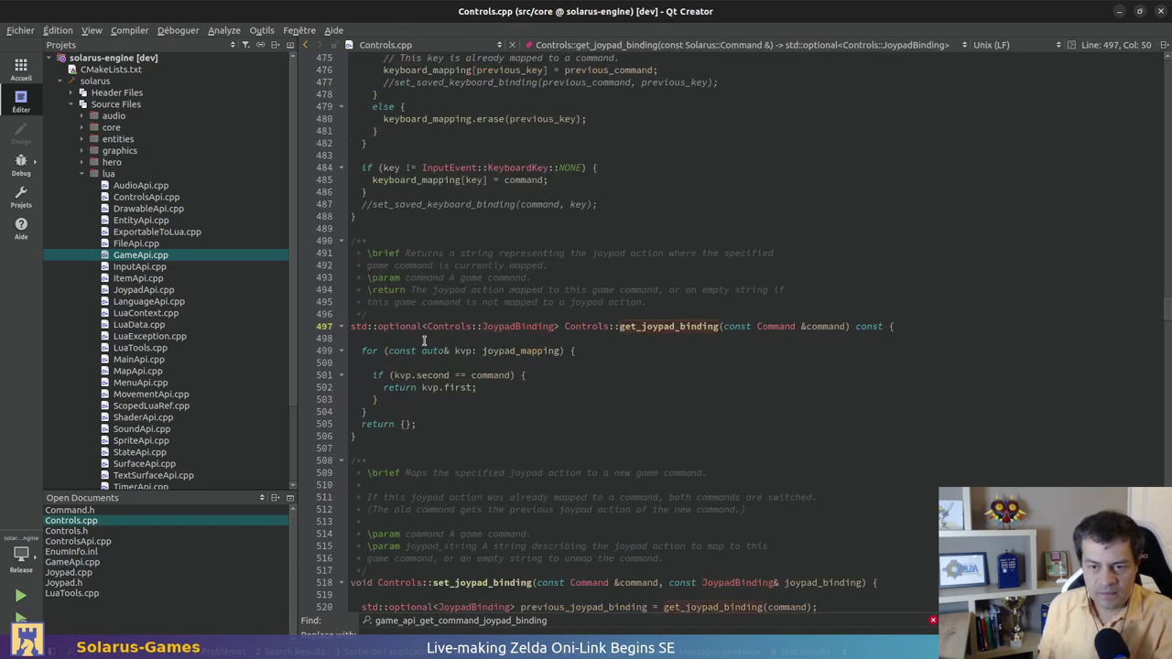
{"action": "left_click", "coordinate": [509, 326]}
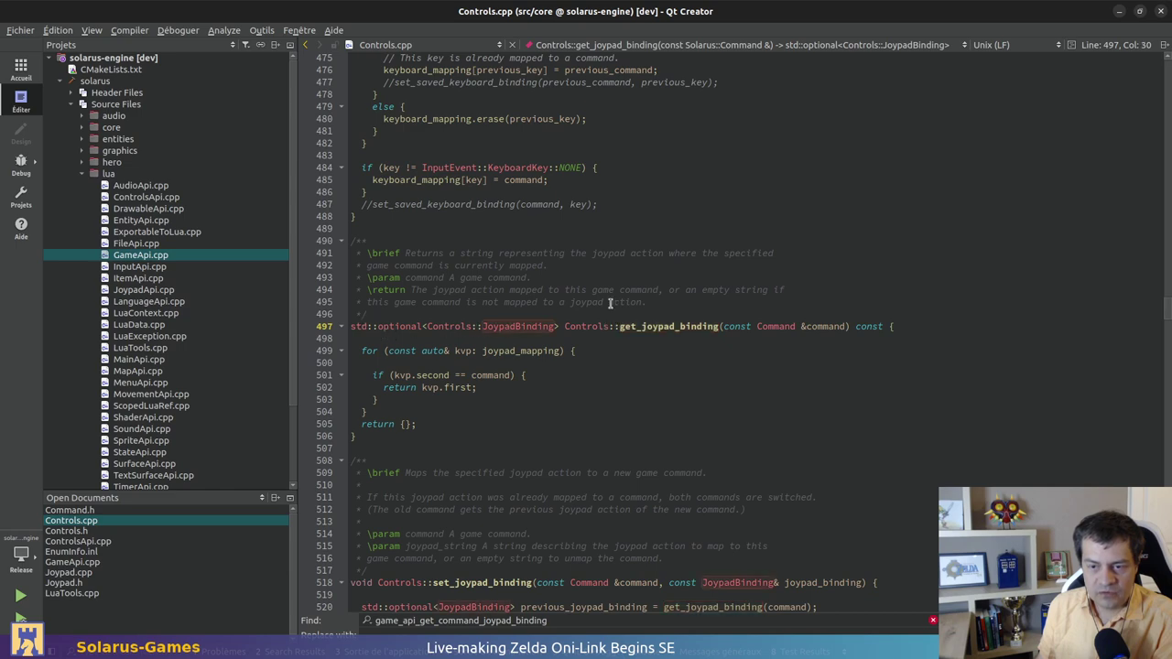
{"action": "left_click", "coordinate": [552, 322], "text": "ctrl"}
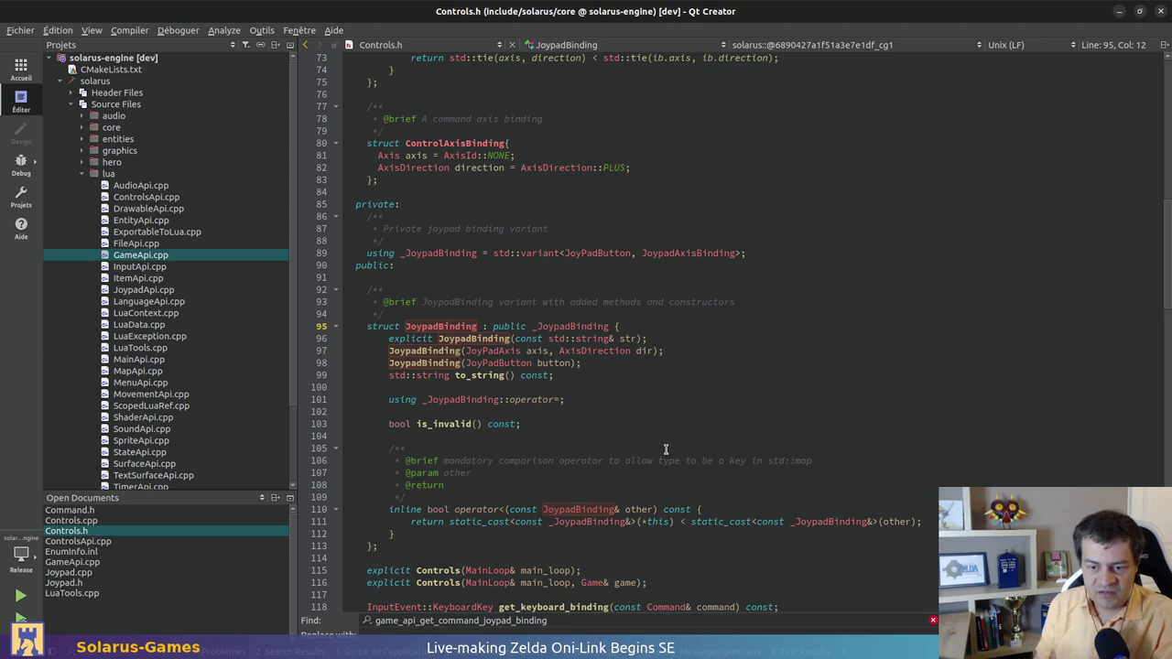
{"action": "key", "text": "alt+Left"}
{"action": "key", "text": "alt+Left"}
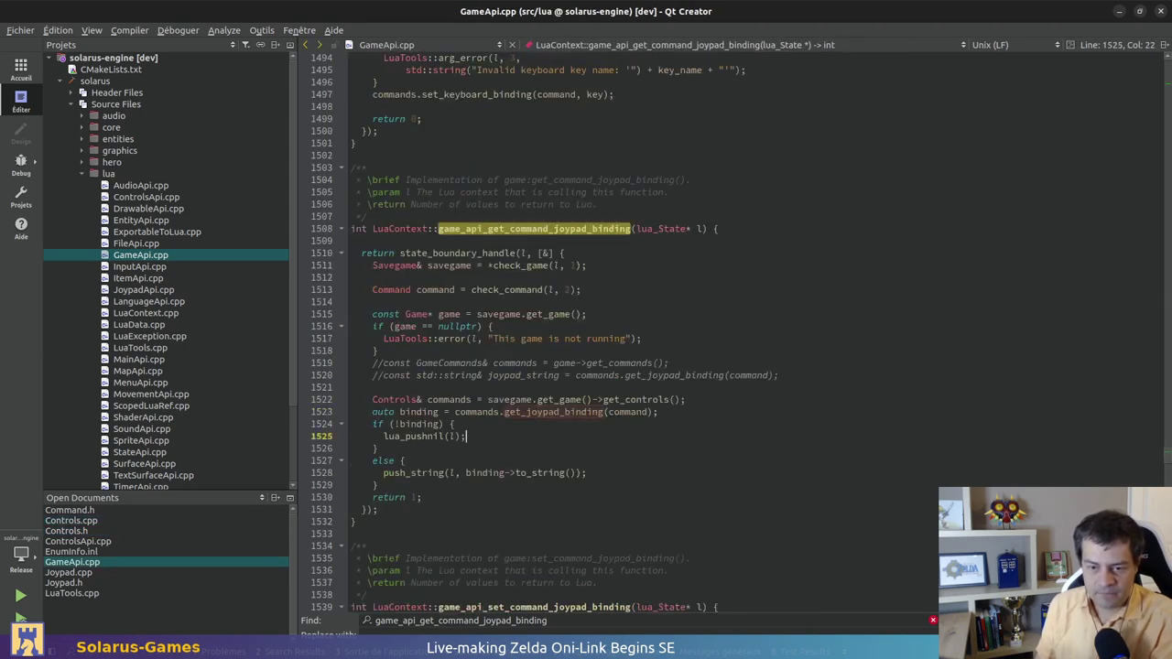
Extend the !binding condition in game_api_get_command_joypad_binding with "|| binding->is_invalid()" and save GameApi.cpp
{"action": "left_click", "coordinate": [439, 424]}
{"action": "type", "text": "|| "}
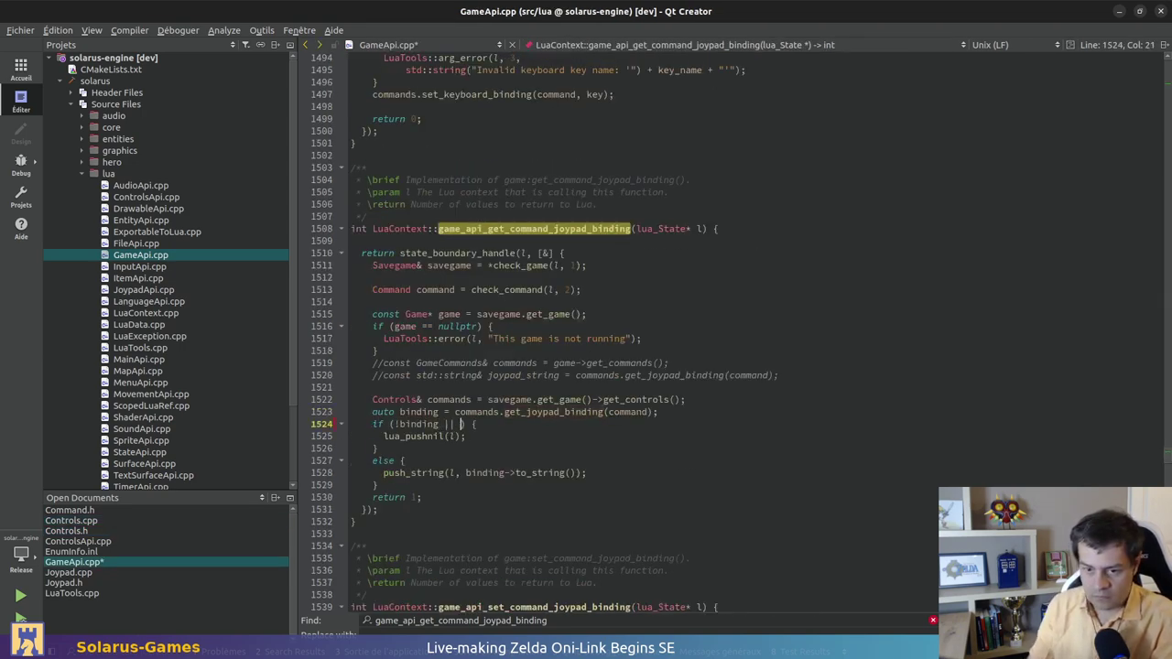
{"action": "type", "text": "binding-"}
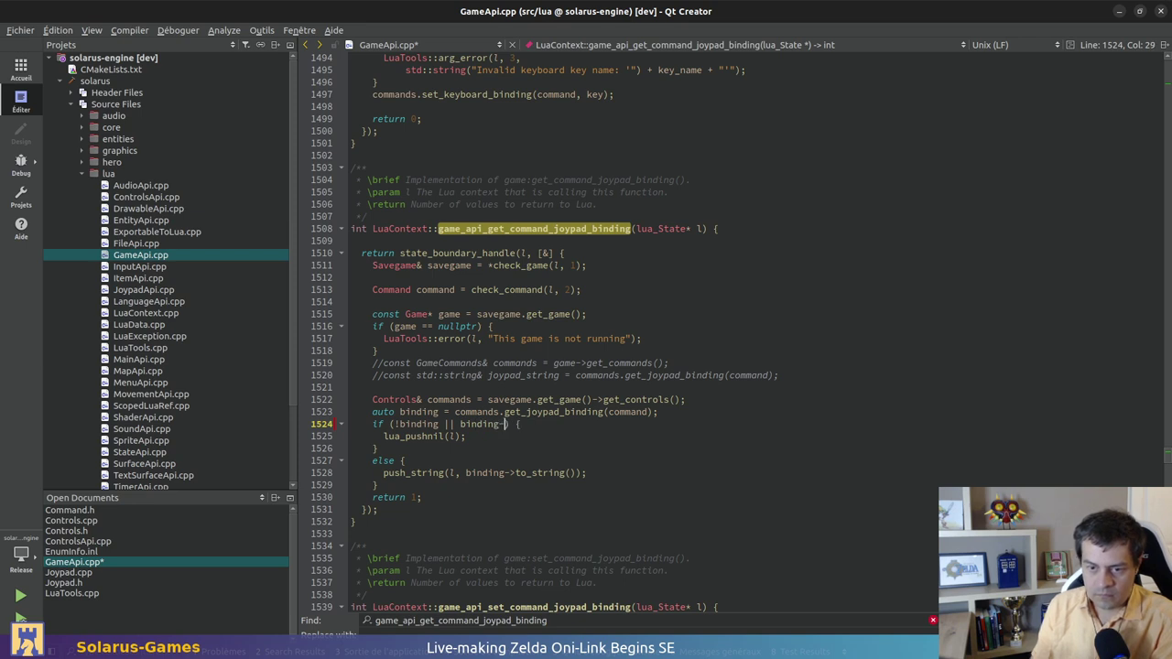
{"action": "type", "text": ">is_invalid()"}
{"action": "key", "text": "Return"}
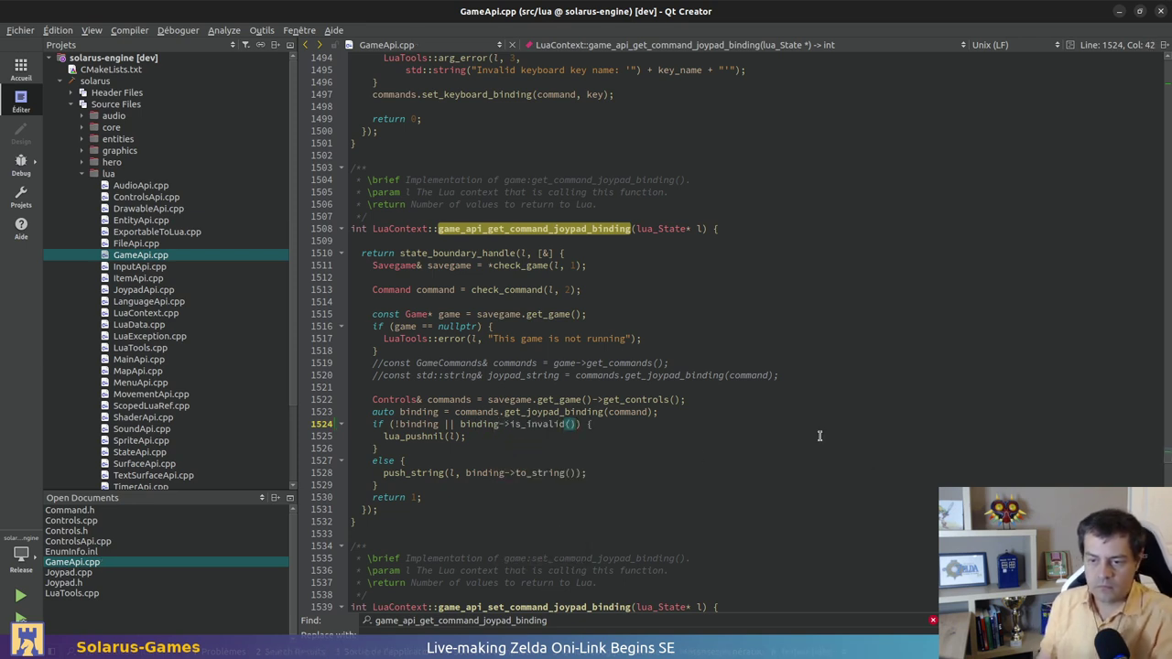
Switch to the terminal and quit the active gdb session, confirming that the debugged process is killed
{"action": "key", "text": "alt+Tab"}
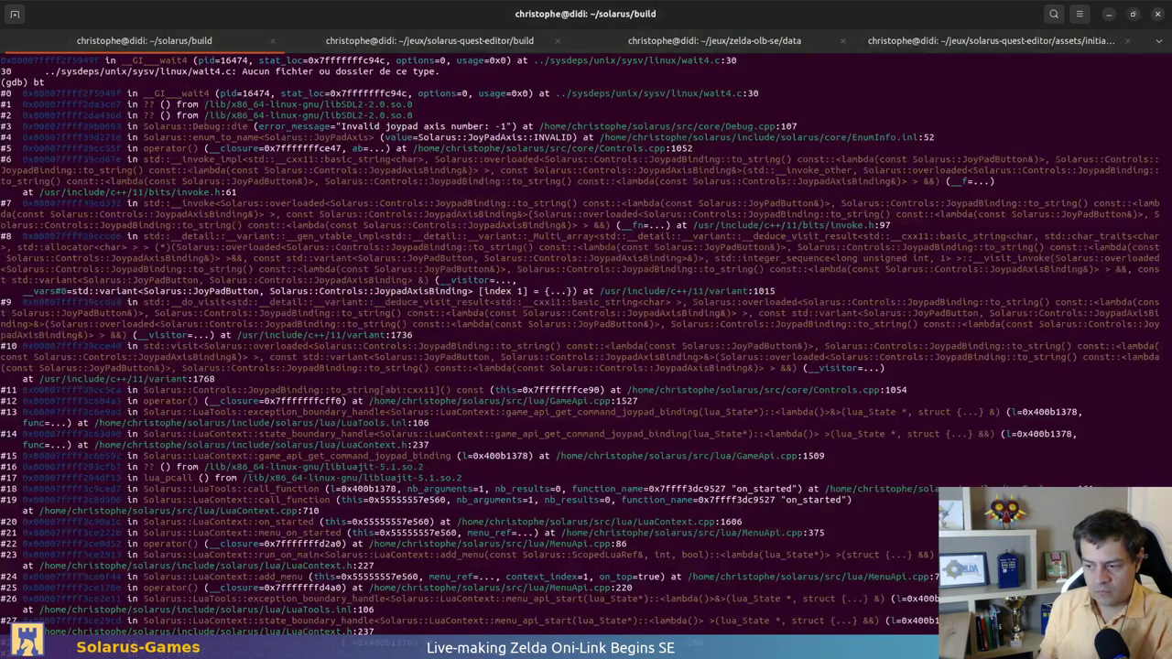
{"action": "key", "text": "Return"}
{"action": "type", "text": "quit"}
{"action": "key", "text": "Return"}
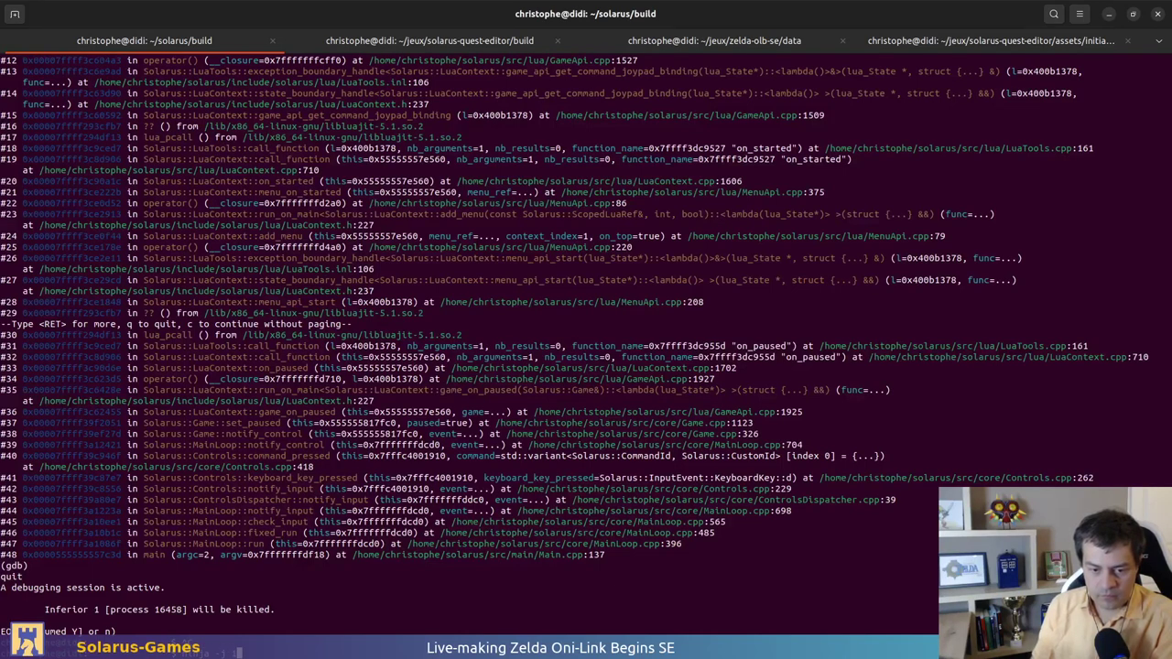
{"action": "key", "text": "Return"}
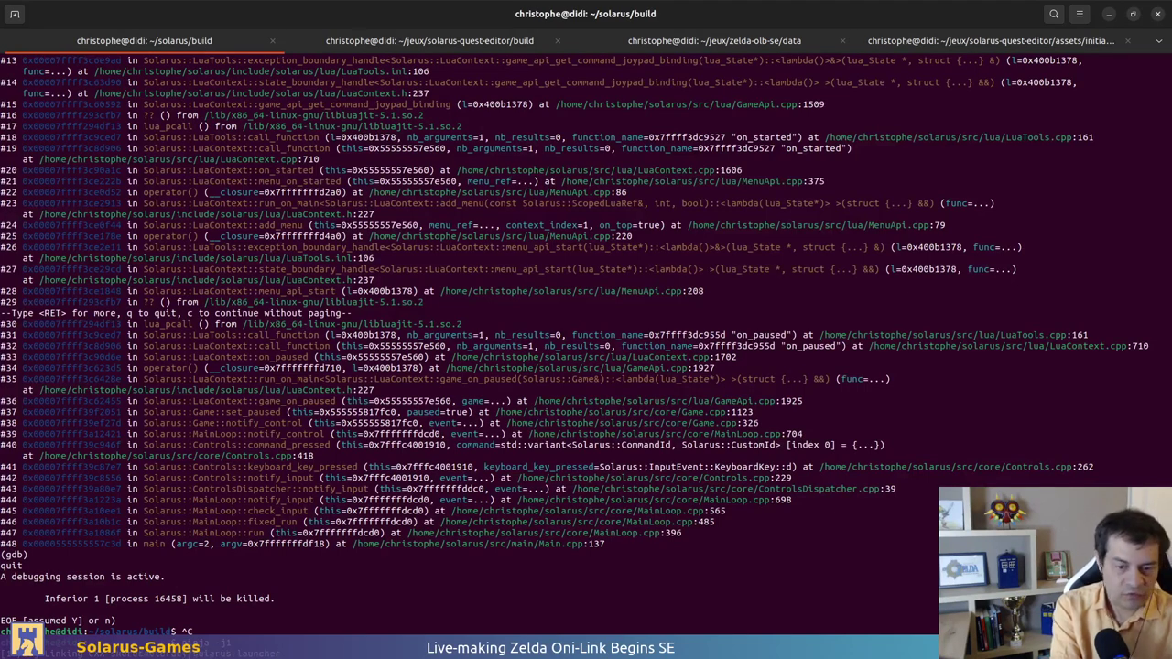
Rebuild the engine with "ninja -j1" and launch the quest with "./solarus-run ~/jeux/zelda-olb-se/"
{"action": "type", "text": "ninja -j1"}
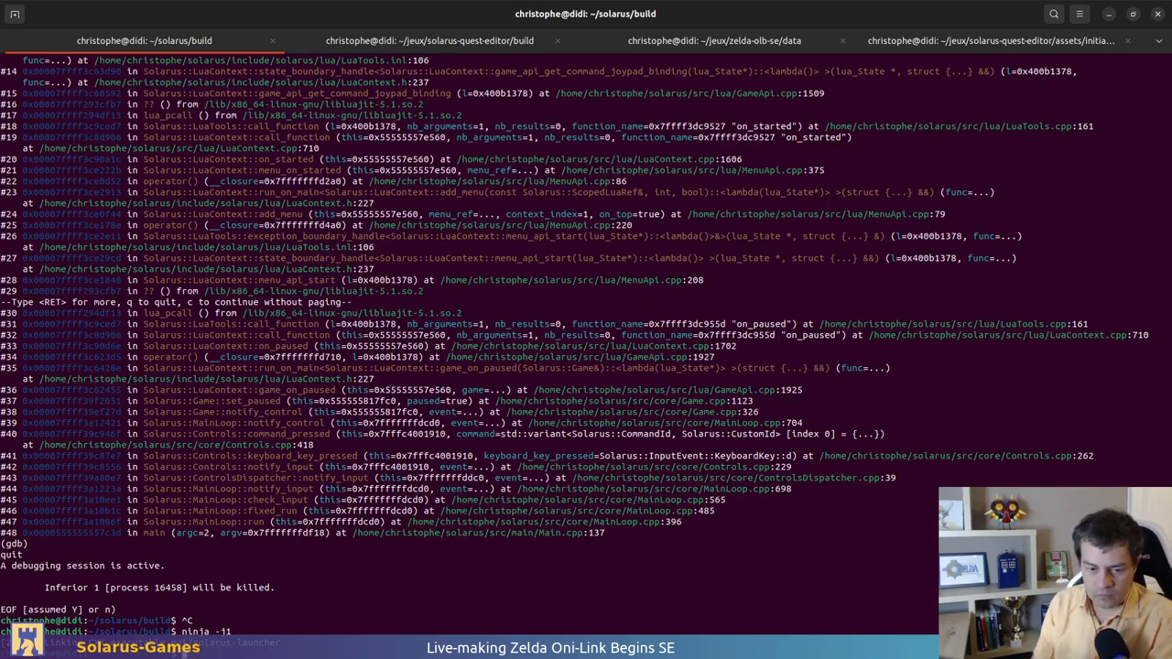
{"action": "key", "text": "Up"}
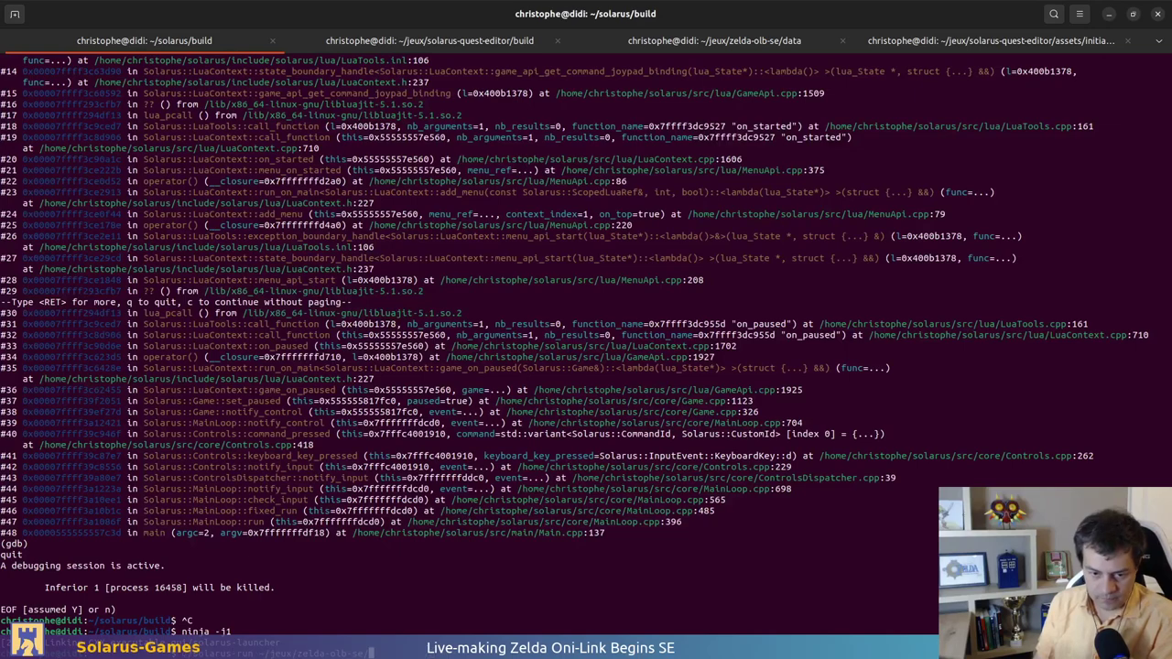
{"action": "key", "text": "Return"}
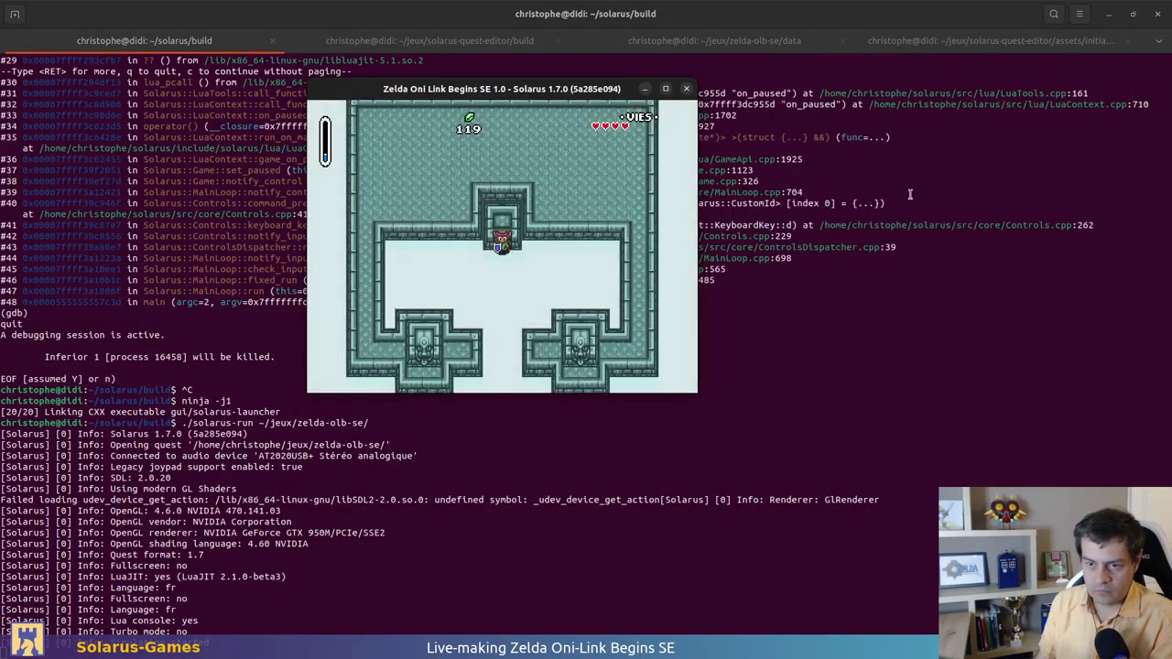
Test opening and closing the game's pause menu, and bring up its Commandes page
{"action": "key", "text": "d"}
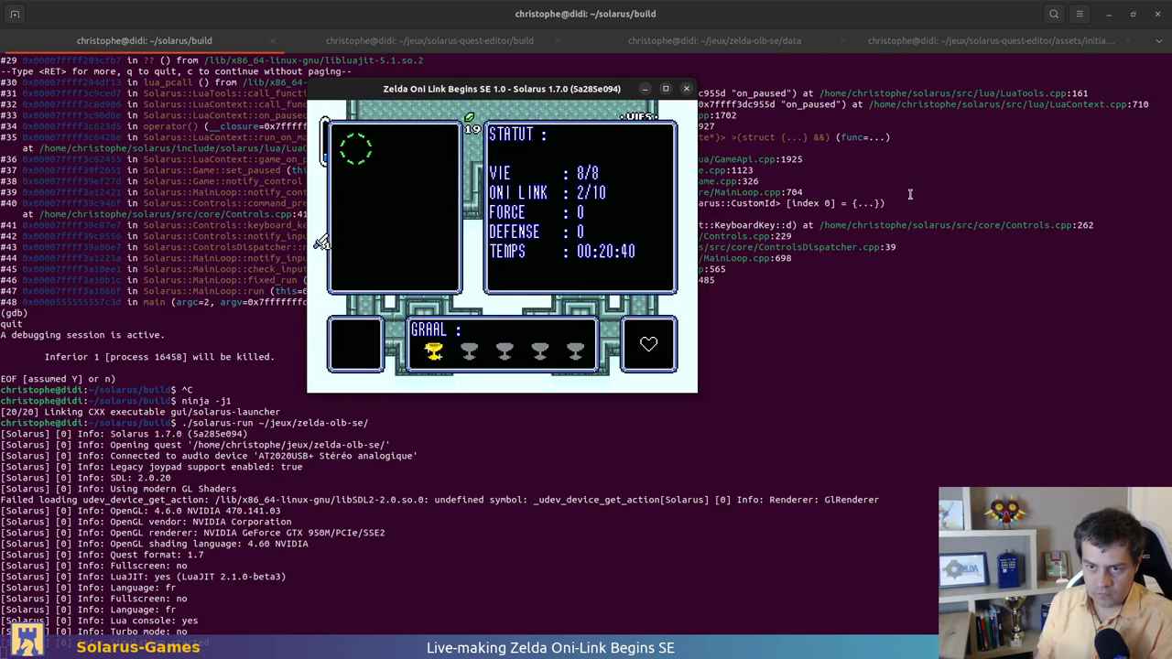
{"action": "key", "text": "d"}
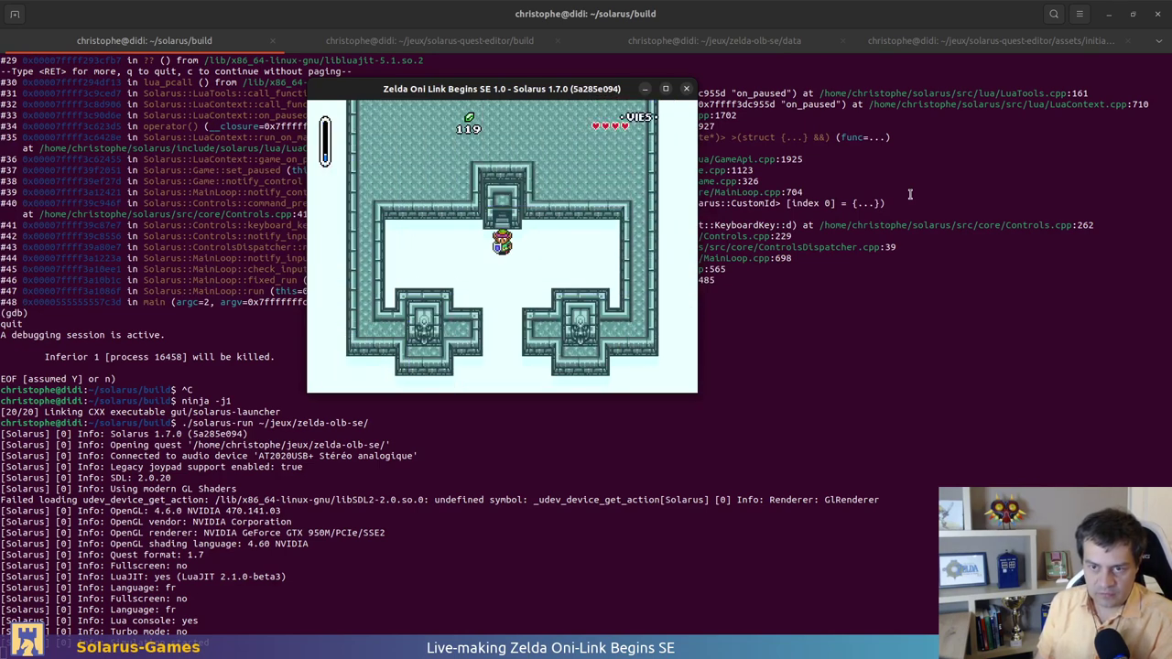
{"action": "key", "text": "d"}
{"action": "key", "text": "Right"}
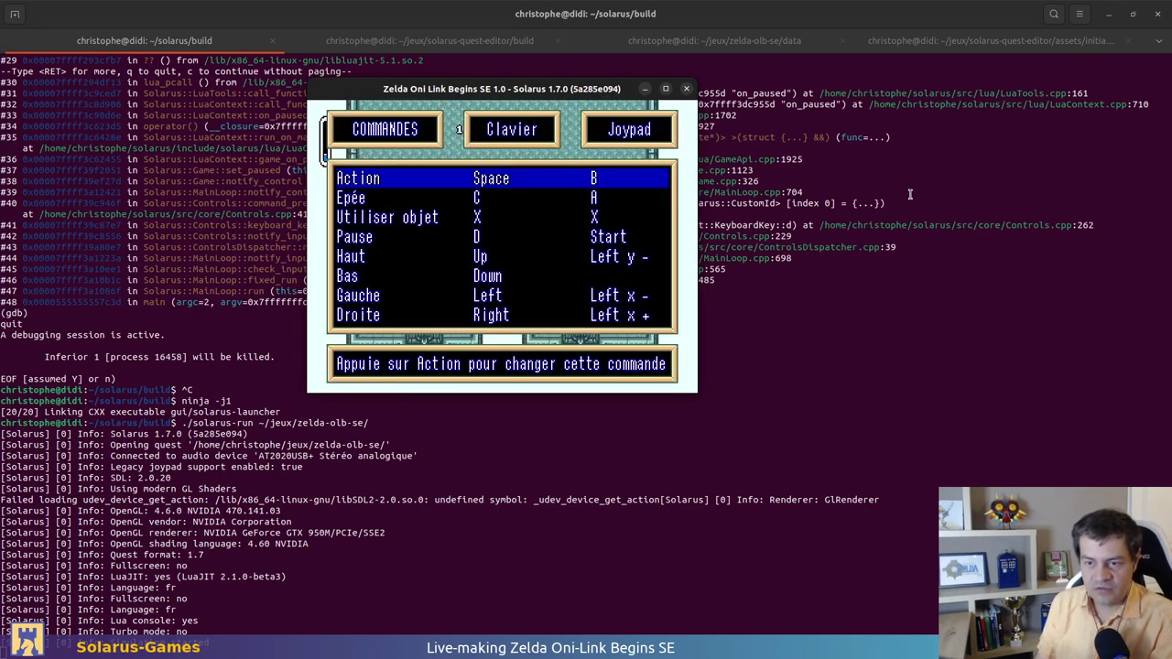
Go through the Commandes list from Action to Plein écran and examine the keyboard and joypad bindings of each command
{"action": "key", "text": "Down"}
{"action": "key", "text": "Down"}
{"action": "key", "text": "Down"}
{"action": "key", "text": "Down"}
{"action": "key", "text": "Down"}
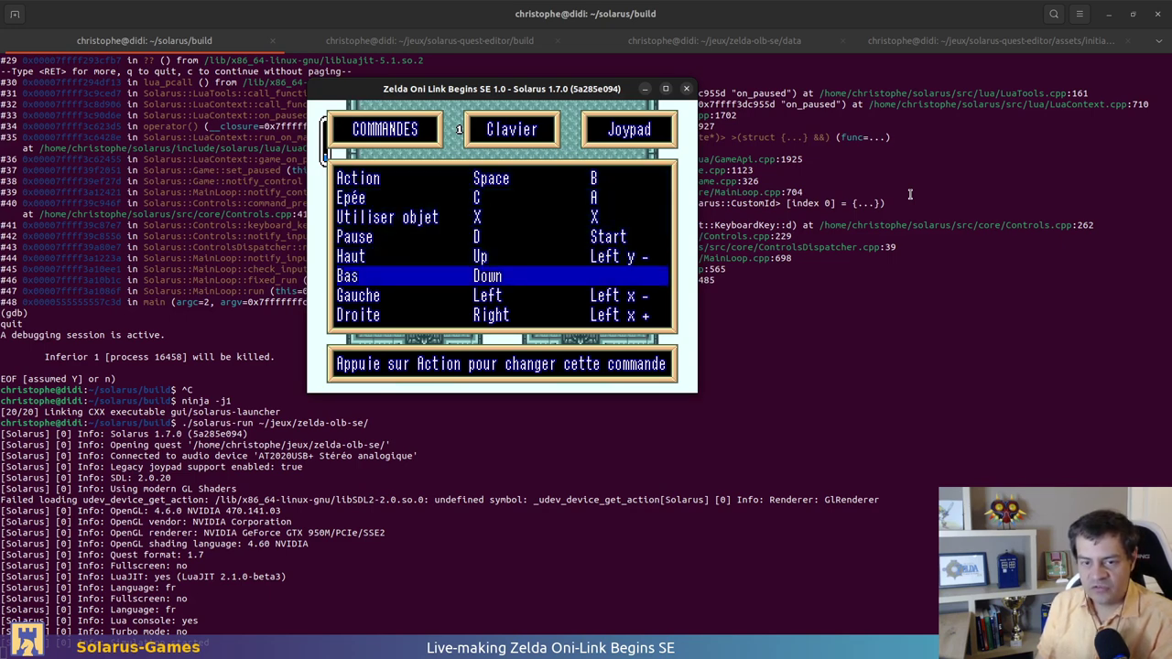
{"action": "key", "text": "Down"}
{"action": "key", "text": "Down"}
{"action": "key", "text": "Down"}
{"action": "key", "text": "Down"}
{"action": "key", "text": "Down"}
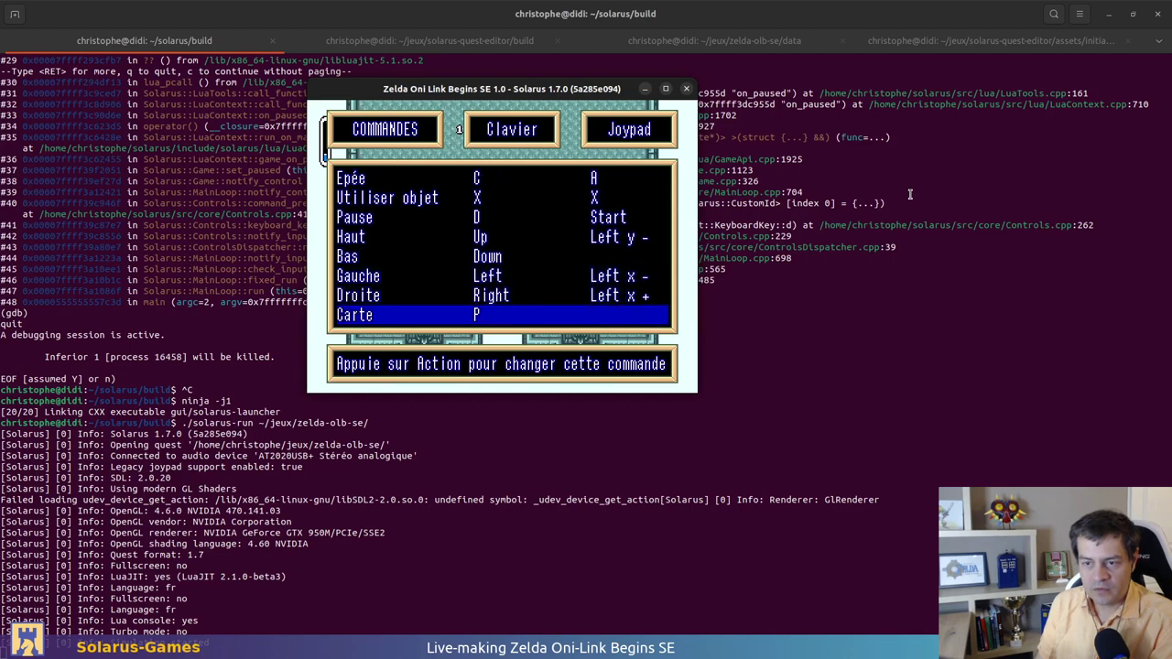
{"action": "key", "text": "Down"}
{"action": "key", "text": "Down"}
{"action": "key", "text": "Down"}
{"action": "key", "text": "Down"}
{"action": "key", "text": "Down"}
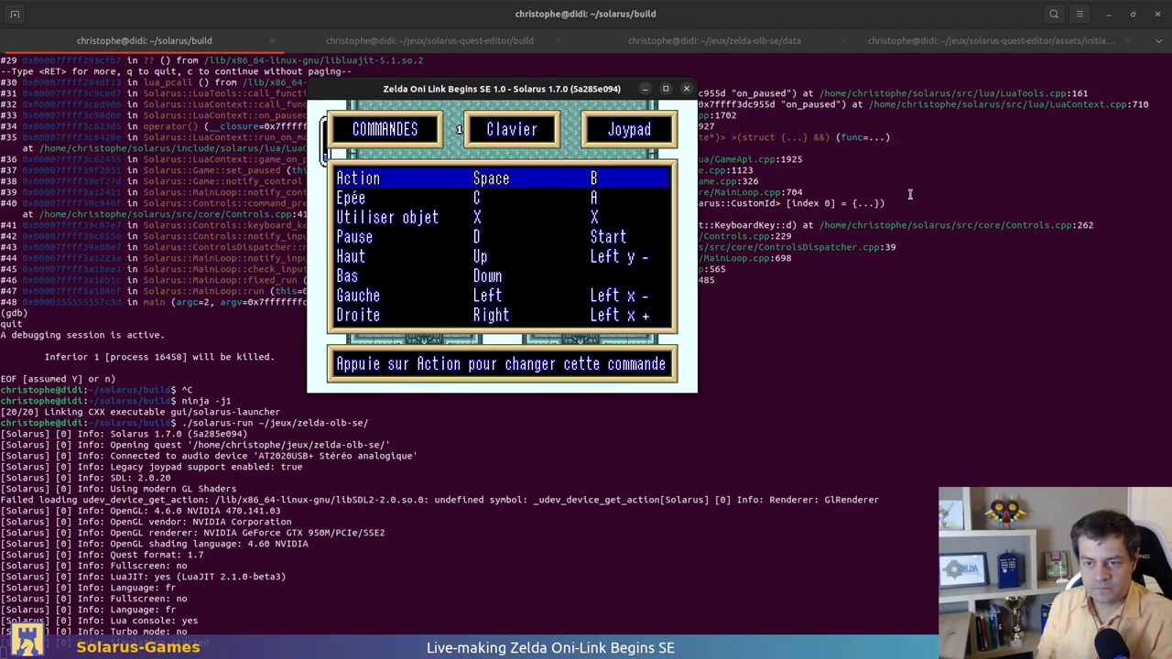
{"action": "key", "text": "Down"}
{"action": "key", "text": "Down"}
{"action": "key", "text": "Down"}
{"action": "key", "text": "Down"}
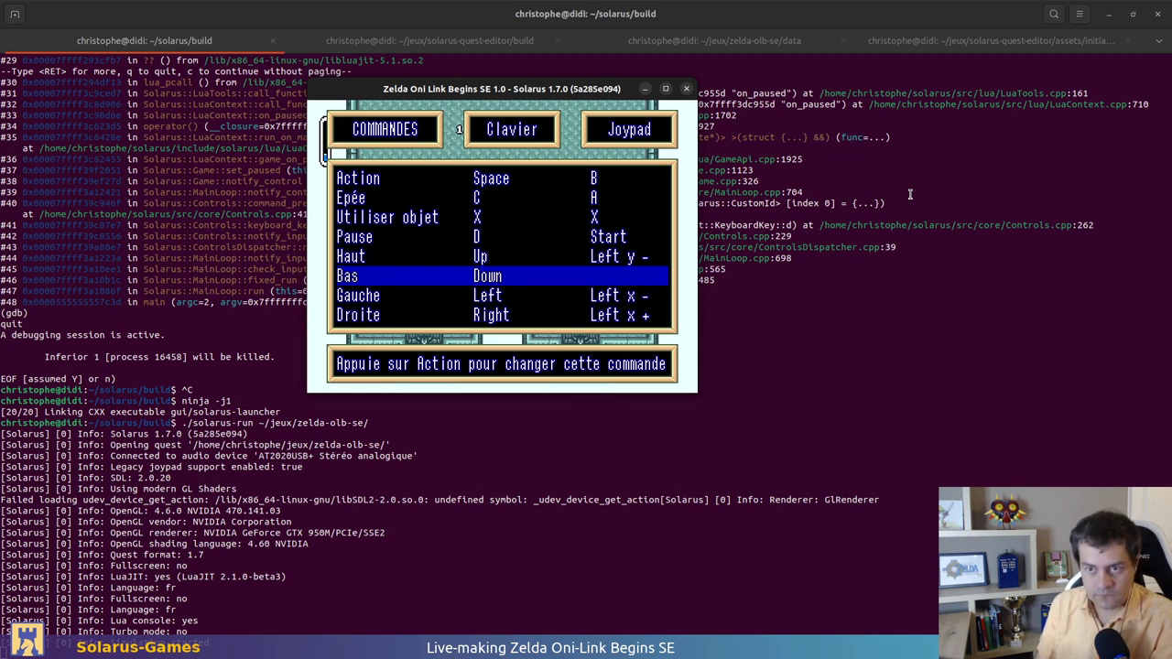
{"action": "key", "text": "Down"}
{"action": "key", "text": "Down"}
{"action": "key", "text": "Down"}
{"action": "key", "text": "Down"}
{"action": "key", "text": "Down"}
{"action": "key", "text": "Down"}
{"action": "key", "text": "Down"}
{"action": "key", "text": "Down"}
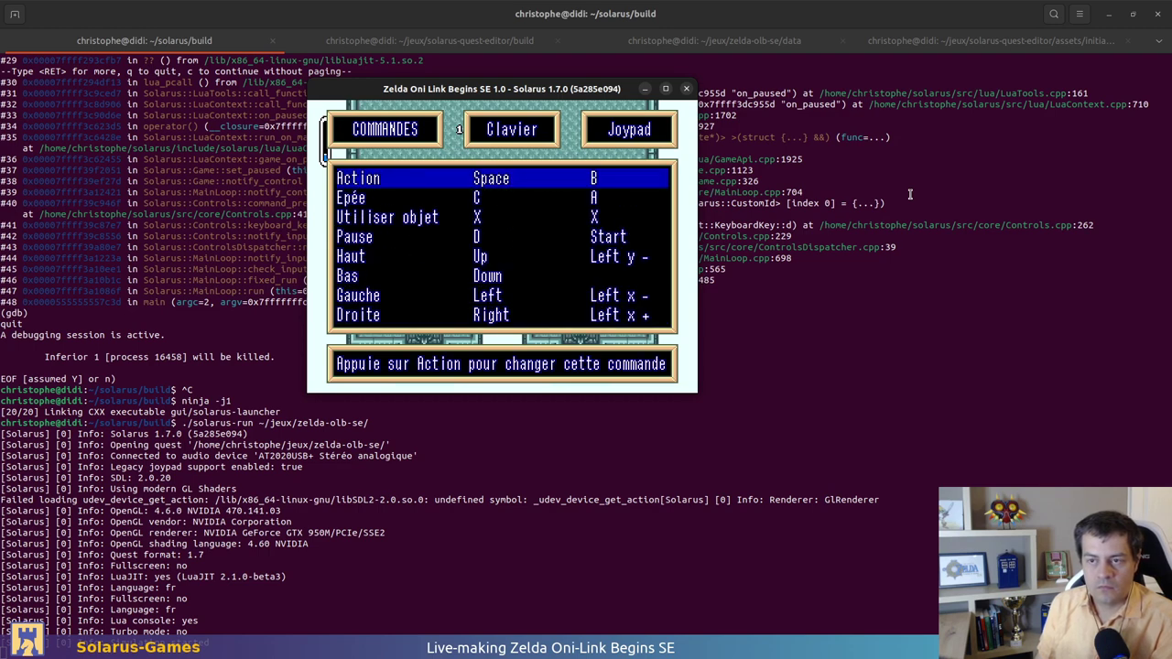
{"action": "key", "text": "Down"}
{"action": "key", "text": "Down"}
{"action": "key", "text": "Down"}
{"action": "key", "text": "Down"}
{"action": "key", "text": "Down"}
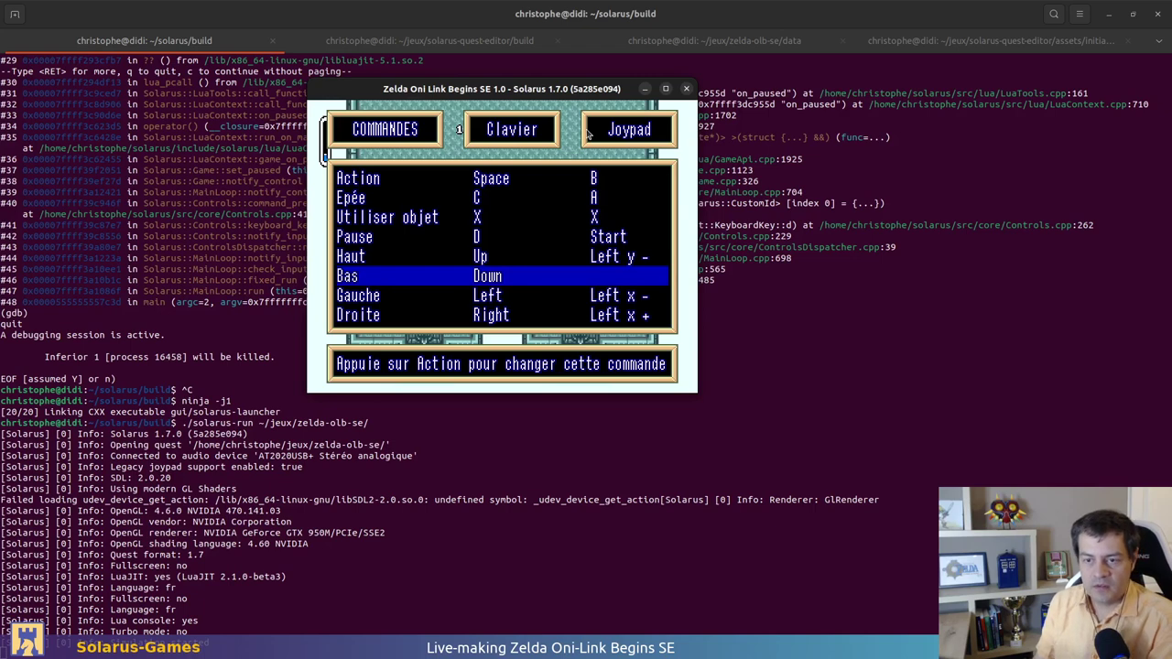
{"action": "key", "text": "Down"}
{"action": "key", "text": "Down"}
{"action": "key", "text": "Down"}
{"action": "key", "text": "Down"}
{"action": "key", "text": "Down"}
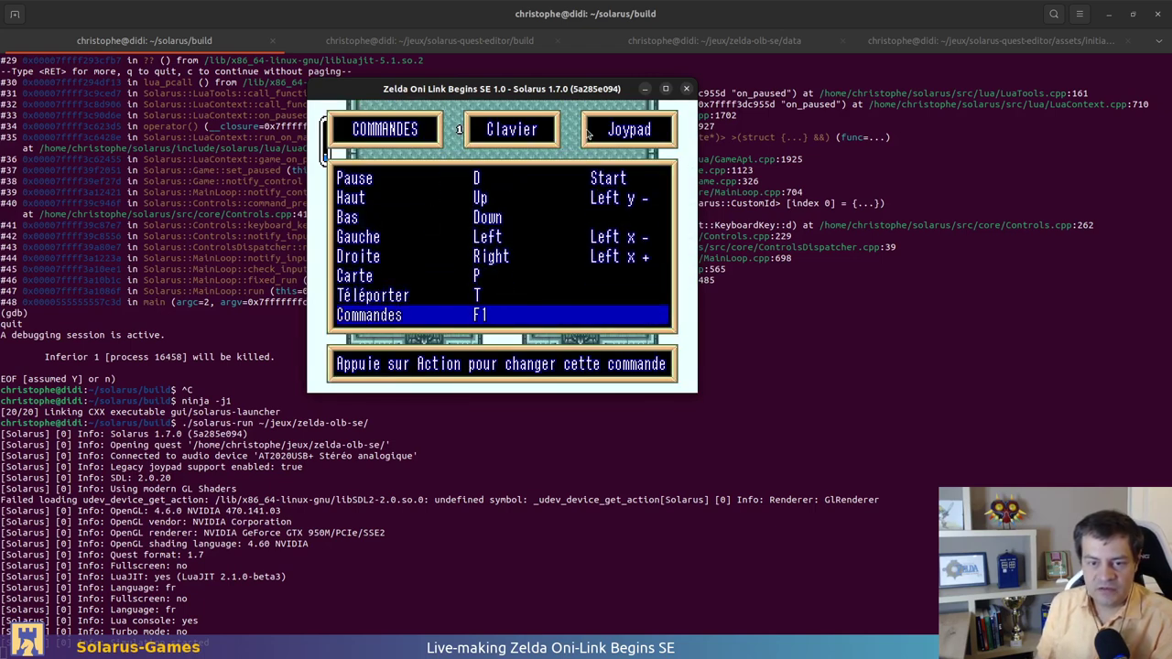
{"action": "key", "text": "Up"}
{"action": "key", "text": "Down"}
{"action": "key", "text": "Down"}
{"action": "key", "text": "Down"}
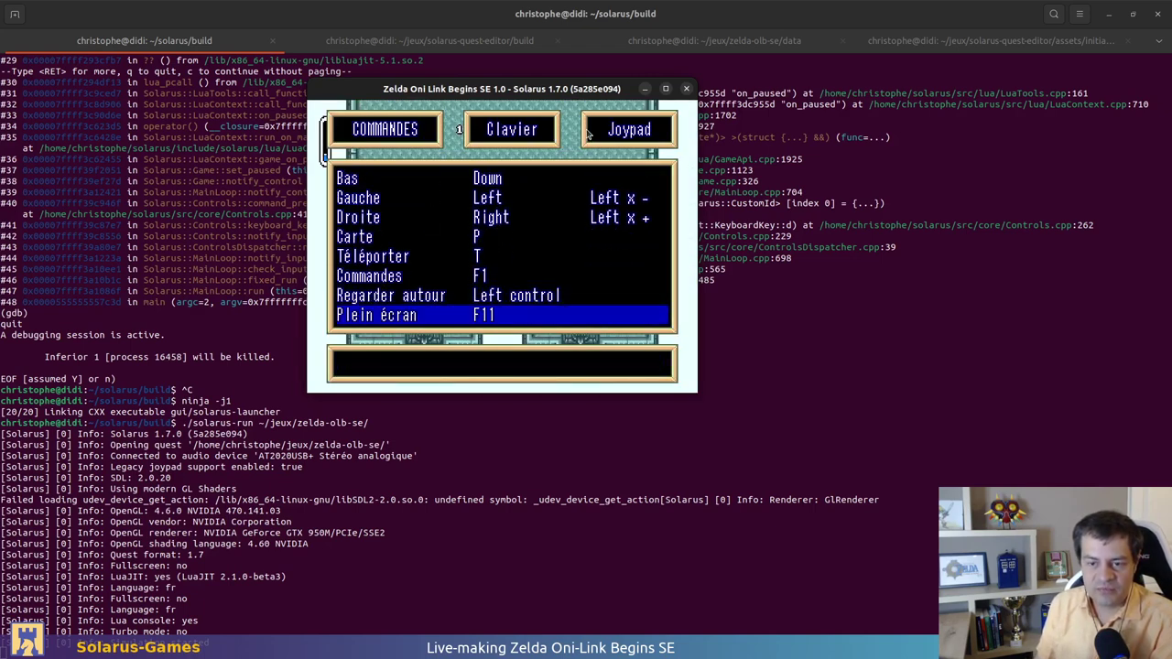
Leave the Commandes page and check navigation between the pause menu's world map and status pages
{"action": "key", "text": "Escape"}
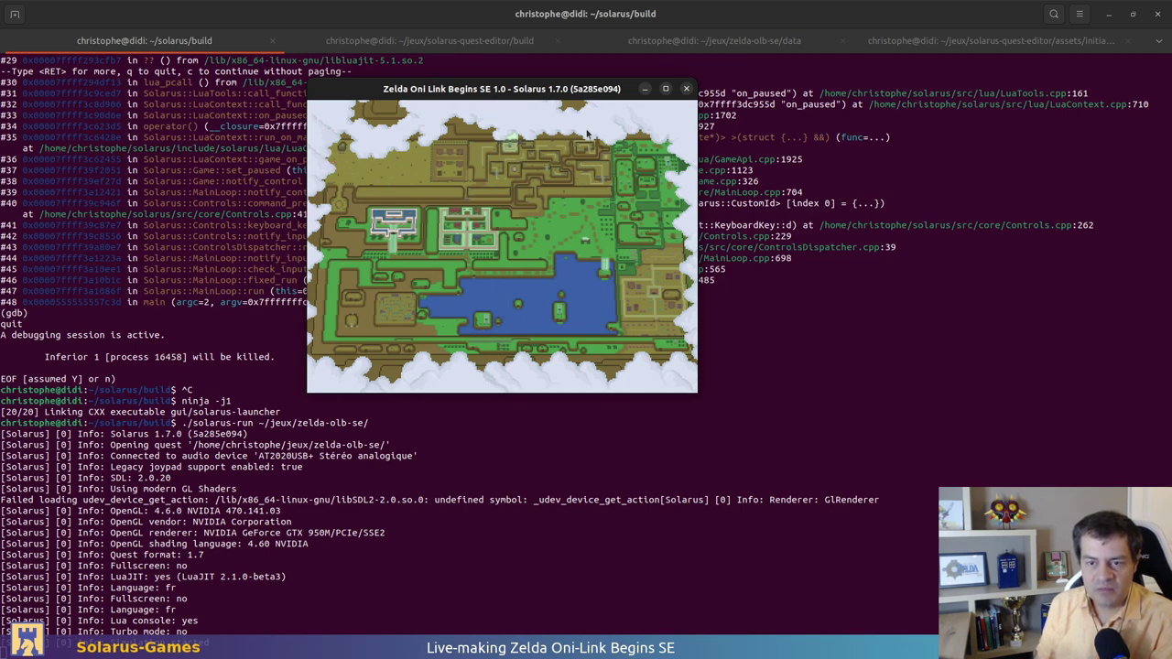
{"action": "key", "text": "F1"}
{"action": "key", "text": "Escape"}
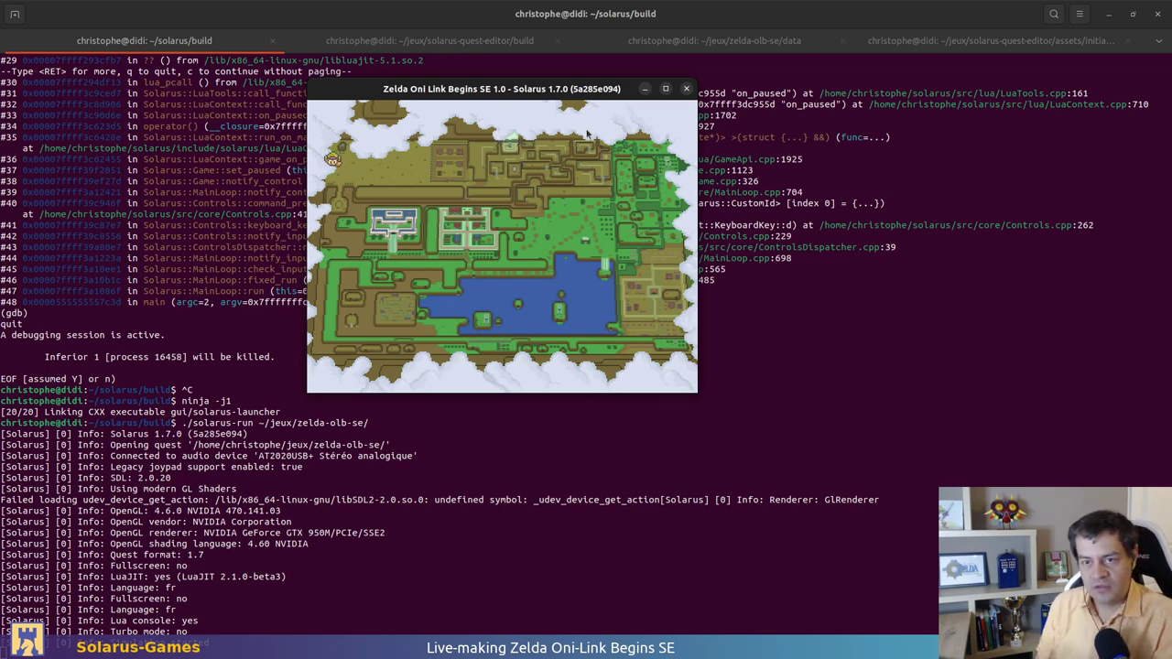
{"action": "key", "text": "Right"}
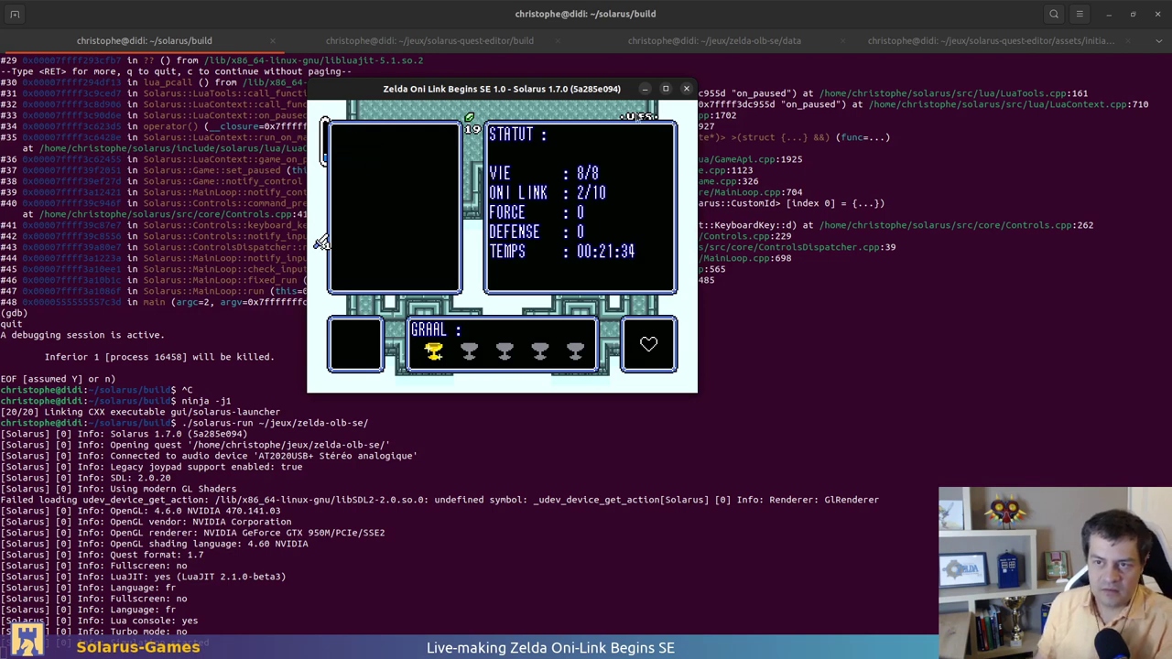
{"action": "key", "text": "Left"}
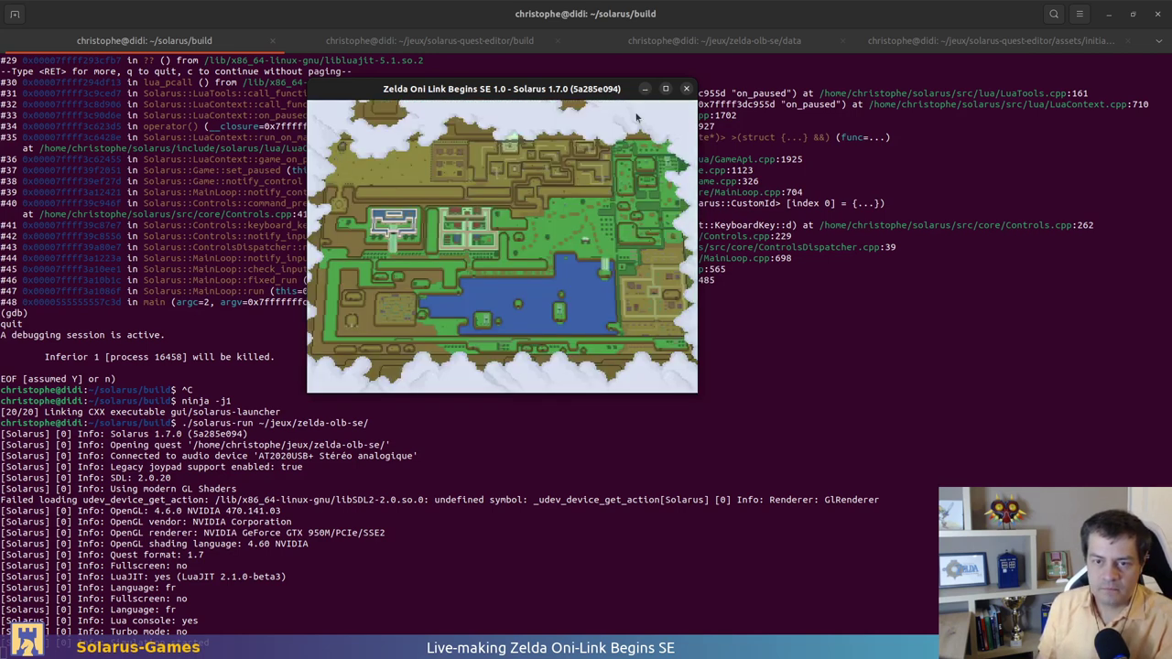
{"action": "key", "text": "Right"}
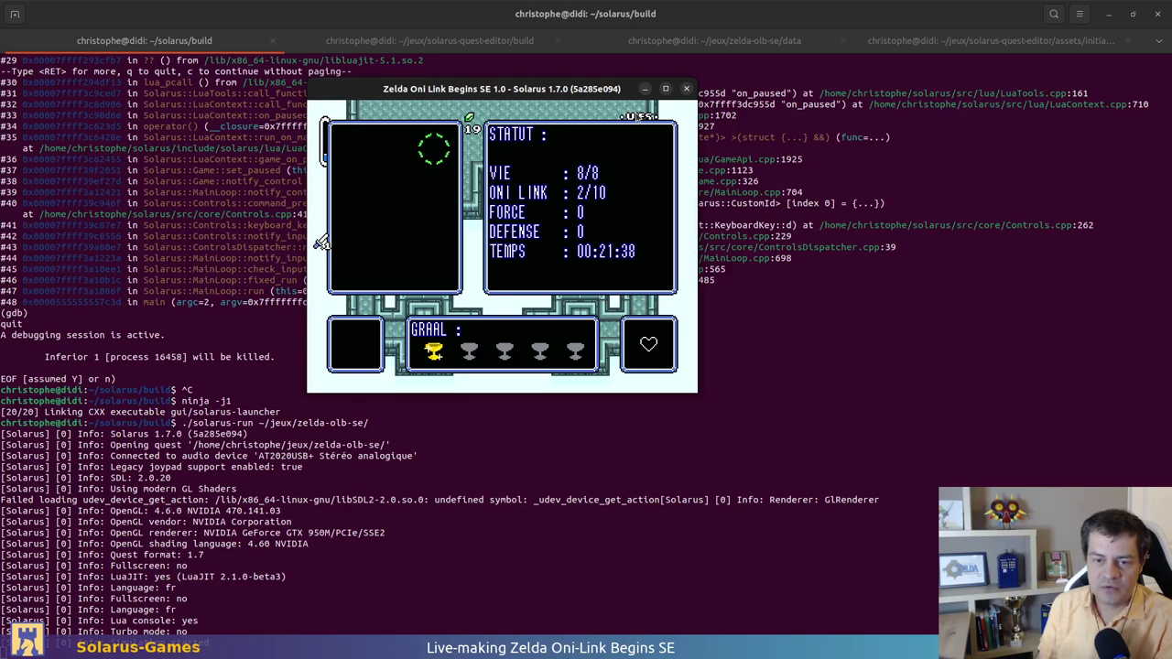
Recheck switching between the pause menu's world map and status pages, and close the running game
{"action": "key", "text": "Left"}
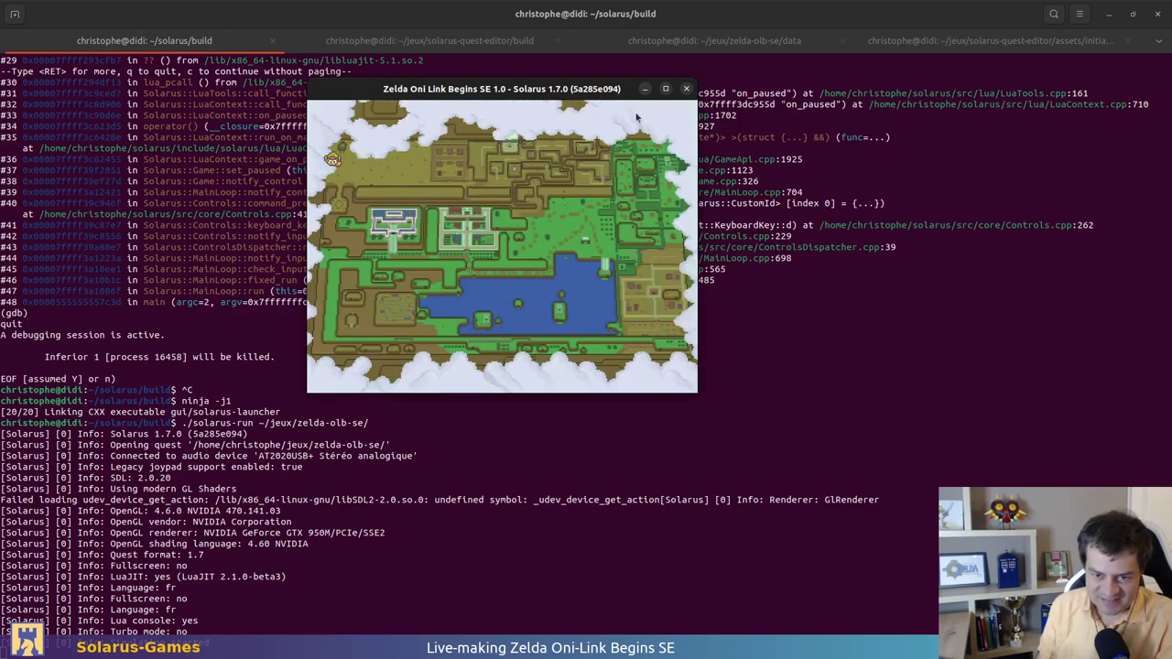
{"action": "key", "text": "Right"}
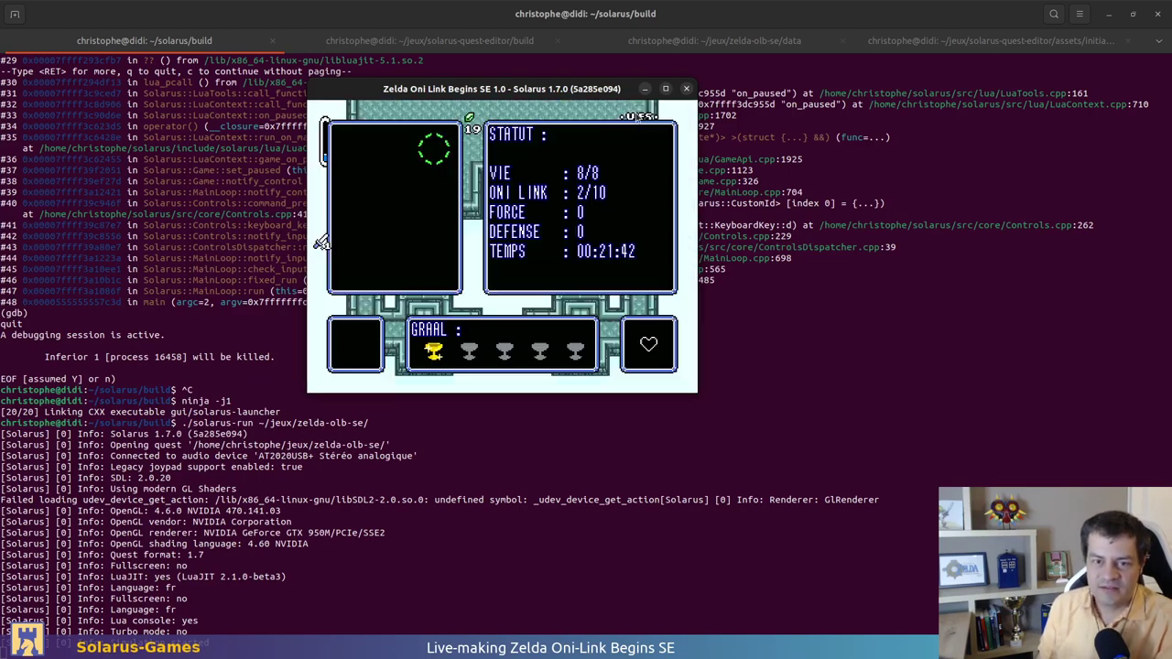
{"action": "left_click", "coordinate": [686, 88]}
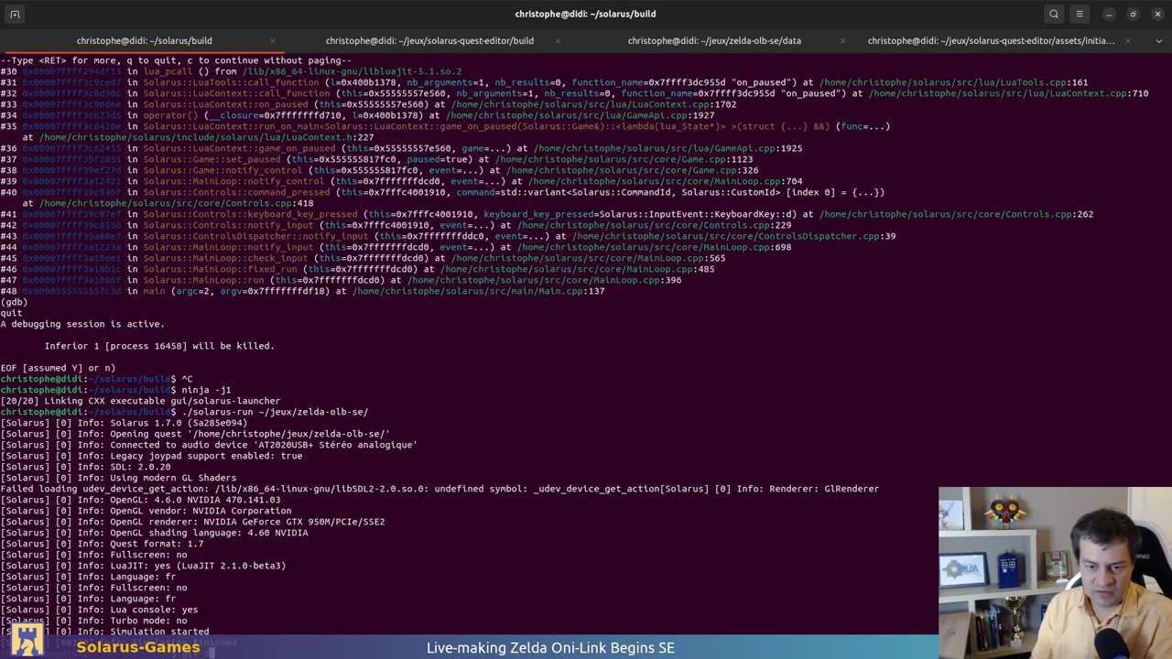
Review the source changes with "git diff" and create the branch with "git checkout -b fix_invalid_joypad_binding_crash"
{"action": "key", "text": "Return"}
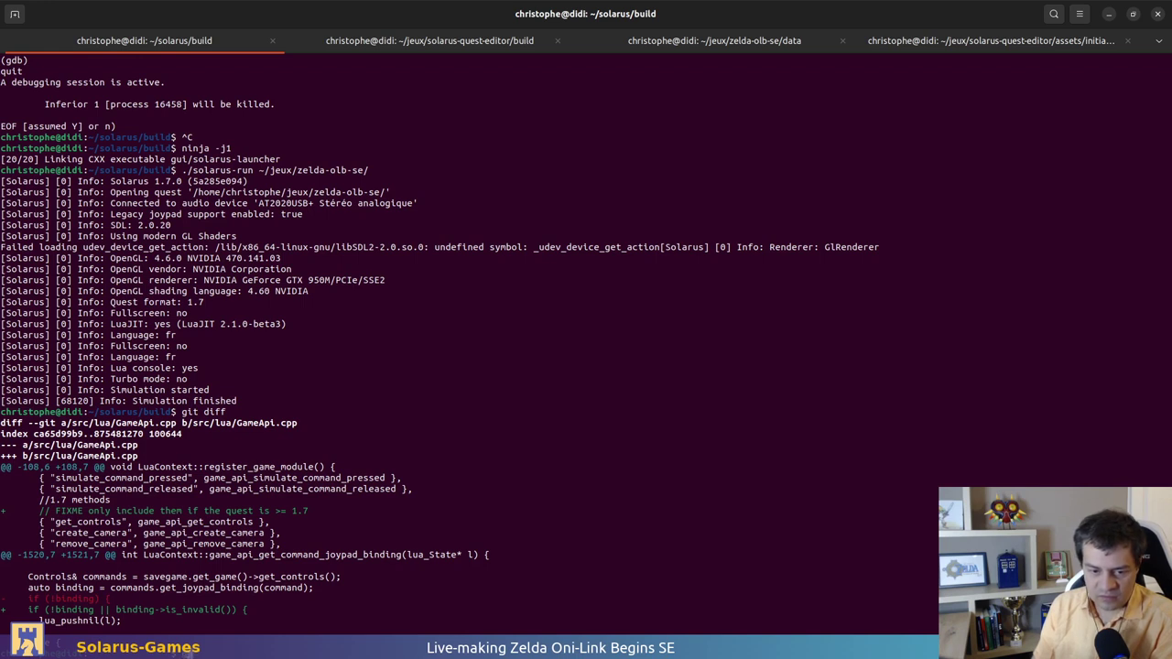
{"action": "type", "text": "git check"}
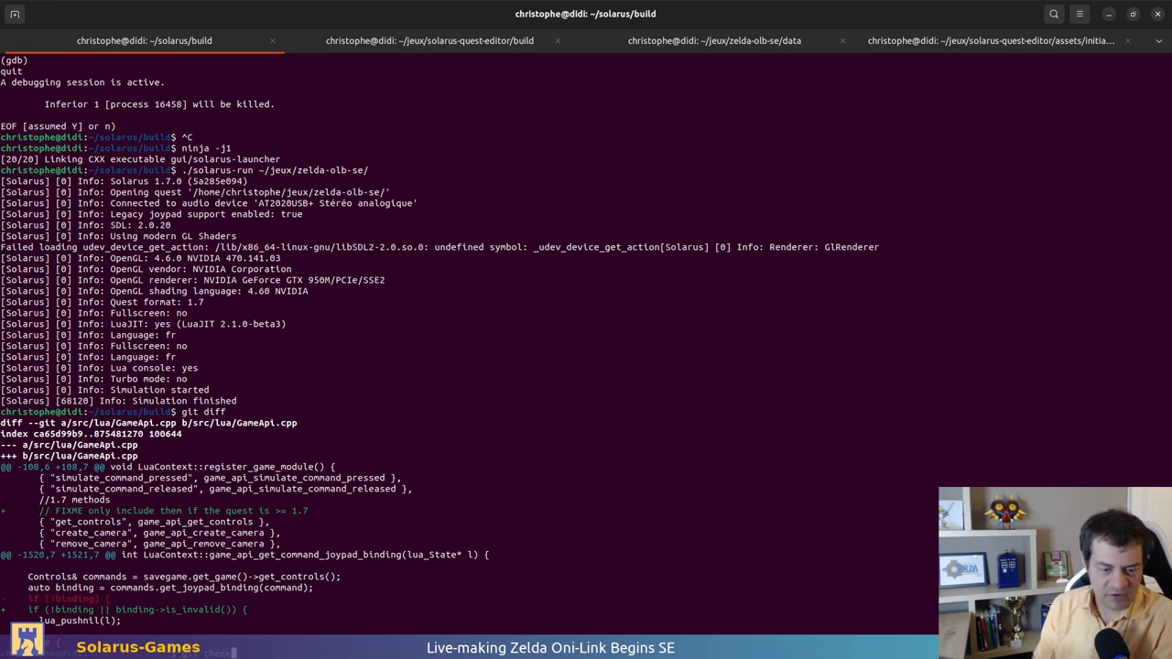
{"action": "type", "text": "out -b "}
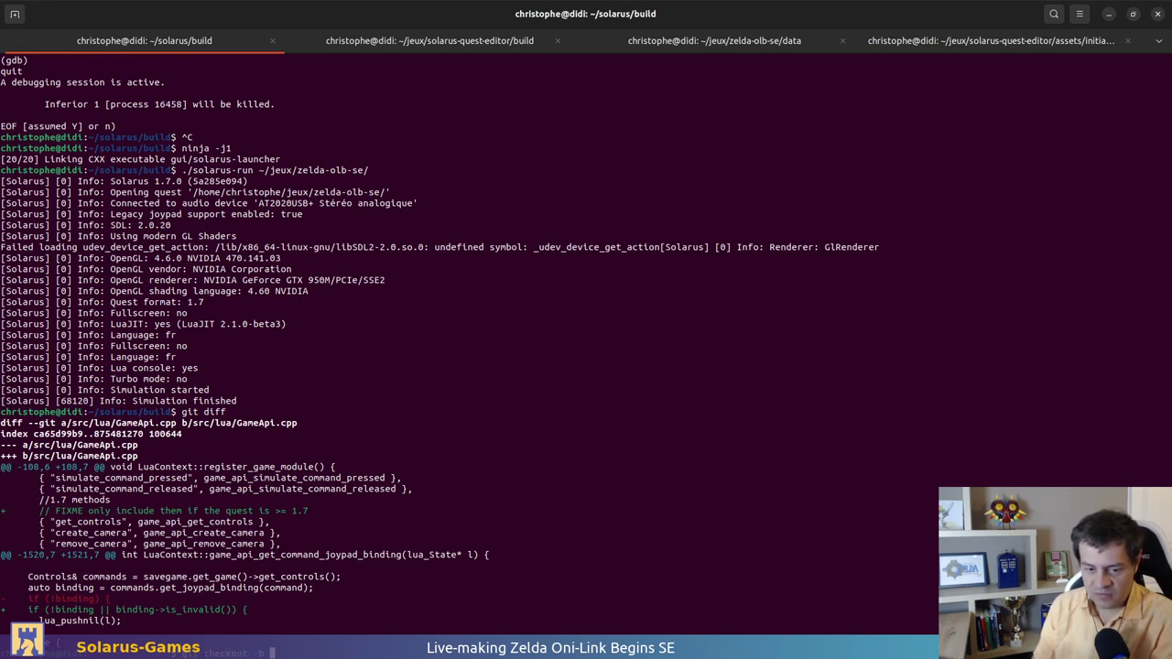
{"action": "type", "text": "f"}
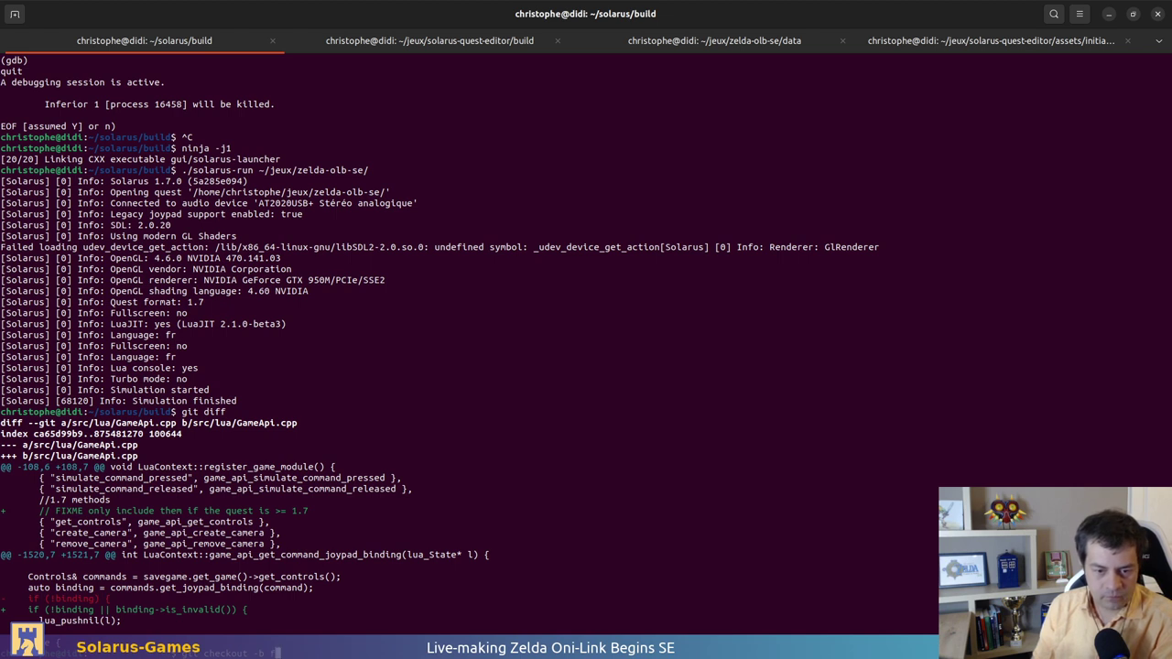
{"action": "type", "text": "ix_invalid_"}
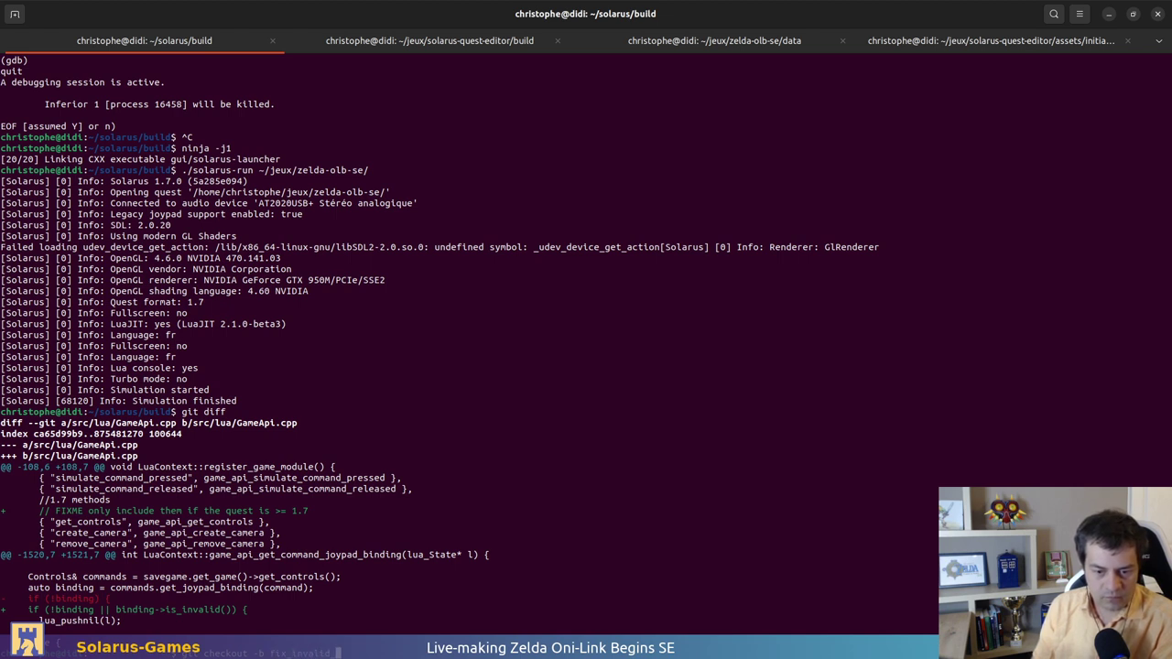
{"action": "type", "text": "joypad"}
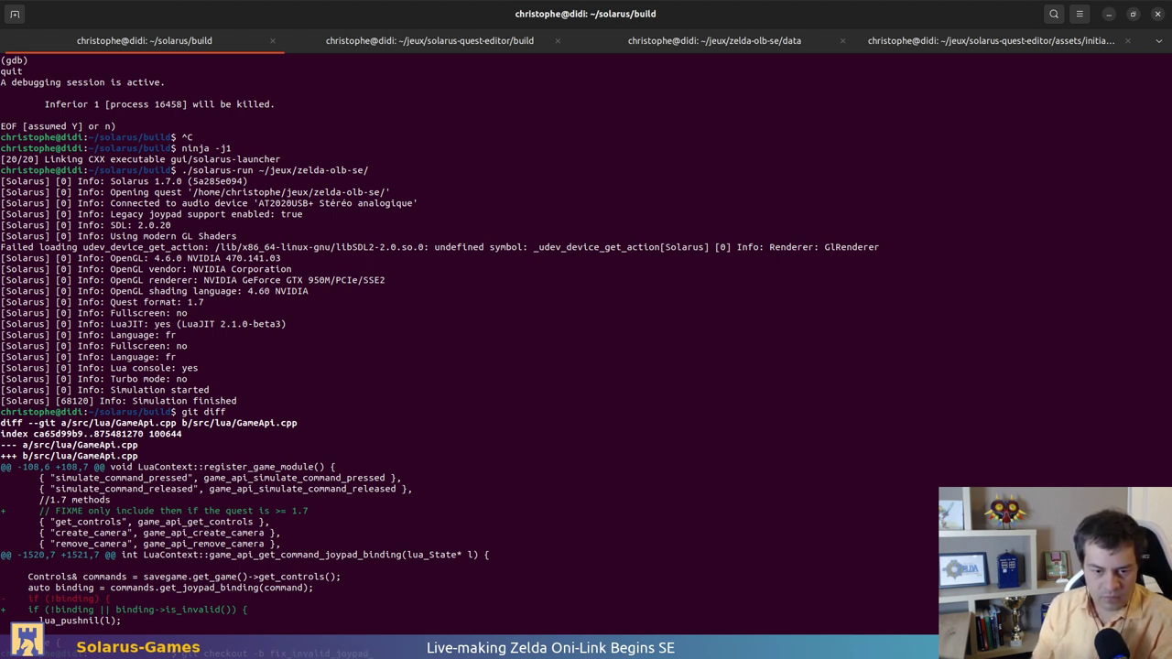
{"action": "type", "text": "_binding_crash"}
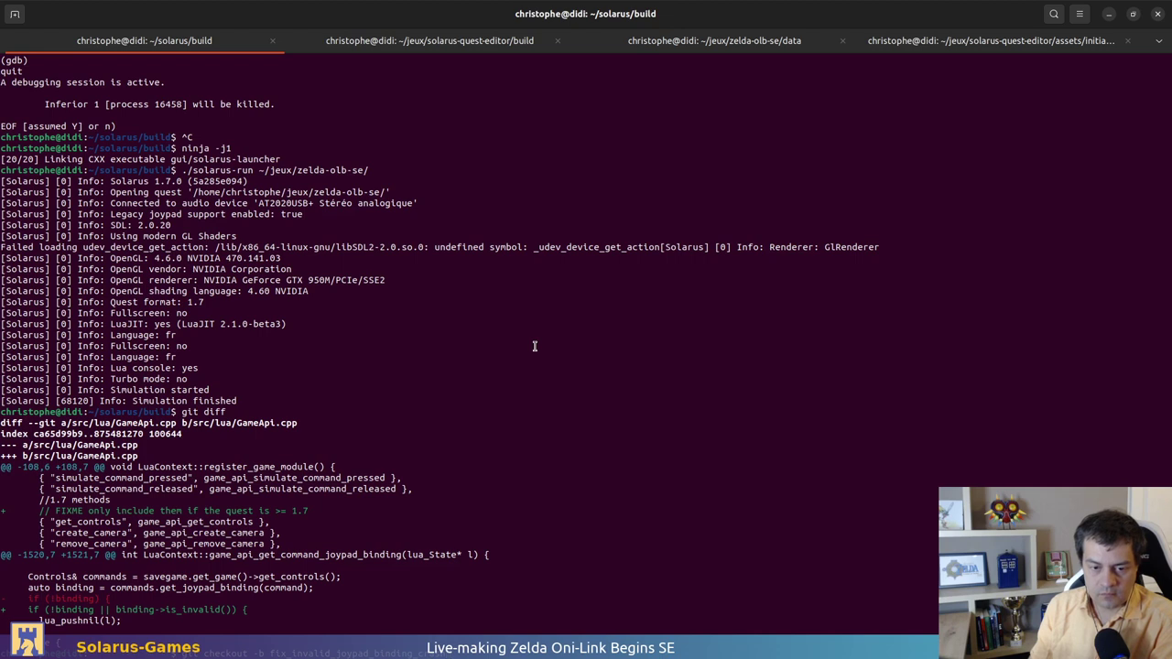
{"action": "key", "text": "Return"}
Start committing the changes with "git commit ../src/" and title the message "Fix crash when a joypad binding is invalid"
{"action": "type", "text": "git commit "}
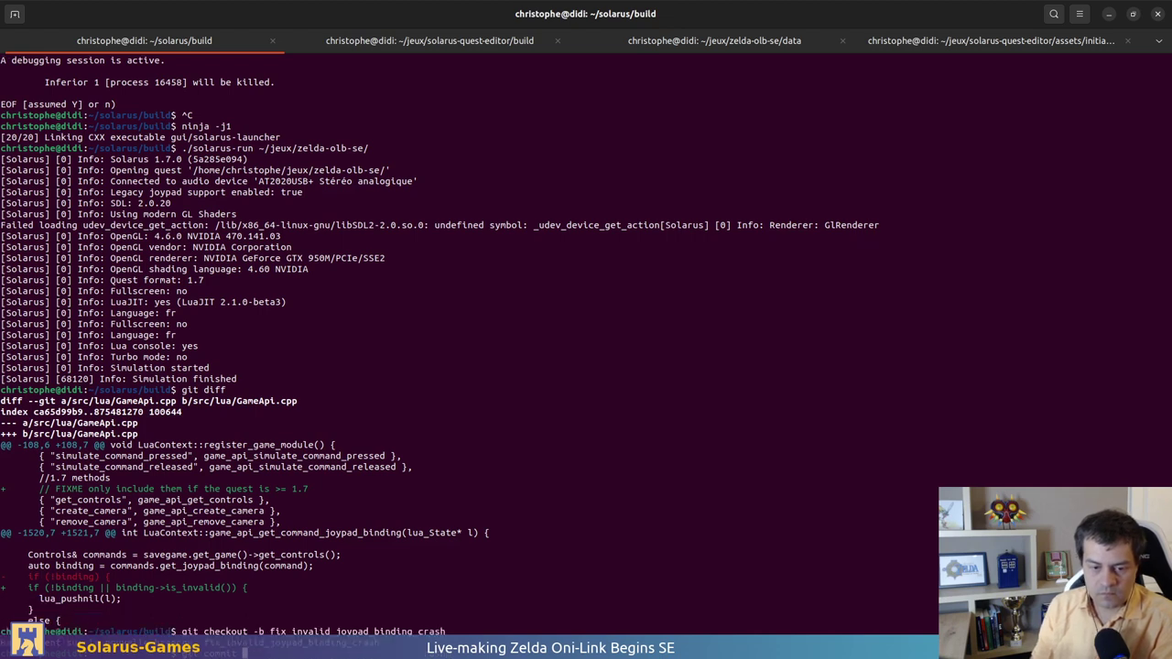
{"action": "type", "text": "-a"}
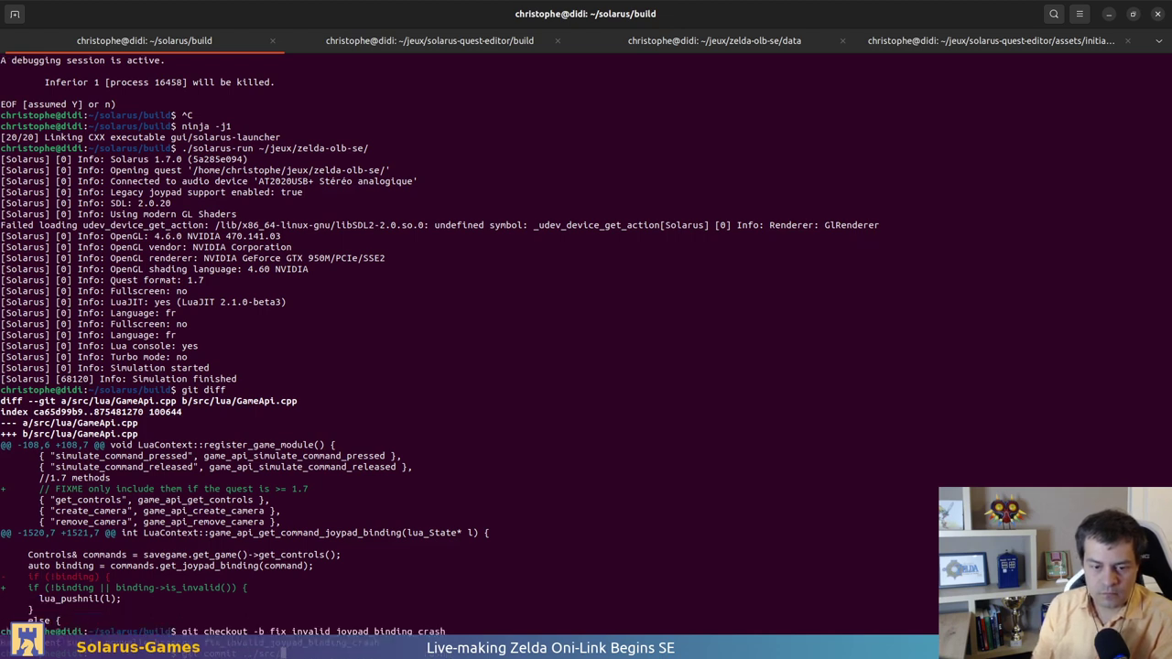
{"action": "key", "text": "Return"}
{"action": "type", "text": "iFix crash "}
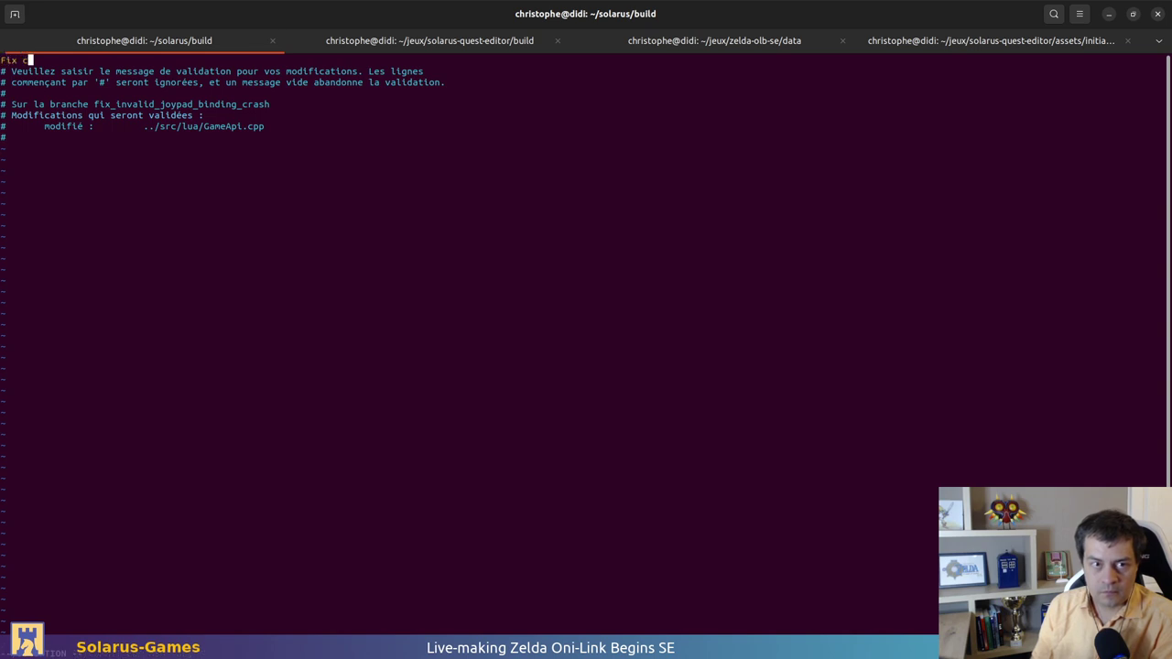
{"action": "type", "text": "when a joy"}
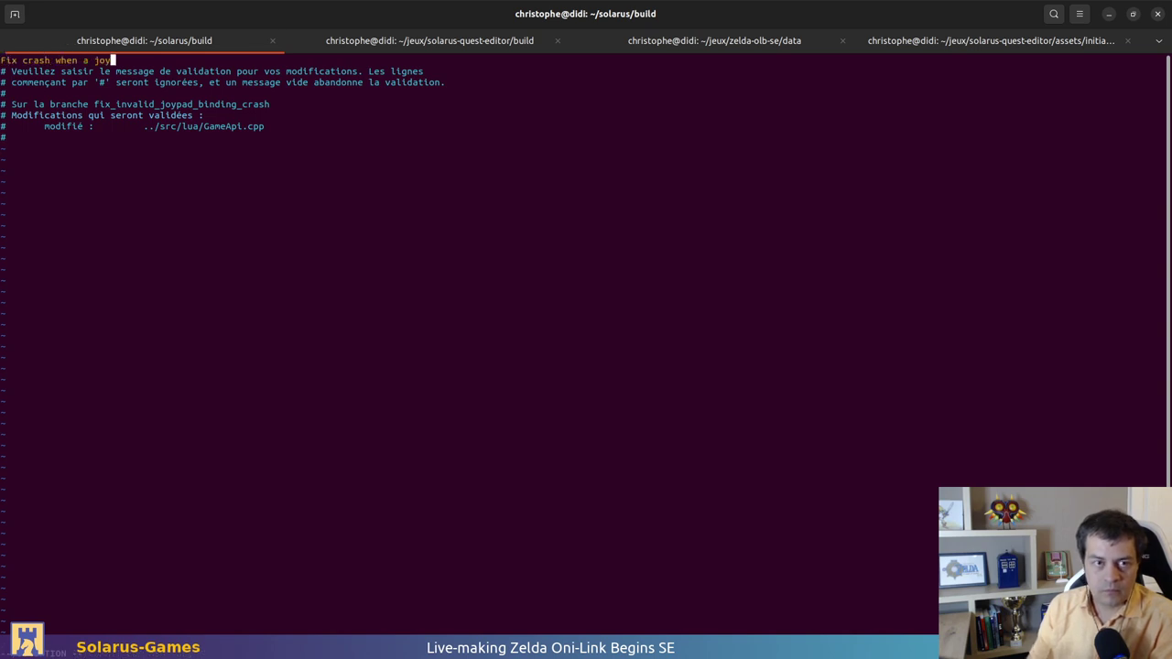
{"action": "type", "text": "pad binding "}
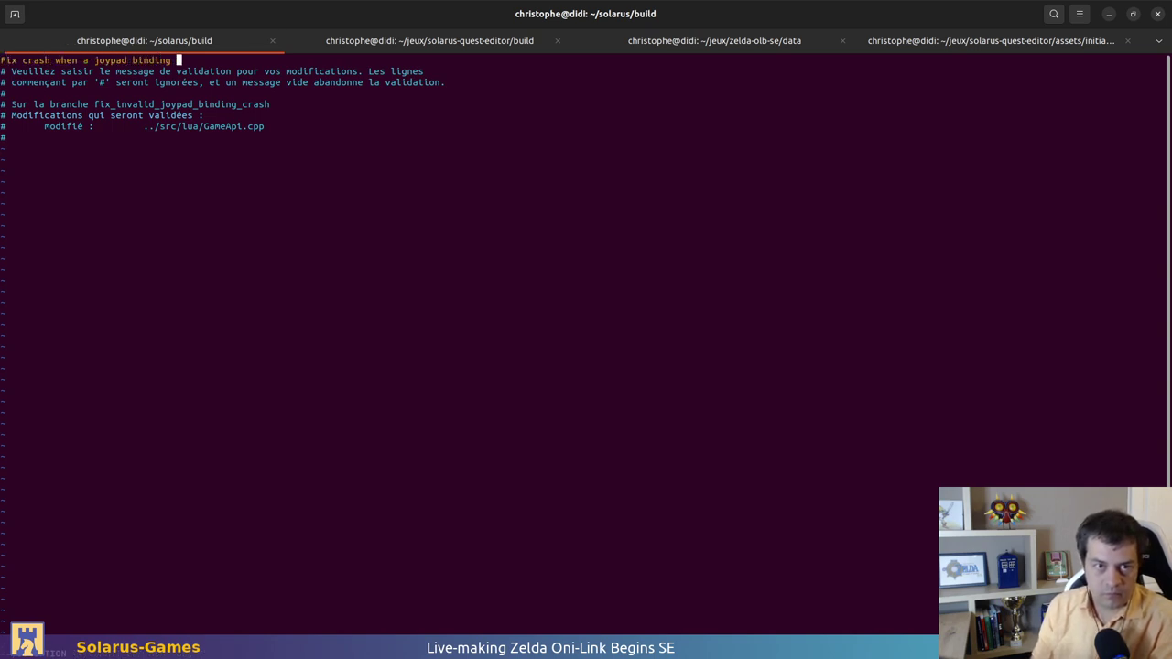
{"action": "type", "text": "is invalid"}
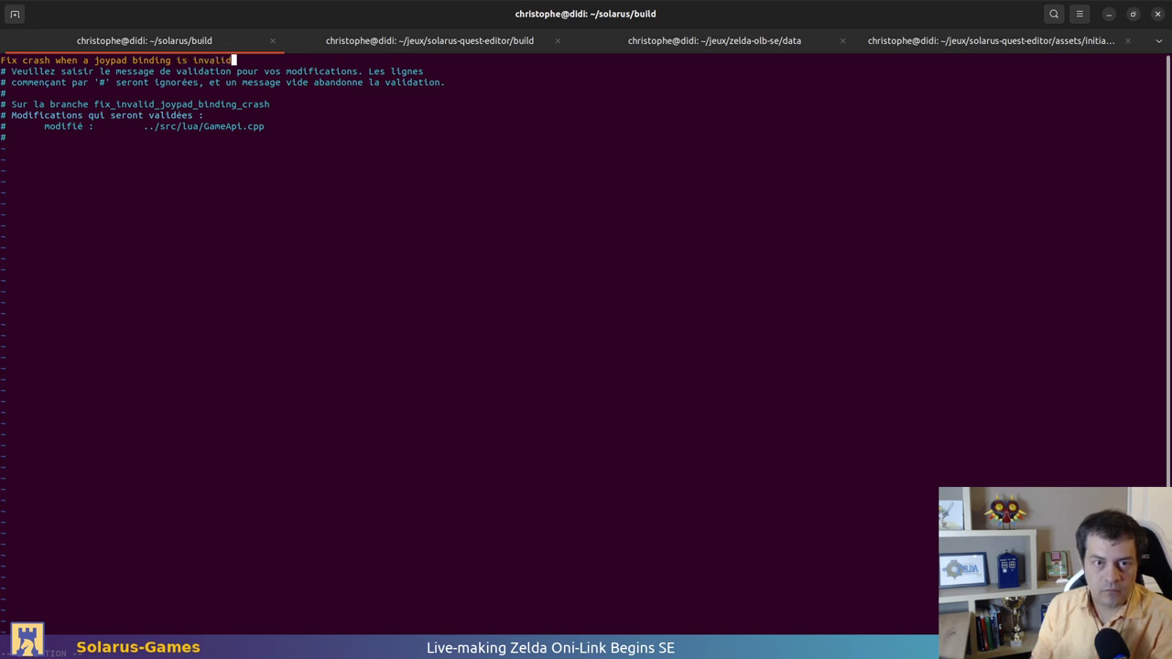
{"action": "key", "text": "Escape"}
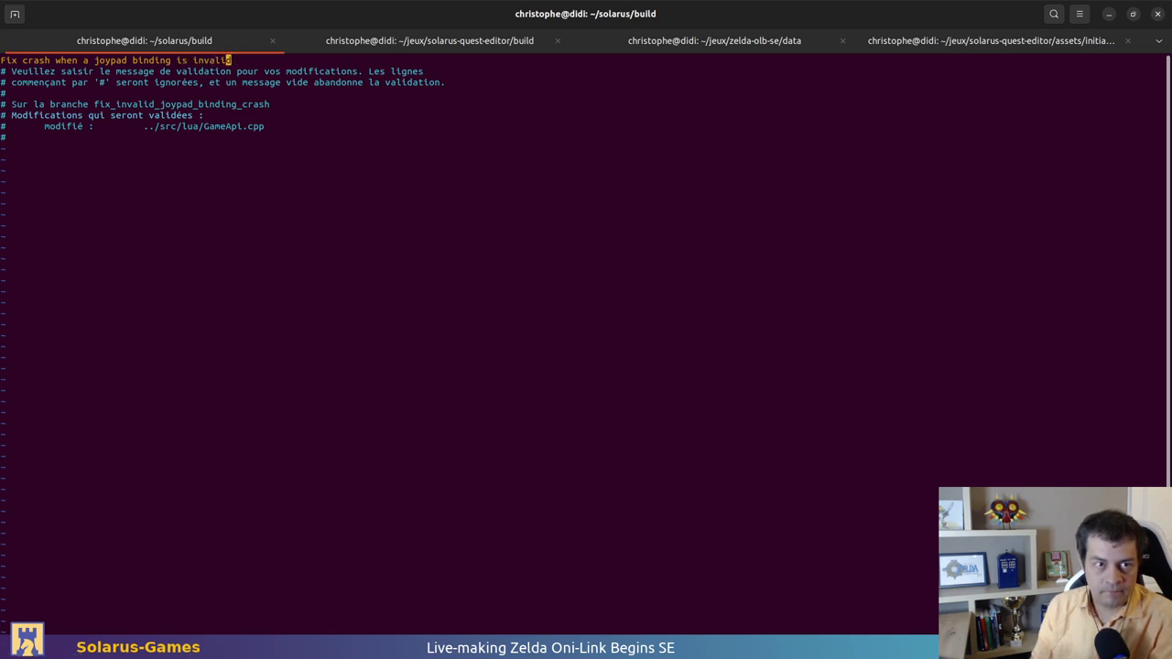
Below the commit title, leave a blank line and begin the description with "Was crashing in game_api_get_joypad_binding in"
{"action": "key", "text": "o"}
{"action": "key", "text": "Return"}
{"action": "type", "text": "Was crashi"}
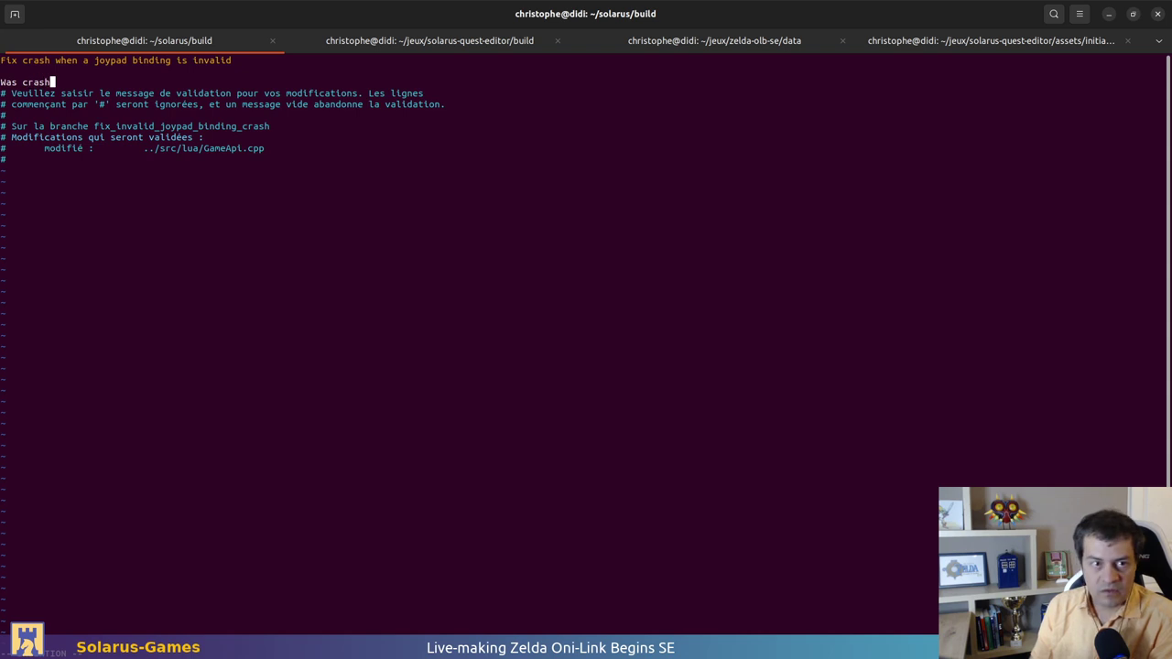
{"action": "key", "text": "Down"}
{"action": "key", "text": "Down"}
{"action": "key", "text": "Down"}
{"action": "key", "text": "Down"}
{"action": "key", "text": "Down"}
{"action": "key", "text": "Down"}
{"action": "key", "text": "Down"}
{"action": "key", "text": "Escape"}
{"action": "key", "text": "Up"}
{"action": "key", "text": "Up"}
{"action": "key", "text": "Up"}
{"action": "key", "text": "Up"}
{"action": "key", "text": "Up"}
{"action": "key", "text": "Up"}
{"action": "key", "text": "Up"}
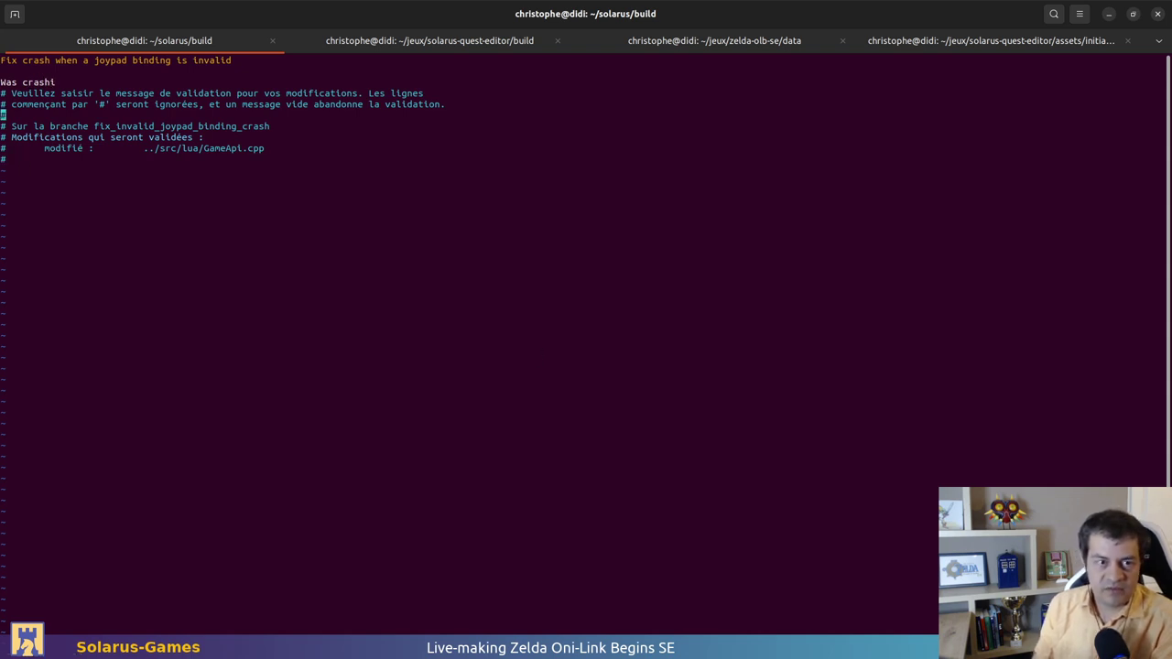
{"action": "type", "text": "Abg"}
{"action": "key", "text": "BackSpace"}
{"action": "key", "text": "BackSpace"}
{"action": "key", "text": "BackSpace"}
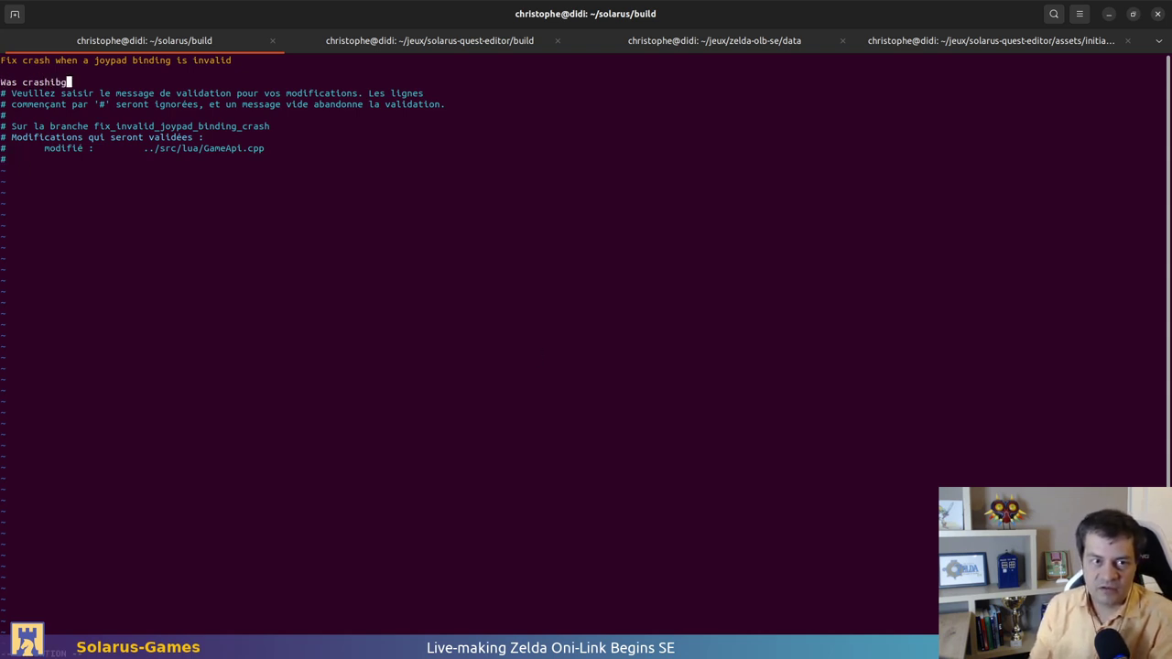
{"action": "type", "text": "ng in game"}
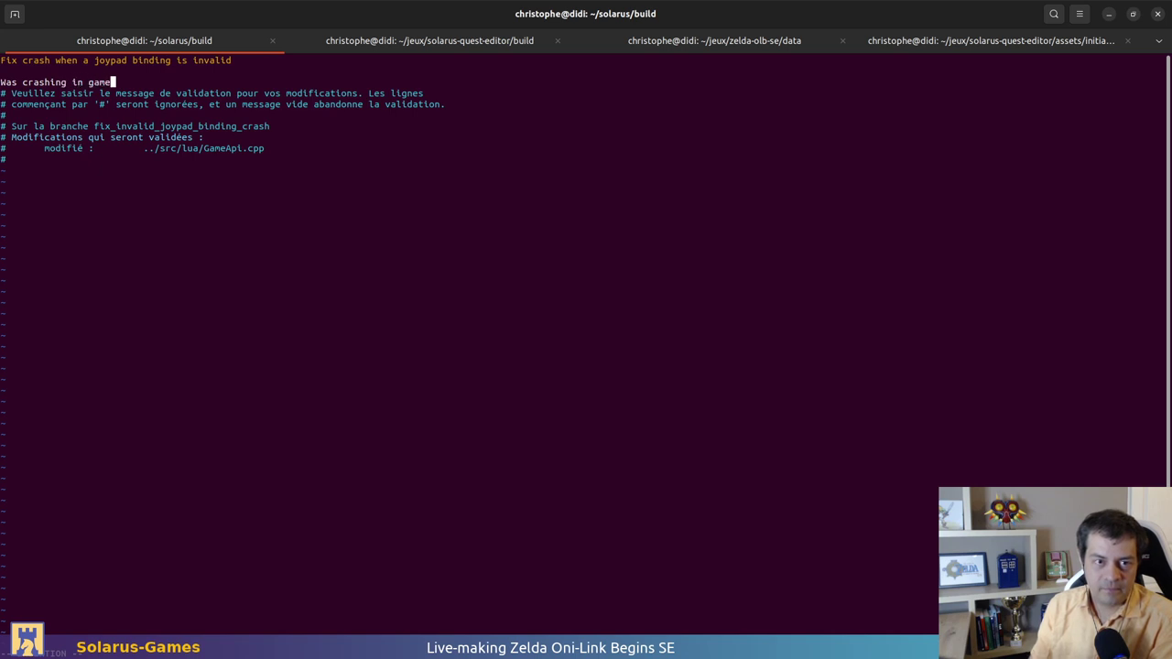
{"action": "type", "text": "_api_get_joy"}
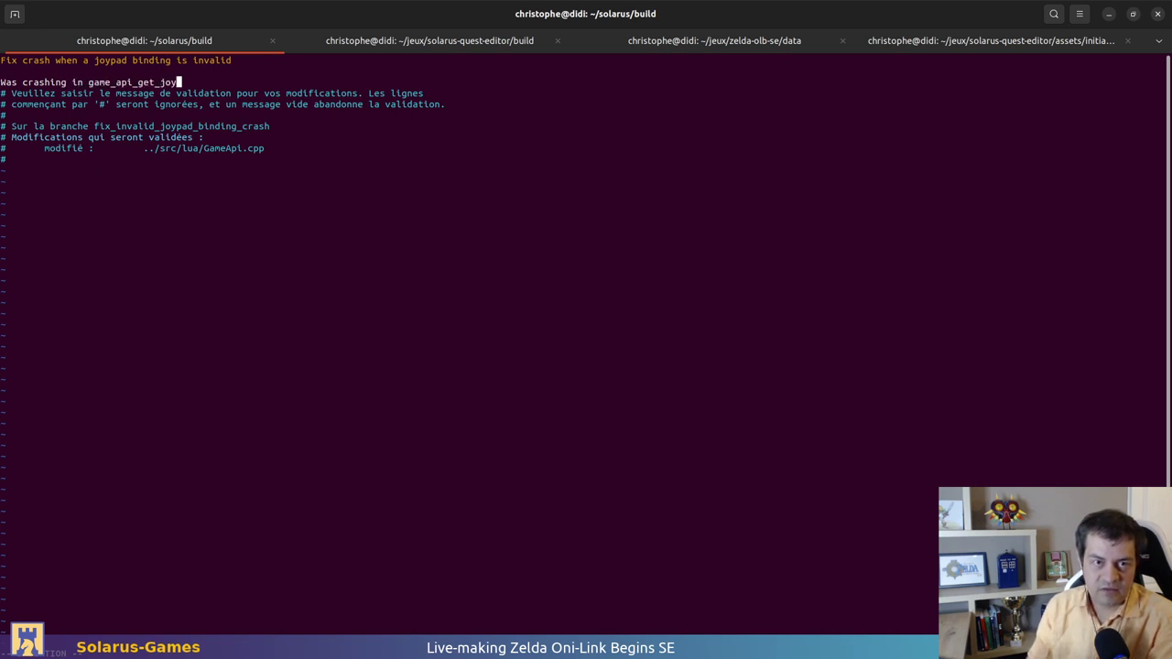
{"action": "type", "text": "pad_binding"}
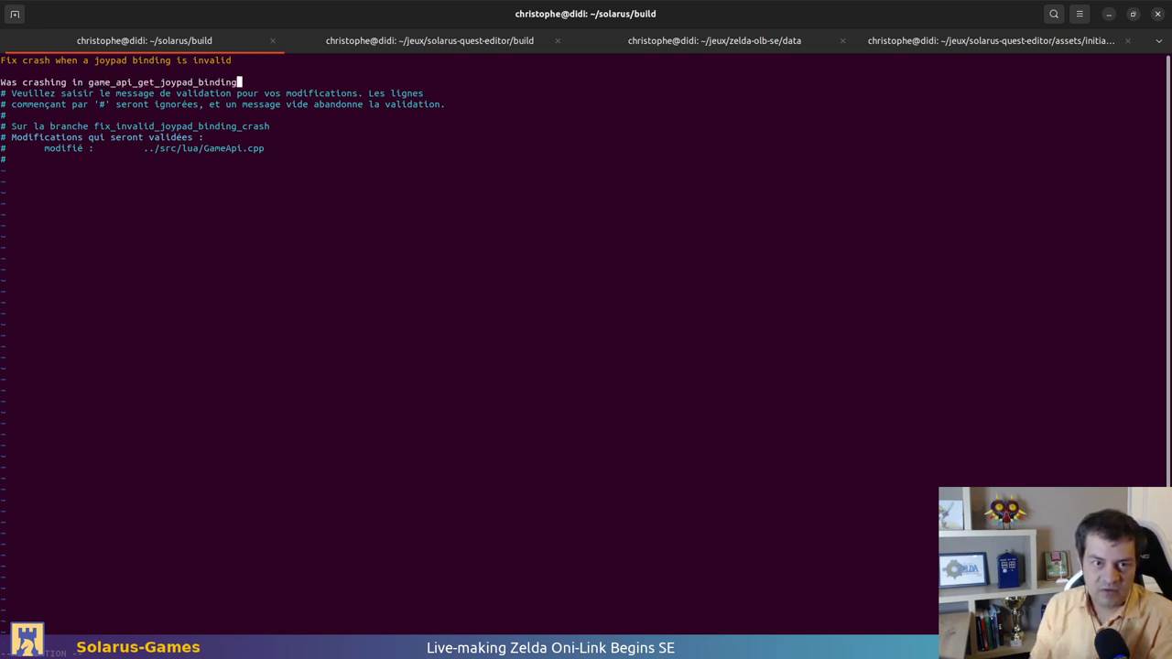
{"action": "type", "text": " in Z"}
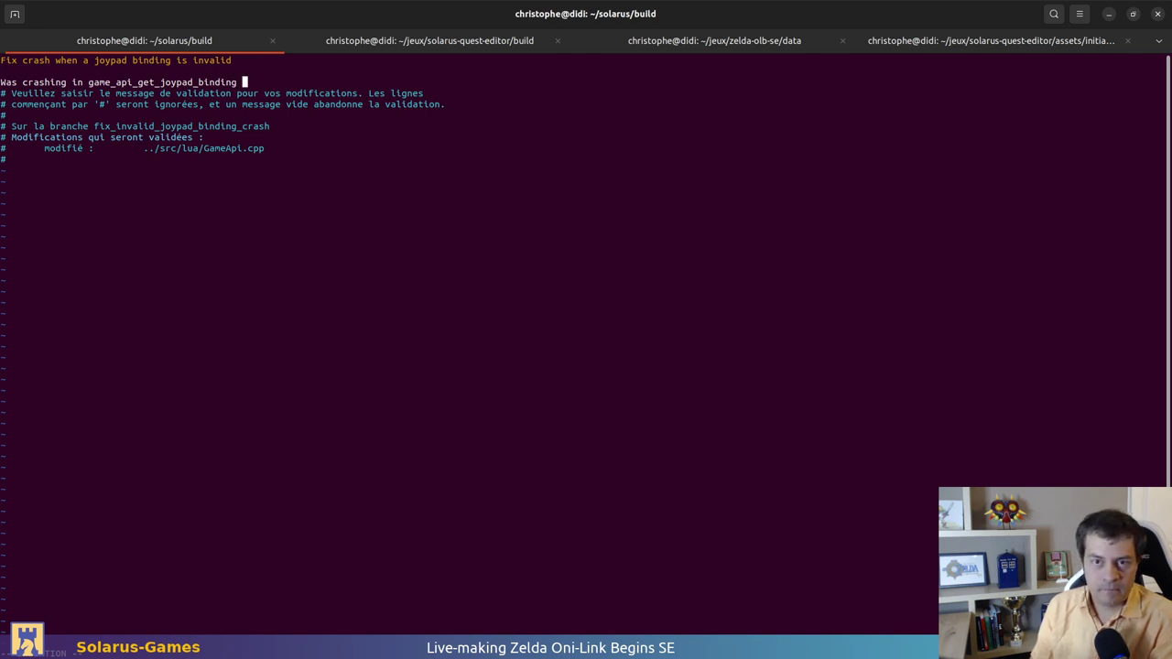
{"action": "type", "text": "el"}
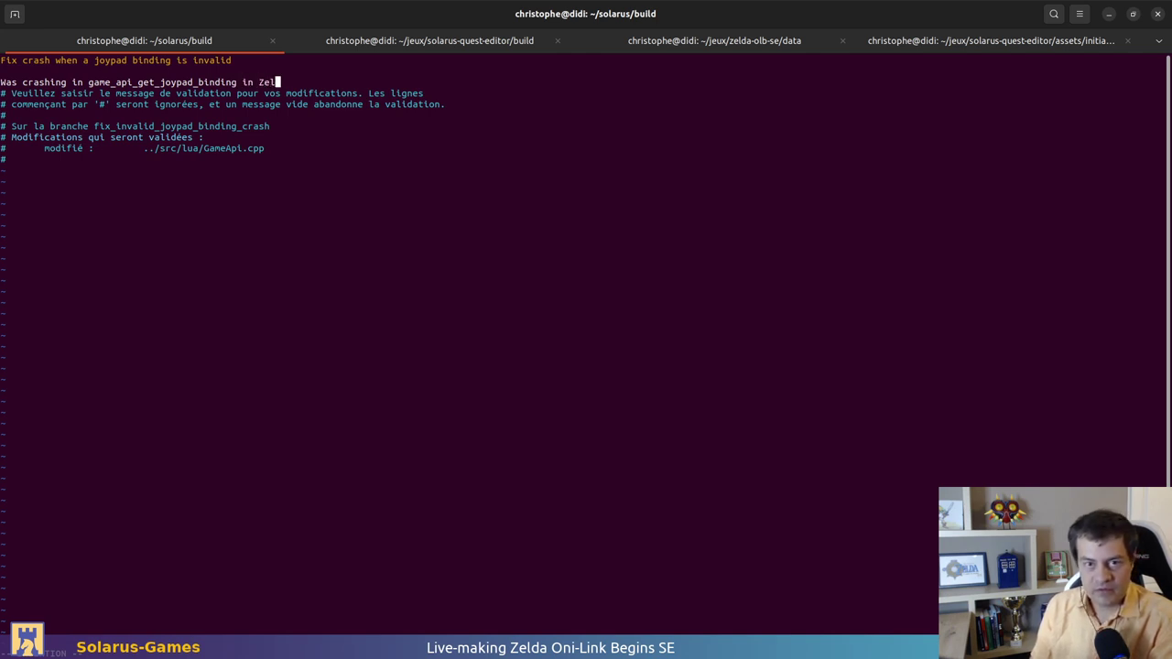
{"action": "key", "text": "BackSpace"}
{"action": "key", "text": "BackSpace"}
{"action": "key", "text": "BackSpace"}
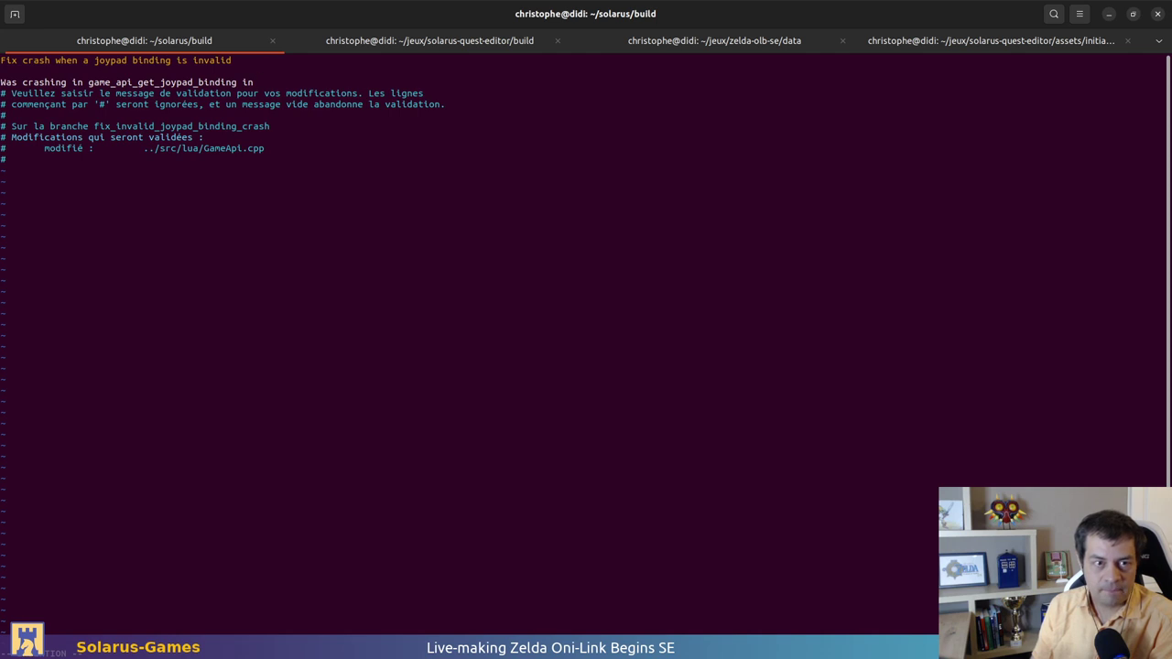
Complete the description with "Zelda OLB SE when some commands were unassigned." and save the message to finish the commit
{"action": "type", "text": "Zelda OLB"}
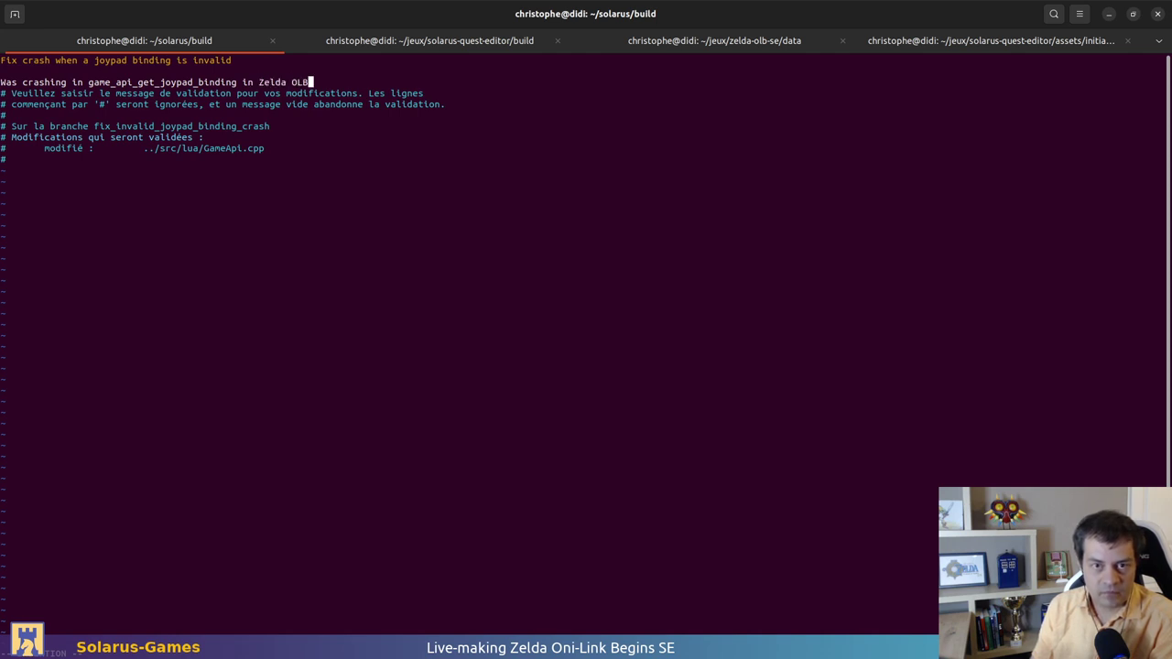
{"action": "type", "text": " SE when "}
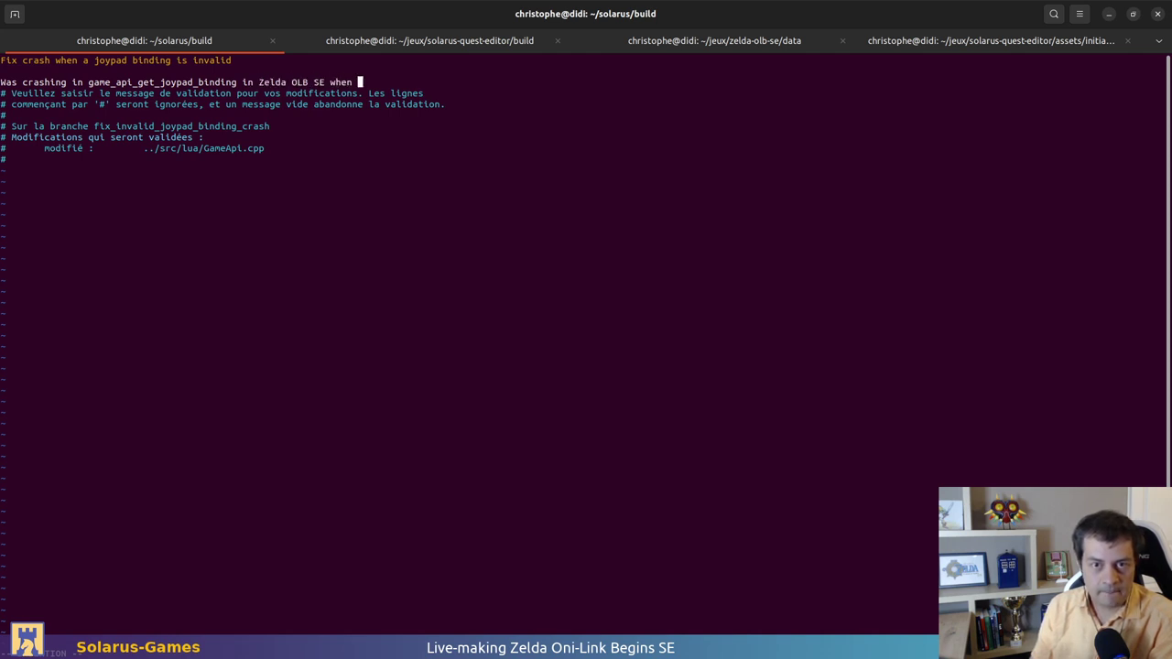
{"action": "type", "text": "some comma"}
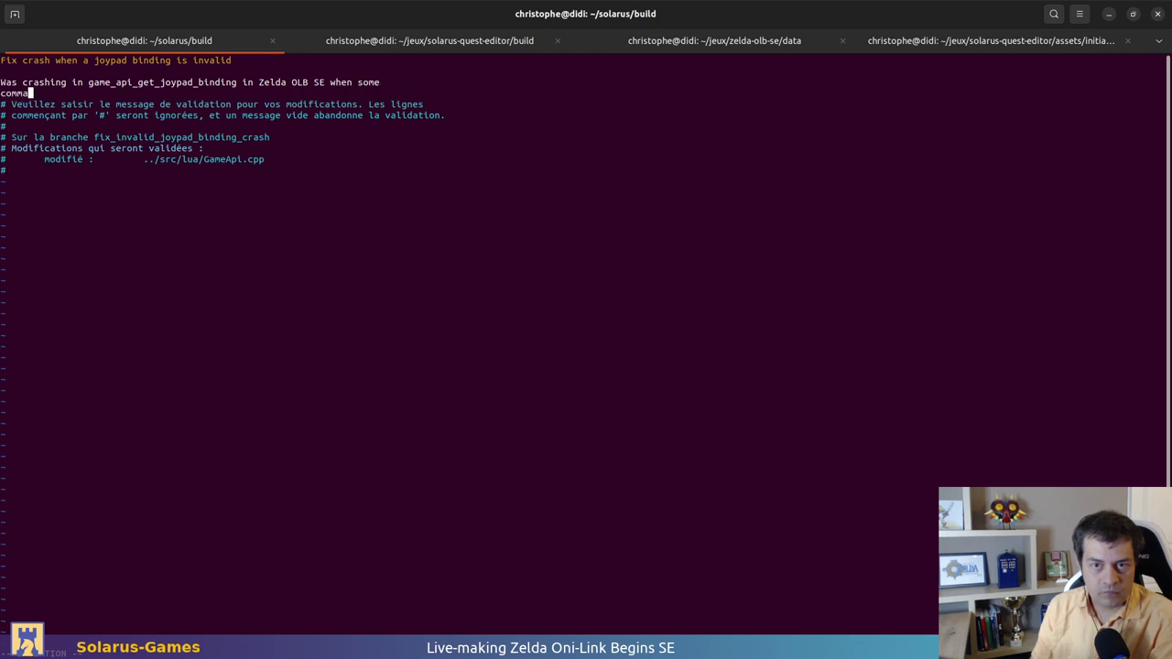
{"action": "type", "text": "nds were un"}
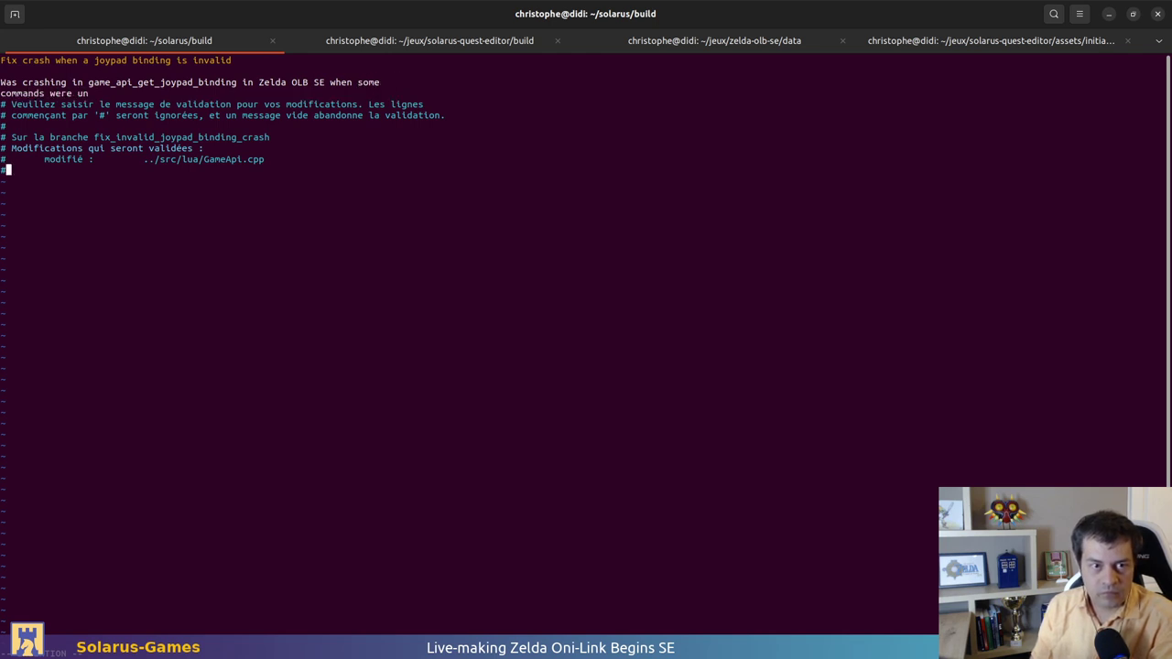
{"action": "key", "text": "Up"}
{"action": "key", "text": "Up"}
{"action": "key", "text": "Up"}
{"action": "key", "text": "Up"}
{"action": "key", "text": "Up"}
{"action": "key", "text": "Up"}
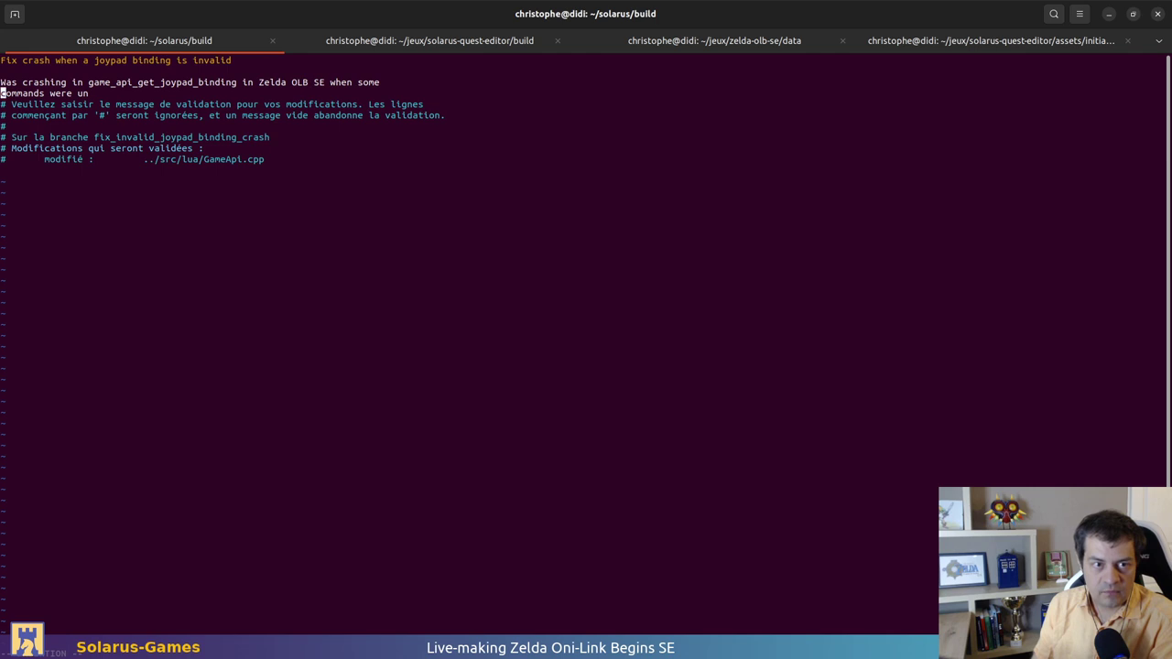
{"action": "key", "text": "End"}
{"action": "type", "text": "assign"}
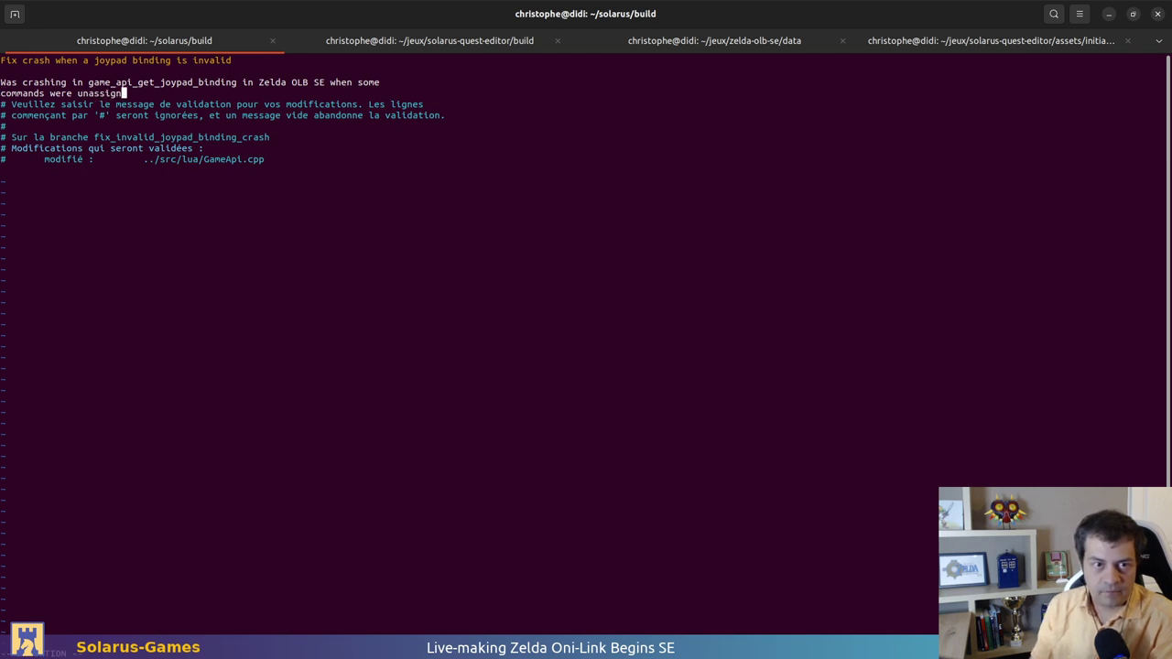
{"action": "type", "text": "ed."}
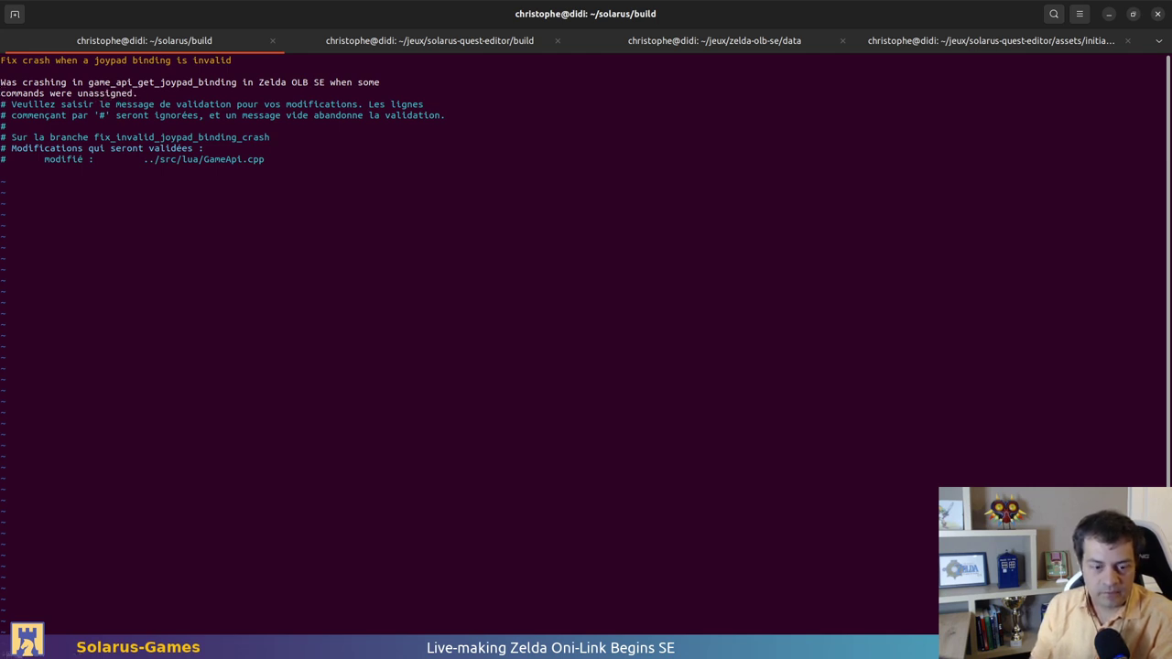
{"action": "key", "text": "Escape"}
{"action": "type", "text": ":wq"}
{"action": "key", "text": "Return"}
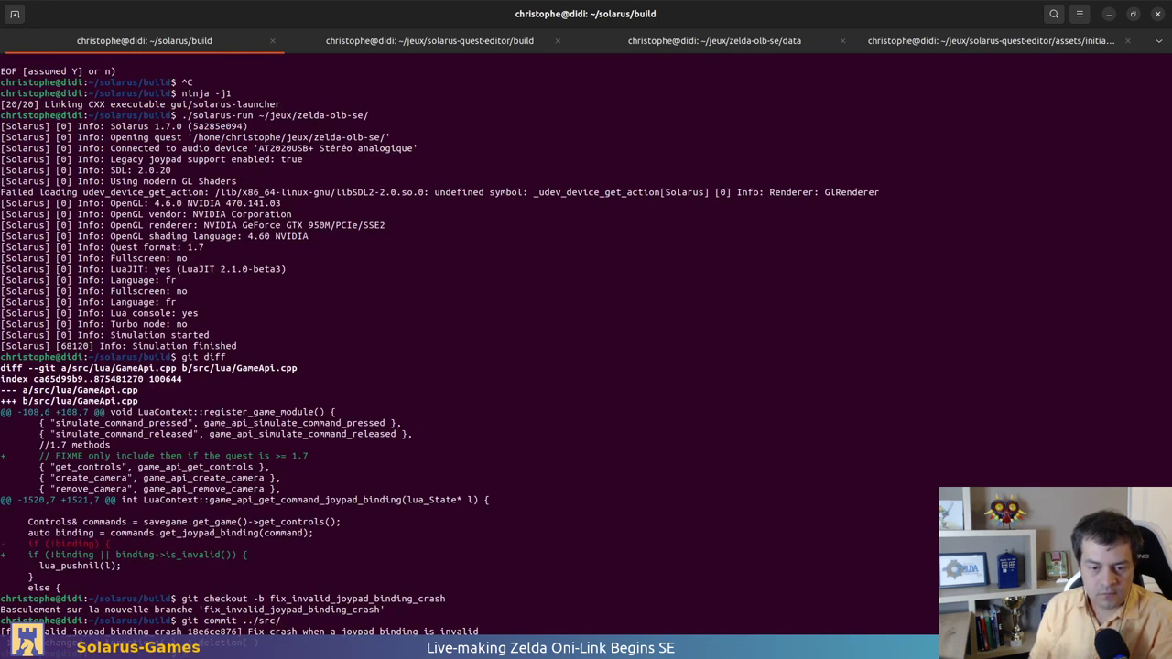
Push the new branch to the remote with "git push -u origin fix_invalid_joypad_binding_crash"
{"action": "type", "text": "git push"}
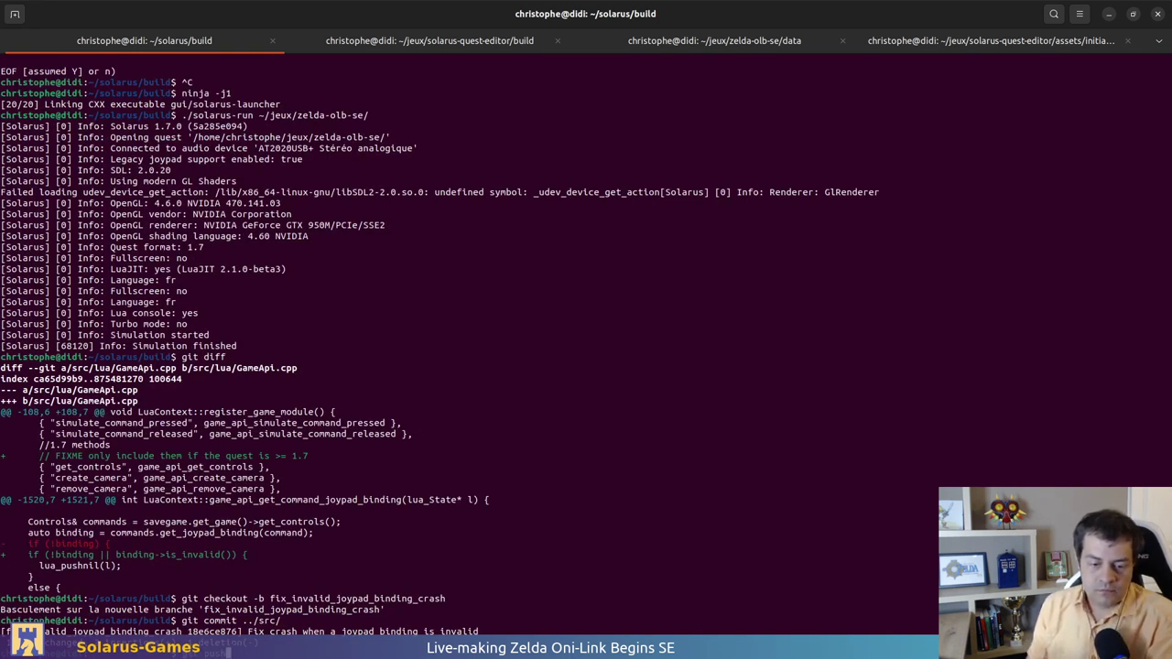
{"action": "type", "text": " -u"}
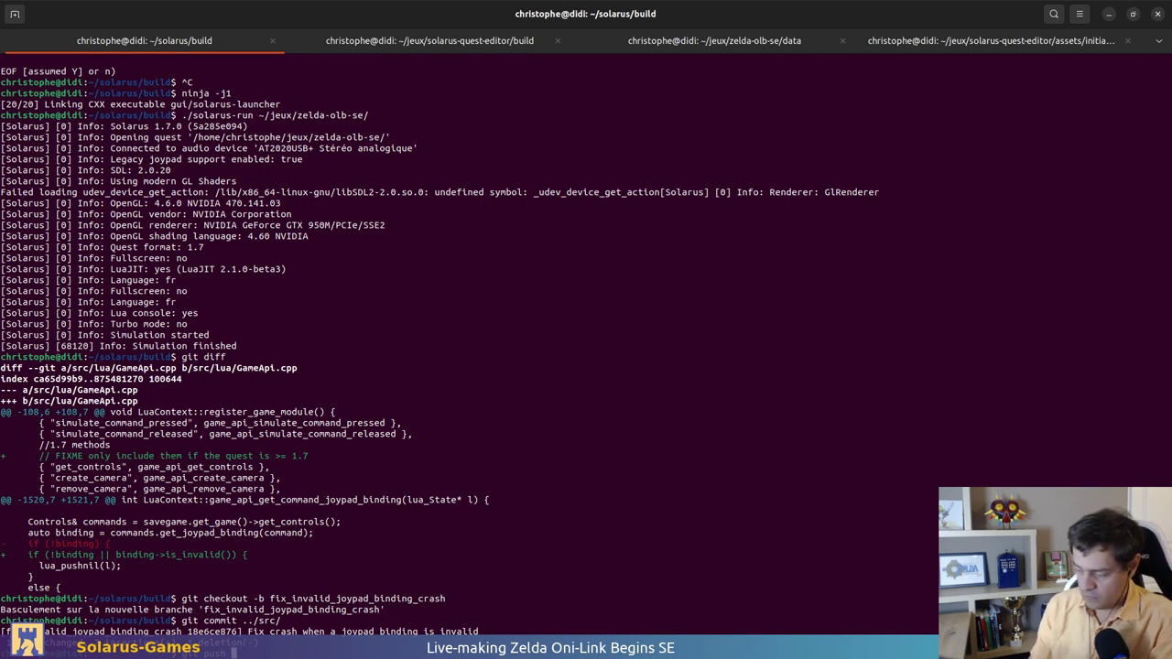
{"action": "type", "text": " origin fix_invalid_joypad_binding_crash"}
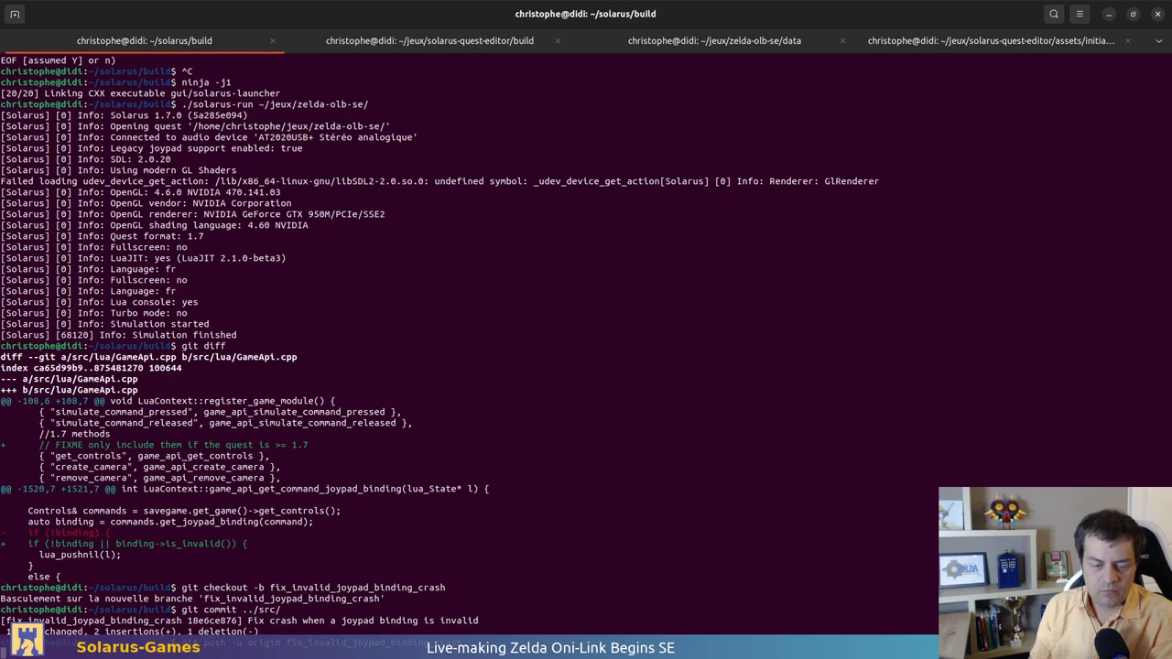
{"action": "key", "text": "Return"}
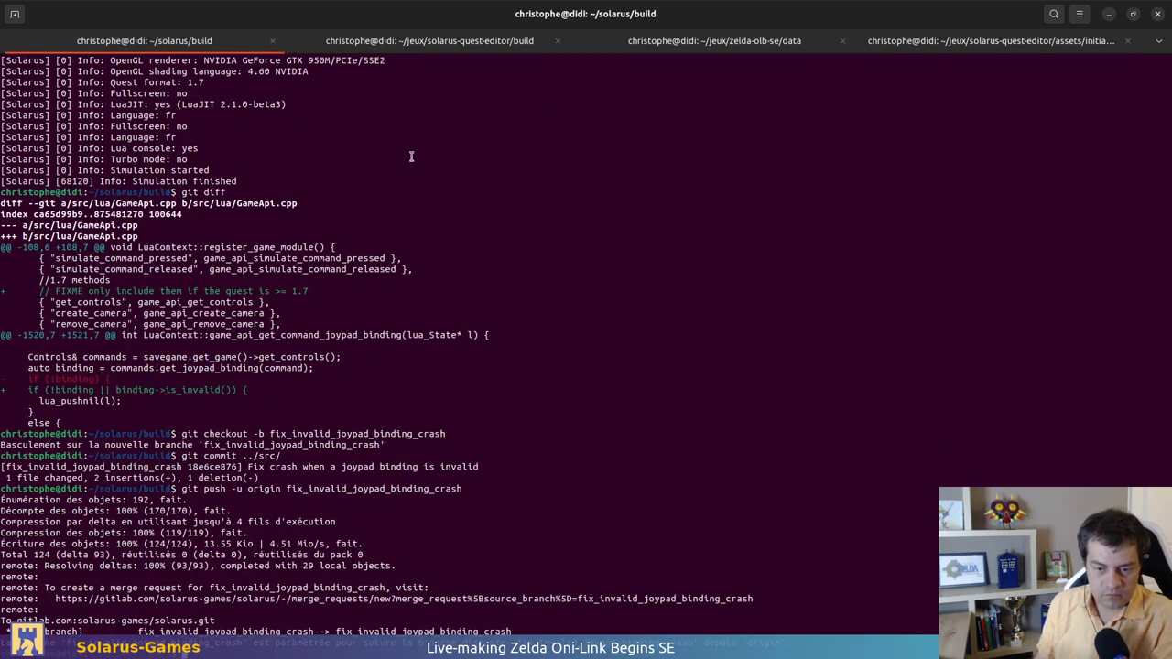
Open the merge request link from the push output in the browser and maximize the browser window
{"action": "right_click", "coordinate": [596, 601]}
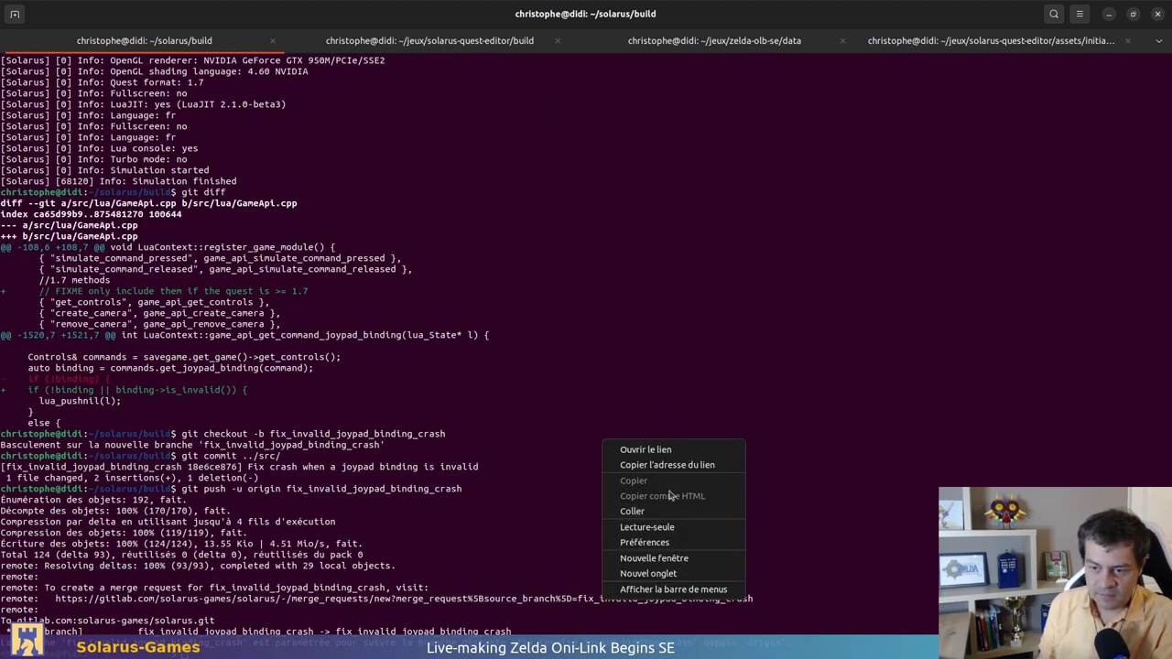
{"action": "left_click", "coordinate": [700, 449]}
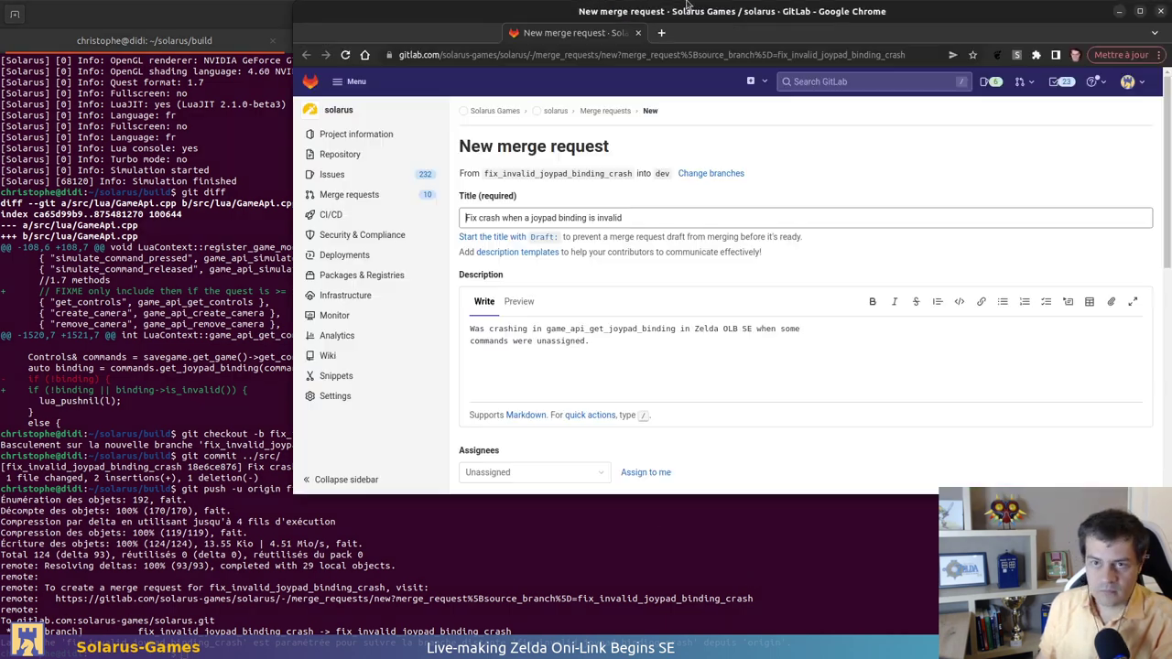
{"action": "double_click", "coordinate": [628, 41]}
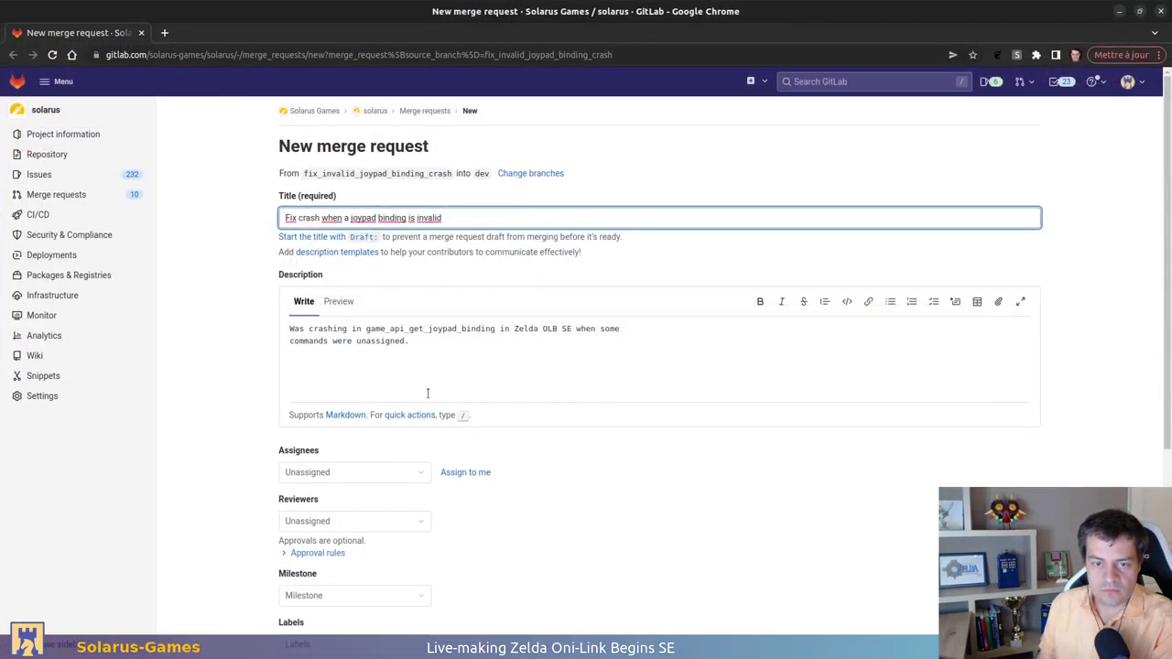
Assign the merge request to the project member found by searching the assignees and create the merge request
{"action": "scroll", "coordinate": [222, 400], "scroll_direction": "down", "scroll_amount": 4}
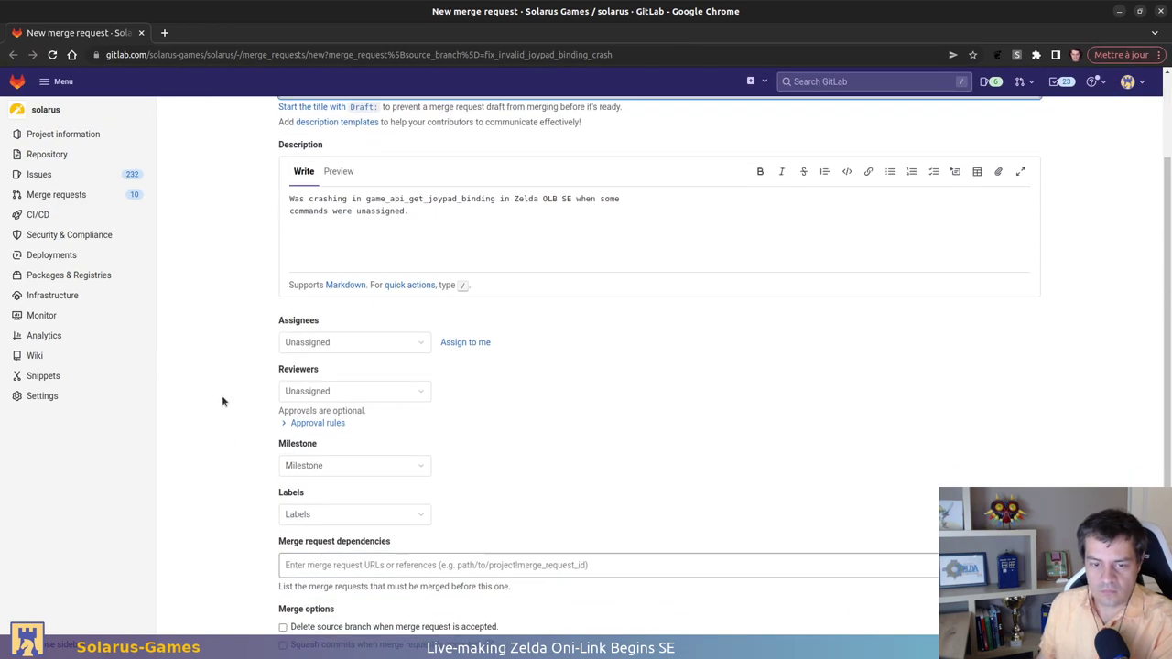
{"action": "left_click", "coordinate": [375, 279]}
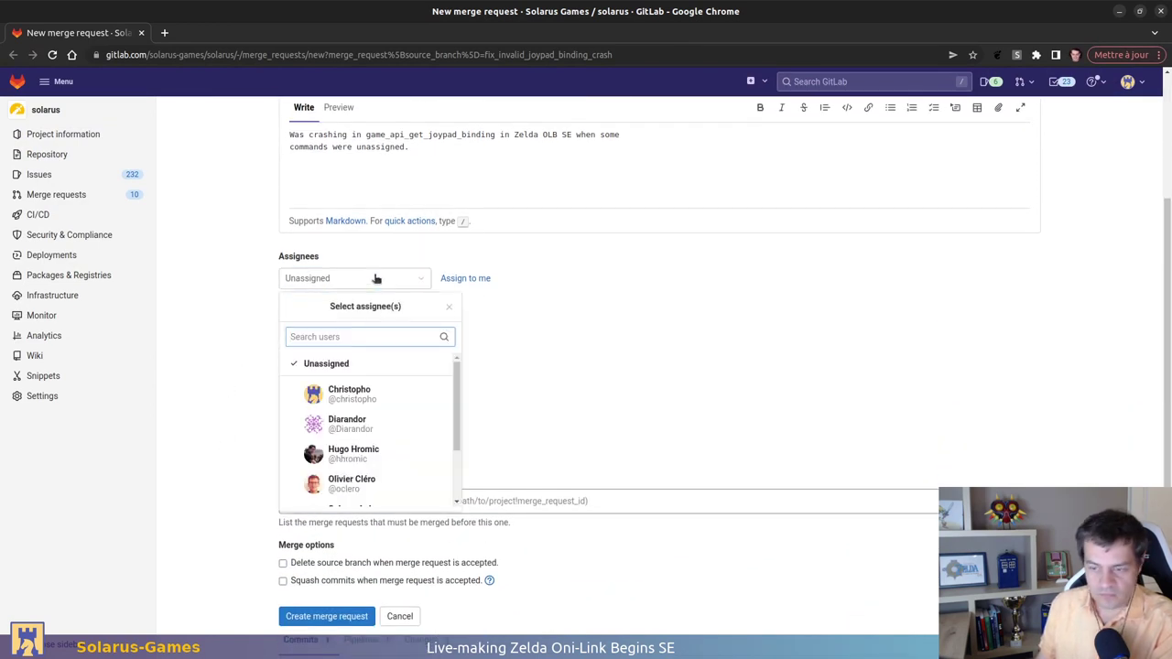
{"action": "type", "text": "greg"}
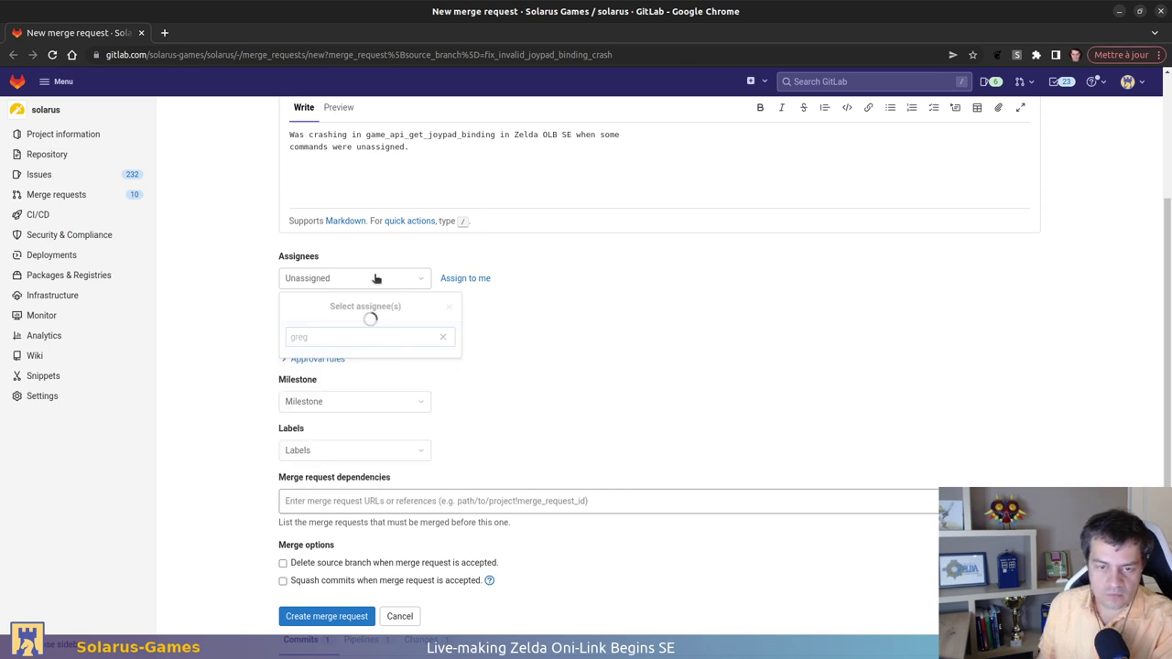
{"action": "left_click", "coordinate": [366, 374]}
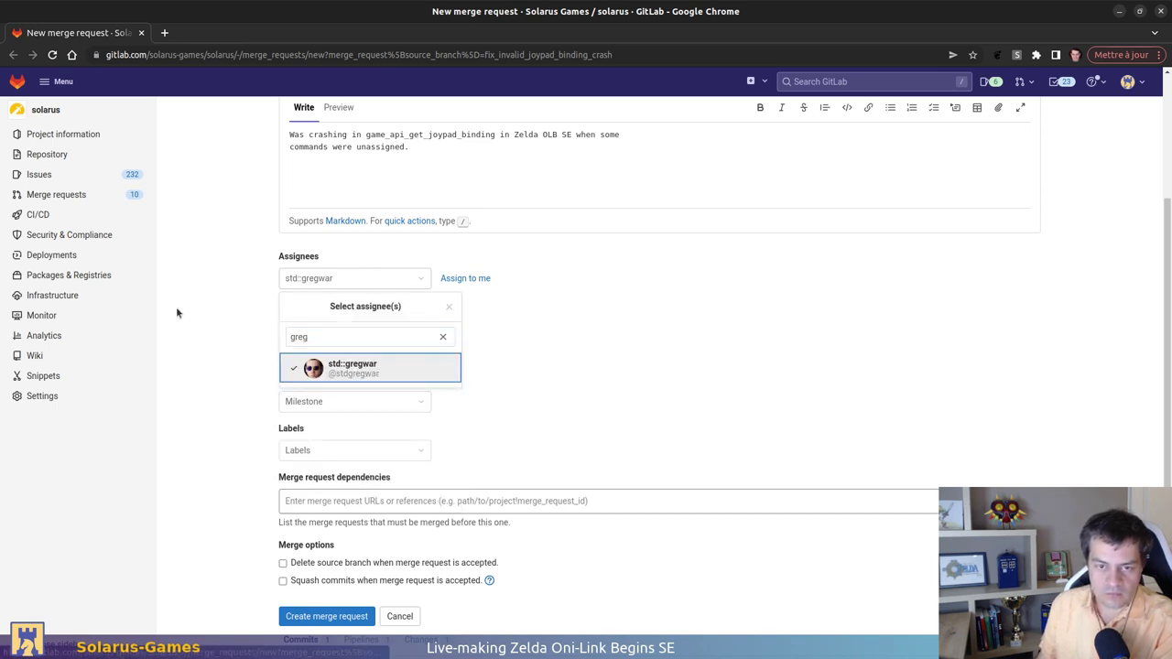
{"action": "left_click", "coordinate": [214, 419]}
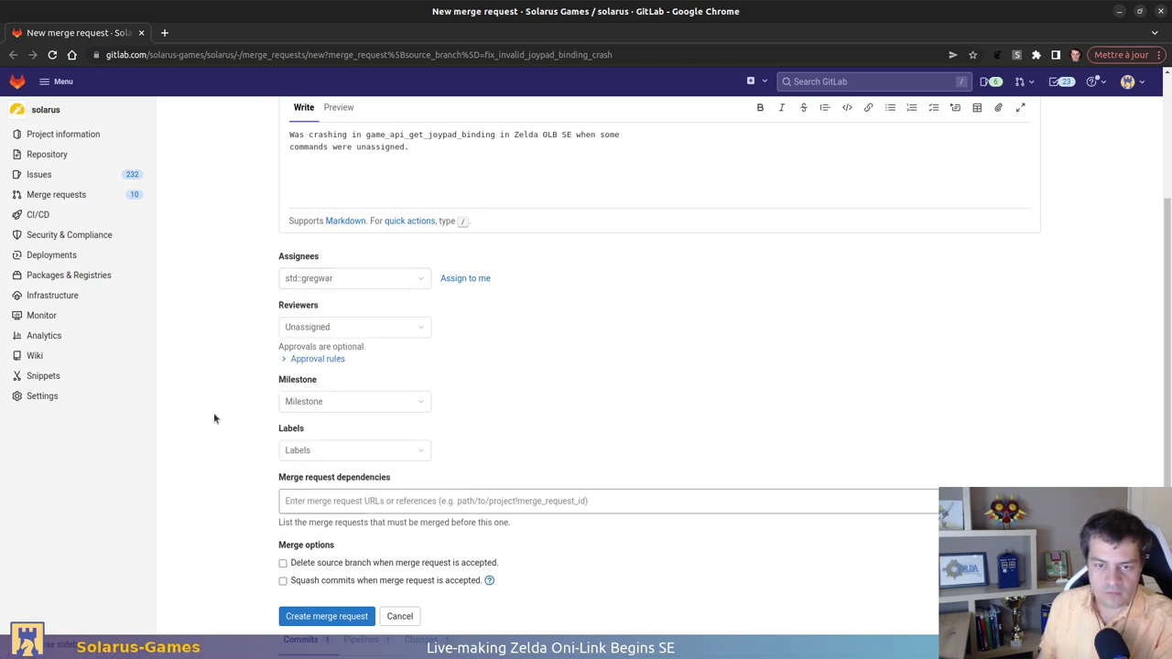
{"action": "scroll", "coordinate": [222, 245], "scroll_direction": "down", "scroll_amount": 3}
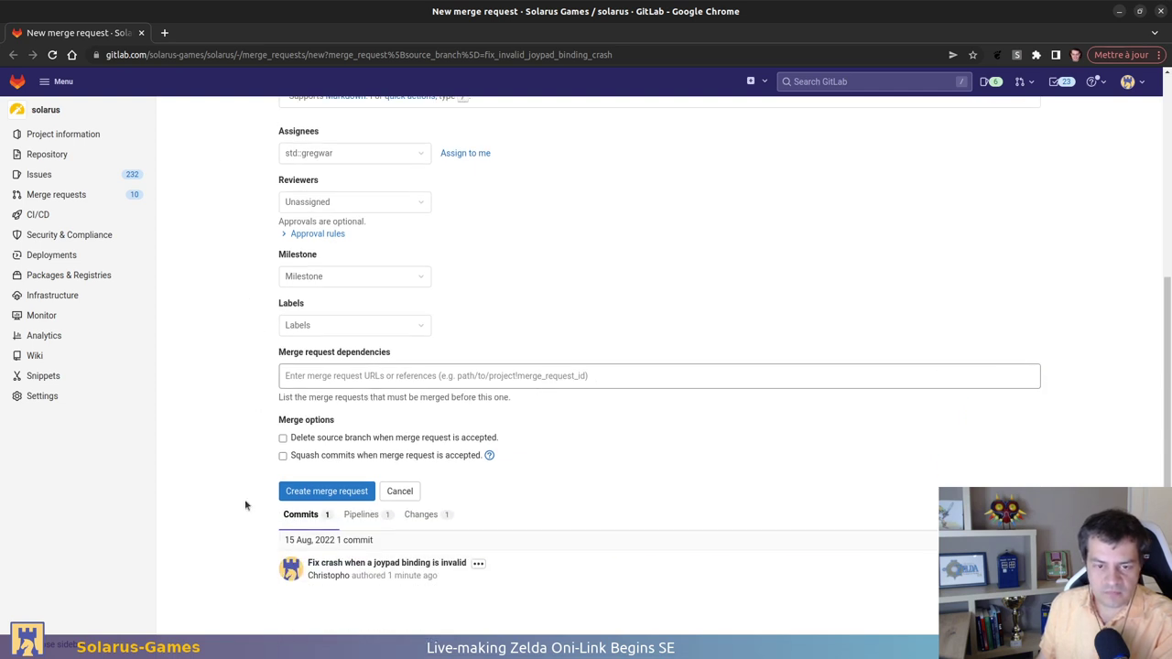
{"action": "left_click", "coordinate": [322, 497]}
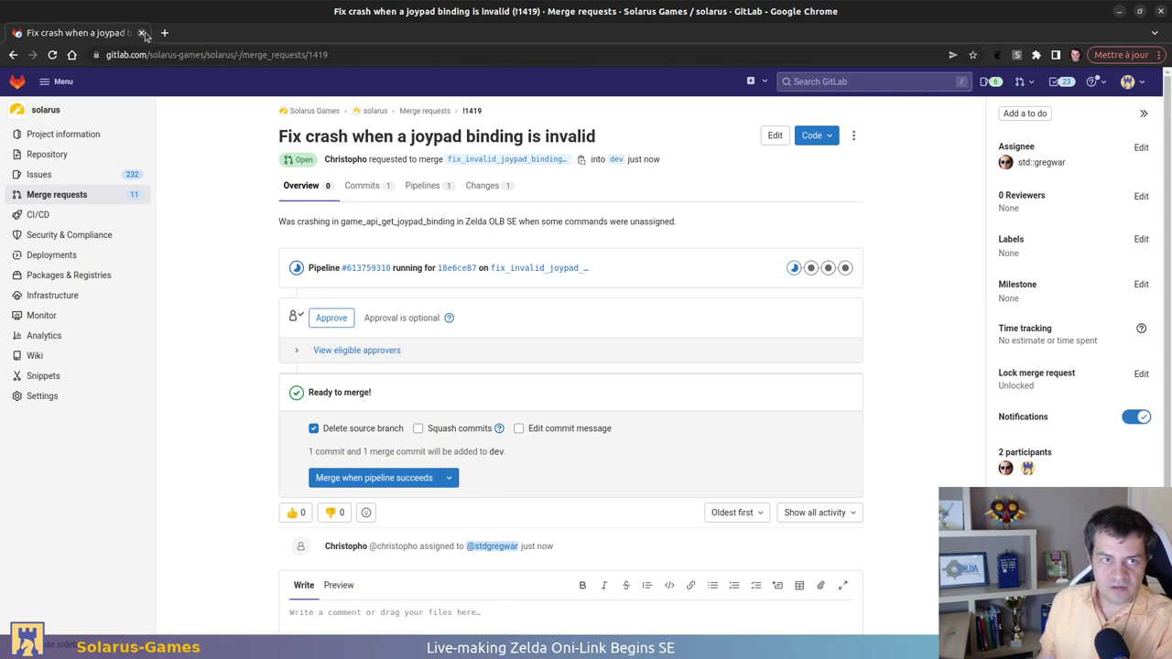
Leave the browser, switch to the Solarus Quest Editor and close it
{"action": "key", "text": "alt+Tab"}
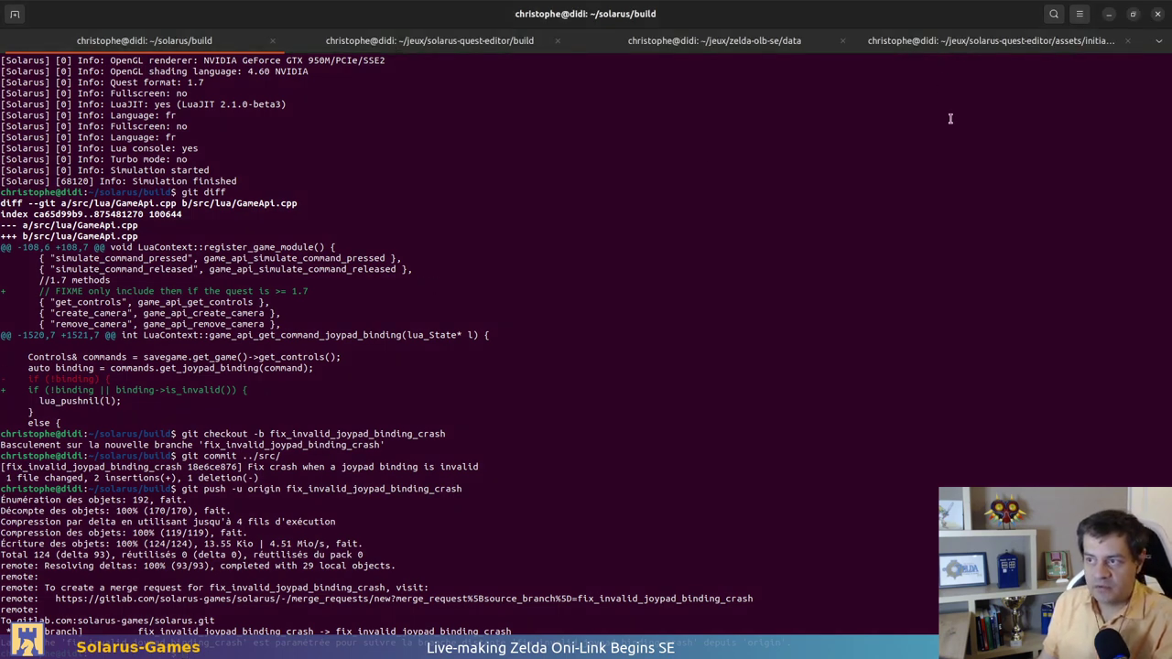
{"action": "key", "text": "alt+Tab"}
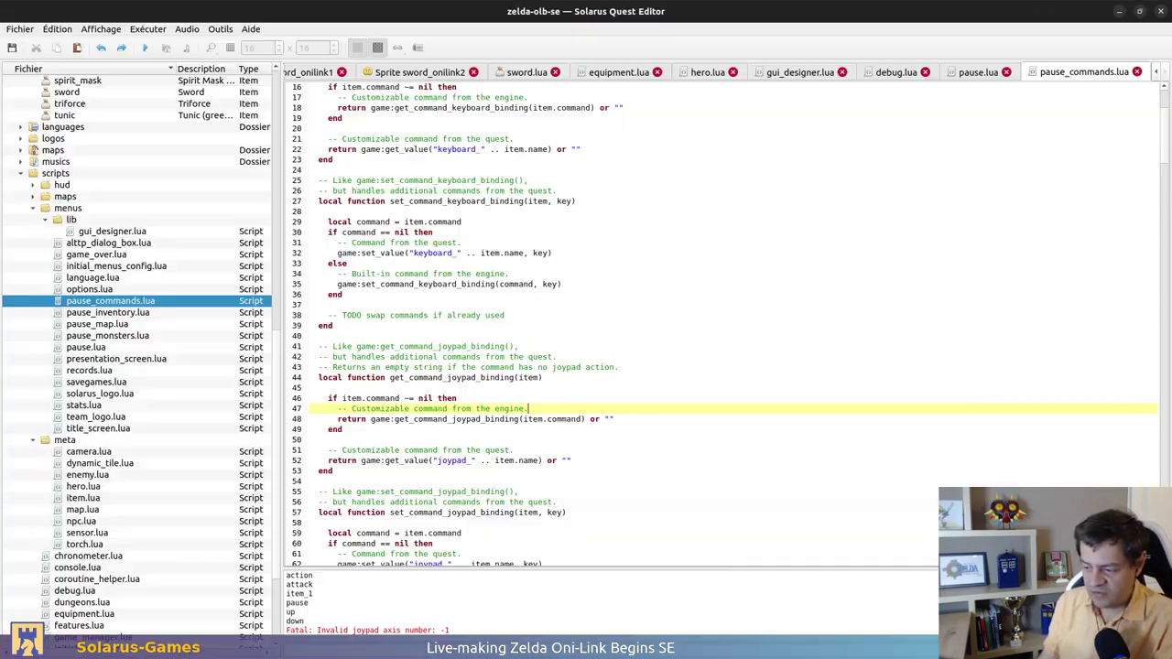
{"action": "left_click", "coordinate": [732, 200]}
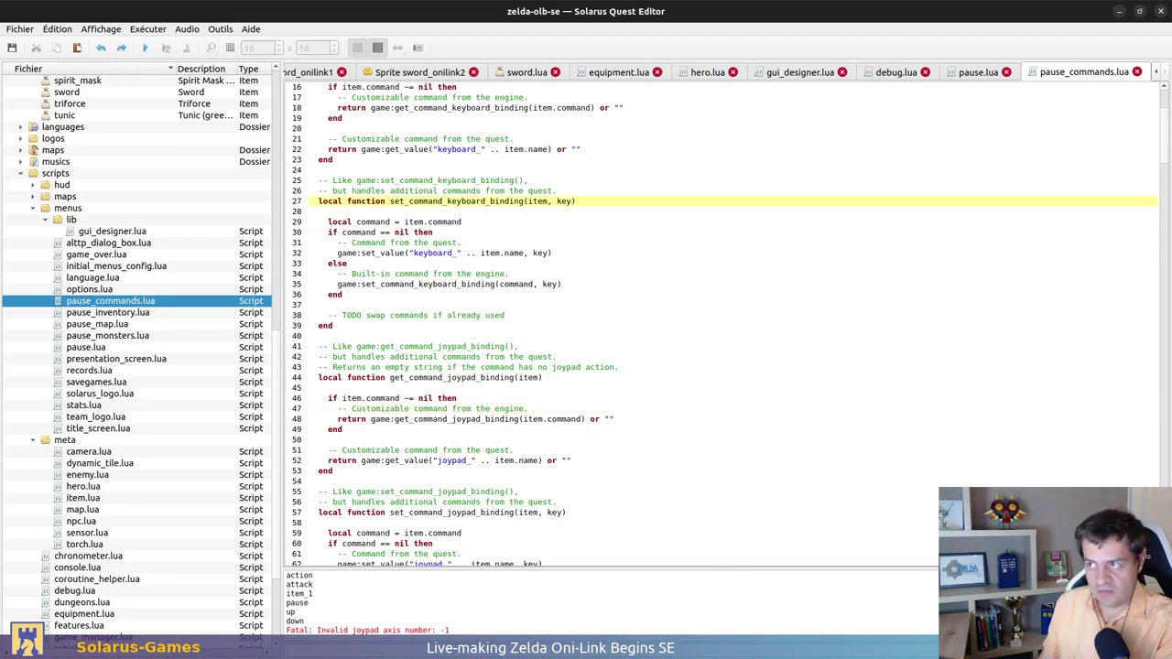
{"action": "left_click", "coordinate": [1160, 11]}
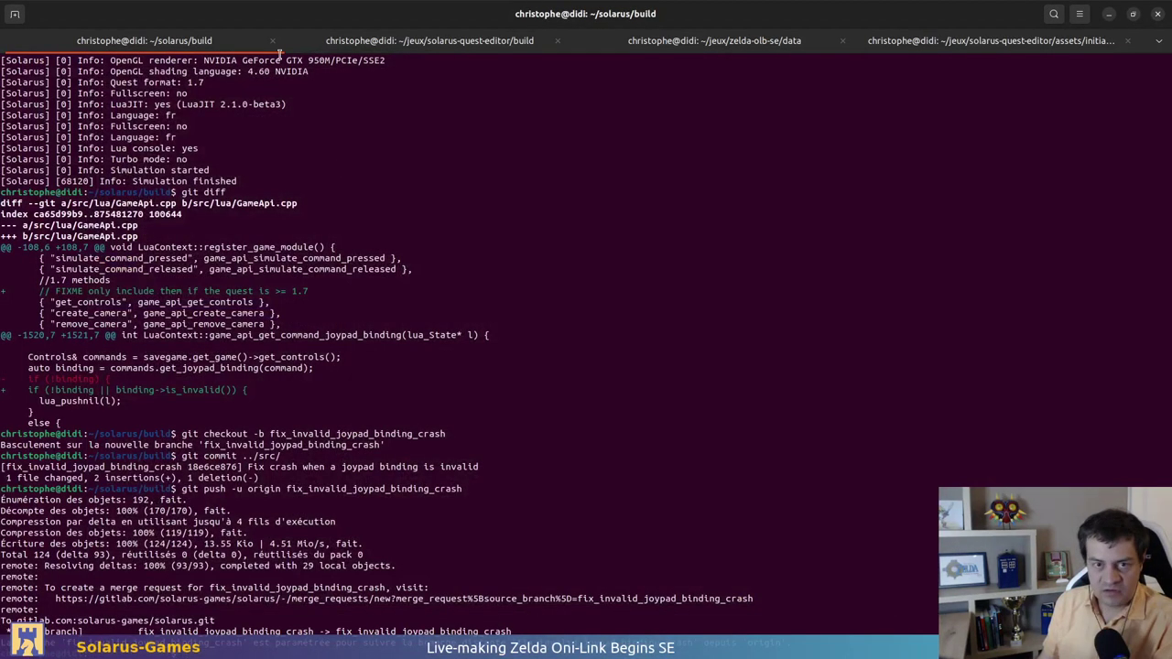
Install the rebuilt engine from the solarus build folder with "sudo ninja install", entering the account password
{"action": "type", "text": "sudo ninja"}
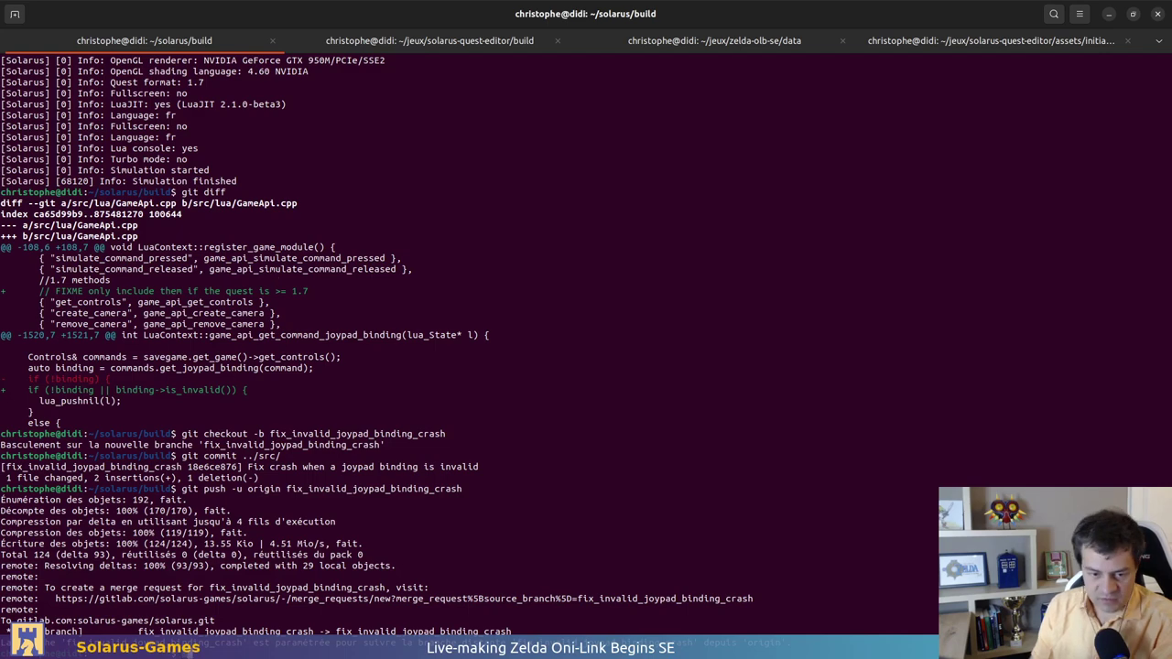
{"action": "type", "text": " install"}
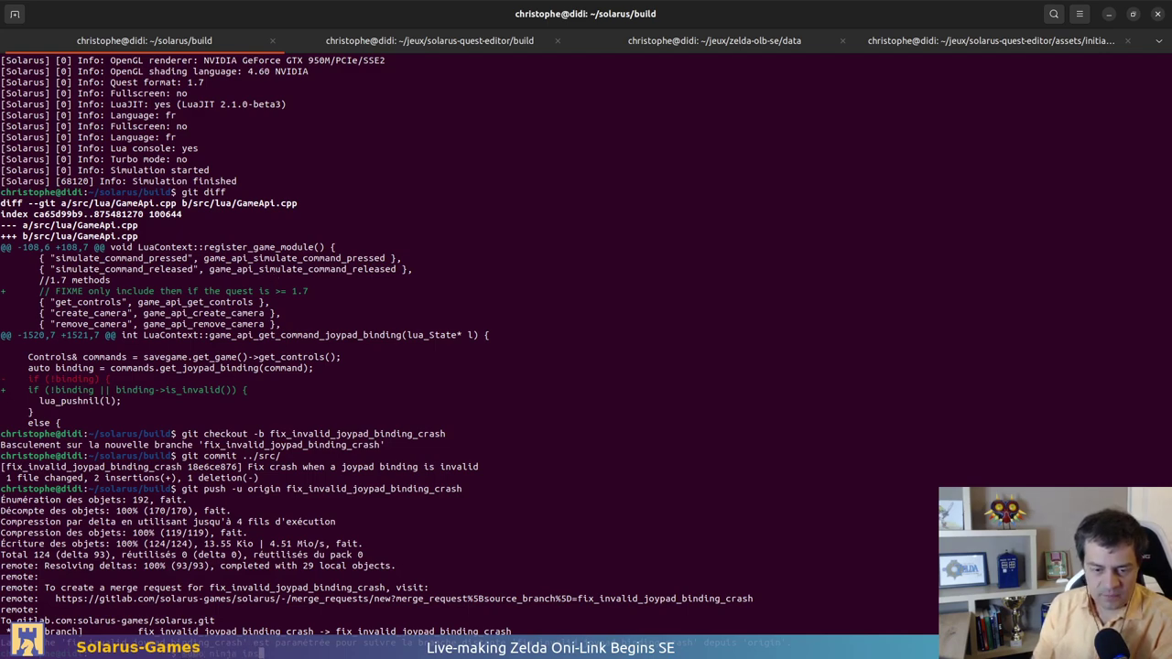
{"action": "key", "text": "Return"}
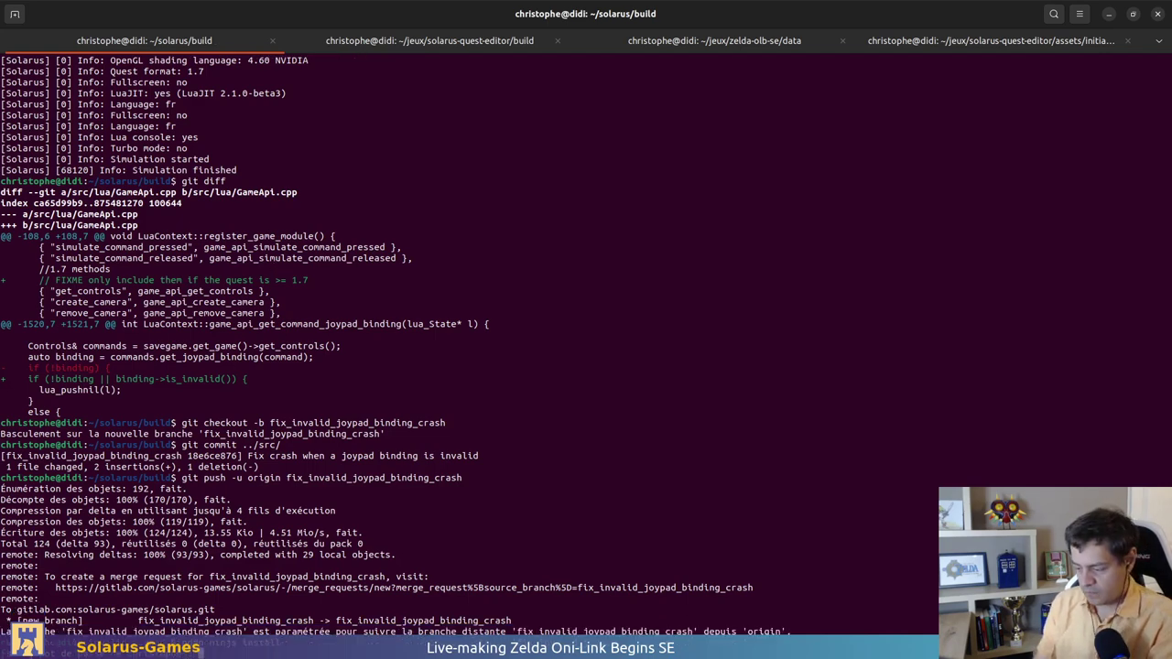
{"action": "key", "text": "Return"}
Rebuild the quest editor with "ninja -j4" in the solarus-quest-editor build folder and relaunch it on the zelda-olb-se quest
{"action": "key", "text": "ctrl+Page_Down"}
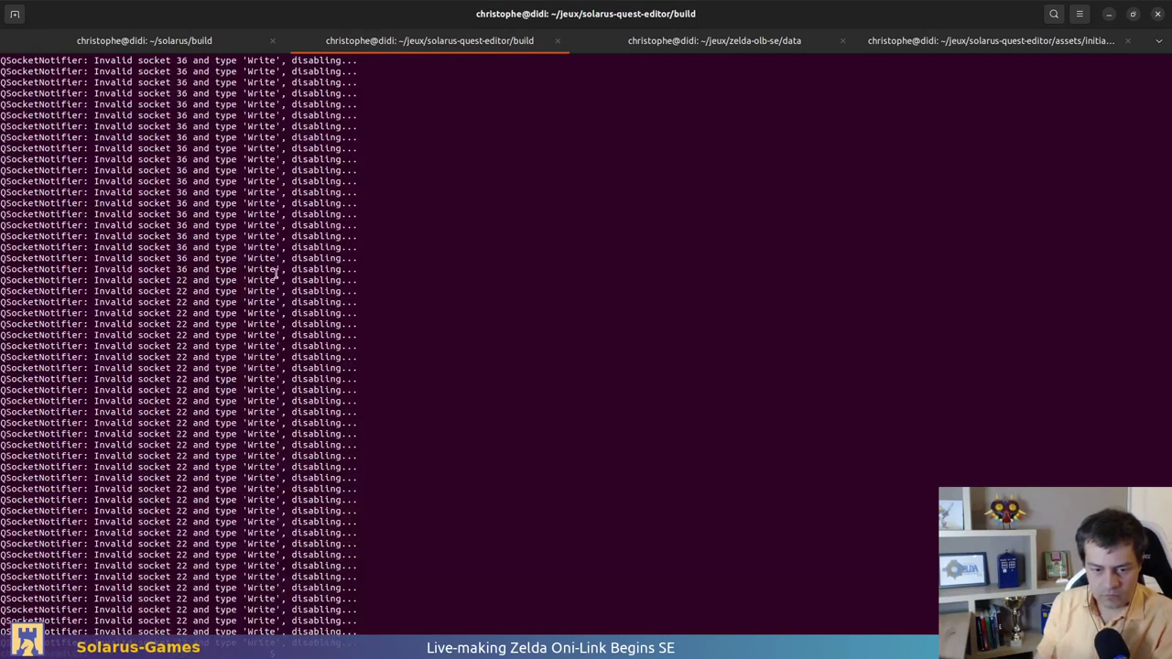
{"action": "type", "text": "ninja -j4"}
{"action": "key", "text": "Return"}
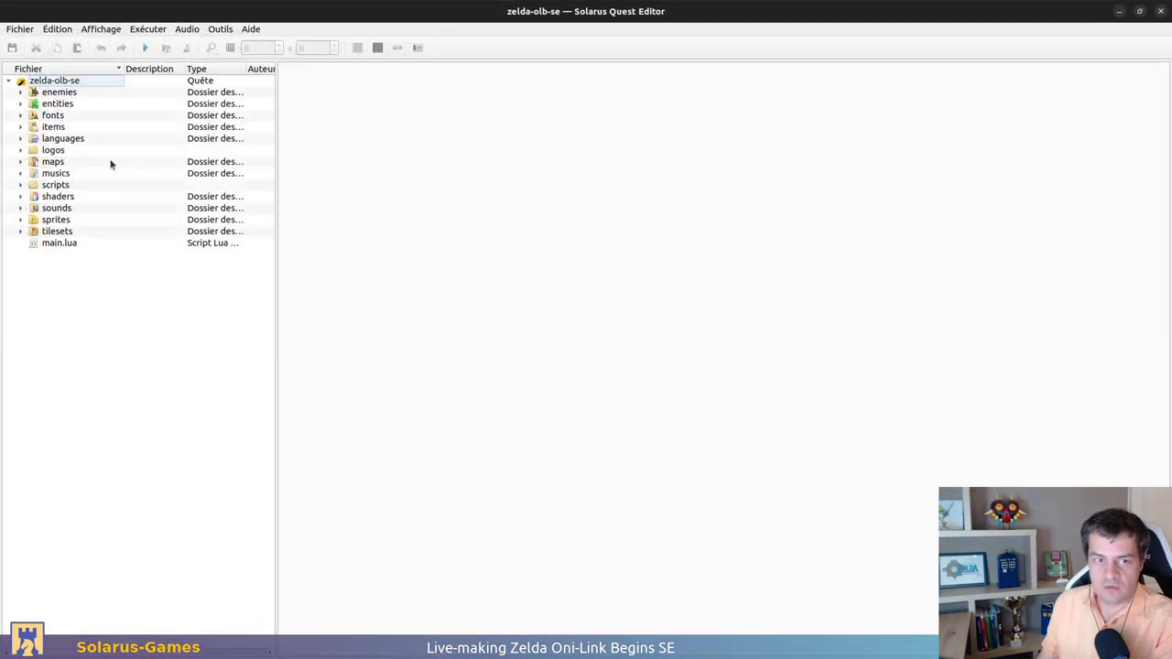
Open the east_plains_cave map from the caves folder under maps
{"action": "double_click", "coordinate": [85, 162]}
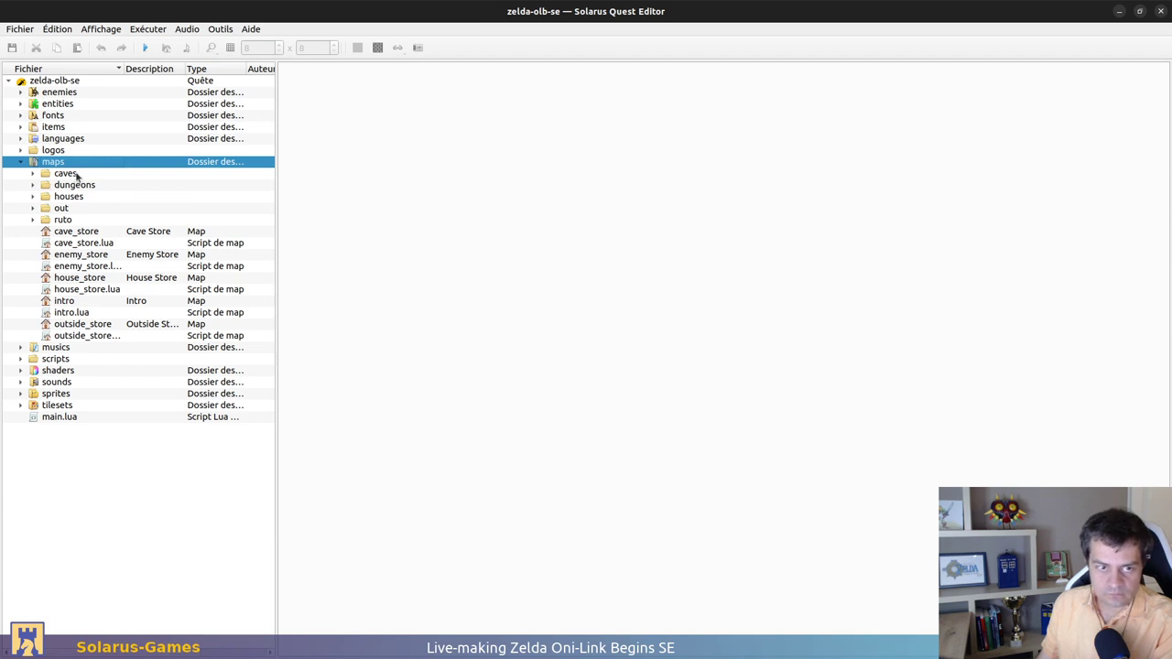
{"action": "double_click", "coordinate": [77, 174]}
{"action": "double_click", "coordinate": [82, 197]}
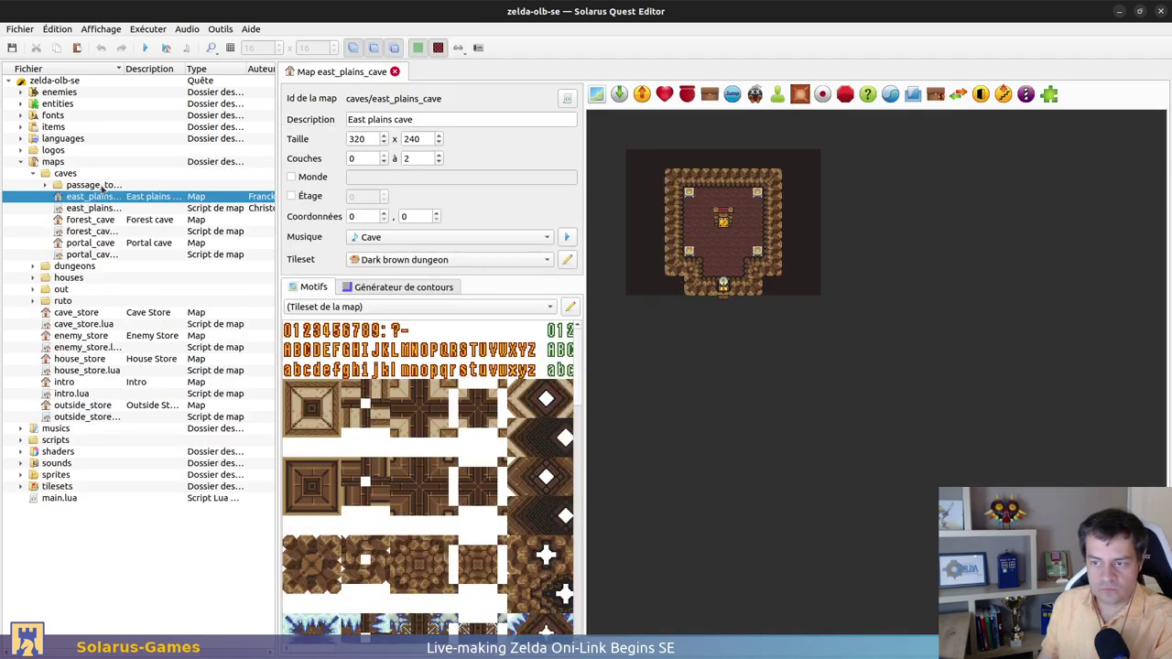
{"action": "scroll", "coordinate": [712, 188], "scroll_direction": "up", "scroll_amount": 1, "text": "ctrl"}
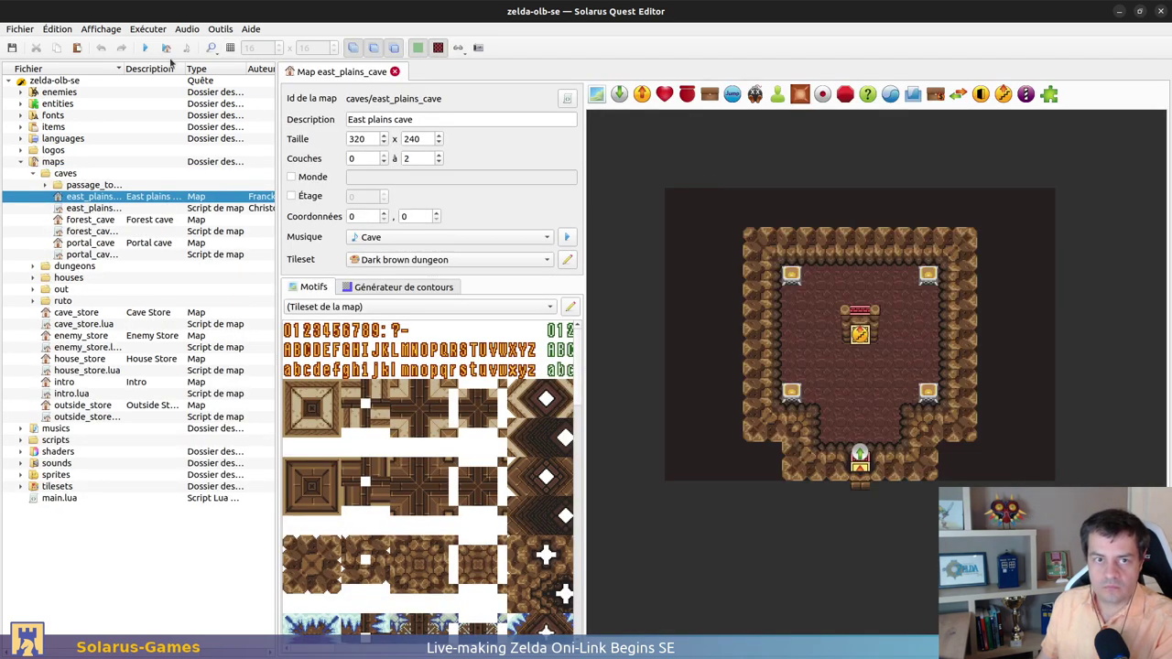
Run the quest, walk the hero up into the cave, and open and close the pause menu
{"action": "left_click", "coordinate": [145, 47]}
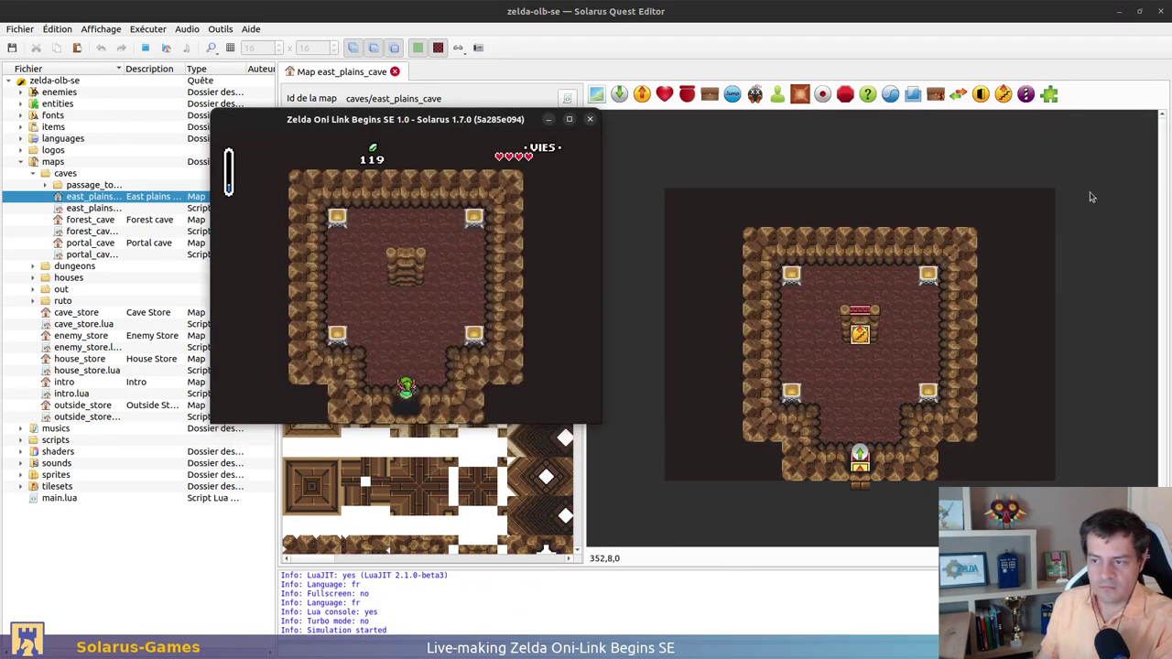
{"action": "key", "text": "Up"}
{"action": "key", "text": "d"}
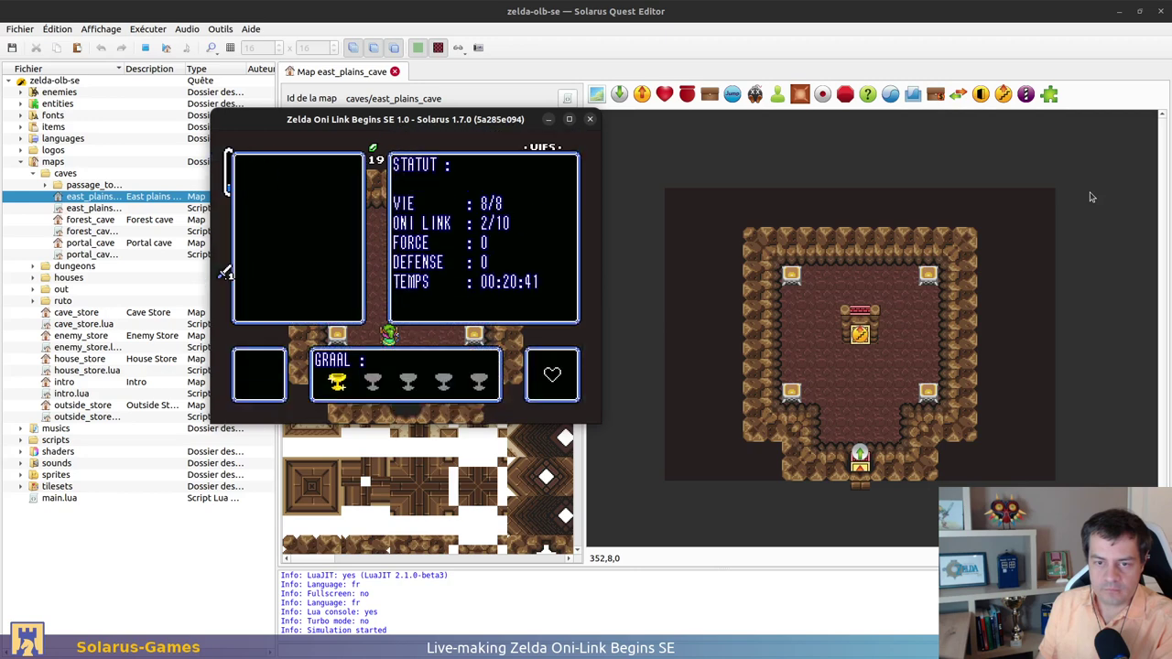
{"action": "key", "text": "d"}
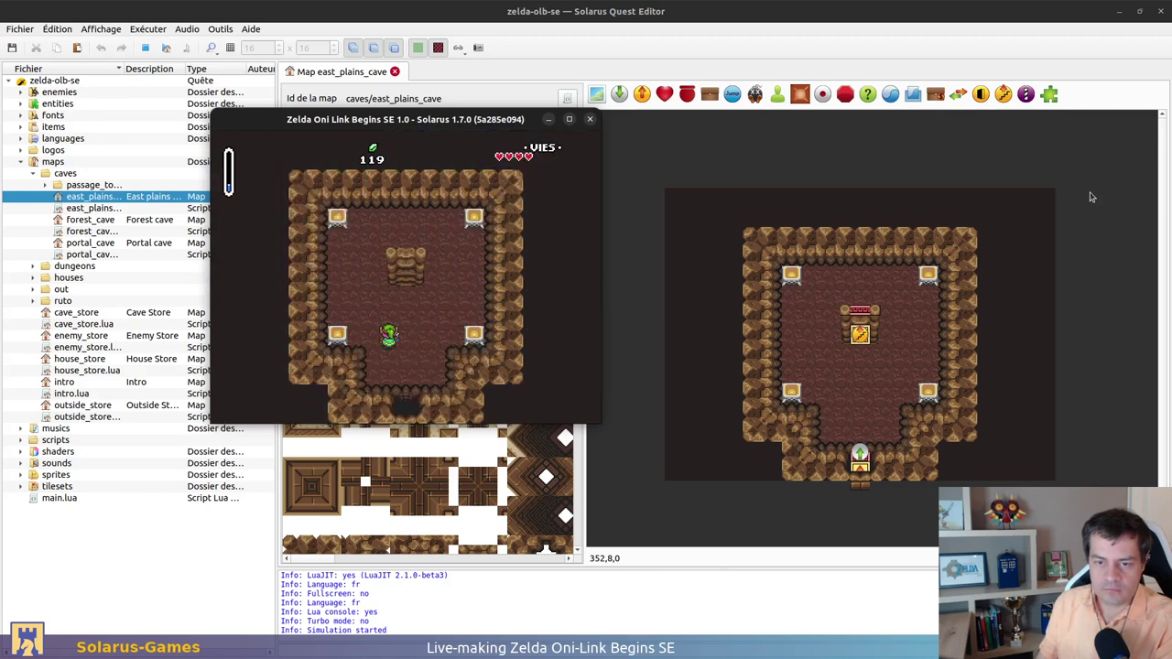
Return to the running game, walk the hero to the cave's stairs, leave through the south exit and close the game
{"action": "left_click", "coordinate": [640, 156]}
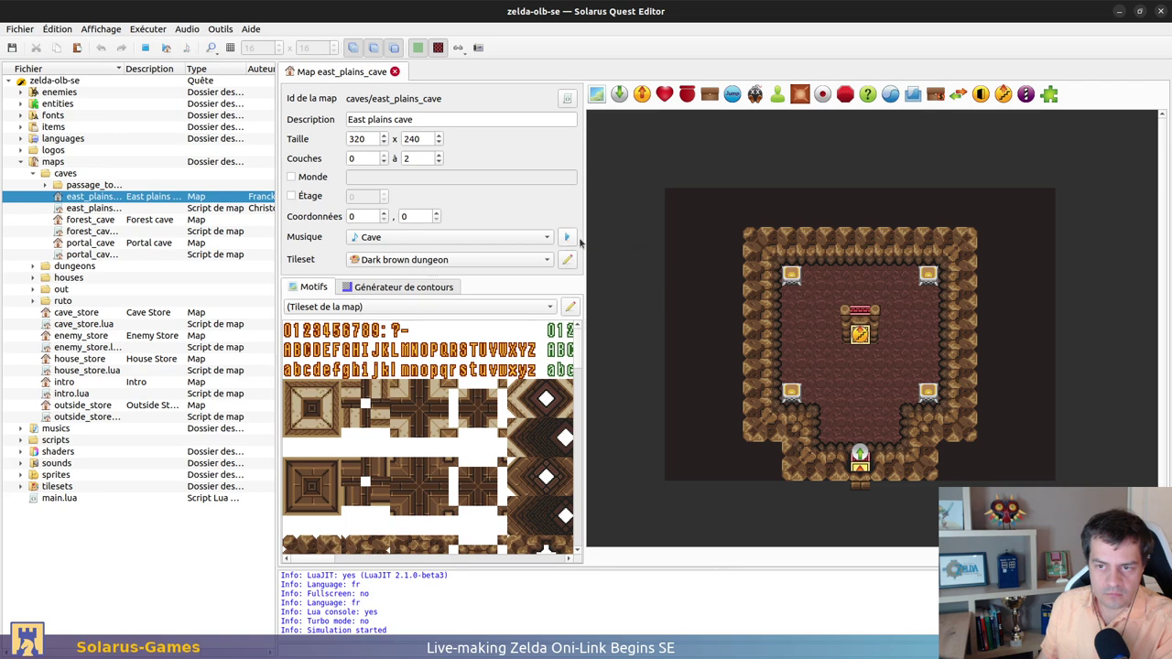
{"action": "key", "text": "alt+Tab"}
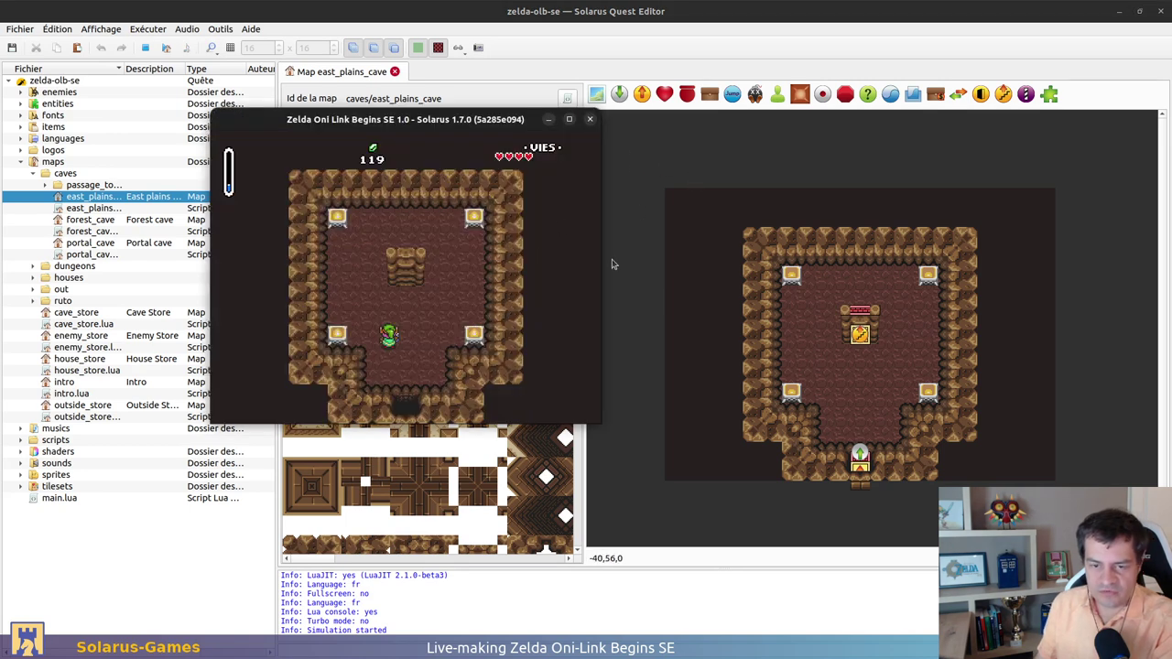
{"action": "key", "text": "Up"}
{"action": "key", "text": "Right"}
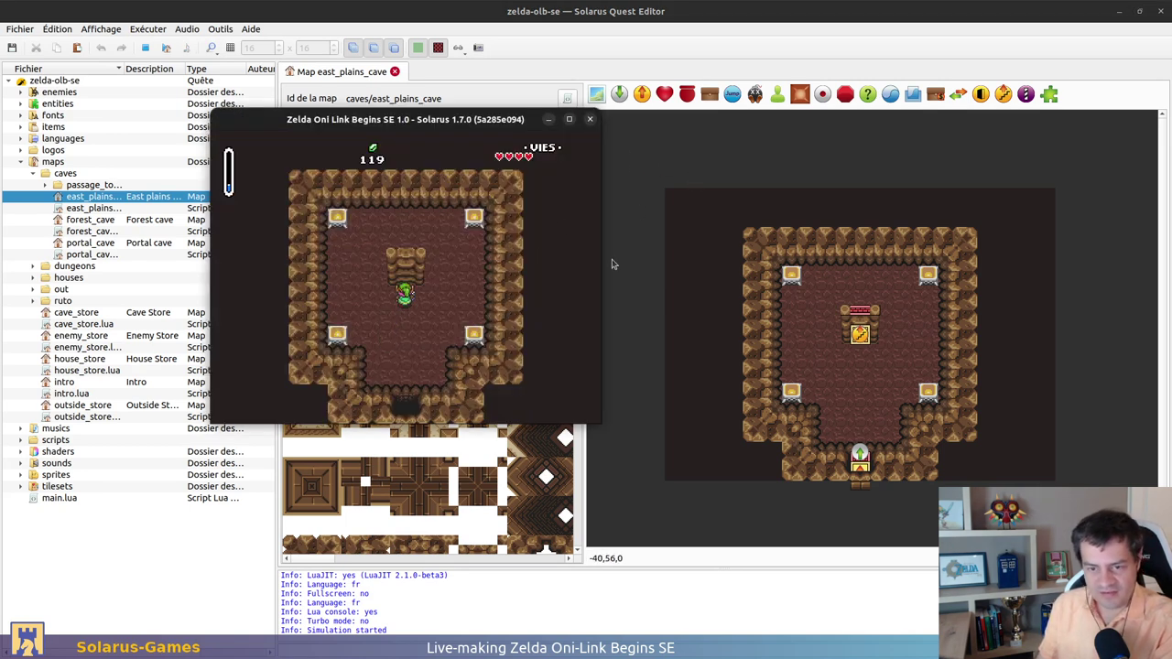
{"action": "key", "text": "Down"}
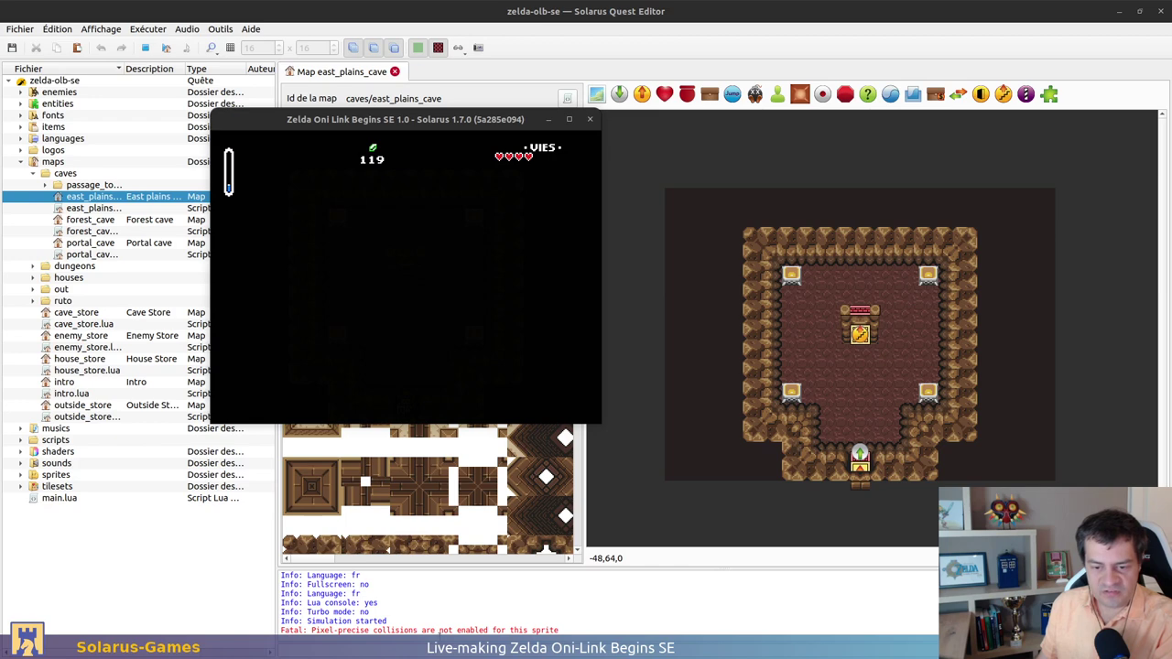
{"action": "left_click_drag", "start_coordinate": [475, 119], "coordinate": [449, 87]}
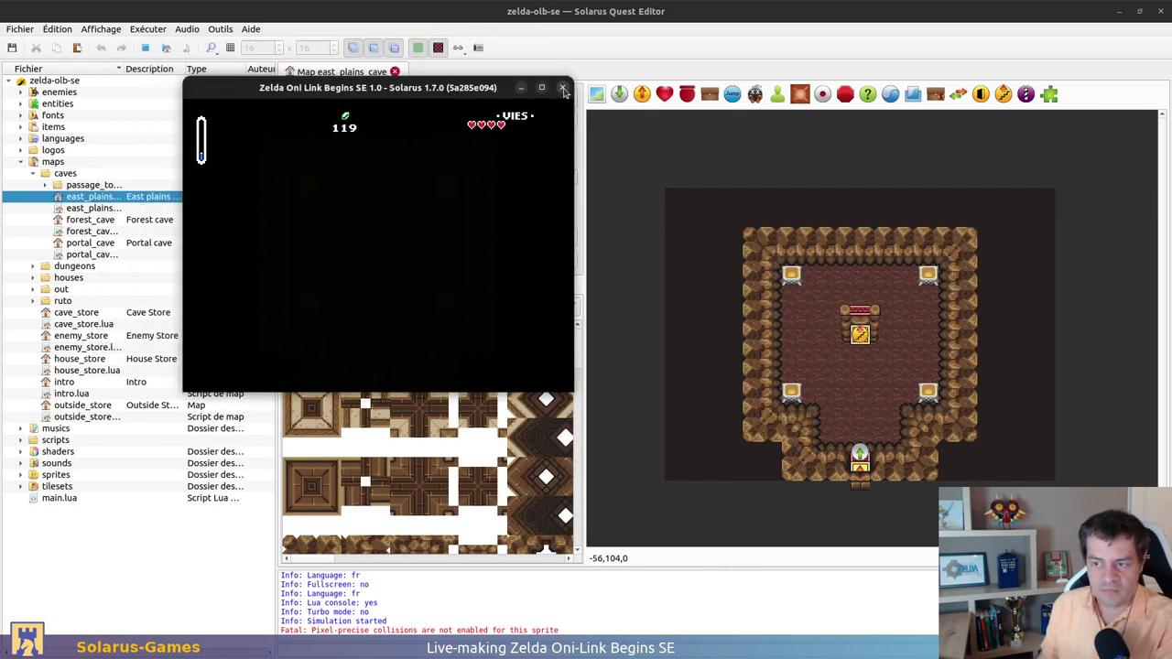
{"action": "left_click", "coordinate": [563, 88]}
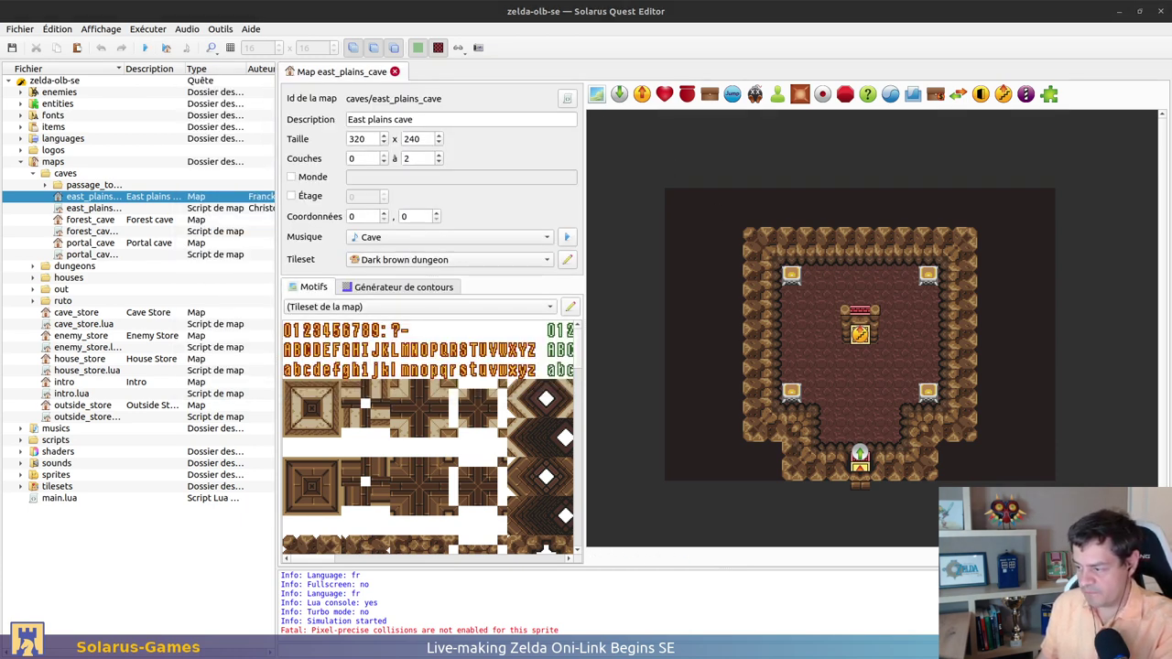
Check the settings of the teleporter at the cave's south exit on the east_plains_cave map
{"action": "left_click", "coordinate": [777, 94]}
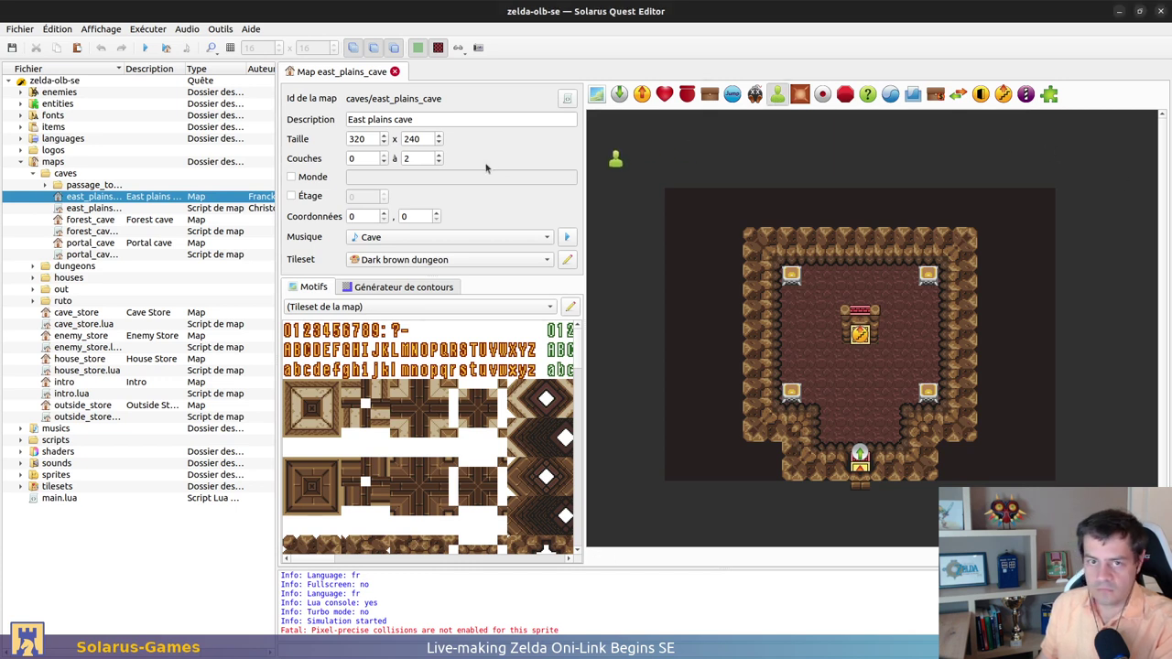
{"action": "left_click", "coordinate": [799, 95]}
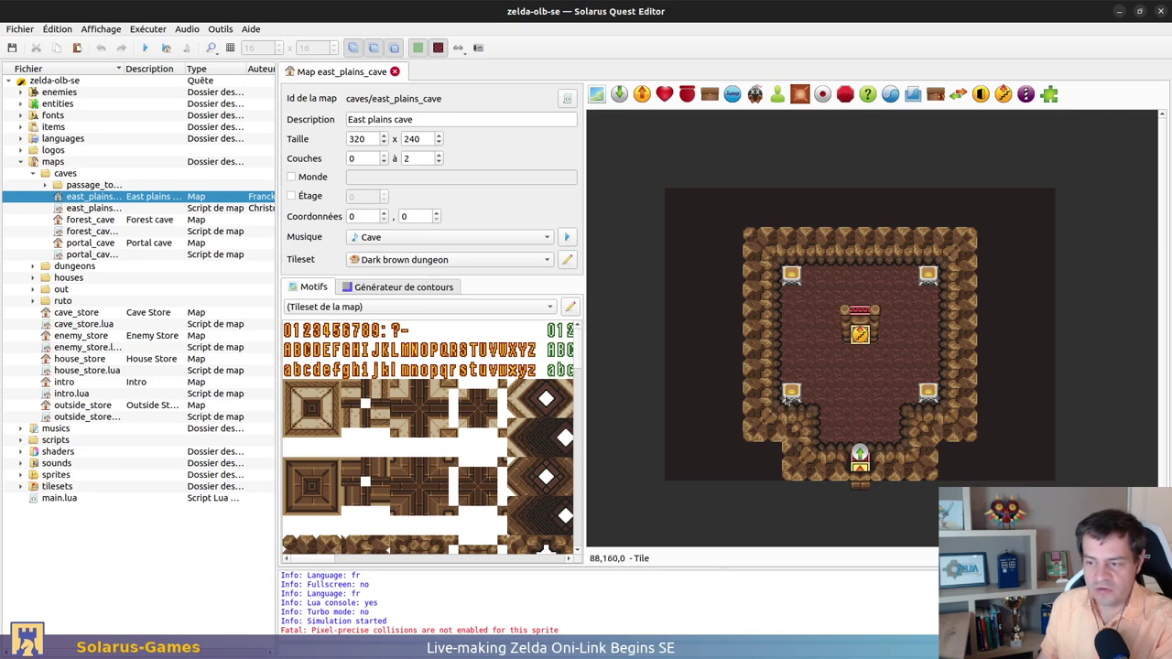
{"action": "double_click", "coordinate": [860, 471]}
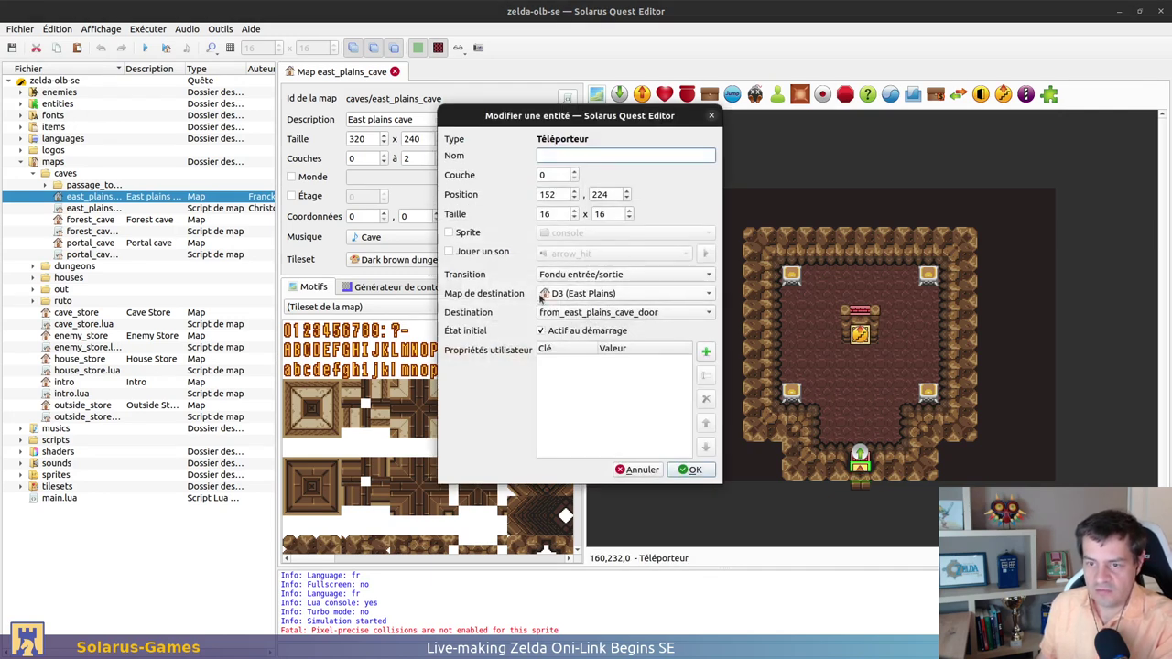
{"action": "left_click", "coordinate": [632, 472]}
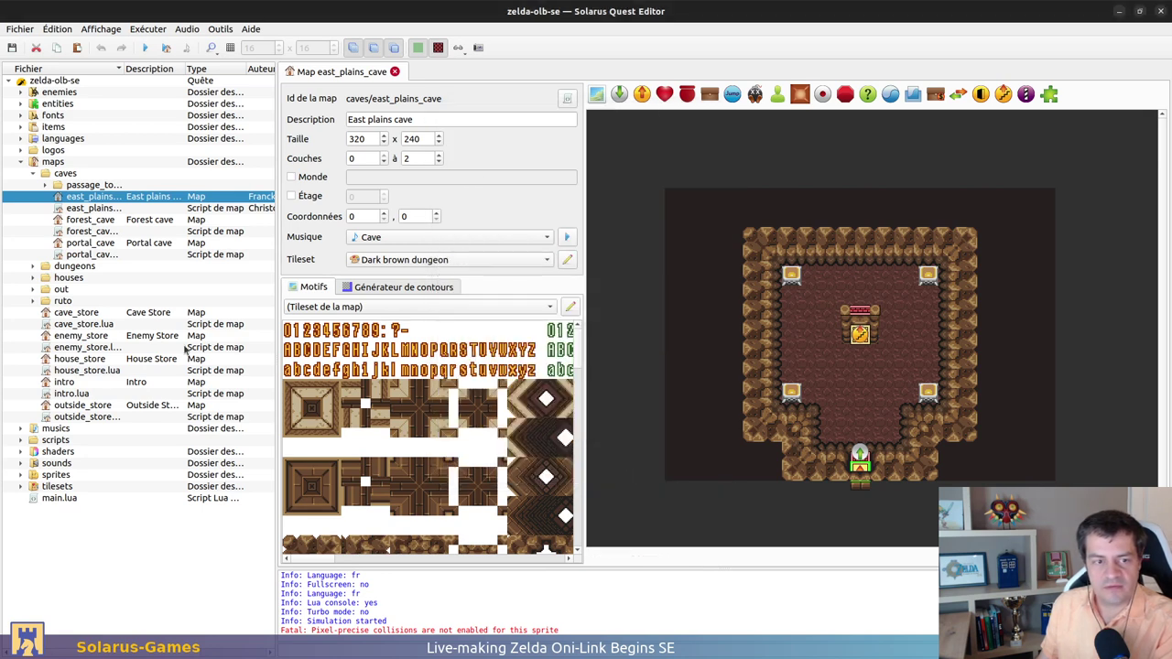
Open the d3 (East Plains) map from the out folder under maps
{"action": "left_click", "coordinate": [33, 289]}
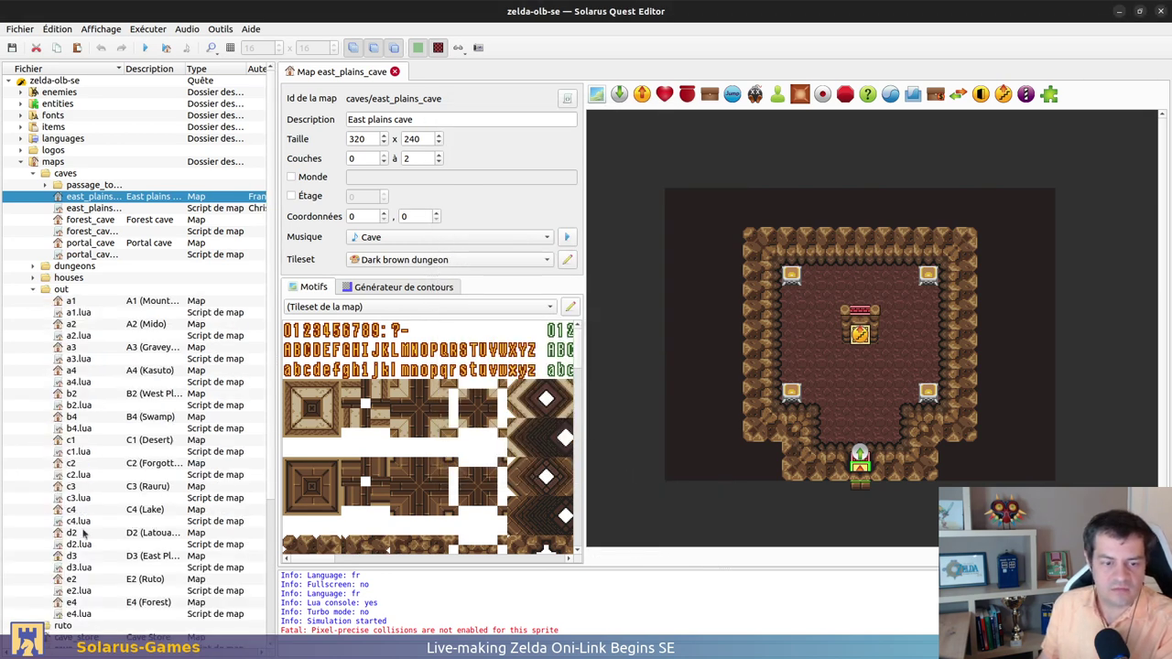
{"action": "double_click", "coordinate": [74, 555]}
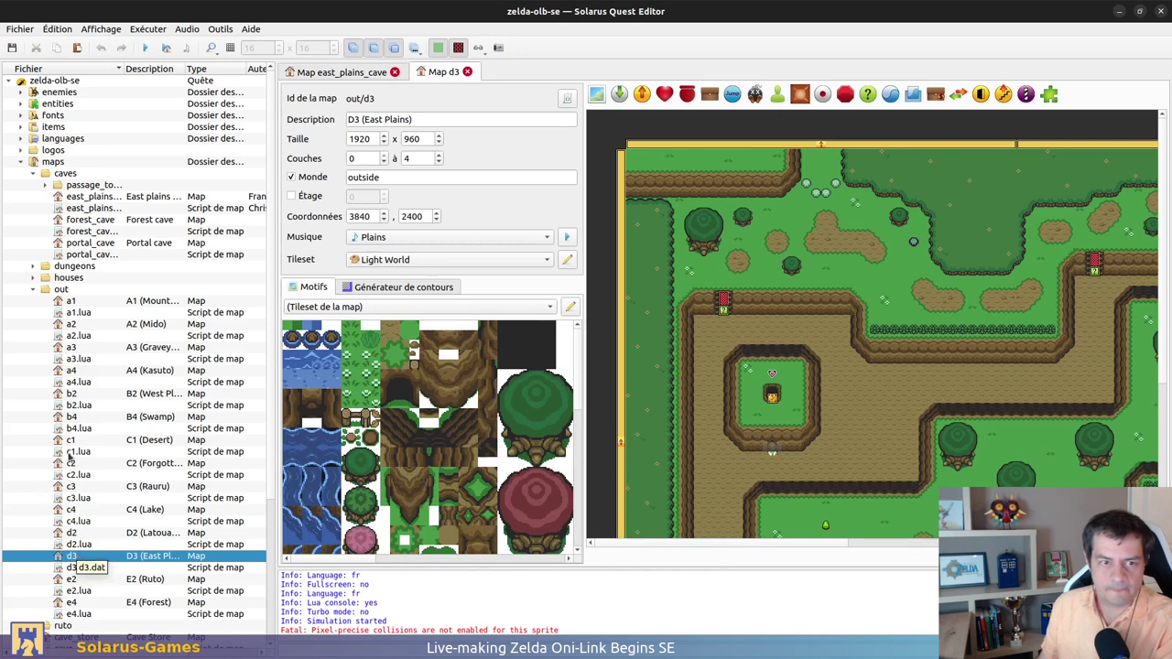
Move the tile covering the cave door south of the plateau aside, check the teleporter's settings, and undo the move
{"action": "scroll", "coordinate": [737, 448], "scroll_direction": "up", "scroll_amount": 1, "text": "ctrl"}
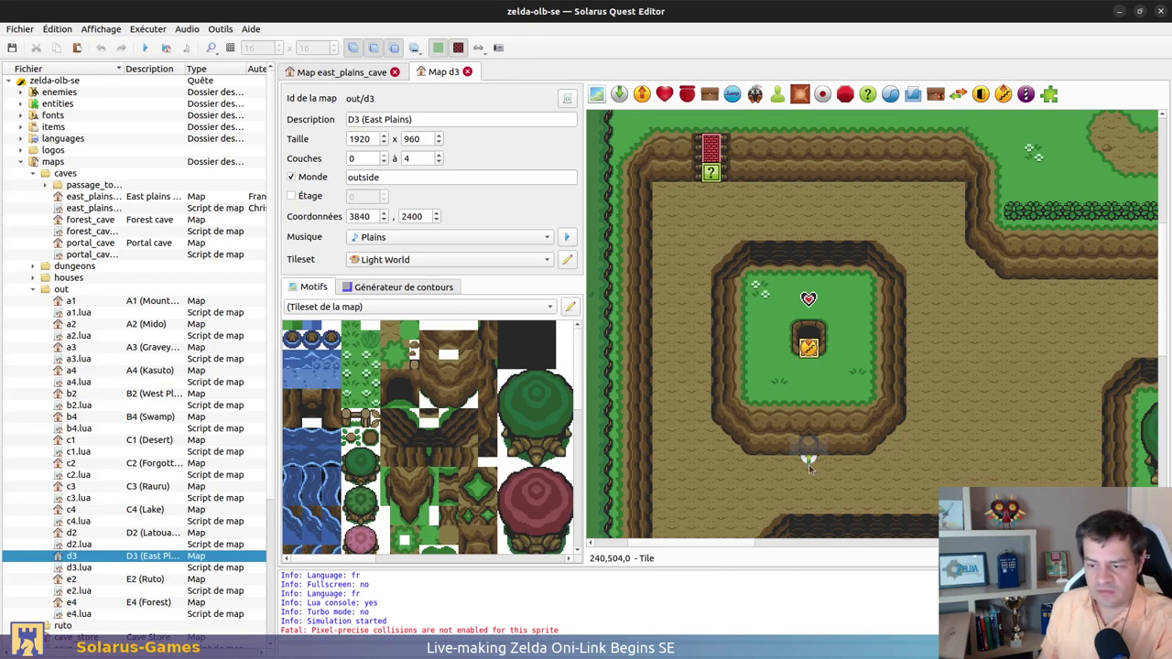
{"action": "left_click_drag", "start_coordinate": [809, 454], "coordinate": [750, 477]}
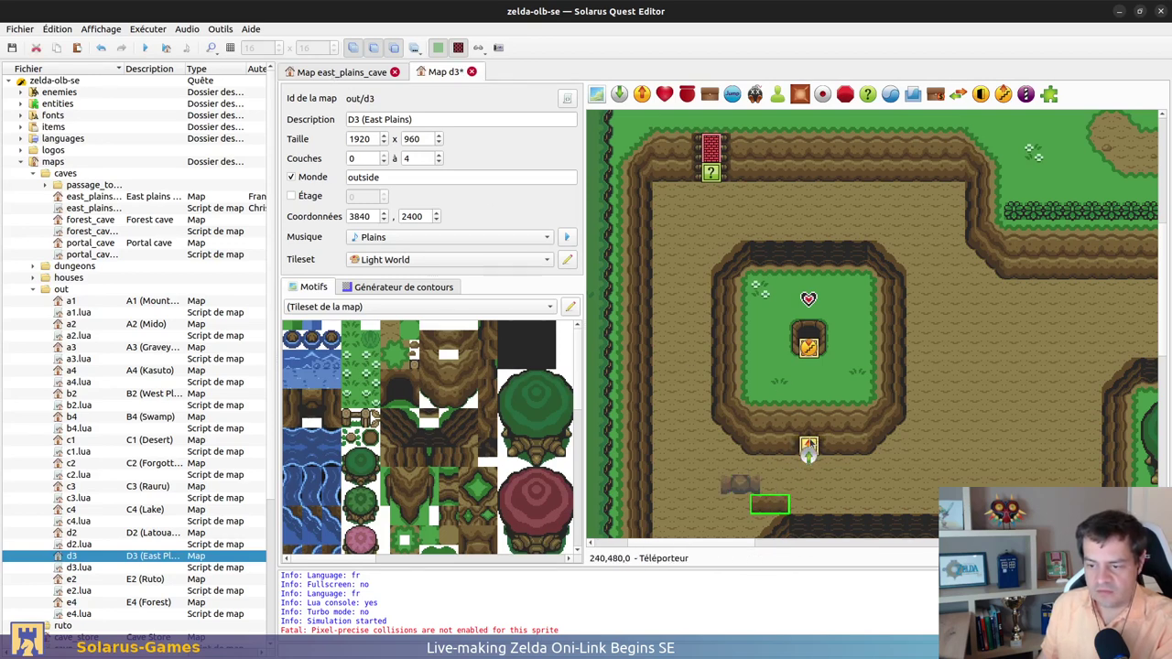
{"action": "double_click", "coordinate": [808, 447]}
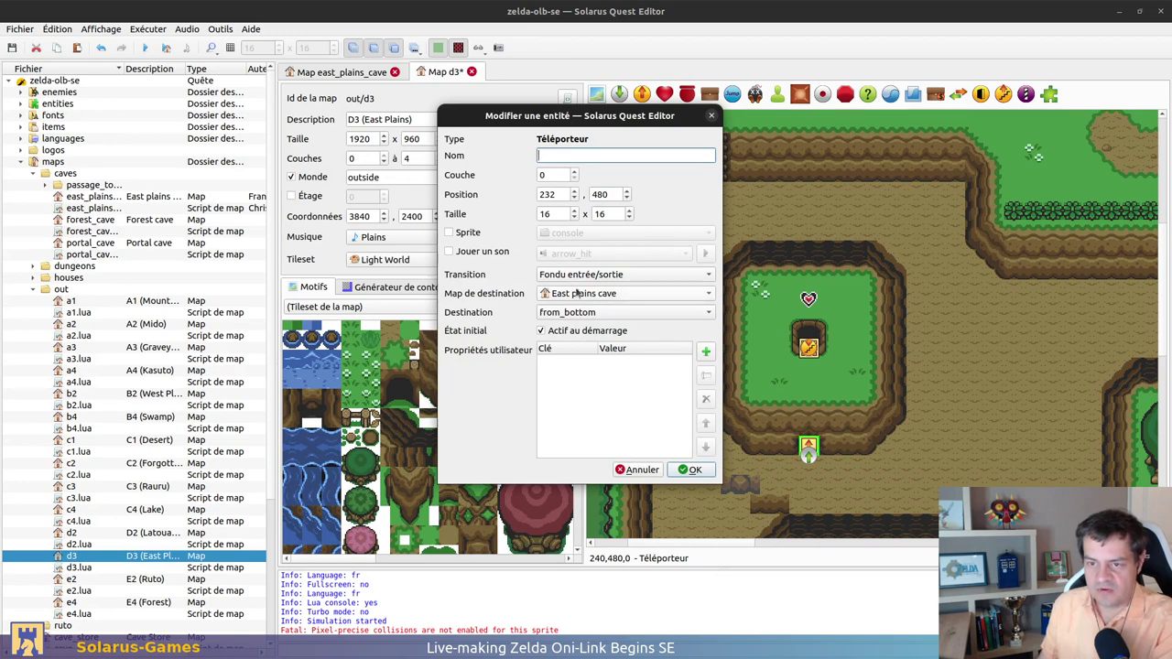
{"action": "key", "text": "Escape"}
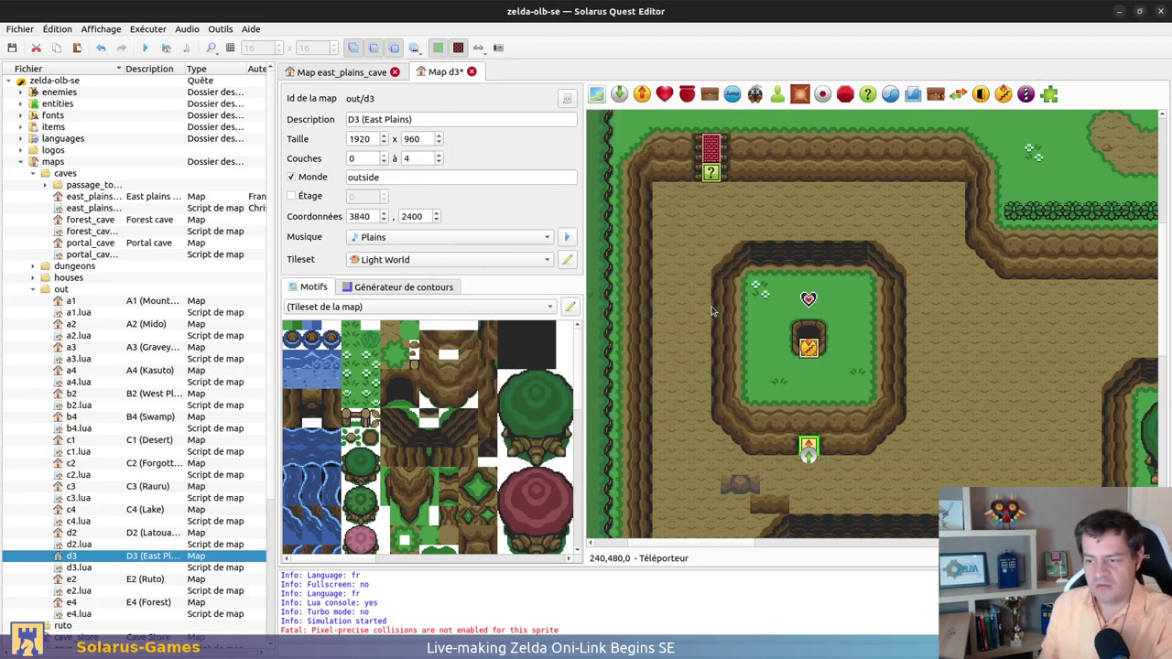
{"action": "left_click", "coordinate": [934, 467]}
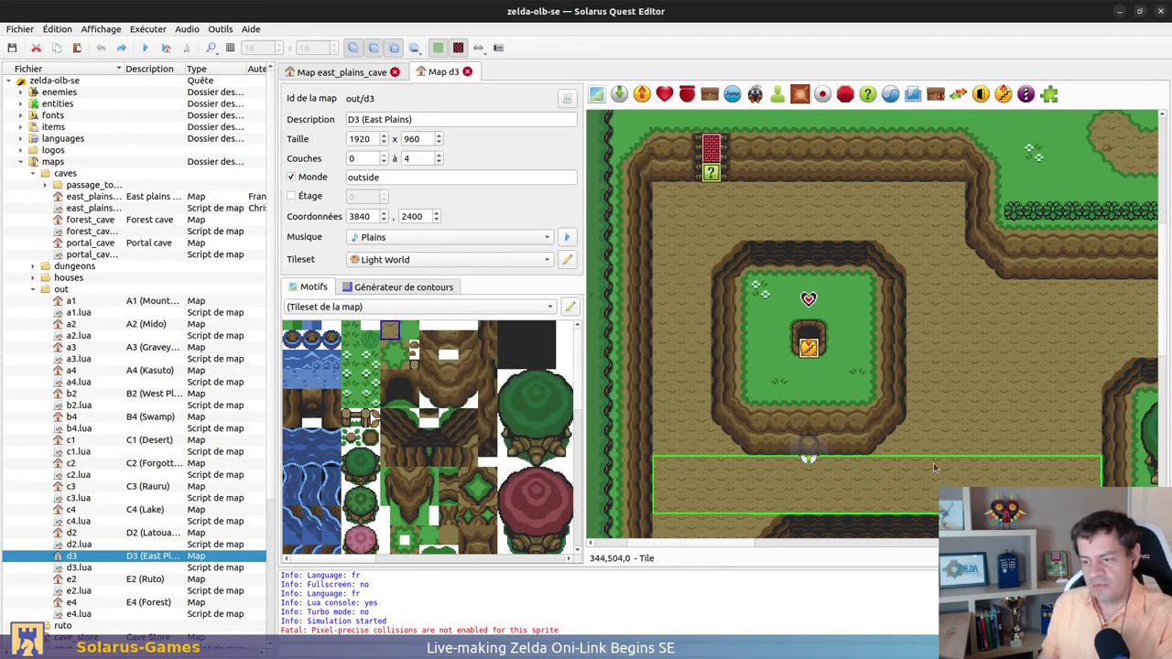
Run the quest, walk the hero up and down at the cave door below the plateau, and close the game
{"action": "scroll", "coordinate": [933, 468], "scroll_direction": "down", "scroll_amount": 2, "text": "ctrl"}
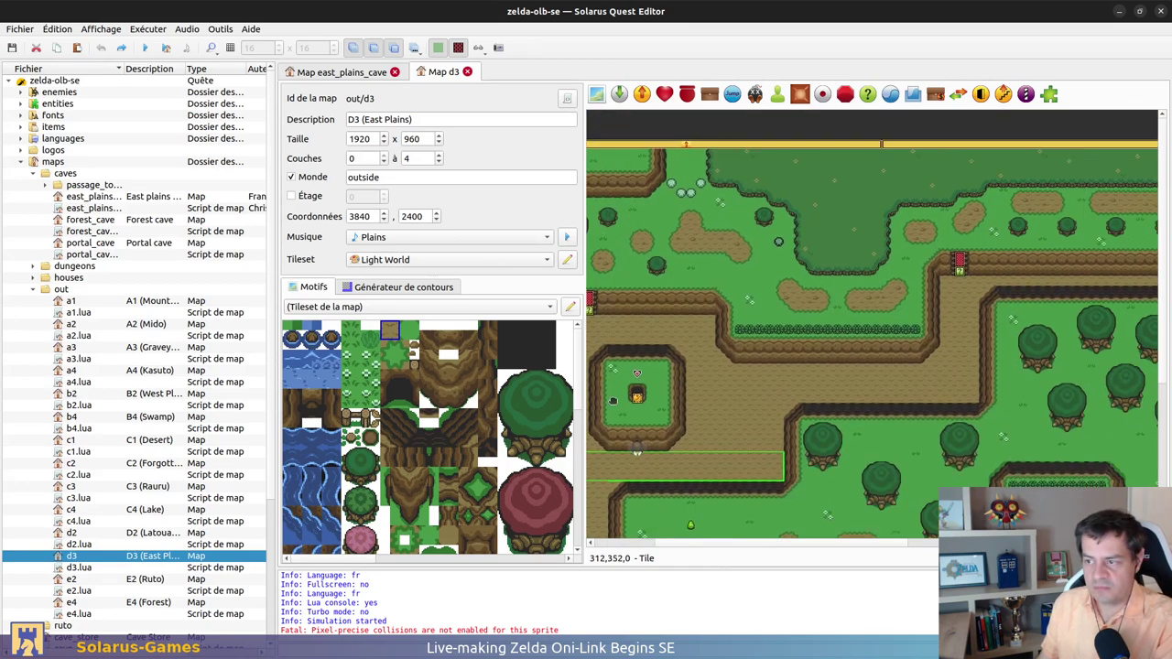
{"action": "scroll", "coordinate": [928, 357], "scroll_direction": "down", "scroll_amount": 3, "text": "ctrl"}
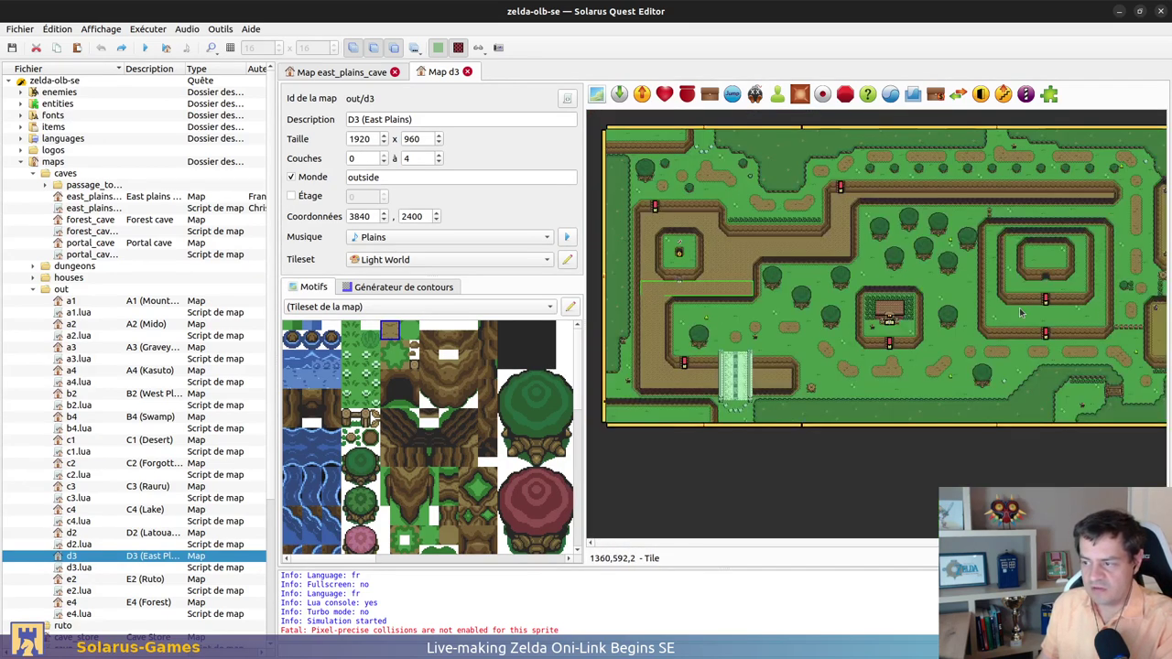
{"action": "scroll", "coordinate": [632, 257], "scroll_direction": "up", "scroll_amount": 3, "text": "ctrl"}
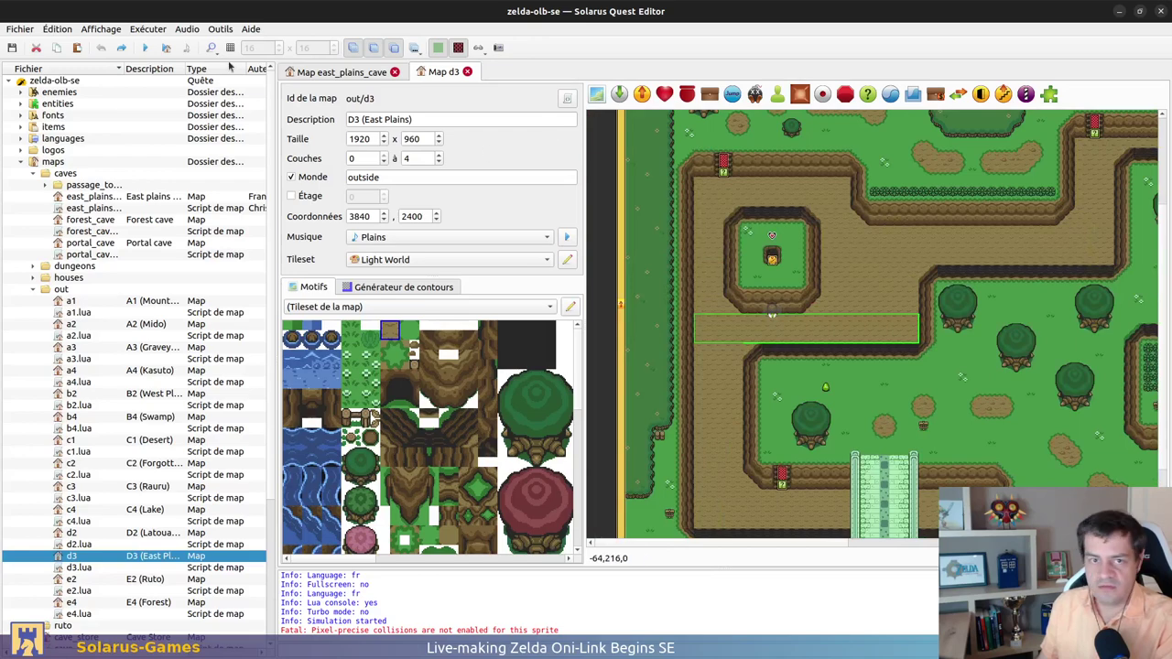
{"action": "left_click", "coordinate": [145, 48]}
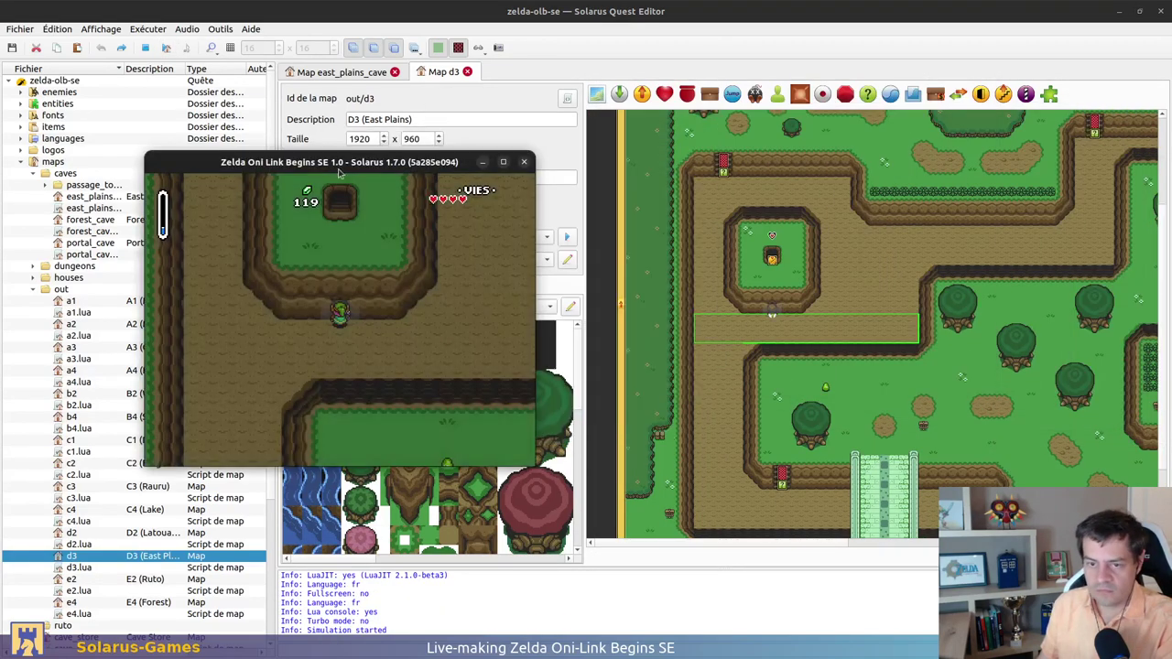
{"action": "key", "text": "Up"}
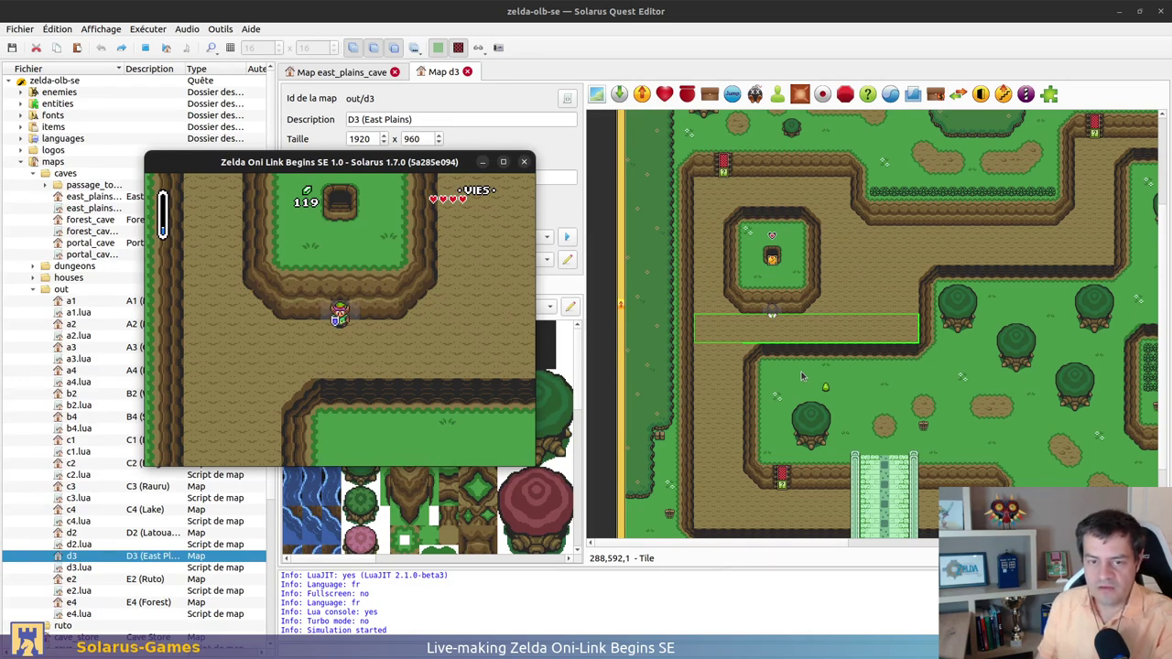
{"action": "key", "text": "Down"}
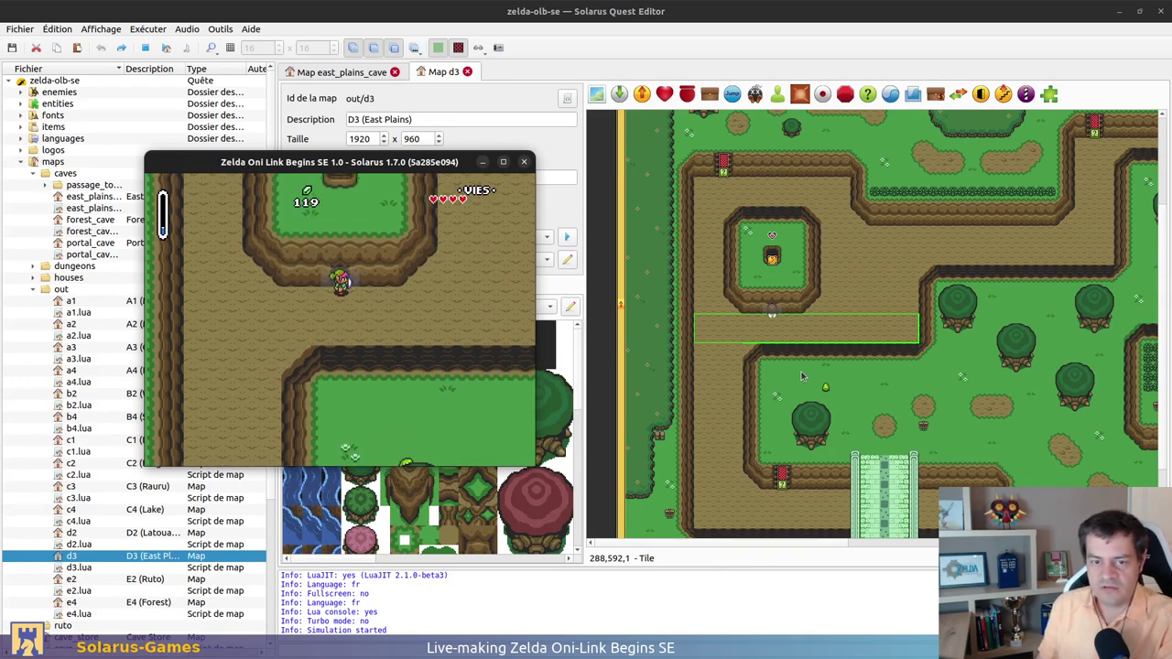
{"action": "key", "text": "Up"}
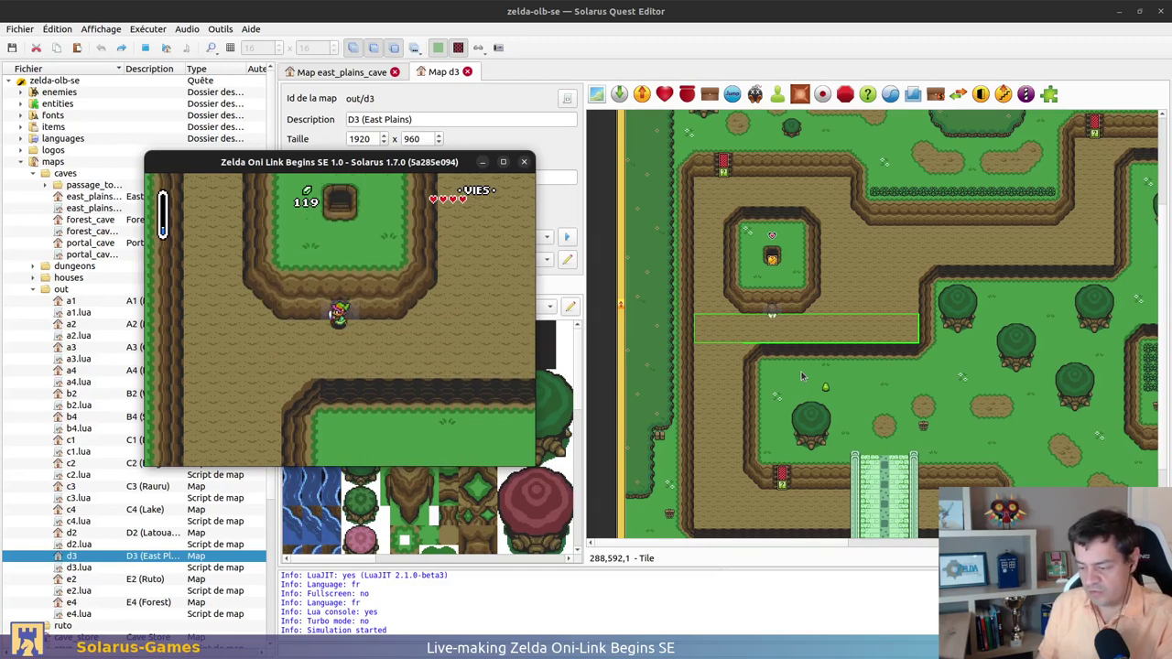
{"action": "left_click", "coordinate": [524, 162]}
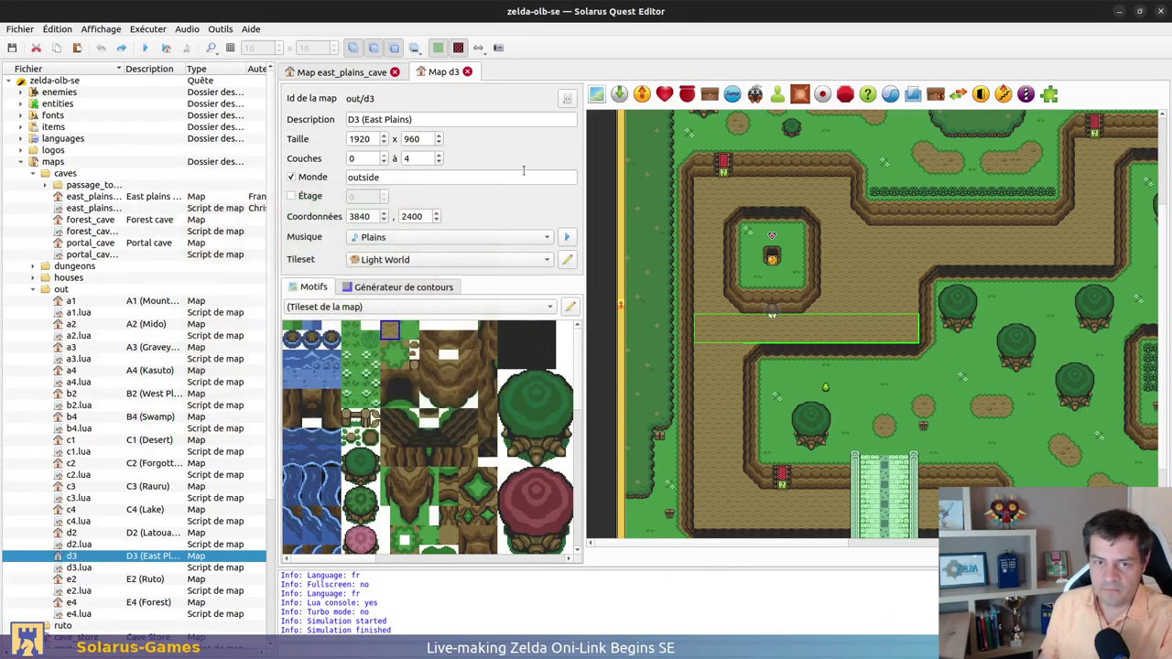
Open the debug.lua script from the scripts folder
{"action": "scroll", "coordinate": [159, 441], "scroll_direction": "down", "scroll_amount": 5}
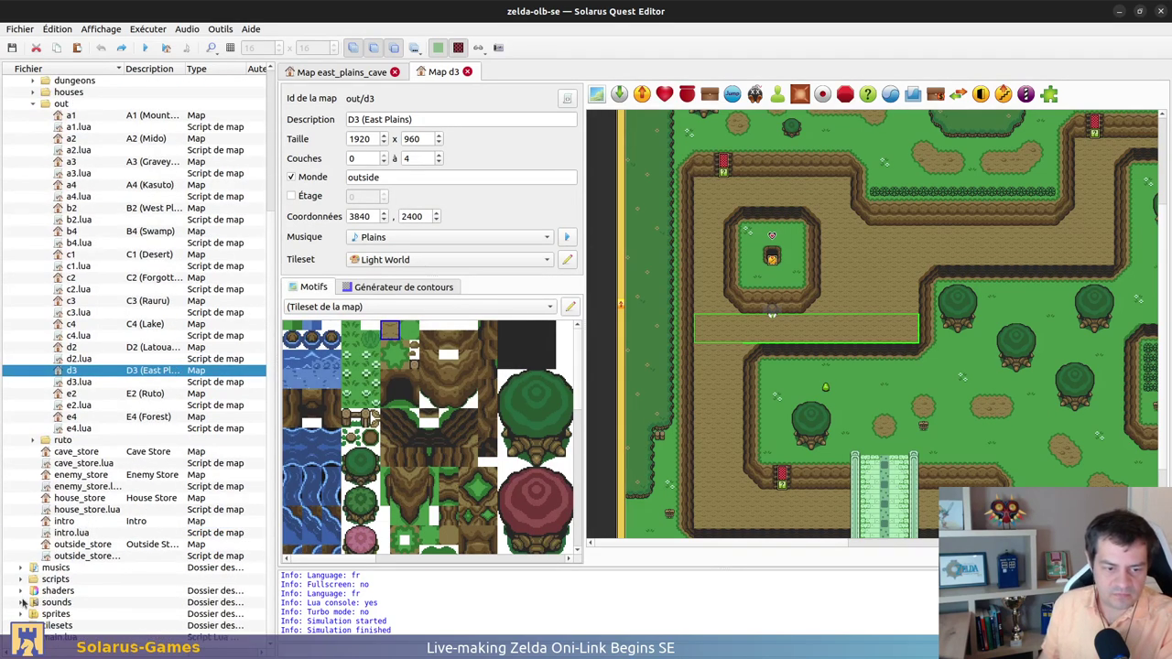
{"action": "left_click", "coordinate": [21, 580]}
{"action": "double_click", "coordinate": [73, 533]}
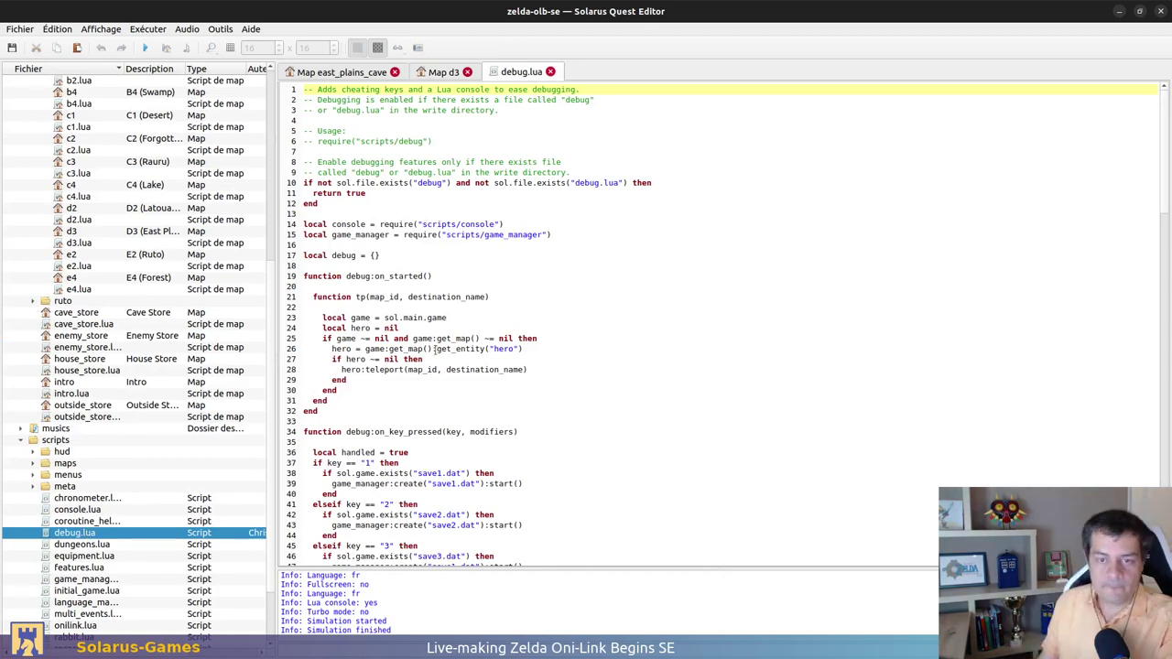
Replace sol.main.game with sol.main.get_game() in the elseif condition on line 51 of debug.lua
{"action": "scroll", "coordinate": [645, 350], "scroll_direction": "down", "scroll_amount": 7}
{"action": "left_click", "coordinate": [622, 335]}
{"action": "scroll", "coordinate": [596, 201], "scroll_direction": "down", "scroll_amount": 4}
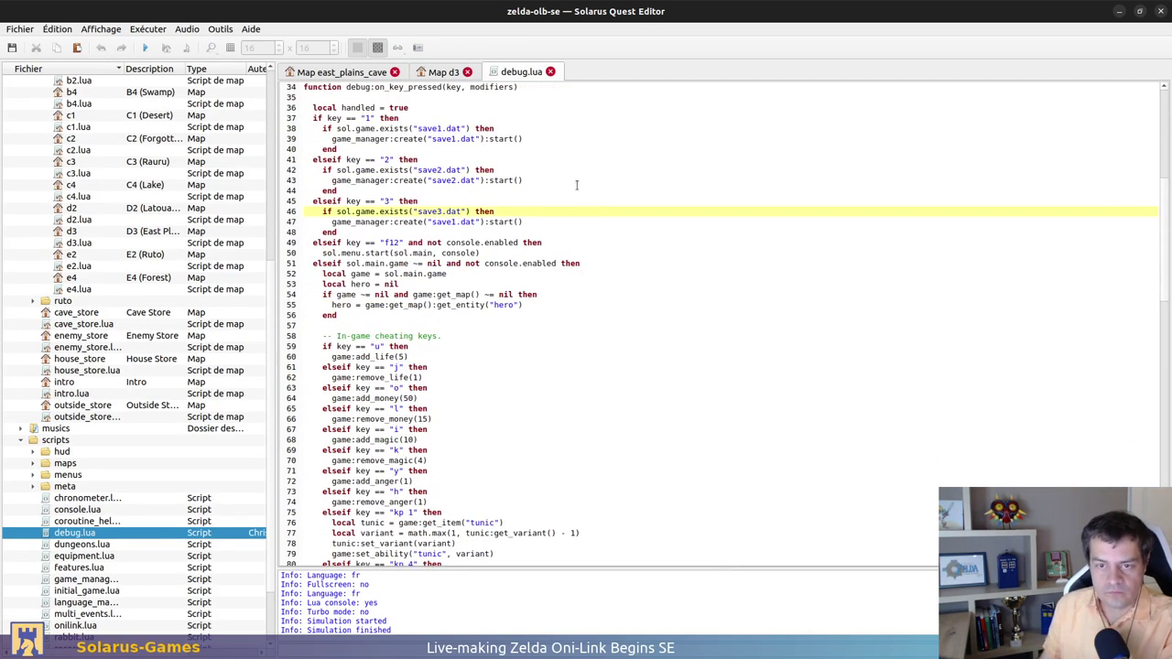
{"action": "scroll", "coordinate": [612, 217], "scroll_direction": "down", "scroll_amount": 3}
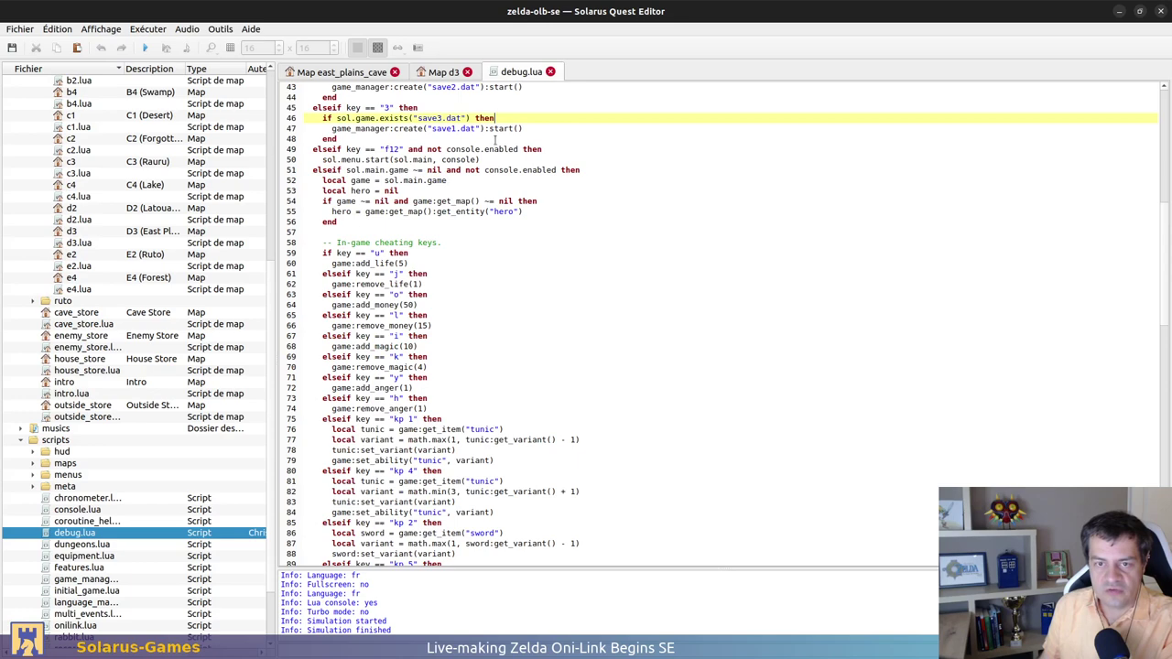
{"action": "left_click", "coordinate": [388, 168]}
{"action": "scroll", "coordinate": [746, 282], "scroll_direction": "up", "scroll_amount": 4}
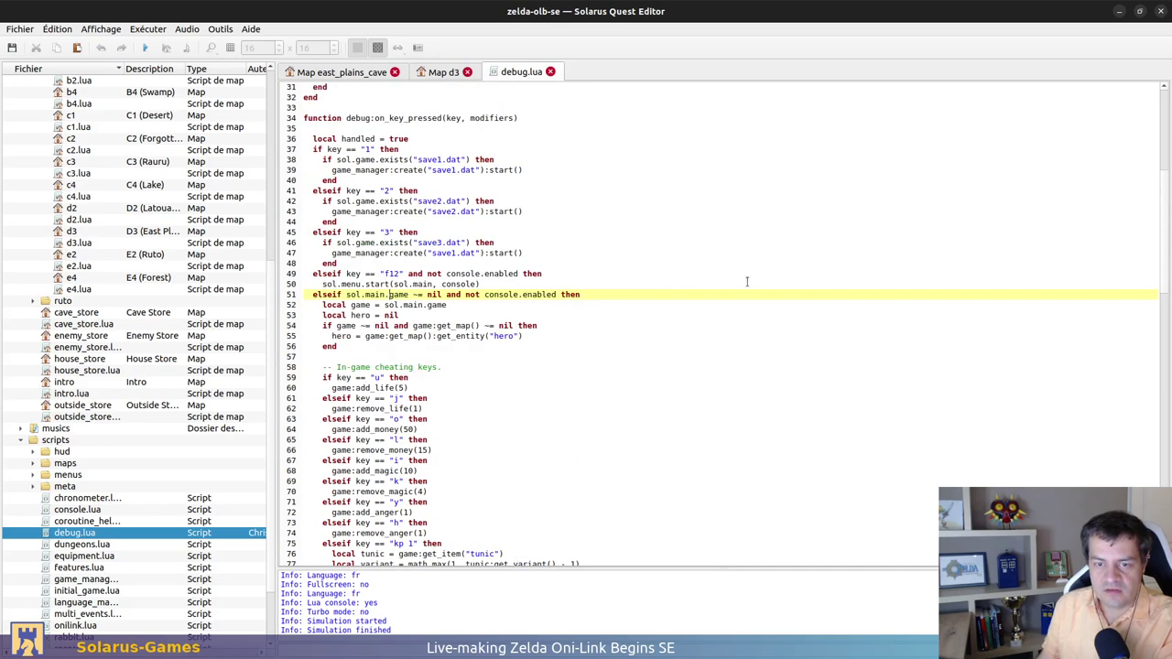
{"action": "type", "text": "get_game"}
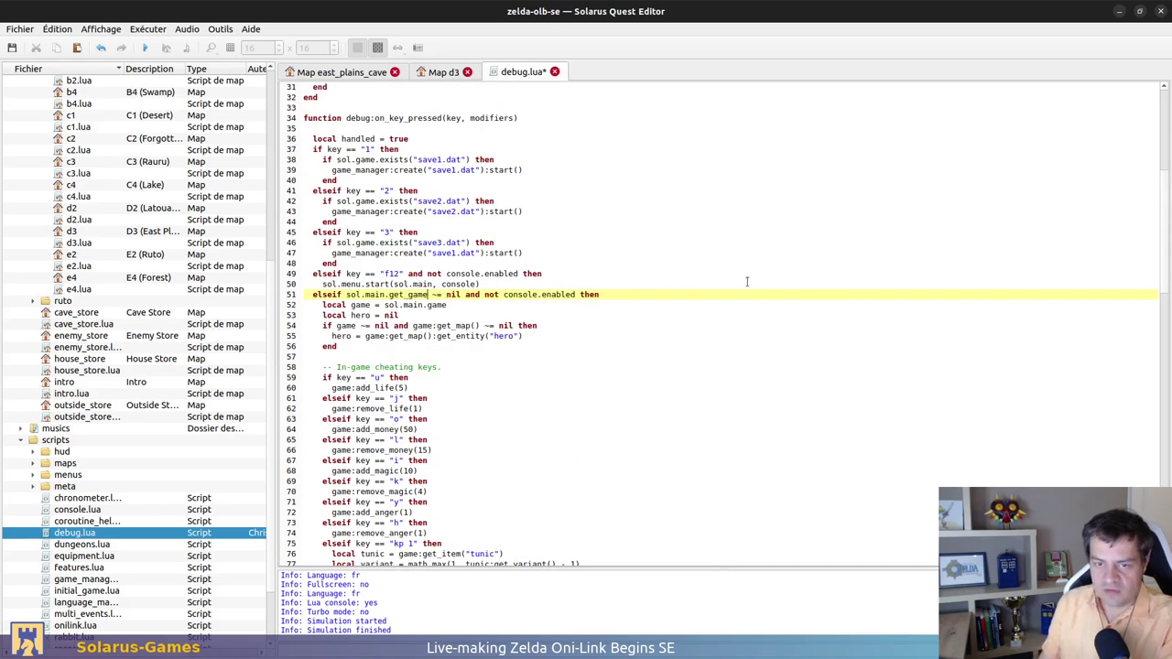
{"action": "type", "text": "()"}
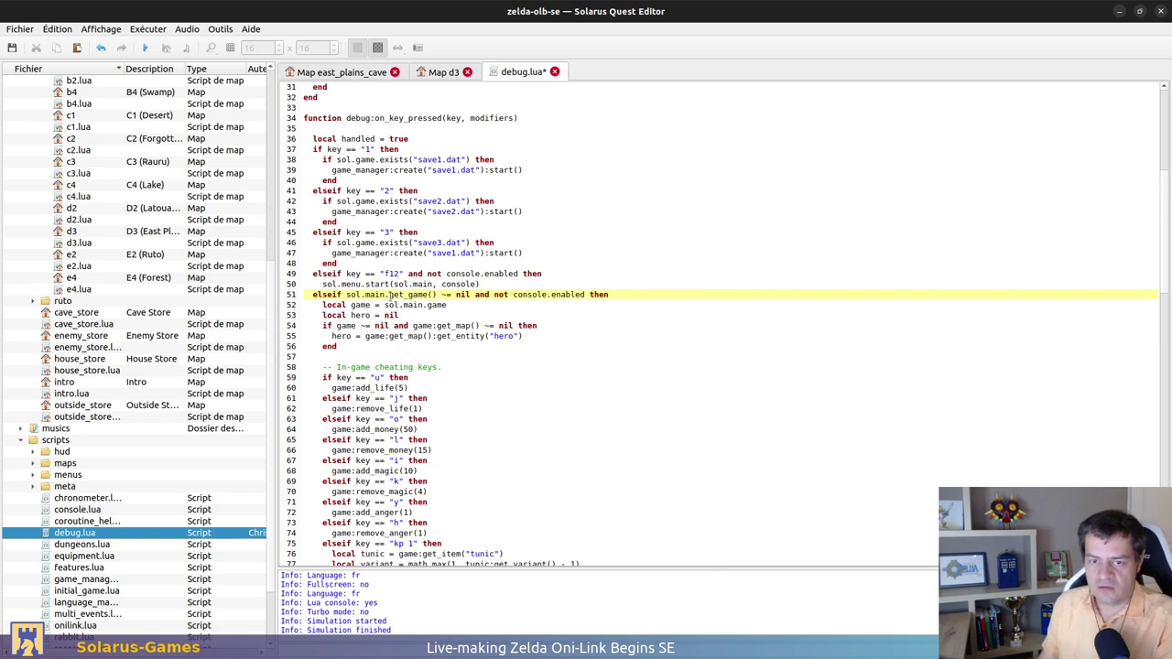
Copy get_game() into the local game assignment on line 52 so it reads sol.main.get_game(), and save the script
{"action": "left_click_drag", "start_coordinate": [389, 295], "coordinate": [437, 295]}
{"action": "key", "text": "ctrl+c"}
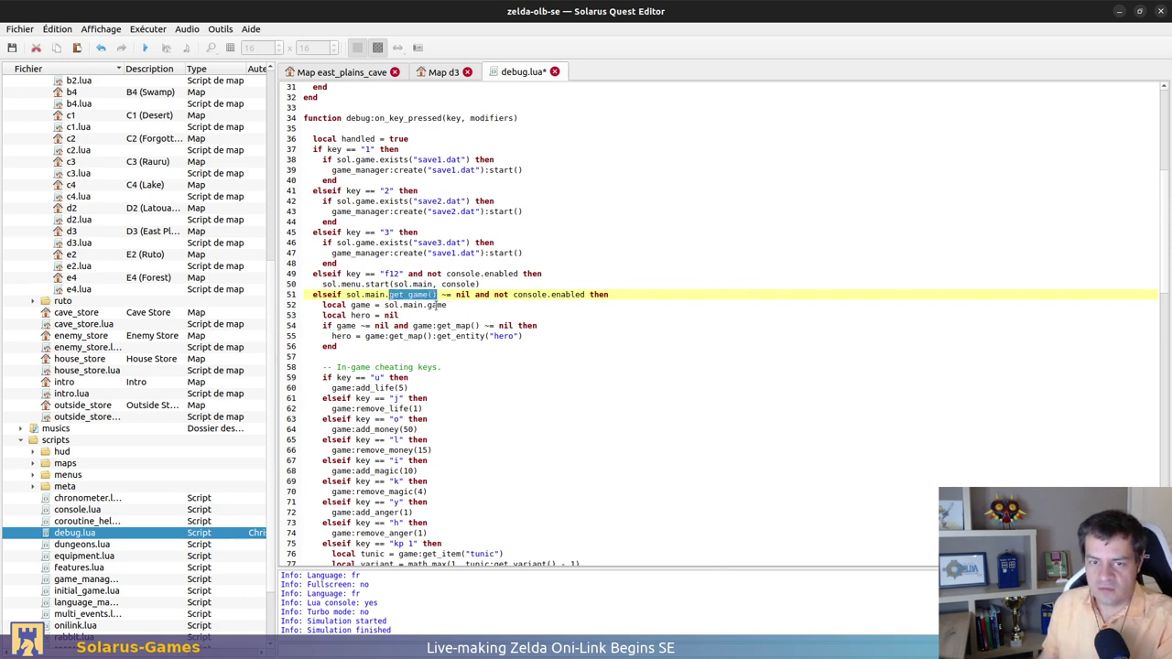
{"action": "double_click", "coordinate": [437, 304]}
{"action": "key", "text": "ctrl+v"}
{"action": "key", "text": "ctrl+s"}
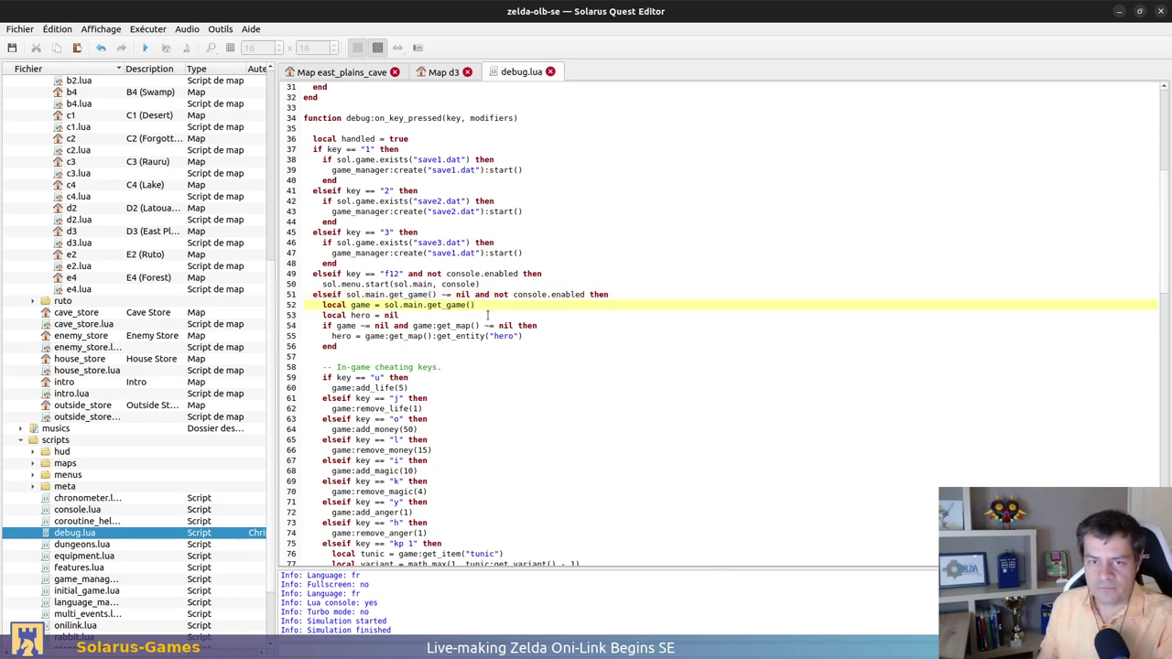
Replace sol.main.game with sol.main.get_game() on line 136 in debug:on_update() and save the script
{"action": "scroll", "coordinate": [487, 315], "scroll_direction": "up", "scroll_amount": 3}
{"action": "scroll", "coordinate": [486, 315], "scroll_direction": "down", "scroll_amount": 6}
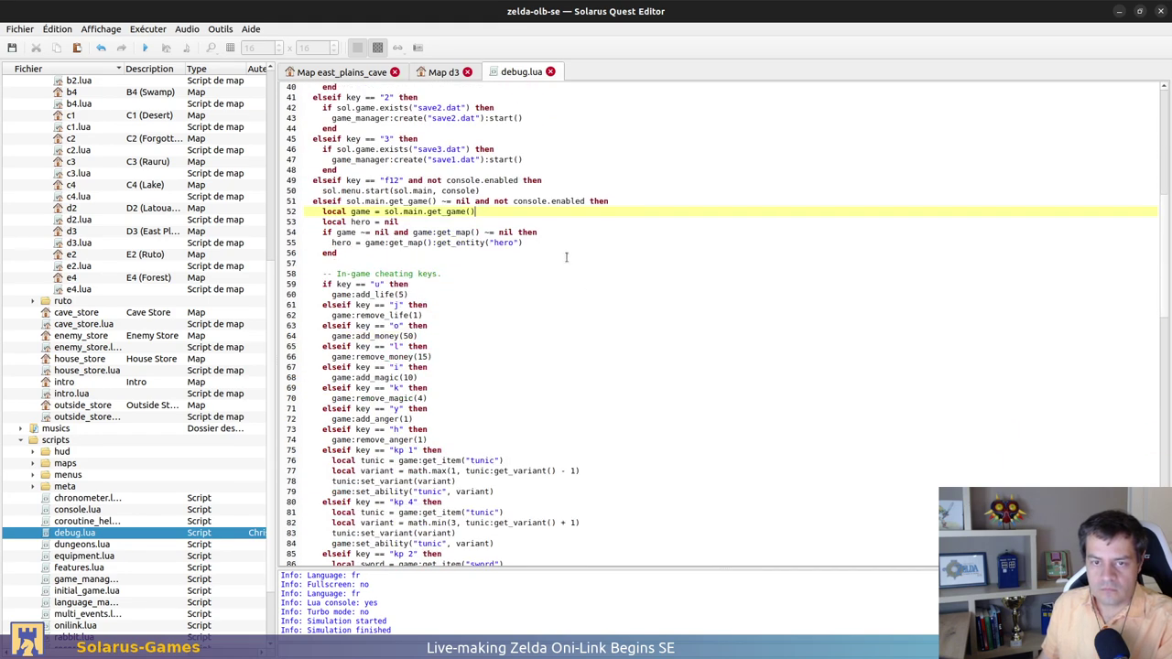
{"action": "scroll", "coordinate": [499, 211], "scroll_direction": "up", "scroll_amount": 3}
{"action": "scroll", "coordinate": [531, 233], "scroll_direction": "down", "scroll_amount": 19}
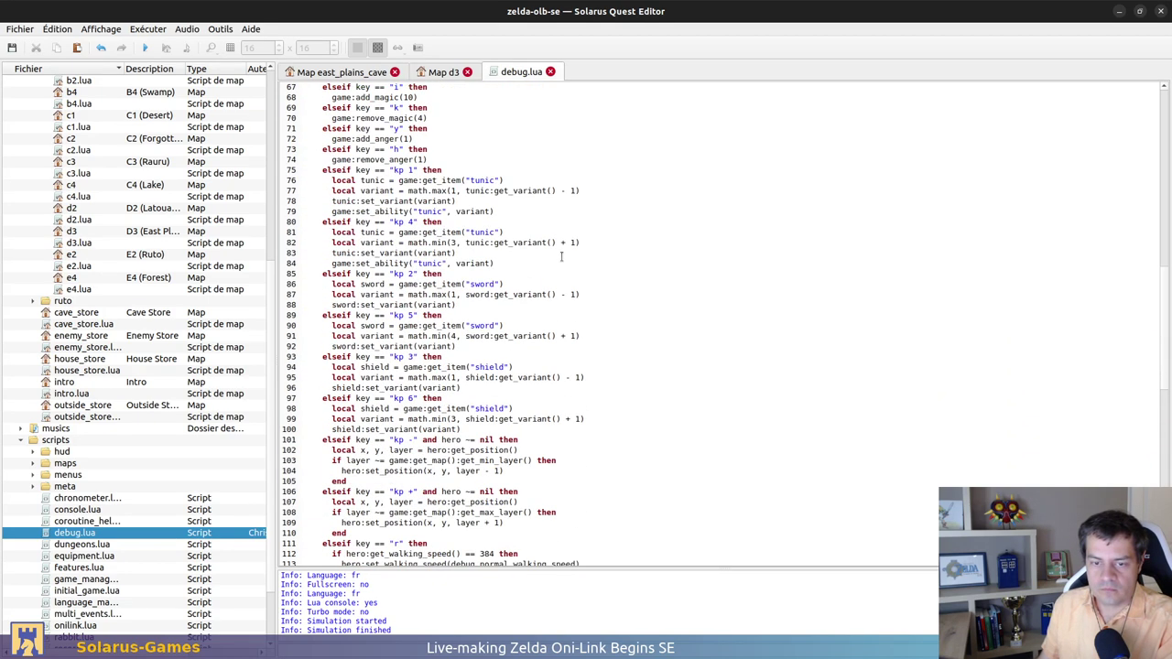
{"action": "left_click", "coordinate": [582, 246]}
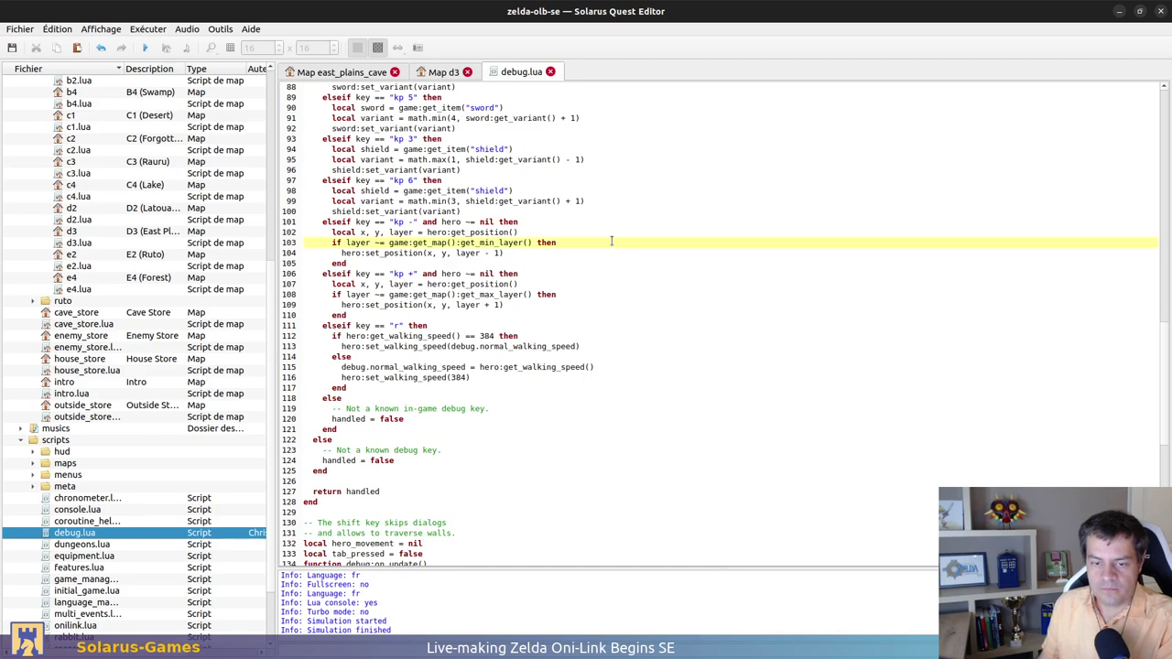
{"action": "scroll", "coordinate": [464, 434], "scroll_direction": "down", "scroll_amount": 5}
{"action": "left_click", "coordinate": [464, 431]}
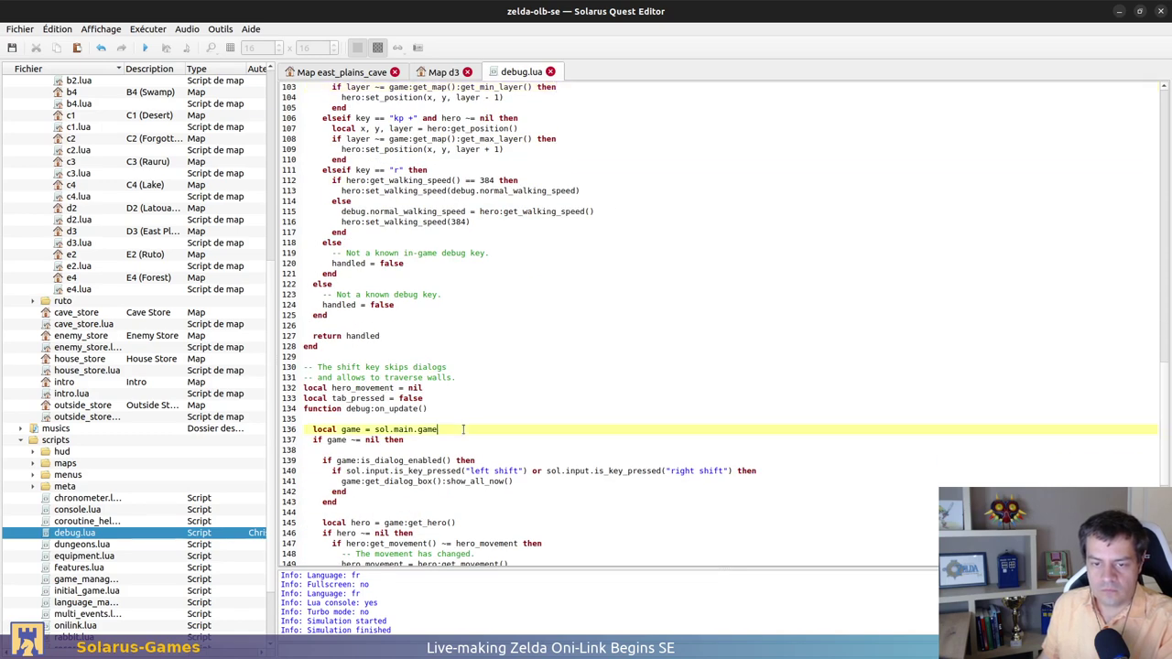
{"action": "double_click", "coordinate": [422, 429]}
{"action": "type", "text": "get_game()"}
{"action": "scroll", "coordinate": [528, 399], "scroll_direction": "down", "scroll_amount": 7}
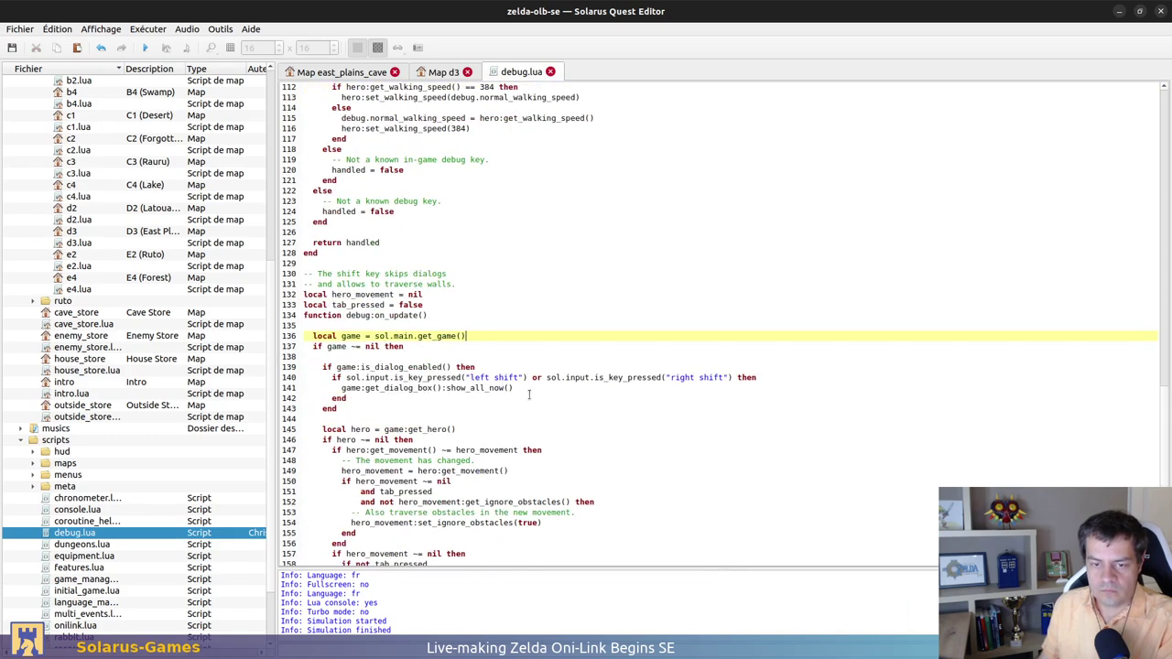
{"action": "scroll", "coordinate": [513, 298], "scroll_direction": "down", "scroll_amount": 2}
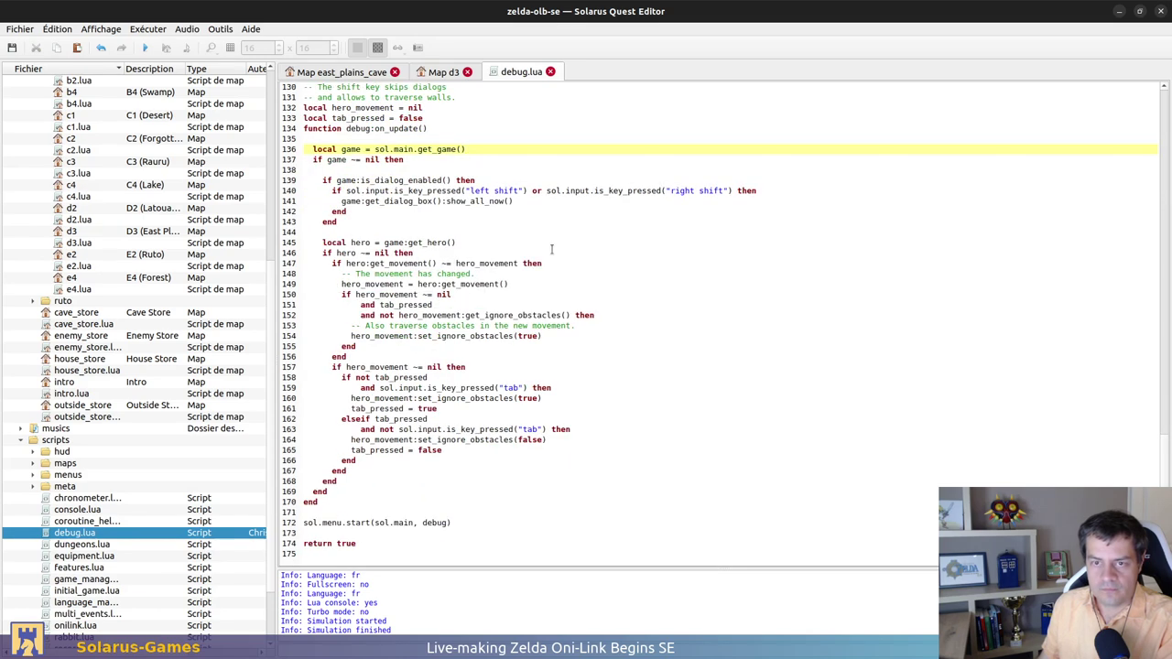
{"action": "key", "text": "ctrl+f"}
{"action": "type", "text": "s"}
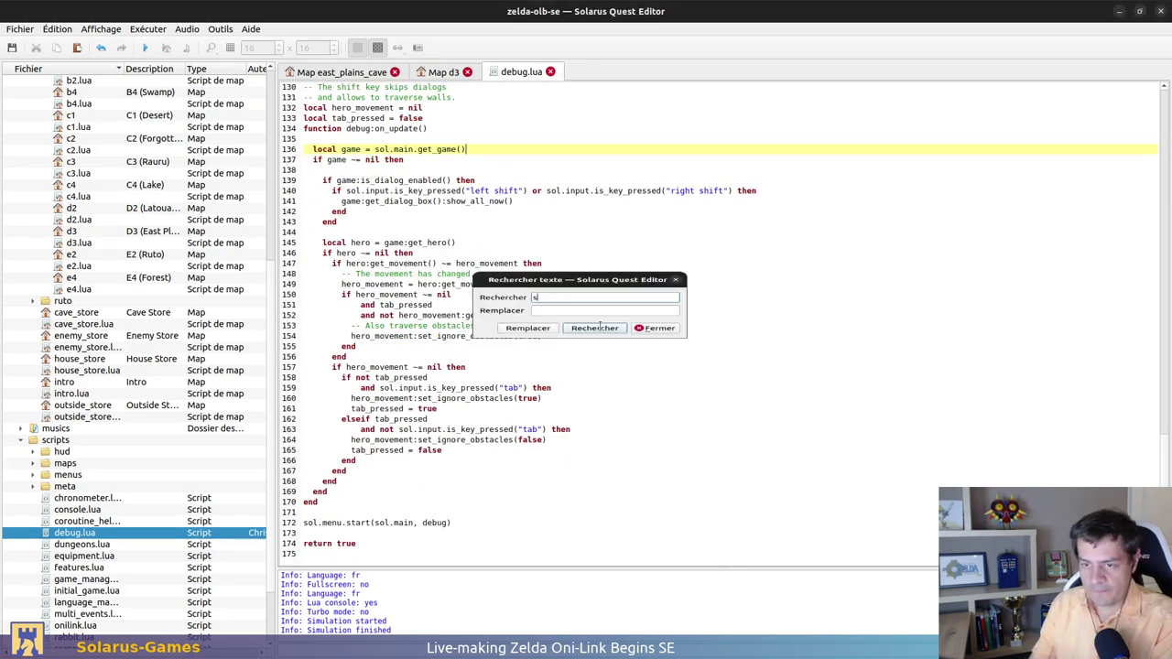
{"action": "key", "text": "Escape"}
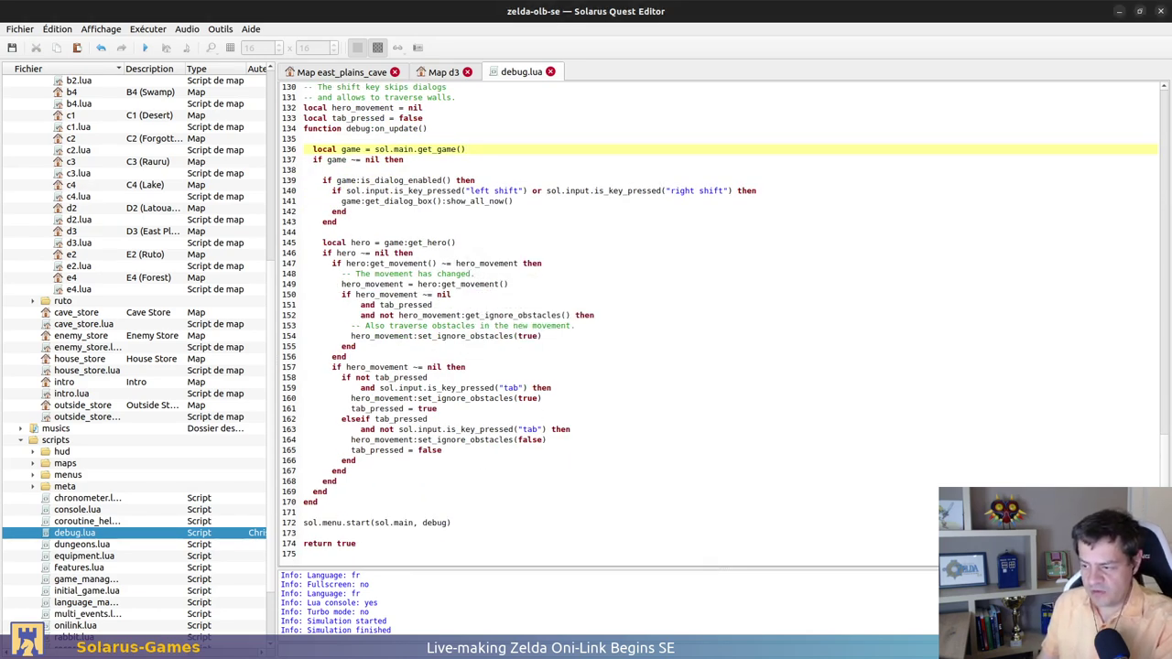
Switch to the terminal and search the zelda-olb-se data directory recursively with grep -r sol.main.game
{"action": "key", "text": "alt+Tab"}
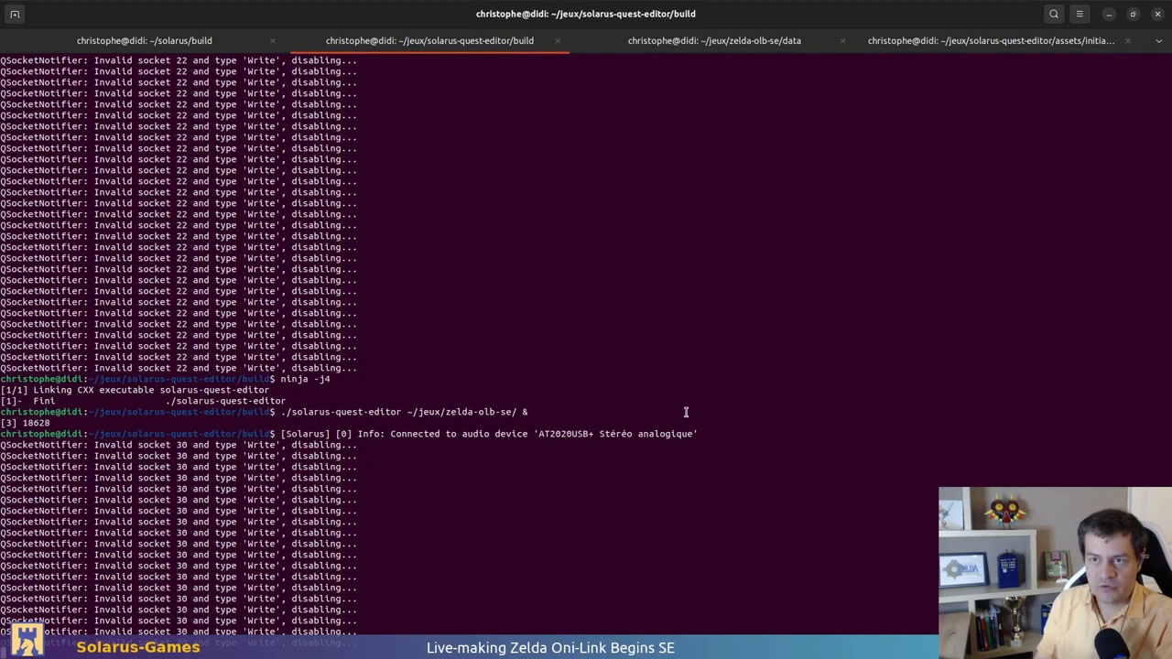
{"action": "key", "text": "ctrl+Page_Down"}
{"action": "type", "text": "gre"}
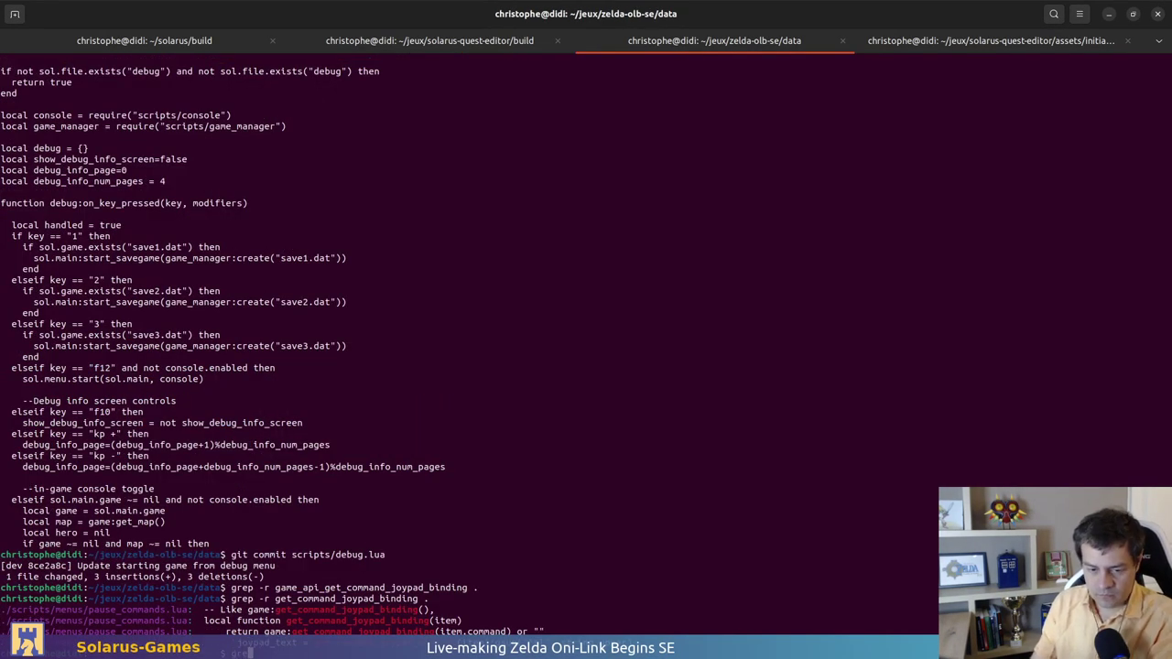
{"action": "type", "text": "p -r sol.main."}
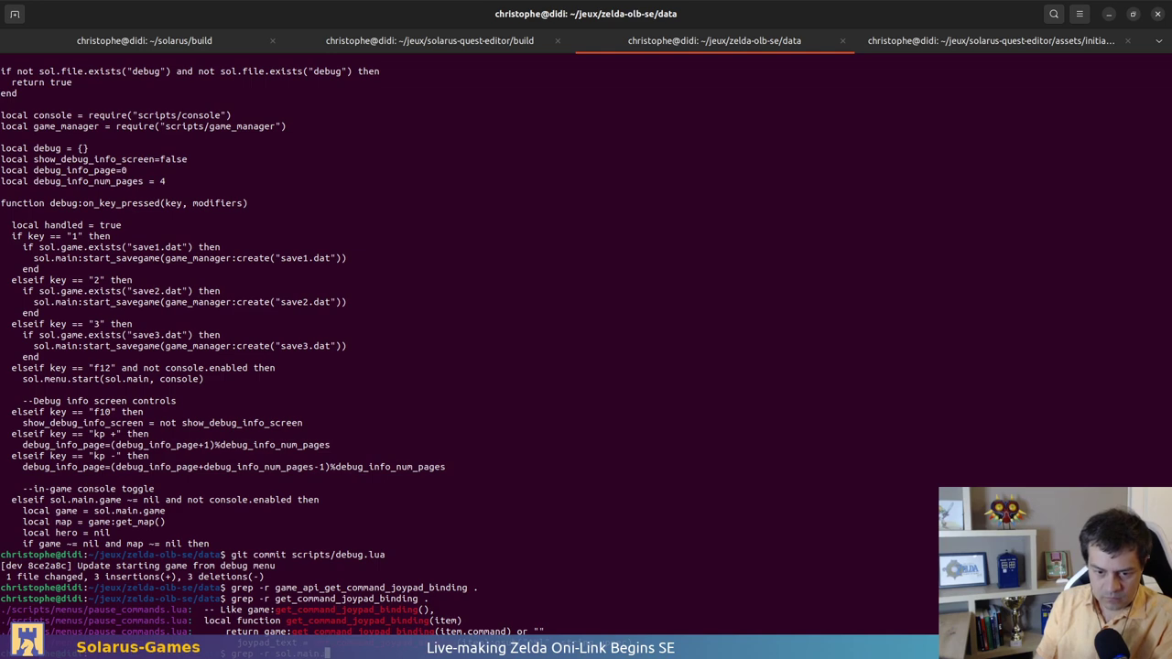
{"action": "type", "text": "game ."}
{"action": "key", "text": "Return"}
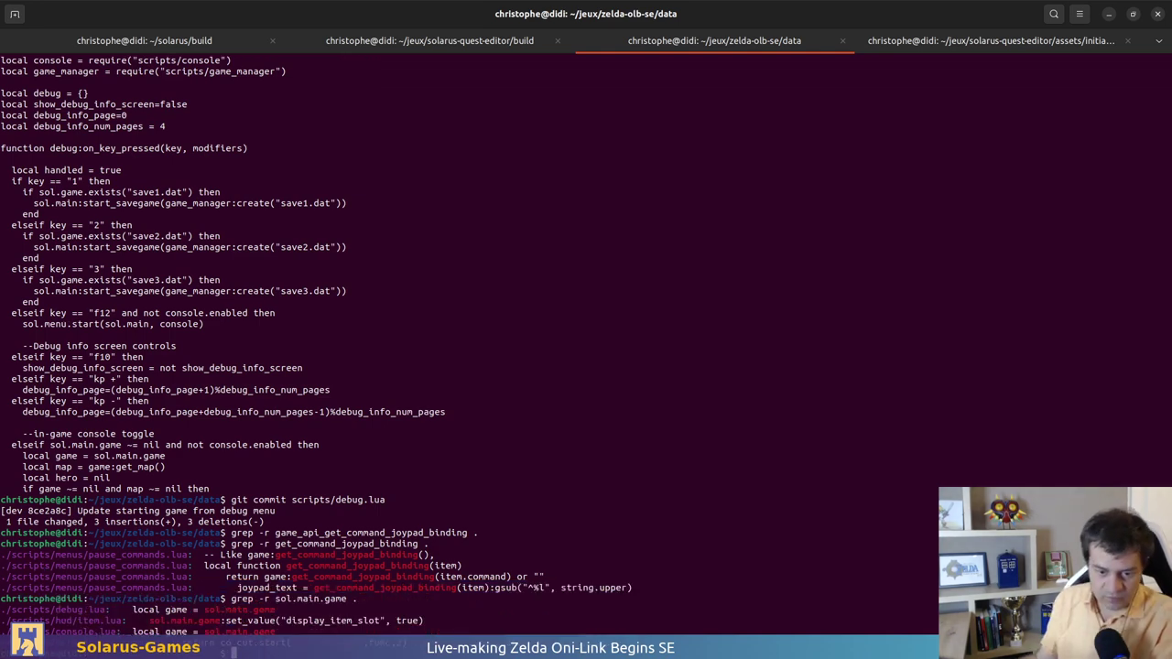
{"action": "key", "text": "alt+Tab"}
{"action": "key", "text": "alt+Tab"}
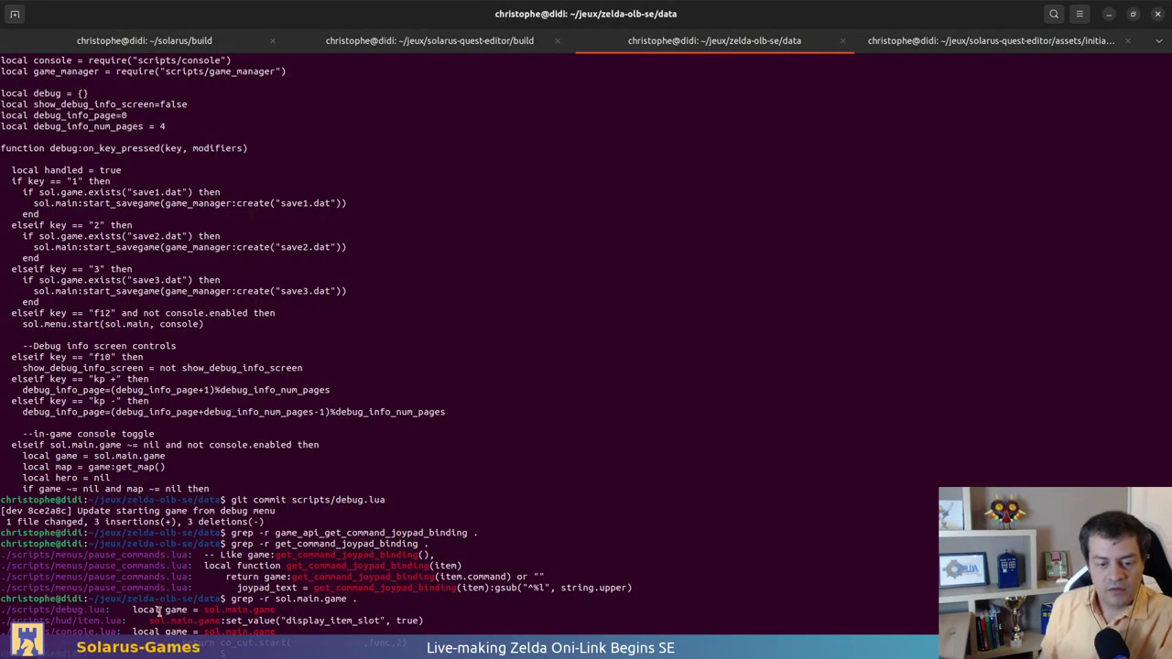
Back in Solarus Quest Editor, find sol.main.game in debug.lua, change it to sol.main.get_game() on line 23, and save the script
{"action": "double_click", "coordinate": [205, 610]}
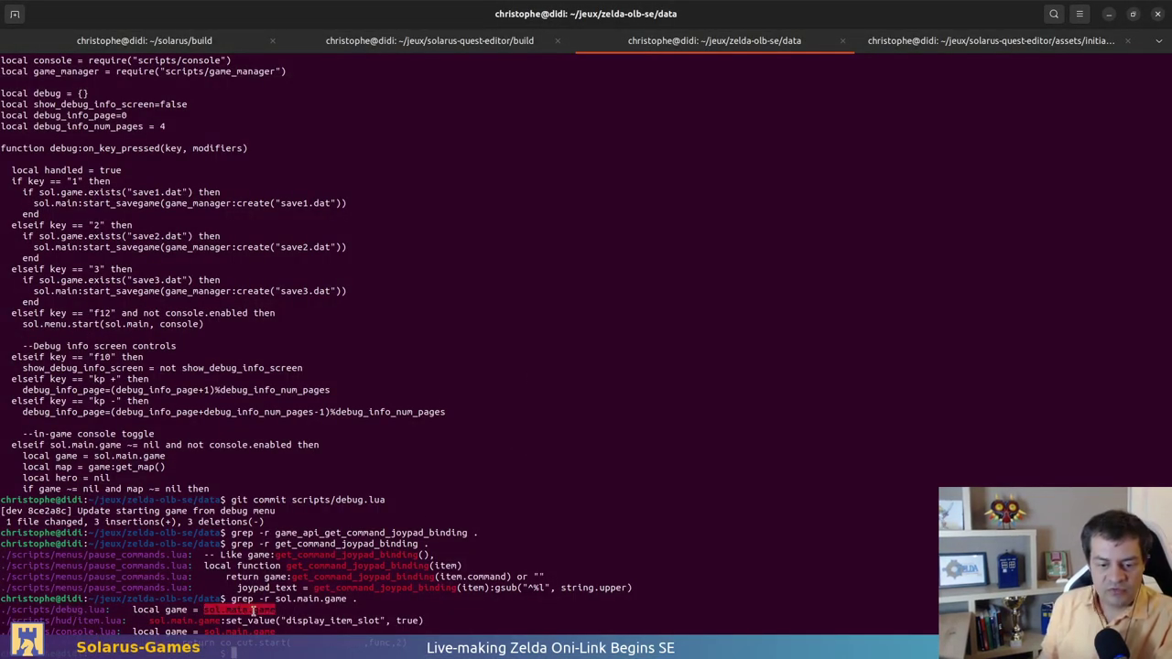
{"action": "key", "text": "alt+Tab"}
{"action": "key", "text": "ctrl+f"}
{"action": "type", "text": "sol.main.game"}
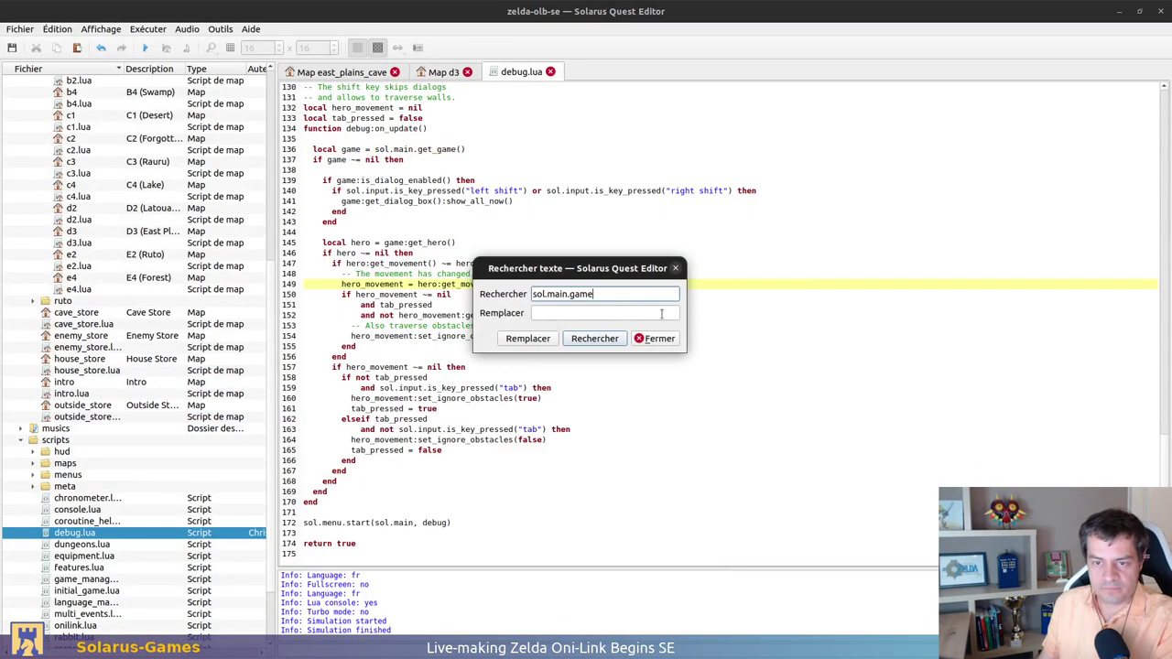
{"action": "left_click", "coordinate": [590, 339]}
{"action": "key", "text": "Escape"}
{"action": "double_click", "coordinate": [436, 318]}
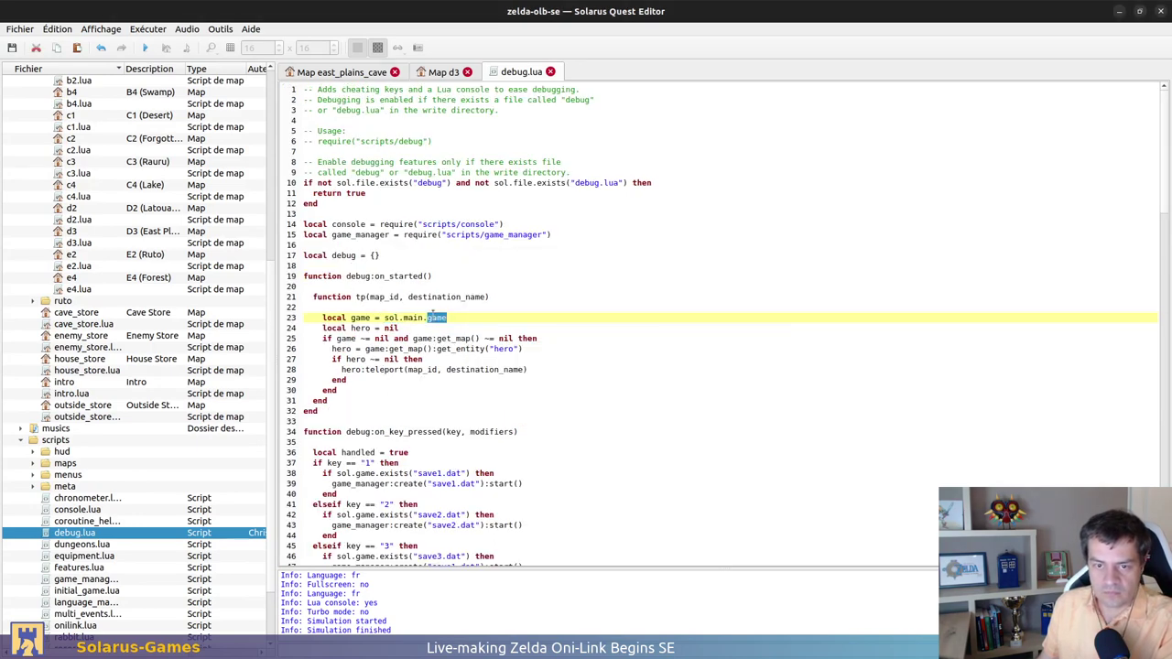
{"action": "type", "text": "gameg"}
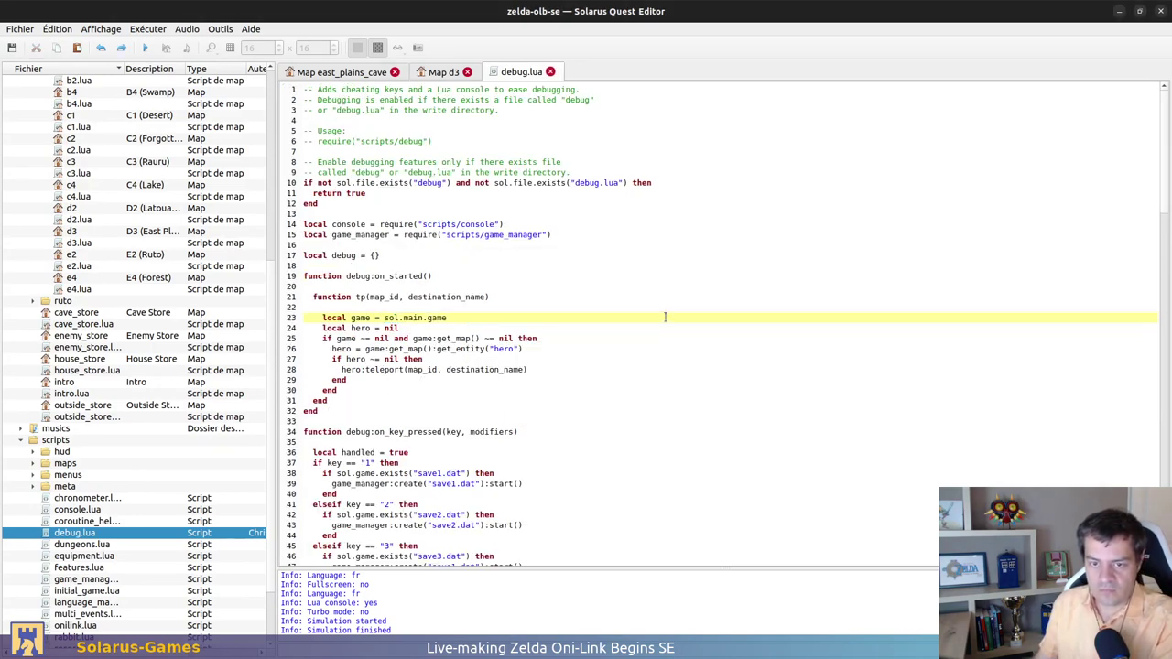
{"action": "type", "text": "get_g"}
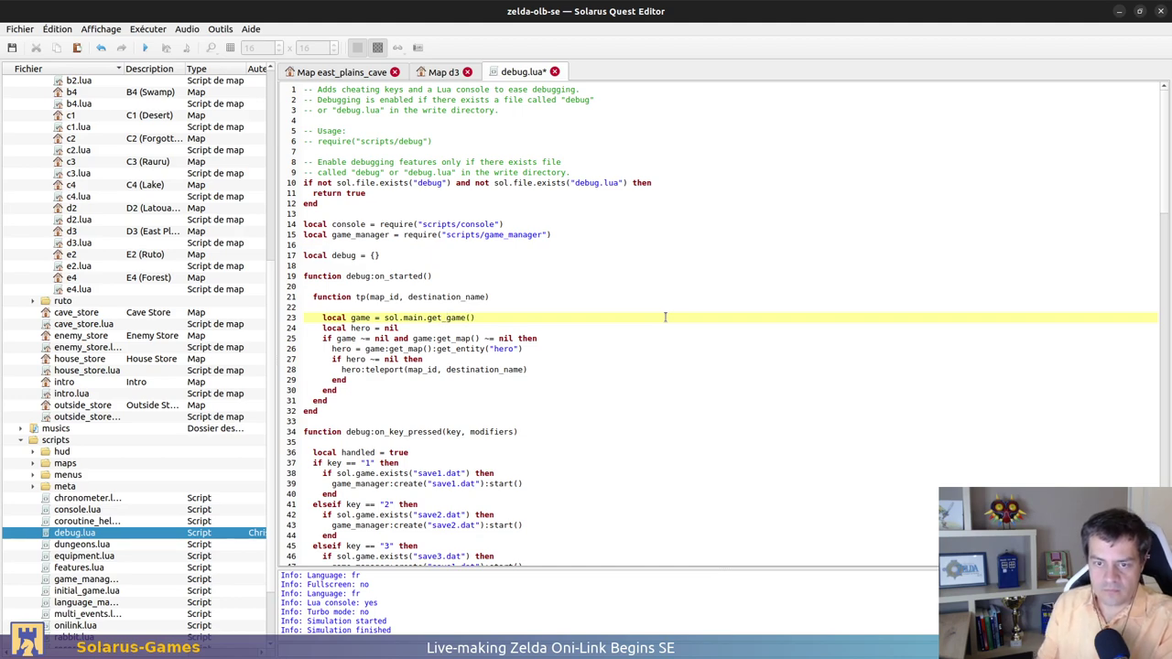
{"action": "key", "text": "ctrl+s"}
Check the terminal's grep results and open the item.lua script from the scripts/hud folder in the quest editor
{"action": "key", "text": "alt+Tab"}
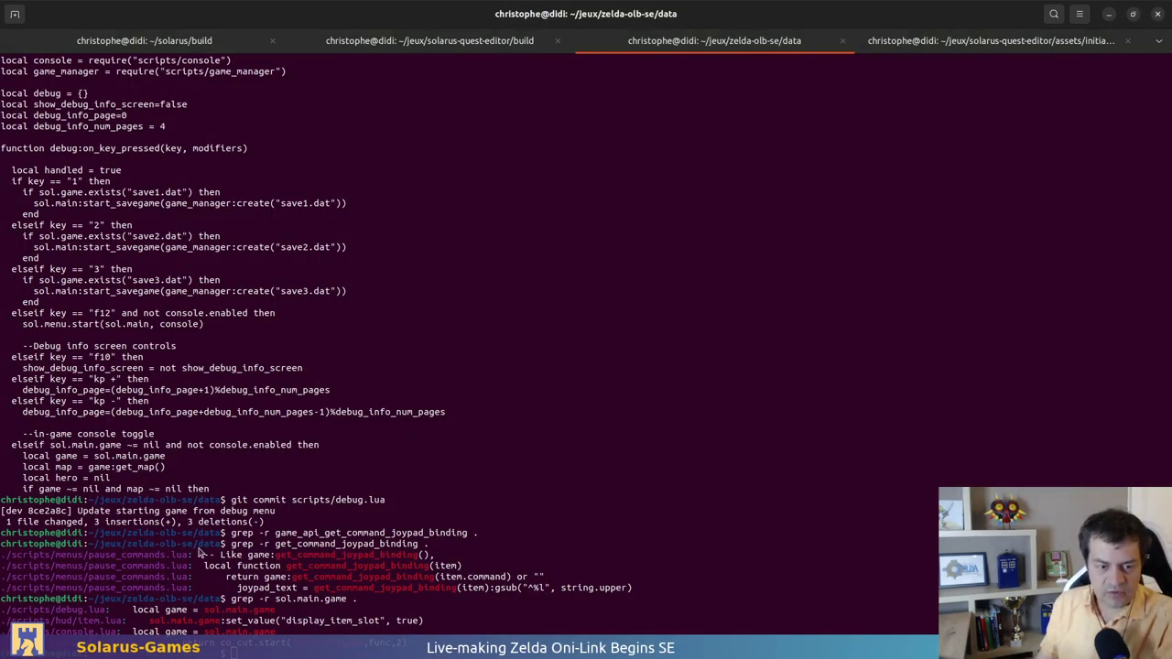
{"action": "key", "text": "alt+Tab"}
{"action": "double_click", "coordinate": [61, 451]}
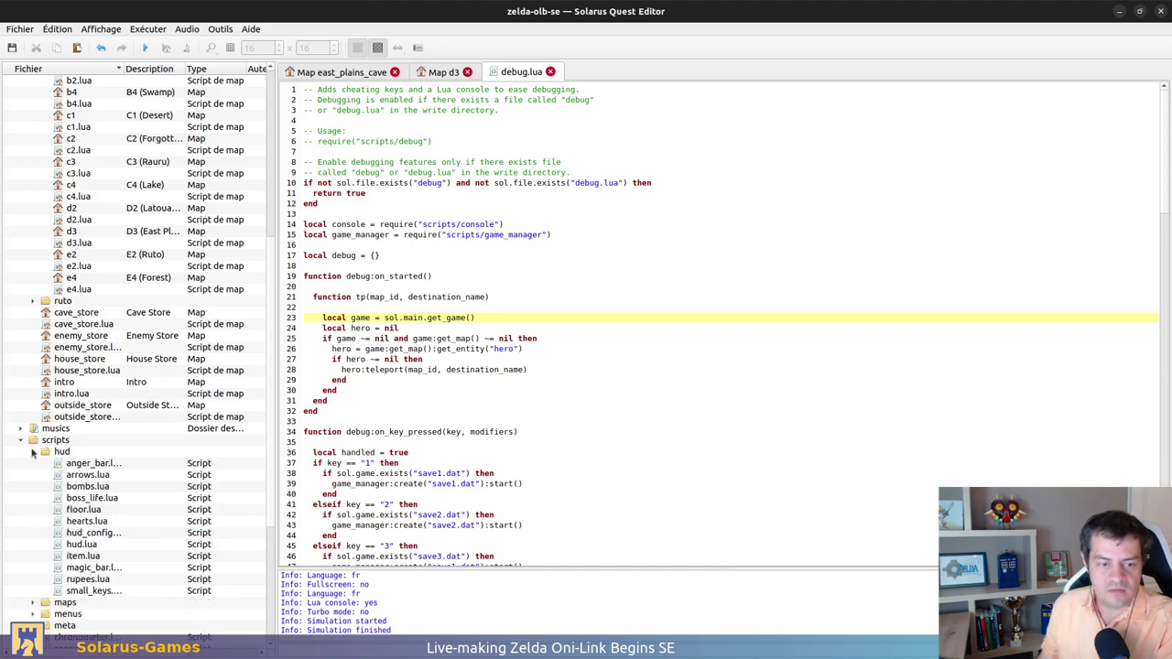
{"action": "double_click", "coordinate": [85, 555]}
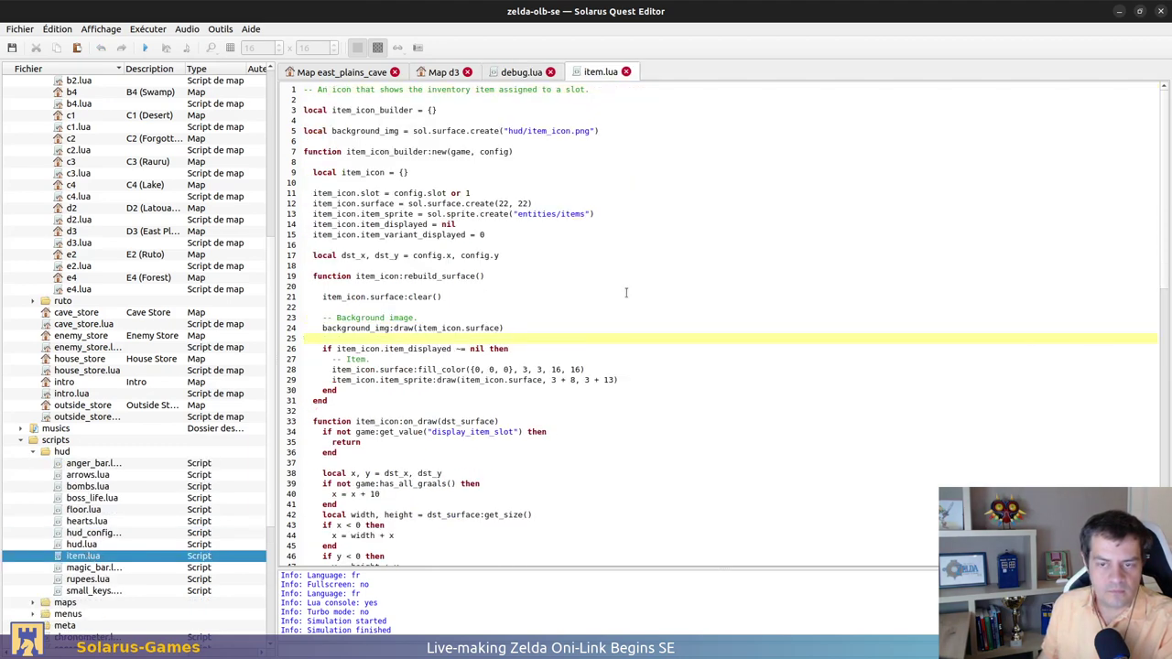
Find main.game in item.lua, change sol.main.game to sol.main.get_game() on line 101, and save the script
{"action": "key", "text": "ctrl+f"}
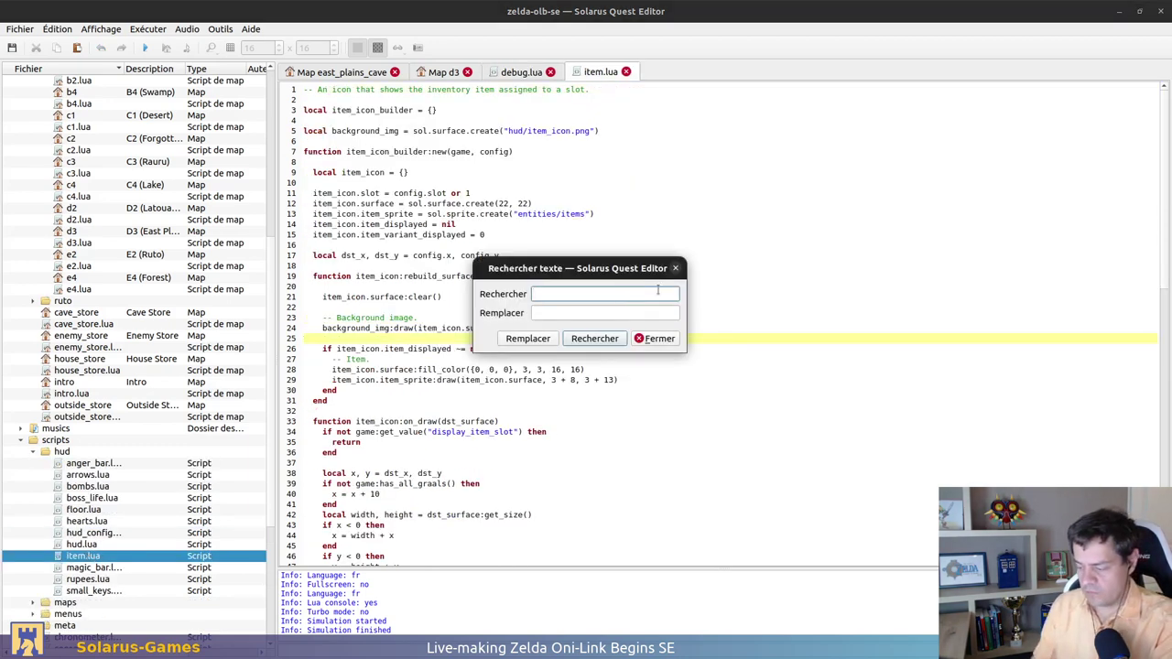
{"action": "type", "text": "main.game"}
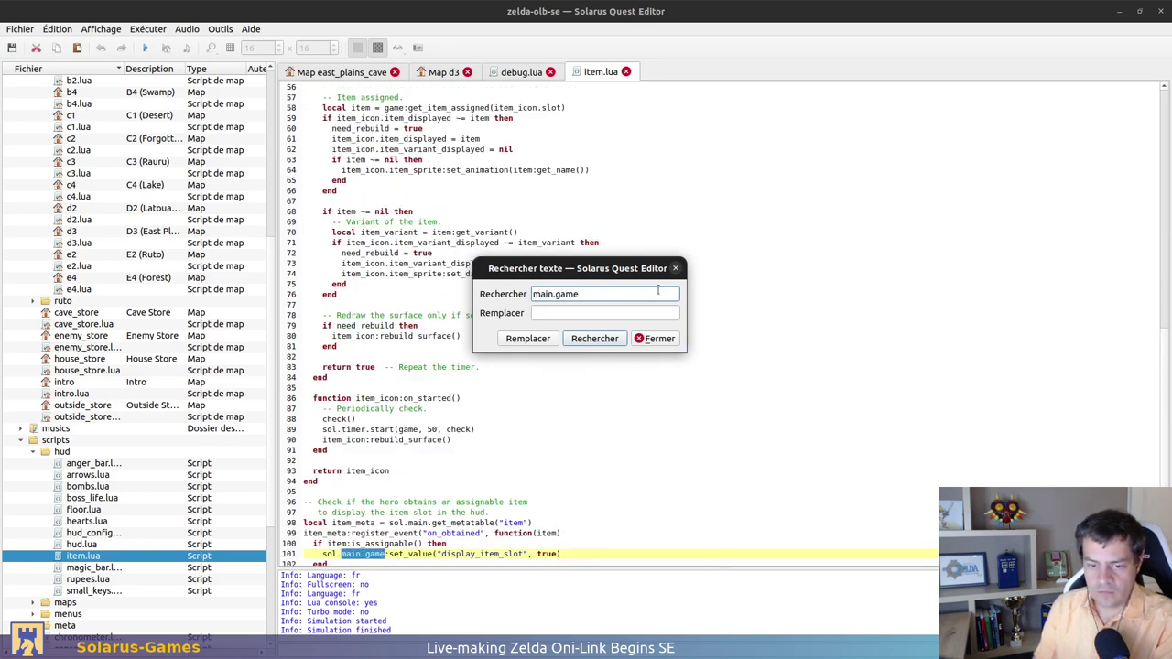
{"action": "key", "text": "Return"}
{"action": "key", "text": "Escape"}
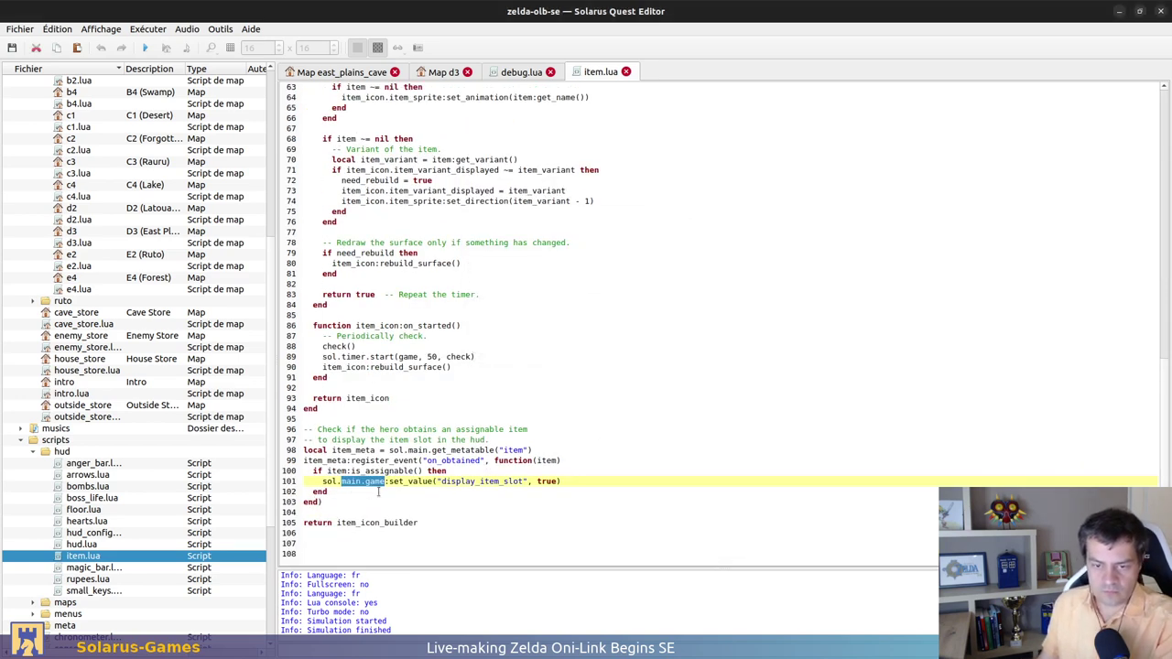
{"action": "type", "text": "main.sol.main.game"}
{"action": "key", "text": "ctrl+z"}
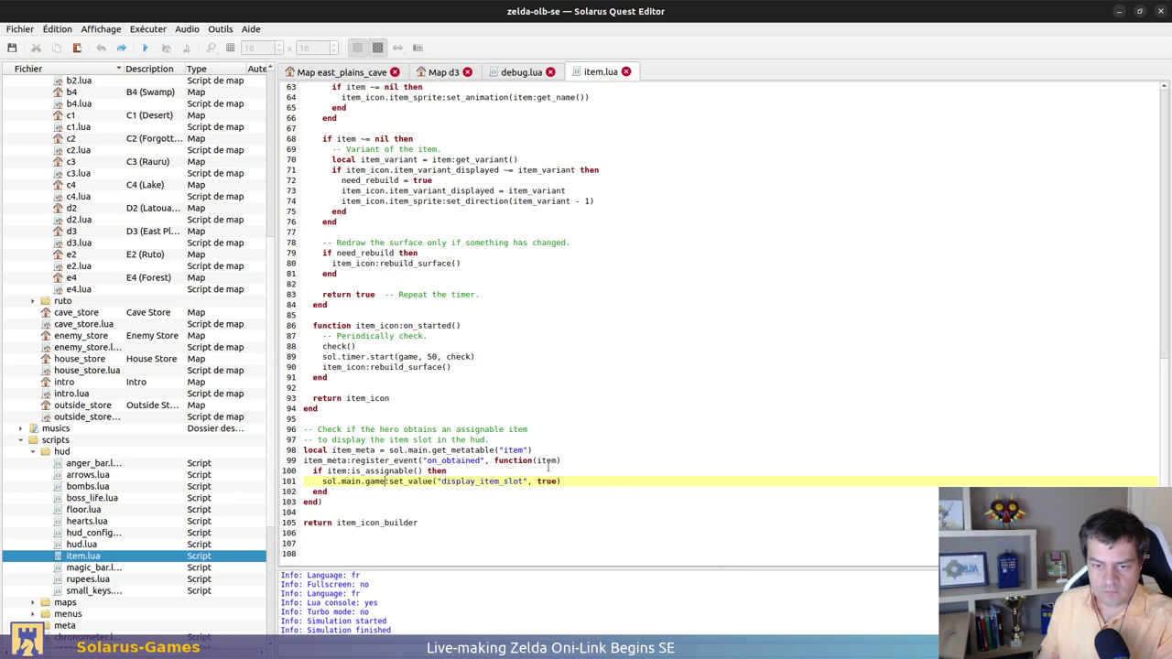
{"action": "type", "text": "get"}
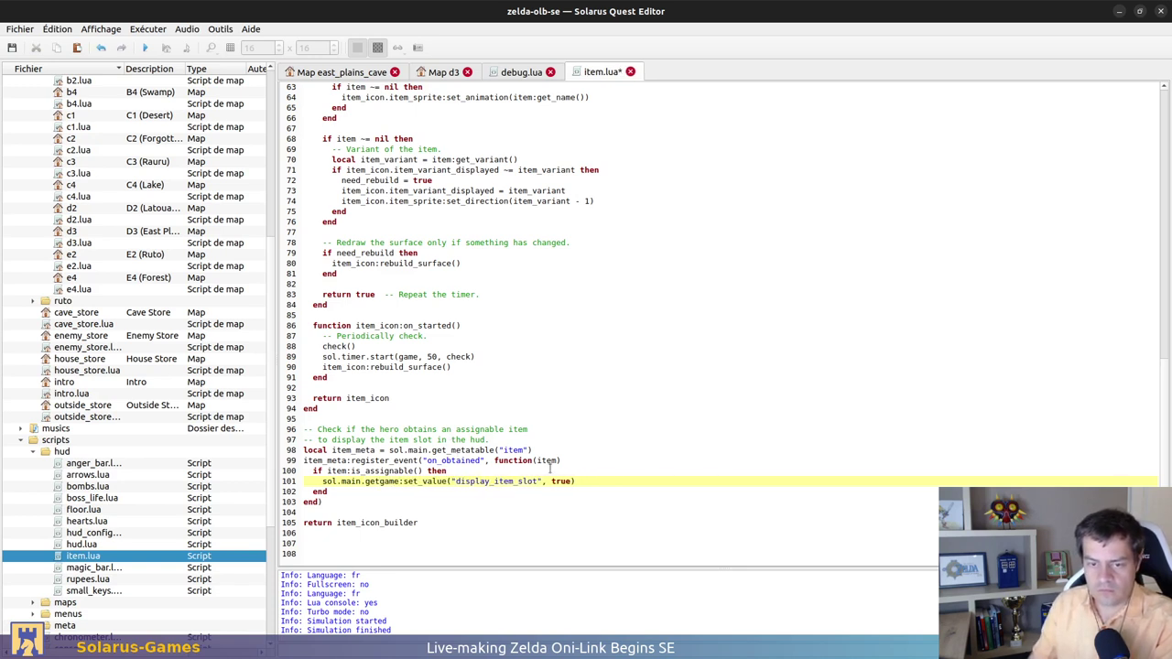
{"action": "type", "text": "_game"}
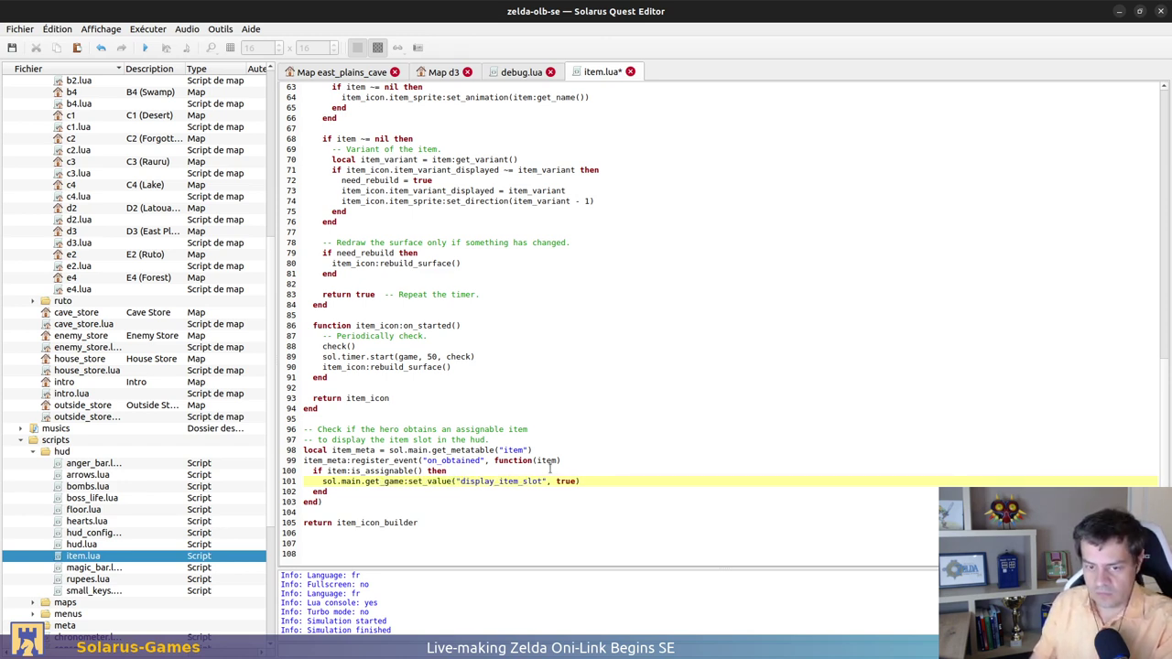
{"action": "type", "text": "()"}
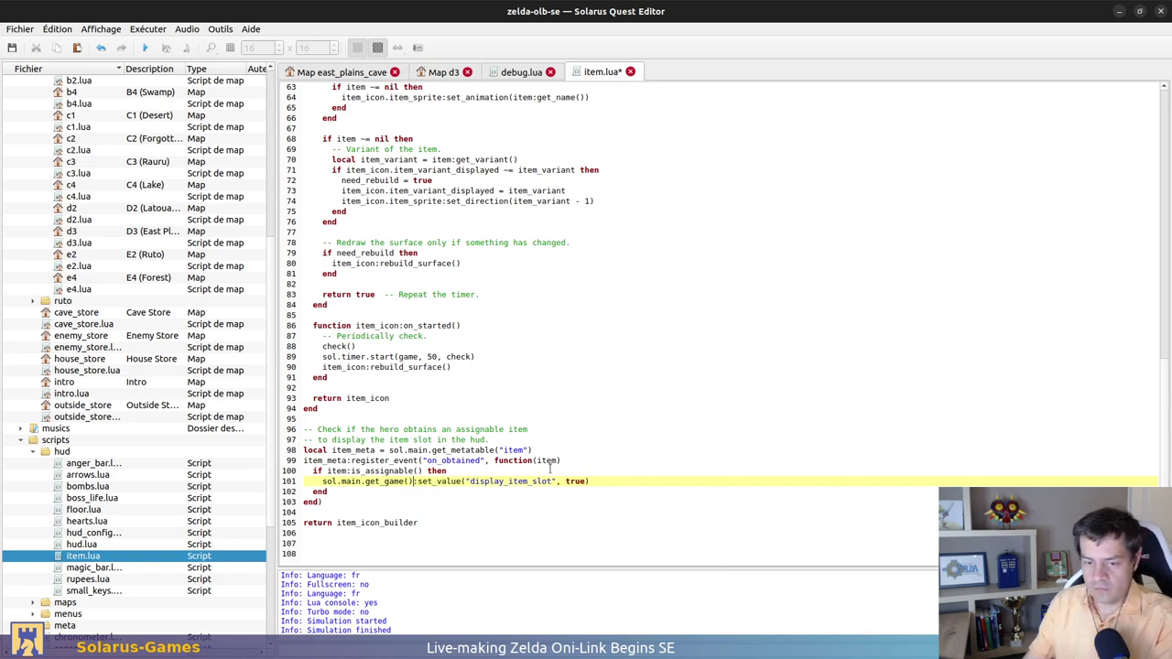
{"action": "key", "text": "ctrl+s"}
{"action": "double_click", "coordinate": [366, 481]}
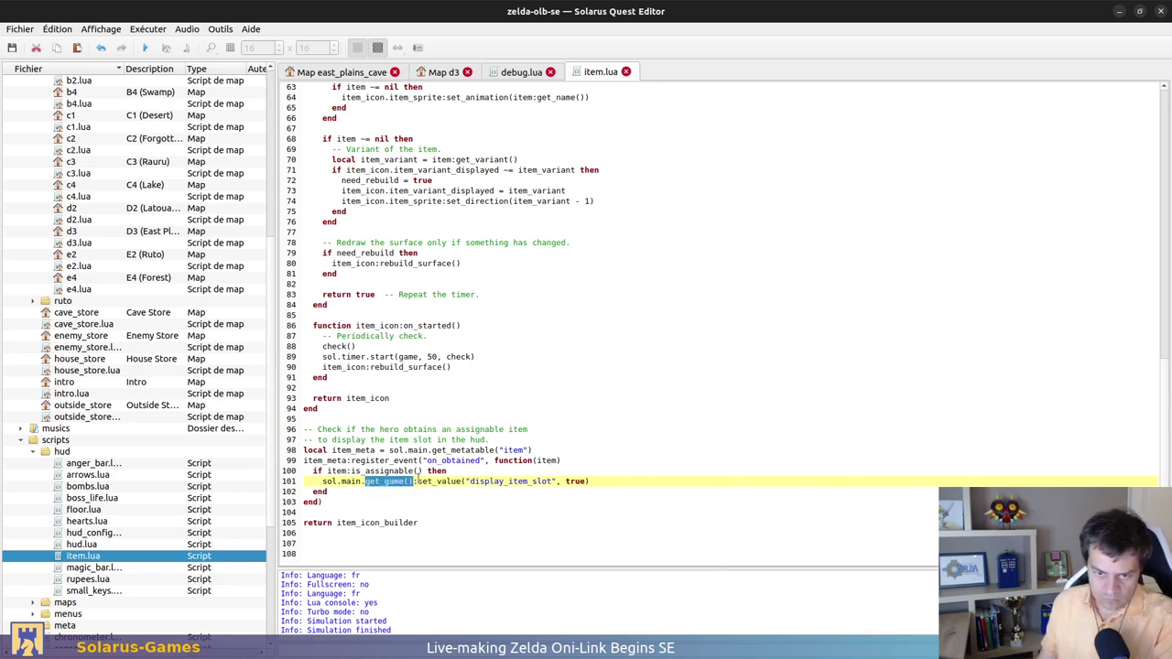
{"action": "left_click", "coordinate": [428, 462]}
Recheck the grep results in the terminal and open console.lua from the scripts folder in the quest editor
{"action": "key", "text": "alt+Tab"}
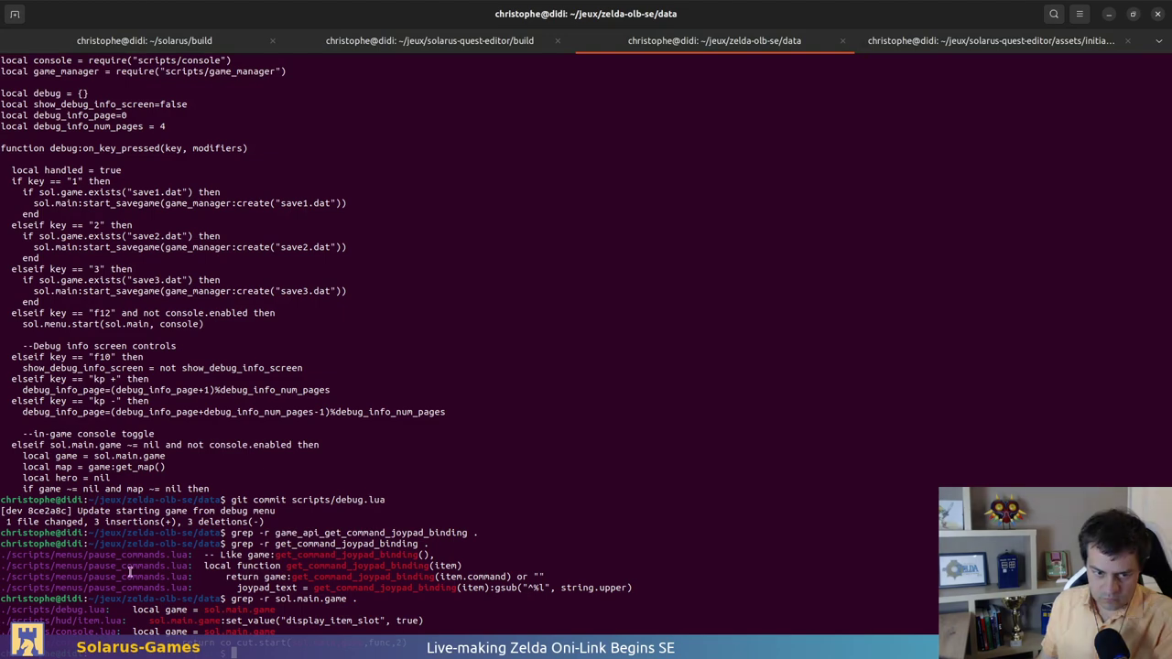
{"action": "key", "text": "alt+Tab"}
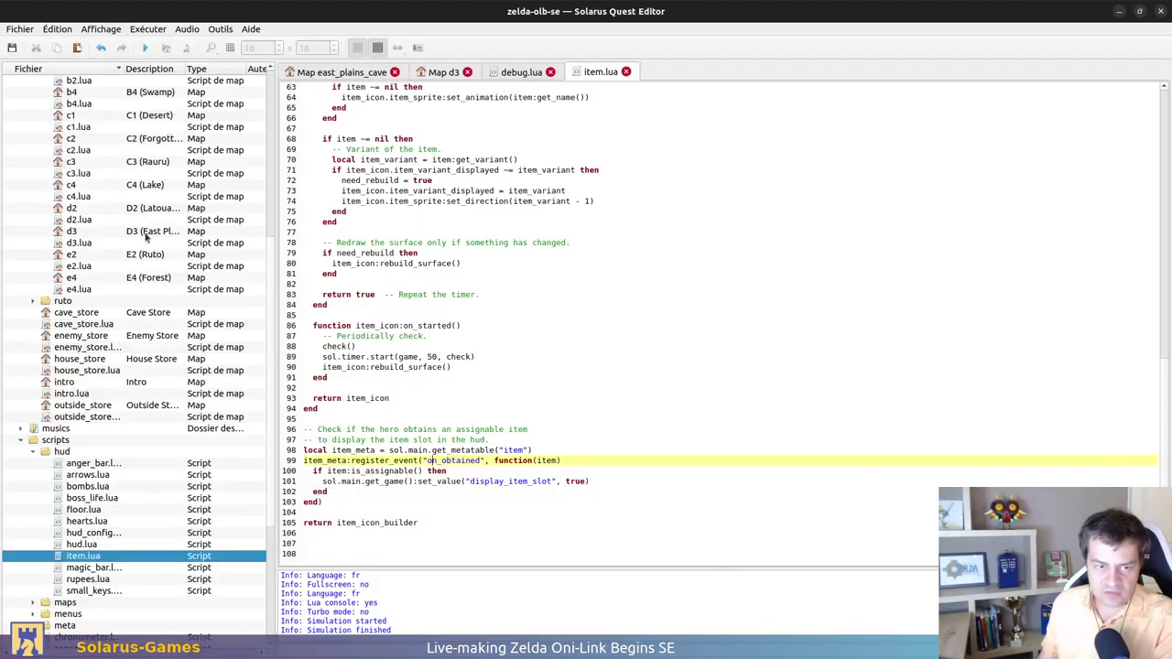
{"action": "scroll", "coordinate": [80, 501], "scroll_direction": "down", "scroll_amount": 5}
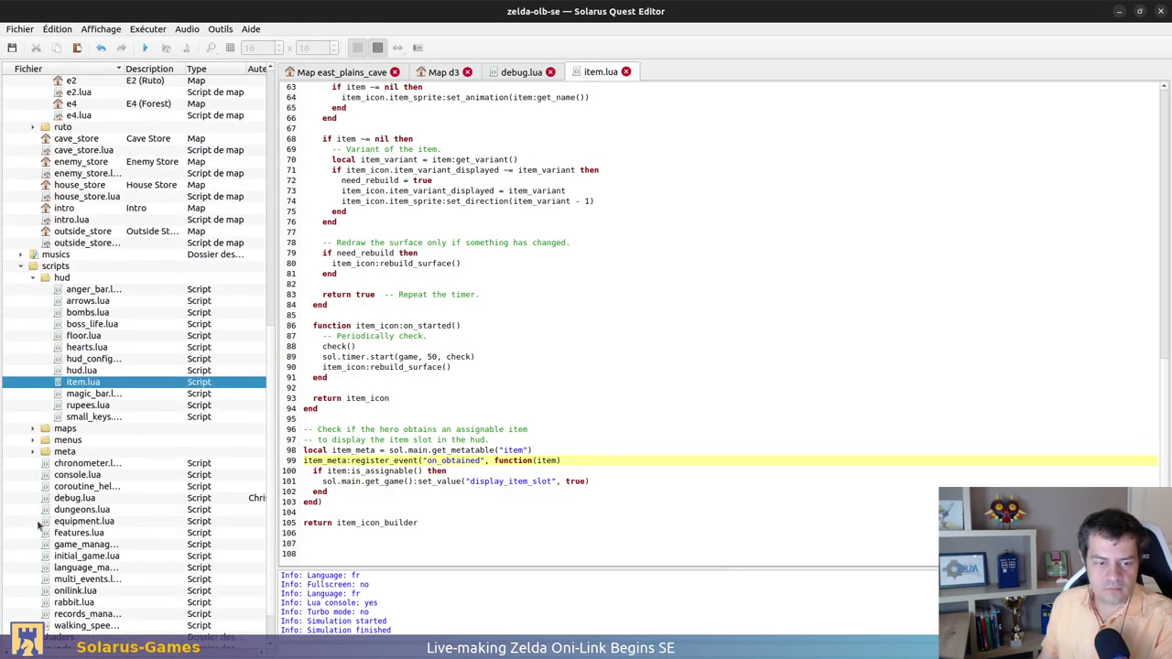
{"action": "double_click", "coordinate": [82, 475]}
Find main.game in console.lua, change the local game assignment on line 69 to sol.main.get_game(), and save the script
{"action": "left_click", "coordinate": [663, 264]}
{"action": "key", "text": "ctrl+f"}
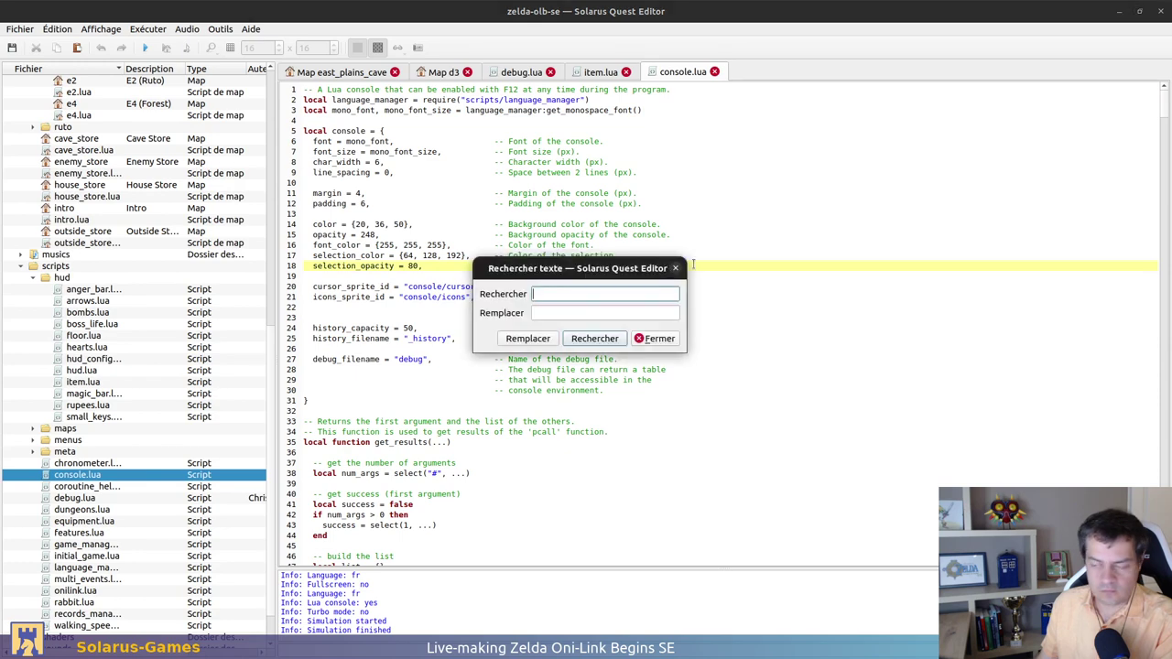
{"action": "type", "text": "main.game"}
{"action": "key", "text": "Return"}
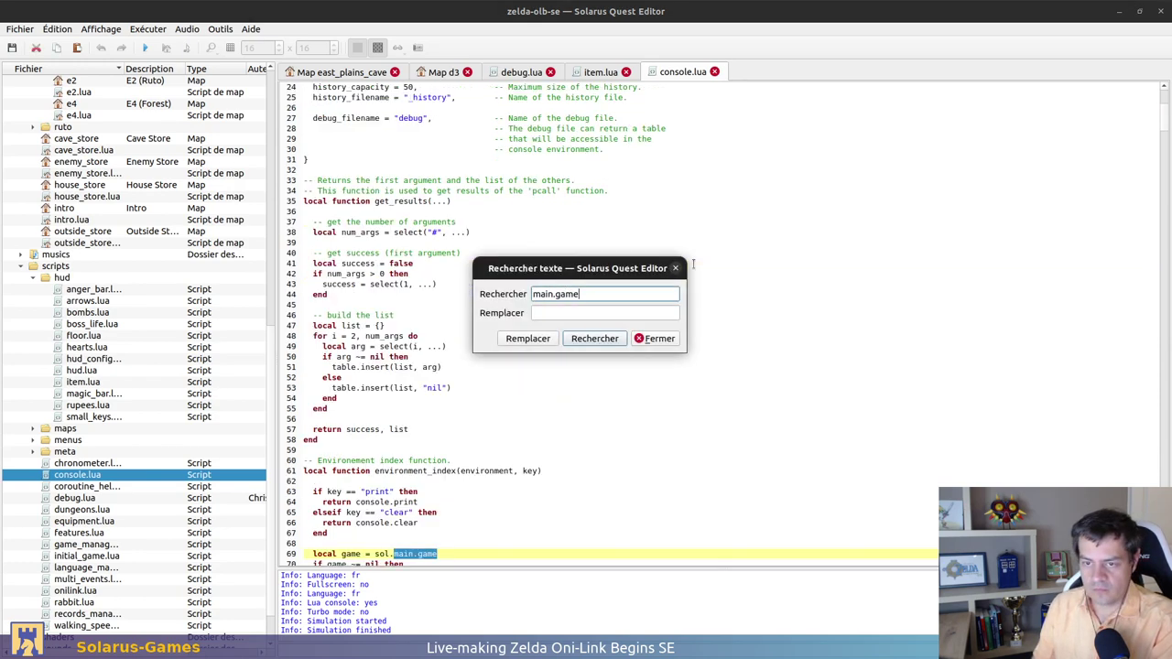
{"action": "key", "text": "Escape"}
{"action": "scroll", "coordinate": [421, 371], "scroll_direction": "down", "scroll_amount": 5}
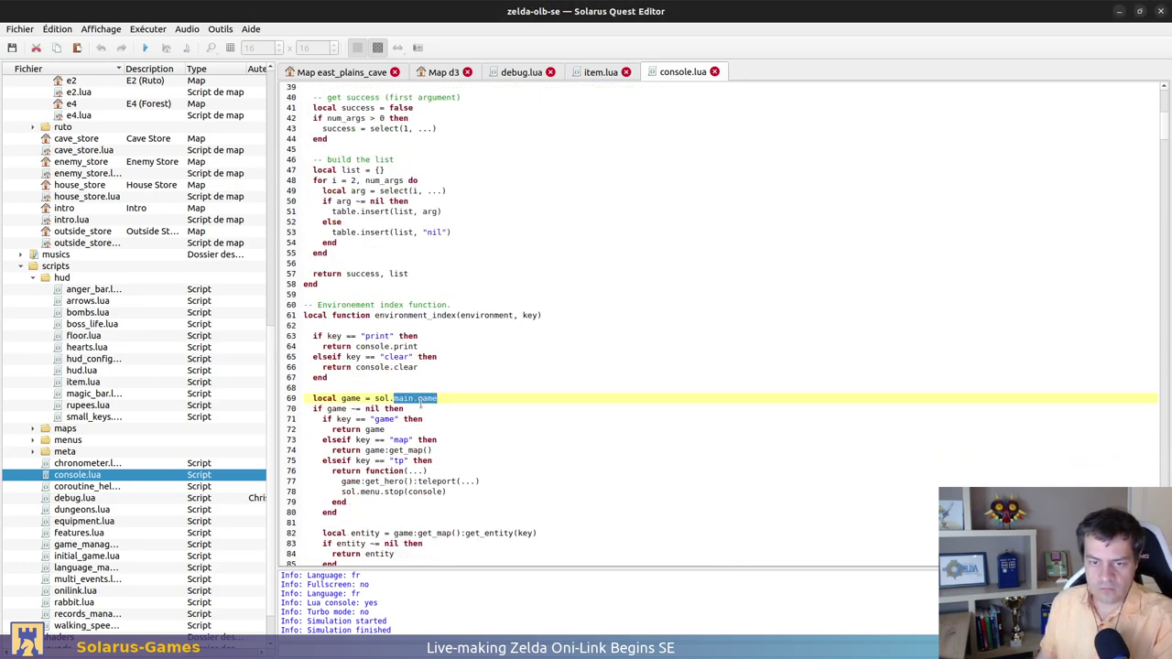
{"action": "double_click", "coordinate": [426, 397]}
{"action": "type", "text": "get_game()"}
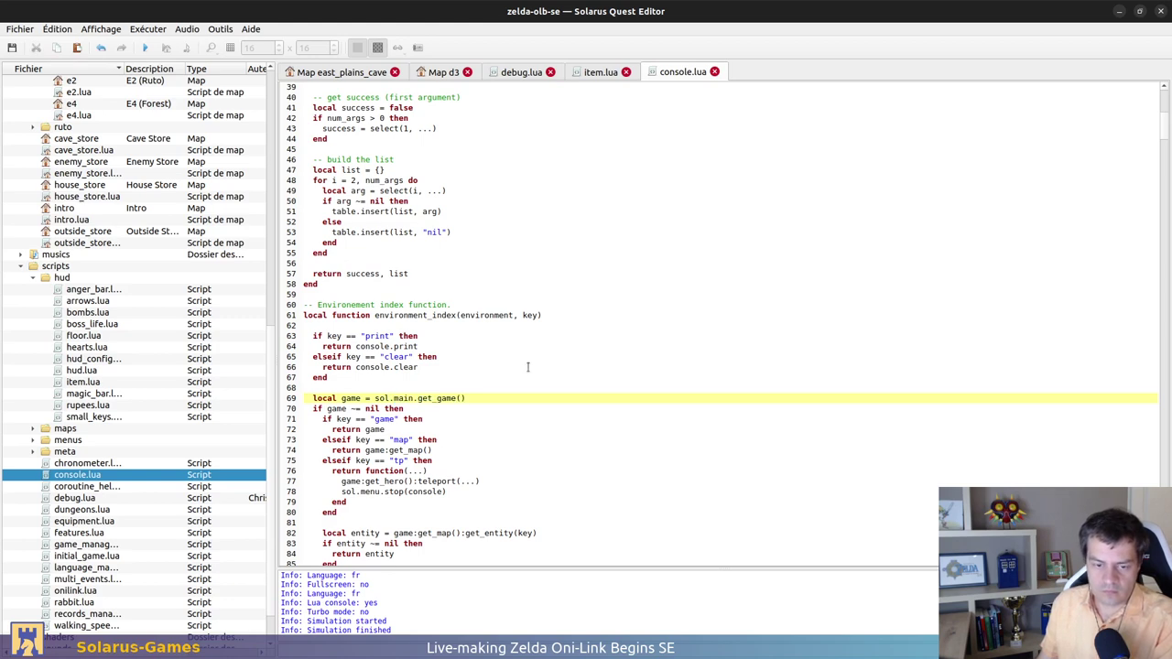
Recheck the grep results in the terminal and open coroutine_helper.lua from the scripts folder in the quest editor
{"action": "key", "text": "alt+Tab"}
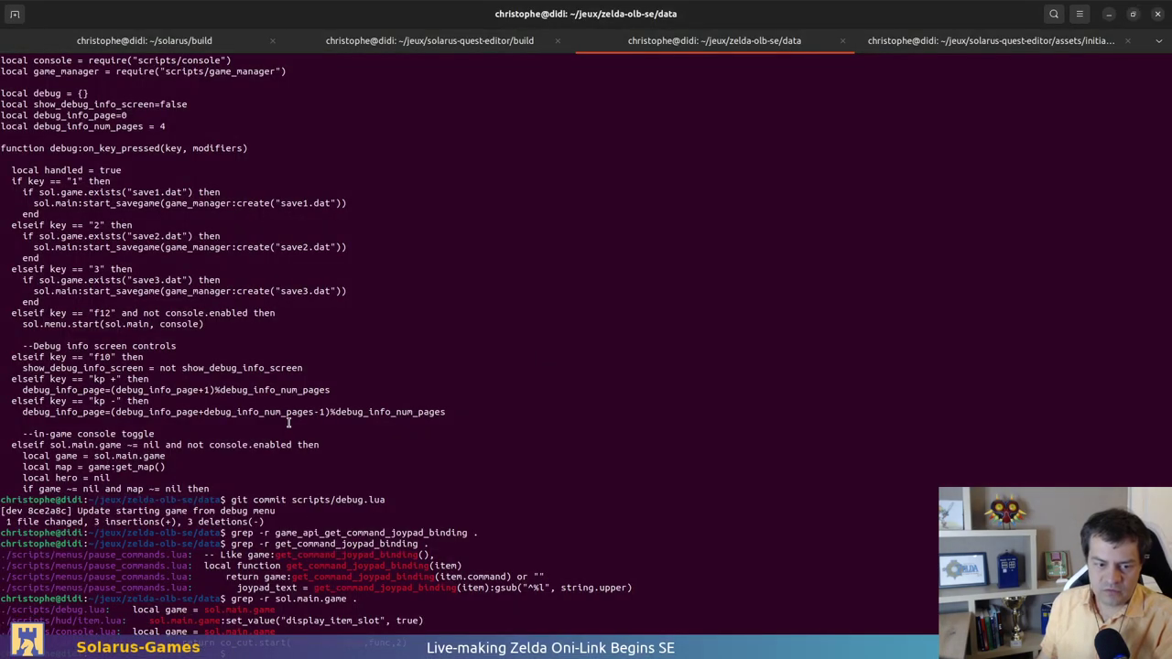
{"action": "key", "text": "alt+Tab"}
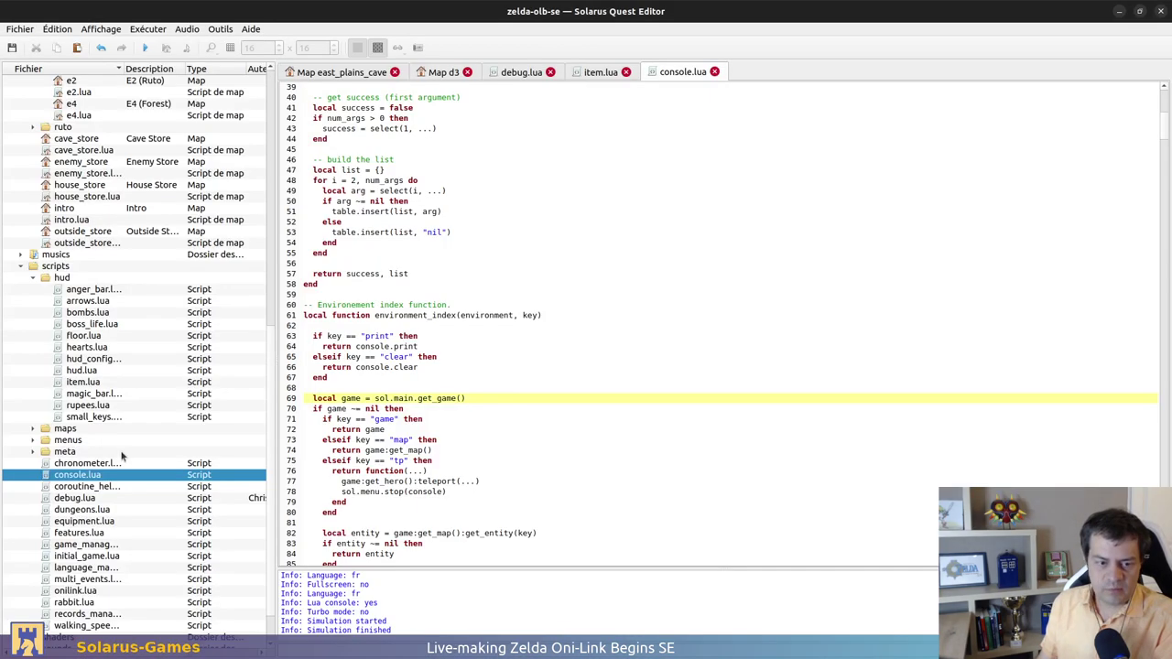
{"action": "double_click", "coordinate": [82, 486]}
{"action": "left_click", "coordinate": [597, 317]}
Search coroutine_helper.lua for .game and undo the stray characters entered into the script
{"action": "key", "text": "ctrl+f"}
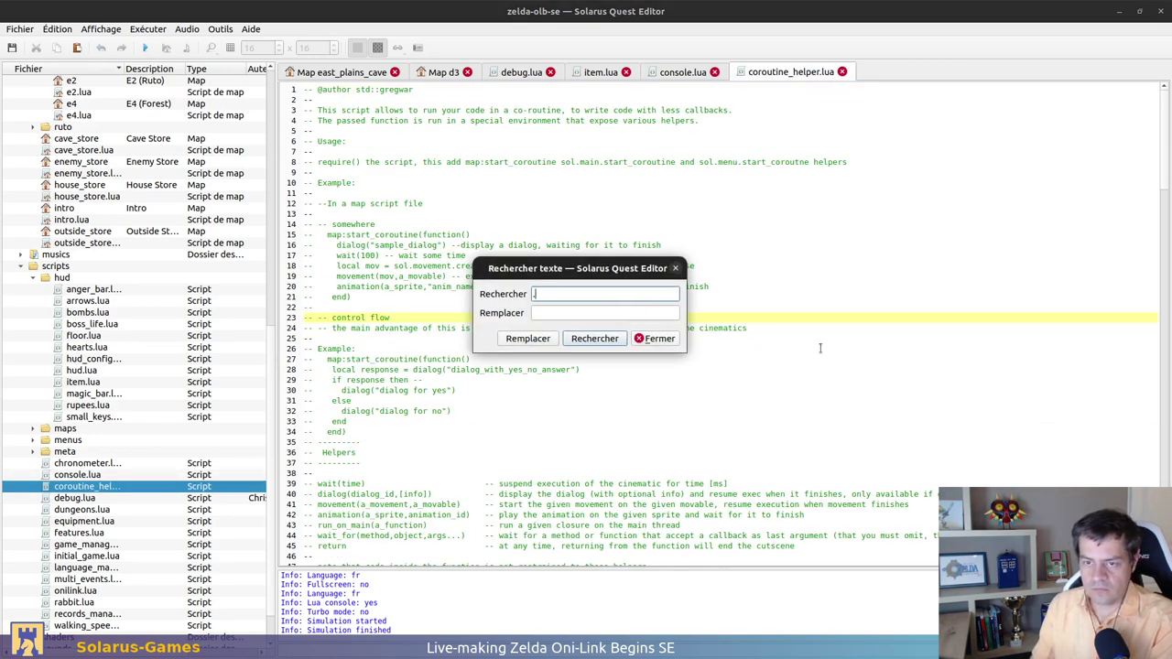
{"action": "type", "text": ".game"}
{"action": "key", "text": "Return"}
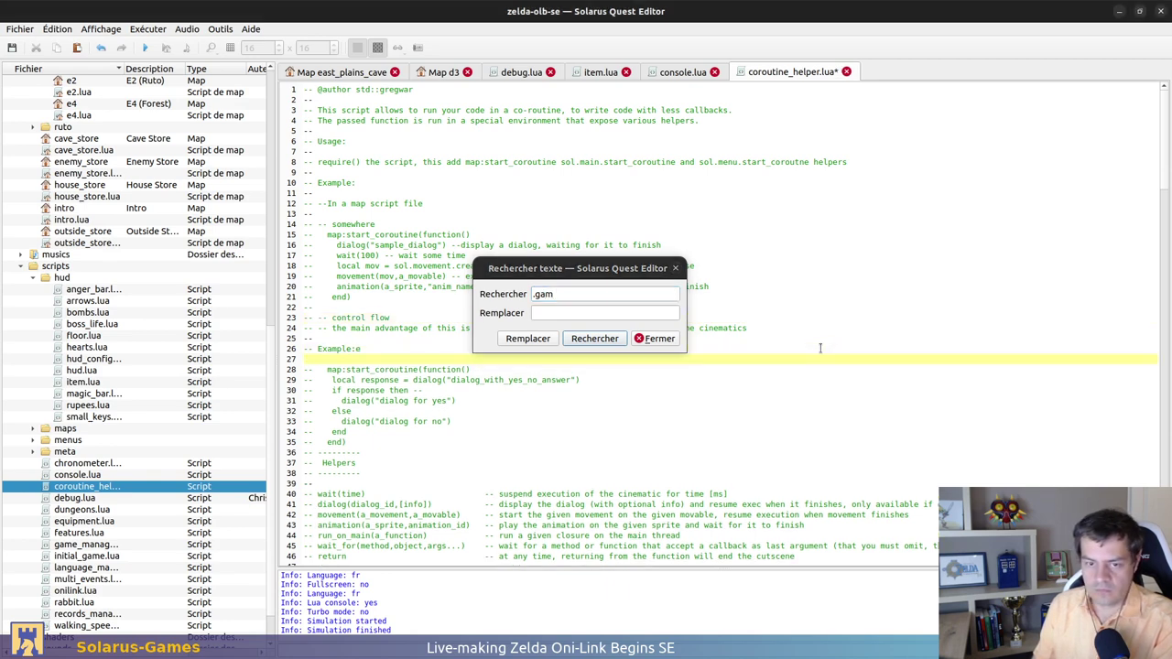
{"action": "key", "text": "ctrl+z"}
{"action": "key", "text": "ctrl+z"}
{"action": "left_click", "coordinate": [609, 294]}
{"action": "type", "text": "e"}
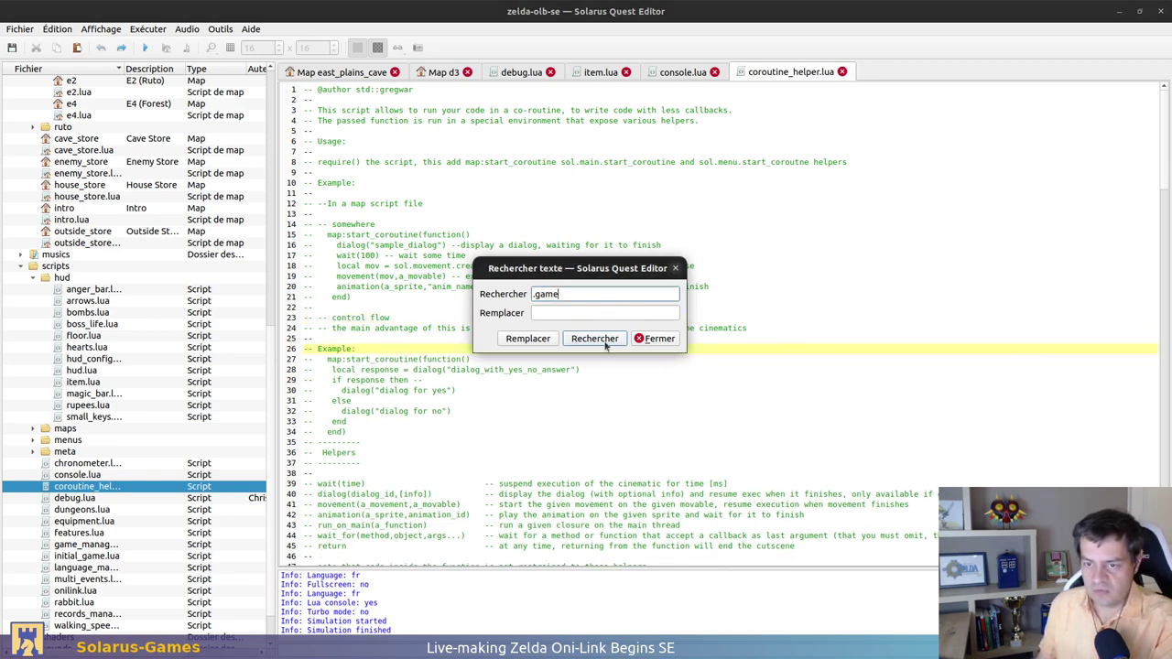
{"action": "left_click", "coordinate": [594, 338]}
{"action": "key", "text": "Escape"}
Compare the terminal's sol.main.game grep match for coroutine_helper.lua with the script open in the quest editor
{"action": "key", "text": "alt+Tab"}
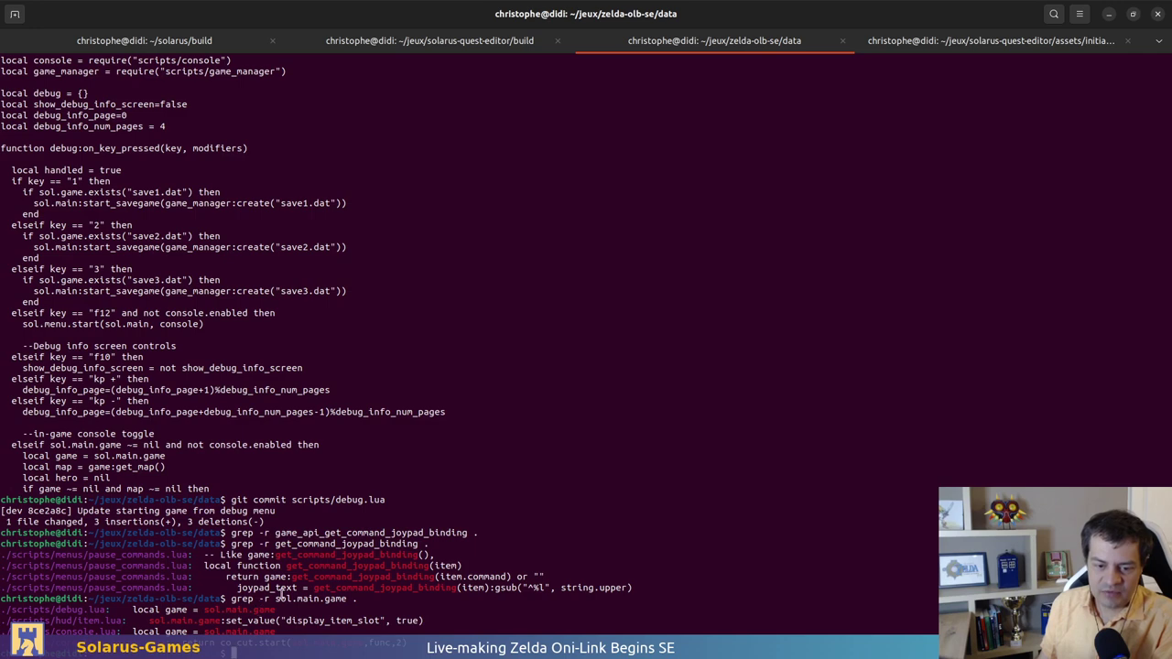
{"action": "double_click", "coordinate": [280, 599]}
{"action": "left_click", "coordinate": [280, 598]}
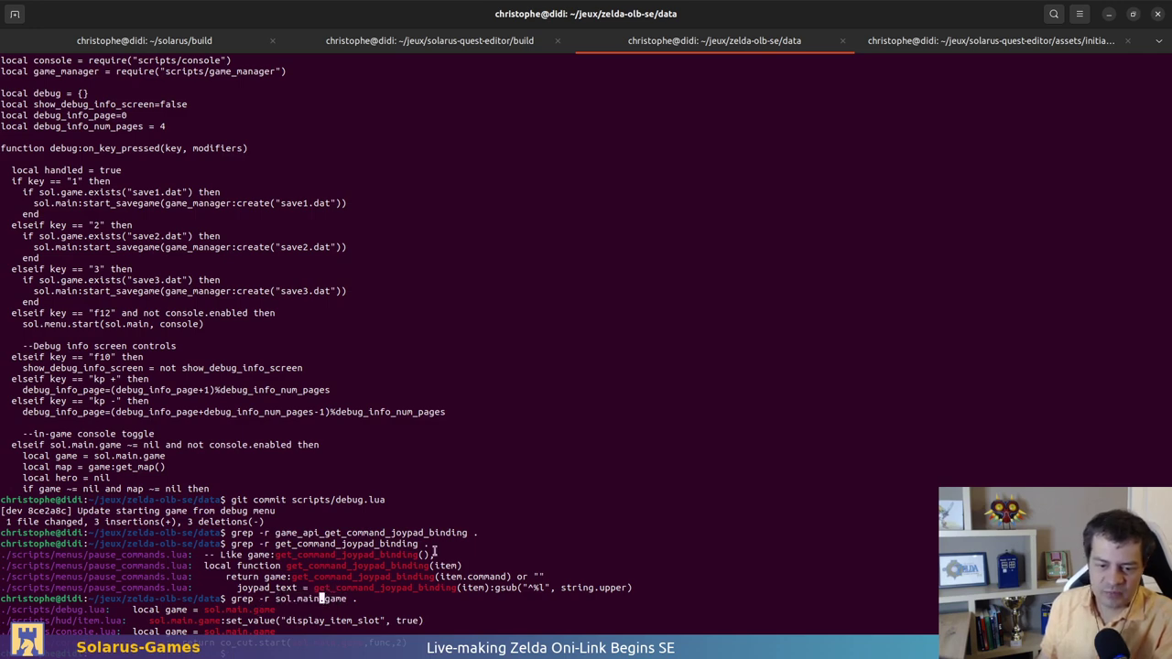
{"action": "key", "text": "alt+Tab"}
{"action": "left_click", "coordinate": [692, 151]}
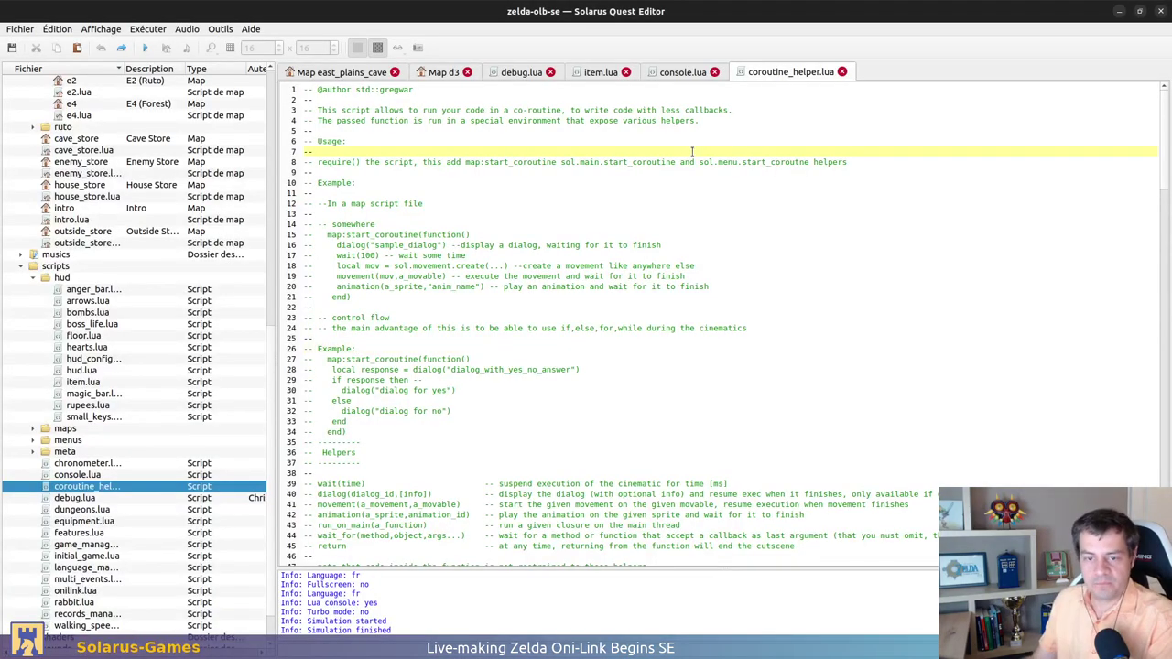
{"action": "key", "text": "alt+Tab"}
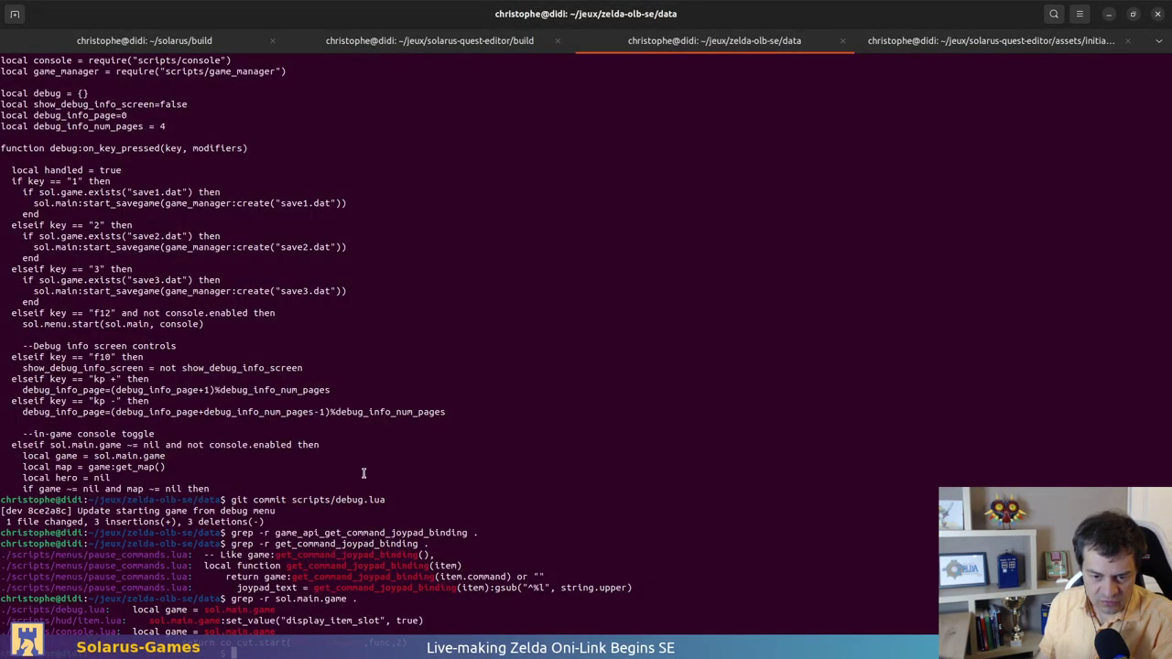
{"action": "key", "text": "alt+Tab"}
Find main,game in coroutine_helper.lua and examine the arguments of the co_cut.start call on line 202
{"action": "left_click", "coordinate": [727, 264]}
{"action": "key", "text": "ctrl+f"}
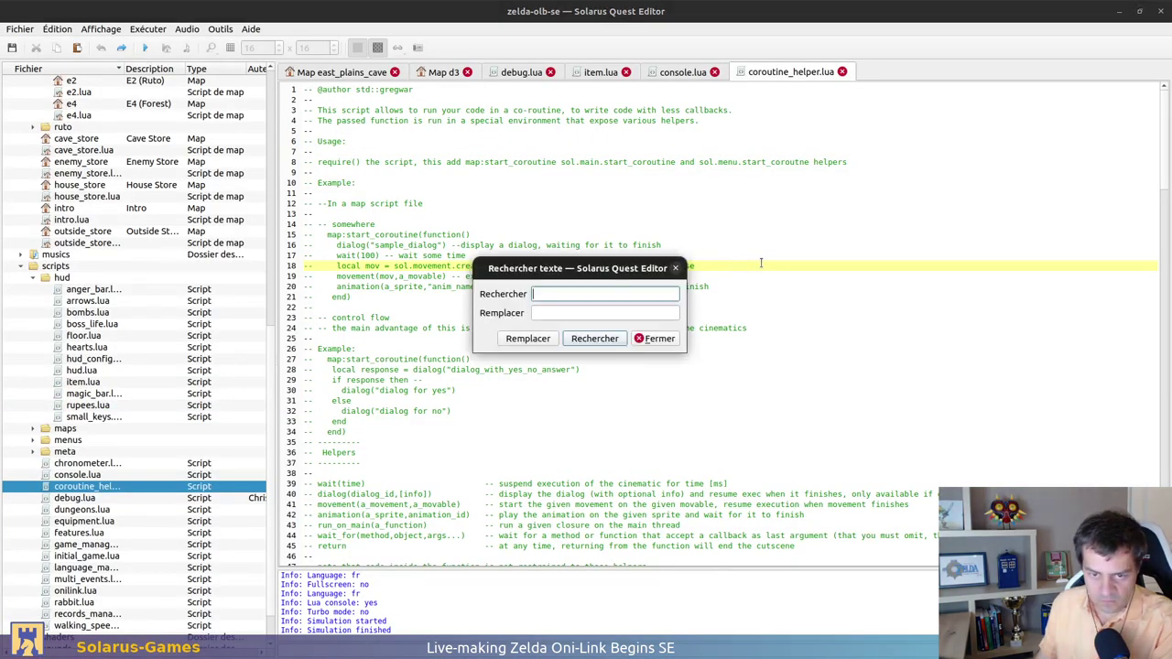
{"action": "type", "text": "main.g"}
{"action": "key", "text": "BackSpace"}
{"action": "key", "text": "BackSpace"}
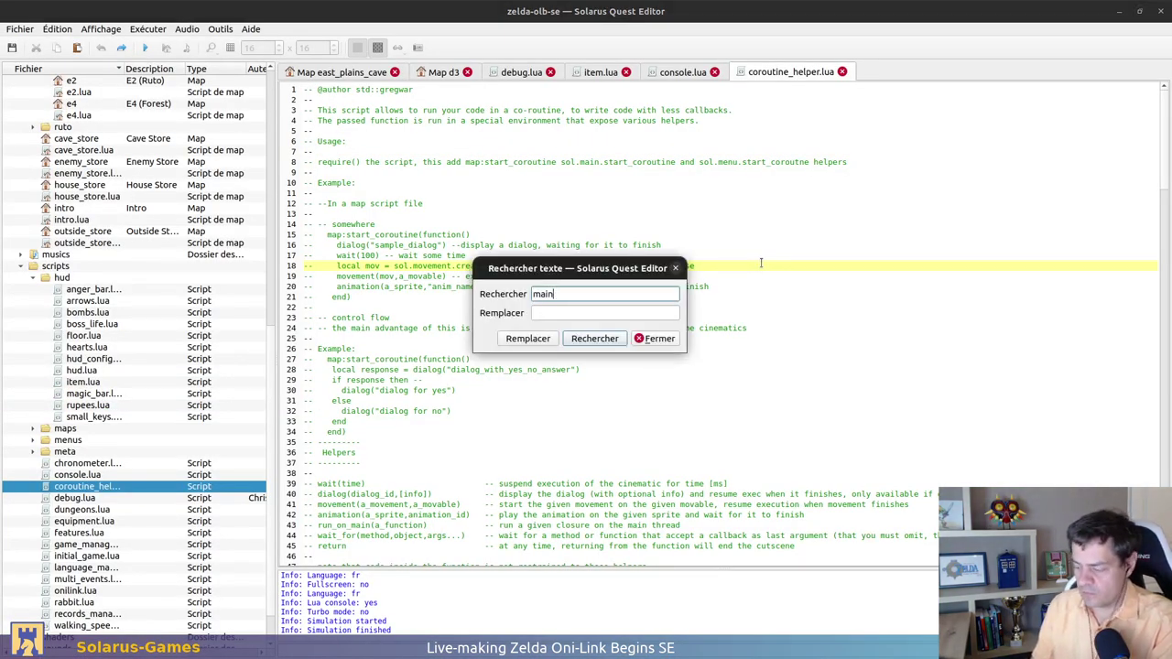
{"action": "type", "text": ",game"}
{"action": "key", "text": "Return"}
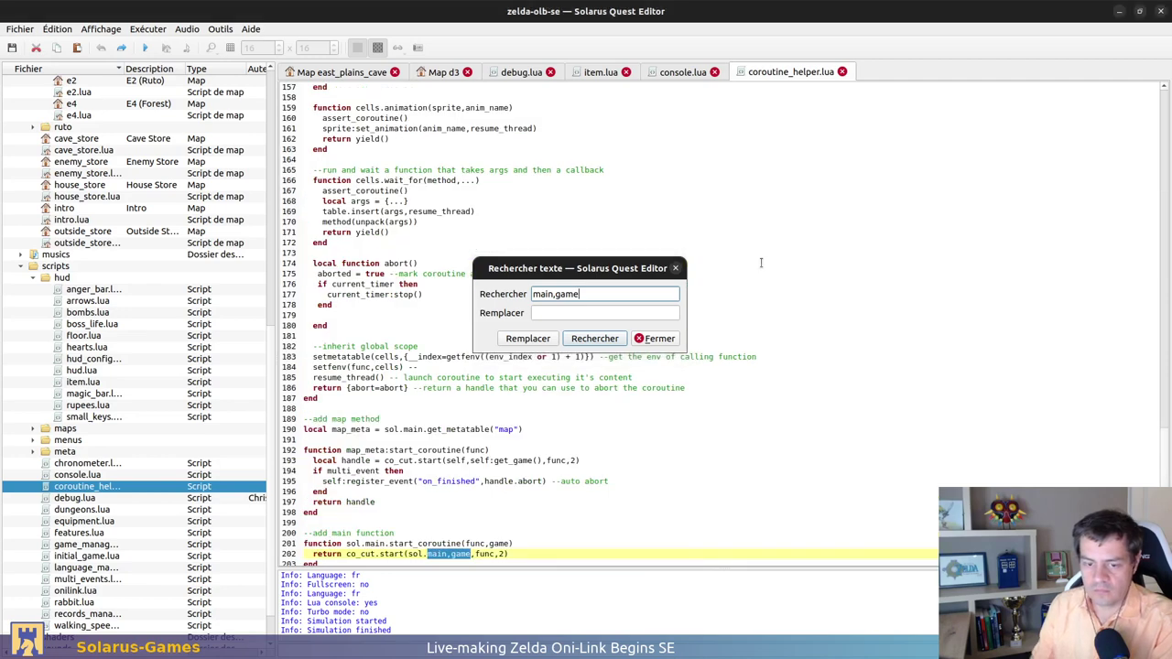
{"action": "key", "text": "Escape"}
{"action": "scroll", "coordinate": [555, 379], "scroll_direction": "down", "scroll_amount": 5}
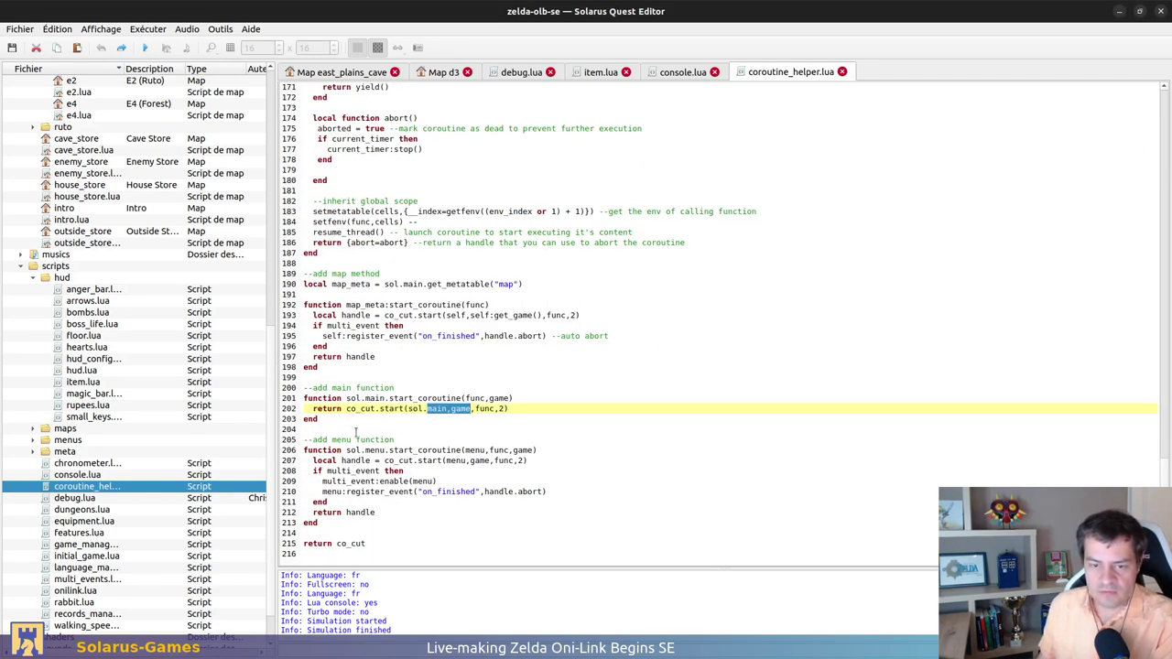
{"action": "left_click", "coordinate": [410, 409]}
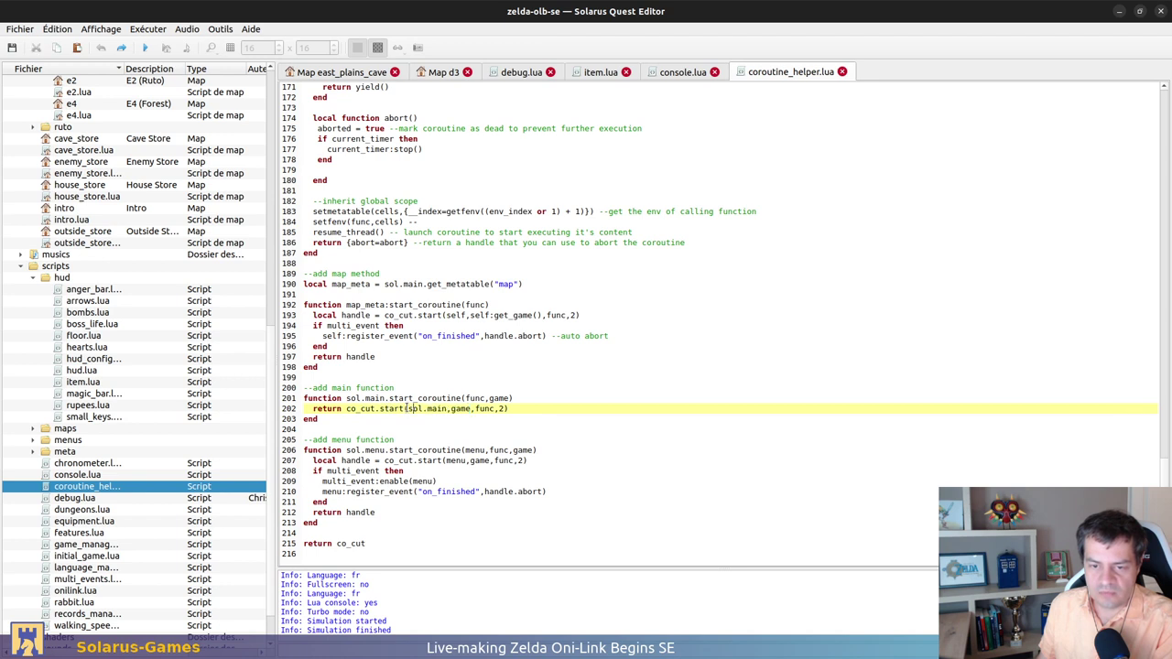
{"action": "left_click_drag", "start_coordinate": [408, 408], "coordinate": [447, 409]}
{"action": "left_click", "coordinate": [449, 408]}
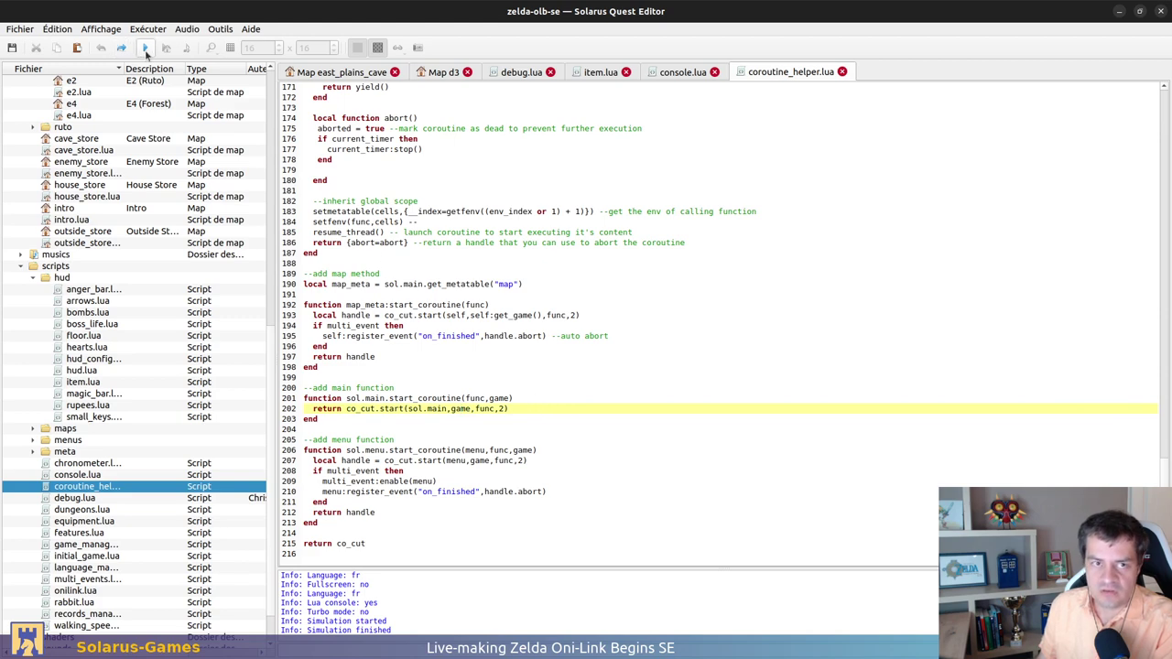
Test-run the quest from the east_plains_cave map and dismiss the Quest Runner error dialog
{"action": "left_click", "coordinate": [357, 76]}
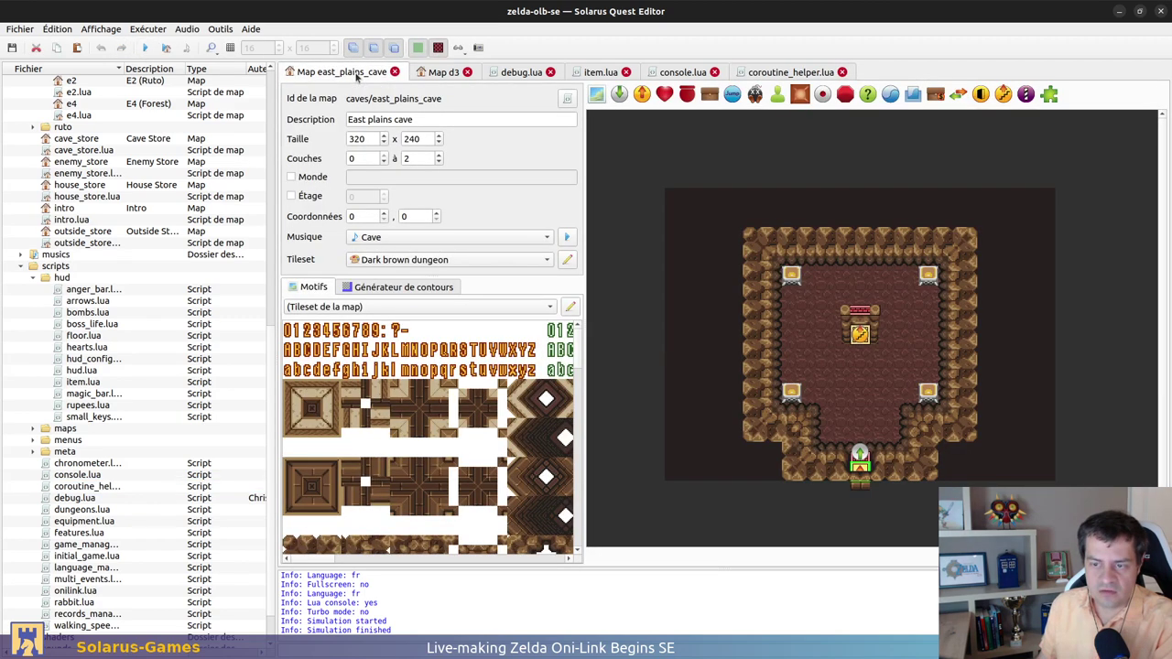
{"action": "left_click", "coordinate": [169, 53]}
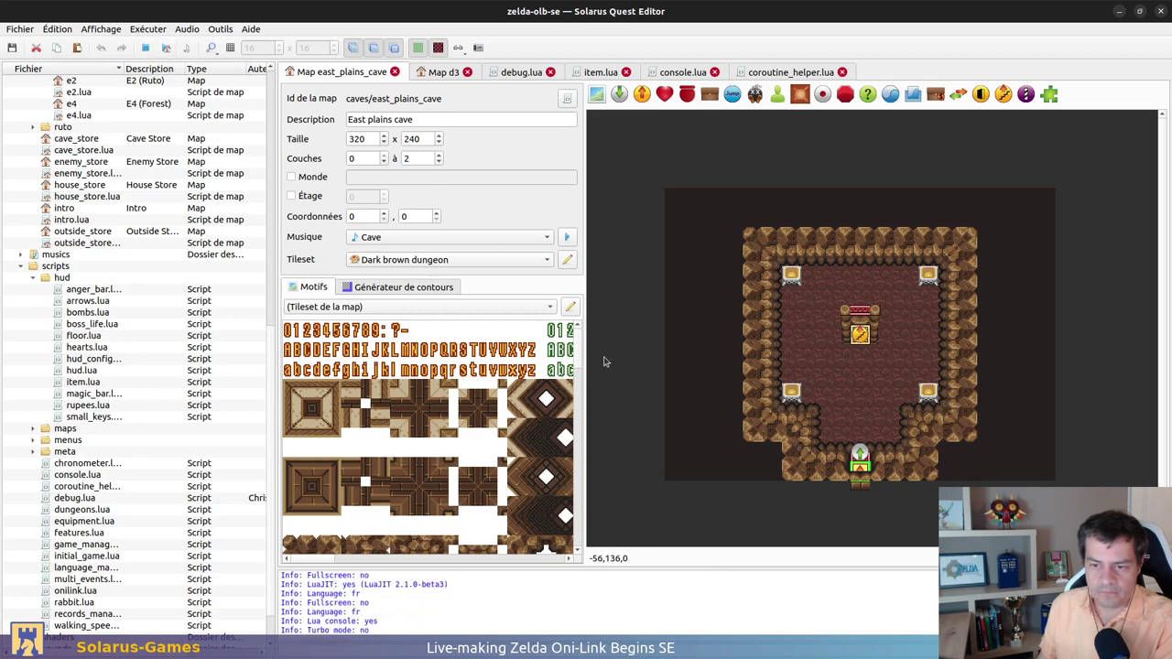
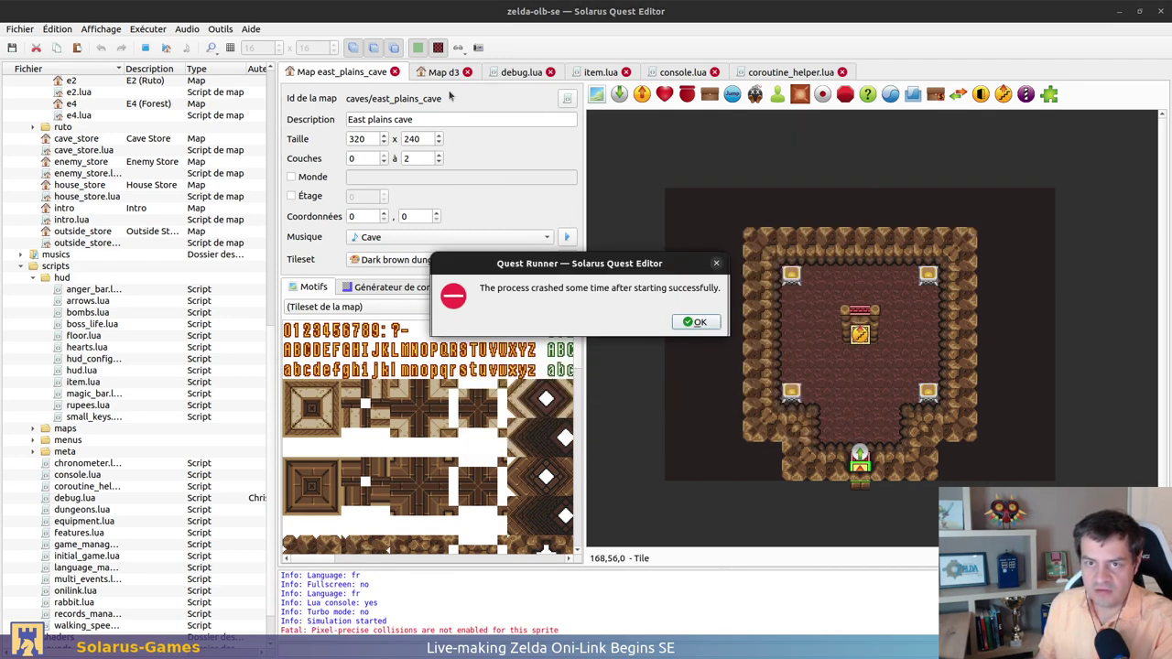
{"action": "left_click", "coordinate": [700, 322]}
{"action": "left_click", "coordinate": [699, 321]}
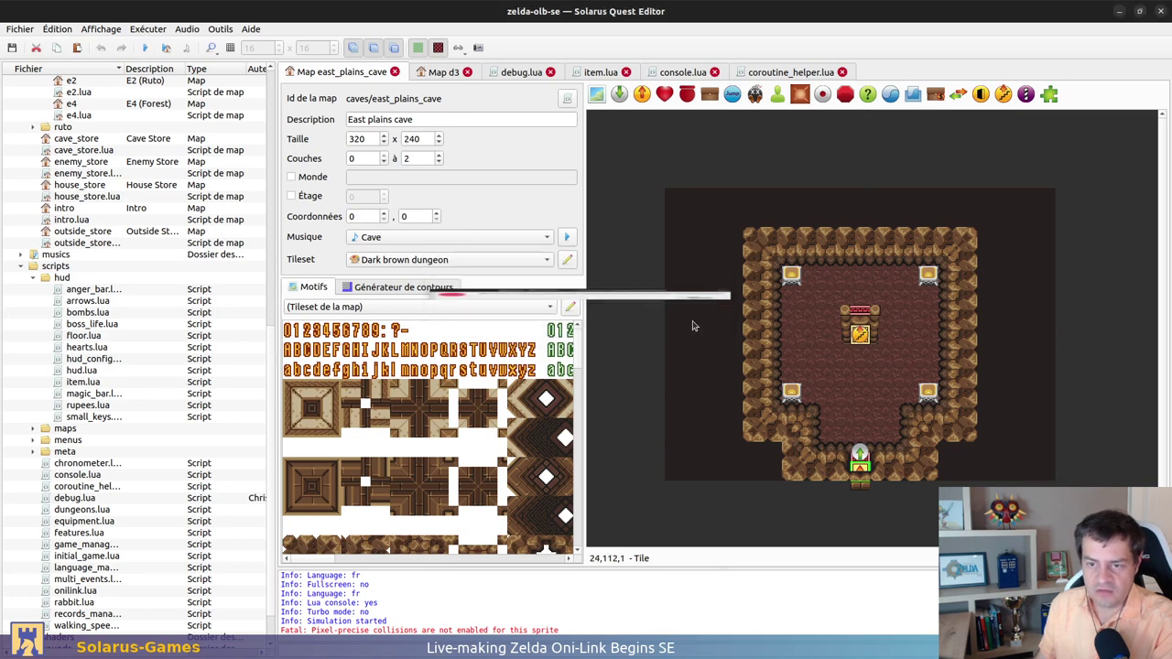
Test-run the quest from map D3 and walk the hero around the raised cave area
{"action": "left_click", "coordinate": [437, 72]}
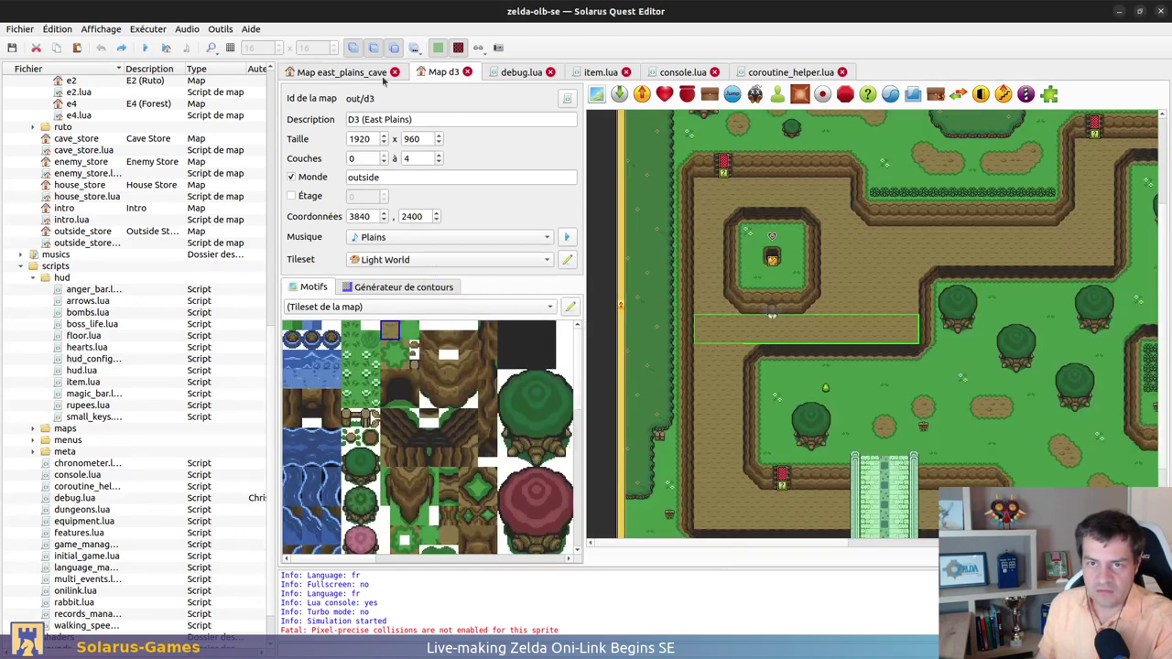
{"action": "left_click", "coordinate": [163, 48]}
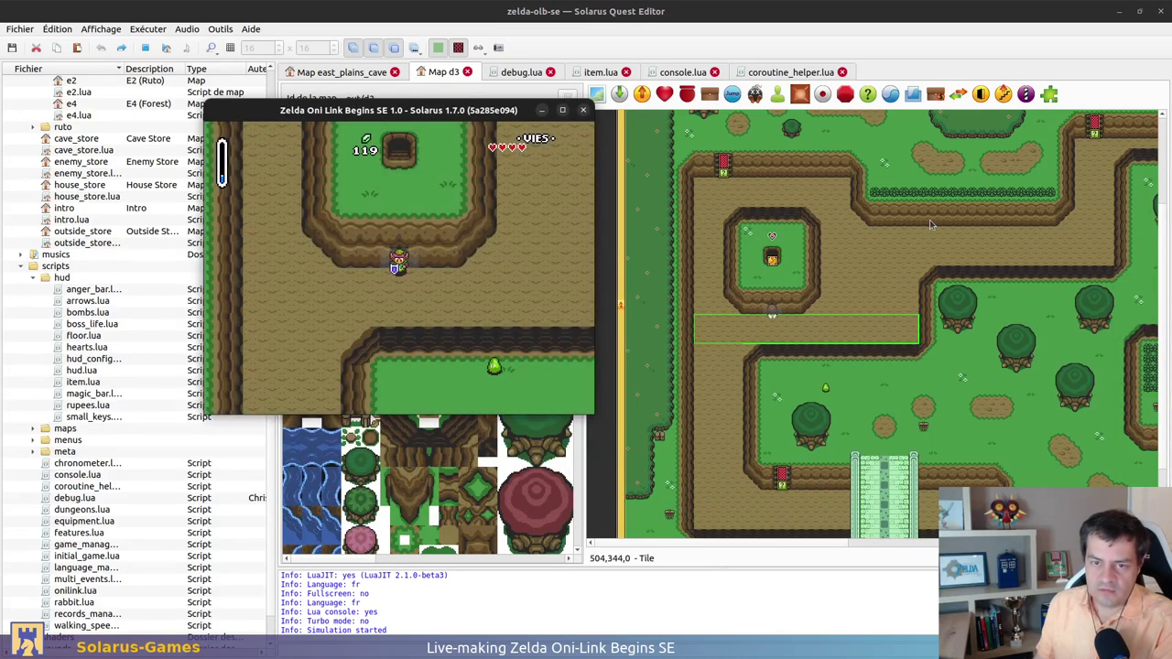
{"action": "key", "text": "Down"}
{"action": "key", "text": "Down"}
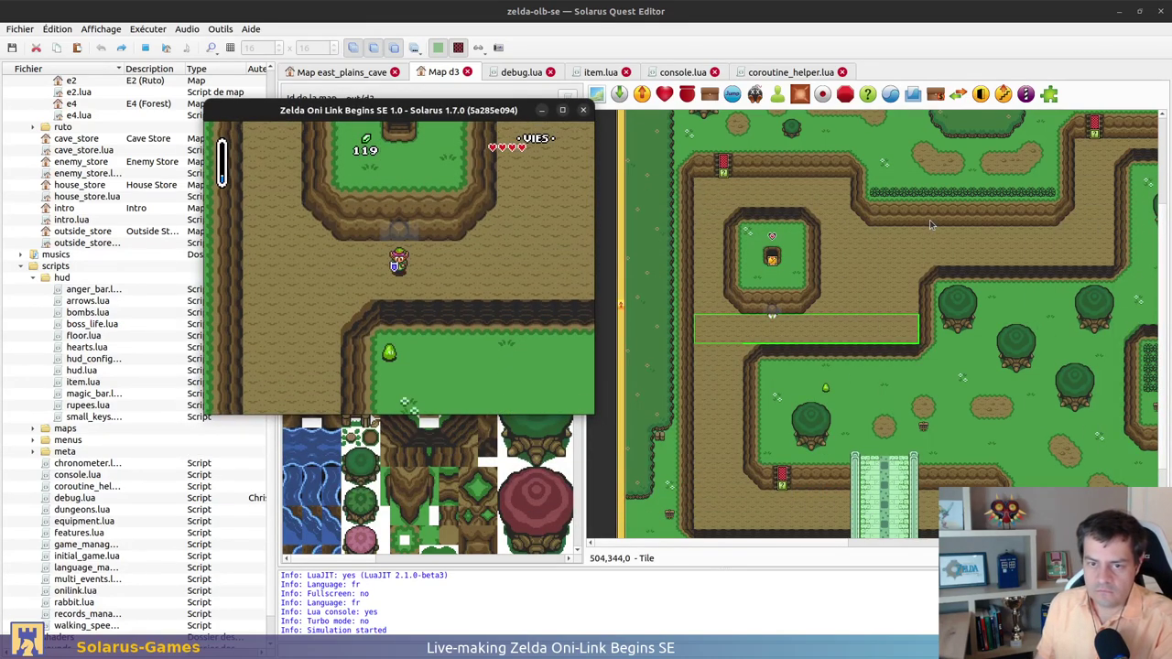
{"action": "key", "text": "Left"}
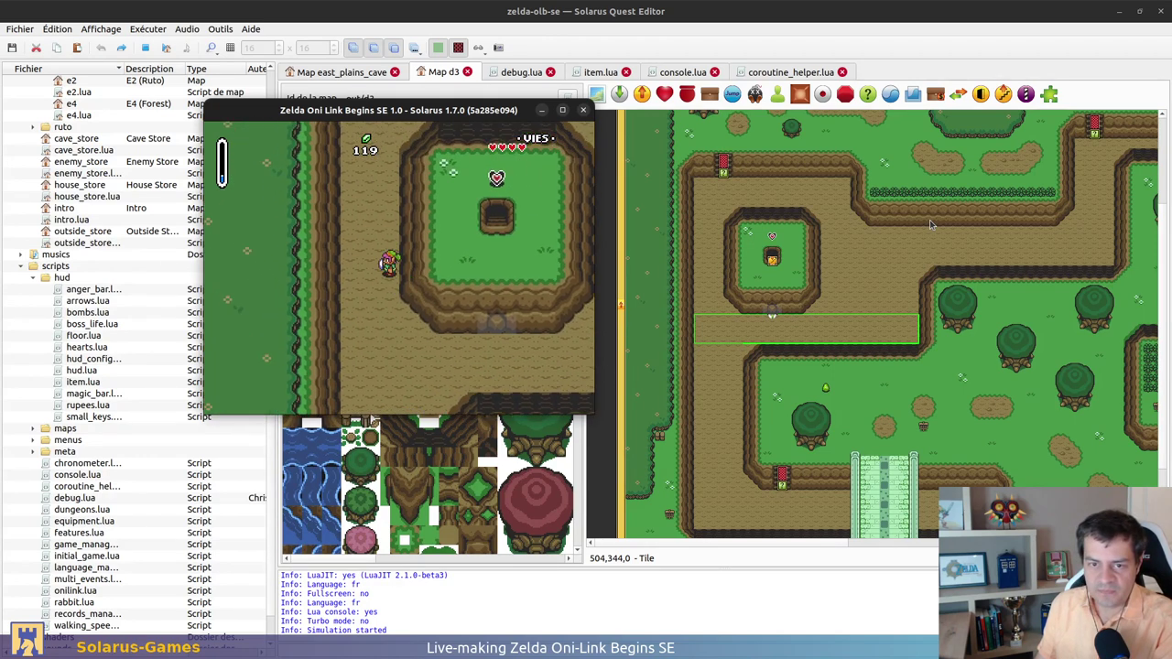
{"action": "key", "text": "Down"}
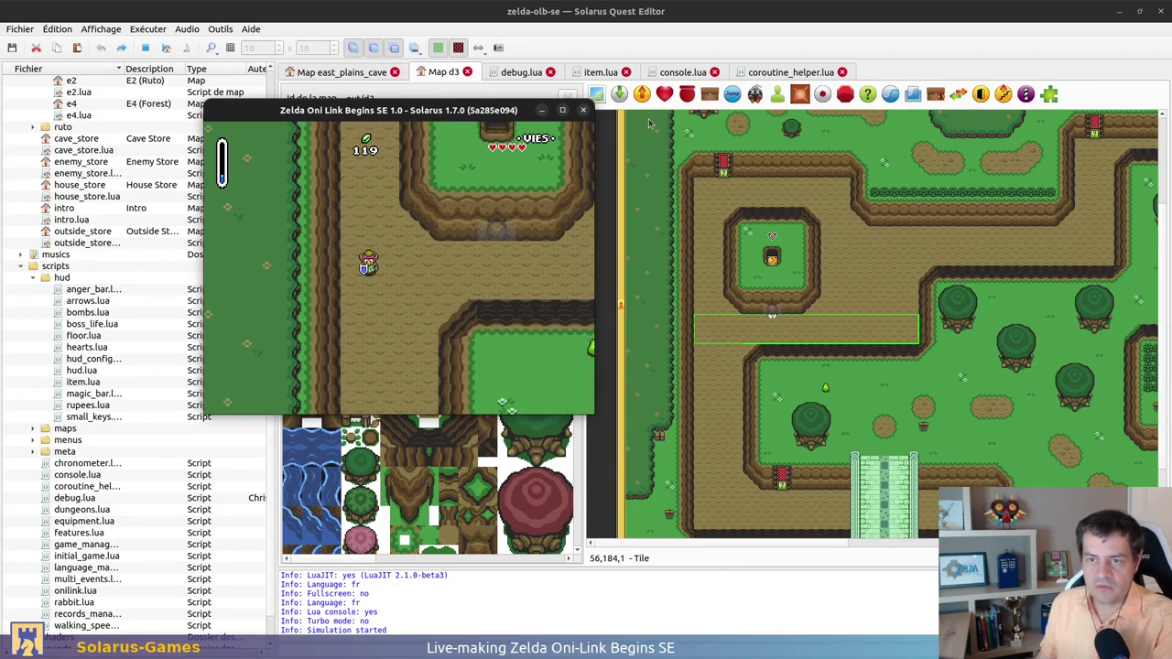
{"action": "key", "text": "Right"}
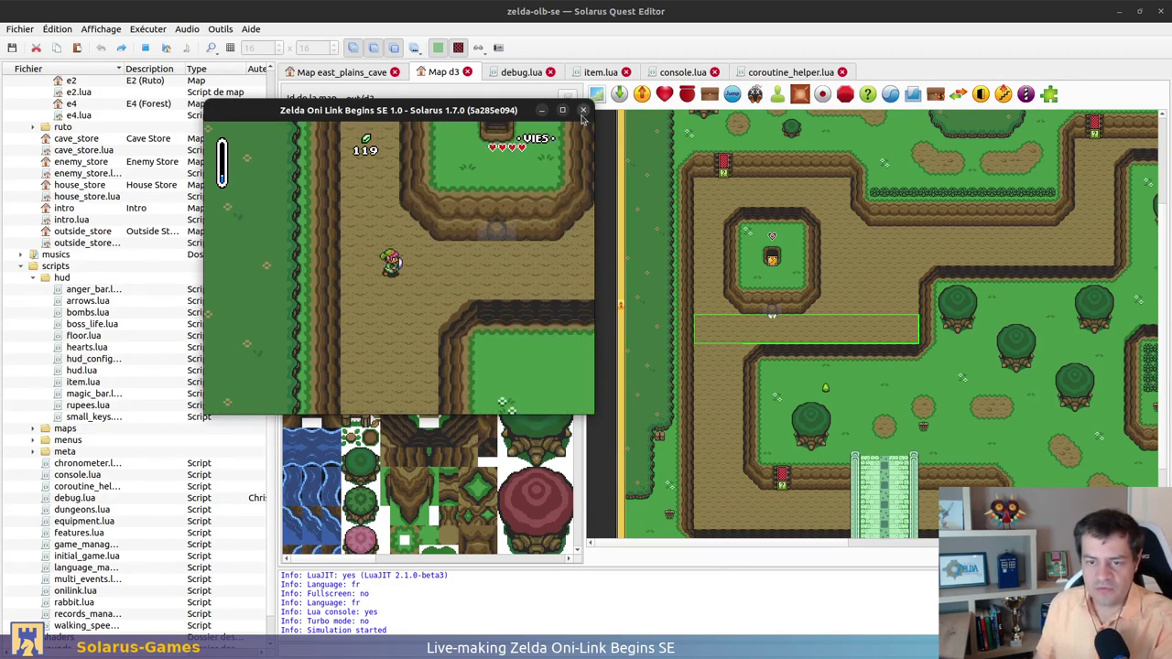
Walk the hero into the east plains cave and back outside, then close the game window
{"action": "key", "text": "Up"}
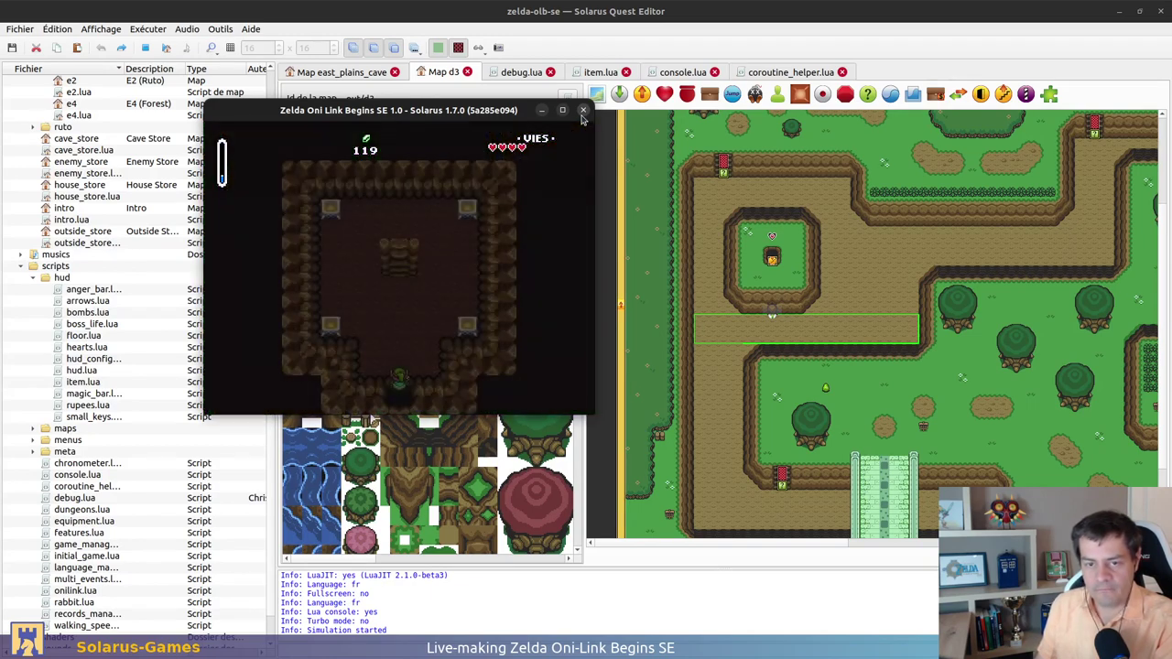
{"action": "key", "text": "Down"}
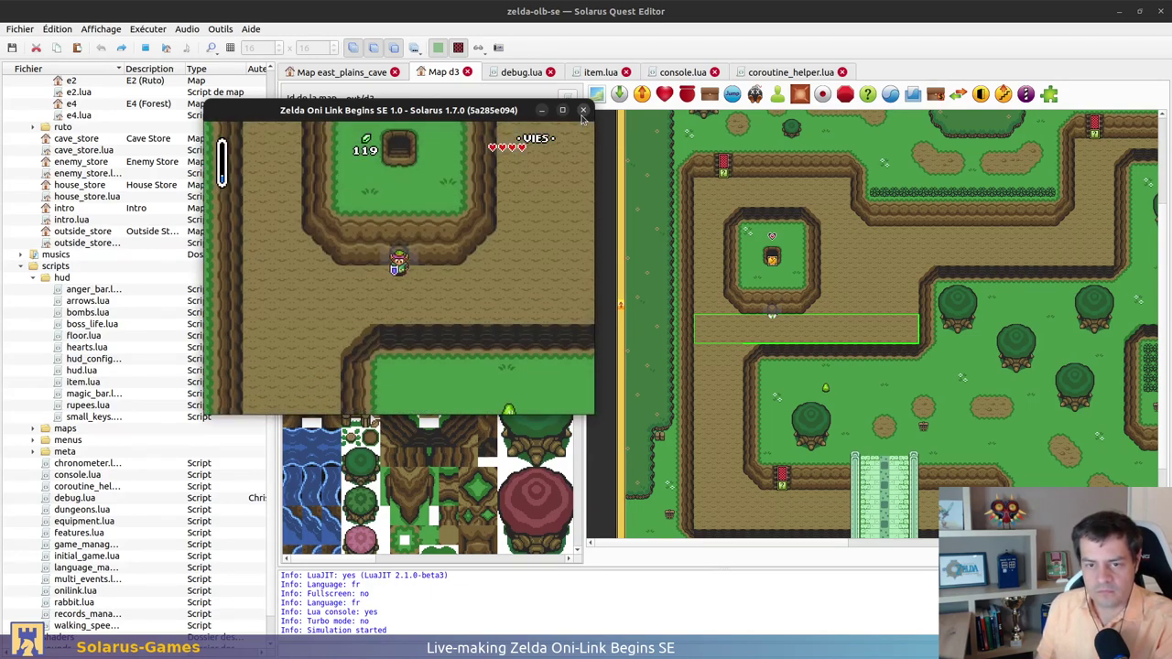
{"action": "key", "text": "Down"}
{"action": "key", "text": "Left"}
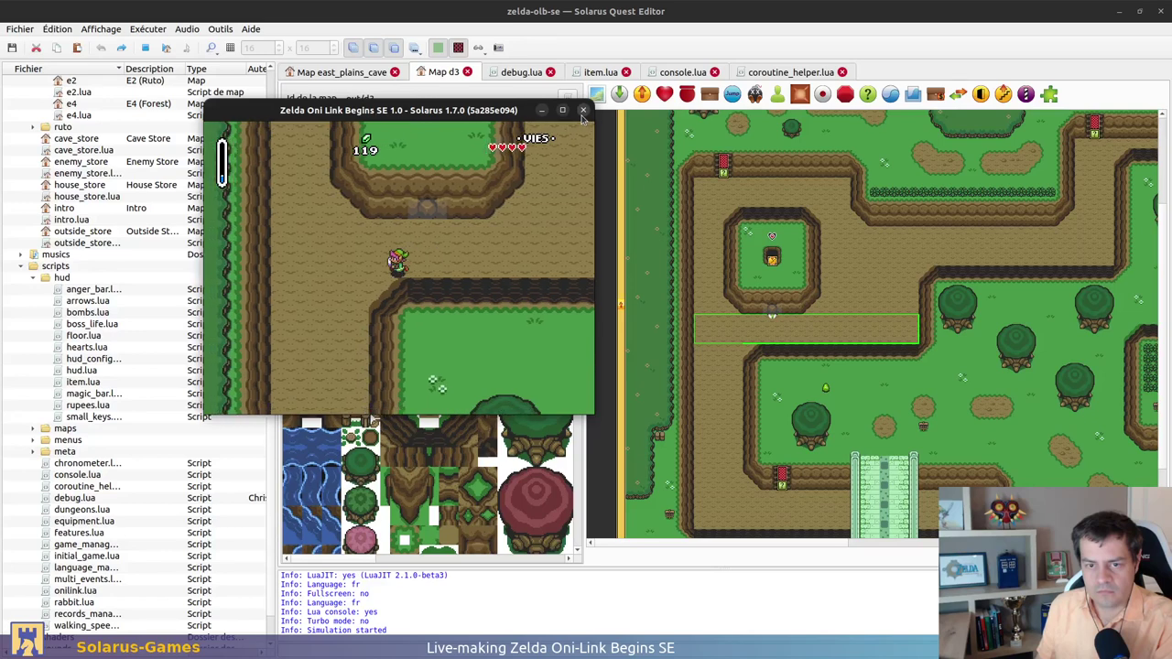
{"action": "key", "text": "Left"}
{"action": "key", "text": "Down"}
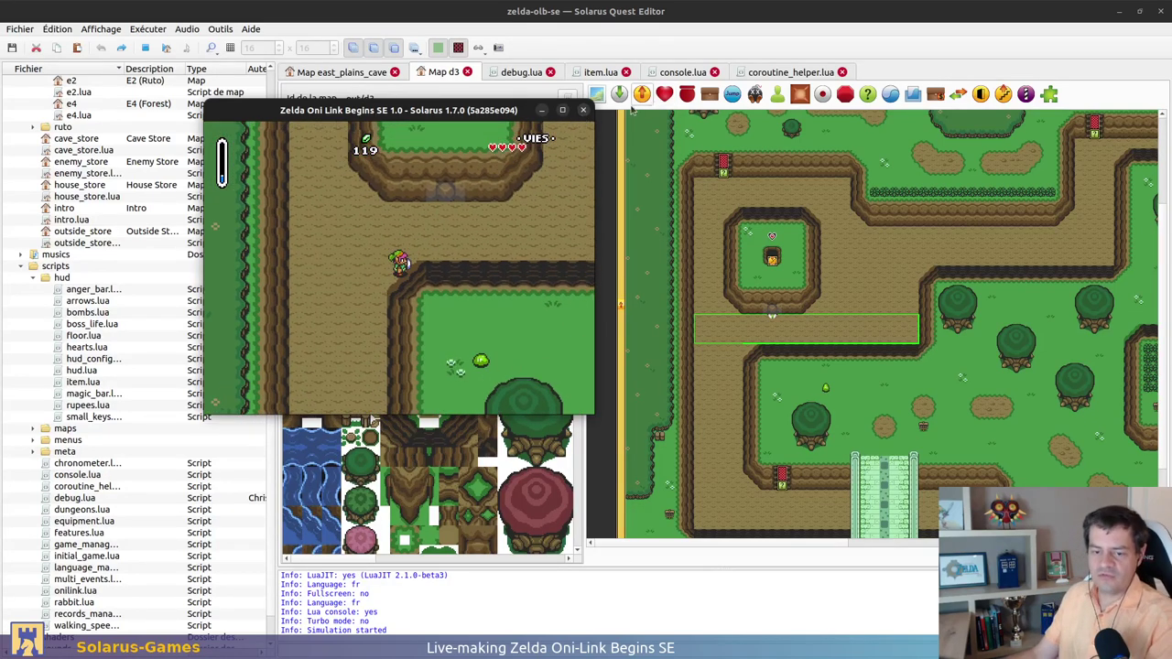
{"action": "left_click", "coordinate": [583, 110]}
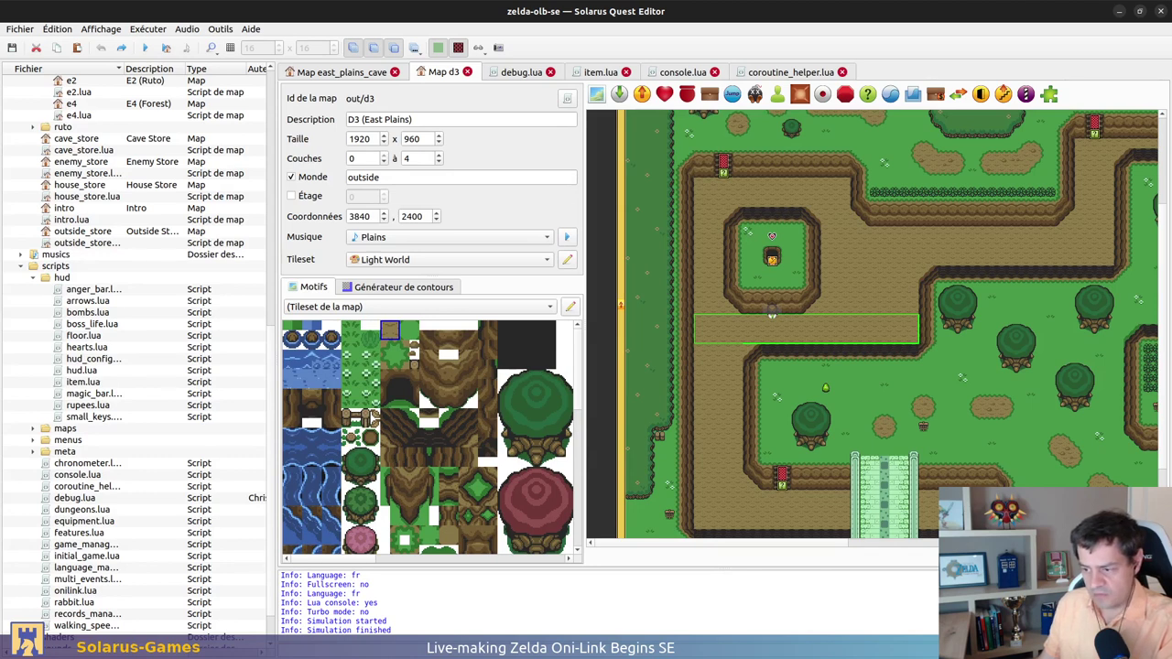
Switch to the terminal and run git status in the zelda-olb-se data folder
{"action": "key", "text": "alt+Tab"}
{"action": "type", "text": "git"}
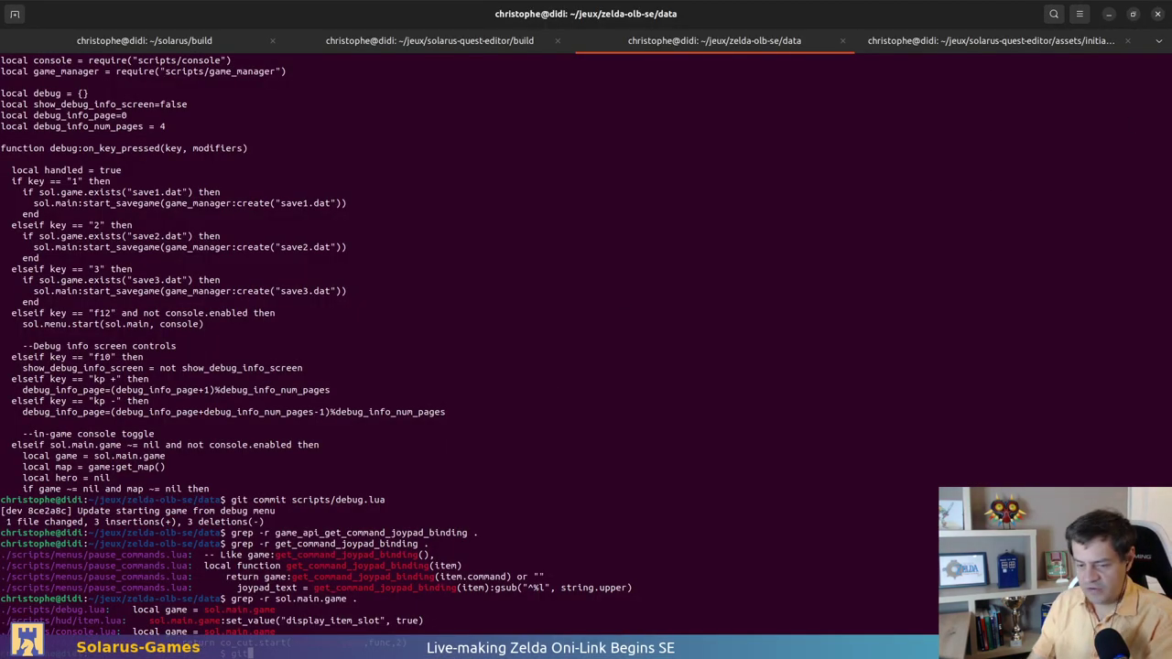
{"action": "type", "text": " stauts"}
{"action": "key", "text": "Return"}
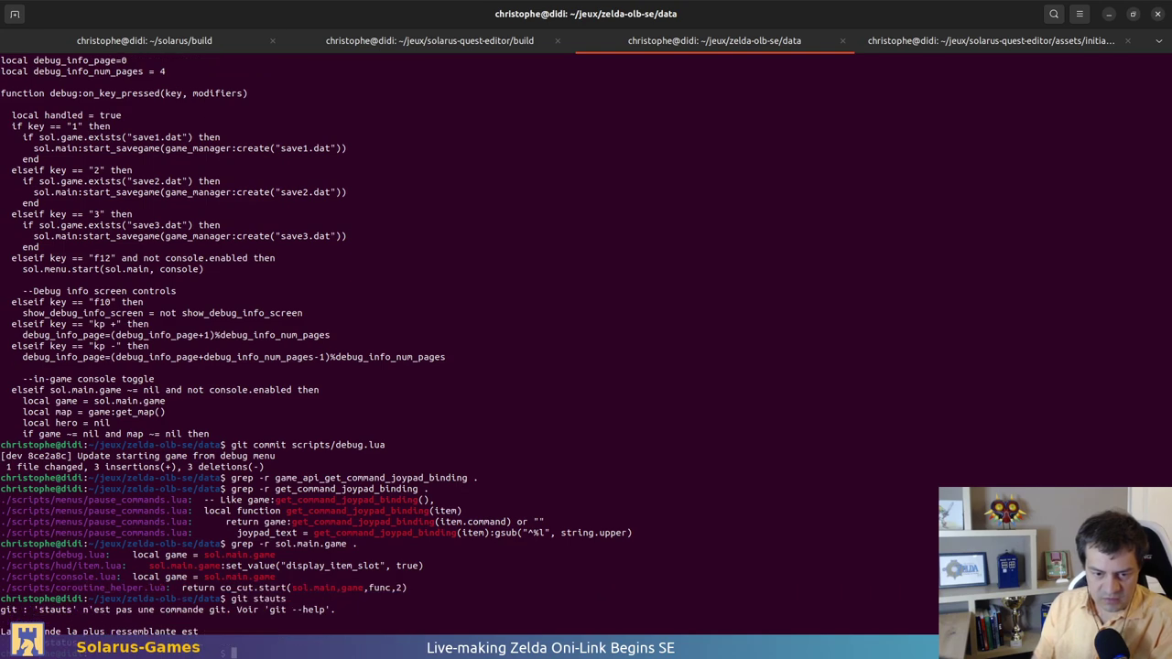
{"action": "type", "text": "git status"}
{"action": "key", "text": "Return"}
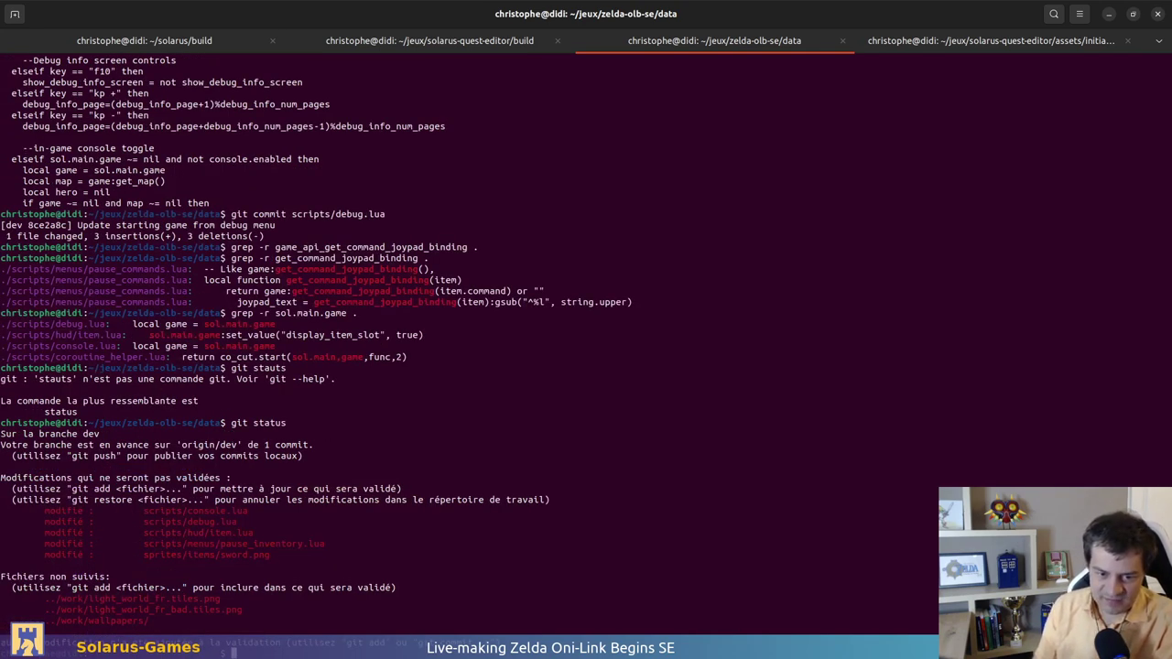
Commit scripts/console.lua, scripts/debug.lua and scripts/hud/item.lua with git, using the message "Use sol.main.get_game()"
{"action": "type", "text": "git commit"}
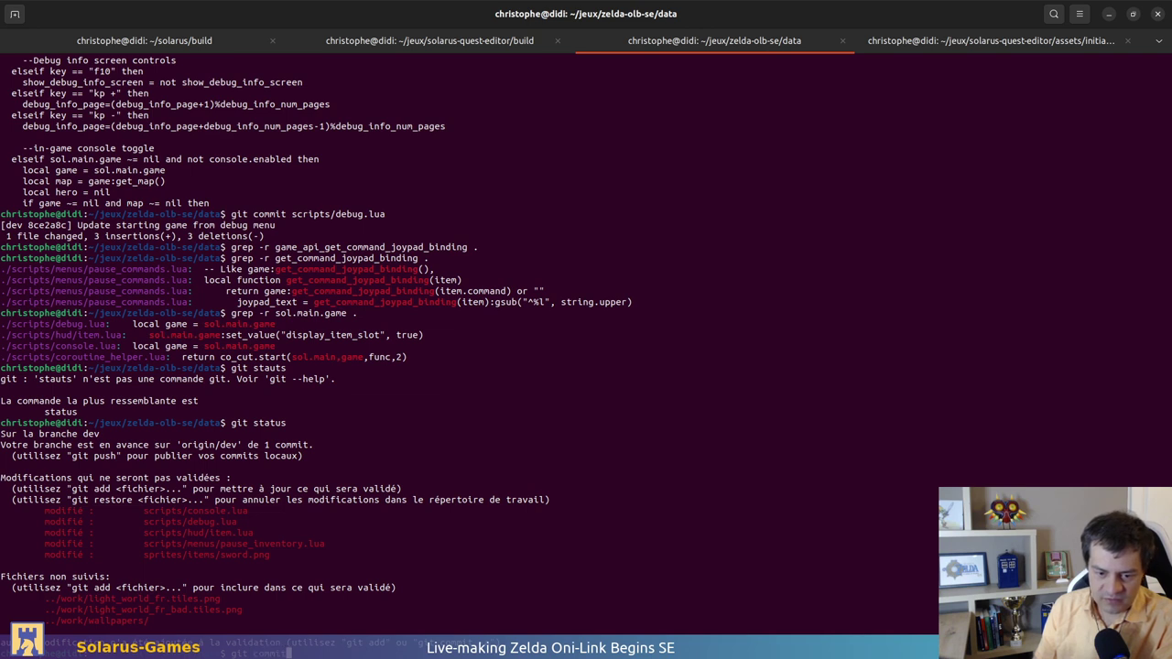
{"action": "type", "text": " scripts/console.lua scri"}
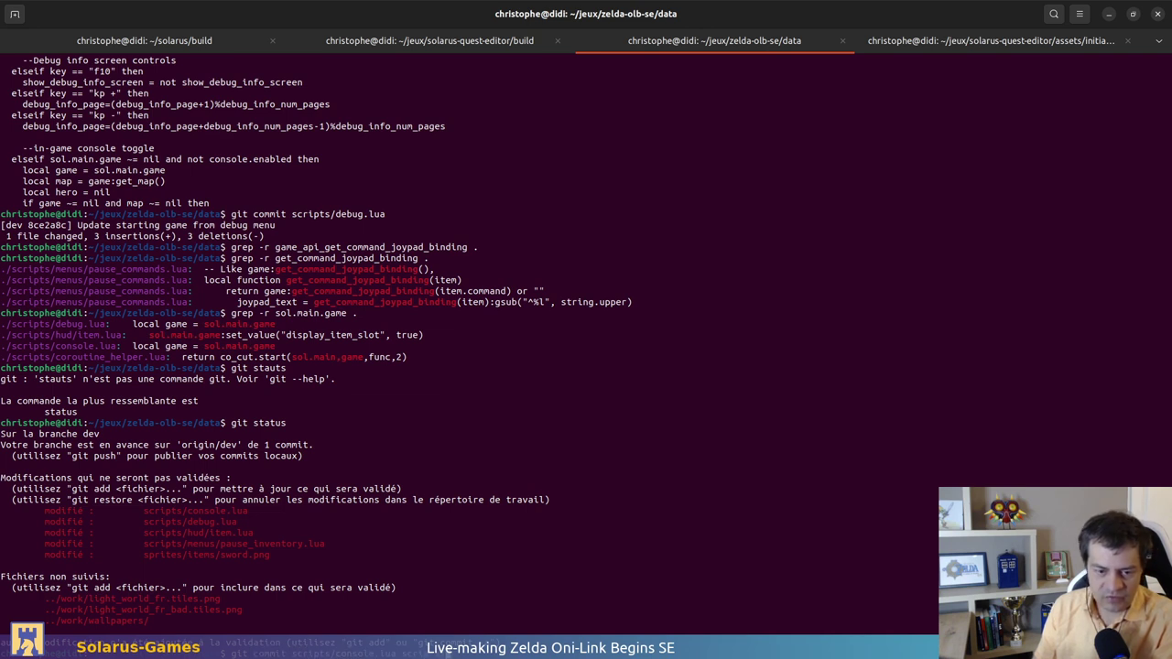
{"action": "type", "text": "pts/debug.lua scripts"}
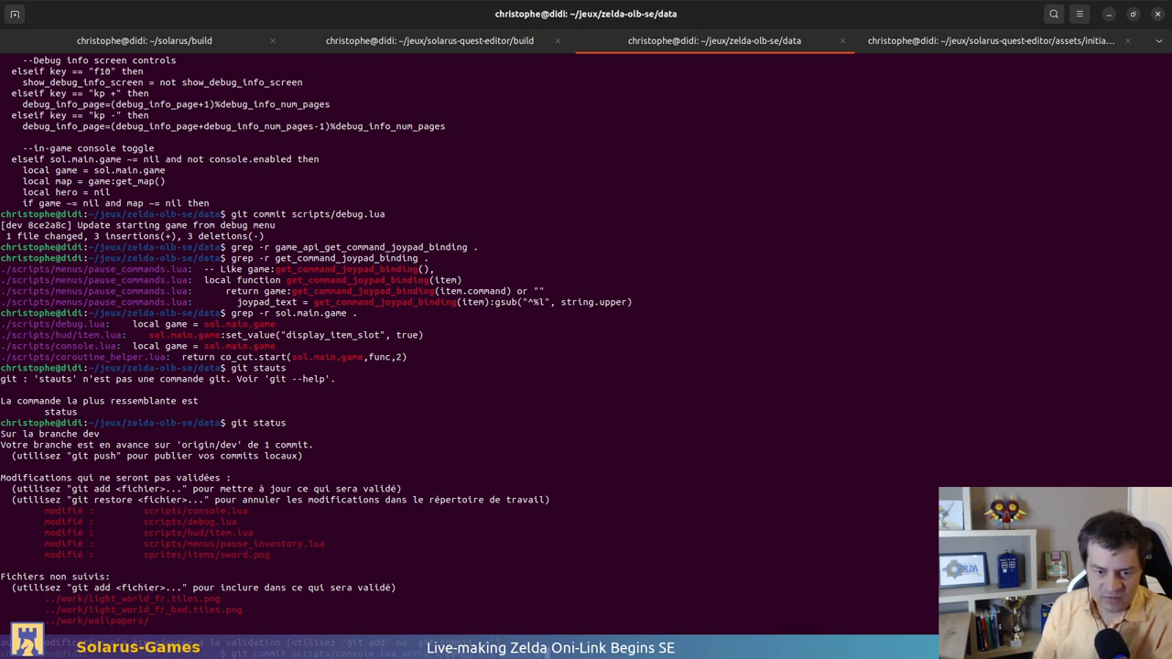
{"action": "type", "text": "/hud/"}
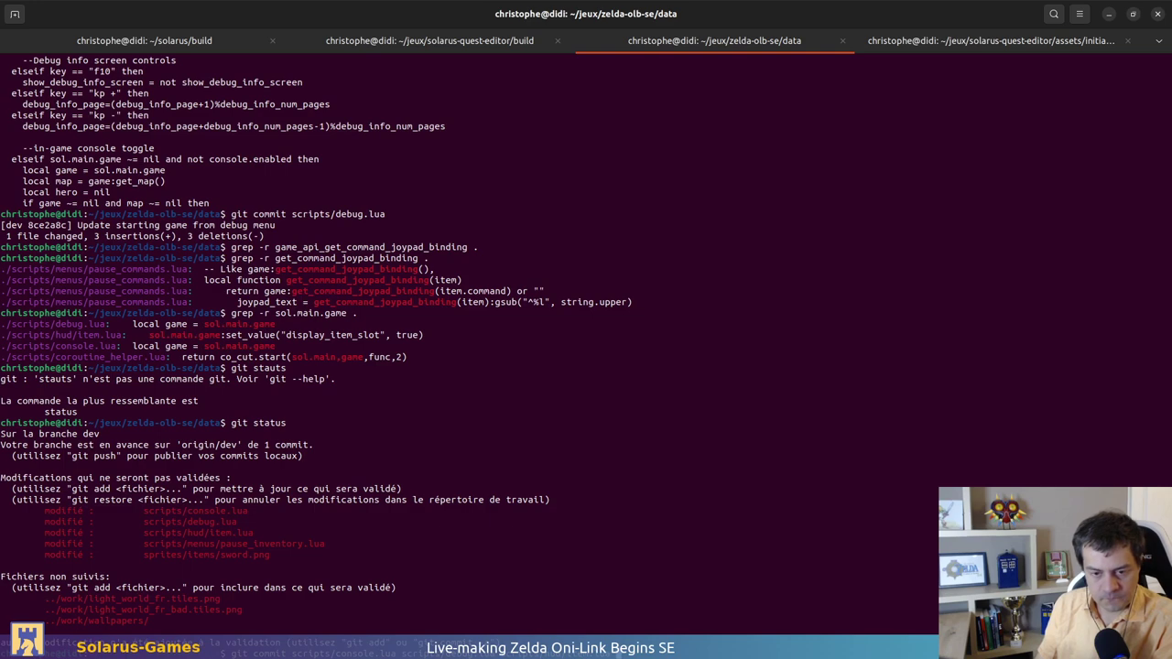
{"action": "key", "text": "Return"}
{"action": "type", "text": "iUse s"}
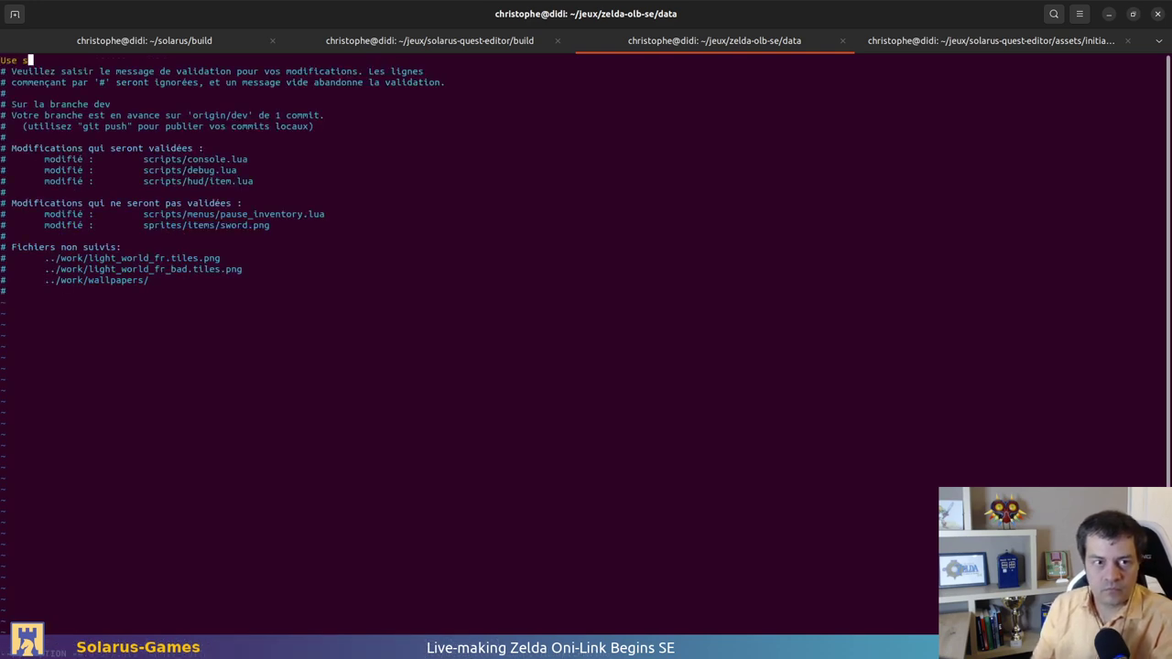
{"action": "type", "text": "ol.main.get_ga"}
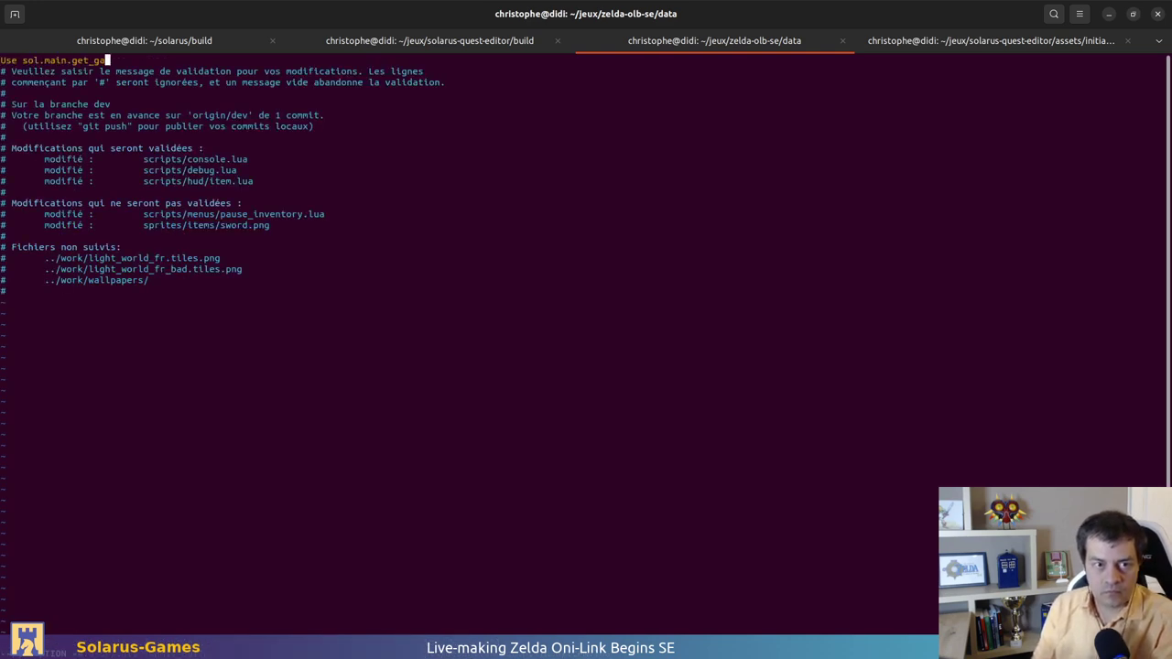
{"action": "type", "text": "me()"}
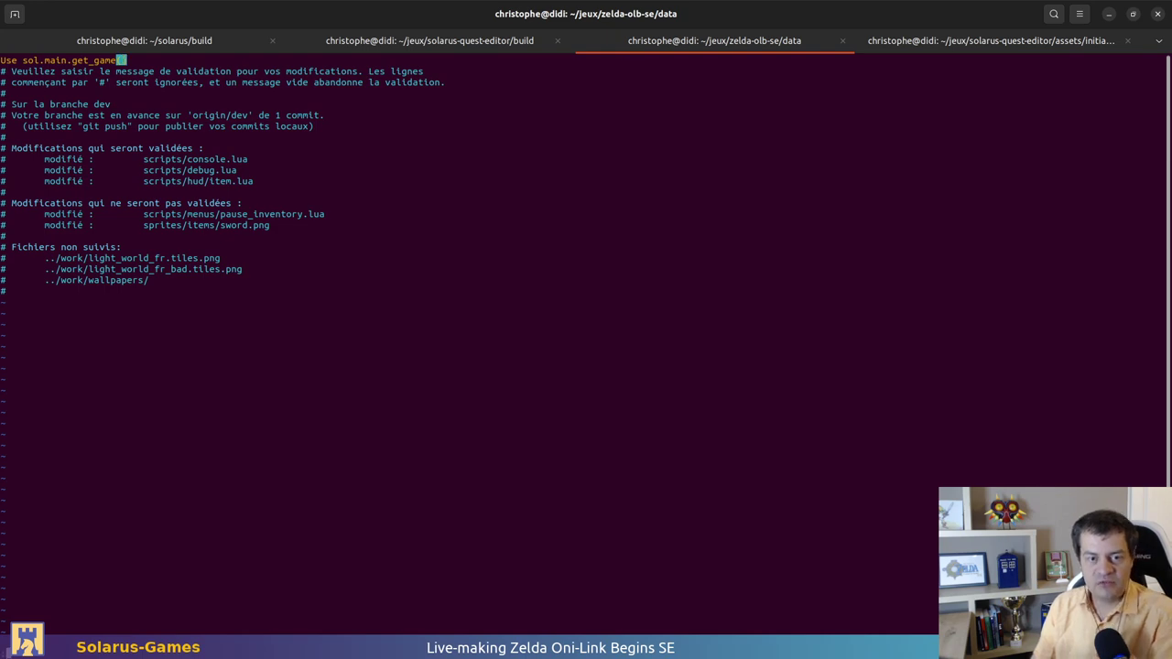
{"action": "key", "text": "Escape"}
{"action": "type", "text": ":wq"}
{"action": "key", "text": "Return"}
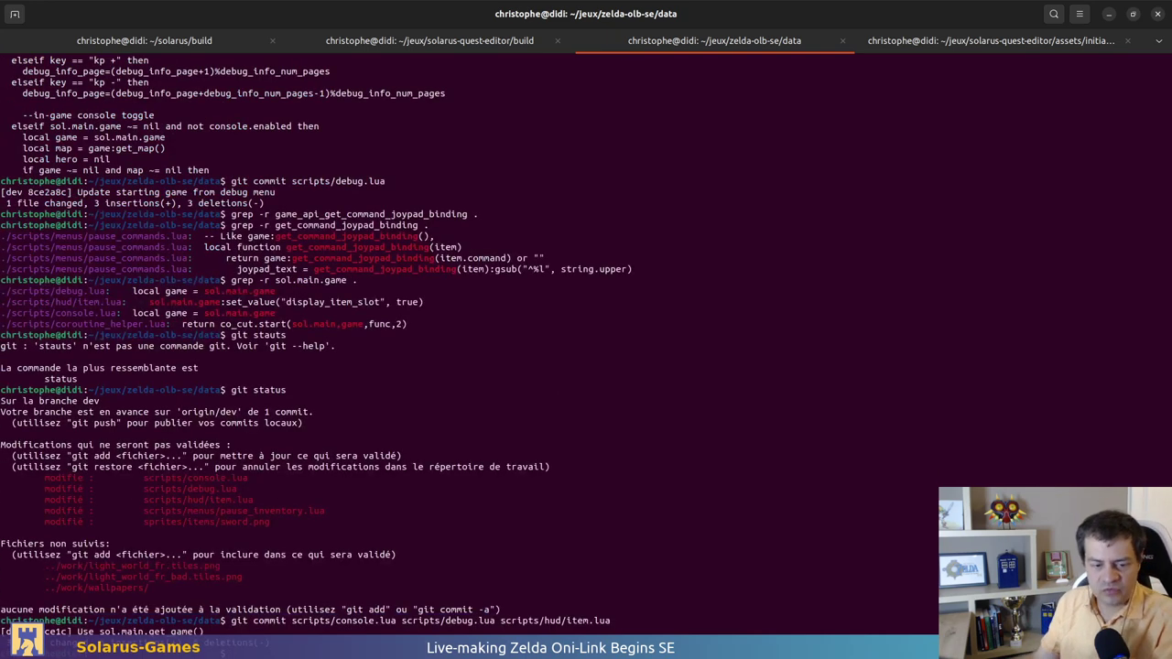
Switch to Qt Creator, open MainApi.cpp and examine the main functions registered for quest format 1.6, including get_game
{"action": "key", "text": "alt+Tab"}
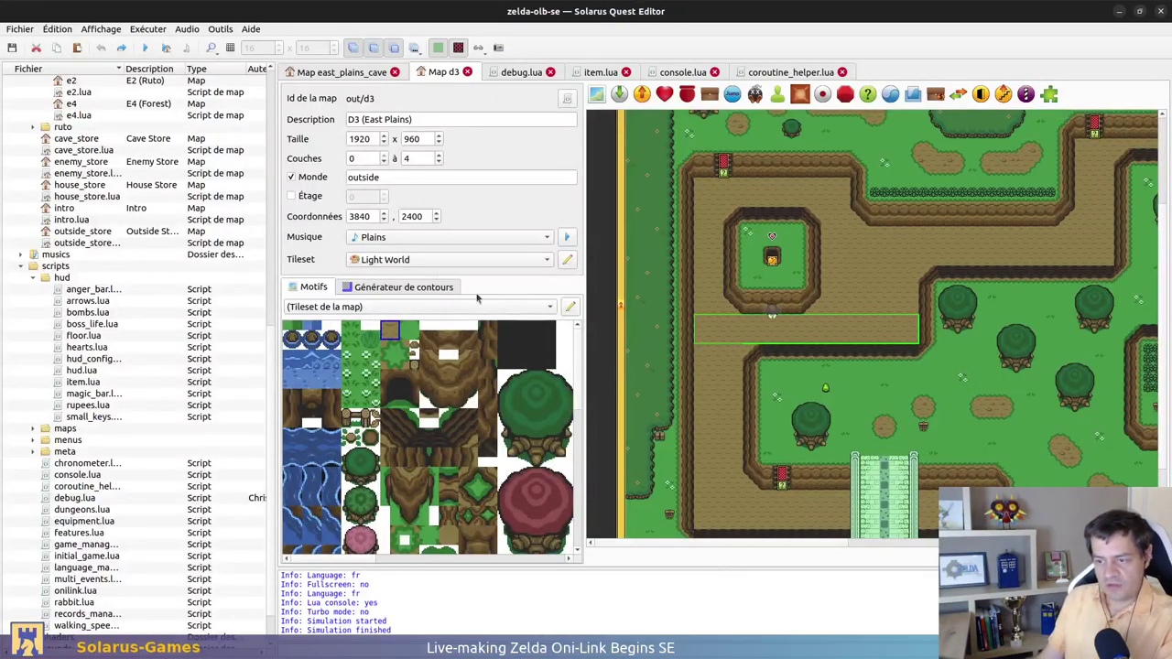
{"action": "left_click", "coordinate": [602, 317]}
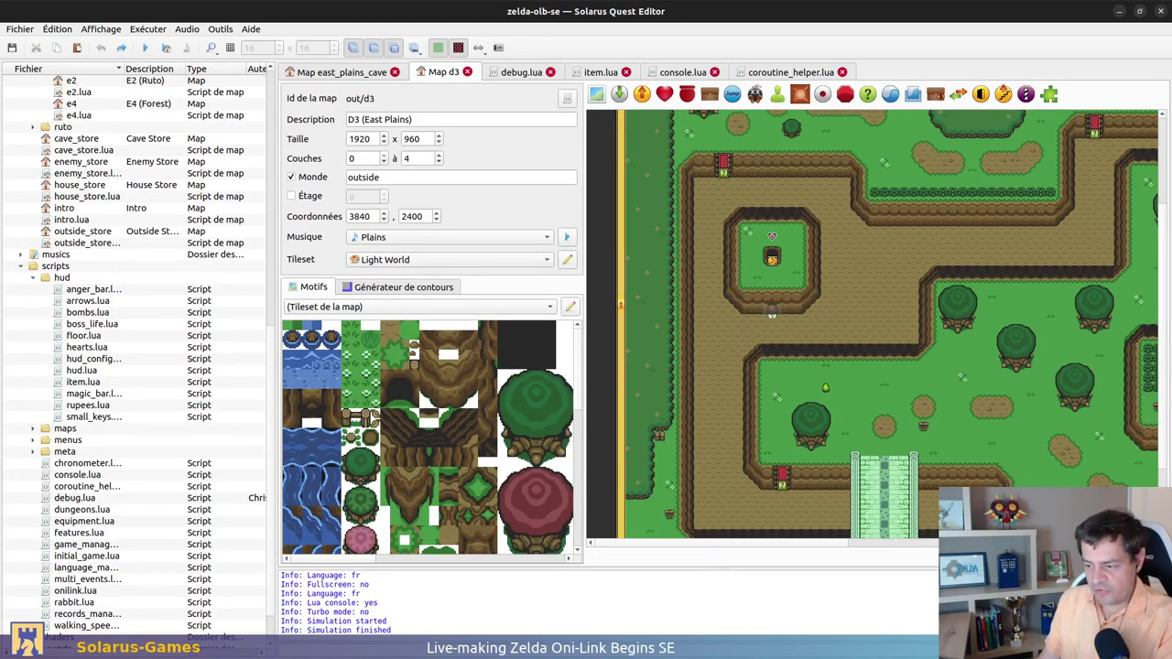
{"action": "key", "text": "alt+Tab"}
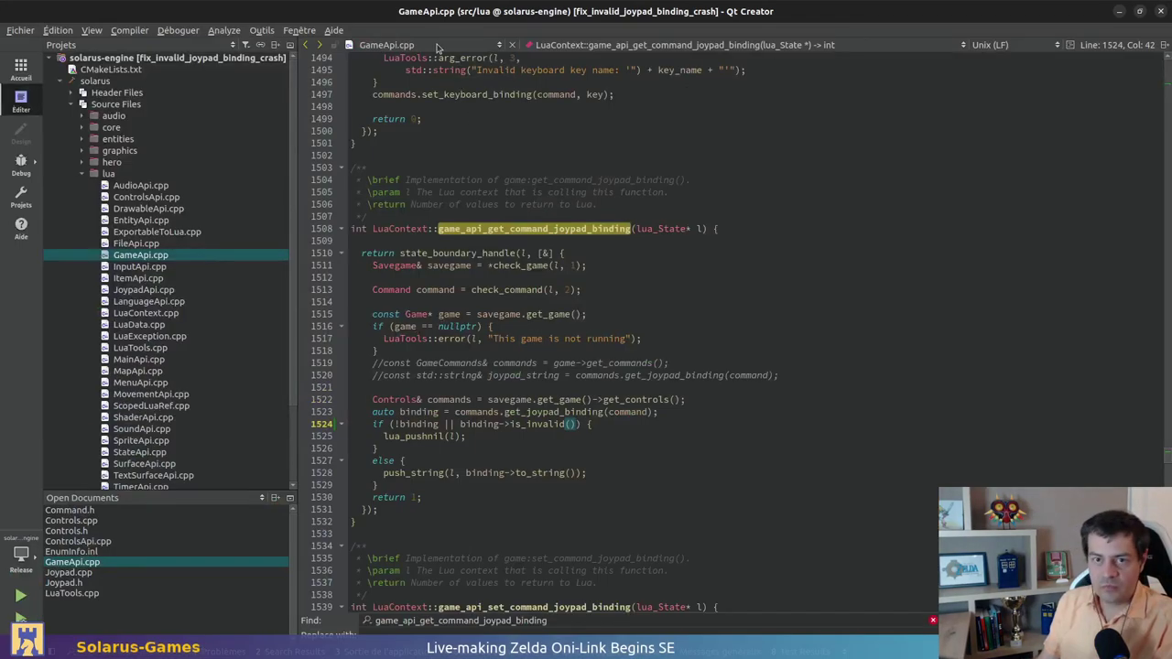
{"action": "left_click", "coordinate": [137, 359]}
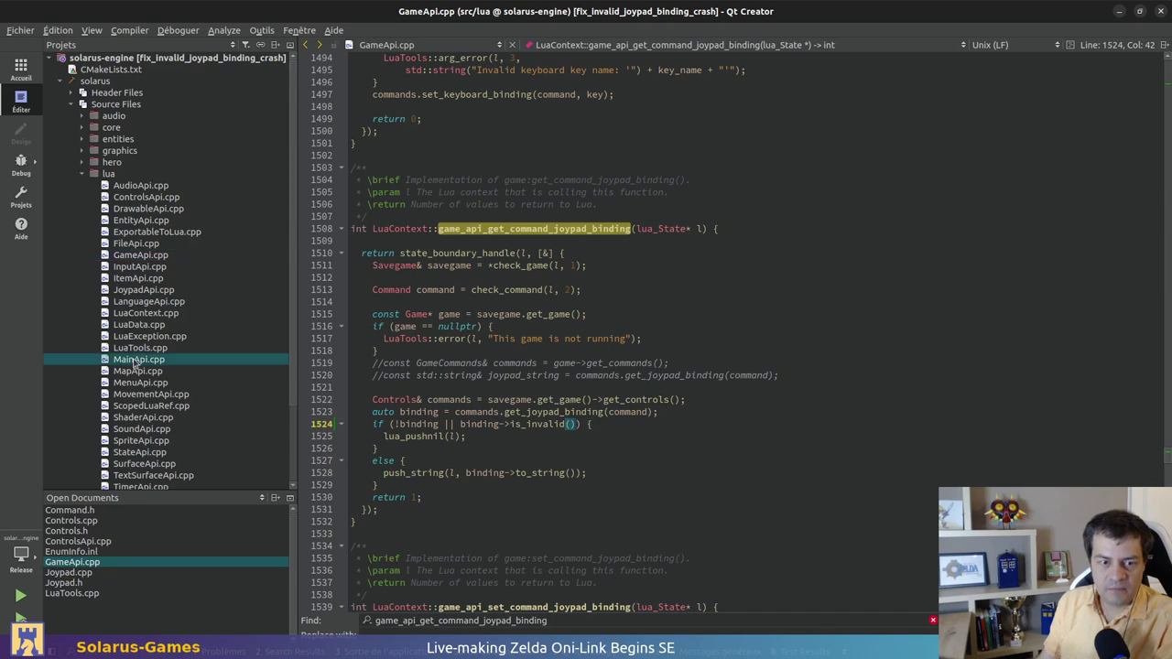
{"action": "scroll", "coordinate": [586, 259], "scroll_direction": "down", "scroll_amount": 7}
{"action": "left_click", "coordinate": [607, 253]}
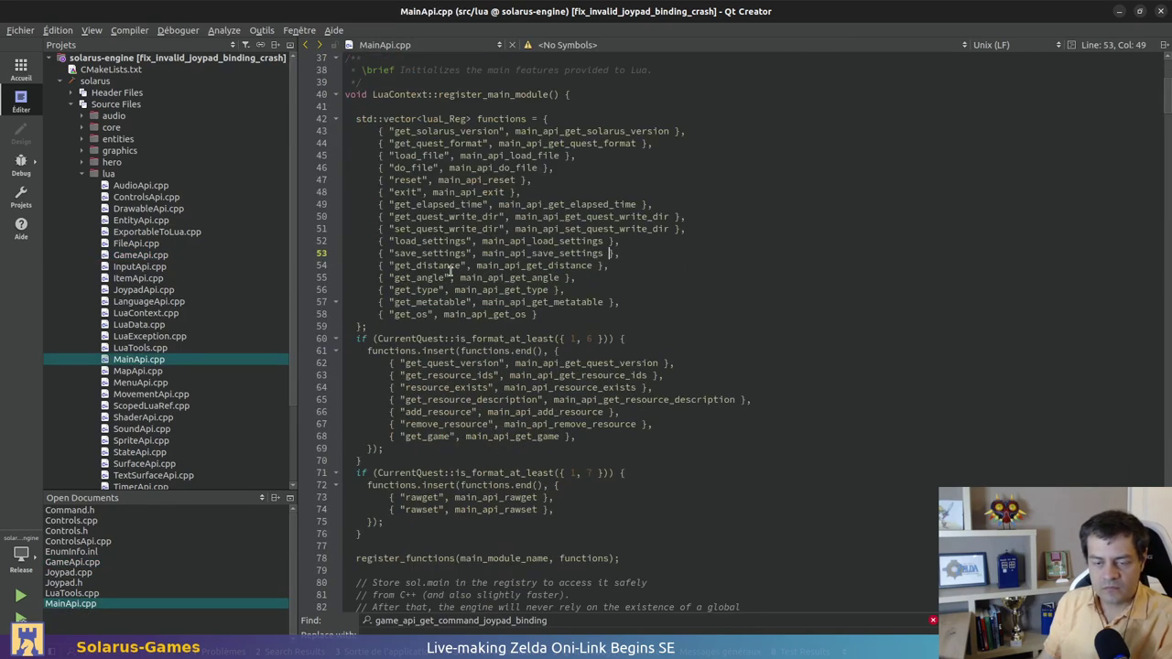
{"action": "left_click", "coordinate": [527, 438]}
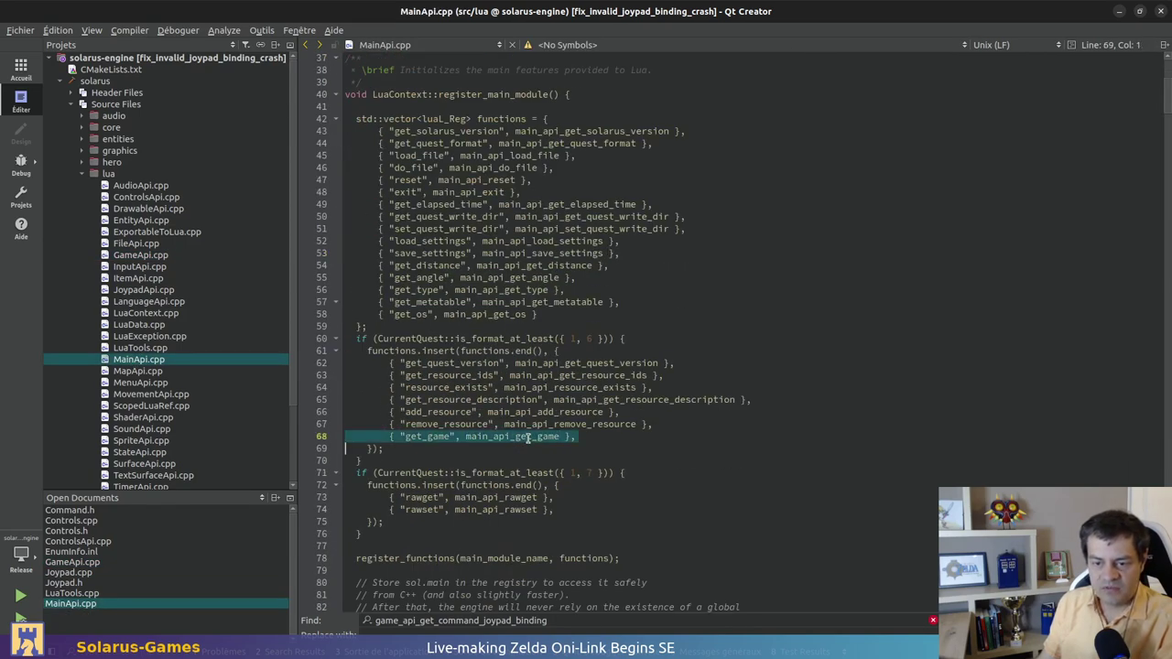
{"action": "left_click_drag", "start_coordinate": [348, 338], "coordinate": [592, 456]}
{"action": "left_click", "coordinate": [619, 453]}
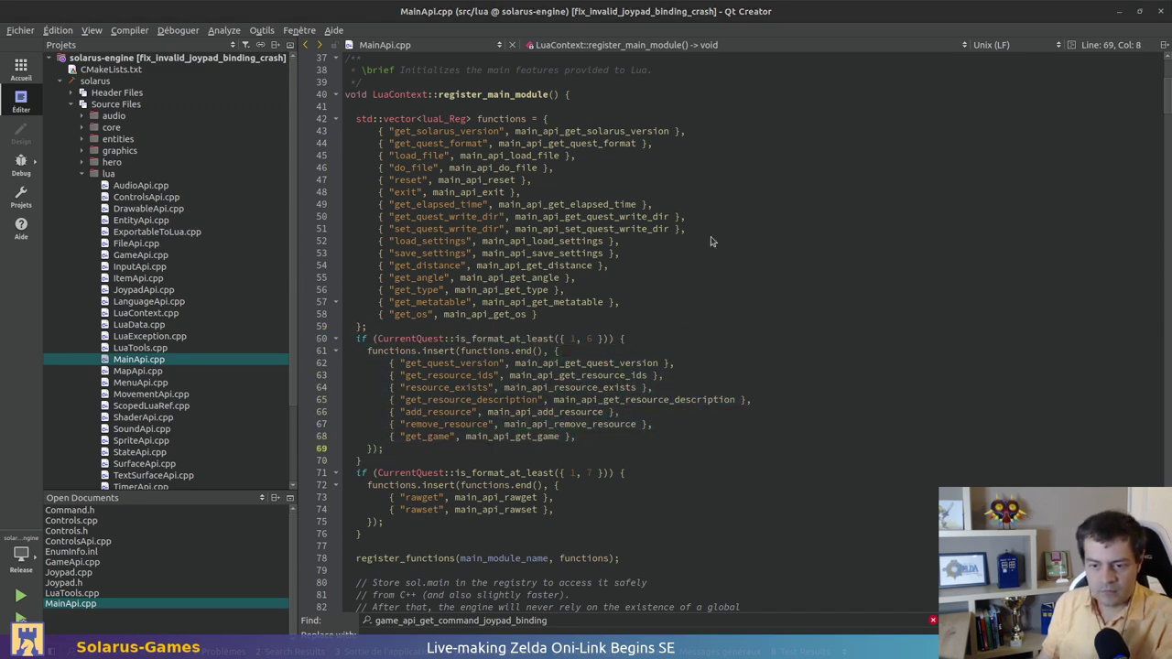
Switch to Solarus Quest Editor and look over the raised cave area on map D3
{"action": "key", "text": "alt+Tab"}
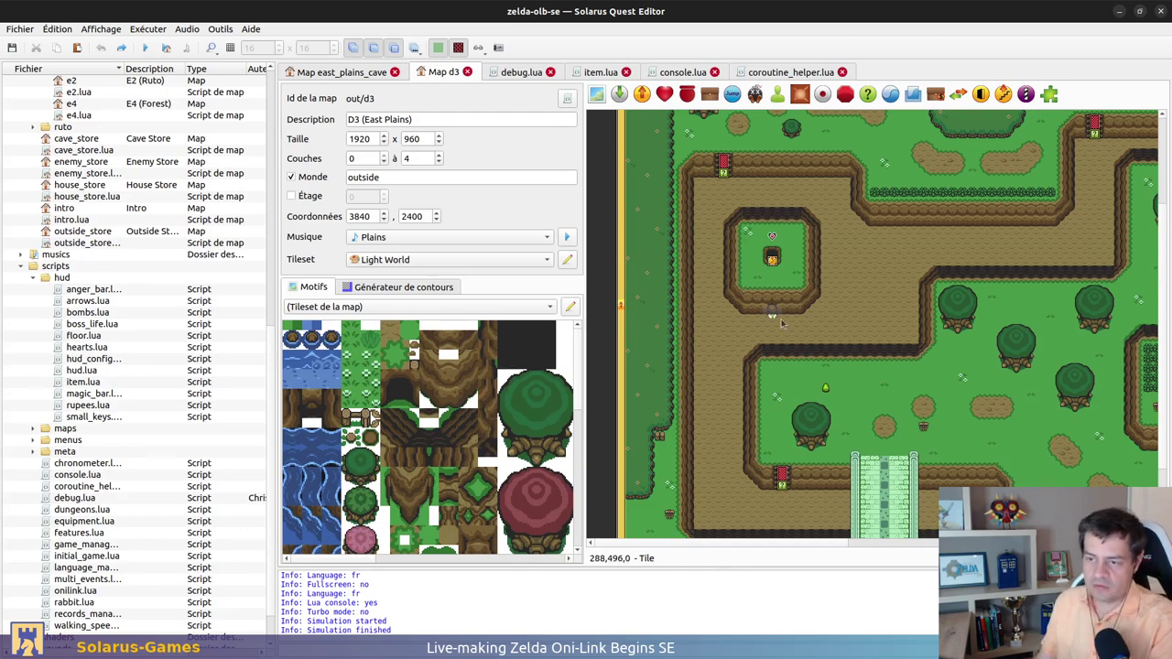
{"action": "scroll", "coordinate": [760, 331], "scroll_direction": "up", "scroll_amount": 1, "text": "ctrl"}
{"action": "left_click", "coordinate": [810, 337]}
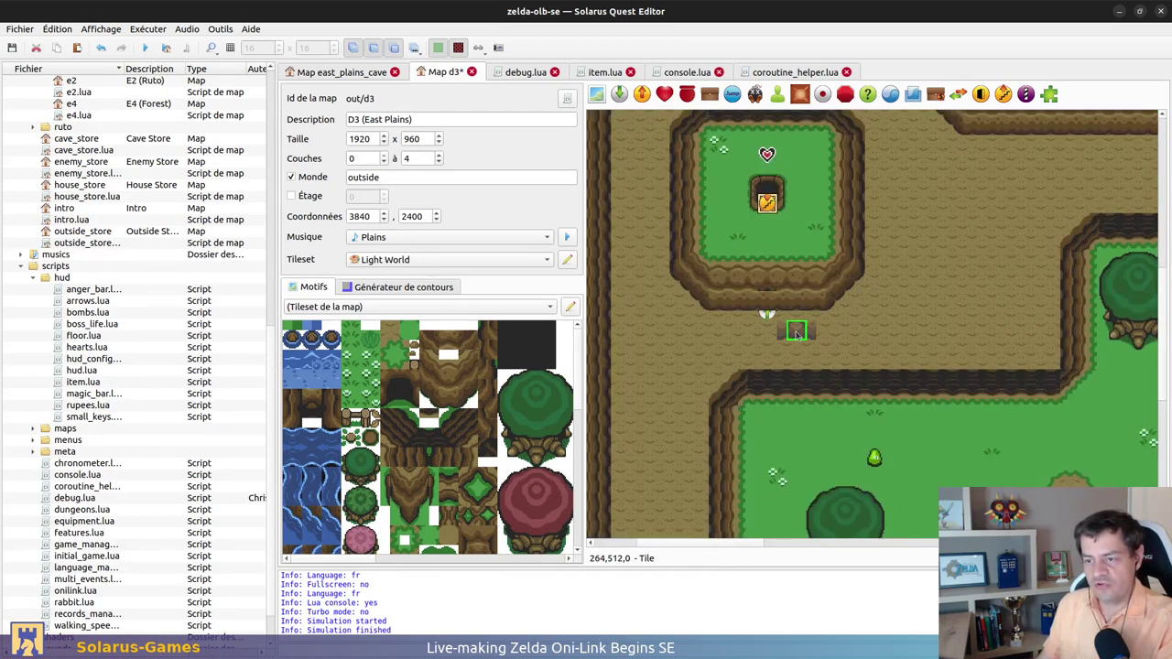
{"action": "key", "text": "ctrl+z"}
{"action": "left_click", "coordinate": [767, 314]}
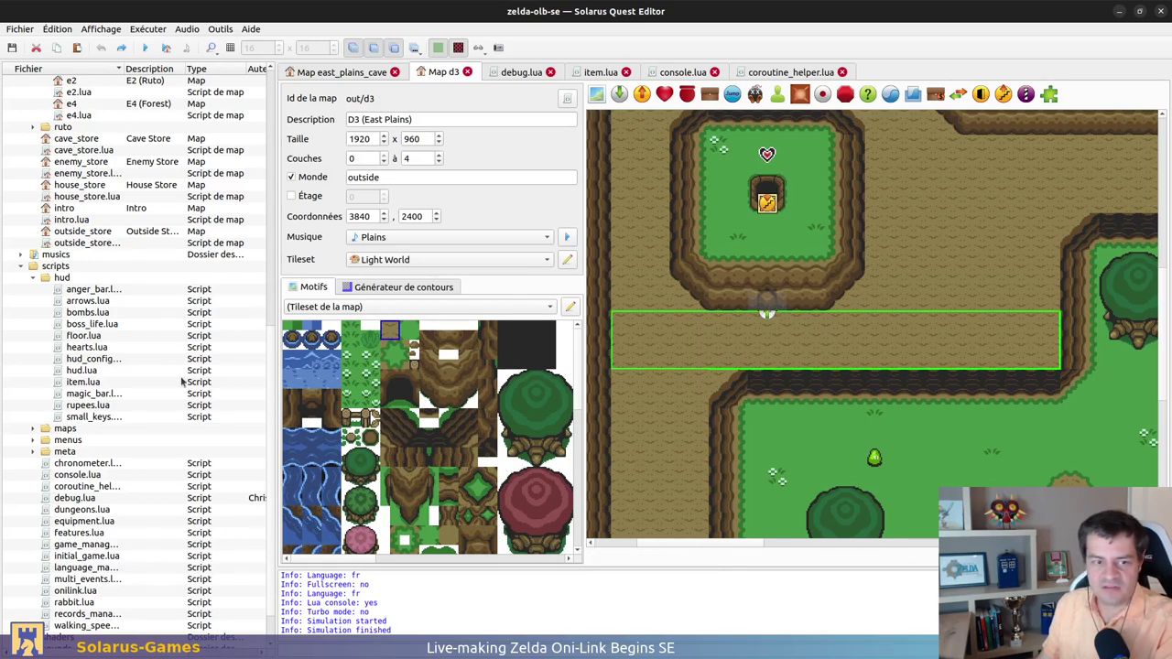
{"action": "scroll", "coordinate": [118, 302], "scroll_direction": "up", "scroll_amount": 8}
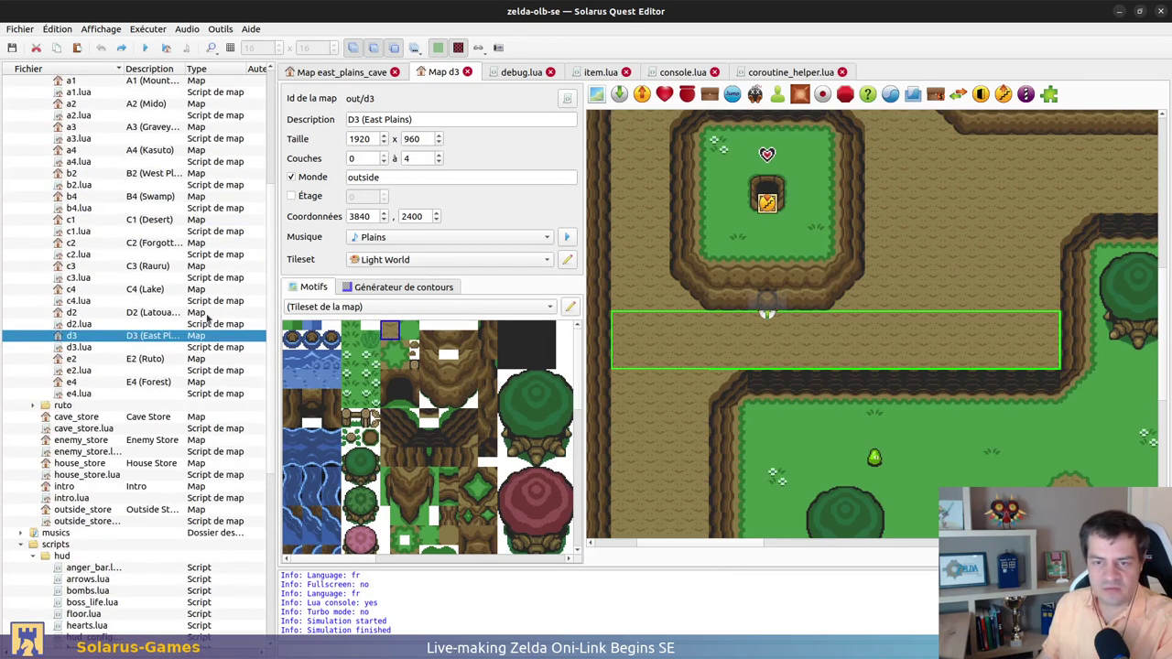
{"action": "scroll", "coordinate": [631, 320], "scroll_direction": "left", "scroll_amount": 3}
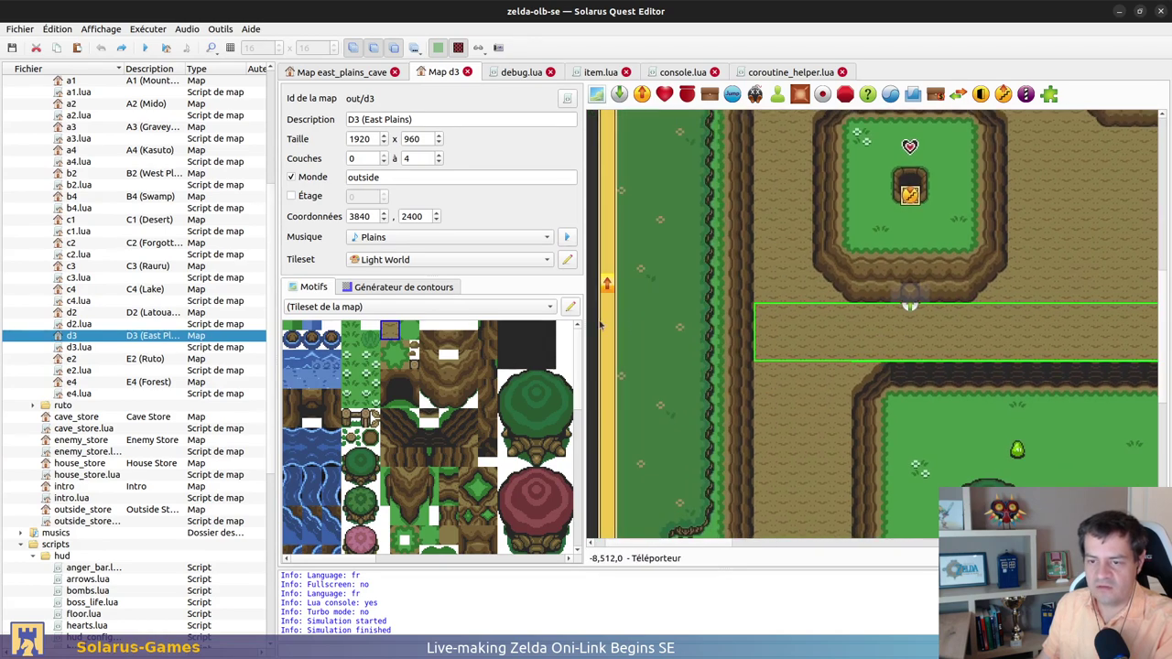
{"action": "key", "text": "Delete"}
Close the coroutine_helper.lua, console.lua, debug.lua and item.lua scripts, keeping the two maps open
{"action": "left_click", "coordinate": [737, 72]}
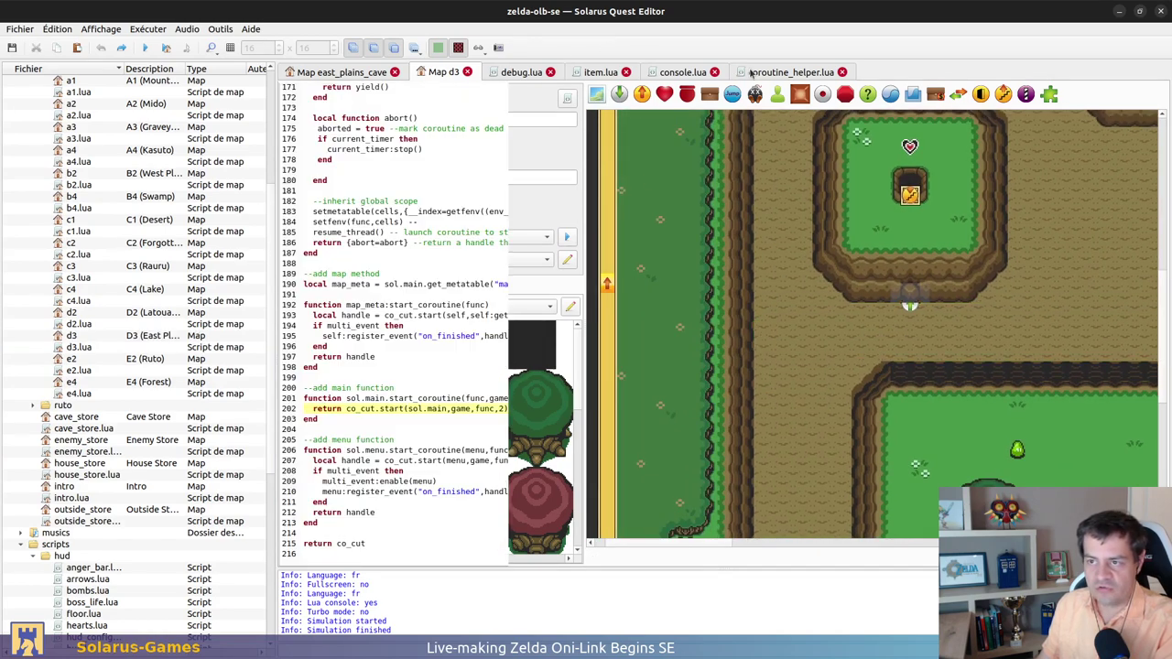
{"action": "key", "text": "ctrl+w"}
{"action": "key", "text": "ctrl+w"}
{"action": "key", "text": "ctrl+Tab"}
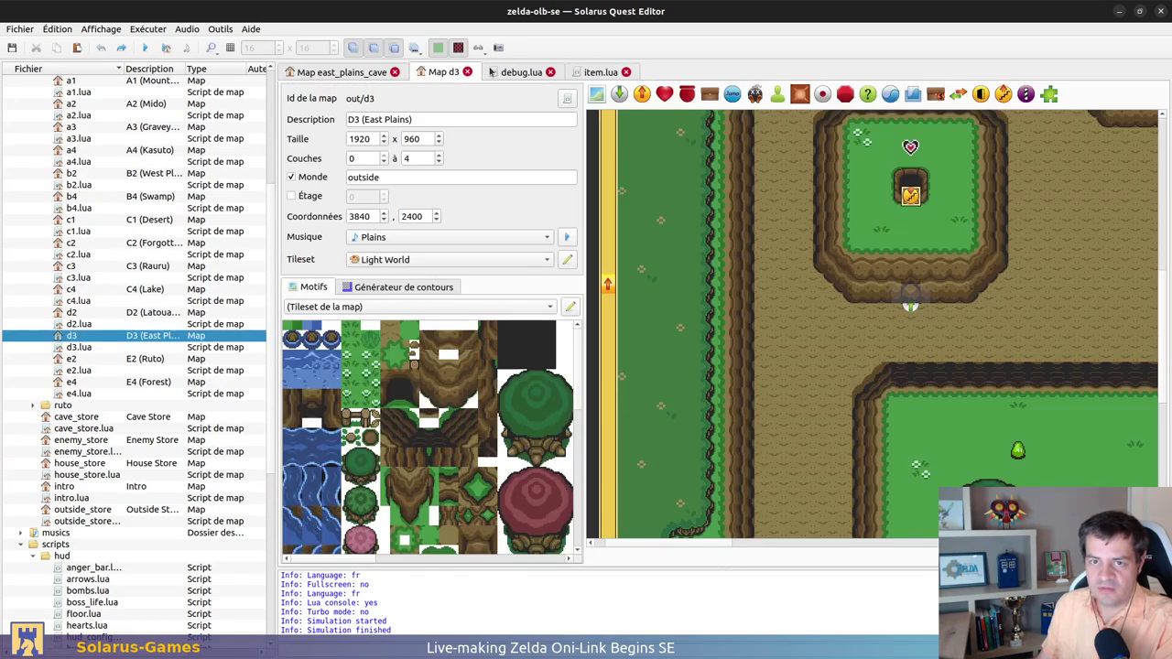
{"action": "left_click", "coordinate": [508, 72]}
{"action": "key", "text": "ctrl+w"}
{"action": "key", "text": "ctrl+w"}
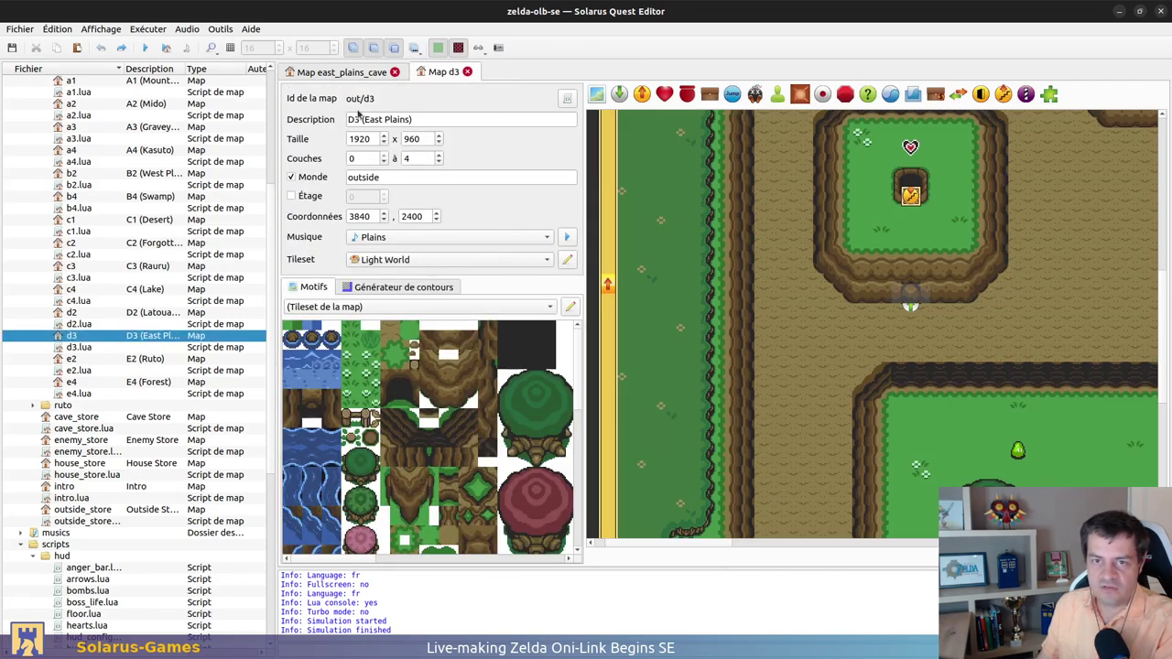
Collapse the maps folder and the scripts/hud folder in the quest tree
{"action": "scroll", "coordinate": [73, 497], "scroll_direction": "down", "scroll_amount": 9}
{"action": "scroll", "coordinate": [73, 497], "scroll_direction": "up", "scroll_amount": 20}
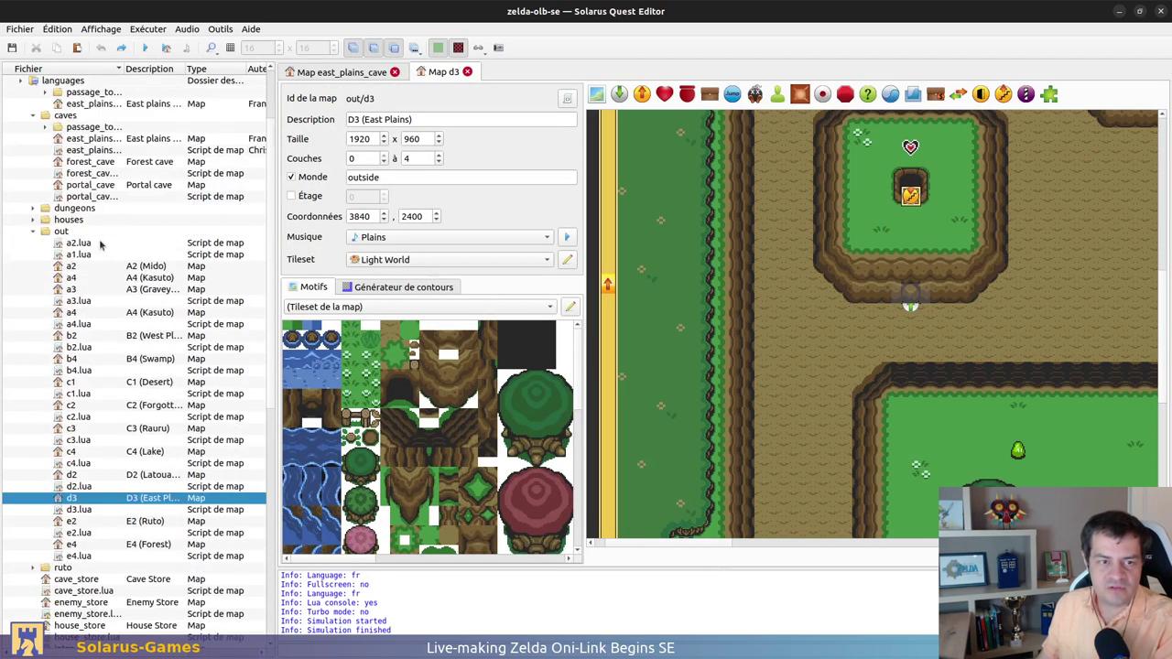
{"action": "left_click", "coordinate": [21, 151]}
{"action": "left_click", "coordinate": [21, 150]}
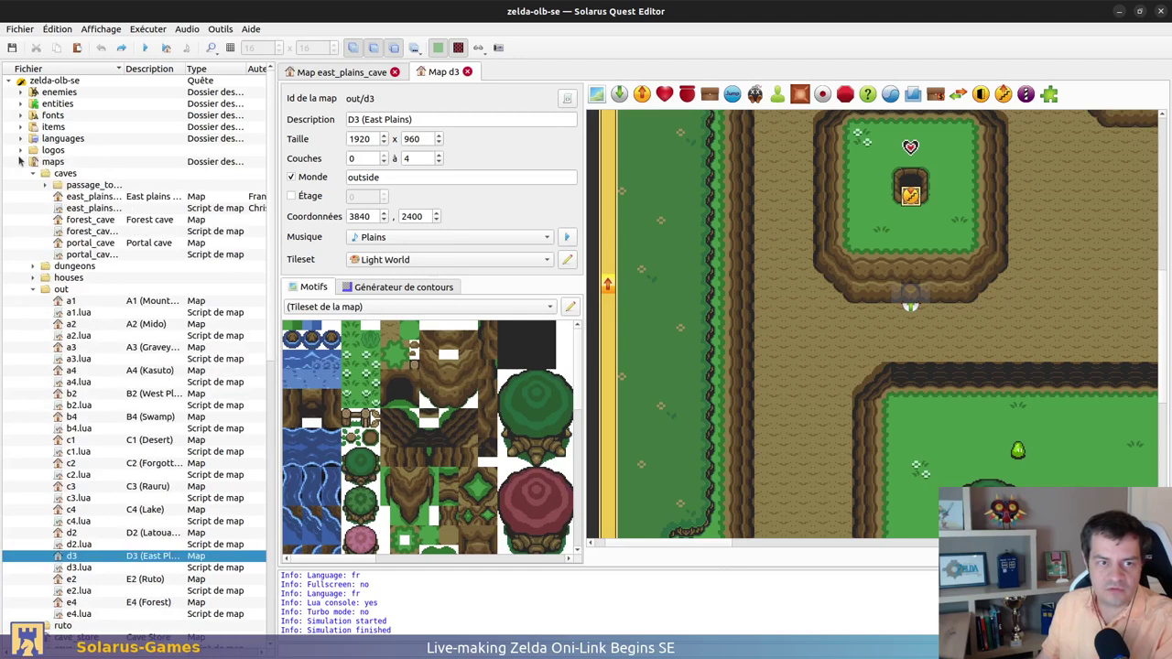
{"action": "left_click", "coordinate": [21, 161]}
{"action": "left_click", "coordinate": [32, 196]}
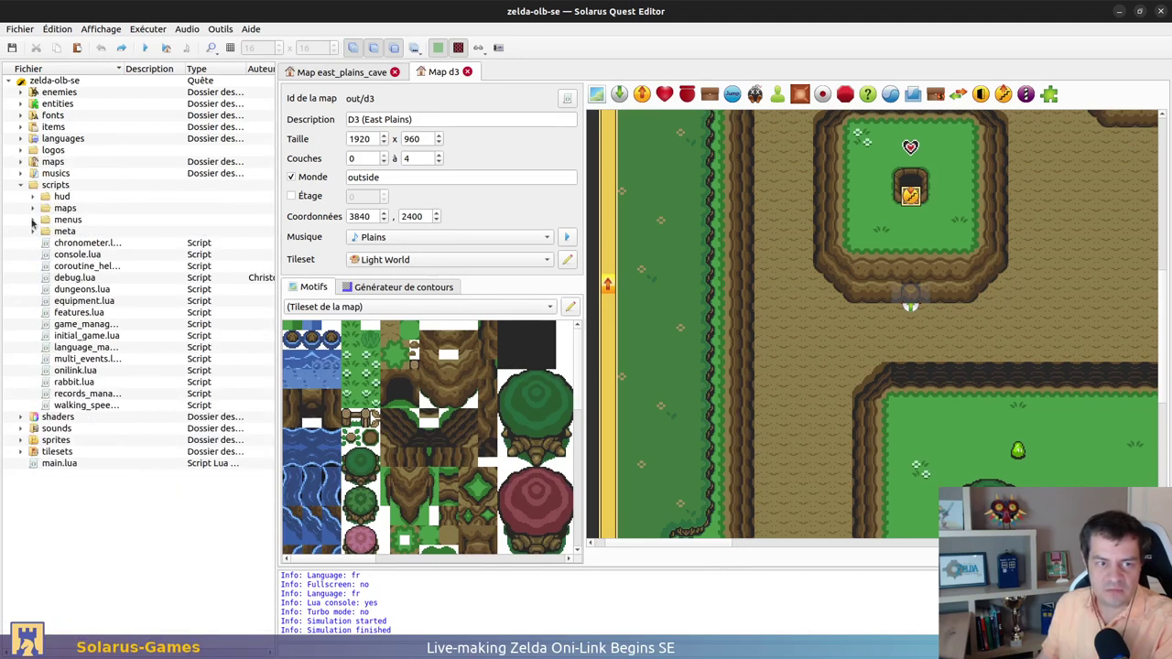
Open pause_inventory.lua from scripts/menus and widen the quest tree's file name column
{"action": "left_click", "coordinate": [33, 220]}
{"action": "left_click", "coordinate": [98, 313]}
{"action": "double_click", "coordinate": [98, 313]}
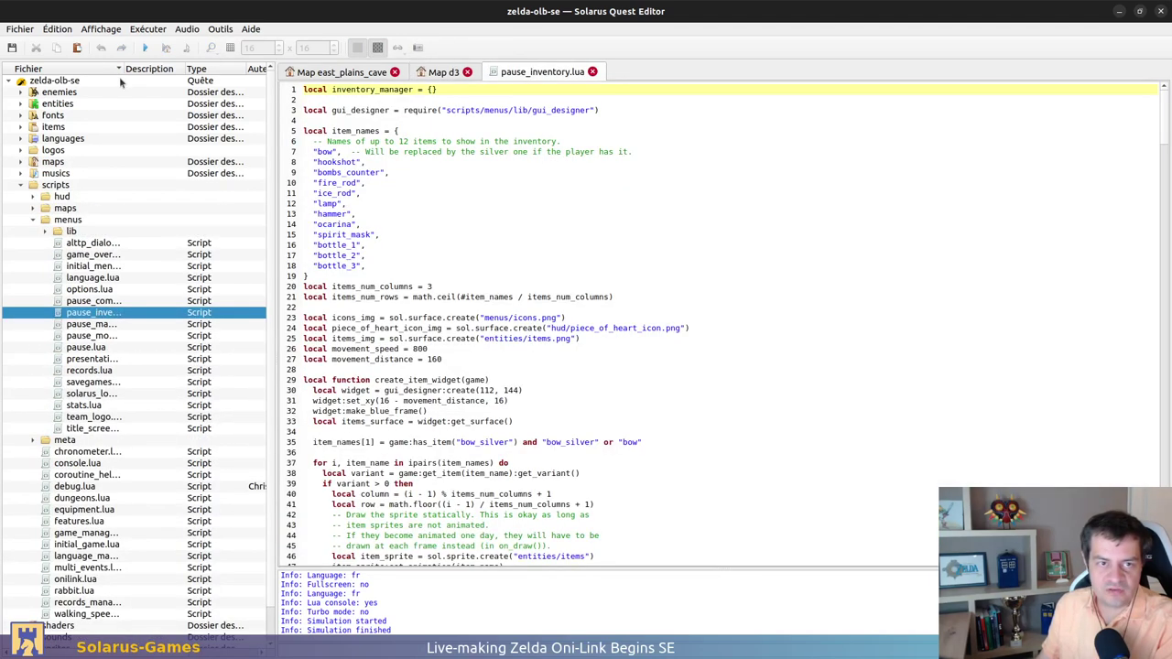
{"action": "left_click_drag", "start_coordinate": [123, 69], "coordinate": [169, 68]}
Examine the sword drawing code in create_status_widget of pause_inventory.lua, including the commented-out make_image_region call and its arguments
{"action": "scroll", "coordinate": [567, 255], "scroll_direction": "down", "scroll_amount": 12}
{"action": "scroll", "coordinate": [568, 256], "scroll_direction": "down", "scroll_amount": 17}
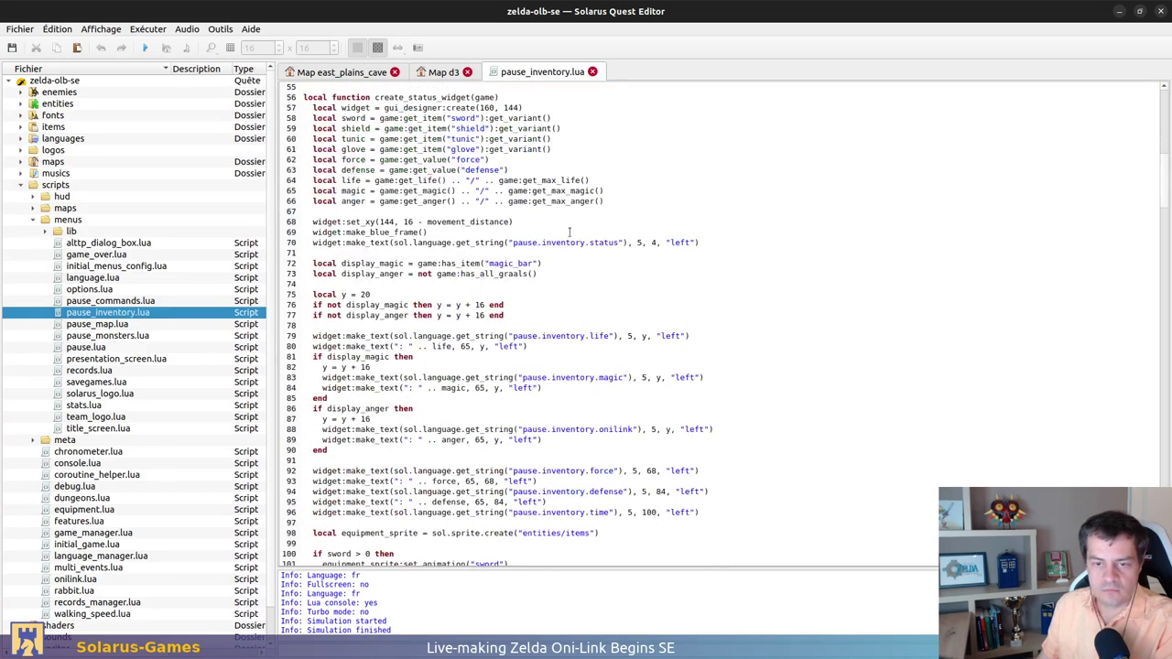
{"action": "scroll", "coordinate": [537, 292], "scroll_direction": "down", "scroll_amount": 4}
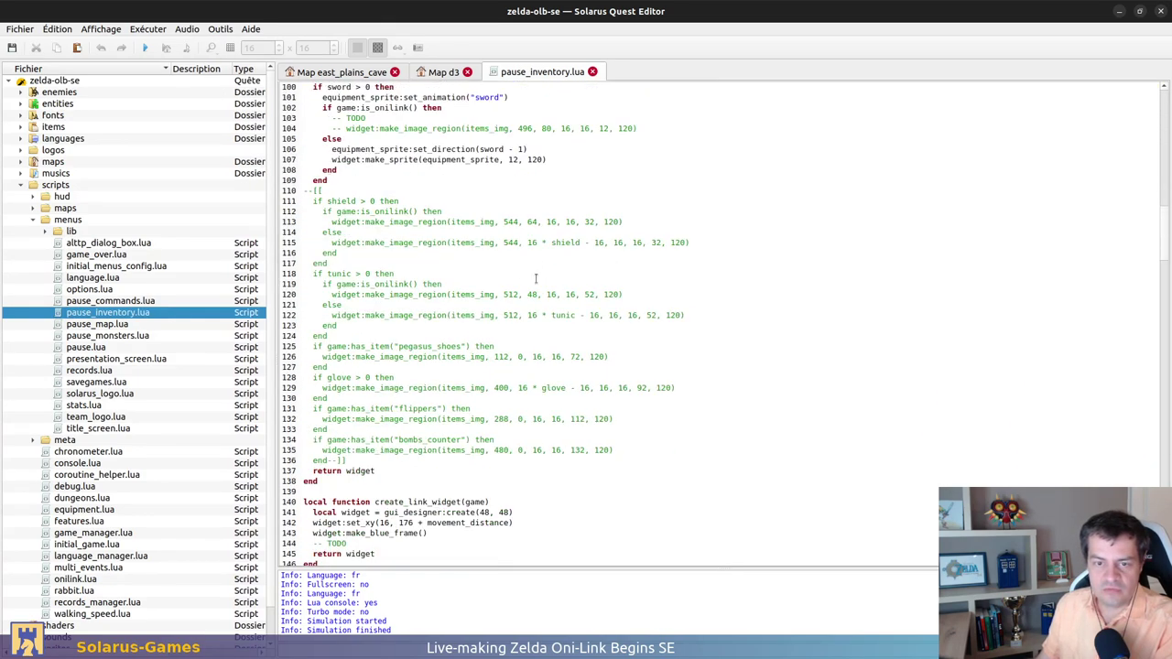
{"action": "scroll", "coordinate": [382, 129], "scroll_direction": "up", "scroll_amount": 3}
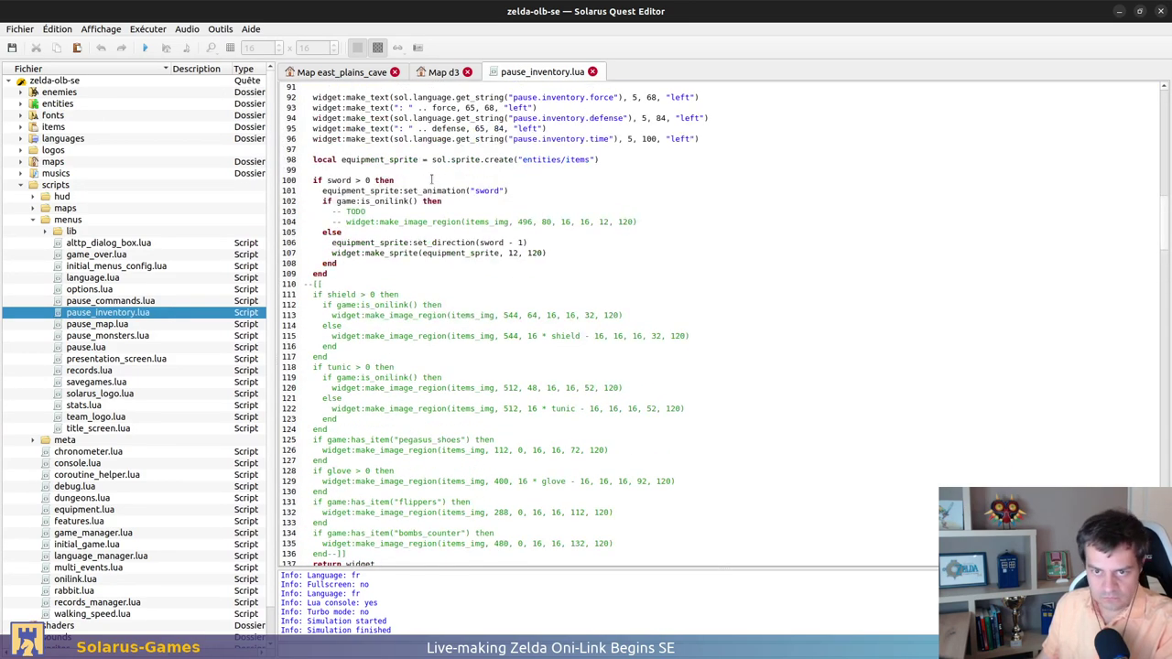
{"action": "left_click_drag", "start_coordinate": [430, 179], "coordinate": [503, 252]}
{"action": "left_click", "coordinate": [549, 243]}
{"action": "left_click", "coordinate": [568, 240]}
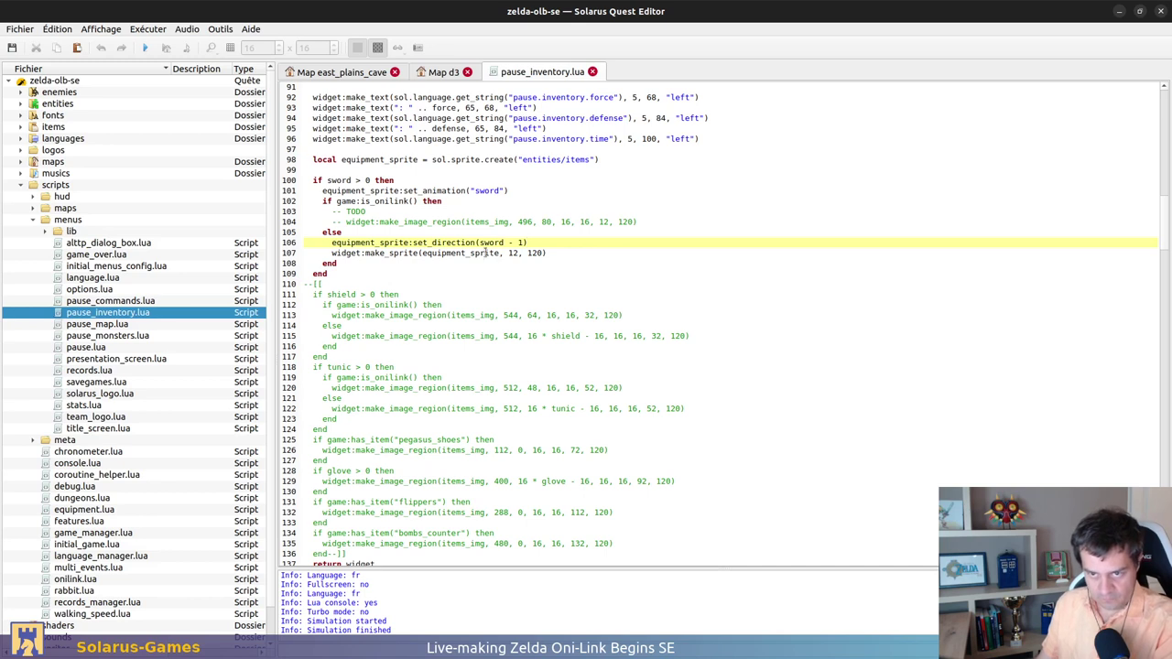
{"action": "double_click", "coordinate": [387, 222]}
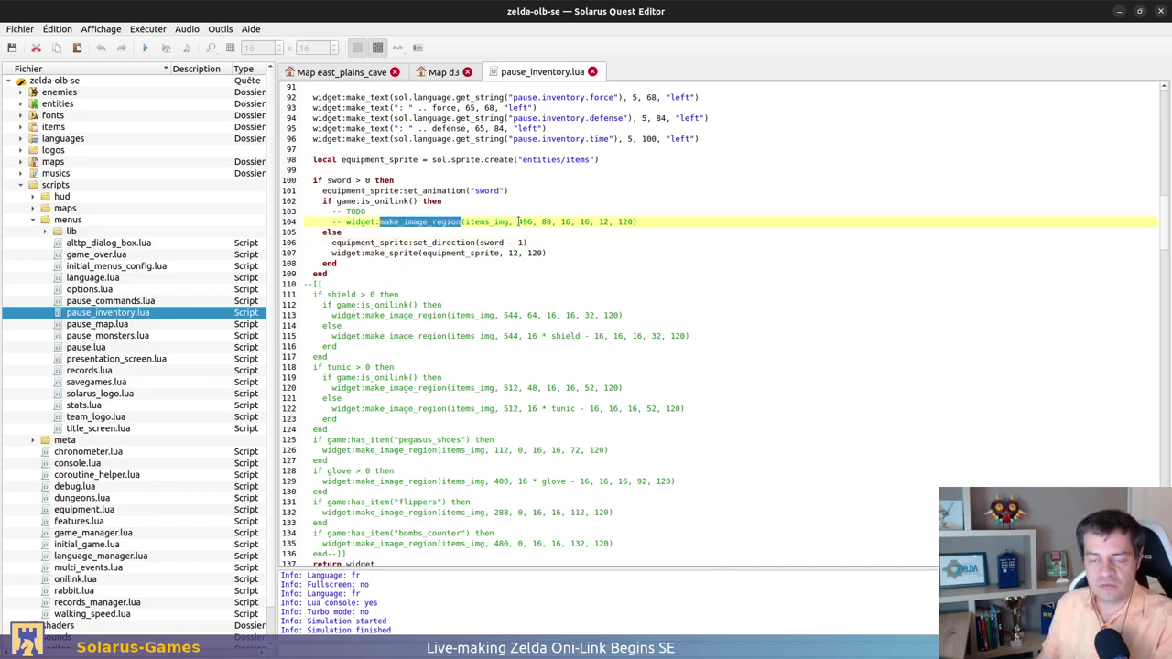
{"action": "left_click_drag", "start_coordinate": [517, 222], "coordinate": [631, 222]}
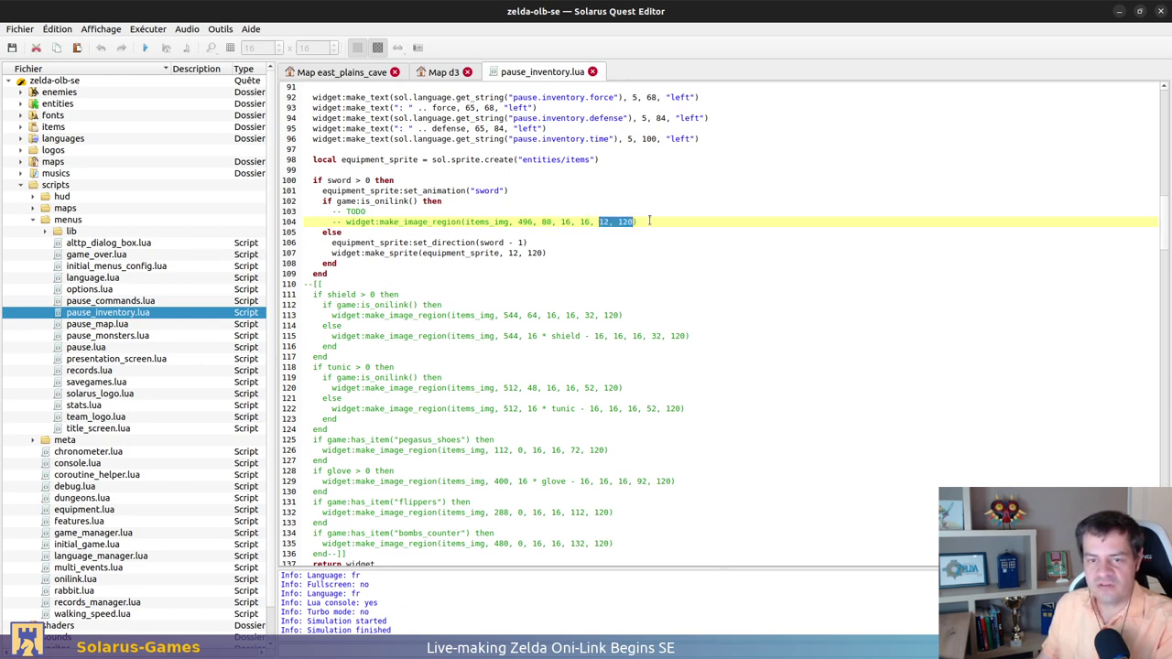
{"action": "left_click", "coordinate": [649, 221]}
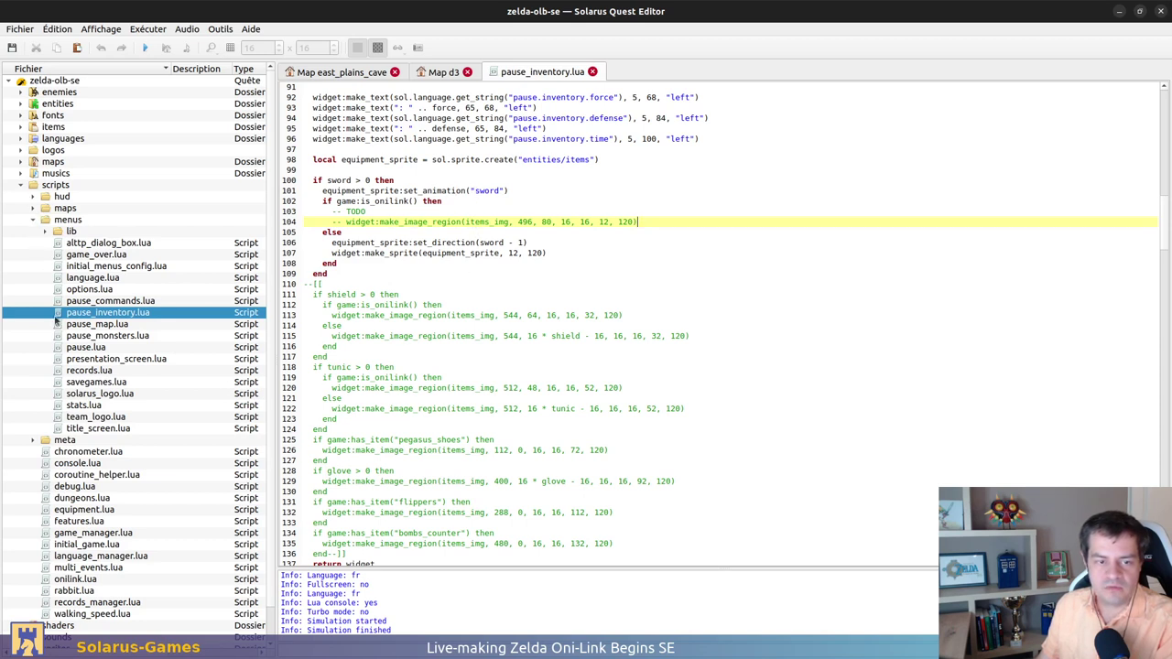
Open the gui_designer.lua script from the scripts/menus/lib folder
{"action": "left_click", "coordinate": [43, 232]}
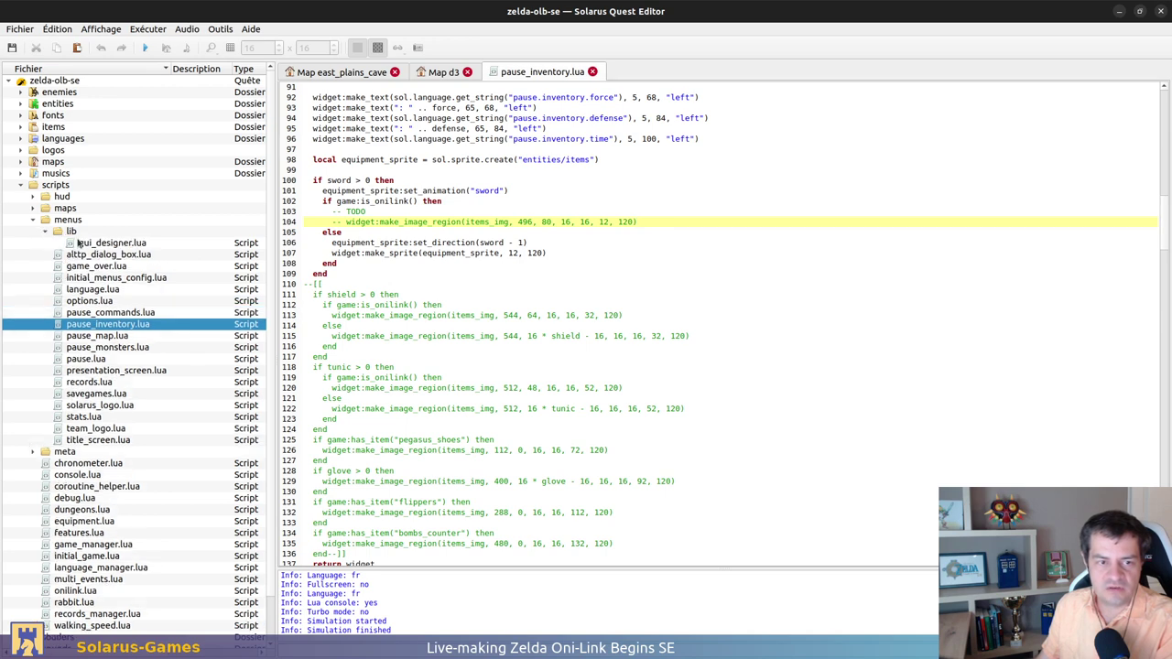
{"action": "double_click", "coordinate": [80, 243]}
{"action": "left_click", "coordinate": [516, 336]}
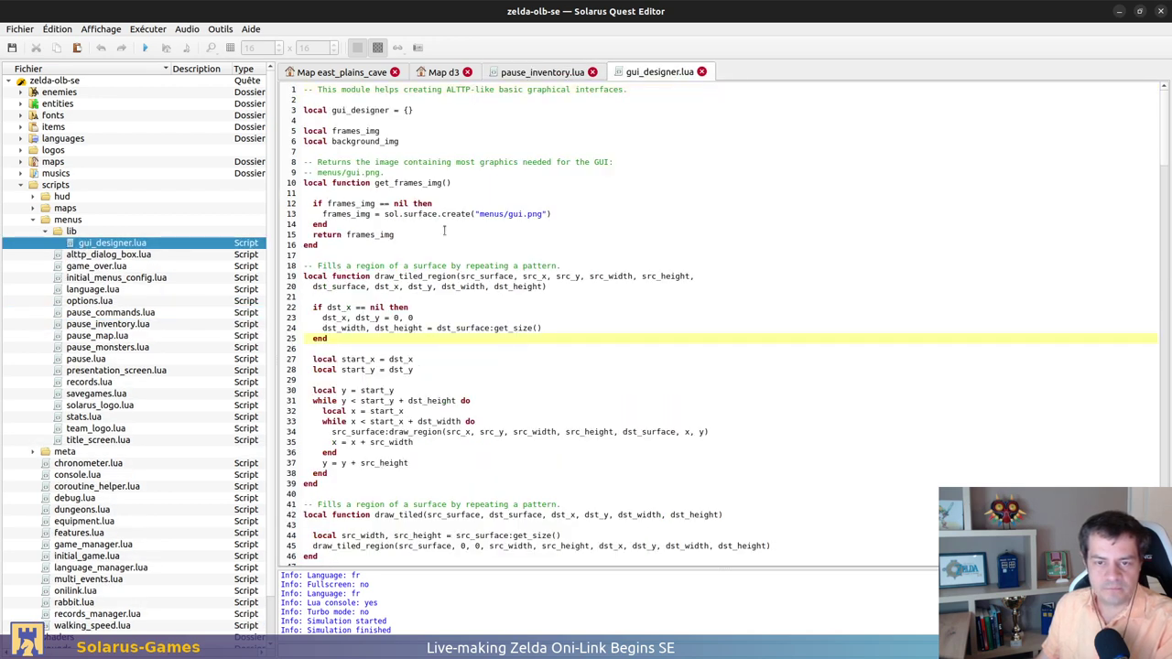
Find the widget:make_sprite function in gui_designer.lua and examine its dst_x and dst_y parameters
{"action": "scroll", "coordinate": [444, 230], "scroll_direction": "down", "scroll_amount": 4}
{"action": "left_click", "coordinate": [525, 72]}
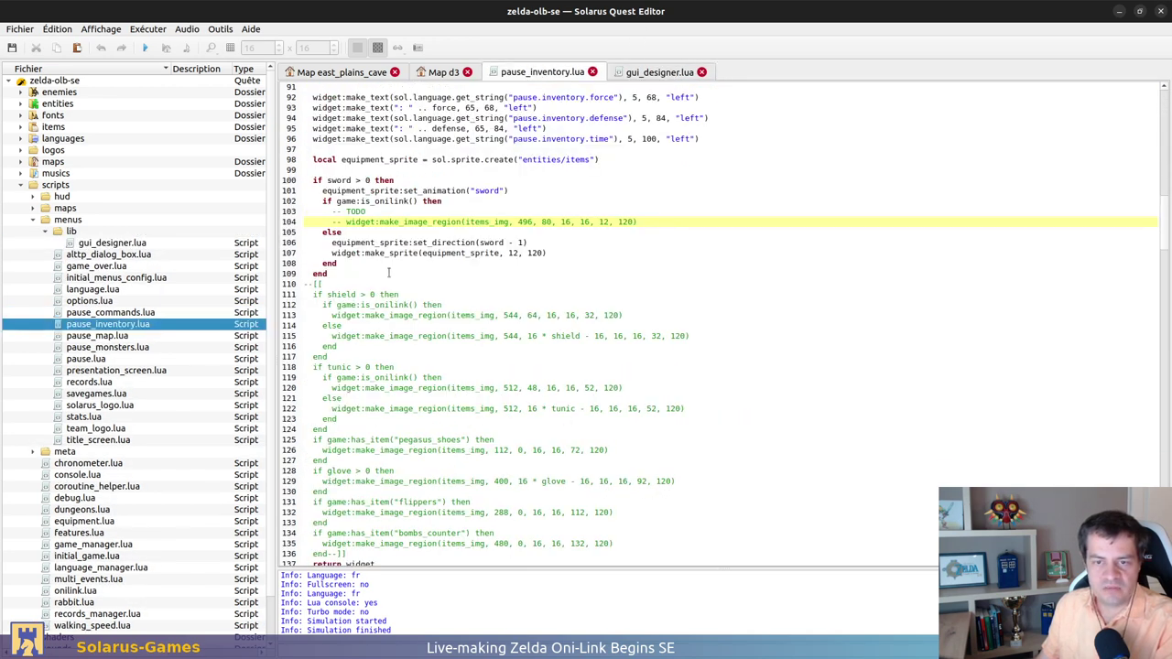
{"action": "left_click", "coordinate": [645, 71]}
{"action": "scroll", "coordinate": [444, 378], "scroll_direction": "down", "scroll_amount": 12}
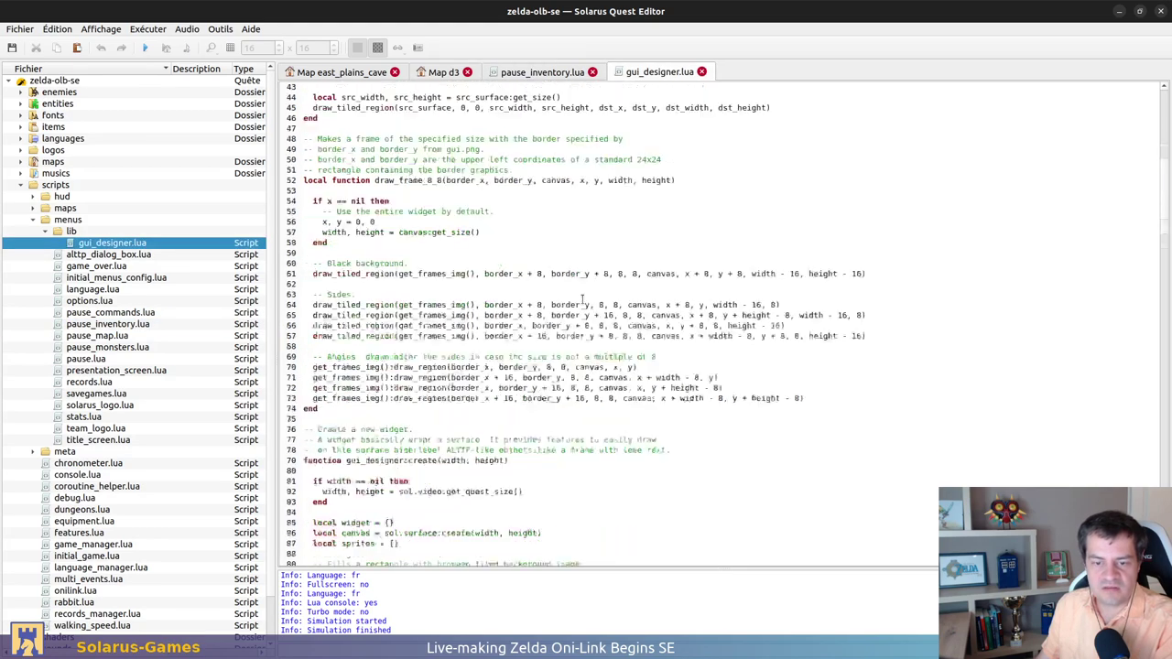
{"action": "scroll", "coordinate": [444, 378], "scroll_direction": "down", "scroll_amount": 11}
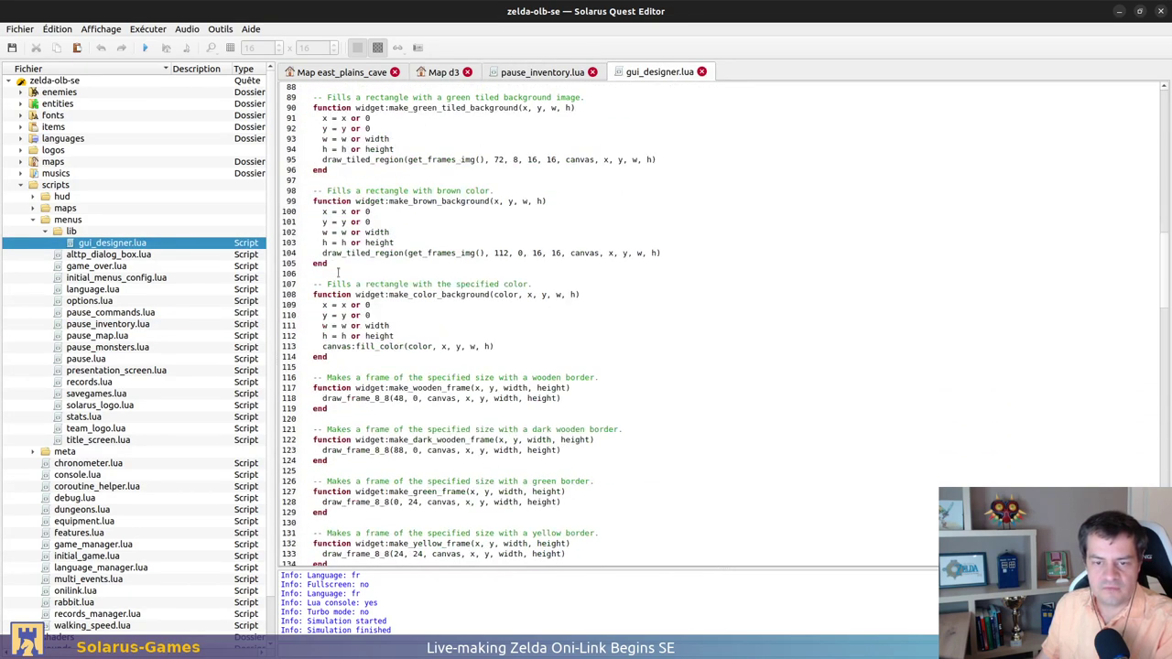
{"action": "scroll", "coordinate": [337, 272], "scroll_direction": "down", "scroll_amount": 17}
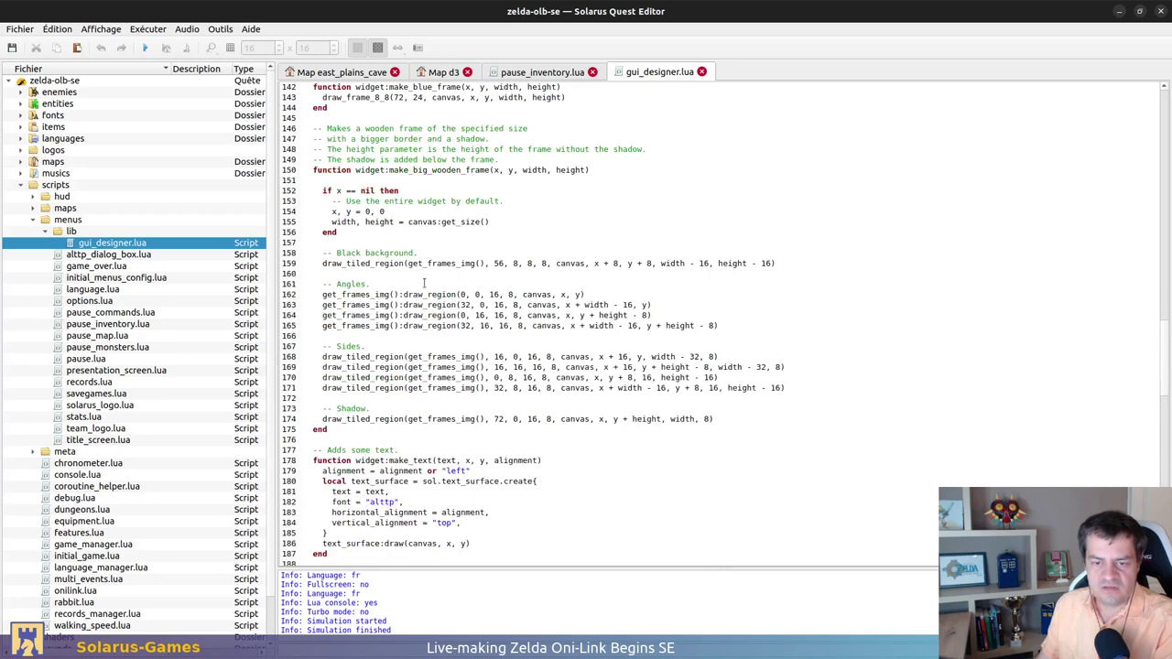
{"action": "scroll", "coordinate": [424, 283], "scroll_direction": "down", "scroll_amount": 16}
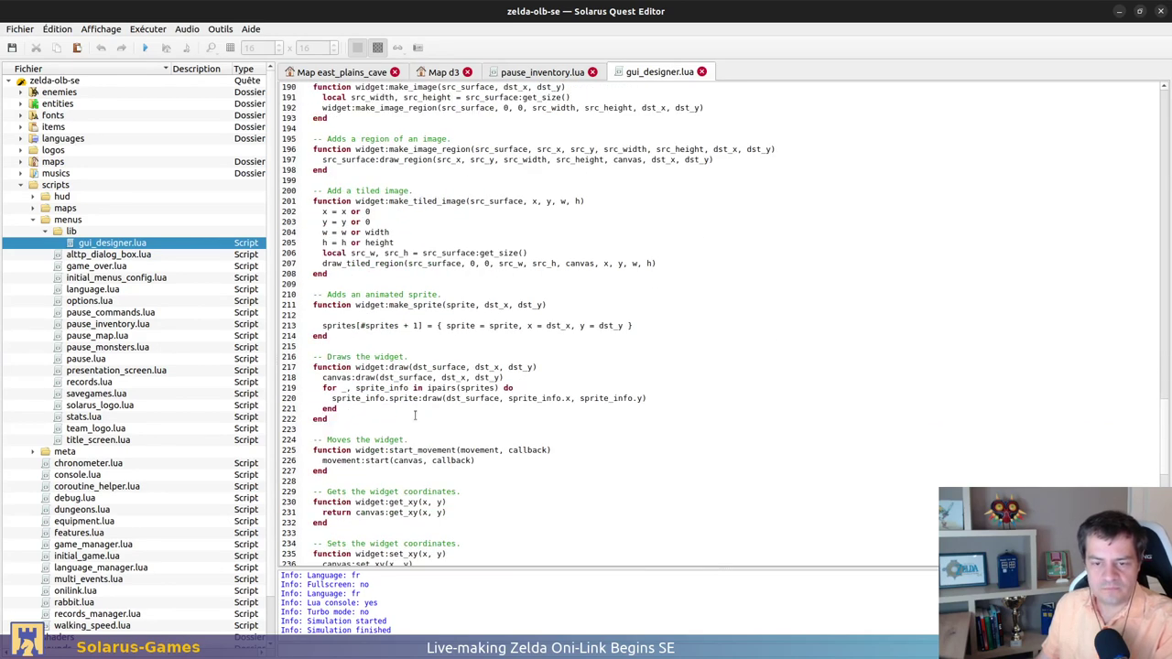
{"action": "double_click", "coordinate": [492, 305]}
{"action": "double_click", "coordinate": [529, 305]}
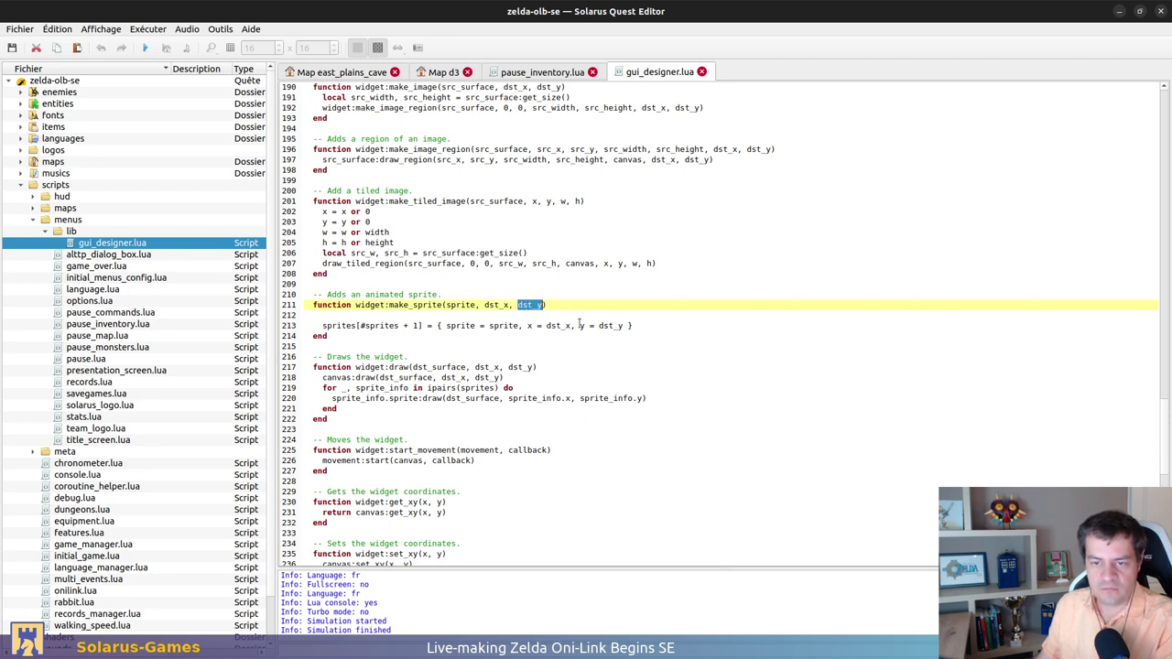
Check the dst_x and dst_y parameters of make_image_region in gui_designer.lua, then return to pause_inventory.lua
{"action": "left_click", "coordinate": [577, 284]}
{"action": "scroll", "coordinate": [577, 284], "scroll_direction": "up", "scroll_amount": 4}
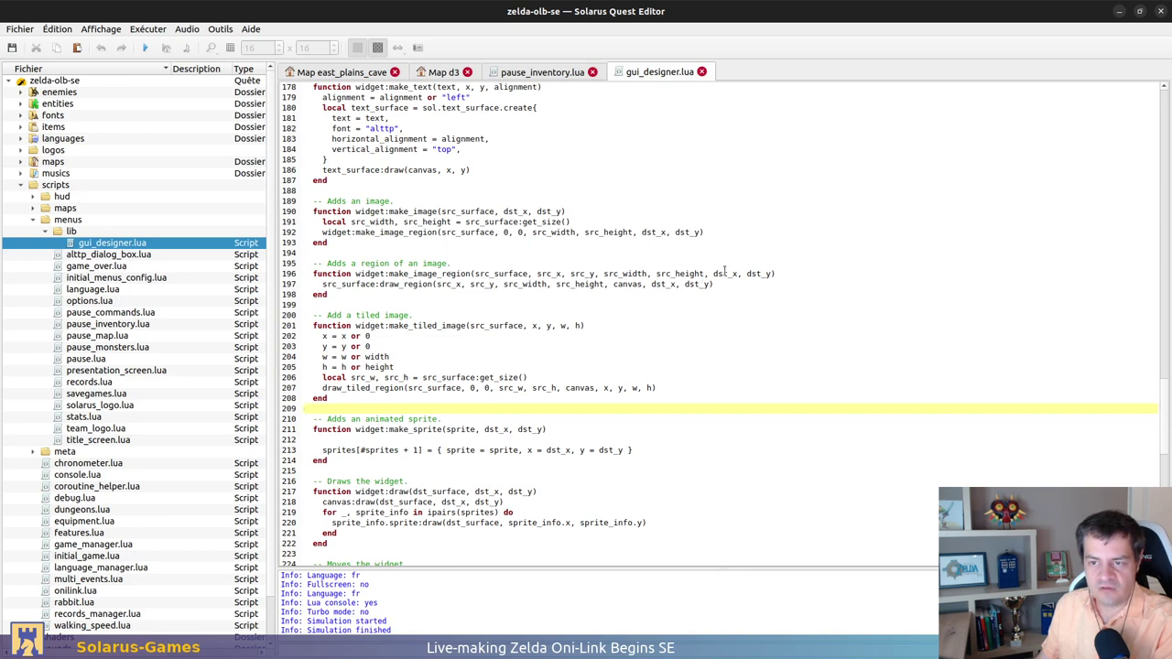
{"action": "left_click_drag", "start_coordinate": [710, 273], "coordinate": [772, 274]}
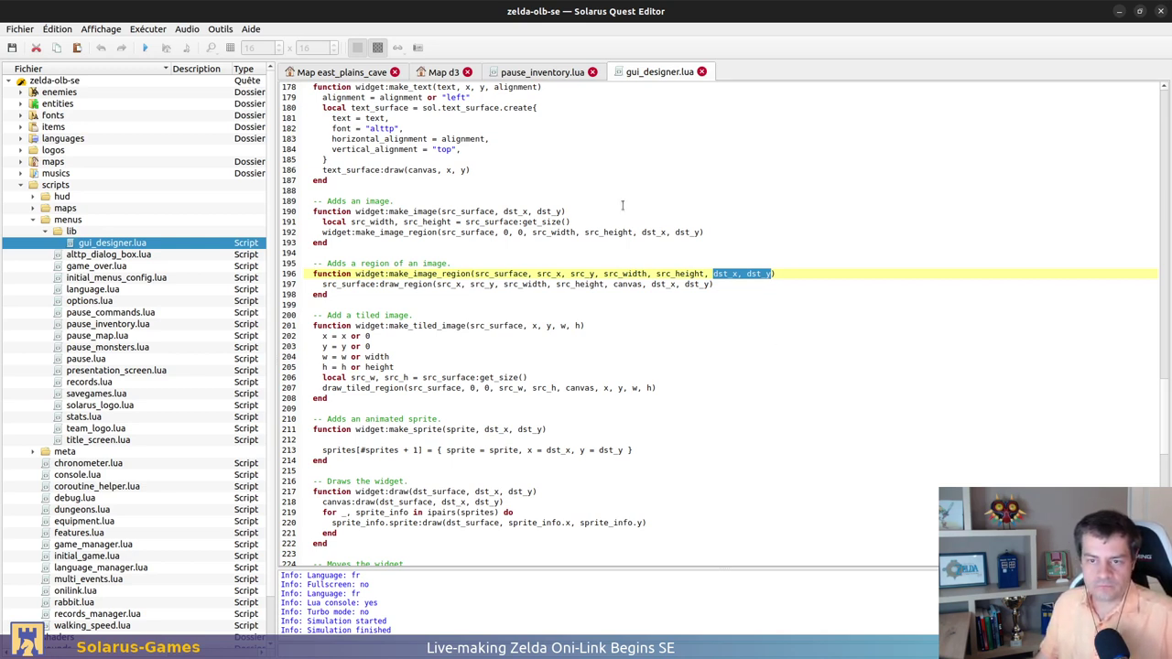
{"action": "left_click", "coordinate": [531, 73]}
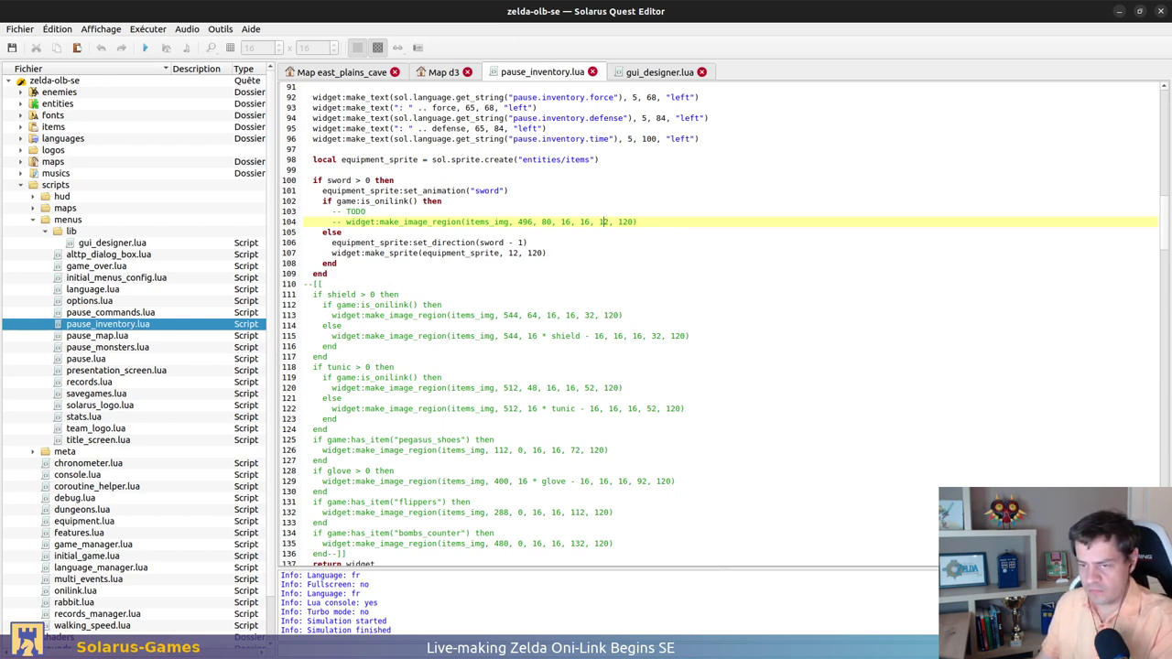
Switch to the terminal and show the uncommitted changes of the quest with git diff
{"action": "key", "text": "alt+Tab"}
{"action": "type", "text": "git "}
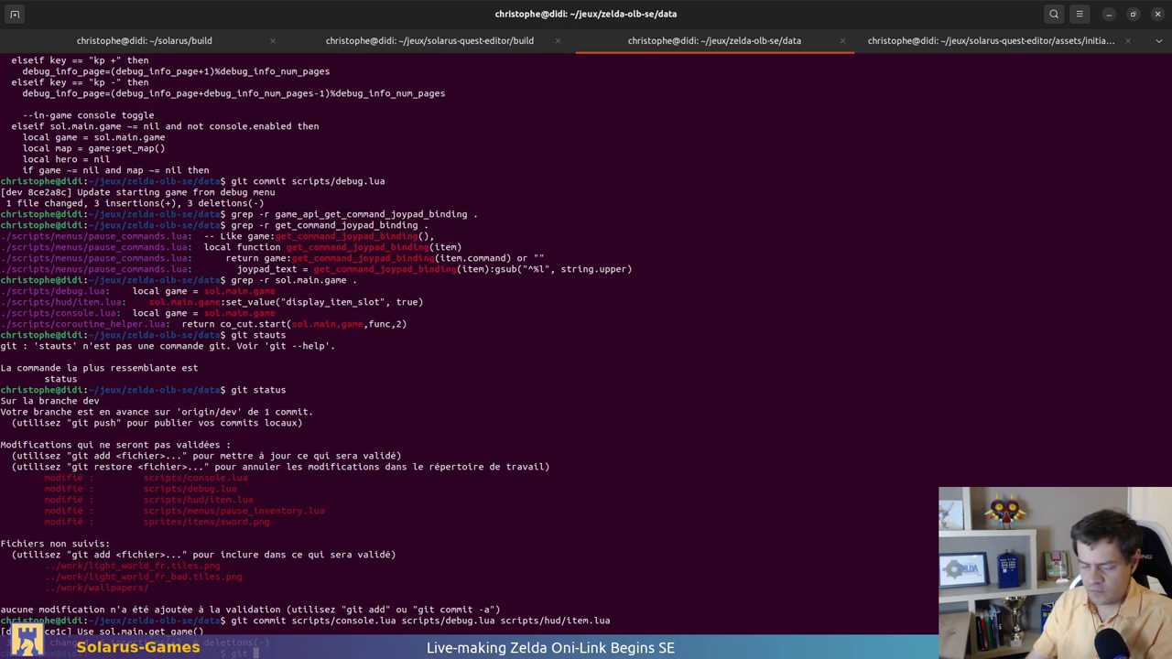
{"action": "type", "text": "diff"}
{"action": "key", "text": "Return"}
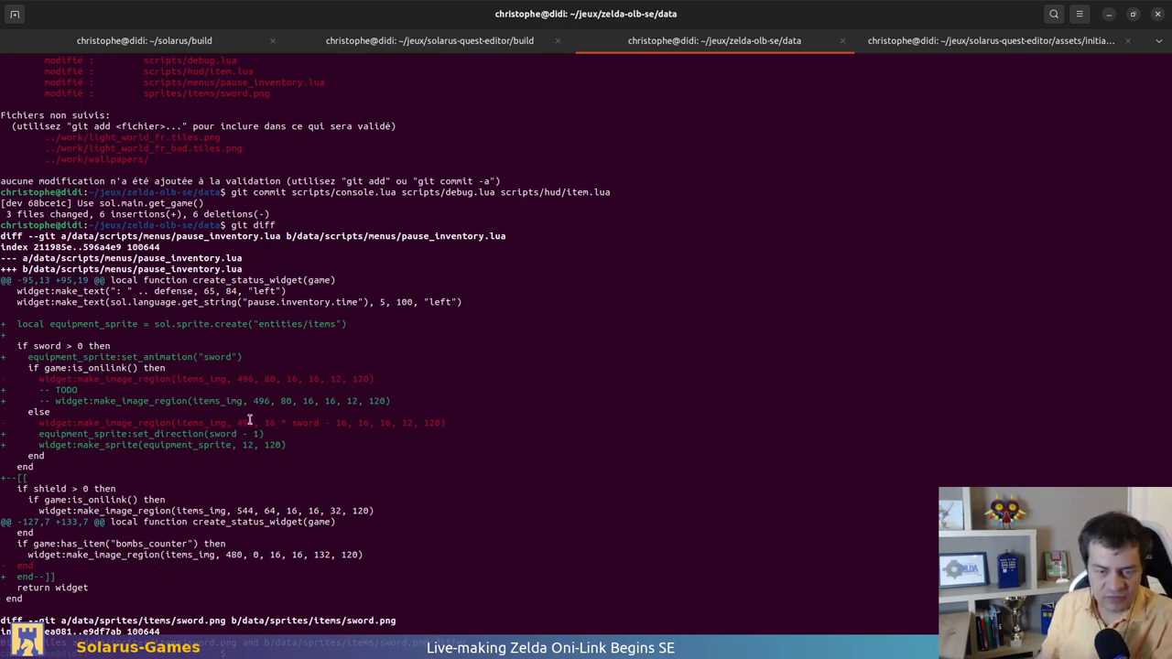
Examine the source image, region and destination arguments of the removed non-Oni-Link sword make_image_region call in the diff
{"action": "left_click_drag", "start_coordinate": [237, 422], "coordinate": [338, 419]}
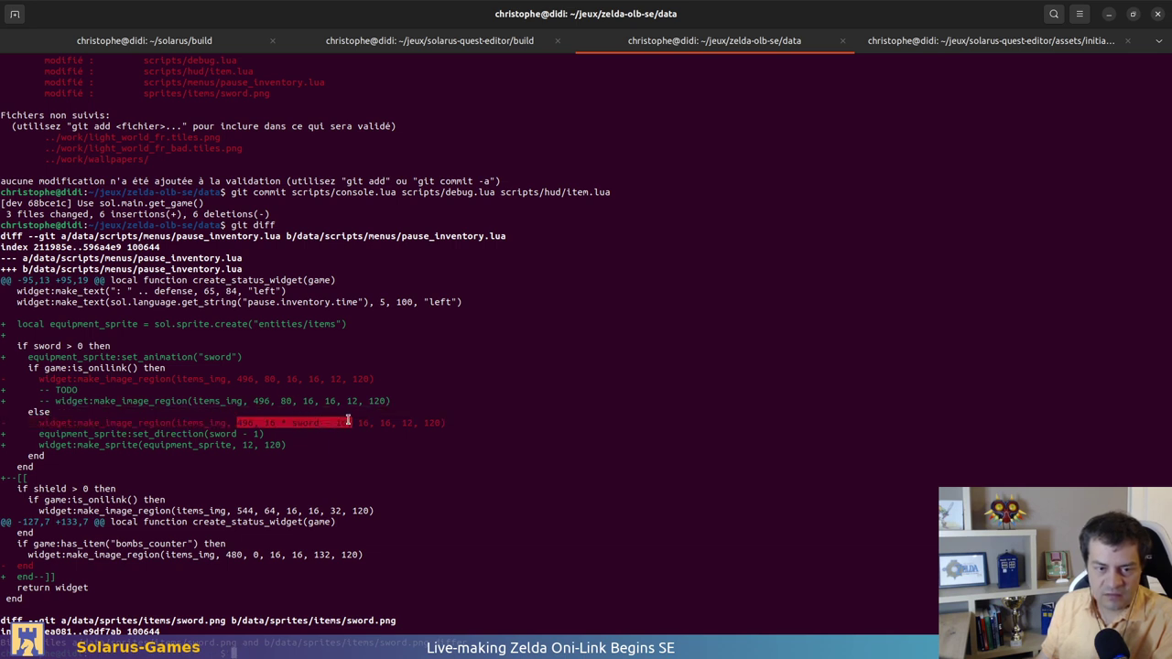
{"action": "left_click", "coordinate": [248, 419]}
{"action": "double_click", "coordinate": [187, 422]}
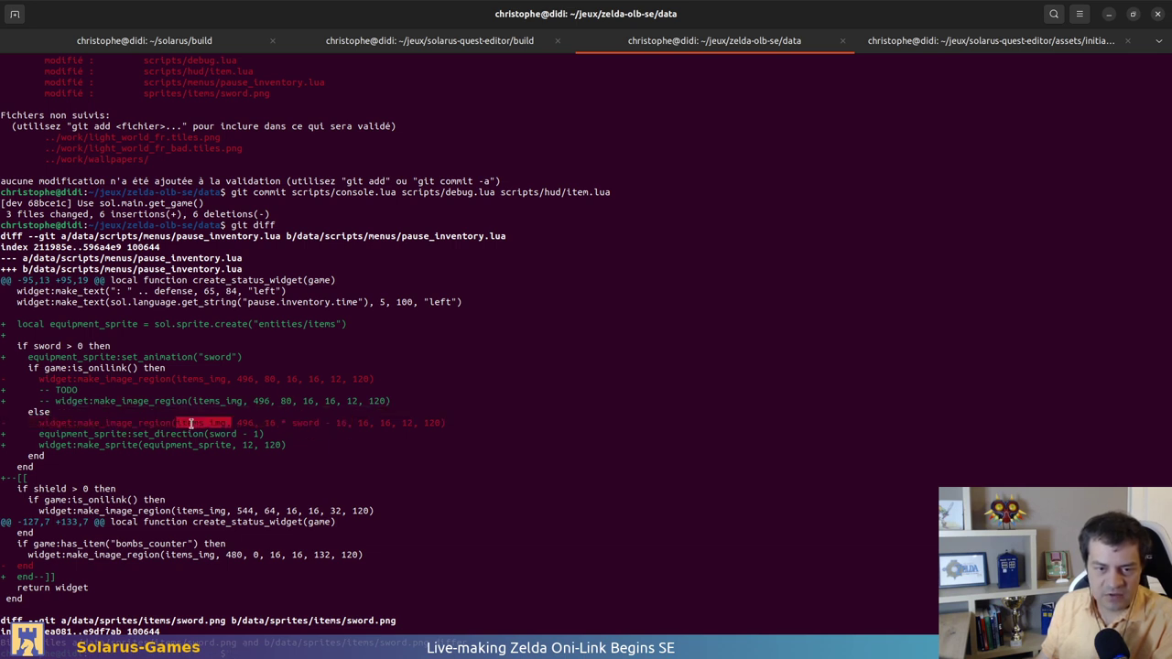
{"action": "left_click", "coordinate": [229, 423]}
{"action": "left_click_drag", "start_coordinate": [237, 422], "coordinate": [395, 422]}
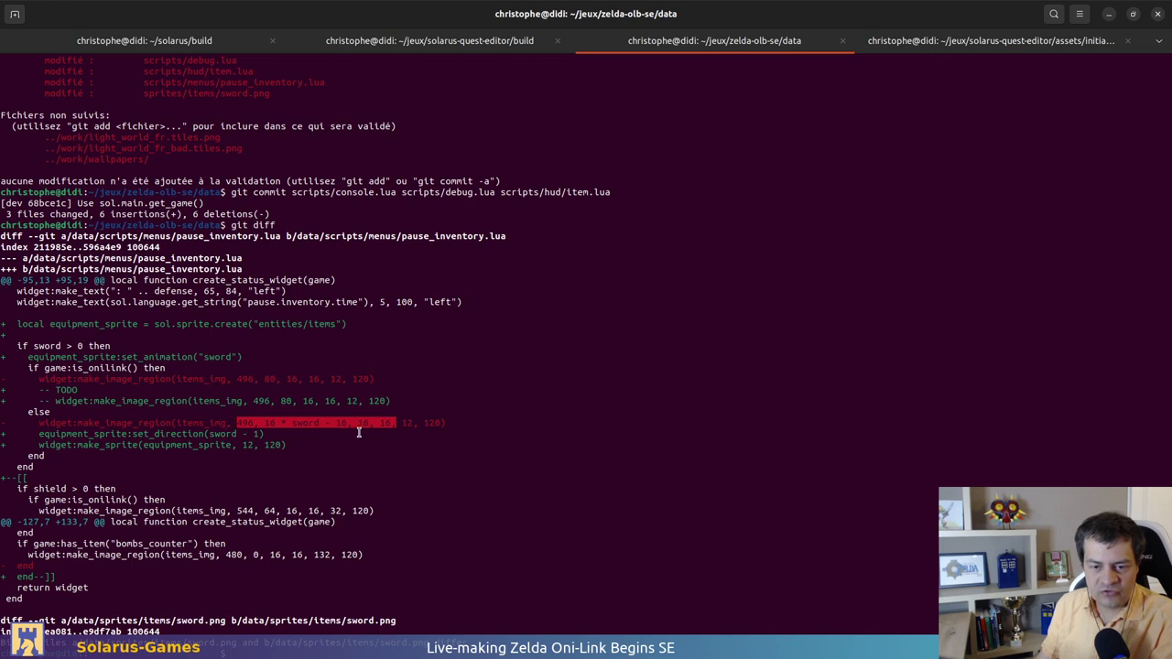
{"action": "double_click", "coordinate": [406, 422]}
{"action": "left_click_drag", "start_coordinate": [405, 422], "coordinate": [439, 422]}
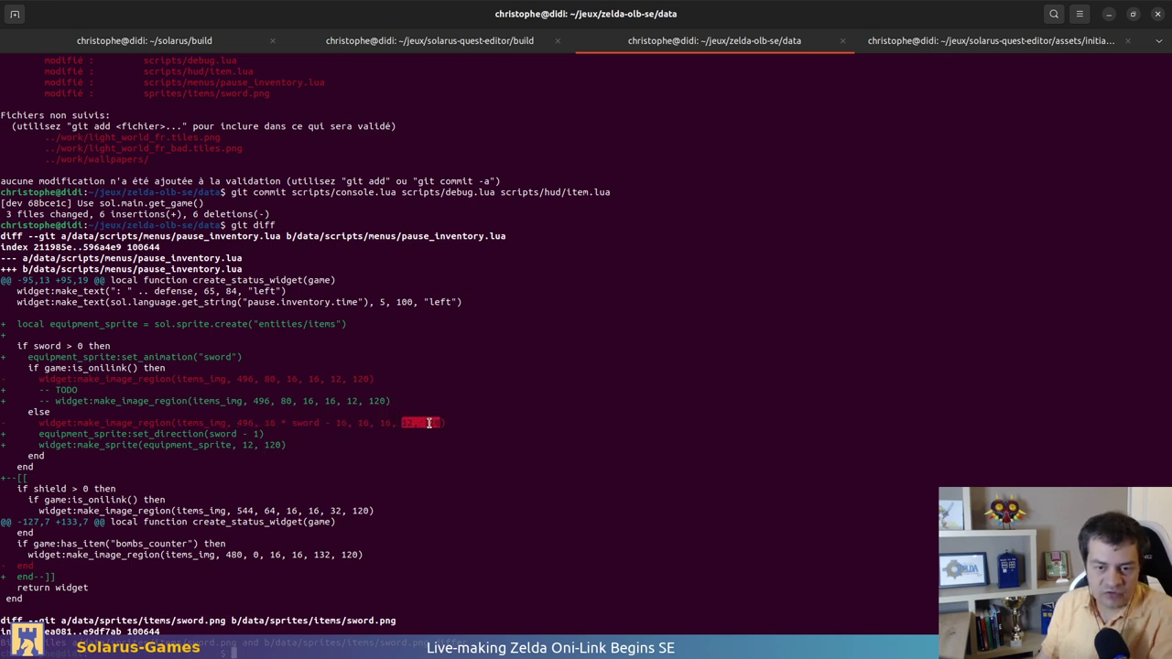
{"action": "left_click", "coordinate": [401, 502]}
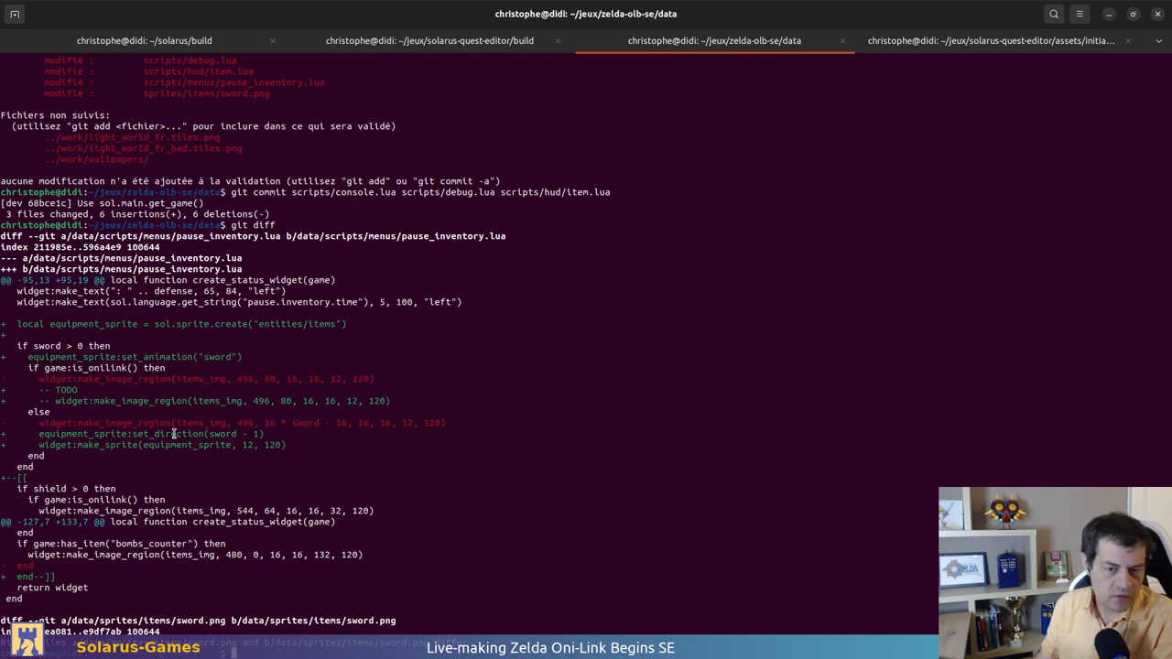
Switch back to the quest editor and review create_status_widget in pause_inventory.lua, from the equipment drawing up to the widget creation
{"action": "key", "text": "alt+Tab"}
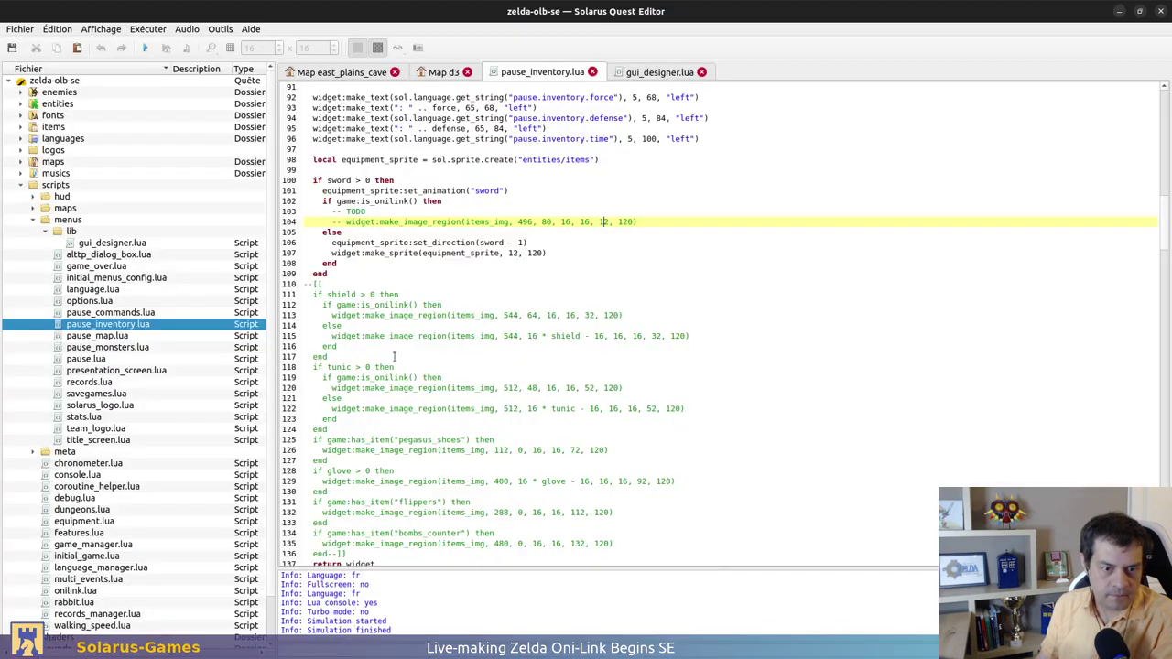
{"action": "key", "text": "Down"}
{"action": "key", "text": "Down"}
{"action": "key", "text": "Down"}
{"action": "key", "text": "Down"}
{"action": "key", "text": "Down"}
{"action": "key", "text": "Down"}
{"action": "scroll", "coordinate": [454, 327], "scroll_direction": "up", "scroll_amount": 2}
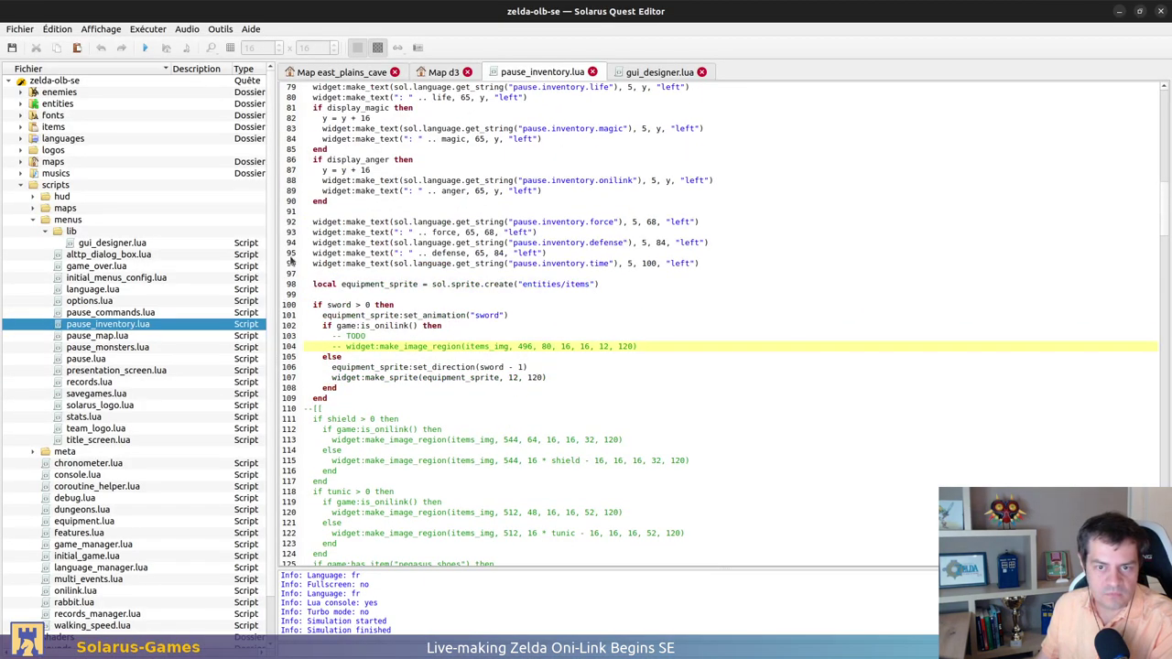
{"action": "double_click", "coordinate": [322, 232]}
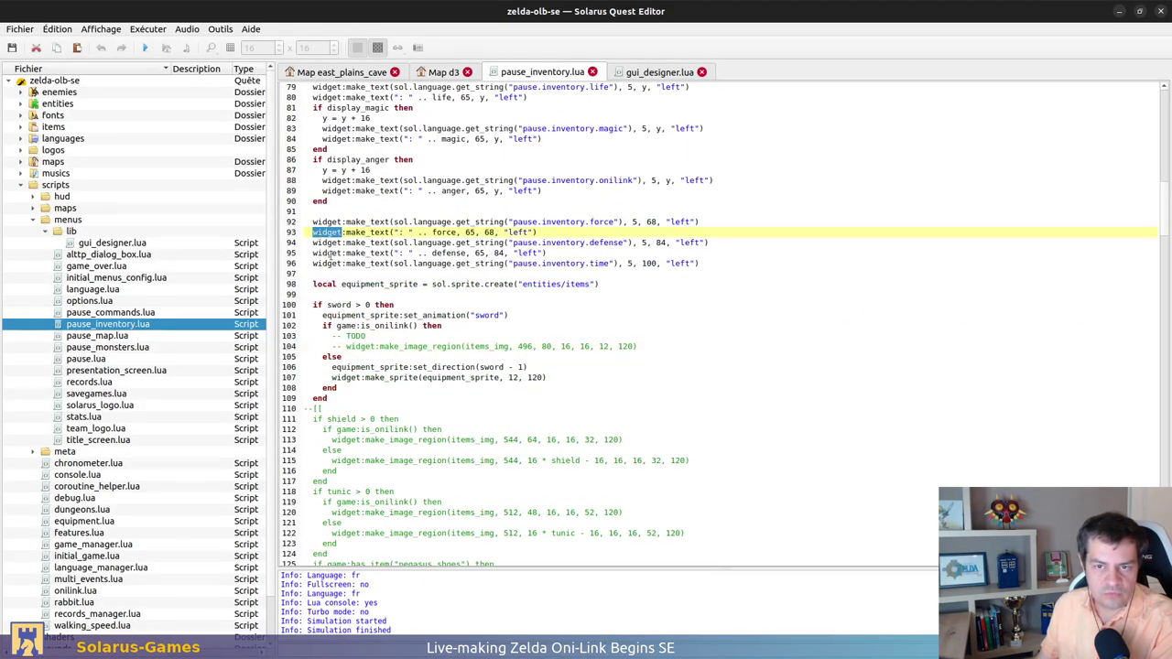
{"action": "scroll", "coordinate": [328, 256], "scroll_direction": "up", "scroll_amount": 3}
{"action": "key", "text": "Down"}
{"action": "key", "text": "Down"}
{"action": "key", "text": "Down"}
{"action": "scroll", "coordinate": [419, 315], "scroll_direction": "up", "scroll_amount": 2}
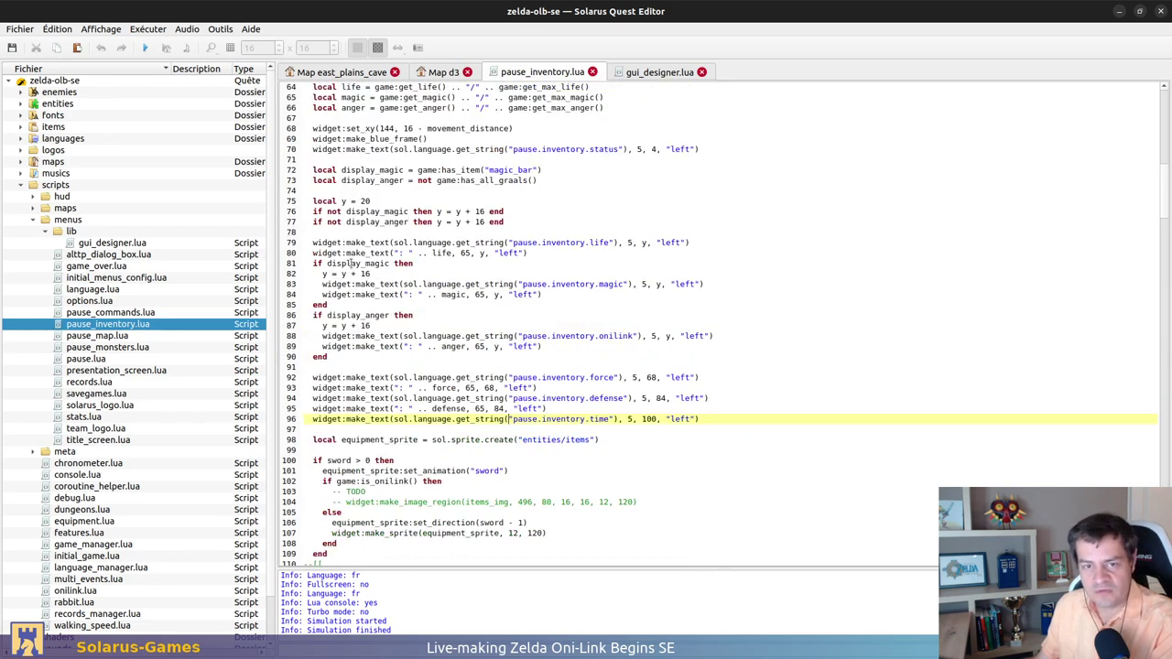
{"action": "scroll", "coordinate": [352, 263], "scroll_direction": "up", "scroll_amount": 2}
{"action": "scroll", "coordinate": [395, 201], "scroll_direction": "up", "scroll_amount": 3}
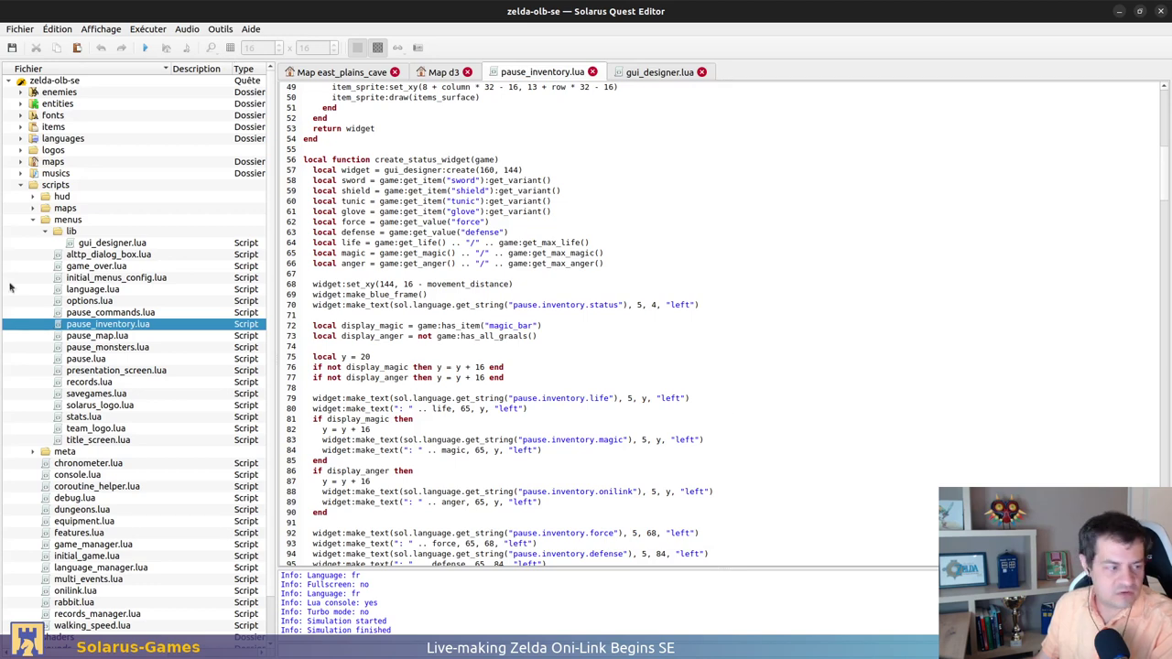
Run the quest, check the status frame of the pause inventory menu in the game, and close the game window
{"action": "left_click", "coordinate": [145, 49]}
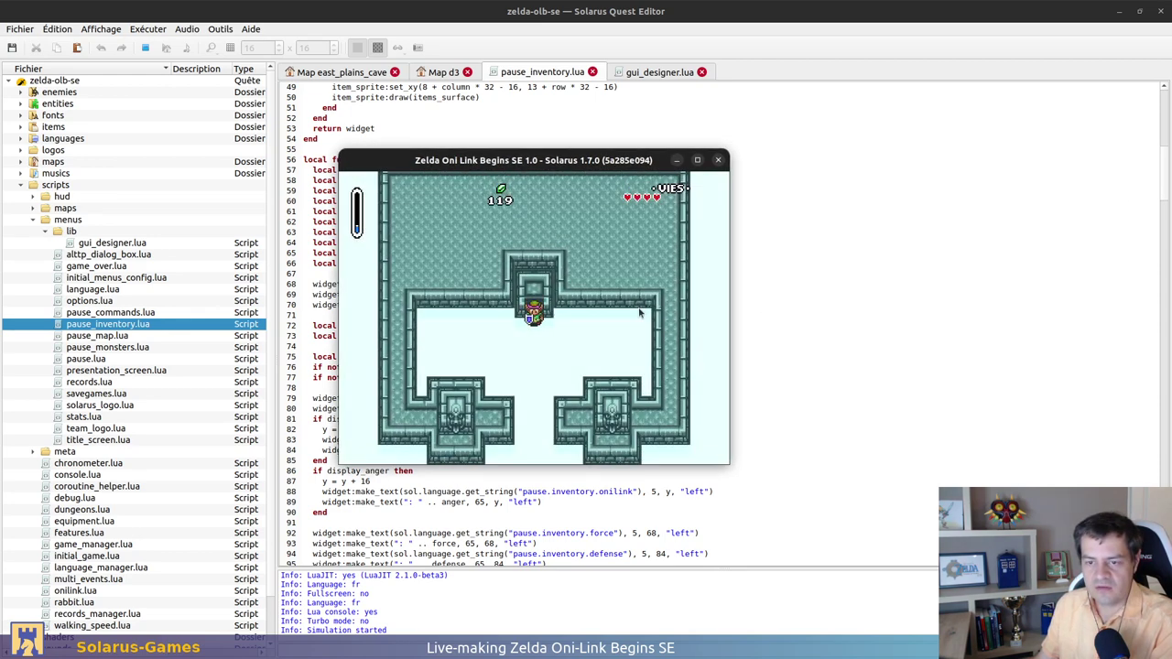
{"action": "key", "text": "d"}
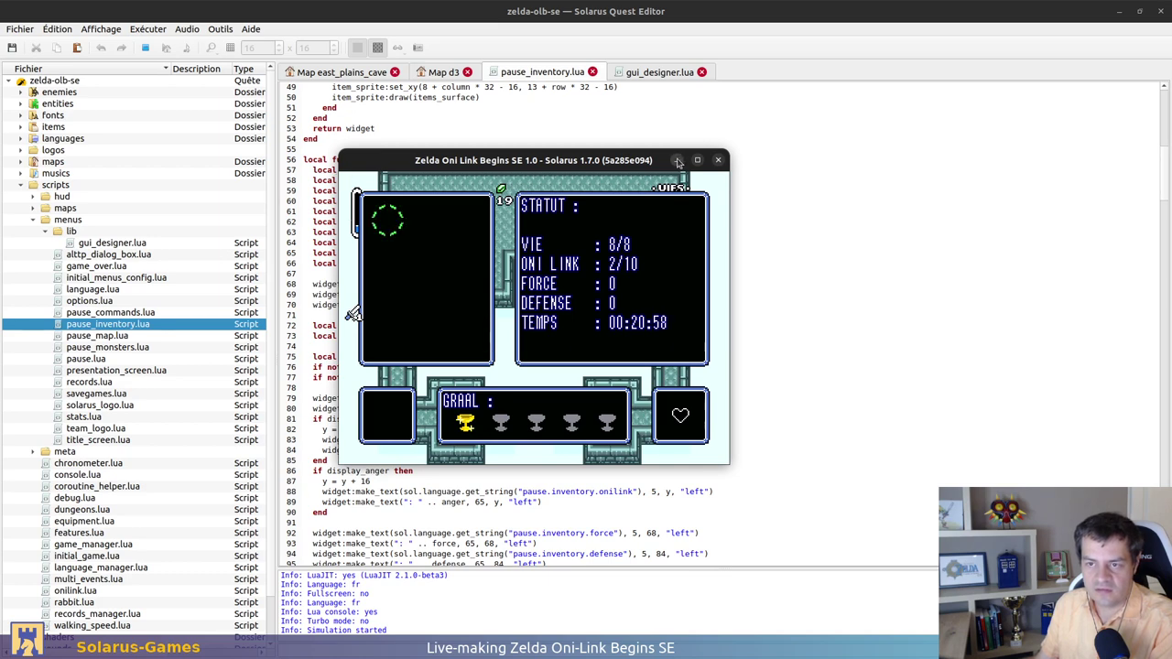
{"action": "left_click", "coordinate": [718, 160]}
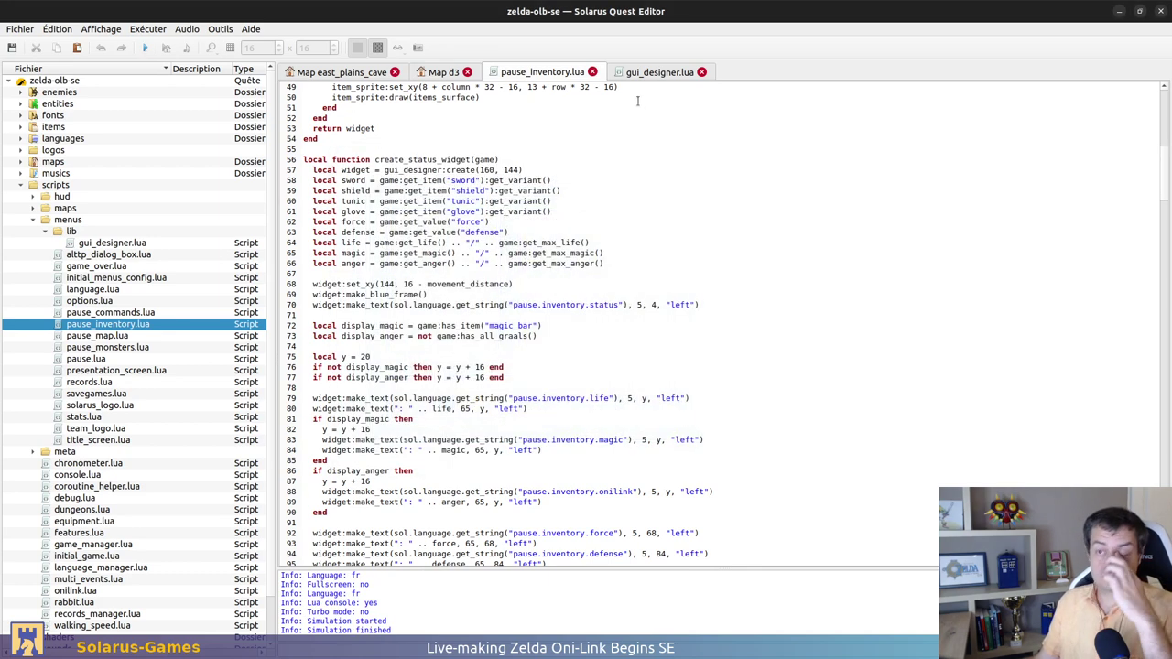
Examine how widget:make_sprite stores sprites and how widget:draw positions the canvas and sprites in gui_designer.lua
{"action": "left_click", "coordinate": [646, 71]}
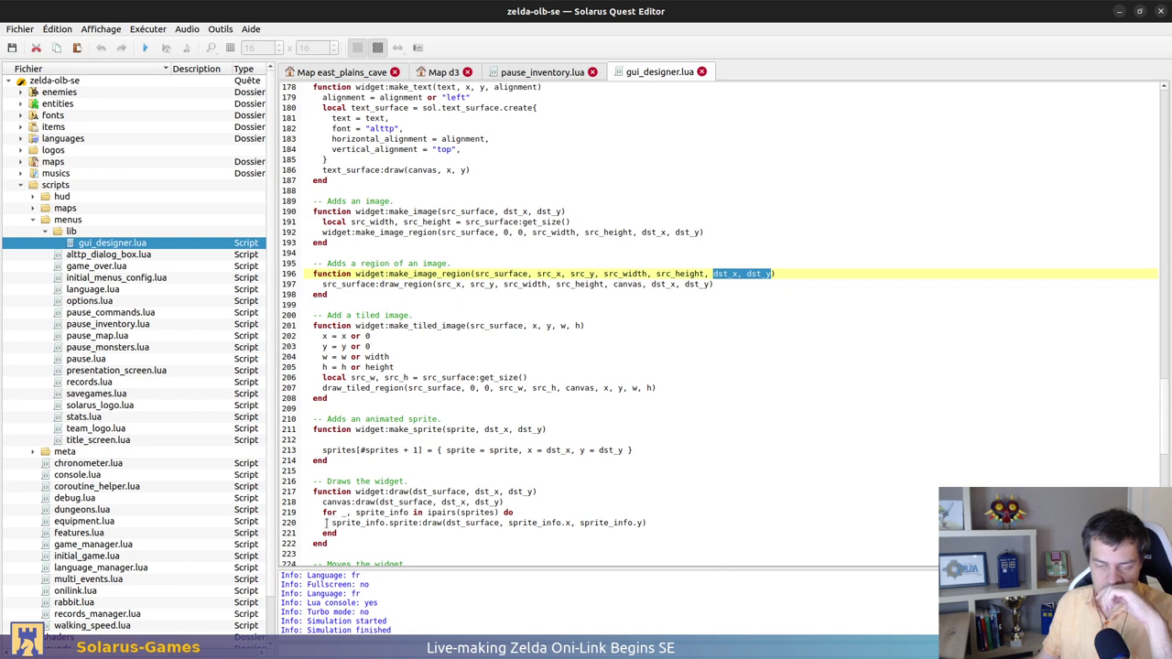
{"action": "scroll", "coordinate": [491, 448], "scroll_direction": "down", "scroll_amount": 2}
{"action": "left_click", "coordinate": [478, 449]}
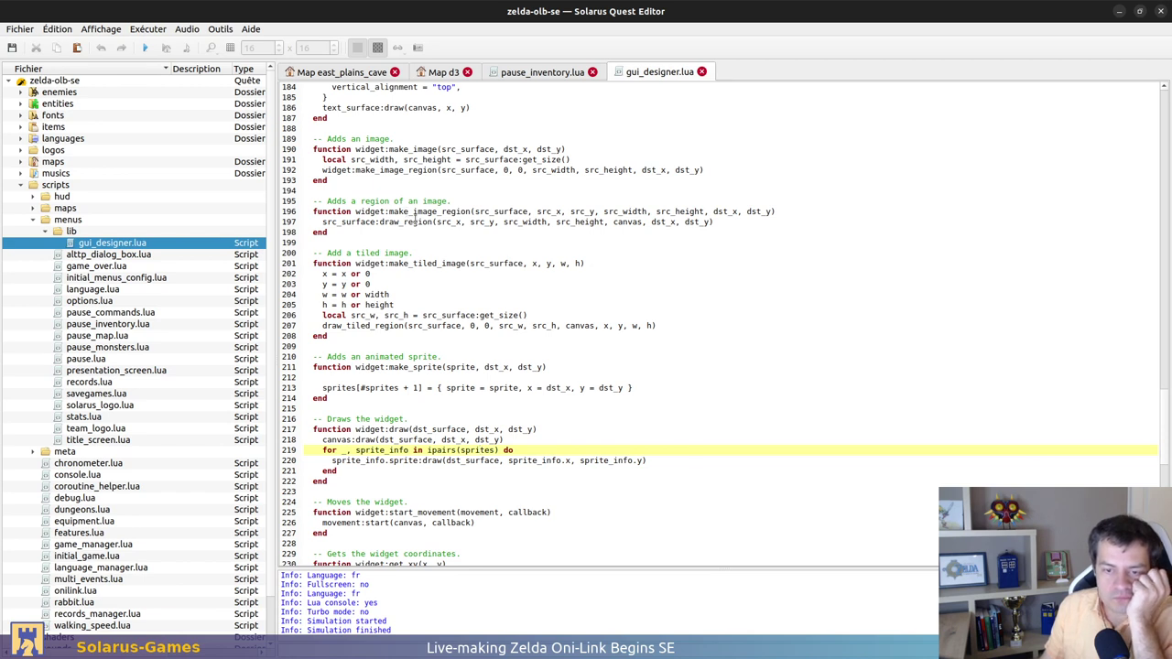
{"action": "left_click", "coordinate": [521, 440]}
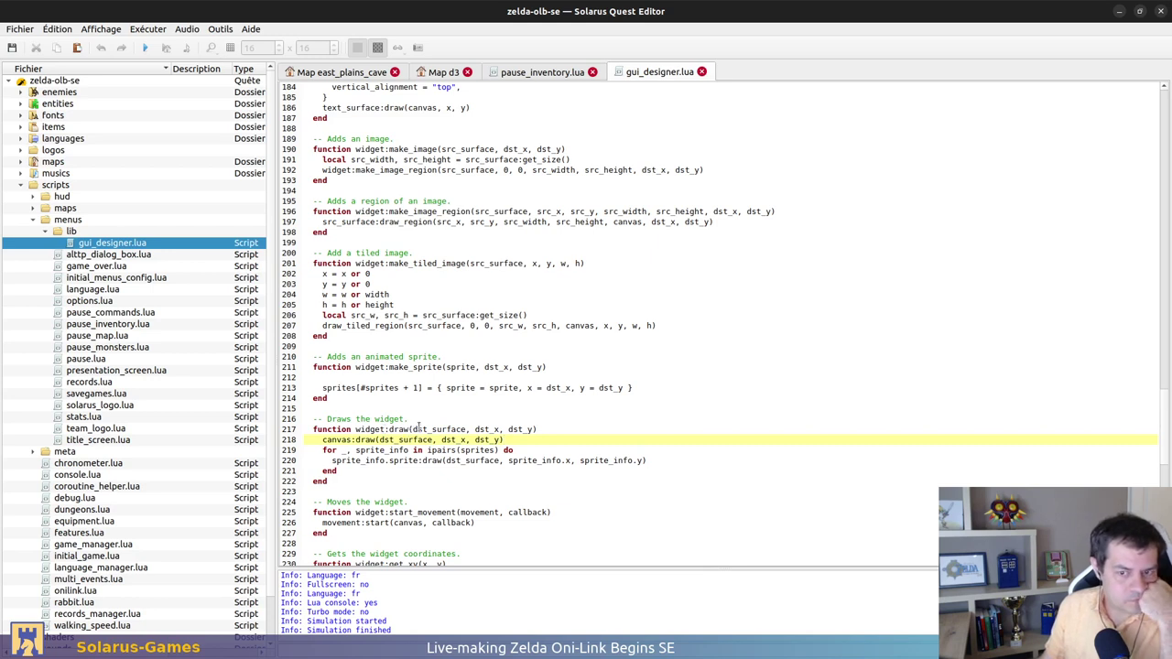
{"action": "double_click", "coordinate": [430, 368]}
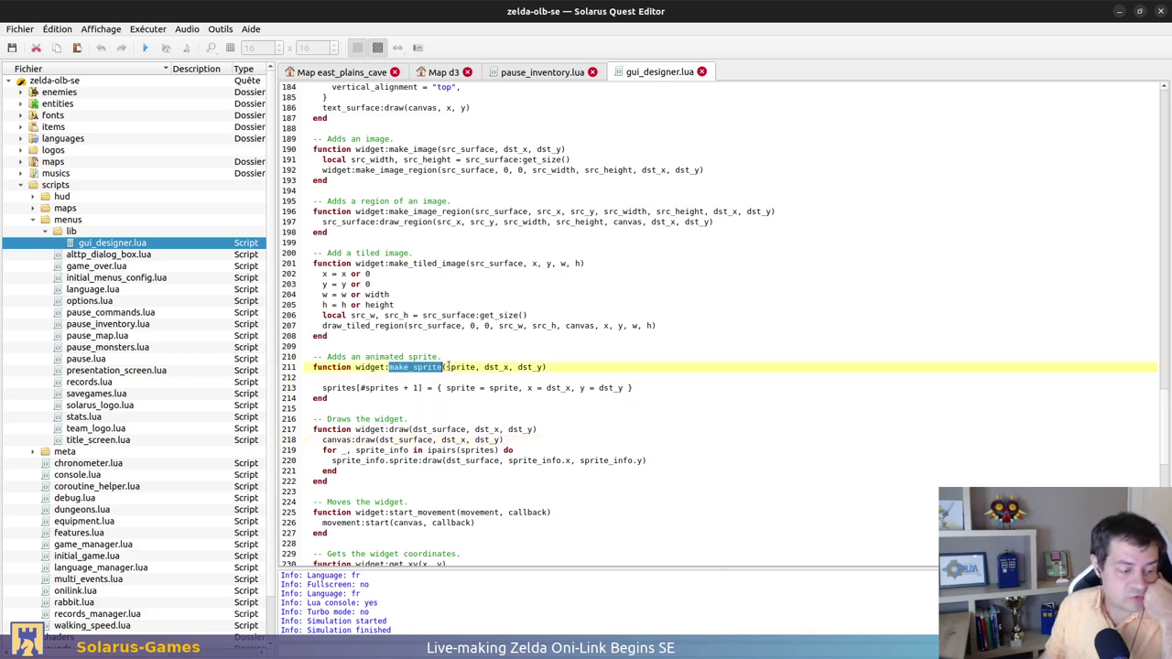
{"action": "left_click", "coordinate": [440, 367]}
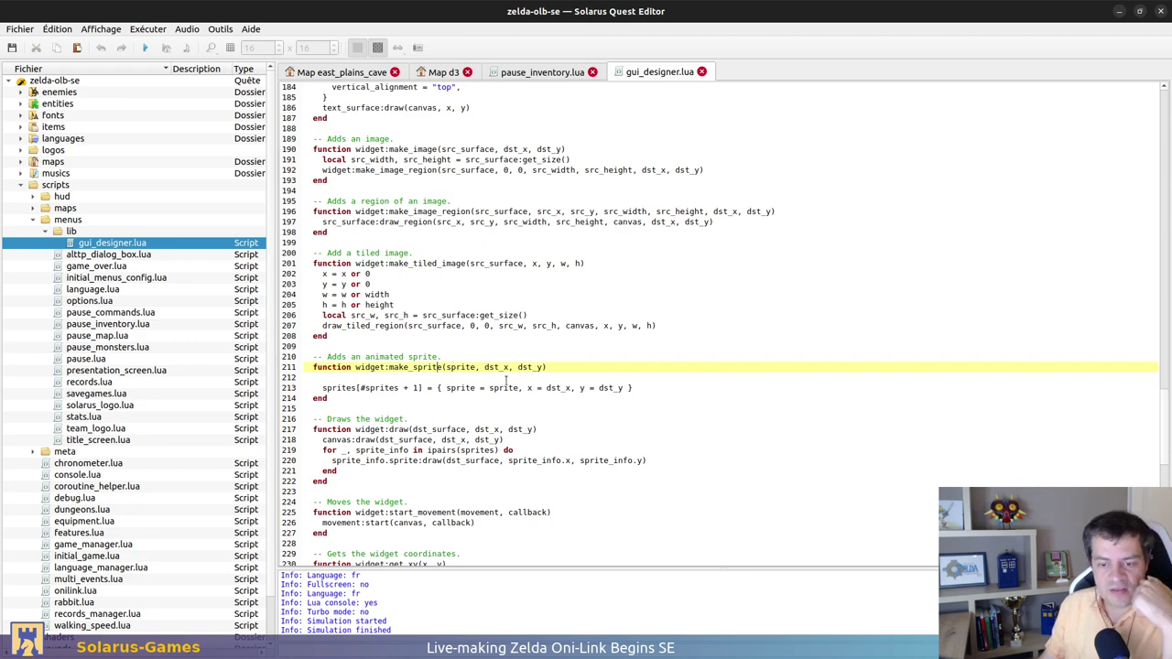
{"action": "scroll", "coordinate": [514, 385], "scroll_direction": "down", "scroll_amount": 3}
{"action": "scroll", "coordinate": [515, 256], "scroll_direction": "up", "scroll_amount": 3}
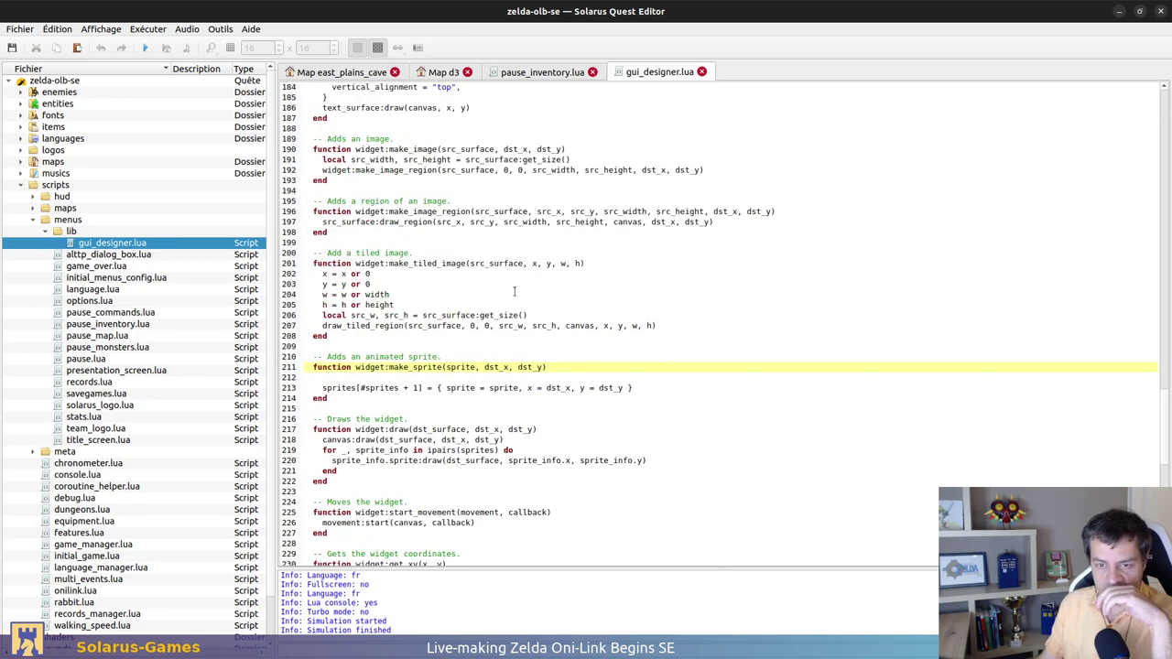
{"action": "scroll", "coordinate": [377, 436], "scroll_direction": "up", "scroll_amount": 2}
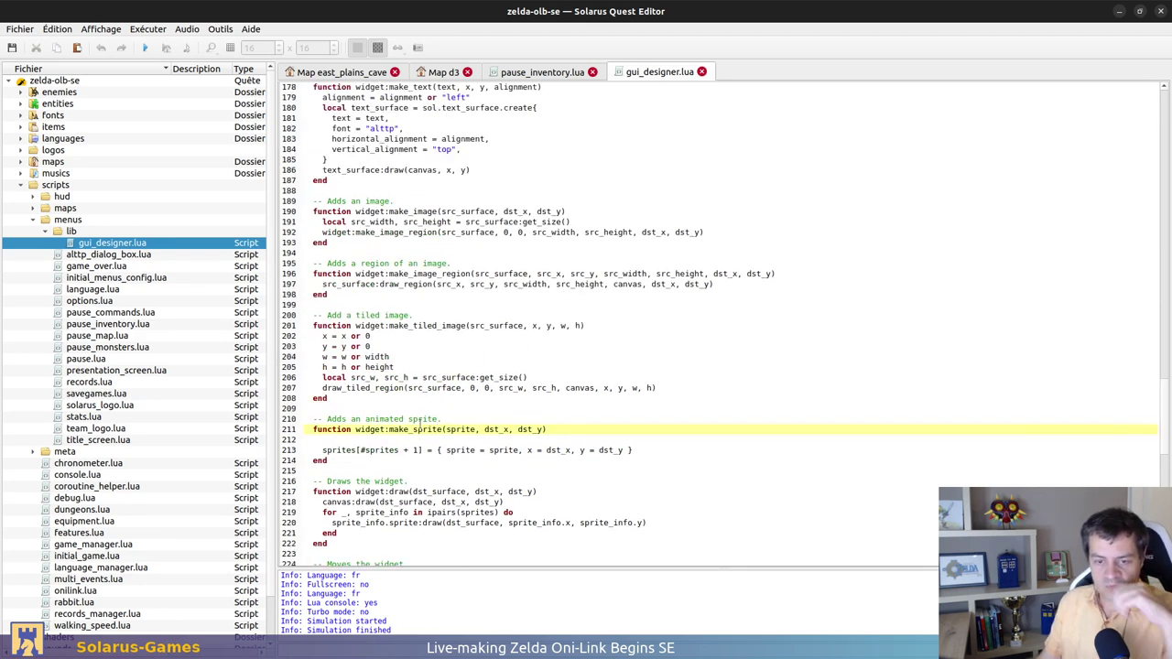
{"action": "double_click", "coordinate": [418, 428]}
{"action": "left_click", "coordinate": [426, 428]}
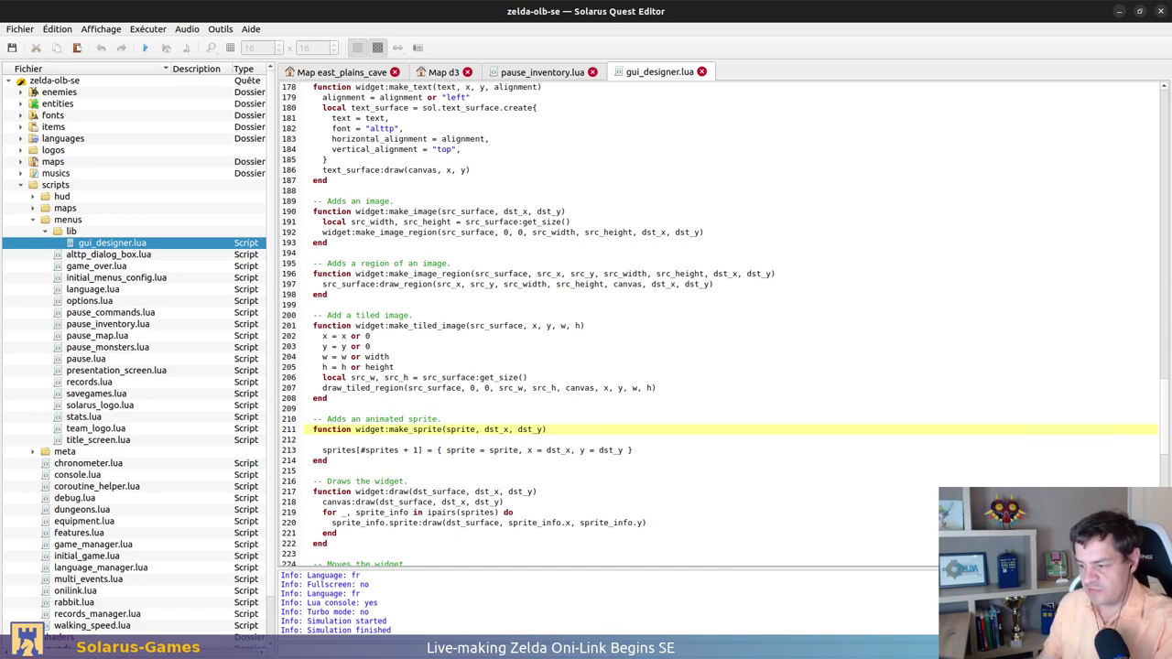
Switch to the terminal and search the quest's data directory recursively for uses of make_sprite
{"action": "key", "text": "alt+Tab"}
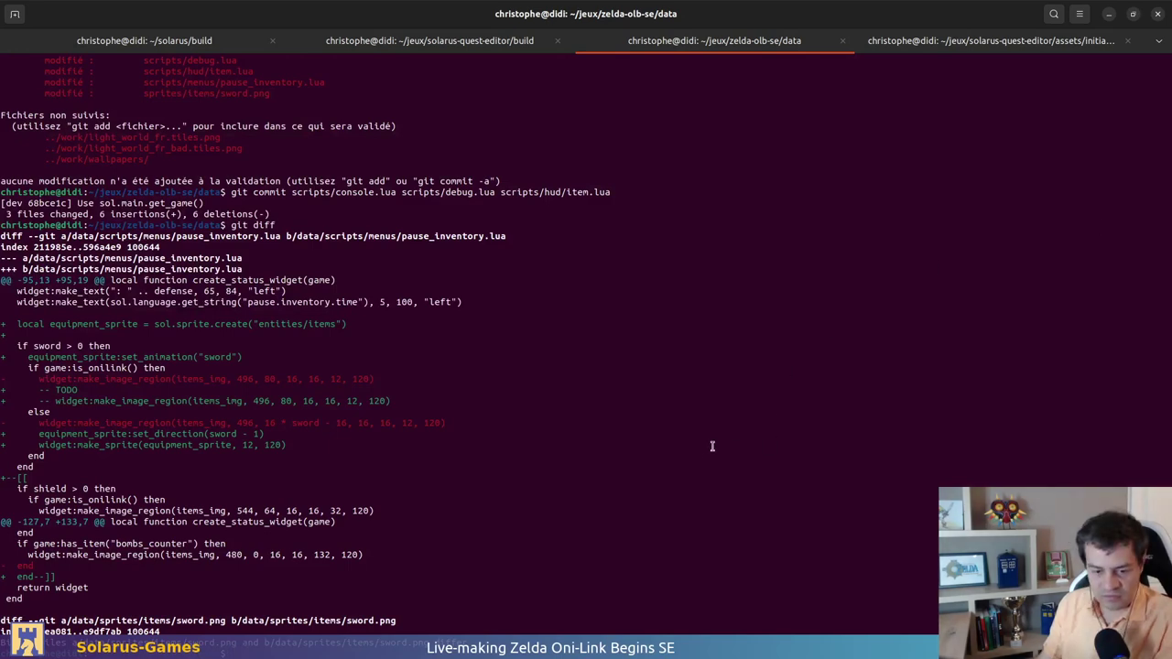
{"action": "type", "text": "grep -r make_sprite"}
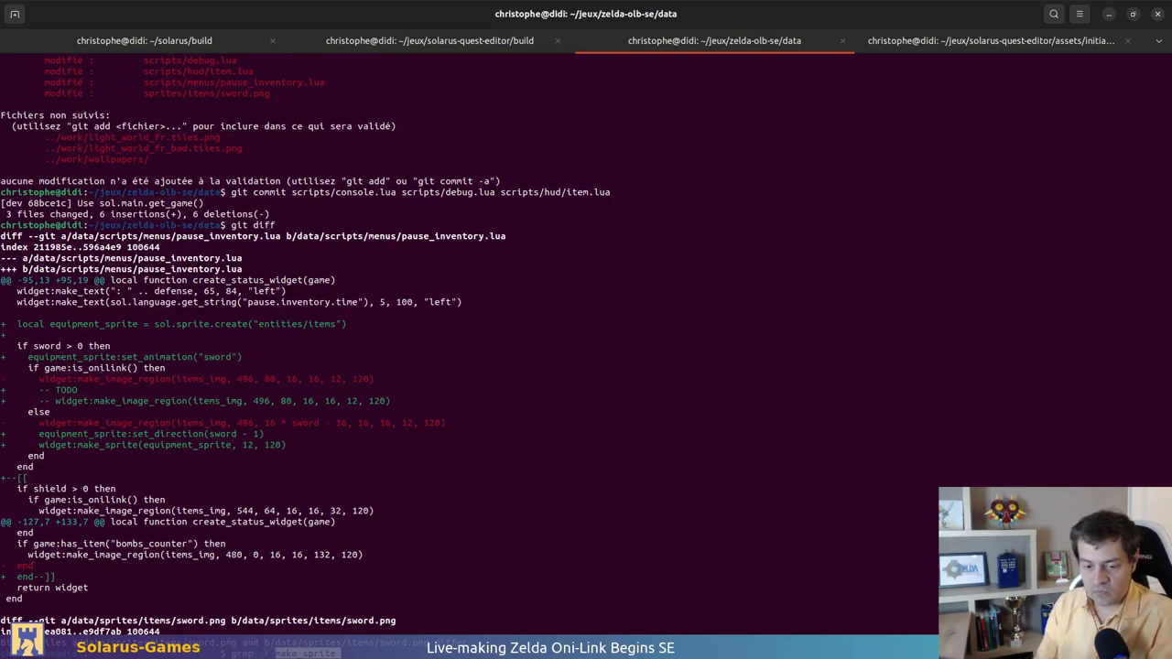
{"action": "type", "text": " ."}
{"action": "key", "text": "Return"}
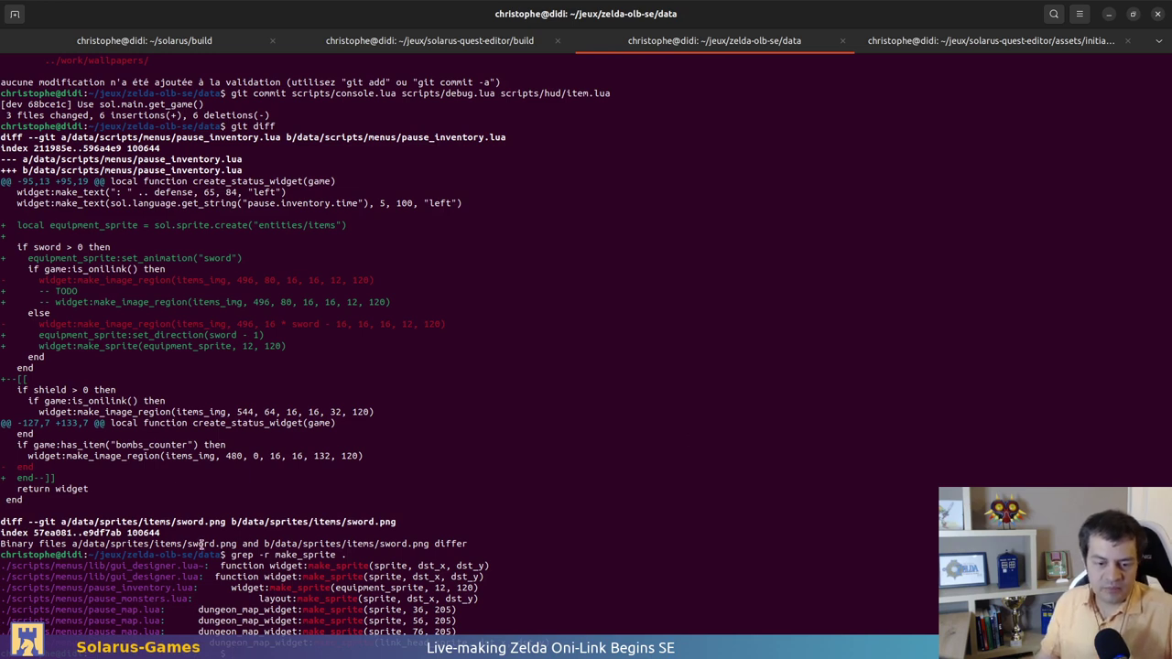
{"action": "double_click", "coordinate": [223, 621]}
{"action": "left_click", "coordinate": [322, 529]}
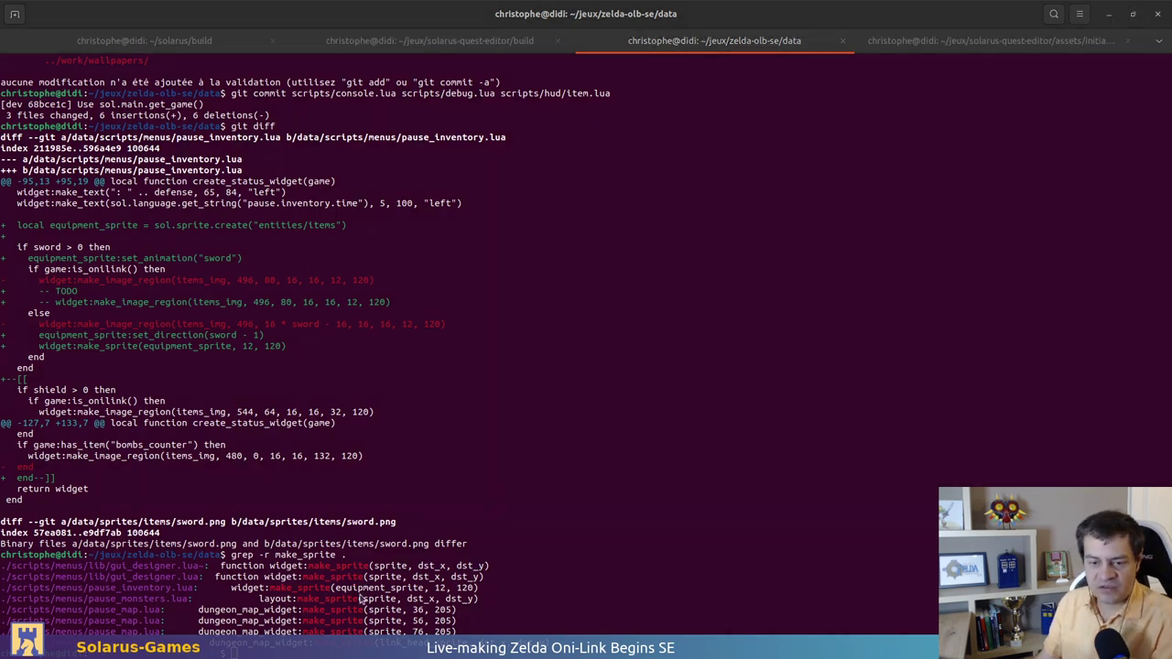
Switch back to the quest editor, open pause_map.lua and find its first make_sprite call
{"action": "key", "text": "alt+Tab"}
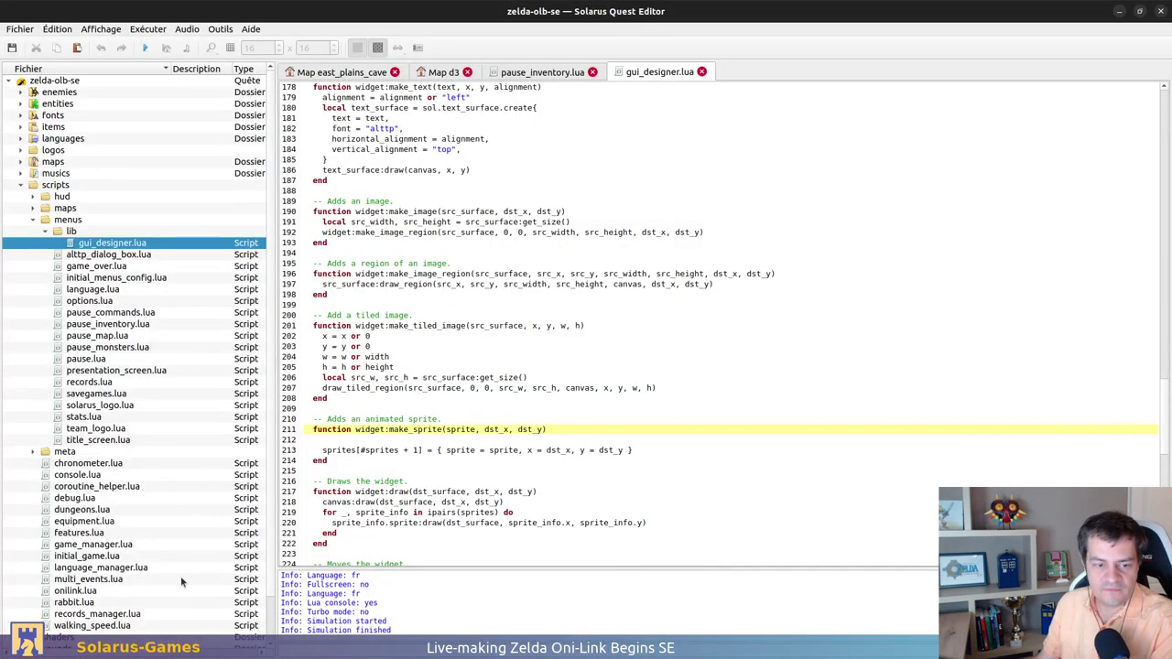
{"action": "key", "text": "alt+Tab"}
{"action": "key", "text": "alt+Tab"}
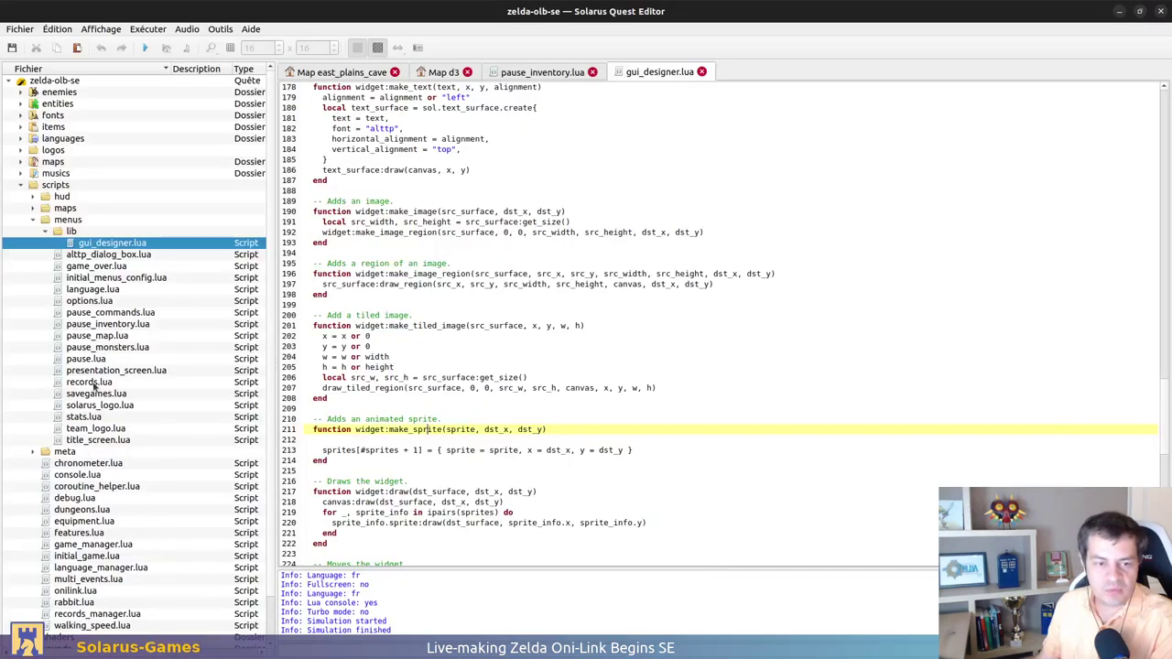
{"action": "double_click", "coordinate": [103, 338]}
{"action": "left_click", "coordinate": [529, 309]}
{"action": "key", "text": "ctrl+f"}
{"action": "type", "text": "m"}
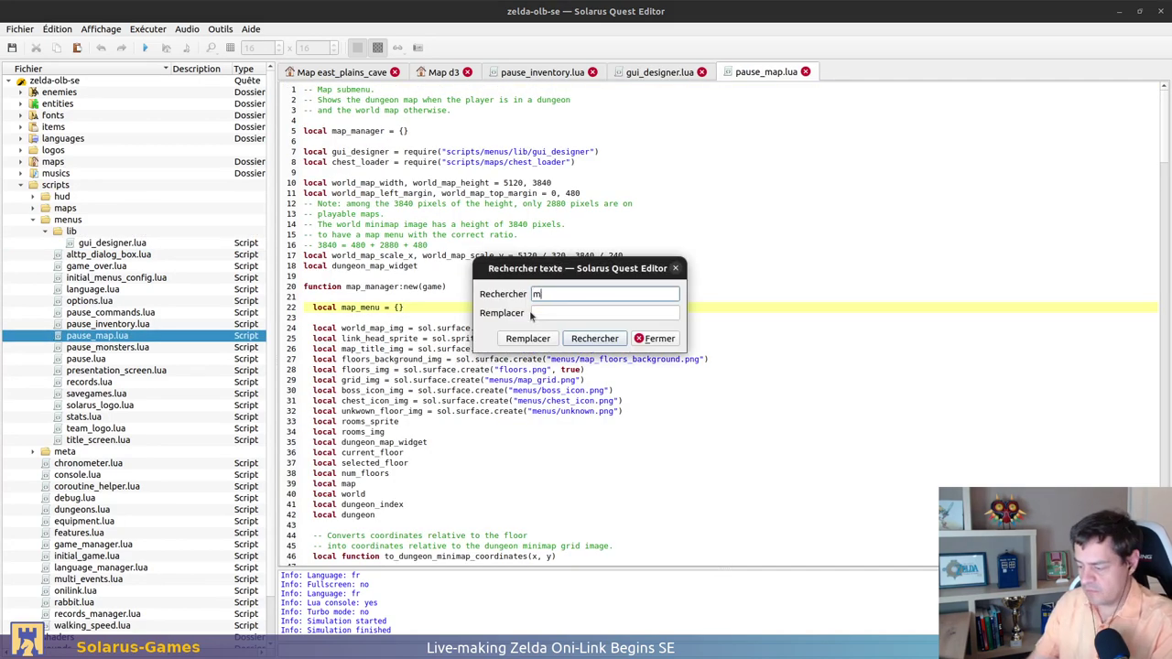
{"action": "type", "text": "ake_sprite"}
{"action": "key", "text": "Return"}
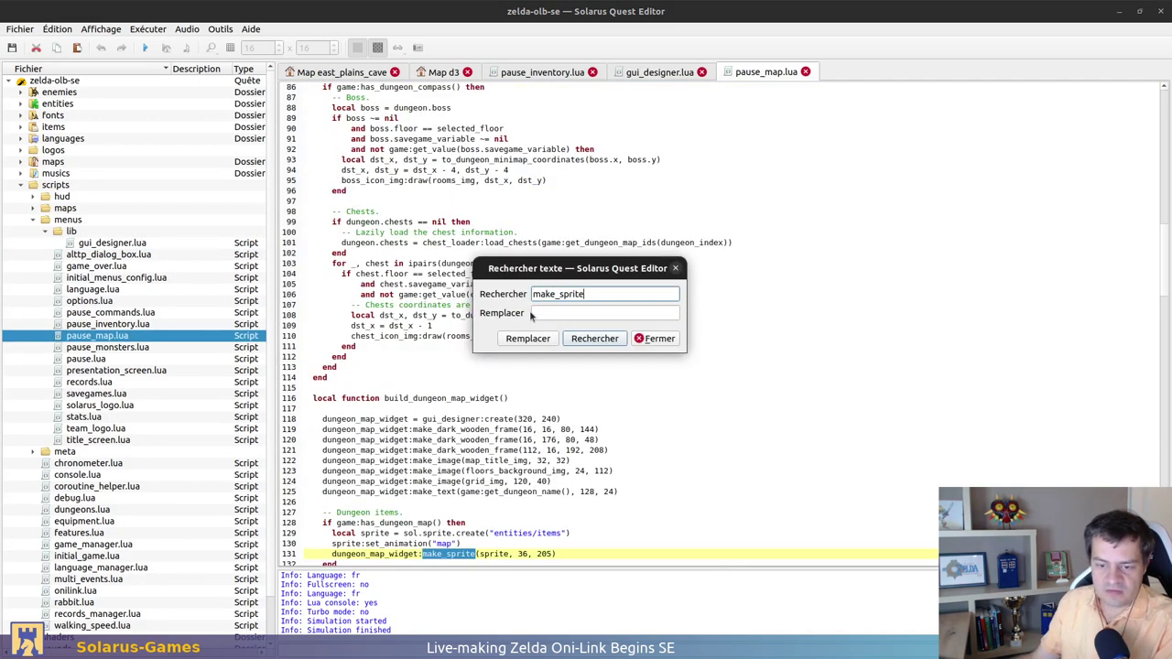
{"action": "scroll", "coordinate": [433, 469], "scroll_direction": "down", "scroll_amount": 2}
{"action": "key", "text": "Escape"}
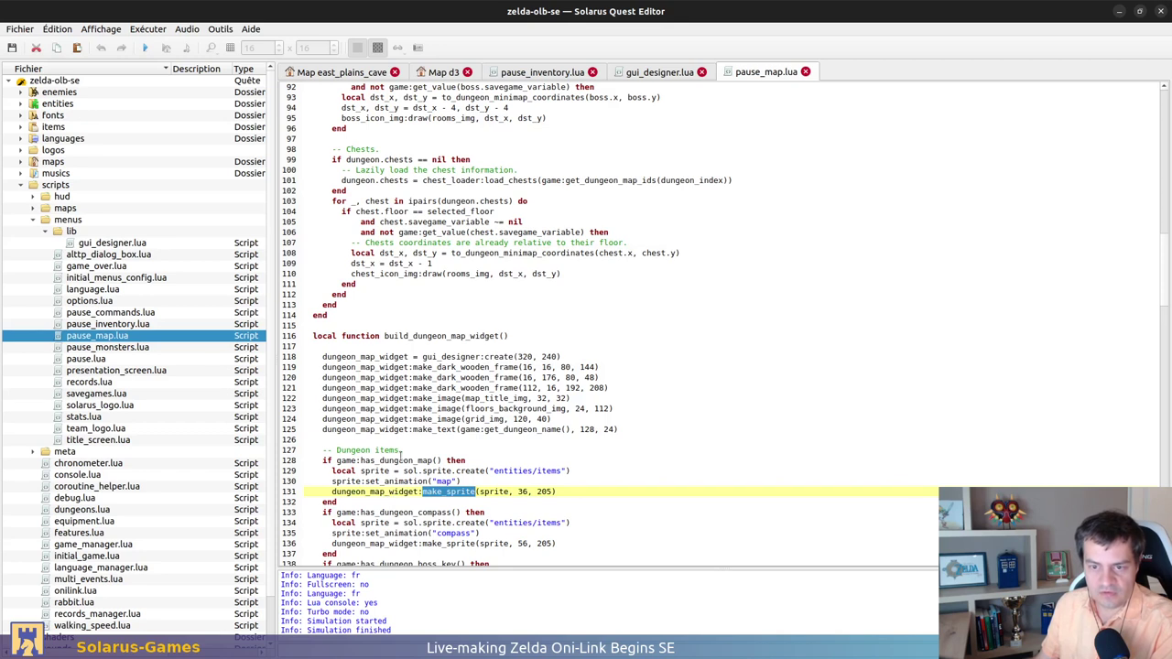
Examine the gui_designer:create call that sizes the widget in build_dungeon_map_widget
{"action": "double_click", "coordinate": [393, 356]}
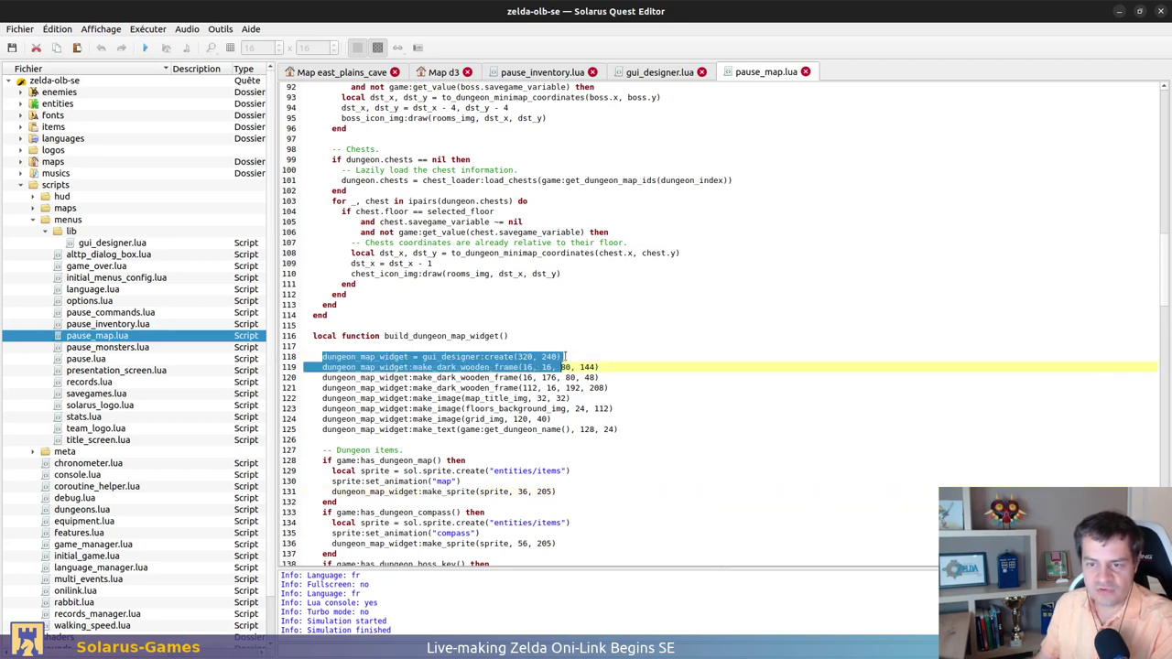
{"action": "left_click_drag", "start_coordinate": [560, 357], "coordinate": [378, 357]}
{"action": "left_click", "coordinate": [617, 366]}
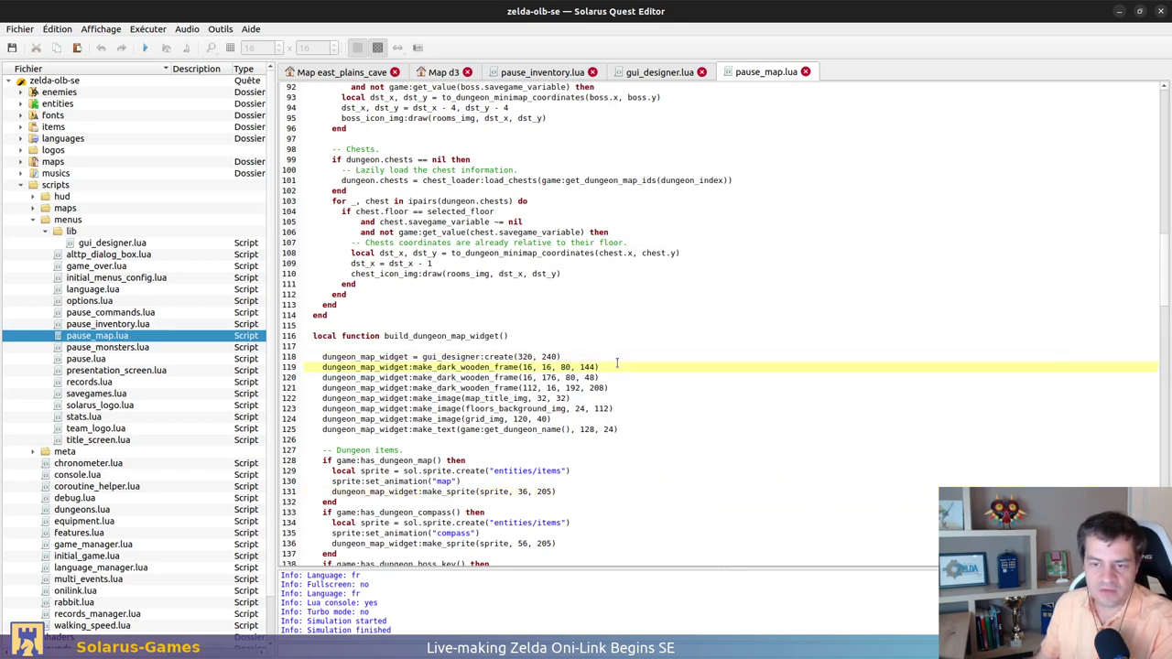
Pick pause_monsters.lua from the terminal's grep results and open that script in the quest editor
{"action": "key", "text": "alt+Tab"}
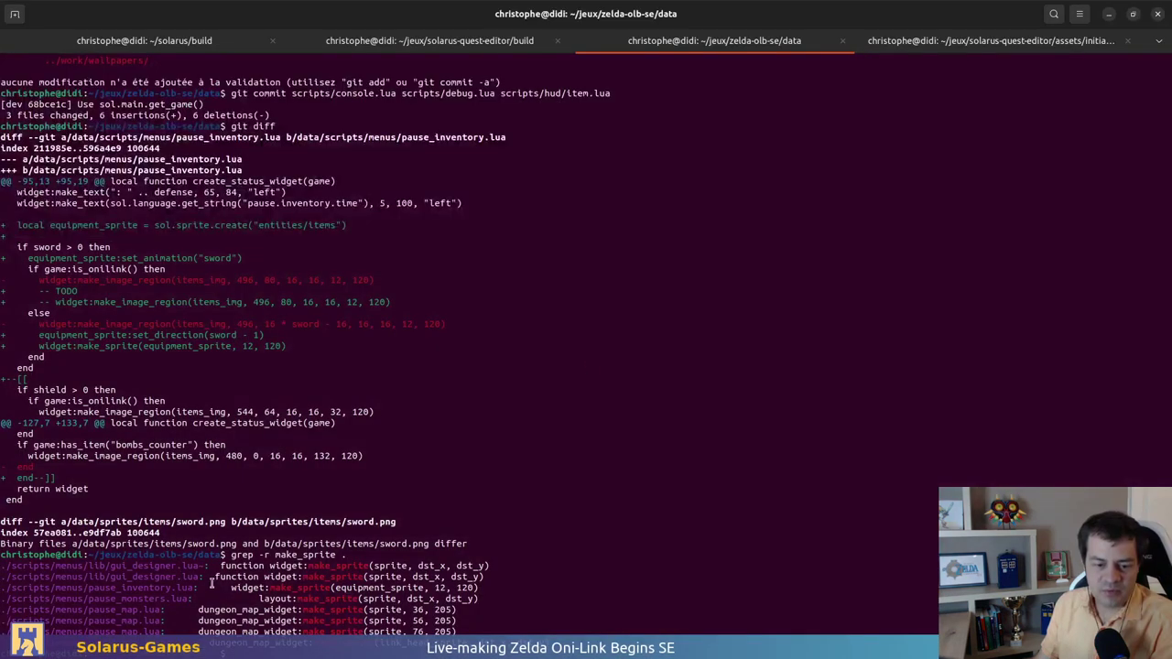
{"action": "double_click", "coordinate": [147, 600]}
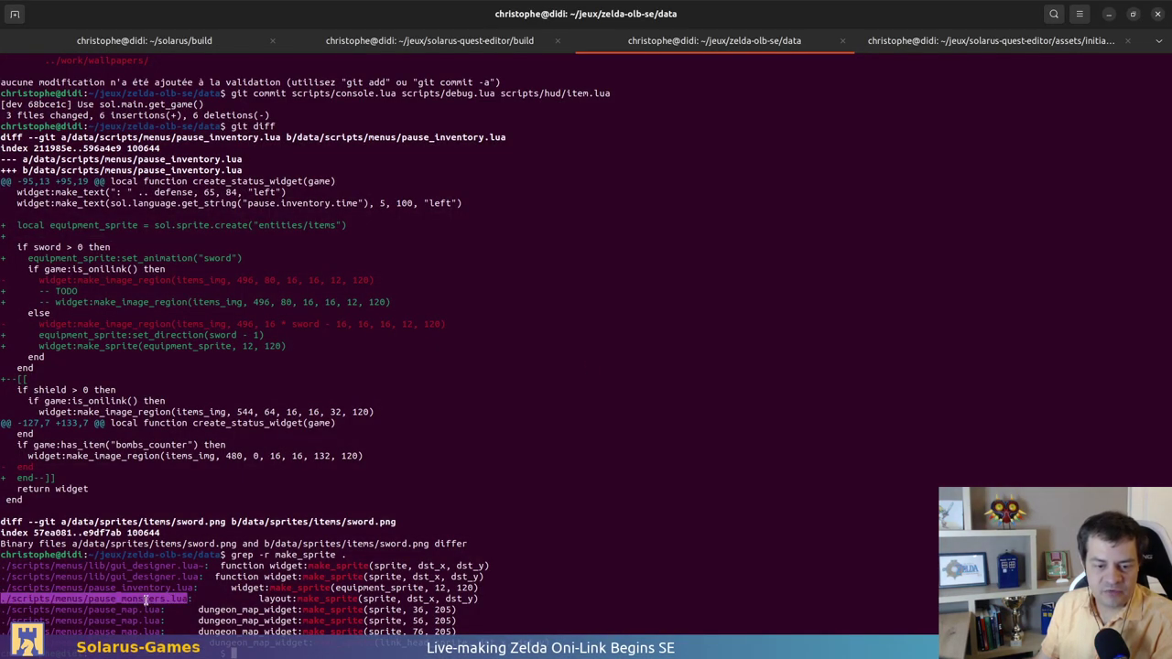
{"action": "key", "text": "alt+Tab"}
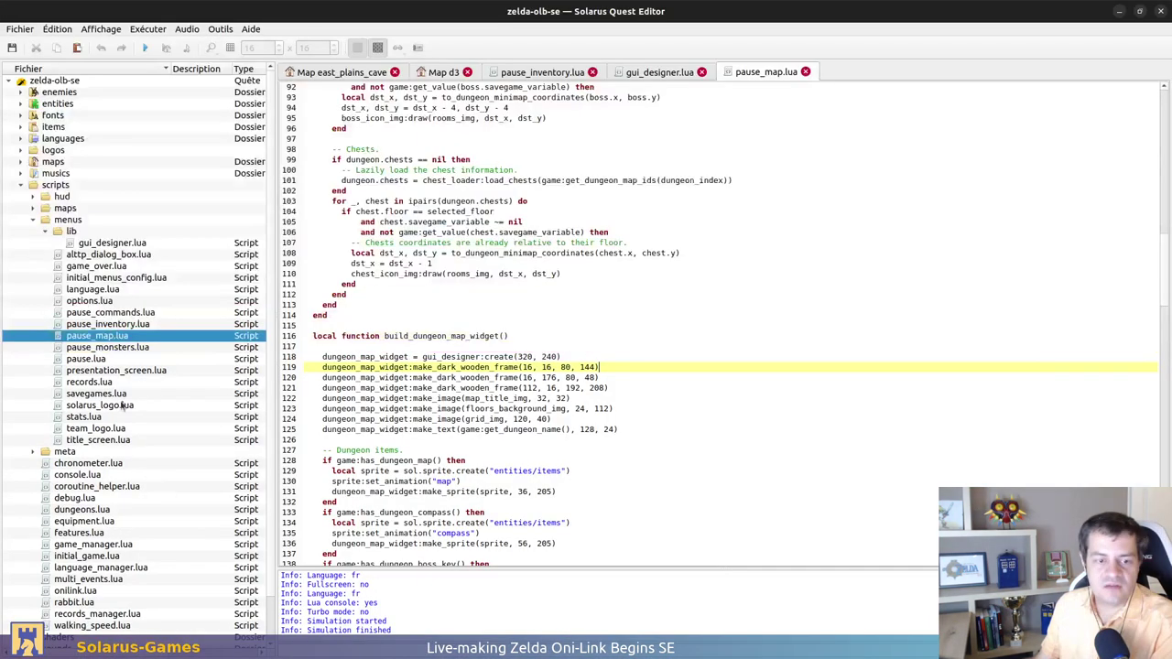
{"action": "double_click", "coordinate": [106, 347]}
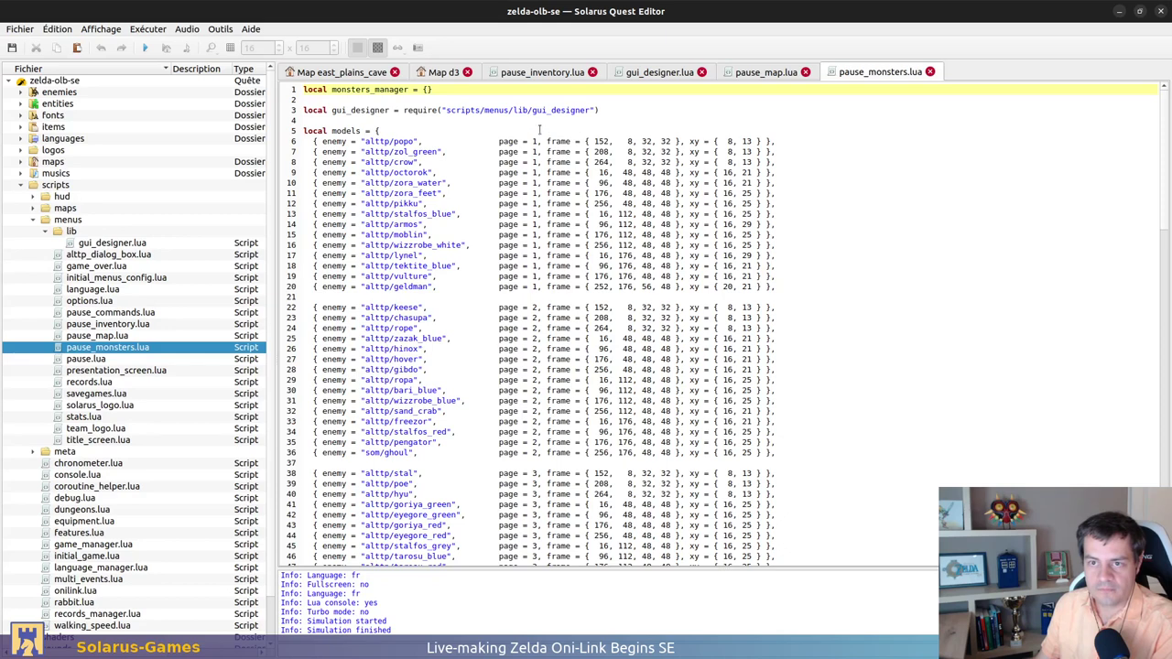
Examine build_layout in pause_monsters.lua, comparing the layout creation with the coordinates passed to make_sprite
{"action": "scroll", "coordinate": [566, 131], "scroll_direction": "down", "scroll_amount": 12}
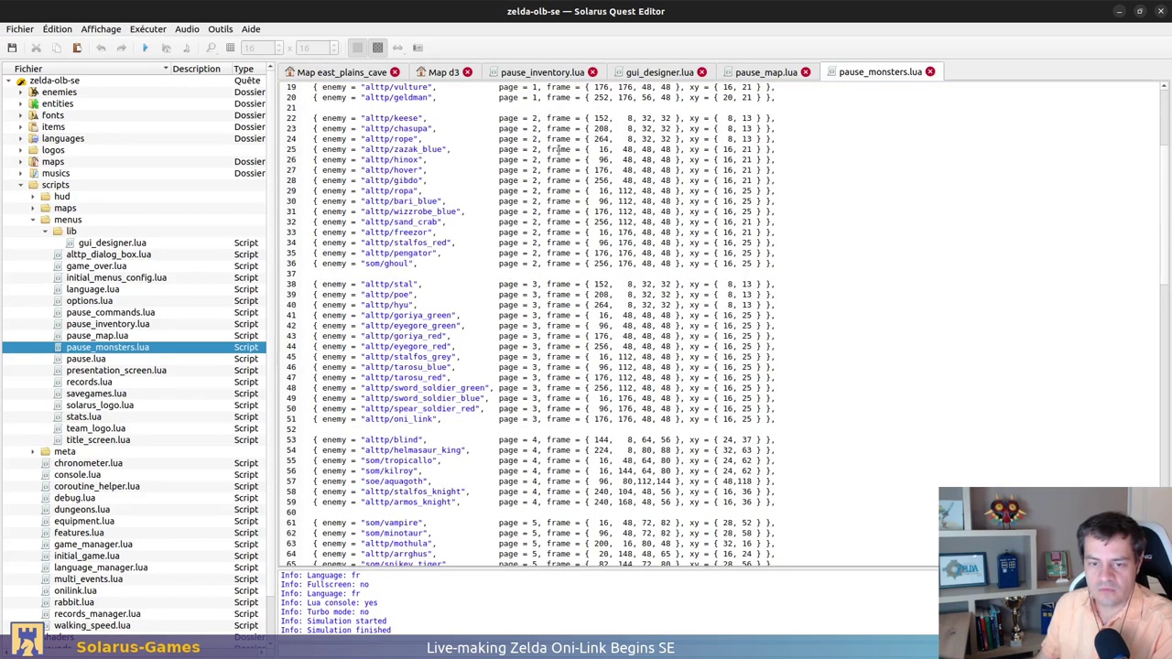
{"action": "scroll", "coordinate": [528, 192], "scroll_direction": "down", "scroll_amount": 9}
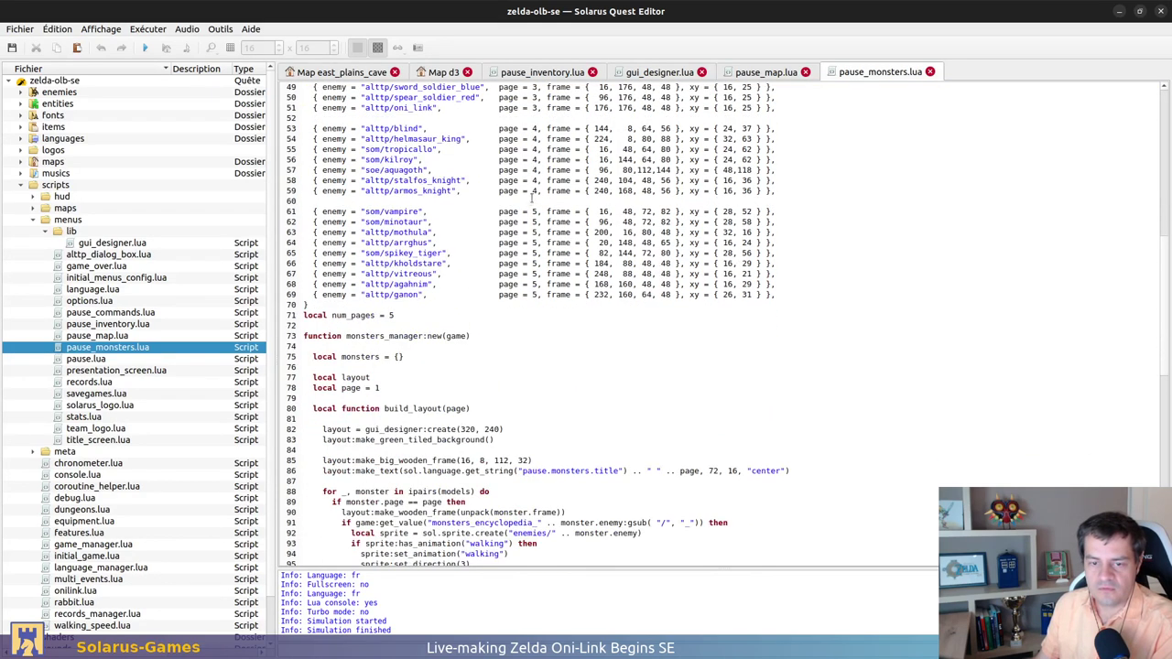
{"action": "left_click", "coordinate": [528, 272]}
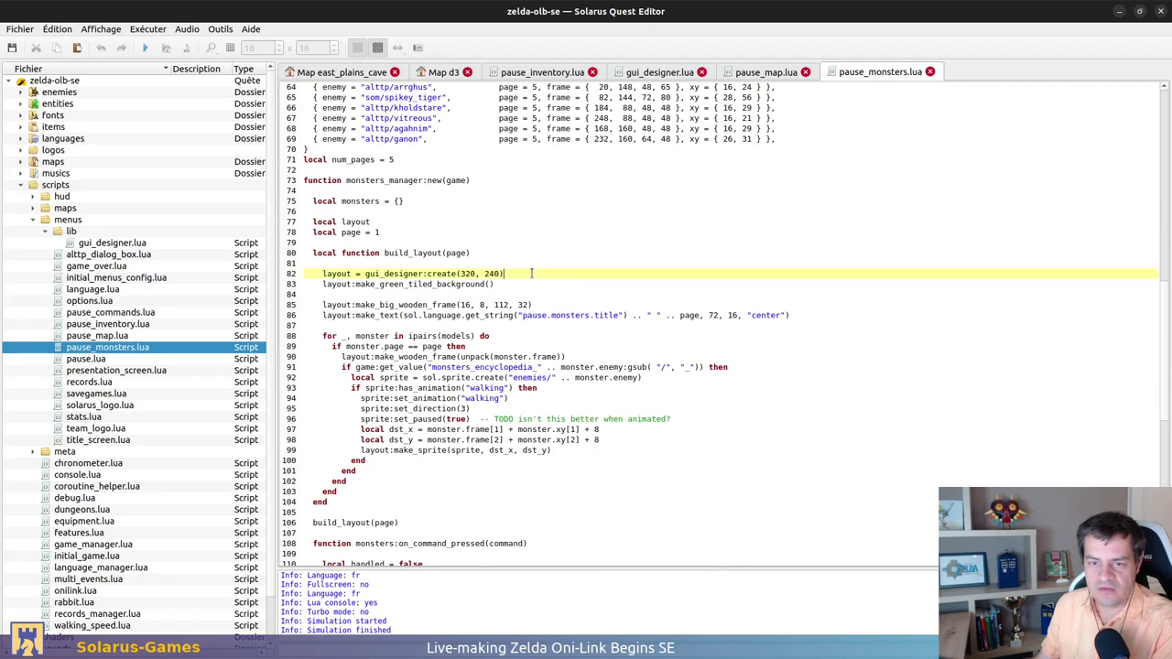
{"action": "key", "text": "Home"}
{"action": "key", "text": "shift+Down"}
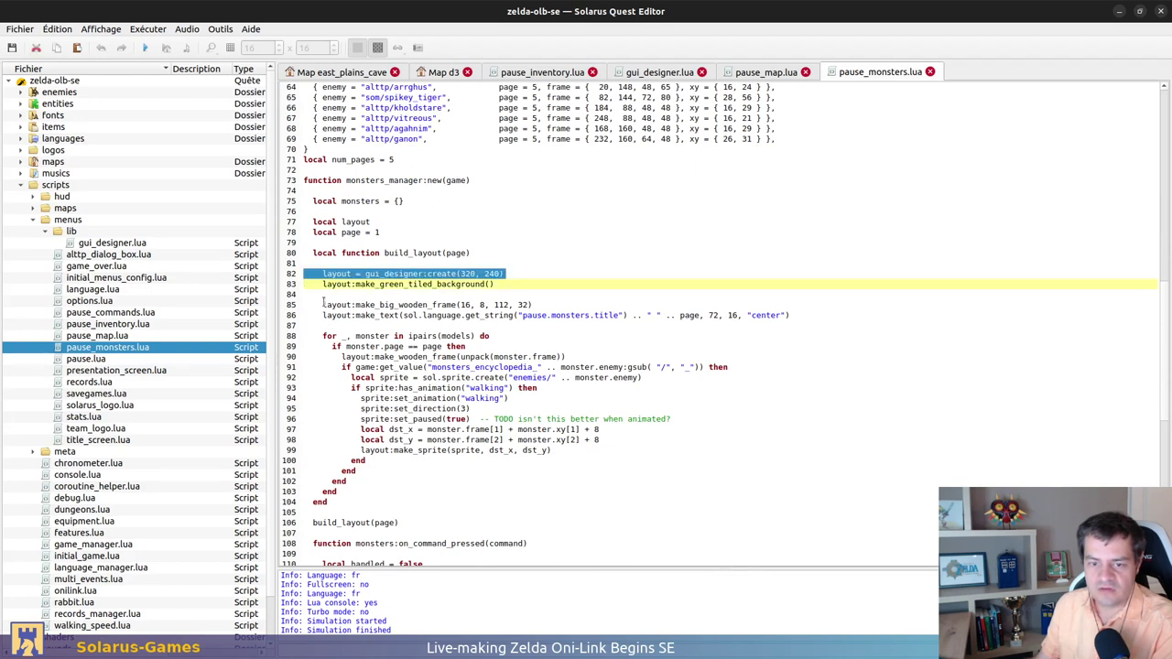
{"action": "left_click", "coordinate": [402, 450]}
{"action": "left_click", "coordinate": [639, 439]}
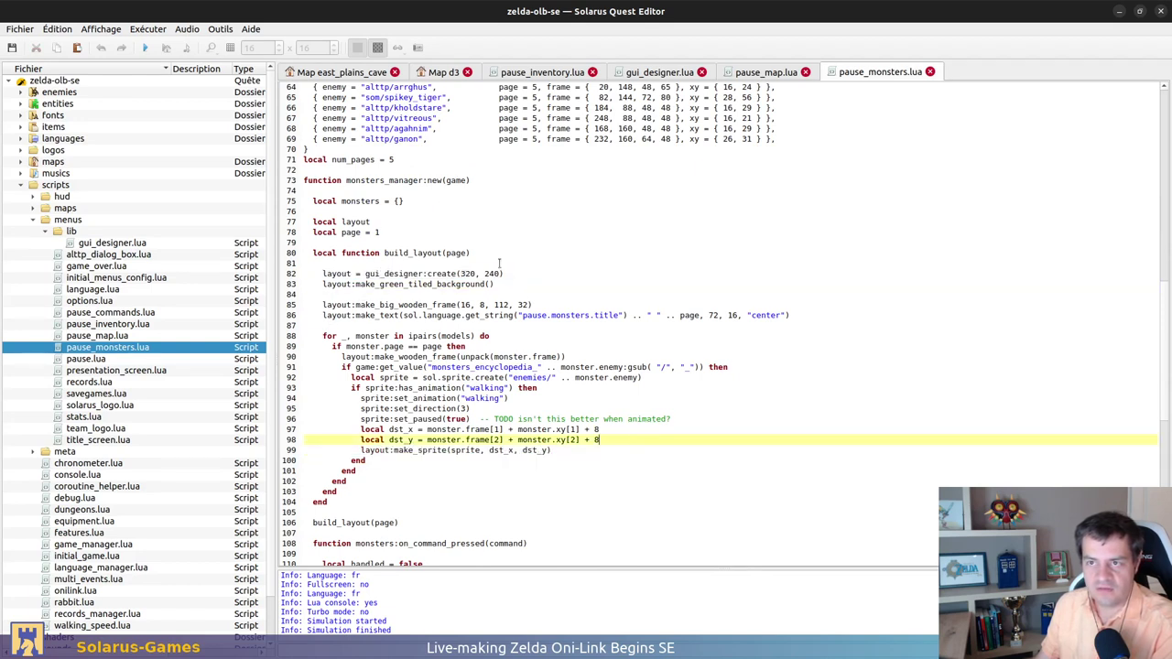
Compare pause_monsters.lua with gui_designer.lua and re-examine how widget:make_sprite and the sprite loop of widget:draw handle sprite positions
{"action": "scroll", "coordinate": [650, 73], "scroll_direction": "up", "scroll_amount": 2}
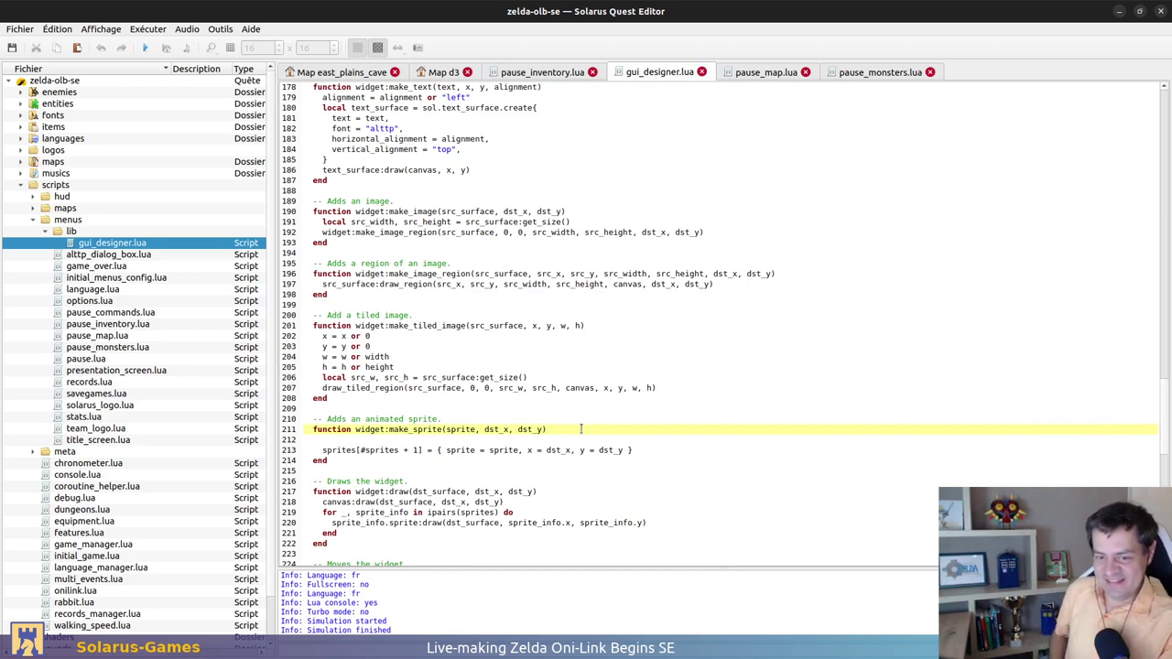
{"action": "left_click", "coordinate": [876, 73]}
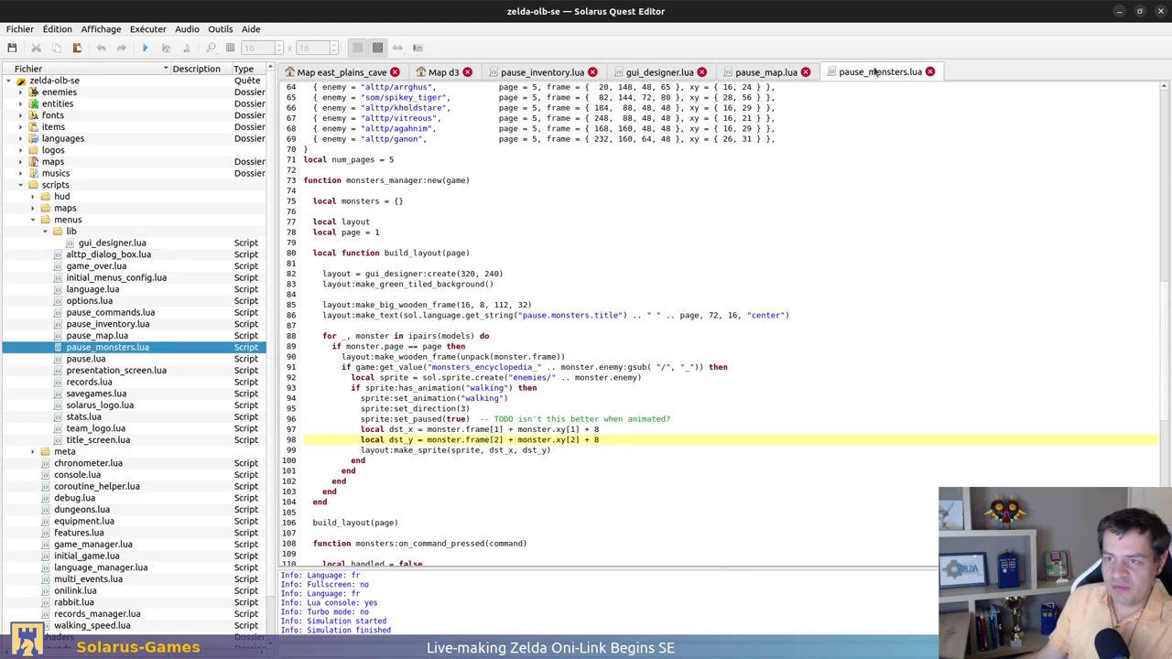
{"action": "scroll", "coordinate": [874, 71], "scroll_direction": "up", "scroll_amount": 2}
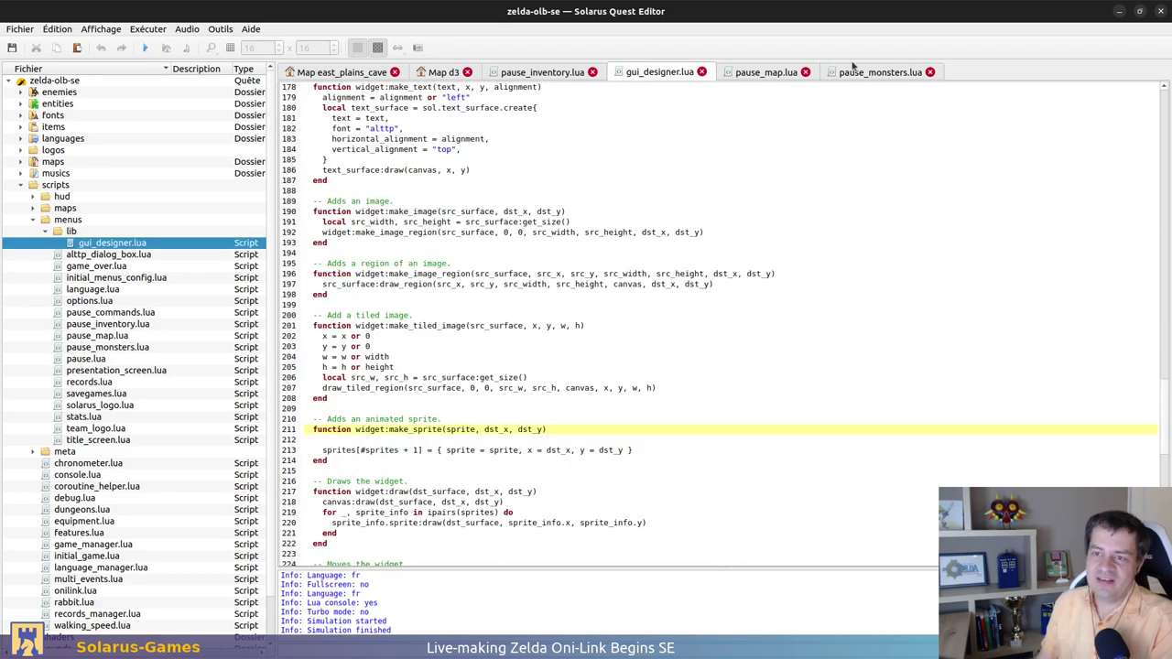
{"action": "left_click", "coordinate": [588, 478]}
{"action": "left_click", "coordinate": [581, 470]}
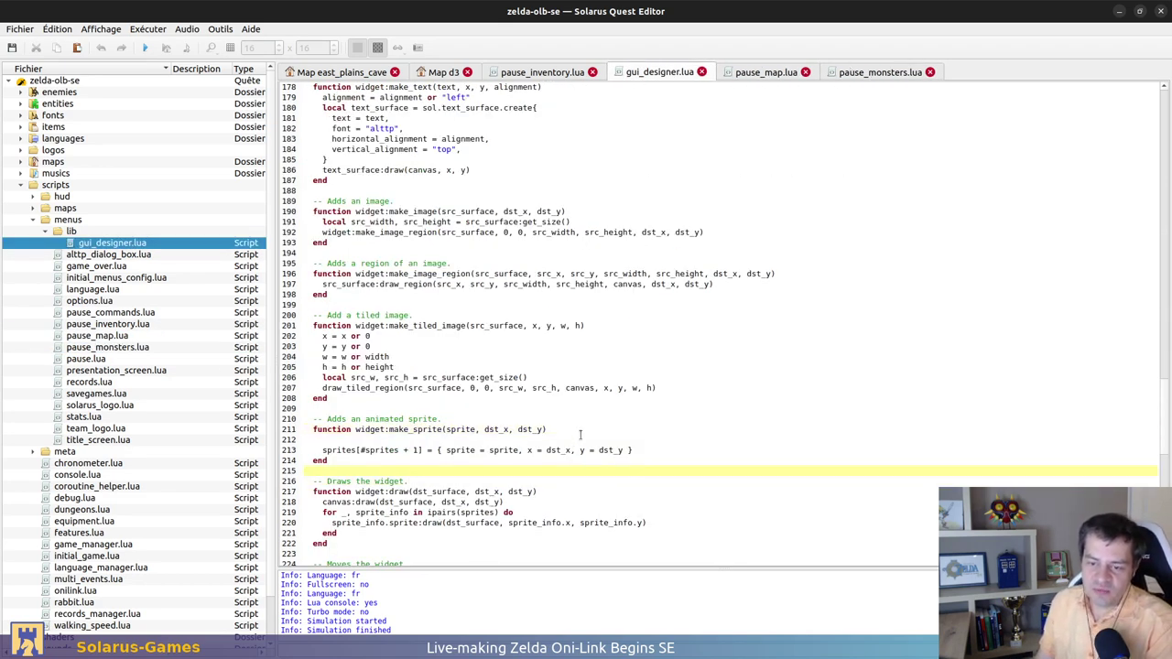
{"action": "left_click", "coordinate": [594, 439]}
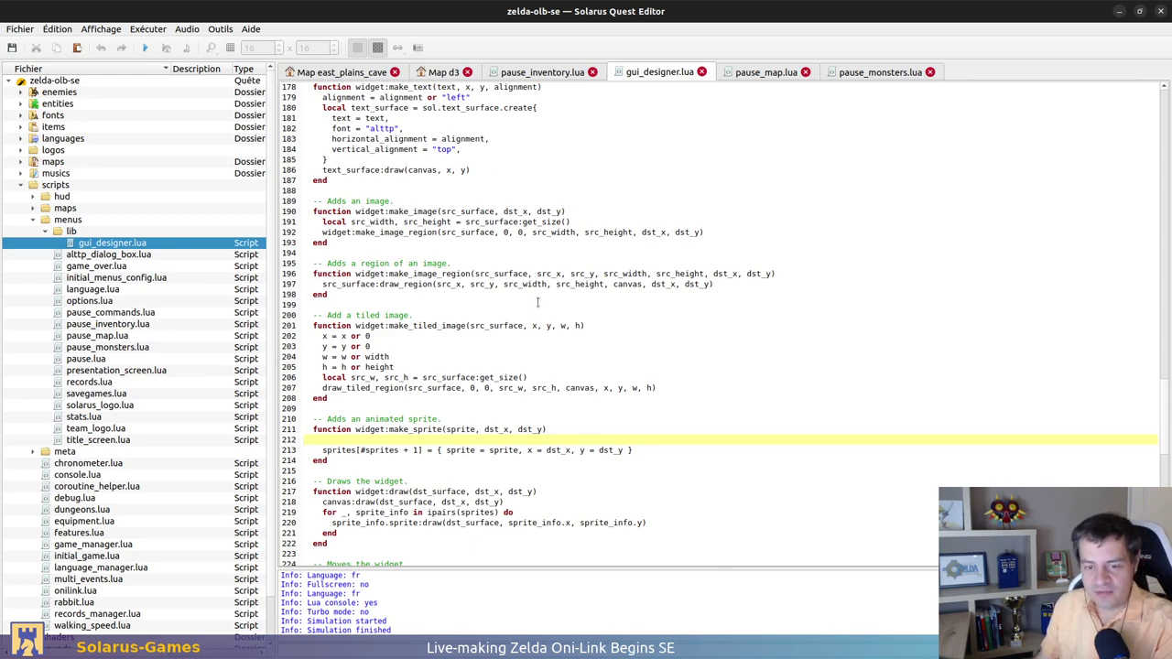
{"action": "scroll", "coordinate": [443, 503], "scroll_direction": "down", "scroll_amount": 3}
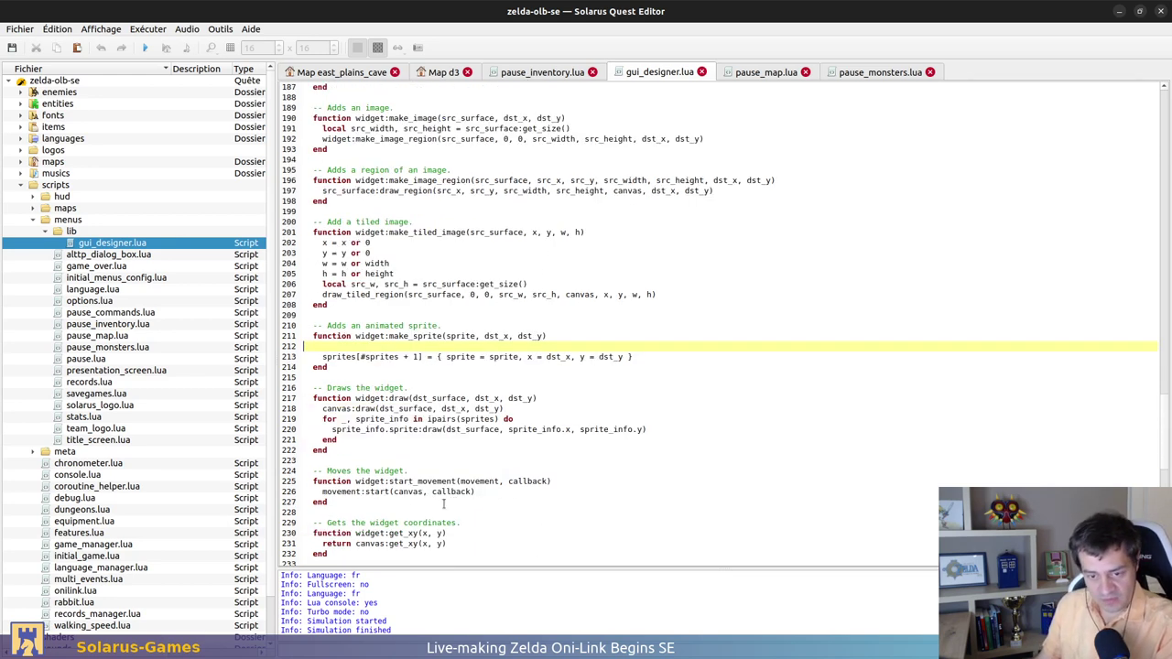
{"action": "left_click", "coordinate": [414, 388]}
{"action": "left_click", "coordinate": [421, 377]}
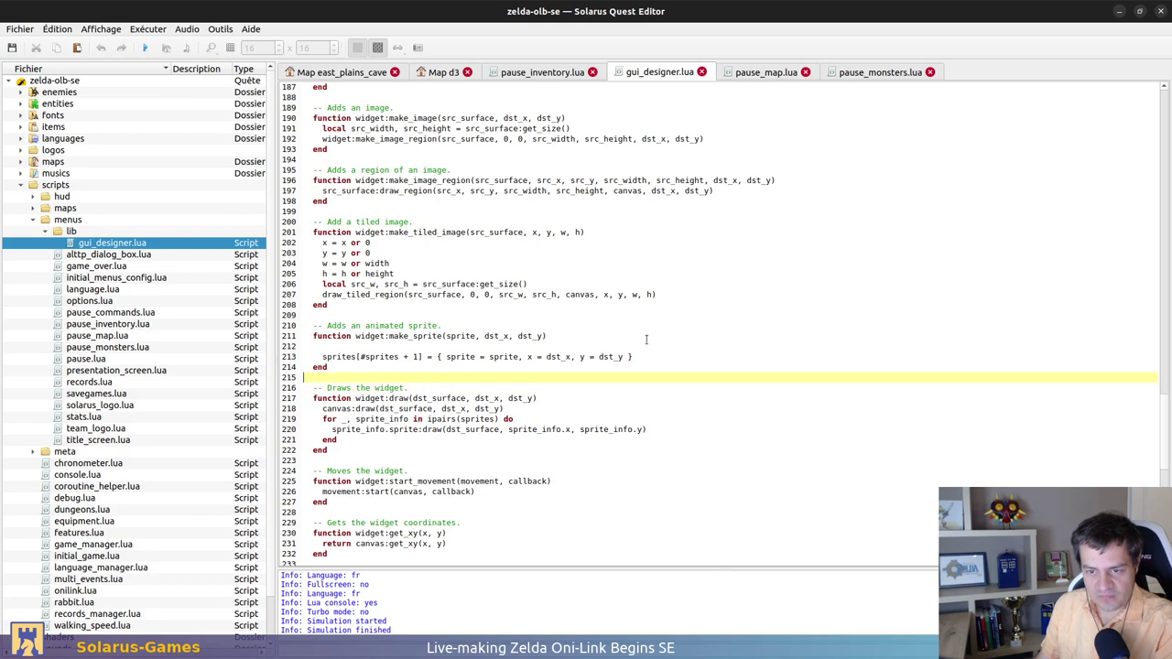
{"action": "left_click", "coordinate": [332, 428]}
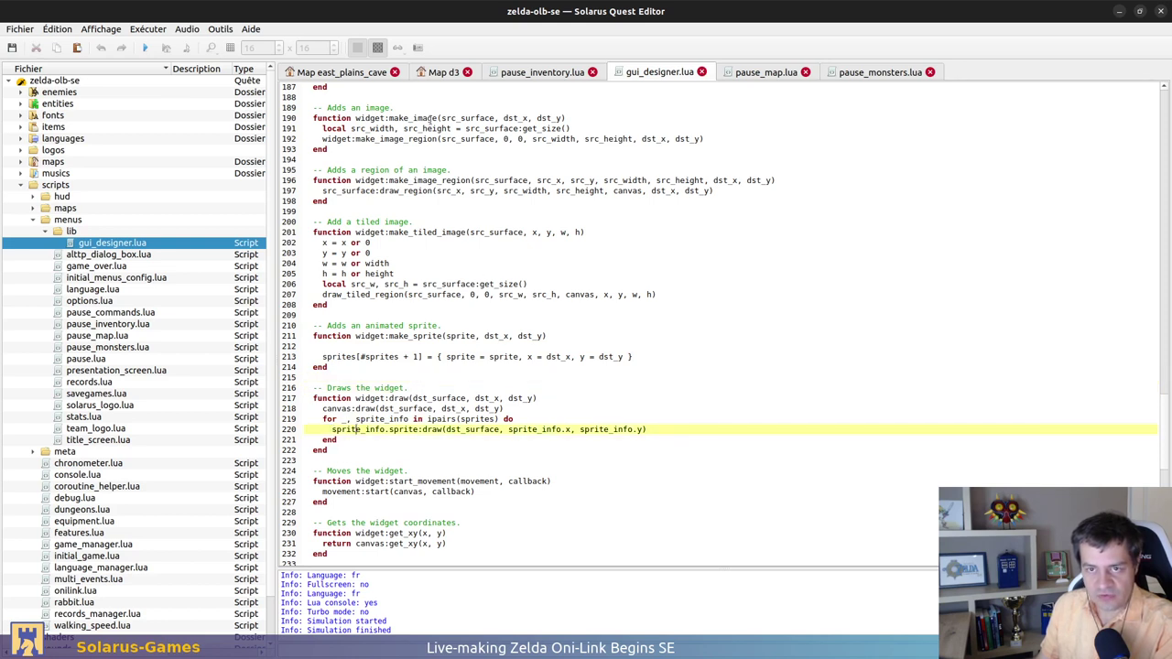
Run the quest, walk the hero down into the room and bring up the game's commands screen
{"action": "left_click", "coordinate": [144, 48]}
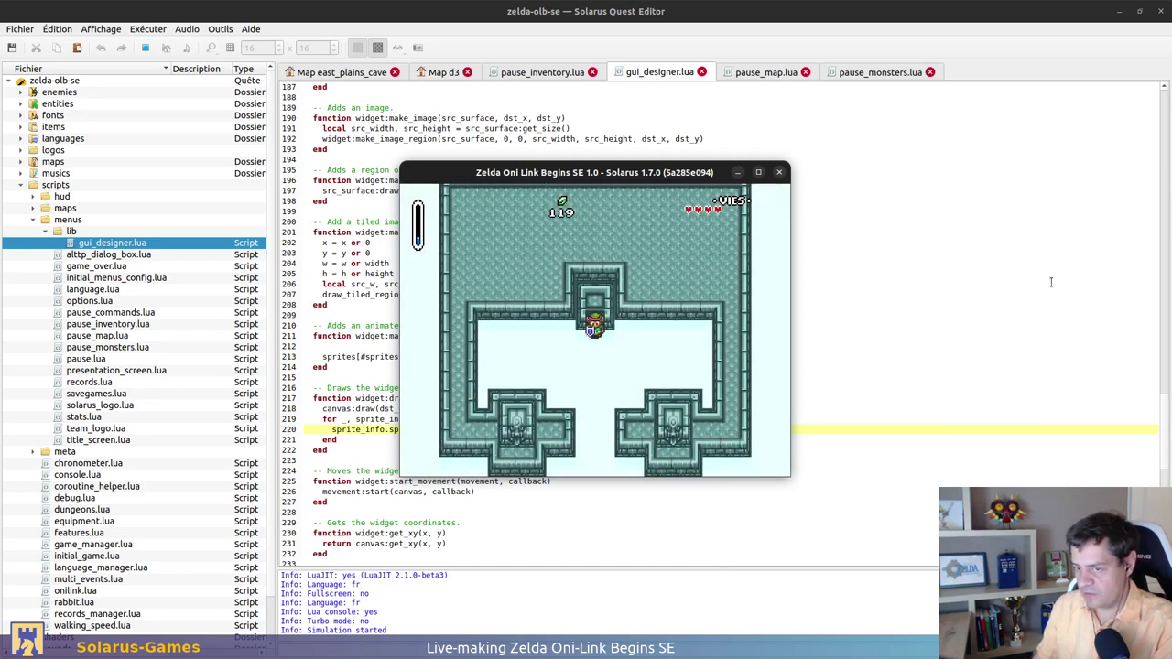
{"action": "key", "text": "Down"}
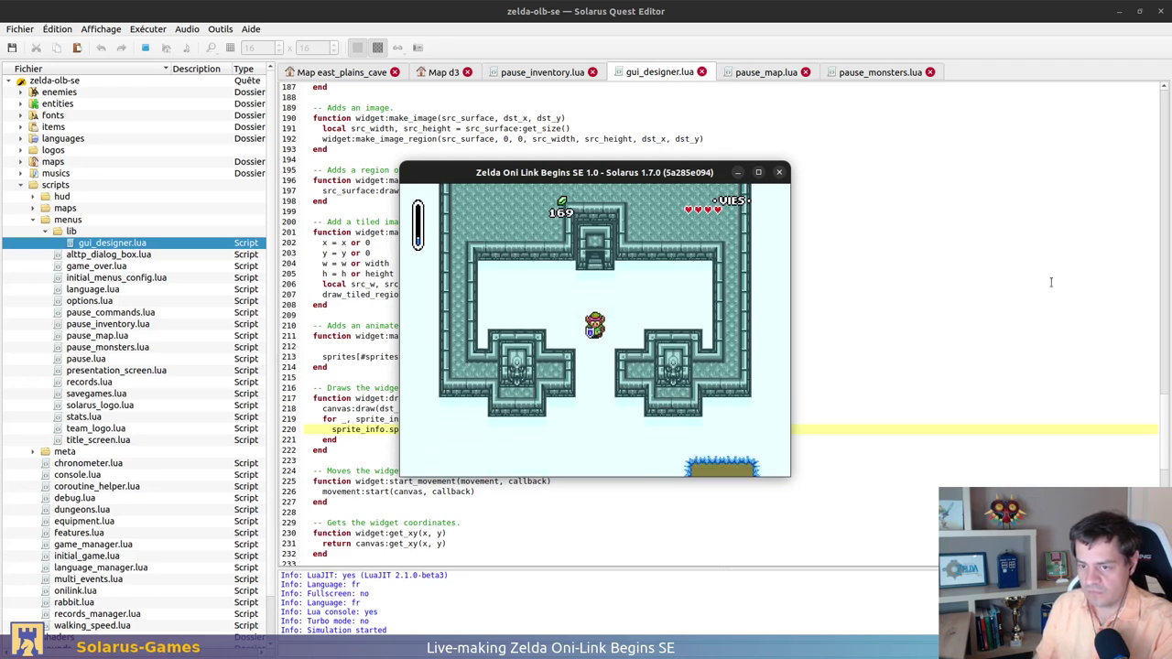
{"action": "key", "text": "d"}
{"action": "key", "text": "Right"}
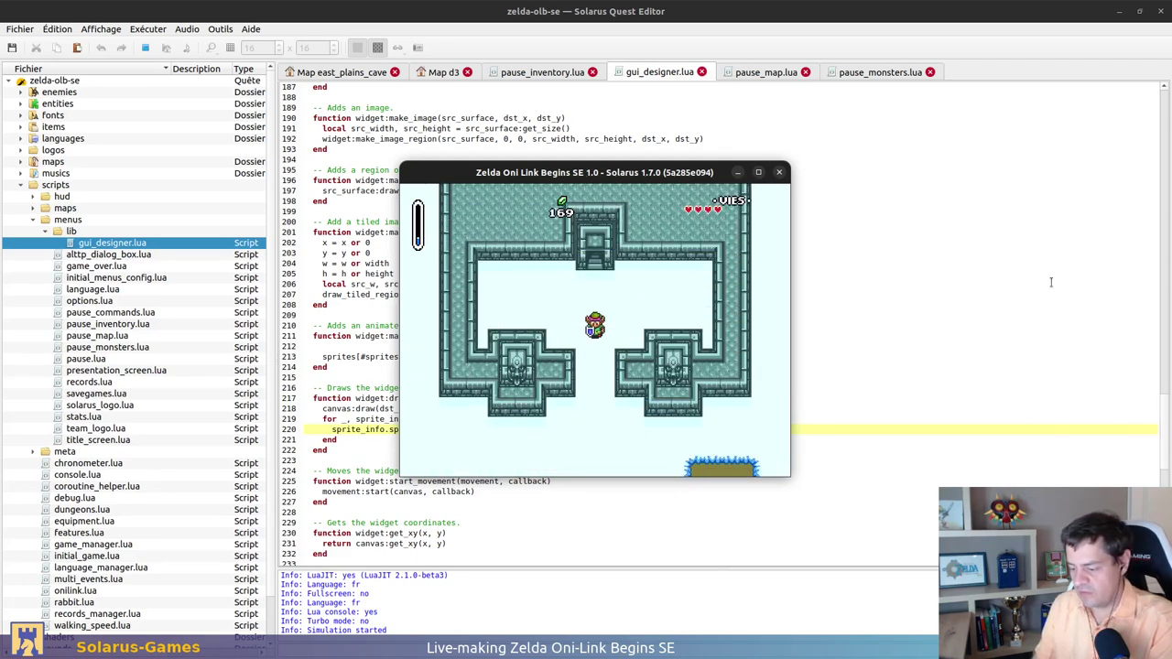
Read through the in-game commands list down to its last entry, Sauvegarder
{"action": "key", "text": "Down"}
{"action": "key", "text": "Down"}
{"action": "key", "text": "Down"}
{"action": "key", "text": "Down"}
{"action": "key", "text": "Down"}
{"action": "key", "text": "Down"}
{"action": "key", "text": "Down"}
{"action": "key", "text": "Down"}
{"action": "key", "text": "Down"}
{"action": "key", "text": "Down"}
{"action": "key", "text": "Down"}
{"action": "key", "text": "Down"}
{"action": "key", "text": "Down"}
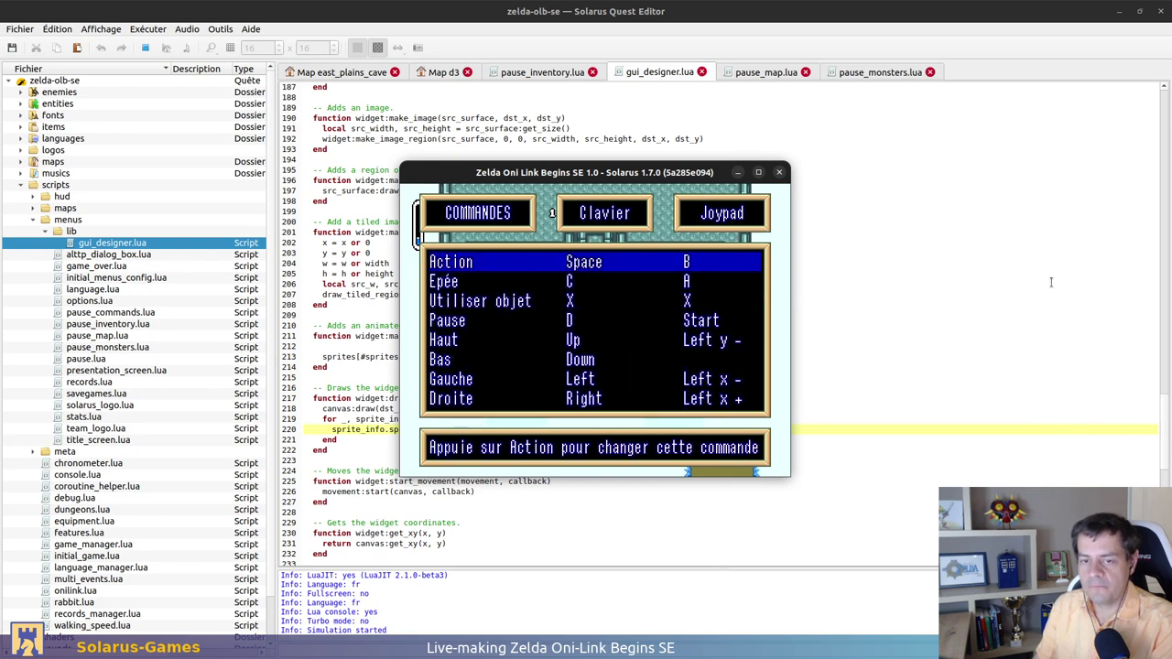
{"action": "key", "text": "Up"}
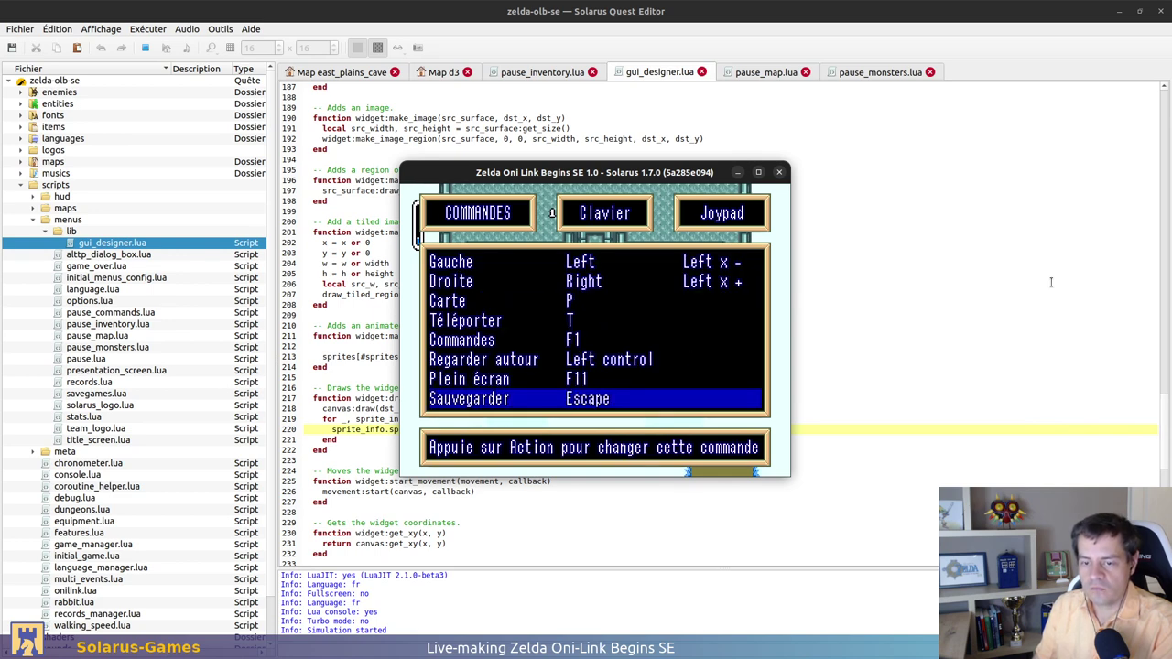
{"action": "key", "text": "d"}
{"action": "key", "text": "d"}
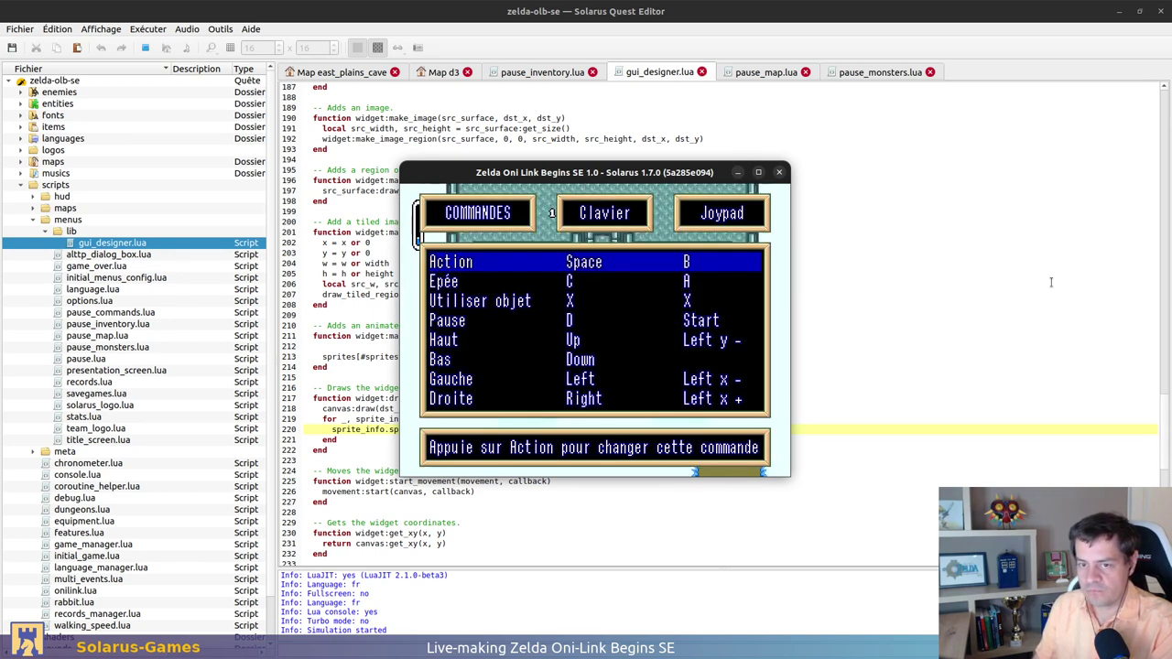
{"action": "key", "text": "Right"}
{"action": "key", "text": "Right"}
{"action": "key", "text": "Right"}
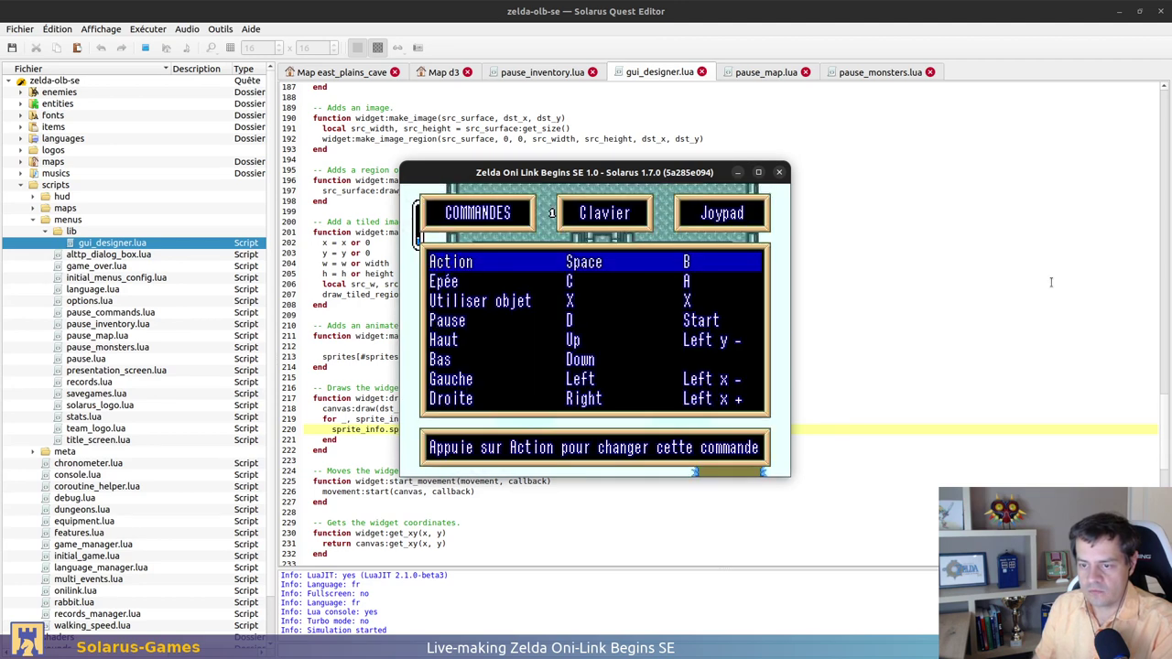
{"action": "key", "text": "Down"}
{"action": "key", "text": "d"}
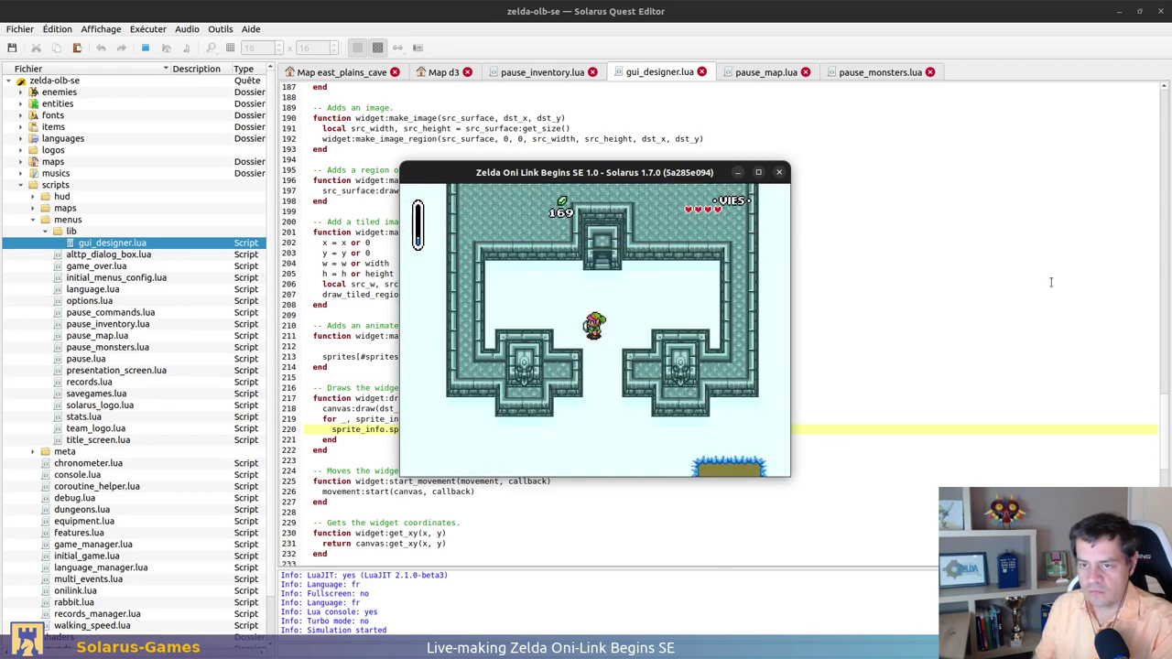
Reopen the in-game commands screen and go down its list past Carte and Commandes to Regarder autour
{"action": "key", "text": "d"}
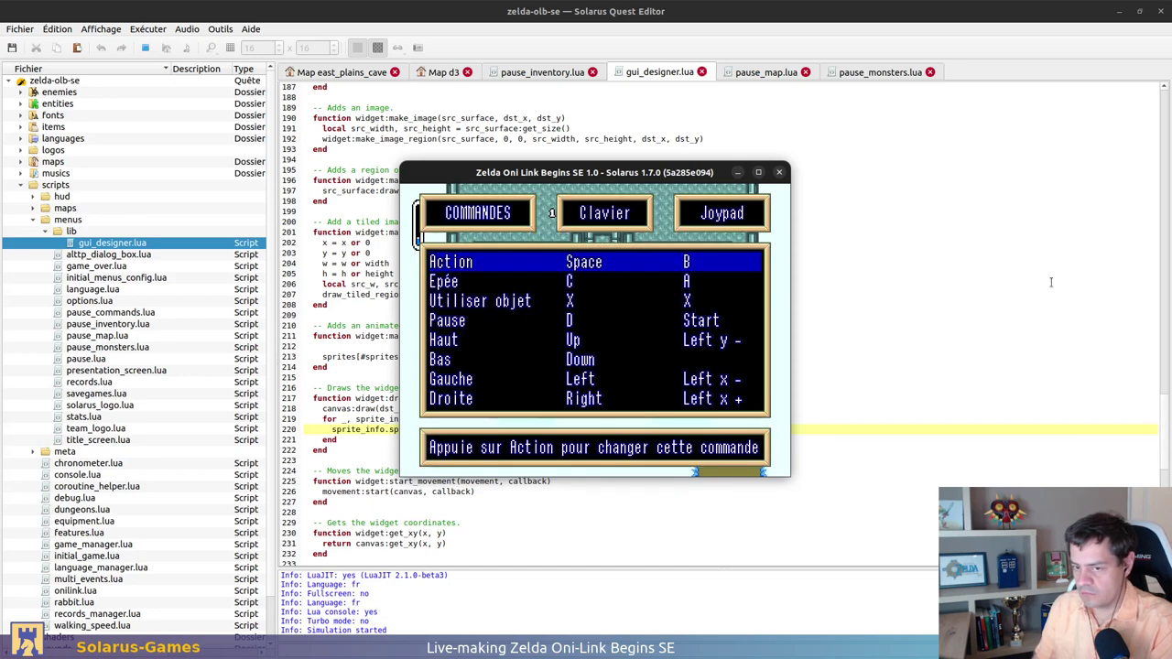
{"action": "key", "text": "Down"}
{"action": "key", "text": "Down"}
{"action": "key", "text": "Down"}
{"action": "key", "text": "Down"}
{"action": "key", "text": "Down"}
{"action": "key", "text": "Down"}
{"action": "key", "text": "Down"}
{"action": "key", "text": "Down"}
{"action": "key", "text": "Down"}
{"action": "key", "text": "Down"}
{"action": "key", "text": "Down"}
{"action": "key", "text": "Down"}
{"action": "key", "text": "Down"}
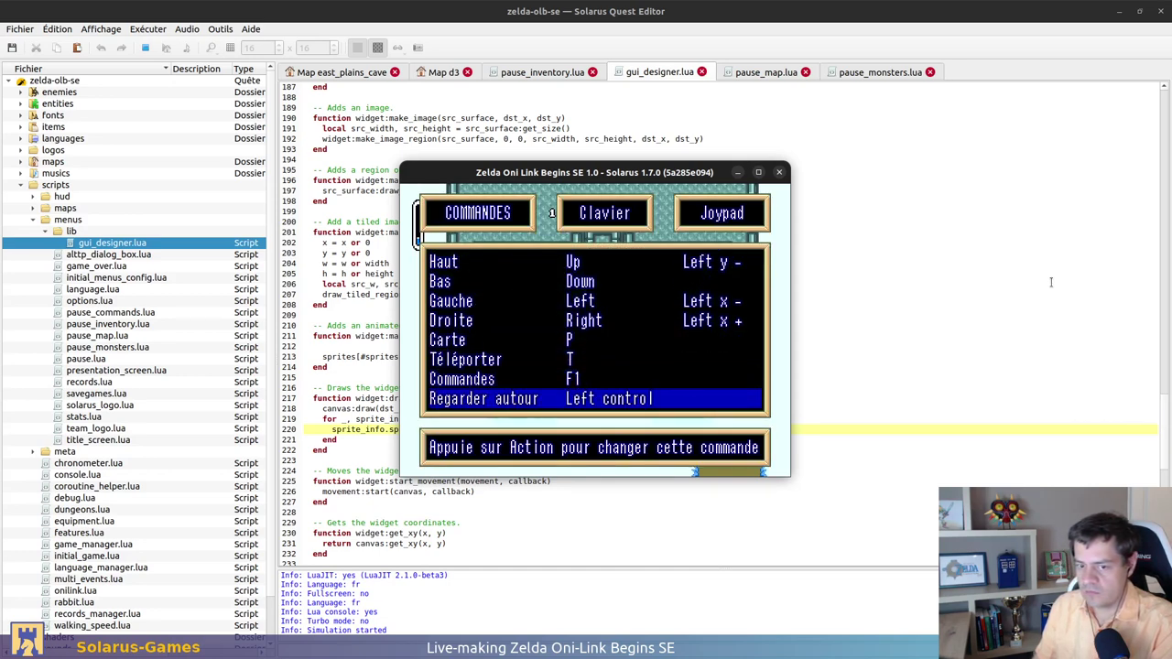
Check the commands list and status screen in the running game's pause menu, and resume play
{"action": "key", "text": "Down"}
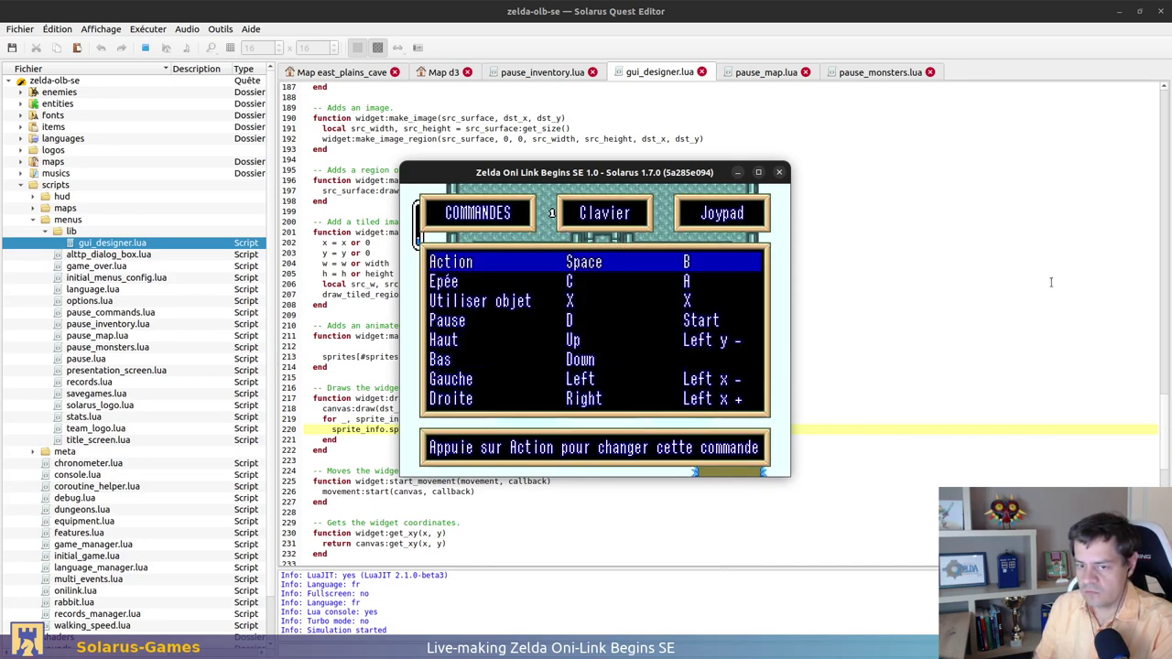
{"action": "key", "text": "Up"}
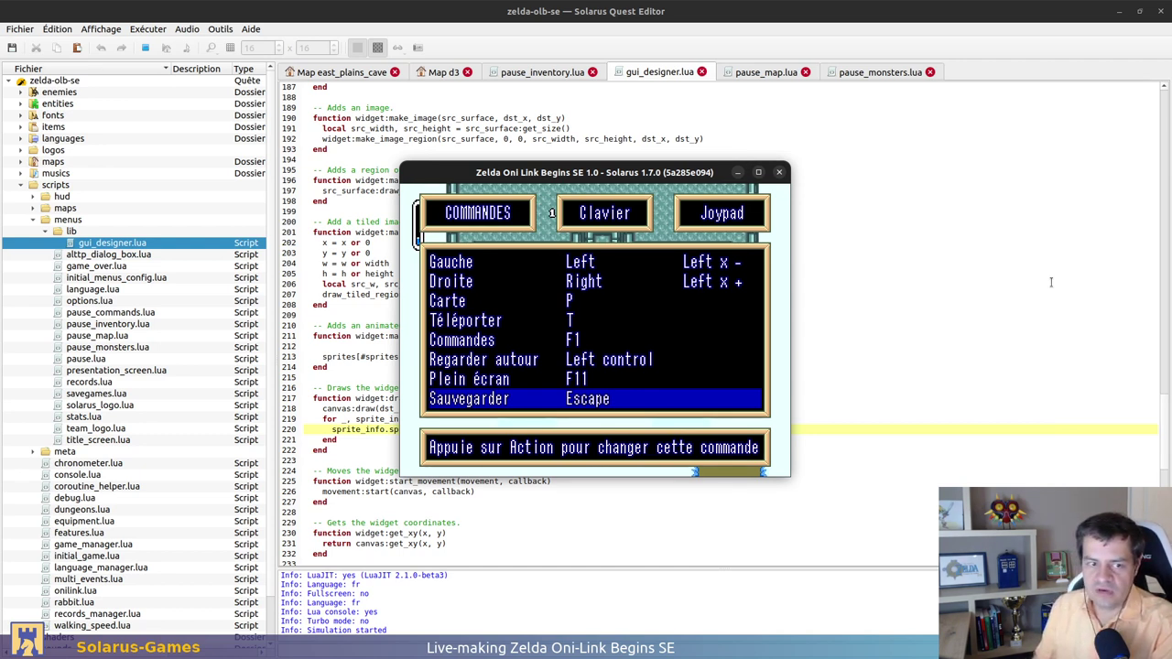
{"action": "key", "text": "Left"}
{"action": "key", "text": "Left"}
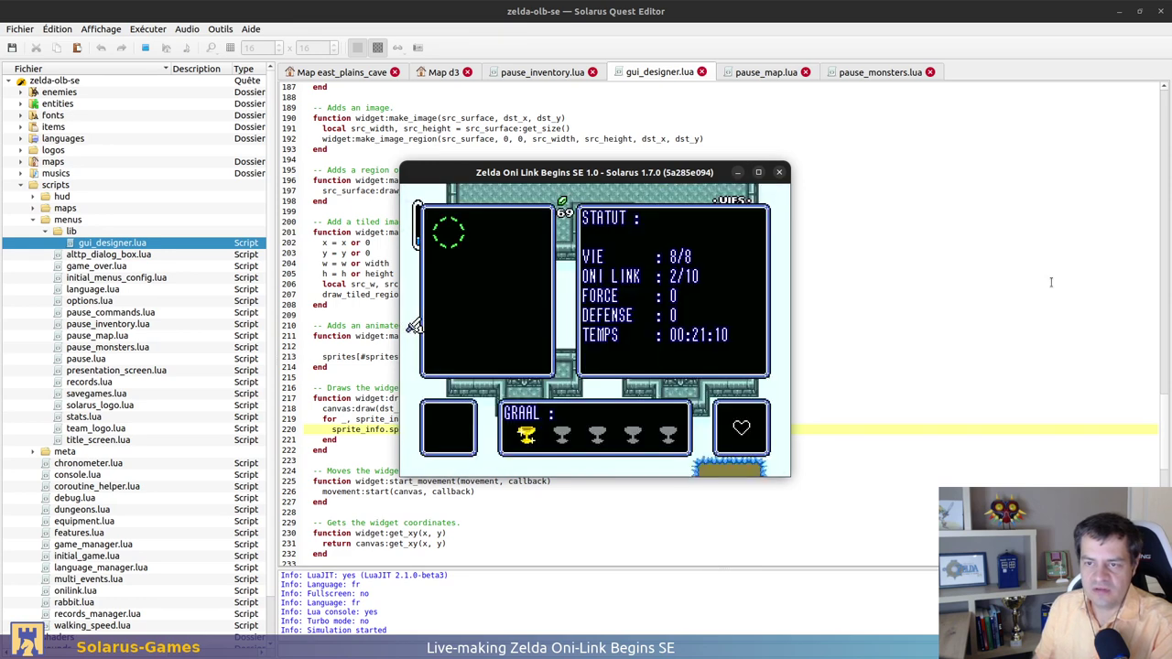
{"action": "key", "text": "Left"}
{"action": "key", "text": "d"}
{"action": "key", "text": "Down"}
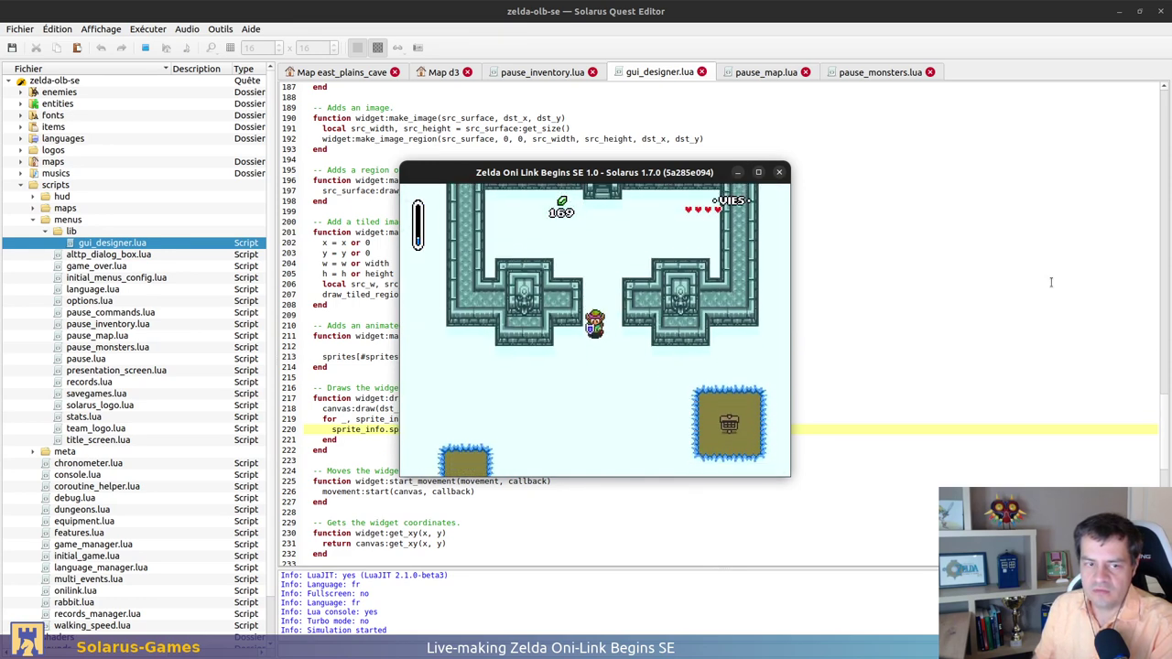
{"action": "key", "text": "Up"}
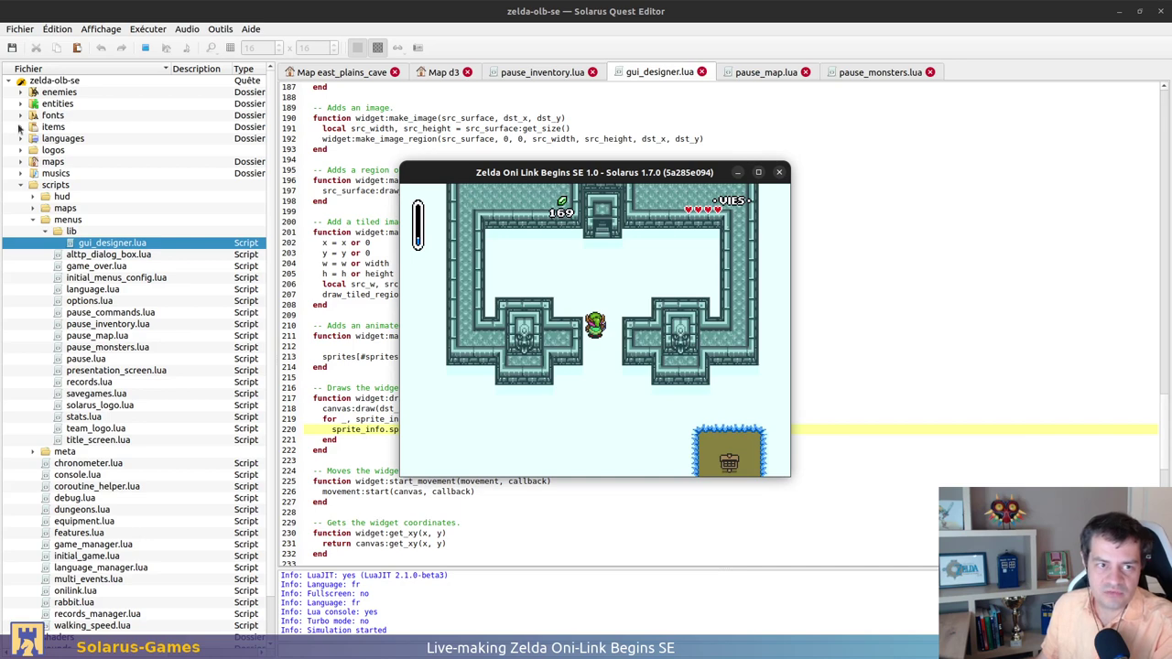
Open the monsters_encyclopedia item script from the quest's items folder
{"action": "left_click", "coordinate": [21, 128]}
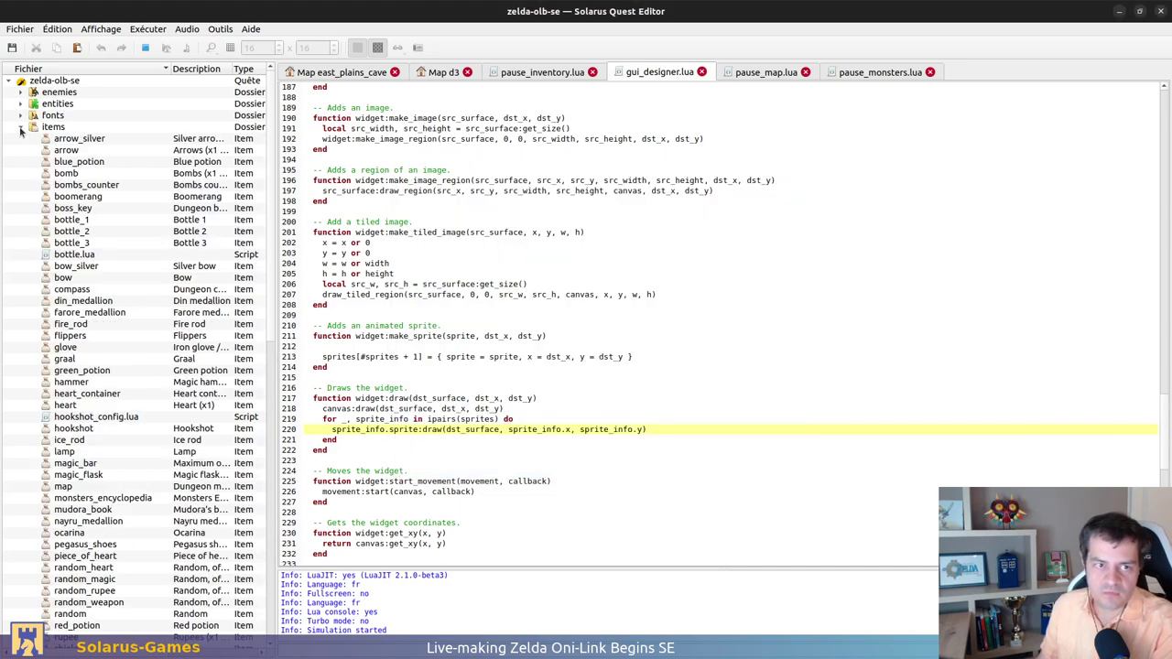
{"action": "scroll", "coordinate": [117, 371], "scroll_direction": "down", "scroll_amount": 4}
{"action": "double_click", "coordinate": [104, 360]}
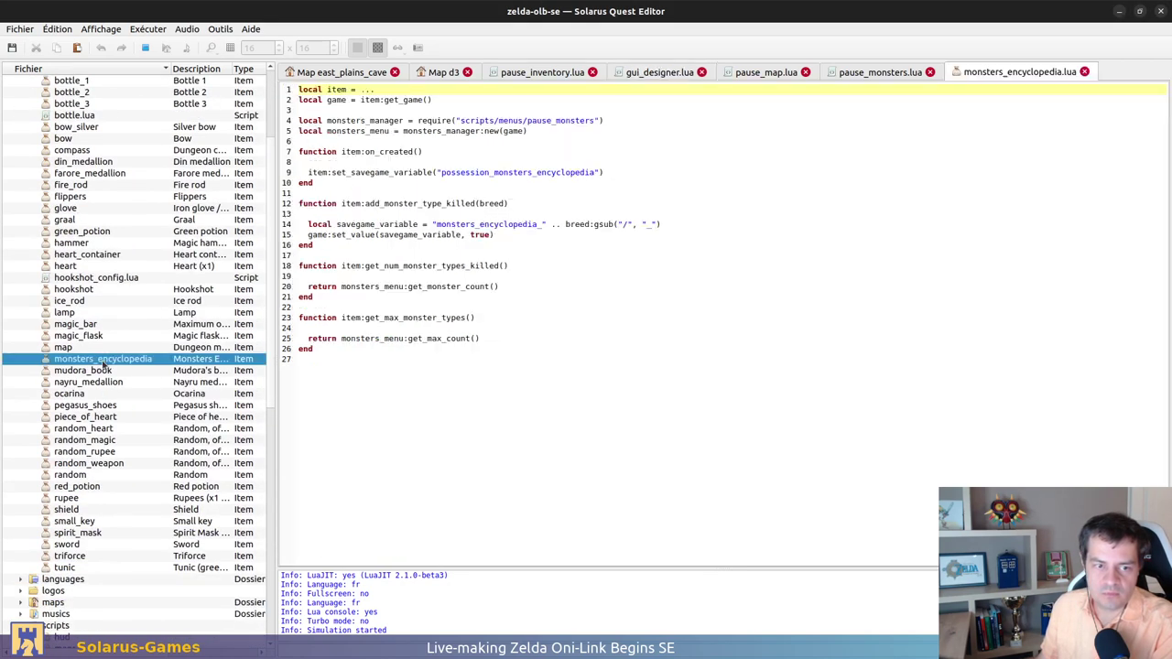
In the running game's Lua console, execute hero:start_treasure("monsters_encyclopedia") and return to play
{"action": "key", "text": "alt+Tab"}
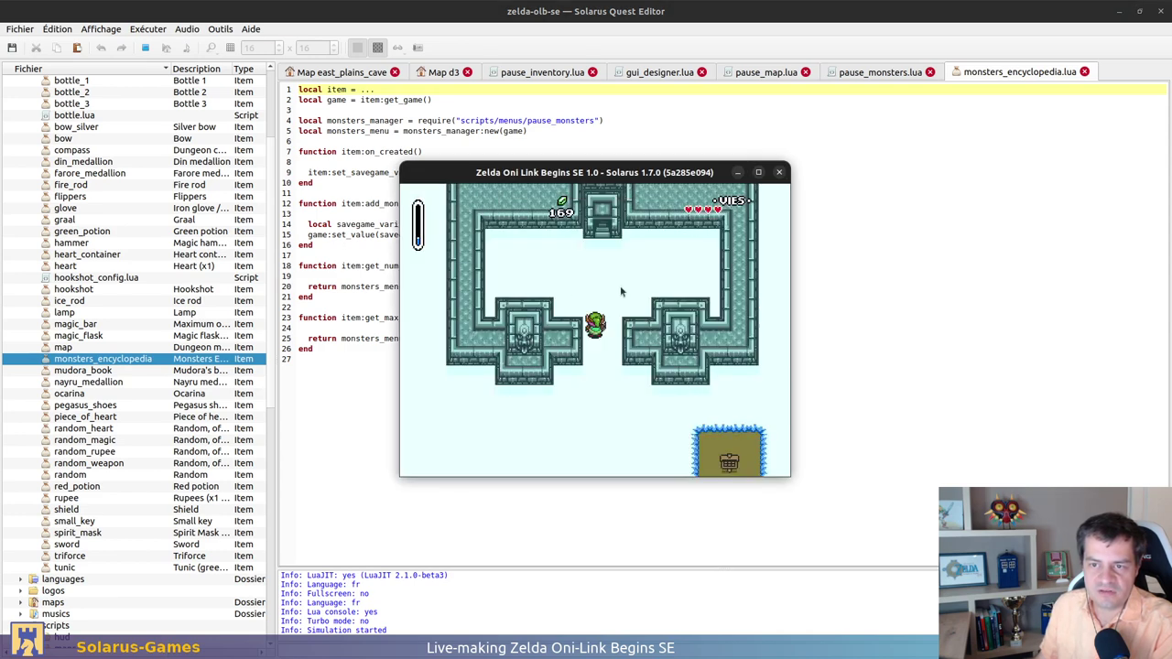
{"action": "key", "text": "F12"}
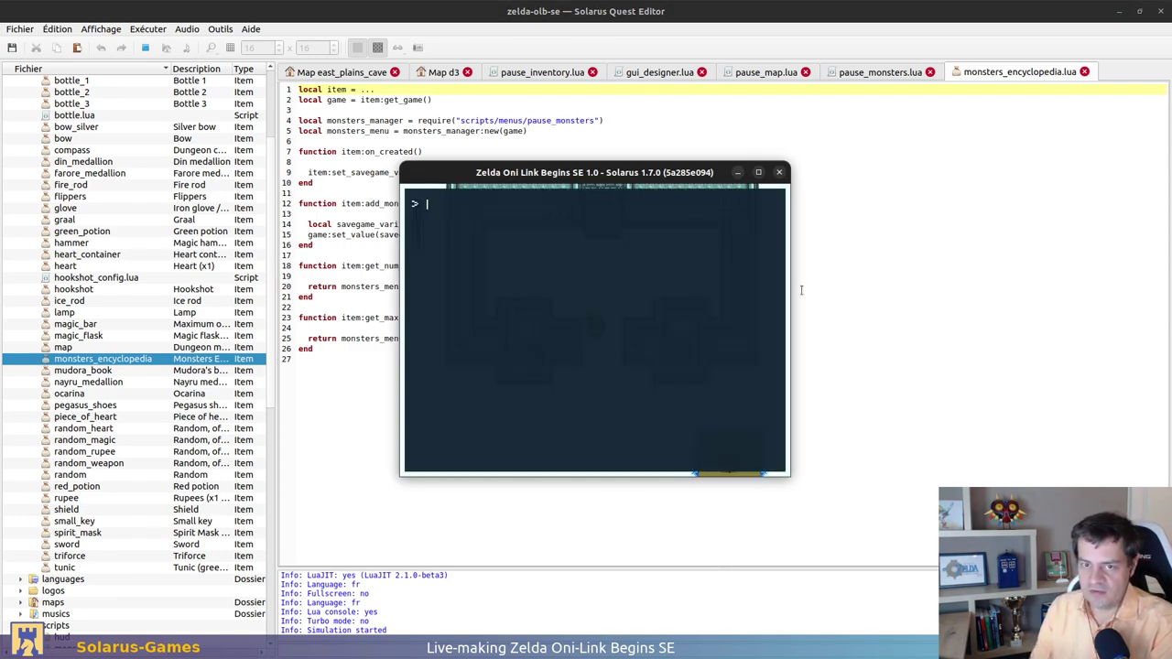
{"action": "type", "text": "hero"}
{"action": "left_click", "coordinate": [801, 290]}
{"action": "key", "text": "alt+Tab"}
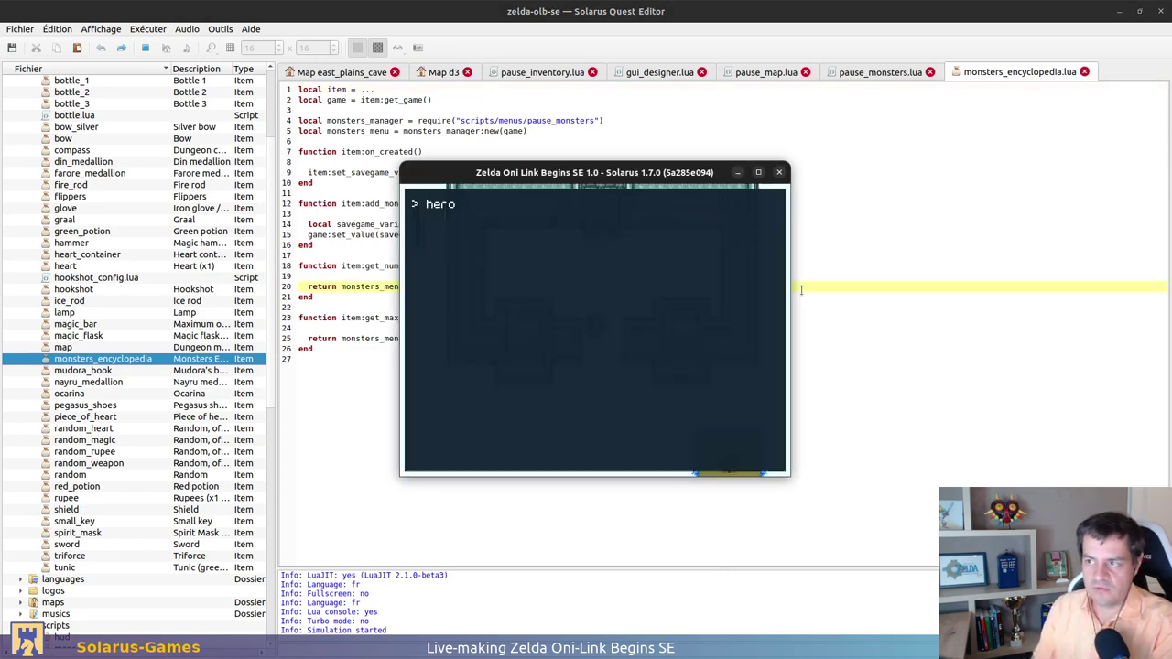
{"action": "type", "text": ":start_tre"}
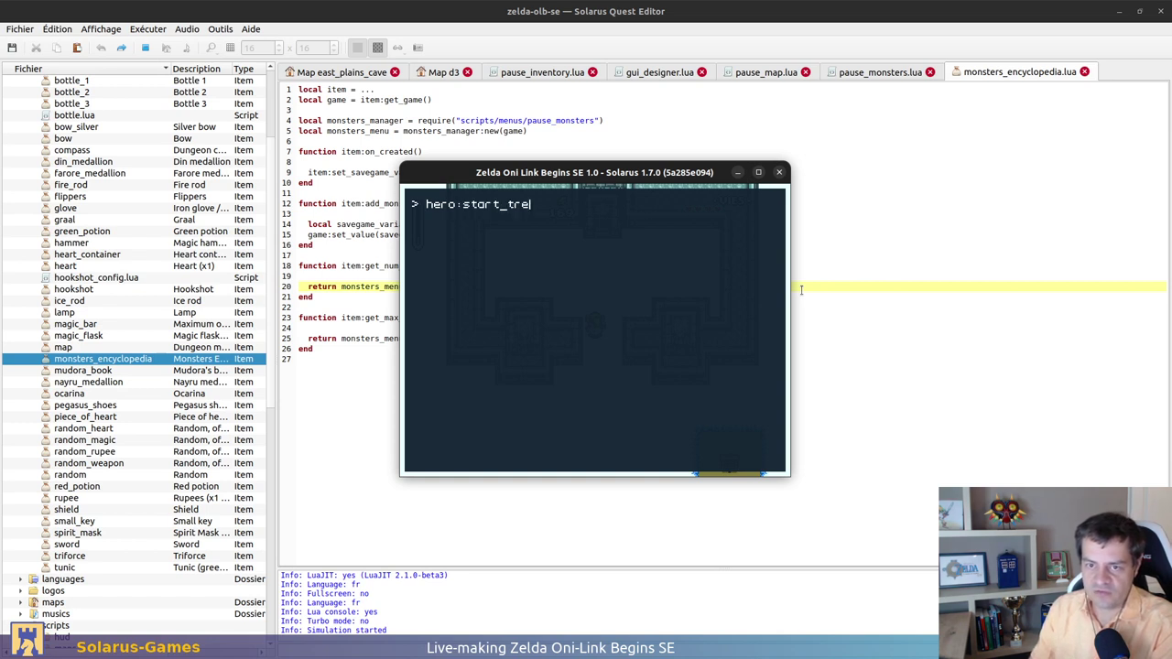
{"action": "type", "text": "asure(\"mons"}
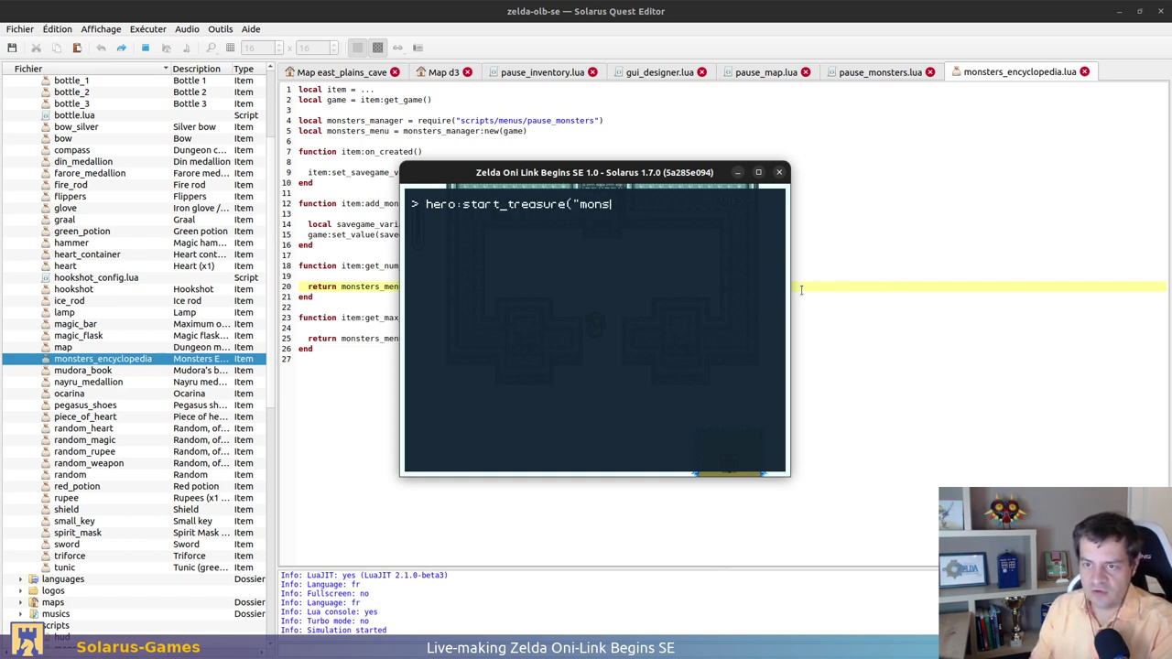
{"action": "type", "text": "ters_en"}
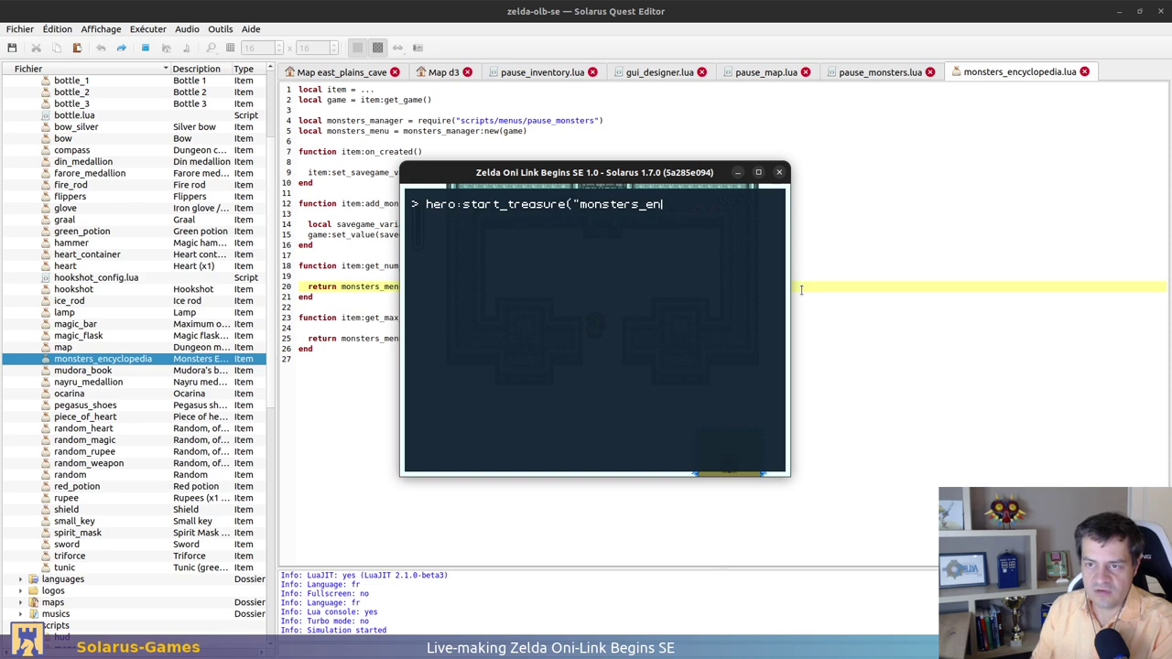
{"action": "type", "text": "cycl"}
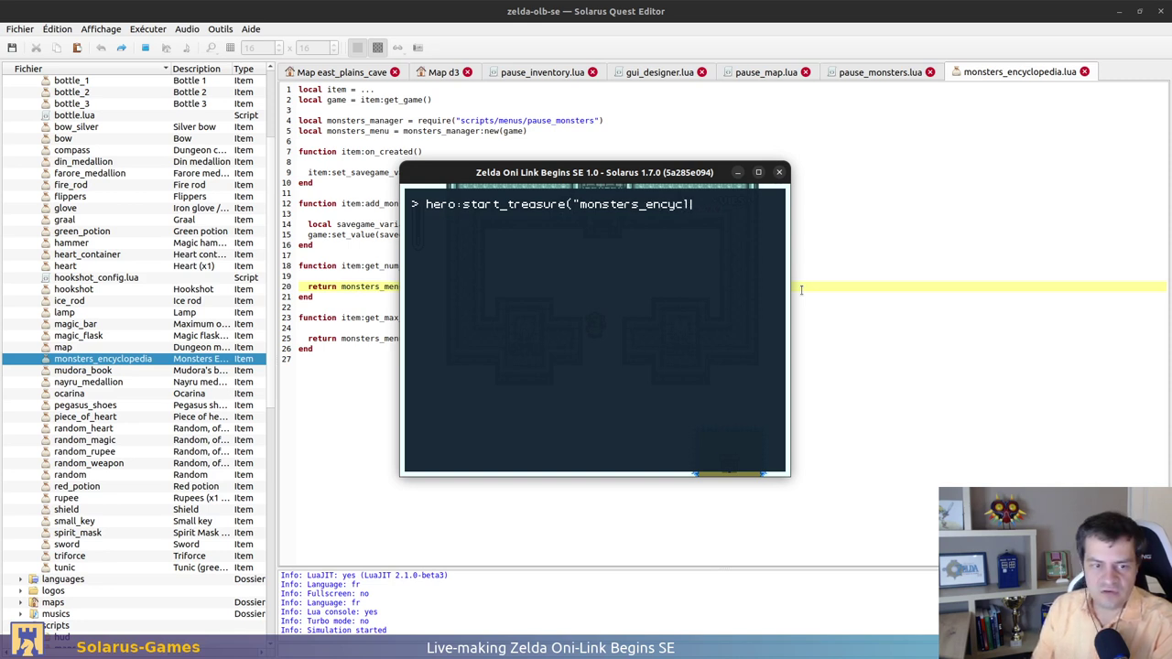
{"action": "type", "text": "opedia"}
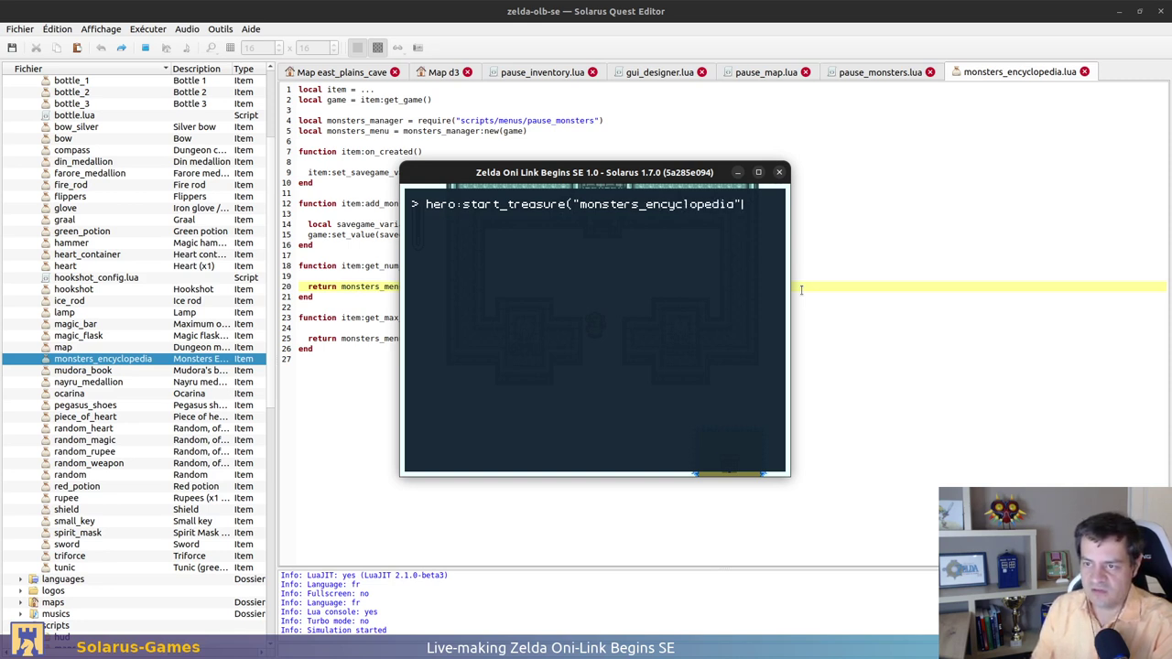
{"action": "key", "text": "F12"}
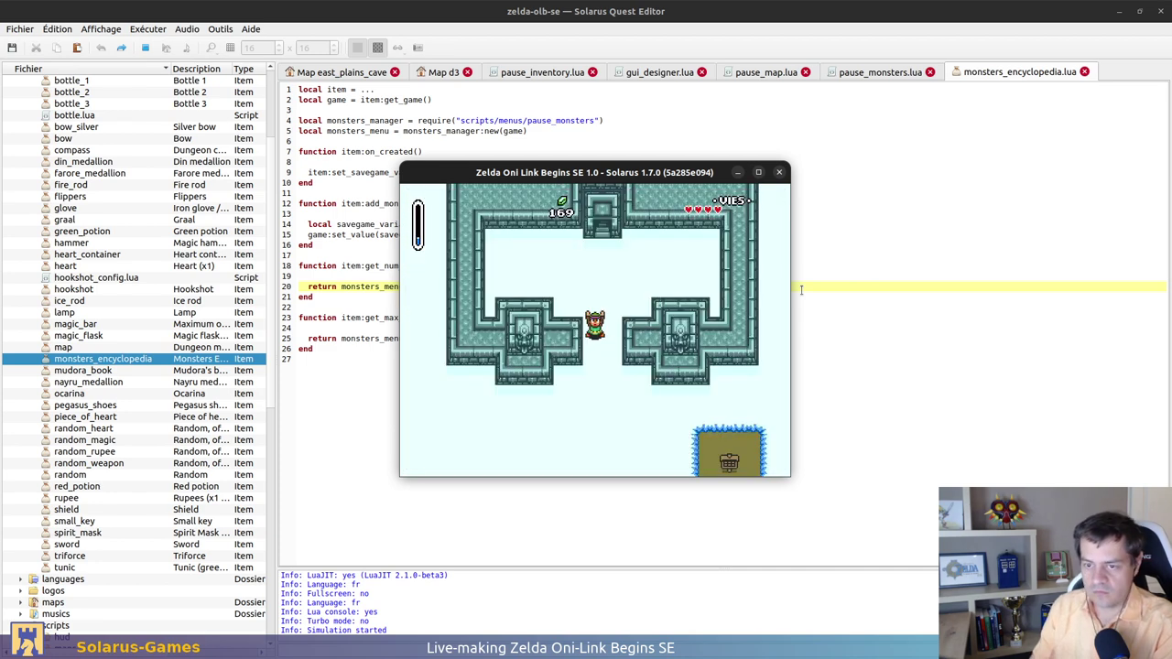
Finish receiving the treasure and bring up the Monstres 1 page of the pause menu
{"action": "key", "text": "d"}
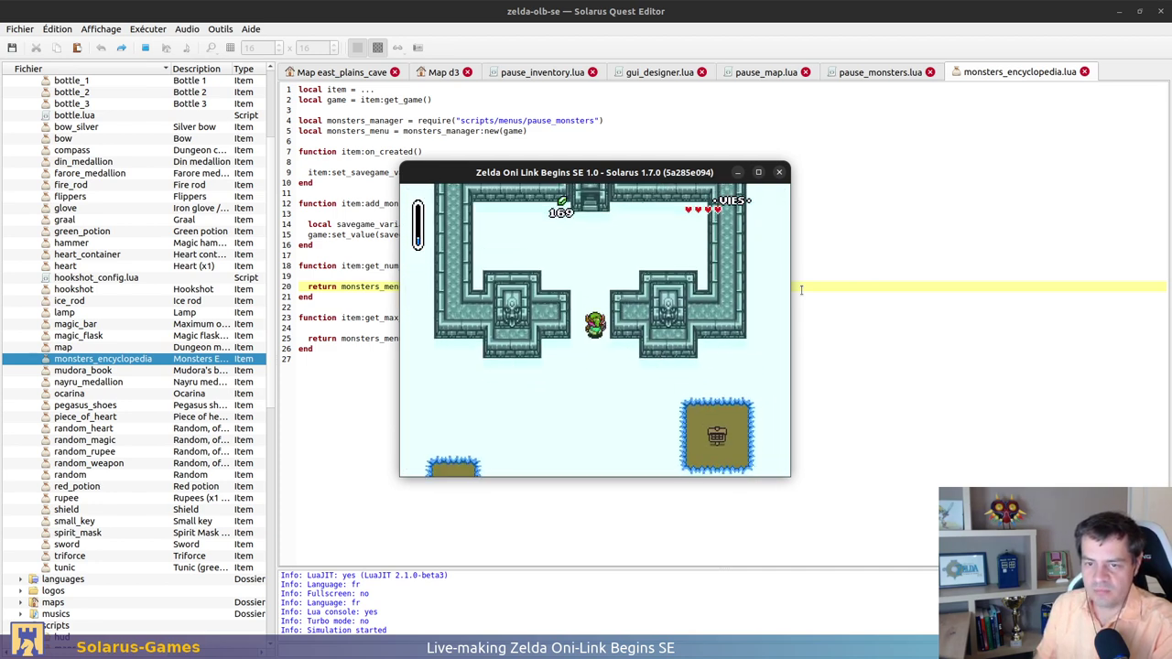
{"action": "key", "text": "d"}
{"action": "key", "text": "Down"}
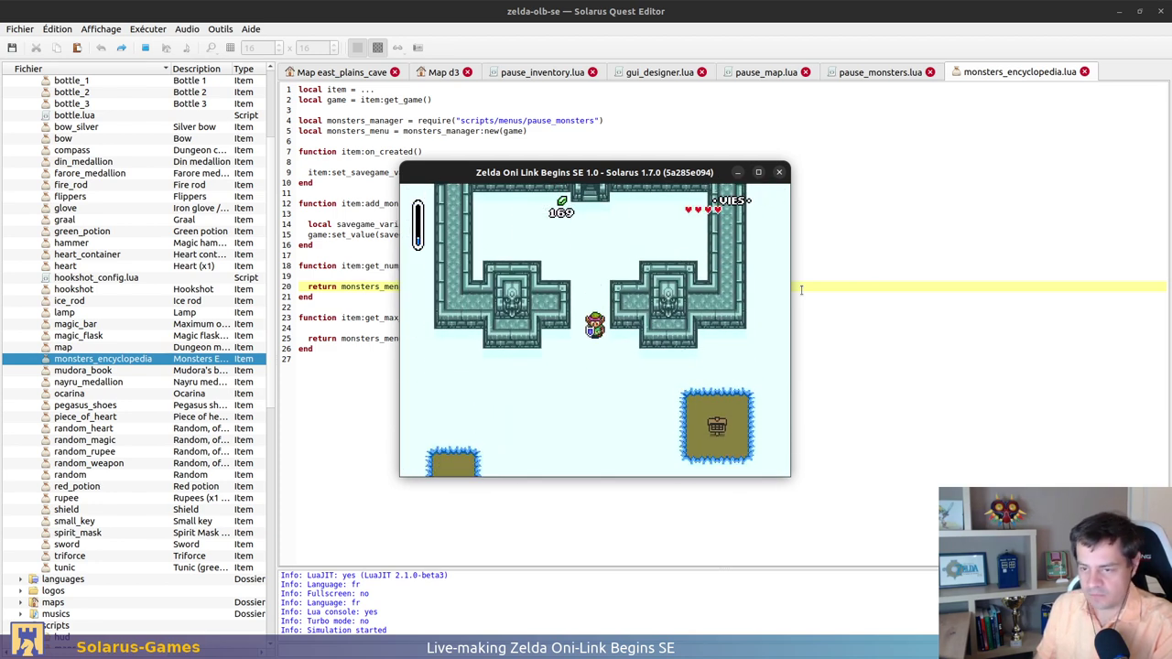
{"action": "key", "text": "d"}
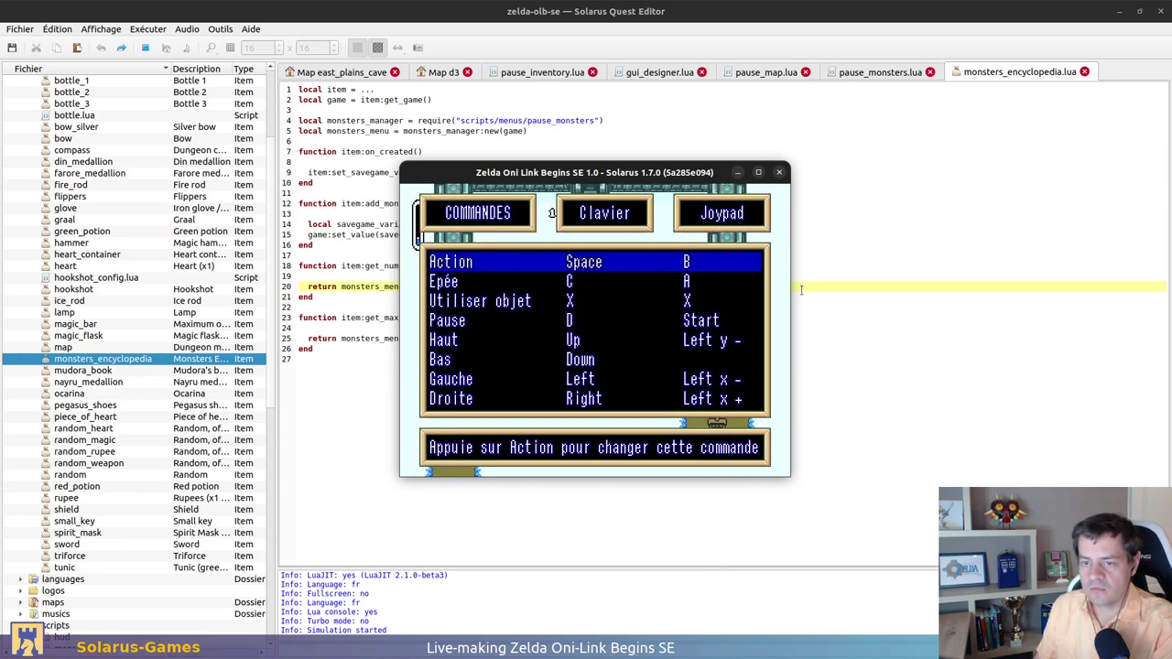
{"action": "key", "text": "Right"}
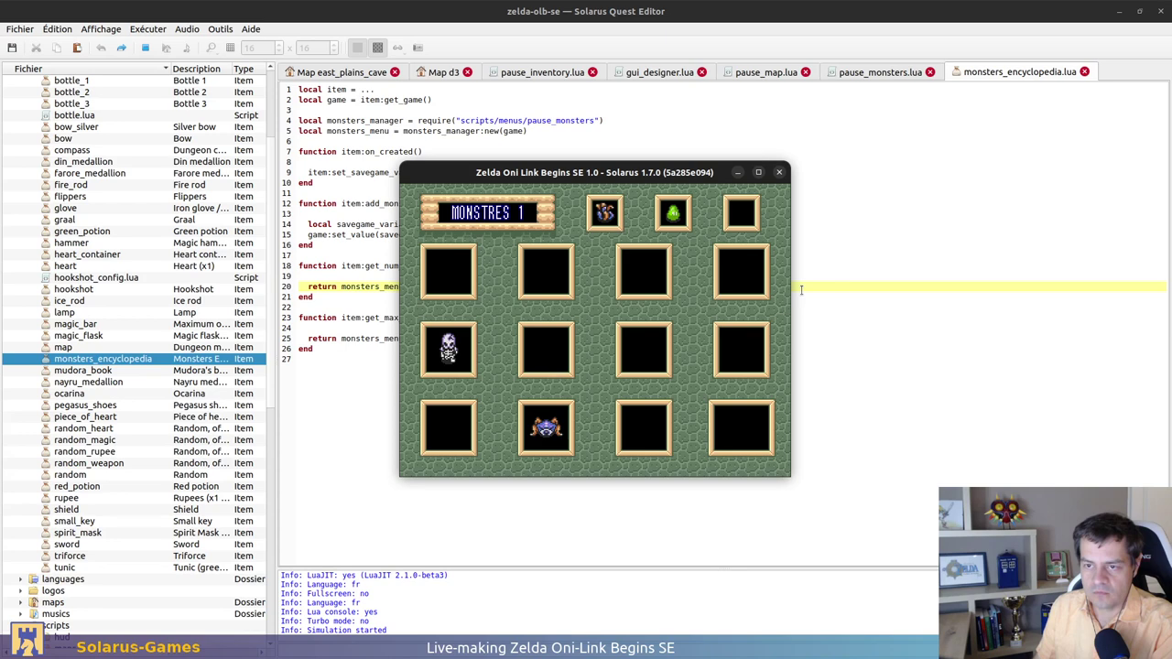
{"action": "key", "text": "Left"}
{"action": "key", "text": "Right"}
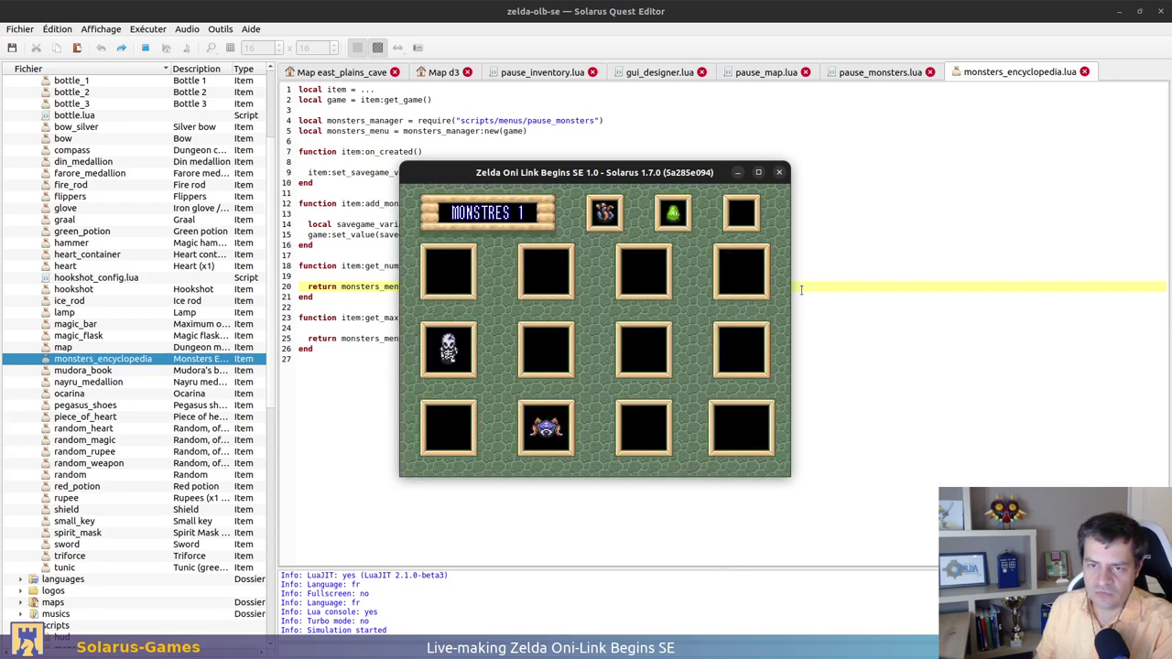
Leaf through the Monstres pages from 1 to 4, examining how the monster sprites sit in their frames
{"action": "key", "text": "Left"}
{"action": "key", "text": "Right"}
{"action": "key", "text": "Right"}
{"action": "key", "text": "Right"}
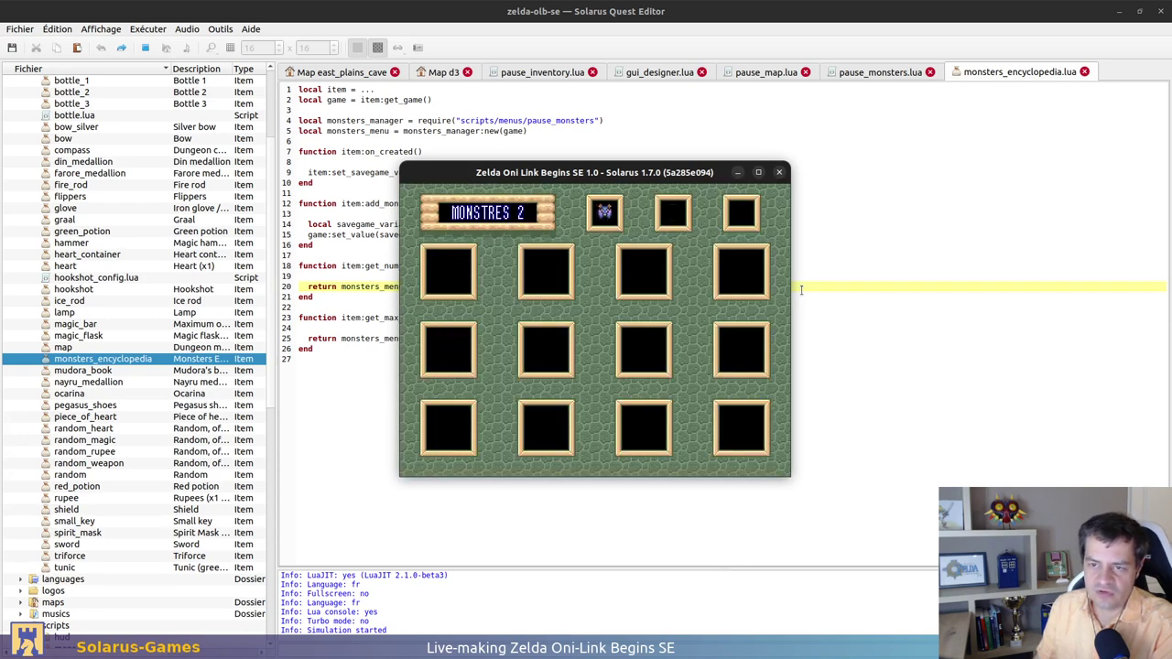
{"action": "key", "text": "Right"}
{"action": "key", "text": "Right"}
{"action": "key", "text": "Left"}
{"action": "key", "text": "Left"}
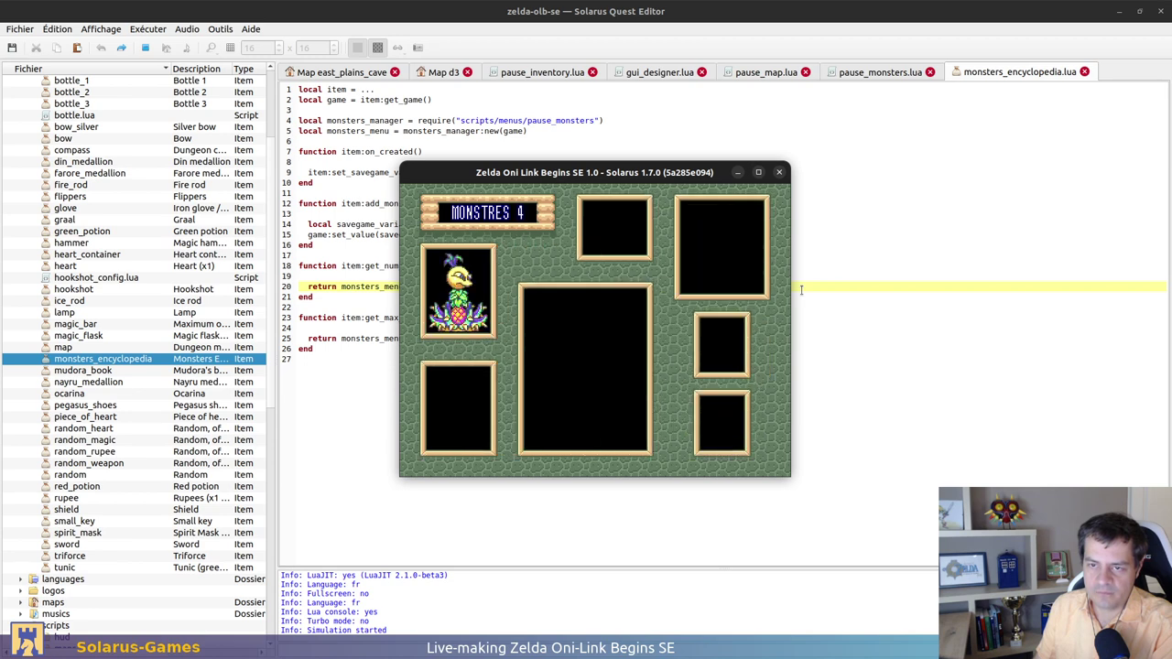
{"action": "key", "text": "Left"}
{"action": "key", "text": "Left"}
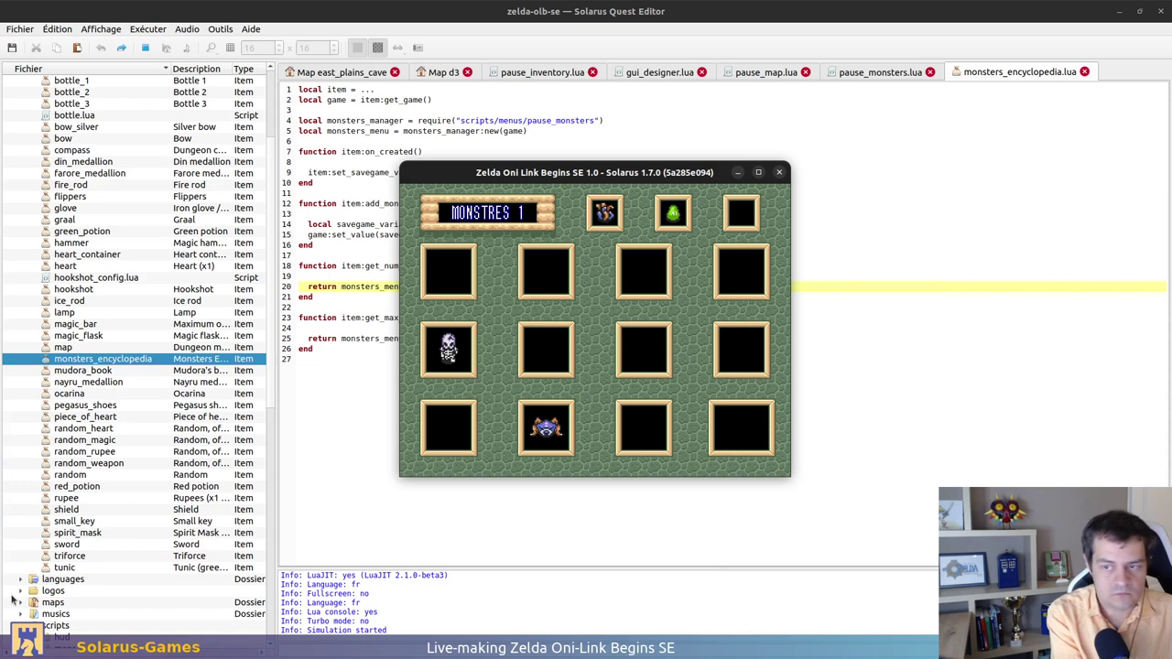
Close the running game and examine the canvas and sprite draw calls of widget:draw in gui_designer.lua
{"action": "left_click", "coordinate": [779, 174]}
{"action": "left_click", "coordinate": [659, 71]}
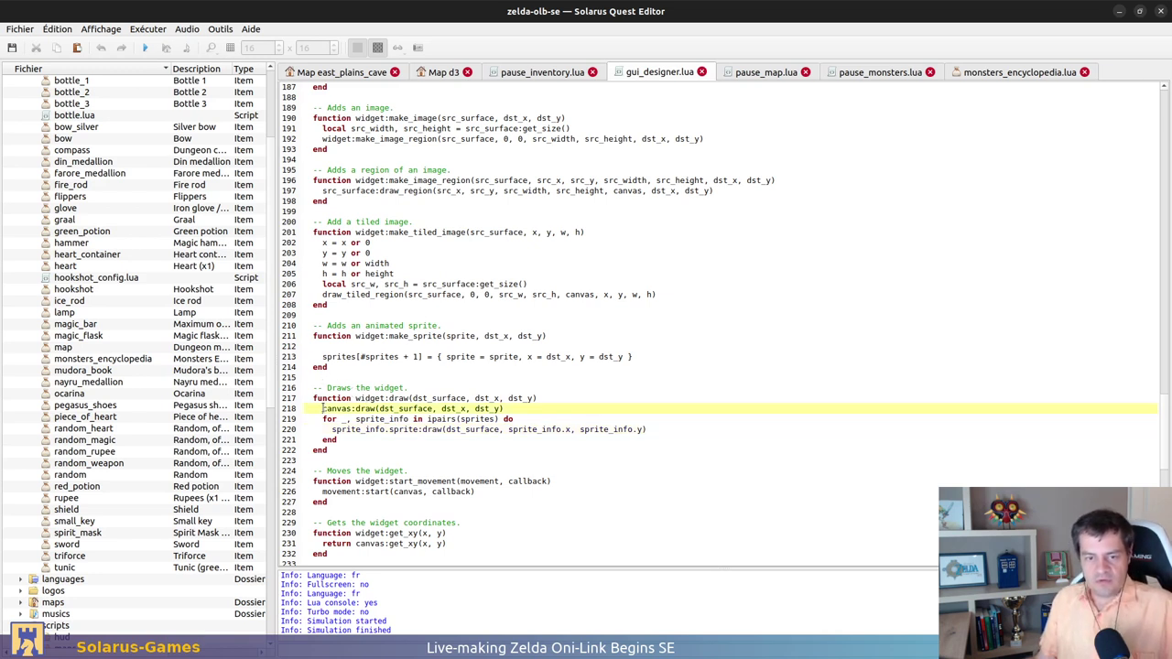
{"action": "double_click", "coordinate": [325, 409]}
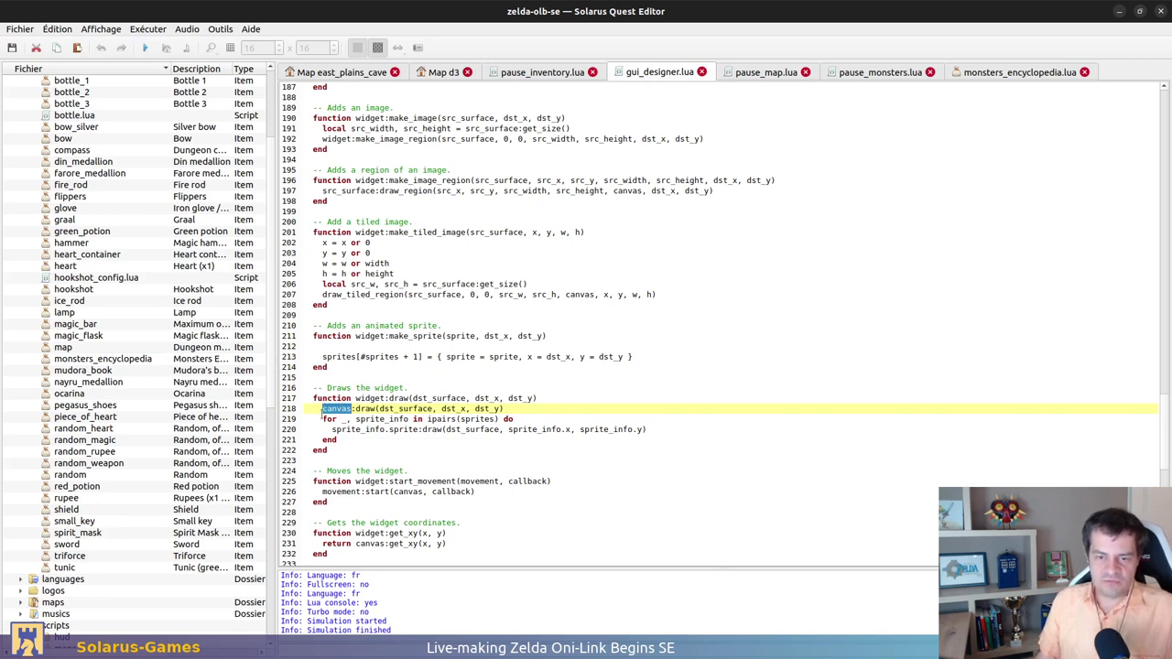
{"action": "left_click_drag", "start_coordinate": [326, 409], "coordinate": [504, 408]}
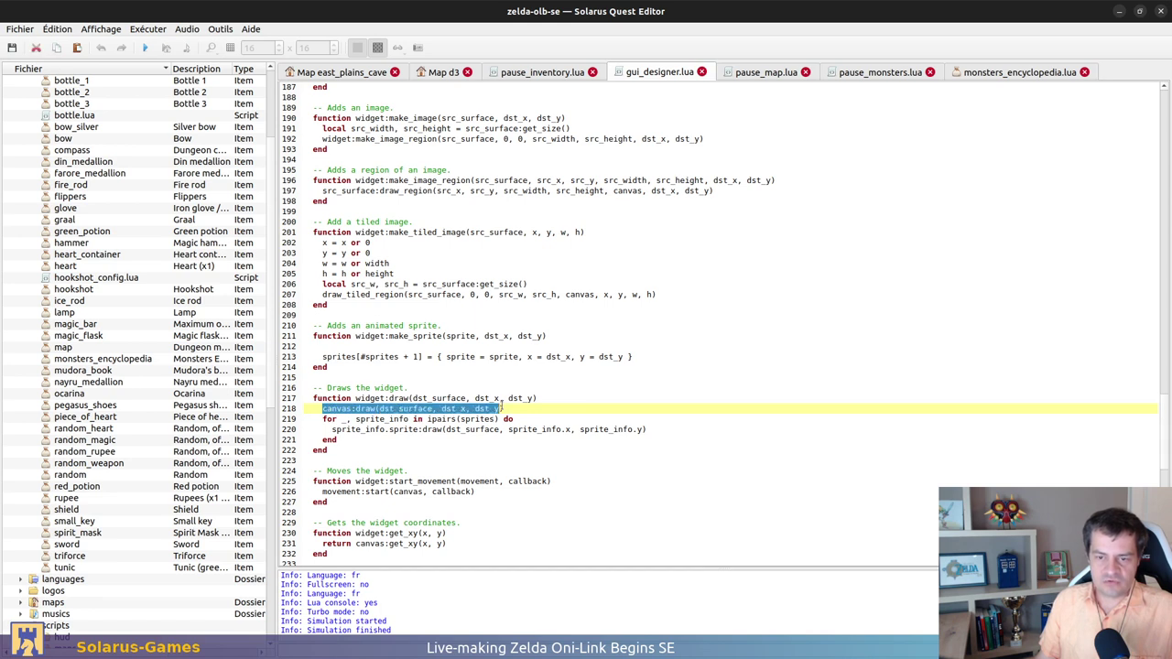
{"action": "left_click", "coordinate": [517, 409]}
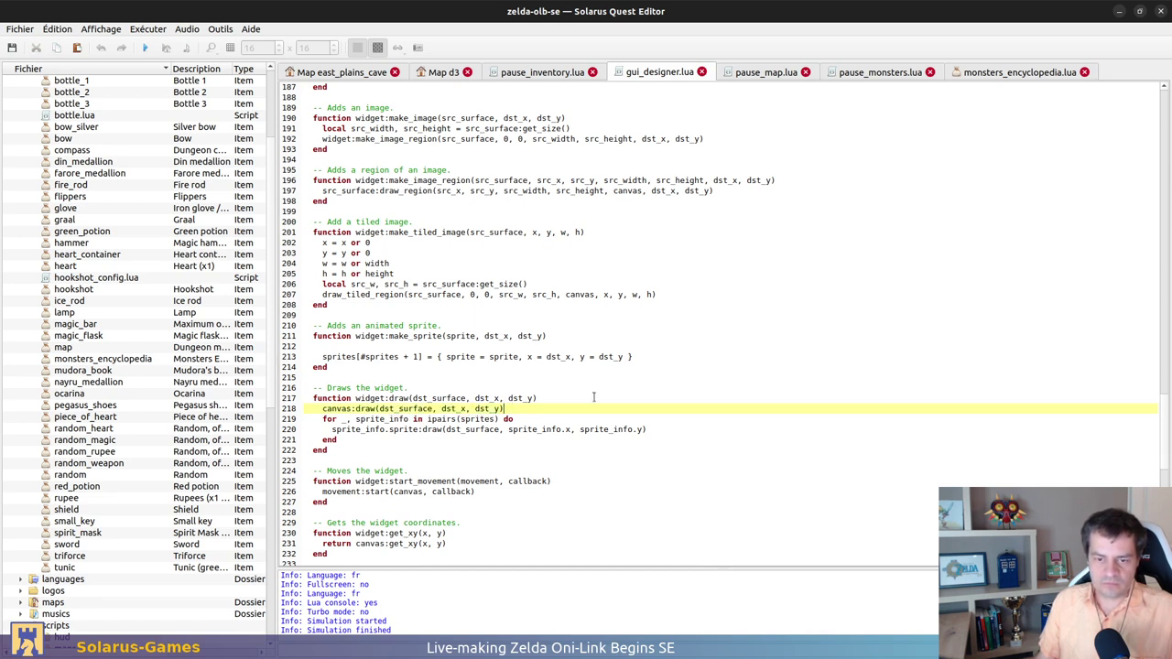
{"action": "left_click_drag", "start_coordinate": [331, 430], "coordinate": [387, 429]}
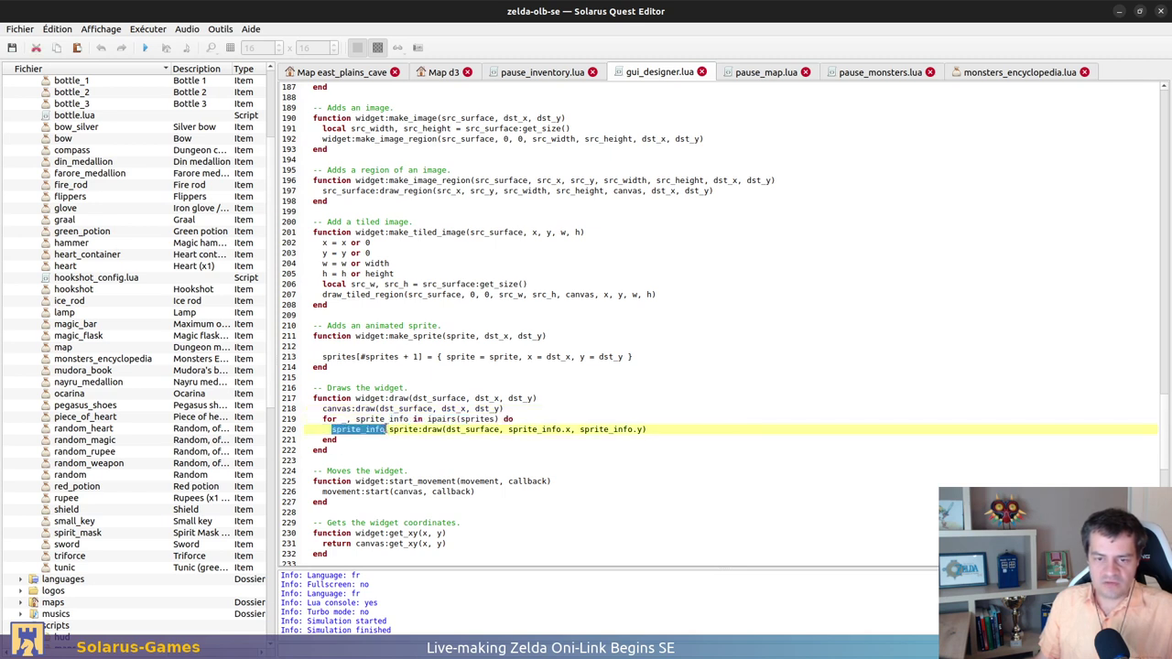
{"action": "double_click", "coordinate": [471, 429]}
{"action": "left_click", "coordinate": [557, 378]}
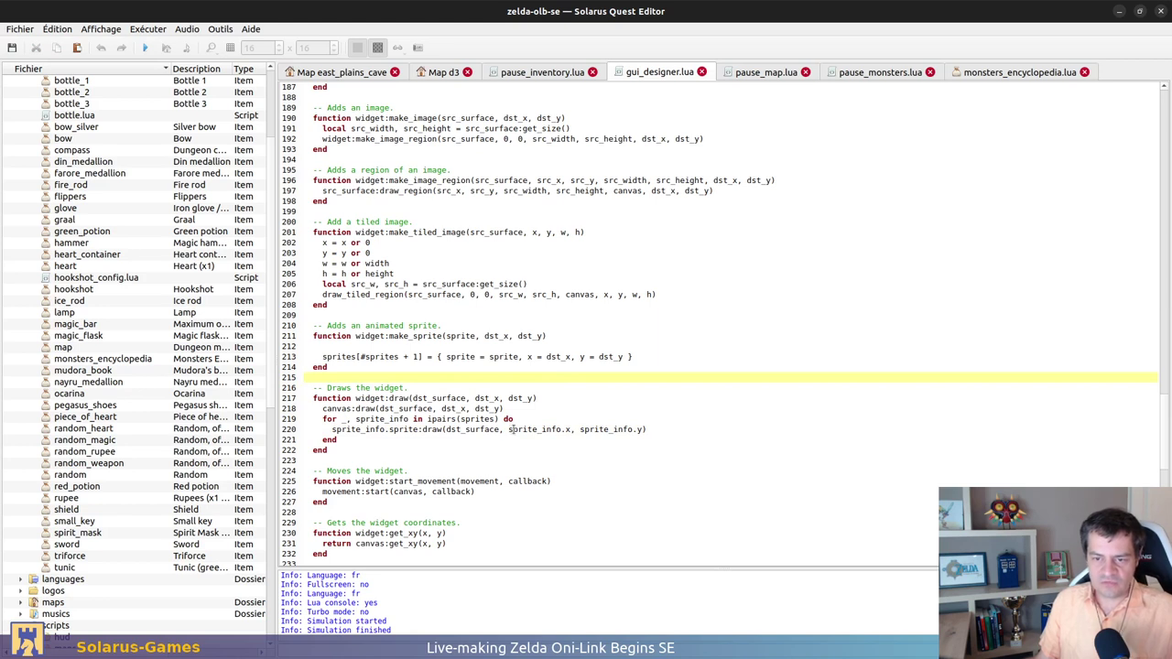
In widget:draw of gui_designer.lua, offset the sprite draw call's x argument by prefixing sprite_info.x with dst_x +
{"action": "left_click", "coordinate": [509, 429]}
{"action": "type", "text": "d"}
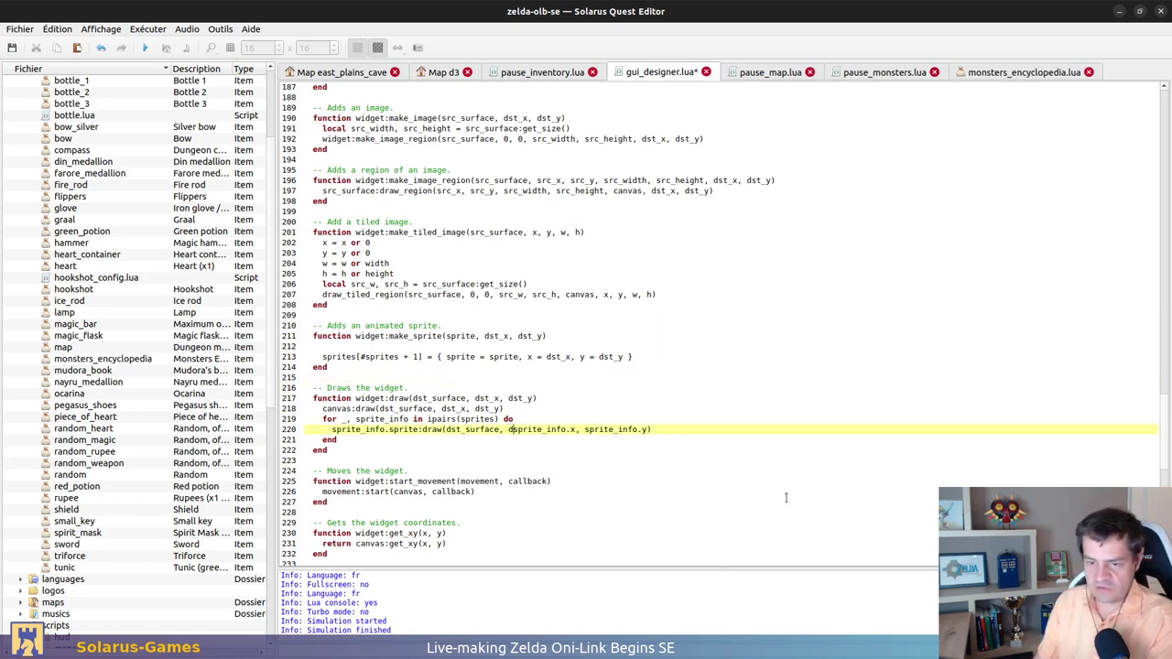
{"action": "type", "text": "st_x + s"}
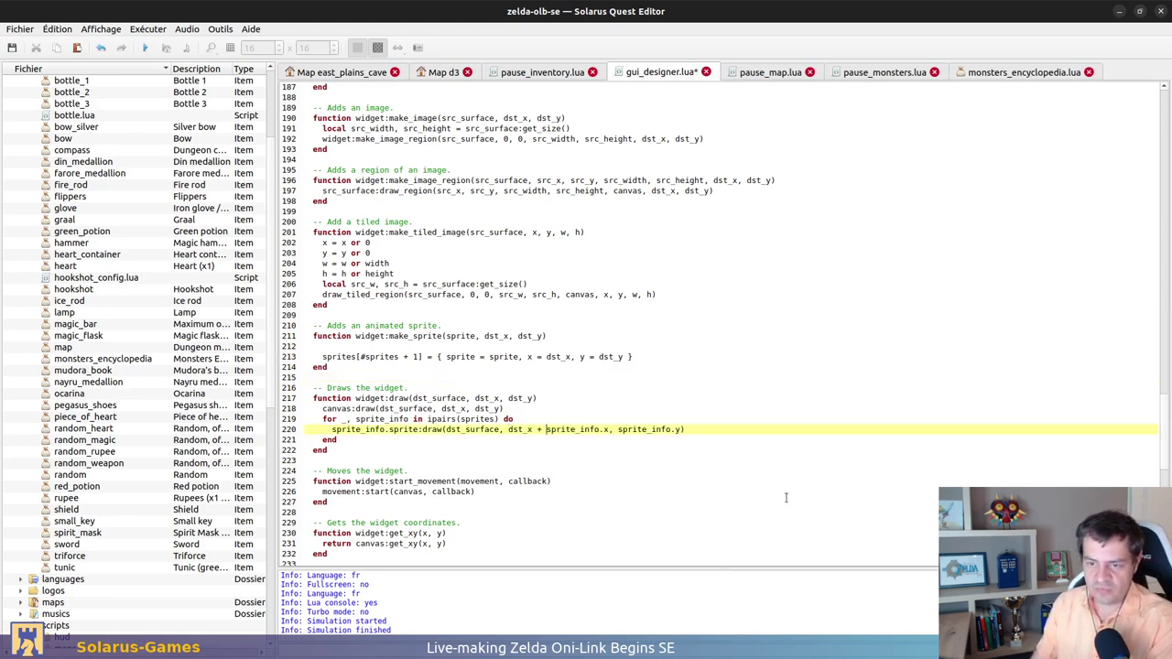
Prefix sprite_info.y with dst_y + in the same sprite draw call, remove the stray text after the start_movement function, and save the script
{"action": "type", "text": "dsy"}
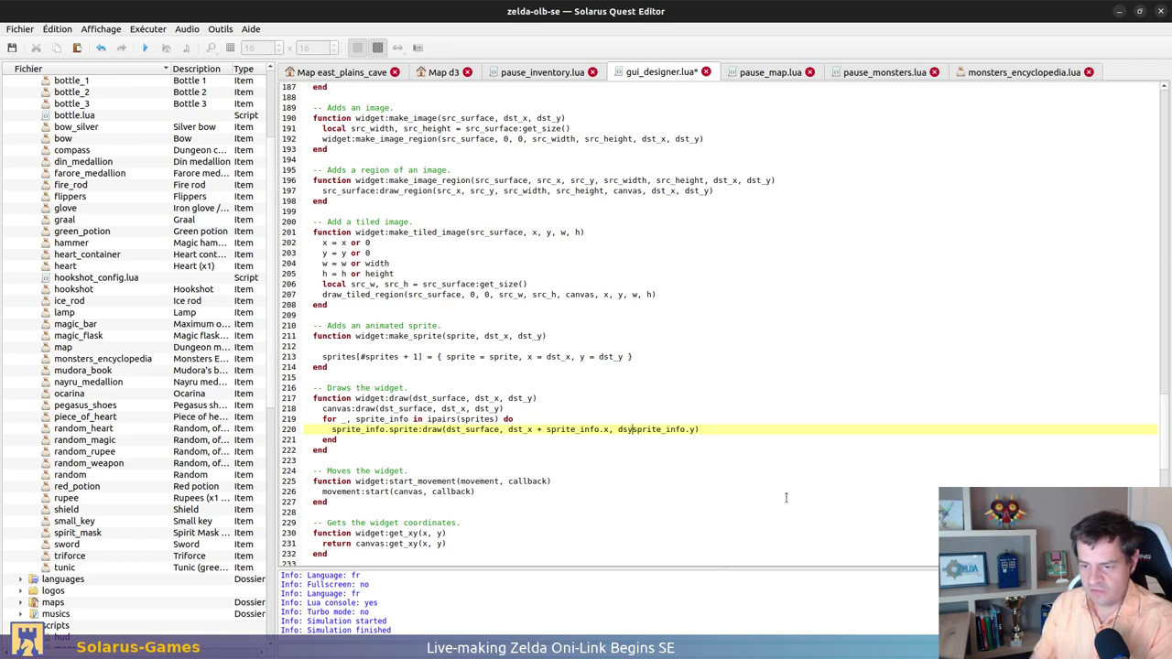
{"action": "type", "text": "t_x"}
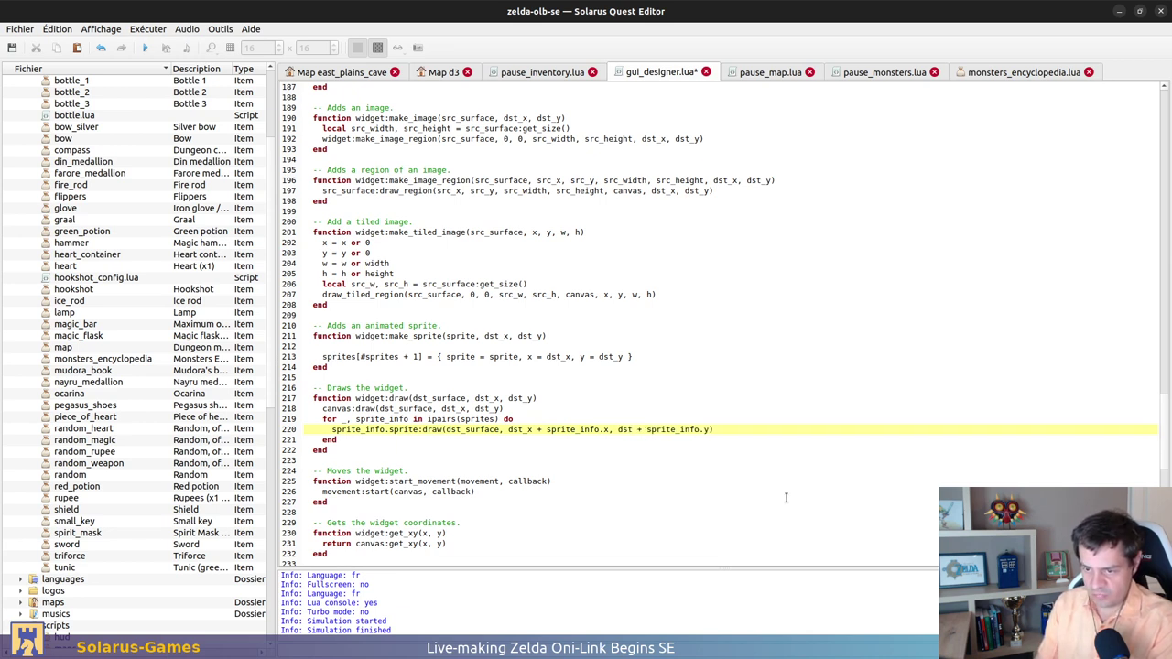
{"action": "key", "text": "BackSpace"}
{"action": "key", "text": "BackSpace"}
{"action": "left_click", "coordinate": [785, 497]}
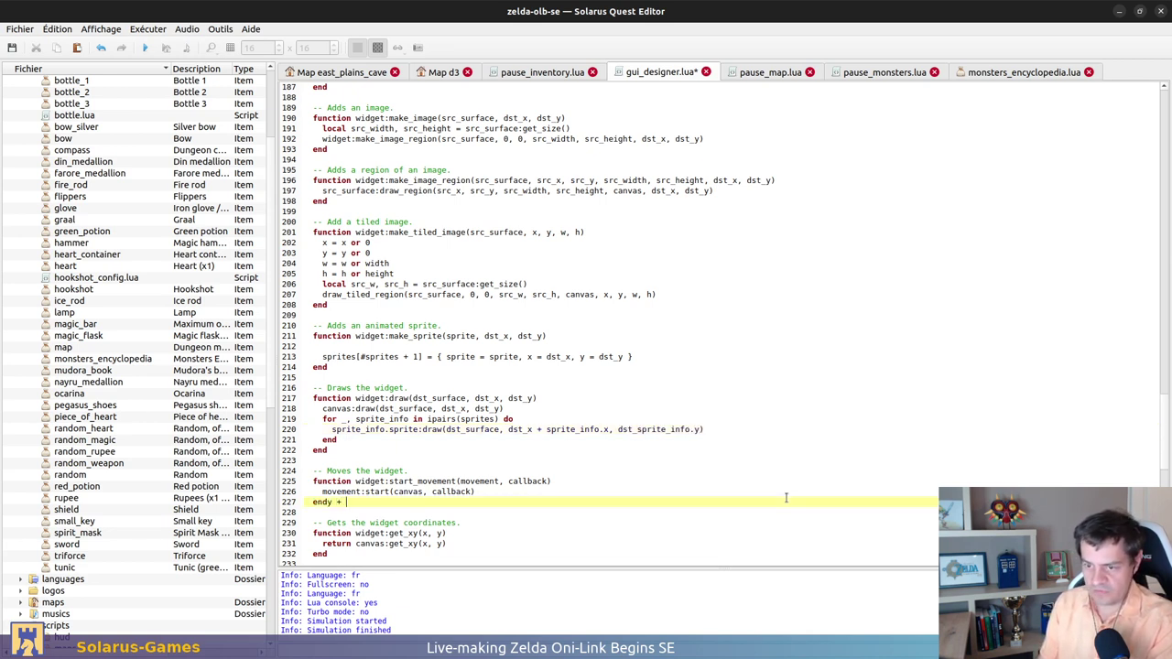
{"action": "key", "text": "ctrl+z"}
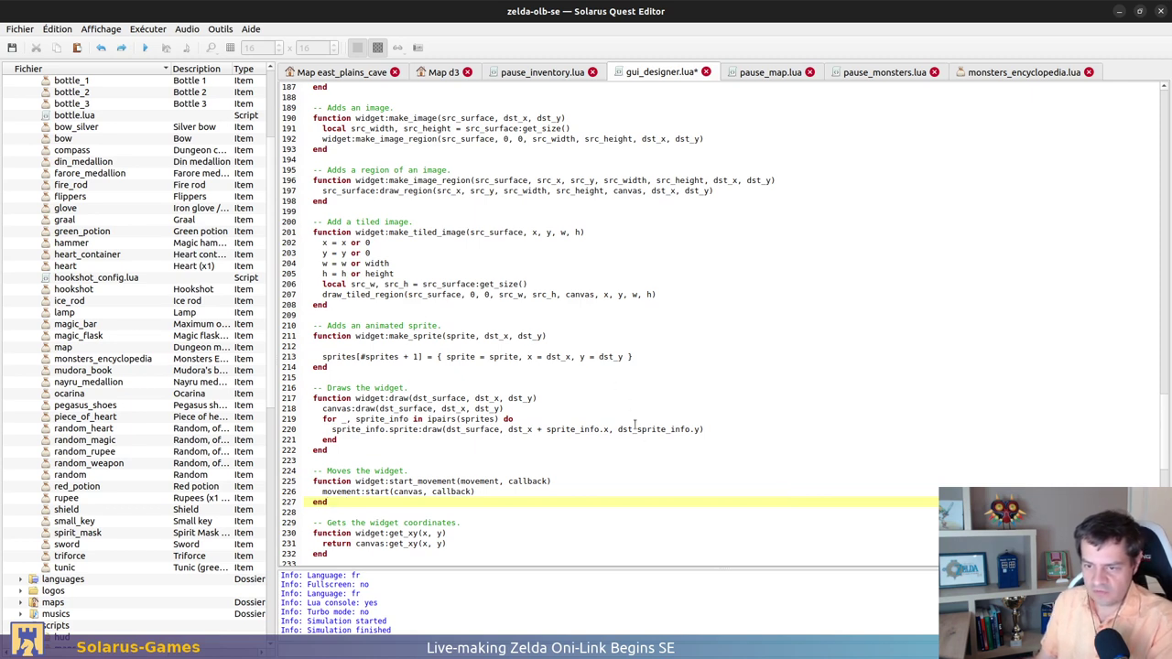
{"action": "left_click", "coordinate": [636, 428]}
{"action": "type", "text": "y"}
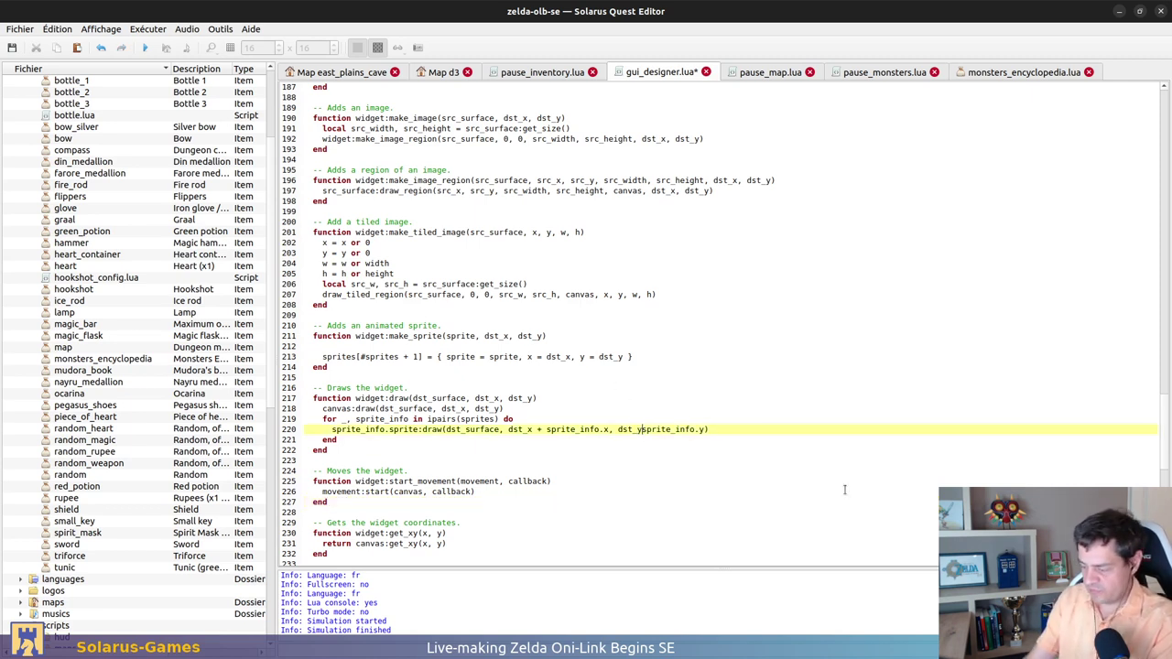
{"action": "type", "text": " +"}
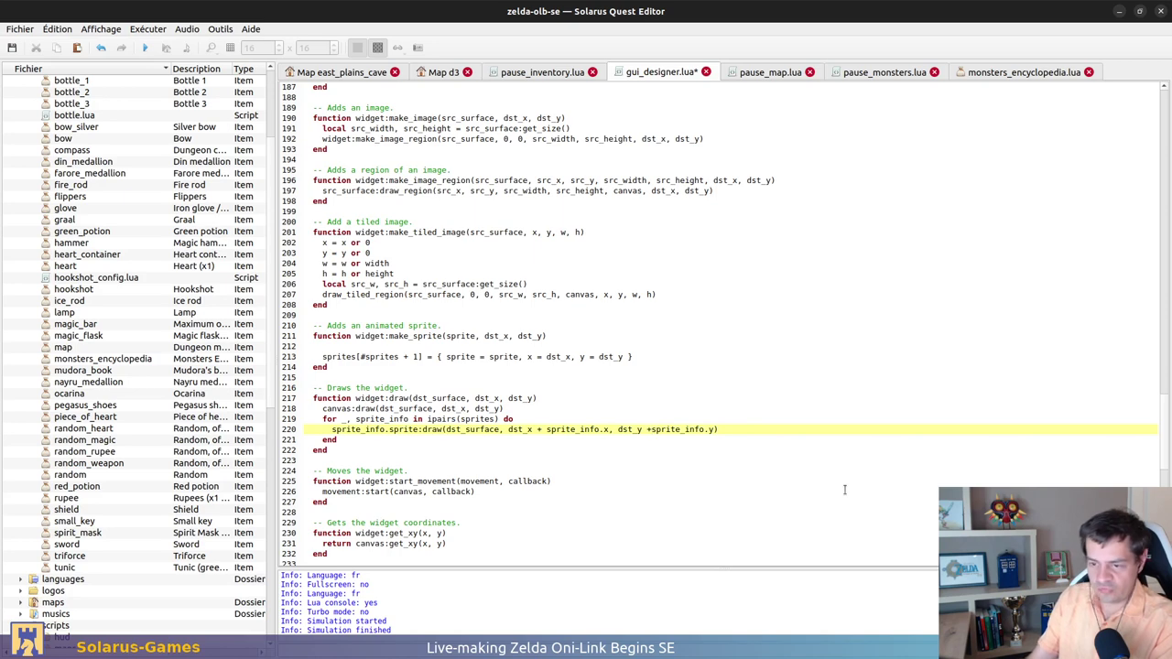
{"action": "key", "text": "ctrl+s"}
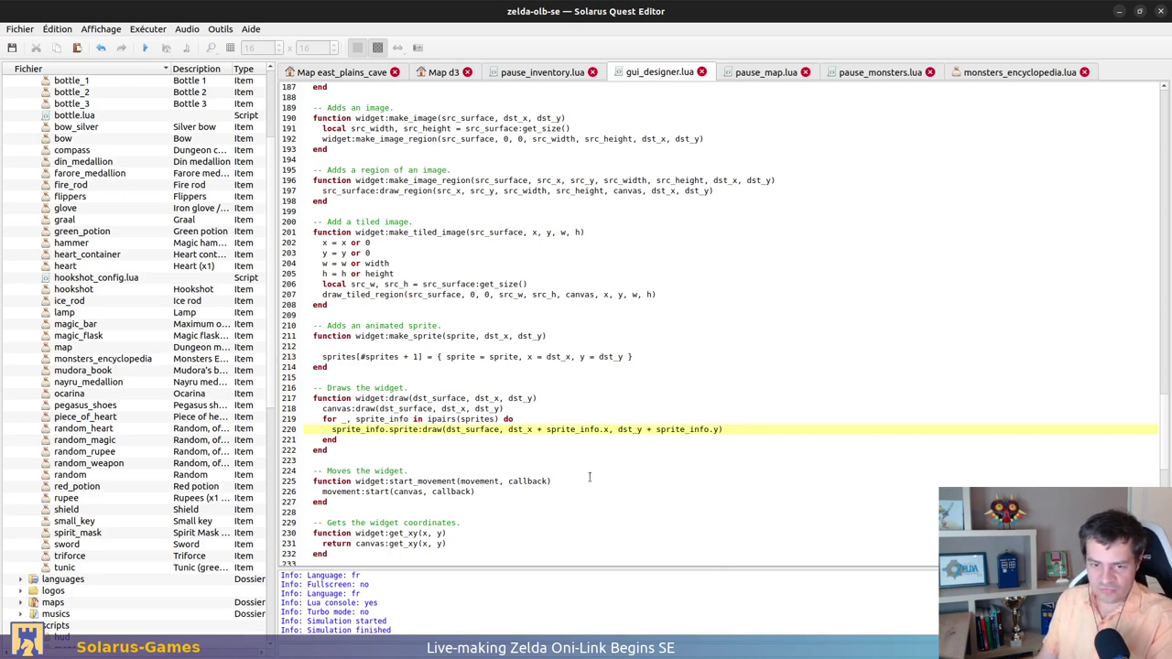
{"action": "left_click", "coordinate": [589, 448]}
{"action": "scroll", "coordinate": [588, 403], "scroll_direction": "down", "scroll_amount": 1}
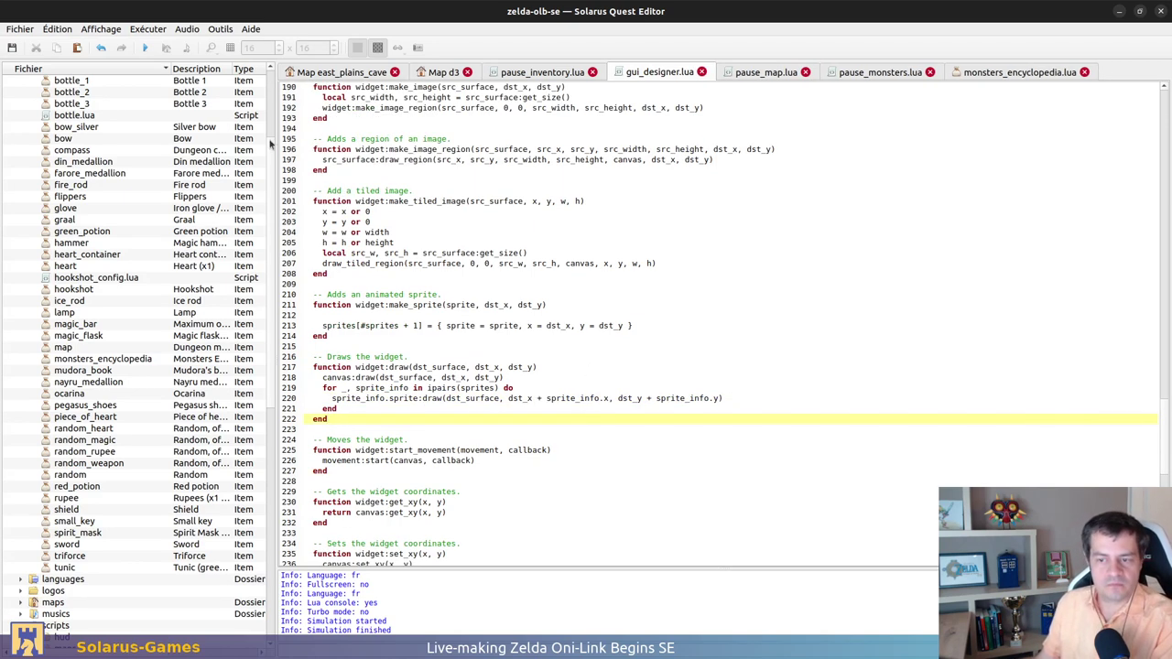
Run the quest, test opening the pause menu in the game, and close the game window
{"action": "key", "text": "F5"}
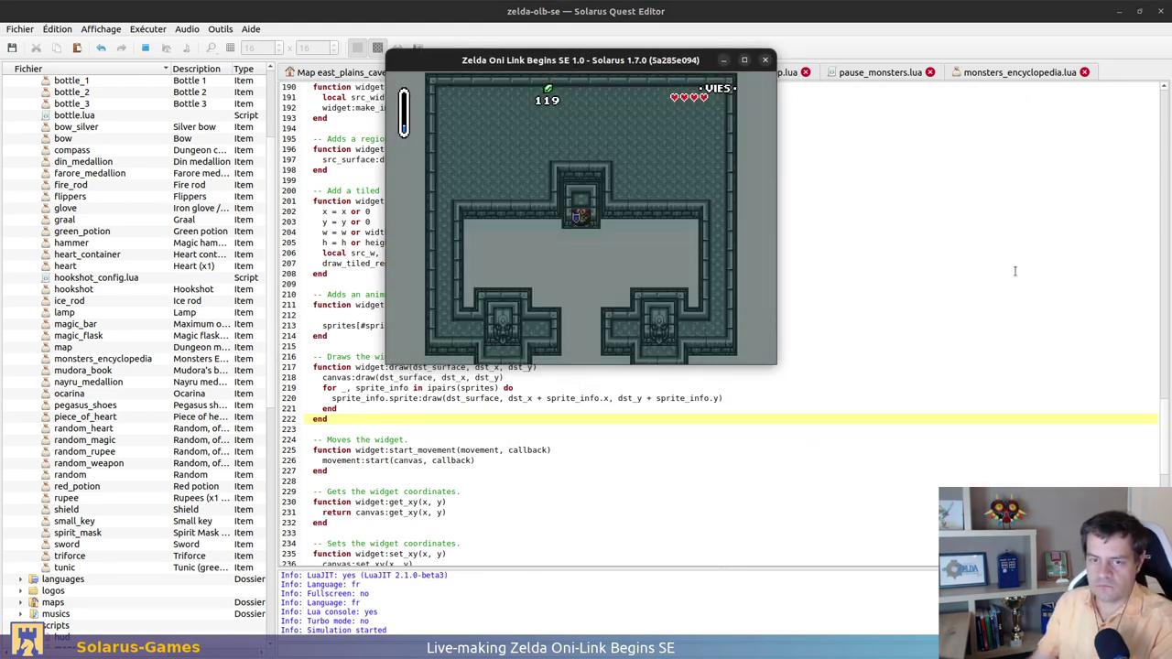
{"action": "key", "text": "d"}
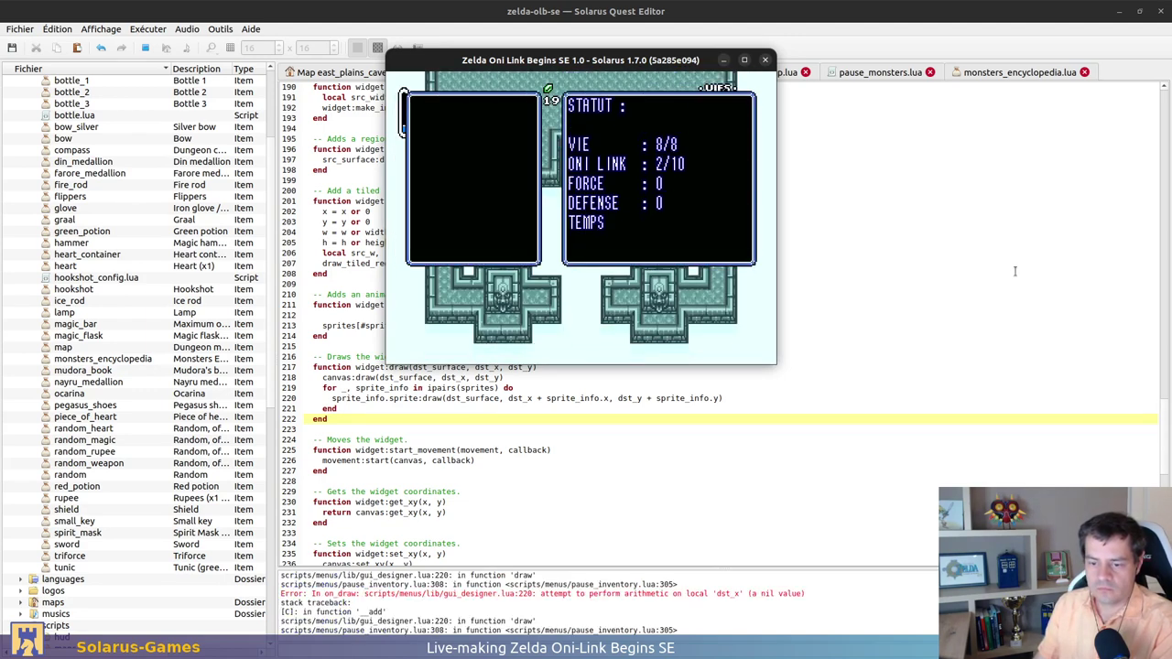
{"action": "key", "text": "d"}
{"action": "left_click", "coordinate": [765, 59]}
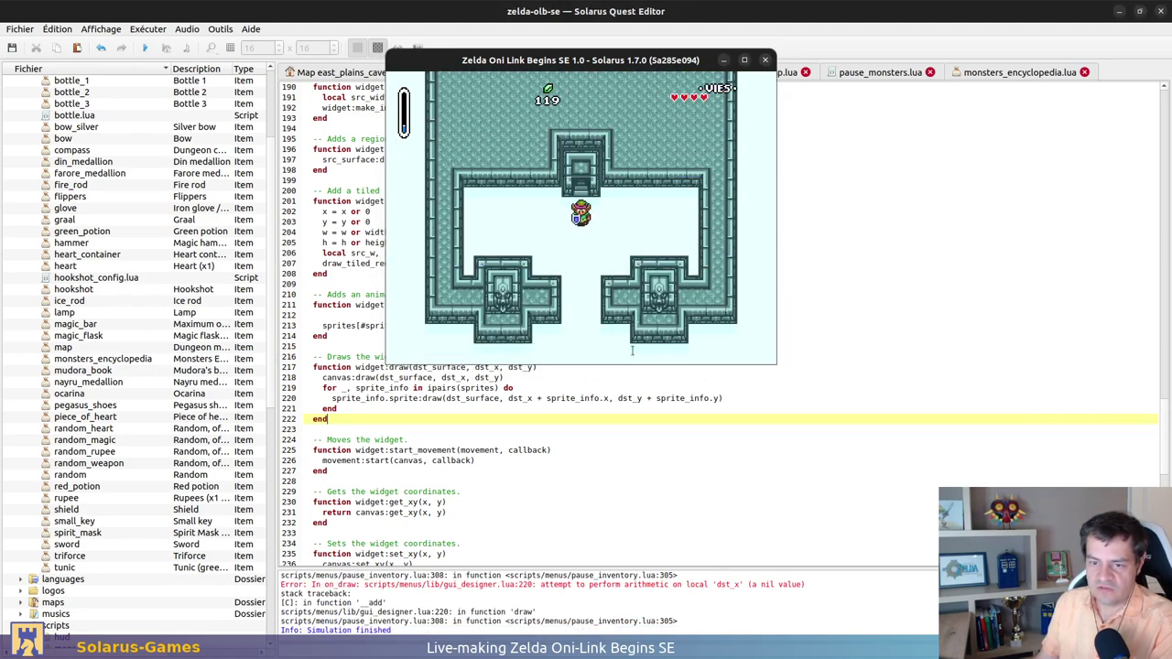
Examine the use of dst_x in widget:draw and how inventory:on_draw in pause_inventory.lua calls each widget's draw function
{"action": "left_click", "coordinate": [524, 398]}
{"action": "double_click", "coordinate": [523, 399]}
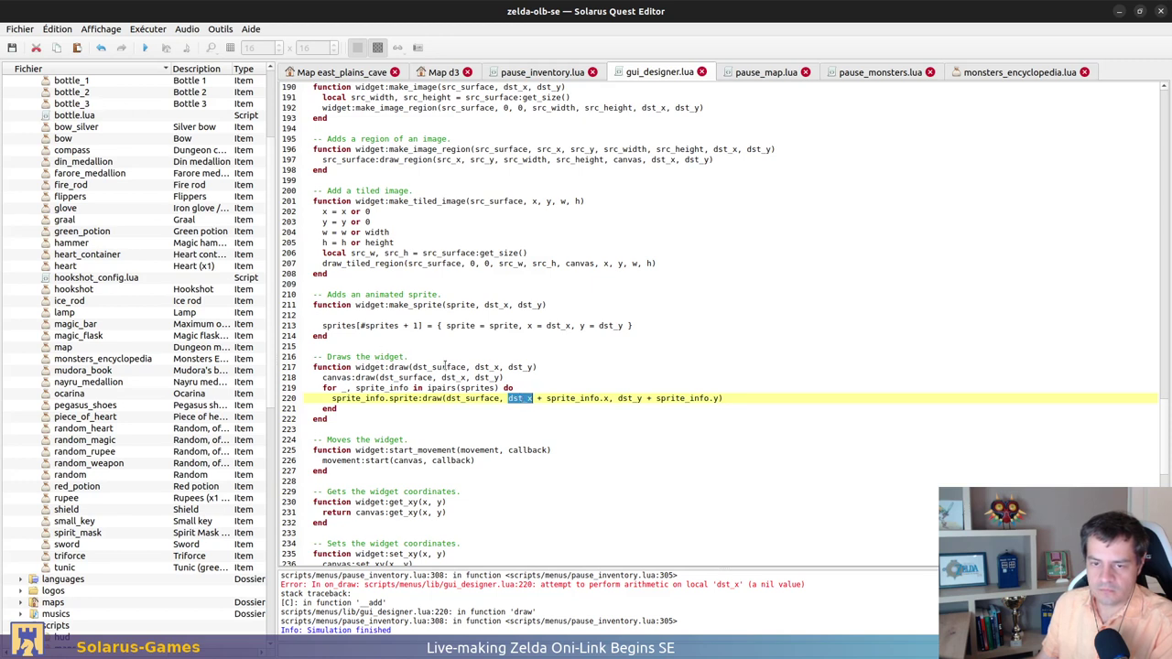
{"action": "left_click", "coordinate": [540, 366]}
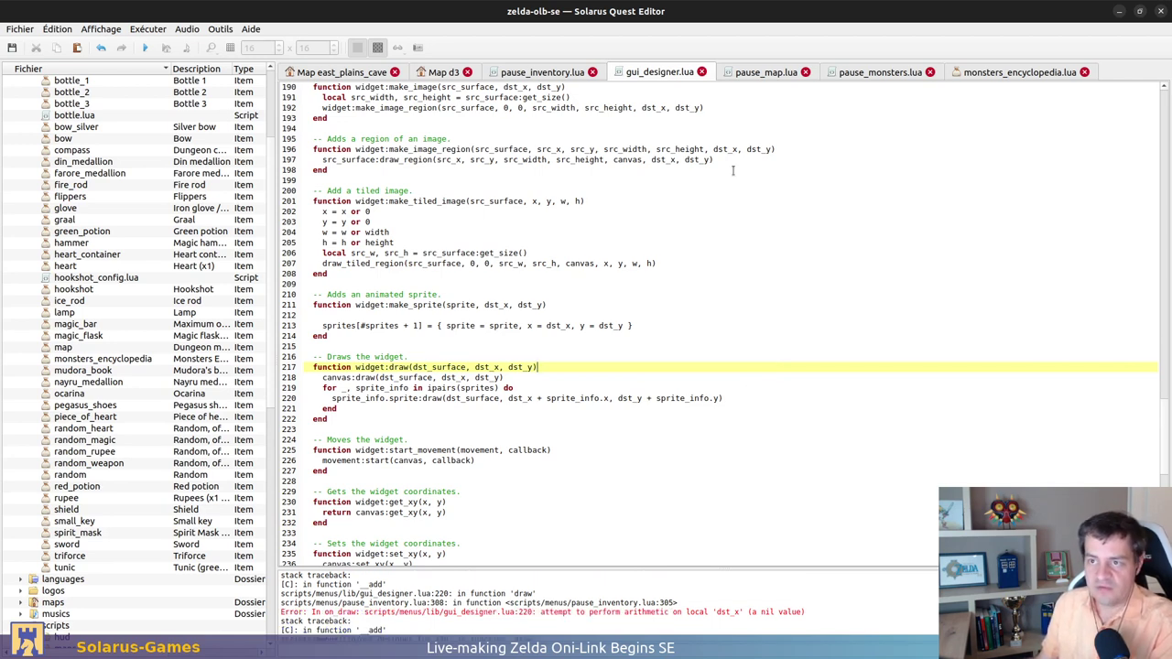
{"action": "left_click", "coordinate": [538, 72]}
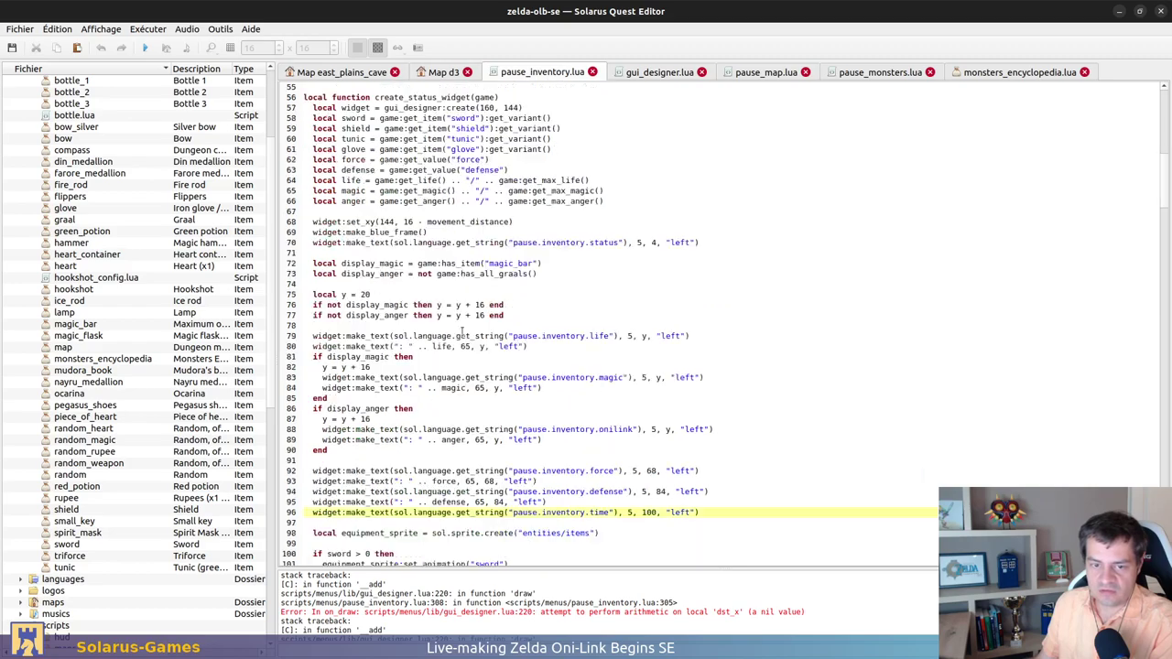
{"action": "scroll", "coordinate": [462, 332], "scroll_direction": "down", "scroll_amount": 20}
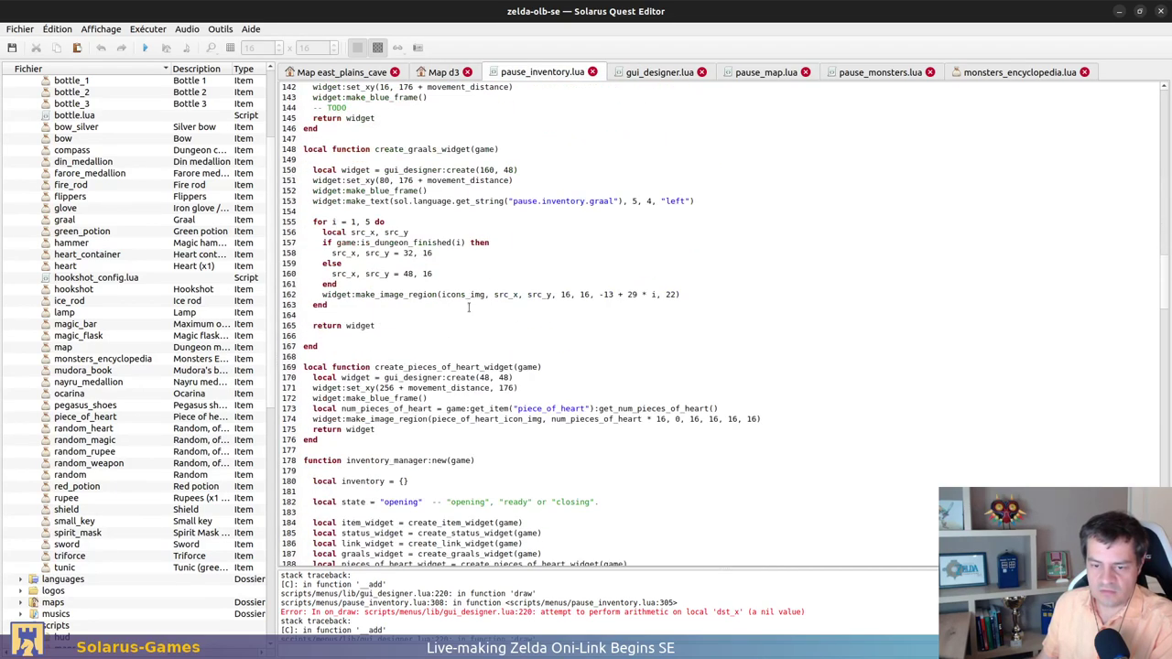
{"action": "scroll", "coordinate": [469, 308], "scroll_direction": "down", "scroll_amount": 20}
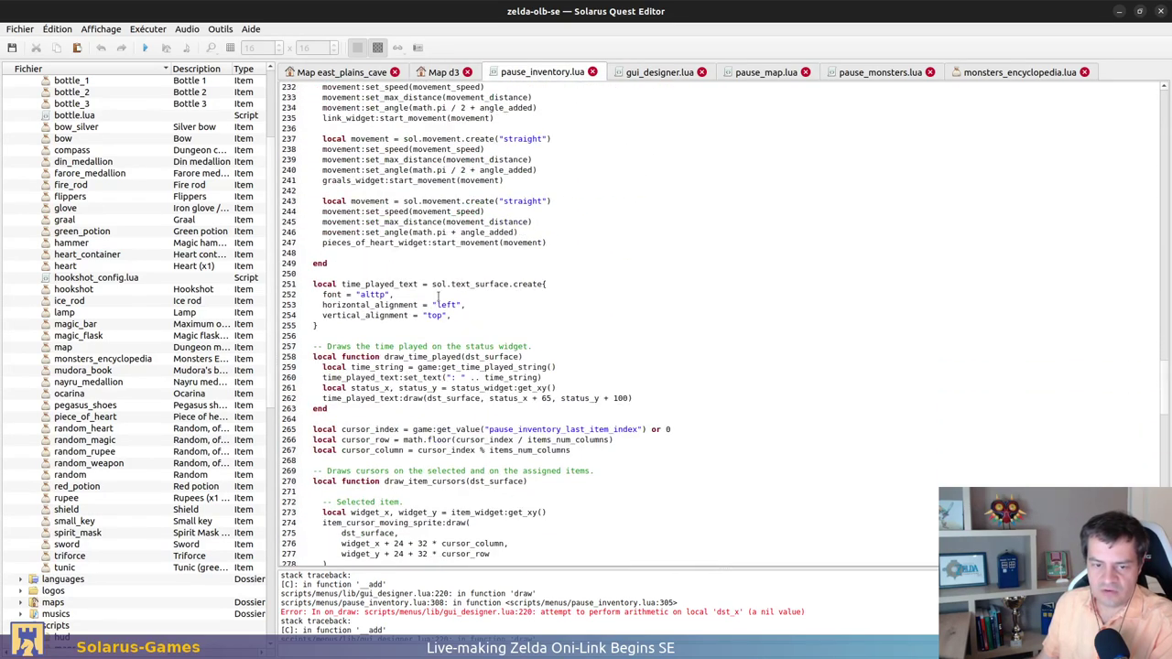
{"action": "scroll", "coordinate": [438, 299], "scroll_direction": "down", "scroll_amount": 19}
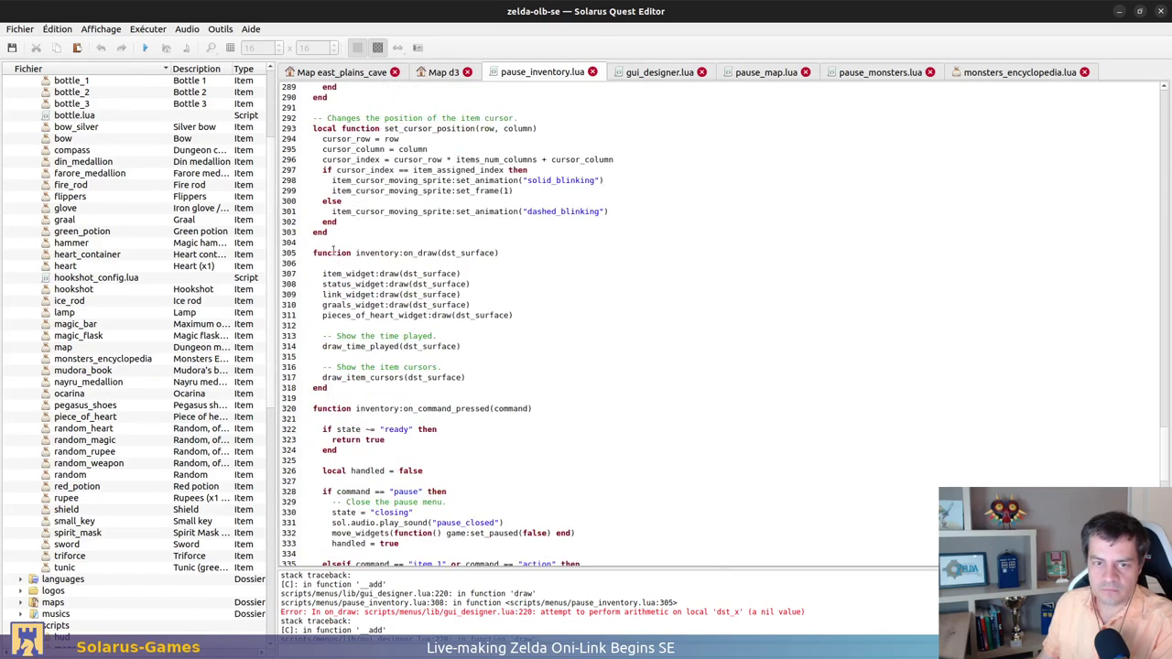
{"action": "mouse_move", "coordinate": [322, 286]}
{"action": "left_mouse_down"}
{"action": "mouse_move", "coordinate": [374, 275]}
{"action": "mouse_move", "coordinate": [470, 284]}
{"action": "left_mouse_up"}
{"action": "left_click", "coordinate": [485, 281]}
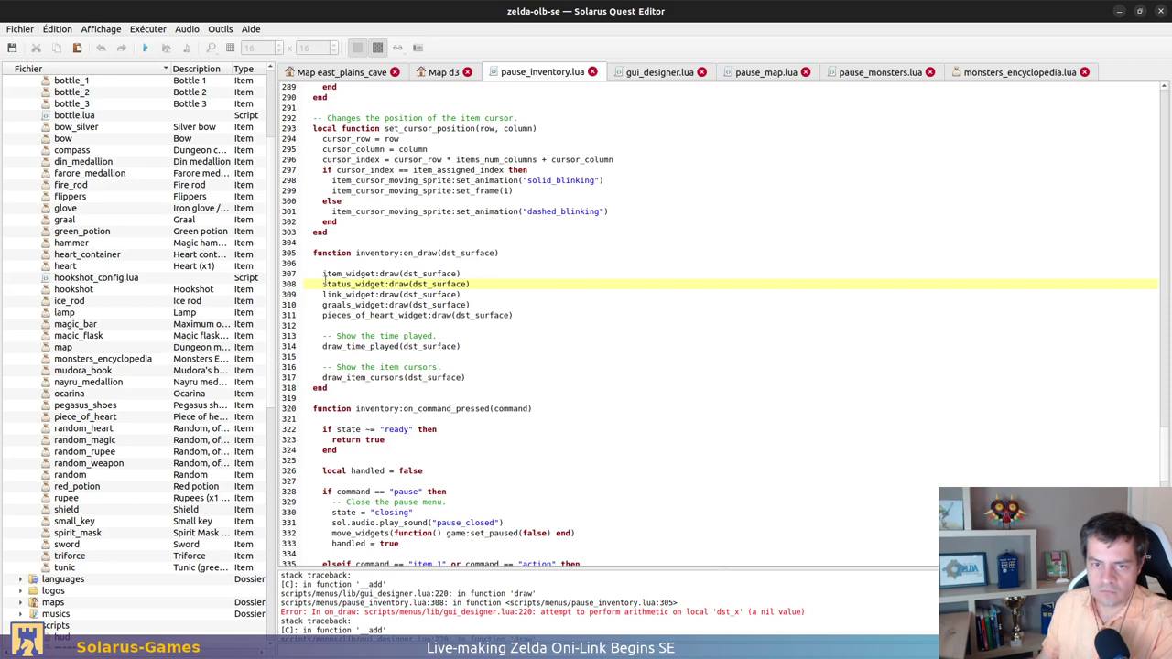
Search pause_inventory.lua for status_widget and examine the set_xy call in create_status_widget, closing the search when finished
{"action": "left_click_drag", "start_coordinate": [322, 284], "coordinate": [383, 284]}
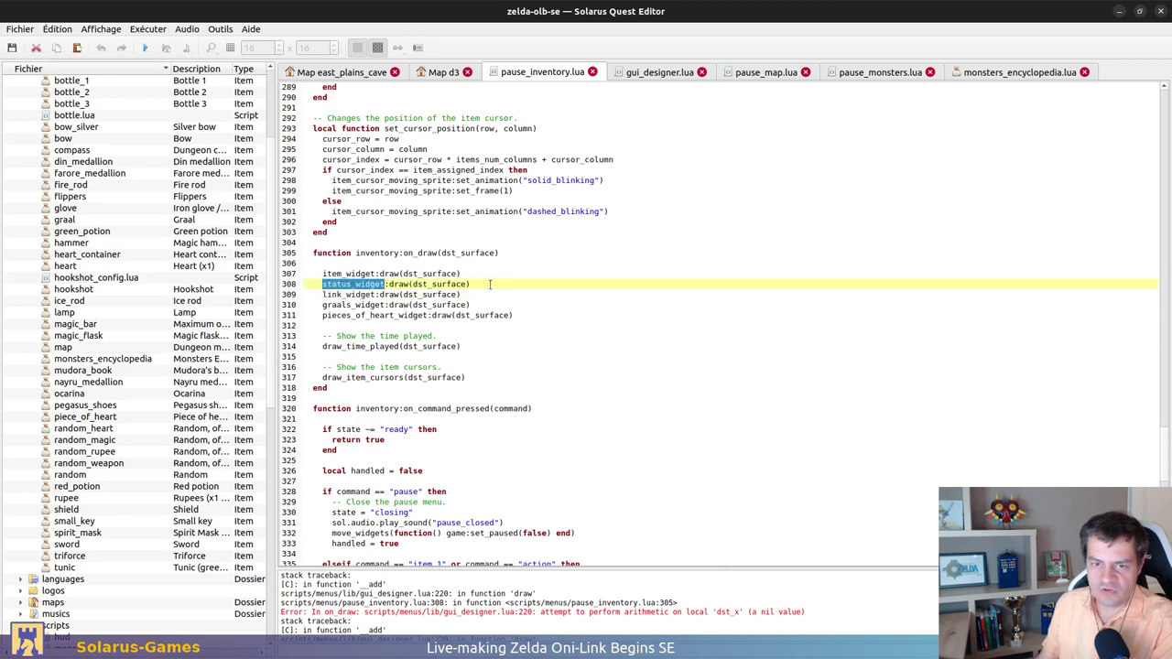
{"action": "left_click", "coordinate": [536, 271]}
{"action": "key", "text": "ctrl+f"}
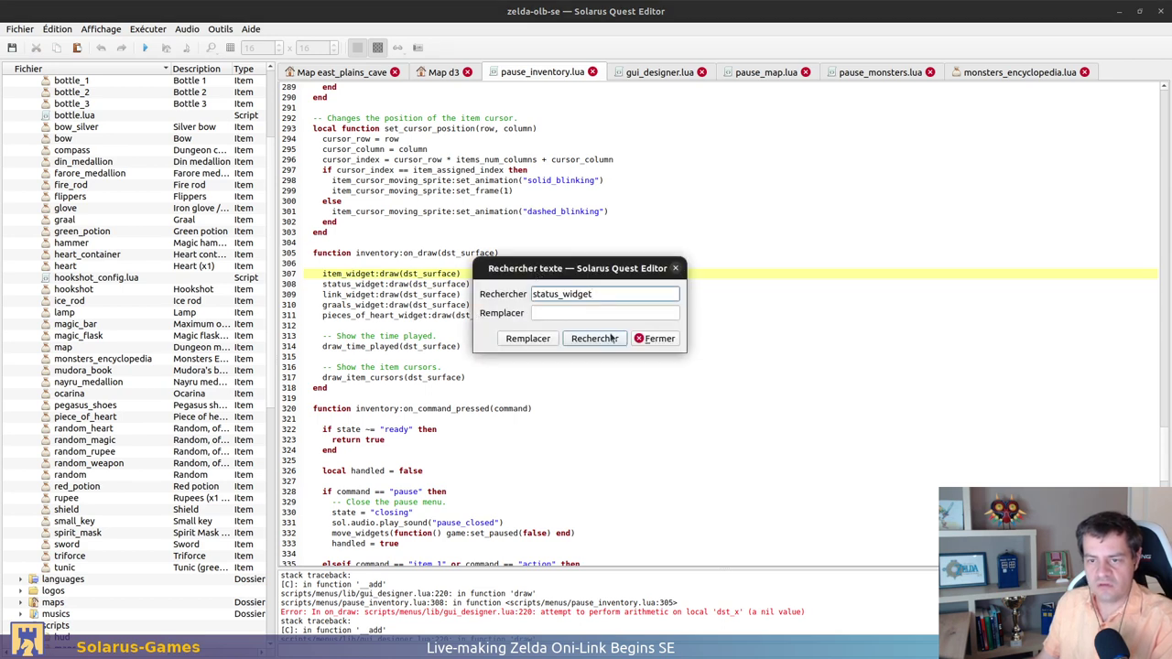
{"action": "left_click", "coordinate": [611, 339]}
{"action": "left_click_drag", "start_coordinate": [599, 273], "coordinate": [781, 215]}
{"action": "scroll", "coordinate": [374, 343], "scroll_direction": "down", "scroll_amount": 6}
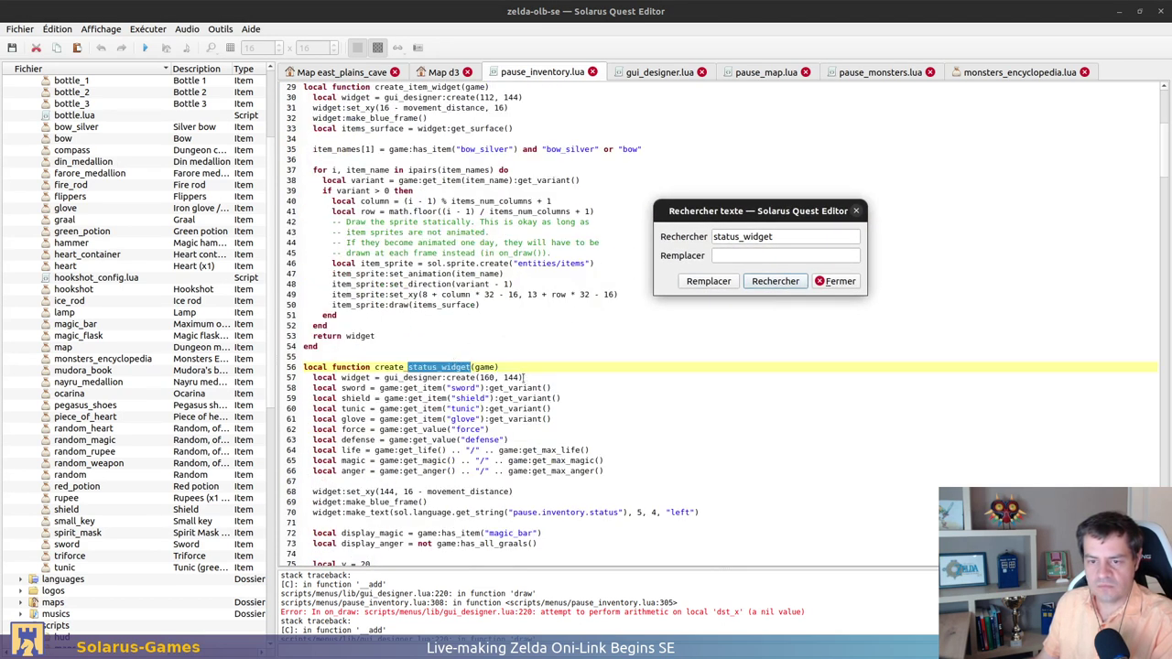
{"action": "scroll", "coordinate": [519, 361], "scroll_direction": "down", "scroll_amount": 2}
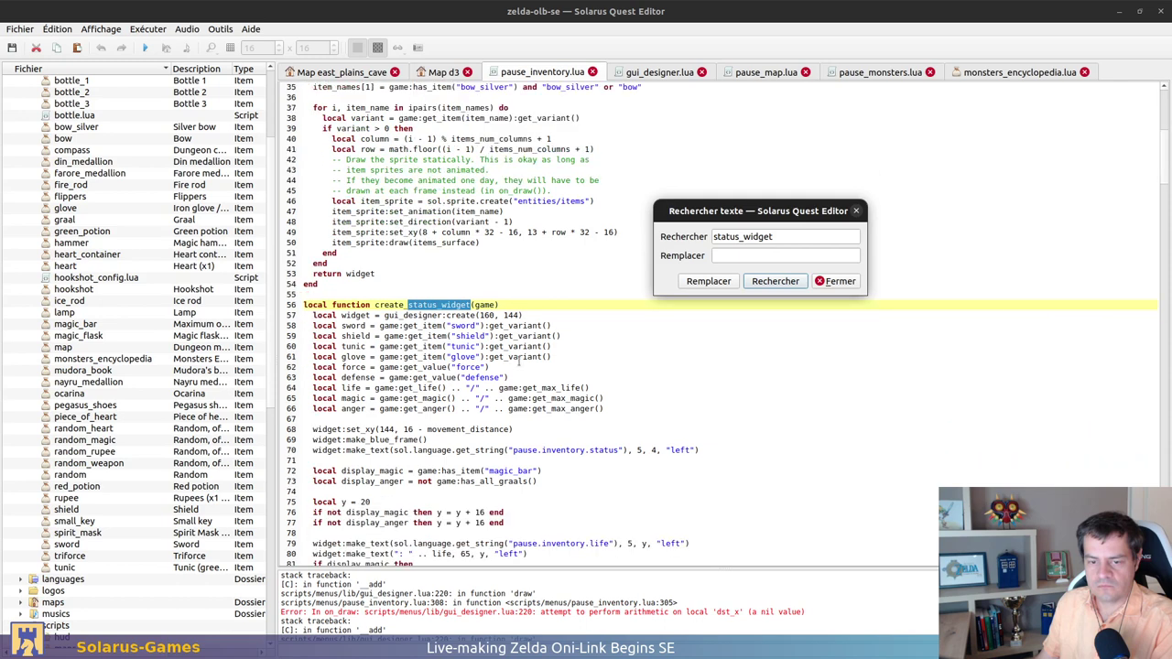
{"action": "left_click_drag", "start_coordinate": [381, 428], "coordinate": [510, 428]}
{"action": "left_click", "coordinate": [471, 419]}
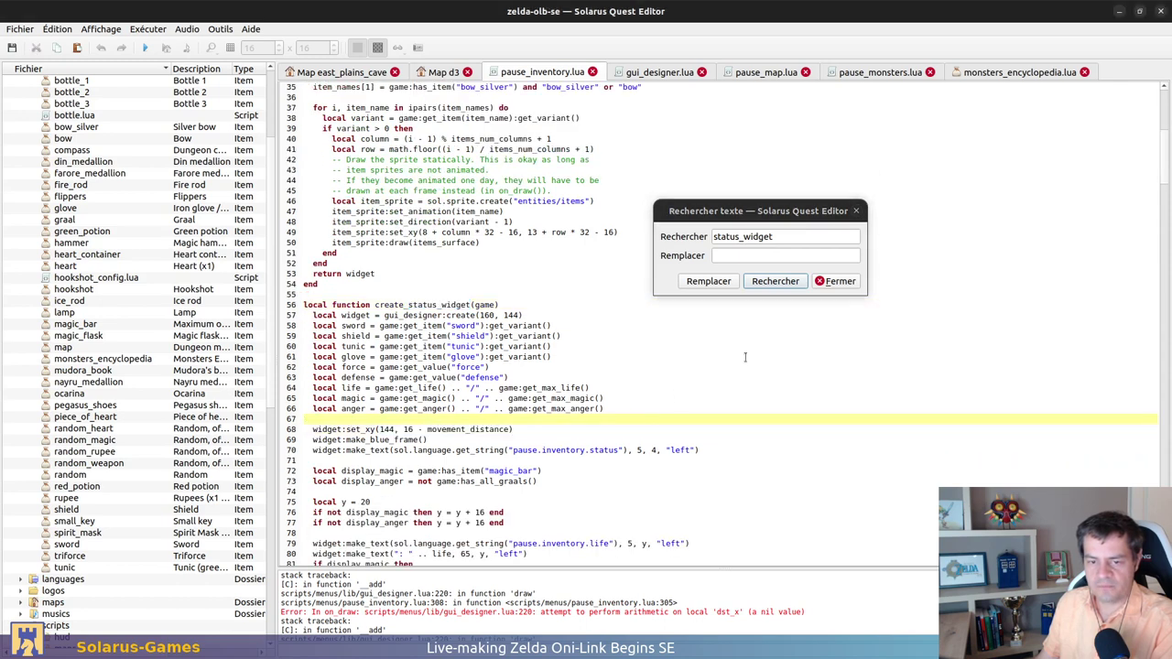
{"action": "left_click", "coordinate": [838, 281]}
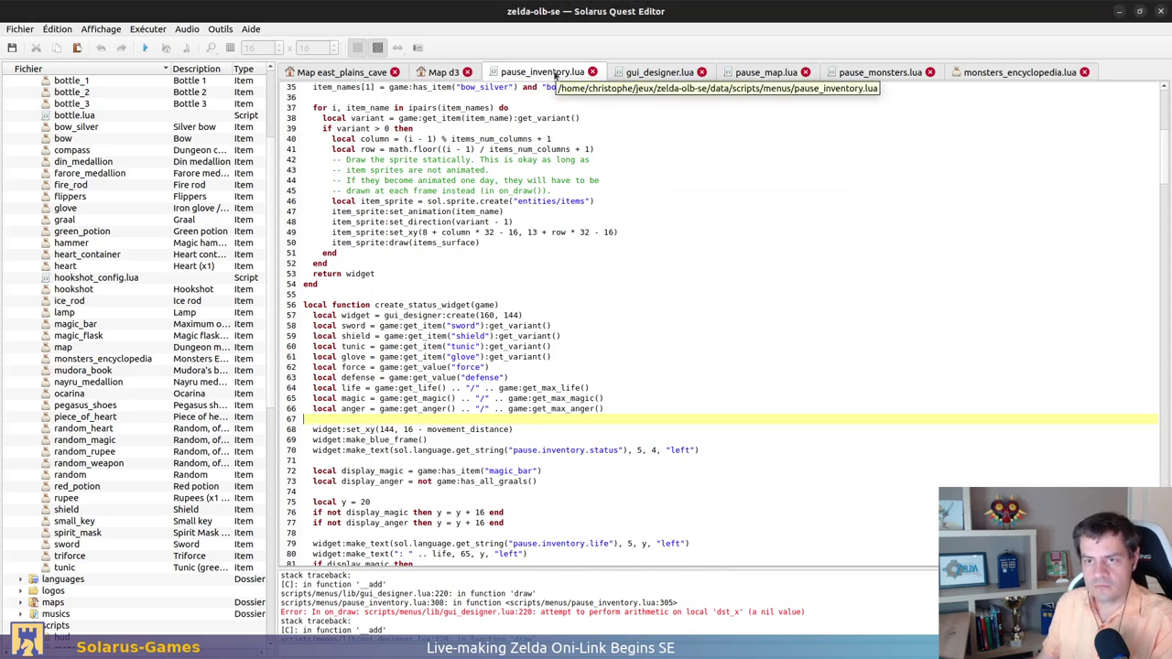
At the start of widget:draw in gui_designer.lua, add the line dst_x = dst_x or 0
{"action": "left_click", "coordinate": [657, 71]}
{"action": "left_click", "coordinate": [631, 355]}
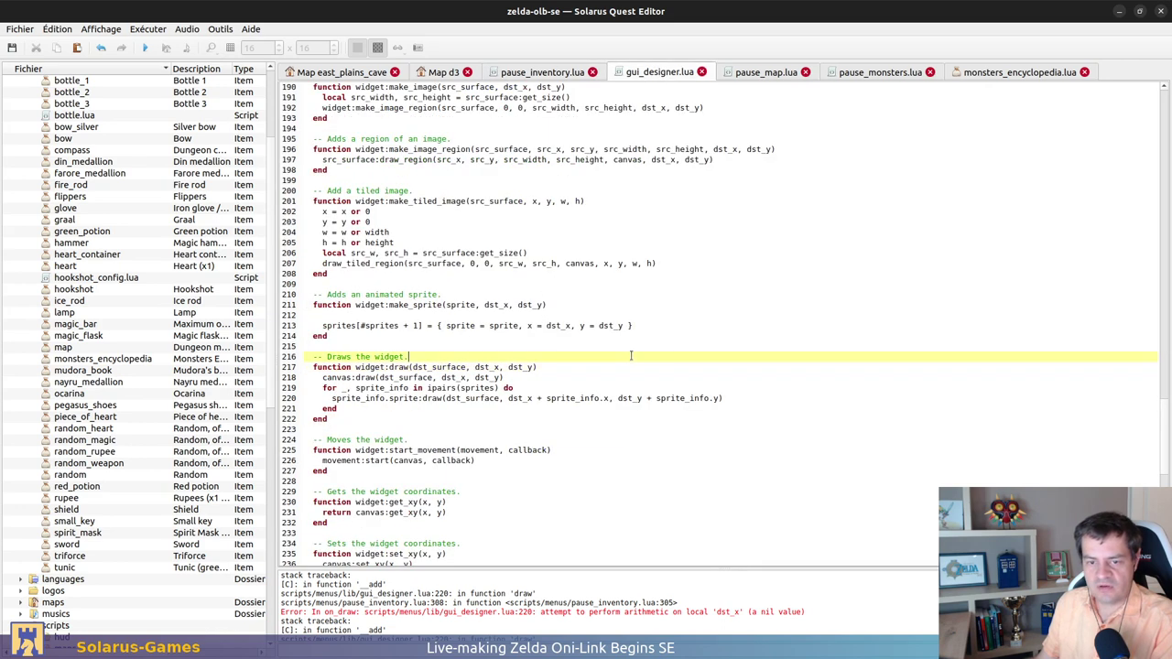
{"action": "left_click", "coordinate": [635, 367]}
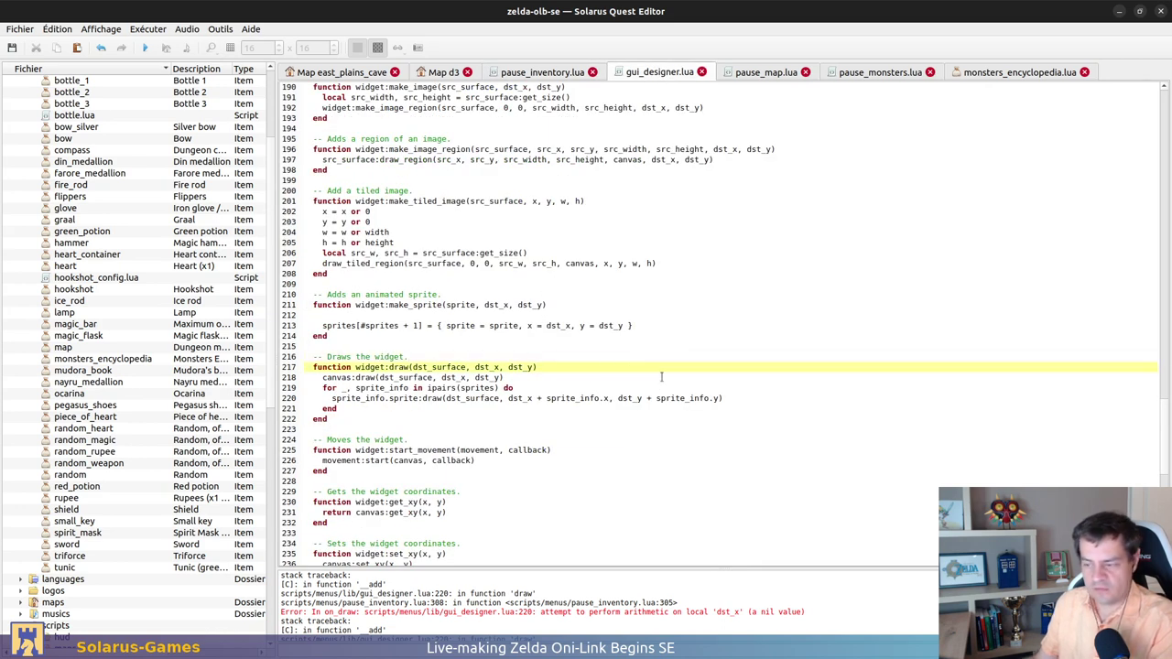
{"action": "key", "text": "Return"}
{"action": "type", "text": "dx"}
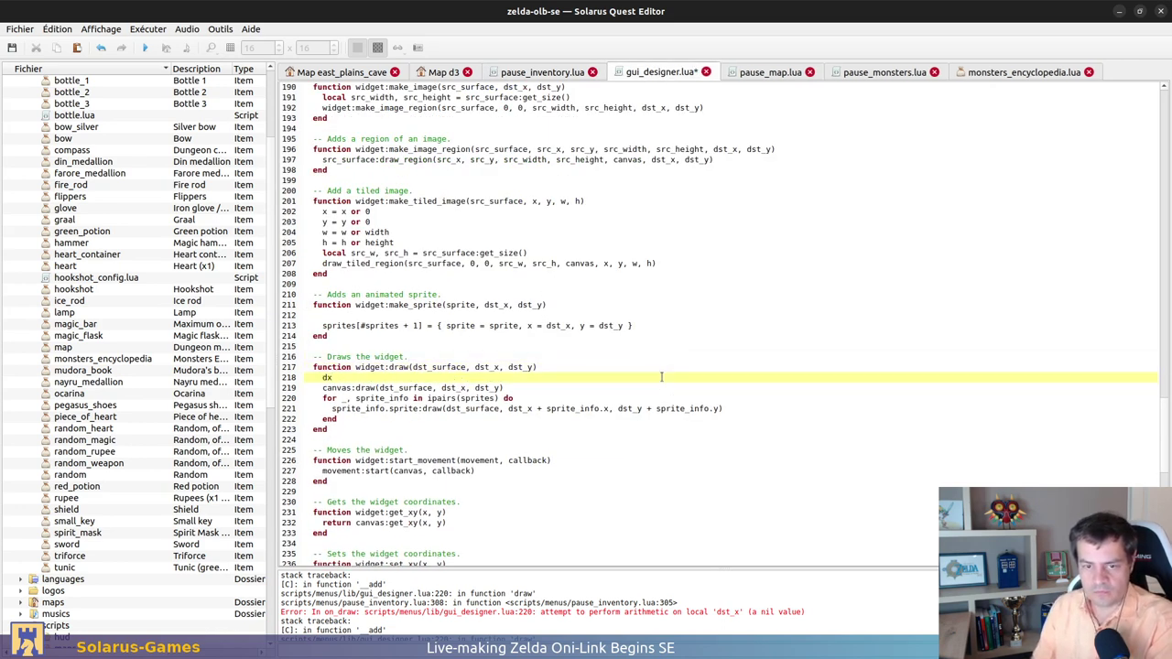
{"action": "type", "text": "t"}
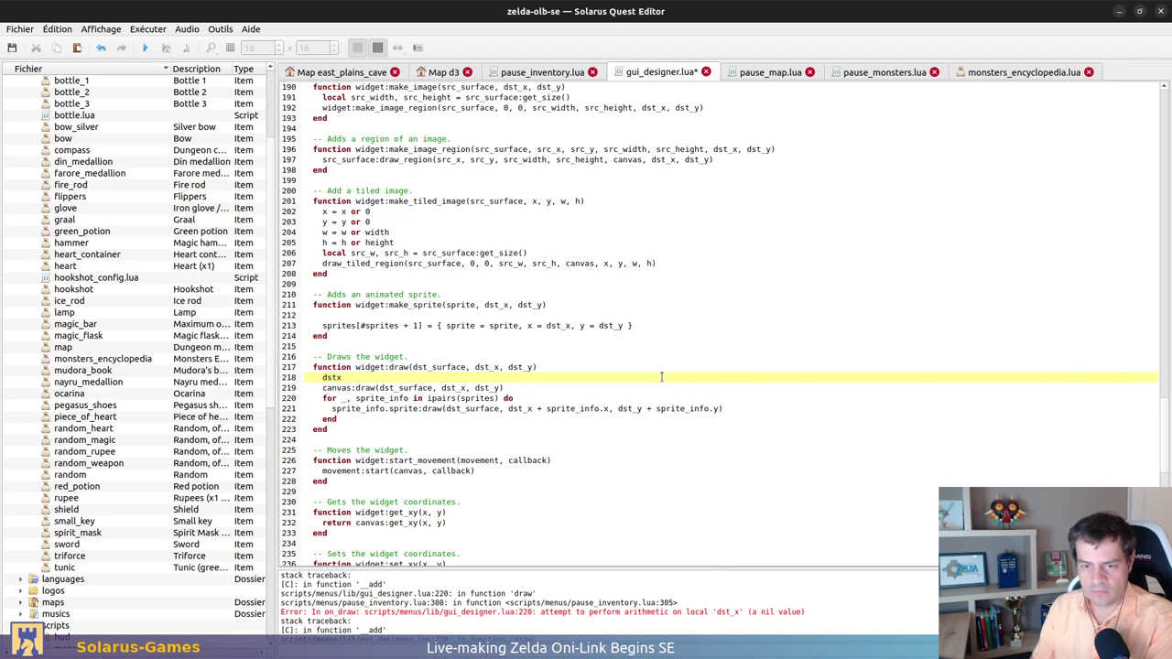
{"action": "type", "text": "_x = dst_x "}
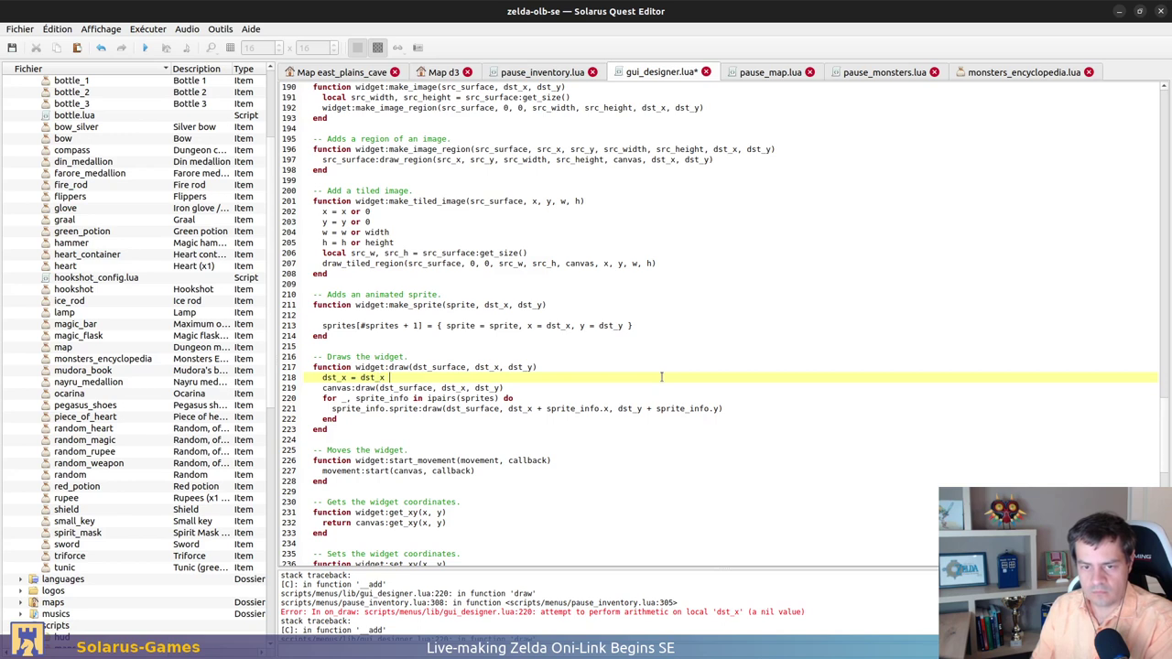
{"action": "type", "text": "or 0"}
{"action": "key", "text": "Return"}
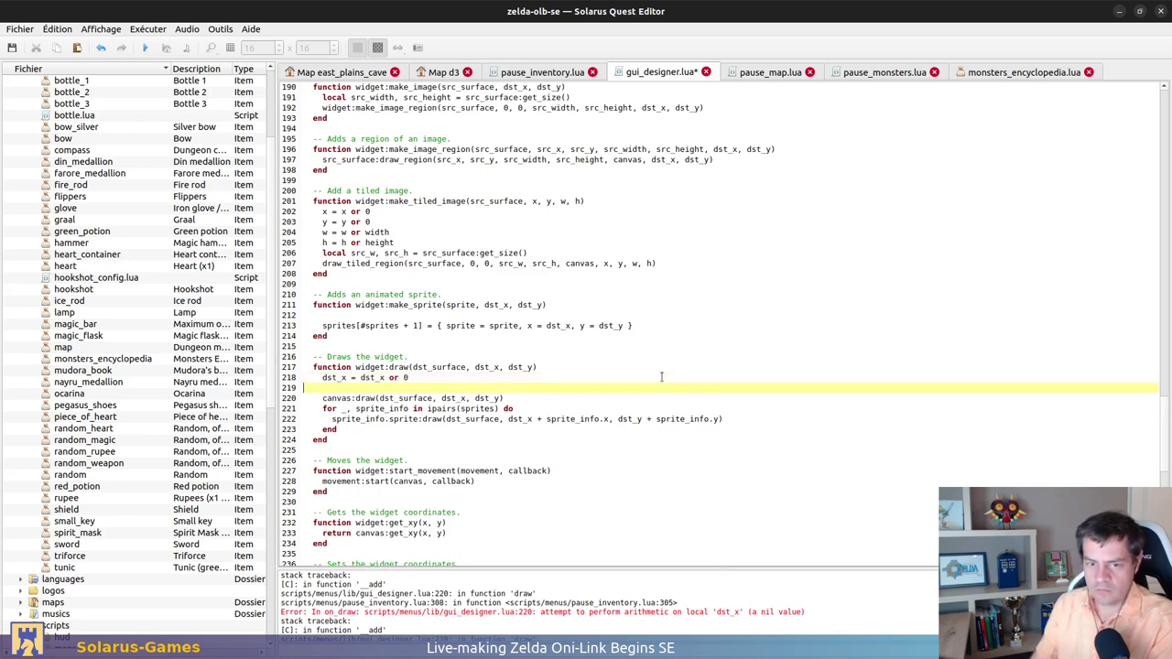
Add the line dst_y = dst_y or 0 below the dst_x default in widget:draw and save gui_designer.lua
{"action": "type", "text": "dst_y"}
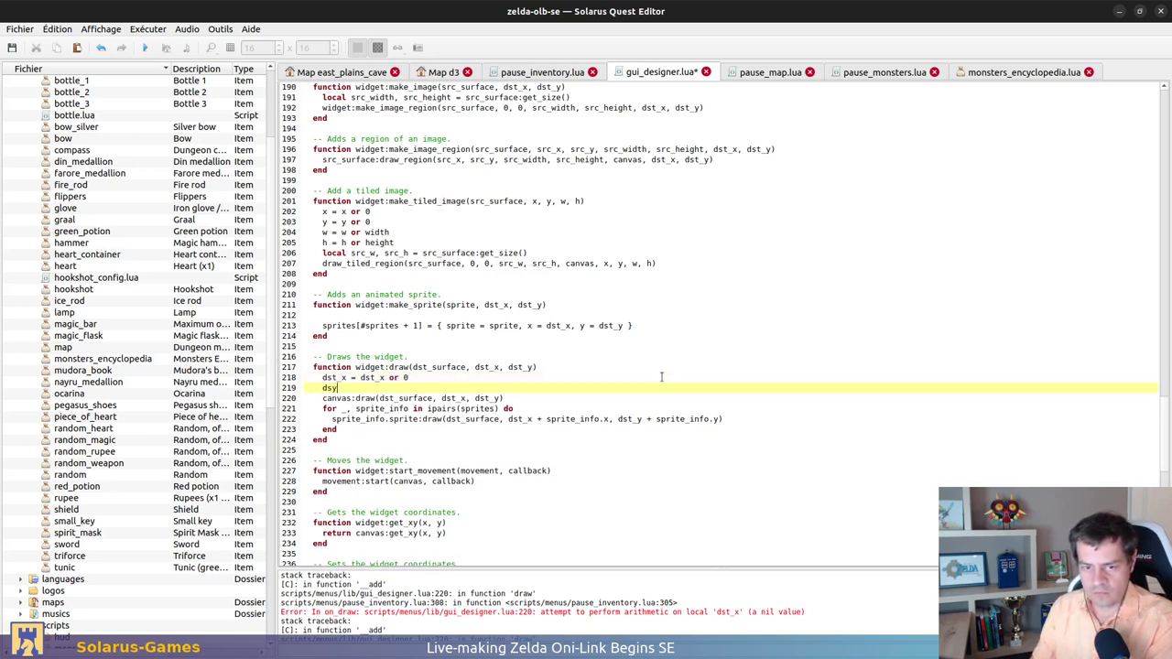
{"action": "type", "text": " = "}
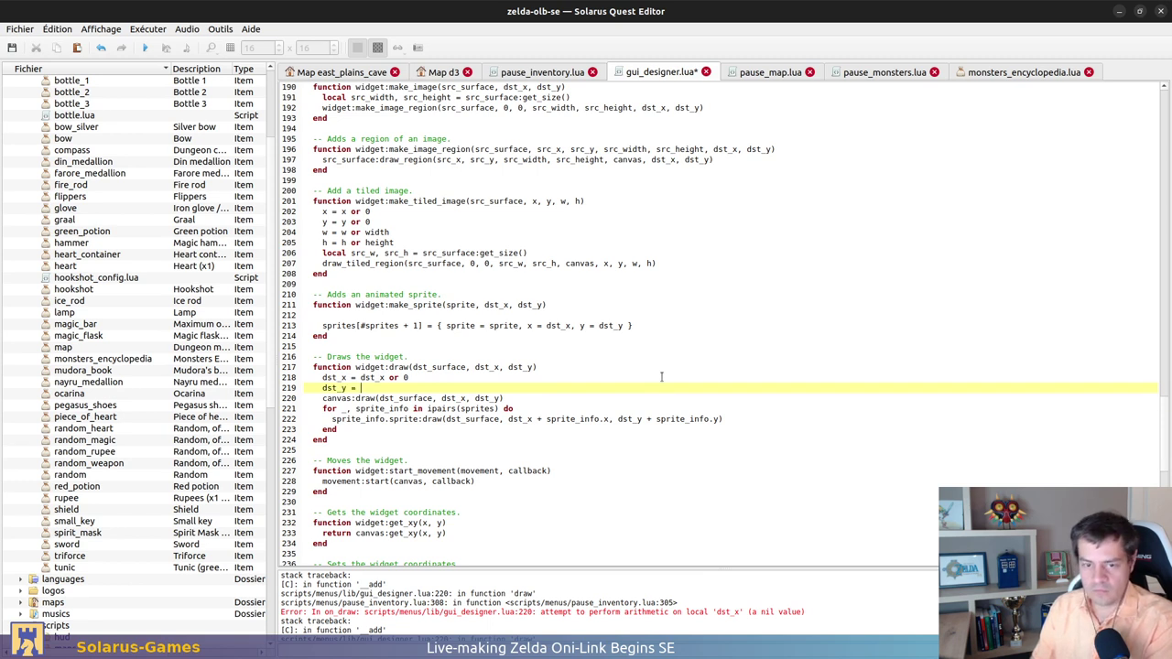
{"action": "type", "text": "dst_y"}
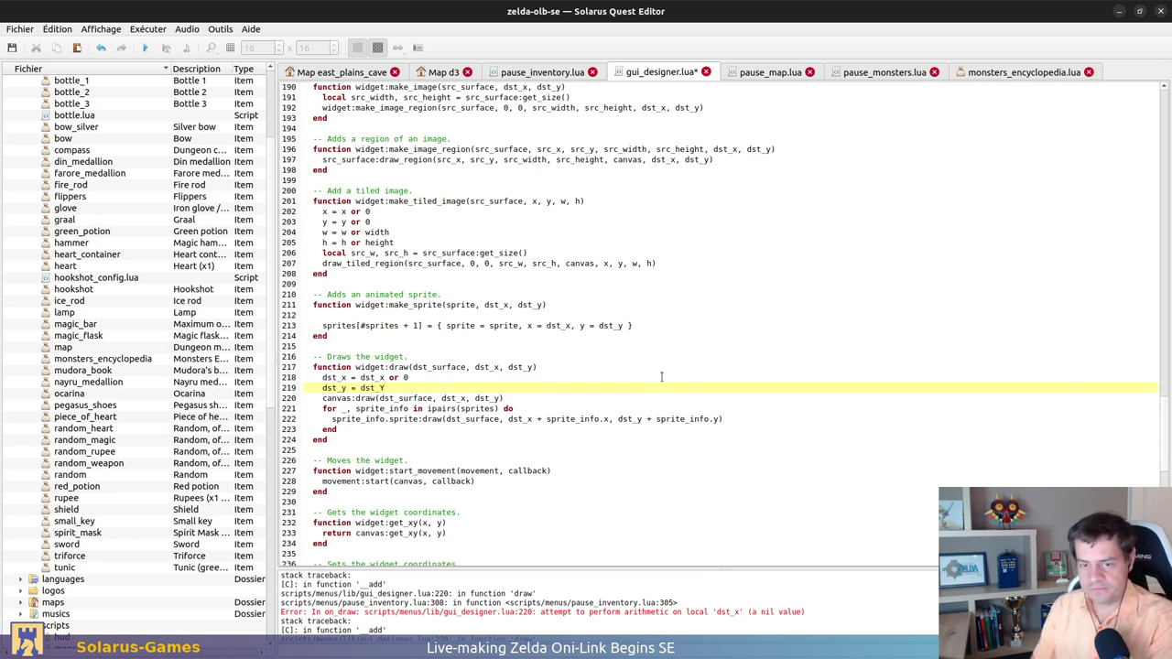
{"action": "type", "text": " or "}
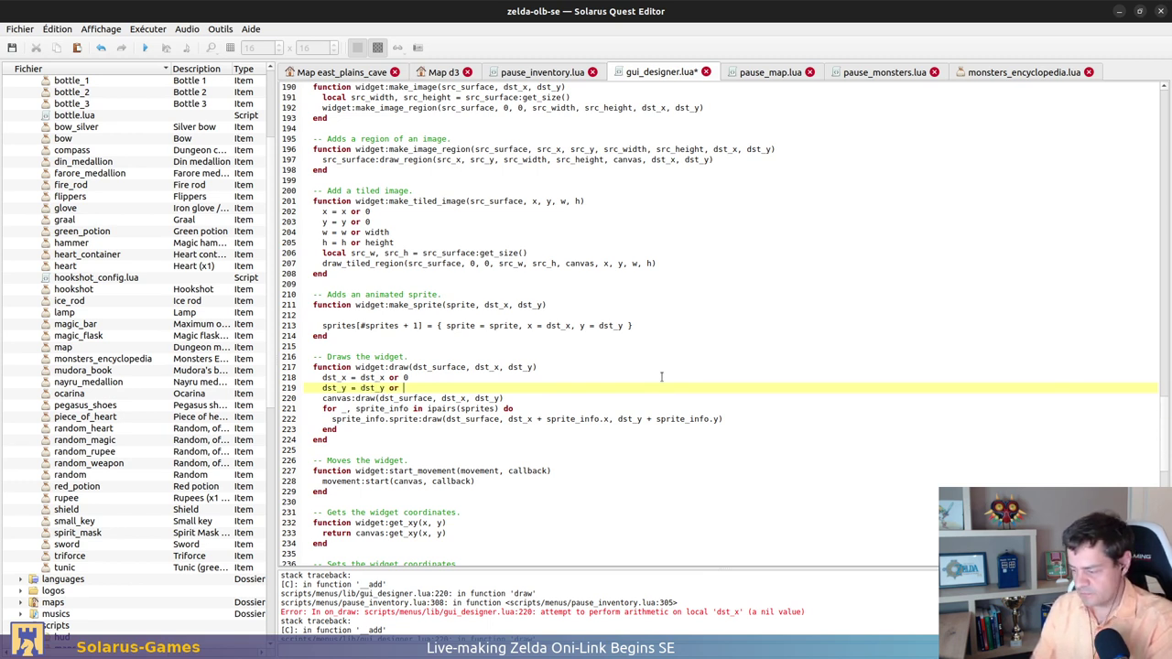
{"action": "type", "text": "0"}
{"action": "key", "text": "ctrl+s"}
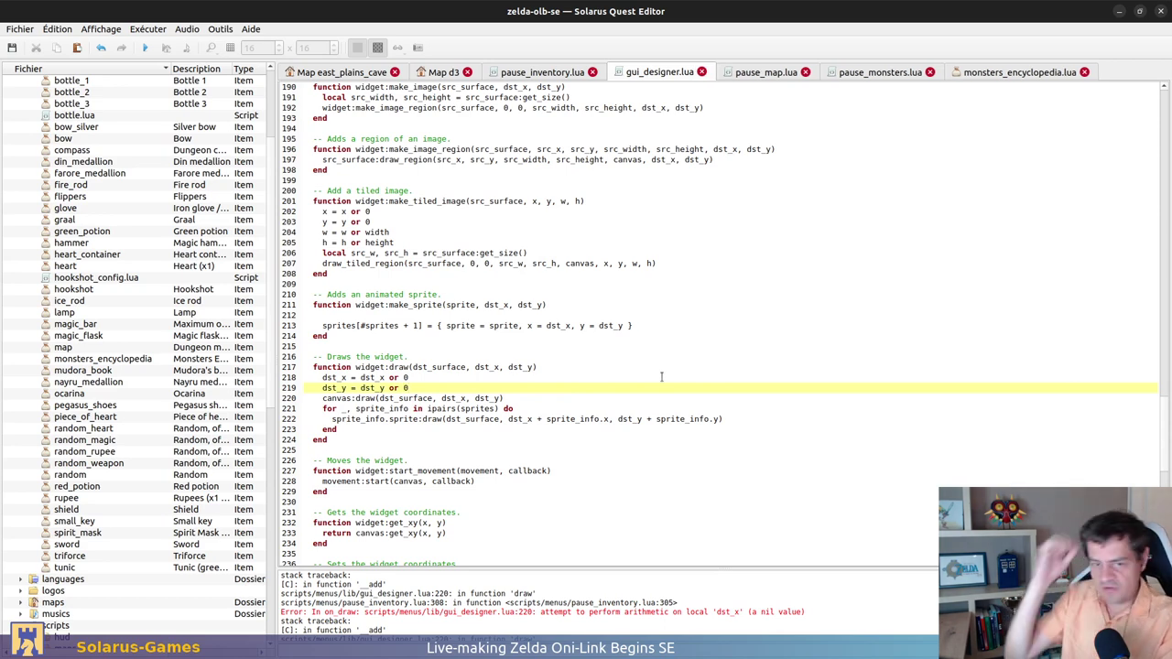
Tidy the quest tree by collapsing items, the menus scripts folder and the subfolders of maps, leaving maps itself expanded
{"action": "scroll", "coordinate": [186, 236], "scroll_direction": "up", "scroll_amount": 4}
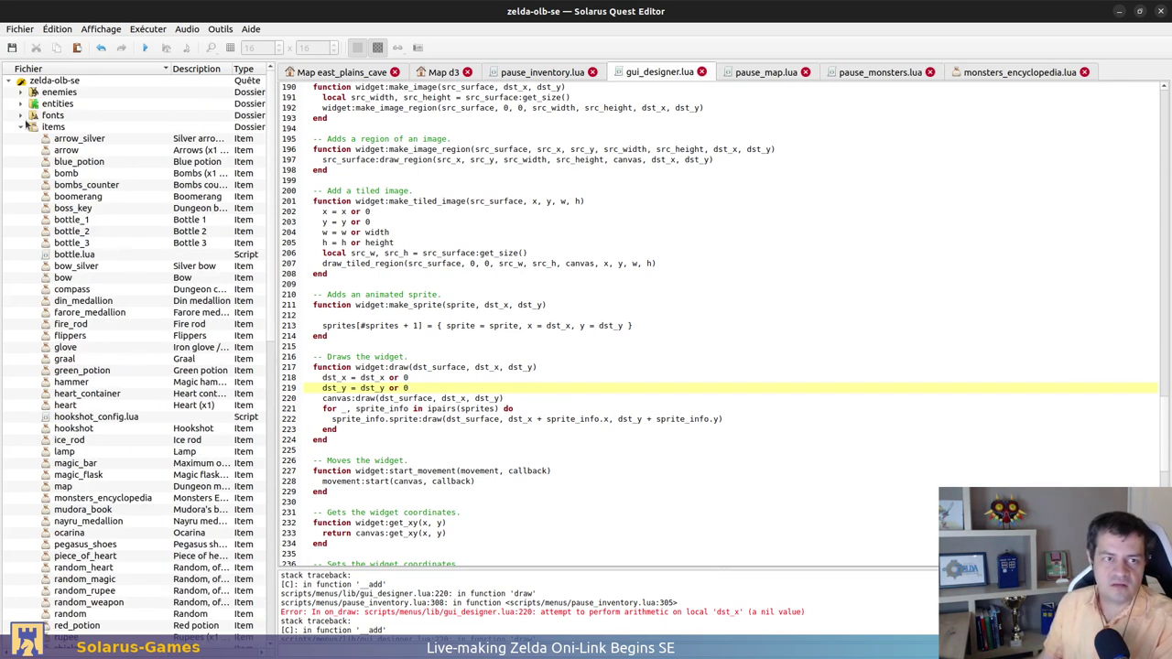
{"action": "left_click", "coordinate": [22, 127]}
{"action": "left_click", "coordinate": [34, 220]}
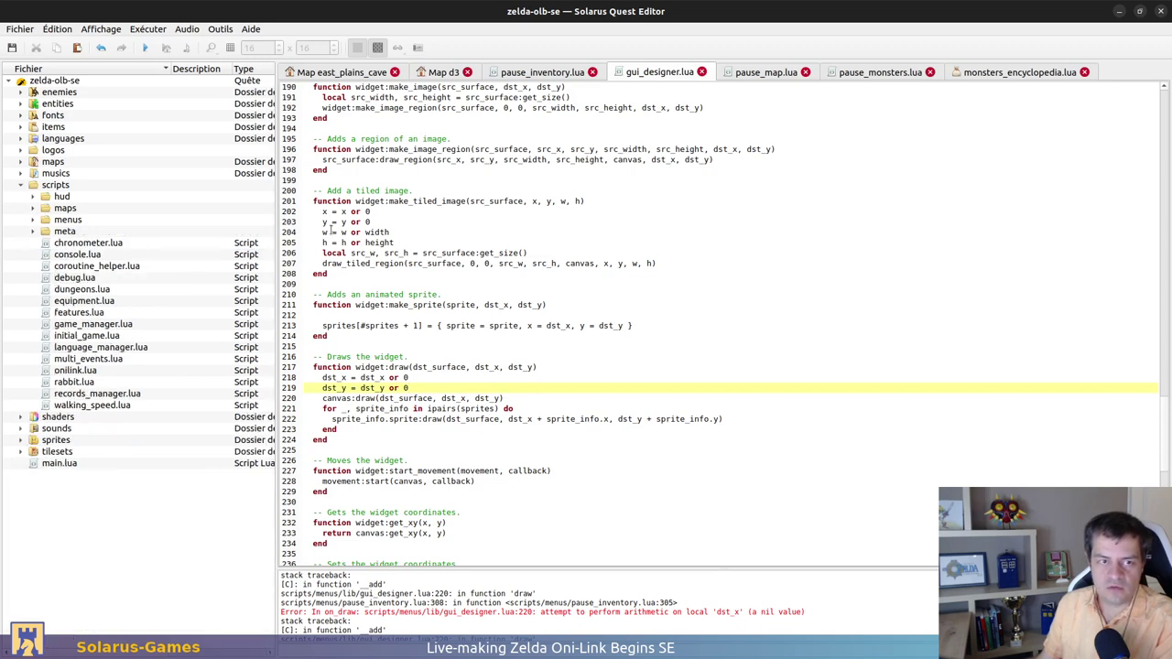
{"action": "left_click", "coordinate": [21, 163]}
{"action": "left_click", "coordinate": [32, 173]}
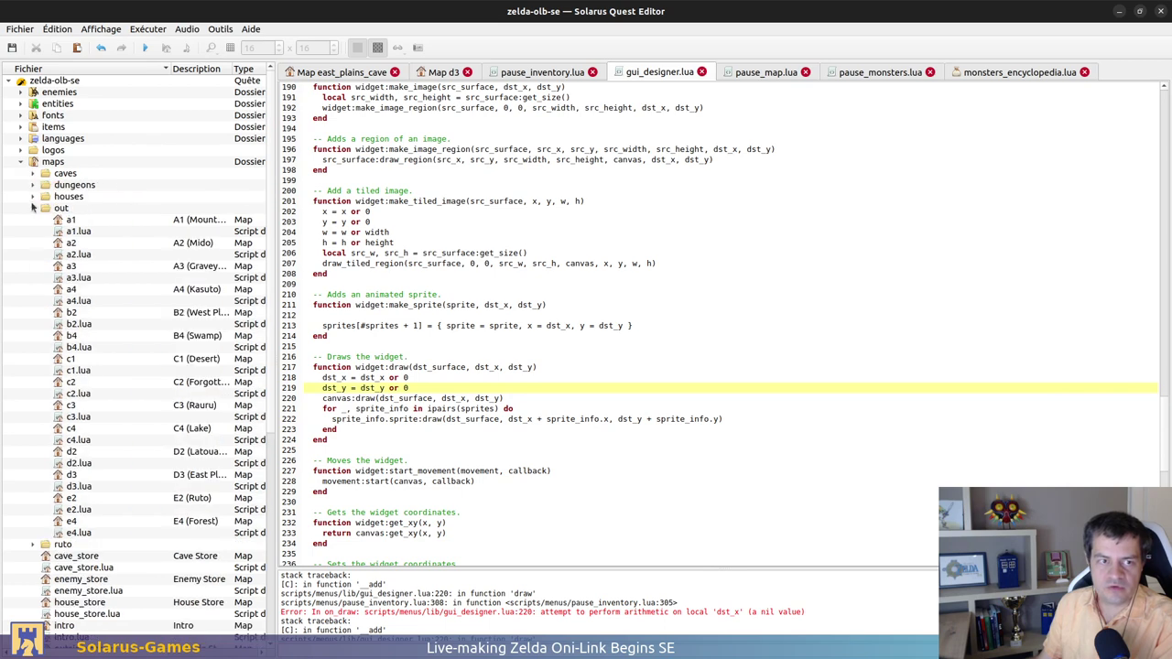
{"action": "left_click", "coordinate": [34, 209]}
{"action": "left_click_drag", "start_coordinate": [337, 429], "coordinate": [464, 421]}
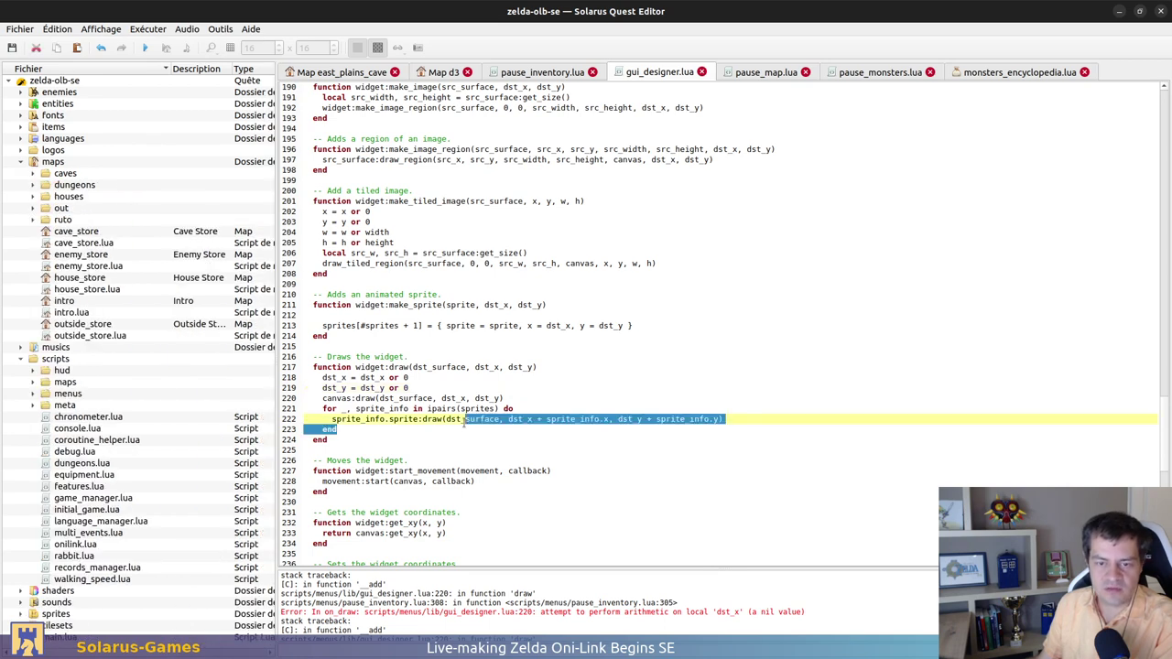
{"action": "left_click", "coordinate": [449, 255]}
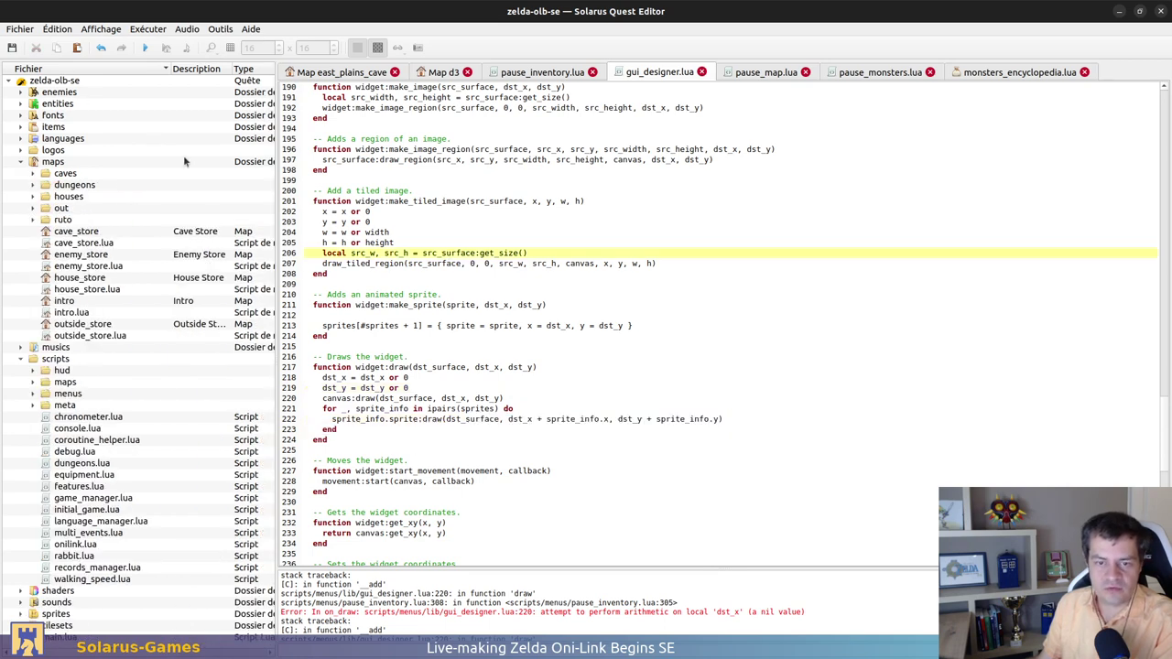
Run the quest, test the pause inventory by moving its cursor around, and close the game window
{"action": "left_click", "coordinate": [146, 50]}
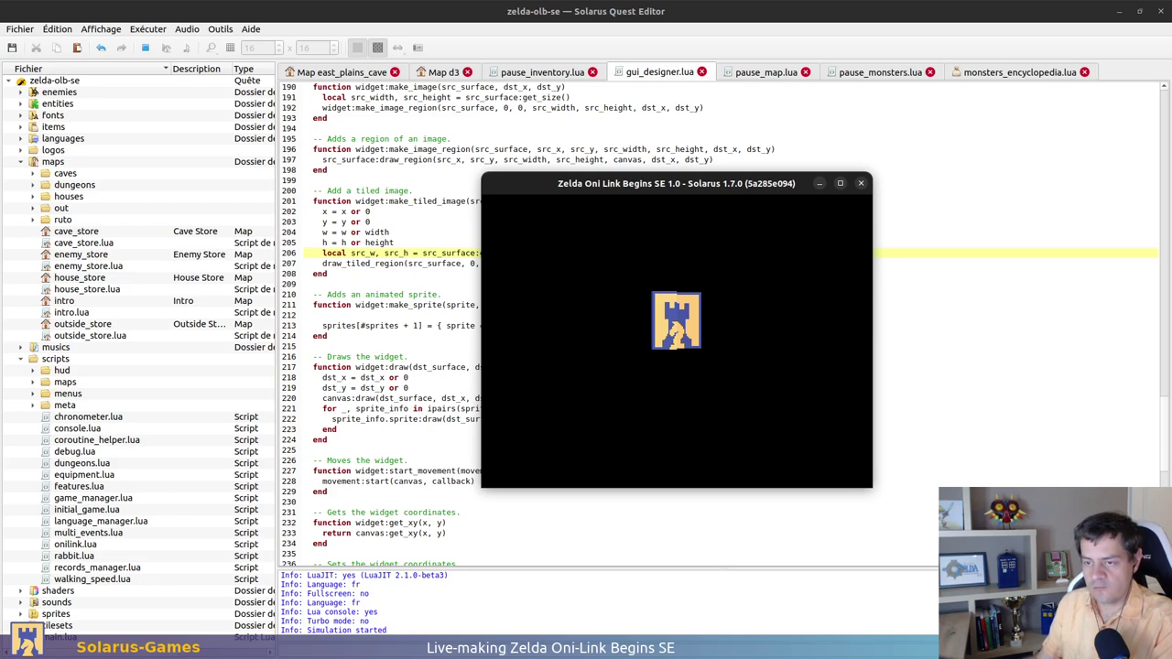
{"action": "key", "text": "d"}
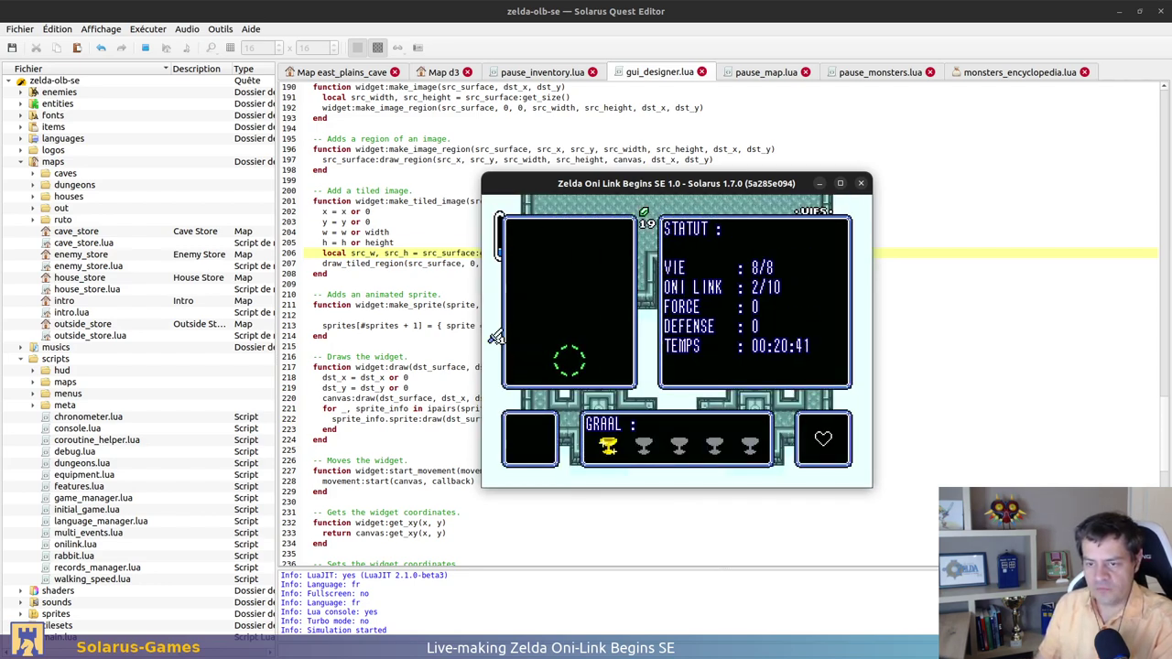
{"action": "key", "text": "Left"}
{"action": "key", "text": "Right"}
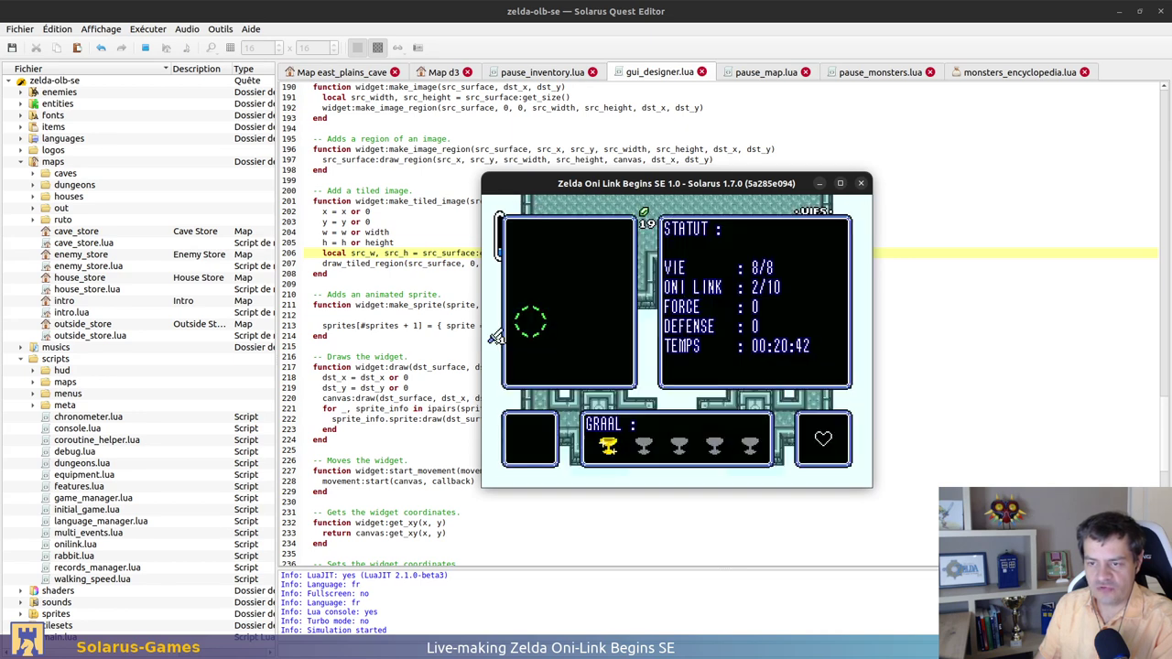
{"action": "key", "text": "d"}
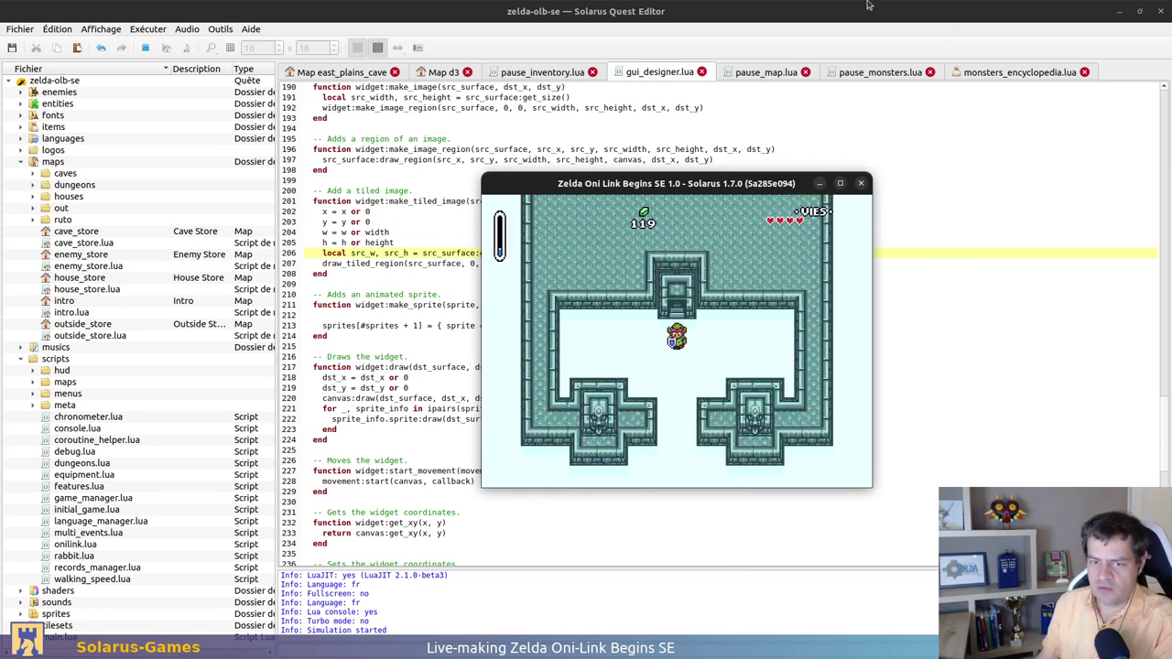
{"action": "left_click", "coordinate": [861, 184]}
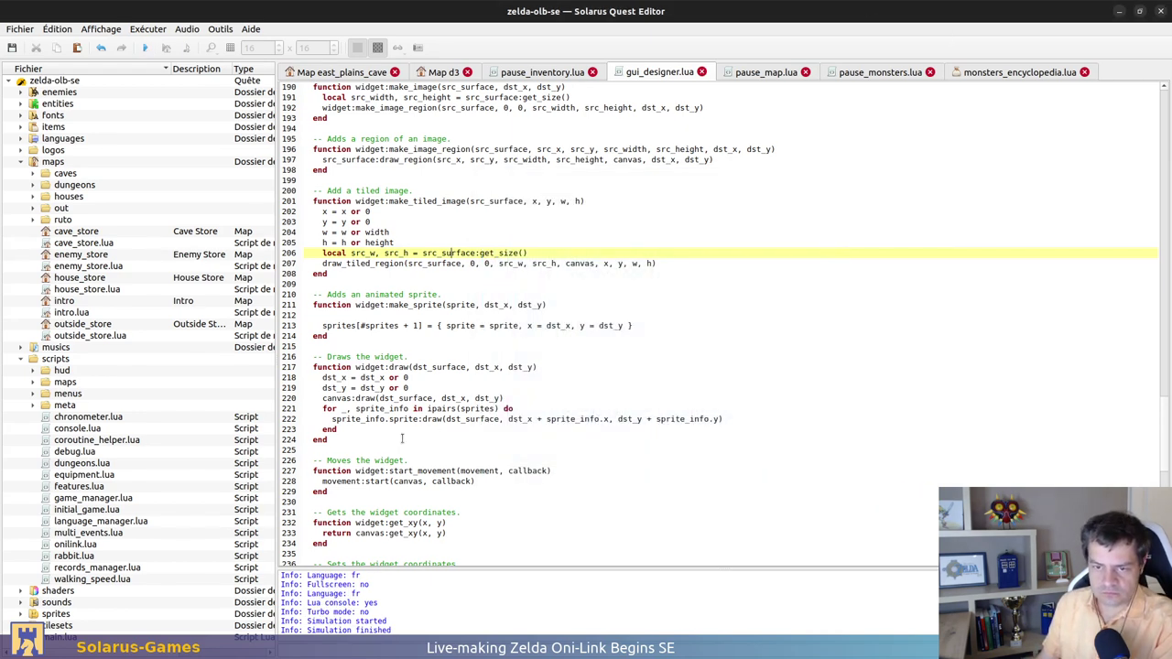
Examine the coordinate defaults and canvas:draw call in widget:draw, and the canvas creation in gui_designer:create
{"action": "left_click", "coordinate": [499, 367]}
{"action": "left_click", "coordinate": [547, 379]}
{"action": "scroll", "coordinate": [517, 413], "scroll_direction": "down", "scroll_amount": 2}
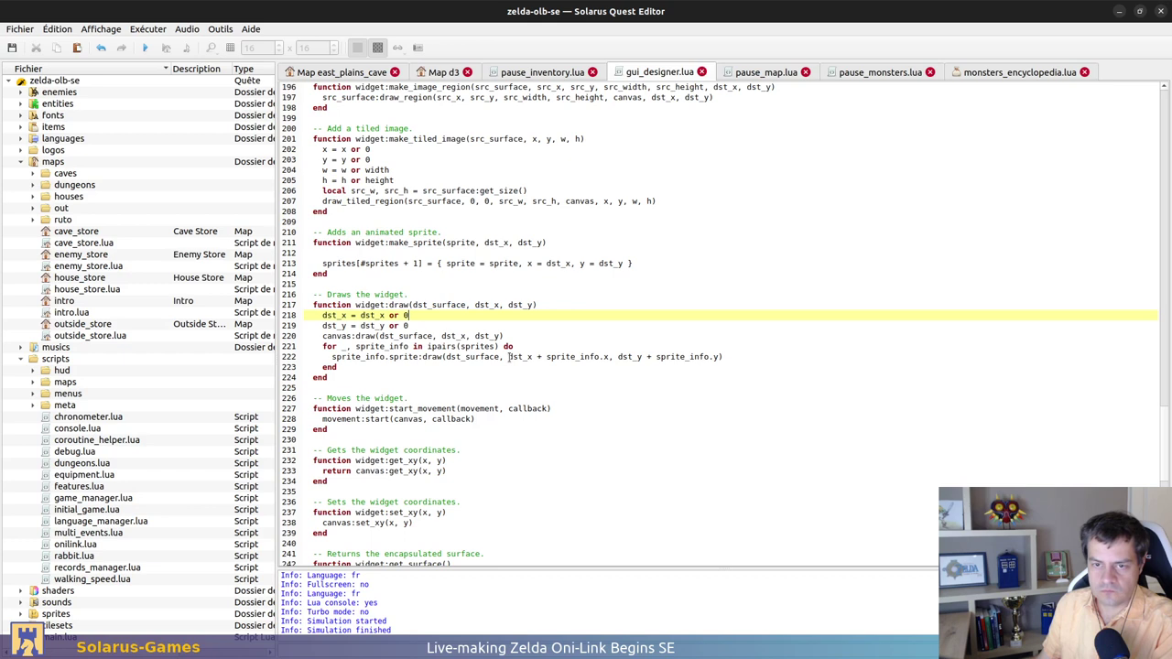
{"action": "left_click_drag", "start_coordinate": [321, 315], "coordinate": [448, 328]}
{"action": "left_click", "coordinate": [447, 327]}
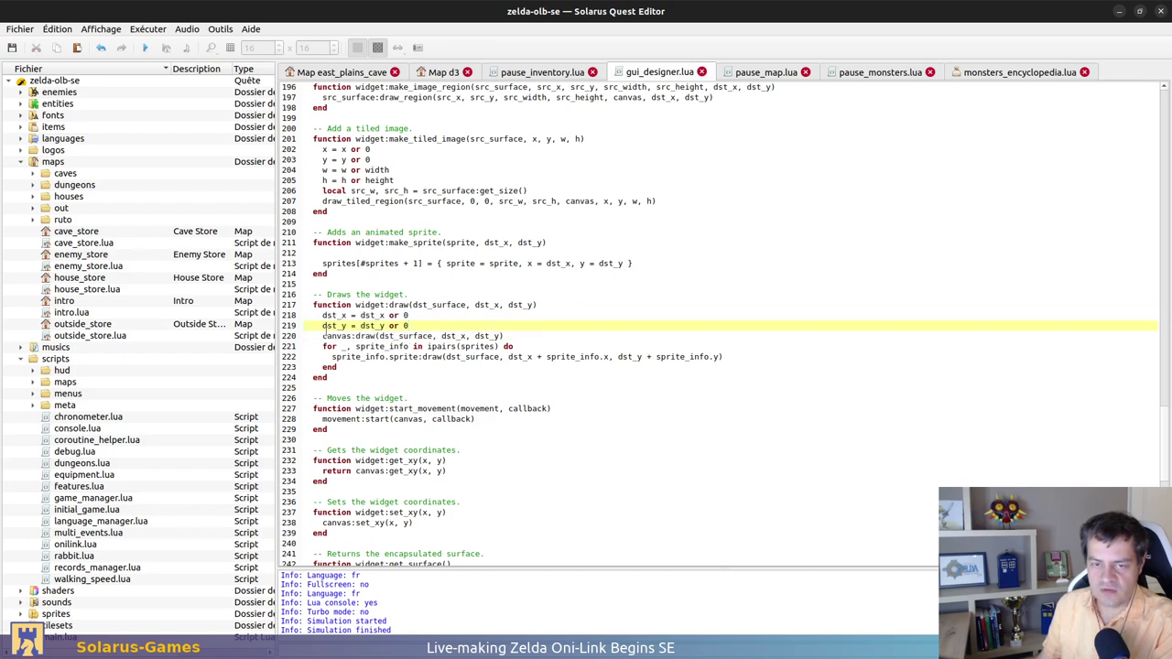
{"action": "left_click", "coordinate": [528, 336]}
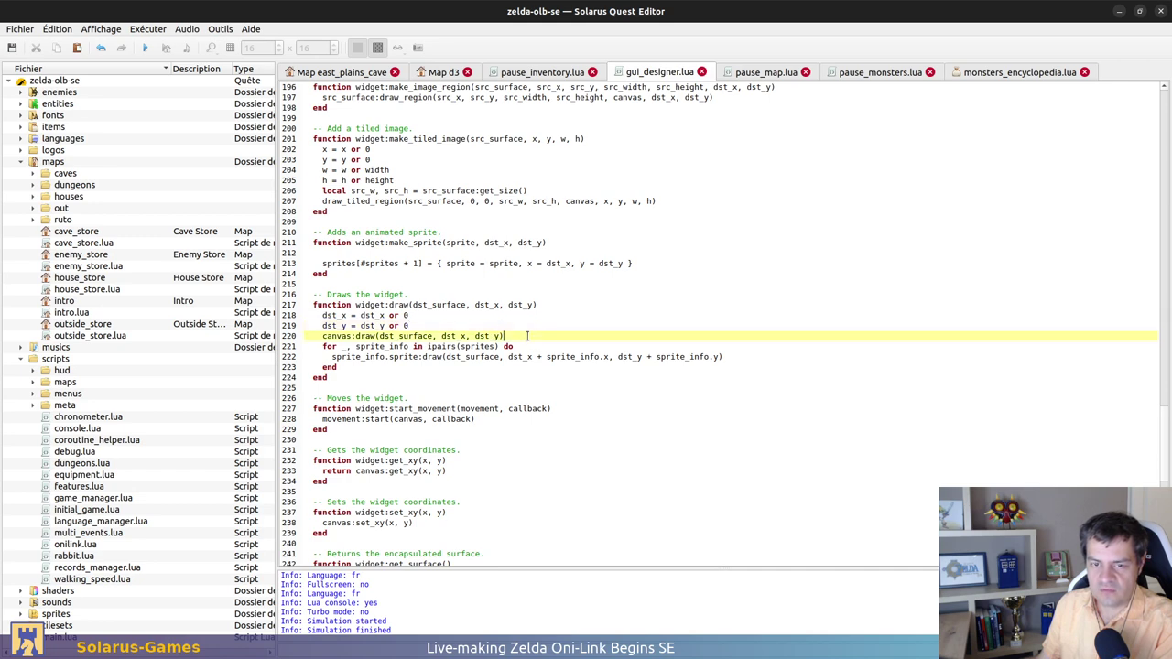
{"action": "double_click", "coordinate": [391, 337]}
{"action": "scroll", "coordinate": [408, 336], "scroll_direction": "up", "scroll_amount": 16}
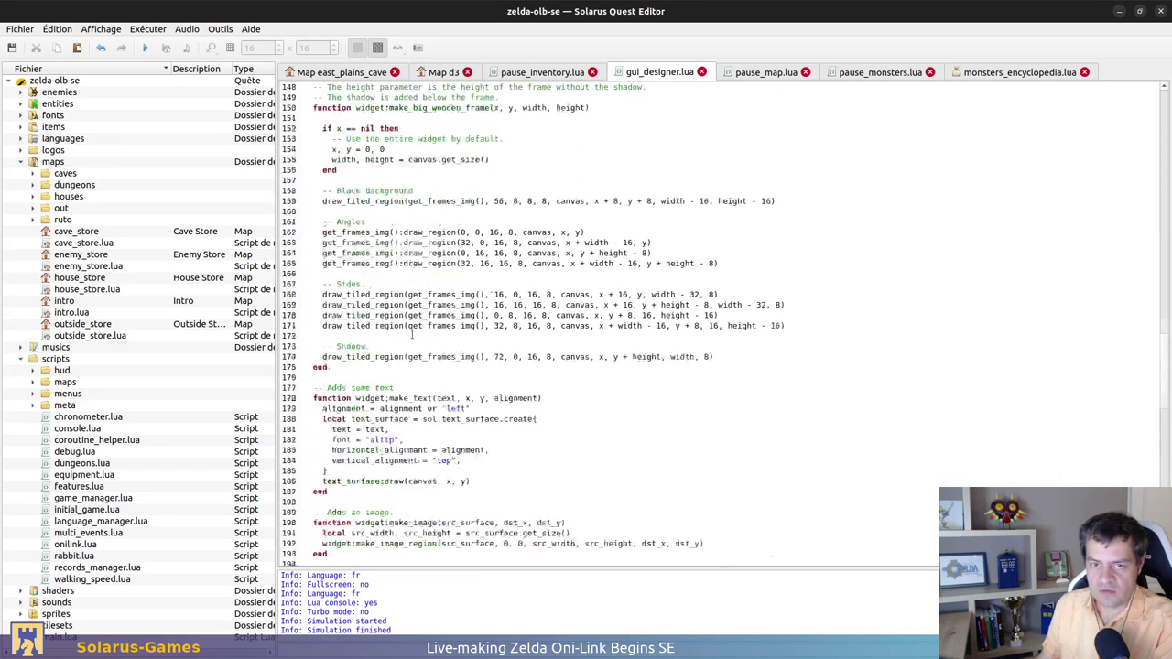
{"action": "scroll", "coordinate": [411, 335], "scroll_direction": "up", "scroll_amount": 20}
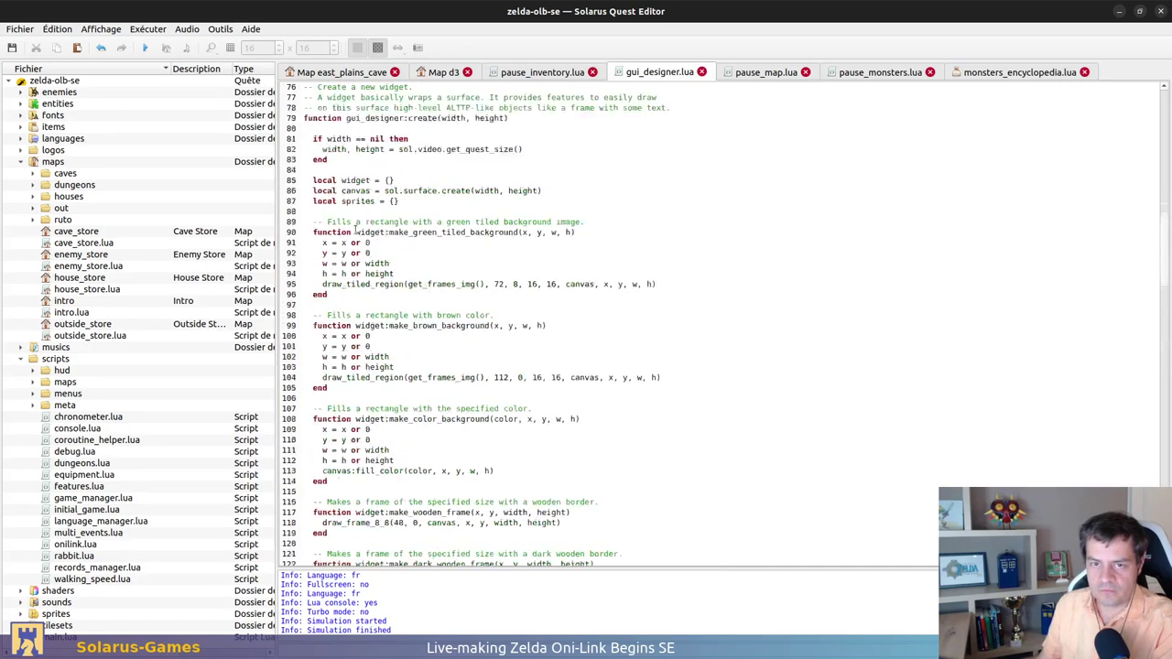
{"action": "scroll", "coordinate": [356, 229], "scroll_direction": "up", "scroll_amount": 6}
{"action": "left_click", "coordinate": [519, 243]}
{"action": "scroll", "coordinate": [529, 222], "scroll_direction": "up", "scroll_amount": 9}
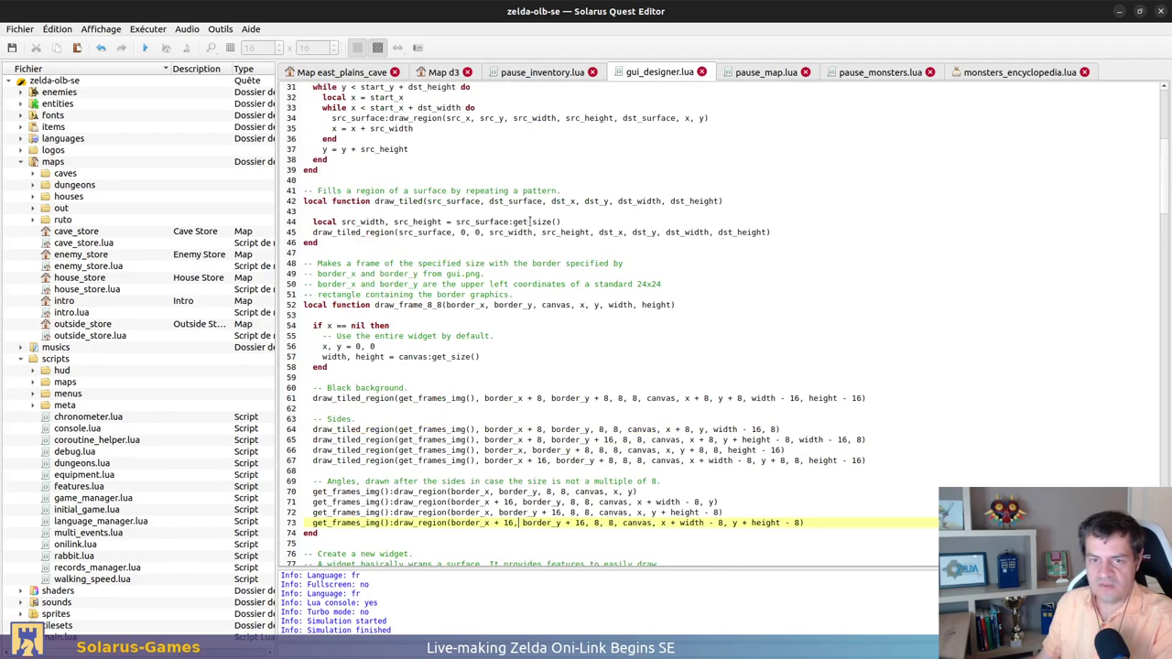
{"action": "scroll", "coordinate": [529, 221], "scroll_direction": "up", "scroll_amount": 10}
Search gui_designer.lua for set_xy and examine how widget:set_xy moves the canvas that widget:draw draws
{"action": "left_click", "coordinate": [556, 203]}
{"action": "key", "text": "ctrl+f"}
{"action": "type", "text": "set"}
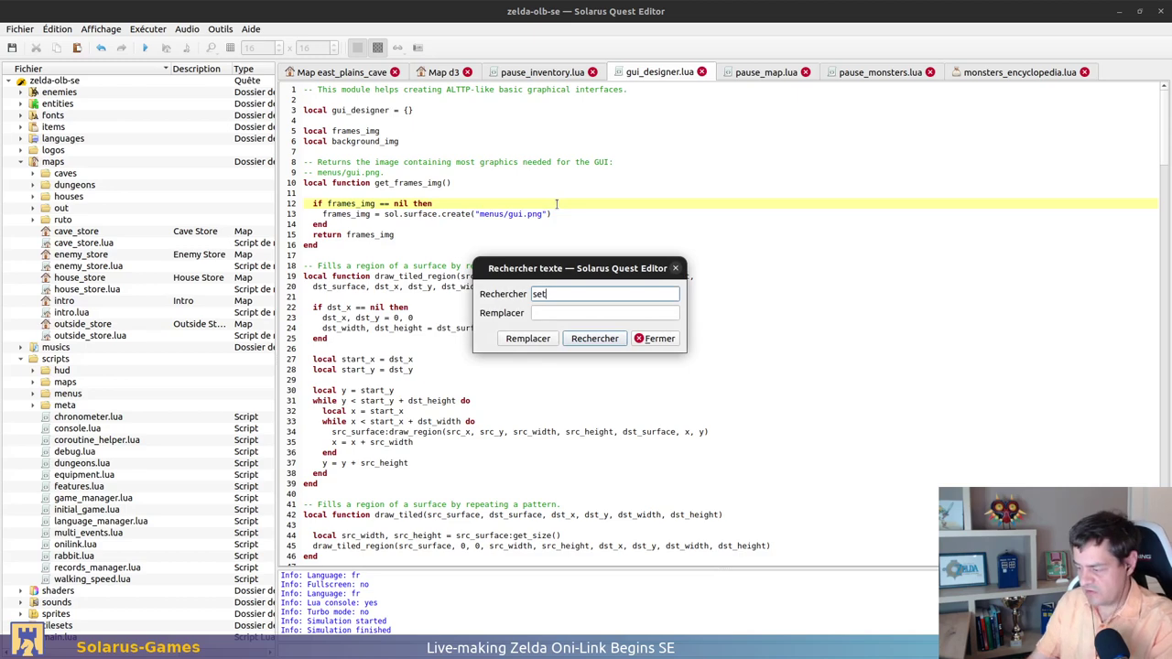
{"action": "type", "text": "_xy"}
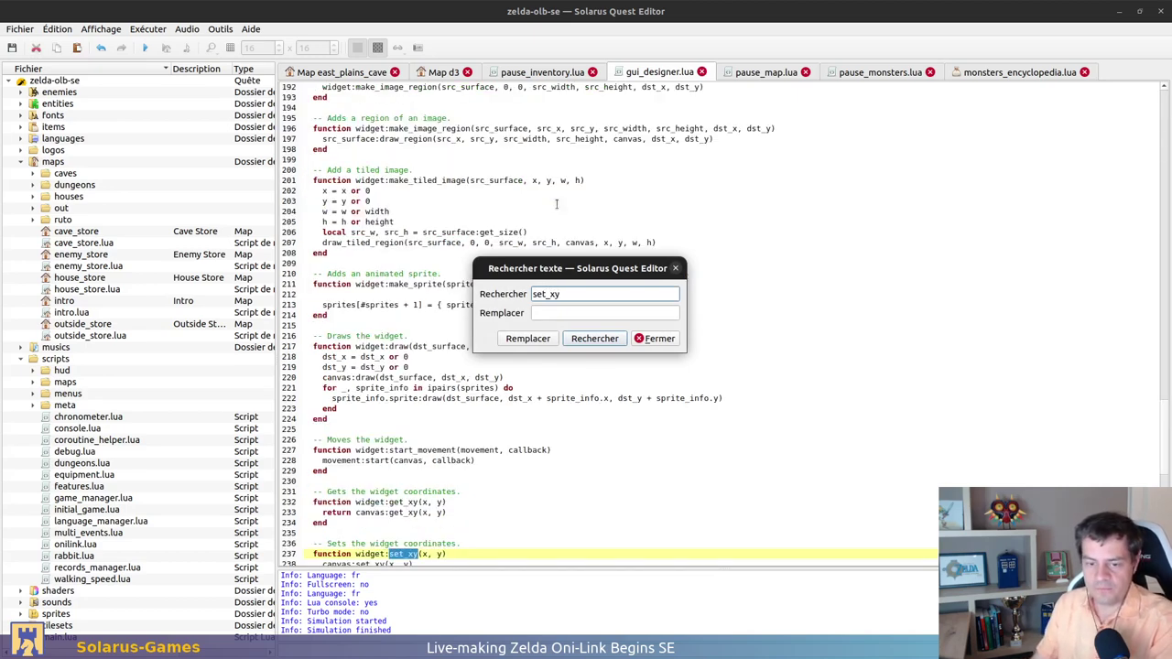
{"action": "scroll", "coordinate": [556, 203], "scroll_direction": "down", "scroll_amount": 3}
{"action": "key", "text": "Escape"}
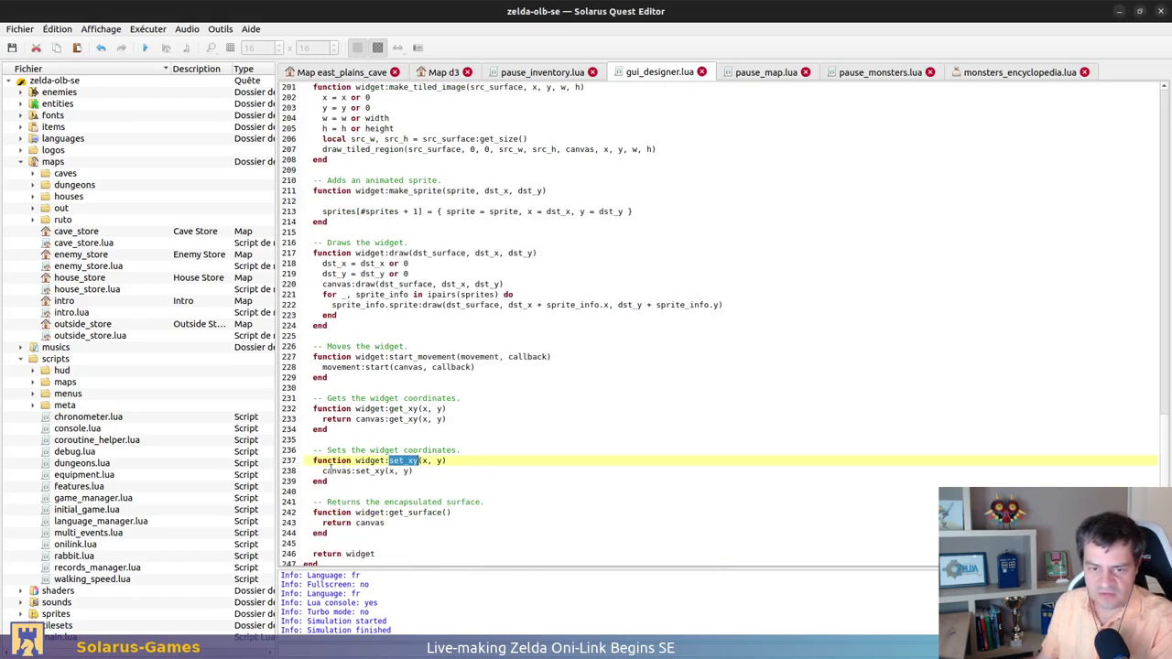
{"action": "left_click_drag", "start_coordinate": [323, 471], "coordinate": [414, 470]}
{"action": "left_click", "coordinate": [414, 470]}
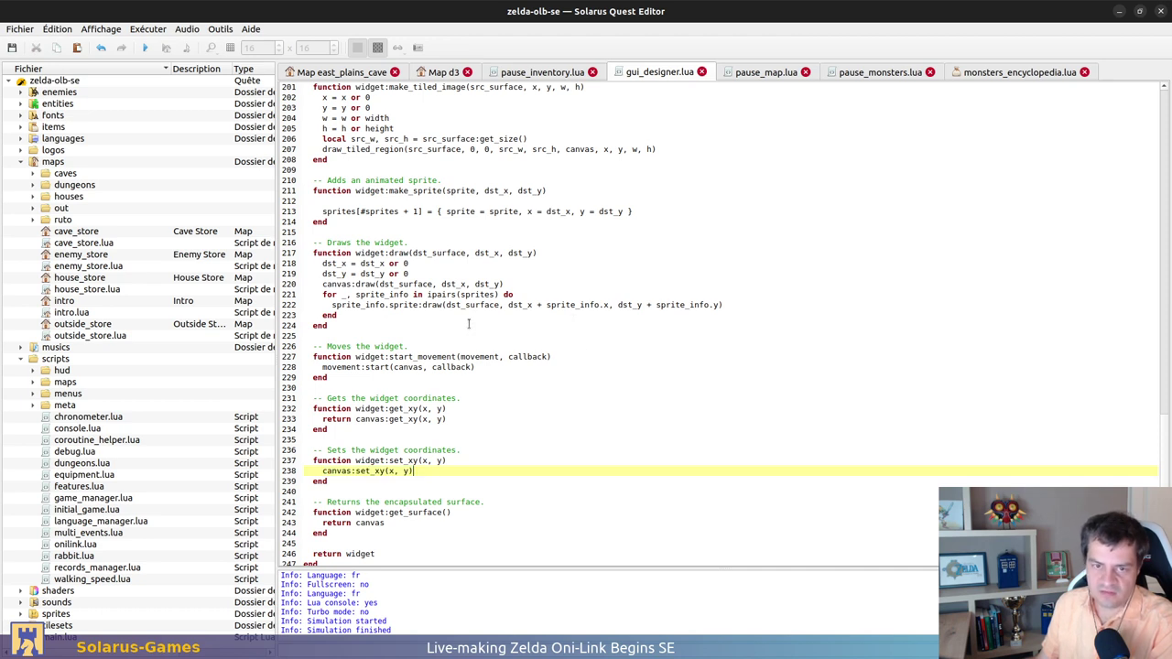
{"action": "left_click", "coordinate": [361, 264]}
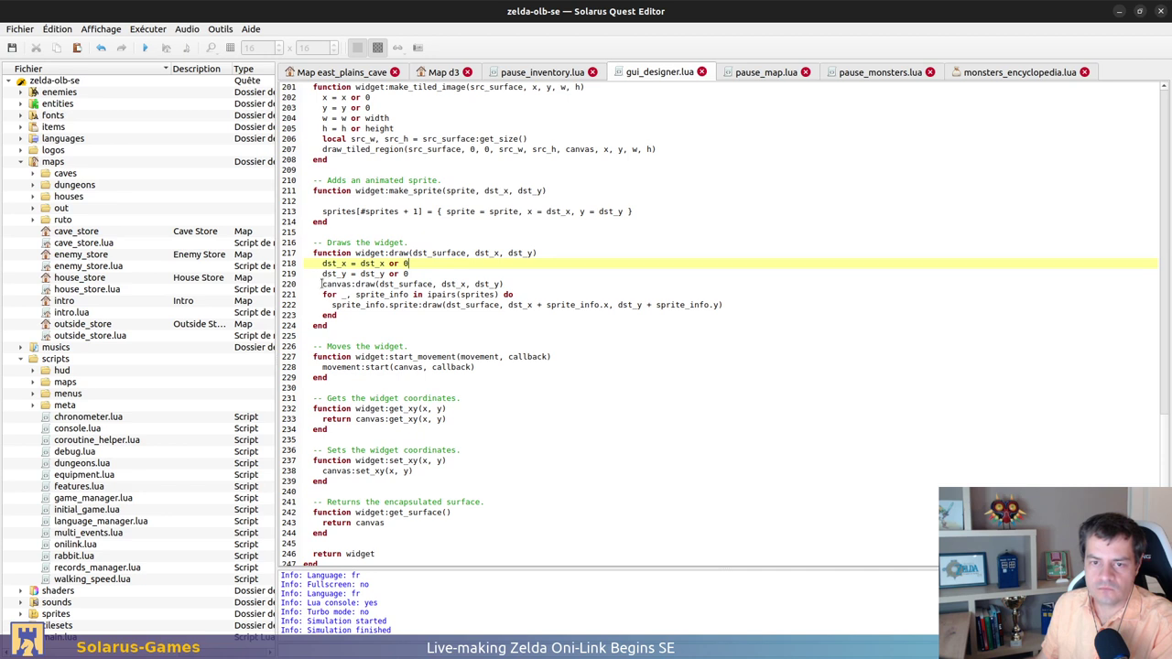
{"action": "left_click_drag", "start_coordinate": [322, 284], "coordinate": [352, 285]}
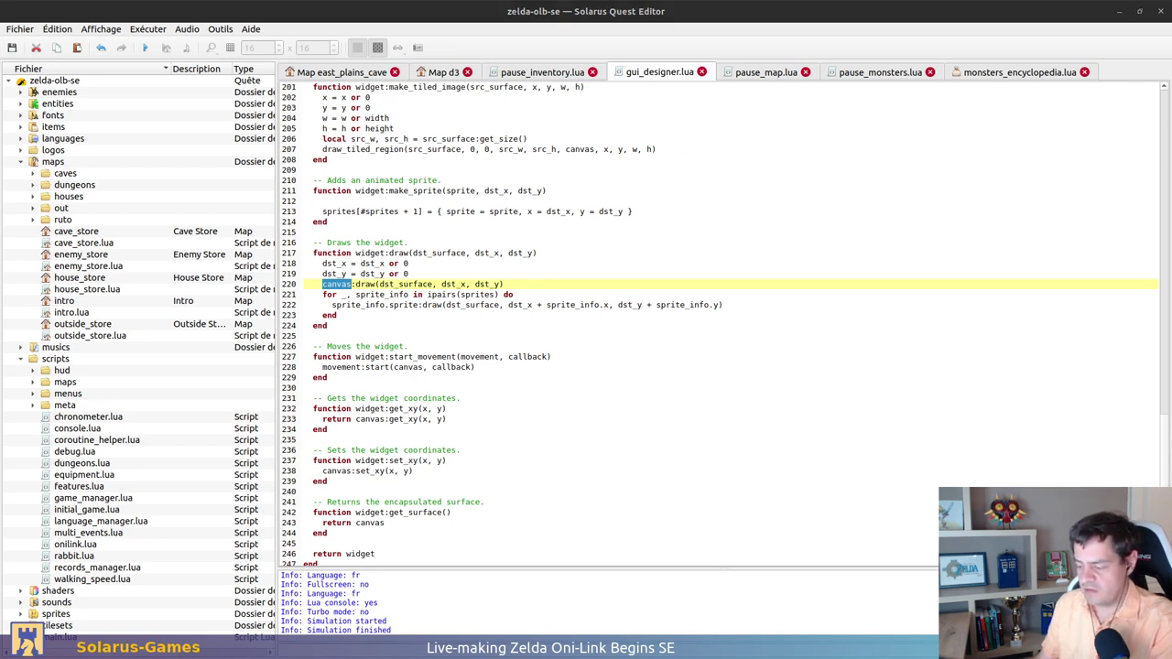
{"action": "left_click", "coordinate": [780, 263]}
{"action": "type", "text": "1"}
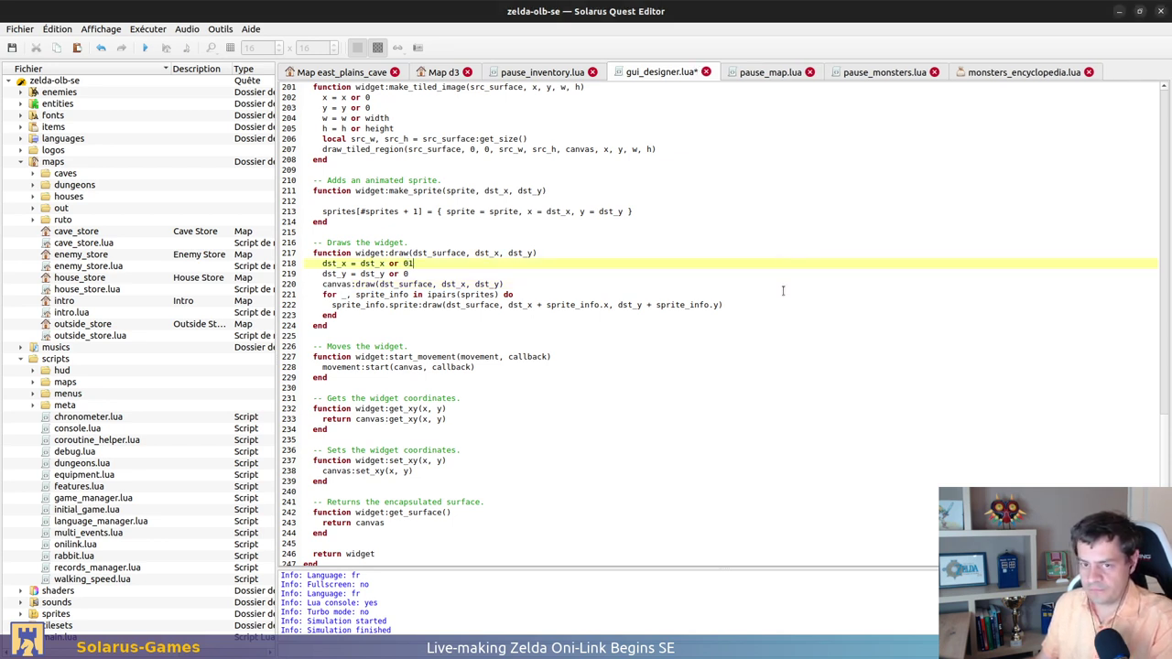
{"action": "key", "text": "ctrl+z"}
{"action": "key", "text": "F1"}
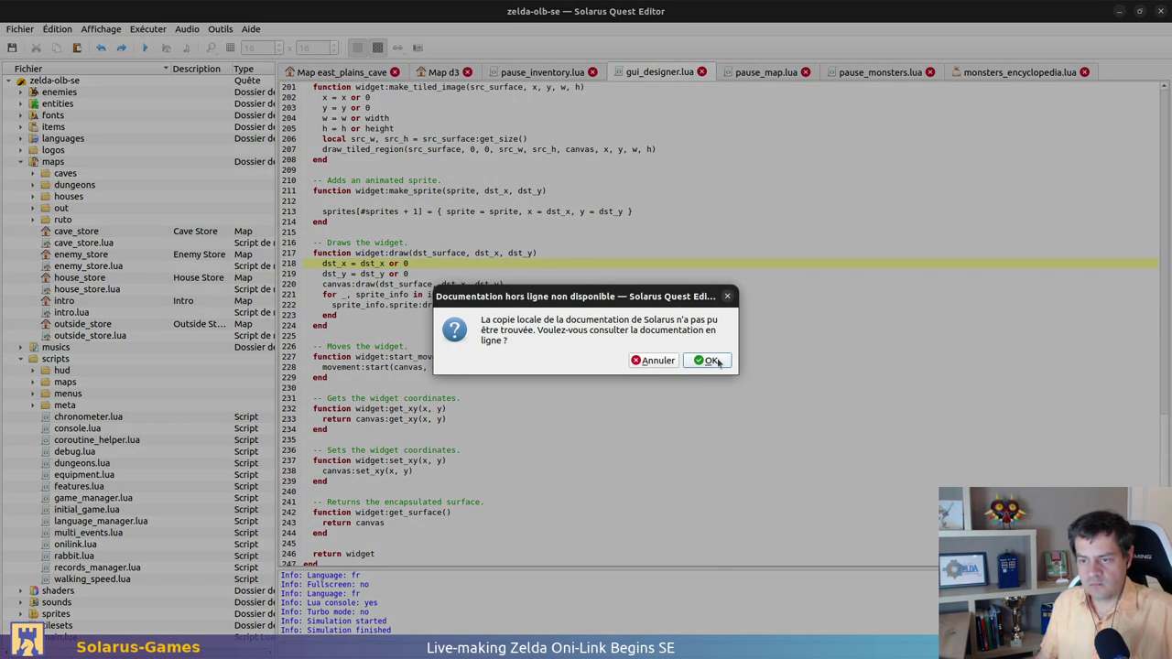
{"action": "key", "text": "Escape"}
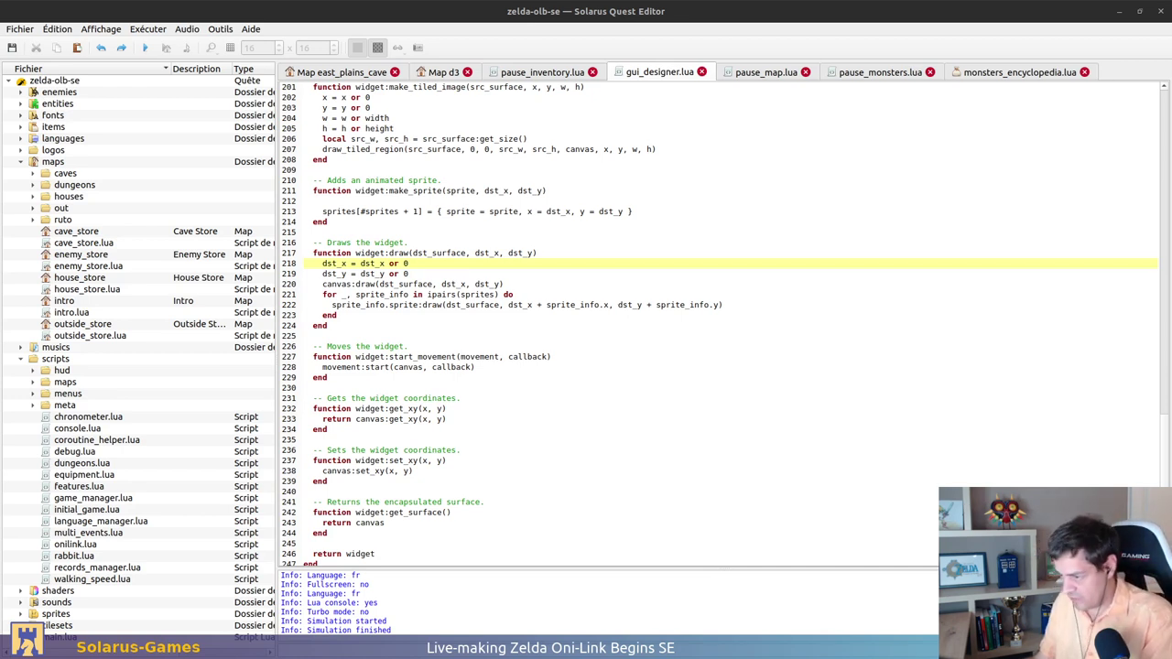
In widget:draw's sprite loop, add canvas_x + before dst_x and canvas_y + before dst_y in the sprite draw call, and save the script
{"action": "left_click", "coordinate": [630, 231]}
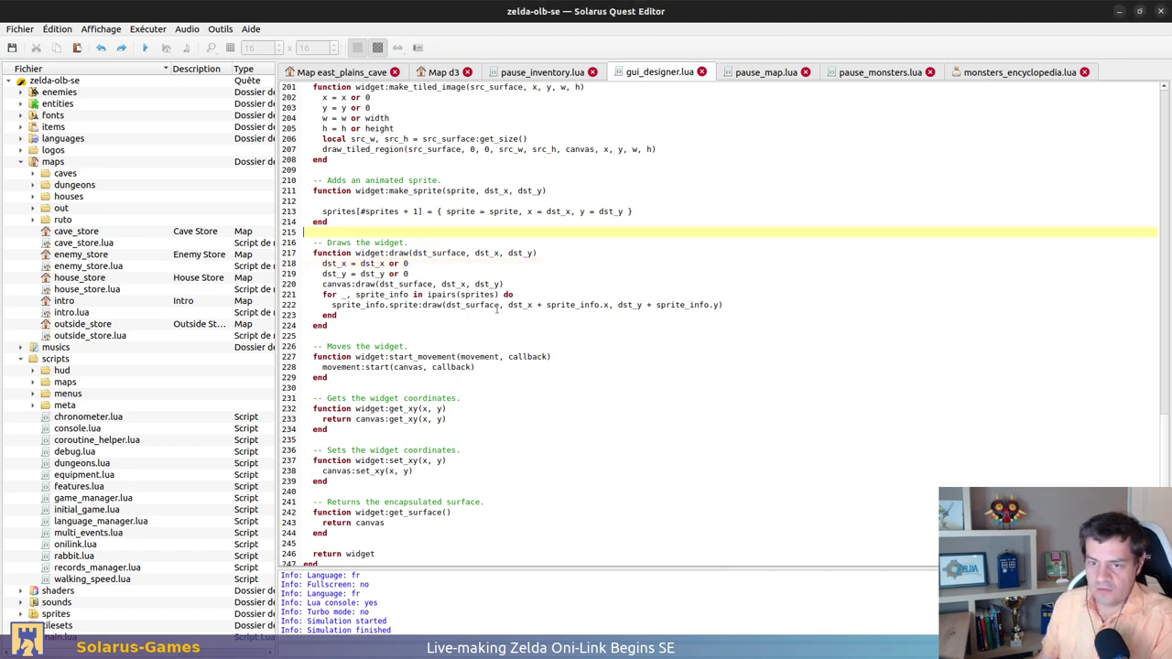
{"action": "left_click", "coordinate": [505, 305]}
{"action": "type", "text": "canva"}
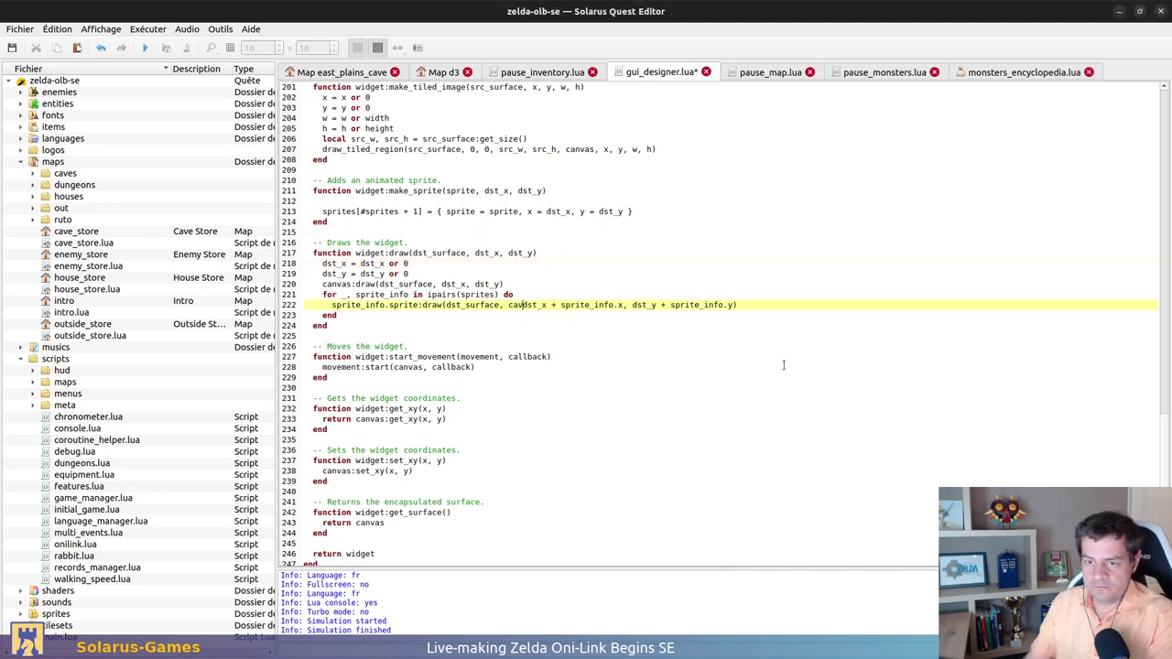
{"action": "type", "text": "s_x + "}
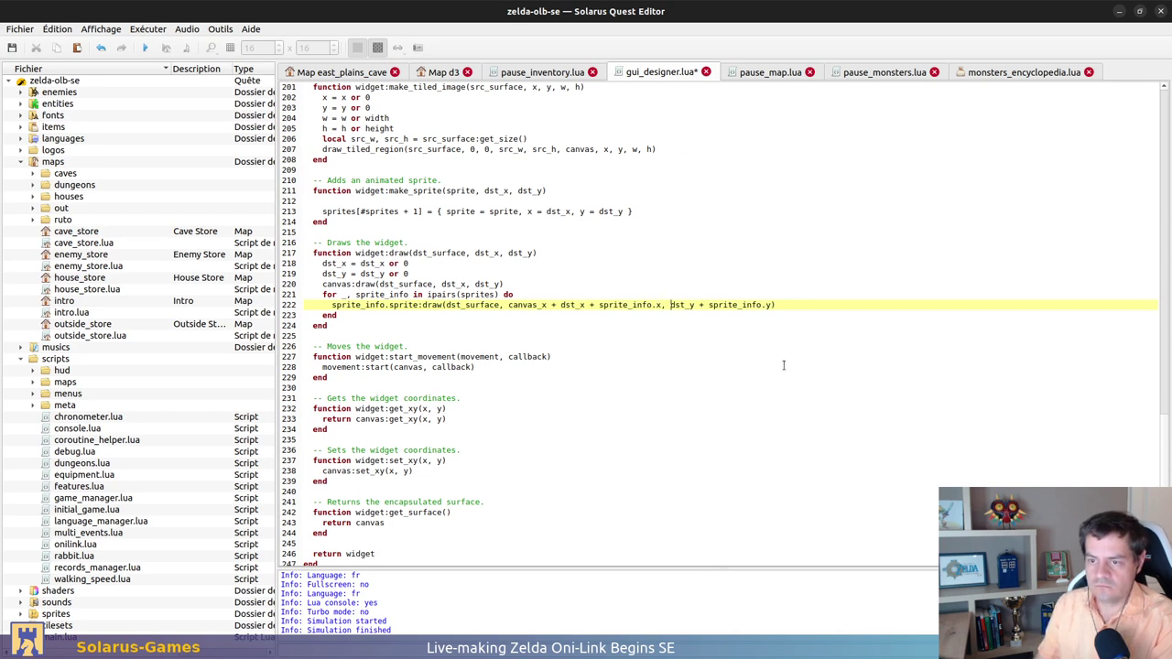
{"action": "type", "text": "canvas_y +"}
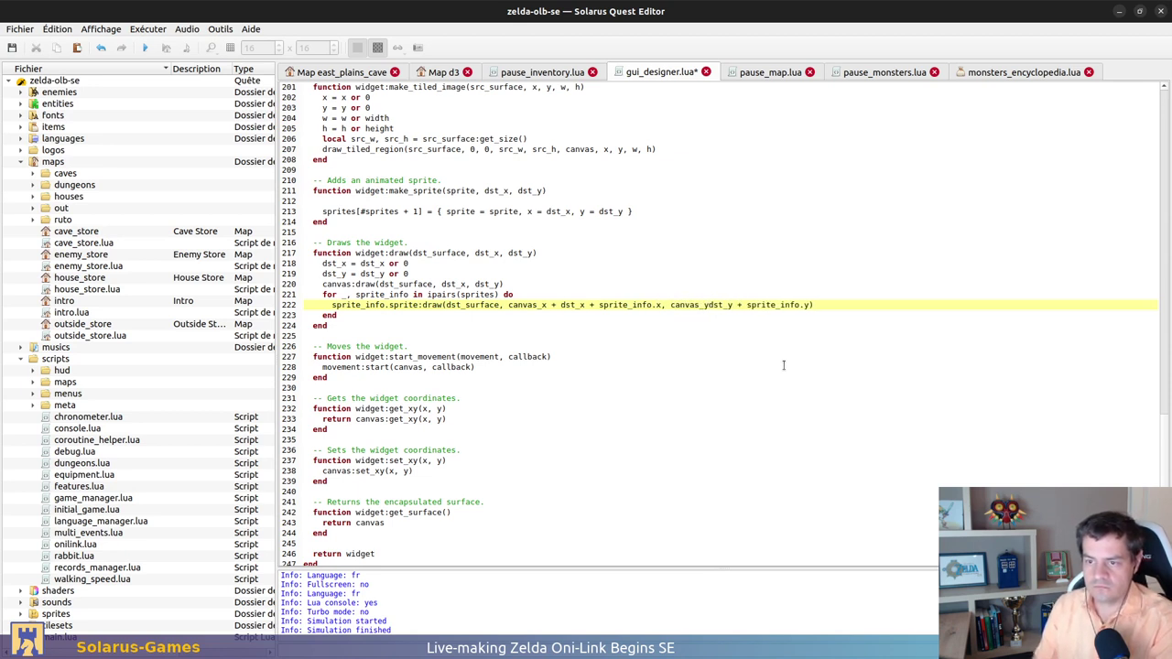
{"action": "key", "text": "ctrl+s"}
{"action": "key", "text": "Up"}
{"action": "key", "text": "Up"}
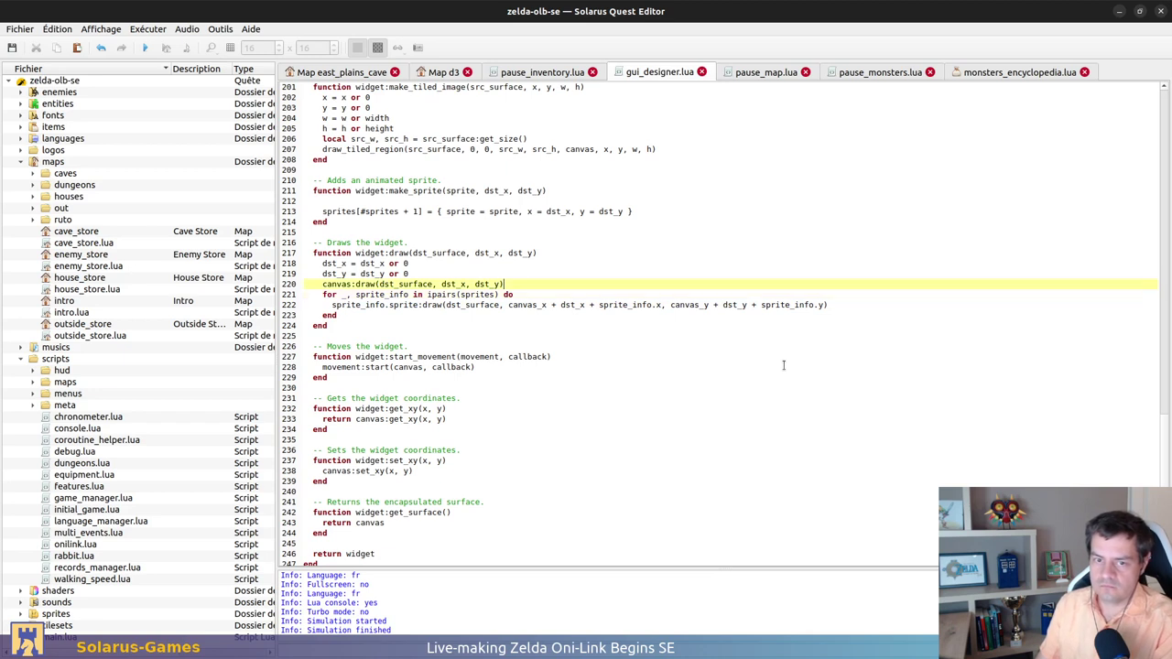
In widget:draw, add the line canvas_x, canvas_y = canvas:get_xy() before the canvas:draw call, and save the script
{"action": "key", "text": "Return"}
{"action": "key", "text": "Up"}
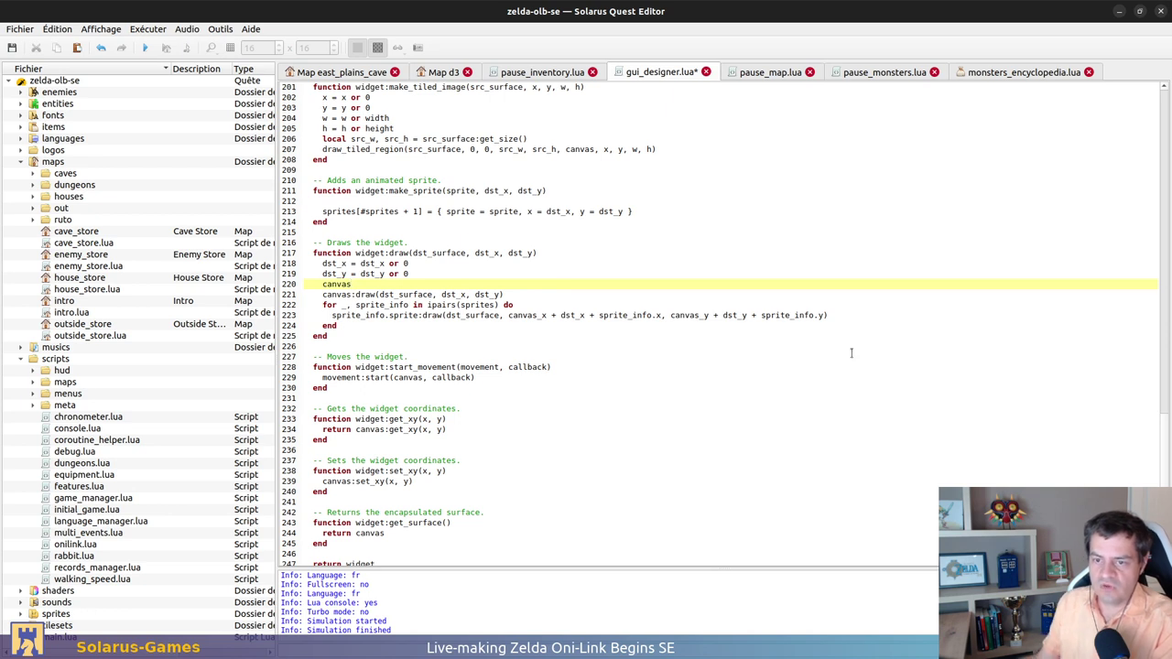
{"action": "left_click_drag", "start_coordinate": [507, 315], "coordinate": [661, 315]}
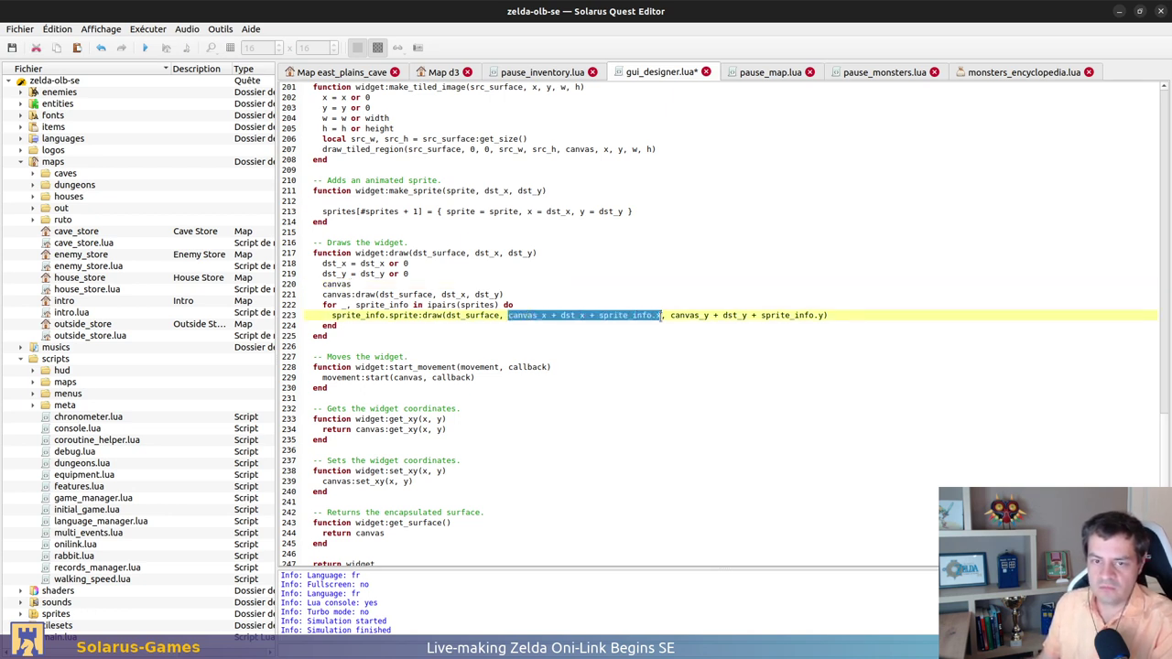
{"action": "left_click", "coordinate": [661, 315]}
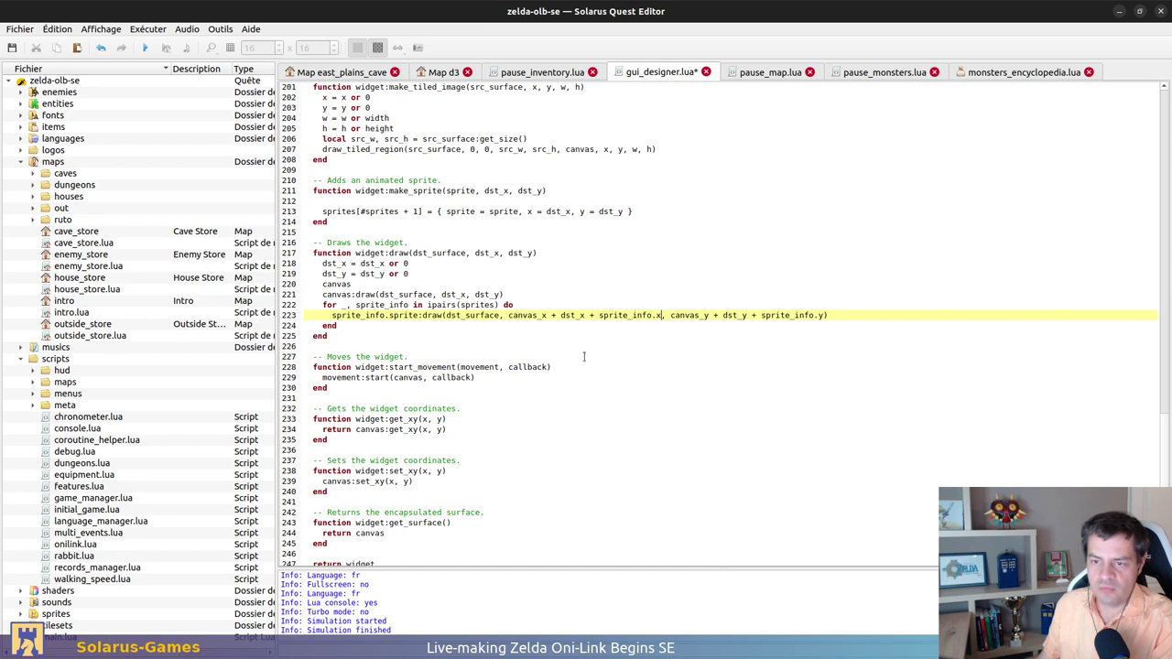
{"action": "left_click", "coordinate": [544, 286]}
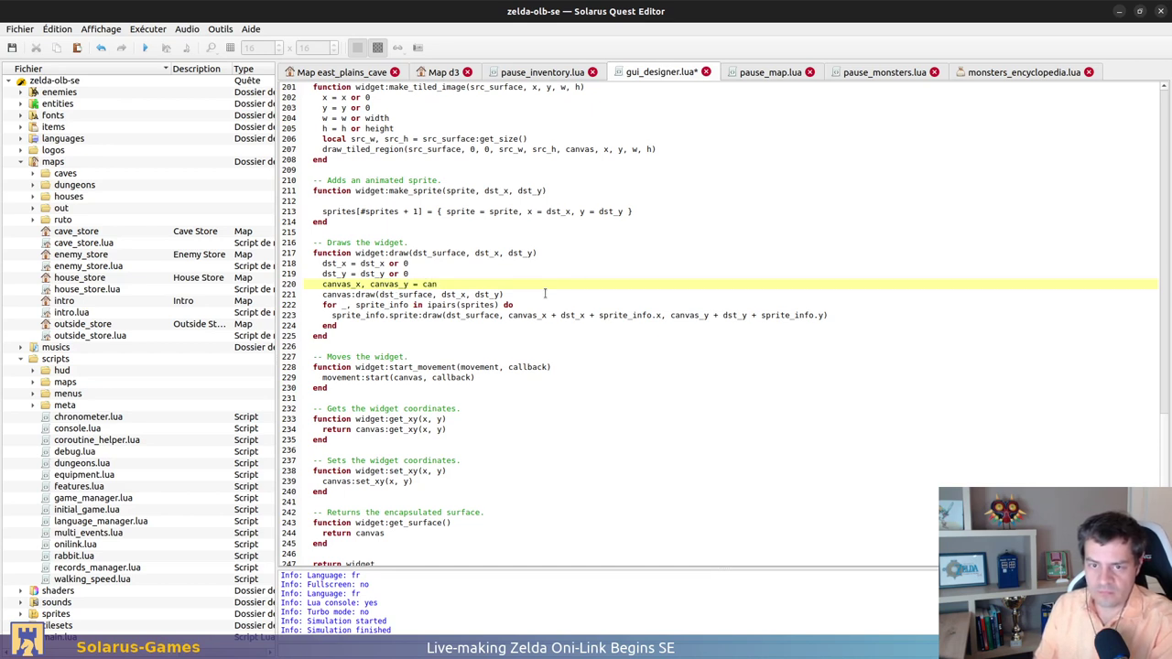
{"action": "type", "text": ":get_xy("}
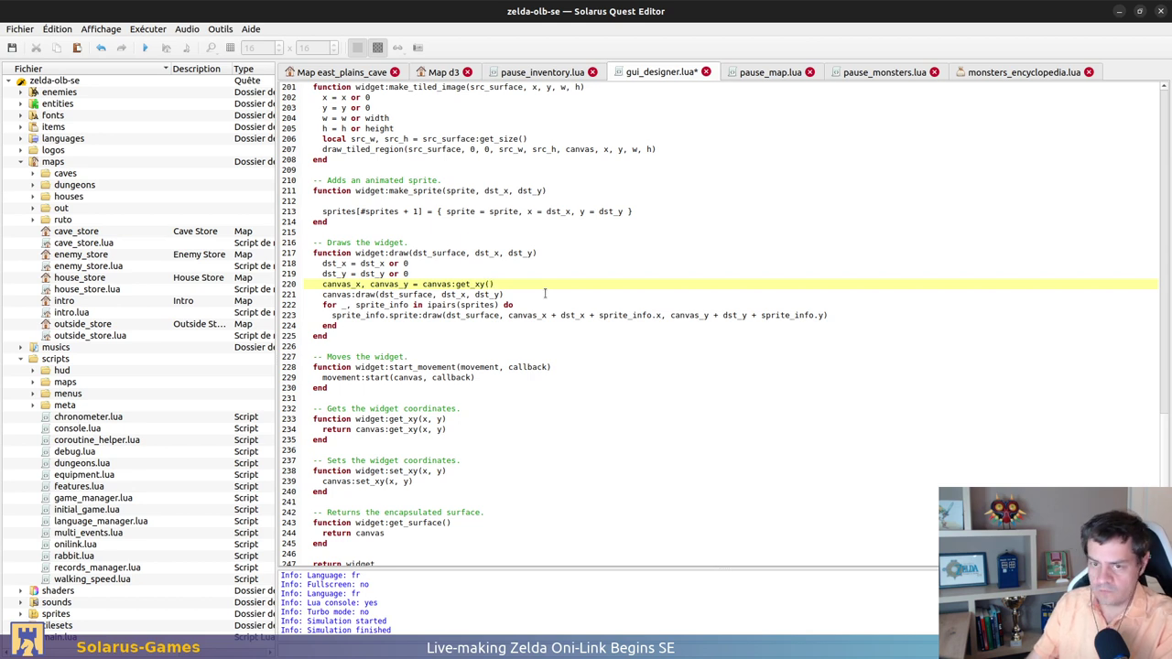
{"action": "key", "text": "ctrl+s"}
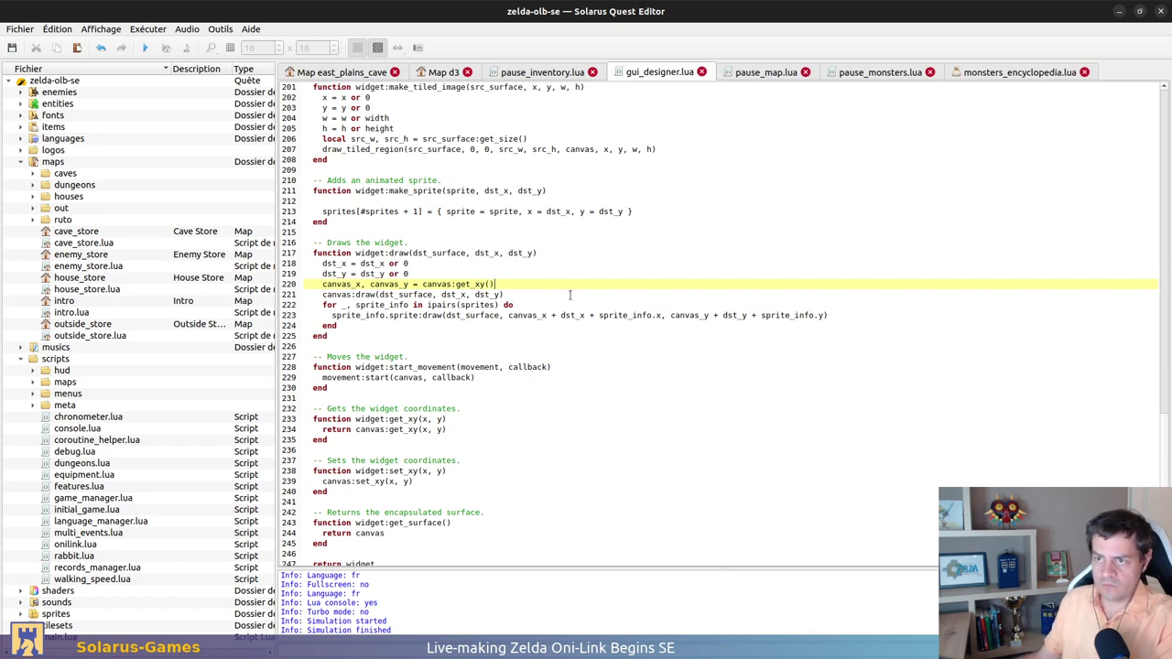
Run the quest, check the sword sprite's position in the pause inventory while moving its cursor, and close the game window
{"action": "left_click", "coordinate": [144, 50]}
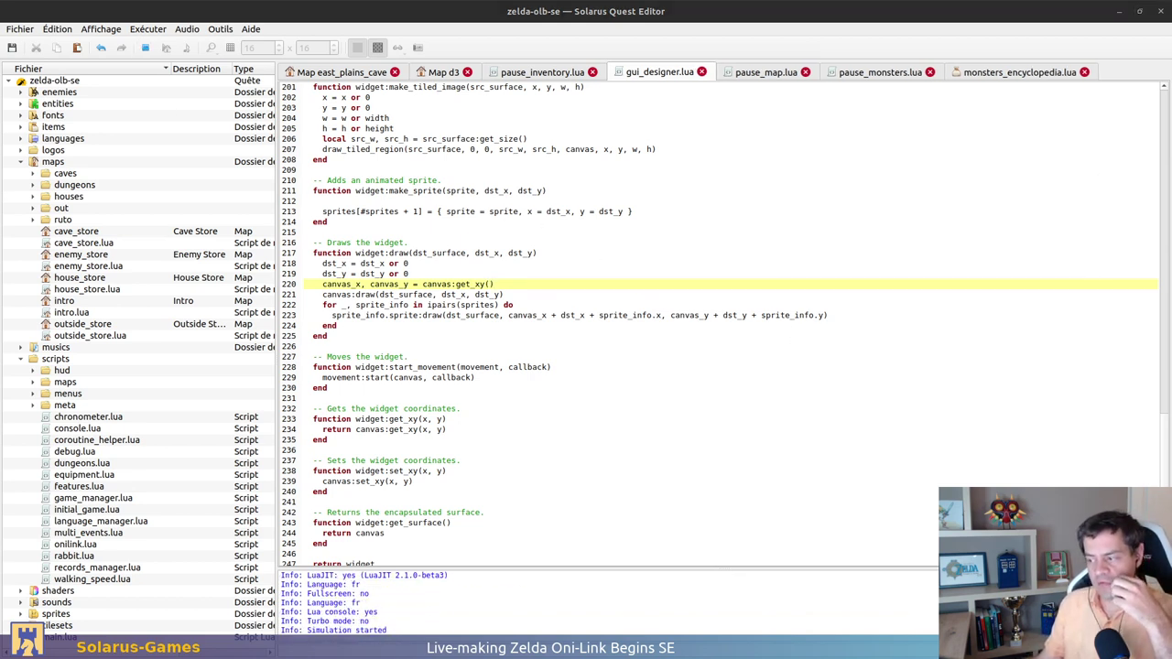
{"action": "left_click_drag", "start_coordinate": [1015, 122], "coordinate": [812, 138]}
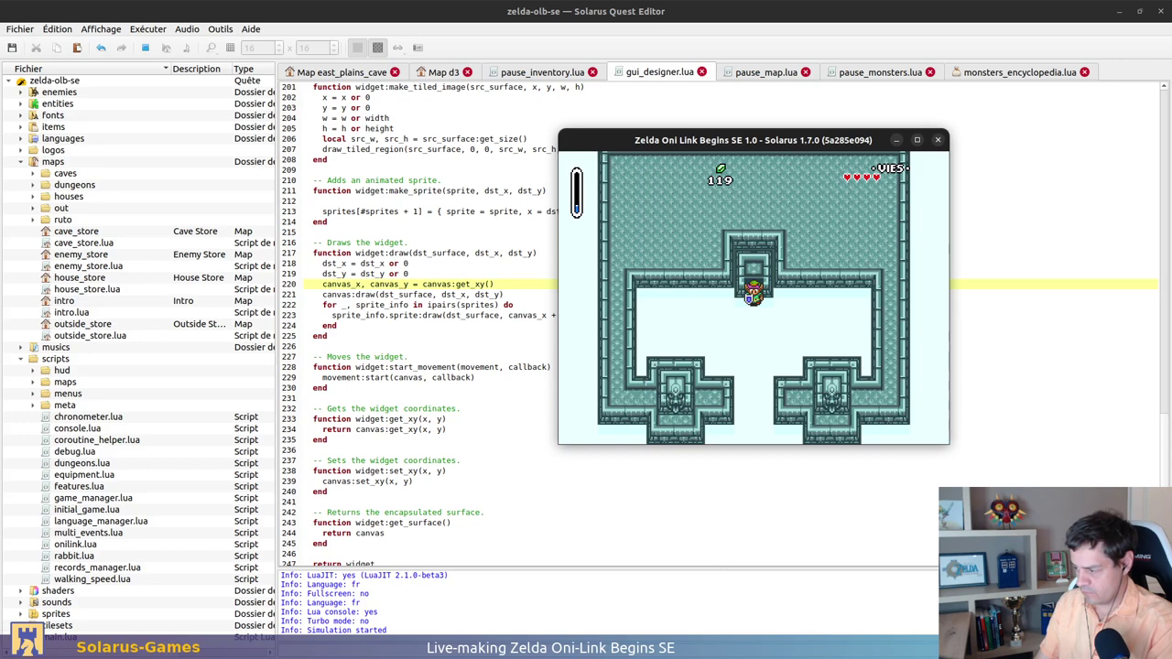
{"action": "key", "text": "Down"}
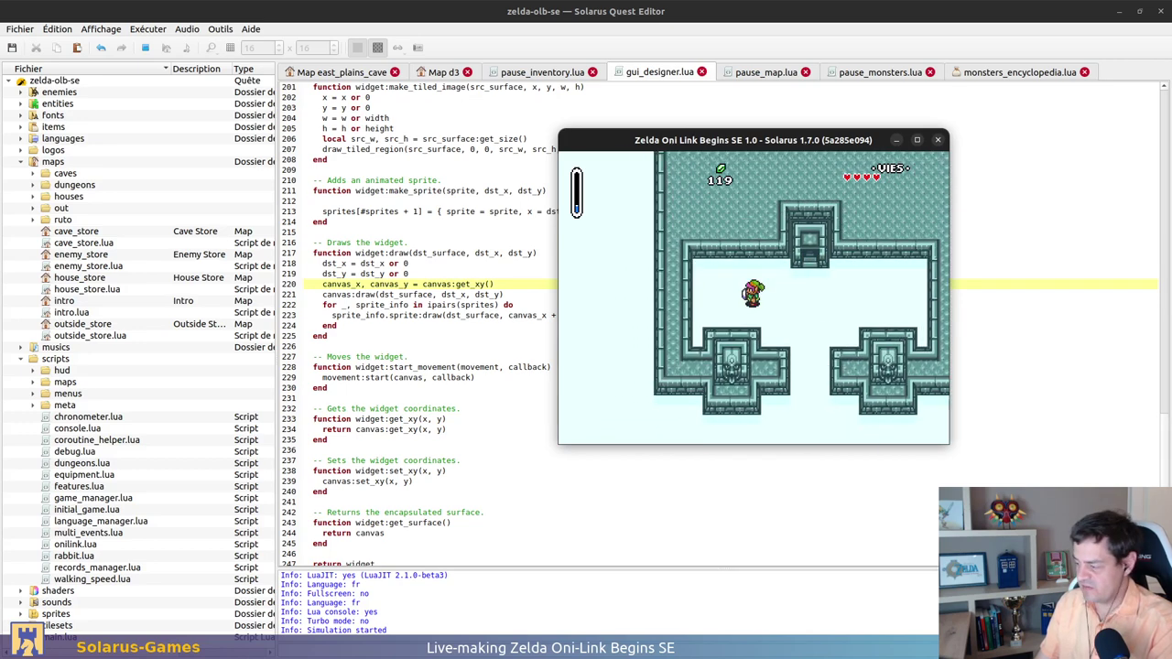
{"action": "key", "text": "d"}
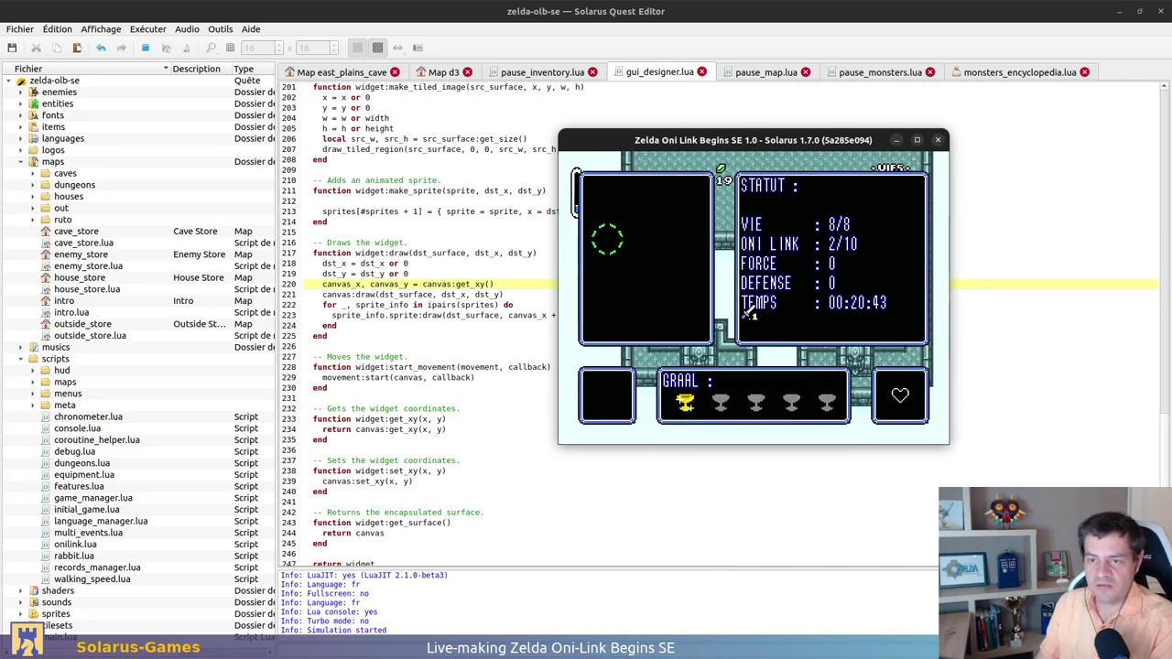
{"action": "key", "text": "Right"}
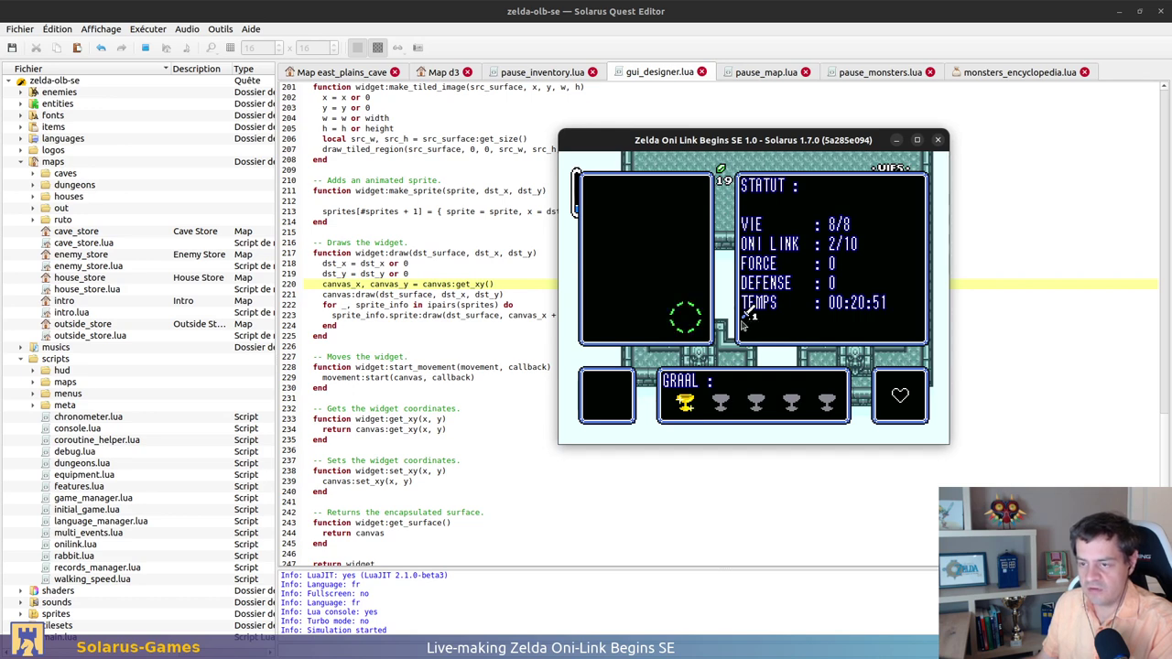
{"action": "left_click", "coordinate": [938, 142]}
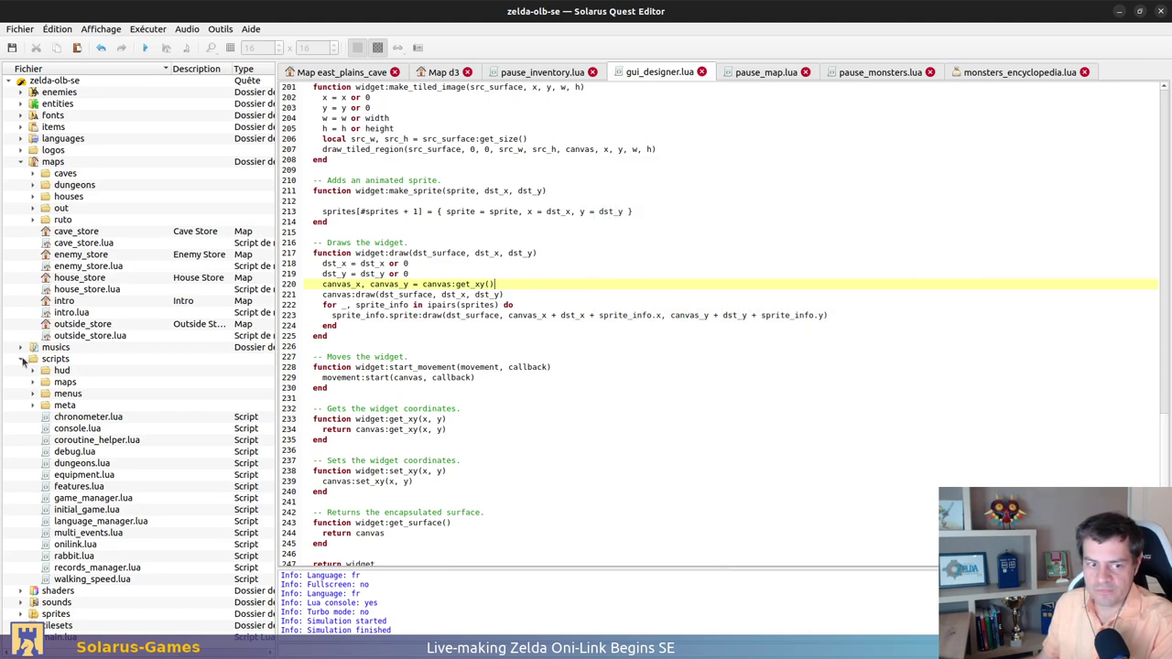
Browse the quest's sprites folder, checking the items and entities subfolders, and open the entities/items sprite
{"action": "left_click", "coordinate": [22, 613]}
{"action": "scroll", "coordinate": [36, 604], "scroll_direction": "down", "scroll_amount": 3}
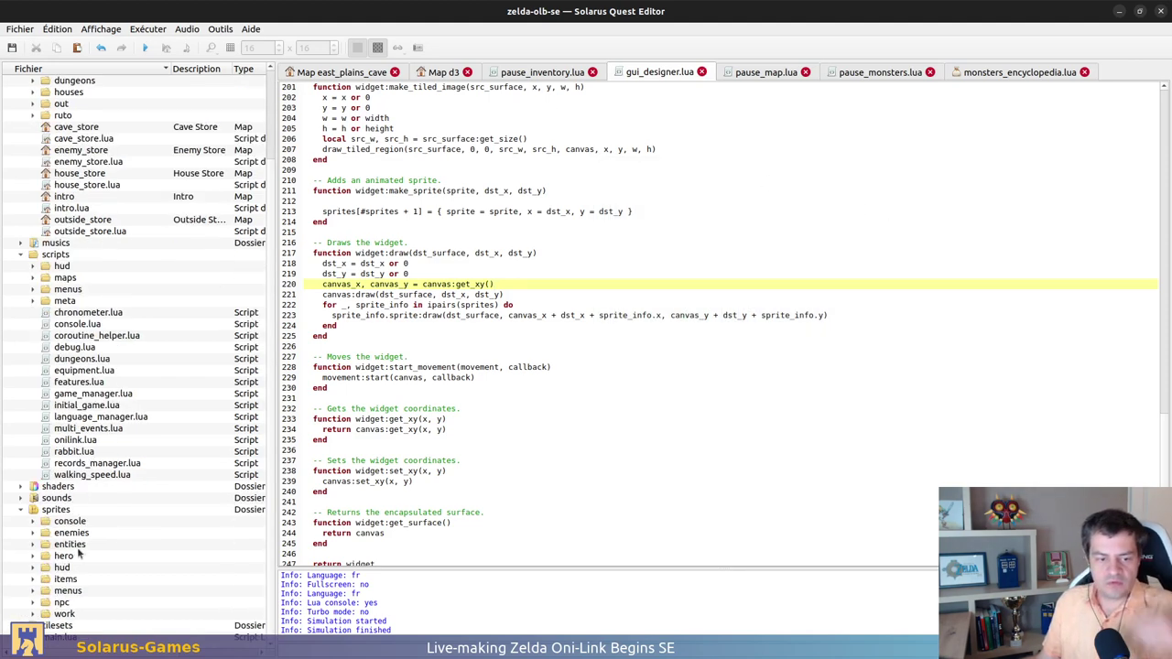
{"action": "left_click", "coordinate": [35, 578]}
{"action": "scroll", "coordinate": [179, 382], "scroll_direction": "down", "scroll_amount": 12}
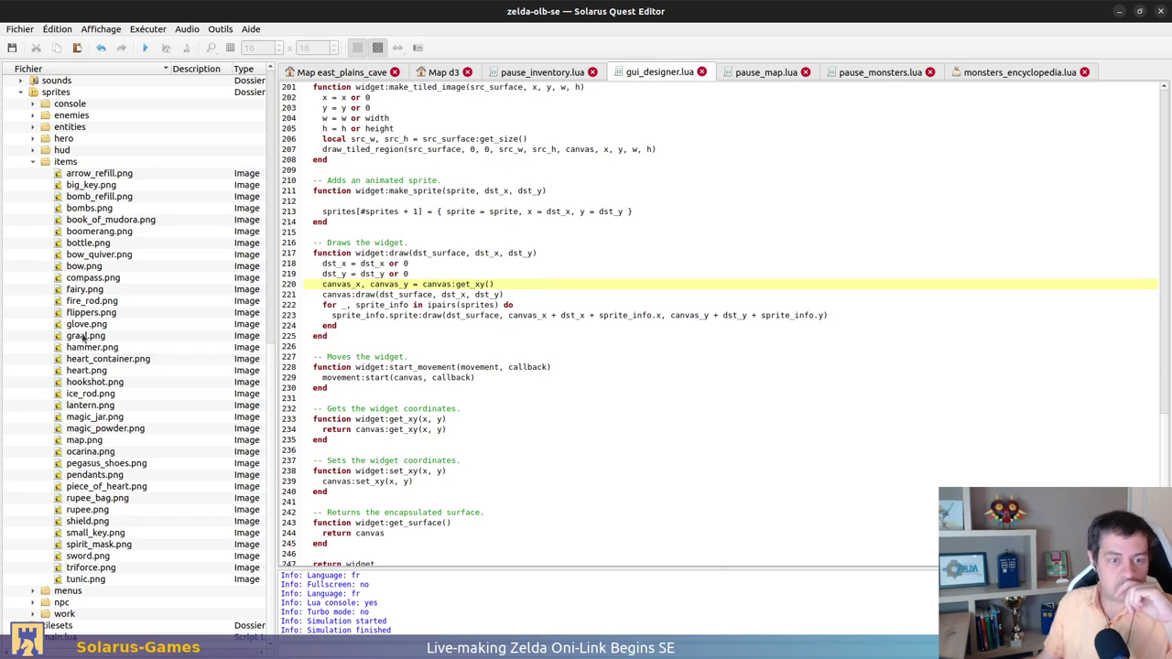
{"action": "left_click", "coordinate": [33, 162]}
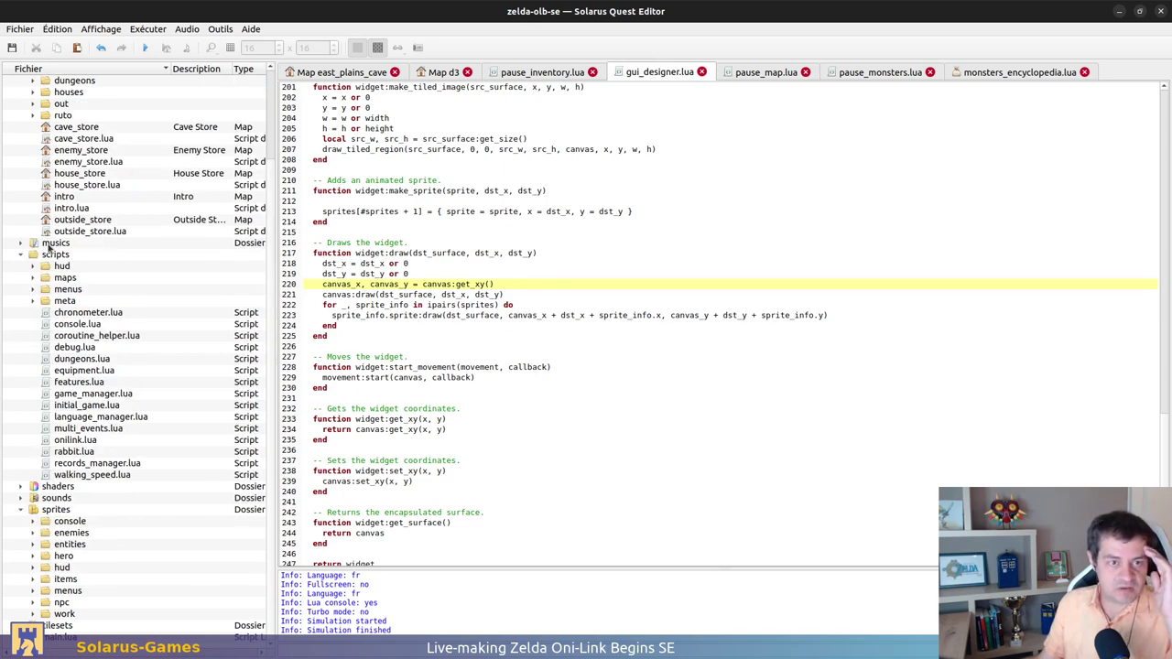
{"action": "left_click", "coordinate": [33, 544]}
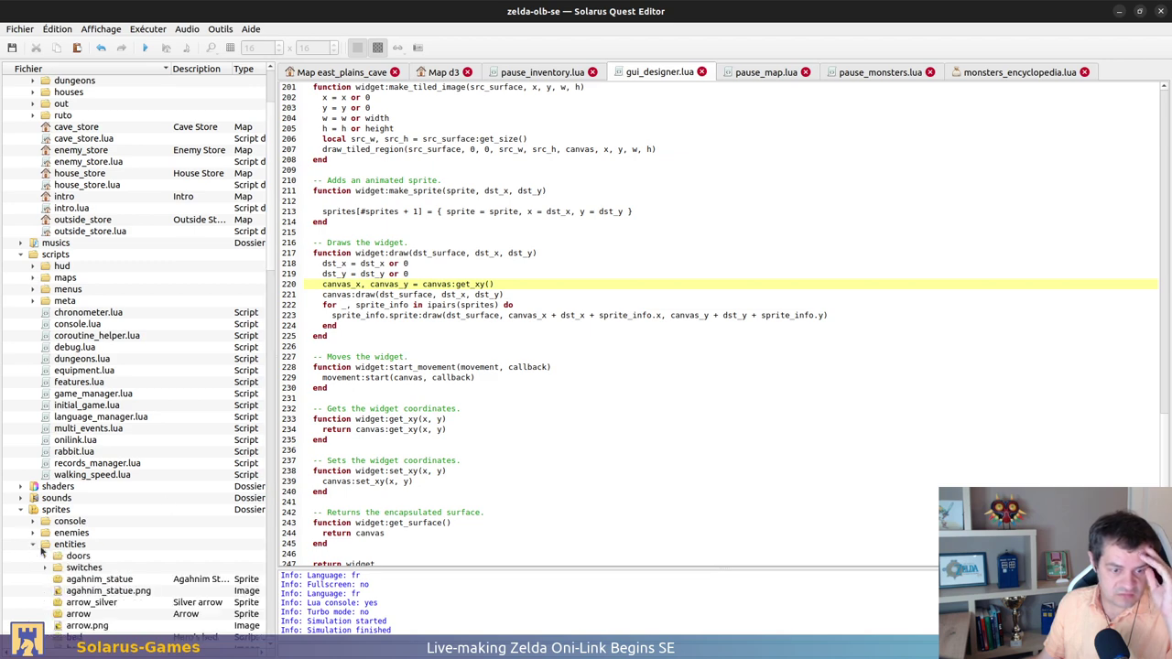
{"action": "scroll", "coordinate": [91, 554], "scroll_direction": "down", "scroll_amount": 15}
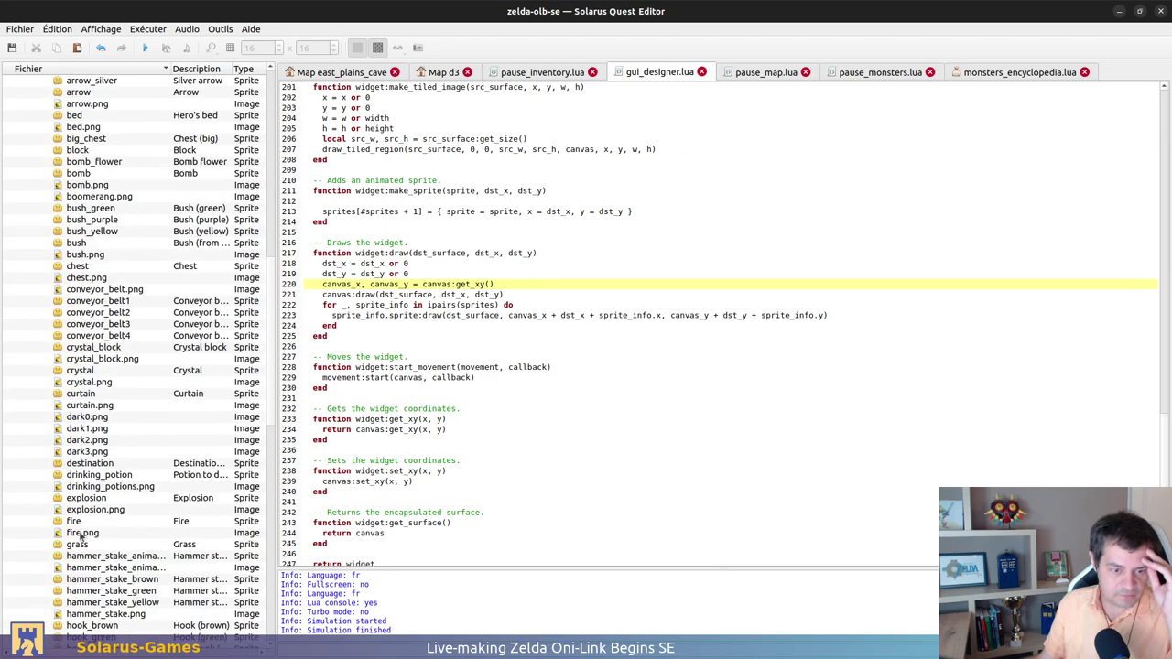
{"action": "scroll", "coordinate": [82, 537], "scroll_direction": "down", "scroll_amount": 6}
{"action": "double_click", "coordinate": [78, 601]}
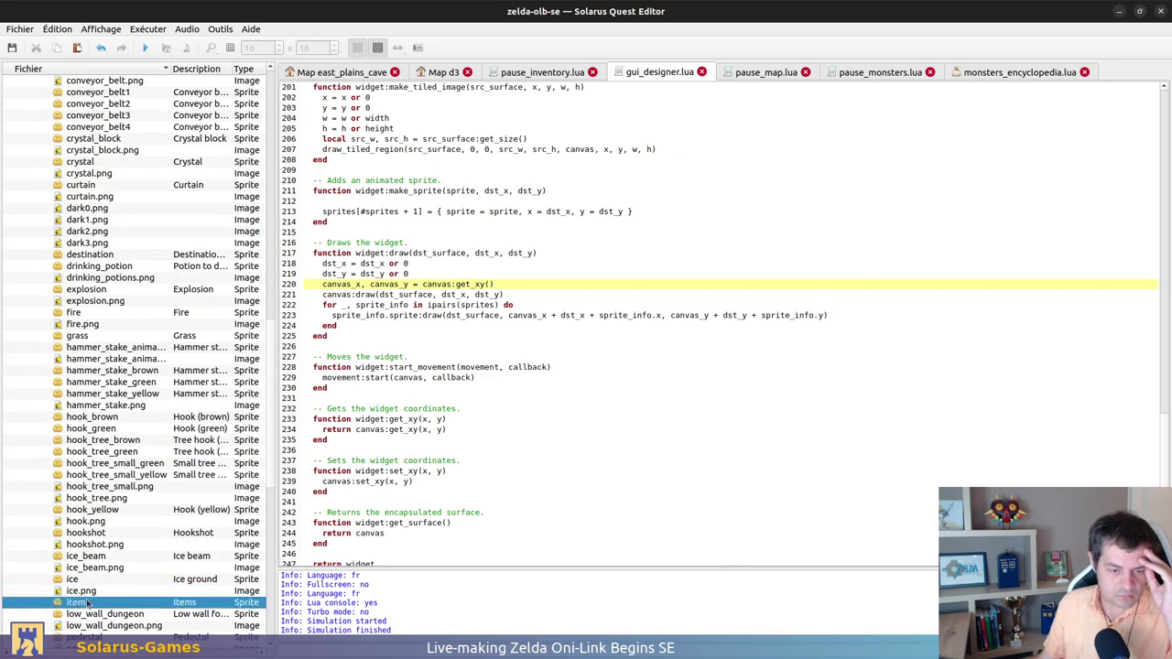
Find the sword animation in the items sprite and examine the origin and position of its directions, from Direction 0 to Direction 4
{"action": "left_click", "coordinate": [291, 249]}
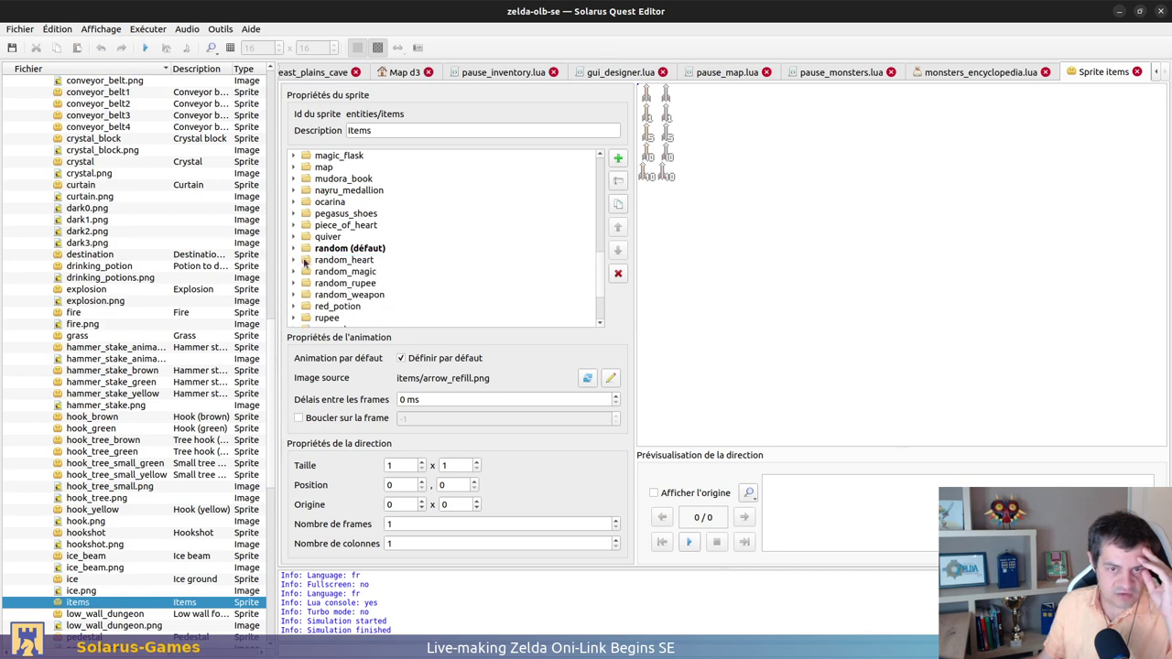
{"action": "scroll", "coordinate": [307, 270], "scroll_direction": "up", "scroll_amount": 4}
{"action": "scroll", "coordinate": [315, 293], "scroll_direction": "up", "scroll_amount": 2}
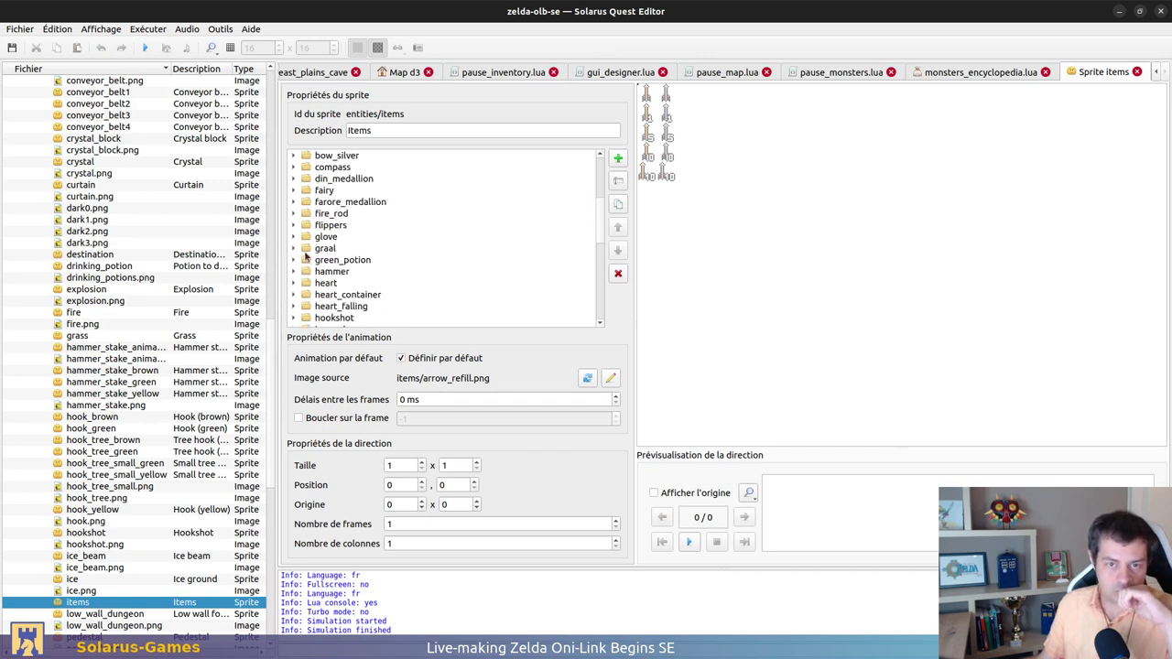
{"action": "scroll", "coordinate": [363, 310], "scroll_direction": "down", "scroll_amount": 3}
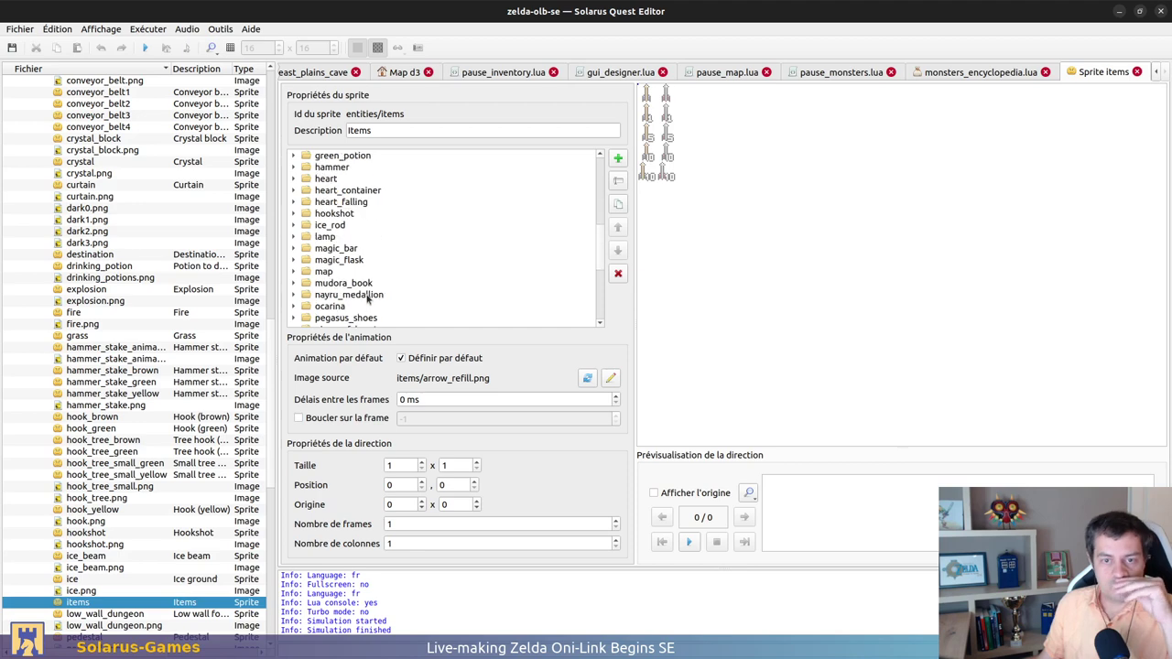
{"action": "scroll", "coordinate": [302, 239], "scroll_direction": "up", "scroll_amount": 5}
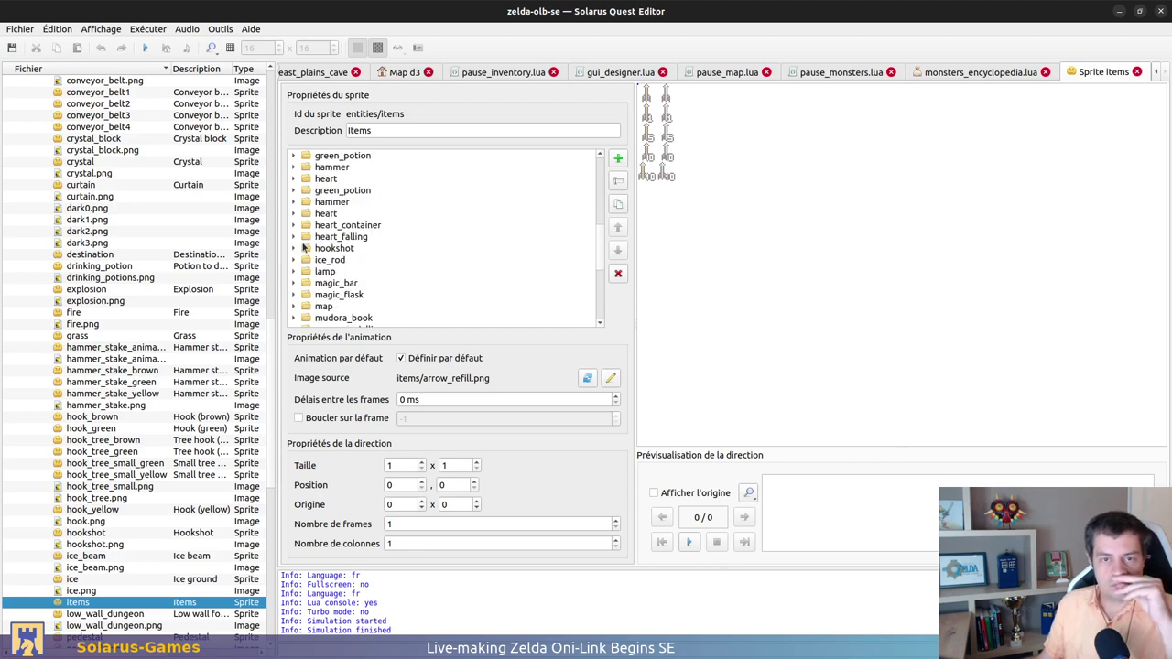
{"action": "scroll", "coordinate": [305, 229], "scroll_direction": "down", "scroll_amount": 5}
{"action": "scroll", "coordinate": [306, 228], "scroll_direction": "down", "scroll_amount": 5}
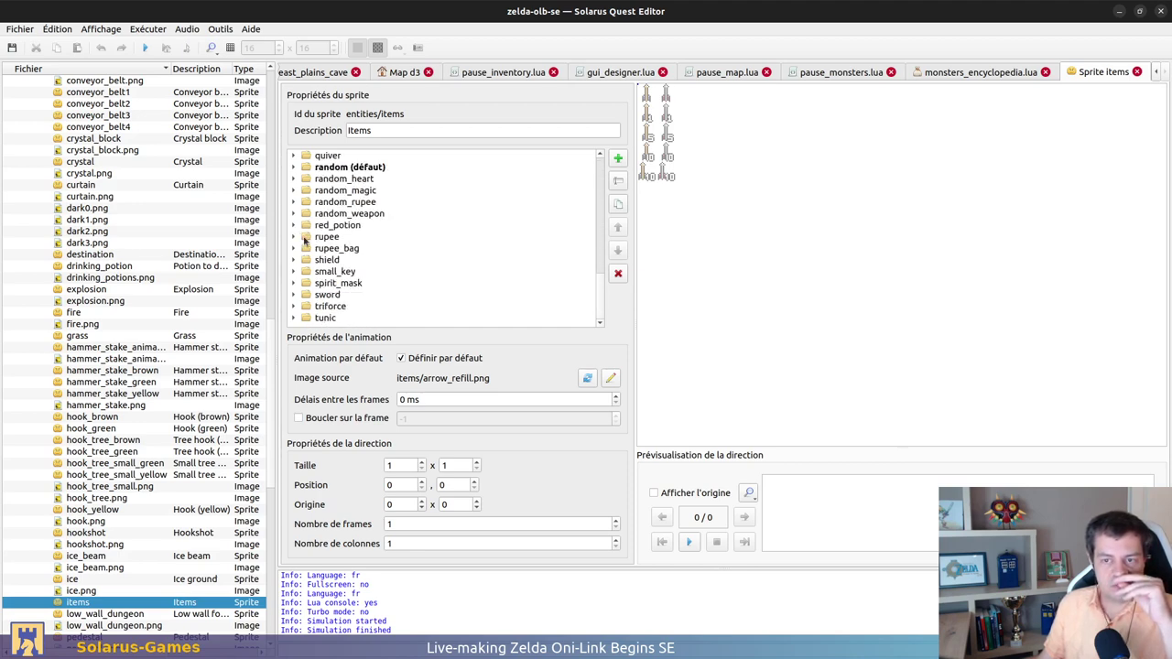
{"action": "left_click", "coordinate": [293, 294]}
{"action": "left_click", "coordinate": [352, 312]}
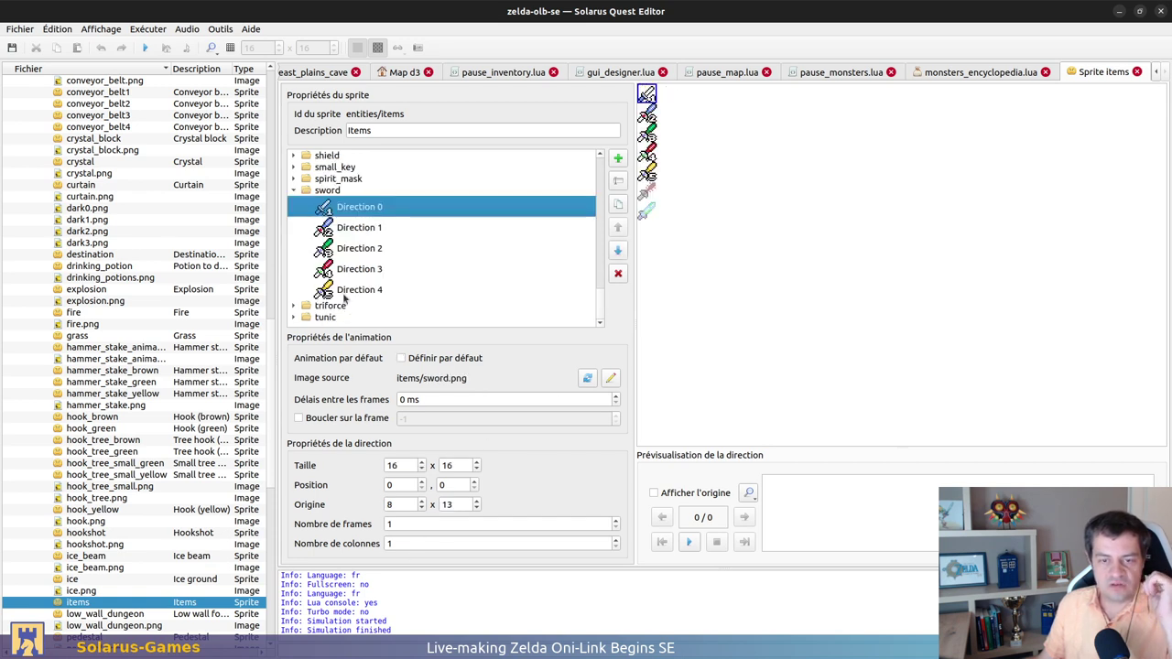
{"action": "left_click_drag", "start_coordinate": [366, 230], "coordinate": [383, 275]}
{"action": "left_click", "coordinate": [384, 290]}
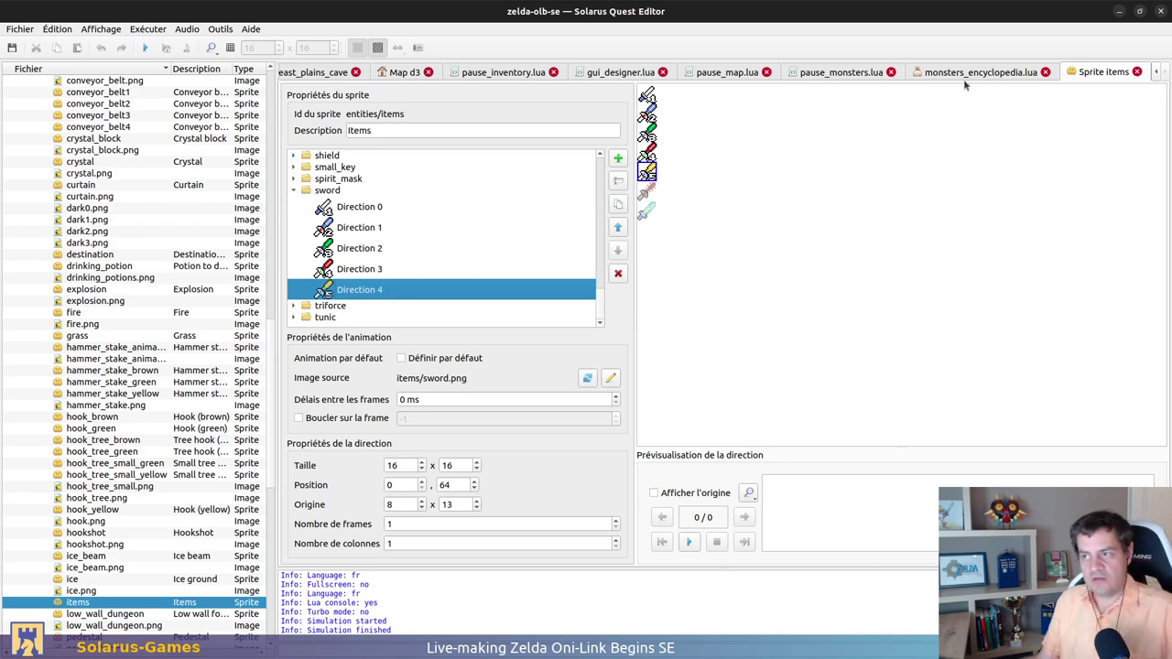
In pause_inventory.lua's create_status_widget, set the sword's make_sprite coordinates to 20, 133, and save the script
{"action": "left_click", "coordinate": [515, 73]}
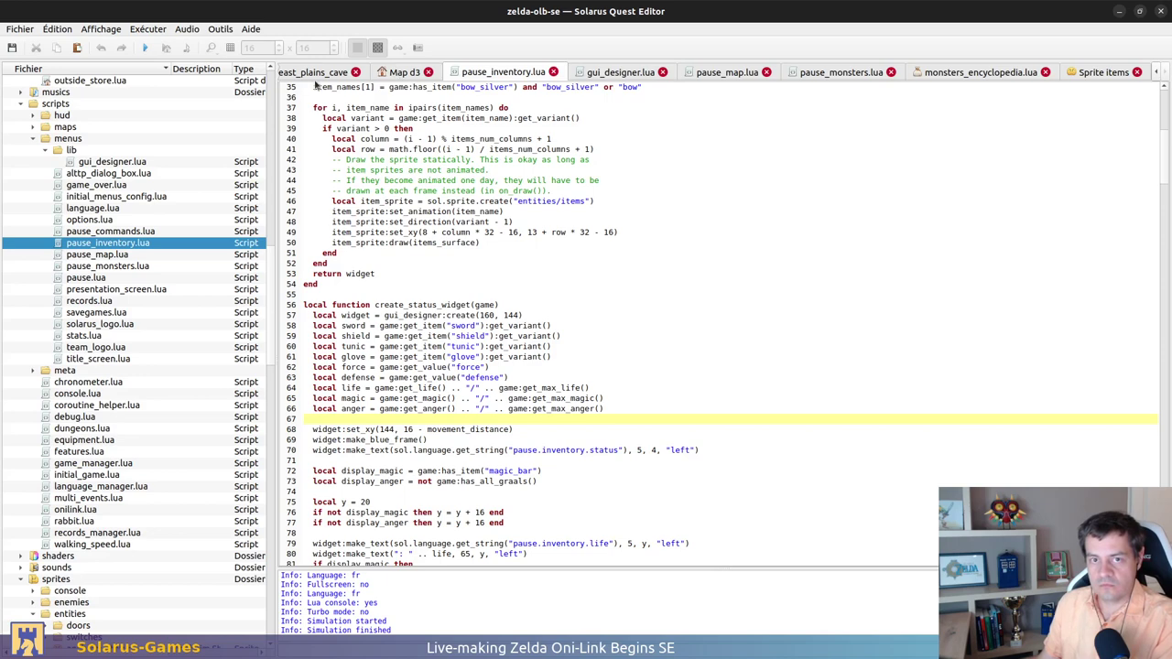
{"action": "left_click", "coordinate": [341, 72]}
{"action": "left_click", "coordinate": [523, 72]}
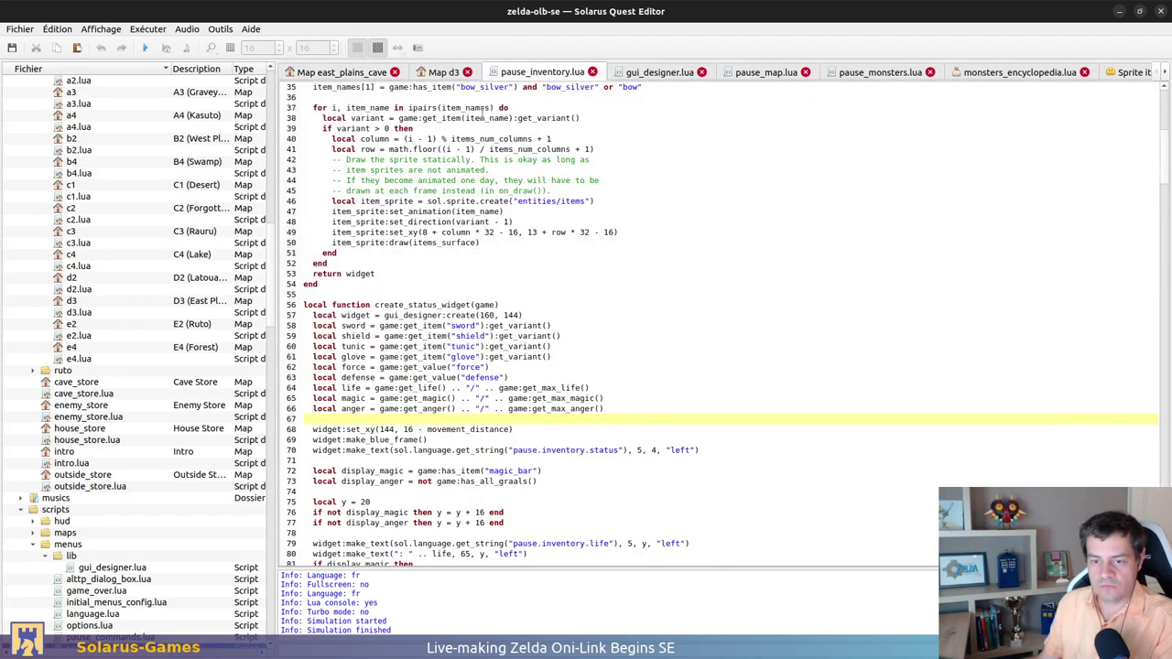
{"action": "scroll", "coordinate": [443, 372], "scroll_direction": "down", "scroll_amount": 4}
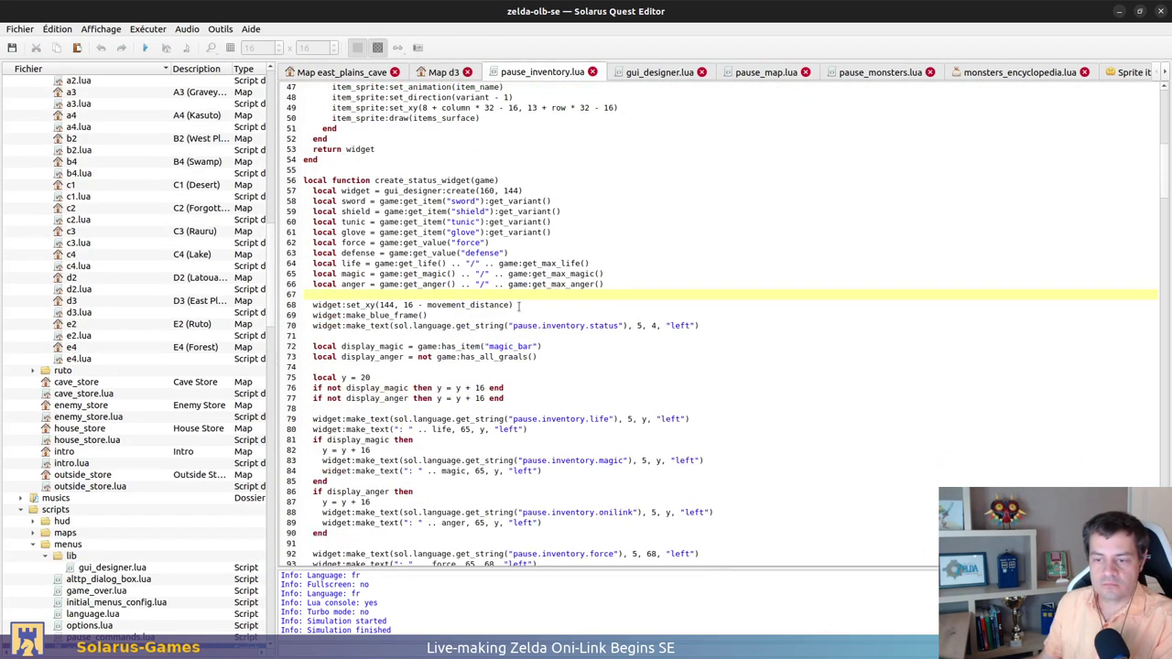
{"action": "scroll", "coordinate": [525, 338], "scroll_direction": "down", "scroll_amount": 12}
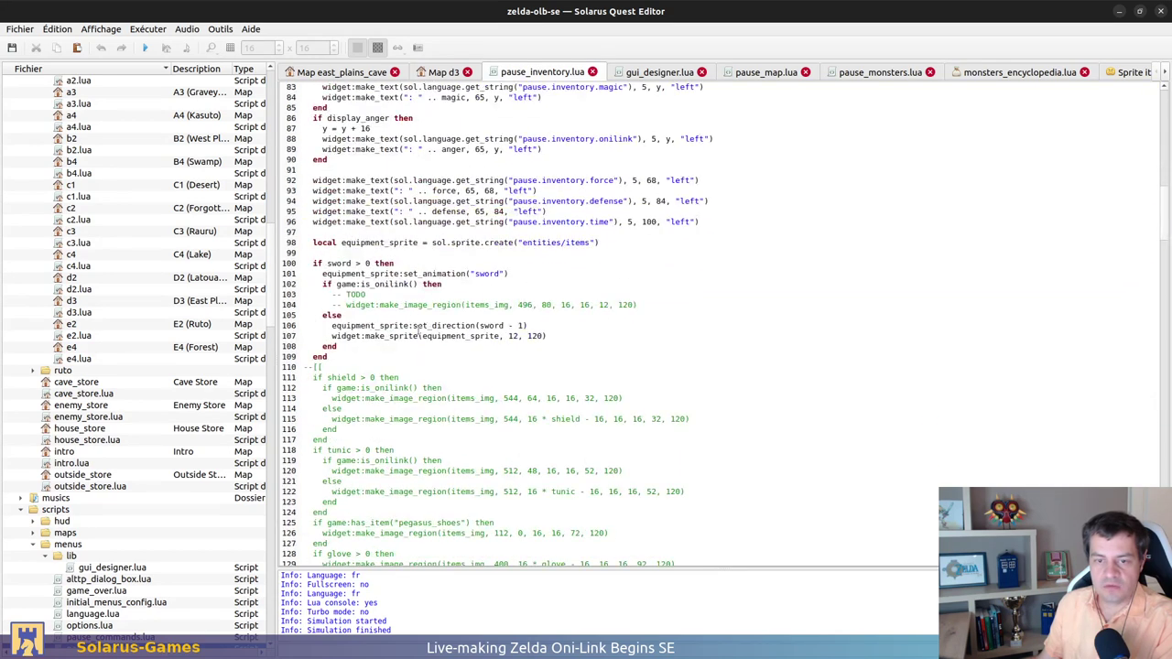
{"action": "double_click", "coordinate": [511, 336]}
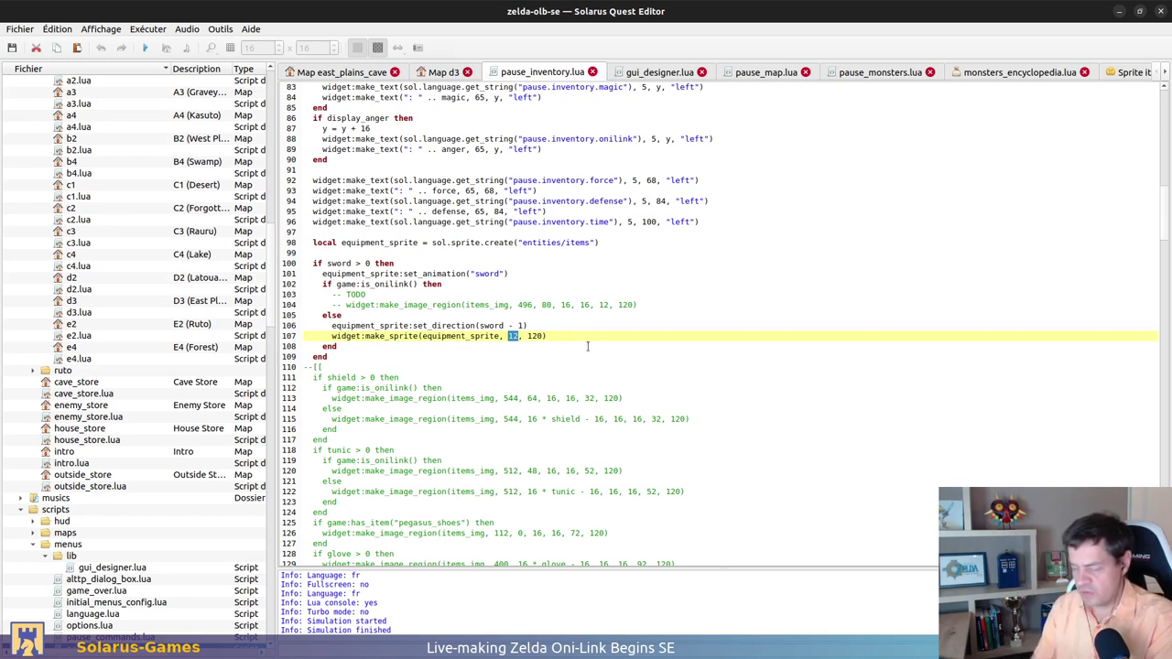
{"action": "type", "text": "20"}
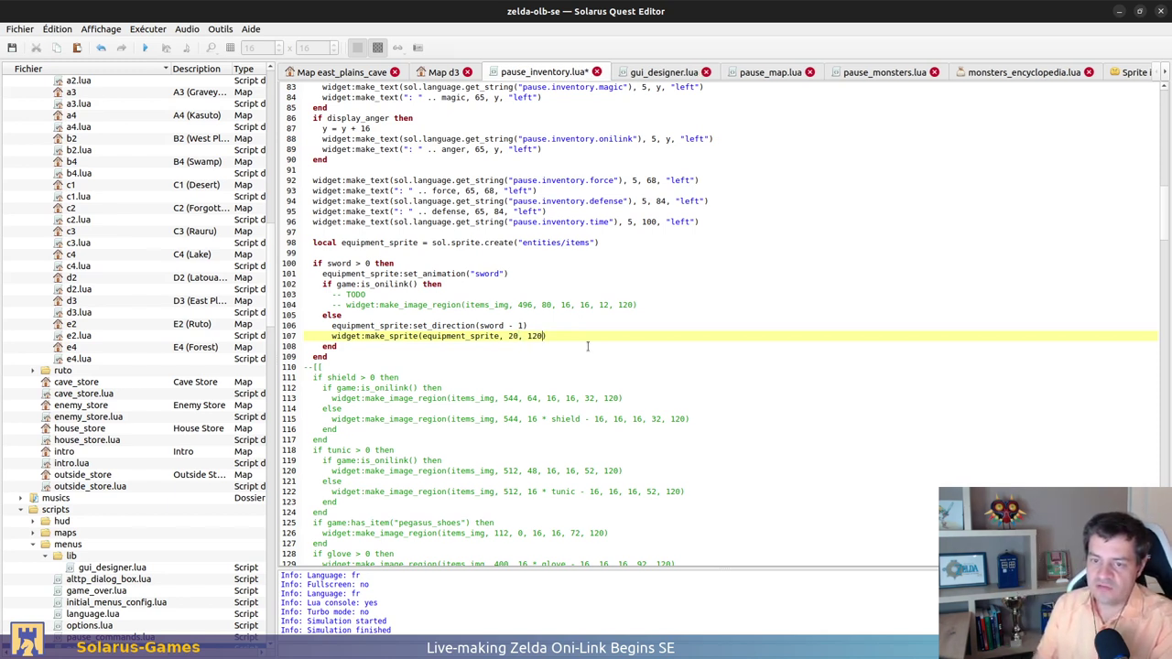
{"action": "key", "text": "ctrl+s"}
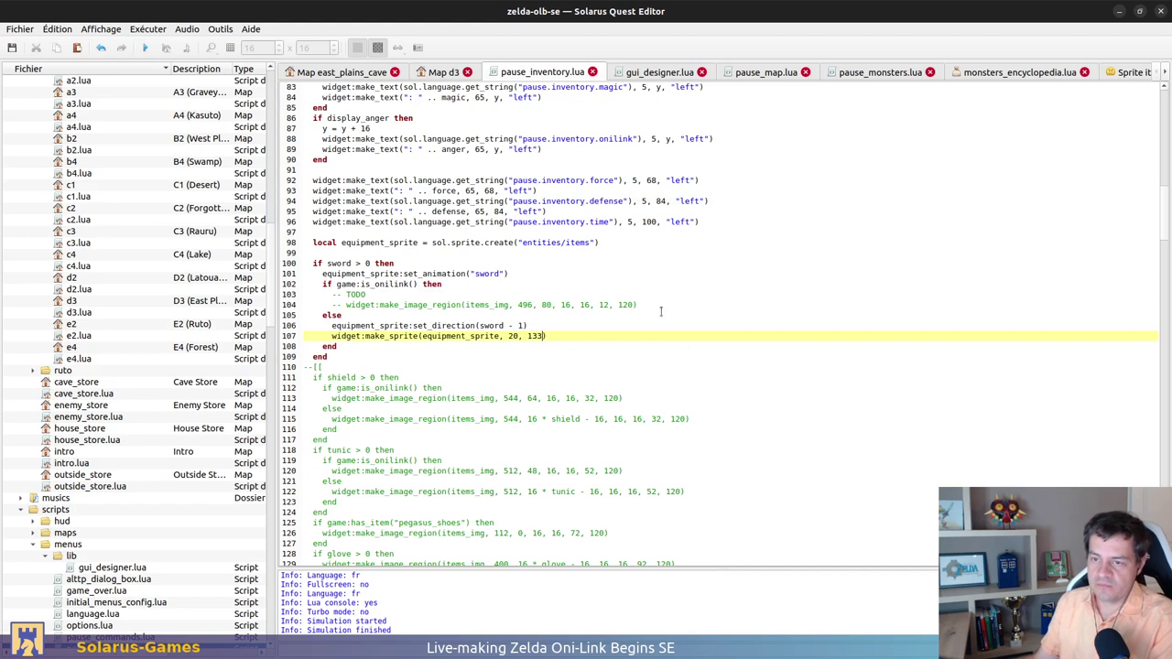
Run the quest again and open the pause inventory to check the sword sprite's placement in the status frame
{"action": "key", "text": "F5"}
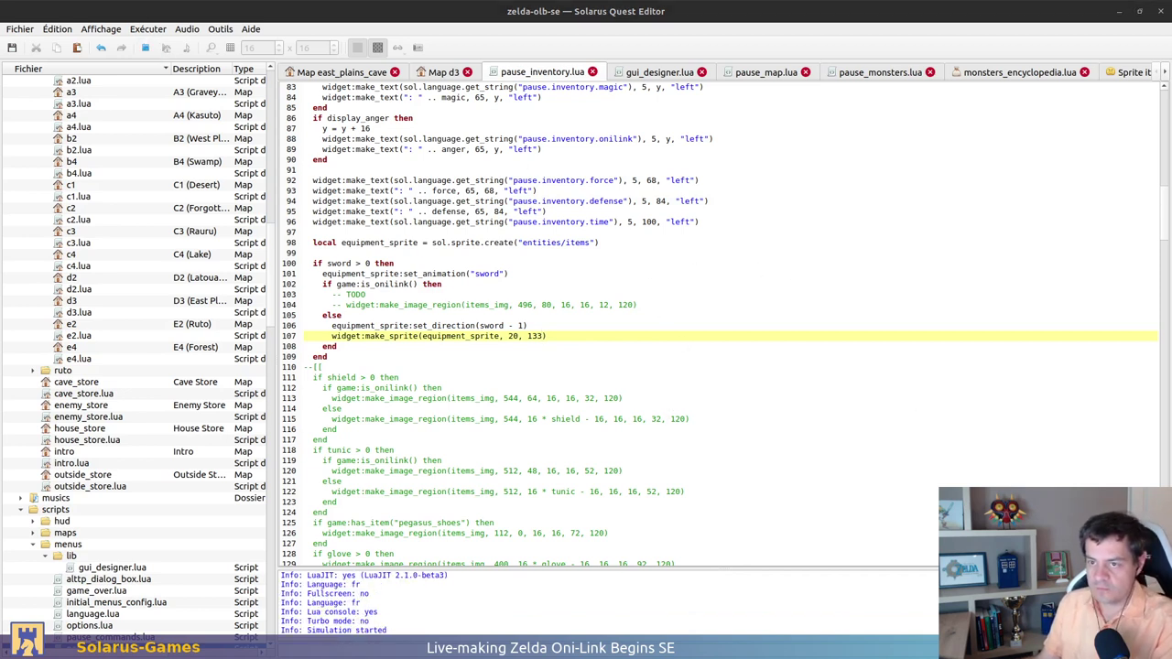
{"action": "left_click_drag", "start_coordinate": [1102, 206], "coordinate": [828, 119]}
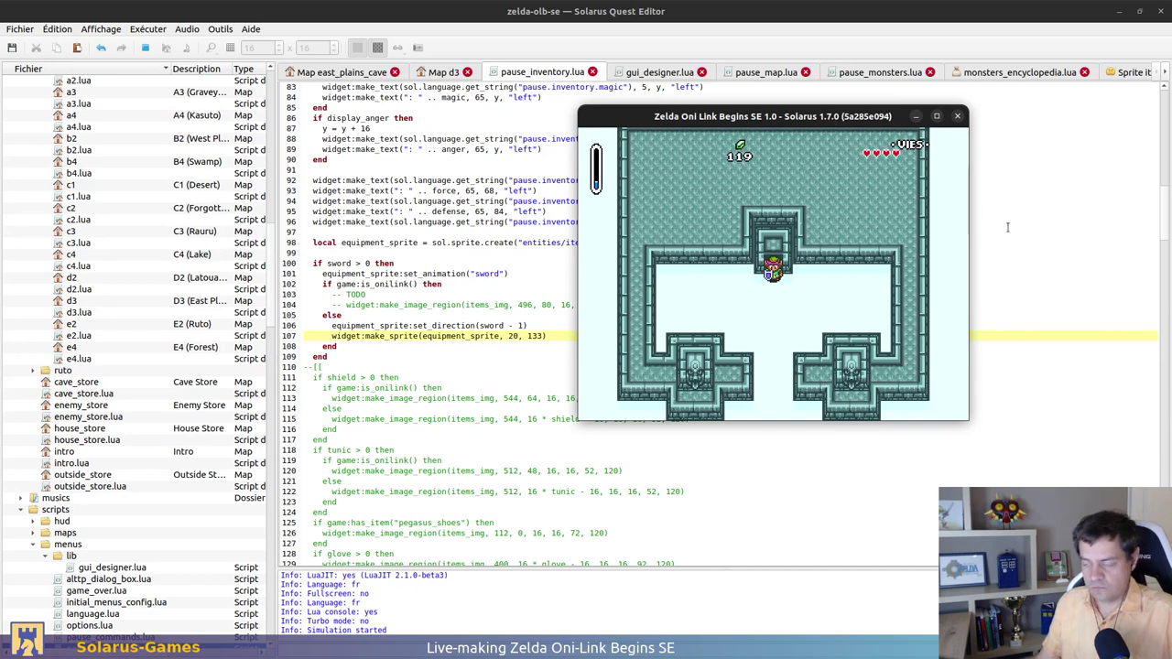
{"action": "key", "text": "d"}
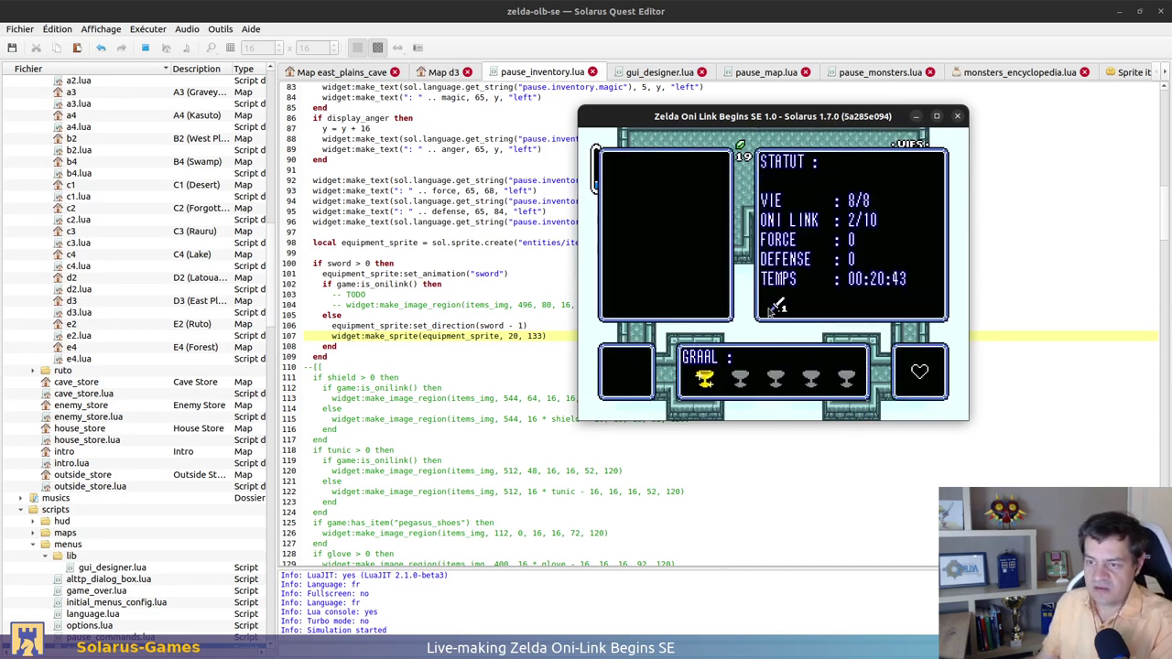
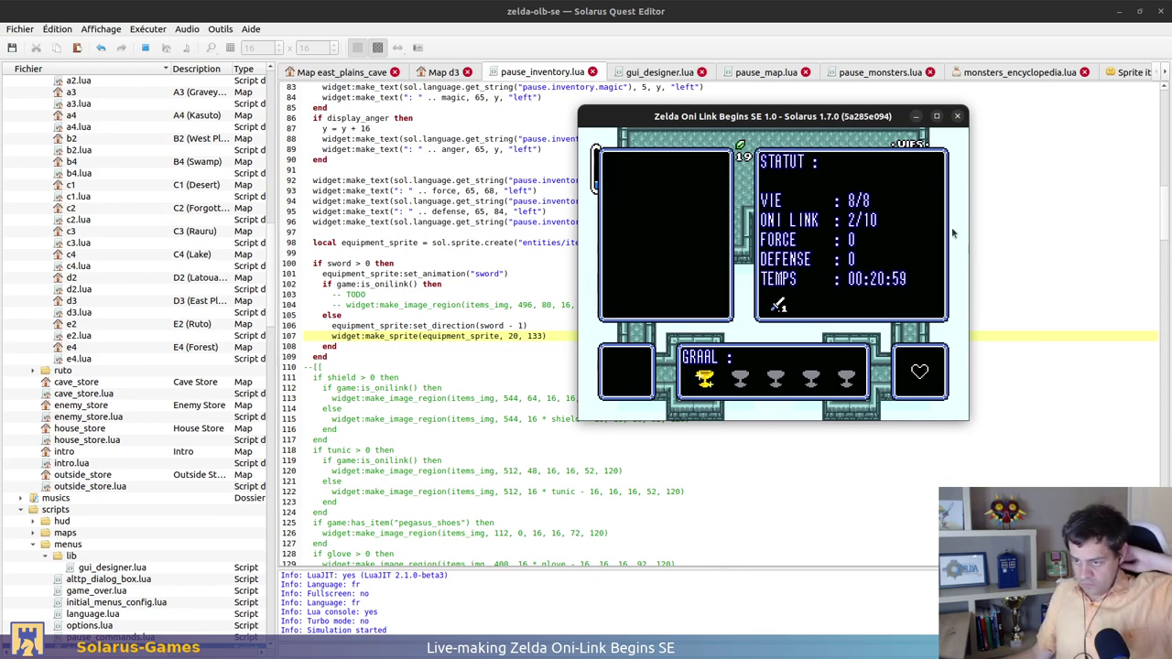
Close the pause menu and try to transform the hero from the Lua console with game:set_onilink(true)
{"action": "key", "text": "d"}
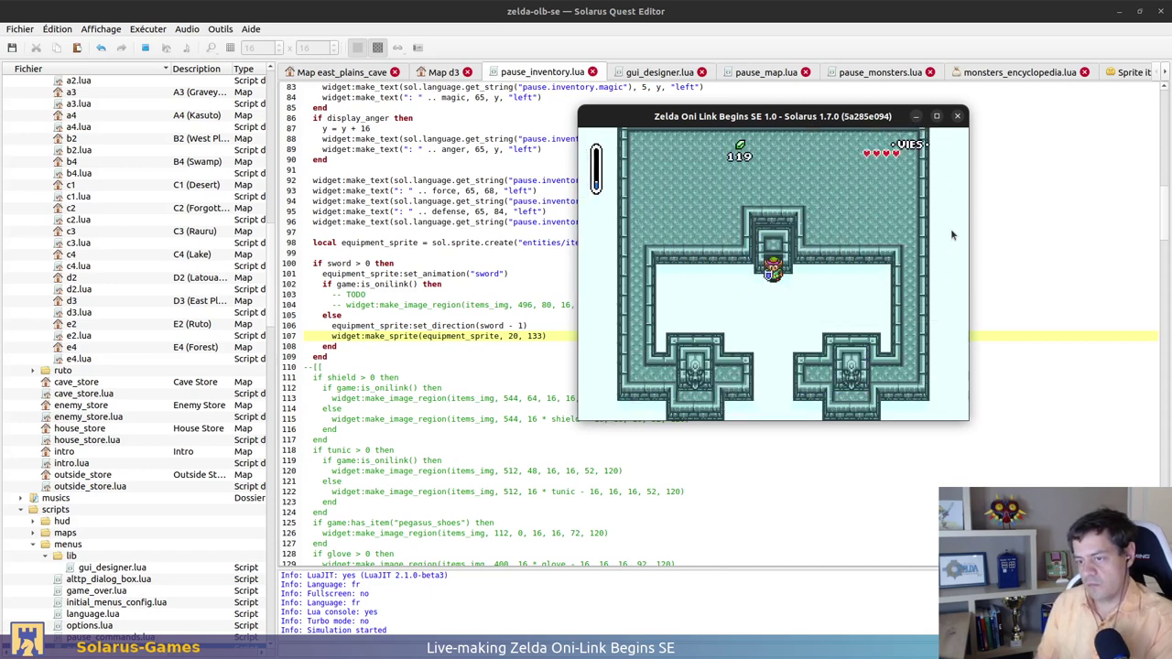
{"action": "key", "text": "F12"}
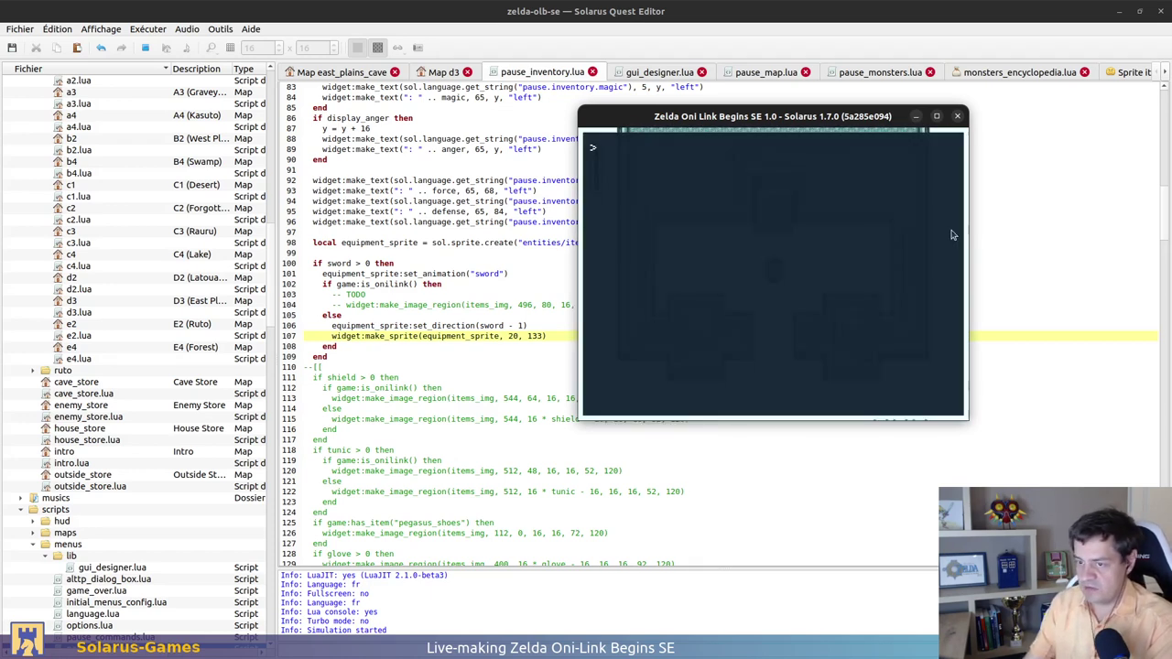
{"action": "type", "text": "game:set_"}
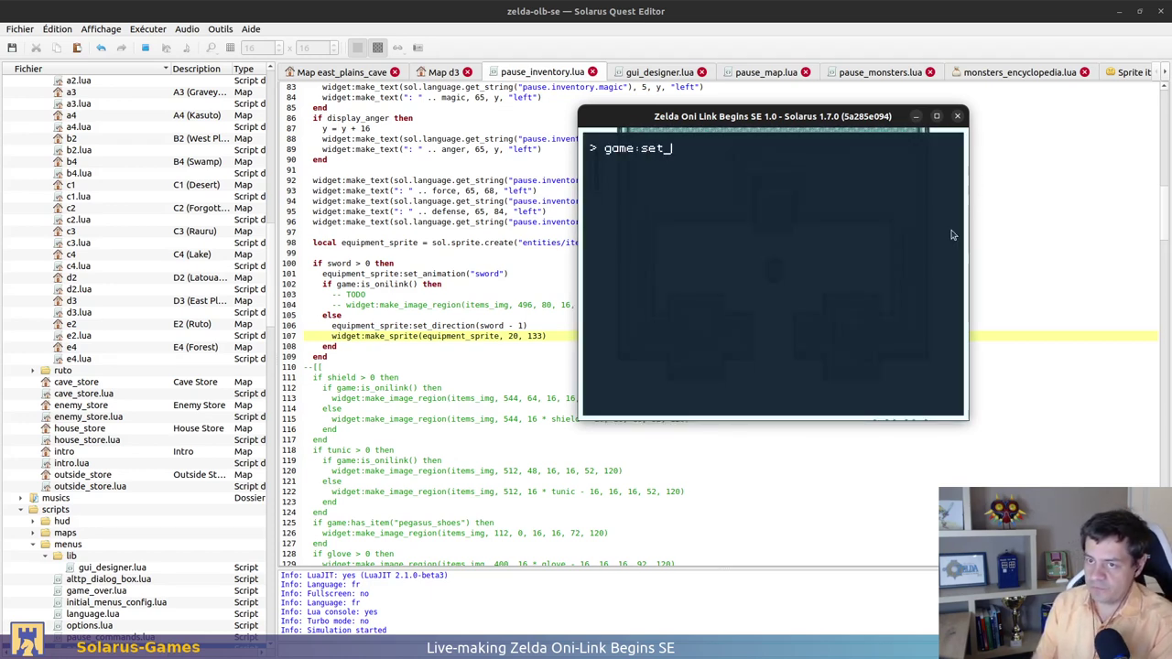
{"action": "type", "text": "onilink(t"}
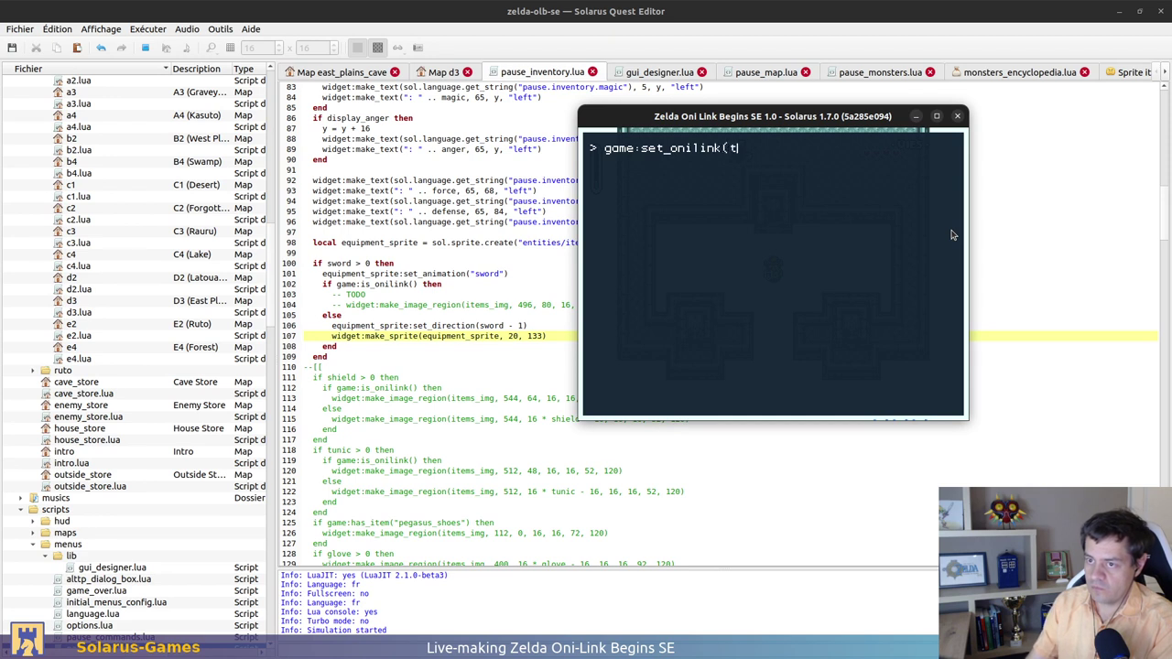
{"action": "type", "text": "rue)"}
{"action": "key", "text": "Return"}
Try the console command again on the hero as hero:set_onilink(true), and close the console
{"action": "key", "text": "Up"}
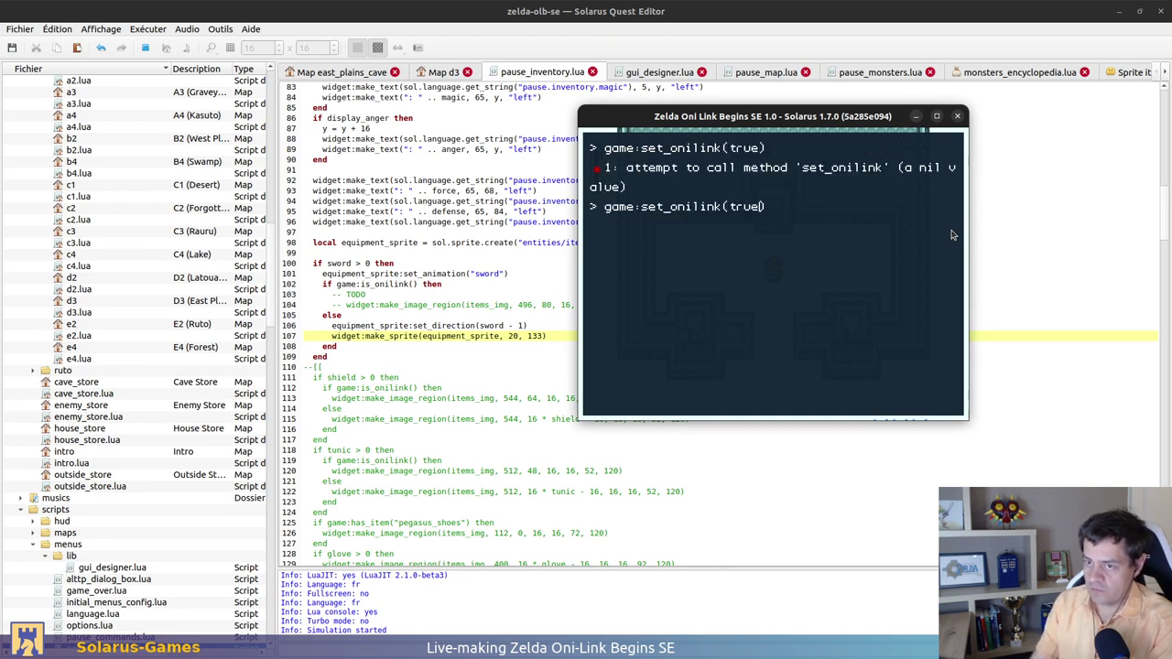
{"action": "key", "text": "Left"}
{"action": "key", "text": "Left"}
{"action": "key", "text": "Left"}
{"action": "key", "text": "Left"}
{"action": "key", "text": "Left"}
{"action": "key", "text": "Left"}
{"action": "key", "text": "Left"}
{"action": "key", "text": "Left"}
{"action": "key", "text": "Left"}
{"action": "key", "text": "Left"}
{"action": "key", "text": "Left"}
{"action": "key", "text": "Left"}
{"action": "key", "text": "Left"}
{"action": "key", "text": "Left"}
{"action": "key", "text": "Left"}
{"action": "key", "text": "Left"}
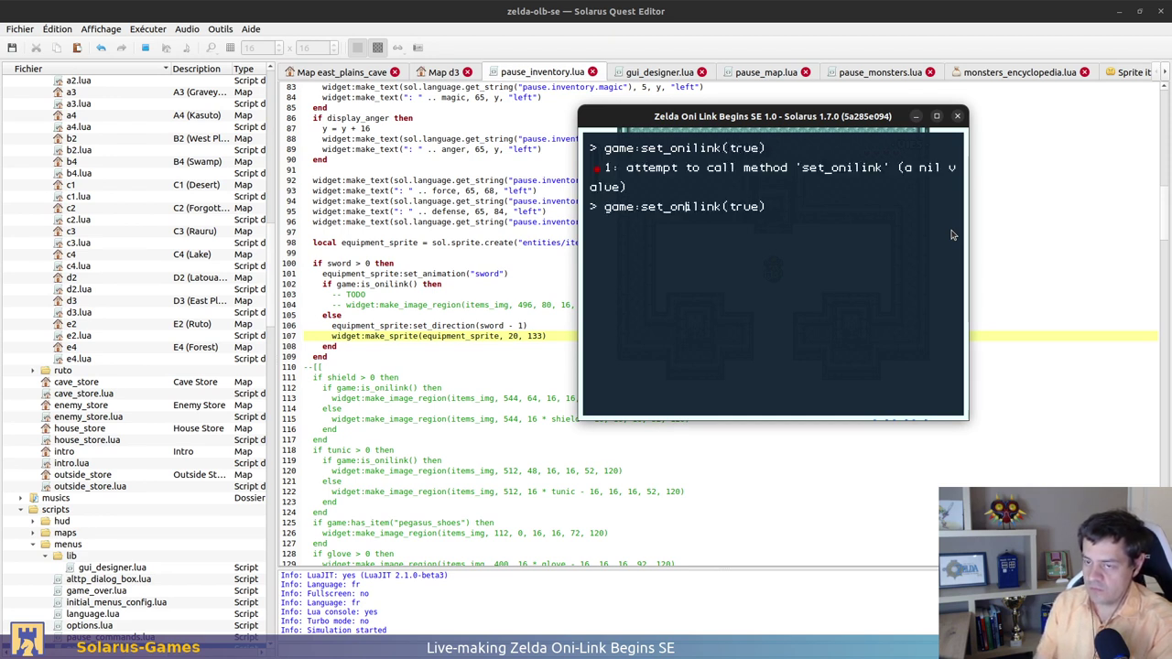
{"action": "key", "text": "Delete"}
{"action": "key", "text": "BackSpace"}
{"action": "key", "text": "BackSpace"}
{"action": "key", "text": "BackSpace"}
{"action": "key", "text": "BackSpace"}
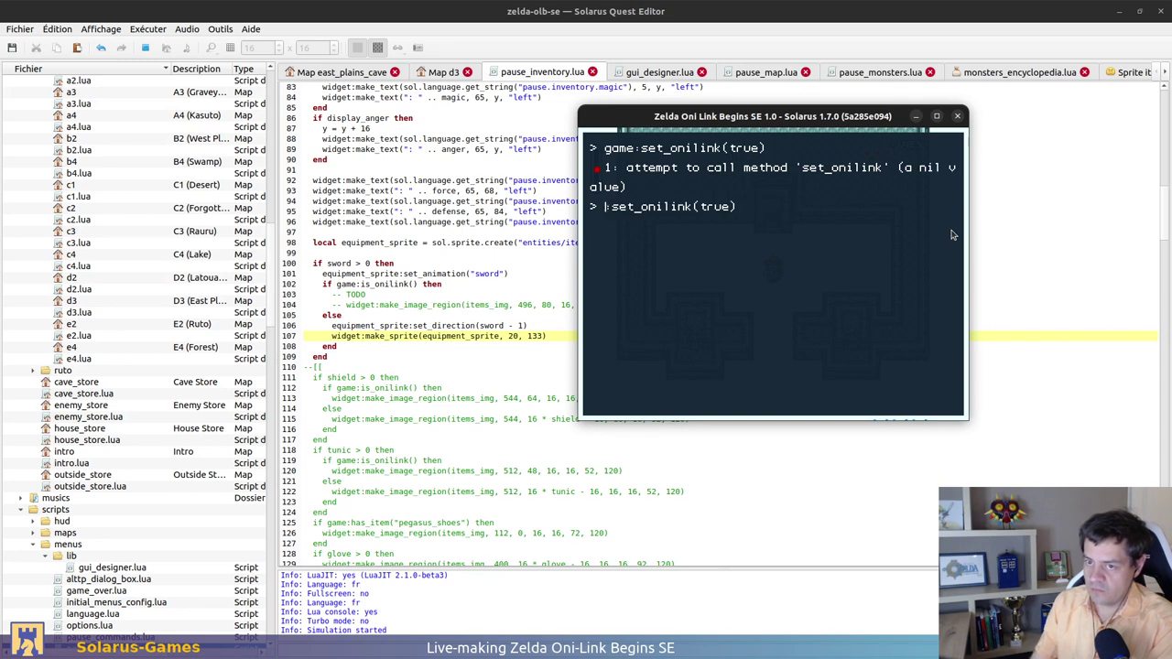
{"action": "type", "text": "hero:"}
{"action": "key", "text": "Return"}
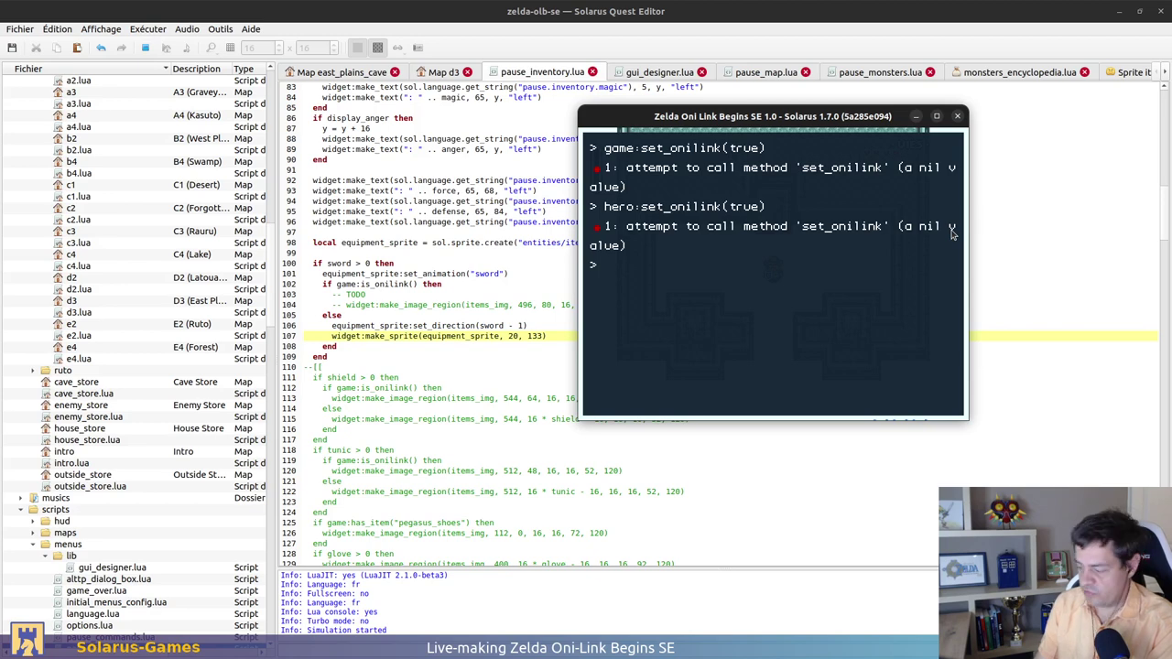
{"action": "key", "text": "F12"}
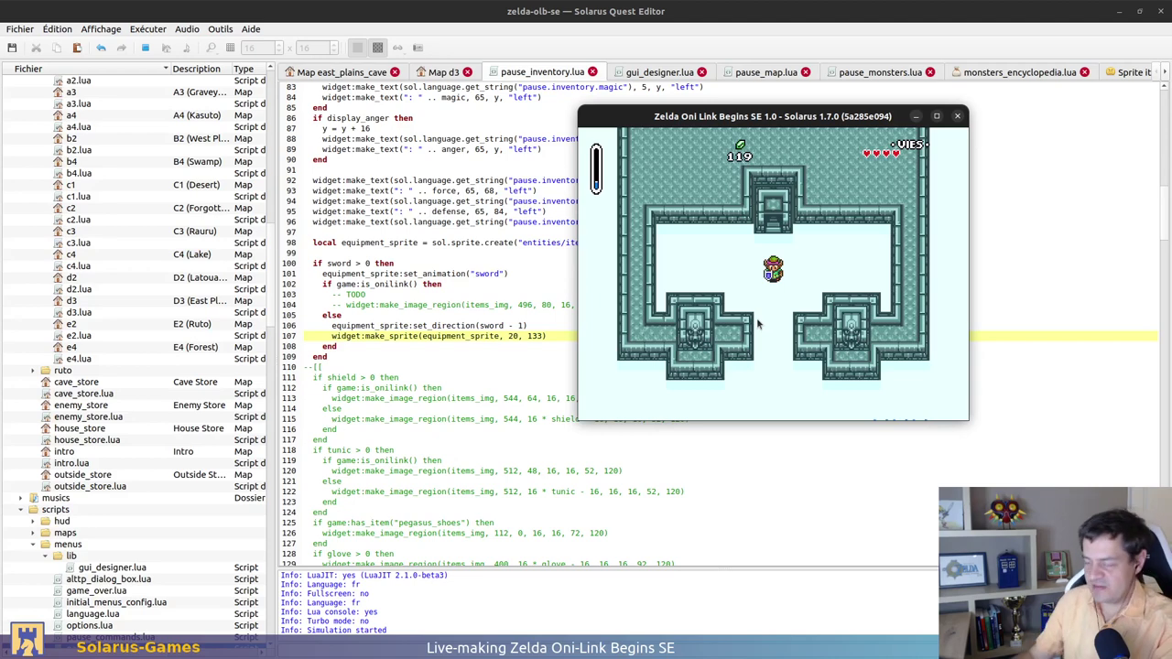
Walk the hero around the room, recheck the pause inventory's status frame, and close the running quest
{"action": "key", "text": "Down"}
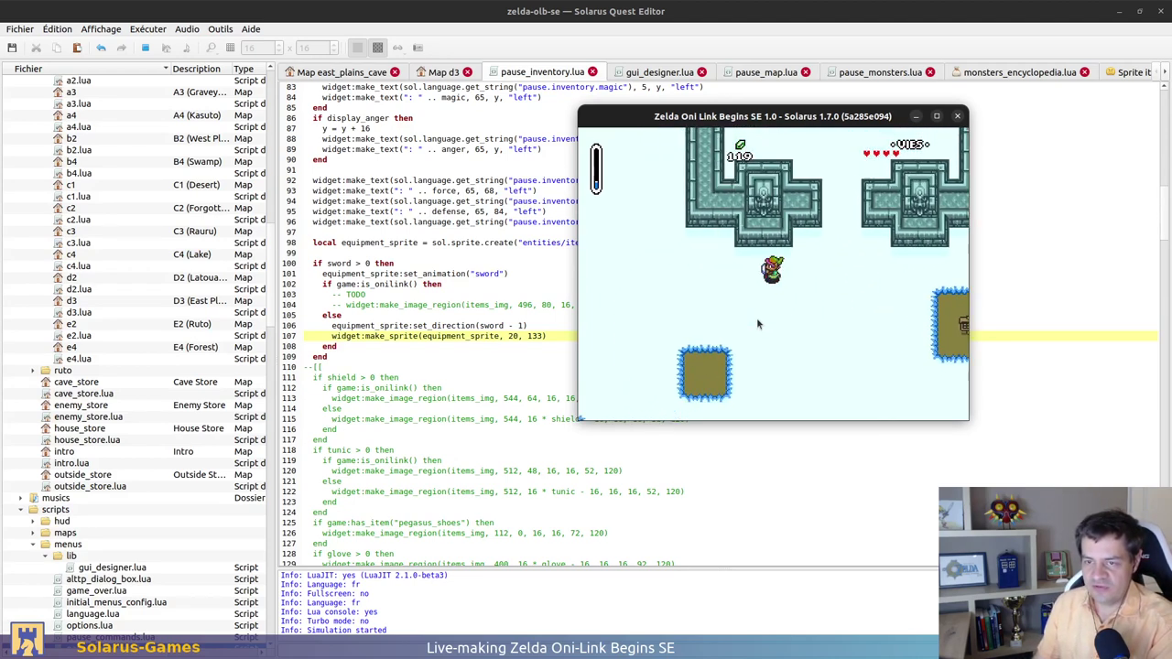
{"action": "key", "text": "Up"}
{"action": "key", "text": "Right"}
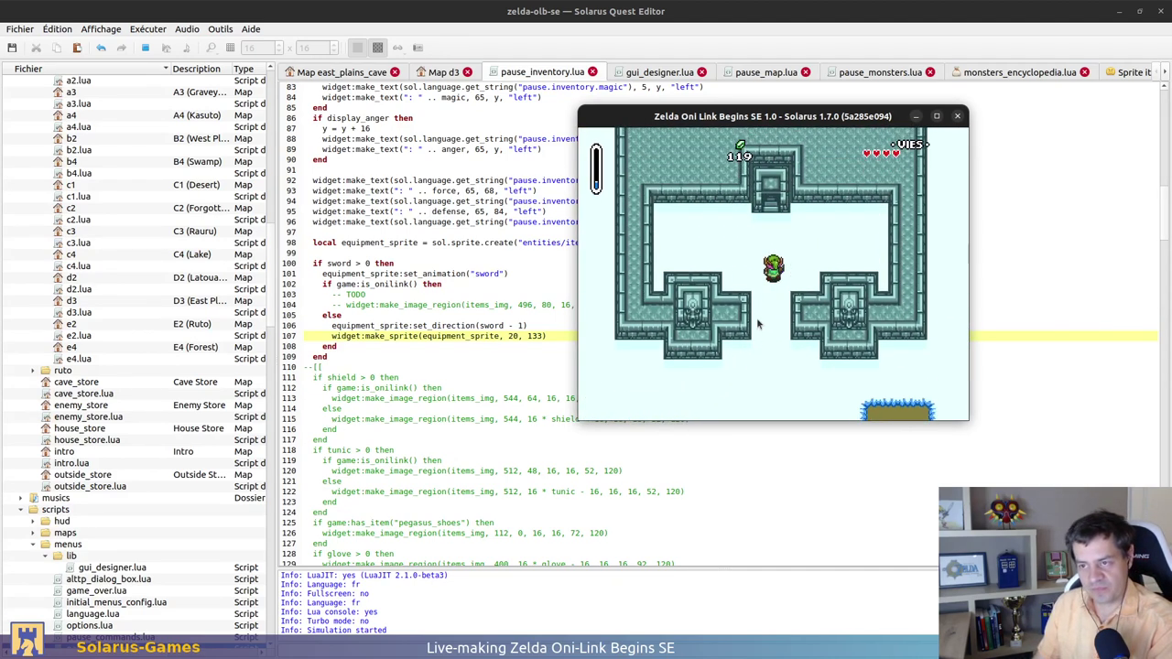
{"action": "key", "text": "Up"}
{"action": "key", "text": "Left"}
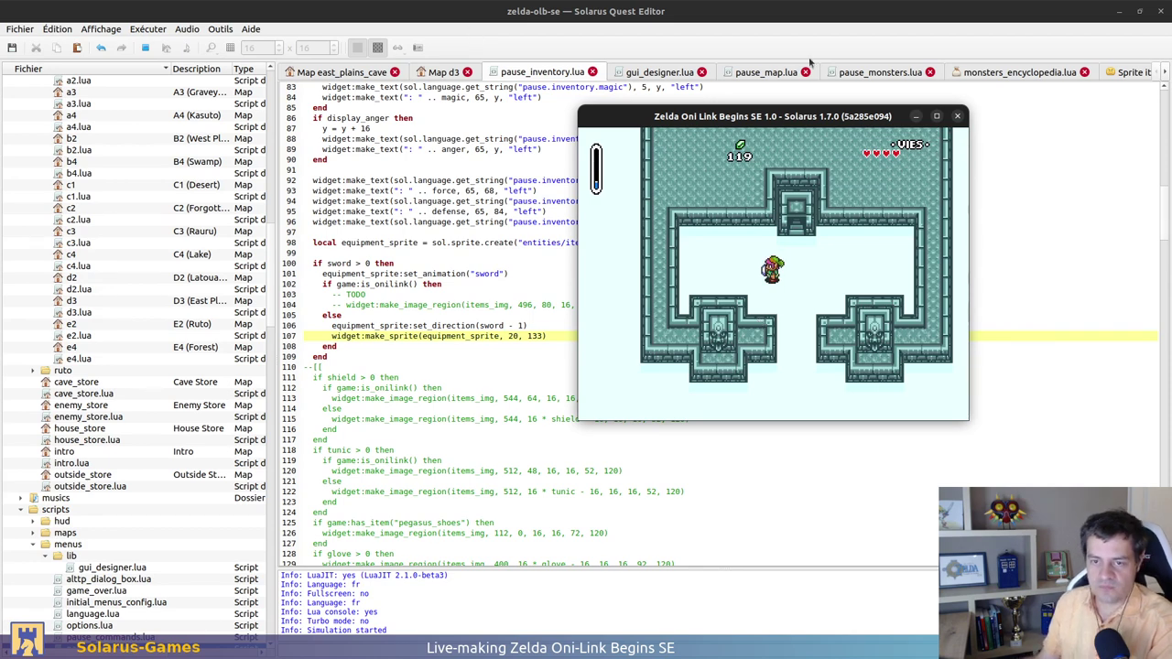
{"action": "key", "text": "d"}
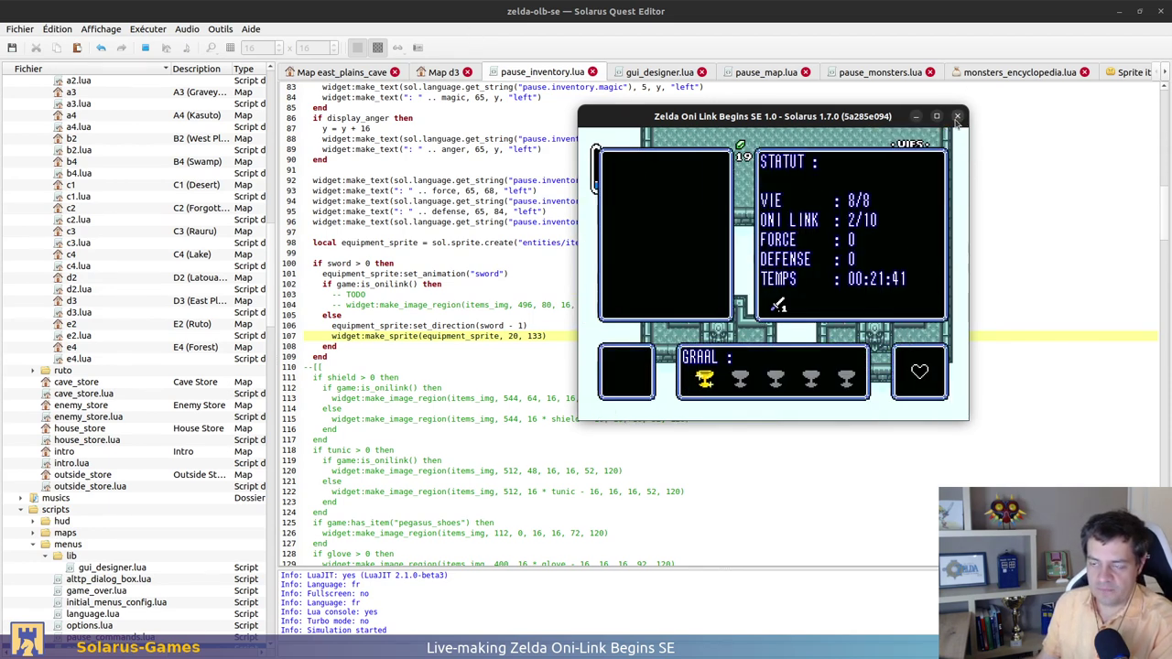
{"action": "key", "text": "d"}
{"action": "left_click", "coordinate": [958, 116]}
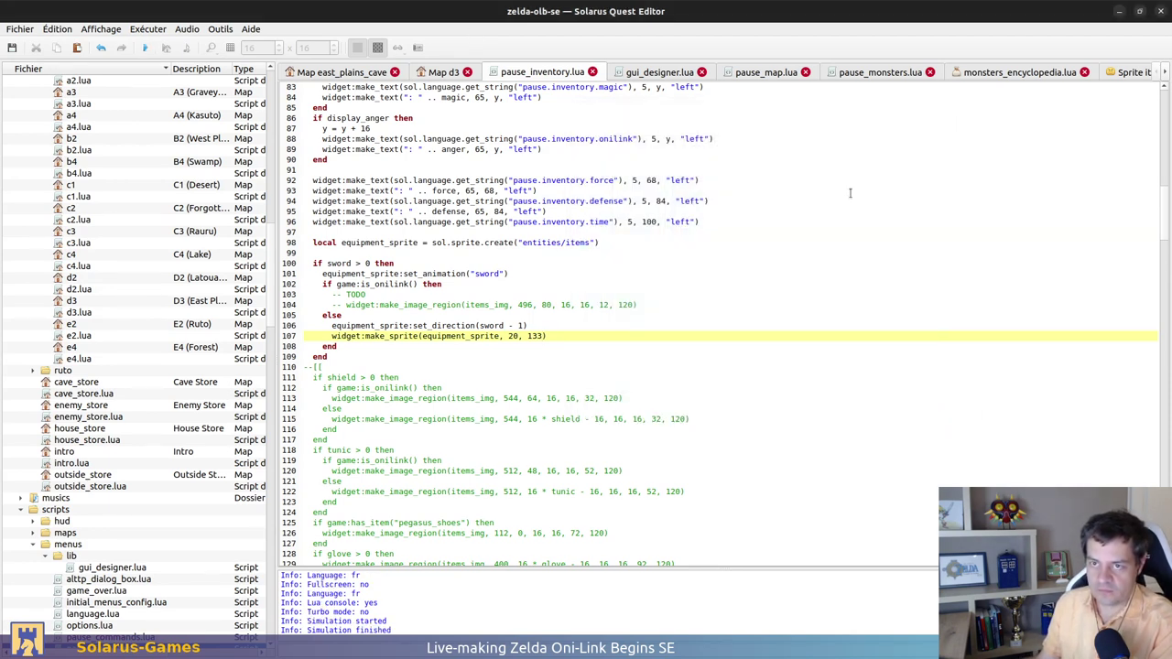
Find the sword item in the quest's items folder and open its script, sword.lua
{"action": "left_click", "coordinate": [725, 281]}
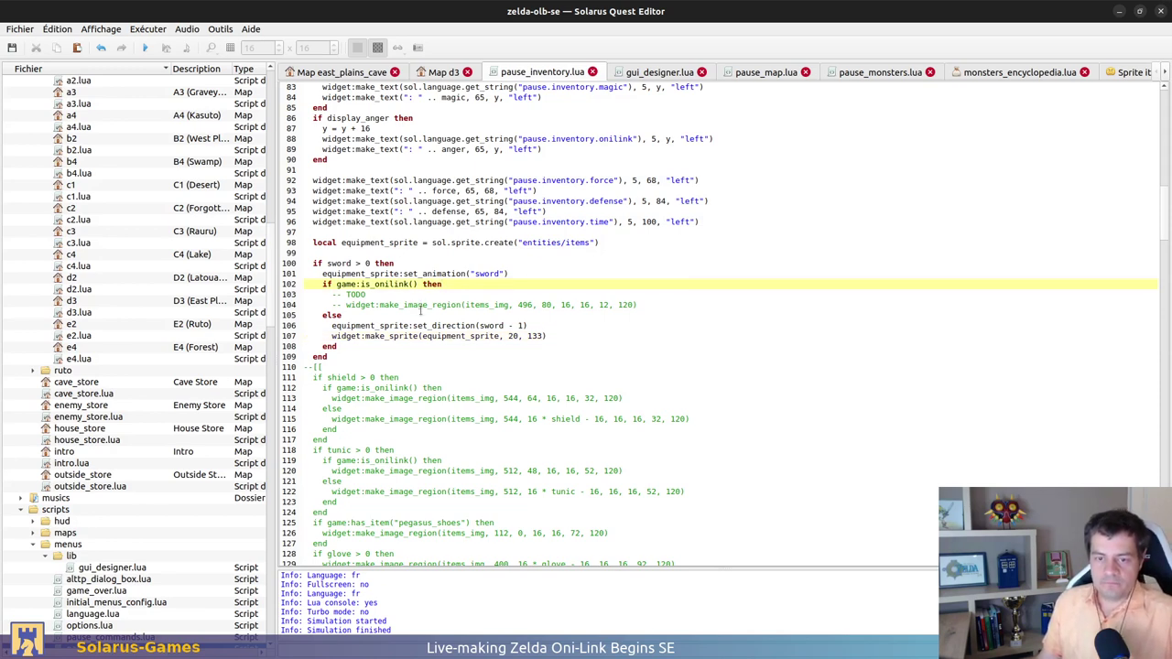
{"action": "scroll", "coordinate": [102, 196], "scroll_direction": "up", "scroll_amount": 10}
{"action": "scroll", "coordinate": [106, 198], "scroll_direction": "up", "scroll_amount": 13}
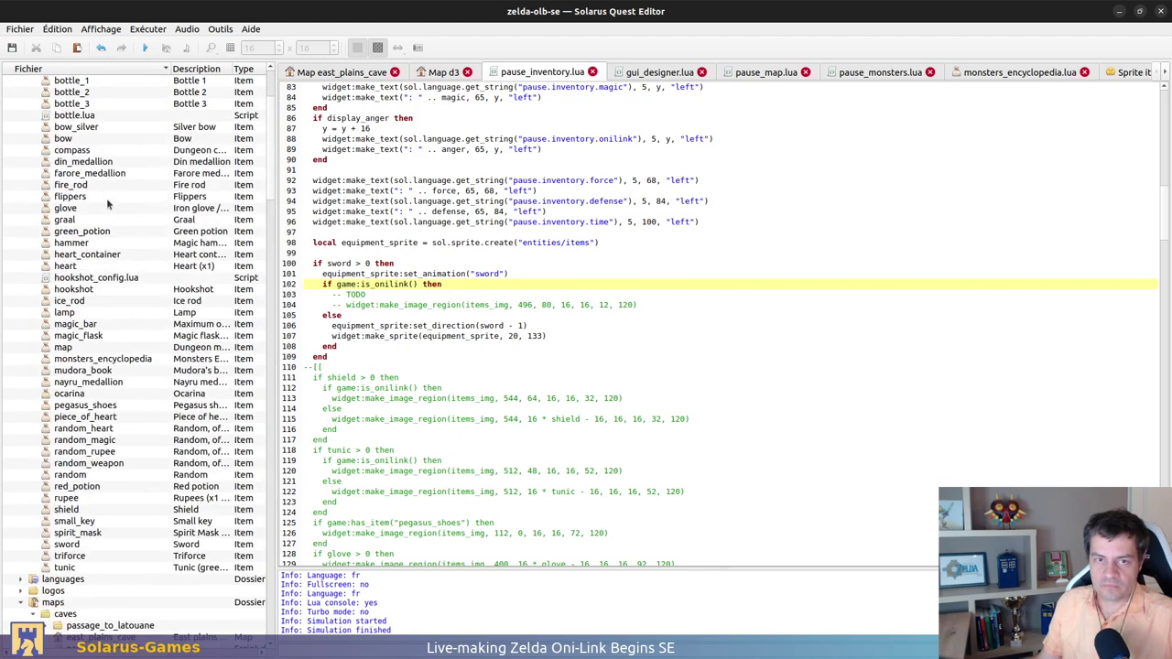
{"action": "scroll", "coordinate": [138, 323], "scroll_direction": "down", "scroll_amount": 10}
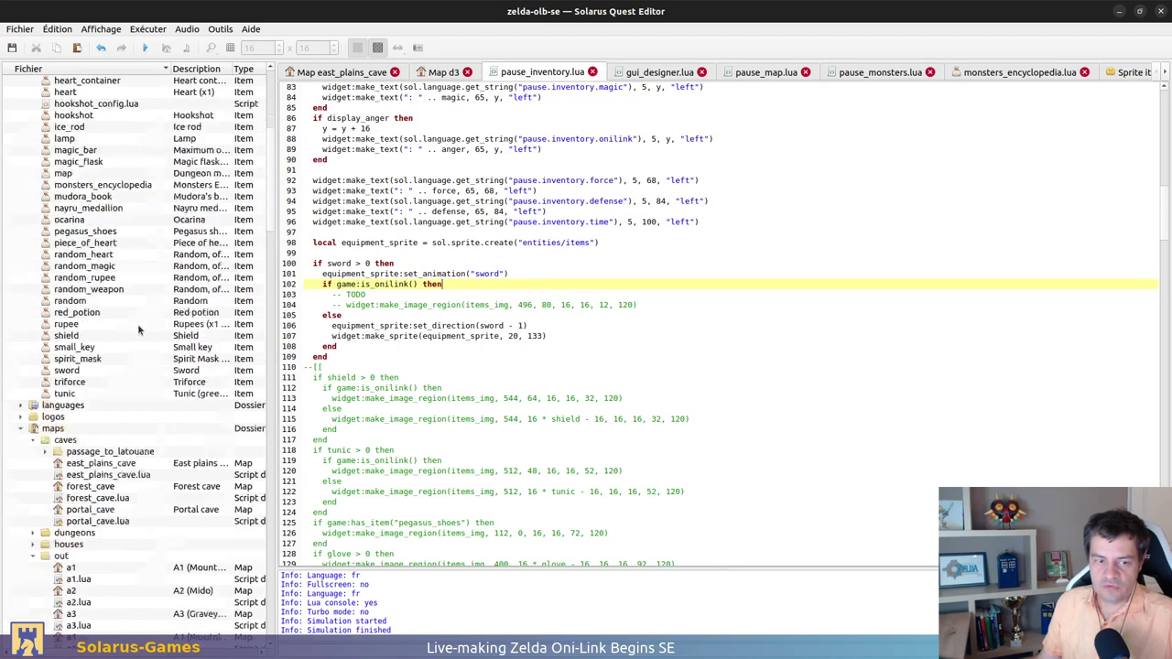
{"action": "left_click", "coordinate": [83, 337]}
{"action": "double_click", "coordinate": [83, 337]}
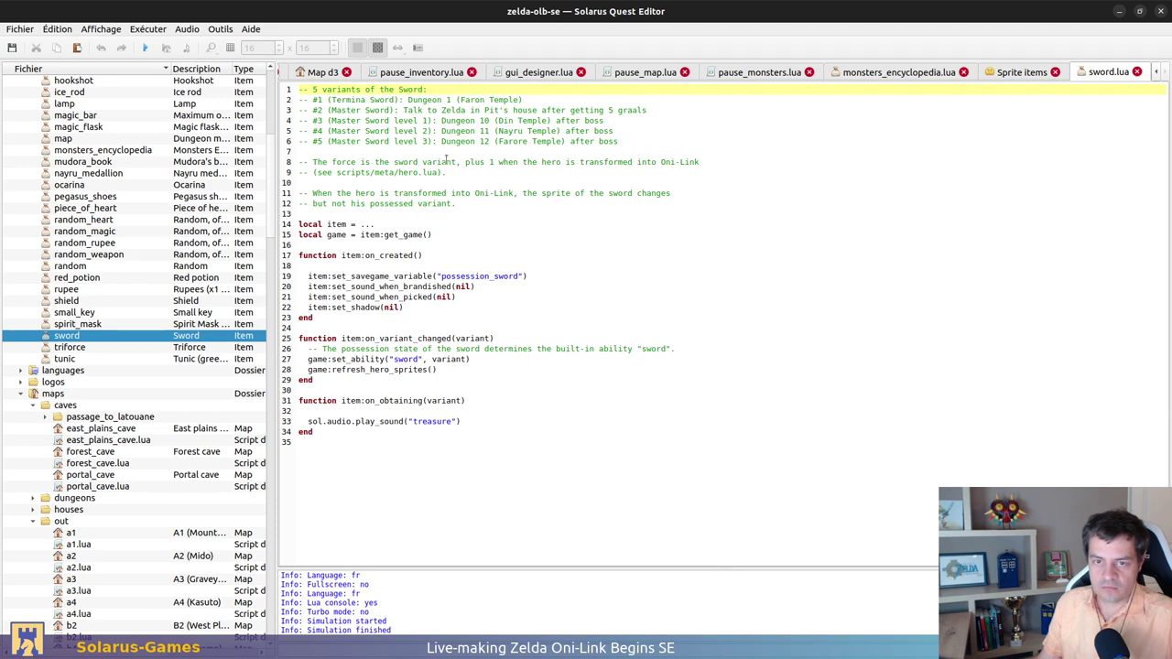
Examine the header comments of sword.lua about the sword variants and how Oni-Link affects the sword's force and sprite
{"action": "left_click_drag", "start_coordinate": [473, 185], "coordinate": [489, 213]}
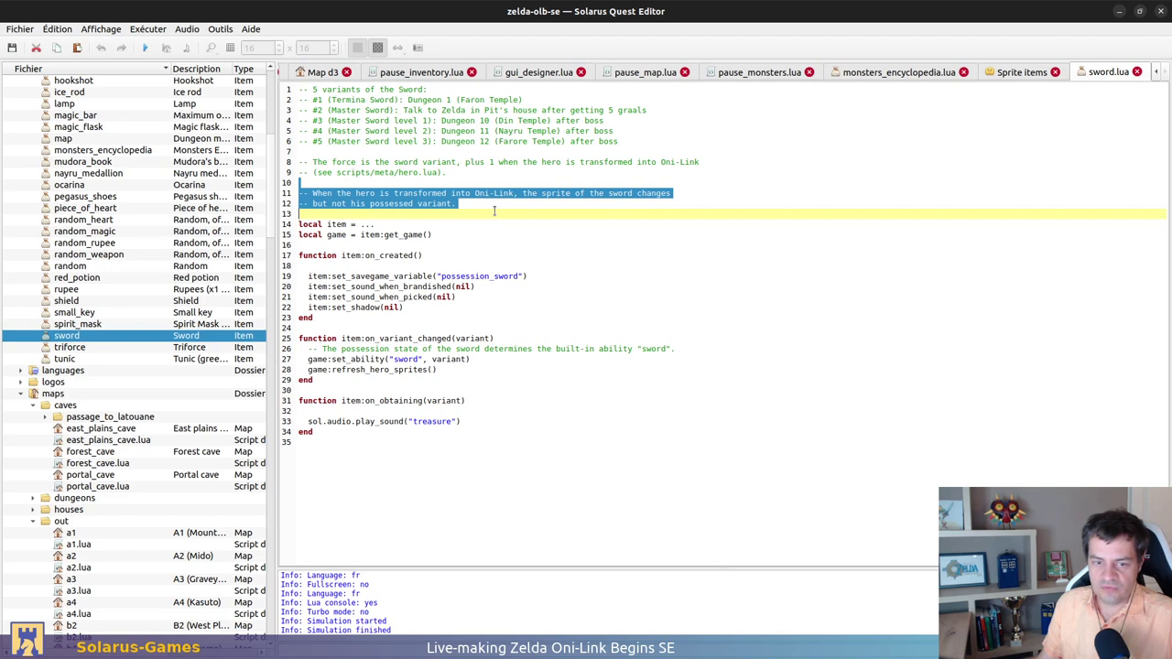
{"action": "left_click", "coordinate": [508, 185]}
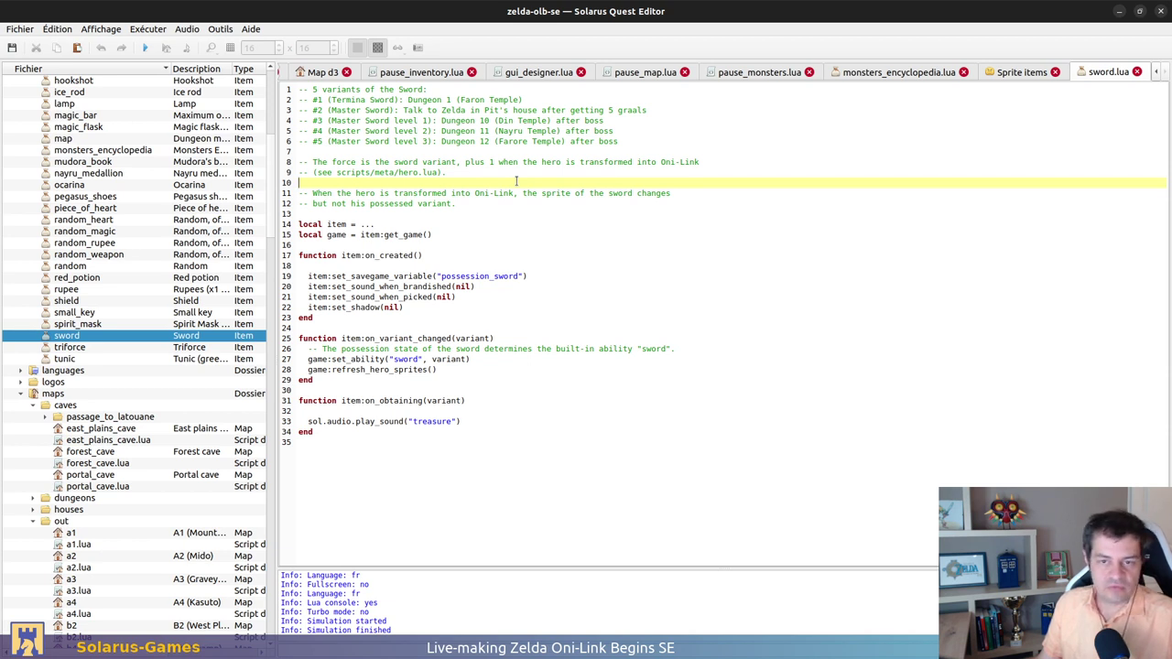
{"action": "left_click", "coordinate": [522, 195]}
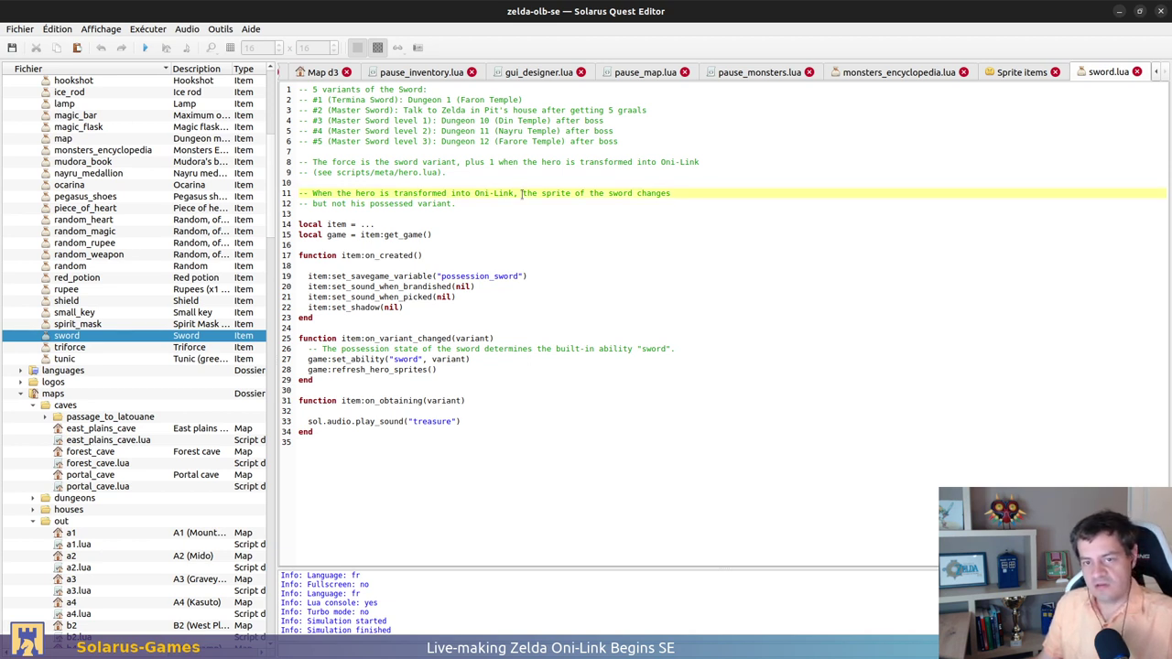
{"action": "left_click", "coordinate": [518, 205]}
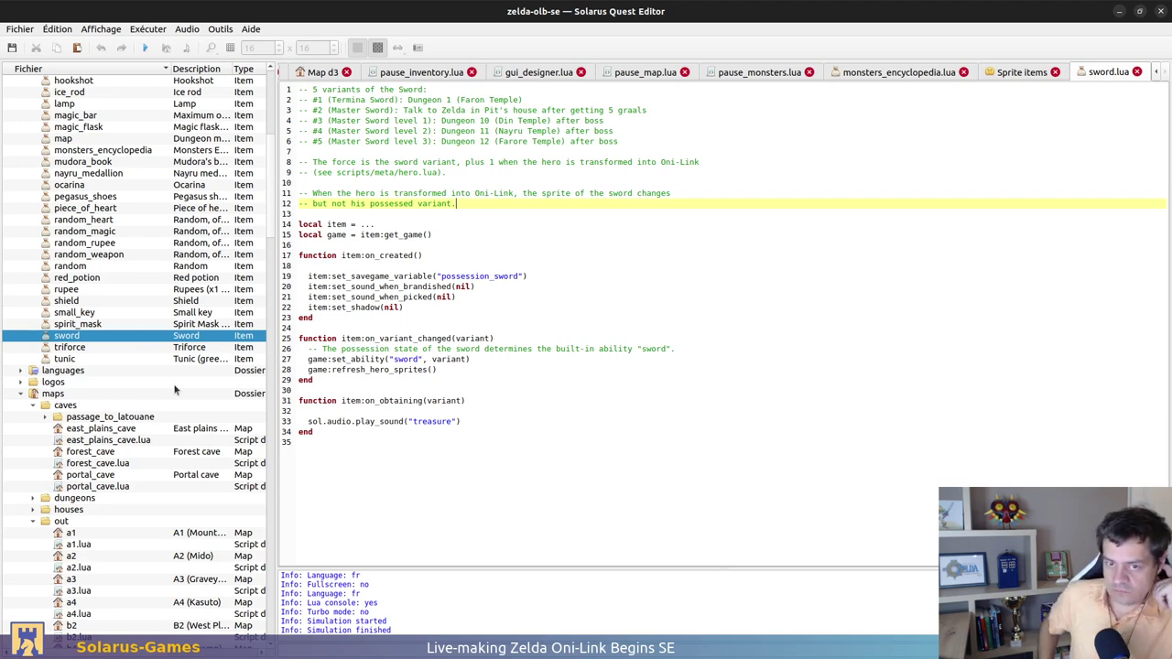
{"action": "scroll", "coordinate": [176, 240], "scroll_direction": "up", "scroll_amount": 1}
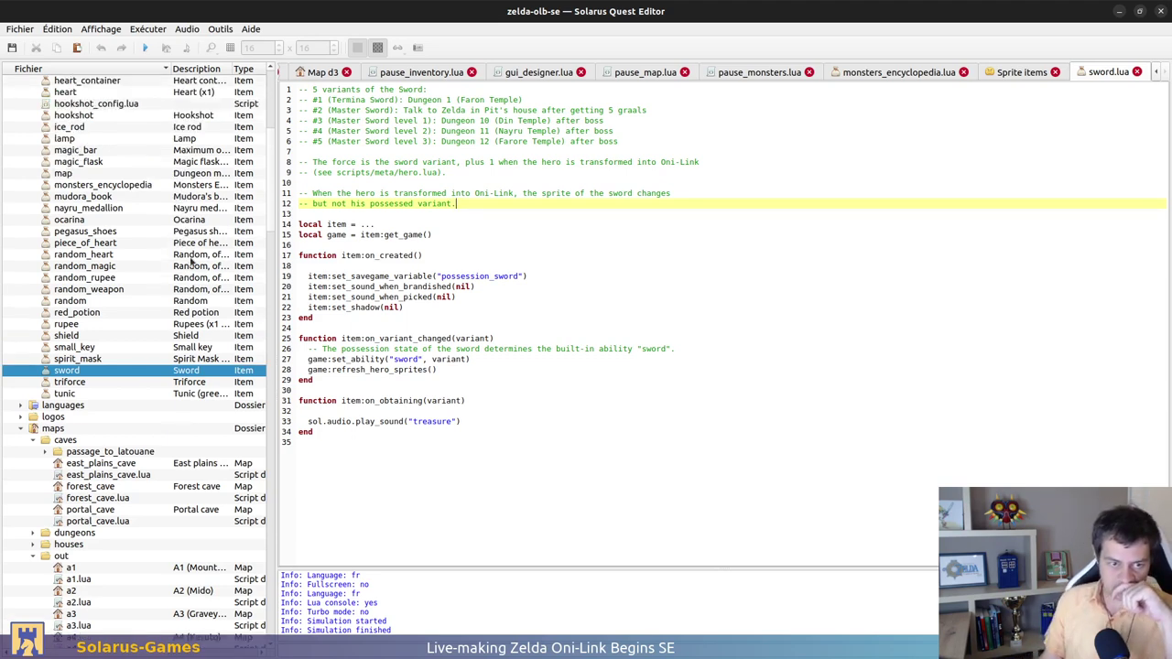
{"action": "scroll", "coordinate": [156, 319], "scroll_direction": "down", "scroll_amount": 1}
{"action": "scroll", "coordinate": [157, 320], "scroll_direction": "up", "scroll_amount": 10}
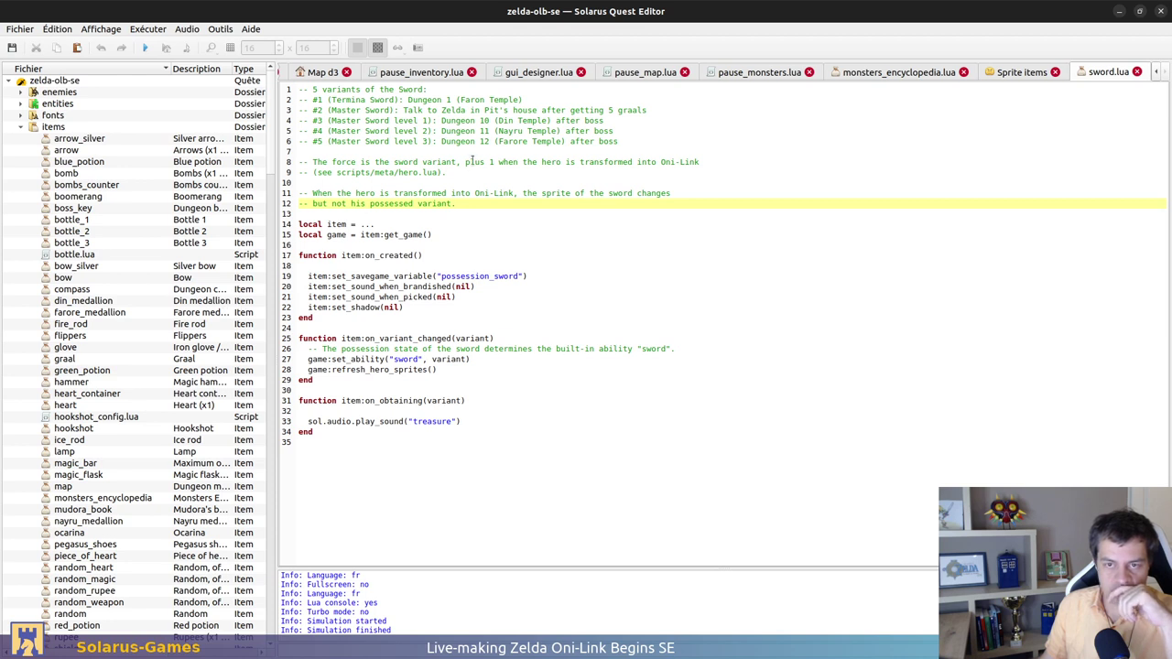
{"action": "left_click", "coordinate": [458, 184]}
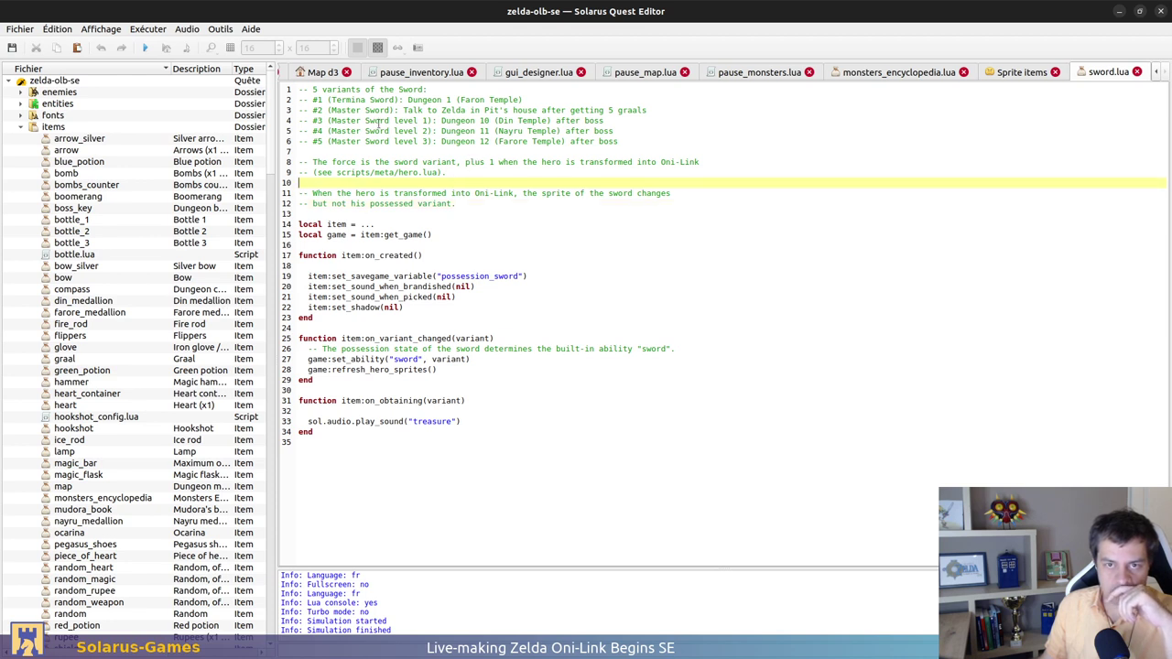
{"action": "left_click", "coordinate": [510, 203]}
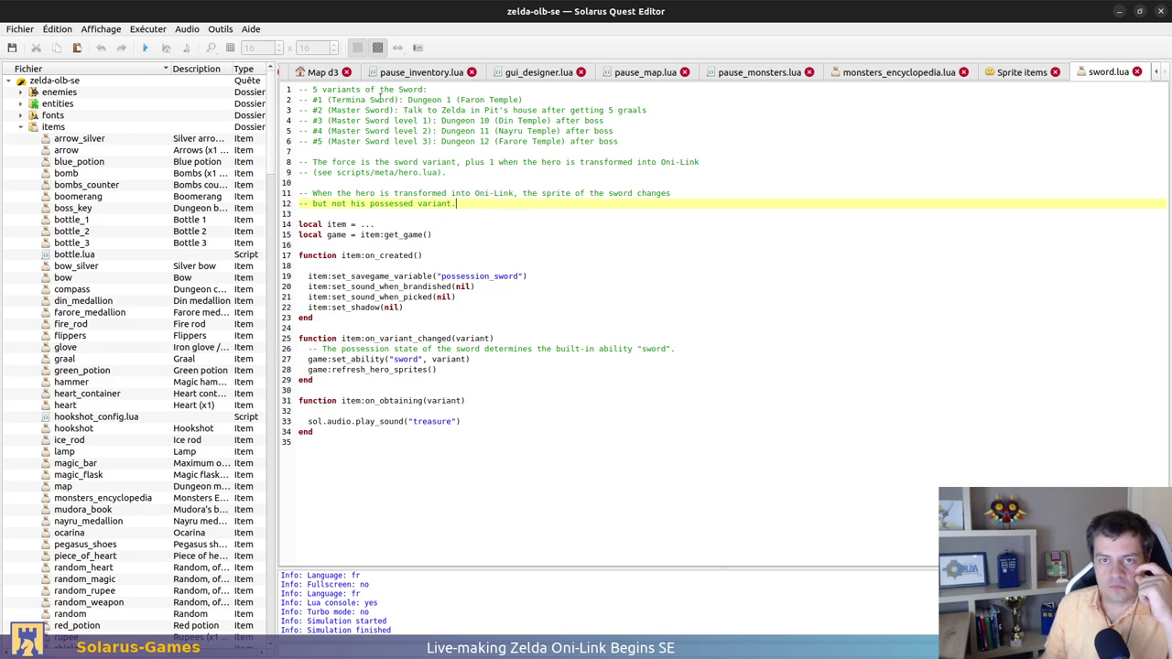
Return to the sword block of create_status_widget in pause_inventory.lua and add an empty line below the Oni-Link branch's TODO comment
{"action": "left_click", "coordinate": [421, 72]}
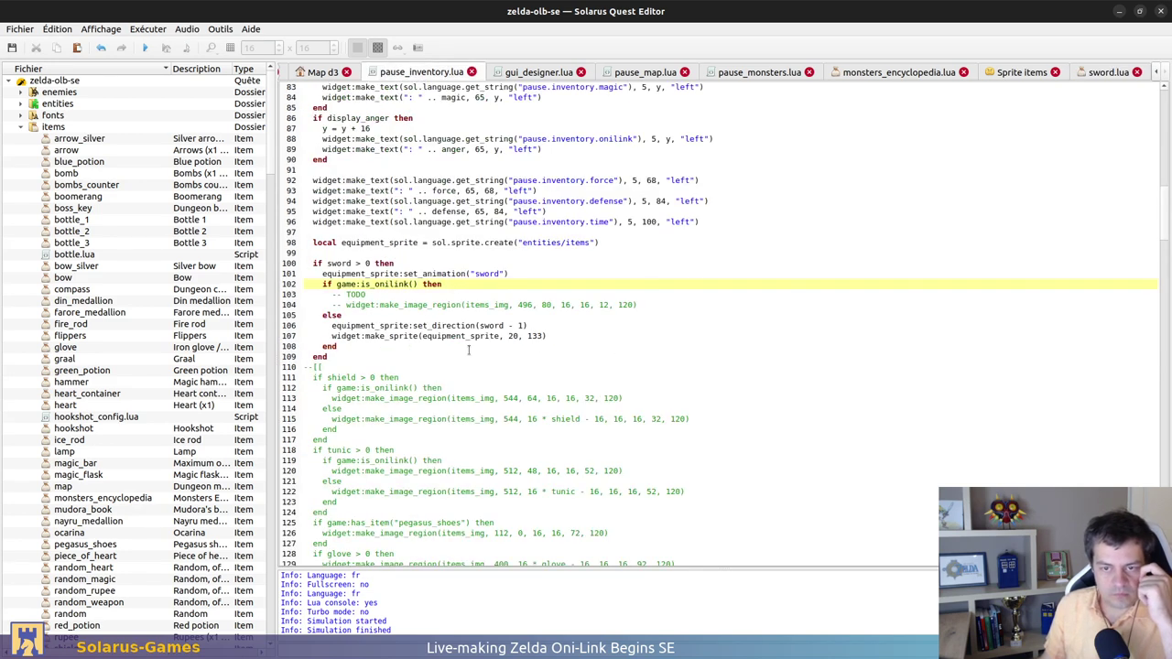
{"action": "scroll", "coordinate": [485, 325], "scroll_direction": "up", "scroll_amount": 3}
{"action": "scroll", "coordinate": [494, 321], "scroll_direction": "up", "scroll_amount": 10}
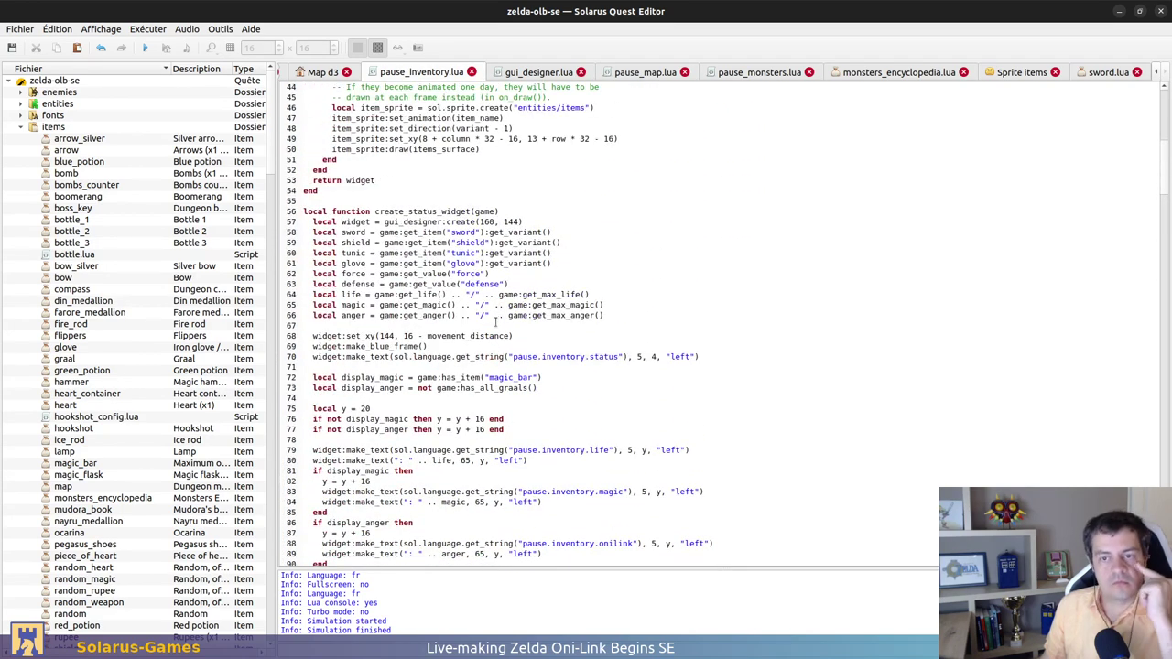
{"action": "scroll", "coordinate": [494, 320], "scroll_direction": "down", "scroll_amount": 4}
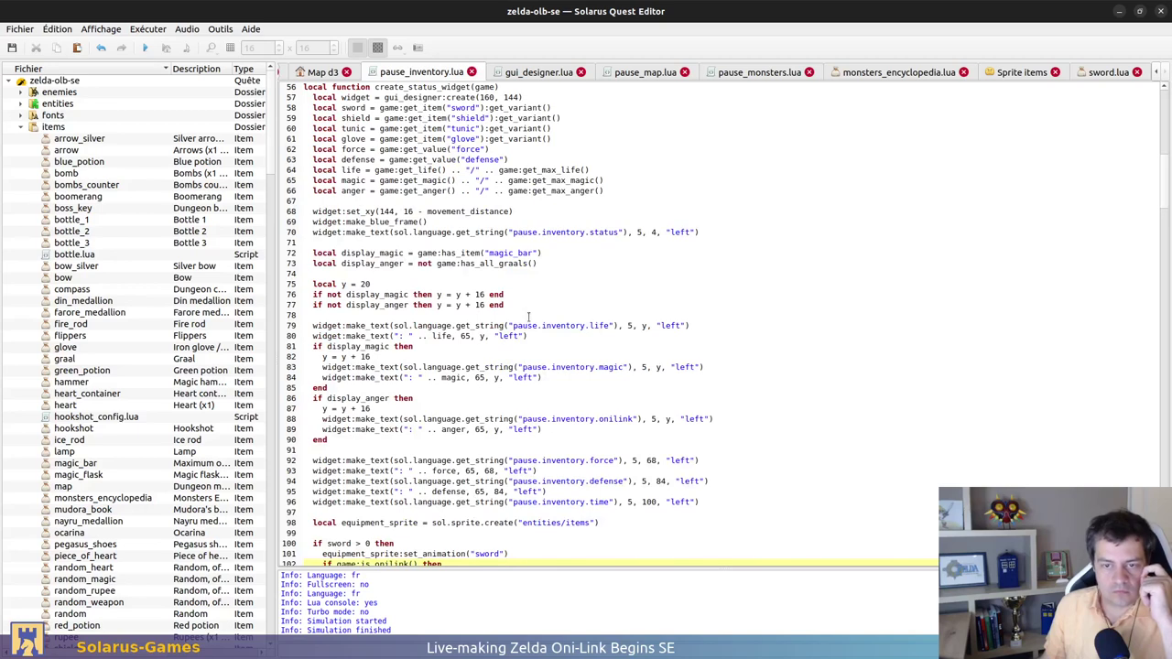
{"action": "scroll", "coordinate": [528, 317], "scroll_direction": "down", "scroll_amount": 4}
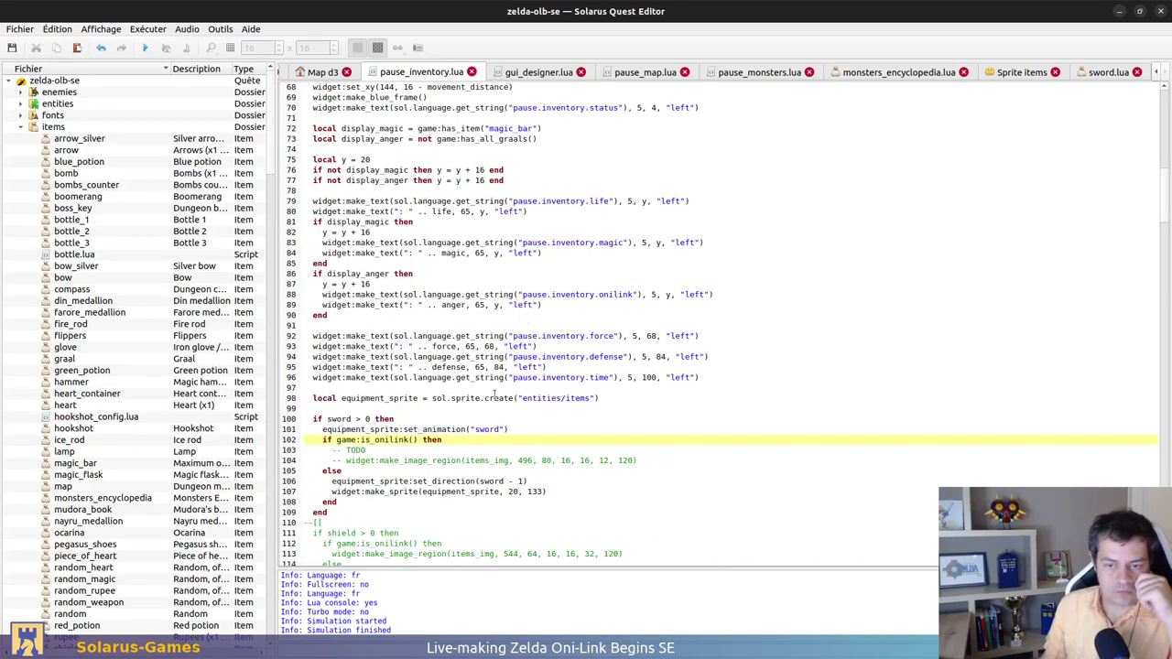
{"action": "scroll", "coordinate": [488, 345], "scroll_direction": "down", "scroll_amount": 3}
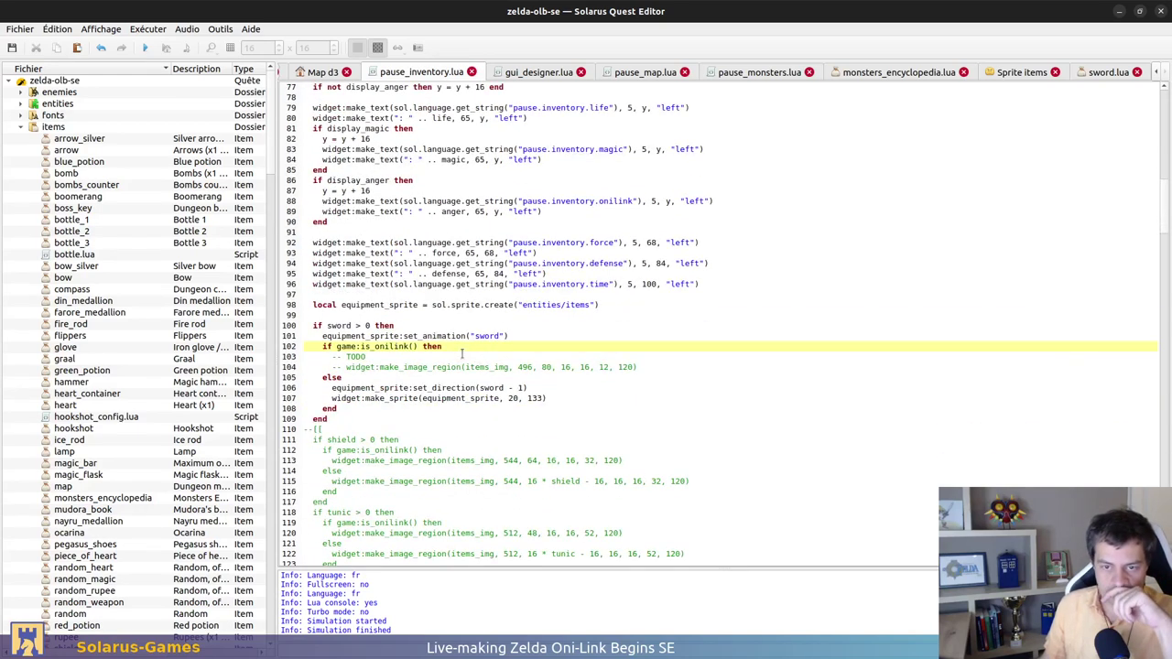
{"action": "left_click", "coordinate": [461, 356]}
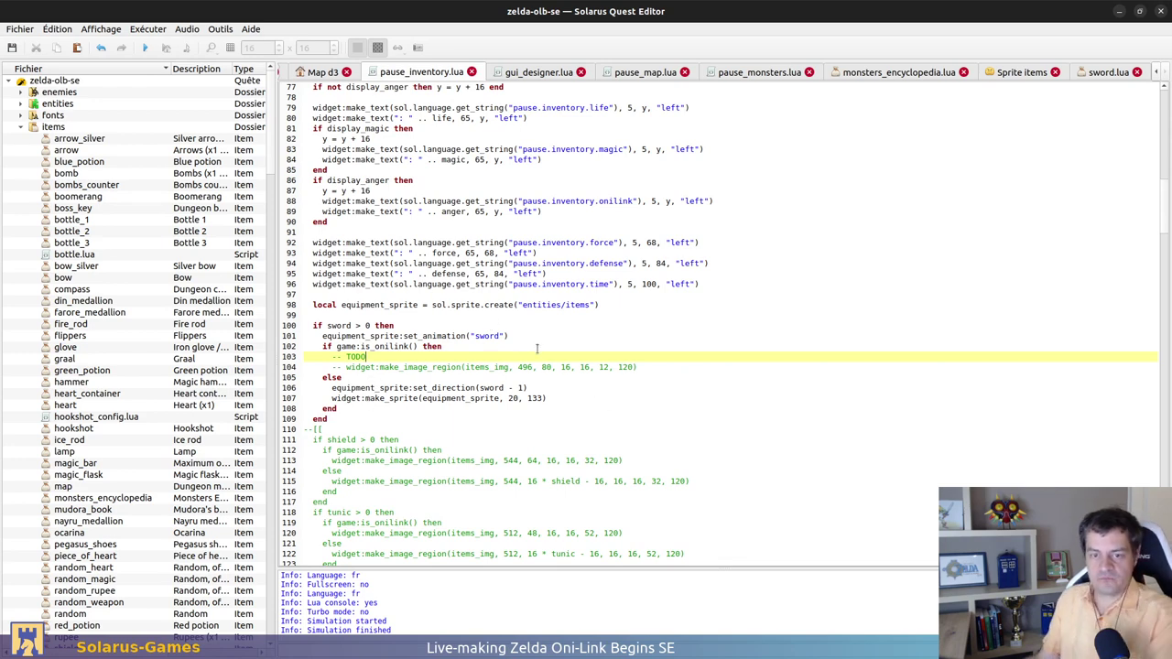
{"action": "key", "text": "Return"}
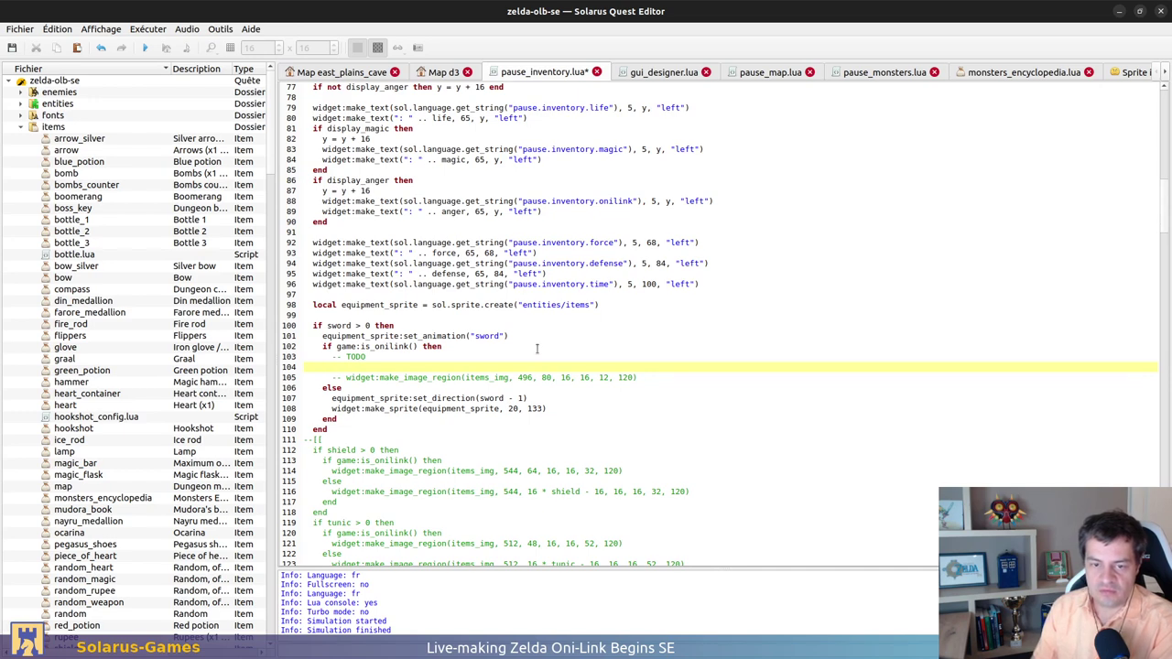
Copy the sword's equipment_sprite:set_direction call onto the empty line of the Oni-Link branch and set its direction to 5
{"action": "scroll", "coordinate": [536, 348], "scroll_direction": "down", "scroll_amount": 1}
{"action": "left_click", "coordinate": [558, 388]}
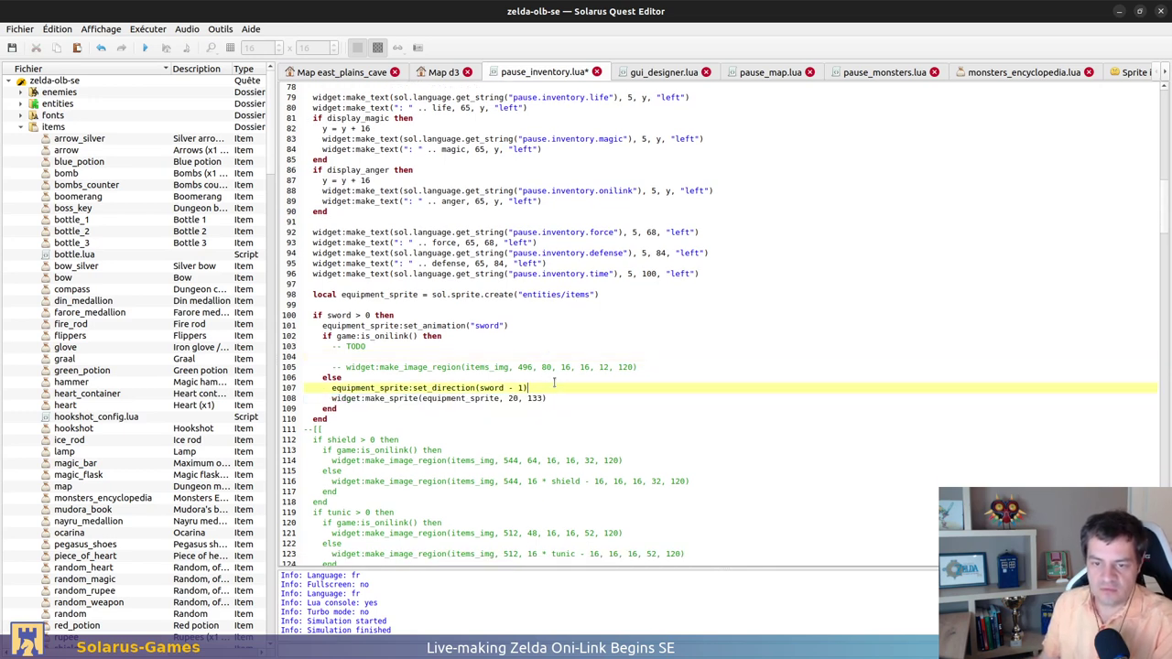
{"action": "key", "text": "shift+Home"}
{"action": "key", "text": "ctrl+c"}
{"action": "left_click", "coordinate": [502, 357]}
{"action": "key", "text": "ctrl+v"}
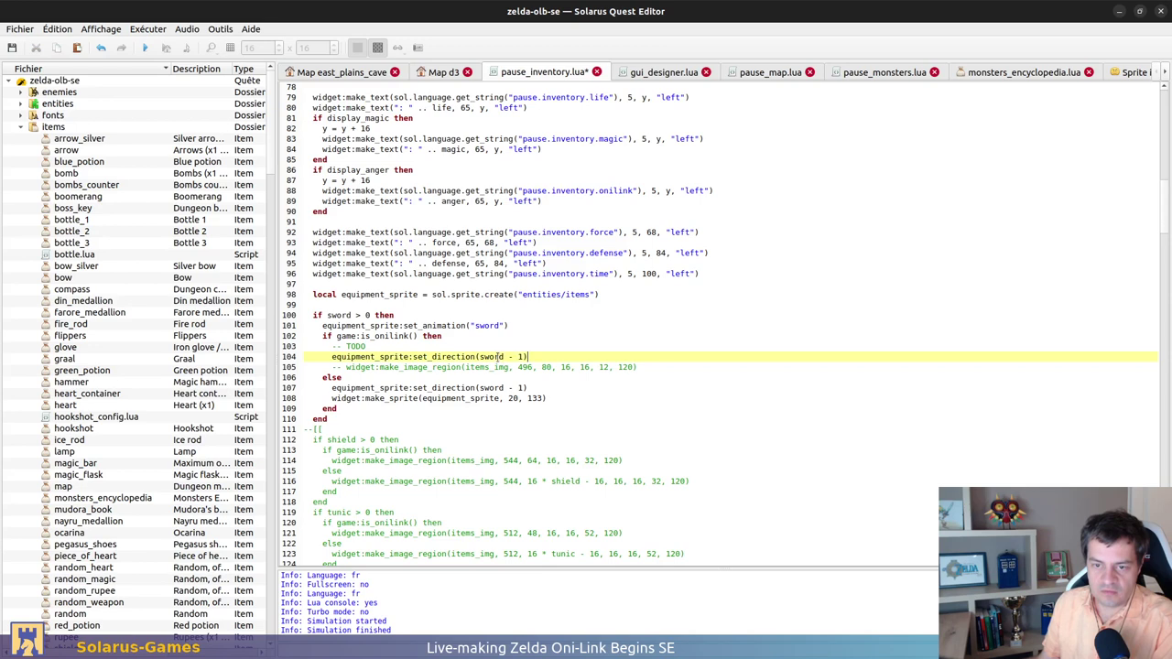
{"action": "left_click_drag", "start_coordinate": [479, 357], "coordinate": [524, 357]}
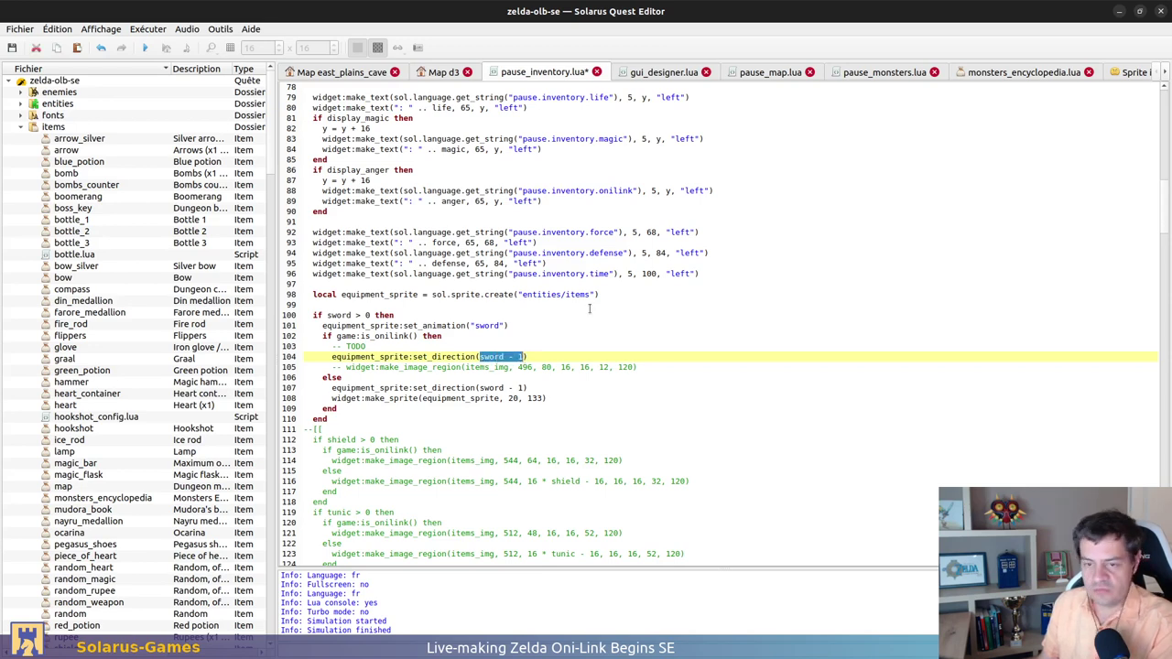
{"action": "type", "text": "5"}
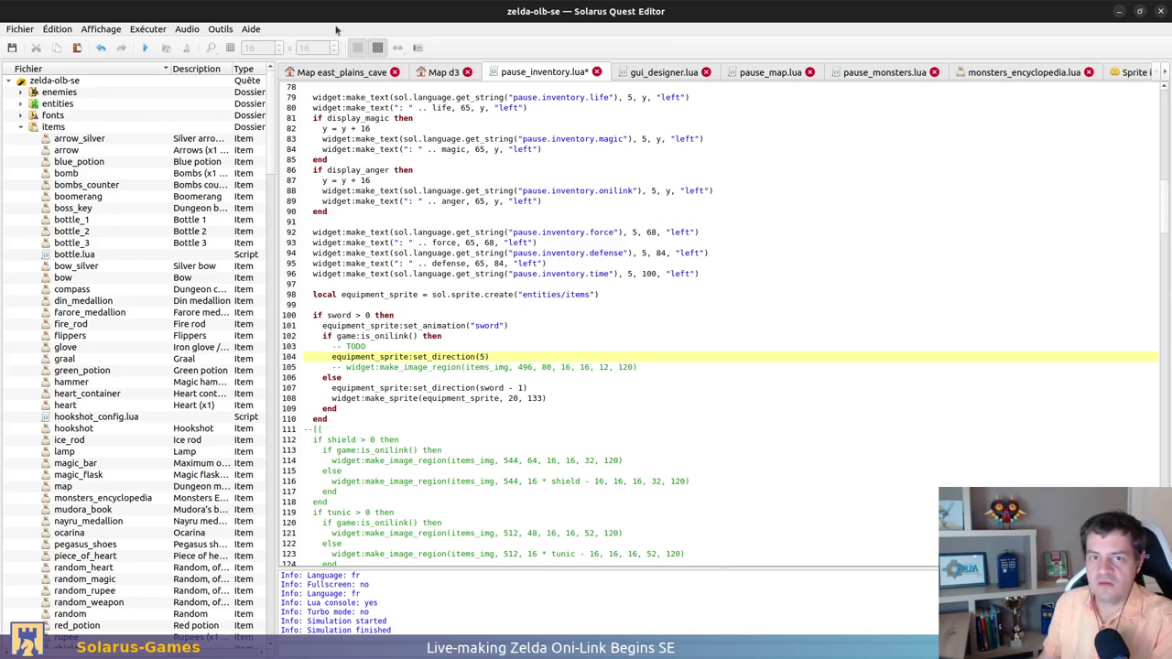
Examine the sword animation of the entities/items sprite, comparing its defined directions with the swords in the source image
{"action": "scroll", "coordinate": [721, 73], "scroll_direction": "down", "scroll_amount": 6}
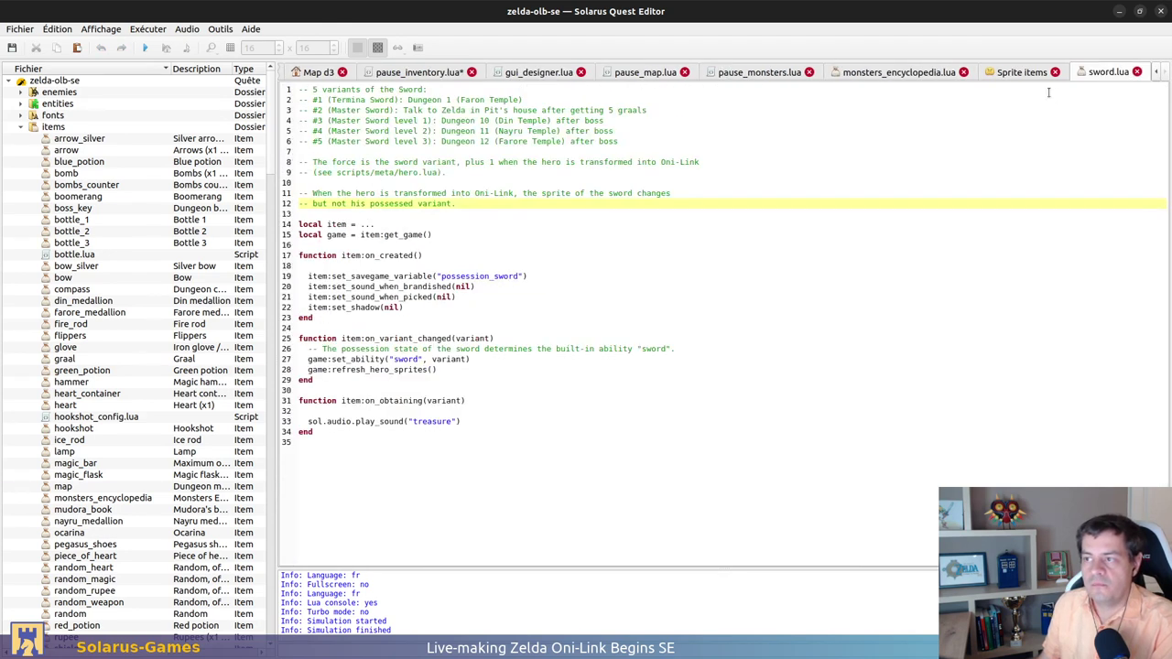
{"action": "left_click", "coordinate": [1024, 74]}
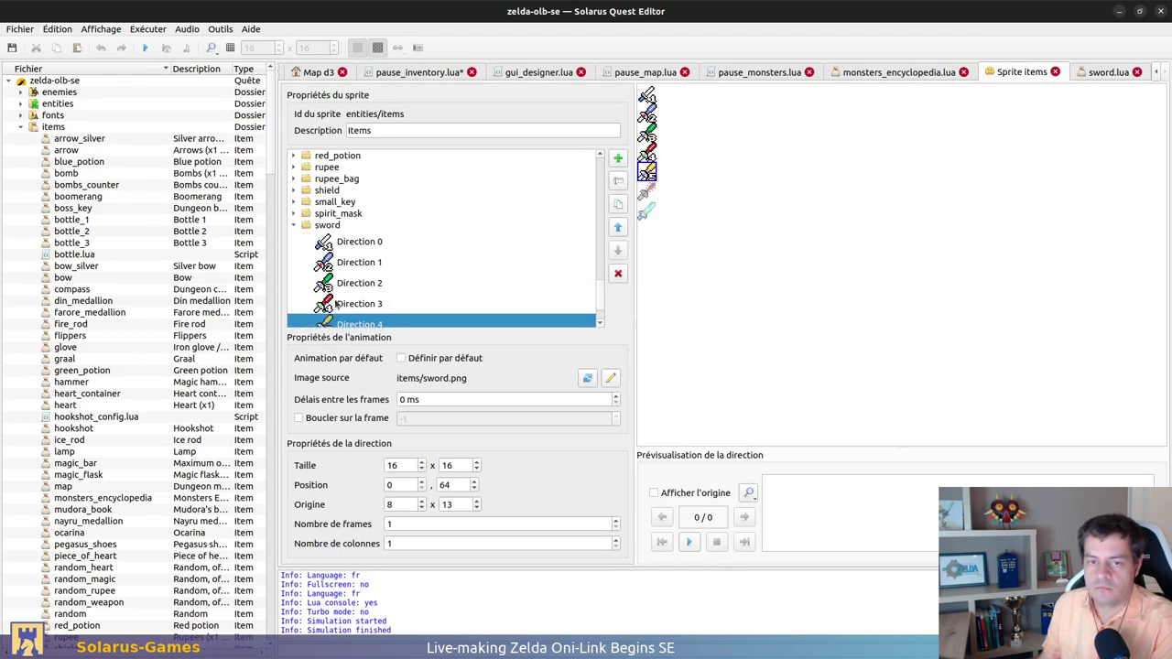
{"action": "scroll", "coordinate": [350, 280], "scroll_direction": "up", "scroll_amount": 1}
{"action": "scroll", "coordinate": [346, 282], "scroll_direction": "down", "scroll_amount": 1}
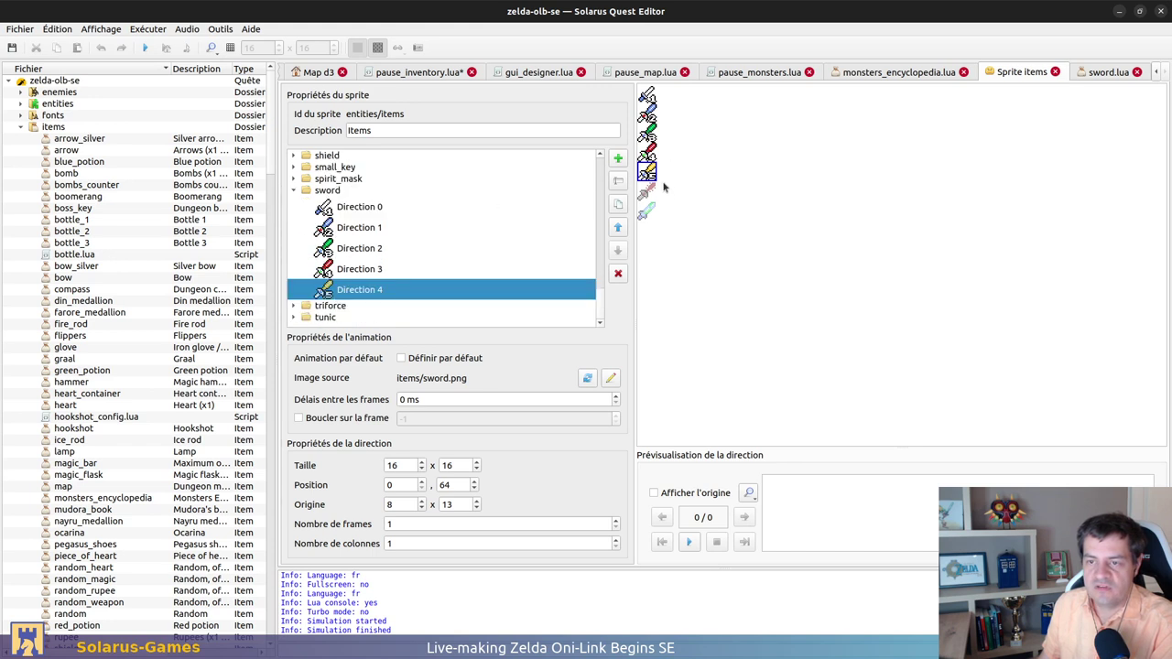
{"action": "left_click", "coordinate": [294, 190]}
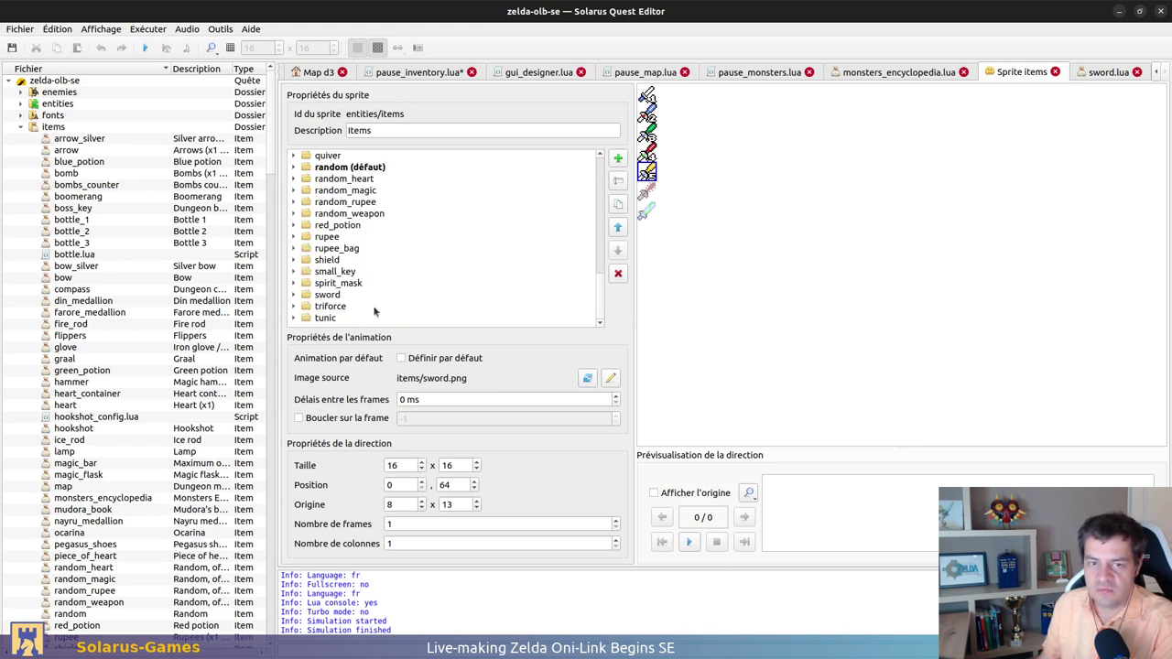
{"action": "left_click", "coordinate": [294, 296]}
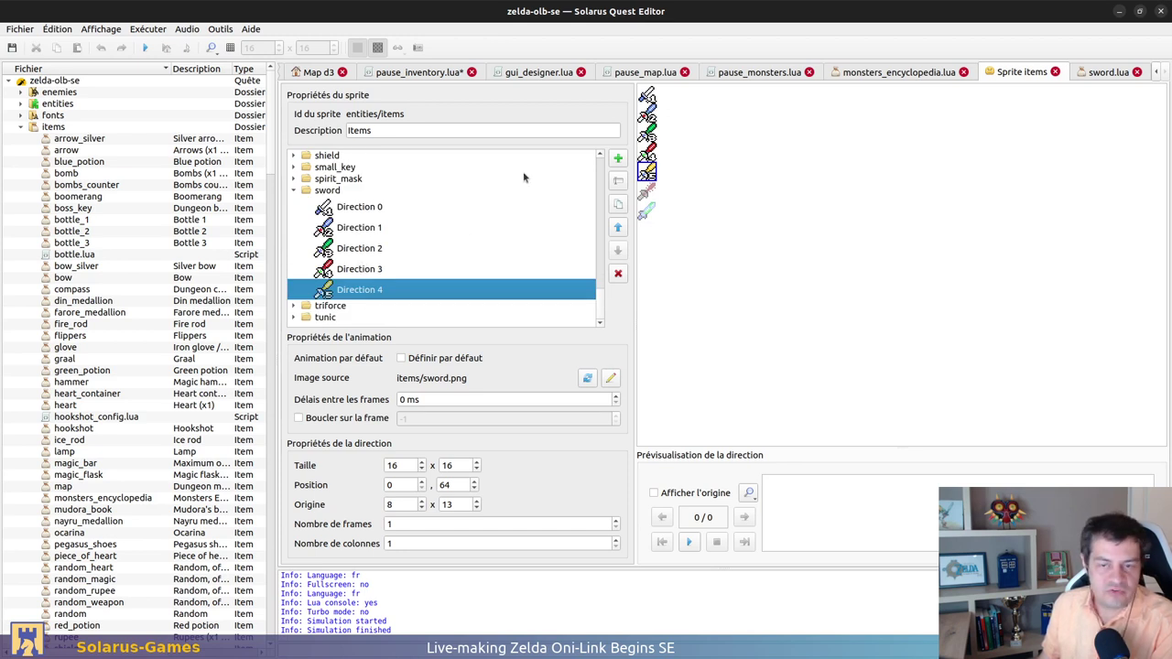
{"action": "mouse_move", "coordinate": [662, 203]}
{"action": "left_mouse_down"}
{"action": "mouse_move", "coordinate": [626, 231]}
{"action": "mouse_move", "coordinate": [654, 220]}
{"action": "mouse_move", "coordinate": [643, 203]}
{"action": "left_mouse_up"}
{"action": "left_click", "coordinate": [677, 213]}
{"action": "left_click", "coordinate": [659, 202]}
{"action": "left_click", "coordinate": [668, 186]}
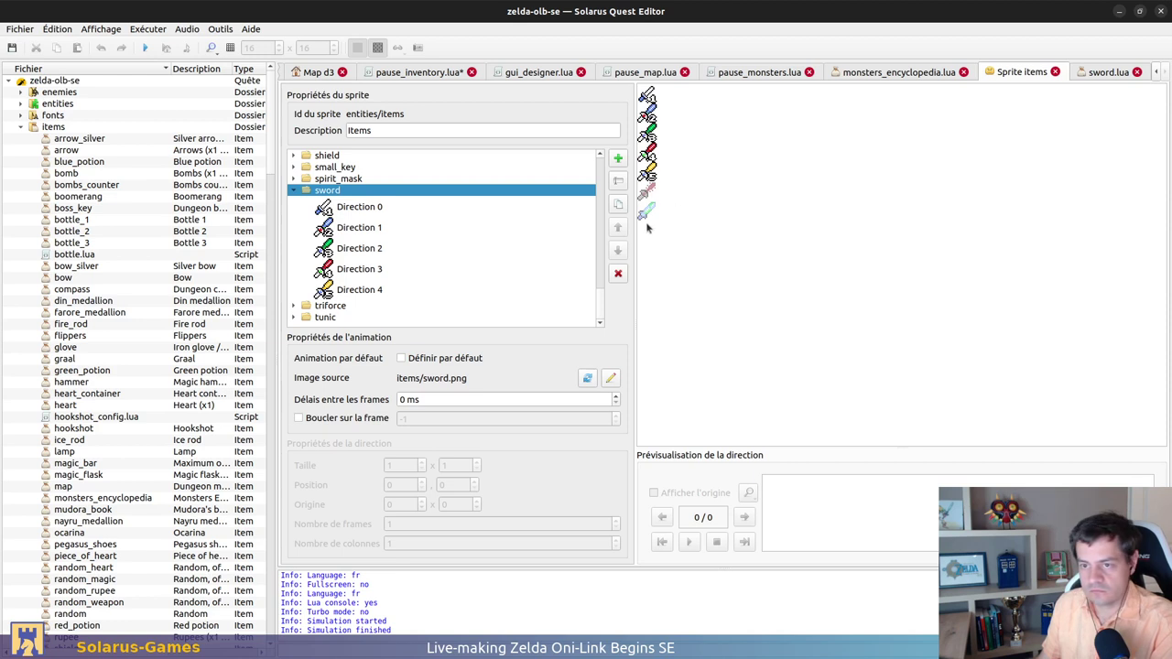
Collapse the sword animation, then look through the sprite's other animations and the entity sprites in the quest tree
{"action": "left_click", "coordinate": [295, 193]}
{"action": "scroll", "coordinate": [392, 291], "scroll_direction": "up", "scroll_amount": 1}
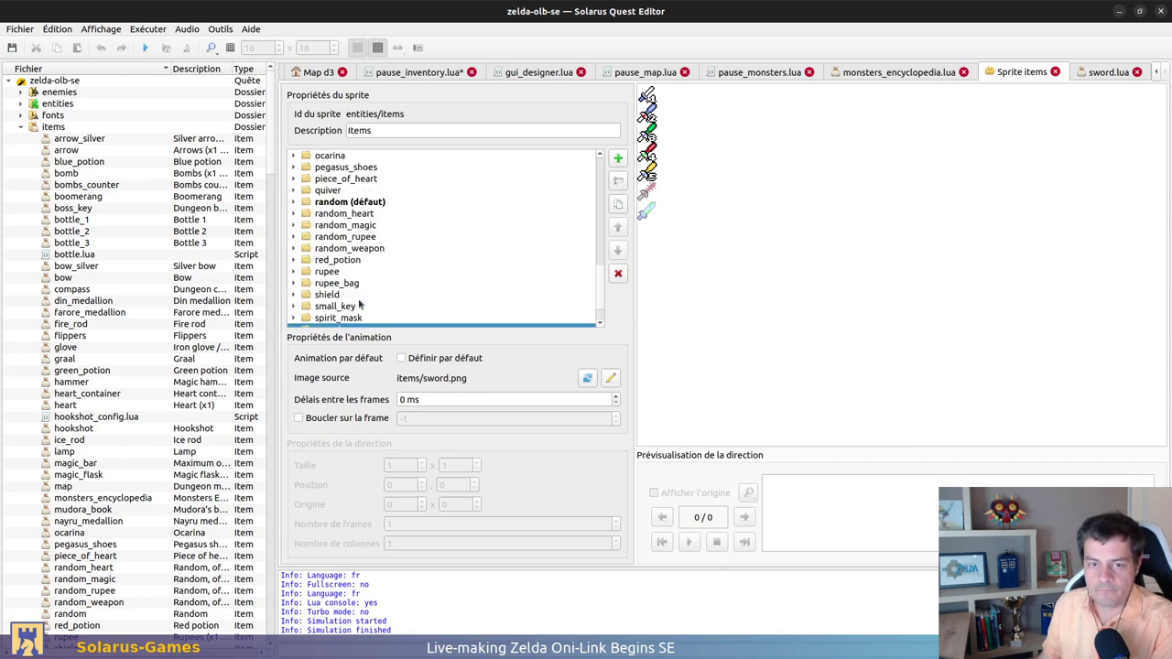
{"action": "scroll", "coordinate": [371, 298], "scroll_direction": "down", "scroll_amount": 1}
{"action": "scroll", "coordinate": [366, 302], "scroll_direction": "up", "scroll_amount": 2}
{"action": "scroll", "coordinate": [361, 307], "scroll_direction": "up", "scroll_amount": 5}
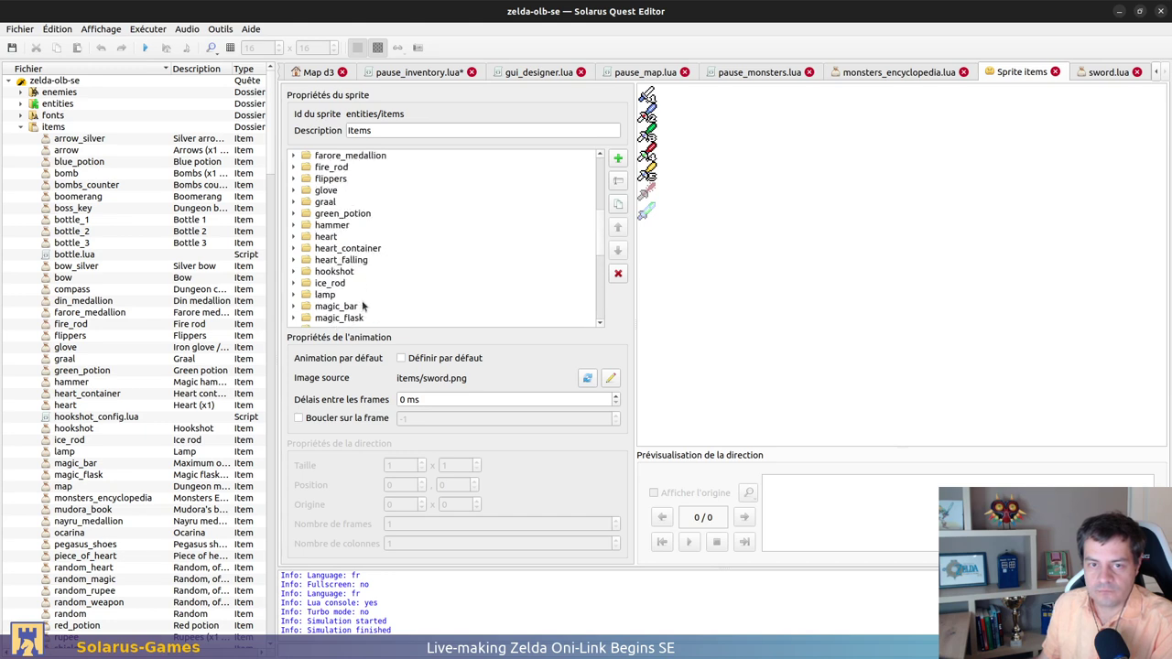
{"action": "scroll", "coordinate": [361, 307], "scroll_direction": "down", "scroll_amount": 5}
{"action": "scroll", "coordinate": [383, 289], "scroll_direction": "down", "scroll_amount": 2}
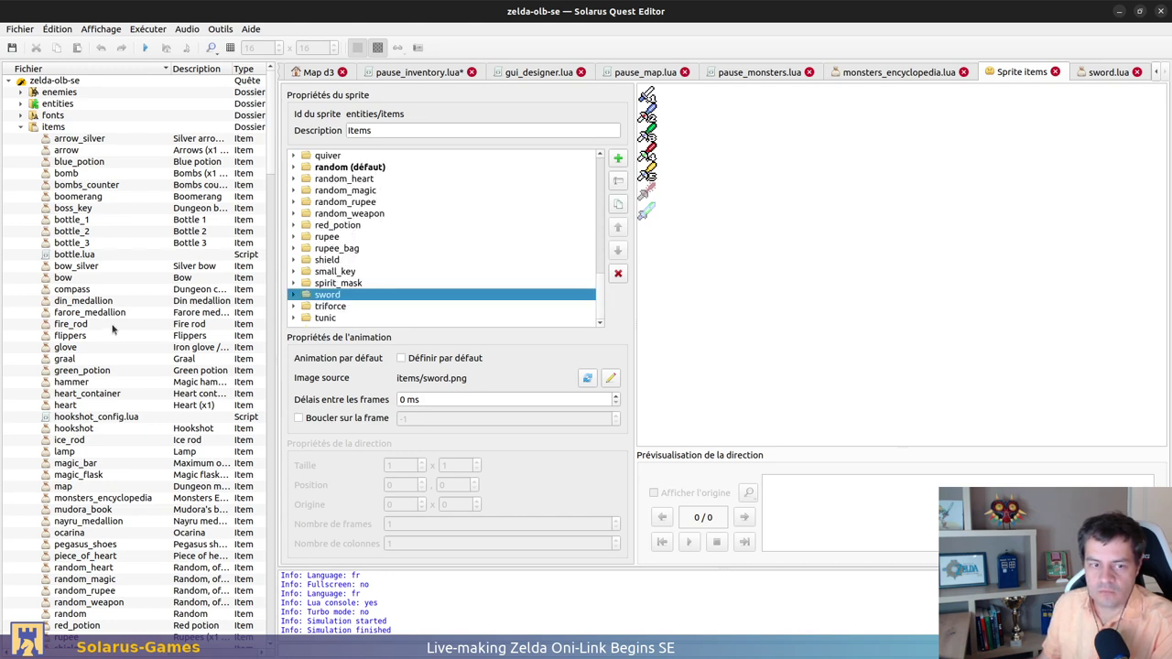
{"action": "scroll", "coordinate": [118, 364], "scroll_direction": "down", "scroll_amount": 3}
{"action": "scroll", "coordinate": [118, 363], "scroll_direction": "down", "scroll_amount": 20}
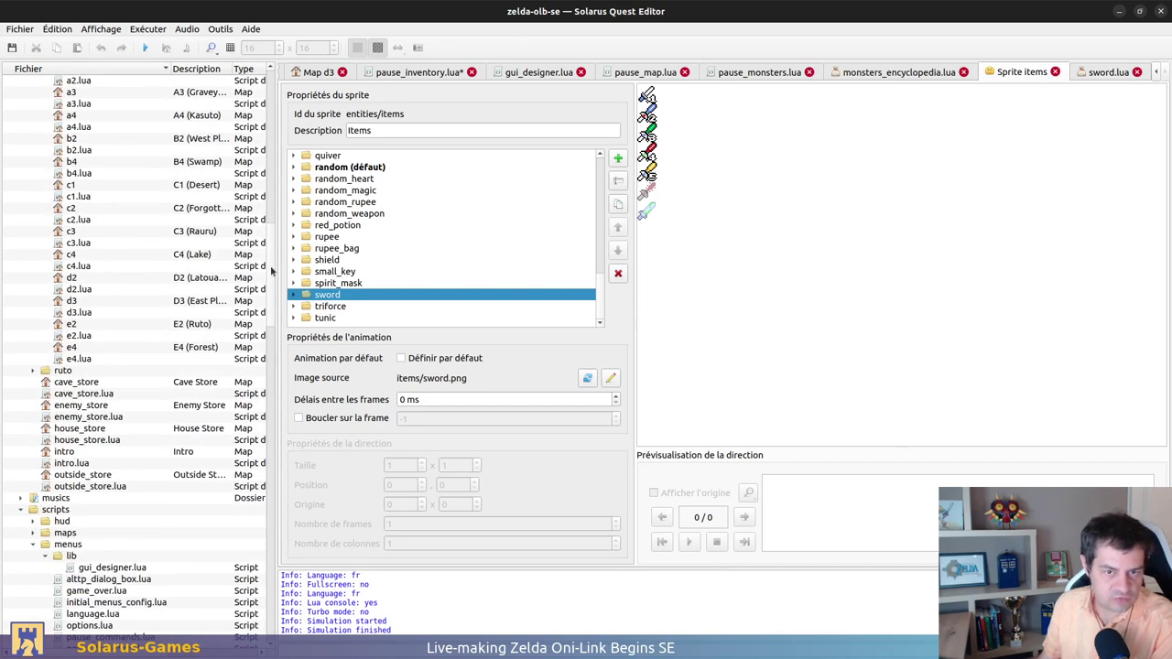
{"action": "left_click_drag", "start_coordinate": [269, 275], "coordinate": [265, 578]}
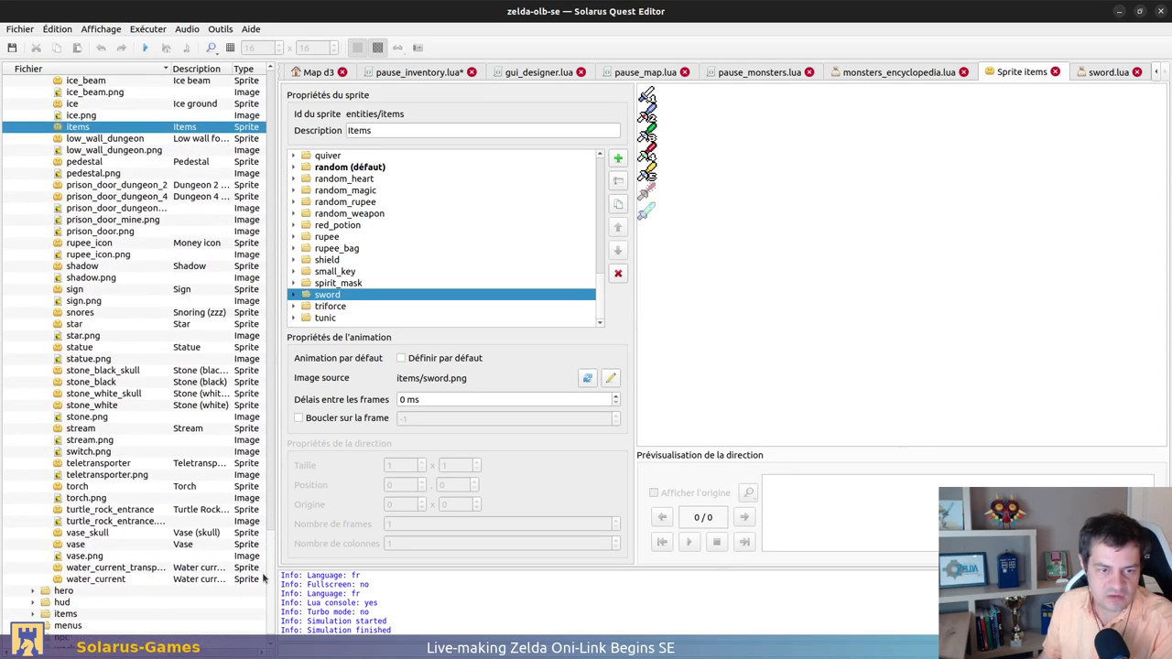
{"action": "scroll", "coordinate": [94, 540], "scroll_direction": "up", "scroll_amount": 7}
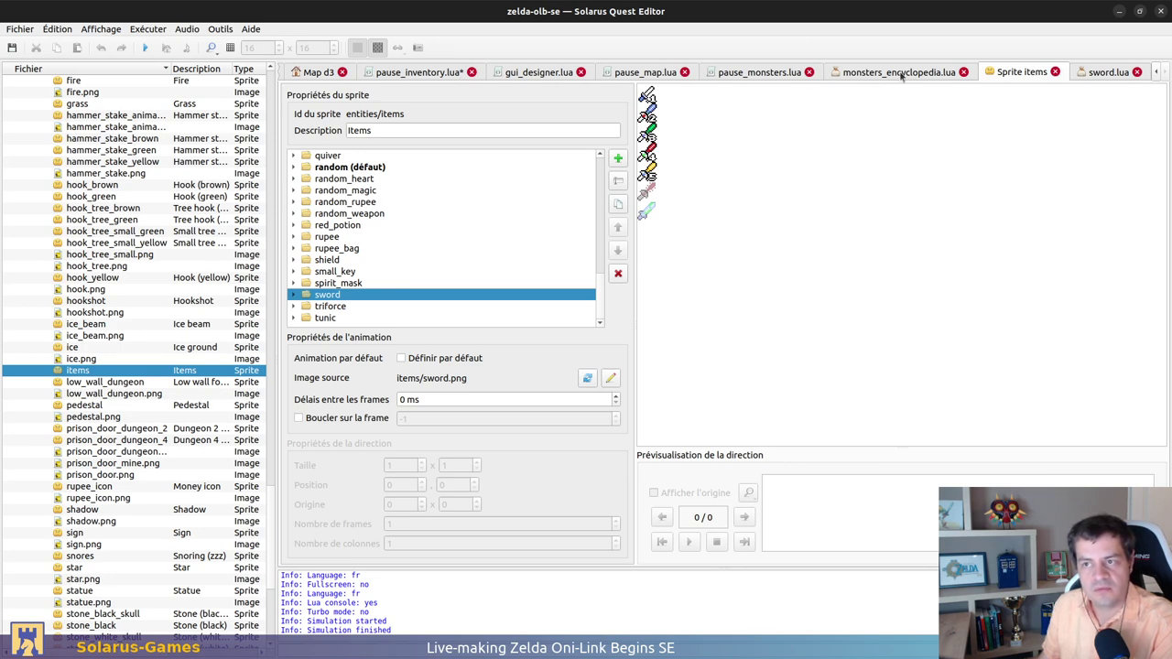
In sword.lua, start a new comment line below the Oni-Link sprite note with "-- Depending on whether we have the"
{"action": "left_click", "coordinate": [1105, 73]}
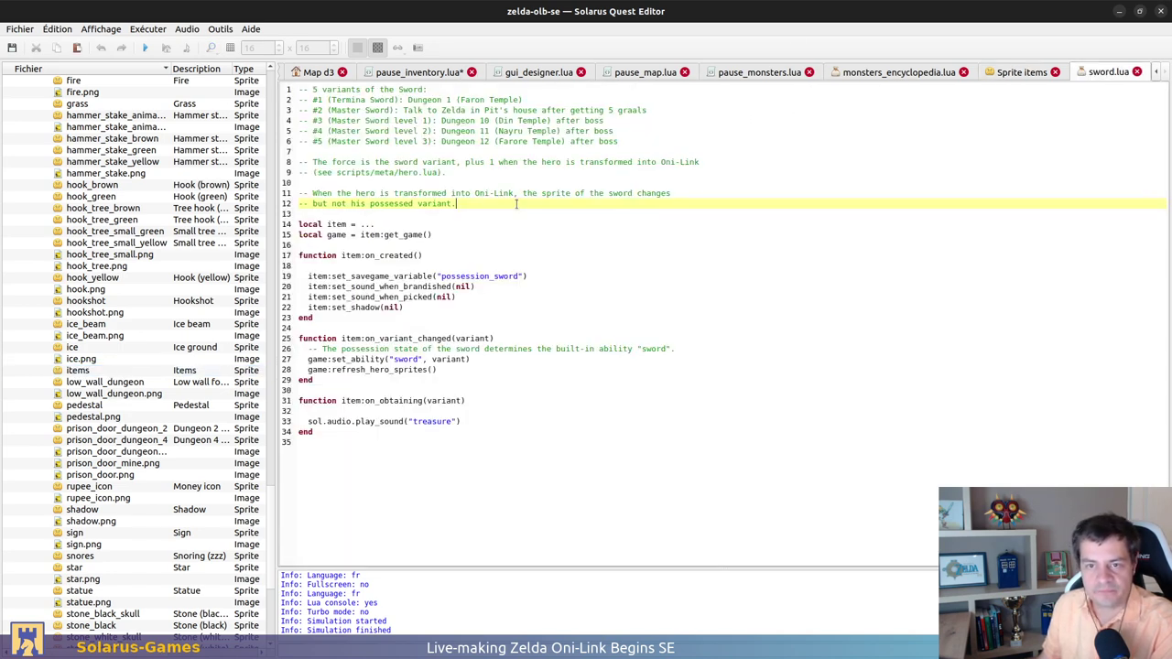
{"action": "key", "text": "Return"}
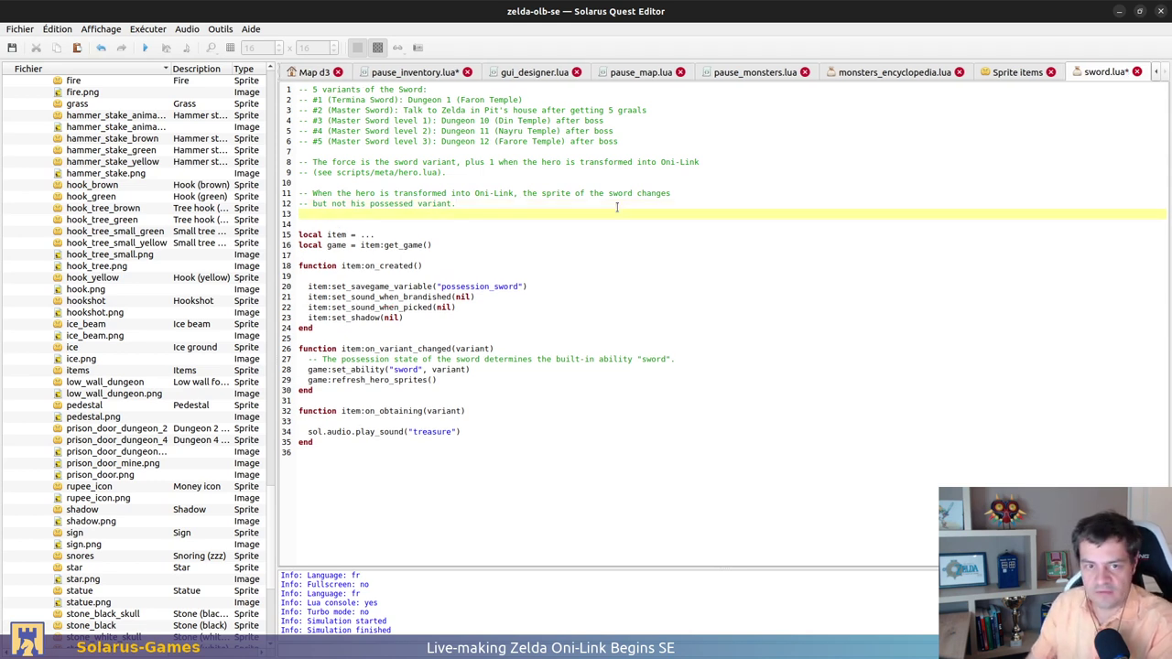
{"action": "type", "text": "-- De"}
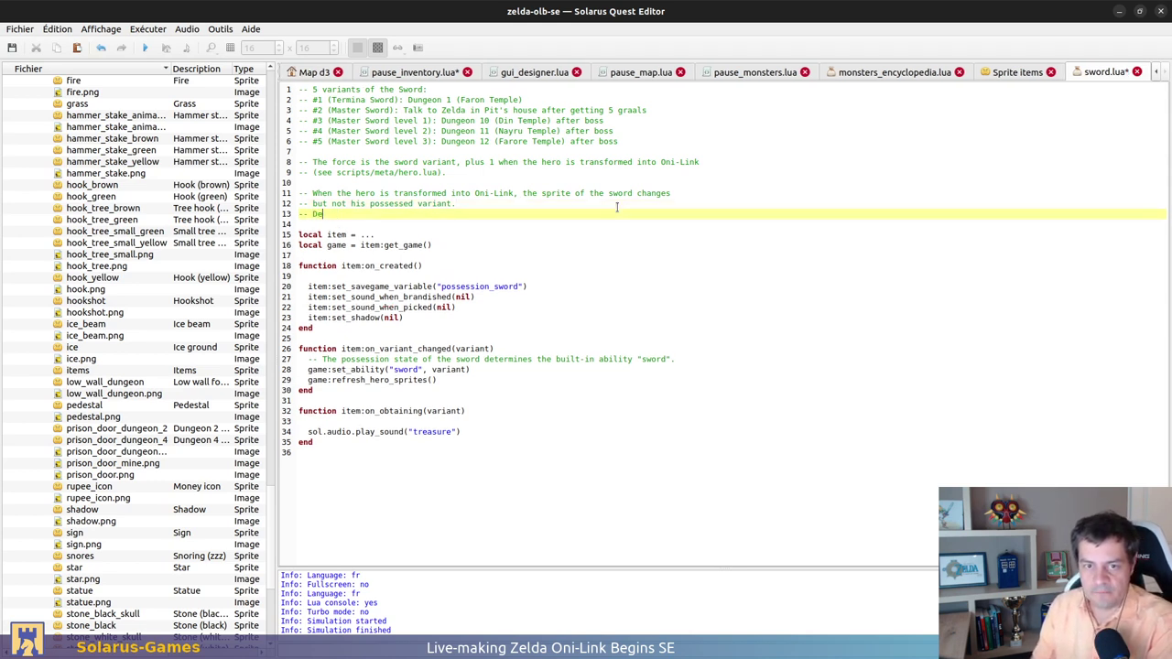
{"action": "type", "text": "pending"}
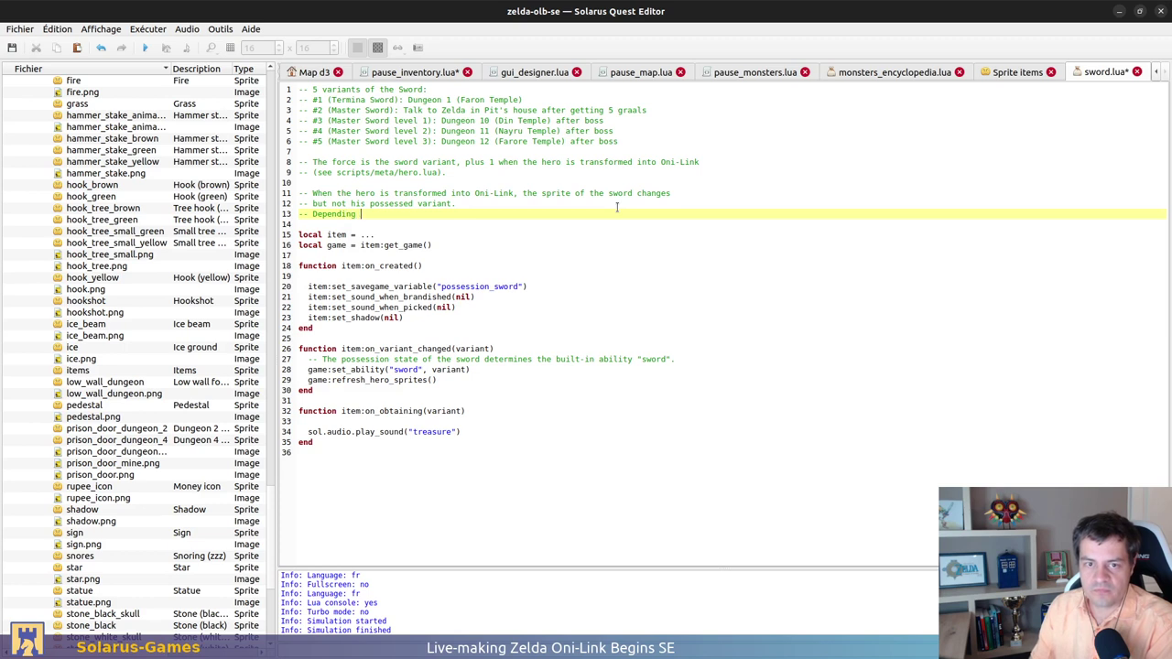
{"action": "type", "text": " on wh"}
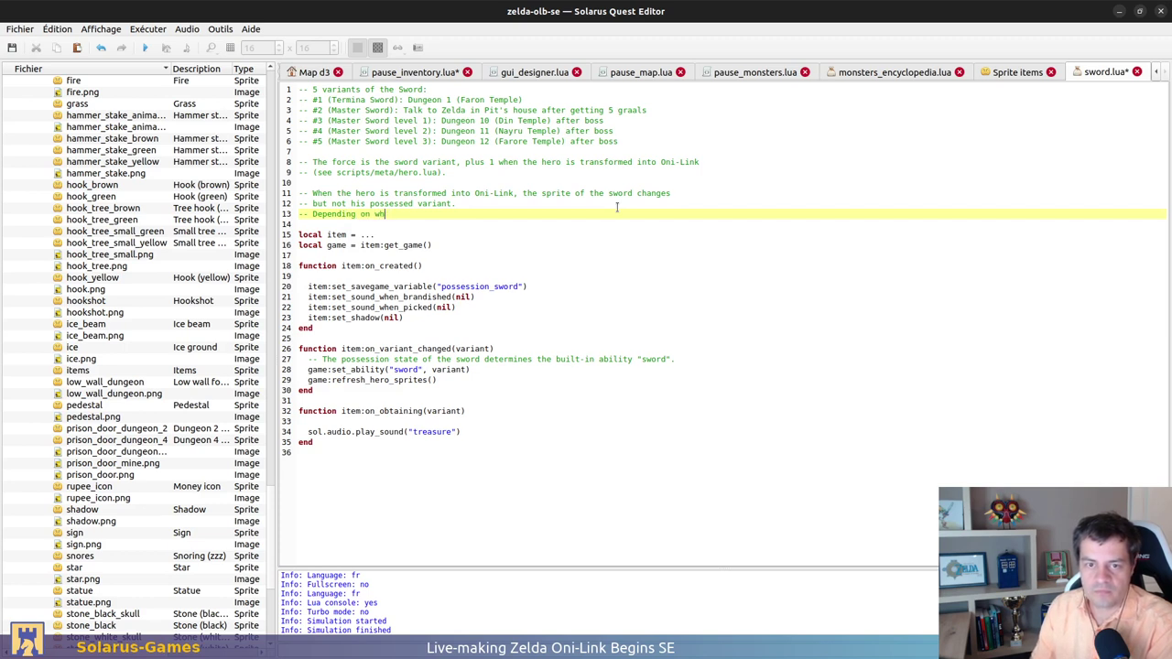
{"action": "type", "text": "ether we ha"}
{"action": "left_click", "coordinate": [616, 207]}
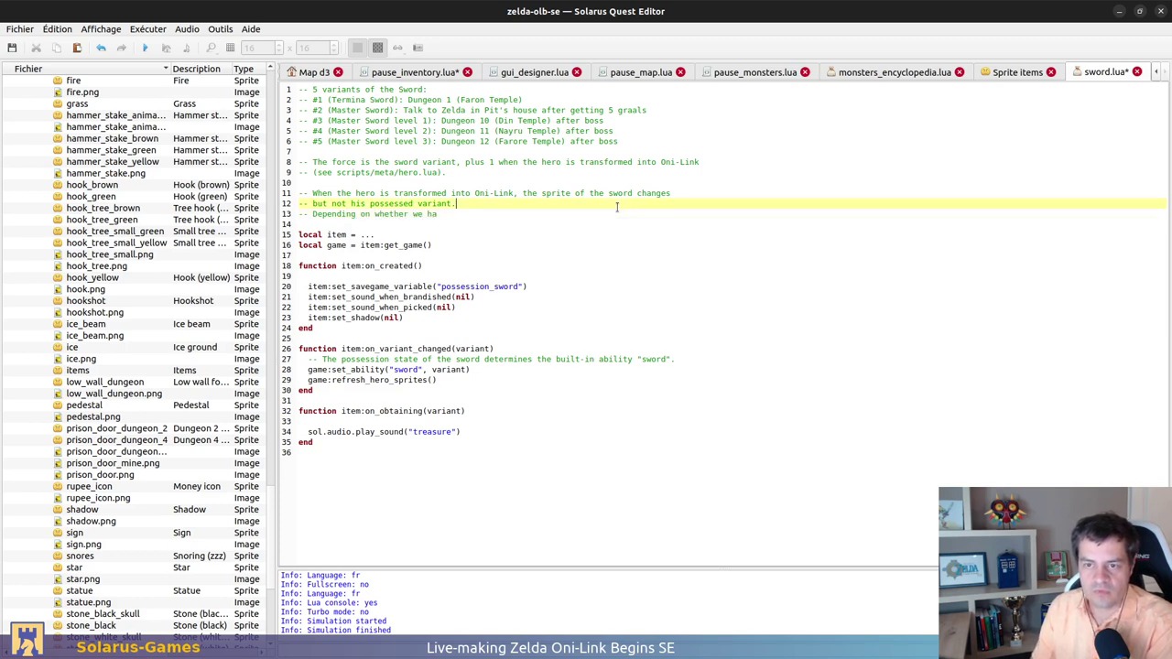
{"action": "key", "text": "Down"}
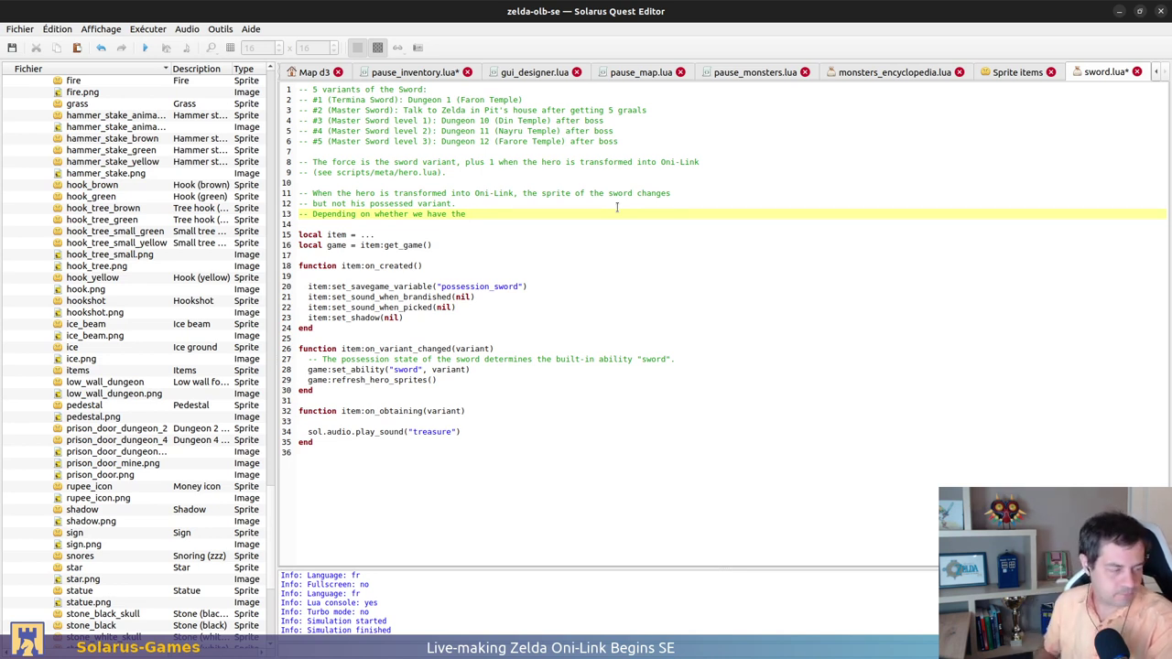
{"action": "type", "text": "Spiri"}
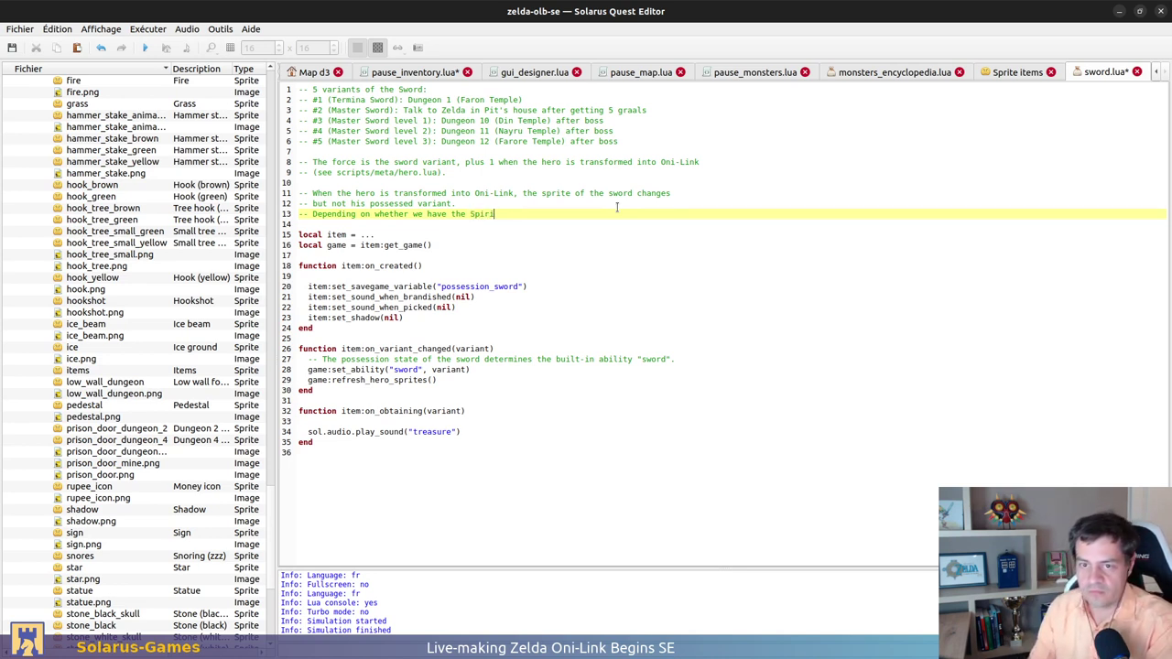
{"action": "type", "text": "t Mask"}
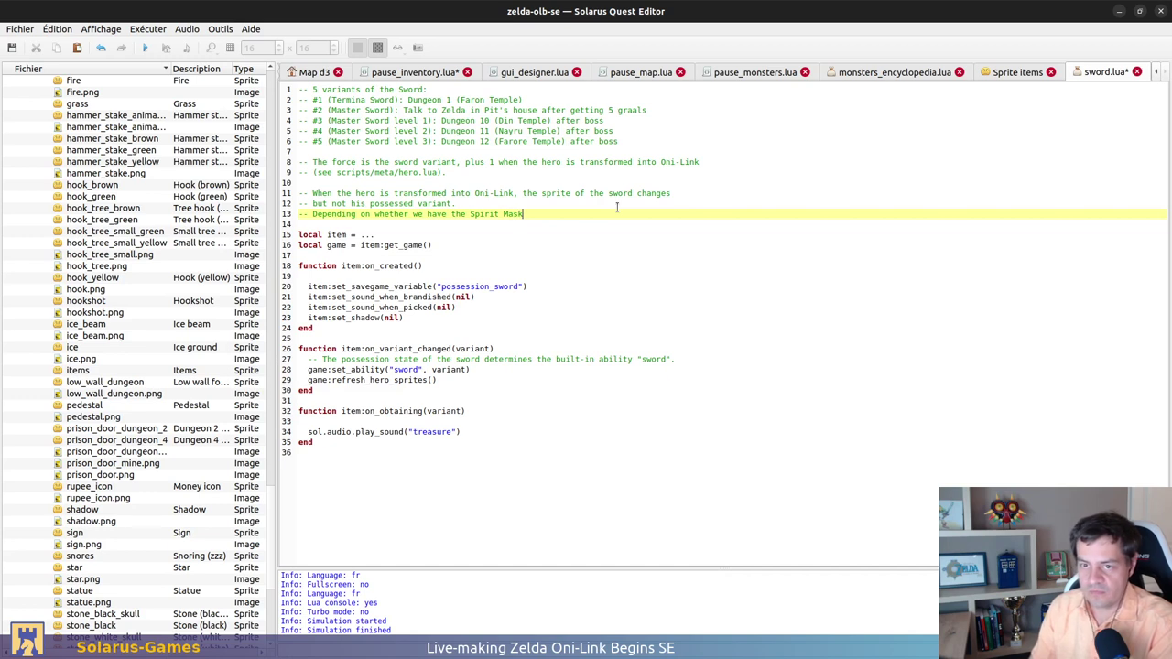
{"action": "key", "text": "Up"}
{"action": "key", "text": "Down"}
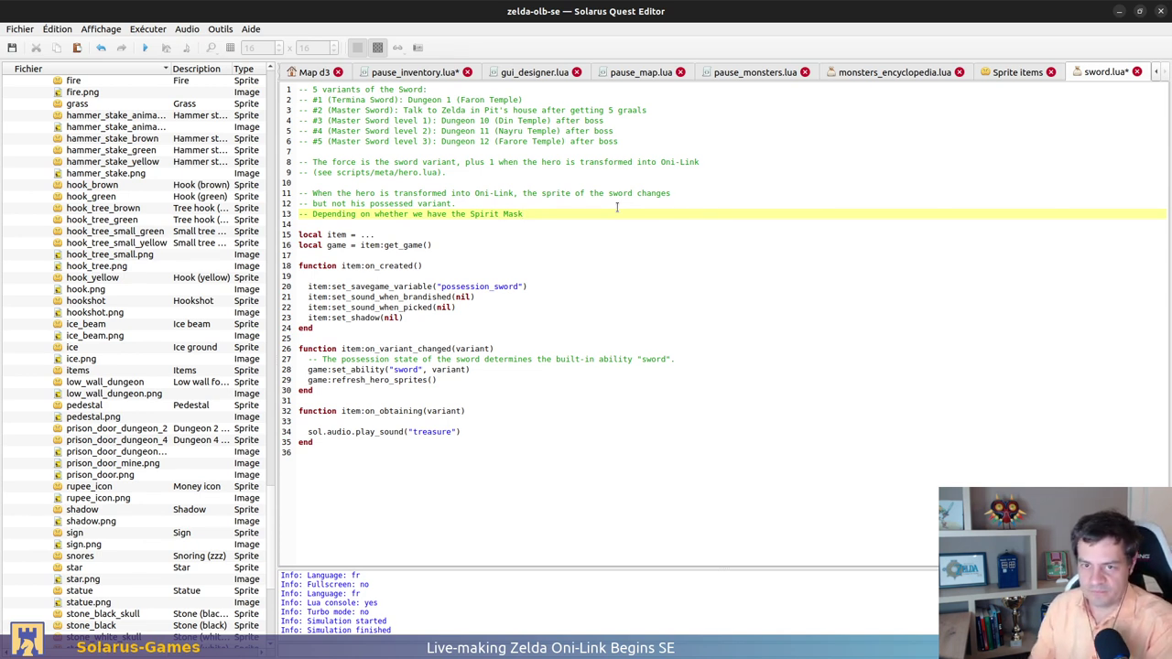
{"action": "key", "text": "ctrl+BackSpace"}
{"action": "key", "text": "ctrl+BackSpace"}
Continue the new comment line with "ability to transform to Oni-Link with the" after "Depending on whether we have the"
{"action": "type", "text": "ability t"}
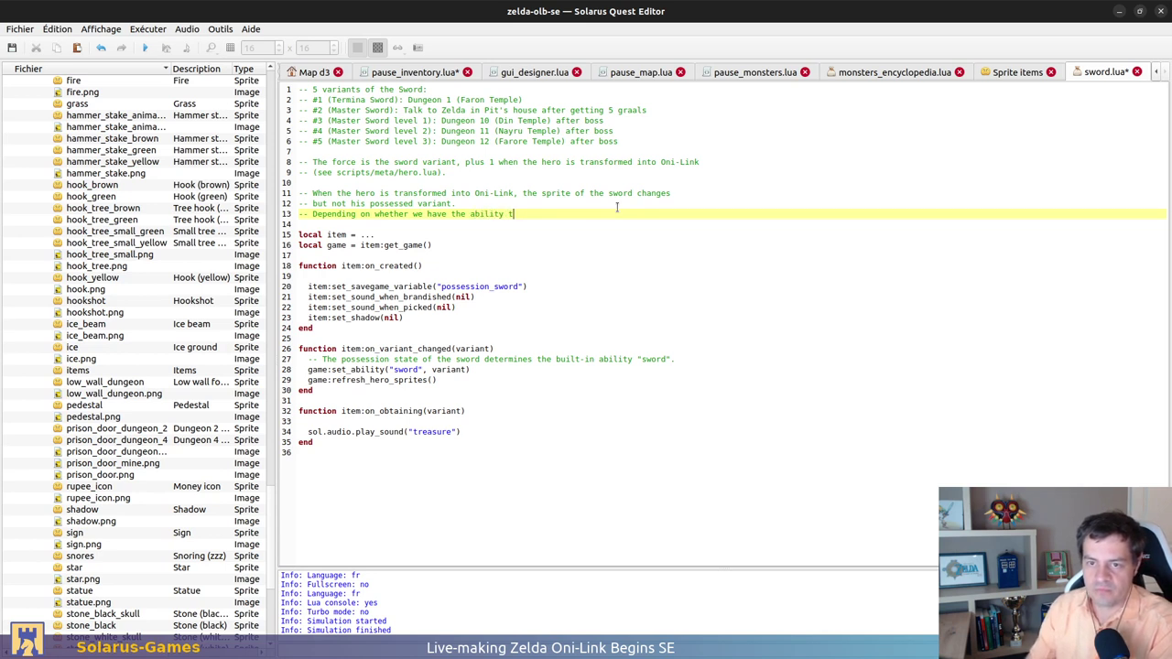
{"action": "type", "text": "o trasnfo"}
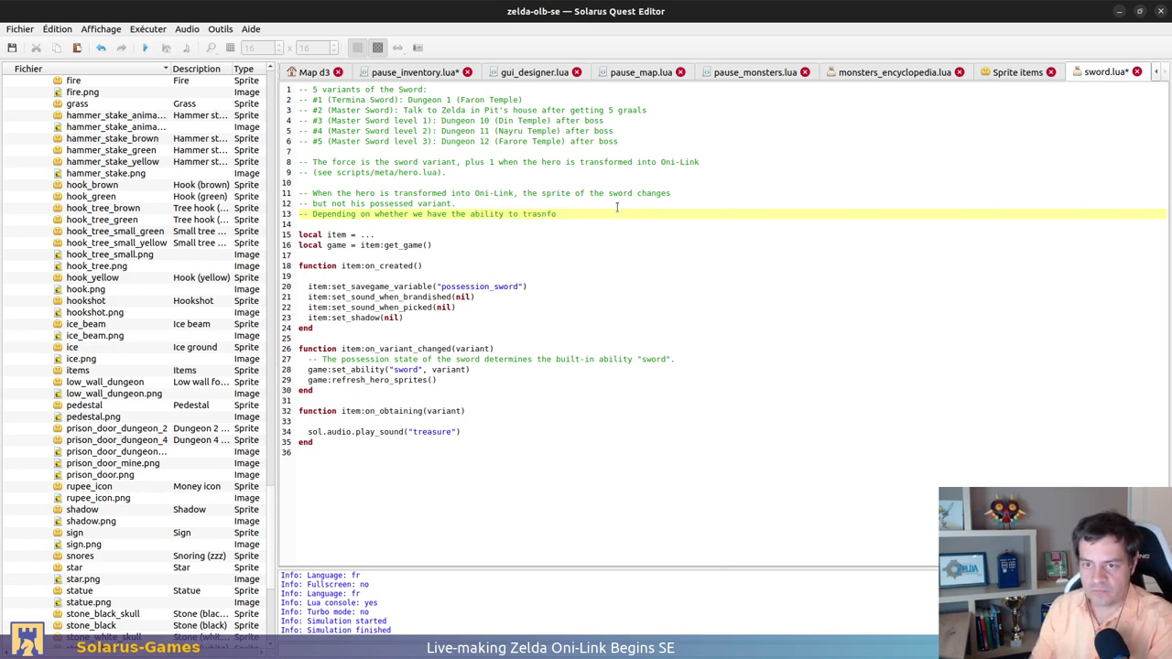
{"action": "type", "text": " transfor"}
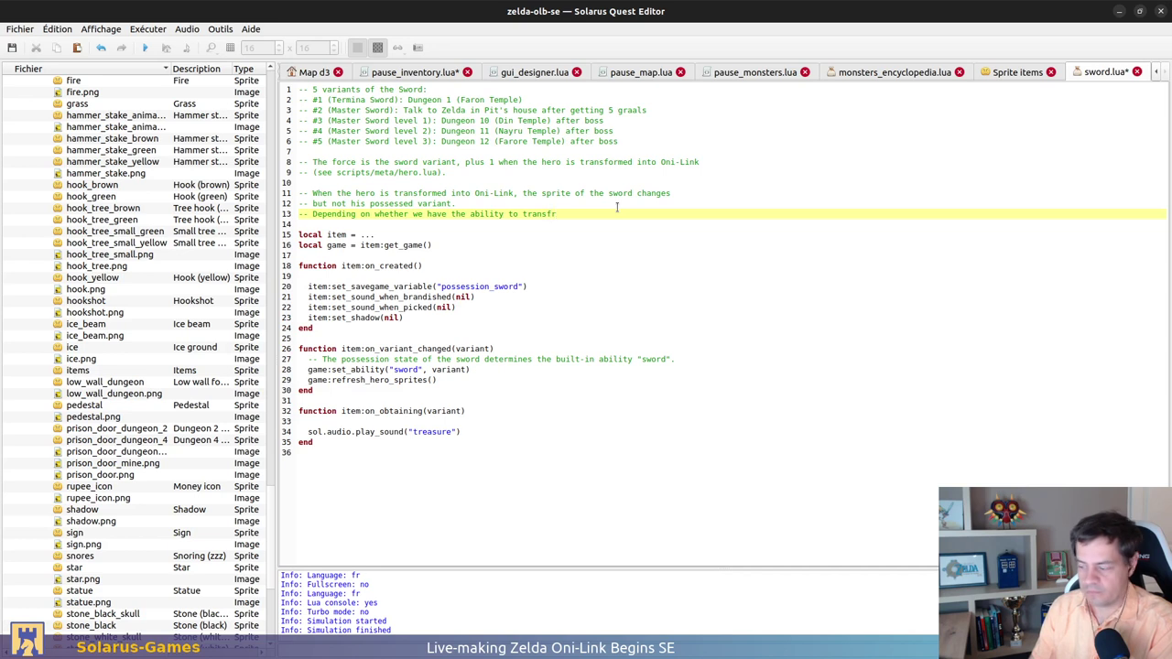
{"action": "type", "text": "m "}
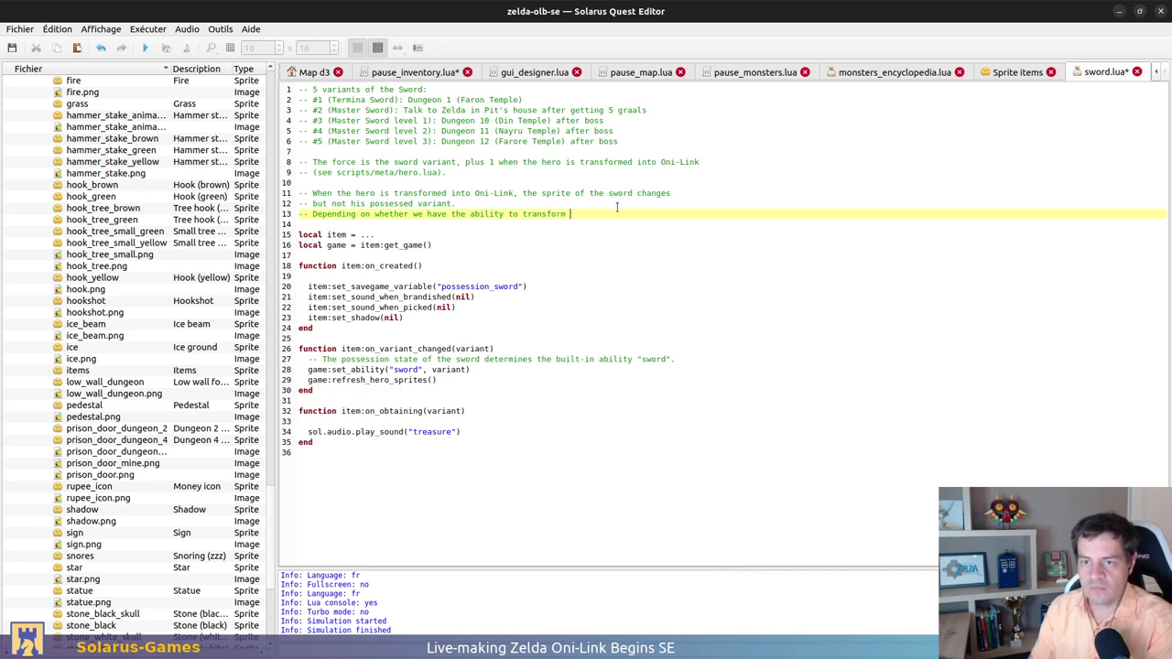
{"action": "type", "text": "to Oni-"}
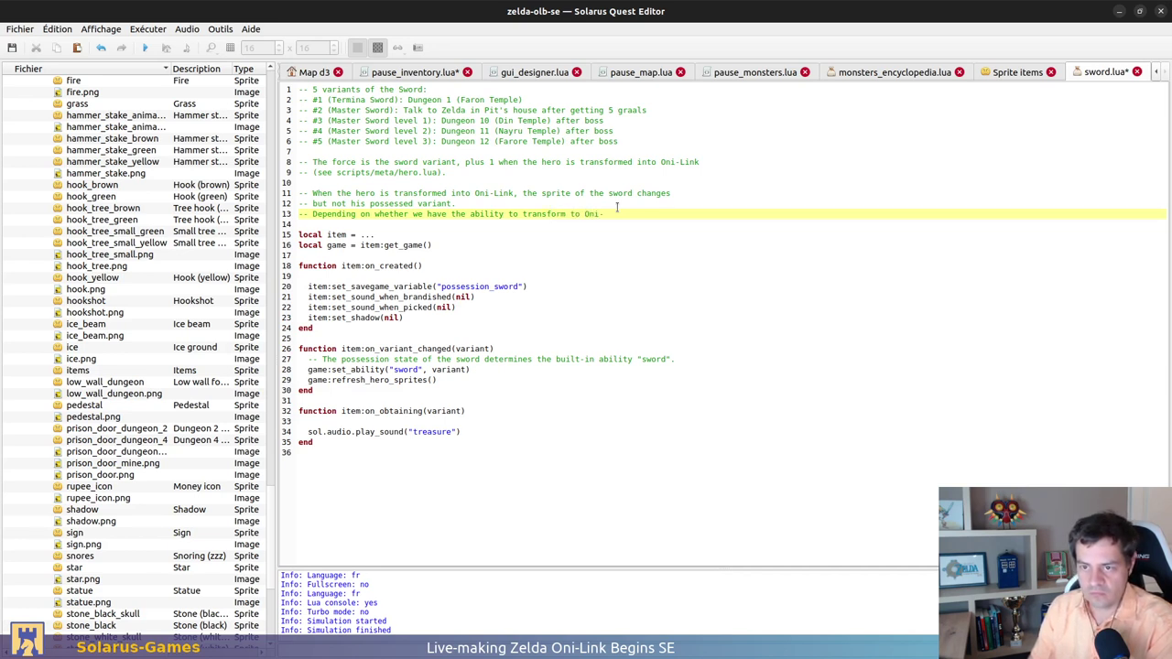
{"action": "type", "text": "Link with"}
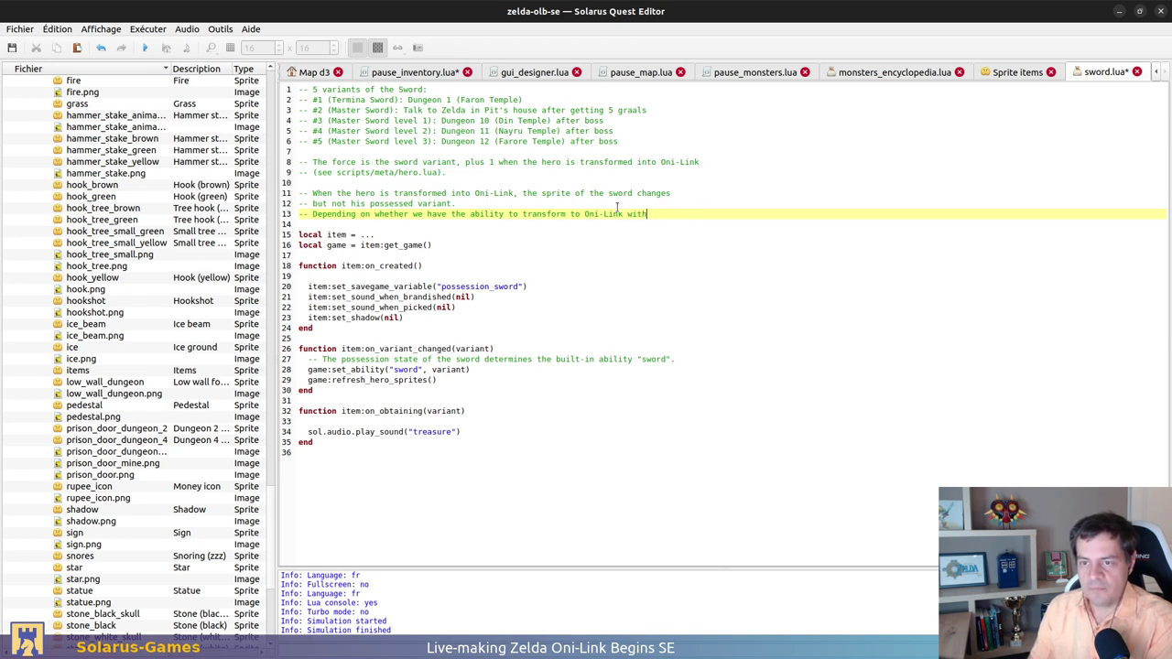
{"action": "left_click", "coordinate": [616, 205]}
{"action": "type", "text": "the"}
{"action": "key", "text": "BackSpace"}
{"action": "key", "text": "BackSpace"}
{"action": "key", "text": "BackSpace"}
{"action": "key", "text": "Down"}
{"action": "key", "text": "End"}
{"action": "type", "text": "the"}
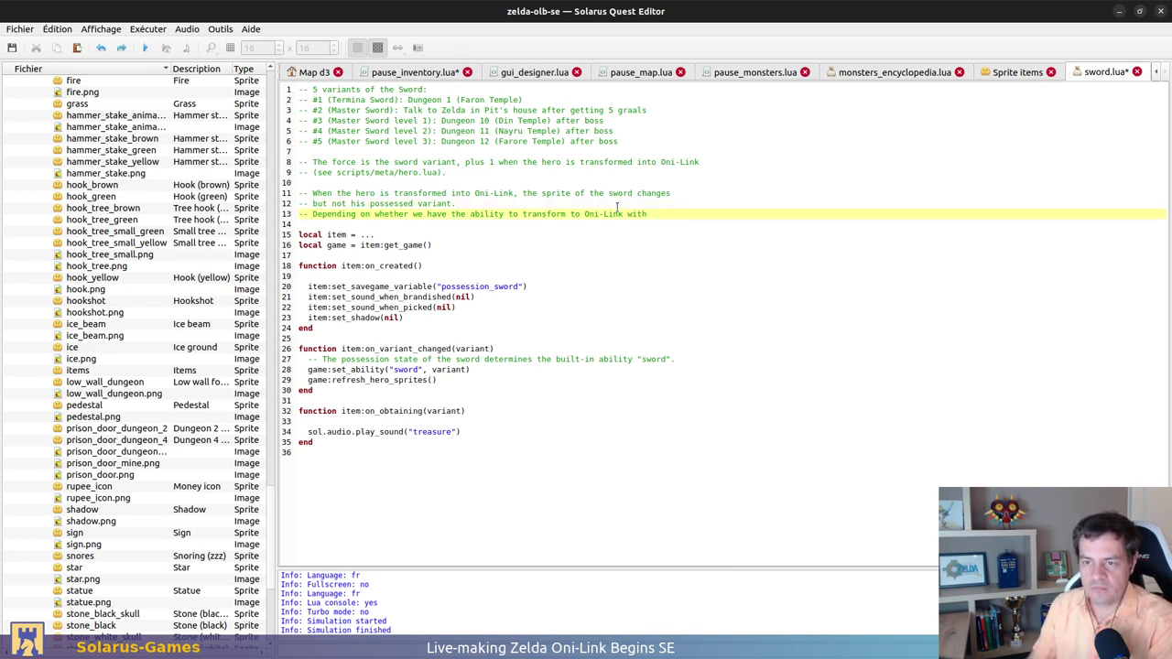
Add the comment line "-- Spirit Mask, the Oni-Link sword is the first one or the second one." and save sword.lua
{"action": "key", "text": "Return"}
{"action": "type", "text": "Sp"}
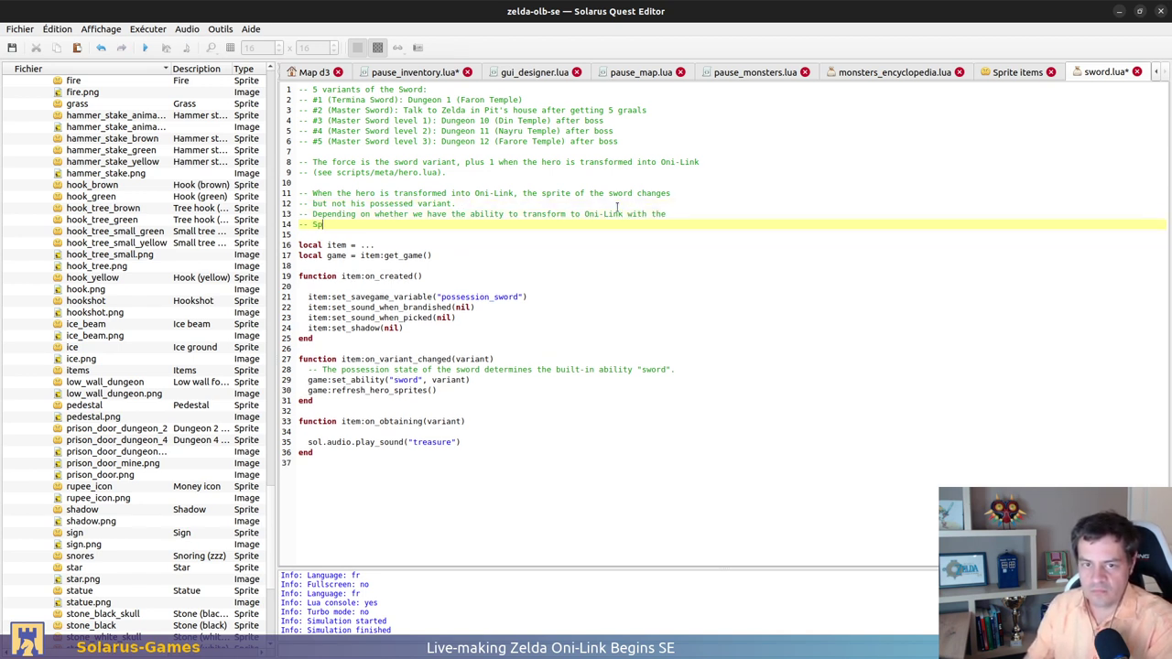
{"action": "type", "text": "irit Mask"}
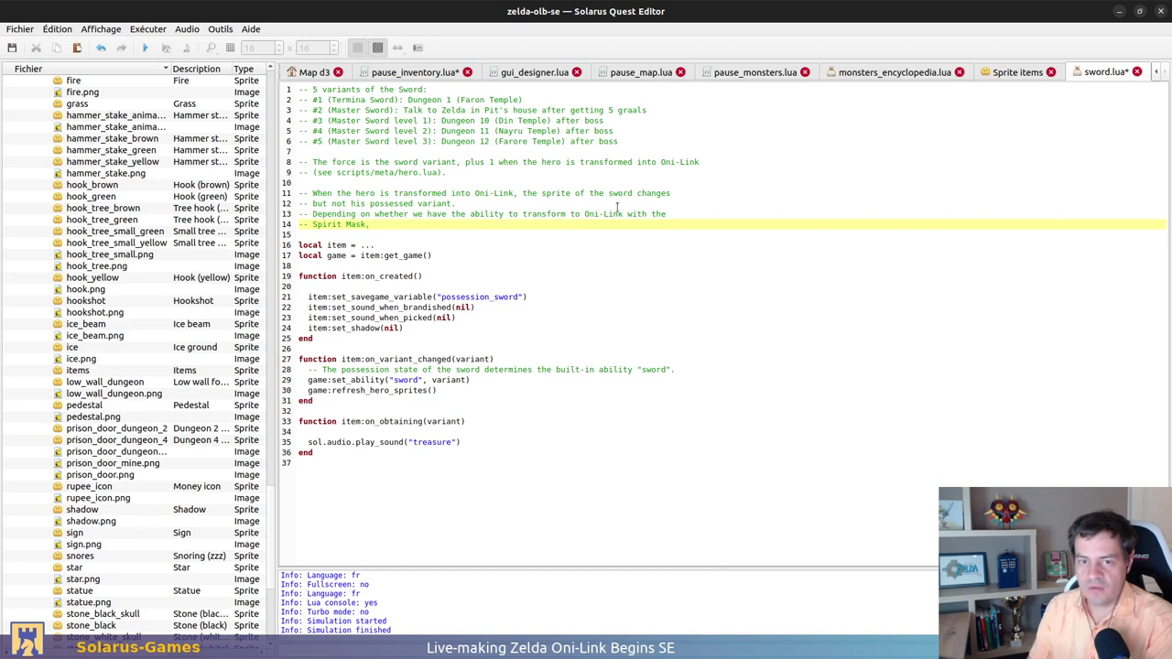
{"action": "type", "text": ", "}
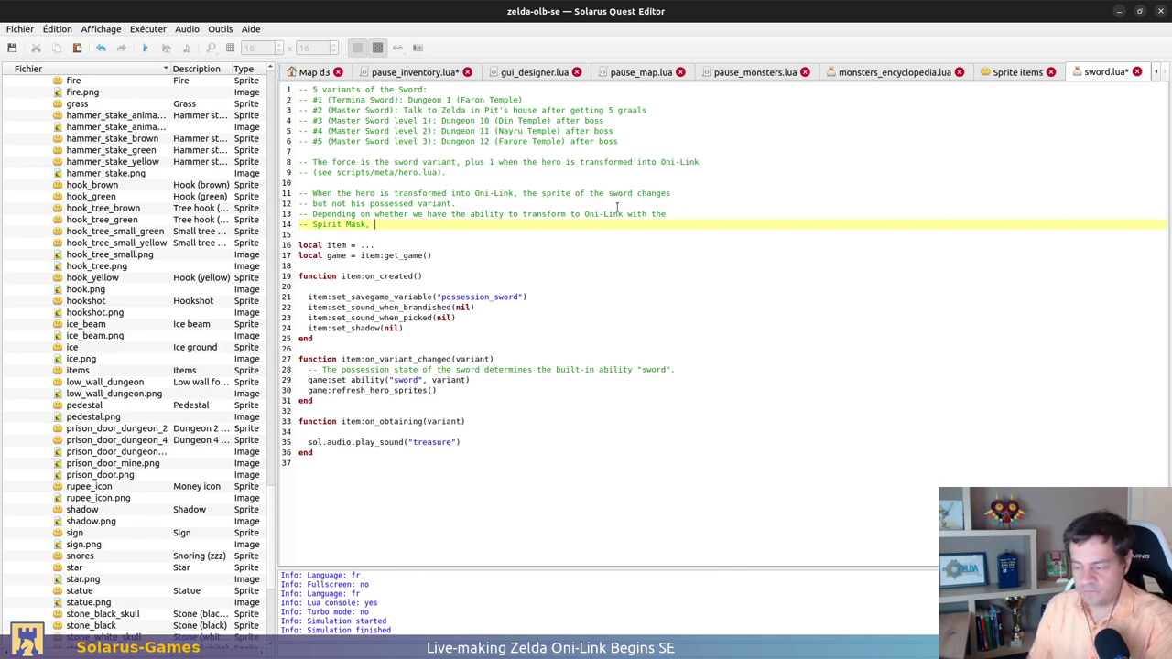
{"action": "type", "text": "the "}
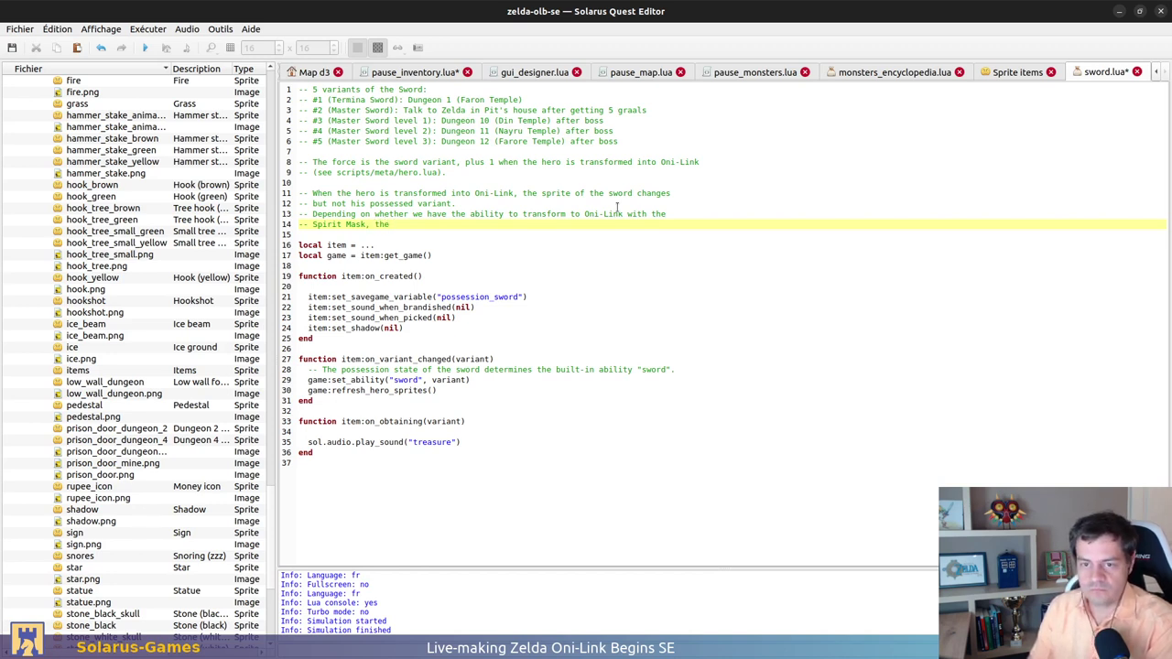
{"action": "type", "text": "O"}
{"action": "key", "text": "BackSpace"}
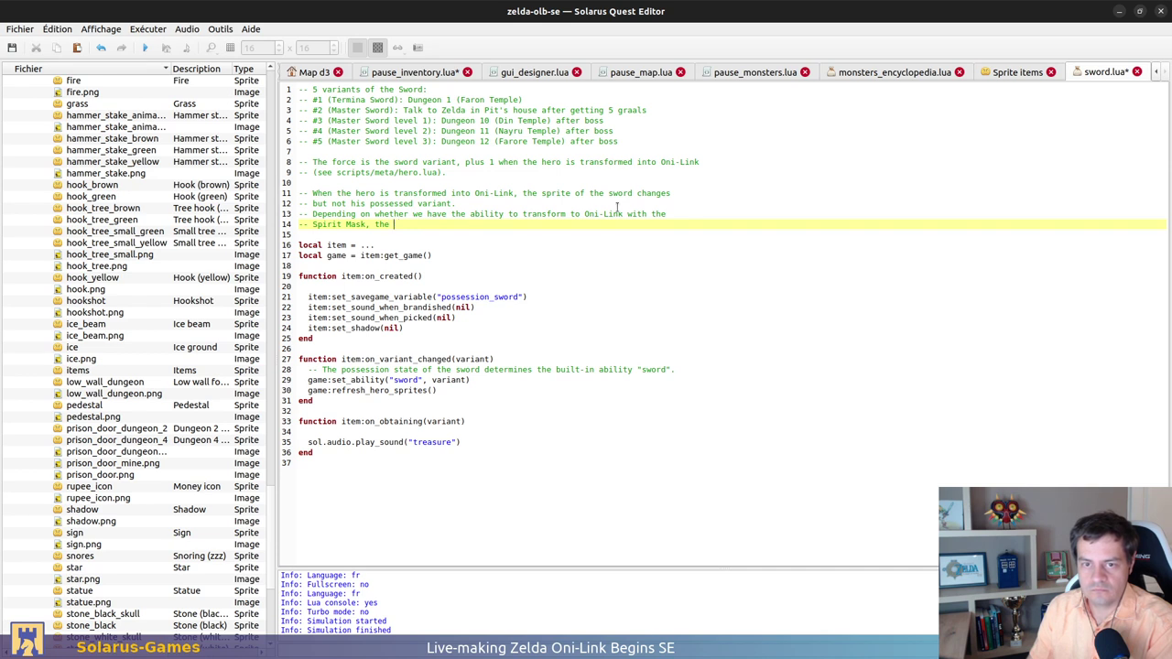
{"action": "type", "text": "ni-Link sword is"}
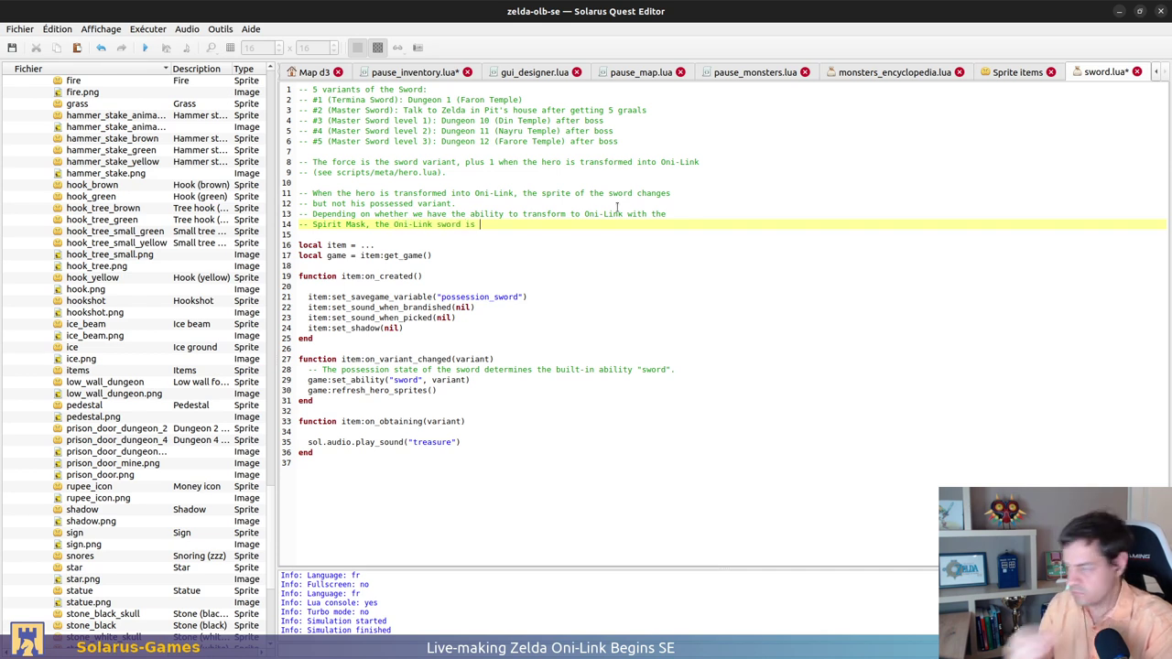
{"action": "type", "text": " t"}
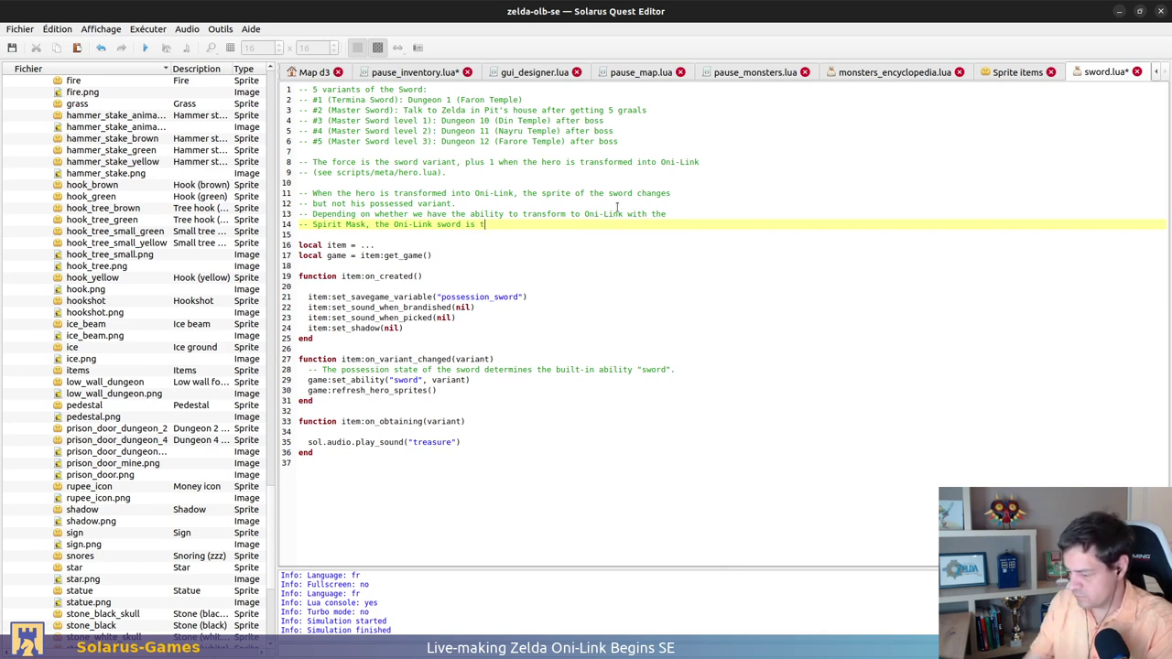
{"action": "type", "text": "he first on"}
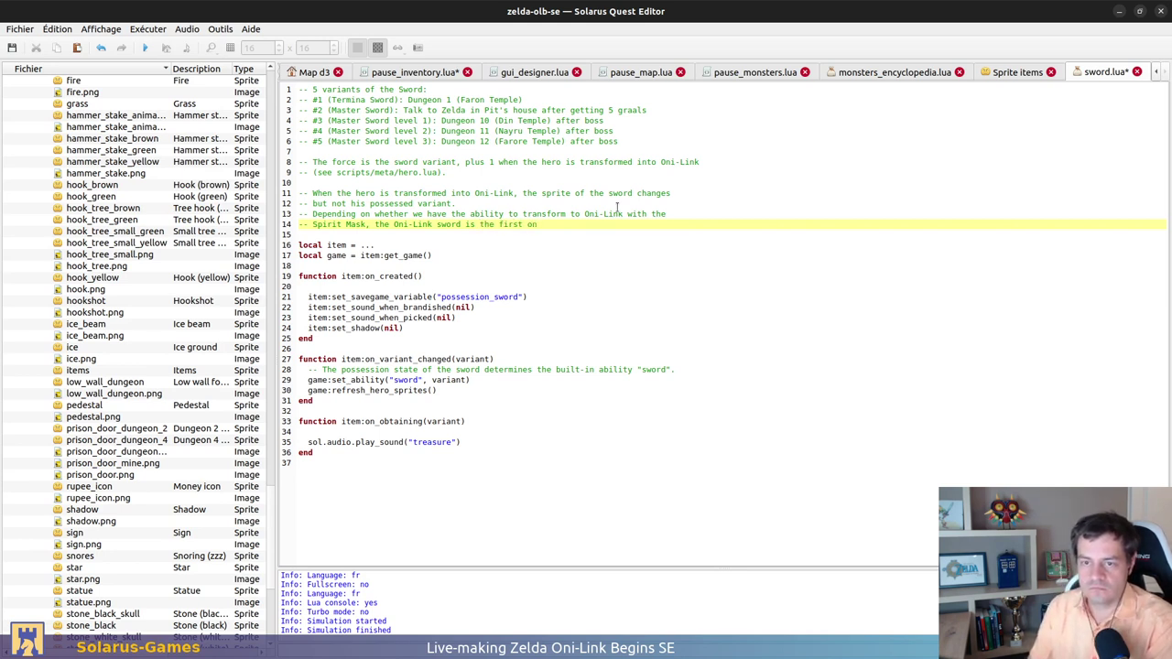
{"action": "type", "text": "e or the second one."}
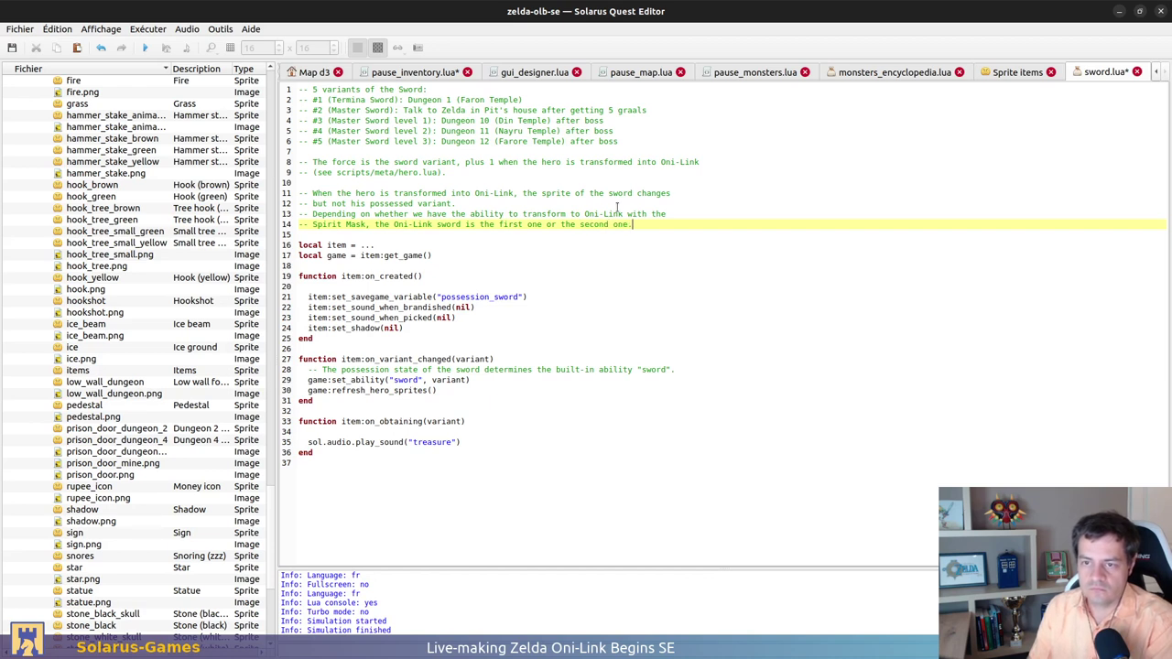
{"action": "key", "text": "ctrl+s"}
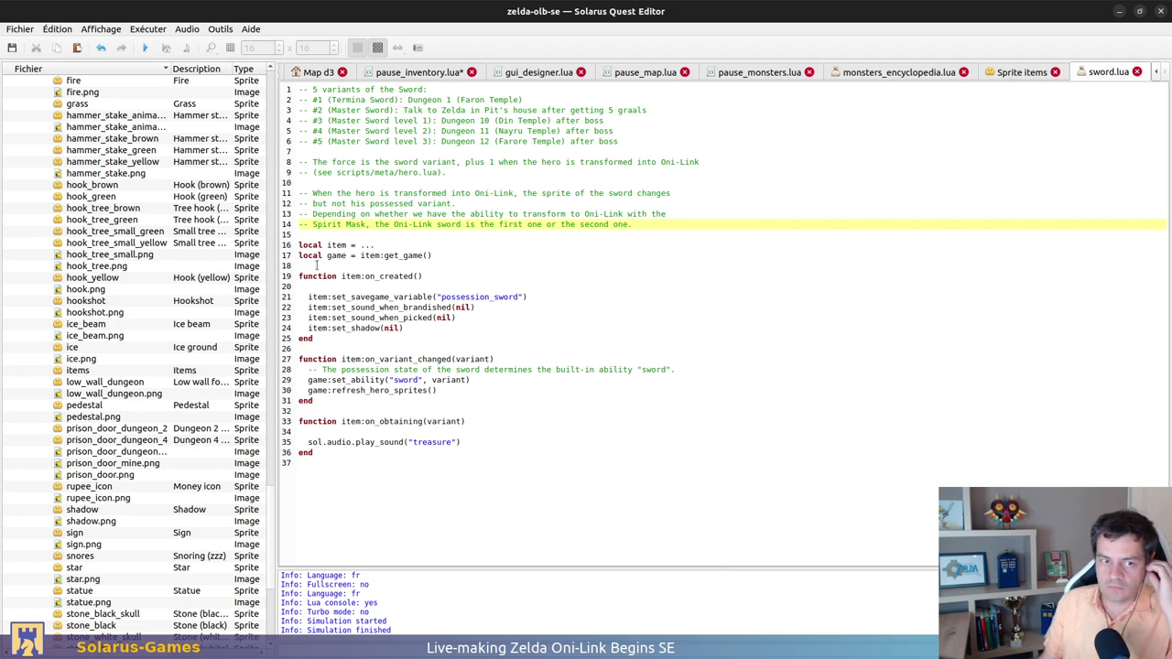
Open the spirit_mask item script and examine its documented variants against the notes in sword.lua
{"action": "scroll", "coordinate": [120, 366], "scroll_direction": "up", "scroll_amount": 7}
{"action": "left_click_drag", "start_coordinate": [271, 541], "coordinate": [271, 210]}
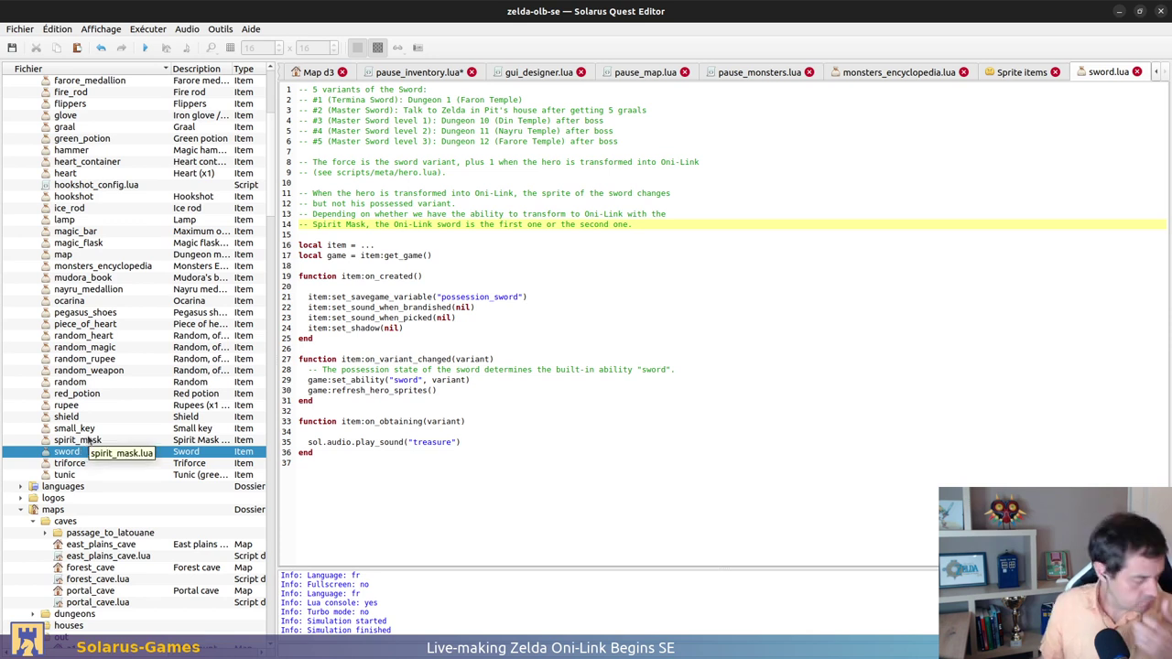
{"action": "double_click", "coordinate": [127, 441]}
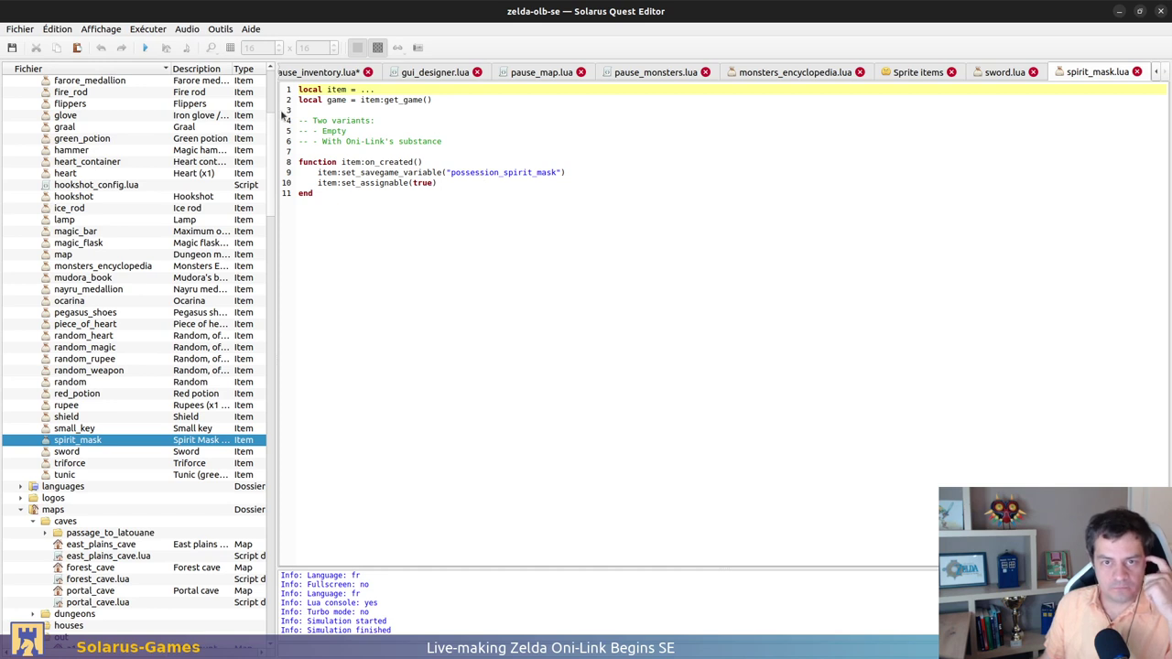
{"action": "left_click_drag", "start_coordinate": [338, 110], "coordinate": [349, 149]}
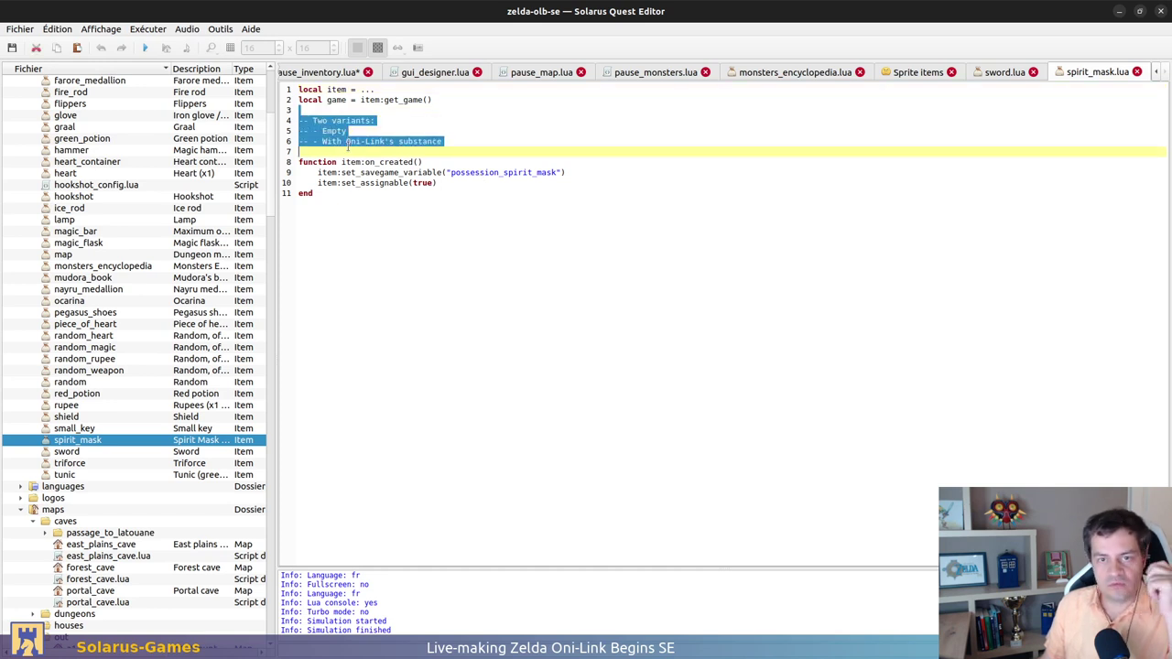
{"action": "left_click", "coordinate": [348, 148]}
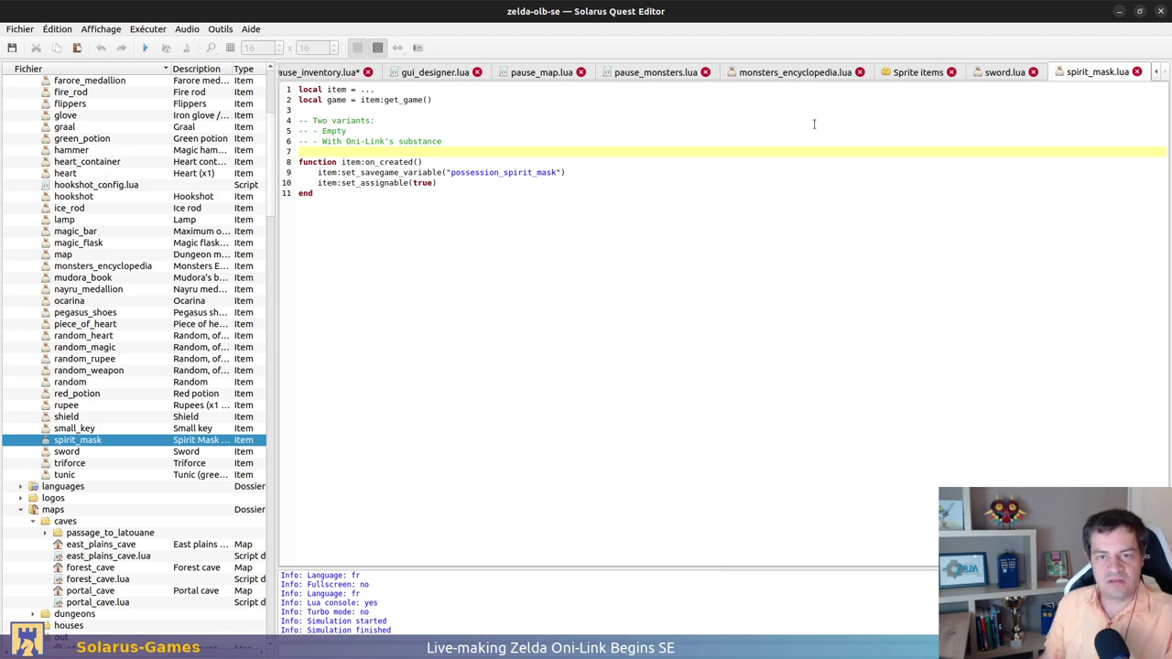
{"action": "left_click", "coordinate": [1007, 73]}
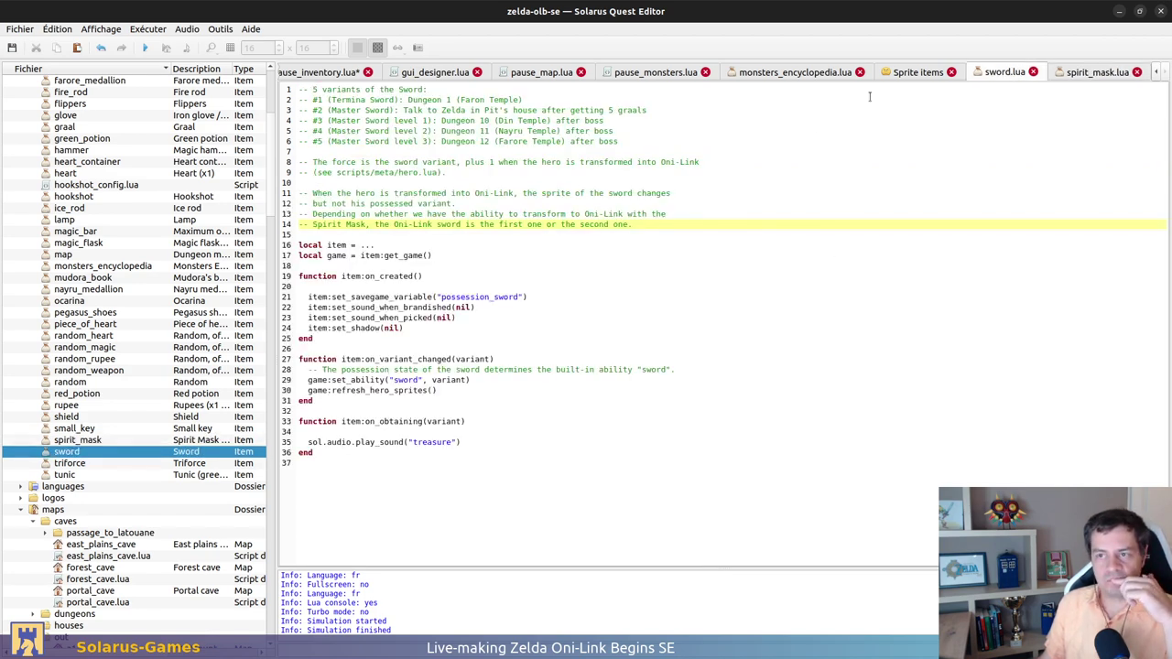
Delete the "-- TODO" comment from the sword's Oni-Link branch in pause_inventory.lua
{"action": "left_click", "coordinate": [329, 73]}
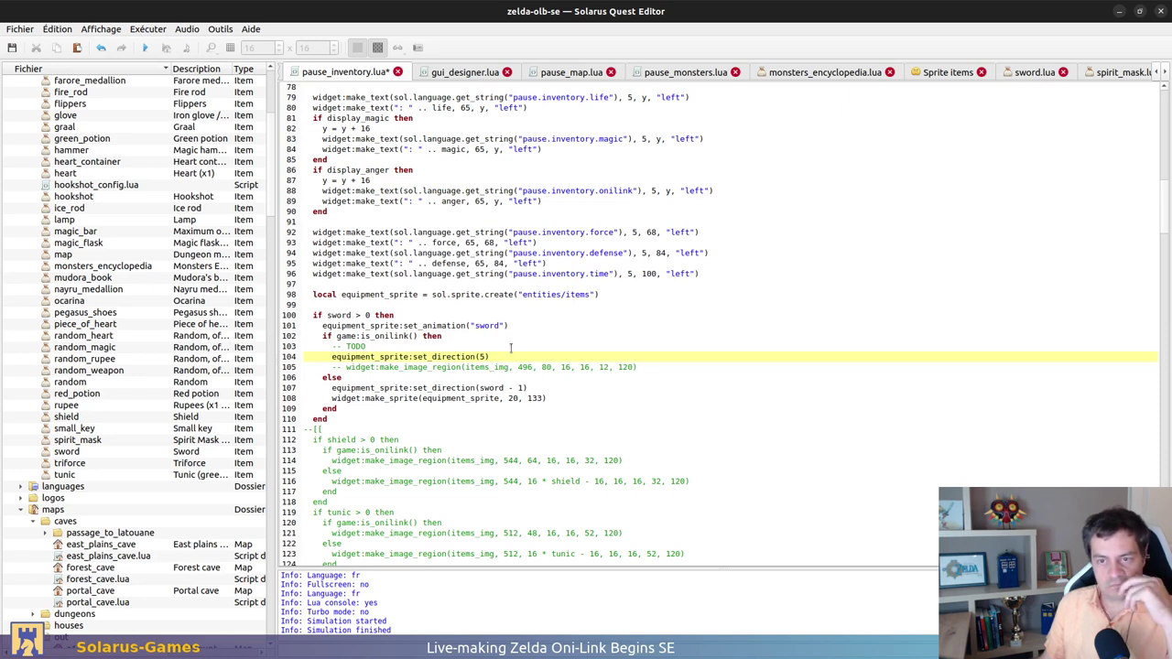
{"action": "left_click", "coordinate": [462, 345]}
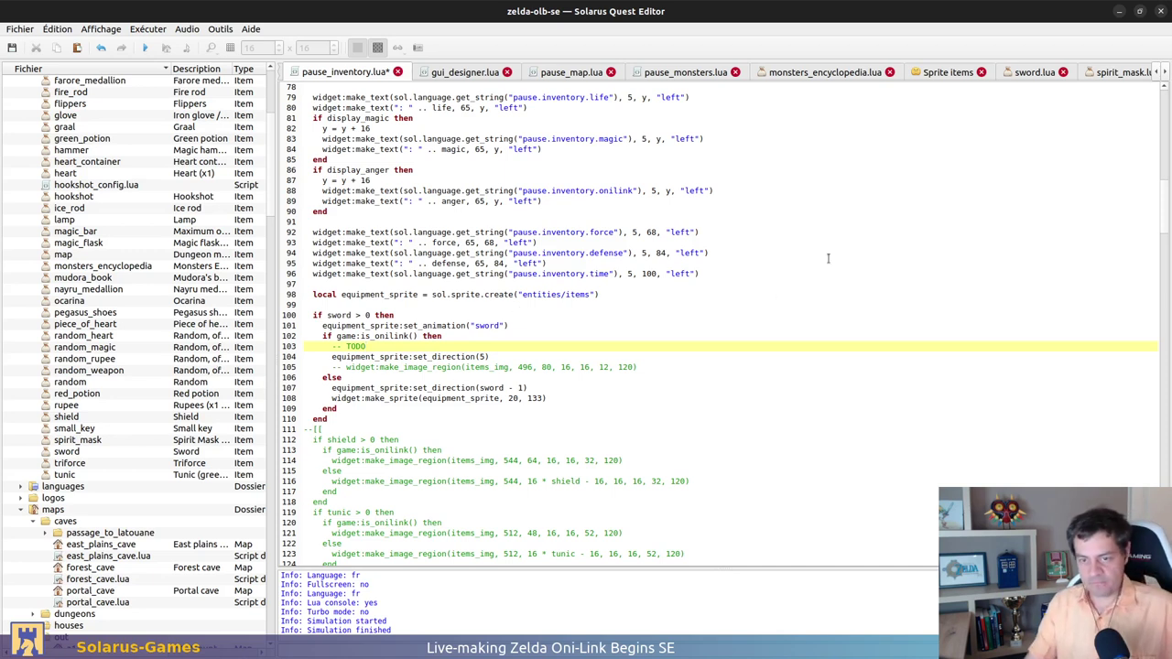
{"action": "key", "text": "BackSpace"}
{"action": "key", "text": "BackSpace"}
{"action": "key", "text": "BackSpace"}
{"action": "key", "text": "BackSpace"}
{"action": "key", "text": "BackSpace"}
{"action": "key", "text": "BackSpace"}
{"action": "key", "text": "BackSpace"}
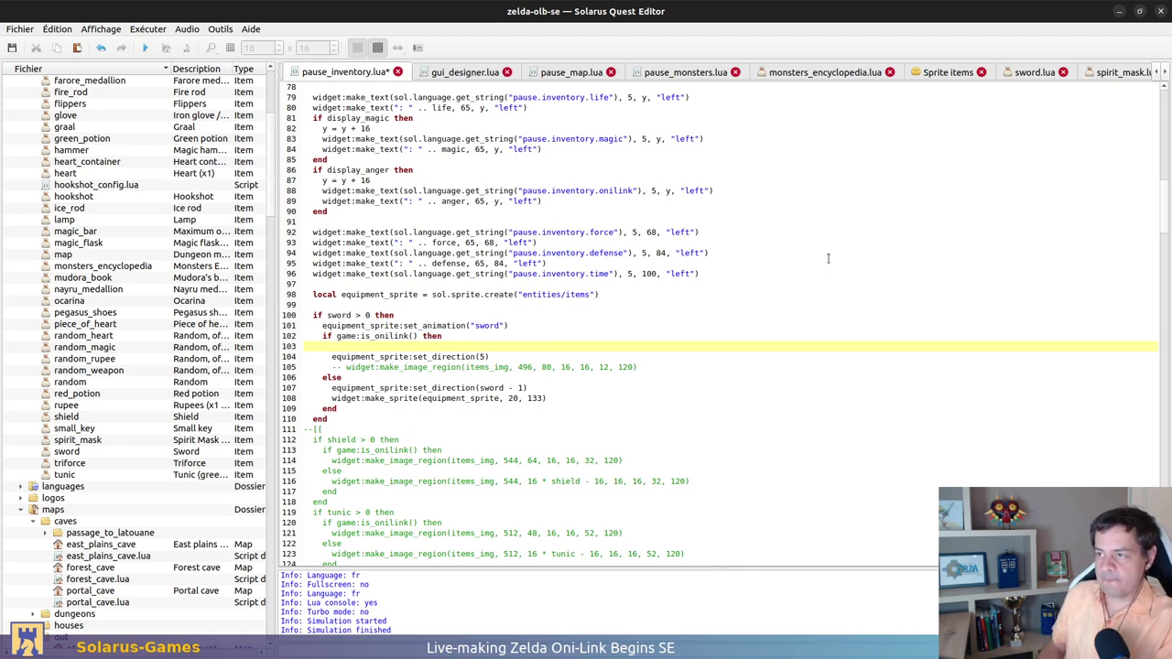
Duplicate the sword animation in the entities/items sprite and rename the copy sword_onilink
{"action": "left_click", "coordinate": [938, 72]}
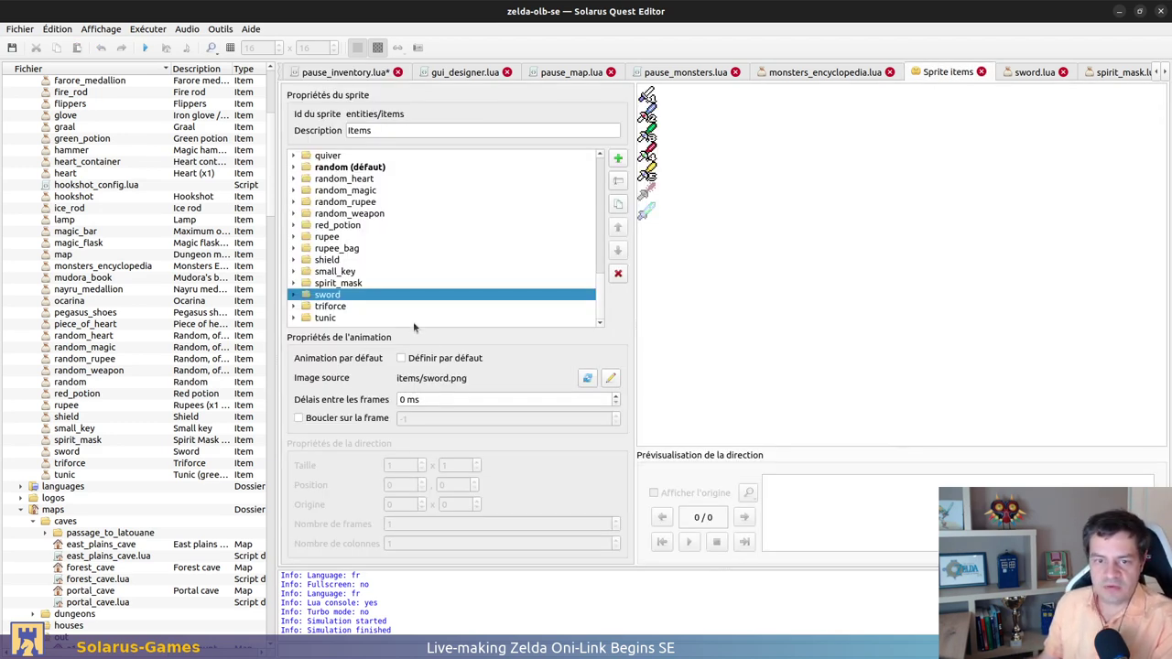
{"action": "left_click", "coordinate": [619, 204]}
{"action": "right_click", "coordinate": [364, 309]}
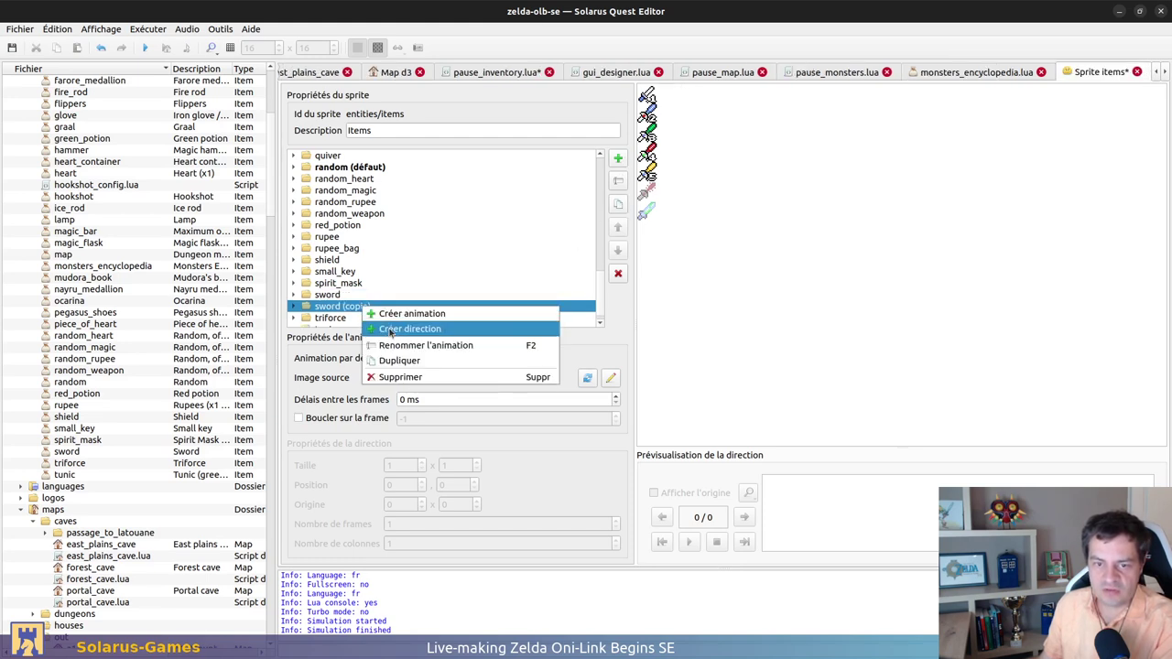
{"action": "left_click", "coordinate": [393, 342]}
{"action": "type", "text": "s"}
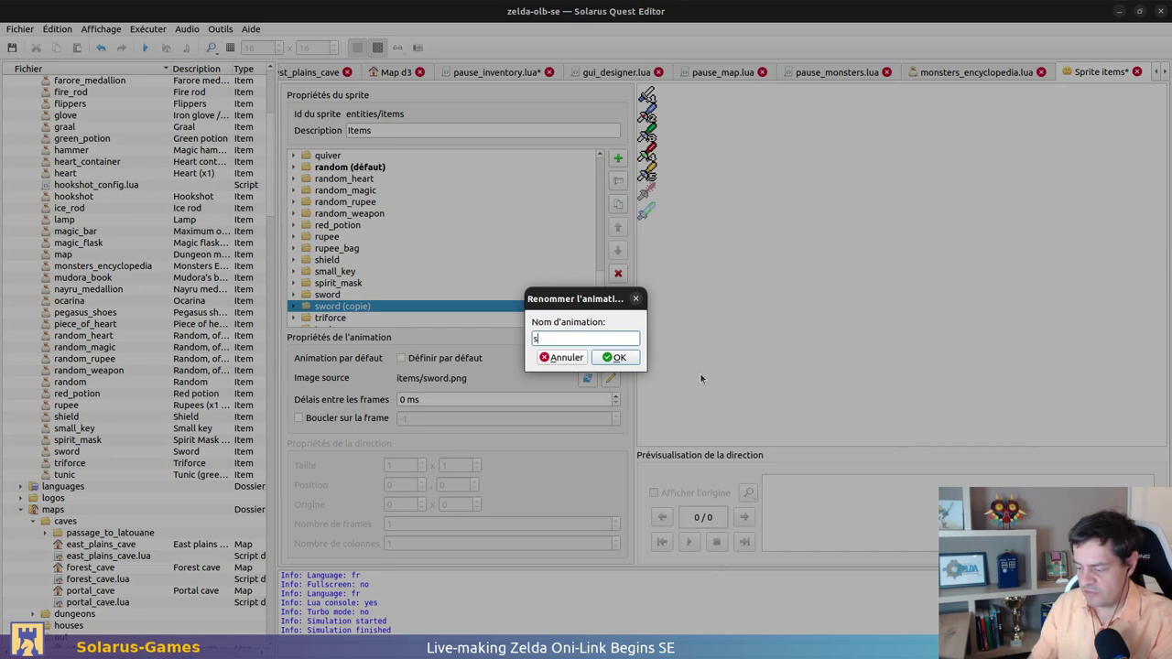
{"action": "type", "text": "word_oi"}
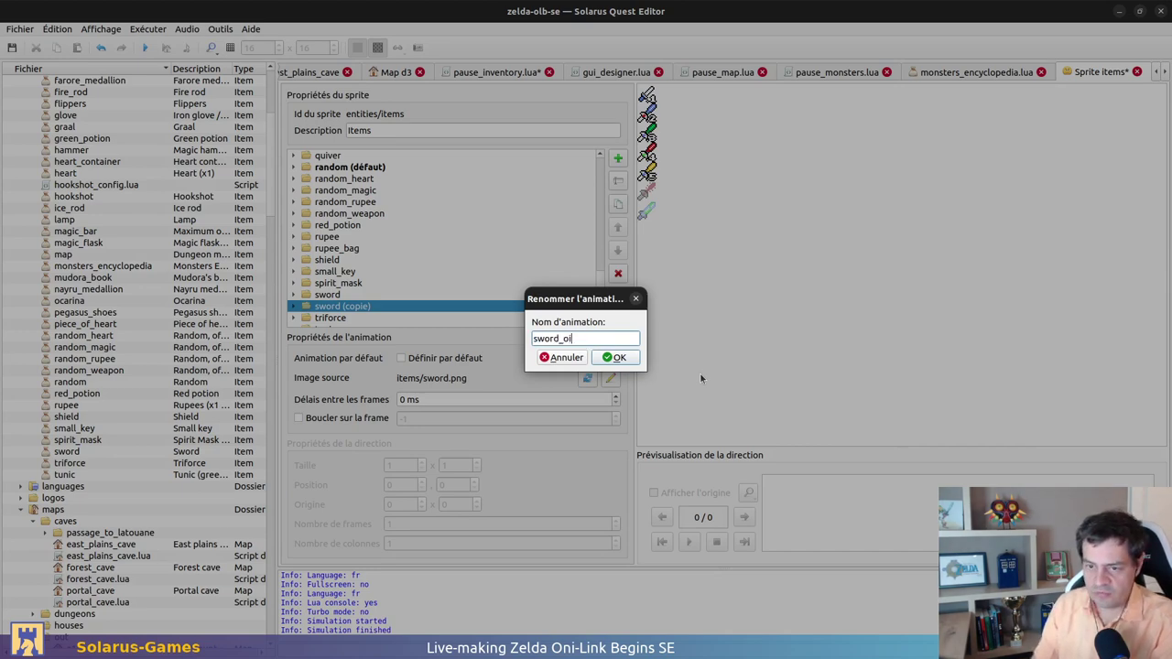
{"action": "key", "text": "BackSpace"}
{"action": "type", "text": "nilink"}
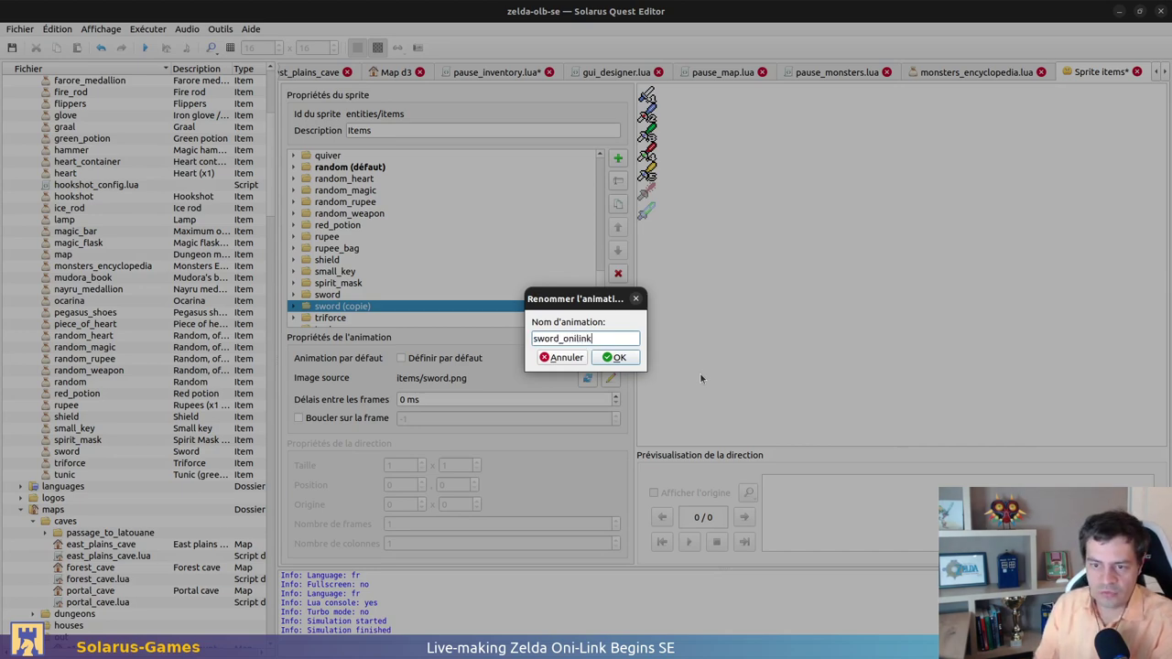
{"action": "key", "text": "Return"}
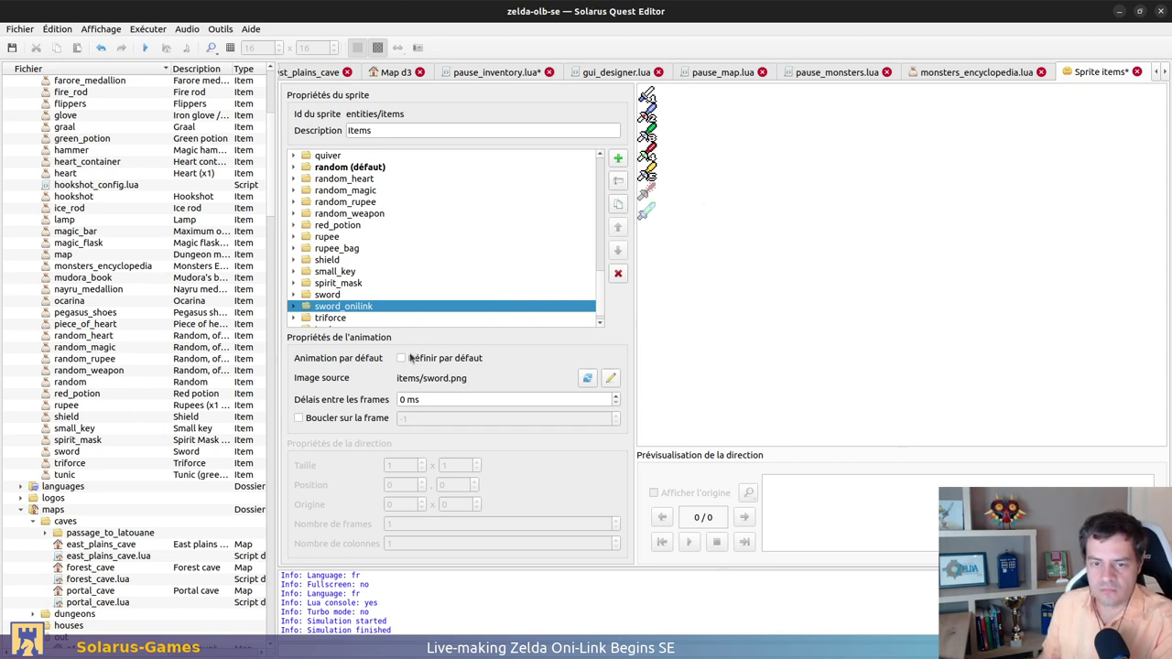
Delete directions 2, 3 and 4 from the sword_onilink animation
{"action": "left_click", "coordinate": [293, 305]}
{"action": "scroll", "coordinate": [355, 273], "scroll_direction": "down", "scroll_amount": 2}
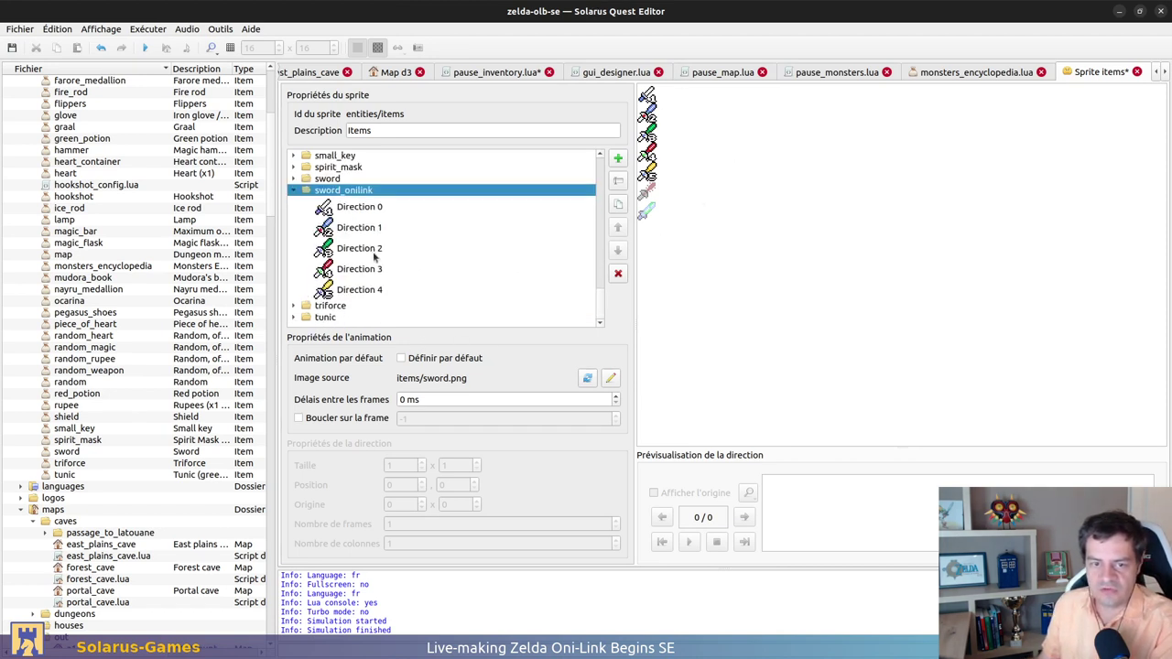
{"action": "left_click", "coordinate": [405, 255]}
{"action": "left_click", "coordinate": [617, 273]}
{"action": "left_click", "coordinate": [617, 273]}
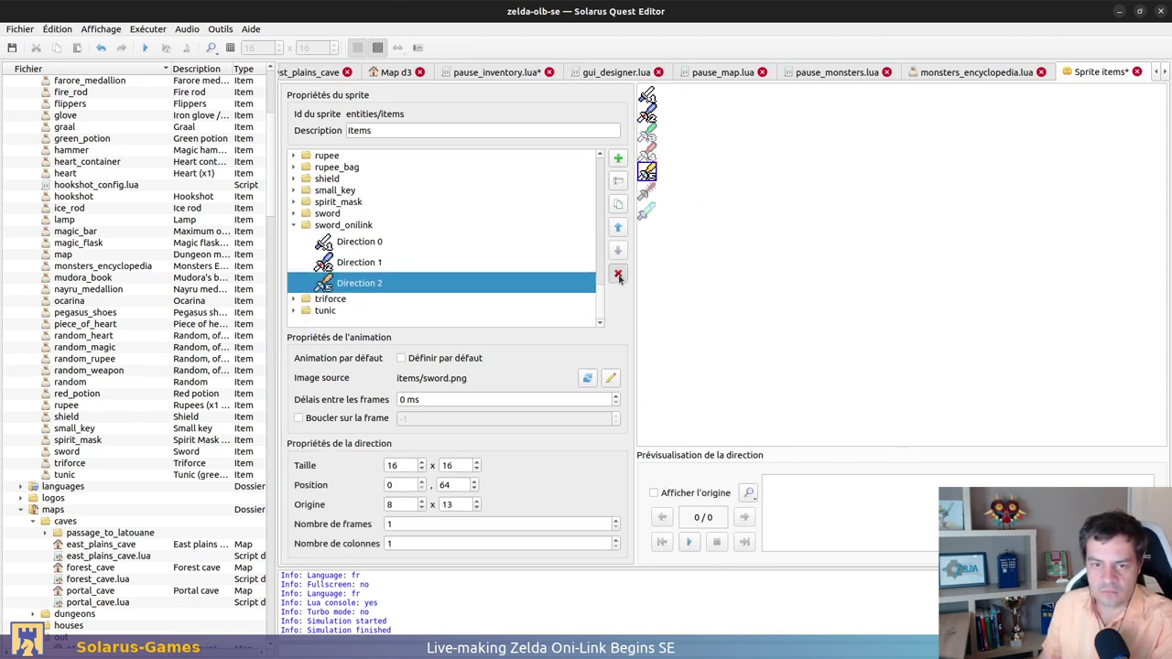
{"action": "left_click", "coordinate": [617, 273]}
Move sword_onilink's directions 0 and 1 onto the sixth and seventh swords of the source image, and save the sprite
{"action": "left_click", "coordinate": [420, 264]}
{"action": "right_click_drag", "start_coordinate": [646, 95], "coordinate": [661, 197]}
{"action": "left_click", "coordinate": [663, 199]}
{"action": "left_click", "coordinate": [646, 114]}
{"action": "right_click_drag", "start_coordinate": [646, 113], "coordinate": [667, 222]}
{"action": "left_click", "coordinate": [670, 221]}
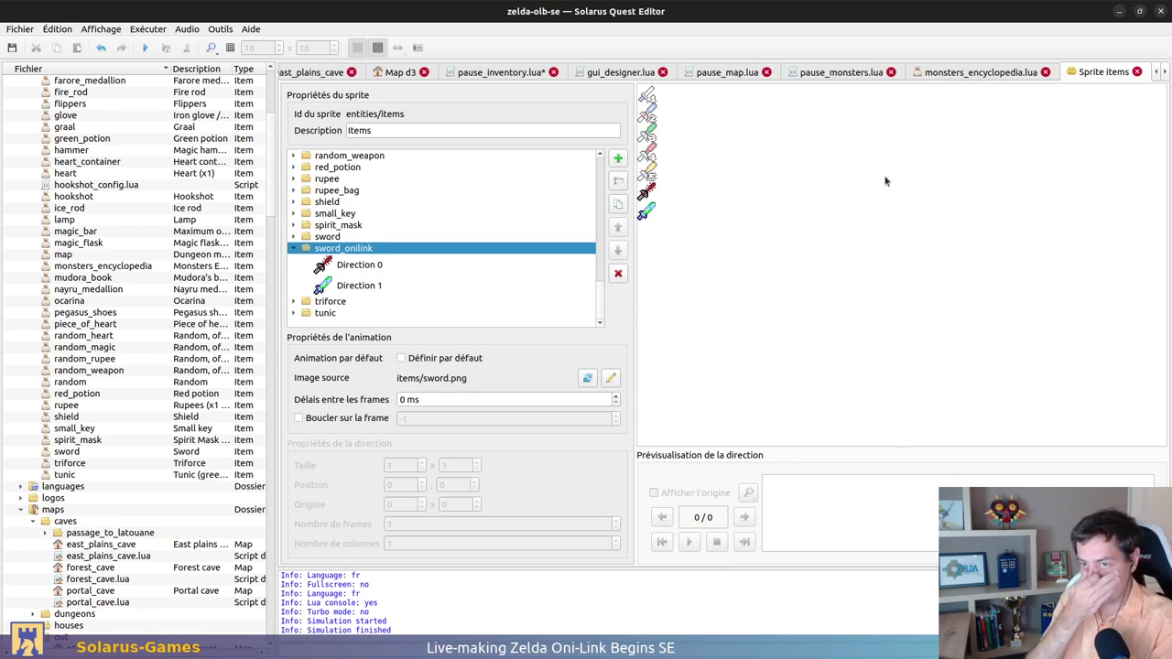
Close the monsters_encyclopedia.lua and pause_monsters.lua files
{"action": "middle_click", "coordinate": [978, 78]}
{"action": "middle_click", "coordinate": [906, 73]}
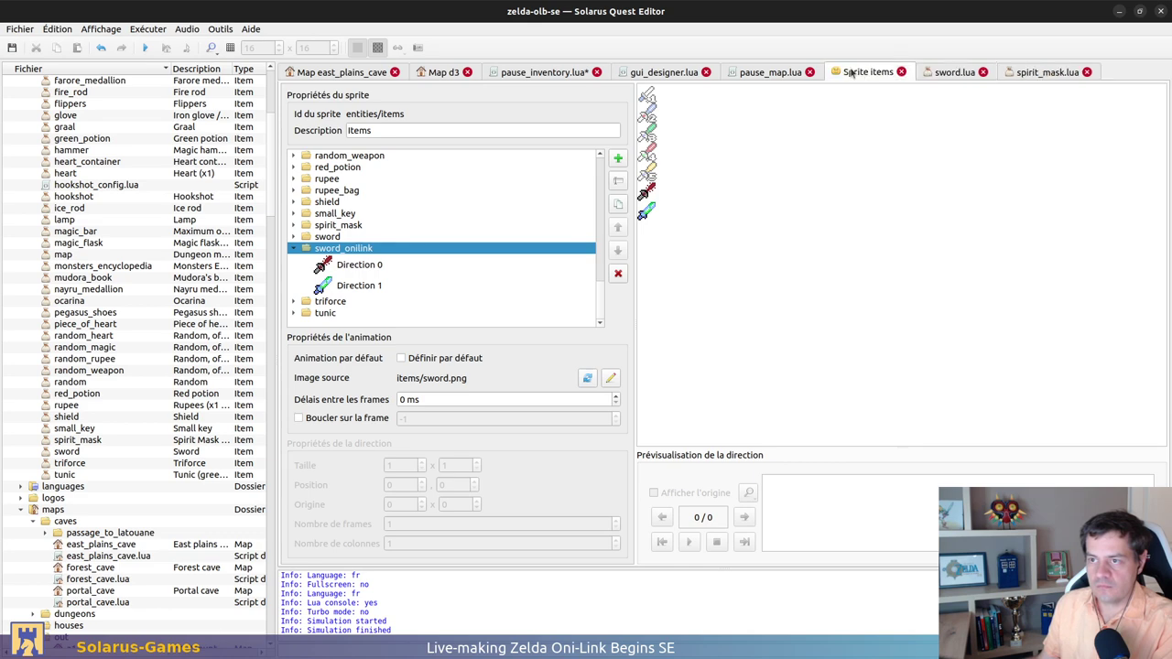
Close the pause_map.lua and gui_designer.lua files and return to the pause_inventory.lua script
{"action": "middle_click", "coordinate": [800, 77]}
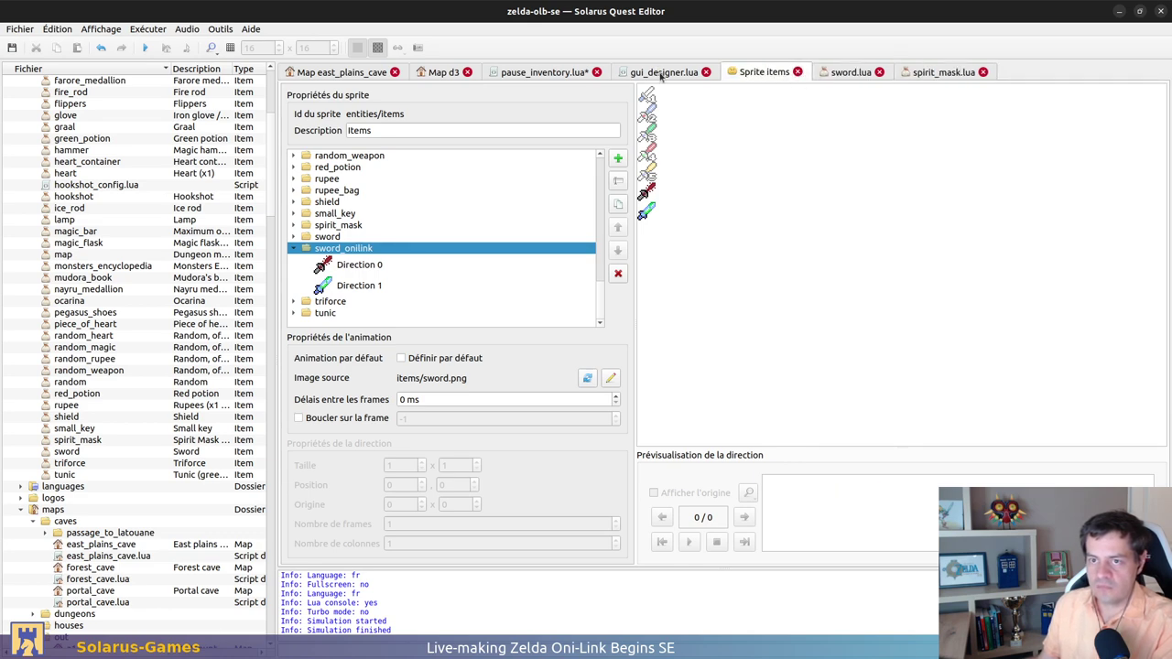
{"action": "middle_click", "coordinate": [657, 75]}
{"action": "left_click", "coordinate": [554, 72]}
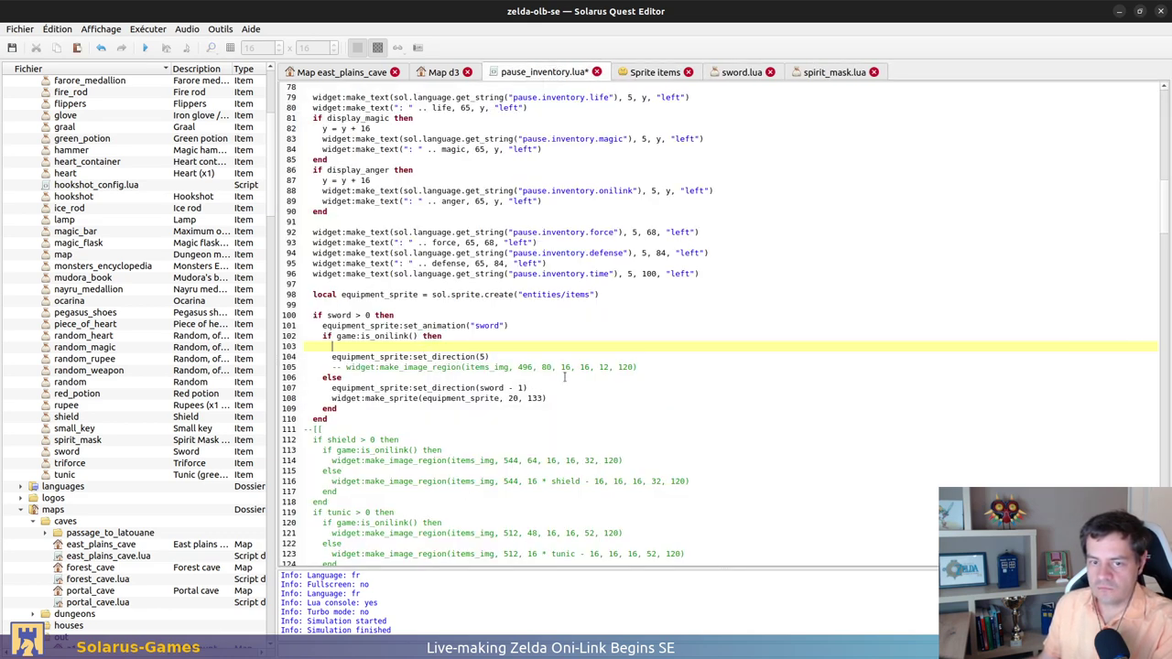
Set the equipment sprite's direction to 2 in the Oni-Link sword branch
{"action": "double_click", "coordinate": [482, 357]}
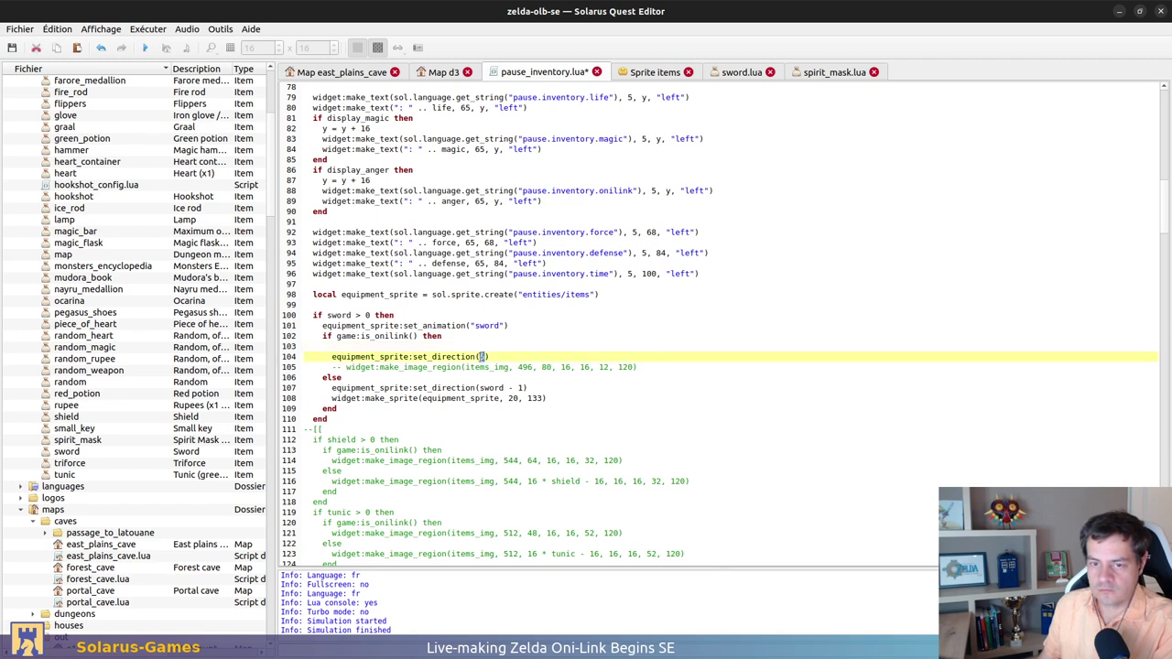
{"action": "type", "text": "2"}
{"action": "left_click", "coordinate": [552, 388]}
{"action": "left_click_drag", "start_coordinate": [552, 388], "coordinate": [549, 382]}
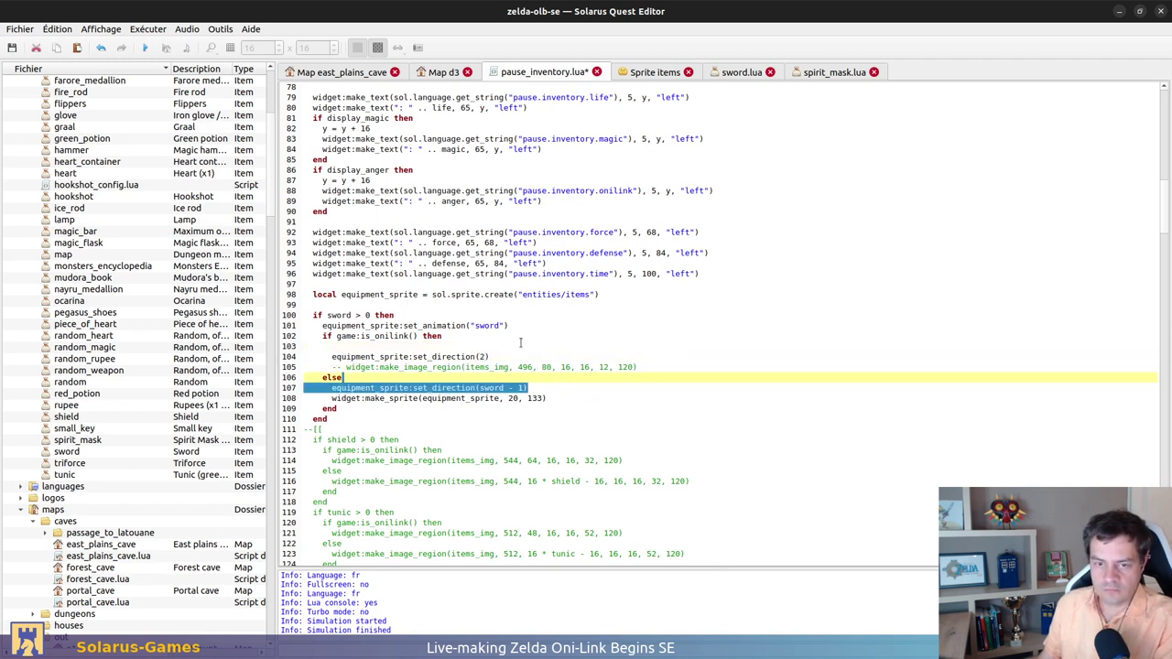
Move the set_animation("sword") line into the else branch above set_direction(sword - 1), indented to match that branch
{"action": "left_click_drag", "start_coordinate": [514, 317], "coordinate": [522, 325]}
{"action": "key", "text": "ctrl+x"}
{"action": "left_click", "coordinate": [534, 369]}
{"action": "key", "text": "ctrl+v"}
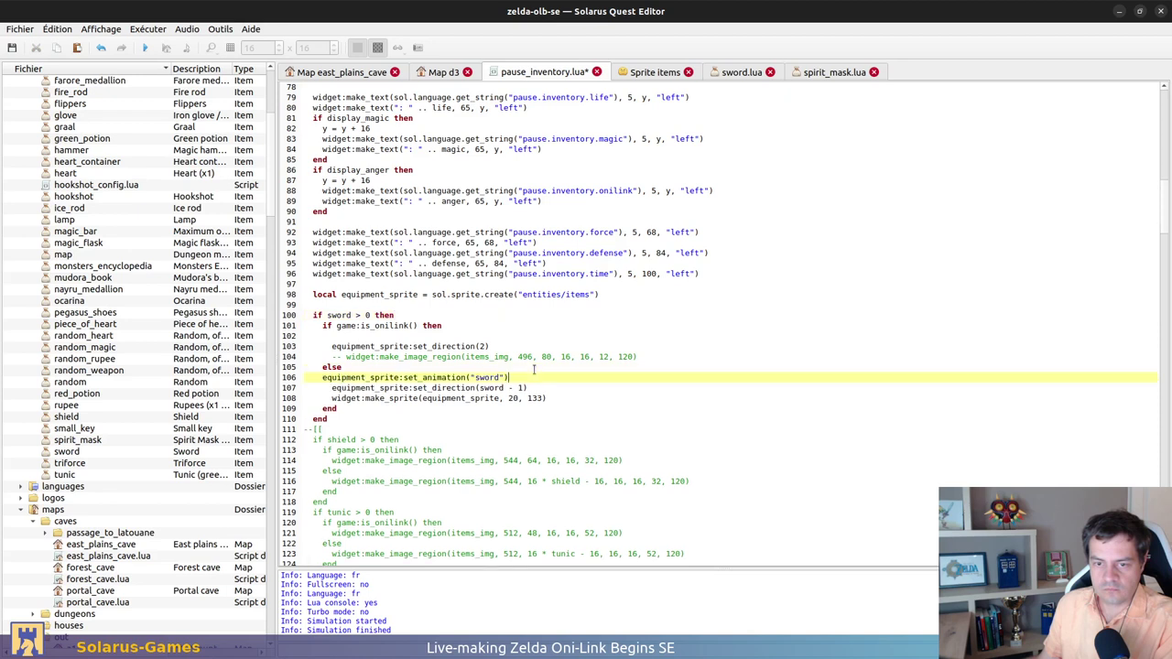
{"action": "key", "text": "ctrl+Left"}
{"action": "key", "text": "ctrl+Left"}
{"action": "key", "text": "ctrl+Left"}
{"action": "key", "text": "ctrl+Left"}
{"action": "key", "text": "Tab"}
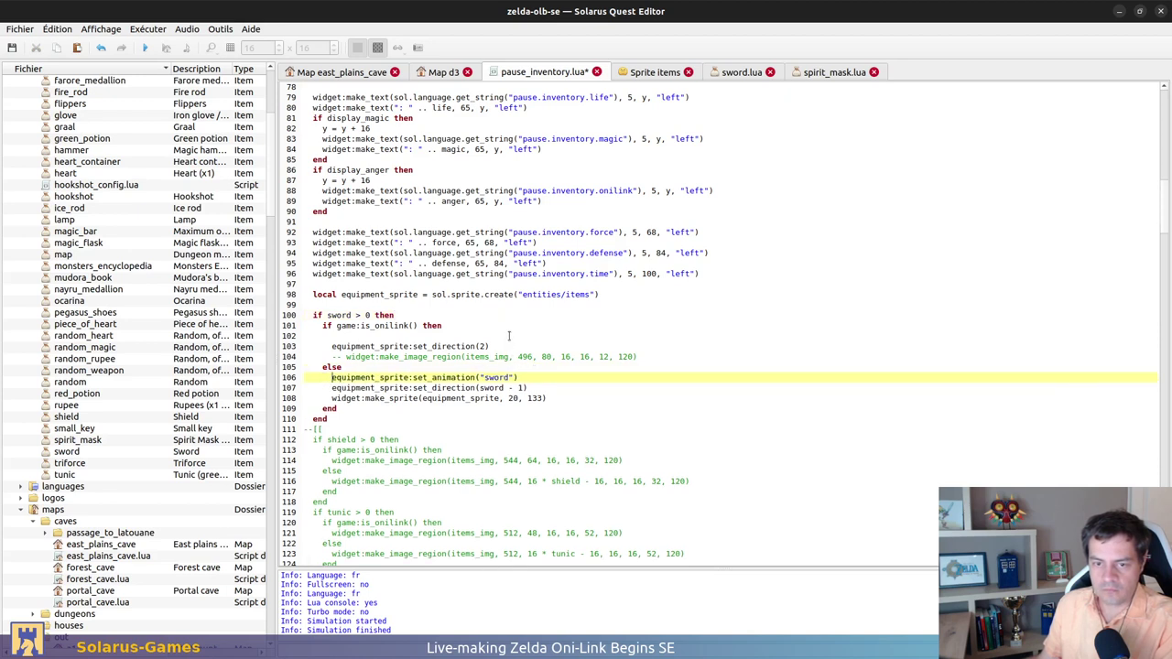
Insert an indented copy of the set_animation line in the is_onilink() branch and change its animation name to "sword_onilink"
{"action": "left_click", "coordinate": [508, 335]}
{"action": "key", "text": "ctrl+v"}
{"action": "key", "text": "ctrl+Left"}
{"action": "key", "text": "ctrl+Left"}
{"action": "key", "text": "ctrl+Left"}
{"action": "key", "text": "ctrl+Left"}
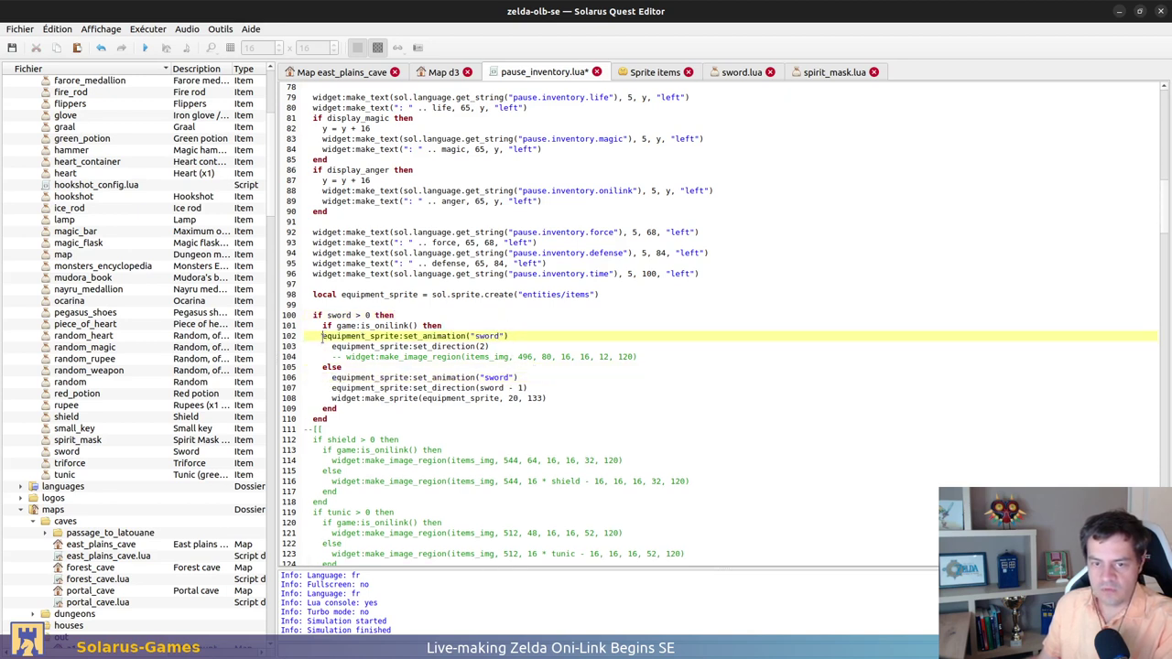
{"action": "key", "text": "Tab"}
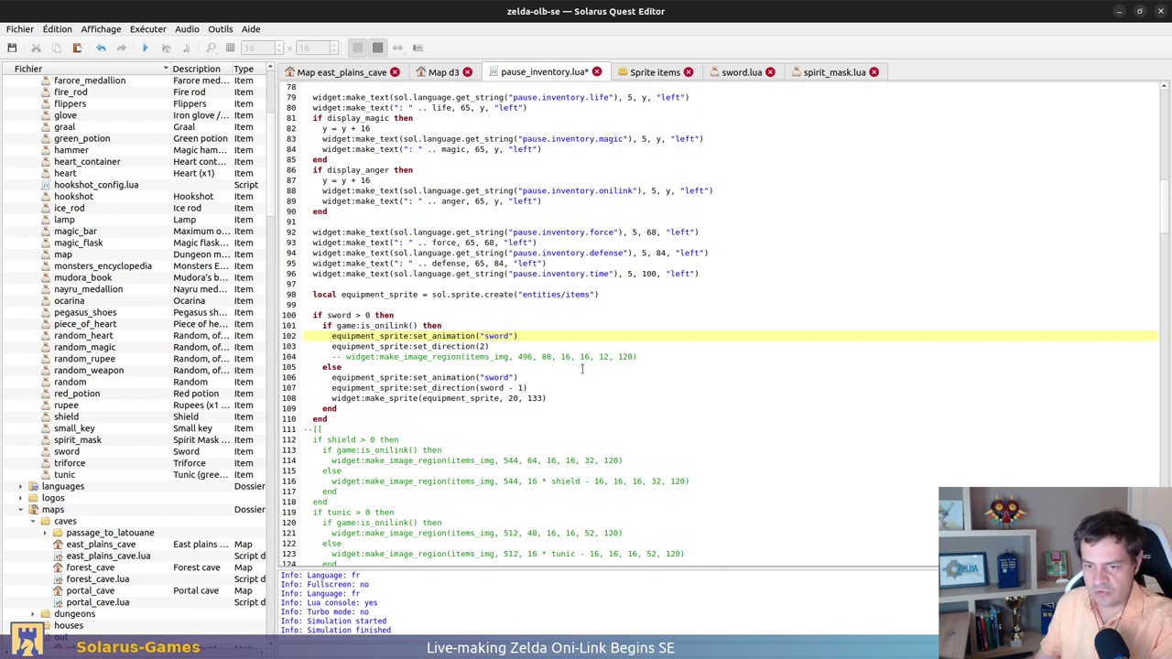
{"action": "type", "text": "_"}
{"action": "type", "text": "onilink"}
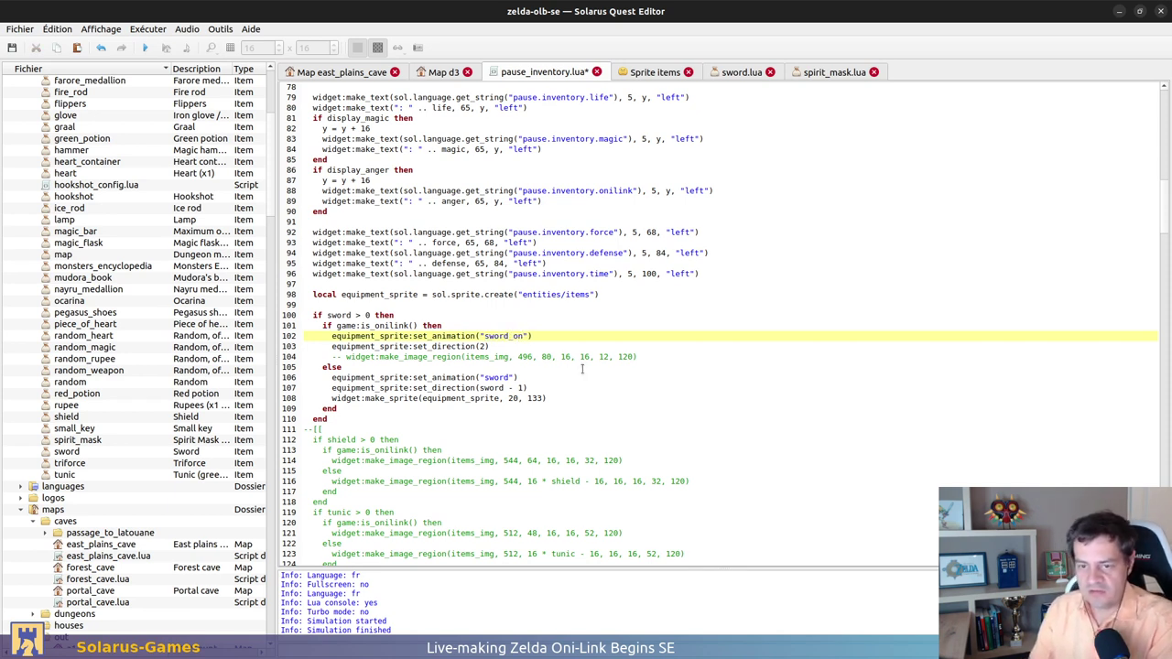
Clear the argument of the set_direction call in the Oni-Link sword branch
{"action": "key", "text": "Down"}
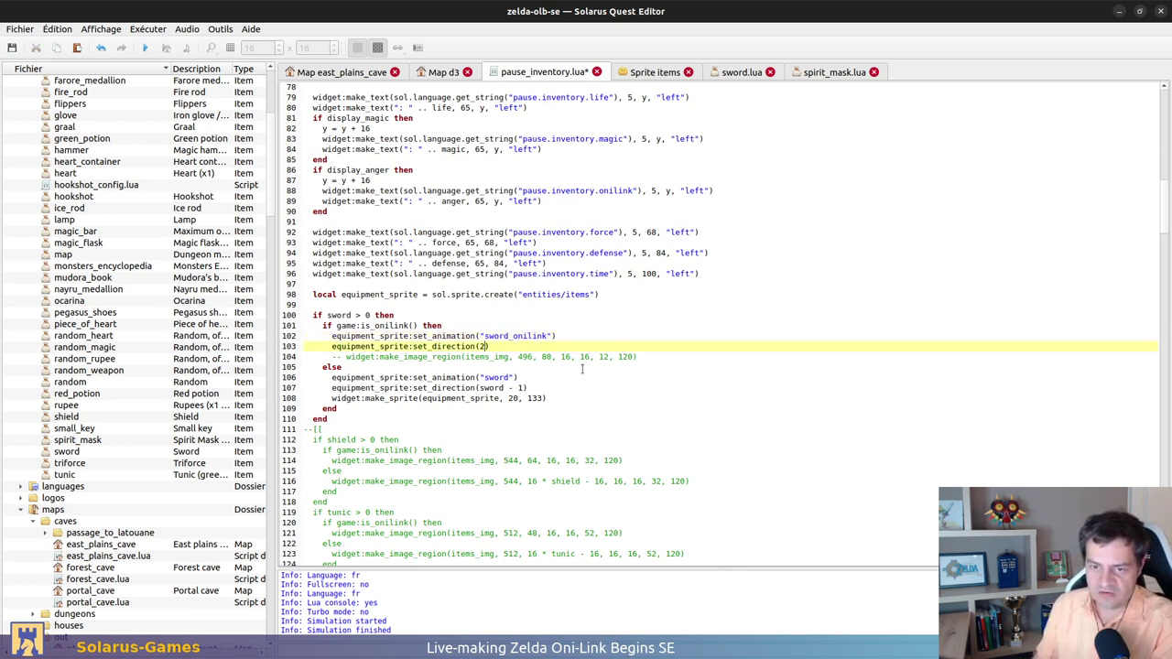
{"action": "key", "text": "Left"}
{"action": "key", "text": "BackSpace"}
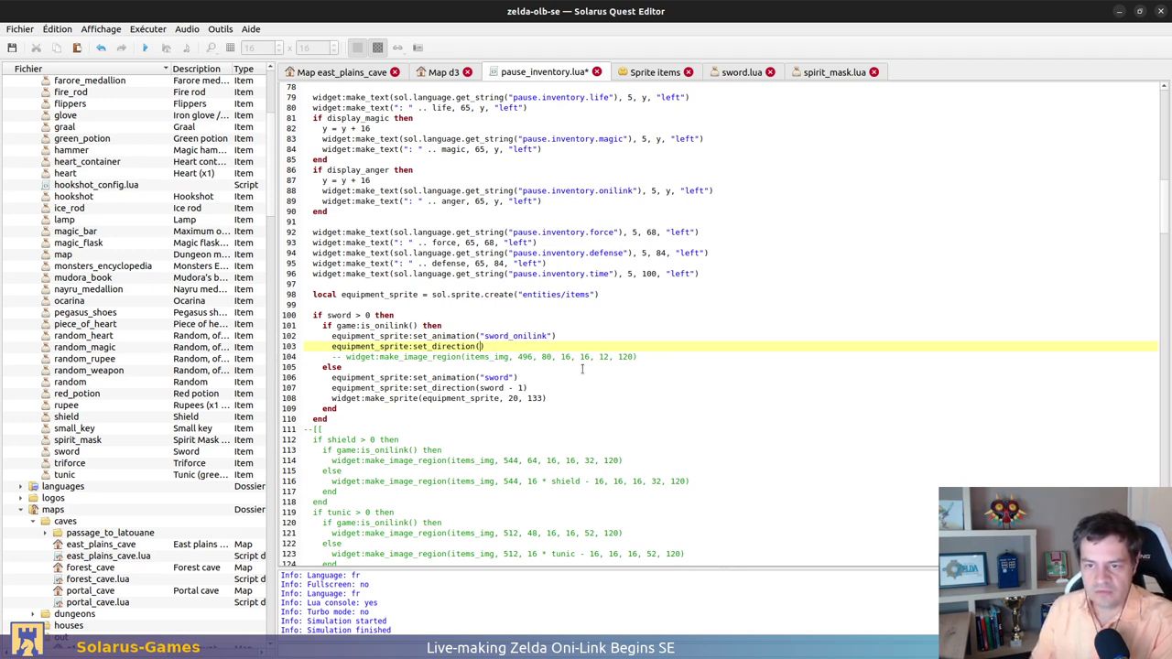
{"action": "key", "text": "Down"}
{"action": "key", "text": "Down"}
{"action": "key", "text": "Up"}
{"action": "key", "text": "Up"}
{"action": "key", "text": "Home"}
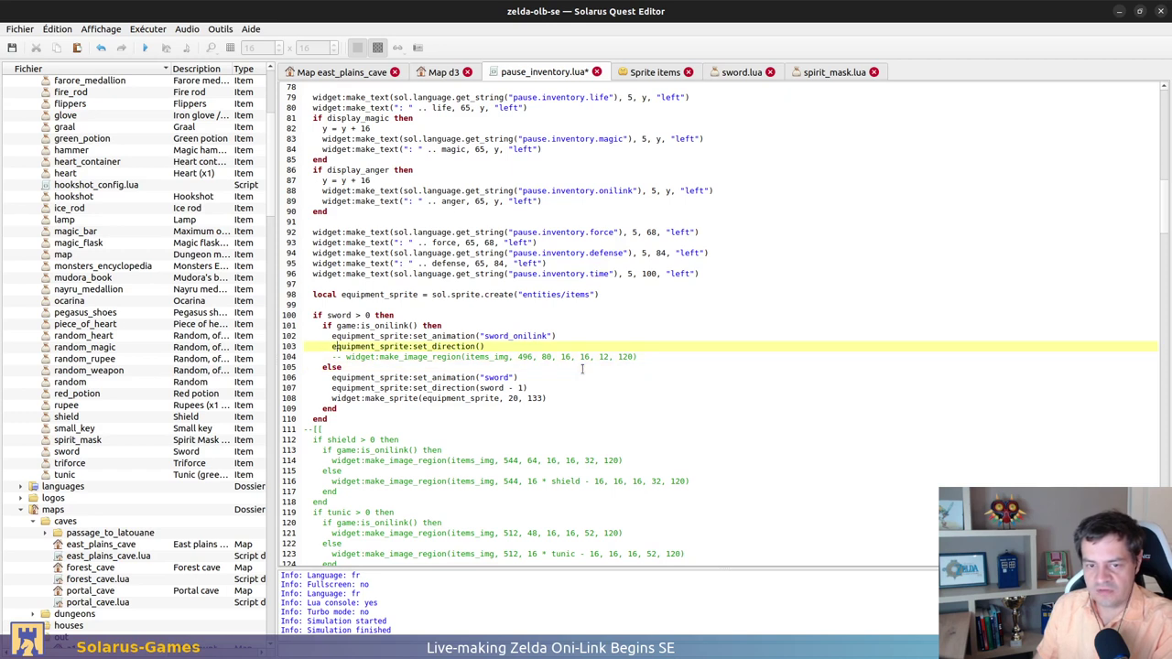
Start a local spirit_mask_possession = game:get declaration at the beginning of the Oni-Link sword branch
{"action": "key", "text": "Up"}
{"action": "key", "text": "Return"}
{"action": "key", "text": "Up"}
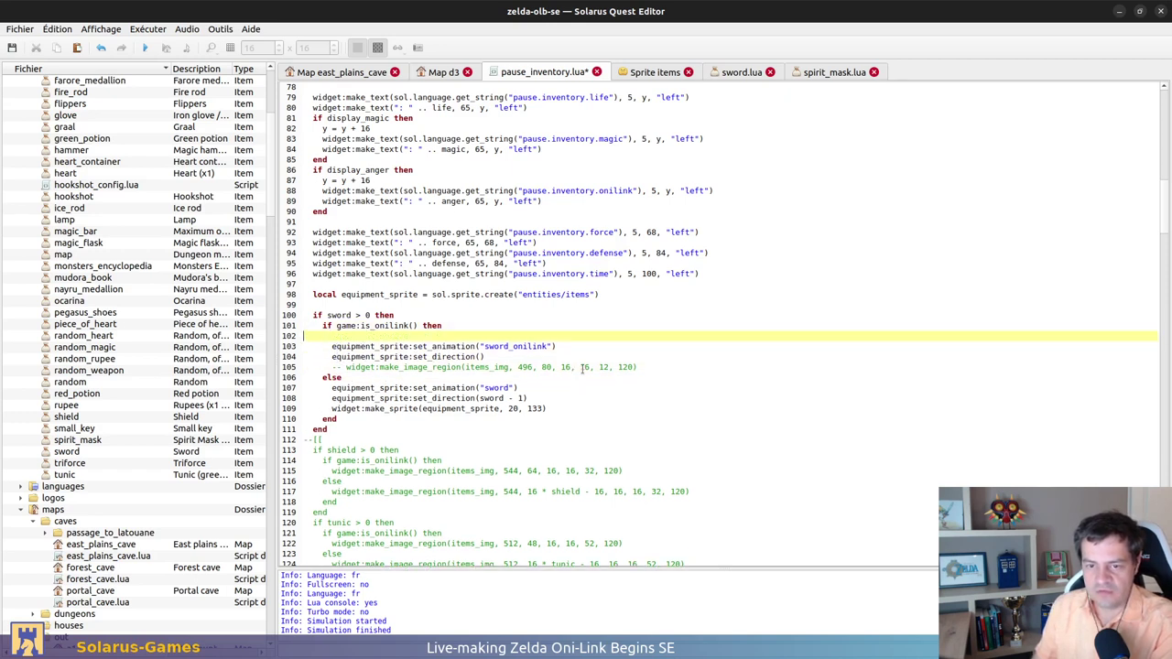
{"action": "type", "text": "local "}
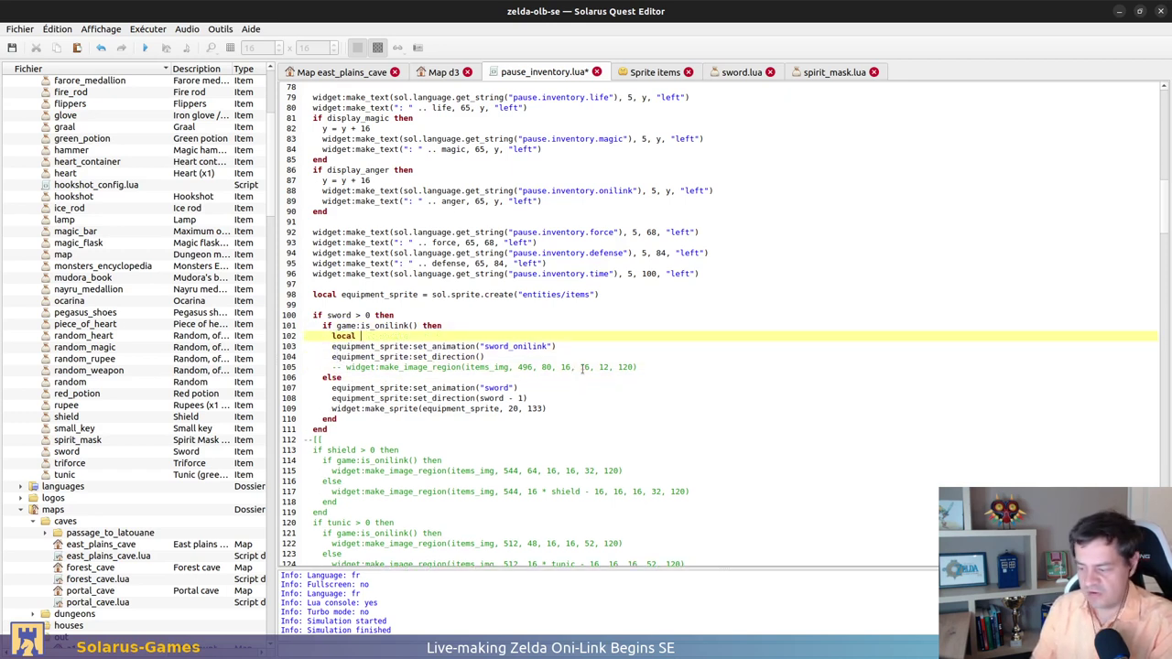
{"action": "type", "text": "spirit_mask"}
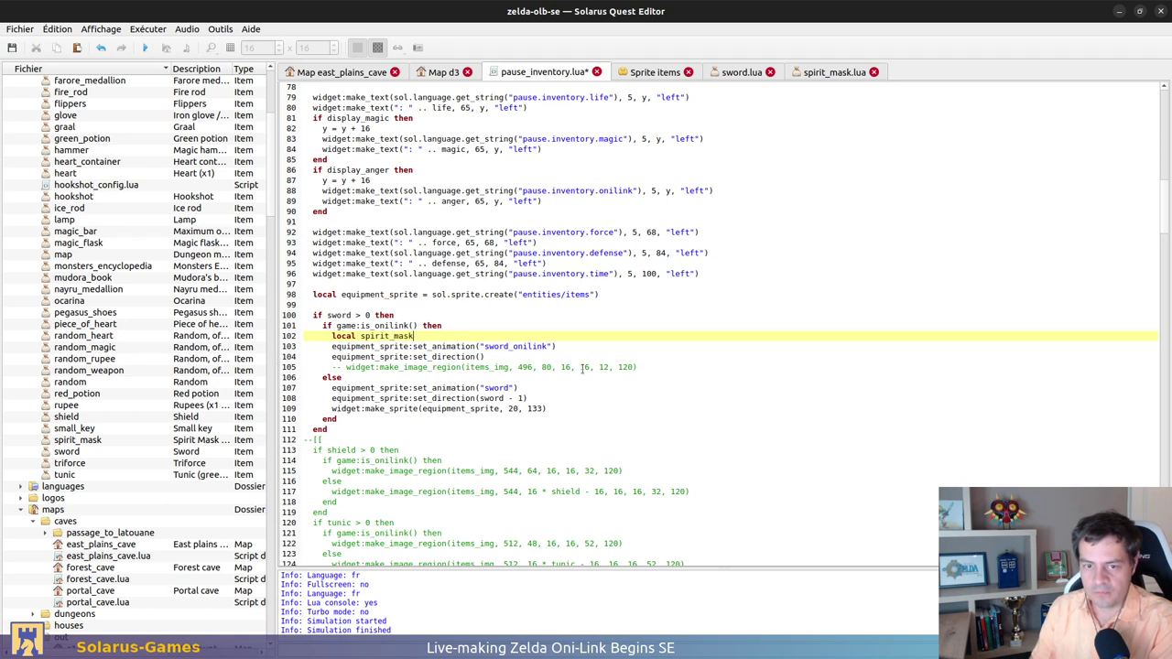
{"action": "type", "text": "_possession ="}
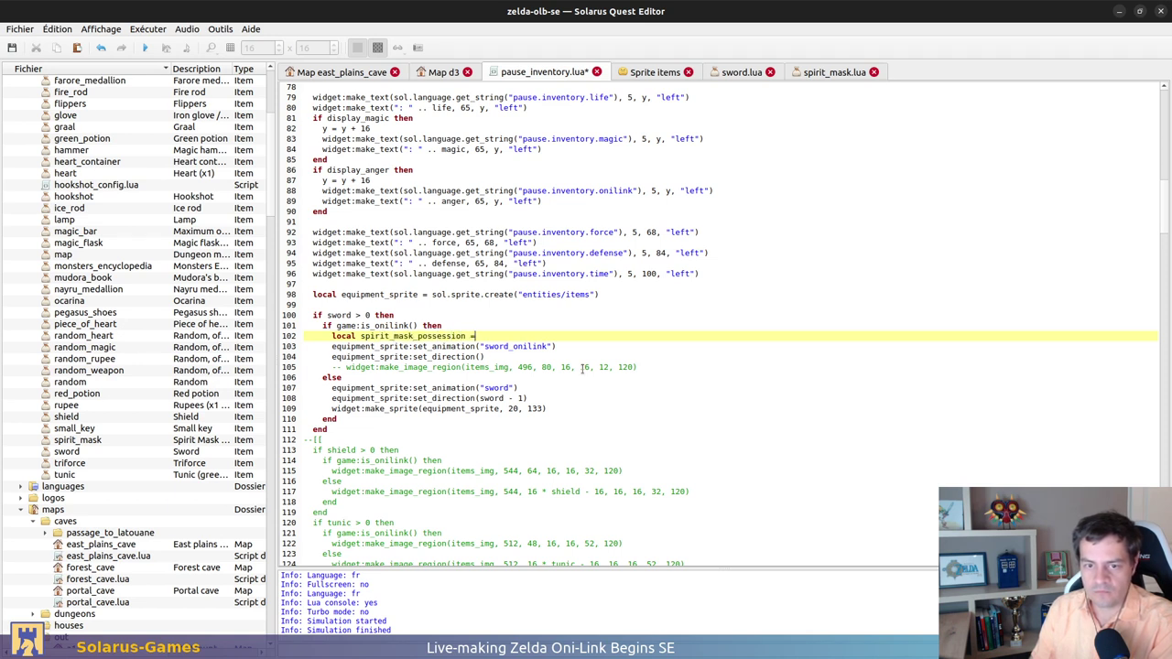
{"action": "type", "text": " game:get"}
Declare local spirit_mask = game:get_item("spirit_mask"):get_variant() below the anger variable in create_status_widget, and save the script
{"action": "scroll", "coordinate": [582, 367], "scroll_direction": "up", "scroll_amount": 11}
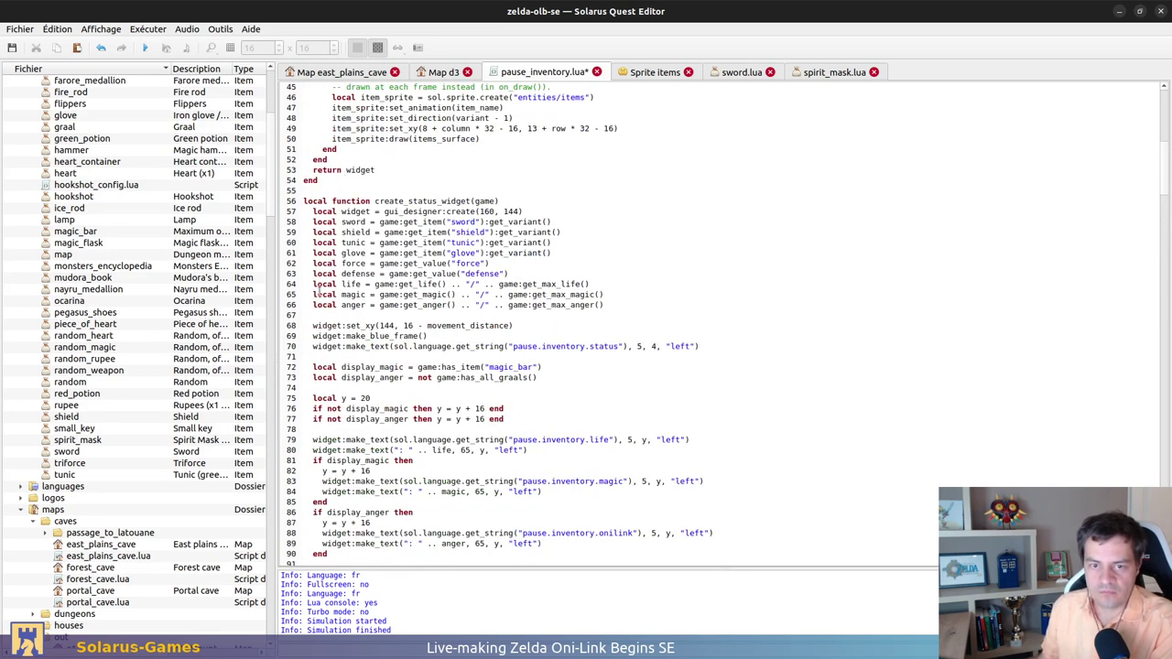
{"action": "left_click_drag", "start_coordinate": [312, 207], "coordinate": [637, 308]}
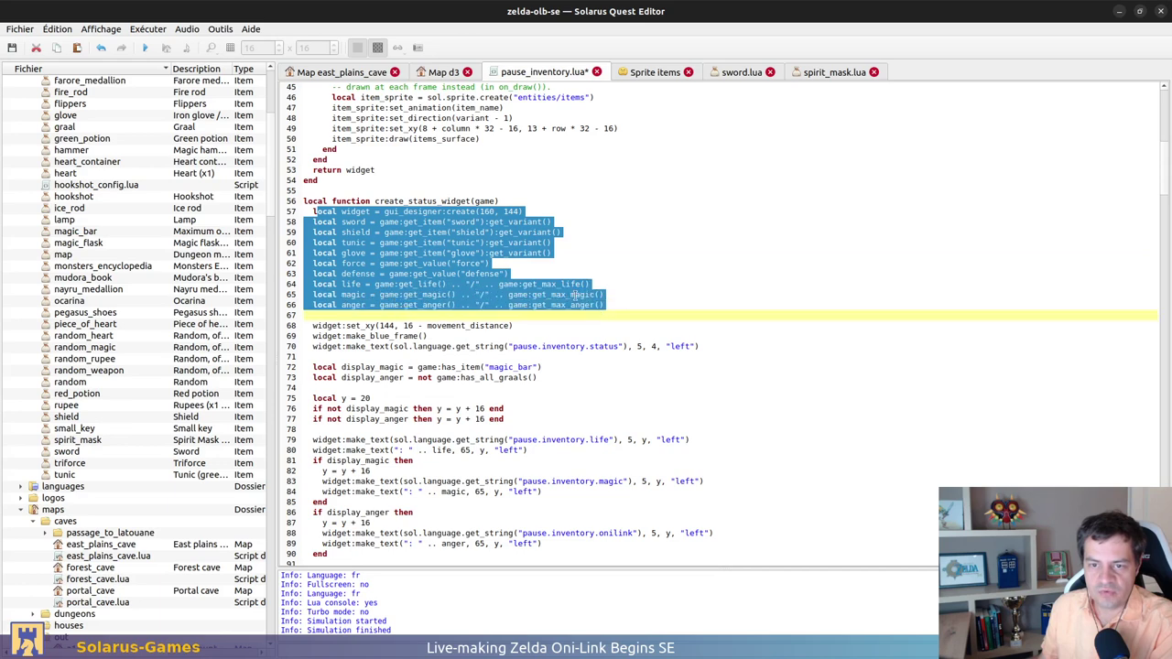
{"action": "left_click", "coordinate": [637, 305]}
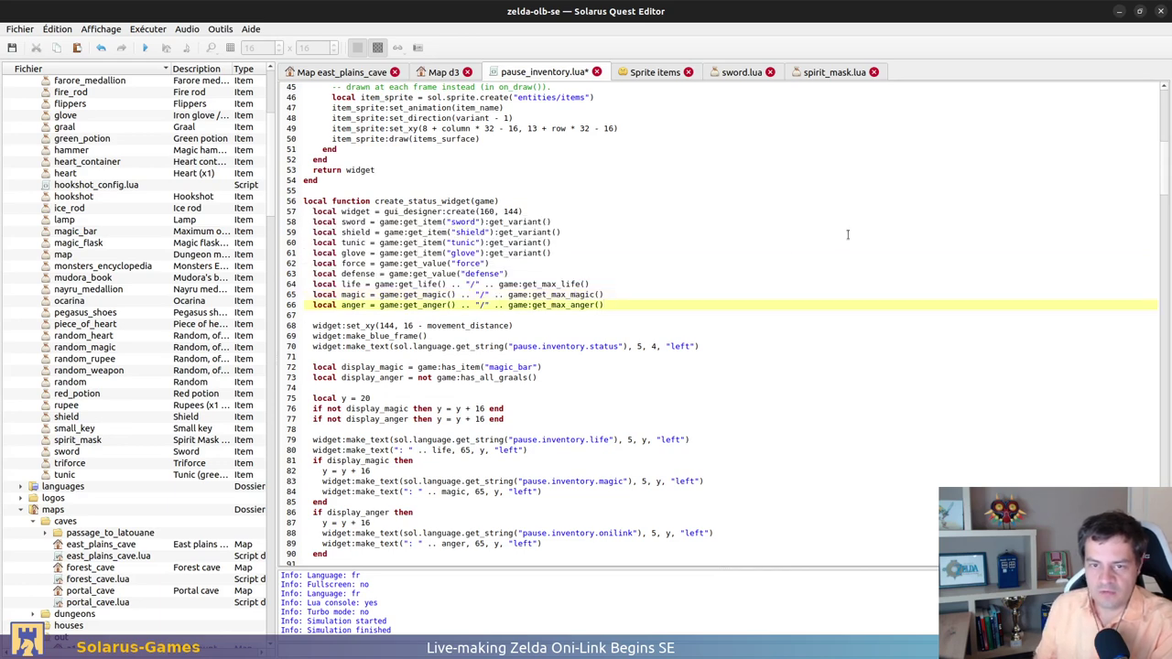
{"action": "key", "text": "Up"}
{"action": "key", "text": "Up"}
{"action": "key", "text": "Up"}
{"action": "key", "text": "Up"}
{"action": "key", "text": "Up"}
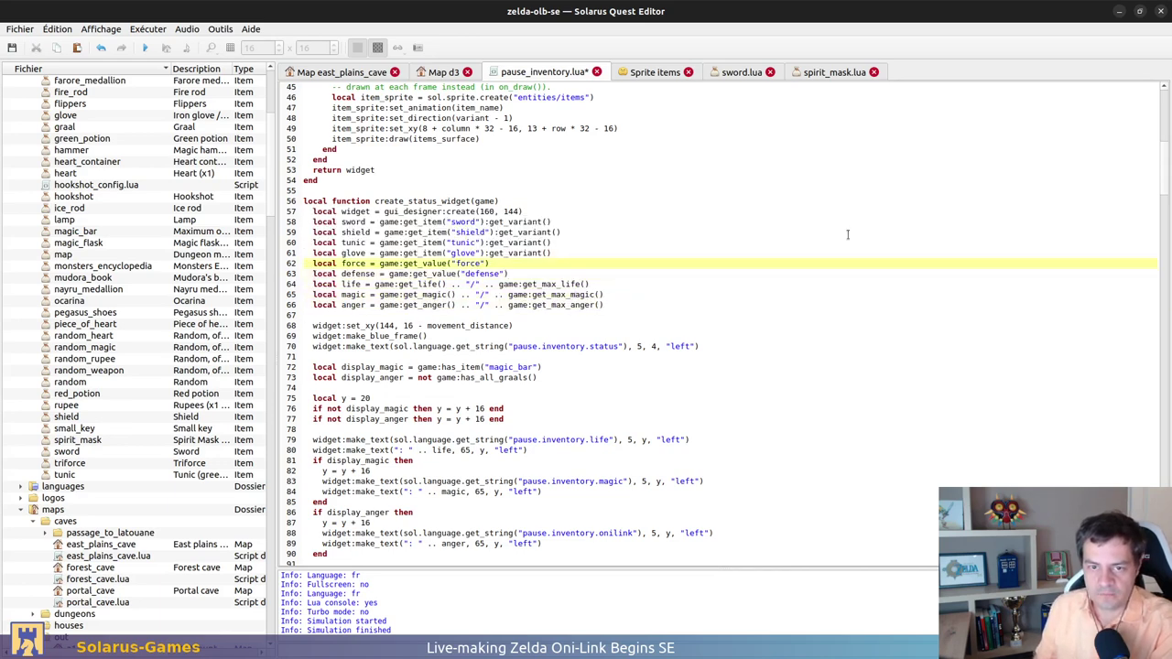
{"action": "key", "text": "Down"}
{"action": "key", "text": "Down"}
{"action": "key", "text": "Down"}
{"action": "key", "text": "Down"}
{"action": "key", "text": "Down"}
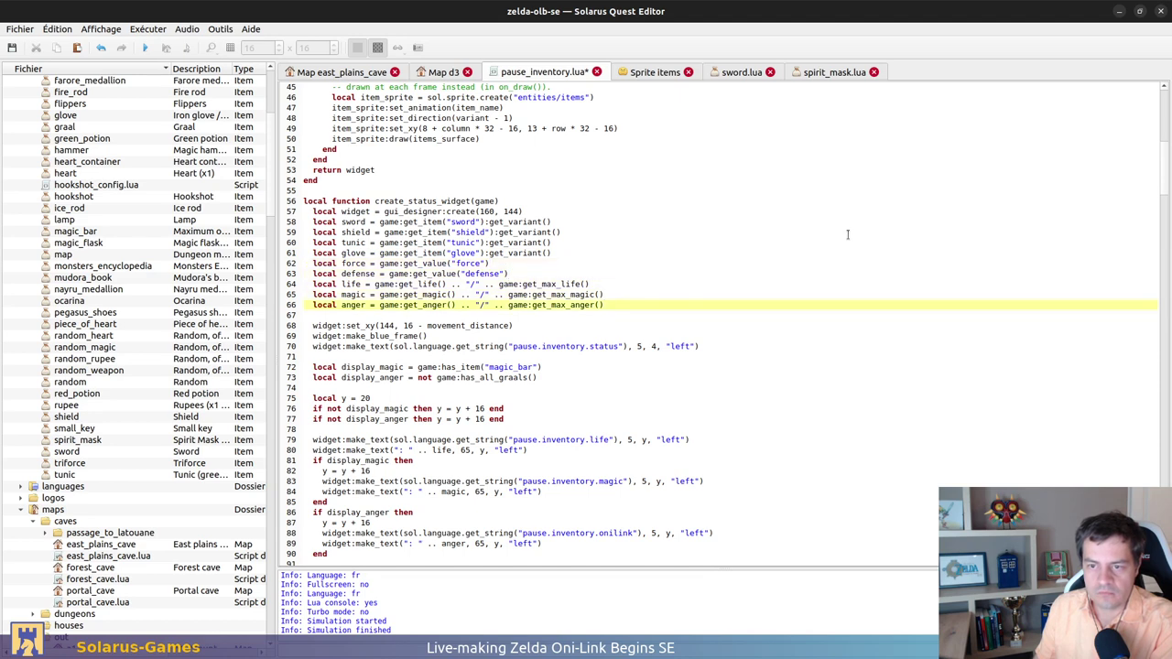
{"action": "key", "text": "Return"}
{"action": "type", "text": "local "}
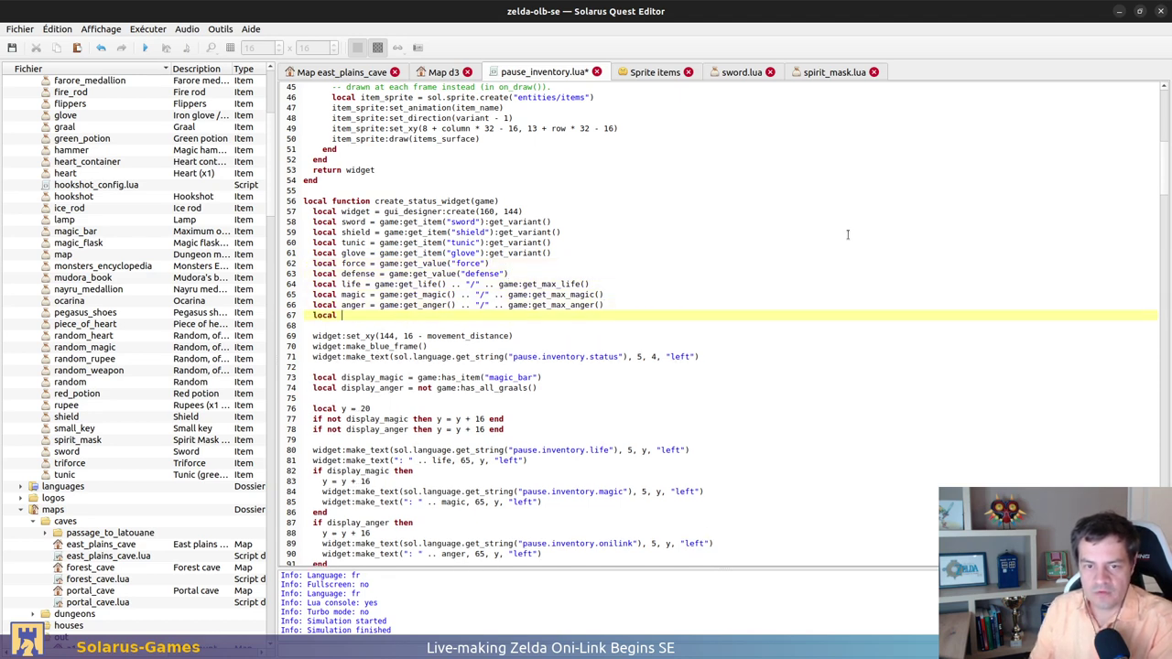
{"action": "type", "text": "spiri"}
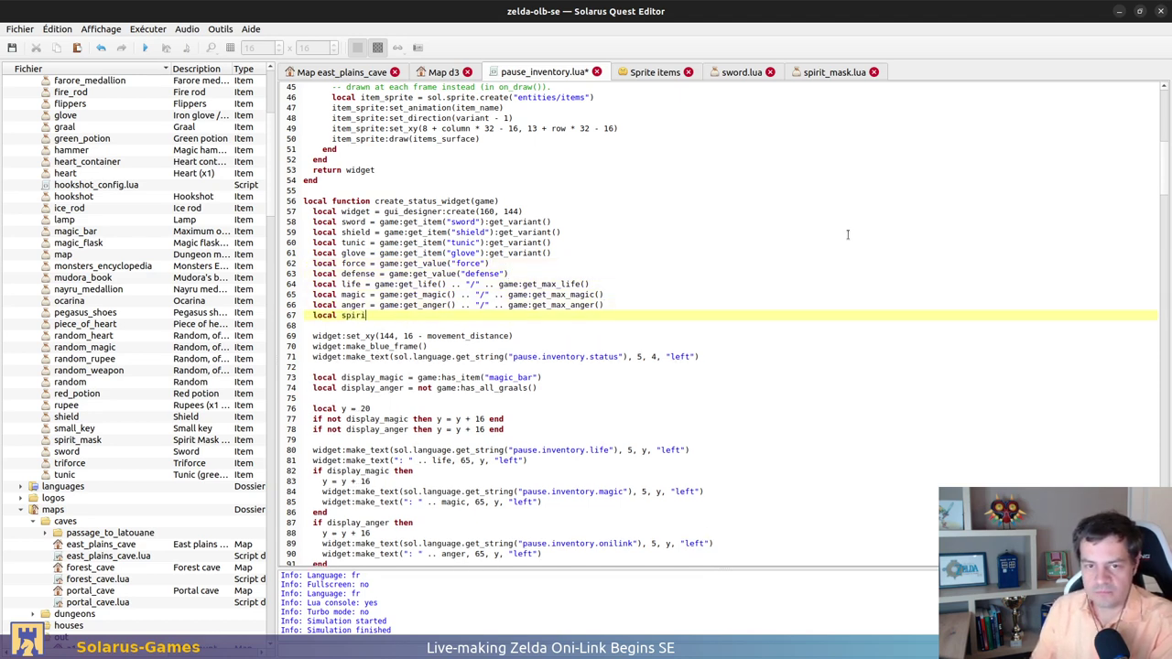
{"action": "type", "text": "t_"}
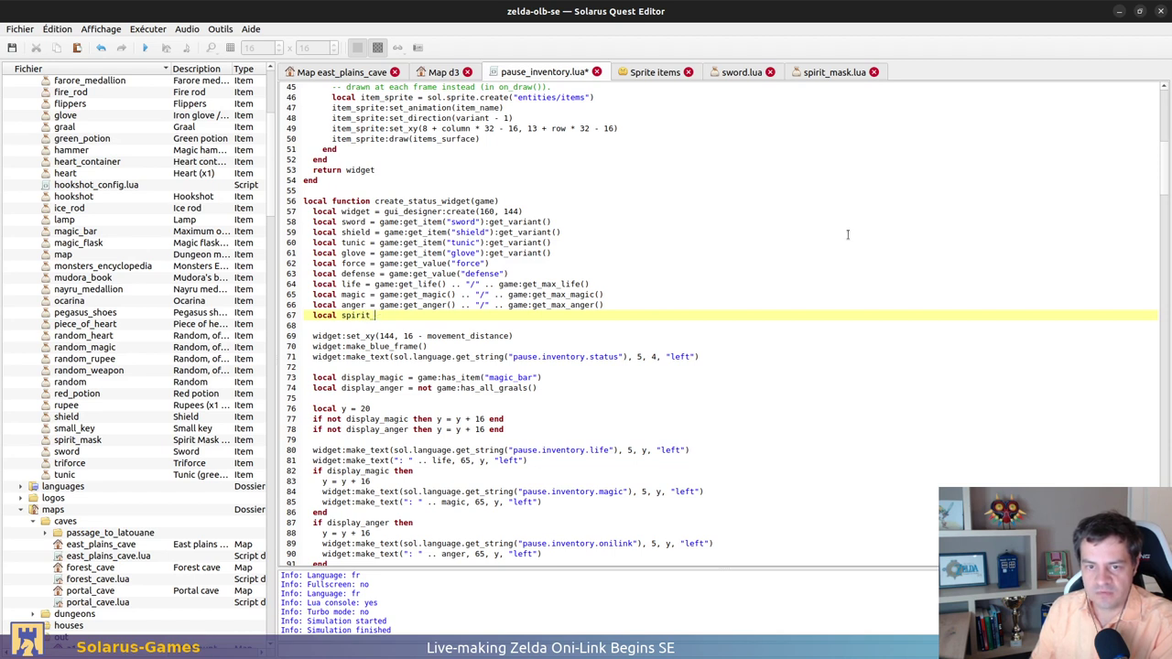
{"action": "type", "text": "mask = game:get_item("}
{"action": "type", "text": "\"spirit"}
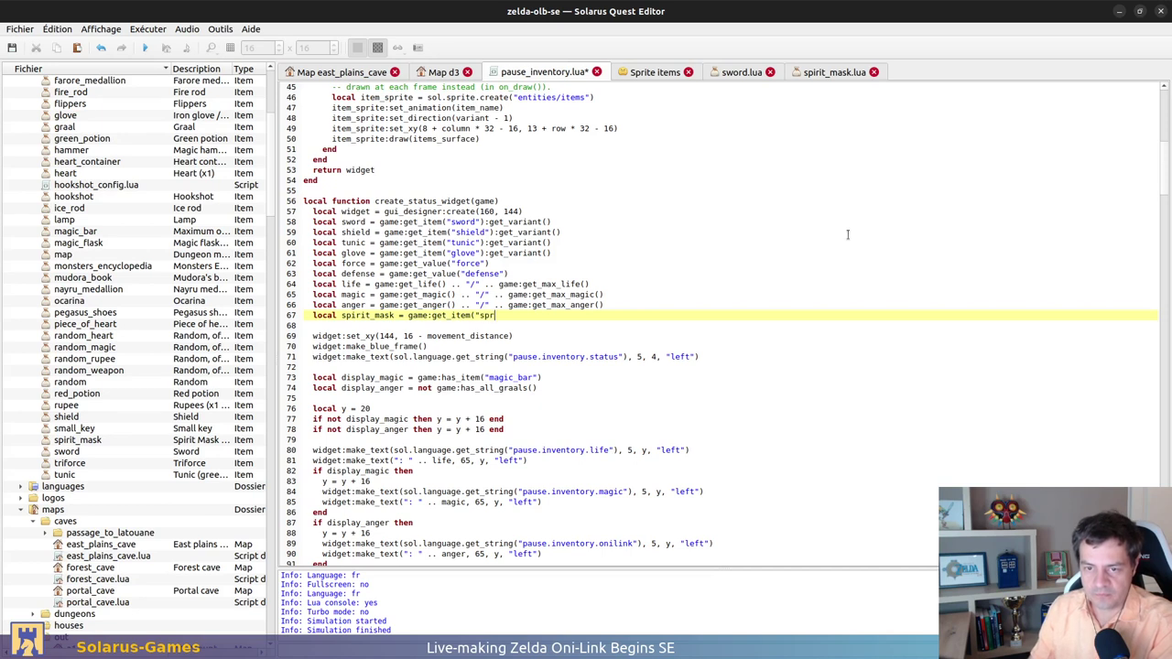
{"action": "type", "text": "_mask\""}
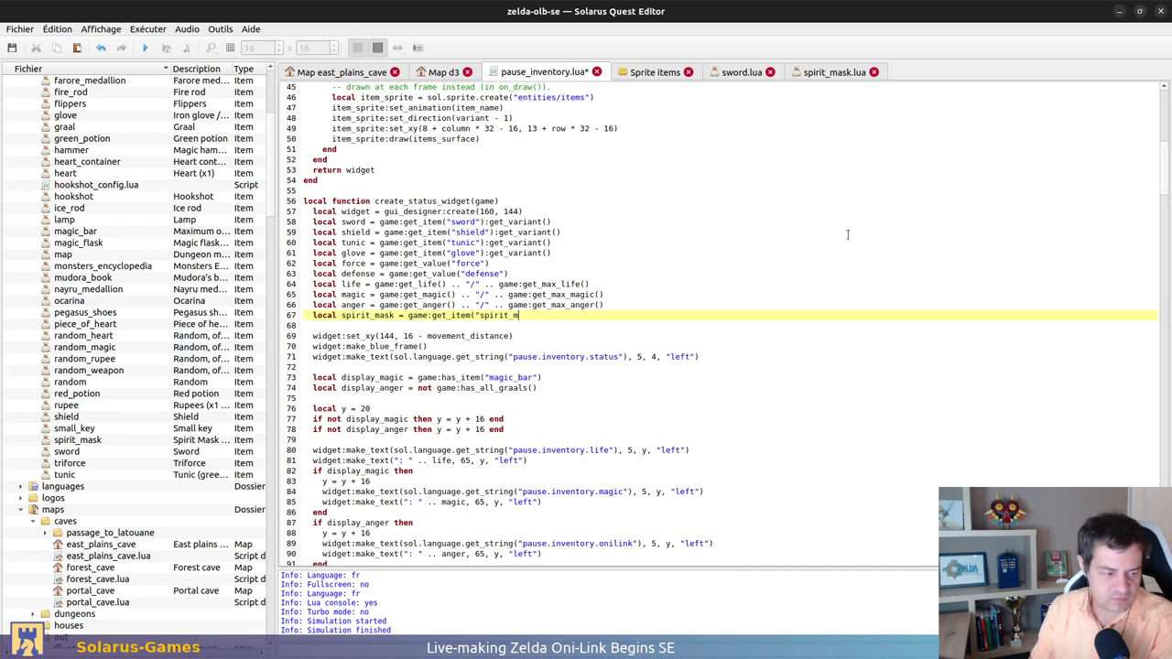
{"action": "type", "text": "):"}
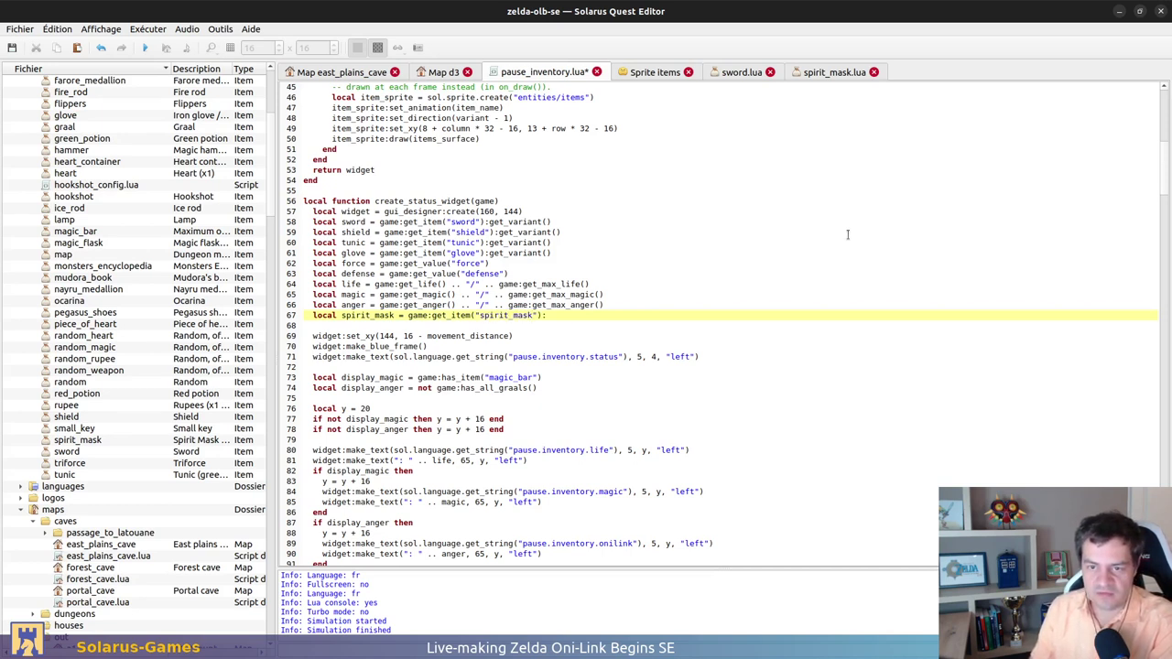
{"action": "type", "text": "get_varian"}
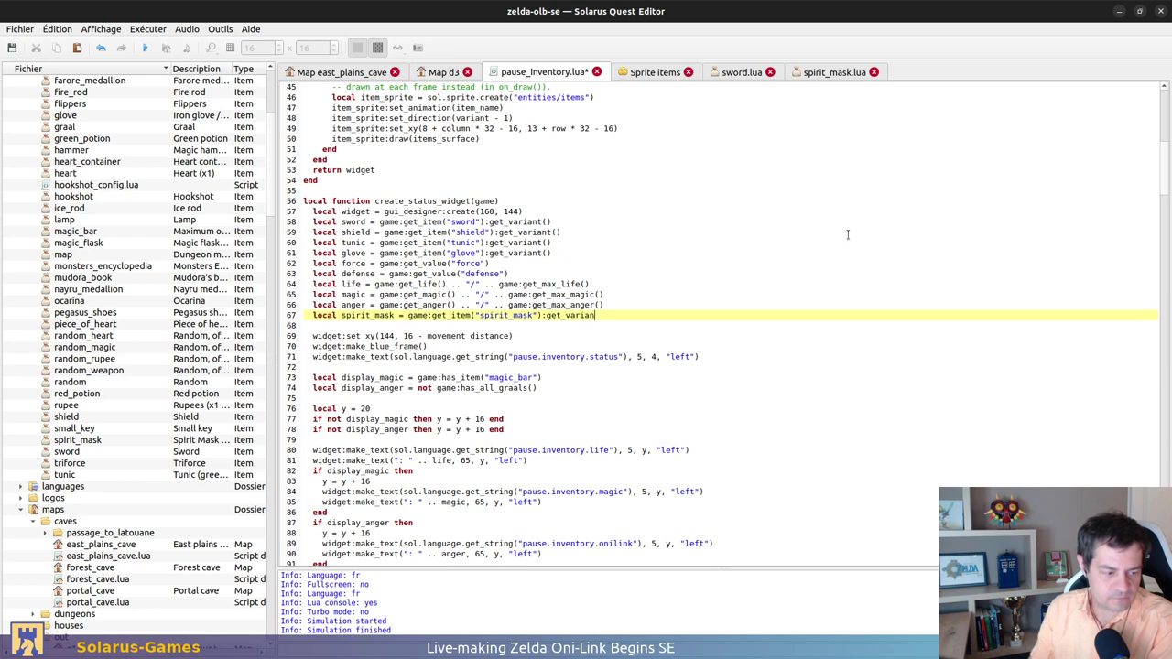
{"action": "type", "text": "t()"}
{"action": "key", "text": "ctrl+shift+s"}
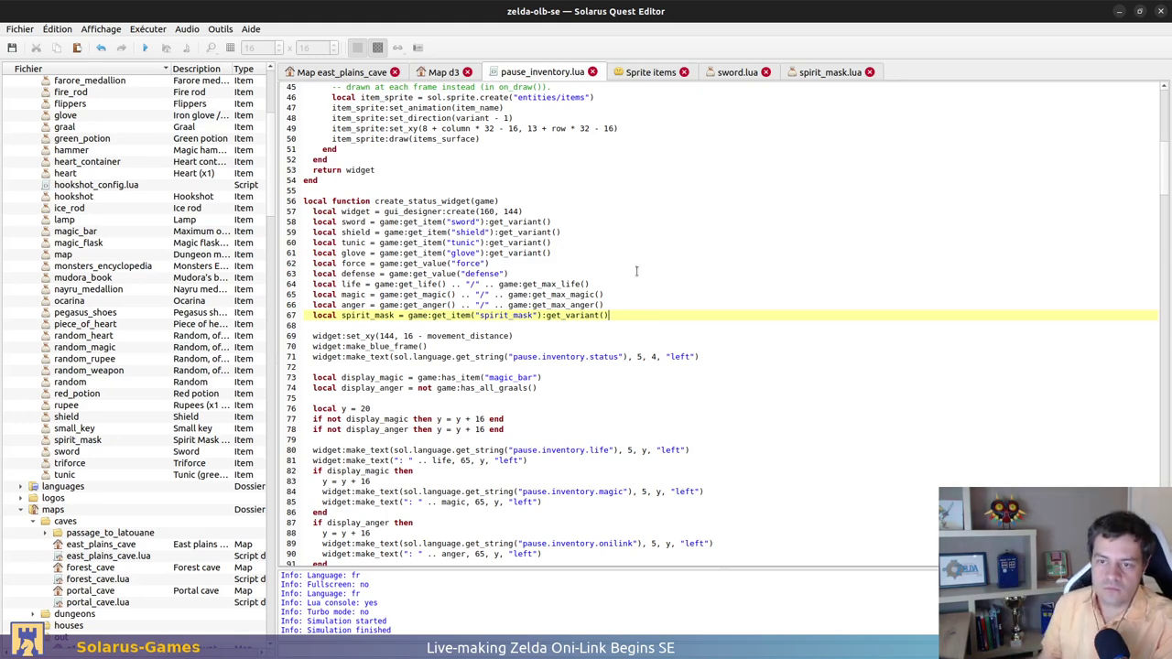
Copy the spirit_mask variable name and delete the incomplete spirit_mask_possession line from the Oni-Link sword branch
{"action": "scroll", "coordinate": [636, 271], "scroll_direction": "down", "scroll_amount": 4}
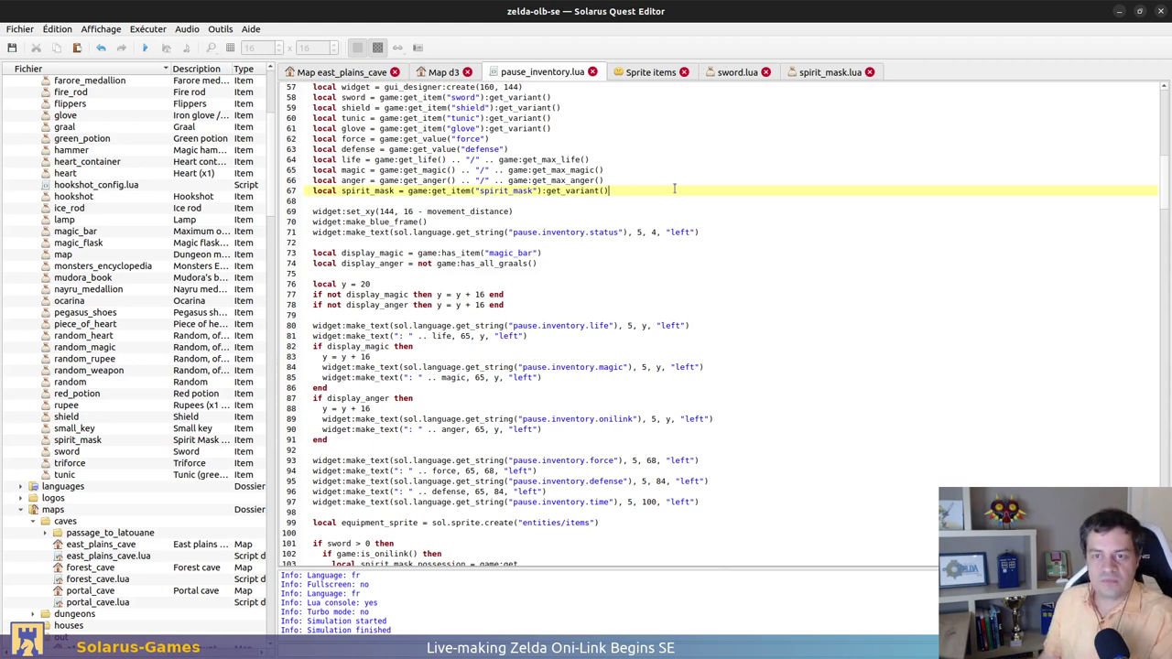
{"action": "double_click", "coordinate": [379, 190]}
{"action": "key", "text": "ctrl+c"}
{"action": "scroll", "coordinate": [379, 189], "scroll_direction": "down", "scroll_amount": 8}
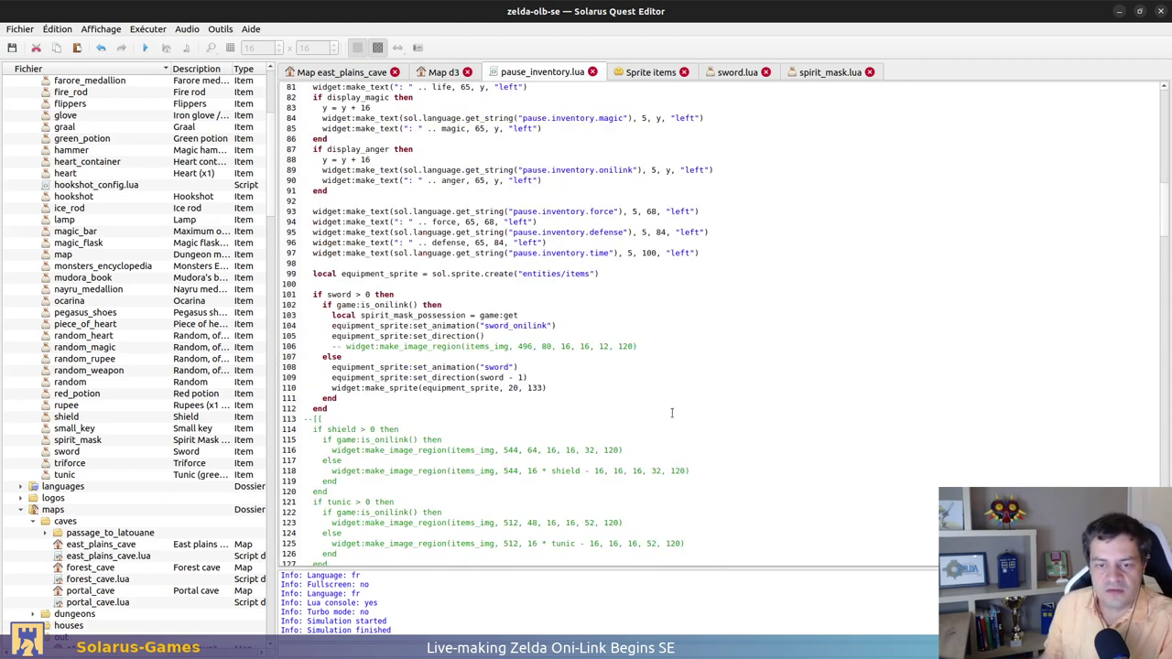
{"action": "scroll", "coordinate": [379, 346], "scroll_direction": "up", "scroll_amount": 2}
{"action": "double_click", "coordinate": [453, 377]}
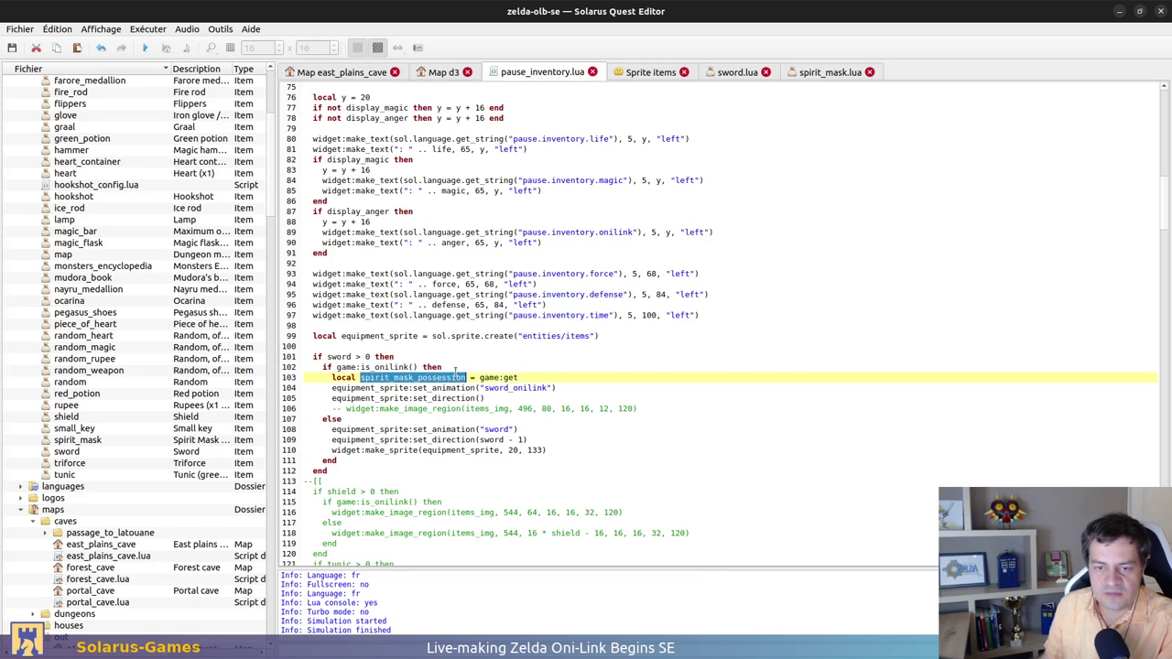
{"action": "left_click", "coordinate": [530, 376]}
{"action": "left_click_drag", "start_coordinate": [534, 376], "coordinate": [537, 369]}
{"action": "key", "text": "Delete"}
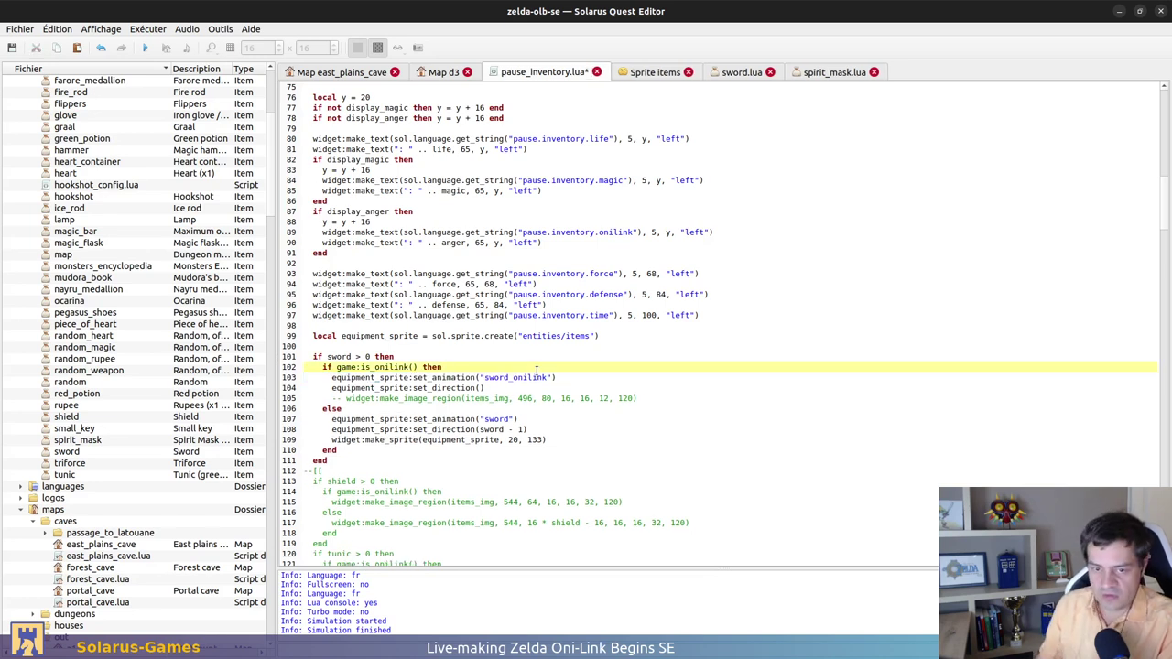
Insert spirit_mask as the argument of set_direction in the Oni-Link sword branch
{"action": "key", "text": "Down"}
{"action": "key", "text": "Down"}
{"action": "key", "text": "Up"}
{"action": "key", "text": "Up"}
{"action": "key", "text": "Down"}
{"action": "key", "text": "Down"}
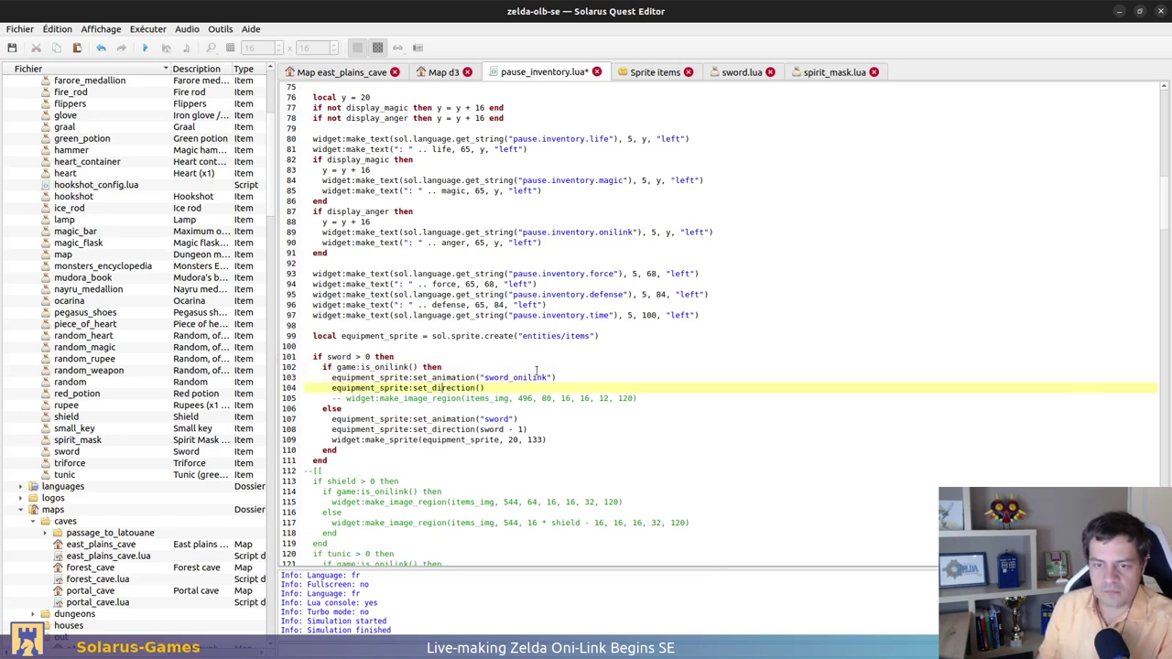
{"action": "key", "text": "ctrl+v"}
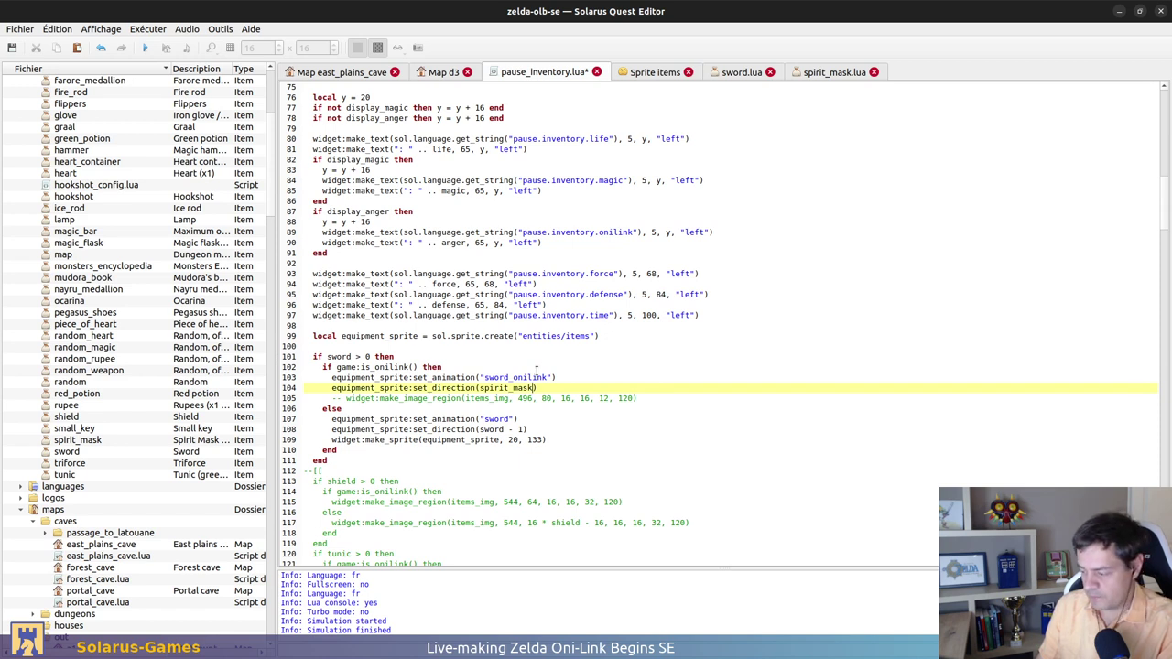
Complete the Oni-Link sword branch's set_direction argument as spirit_mask == 2 and 1 or 0, and save the script
{"action": "type", "text": "== 2"}
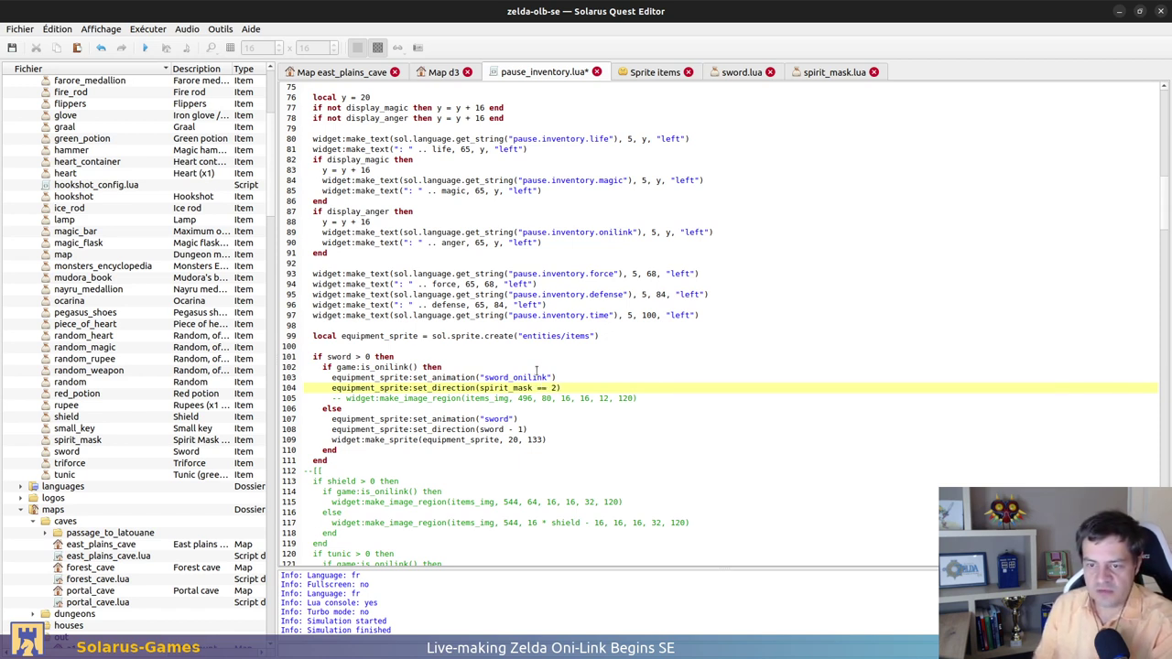
{"action": "type", "text": " and 1 "}
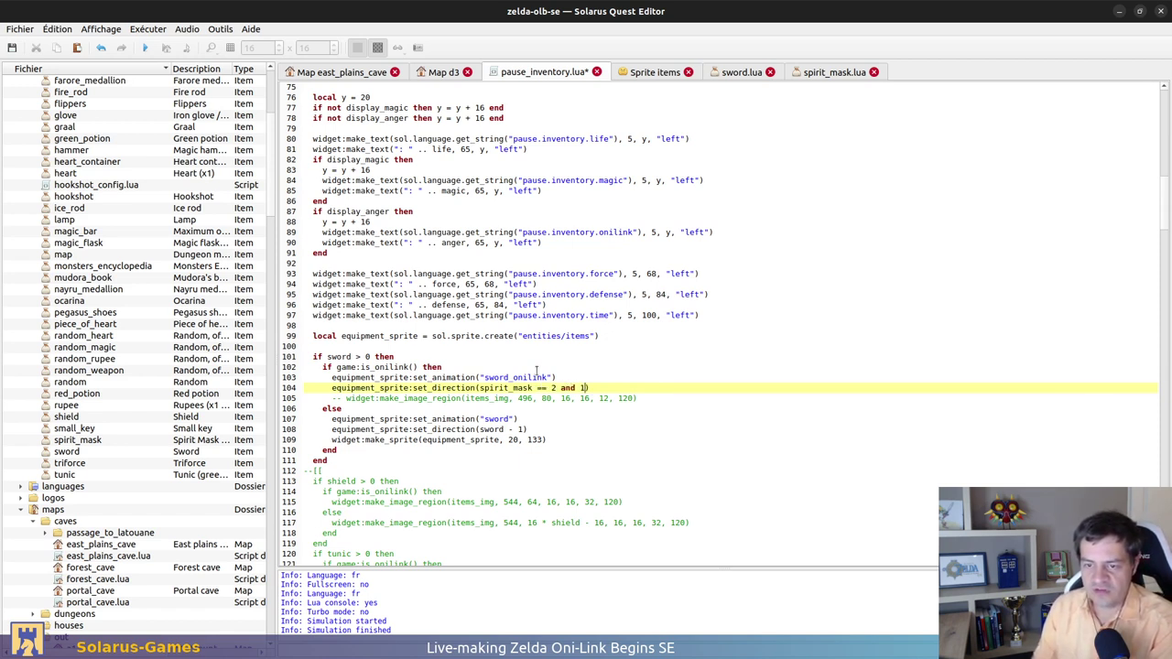
{"action": "type", "text": "or 0"}
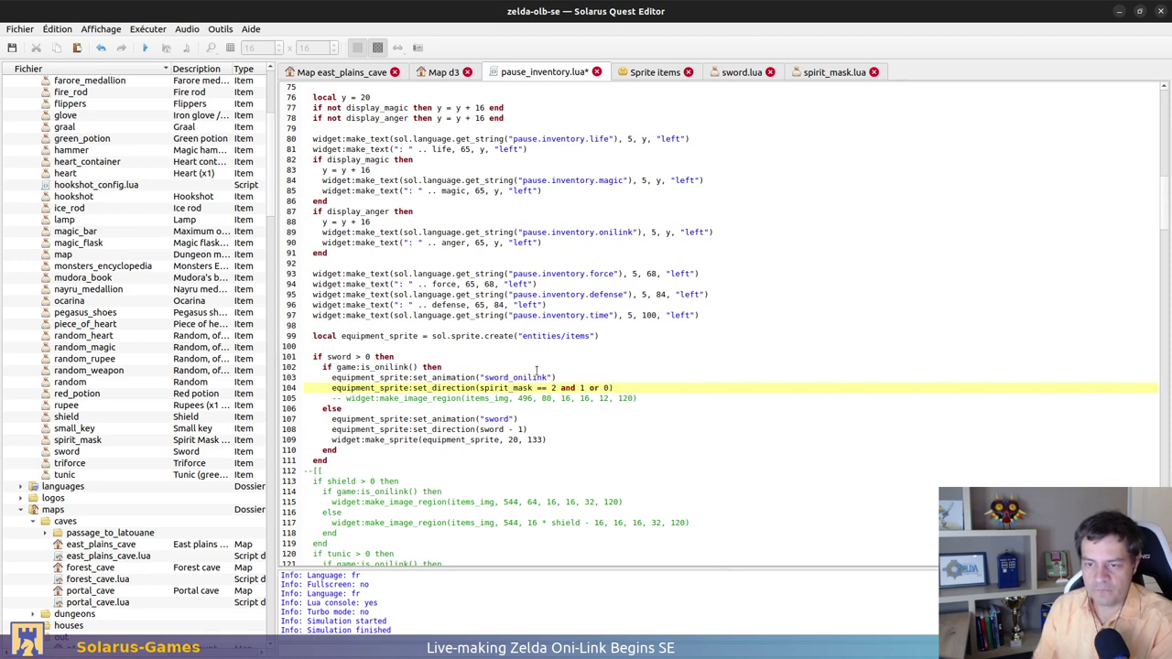
{"action": "key", "text": "ctrl+s"}
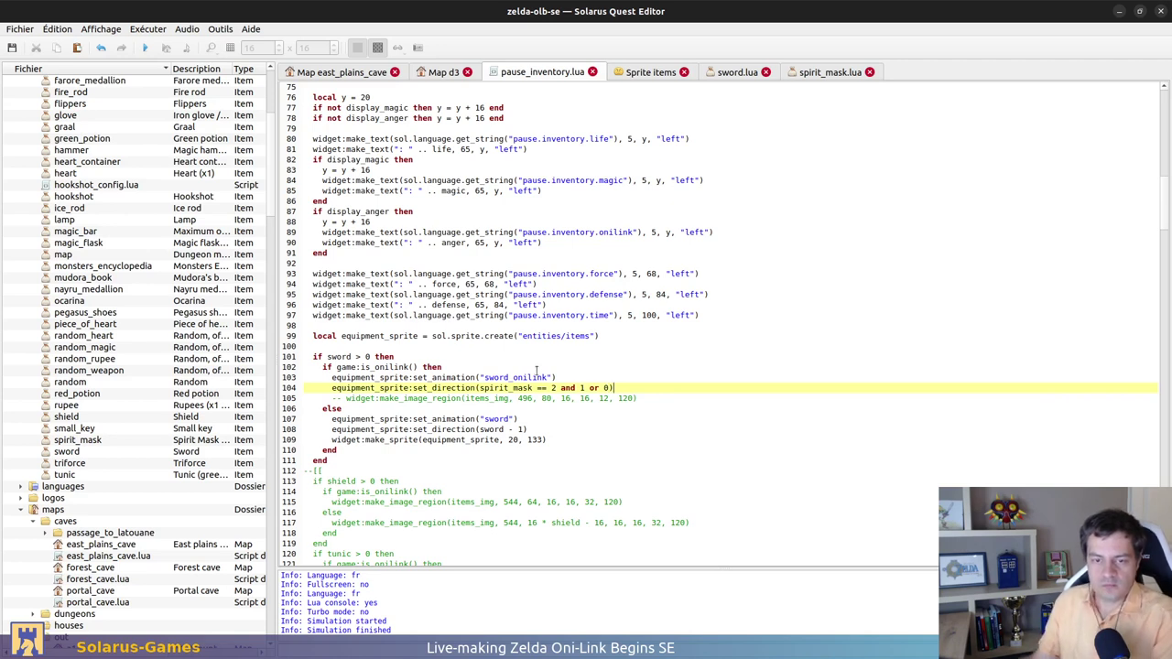
Replace the commented make_image_region line in the Oni-Link sword branch with a copy of widget:make_sprite(equipment_sprite, 20, 133)
{"action": "left_click", "coordinate": [566, 438]}
{"action": "key", "text": "shift+Up"}
{"action": "key", "text": "ctrl+c"}
{"action": "left_click", "coordinate": [656, 396]}
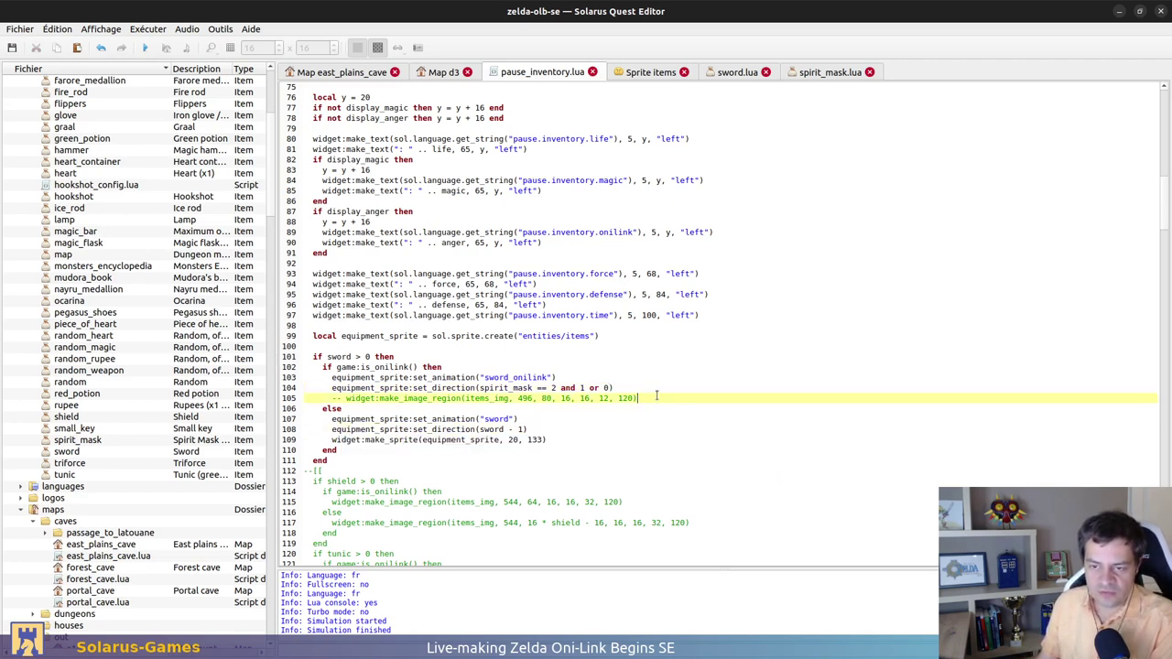
{"action": "key", "text": "shift+Home"}
{"action": "key", "text": "ctrl+v"}
Declare local dst_x, dst_y = 20, 133 at the start of the sword > 0 block
{"action": "left_click", "coordinate": [481, 352]}
{"action": "key", "text": "Return"}
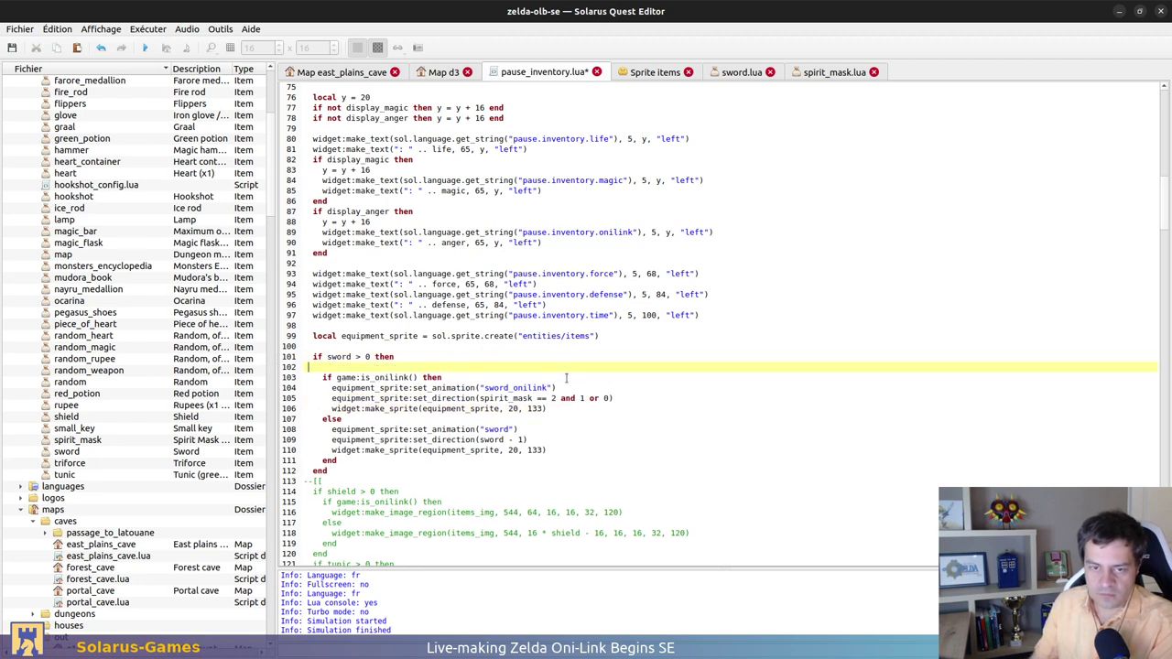
{"action": "type", "text": "local dst"}
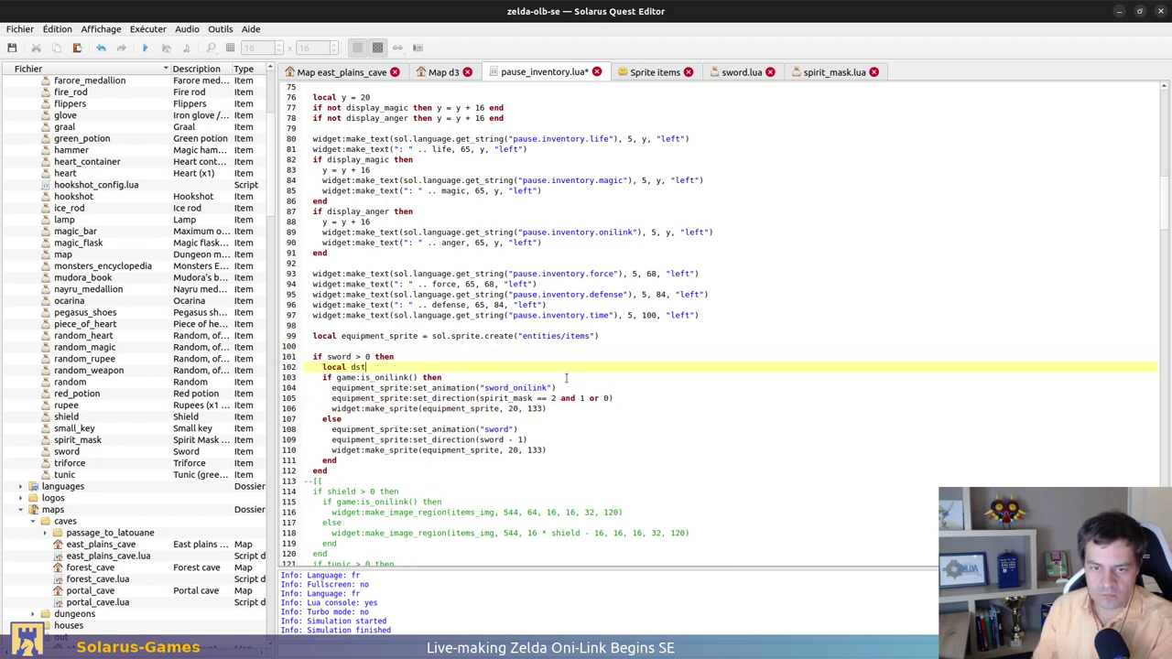
{"action": "type", "text": "_x, dsy_y"}
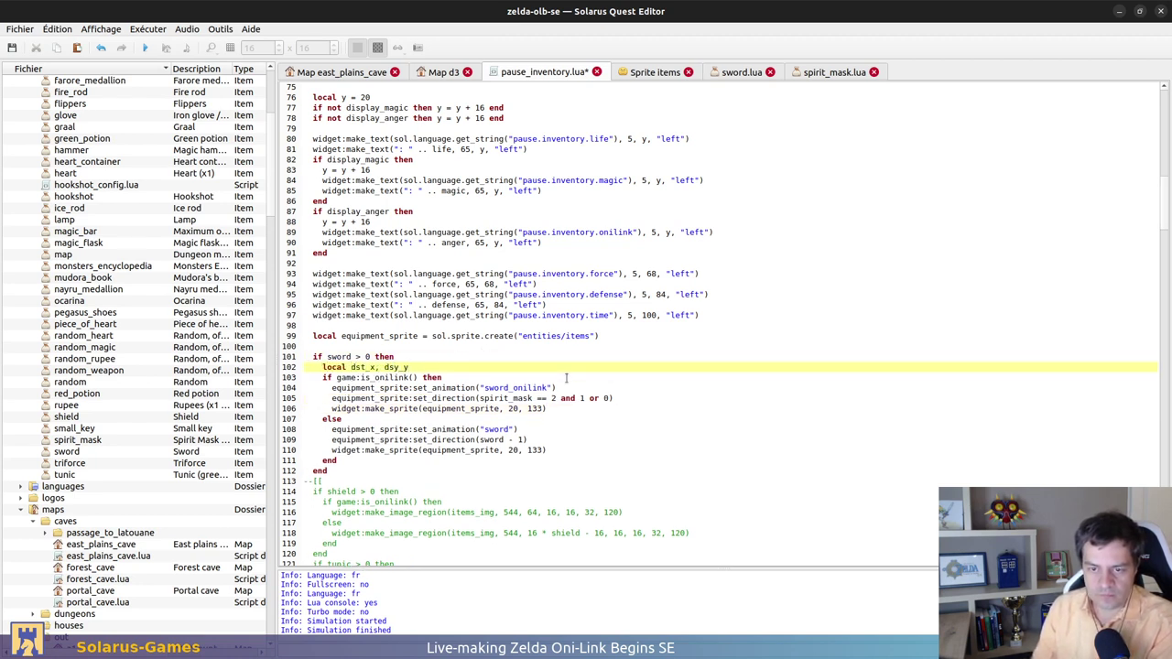
{"action": "key", "text": "BackSpace"}
{"action": "key", "text": "BackSpace"}
{"action": "key", "text": "BackSpace"}
{"action": "type", "text": "t_y = 20, 1"}
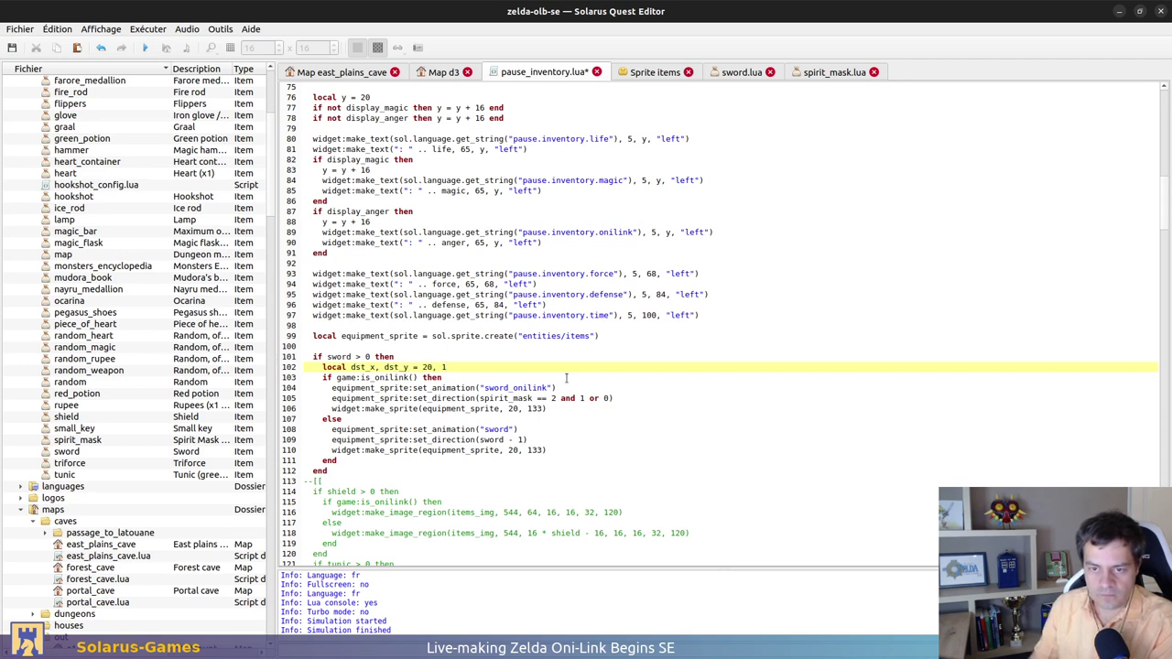
{"action": "type", "text": "33"}
Replace the fixed coordinates in both sword make_sprite calls with dst_x, dst_y, and save the script
{"action": "left_click_drag", "start_coordinate": [350, 367], "coordinate": [381, 367]}
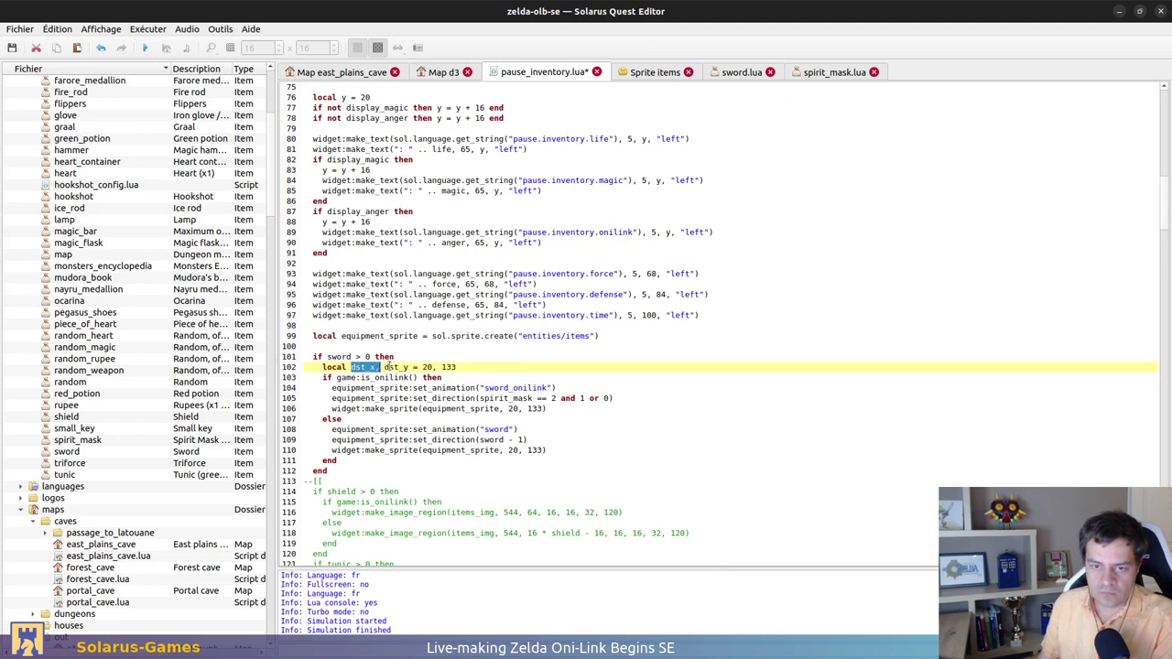
{"action": "left_click_drag", "start_coordinate": [508, 408], "coordinate": [542, 410]}
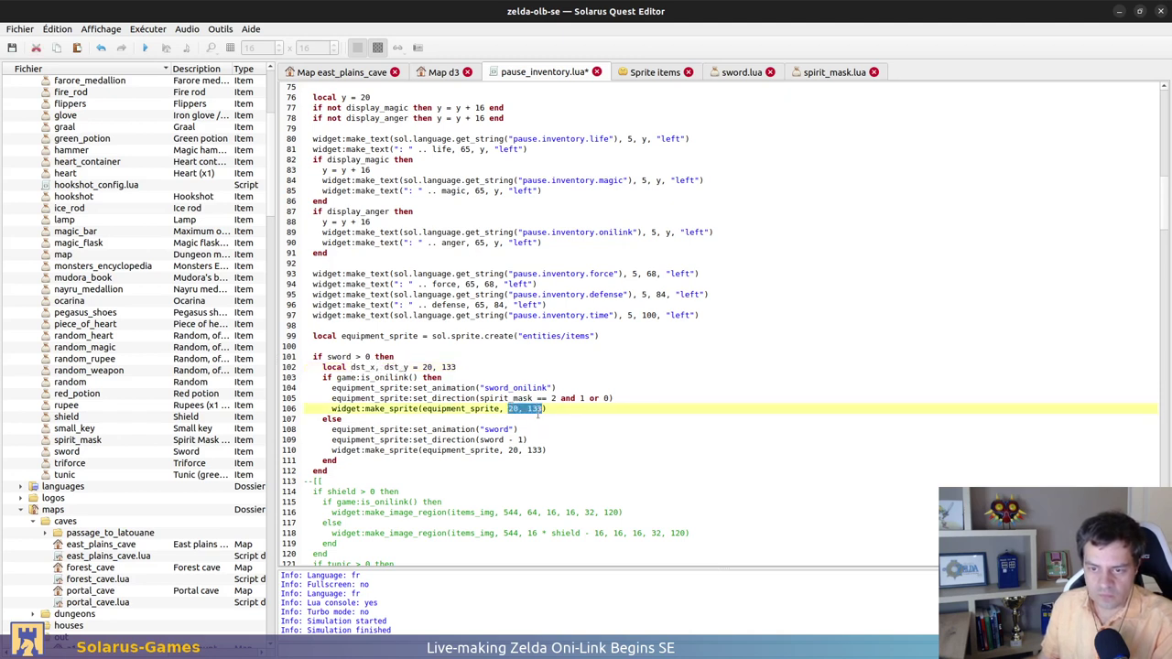
{"action": "type", "text": "dst_x, dst_y"}
{"action": "left_click_drag", "start_coordinate": [508, 450], "coordinate": [546, 450]}
{"action": "type", "text": "dst_x, dst_y"}
{"action": "key", "text": "ctrl+s"}
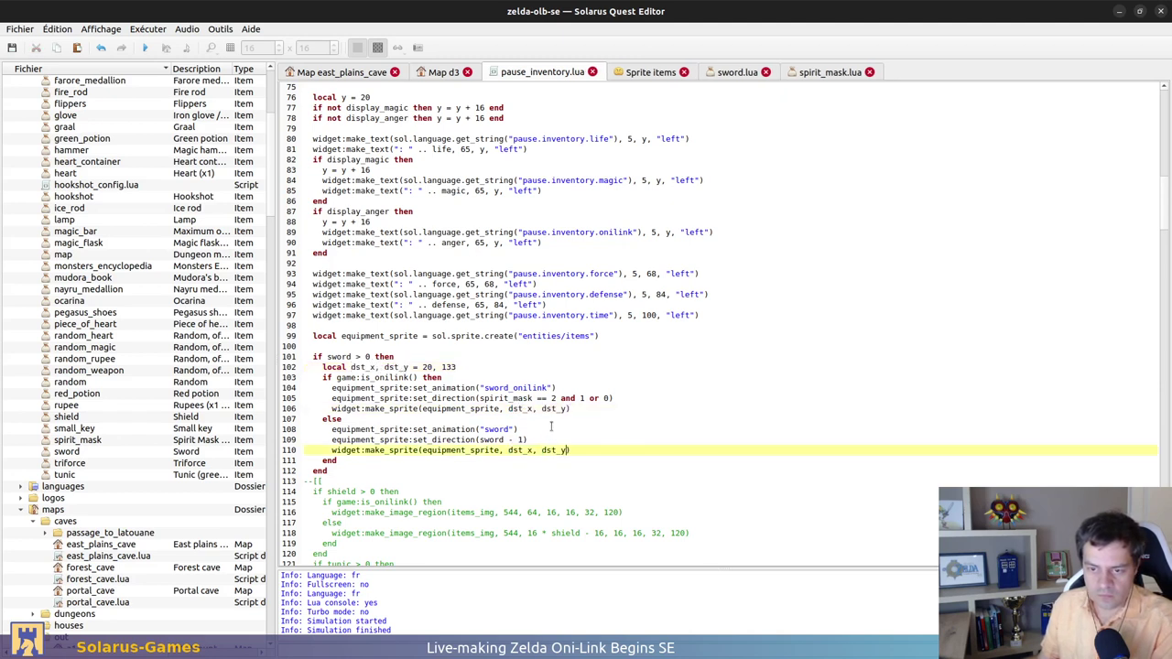
Run the quest and check the sword sprite in the pause inventory's status frame
{"action": "key", "text": "F5"}
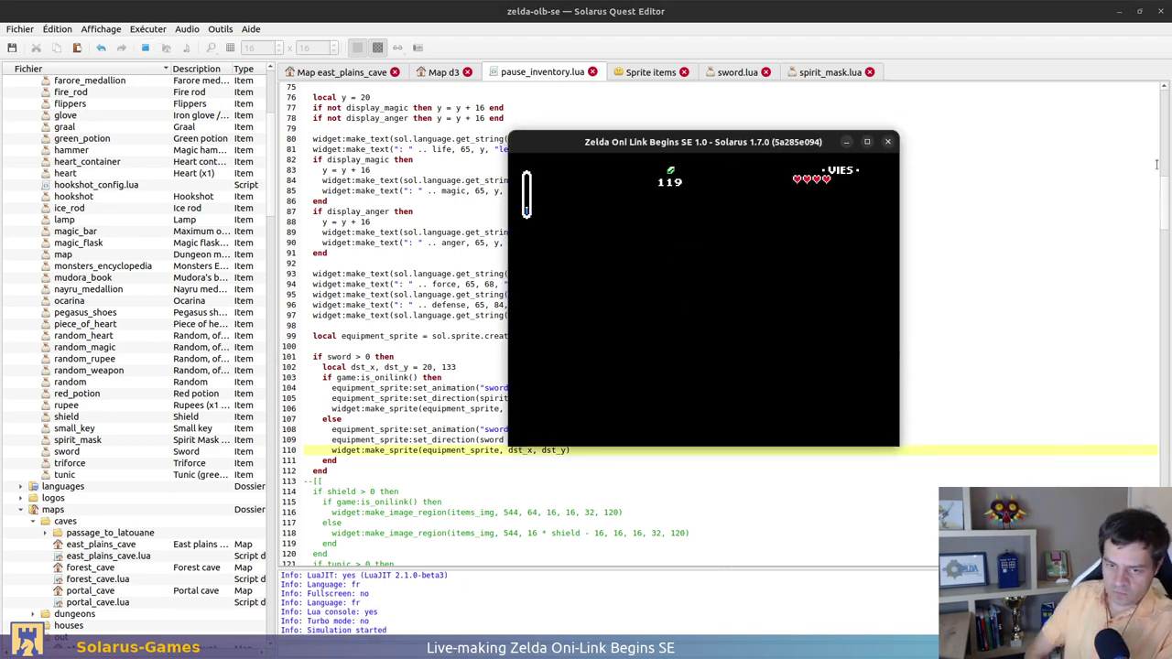
{"action": "key", "text": "d"}
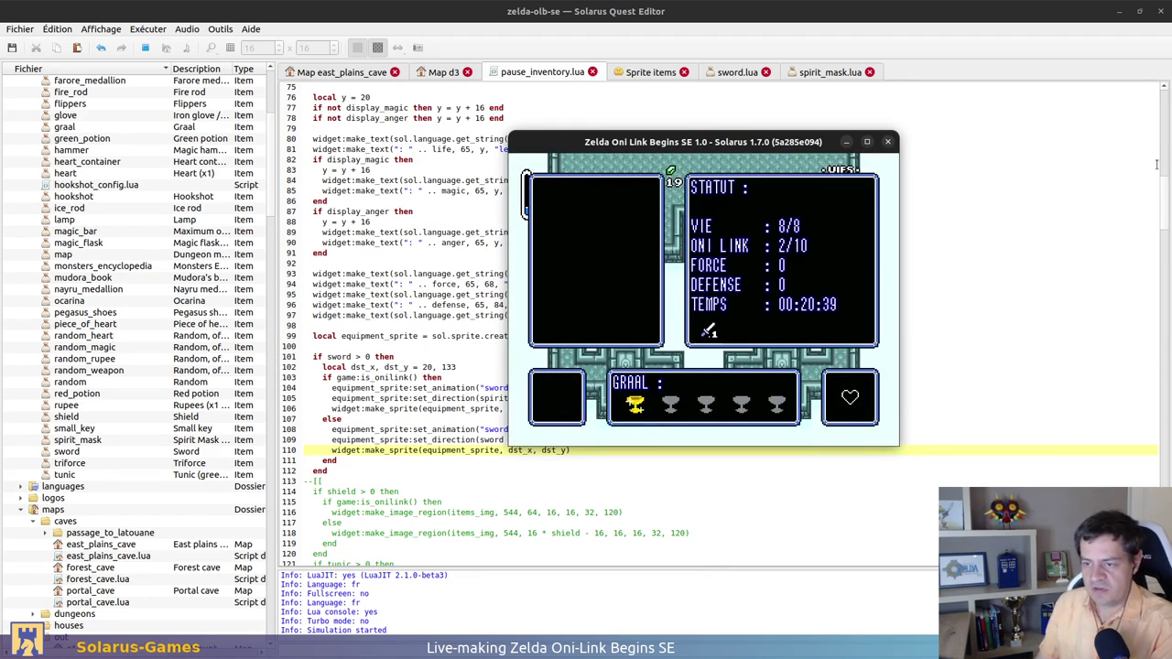
{"action": "key", "text": "d"}
Store the sword item in variable s from the in-game Lua console with s=game:get_item("sword")
{"action": "key", "text": "F12"}
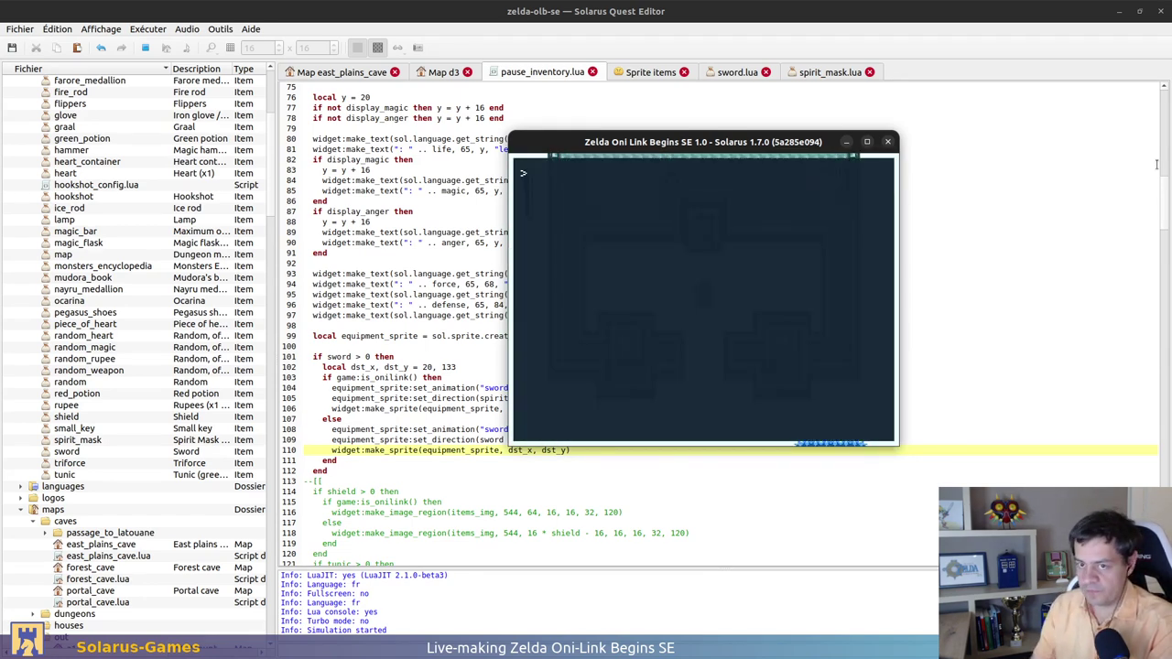
{"action": "type", "text": "sword ="}
{"action": "key", "text": "BackSpace"}
{"action": "key", "text": "BackSpace"}
{"action": "key", "text": "BackSpace"}
{"action": "key", "text": "BackSpace"}
{"action": "key", "text": "BackSpace"}
{"action": "key", "text": "BackSpace"}
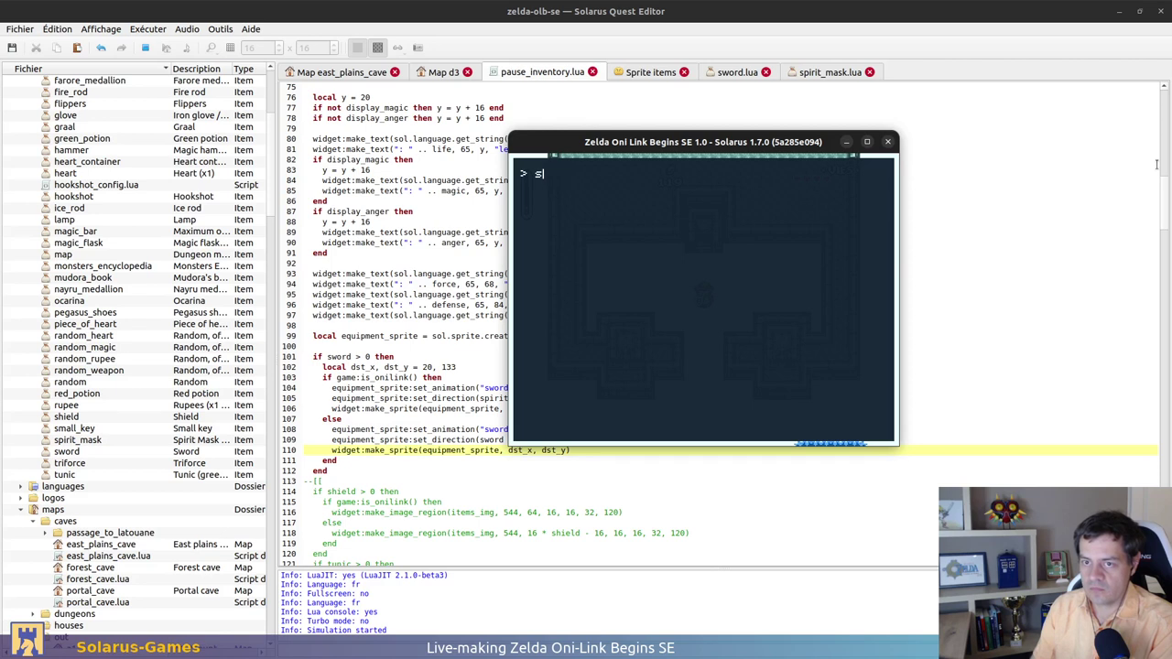
{"action": "type", "text": "=game:get_item("}
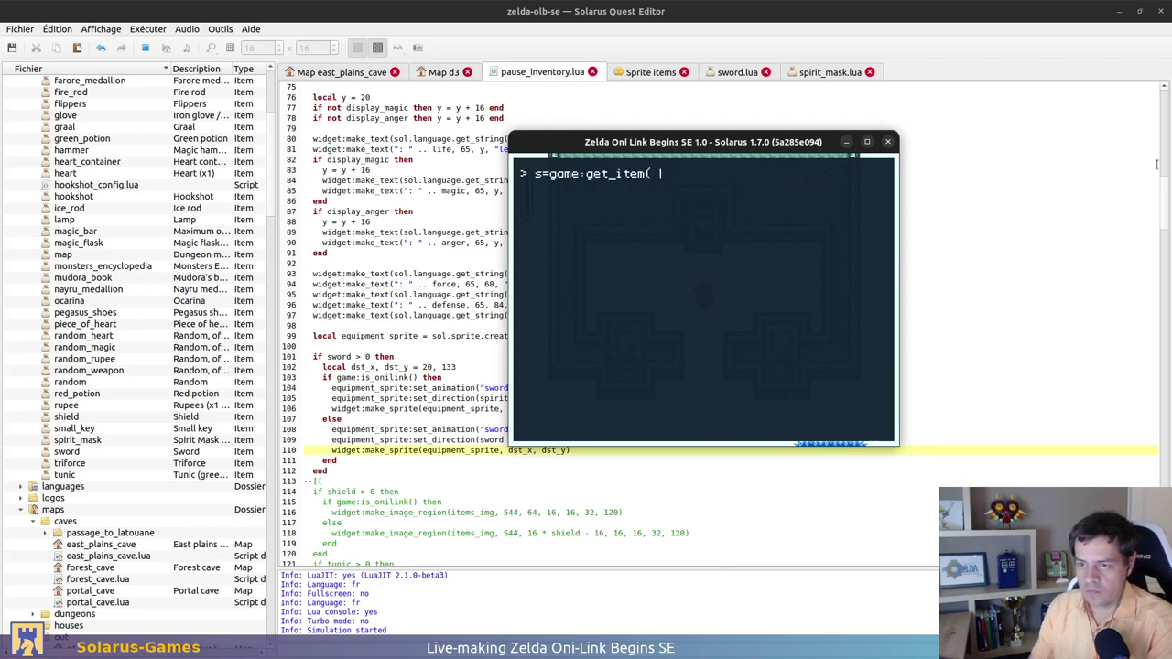
{"action": "type", "text": " \""}
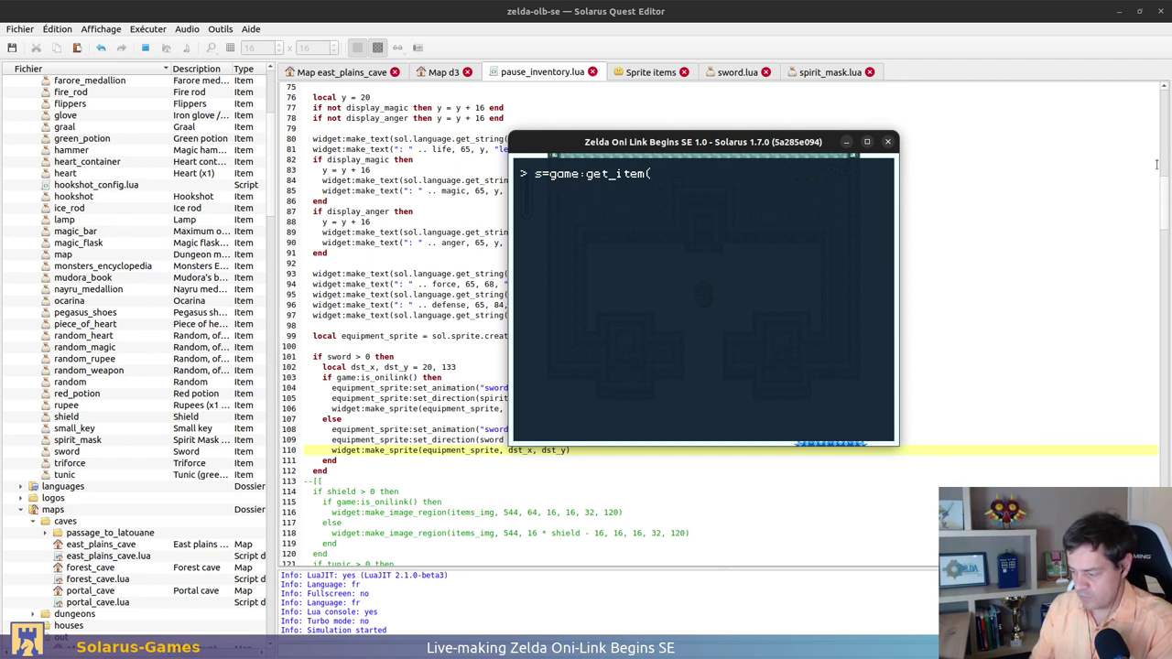
{"action": "type", "text": "\"sw"}
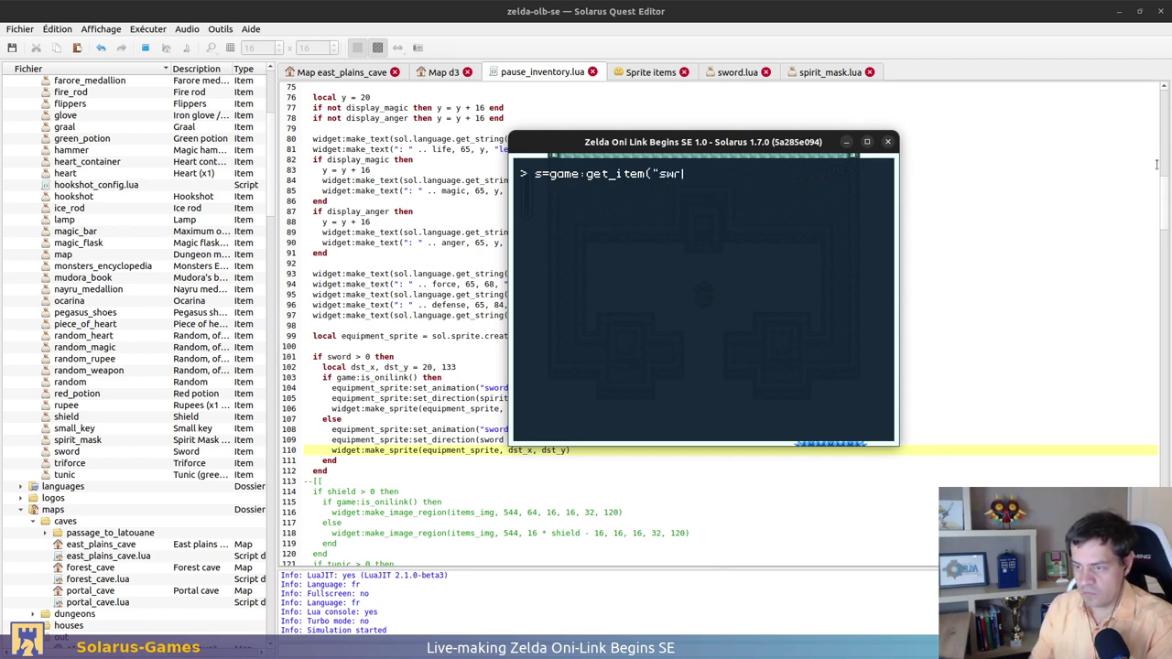
{"action": "type", "text": "ord\")"}
{"action": "key", "text": "Return"}
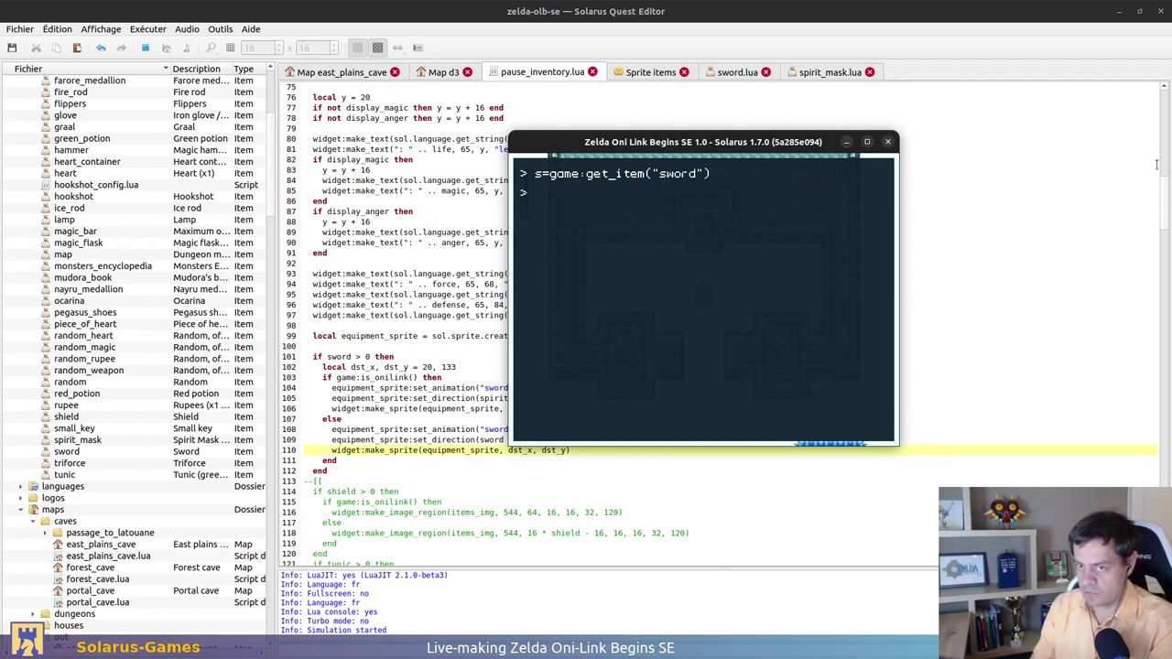
Execute s:set_variant(0) in the Lua console and check the pause inventory's status frame without a sword
{"action": "type", "text": "s:set_variant"}
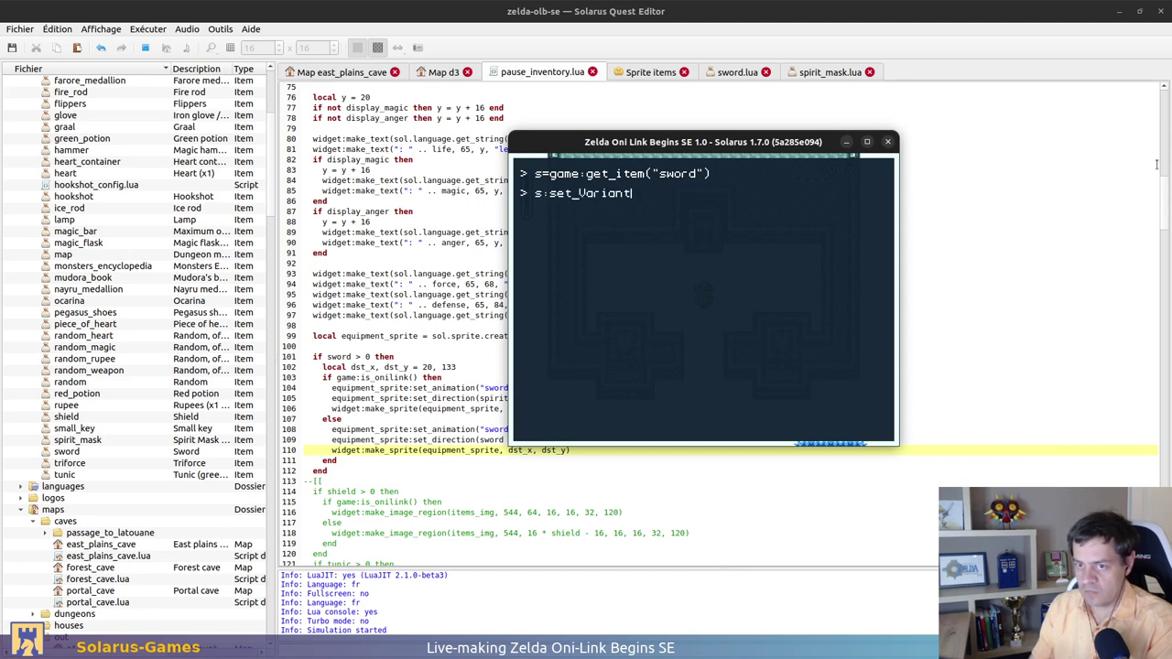
{"action": "key", "text": "BackSpace"}
{"action": "key", "text": "BackSpace"}
{"action": "key", "text": "BackSpace"}
{"action": "key", "text": "BackSpace"}
{"action": "key", "text": "BackSpace"}
{"action": "key", "text": "BackSpace"}
{"action": "key", "text": "BackSpace"}
{"action": "type", "text": "variant("}
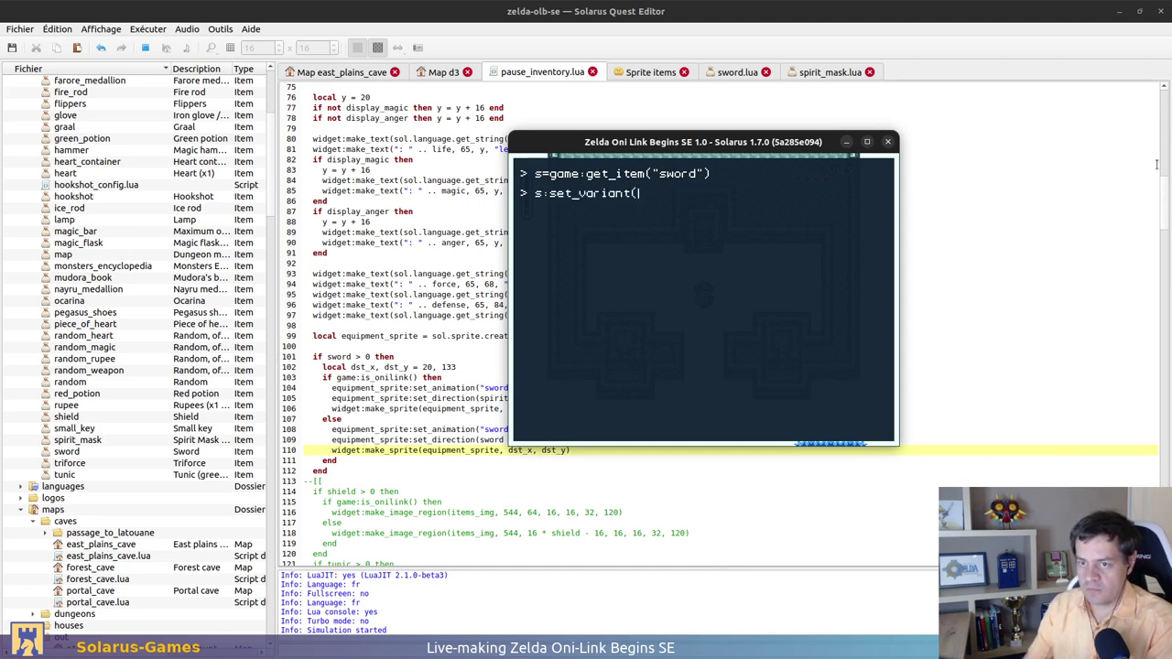
{"action": "type", "text": "0"}
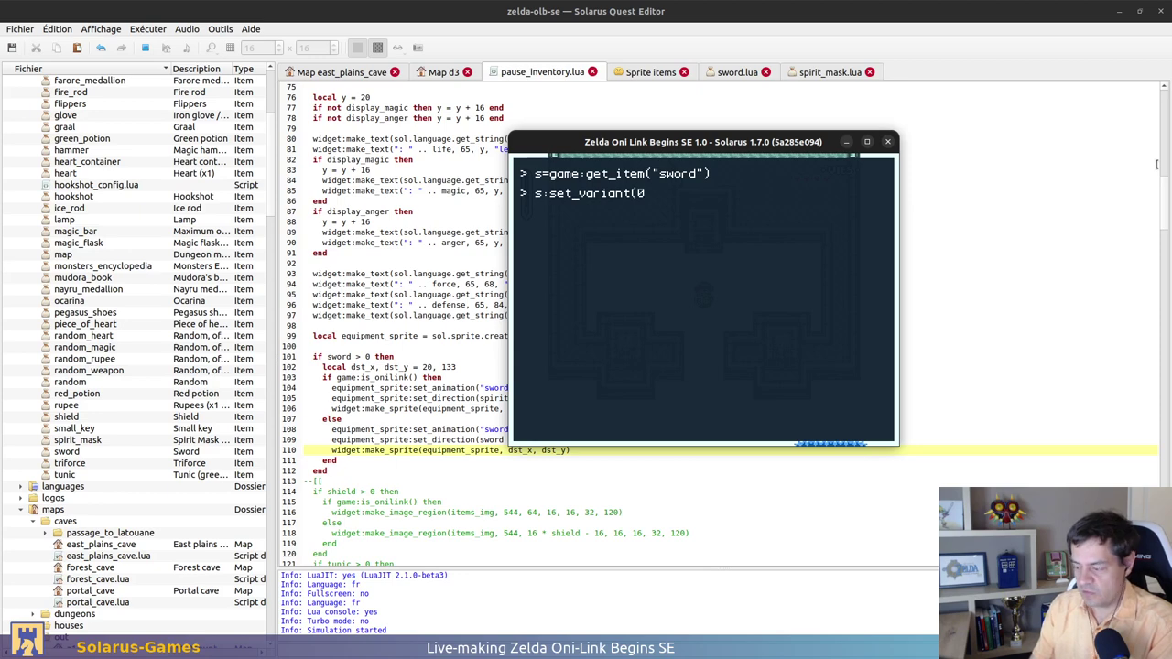
{"action": "type", "text": ")"}
{"action": "key", "text": "Return"}
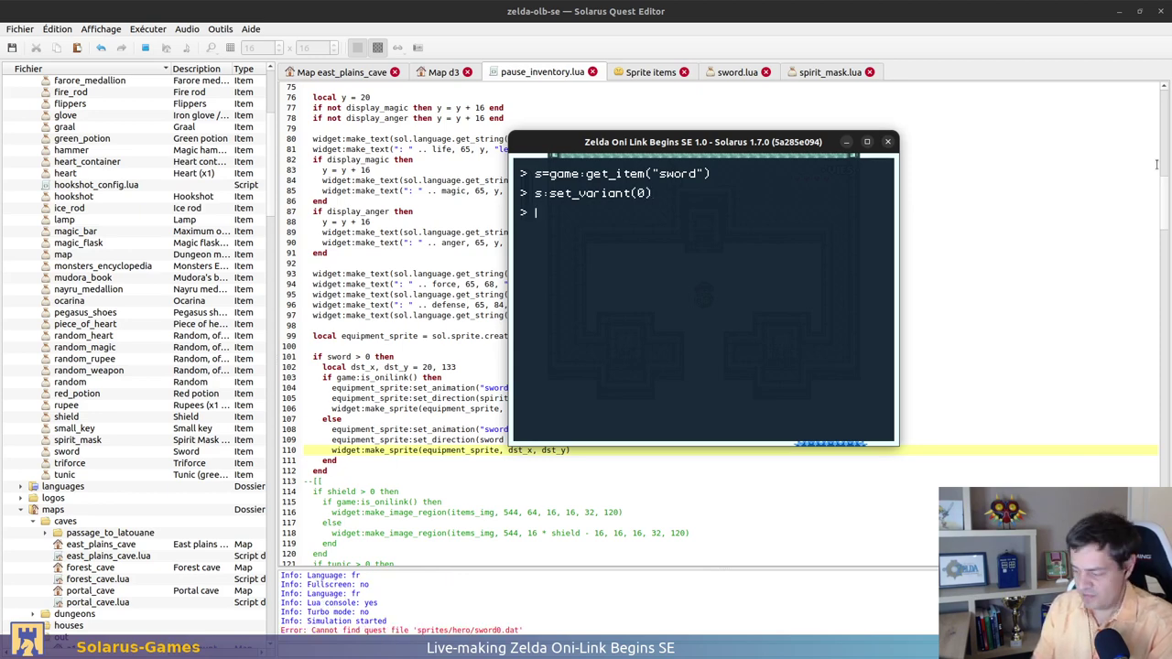
{"action": "key", "text": "F12"}
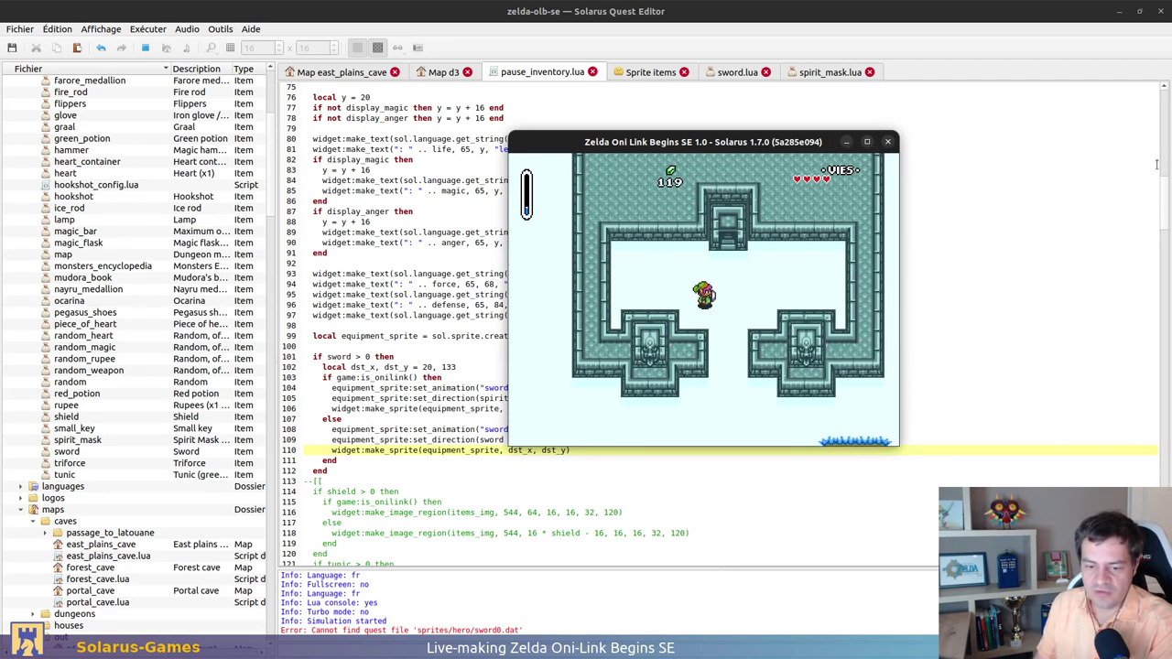
{"action": "key", "text": "d"}
{"action": "key", "text": "d"}
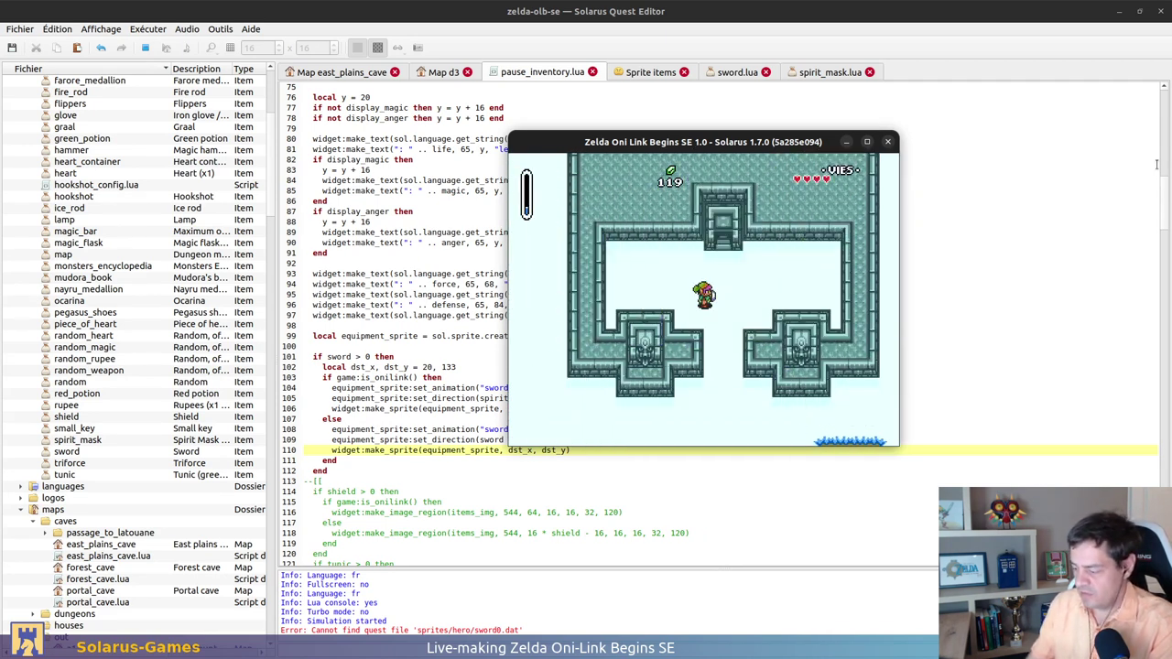
Execute s:set_variant(2) in the Lua console and check the second sword in the status frame and in the hero's hand
{"action": "key", "text": "F12"}
{"action": "key", "text": "Up"}
{"action": "key", "text": "Left"}
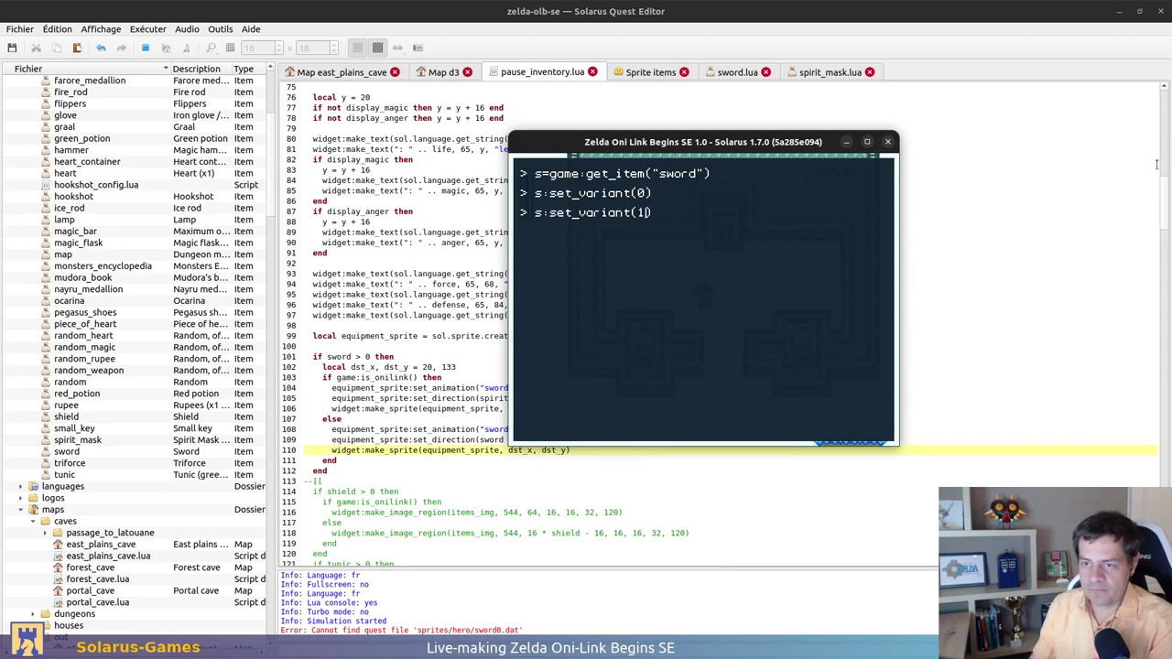
{"action": "key", "text": "BackSpace"}
{"action": "type", "text": "2"}
{"action": "key", "text": "Return"}
{"action": "key", "text": "F12"}
{"action": "key", "text": "d"}
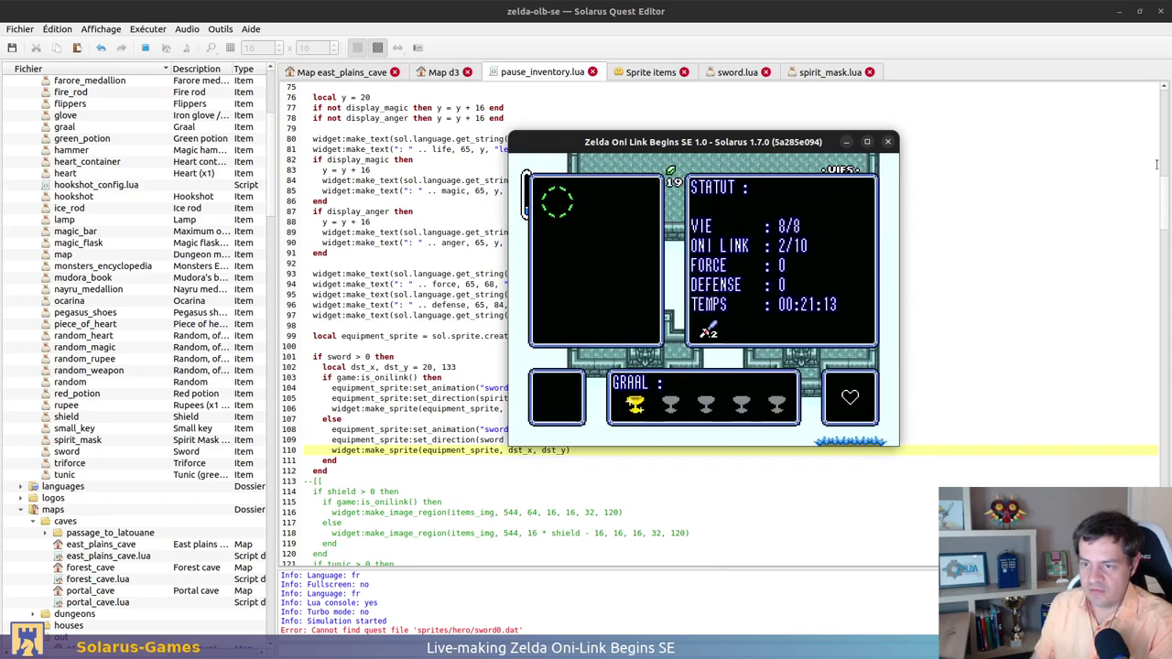
{"action": "key", "text": "d"}
{"action": "key", "text": "Right"}
{"action": "key", "text": "Down"}
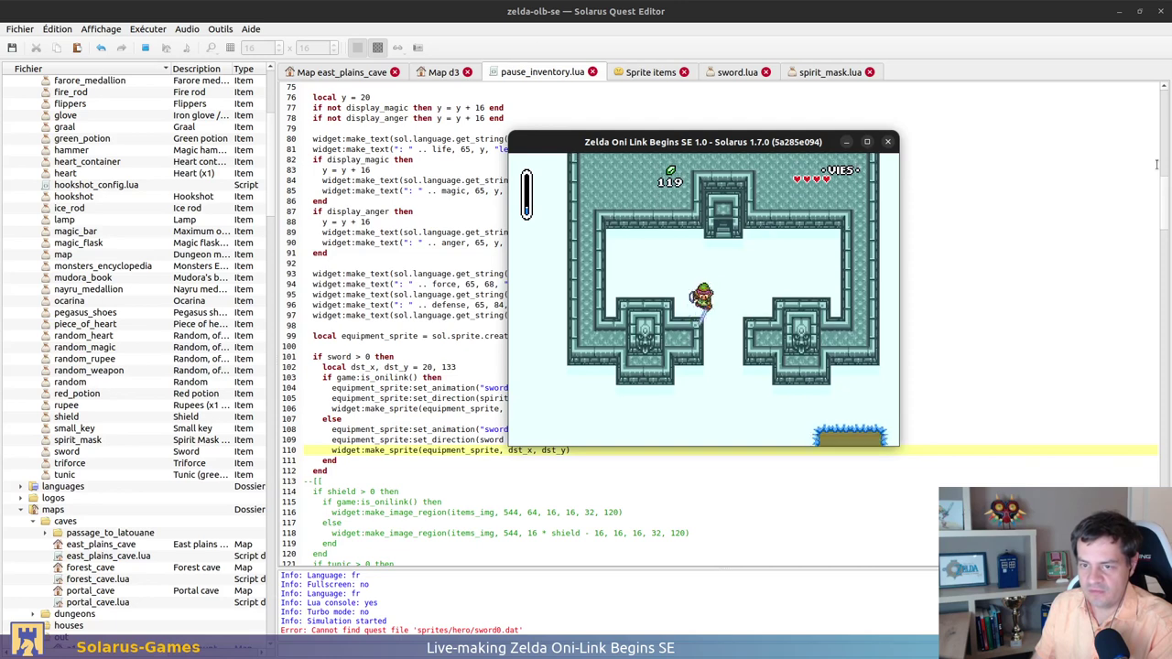
Execute s:set_variant(3) in the Lua console, swing the third sword, and check its sprite in the status frame
{"action": "key", "text": "F12"}
{"action": "key", "text": "Up"}
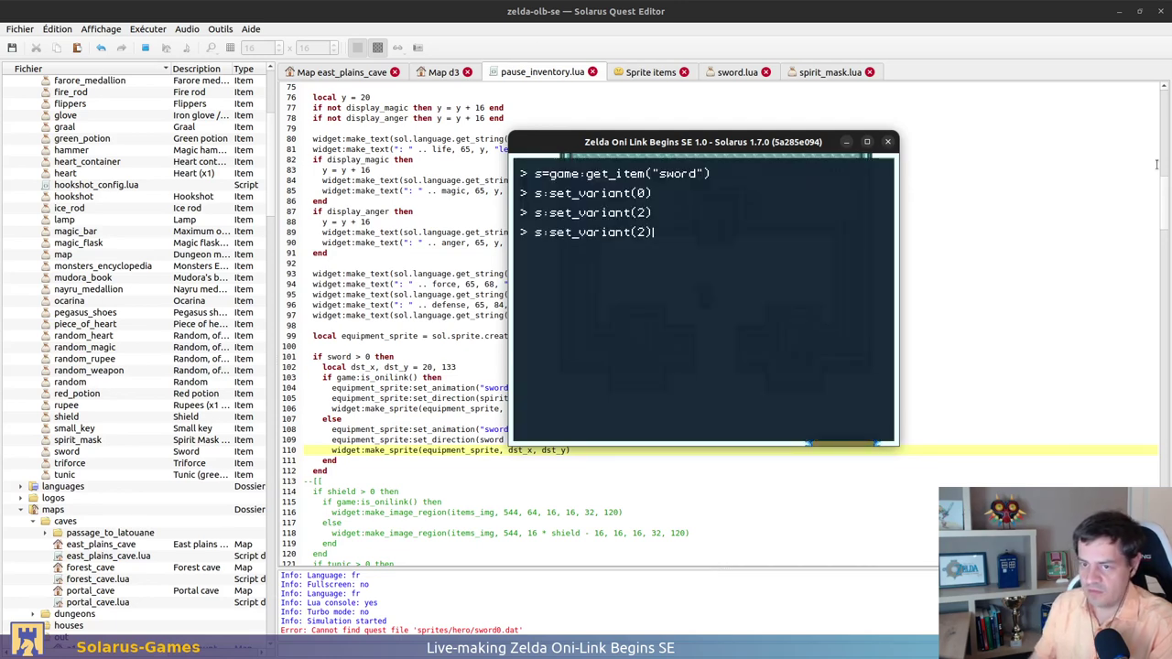
{"action": "key", "text": "Left"}
{"action": "key", "text": "BackSpace"}
{"action": "type", "text": "3"}
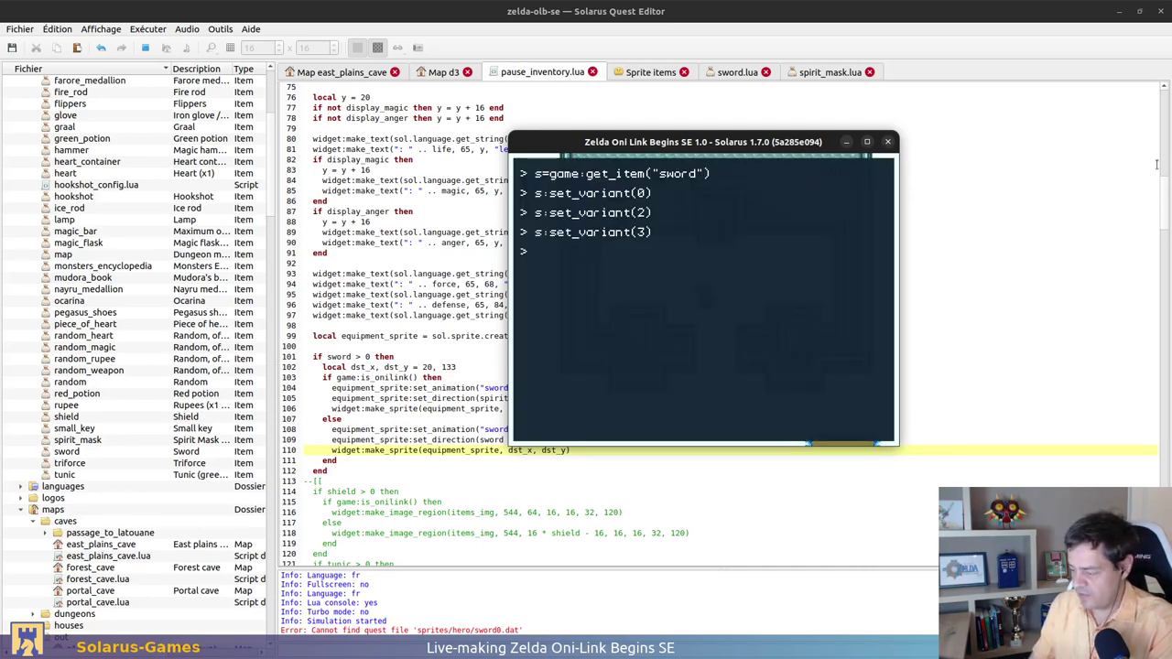
{"action": "key", "text": "F12"}
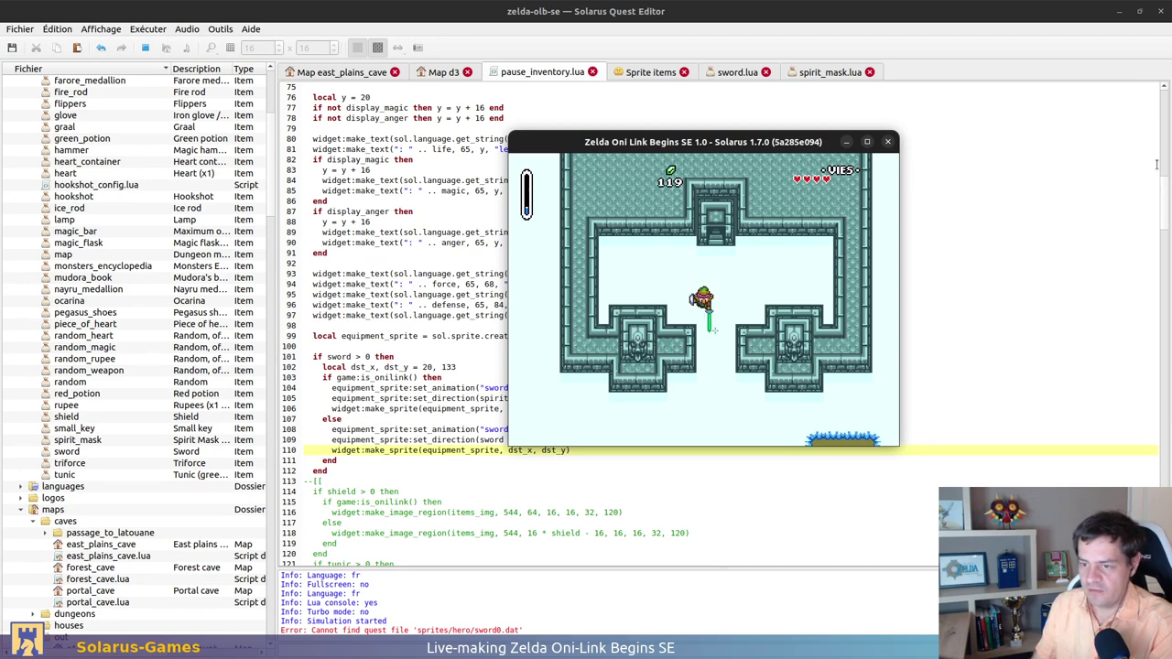
{"action": "key", "text": "c"}
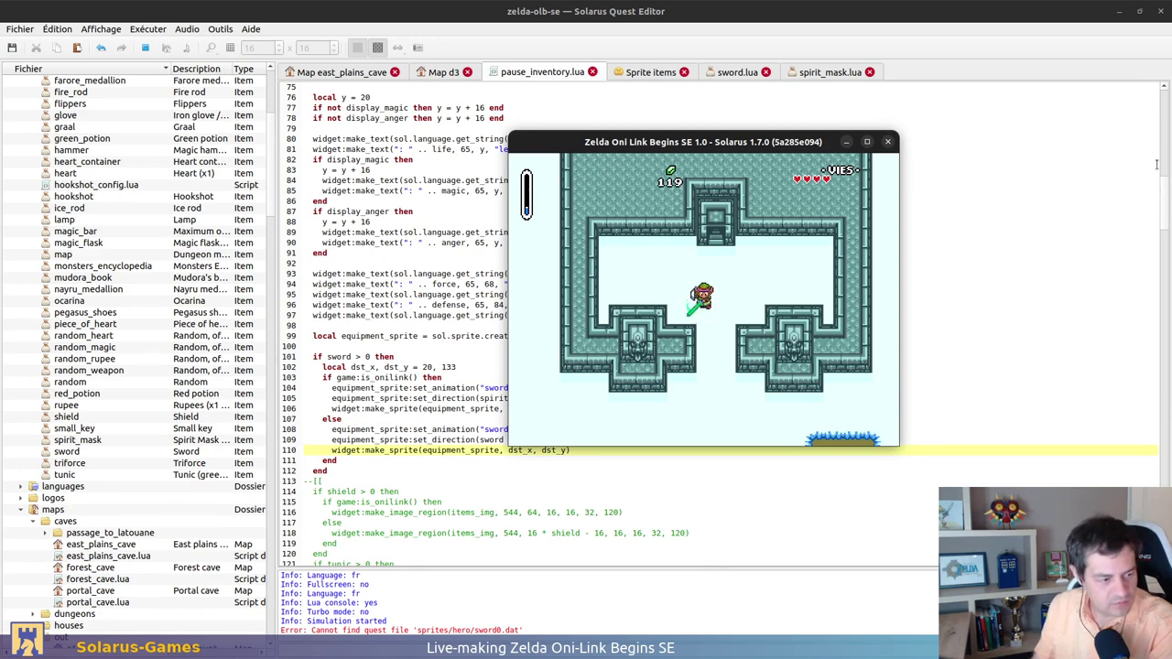
{"action": "key", "text": "d"}
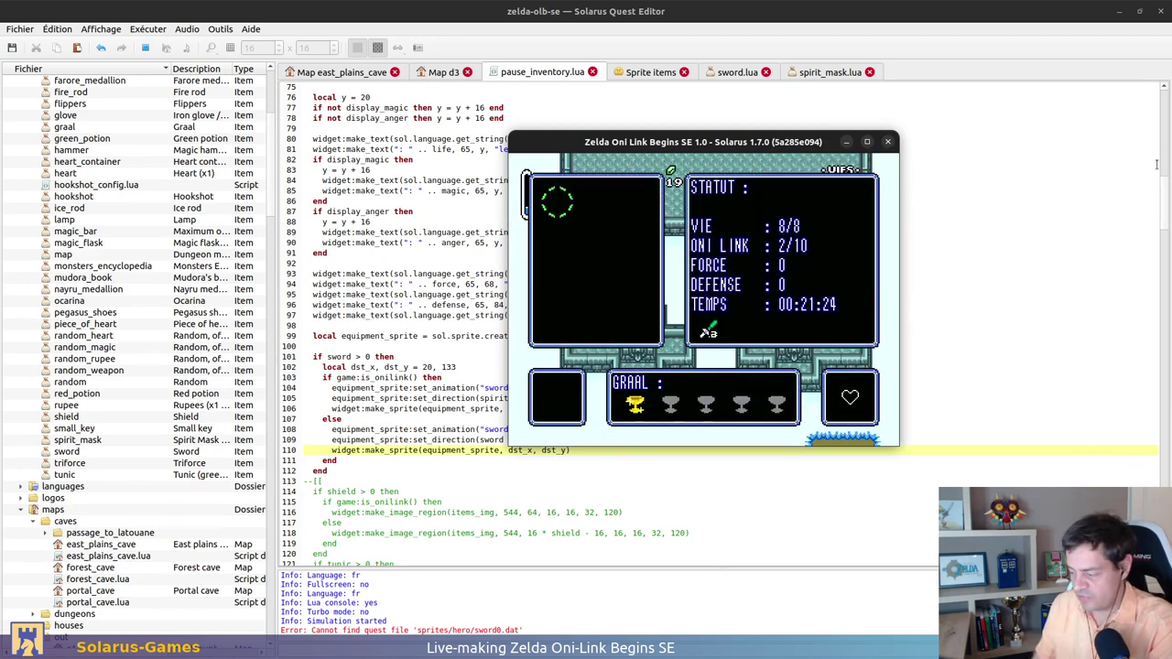
{"action": "key", "text": "d"}
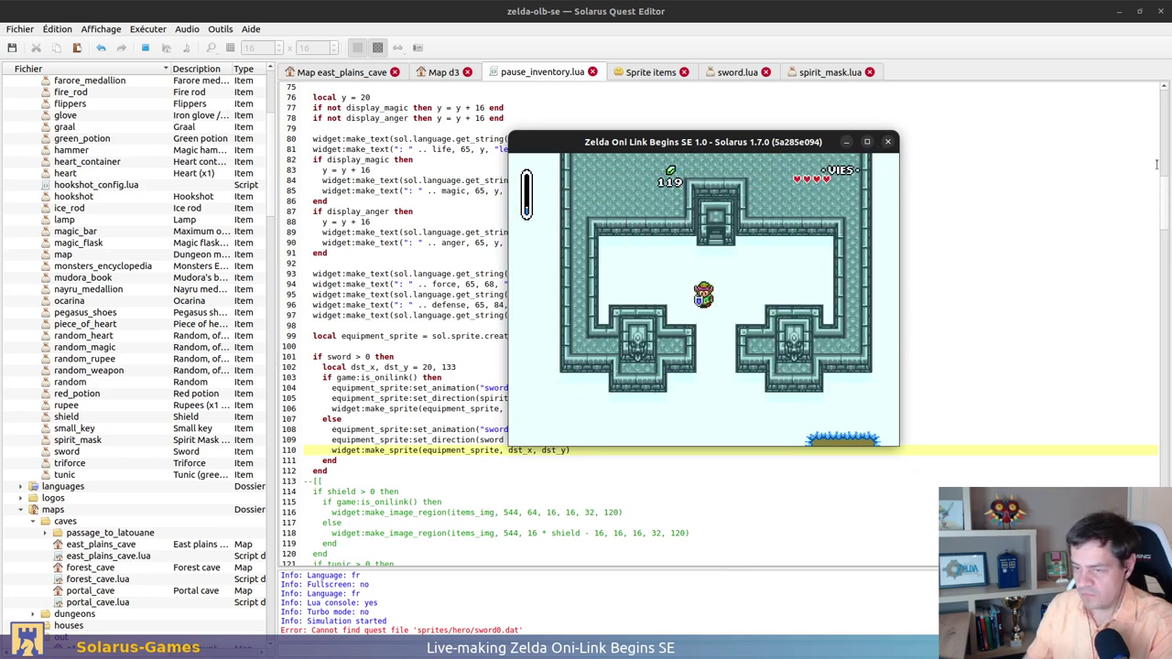
Execute s:set_variant(4) in the in-game Lua console and swing the fourth sword to check its sprite in the hero's hand
{"action": "key", "text": "F12"}
{"action": "key", "text": "Up"}
{"action": "key", "text": "BackSpace"}
{"action": "key", "text": "BackSpace"}
{"action": "type", "text": "4)"}
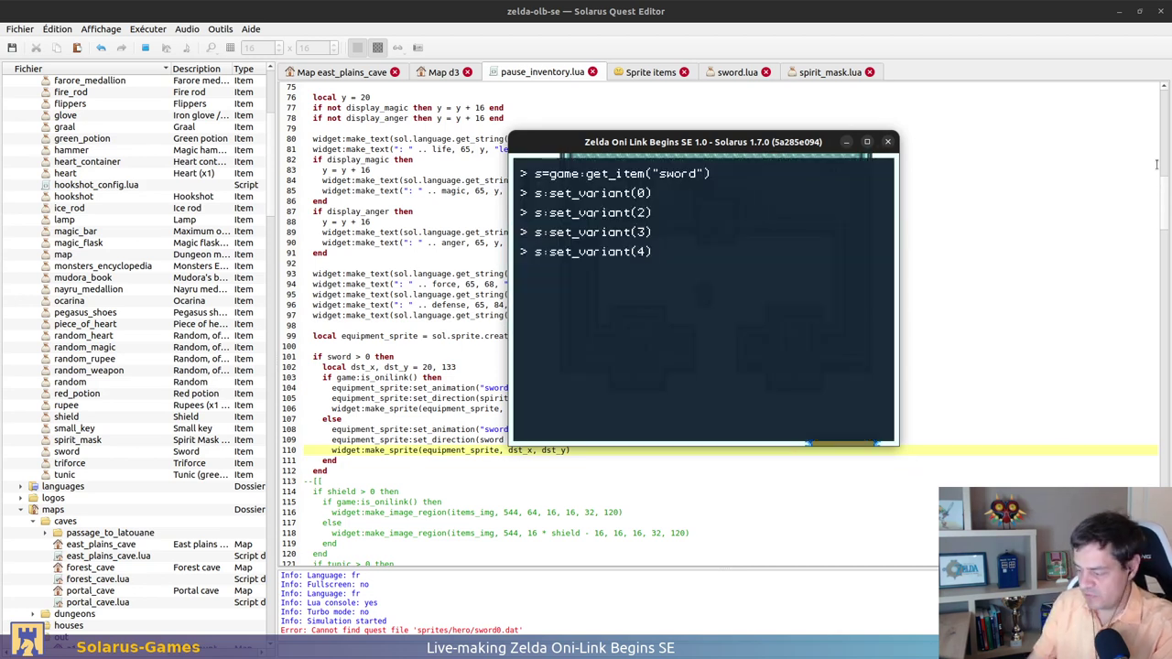
{"action": "key", "text": "Return"}
{"action": "key", "text": "F12"}
{"action": "key", "text": "c"}
{"action": "key", "text": "Right"}
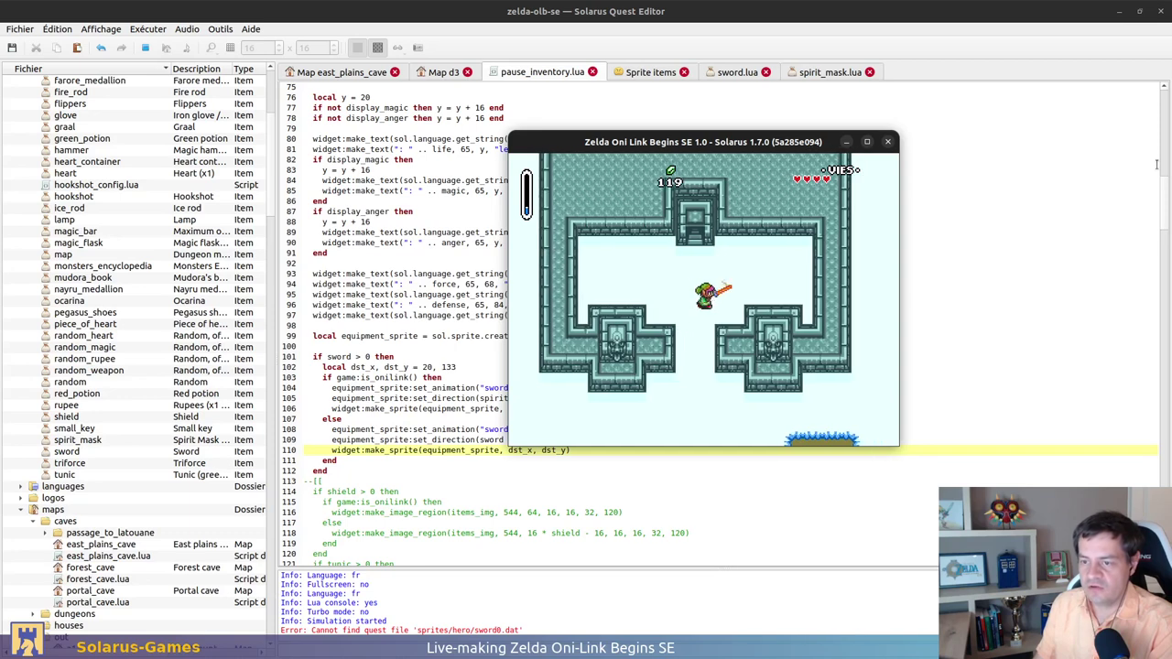
Execute s:set_variant(5) in the Lua console, check the status frame, and swing the fifth sword before walking the hero around the room
{"action": "key", "text": "F12"}
{"action": "key", "text": "Up"}
{"action": "key", "text": "BackSpace"}
{"action": "key", "text": "BackSpace"}
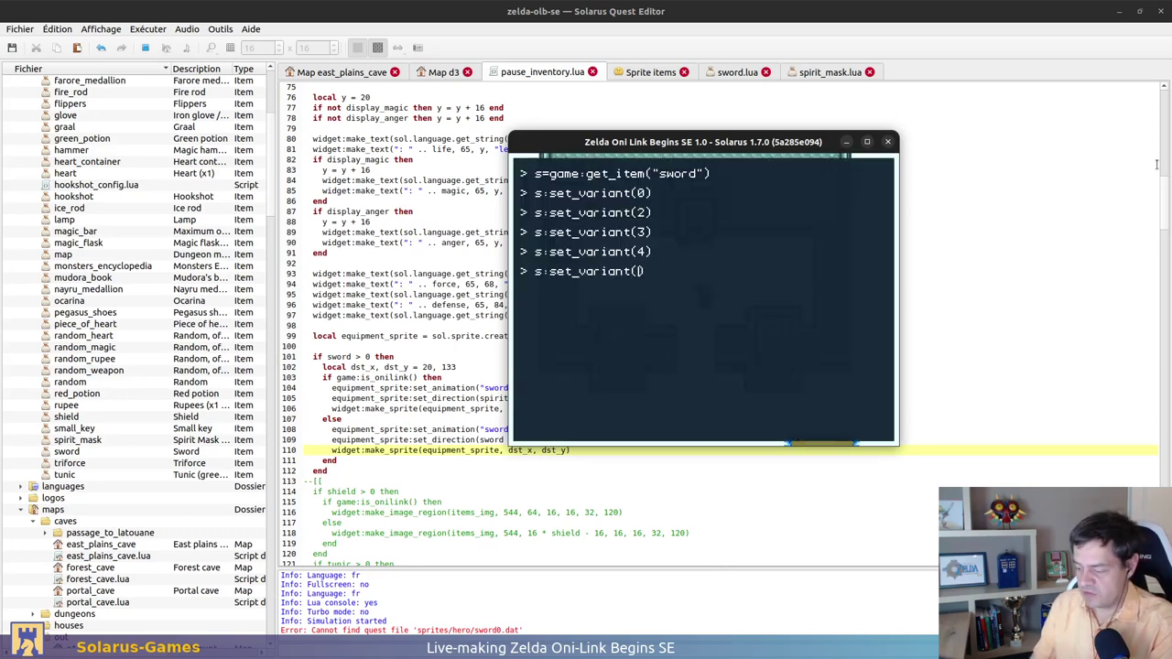
{"action": "type", "text": "5)"}
{"action": "key", "text": "Return"}
{"action": "key", "text": "F12"}
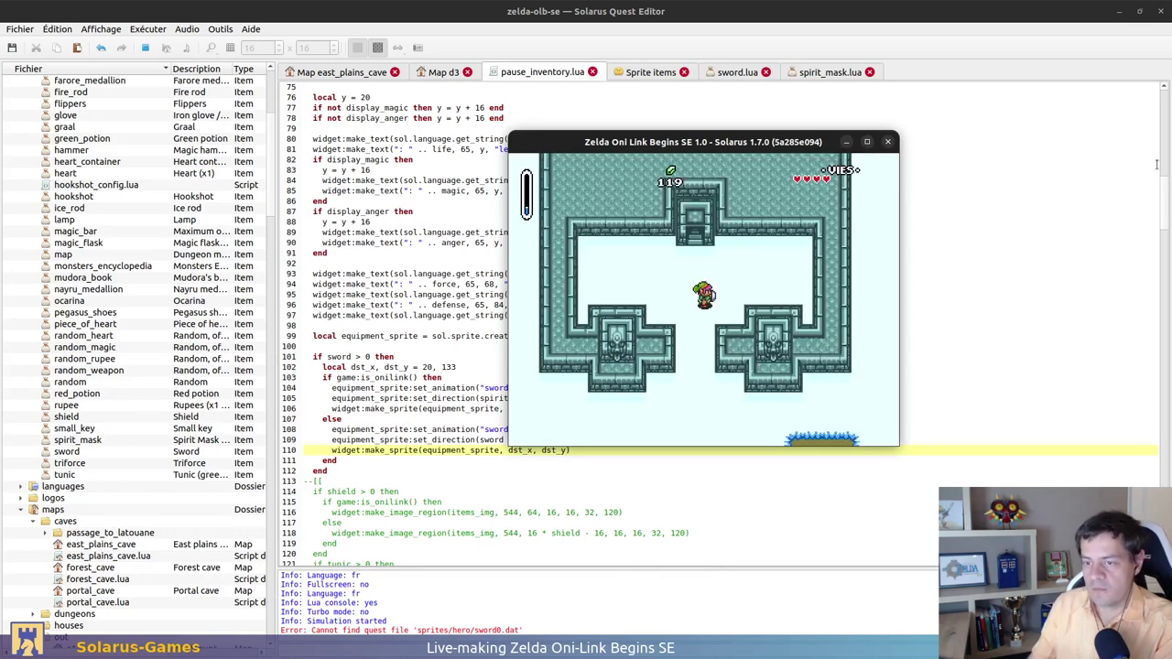
{"action": "key", "text": "d"}
{"action": "key", "text": "d"}
{"action": "key", "text": "c"}
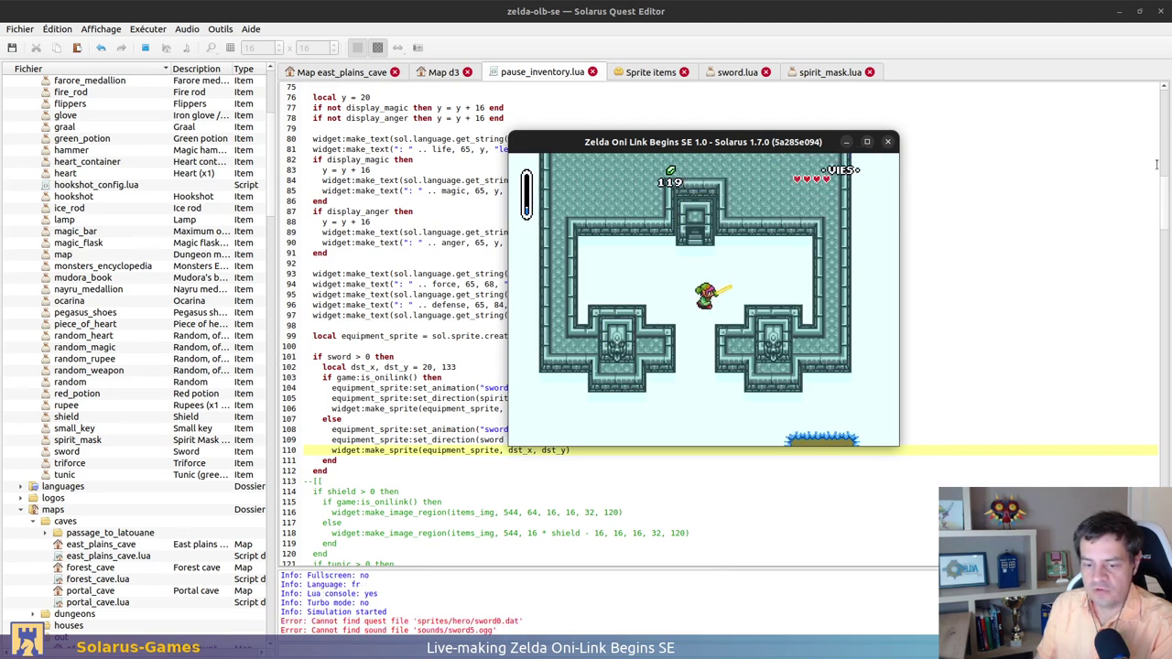
{"action": "key", "text": "Left"}
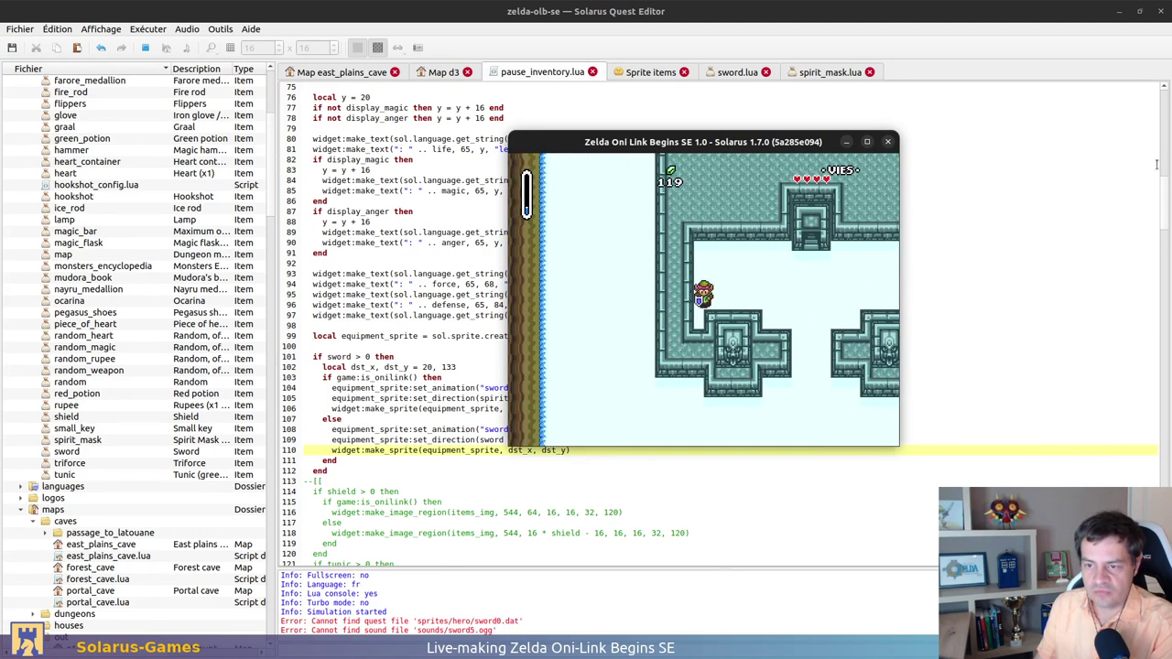
{"action": "key", "text": "Left"}
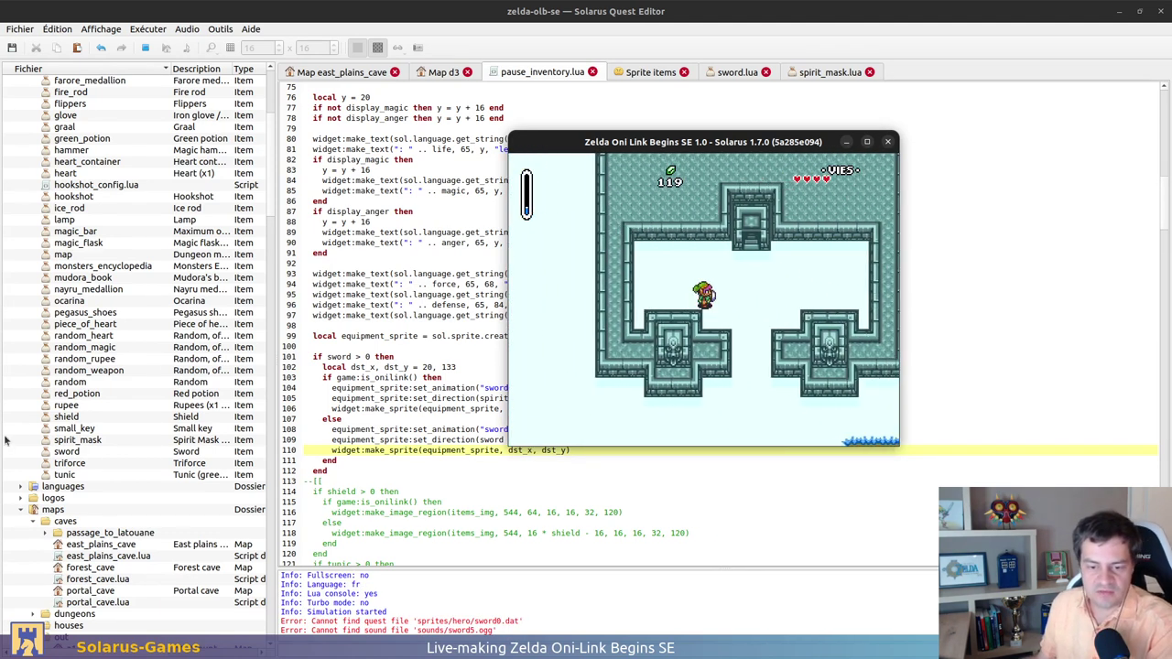
Collapse the maps and scripts folders with their open subfolders in the quest tree and expand the sounds folder
{"action": "scroll", "coordinate": [43, 338], "scroll_direction": "down", "scroll_amount": 10}
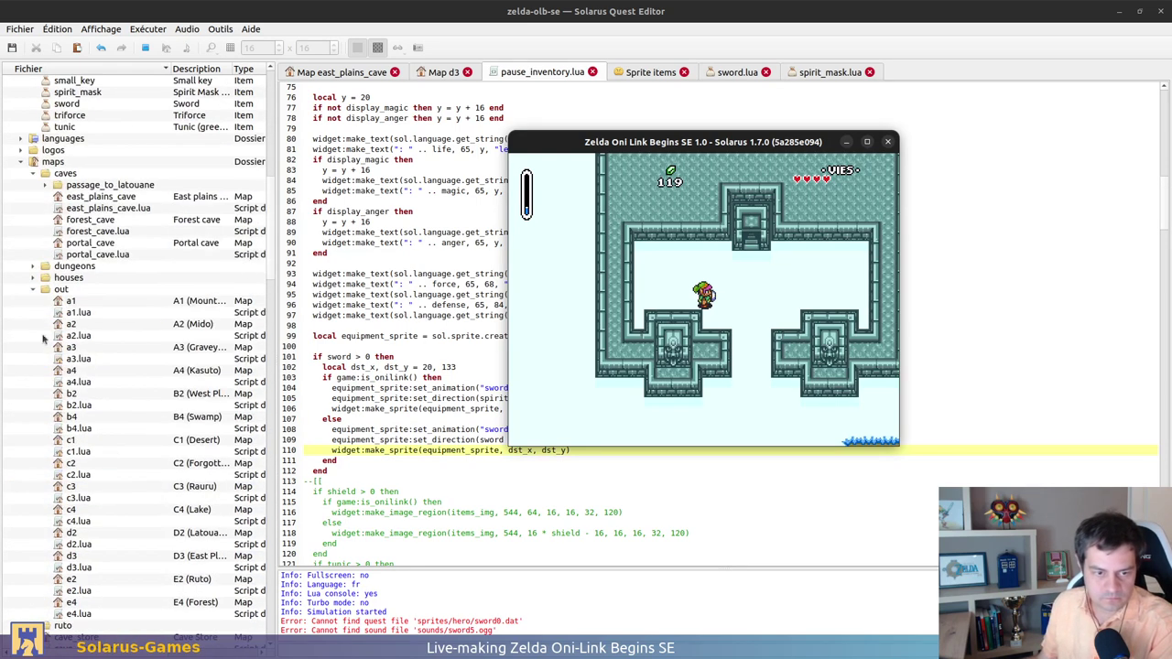
{"action": "left_click", "coordinate": [33, 289]}
{"action": "left_click", "coordinate": [19, 162]}
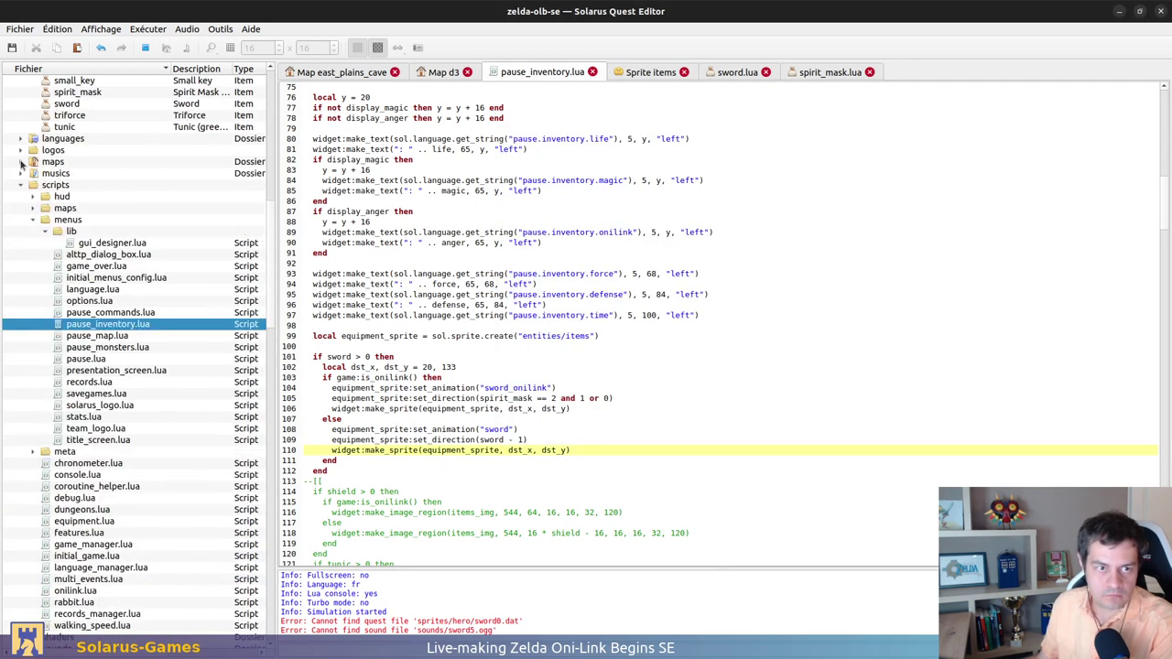
{"action": "left_click", "coordinate": [34, 220]}
{"action": "left_click", "coordinate": [20, 185]}
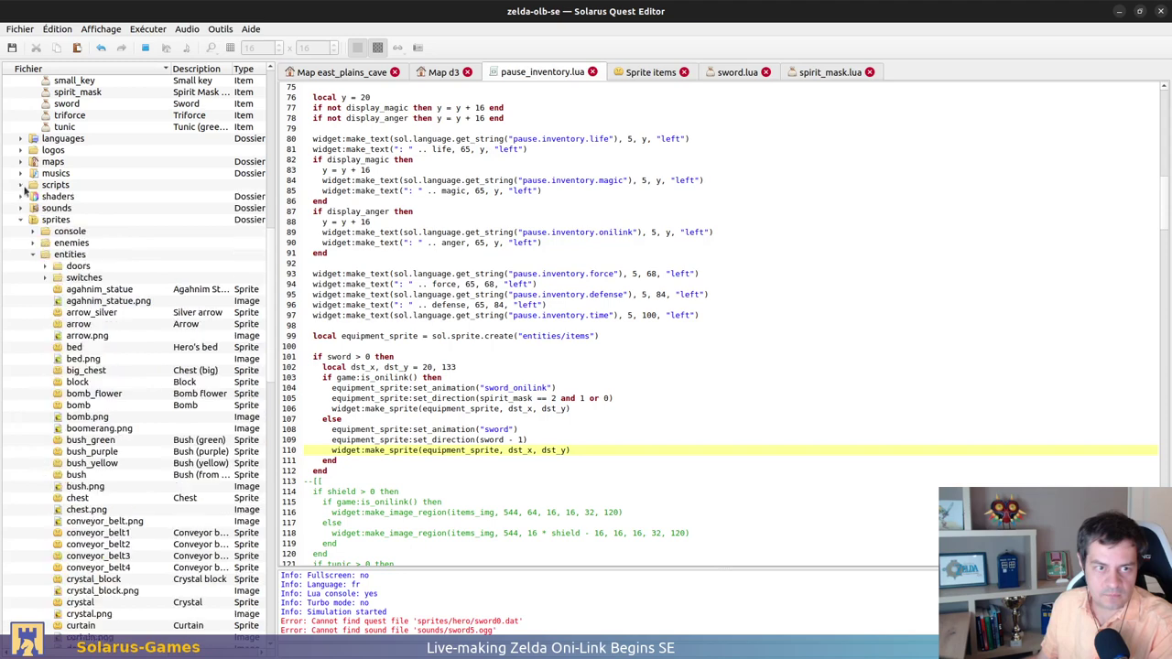
{"action": "left_click", "coordinate": [22, 208]}
Look through the sounds folder for the sword sounds and inspect sword1, sword2, sword3 and sword4
{"action": "scroll", "coordinate": [78, 282], "scroll_direction": "down", "scroll_amount": 3}
{"action": "scroll", "coordinate": [78, 282], "scroll_direction": "down", "scroll_amount": 20}
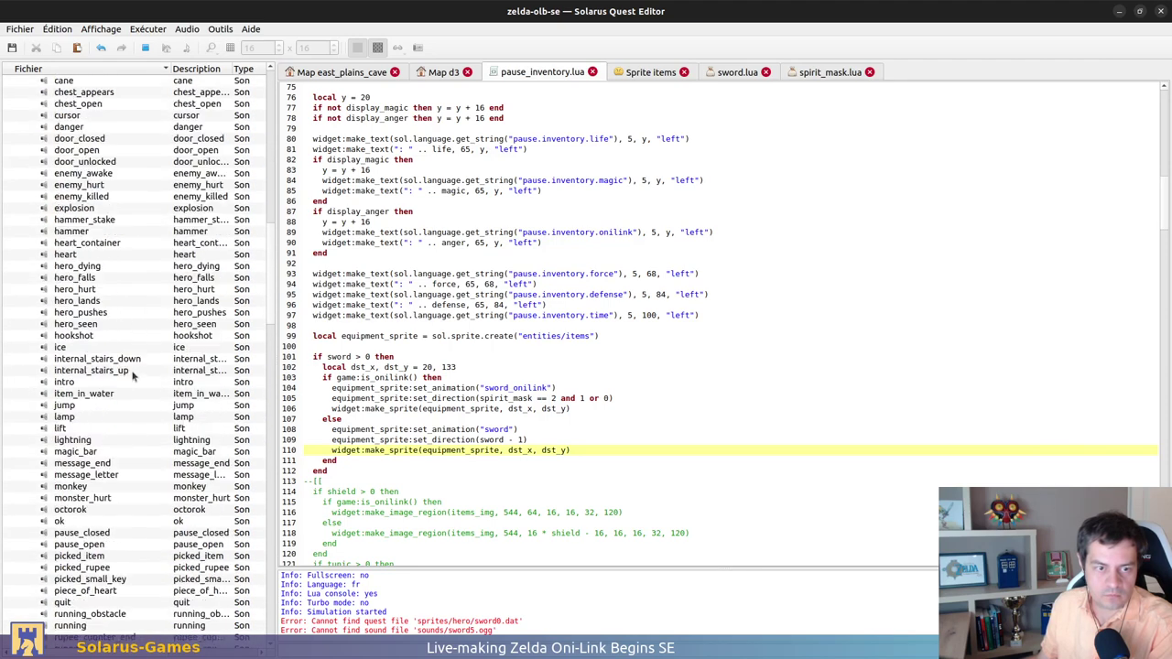
{"action": "scroll", "coordinate": [102, 399], "scroll_direction": "up", "scroll_amount": 2}
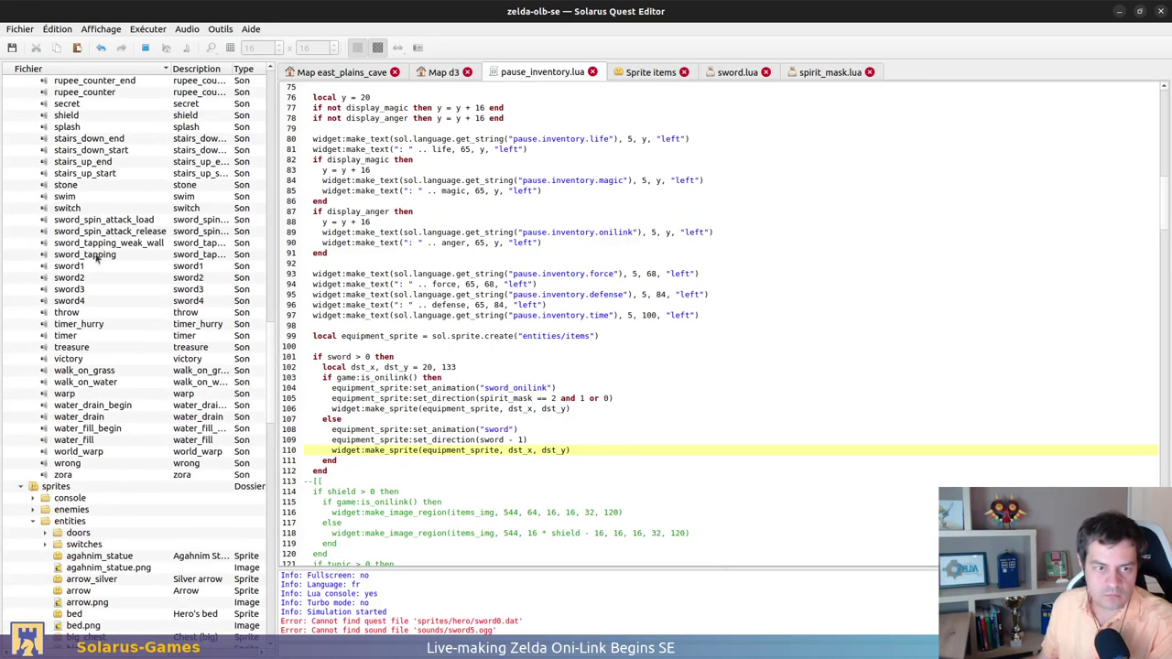
{"action": "left_click", "coordinate": [81, 301]}
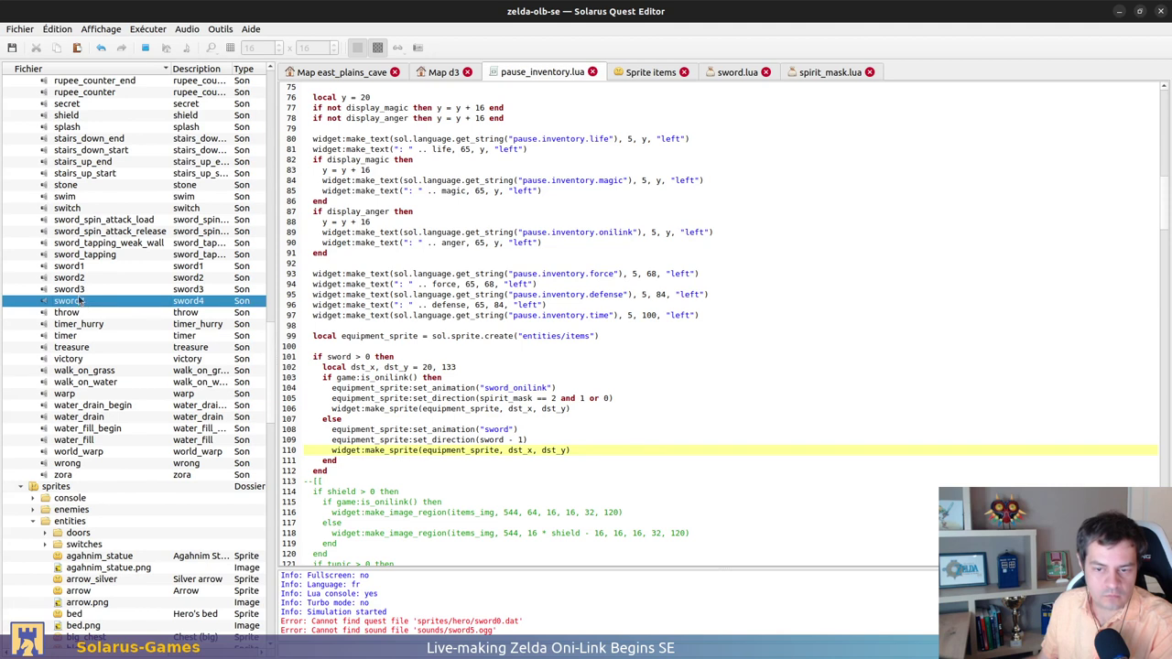
{"action": "left_click", "coordinate": [78, 290]}
{"action": "left_click", "coordinate": [78, 279]}
{"action": "left_click", "coordinate": [83, 267]}
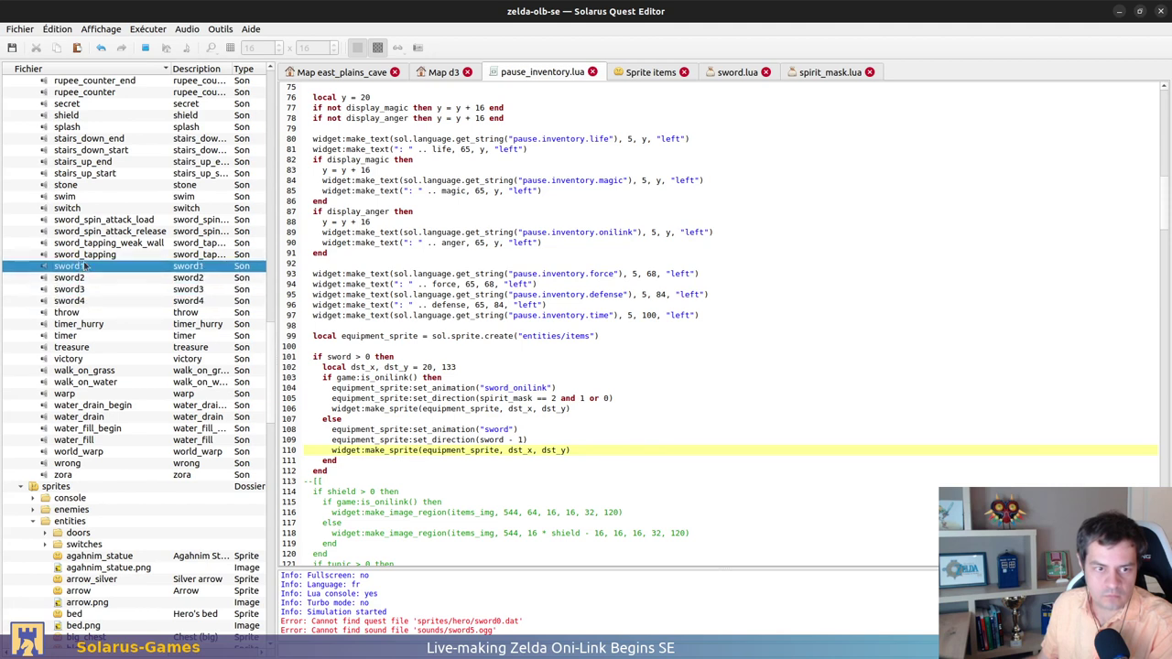
{"action": "left_click", "coordinate": [86, 305]}
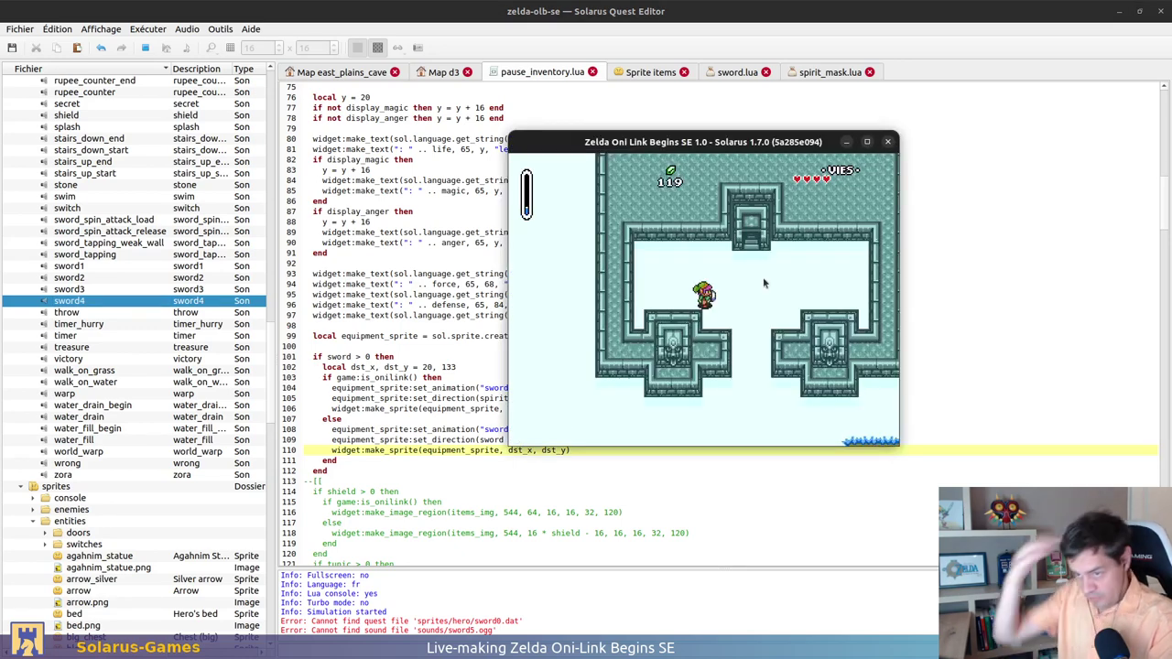
Collapse the sprites and items folders in the quest tree
{"action": "key", "text": "F12"}
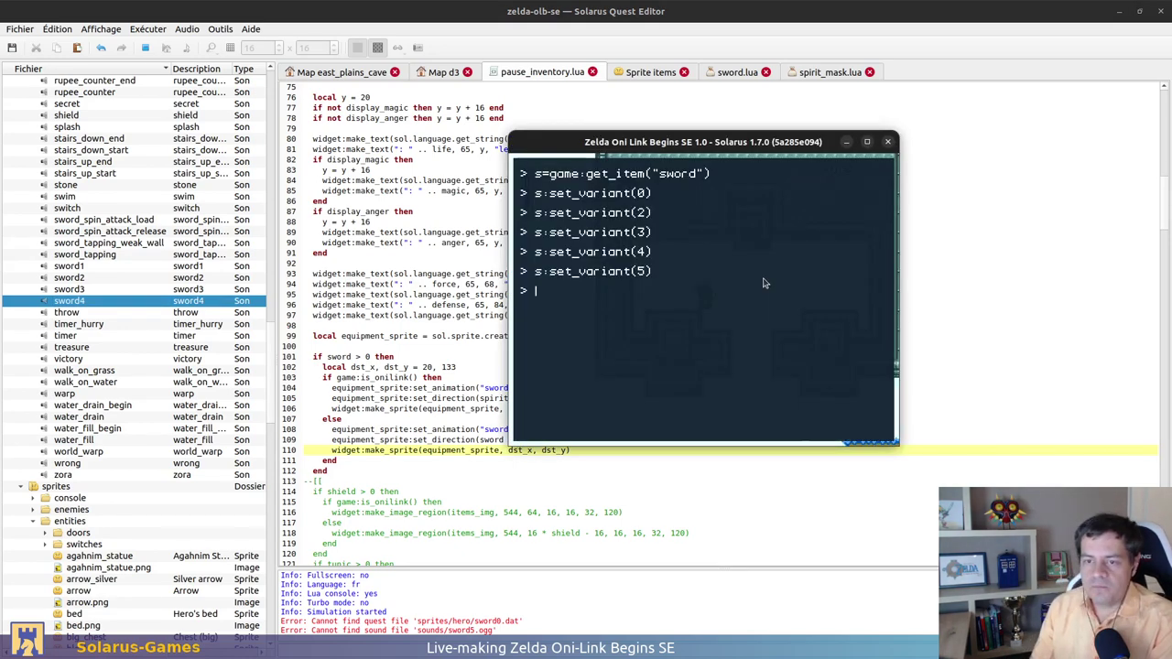
{"action": "key", "text": "F12"}
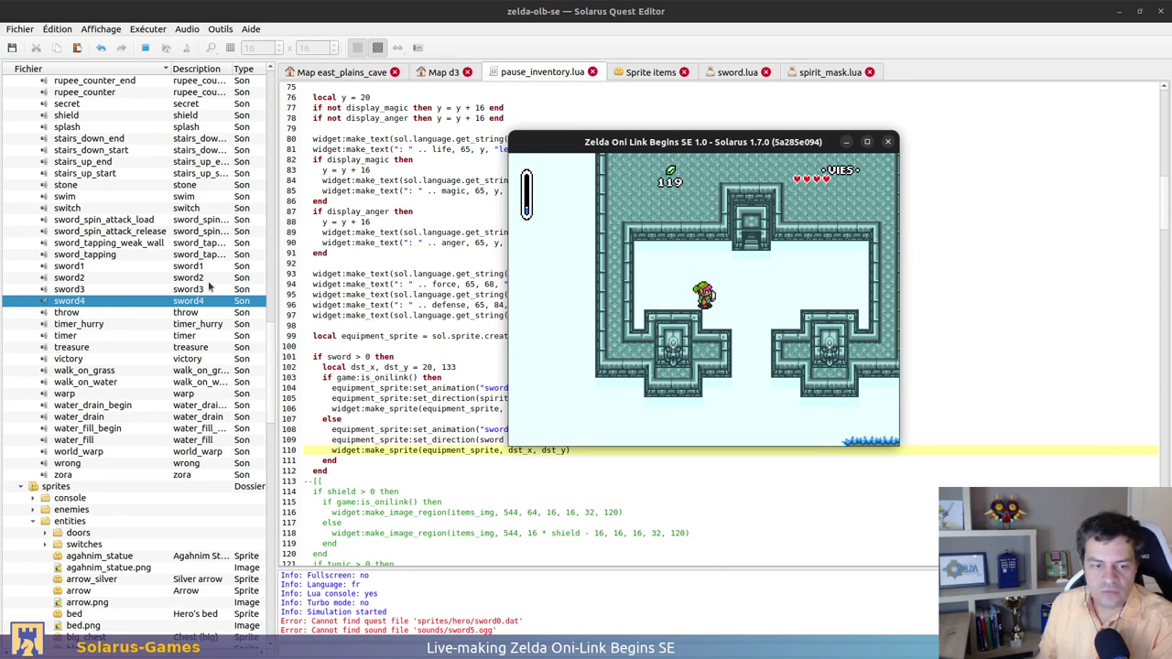
{"action": "scroll", "coordinate": [19, 262], "scroll_direction": "down", "scroll_amount": 7}
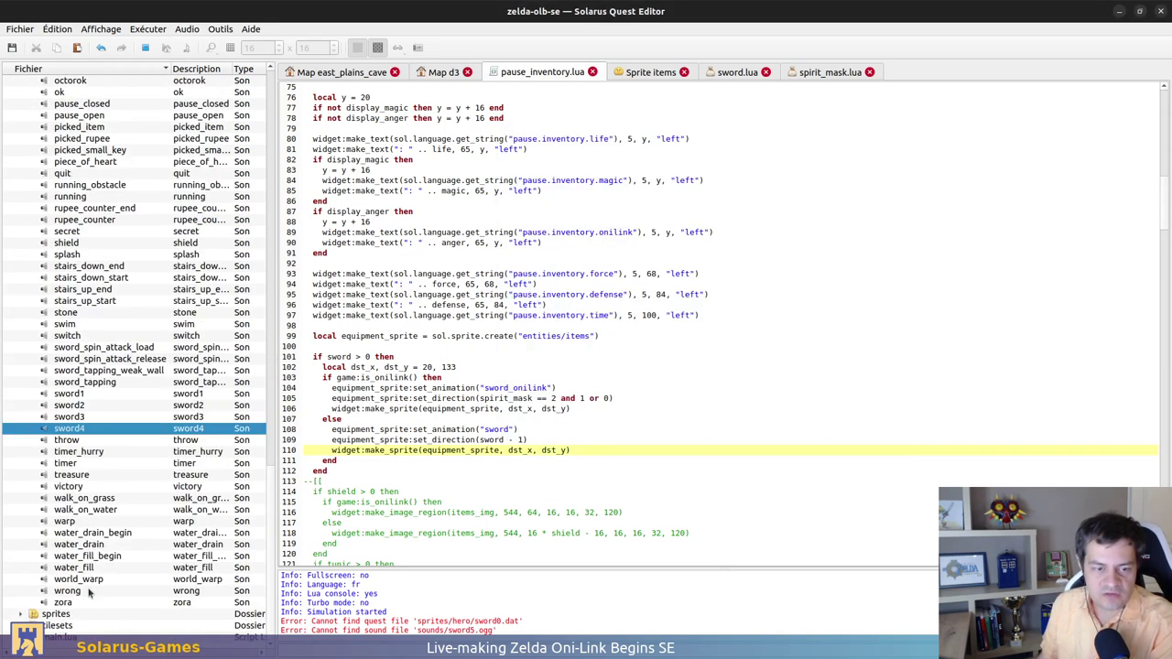
{"action": "scroll", "coordinate": [55, 339], "scroll_direction": "up", "scroll_amount": 20}
{"action": "scroll", "coordinate": [37, 275], "scroll_direction": "up", "scroll_amount": 10}
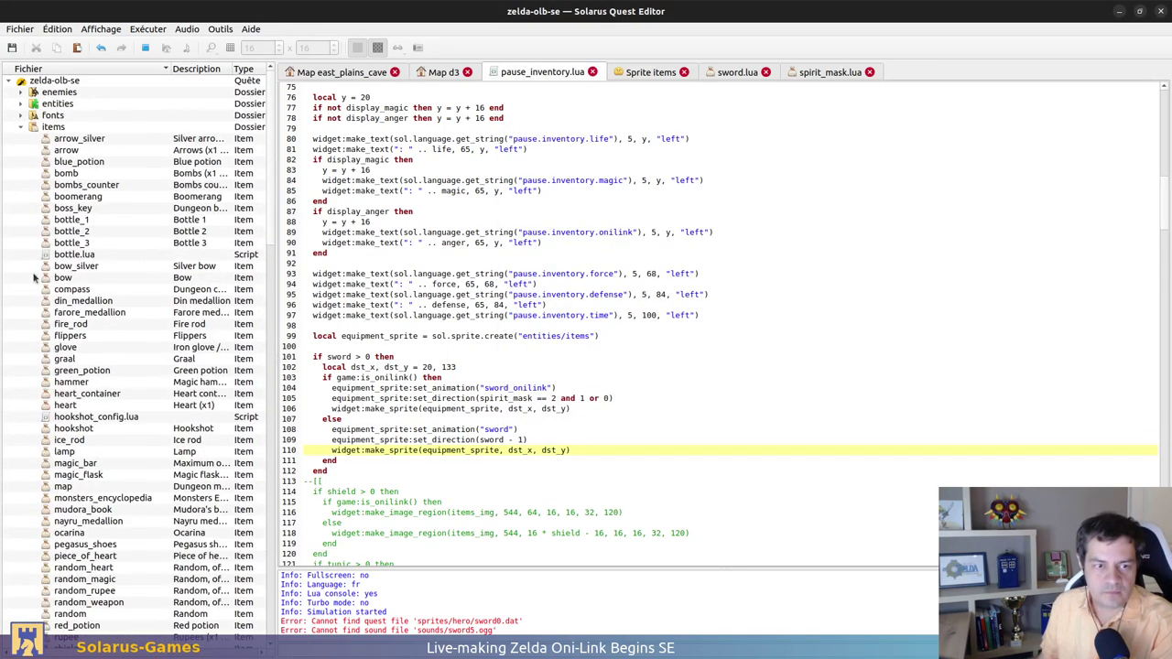
{"action": "left_click", "coordinate": [22, 129]}
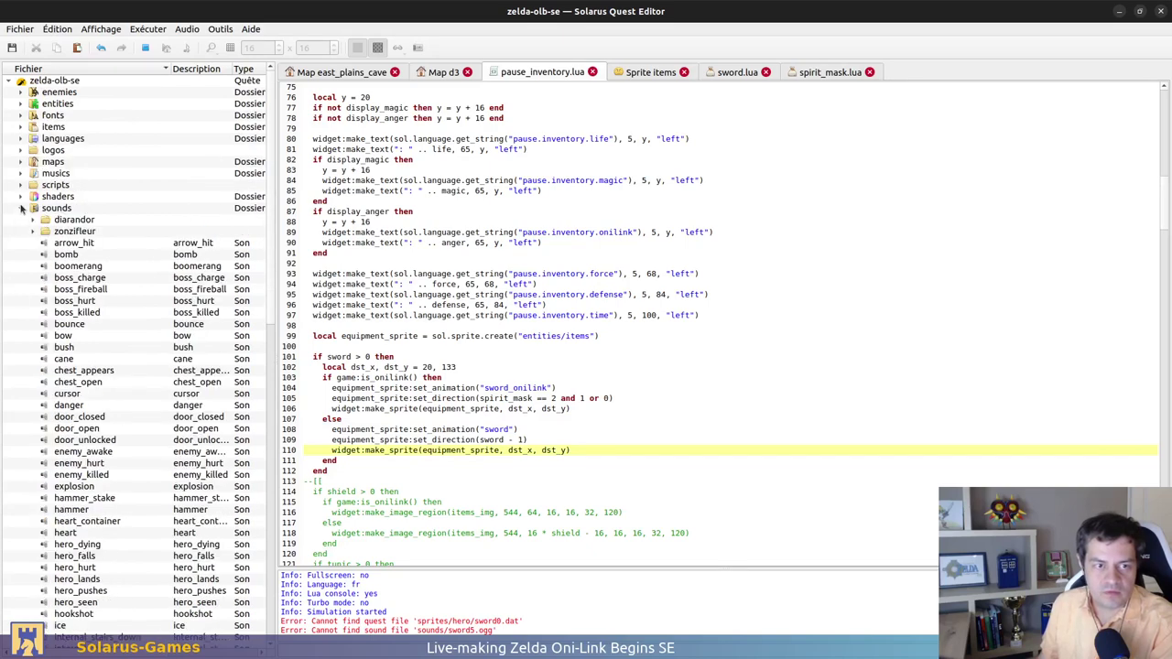
Open onilink.lua from the scripts folder and locate the game:start_onilink() function
{"action": "scroll", "coordinate": [18, 209], "scroll_direction": "down", "scroll_amount": 4}
{"action": "scroll", "coordinate": [18, 209], "scroll_direction": "up", "scroll_amount": 4}
{"action": "left_click", "coordinate": [20, 185]}
{"action": "double_click", "coordinate": [74, 371]}
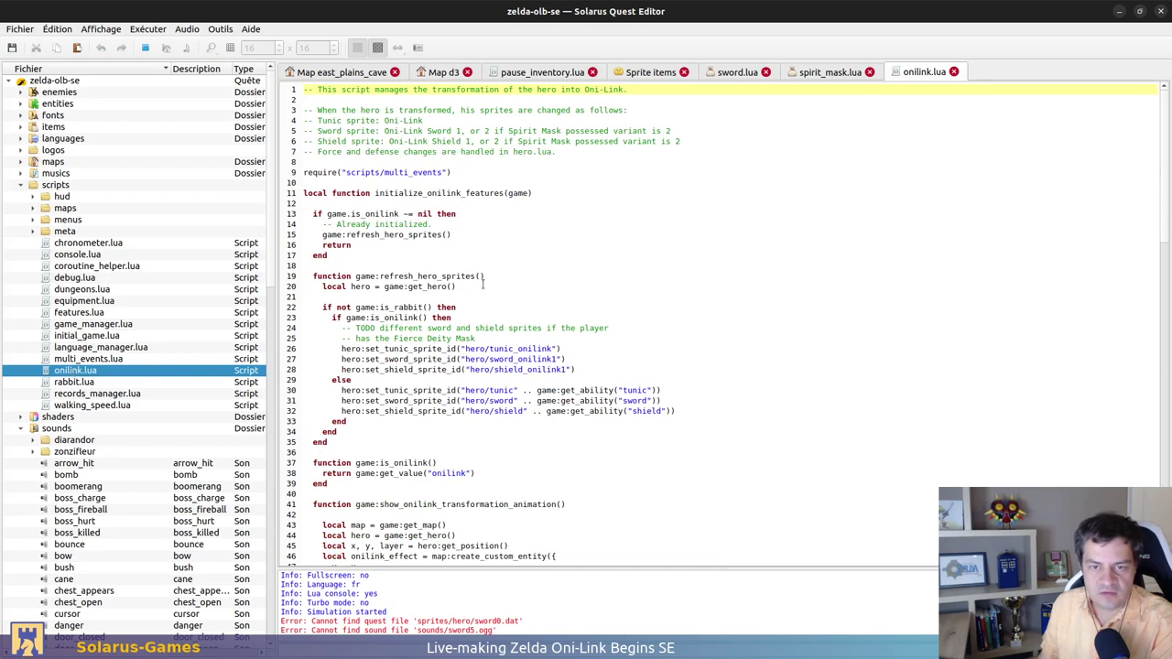
{"action": "scroll", "coordinate": [495, 476], "scroll_direction": "down", "scroll_amount": 4}
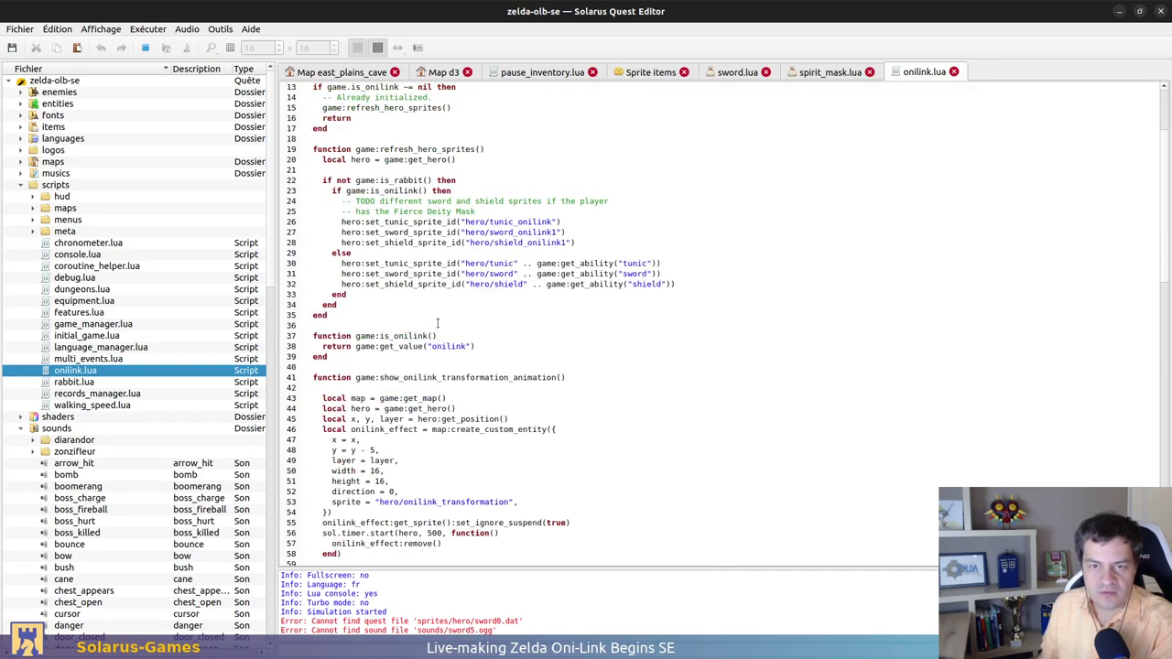
{"action": "scroll", "coordinate": [437, 325], "scroll_direction": "down", "scroll_amount": 13}
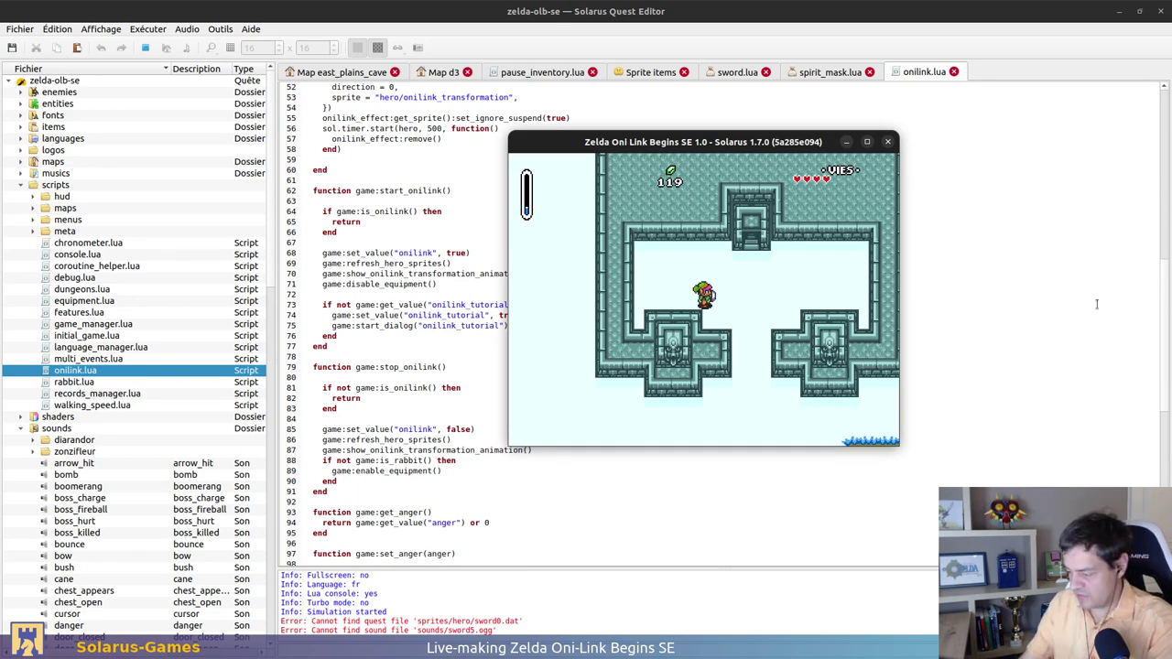
Execute game:start_onilink() in the Lua console to transform the hero into Oni-Link
{"action": "key", "text": "F12"}
{"action": "type", "text": "game:sta"}
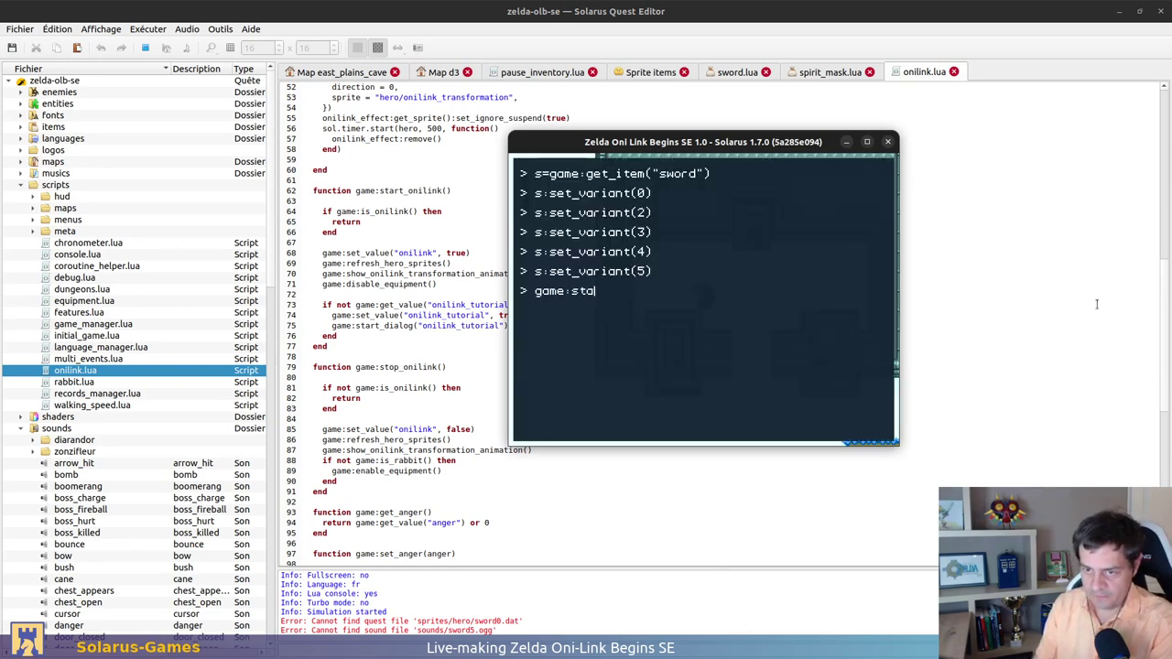
{"action": "type", "text": "rt_onilink()"}
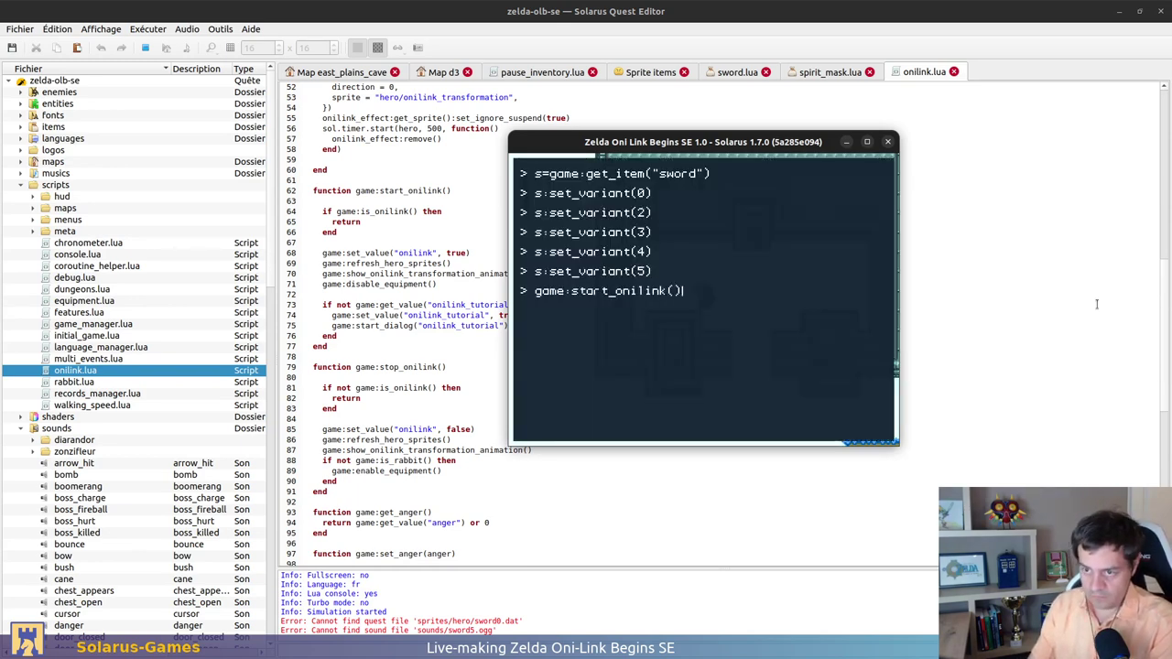
{"action": "key", "text": "F12"}
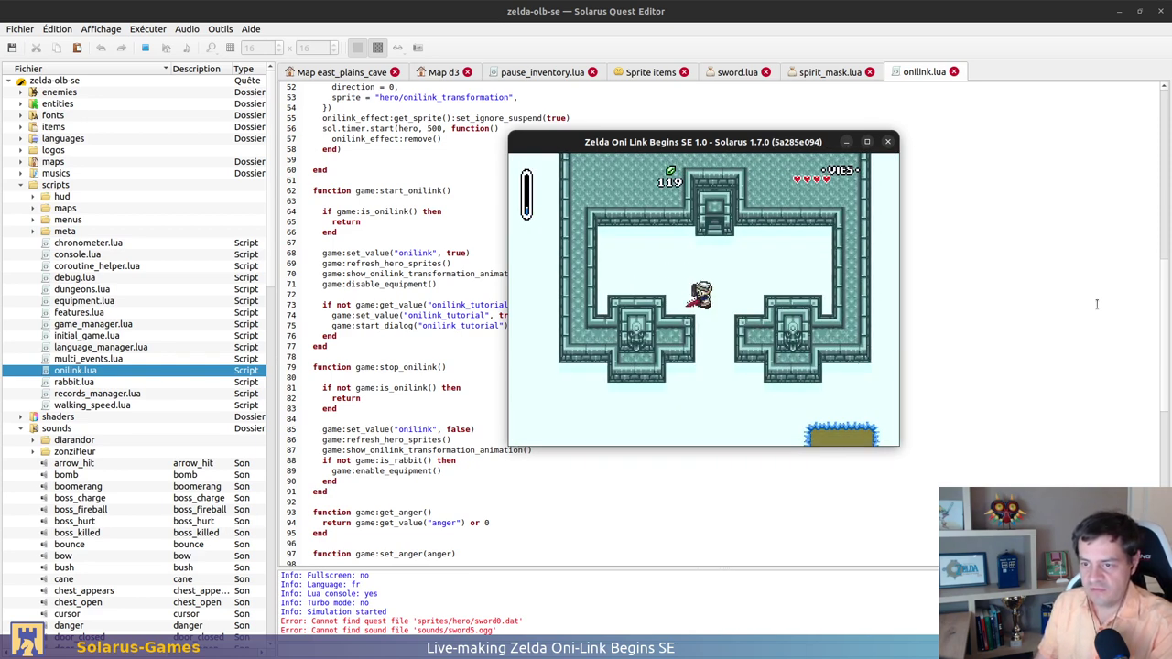
Walk Oni-Link down through the room and check his sword sprite in the pause inventory's status frame
{"action": "key", "text": "Down"}
{"action": "key", "text": "Down"}
{"action": "key", "text": "d"}
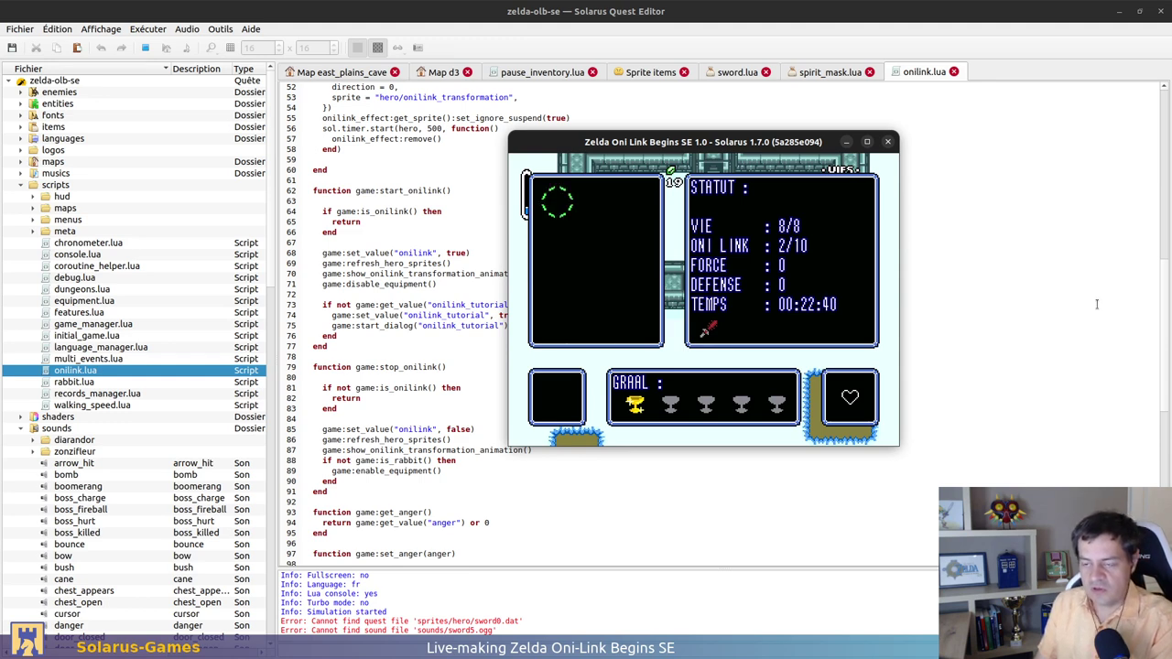
{"action": "key", "text": "d"}
{"action": "key", "text": "Up"}
{"action": "key", "text": "Down"}
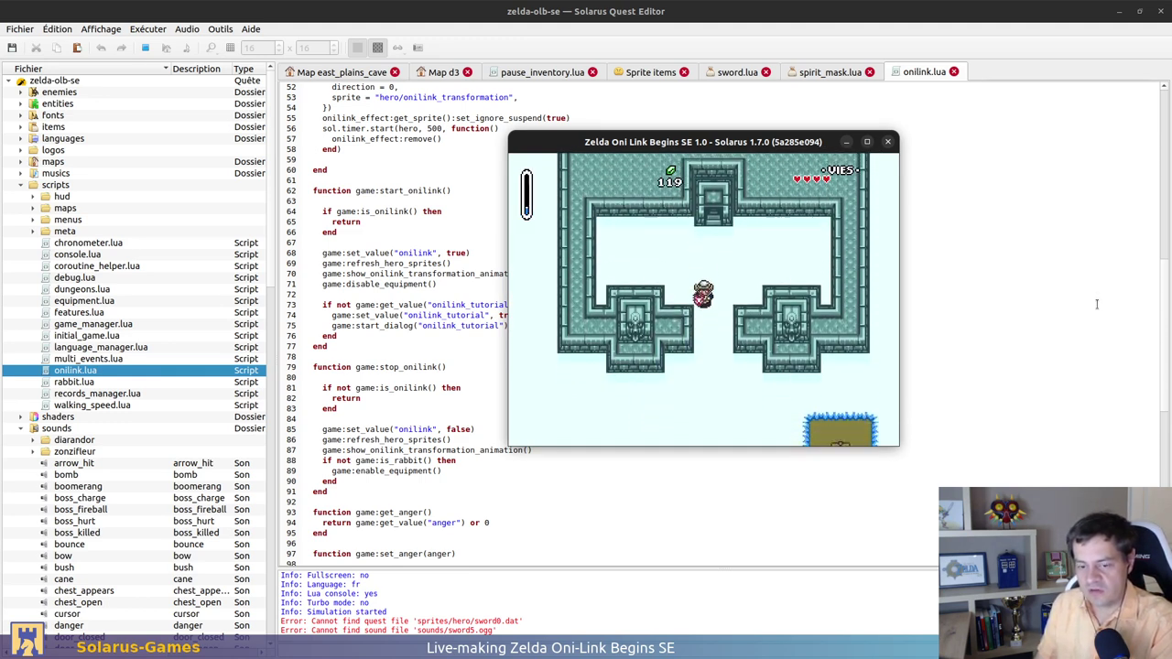
{"action": "key", "text": "F12"}
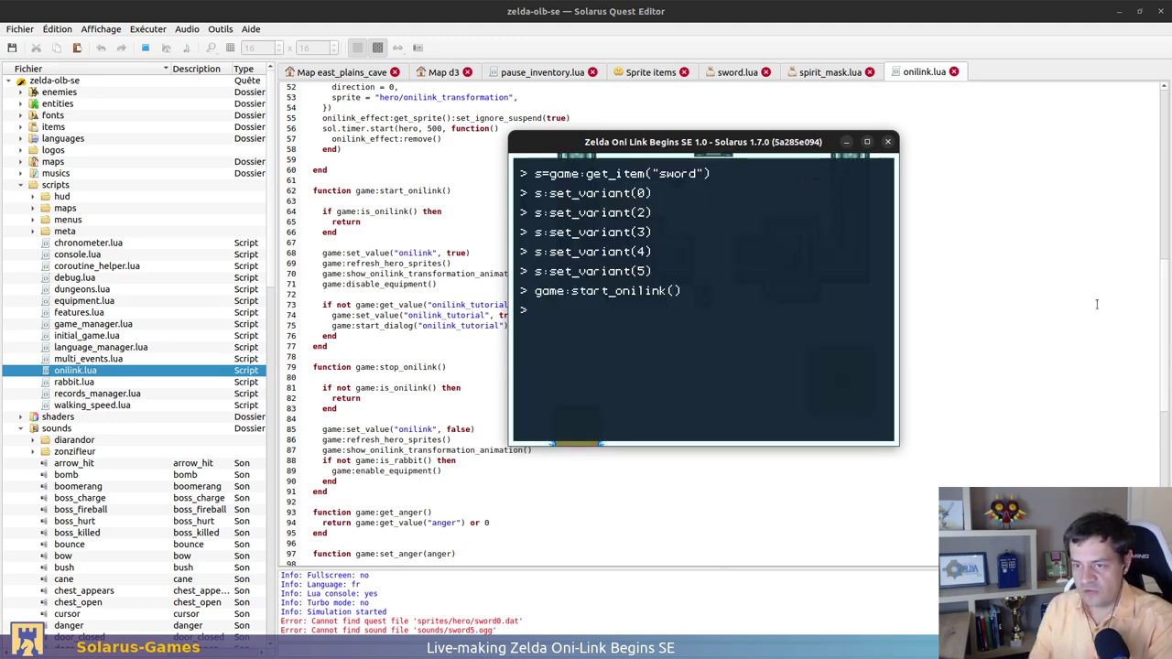
{"action": "key", "text": "F12"}
{"action": "key", "text": "d"}
{"action": "key", "text": "d"}
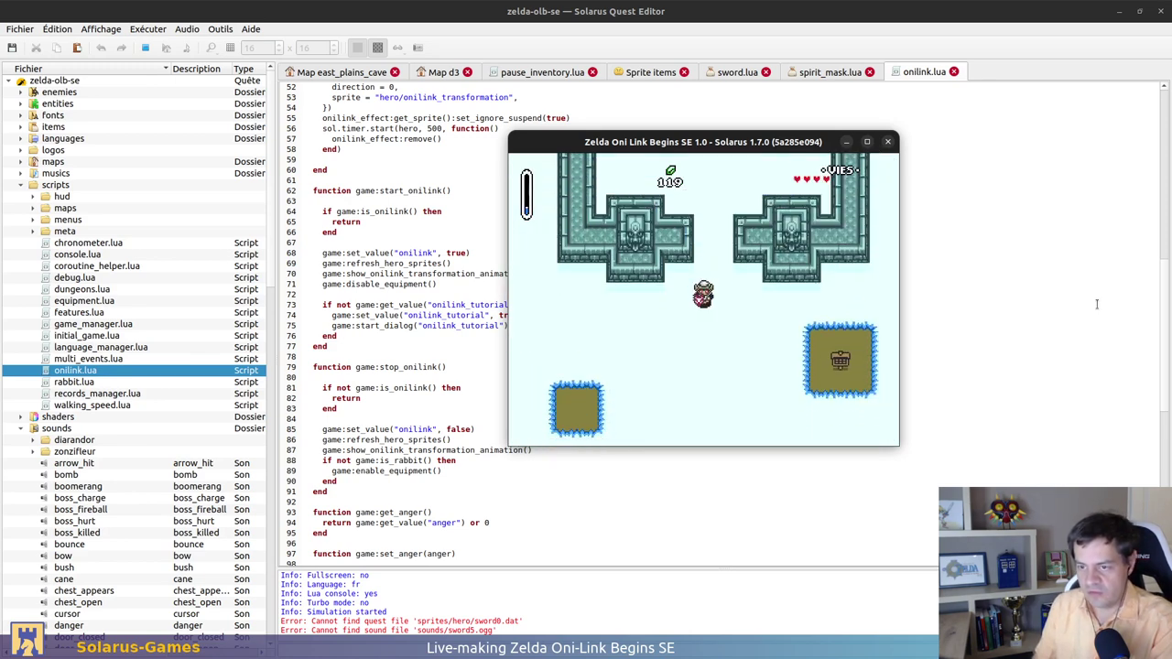
Try to store the spirit mask item in m by executing m=game:set_item("spirit_mask") in the Lua console
{"action": "key", "text": "F12"}
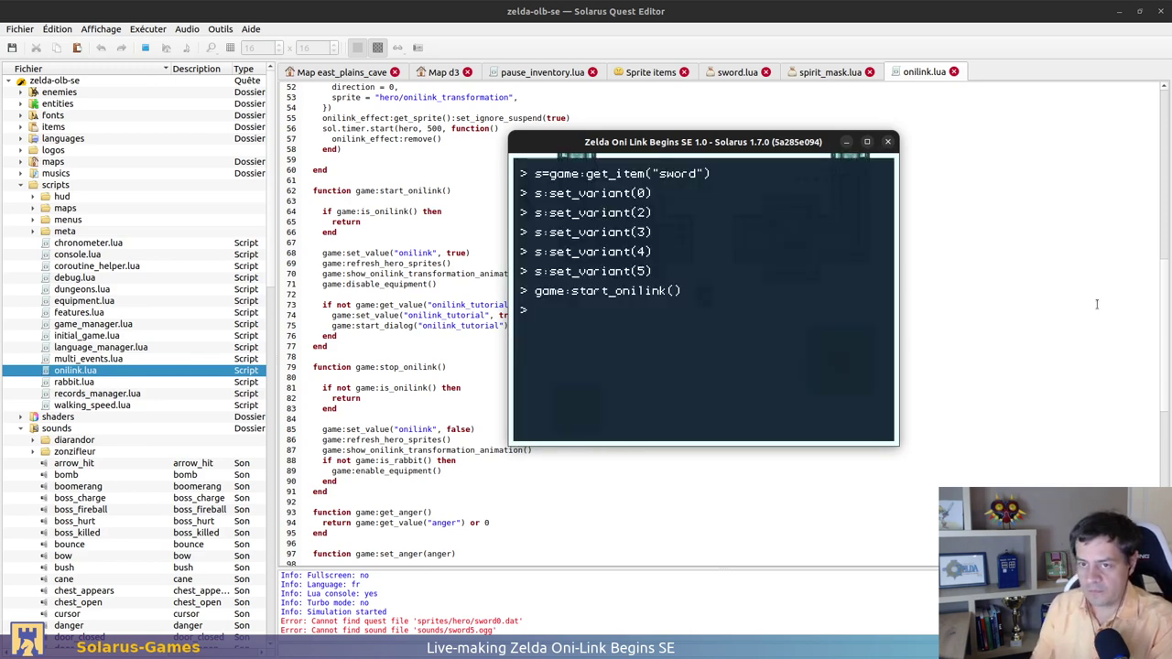
{"action": "type", "text": "g"}
{"action": "key", "text": "BackSpace"}
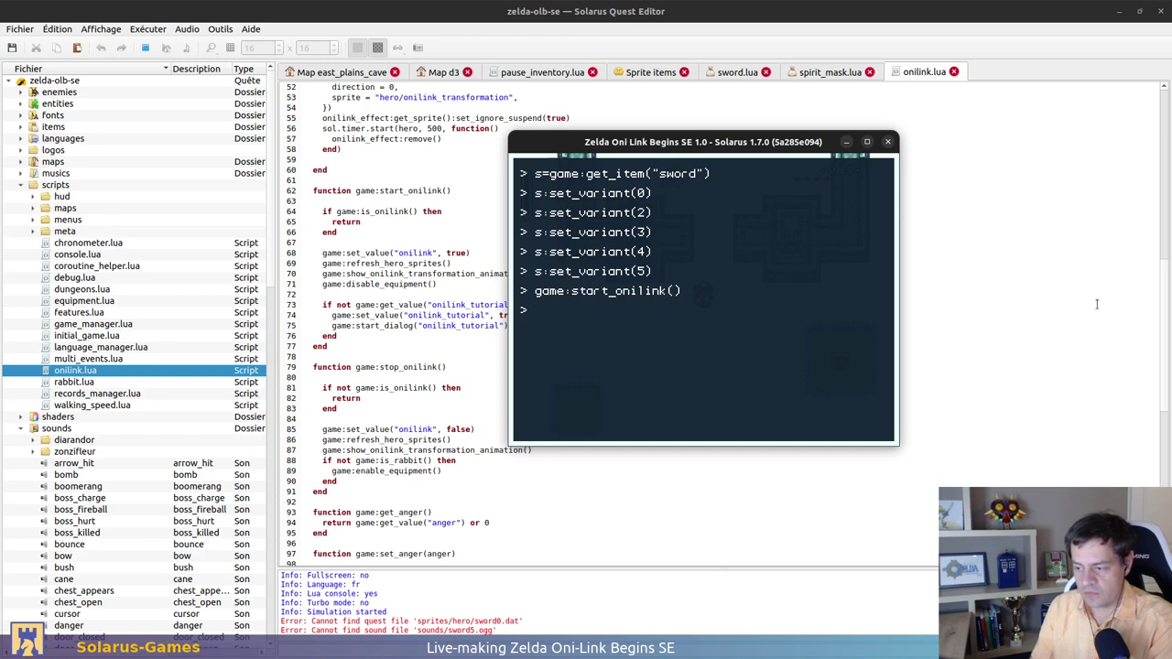
{"action": "type", "text": "m=g"}
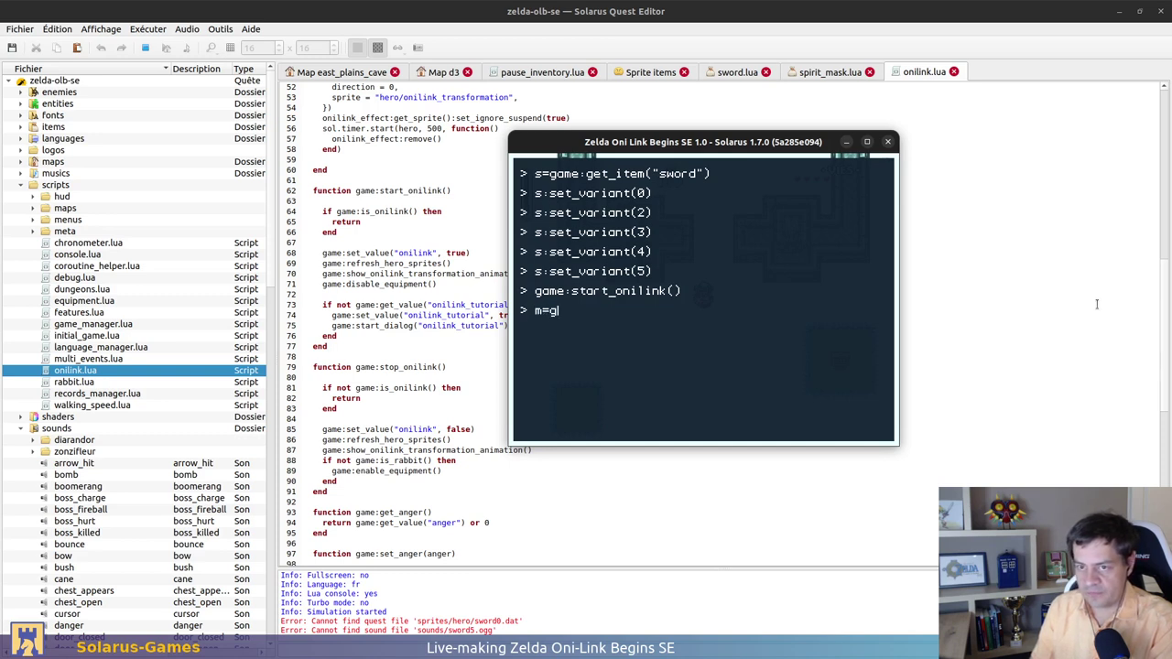
{"action": "type", "text": "ame:set_item("}
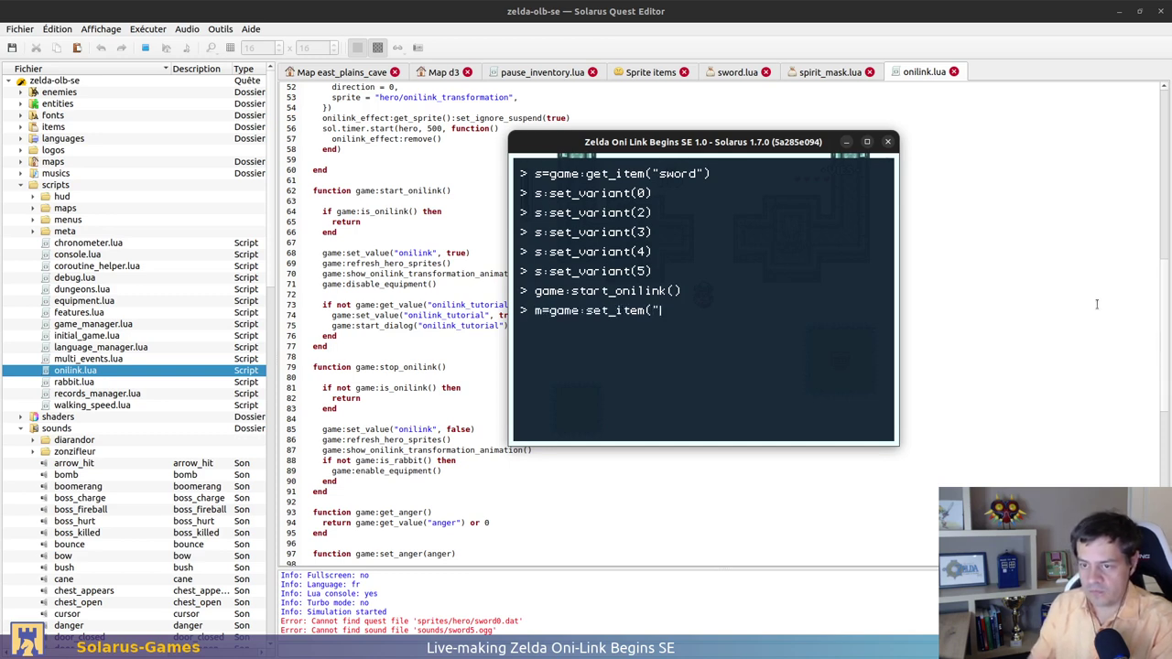
{"action": "type", "text": "\"sp"}
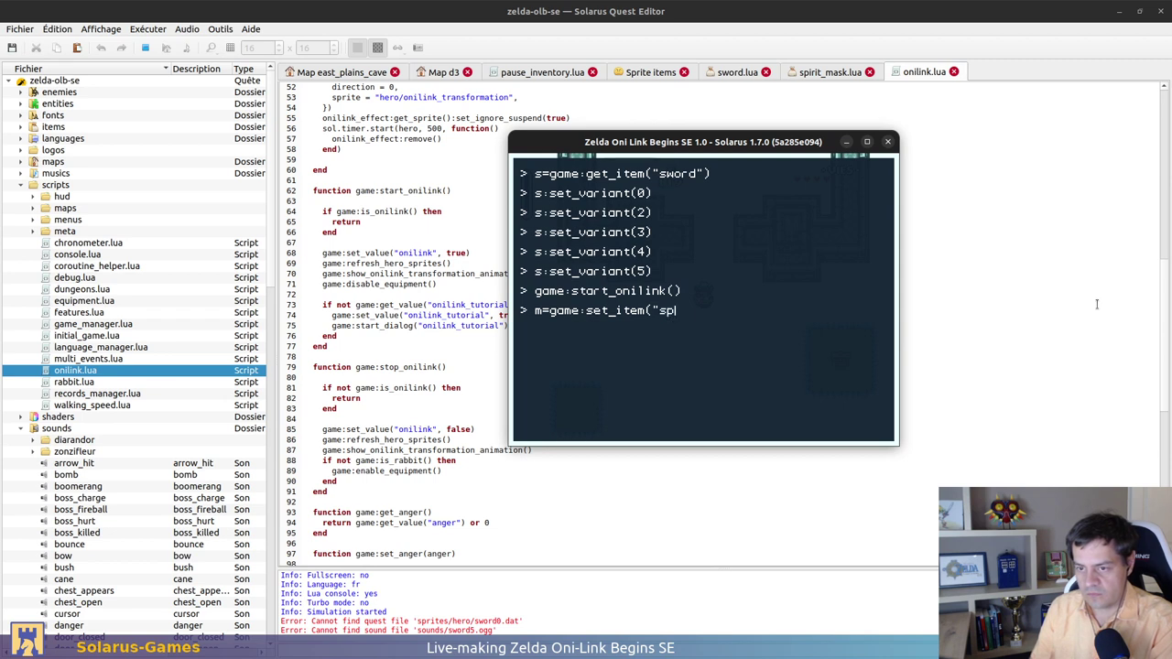
{"action": "type", "text": "irit_mask"}
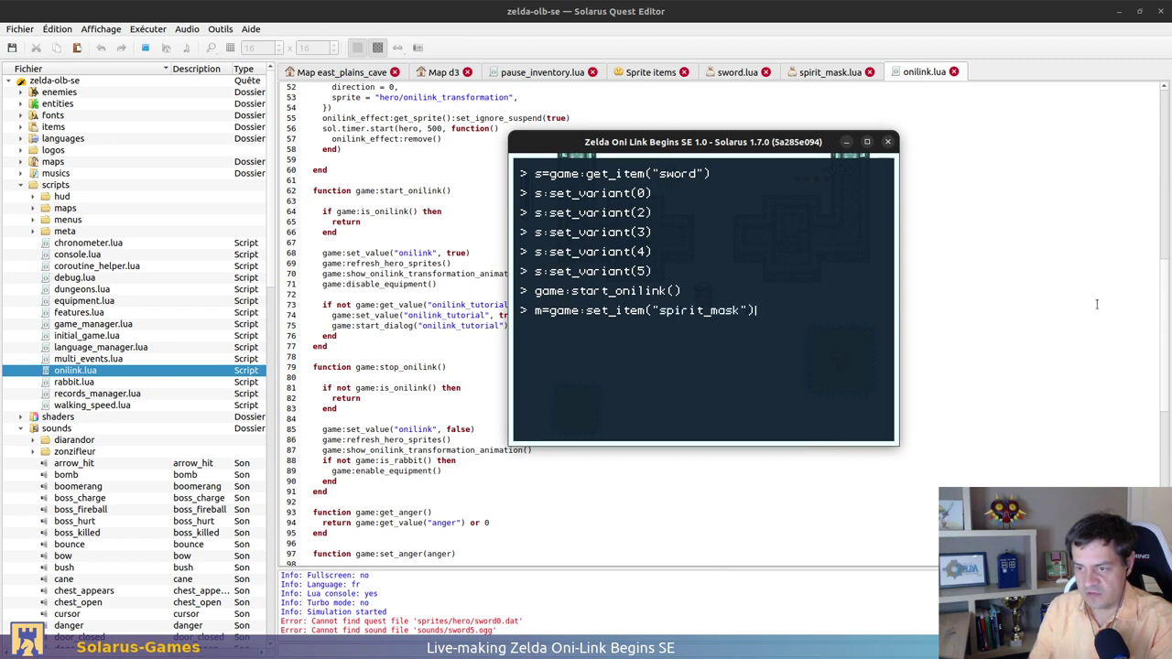
{"action": "type", "text": "\")"}
{"action": "key", "text": "Return"}
Correct the console command to m=game:get_item("spirit_mask") and execute it
{"action": "key", "text": "Up"}
{"action": "key", "text": "Left"}
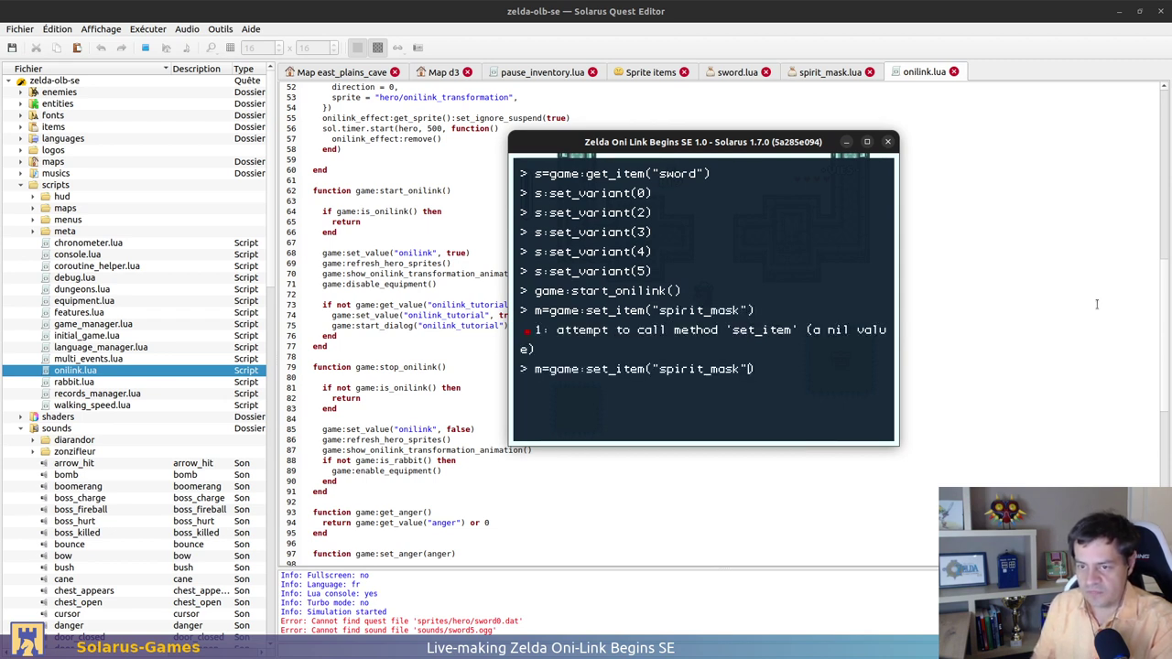
{"action": "key", "text": "Left"}
{"action": "key", "text": "Left"}
{"action": "key", "text": "Left"}
{"action": "key", "text": "Left"}
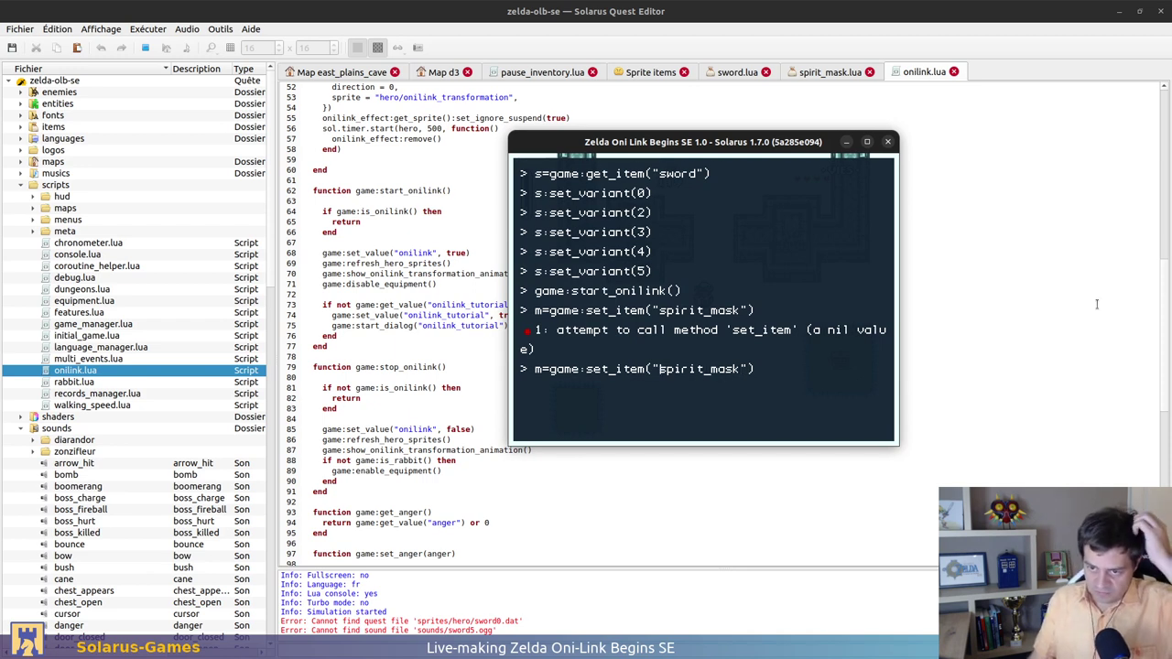
{"action": "key", "text": "Left"}
{"action": "key", "text": "Left"}
{"action": "key", "text": "Left"}
{"action": "key", "text": "Left"}
{"action": "key", "text": "BackSpace"}
{"action": "type", "text": "g"}
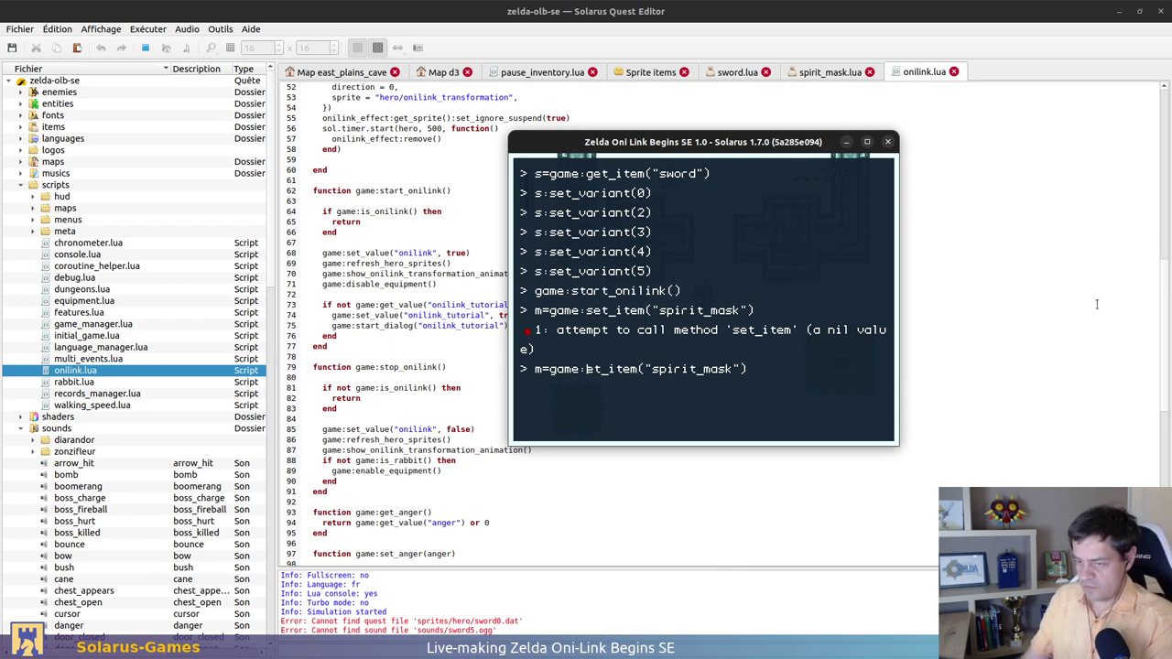
{"action": "key", "text": "Return"}
Execute game:start_onilink() again, set the spirit mask to variant 1 with m:set_variant(1), and return to the game
{"action": "key", "text": "Up"}
{"action": "key", "text": "Up"}
{"action": "key", "text": "Up"}
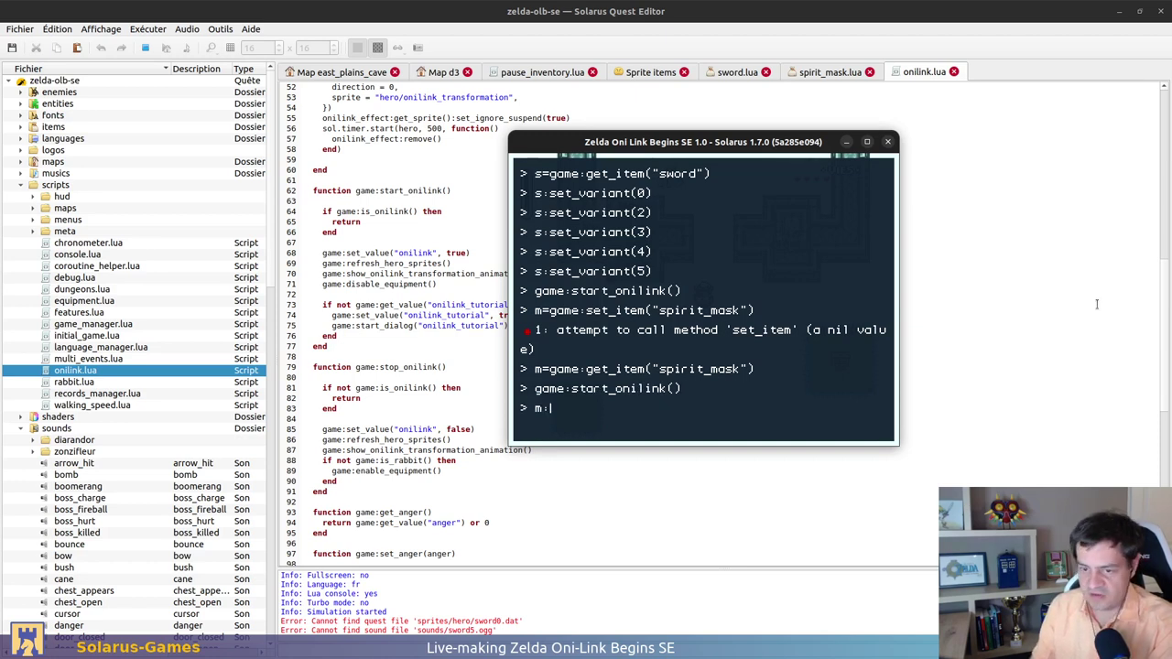
{"action": "type", "text": "set_Varia"}
{"action": "key", "text": "BackSpace"}
{"action": "key", "text": "BackSpace"}
{"action": "key", "text": "BackSpace"}
{"action": "key", "text": "BackSpace"}
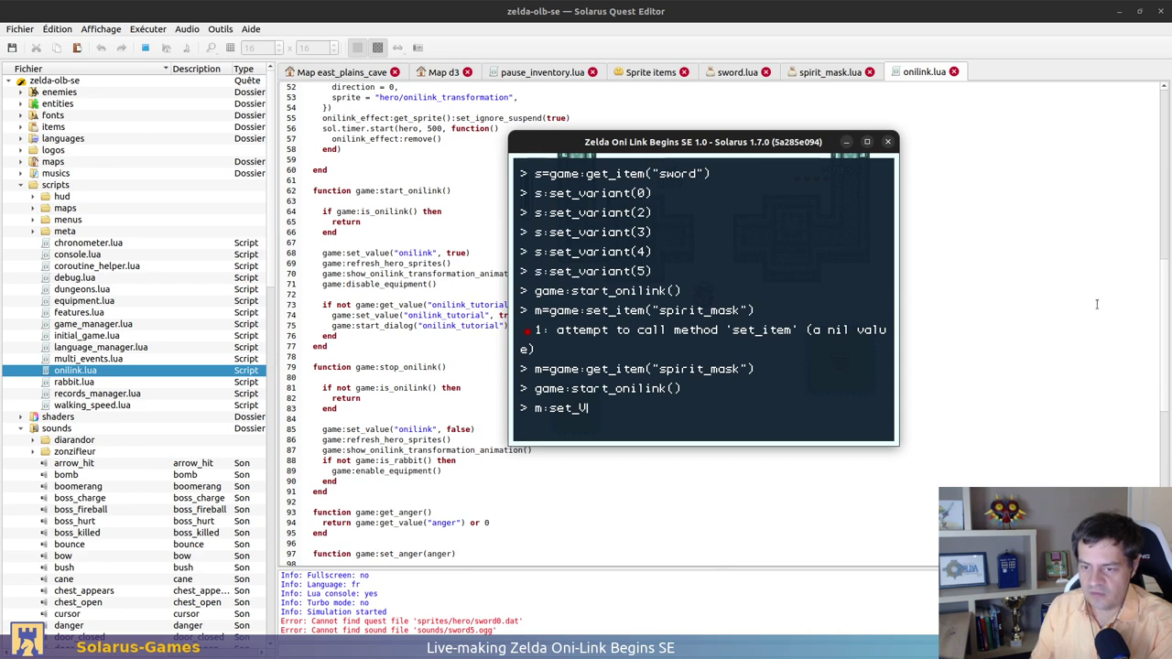
{"action": "type", "text": "varia"}
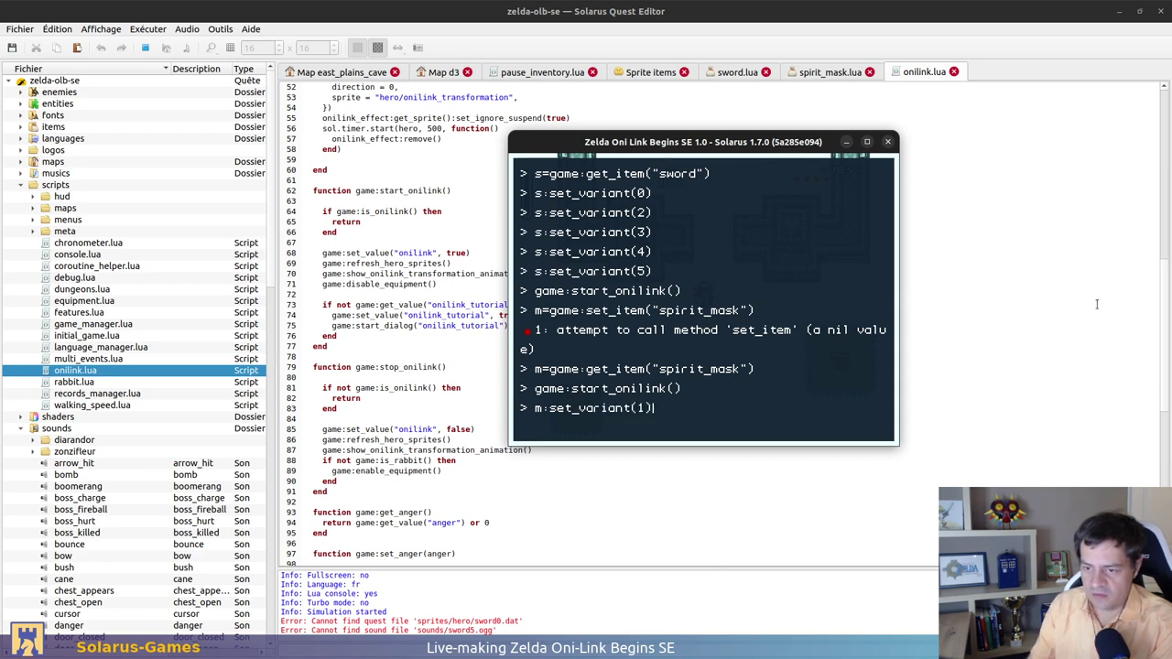
{"action": "type", "text": "nt(1)"}
{"action": "key", "text": "Return"}
{"action": "key", "text": "F12"}
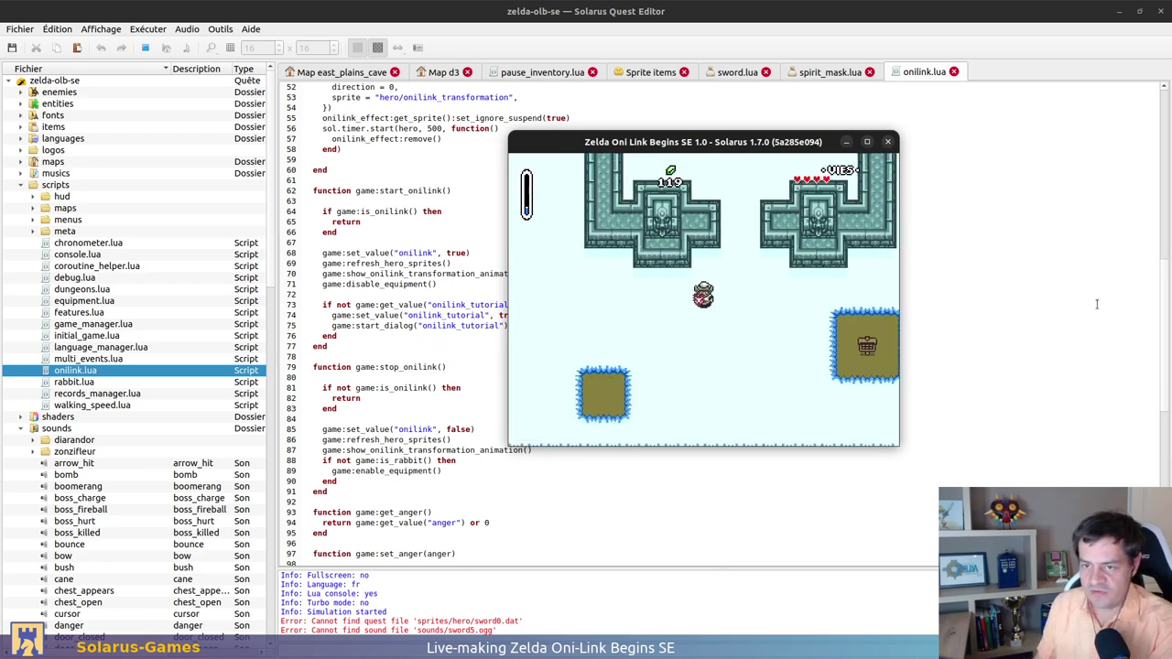
Check Oni-Link's sword sprite for spirit mask variant 1 in the pause inventory's status frame
{"action": "key", "text": "d"}
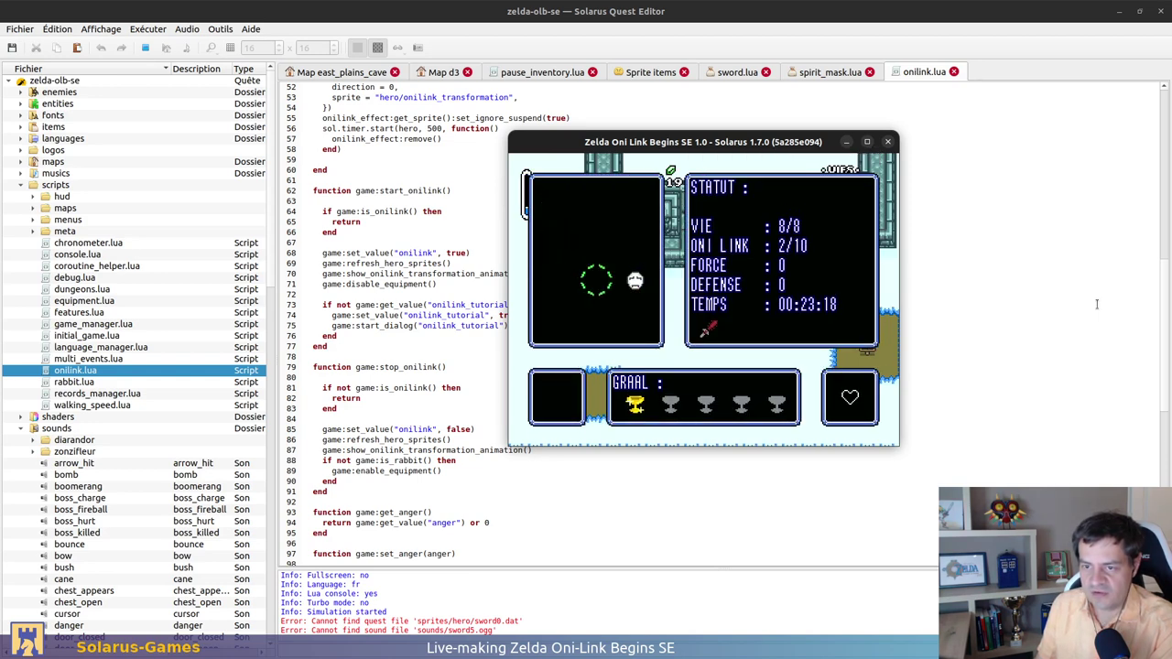
{"action": "key", "text": "d"}
{"action": "key", "text": "Right"}
Set the spirit mask to variant 2 by executing m:set_variant(2) in the Lua console and return to the game
{"action": "key", "text": "F12"}
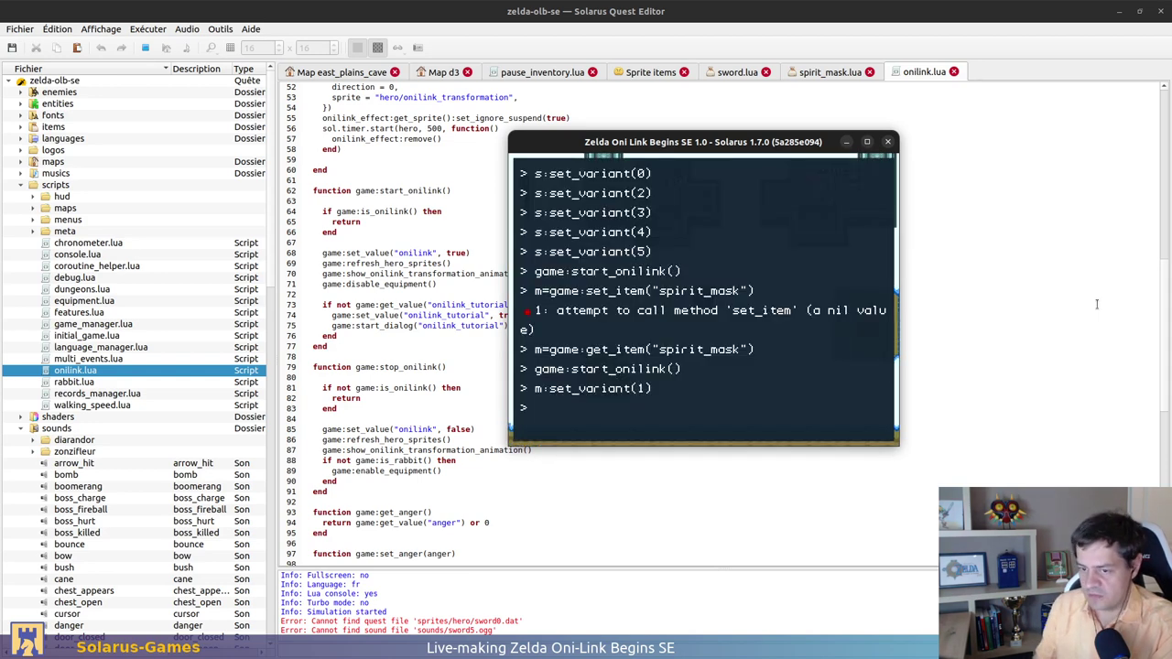
{"action": "key", "text": "Up"}
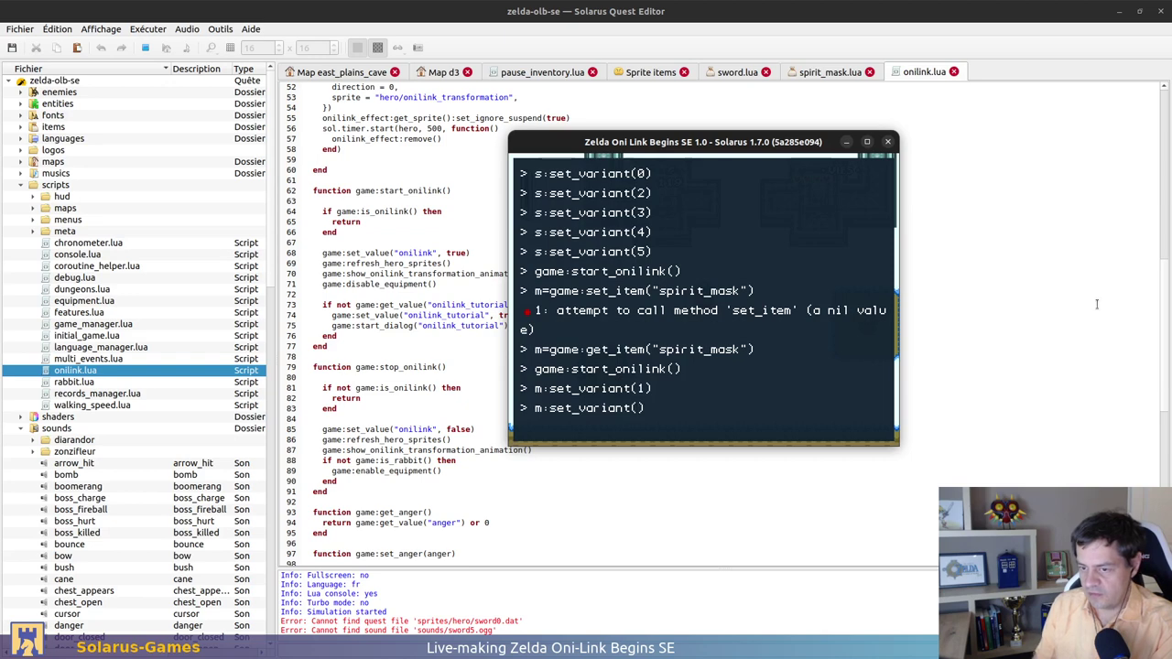
{"action": "key", "text": "F12"}
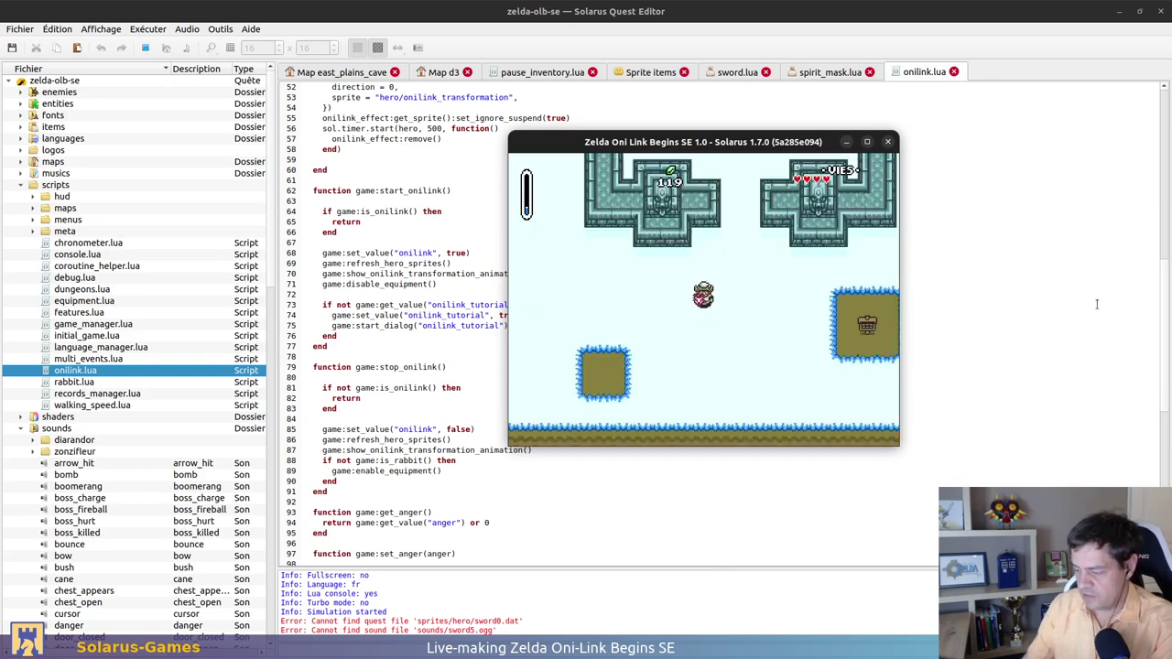
{"action": "key", "text": "Right"}
{"action": "key", "text": "d"}
{"action": "key", "text": "d"}
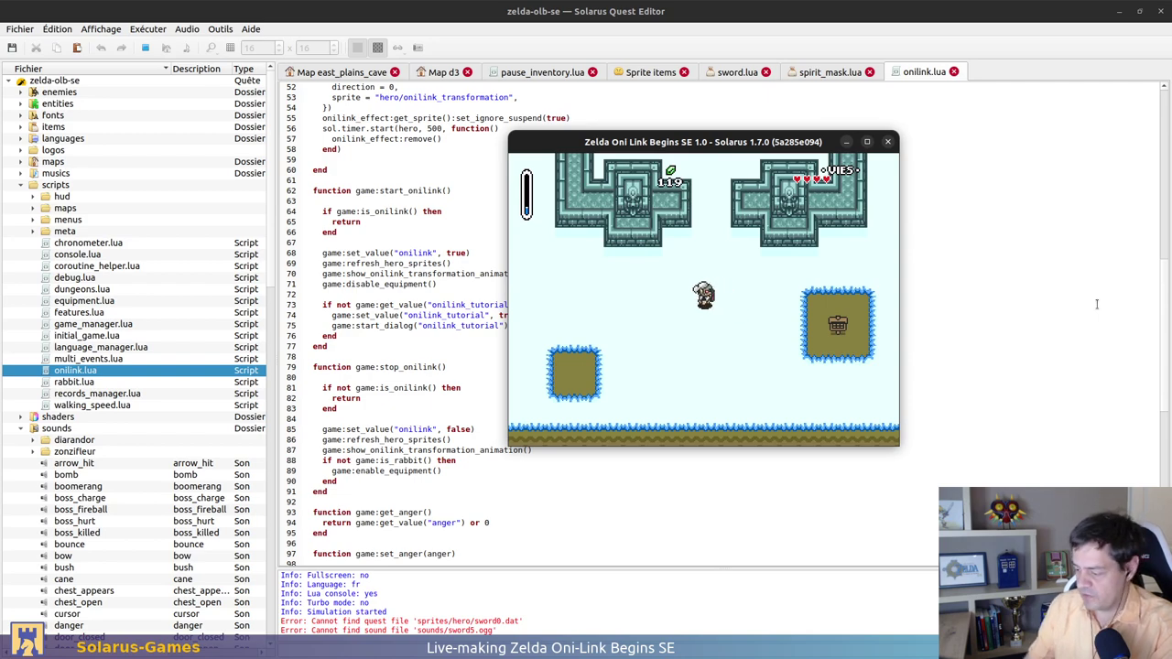
{"action": "key", "text": "F11"}
{"action": "key", "text": "F11"}
{"action": "key", "text": "F12"}
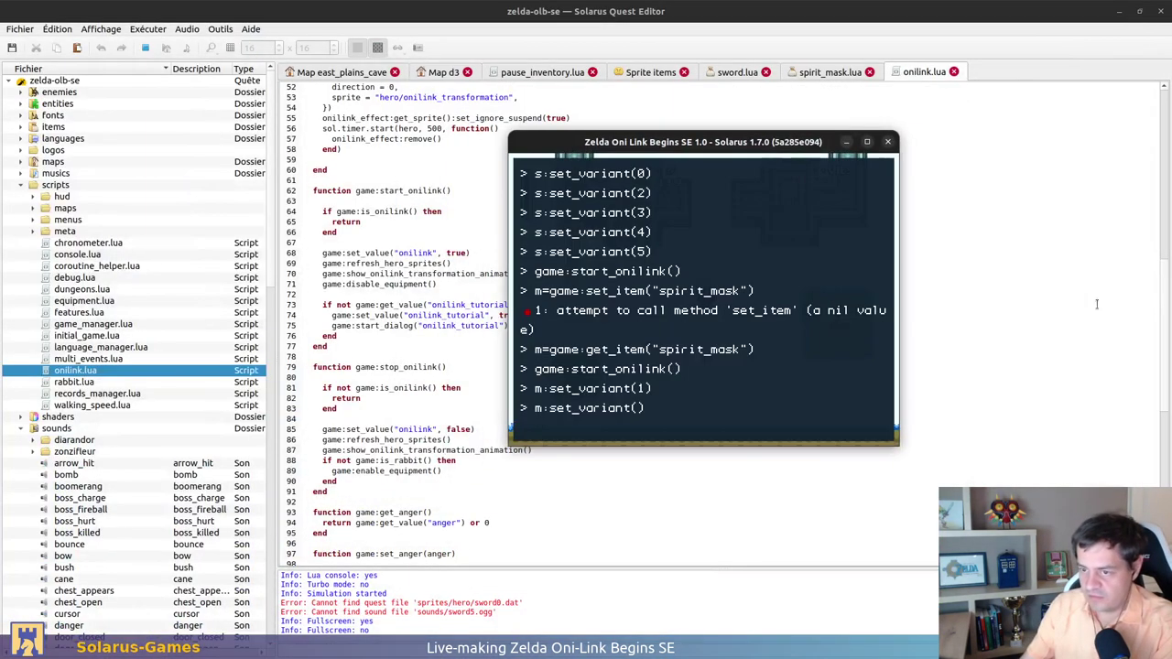
{"action": "type", "text": "2"}
{"action": "key", "text": "Return"}
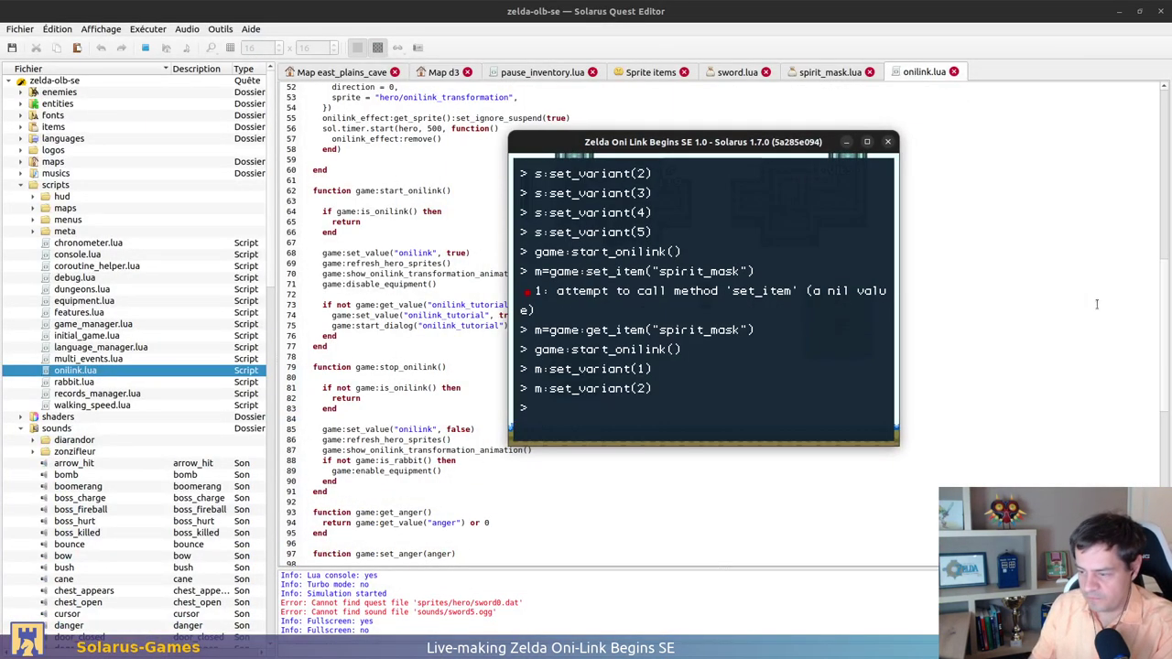
{"action": "key", "text": "F12"}
Check the sword sprite for spirit mask variant 2 in the pause inventory, and walk Oni-Link around the room
{"action": "key", "text": "d"}
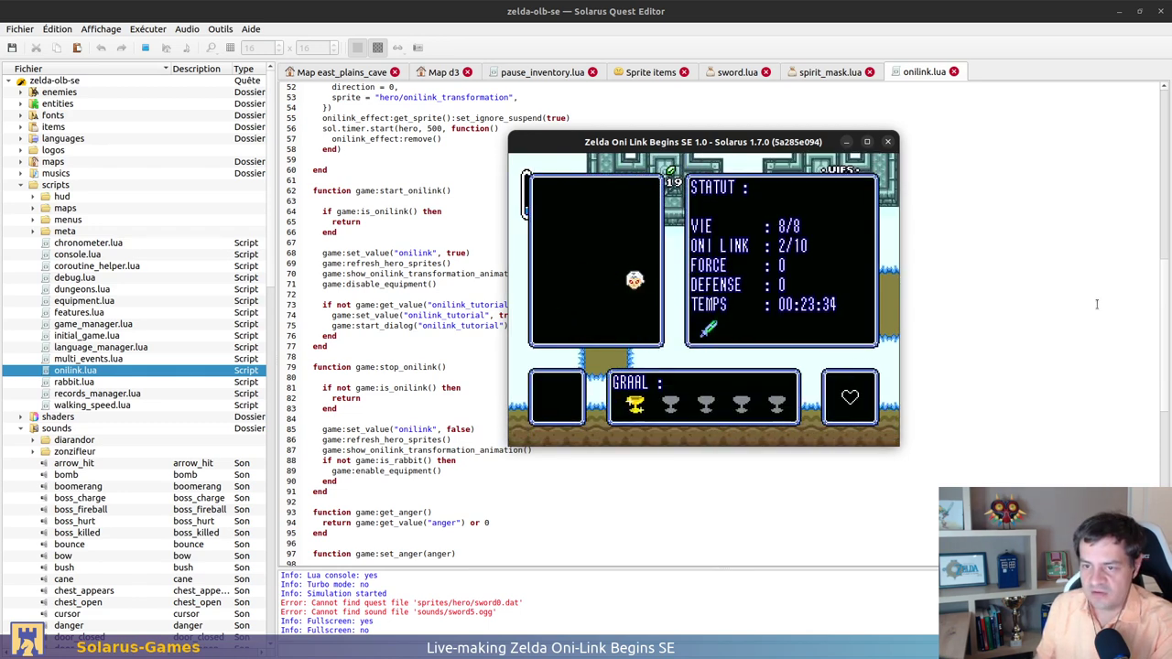
{"action": "key", "text": "d"}
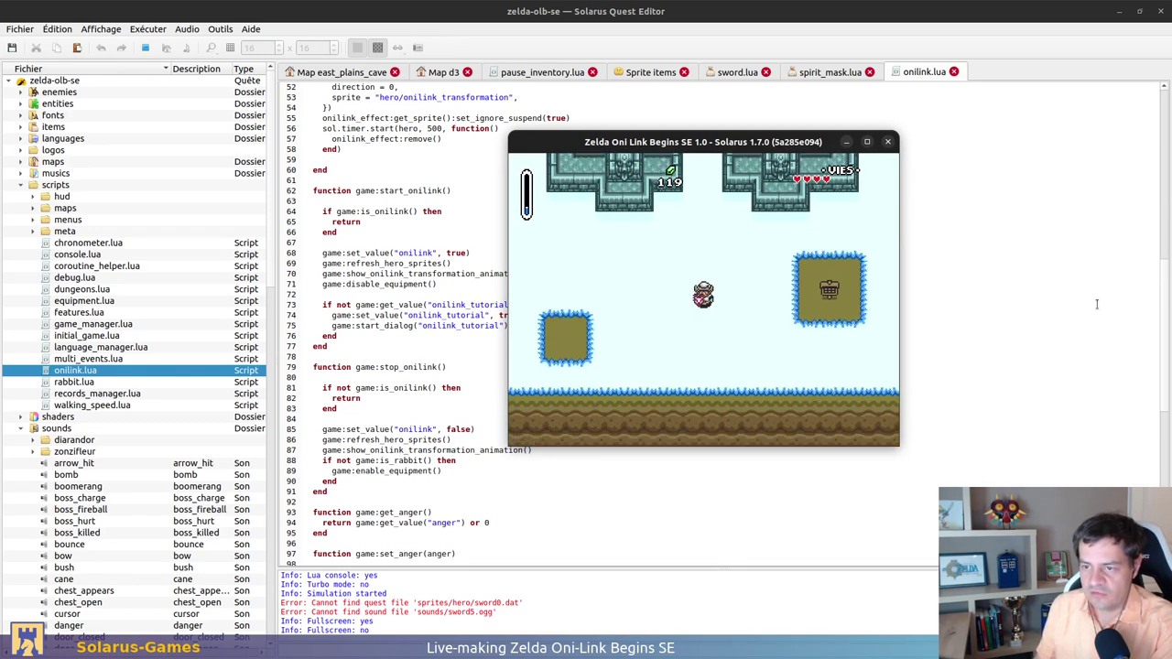
{"action": "key", "text": "Up"}
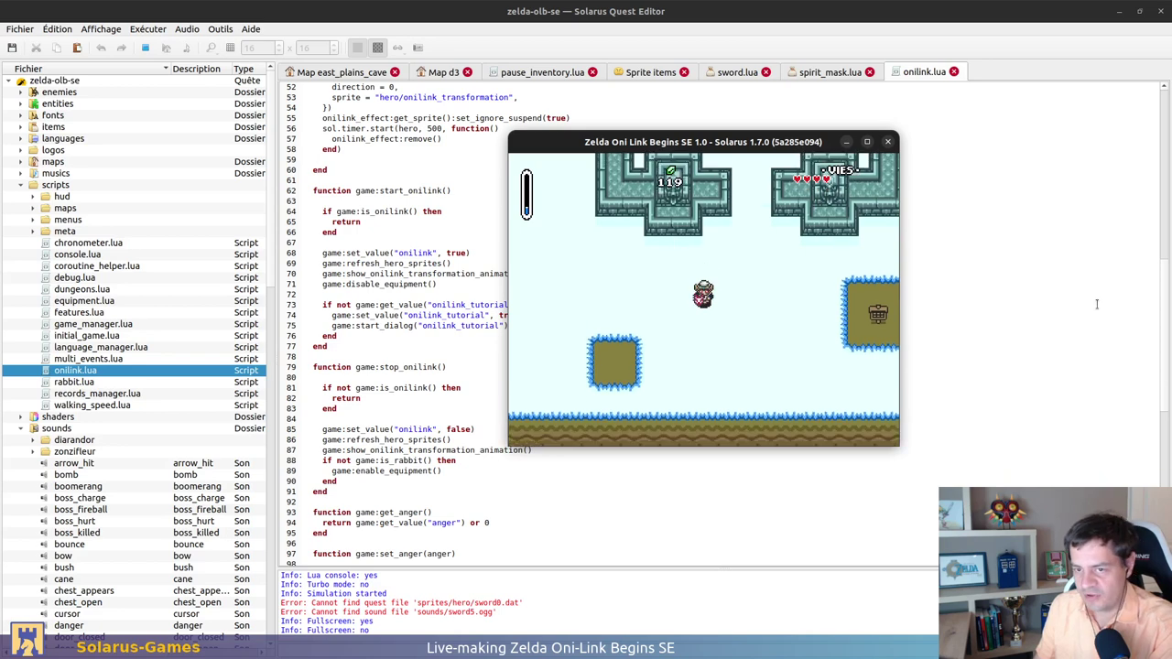
{"action": "key", "text": "Right"}
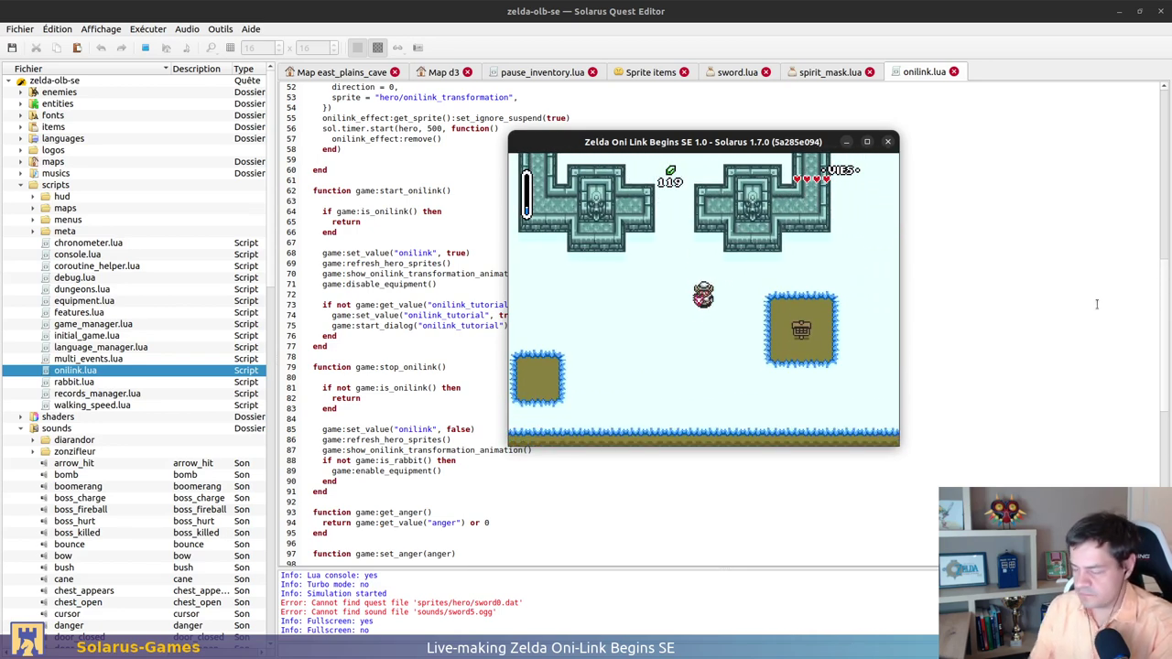
Compare the pause menu's inventory and world map pages, and walk Oni-Link toward the room's lower-left area
{"action": "key", "text": "d"}
{"action": "key", "text": "Right"}
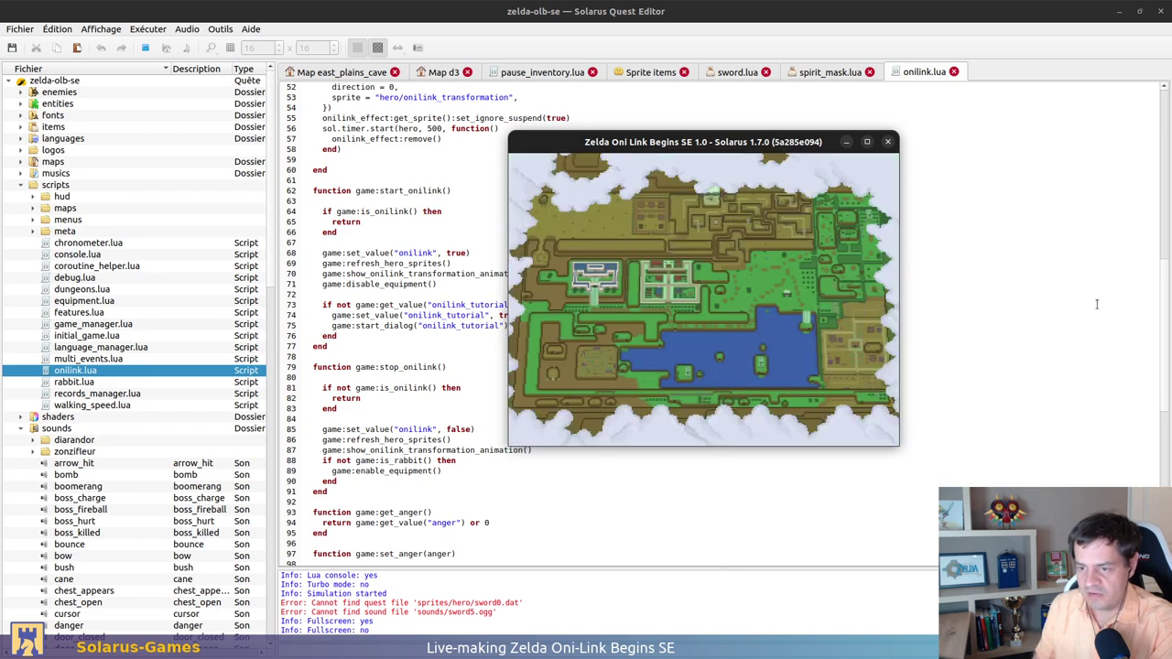
{"action": "key", "text": "Left"}
{"action": "key", "text": "Right"}
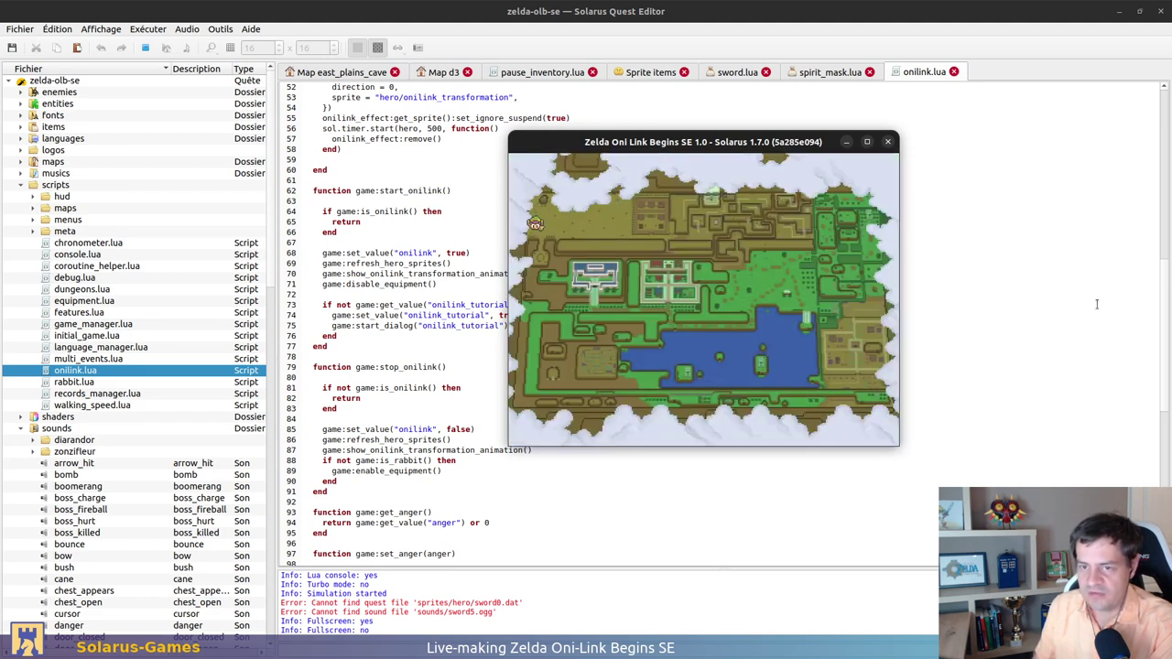
{"action": "key", "text": "Left"}
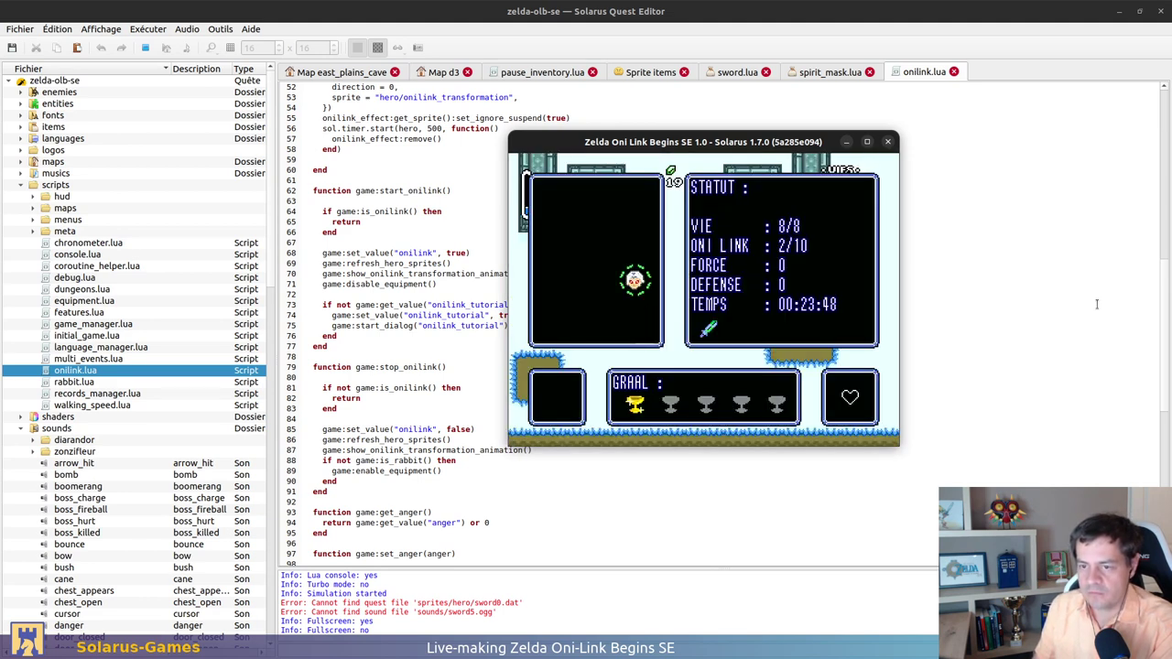
{"action": "key", "text": "d"}
{"action": "key", "text": "Left"}
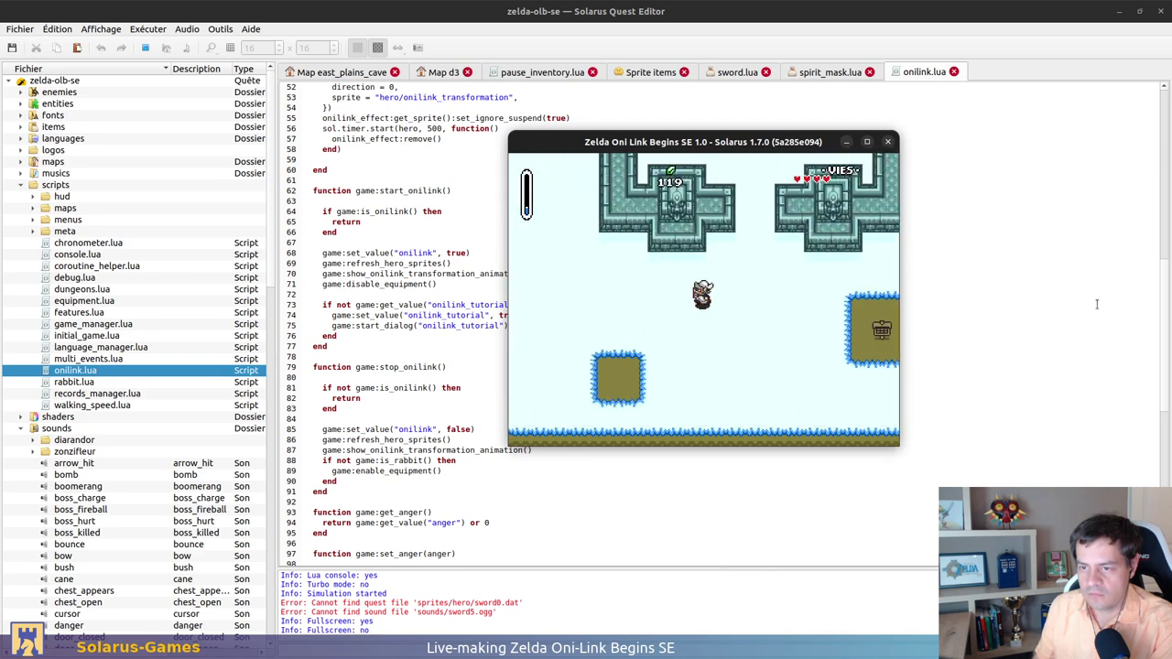
{"action": "key", "text": "Down"}
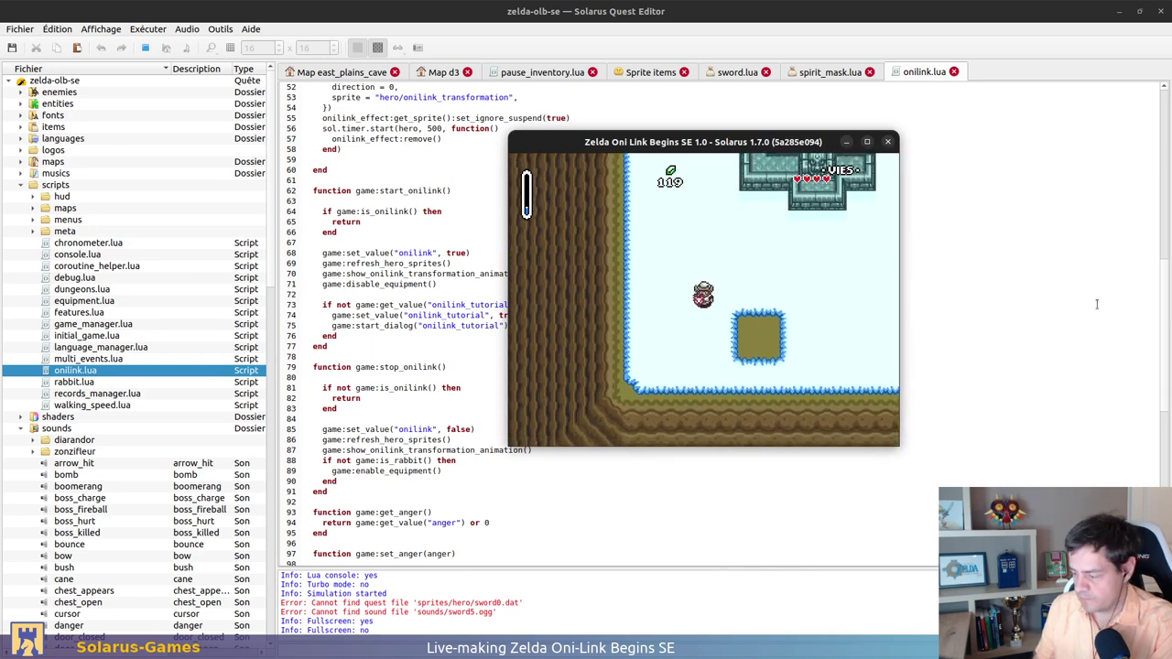
Execute game:stop_onilink() in the Lua console to turn Oni-Link back into the normal hero
{"action": "key", "text": "F12"}
{"action": "key", "text": "Up"}
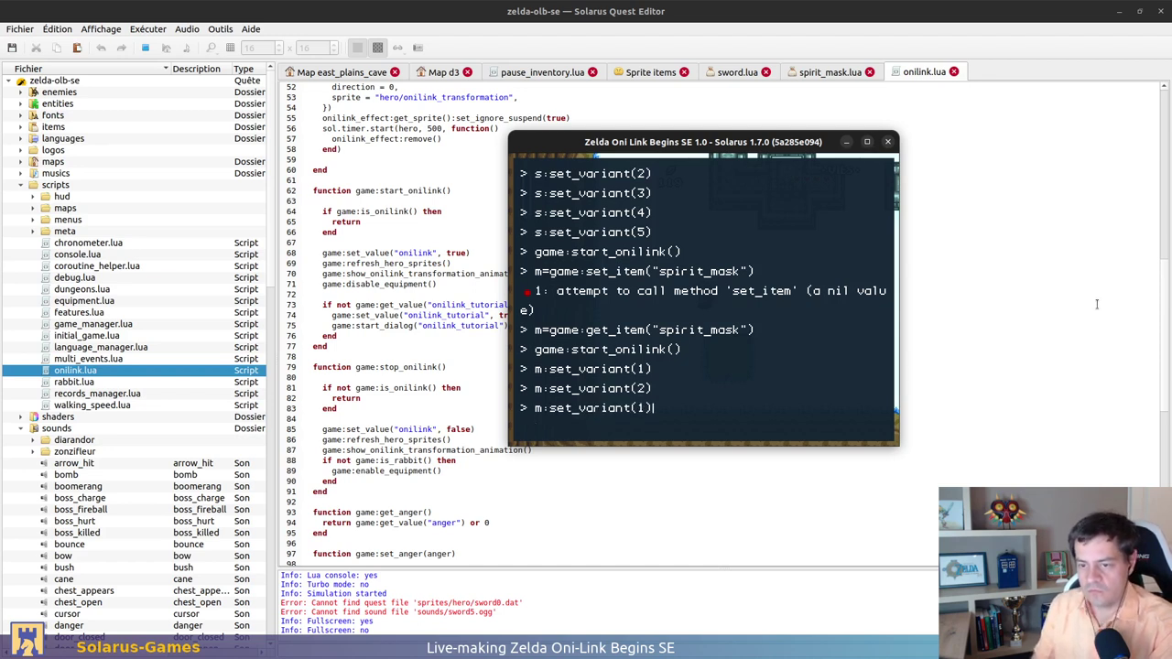
{"action": "key", "text": "Up"}
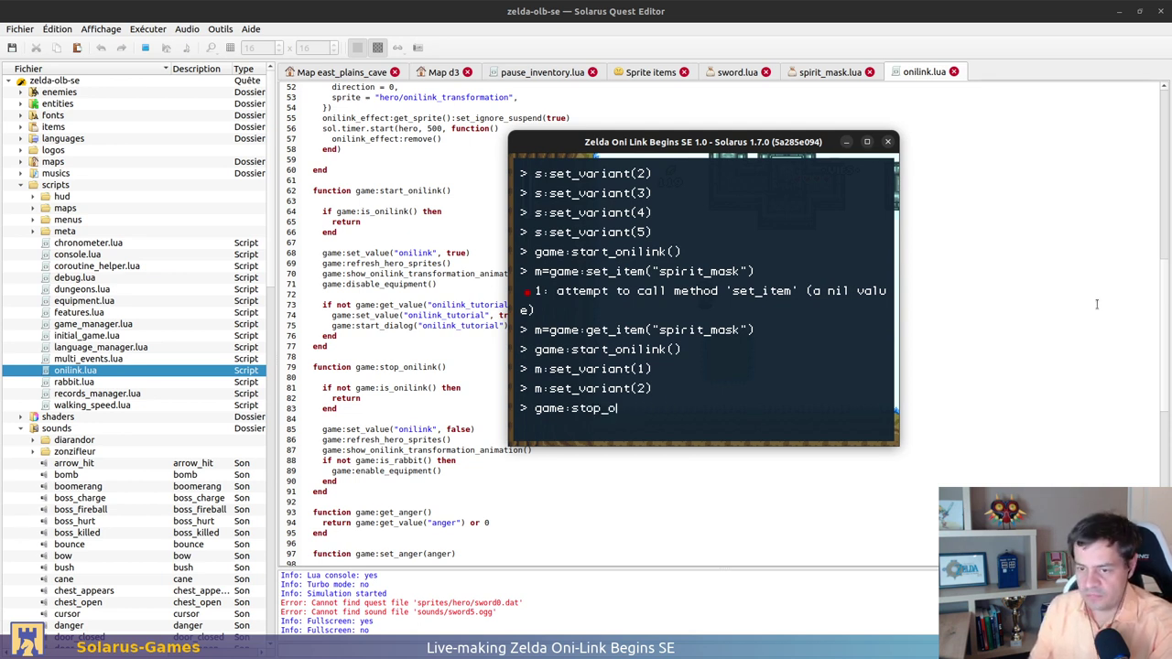
{"action": "type", "text": "link("}
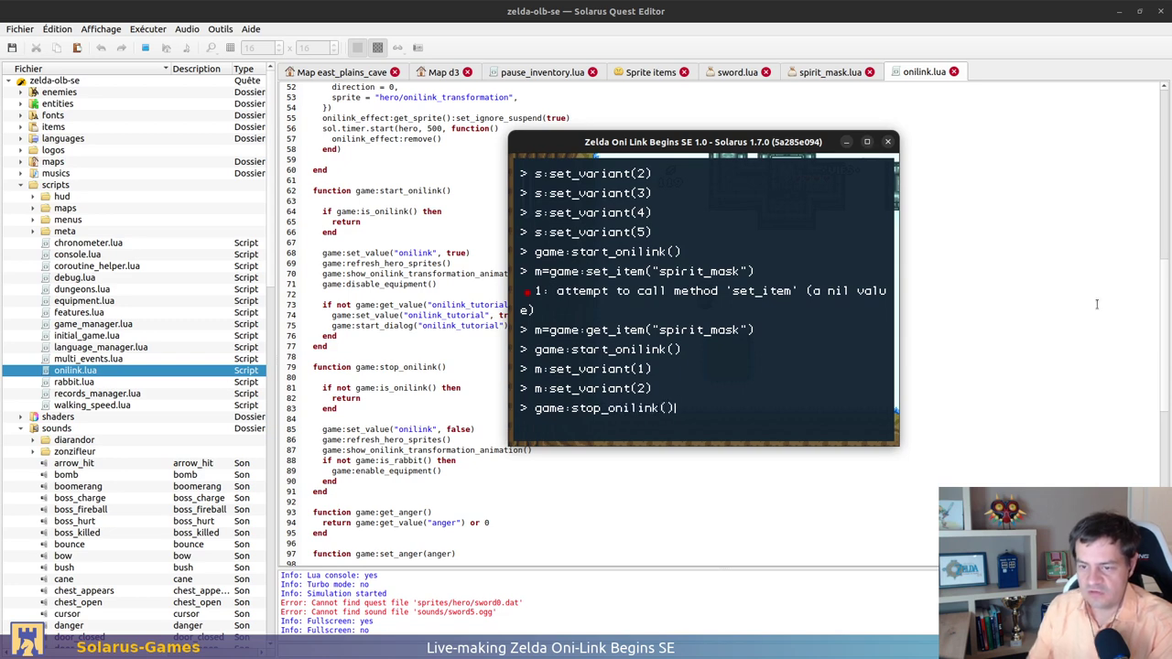
{"action": "key", "text": "Return"}
{"action": "key", "text": "F12"}
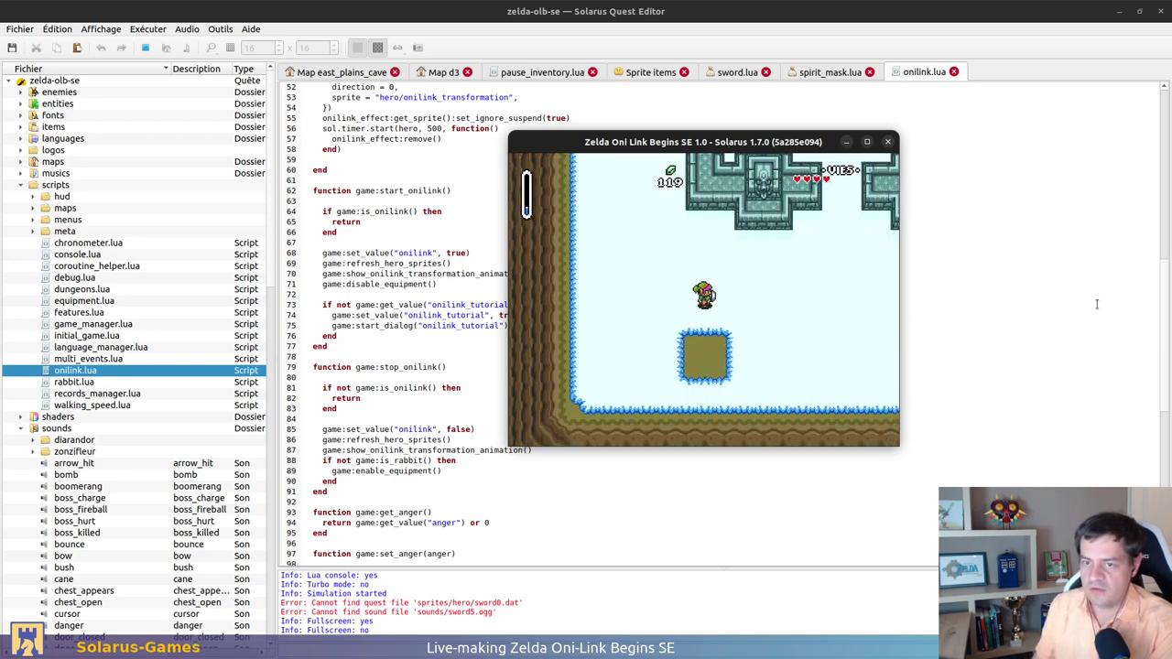
Check the normal hero's equipment sprites in the pause inventory's status frame and resume walking
{"action": "key", "text": "d"}
{"action": "key", "text": "d"}
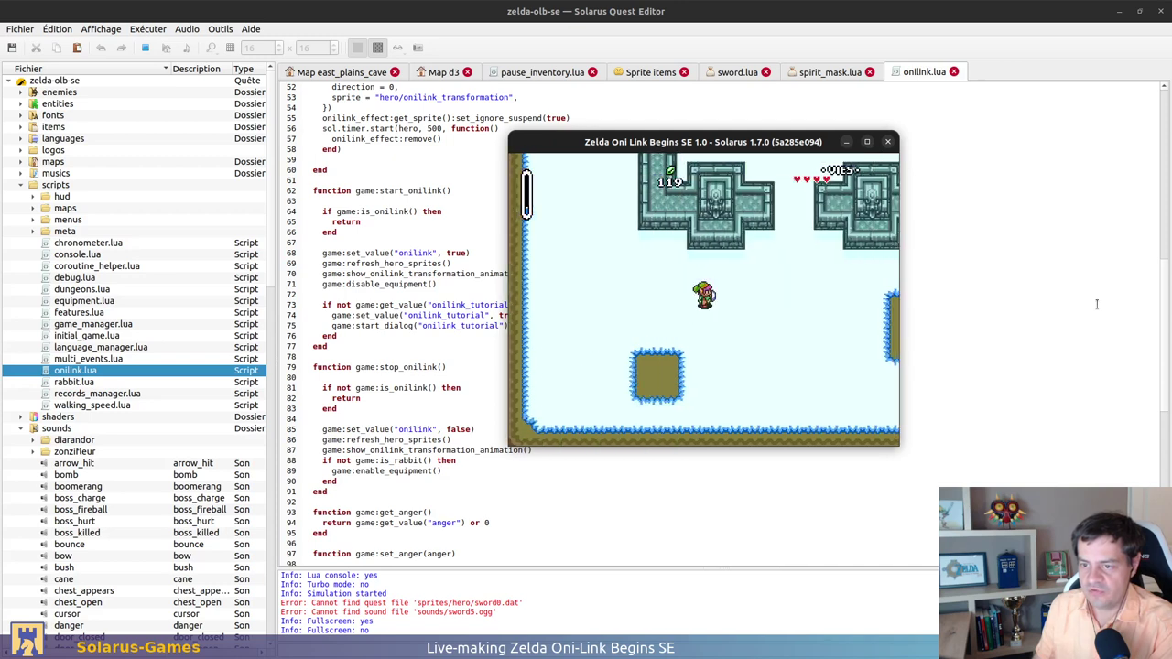
{"action": "key", "text": "Down"}
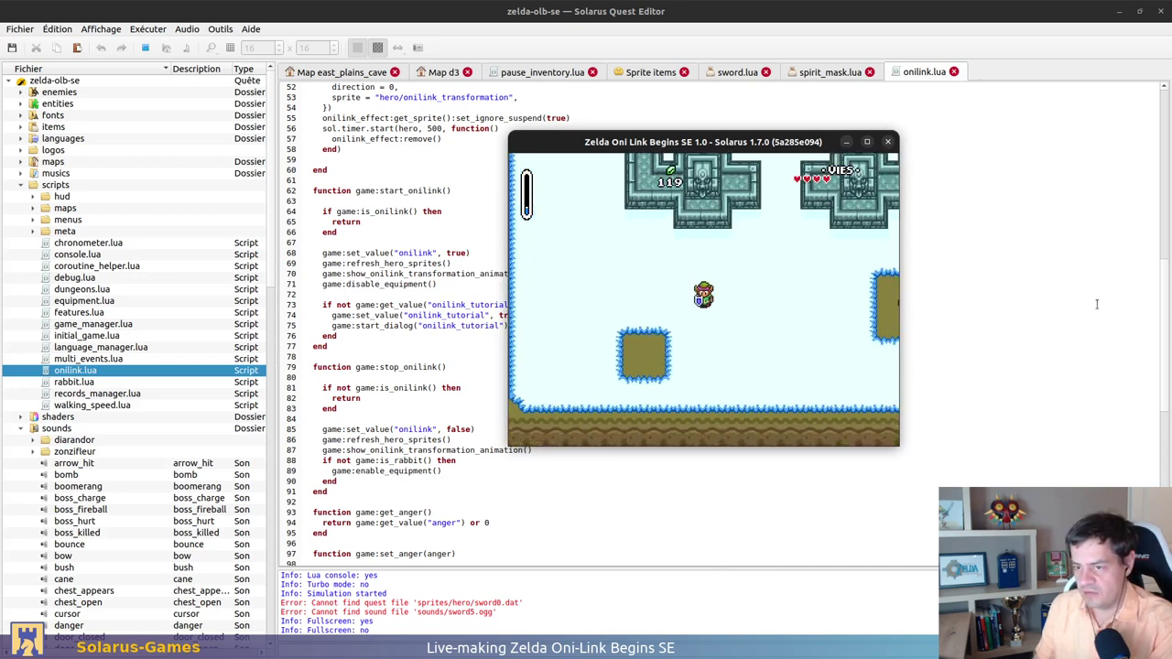
Swing the normal hero's sword, and execute game:start_onilink() in the Lua console to transform the hero into Oni-Link
{"action": "key", "text": "c"}
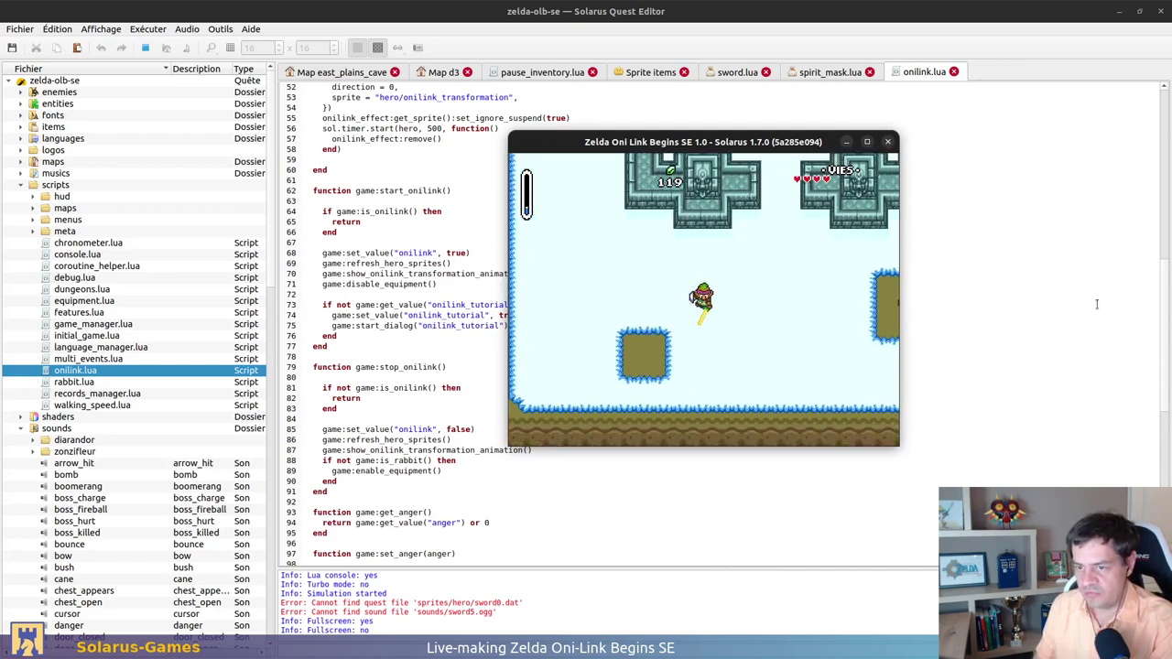
{"action": "key", "text": "F12"}
{"action": "key", "text": "Up"}
{"action": "key", "text": "Up"}
{"action": "key", "text": "Up"}
{"action": "key", "text": "Up"}
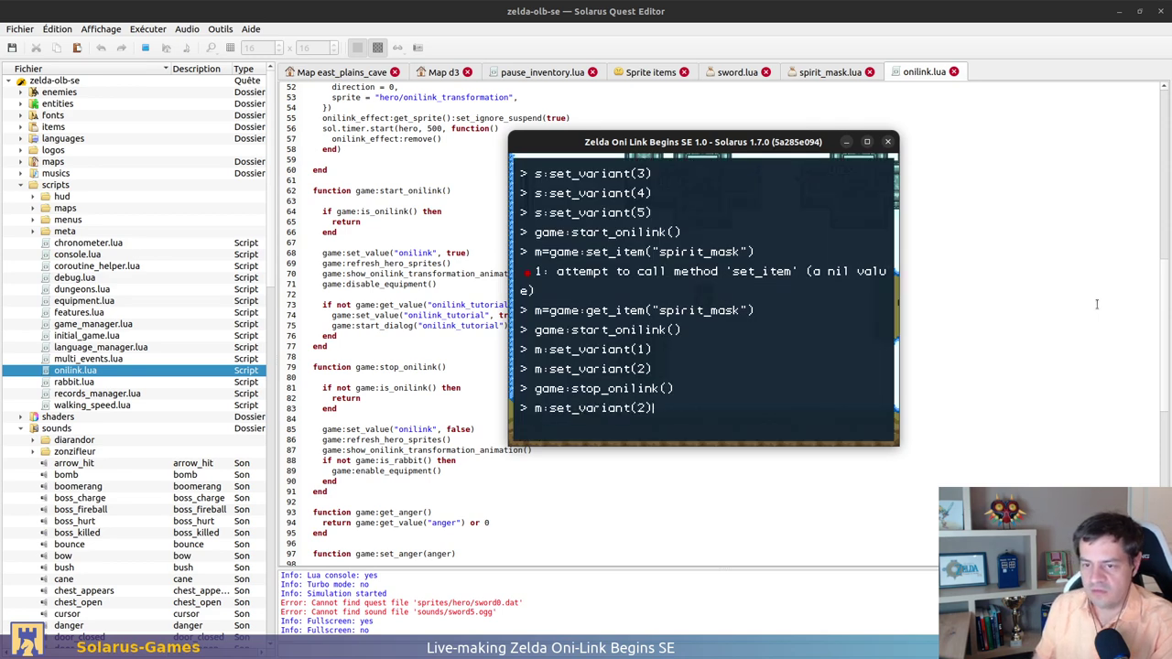
{"action": "key", "text": "Return"}
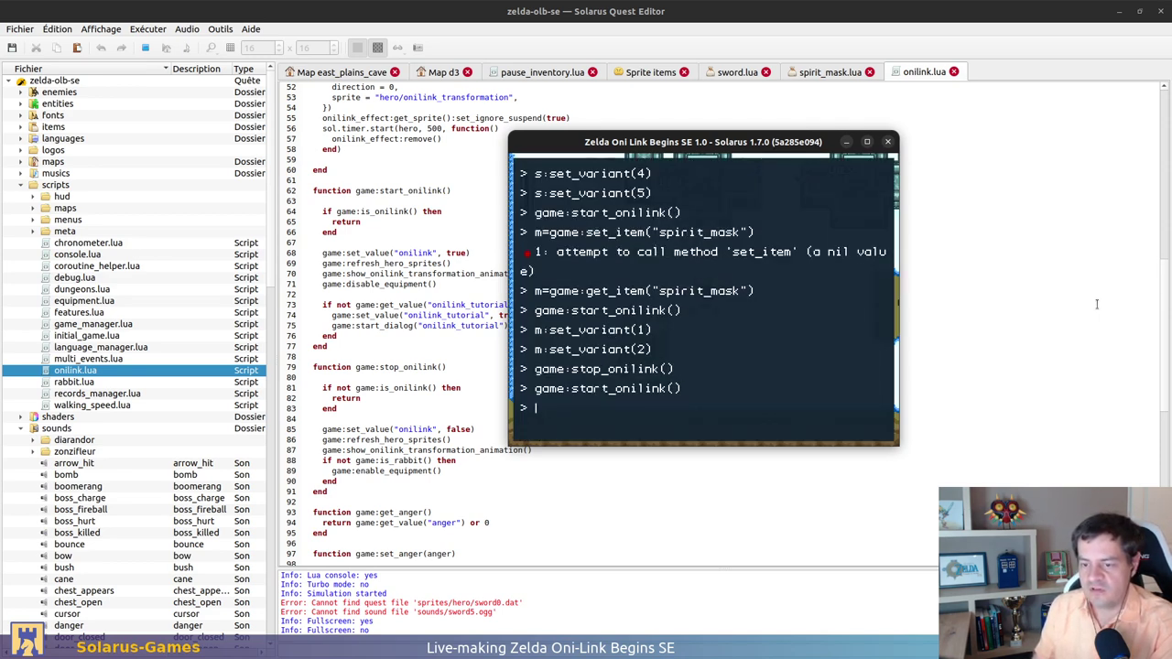
{"action": "key", "text": "F12"}
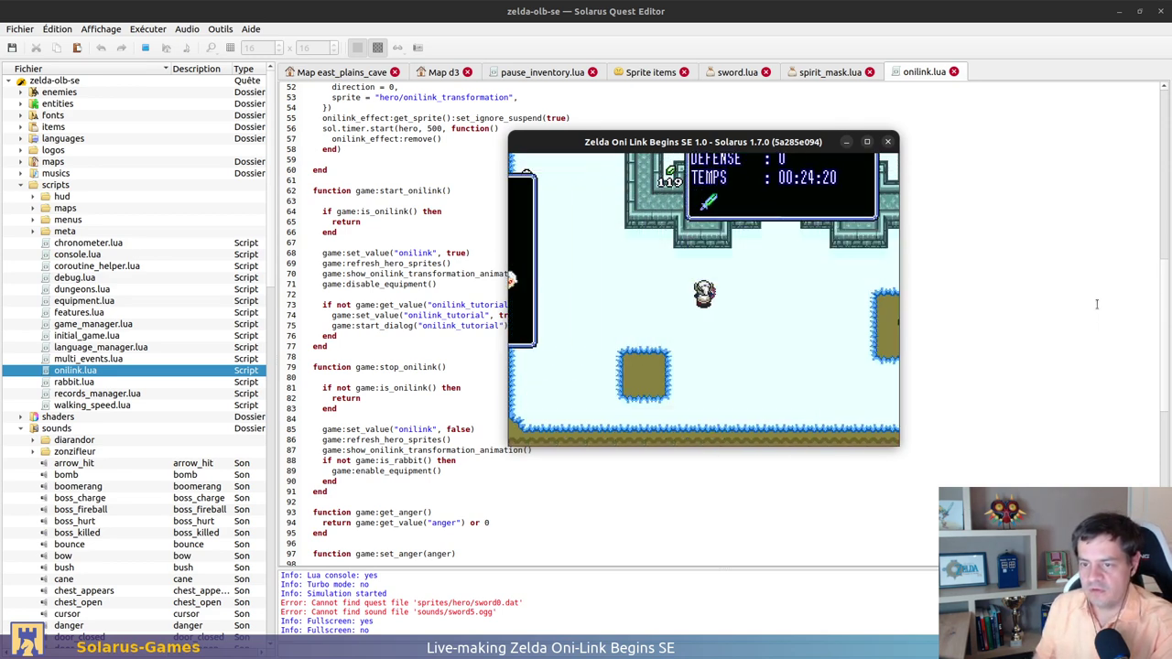
Test Oni-Link's sword sprite while walking around the room and between the statues, and quit the running game
{"action": "key", "text": "Right"}
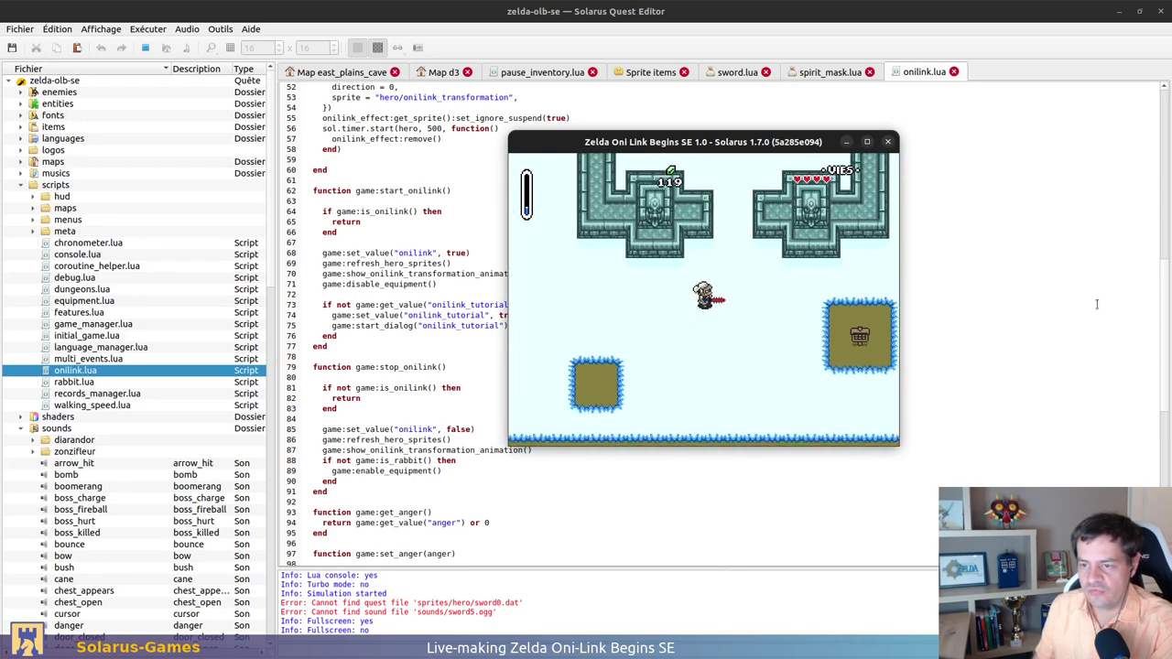
{"action": "key", "text": "Down"}
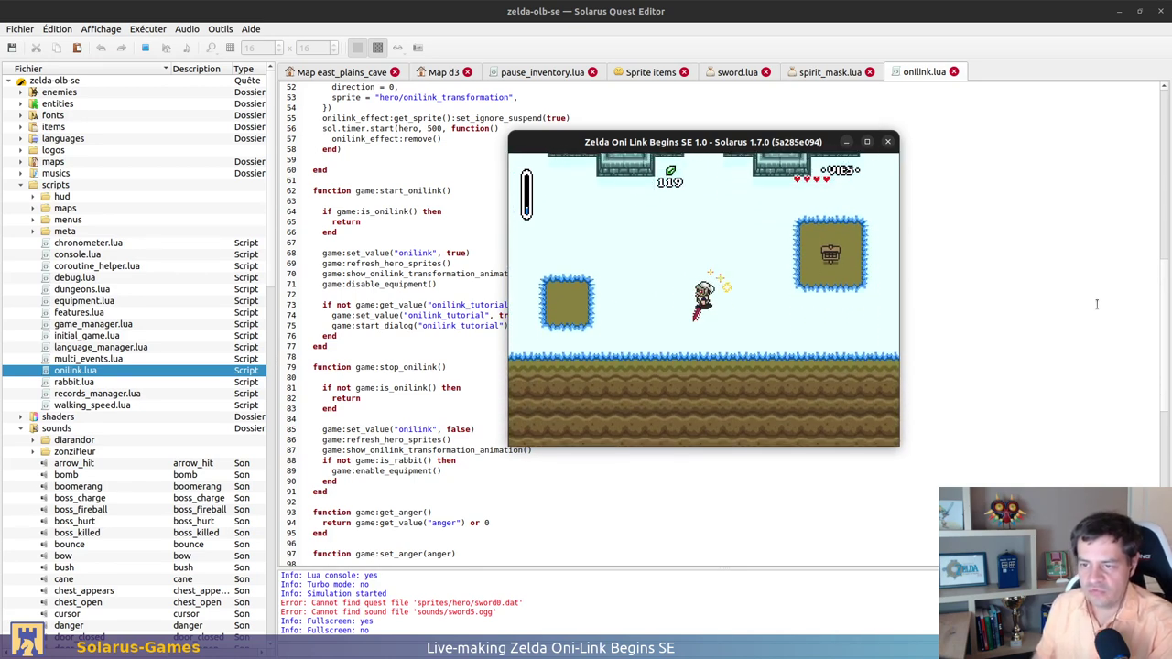
{"action": "key", "text": "Up"}
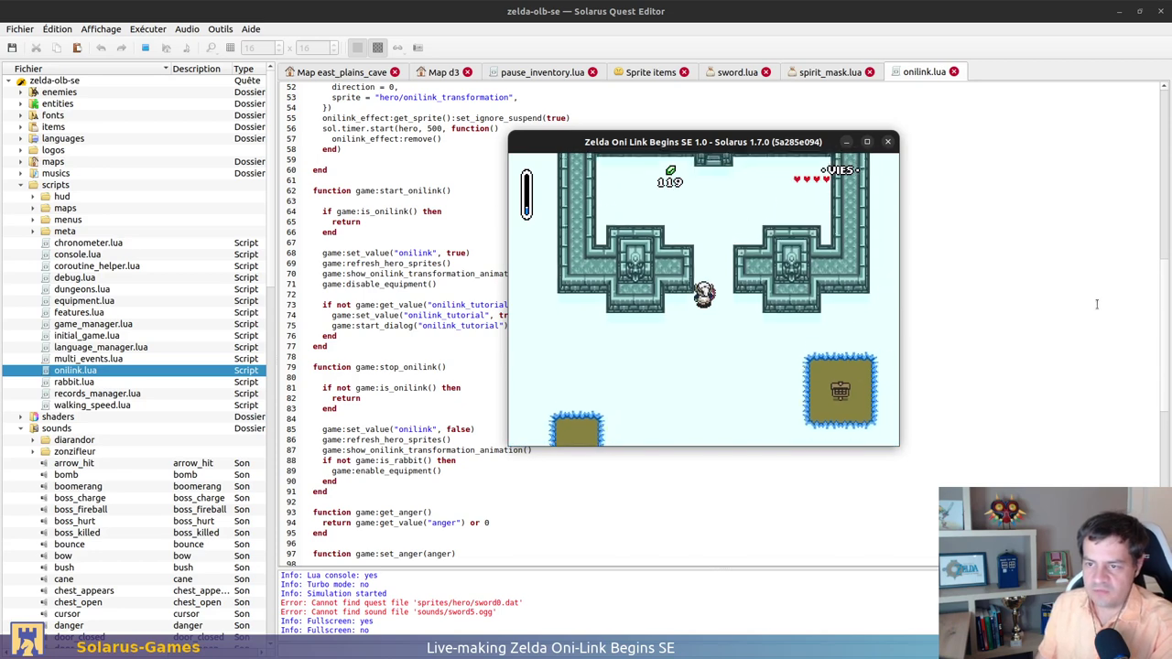
{"action": "key", "text": "Left"}
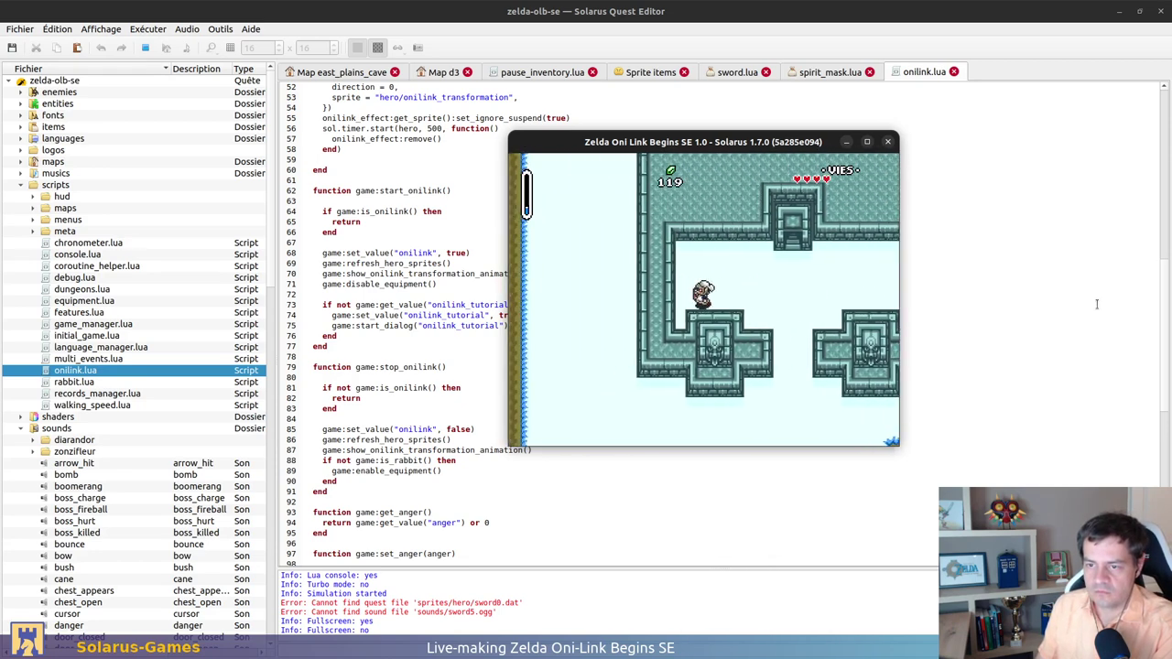
{"action": "key", "text": "Left"}
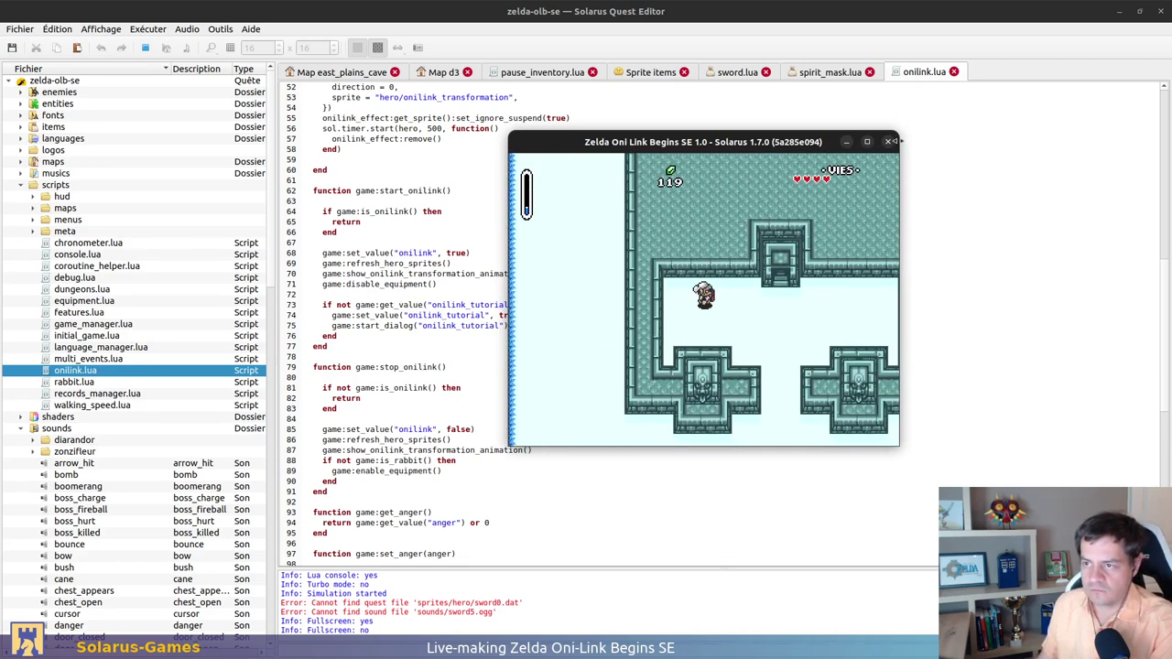
{"action": "left_click", "coordinate": [888, 141]}
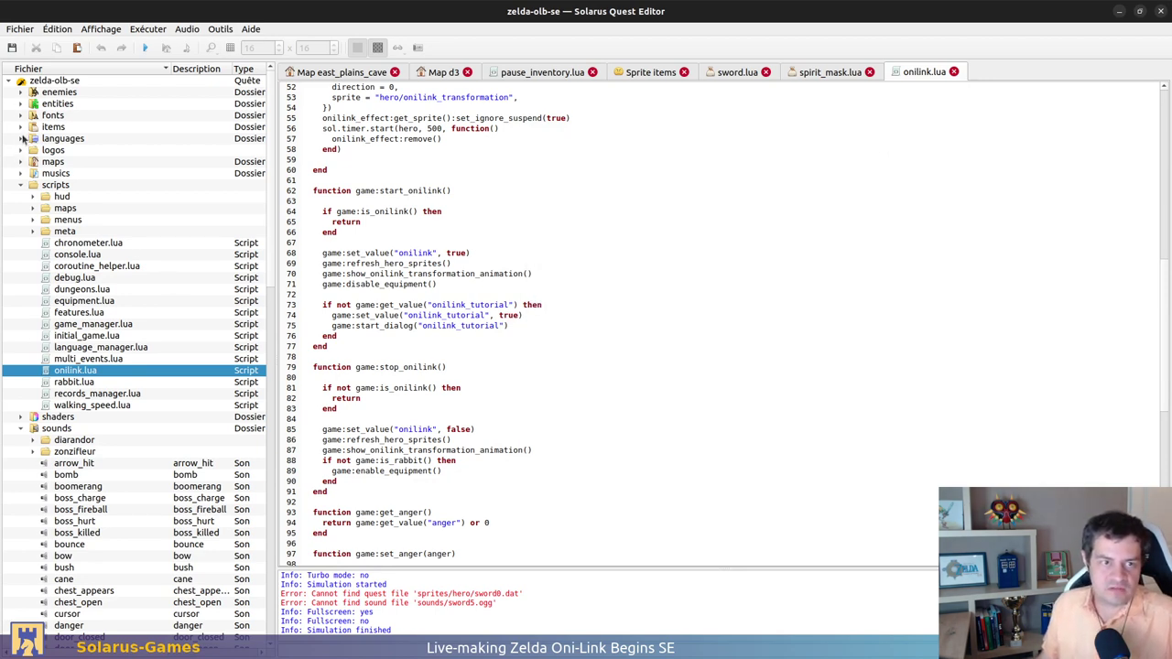
Open the spirit_mask item's script from the quest's items folder and place the cursor on the comment describing its second variant
{"action": "left_click", "coordinate": [21, 127]}
{"action": "scroll", "coordinate": [137, 362], "scroll_direction": "down", "scroll_amount": 5}
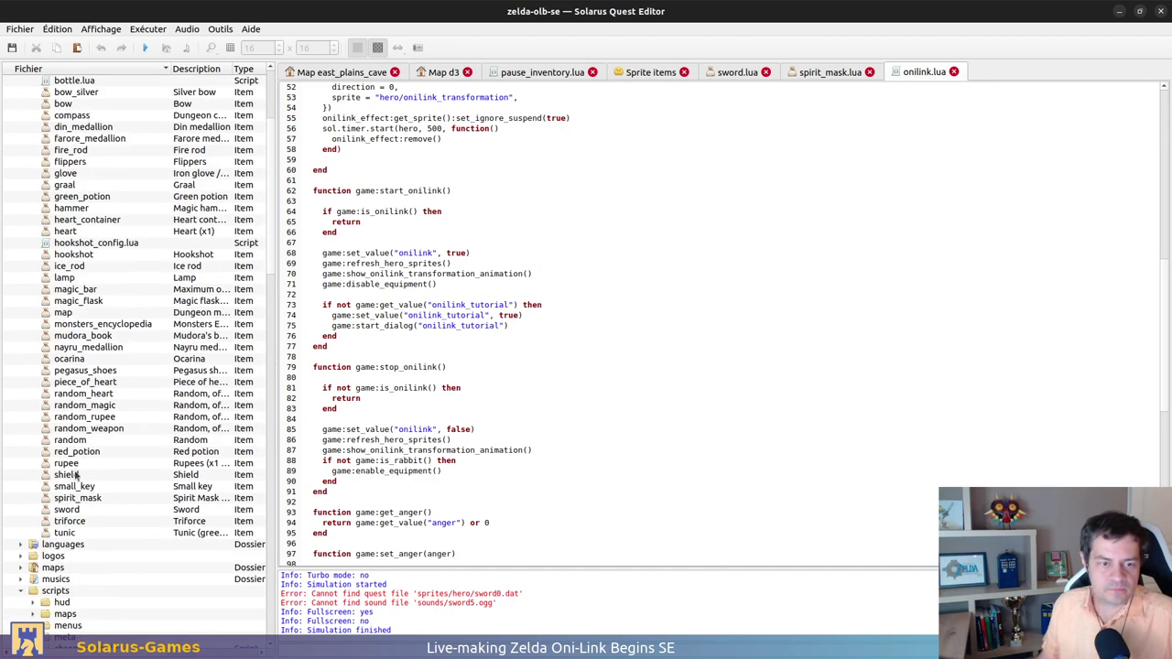
{"action": "left_click", "coordinate": [88, 497]}
{"action": "double_click", "coordinate": [90, 506]}
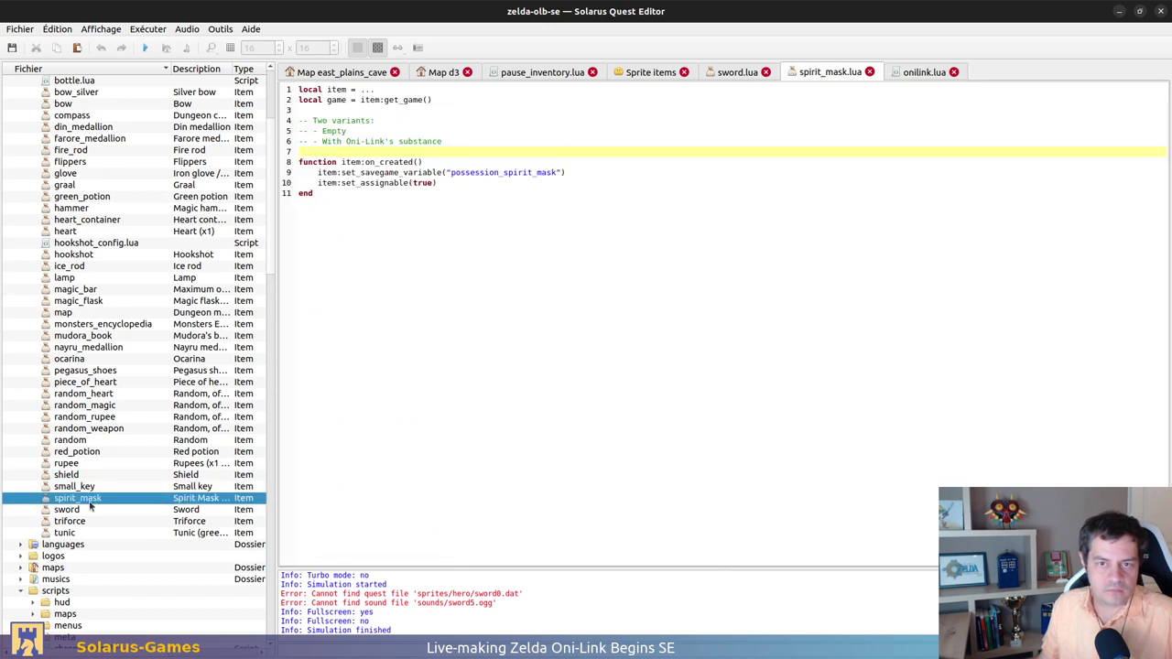
{"action": "left_click", "coordinate": [486, 244]}
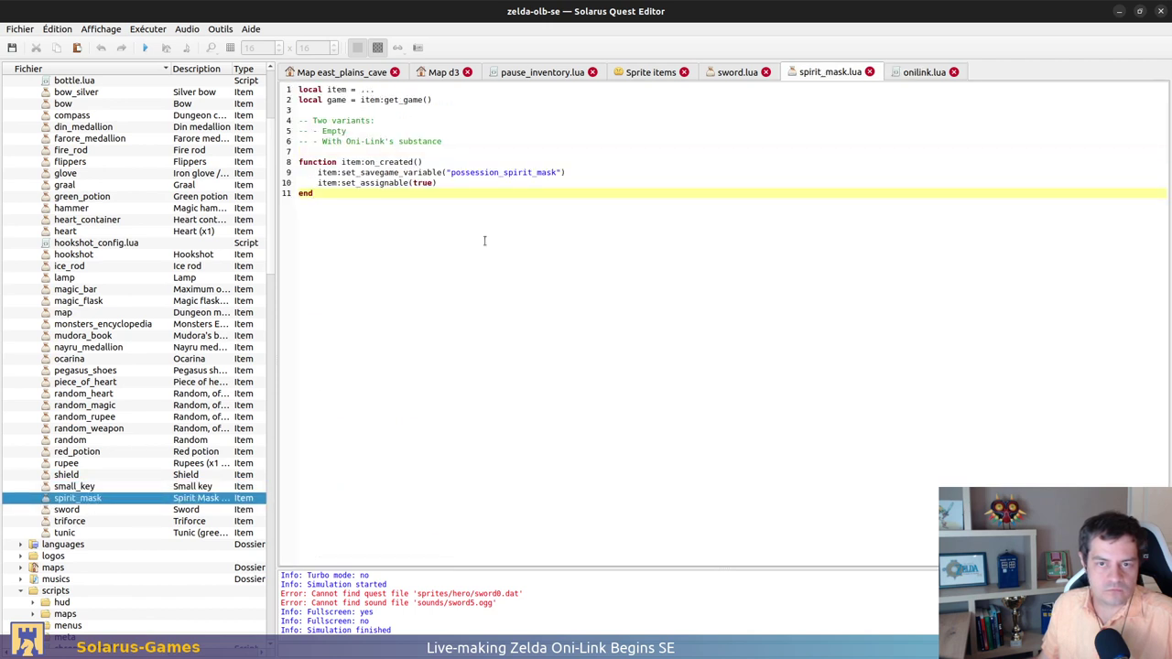
{"action": "left_click", "coordinate": [476, 141]}
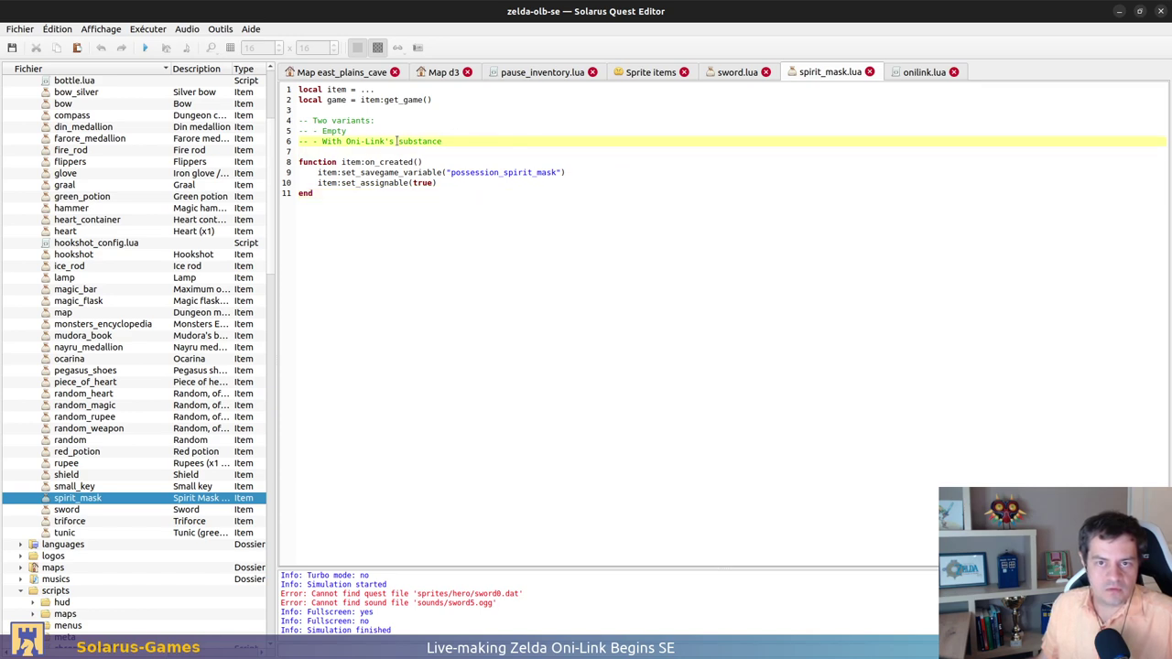
Copy the whole item:on_variant_changed(variant) function from sword.lua
{"action": "left_click", "coordinate": [735, 73]}
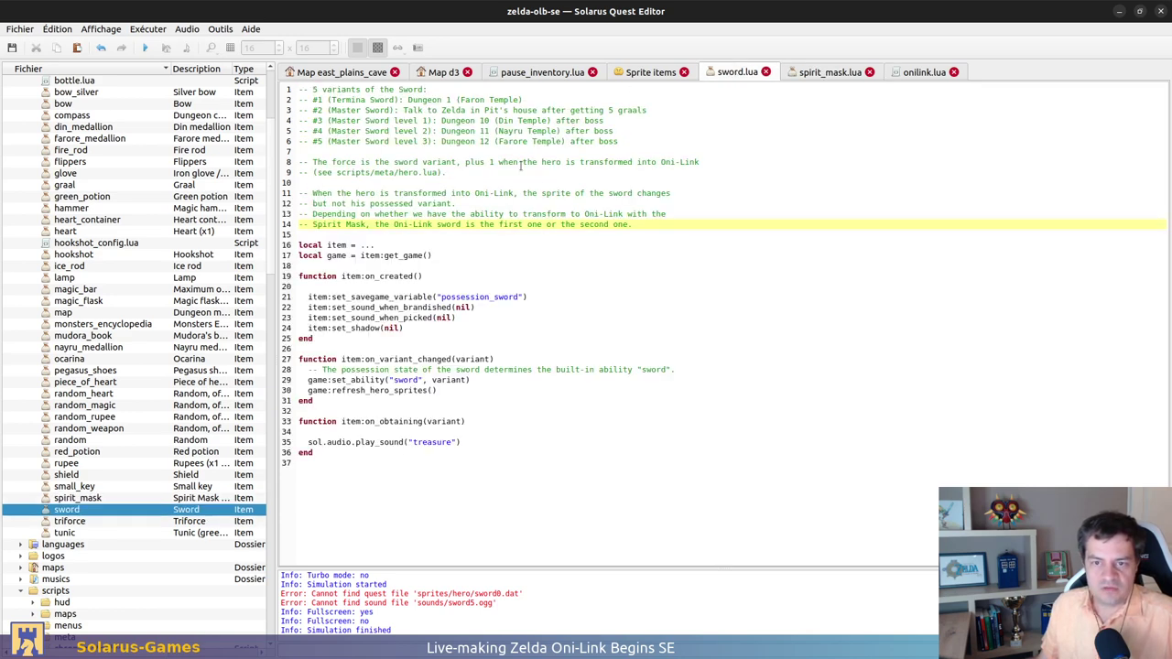
{"action": "left_click_drag", "start_coordinate": [376, 347], "coordinate": [390, 408]}
{"action": "key", "text": "ctrl+c"}
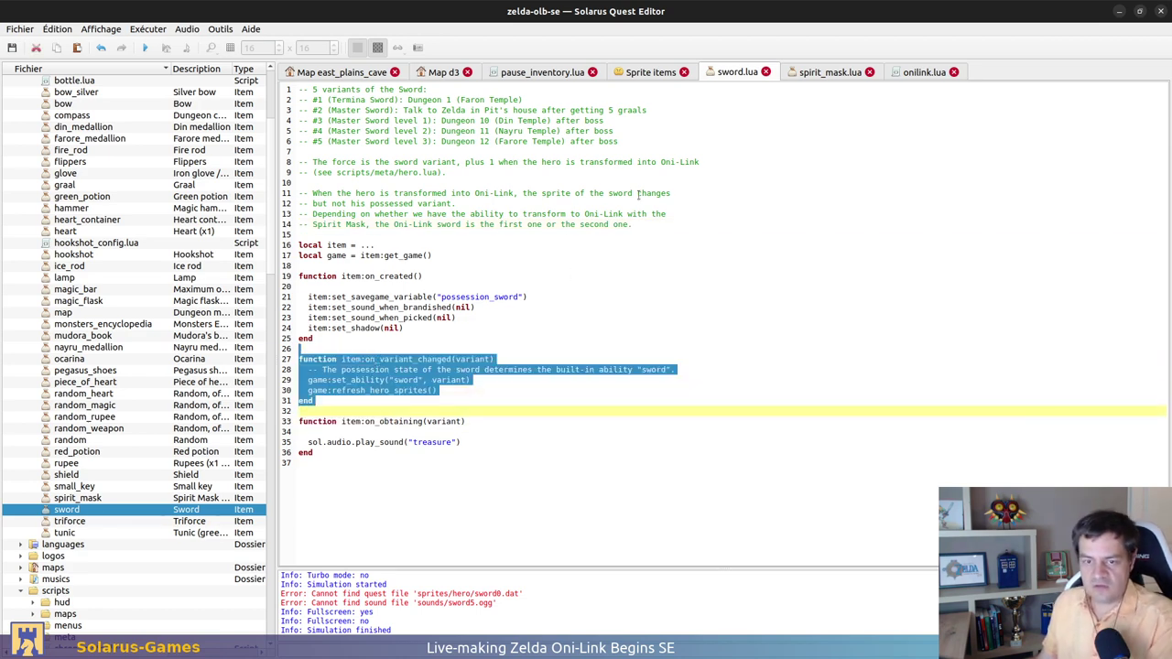
Paste the copied on_variant_changed function into spirit_mask.lua below on_created, separated from it by a blank line
{"action": "left_click", "coordinate": [926, 73]}
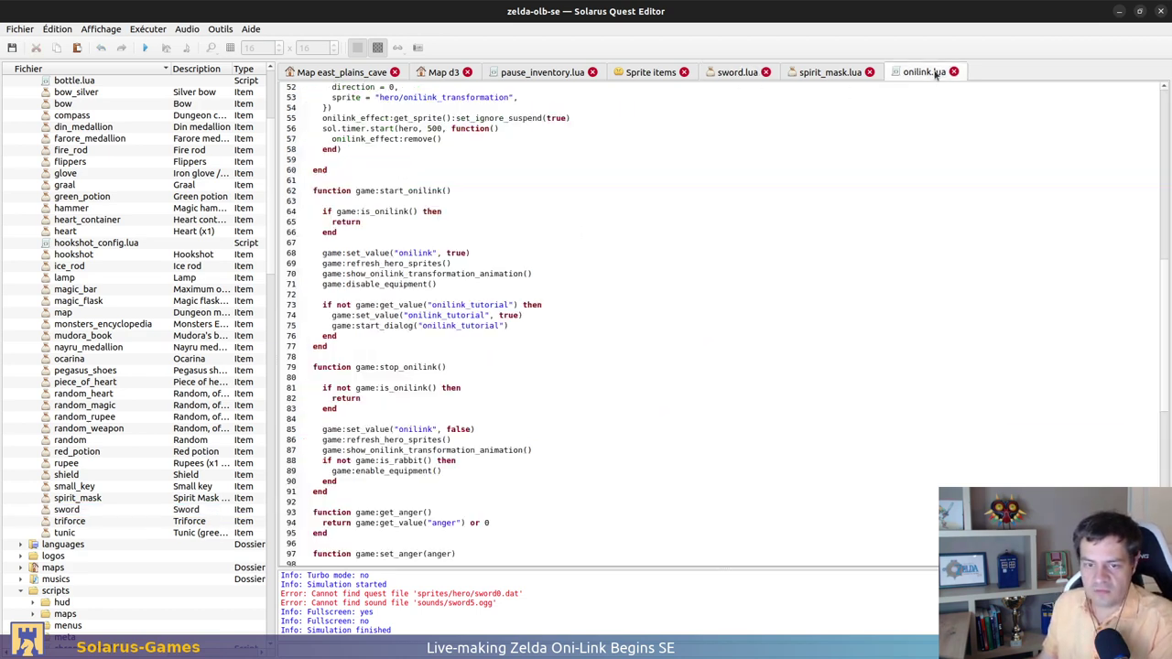
{"action": "left_click", "coordinate": [831, 76]}
{"action": "key", "text": "ctrl+v"}
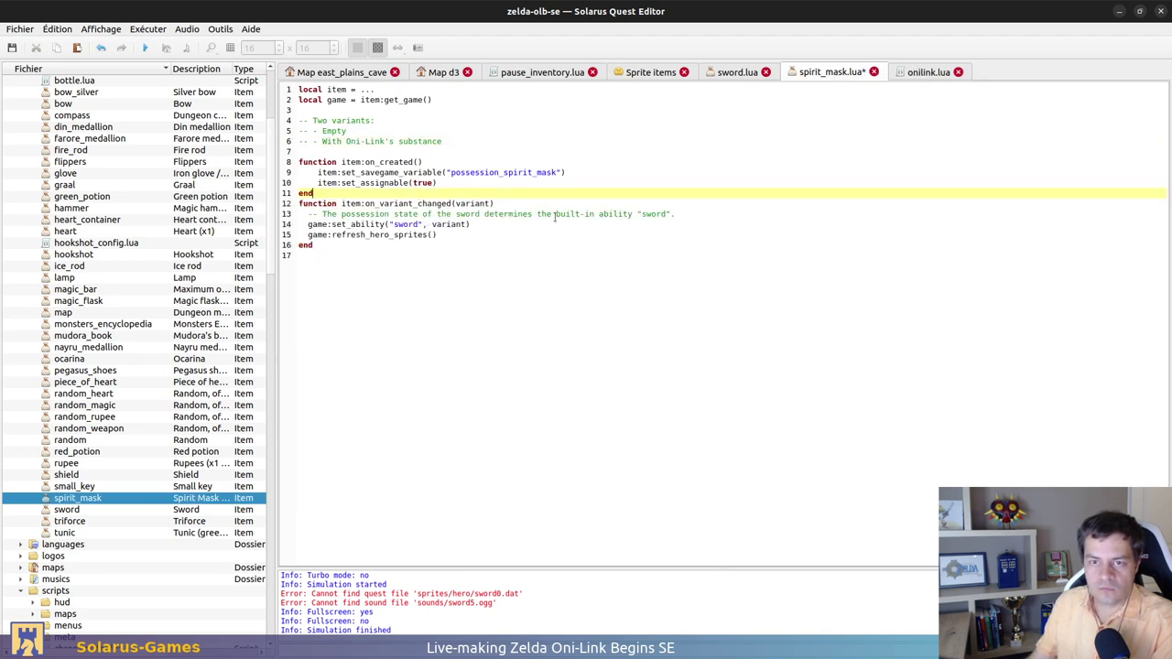
{"action": "key", "text": "Return"}
Delete the sword comment and the game:set_ability("sword", variant) line from on_variant_changed in spirit_mask.lua
{"action": "left_click_drag", "start_coordinate": [714, 213], "coordinate": [725, 224]}
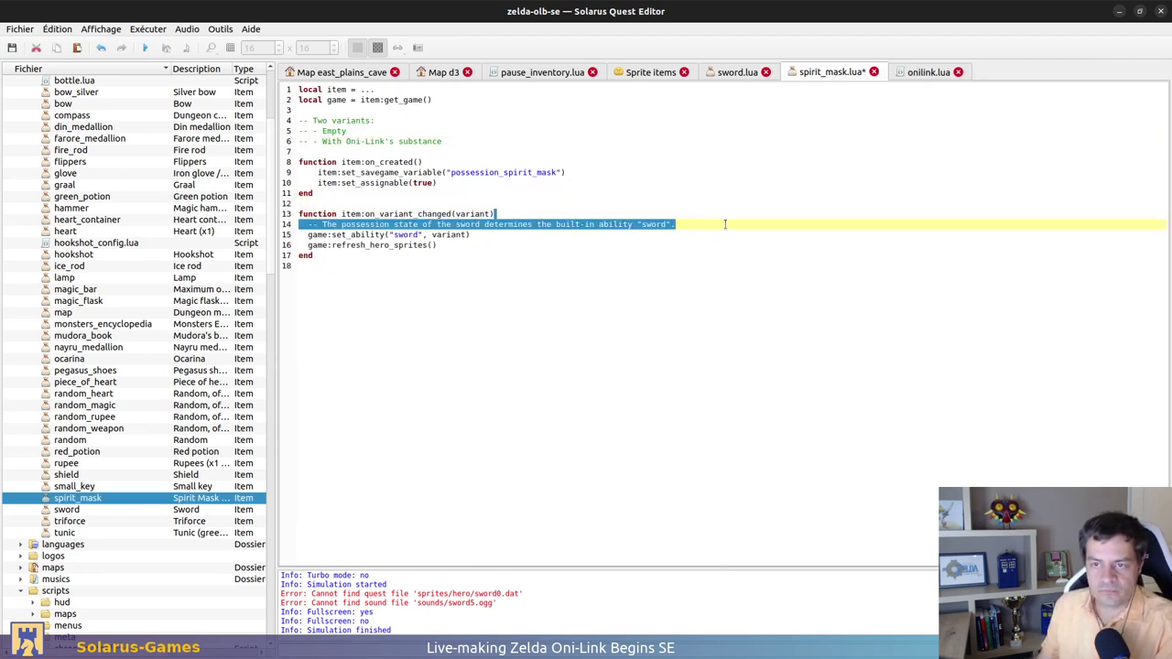
{"action": "key", "text": "Delete"}
{"action": "key", "text": "Down"}
{"action": "key", "text": "Down"}
{"action": "key", "text": "shift+Up"}
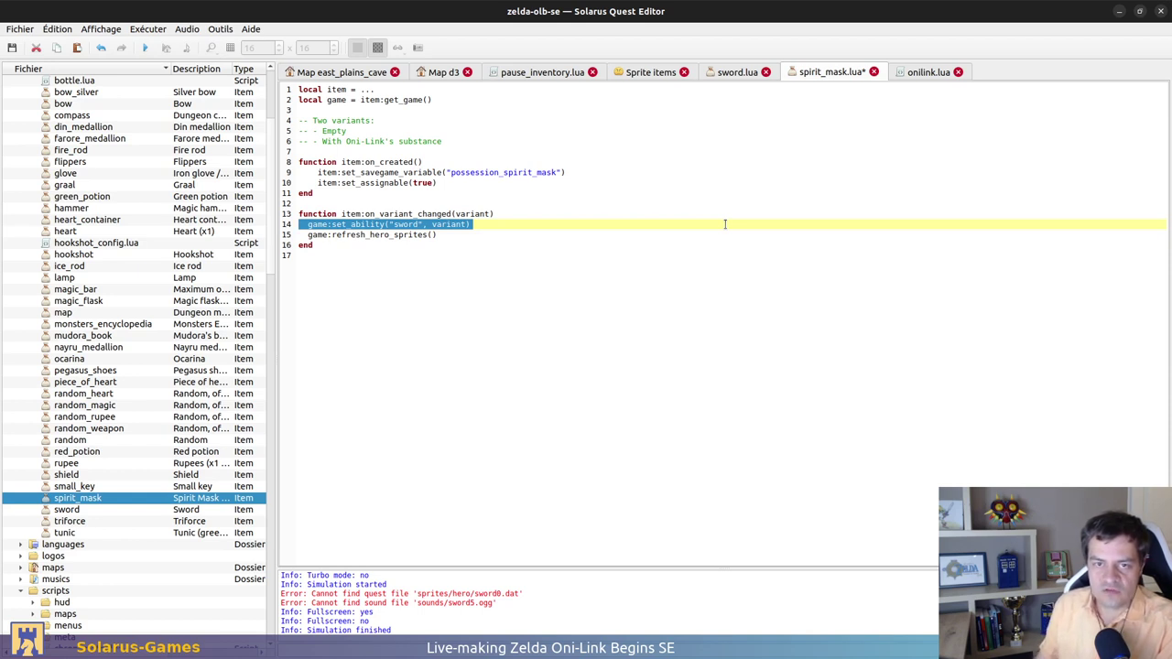
{"action": "left_click", "coordinate": [439, 197]}
{"action": "left_click", "coordinate": [522, 214]}
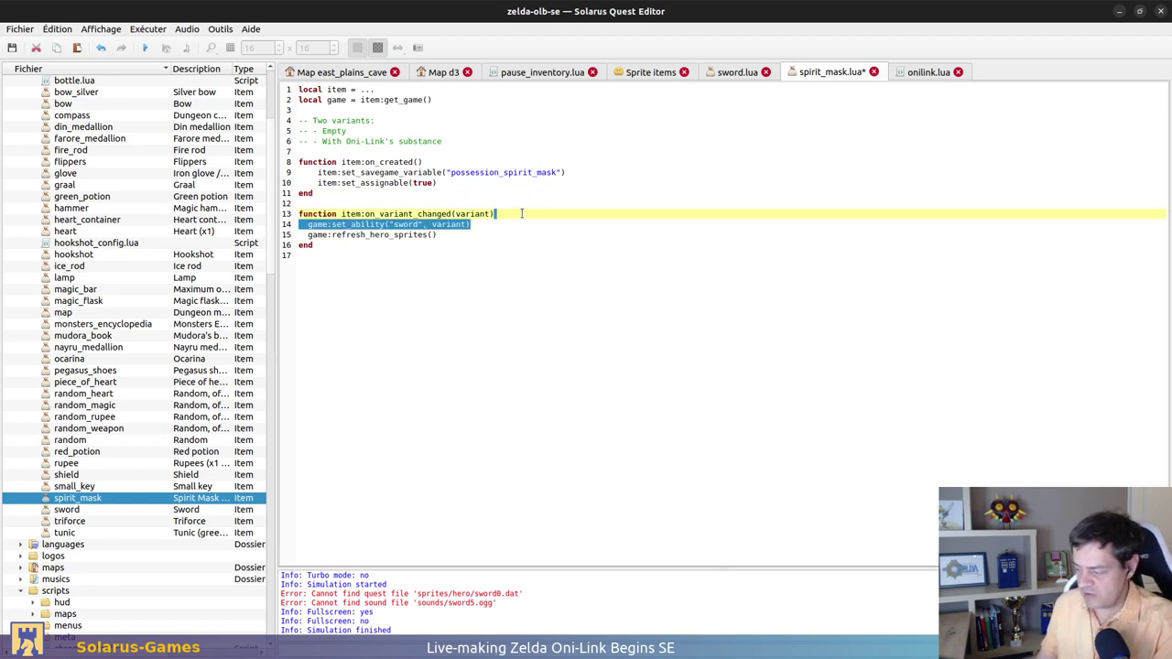
{"action": "key", "text": "Delete"}
Reduce the indentation of the two lines inside on_created to two spaces and save spirit_mask.lua
{"action": "key", "text": "Up"}
{"action": "key", "text": "Up"}
{"action": "key", "text": "Up"}
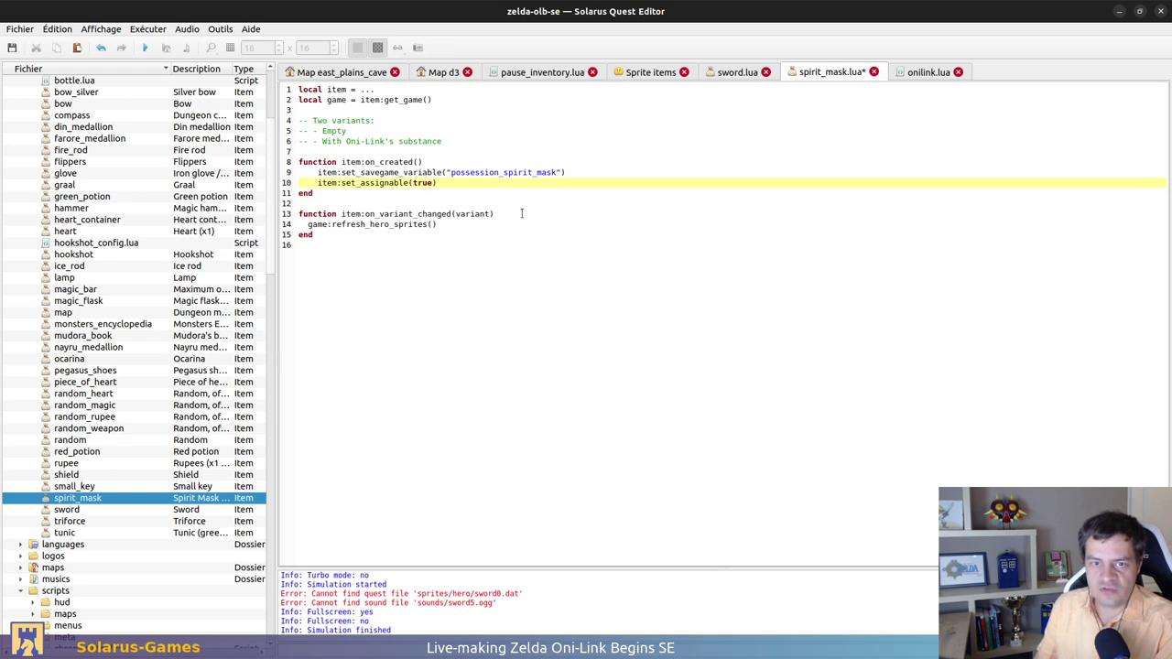
{"action": "key", "text": "Home"}
{"action": "key", "text": "BackSpace"}
{"action": "key", "text": "BackSpace"}
{"action": "key", "text": "Up"}
{"action": "key", "text": "BackSpace"}
{"action": "key", "text": "BackSpace"}
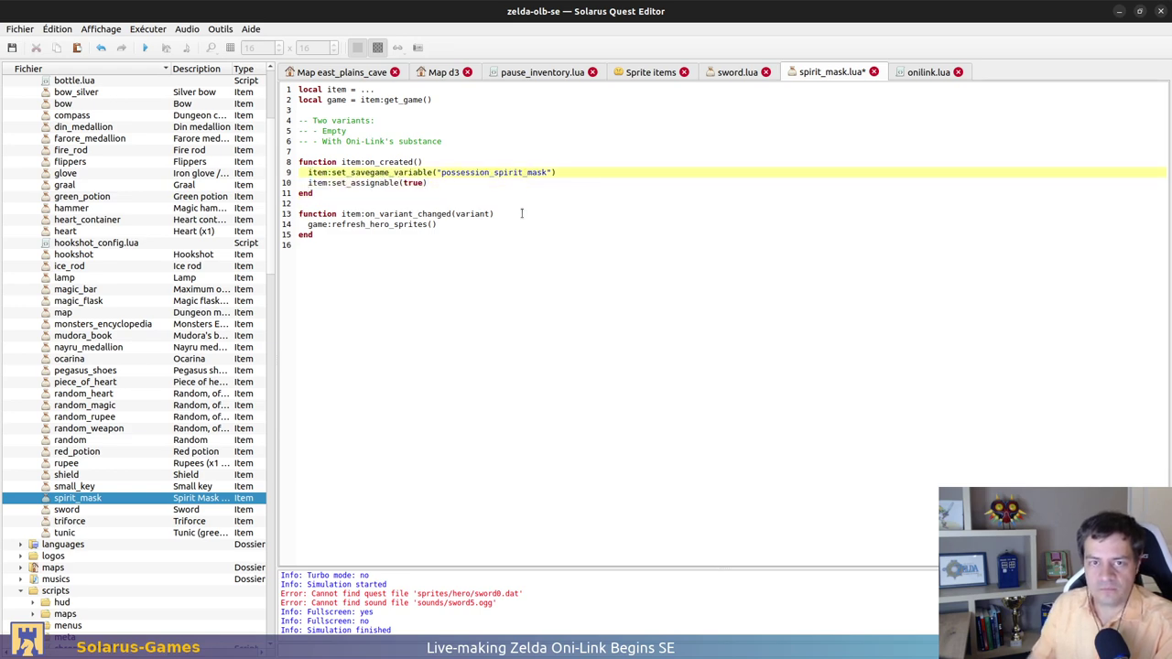
{"action": "key", "text": "ctrl+s"}
Open hero.lua from the scripts/meta folder and examine how hero_meta:get_force() calculates the attack force
{"action": "scroll", "coordinate": [101, 535], "scroll_direction": "down", "scroll_amount": 6}
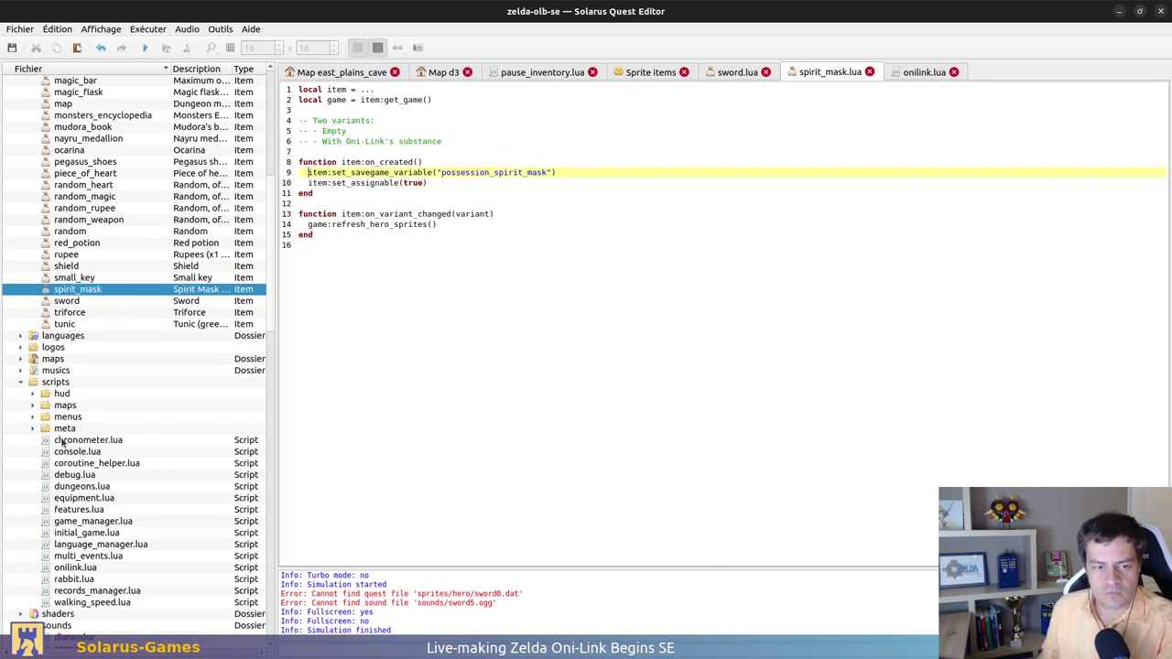
{"action": "scroll", "coordinate": [66, 405], "scroll_direction": "down", "scroll_amount": 5}
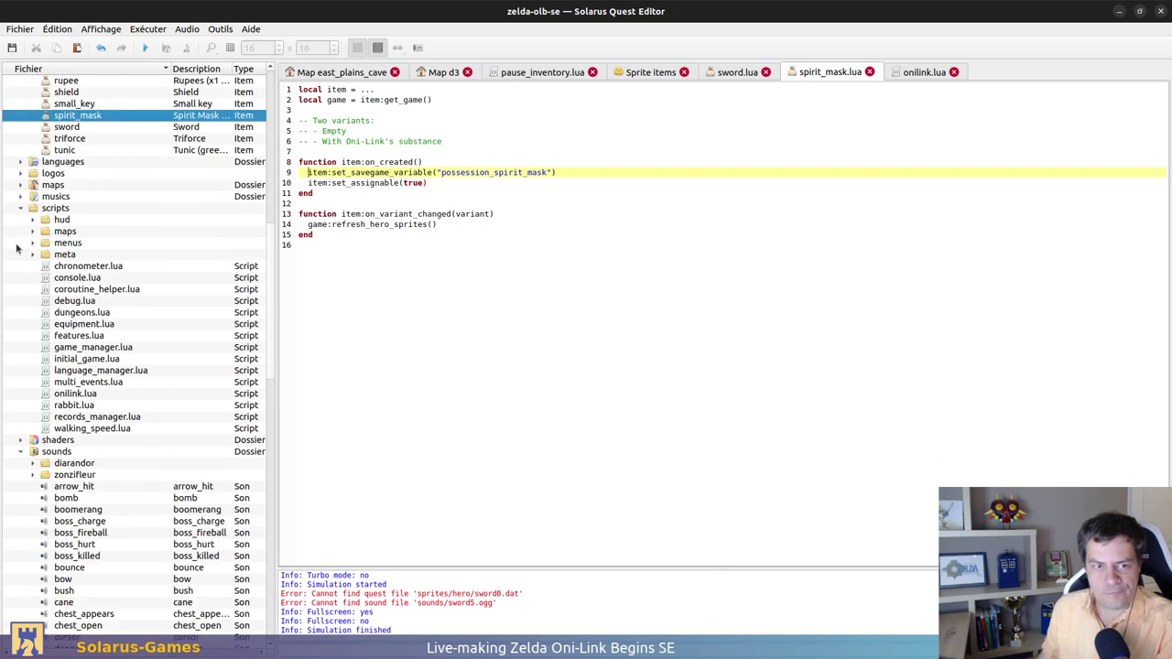
{"action": "scroll", "coordinate": [59, 312], "scroll_direction": "down", "scroll_amount": 4}
{"action": "scroll", "coordinate": [31, 320], "scroll_direction": "up", "scroll_amount": 4}
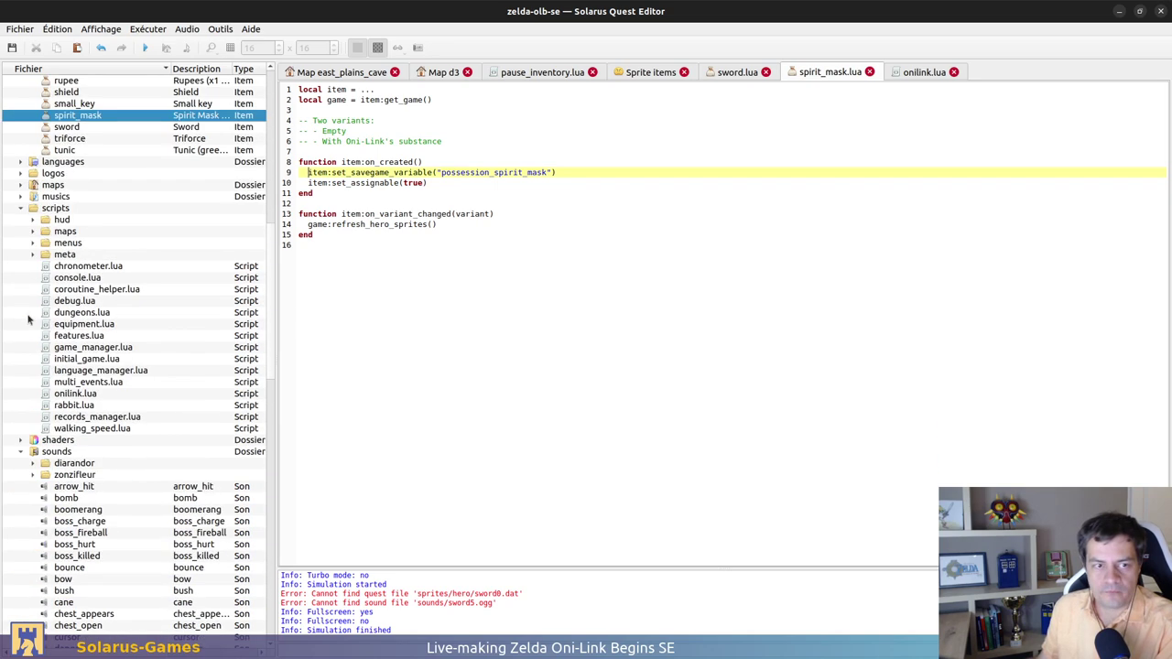
{"action": "left_click", "coordinate": [33, 255]}
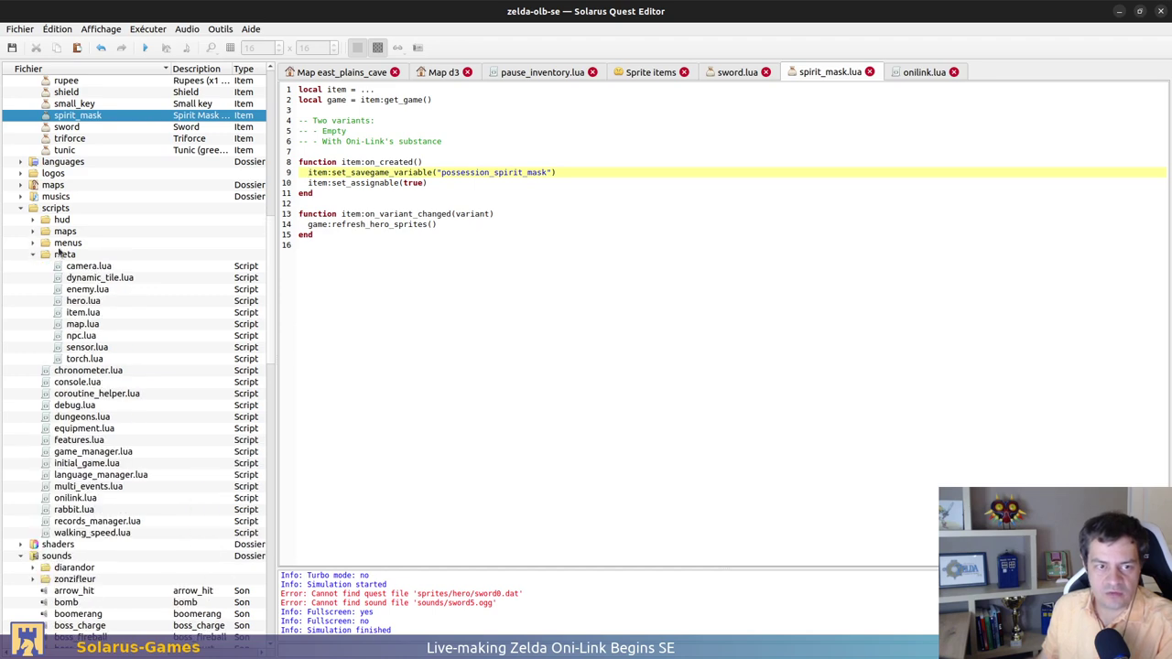
{"action": "double_click", "coordinate": [84, 301]}
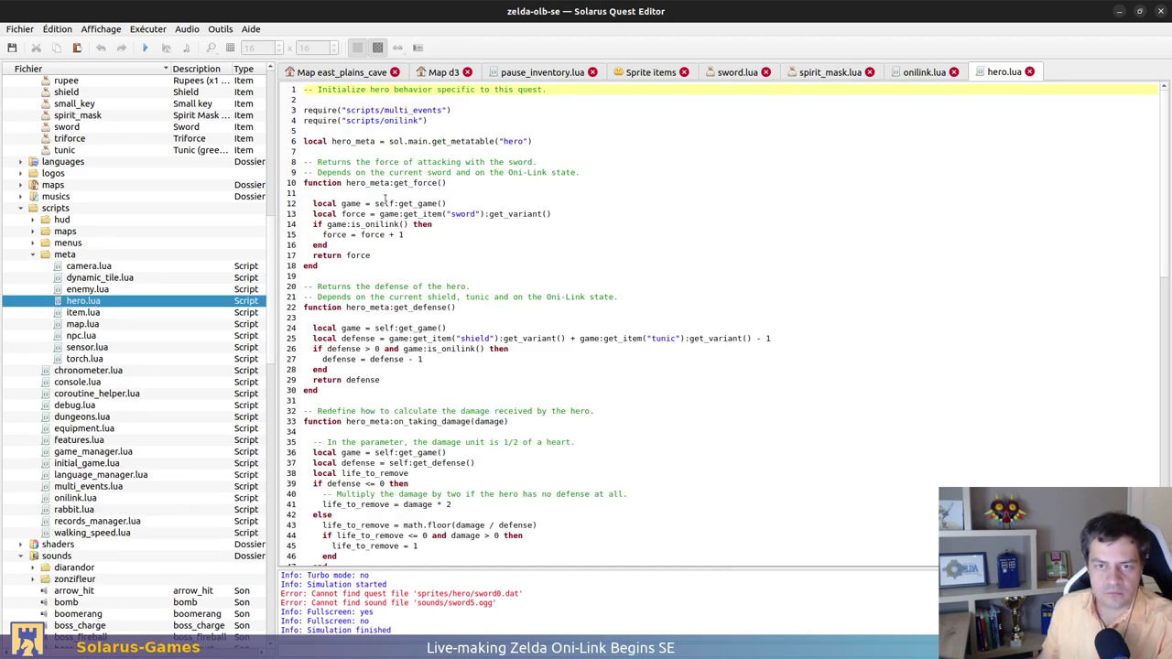
{"action": "left_click_drag", "start_coordinate": [376, 192], "coordinate": [399, 255]}
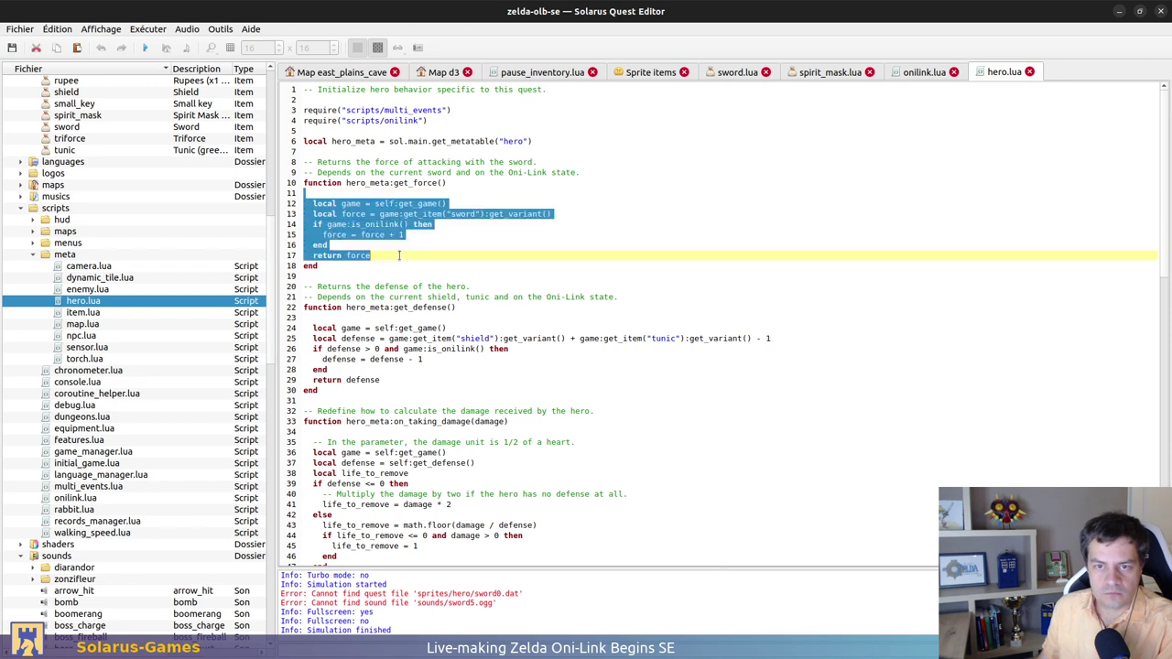
{"action": "left_click", "coordinate": [399, 255]}
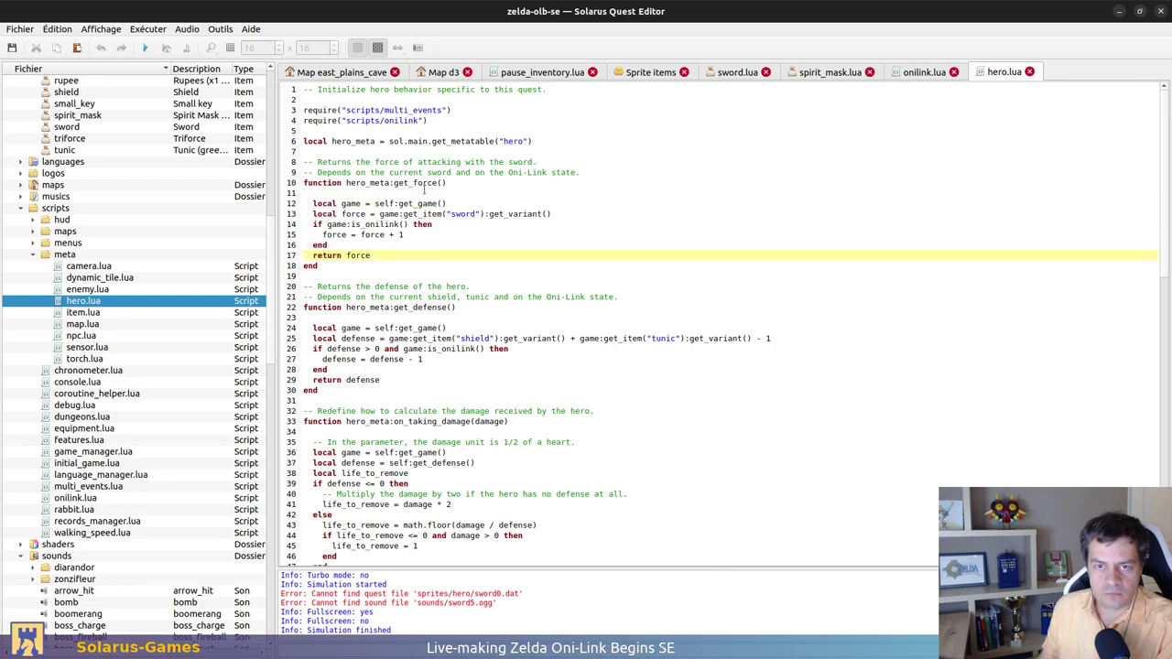
{"action": "left_click_drag", "start_coordinate": [424, 191], "coordinate": [426, 265]}
{"action": "left_click", "coordinate": [426, 264]}
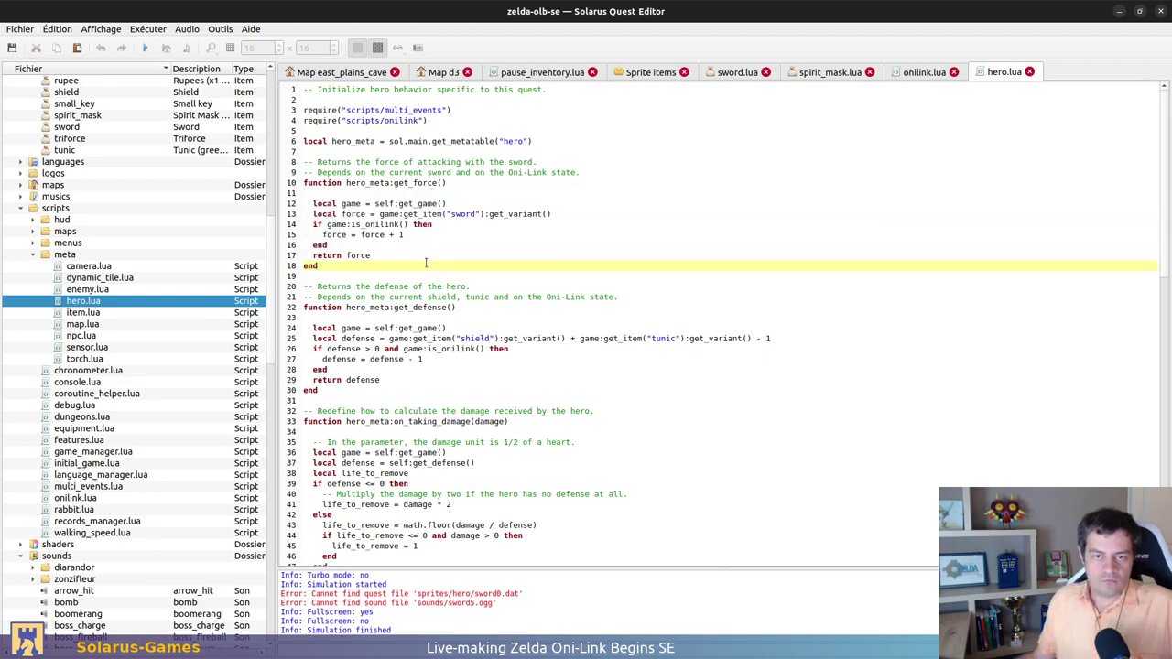
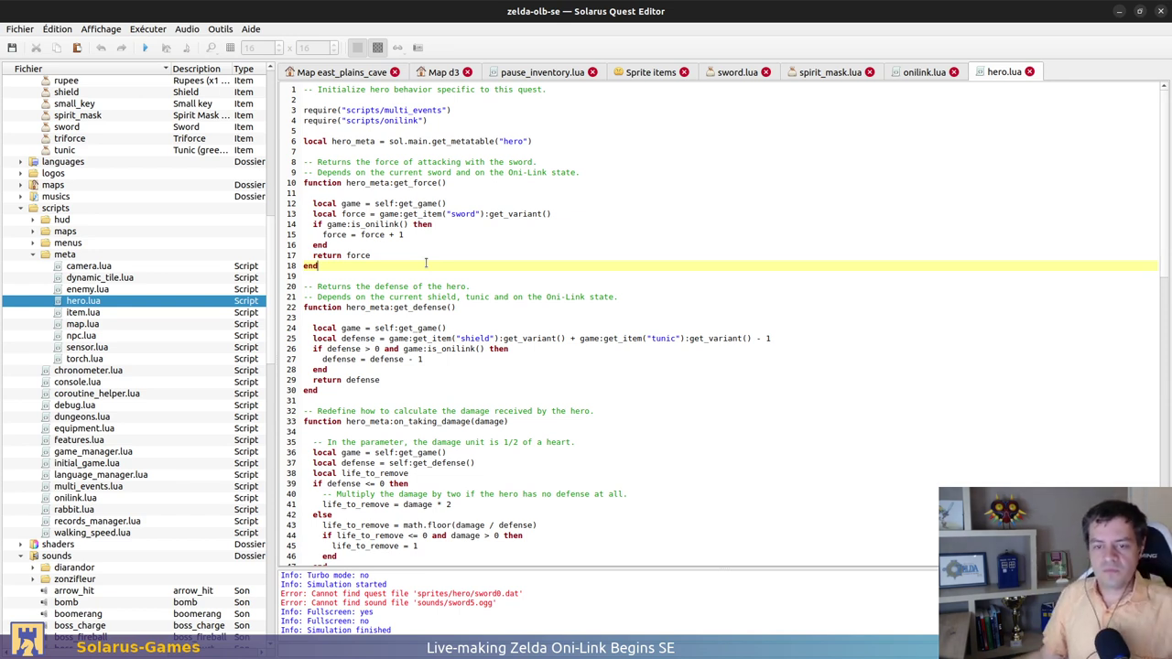
{"action": "left_click_drag", "start_coordinate": [305, 162], "coordinate": [306, 276]}
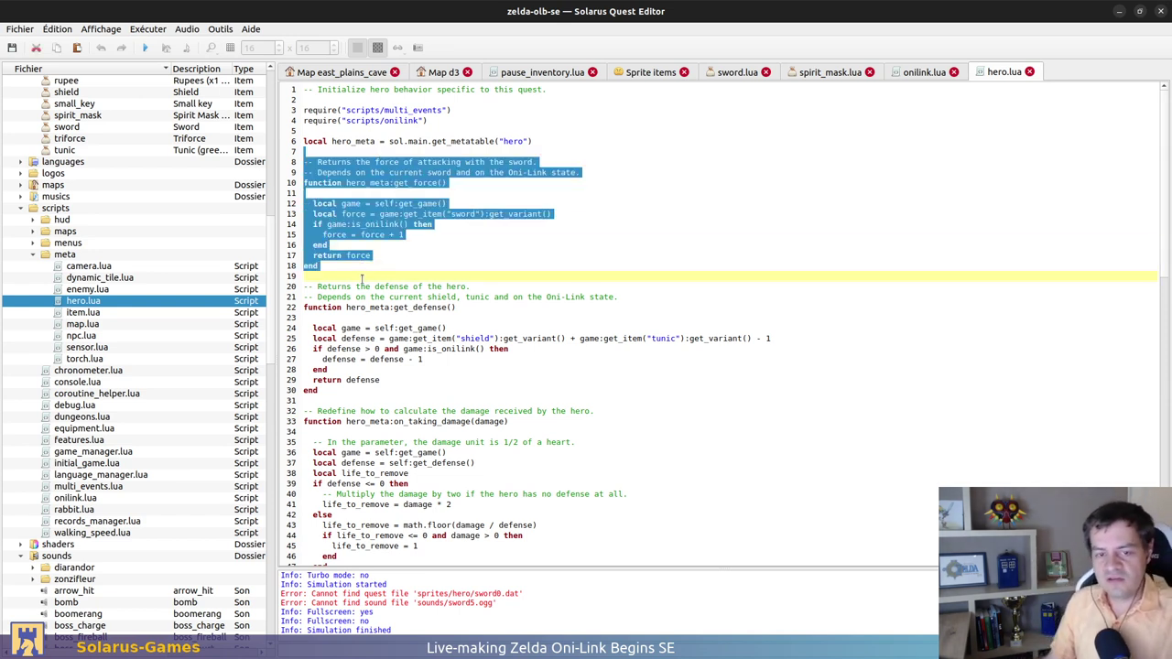
{"action": "left_click", "coordinate": [371, 272]}
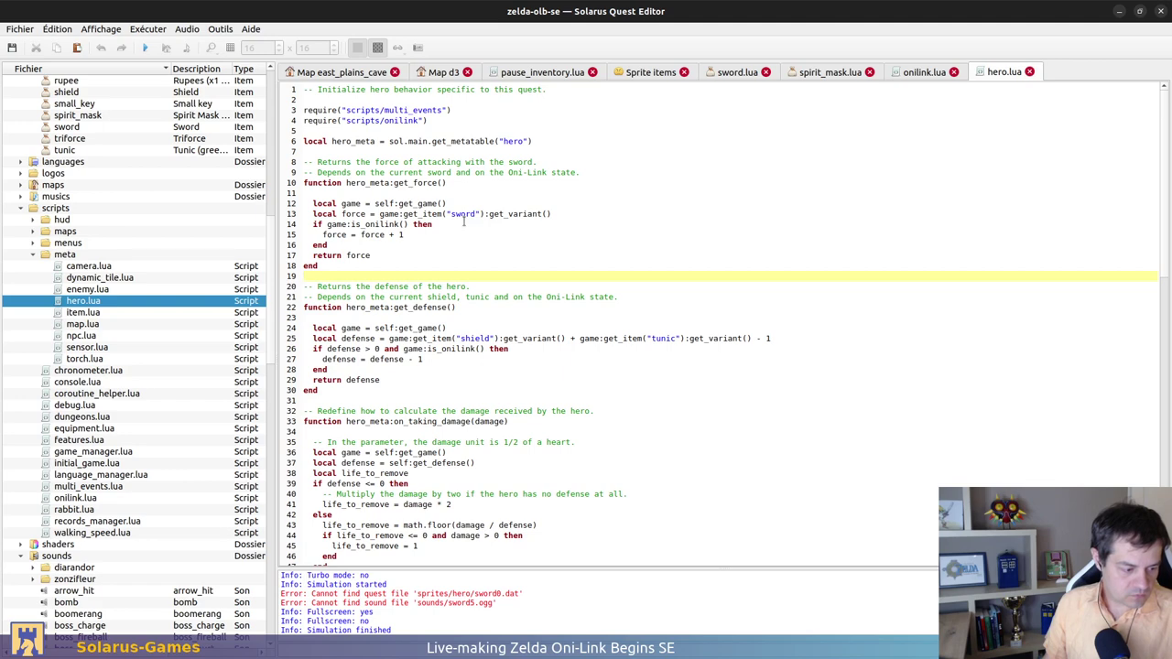
Check onilink.lua, then return to spirit_mask.lua and select the refresh_hero_sprites function name in on_variant_changed
{"action": "left_click", "coordinate": [921, 77]}
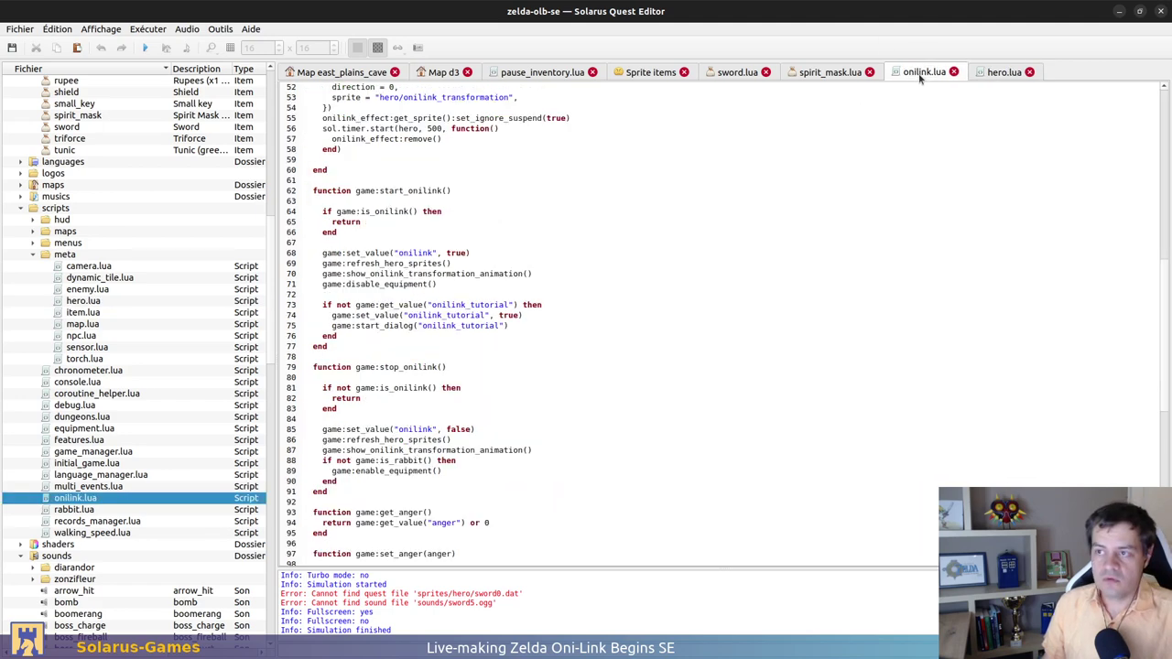
{"action": "scroll", "coordinate": [169, 423], "scroll_direction": "up", "scroll_amount": 7}
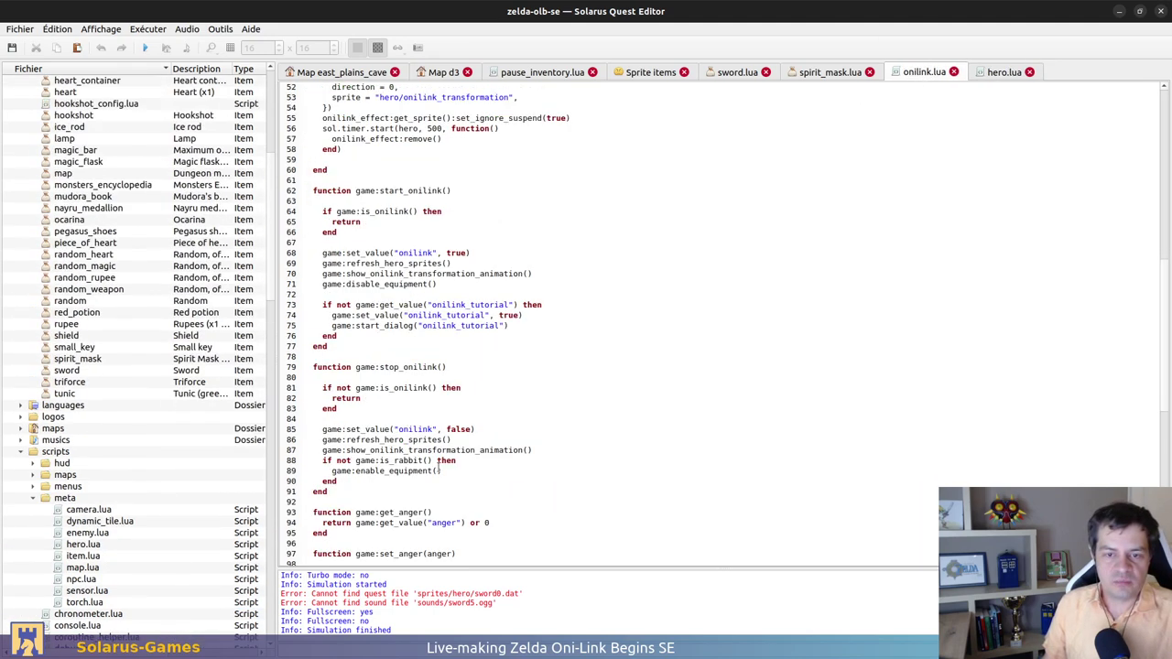
{"action": "left_click", "coordinate": [831, 72]}
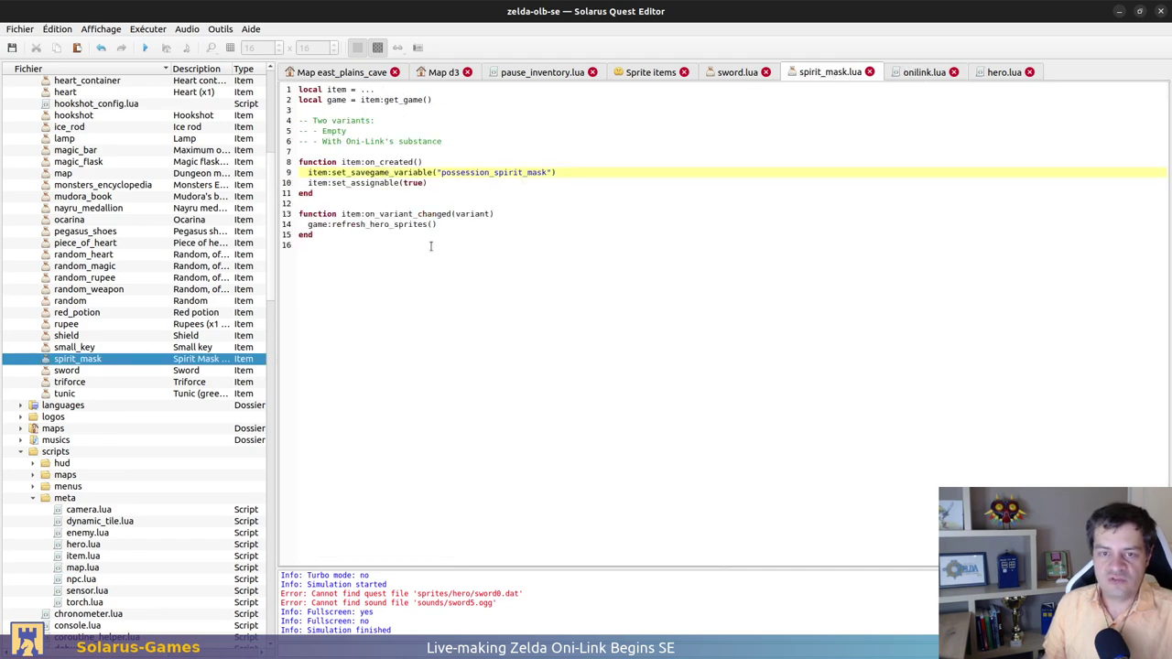
{"action": "left_click", "coordinate": [391, 217]}
{"action": "double_click", "coordinate": [384, 224]}
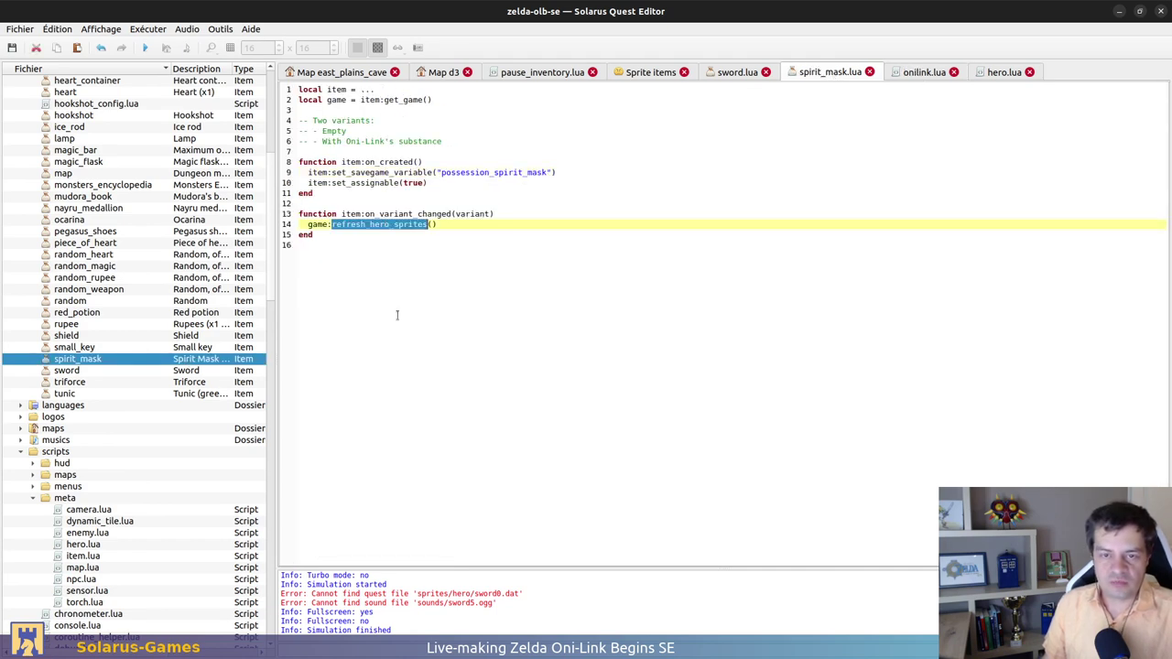
Read through hero.lua down to its end to look for where refresh_hero_sprites is defined
{"action": "scroll", "coordinate": [199, 334], "scroll_direction": "up", "scroll_amount": 9}
{"action": "scroll", "coordinate": [206, 325], "scroll_direction": "down", "scroll_amount": 16}
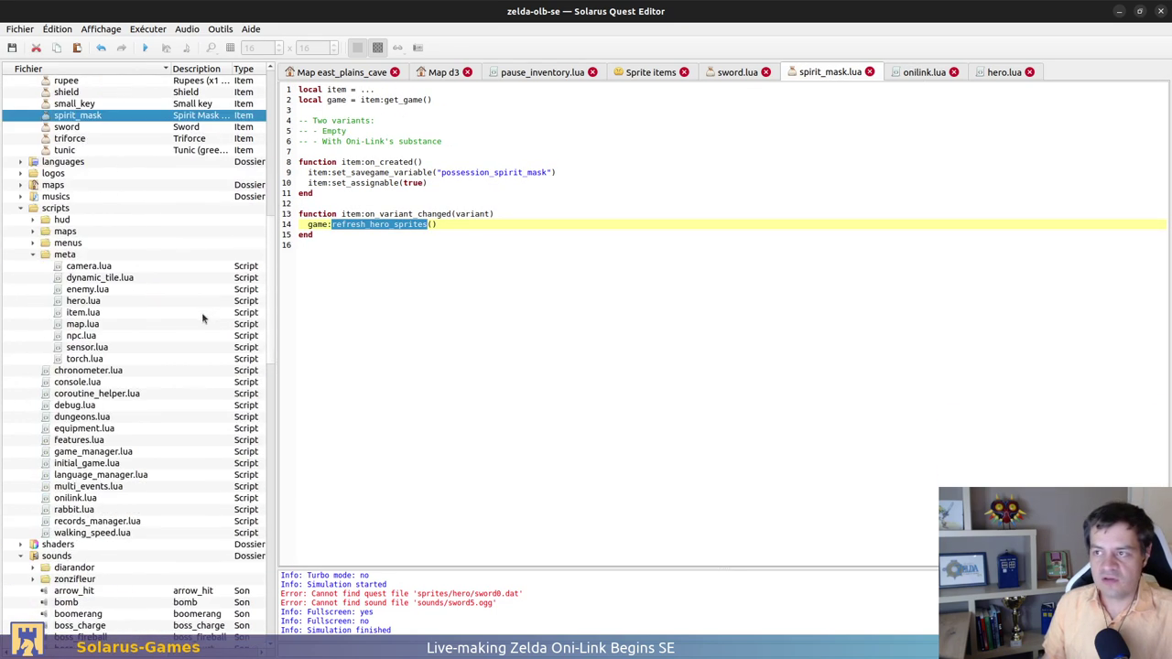
{"action": "scroll", "coordinate": [204, 319], "scroll_direction": "down", "scroll_amount": 7}
{"action": "left_click", "coordinate": [1003, 72]}
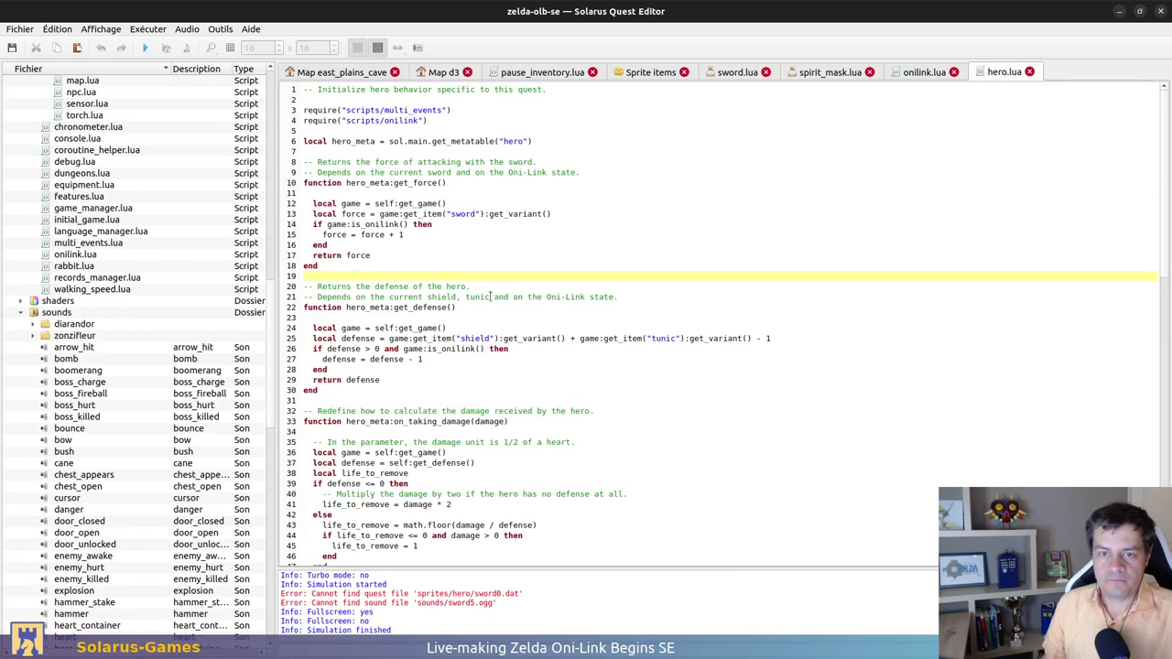
{"action": "scroll", "coordinate": [491, 297], "scroll_direction": "down", "scroll_amount": 6}
{"action": "scroll", "coordinate": [606, 283], "scroll_direction": "down", "scroll_amount": 5}
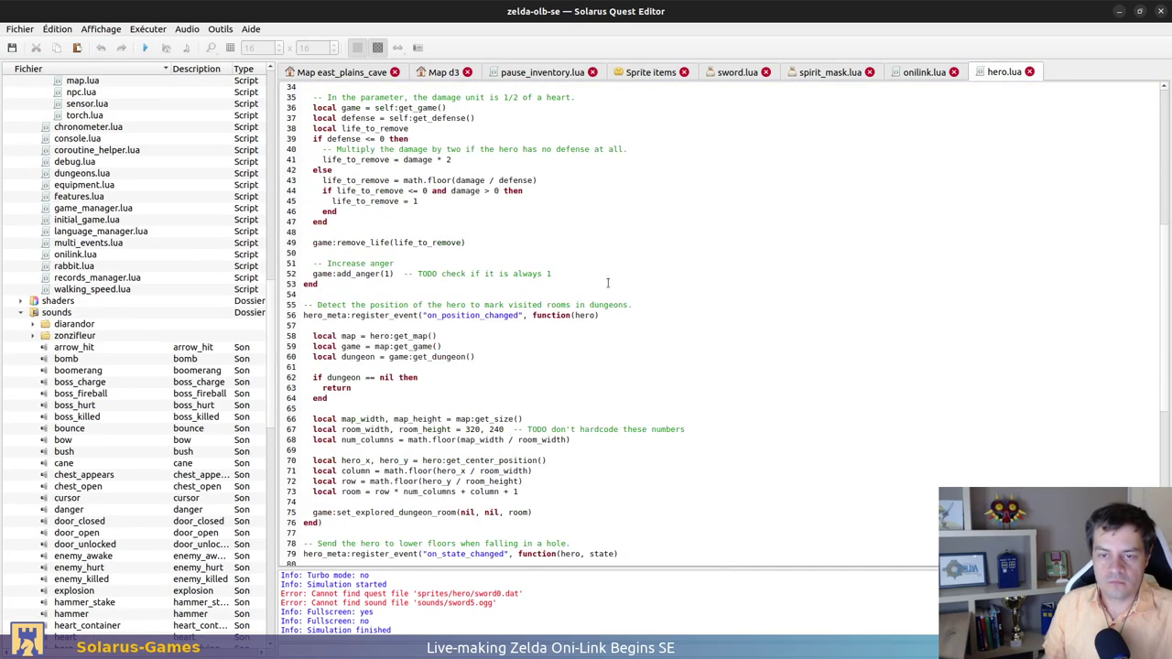
{"action": "scroll", "coordinate": [607, 283], "scroll_direction": "down", "scroll_amount": 12}
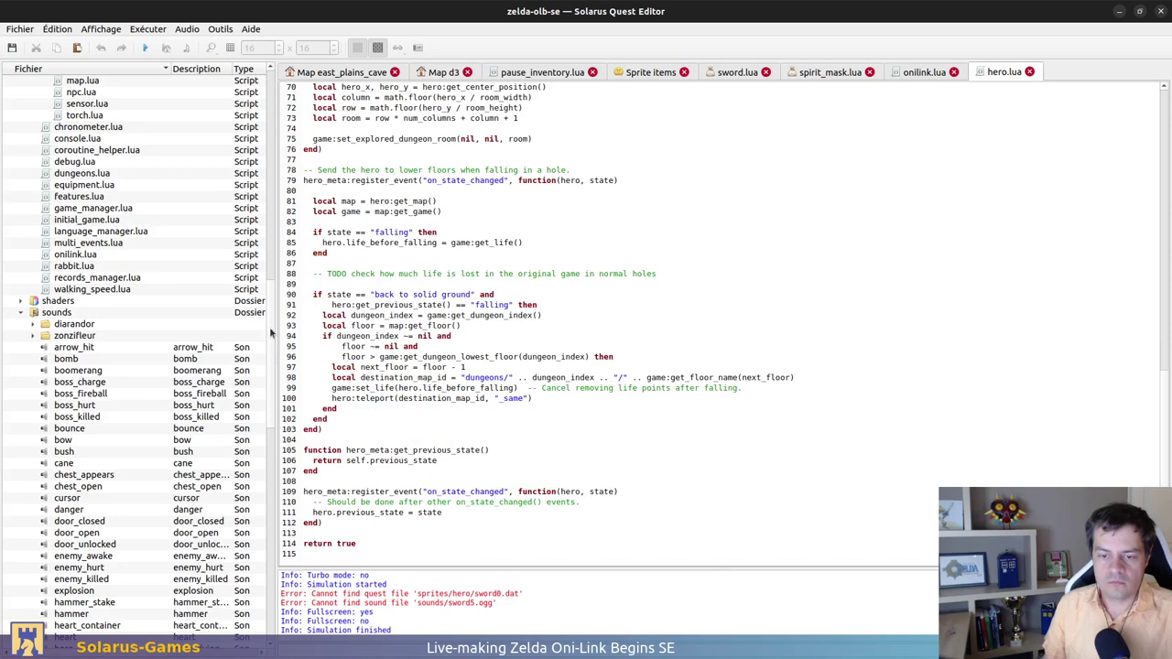
{"action": "scroll", "coordinate": [28, 320], "scroll_direction": "up", "scroll_amount": 1}
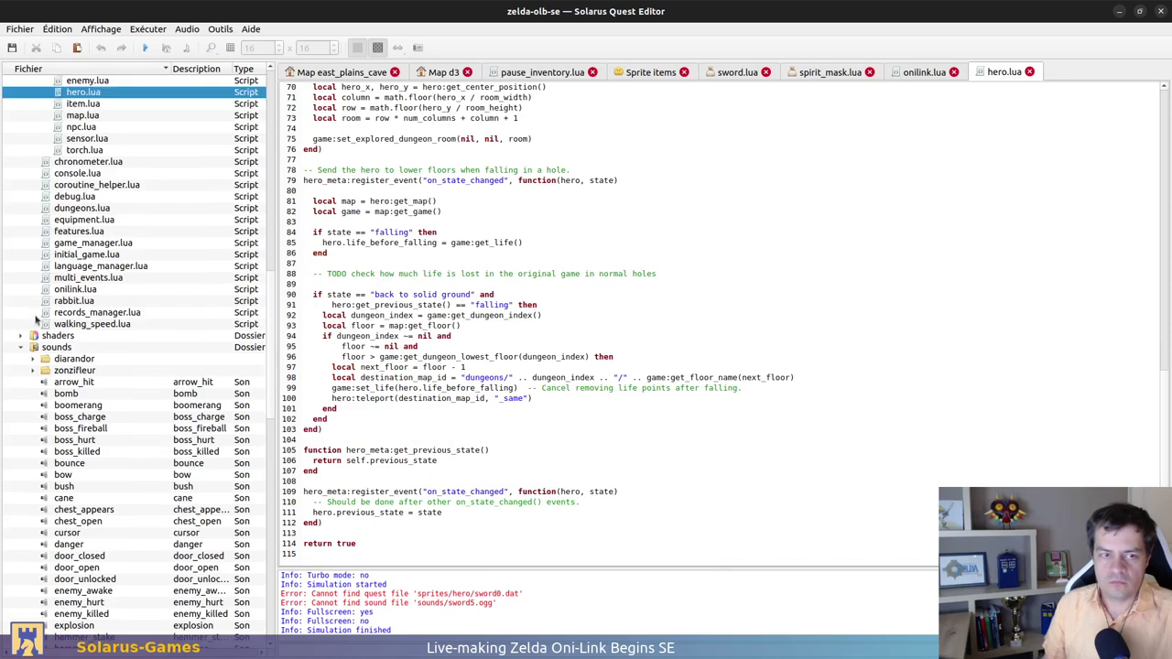
Open game_manager.lua and equipment.lua and look through both scripts for the refresh_hero_sprites definition
{"action": "double_click", "coordinate": [87, 243]}
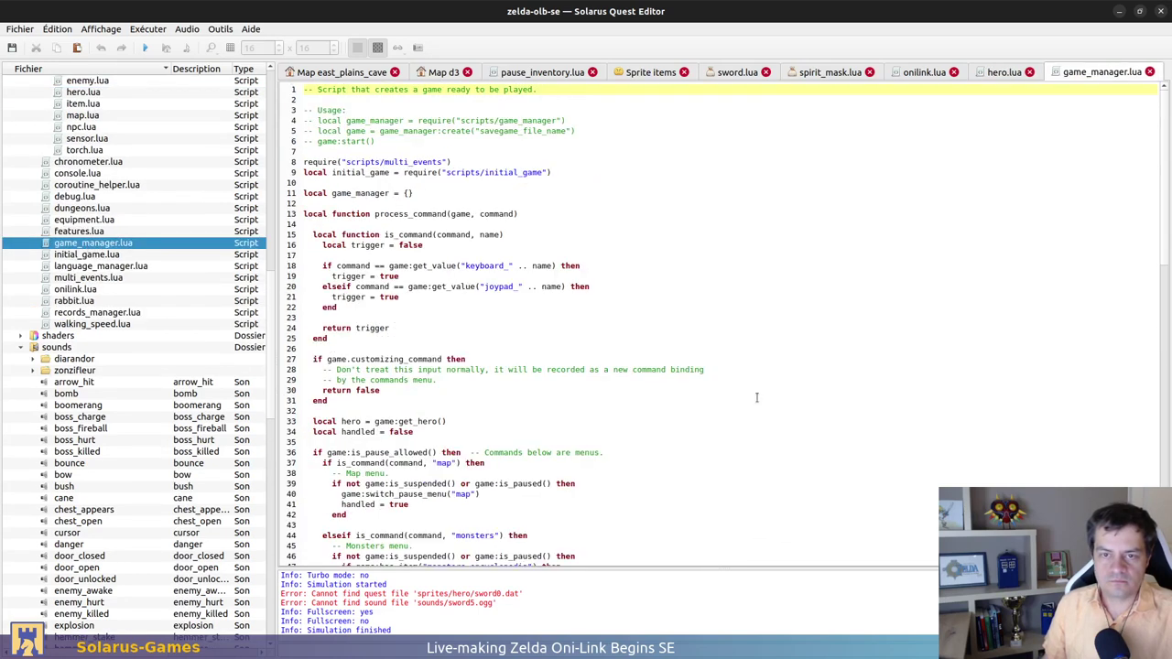
{"action": "scroll", "coordinate": [755, 400], "scroll_direction": "down", "scroll_amount": 20}
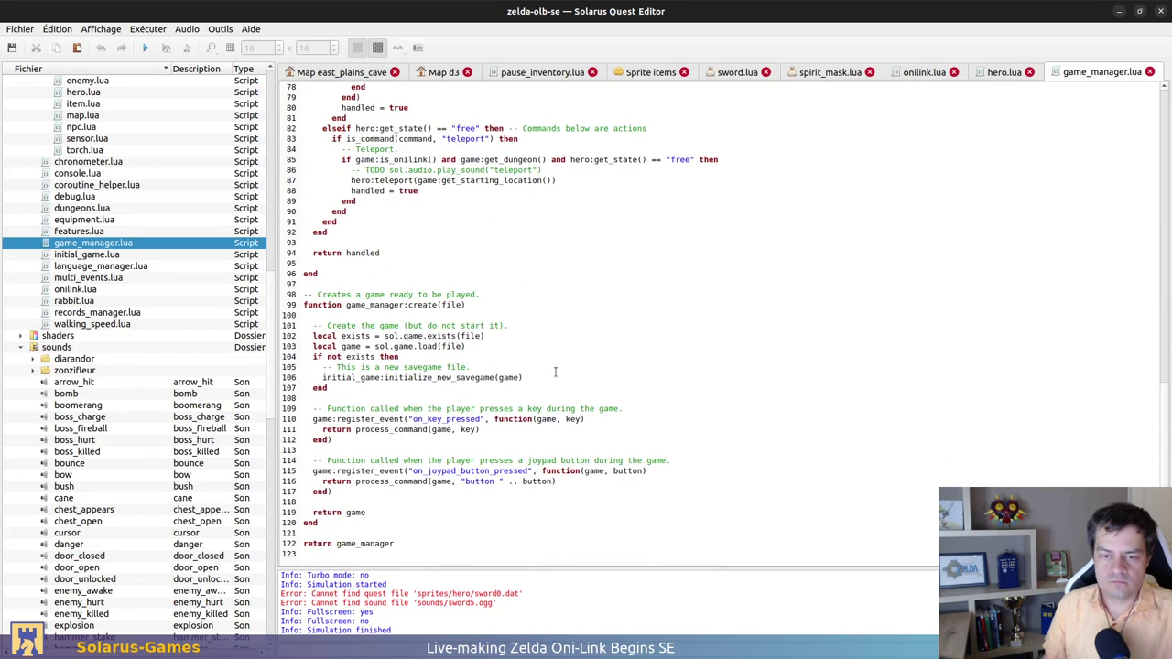
{"action": "scroll", "coordinate": [60, 480], "scroll_direction": "up", "scroll_amount": 4}
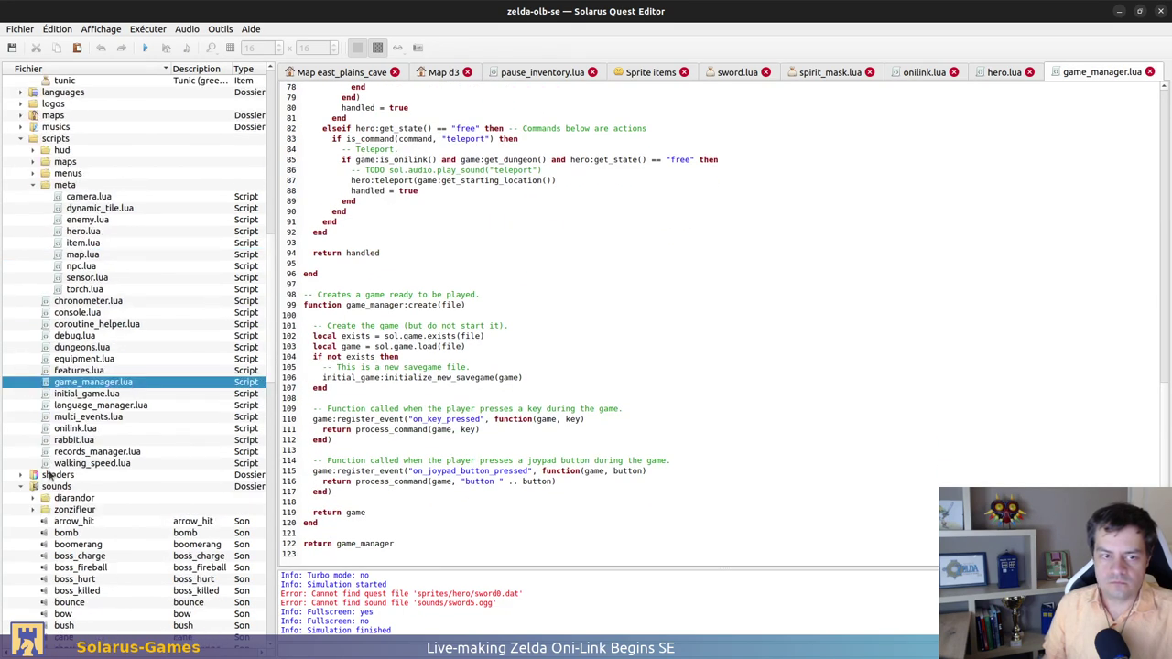
{"action": "double_click", "coordinate": [92, 358]}
{"action": "scroll", "coordinate": [556, 406], "scroll_direction": "down", "scroll_amount": 9}
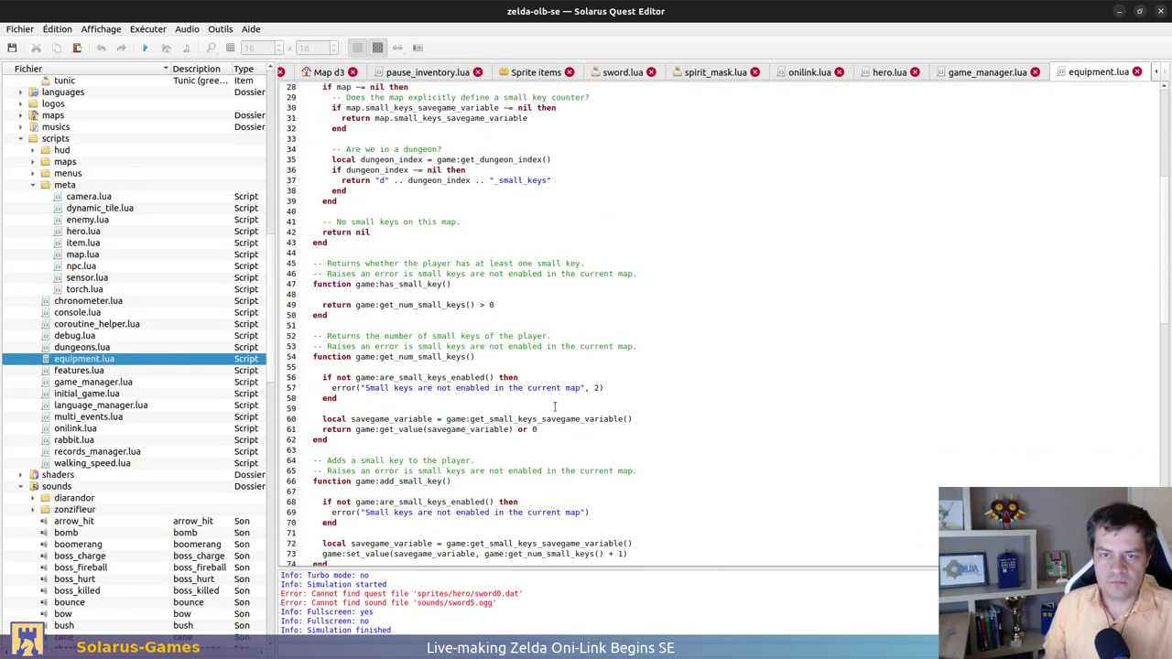
{"action": "scroll", "coordinate": [645, 359], "scroll_direction": "down", "scroll_amount": 20}
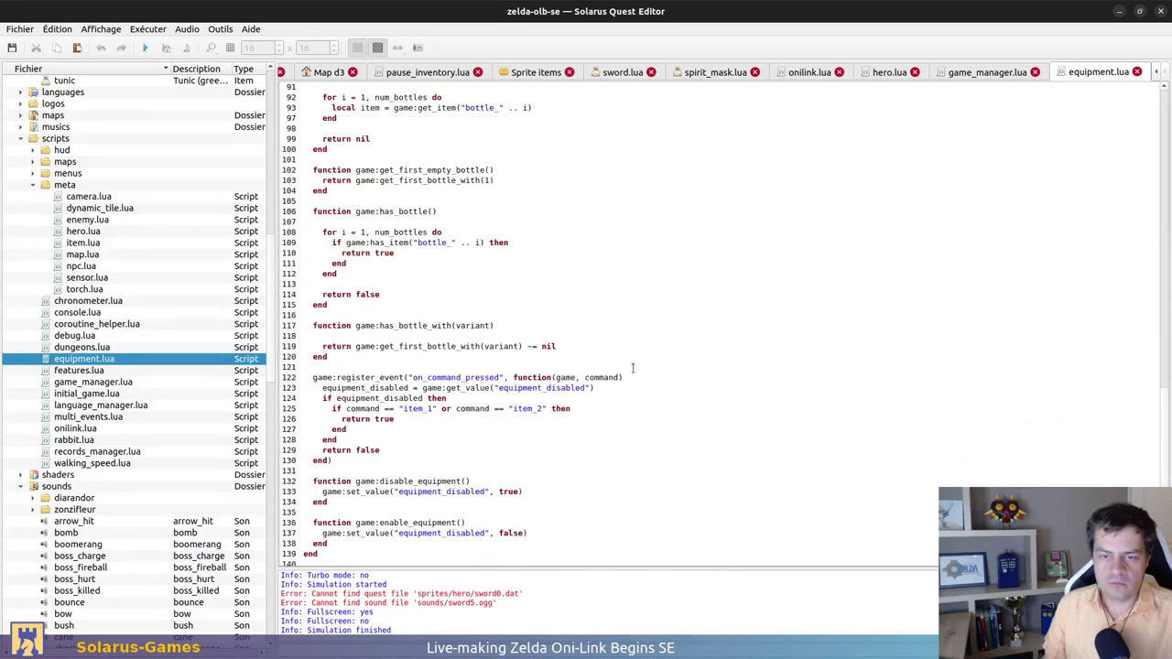
{"action": "left_click", "coordinate": [566, 346]}
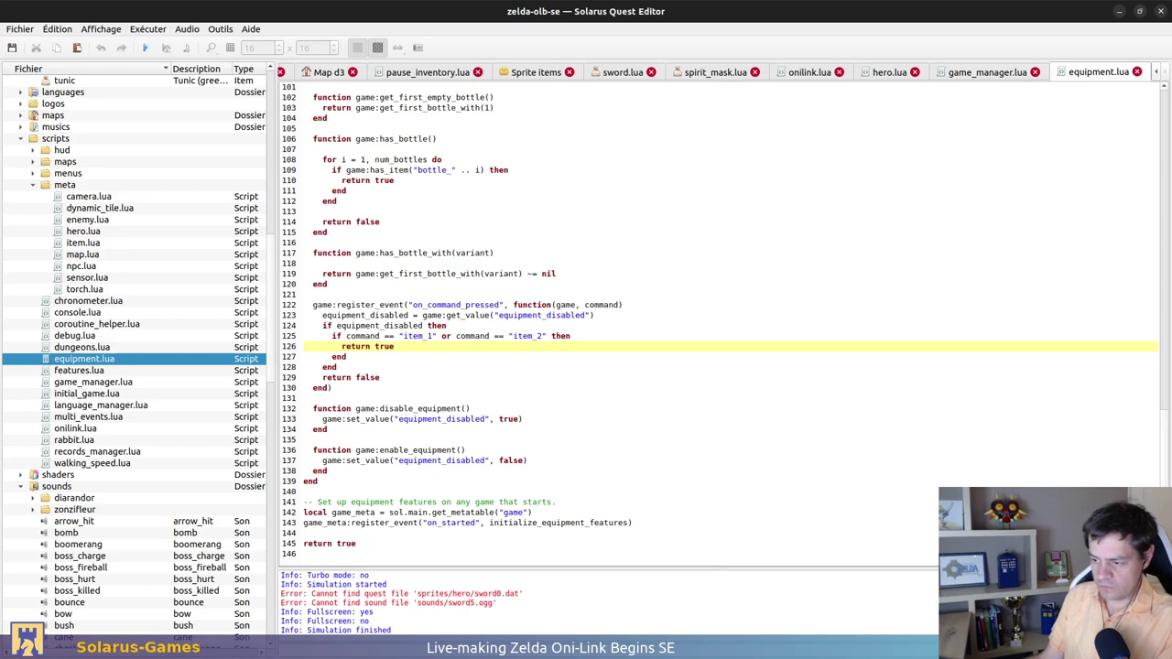
Switch to the terminal and run grep refresh_hero_sprites . in the data folder
{"action": "key", "text": "alt+Tab"}
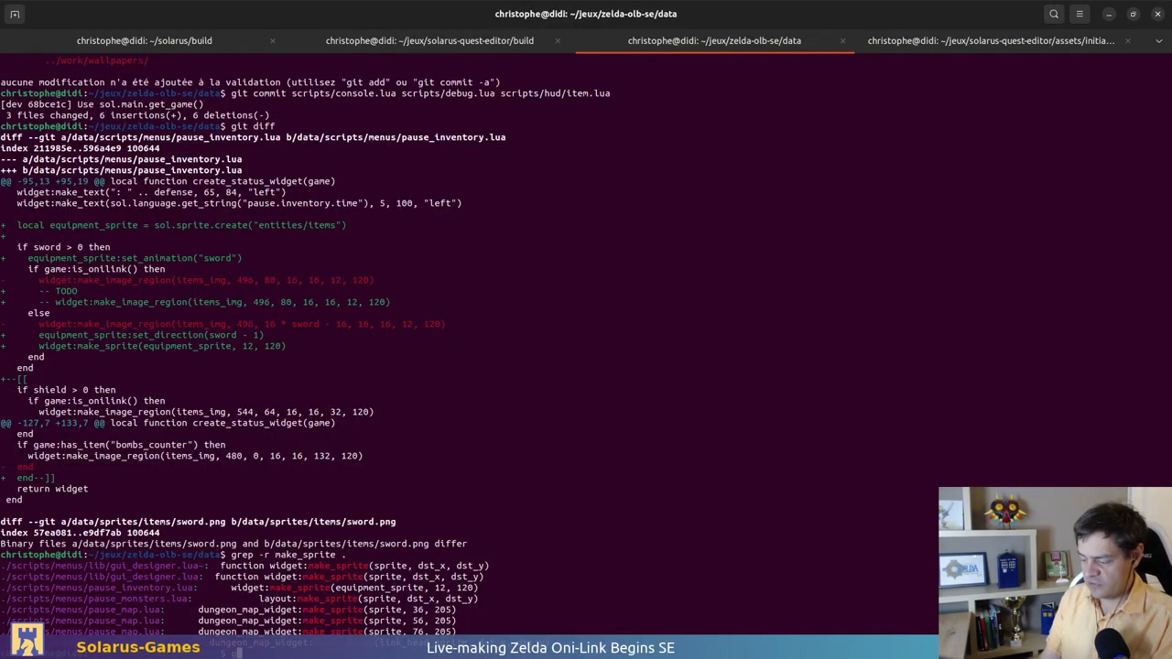
{"action": "type", "text": "grep -r ref"}
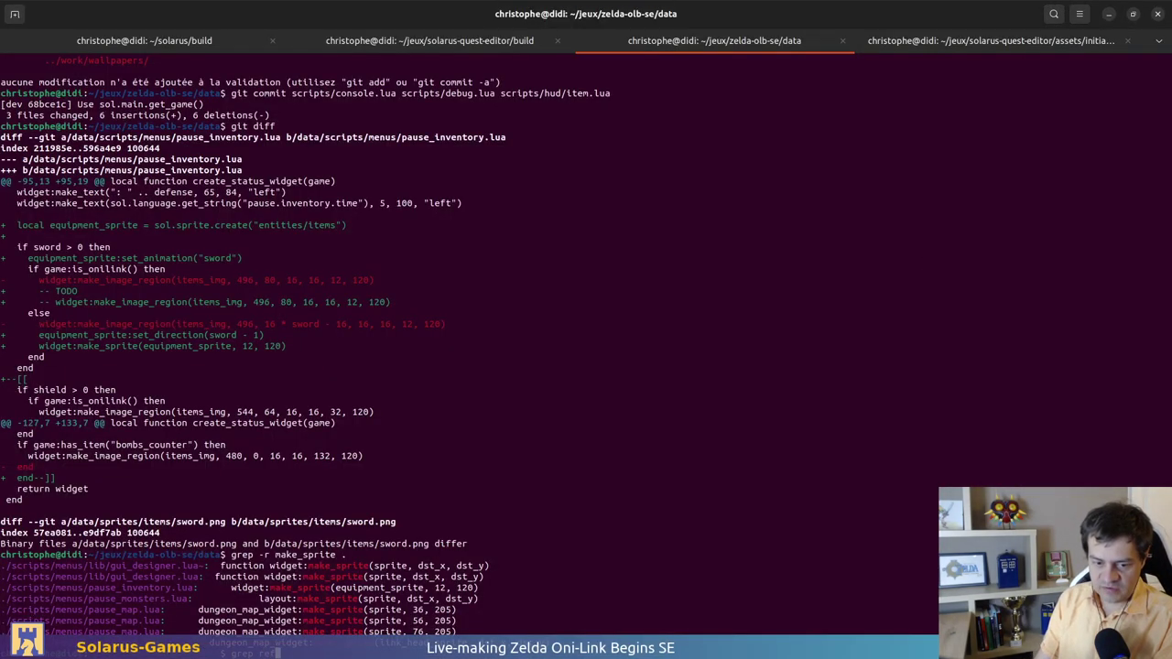
{"action": "type", "text": "resh_hero_s"}
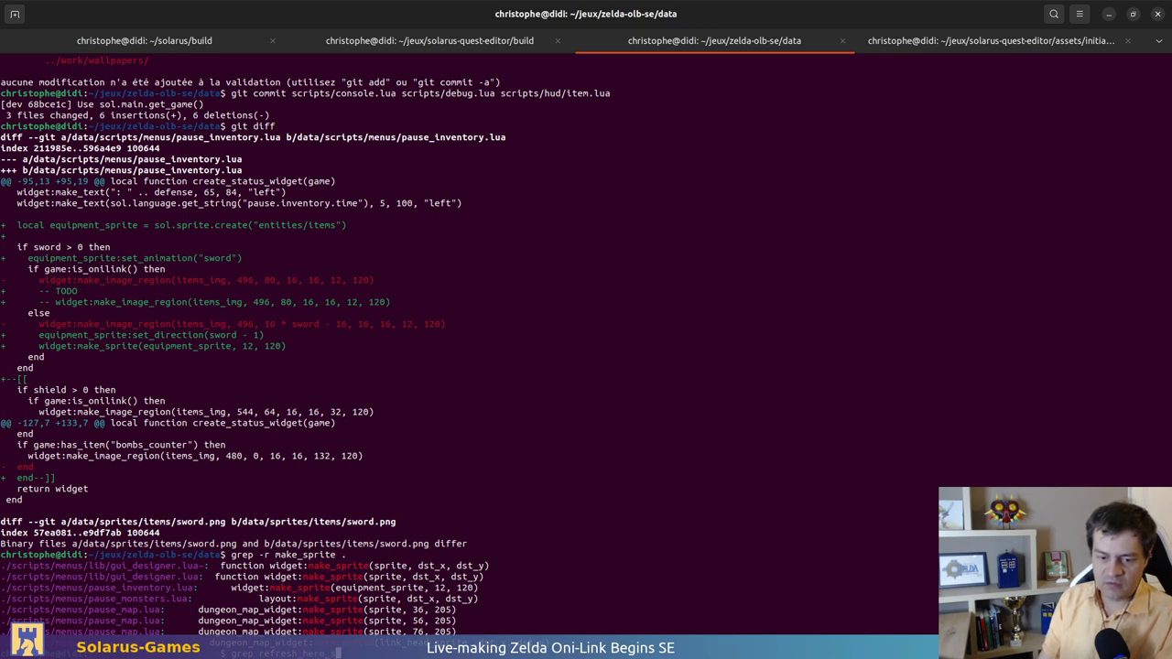
{"action": "type", "text": "prites ."}
{"action": "key", "text": "Return"}
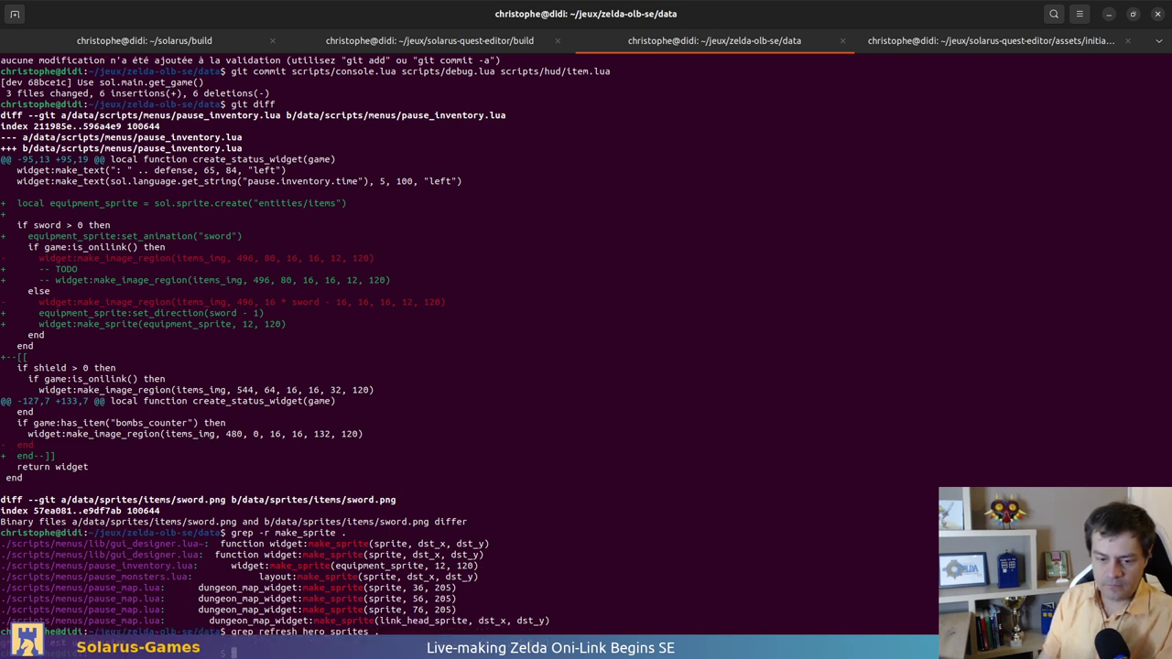
Rerun the search recursively as grep -r refresh_hero_sprites . and examine the matches in onilink.lua
{"action": "key", "text": "Up"}
{"action": "key", "text": "Home"}
{"action": "key", "text": "Right"}
{"action": "key", "text": "Right"}
{"action": "key", "text": "Right"}
{"action": "key", "text": "Right"}
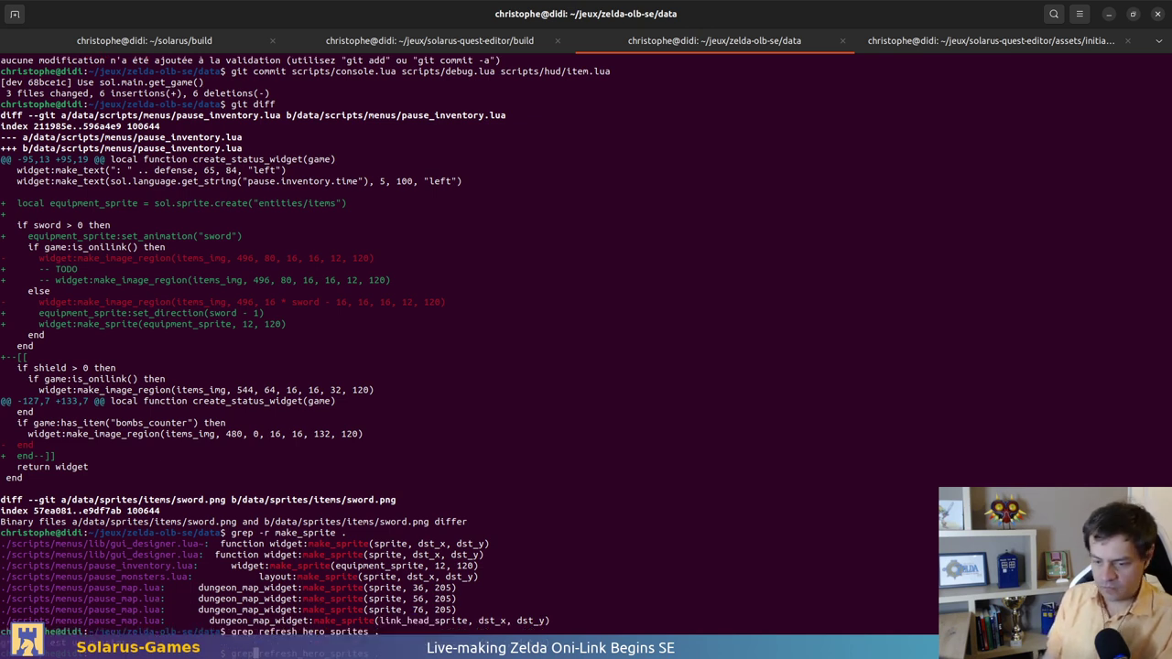
{"action": "type", "text": "-r"}
{"action": "key", "text": "Return"}
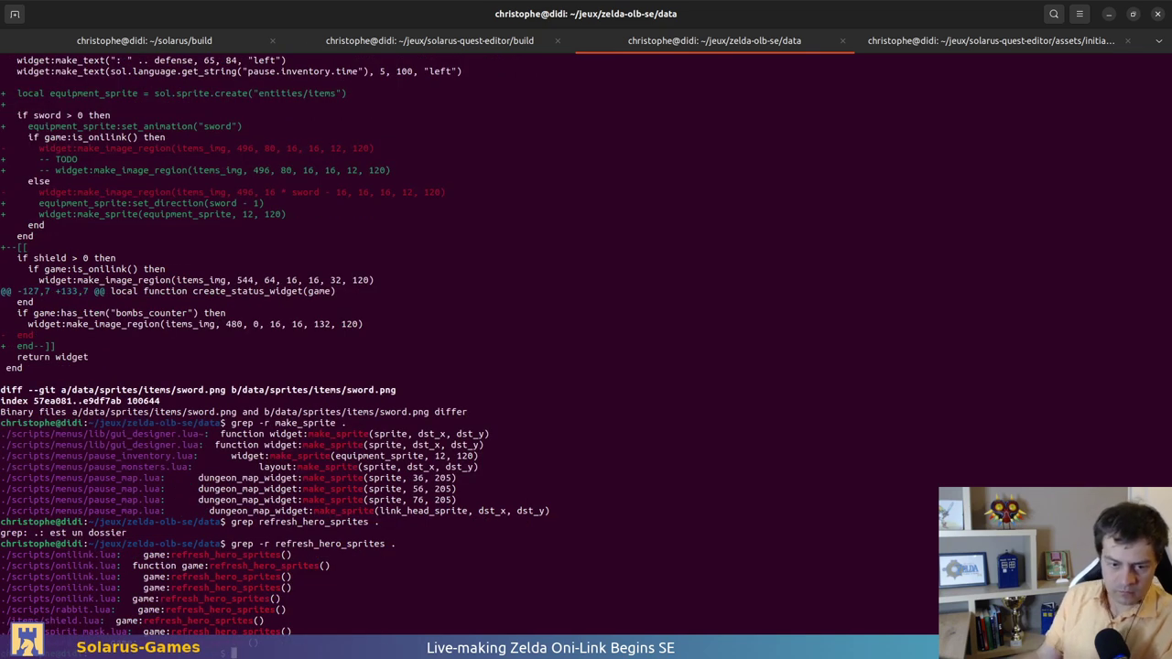
{"action": "triple_click", "coordinate": [98, 555]}
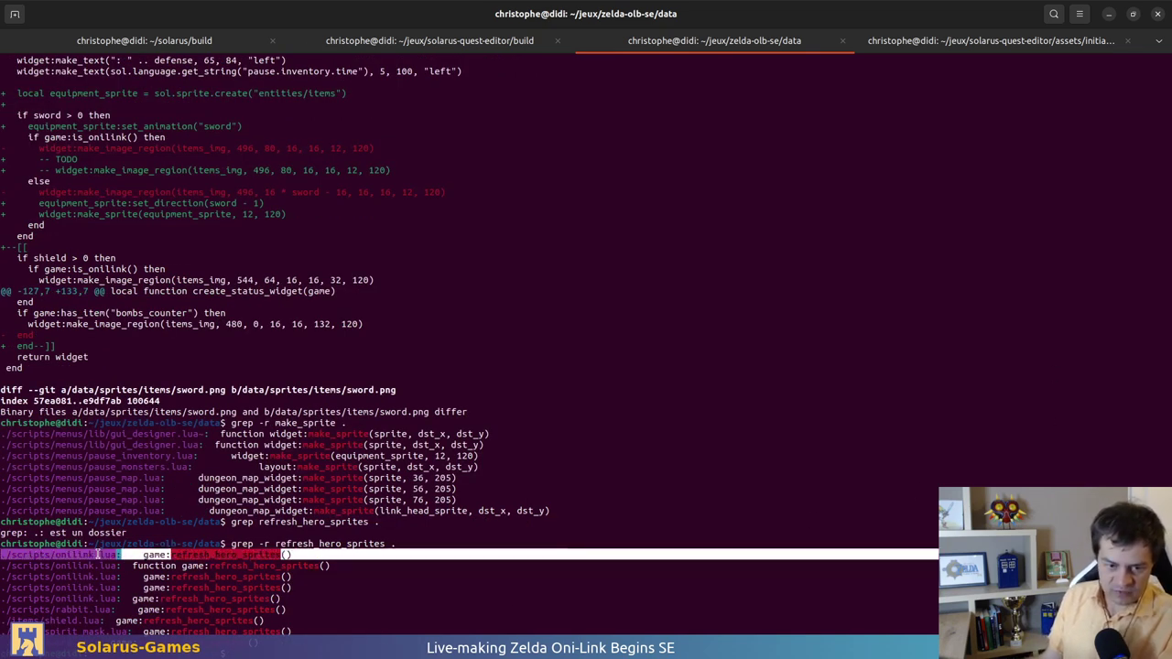
{"action": "left_click_drag", "start_coordinate": [98, 555], "coordinate": [180, 595]}
{"action": "left_click", "coordinate": [183, 598]}
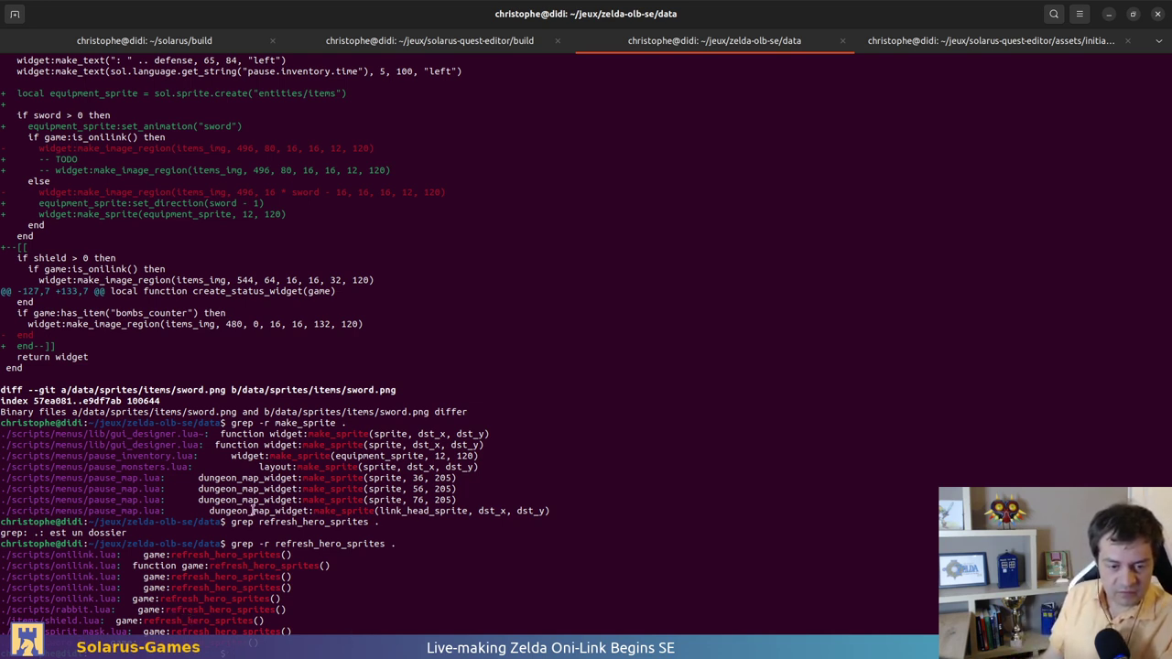
Switch back to Solarus Quest Editor and look through onilink.lua for the refresh_hero_sprites definition
{"action": "key", "text": "alt+Tab"}
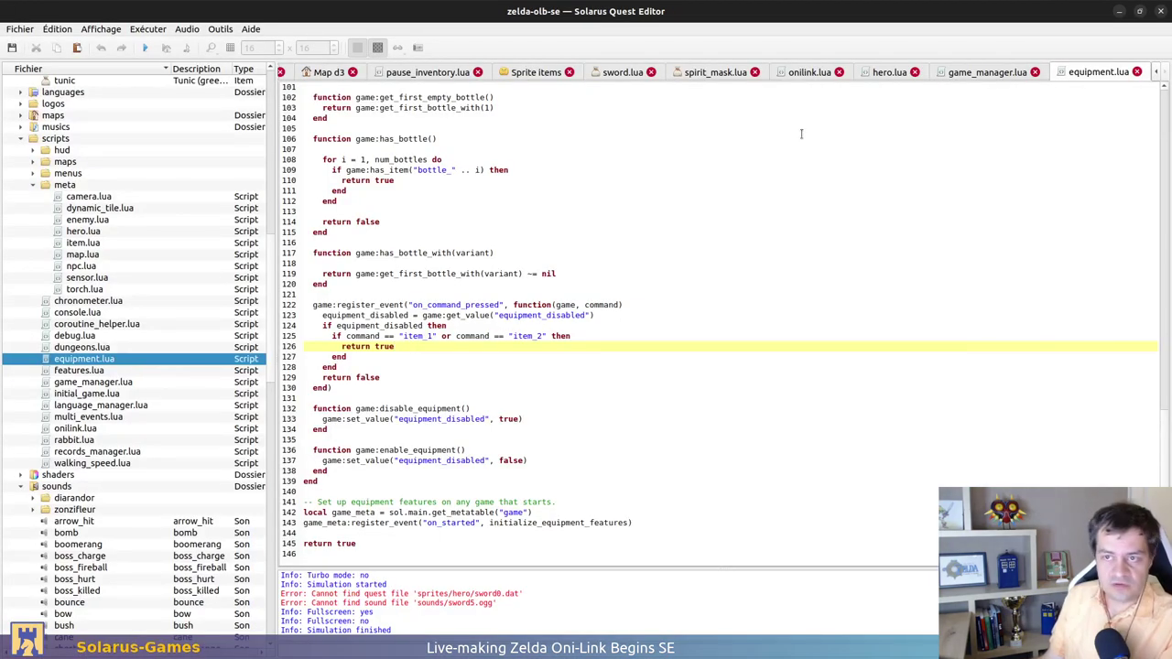
{"action": "left_click", "coordinate": [807, 73]}
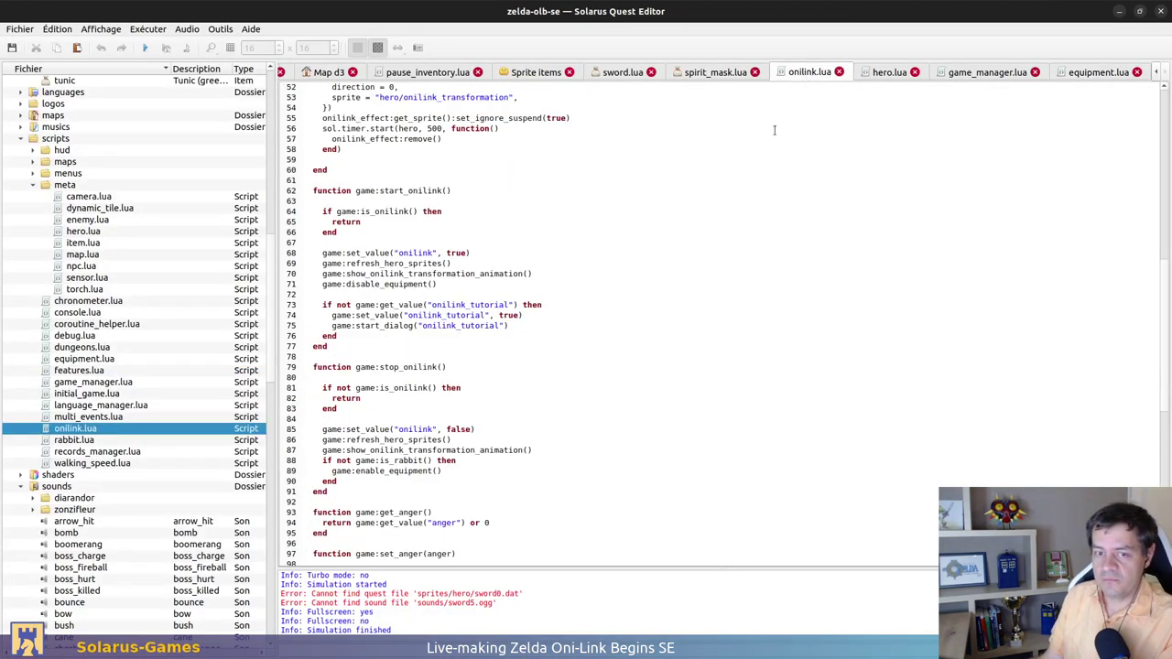
{"action": "scroll", "coordinate": [495, 539], "scroll_direction": "down", "scroll_amount": 15}
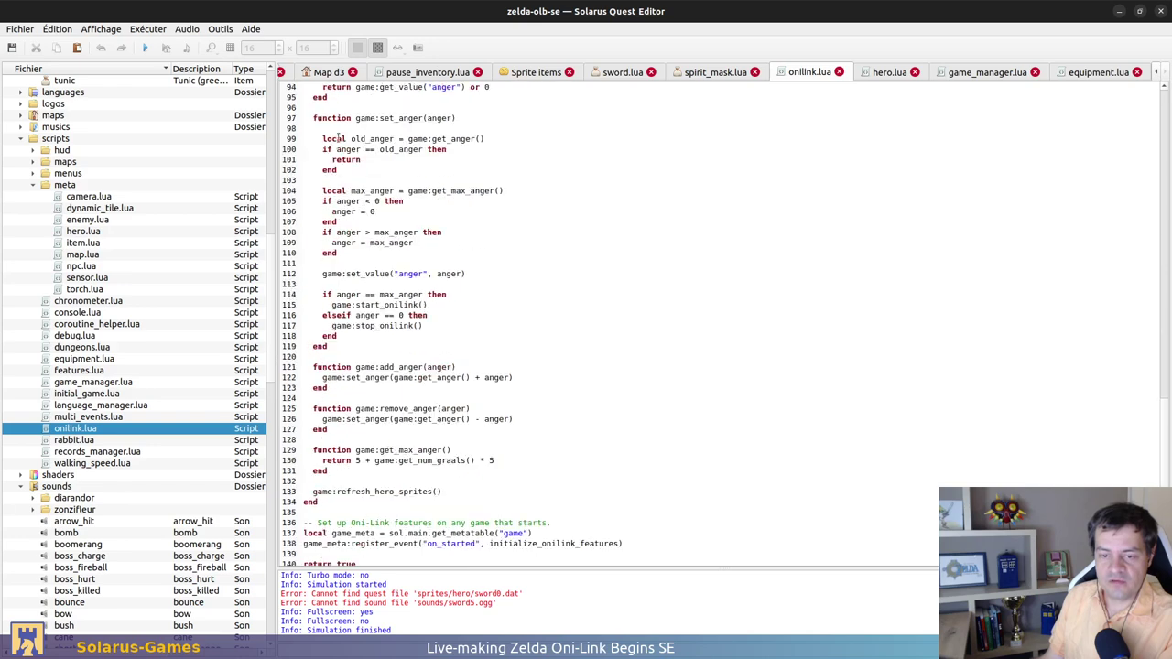
{"action": "scroll", "coordinate": [529, 373], "scroll_direction": "up", "scroll_amount": 20}
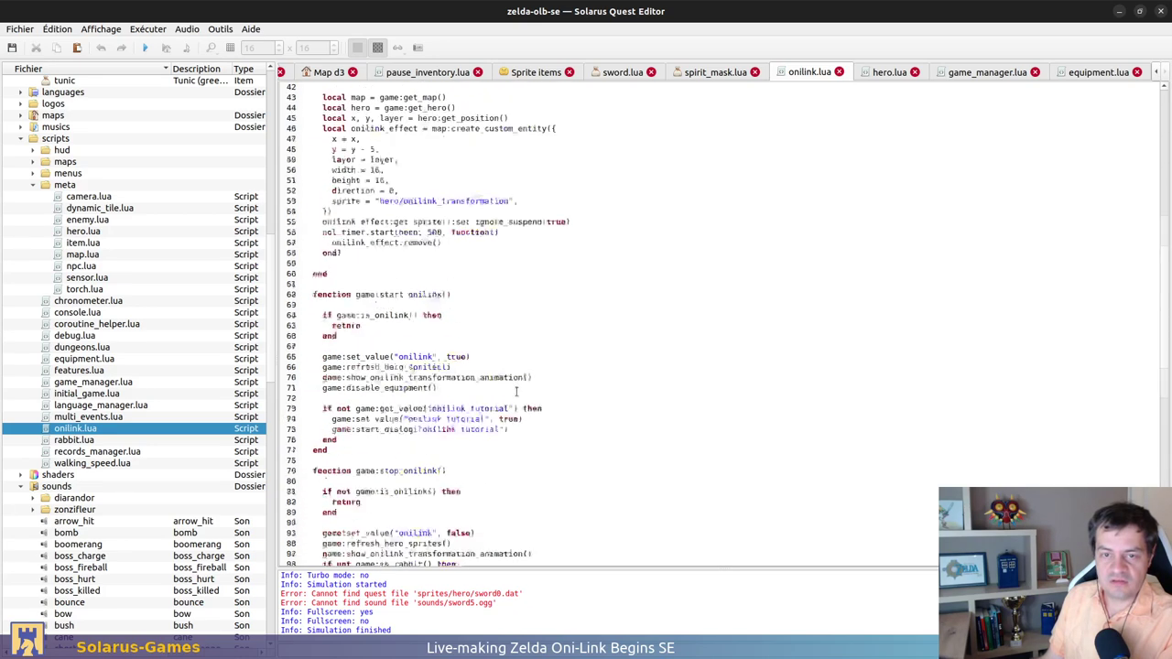
{"action": "scroll", "coordinate": [474, 397], "scroll_direction": "down", "scroll_amount": 20}
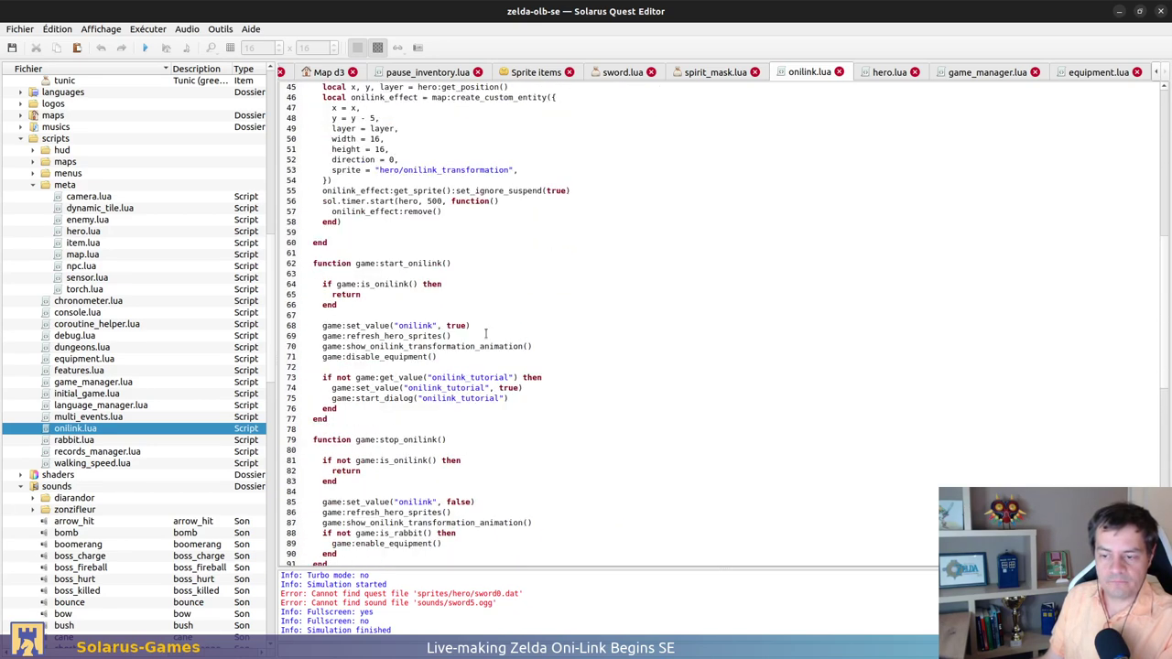
{"action": "scroll", "coordinate": [477, 342], "scroll_direction": "up", "scroll_amount": 20}
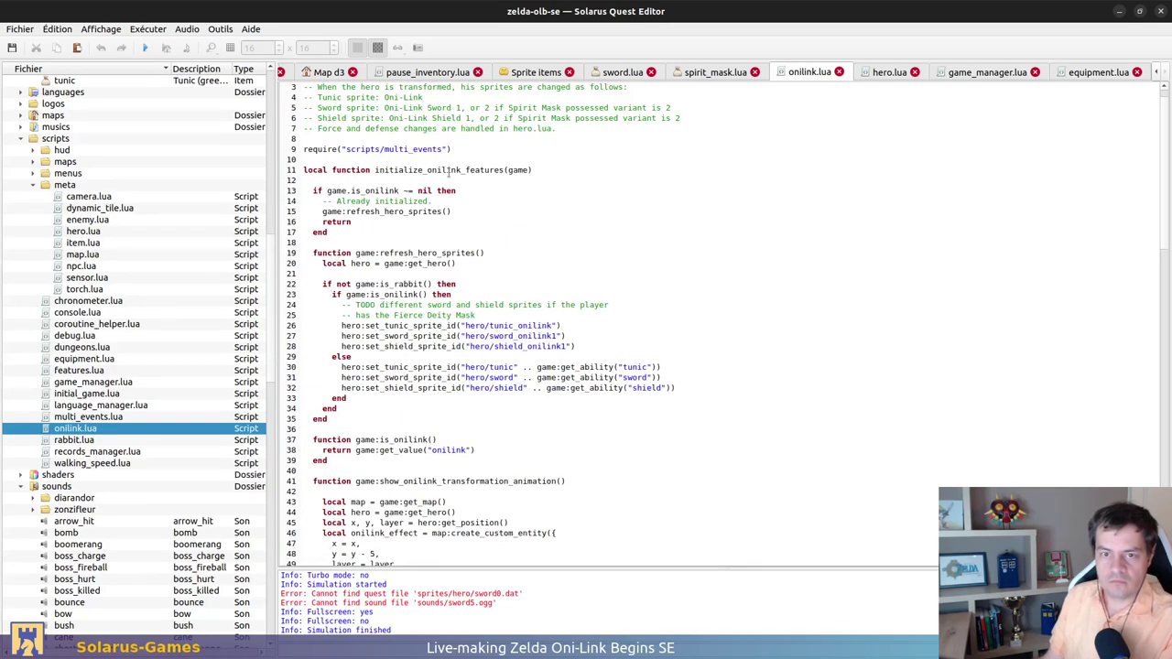
Examine the refresh_hero_sprites function and its TODO comment about the Fierce Deity Mask sword and shield sprites
{"action": "scroll", "coordinate": [381, 168], "scroll_direction": "down", "scroll_amount": 3}
{"action": "left_click_drag", "start_coordinate": [444, 144], "coordinate": [304, 336]}
{"action": "left_click", "coordinate": [304, 336]}
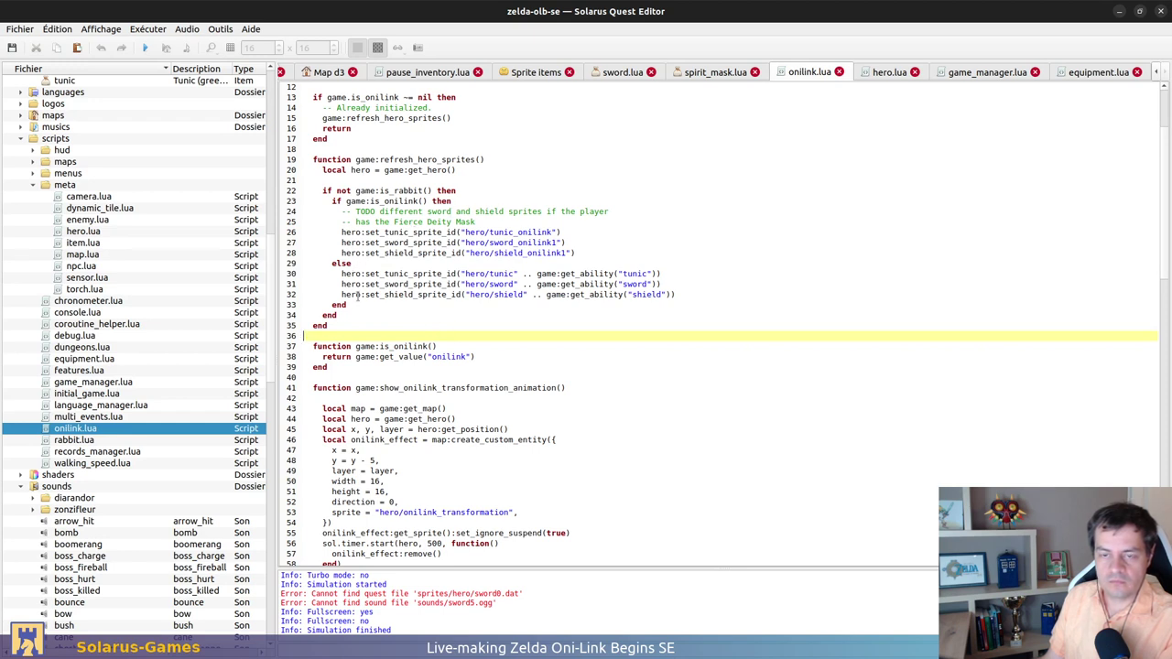
{"action": "left_click_drag", "start_coordinate": [394, 222], "coordinate": [475, 223]}
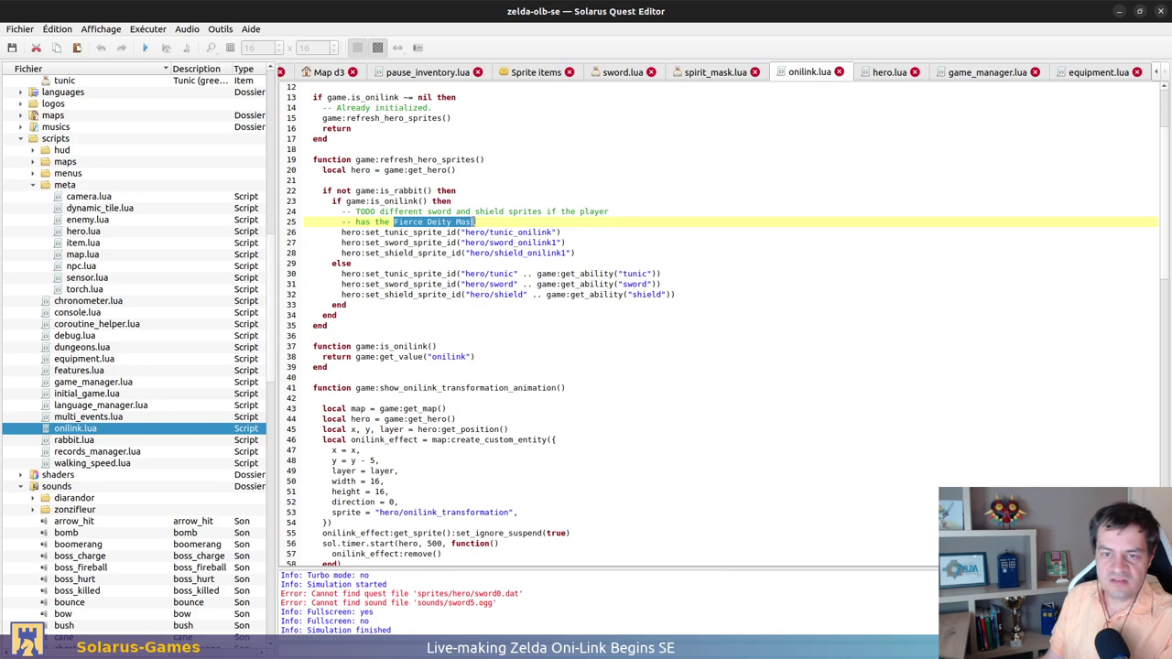
{"action": "left_click", "coordinate": [542, 222]}
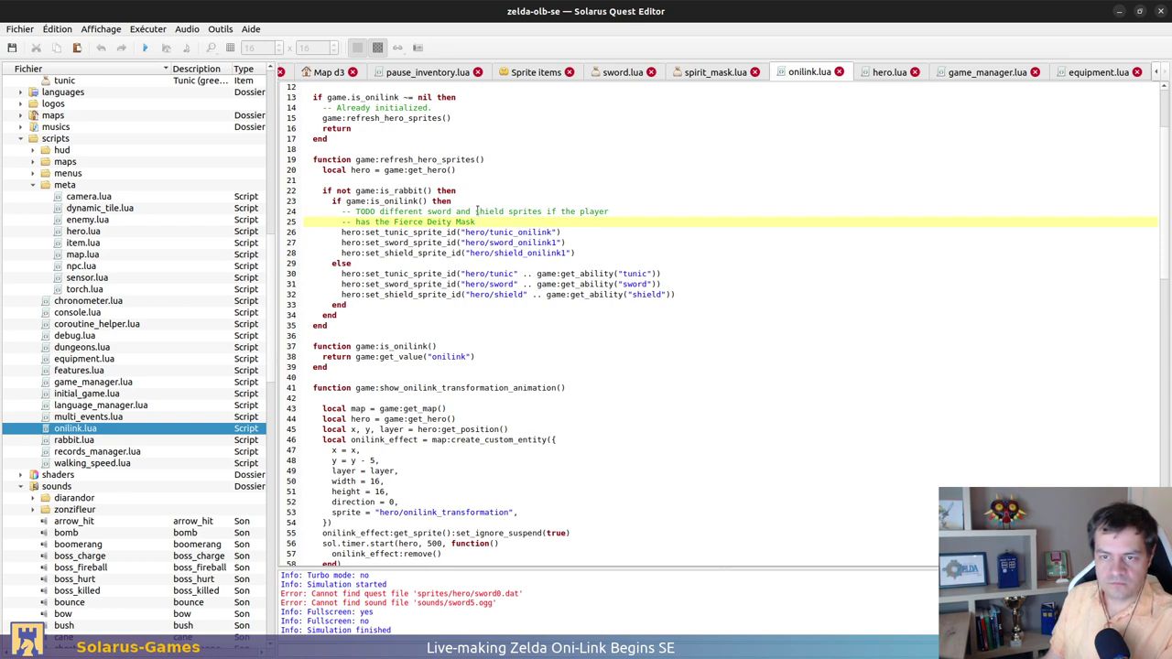
{"action": "left_click", "coordinate": [543, 210]}
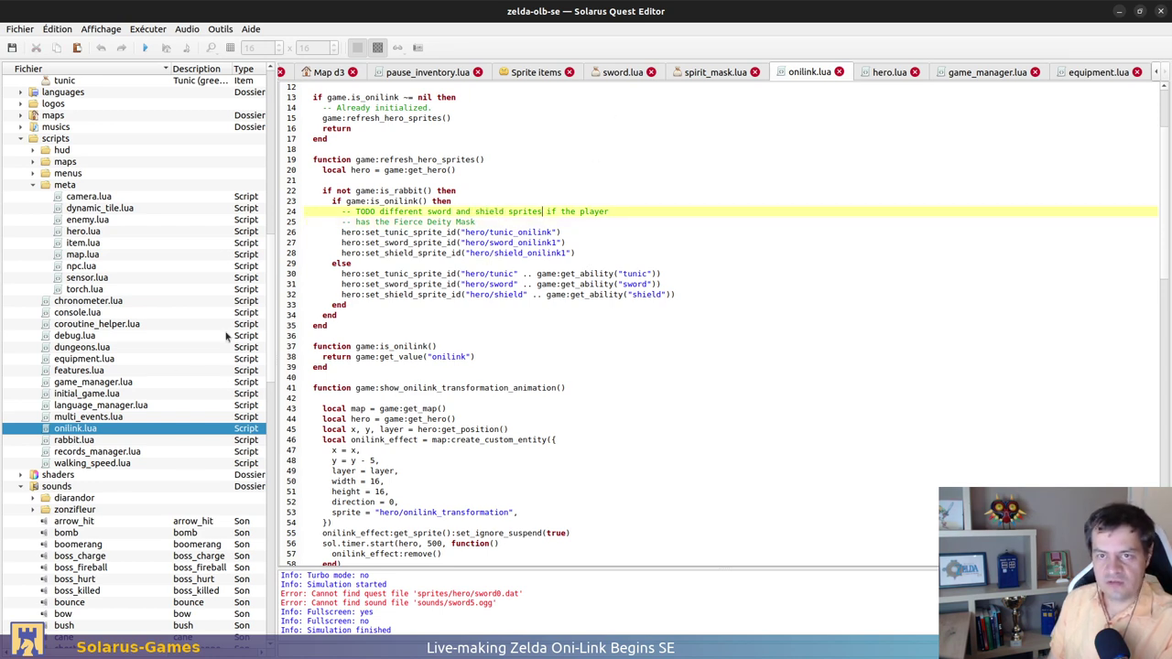
Find the sprites folder in the project tree and collapse its entities subfolder
{"action": "scroll", "coordinate": [193, 455], "scroll_direction": "down", "scroll_amount": 8}
{"action": "scroll", "coordinate": [195, 461], "scroll_direction": "down", "scroll_amount": 8}
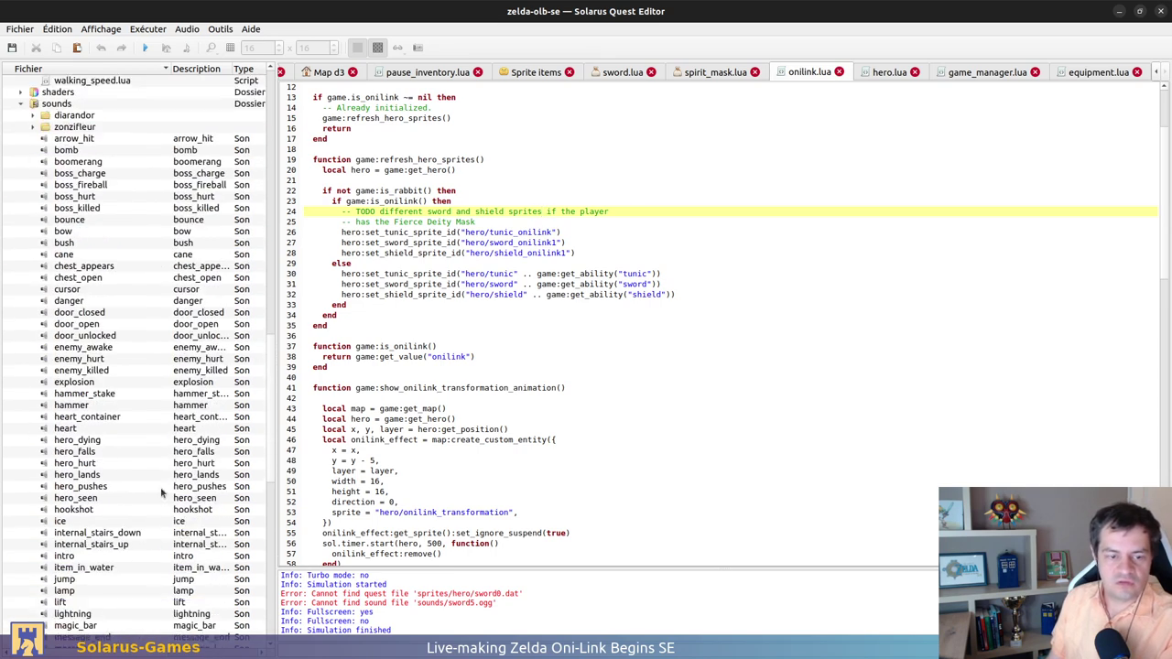
{"action": "scroll", "coordinate": [65, 363], "scroll_direction": "down", "scroll_amount": 12}
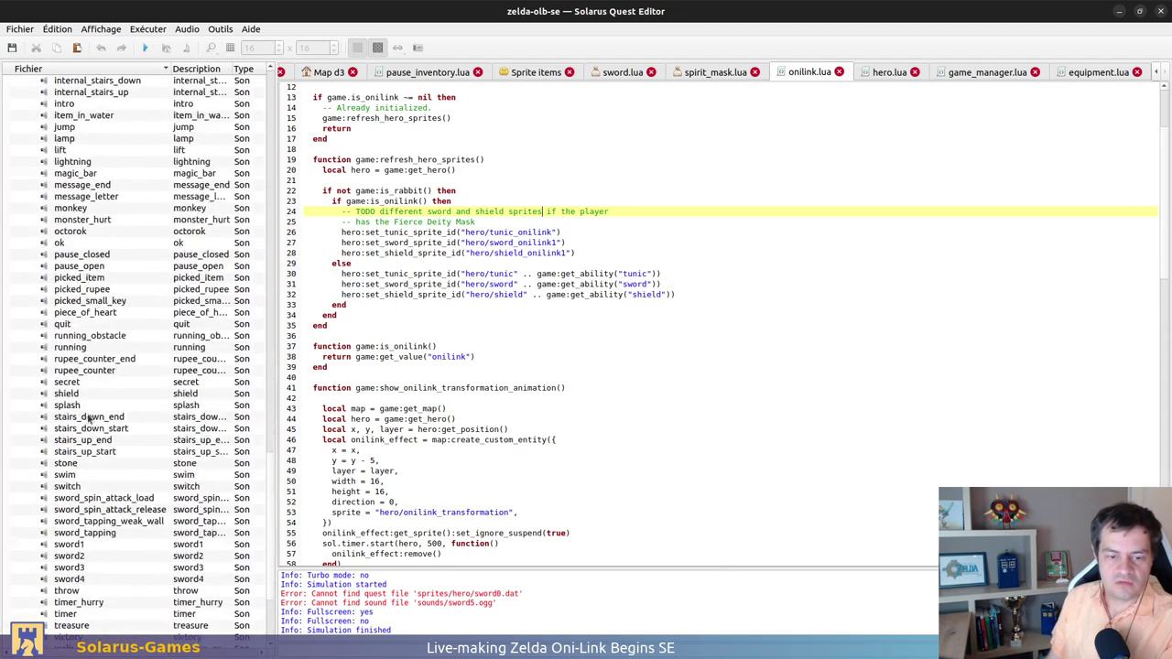
{"action": "left_click", "coordinate": [21, 614]}
{"action": "scroll", "coordinate": [27, 563], "scroll_direction": "down", "scroll_amount": 7}
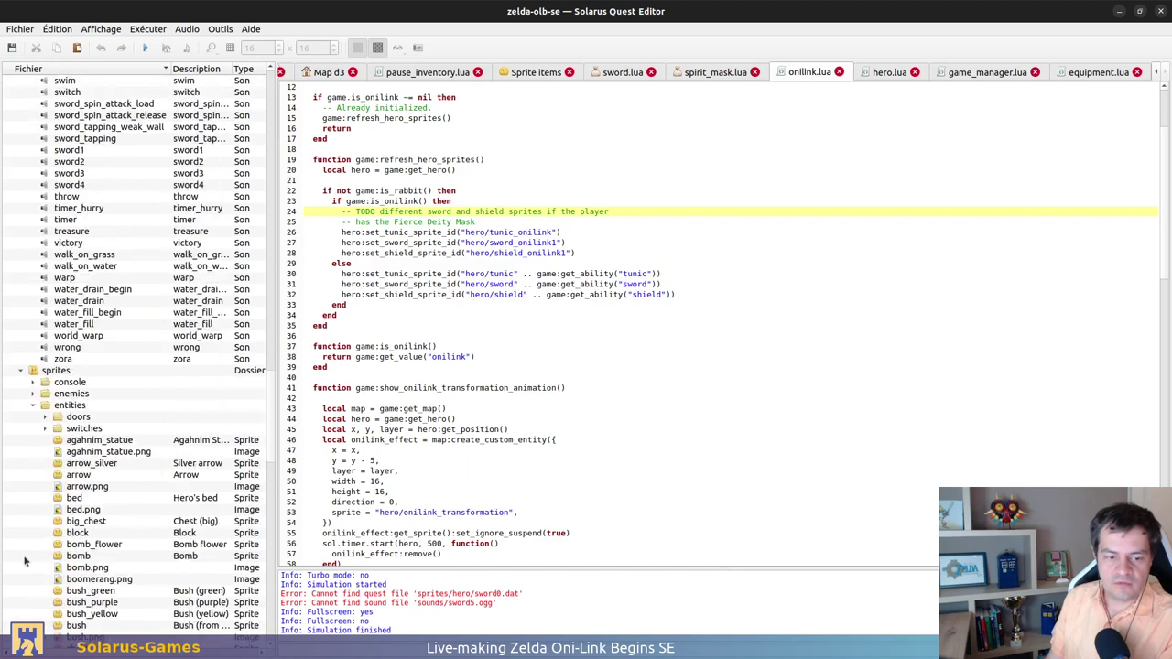
{"action": "left_click", "coordinate": [32, 407]}
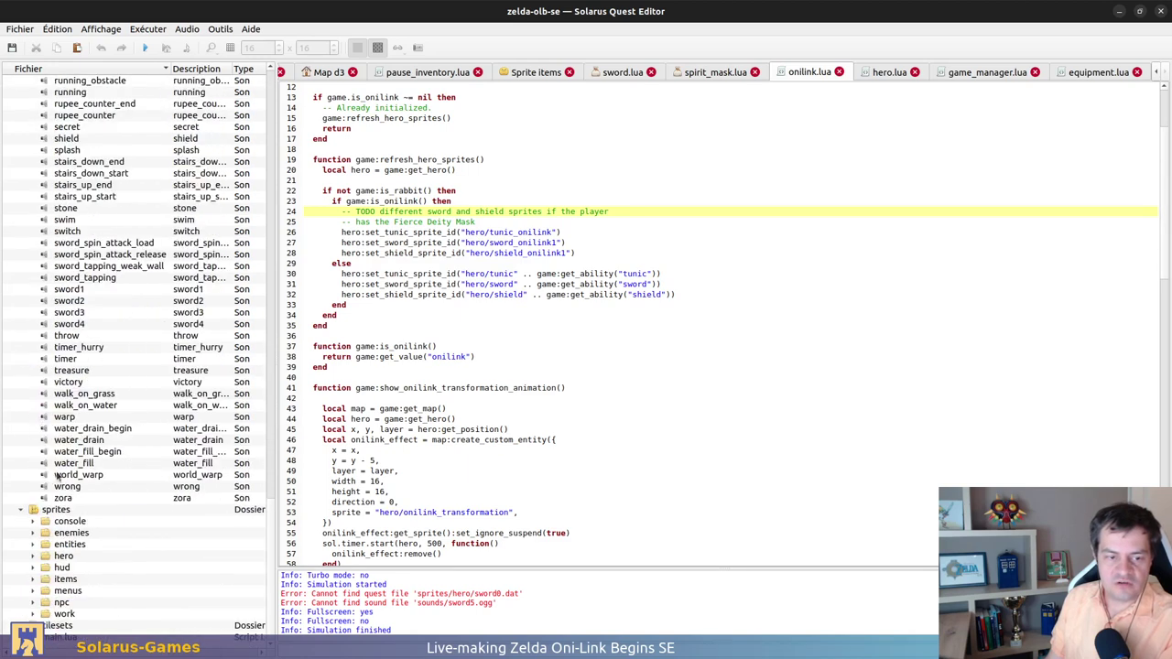
Expand the sprites/hero folder and open the shield_onilink1 and shield_onilink2 sprites for inspection
{"action": "left_click", "coordinate": [33, 555]}
{"action": "scroll", "coordinate": [151, 418], "scroll_direction": "down", "scroll_amount": 7}
{"action": "scroll", "coordinate": [151, 419], "scroll_direction": "down", "scroll_amount": 14}
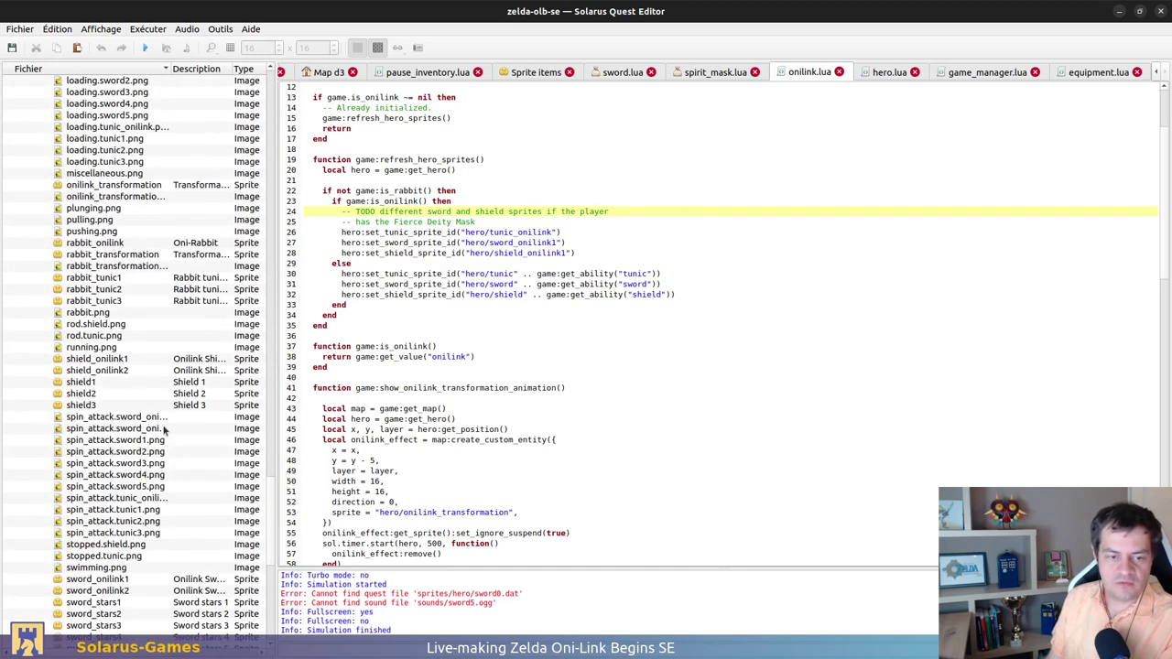
{"action": "scroll", "coordinate": [124, 342], "scroll_direction": "down", "scroll_amount": 7}
{"action": "scroll", "coordinate": [112, 340], "scroll_direction": "up", "scroll_amount": 1}
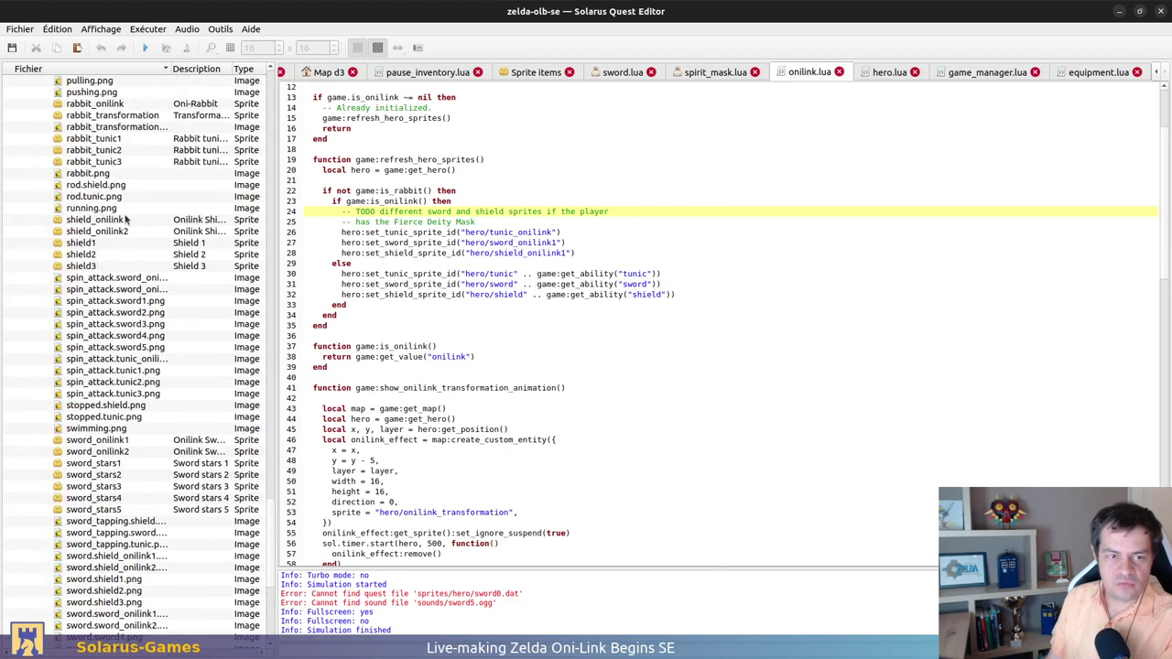
{"action": "double_click", "coordinate": [125, 221]}
{"action": "double_click", "coordinate": [125, 232]}
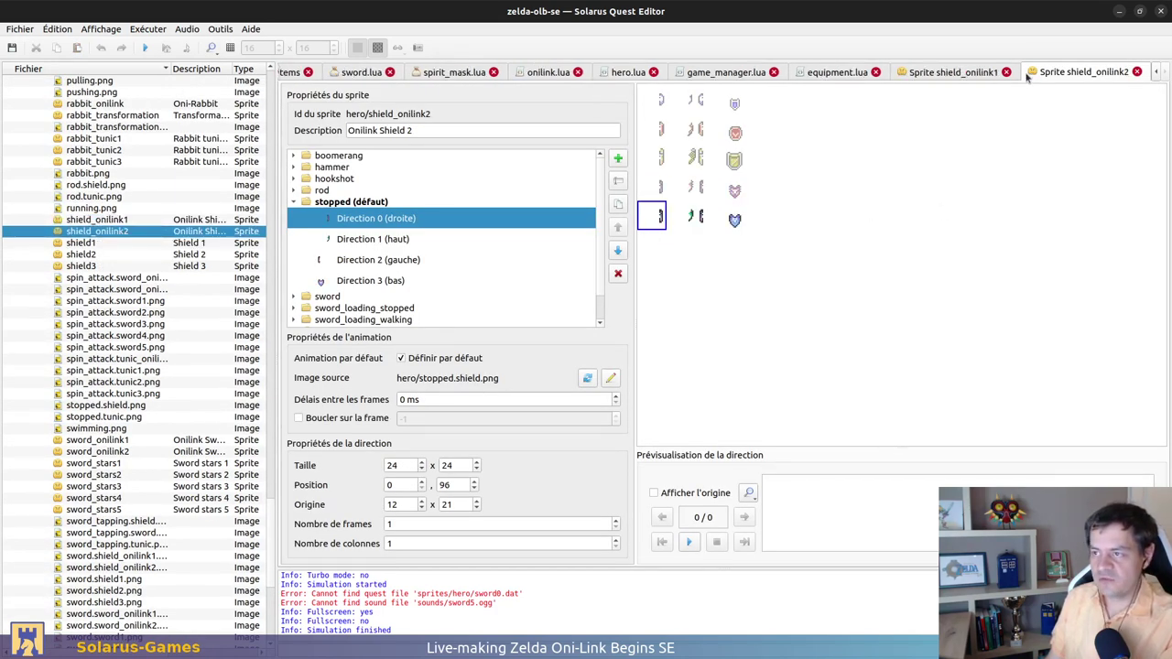
Leave the shield sprites and return to the refresh_hero_sprites function in onilink.lua
{"action": "scroll", "coordinate": [992, 72], "scroll_direction": "up", "scroll_amount": 1}
{"action": "scroll", "coordinate": [952, 69], "scroll_direction": "up", "scroll_amount": 1}
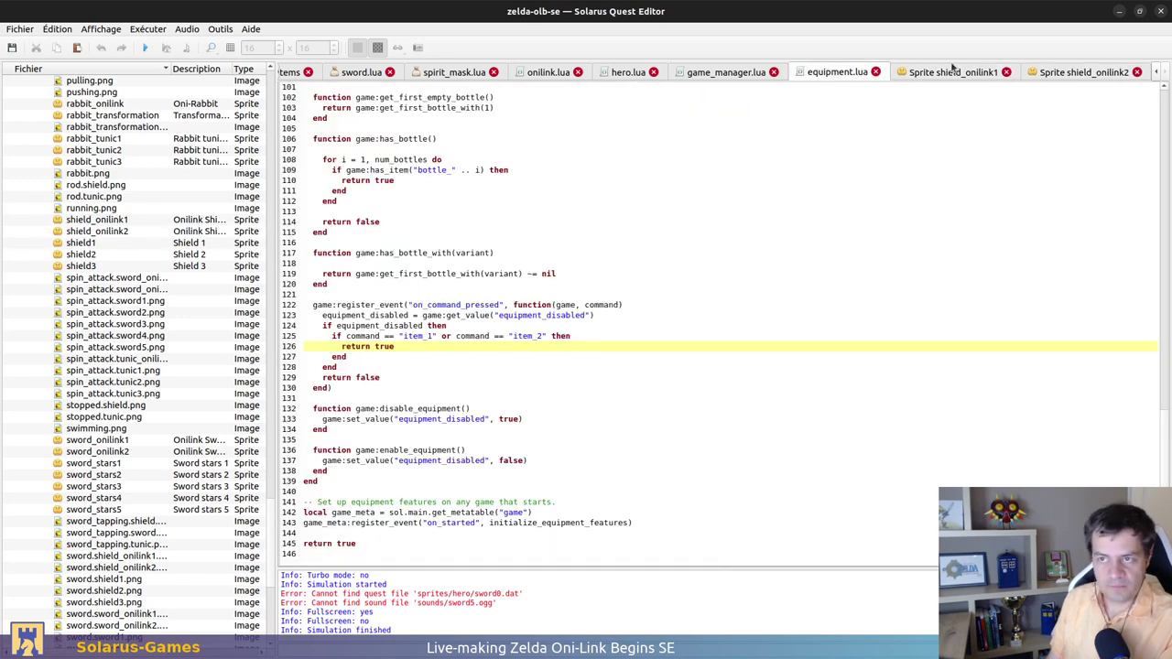
{"action": "scroll", "coordinate": [952, 70], "scroll_direction": "up", "scroll_amount": 1}
{"action": "left_click", "coordinate": [837, 73]}
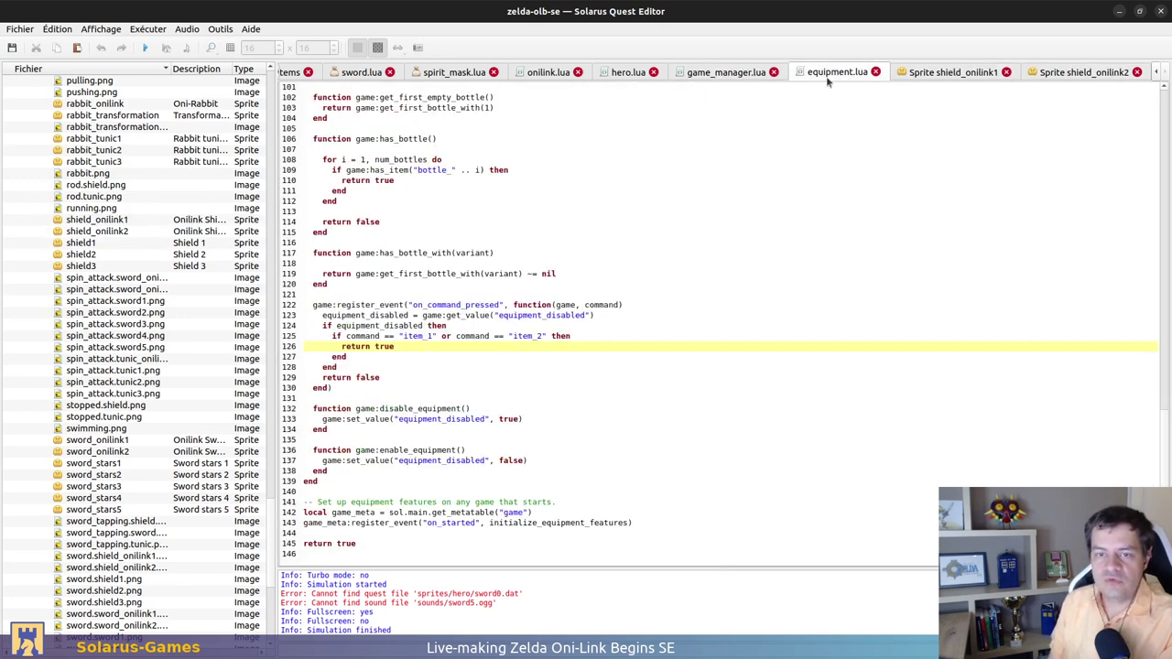
{"action": "scroll", "coordinate": [738, 75], "scroll_direction": "up", "scroll_amount": 2}
{"action": "scroll", "coordinate": [735, 75], "scroll_direction": "up", "scroll_amount": 2}
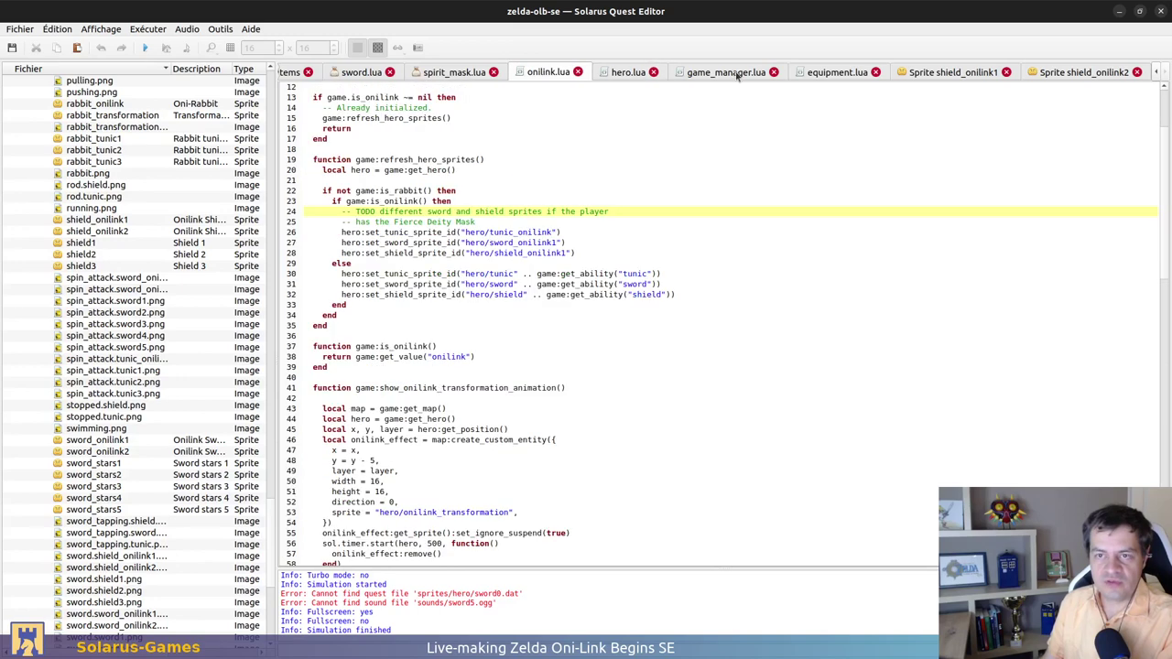
{"action": "left_click", "coordinate": [540, 74]}
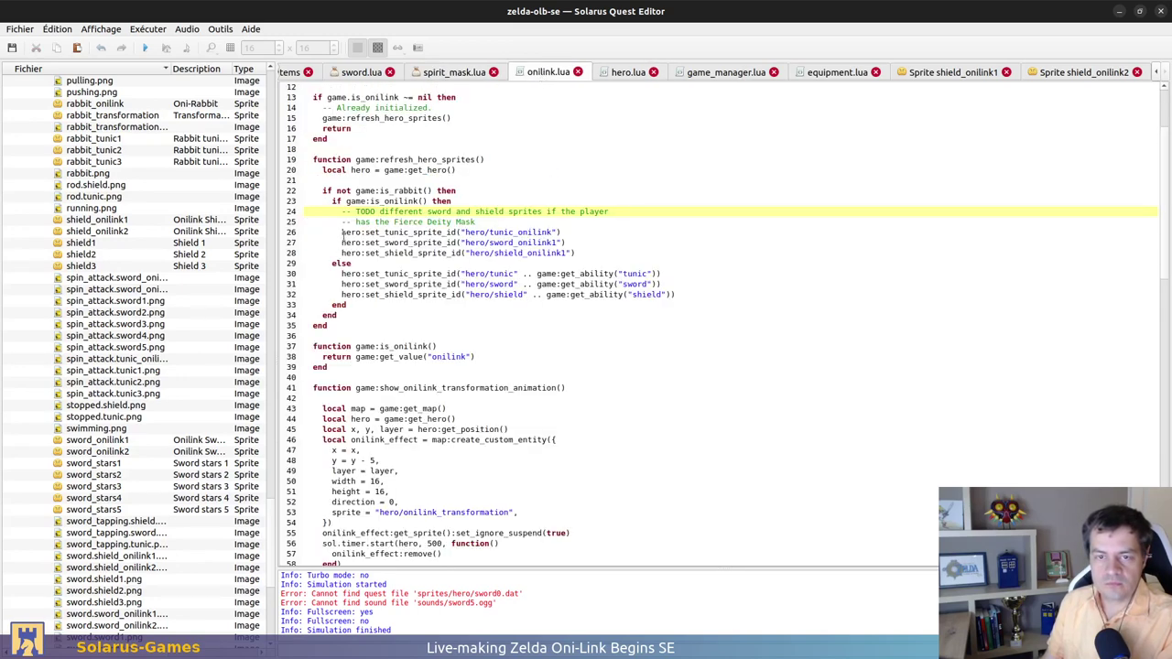
{"action": "left_click", "coordinate": [824, 226]}
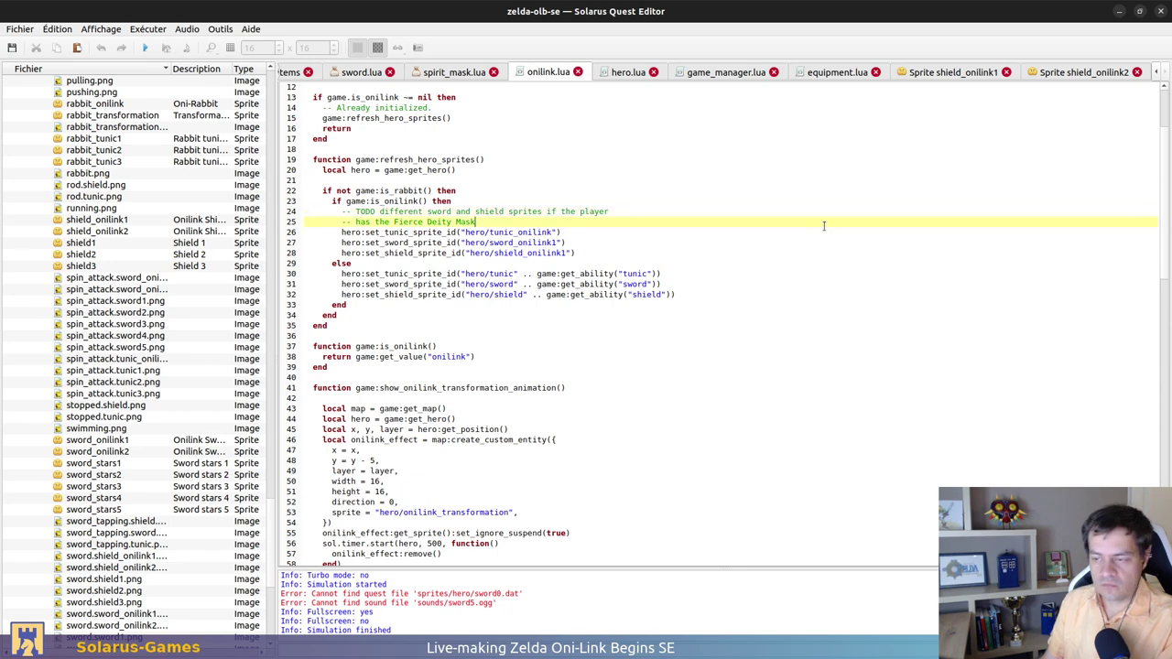
{"action": "key", "text": "Return"}
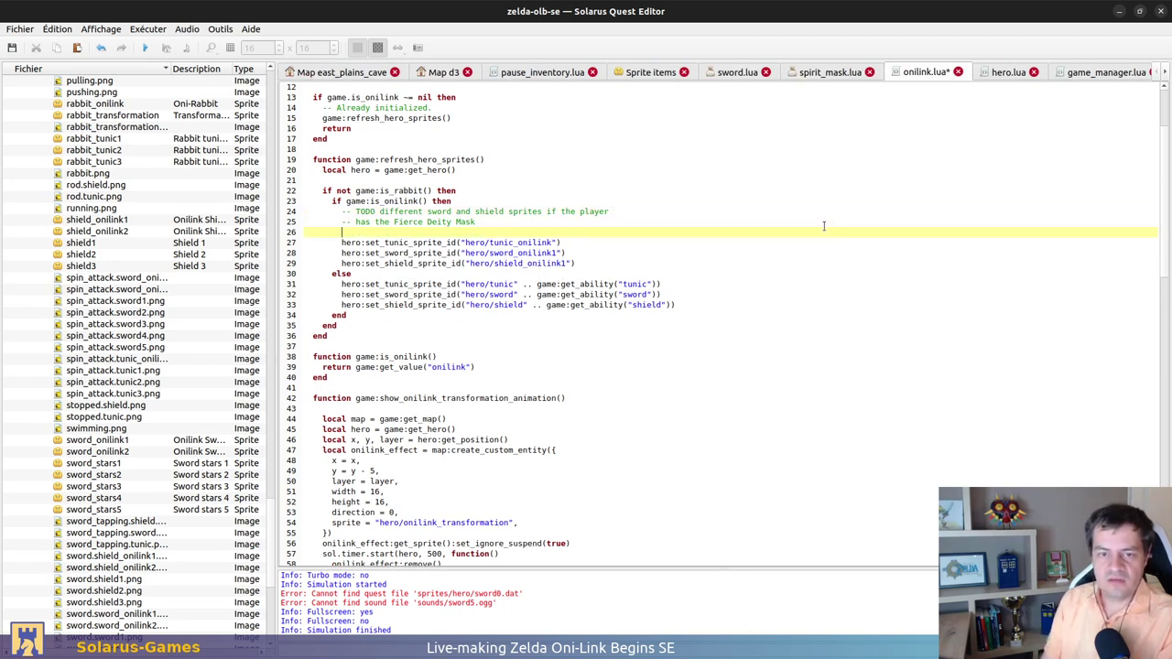
{"action": "type", "text": "local spir"}
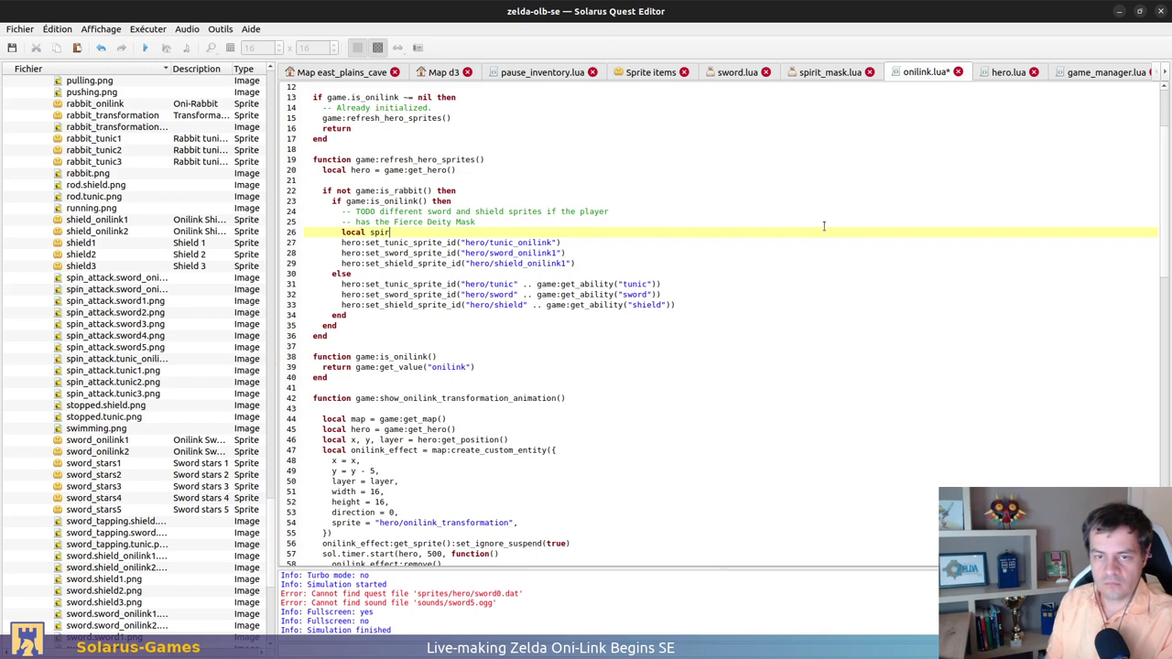
{"action": "key", "text": "BackSpace"}
{"action": "key", "text": "BackSpace"}
{"action": "key", "text": "BackSpace"}
{"action": "key", "text": "BackSpace"}
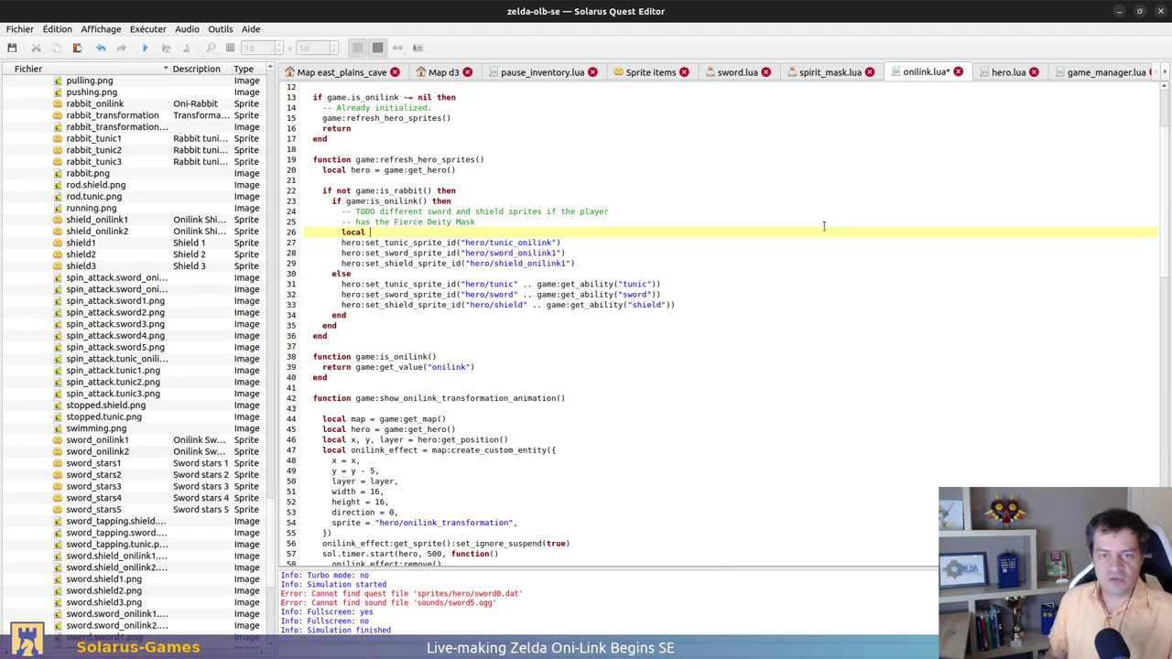
{"action": "key", "text": "BackSpace"}
{"action": "key", "text": "BackSpace"}
{"action": "key", "text": "BackSpace"}
{"action": "key", "text": "BackSpace"}
{"action": "key", "text": "BackSpace"}
{"action": "key", "text": "BackSpace"}
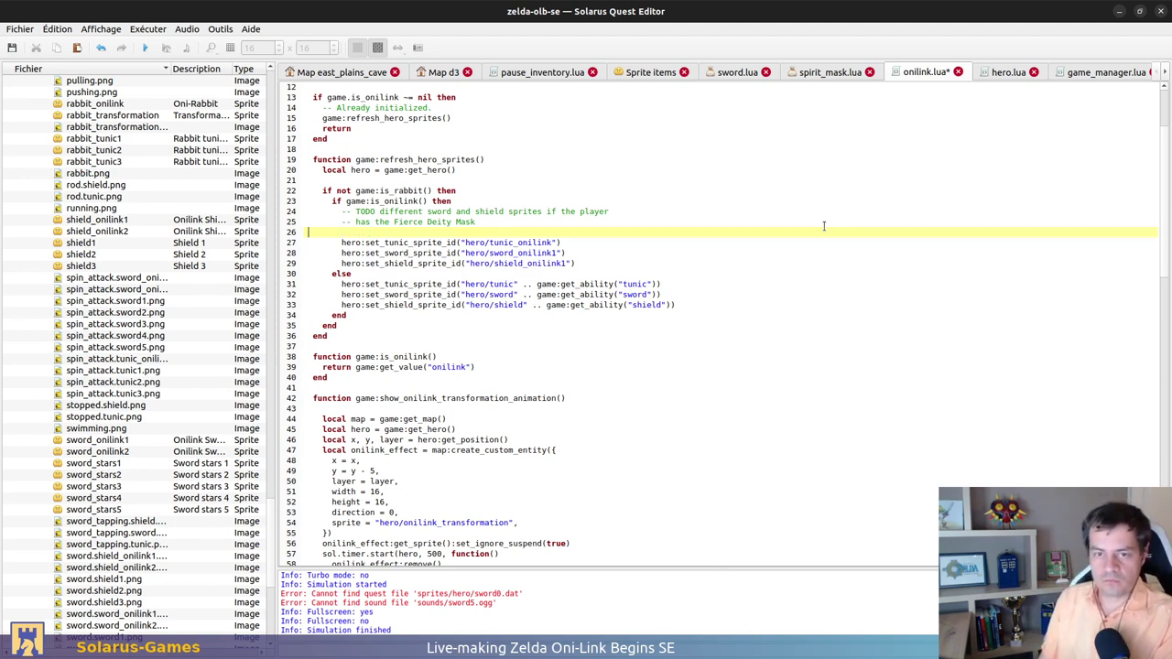
{"action": "key", "text": "BackSpace"}
{"action": "scroll", "coordinate": [823, 226], "scroll_direction": "up", "scroll_amount": 4}
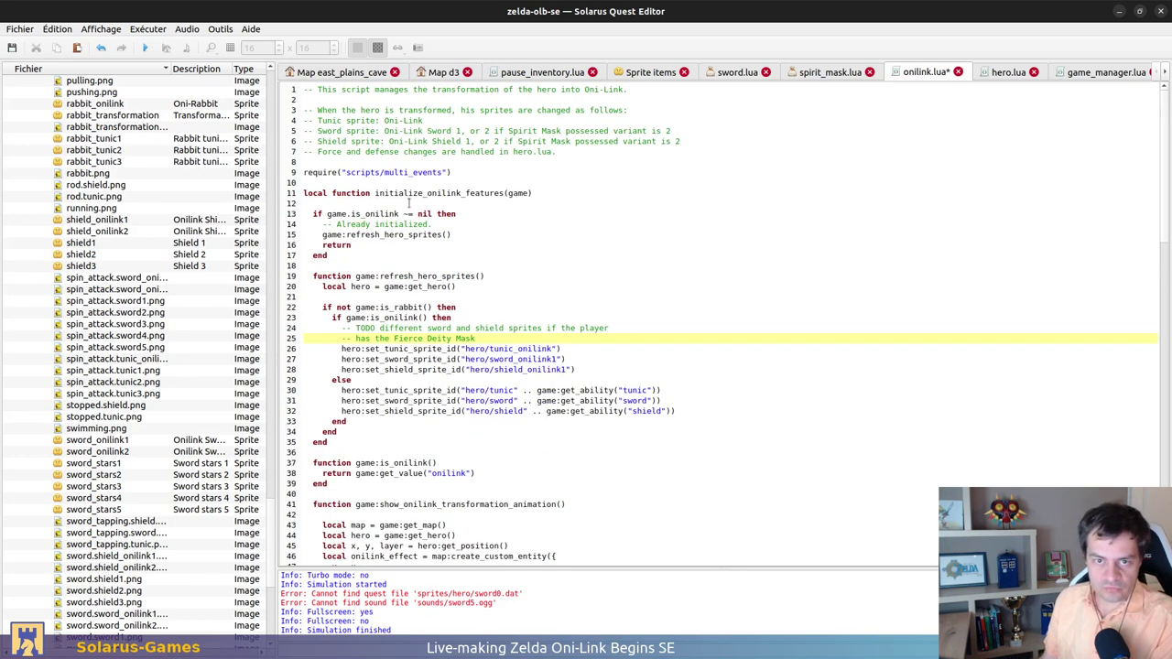
Examine the rest of onilink.lua, including the is_onilink, transformation and anger functions
{"action": "scroll", "coordinate": [483, 183], "scroll_direction": "down", "scroll_amount": 6}
{"action": "scroll", "coordinate": [483, 183], "scroll_direction": "down", "scroll_amount": 2}
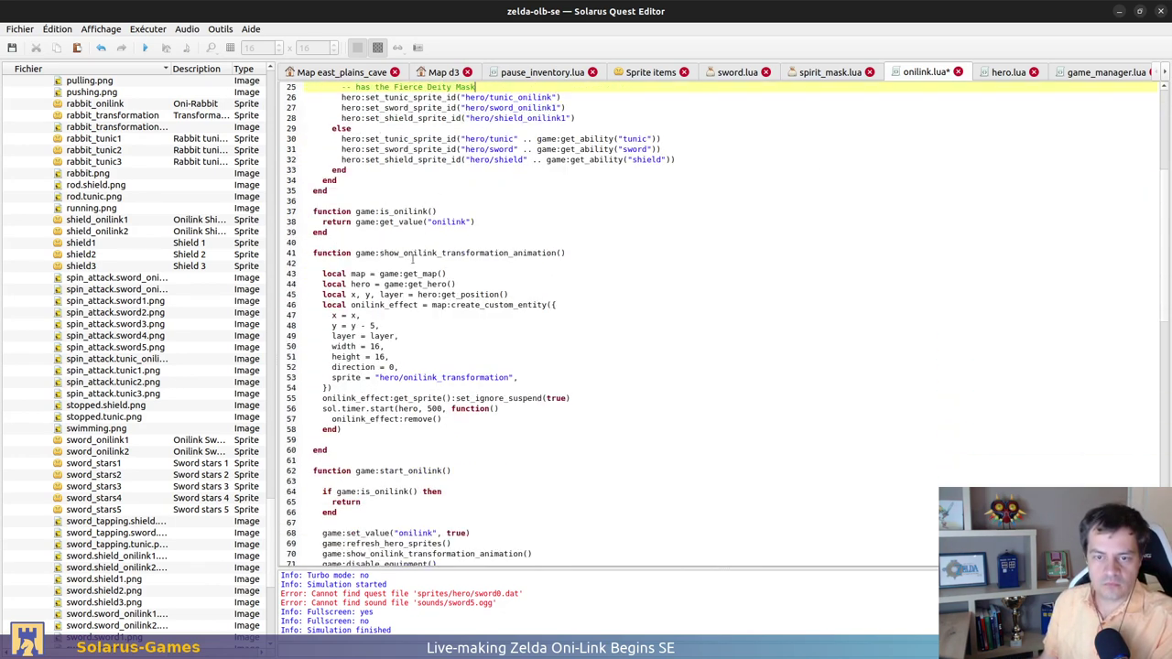
{"action": "left_click_drag", "start_coordinate": [392, 203], "coordinate": [396, 239]}
{"action": "scroll", "coordinate": [408, 200], "scroll_direction": "down", "scroll_amount": 9}
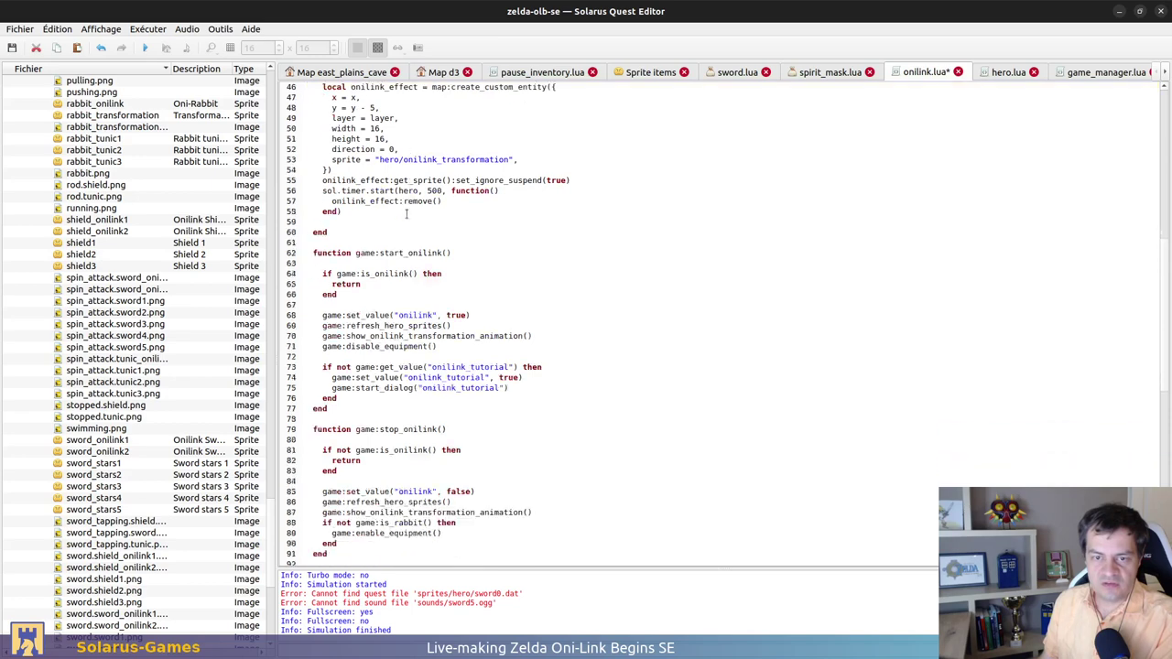
{"action": "scroll", "coordinate": [408, 199], "scroll_direction": "down", "scroll_amount": 14}
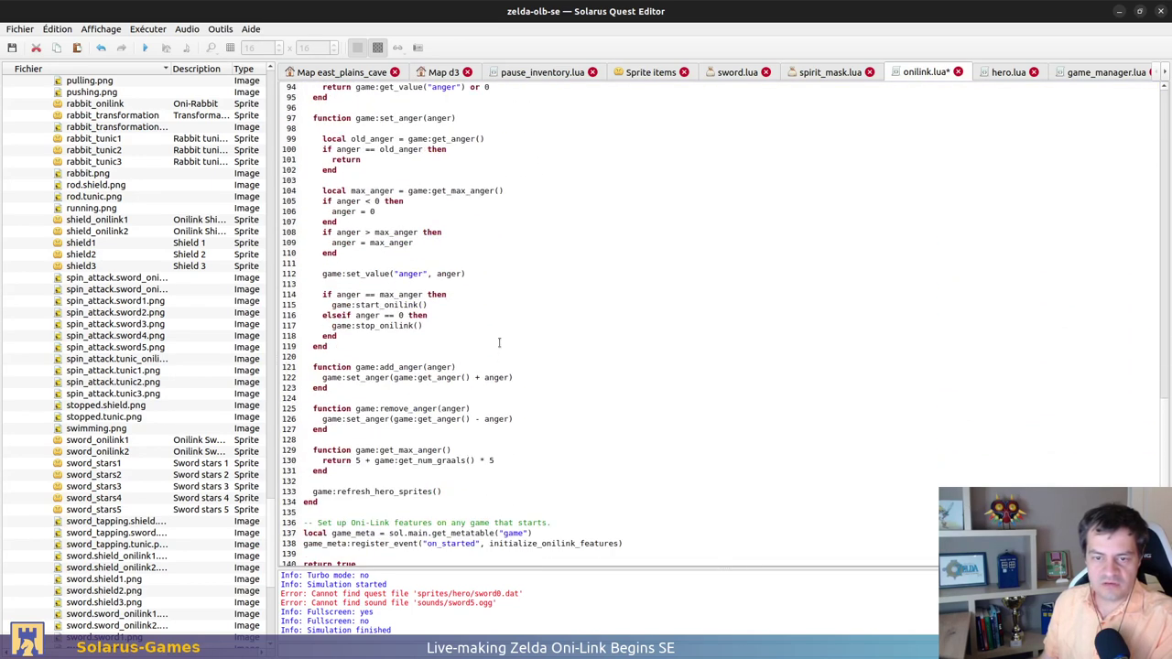
{"action": "scroll", "coordinate": [453, 303], "scroll_direction": "down", "scroll_amount": 1}
{"action": "scroll", "coordinate": [436, 439], "scroll_direction": "up", "scroll_amount": 14}
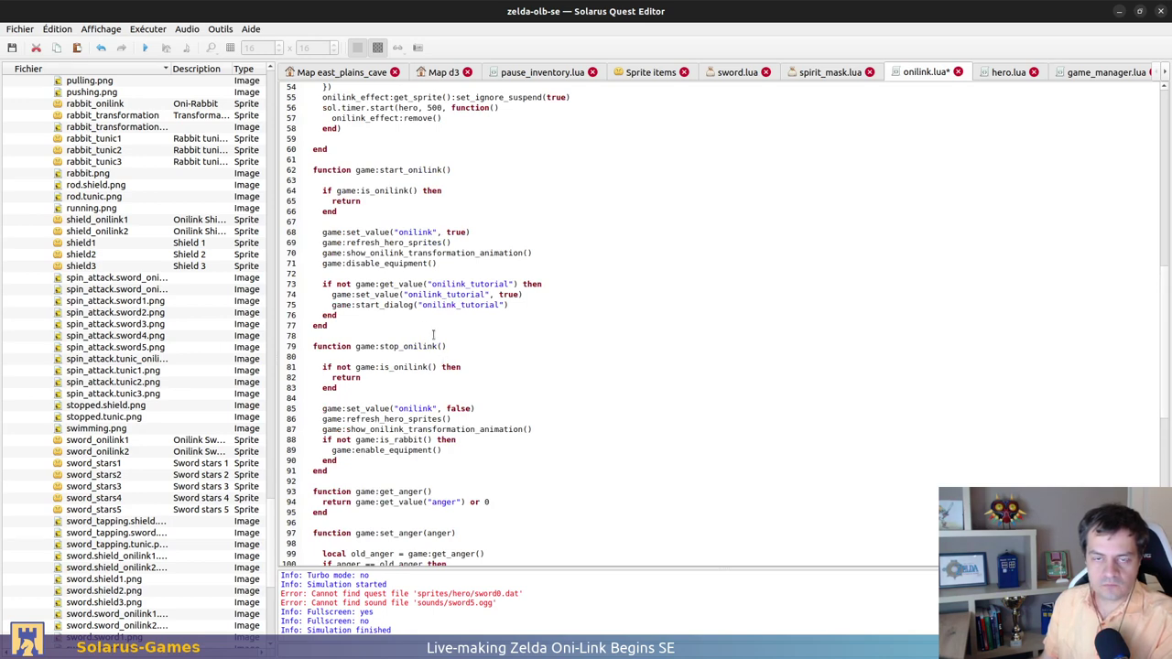
{"action": "scroll", "coordinate": [433, 335], "scroll_direction": "down", "scroll_amount": 14}
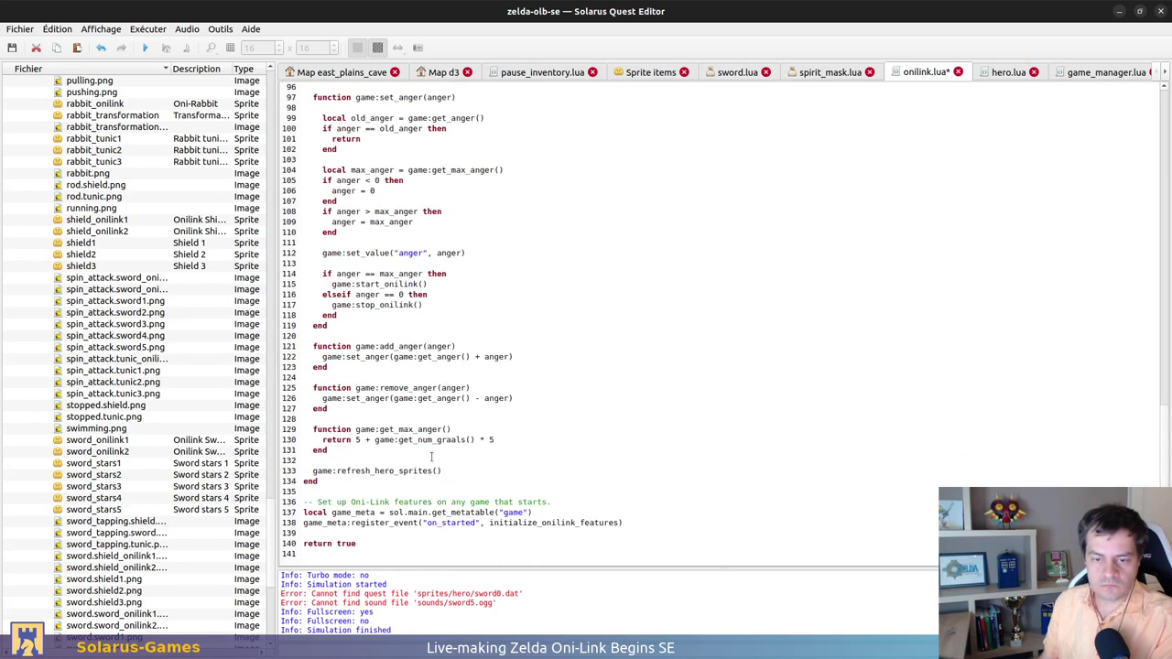
{"action": "scroll", "coordinate": [431, 456], "scroll_direction": "up", "scroll_amount": 15}
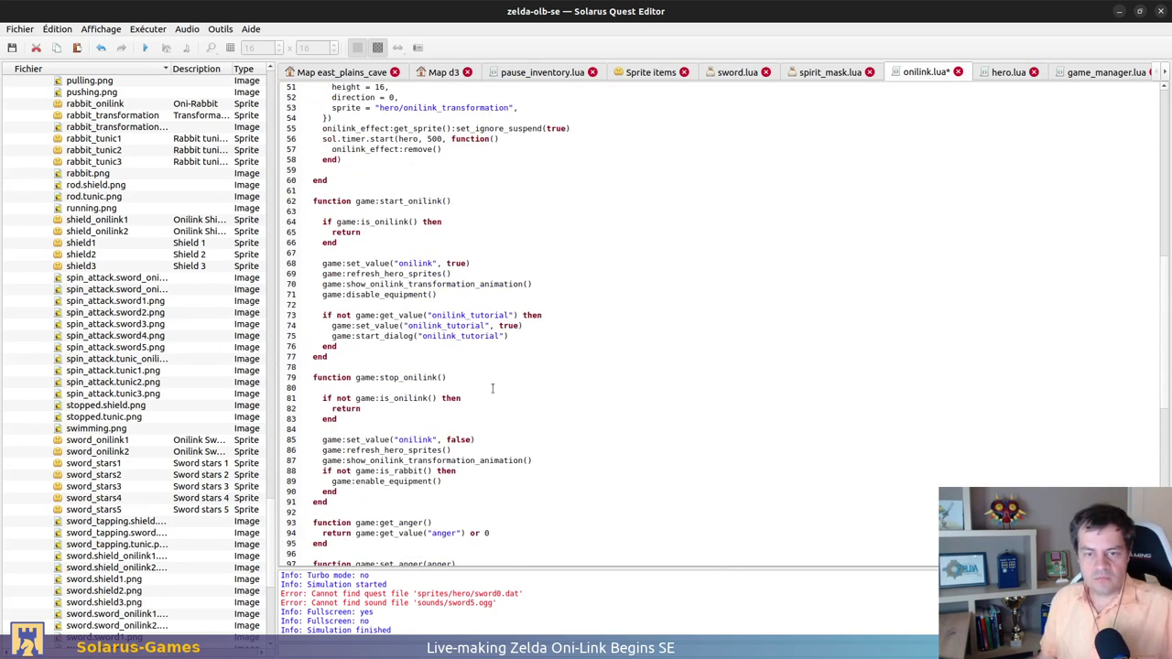
{"action": "scroll", "coordinate": [473, 409], "scroll_direction": "up", "scroll_amount": 3}
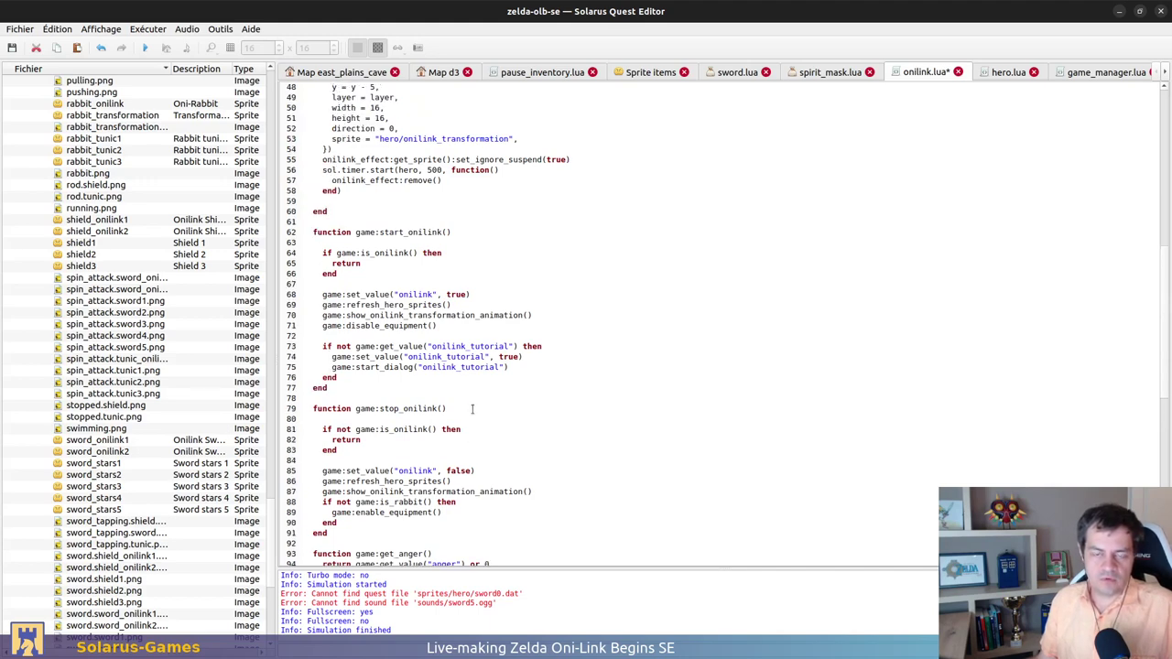
{"action": "scroll", "coordinate": [472, 409], "scroll_direction": "up", "scroll_amount": 3}
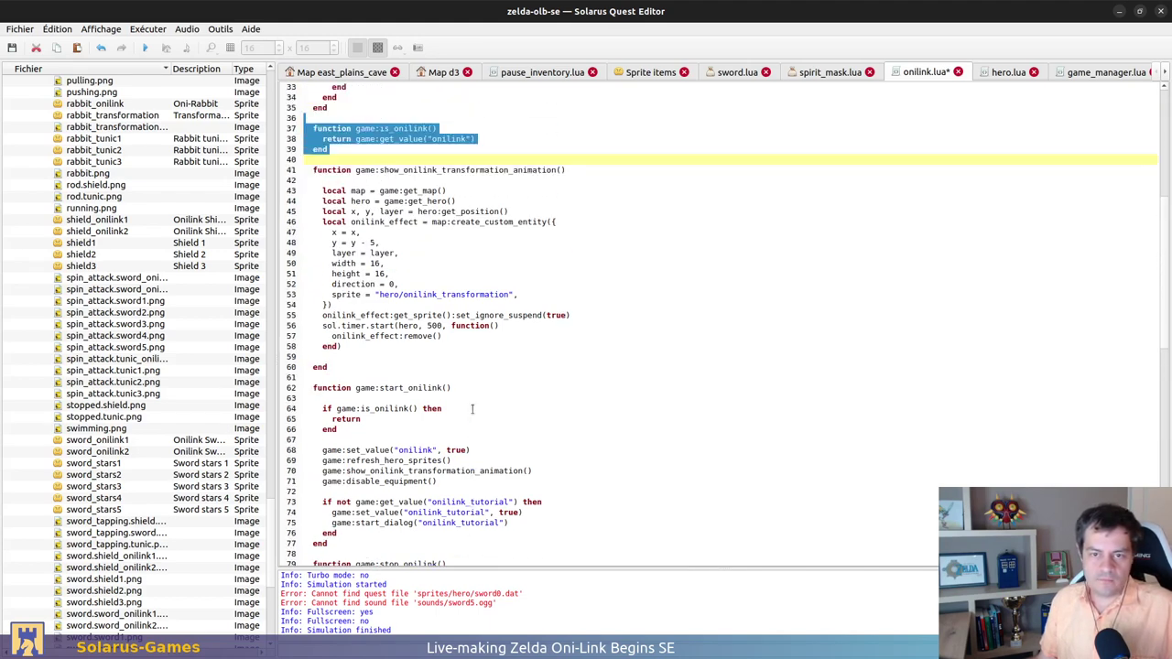
{"action": "scroll", "coordinate": [472, 409], "scroll_direction": "up", "scroll_amount": 3}
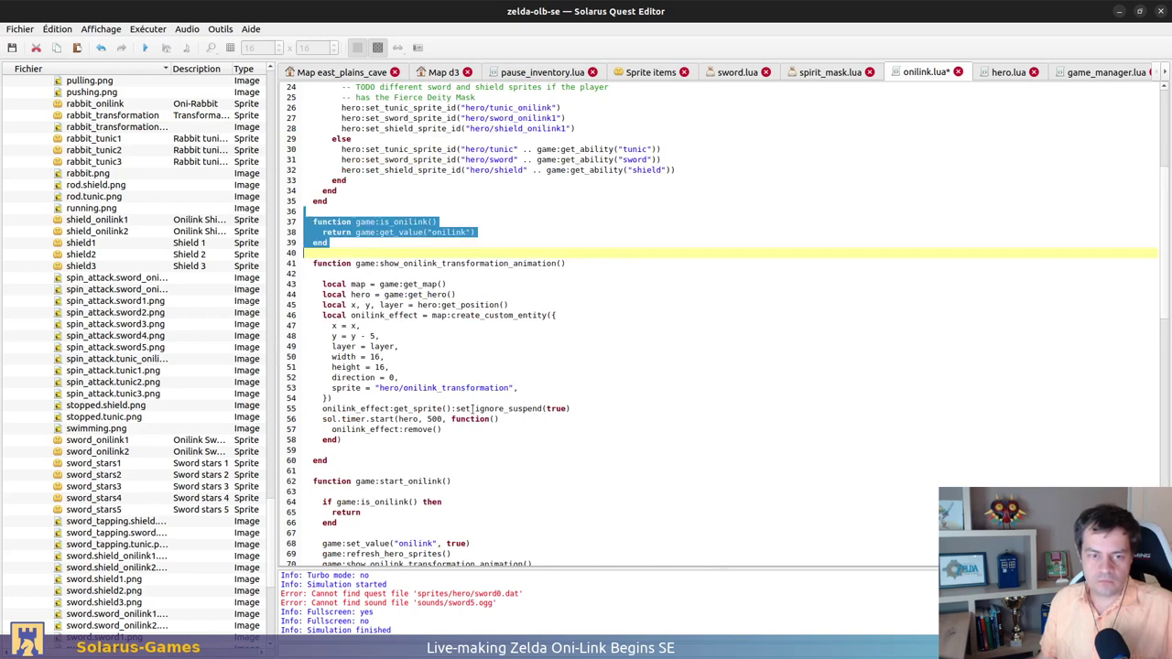
Begin a new game method declaration below the is_onilink function in onilink.lua
{"action": "scroll", "coordinate": [472, 409], "scroll_direction": "up", "scroll_amount": 2}
{"action": "left_click", "coordinate": [462, 306]}
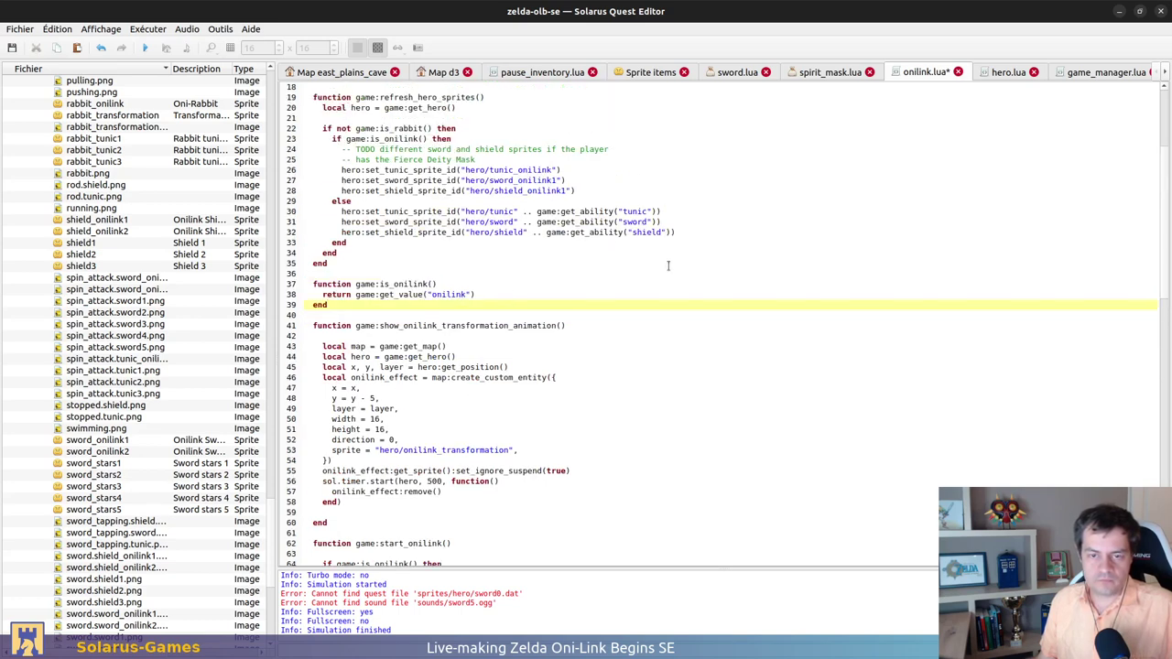
{"action": "key", "text": "Return"}
{"action": "key", "text": "Return"}
{"action": "type", "text": "f"}
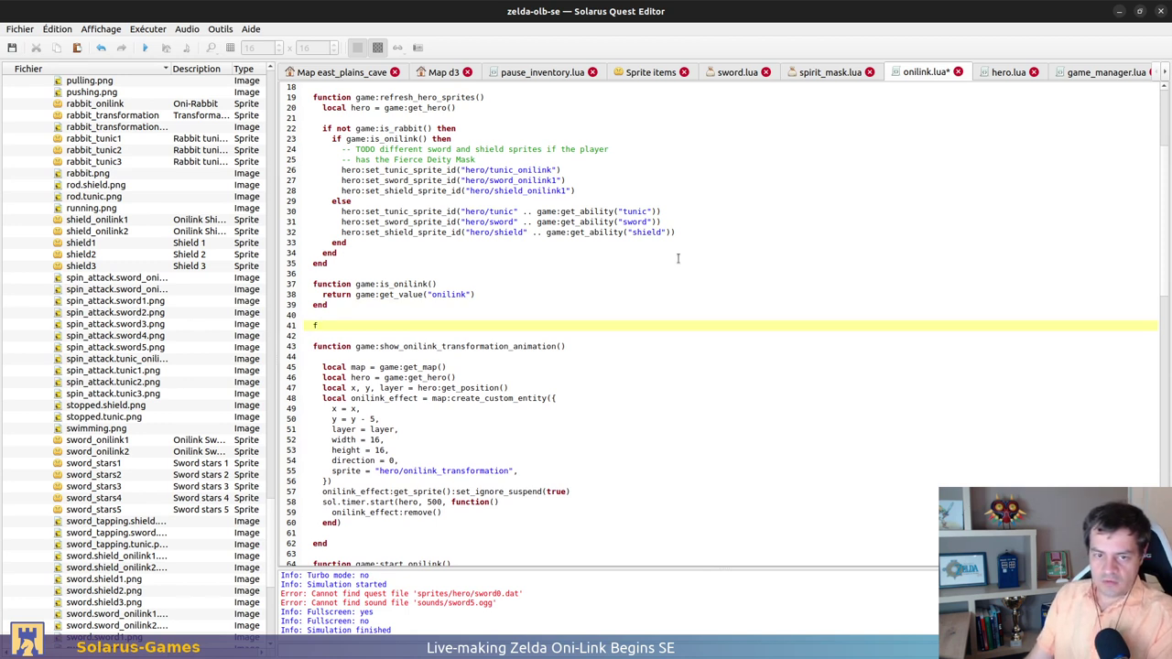
{"action": "type", "text": "un"}
{"action": "key", "text": "BackSpace"}
{"action": "key", "text": "BackSpace"}
{"action": "type", "text": "unction"}
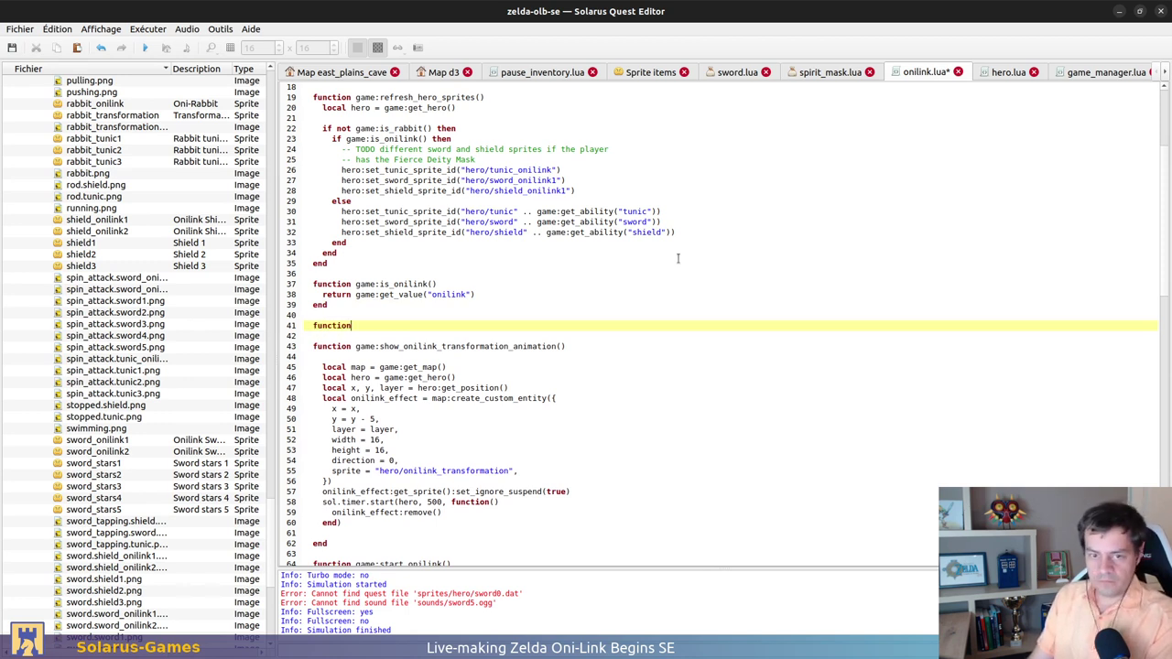
{"action": "type", "text": " game:"}
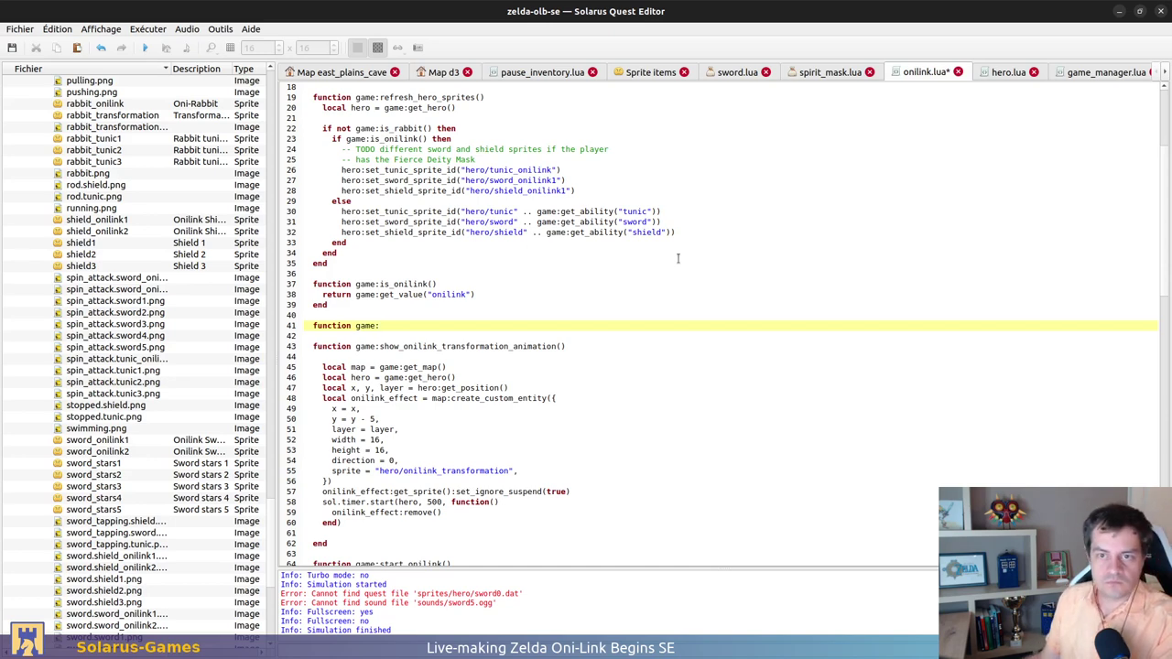
Check the TODO comment about the Fierce Deity Mask, then name the new function has_spirit_mask_power() and close its block
{"action": "scroll", "coordinate": [435, 337], "scroll_direction": "up", "scroll_amount": 2}
{"action": "left_click_drag", "start_coordinate": [475, 222], "coordinate": [293, 211]}
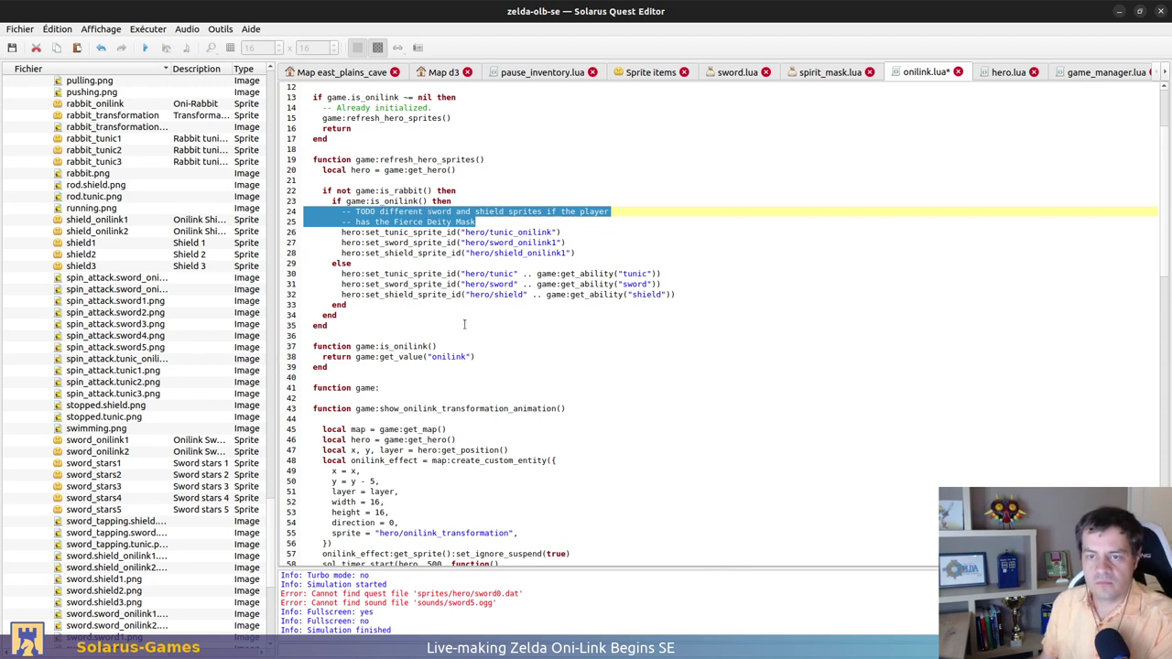
{"action": "left_click", "coordinate": [467, 233]}
{"action": "left_click", "coordinate": [471, 378]}
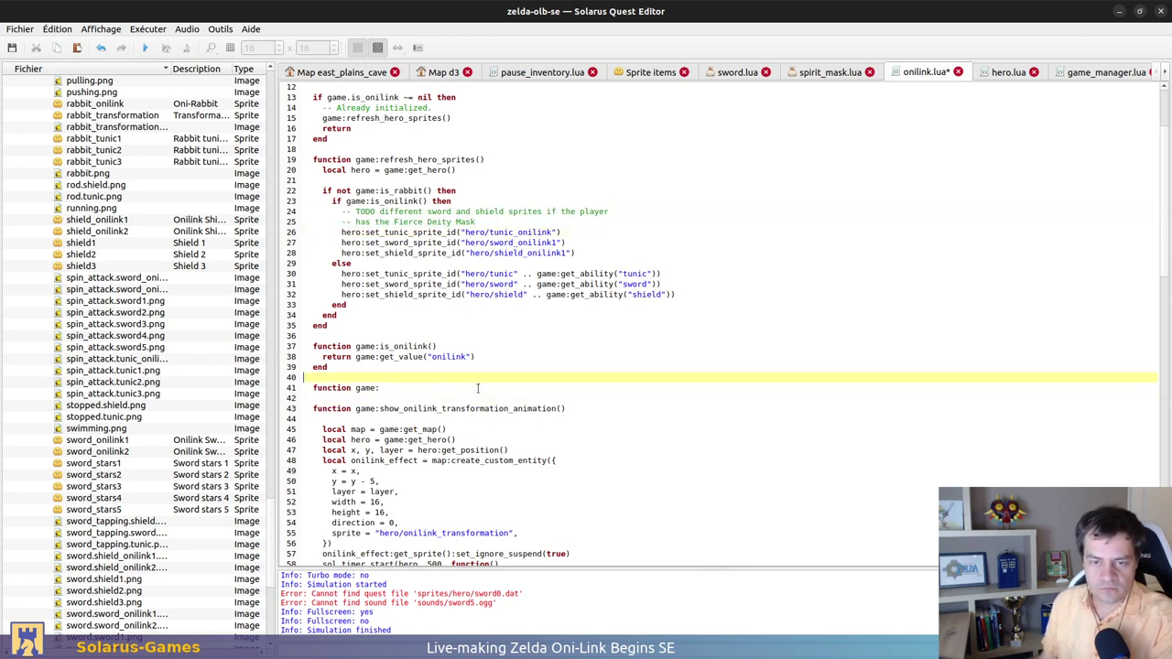
{"action": "left_click", "coordinate": [494, 389]}
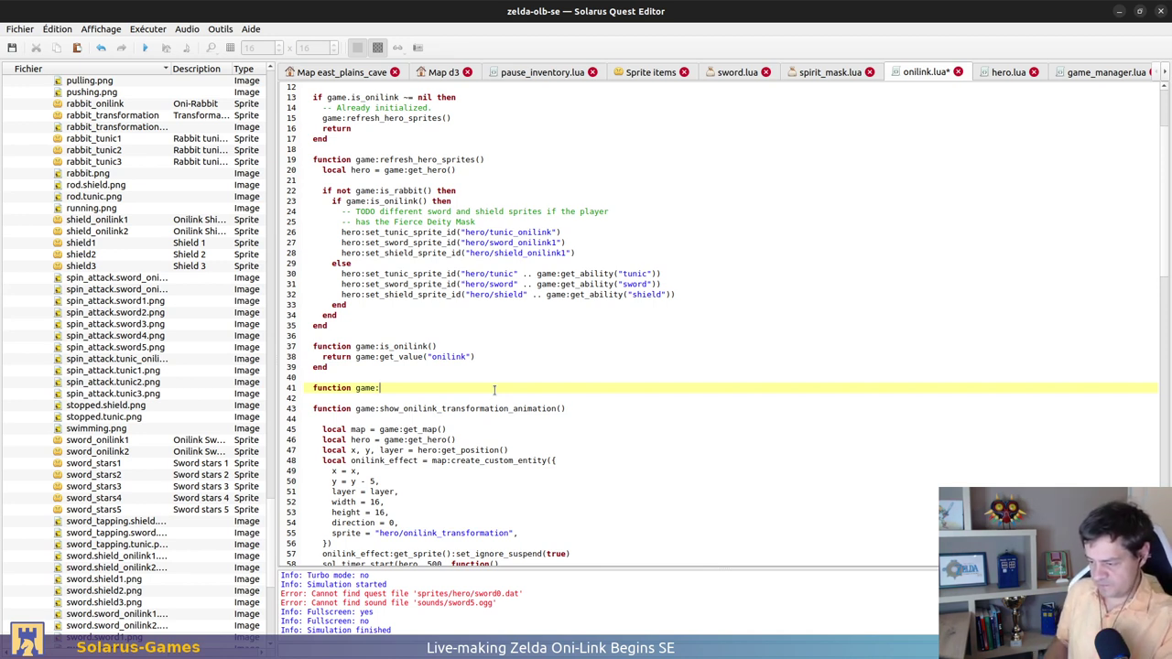
{"action": "type", "text": "has_"}
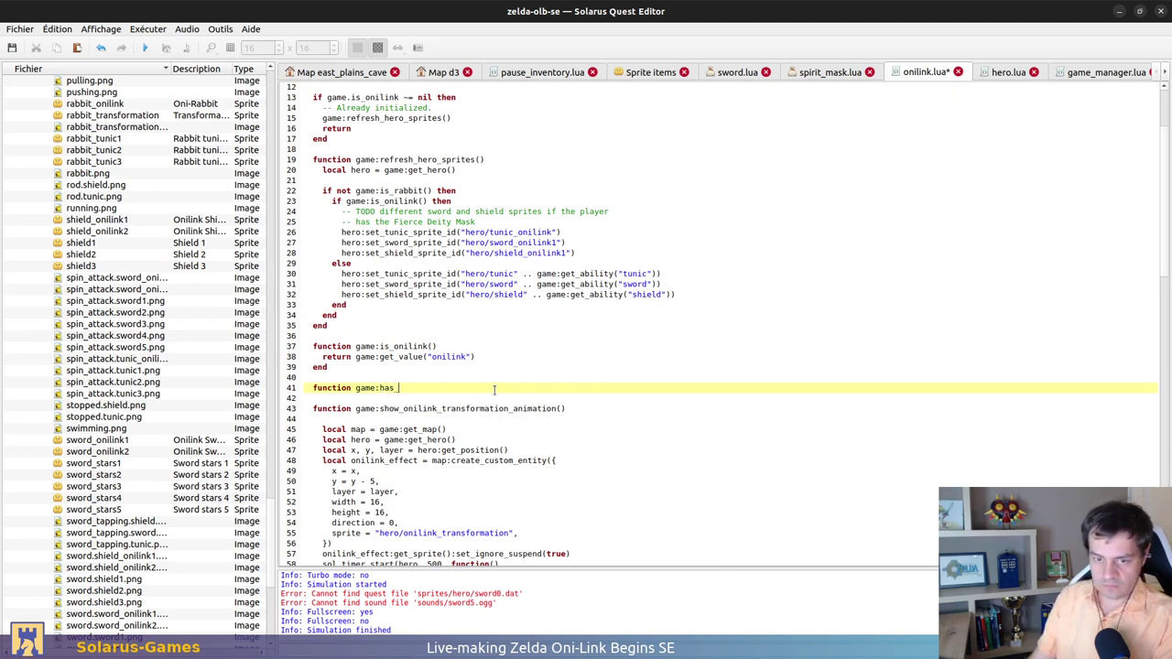
{"action": "type", "text": "spirit_"}
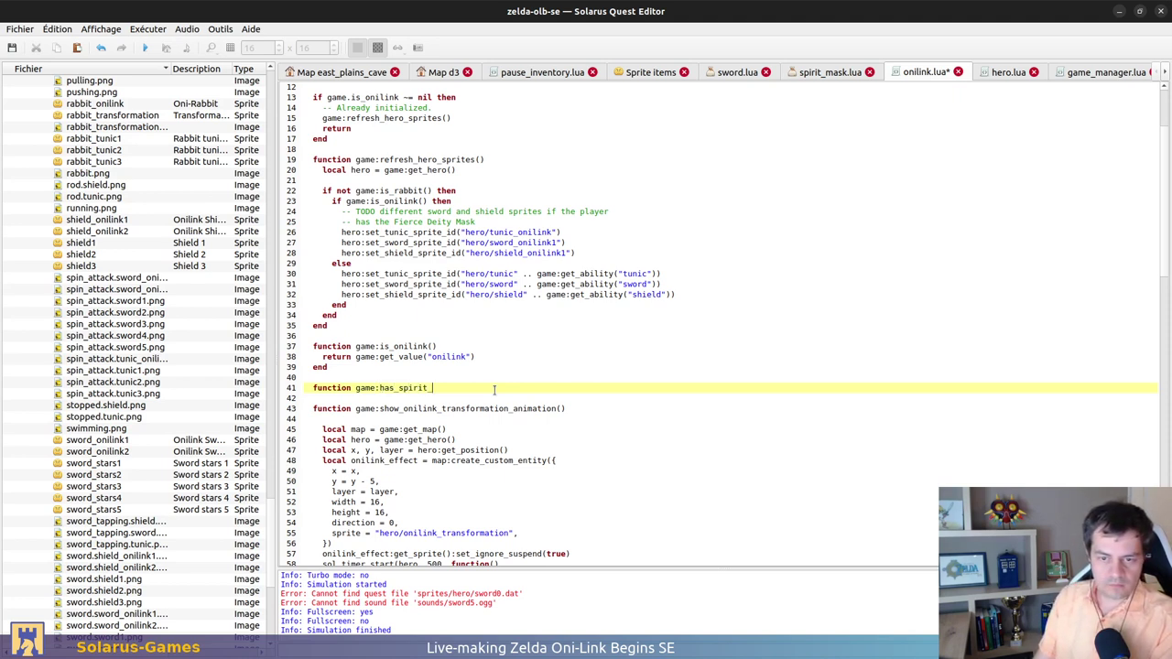
{"action": "type", "text": "mask_"}
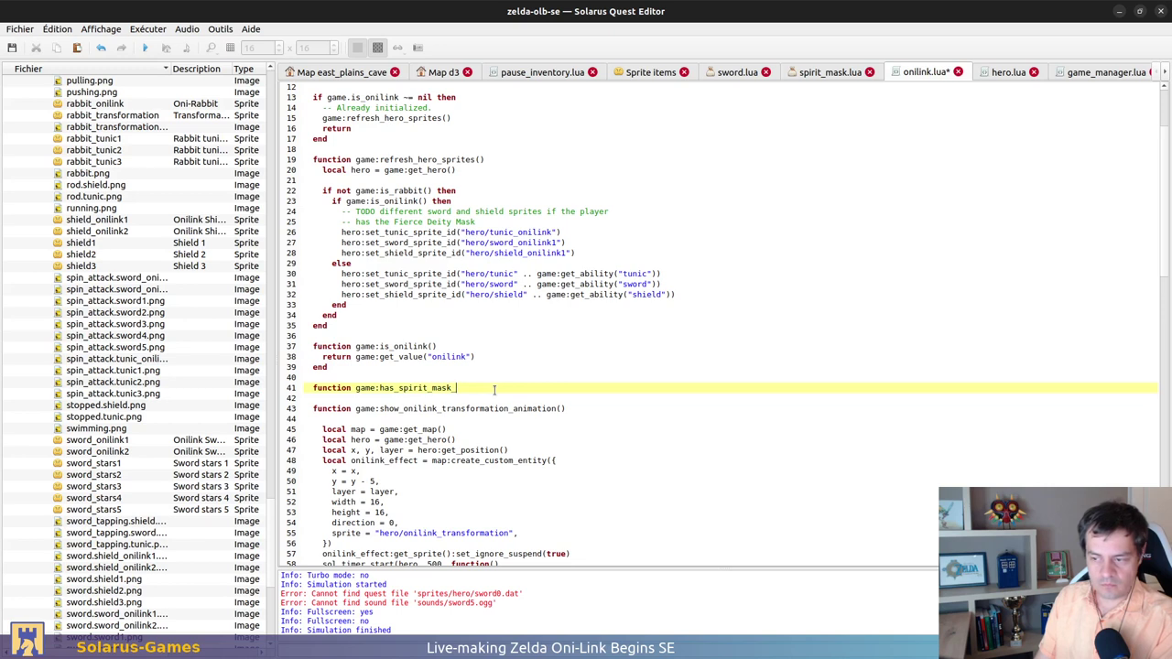
{"action": "type", "text": "power"}
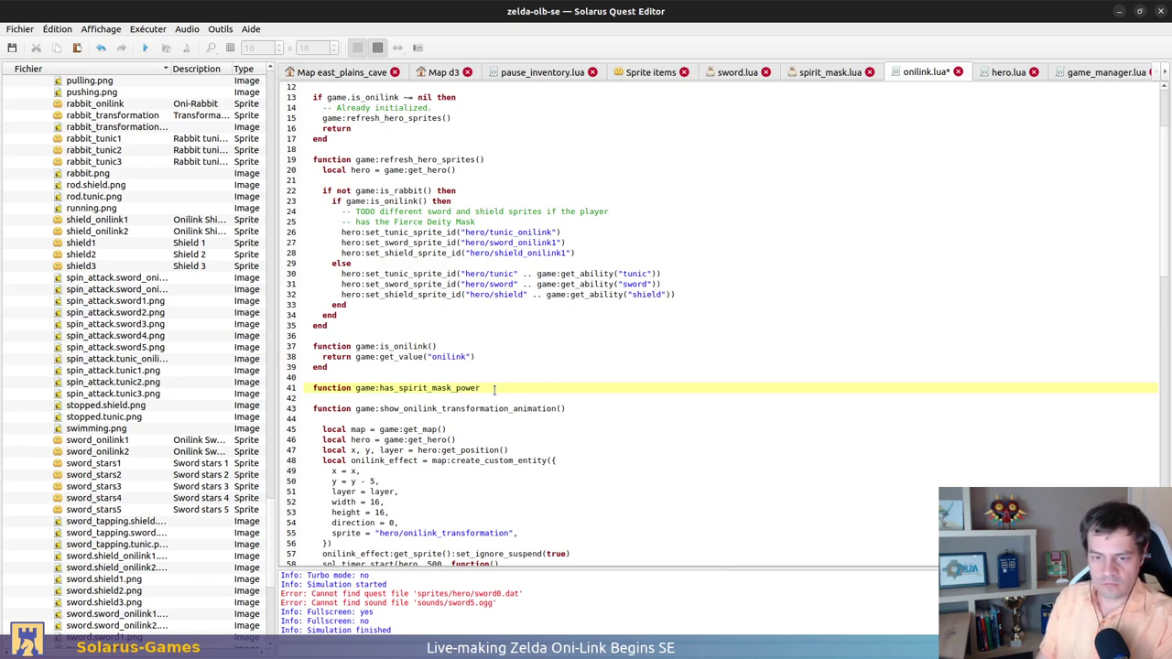
{"action": "type", "text": "()"}
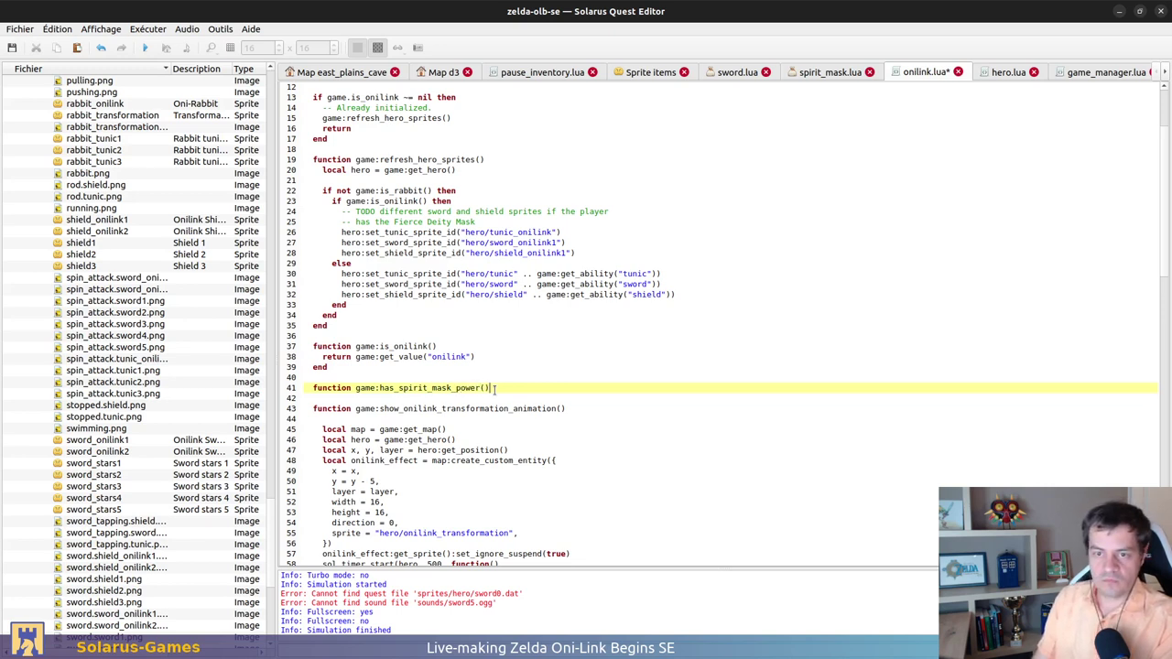
{"action": "key", "text": "Return"}
{"action": "key", "text": "Return"}
{"action": "type", "text": "end"}
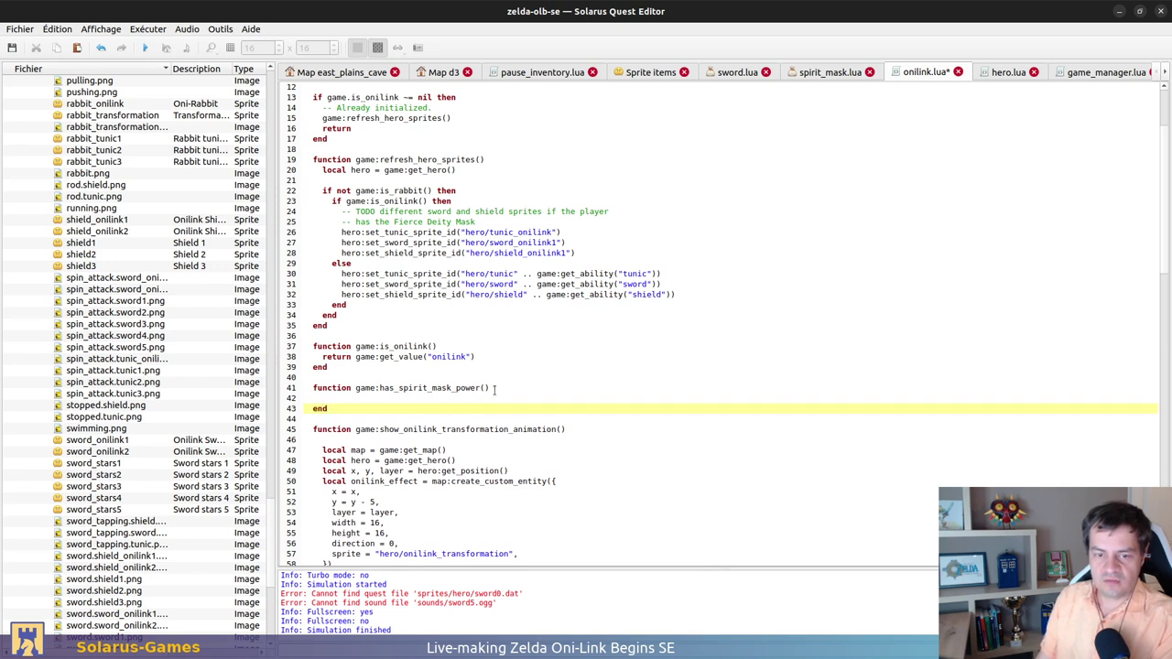
Make has_spirit_mask_power return game:get_item("spirit_mask"):get_variant() >= 2 and save onilink.lua
{"action": "key", "text": "Up"}
{"action": "type", "text": "retu"}
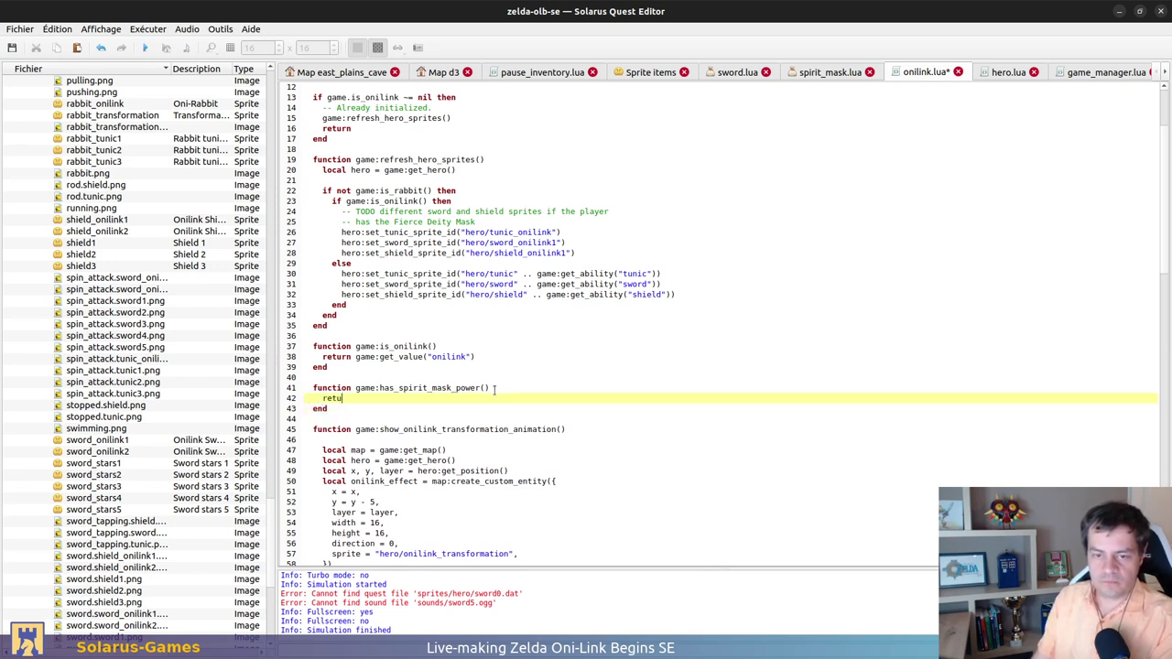
{"action": "type", "text": "rn game"}
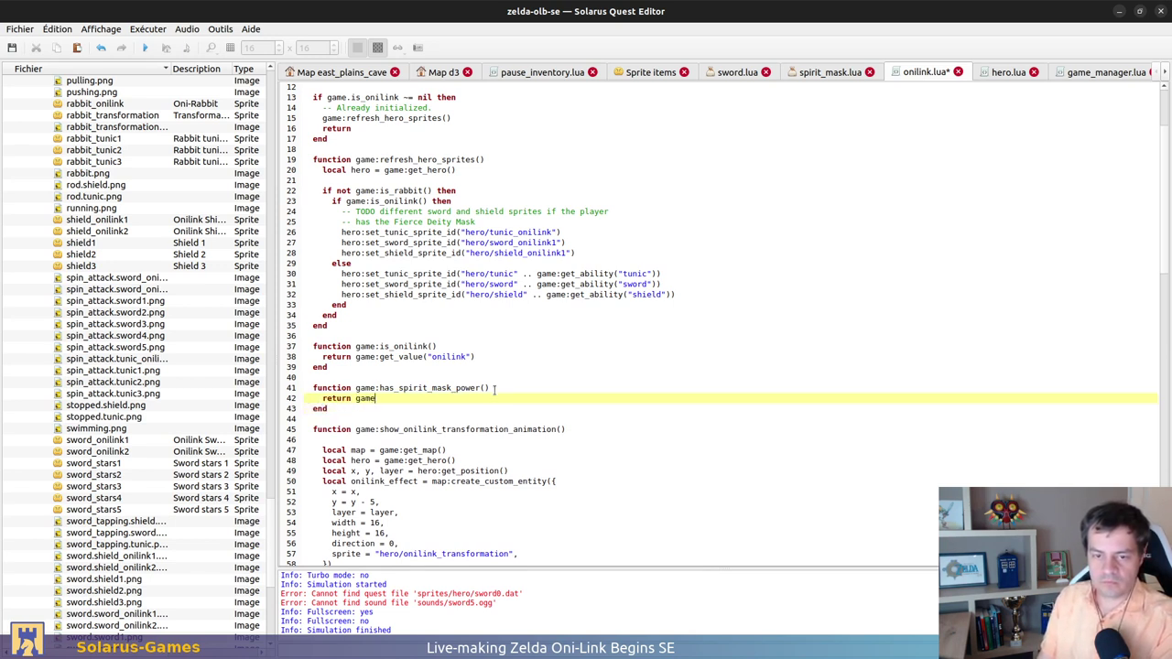
{"action": "type", "text": ":get_item("}
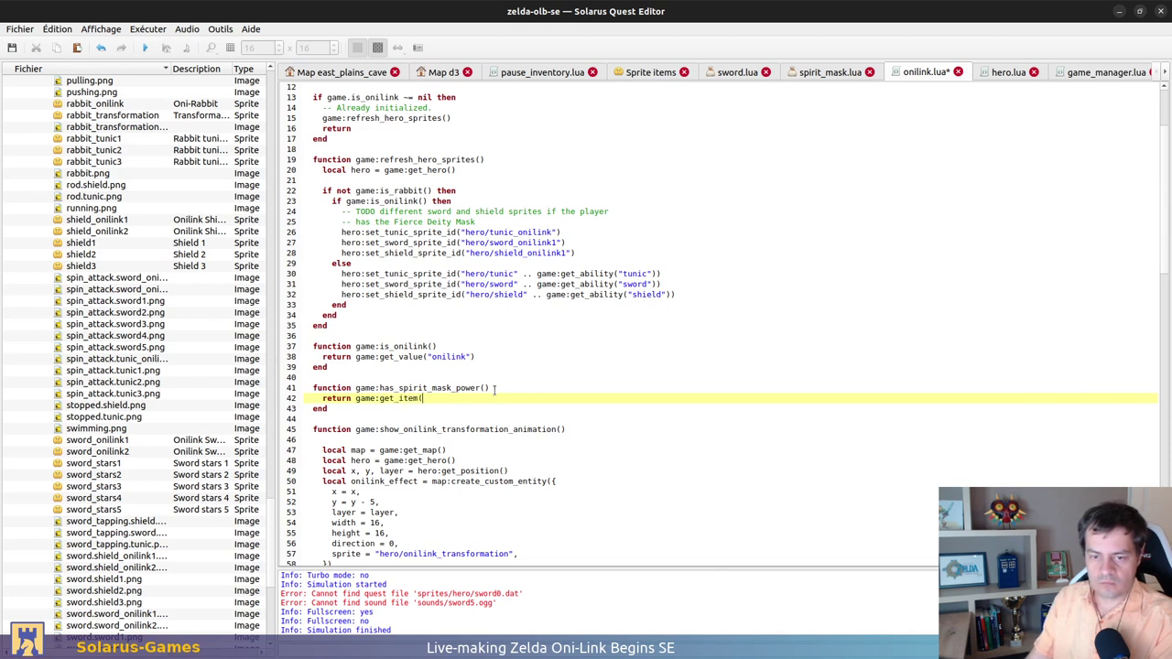
{"action": "type", "text": "\"spirit_"}
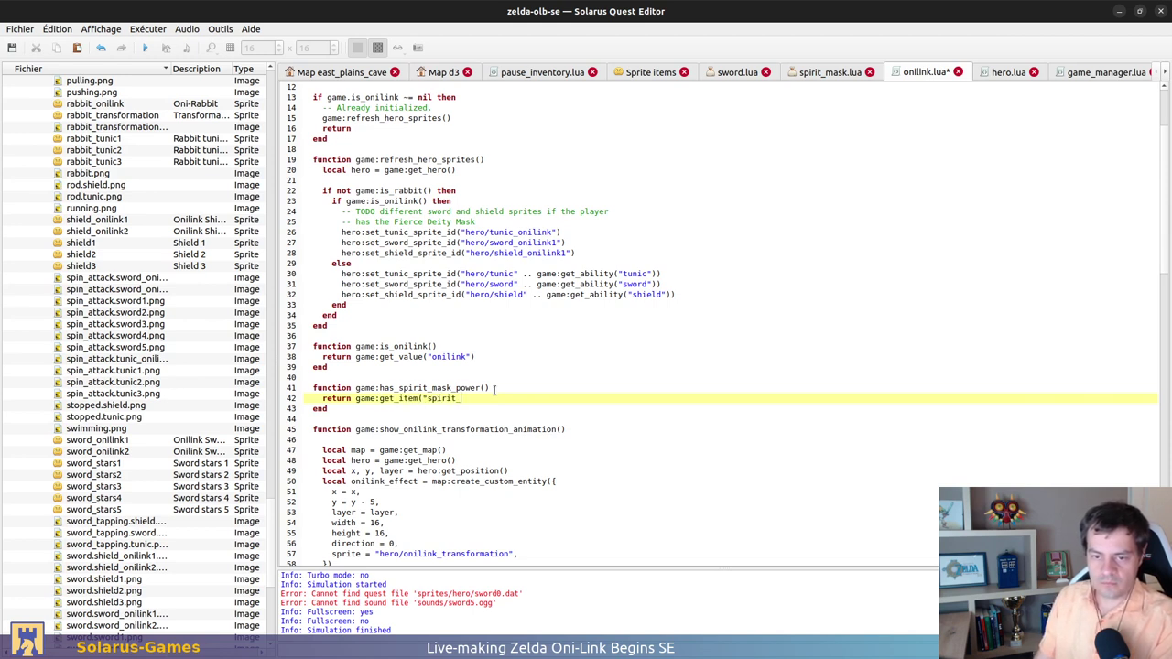
{"action": "type", "text": "mask\")"}
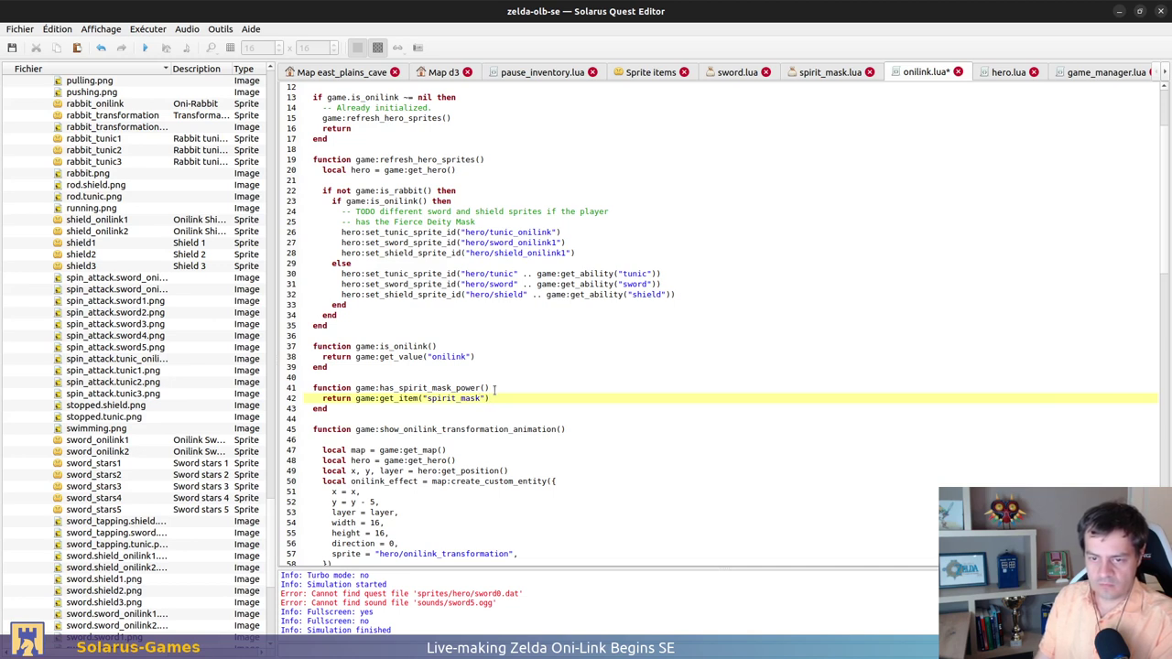
{"action": "type", "text": ":get_variant() "}
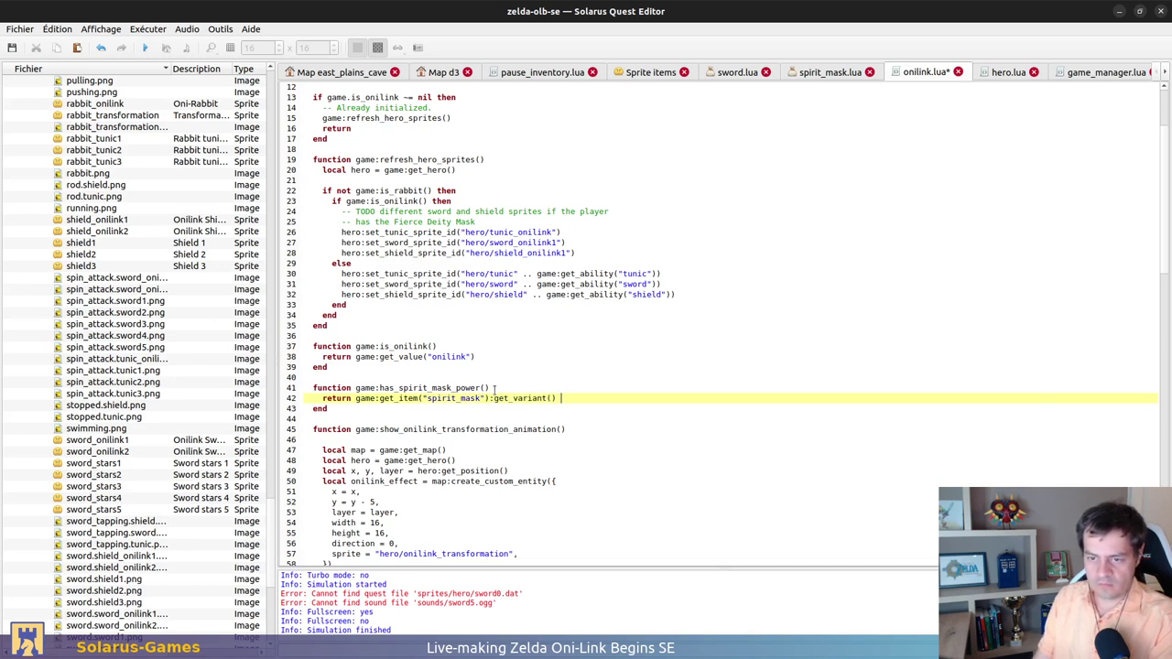
{"action": "type", "text": ">= 2"}
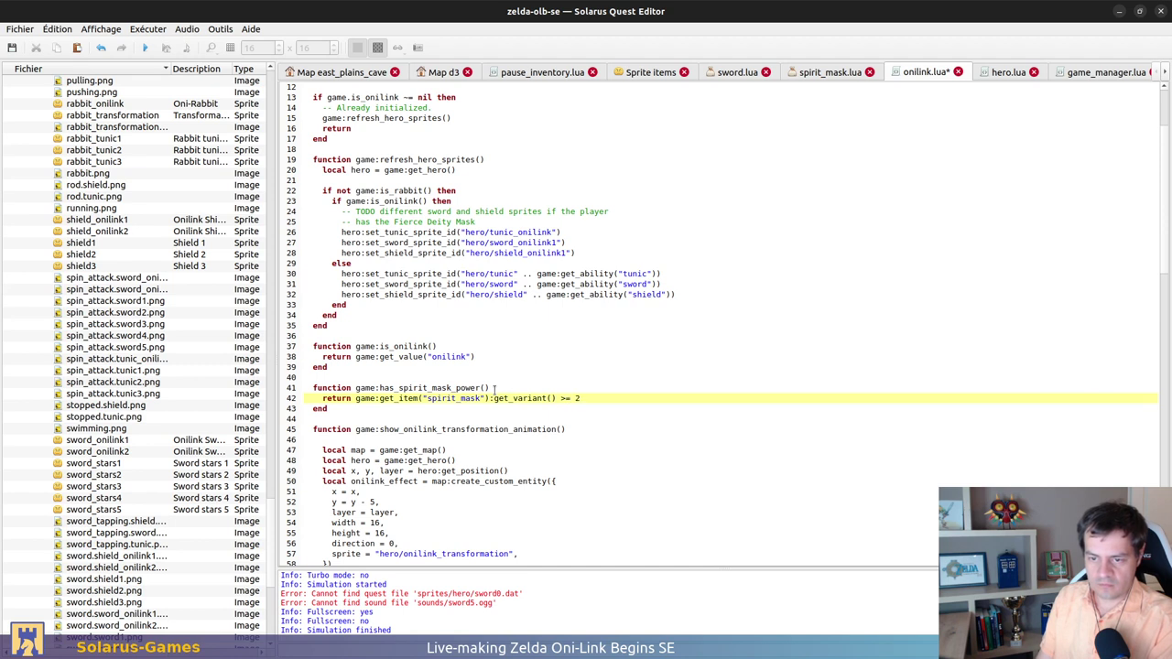
{"action": "key", "text": "ctrl+s"}
Start a comment above has_spirit_mask_power with the word "Returns"
{"action": "key", "text": "Up"}
{"action": "key", "text": "Up"}
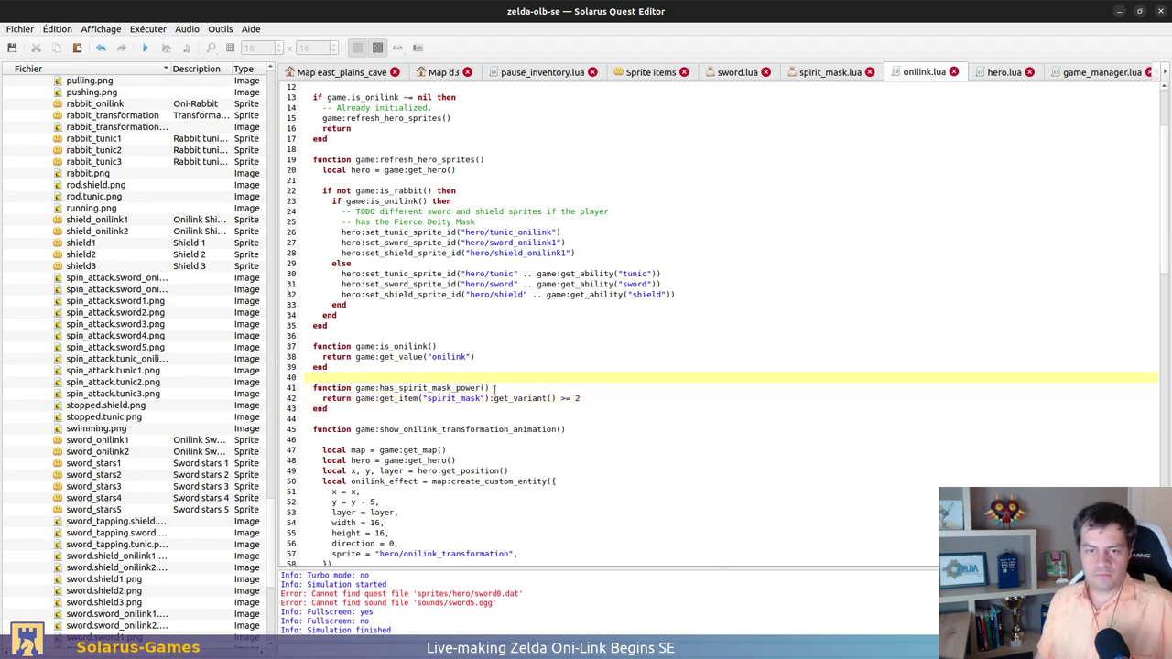
{"action": "key", "text": "Return"}
{"action": "type", "text": "--"}
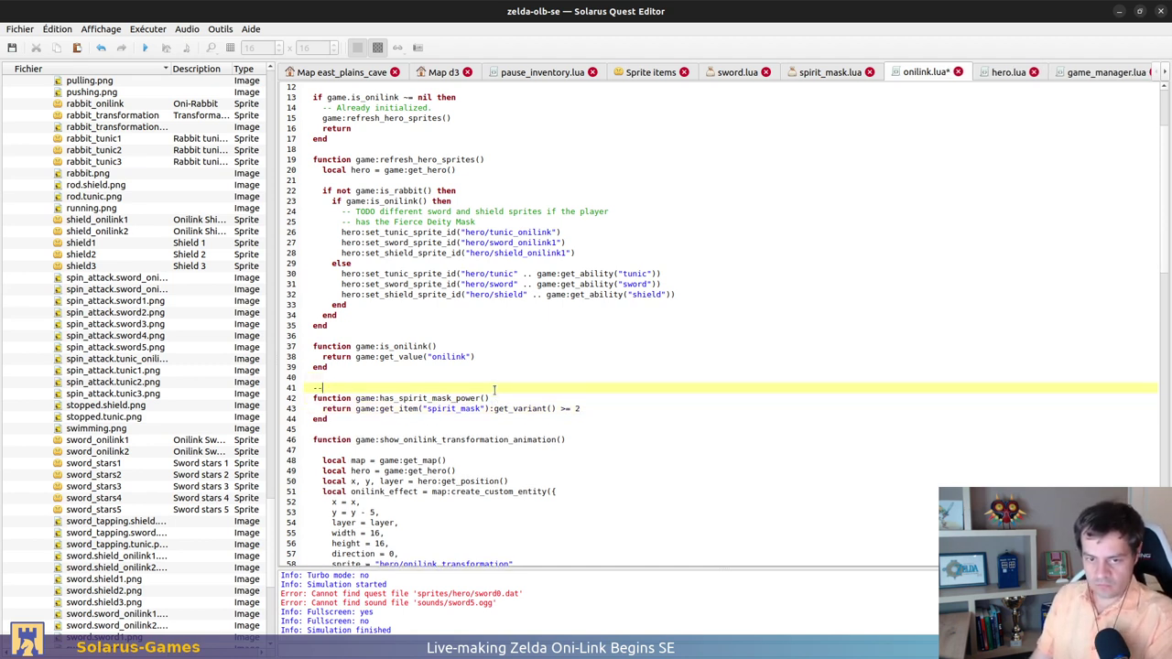
{"action": "type", "text": " Returns"}
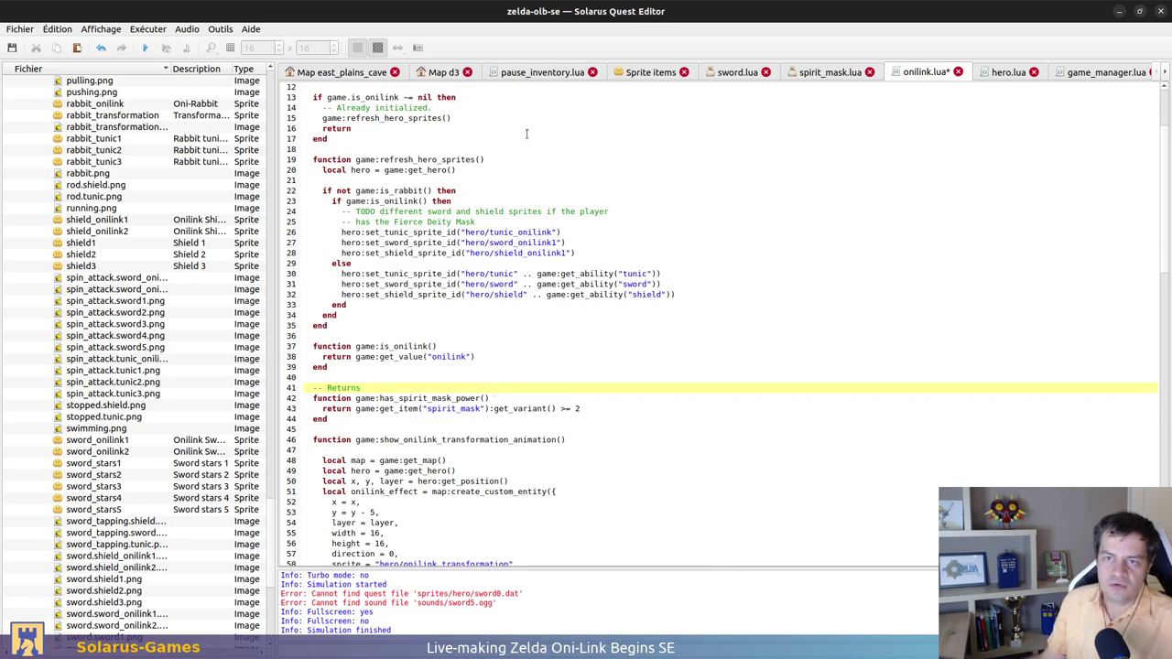
Change the Oni-Link sword direction condition in pause_inventory.lua to spirit_mask > 0 and save the file
{"action": "left_click", "coordinate": [567, 70]}
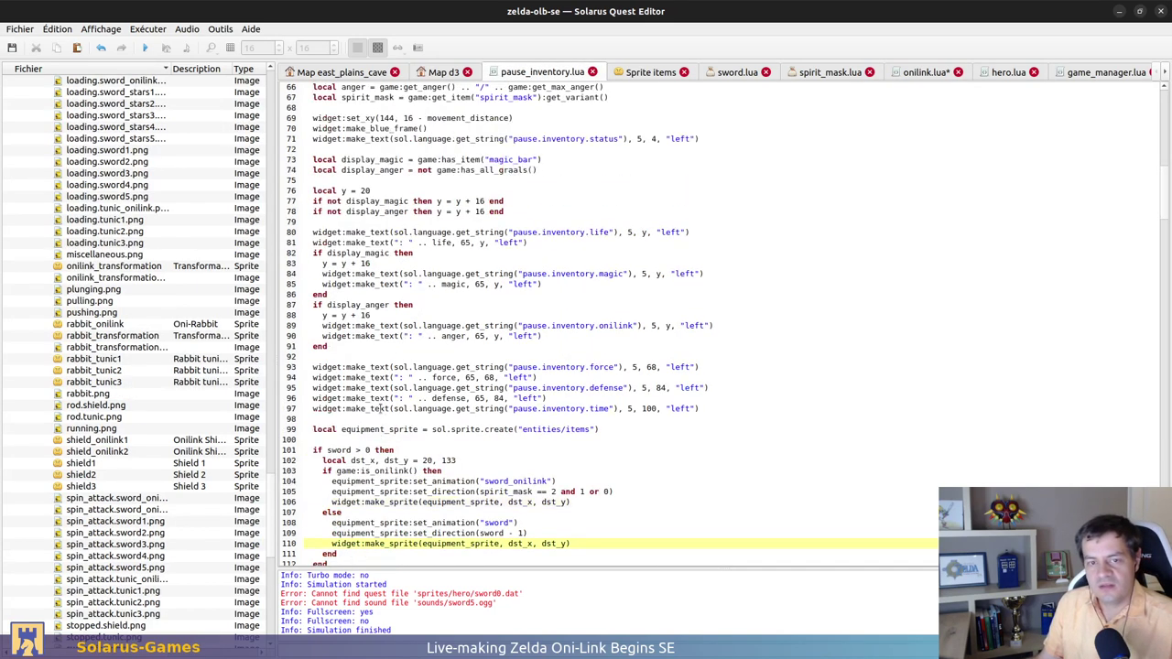
{"action": "scroll", "coordinate": [380, 409], "scroll_direction": "down", "scroll_amount": 2}
{"action": "left_click", "coordinate": [556, 428]}
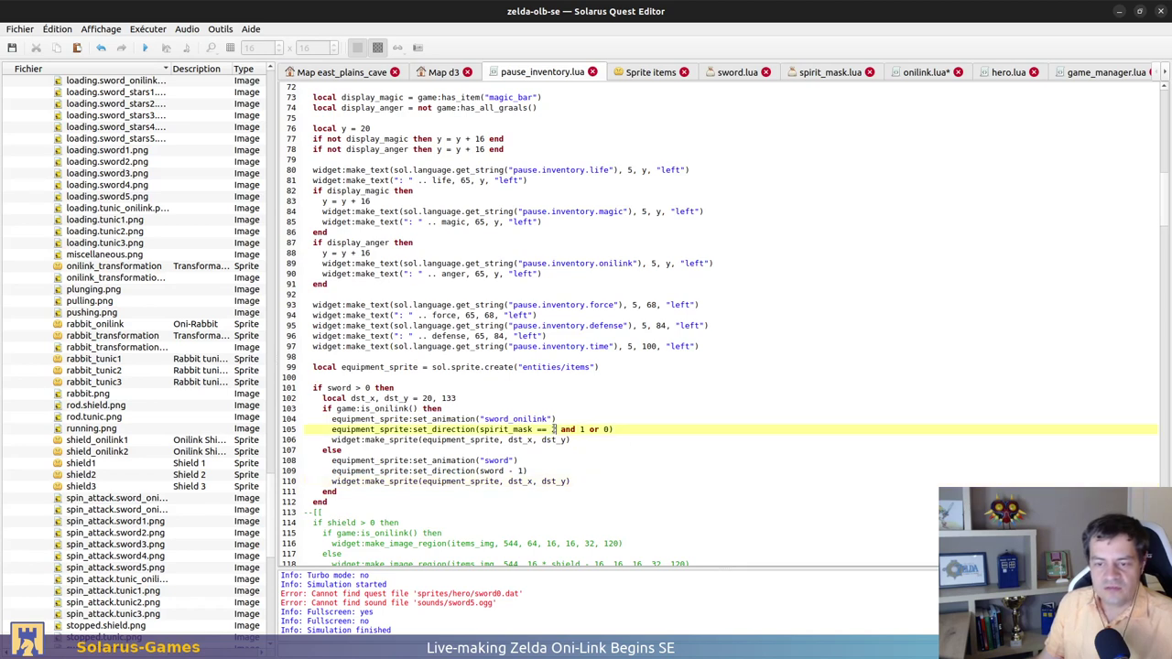
{"action": "left_click", "coordinate": [535, 429]}
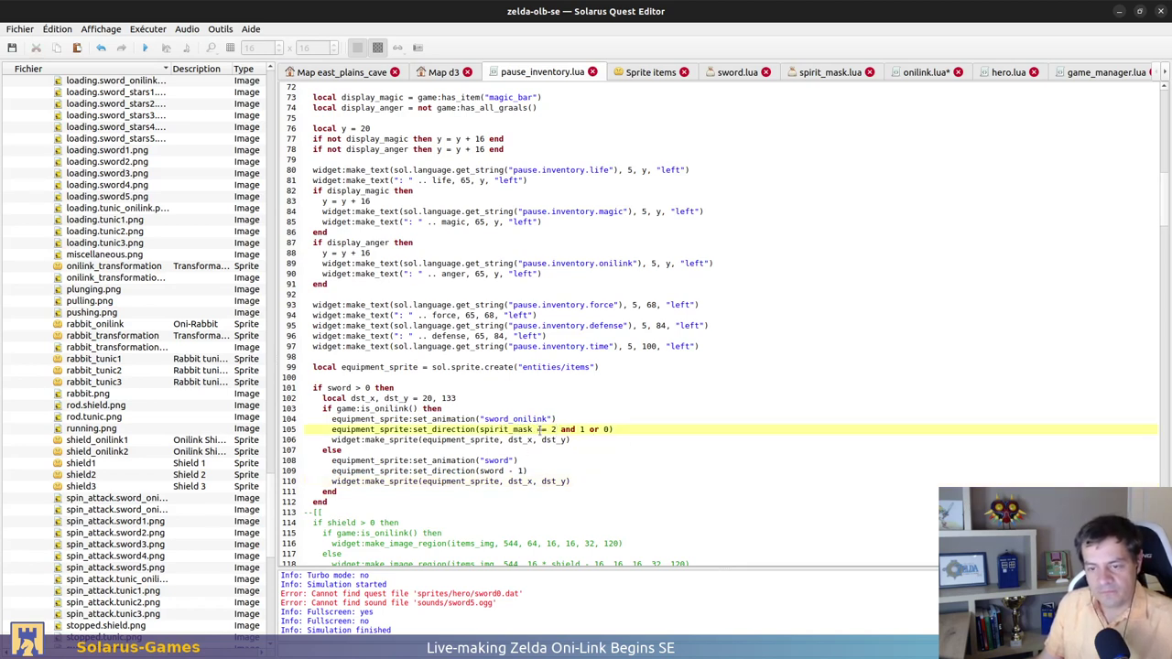
{"action": "left_click_drag", "start_coordinate": [537, 429], "coordinate": [557, 428]}
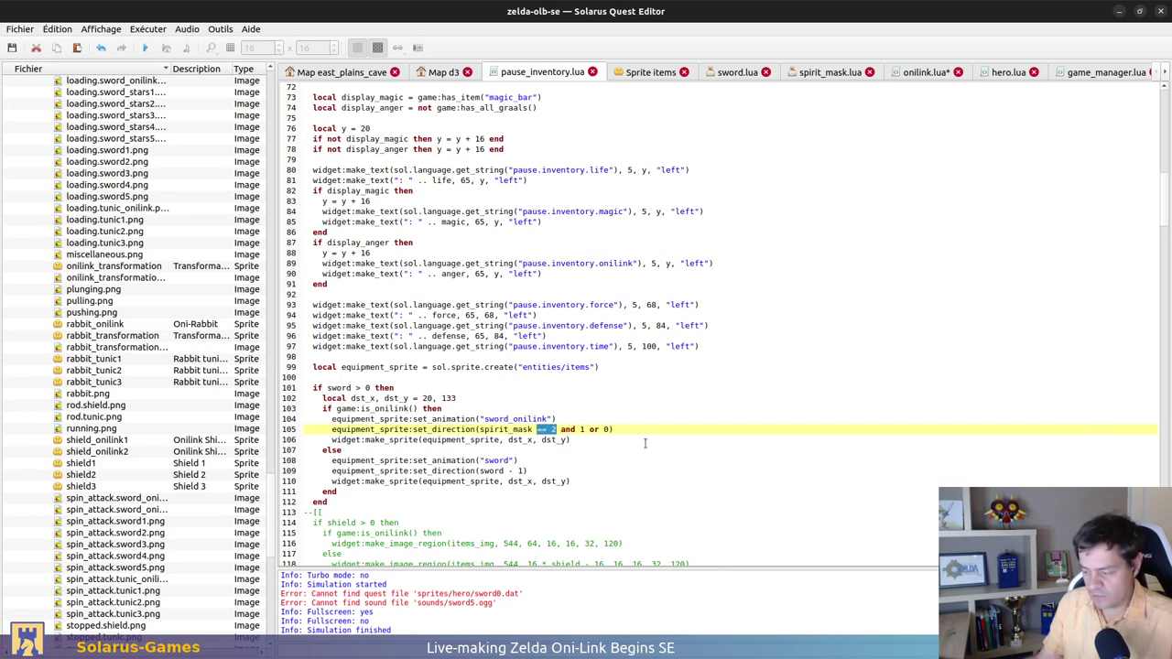
{"action": "type", "text": "> 0"}
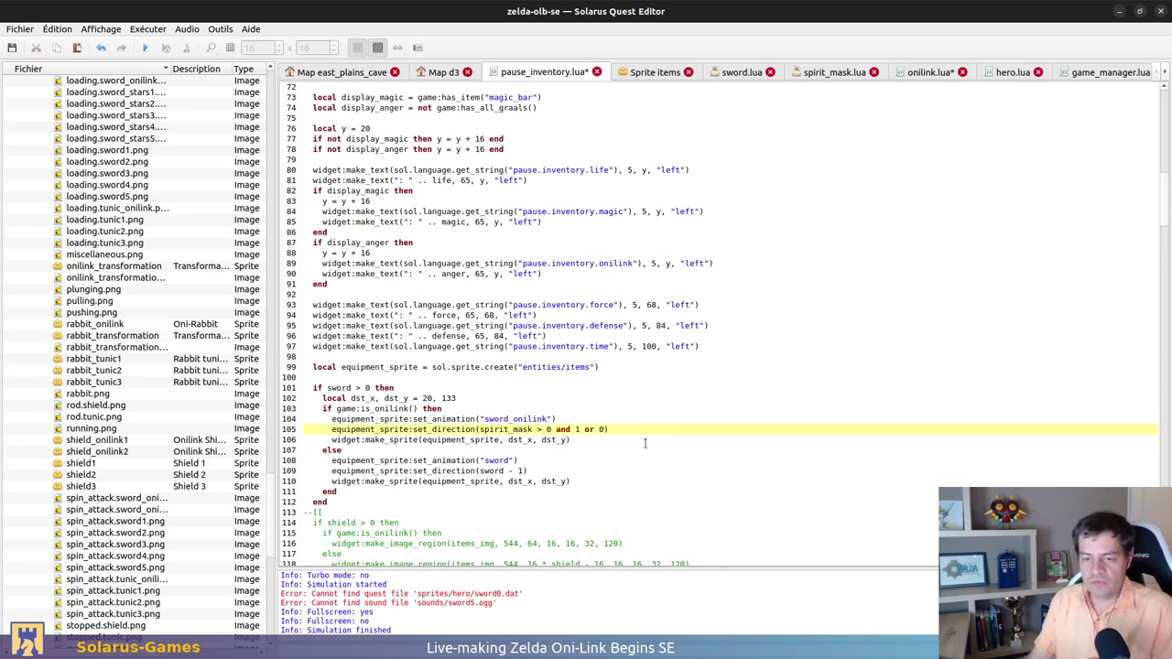
{"action": "key", "text": "ctrl+s"}
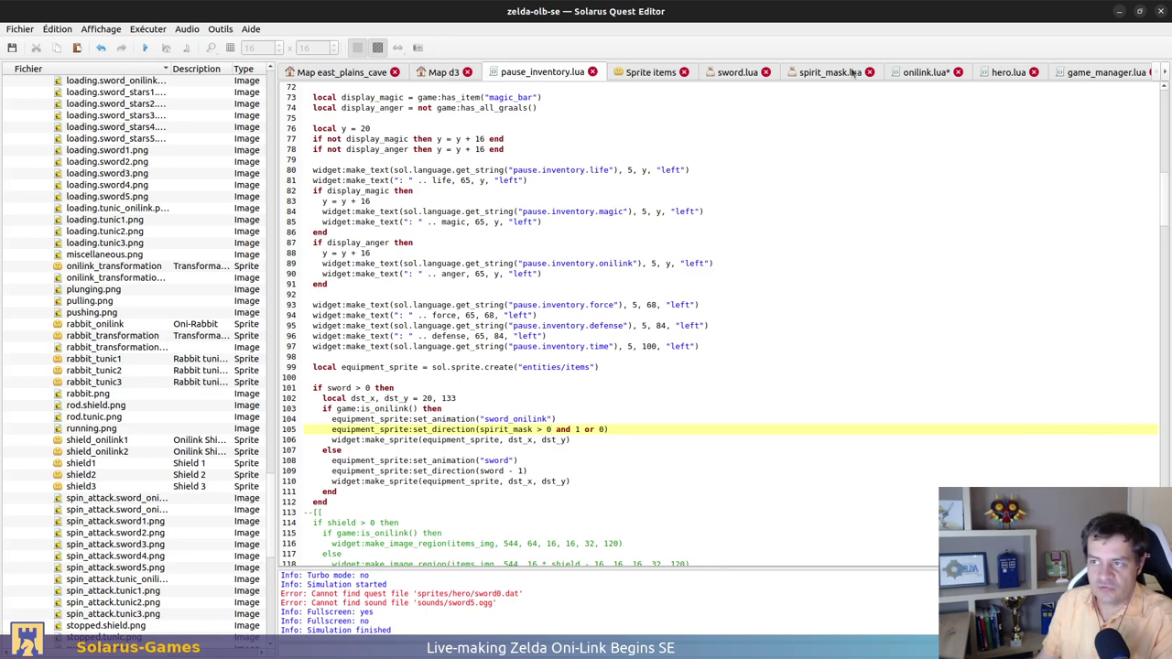
Rename the has_spirit_mask_power function in onilink.lua to has_spirit_mask
{"action": "left_click", "coordinate": [921, 72]}
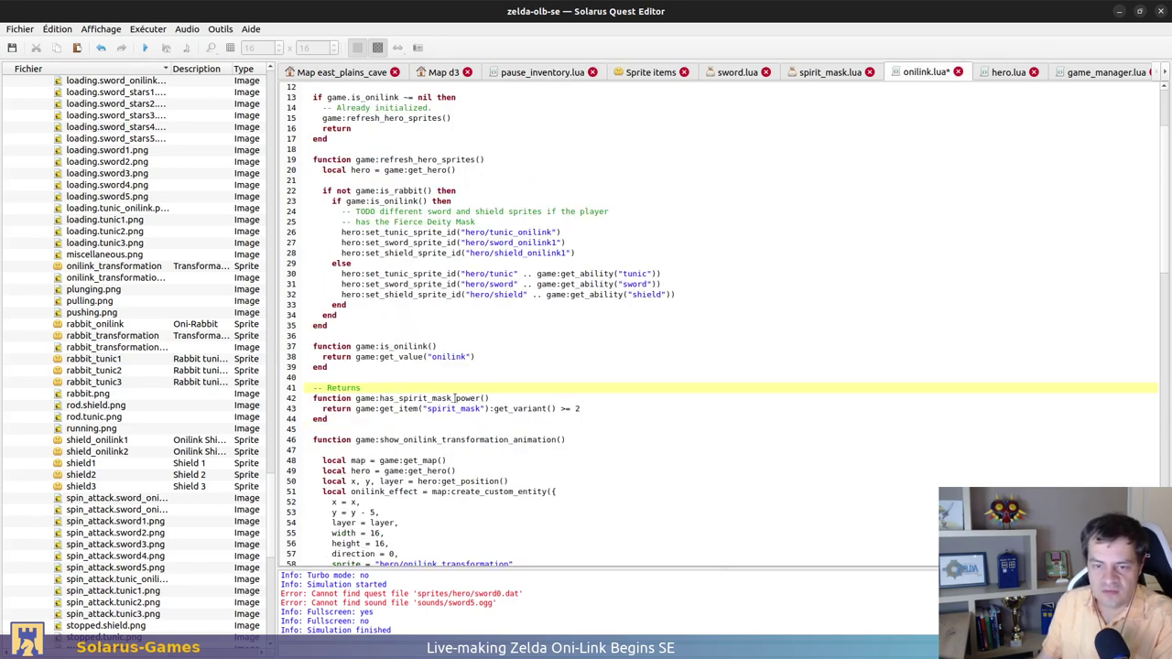
{"action": "left_click_drag", "start_coordinate": [452, 398], "coordinate": [482, 398]}
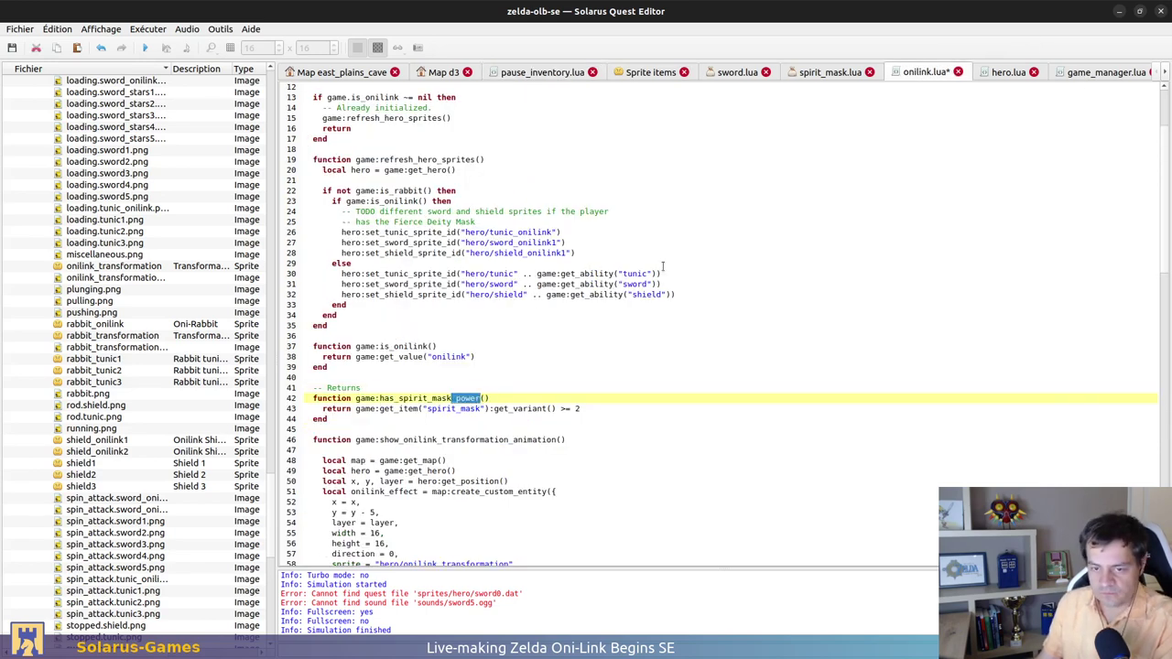
{"action": "key", "text": "BackSpace"}
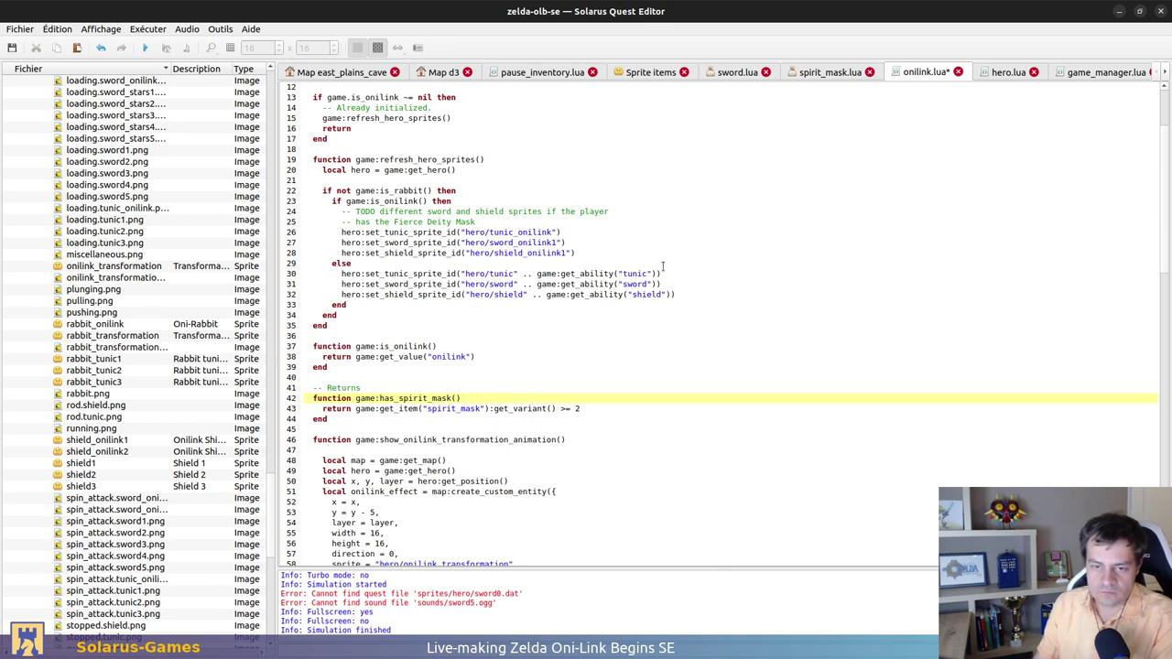
Make has_spirit_mask return game:has_item("spirit_mask") without the variant comparison, and save onilink.lua
{"action": "key", "text": "Up"}
{"action": "key", "text": "Up"}
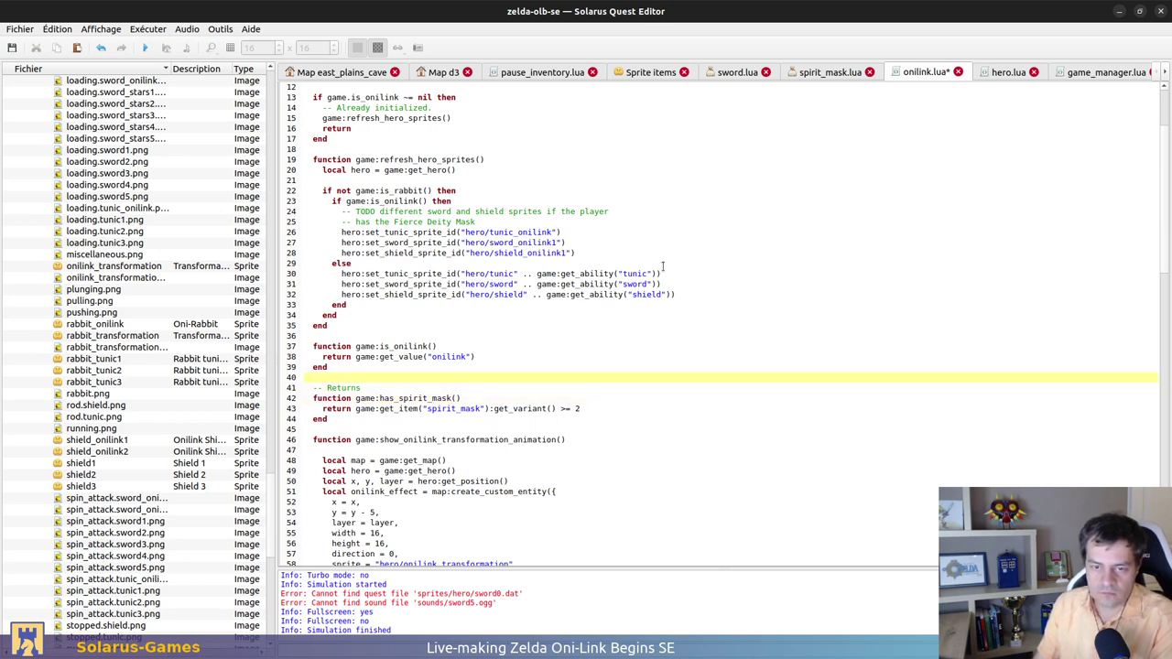
{"action": "key", "text": "Down"}
{"action": "key", "text": "Down"}
{"action": "key", "text": "Down"}
{"action": "key", "text": "BackSpace"}
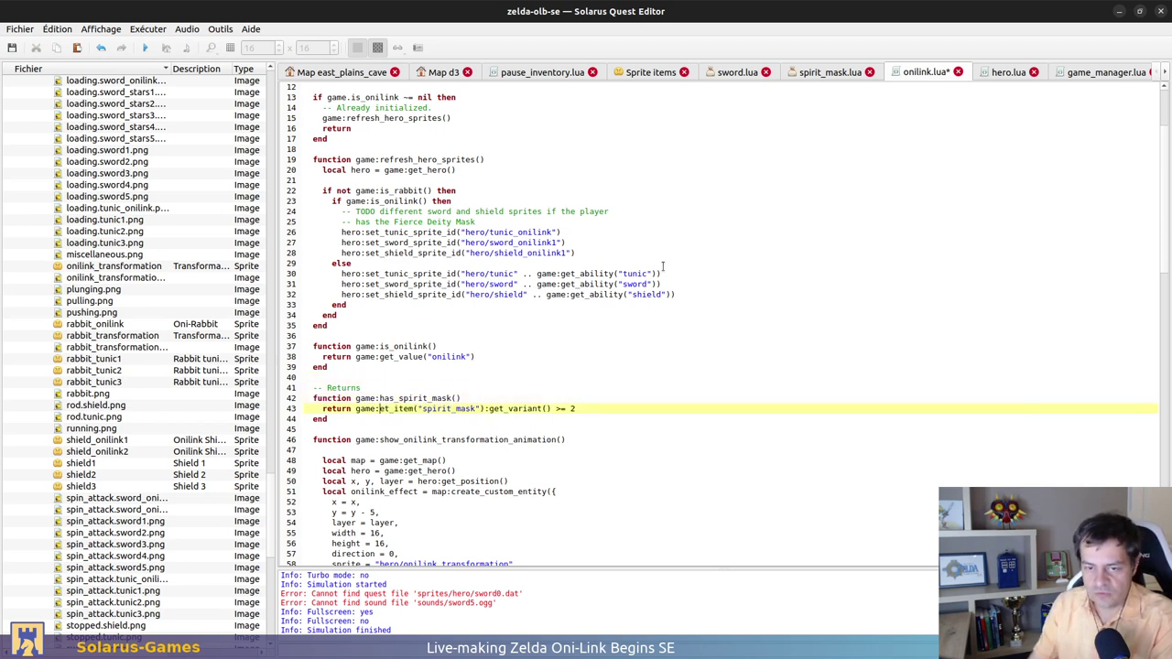
{"action": "type", "text": "h"}
{"action": "key", "text": "Delete"}
{"action": "key", "text": "Delete"}
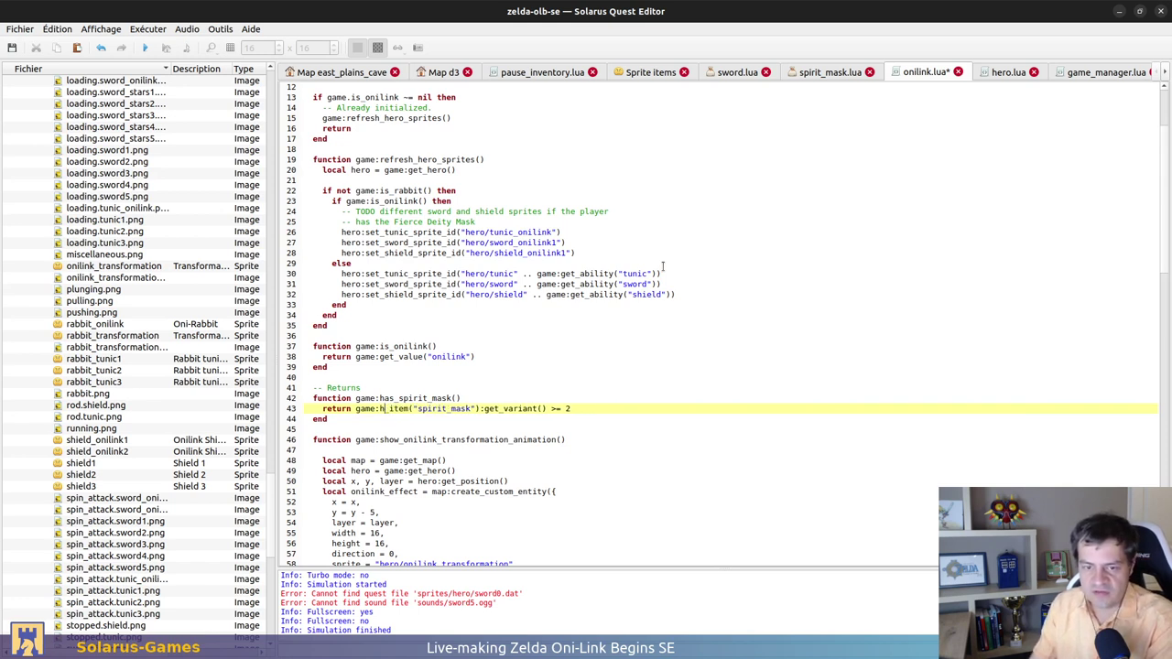
{"action": "type", "text": "as"}
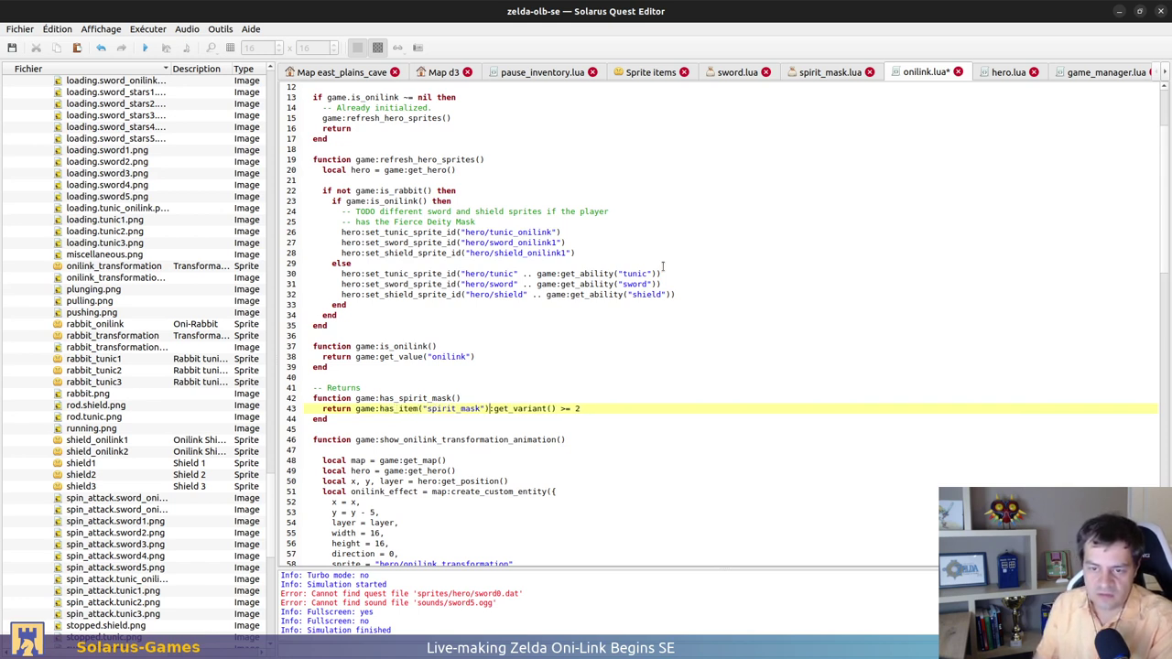
{"action": "key", "text": "ctrl+shift+Right"}
{"action": "key", "text": "ctrl+shift+Right"}
{"action": "key", "text": "ctrl+shift+Right"}
{"action": "key", "text": "ctrl+shift+Right"}
{"action": "key", "text": "ctrl+shift+Right"}
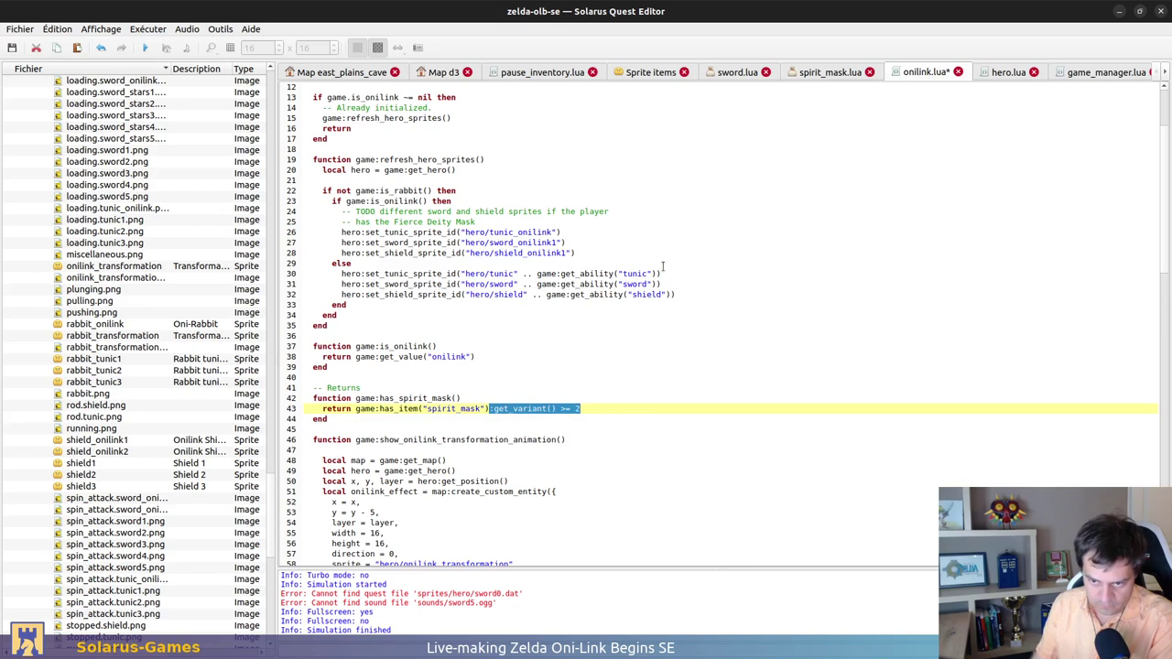
{"action": "key", "text": "Delete"}
{"action": "key", "text": "ctrl+s"}
Delete the "Returns" comment and the whole has_spirit_mask function from onilink.lua
{"action": "left_click", "coordinate": [389, 379]}
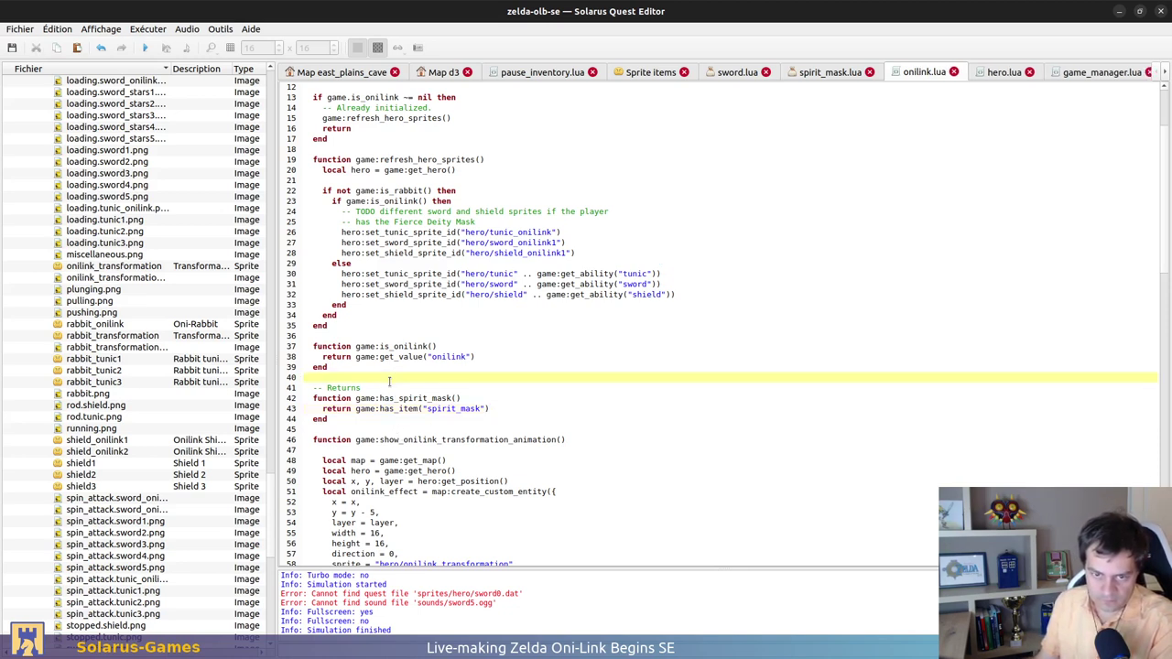
{"action": "left_click", "coordinate": [399, 387]}
{"action": "key", "text": "shift+Up"}
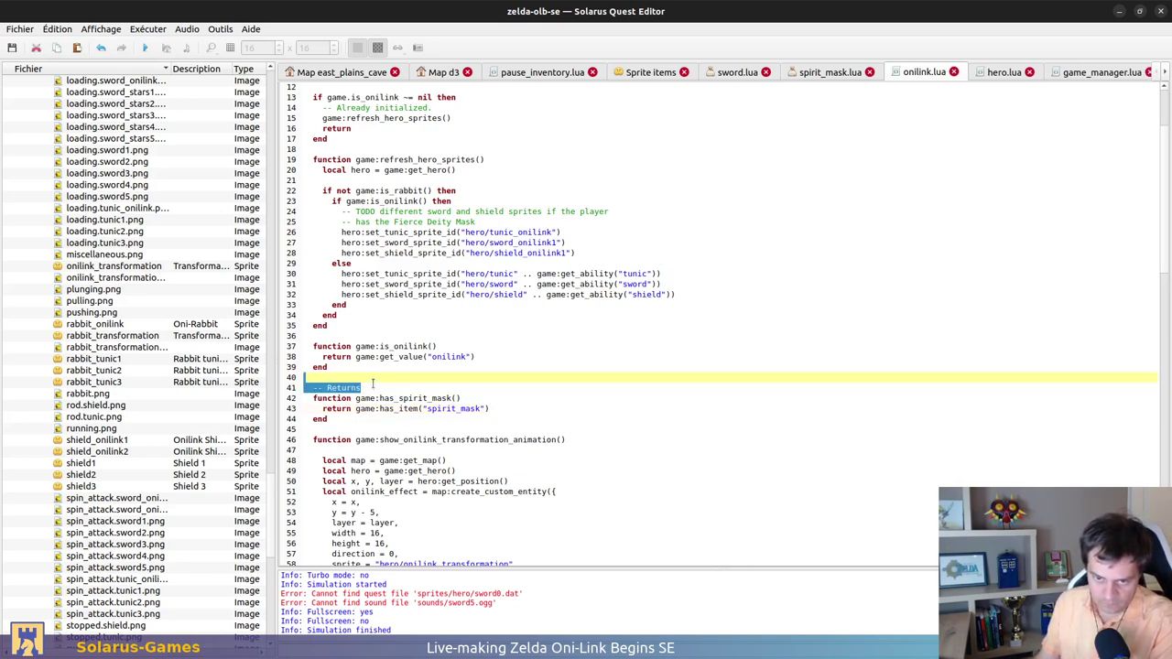
{"action": "key", "text": "Delete"}
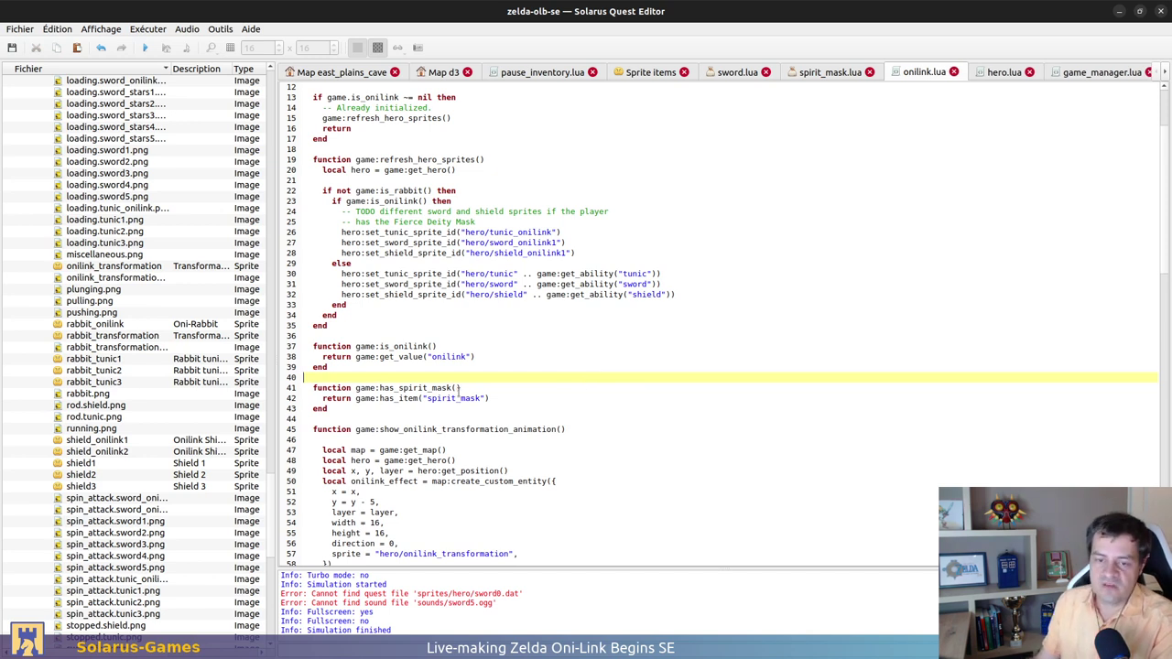
{"action": "left_click", "coordinate": [359, 419], "text": "shift"}
{"action": "key", "text": "Delete"}
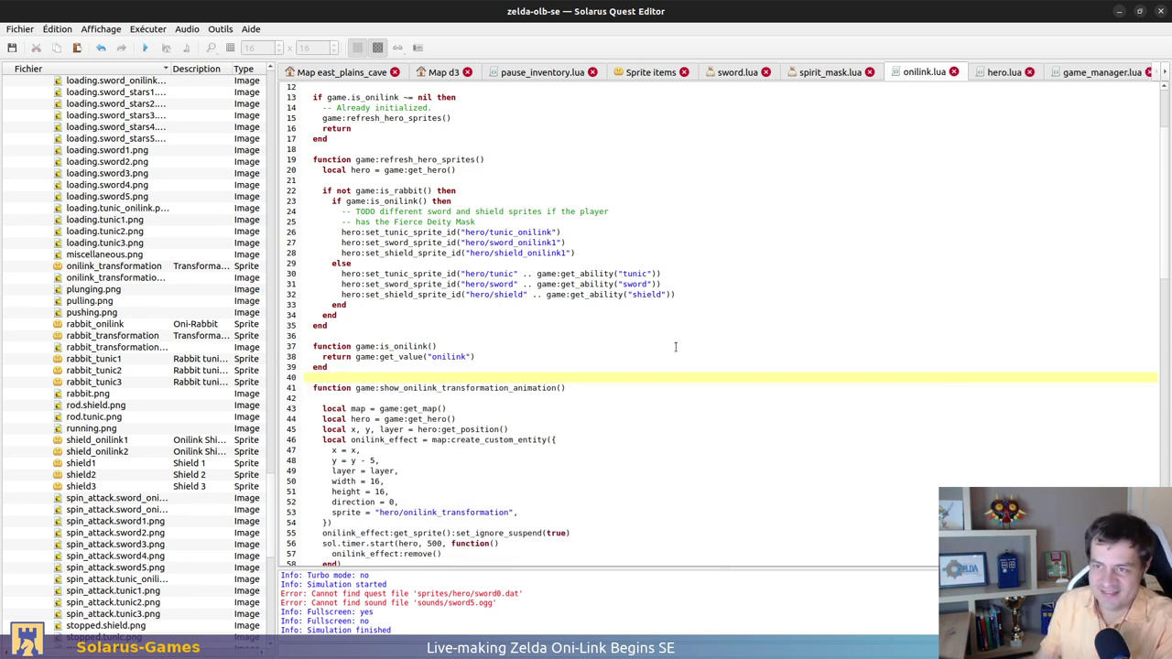
Review the sword display code in pause_inventory.lua, the notes in sword.lua and the transformation functions in onilink.lua
{"action": "left_click", "coordinate": [538, 72]}
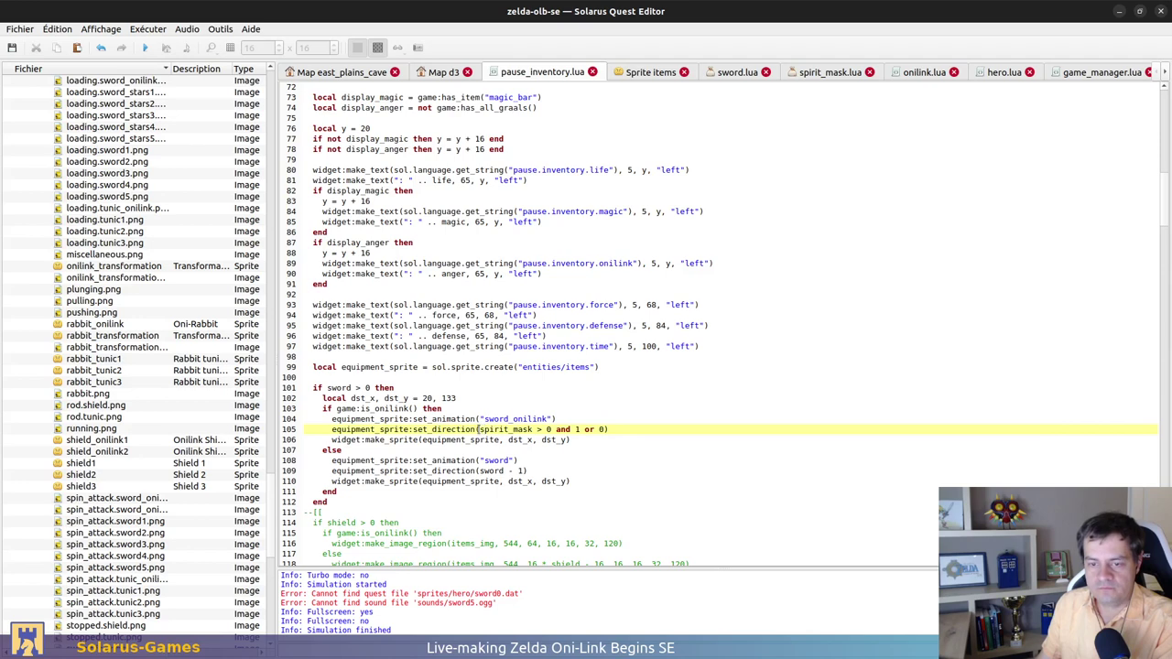
{"action": "left_click", "coordinate": [682, 420]}
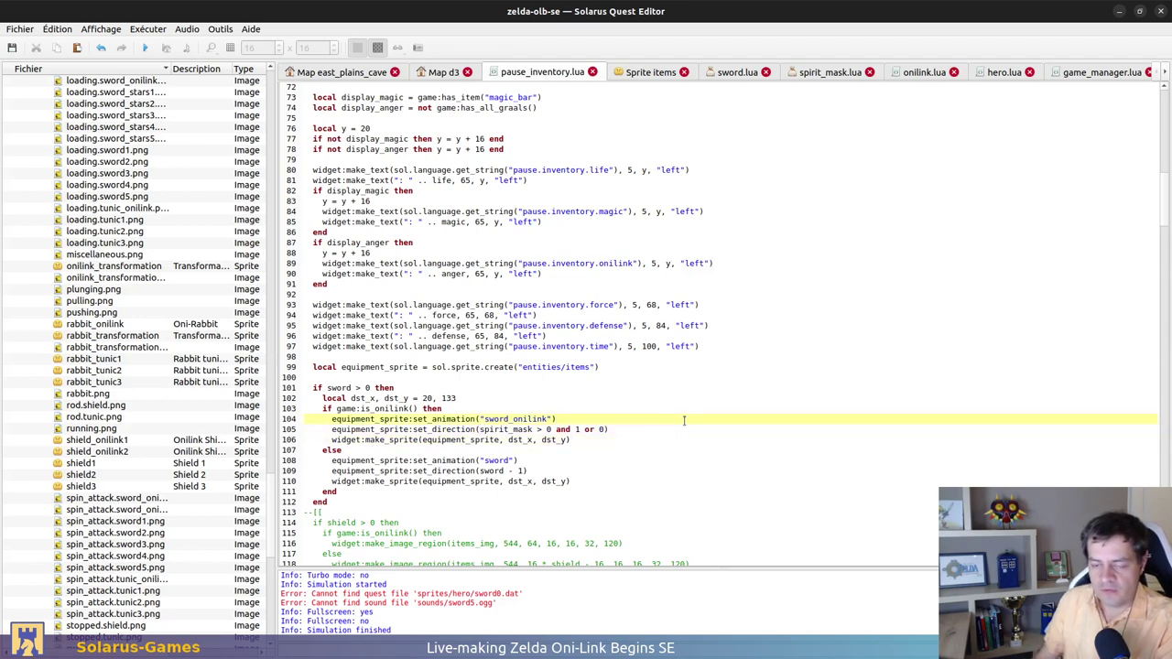
{"action": "left_click", "coordinate": [746, 72]}
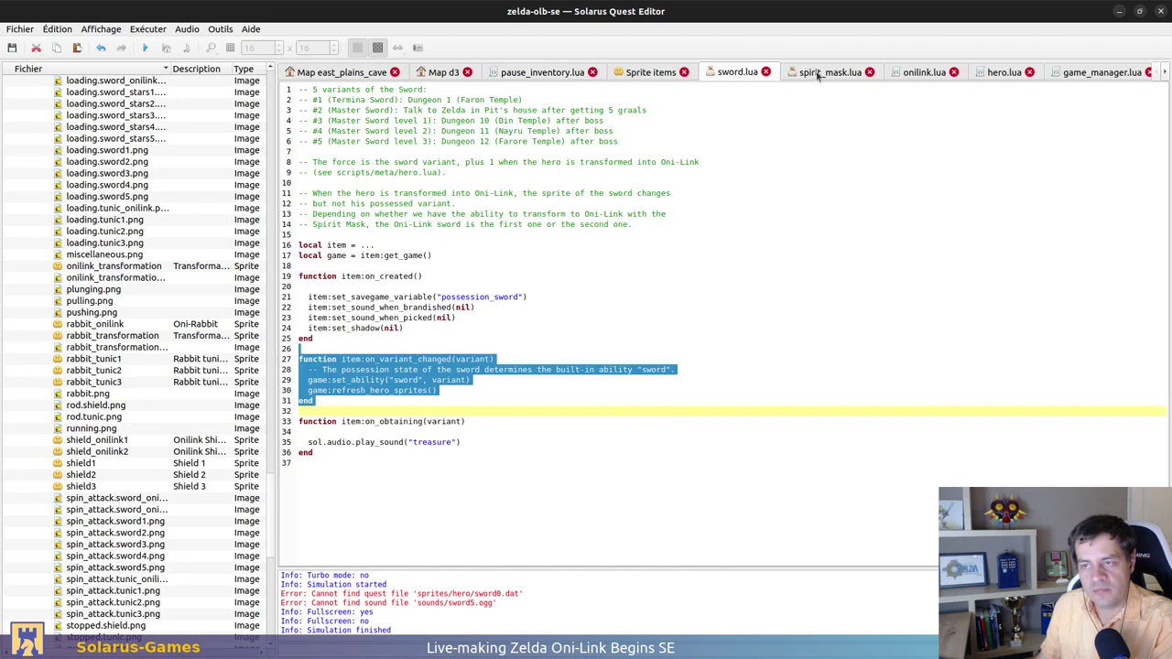
{"action": "left_click", "coordinate": [908, 77]}
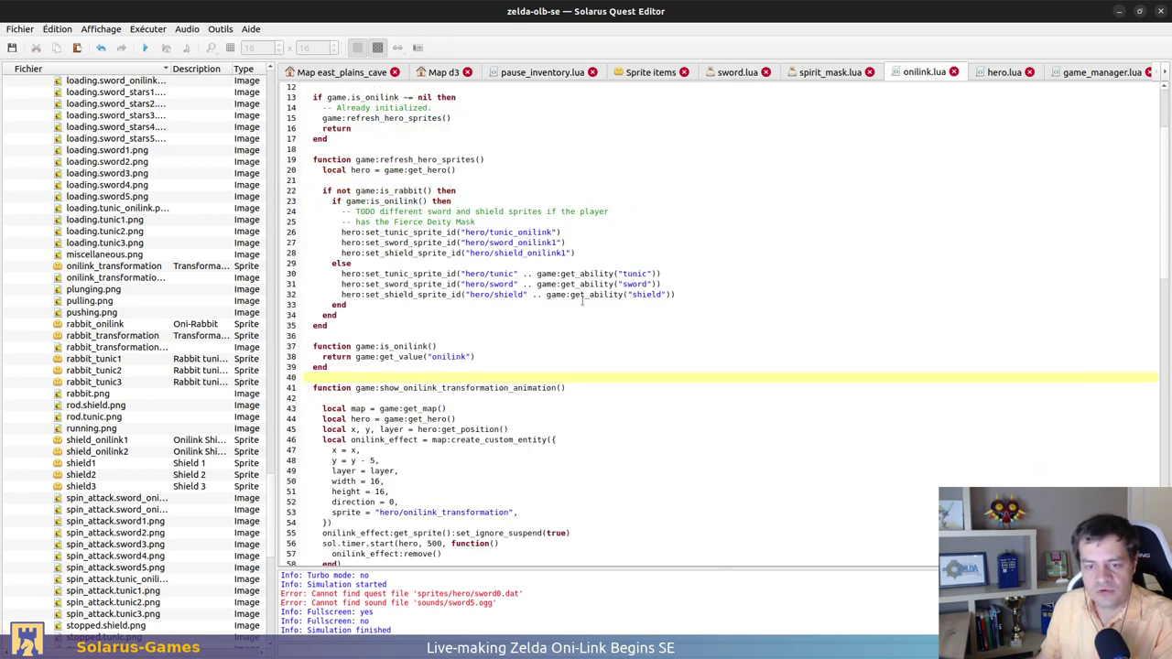
{"action": "scroll", "coordinate": [582, 304], "scroll_direction": "down", "scroll_amount": 3}
{"action": "scroll", "coordinate": [395, 325], "scroll_direction": "down", "scroll_amount": 7}
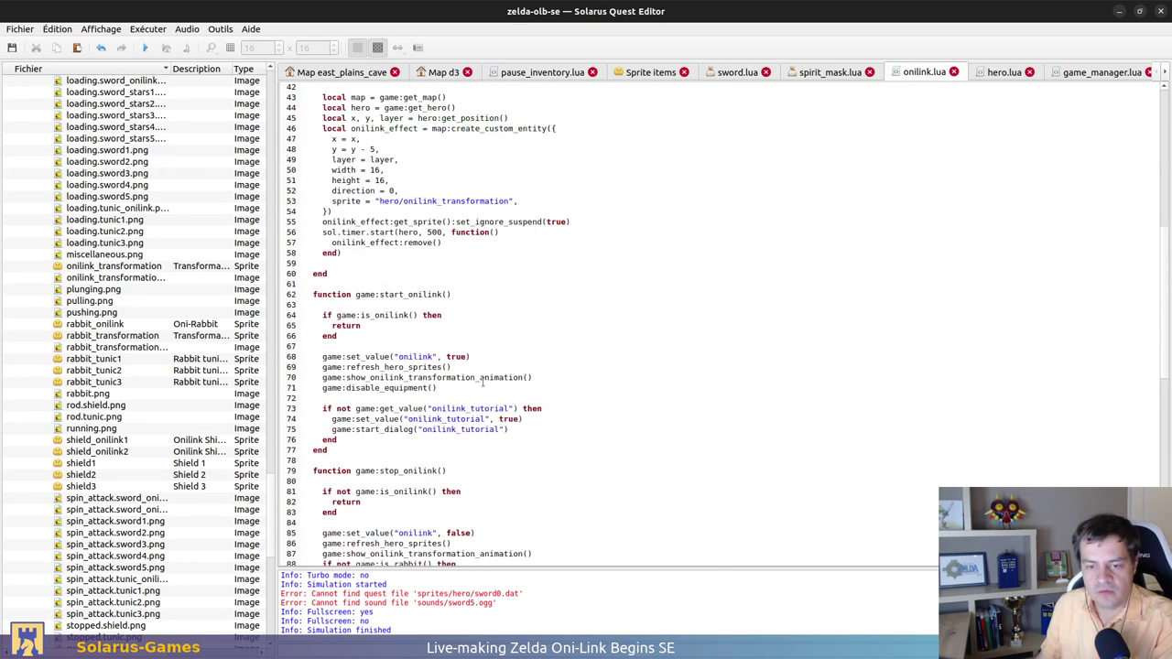
{"action": "scroll", "coordinate": [482, 382], "scroll_direction": "up", "scroll_amount": 14}
In refresh_hero_sprites, change the Oni-Link sword sprite ID to "hero/sword_onilink" .. spirit_mask
{"action": "left_click", "coordinate": [522, 338]}
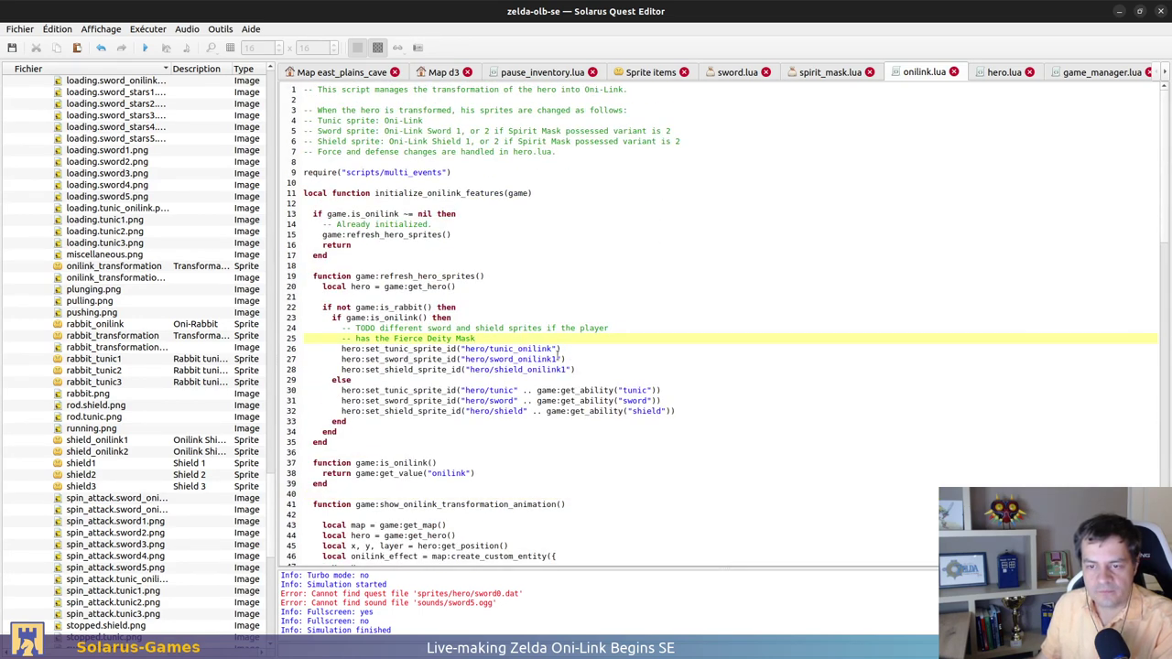
{"action": "left_click", "coordinate": [555, 359]}
{"action": "key", "text": "BackSpace"}
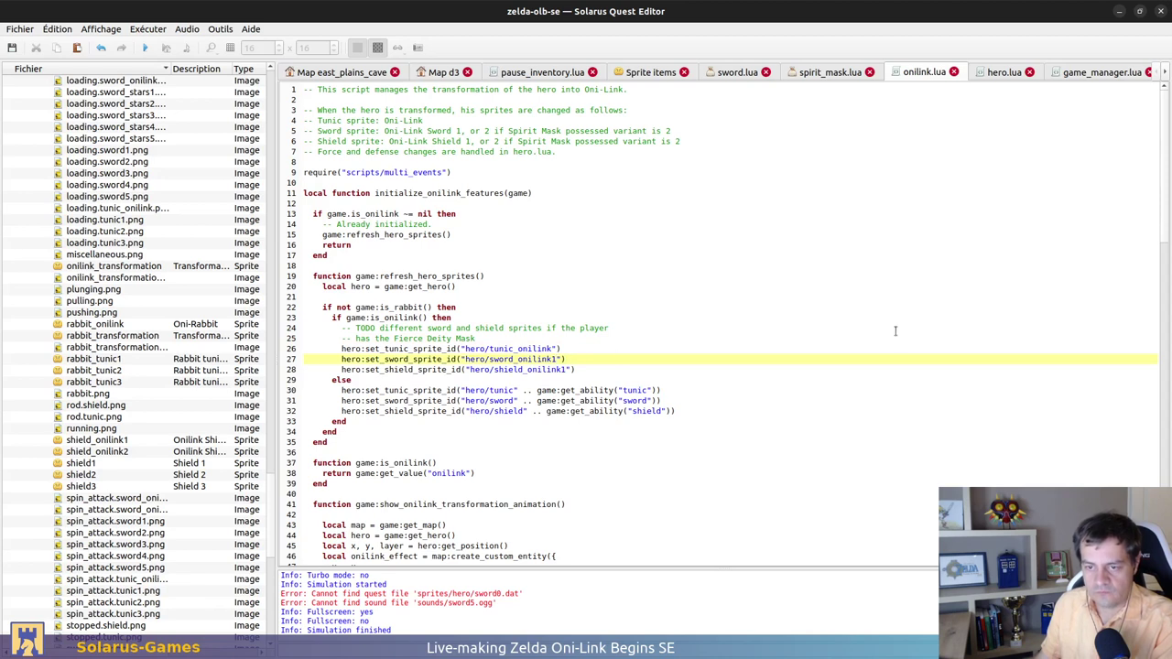
{"action": "type", "text": ".."}
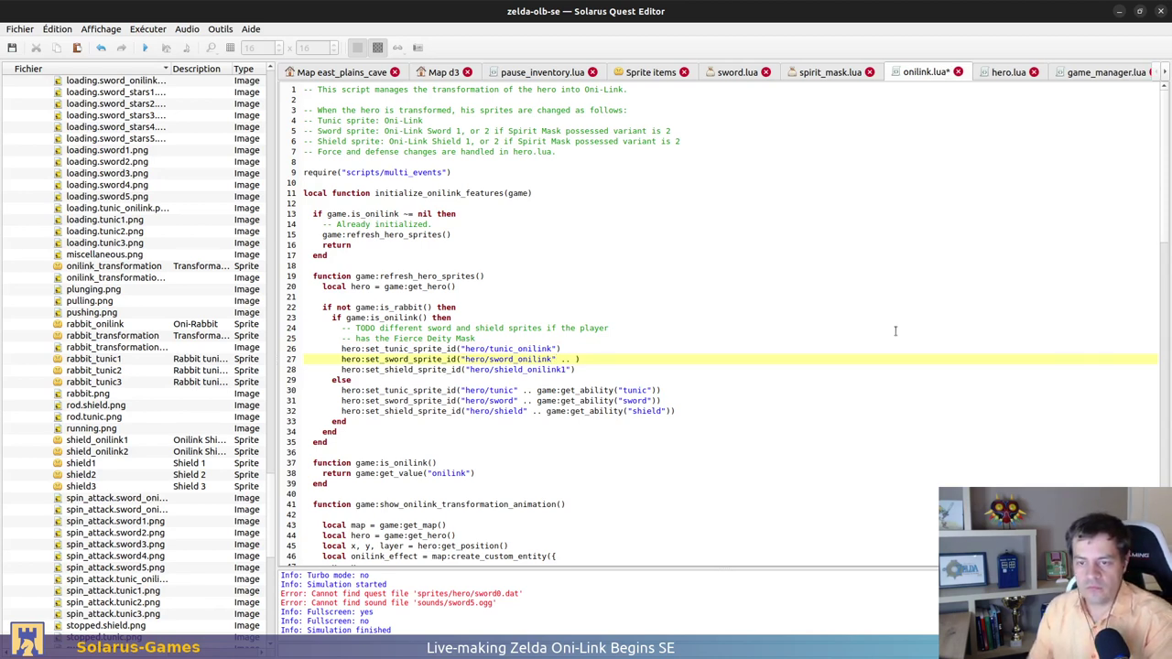
{"action": "type", "text": " sw"}
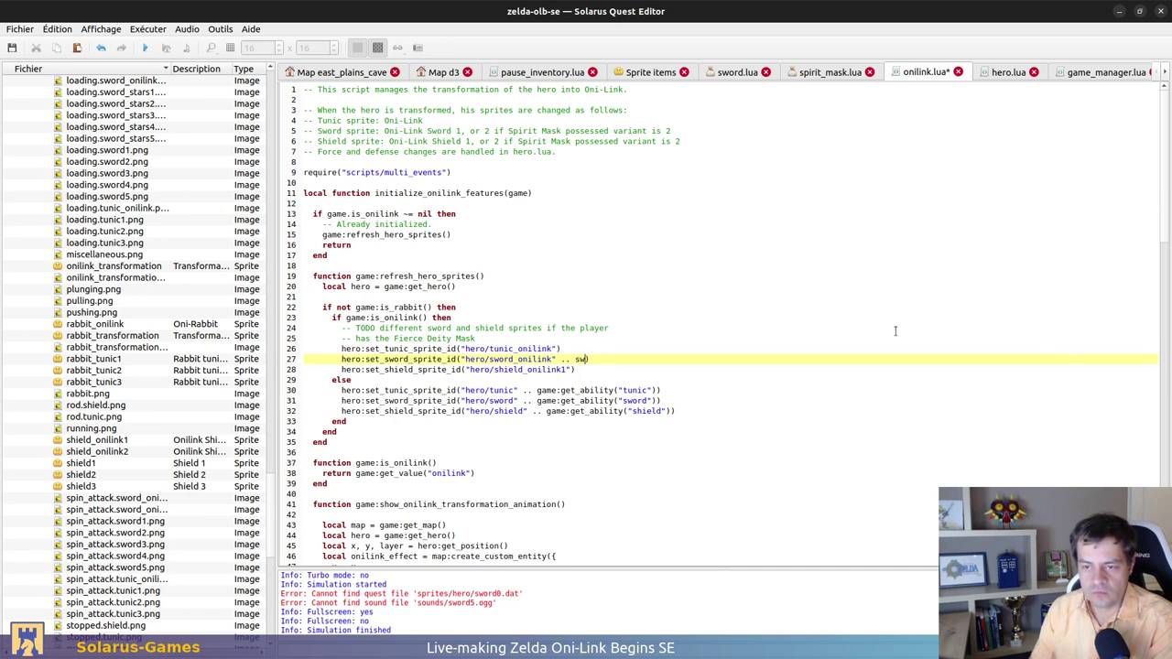
{"action": "key", "text": "BackSpace"}
{"action": "key", "text": "BackSpace"}
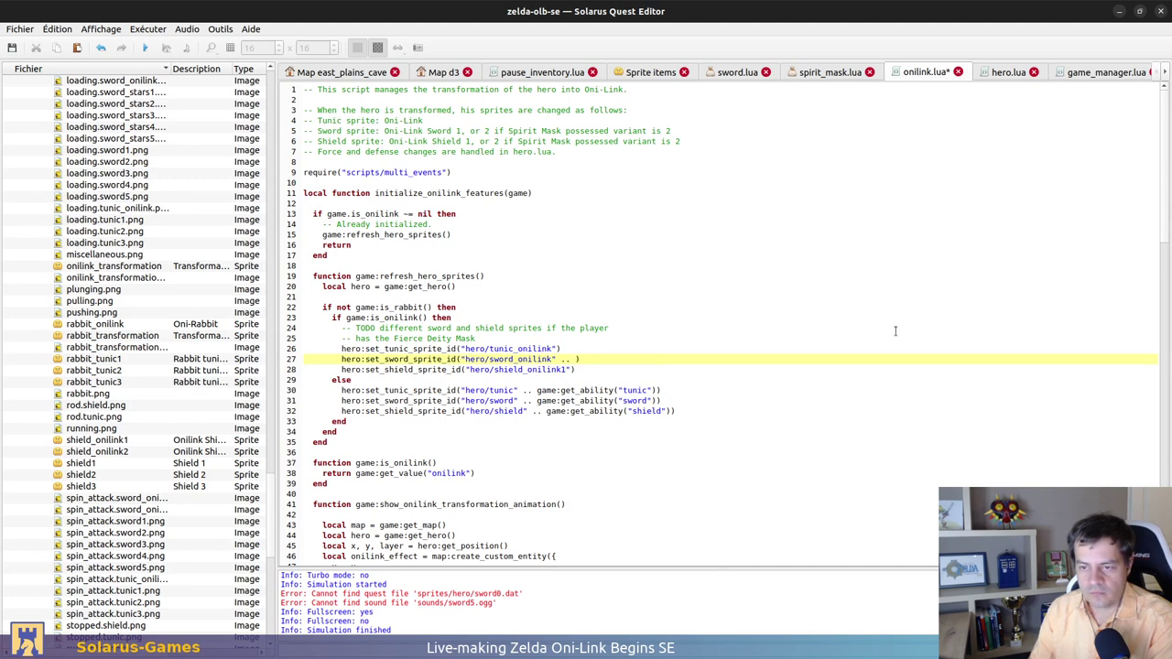
{"action": "type", "text": "spirit_a"}
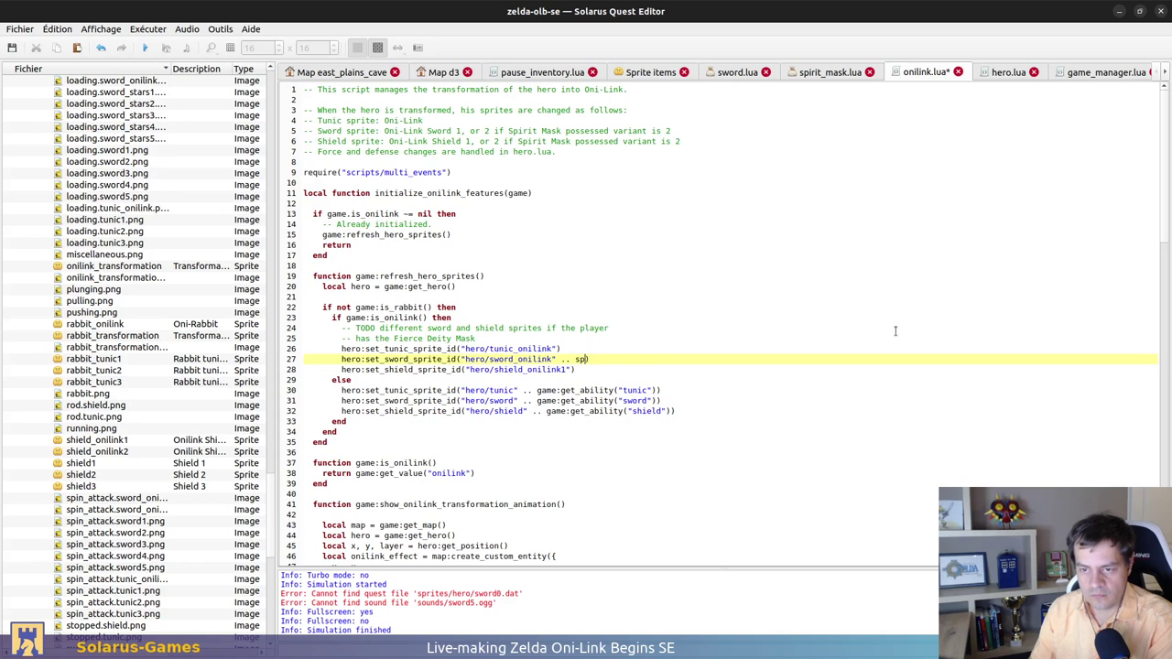
{"action": "key", "text": "BackSpace"}
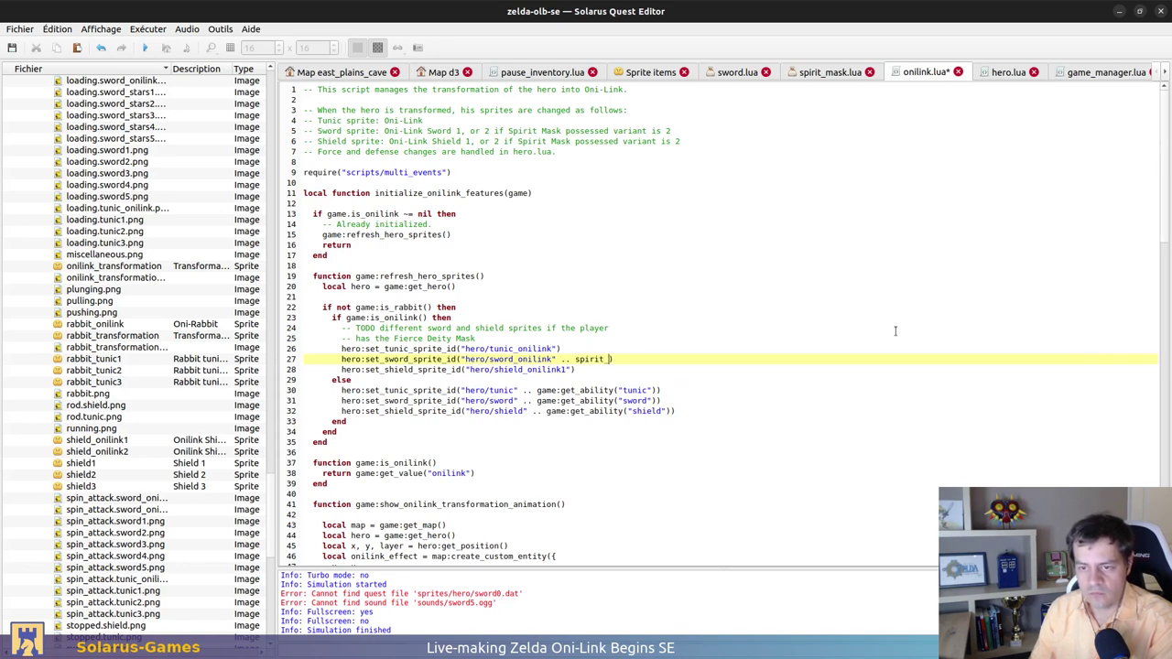
{"action": "type", "text": "mask"}
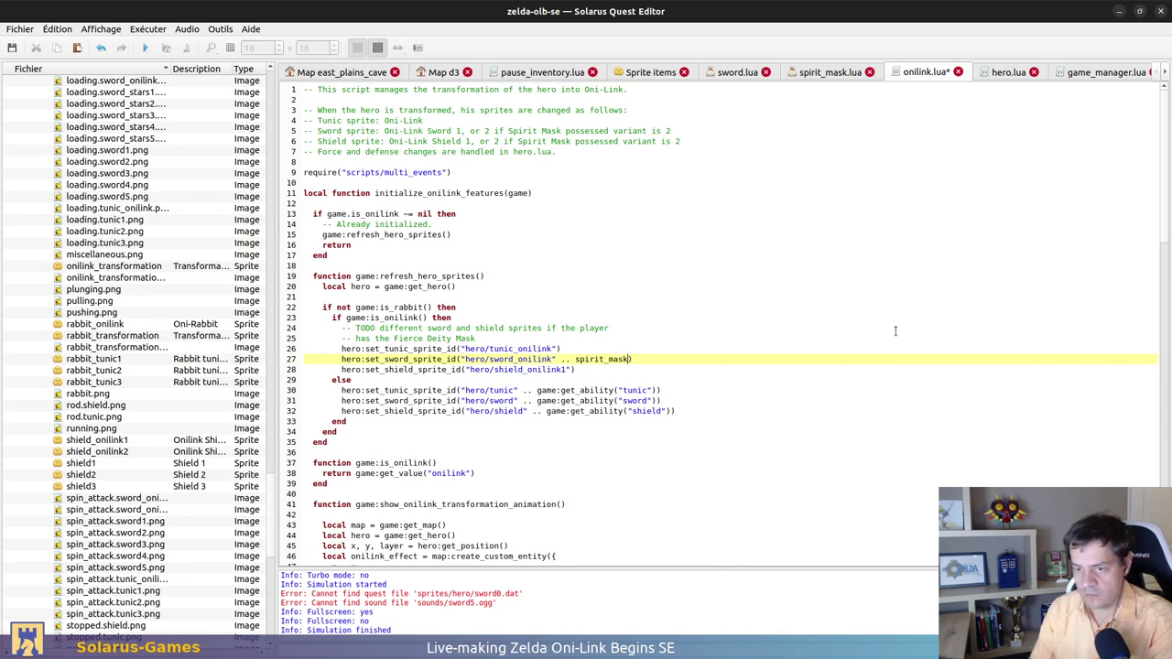
In refresh_hero_sprites, change the Oni-Link shield sprite ID to "hero/shield_onilink" .. spirit_mask, and save onilink.lua
{"action": "left_click", "coordinate": [895, 330]}
{"action": "key", "text": "Down"}
{"action": "key", "text": "Down"}
{"action": "key", "text": "Down"}
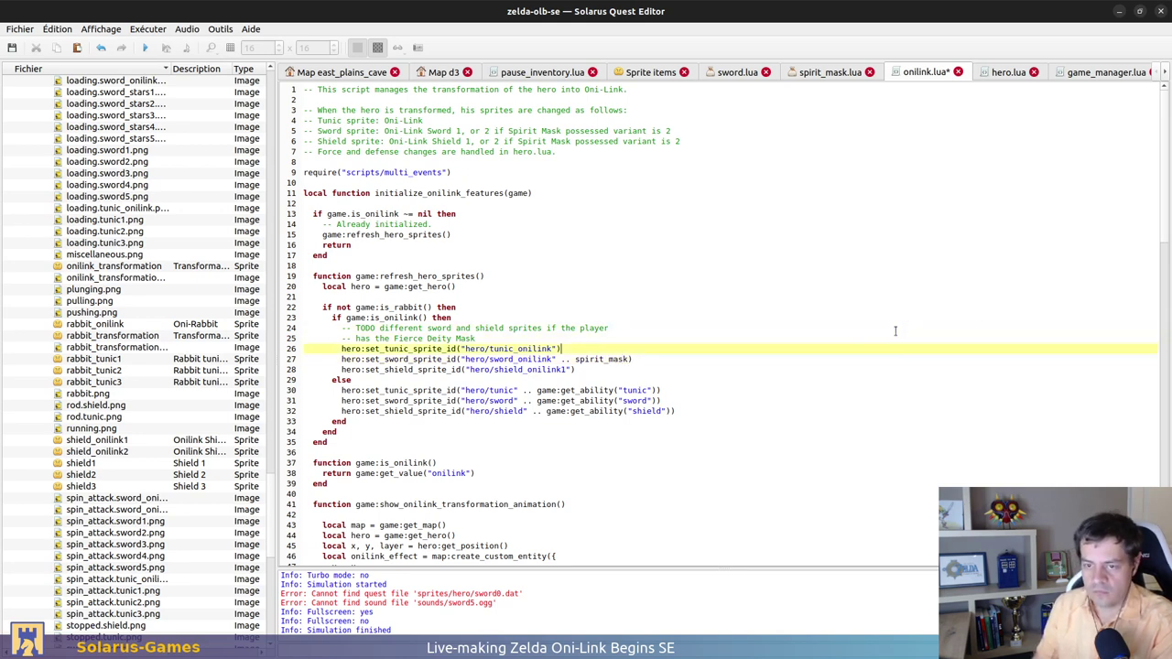
{"action": "key", "text": "ctrl+Left"}
{"action": "key", "text": "Down"}
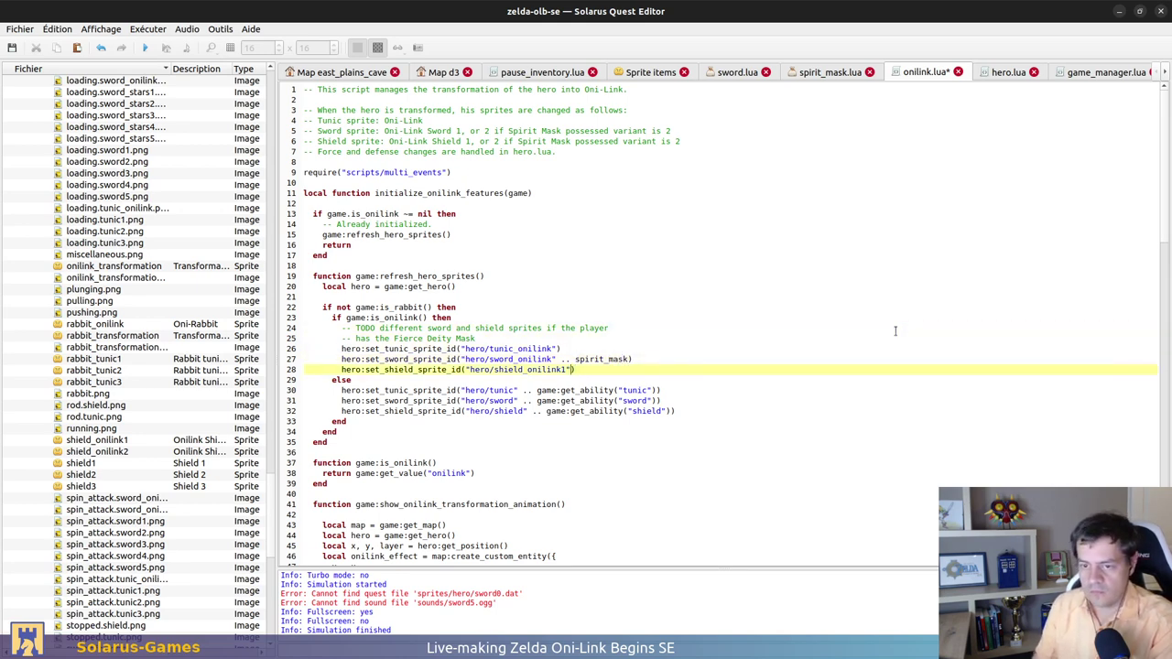
{"action": "type", "text": ".. psir"}
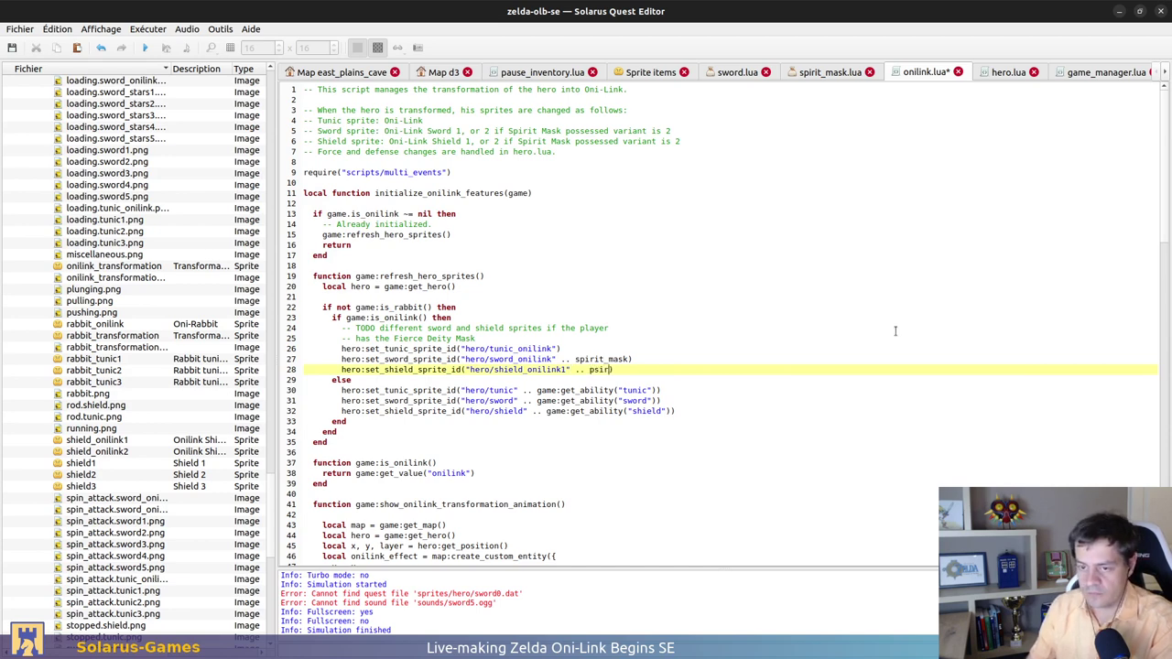
{"action": "type", "text": "spirit"}
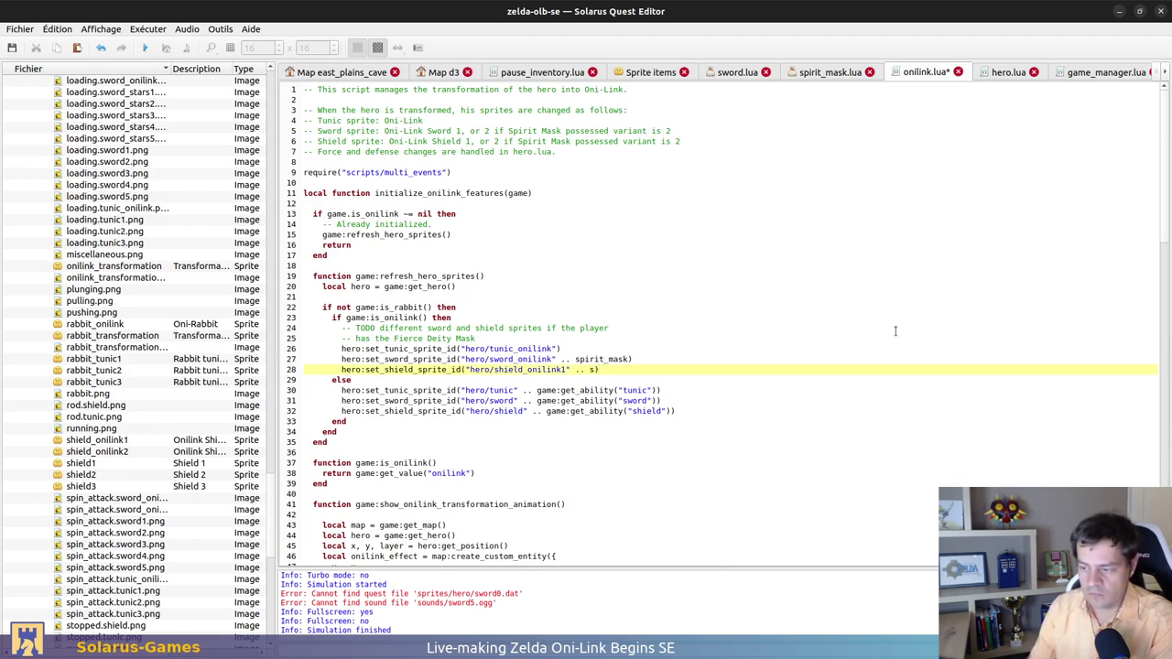
{"action": "type", "text": "_mask"}
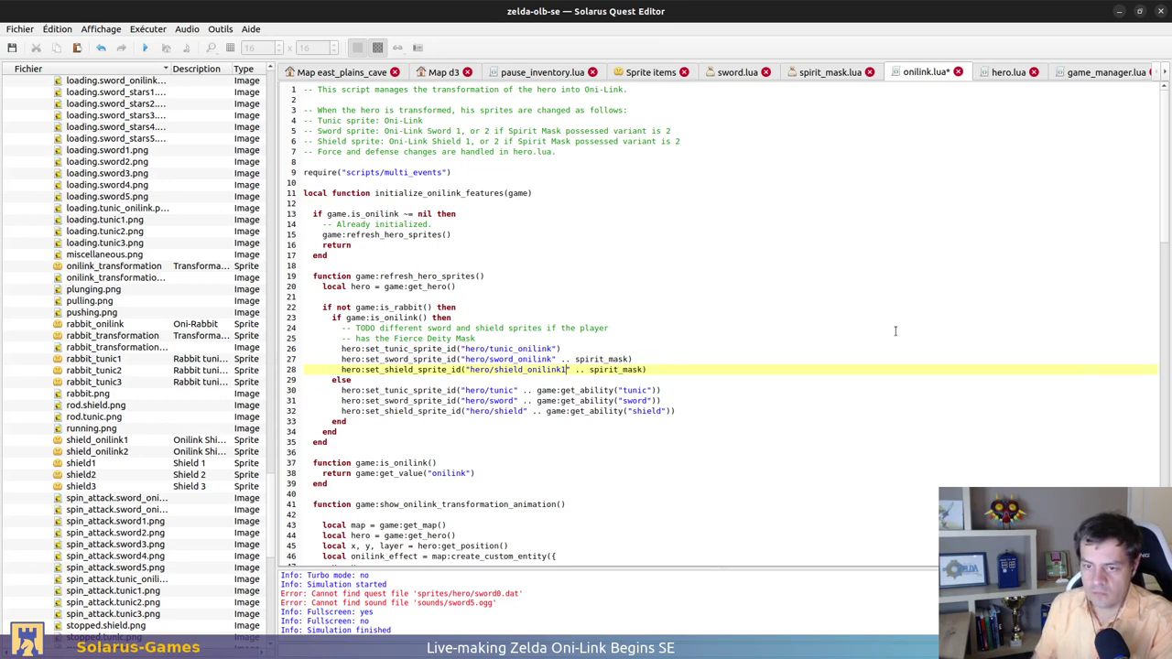
{"action": "key", "text": "BackSpace"}
{"action": "key", "text": "ctrl+s"}
Above the Oni-Link sprite assignments, declare local spirit_mask = game:has_item("spirit_mask")
{"action": "key", "text": "Up"}
{"action": "key", "text": "Up"}
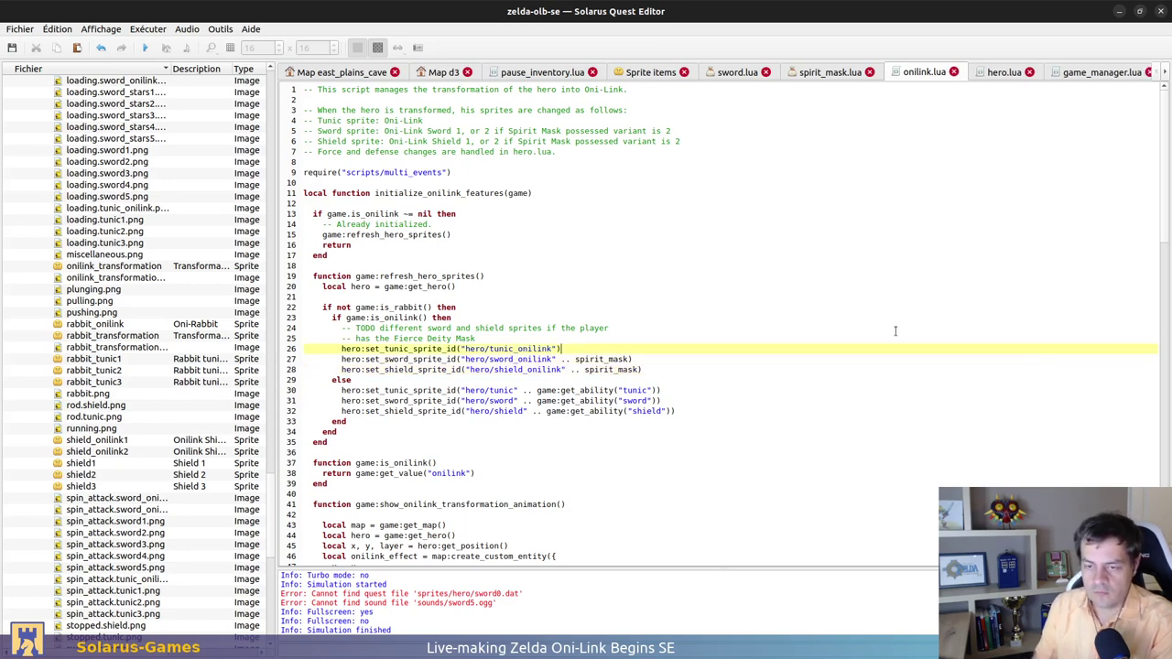
{"action": "key", "text": "Up"}
{"action": "key", "text": "Return"}
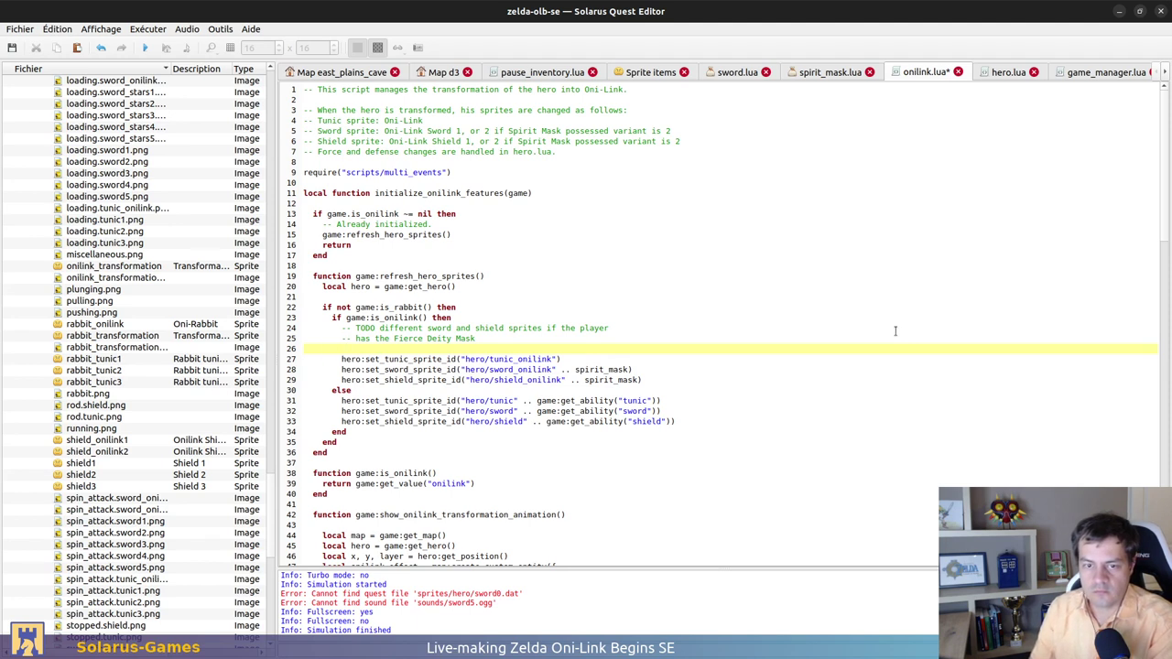
{"action": "type", "text": "local spirit_"}
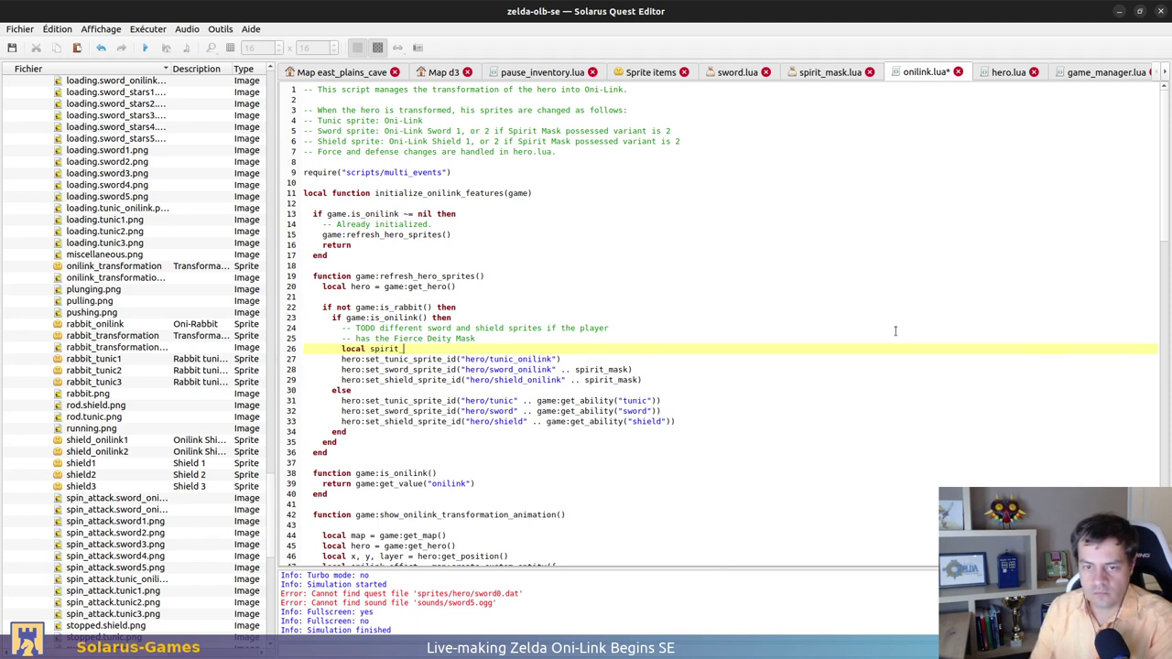
{"action": "type", "text": "mask = game:"}
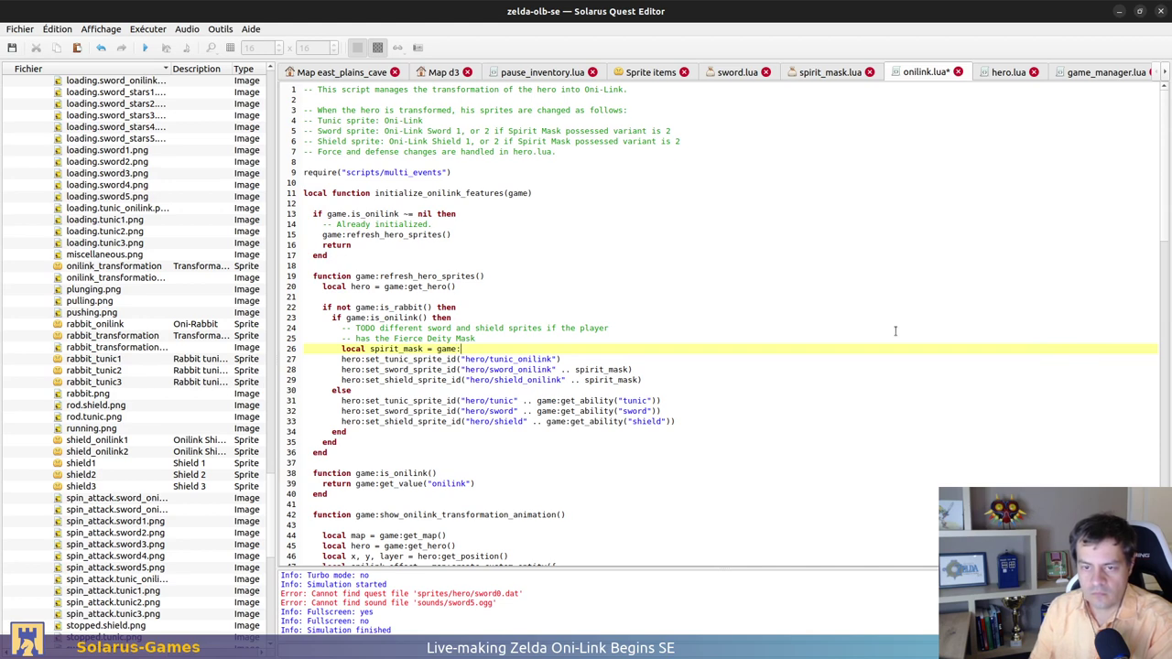
{"action": "type", "text": "has_item(\""}
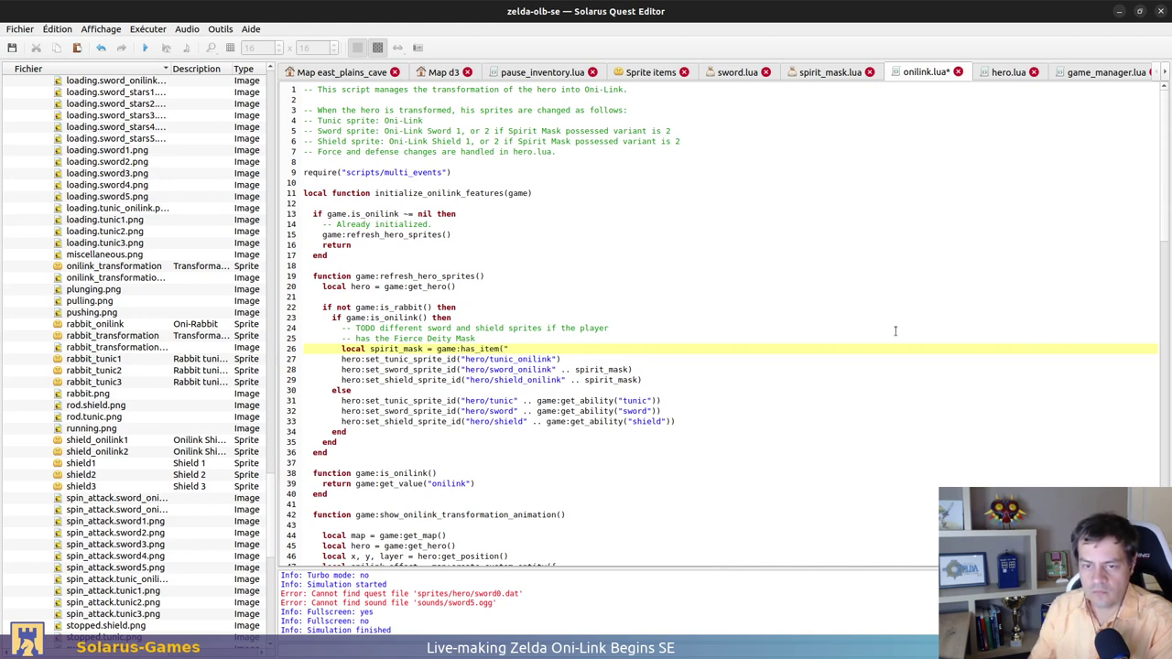
{"action": "type", "text": "spirit_mas"}
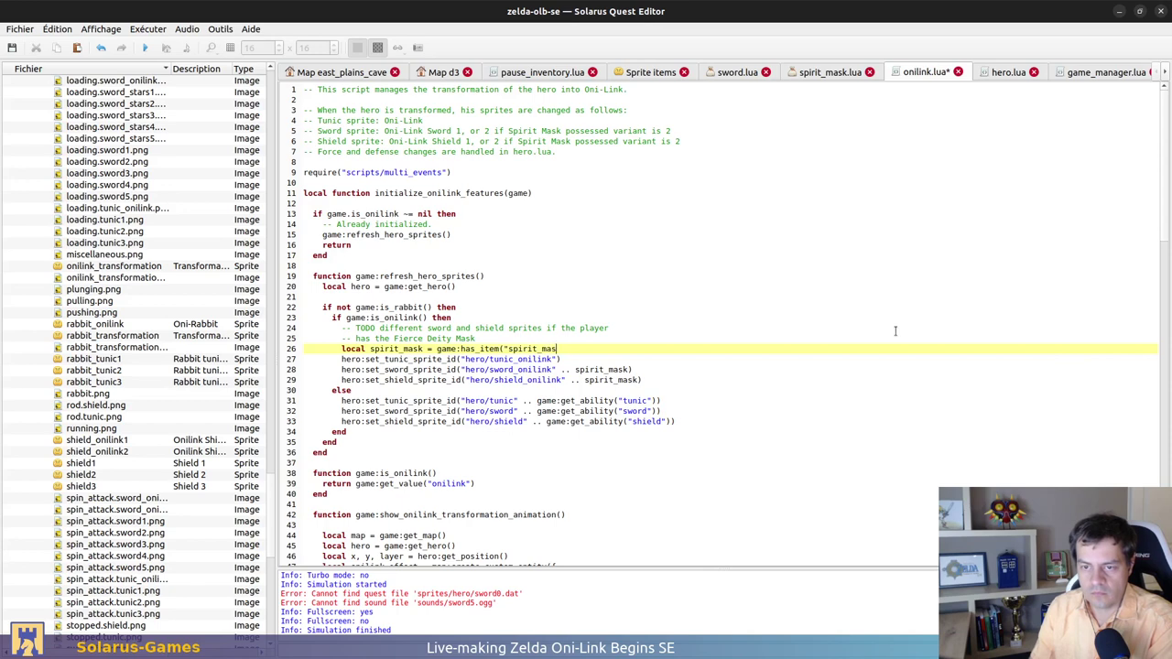
{"action": "type", "text": "k\")"}
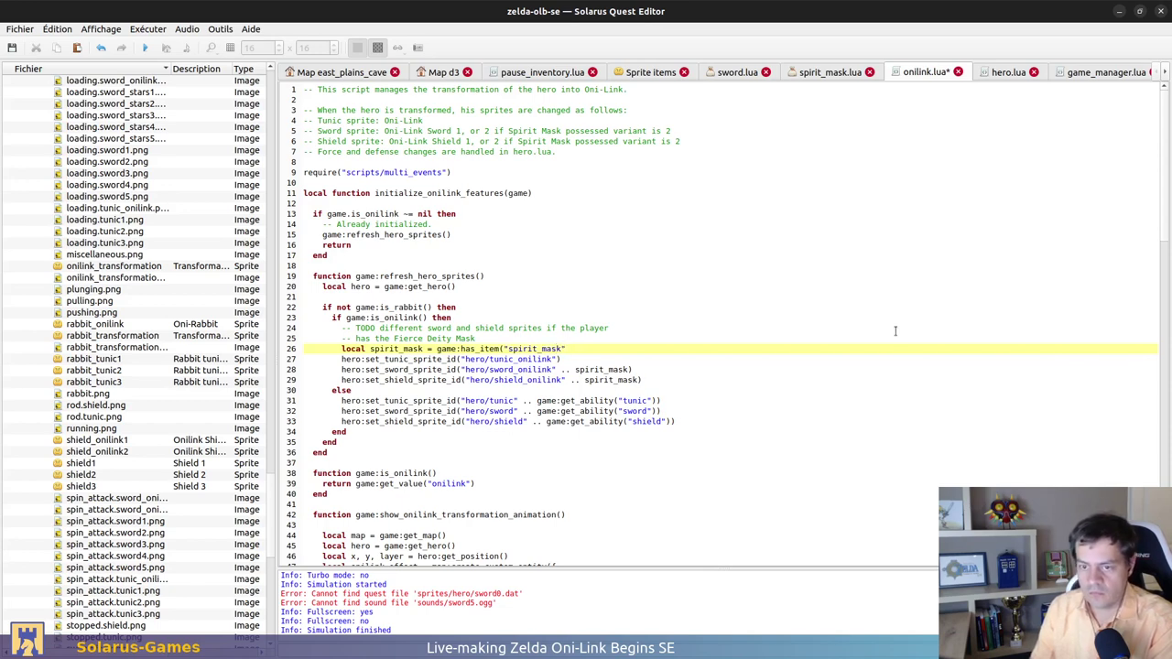
Append "and 2 or 1" to the local spirit_mask assignment, and save the script
{"action": "key", "text": "Up"}
{"action": "key", "text": "Up"}
{"action": "key", "text": "Up"}
{"action": "key", "text": "Down"}
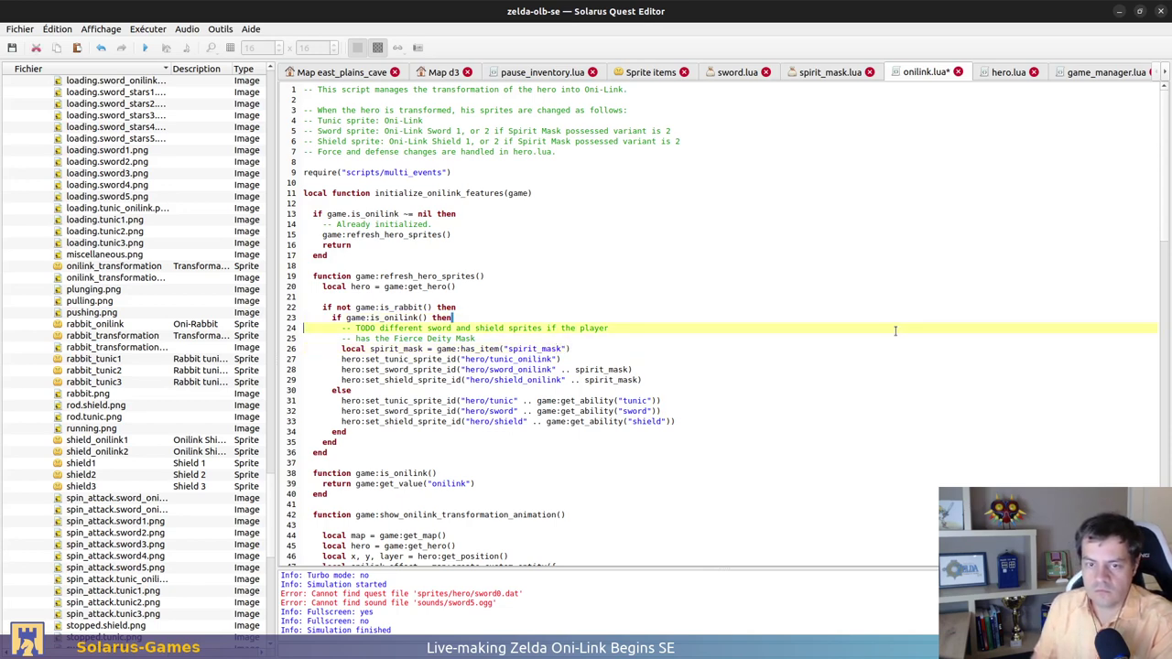
{"action": "key", "text": "Down"}
{"action": "key", "text": "Down"}
{"action": "key", "text": "Down"}
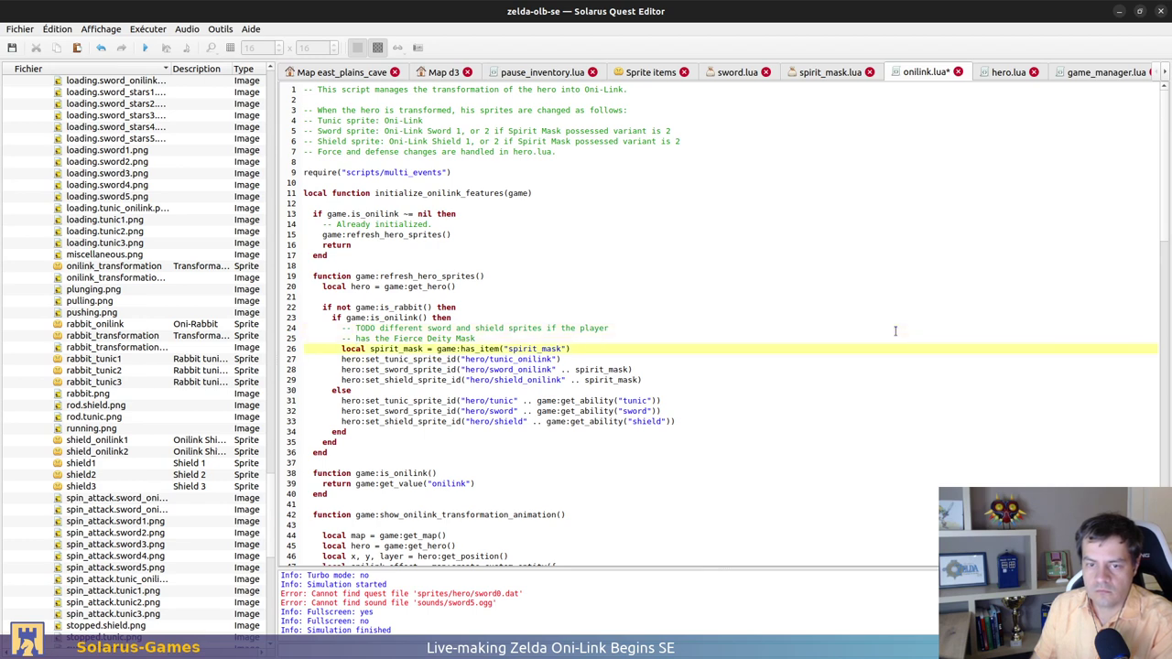
{"action": "key", "text": "Up"}
{"action": "key", "text": "End"}
{"action": "type", "text": "and 1 or 0"}
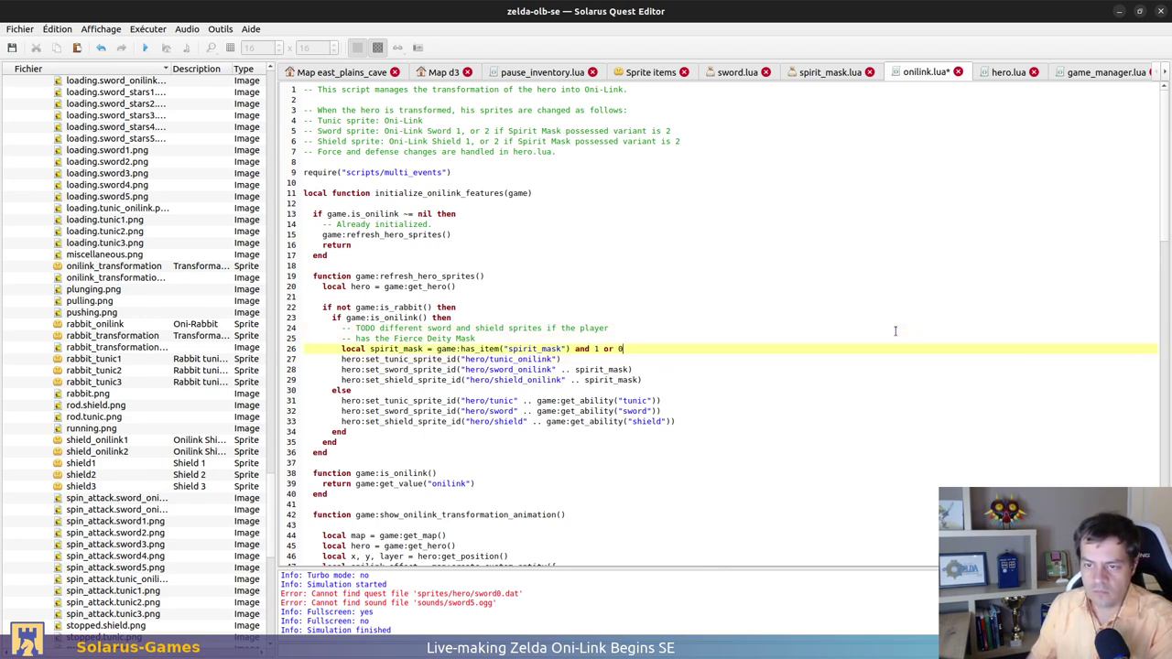
{"action": "key", "text": "BackSpace"}
{"action": "key", "text": "BackSpace"}
{"action": "key", "text": "BackSpace"}
{"action": "key", "text": "BackSpace"}
{"action": "key", "text": "BackSpace"}
{"action": "key", "text": "BackSpace"}
{"action": "type", "text": "2 or 1"}
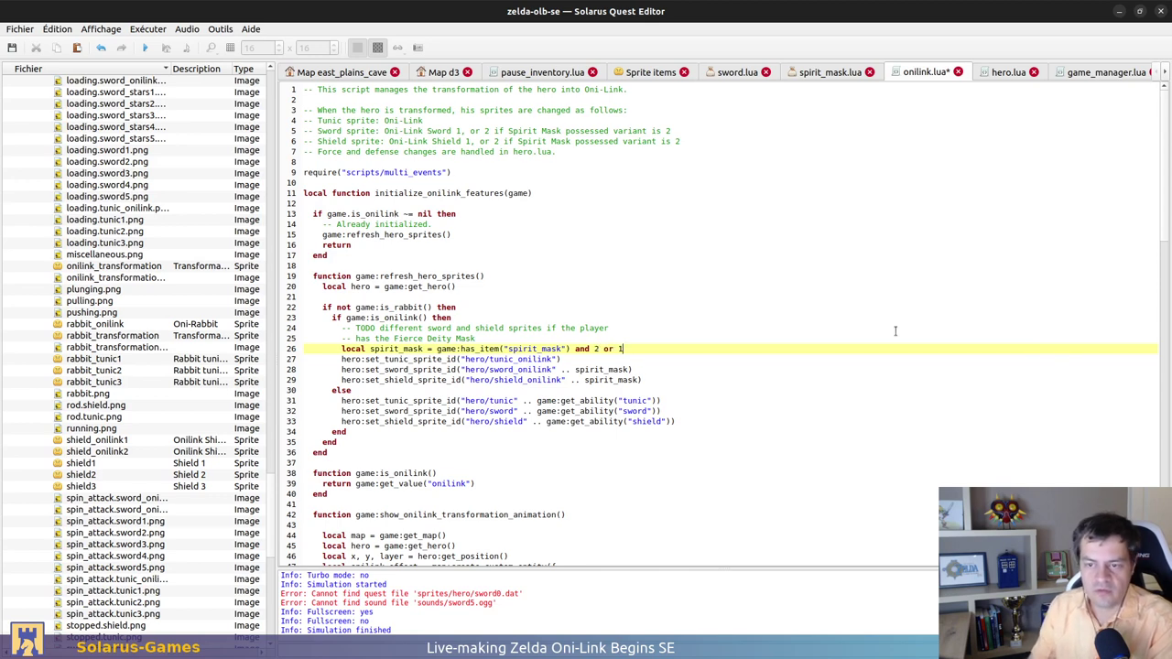
{"action": "key", "text": "ctrl+s"}
Reword the TODO comment to "Show different sword and shield sprites if the player has the Spirit Mask", and save
{"action": "key", "text": "Up"}
{"action": "key", "text": "Up"}
{"action": "key", "text": "Up"}
{"action": "key", "text": "Down"}
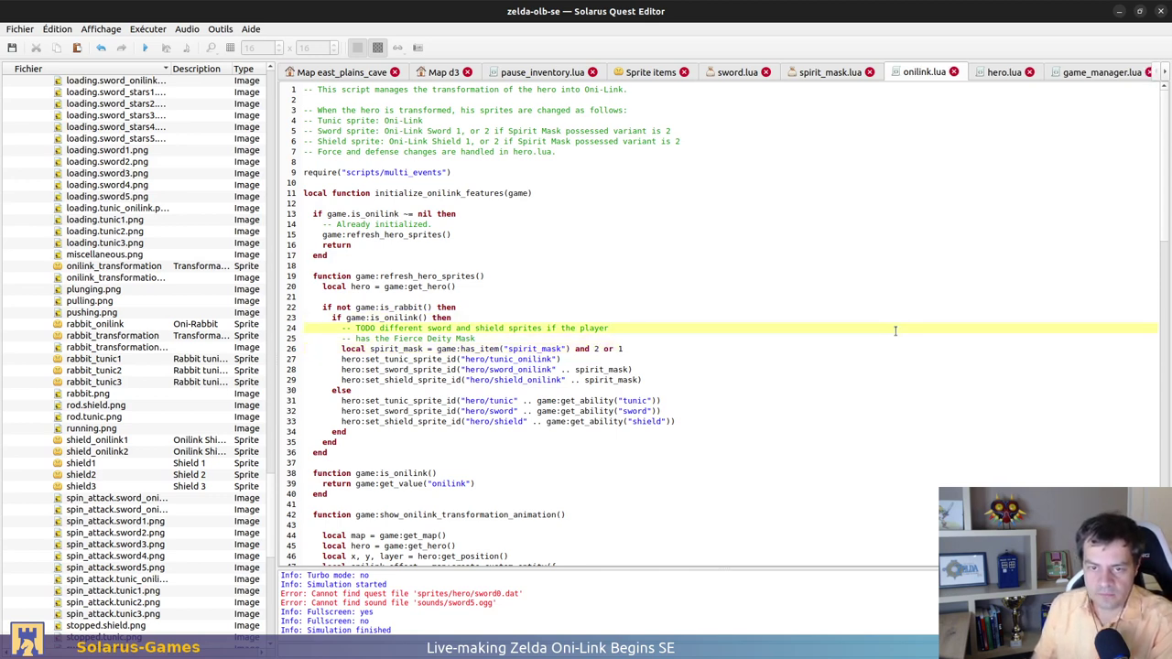
{"action": "key", "text": "ctrl+shift+Right"}
{"action": "type", "text": "Show"}
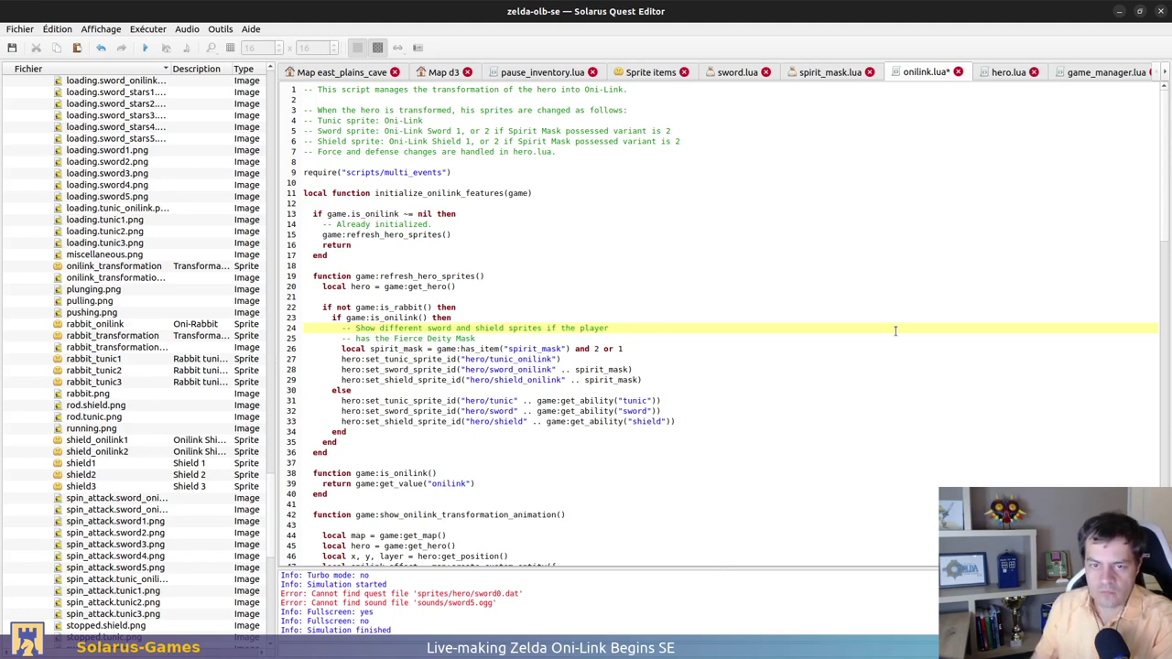
{"action": "key", "text": "Down"}
{"action": "key", "text": "ctrl+Right"}
{"action": "key", "text": "ctrl+shift+Right"}
{"action": "key", "text": "ctrl+shift+Right"}
{"action": "type", "text": "Spirit"}
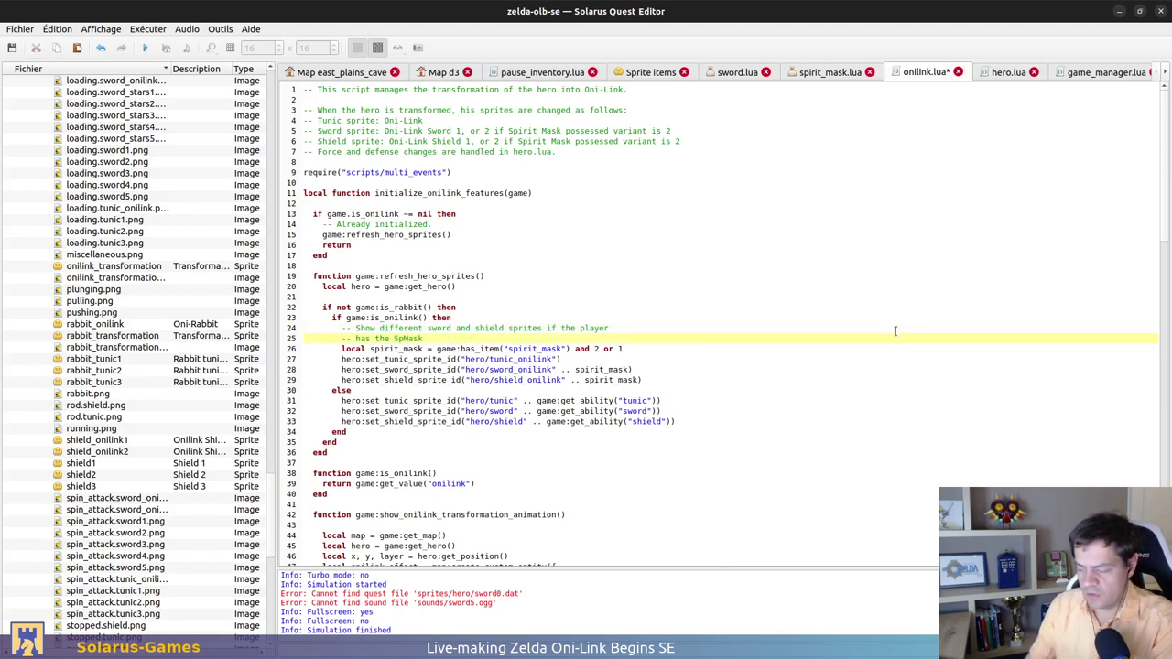
{"action": "key", "text": "ctrl+s"}
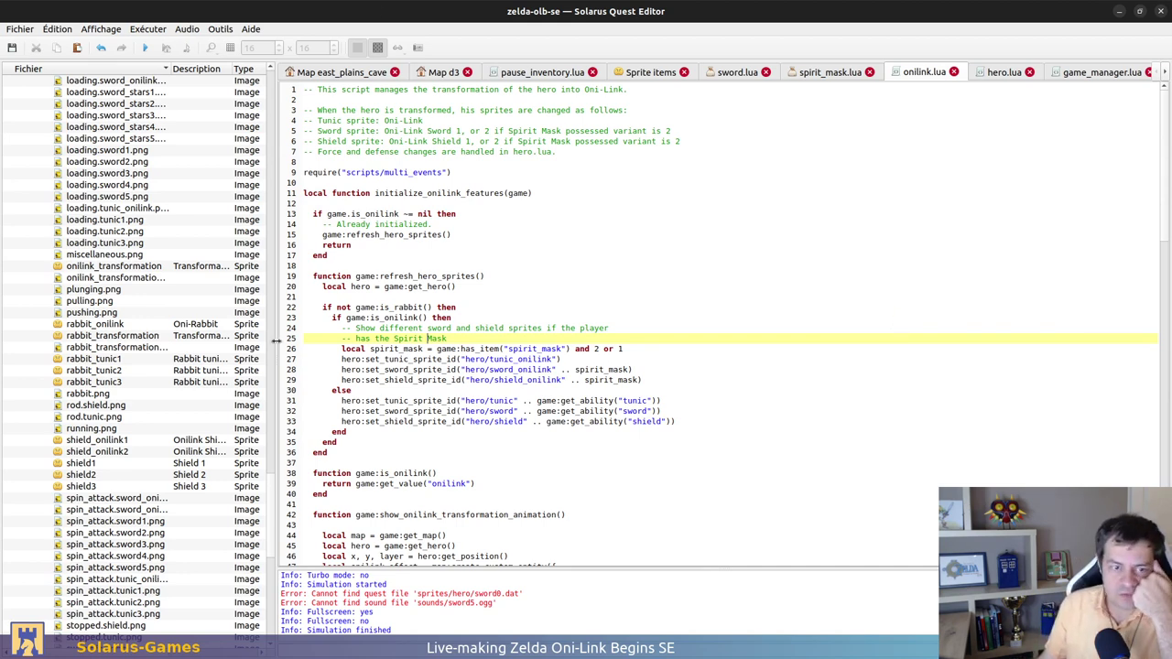
Run the quest and check the sword shown in the pause inventory for normal Link
{"action": "scroll", "coordinate": [94, 419], "scroll_direction": "up", "scroll_amount": 20}
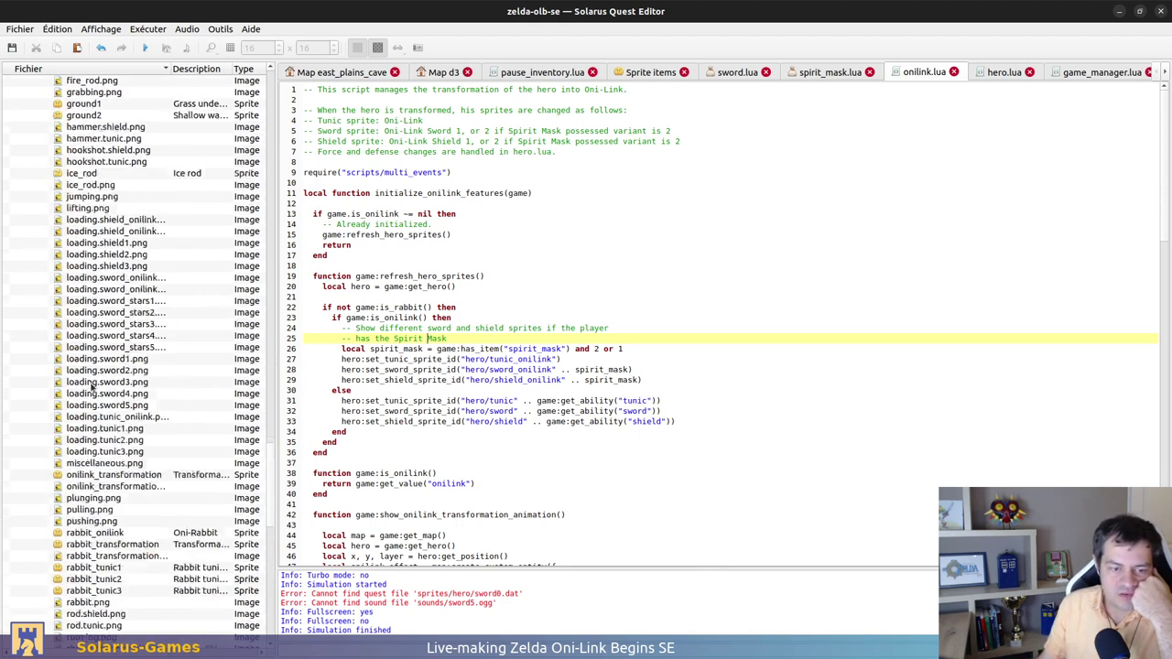
{"action": "scroll", "coordinate": [101, 242], "scroll_direction": "up", "scroll_amount": 16}
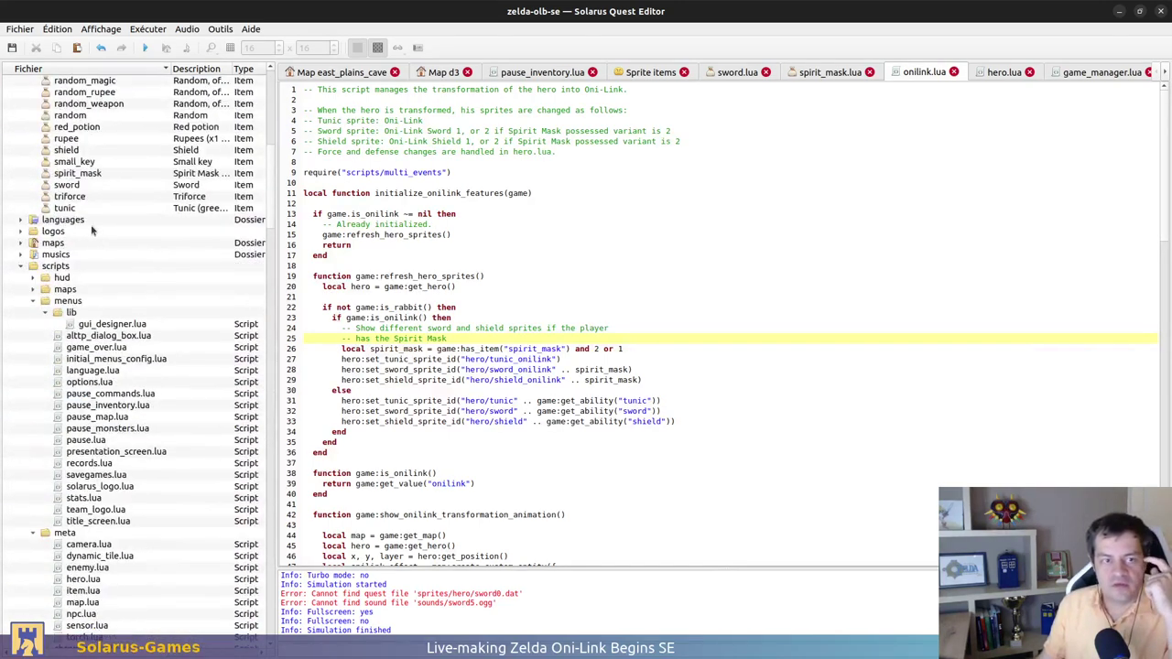
{"action": "left_click", "coordinate": [146, 48]}
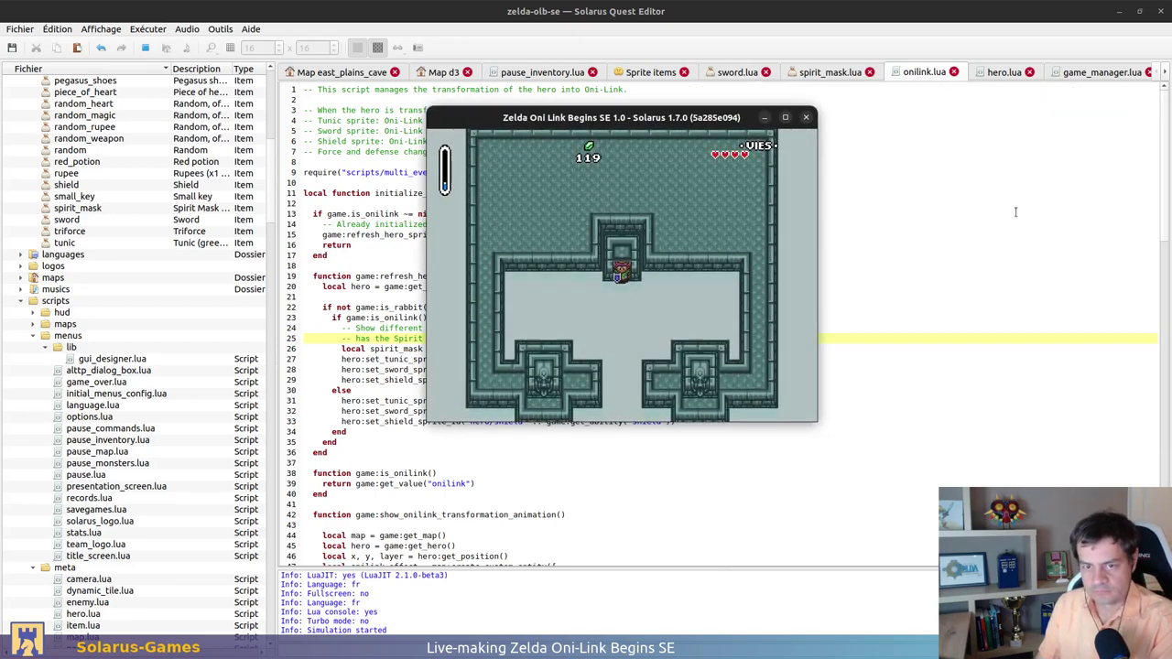
{"action": "key", "text": "d"}
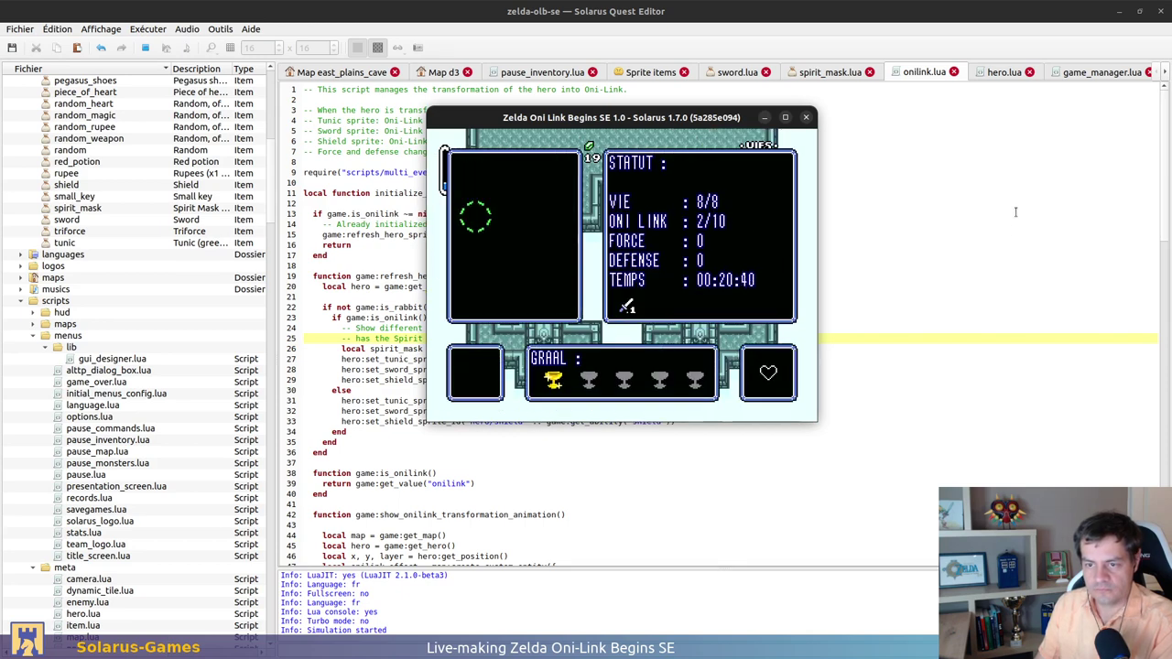
{"action": "key", "text": "d"}
Execute game:start_onilink() in the game's Lua console and check the Oni-Link sword in the pause inventory
{"action": "key", "text": "F12"}
{"action": "key", "text": "Up"}
{"action": "key", "text": "Up"}
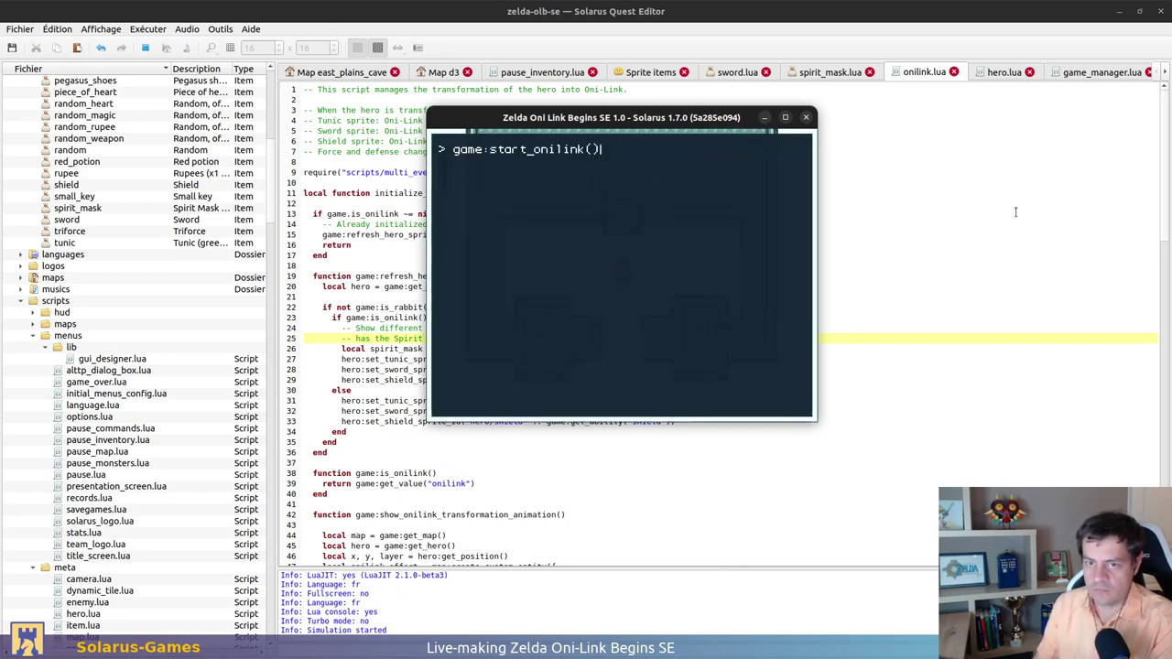
{"action": "key", "text": "Down"}
{"action": "key", "text": "Return"}
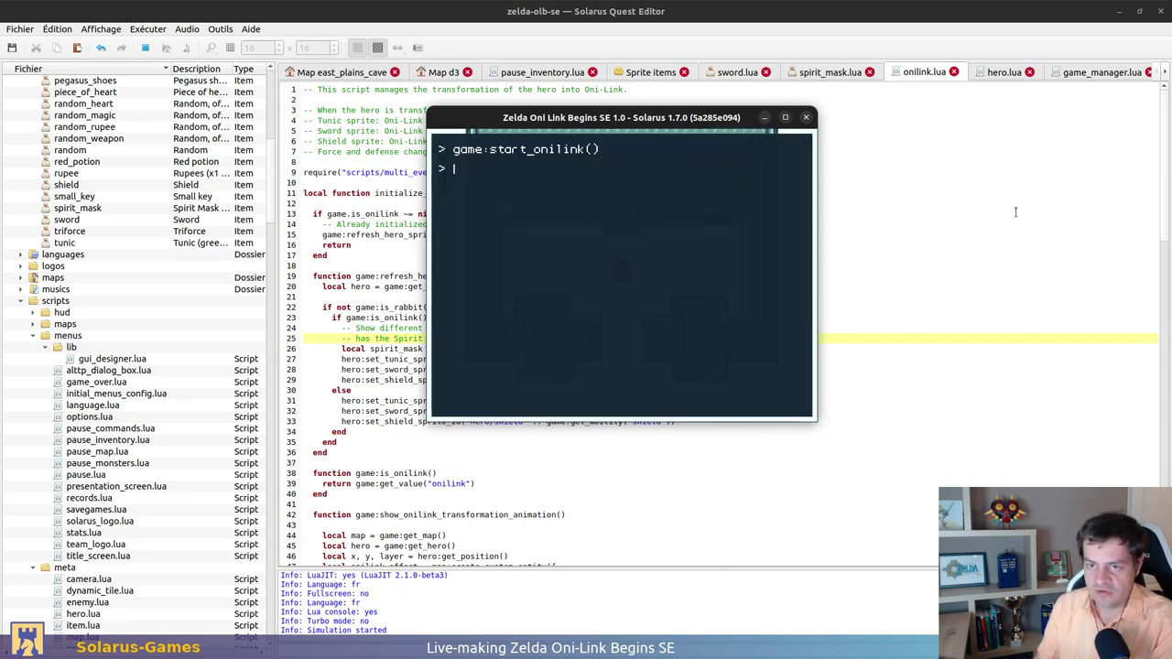
{"action": "key", "text": "F12"}
{"action": "key", "text": "d"}
{"action": "key", "text": "d"}
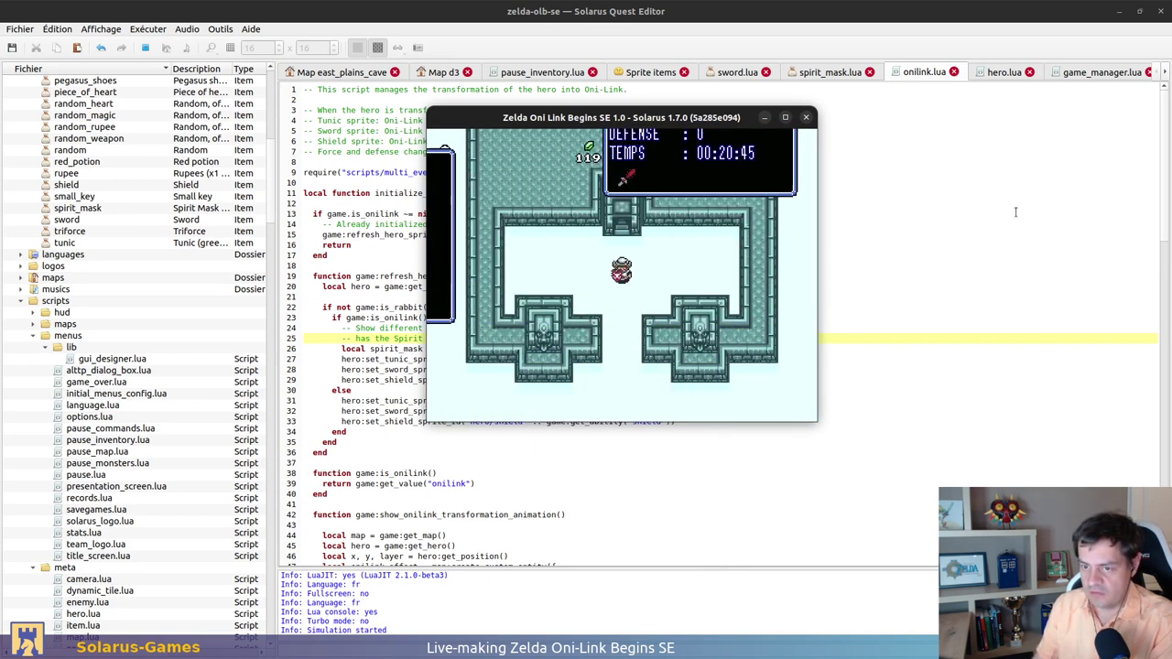
Execute m=game:get_item("spirit_mask") in the Lua console, and return to the game
{"action": "key", "text": "F12"}
{"action": "key", "text": "Up"}
{"action": "key", "text": "Up"}
{"action": "key", "text": "Up"}
{"action": "key", "text": "Up"}
{"action": "key", "text": "Up"}
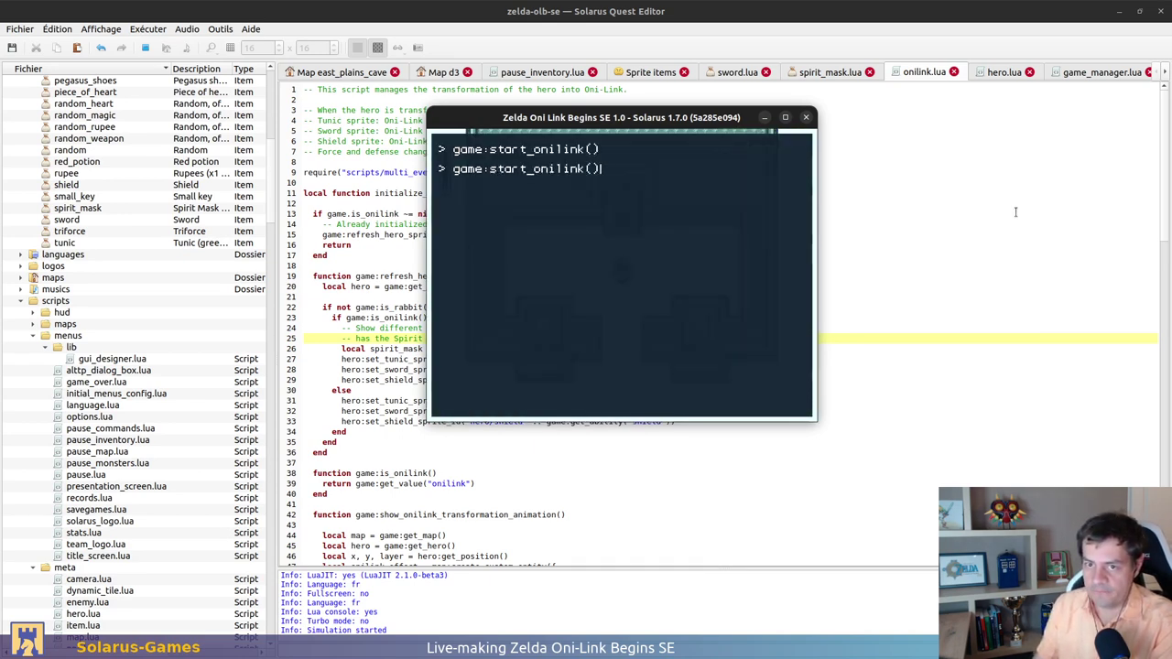
{"action": "key", "text": "Return"}
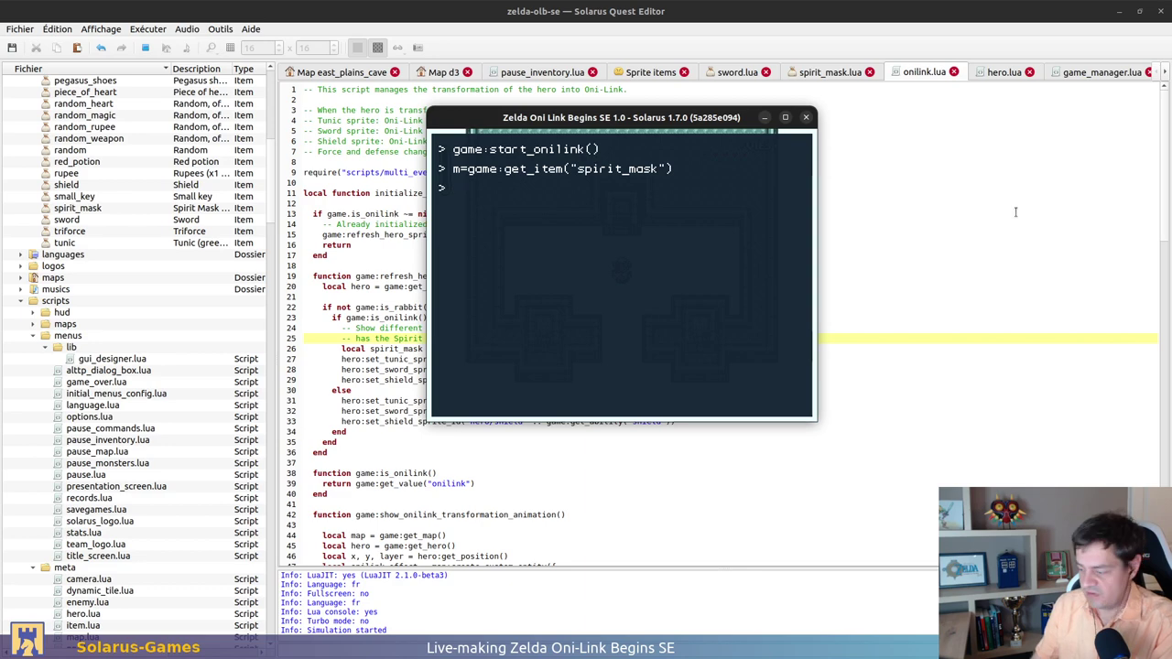
{"action": "key", "text": "F12"}
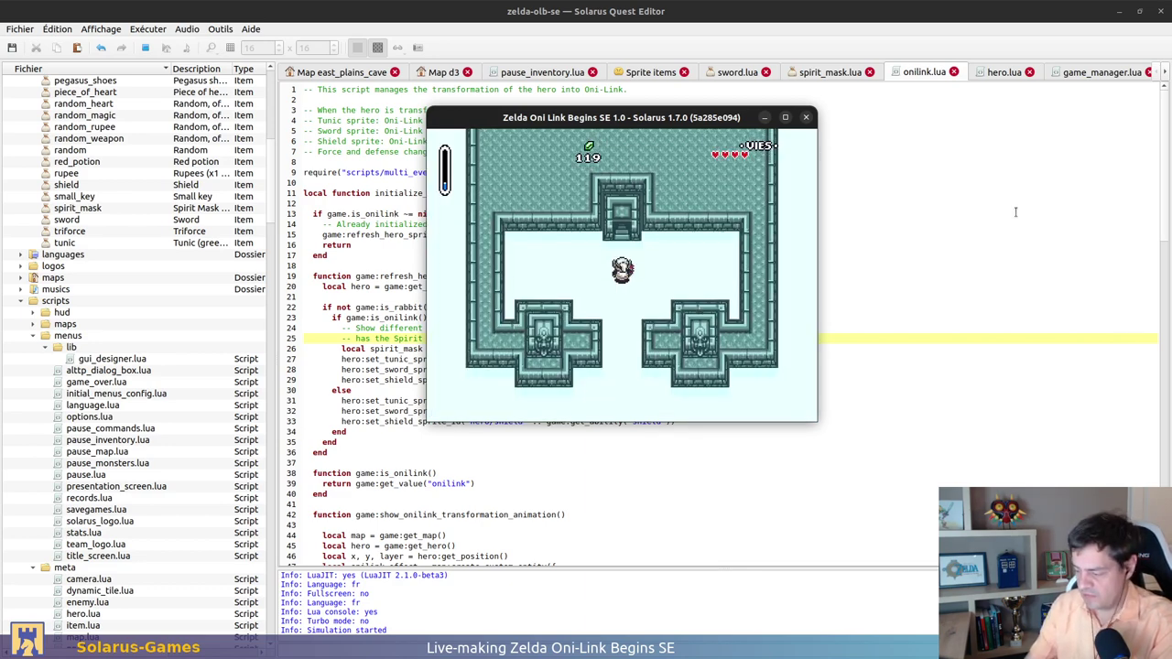
Execute m:set_variant(2) in the Lua console, and inspect the hero's sprites and the sword in the pause inventory
{"action": "key", "text": "F12"}
{"action": "key", "text": "Up"}
{"action": "key", "text": "Up"}
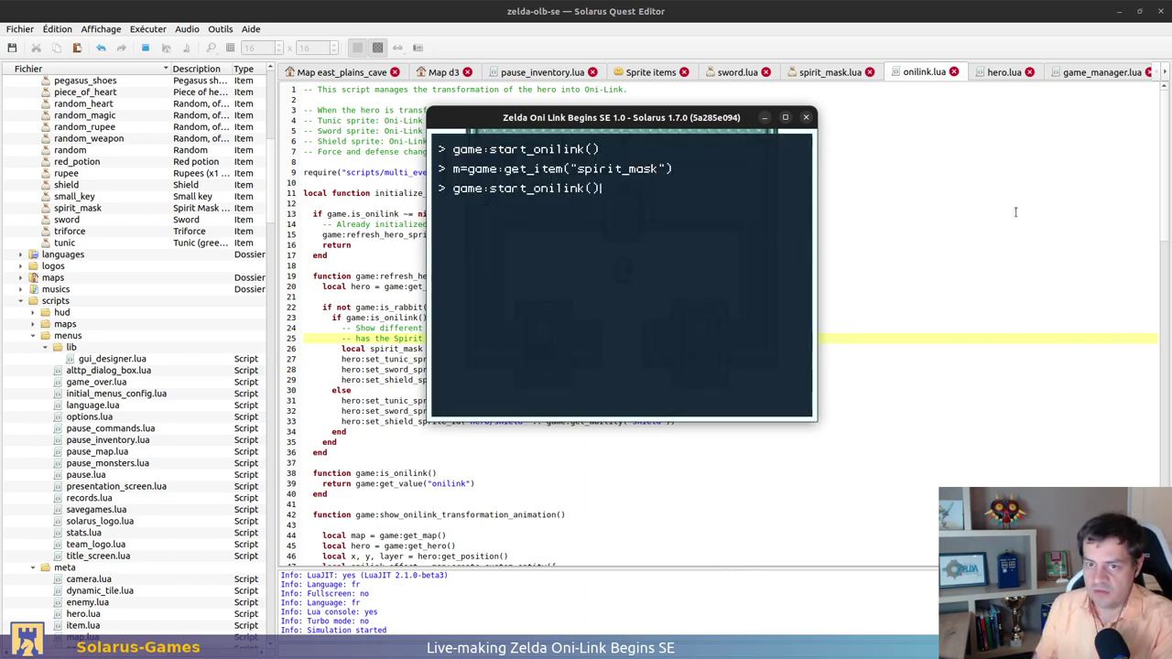
{"action": "key", "text": "Up"}
{"action": "key", "text": "Up"}
{"action": "key", "text": "Return"}
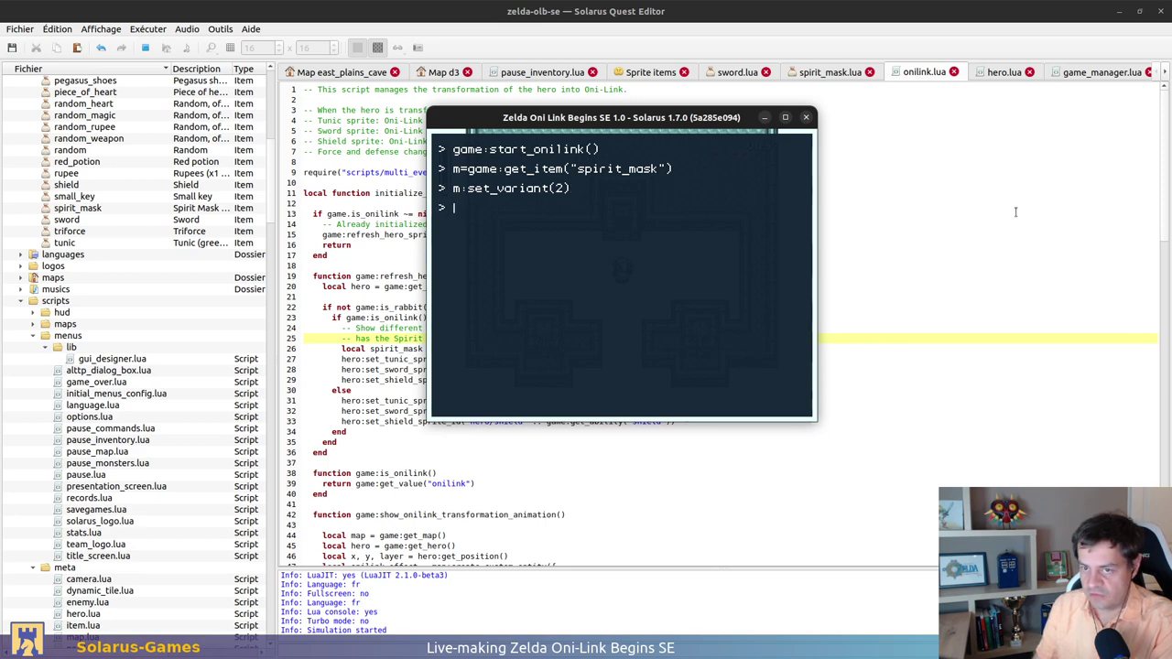
{"action": "key", "text": "F12"}
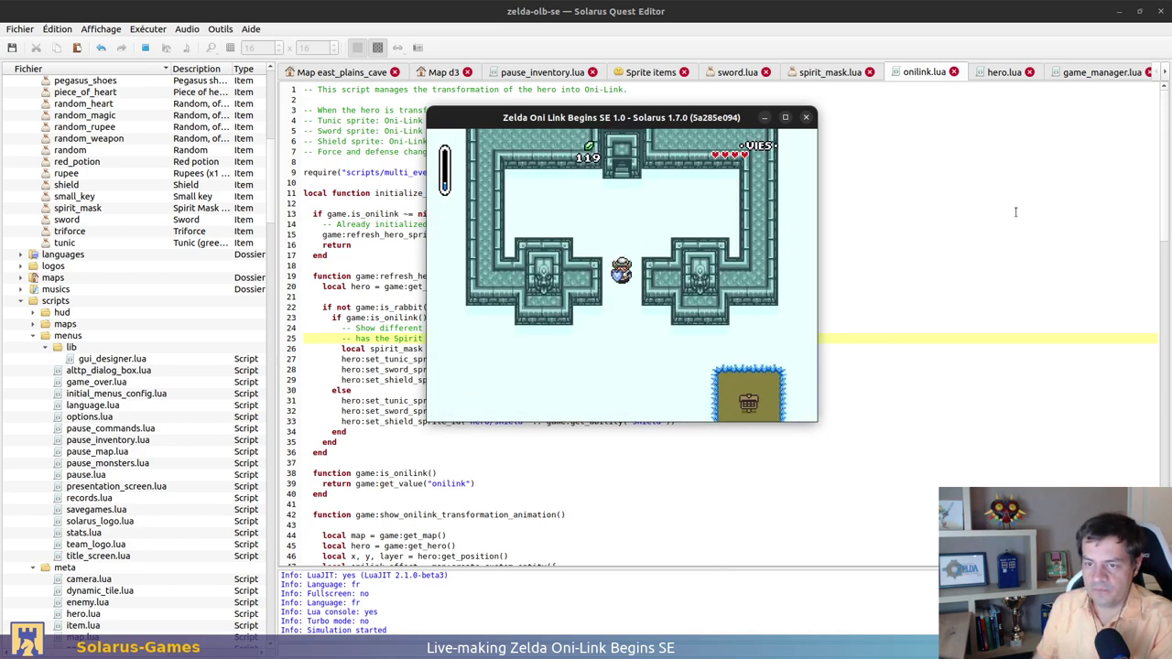
{"action": "key", "text": "Down"}
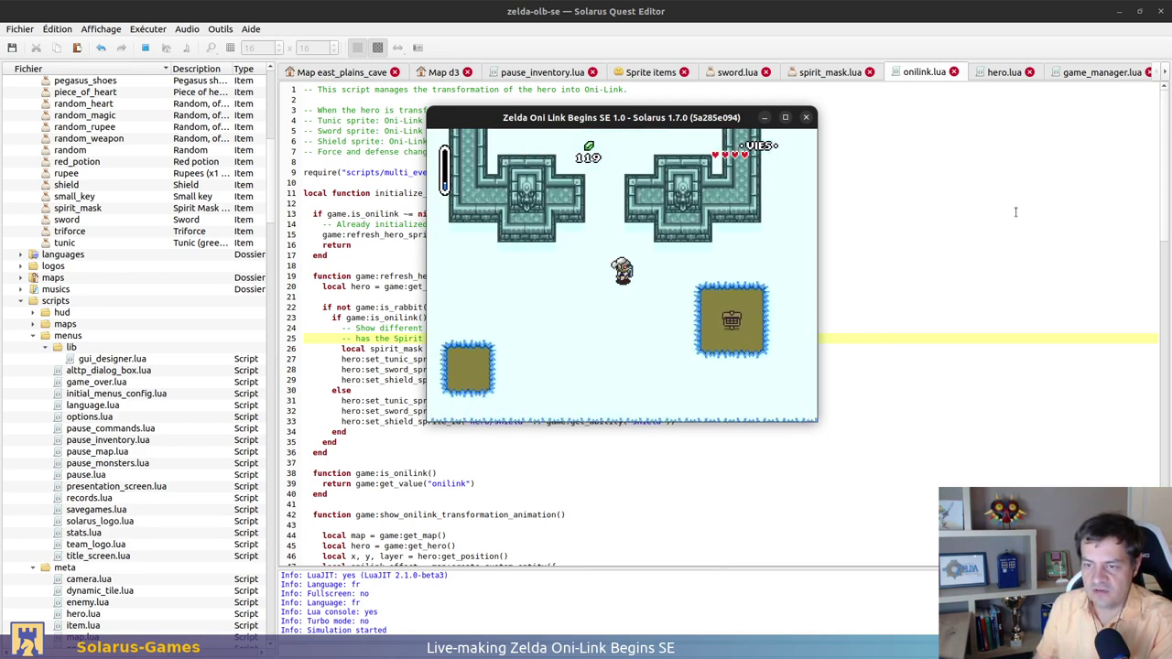
{"action": "key", "text": "d"}
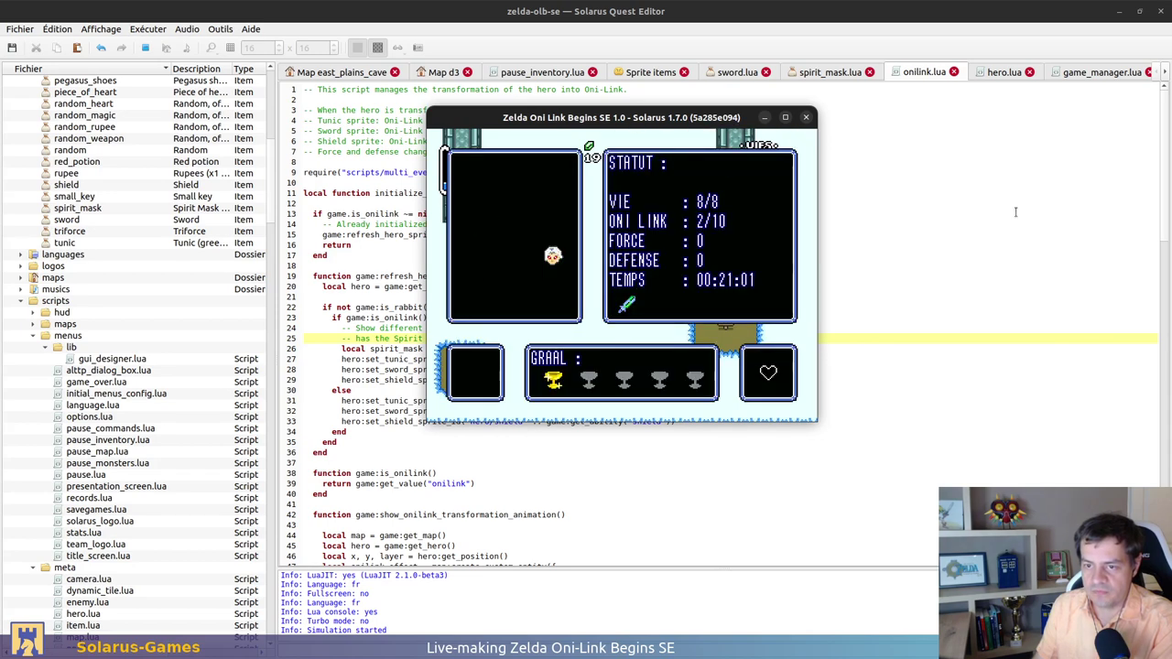
Resume the game, walk Oni-Link into the teal temple's walls and statues to check their collisions, and close the game window
{"action": "key", "text": "d"}
{"action": "key", "text": "Left"}
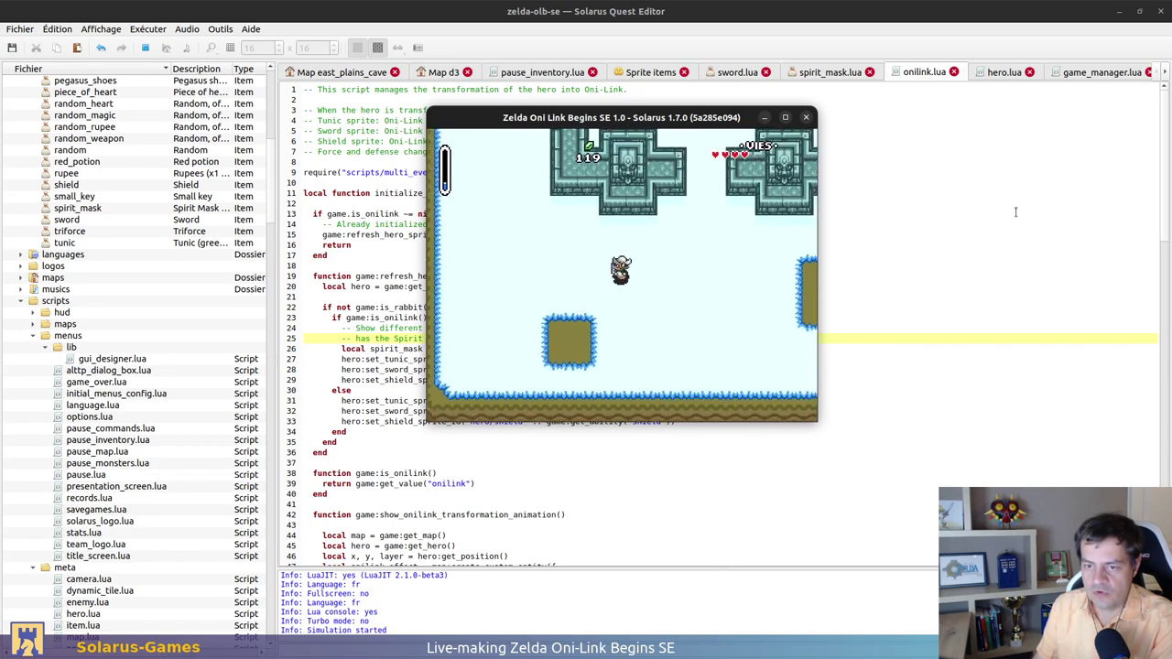
{"action": "key", "text": "Left"}
{"action": "key", "text": "Up"}
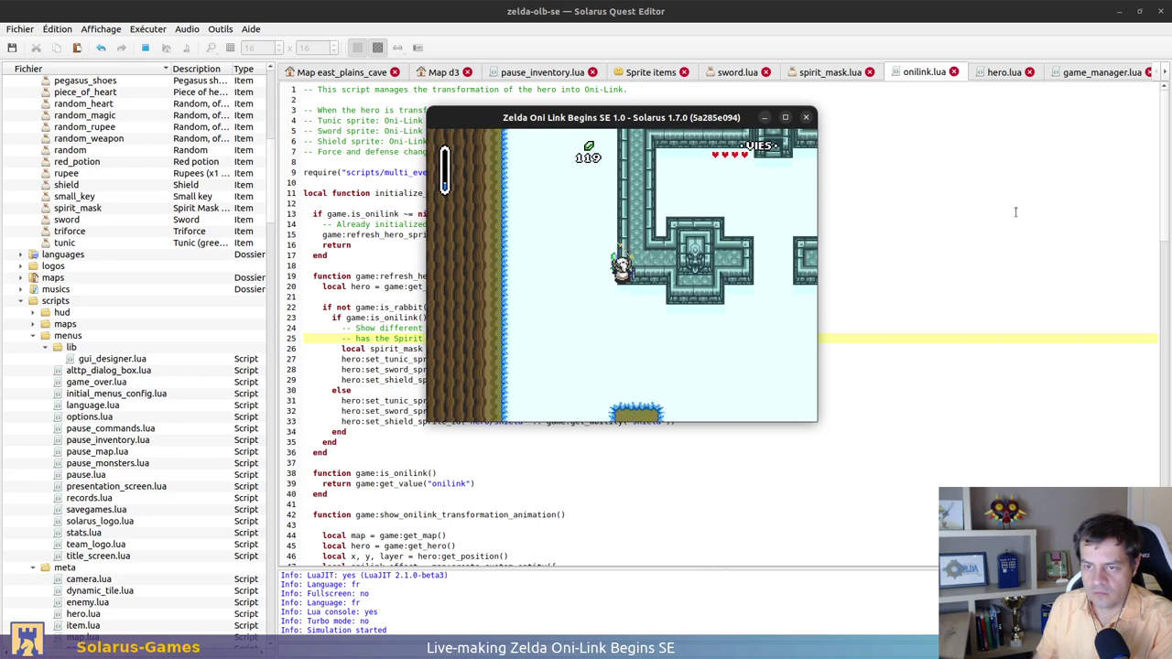
{"action": "key", "text": "Up"}
{"action": "key", "text": "Down"}
{"action": "key", "text": "Right"}
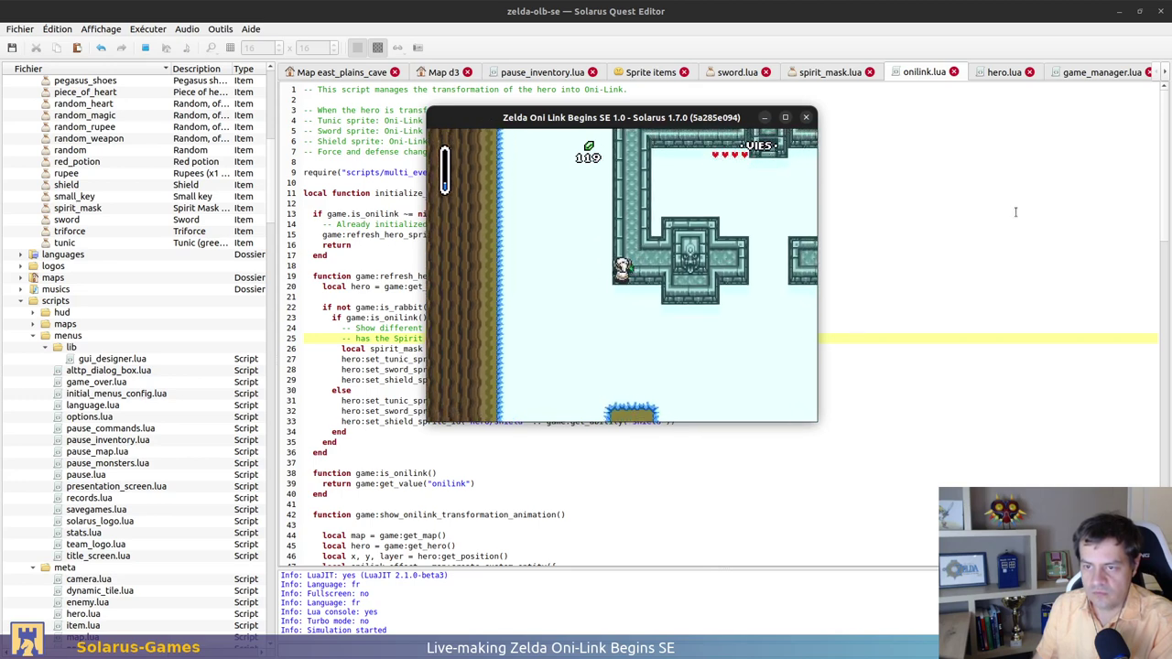
{"action": "key", "text": "Down"}
{"action": "key", "text": "Up"}
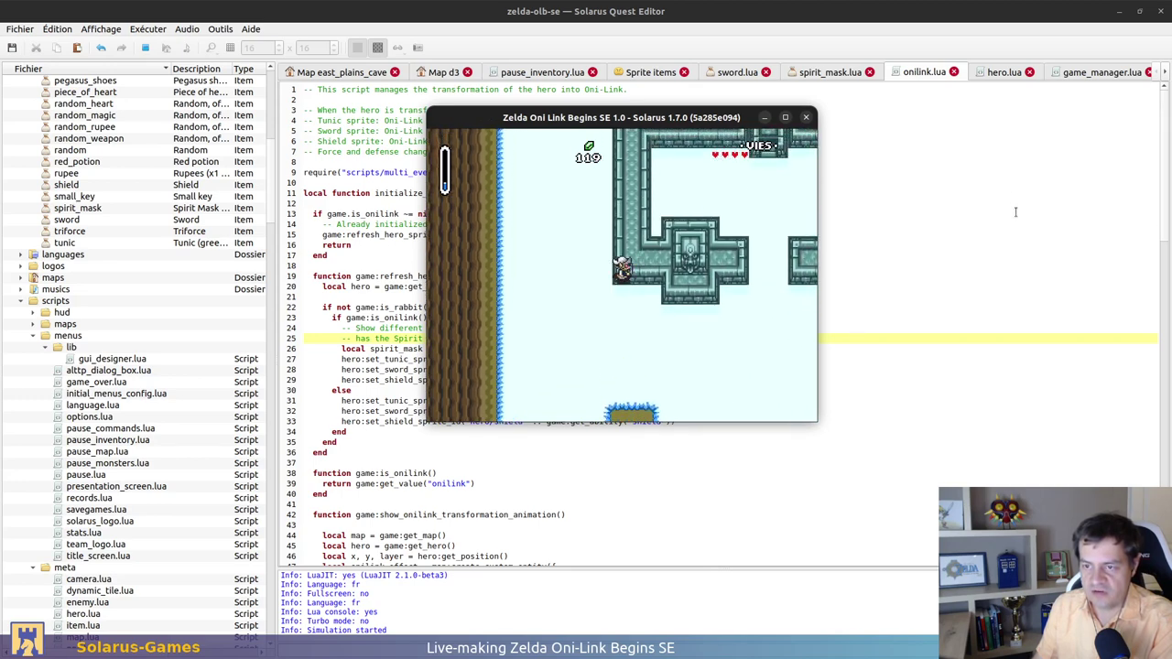
{"action": "key", "text": "Right"}
{"action": "key", "text": "Down"}
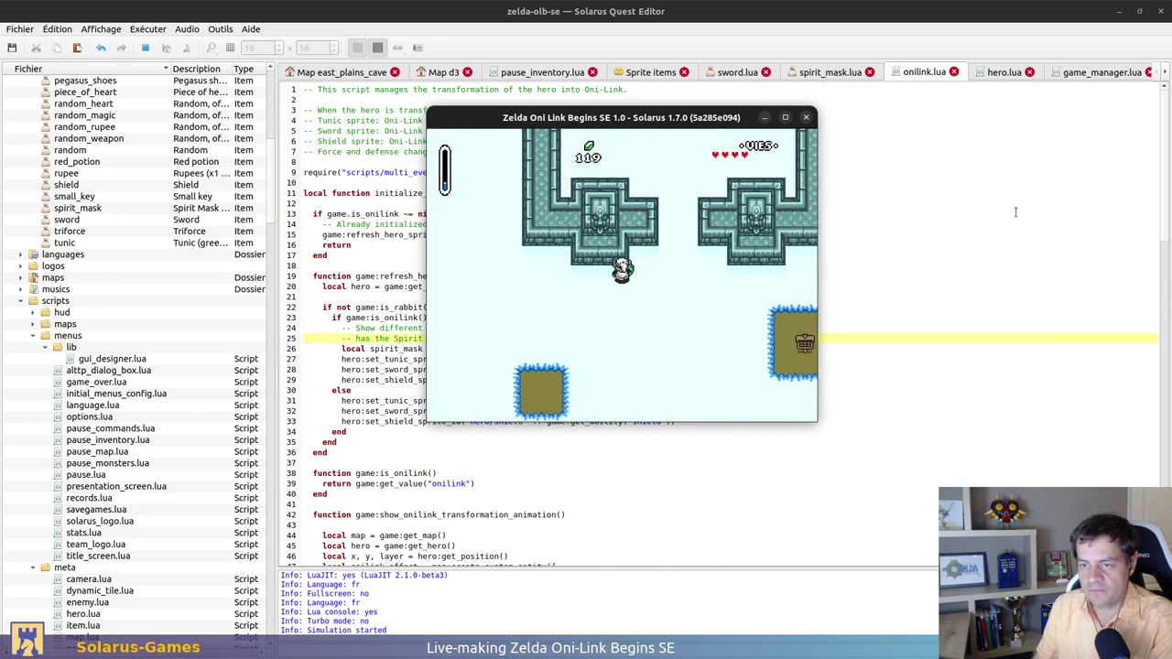
{"action": "key", "text": "Up"}
{"action": "key", "text": "Right"}
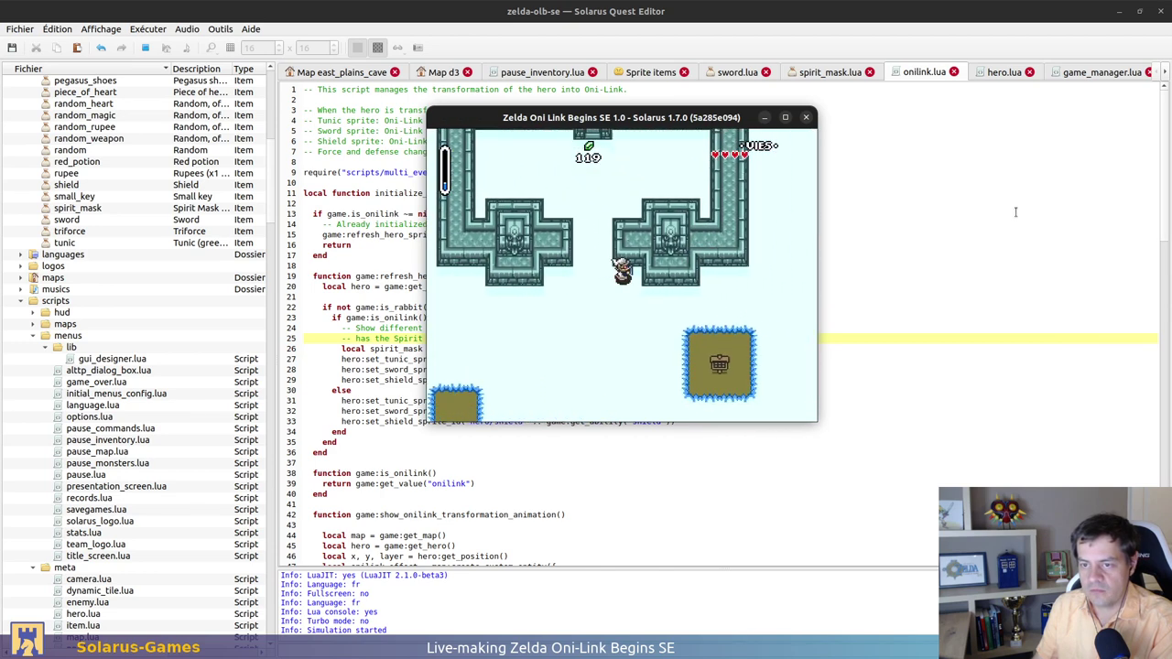
{"action": "key", "text": "Up"}
{"action": "left_click", "coordinate": [806, 117]}
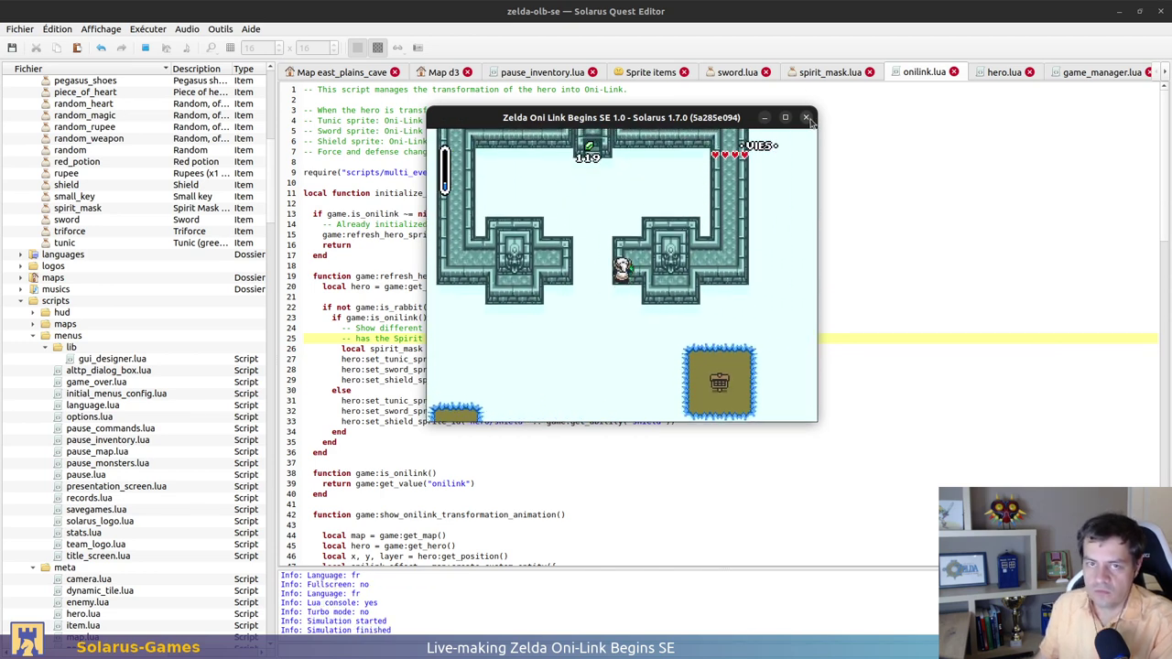
Collapse the items folder in the quest tree, and open the map out/a1 at the teal temple
{"action": "scroll", "coordinate": [20, 146], "scroll_direction": "up", "scroll_amount": 13}
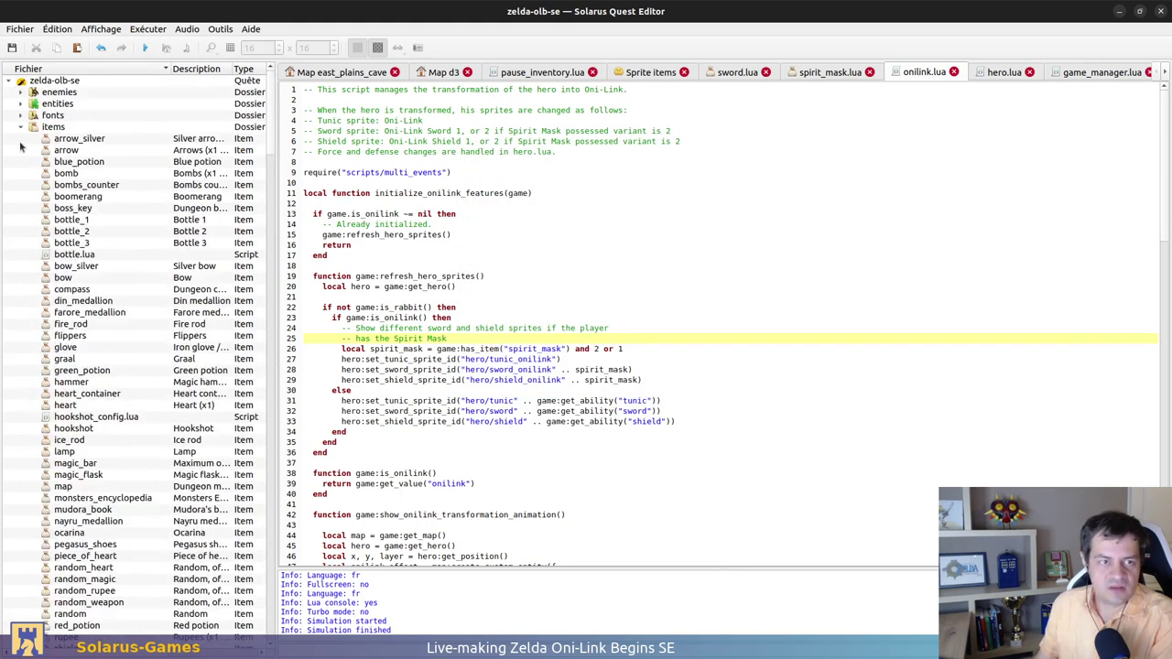
{"action": "left_click", "coordinate": [20, 127]}
{"action": "left_click", "coordinate": [22, 161]}
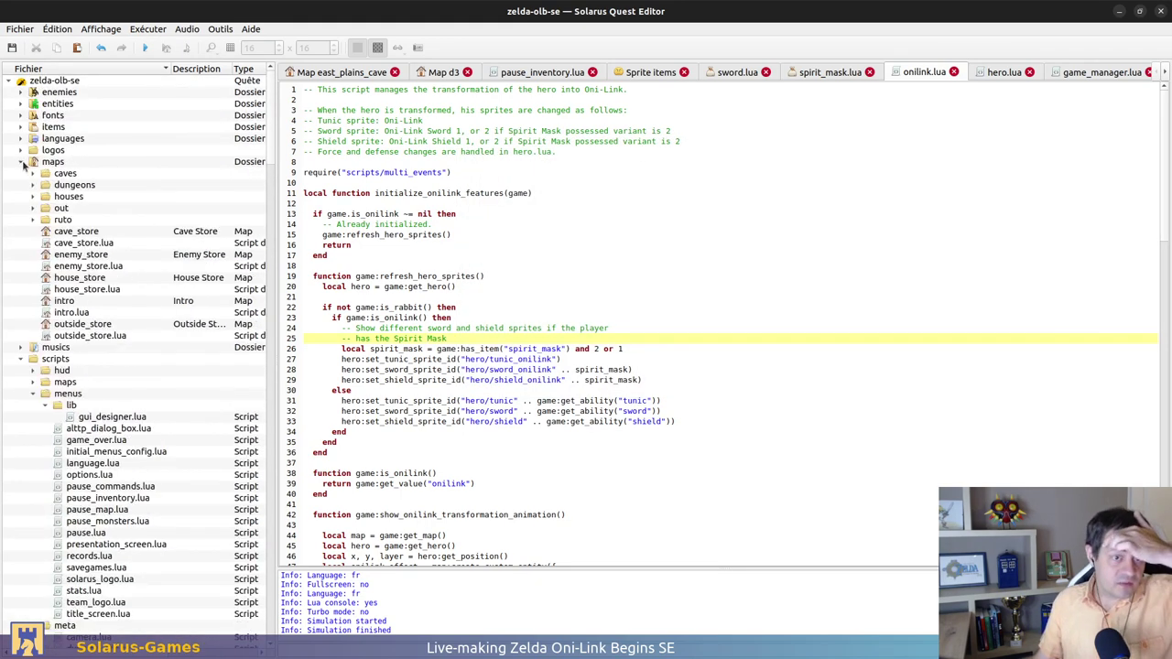
{"action": "left_click", "coordinate": [33, 206]}
{"action": "left_click", "coordinate": [71, 221]}
{"action": "double_click", "coordinate": [72, 220]}
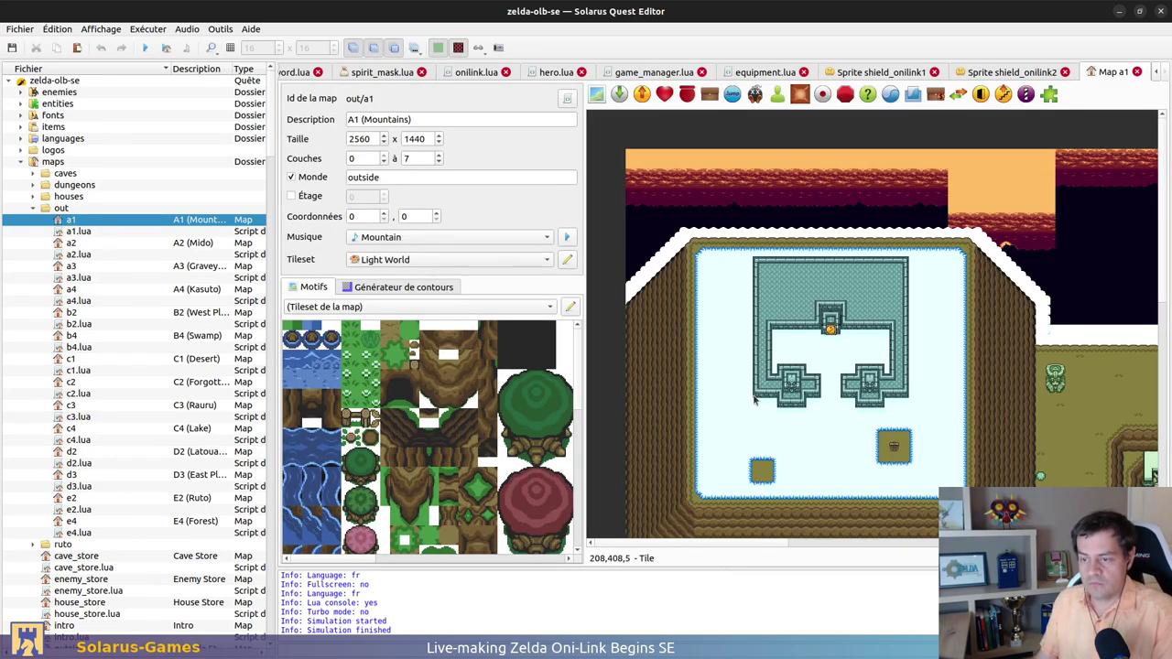
{"action": "scroll", "coordinate": [756, 398], "scroll_direction": "up", "scroll_amount": 1, "text": "ctrl"}
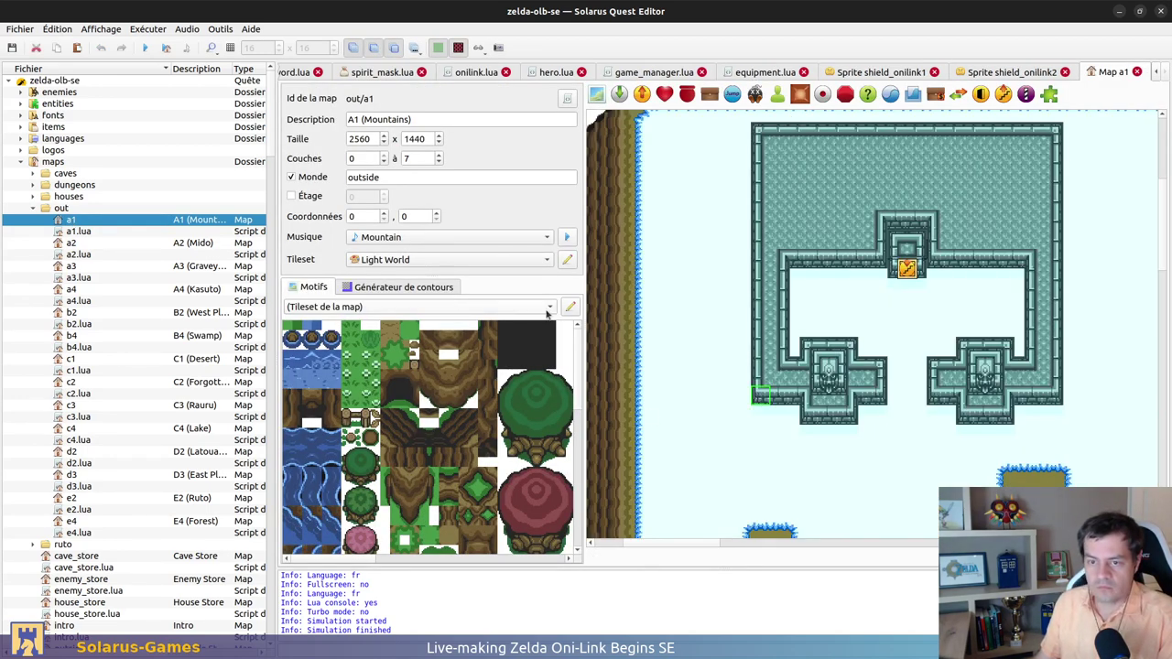
Open the map's Light World tileset, widen the editor area, and bring the teal temple patterns into close view
{"action": "left_click", "coordinate": [567, 260]}
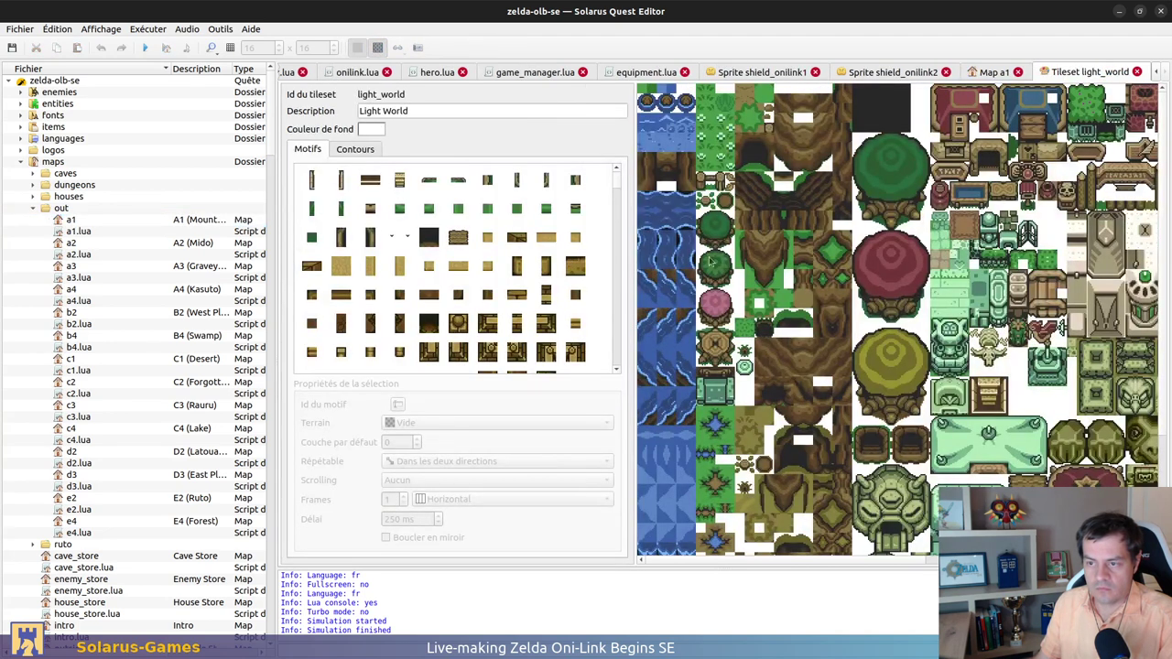
{"action": "scroll", "coordinate": [974, 319], "scroll_direction": "down", "scroll_amount": 3, "text": "ctrl"}
{"action": "scroll", "coordinate": [679, 143], "scroll_direction": "up", "scroll_amount": 1, "text": "ctrl"}
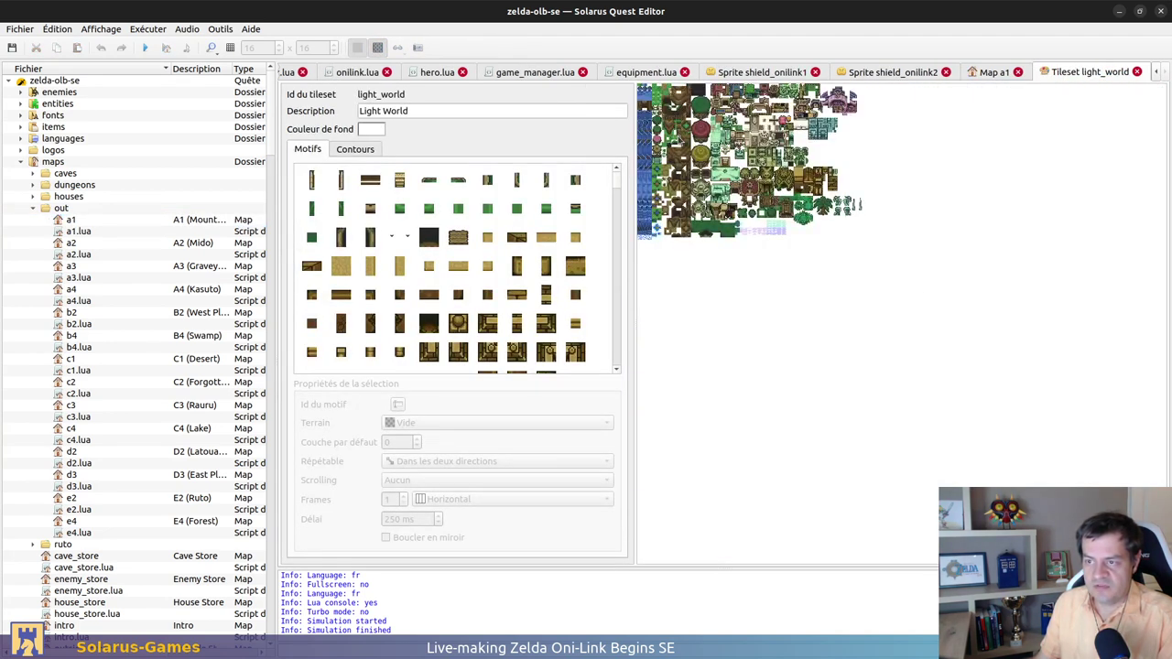
{"action": "scroll", "coordinate": [682, 142], "scroll_direction": "up", "scroll_amount": 1, "text": "ctrl"}
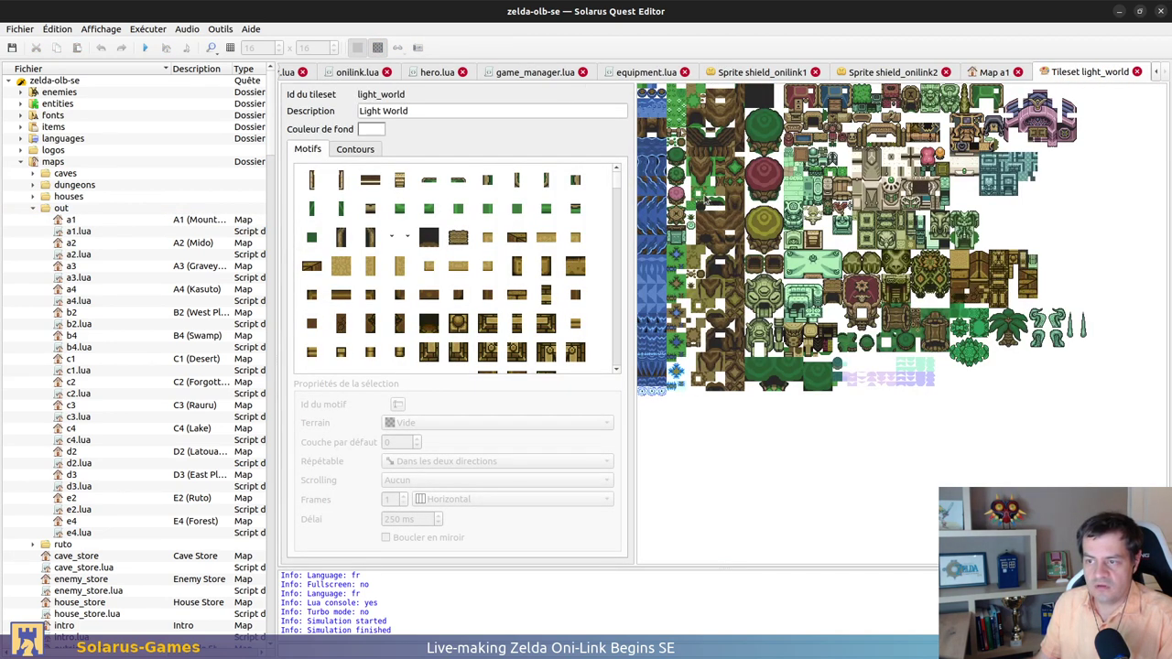
{"action": "left_click_drag", "start_coordinate": [276, 217], "coordinate": [209, 217]}
{"action": "scroll", "coordinate": [1051, 190], "scroll_direction": "up", "scroll_amount": 1, "text": "ctrl"}
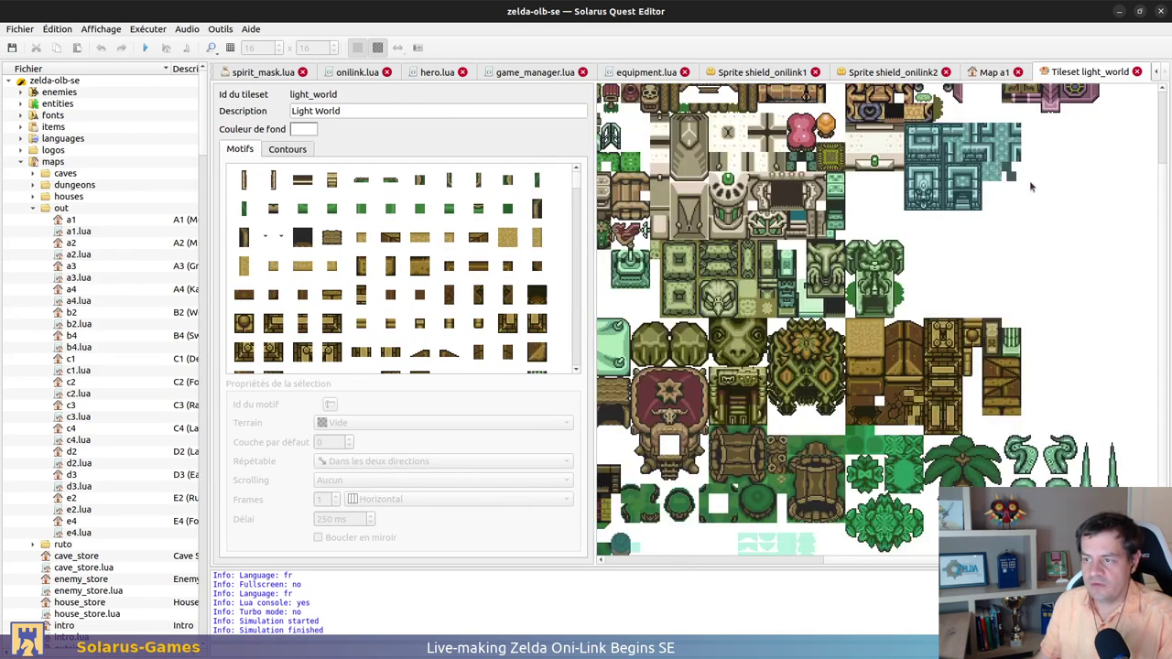
{"action": "scroll", "coordinate": [1029, 180], "scroll_direction": "up", "scroll_amount": 1, "text": "ctrl"}
{"action": "scroll", "coordinate": [1049, 161], "scroll_direction": "up", "scroll_amount": 2}
Check the patterns of the temple's small wall block, and set the terrain of its lower-left corner, pattern 158, to Mur
{"action": "left_click", "coordinate": [790, 229]}
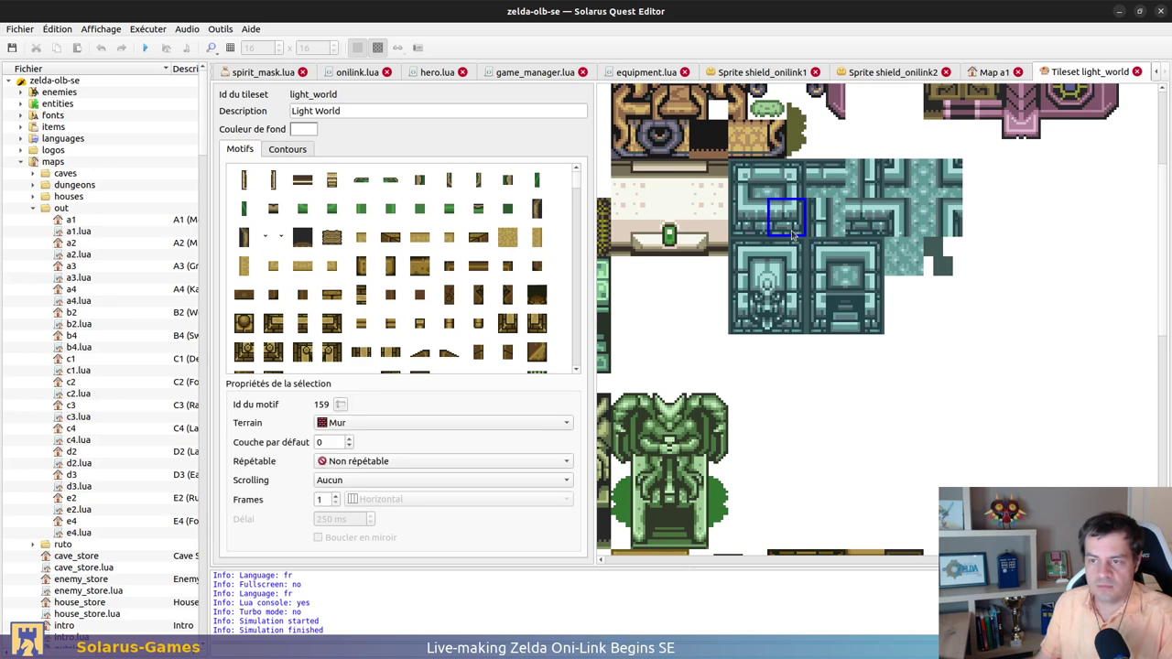
{"action": "left_click", "coordinate": [733, 232]}
{"action": "left_click", "coordinate": [747, 178]}
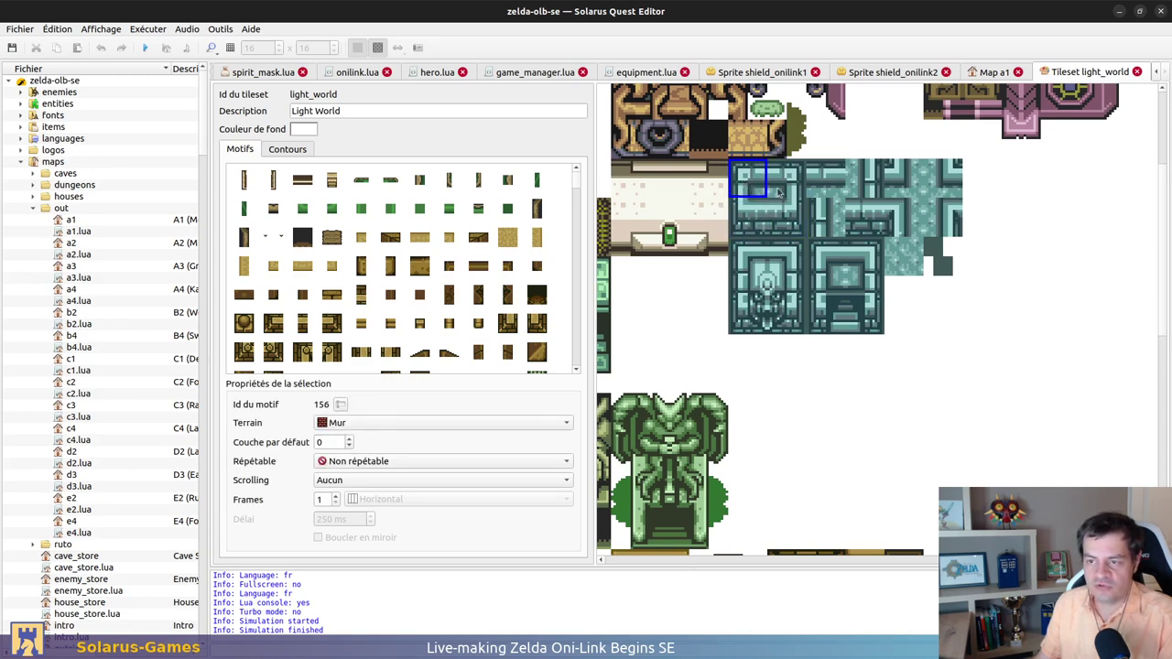
{"action": "left_click", "coordinate": [787, 178]}
{"action": "left_click", "coordinate": [747, 218]}
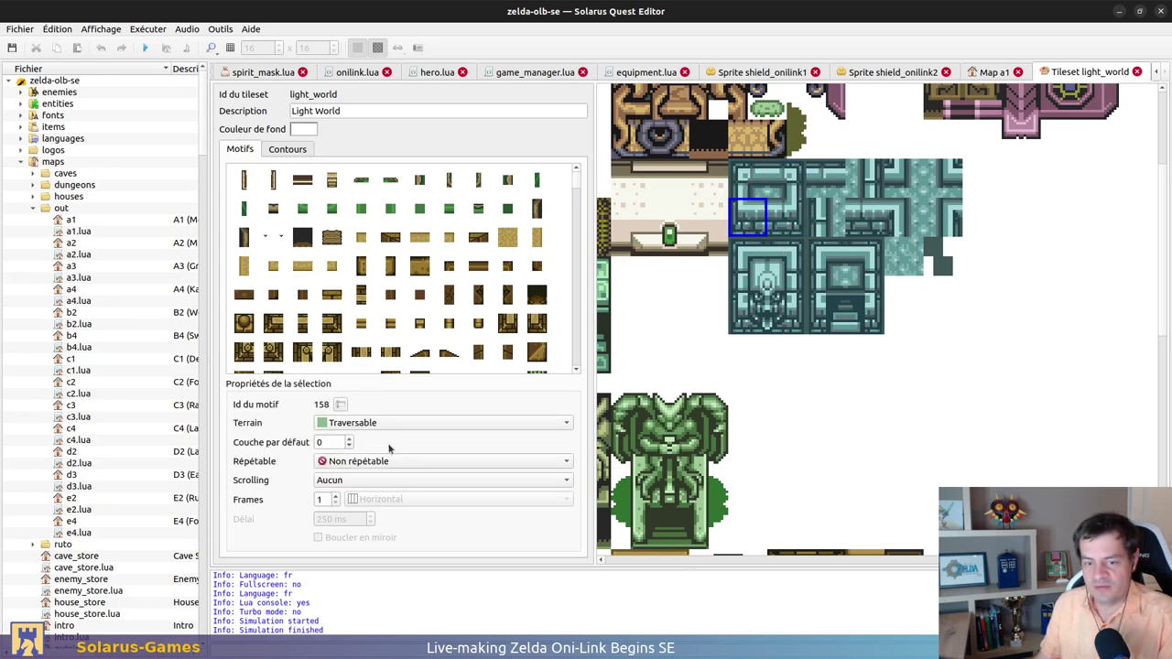
{"action": "left_click", "coordinate": [407, 424]}
{"action": "left_click", "coordinate": [416, 396]}
Set the terrain of the large temple statue, pattern 168, to Mur
{"action": "left_click", "coordinate": [753, 271]}
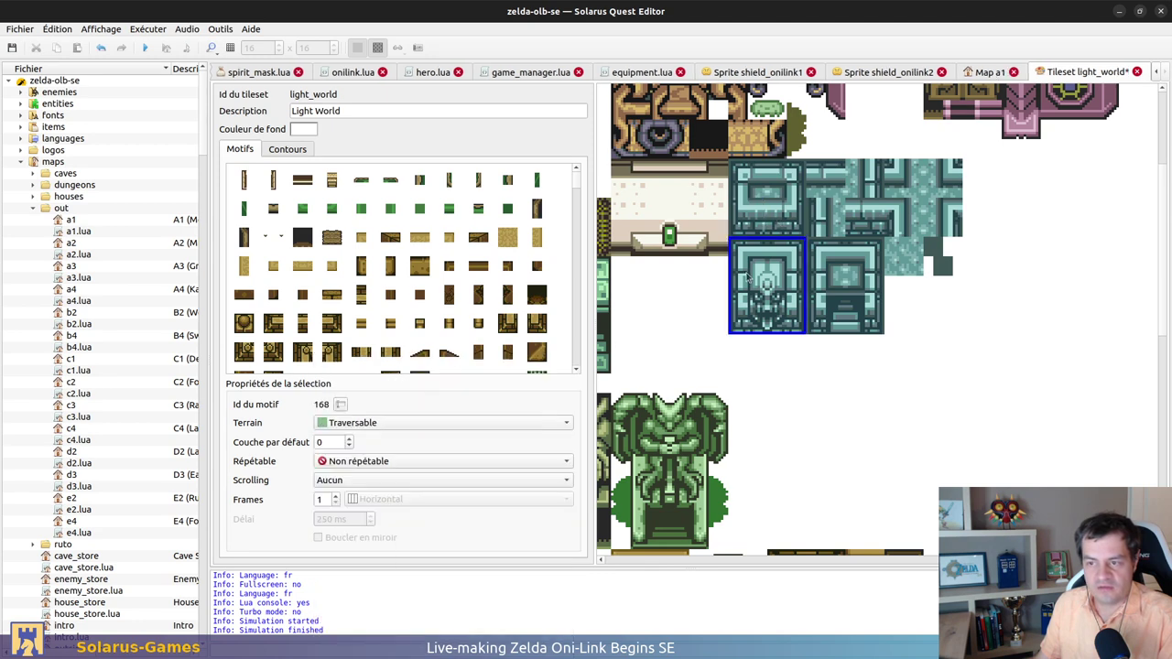
{"action": "left_click", "coordinate": [763, 279]}
{"action": "left_click", "coordinate": [430, 424]}
{"action": "left_click", "coordinate": [380, 393]}
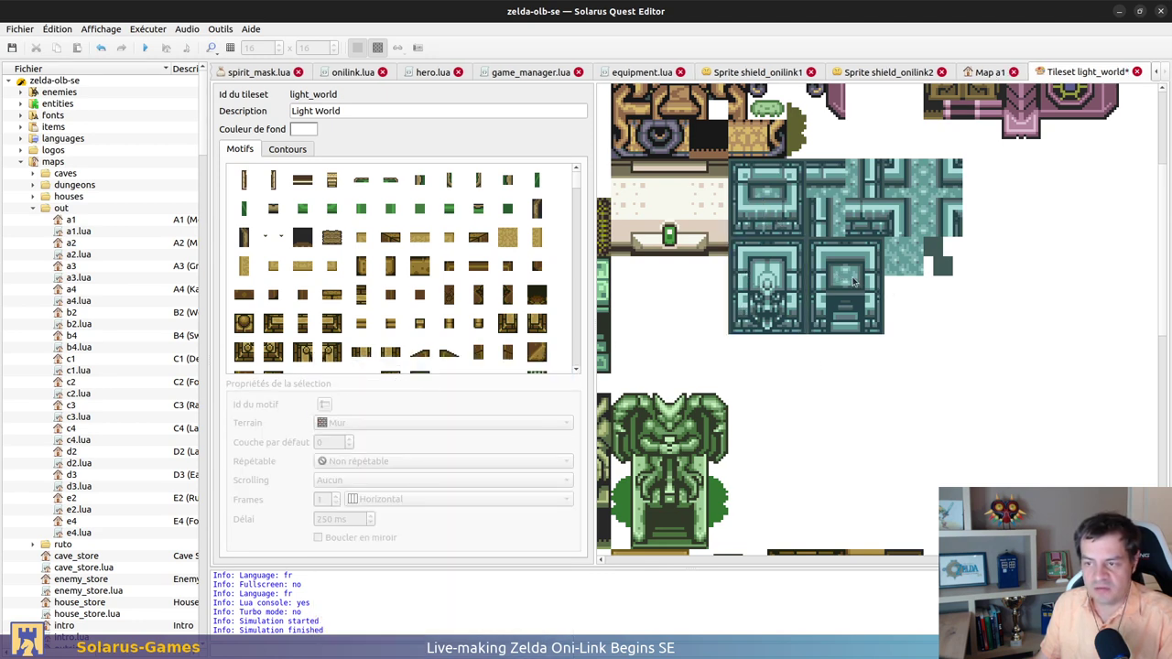
Compare the two narrow posts of the temple doorway, and set the terrain of the left post, pattern 170, to Mur
{"action": "left_click", "coordinate": [851, 279]}
{"action": "left_click", "coordinate": [810, 320]}
{"action": "left_click", "coordinate": [811, 318]}
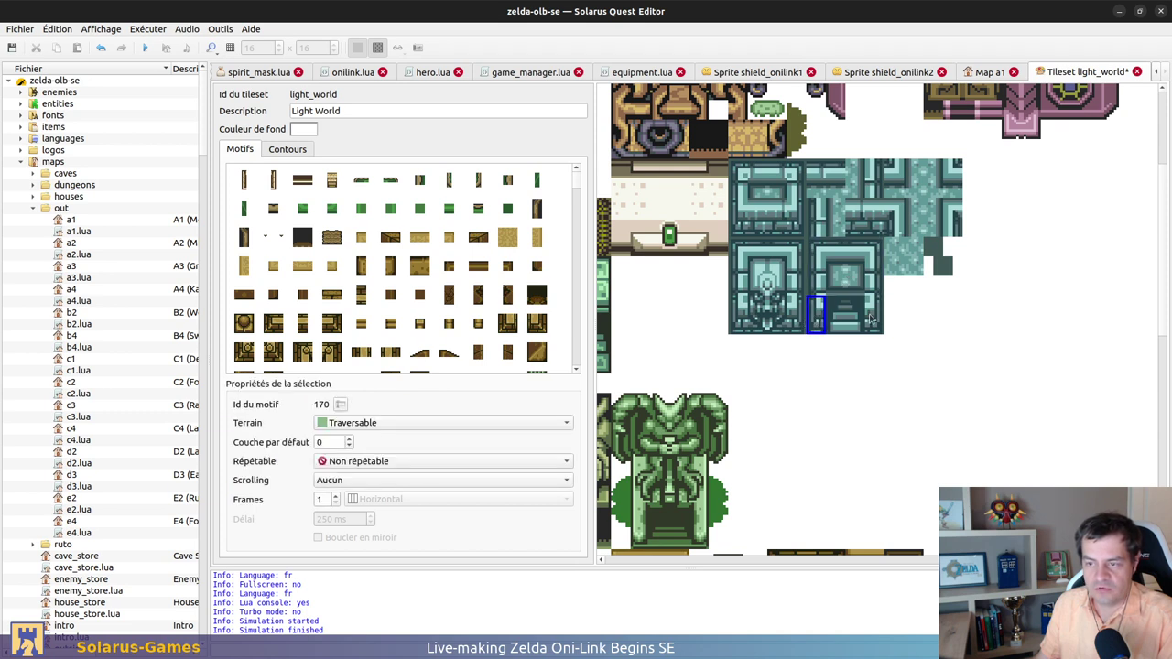
{"action": "left_click", "coordinate": [873, 323]}
{"action": "left_click", "coordinate": [821, 321]}
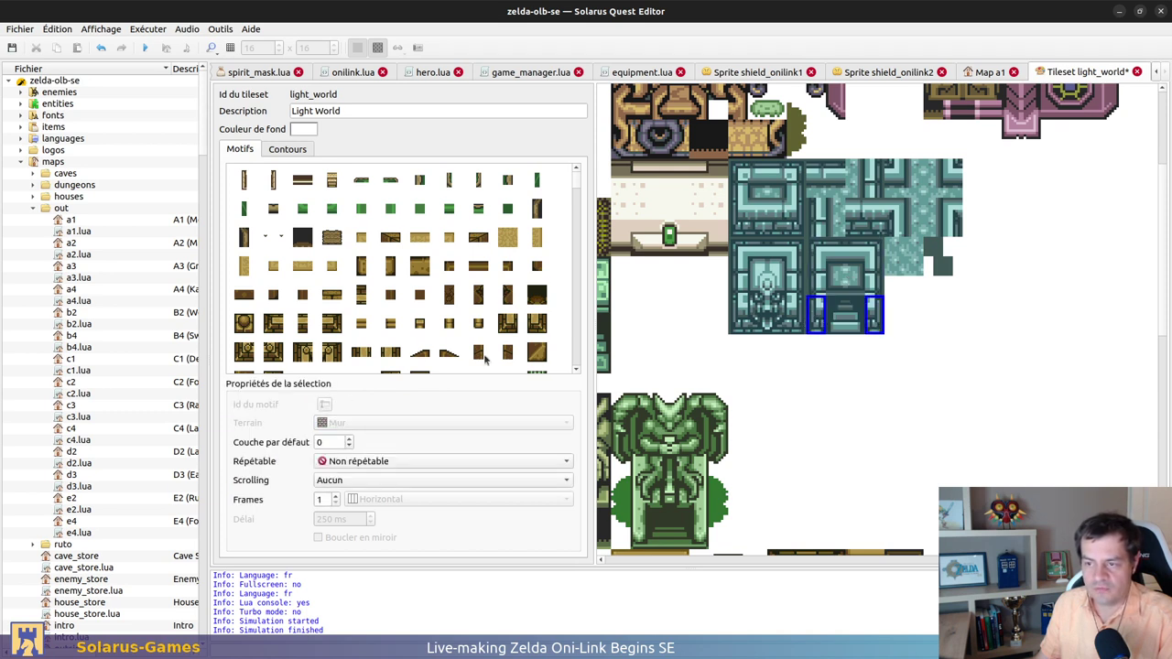
{"action": "left_click", "coordinate": [817, 318]}
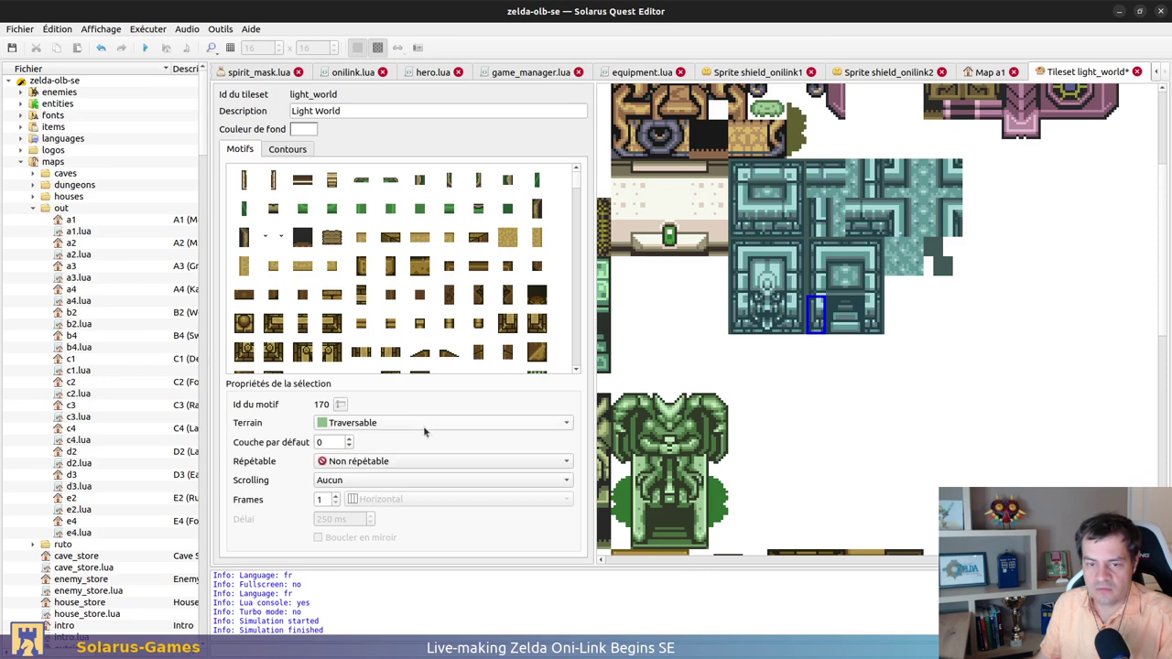
{"action": "left_click", "coordinate": [426, 423]}
{"action": "left_click", "coordinate": [427, 405]}
{"action": "left_click", "coordinate": [422, 420]}
{"action": "key", "text": "Escape"}
Check the terrain of the temple's doorway, floor and inner corner patterns
{"action": "left_click", "coordinate": [840, 306]}
{"action": "left_click", "coordinate": [819, 278]}
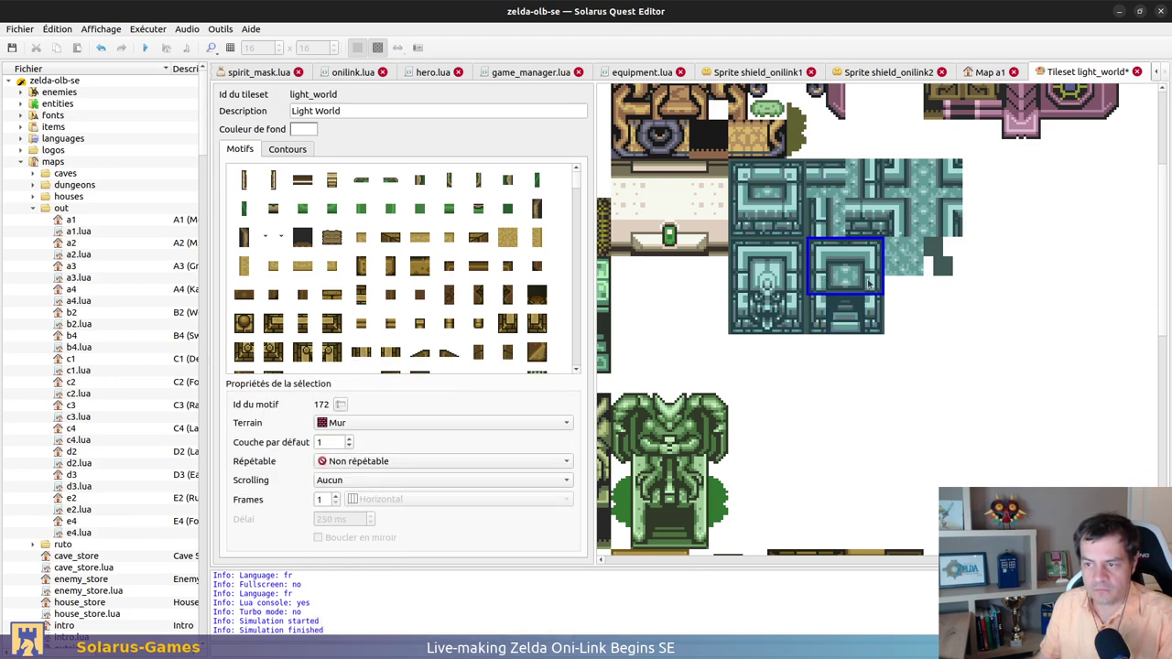
{"action": "left_click", "coordinate": [871, 302]}
{"action": "left_click", "coordinate": [902, 257]}
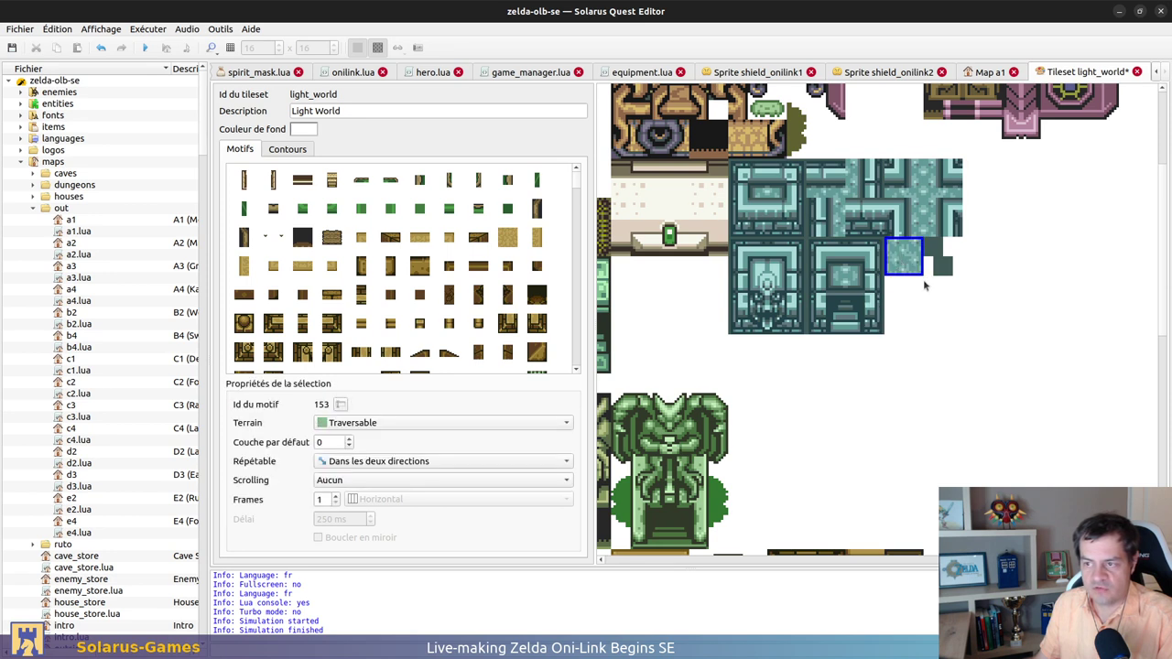
{"action": "left_click", "coordinate": [903, 236]}
{"action": "left_click", "coordinate": [943, 215]}
{"action": "left_click", "coordinate": [943, 183]}
{"action": "left_click", "coordinate": [902, 179]}
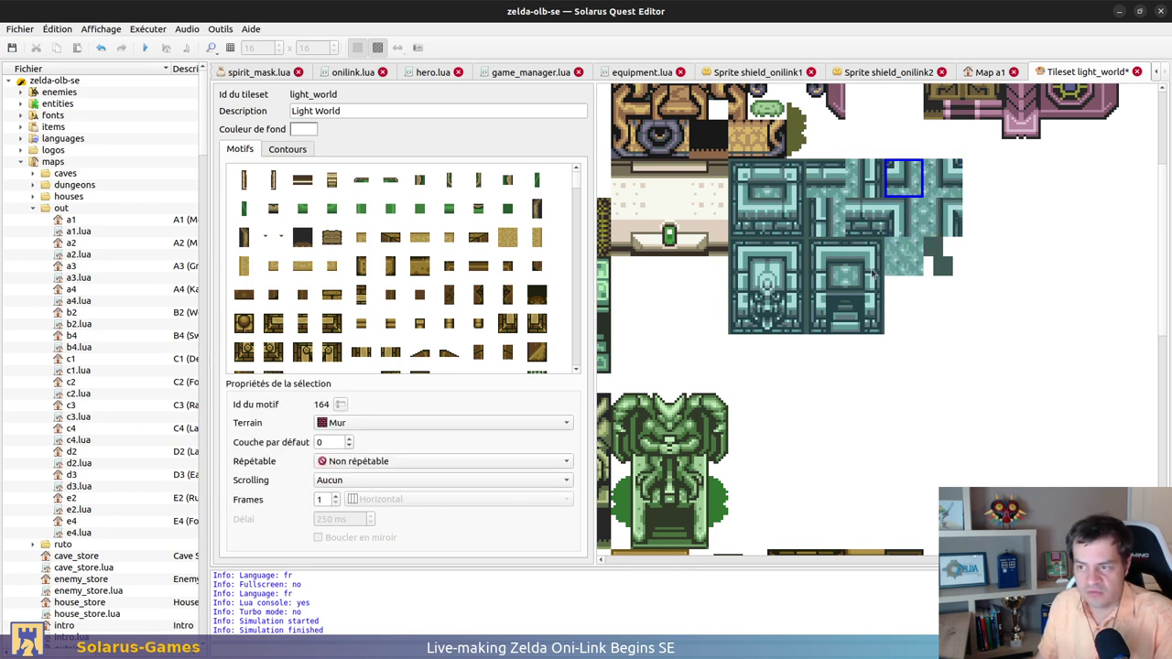
{"action": "left_click", "coordinate": [845, 265]}
{"action": "left_click", "coordinate": [915, 245]}
{"action": "left_click", "coordinate": [916, 245]}
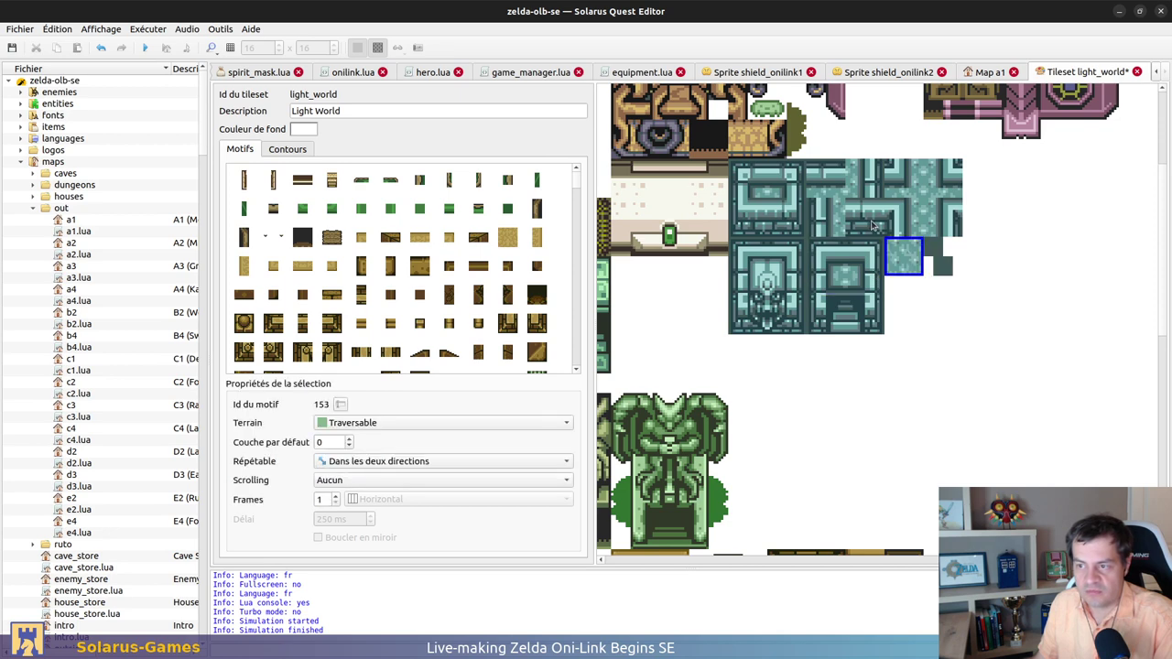
Check the terrain of the remaining temple wall and block patterns, and save the light_world tileset
{"action": "left_click", "coordinate": [824, 218]}
{"action": "left_click", "coordinate": [865, 218]}
{"action": "left_click", "coordinate": [865, 178]}
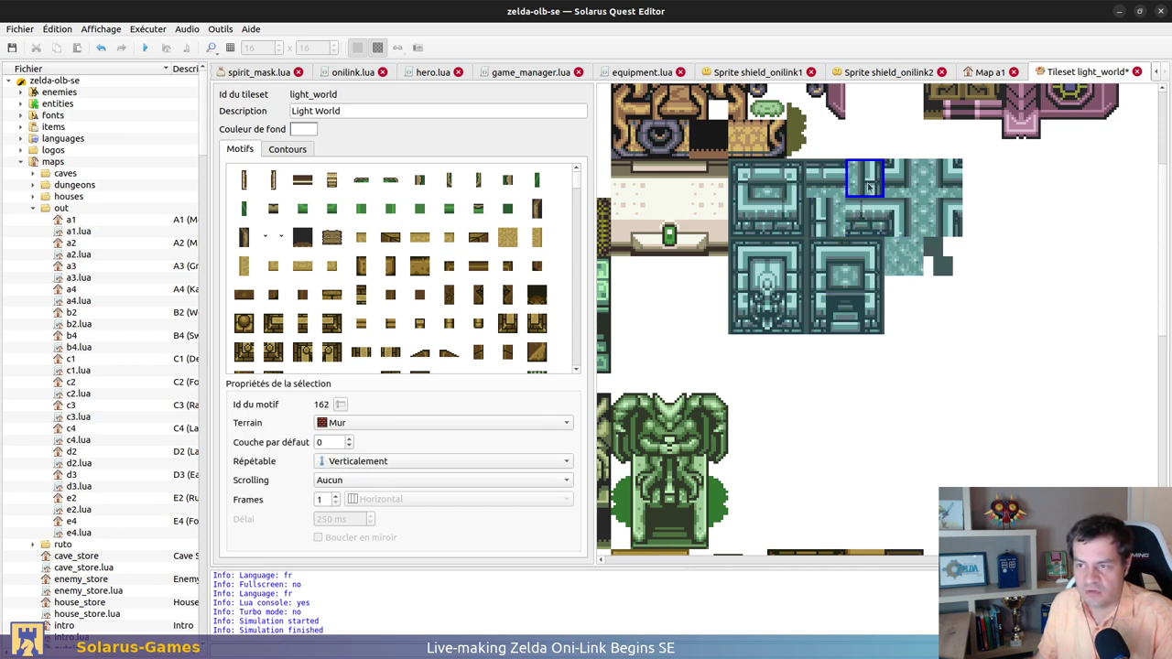
{"action": "left_click", "coordinate": [826, 179]}
{"action": "left_click", "coordinate": [826, 218]}
{"action": "left_click", "coordinate": [746, 218]}
{"action": "left_click", "coordinate": [772, 191]}
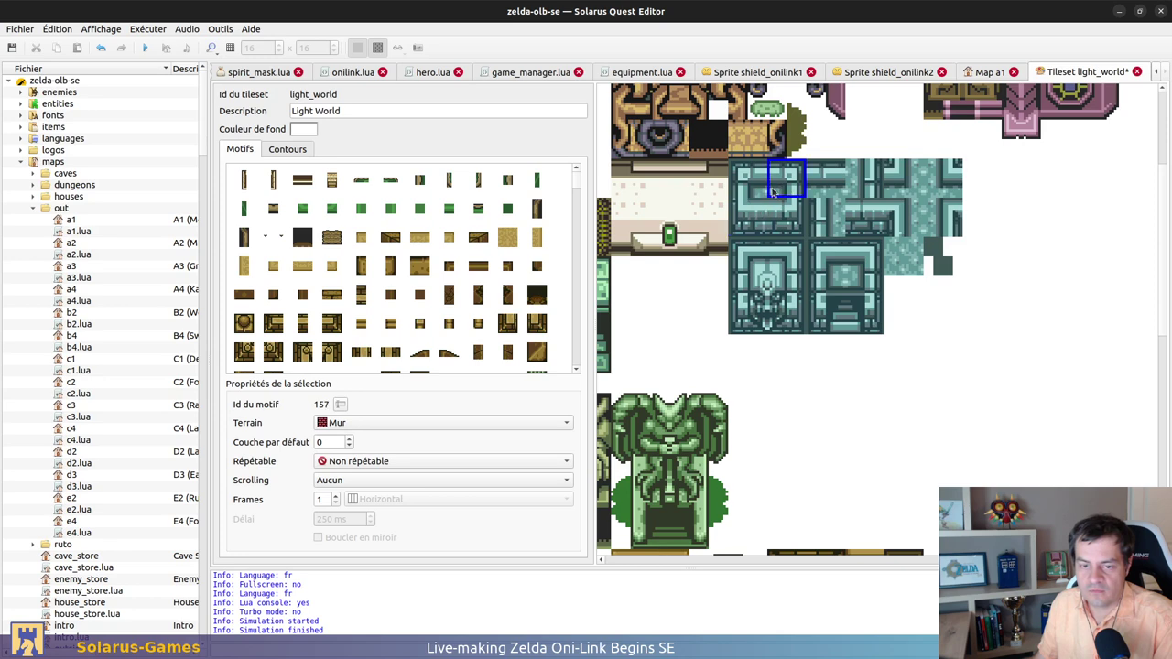
{"action": "left_click", "coordinate": [774, 213]}
{"action": "key", "text": "ctrl+s"}
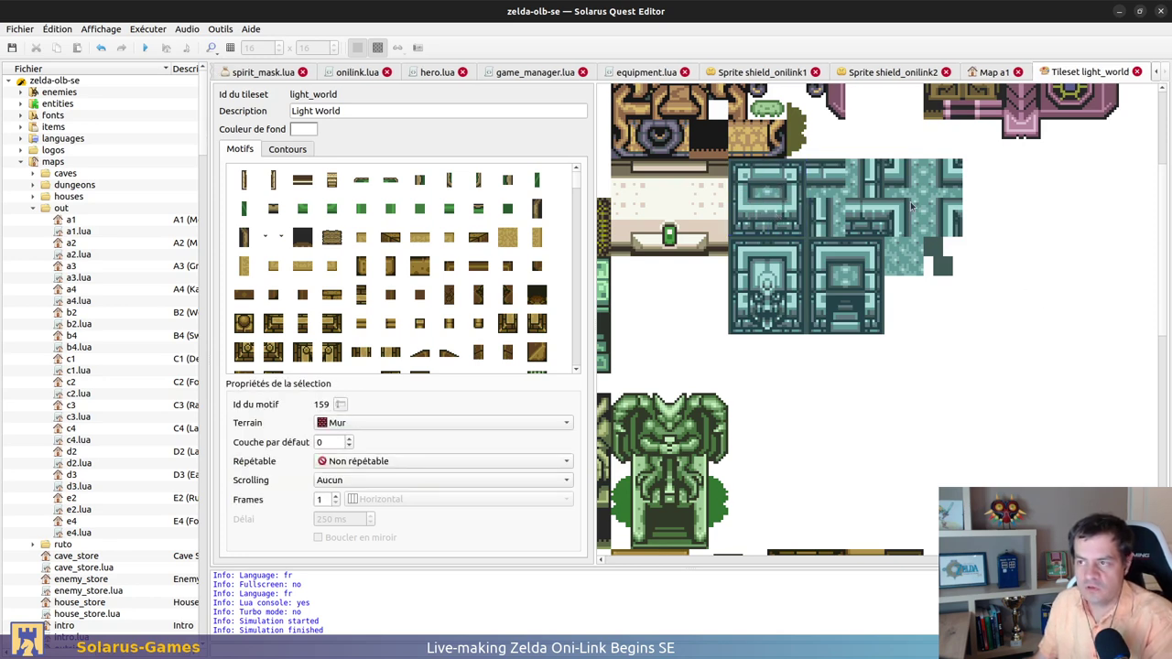
In pause_inventory.lua, remove the block comment opener between the sword and shield display blocks, and save the script
{"action": "left_click", "coordinate": [355, 73]}
{"action": "key", "text": "ctrl+Tab"}
{"action": "key", "text": "ctrl+Tab"}
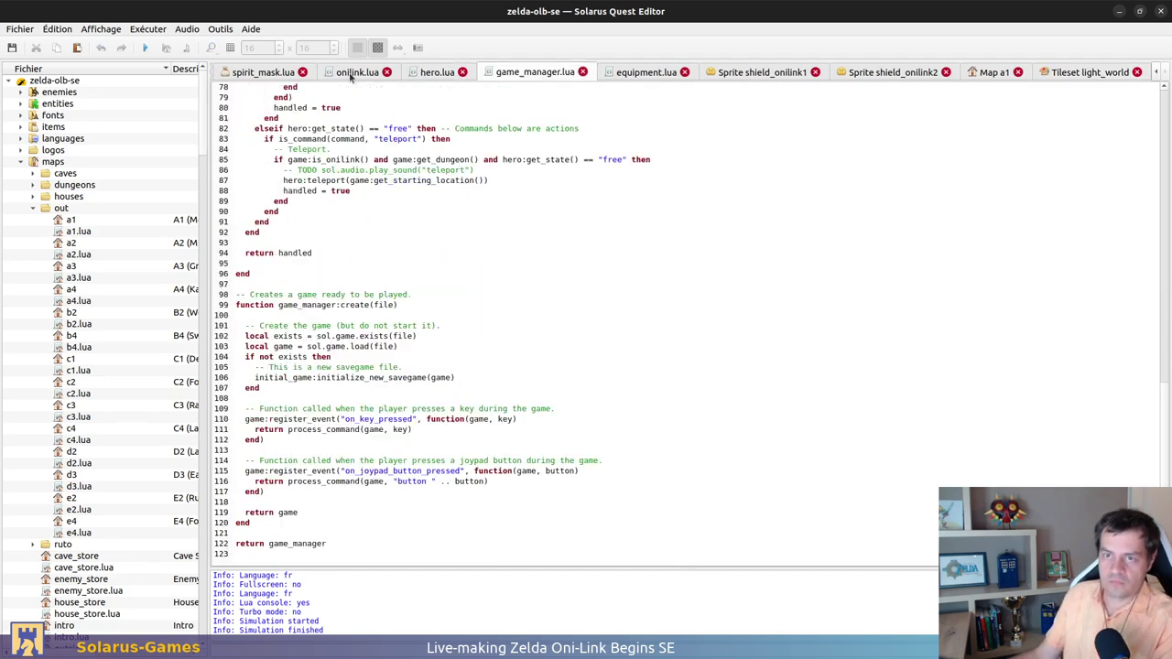
{"action": "key", "text": "ctrl+Tab"}
{"action": "key", "text": "ctrl+Tab"}
{"action": "key", "text": "ctrl+Tab"}
{"action": "key", "text": "ctrl+Tab"}
{"action": "key", "text": "ctrl+Tab"}
{"action": "key", "text": "ctrl+Tab"}
{"action": "key", "text": "ctrl+Tab"}
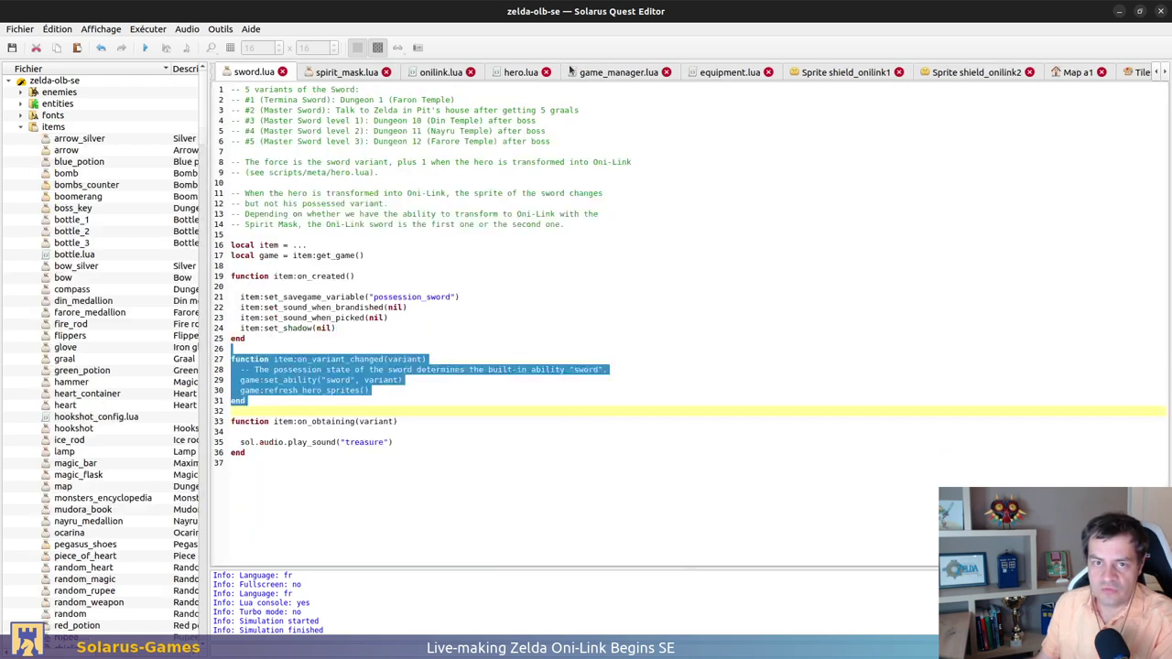
{"action": "key", "text": "ctrl+Tab"}
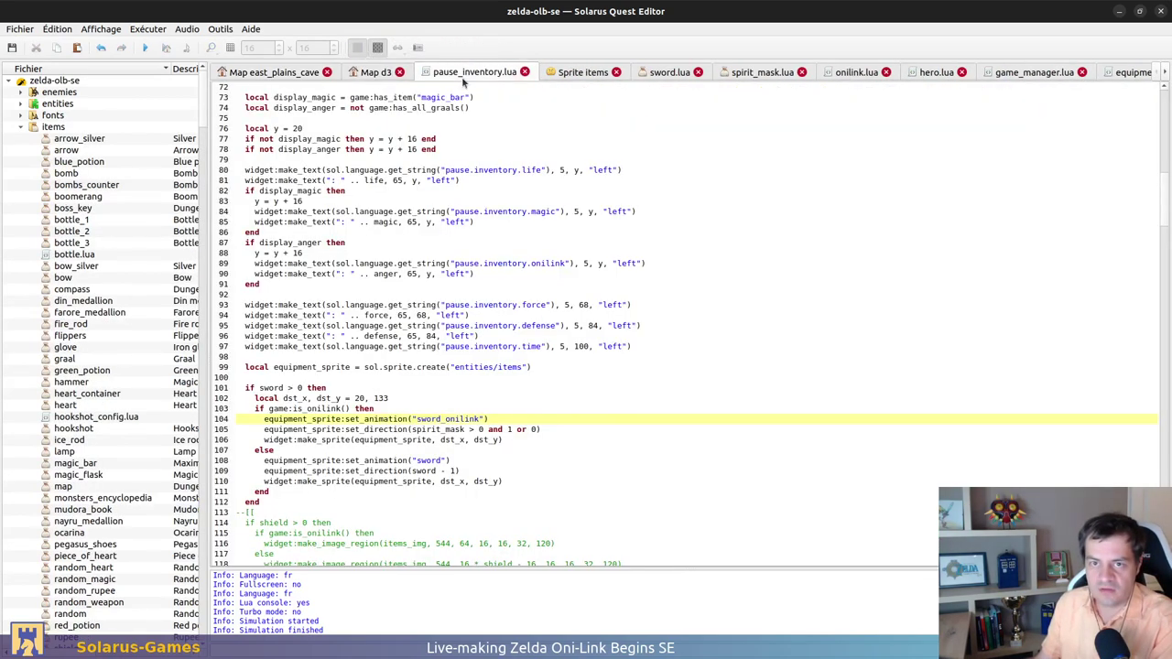
{"action": "scroll", "coordinate": [396, 366], "scroll_direction": "down", "scroll_amount": 4}
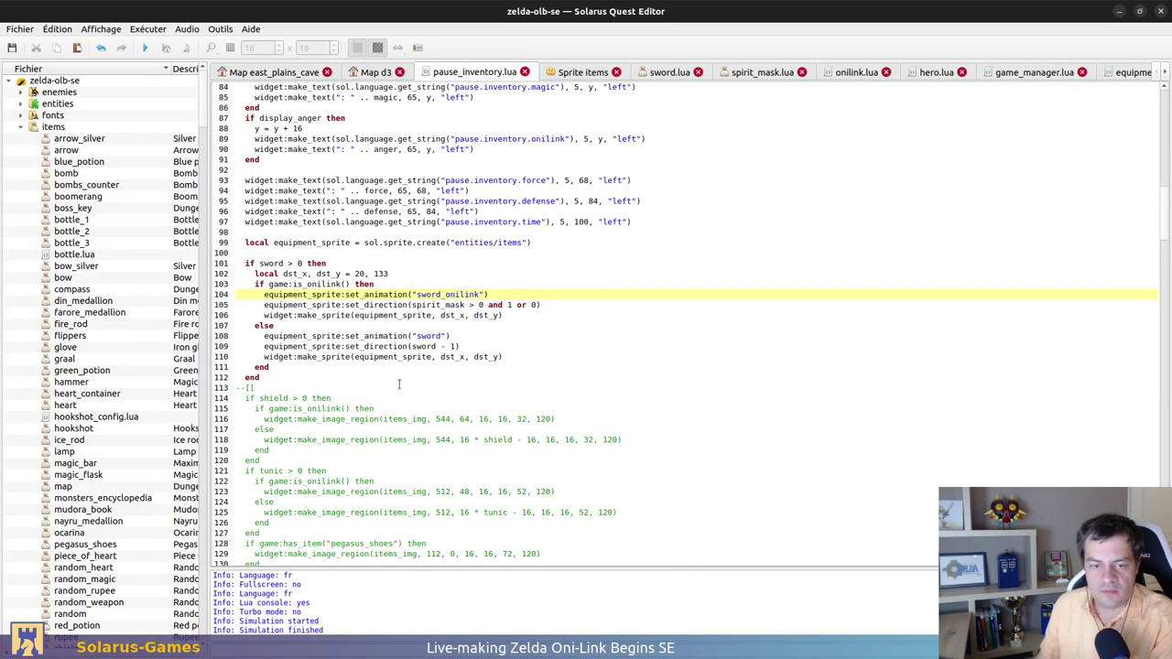
{"action": "left_click", "coordinate": [398, 366]}
{"action": "left_click_drag", "start_coordinate": [398, 377], "coordinate": [402, 387]}
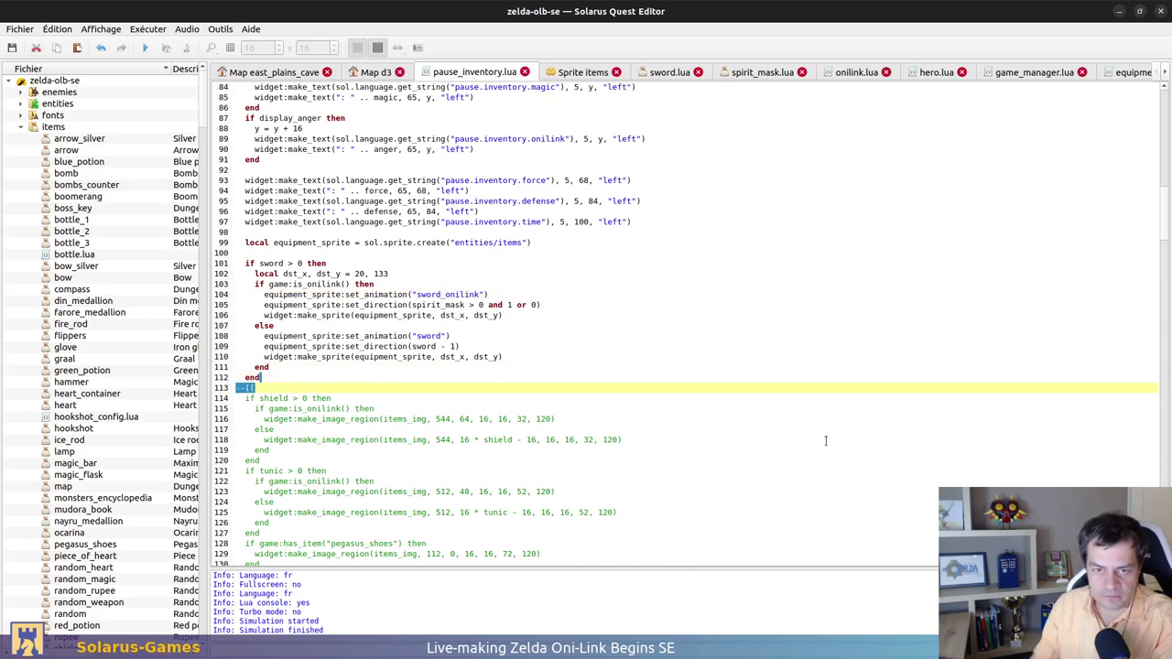
{"action": "key", "text": "BackSpace"}
{"action": "scroll", "coordinate": [430, 342], "scroll_direction": "down", "scroll_amount": 2}
{"action": "key", "text": "ctrl+s"}
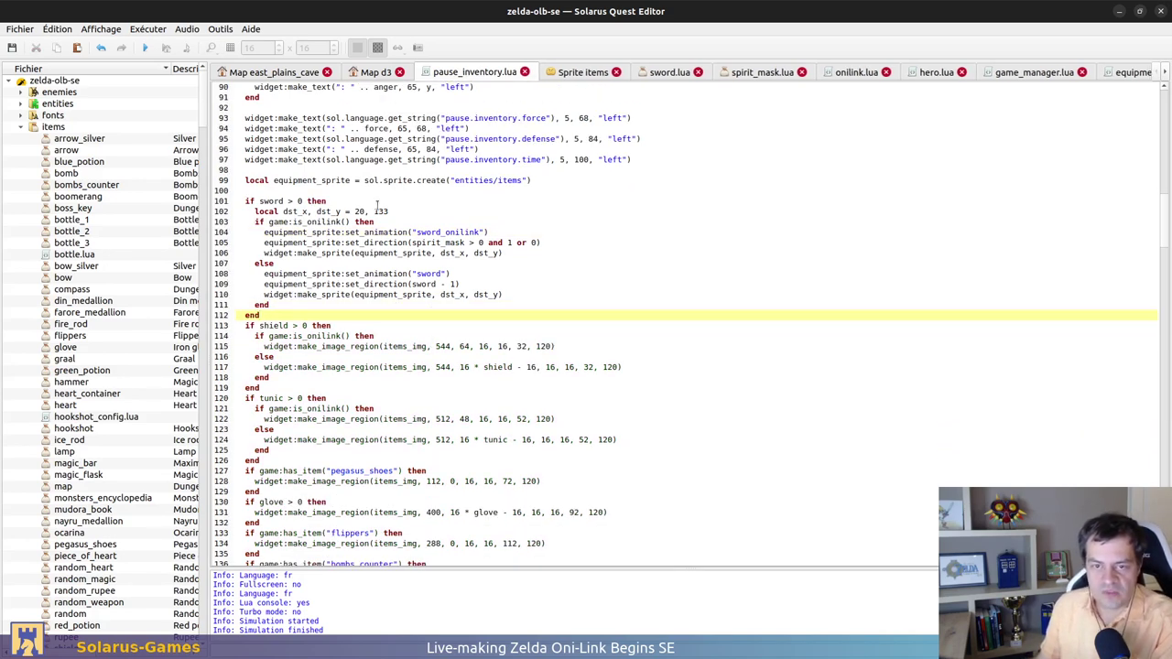
Add the line local dst_x, dst_y = 40, 133 at the start of the shield block and save the script
{"action": "left_click_drag", "start_coordinate": [419, 212], "coordinate": [328, 200]}
{"action": "key", "text": "ctrl+c"}
{"action": "left_click", "coordinate": [389, 325]}
{"action": "key", "text": "ctrl+v"}
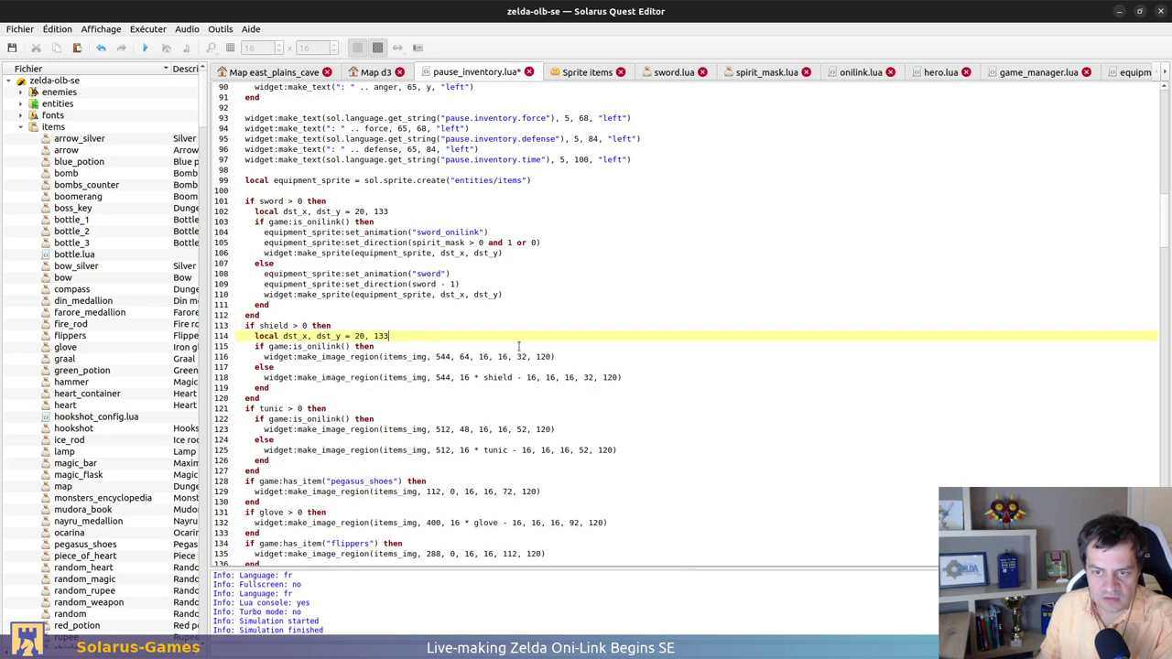
{"action": "double_click", "coordinate": [359, 335]}
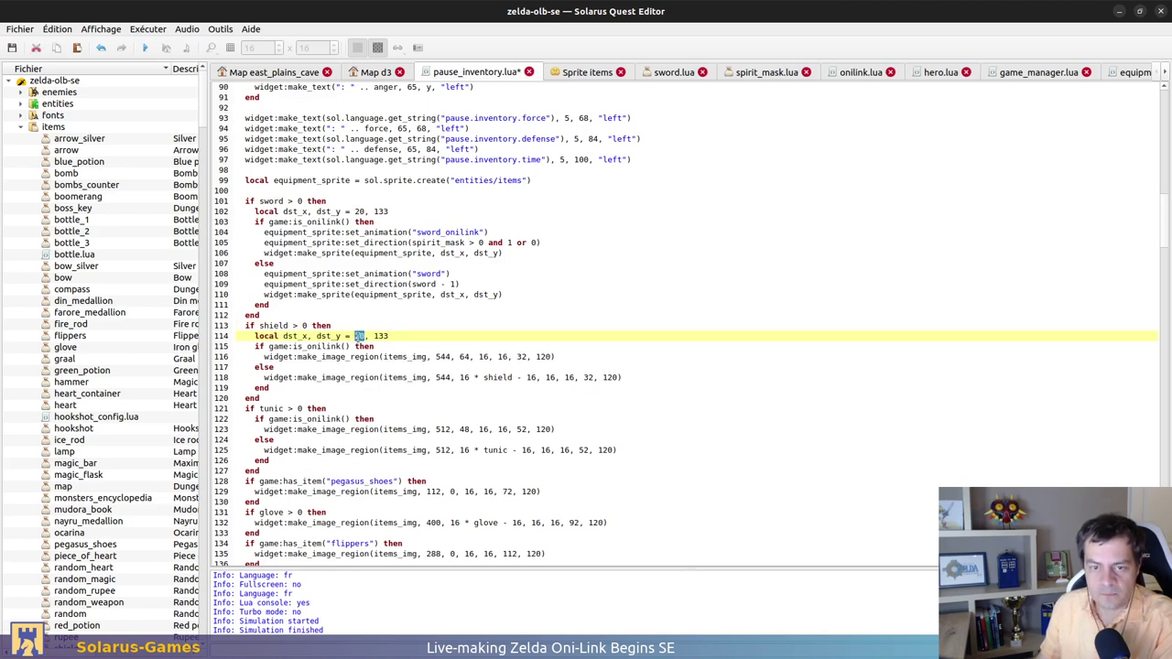
{"action": "type", "text": "30"}
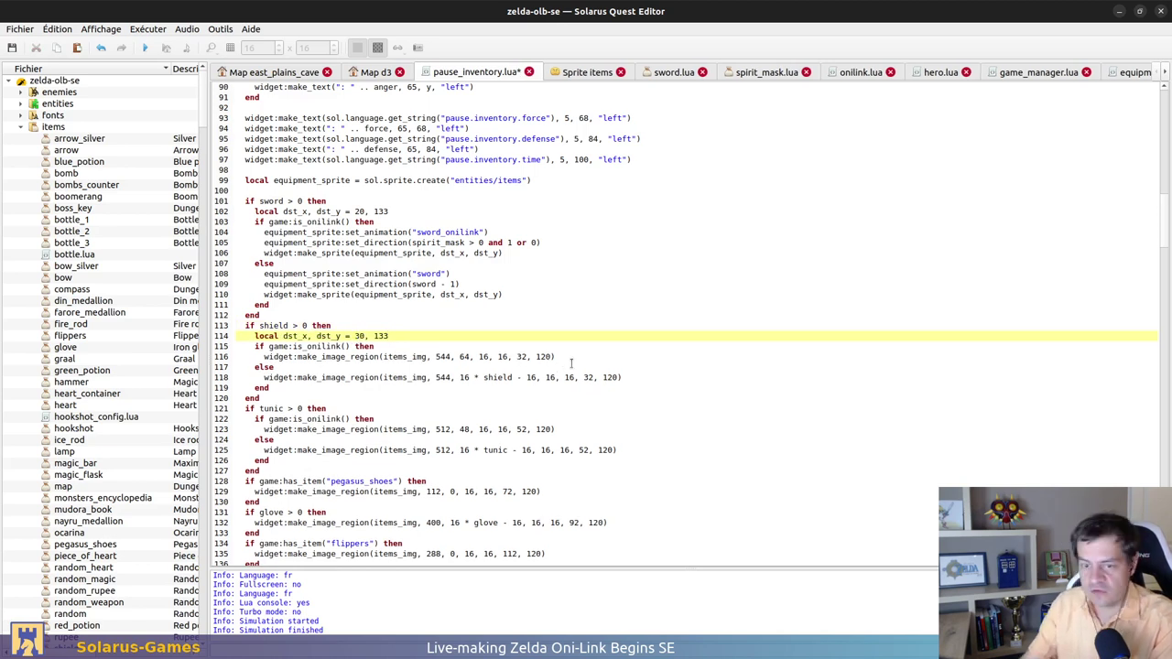
{"action": "key", "text": "BackSpace"}
{"action": "key", "text": "BackSpace"}
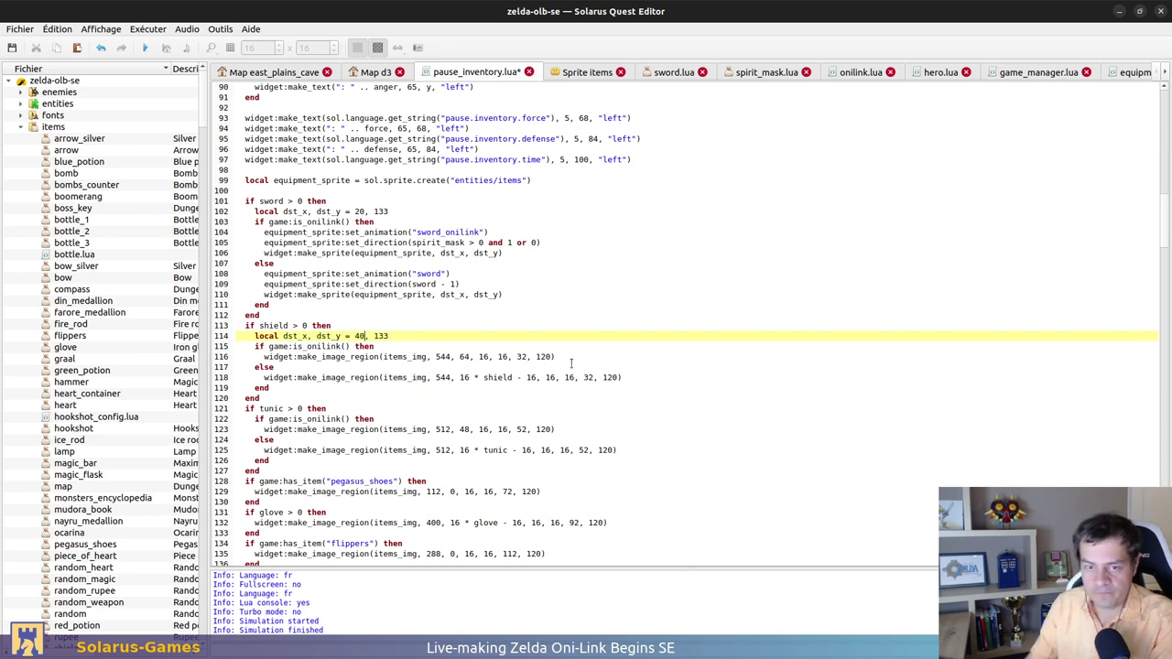
{"action": "key", "text": "ctrl+s"}
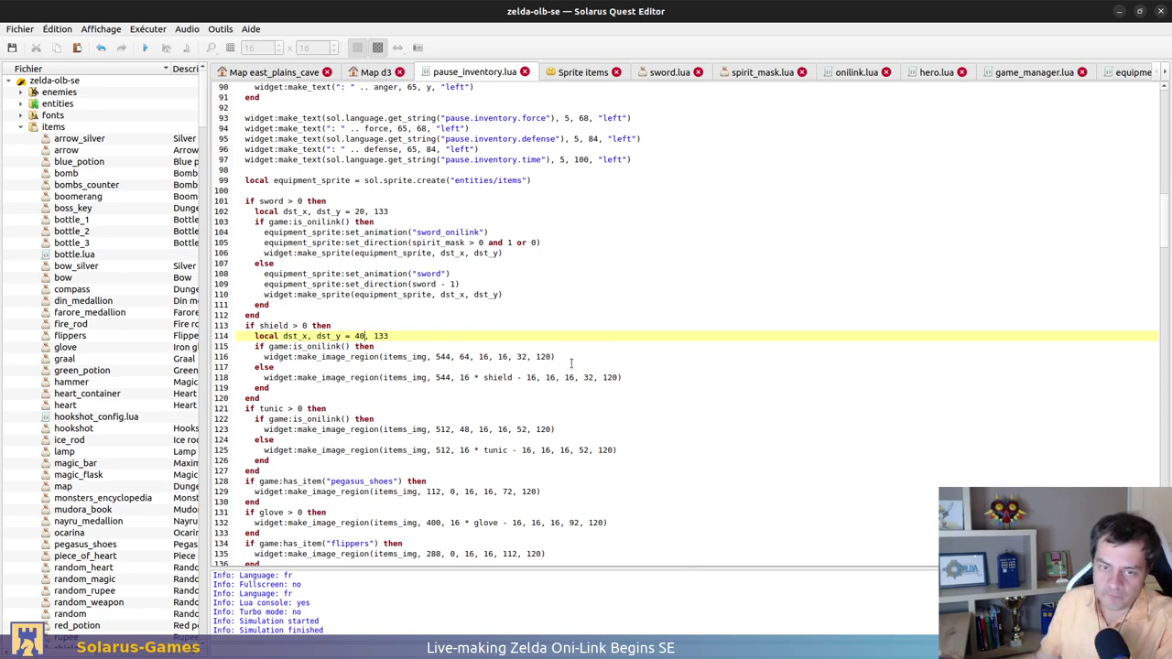
Declare local dst_x, dst_y = 20, 133 once above the sword block, and delete the local declarations inside the sword and shield blocks
{"action": "scroll", "coordinate": [542, 330], "scroll_direction": "down", "scroll_amount": 2}
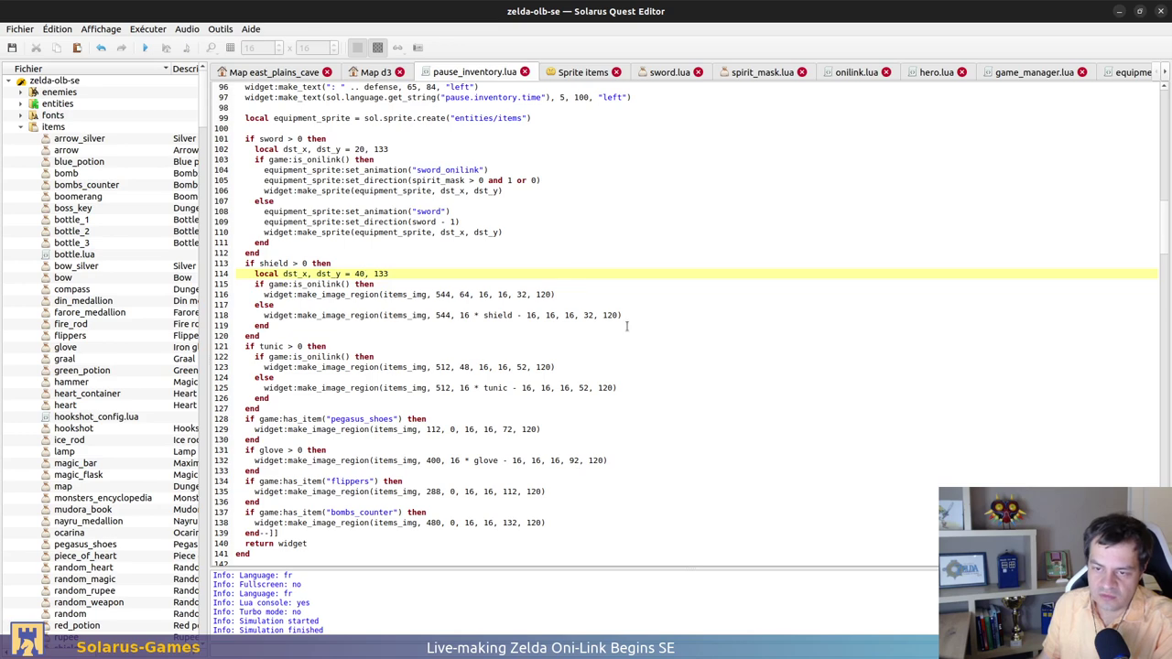
{"action": "left_click", "coordinate": [336, 127]}
{"action": "key", "text": "Return"}
{"action": "type", "text": "local dst_x, dst_y = 20,"}
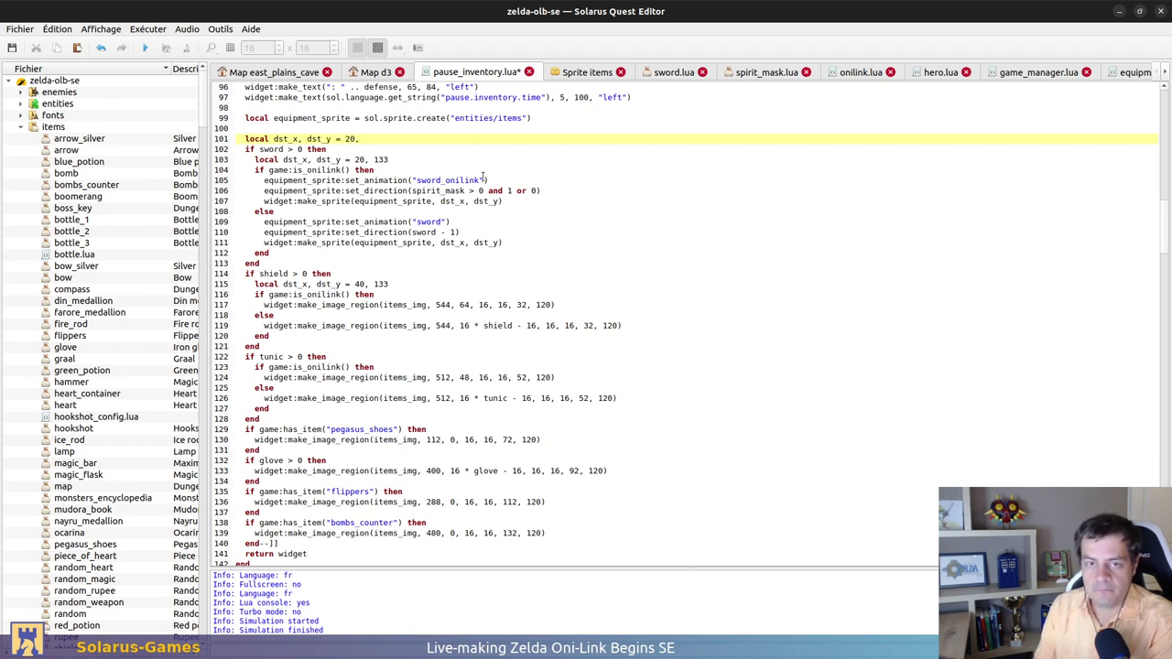
{"action": "type", "text": "133"}
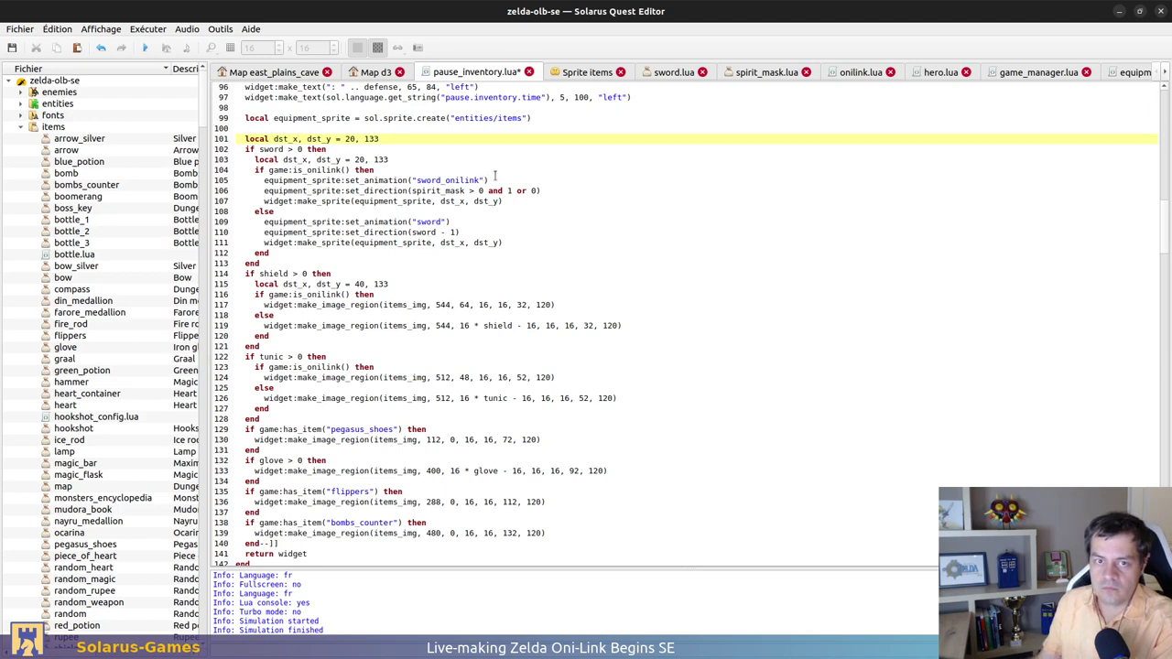
{"action": "left_click_drag", "start_coordinate": [432, 161], "coordinate": [425, 152]}
{"action": "key", "text": "BackSpace"}
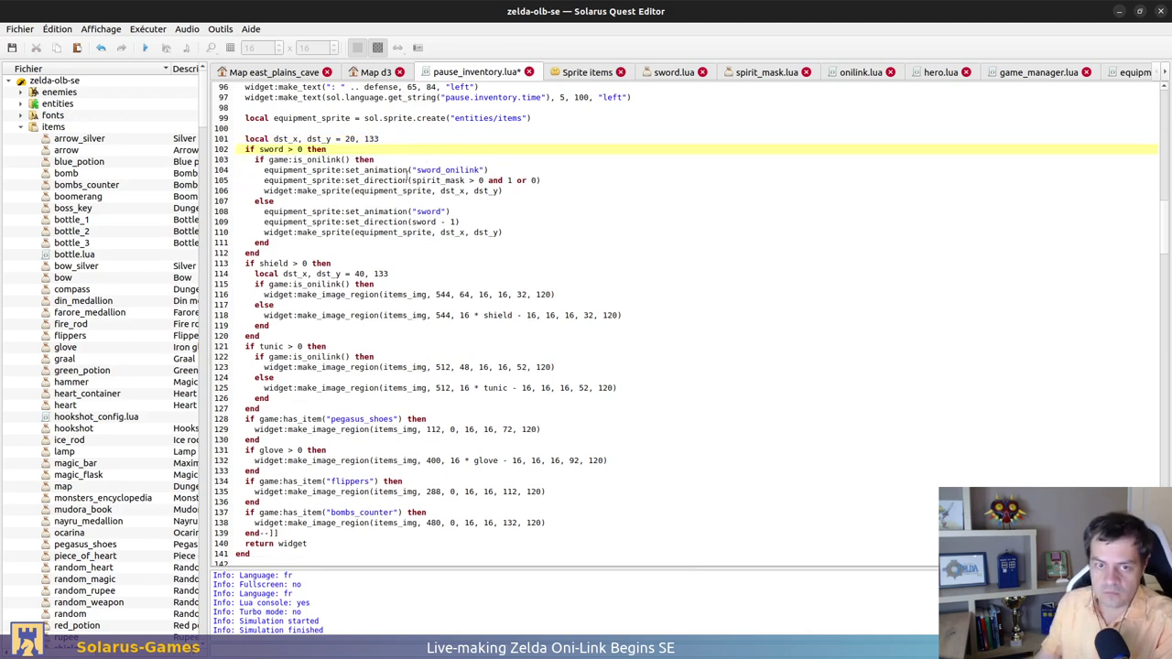
{"action": "left_click_drag", "start_coordinate": [449, 274], "coordinate": [439, 266]}
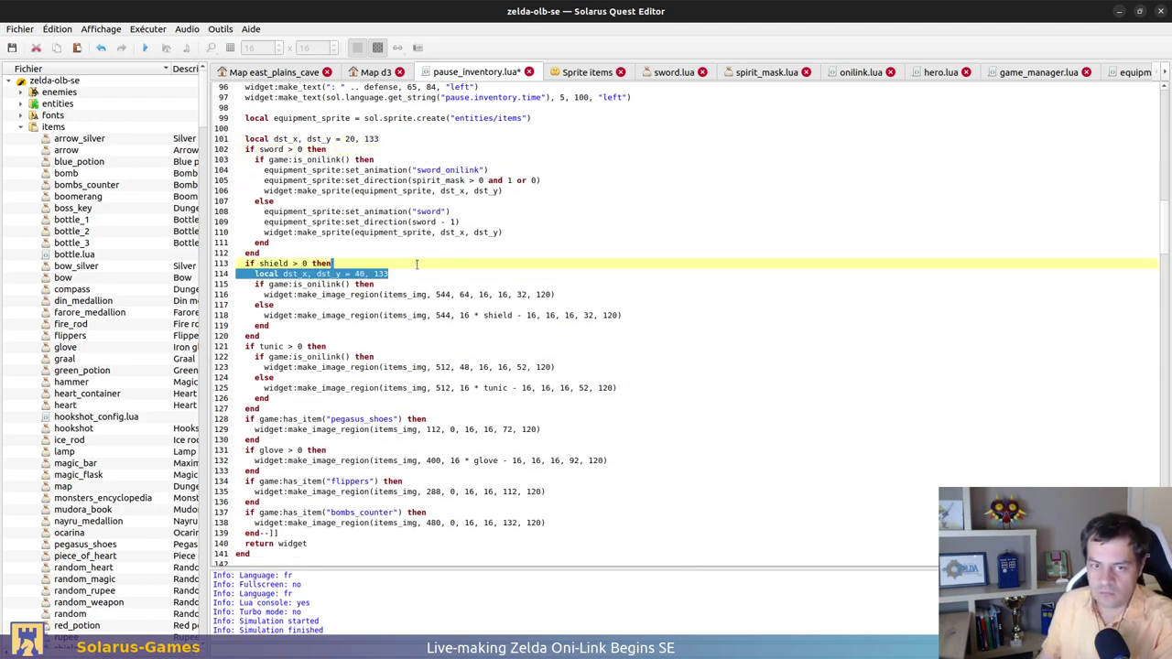
{"action": "key", "text": "BackSpace"}
Add the line dst_x = dst_x + 20 after the sword block and again after the shield block
{"action": "left_click", "coordinate": [395, 253]}
{"action": "key", "text": "Return"}
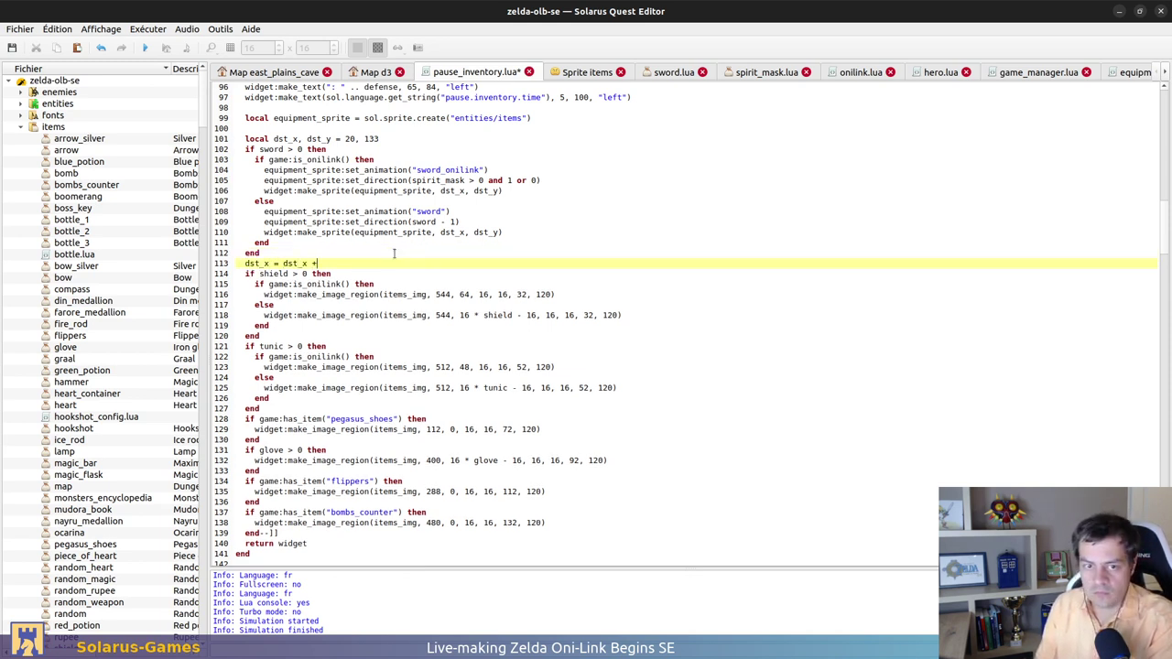
{"action": "left_click", "coordinate": [384, 253], "text": "shift"}
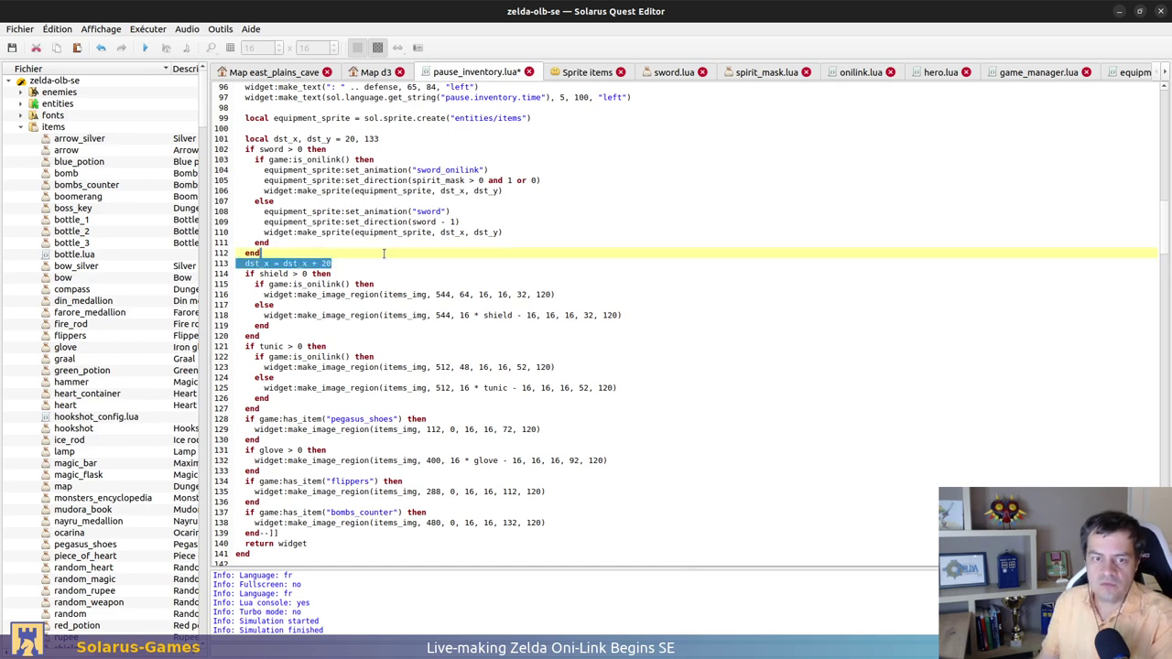
{"action": "key", "text": "ctrl+c"}
{"action": "left_click", "coordinate": [297, 332]}
{"action": "key", "text": "ctrl+v"}
Insert the line dst_x = dst_x + 20 after each of the tunic, pegasus_shoes, glove and flippers blocks
{"action": "left_click", "coordinate": [310, 418]}
{"action": "scroll", "coordinate": [298, 398], "scroll_direction": "down", "scroll_amount": 2}
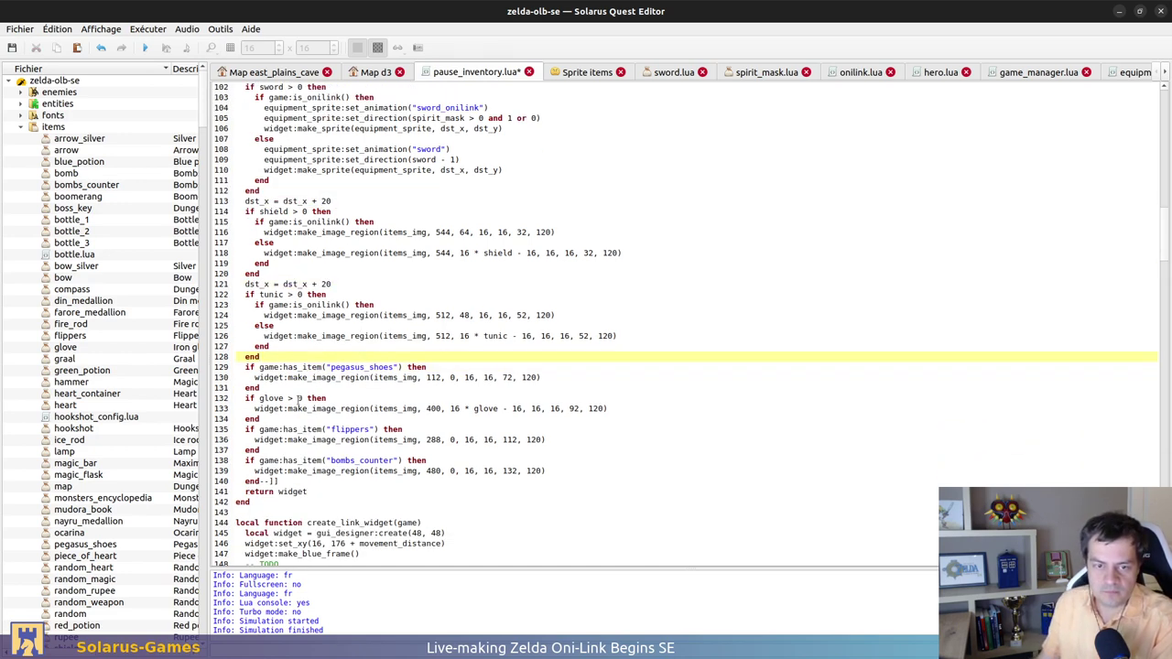
{"action": "key", "text": "ctrl+v"}
{"action": "left_click", "coordinate": [297, 397]}
{"action": "key", "text": "ctrl+v"}
{"action": "left_click", "coordinate": [292, 439]}
{"action": "key", "text": "ctrl+v"}
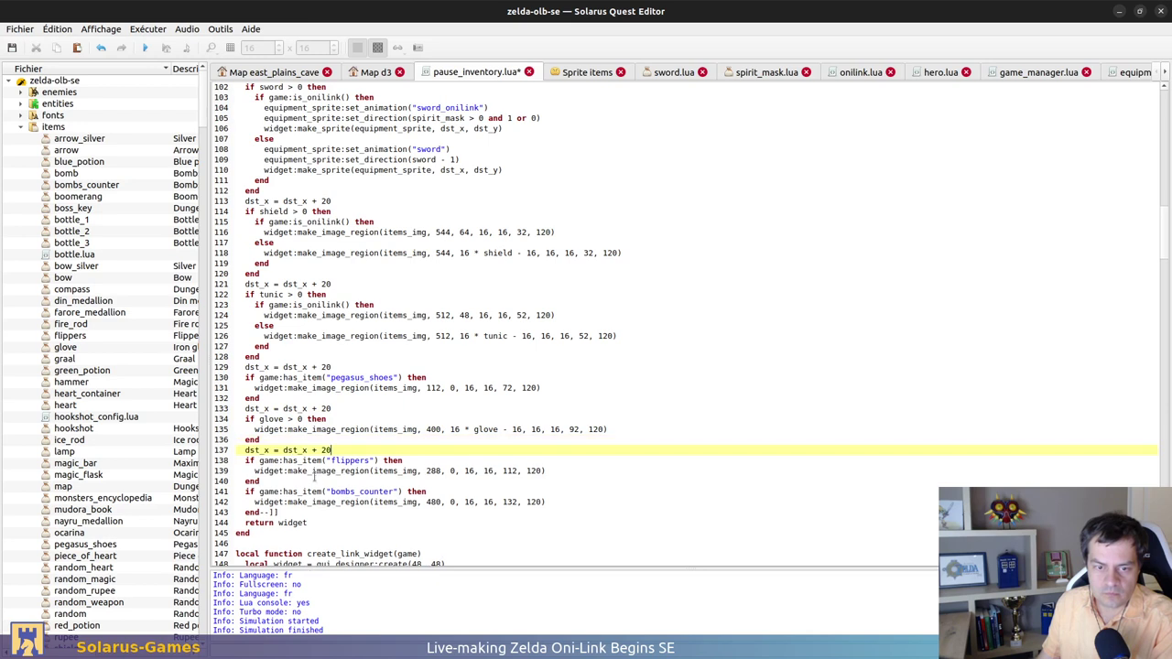
{"action": "left_click", "coordinate": [316, 481]}
{"action": "key", "text": "ctrl+v"}
Remove the block comment closer after the bombs_counter block, keep the dst_x increment above that block, and save the script
{"action": "left_click", "coordinate": [314, 521]}
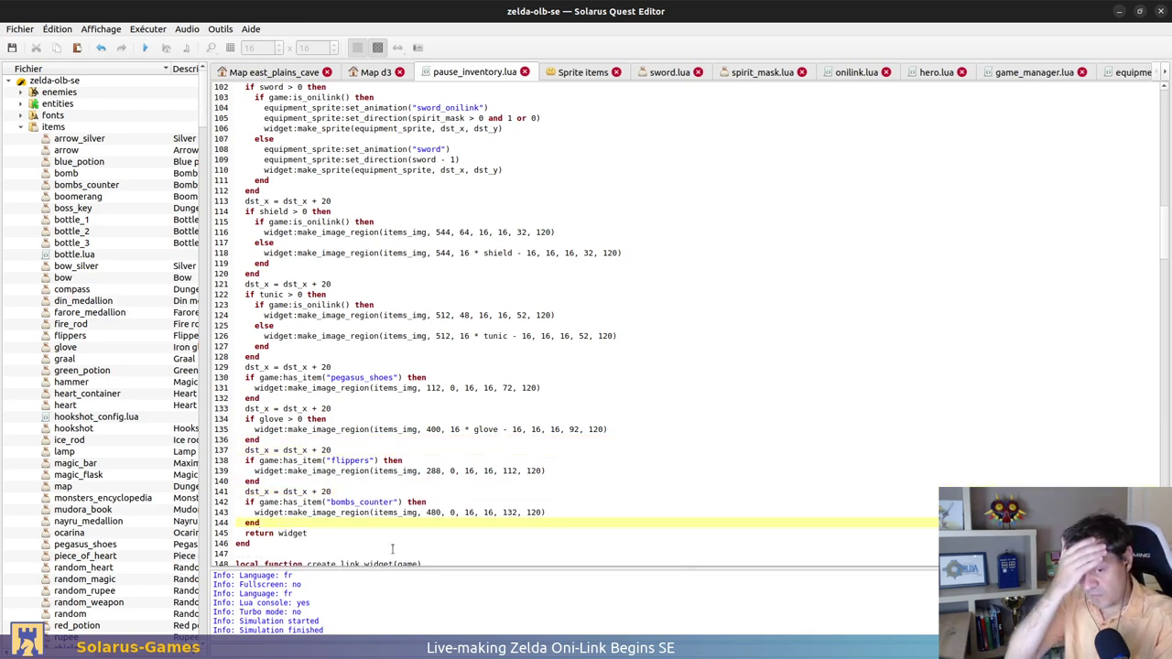
{"action": "key", "text": "ctrl+z"}
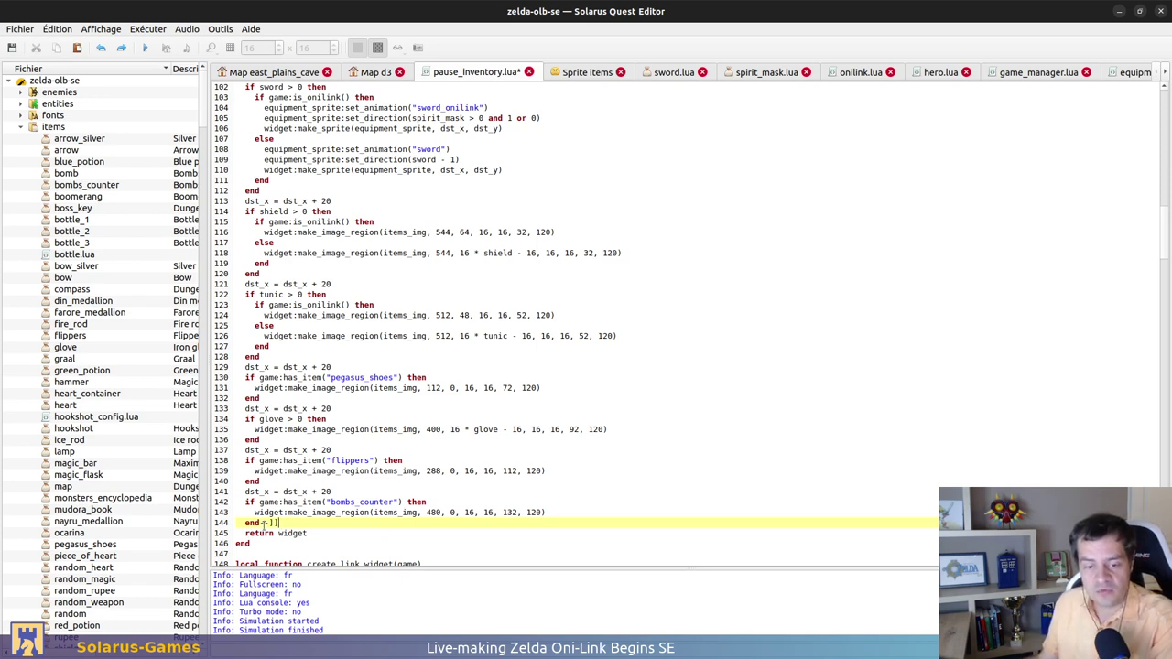
{"action": "key", "text": "ctrl+z"}
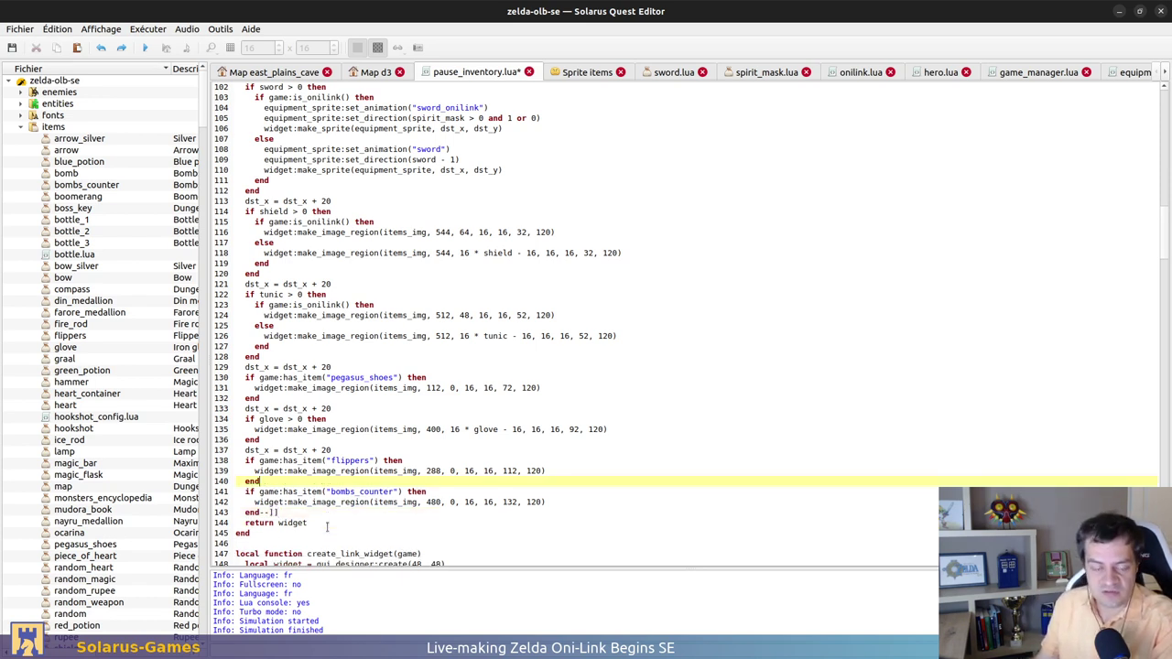
{"action": "key", "text": "ctrl+y"}
{"action": "left_click", "coordinate": [333, 519]}
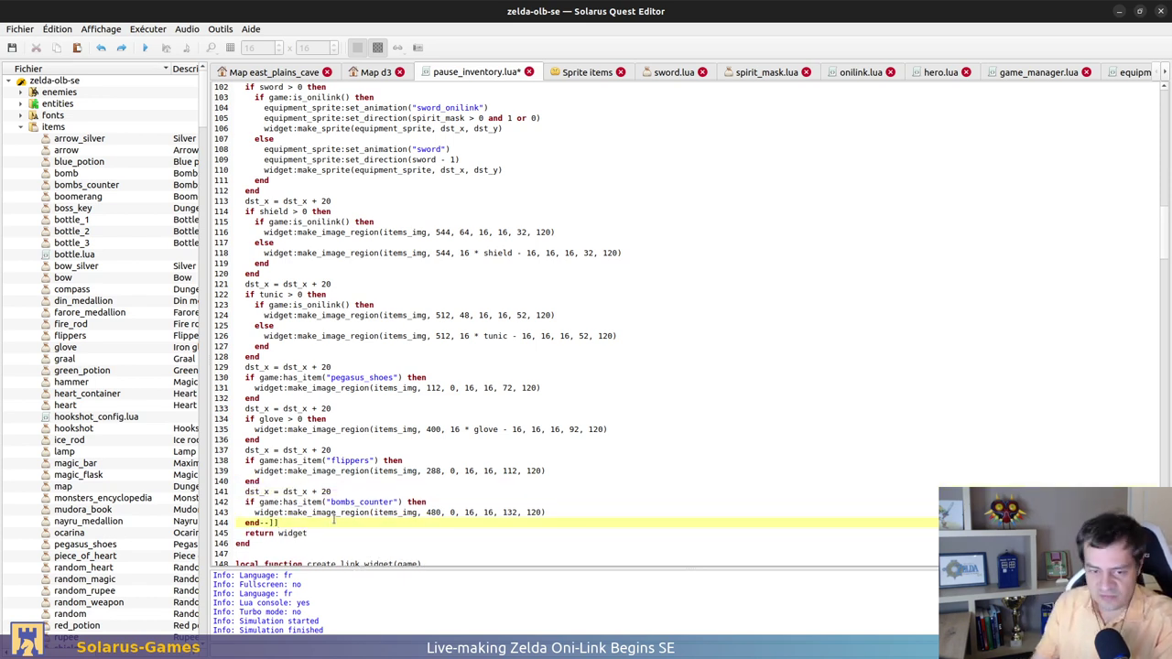
{"action": "key", "text": "BackSpace"}
{"action": "key", "text": "ctrl+s"}
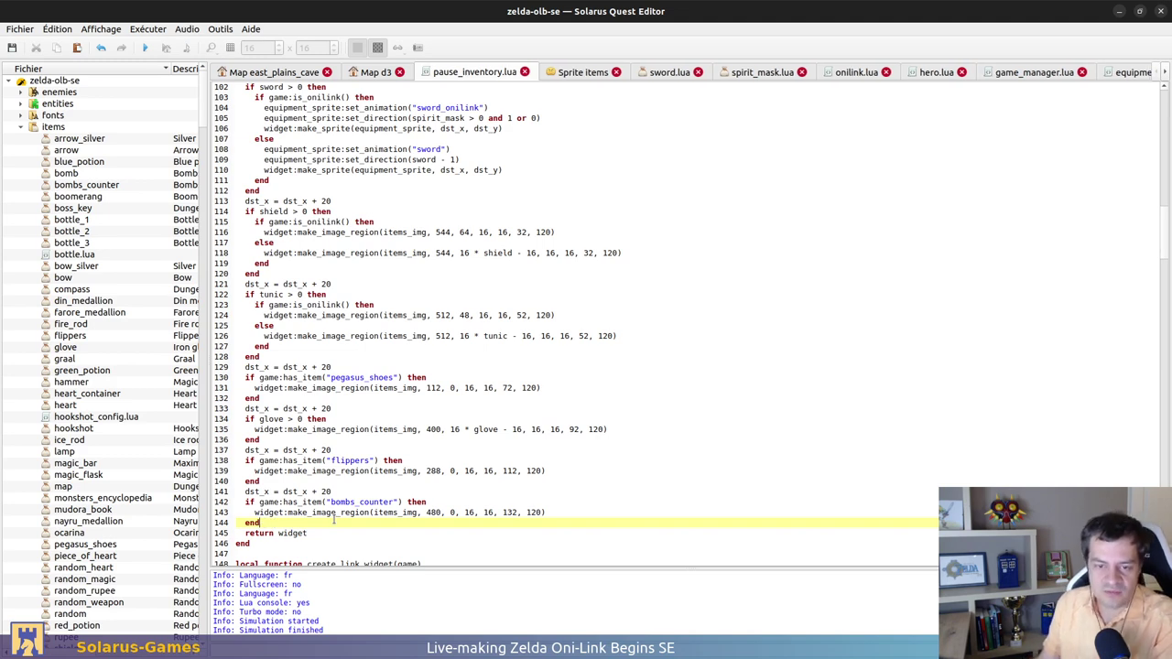
Examine how the sword block sets and draws the equipment sprite, compared with the shield block below it
{"action": "scroll", "coordinate": [785, 537], "scroll_direction": "up", "scroll_amount": 3}
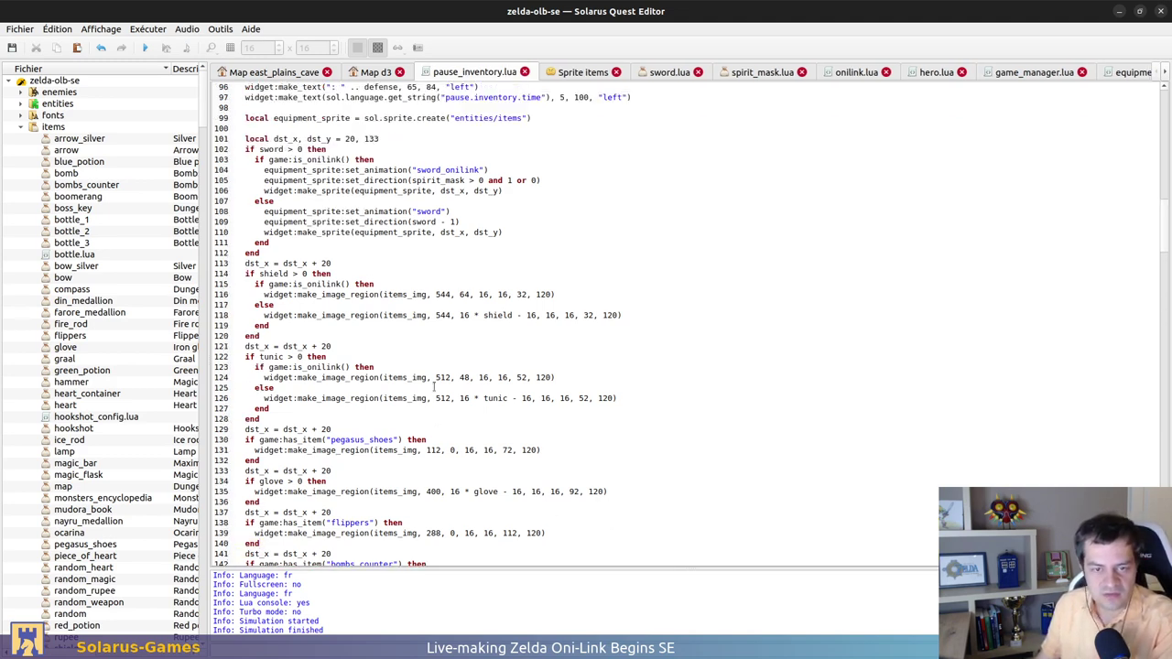
{"action": "left_click", "coordinate": [354, 155]}
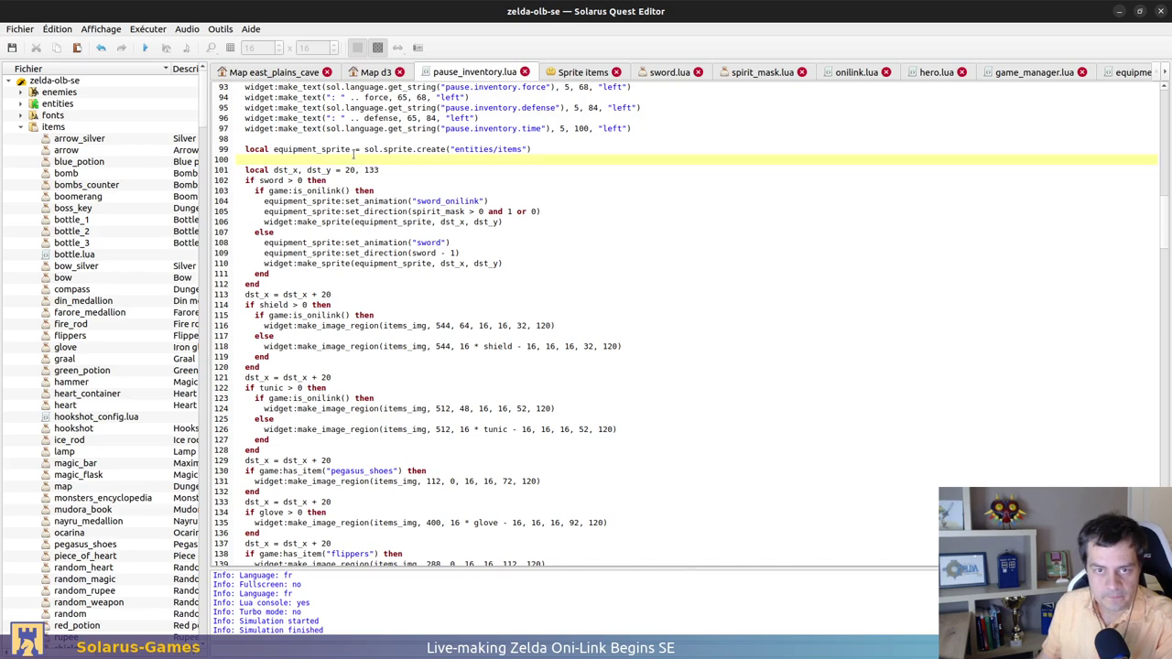
{"action": "key", "text": "shift+Down"}
{"action": "key", "text": "shift+Down"}
{"action": "key", "text": "shift+Down"}
{"action": "key", "text": "shift+Down"}
{"action": "key", "text": "shift+Down"}
{"action": "key", "text": "shift+Down"}
{"action": "key", "text": "shift+Down"}
{"action": "key", "text": "shift+Down"}
{"action": "key", "text": "shift+Down"}
{"action": "key", "text": "shift+Down"}
{"action": "key", "text": "shift+Down"}
{"action": "key", "text": "shift+Down"}
{"action": "key", "text": "shift+Down"}
{"action": "key", "text": "shift+Down"}
{"action": "key", "text": "shift+Down"}
{"action": "key", "text": "shift+Down"}
{"action": "key", "text": "Up"}
{"action": "key", "text": "Up"}
{"action": "key", "text": "Up"}
{"action": "key", "text": "Up"}
{"action": "key", "text": "Up"}
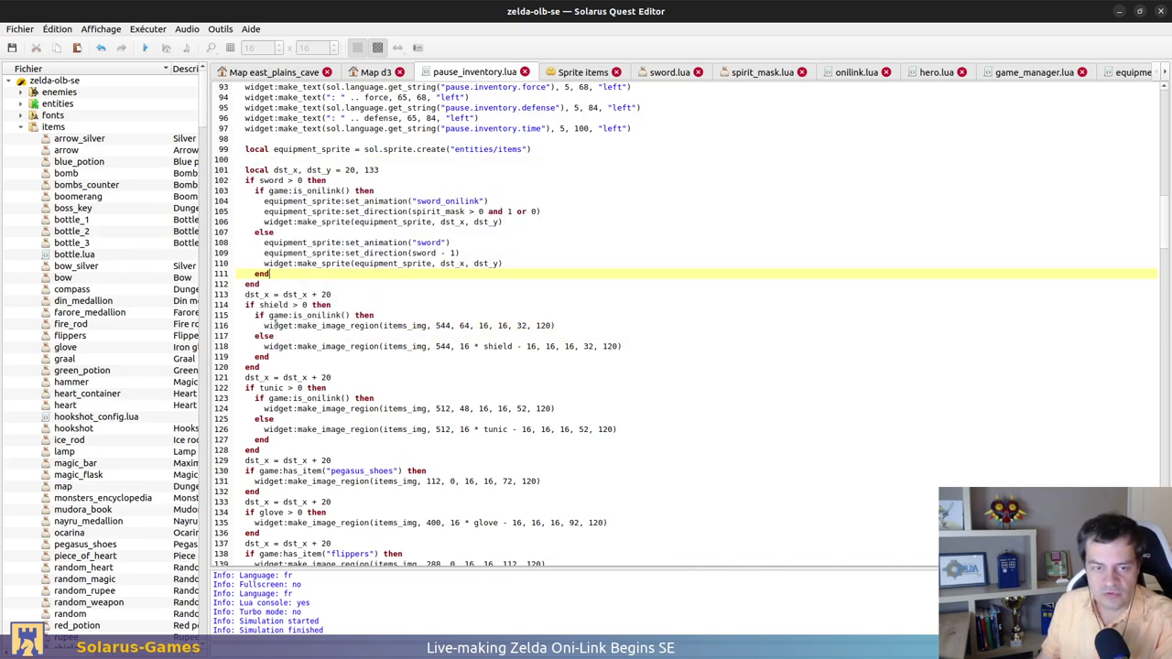
{"action": "key", "text": "Down"}
{"action": "key", "text": "Down"}
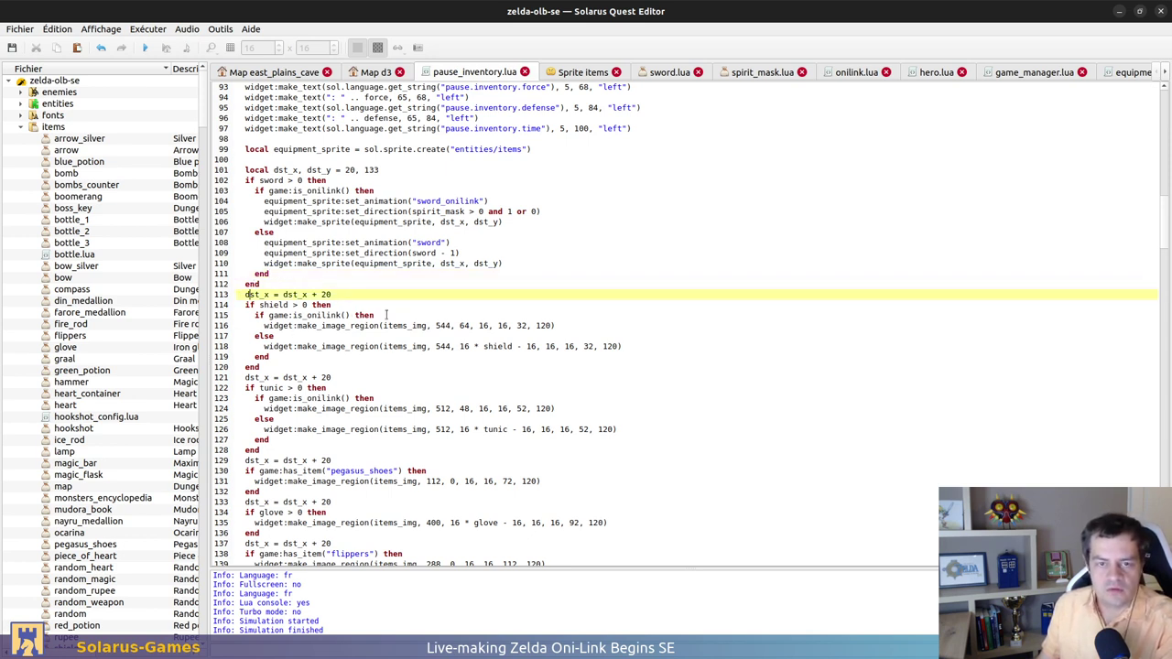
Copy the sword block's Oni-Link set_animation and set_direction lines into the shield block's Oni-Link branch, change the animation to shield_onilink, and save
{"action": "mouse_move", "coordinate": [561, 191]}
{"action": "left_mouse_down"}
{"action": "mouse_move", "coordinate": [552, 204]}
{"action": "mouse_move", "coordinate": [562, 211]}
{"action": "left_mouse_up"}
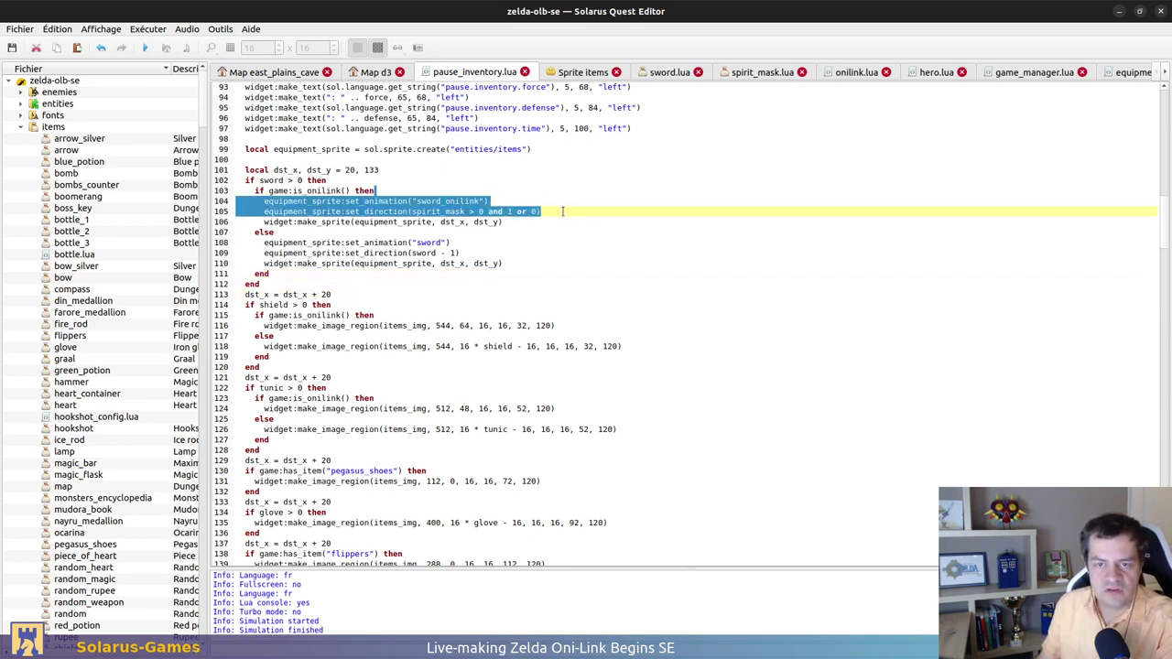
{"action": "key", "text": "ctrl+c"}
{"action": "left_click", "coordinate": [395, 325]}
{"action": "left_click", "coordinate": [397, 316]}
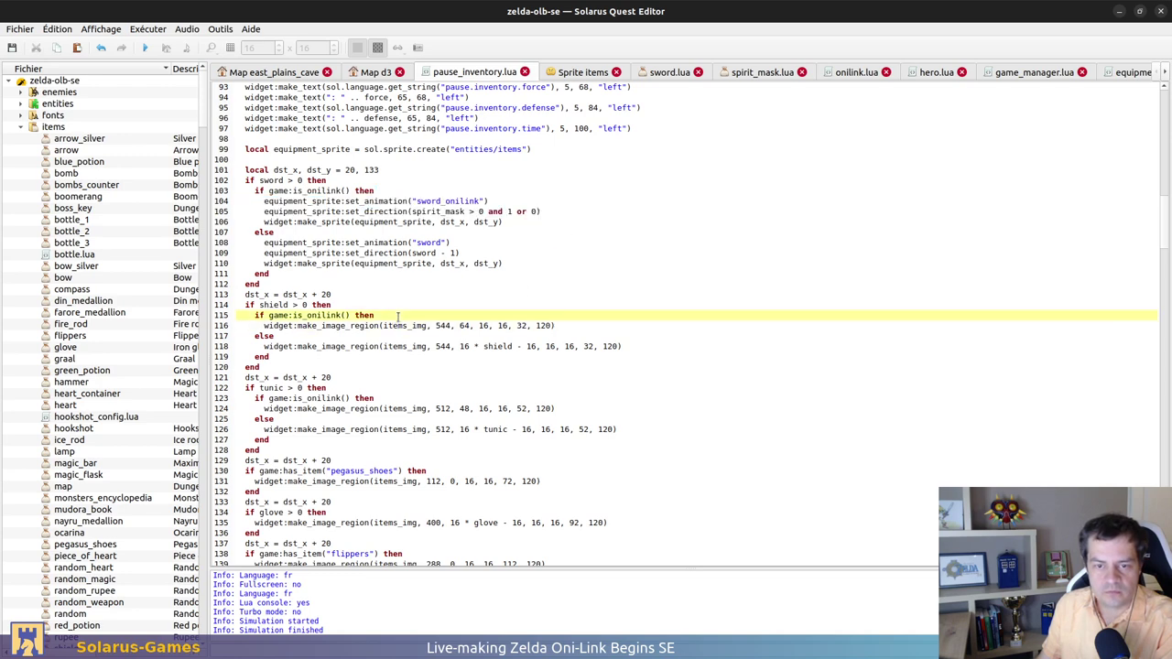
{"action": "key", "text": "ctrl+v"}
{"action": "left_click_drag", "start_coordinate": [416, 324], "coordinate": [444, 326]}
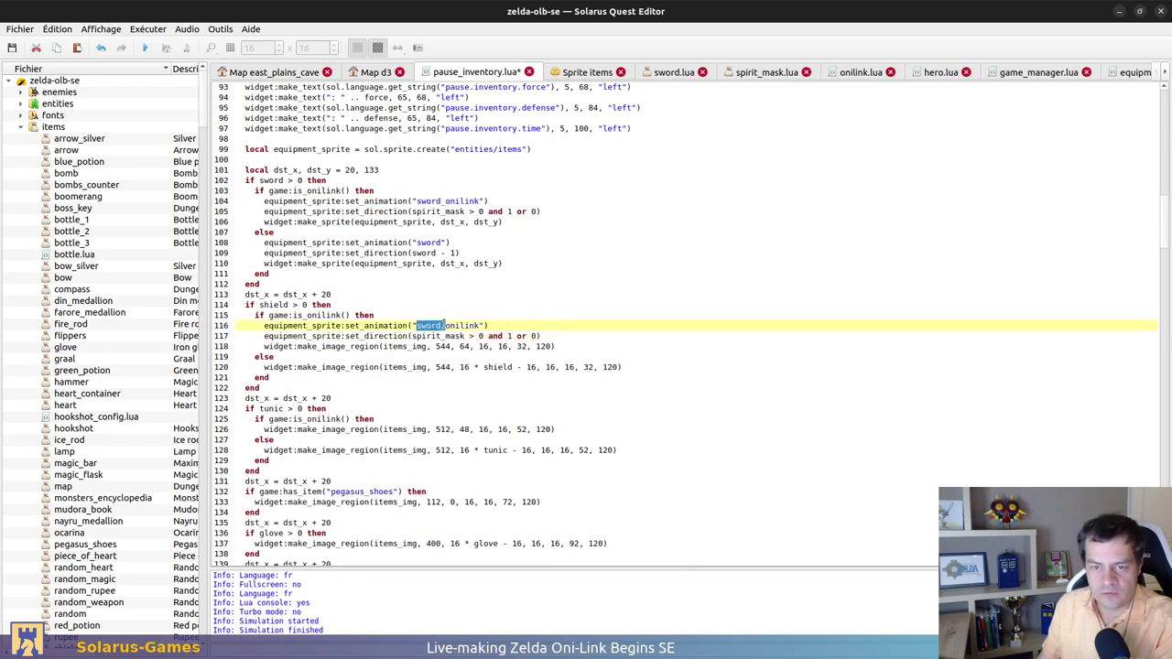
{"action": "type", "text": "shield"}
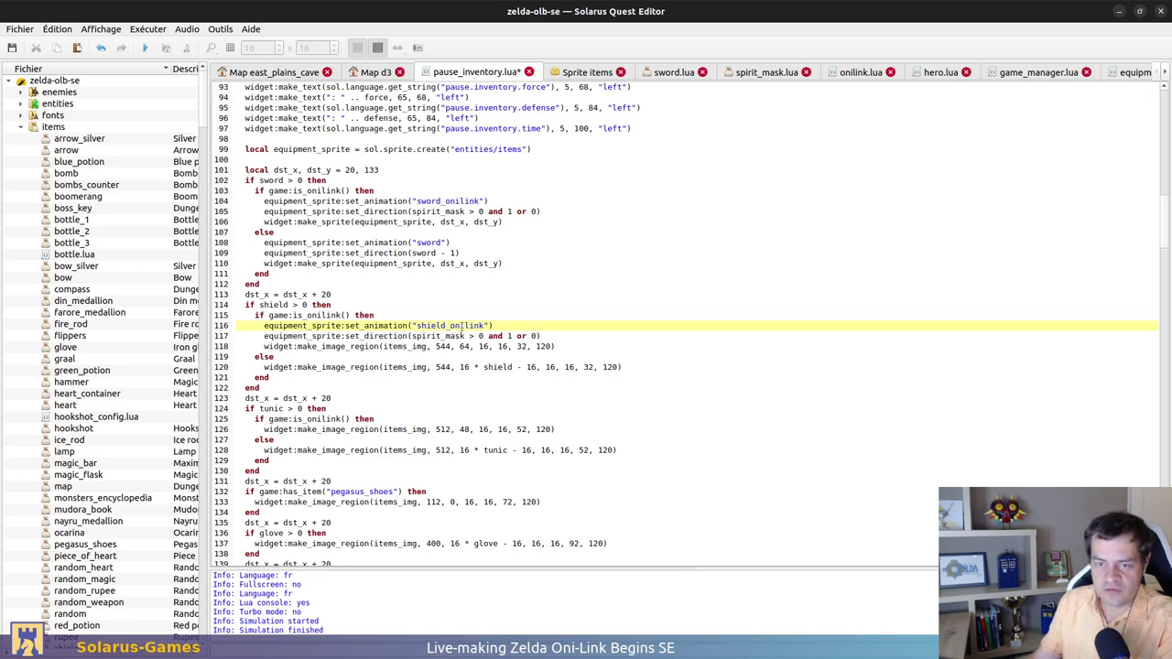
{"action": "key", "text": "ctrl+s"}
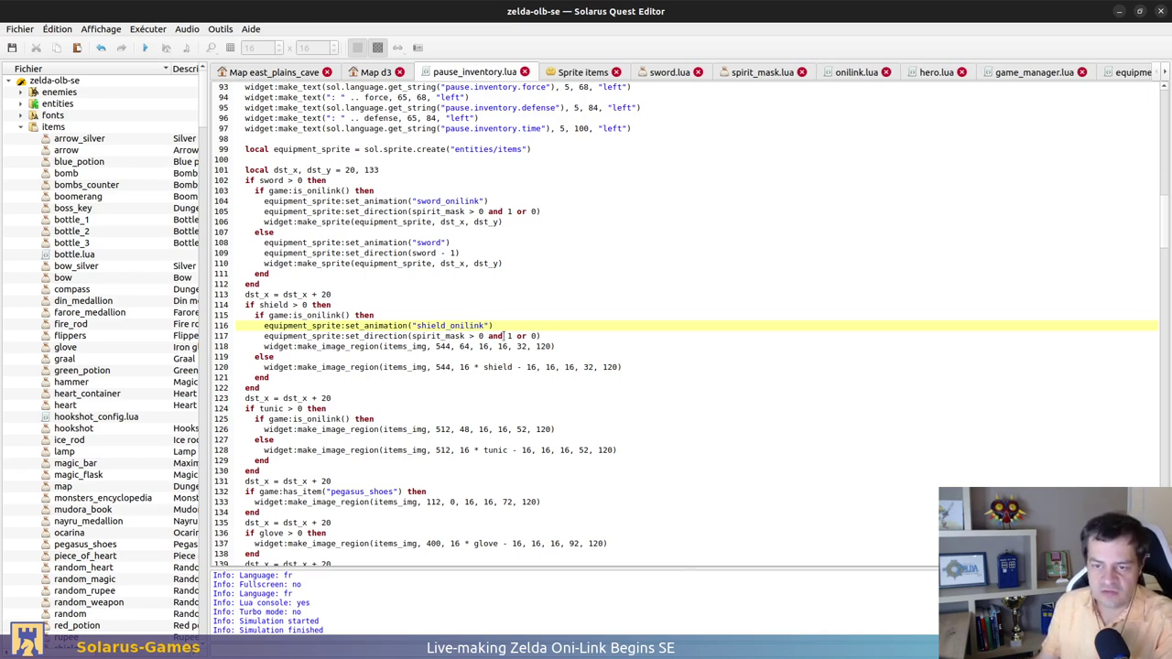
{"action": "left_click_drag", "start_coordinate": [505, 336], "coordinate": [540, 335]}
{"action": "left_click", "coordinate": [342, 336]}
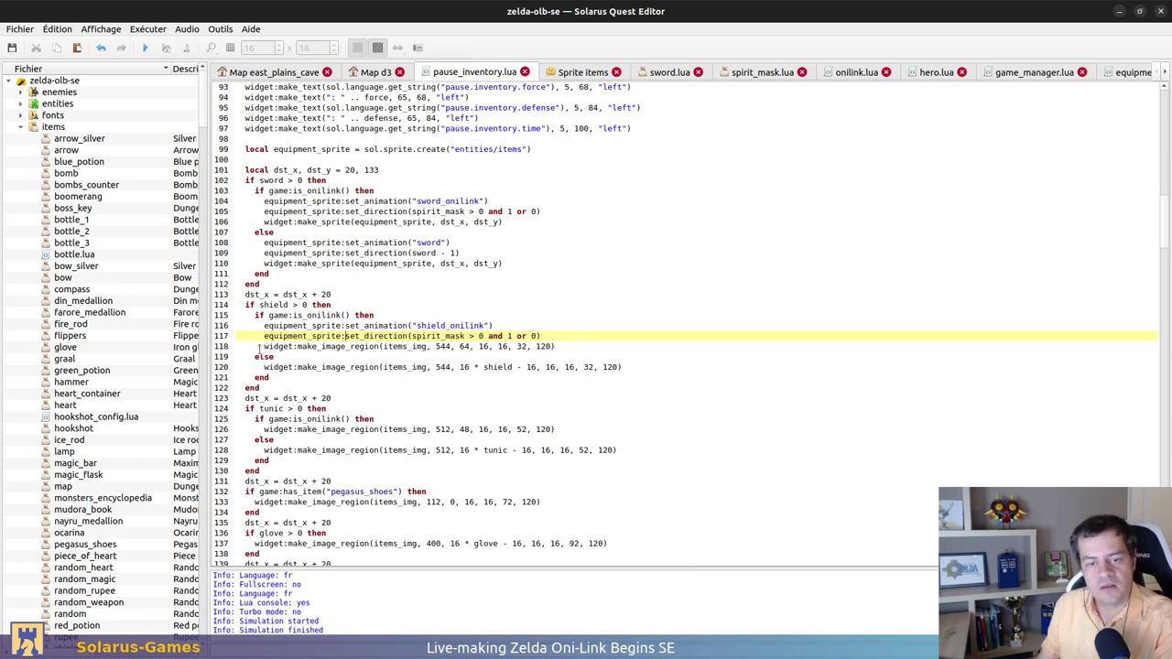
Replace the image region call in the shield block's Oni-Link branch with widget:make_sprite(equipment_sprite, dst_x, dst_y)
{"action": "double_click", "coordinate": [332, 221]}
{"action": "key", "text": "ctrl+c"}
{"action": "double_click", "coordinate": [366, 346]}
{"action": "key", "text": "ctrl+v"}
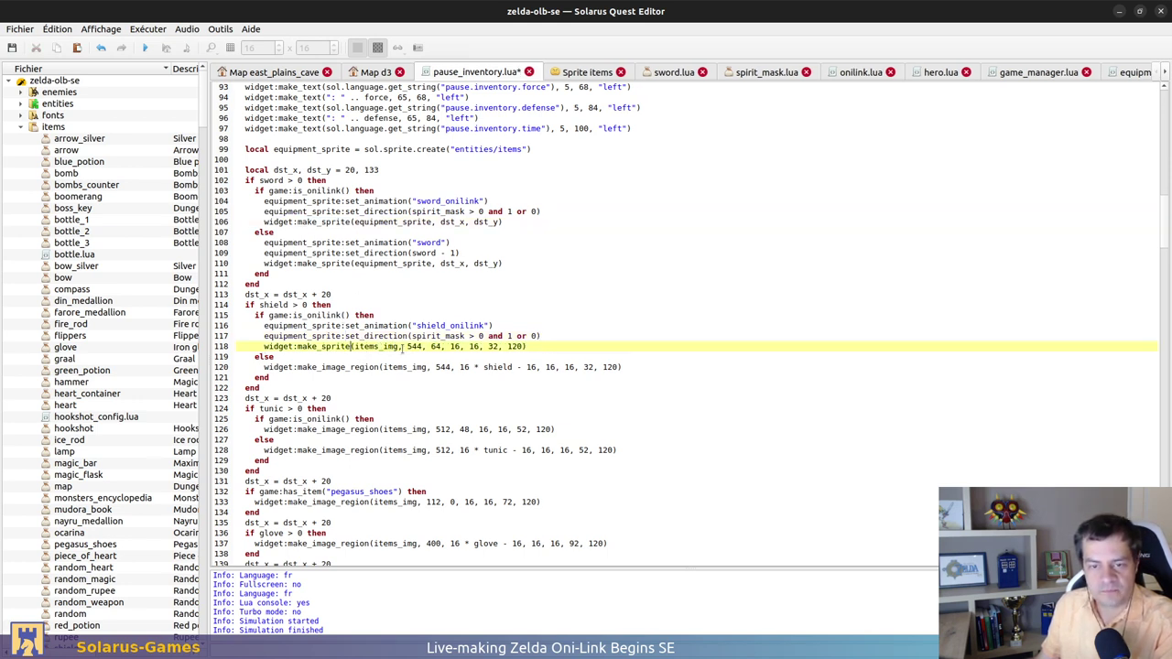
{"action": "double_click", "coordinate": [289, 327]}
{"action": "key", "text": "ctrl+c"}
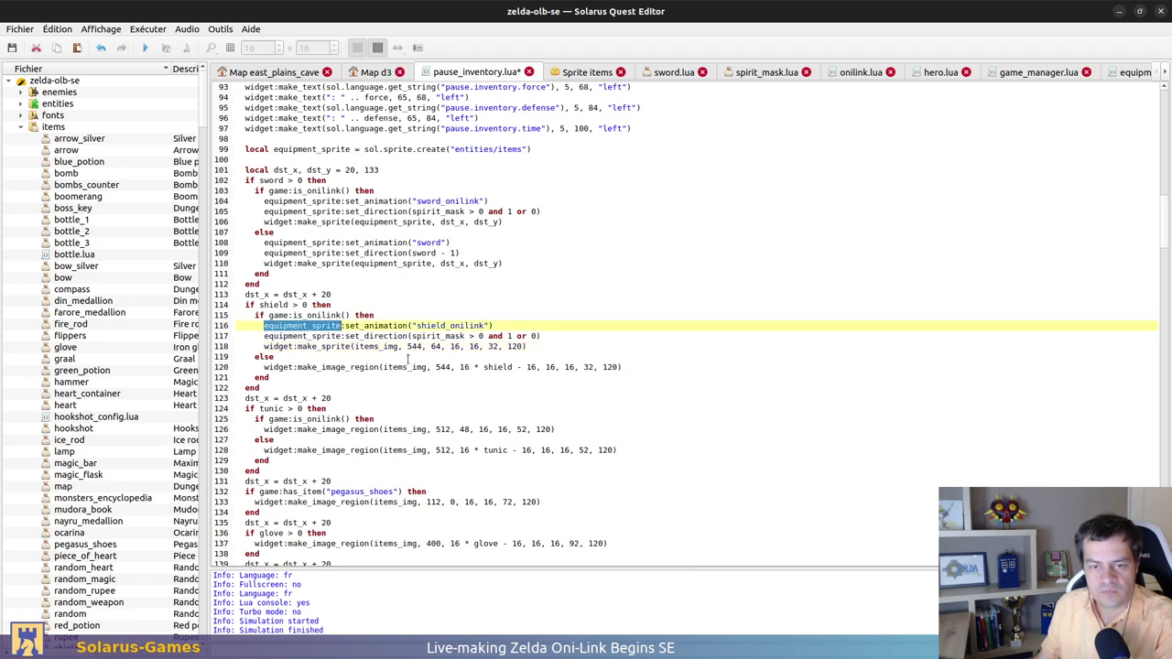
{"action": "double_click", "coordinate": [381, 347]}
{"action": "key", "text": "ctrl+v"}
{"action": "left_click_drag", "start_coordinate": [440, 346], "coordinate": [554, 346]}
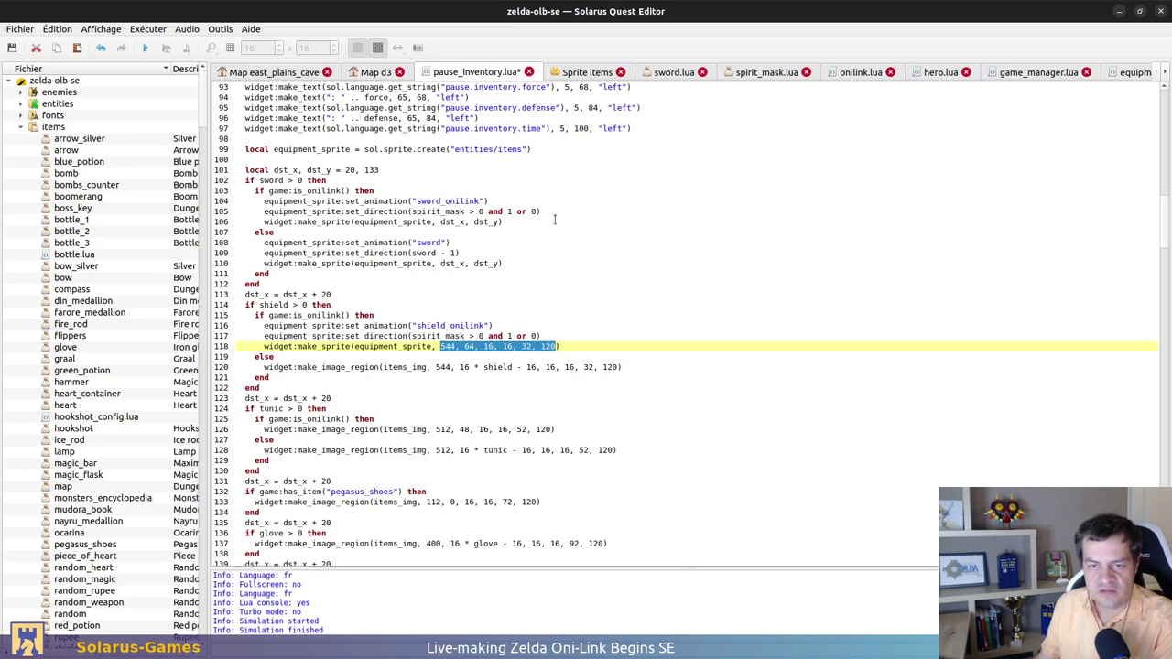
{"action": "left_click_drag", "start_coordinate": [553, 218], "coordinate": [563, 220]}
{"action": "key", "text": "ctrl+c"}
{"action": "left_click", "coordinate": [579, 337]}
{"action": "key", "text": "shift+Up"}
{"action": "key", "text": "ctrl+v"}
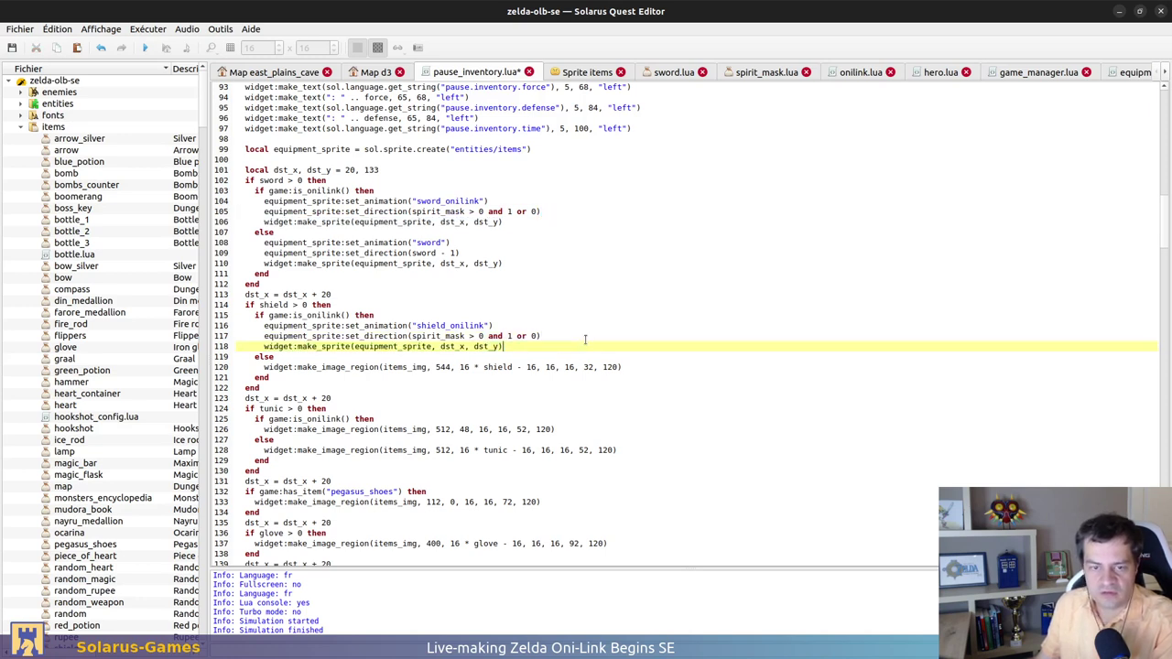
Replace the two make_sprite calls in the sword block's branches with a single call after the inner end, indented one level less
{"action": "left_click", "coordinate": [509, 263]}
{"action": "key", "text": "shift+Up"}
{"action": "key", "text": "ctrl+x"}
{"action": "key", "text": "Down"}
{"action": "key", "text": "ctrl+v"}
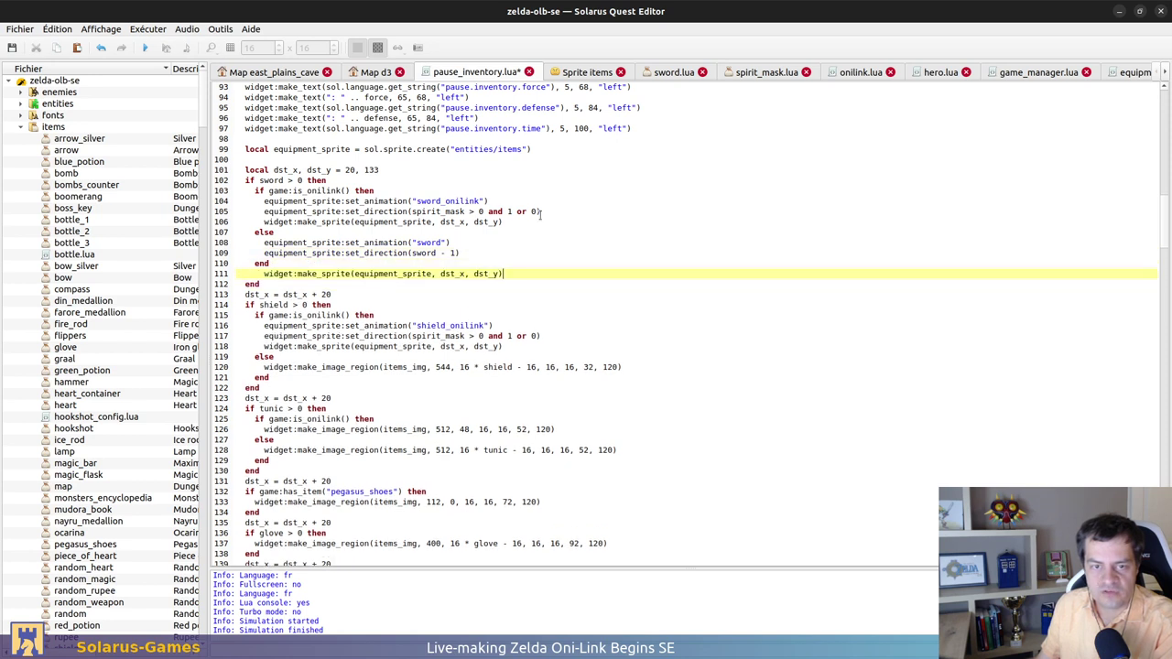
{"action": "left_click_drag", "start_coordinate": [540, 214], "coordinate": [555, 219]}
{"action": "key", "text": "BackSpace"}
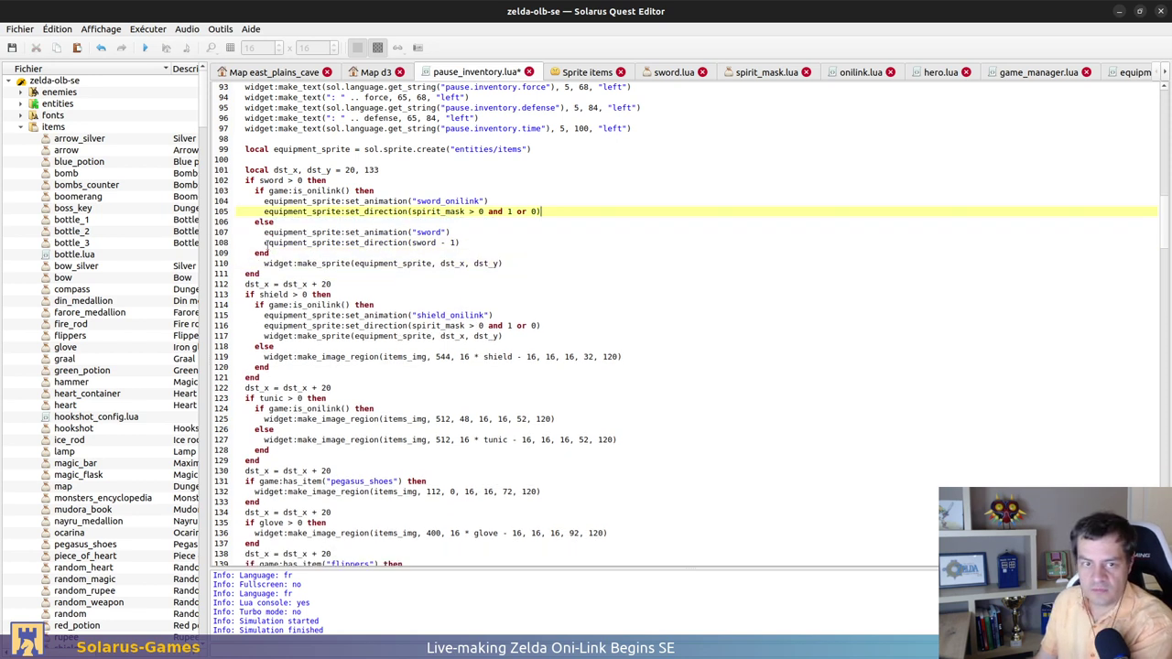
{"action": "left_click", "coordinate": [264, 263]}
{"action": "key", "text": "BackSpace"}
{"action": "key", "text": "BackSpace"}
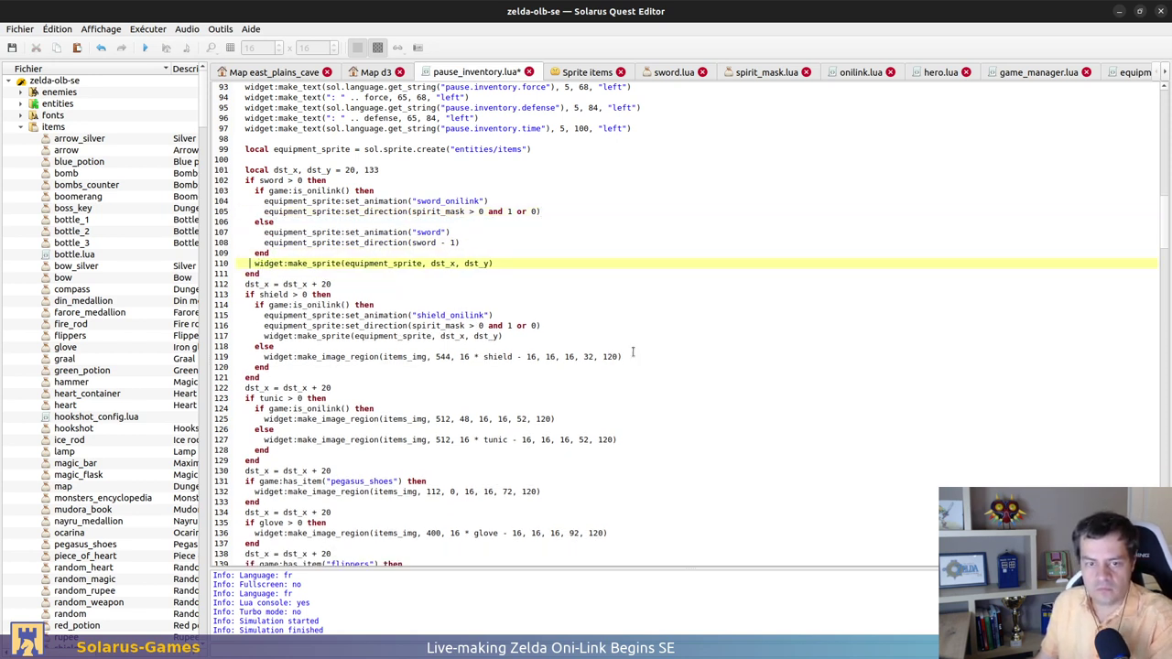
Add the make_sprite call after the shield block's inner end, fix its indentation, save, and remove the drawing call from the Oni-Link branch
{"action": "left_click", "coordinate": [632, 356]}
{"action": "key", "text": "Down"}
{"action": "key", "text": "ctrl+v"}
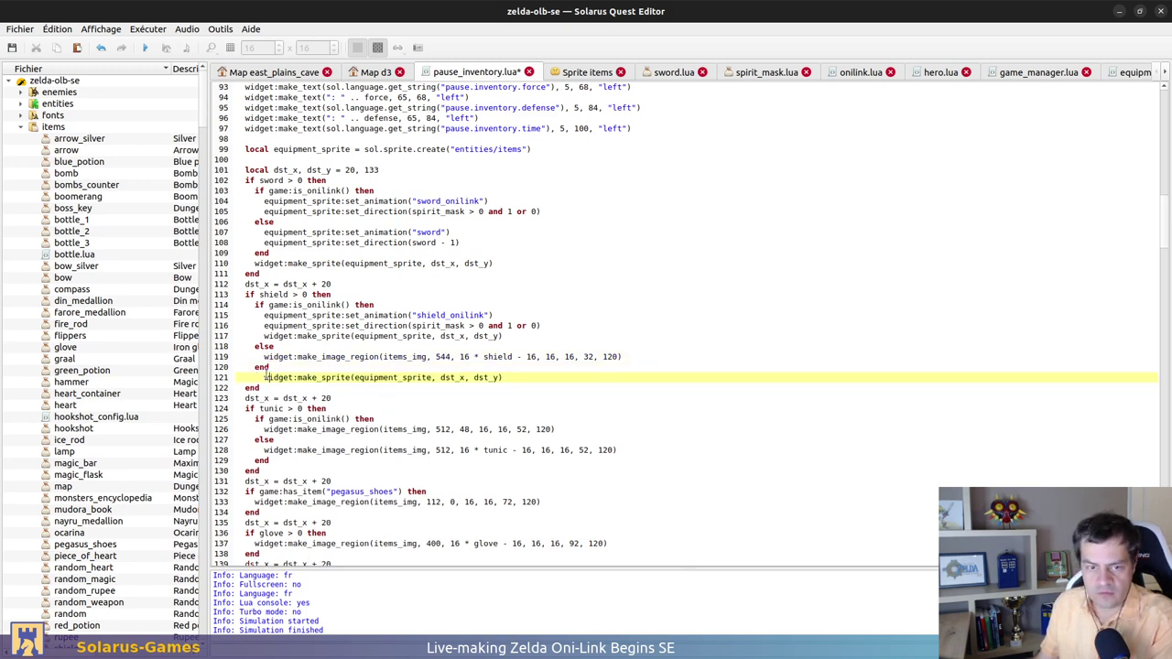
{"action": "key", "text": "BackSpace"}
{"action": "key", "text": "BackSpace"}
{"action": "key", "text": "ctrl+s"}
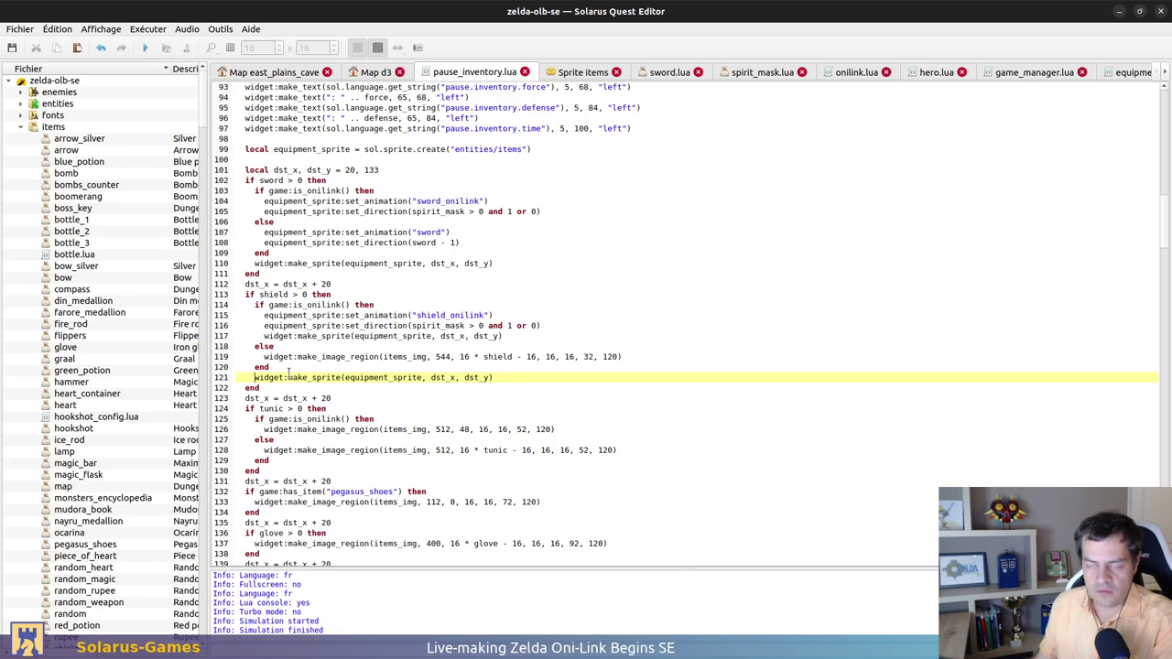
{"action": "left_click_drag", "start_coordinate": [547, 325], "coordinate": [552, 332]}
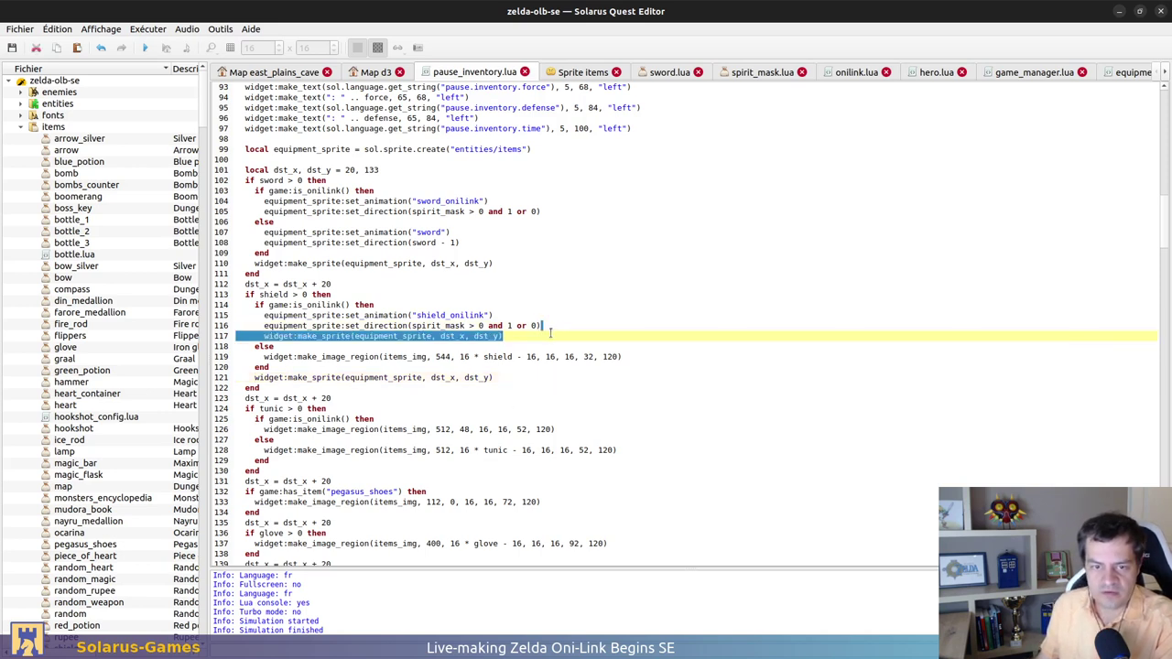
{"action": "key", "text": "Delete"}
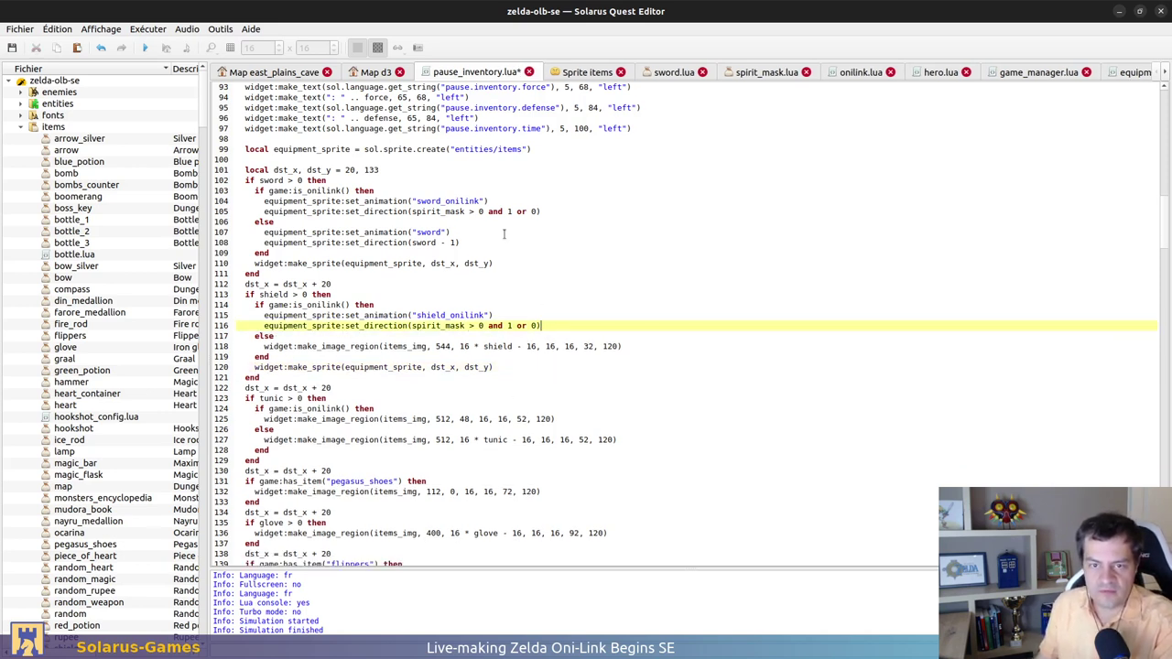
Replace the image region call in the shield block's else branch with set_animation("shield") and set_direction(shield - 1) on equipment_sprite, and save
{"action": "left_click_drag", "start_coordinate": [488, 221], "coordinate": [495, 240]}
{"action": "key", "text": "ctrl+c"}
{"action": "left_click_drag", "start_coordinate": [631, 345], "coordinate": [273, 335]}
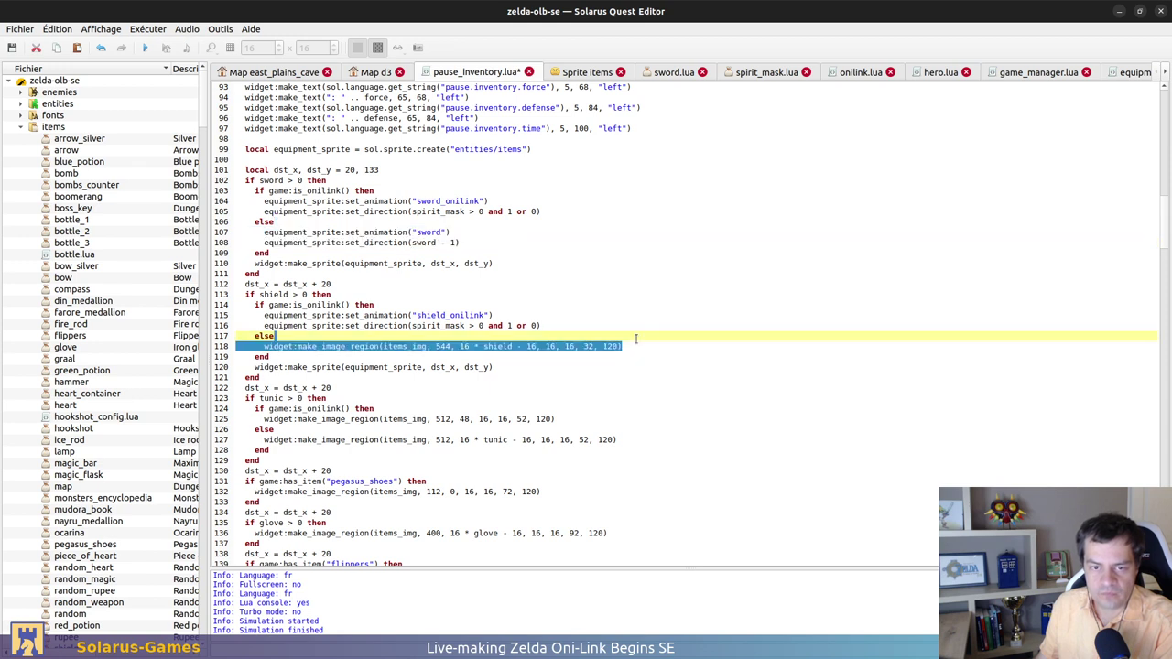
{"action": "key", "text": "ctrl+v"}
{"action": "key", "text": "ctrl+s"}
{"action": "double_click", "coordinate": [429, 346]}
{"action": "type", "text": "s"}
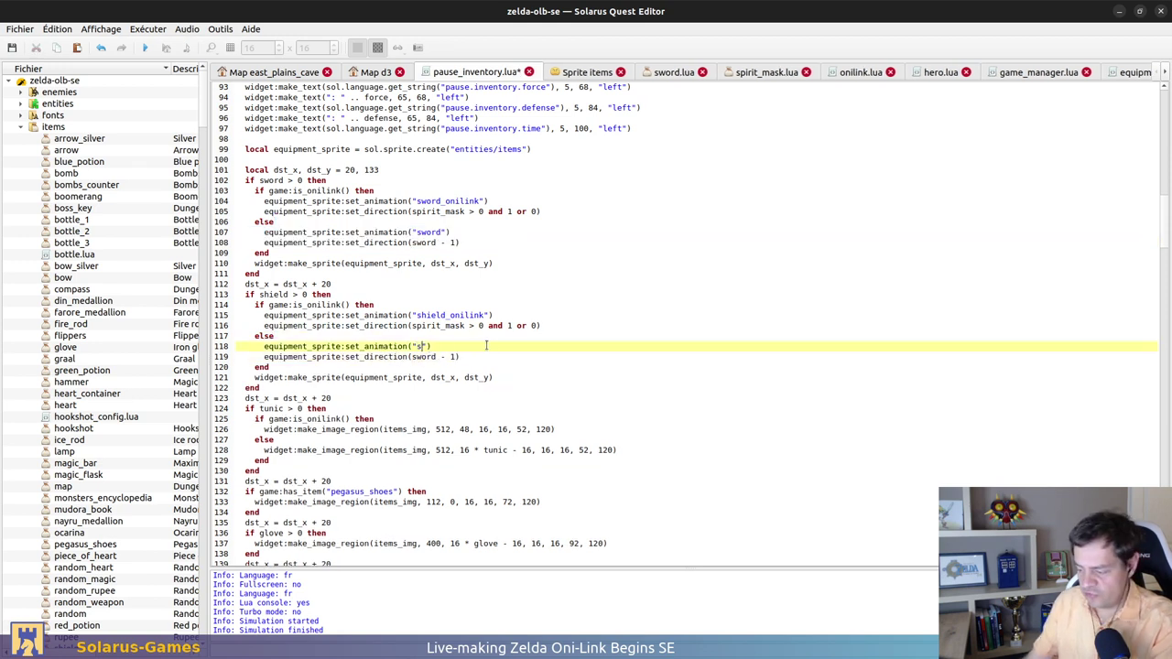
{"action": "key", "text": "Down"}
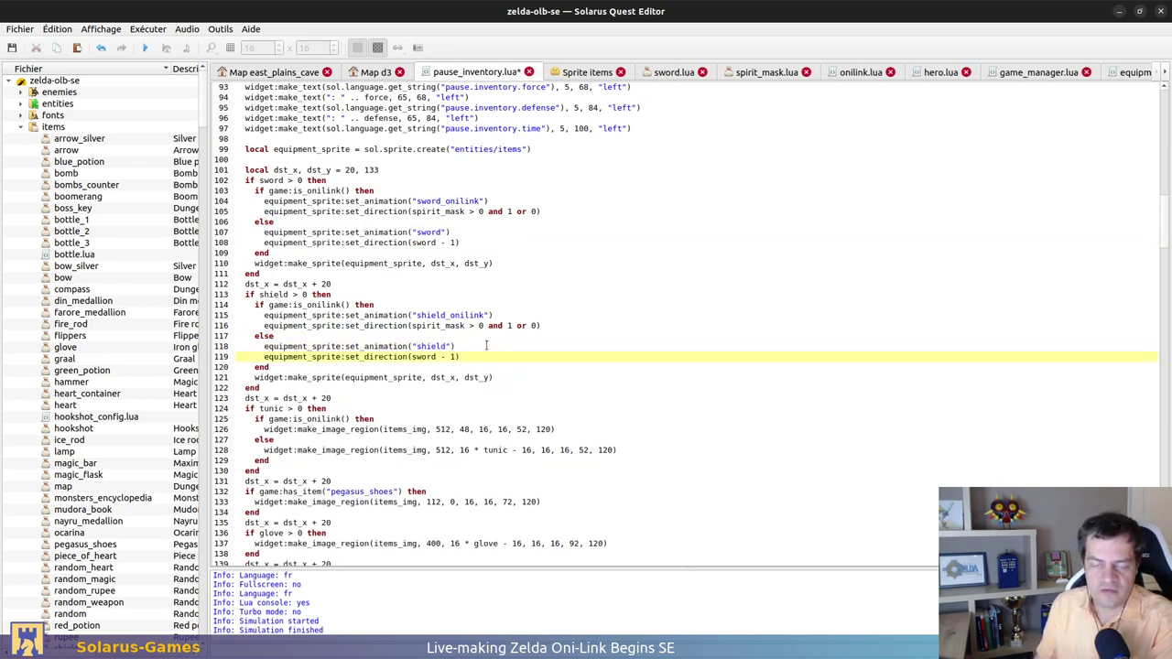
{"action": "type", "text": "shi"}
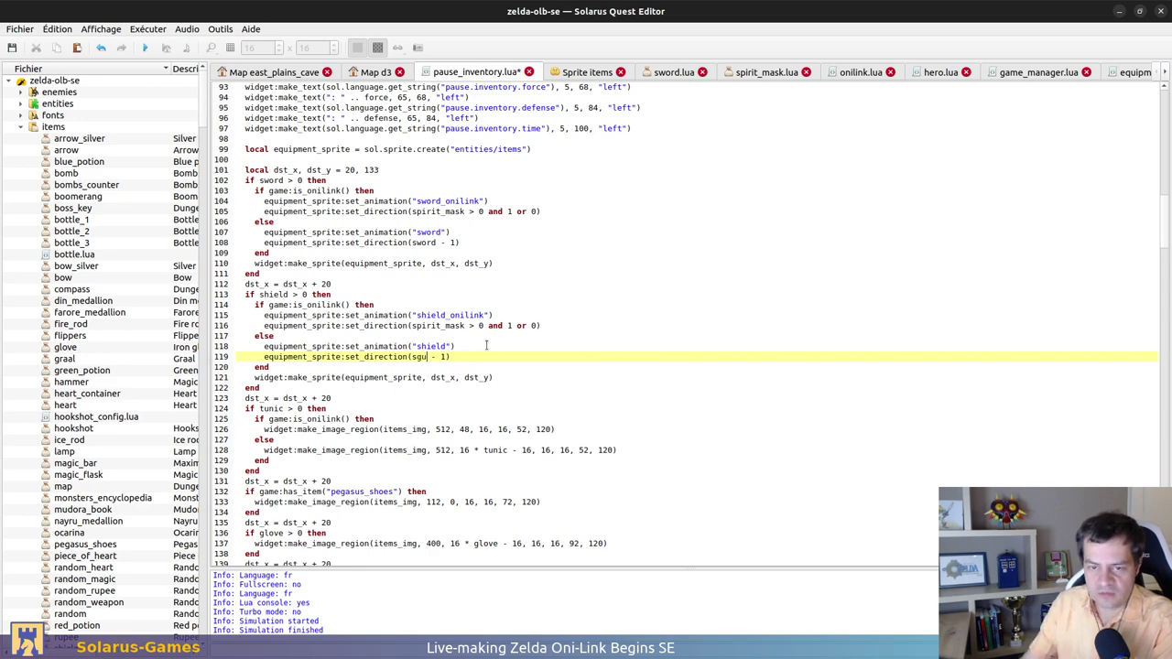
{"action": "type", "text": "eld"}
{"action": "key", "text": "ctrl+s"}
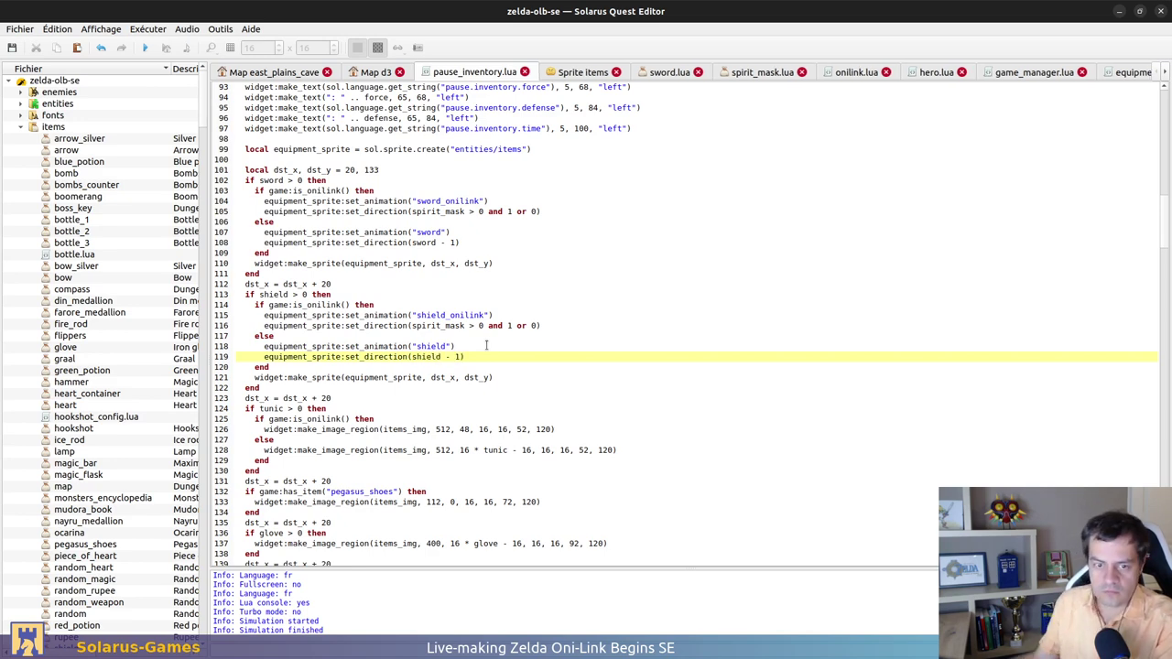
{"action": "scroll", "coordinate": [430, 366], "scroll_direction": "down", "scroll_amount": 2}
{"action": "left_click", "coordinate": [387, 346]}
{"action": "left_click_drag", "start_coordinate": [387, 346], "coordinate": [394, 416]}
{"action": "left_click", "coordinate": [403, 406]}
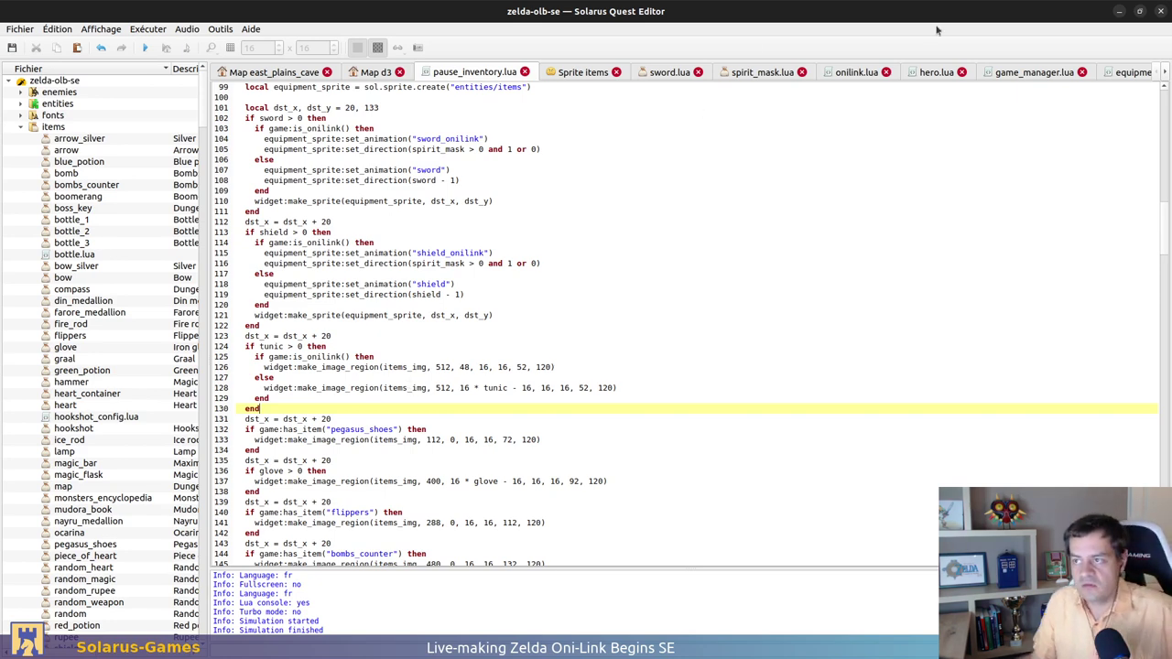
{"action": "scroll", "coordinate": [120, 248], "scroll_direction": "down", "scroll_amount": 2}
{"action": "scroll", "coordinate": [120, 248], "scroll_direction": "up", "scroll_amount": 2}
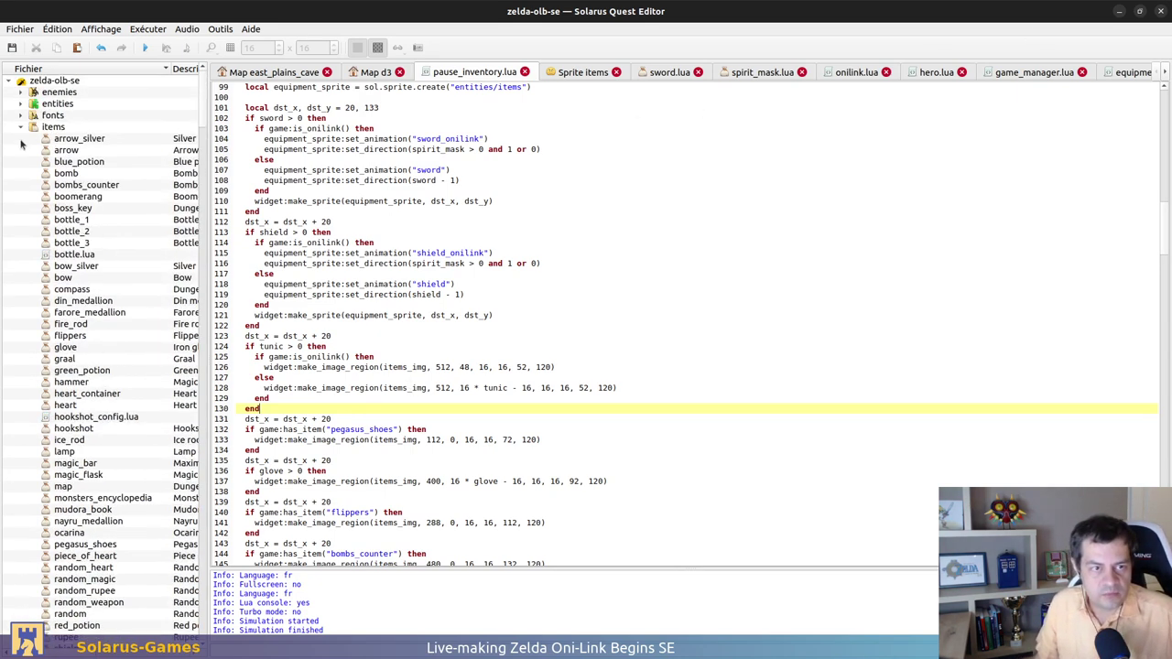
Collapse the items, menus, meta and sounds folders in the quest tree, open the entities/items sprite, and expand its tunic animation
{"action": "left_click", "coordinate": [20, 126]}
{"action": "left_click", "coordinate": [33, 290]}
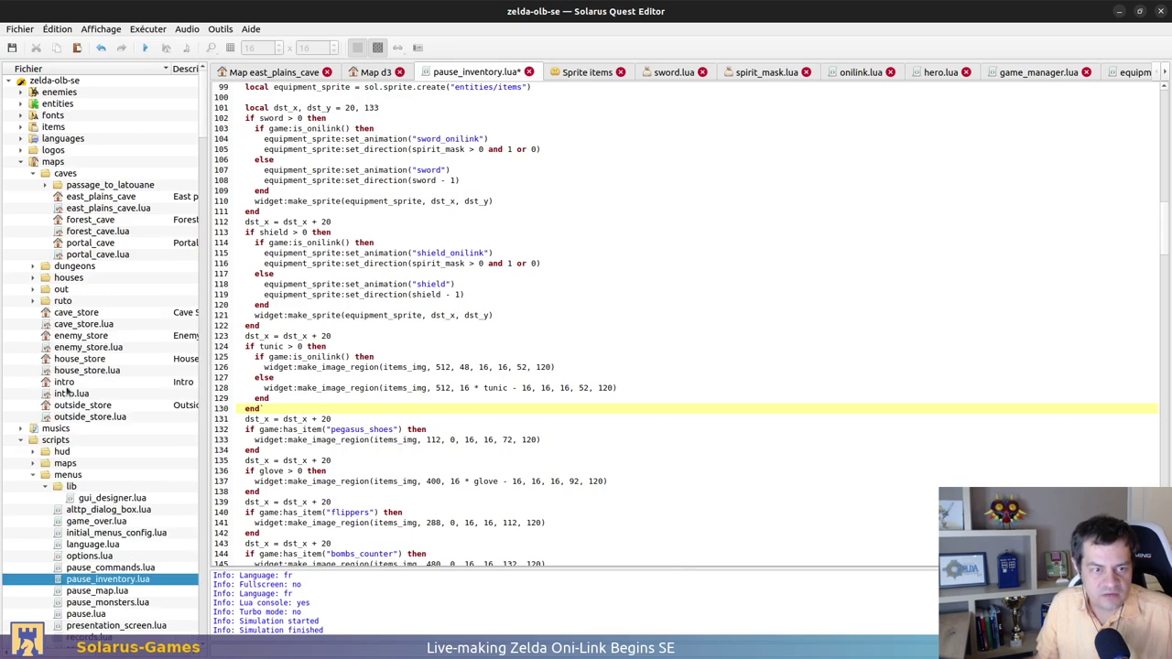
{"action": "scroll", "coordinate": [70, 400], "scroll_direction": "down", "scroll_amount": 4}
{"action": "scroll", "coordinate": [70, 400], "scroll_direction": "down", "scroll_amount": 2}
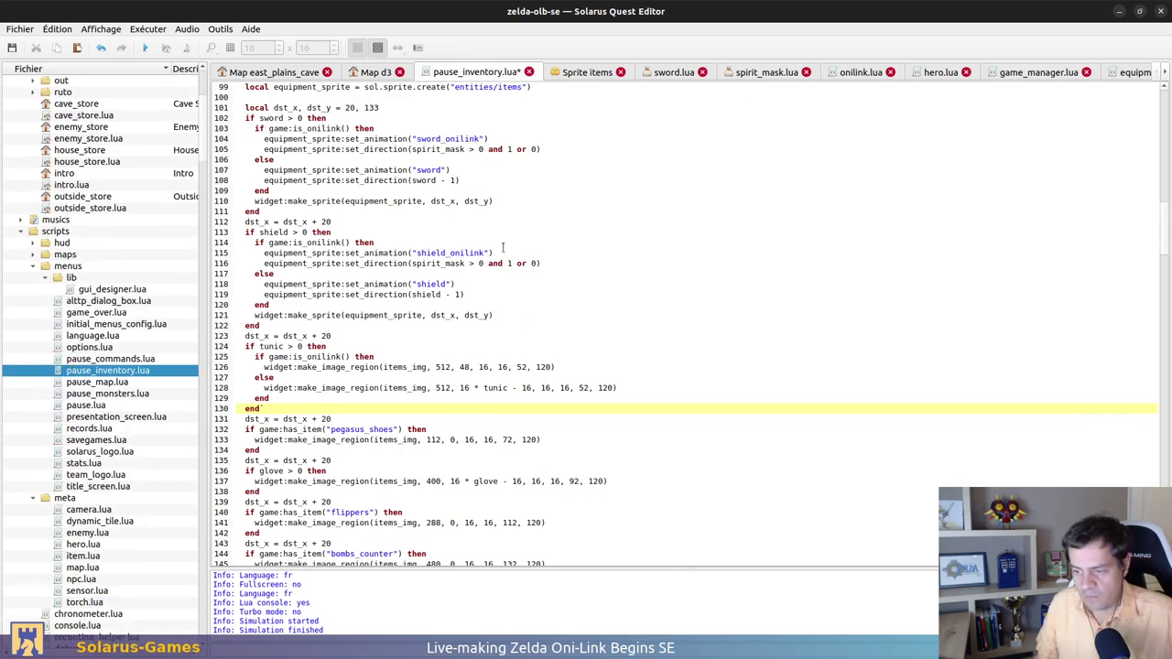
{"action": "left_click", "coordinate": [32, 266]}
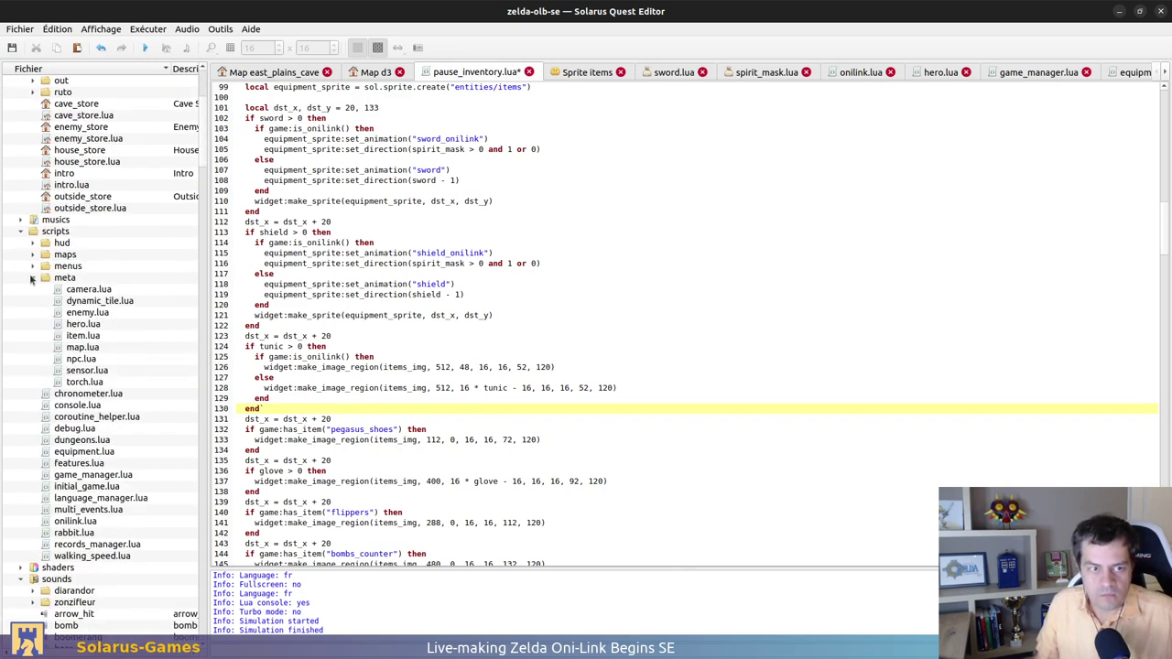
{"action": "left_click", "coordinate": [32, 278]}
{"action": "scroll", "coordinate": [46, 302], "scroll_direction": "down", "scroll_amount": 7}
{"action": "left_click", "coordinate": [21, 231]}
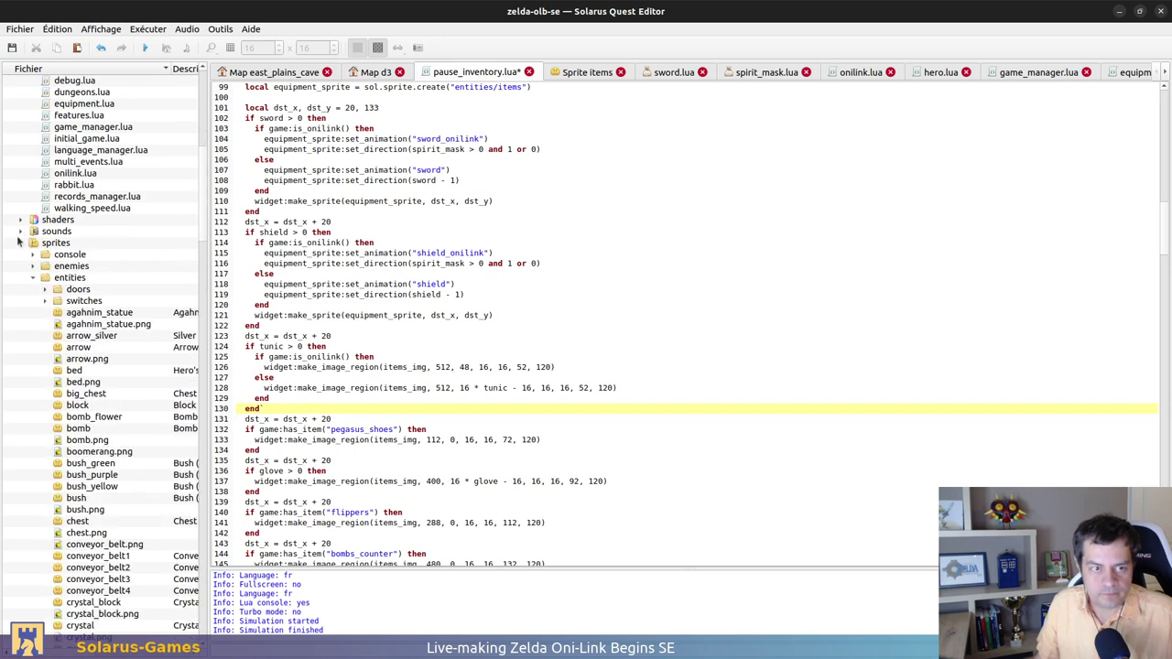
{"action": "scroll", "coordinate": [55, 361], "scroll_direction": "down", "scroll_amount": 20}
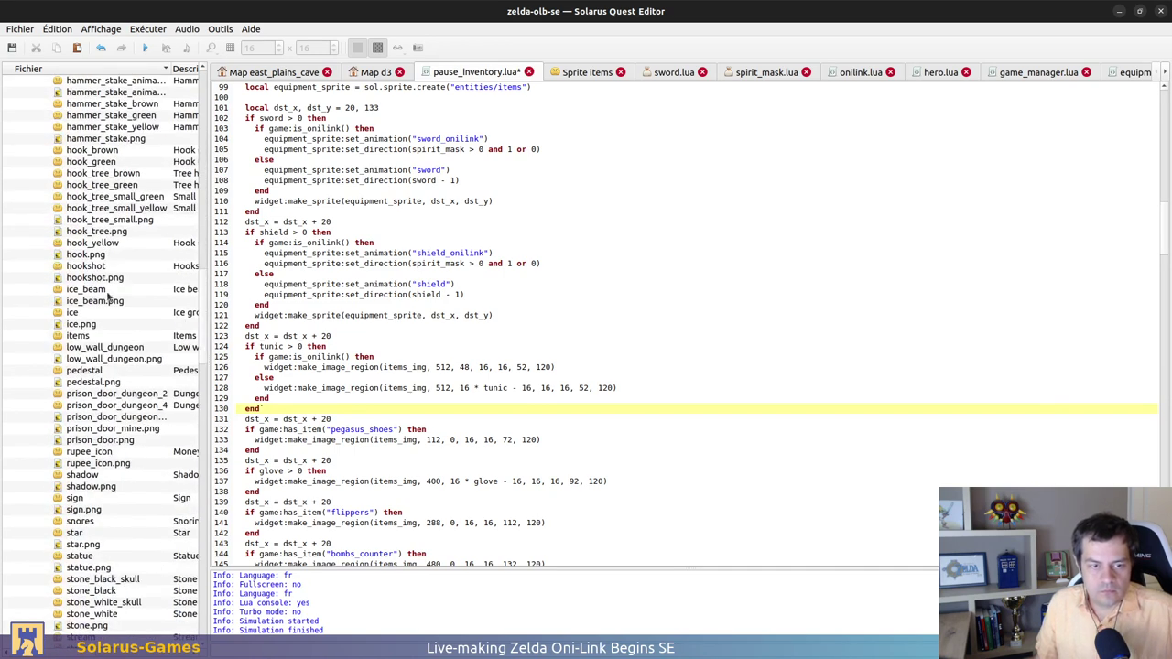
{"action": "scroll", "coordinate": [101, 338], "scroll_direction": "up", "scroll_amount": 4}
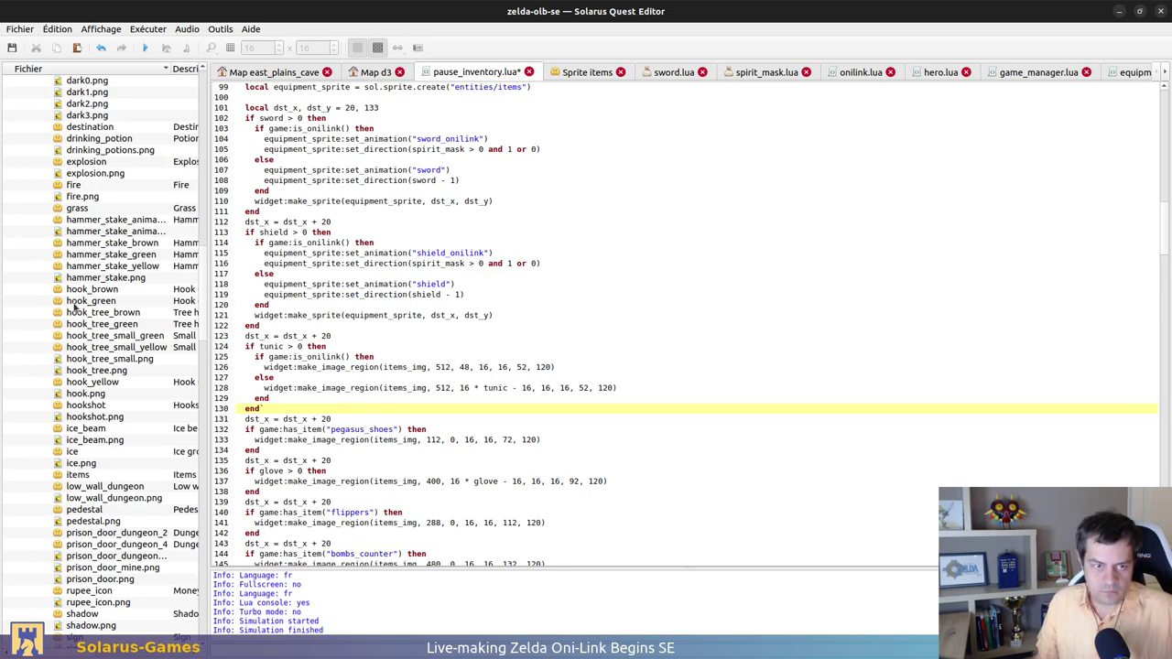
{"action": "double_click", "coordinate": [82, 475]}
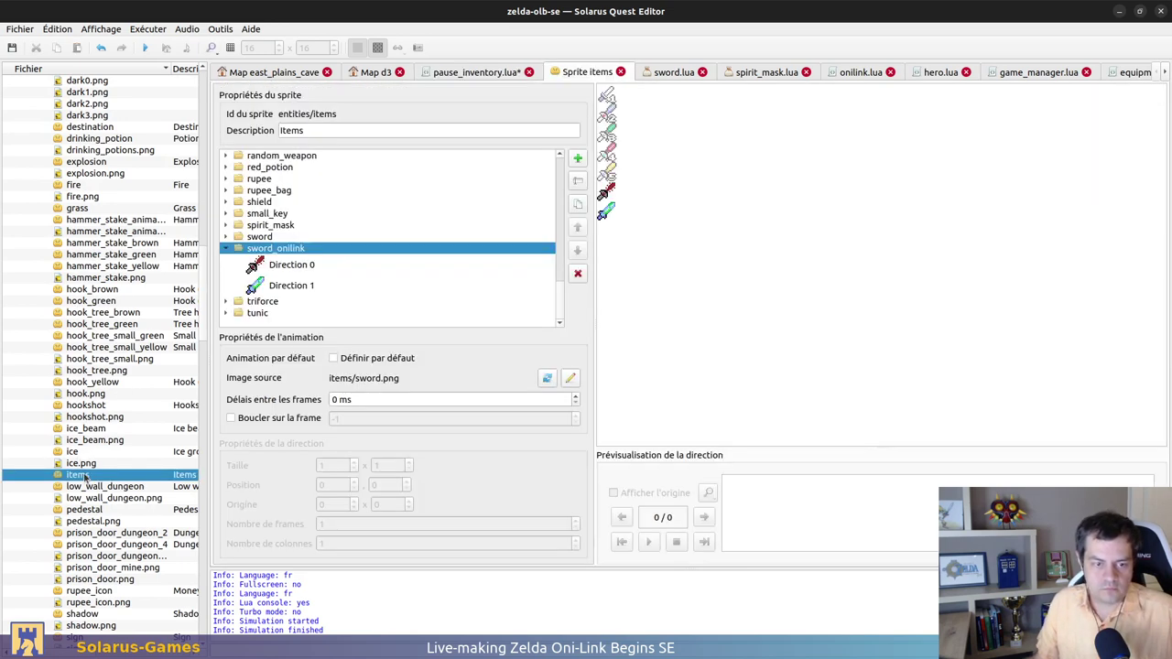
{"action": "left_click", "coordinate": [226, 312]}
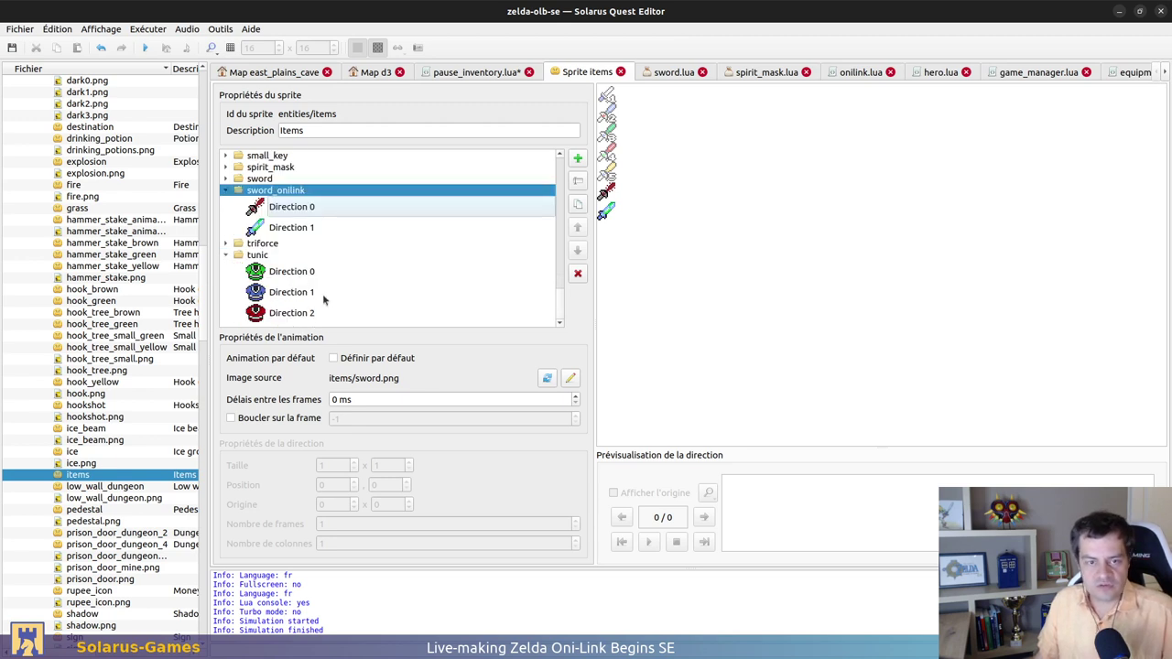
{"action": "scroll", "coordinate": [302, 245], "scroll_direction": "up", "scroll_amount": 1}
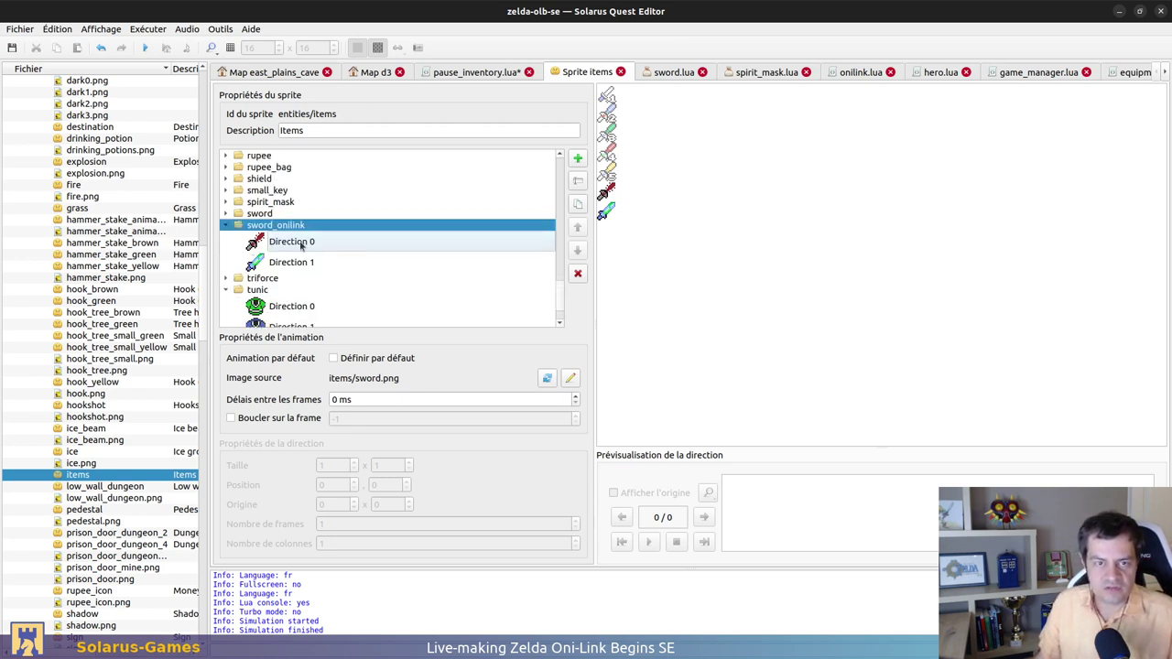
{"action": "scroll", "coordinate": [291, 237], "scroll_direction": "up", "scroll_amount": 4}
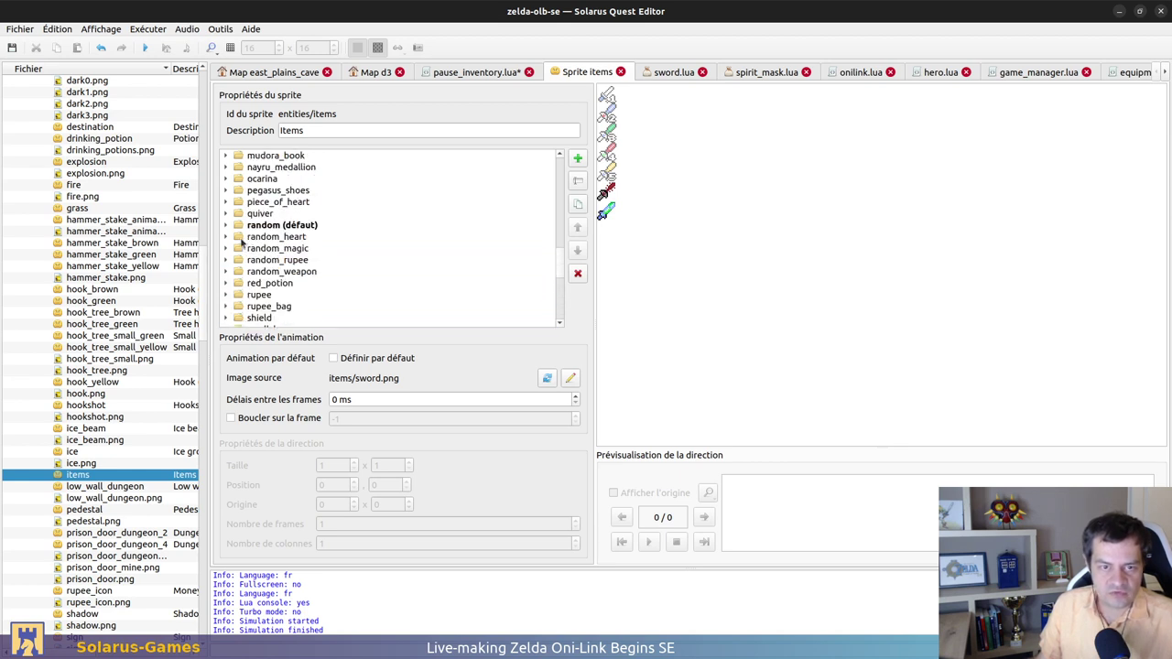
Duplicate the shield animation in the entities/items sprite and leave its source image as items/shield.png
{"action": "left_click", "coordinate": [246, 316]}
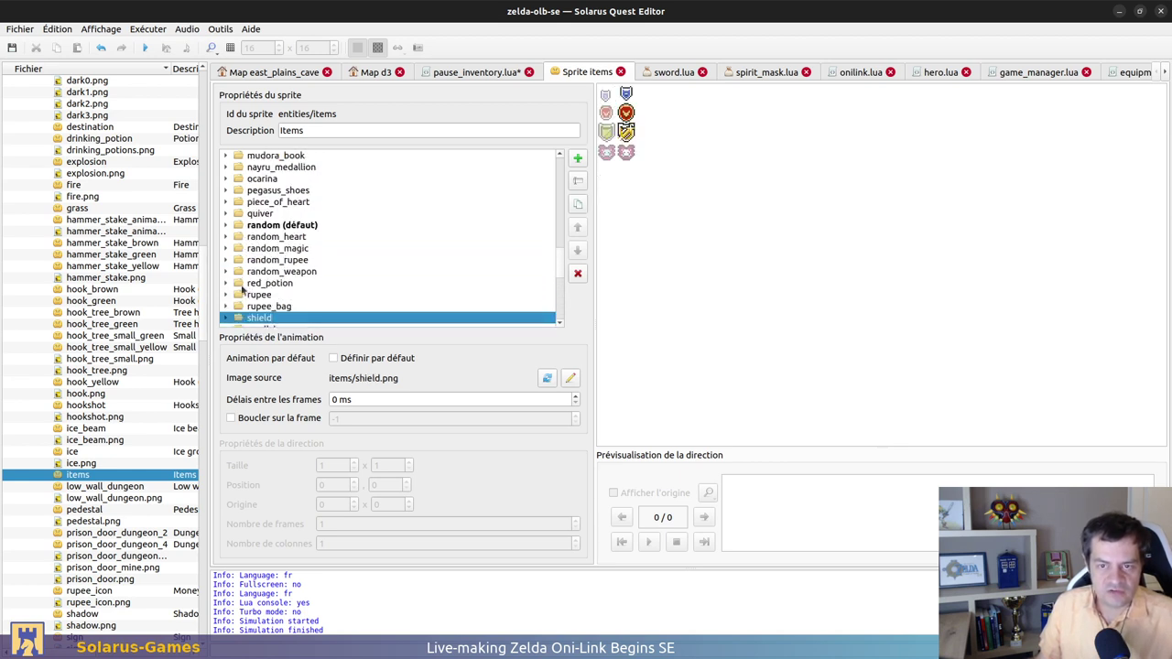
{"action": "scroll", "coordinate": [268, 283], "scroll_direction": "down", "scroll_amount": 2}
{"action": "left_click", "coordinate": [230, 249]}
{"action": "scroll", "coordinate": [279, 255], "scroll_direction": "down", "scroll_amount": 1}
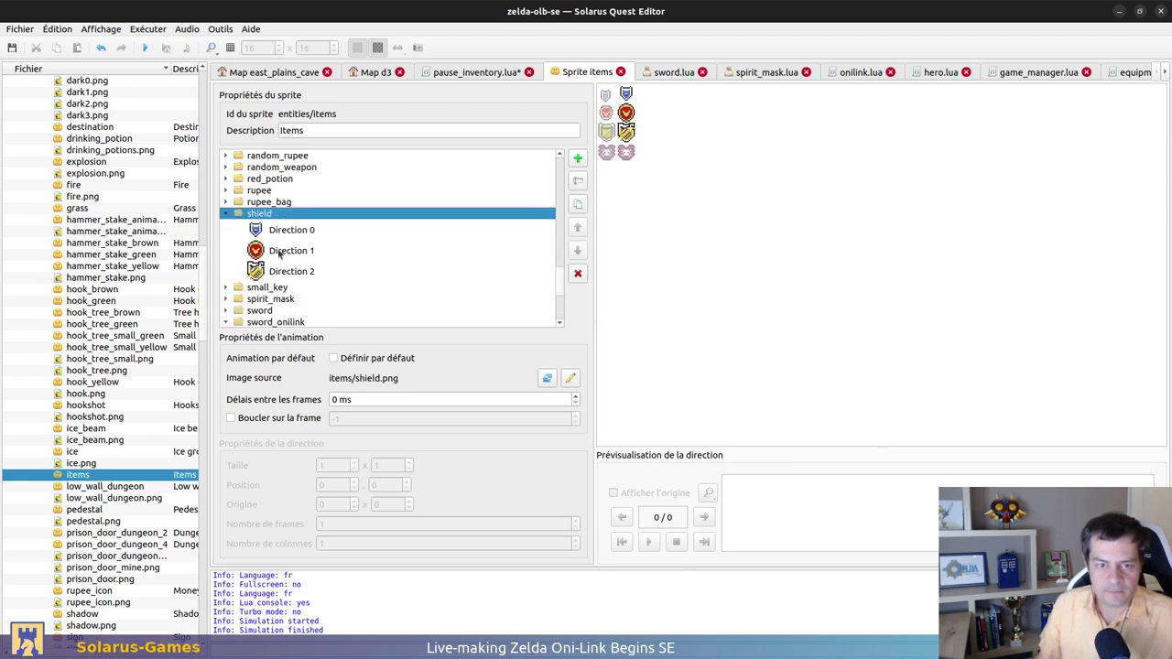
{"action": "left_click", "coordinate": [576, 204]}
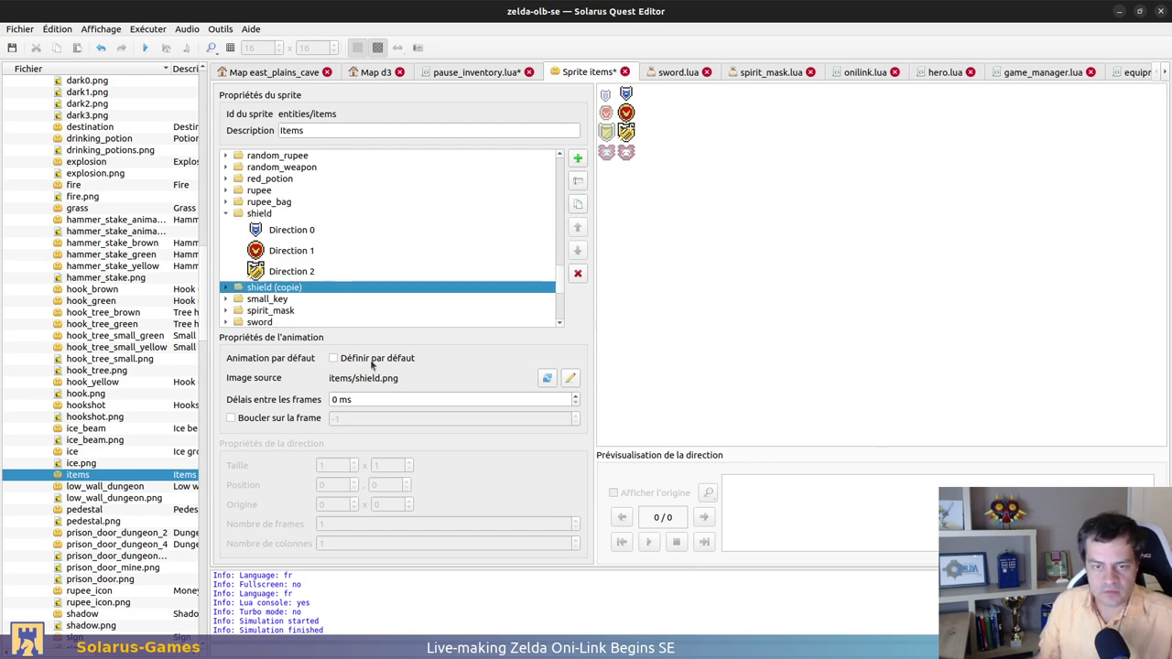
{"action": "left_click", "coordinate": [548, 377]}
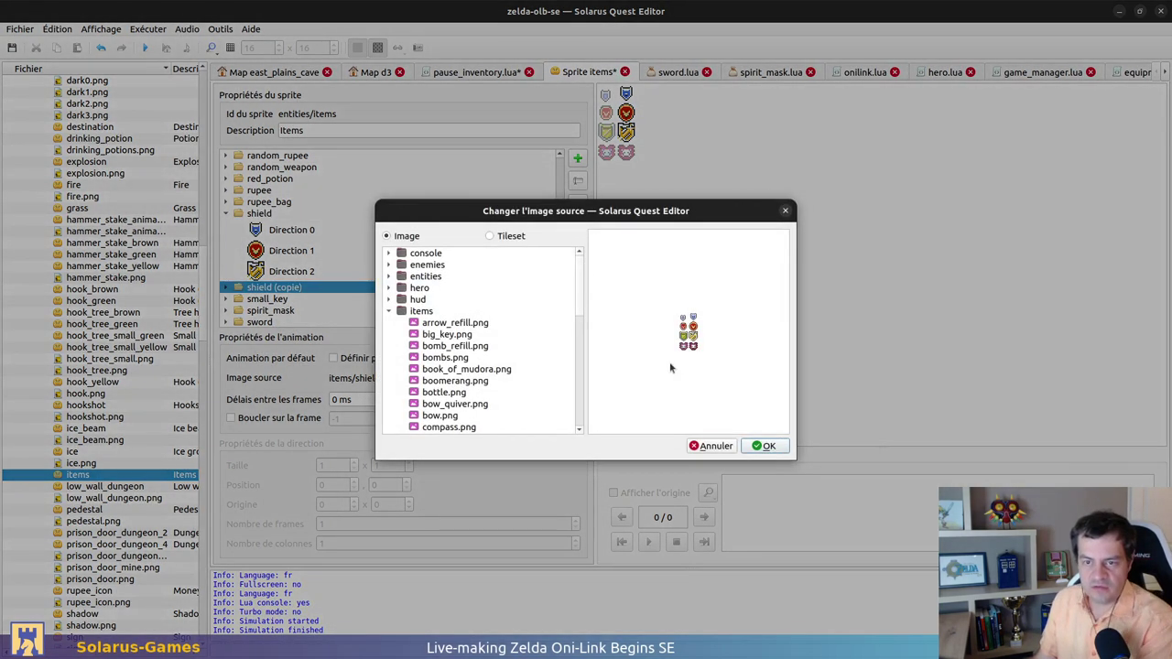
{"action": "left_click", "coordinate": [713, 446]}
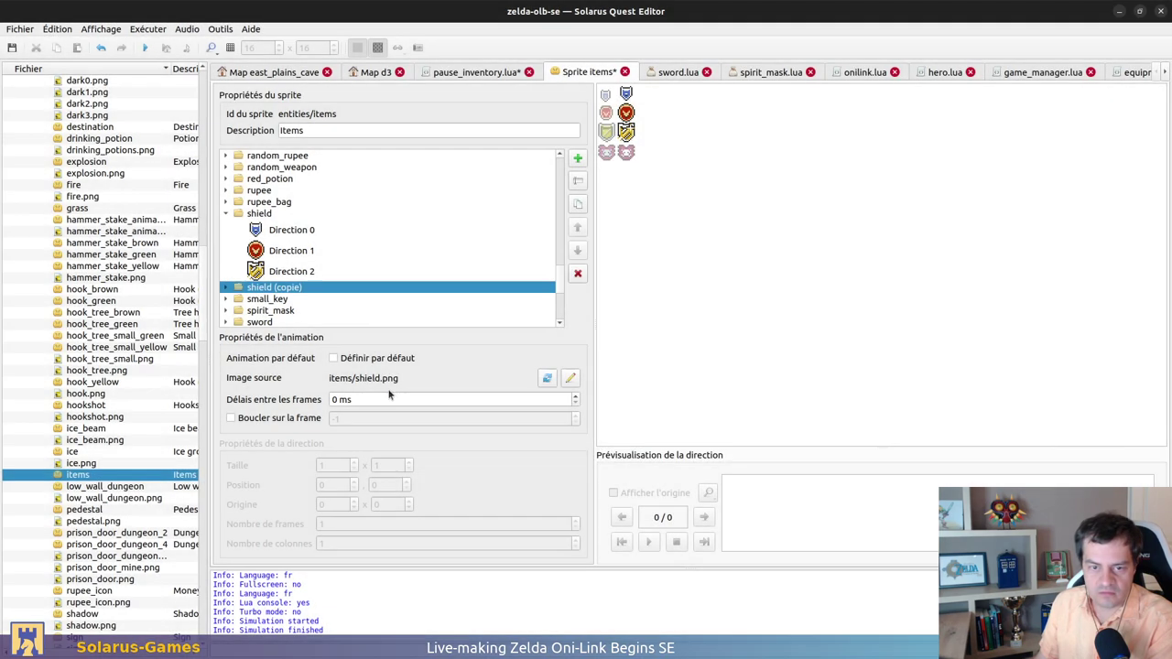
Rename the copied shield animation to shield_onilink
{"action": "left_click", "coordinate": [576, 180]}
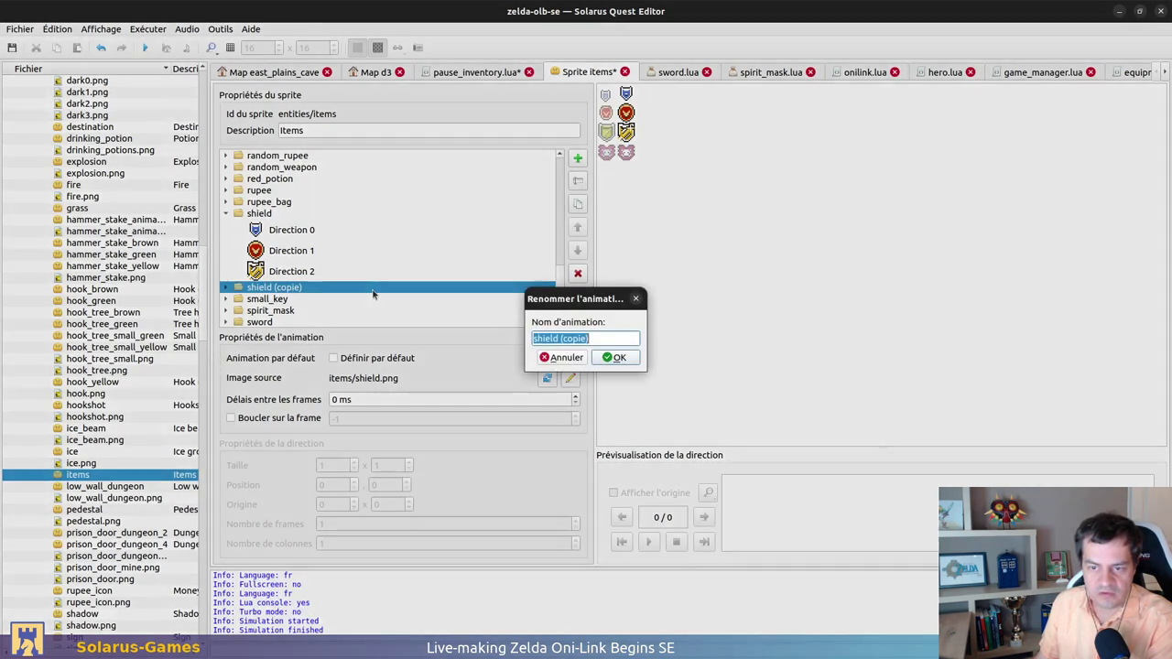
{"action": "left_click", "coordinate": [561, 338]}
{"action": "left_click_drag", "start_coordinate": [561, 338], "coordinate": [719, 354]}
{"action": "key", "text": "BackSpace"}
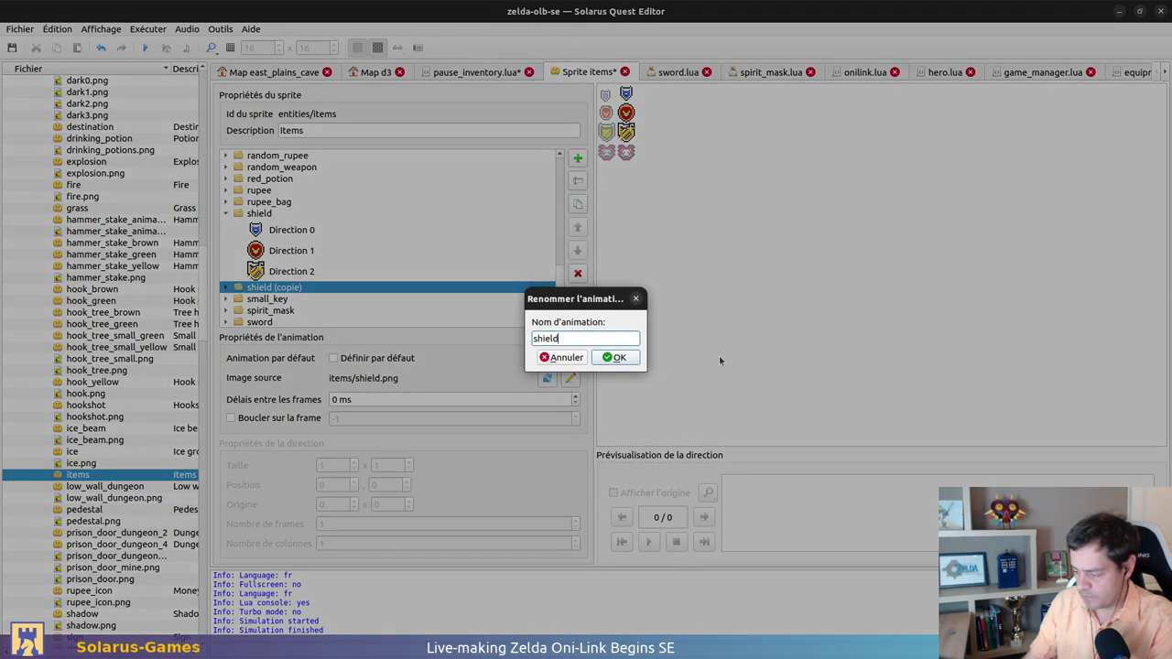
{"action": "type", "text": "_"}
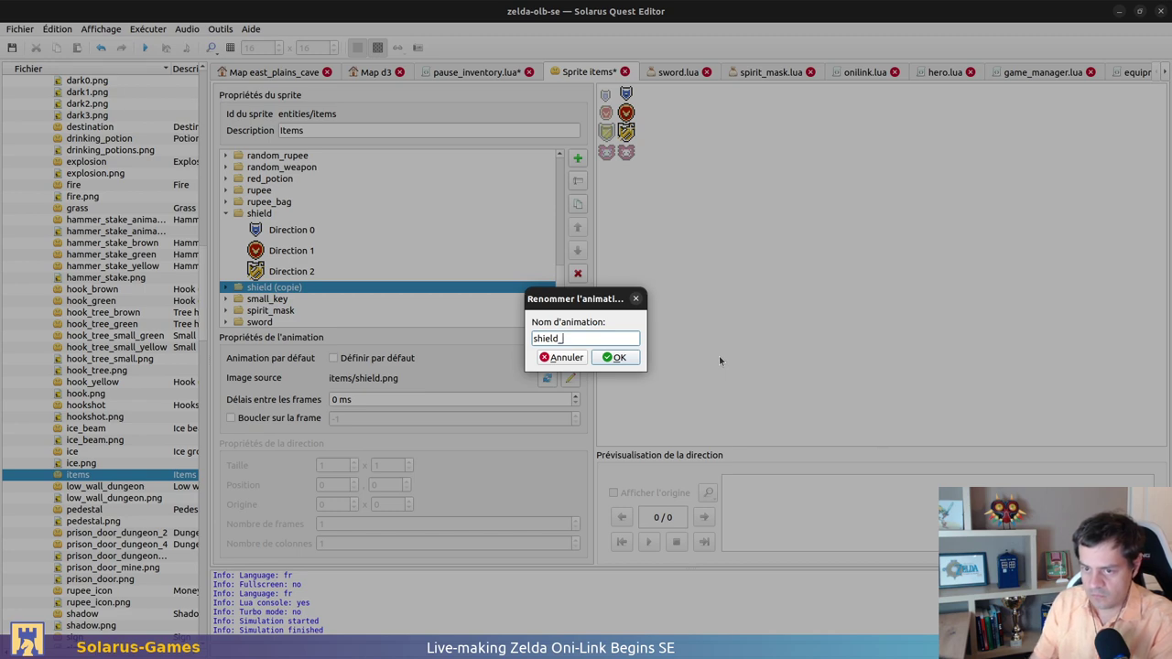
{"action": "type", "text": "onilink"}
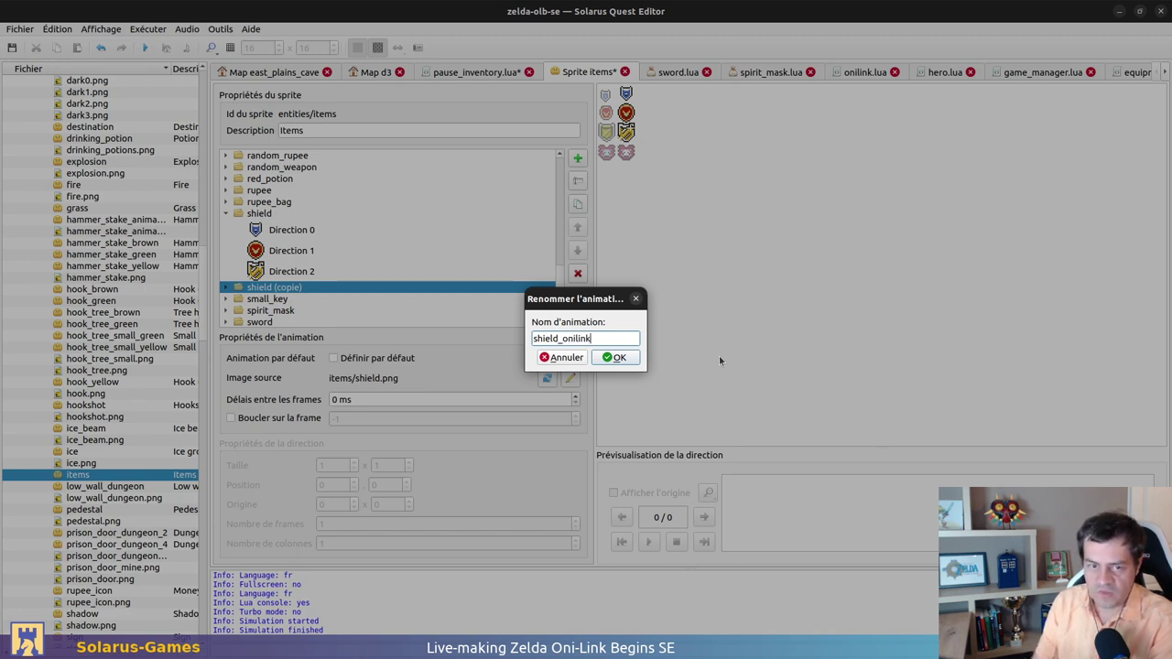
{"action": "key", "text": "Return"}
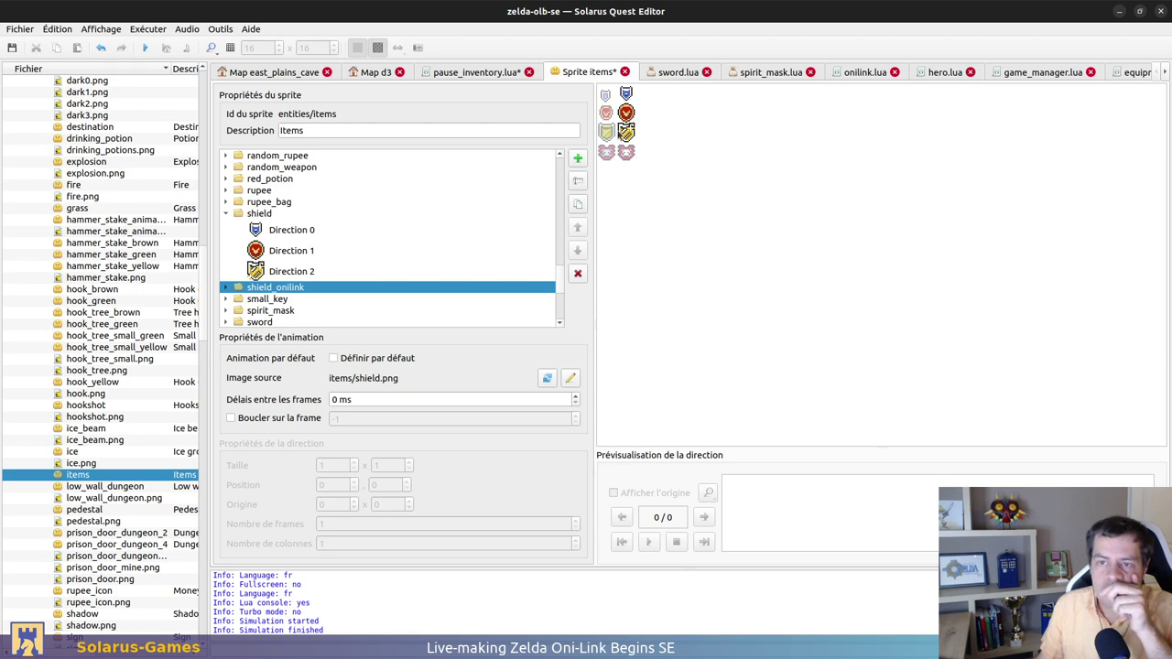
Review the shield animation's directions, then move Direction 0 of shield_onilink onto the purple face shield at position 16, 48
{"action": "left_click", "coordinate": [294, 234]}
{"action": "left_click", "coordinate": [301, 253]}
{"action": "left_click", "coordinate": [303, 273]}
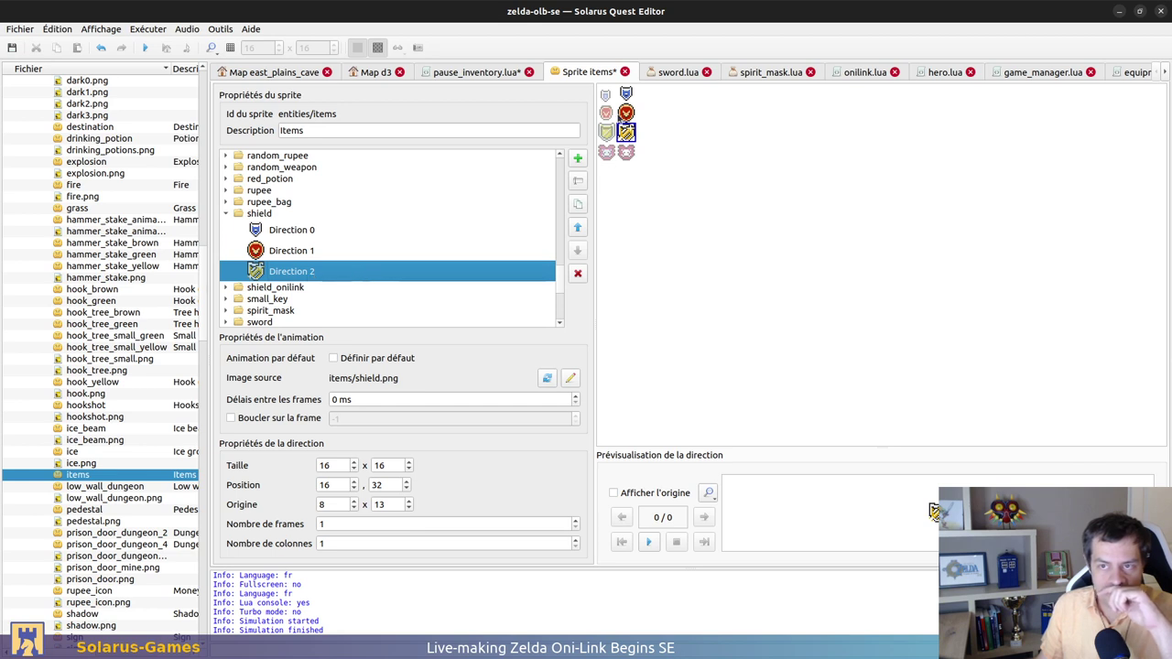
{"action": "left_click", "coordinate": [227, 289]}
{"action": "scroll", "coordinate": [307, 256], "scroll_direction": "down", "scroll_amount": 2}
{"action": "left_click", "coordinate": [322, 178]}
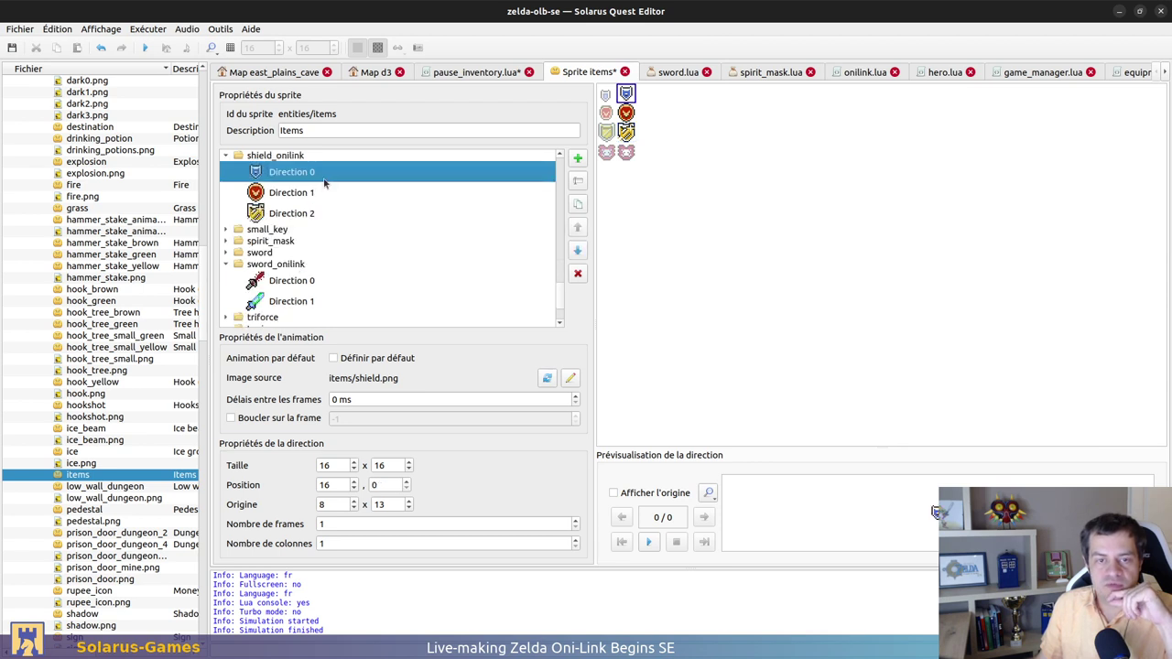
{"action": "left_click_drag", "start_coordinate": [628, 95], "coordinate": [628, 152]}
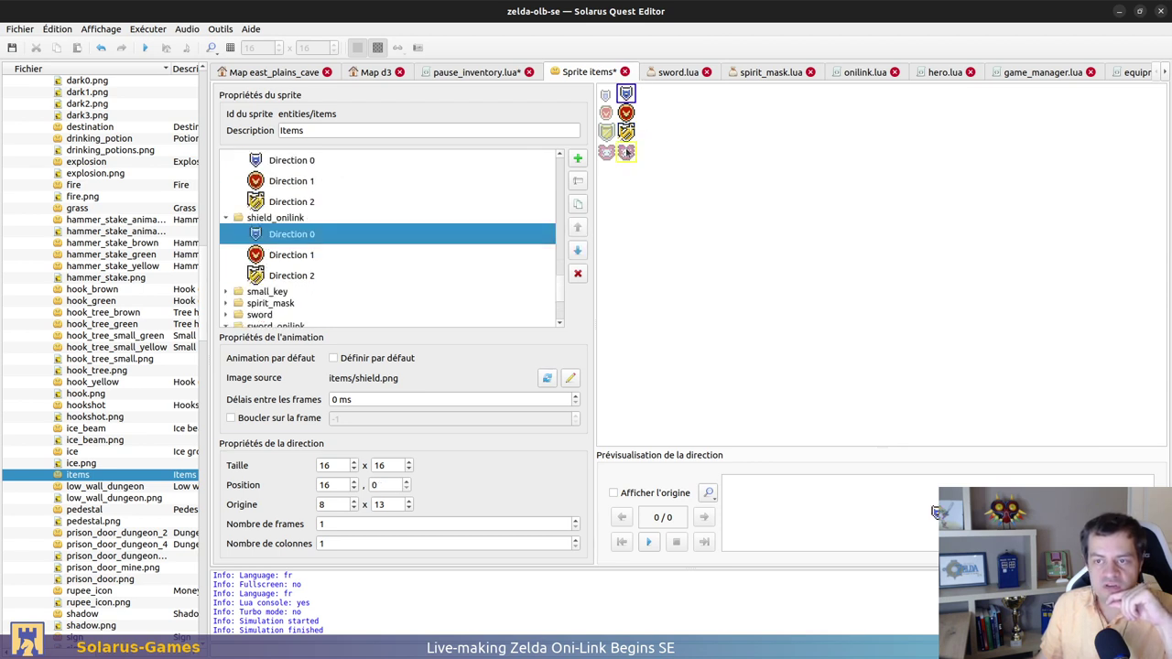
{"action": "left_click", "coordinate": [669, 172]}
Delete the red and gold shield directions from shield_onilink, leaving only Direction 0, and save the sprite
{"action": "left_click", "coordinate": [334, 262]}
{"action": "left_click", "coordinate": [577, 274]}
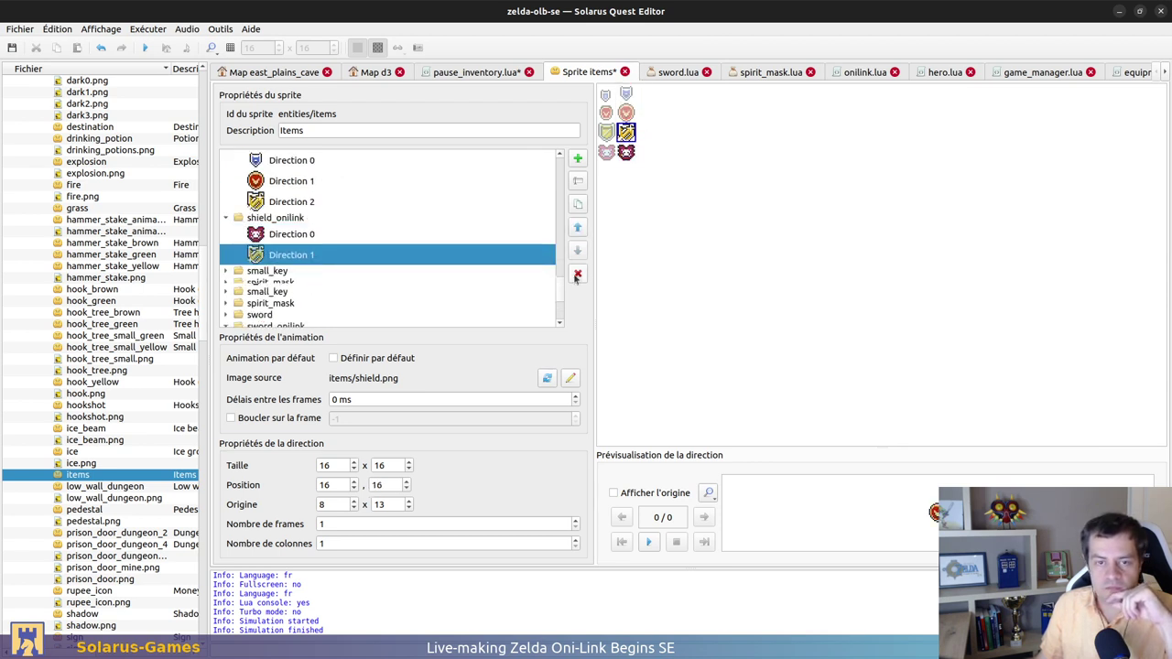
{"action": "left_click", "coordinate": [577, 274]}
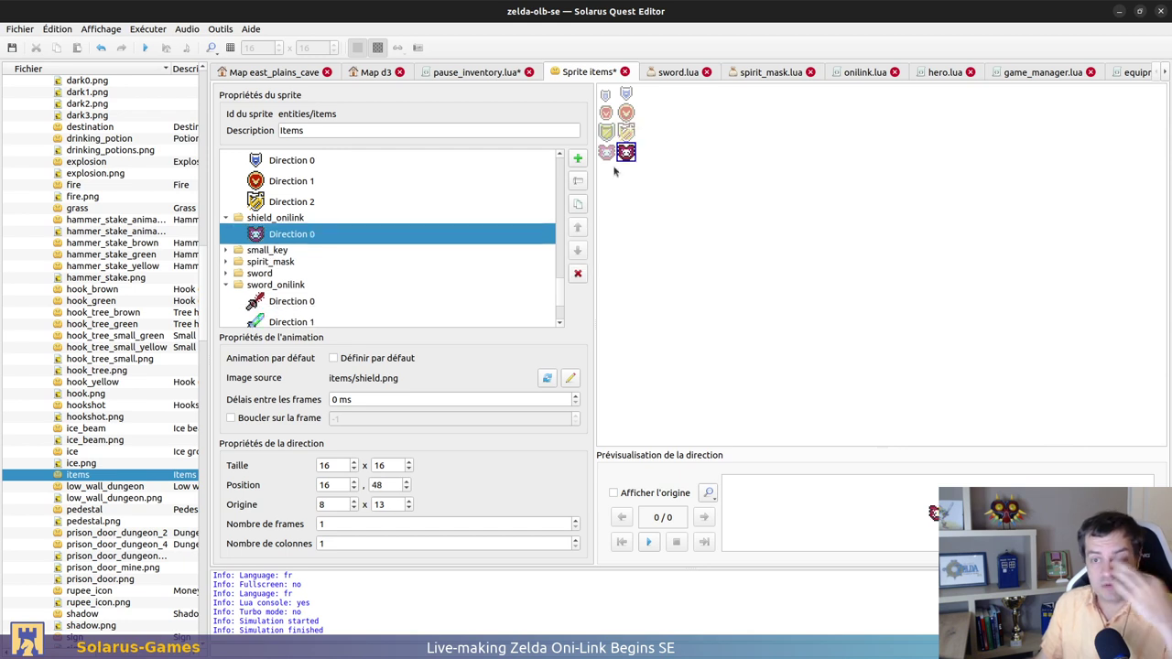
{"action": "key", "text": "ctrl+s"}
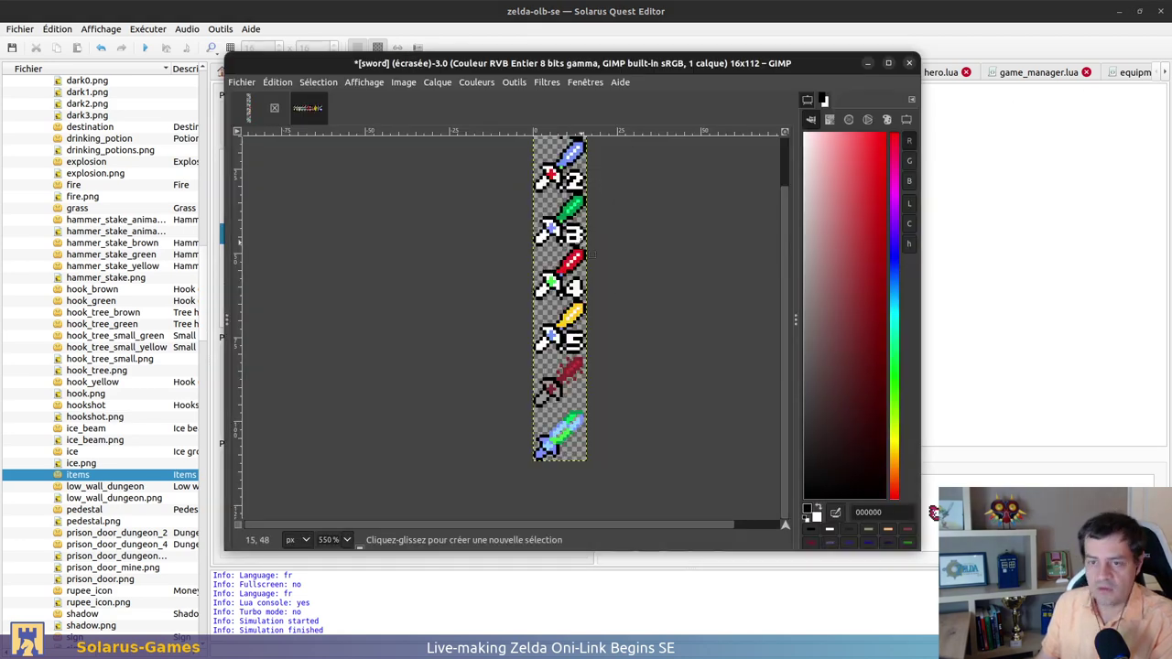
Switch to GIMP and examine the purple face shield and the blue shield in the objets image
{"action": "scroll", "coordinate": [434, 228], "scroll_direction": "up", "scroll_amount": 1, "text": "ctrl"}
{"action": "left_click", "coordinate": [242, 82]}
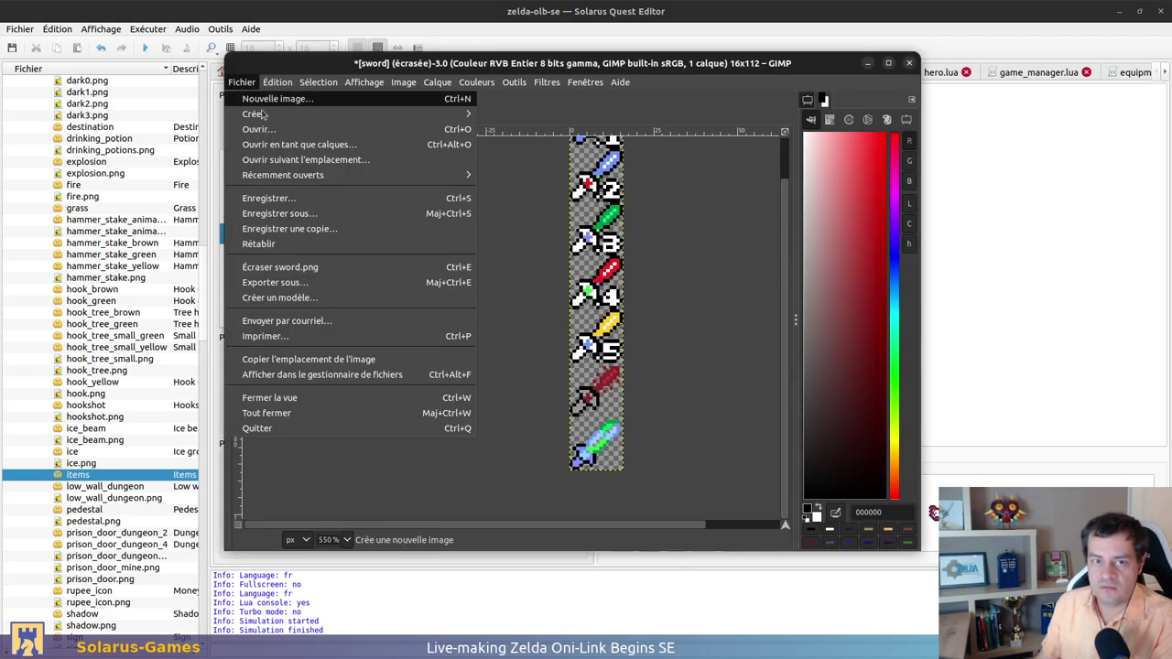
{"action": "left_click", "coordinate": [262, 129]}
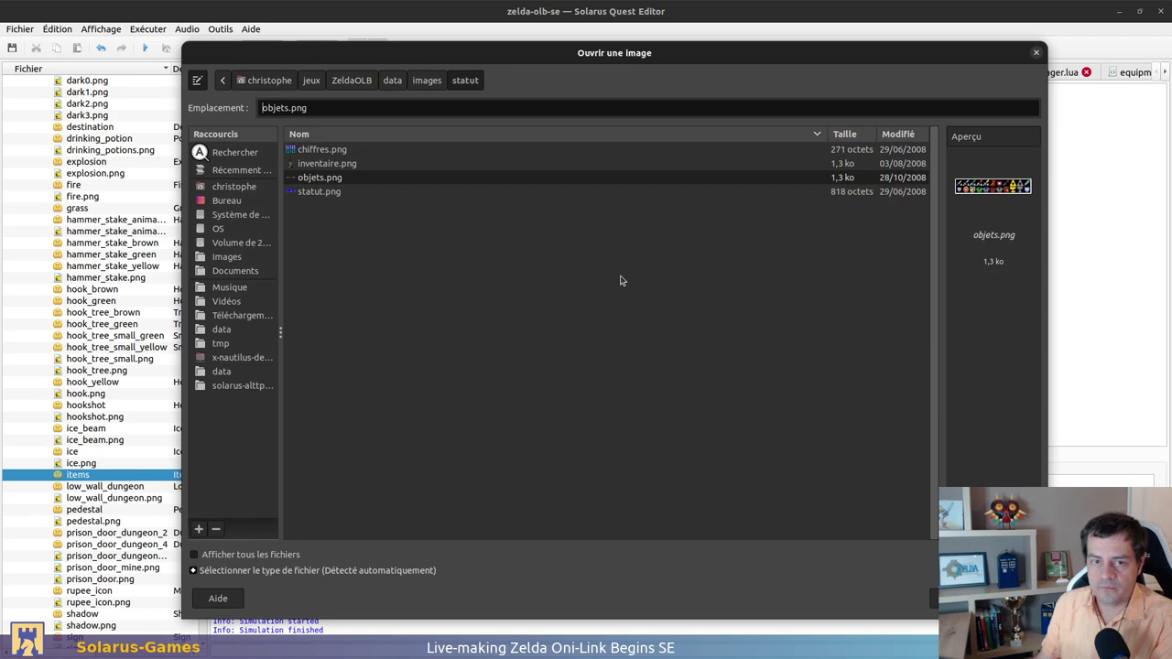
{"action": "double_click", "coordinate": [359, 179]}
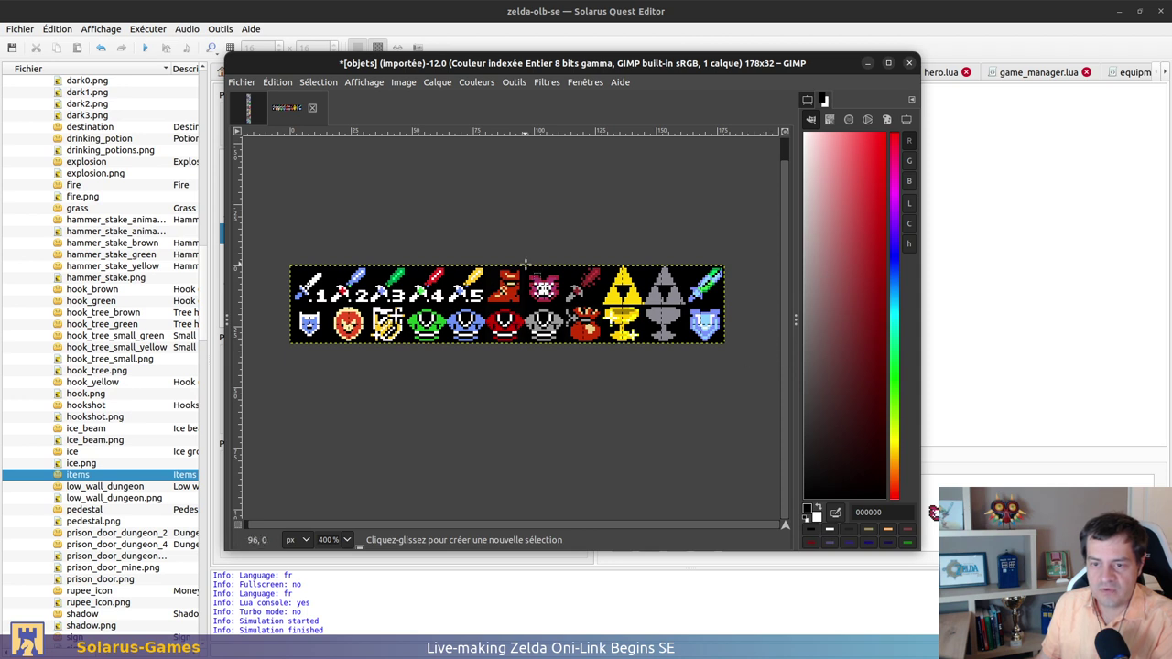
{"action": "left_click_drag", "start_coordinate": [523, 266], "coordinate": [563, 303]}
{"action": "left_click_drag", "start_coordinate": [681, 306], "coordinate": [733, 355]}
{"action": "scroll", "coordinate": [733, 355], "scroll_direction": "up", "scroll_amount": 1, "text": "ctrl"}
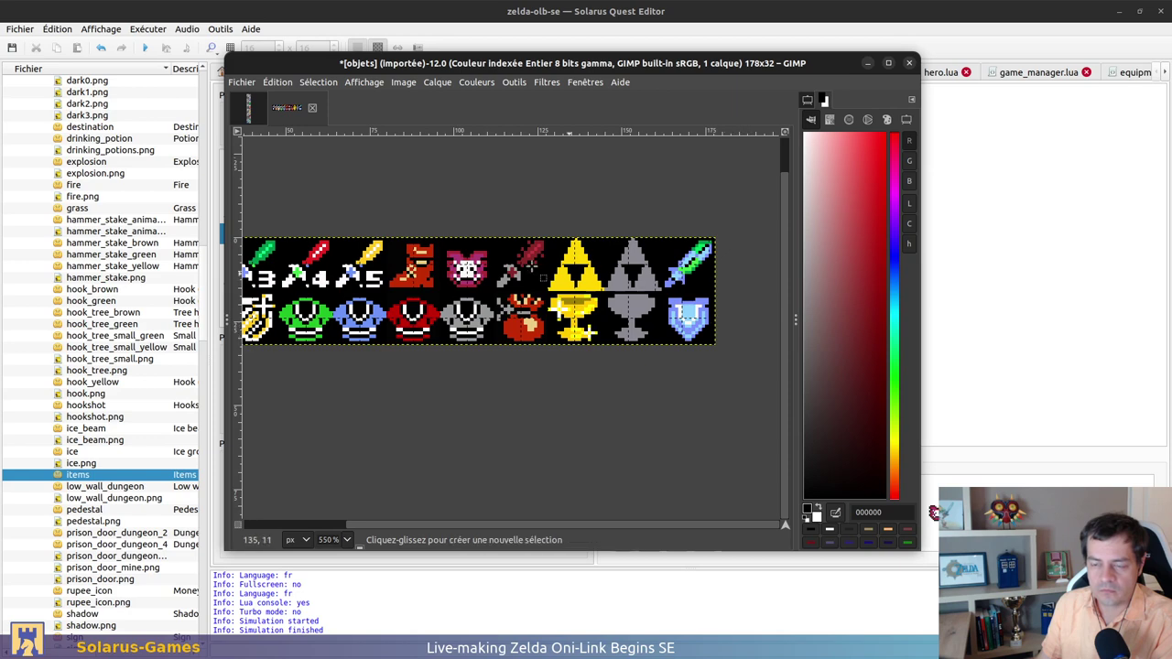
Close the sword image in GIMP without saving its changes
{"action": "left_click", "coordinate": [248, 108]}
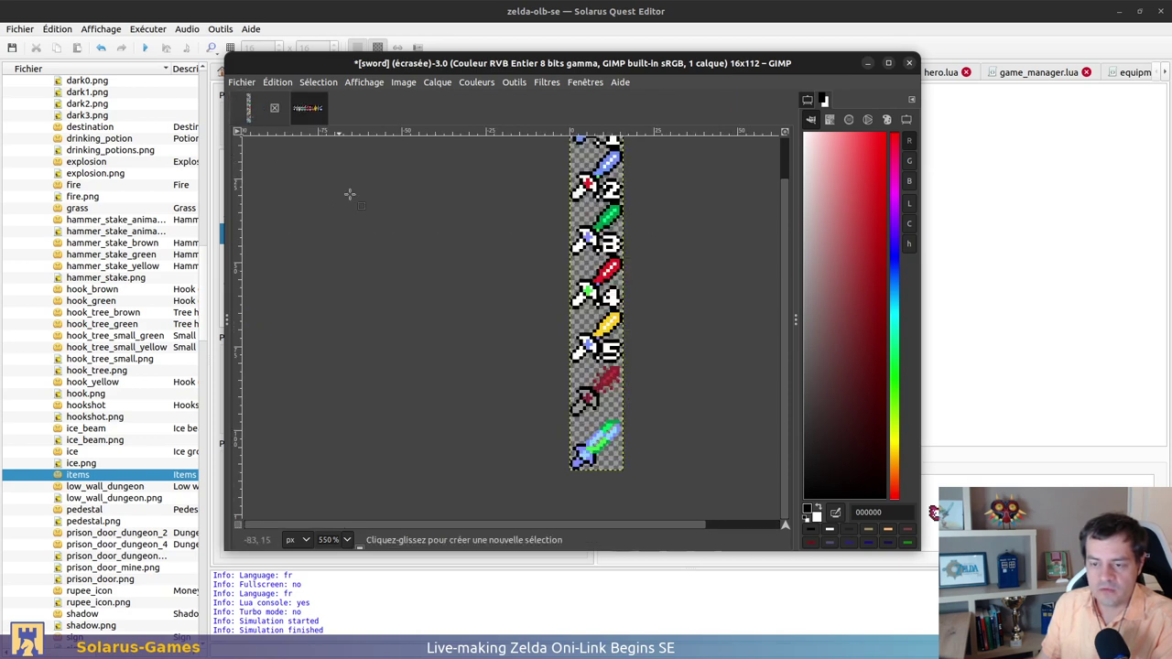
{"action": "key", "text": "ctrl+w"}
{"action": "key", "text": "ctrl+d"}
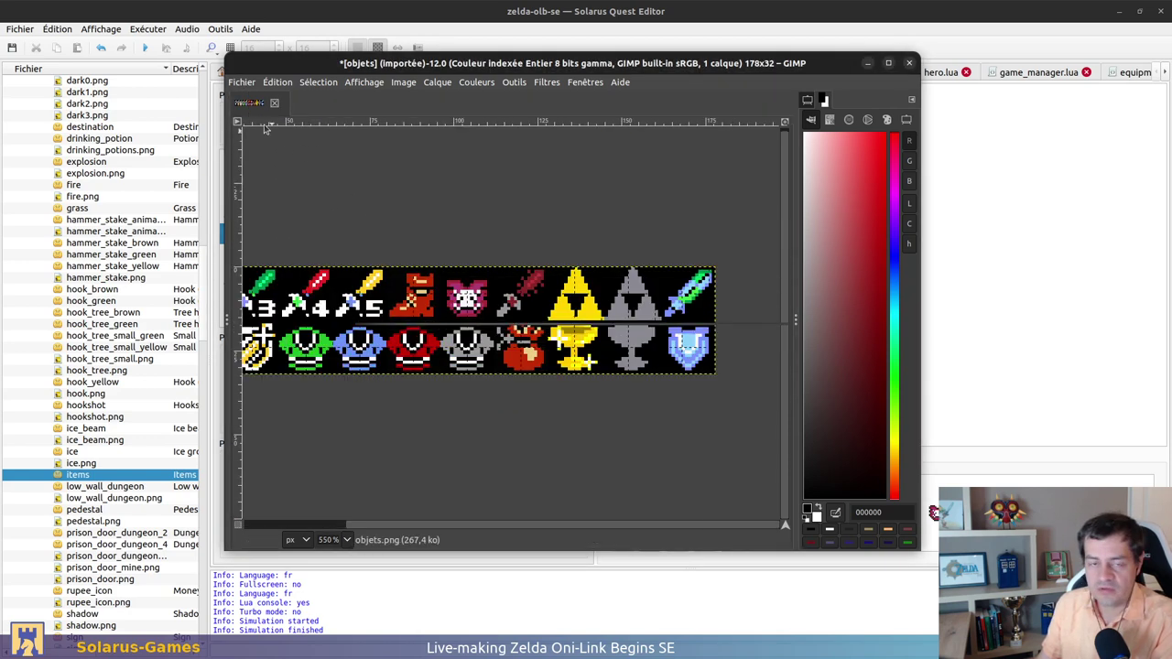
Open shield.png from the zelda-olb-se/data/sprites/items folder as a new image
{"action": "left_click", "coordinate": [241, 81]}
{"action": "left_click", "coordinate": [262, 137]}
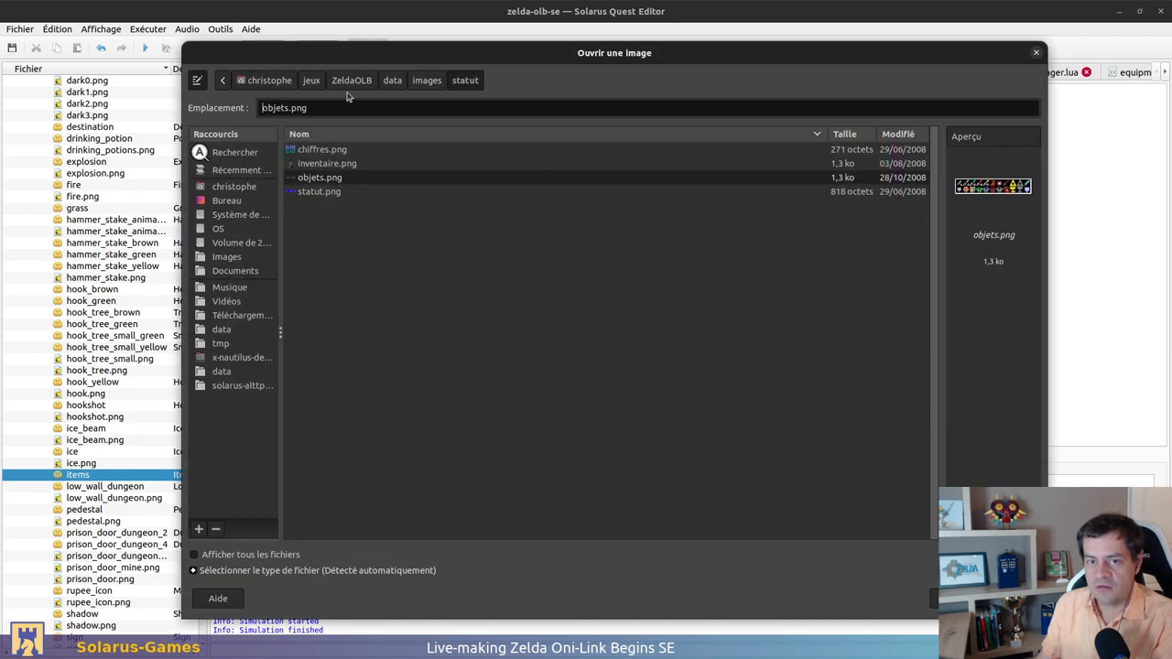
{"action": "left_click", "coordinate": [311, 79]}
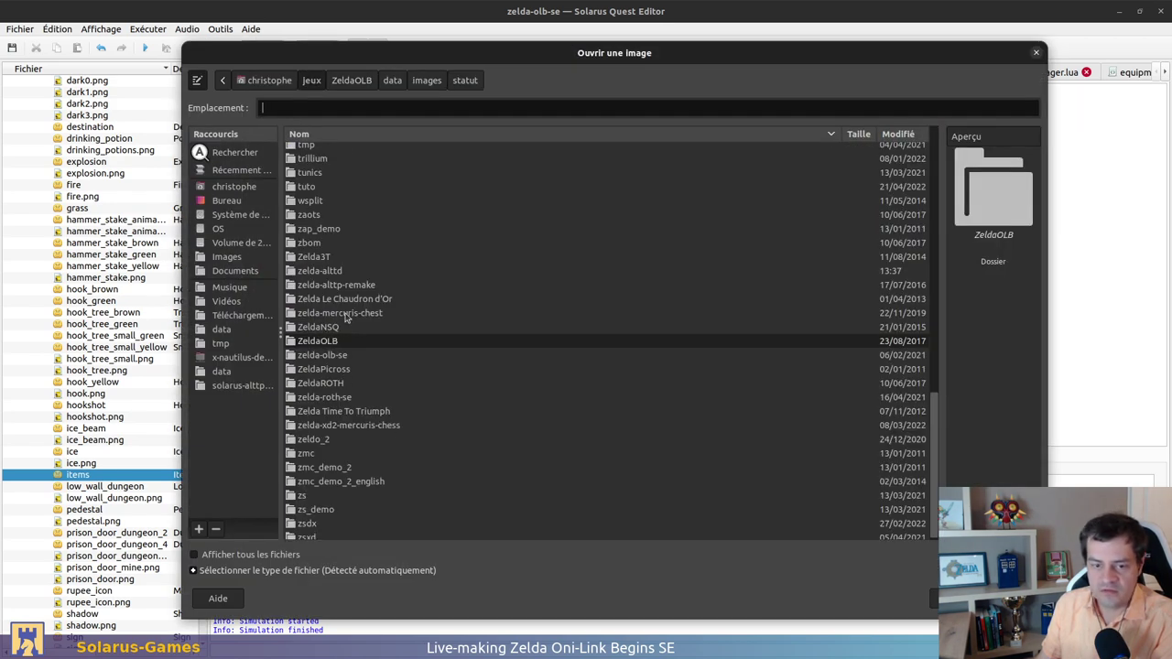
{"action": "double_click", "coordinate": [346, 357]}
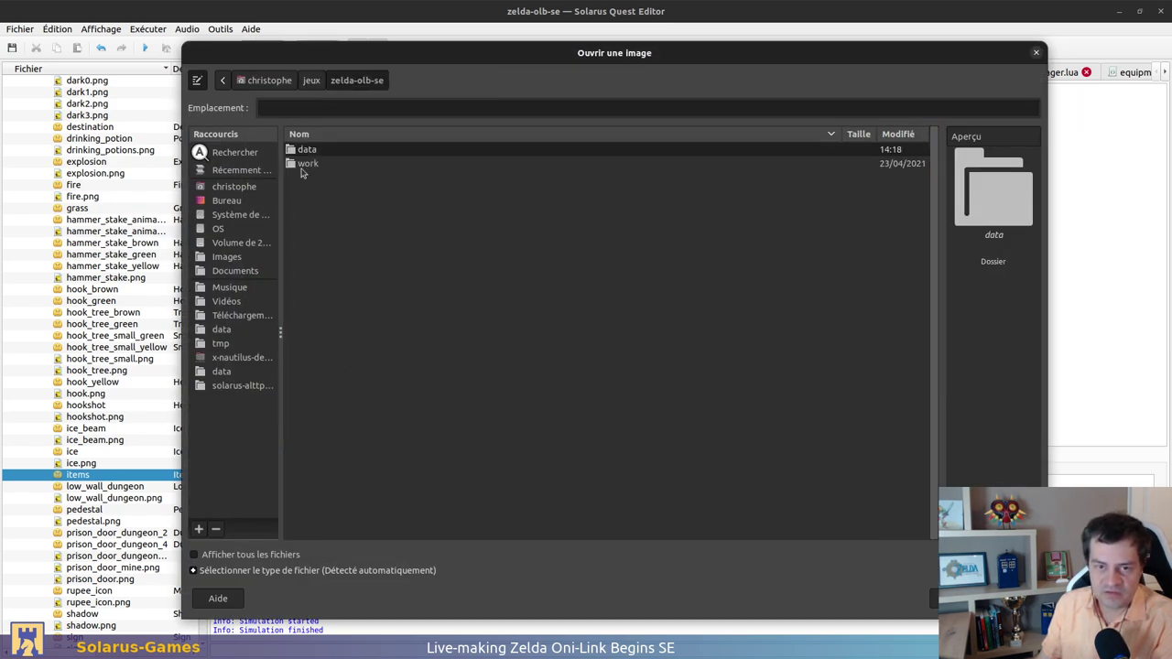
{"action": "double_click", "coordinate": [311, 149]}
{"action": "left_click", "coordinate": [335, 305]}
{"action": "double_click", "coordinate": [335, 305]}
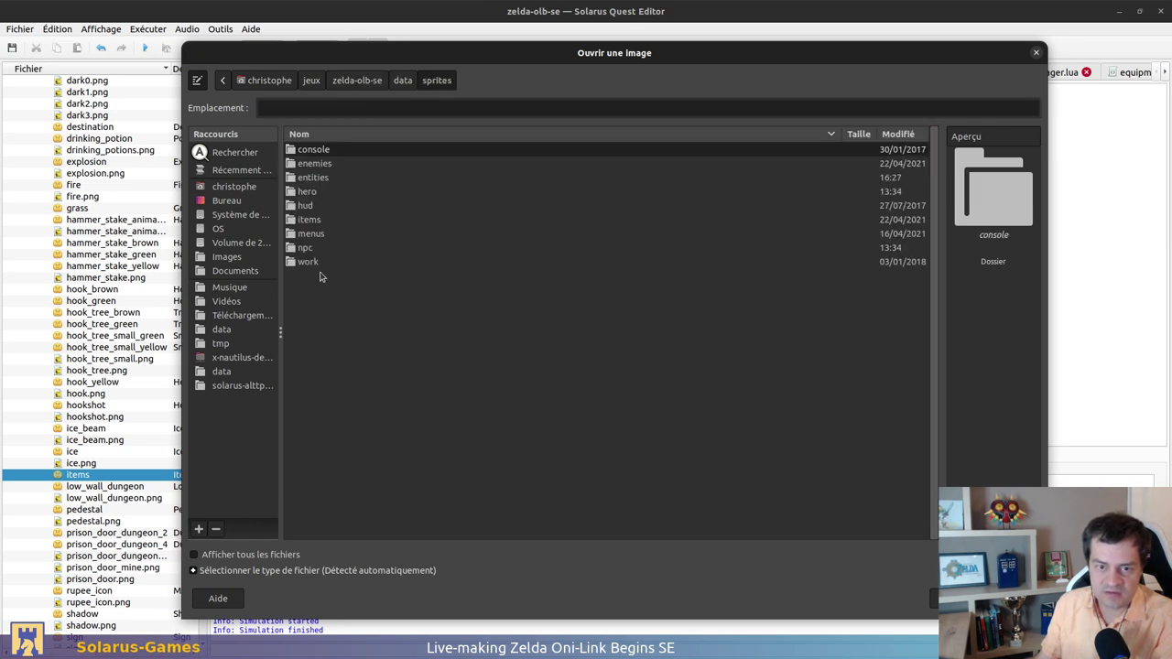
{"action": "double_click", "coordinate": [316, 177]}
{"action": "left_click", "coordinate": [435, 79]}
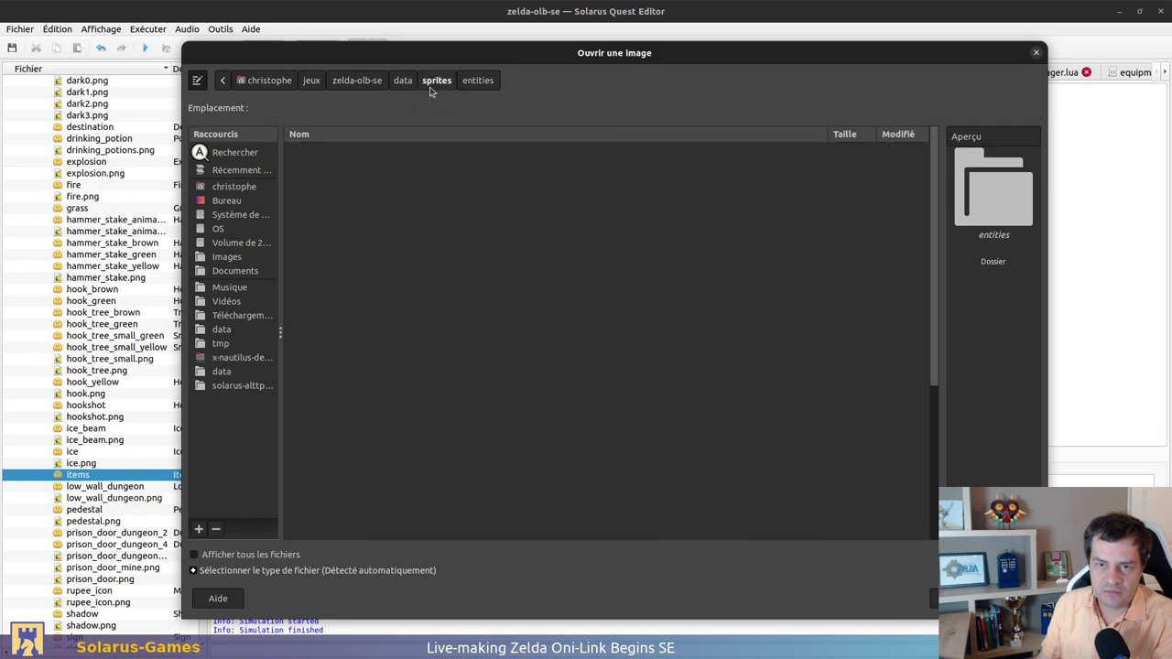
{"action": "double_click", "coordinate": [311, 218]}
{"action": "scroll", "coordinate": [315, 467], "scroll_direction": "down", "scroll_amount": 3}
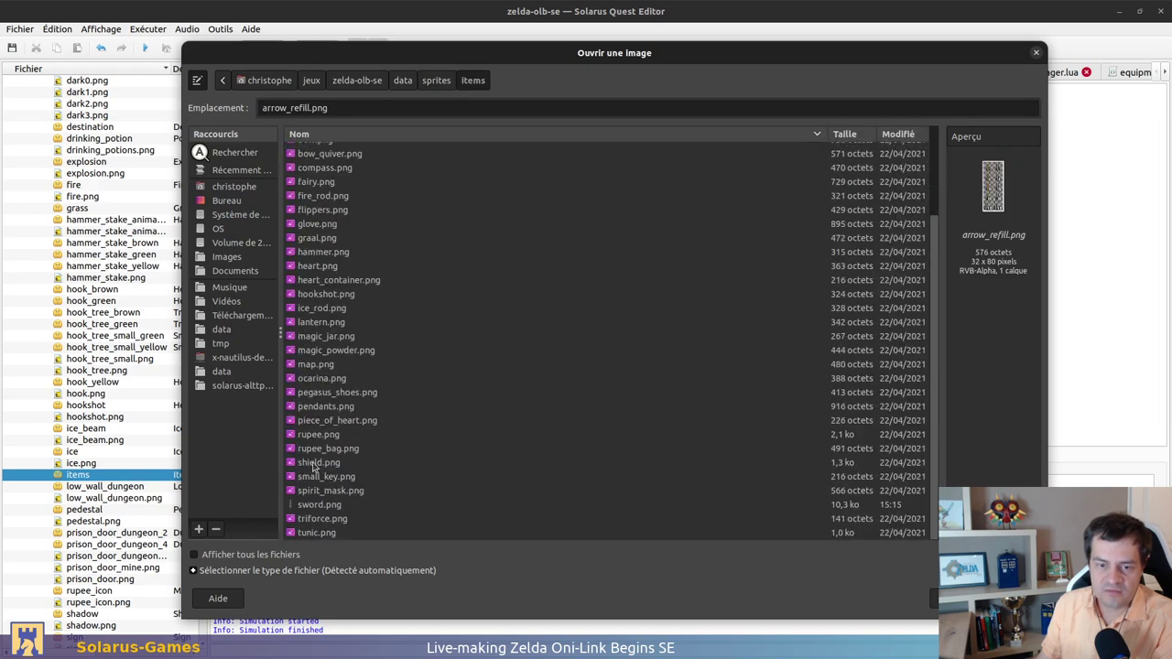
{"action": "double_click", "coordinate": [339, 462]}
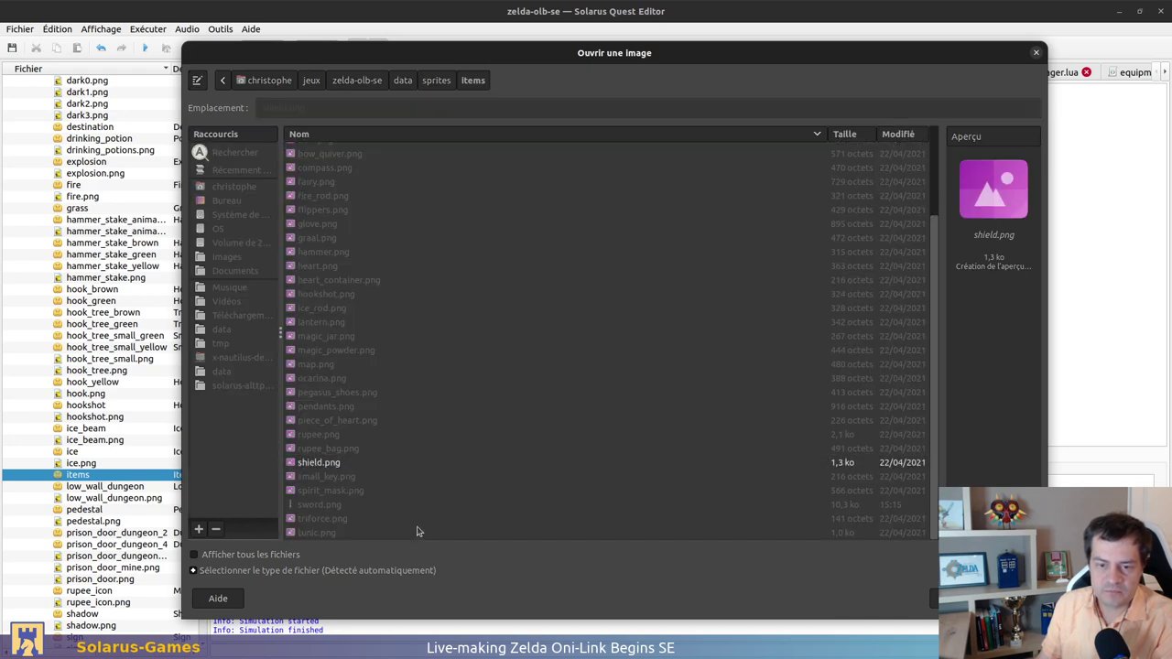
{"action": "scroll", "coordinate": [511, 280], "scroll_direction": "up", "scroll_amount": 5, "text": "ctrl"}
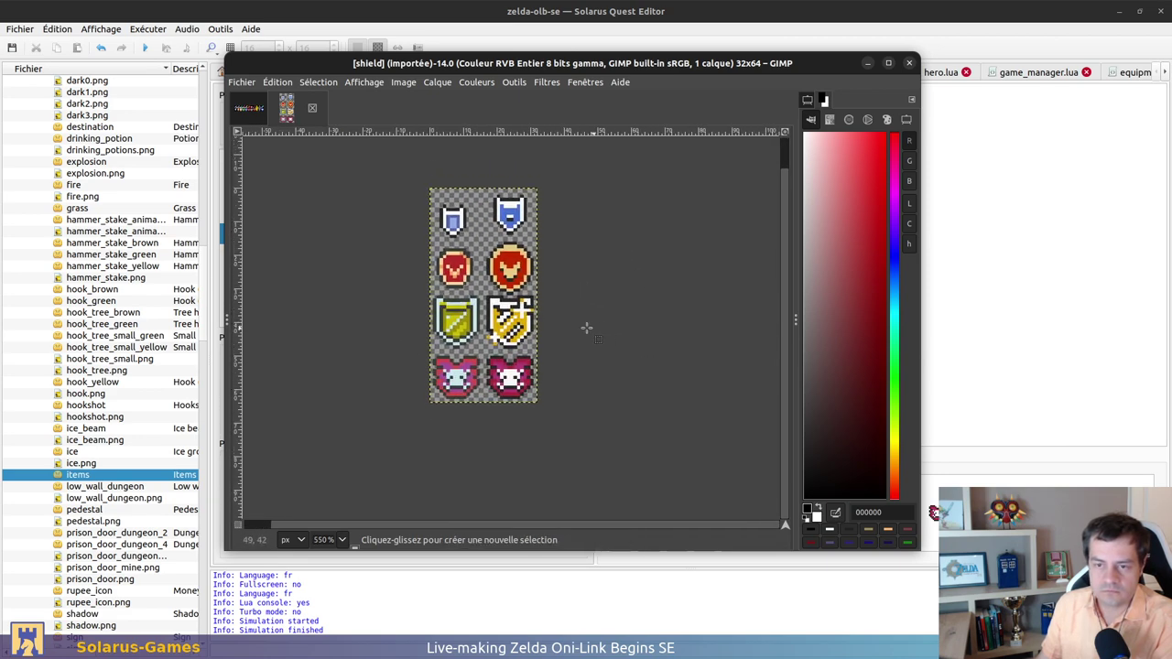
{"action": "scroll", "coordinate": [556, 205], "scroll_direction": "up", "scroll_amount": 1, "text": "ctrl"}
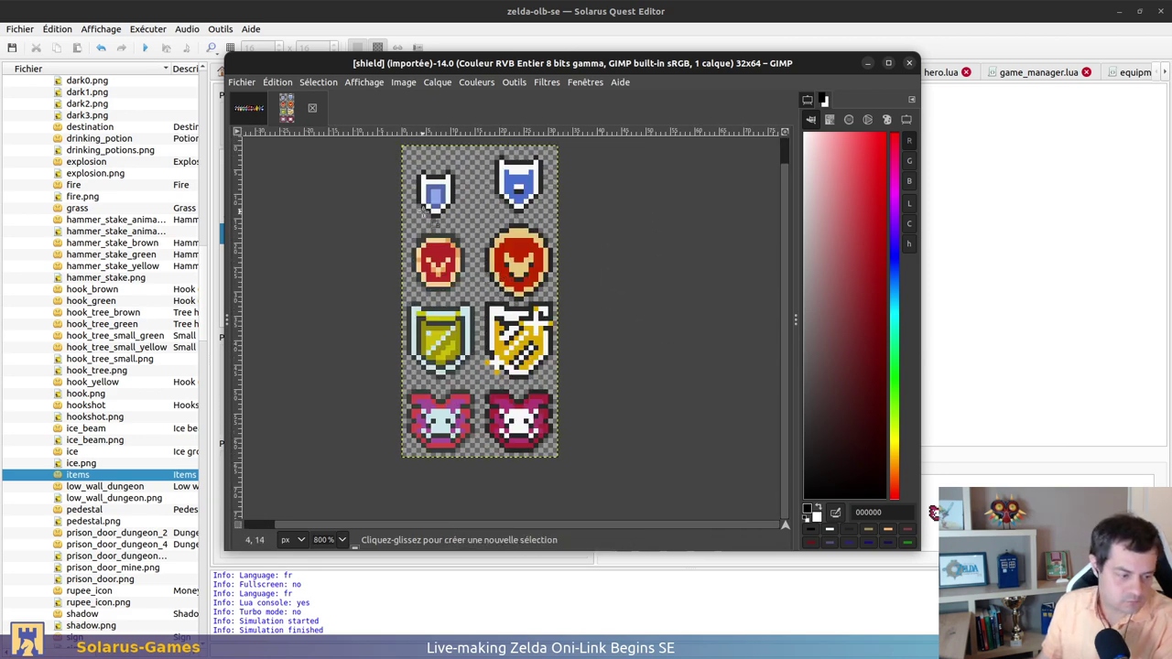
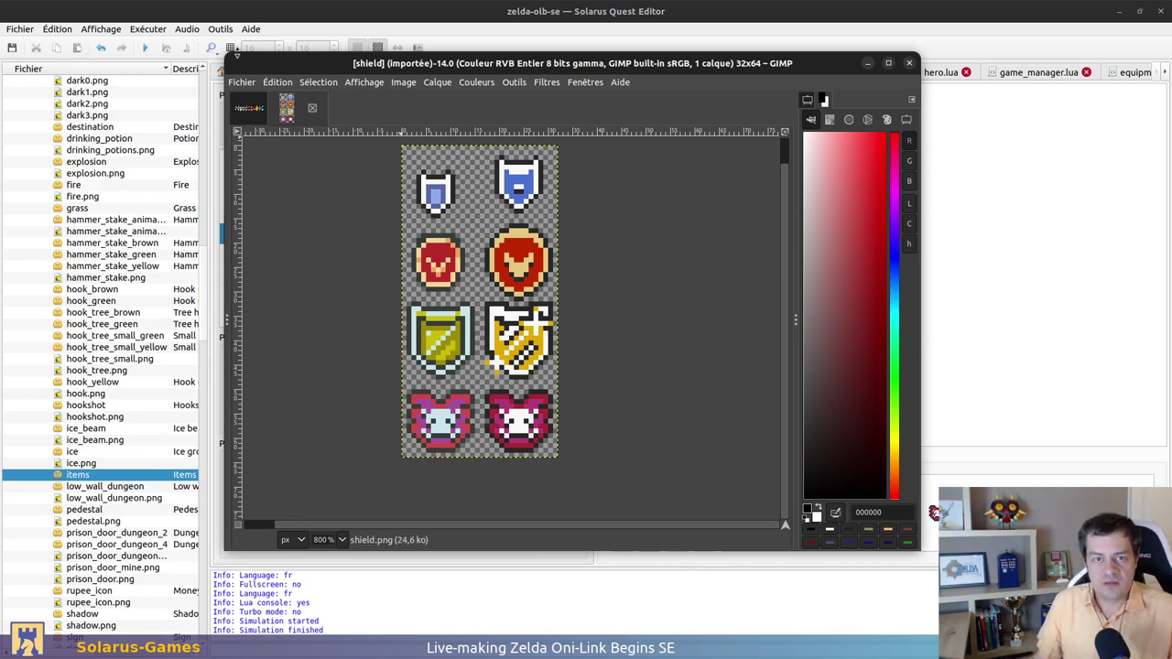
Select the pink face shield's pixels in the objets image, excluding the surrounding black background, and copy them
{"action": "left_click", "coordinate": [253, 110]}
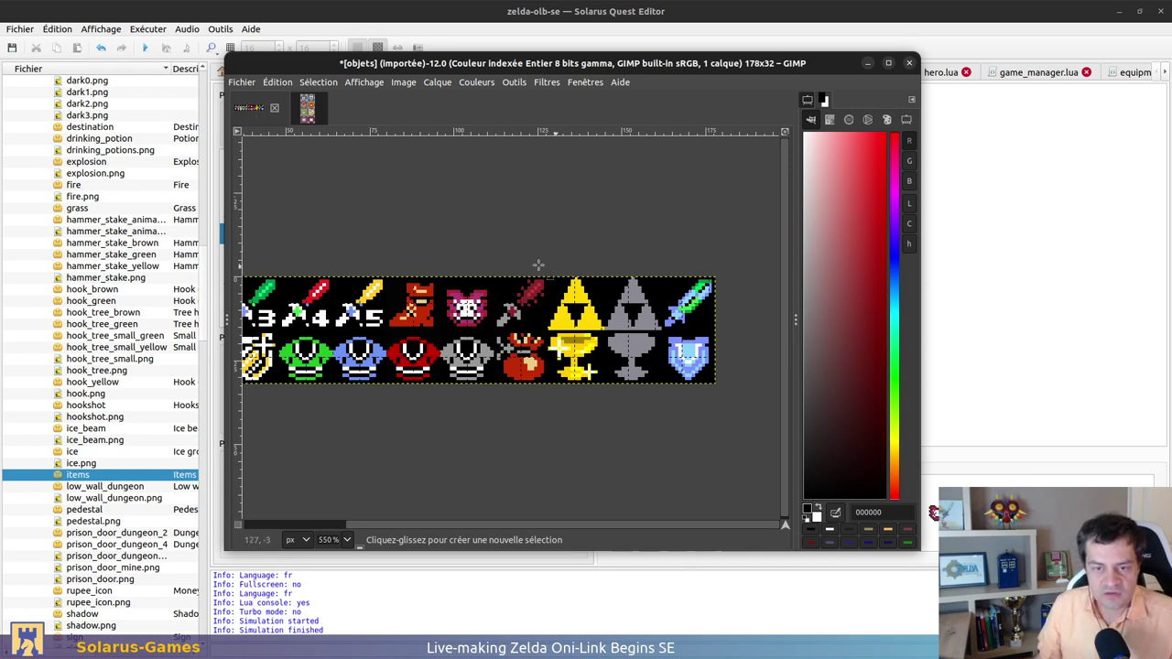
{"action": "middle_click_drag", "start_coordinate": [450, 283], "coordinate": [471, 272]}
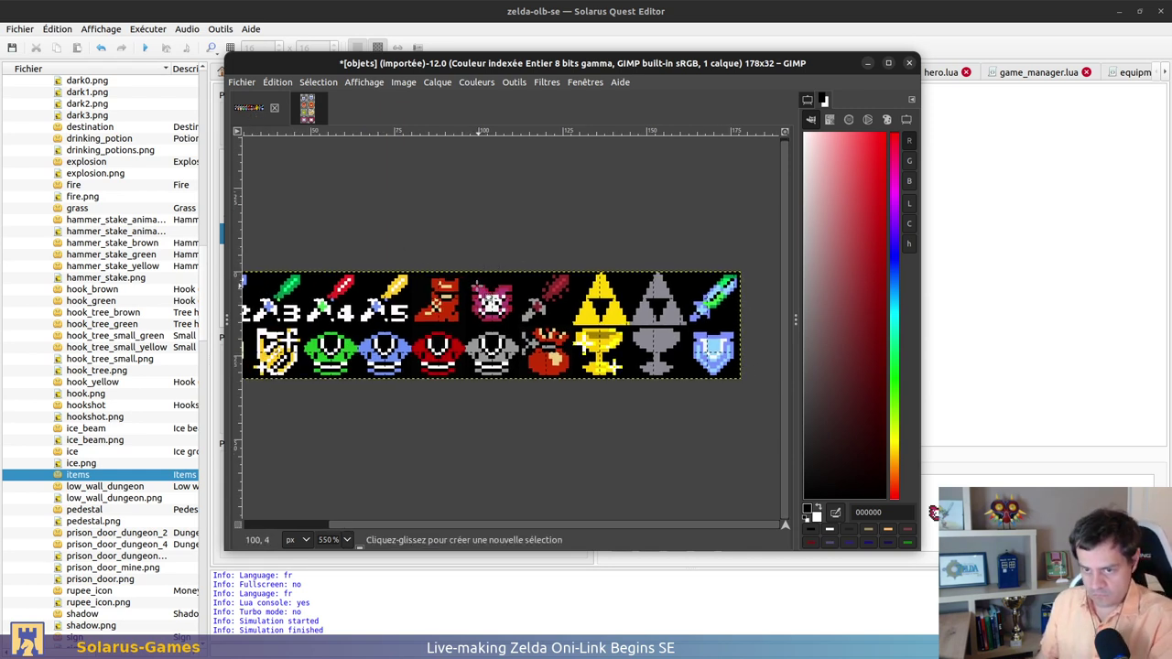
{"action": "scroll", "coordinate": [495, 303], "scroll_direction": "up", "scroll_amount": 5, "text": "ctrl"}
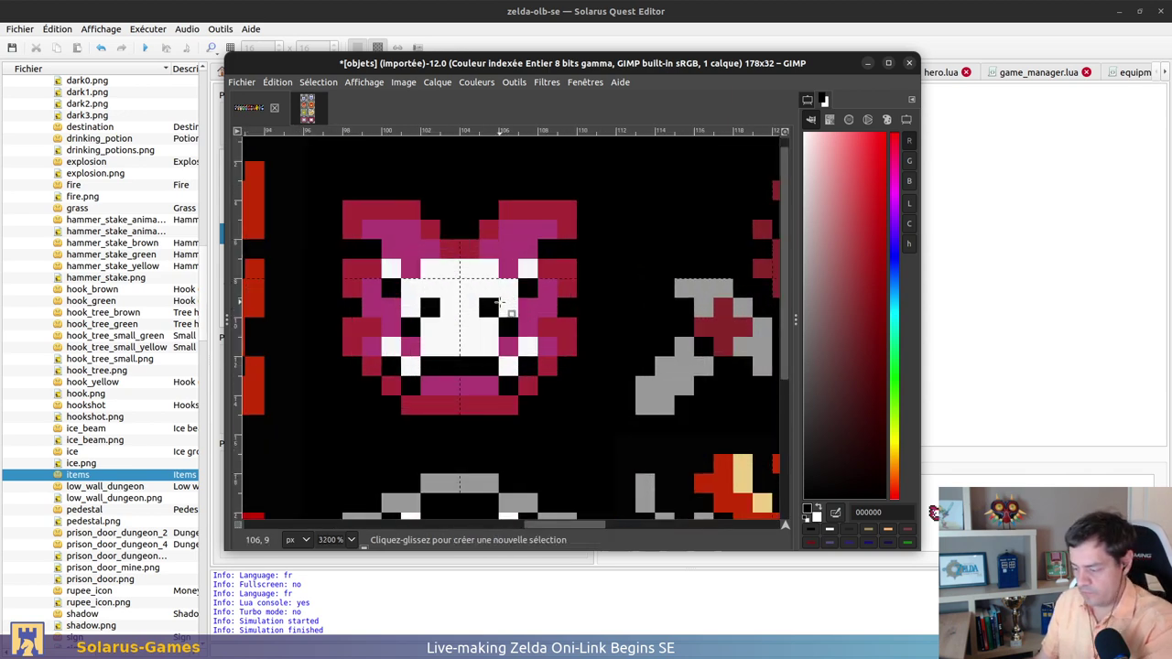
{"action": "left_click", "coordinate": [391, 228]}
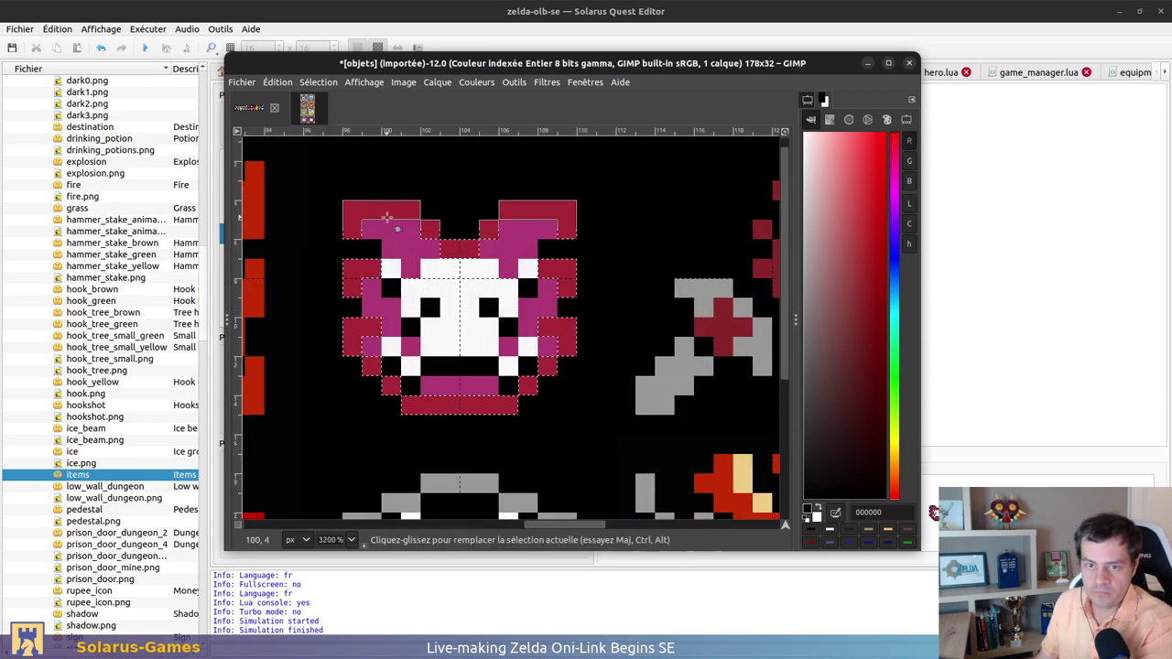
{"action": "left_click", "coordinate": [400, 233]}
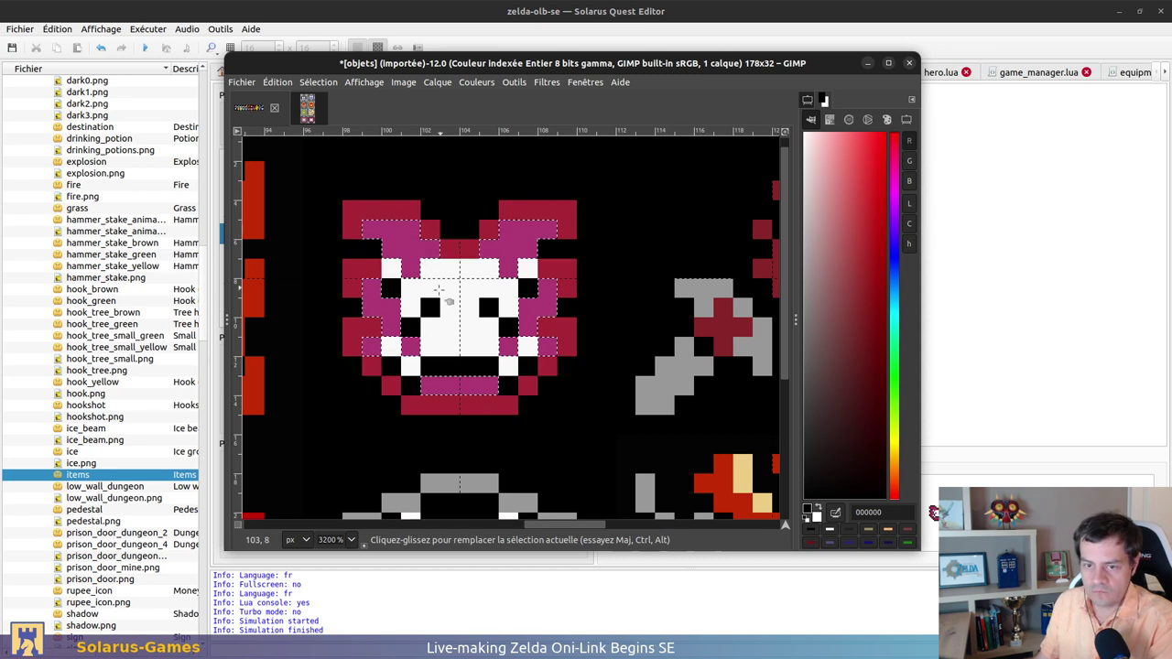
{"action": "key", "text": "ctrl+shift+a"}
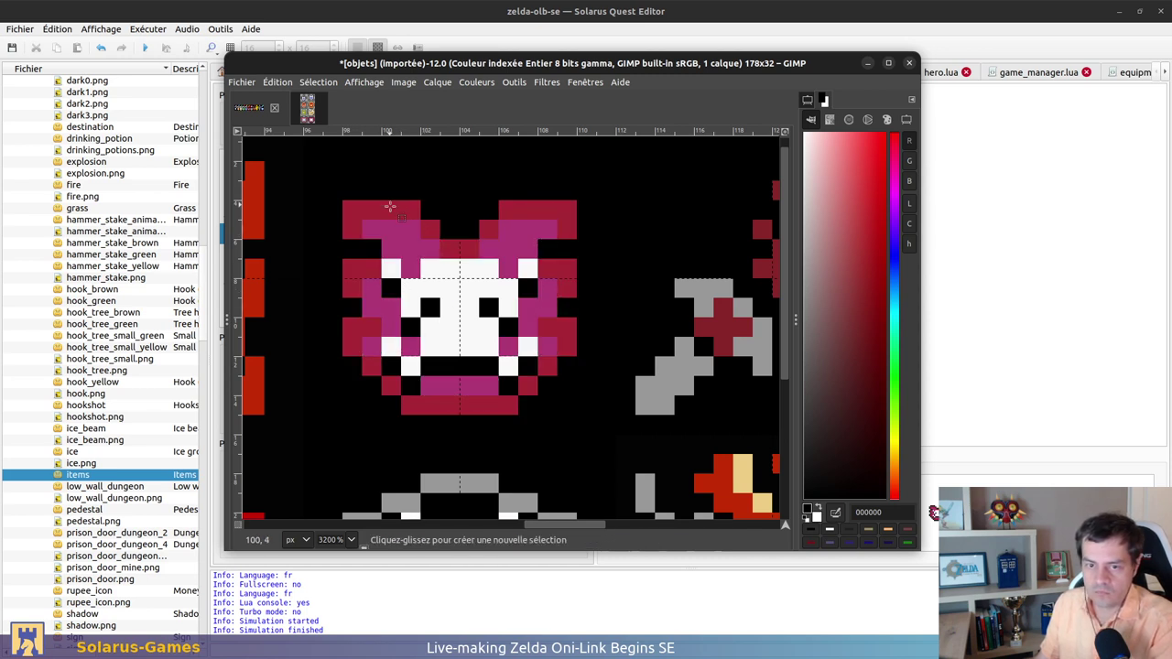
{"action": "left_click", "coordinate": [401, 213]}
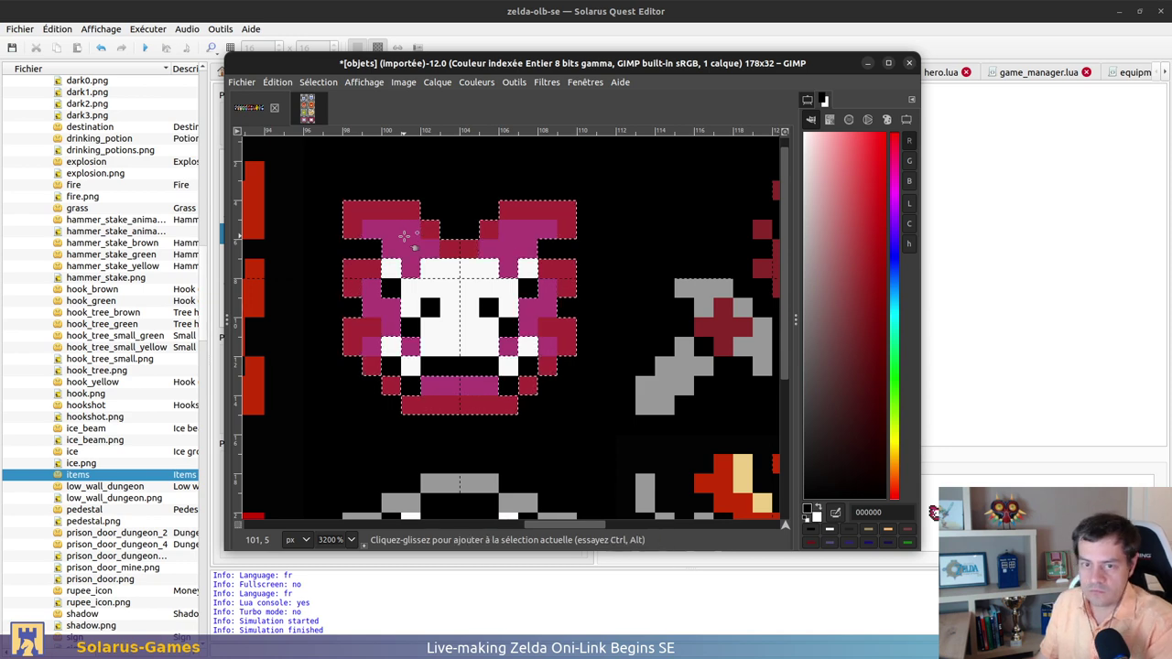
{"action": "left_click", "coordinate": [490, 309], "text": "shift"}
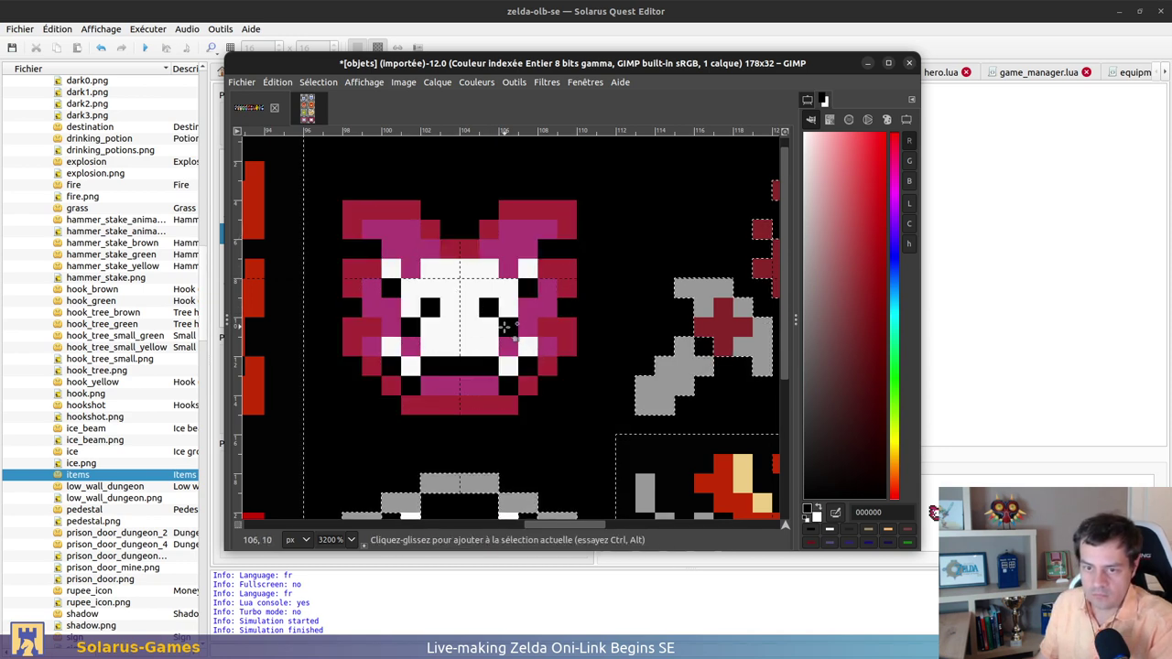
{"action": "left_click", "coordinate": [502, 295]}
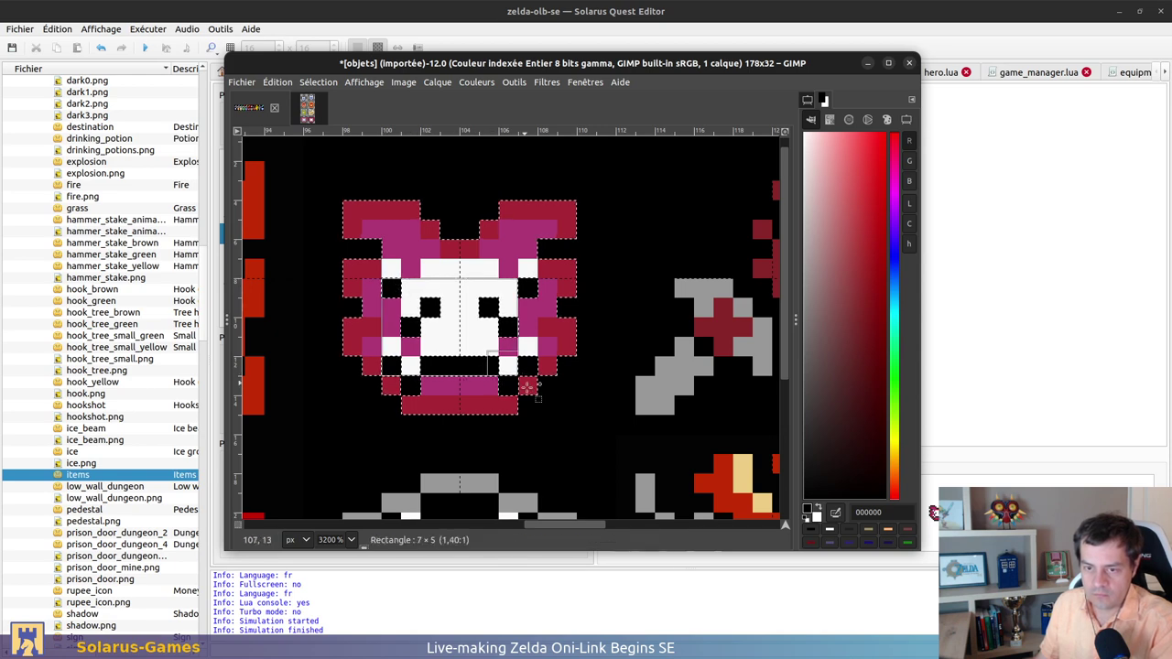
{"action": "left_click_drag", "start_coordinate": [506, 367], "coordinate": [536, 385], "text": "shift"}
Paste the copied face shield exactly over the brighter face shield in the shield image and anchor it
{"action": "left_click", "coordinate": [307, 107]}
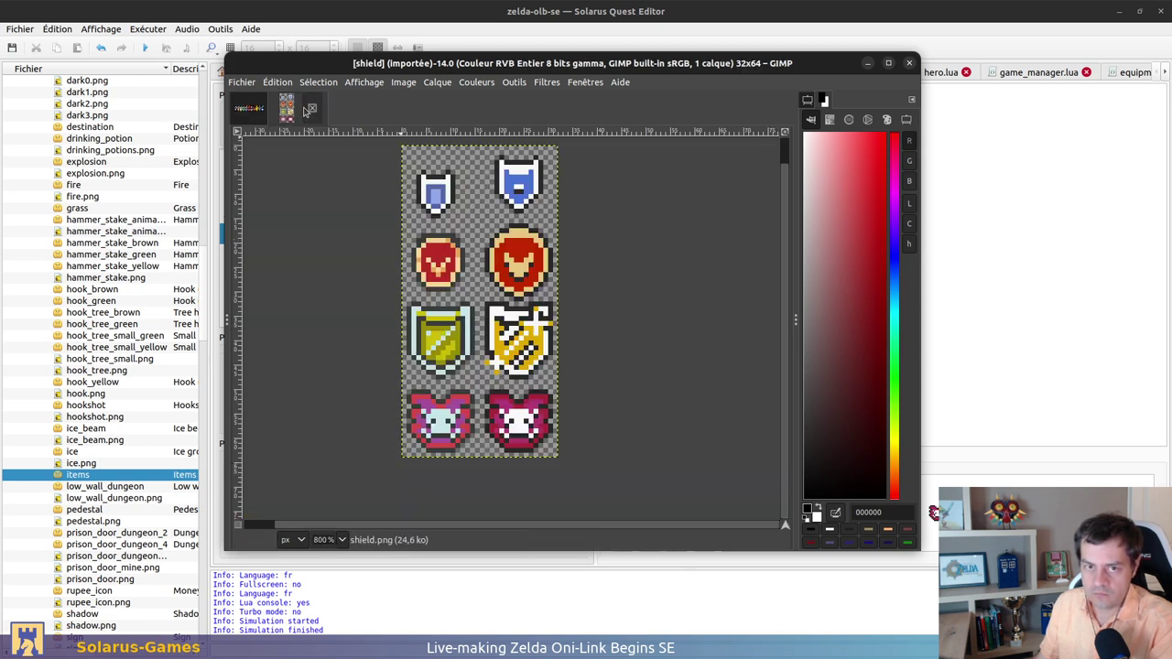
{"action": "scroll", "coordinate": [557, 464], "scroll_direction": "up", "scroll_amount": 2, "text": "ctrl"}
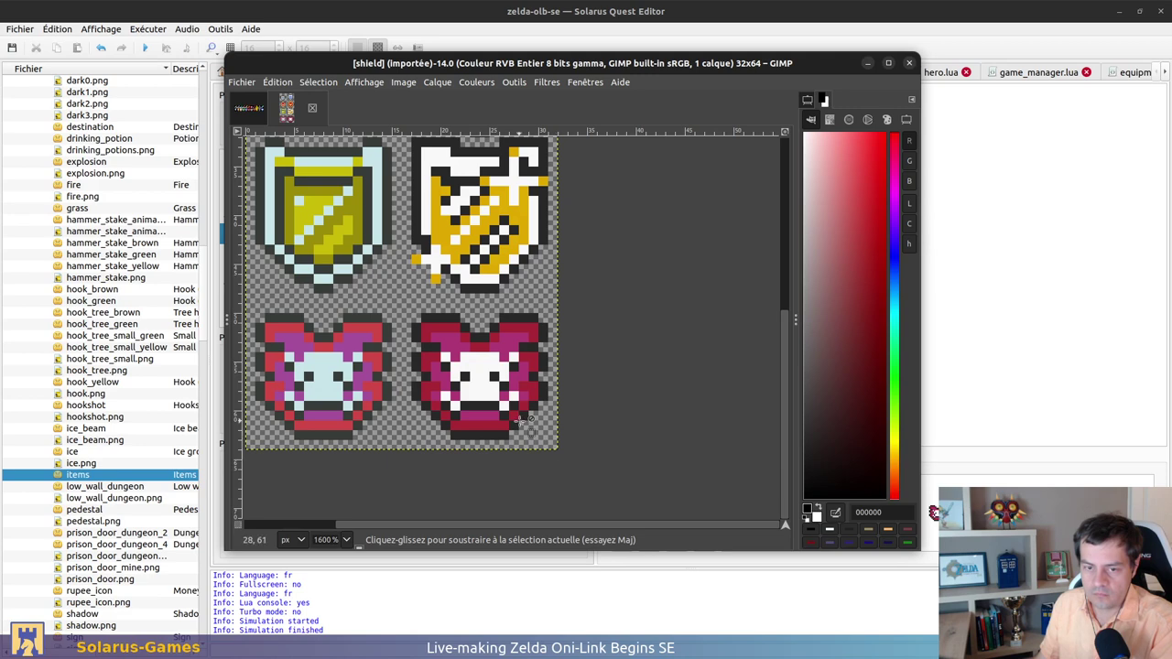
{"action": "key", "text": "ctrl+v"}
{"action": "left_click_drag", "start_coordinate": [305, 213], "coordinate": [481, 360]}
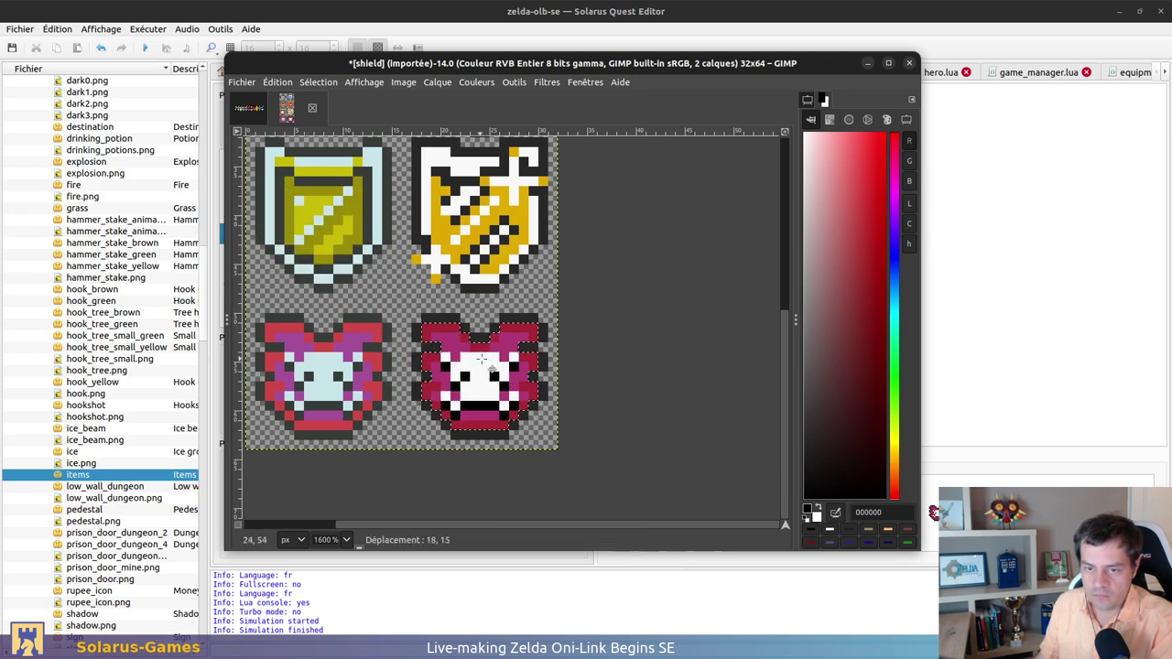
{"action": "left_click", "coordinate": [563, 375]}
Recolour the dark grey outlines of the bright shields in the shield image to black (000000), using the black from objets
{"action": "scroll", "coordinate": [530, 440], "scroll_direction": "up", "scroll_amount": 3}
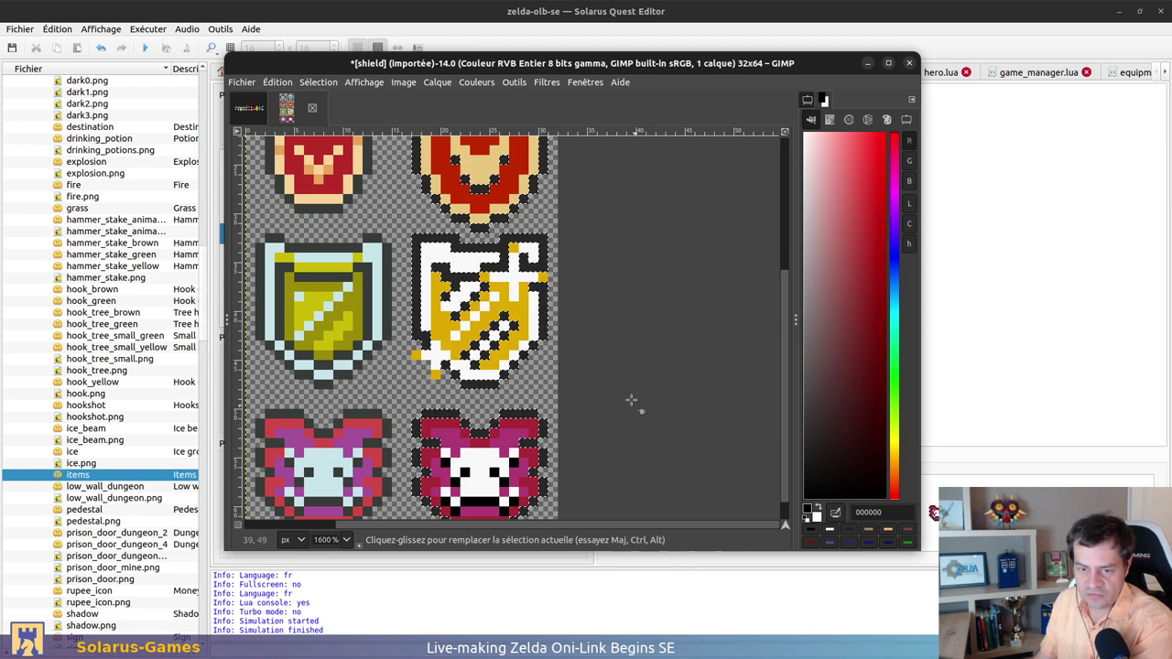
{"action": "left_click", "coordinate": [249, 107]}
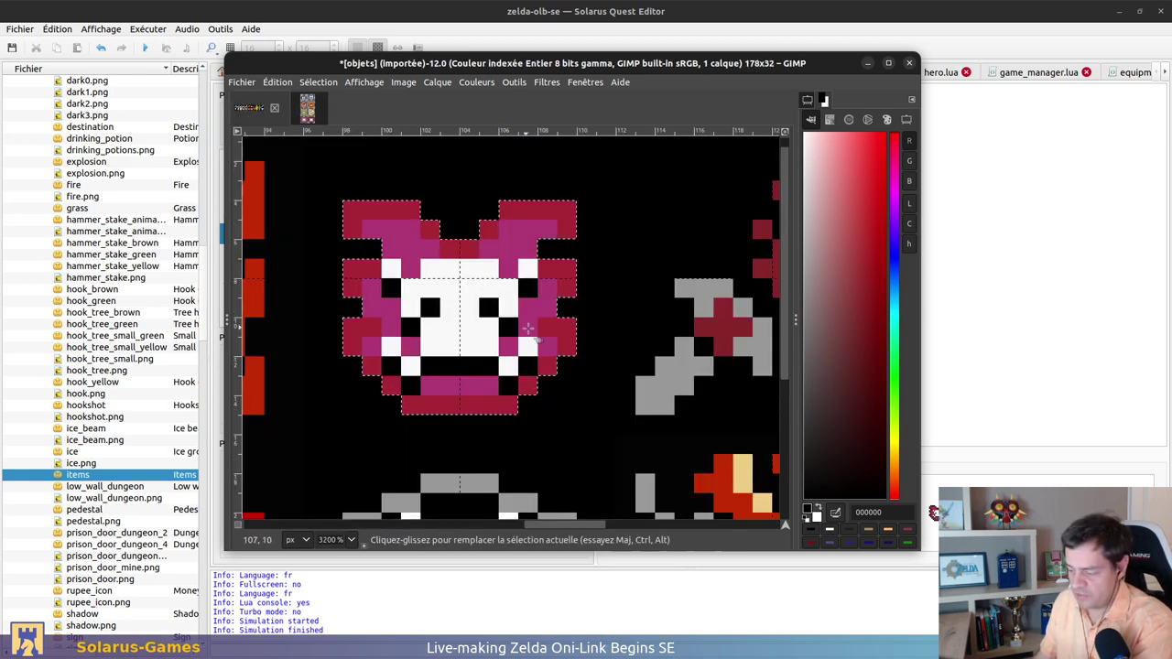
{"action": "key", "text": "o"}
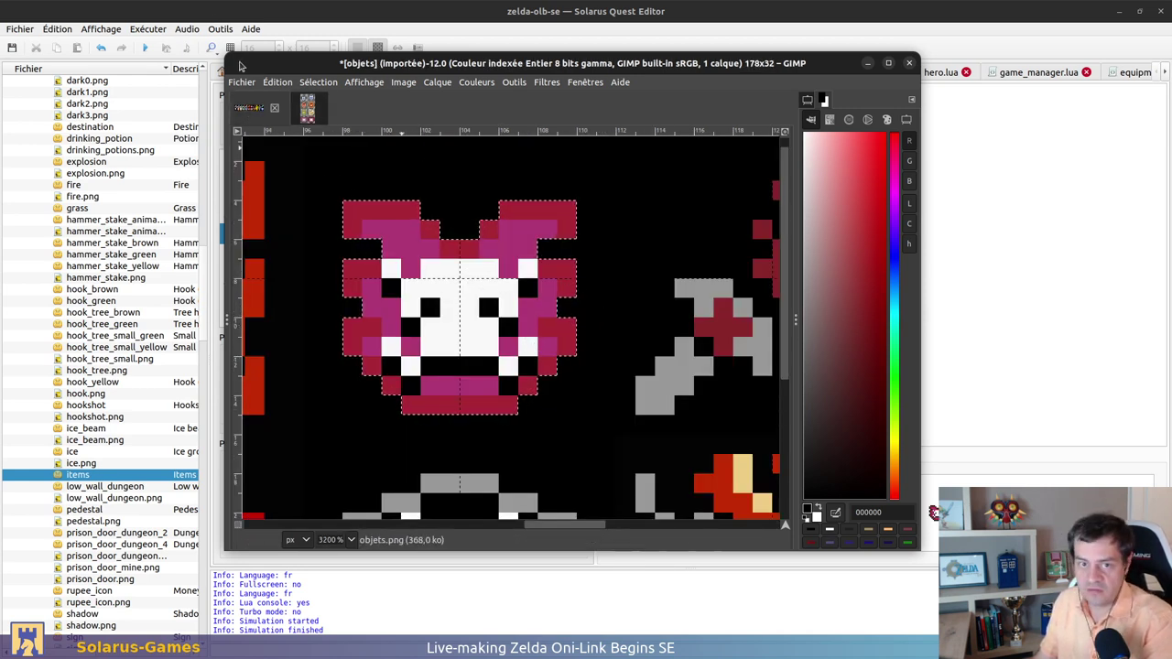
{"action": "left_click", "coordinate": [306, 107]}
{"action": "key", "text": "ctrl+shift+a"}
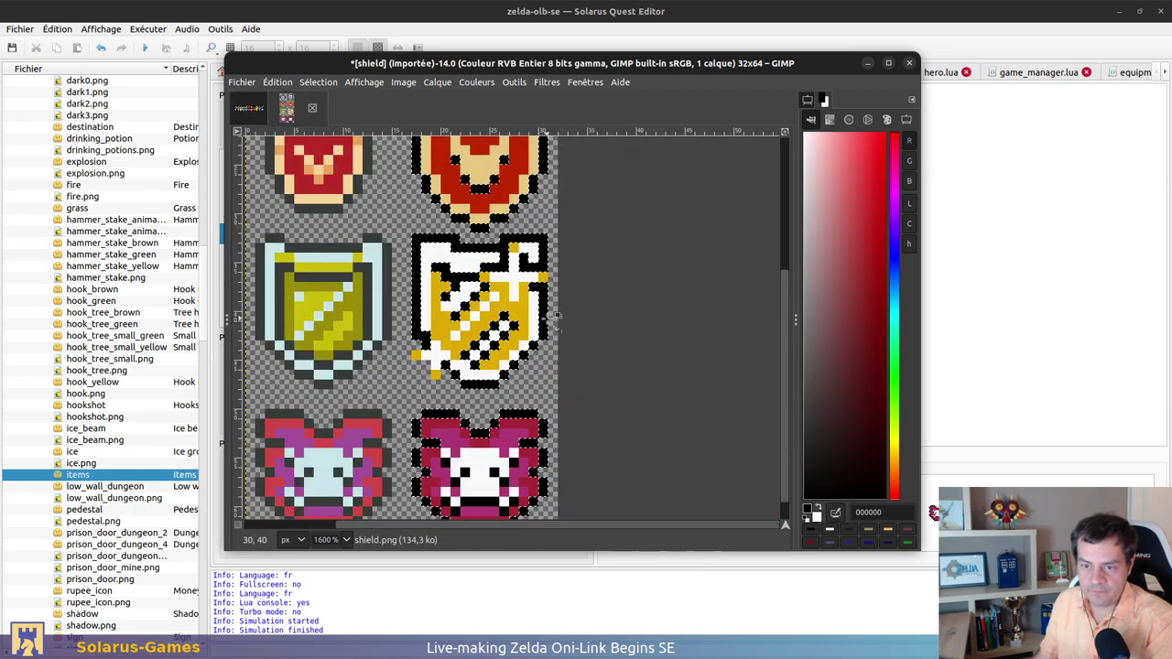
{"action": "scroll", "coordinate": [562, 382], "scroll_direction": "down", "scroll_amount": 1}
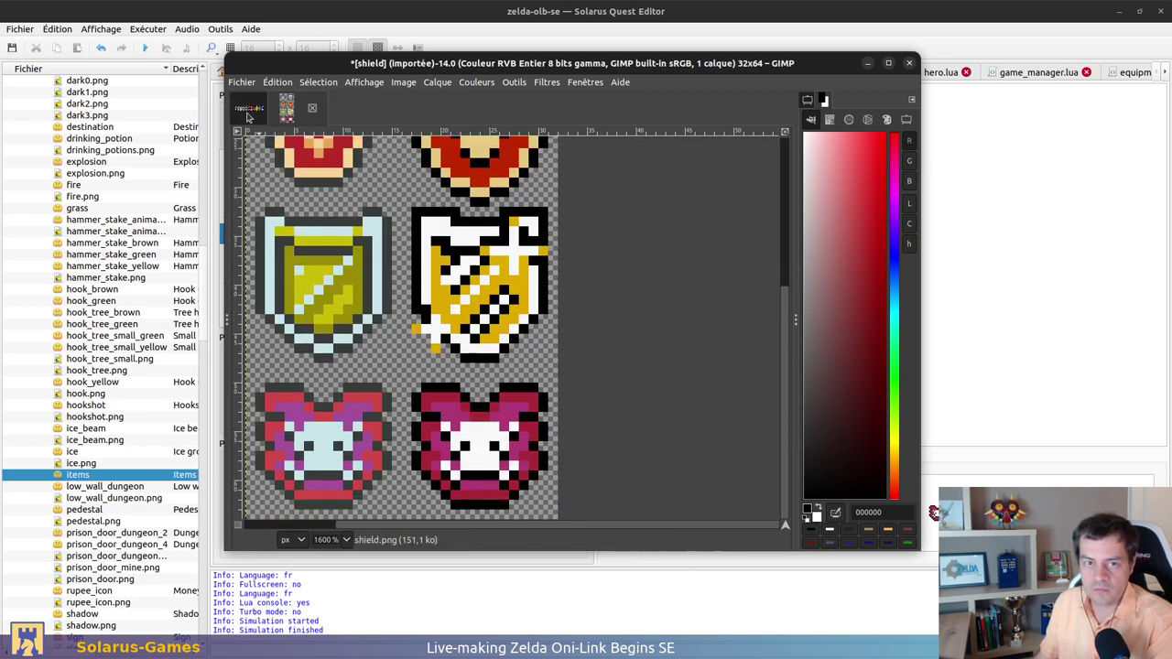
Select the gold shield in the objets image without its black background and copy it
{"action": "left_click", "coordinate": [247, 117]}
{"action": "scroll", "coordinate": [604, 348], "scroll_direction": "down", "scroll_amount": 5, "text": "ctrl"}
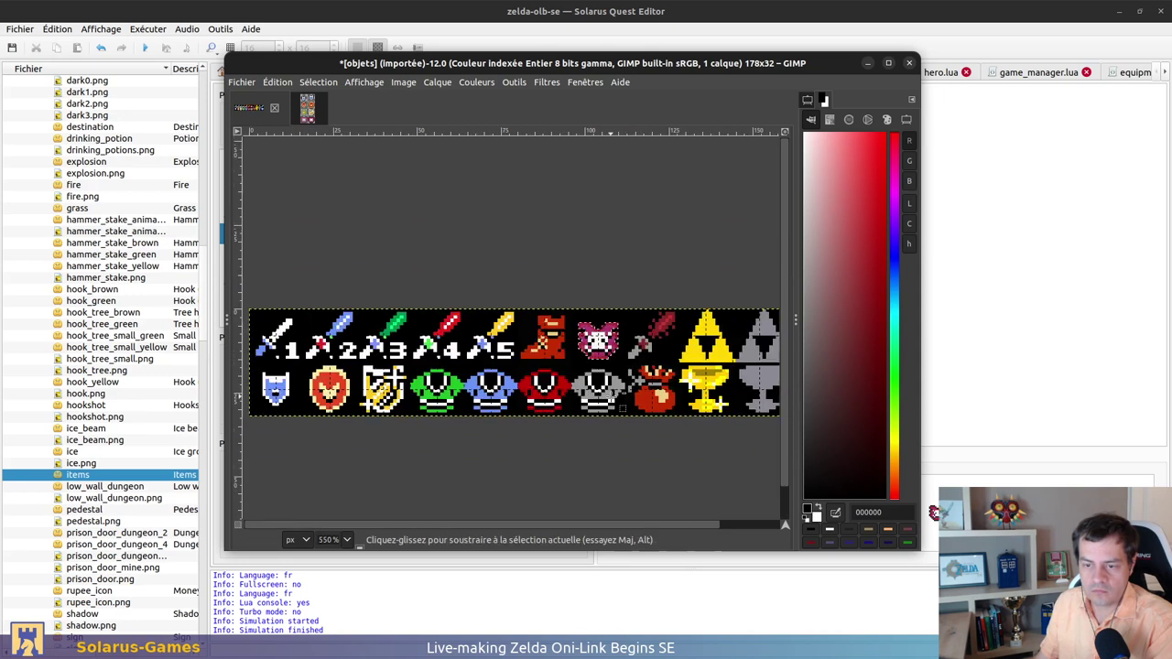
{"action": "scroll", "coordinate": [580, 324], "scroll_direction": "up", "scroll_amount": 3, "text": "ctrl"}
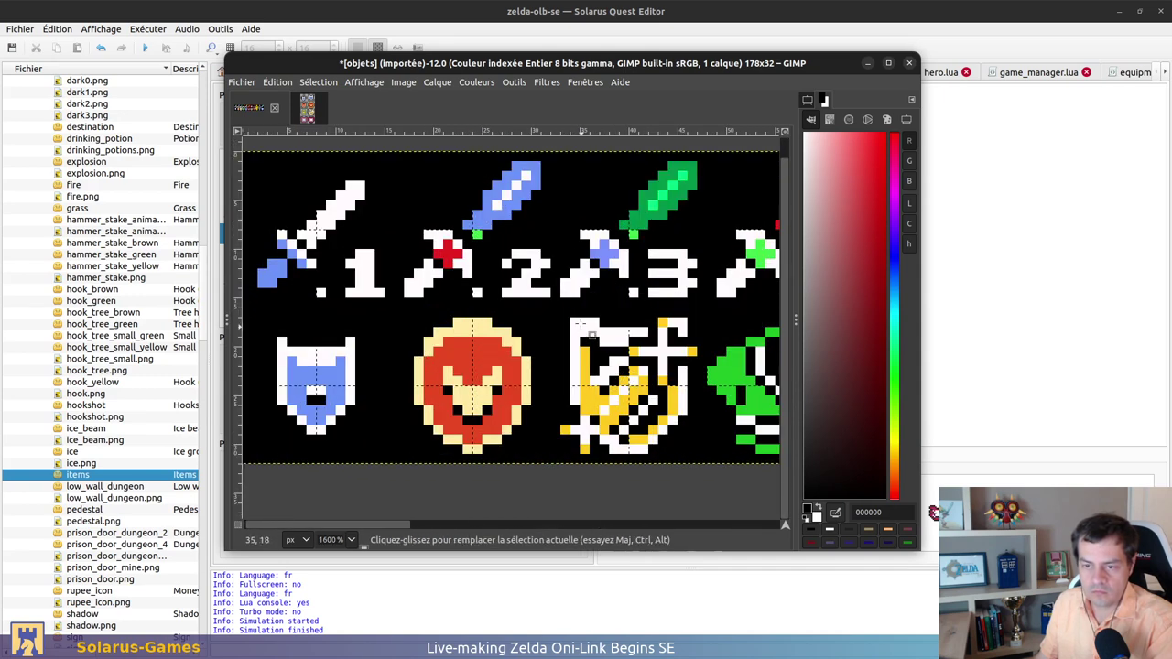
{"action": "left_click_drag", "start_coordinate": [558, 313], "coordinate": [661, 454]}
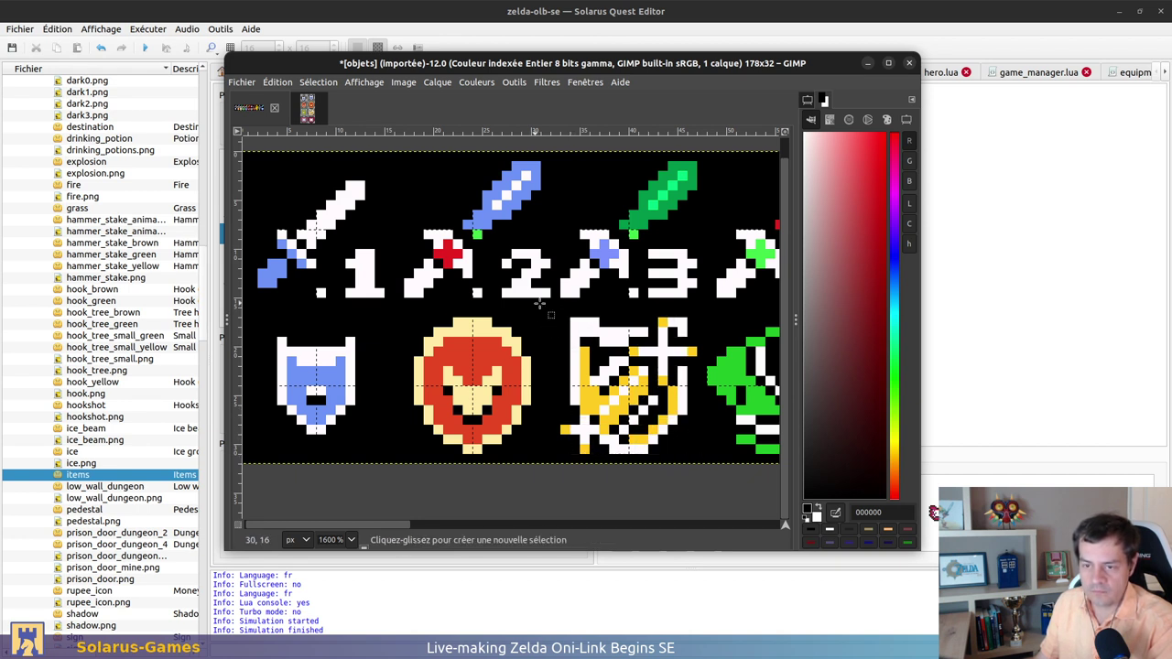
{"action": "left_click_drag", "start_coordinate": [549, 305], "coordinate": [707, 430]}
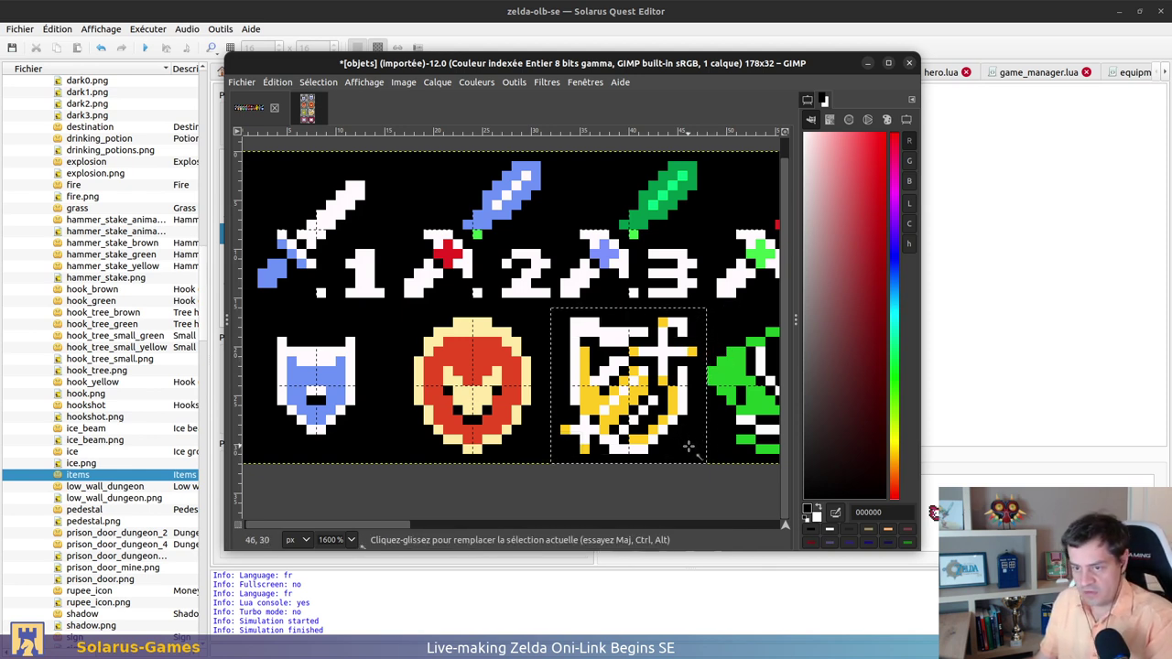
{"action": "key", "text": "ctrl+shift+a"}
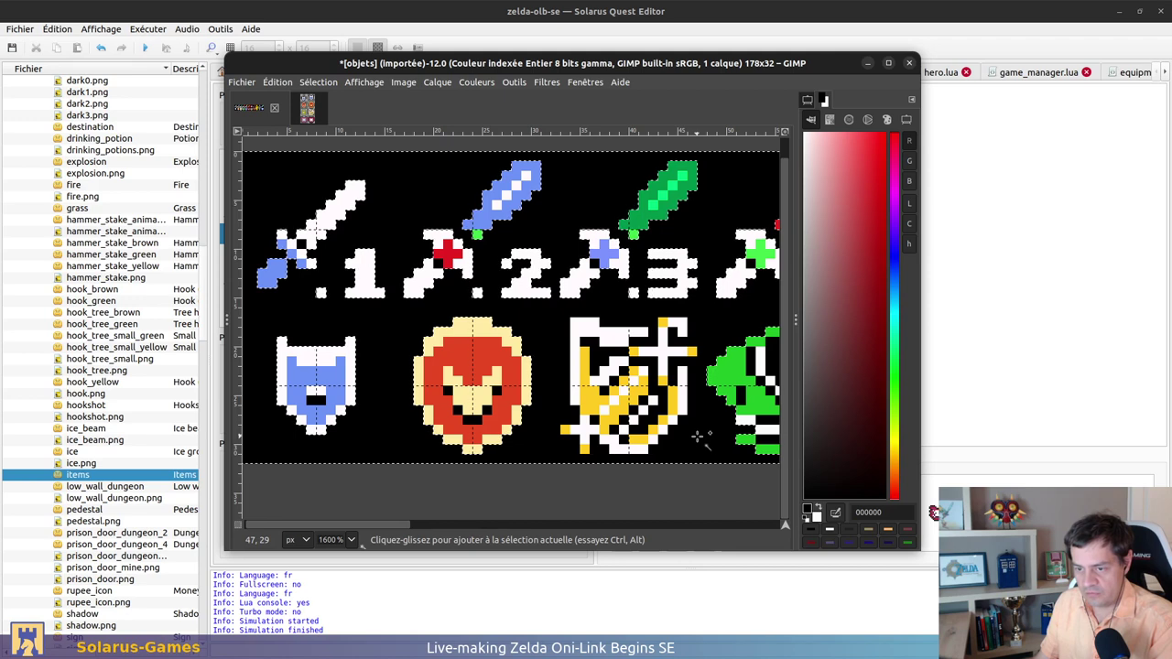
{"action": "left_click", "coordinate": [695, 441], "text": "shift"}
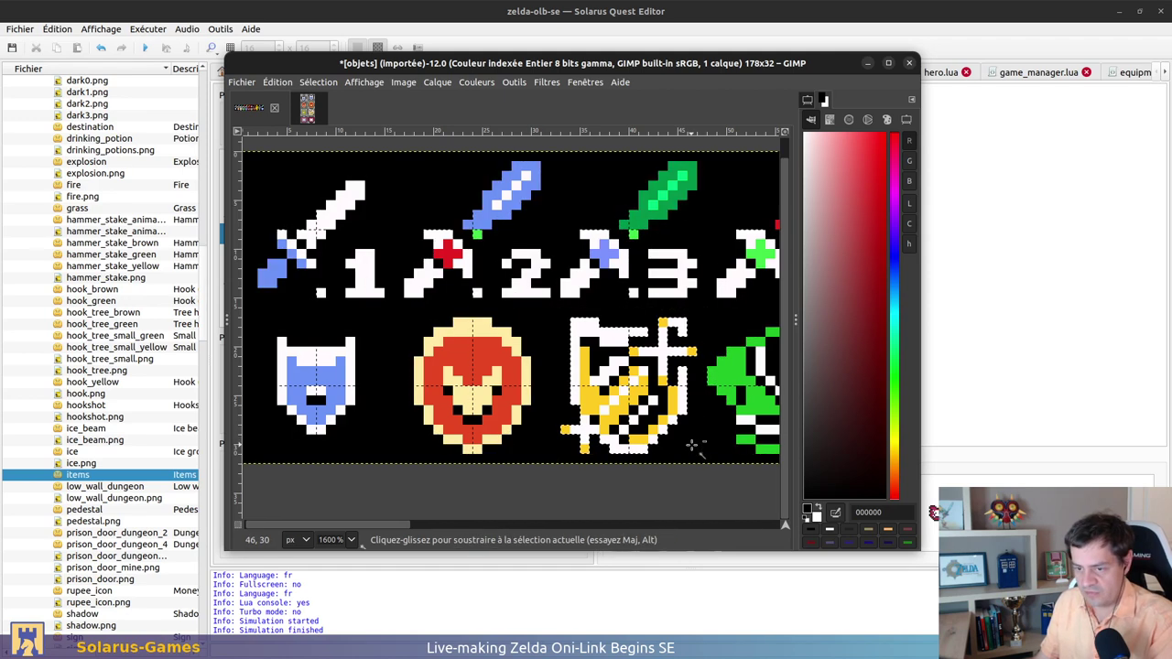
{"action": "key", "text": "ctrl+c"}
Try to paste the copied gold shield over the brighter gold shield in the shield image and anchor it
{"action": "left_click", "coordinate": [307, 107]}
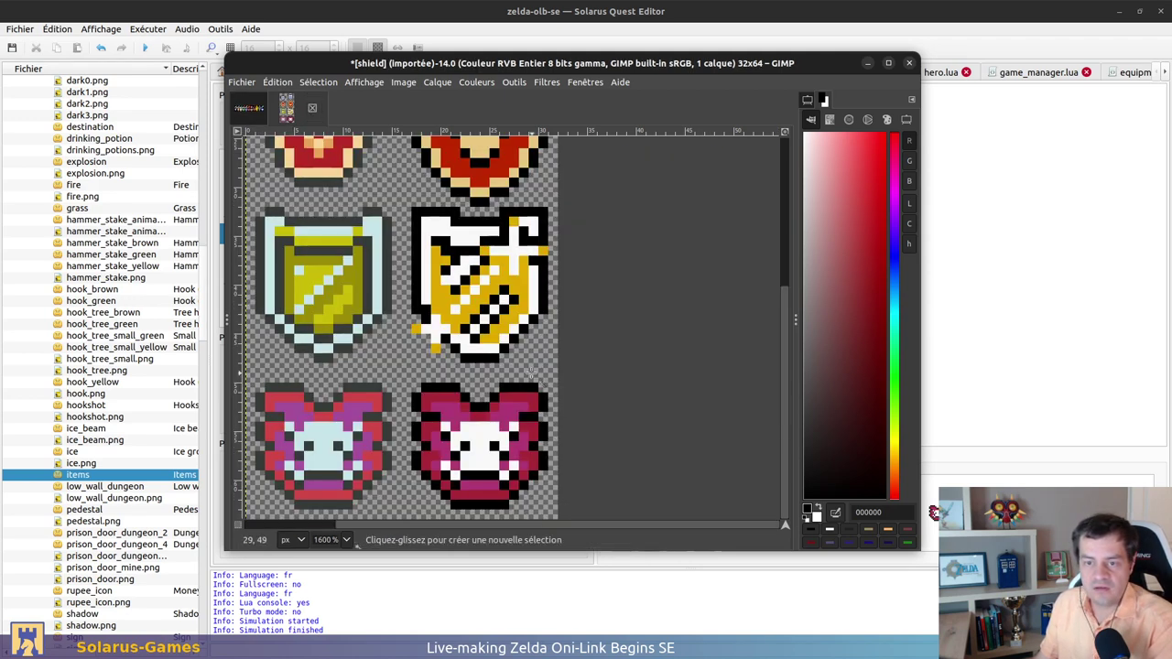
{"action": "key", "text": "ctrl+v"}
{"action": "left_click_drag", "start_coordinate": [390, 316], "coordinate": [487, 289]}
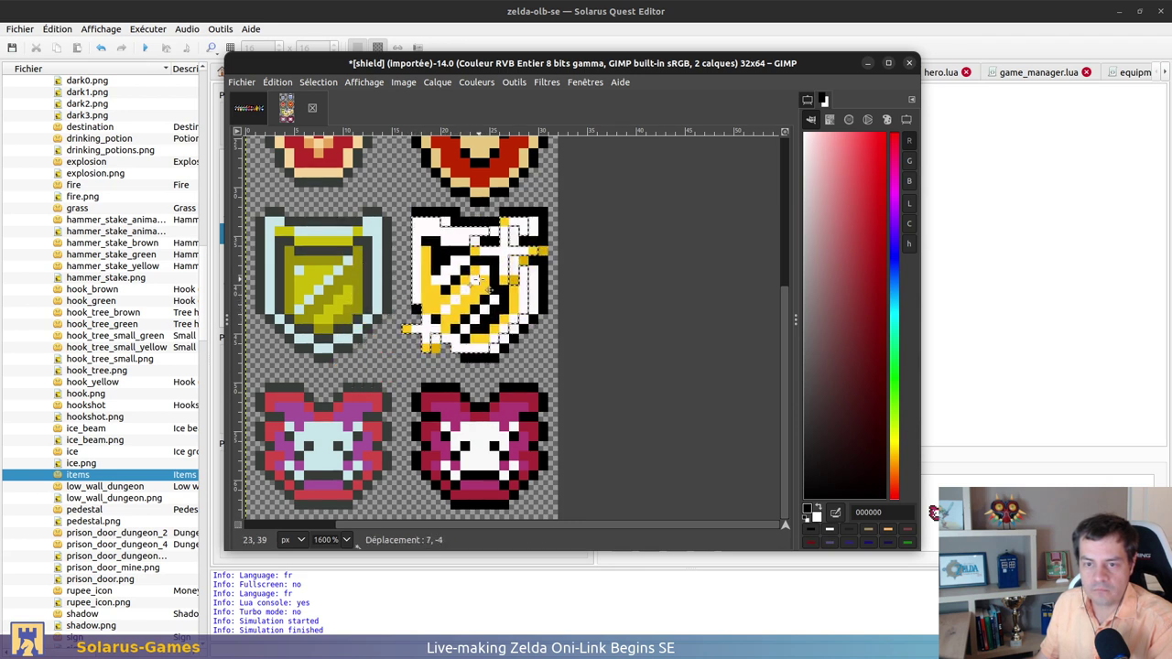
{"action": "key", "text": "ctrl+h"}
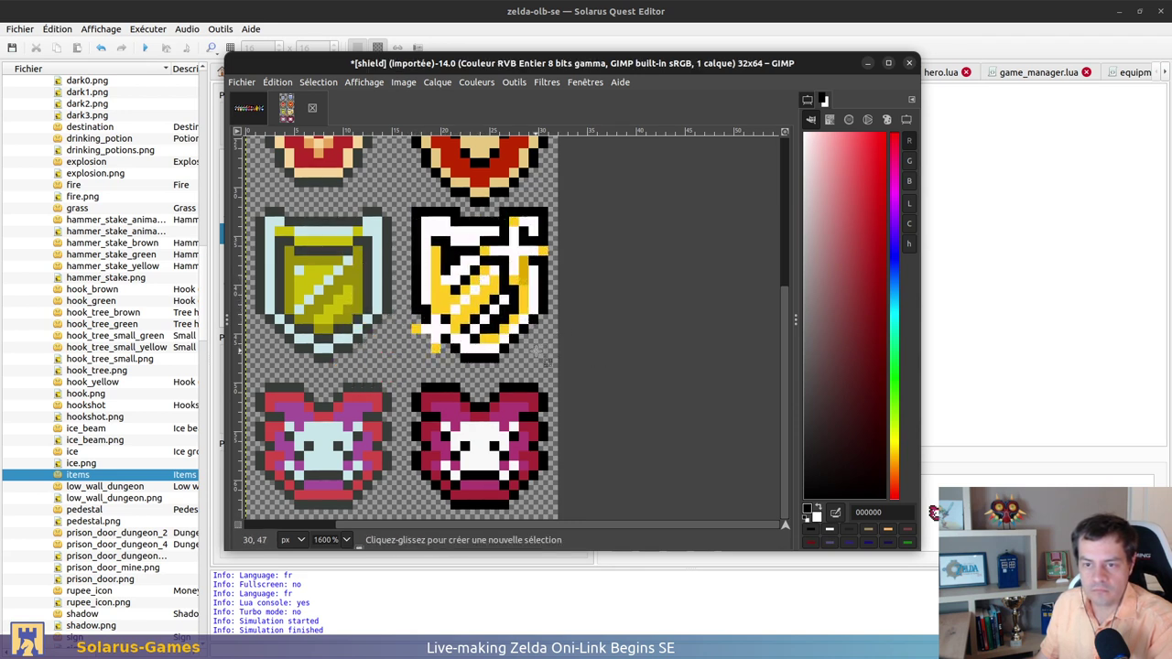
Compare against the gold shield in objets, then try again to paste its copy over the shield image's bright gold shield
{"action": "left_click", "coordinate": [247, 112]}
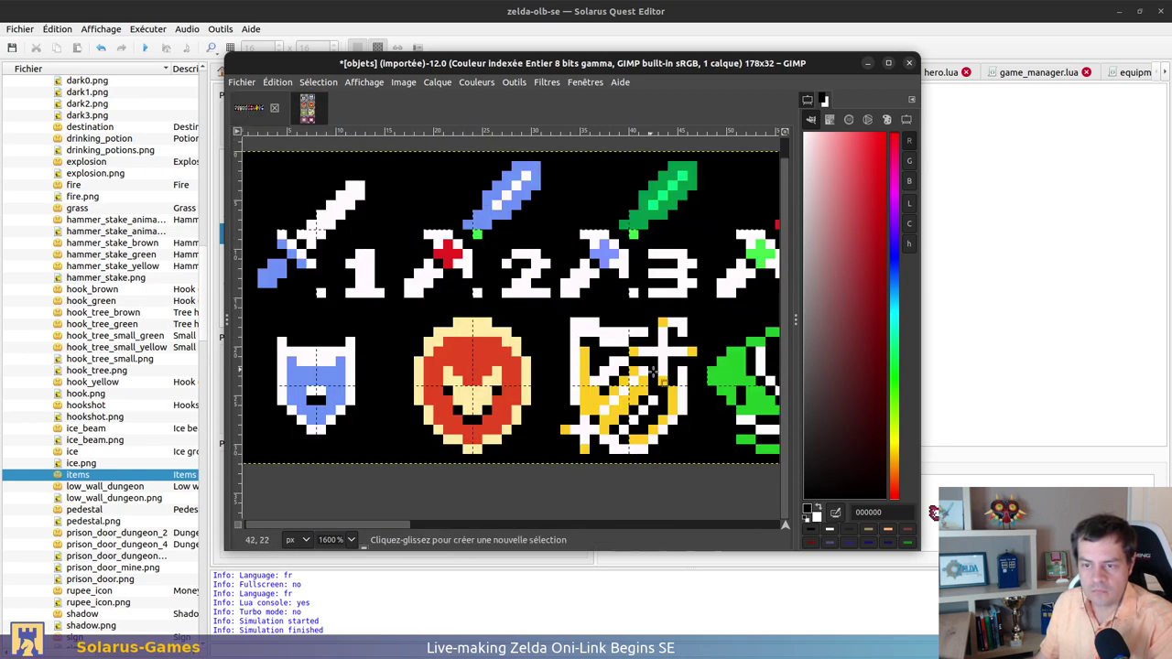
{"action": "scroll", "coordinate": [653, 372], "scroll_direction": "down", "scroll_amount": 6, "text": "ctrl"}
{"action": "scroll", "coordinate": [653, 371], "scroll_direction": "up", "scroll_amount": 6, "text": "ctrl"}
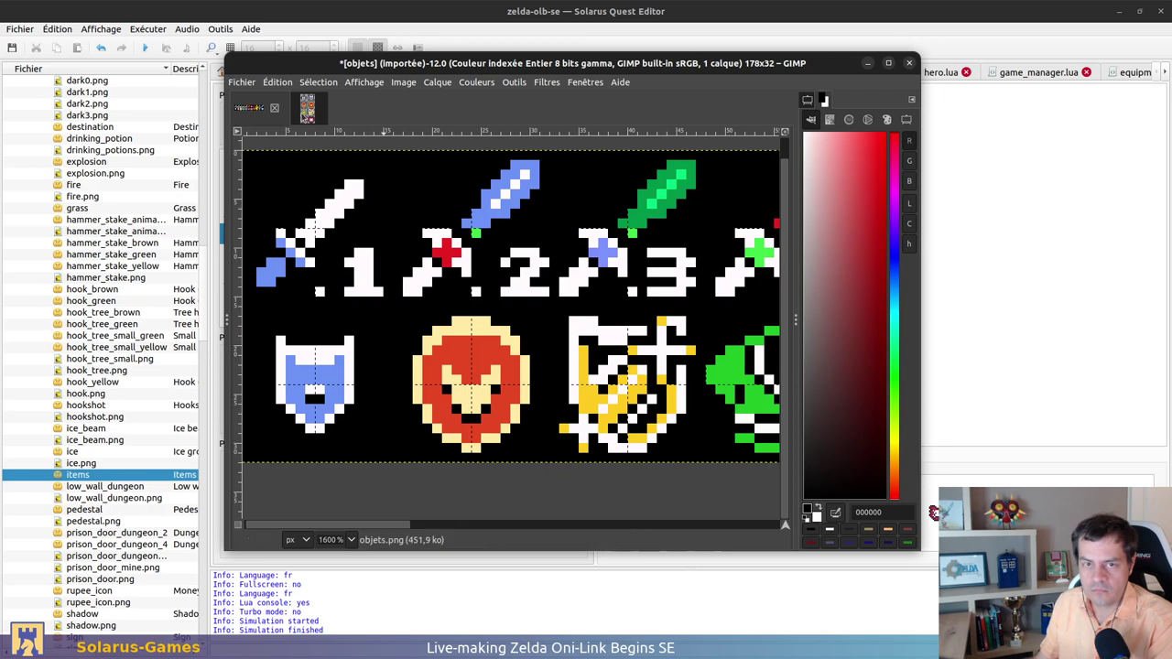
{"action": "left_click", "coordinate": [308, 108]}
{"action": "key", "text": "ctrl+v"}
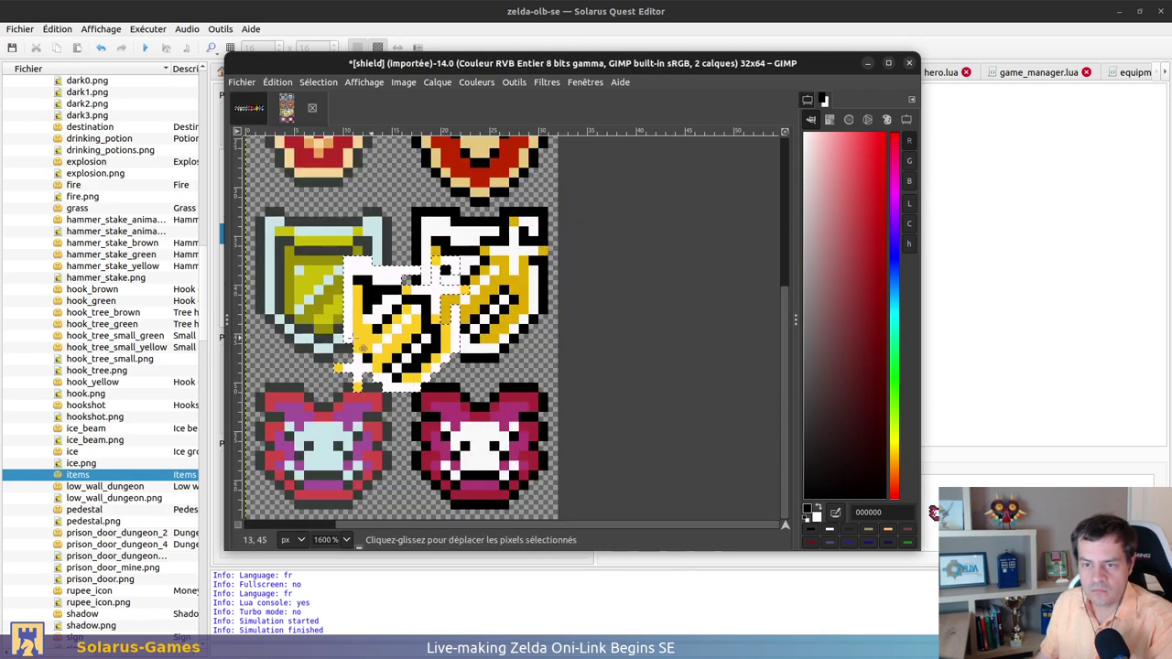
{"action": "left_click_drag", "start_coordinate": [359, 348], "coordinate": [483, 284]}
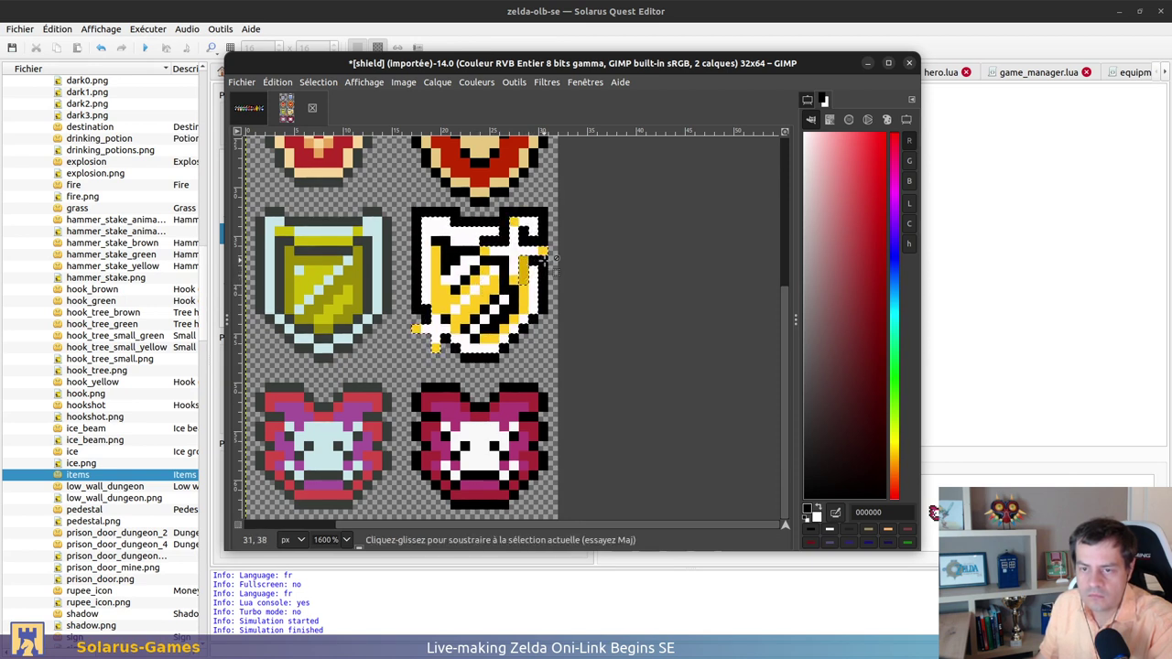
{"action": "key", "text": "ctrl+h"}
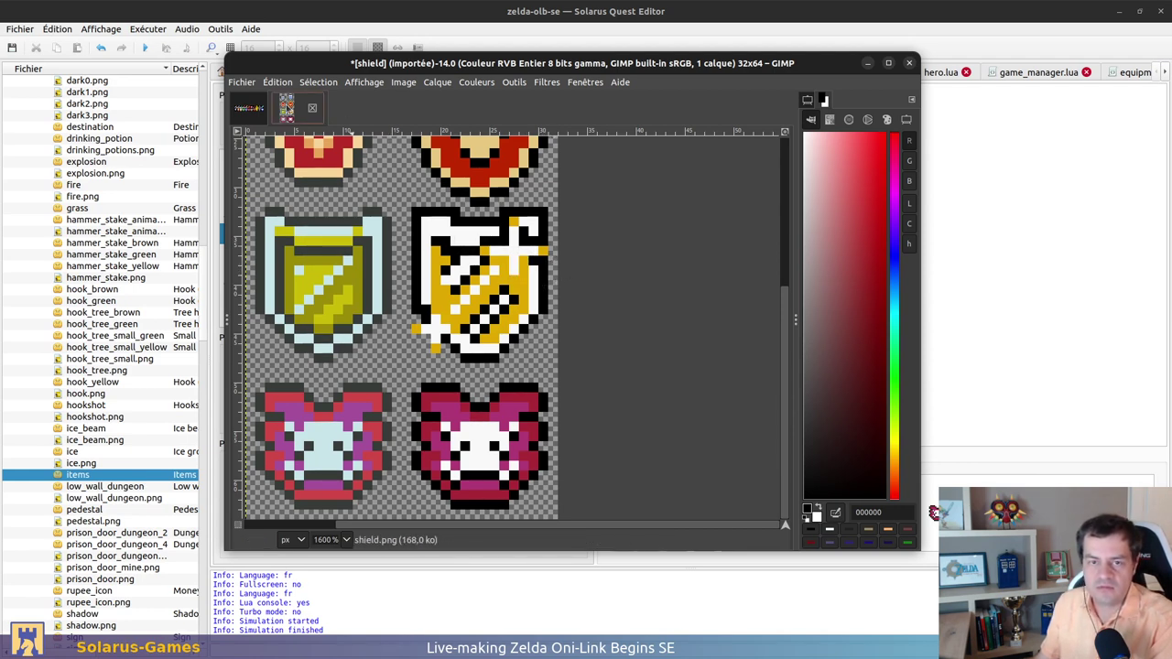
Copy the 14 × 16 pixel block holding the gold shield and its black background from the objets image
{"action": "left_click", "coordinate": [248, 108]}
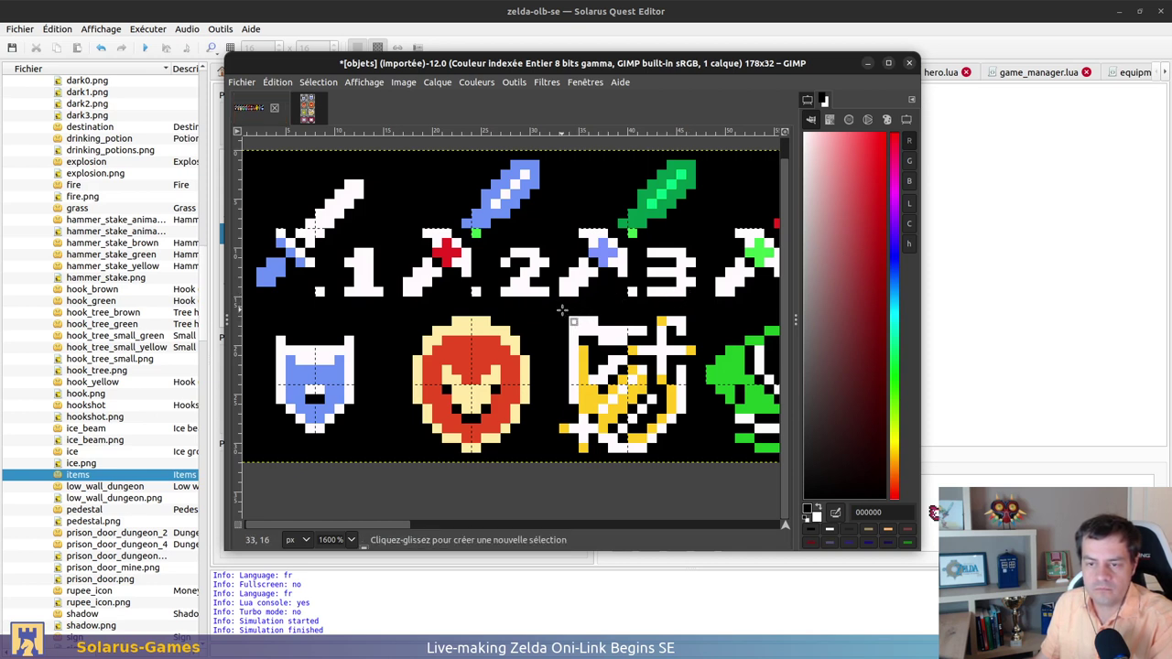
{"action": "left_click_drag", "start_coordinate": [558, 307], "coordinate": [698, 459]}
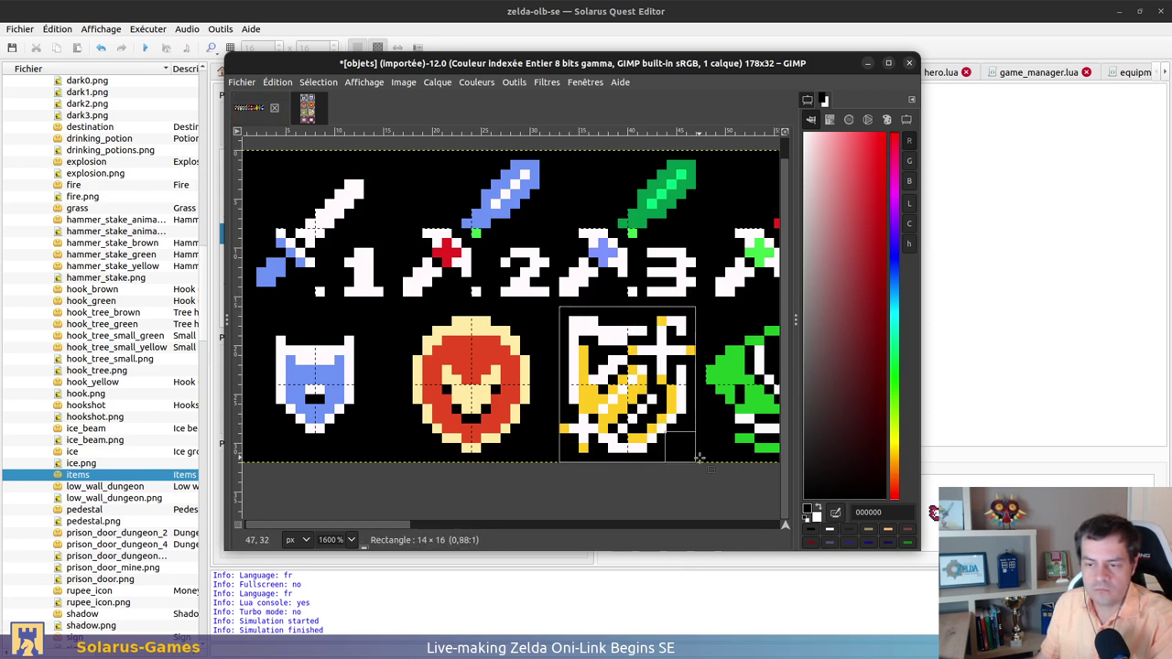
{"action": "key", "text": "ctrl+c"}
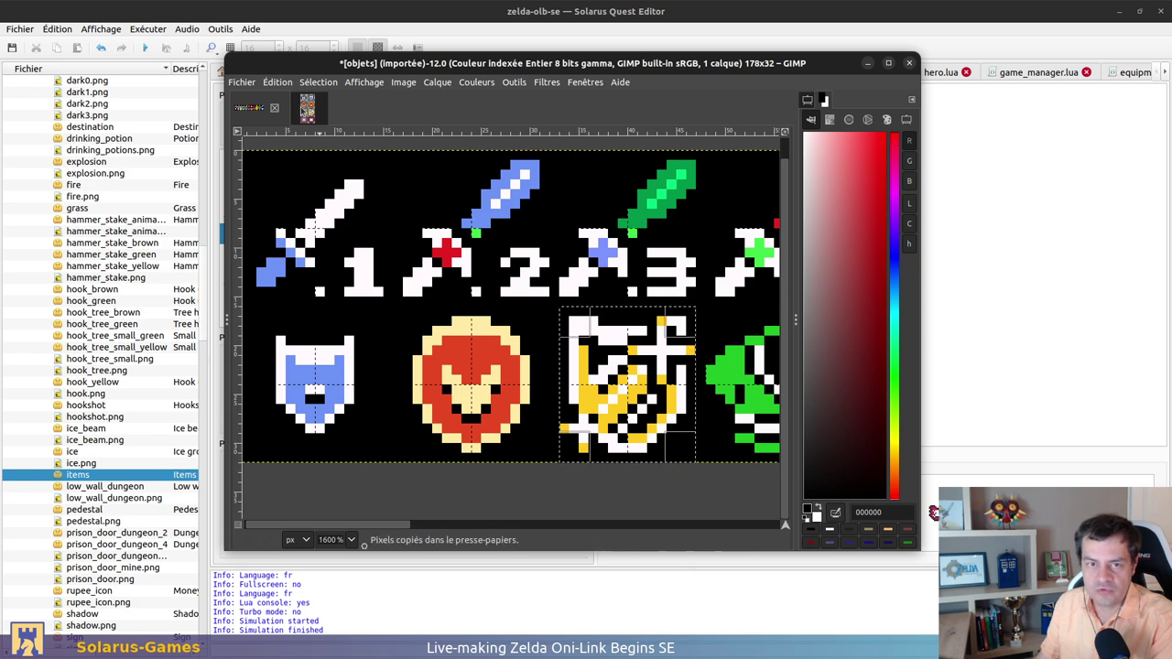
Paste the copied gold shield block over the bright gold shield in the shield image, show the layers and anchor the floating selection
{"action": "left_click", "coordinate": [306, 108]}
{"action": "key", "text": "ctrl+v"}
{"action": "left_click_drag", "start_coordinate": [368, 340], "coordinate": [490, 285]}
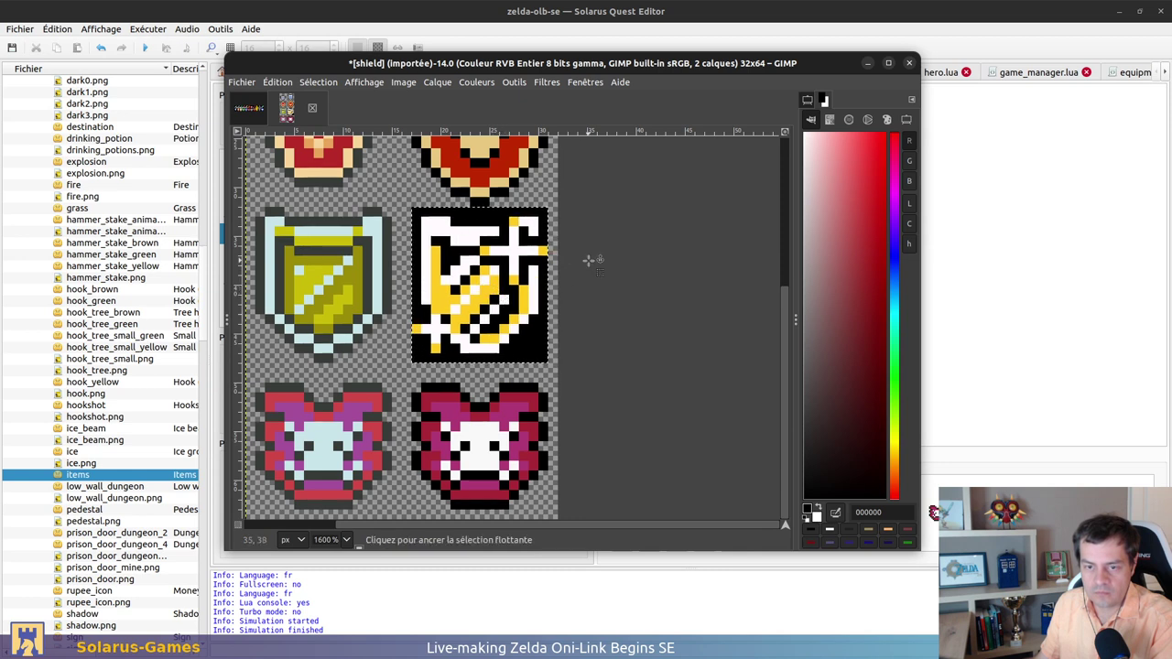
{"action": "key", "text": "ctrl+l"}
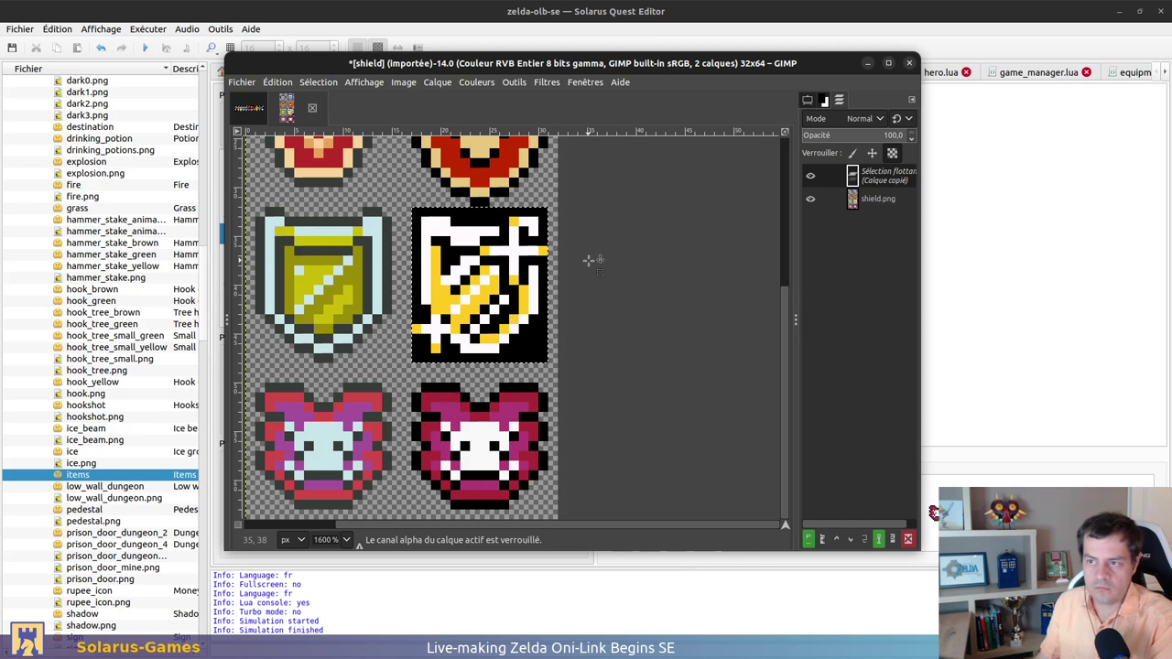
{"action": "left_click", "coordinate": [588, 261]}
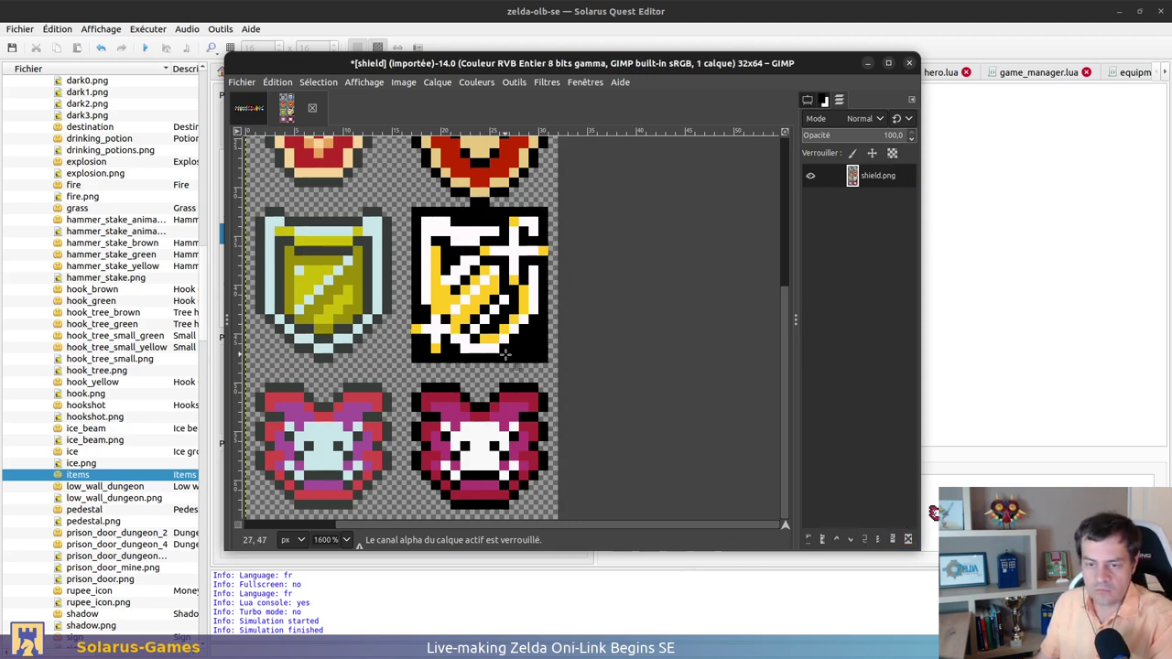
Erase the surplus black pixels outside the pasted gold shield's outline so its corners and edges are transparent
{"action": "left_click_drag", "start_coordinate": [500, 352], "coordinate": [557, 370]}
{"action": "left_click", "coordinate": [537, 335]}
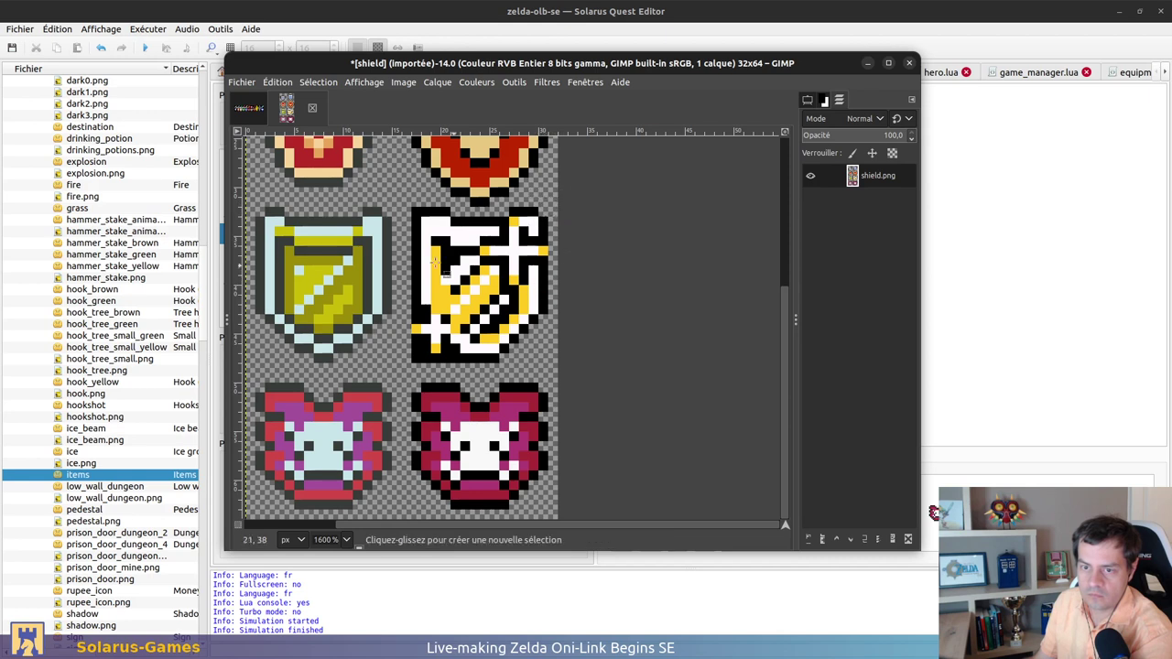
{"action": "left_click", "coordinate": [419, 216]}
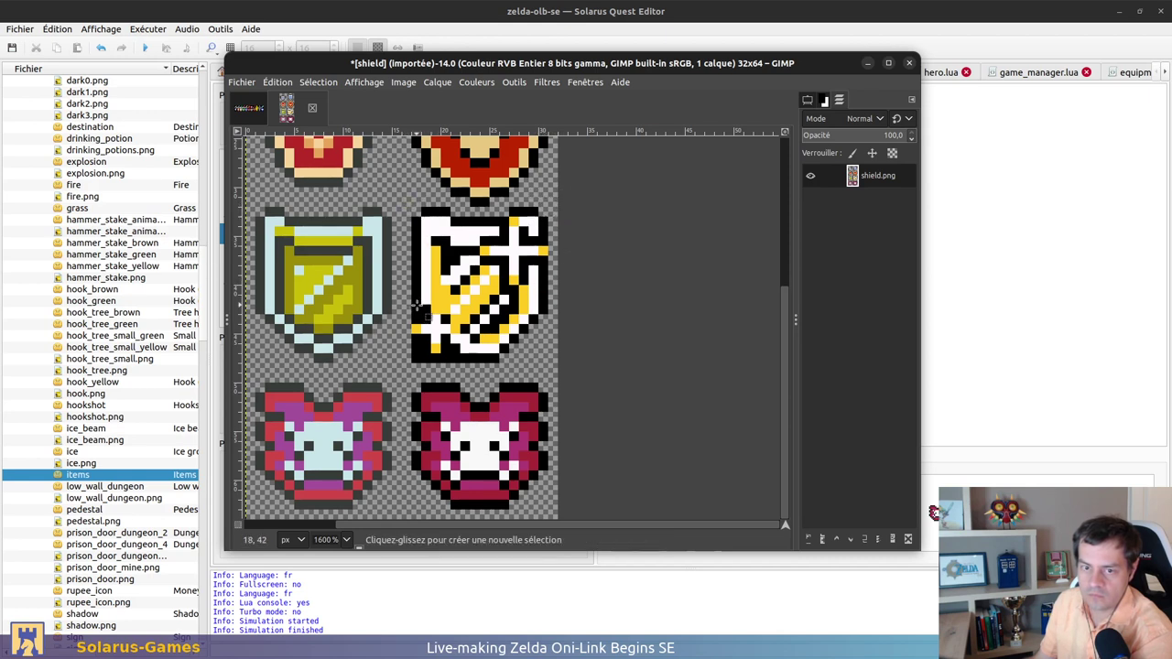
{"action": "left_click", "coordinate": [417, 305]}
{"action": "left_click", "coordinate": [423, 348]}
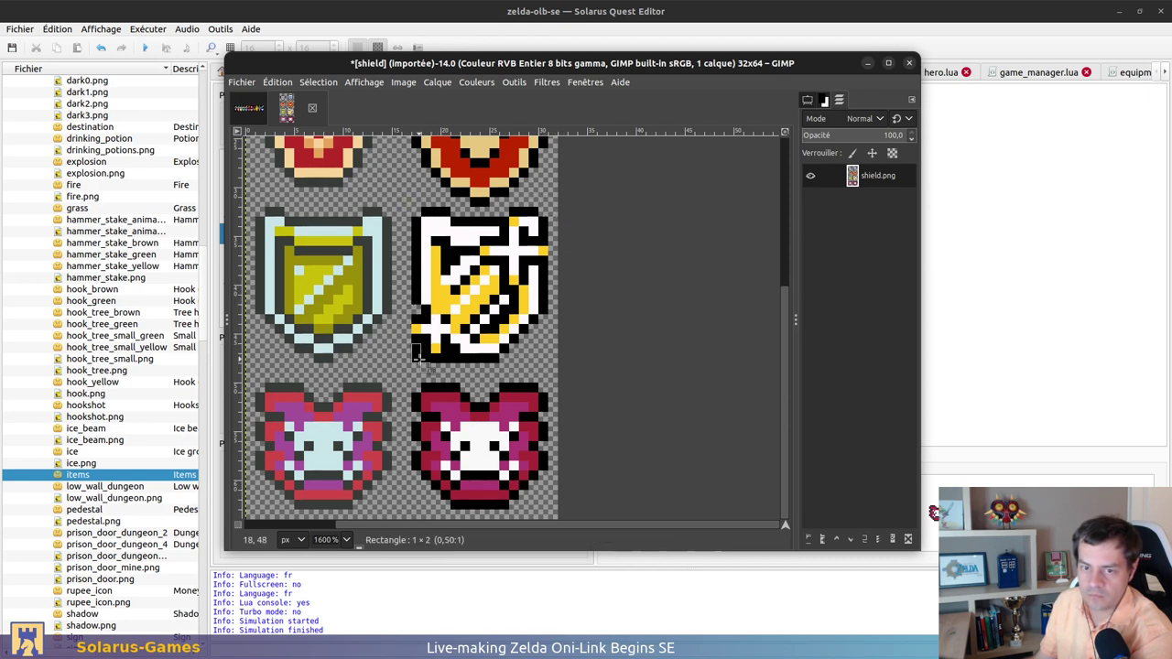
{"action": "left_click_drag", "start_coordinate": [440, 352], "coordinate": [458, 362]}
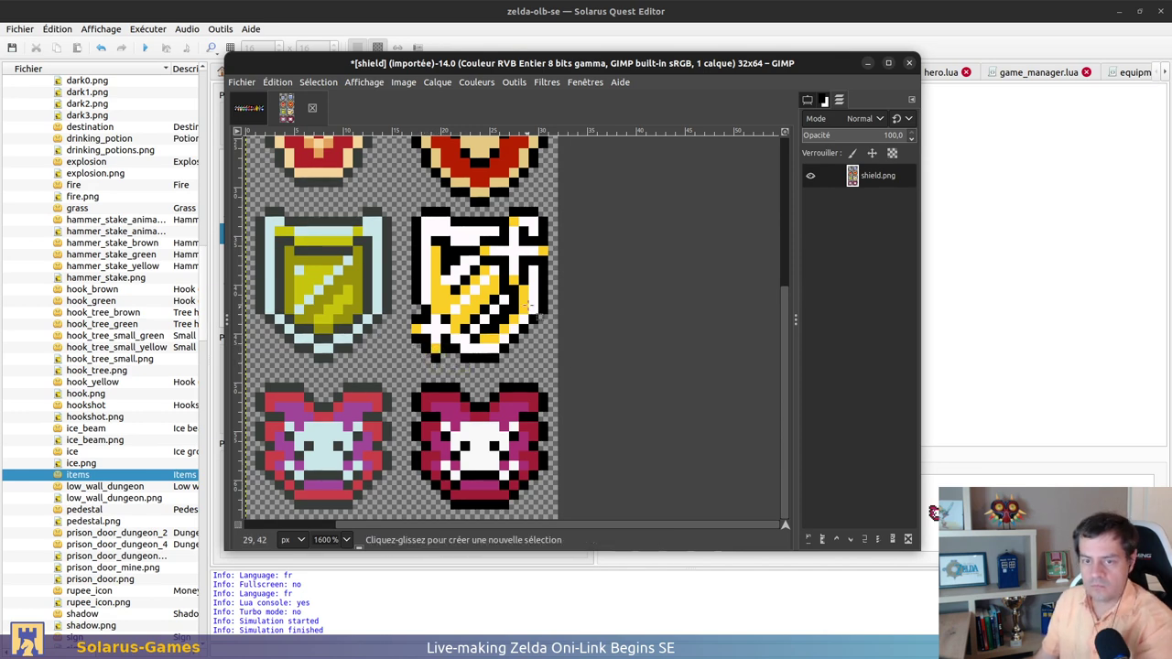
Select the round red shield in the objets image without its black background and copy it
{"action": "scroll", "coordinate": [506, 325], "scroll_direction": "down", "scroll_amount": 4, "text": "ctrl"}
{"action": "scroll", "coordinate": [425, 302], "scroll_direction": "up", "scroll_amount": 2, "text": "ctrl"}
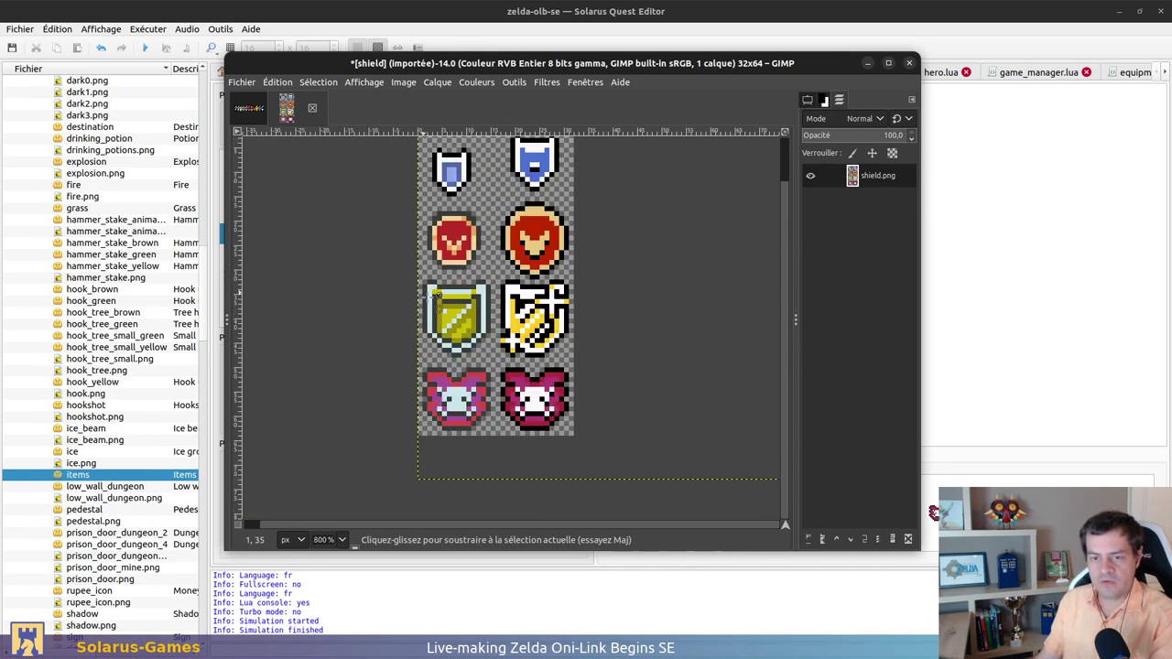
{"action": "left_click", "coordinate": [251, 108]}
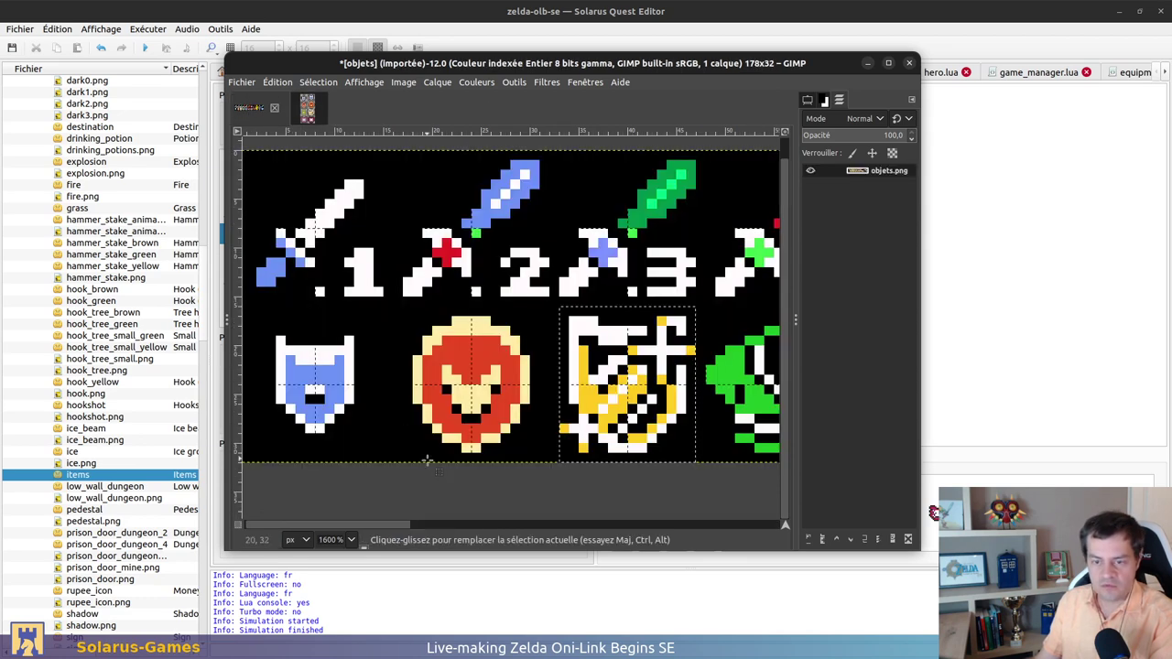
{"action": "left_click", "coordinate": [410, 310]}
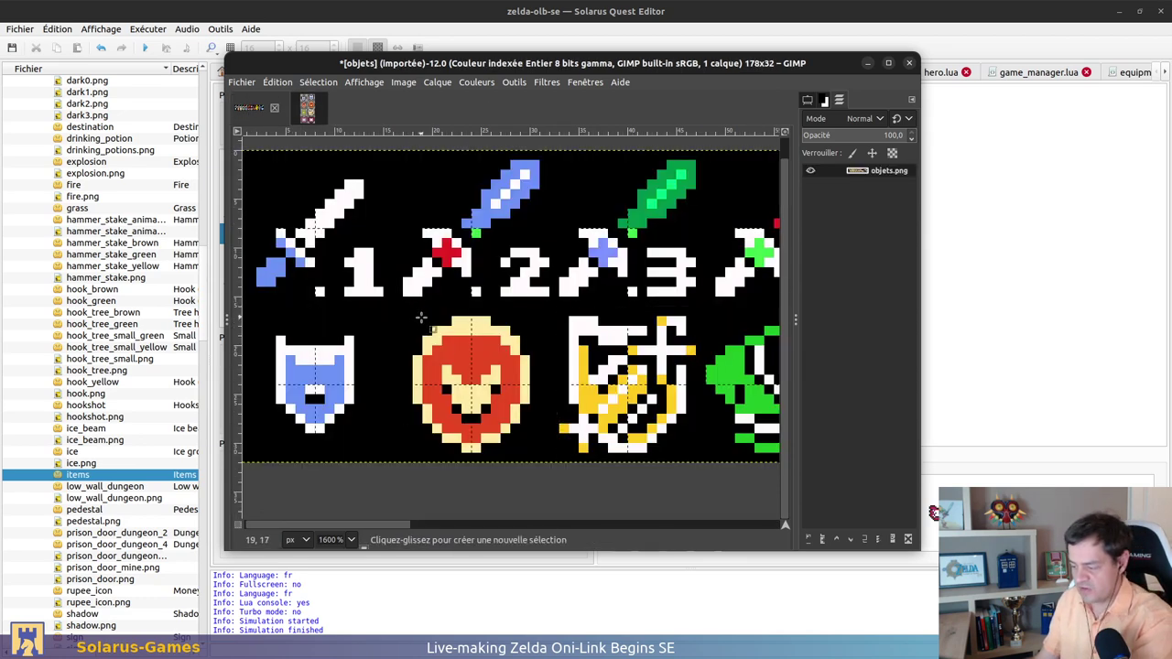
{"action": "left_click", "coordinate": [474, 340]}
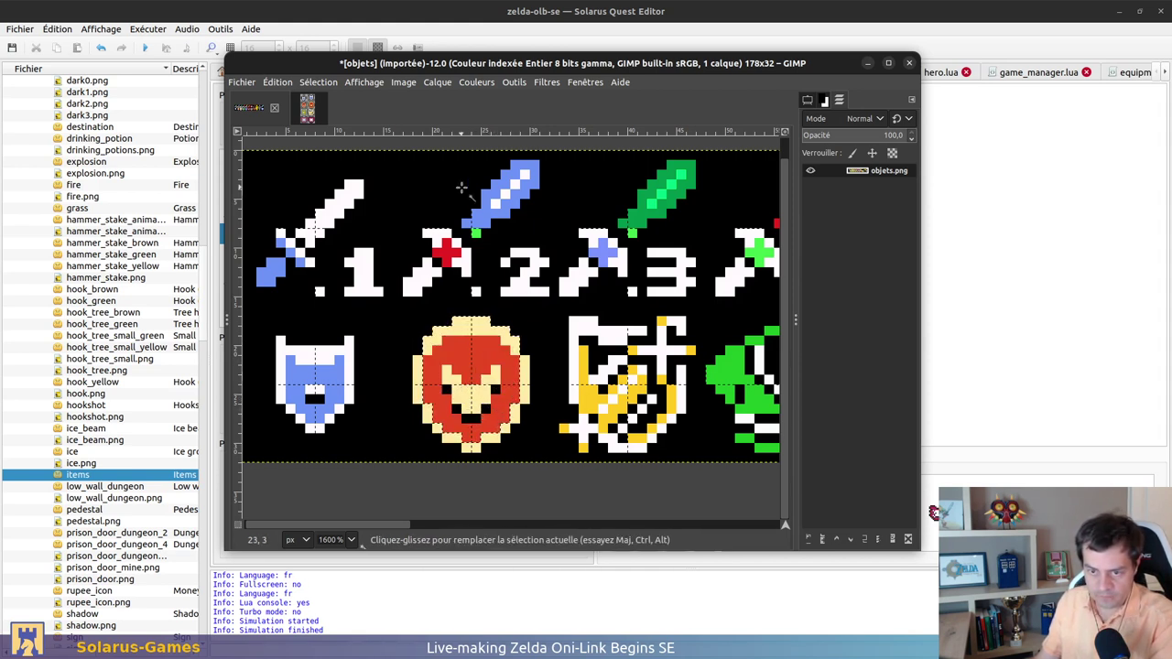
{"action": "key", "text": "ctrl+c"}
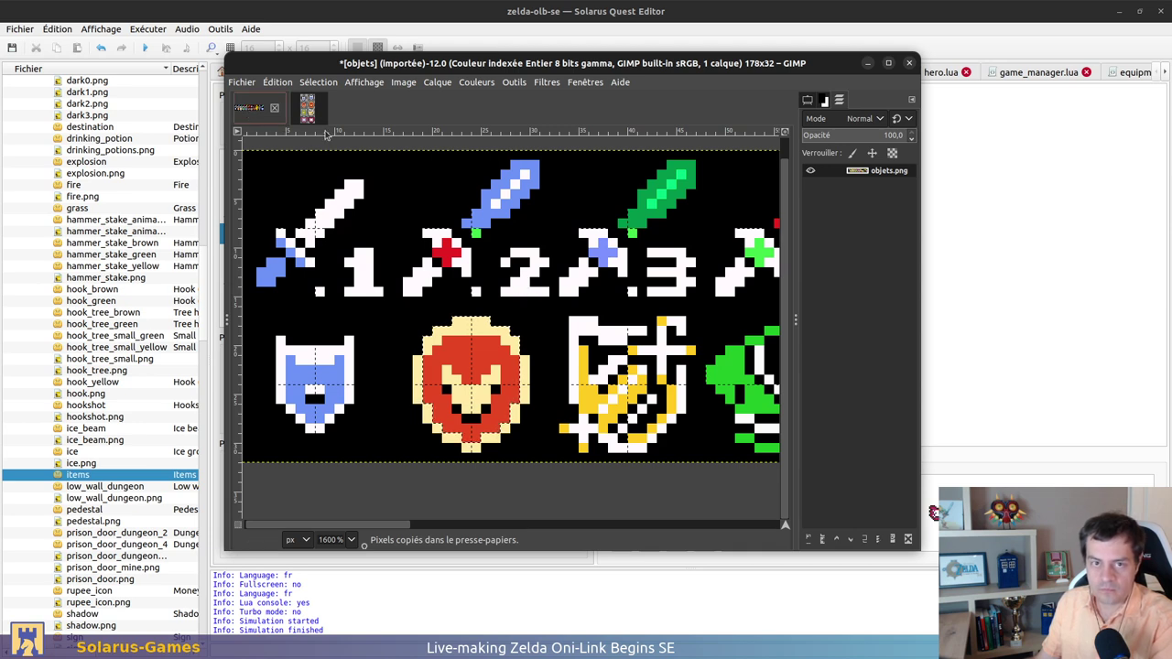
Paste the copied round red shield into the shield image, aligned inside the bright red shield's black outline
{"action": "left_click", "coordinate": [307, 108]}
{"action": "key", "text": "ctrl+v"}
{"action": "left_click_drag", "start_coordinate": [501, 274], "coordinate": [530, 236]}
{"action": "scroll", "coordinate": [549, 236], "scroll_direction": "up", "scroll_amount": 2, "text": "ctrl"}
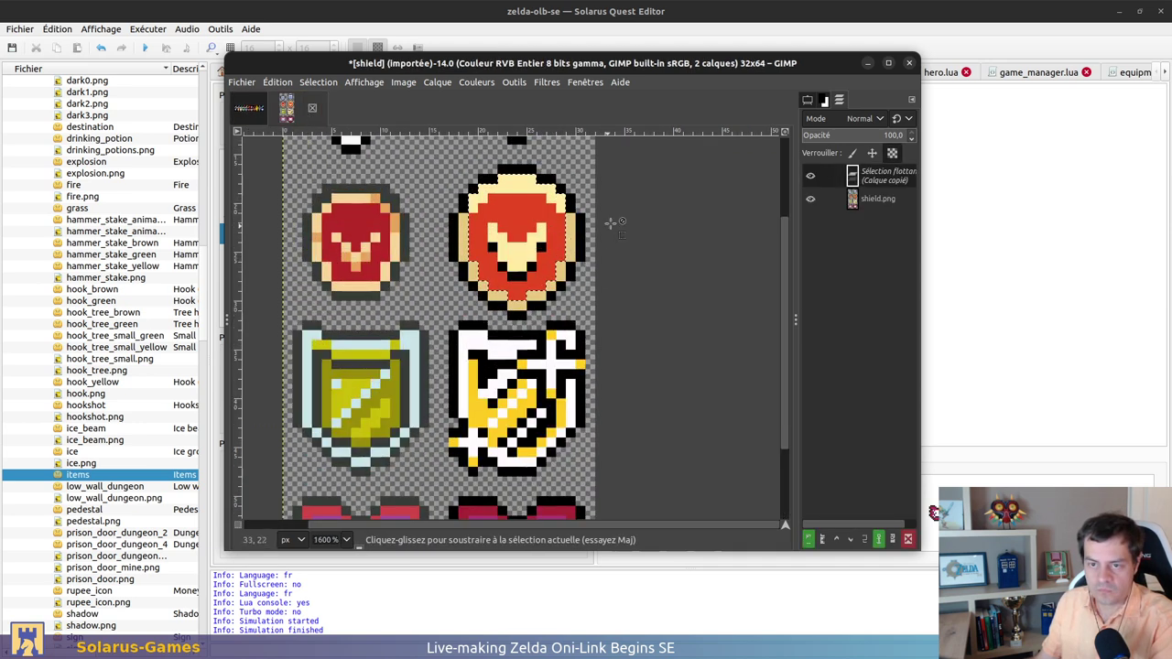
Reselect the round red shield in the objets image without its black background and copy it again
{"action": "left_click", "coordinate": [248, 107]}
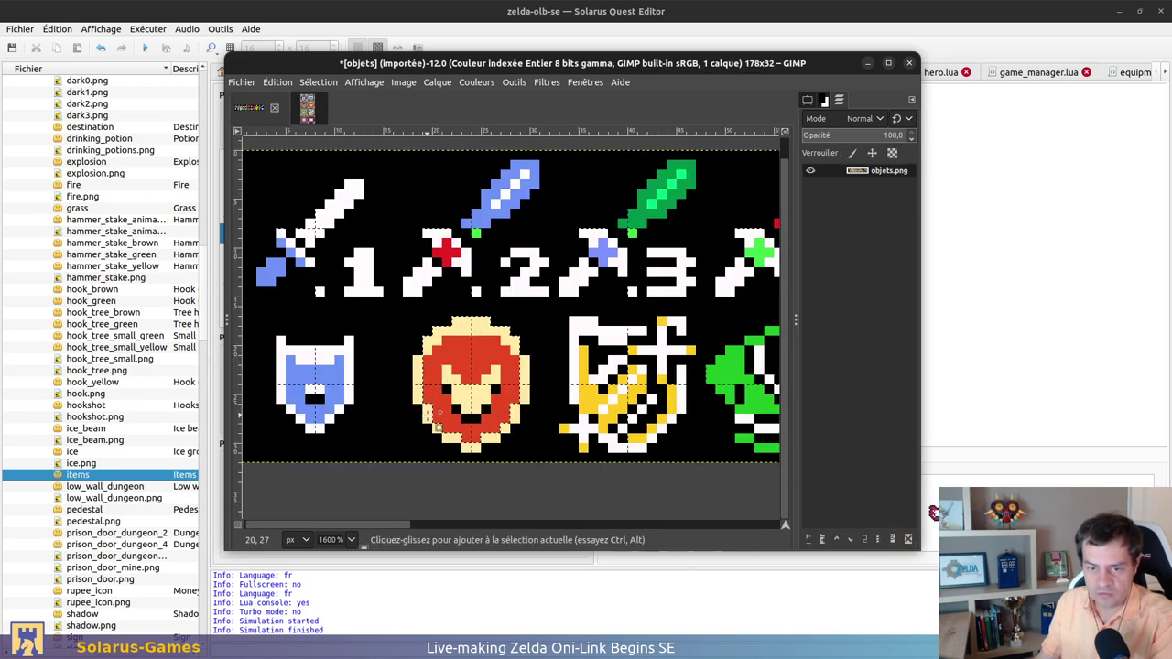
{"action": "left_click", "coordinate": [412, 383]}
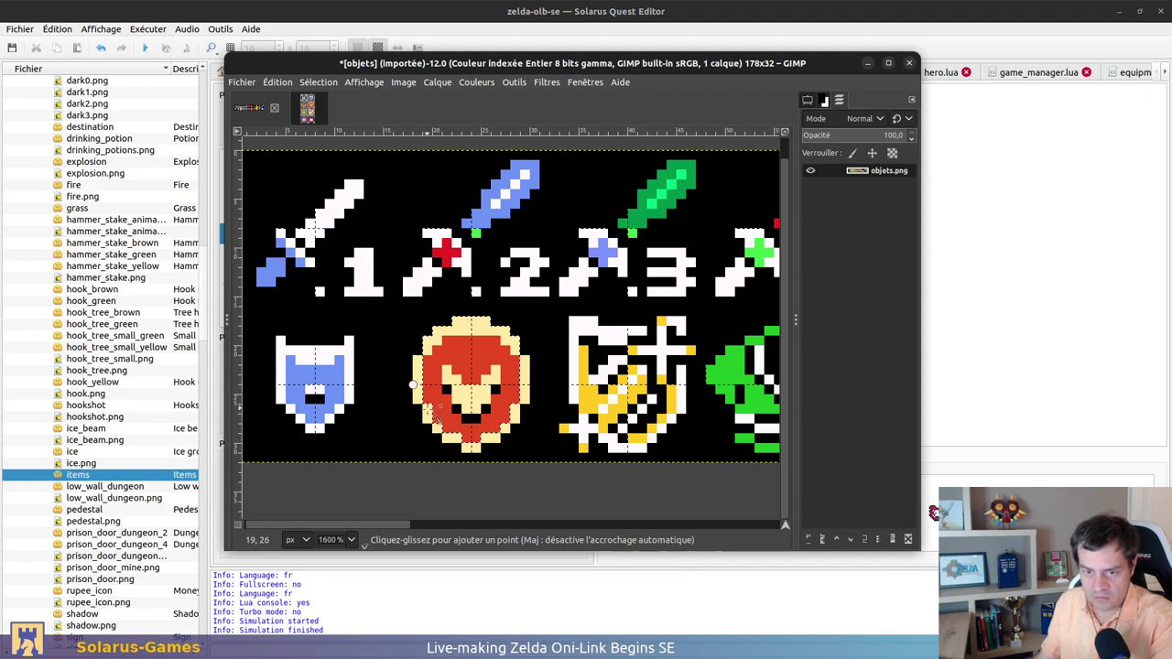
{"action": "key", "text": "r"}
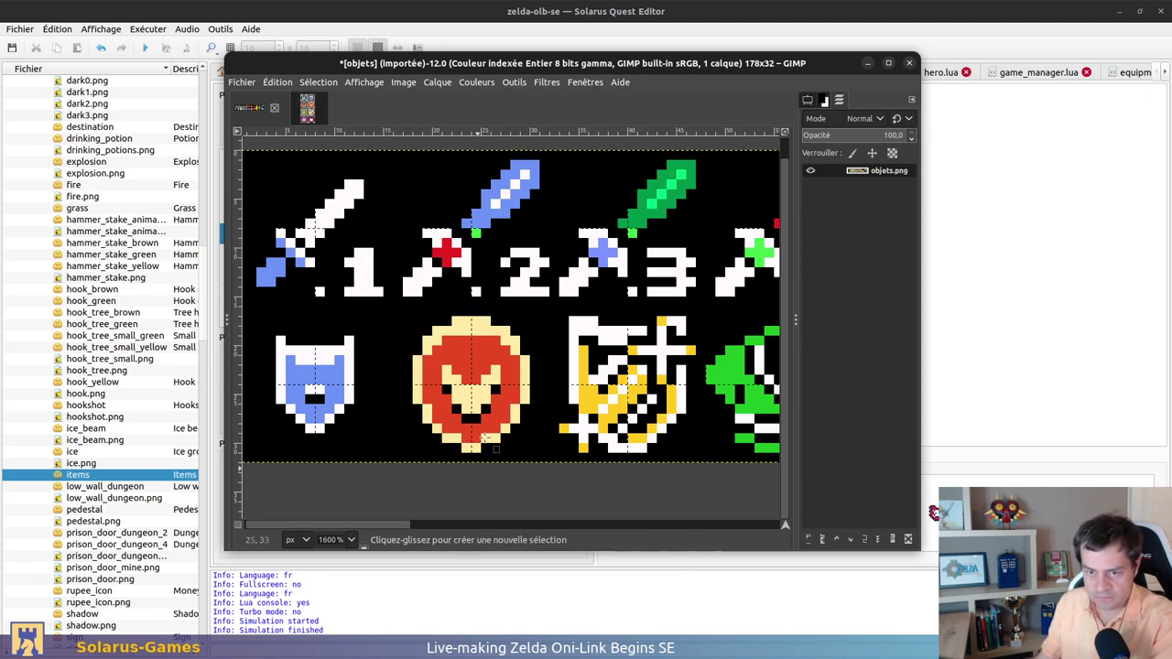
{"action": "left_click_drag", "start_coordinate": [413, 307], "coordinate": [537, 458]}
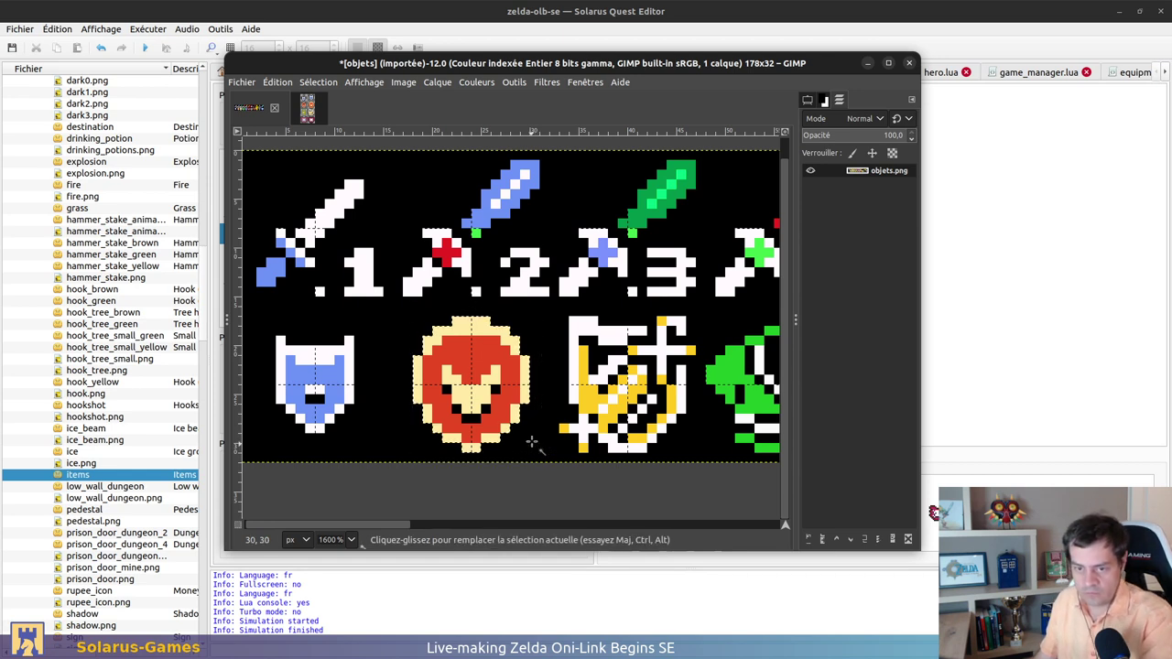
{"action": "key", "text": "ctrl+c"}
{"action": "key", "text": "ctrl+shift+a"}
Anchor the floating red shield over the bright red shield in the shield image
{"action": "left_click", "coordinate": [308, 108]}
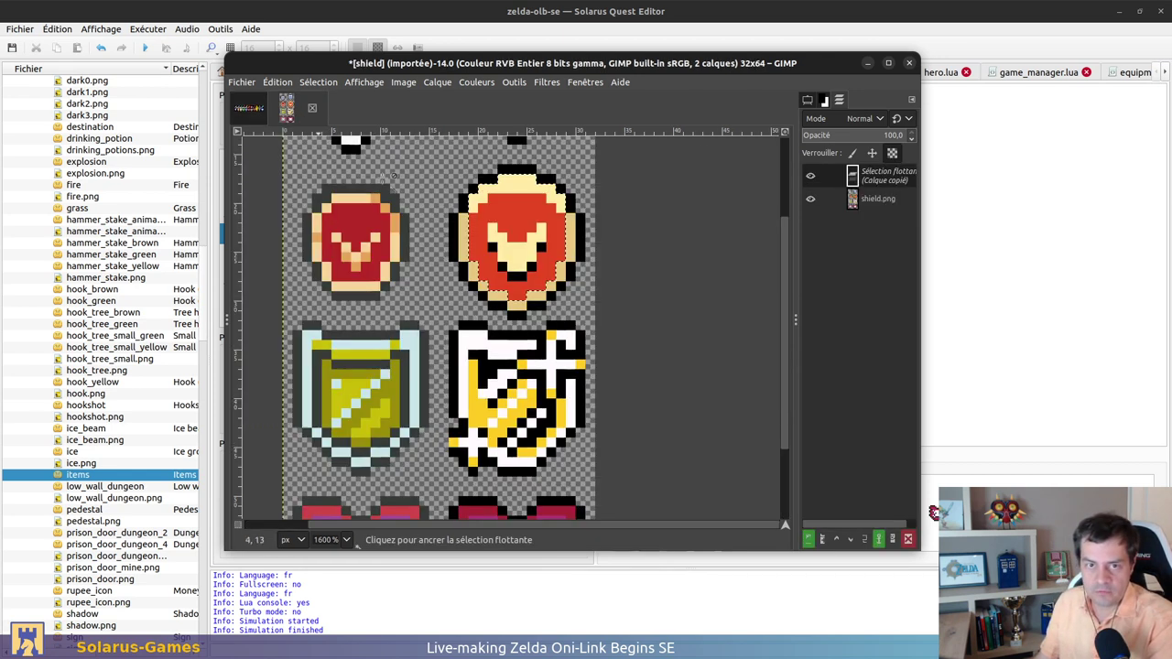
{"action": "key", "text": "ctrl+v"}
{"action": "left_click", "coordinate": [384, 286]}
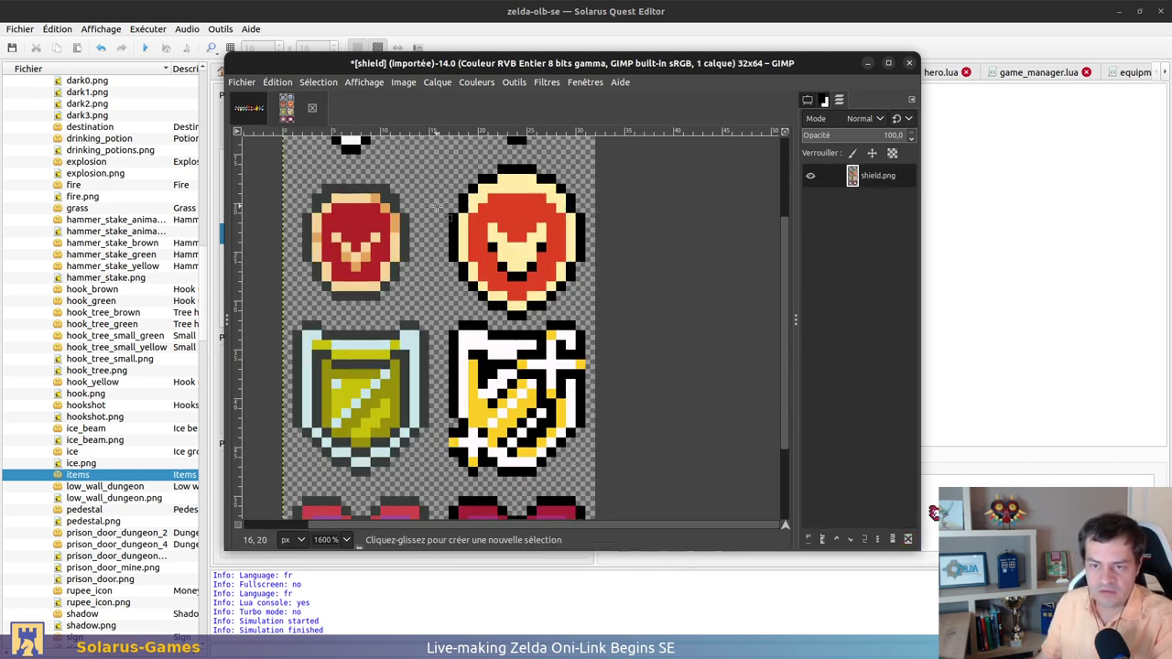
Copy the blue shield from objets without its black background, then paste and anchor it over the bright blue shield in the shield image
{"action": "scroll", "coordinate": [385, 286], "scroll_direction": "up", "scroll_amount": 2}
{"action": "left_click", "coordinate": [249, 108]}
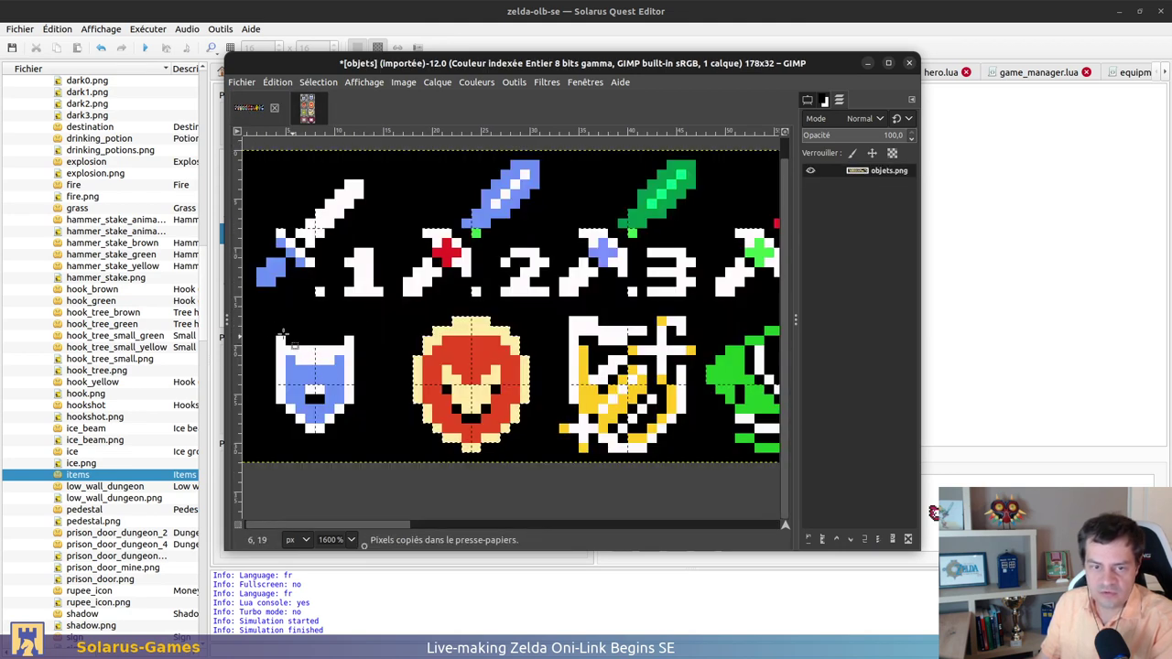
{"action": "left_click_drag", "start_coordinate": [266, 326], "coordinate": [373, 452]}
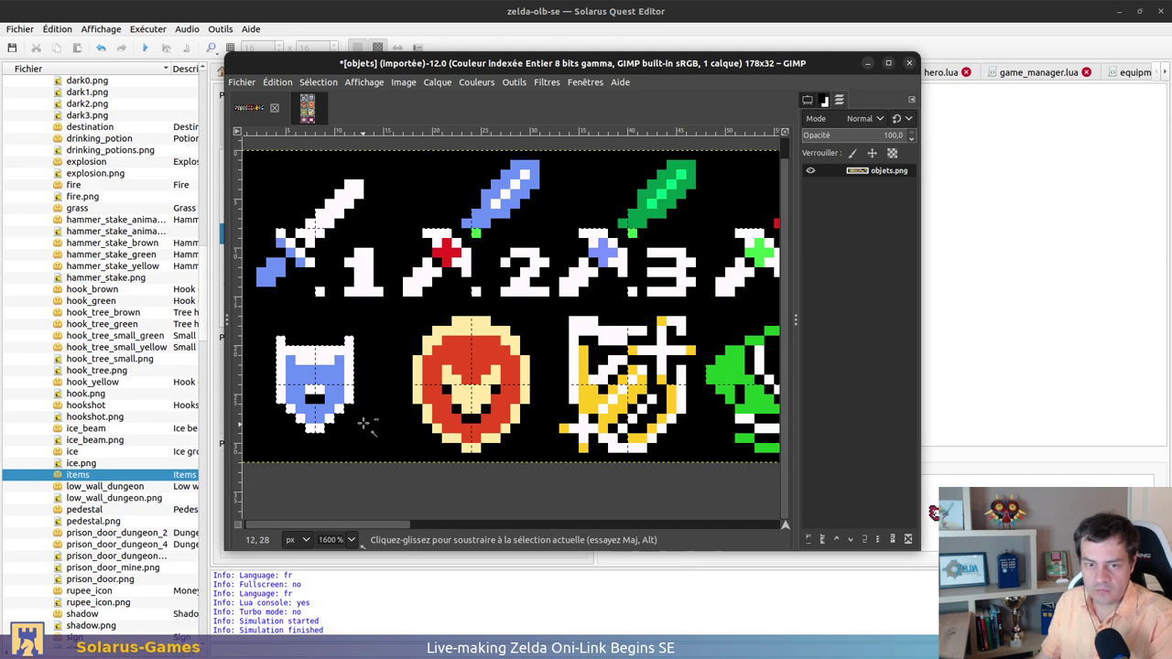
{"action": "left_click", "coordinate": [306, 108]}
{"action": "key", "text": "ctrl+v"}
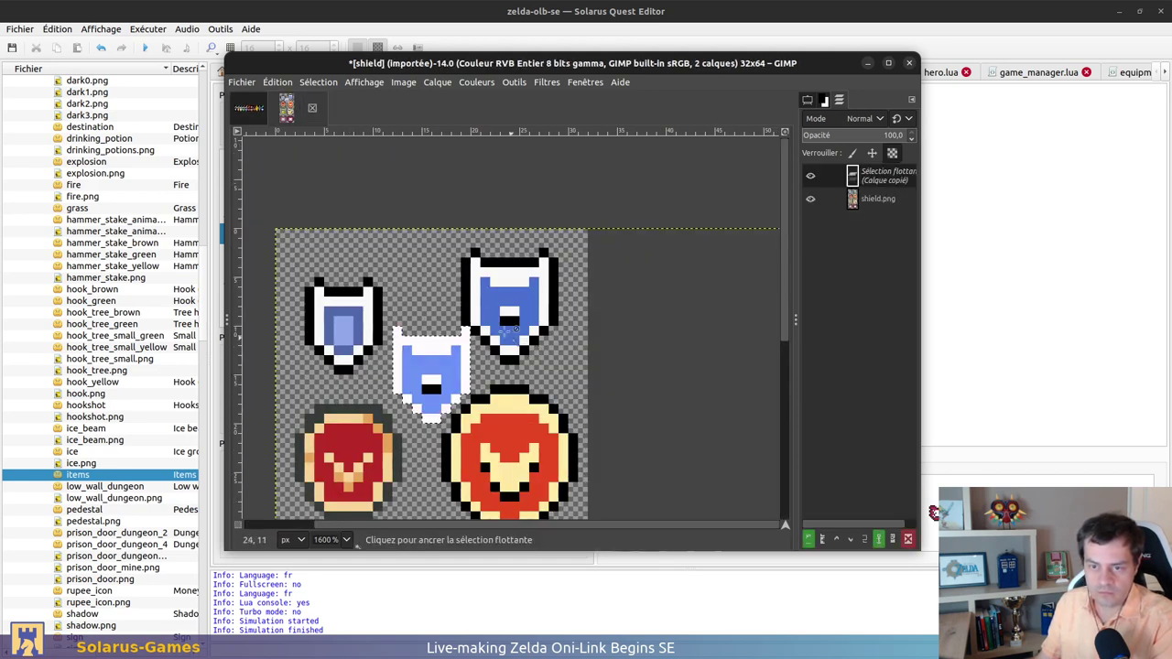
{"action": "left_click_drag", "start_coordinate": [421, 374], "coordinate": [511, 305]}
{"action": "left_click", "coordinate": [586, 366]}
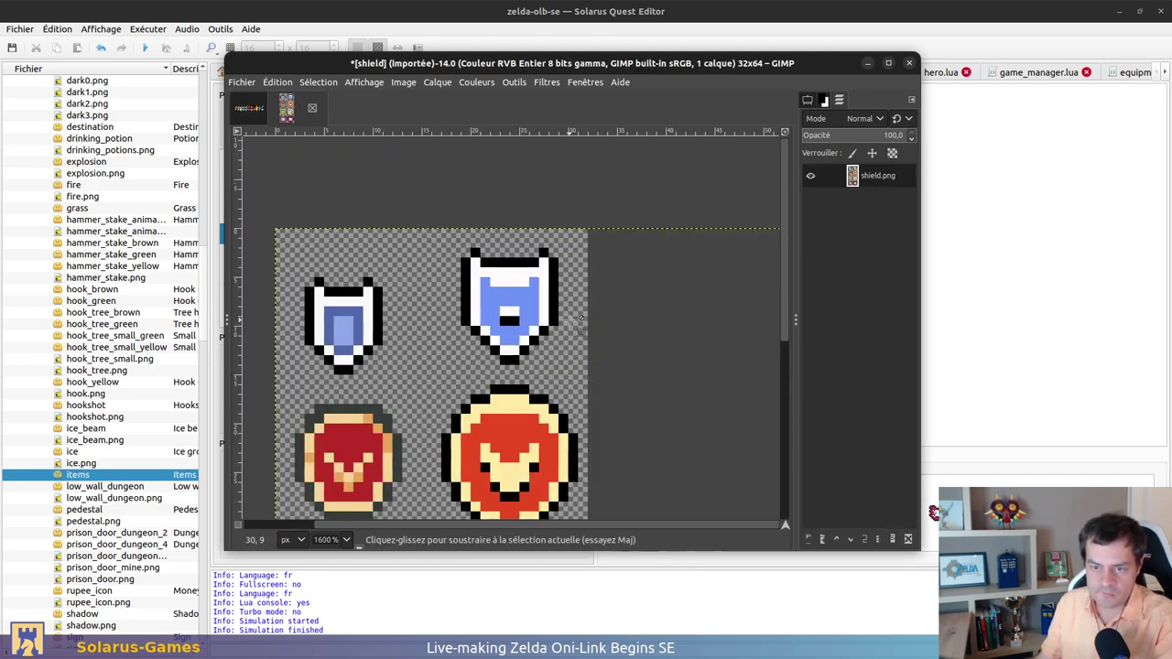
Enlarge the shield image's canvas height to 80 pixels, keeping the 32-pixel width and adding a transparent row below the shields
{"action": "scroll", "coordinate": [586, 366], "scroll_direction": "down", "scroll_amount": 4, "text": "ctrl"}
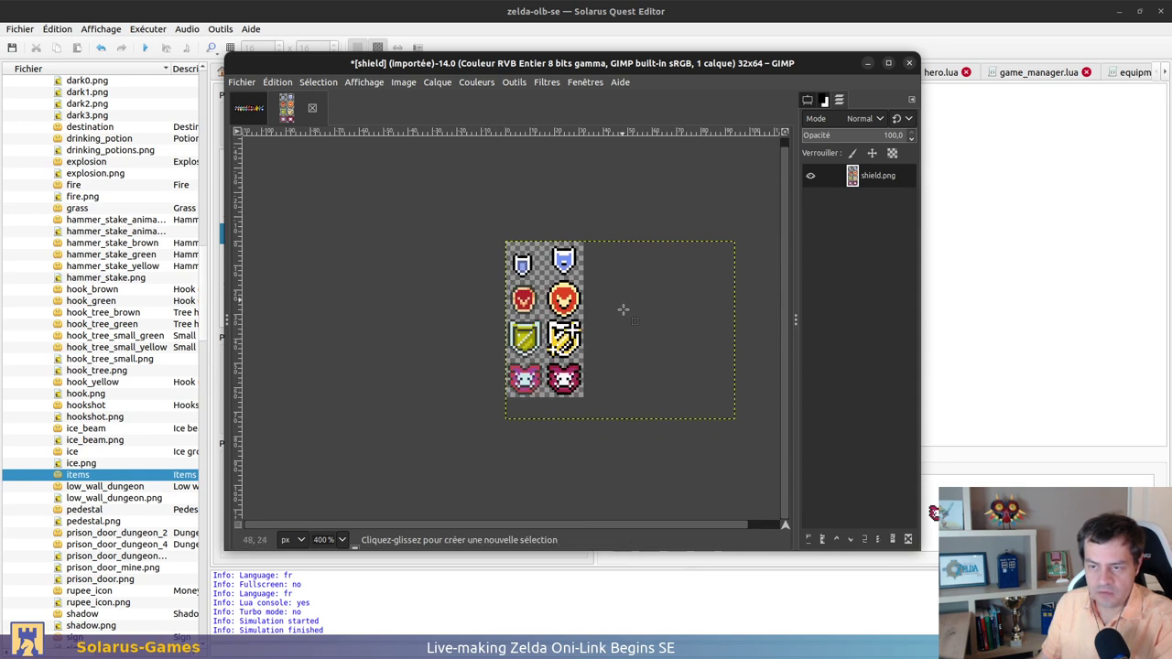
{"action": "middle_click_drag", "start_coordinate": [622, 310], "coordinate": [512, 281]}
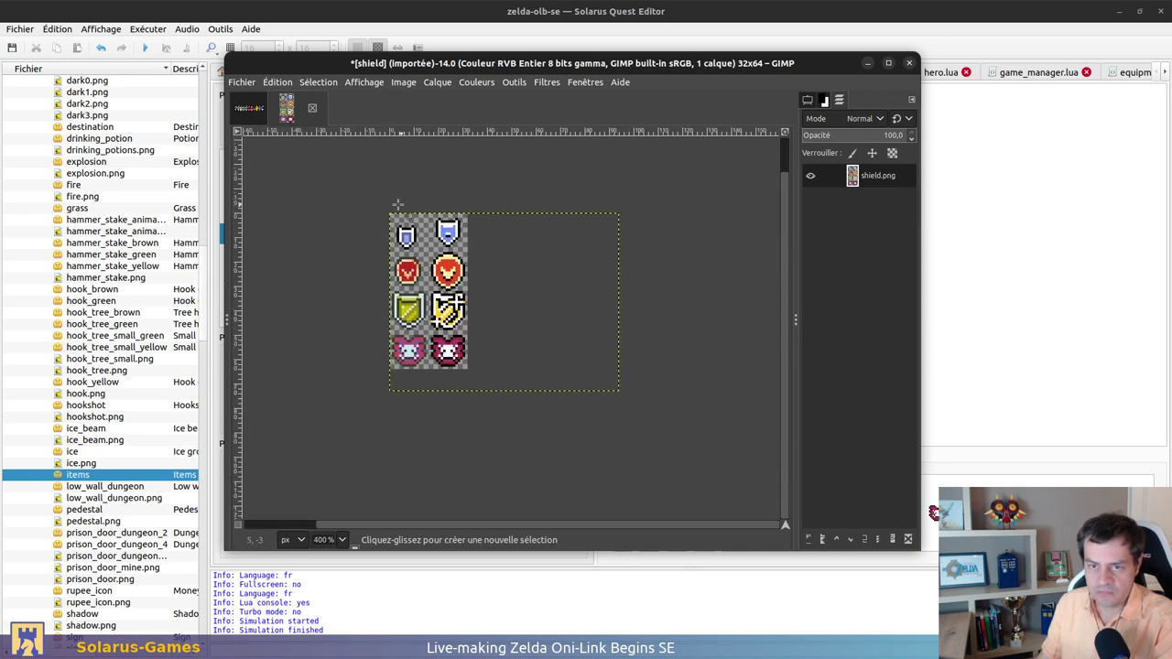
{"action": "mouse_move", "coordinate": [397, 203]}
{"action": "left_mouse_down"}
{"action": "mouse_move", "coordinate": [654, 431]}
{"action": "mouse_move", "coordinate": [430, 361]}
{"action": "mouse_move", "coordinate": [385, 197]}
{"action": "left_mouse_up"}
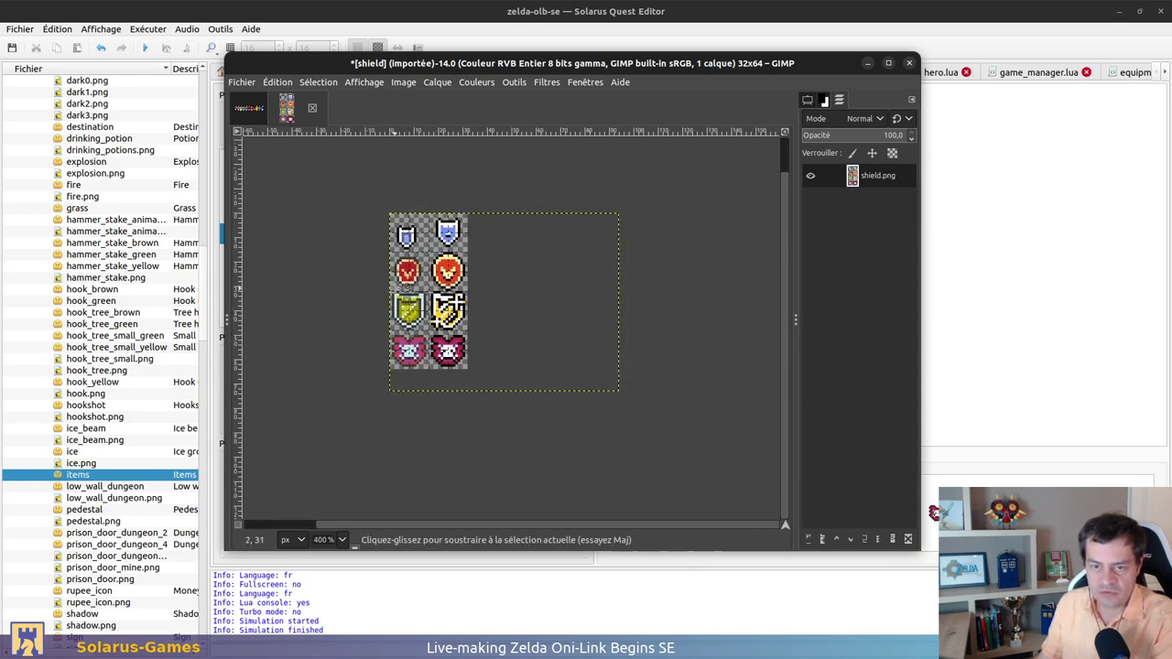
{"action": "scroll", "coordinate": [395, 286], "scroll_direction": "up", "scroll_amount": 2, "text": "ctrl"}
{"action": "scroll", "coordinate": [314, 204], "scroll_direction": "up", "scroll_amount": 2}
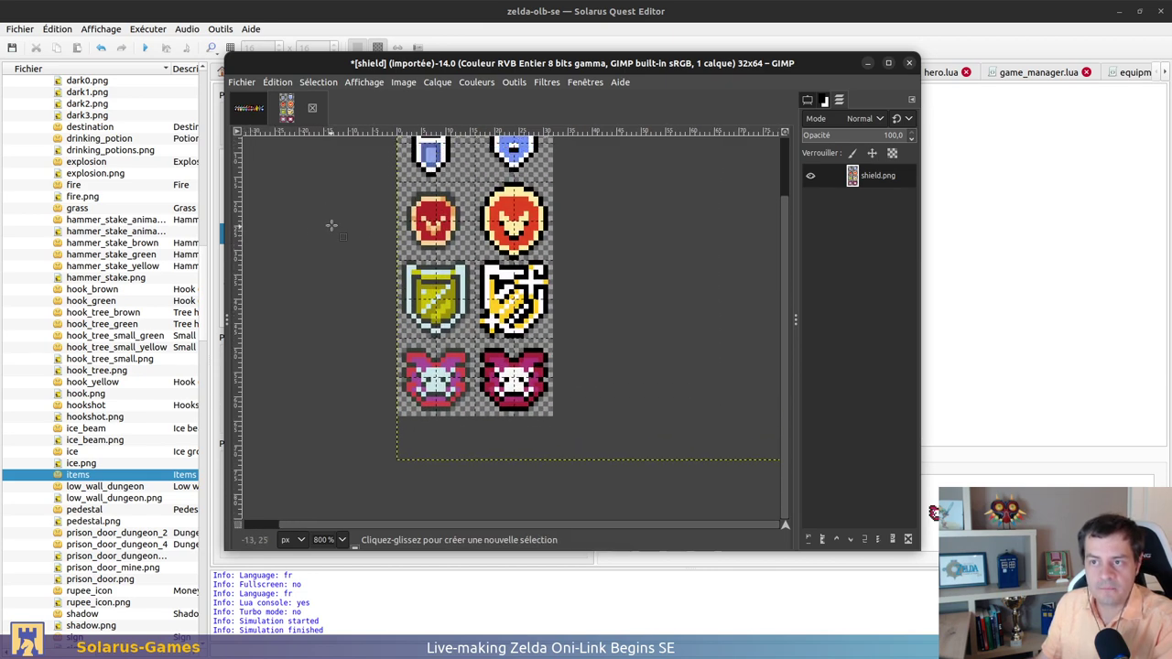
{"action": "scroll", "coordinate": [339, 220], "scroll_direction": "up", "scroll_amount": 2}
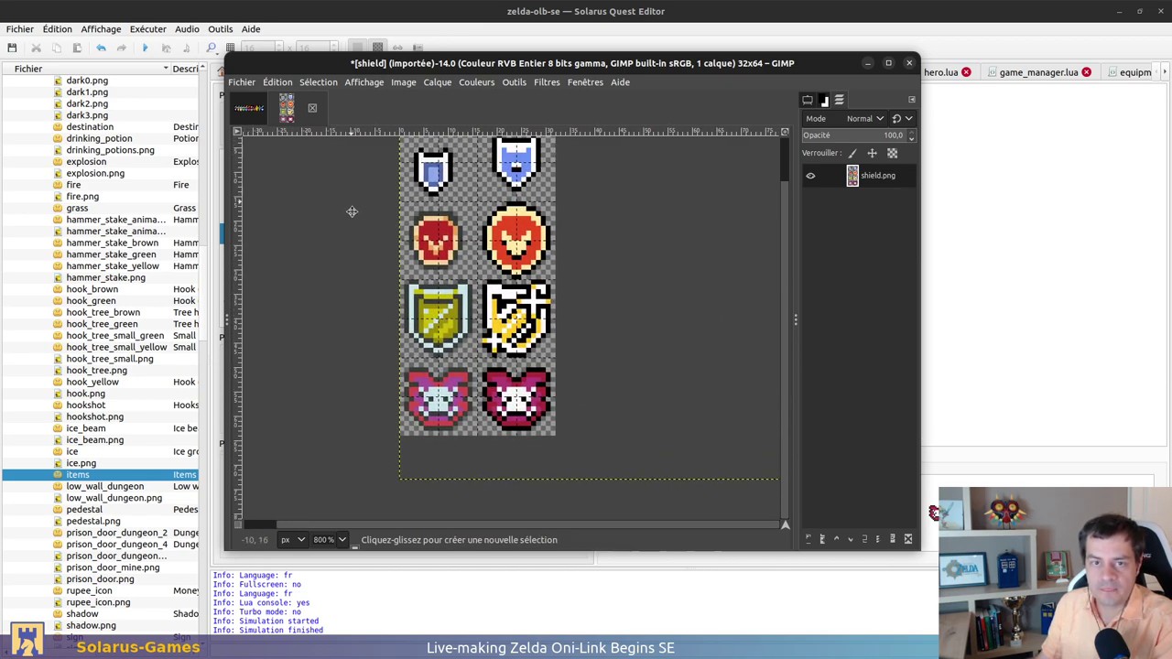
{"action": "left_click", "coordinate": [403, 82]}
{"action": "left_click", "coordinate": [458, 191]}
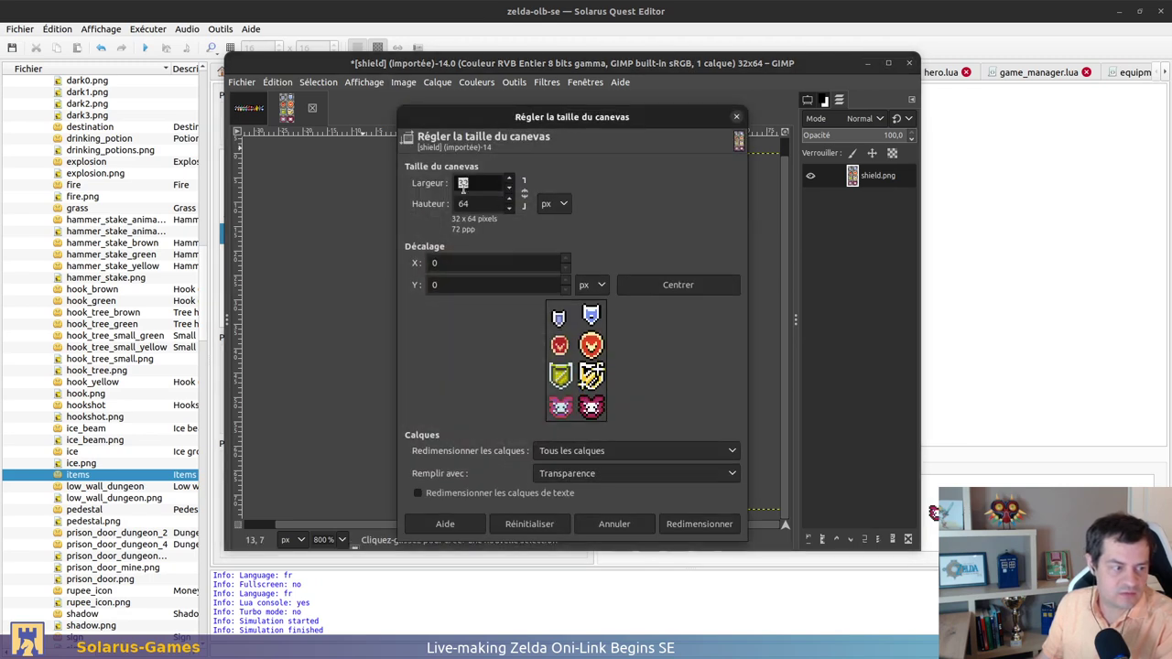
{"action": "key", "text": "Tab"}
{"action": "type", "text": "80"}
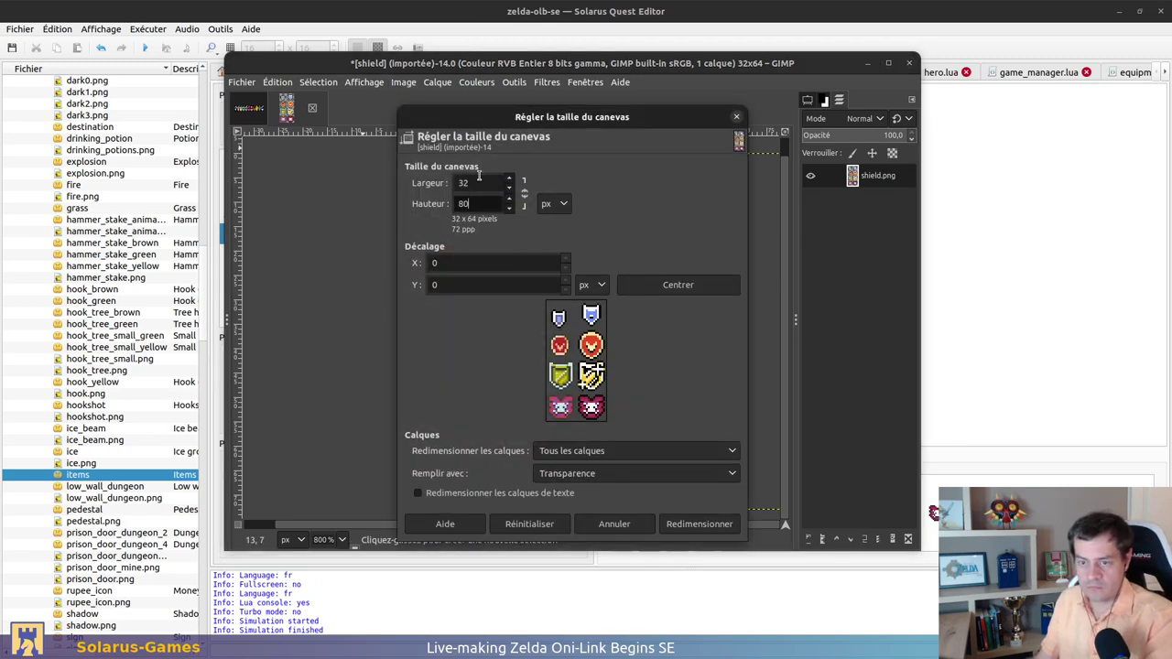
{"action": "key", "text": "shift+Tab"}
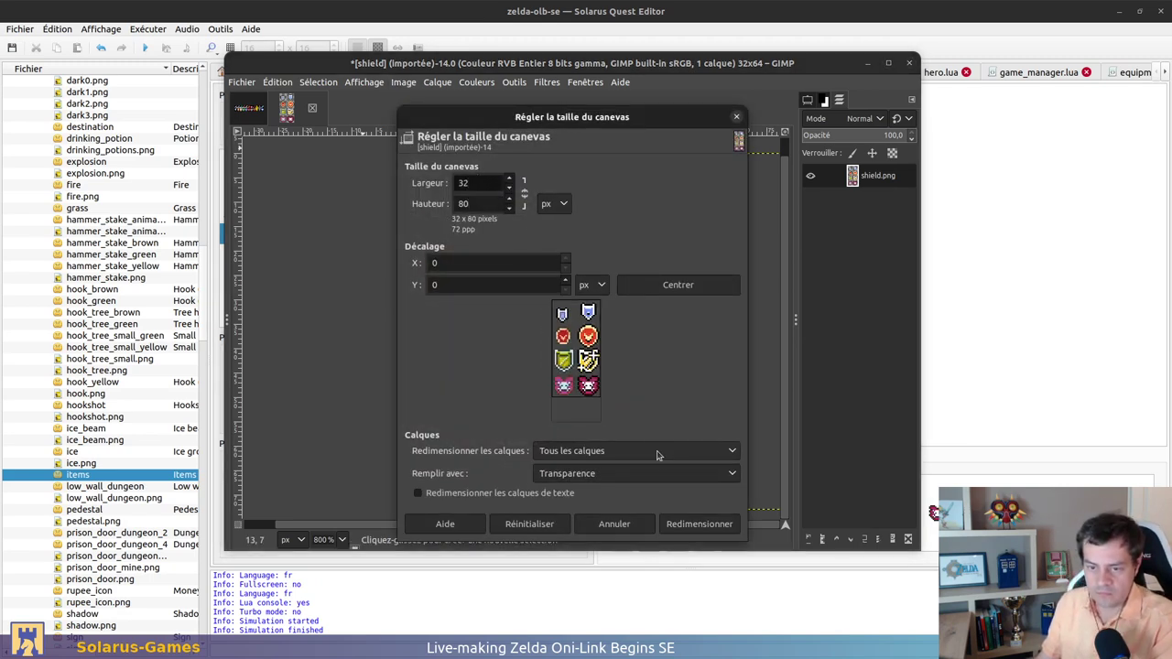
{"action": "left_click", "coordinate": [700, 523]}
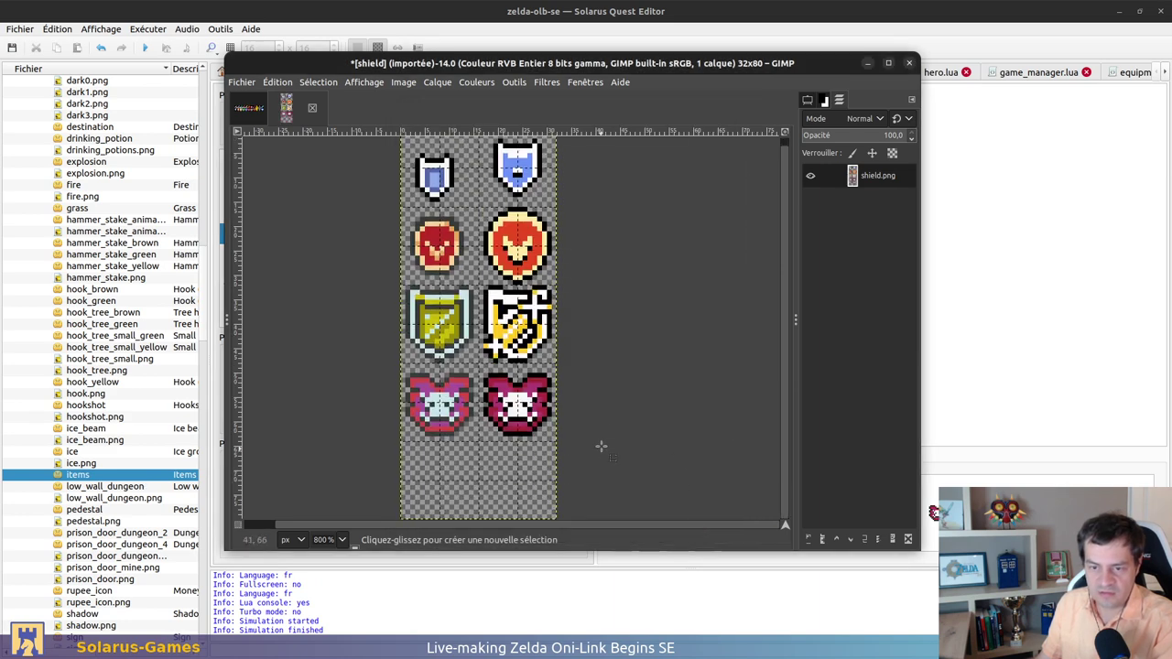
Copy the light-blue shield below the green-bladed sword in the objets image, including its black background
{"action": "left_click", "coordinate": [248, 107]}
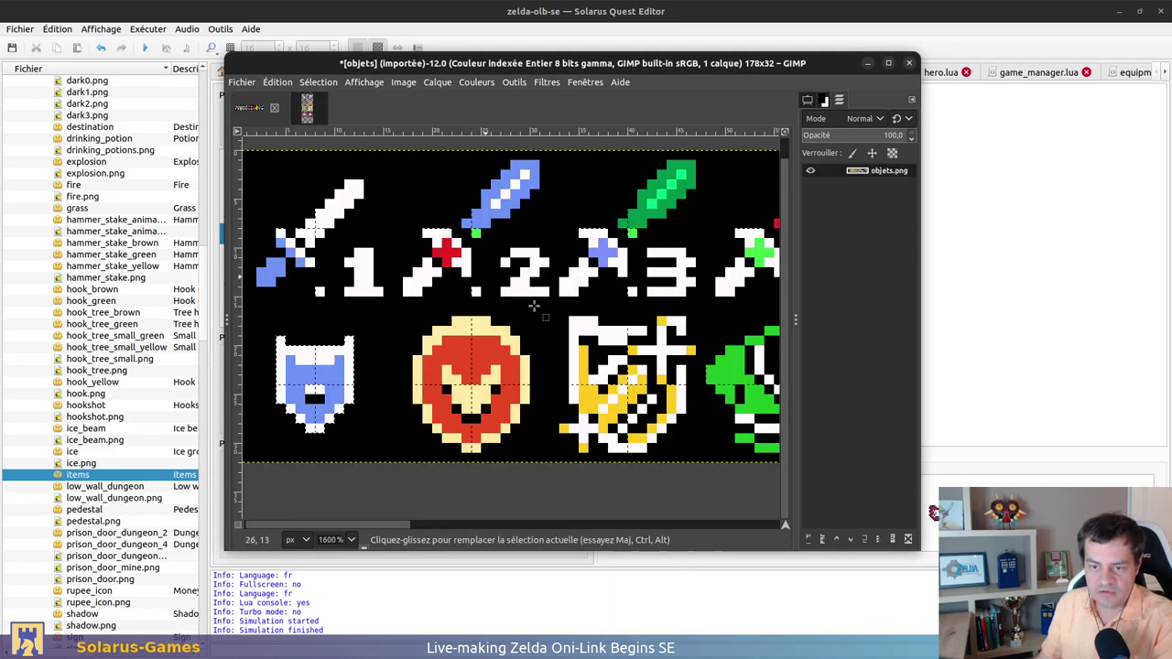
{"action": "scroll", "coordinate": [690, 391], "scroll_direction": "up", "scroll_amount": 3, "text": "ctrl"}
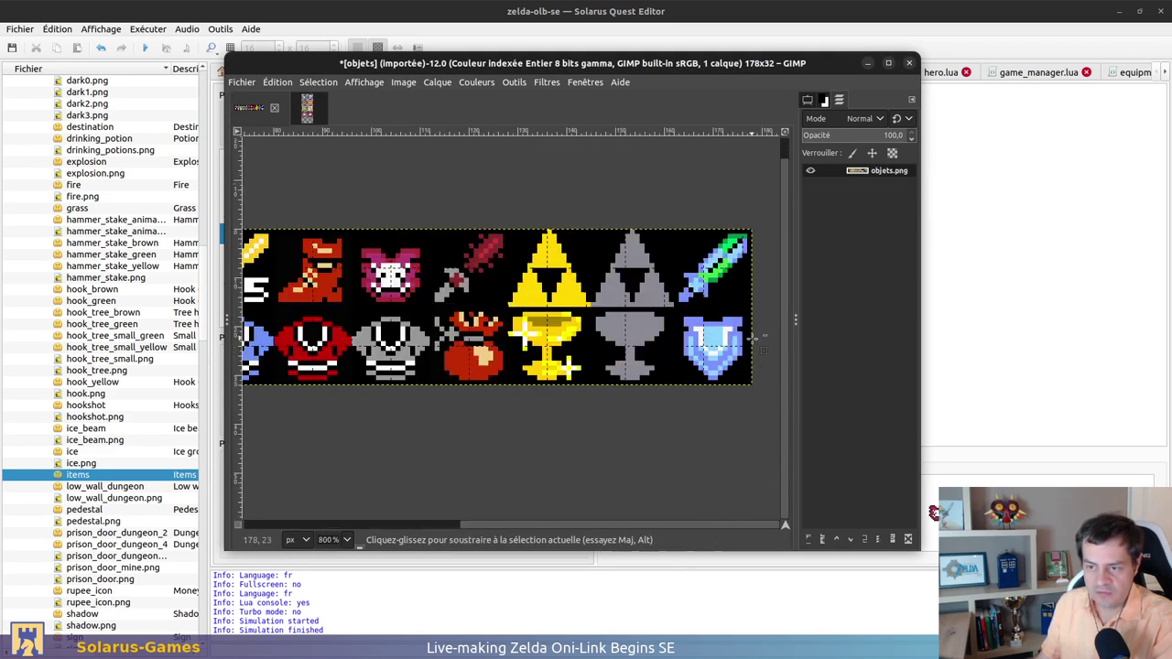
{"action": "left_click_drag", "start_coordinate": [604, 286], "coordinate": [739, 430]}
{"action": "key", "text": "ctrl+c"}
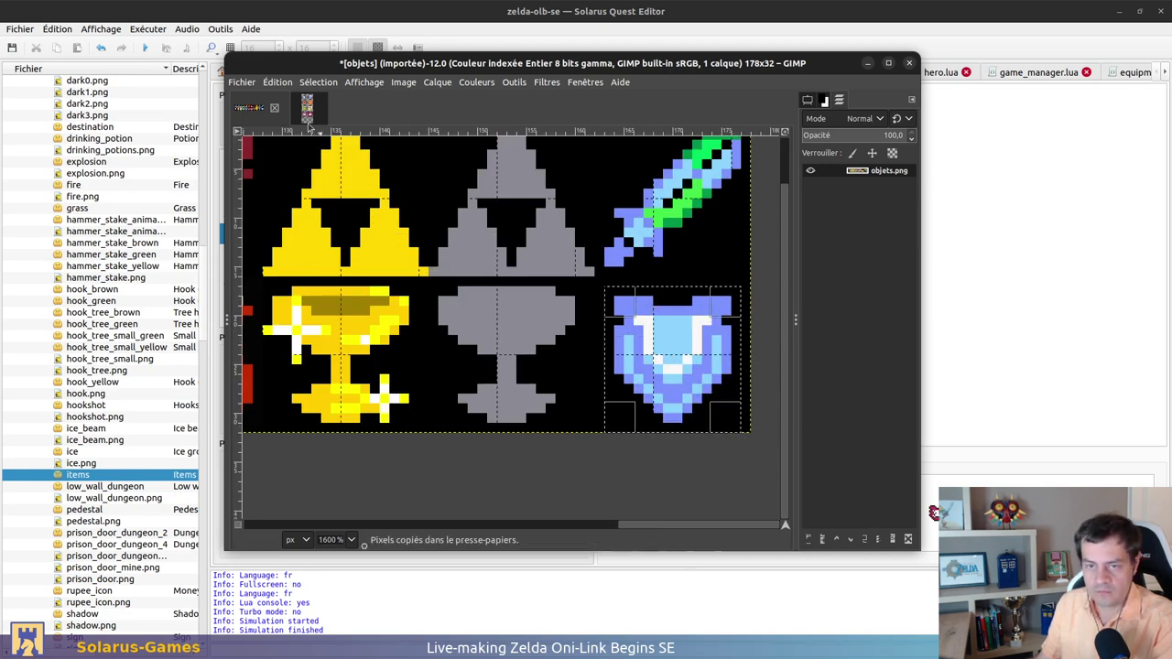
Paste the light-blue shield into the right-hand cell of the shield image's empty bottom row and anchor it
{"action": "left_click", "coordinate": [307, 107]}
{"action": "scroll", "coordinate": [459, 314], "scroll_direction": "up", "scroll_amount": 3, "text": "ctrl"}
{"action": "scroll", "coordinate": [459, 313], "scroll_direction": "down", "scroll_amount": 3}
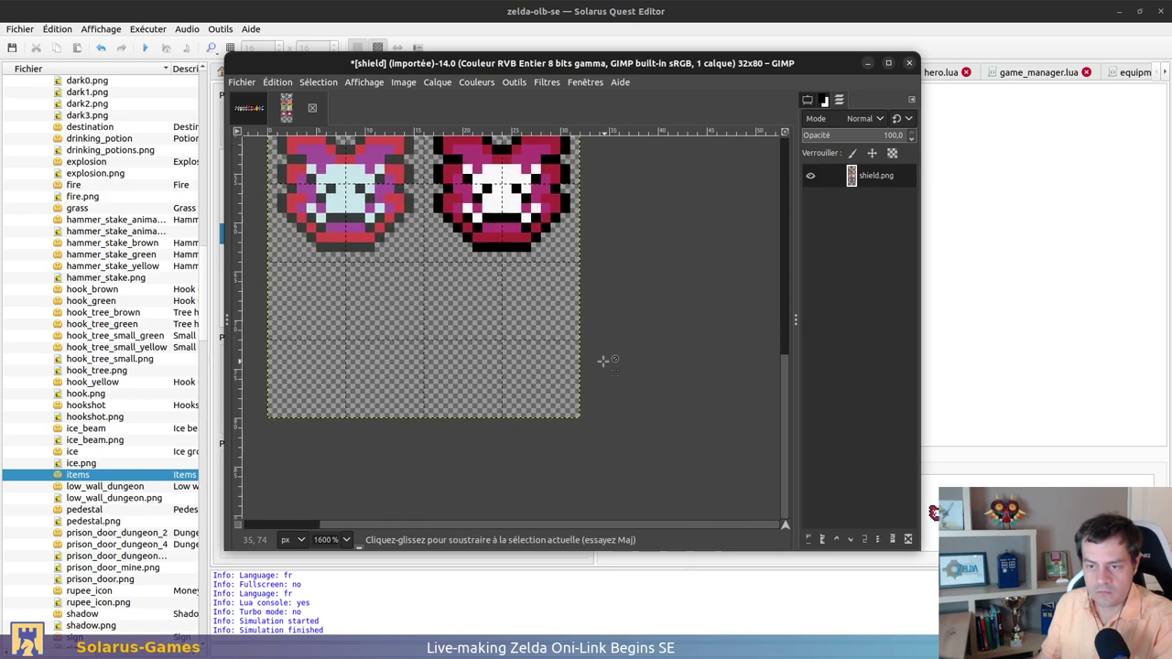
{"action": "key", "text": "ctrl+v"}
{"action": "left_click_drag", "start_coordinate": [459, 314], "coordinate": [529, 381]}
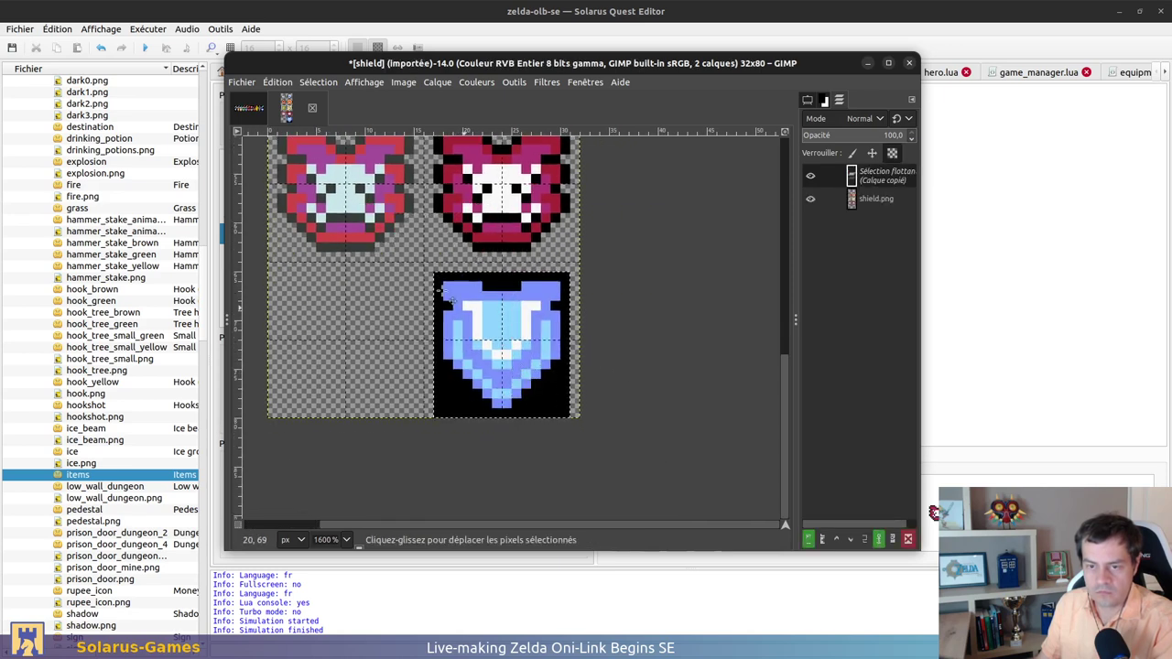
{"action": "key", "text": "alt+1"}
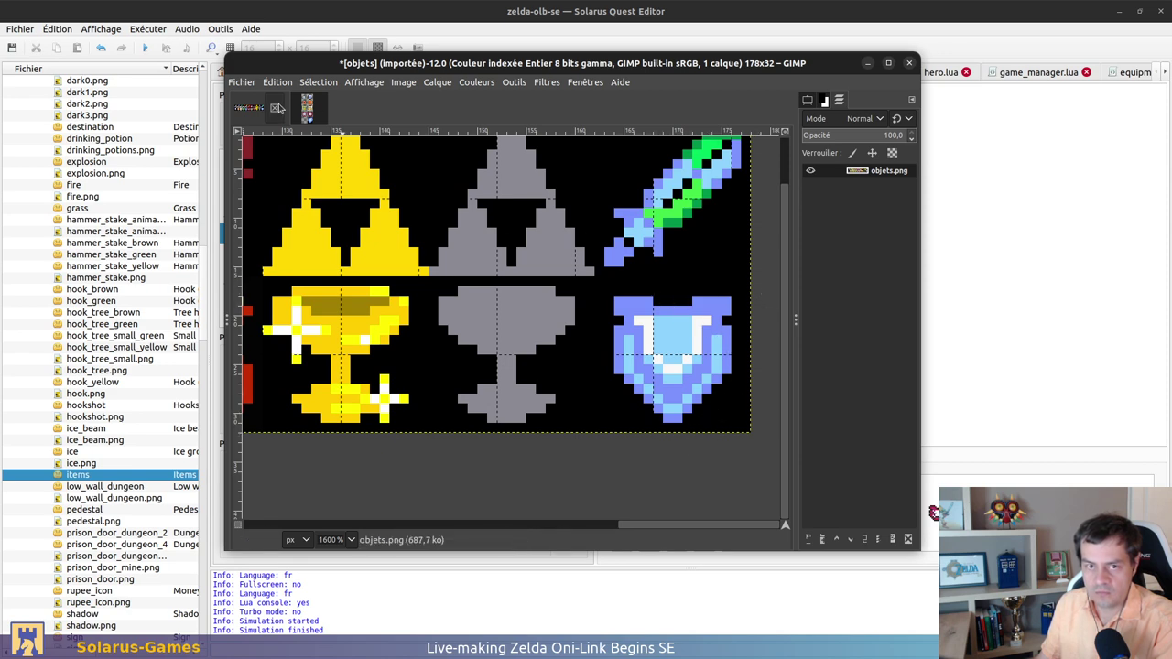
{"action": "left_click", "coordinate": [307, 110]}
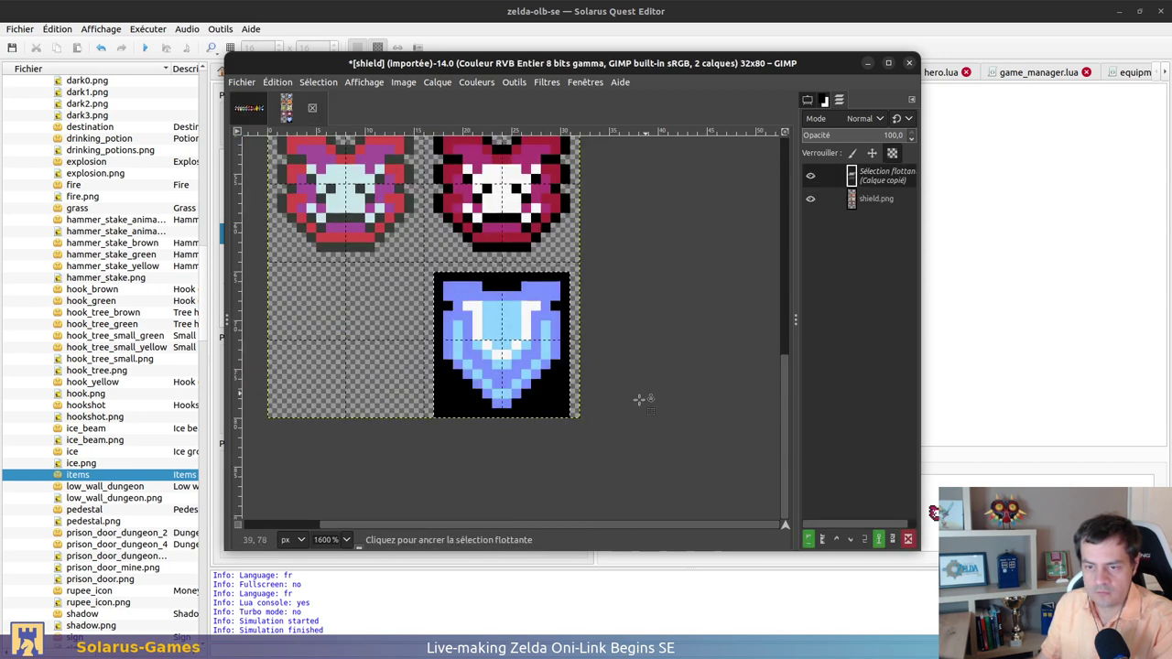
{"action": "left_click", "coordinate": [243, 108]}
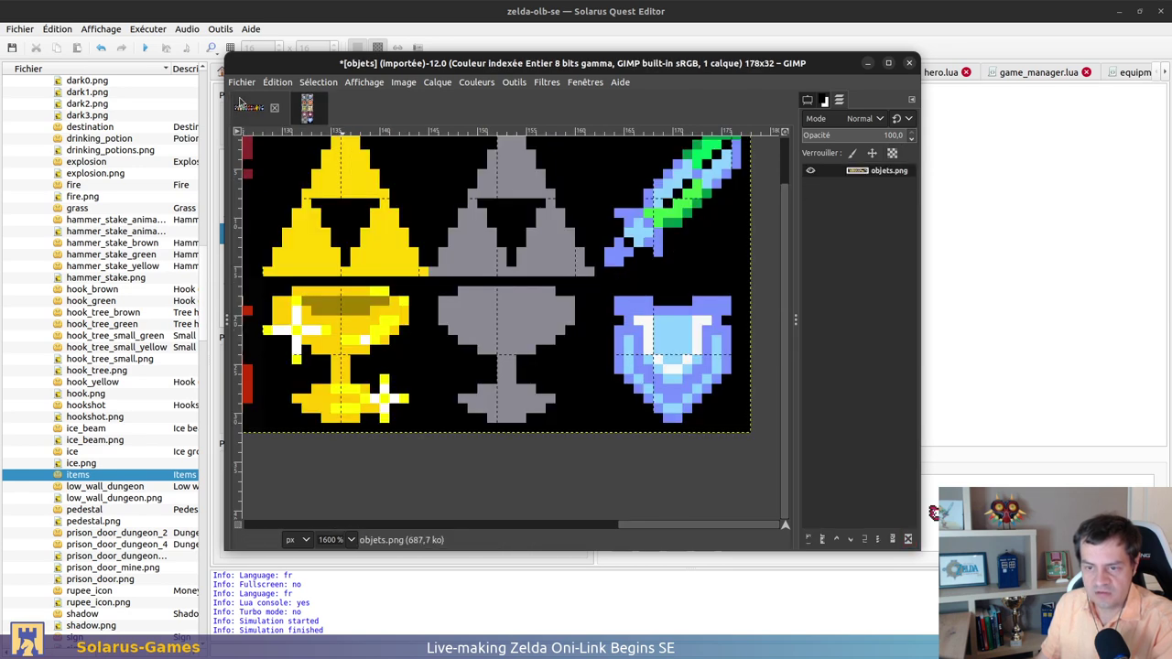
{"action": "left_click", "coordinate": [307, 108]}
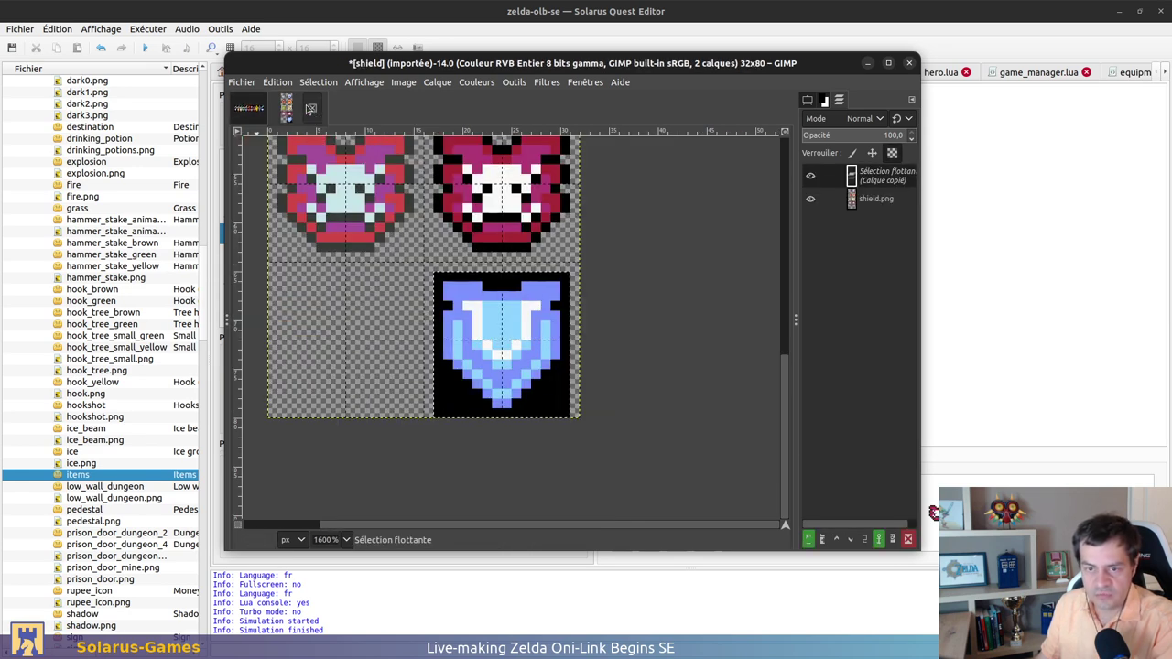
{"action": "left_click", "coordinate": [649, 374]}
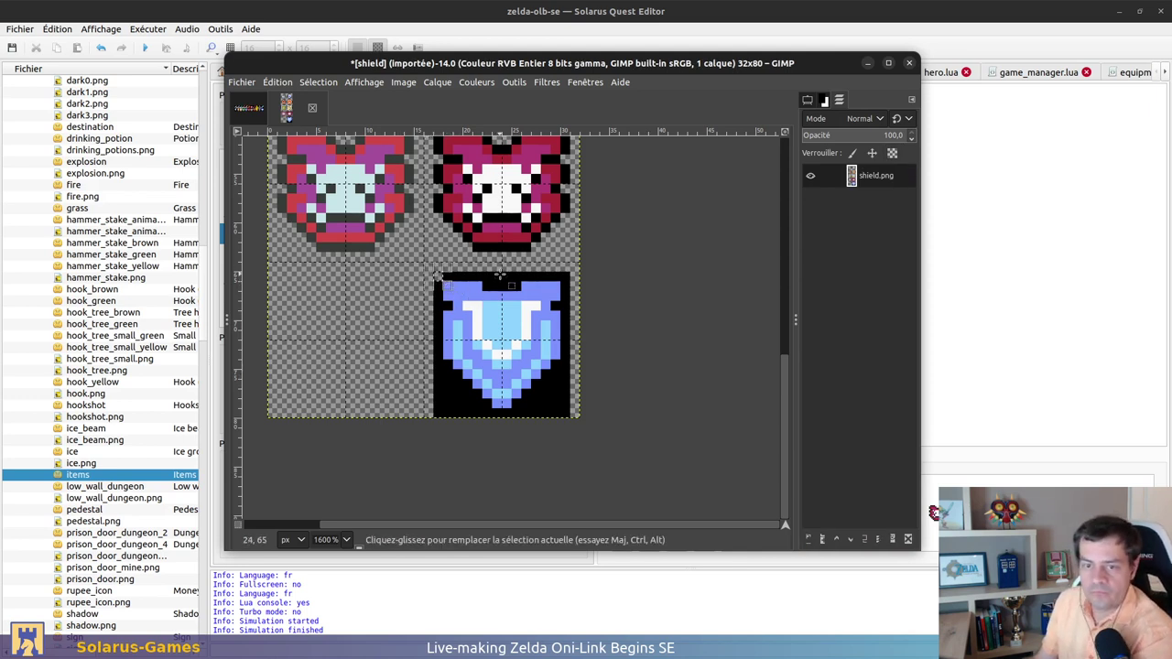
Delete the excess black around the light-blue shield, keeping its one-pixel outline, and export the image over shield.png
{"action": "left_click_drag", "start_coordinate": [479, 281], "coordinate": [567, 274]}
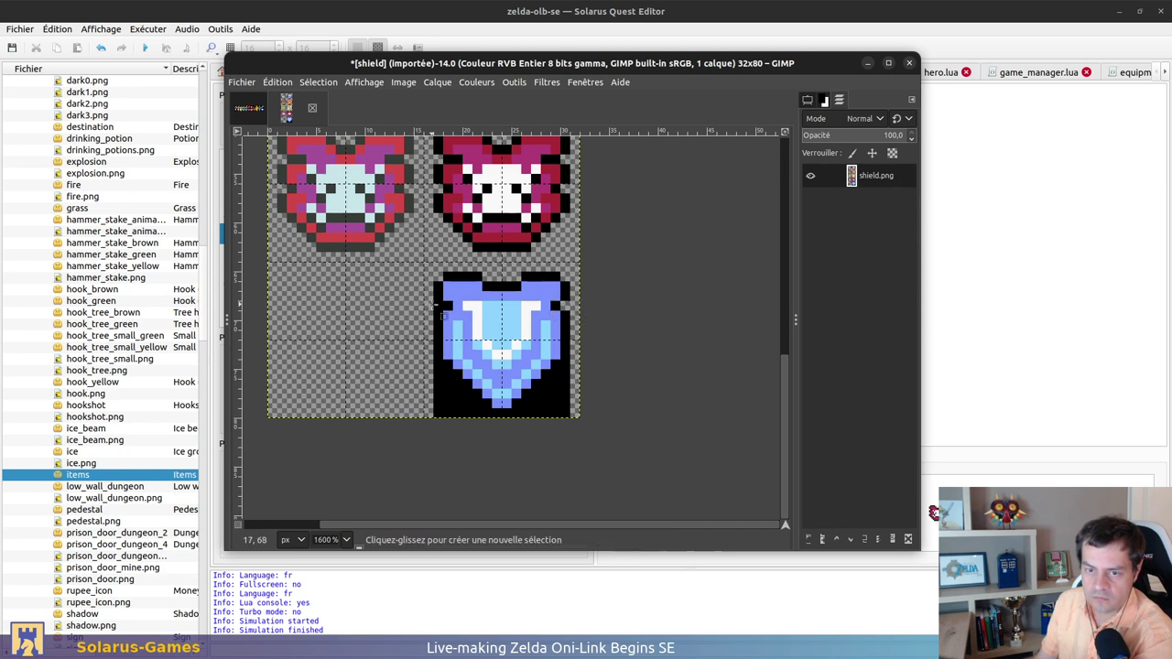
{"action": "left_click_drag", "start_coordinate": [425, 305], "coordinate": [441, 307]}
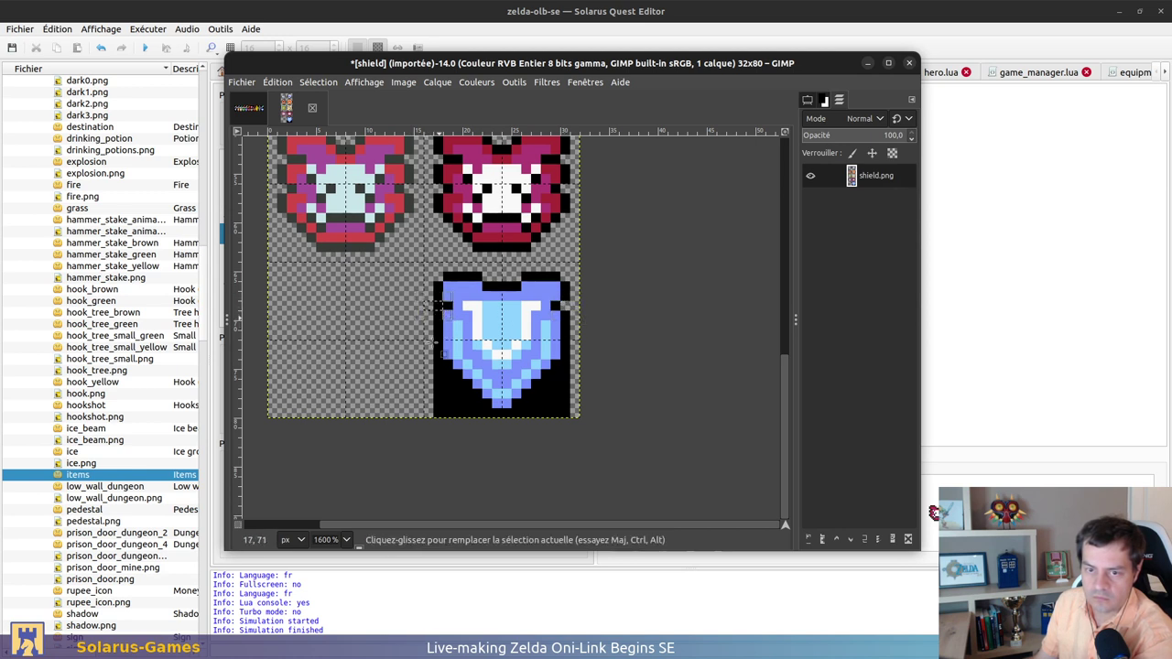
{"action": "left_click_drag", "start_coordinate": [437, 367], "coordinate": [573, 414]}
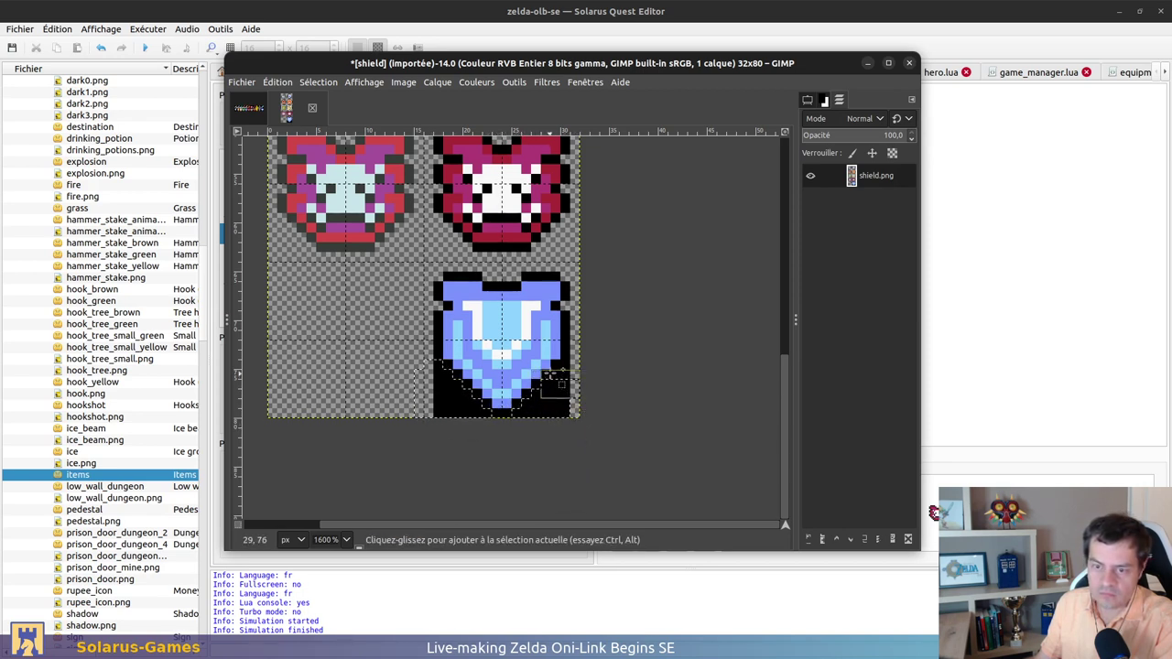
{"action": "left_click_drag", "start_coordinate": [561, 362], "coordinate": [588, 388], "text": "shift"}
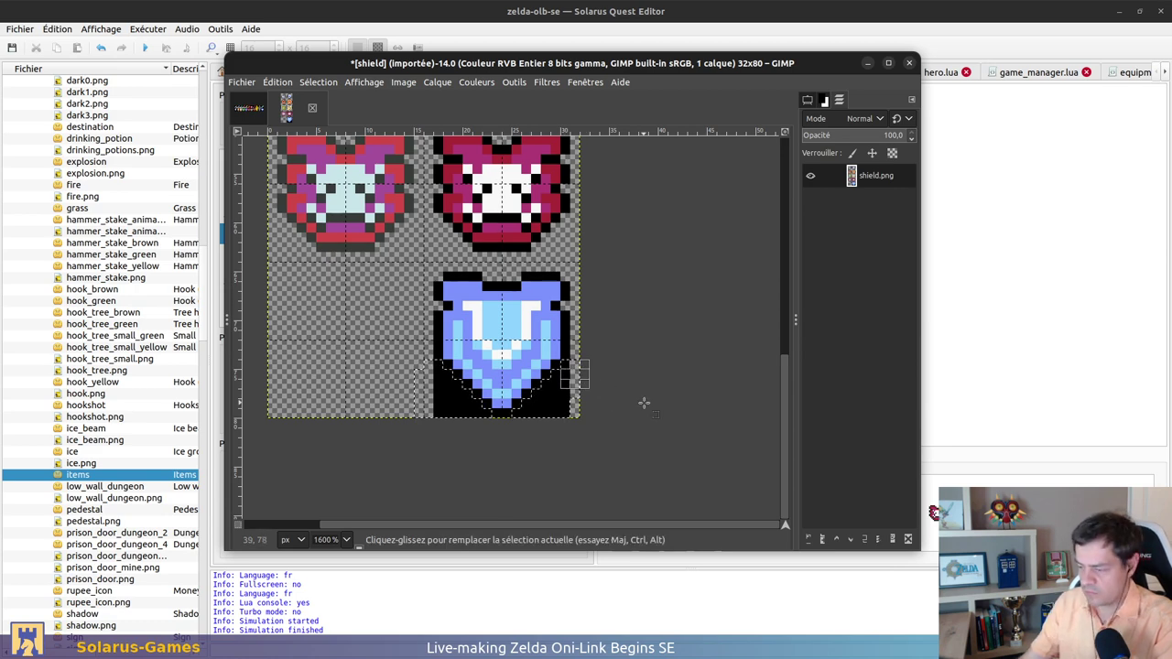
{"action": "key", "text": "Delete"}
{"action": "key", "text": "ctrl+shift+a"}
{"action": "key", "text": "ctrl+e"}
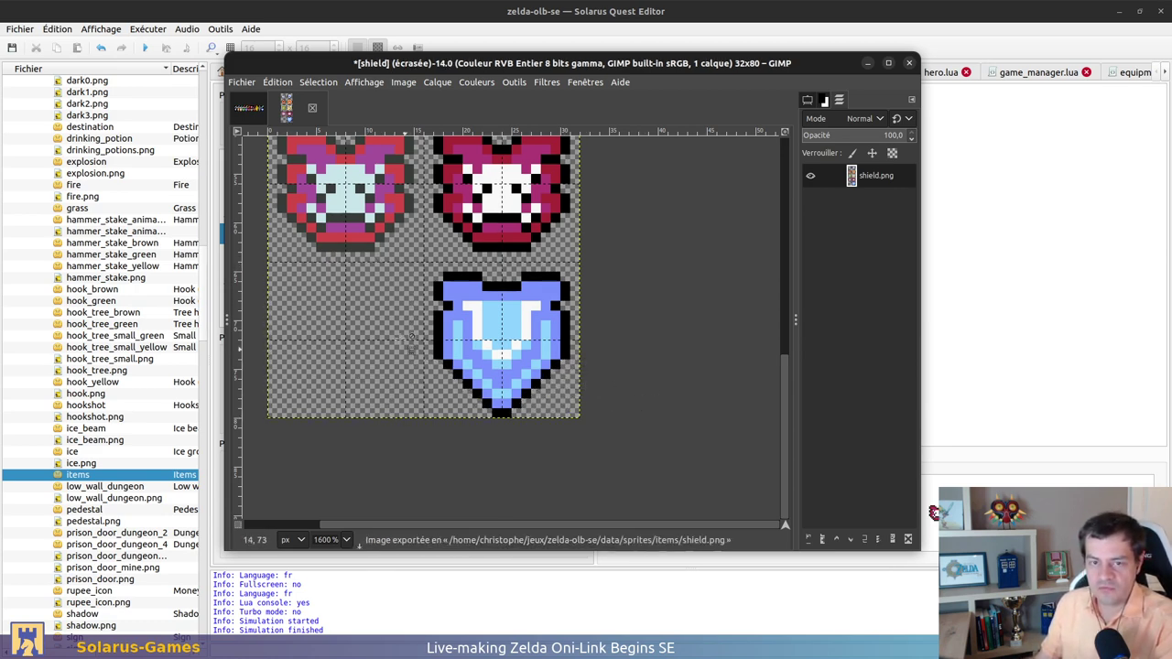
{"action": "scroll", "coordinate": [390, 233], "scroll_direction": "down", "scroll_amount": 2, "text": "ctrl"}
{"action": "mouse_move", "coordinate": [383, 152]}
{"action": "left_mouse_down"}
{"action": "mouse_move", "coordinate": [495, 515]}
{"action": "mouse_move", "coordinate": [458, 483]}
{"action": "mouse_move", "coordinate": [469, 491]}
{"action": "left_mouse_up"}
{"action": "left_click", "coordinate": [567, 431]}
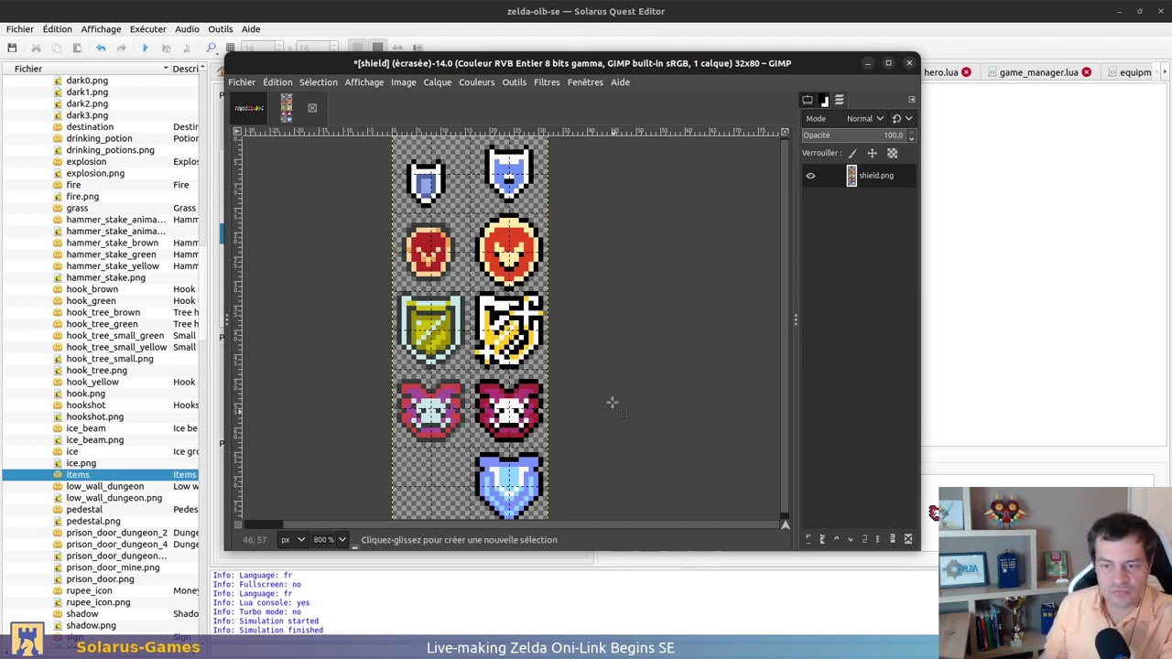
Paint a black outline pixel with the Pencil beside the yellow left tip of the lower sparkle on the white-and-yellow shield
{"action": "scroll", "coordinate": [544, 370], "scroll_direction": "up", "scroll_amount": 1, "text": "ctrl"}
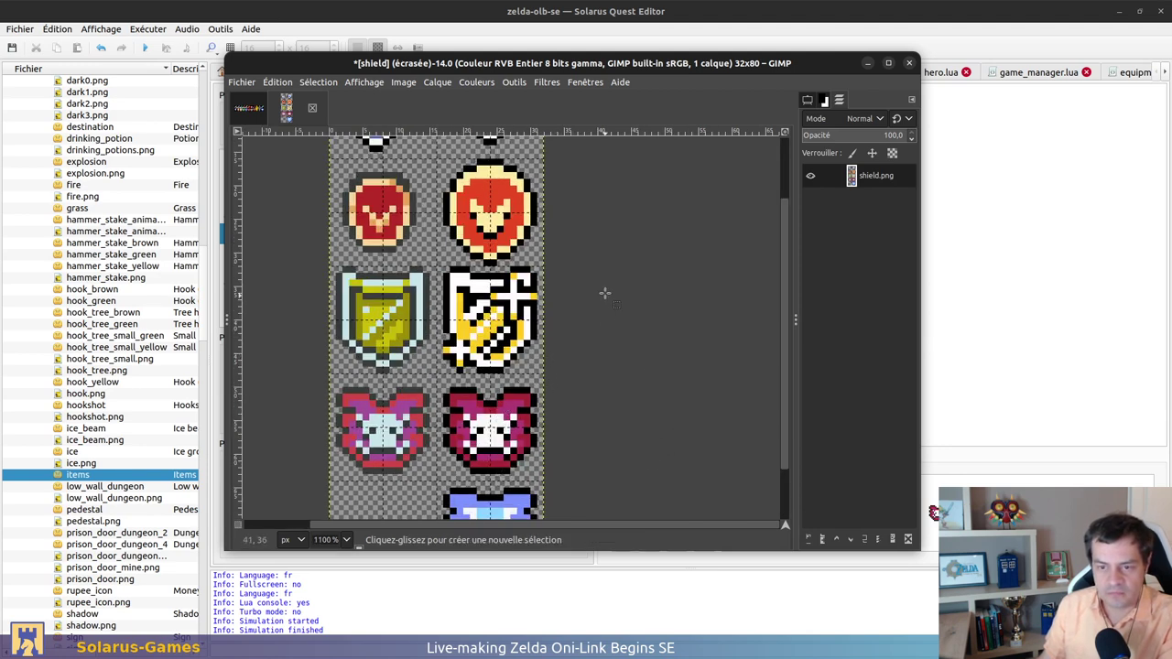
{"action": "scroll", "coordinate": [477, 346], "scroll_direction": "up", "scroll_amount": 3, "text": "ctrl"}
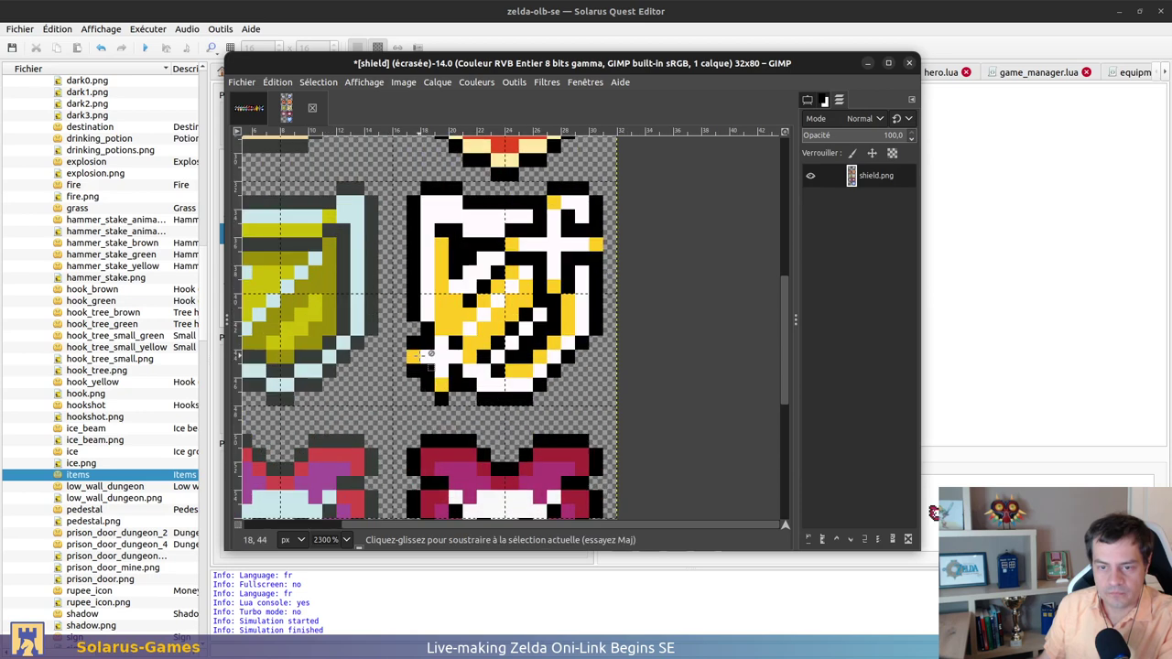
{"action": "key", "text": "n"}
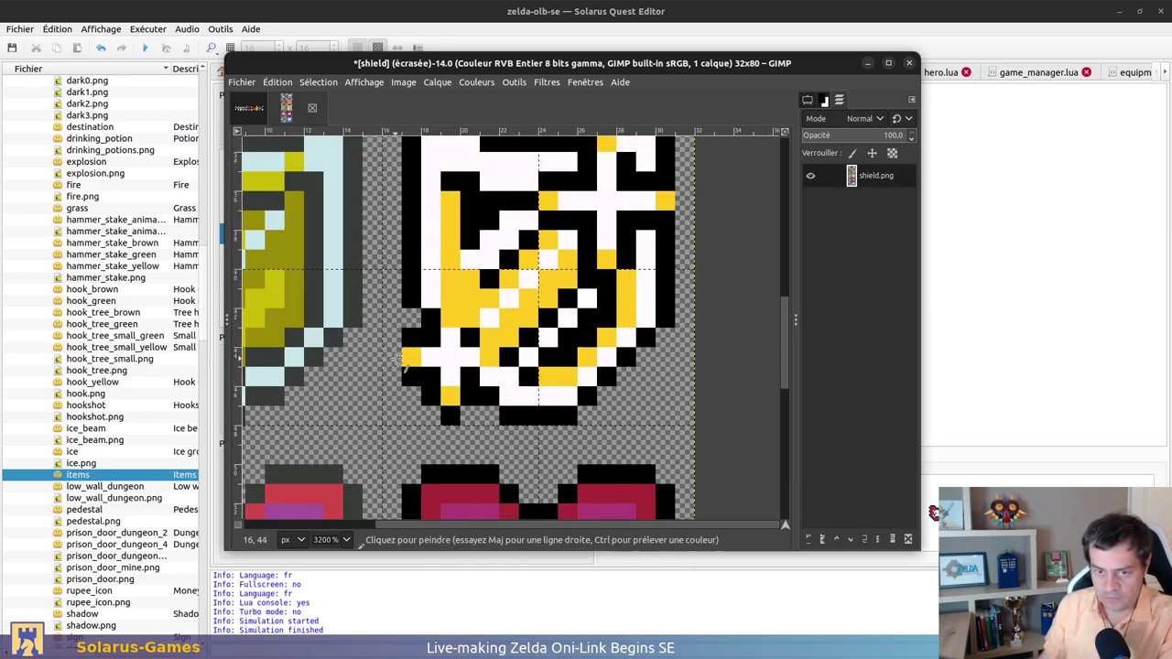
{"action": "left_click", "coordinate": [391, 357]}
{"action": "scroll", "coordinate": [666, 273], "scroll_direction": "down", "scroll_amount": 2, "text": "ctrl"}
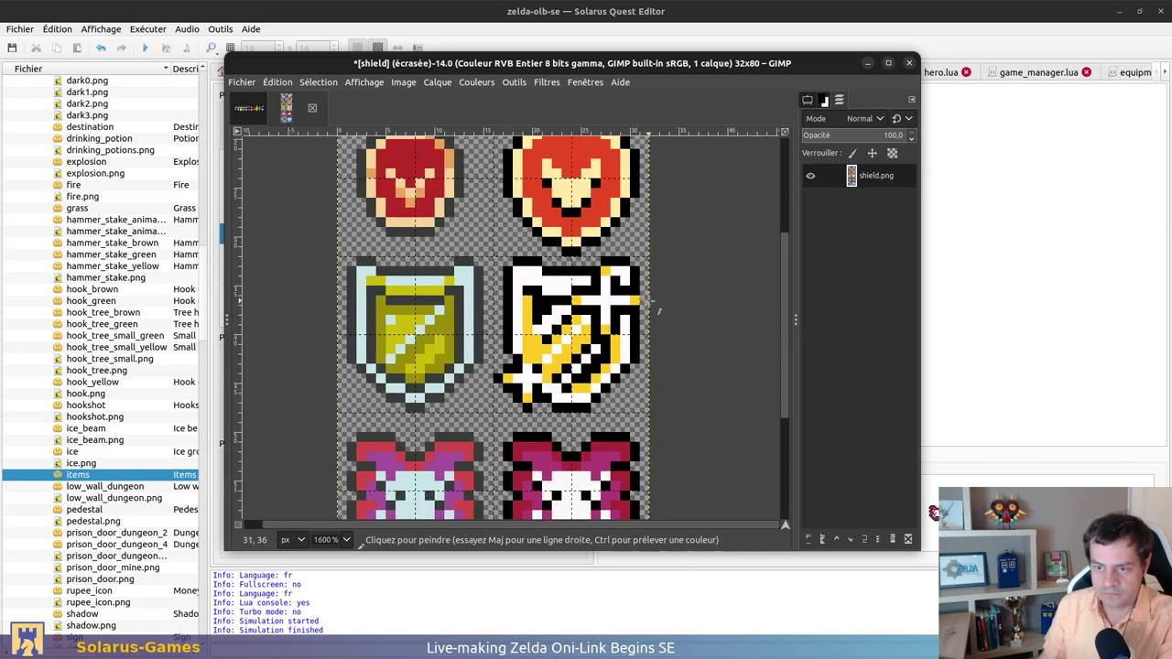
Export the edited shield image over shield.png in the sprites/items folder and return to the zelda-olb-se project in Quest Editor
{"action": "scroll", "coordinate": [723, 337], "scroll_direction": "down", "scroll_amount": 3, "text": "ctrl"}
{"action": "key", "text": "ctrl+e"}
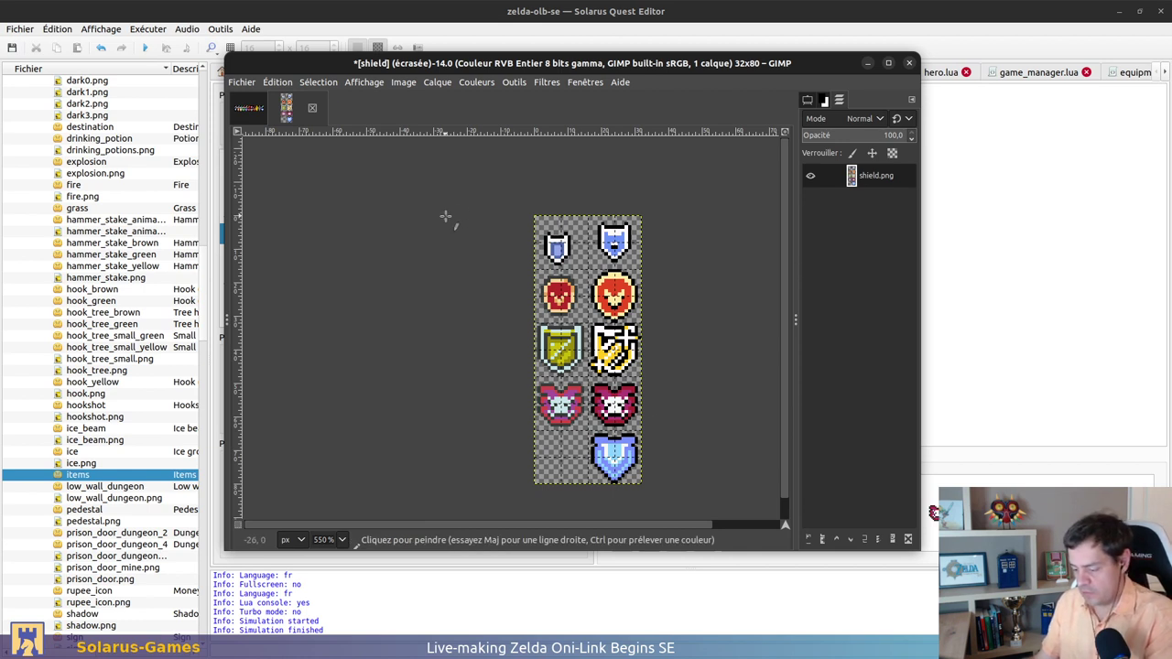
{"action": "key", "text": "ctrl+e"}
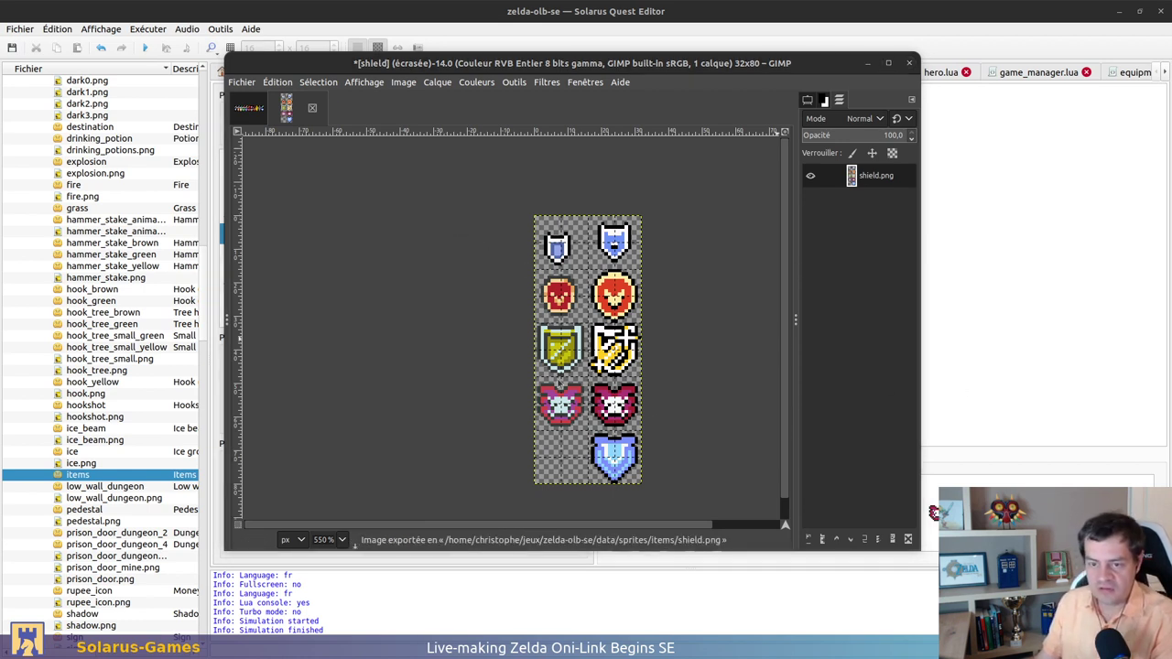
{"action": "key", "text": "alt+Tab"}
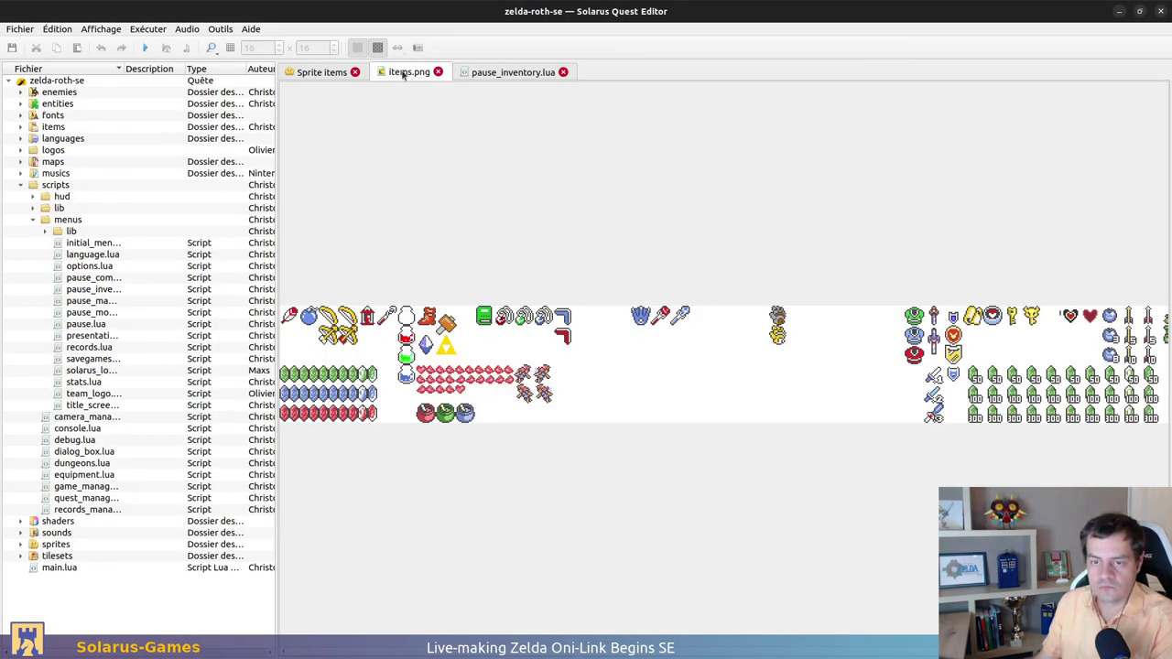
{"action": "key", "text": "alt+Tab"}
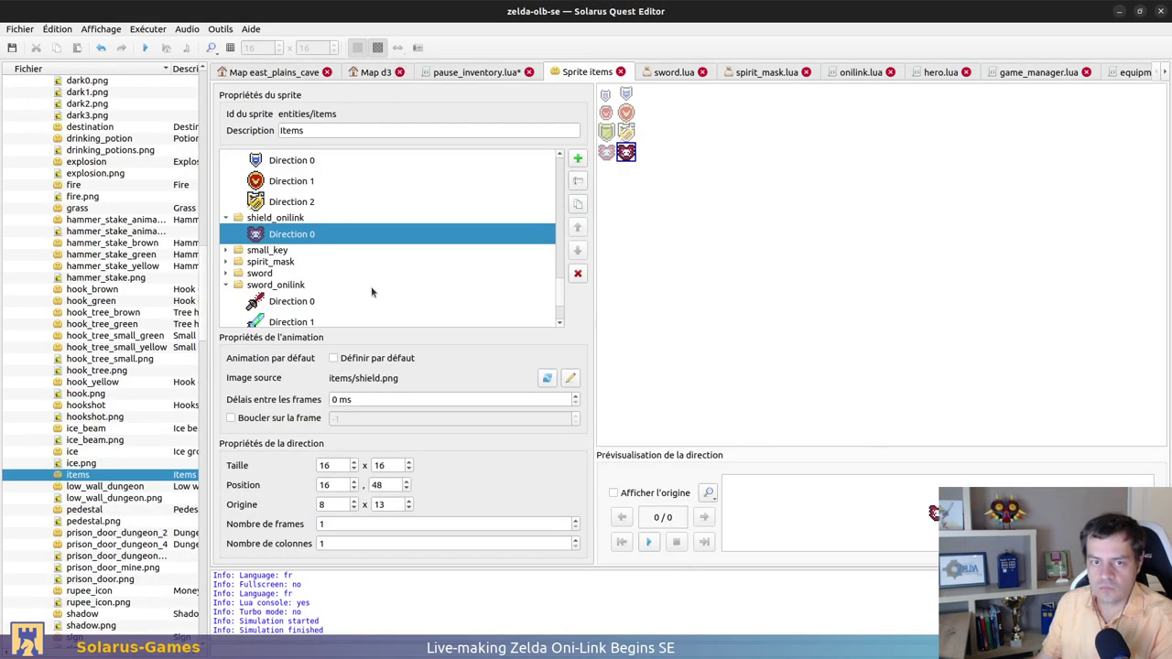
Refresh the shield source image and add the blue shield at 16, 64 as a second direction of the shield_onilink animation, saving the sprite
{"action": "left_click", "coordinate": [547, 379]}
{"action": "left_click_drag", "start_coordinate": [625, 166], "coordinate": [629, 175]}
{"action": "left_click", "coordinate": [678, 200]}
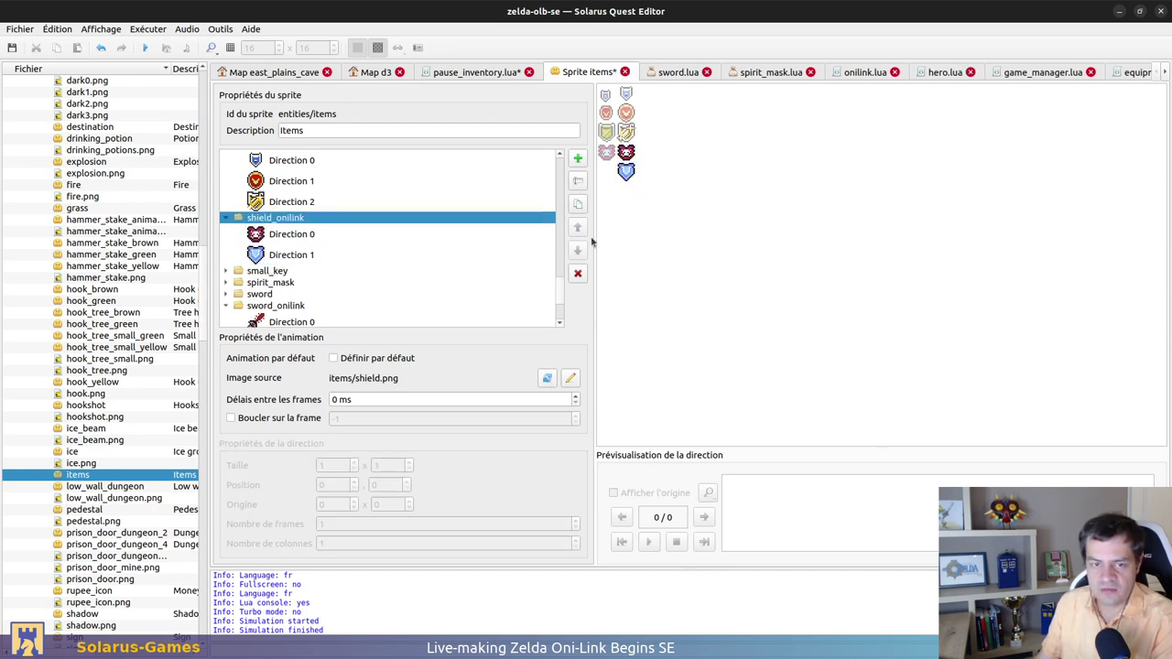
{"action": "left_click", "coordinate": [486, 251]}
{"action": "left_click", "coordinate": [302, 236]}
{"action": "left_click", "coordinate": [301, 249]}
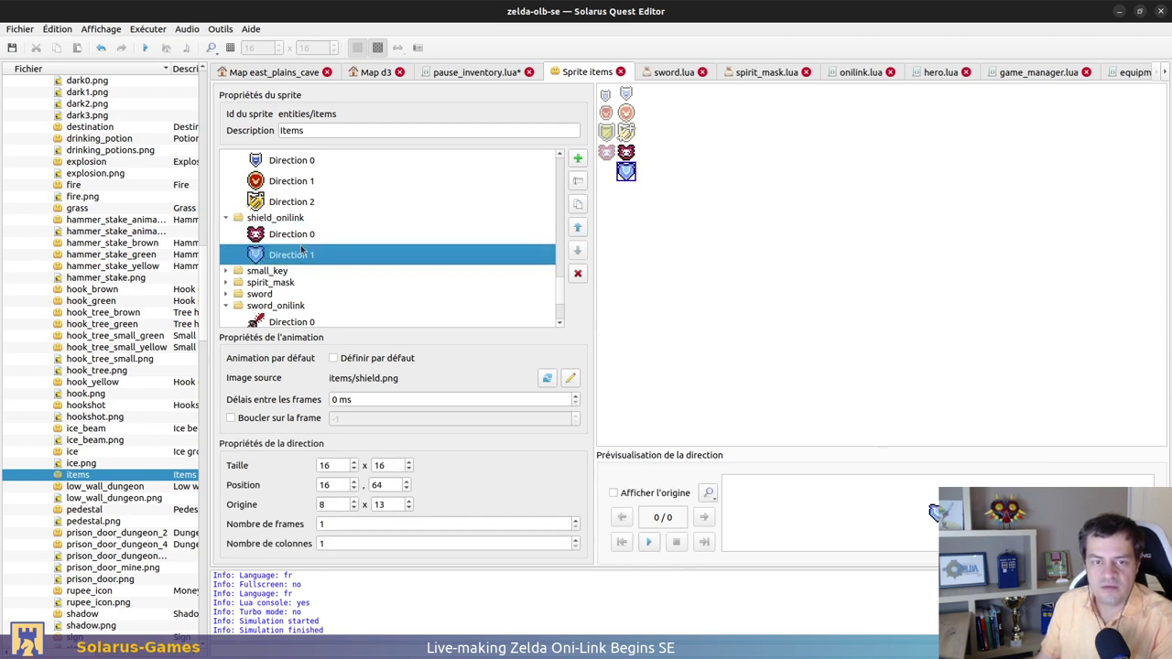
{"action": "scroll", "coordinate": [320, 240], "scroll_direction": "up", "scroll_amount": 1}
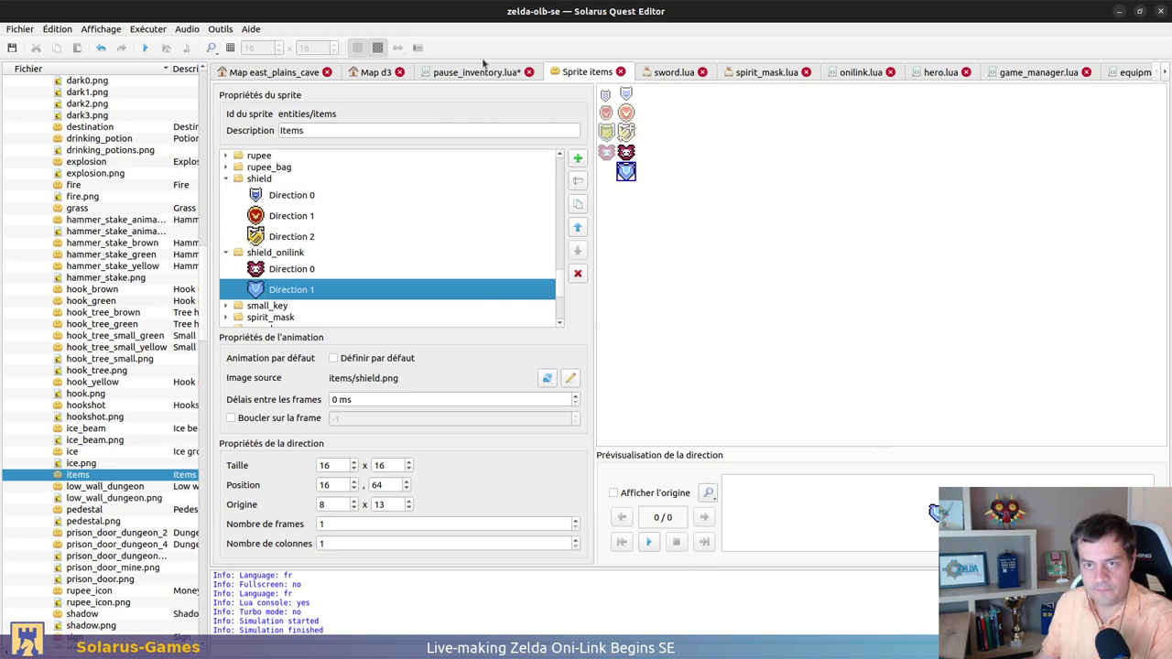
Save pause_inventory.lua and test-run the quest, closing the game and its error dialog
{"action": "left_click", "coordinate": [485, 70]}
{"action": "left_click", "coordinate": [648, 292]}
{"action": "key", "text": "ctrl+s"}
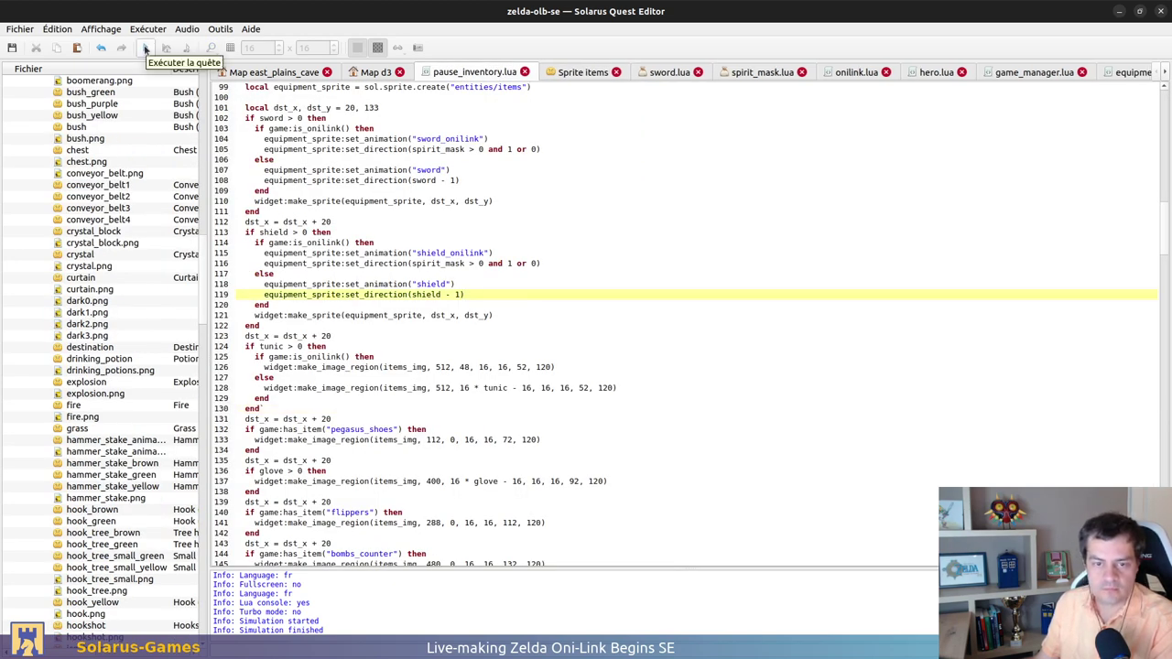
{"action": "left_click", "coordinate": [145, 48]}
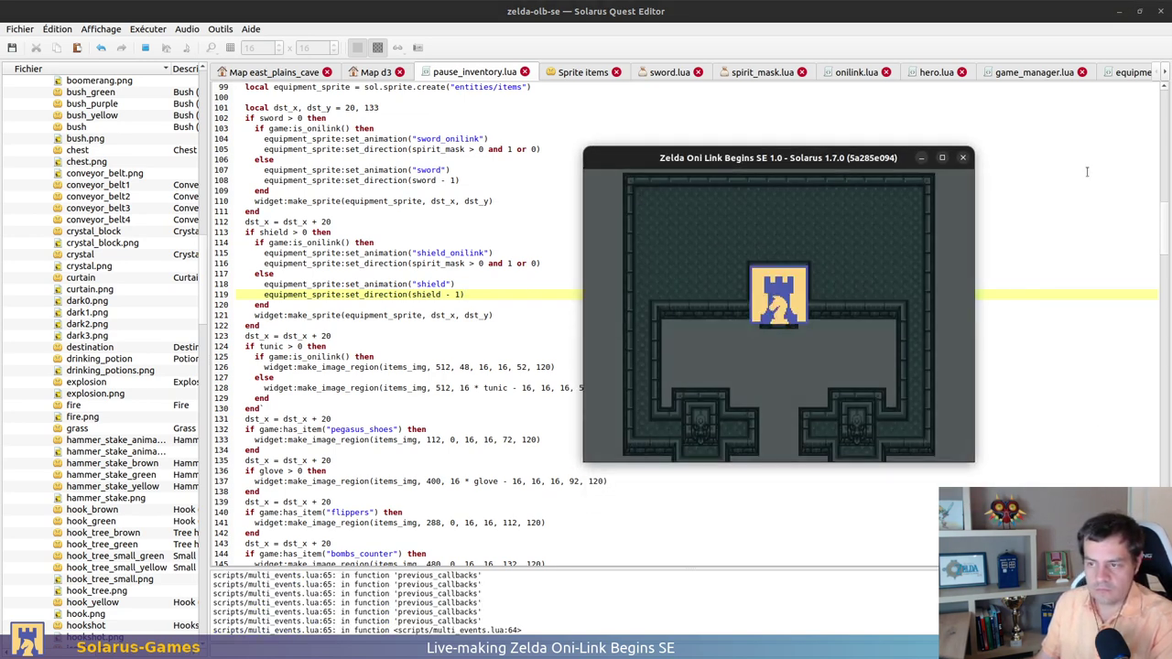
{"action": "left_click", "coordinate": [962, 158]}
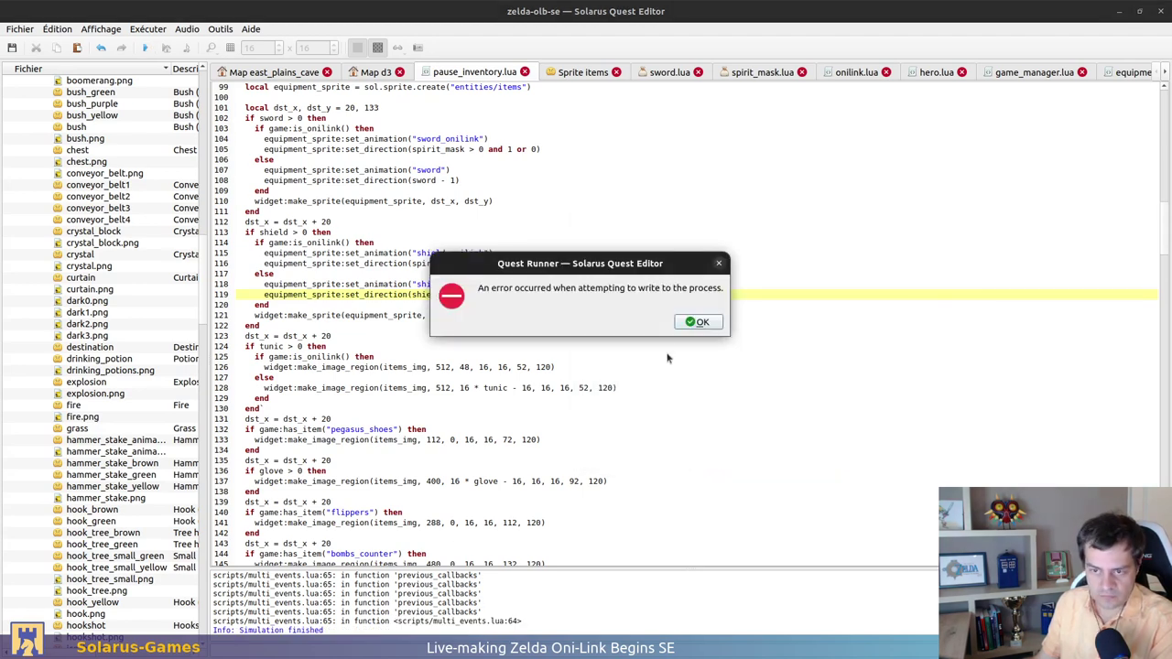
{"action": "left_click", "coordinate": [698, 321]}
{"action": "key", "text": "F5"}
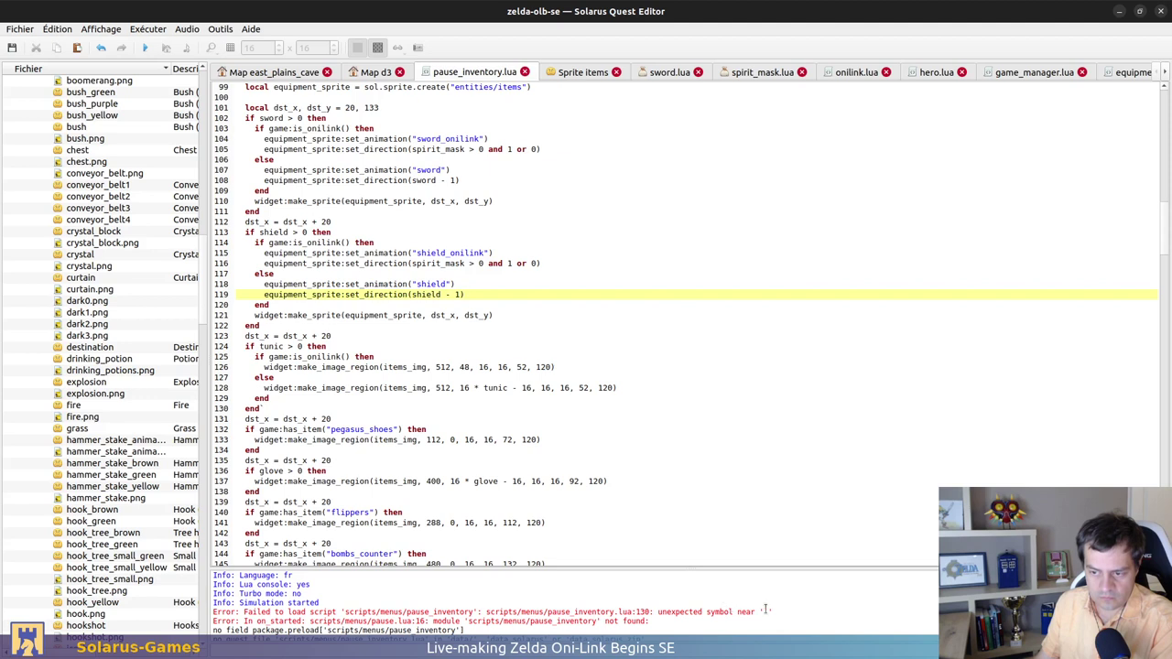
Remove the stray backtick after "end" on line 130 of pause_inventory.lua and test-run the quest again
{"action": "left_click", "coordinate": [287, 407]}
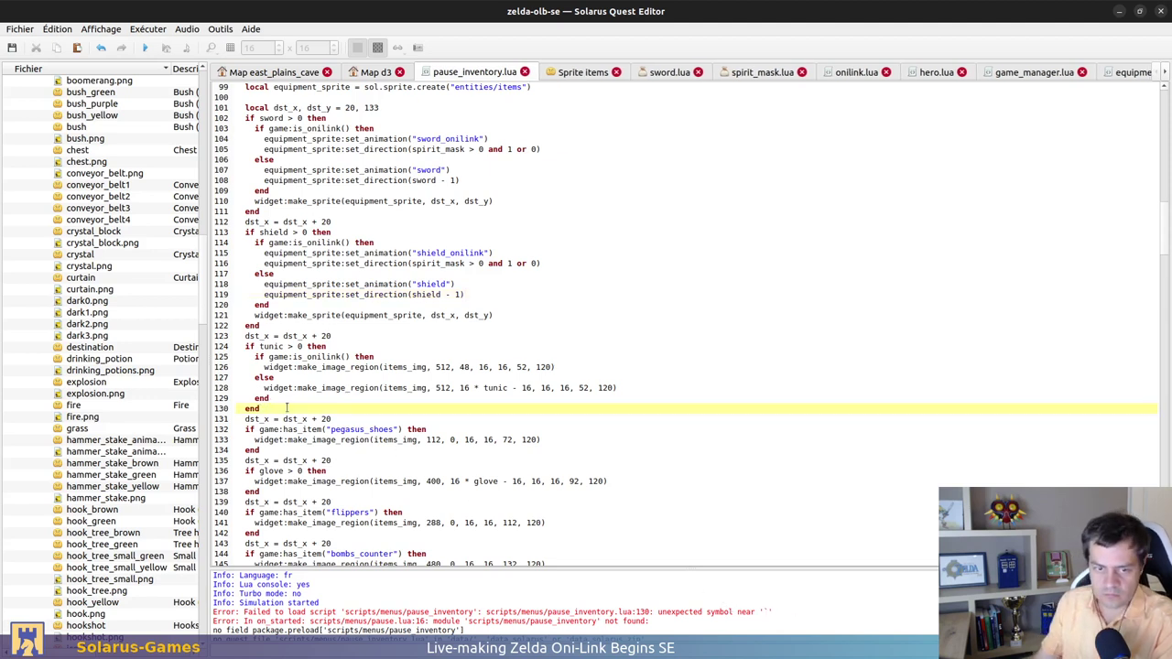
{"action": "left_click", "coordinate": [145, 48]}
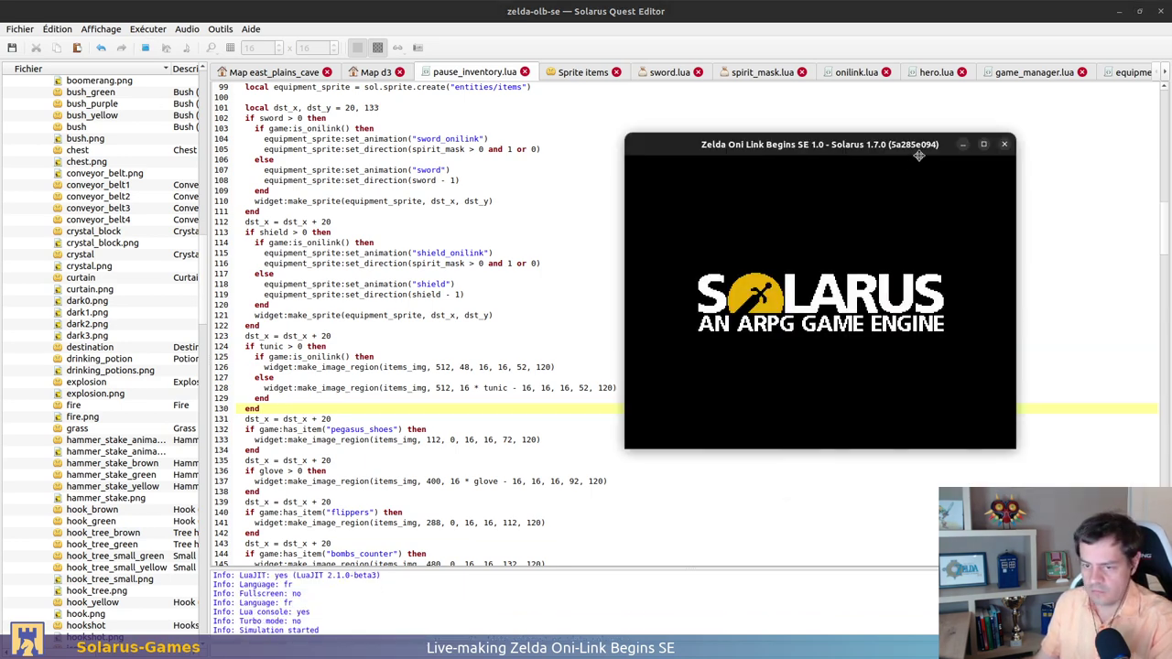
{"action": "left_click_drag", "start_coordinate": [886, 152], "coordinate": [685, 186]}
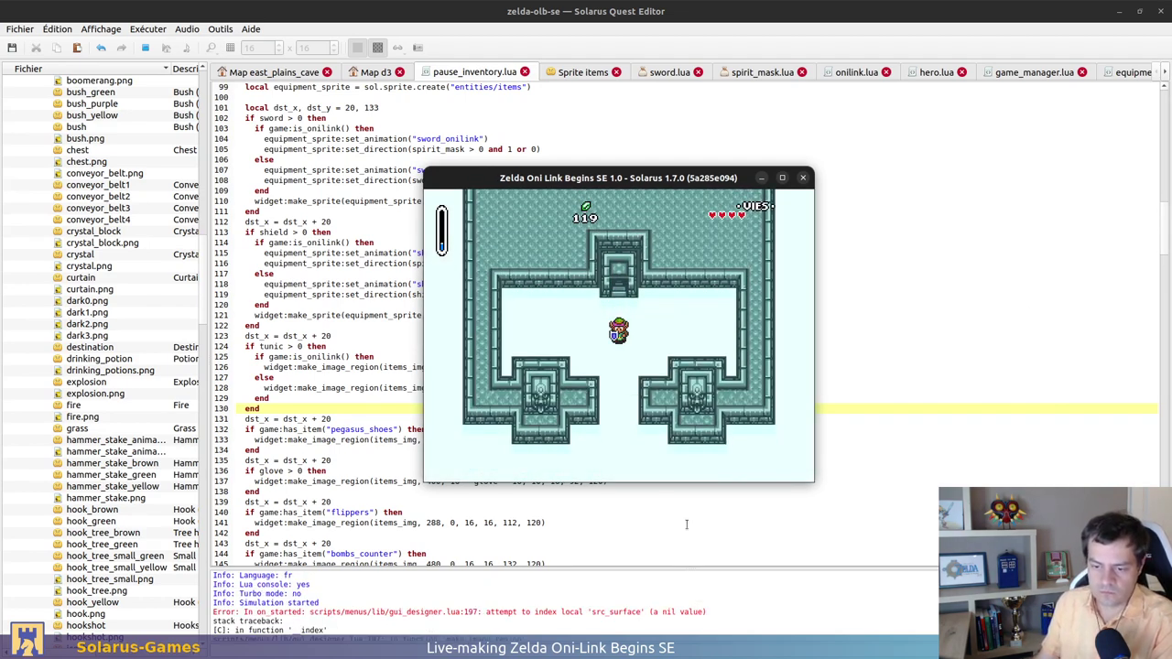
{"action": "key", "text": "Escape"}
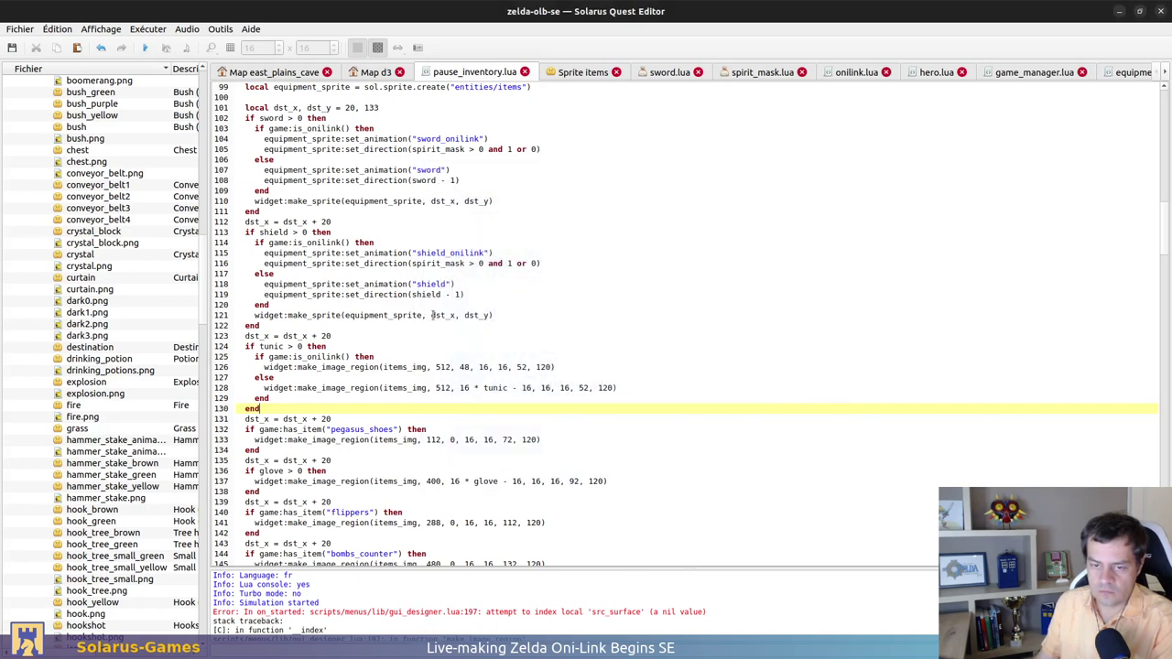
Examine the equipment drawing code in pause_inventory.lua from the tunic block to the bombs counter block
{"action": "scroll", "coordinate": [404, 414], "scroll_direction": "down", "scroll_amount": 3}
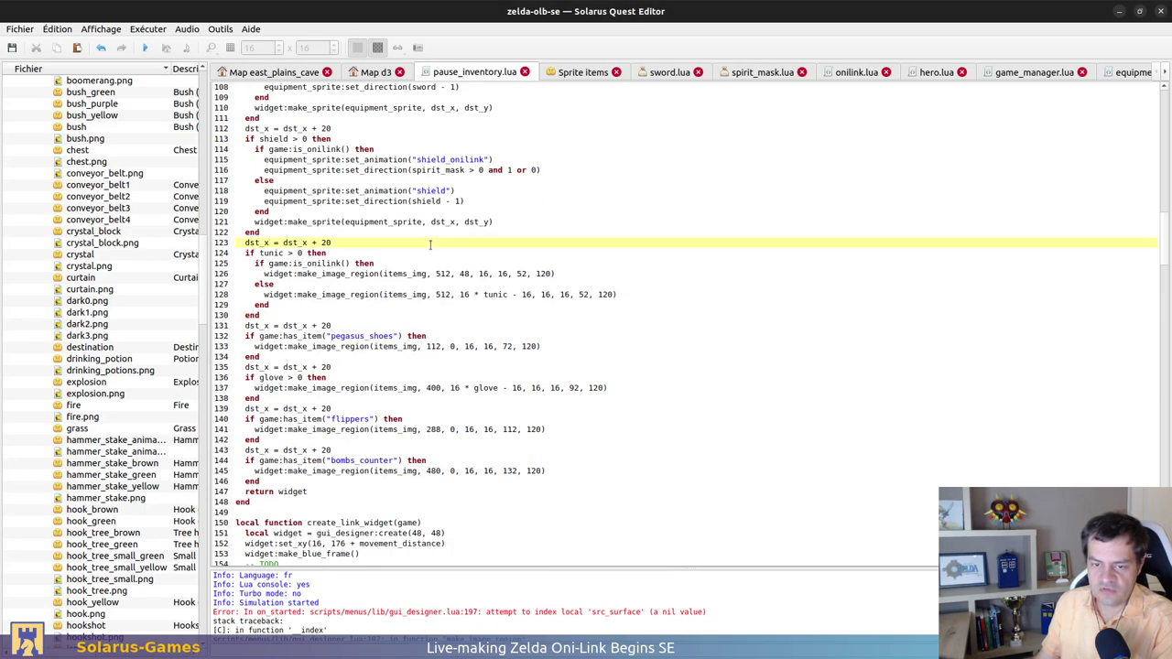
{"action": "left_click_drag", "start_coordinate": [240, 242], "coordinate": [275, 449]}
{"action": "left_click", "coordinate": [310, 490]}
{"action": "scroll", "coordinate": [546, 426], "scroll_direction": "up", "scroll_amount": 2}
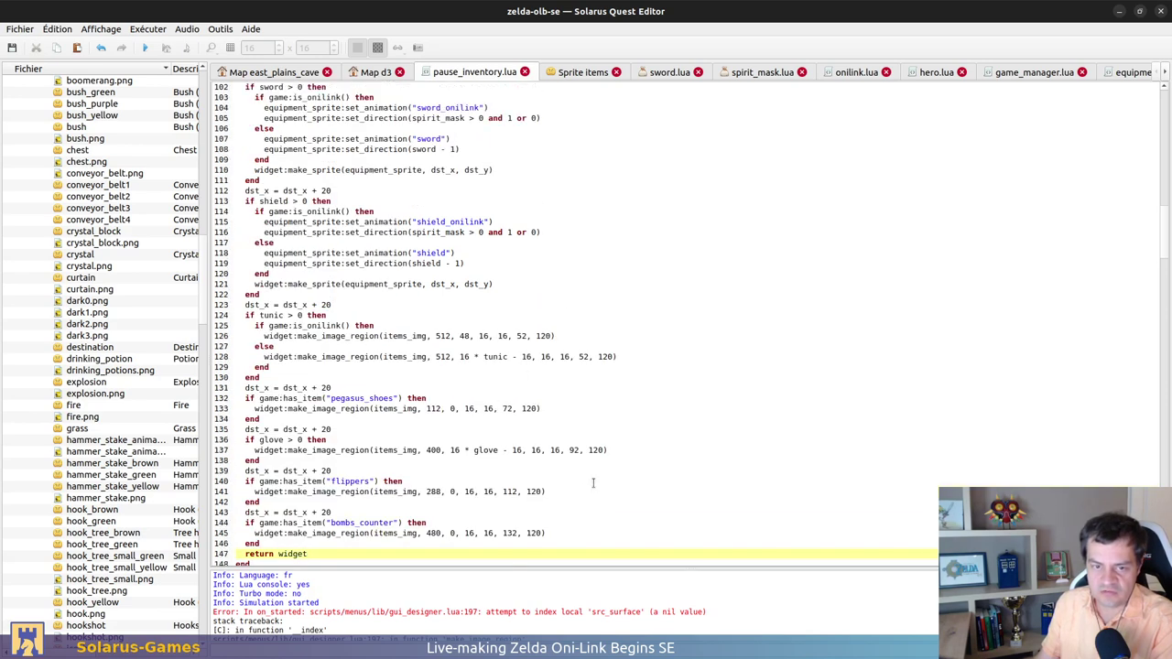
{"action": "scroll", "coordinate": [593, 483], "scroll_direction": "up", "scroll_amount": 2}
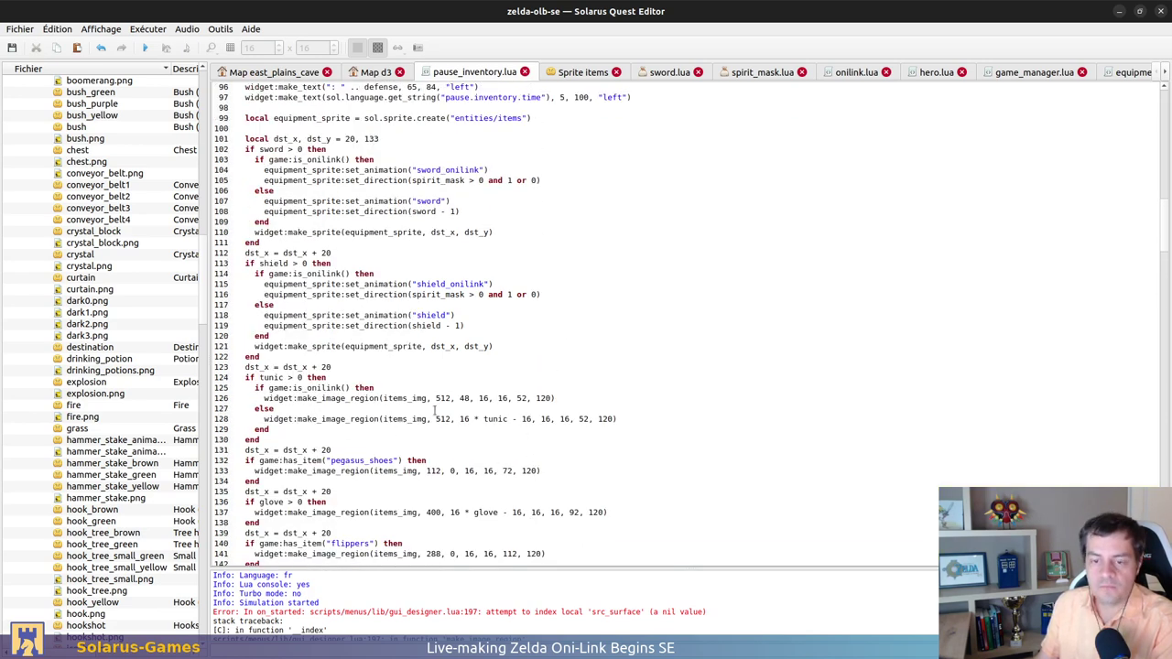
{"action": "left_click", "coordinate": [410, 375]}
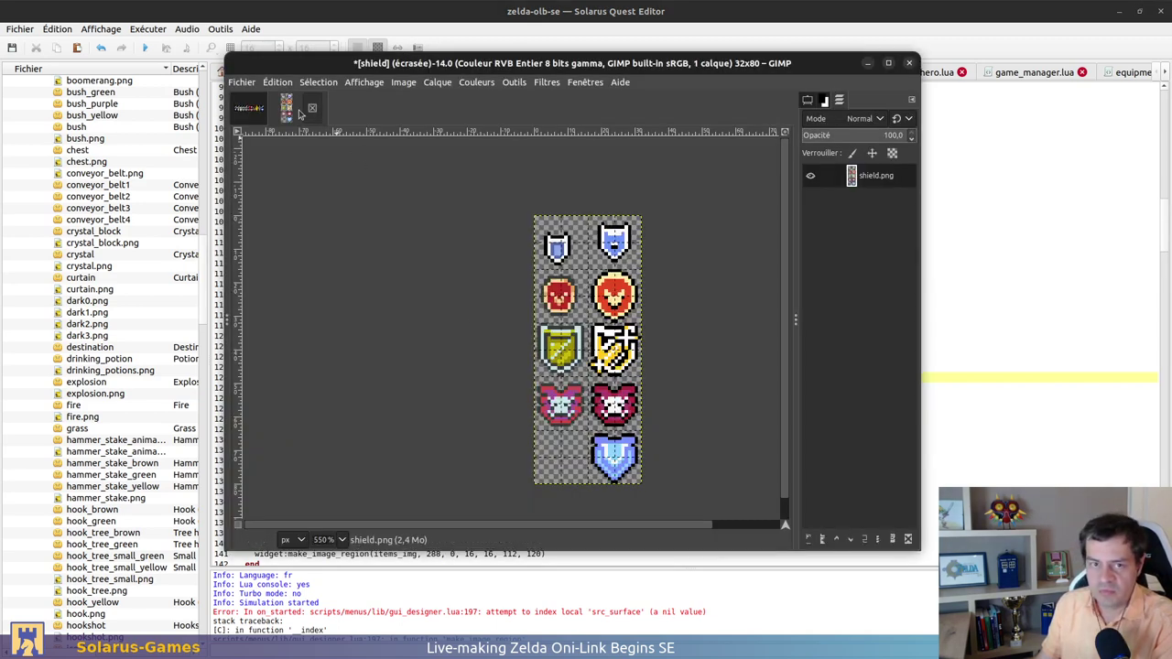
In GIMP, copy the grey tunic sprite from the objets.png sheet with a rectangular selection
{"action": "left_click", "coordinate": [248, 110]}
{"action": "scroll", "coordinate": [627, 262], "scroll_direction": "down", "scroll_amount": 3, "text": "ctrl"}
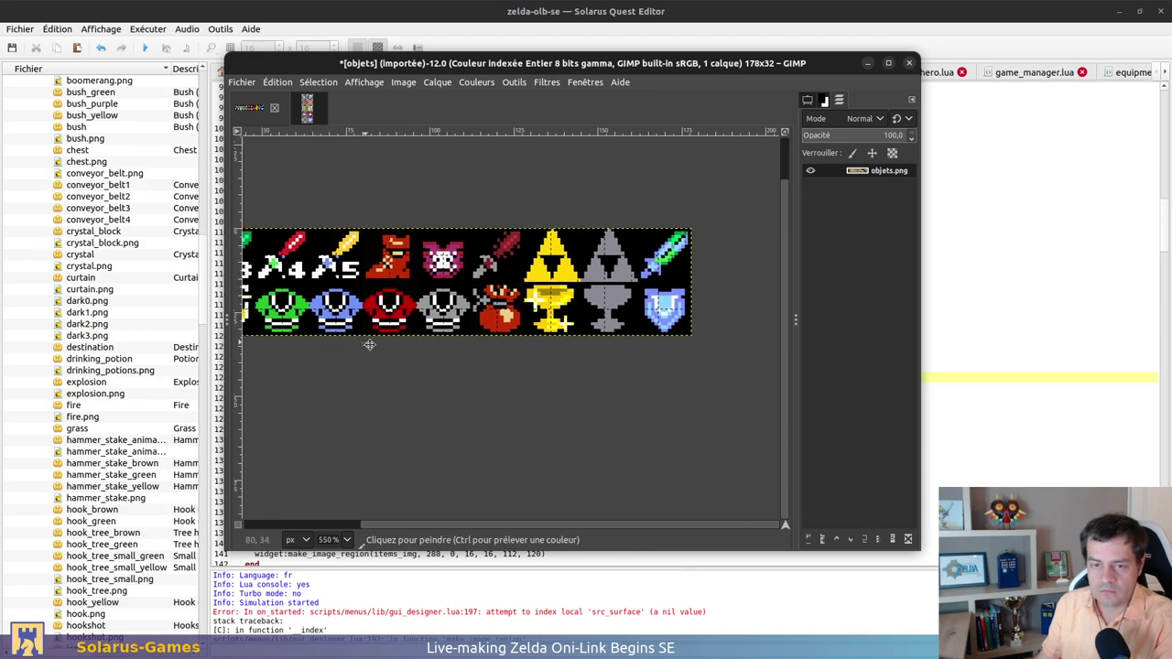
{"action": "scroll", "coordinate": [443, 325], "scroll_direction": "up", "scroll_amount": 2, "text": "ctrl"}
{"action": "scroll", "coordinate": [443, 325], "scroll_direction": "up", "scroll_amount": 2, "text": "ctrl"}
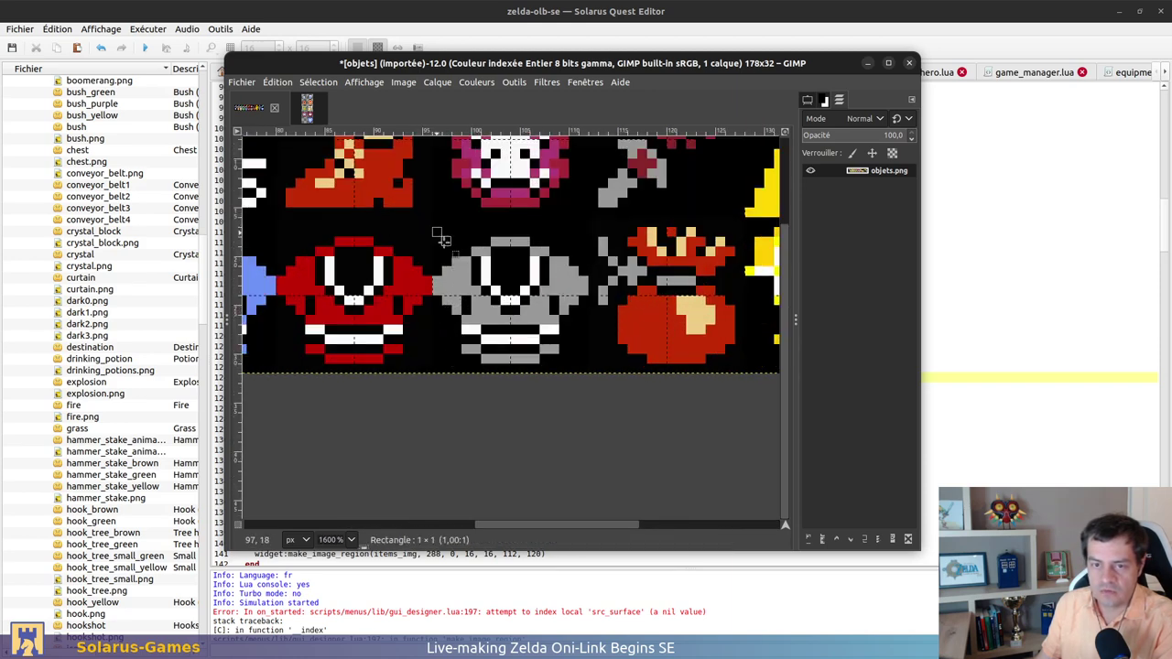
{"action": "left_click_drag", "start_coordinate": [432, 228], "coordinate": [596, 373]}
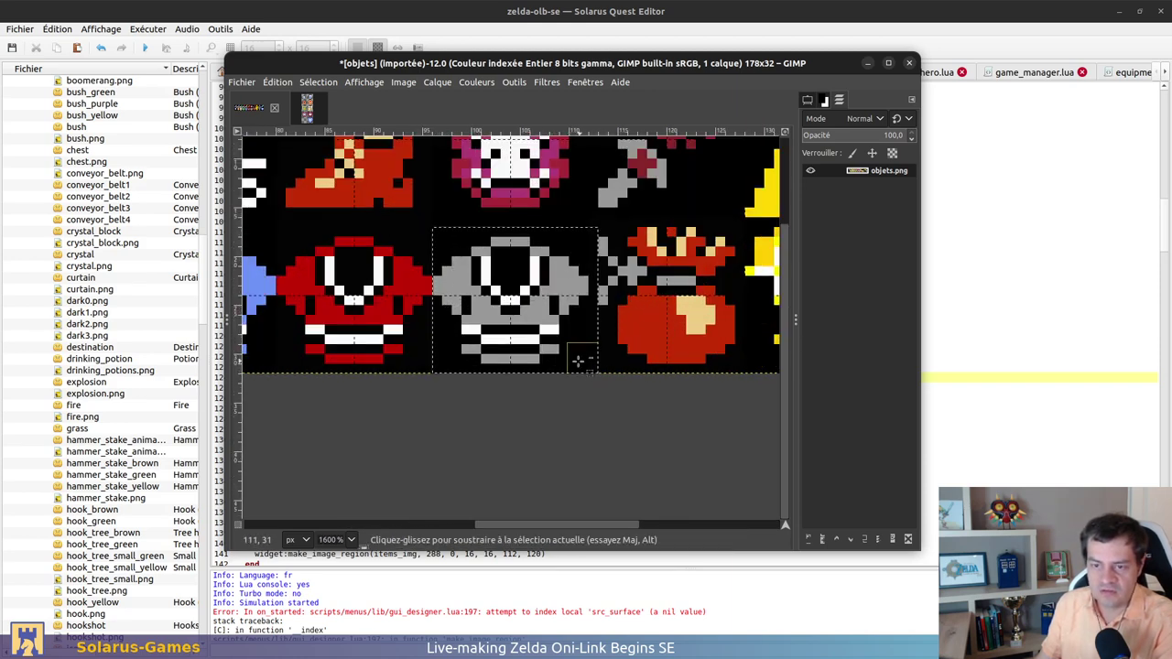
{"action": "key", "text": "ctrl+c"}
Open tunic.png from the sprites/items folder as a new image, leaving nothing selected
{"action": "left_click", "coordinate": [306, 107]}
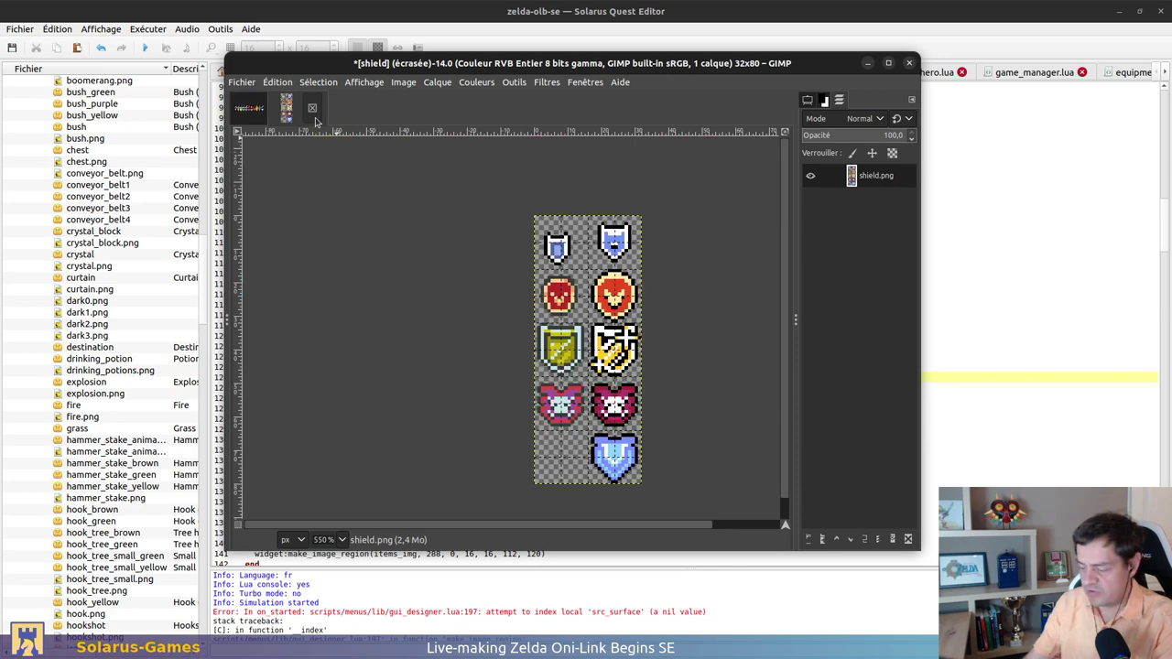
{"action": "key", "text": "ctrl+o"}
{"action": "scroll", "coordinate": [385, 503], "scroll_direction": "down", "scroll_amount": 1}
{"action": "left_click", "coordinate": [316, 532]}
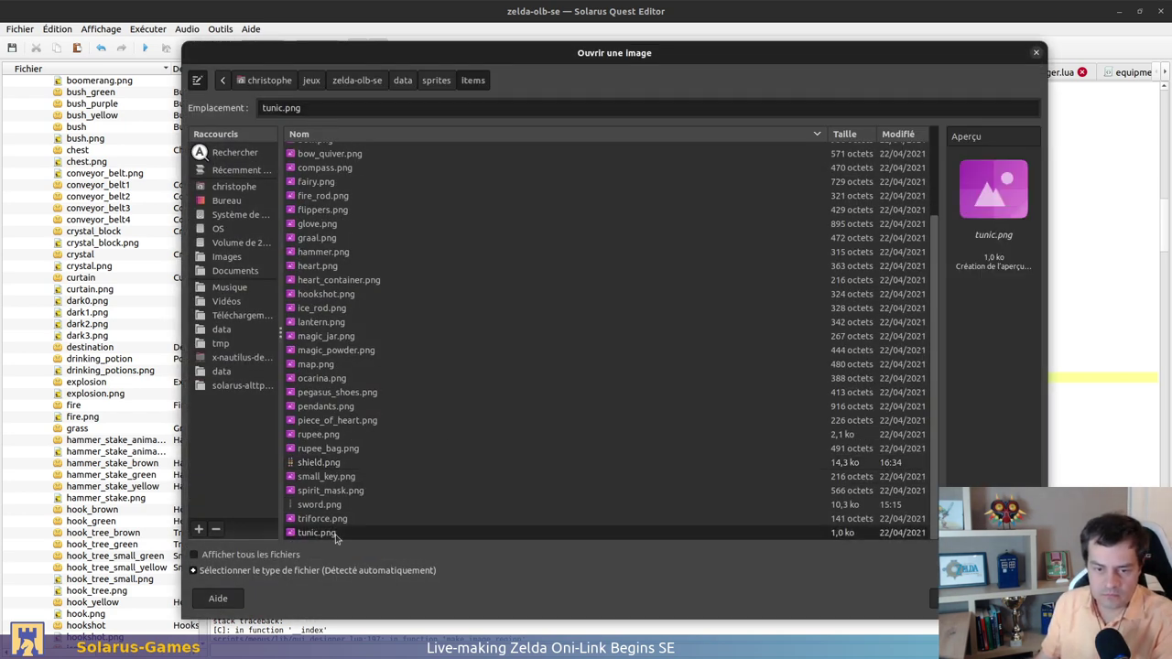
{"action": "double_click", "coordinate": [335, 536]}
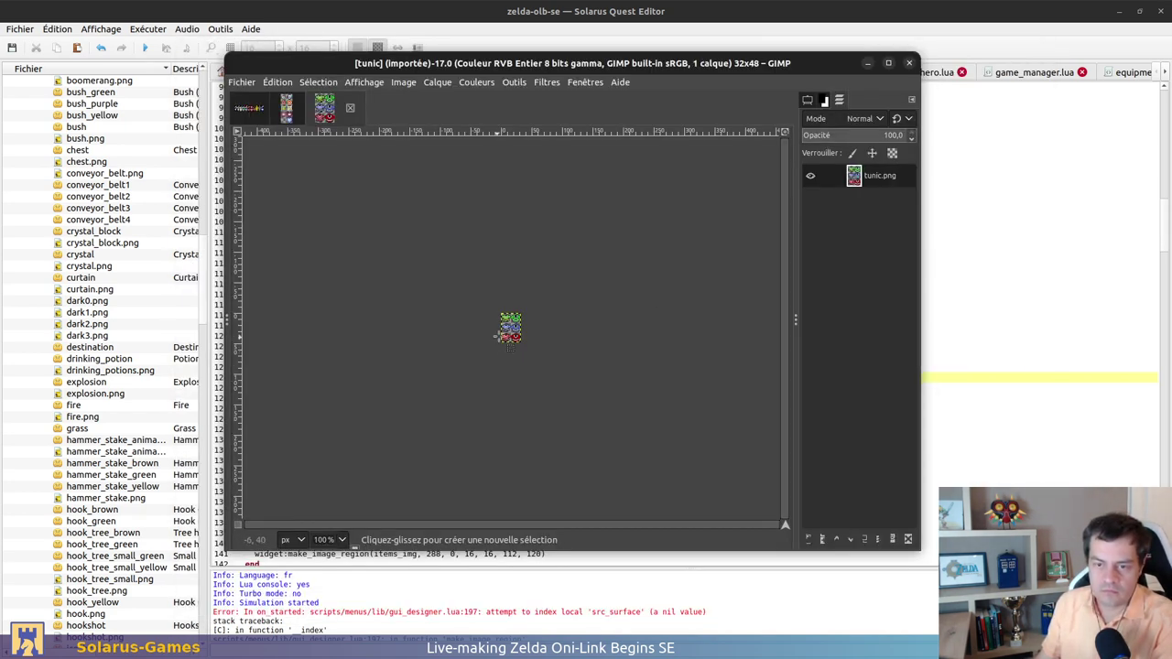
{"action": "scroll", "coordinate": [471, 300], "scroll_direction": "up", "scroll_amount": 2, "text": "ctrl"}
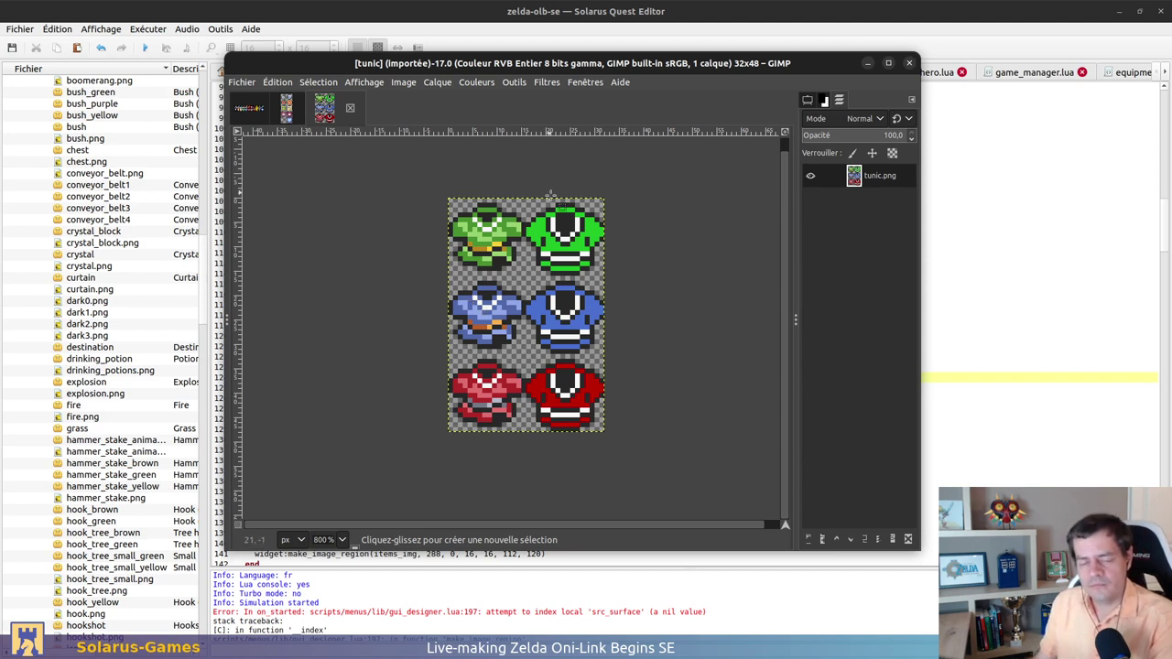
{"action": "left_click_drag", "start_coordinate": [435, 191], "coordinate": [525, 445]}
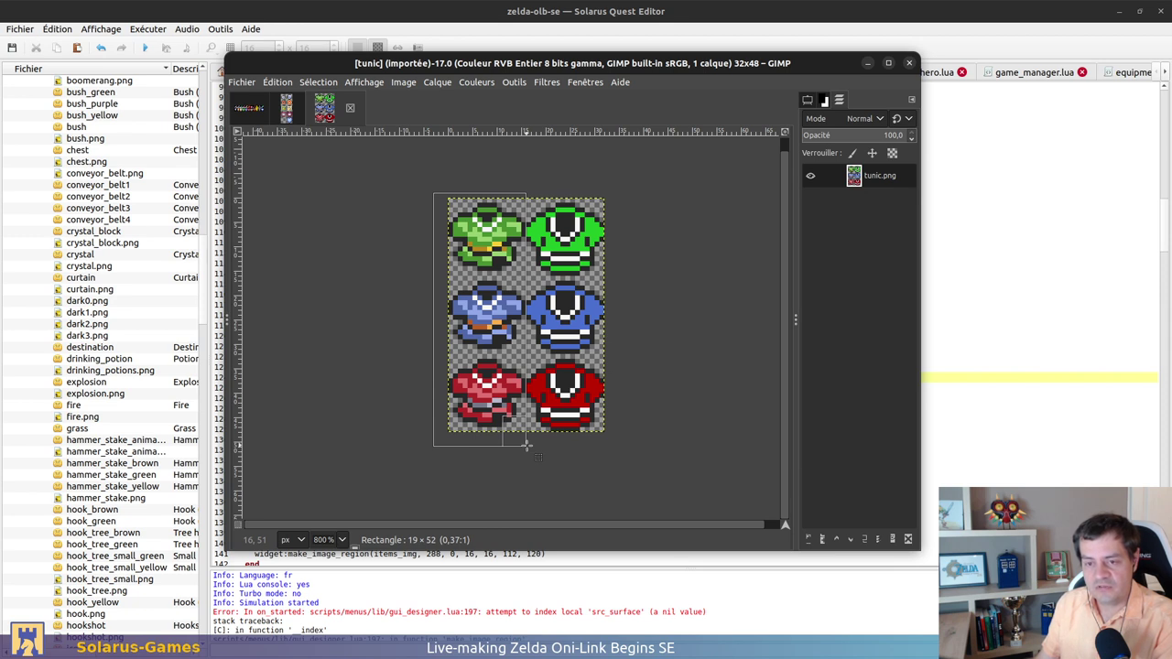
{"action": "left_click", "coordinate": [674, 424]}
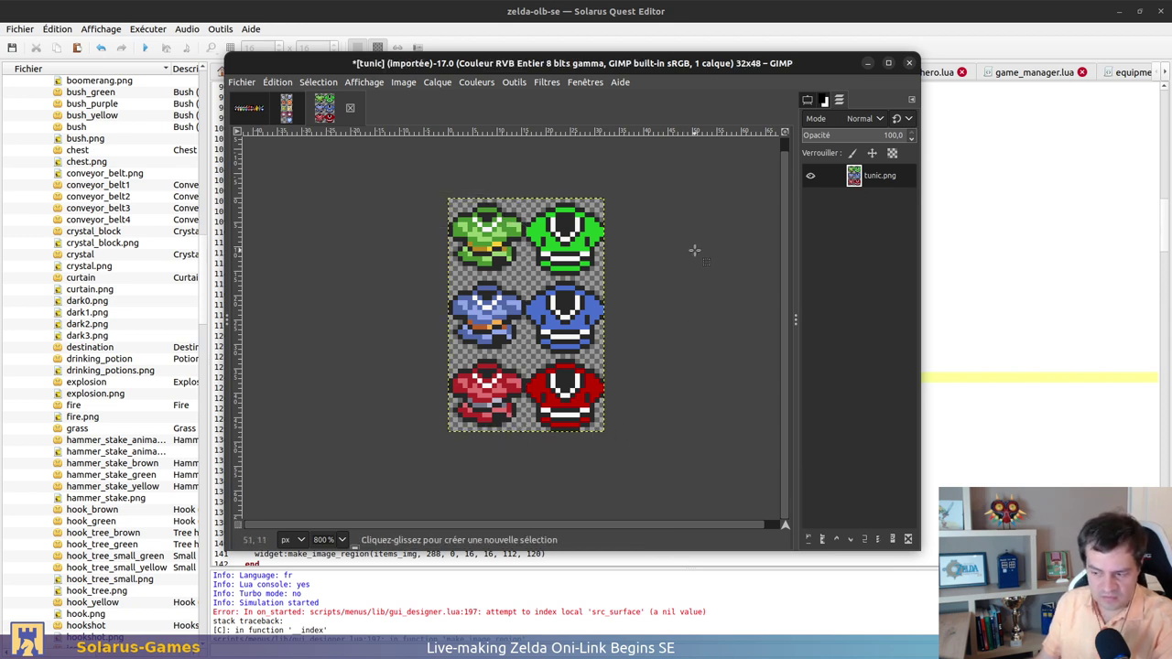
Switch to Quest Editor and check the directions of the tunic animation in the items sprite
{"action": "left_click", "coordinate": [925, 275]}
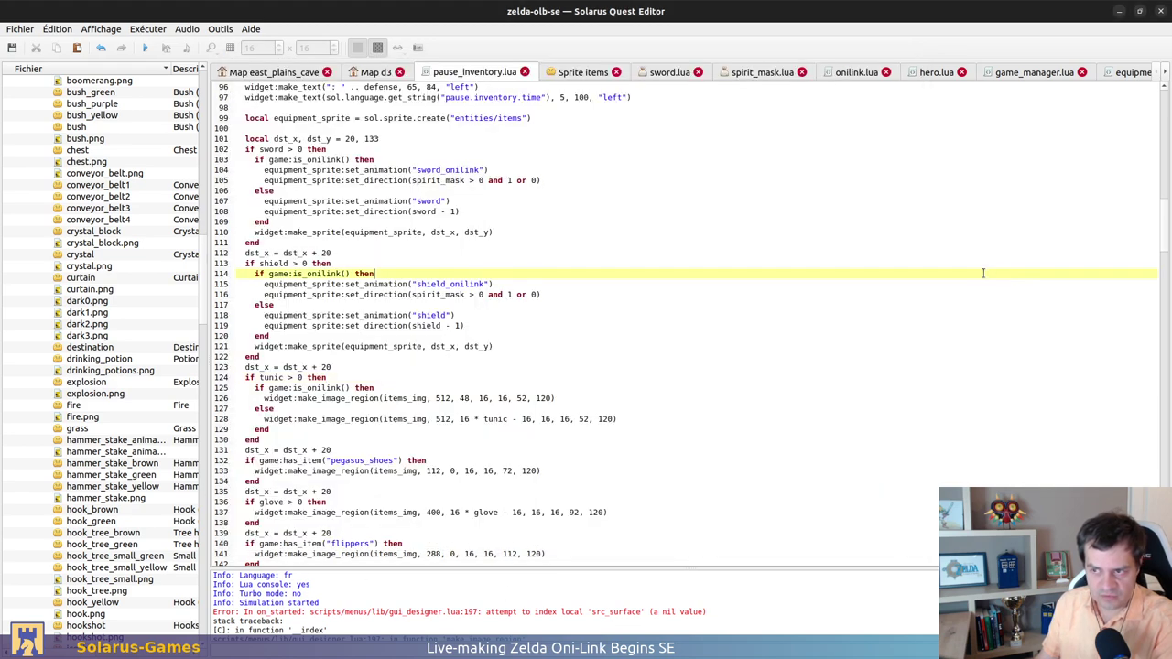
{"action": "left_click", "coordinate": [573, 73]}
{"action": "scroll", "coordinate": [295, 257], "scroll_direction": "up", "scroll_amount": 2}
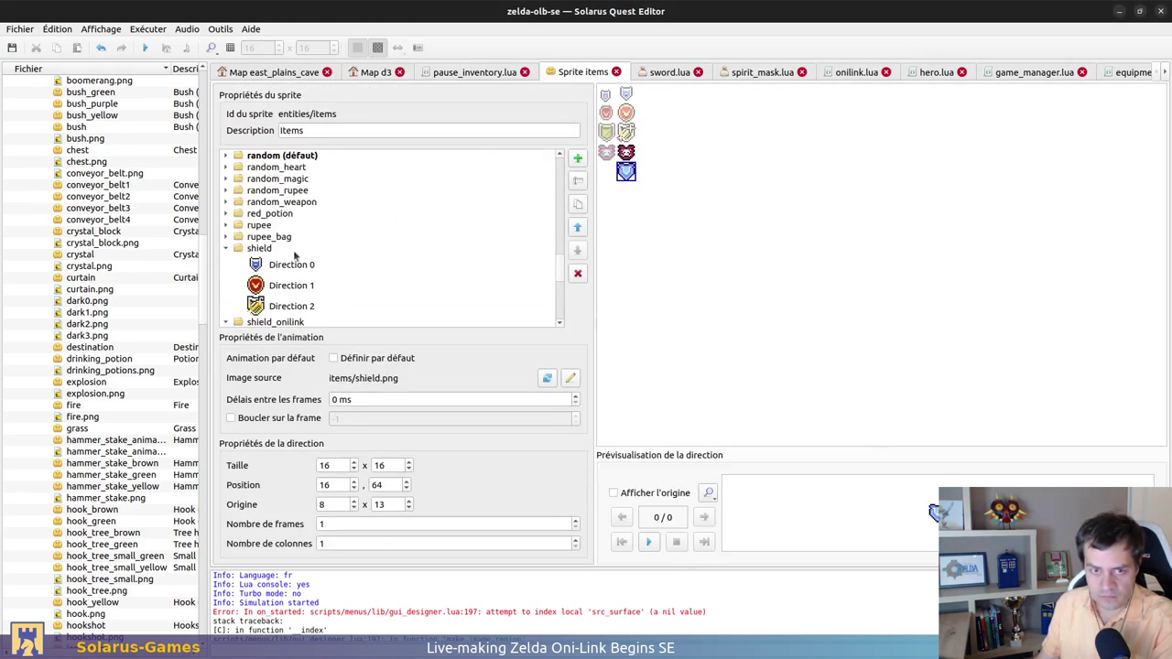
{"action": "scroll", "coordinate": [262, 254], "scroll_direction": "down", "scroll_amount": 5}
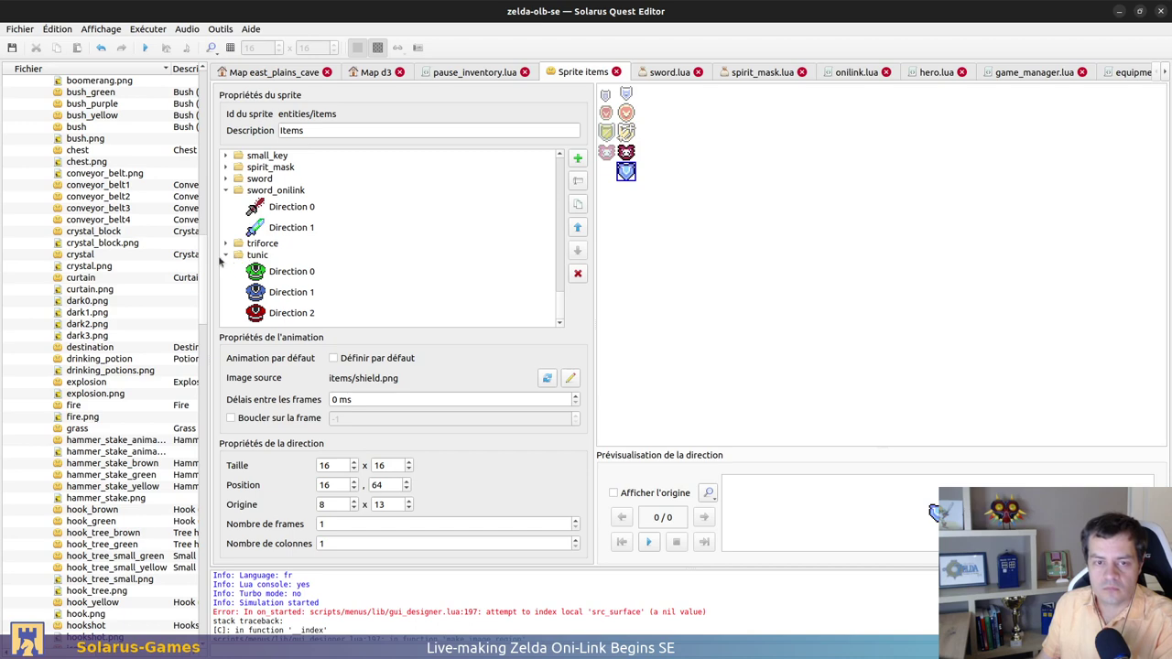
Switch to GIMP and resize the tunic.png canvas to a height of 64 px, keeping the 32 px width
{"action": "key", "text": "alt+Tab"}
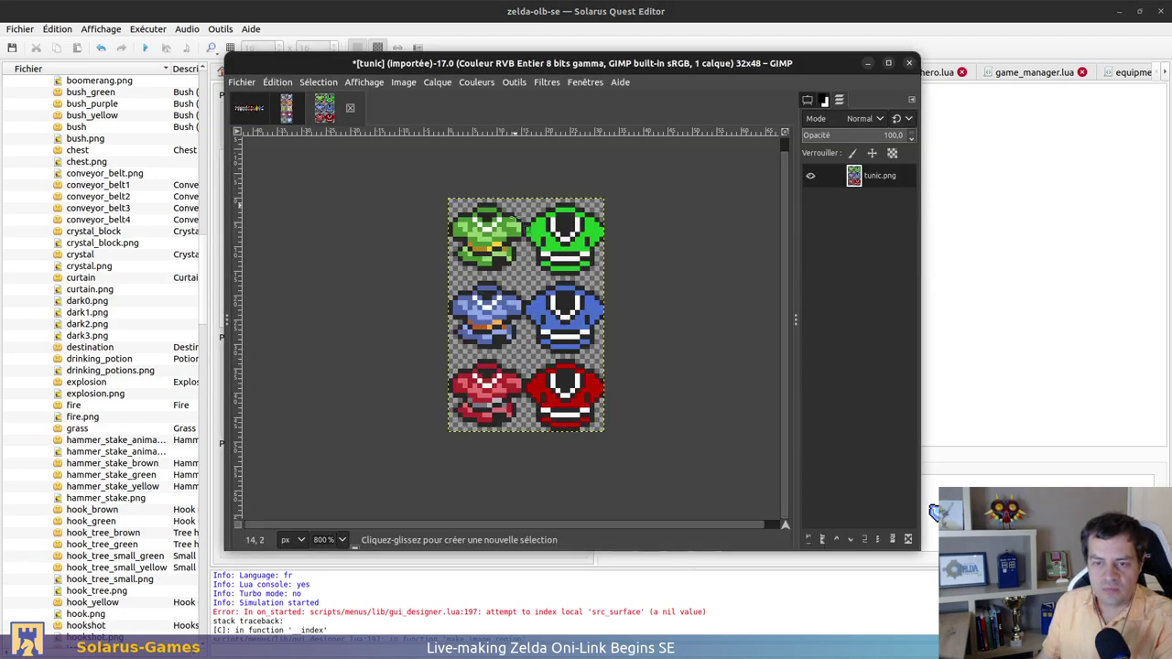
{"action": "left_click", "coordinate": [403, 82]}
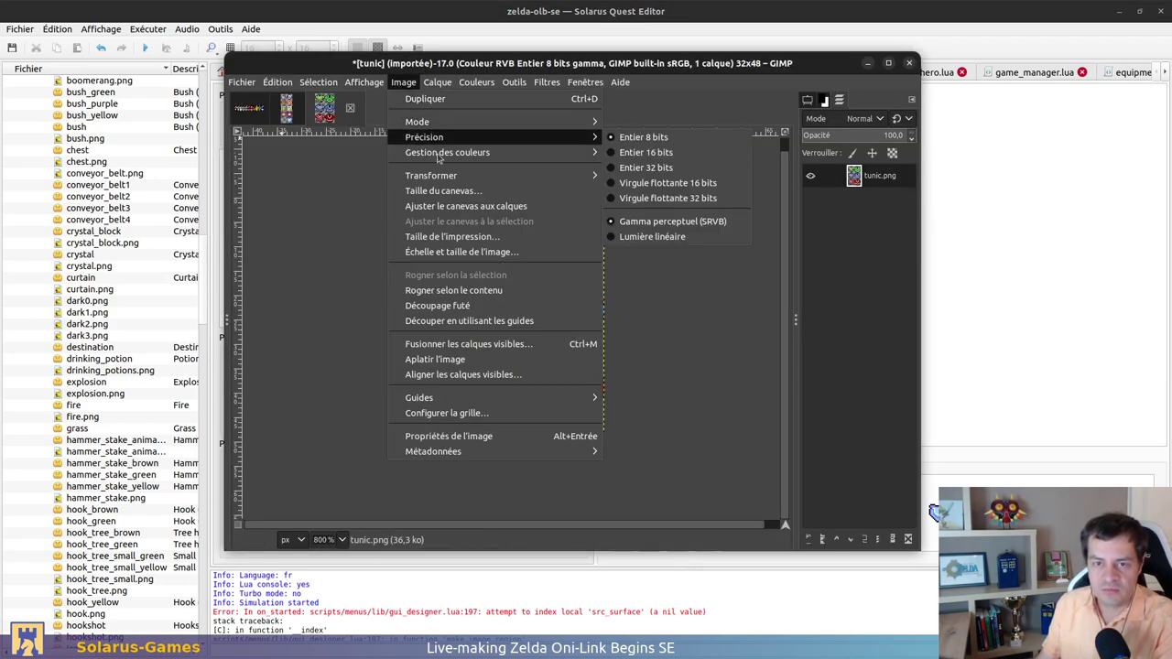
{"action": "left_click", "coordinate": [443, 190]}
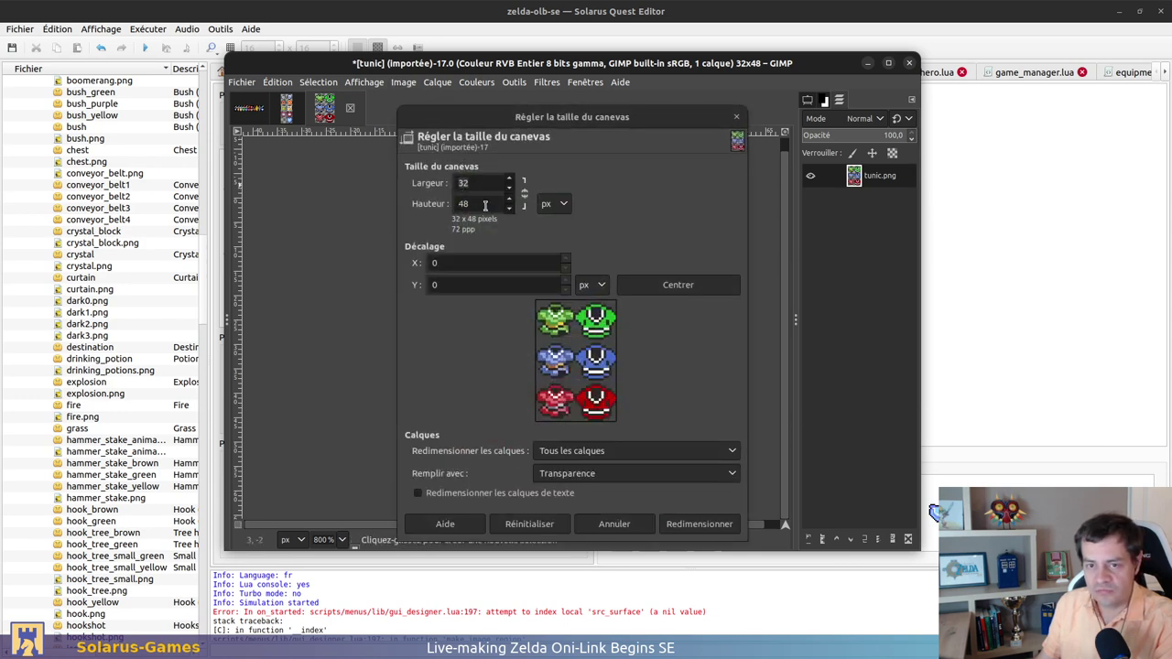
{"action": "double_click", "coordinate": [486, 205]}
{"action": "type", "text": "64"}
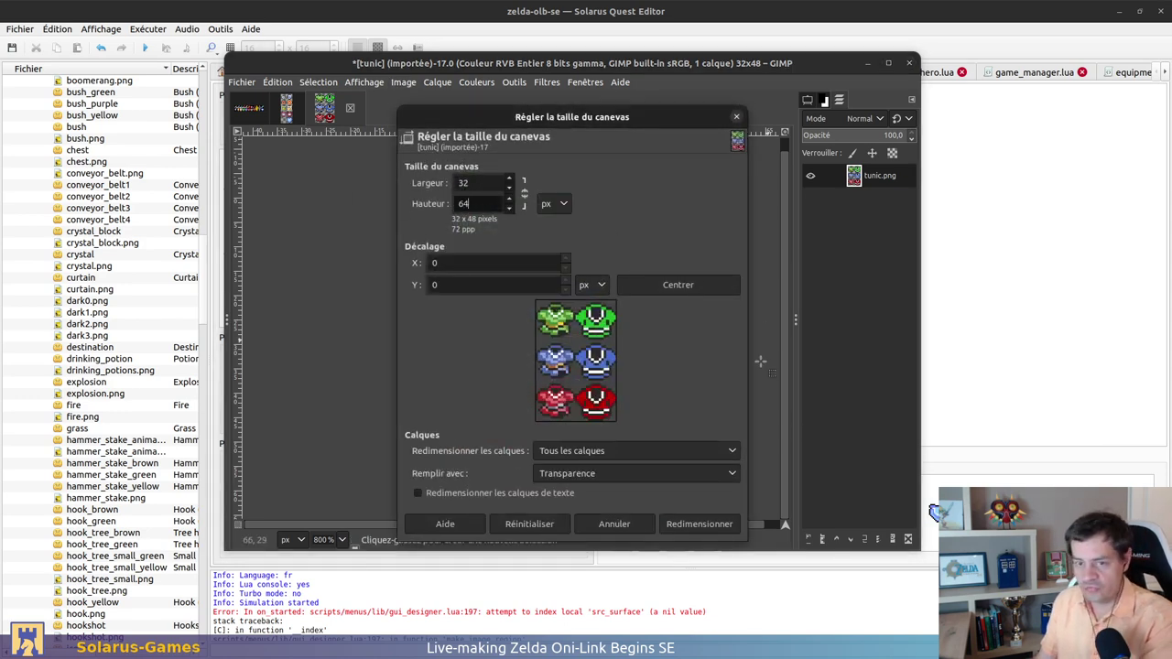
{"action": "left_click", "coordinate": [709, 527]}
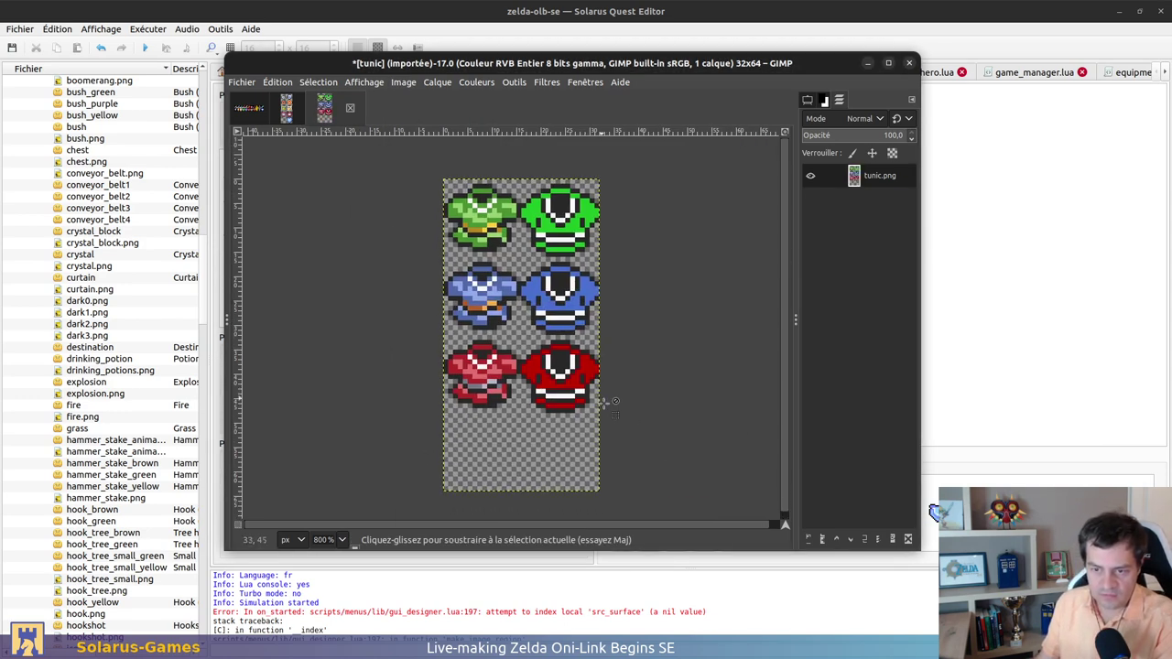
{"action": "key", "text": "ctrl+v"}
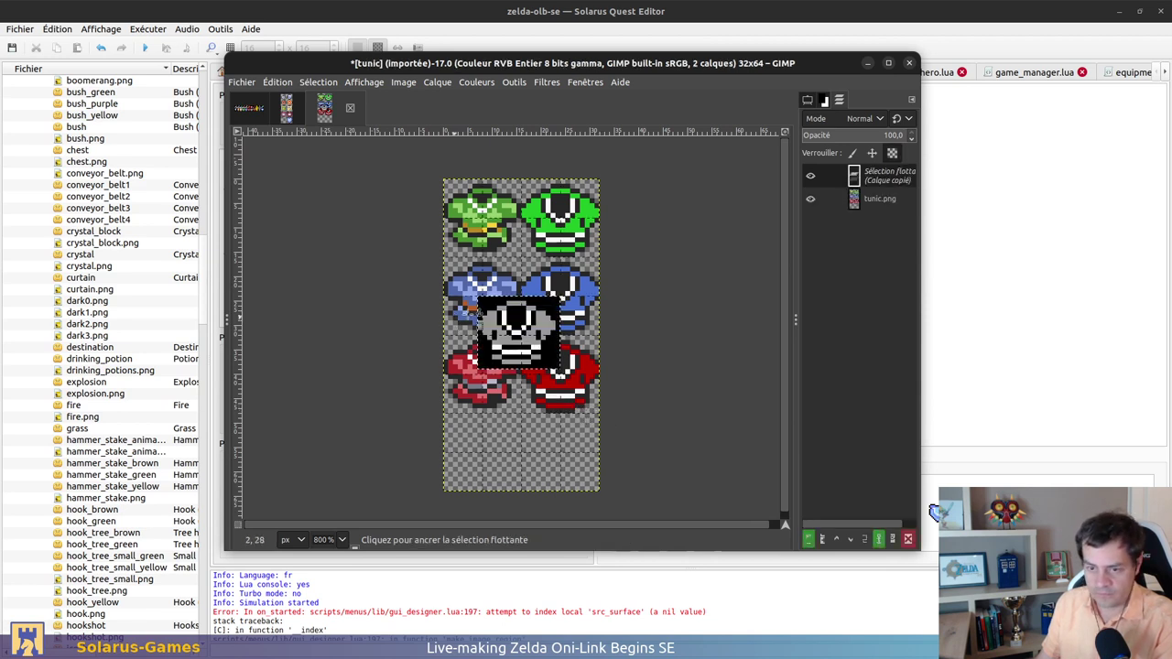
{"action": "left_click_drag", "start_coordinate": [507, 326], "coordinate": [555, 450]}
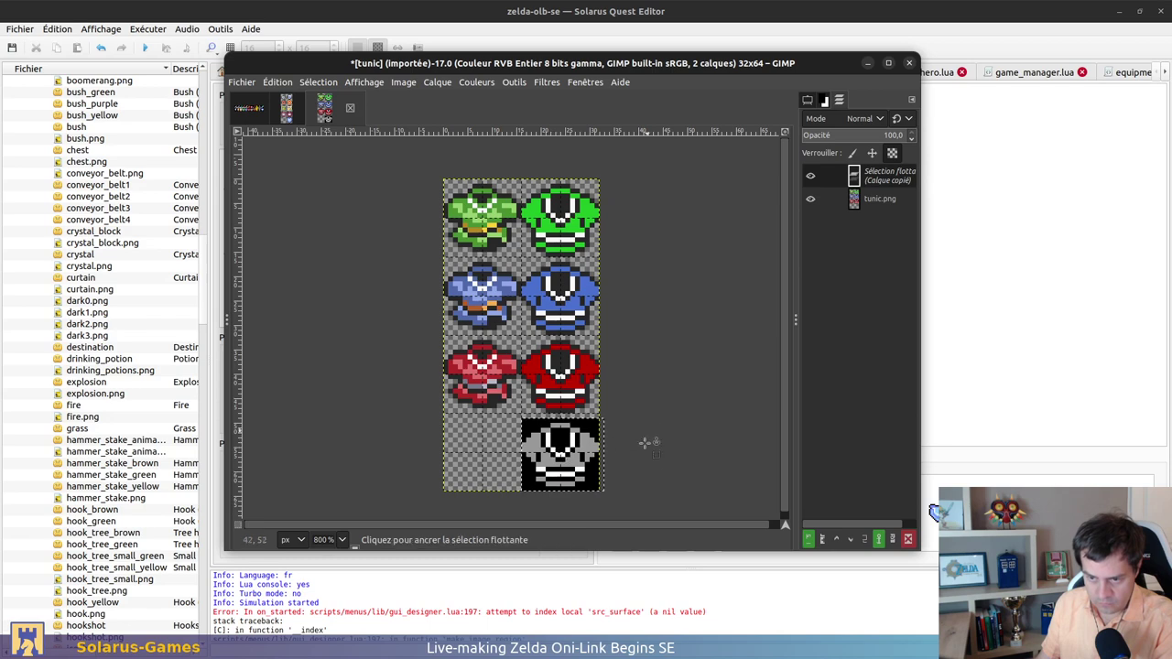
{"action": "middle_click_drag", "start_coordinate": [646, 443], "coordinate": [604, 348]}
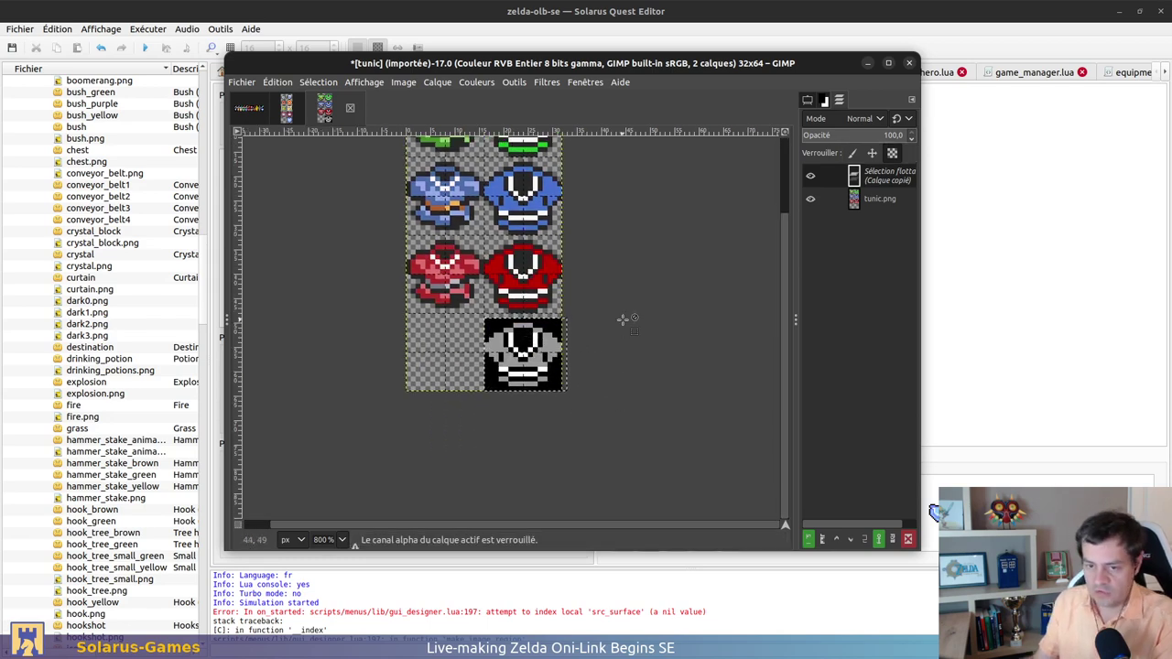
{"action": "key", "text": "ctrl+z"}
Duplicate the large red tunic sprite into the empty cell directly below it and anchor the copy
{"action": "scroll", "coordinate": [563, 288], "scroll_direction": "up", "scroll_amount": 1}
{"action": "scroll", "coordinate": [495, 296], "scroll_direction": "up", "scroll_amount": 1, "text": "ctrl"}
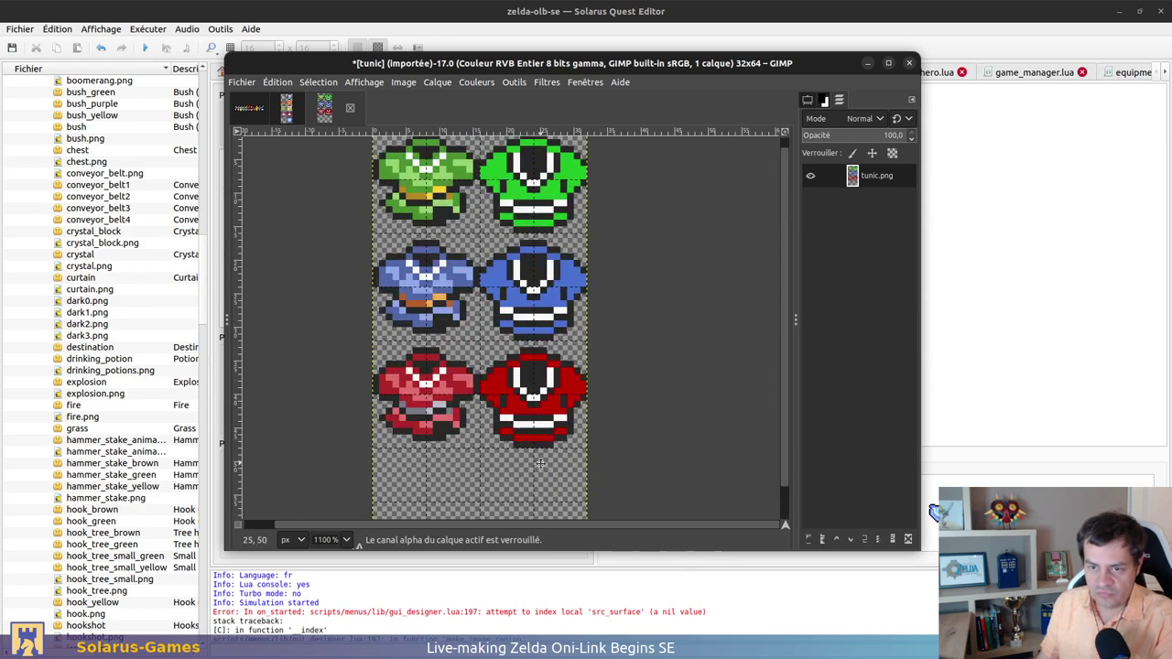
{"action": "scroll", "coordinate": [540, 464], "scroll_direction": "up", "scroll_amount": 1, "text": "ctrl"}
{"action": "left_click_drag", "start_coordinate": [398, 194], "coordinate": [520, 331]}
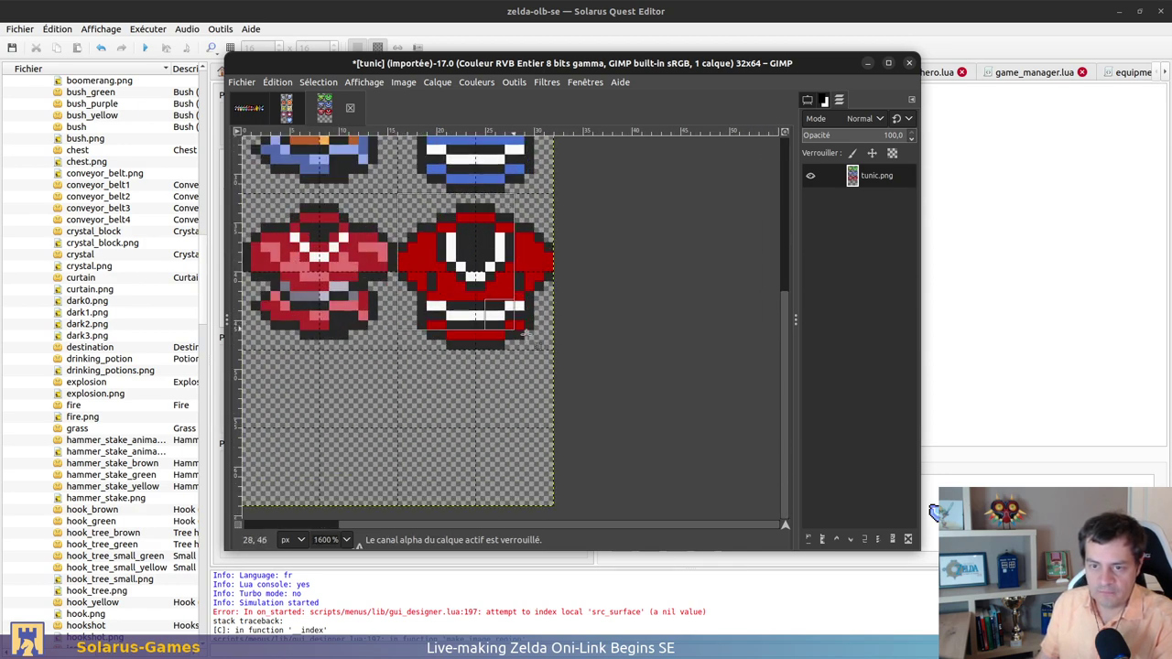
{"action": "left_click_drag", "start_coordinate": [486, 294], "coordinate": [489, 450], "text": "ctrl+alt"}
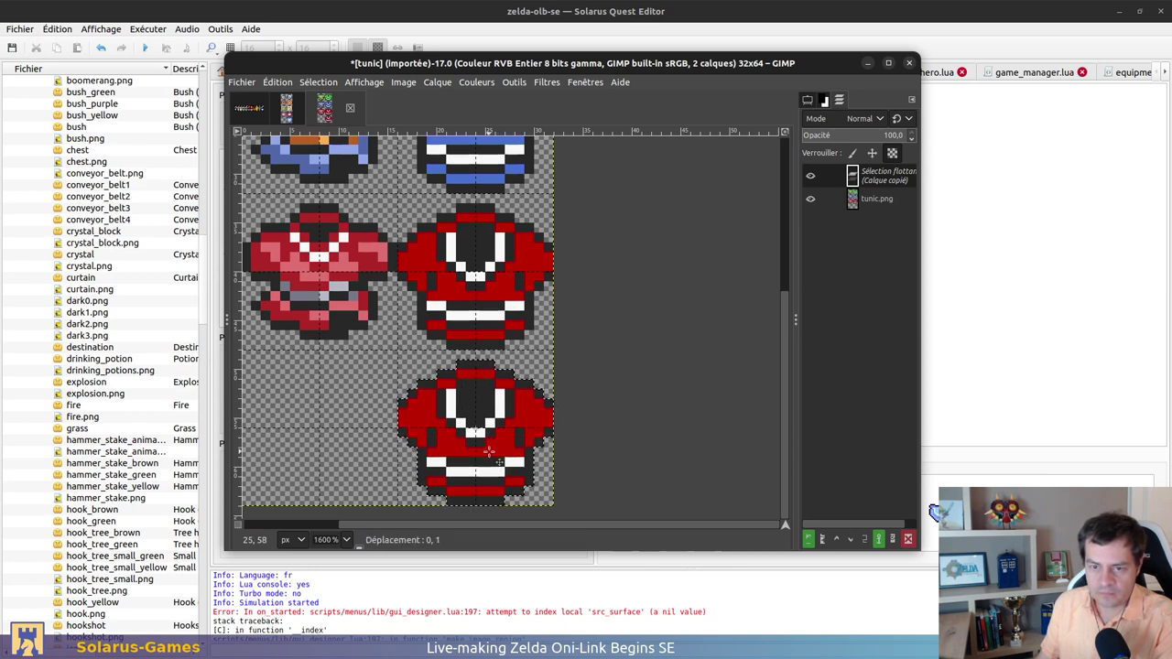
{"action": "left_click", "coordinate": [485, 430]}
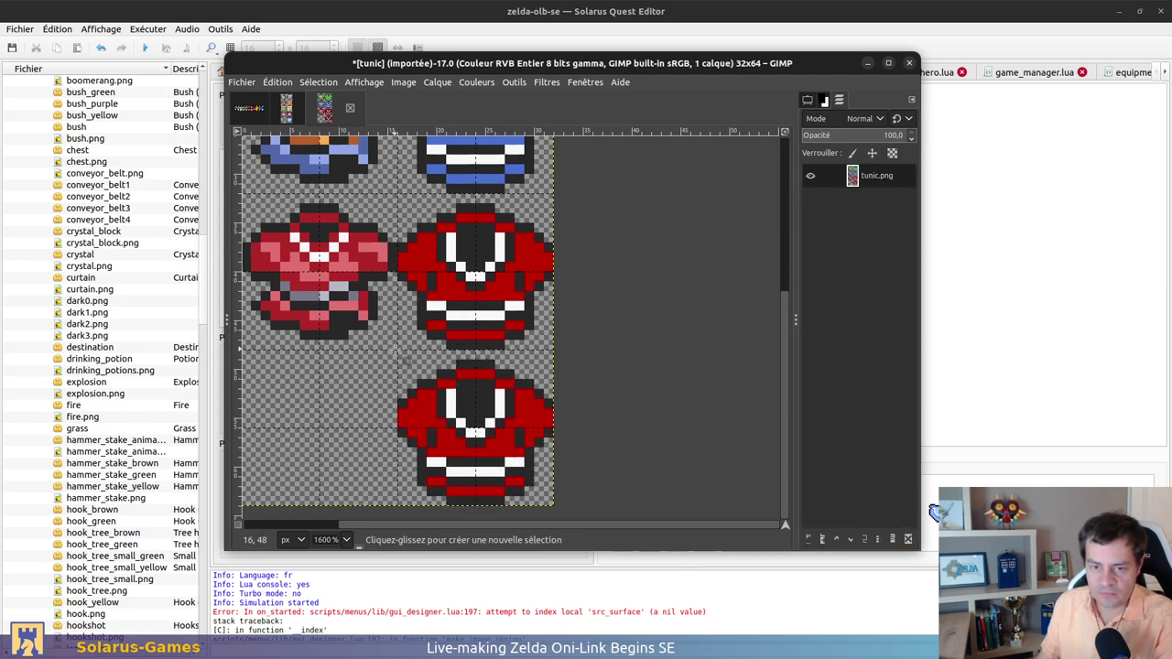
Select only the red pixels of the duplicated tunic, limiting the colour selection to its 16 x 16 cell
{"action": "left_click_drag", "start_coordinate": [396, 350], "coordinate": [554, 506]}
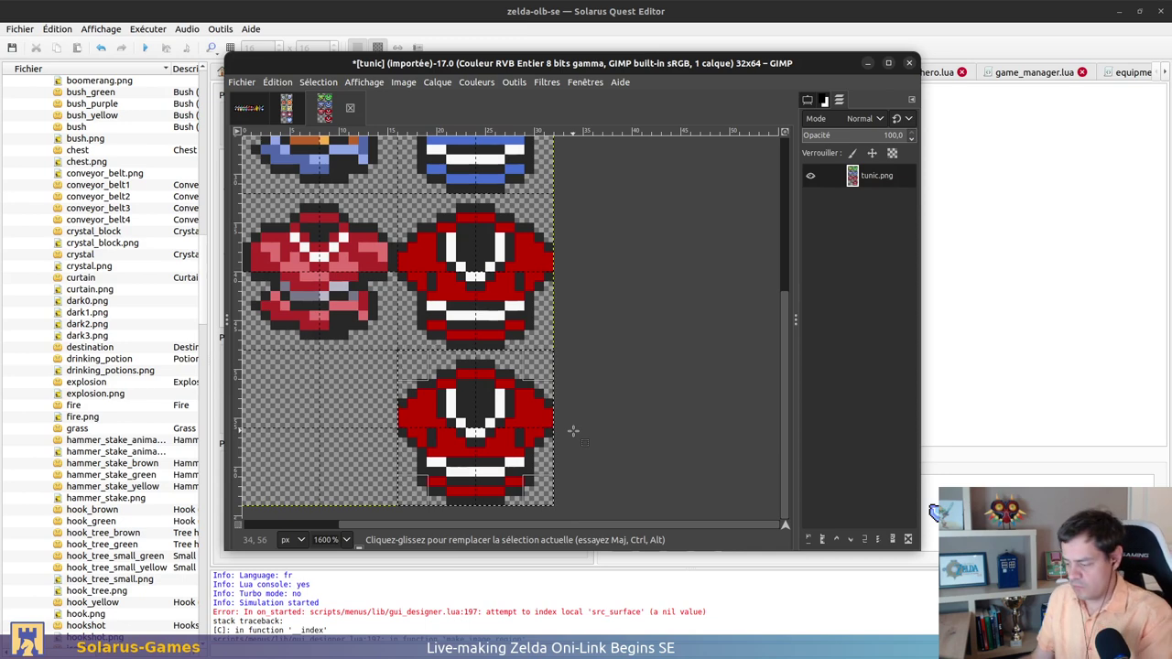
{"action": "key", "text": "ctrl+shift"}
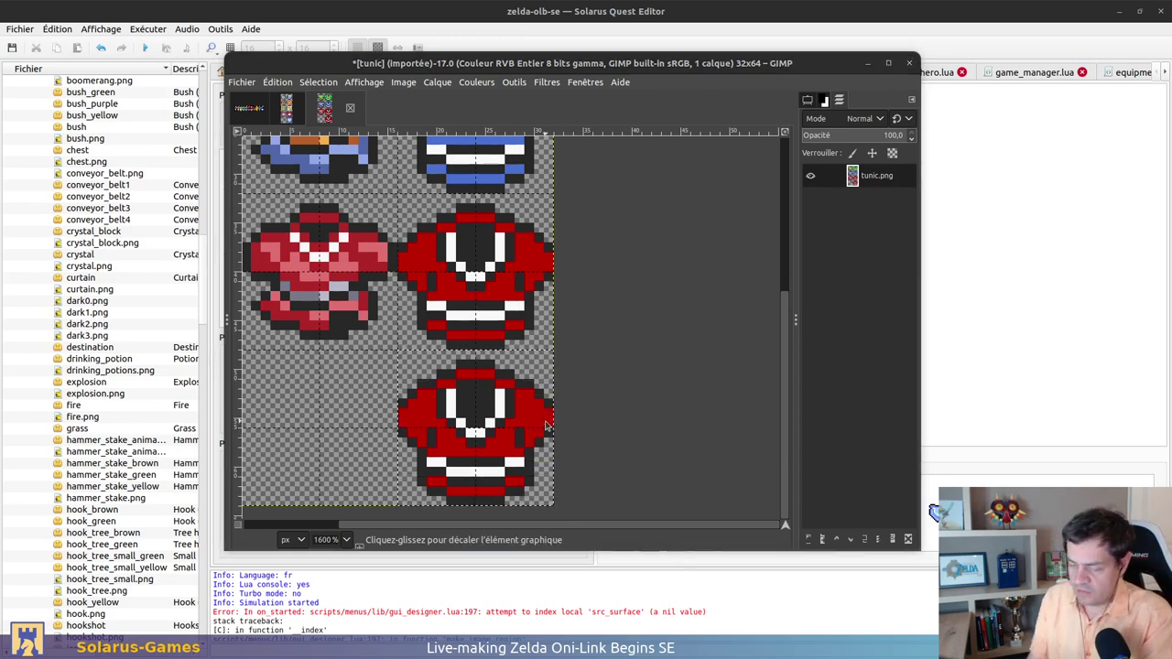
{"action": "key", "text": "ctrl+shift+o"}
{"action": "left_click", "coordinate": [545, 426]}
{"action": "key", "text": "Return"}
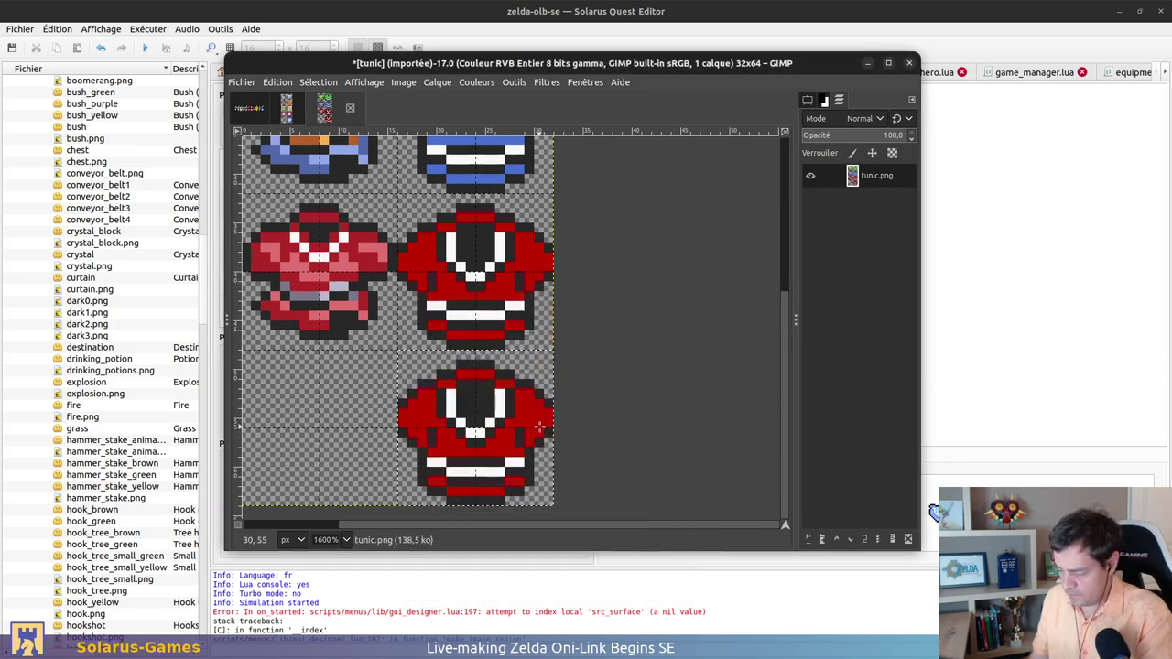
{"action": "key", "text": "o"}
{"action": "key", "text": "r"}
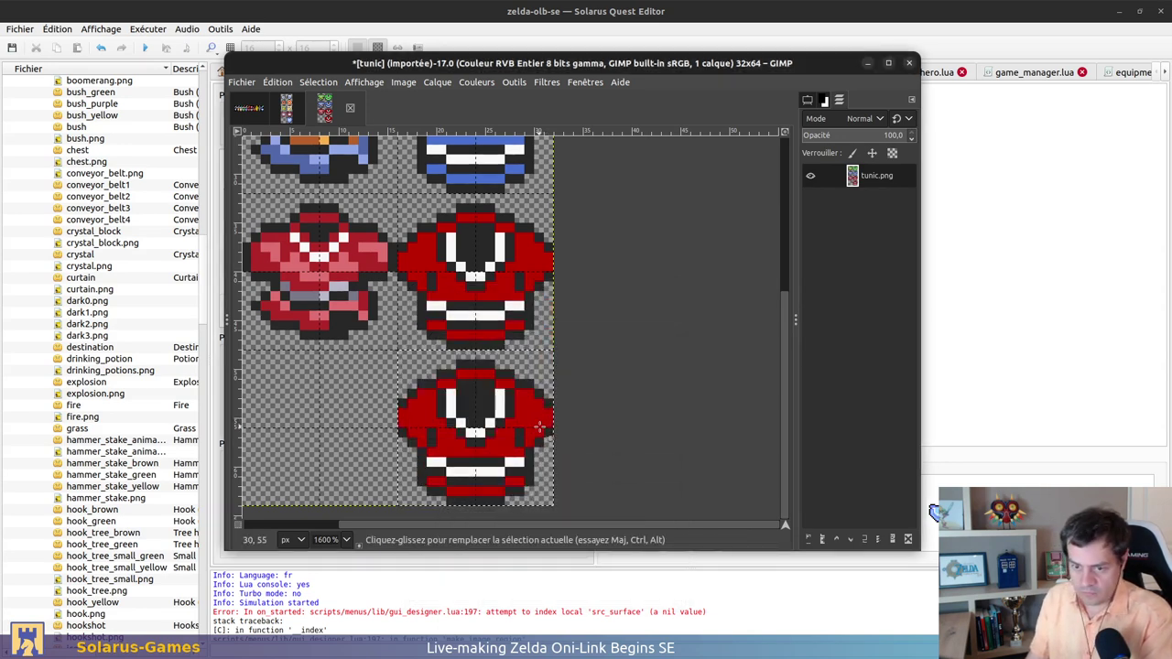
{"action": "left_click", "coordinate": [531, 418], "text": "ctrl+shift"}
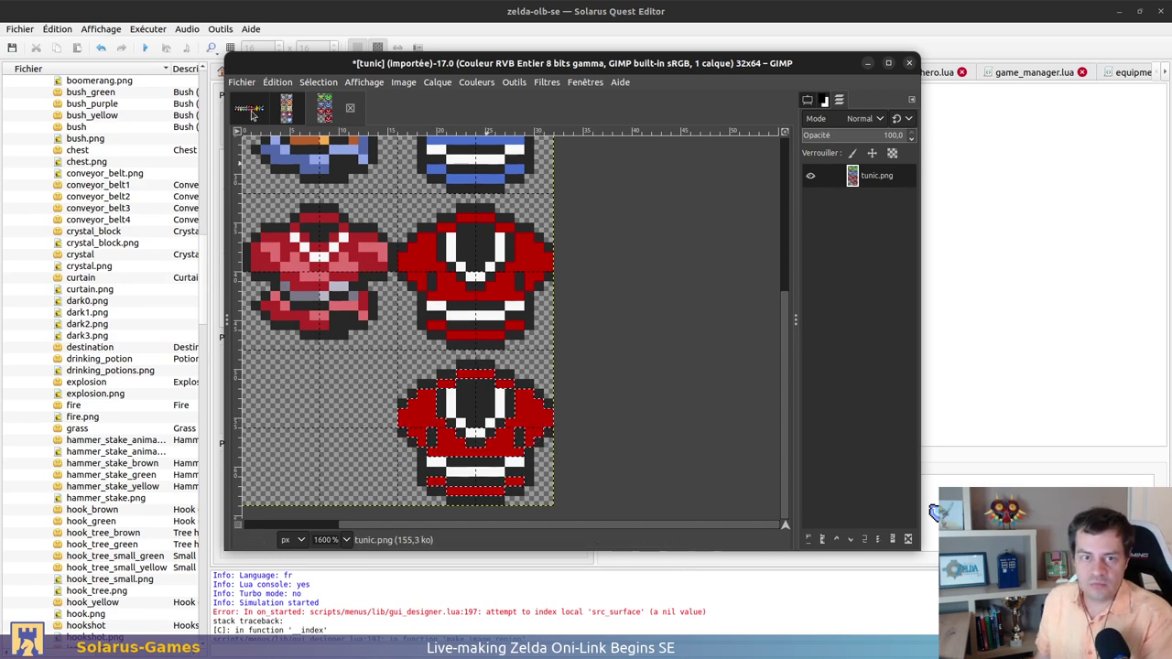
Pick the grey of the grey tunic in objets.png and fill the selected pixels of the tunic.png duplicate with it
{"action": "key", "text": "alt+1"}
{"action": "key", "text": "o"}
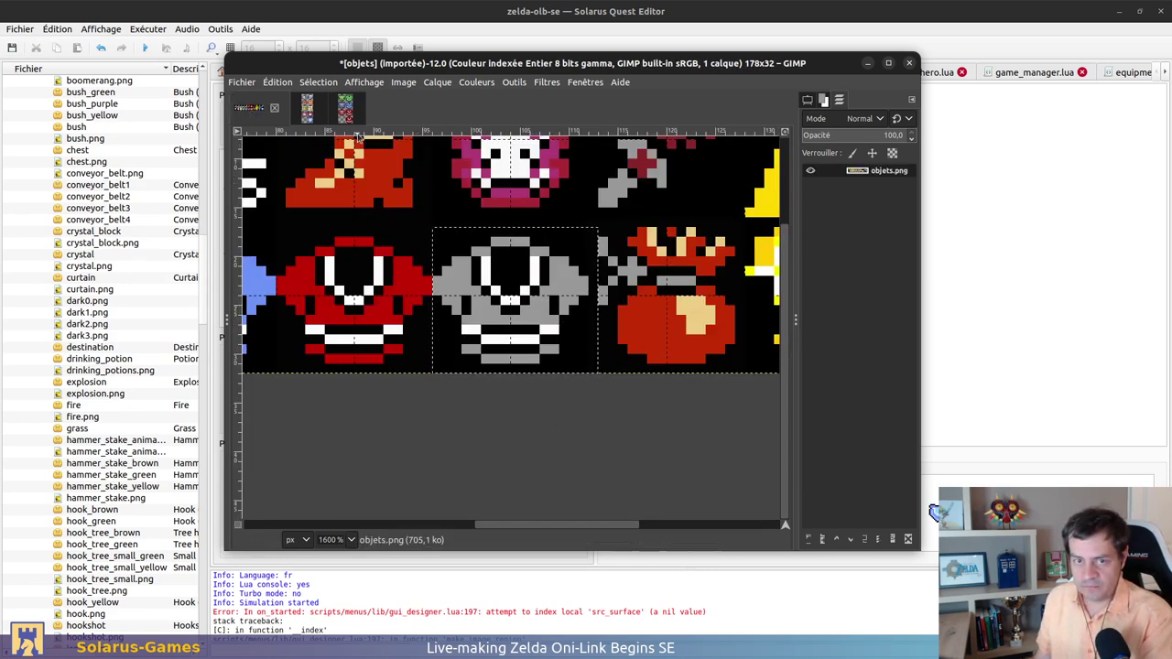
{"action": "left_click", "coordinate": [344, 107]}
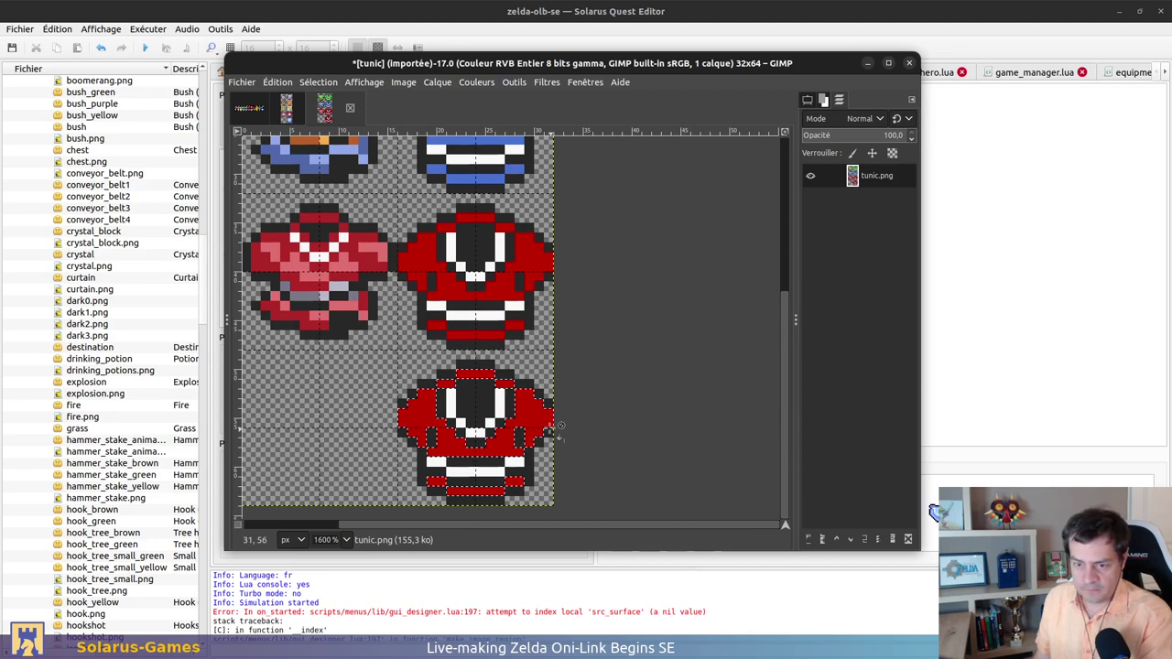
{"action": "key", "text": "ctrl+v"}
{"action": "key", "text": "minus"}
{"action": "key", "text": "minus"}
{"action": "key", "text": "minus"}
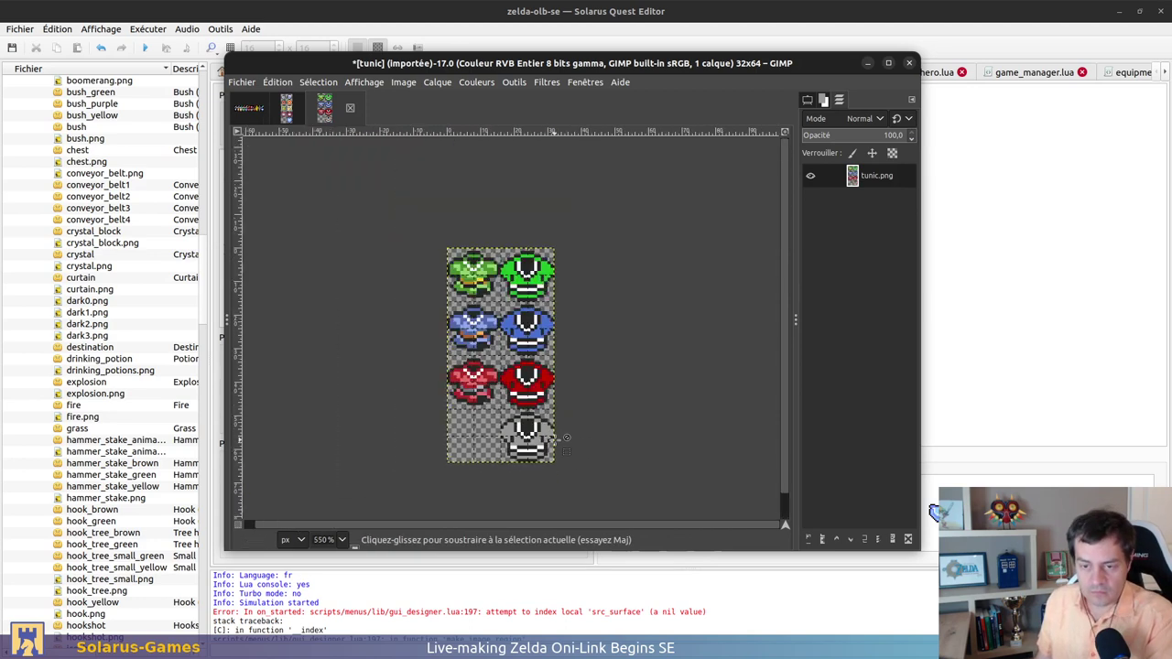
Export tunic.png, switch to Quest Editor and refresh the source image of the tunic animation in the items sprite
{"action": "key", "text": "ctrl+e"}
{"action": "left_click", "coordinate": [970, 265]}
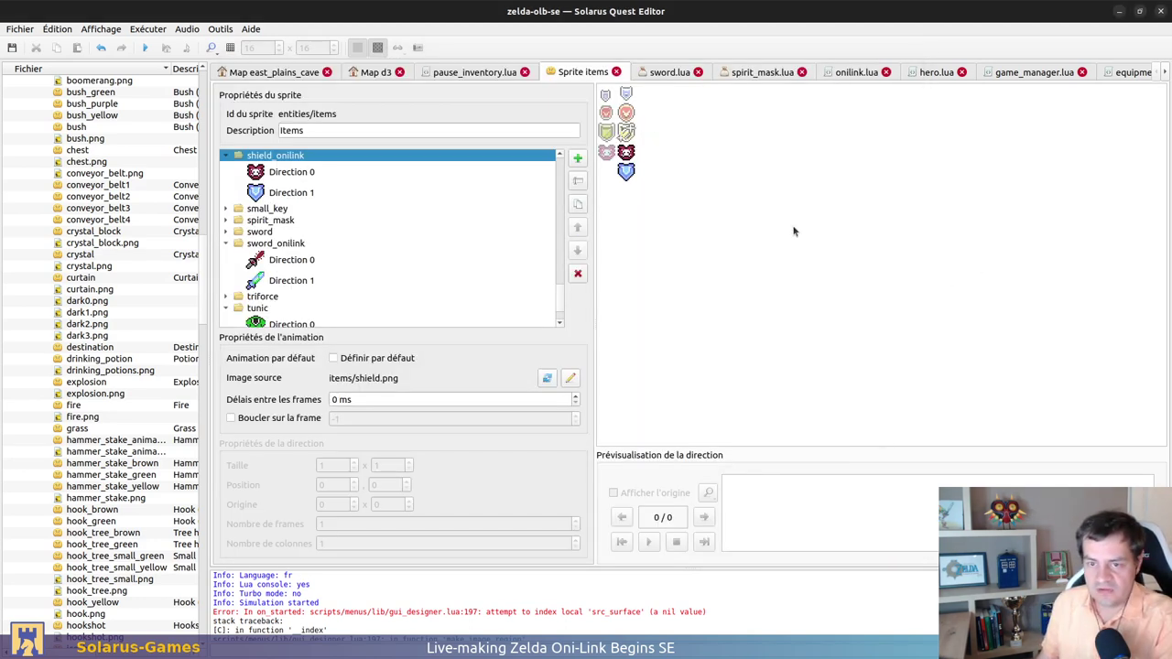
{"action": "scroll", "coordinate": [299, 274], "scroll_direction": "down", "scroll_amount": 1}
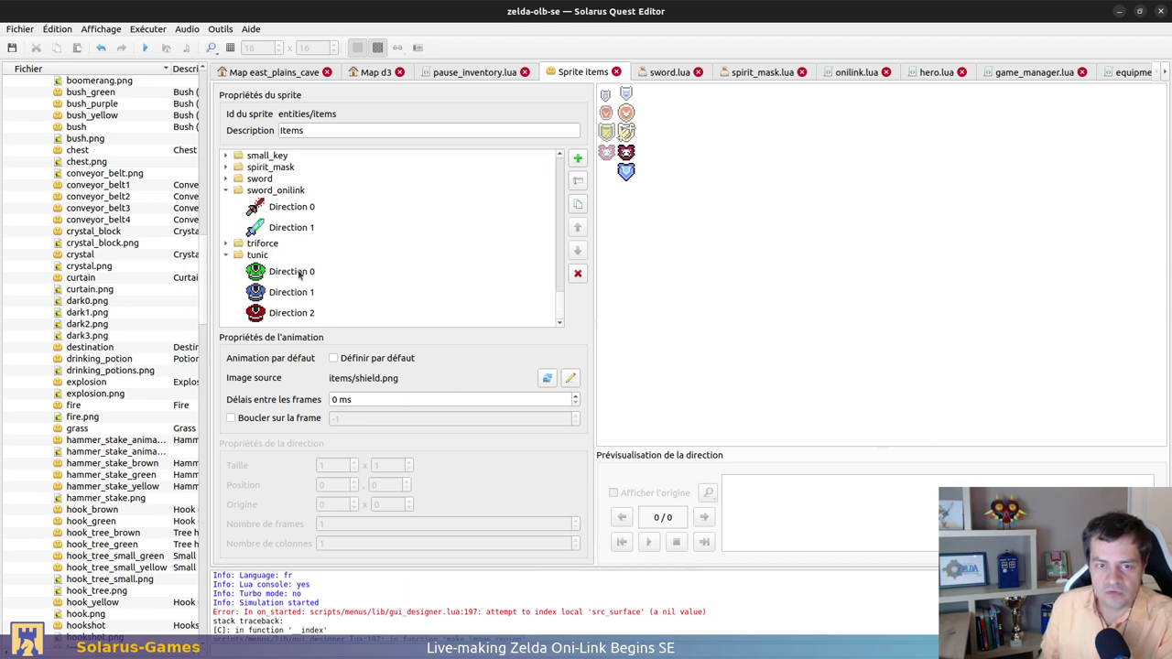
{"action": "left_click", "coordinate": [300, 273]}
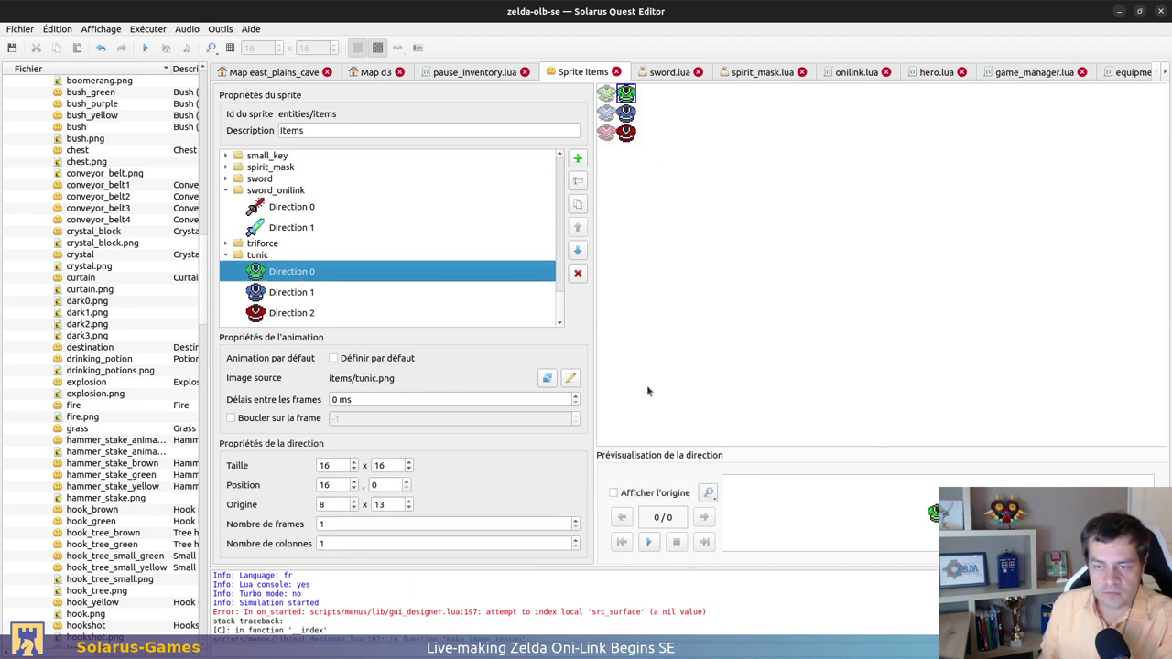
{"action": "left_click", "coordinate": [546, 378]}
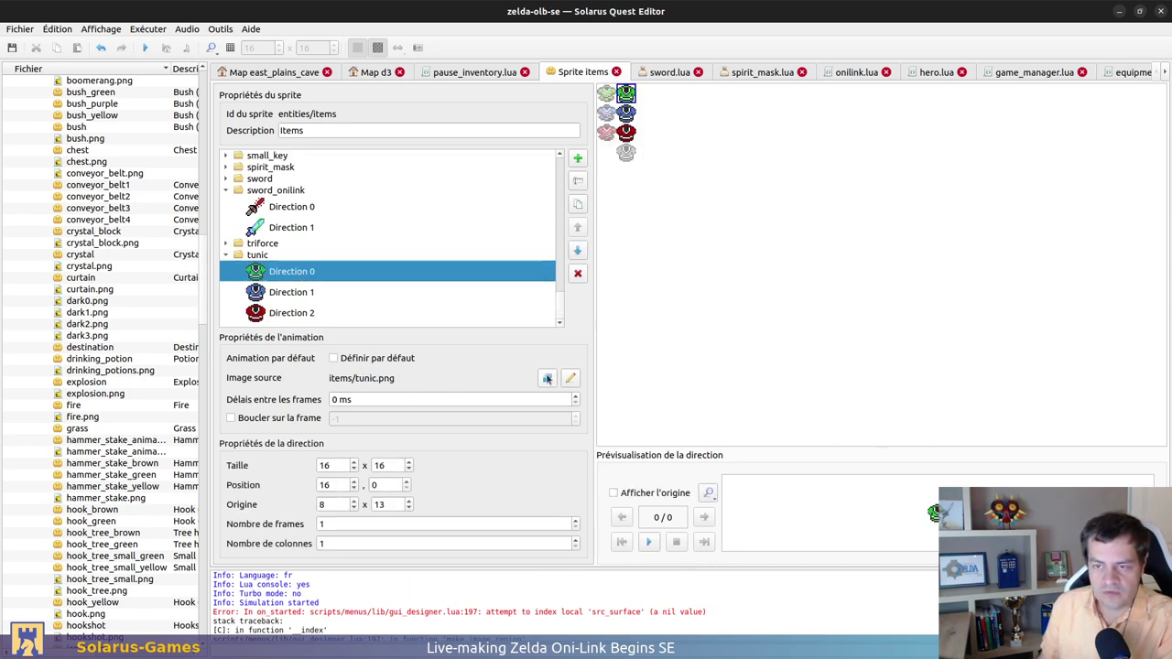
{"action": "right_click", "coordinate": [632, 152]}
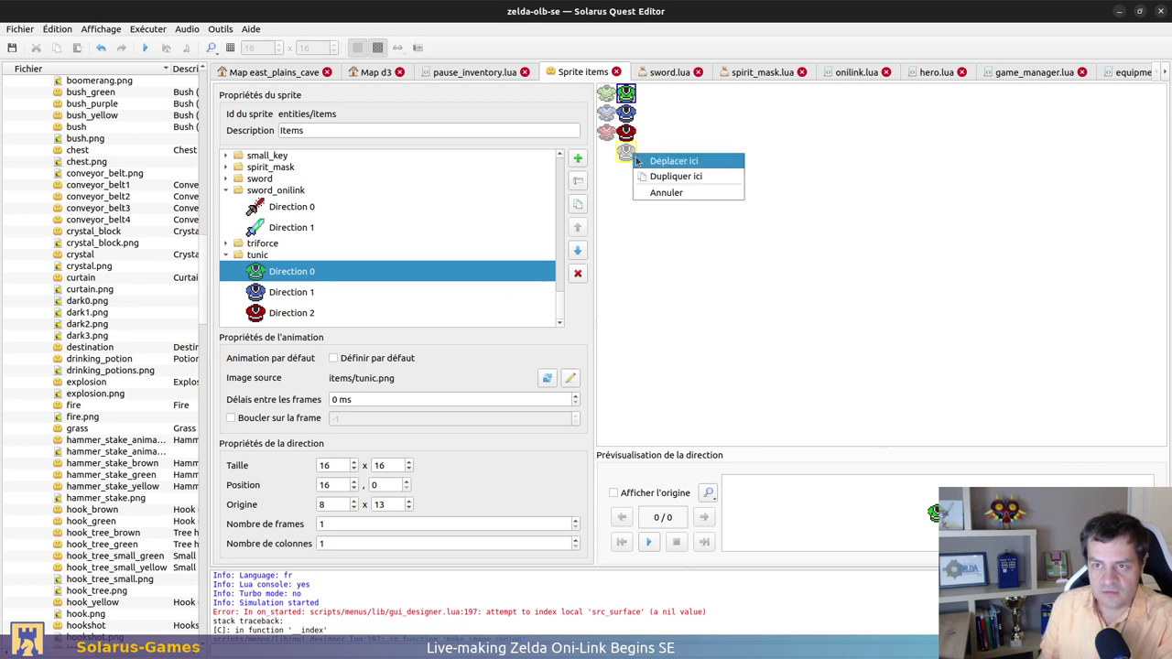
{"action": "left_click", "coordinate": [673, 267]}
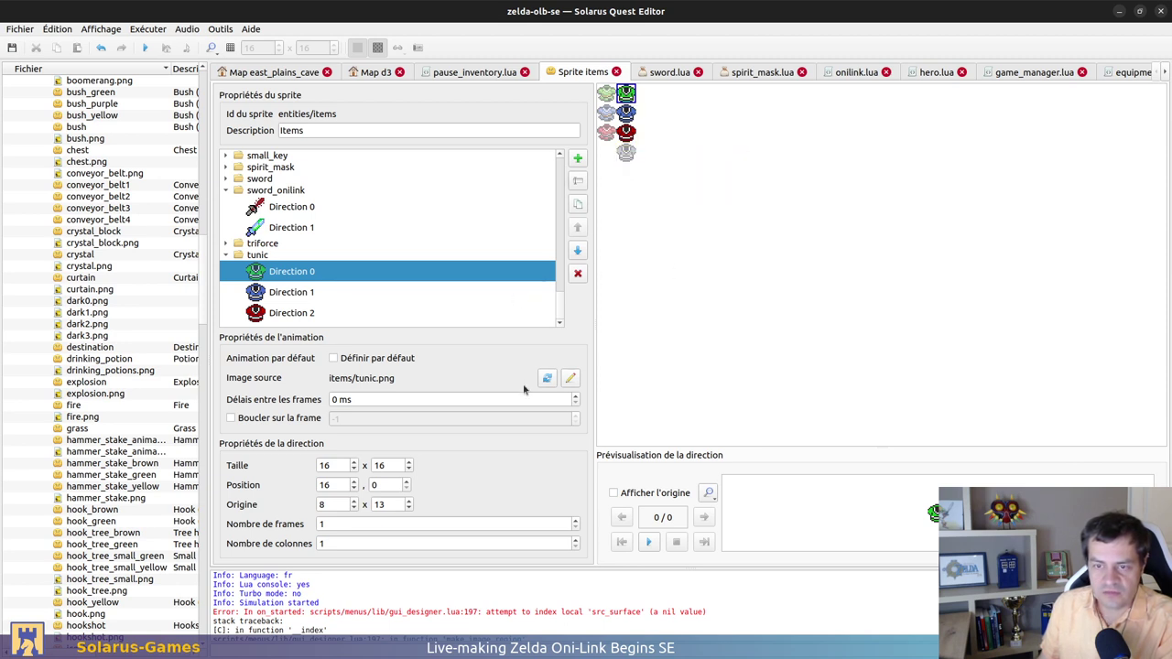
Duplicate the tunic animation and rename the copy tunic_onilink
{"action": "left_click", "coordinate": [410, 254]}
{"action": "left_click", "coordinate": [578, 204]}
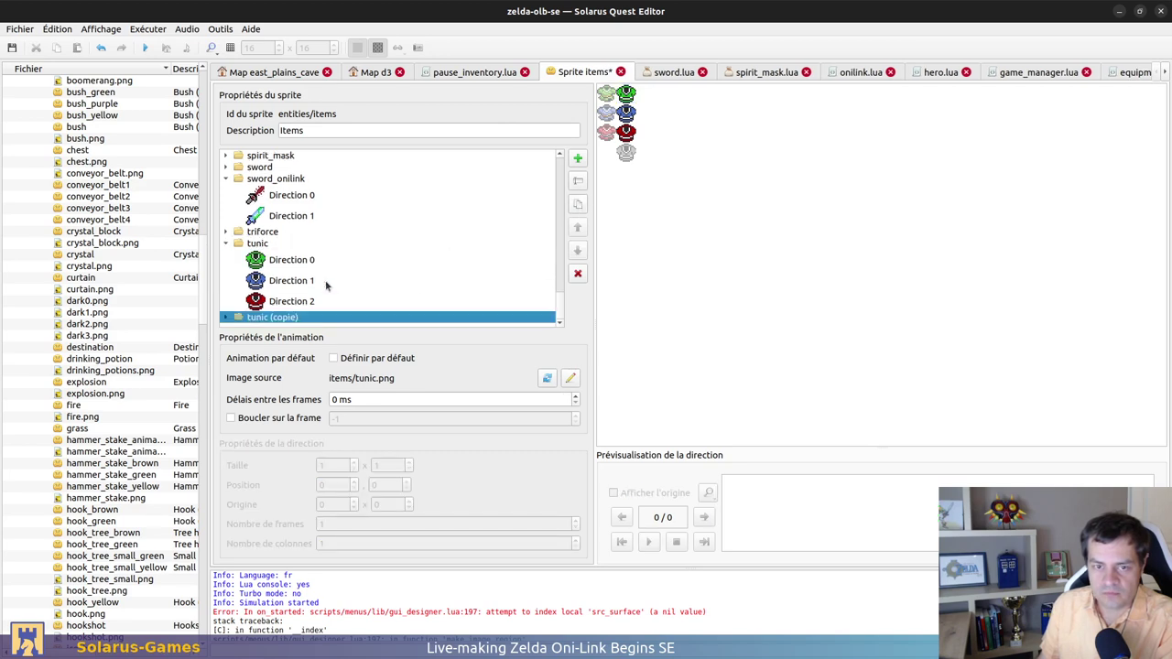
{"action": "right_click", "coordinate": [306, 318]}
{"action": "left_click", "coordinate": [332, 359]}
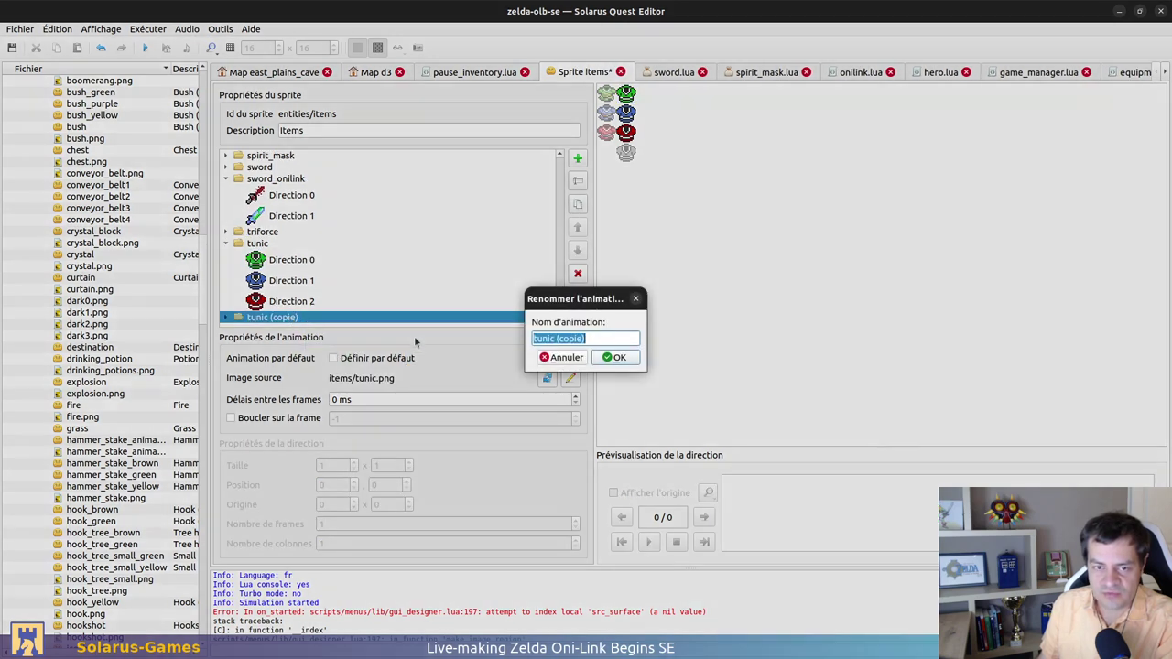
{"action": "key", "text": "End"}
{"action": "key", "text": "shift+Left"}
{"action": "key", "text": "shift+Left"}
{"action": "key", "text": "shift+Left"}
{"action": "key", "text": "shift+Left"}
{"action": "key", "text": "shift+Left"}
{"action": "key", "text": "shift+Left"}
{"action": "key", "text": "shift+Left"}
{"action": "key", "text": "BackSpace"}
{"action": "key", "text": "BackSpace"}
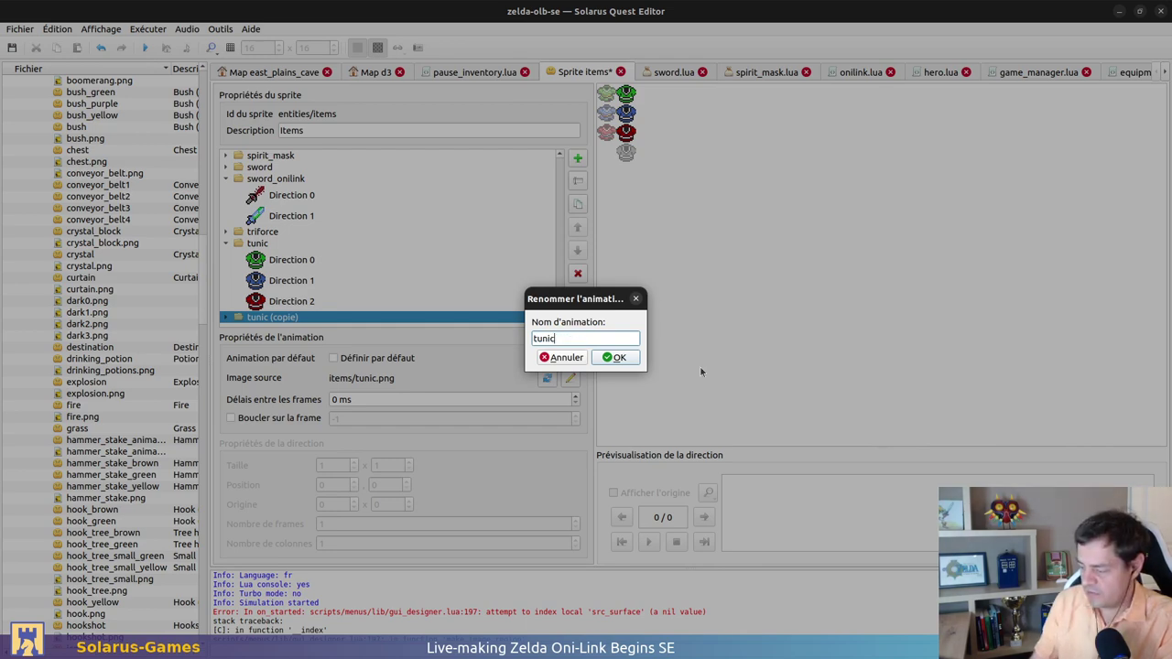
{"action": "type", "text": "_onilink"}
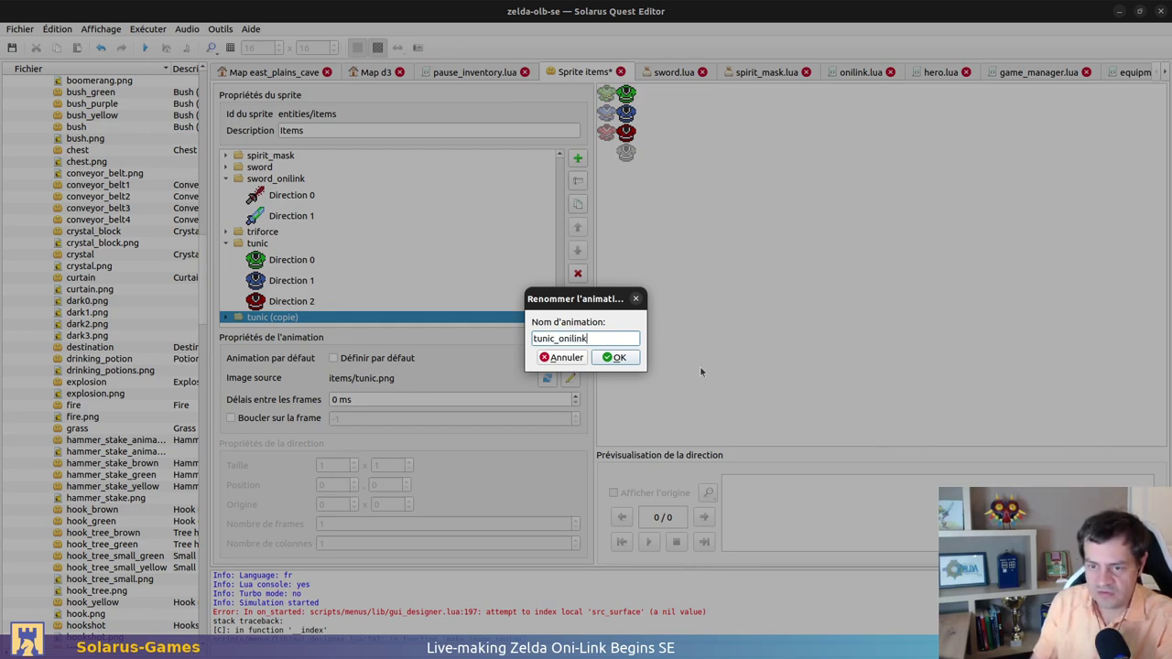
{"action": "key", "text": "Return"}
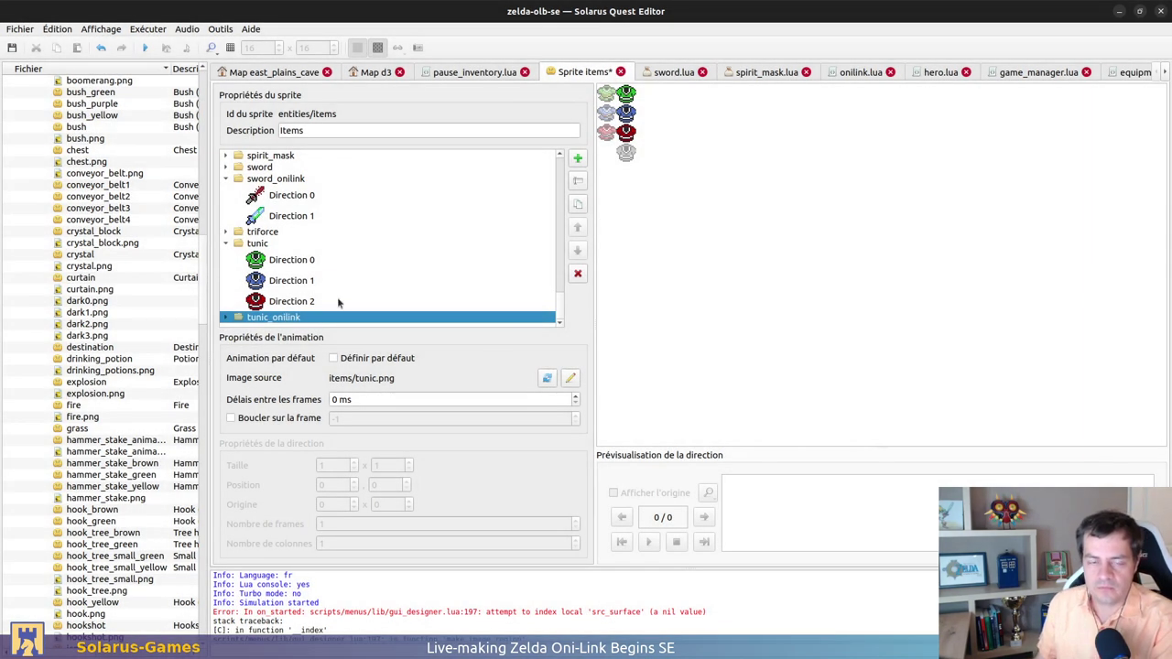
Move direction 0 of the tunic_onilink animation onto the grey tunic at position 16, 48
{"action": "left_click", "coordinate": [226, 317]}
{"action": "scroll", "coordinate": [275, 302], "scroll_direction": "down", "scroll_amount": 1}
{"action": "left_click", "coordinate": [357, 257]}
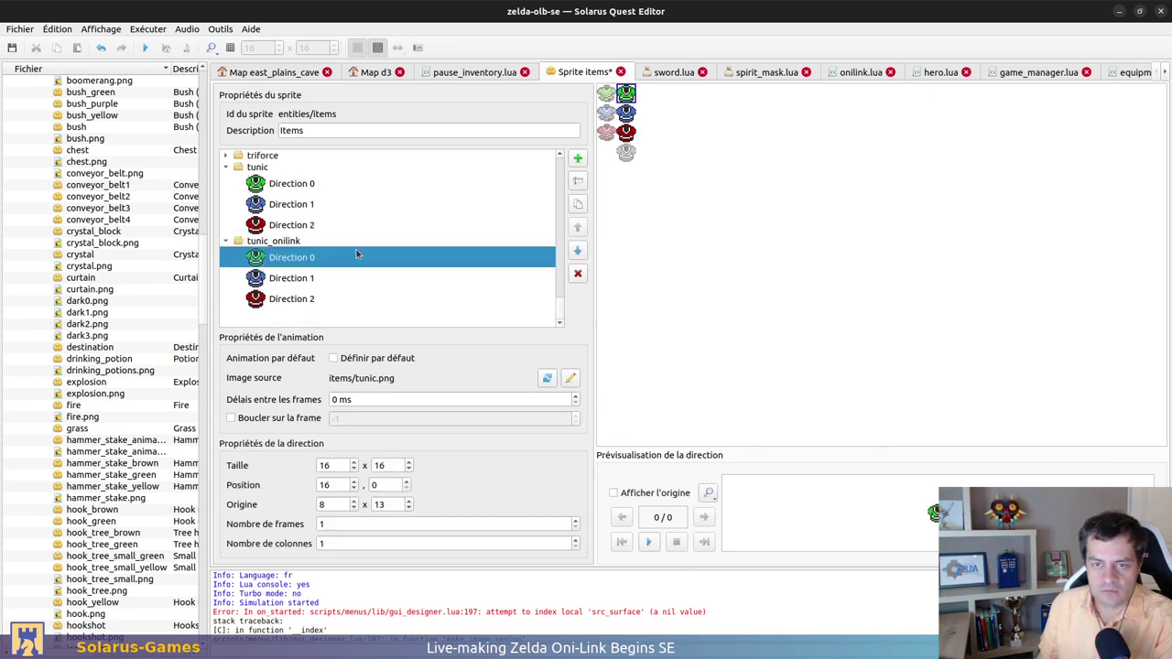
{"action": "left_click_drag", "start_coordinate": [629, 85], "coordinate": [624, 145]}
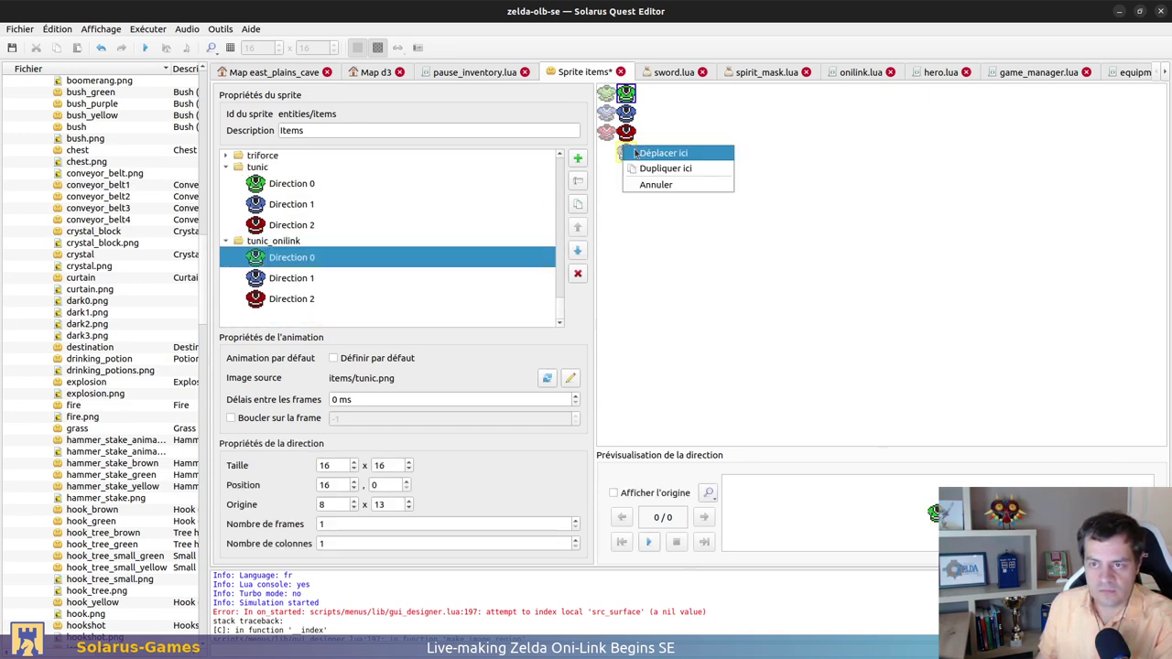
{"action": "left_click", "coordinate": [658, 152]}
Delete directions 1 and 2 of the tunic_onilink animation and save the items sprite
{"action": "left_click", "coordinate": [389, 302]}
{"action": "scroll", "coordinate": [341, 285], "scroll_direction": "up", "scroll_amount": 3}
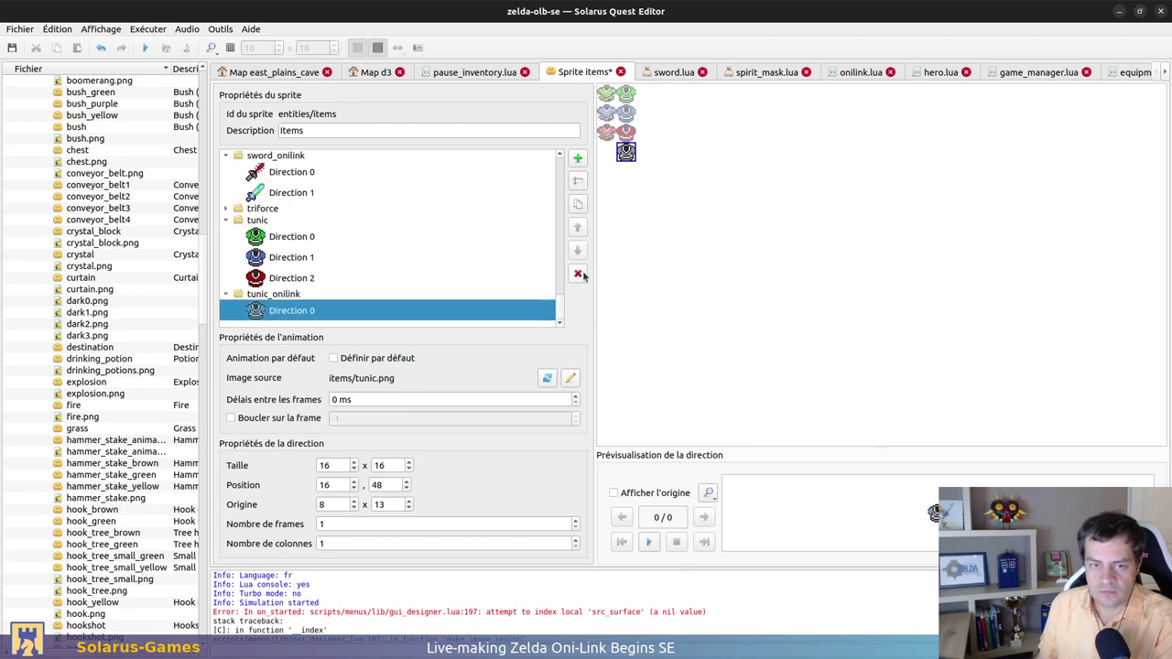
{"action": "key", "text": "ctrl+s"}
{"action": "scroll", "coordinate": [342, 284], "scroll_direction": "up", "scroll_amount": 2}
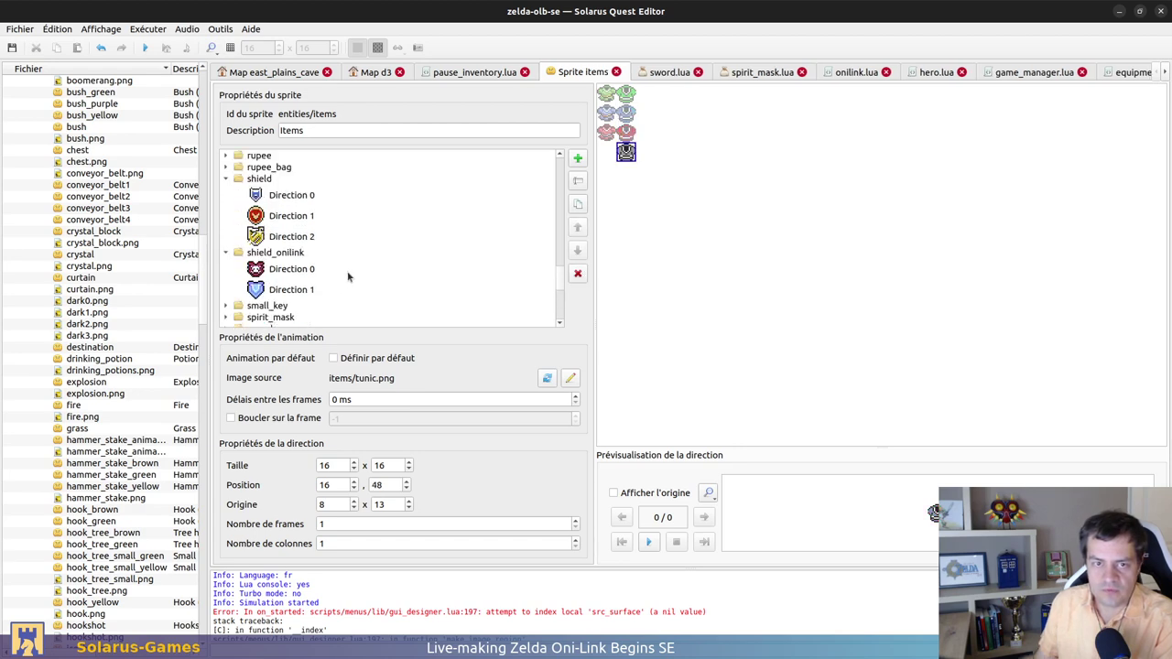
In pause_inventory.lua, copy the shield_onilink animation and direction lines into the Oni-Link branch of the tunic block
{"action": "left_click", "coordinate": [434, 73]}
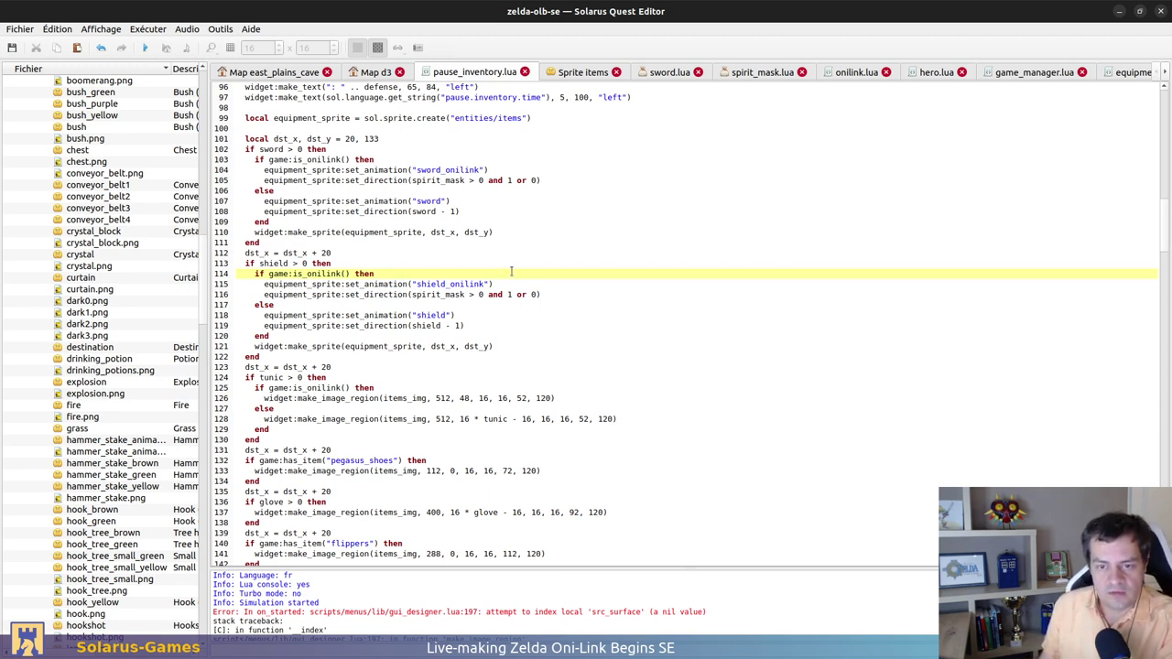
{"action": "left_click_drag", "start_coordinate": [510, 272], "coordinate": [556, 291]}
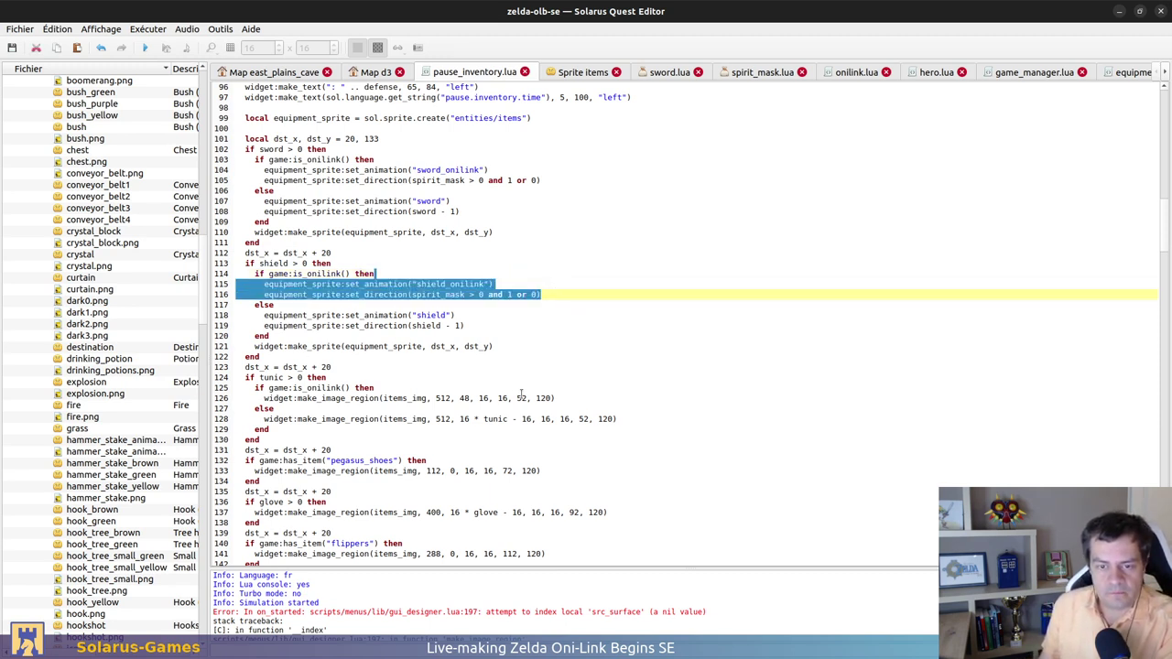
{"action": "key", "text": "ctrl+c"}
{"action": "left_click", "coordinate": [567, 387]}
{"action": "key", "text": "ctrl+v"}
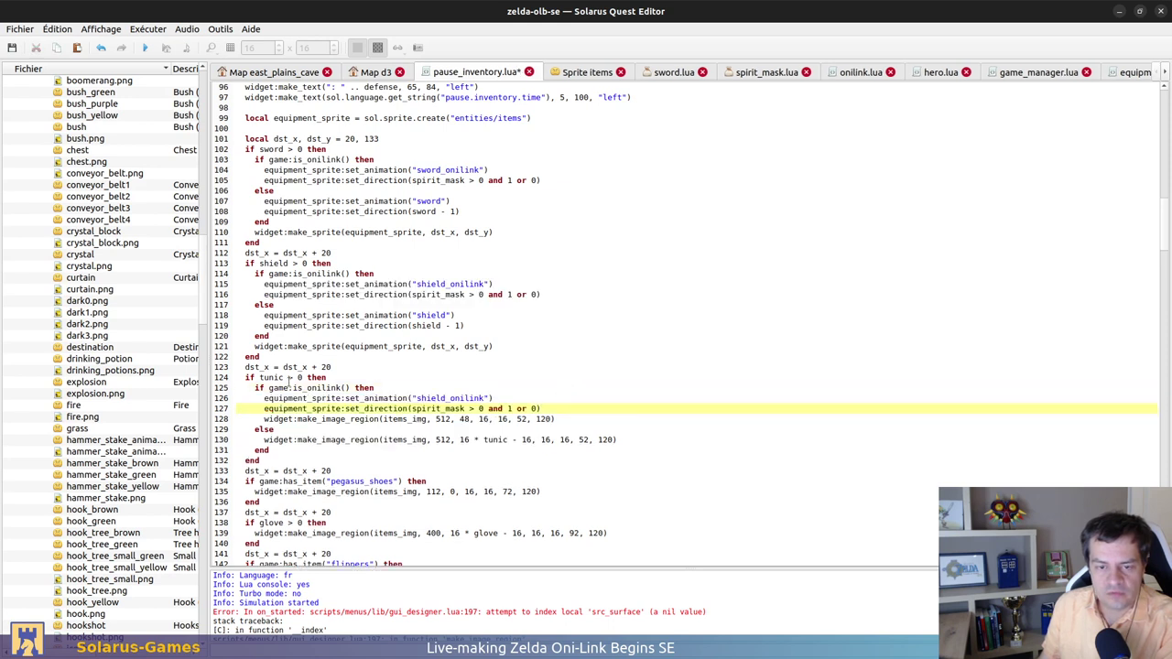
Change the copied lines in the tunic block to use the tunic_onilink animation and direction 0
{"action": "left_click_drag", "start_coordinate": [417, 398], "coordinate": [447, 399]}
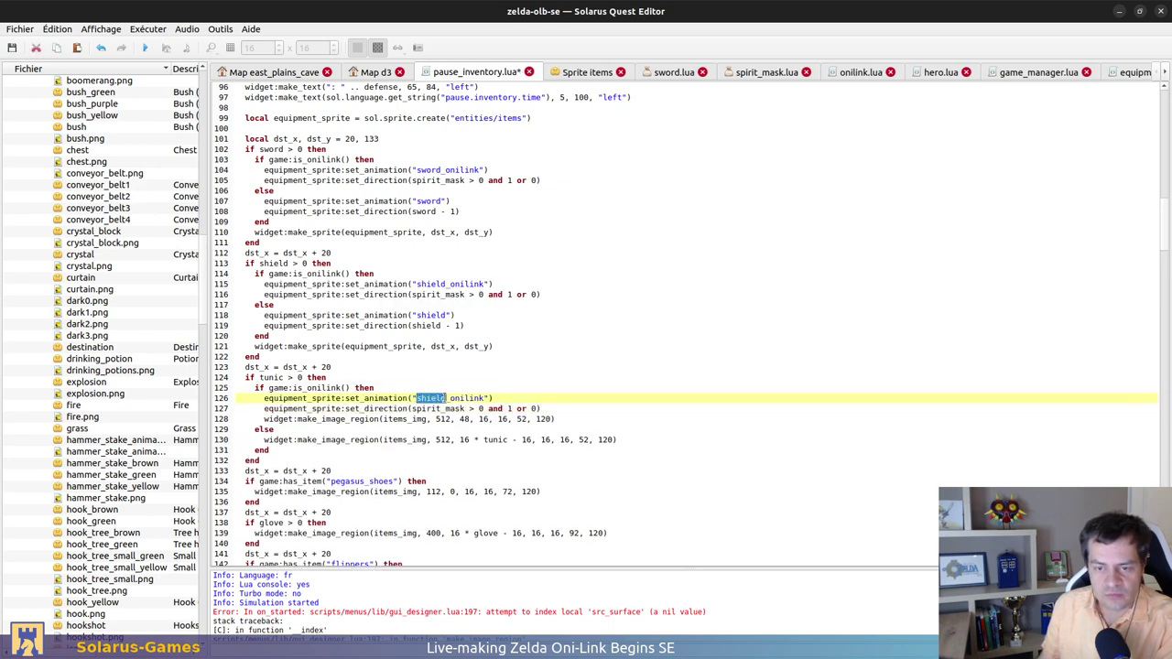
{"action": "type", "text": "tunic"}
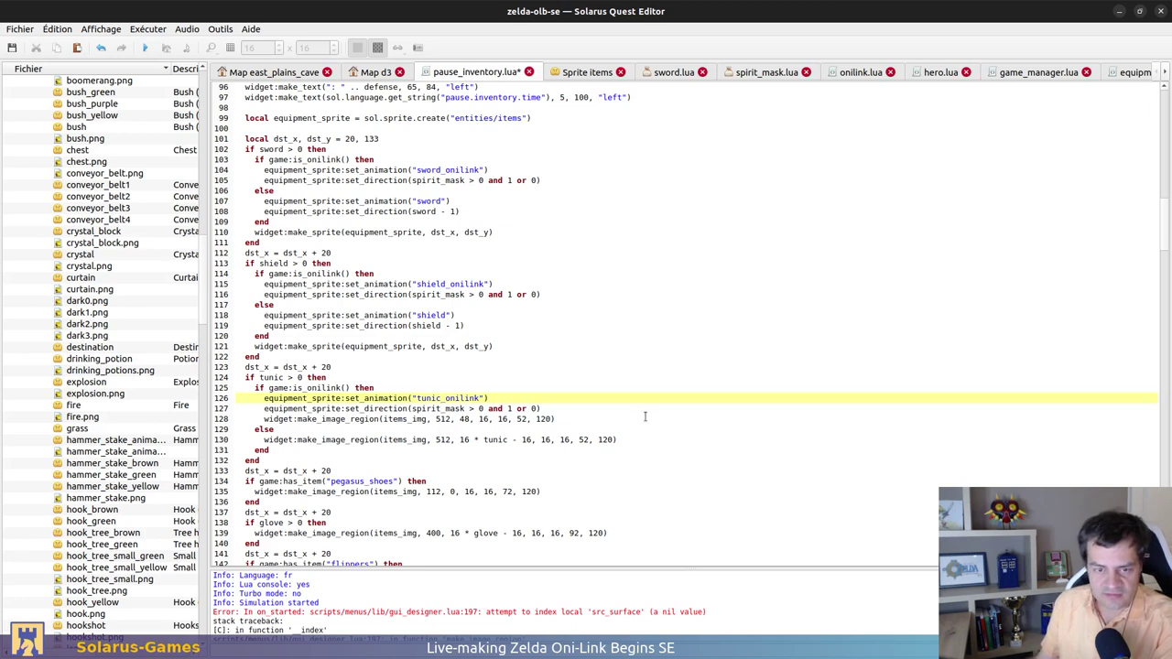
{"action": "left_click_drag", "start_coordinate": [411, 408], "coordinate": [534, 409]}
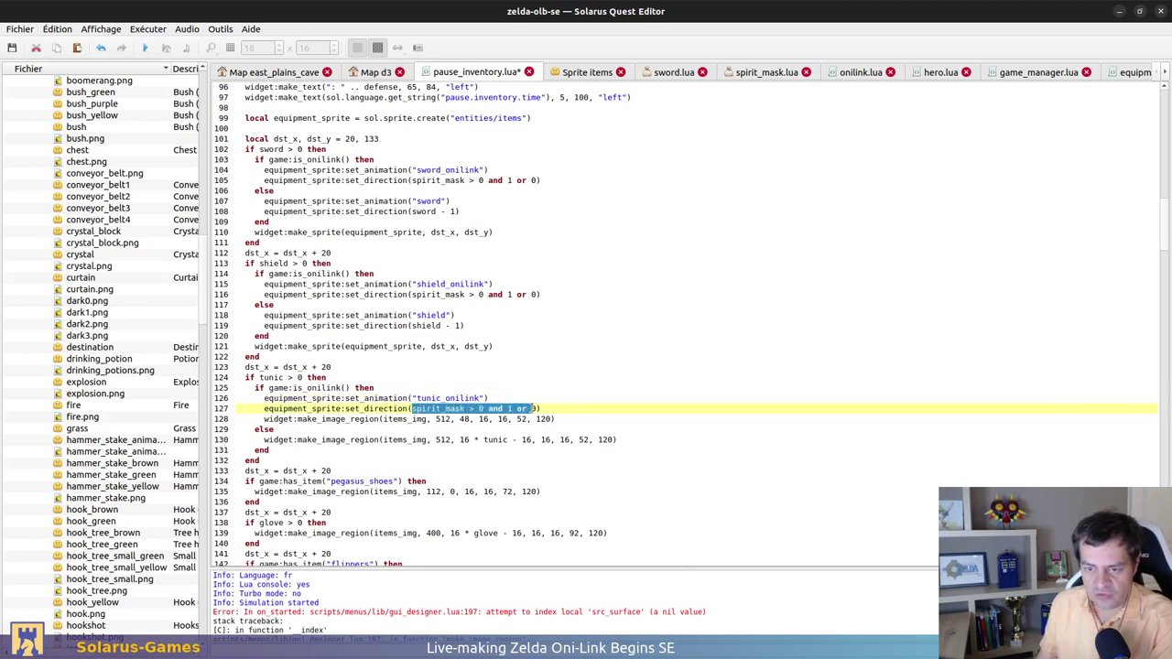
{"action": "type", "text": "0"}
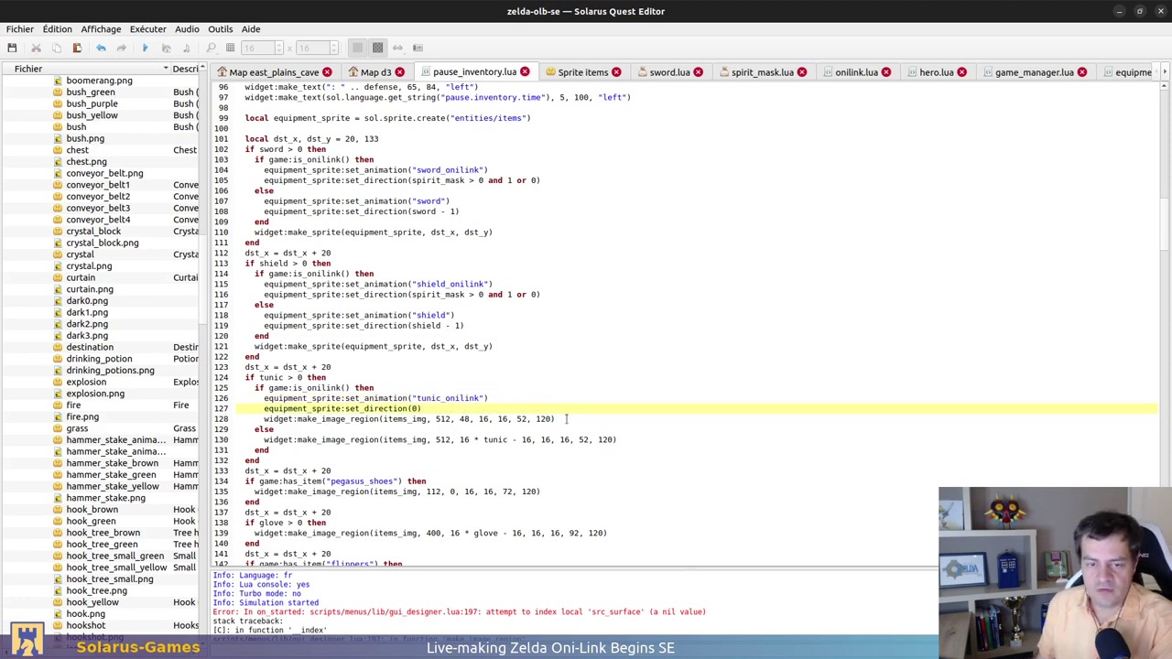
Replace both make_image_region calls in the tunic block with the shield block's make_sprite call, placed after the inner end
{"action": "double_click", "coordinate": [320, 346]}
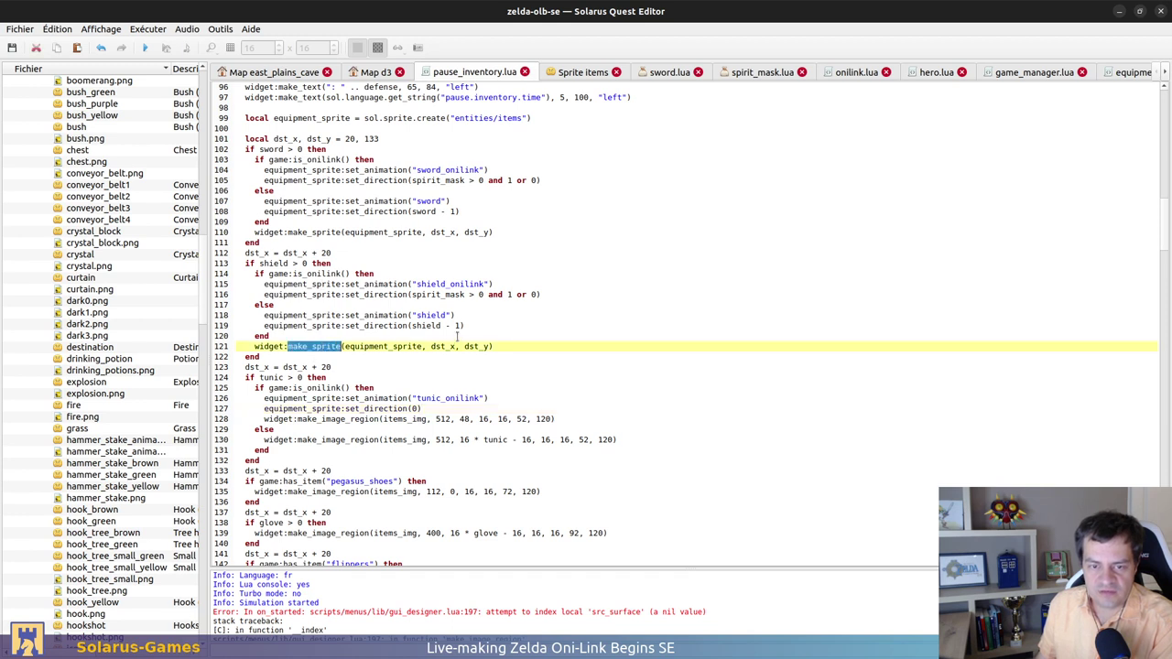
{"action": "left_click_drag", "start_coordinate": [523, 343], "coordinate": [522, 335]}
{"action": "left_click", "coordinate": [620, 460]}
{"action": "left_click", "coordinate": [621, 450]}
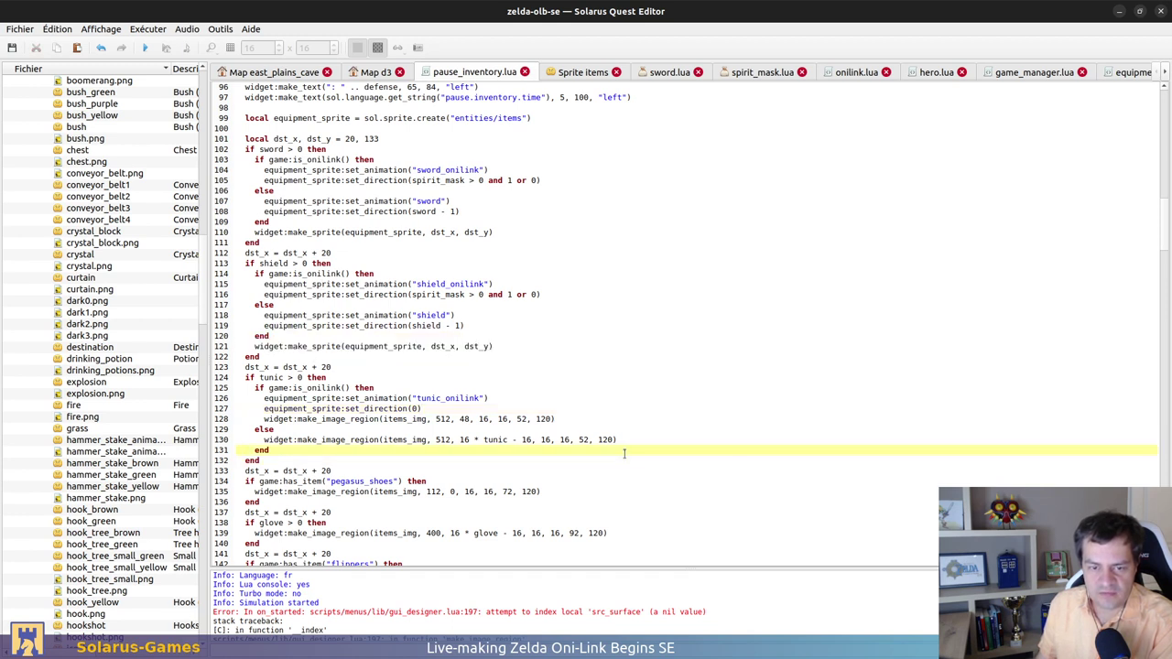
{"action": "key", "text": "ctrl+v"}
{"action": "left_click_drag", "start_coordinate": [600, 407], "coordinate": [639, 426]}
{"action": "key", "text": "Delete"}
{"action": "key", "text": "Delete"}
Copy the tunic_onilink set_animation line into the else branch of the tunic block
{"action": "left_click", "coordinate": [544, 389]}
{"action": "left_click_drag", "start_coordinate": [544, 389], "coordinate": [549, 393]}
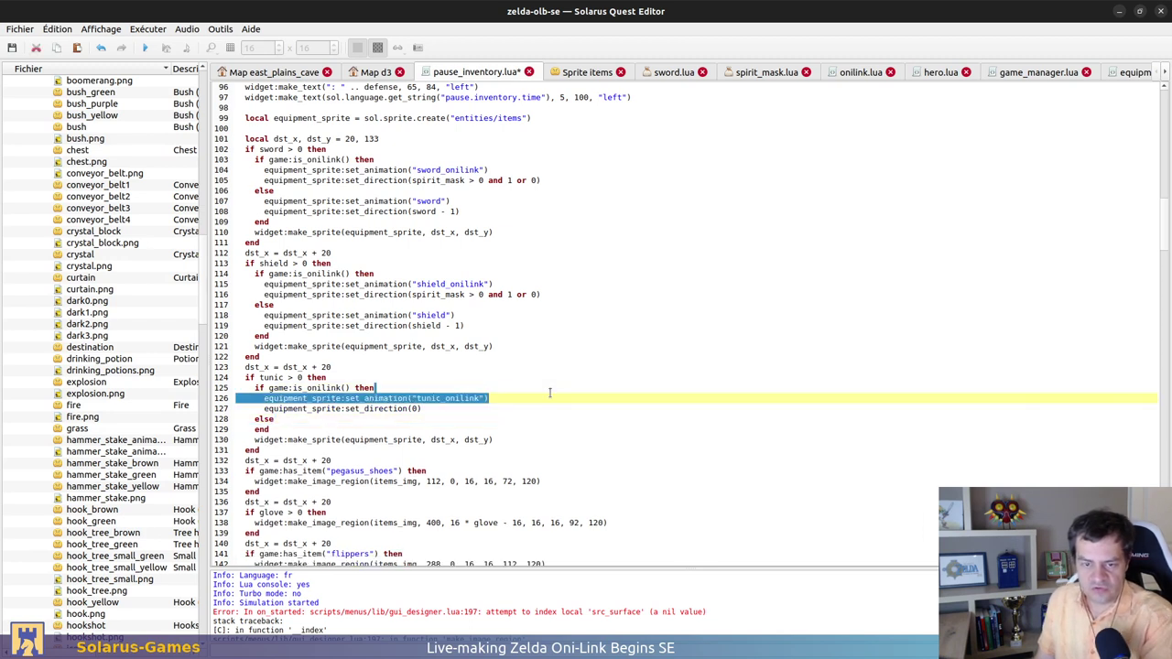
{"action": "left_click", "coordinate": [424, 417]}
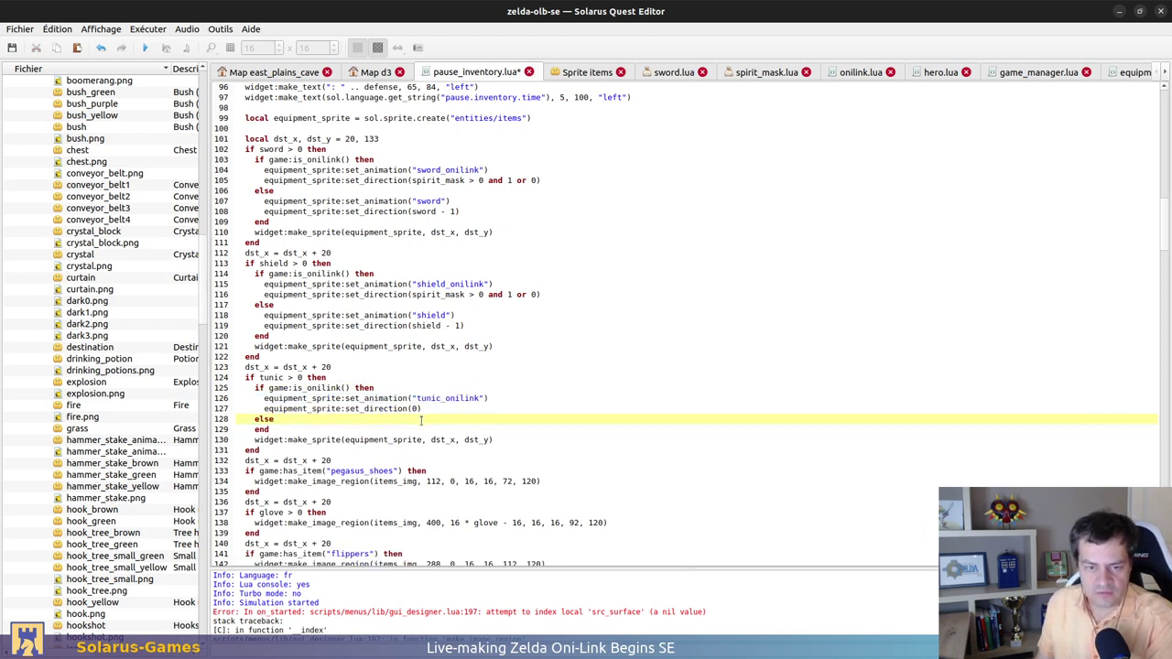
{"action": "key", "text": "ctrl+v"}
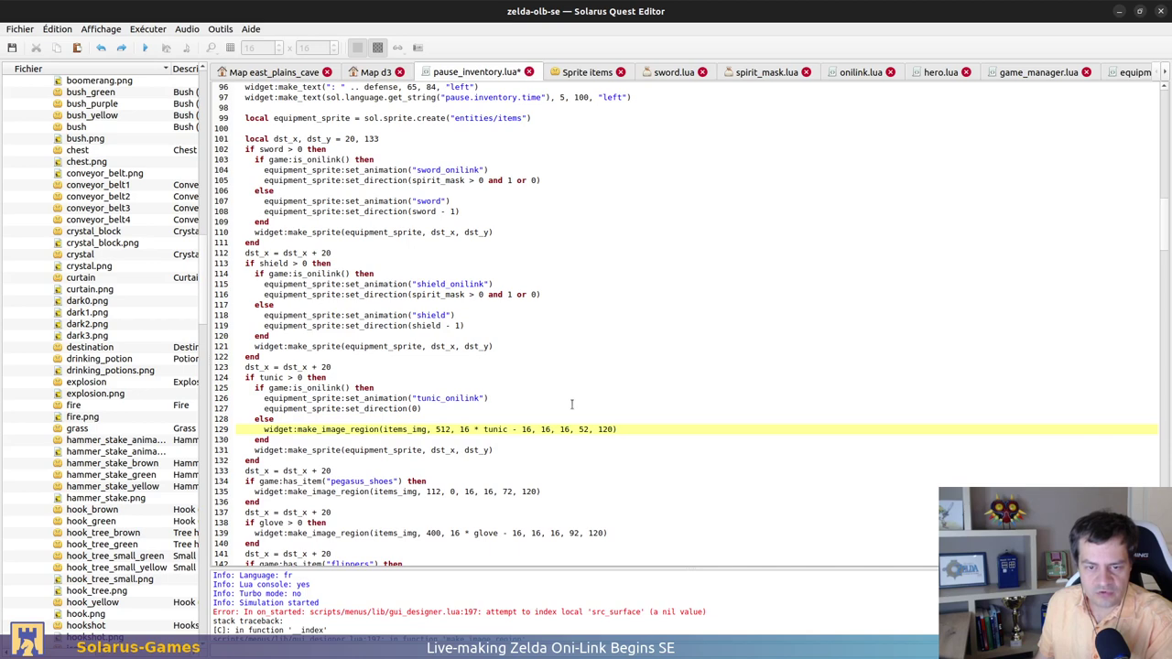
{"action": "key", "text": "Up"}
{"action": "key", "text": "Up"}
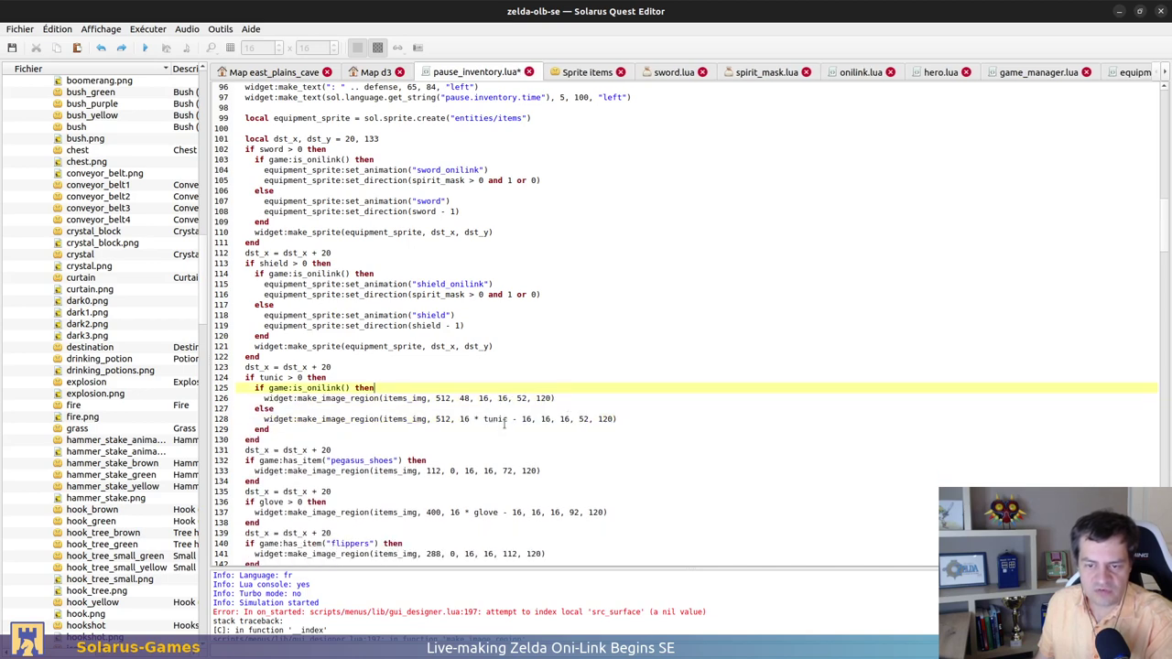
{"action": "key", "text": "ctrl+z"}
{"action": "key", "text": "ctrl+z"}
{"action": "key", "text": "ctrl+z"}
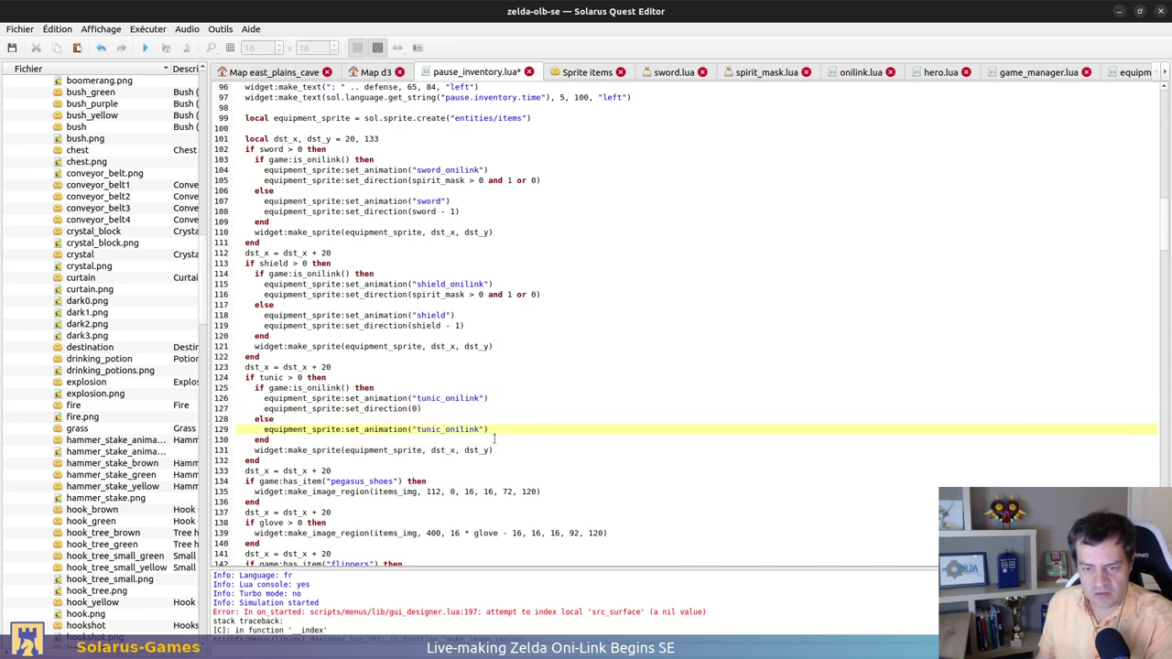
Add a set_direction line with tunic - 1 to the tunic block's else branch and save the script
{"action": "triple_click", "coordinate": [526, 404]}
{"action": "key", "text": "ctrl+c"}
{"action": "left_click", "coordinate": [520, 426]}
{"action": "key", "text": "Return"}
{"action": "key", "text": "ctrl+v"}
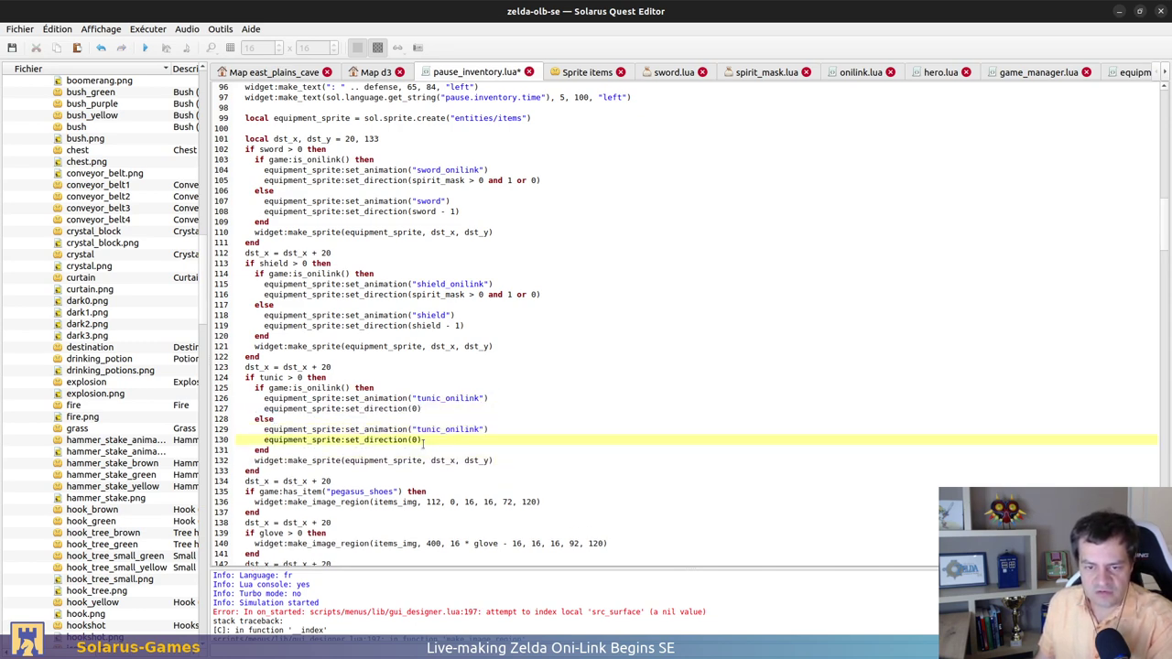
{"action": "type", "text": "tunic"}
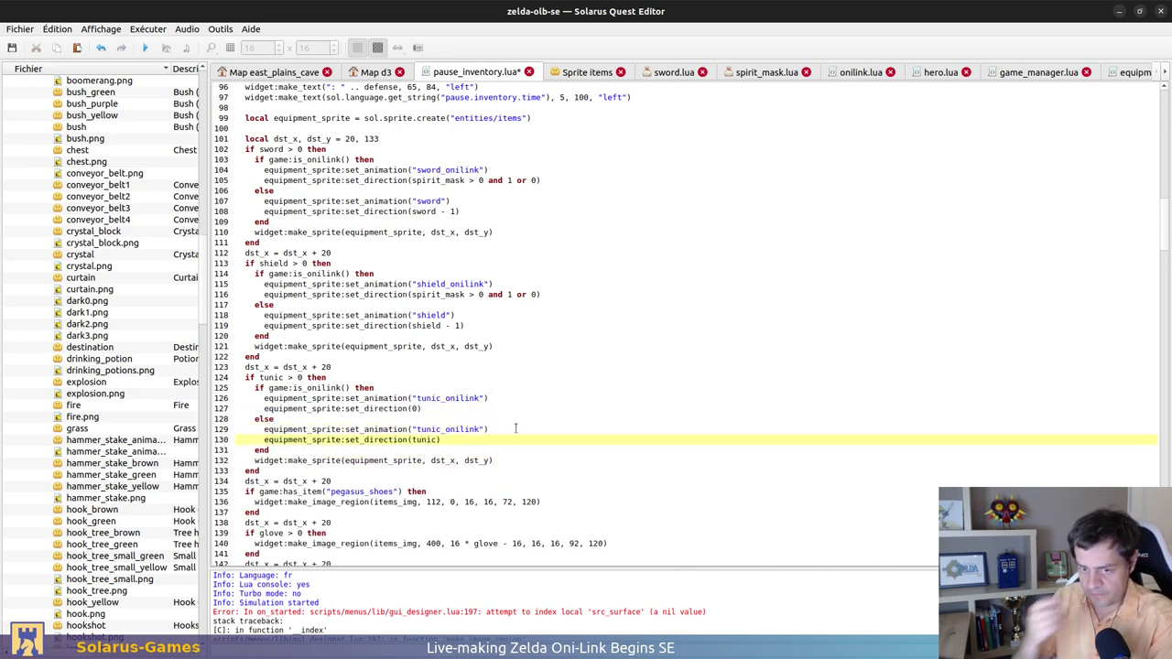
{"action": "key", "text": "ctrl+s"}
{"action": "type", "text": "c"}
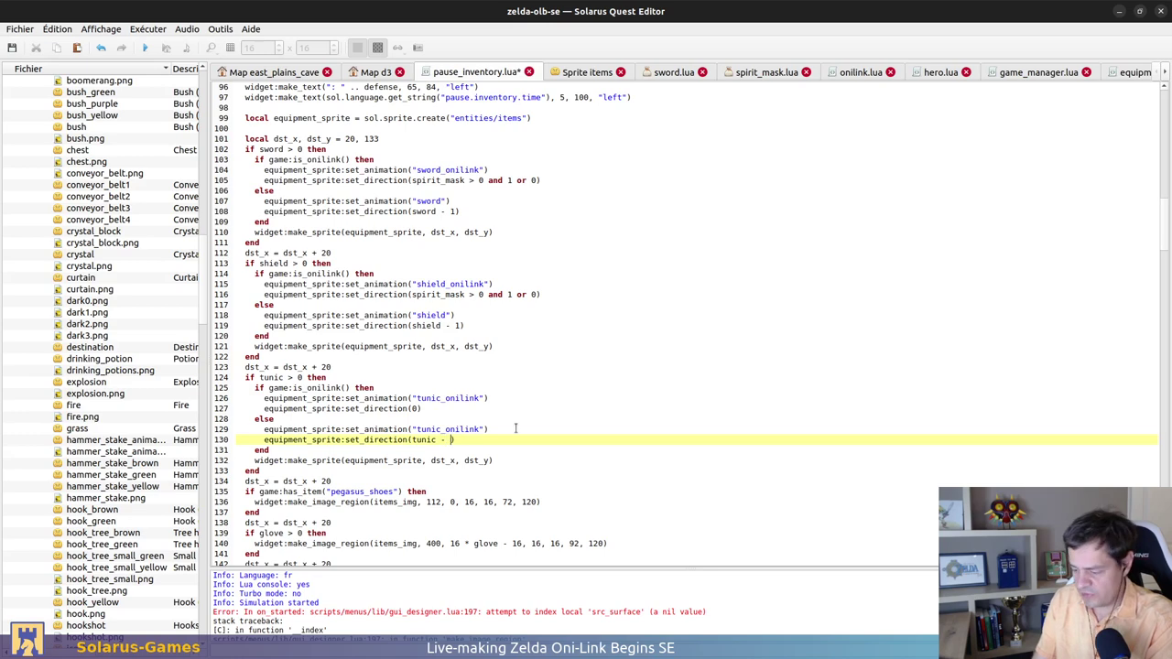
{"action": "scroll", "coordinate": [644, 359], "scroll_direction": "down", "scroll_amount": 3}
{"action": "key", "text": "ctrl+s"}
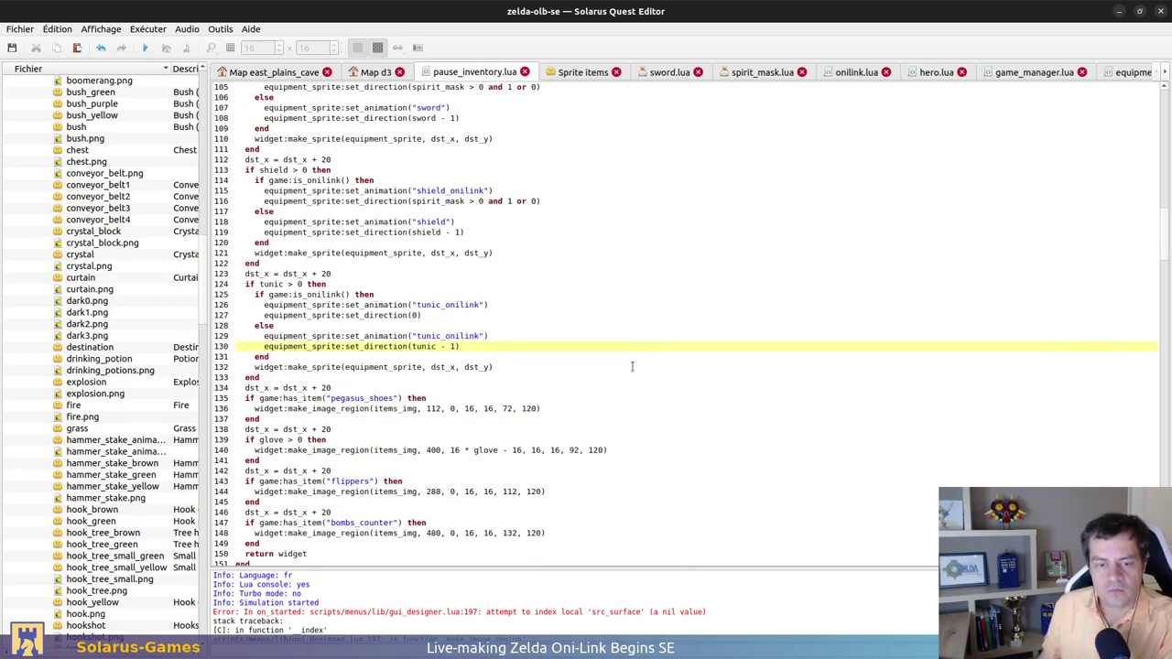
Copy the tunic_onilink animation and direction 0 lines into the pegasus_shoes block and unindent them one level
{"action": "scroll", "coordinate": [595, 401], "scroll_direction": "down", "scroll_amount": 1}
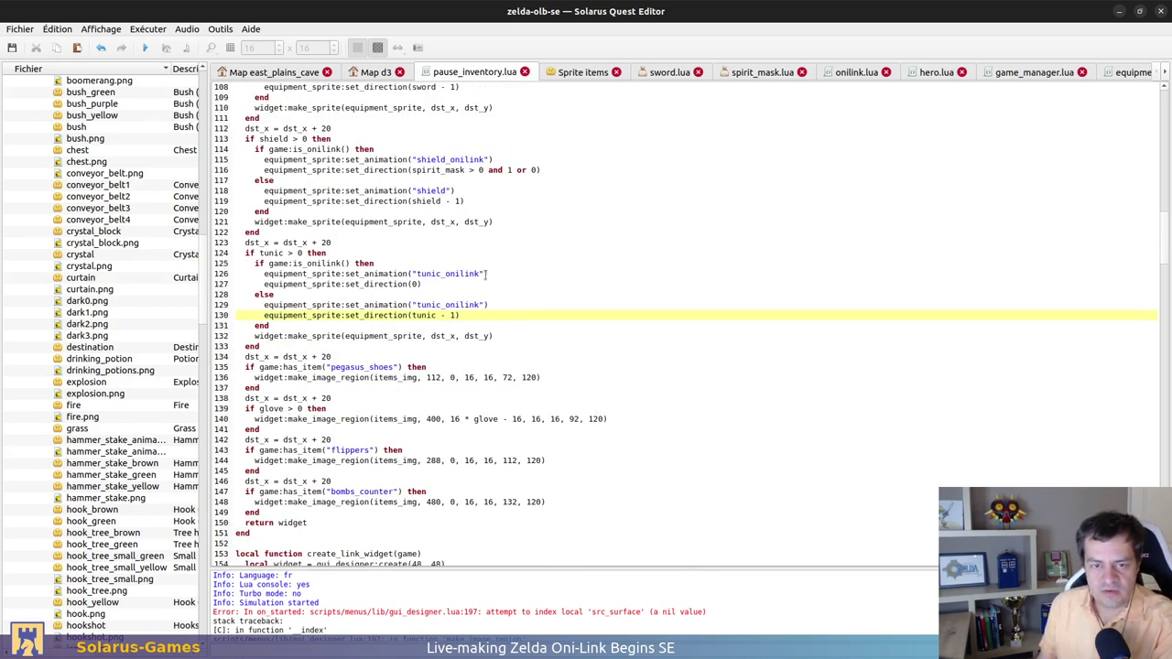
{"action": "left_click_drag", "start_coordinate": [515, 265], "coordinate": [496, 281]}
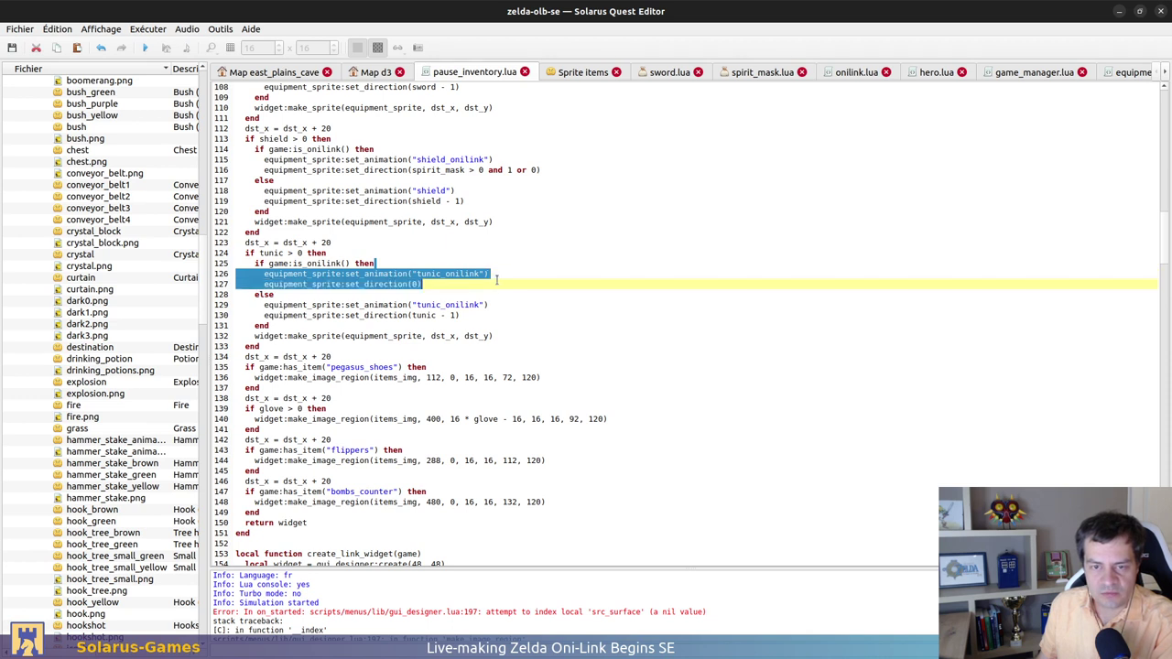
{"action": "left_click", "coordinate": [458, 363]}
{"action": "key", "text": "ctrl+v"}
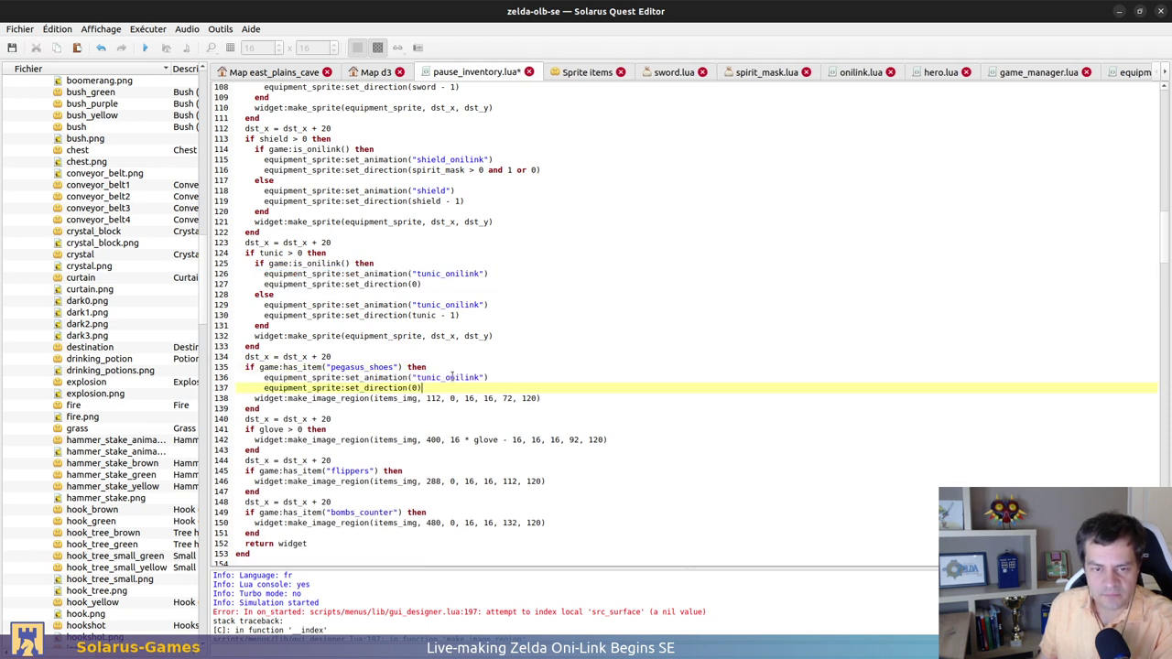
{"action": "left_click_drag", "start_coordinate": [264, 378], "coordinate": [421, 390]}
{"action": "key", "text": "shift+Tab"}
{"action": "left_click", "coordinate": [424, 388]}
Set the animation in the pegasus_shoes block to pegasus_shoes and save the script
{"action": "double_click", "coordinate": [423, 377]}
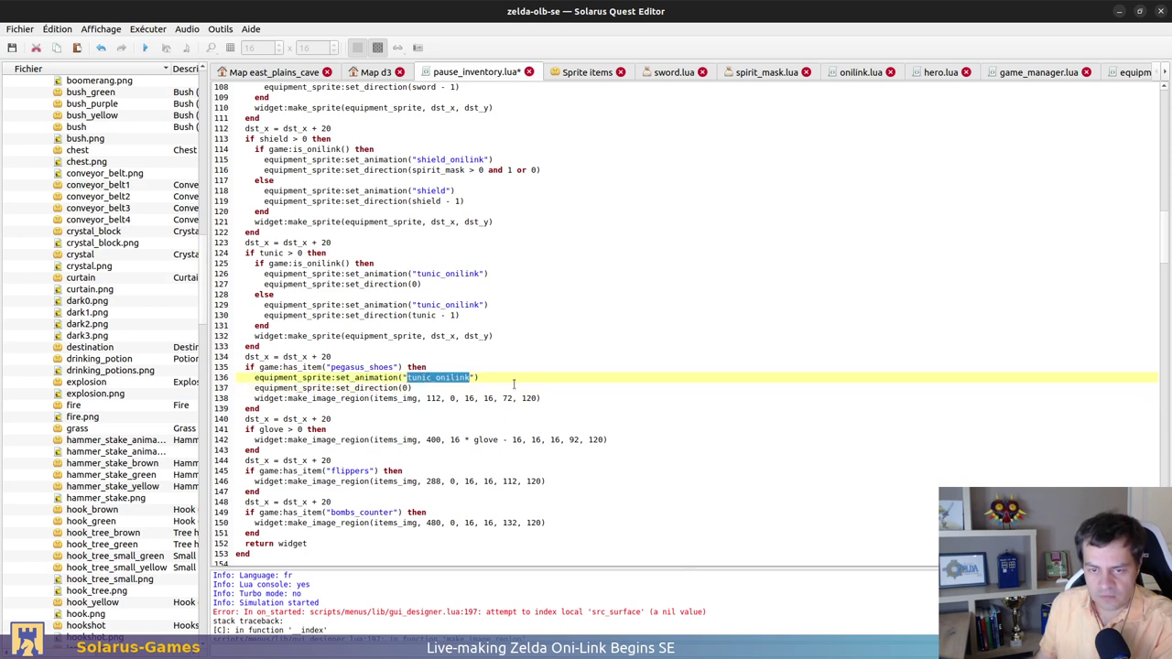
{"action": "type", "text": "pegas"}
{"action": "type", "text": "us_shoes"}
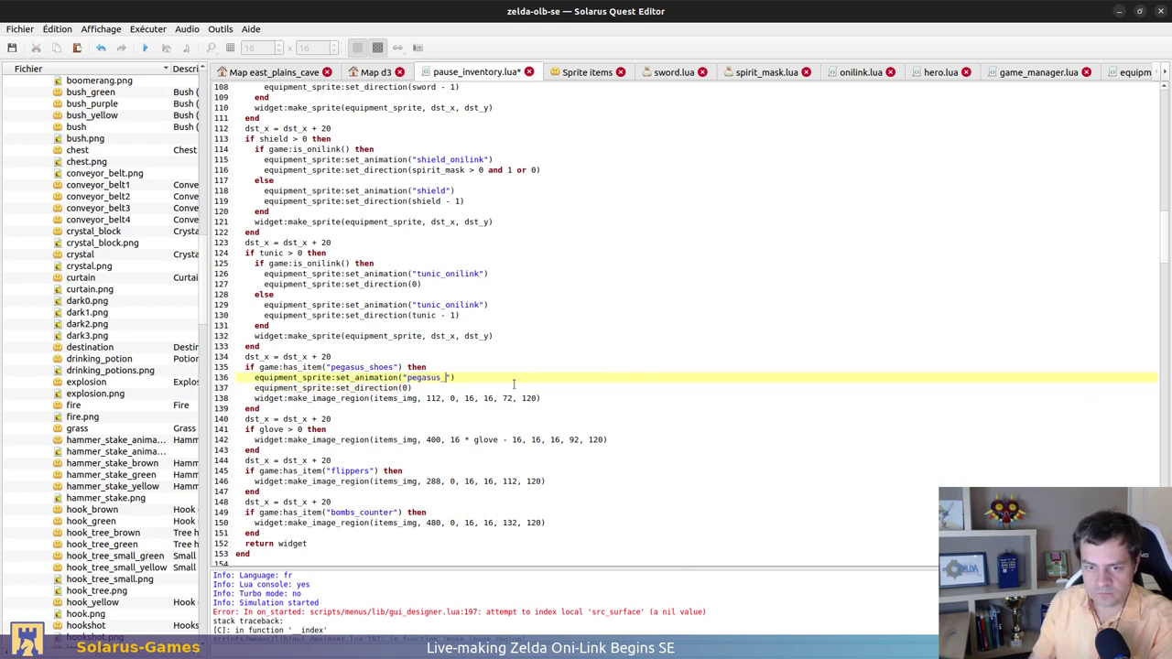
{"action": "key", "text": "ctrl+s"}
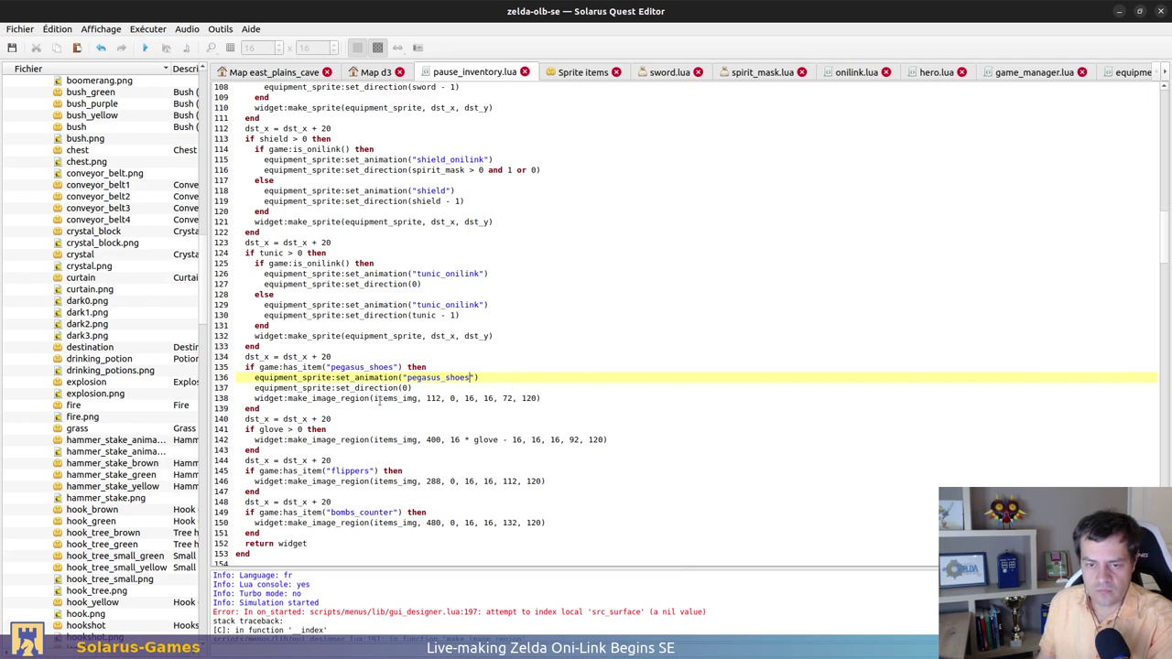
Replace the make_image_region call in the pegasus_shoes block with the tunic block's make_sprite call
{"action": "left_click_drag", "start_coordinate": [524, 337], "coordinate": [518, 329]}
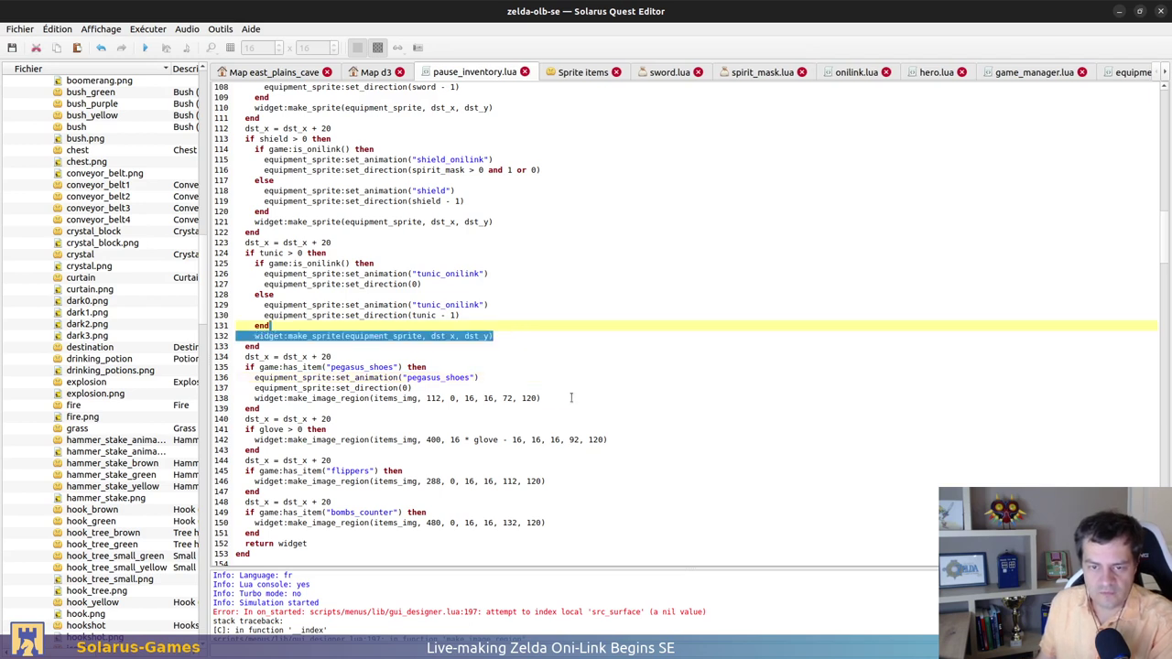
{"action": "key", "text": "ctrl+c"}
{"action": "left_click_drag", "start_coordinate": [571, 397], "coordinate": [564, 388]}
{"action": "key", "text": "ctrl+v"}
Copy the three sprite lines of the pegasus_shoes block to the start of the glove block
{"action": "left_click", "coordinate": [471, 365]}
{"action": "left_click", "coordinate": [543, 393], "text": "shift"}
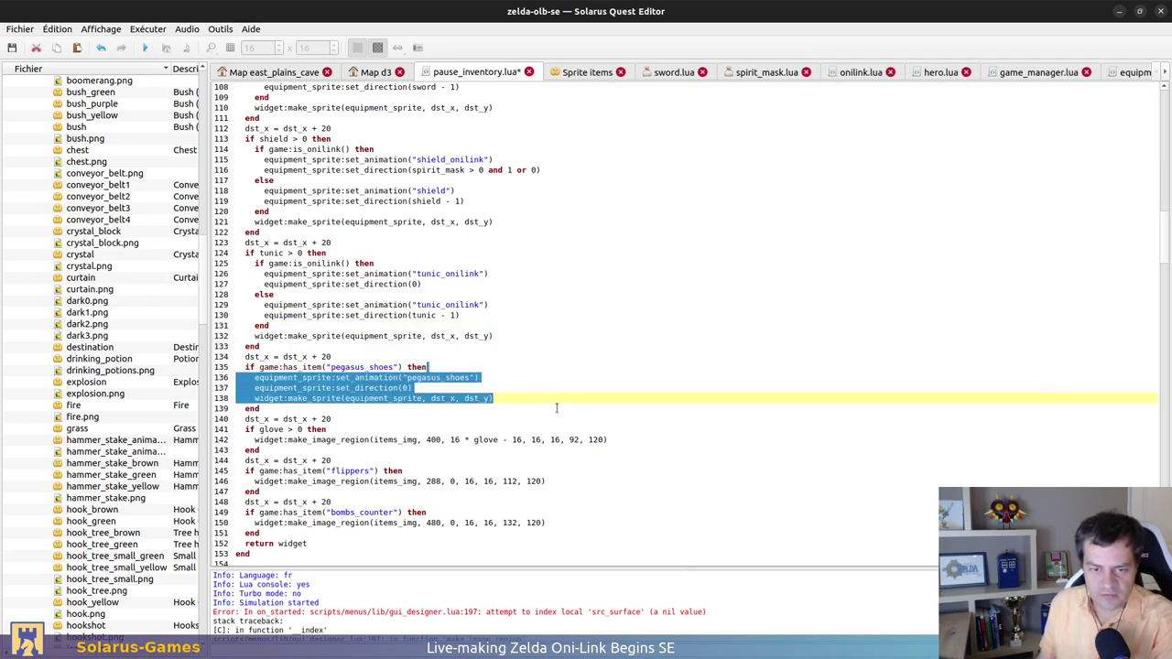
{"action": "scroll", "coordinate": [516, 385], "scroll_direction": "down", "scroll_amount": 2}
{"action": "left_click", "coordinate": [377, 398]}
{"action": "left_click", "coordinate": [377, 368]}
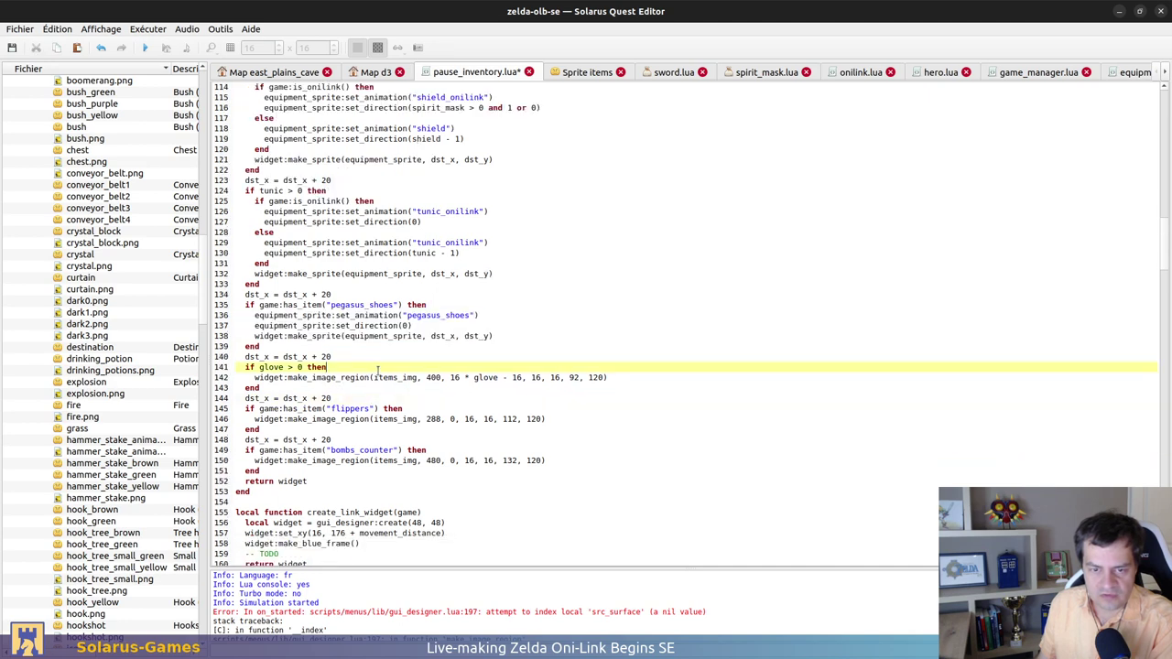
{"action": "key", "text": "ctrl+v"}
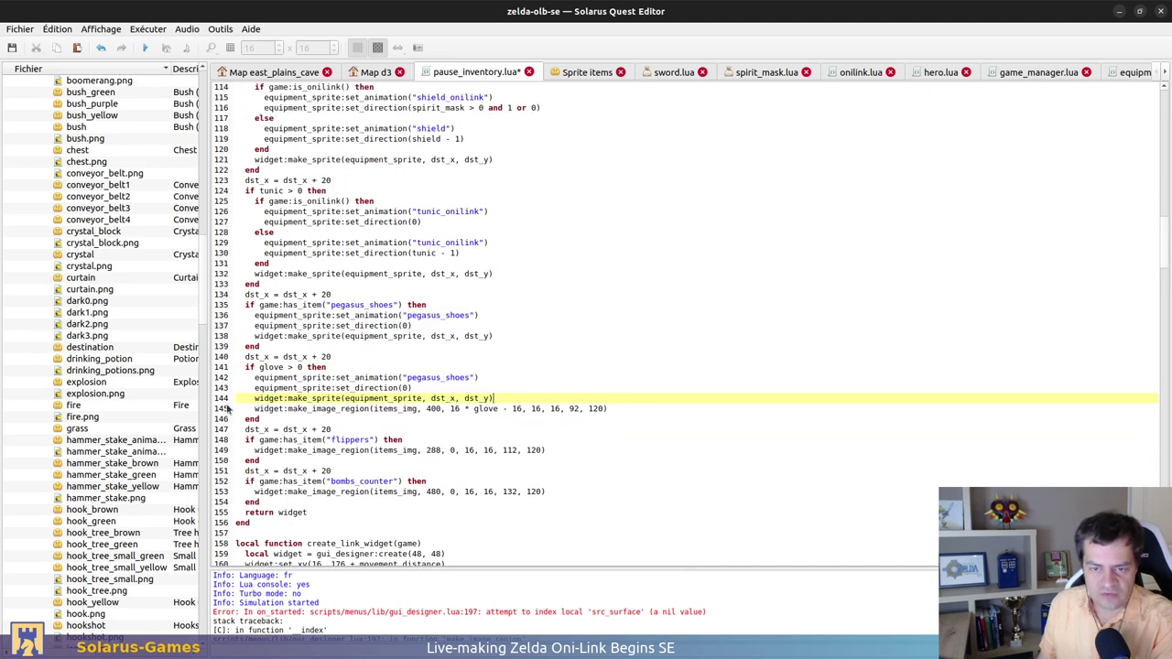
Set the glove block's animation to glove and its direction to glove, and save the script
{"action": "double_click", "coordinate": [445, 377]}
{"action": "type", "text": "glov"}
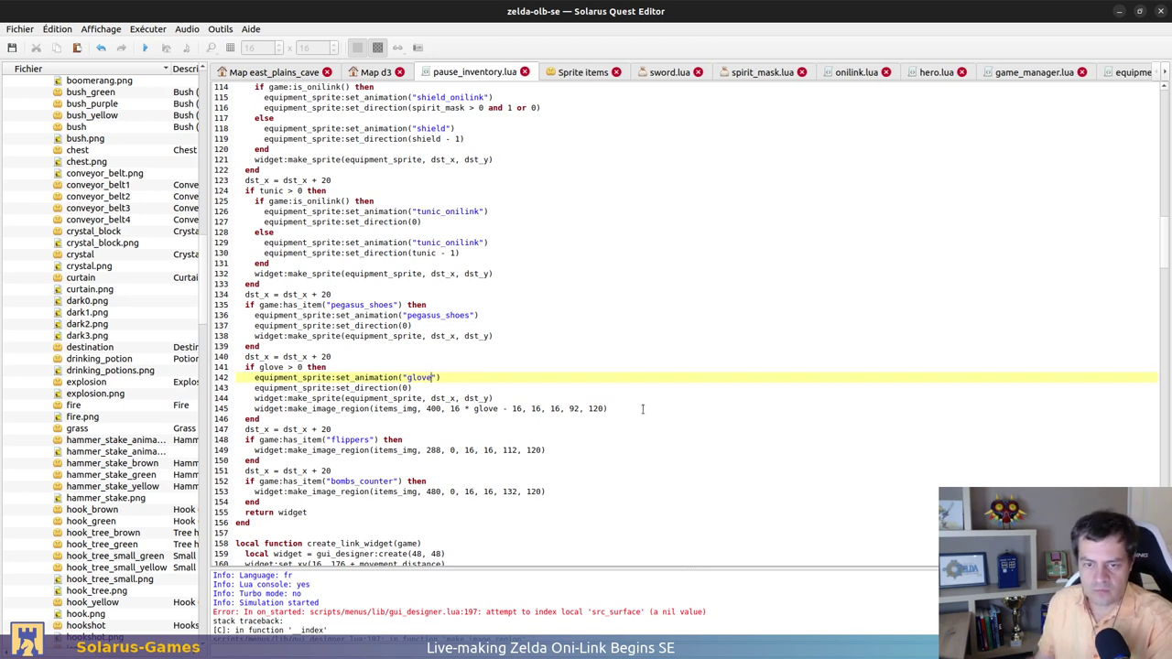
{"action": "key", "text": "Down"}
{"action": "key", "text": "Left"}
{"action": "type", "text": "g"}
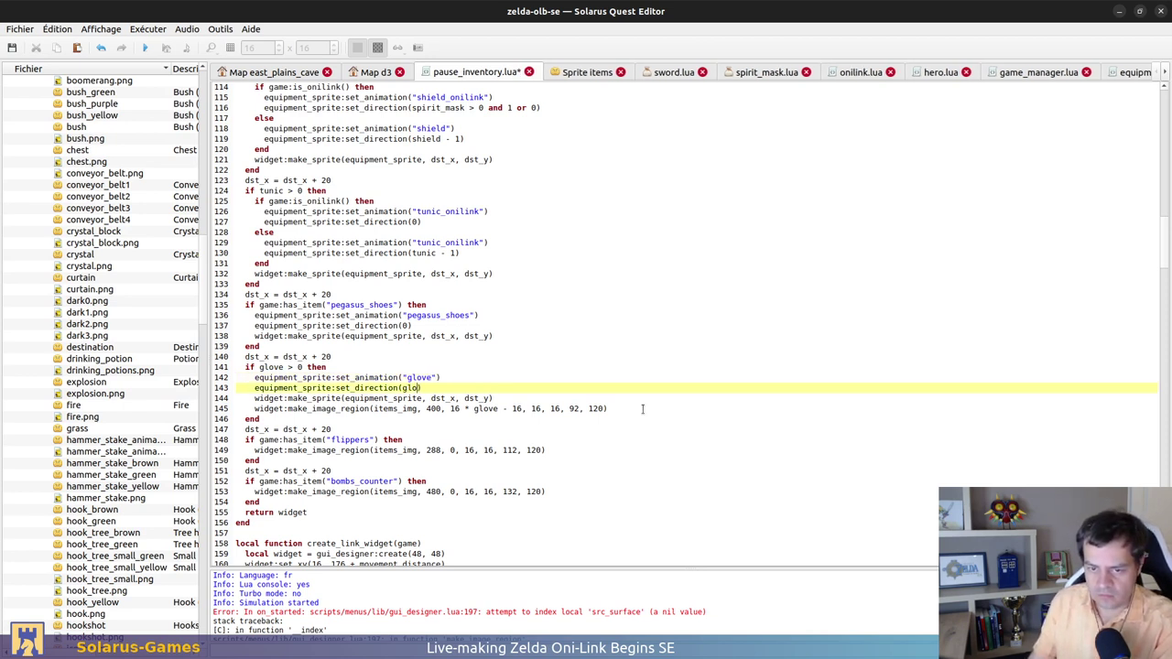
{"action": "key", "text": "ctrl+s"}
Delete the old make_image_region line from the glove block
{"action": "left_click", "coordinate": [641, 401]}
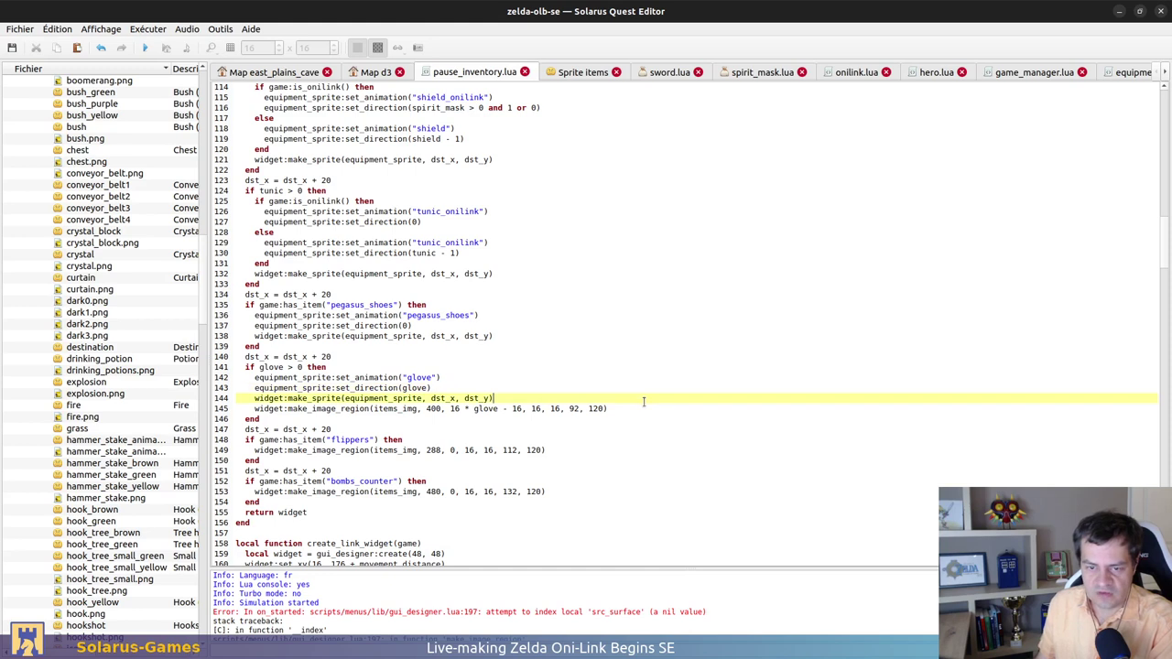
{"action": "left_click", "coordinate": [655, 407], "text": "shift"}
{"action": "key", "text": "Delete"}
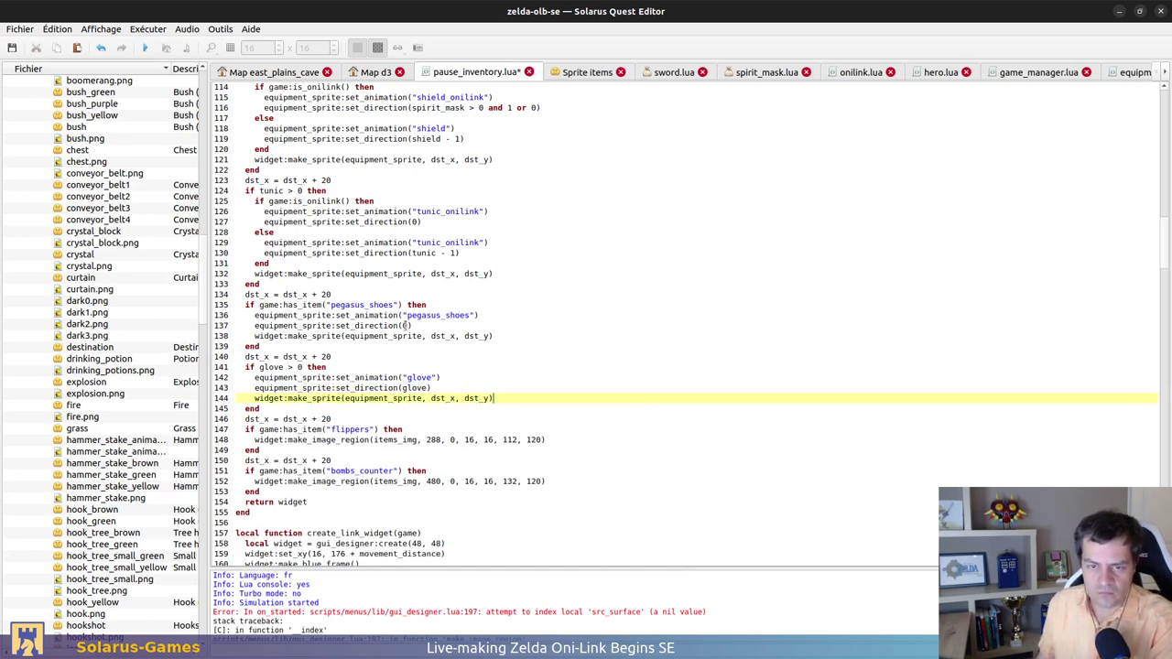
Replace the make_image_region line in the flippers block with a copy of the three pegasus_shoes sprite lines
{"action": "left_click", "coordinate": [467, 439]}
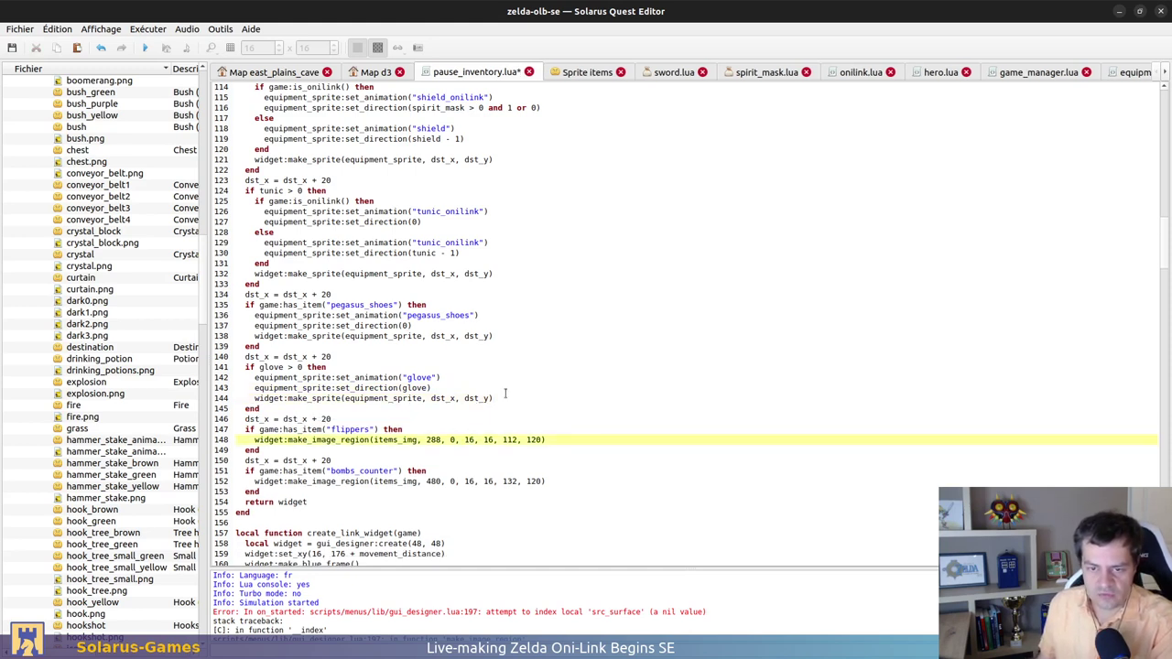
{"action": "left_click_drag", "start_coordinate": [485, 305], "coordinate": [512, 337]}
{"action": "key", "text": "ctrl+c"}
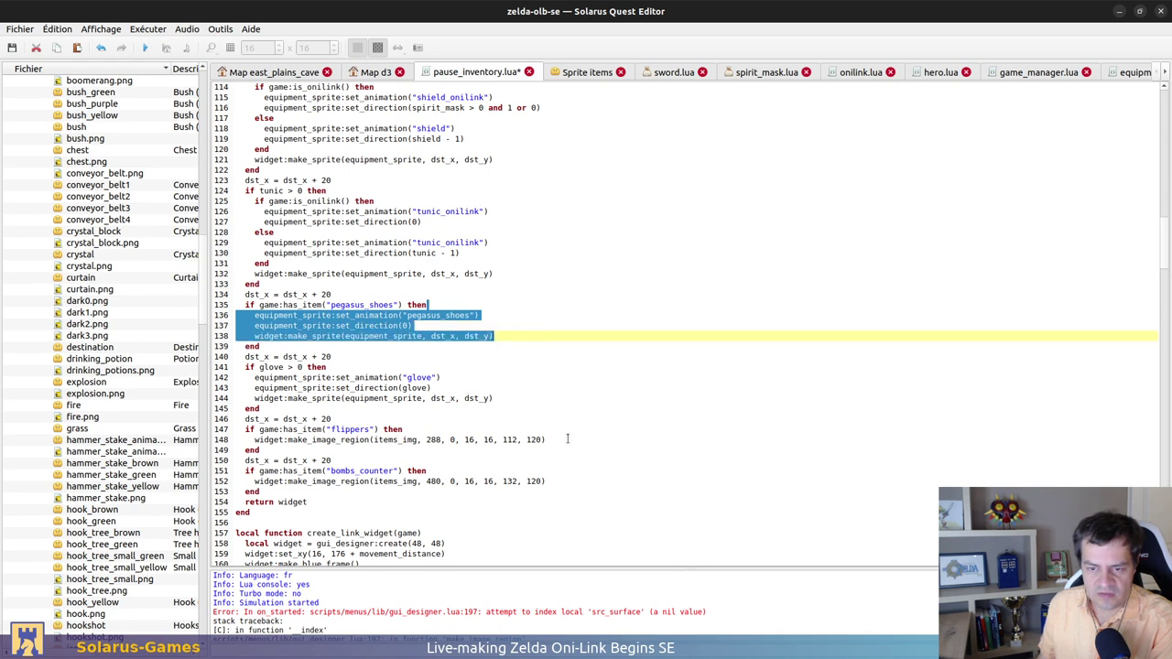
{"action": "left_click_drag", "start_coordinate": [568, 439], "coordinate": [566, 434]}
{"action": "key", "text": "ctrl+v"}
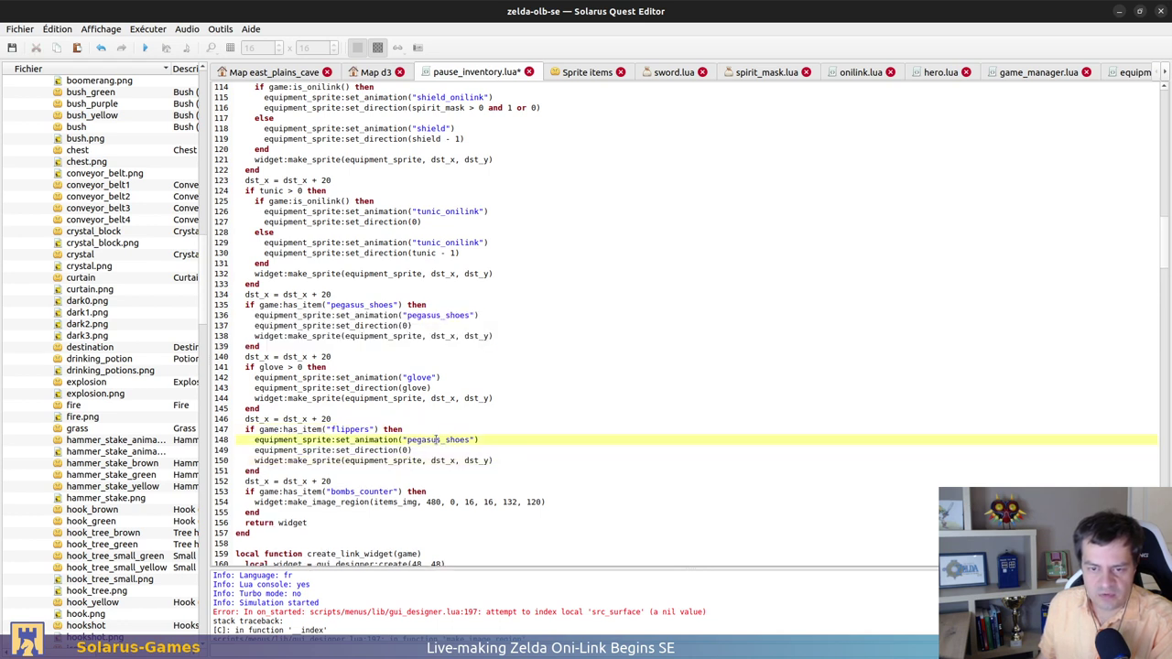
Set the flippers block's animation to flippers and save the script
{"action": "double_click", "coordinate": [439, 439]}
{"action": "type", "text": "flipp"}
{"action": "left_click", "coordinate": [460, 439]}
{"action": "type", "text": "ers"}
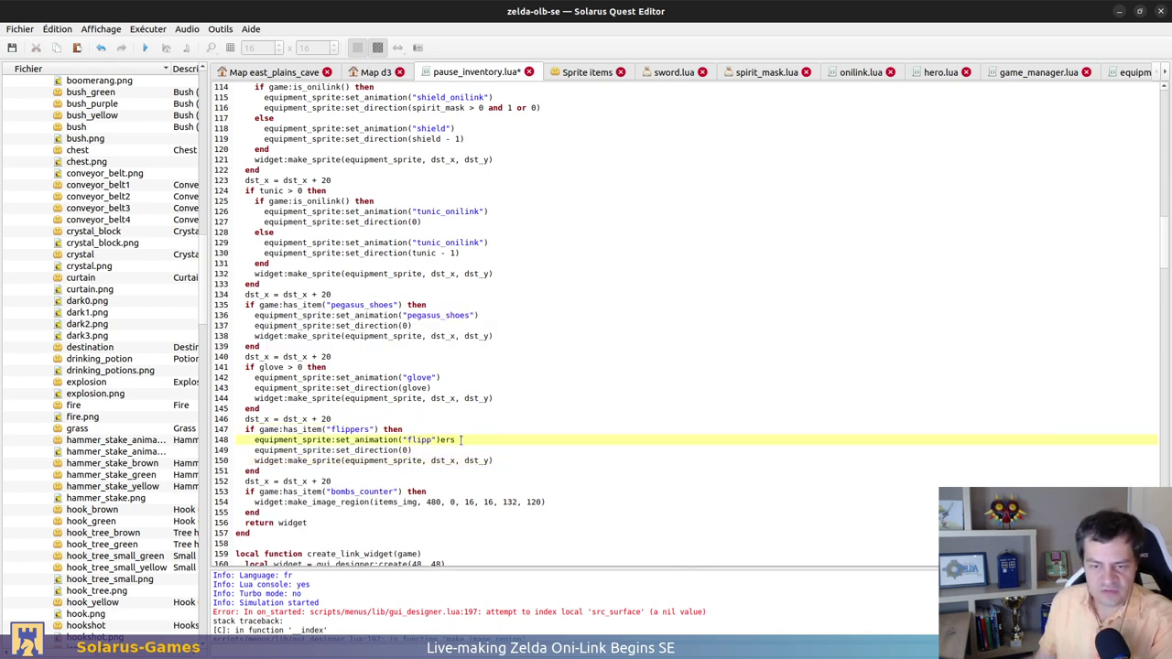
{"action": "type", "text": "ers"}
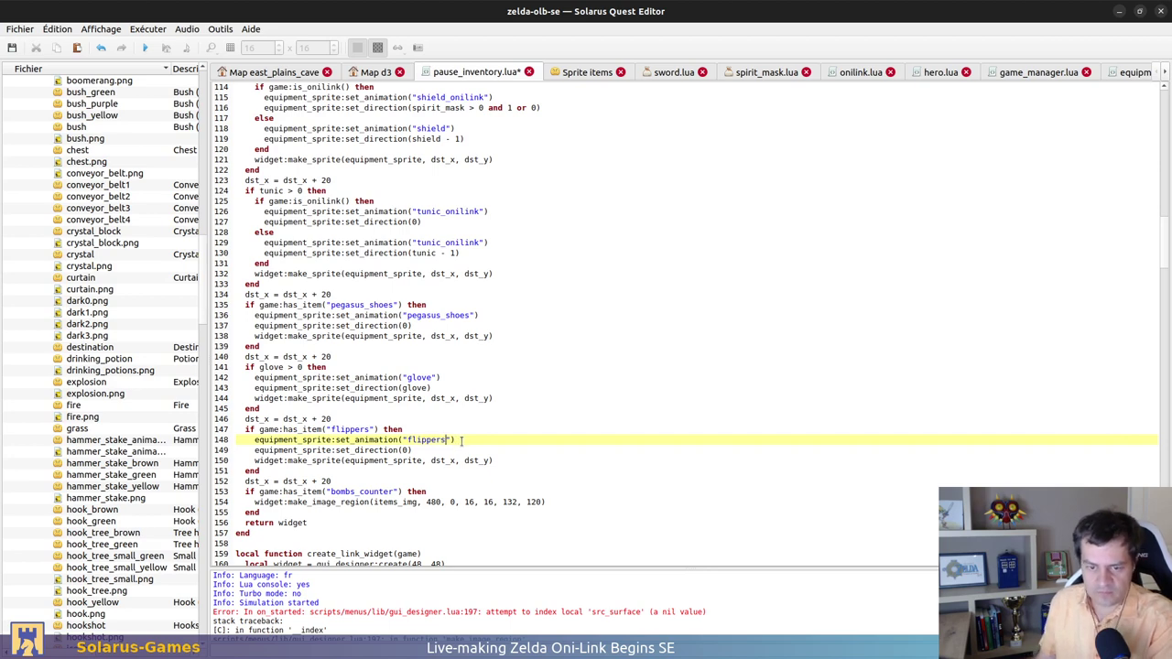
{"action": "key", "text": "ctrl+s"}
Copy the three pegasus_shoes sprite lines to the start of the bombs_counter block and set their animation to bombs_counter
{"action": "scroll", "coordinate": [480, 427], "scroll_direction": "down", "scroll_amount": 2}
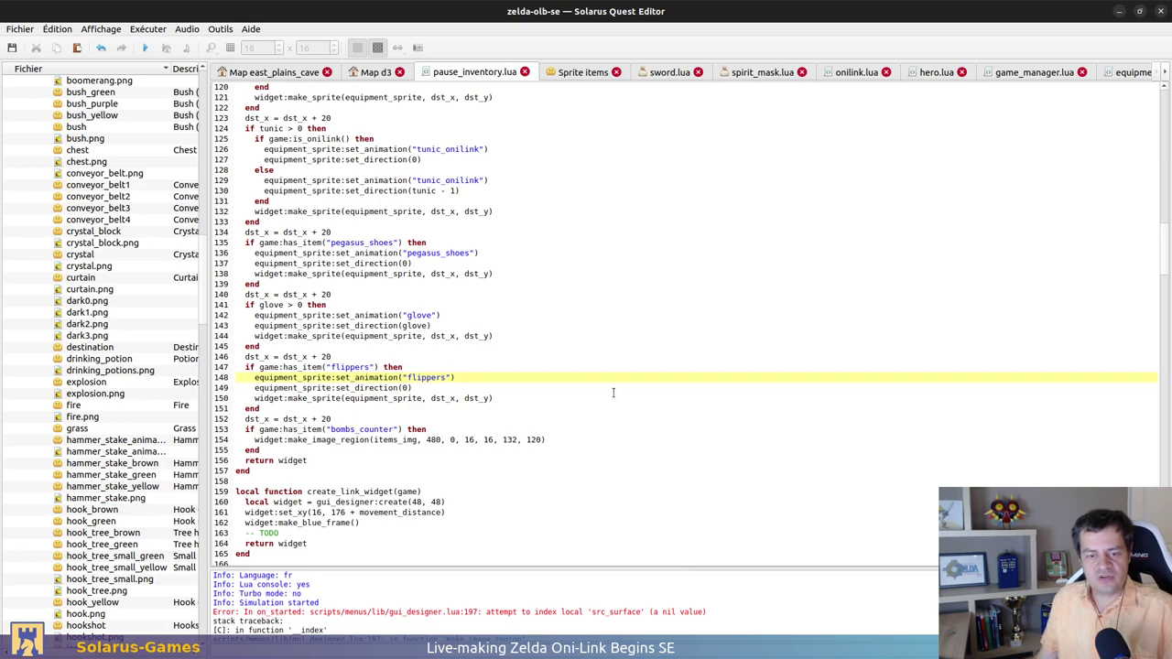
{"action": "left_click", "coordinate": [516, 428]}
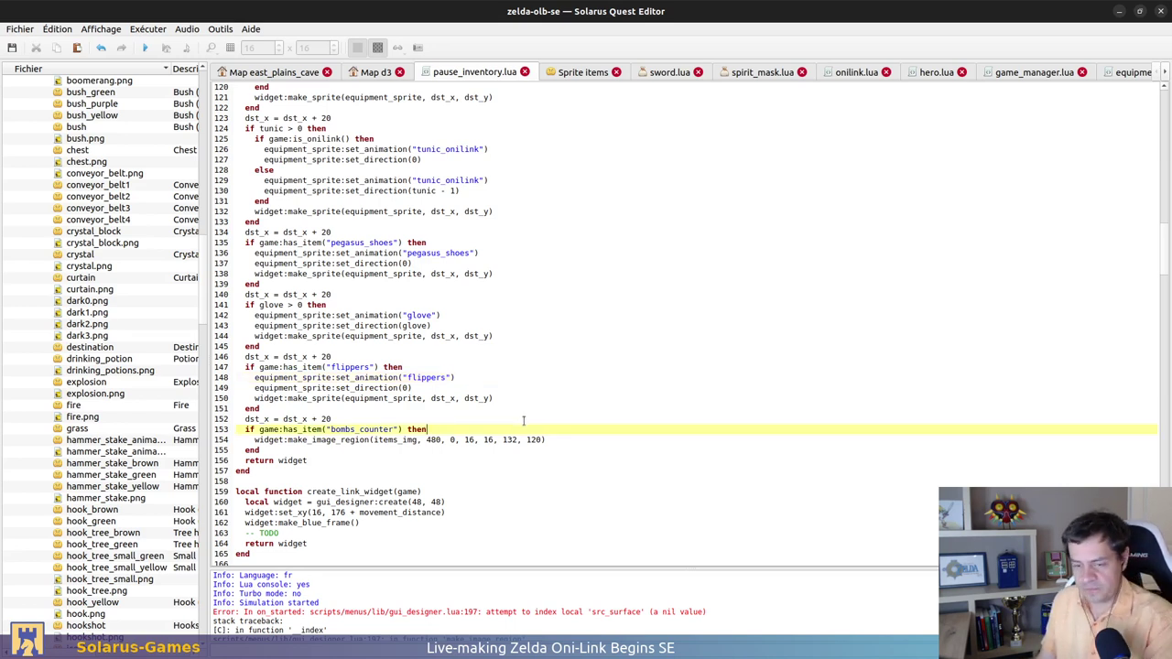
{"action": "key", "text": "ctrl+v"}
{"action": "double_click", "coordinate": [362, 428]}
{"action": "key", "text": "ctrl+c"}
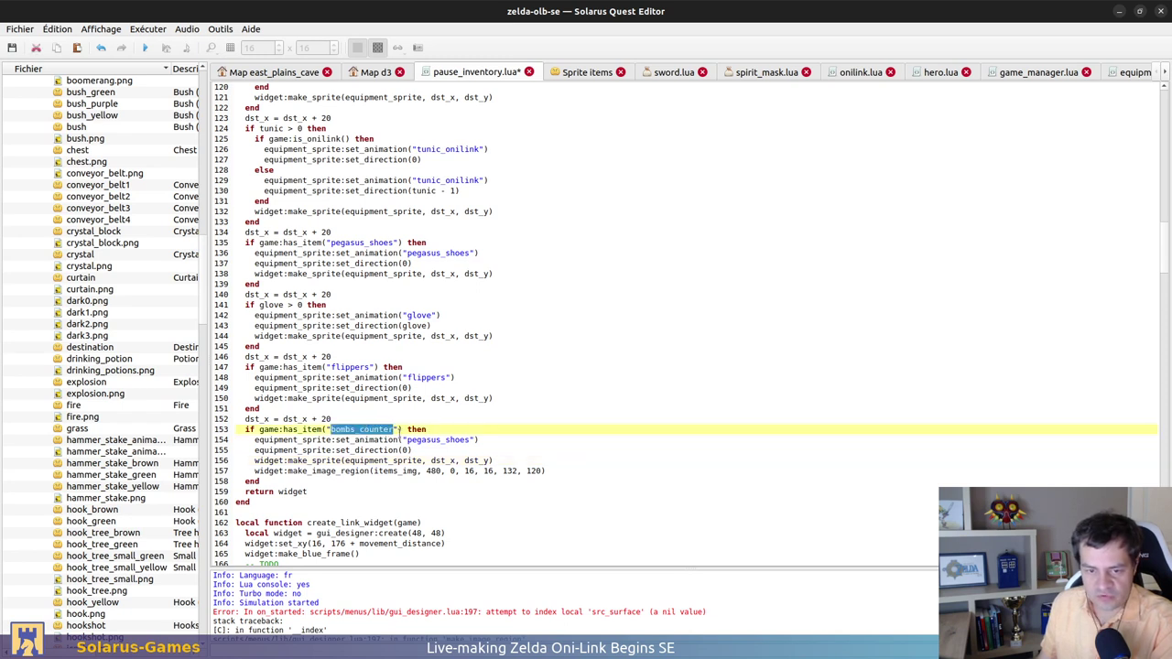
{"action": "double_click", "coordinate": [440, 439]}
{"action": "key", "text": "ctrl+v"}
Delete the old make_image_region line from the bombs_counter block and save the script
{"action": "left_click_drag", "start_coordinate": [551, 469], "coordinate": [576, 462]}
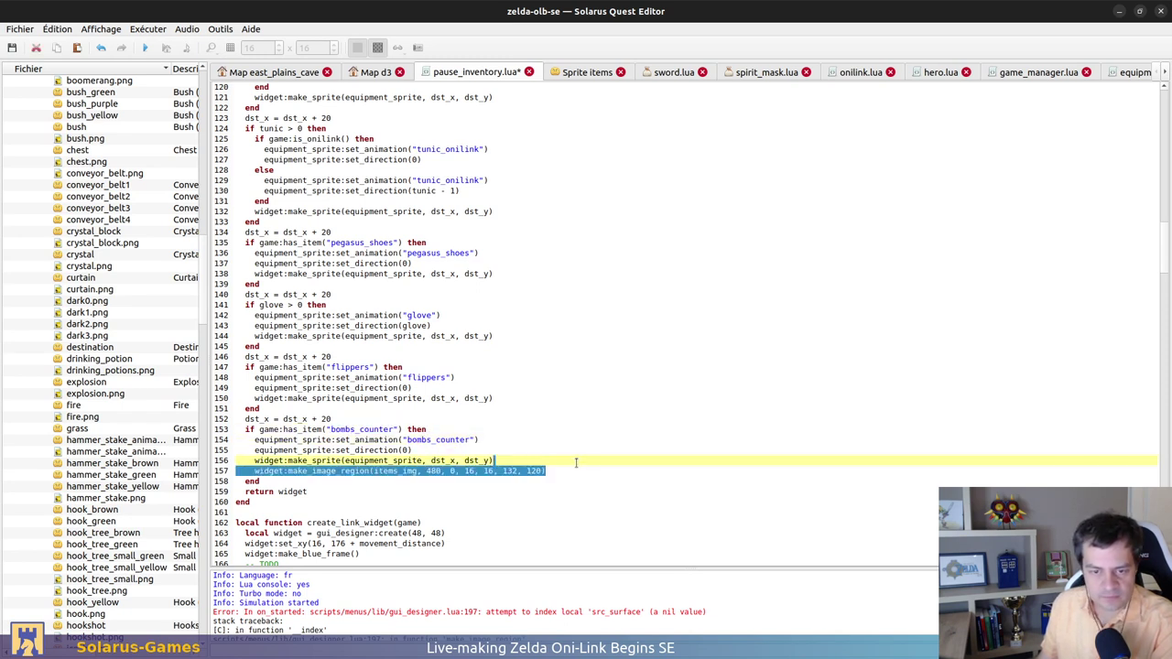
{"action": "key", "text": "Delete"}
{"action": "key", "text": "ctrl+s"}
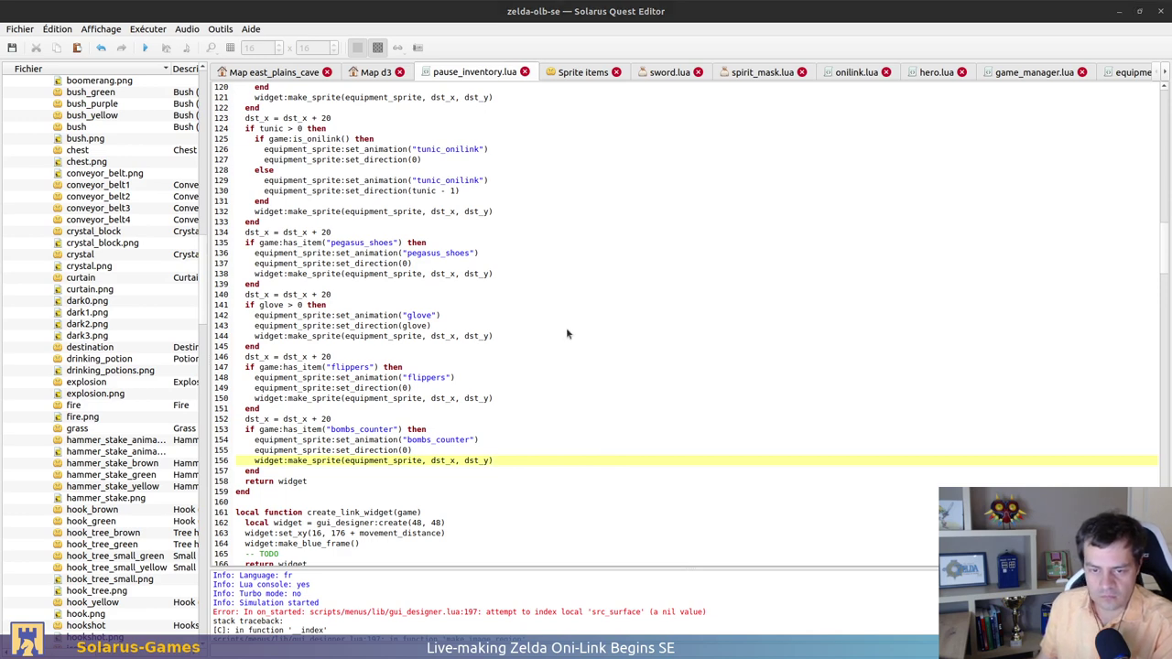
Switch to GIMP and copy the 16 × 16 red bag icon from the second row of the objets image
{"action": "key", "text": "alt+Tab"}
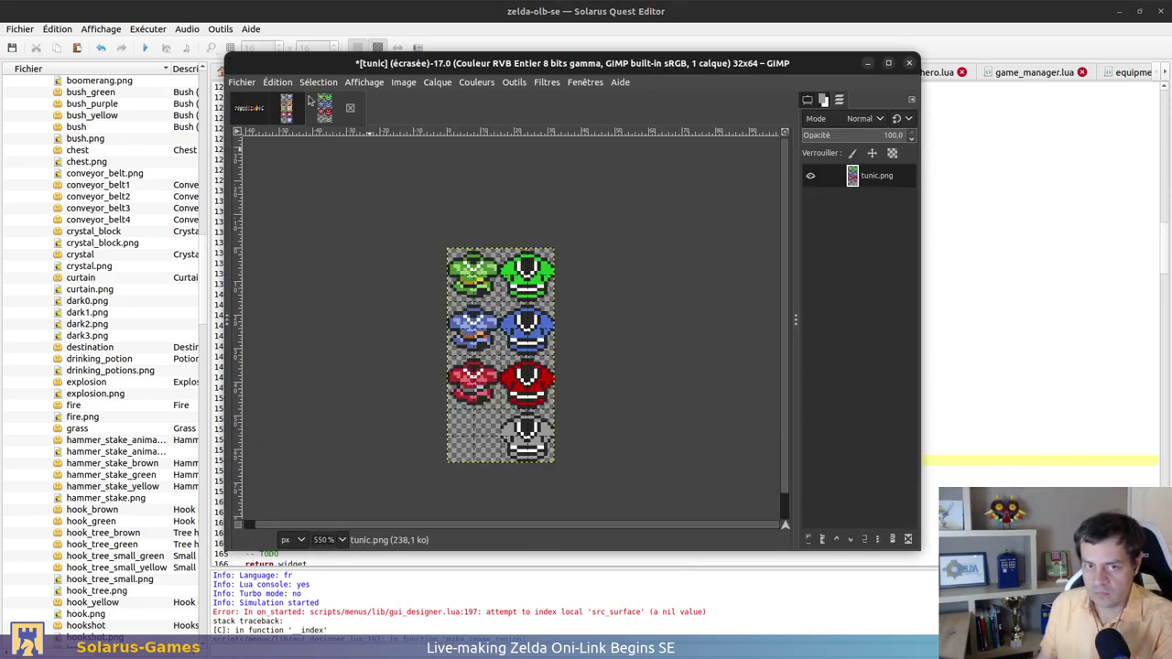
{"action": "left_click", "coordinate": [286, 108]}
{"action": "left_click", "coordinate": [248, 108]}
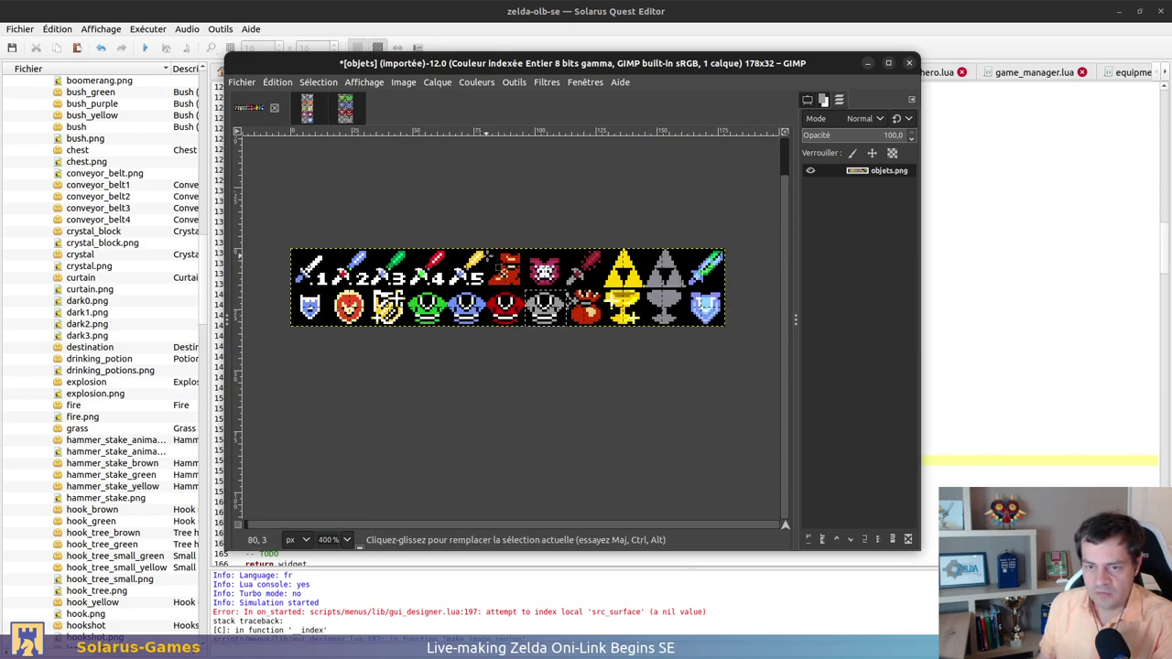
{"action": "left_click_drag", "start_coordinate": [485, 247], "coordinate": [524, 286]}
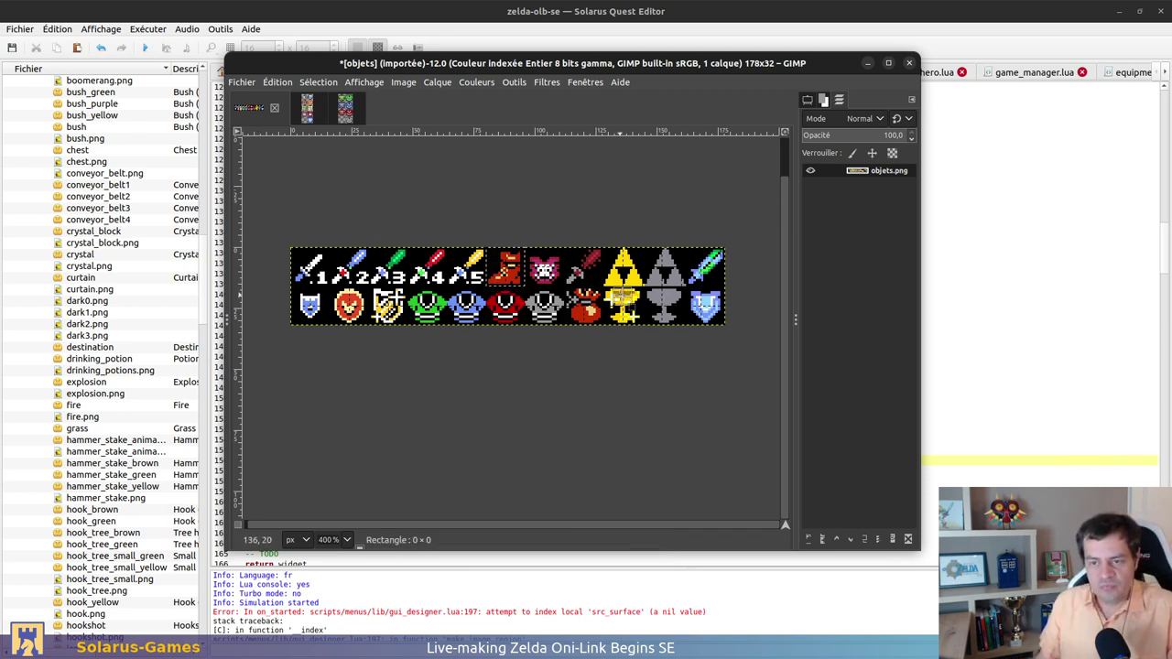
{"action": "scroll", "coordinate": [600, 358], "scroll_direction": "up", "scroll_amount": 2, "text": "ctrl"}
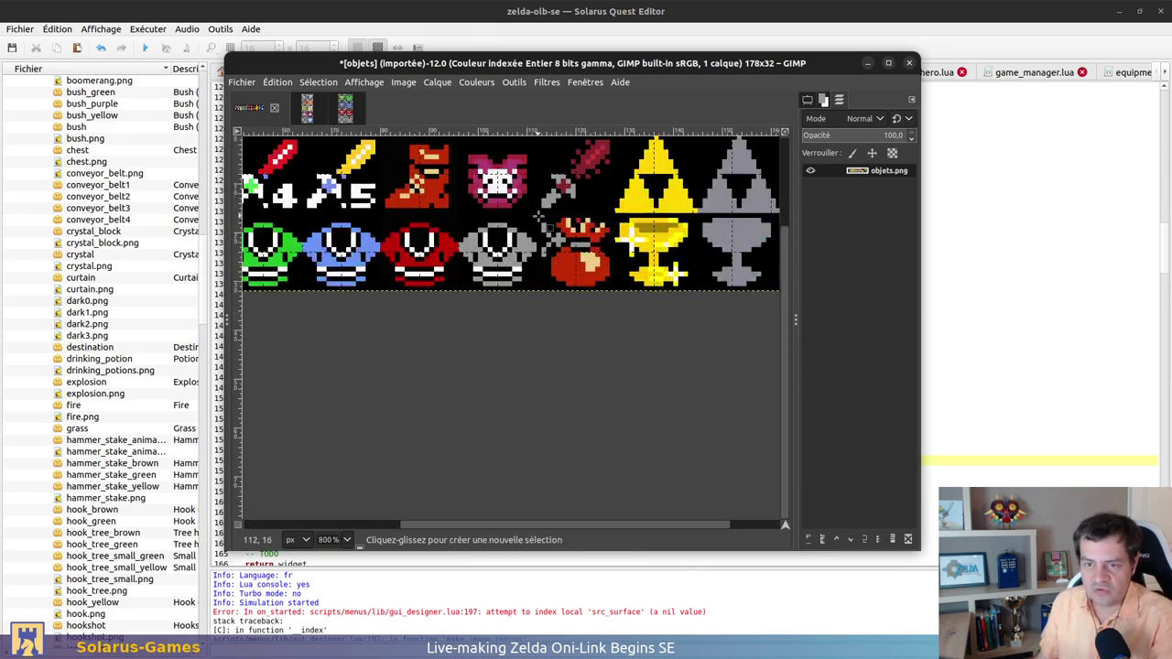
{"action": "left_click_drag", "start_coordinate": [538, 217], "coordinate": [611, 285]}
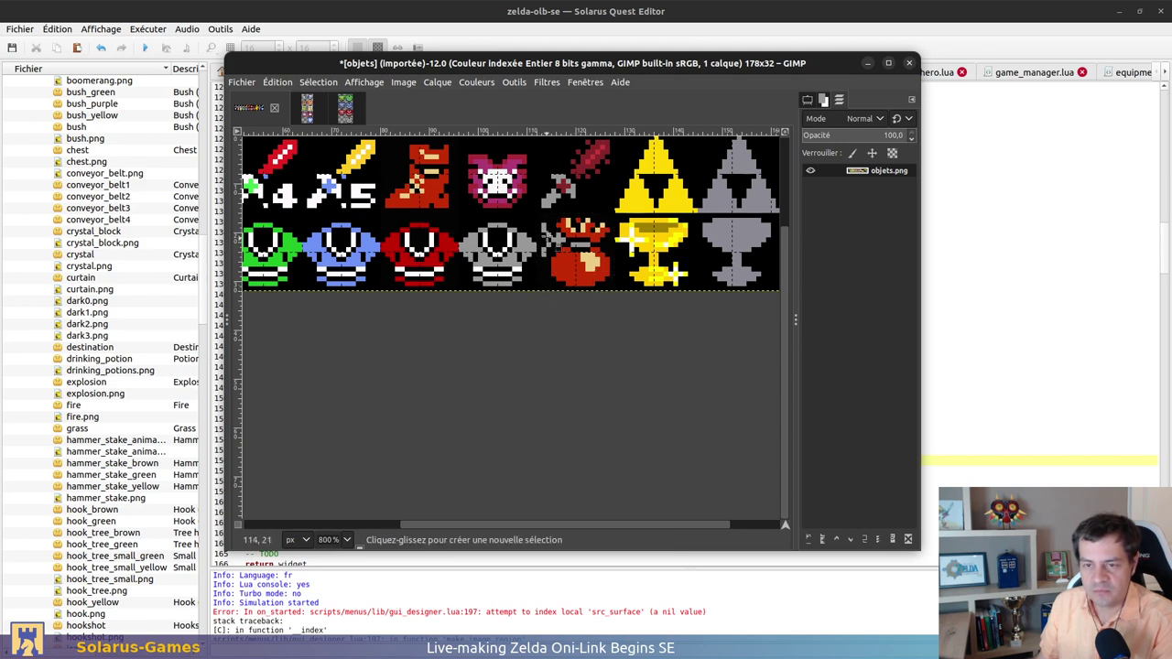
{"action": "left_click_drag", "start_coordinate": [537, 215], "coordinate": [612, 285]}
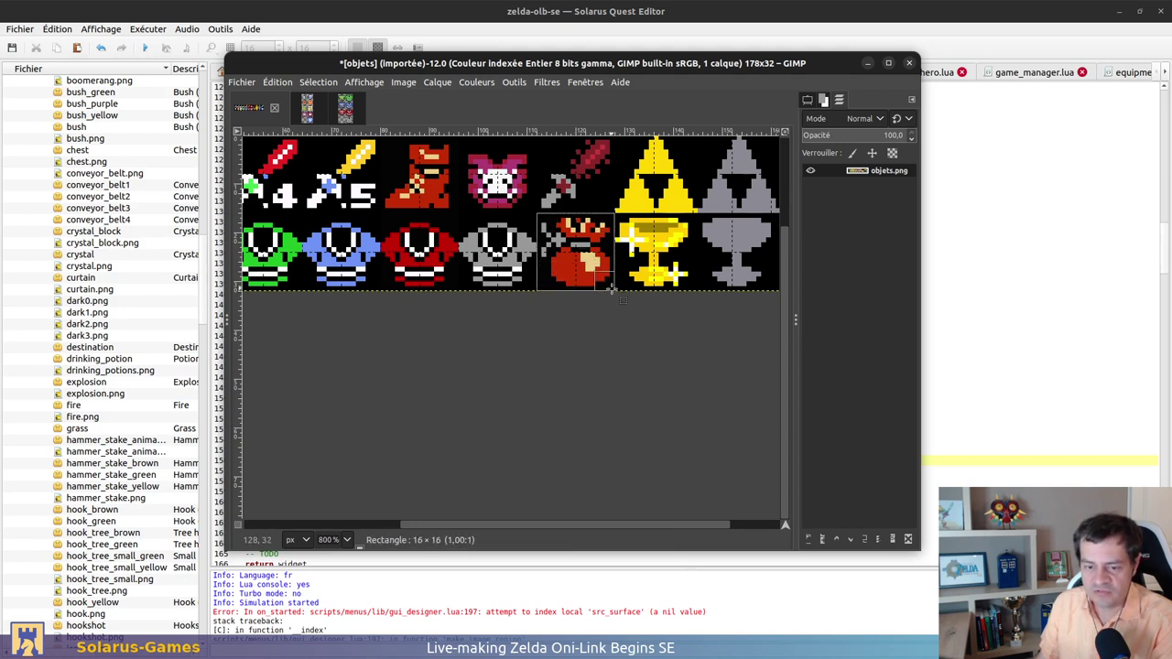
{"action": "key", "text": "ctrl+c"}
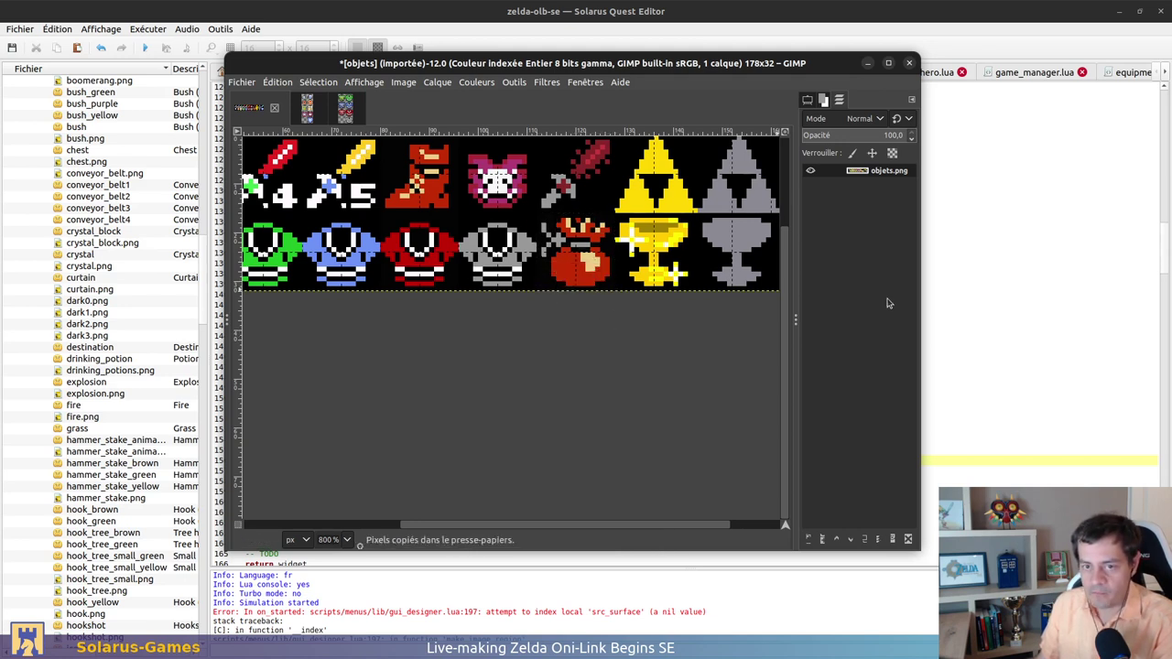
Return to Solarus Quest Editor and examine the pegasus_shoes animation's Direction 0 in the items sprite
{"action": "left_click", "coordinate": [975, 189]}
{"action": "left_click", "coordinate": [583, 71]}
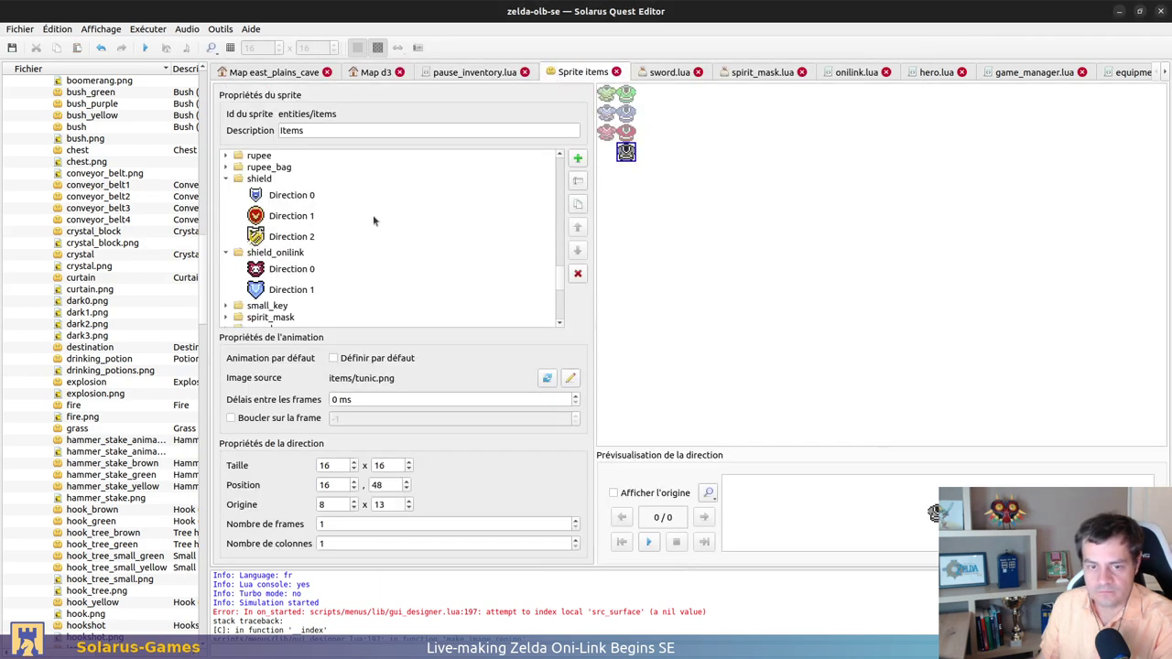
{"action": "scroll", "coordinate": [264, 271], "scroll_direction": "up", "scroll_amount": 3}
{"action": "scroll", "coordinate": [263, 271], "scroll_direction": "up", "scroll_amount": 3}
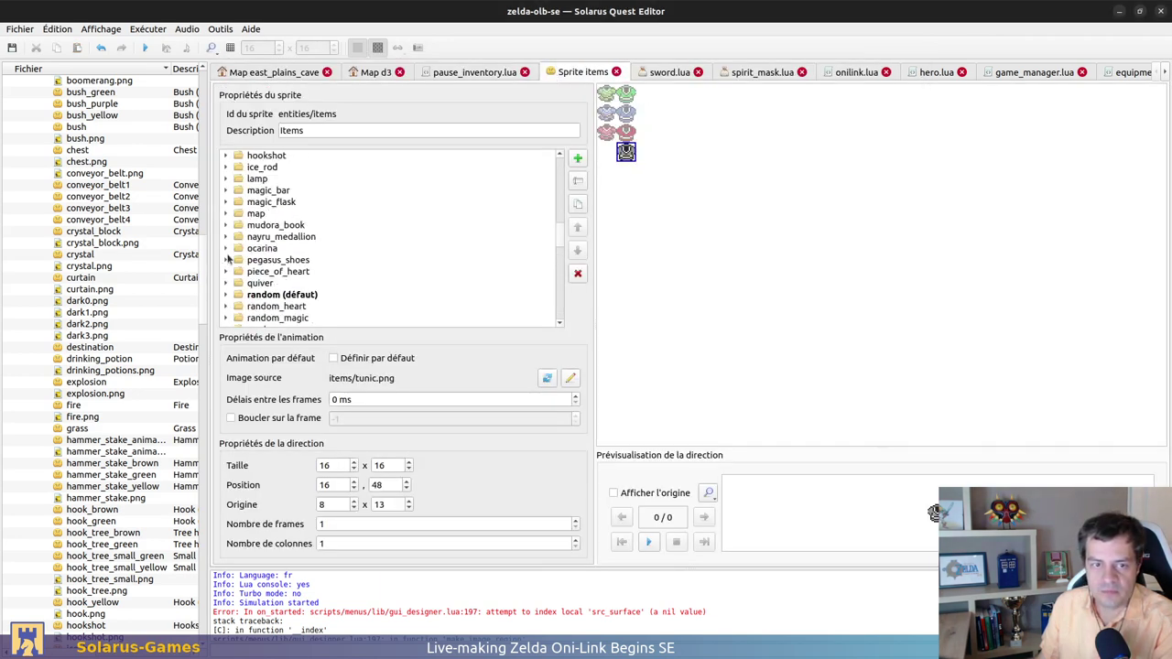
{"action": "left_click", "coordinate": [226, 260]}
{"action": "scroll", "coordinate": [261, 270], "scroll_direction": "up", "scroll_amount": 5}
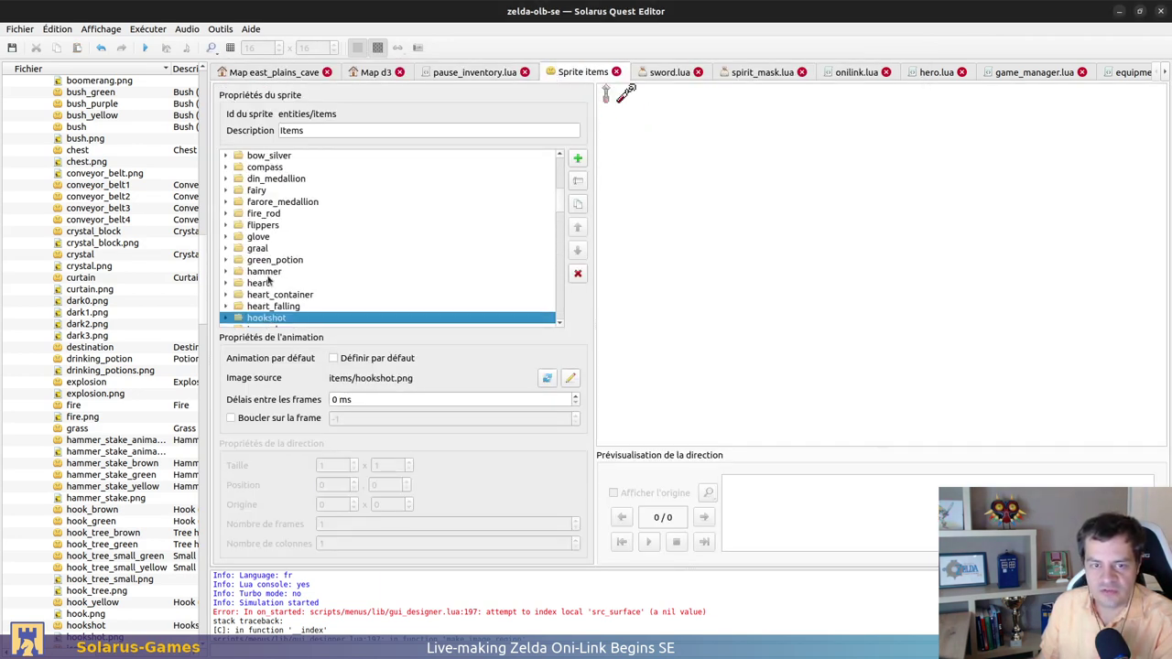
{"action": "scroll", "coordinate": [268, 281], "scroll_direction": "up", "scroll_amount": 3}
{"action": "scroll", "coordinate": [272, 267], "scroll_direction": "down", "scroll_amount": 9}
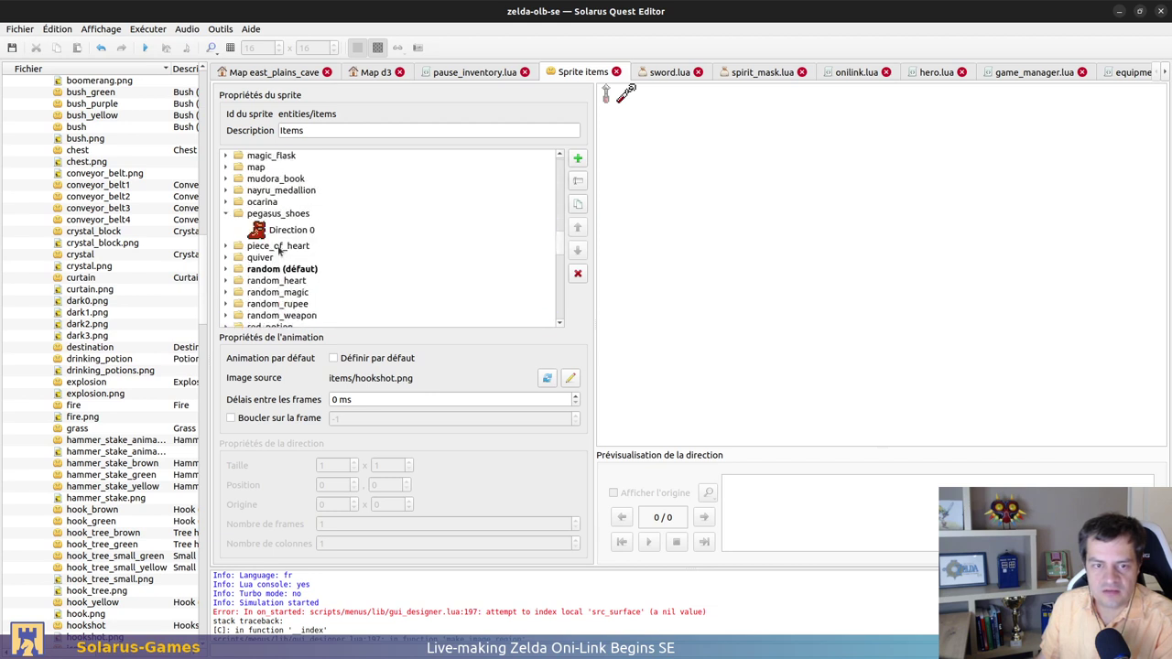
{"action": "left_click", "coordinate": [291, 231]}
{"action": "scroll", "coordinate": [281, 256], "scroll_direction": "up", "scroll_amount": 3}
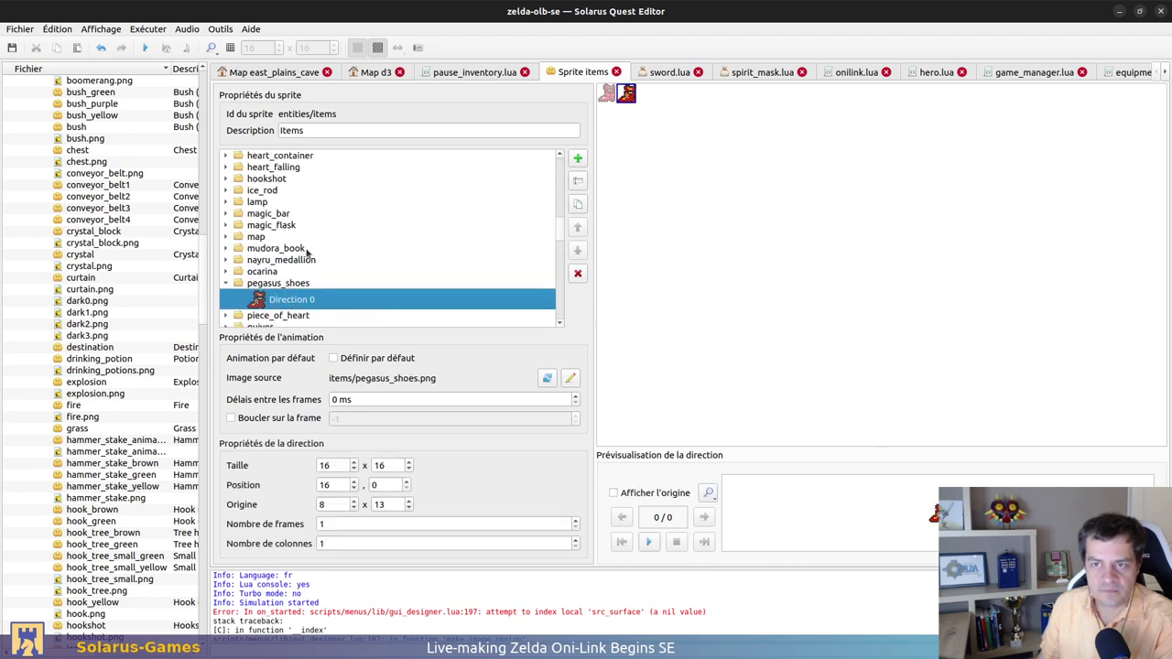
Examine Direction 0 of the flippers and bombs_counter animations in the items sprite
{"action": "scroll", "coordinate": [262, 285], "scroll_direction": "up", "scroll_amount": 1}
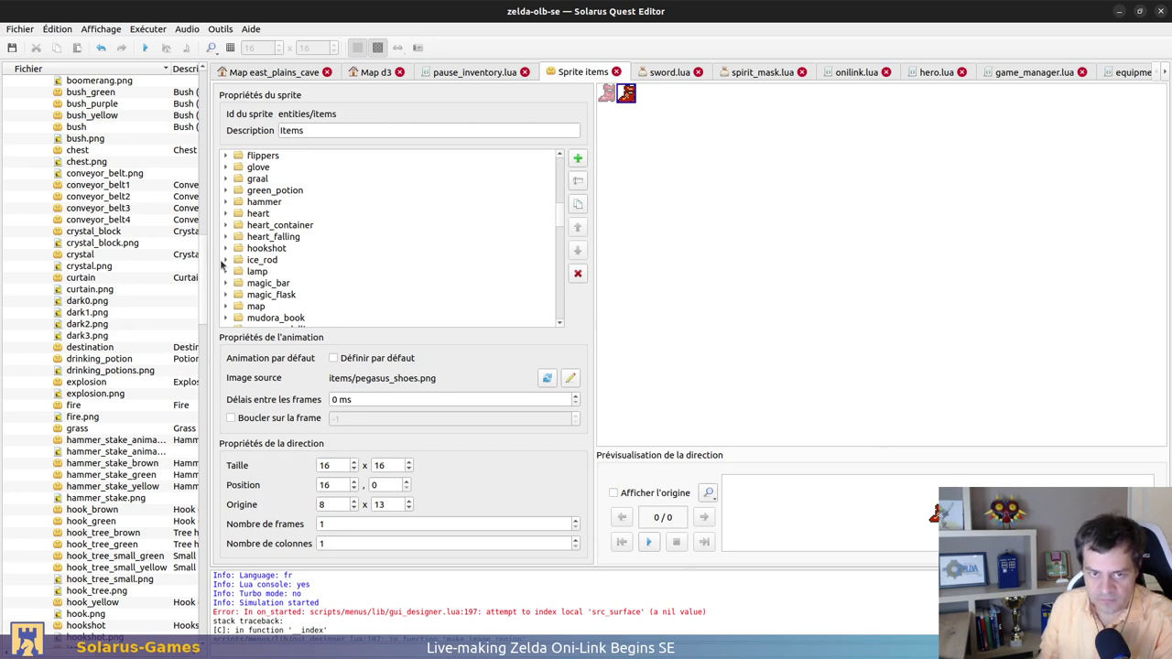
{"action": "scroll", "coordinate": [236, 249], "scroll_direction": "up", "scroll_amount": 2}
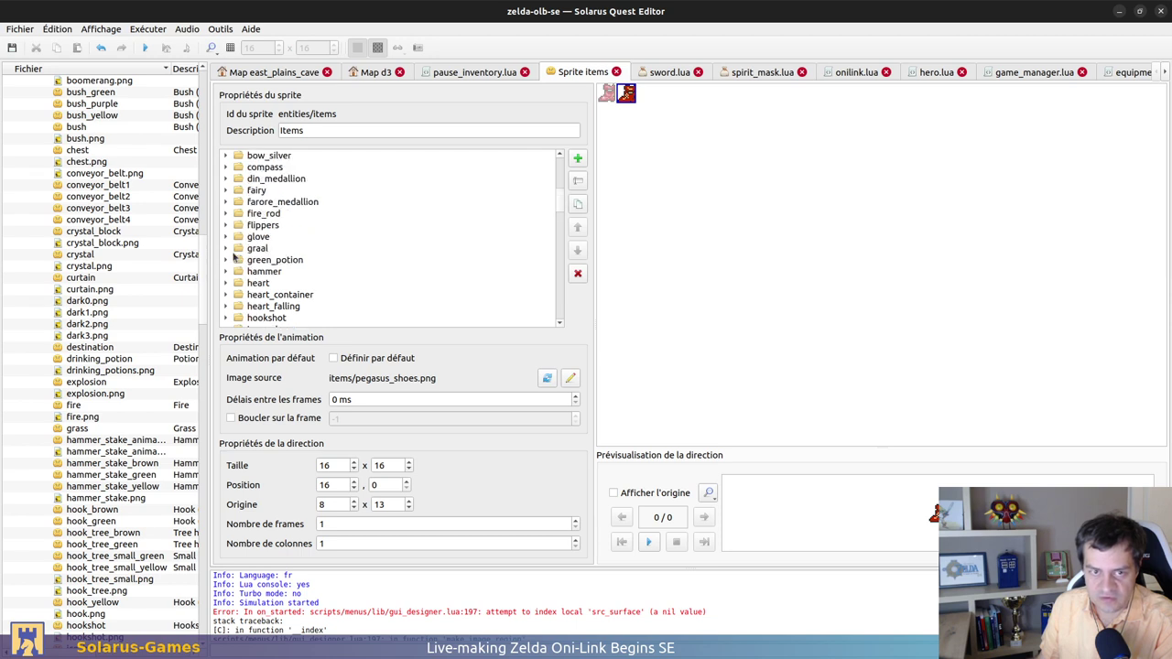
{"action": "left_click", "coordinate": [229, 226]}
{"action": "left_click", "coordinate": [234, 241]}
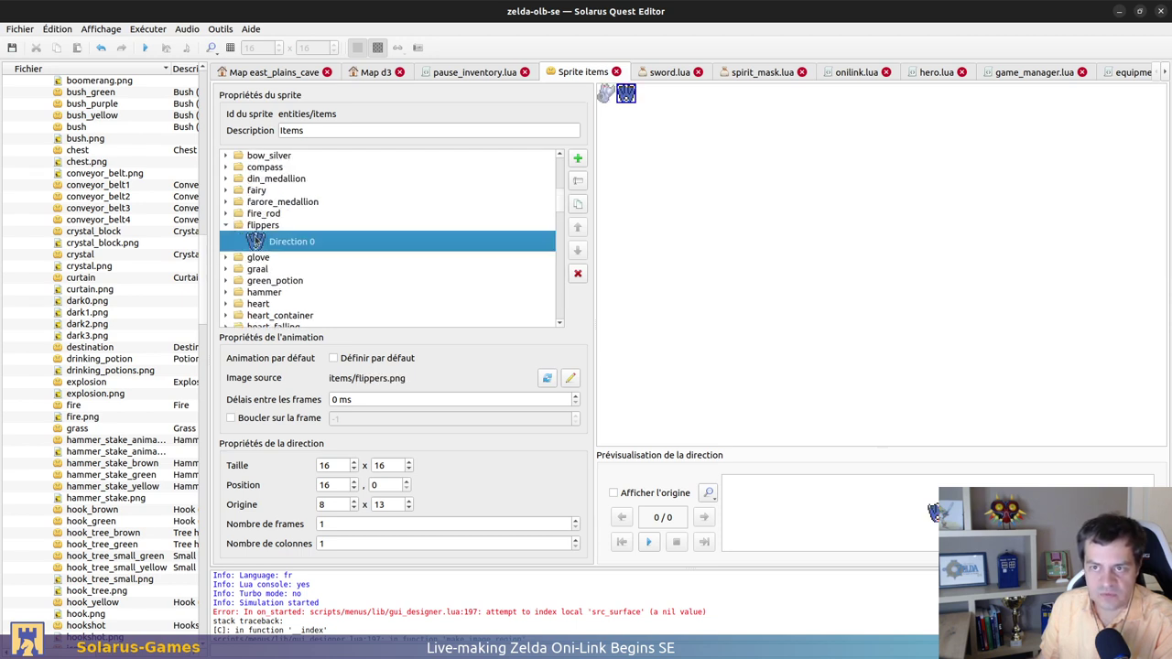
{"action": "scroll", "coordinate": [245, 220], "scroll_direction": "up", "scroll_amount": 3}
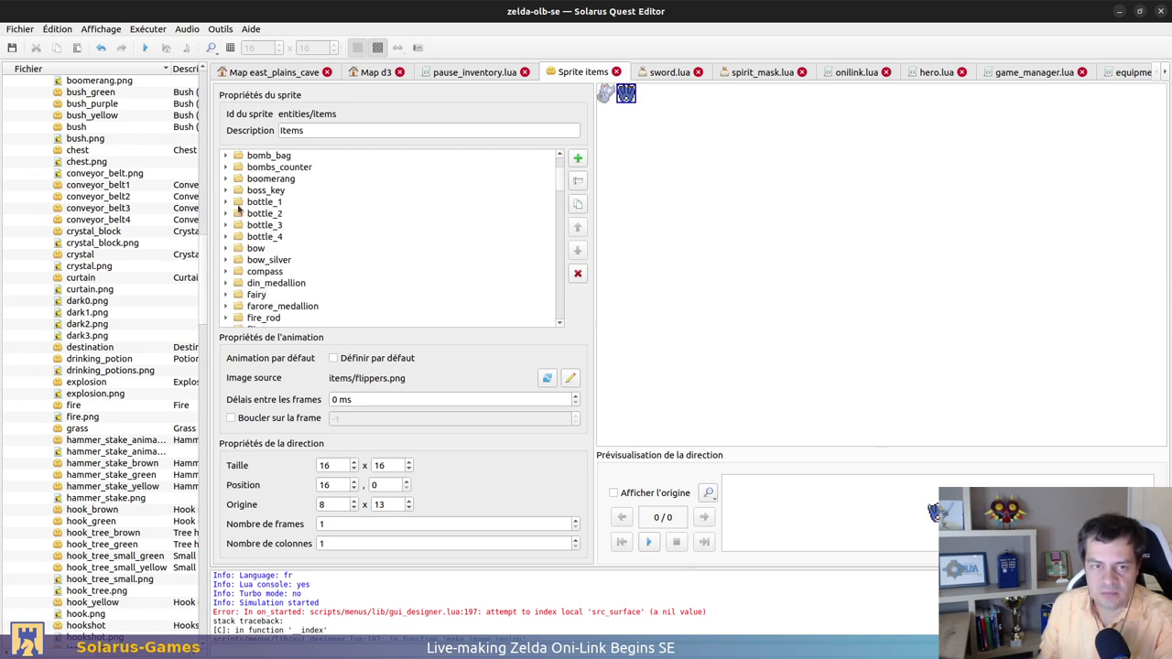
{"action": "left_click", "coordinate": [225, 166]}
{"action": "left_click", "coordinate": [275, 185]}
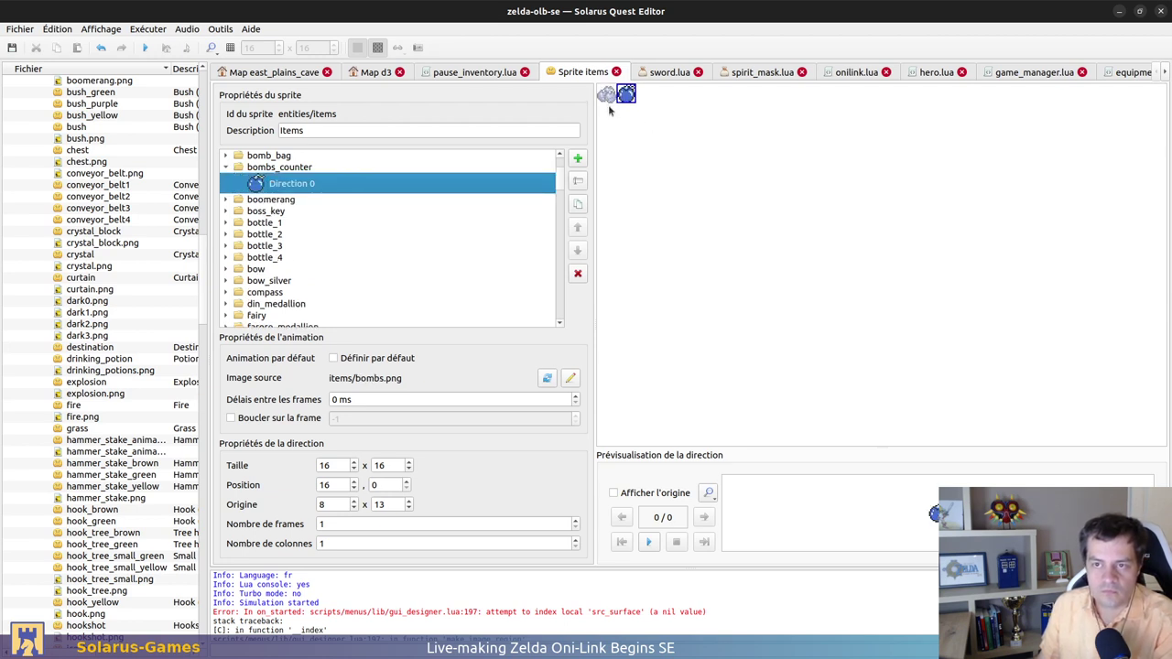
Expand the bomb and bomb_bag animations and inspect the source image and position of the three bomb_bag directions
{"action": "scroll", "coordinate": [363, 217], "scroll_direction": "up", "scroll_amount": 1}
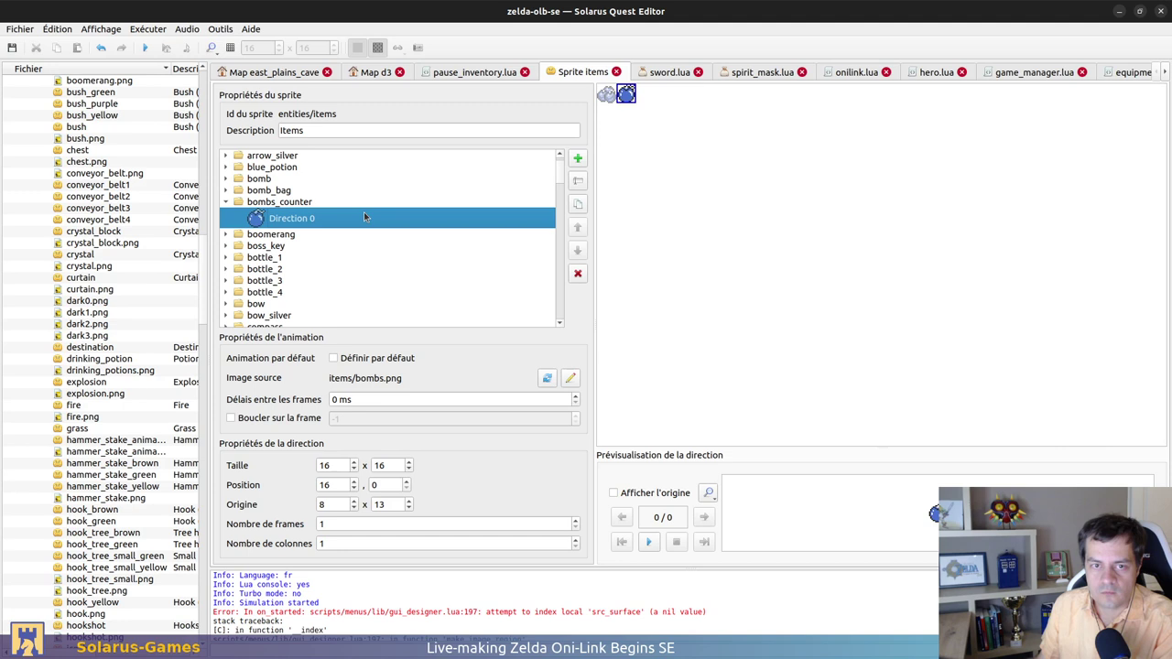
{"action": "left_click", "coordinate": [225, 191]}
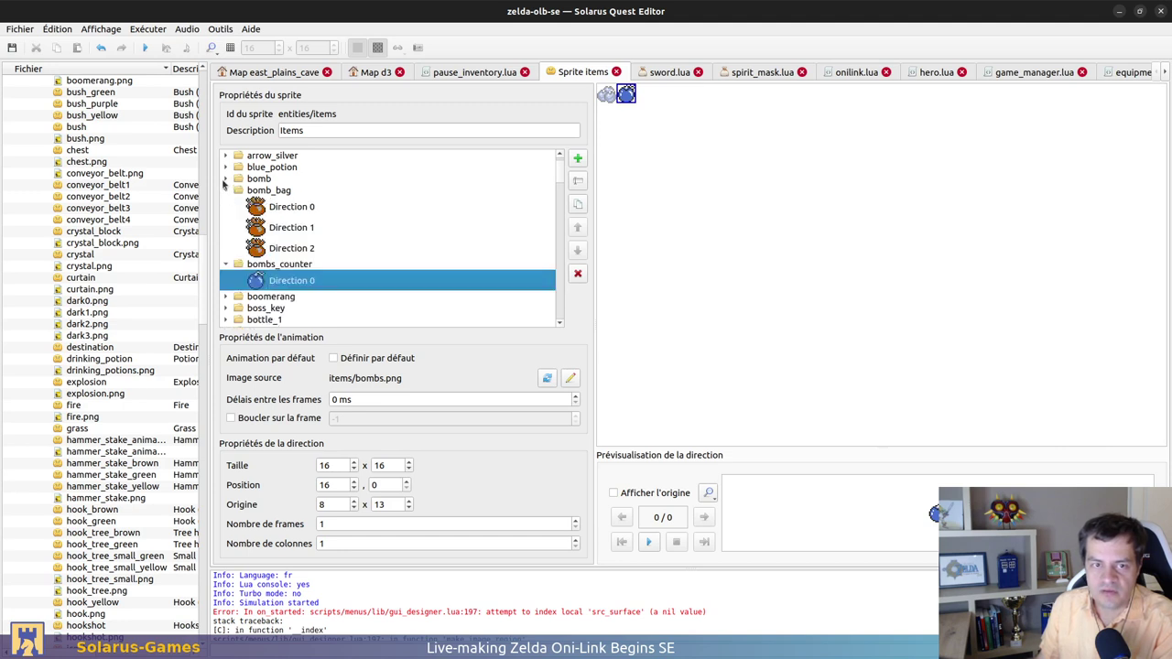
{"action": "left_click", "coordinate": [225, 179]}
{"action": "left_click", "coordinate": [293, 271]}
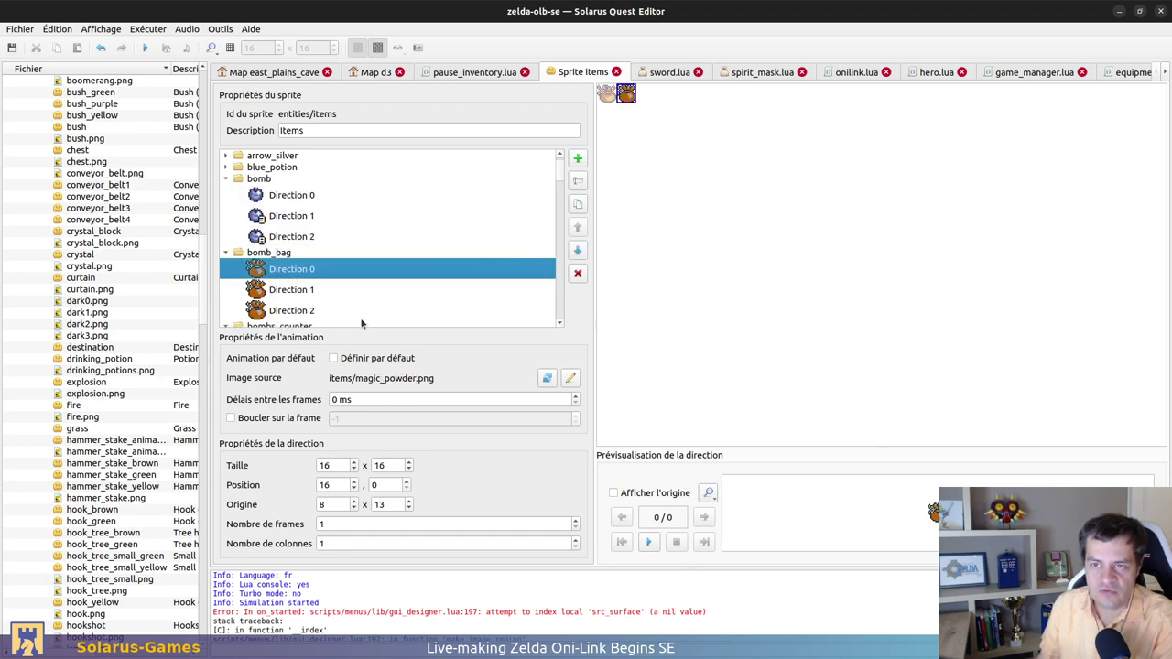
{"action": "left_click", "coordinate": [317, 291]}
{"action": "left_click", "coordinate": [332, 312]}
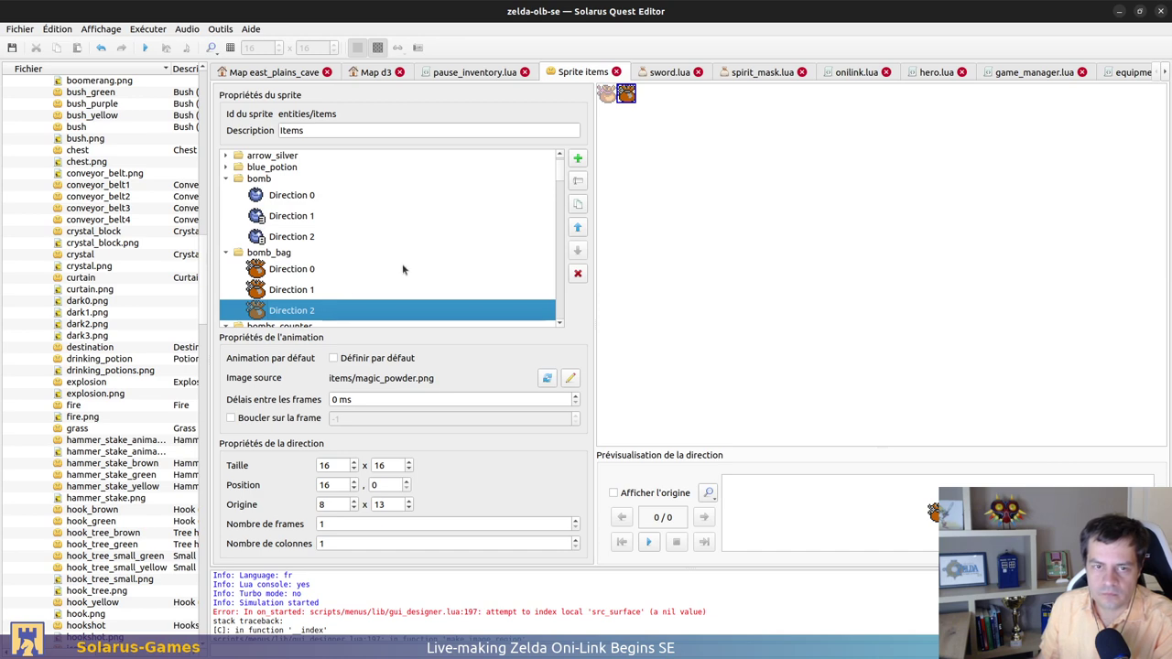
{"action": "key", "text": "alt+Tab"}
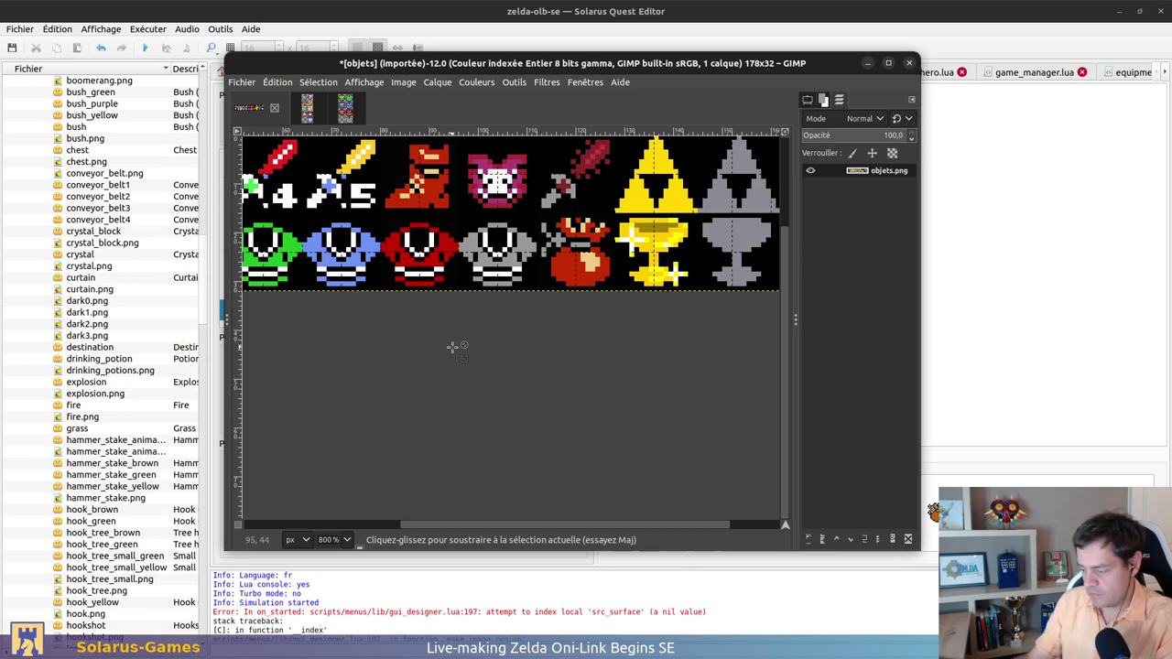
{"action": "key", "text": "ctrl+o"}
{"action": "scroll", "coordinate": [289, 354], "scroll_direction": "up", "scroll_amount": 3}
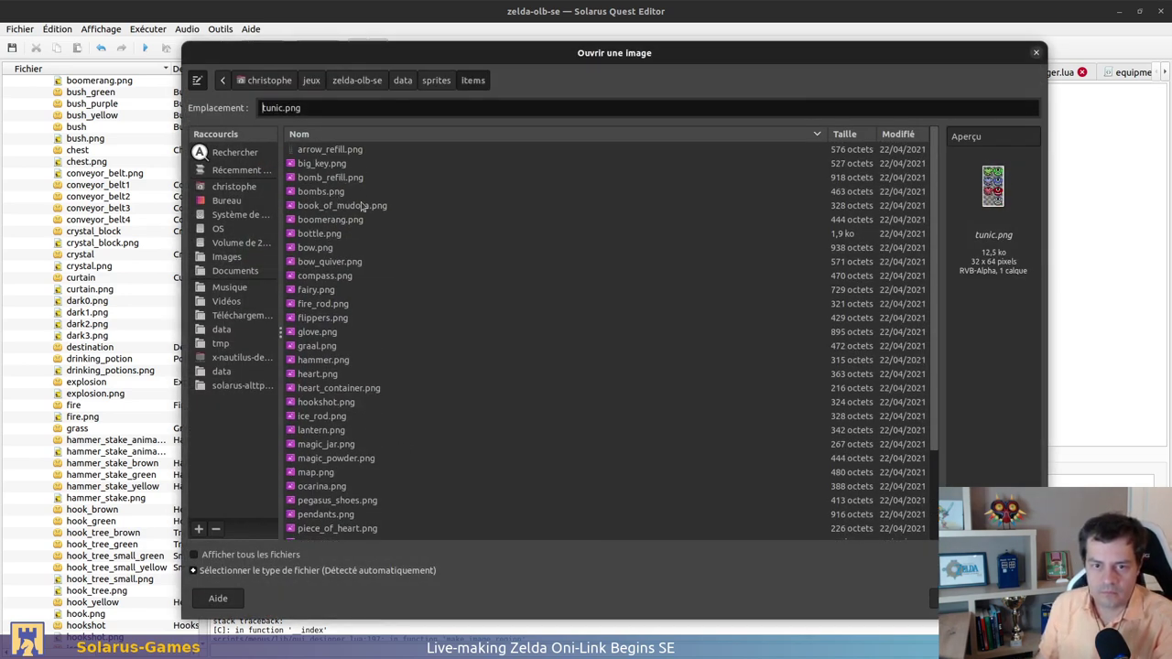
{"action": "key", "text": "Escape"}
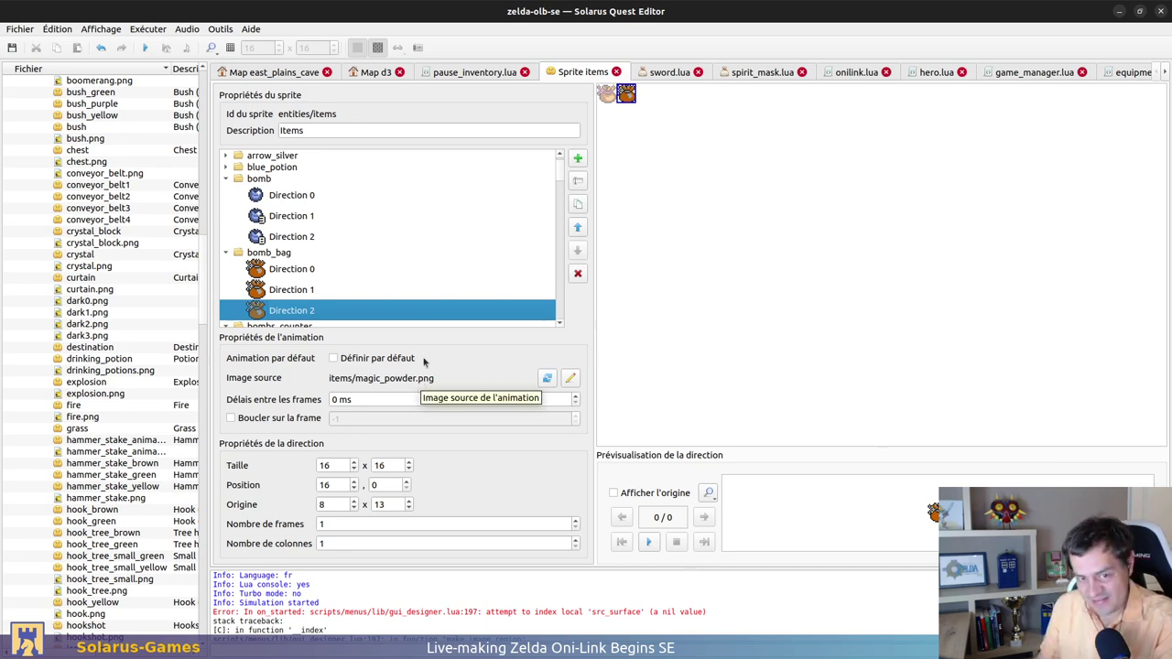
Switch to GIMP and open magic_powder.png from the sprites' items folder
{"action": "double_click", "coordinate": [382, 261]}
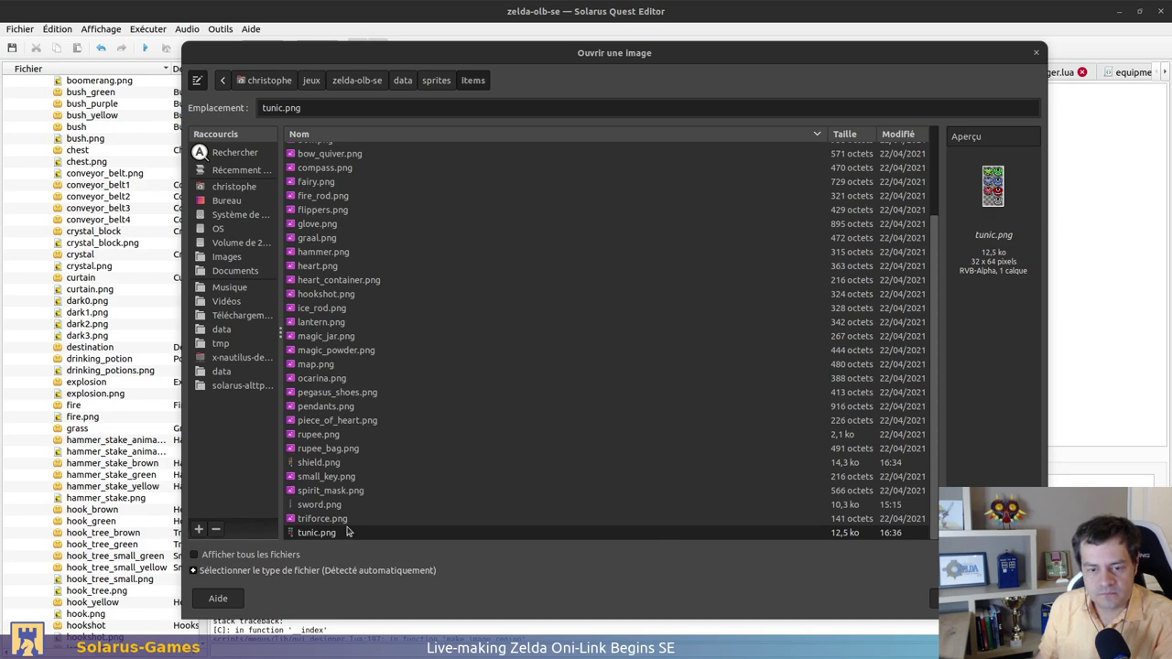
{"action": "double_click", "coordinate": [338, 351]}
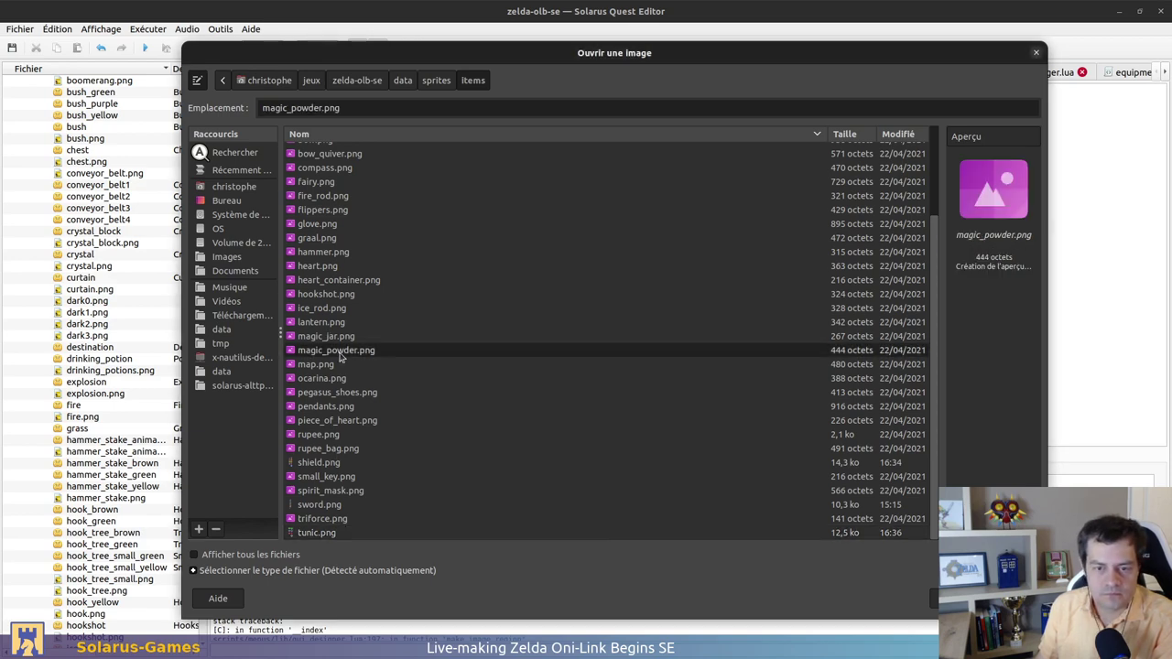
{"action": "scroll", "coordinate": [538, 327], "scroll_direction": "up", "scroll_amount": 8, "text": "ctrl"}
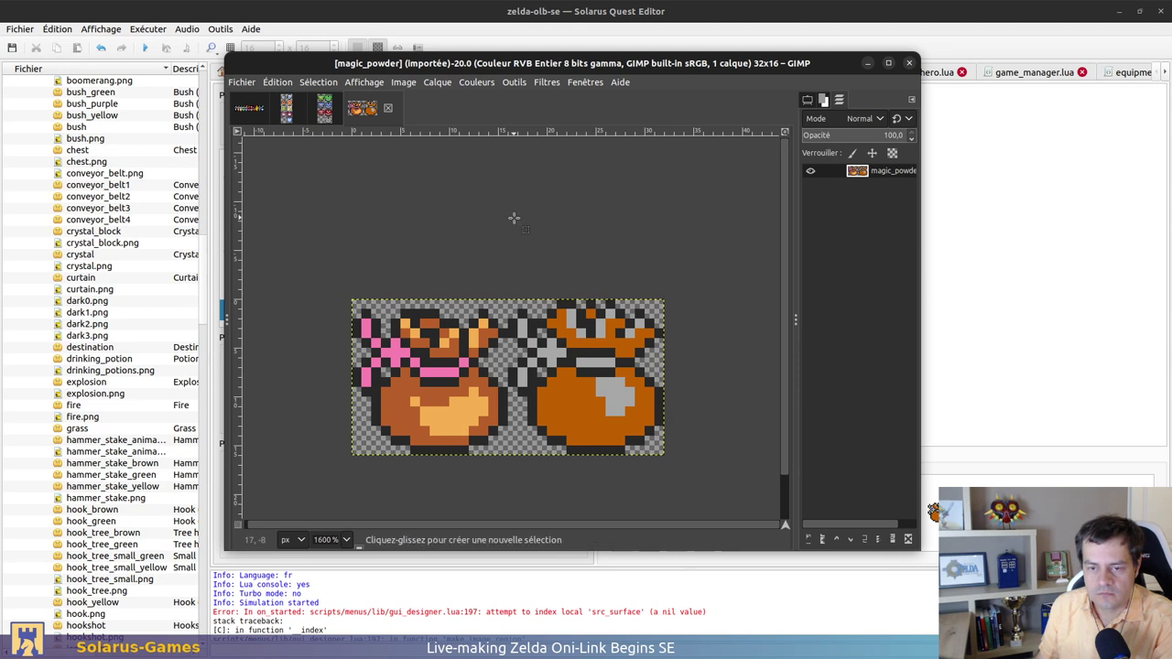
{"action": "key", "text": "ctrl+v"}
{"action": "left_click_drag", "start_coordinate": [474, 306], "coordinate": [600, 188]}
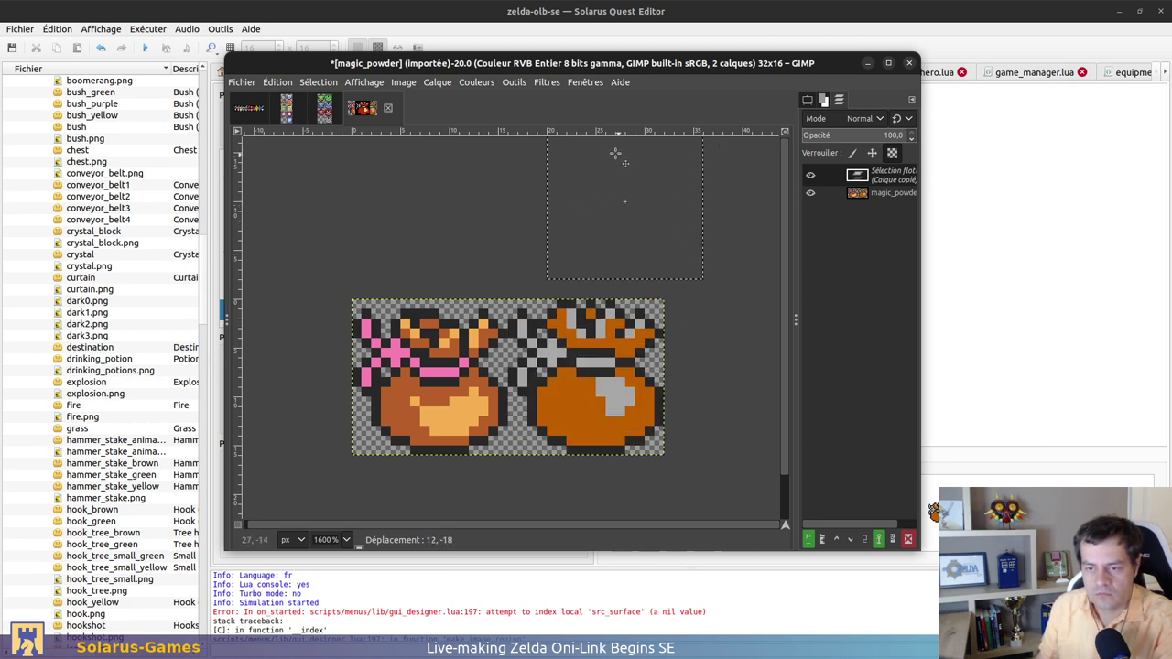
{"action": "left_click", "coordinate": [710, 322]}
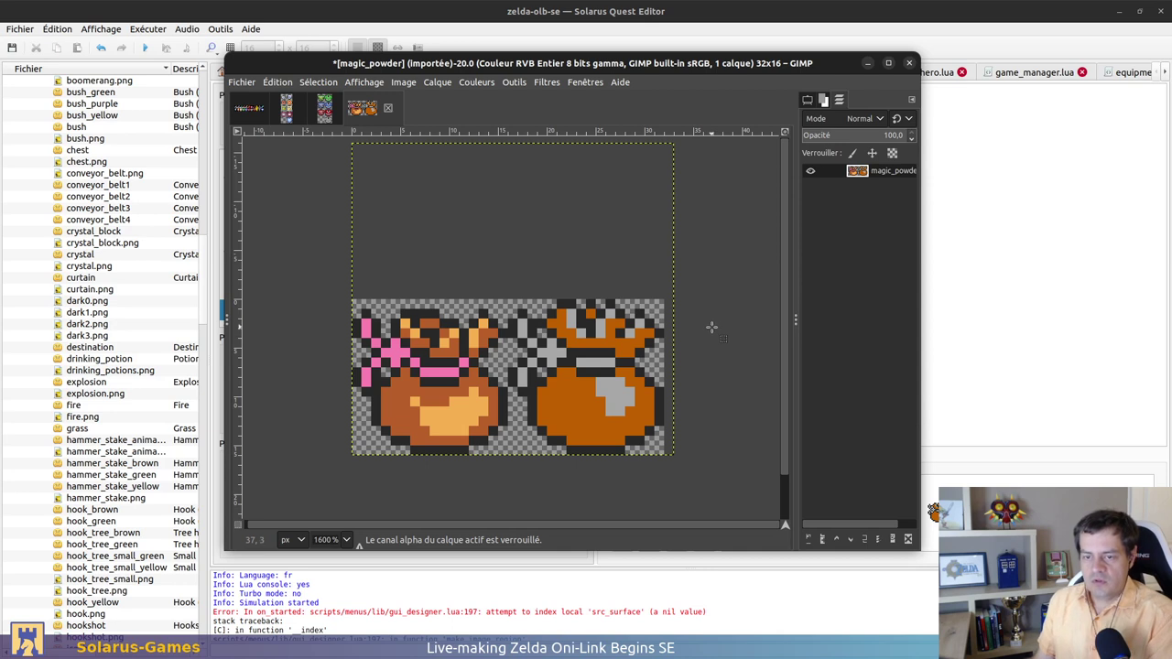
{"action": "key", "text": "ctrl+v"}
{"action": "key", "text": "ctrl+z"}
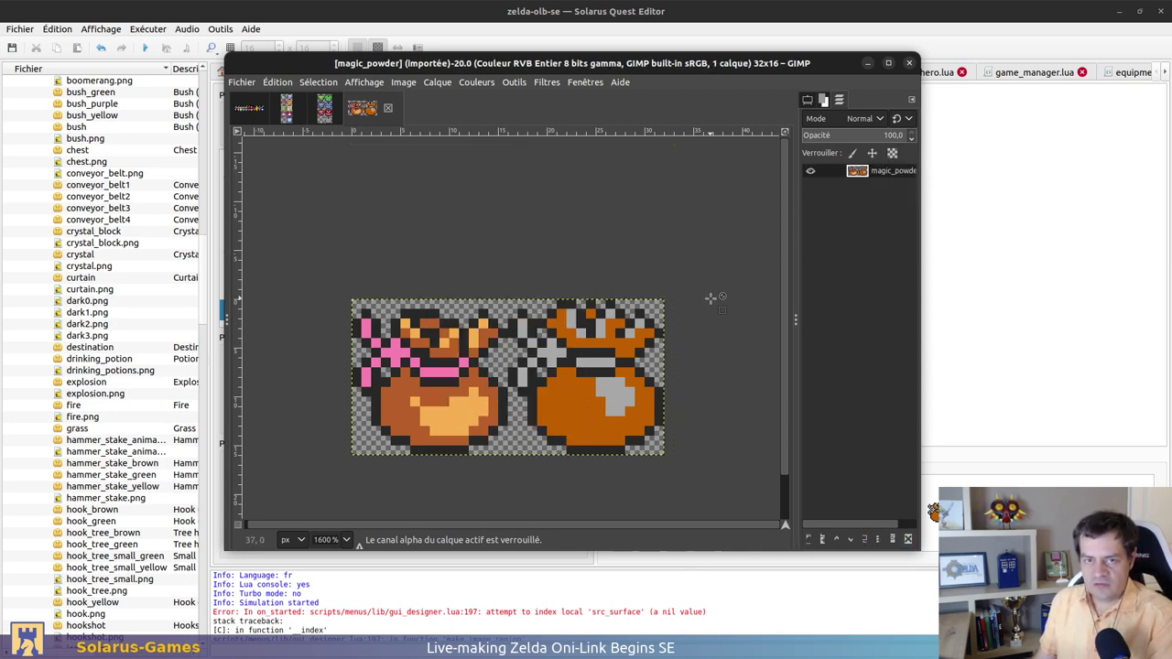
Paste the red bag as a new image and copy it without its black background
{"action": "key", "text": "ctrl+shift+v"}
{"action": "scroll", "coordinate": [471, 248], "scroll_direction": "up", "scroll_amount": 9, "text": "ctrl"}
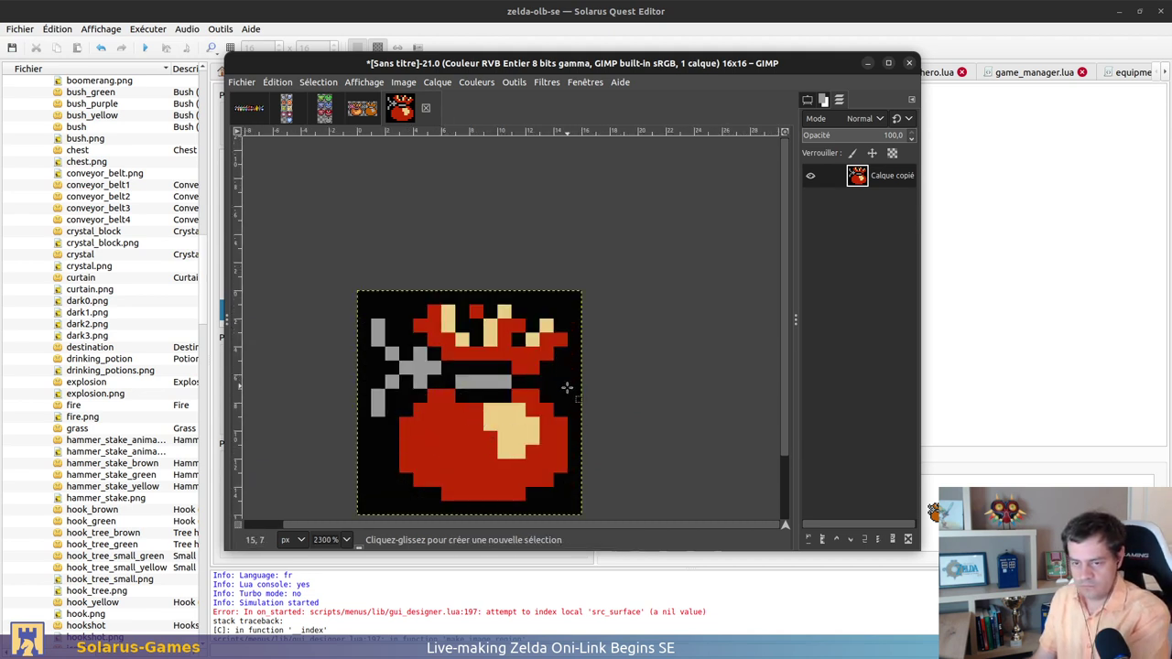
{"action": "key", "text": "ctrl+a"}
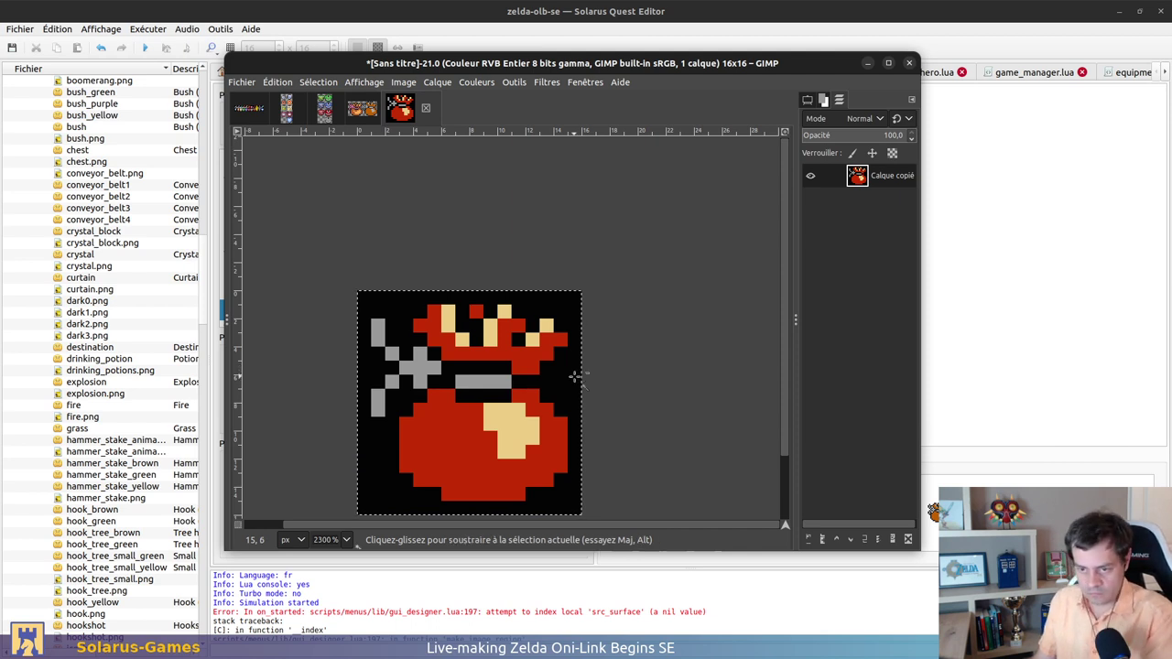
{"action": "left_click", "coordinate": [573, 371]}
{"action": "key", "text": "ctrl+c"}
Paste the cut-out red bag into the magic_powder image, align it exactly over the second bag and anchor it
{"action": "left_click", "coordinate": [361, 108]}
{"action": "key", "text": "ctrl+v"}
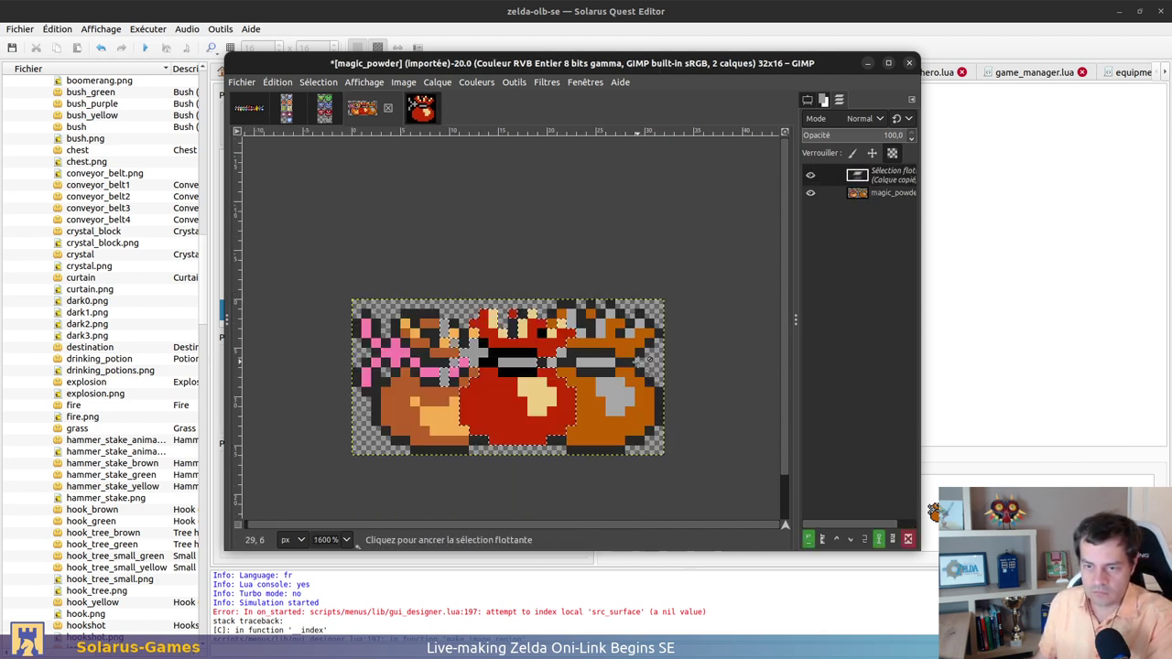
{"action": "left_click_drag", "start_coordinate": [533, 407], "coordinate": [611, 406]}
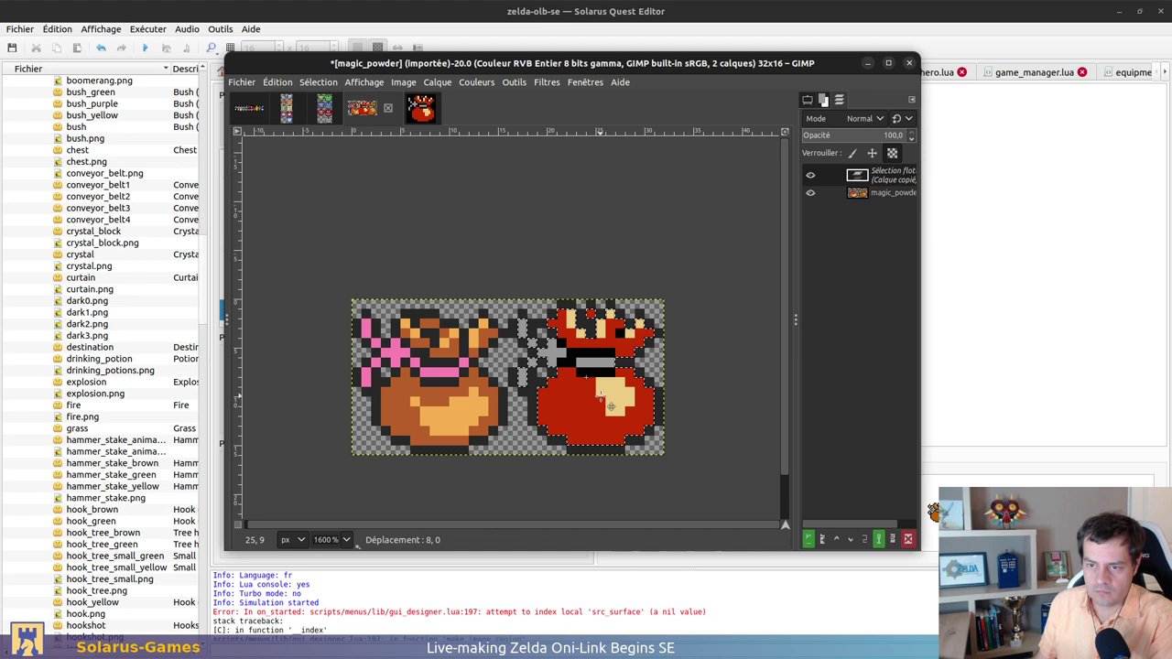
{"action": "left_click", "coordinate": [699, 371]}
Select the second bag's dark grey outline, fill it with the black picked from the bag's band, and clear the selection
{"action": "scroll", "coordinate": [686, 380], "scroll_direction": "up", "scroll_amount": 1, "text": "ctrl"}
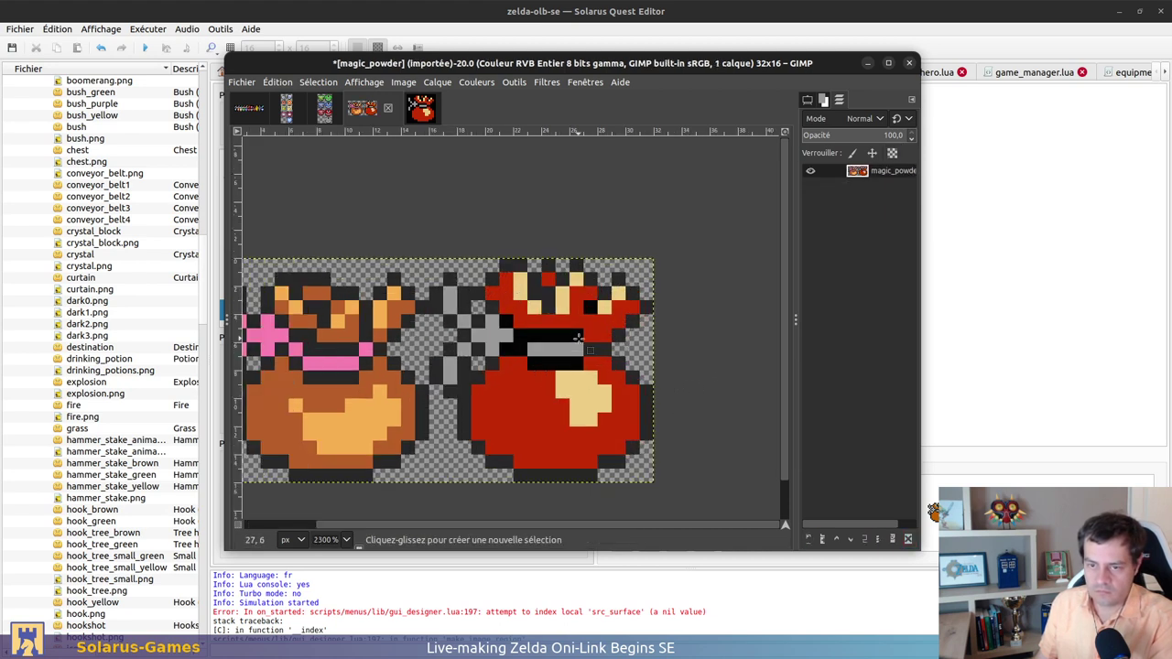
{"action": "left_click_drag", "start_coordinate": [460, 261], "coordinate": [648, 485]}
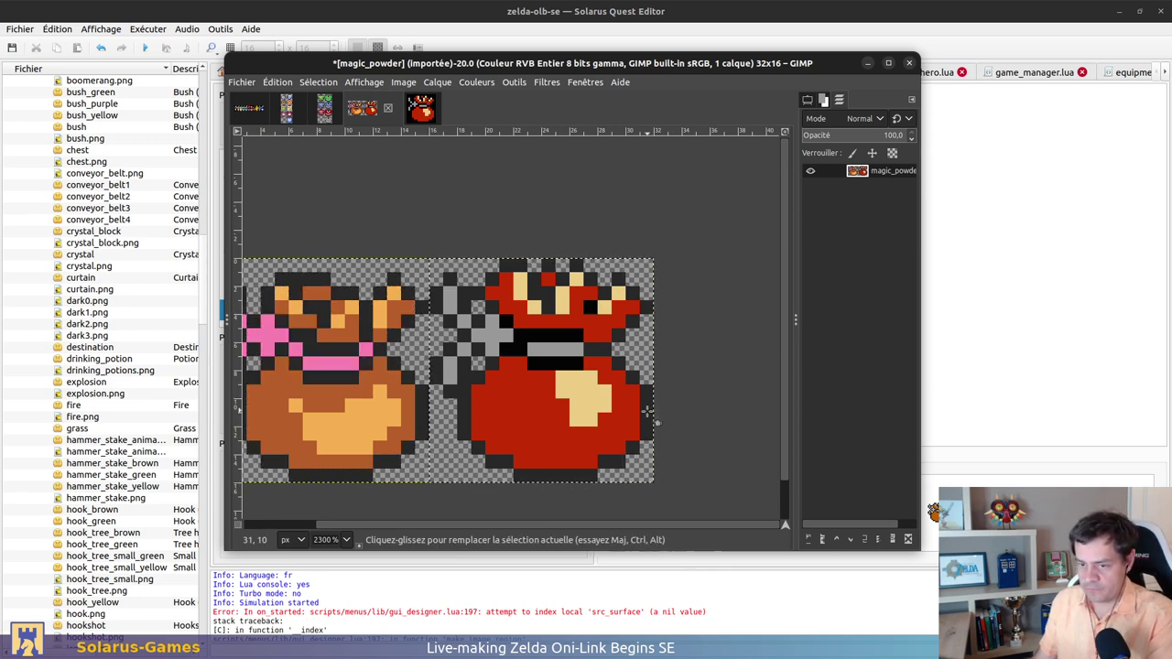
{"action": "left_click_drag", "start_coordinate": [648, 412], "coordinate": [646, 414]}
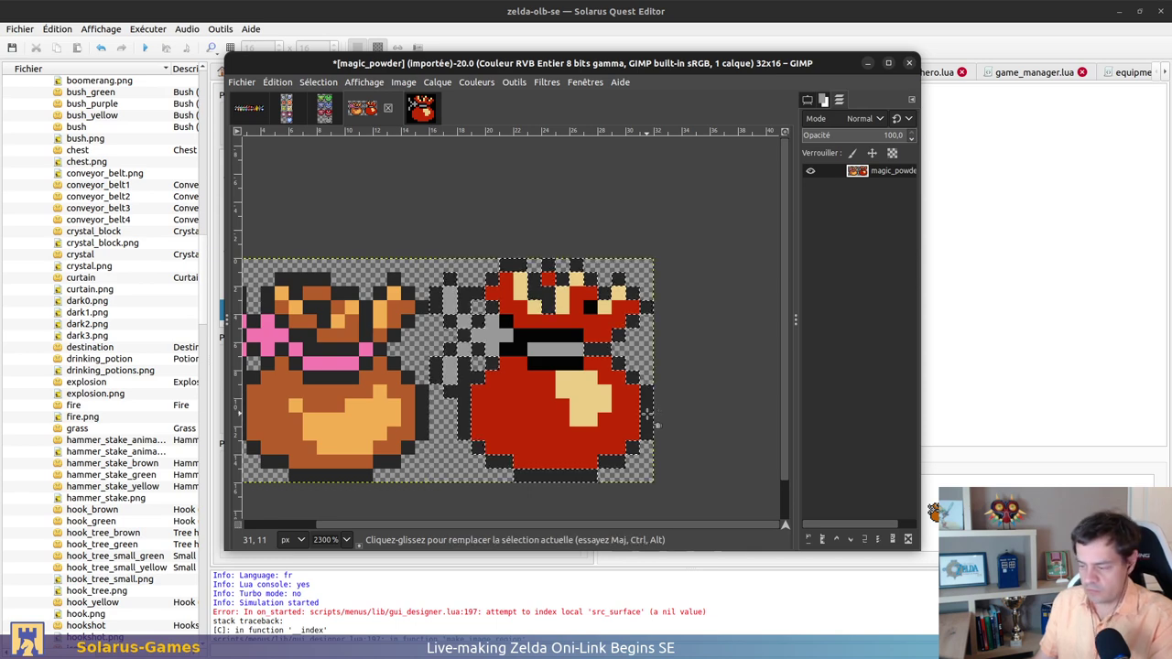
{"action": "key", "text": "o"}
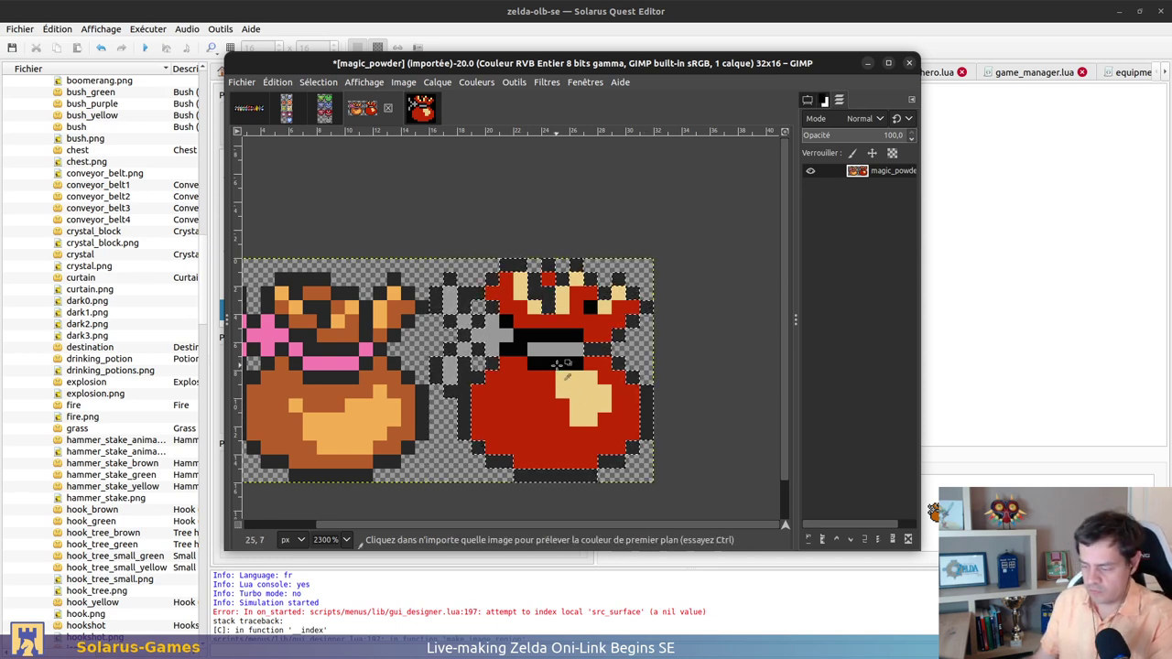
{"action": "key", "text": "ctrl+comma"}
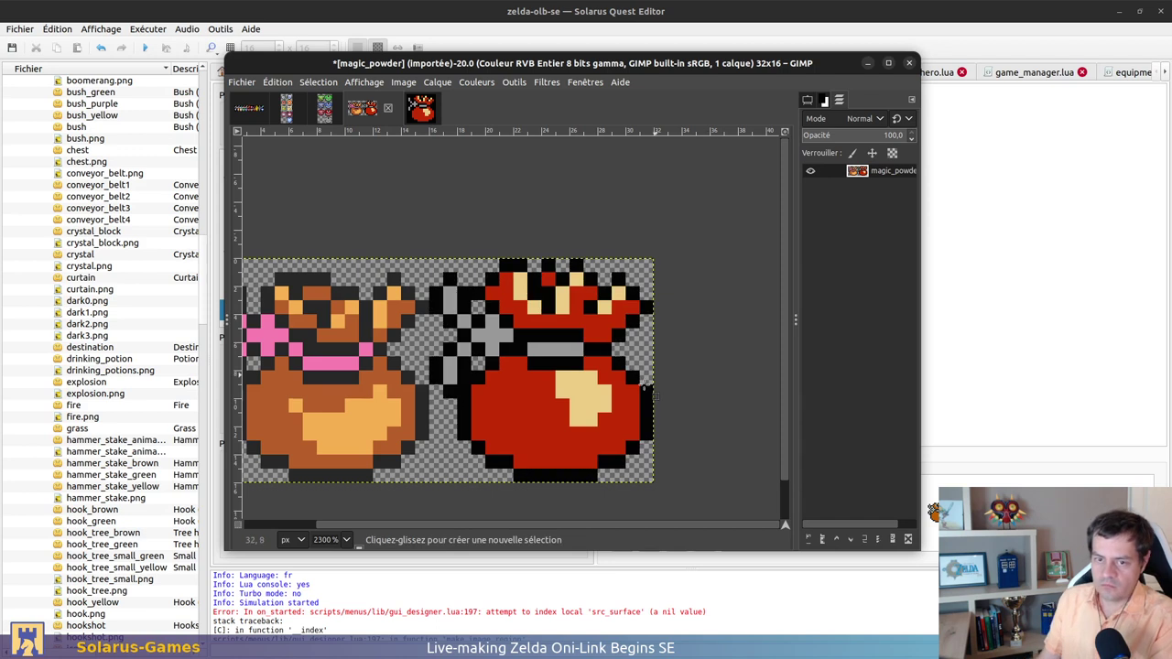
{"action": "key", "text": "ctrl+shift+a"}
Copy the 16 × 16 red bag area and export the edited image over magic_powder.png
{"action": "scroll", "coordinate": [472, 279], "scroll_direction": "left", "scroll_amount": 1}
{"action": "left_click_drag", "start_coordinate": [455, 262], "coordinate": [684, 482]}
{"action": "key", "text": "ctrl+c"}
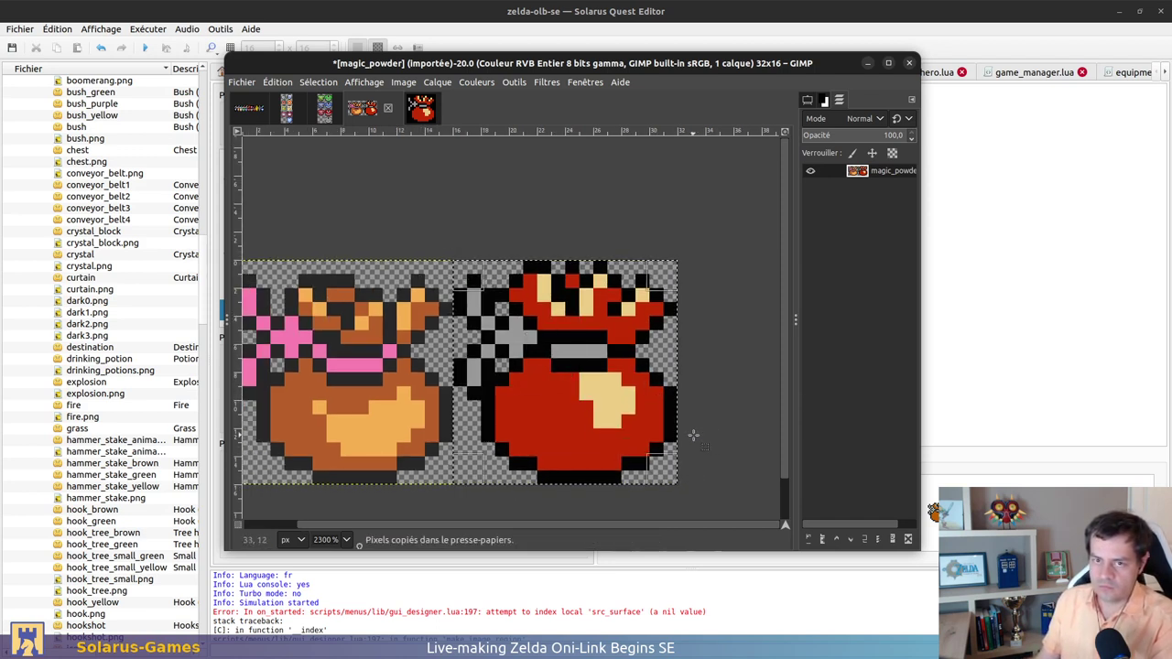
{"action": "key", "text": "ctrl+e"}
Return to Solarus Quest Editor and refresh the bomb_bag animation's source image
{"action": "left_click", "coordinate": [1025, 304]}
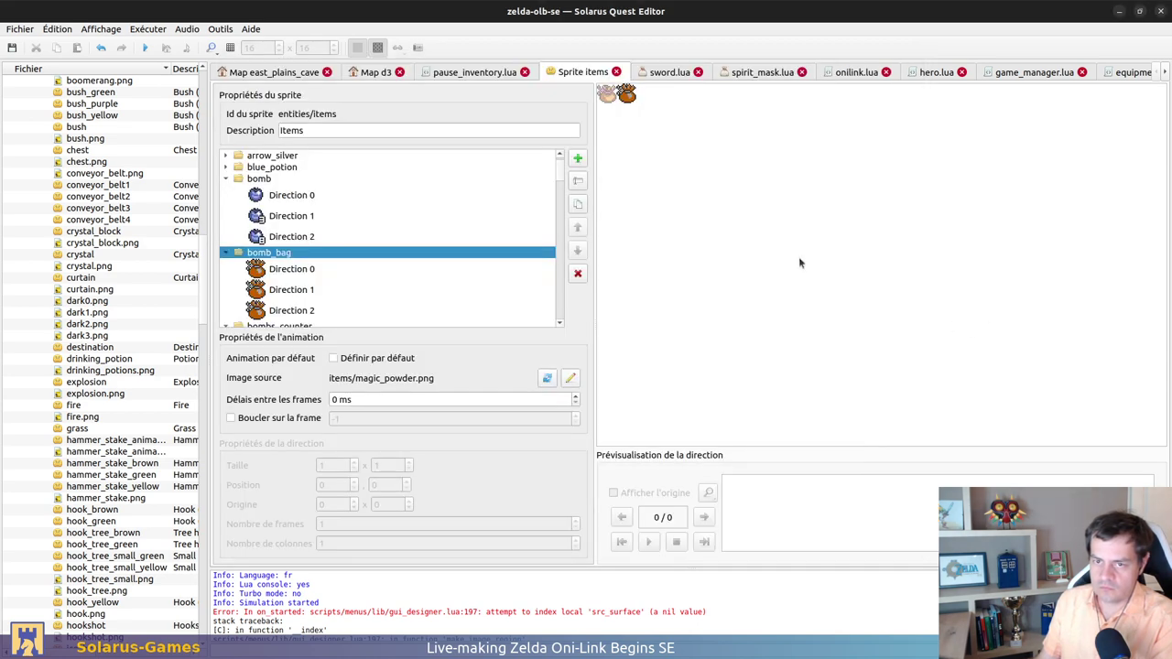
{"action": "left_click", "coordinate": [625, 94]}
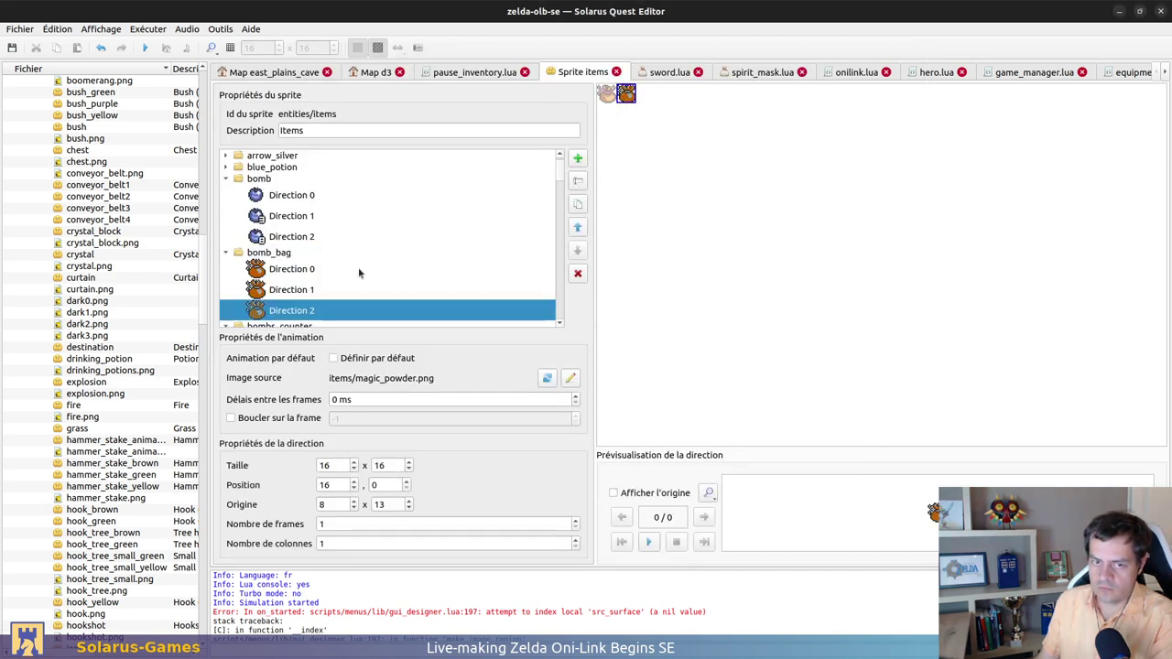
{"action": "left_click", "coordinate": [546, 378]}
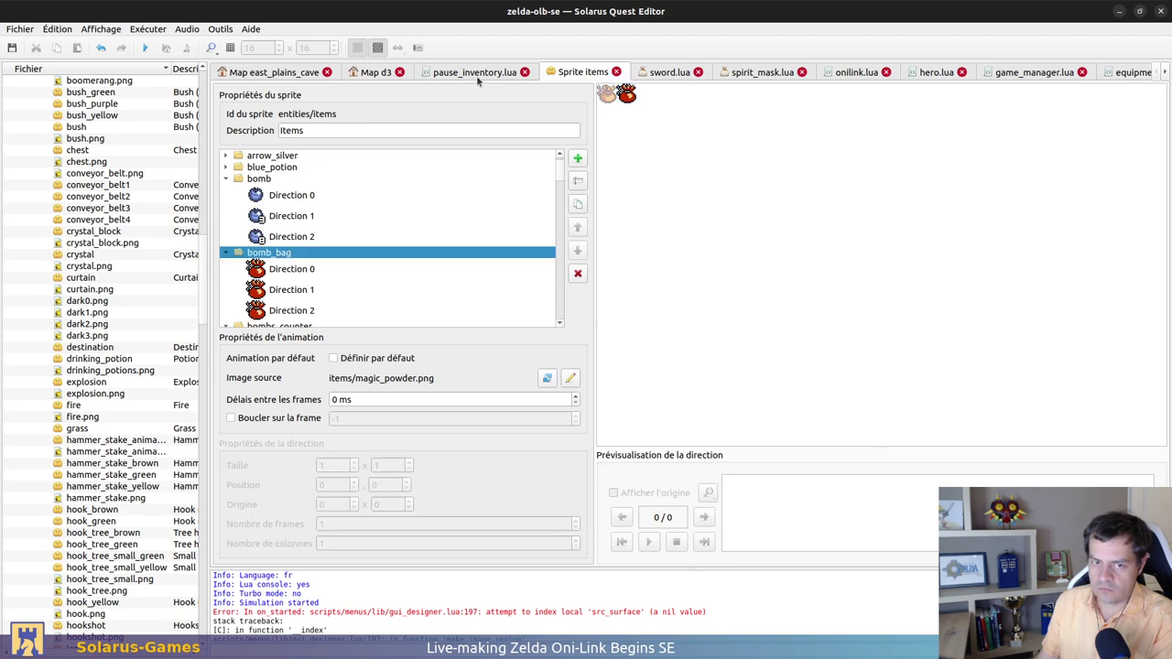
In pause_inventory.lua, change the bombs_counter block's animation name to "bomb_bag" and save the script
{"action": "scroll", "coordinate": [476, 76], "scroll_direction": "up", "scroll_amount": 3}
{"action": "scroll", "coordinate": [478, 78], "scroll_direction": "down", "scroll_amount": 2}
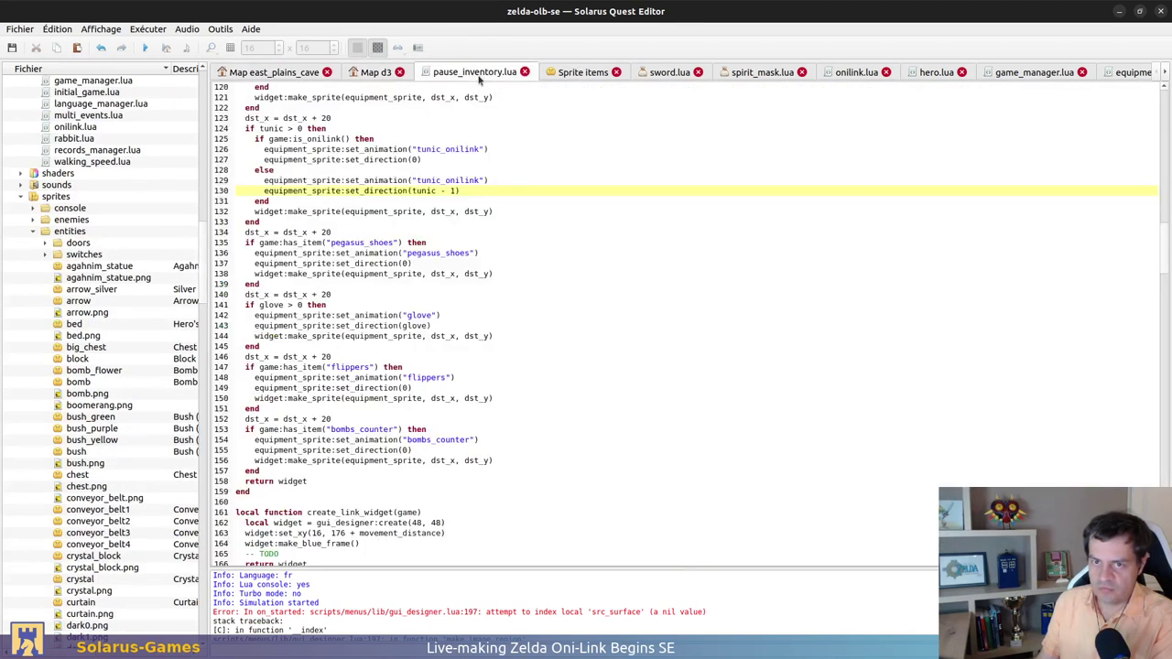
{"action": "left_click_drag", "start_coordinate": [425, 439], "coordinate": [469, 439]}
{"action": "type", "text": "_bag"}
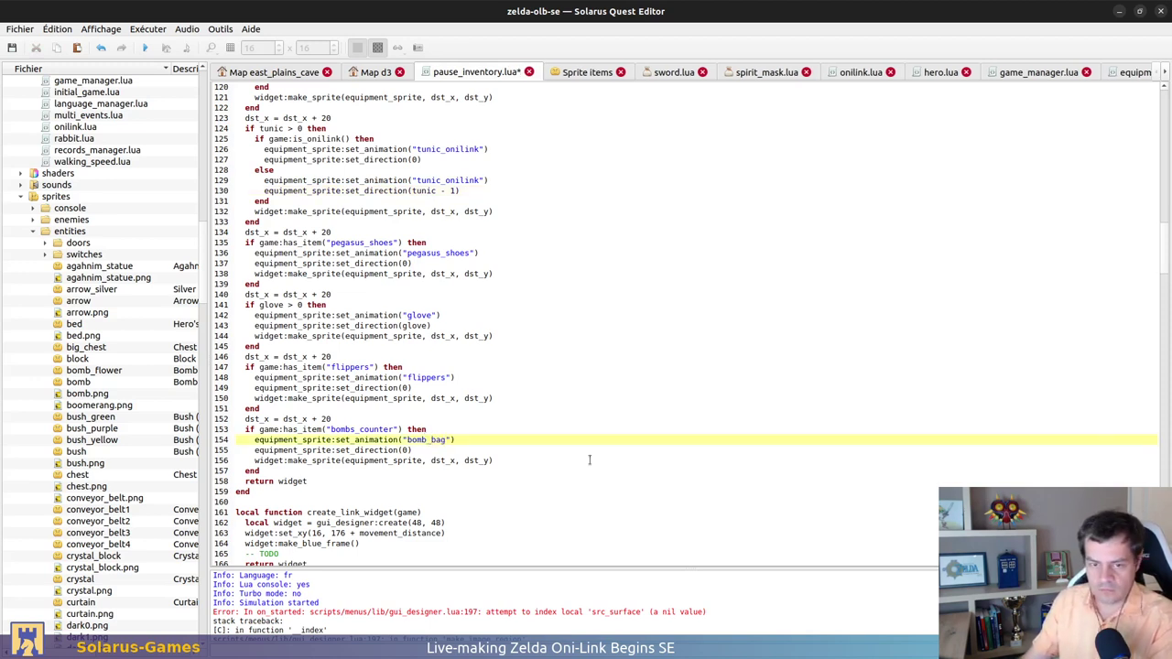
{"action": "key", "text": "ctrl+s"}
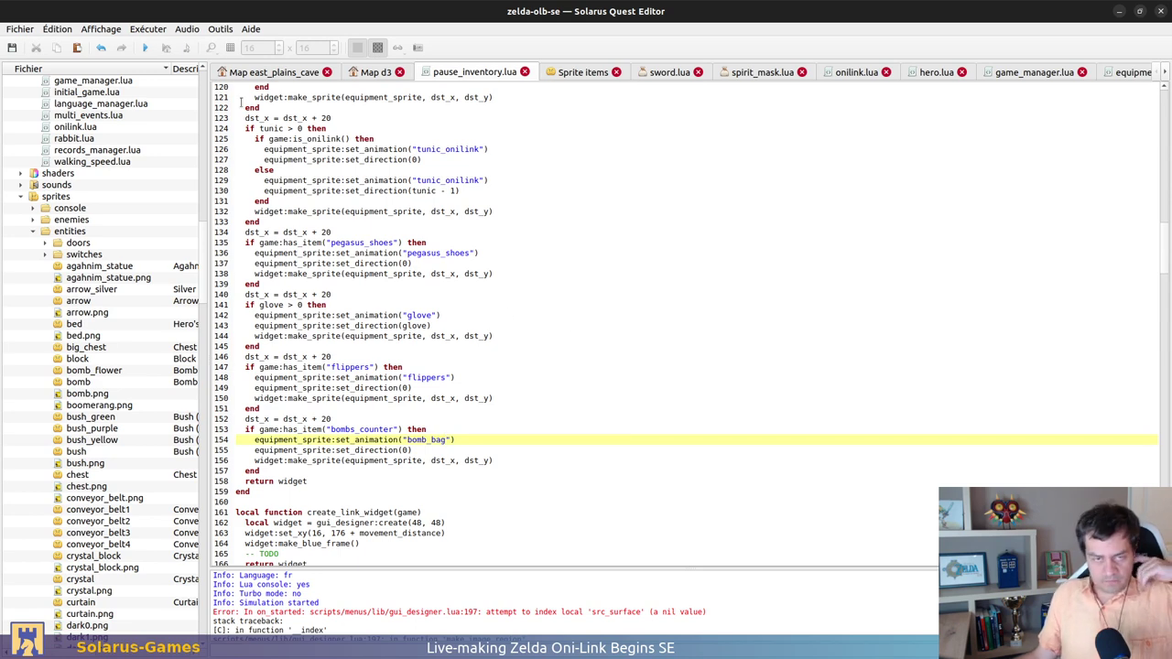
Run the quest, check the equipment icons on the pause inventory screen, and close the game
{"action": "left_click", "coordinate": [145, 48]}
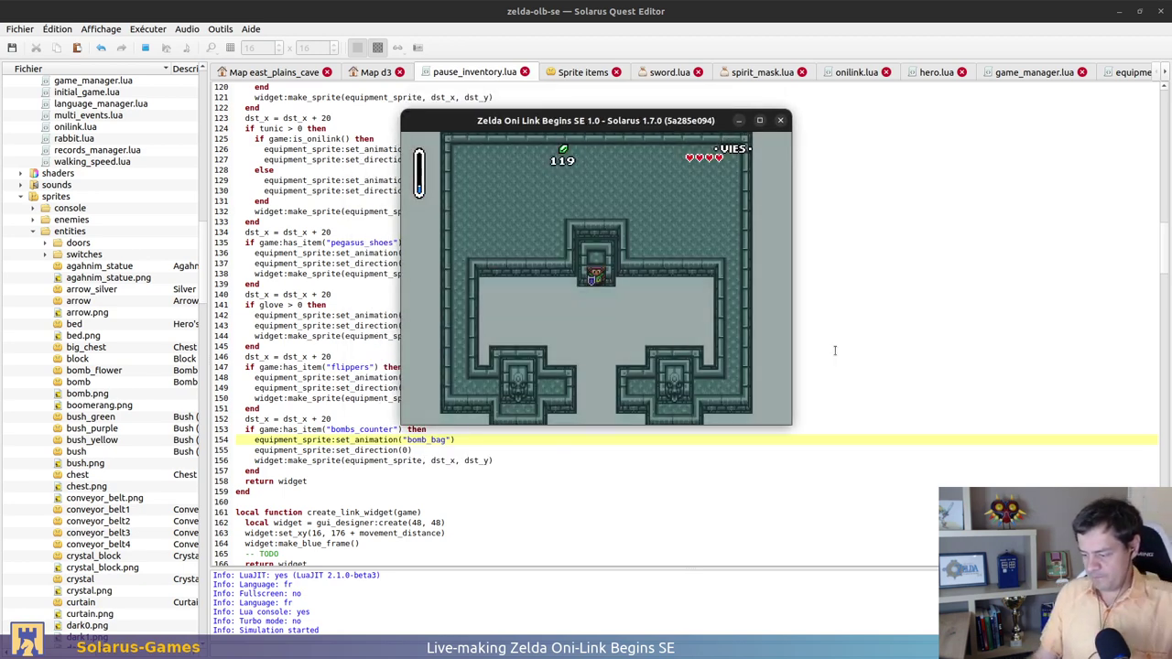
{"action": "key", "text": "d"}
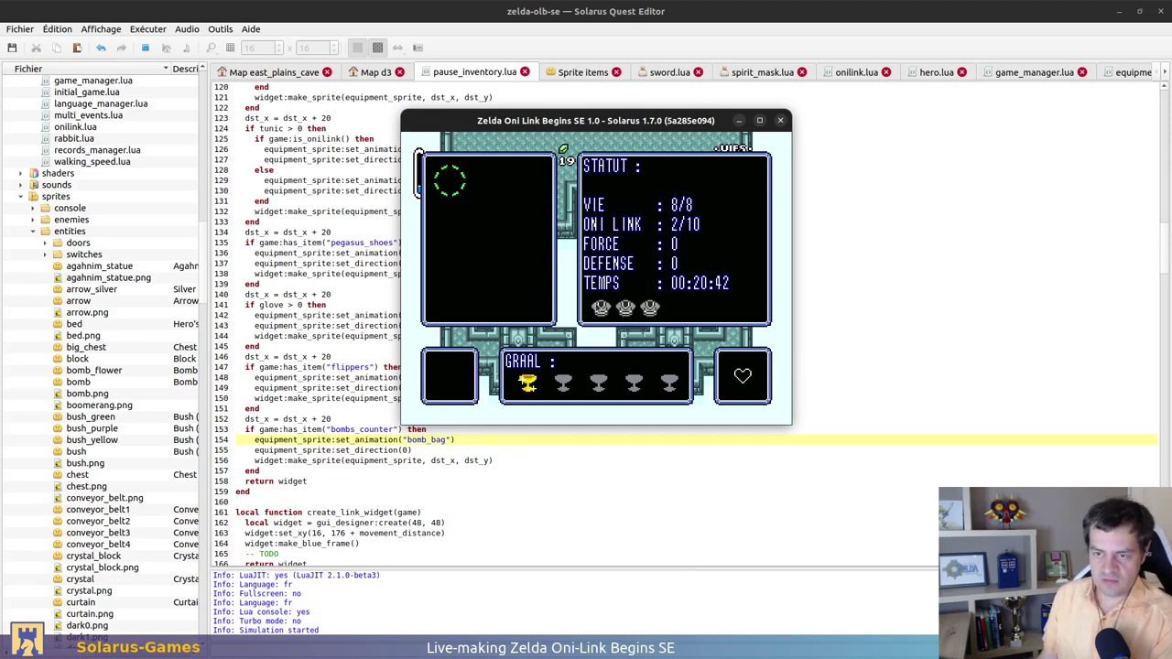
{"action": "left_click", "coordinate": [780, 120]}
Move the local equipment_sprite creation line into the sword block's Oni-Link branch and delete the leftover blank line
{"action": "left_click", "coordinate": [296, 317]}
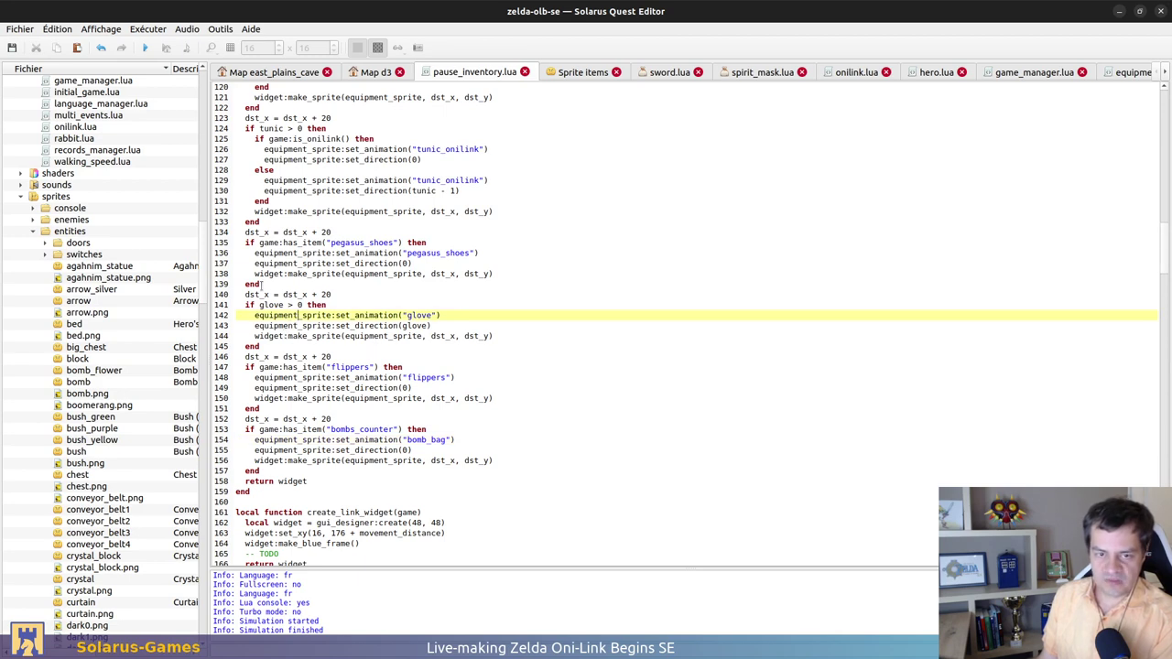
{"action": "left_click_drag", "start_coordinate": [265, 129], "coordinate": [412, 485]}
{"action": "left_click", "coordinate": [412, 485]}
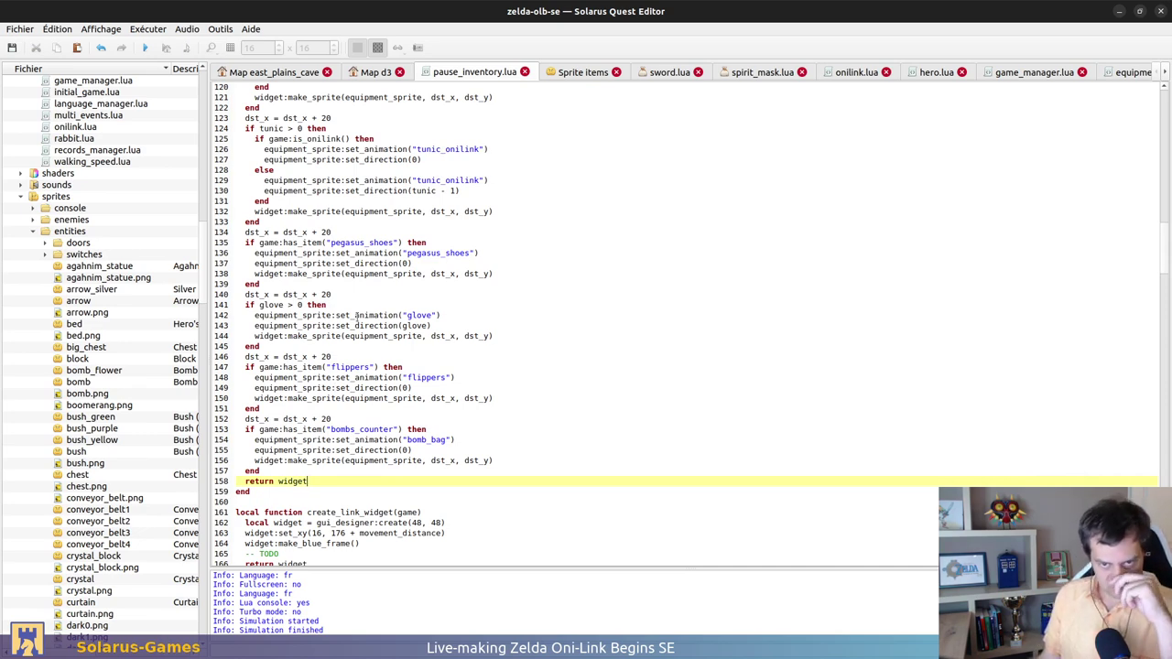
{"action": "scroll", "coordinate": [364, 212], "scroll_direction": "up", "scroll_amount": 7}
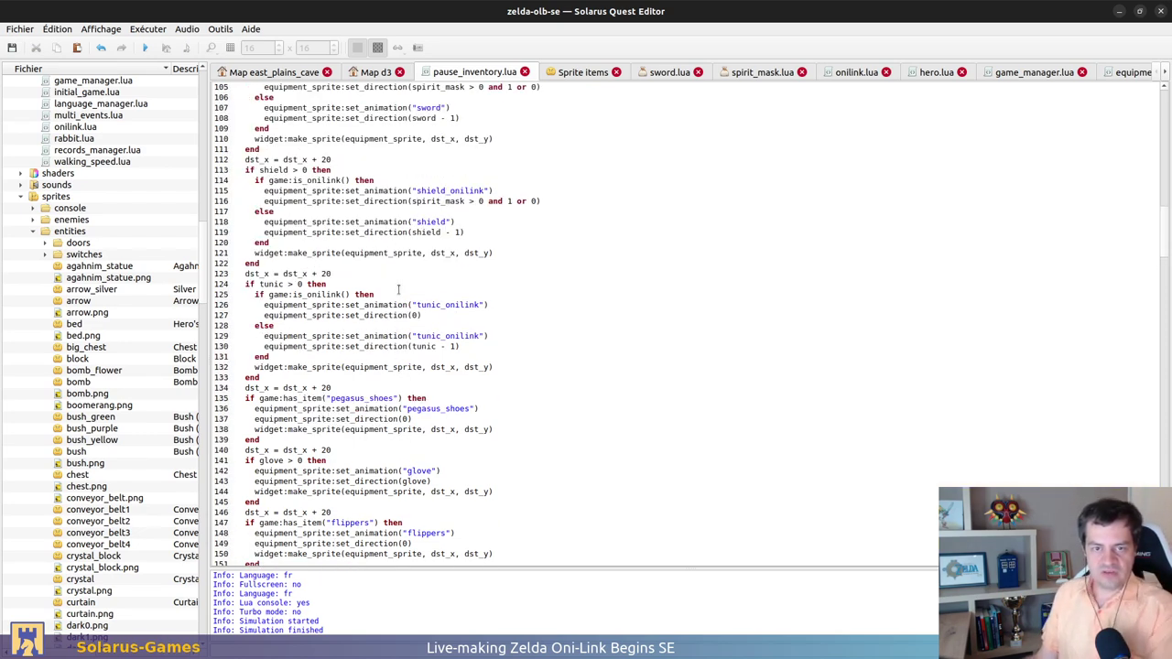
{"action": "scroll", "coordinate": [317, 158], "scroll_direction": "up", "scroll_amount": 3}
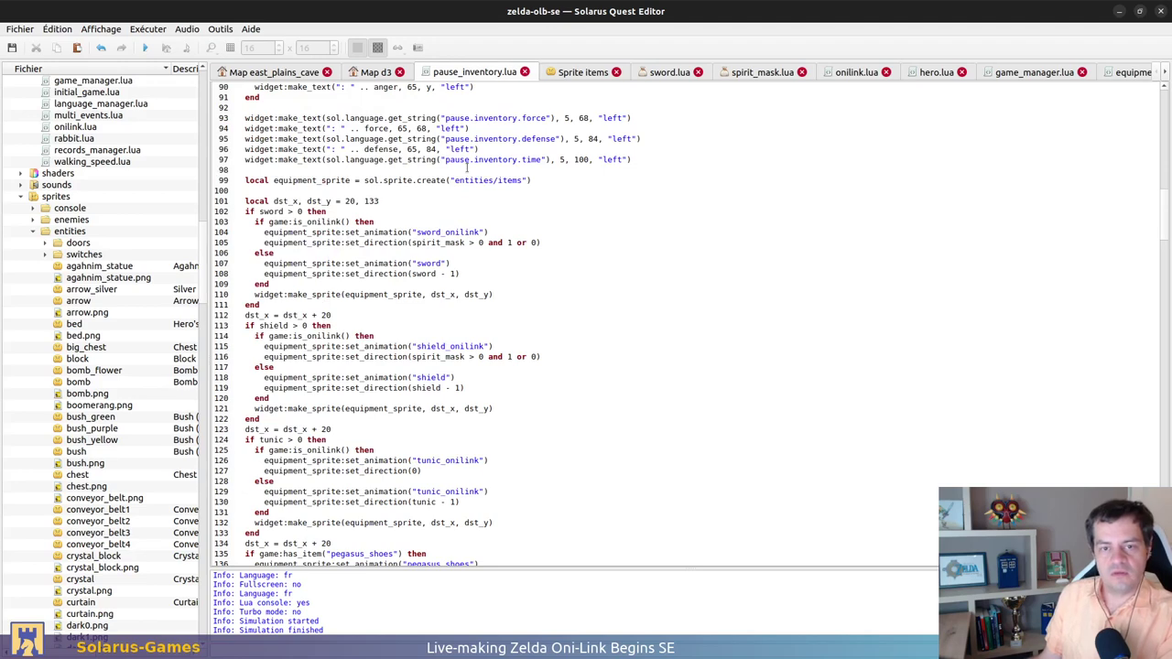
{"action": "left_click_drag", "start_coordinate": [554, 180], "coordinate": [547, 173]}
{"action": "key", "text": "ctrl+c"}
{"action": "key", "text": "BackSpace"}
{"action": "left_click", "coordinate": [446, 221]}
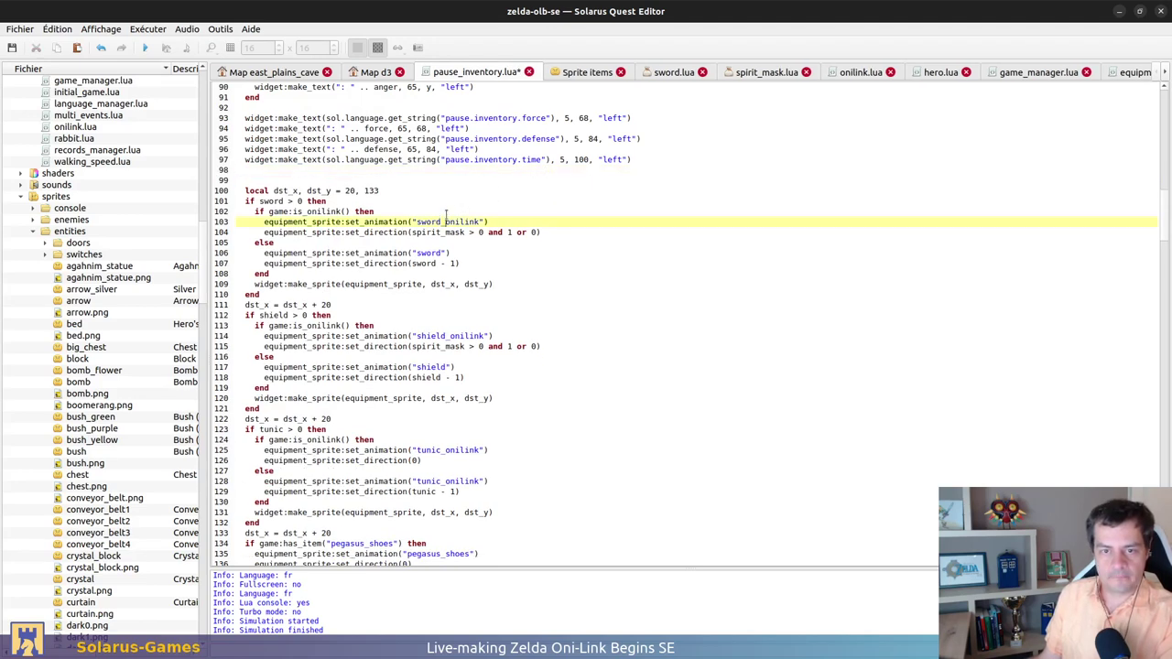
{"action": "key", "text": "ctrl+v"}
{"action": "left_click", "coordinate": [428, 181]}
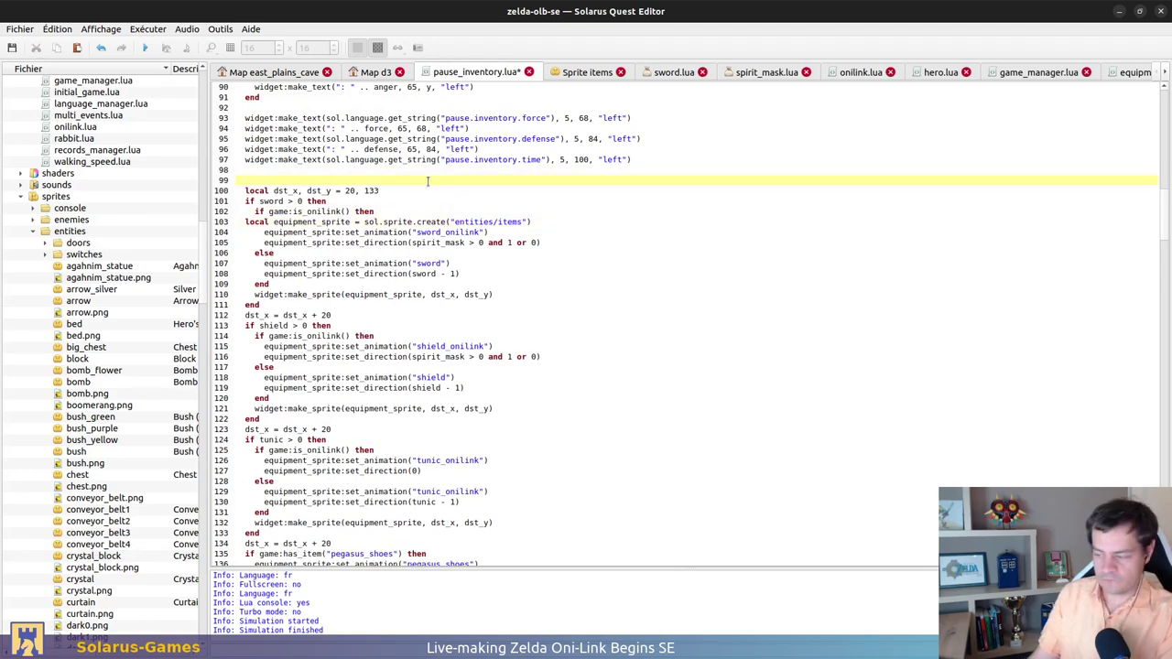
{"action": "key", "text": "BackSpace"}
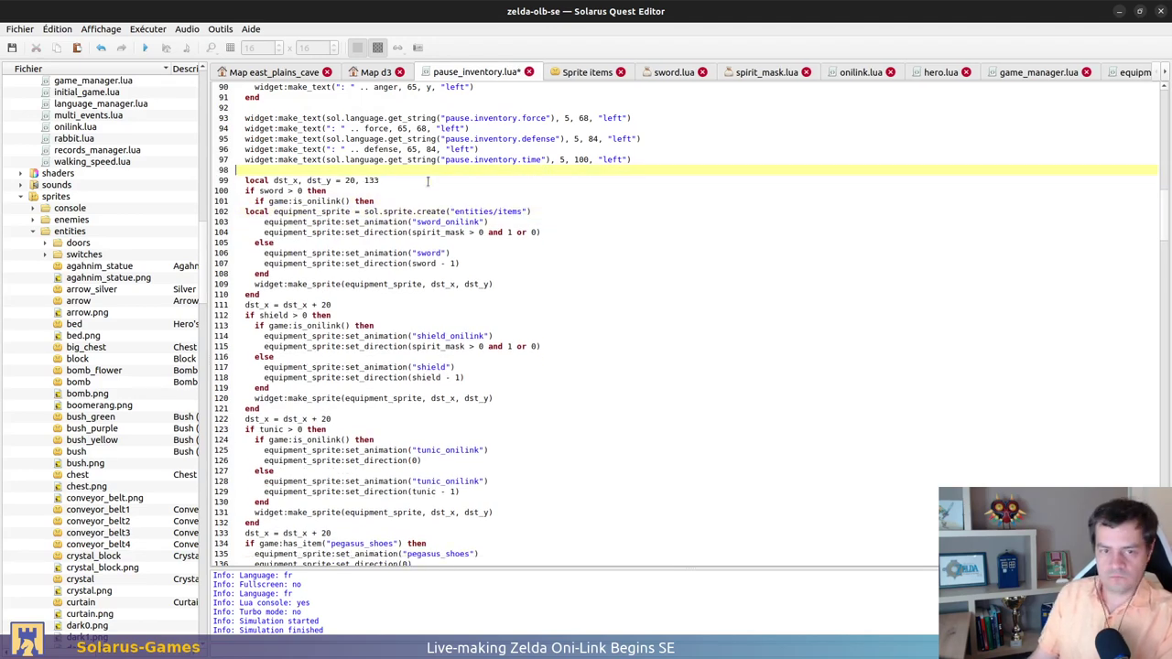
Move the equipment_sprite creation line directly below "if sword > 0 then" and indent it one level inside that block
{"action": "left_click", "coordinate": [245, 211]}
{"action": "key", "text": "Tab"}
{"action": "key", "text": "Tab"}
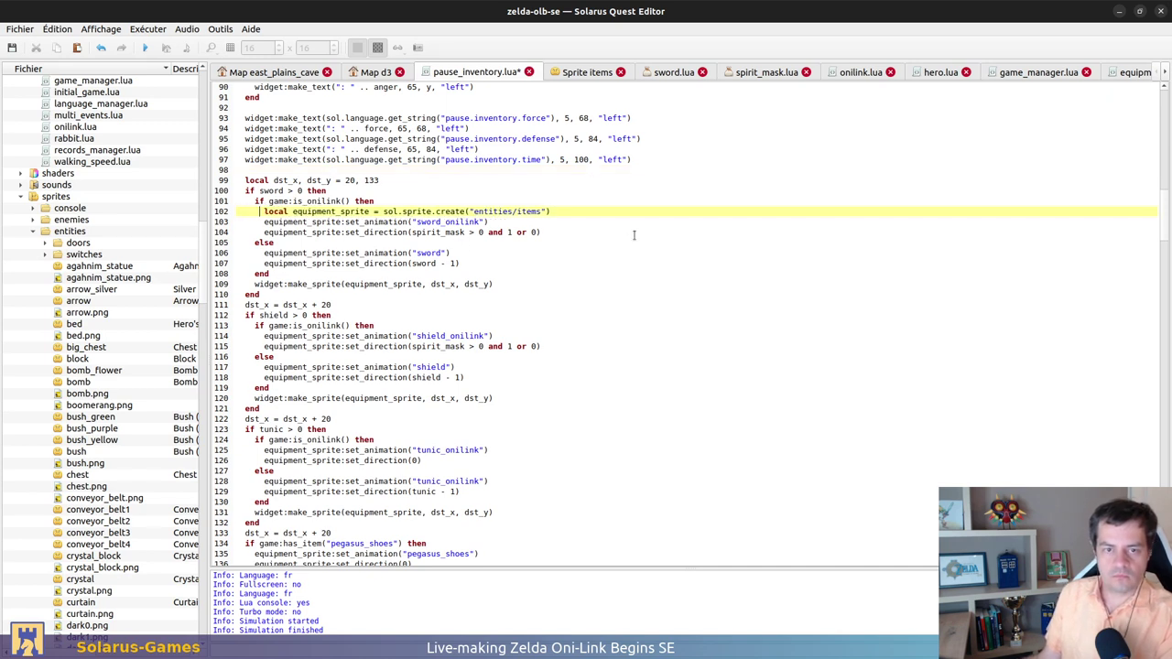
{"action": "left_click", "coordinate": [571, 211], "text": "shift"}
{"action": "key", "text": "ctrl+x"}
{"action": "left_click", "coordinate": [450, 191]}
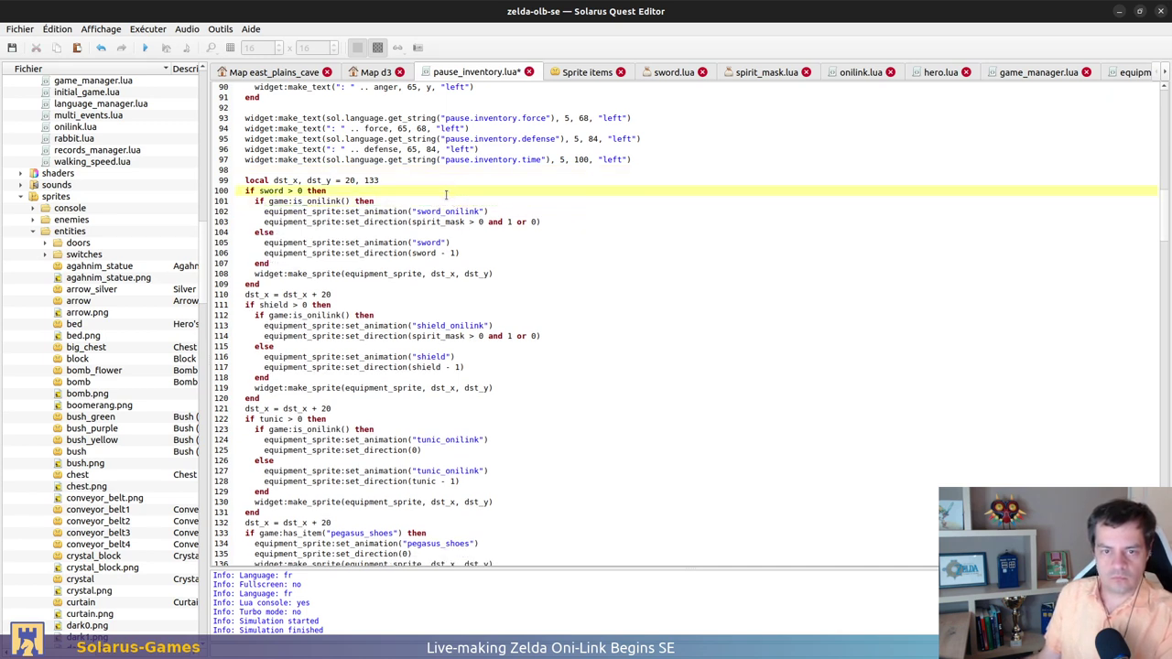
{"action": "key", "text": "ctrl+v"}
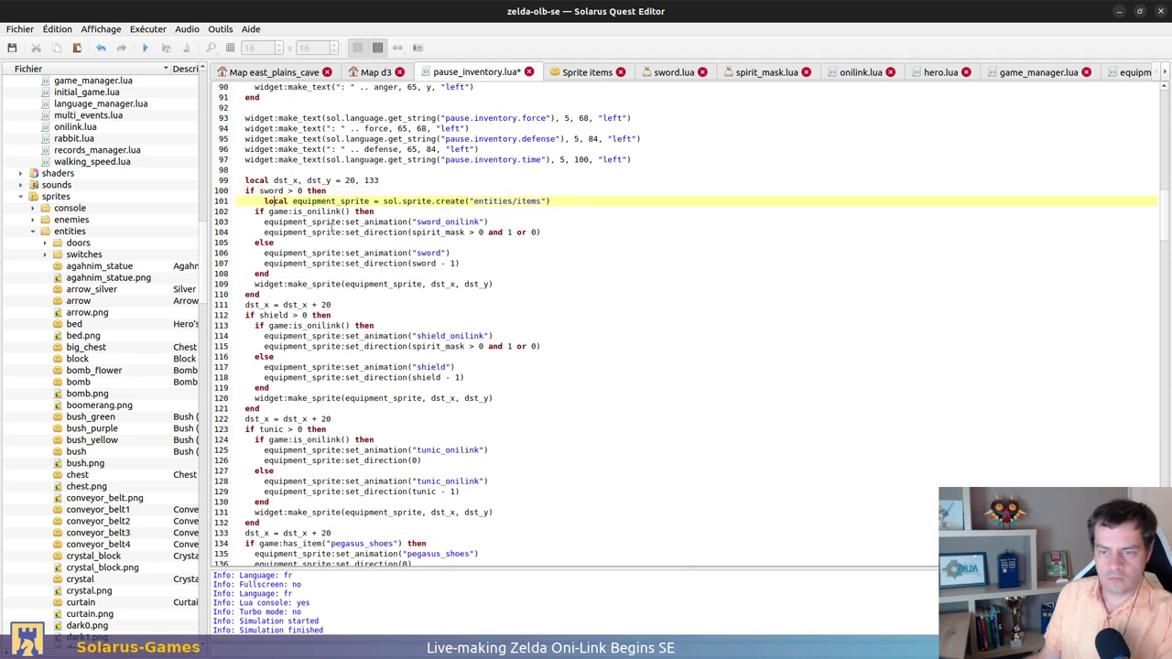
{"action": "key", "text": "shift+Tab"}
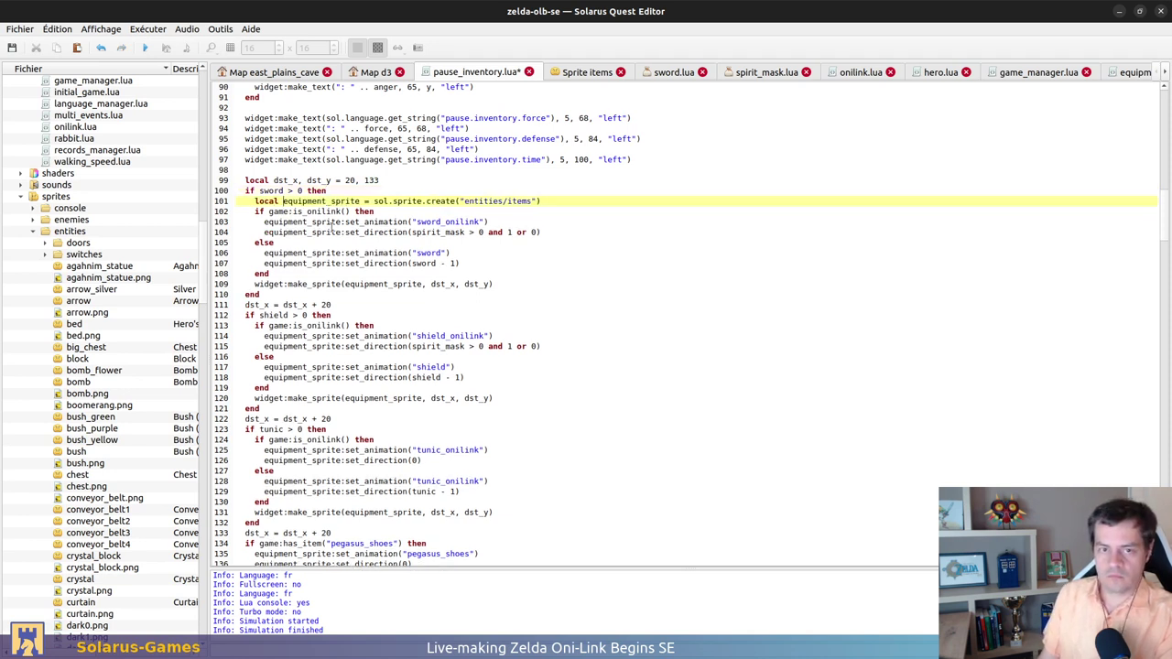
Rename the local variable equipment_sprite to sprite in the sword block's sol.sprite.create line
{"action": "key", "text": "shift+Right"}
{"action": "key", "text": "shift+Right"}
{"action": "key", "text": "shift+Right"}
{"action": "key", "text": "shift+Right"}
{"action": "key", "text": "shift+Right"}
{"action": "key", "text": "shift+Right"}
{"action": "key", "text": "shift+Right"}
{"action": "key", "text": "shift+Right"}
{"action": "key", "text": "shift+Right"}
{"action": "key", "text": "shift+Right"}
{"action": "key", "text": "Delete"}
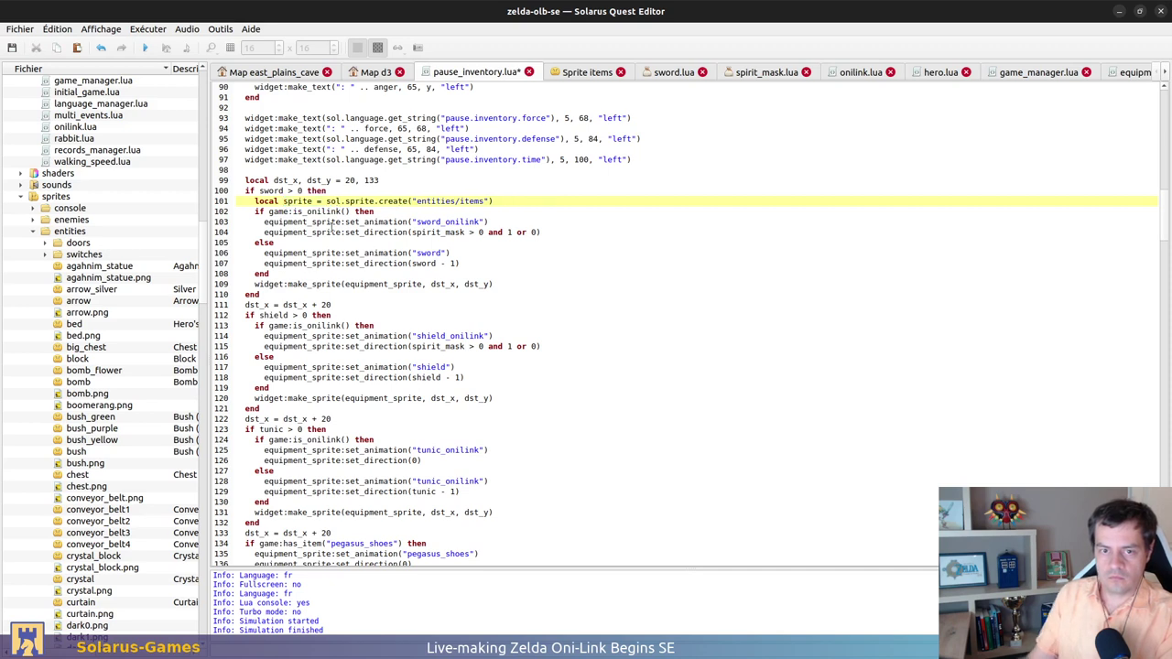
Copy the sword block's local sprite creation line to just below "if shield > 0 then" and "if tunic > 0 then"
{"action": "left_click_drag", "start_coordinate": [419, 192], "coordinate": [561, 196]}
{"action": "double_click", "coordinate": [383, 317]}
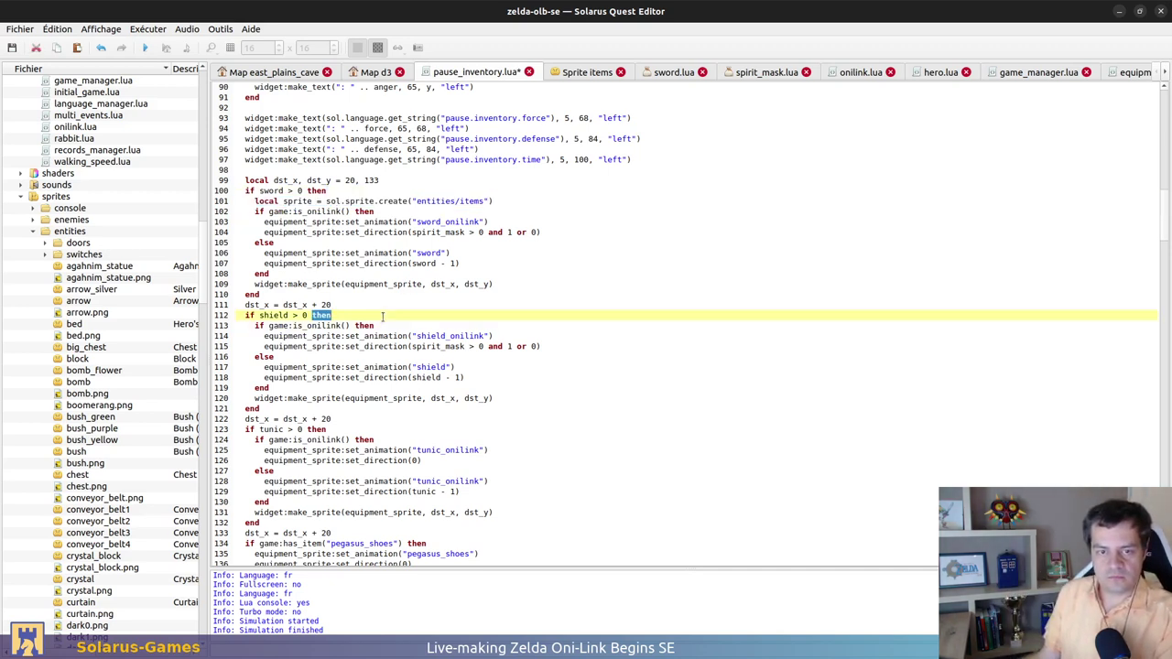
{"action": "key", "text": "End"}
{"action": "key", "text": "ctrl+v"}
{"action": "scroll", "coordinate": [375, 348], "scroll_direction": "down", "scroll_amount": 2}
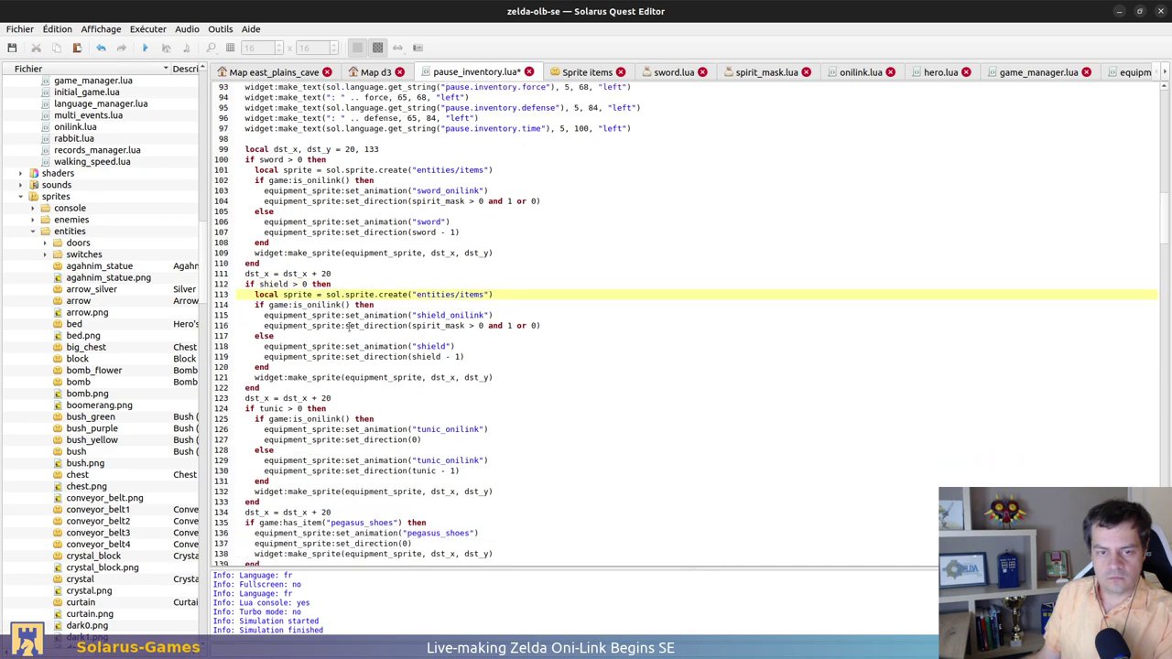
{"action": "left_click", "coordinate": [349, 375]}
{"action": "key", "text": "ctrl+v"}
{"action": "scroll", "coordinate": [366, 375], "scroll_direction": "down", "scroll_amount": 4}
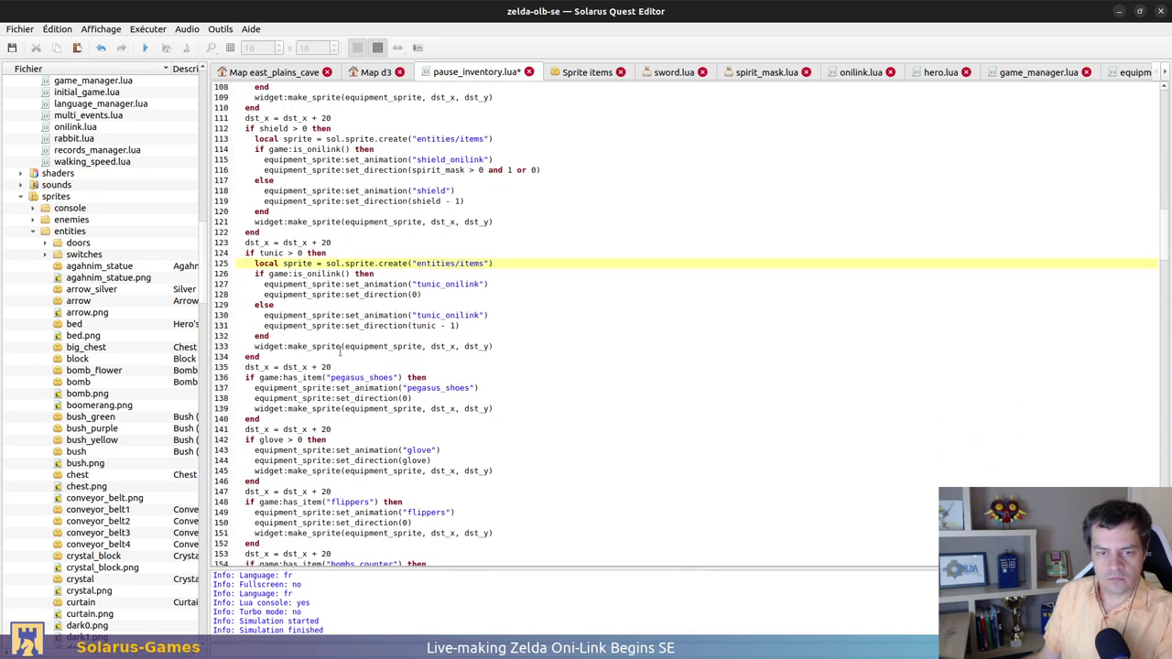
Insert the copied local sprite creation line as the first line inside the pegasus_shoes, glove, flippers and bombs_counter blocks
{"action": "left_click", "coordinate": [437, 377]}
{"action": "key", "text": "ctrl+v"}
{"action": "scroll", "coordinate": [366, 361], "scroll_direction": "down", "scroll_amount": 3}
{"action": "left_click", "coordinate": [364, 359]}
{"action": "key", "text": "ctrl+v"}
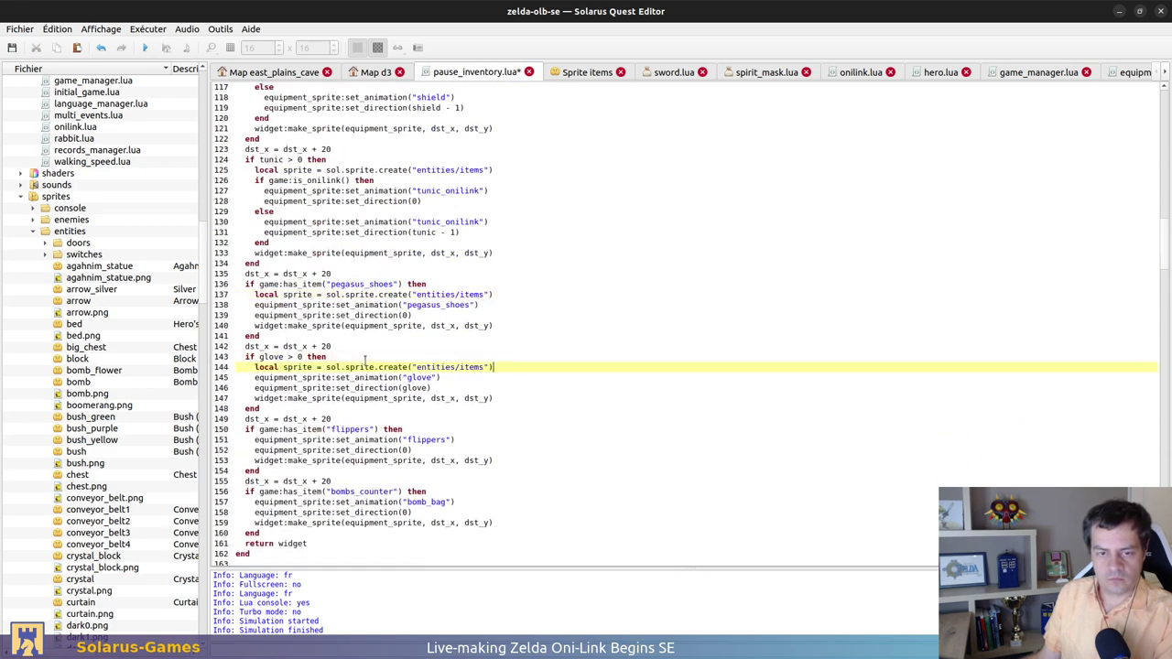
{"action": "left_click", "coordinate": [415, 428]}
{"action": "key", "text": "ctrl+v"}
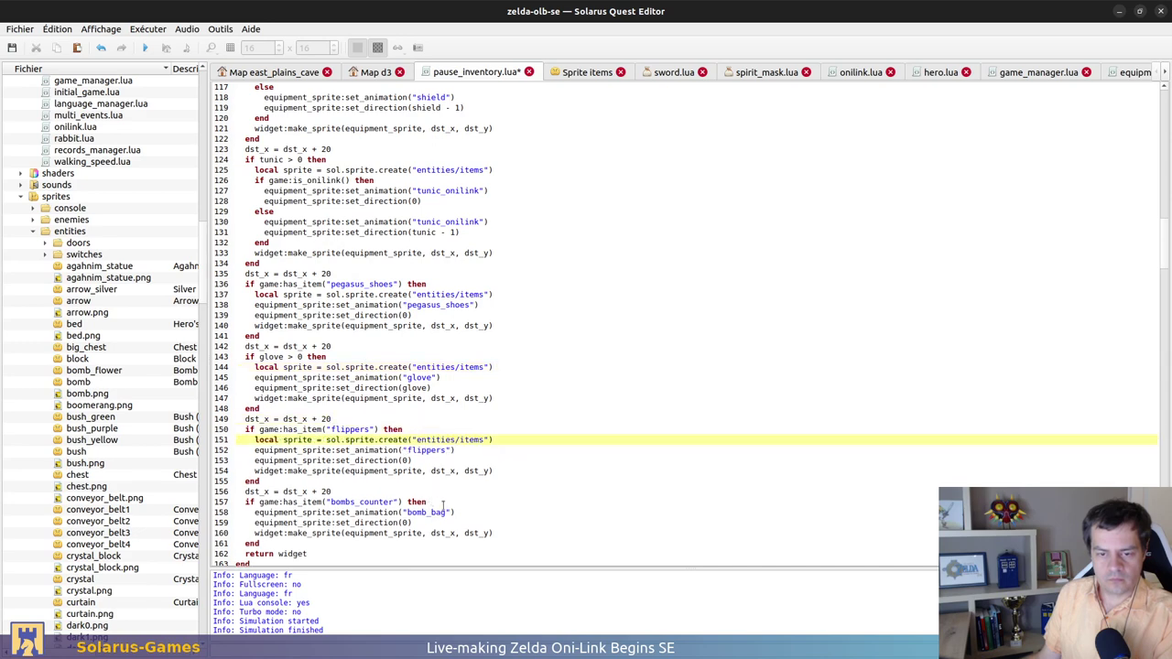
{"action": "left_click", "coordinate": [448, 502]}
{"action": "scroll", "coordinate": [476, 472], "scroll_direction": "down", "scroll_amount": 3}
{"action": "key", "text": "ctrl+v"}
Replace equipment_sprite with sprite in the bombs_counter block's set_animation and set_direction calls
{"action": "triple_click", "coordinate": [298, 420]}
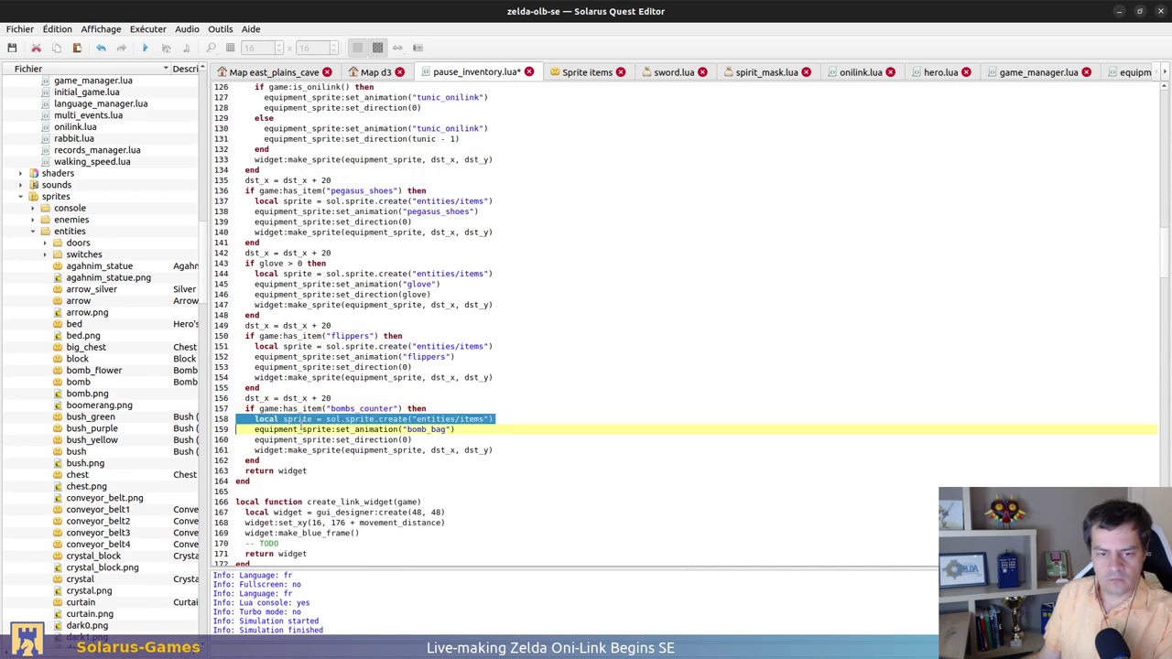
{"action": "left_click", "coordinate": [300, 419]}
{"action": "double_click", "coordinate": [298, 419]}
{"action": "key", "text": "ctrl+c"}
{"action": "left_click_drag", "start_coordinate": [330, 440], "coordinate": [330, 430]}
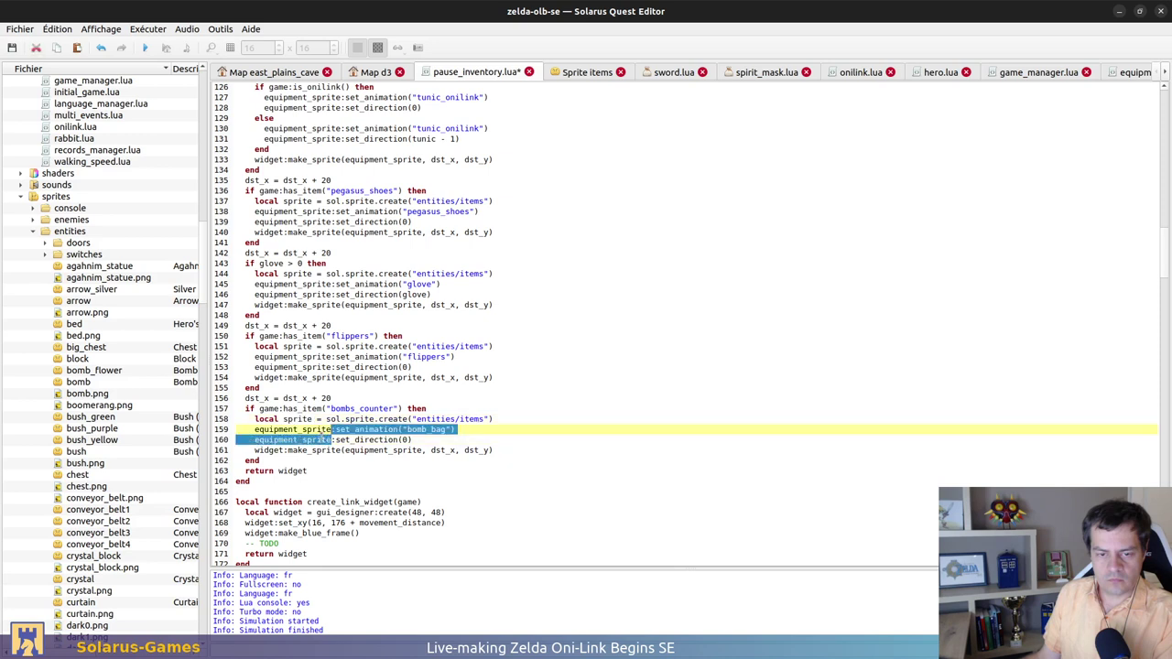
{"action": "key", "text": "ctrl+v"}
{"action": "key", "text": "ctrl+z"}
{"action": "double_click", "coordinate": [310, 429]}
{"action": "key", "text": "ctrl+v"}
{"action": "double_click", "coordinate": [312, 439]}
{"action": "key", "text": "ctrl+v"}
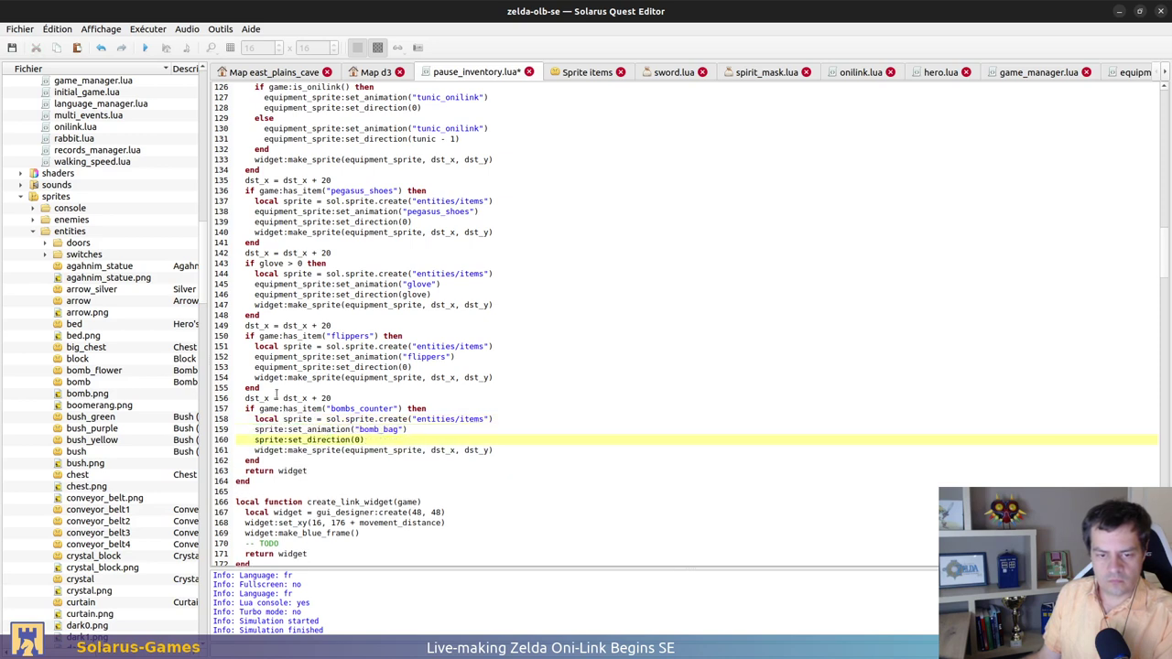
Replace equipment_sprite with sprite in the set_animation and set_direction calls of the flippers, glove and pegasus_shoes blocks
{"action": "double_click", "coordinate": [278, 367]}
{"action": "key", "text": "ctrl+v"}
{"action": "double_click", "coordinate": [275, 356]}
{"action": "key", "text": "ctrl+v"}
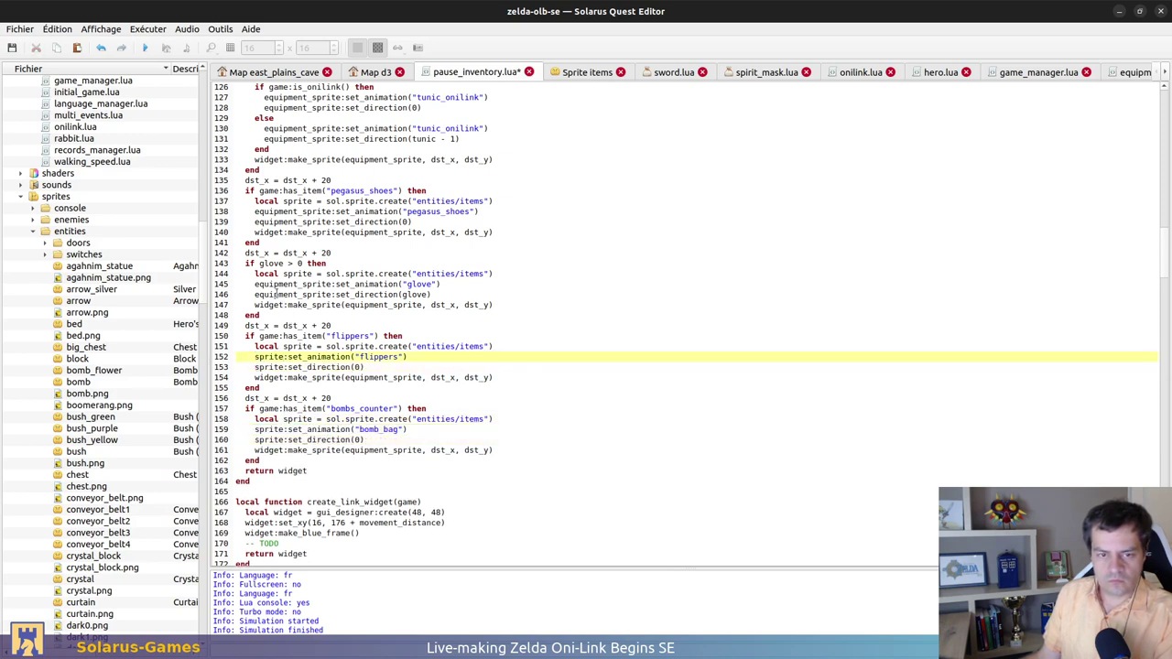
{"action": "double_click", "coordinate": [275, 294]}
{"action": "key", "text": "ctrl+v"}
{"action": "double_click", "coordinate": [275, 284]}
{"action": "key", "text": "ctrl+v"}
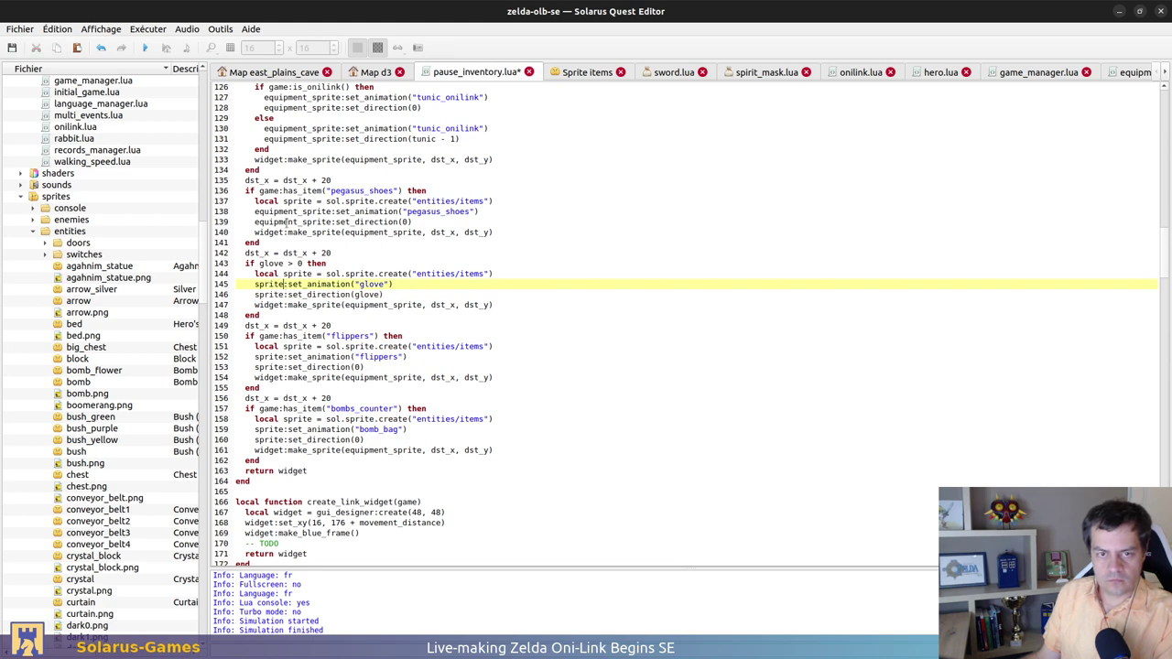
{"action": "double_click", "coordinate": [286, 221]}
{"action": "key", "text": "ctrl+v"}
{"action": "double_click", "coordinate": [277, 211]}
{"action": "key", "text": "ctrl+v"}
Replace equipment_sprite with sprite in all set_animation and set_direction calls of the tunic block and save the script
{"action": "scroll", "coordinate": [290, 305], "scroll_direction": "up", "scroll_amount": 5}
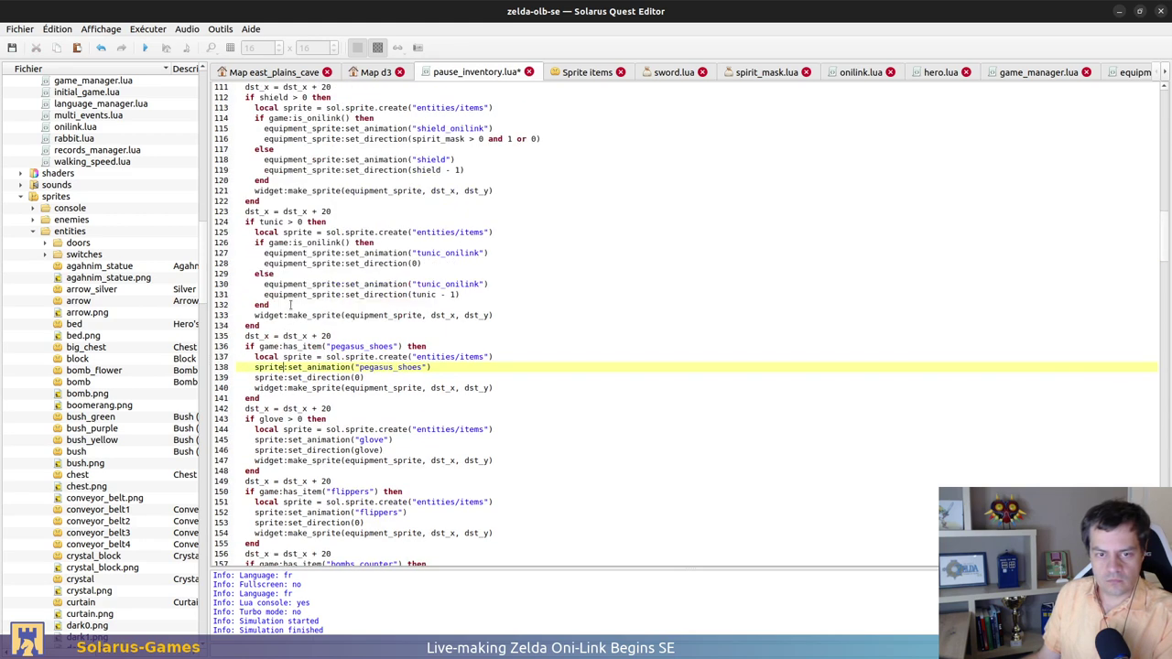
{"action": "double_click", "coordinate": [275, 294]}
{"action": "key", "text": "ctrl+v"}
{"action": "double_click", "coordinate": [276, 284]}
{"action": "key", "text": "ctrl+v"}
{"action": "double_click", "coordinate": [291, 263]}
{"action": "key", "text": "ctrl+v"}
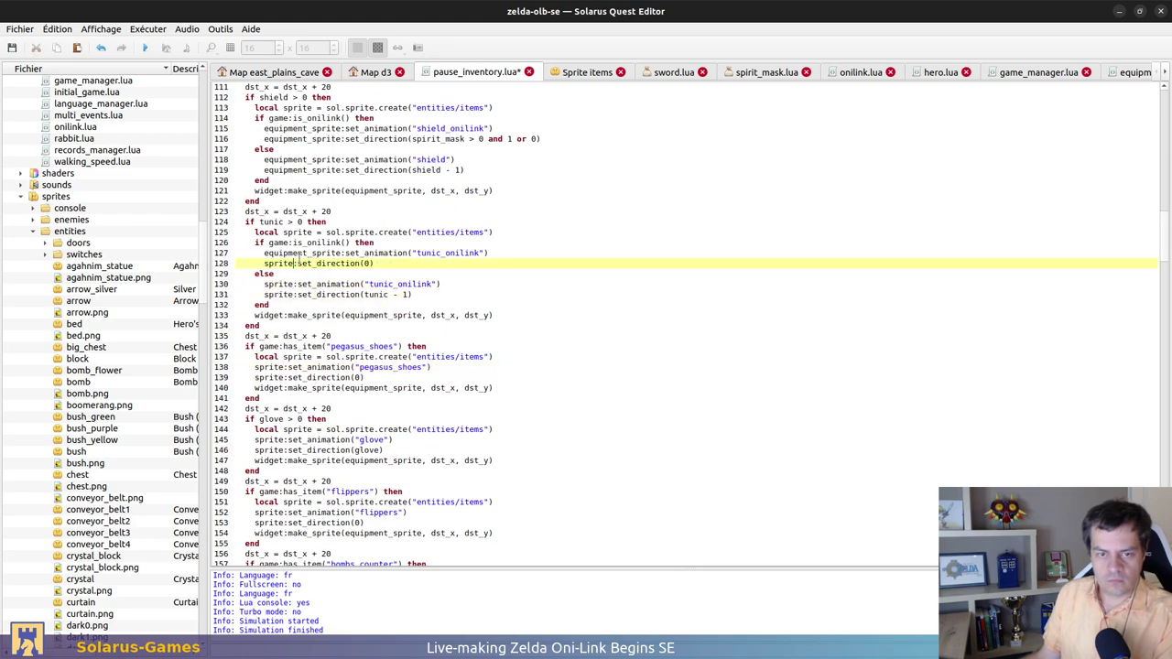
{"action": "double_click", "coordinate": [291, 254]}
{"action": "key", "text": "ctrl+v"}
{"action": "key", "text": "ctrl+s"}
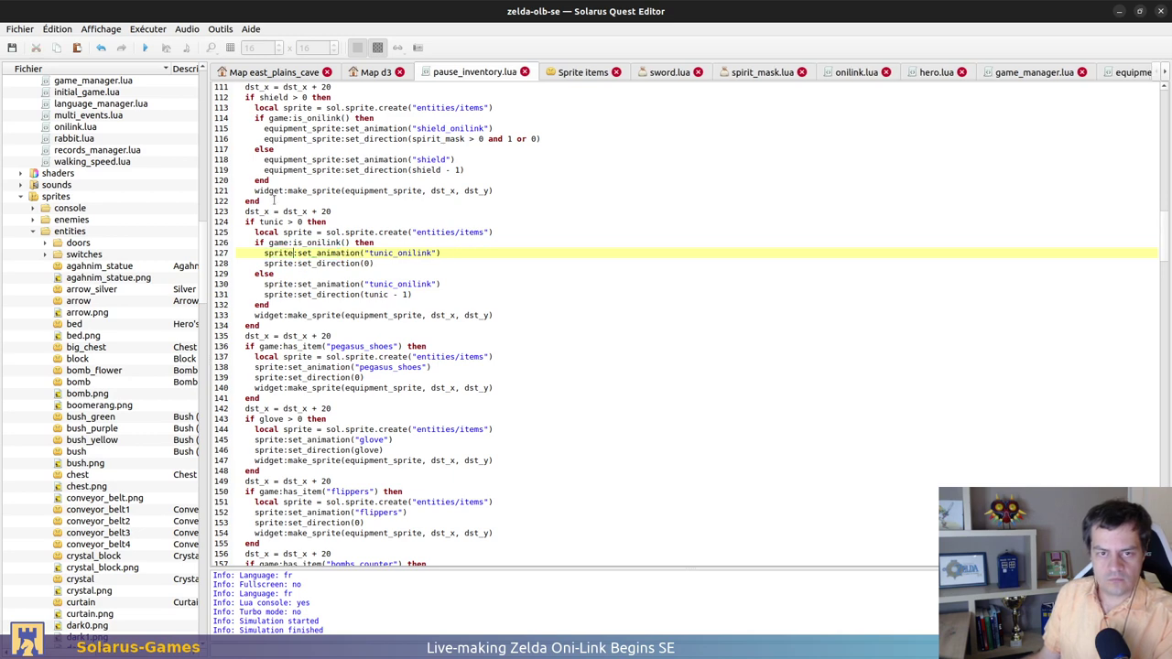
Replace equipment_sprite with sprite in both branches of the shield block's set_animation and set_direction calls
{"action": "scroll", "coordinate": [273, 200], "scroll_direction": "up", "scroll_amount": 3}
{"action": "double_click", "coordinate": [308, 263]}
{"action": "key", "text": "ctrl+v"}
{"action": "left_click", "coordinate": [308, 253]}
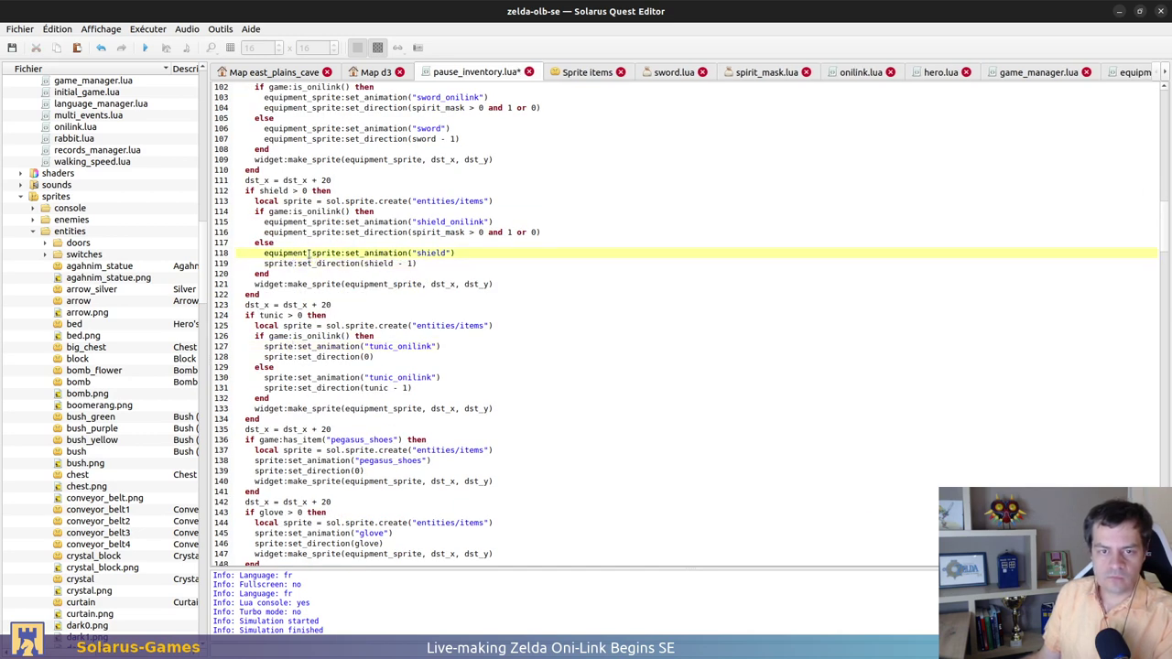
{"action": "double_click", "coordinate": [309, 253]}
{"action": "key", "text": "ctrl+v"}
{"action": "double_click", "coordinate": [306, 232]}
{"action": "key", "text": "ctrl+v"}
{"action": "double_click", "coordinate": [306, 221]}
{"action": "key", "text": "ctrl+v"}
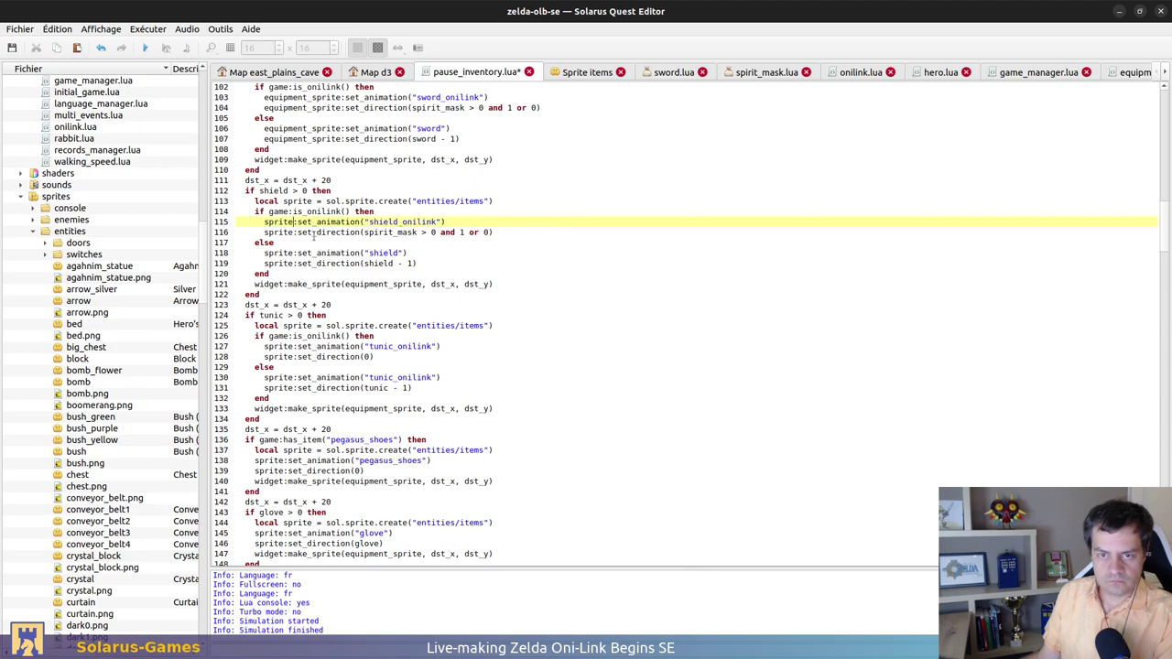
Replace equipment_sprite with sprite in both branches of the sword block's set_animation and set_direction calls
{"action": "scroll", "coordinate": [308, 234], "scroll_direction": "up", "scroll_amount": 2}
{"action": "double_click", "coordinate": [302, 200]}
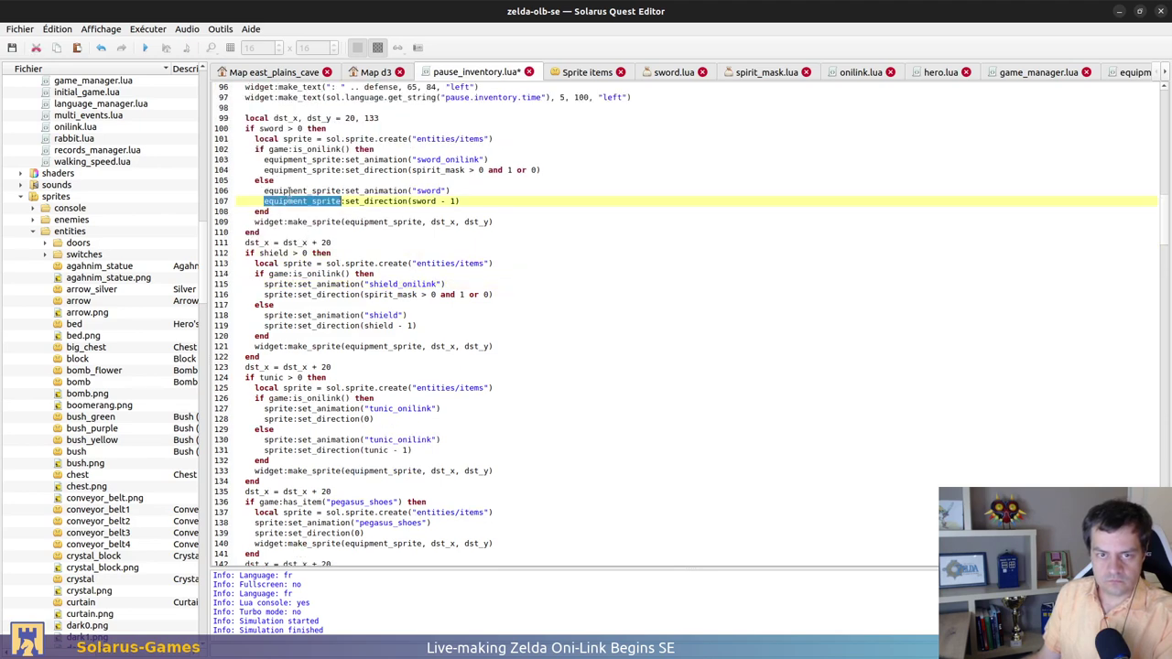
{"action": "key", "text": "ctrl+v"}
{"action": "double_click", "coordinate": [302, 190]}
{"action": "key", "text": "ctrl+v"}
{"action": "double_click", "coordinate": [304, 169]}
{"action": "key", "text": "ctrl+v"}
{"action": "double_click", "coordinate": [307, 159]}
{"action": "key", "text": "ctrl+v"}
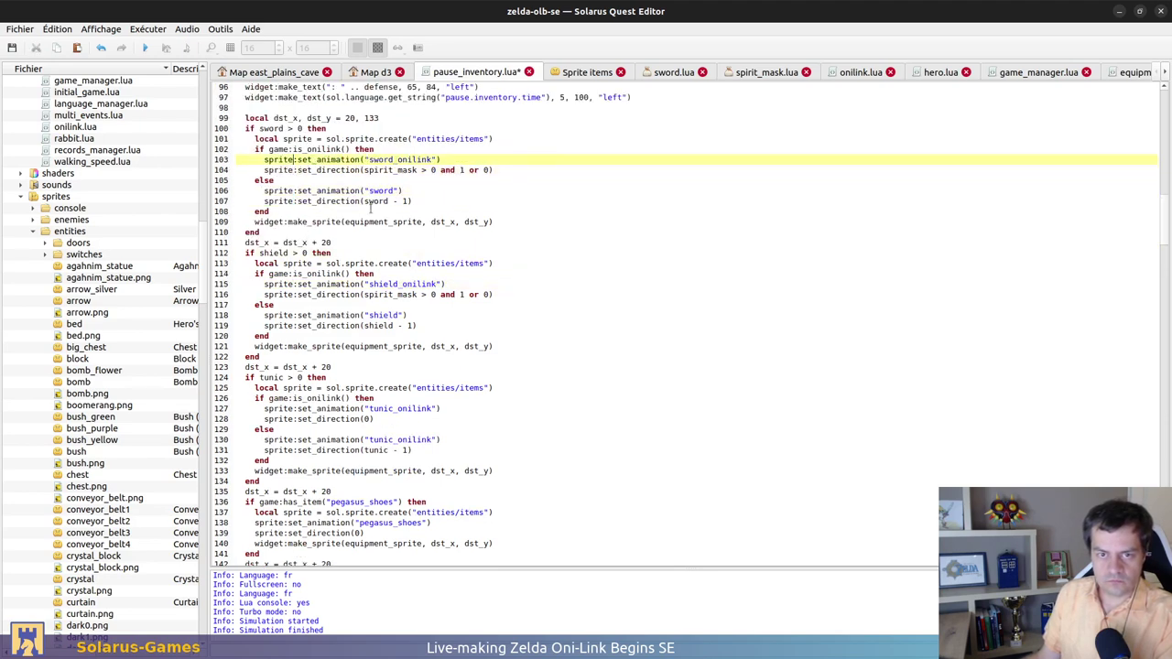
Change the make_sprite argument from equipment_sprite to sprite in the sword, shield and tunic blocks
{"action": "double_click", "coordinate": [360, 221]}
{"action": "key", "text": "ctrl+v"}
{"action": "double_click", "coordinate": [393, 347]}
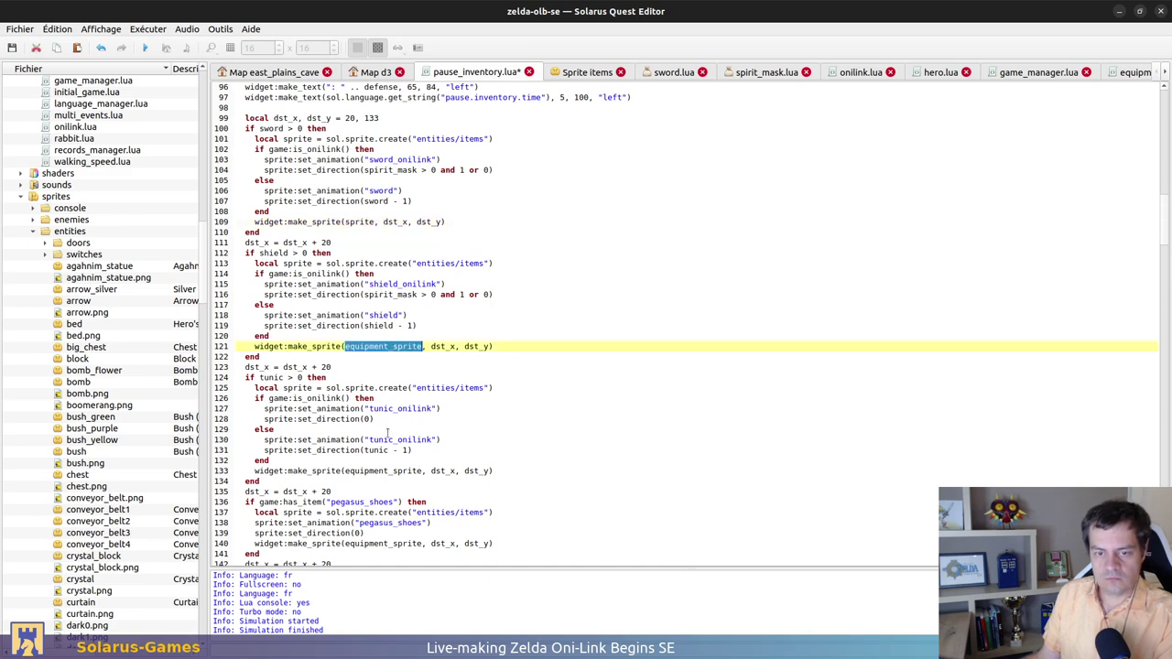
{"action": "type", "text": "sprite"}
{"action": "double_click", "coordinate": [374, 470]}
{"action": "scroll", "coordinate": [374, 471], "scroll_direction": "down", "scroll_amount": 5}
{"action": "type", "text": "sprite"}
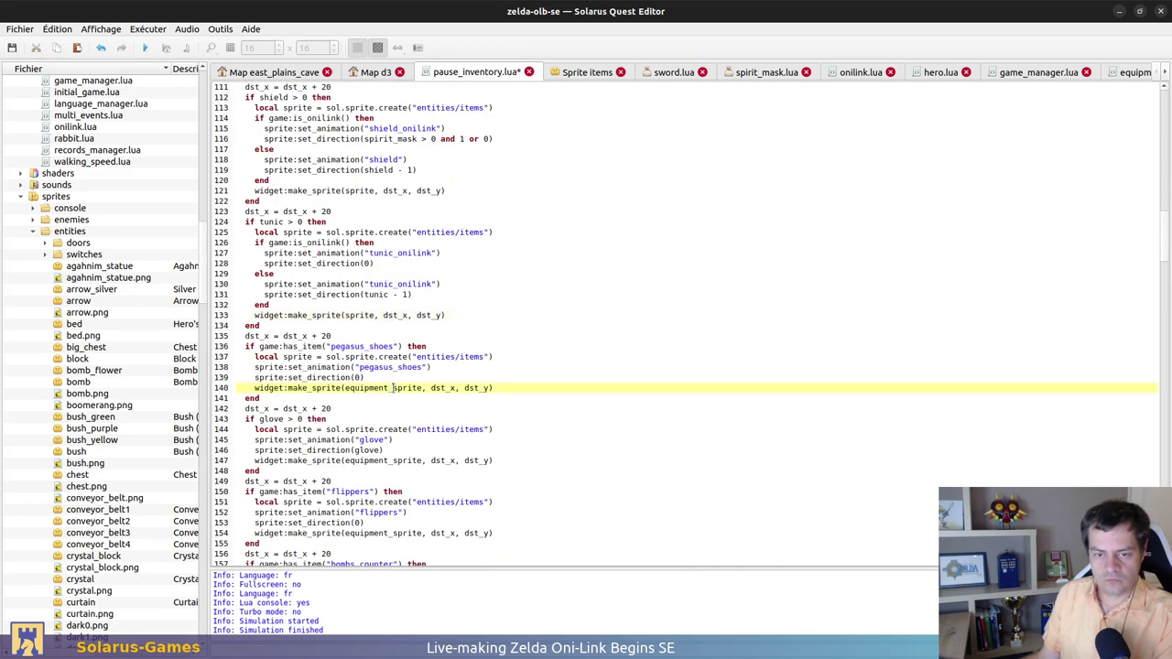
Pass sprite to make_sprite in the pegasus_shoes, glove, flippers and bombs_counter blocks, and save the script
{"action": "double_click", "coordinate": [392, 388]}
{"action": "type", "text": "sprite"}
{"action": "double_click", "coordinate": [400, 459]}
{"action": "scroll", "coordinate": [400, 459], "scroll_direction": "down", "scroll_amount": 4}
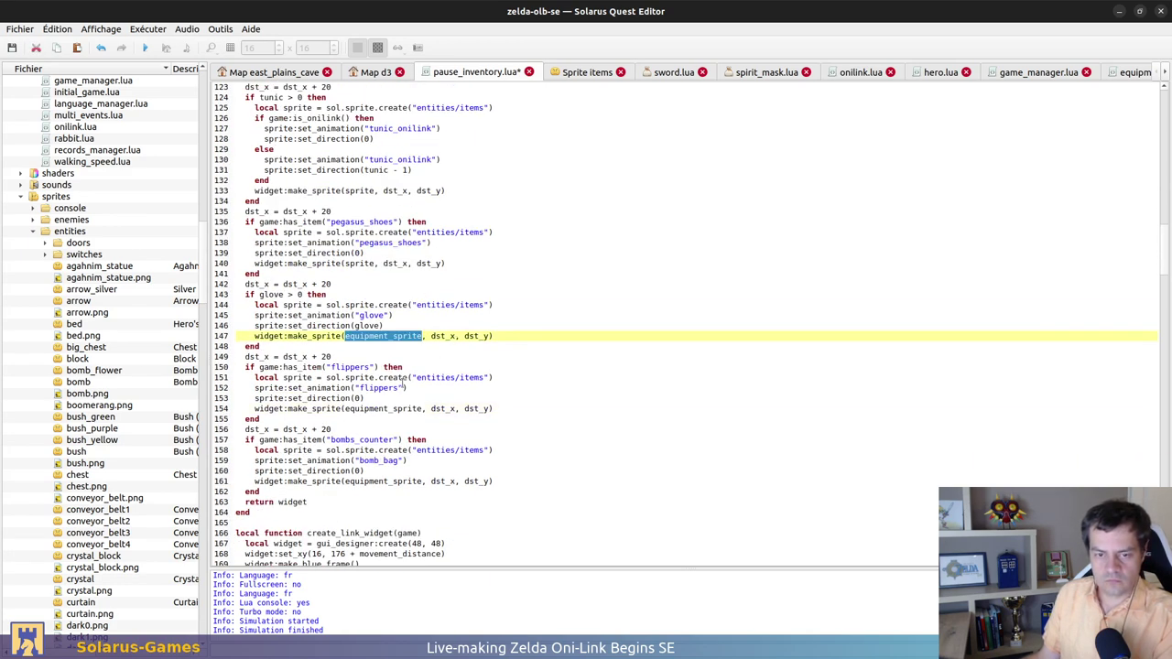
{"action": "type", "text": "sprite"}
{"action": "left_click", "coordinate": [389, 411]}
{"action": "double_click", "coordinate": [389, 411]}
{"action": "type", "text": "sprite"}
{"action": "double_click", "coordinate": [396, 481]}
{"action": "scroll", "coordinate": [396, 481], "scroll_direction": "down", "scroll_amount": 4}
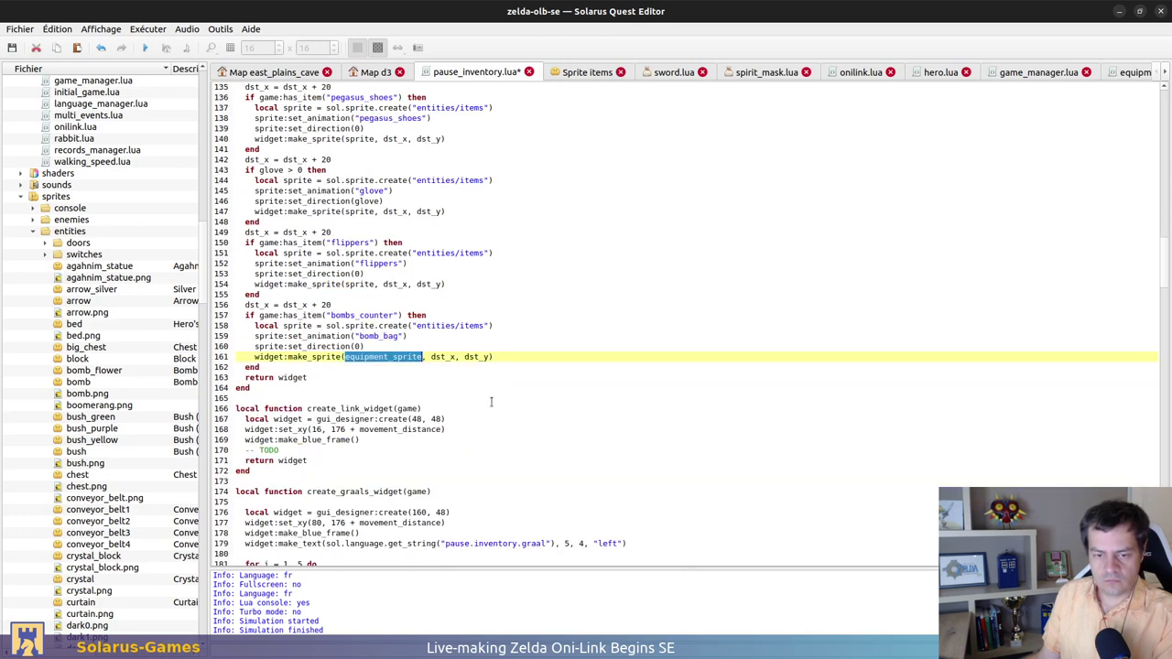
{"action": "type", "text": "sprite"}
{"action": "key", "text": "ctrl+s"}
Search the script for leftover uses of "equipment_sprite" and close the search
{"action": "left_click", "coordinate": [473, 279]}
{"action": "key", "text": "ctrl+f"}
{"action": "type", "text": "eq"}
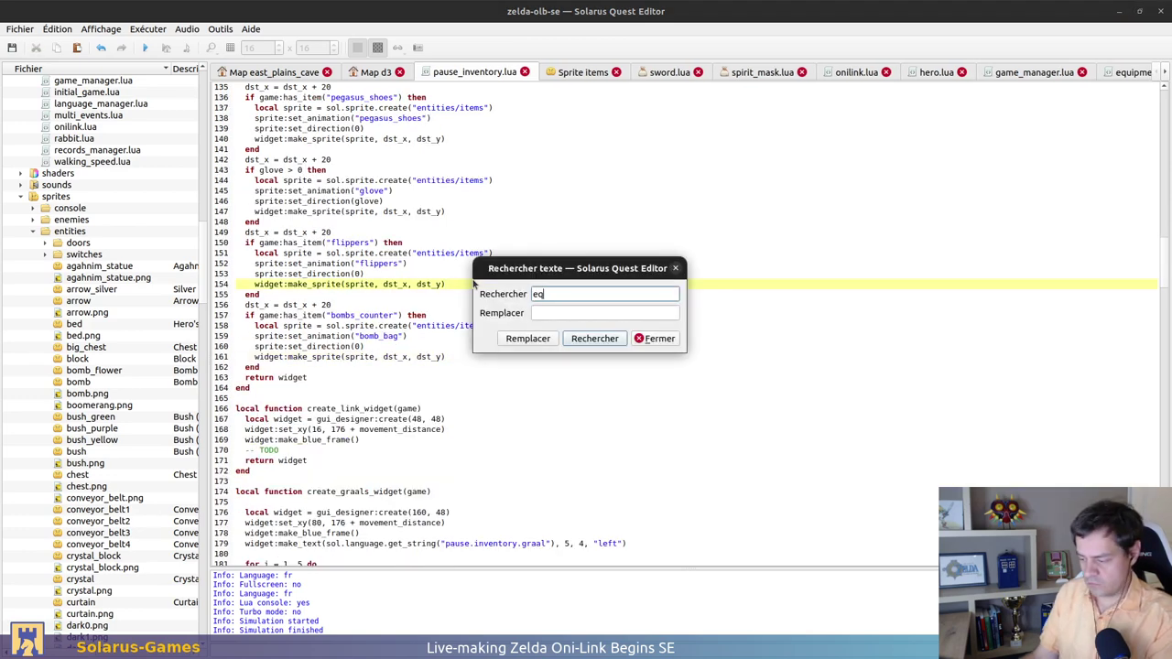
{"action": "type", "text": "uipment_sprite"}
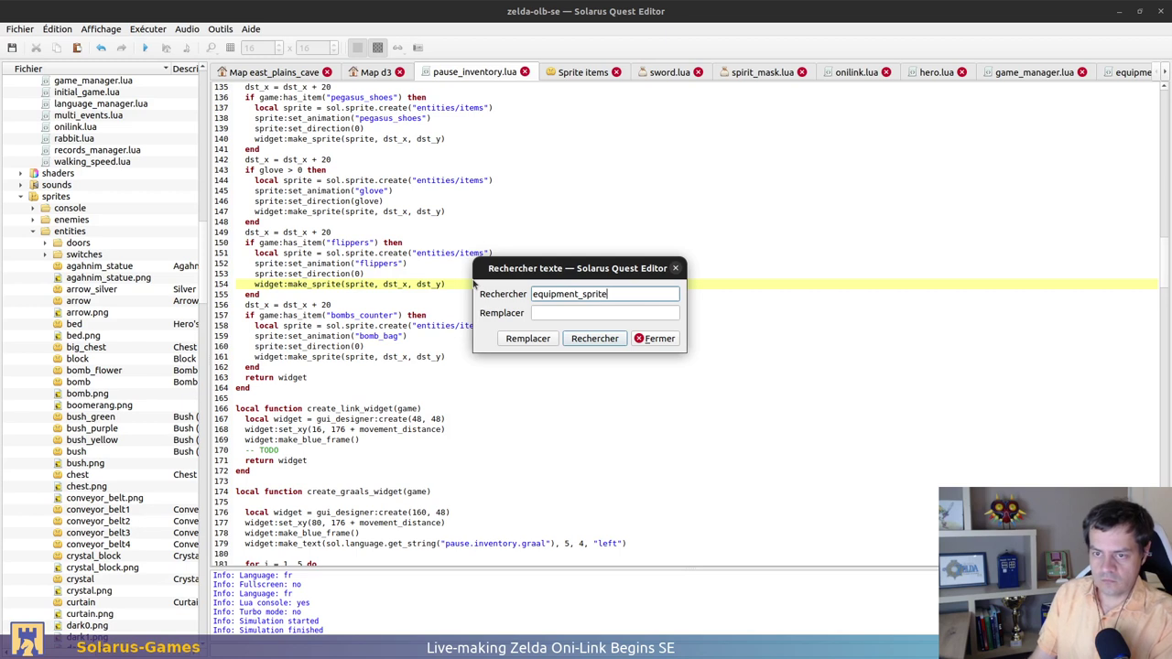
{"action": "key", "text": "Escape"}
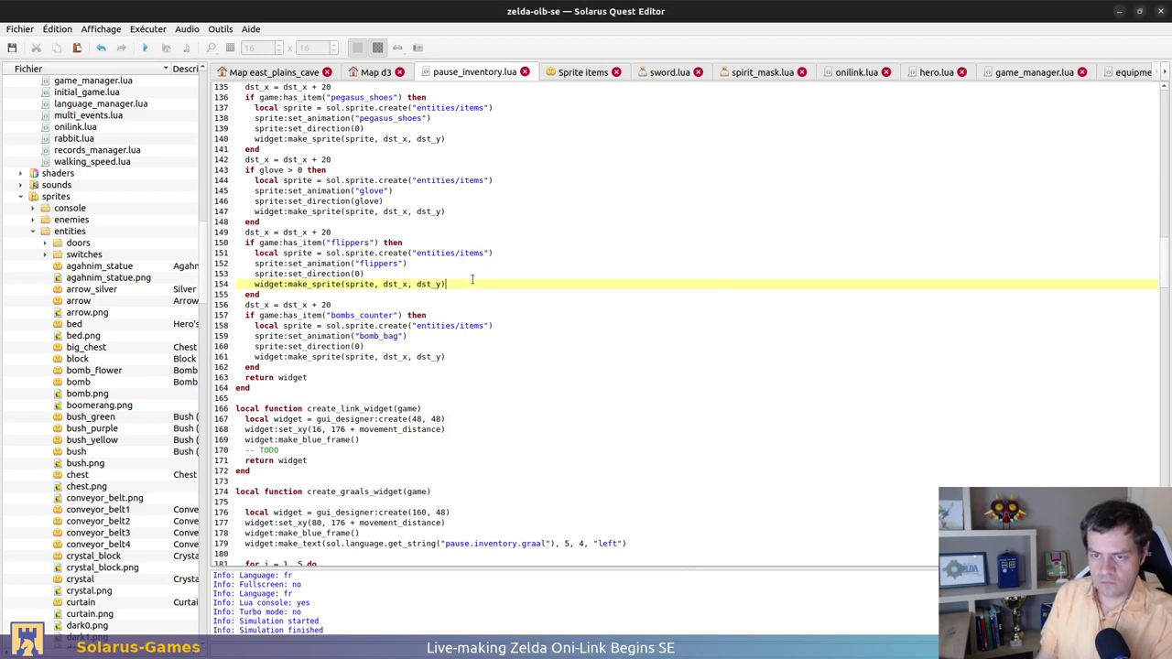
Run the quest and examine the equipment icons on the pause inventory screen
{"action": "left_click", "coordinate": [144, 48]}
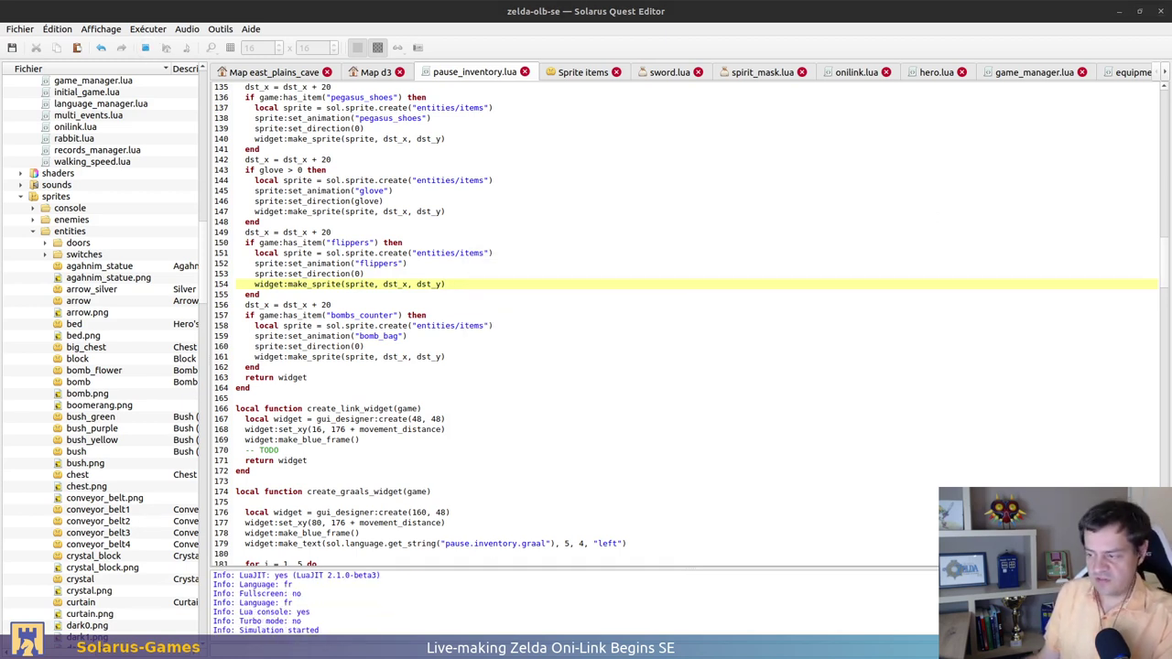
{"action": "left_click_drag", "start_coordinate": [922, 211], "coordinate": [627, 180]}
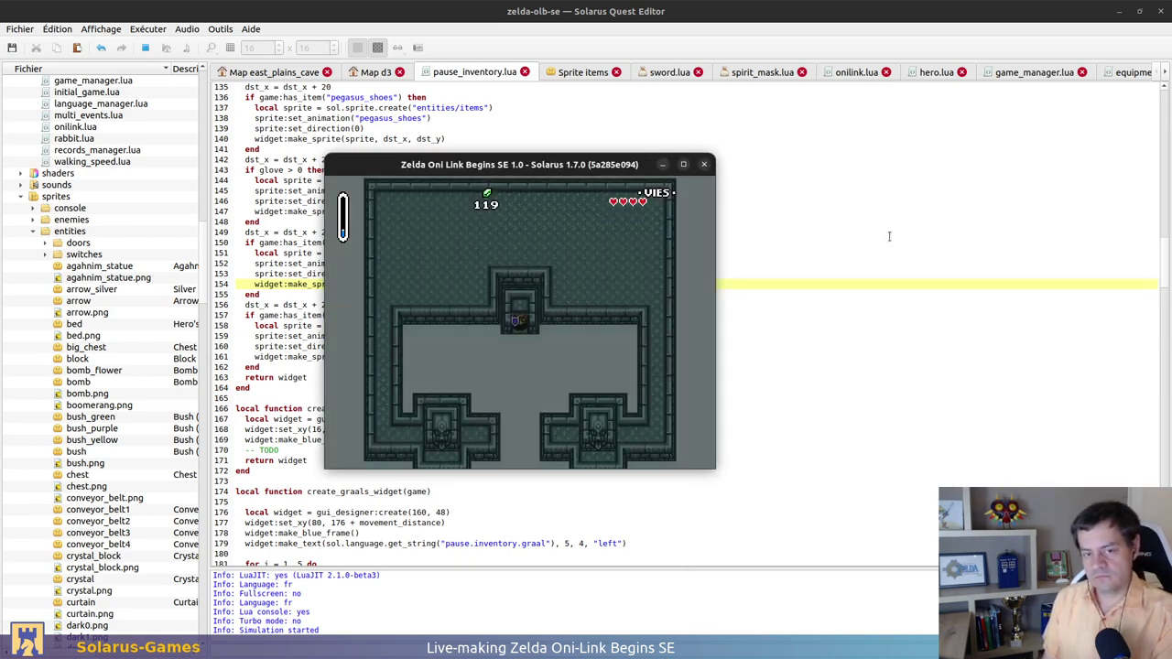
{"action": "key", "text": "d"}
{"action": "key", "text": "d"}
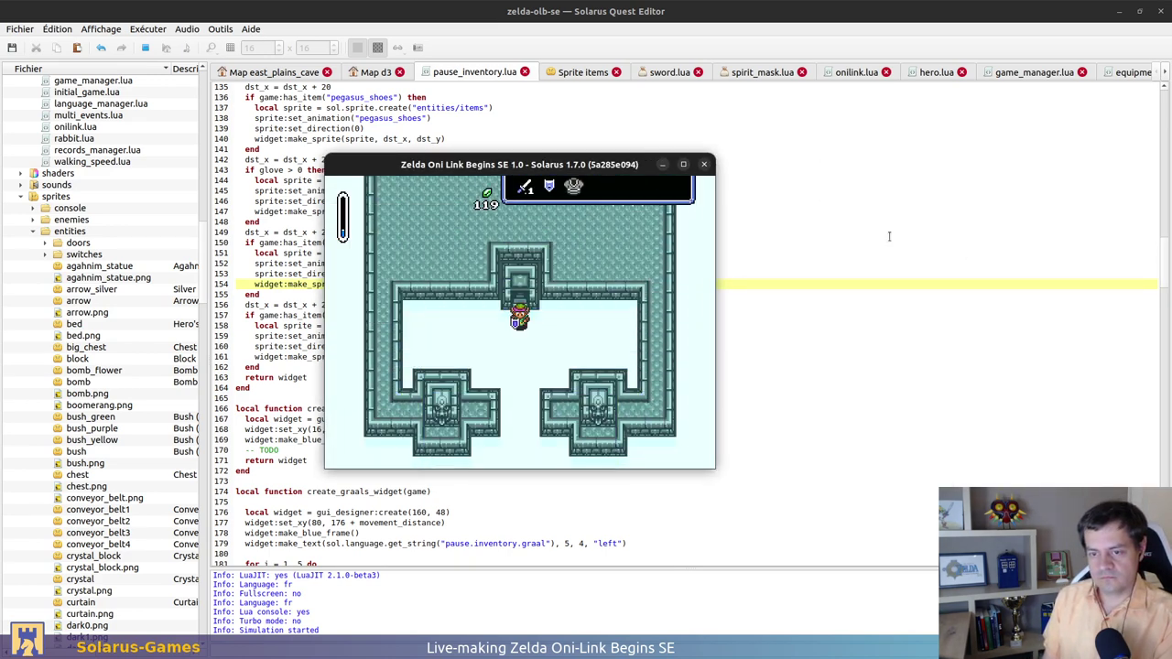
{"action": "key", "text": "d"}
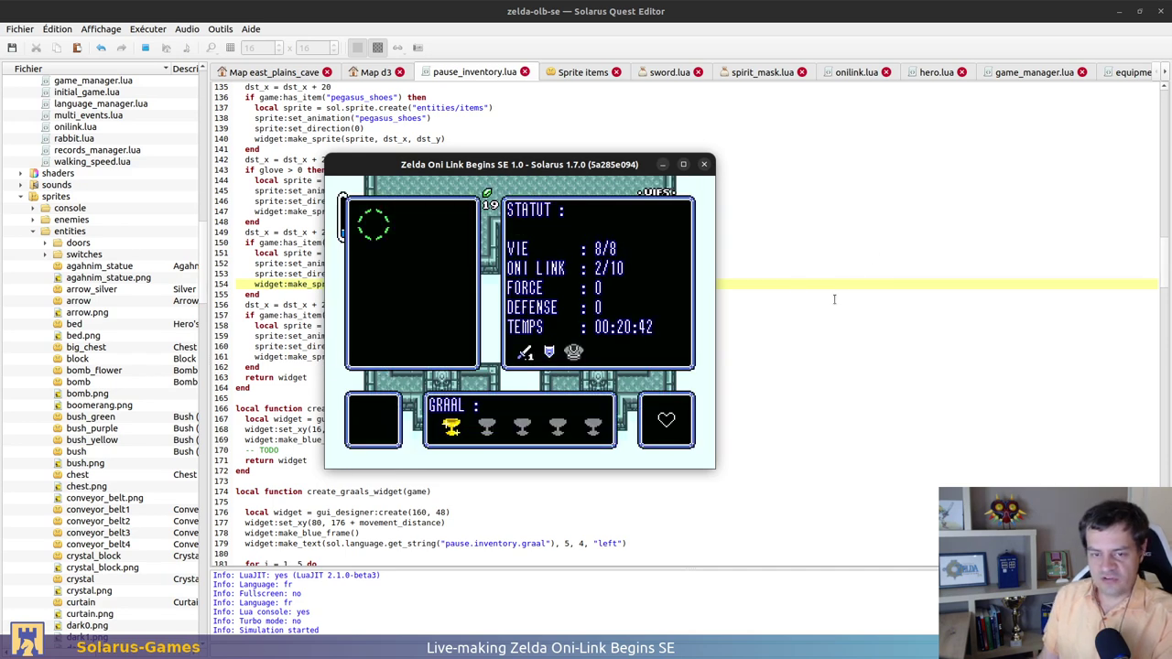
Change the animation name in the tunic block's else branch to "tunic" and save the script
{"action": "left_click", "coordinate": [835, 303]}
{"action": "scroll", "coordinate": [415, 495], "scroll_direction": "up", "scroll_amount": 4}
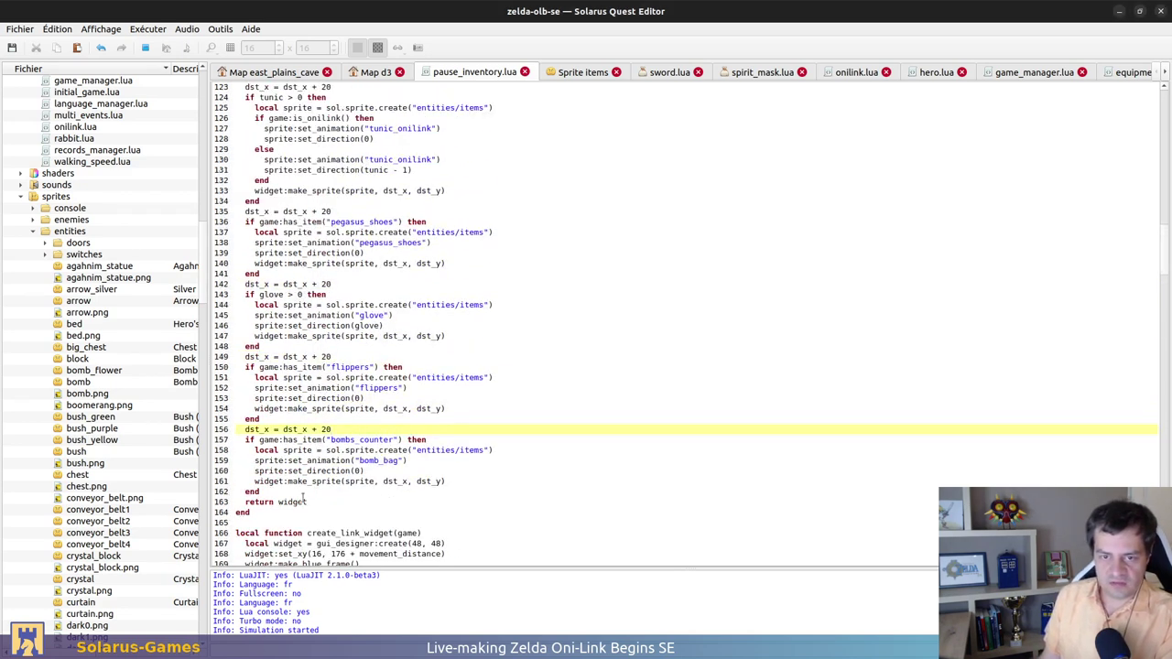
{"action": "scroll", "coordinate": [303, 497], "scroll_direction": "up", "scroll_amount": 4}
{"action": "left_click_drag", "start_coordinate": [240, 243], "coordinate": [275, 327]}
{"action": "left_click", "coordinate": [388, 291]}
{"action": "left_click_drag", "start_coordinate": [393, 284], "coordinate": [430, 284]}
{"action": "key", "text": "BackSpace"}
{"action": "key", "text": "ctrl+s"}
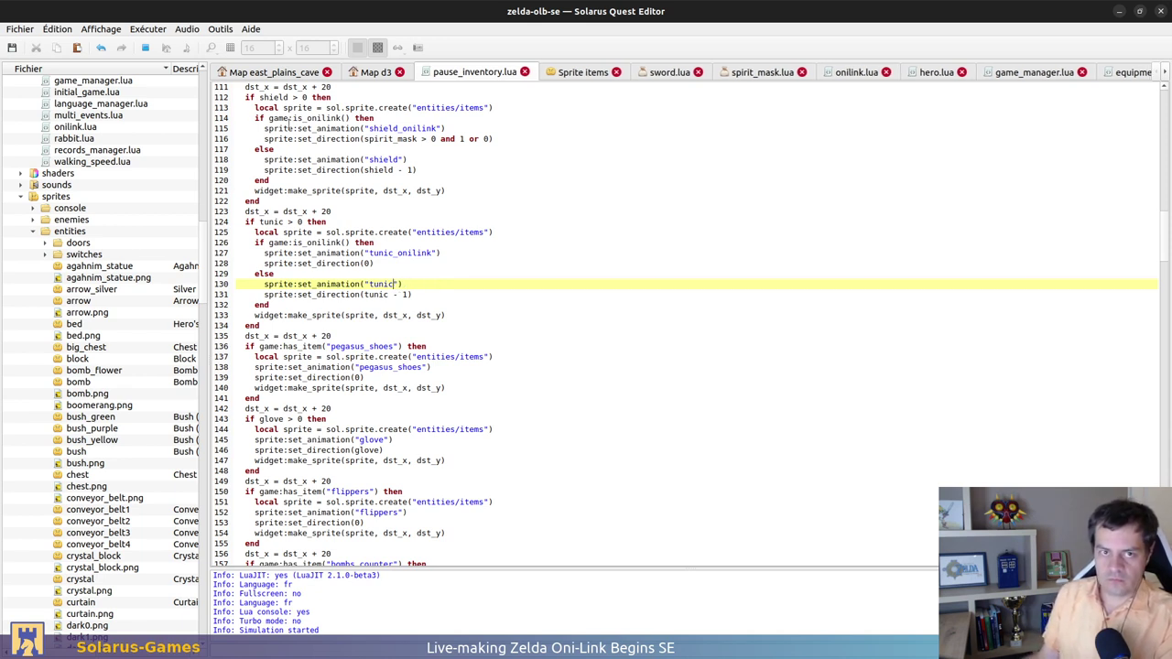
Restart the quest and recheck the sword, shield and tunic icons by reopening the pause inventory screen
{"action": "left_click", "coordinate": [145, 47]}
{"action": "left_click", "coordinate": [145, 48]}
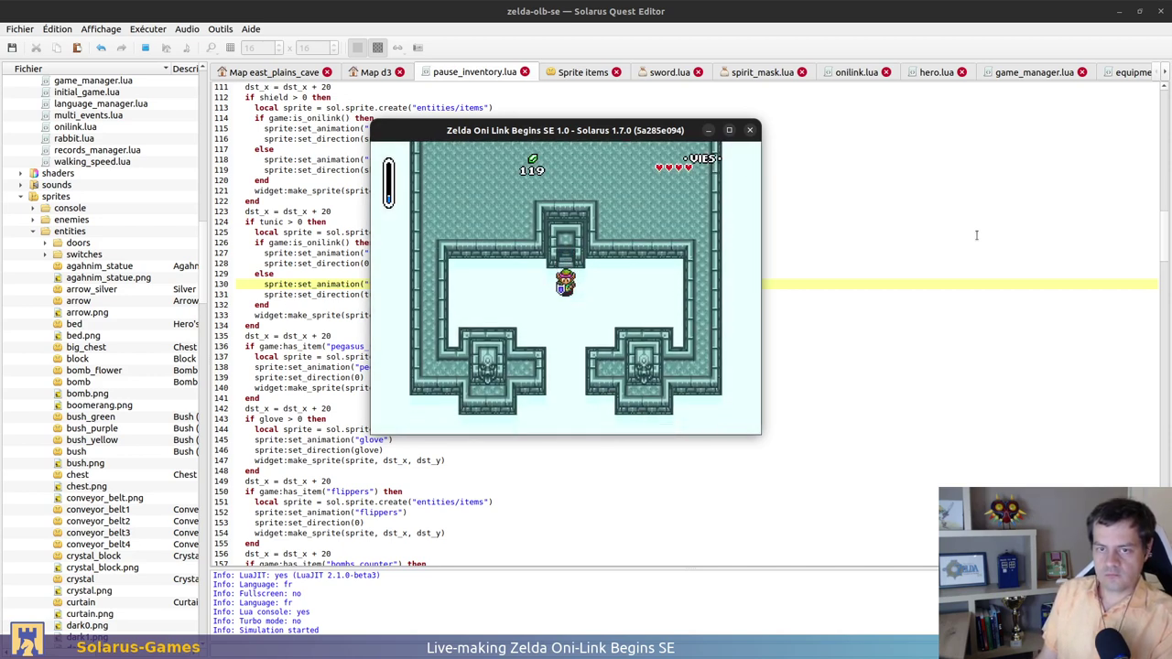
{"action": "key", "text": "d"}
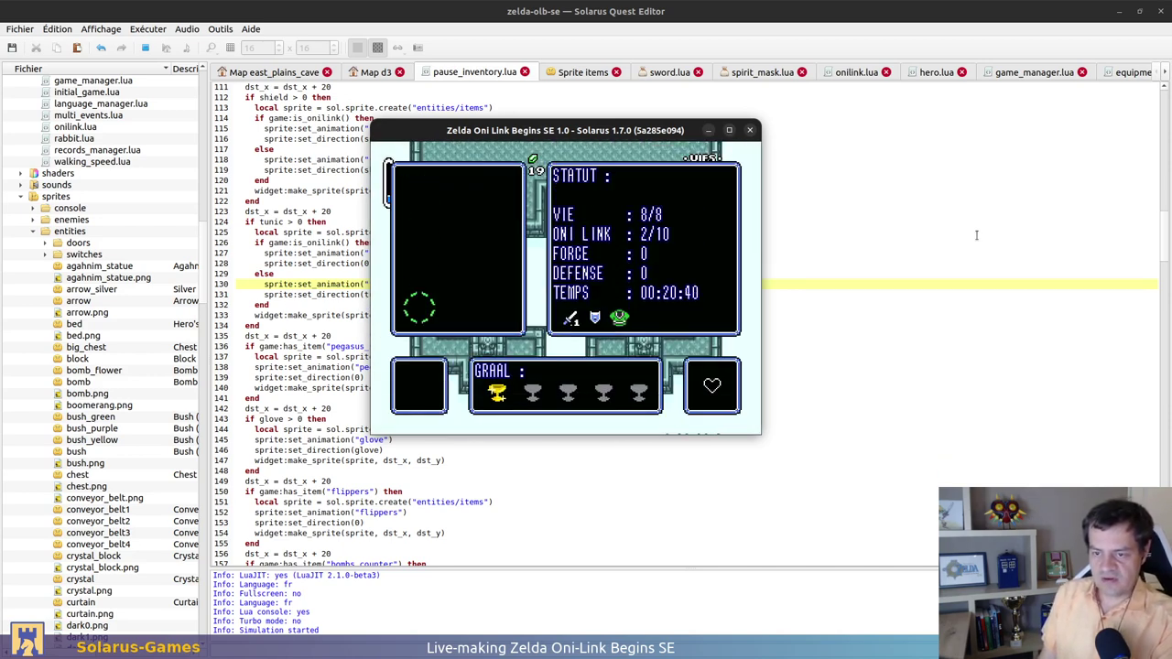
{"action": "key", "text": "d"}
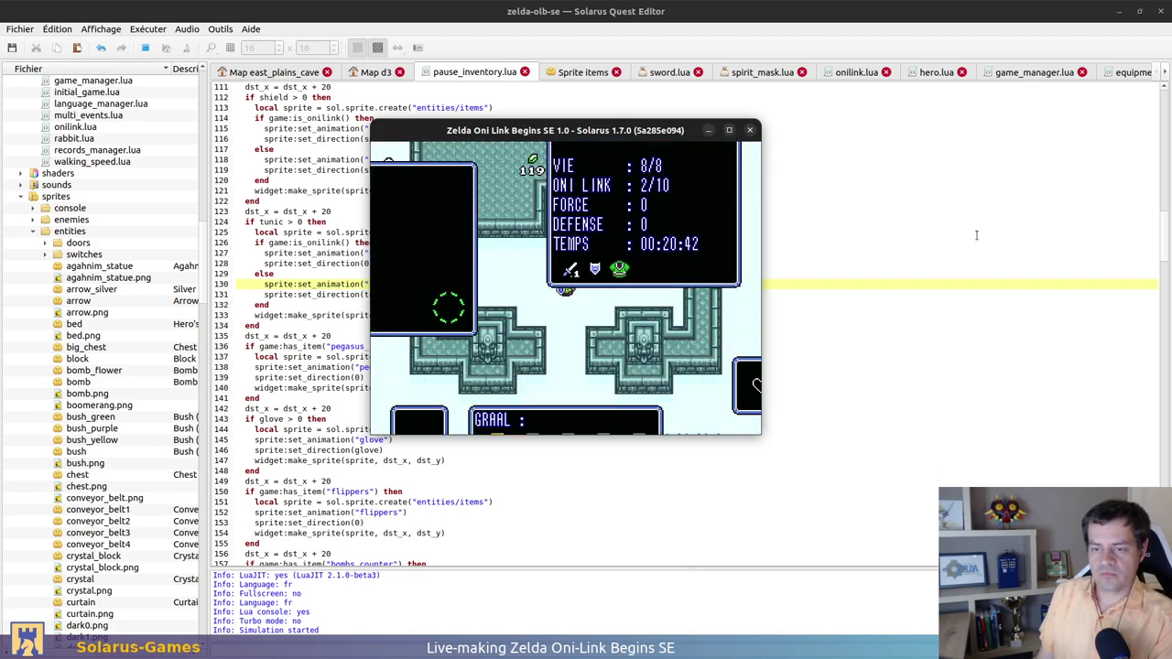
{"action": "key", "text": "d"}
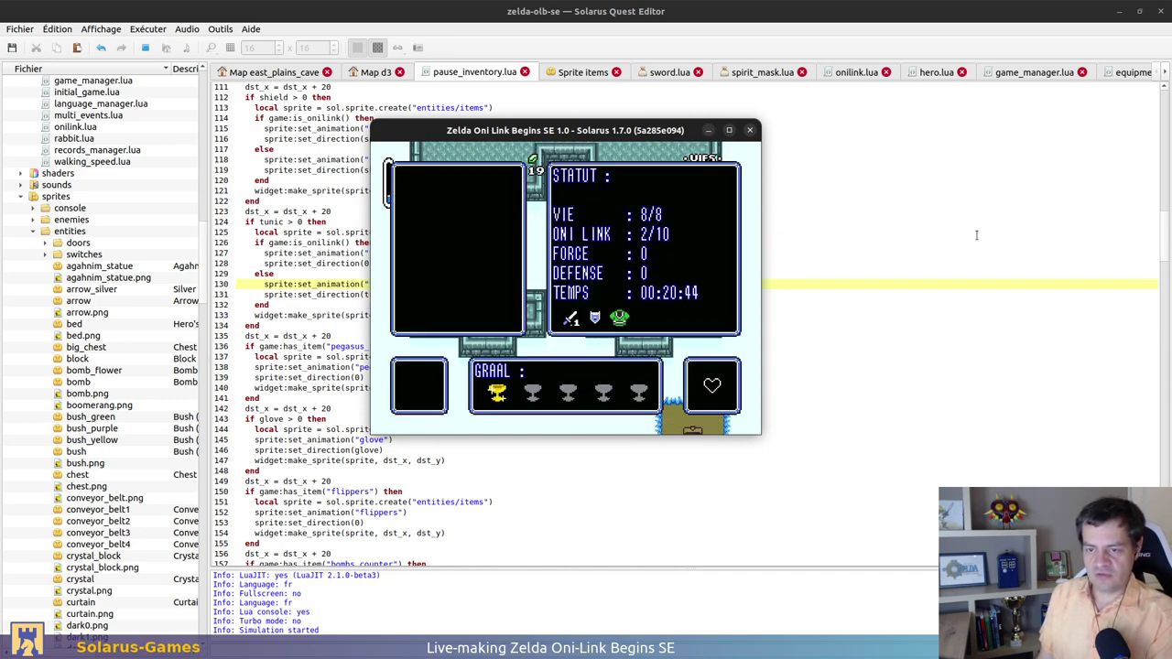
Resume play, walk the hero across the icy area, then recheck the pause inventory icons and view the world map screen
{"action": "key", "text": "d"}
{"action": "key", "text": "Down"}
{"action": "key", "text": "Right"}
{"action": "key", "text": "Up"}
{"action": "key", "text": "Right"}
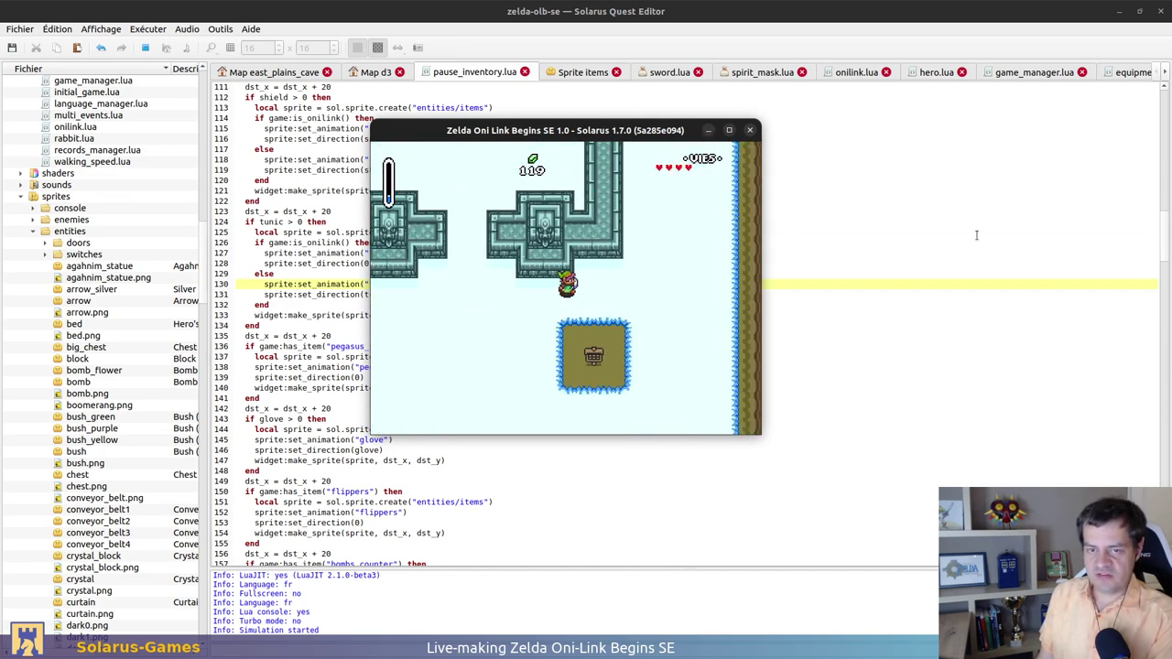
{"action": "key", "text": "Up"}
{"action": "key", "text": "Right"}
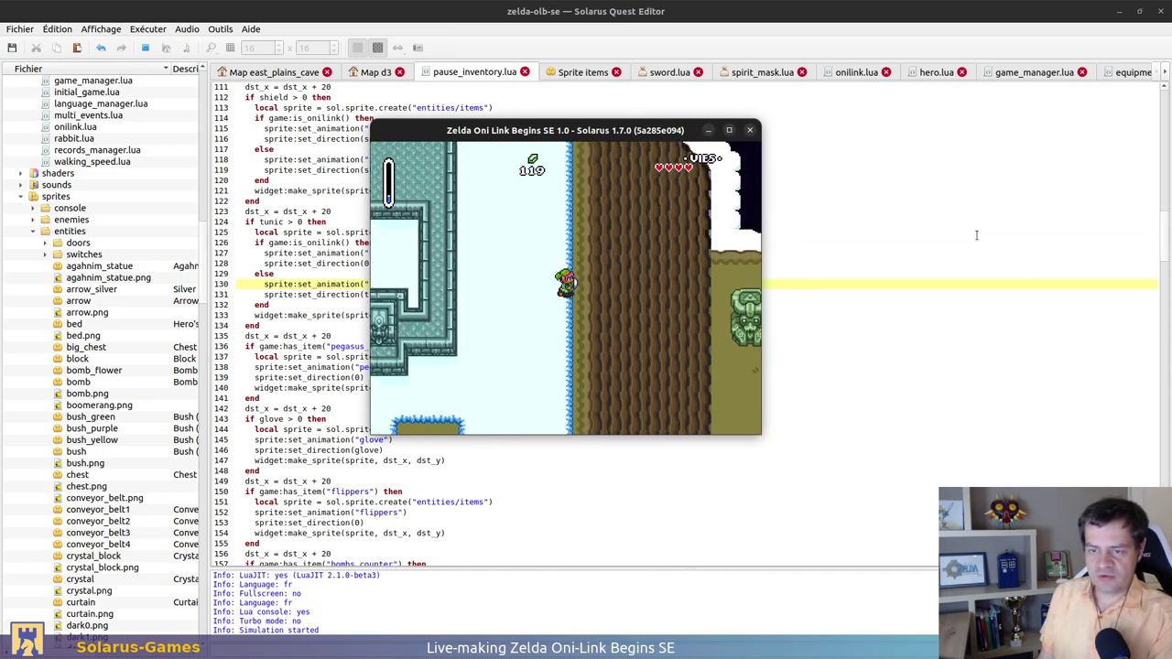
{"action": "key", "text": "d"}
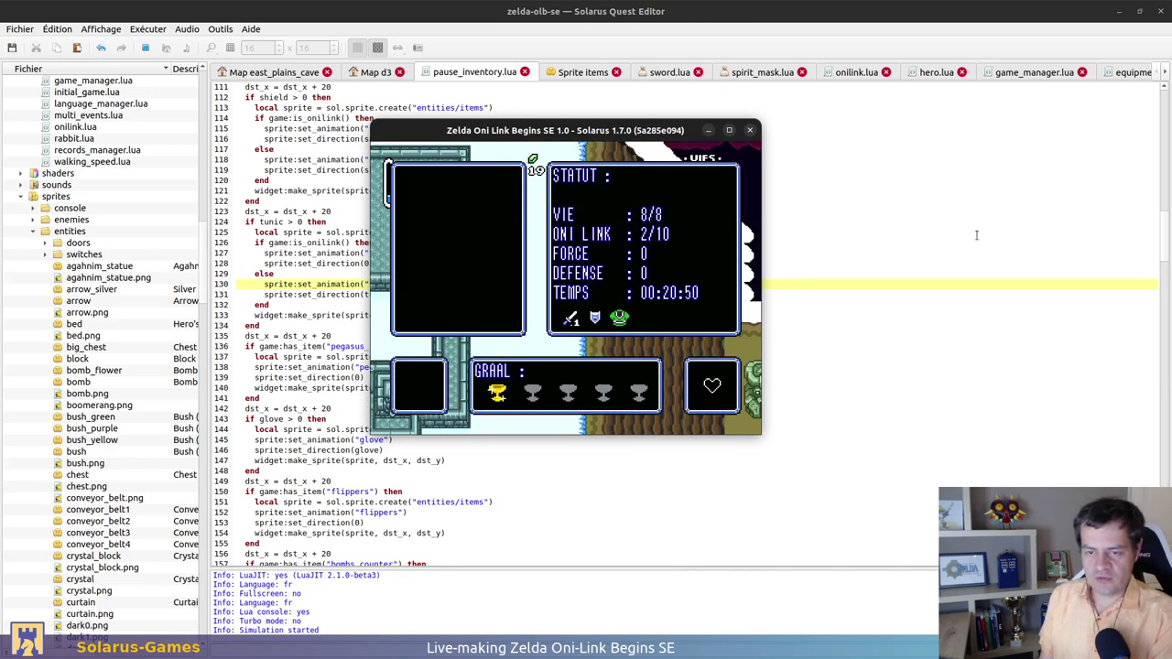
{"action": "key", "text": "Left"}
{"action": "key", "text": "Left"}
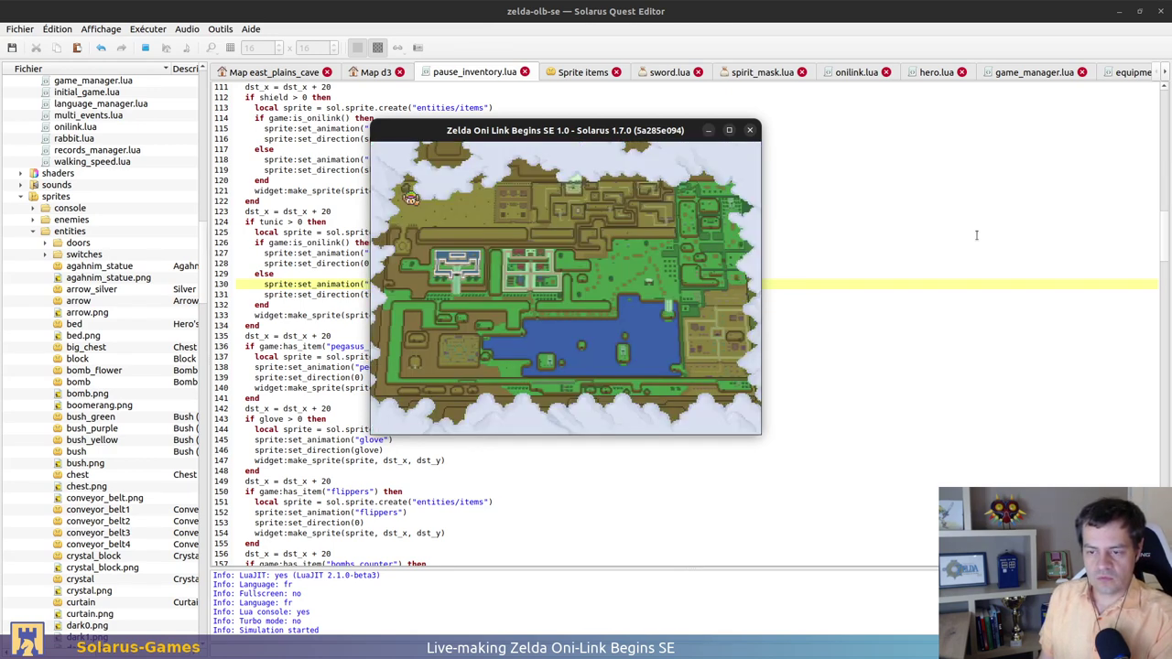
Walk the hero along the snowy northern edge, recheck the equipment icons on the pause inventory screen, and quit the quest
{"action": "key", "text": "d"}
{"action": "key", "text": "Up"}
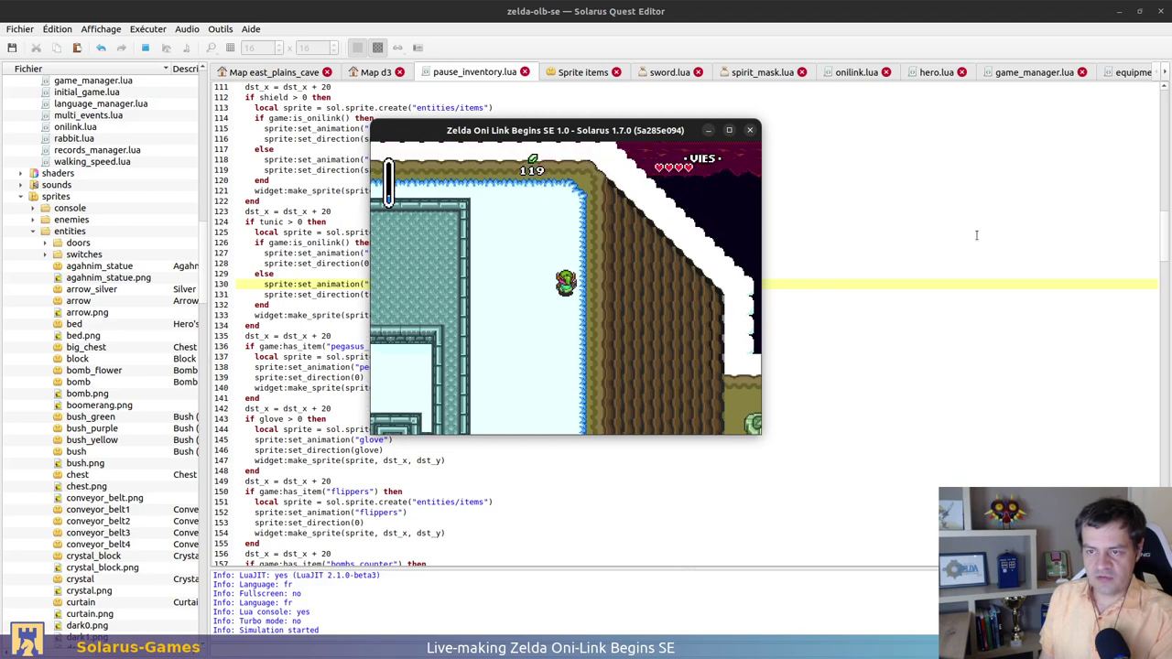
{"action": "key", "text": "Left"}
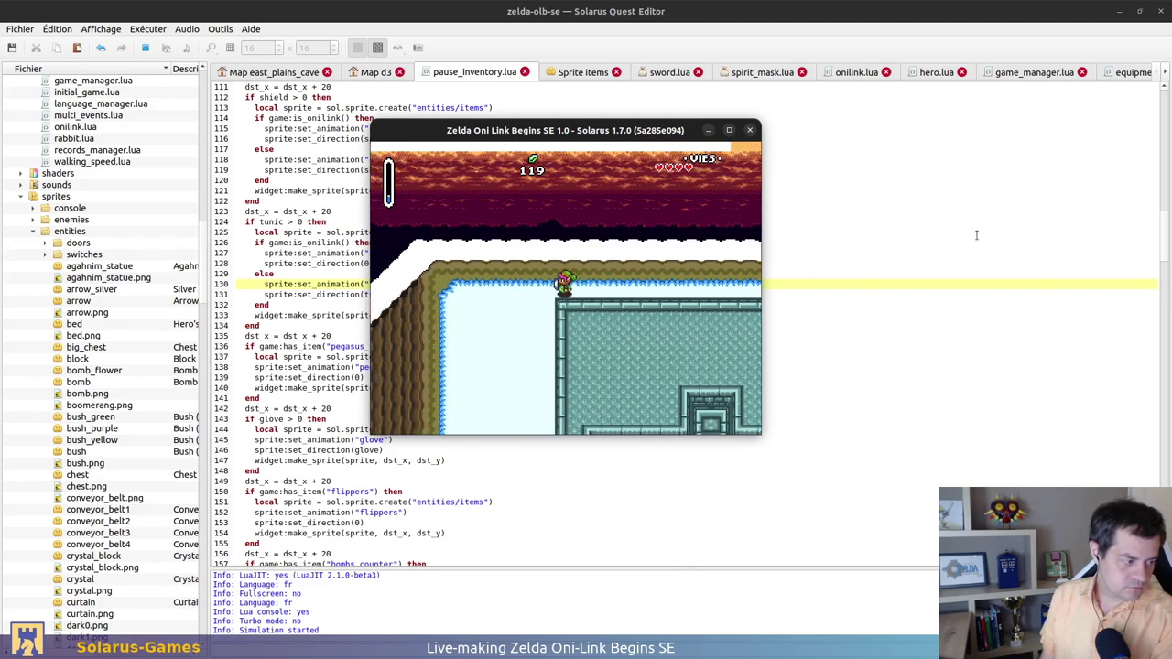
{"action": "key", "text": "d"}
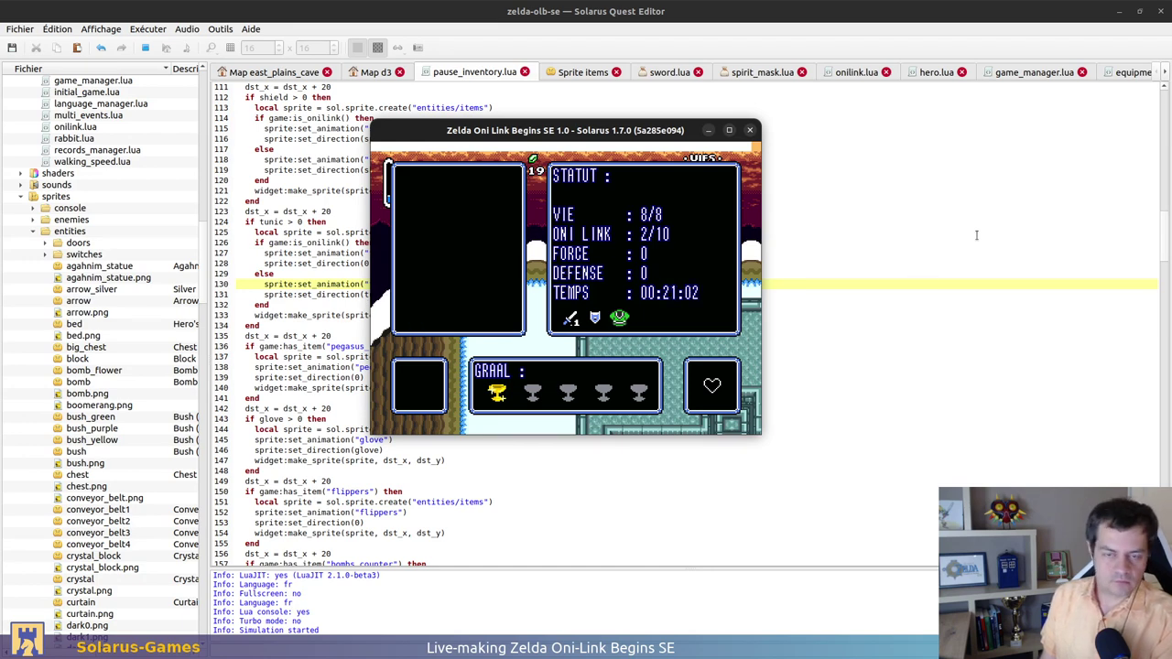
{"action": "scroll", "coordinate": [975, 235], "scroll_direction": "up", "scroll_amount": 1}
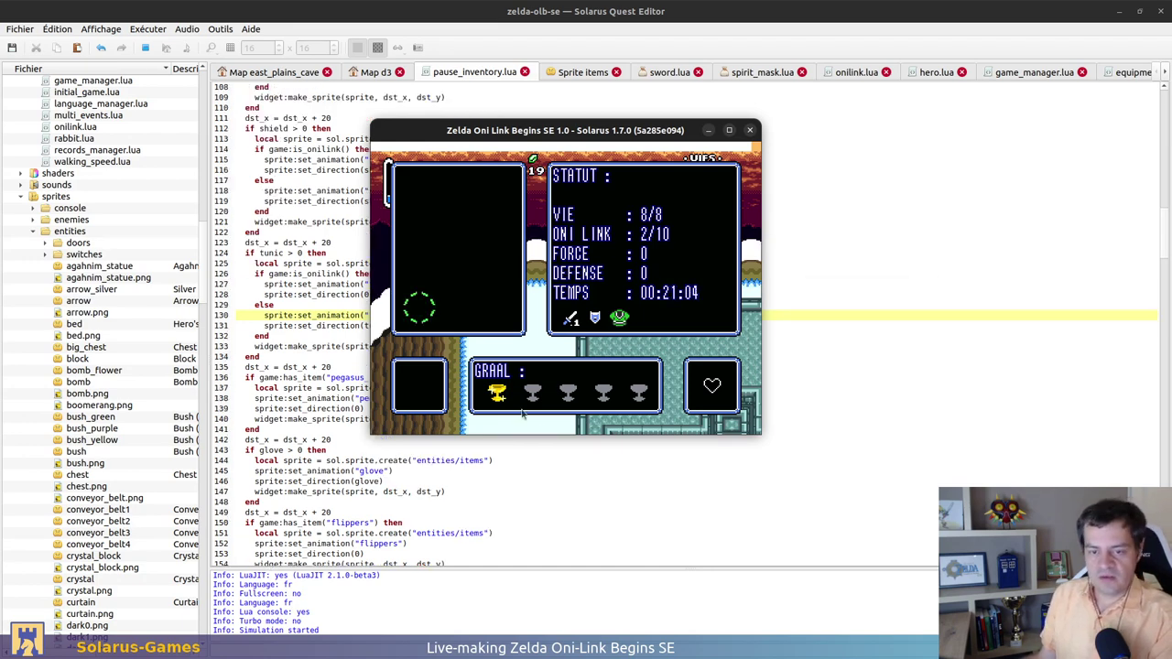
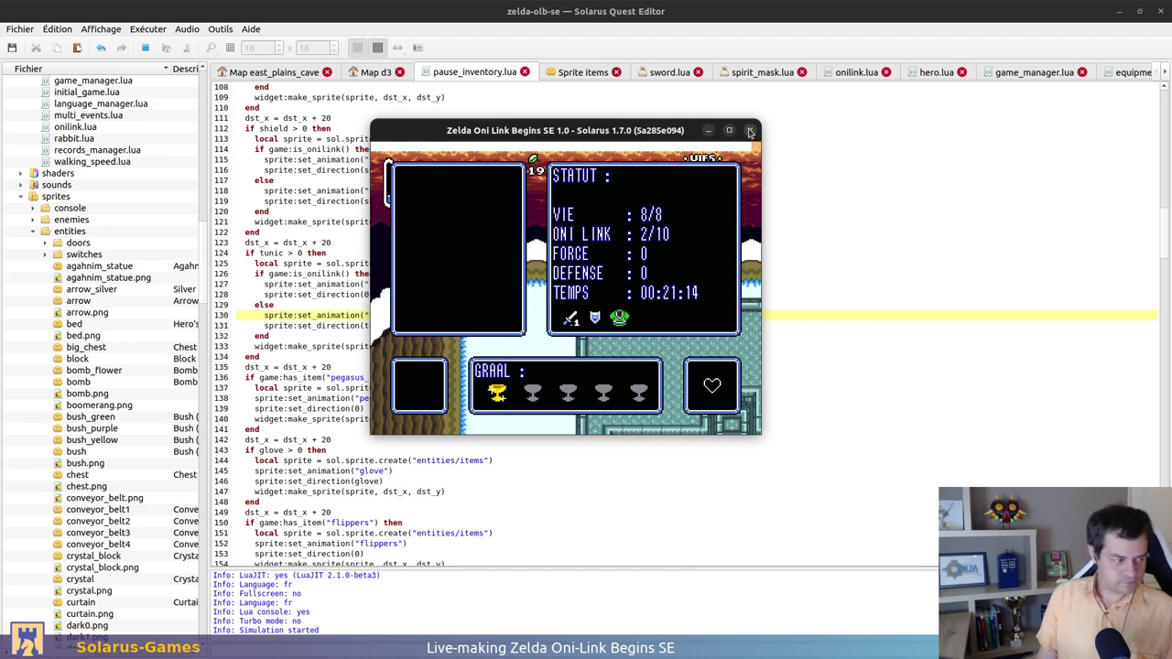
{"action": "left_click", "coordinate": [750, 133]}
{"action": "scroll", "coordinate": [522, 439], "scroll_direction": "down", "scroll_amount": 14}
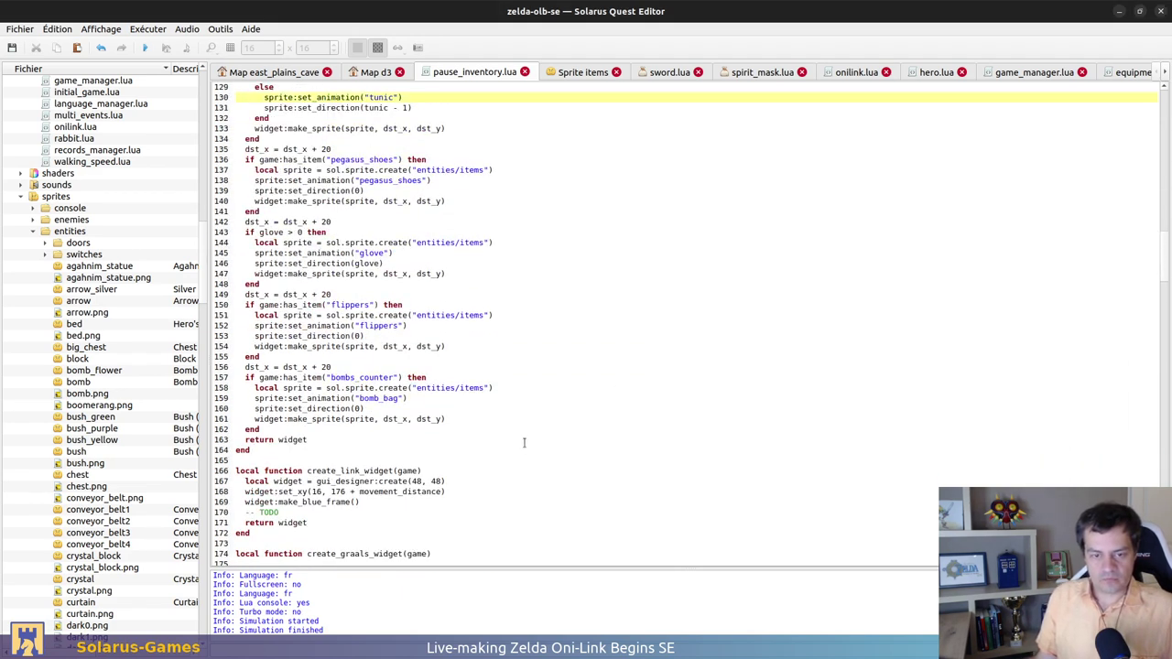
{"action": "left_click", "coordinate": [272, 286]}
{"action": "key", "text": "Down"}
{"action": "key", "text": "Down"}
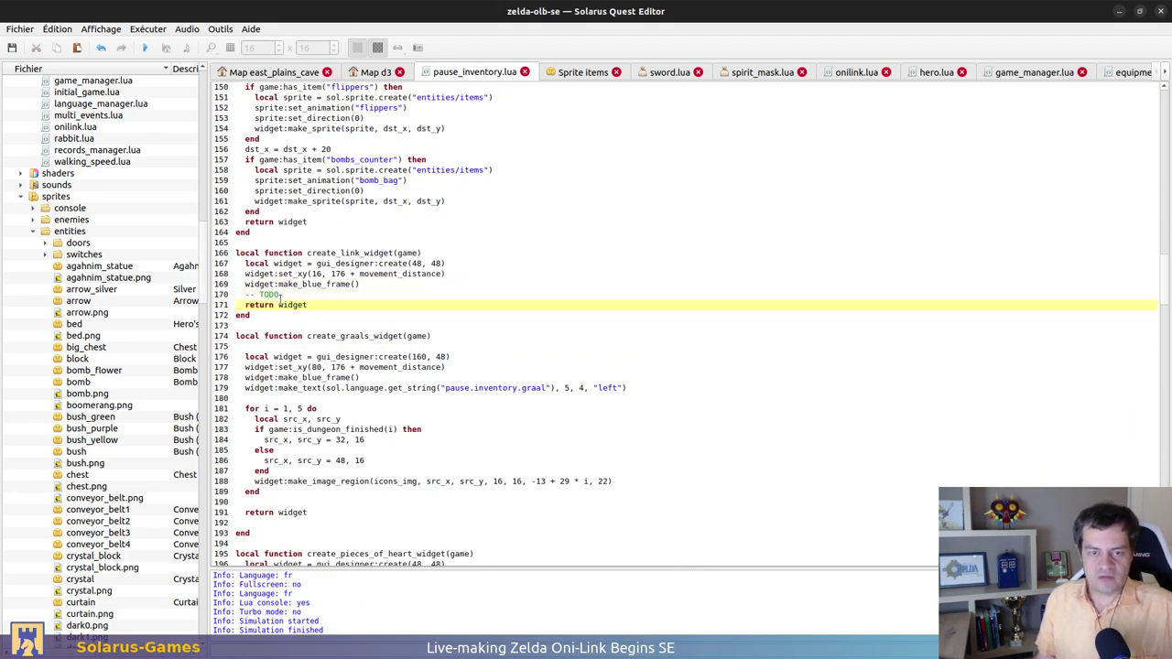
{"action": "key", "text": "Up"}
{"action": "key", "text": "Home"}
{"action": "key", "text": "shift+Down"}
{"action": "key", "text": "ctrl+x"}
{"action": "key", "text": "ctrl+v"}
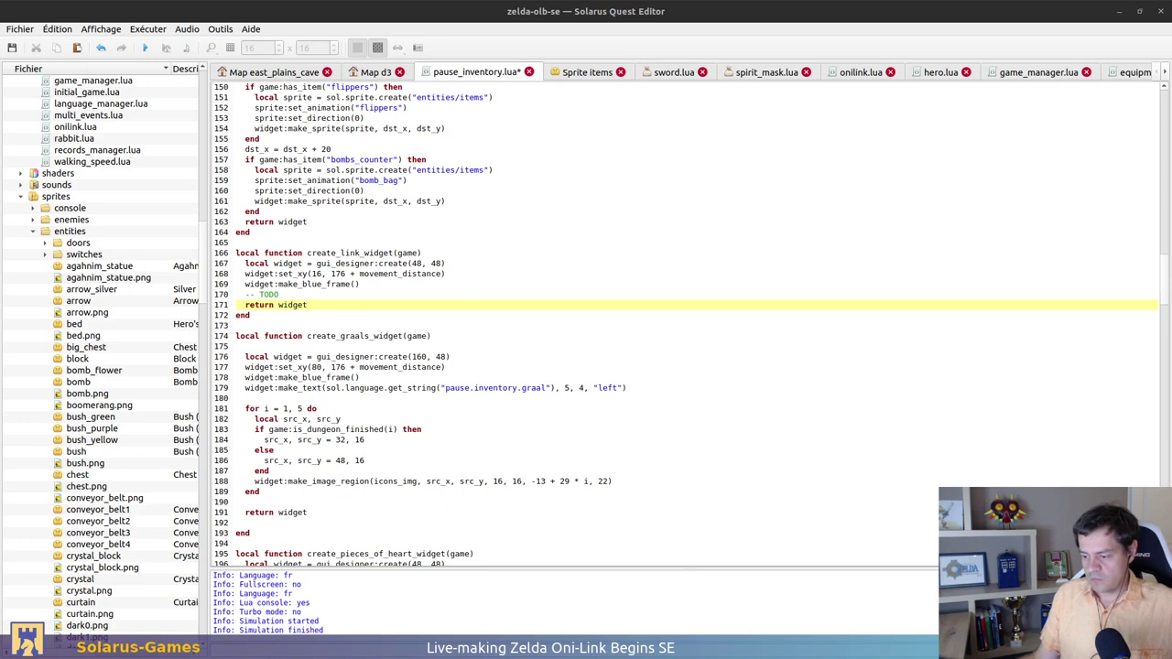
Switch to the terminal and check the git status of the quest's data folder
{"action": "key", "text": "alt+Tab"}
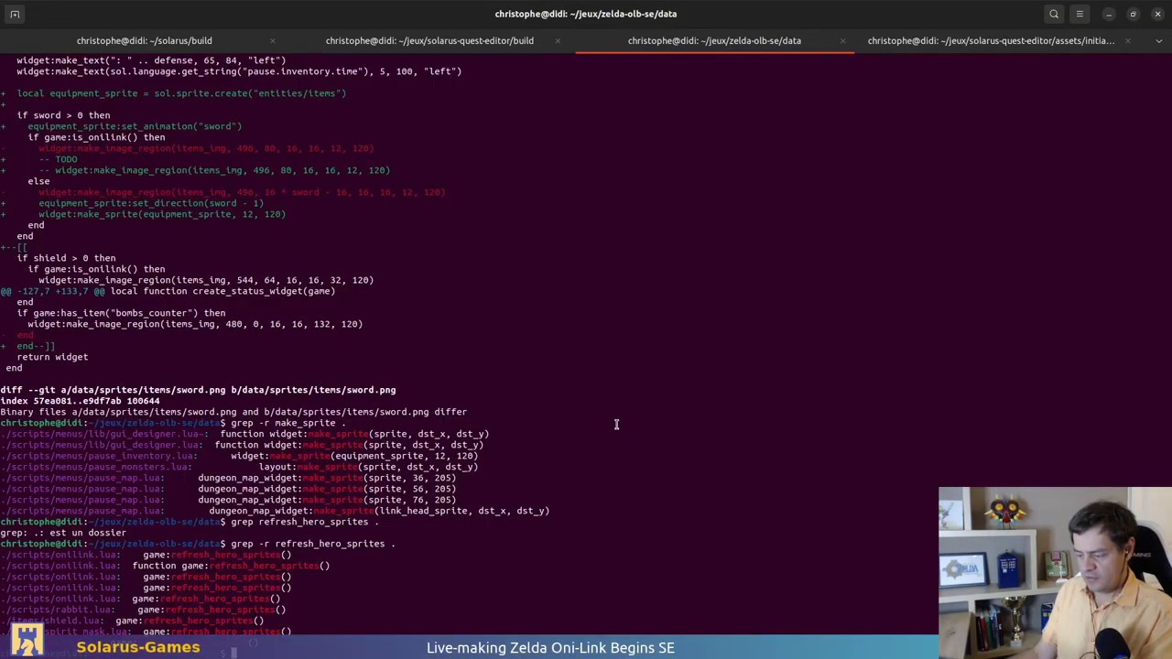
{"action": "type", "text": "git status"}
{"action": "key", "text": "Return"}
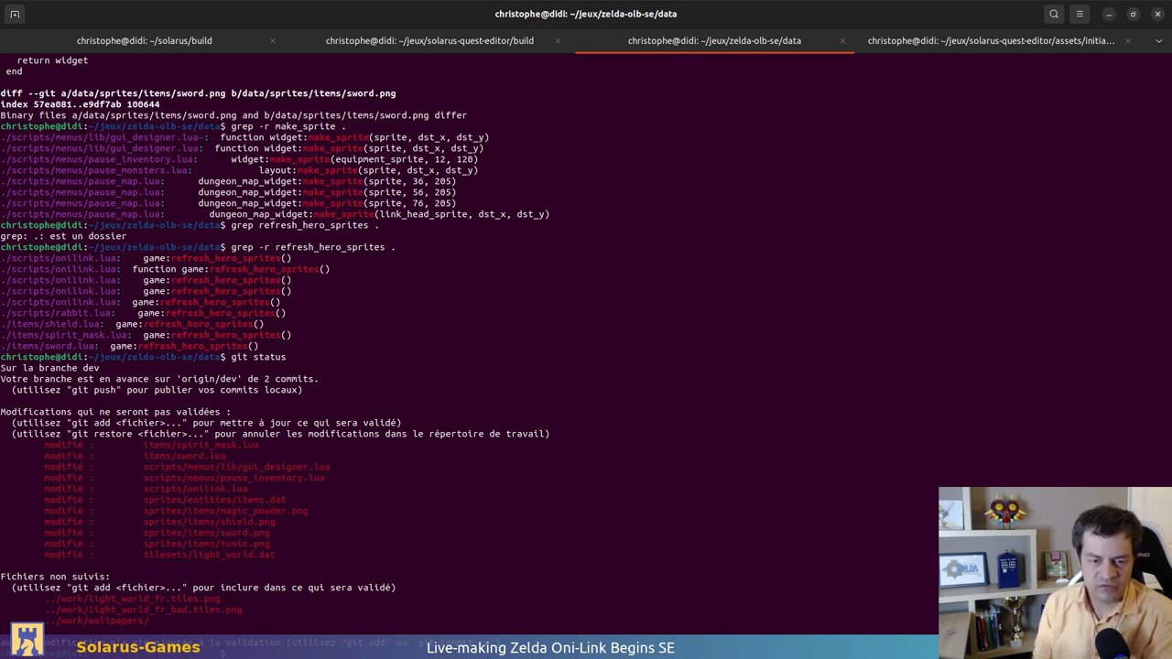
Review the uncommitted changes with git diff, from the item scripts through the sprites to the light_world tileset
{"action": "type", "text": "git"}
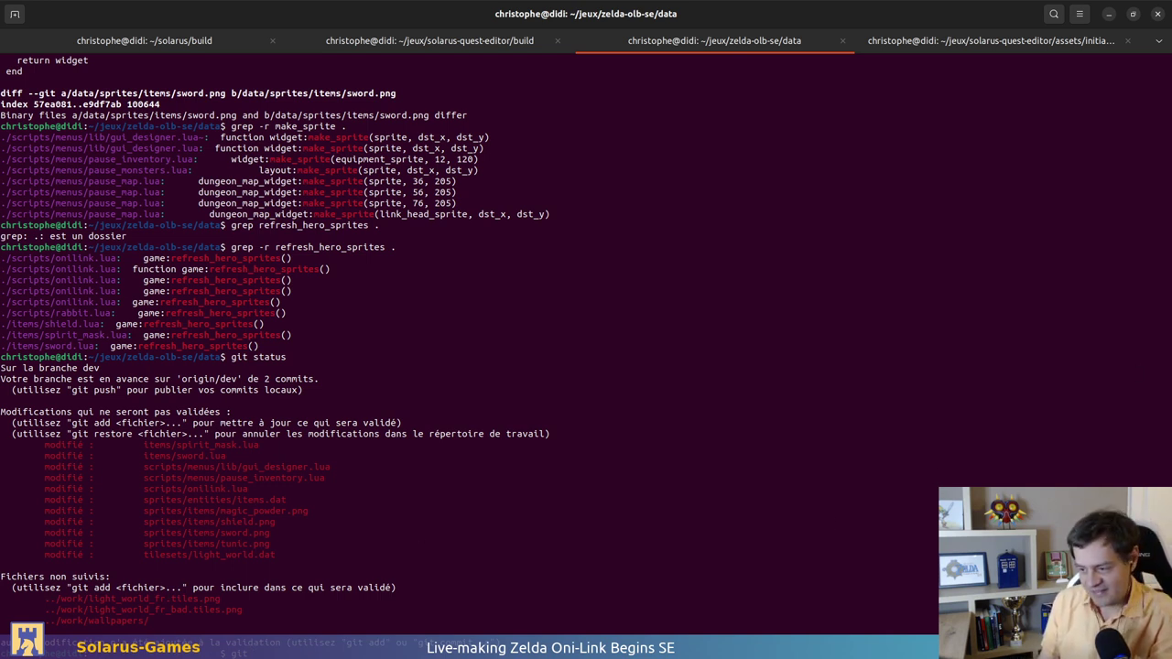
{"action": "key", "text": "alt+Tab"}
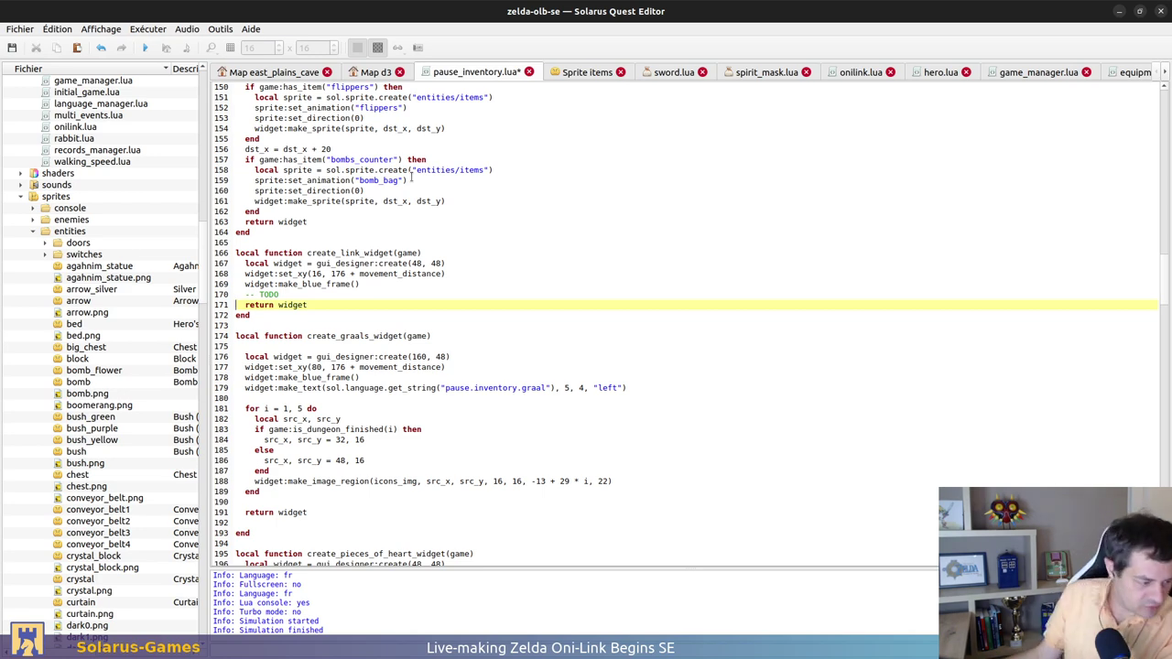
{"action": "key", "text": "alt+Tab"}
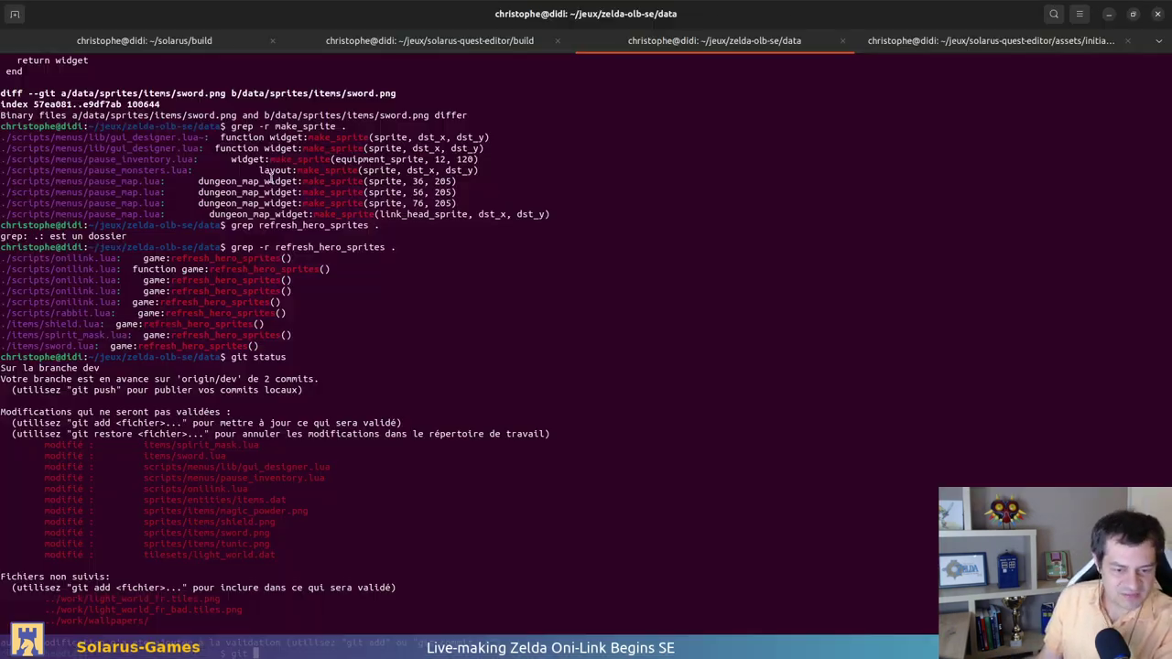
{"action": "type", "text": "git"}
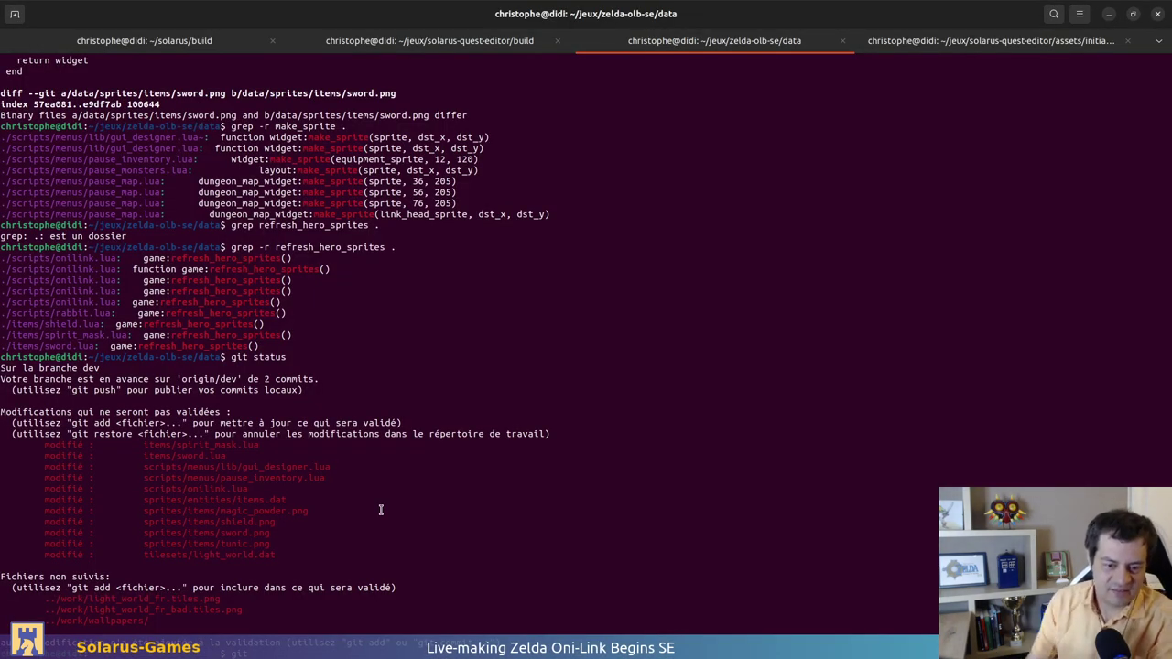
{"action": "type", "text": " dif"}
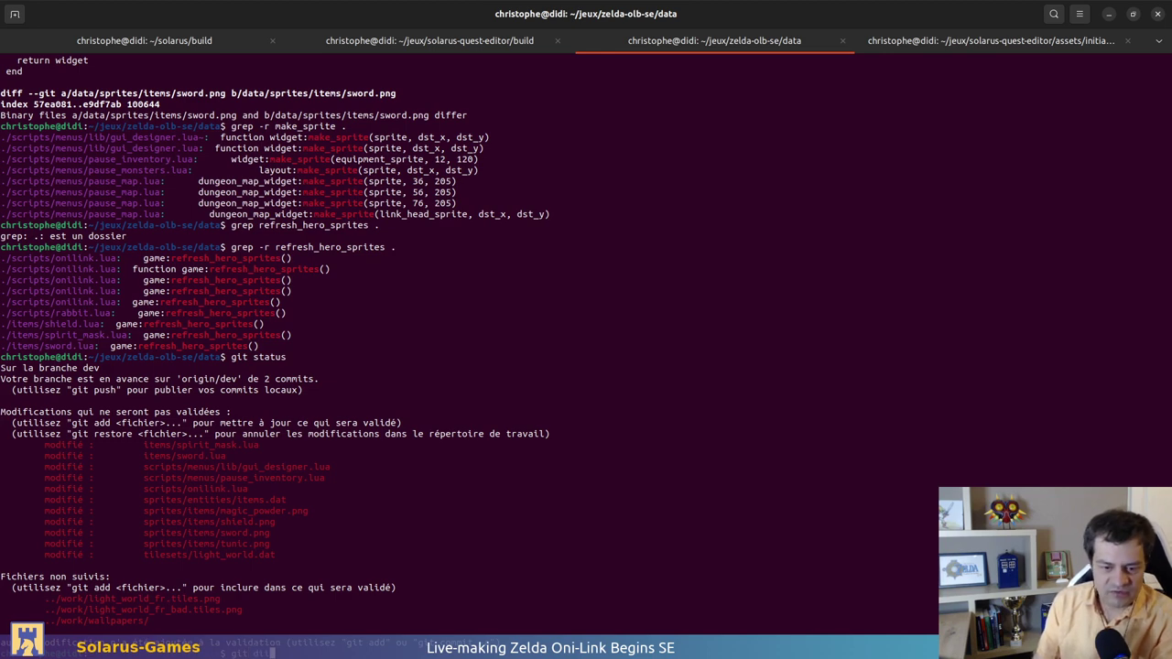
{"action": "type", "text": "f"}
{"action": "key", "text": "Return"}
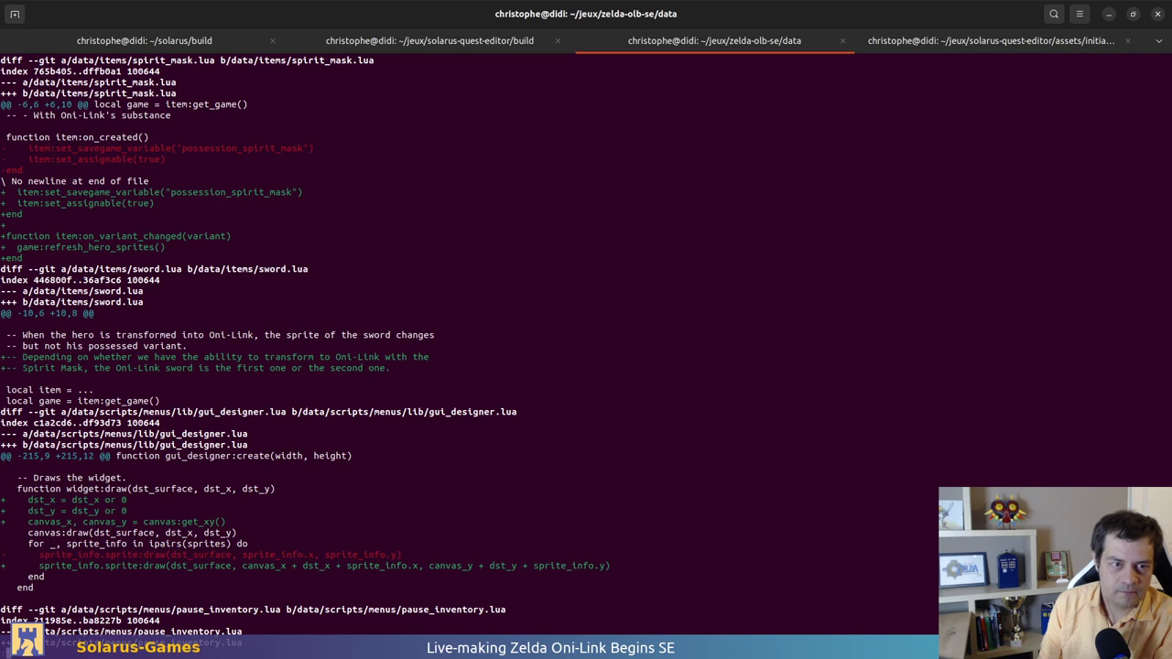
{"action": "key", "text": "space"}
{"action": "key", "text": "space"}
{"action": "key", "text": "space"}
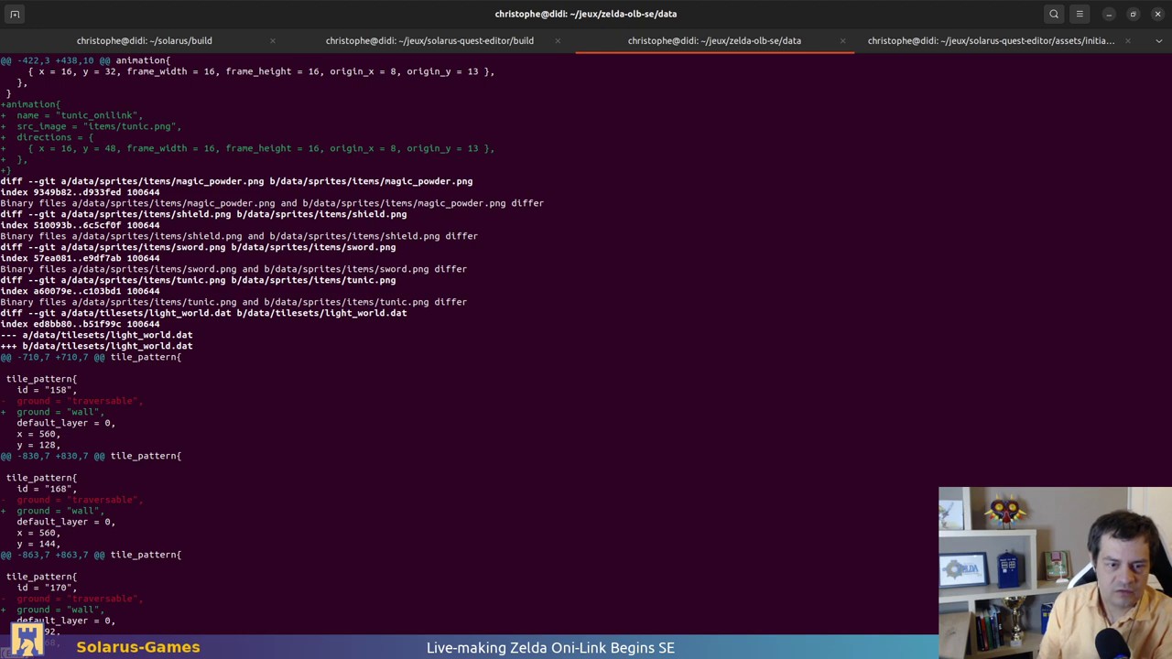
Leave the diff, recheck the git status, and commit only tilesets/ with the message "Fix tile collisions"
{"action": "type", "text": "qgit status"}
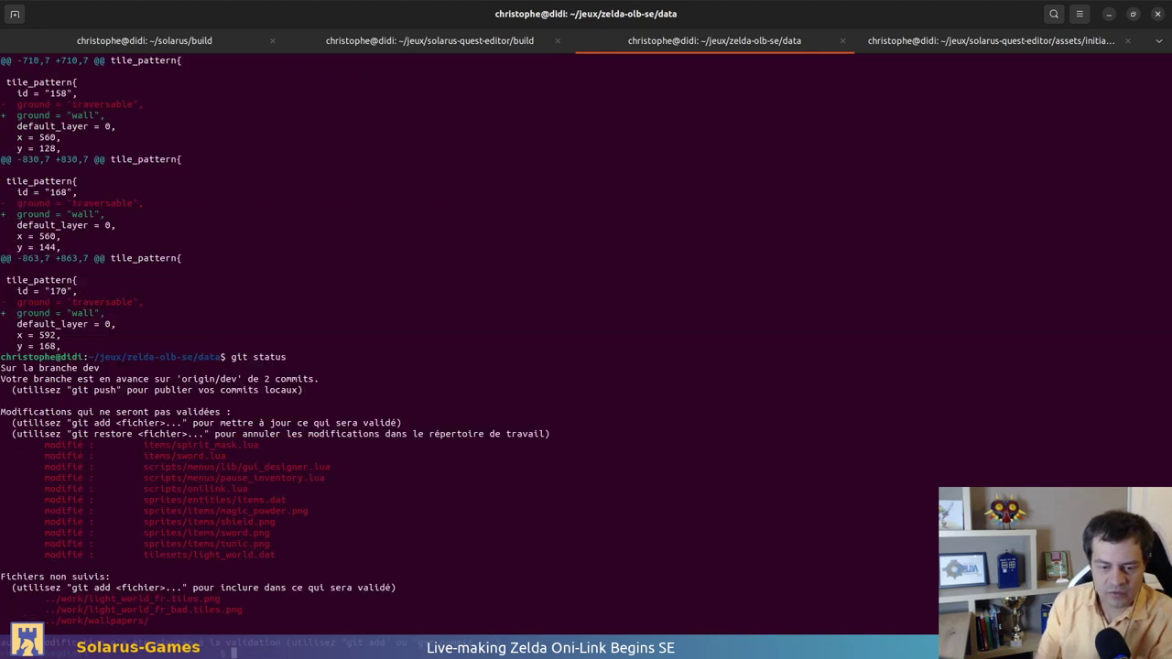
{"action": "key", "text": "Return"}
{"action": "type", "text": "git commit tilesets/"}
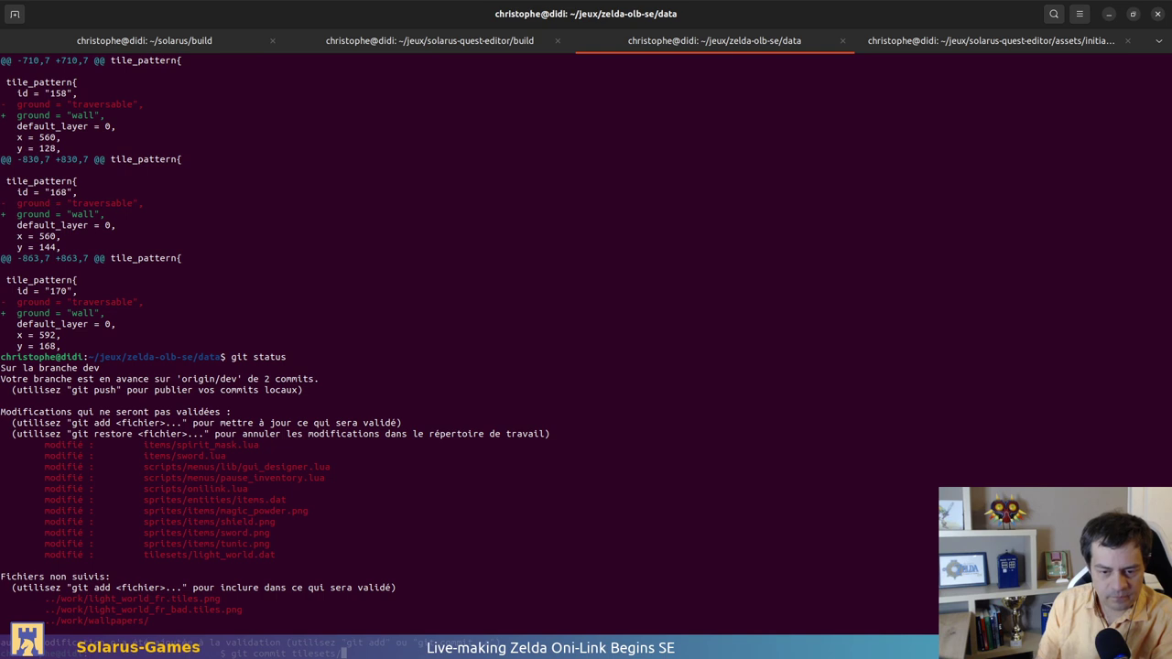
{"action": "key", "text": "Return"}
{"action": "type", "text": "iFix "}
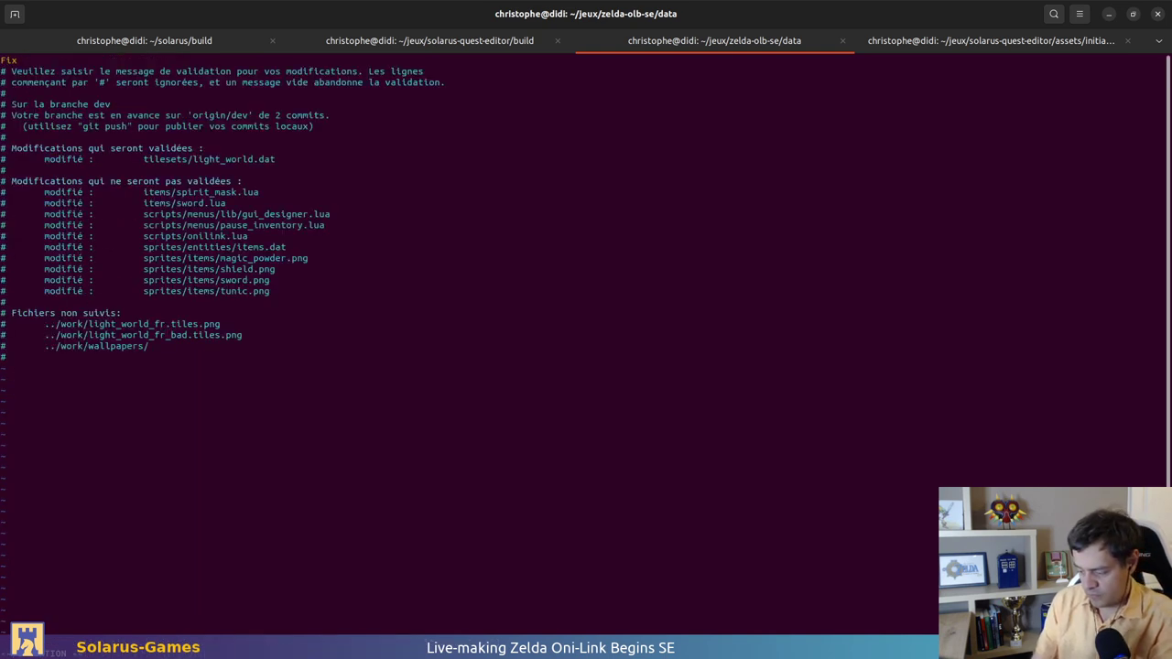
{"action": "type", "text": "tile coll"}
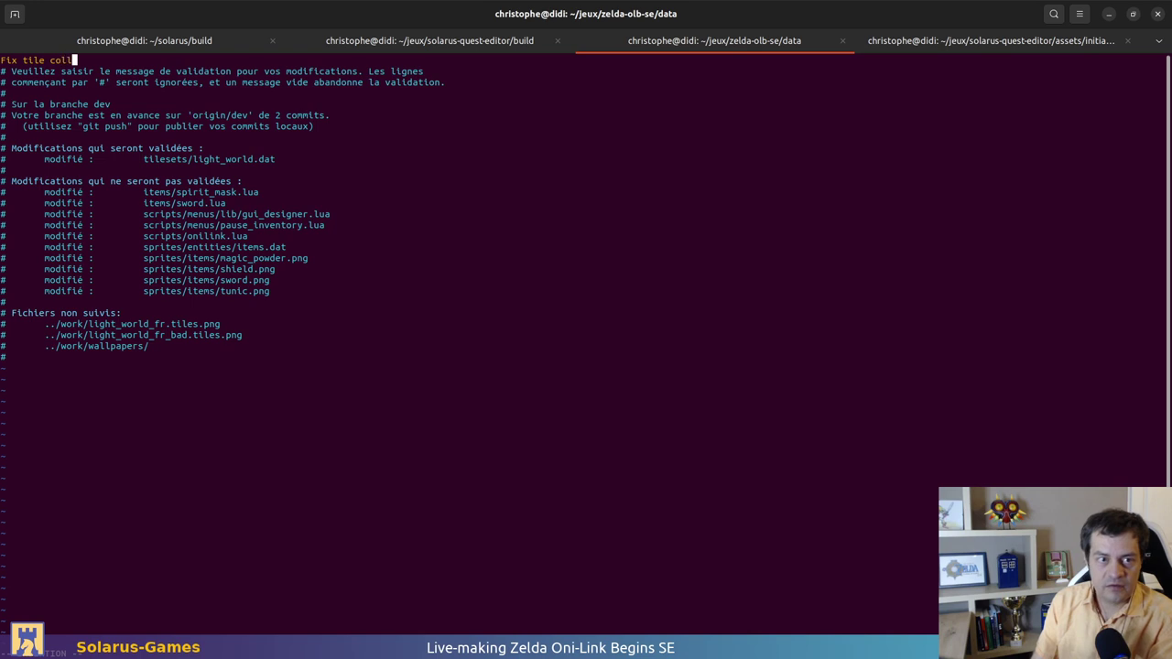
{"action": "type", "text": "isions"}
{"action": "key", "text": "Escape"}
{"action": "type", "text": ":wq"}
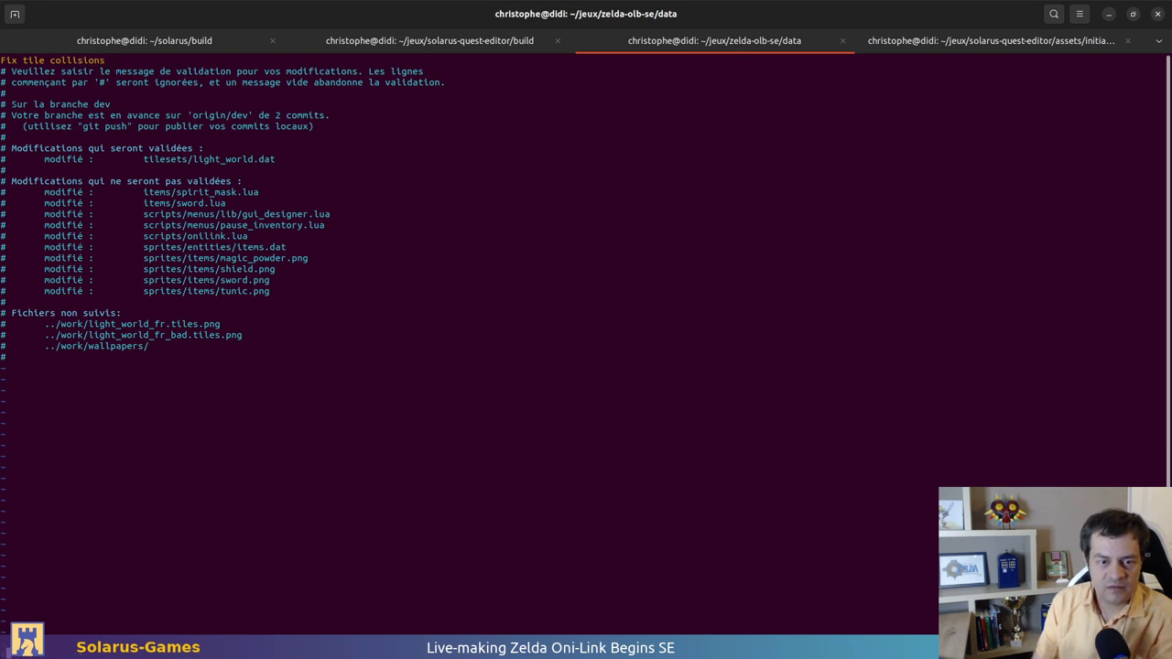
{"action": "key", "text": "Return"}
Commit all remaining modified files with the message "Fix status screen and Oni-Link sword and shield" and push the commits with git push
{"action": "type", "text": "git commit -a"}
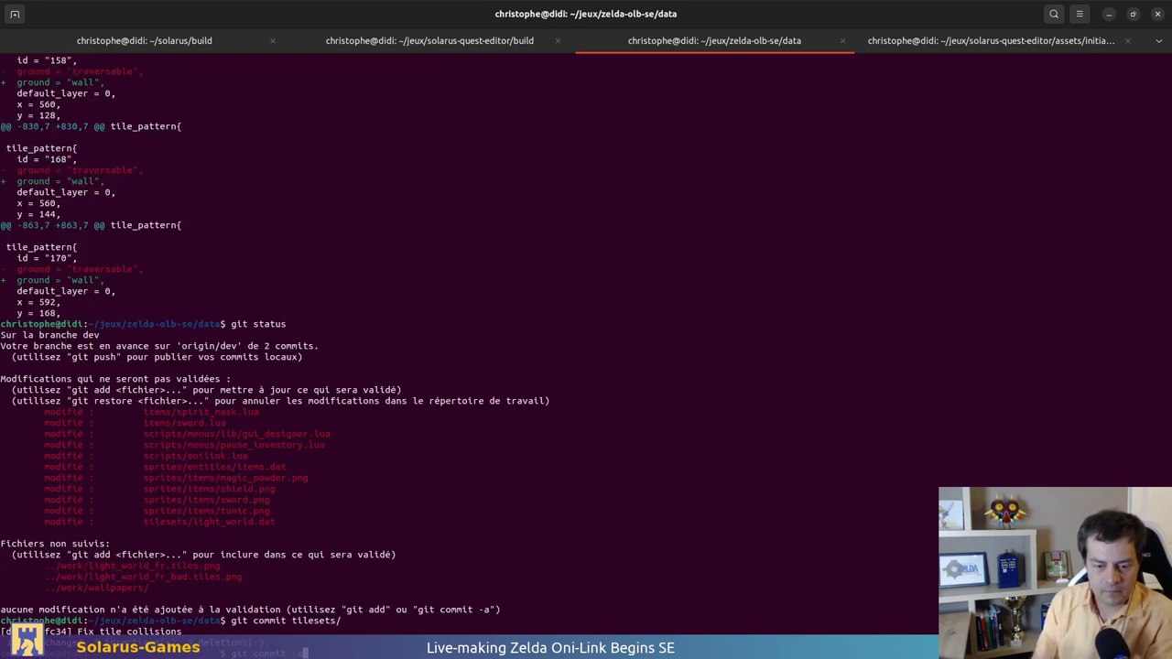
{"action": "key", "text": "Return"}
{"action": "type", "text": "iFix inventory"}
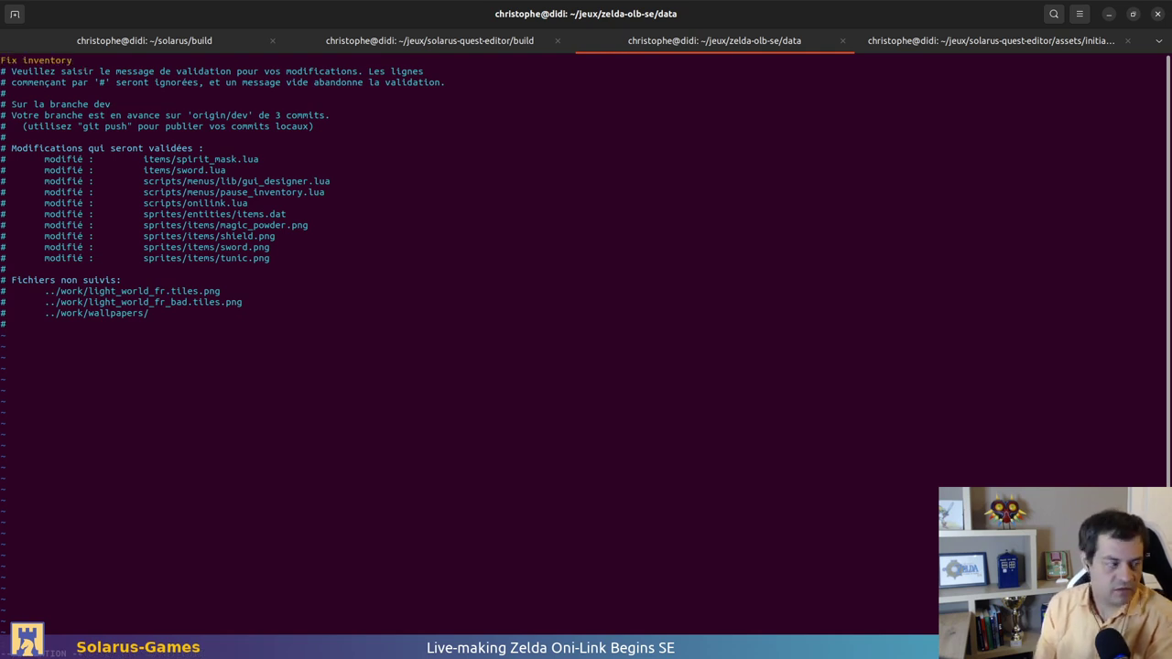
{"action": "key", "text": "BackSpace"}
{"action": "key", "text": "BackSpace"}
{"action": "key", "text": "BackSpace"}
{"action": "key", "text": "BackSpace"}
{"action": "key", "text": "BackSpace"}
{"action": "key", "text": "BackSpace"}
{"action": "key", "text": "BackSpace"}
{"action": "key", "text": "BackSpace"}
{"action": "key", "text": "BackSpace"}
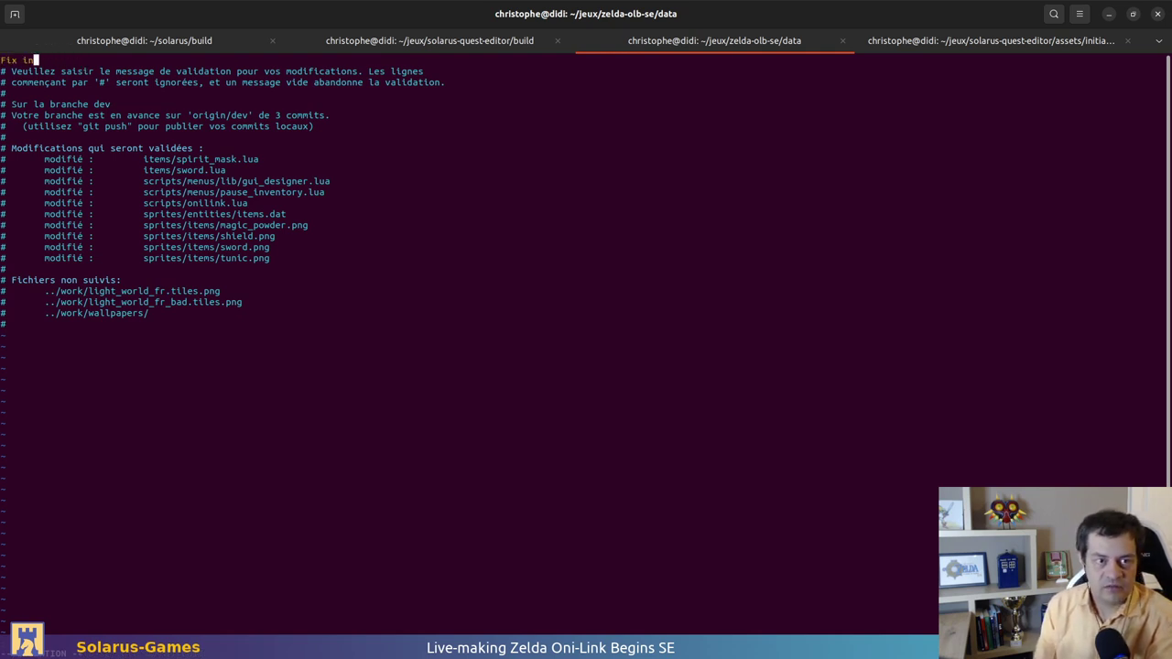
{"action": "type", "text": "status screen and "}
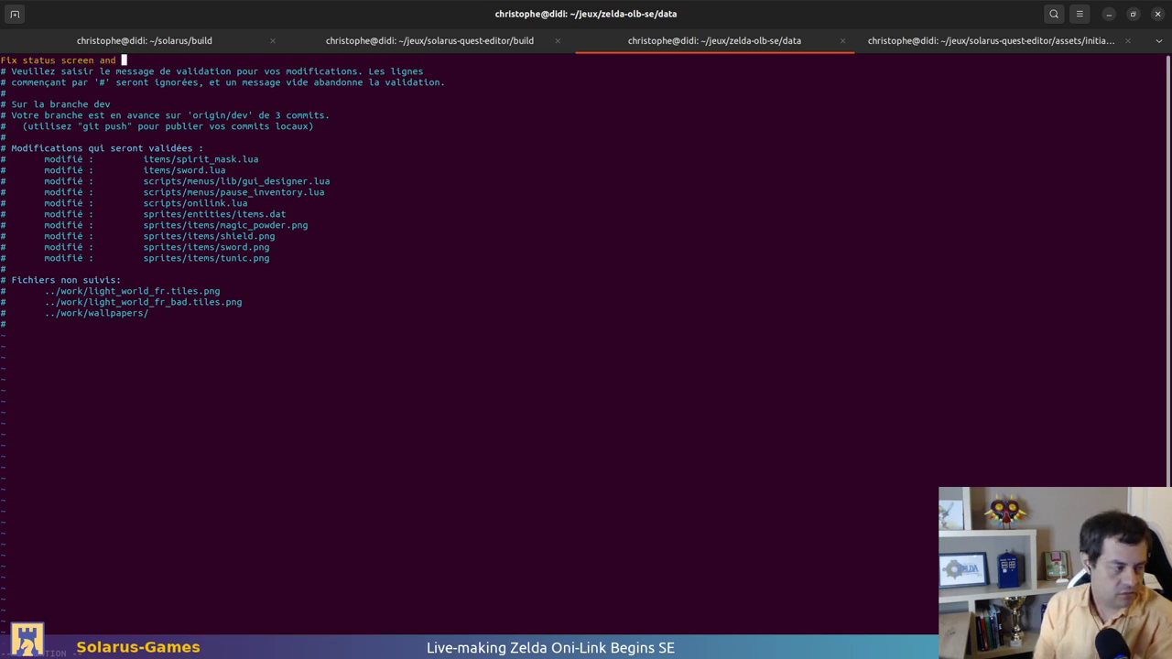
{"action": "type", "text": "Oni-Link "}
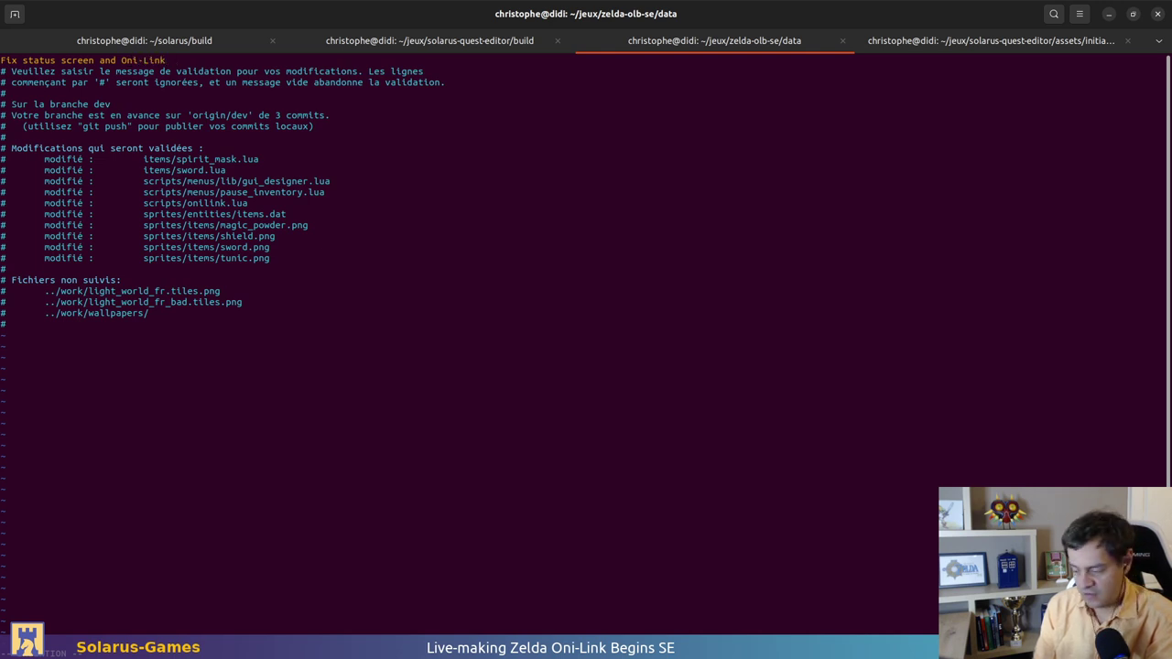
{"action": "type", "text": "sword and shield"}
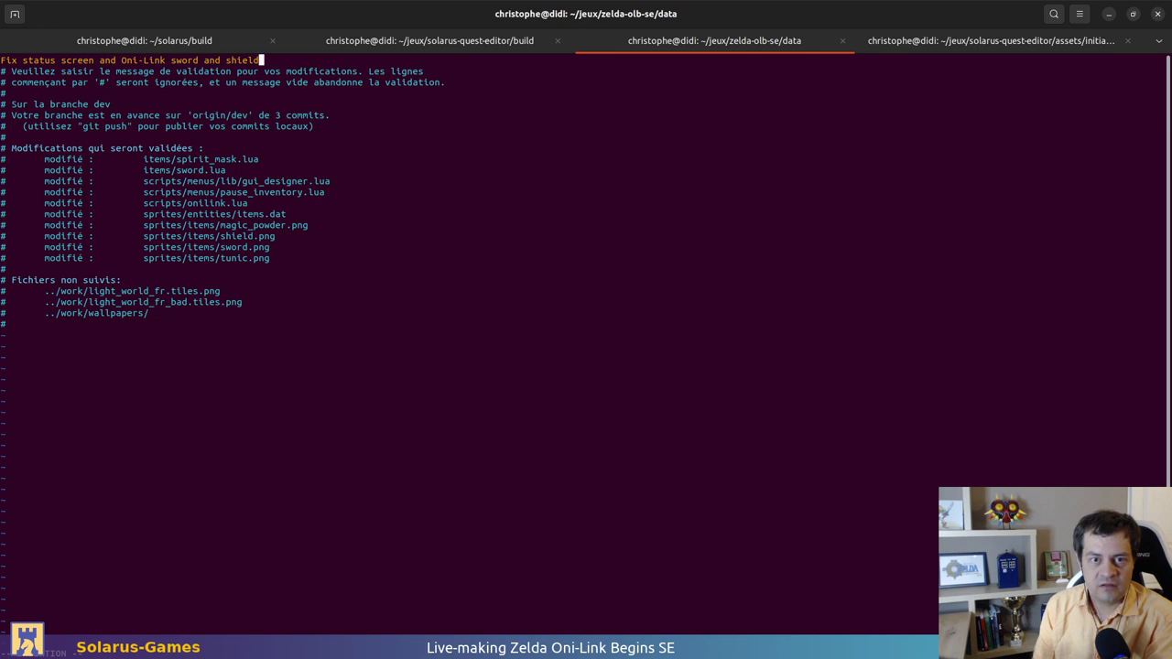
{"action": "key", "text": "Escape"}
{"action": "type", "text": ":"}
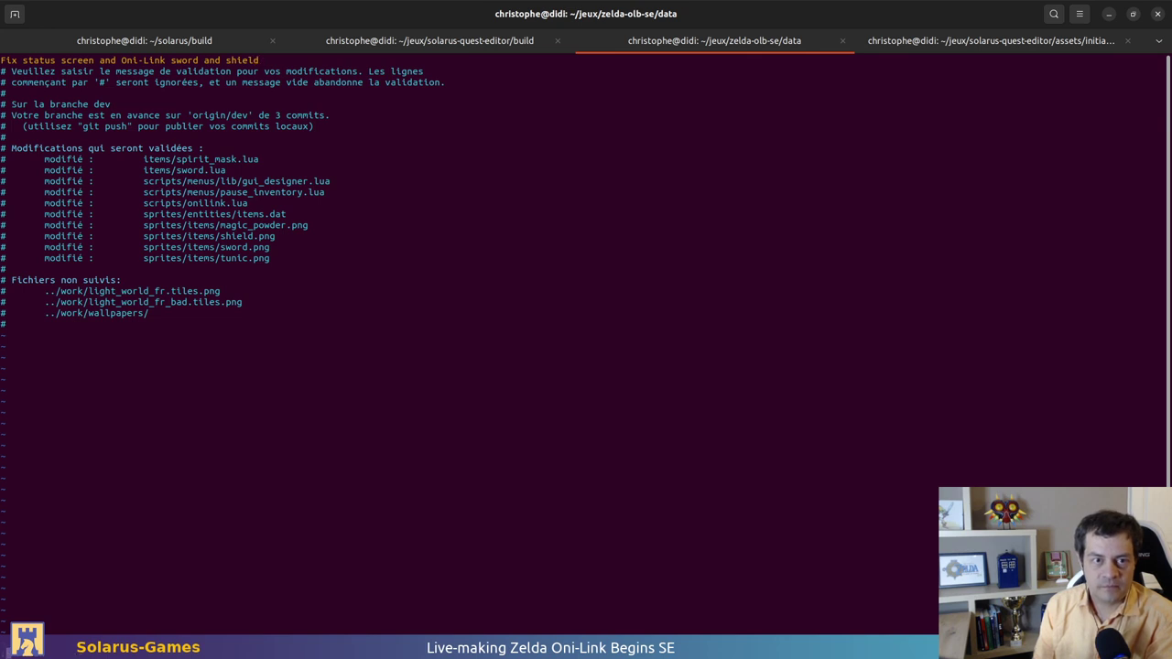
{"action": "type", "text": "wq"}
{"action": "key", "text": "Return"}
{"action": "type", "text": "git push"}
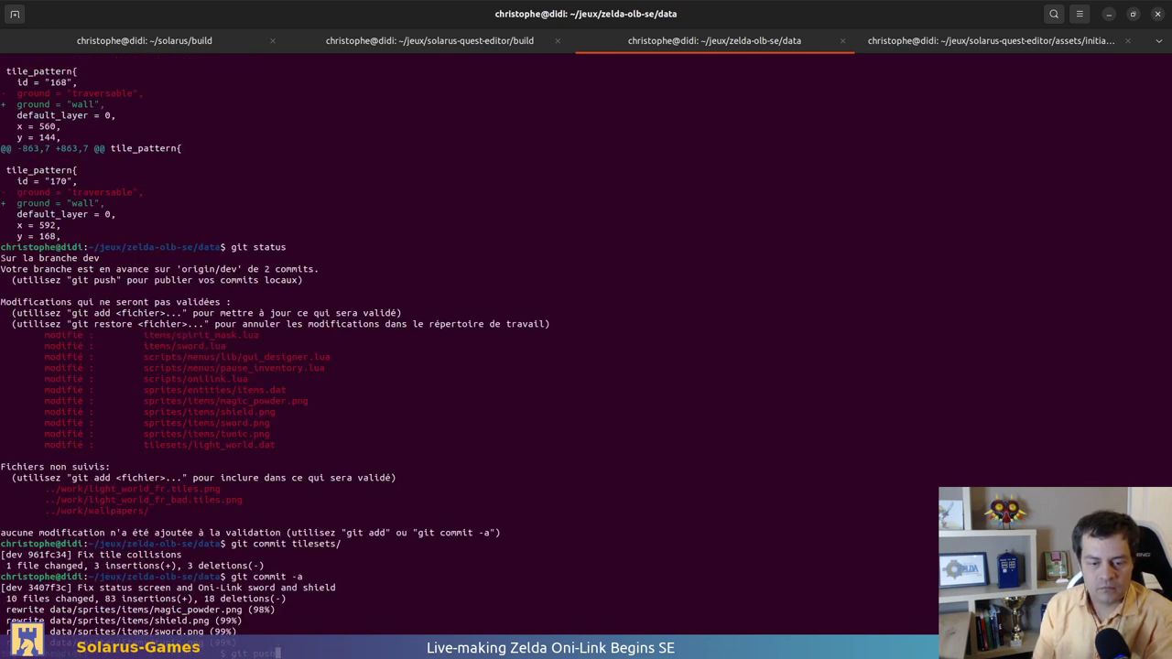
{"action": "key", "text": "Return"}
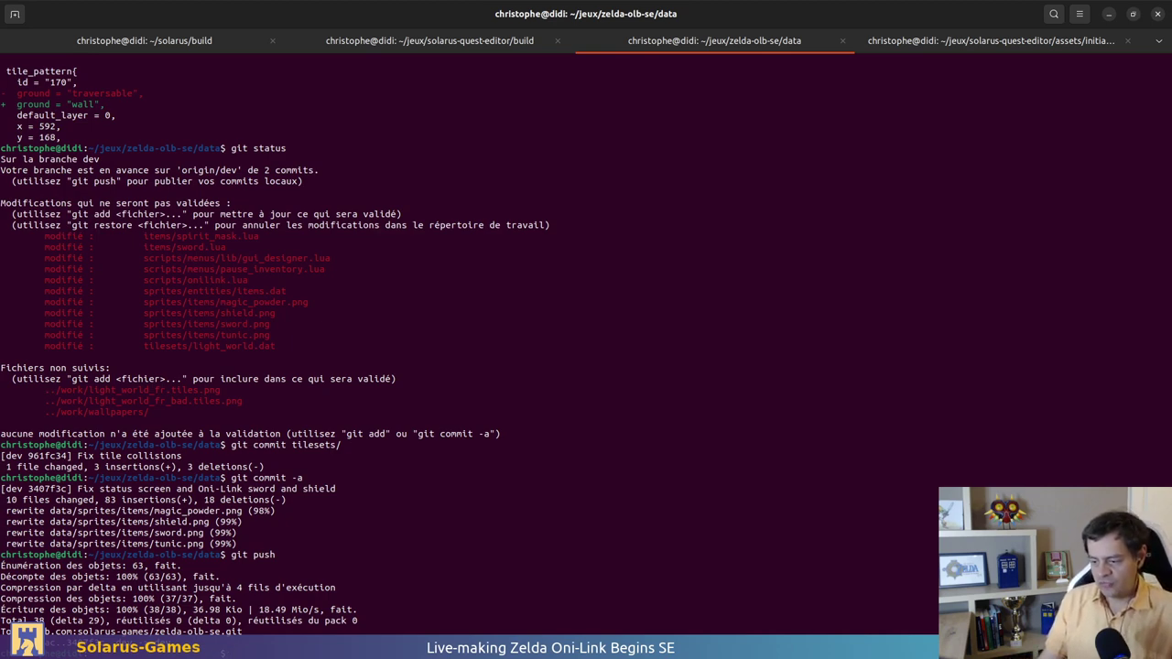
Switch to Solarus Quest Editor and open the 1f map of dungeon 15 to view its whole layout
{"action": "key", "text": "alt+Tab"}
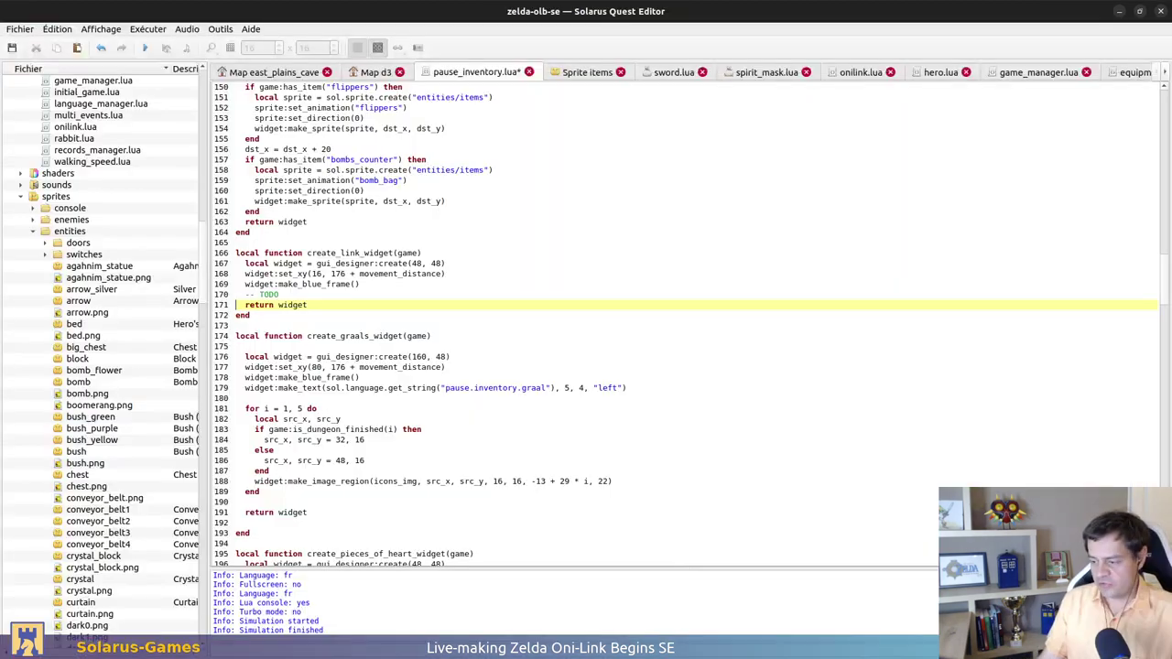
{"action": "left_click", "coordinate": [290, 74]}
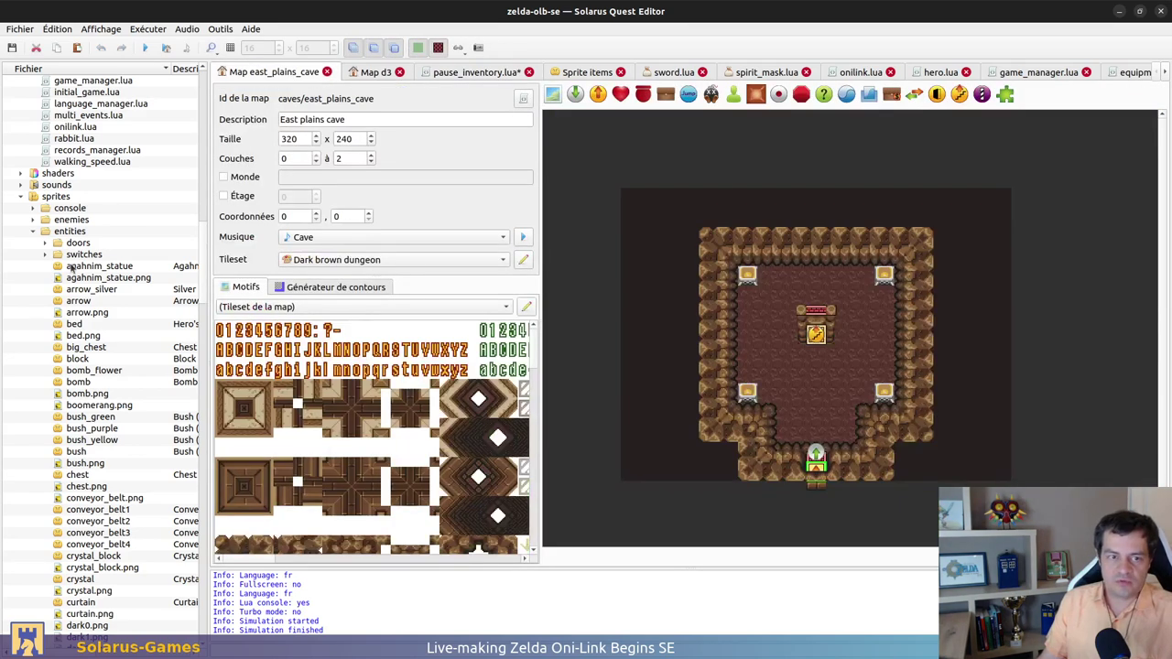
{"action": "scroll", "coordinate": [16, 201], "scroll_direction": "up", "scroll_amount": 15}
{"action": "scroll", "coordinate": [17, 201], "scroll_direction": "up", "scroll_amount": 10}
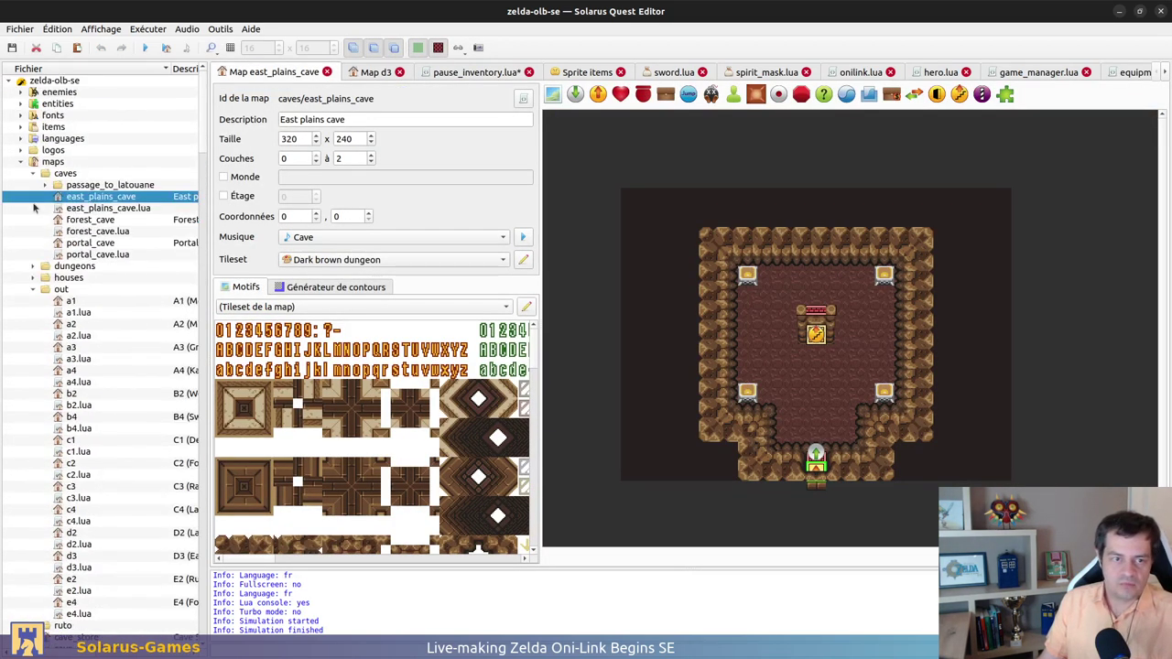
{"action": "left_click", "coordinate": [33, 290]}
{"action": "left_click", "coordinate": [33, 278]}
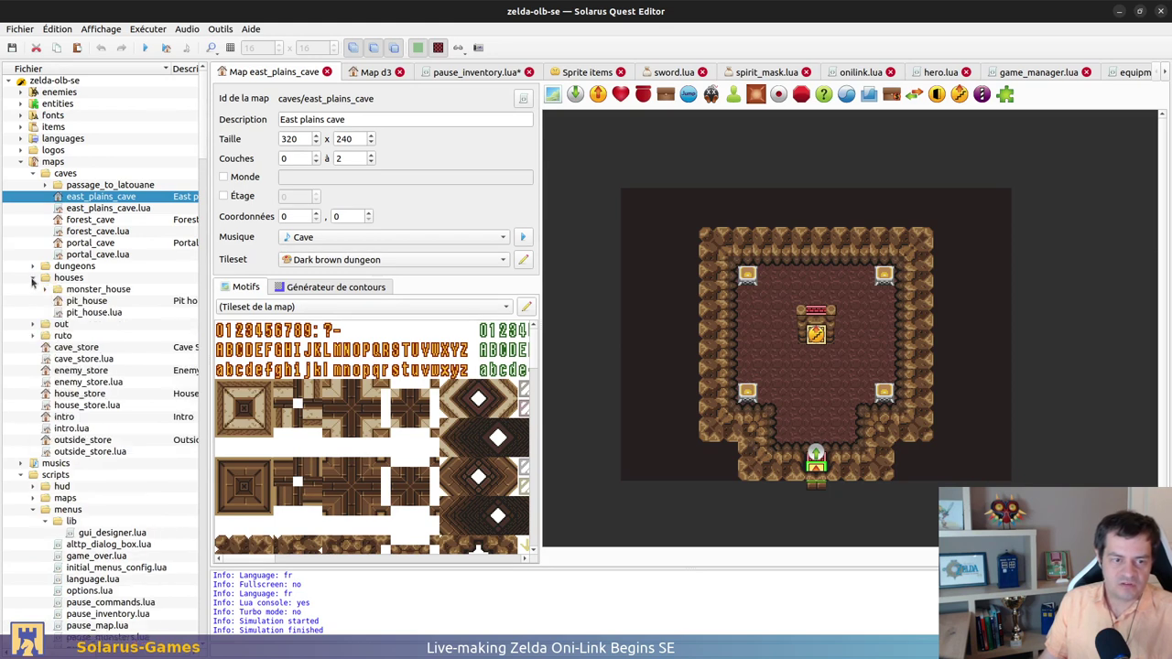
{"action": "left_click", "coordinate": [33, 278]}
{"action": "left_click", "coordinate": [33, 266]}
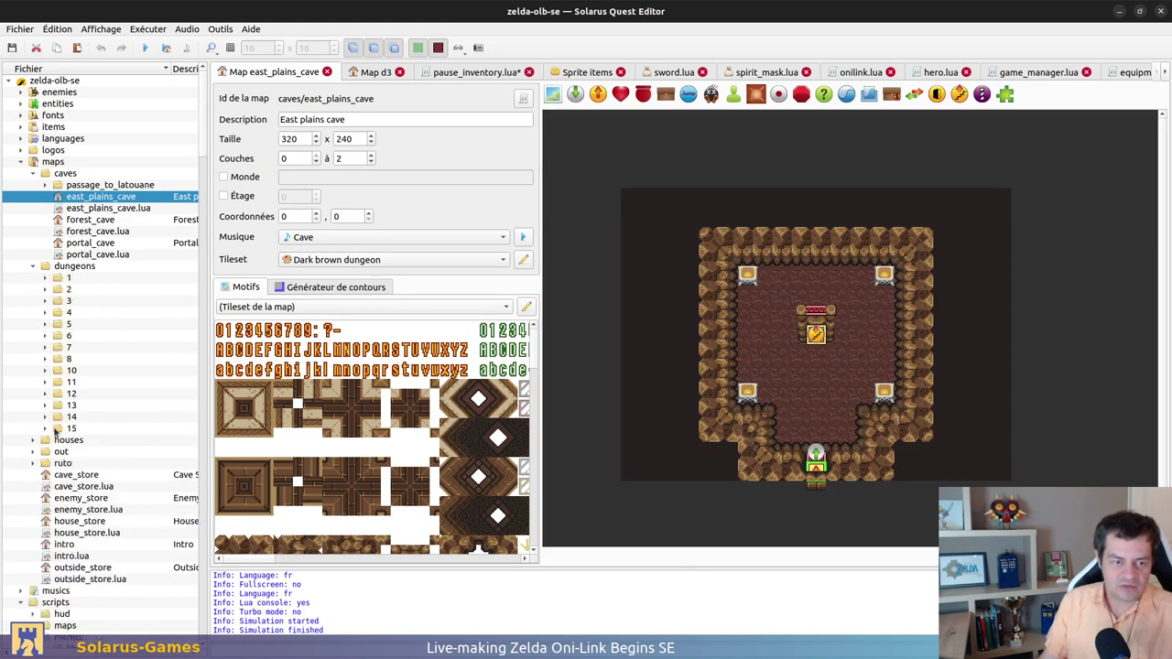
{"action": "left_click", "coordinate": [45, 428]}
{"action": "left_click", "coordinate": [94, 443]}
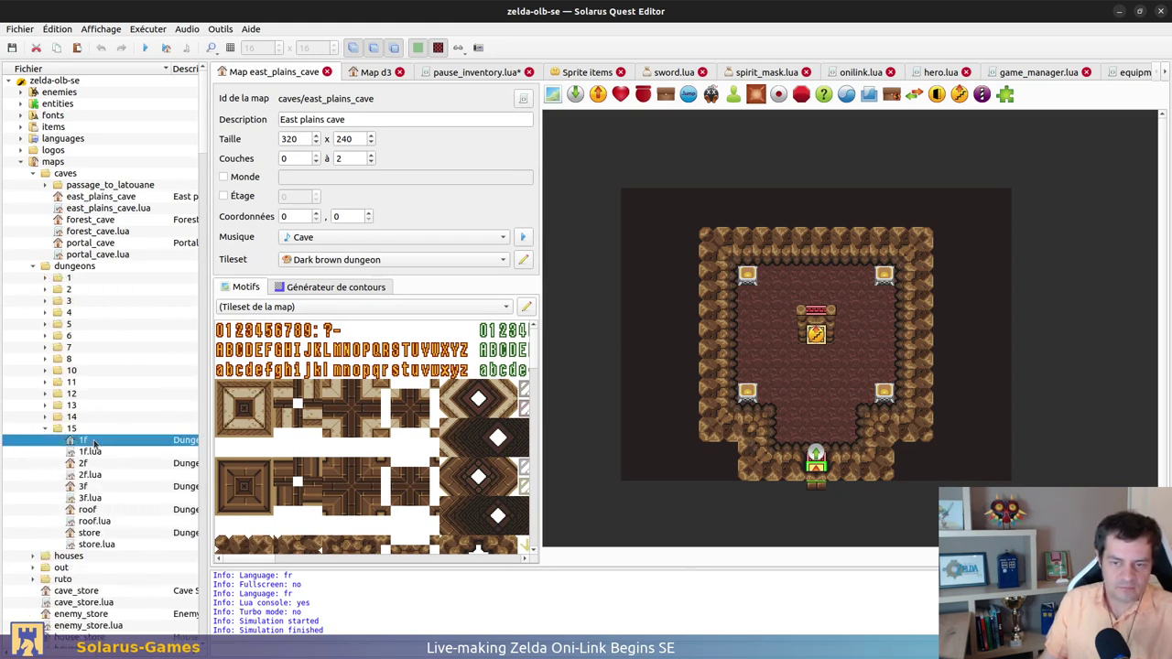
{"action": "double_click", "coordinate": [94, 443]}
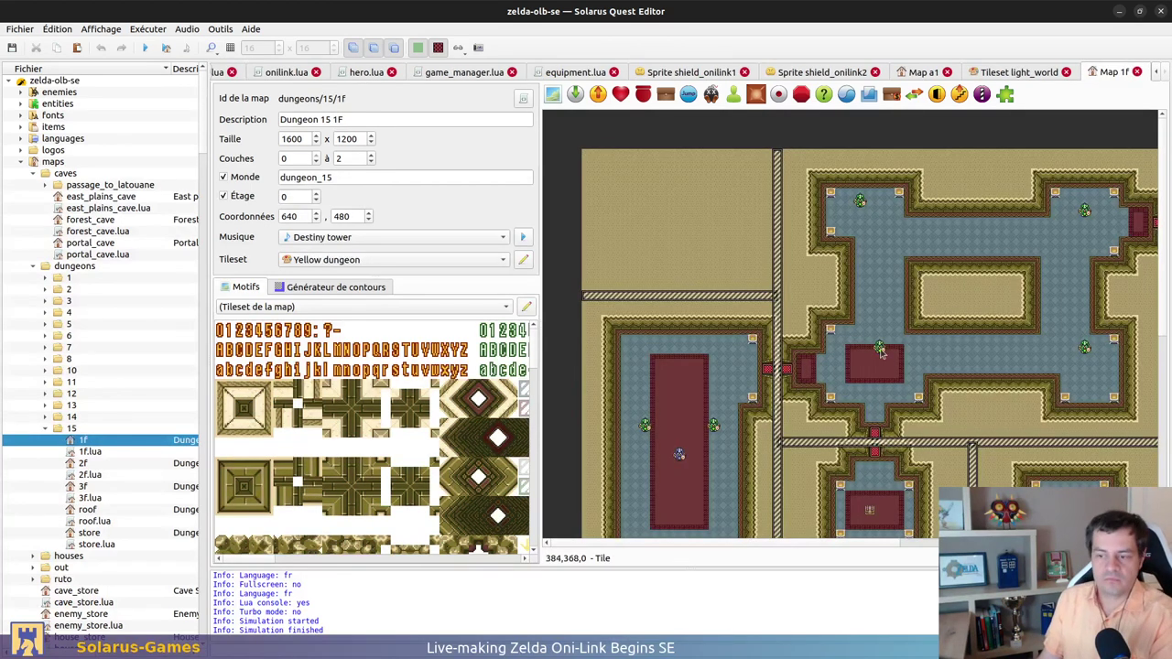
{"action": "scroll", "coordinate": [893, 339], "scroll_direction": "down", "scroll_amount": 3, "text": "ctrl"}
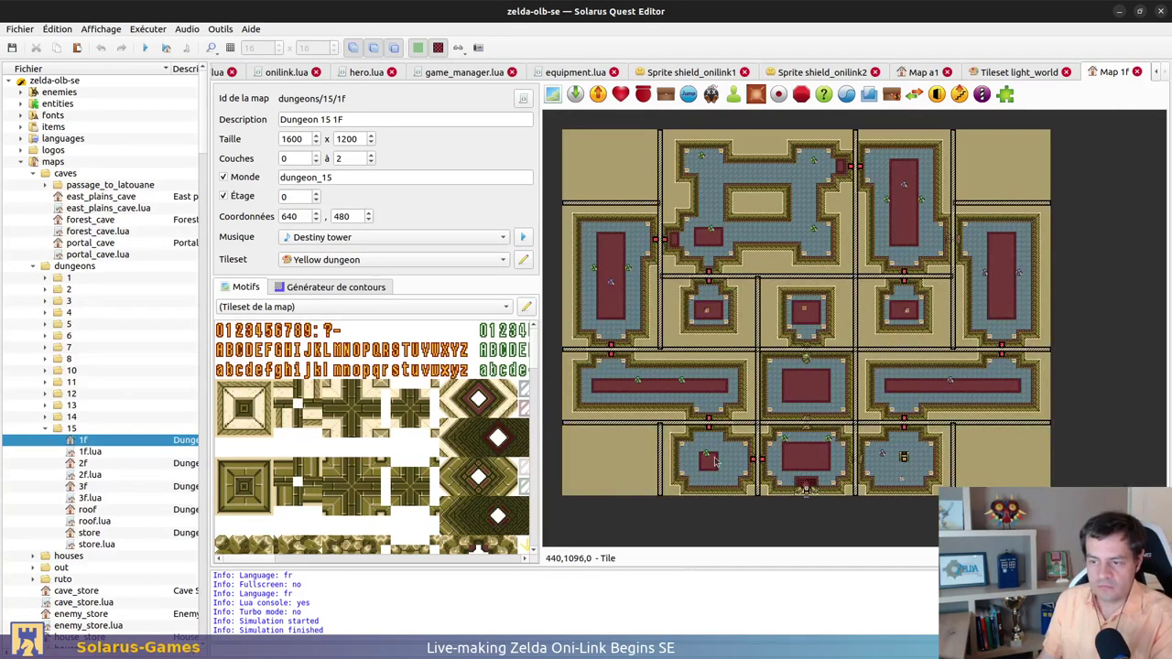
Open the 2f and 3f maps of dungeon 15 and view each floor's full layout
{"action": "double_click", "coordinate": [87, 465]}
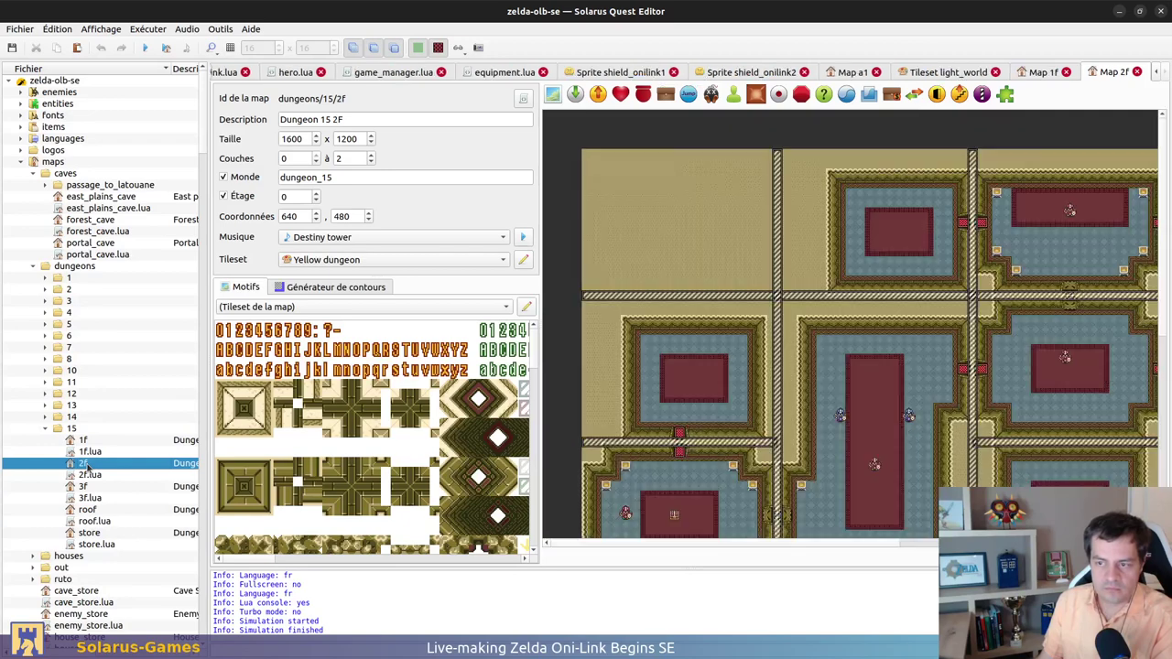
{"action": "scroll", "coordinate": [732, 513], "scroll_direction": "down", "scroll_amount": 2, "text": "ctrl"}
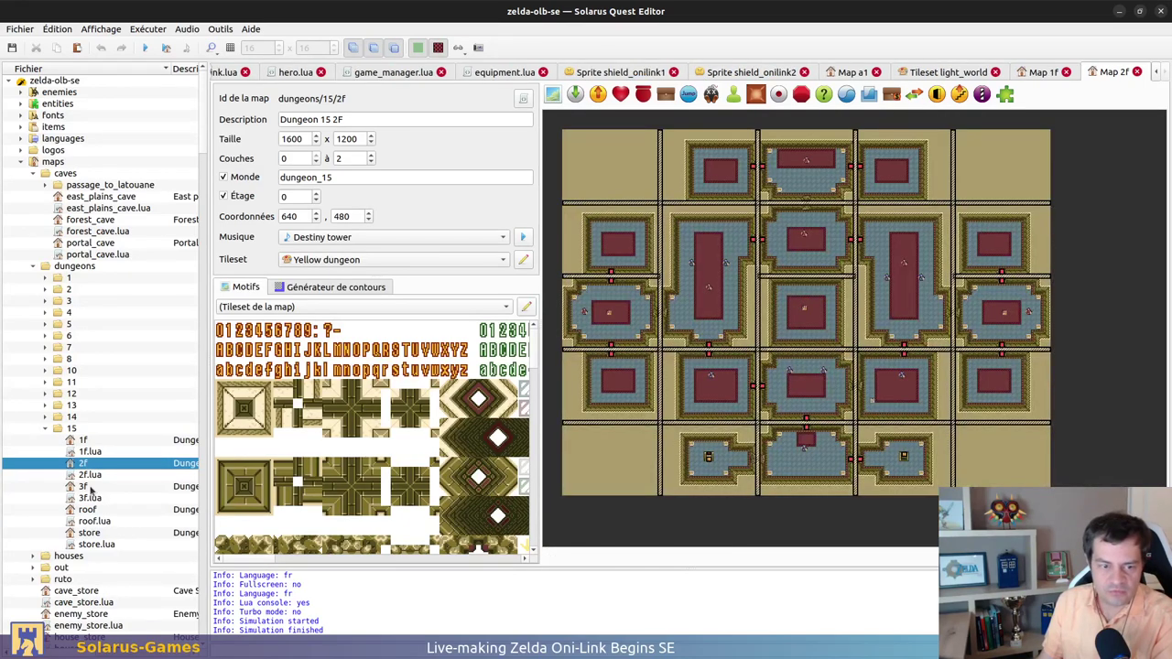
{"action": "left_click", "coordinate": [103, 490]}
{"action": "double_click", "coordinate": [105, 492]}
{"action": "scroll", "coordinate": [876, 352], "scroll_direction": "down", "scroll_amount": 2, "text": "ctrl"}
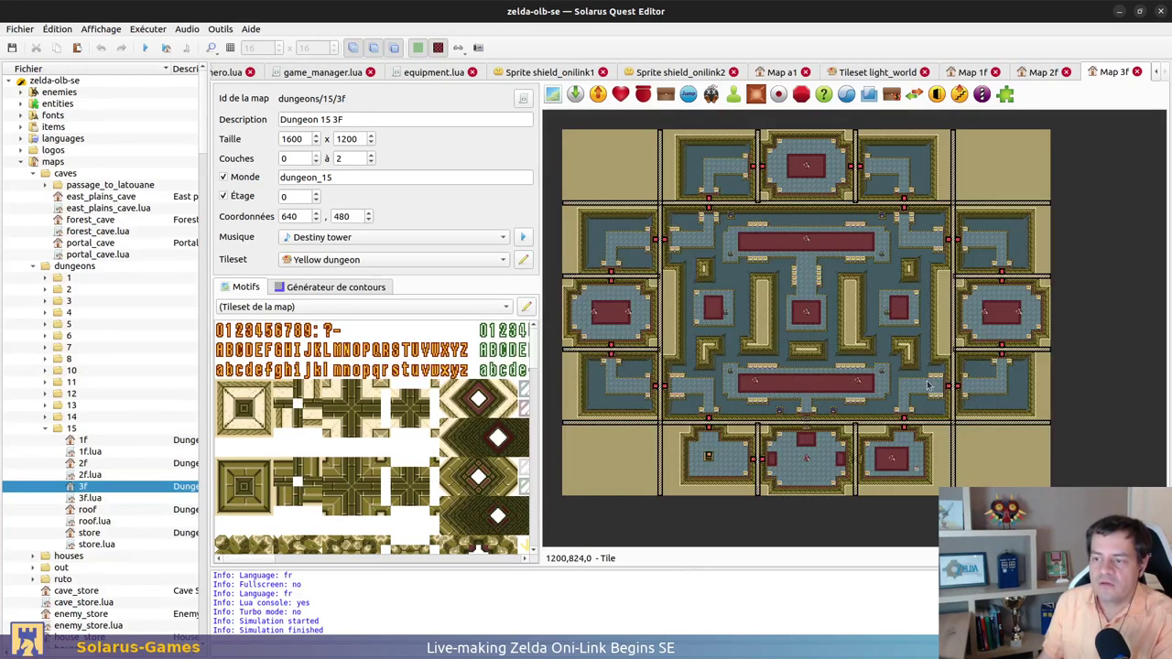
Narrow the quest file tree and inspect the central rooms of the dungeon 15 3F map up close
{"action": "key", "text": "ctrl+g"}
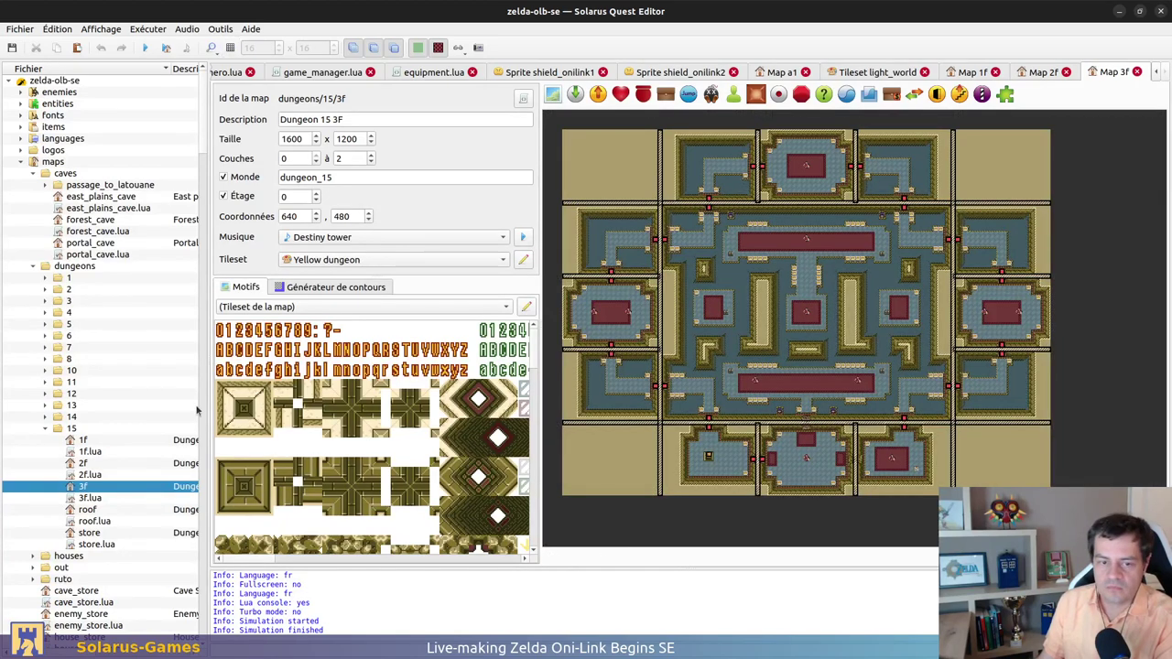
{"action": "left_click_drag", "start_coordinate": [208, 403], "coordinate": [141, 404]}
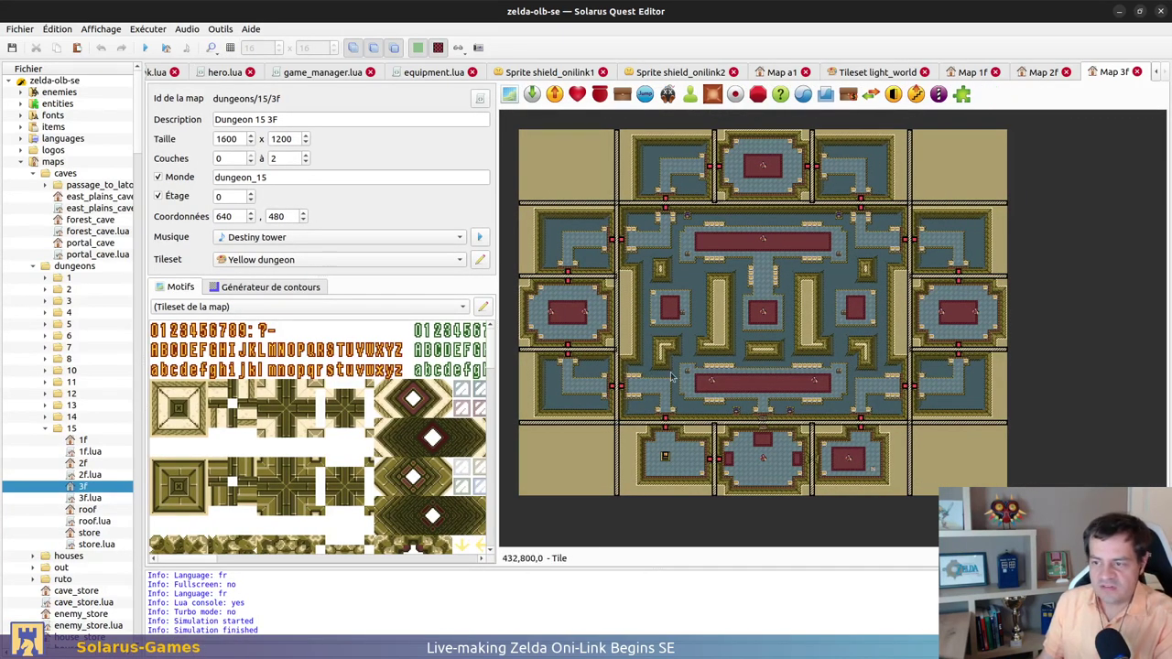
{"action": "scroll", "coordinate": [858, 366], "scroll_direction": "up", "scroll_amount": 2, "text": "ctrl"}
{"action": "scroll", "coordinate": [735, 354], "scroll_direction": "left", "scroll_amount": 2}
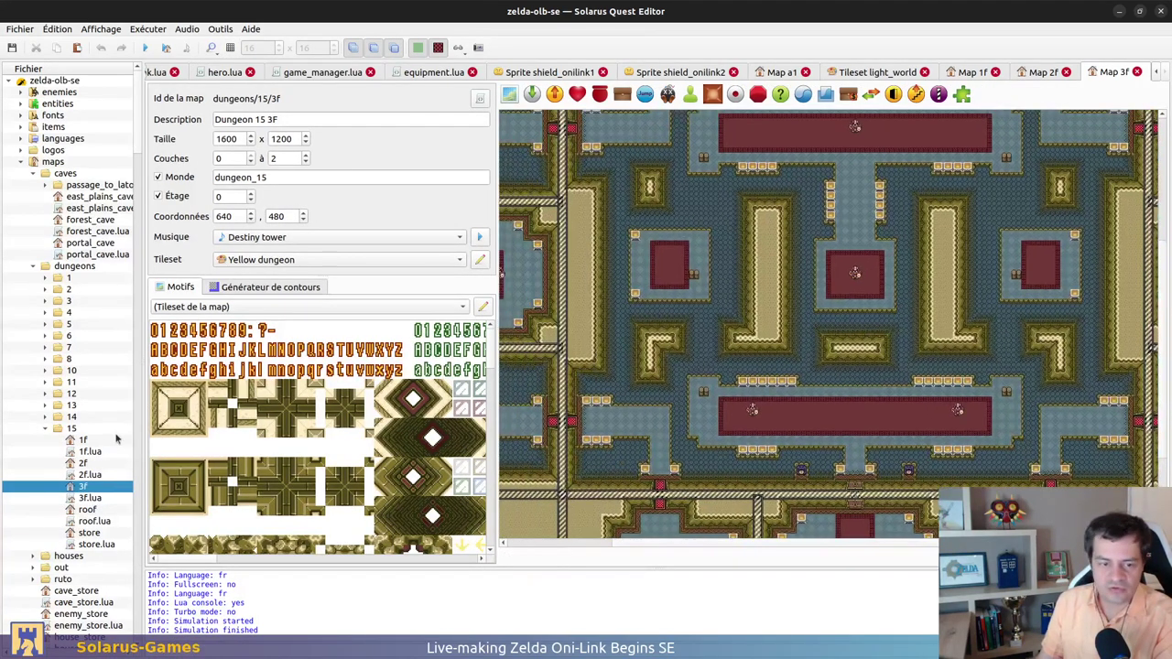
Widen the quest file tree and collapse the hero and entities folders under sprites
{"action": "scroll", "coordinate": [108, 409], "scroll_direction": "down", "scroll_amount": 7}
{"action": "scroll", "coordinate": [108, 409], "scroll_direction": "down", "scroll_amount": 2}
{"action": "left_click_drag", "start_coordinate": [143, 196], "coordinate": [140, 575]}
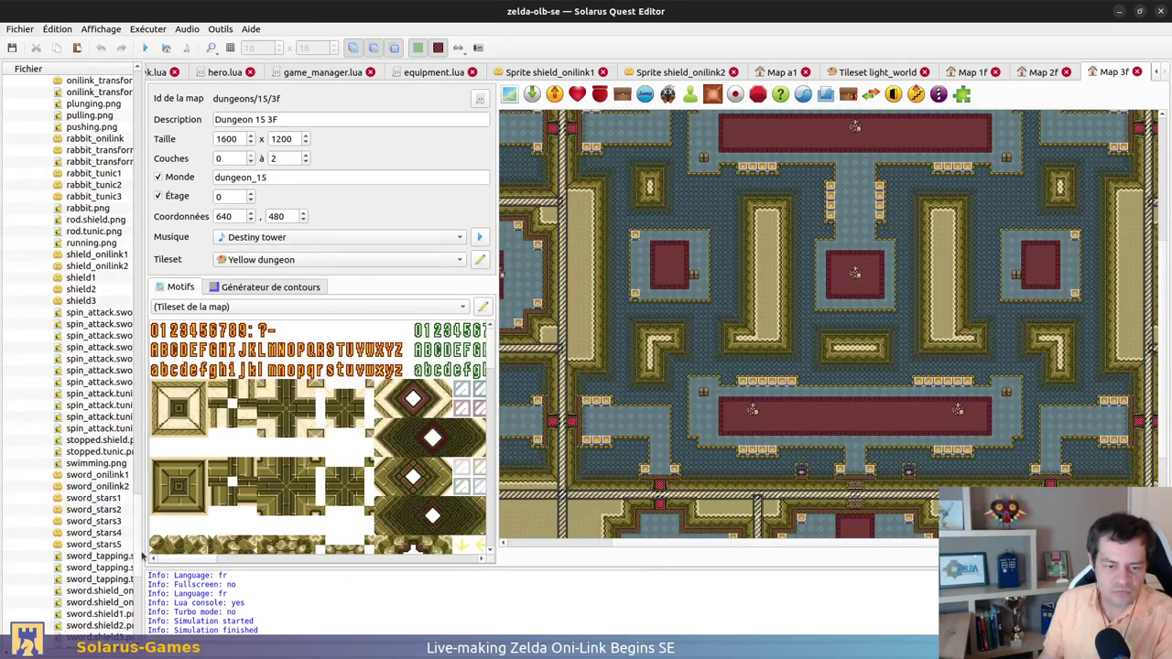
{"action": "left_click_drag", "start_coordinate": [143, 403], "coordinate": [275, 403]}
{"action": "scroll", "coordinate": [64, 350], "scroll_direction": "up", "scroll_amount": 15}
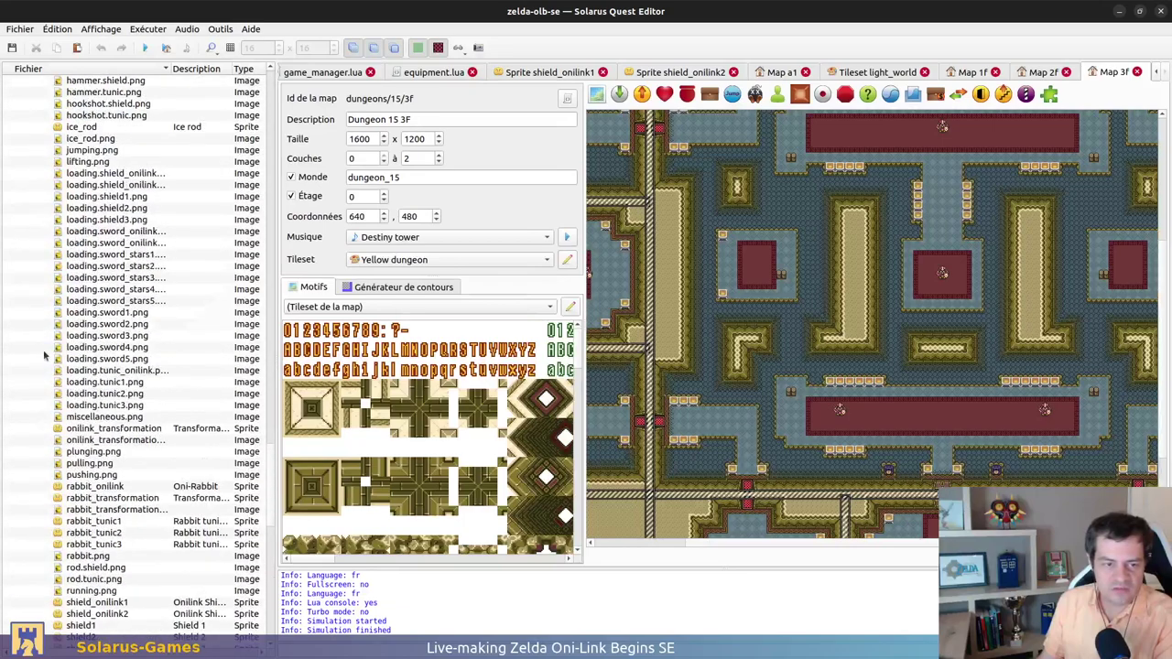
{"action": "left_click", "coordinate": [33, 556]}
{"action": "scroll", "coordinate": [39, 342], "scroll_direction": "up", "scroll_amount": 20}
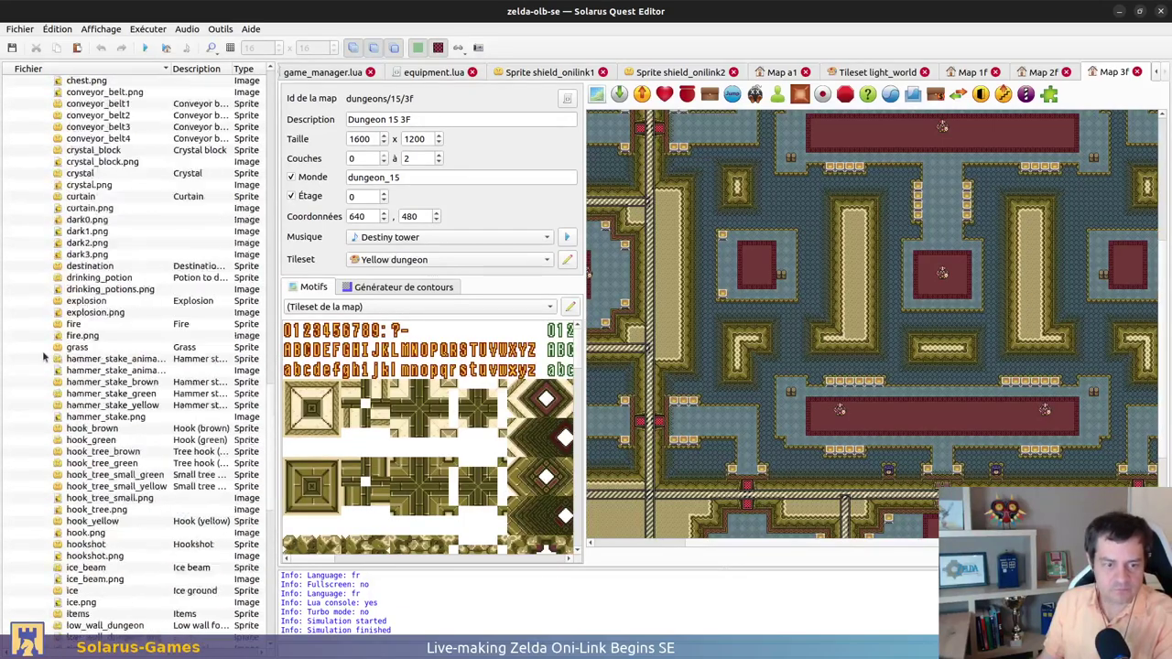
{"action": "scroll", "coordinate": [39, 341], "scroll_direction": "up", "scroll_amount": 4}
{"action": "left_click", "coordinate": [34, 556]}
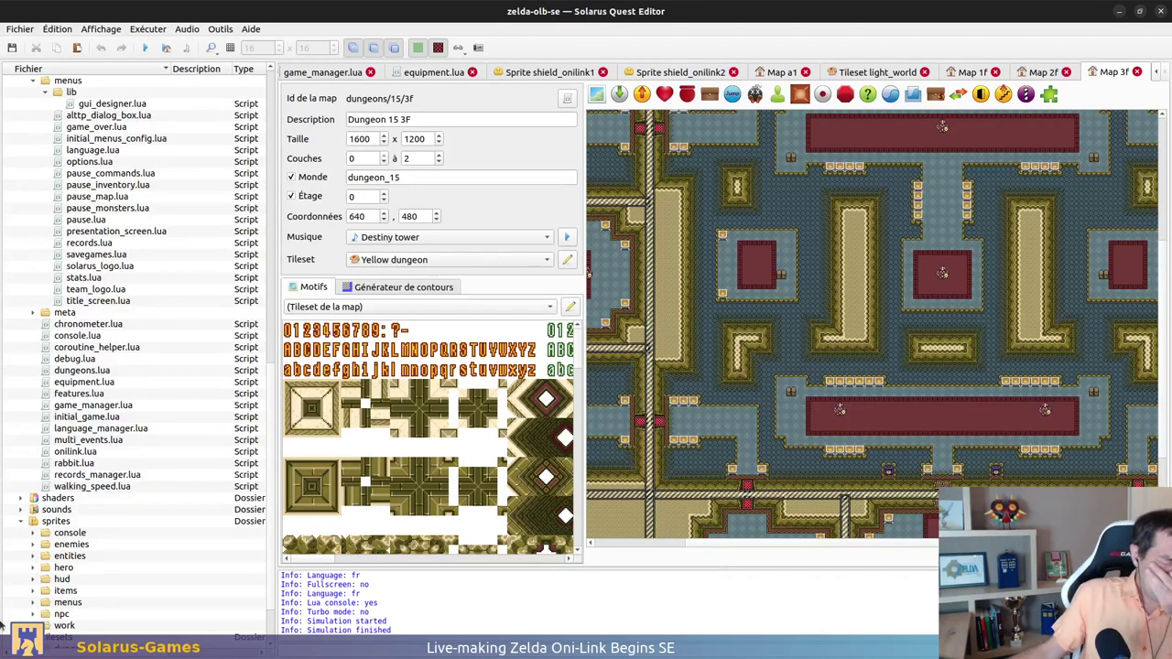
Examine the contents of the out and dungeon tileset folders and collapse both again
{"action": "scroll", "coordinate": [188, 490], "scroll_direction": "down", "scroll_amount": 2}
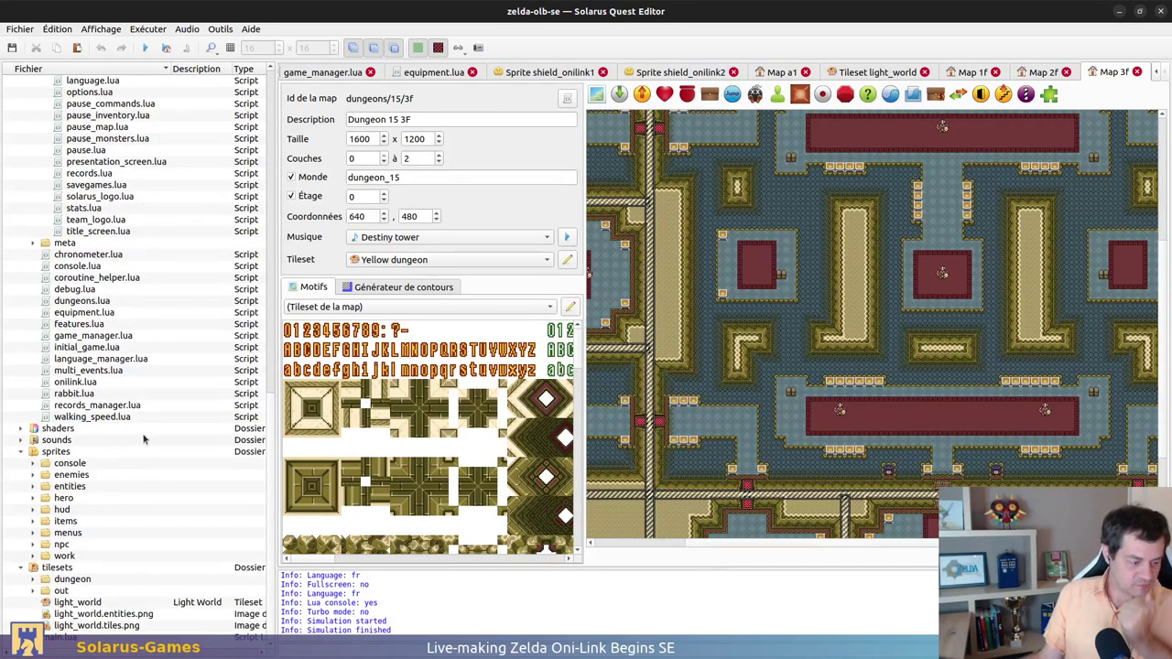
{"action": "left_click", "coordinate": [34, 593]}
{"action": "scroll", "coordinate": [74, 540], "scroll_direction": "down", "scroll_amount": 2}
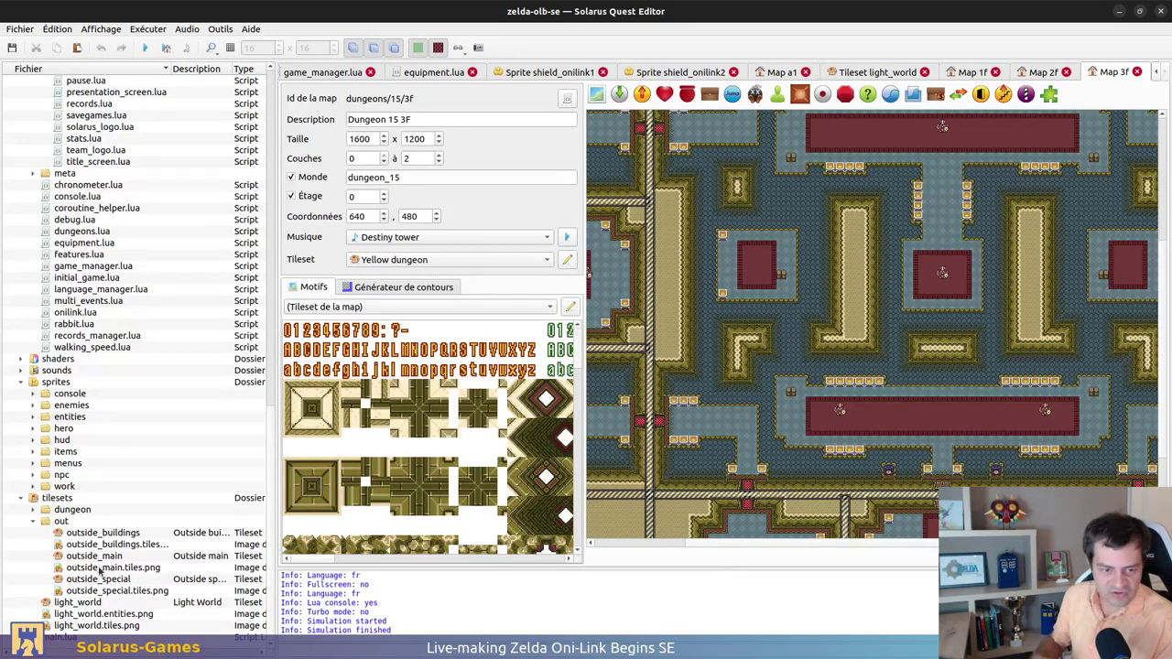
{"action": "left_click", "coordinate": [34, 510]}
{"action": "left_click", "coordinate": [34, 509]}
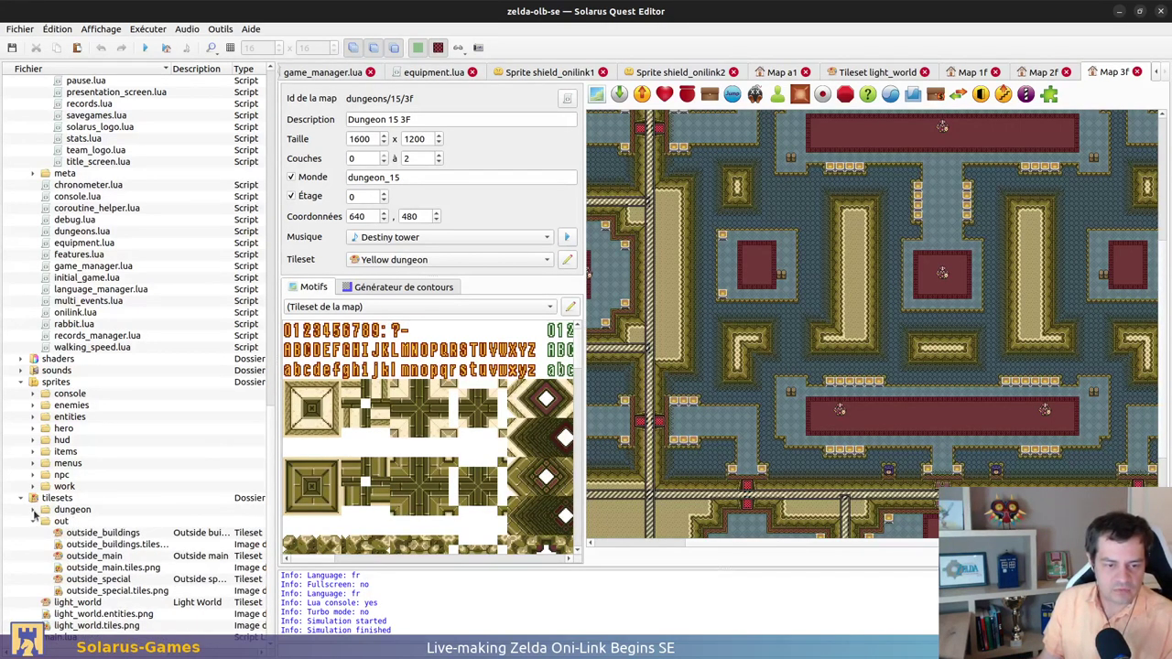
{"action": "left_click", "coordinate": [34, 509]}
{"action": "scroll", "coordinate": [46, 517], "scroll_direction": "down", "scroll_amount": 5}
{"action": "scroll", "coordinate": [47, 520], "scroll_direction": "down", "scroll_amount": 10}
{"action": "scroll", "coordinate": [37, 522], "scroll_direction": "up", "scroll_amount": 16}
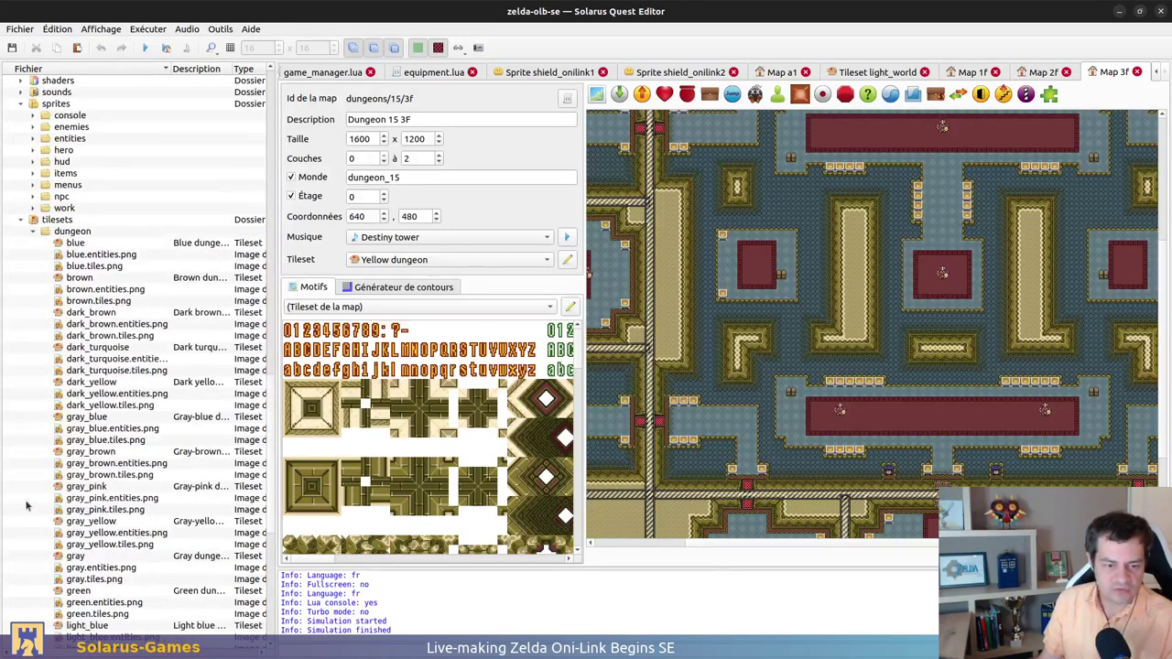
{"action": "left_click", "coordinate": [33, 509]}
{"action": "left_click", "coordinate": [33, 521]}
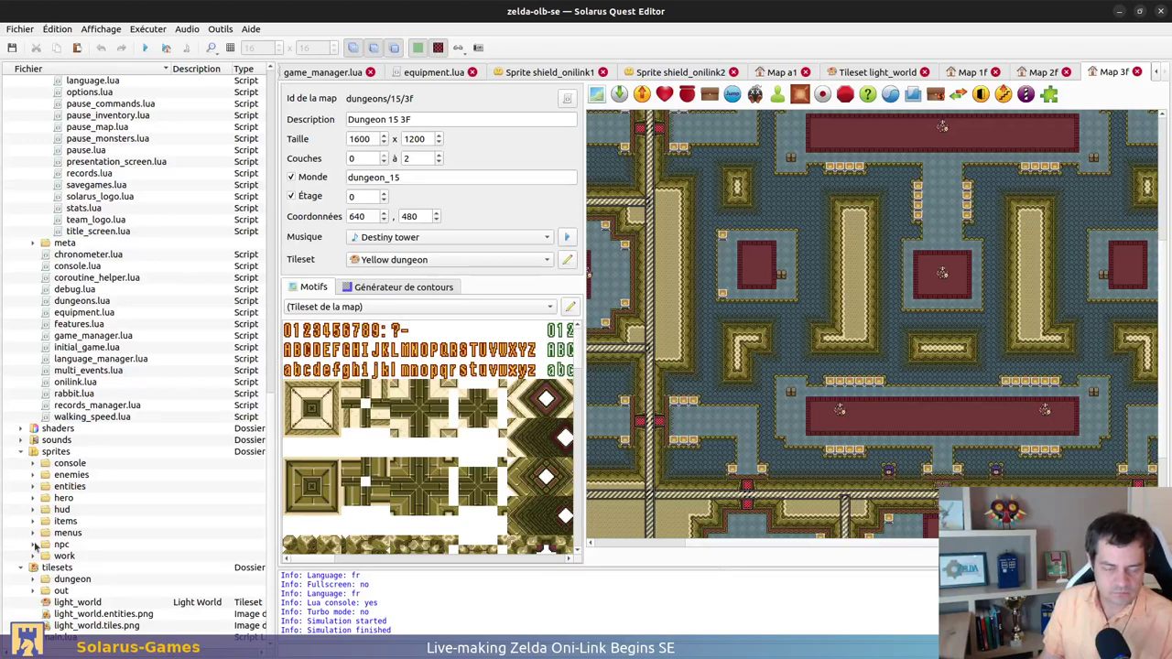
Expand the sprites work folder and view 2240x1680.png, 2240x1440.png and 1600x1680.png in full
{"action": "left_click", "coordinate": [34, 555]}
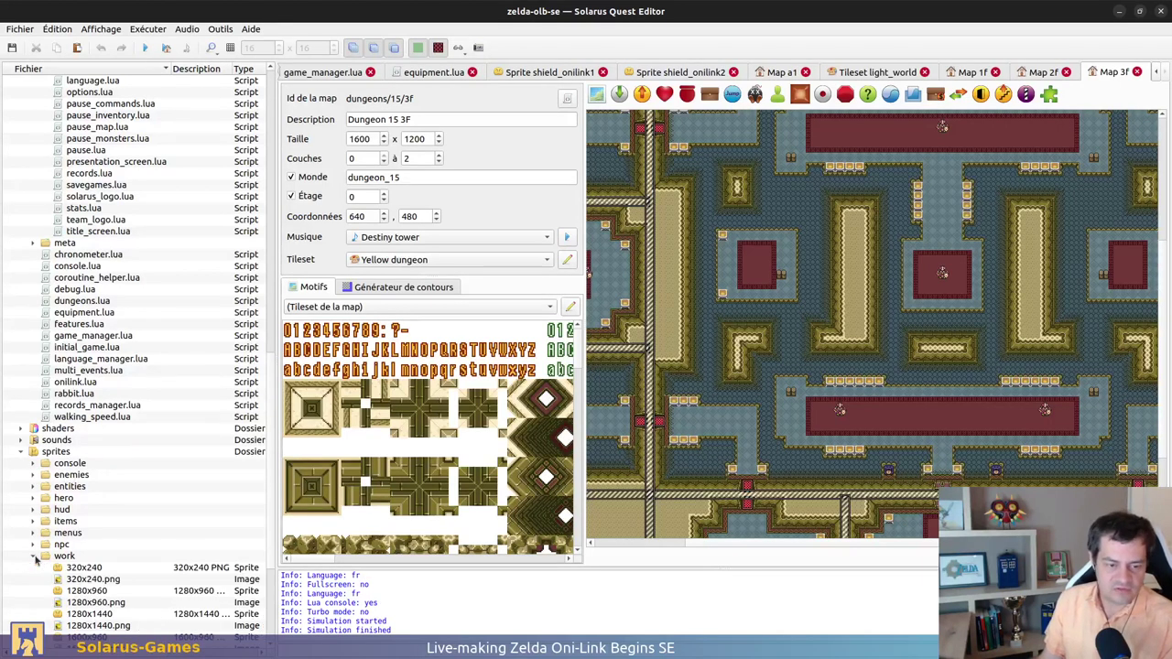
{"action": "double_click", "coordinate": [108, 558]}
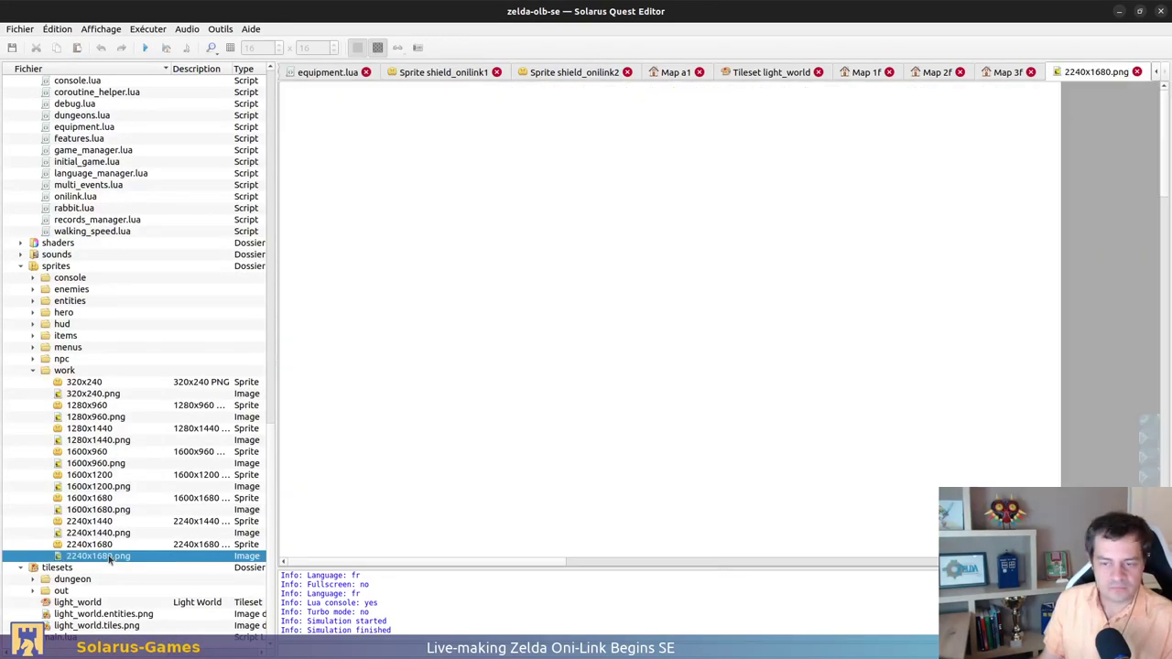
{"action": "scroll", "coordinate": [752, 318], "scroll_direction": "down", "scroll_amount": 2, "text": "ctrl"}
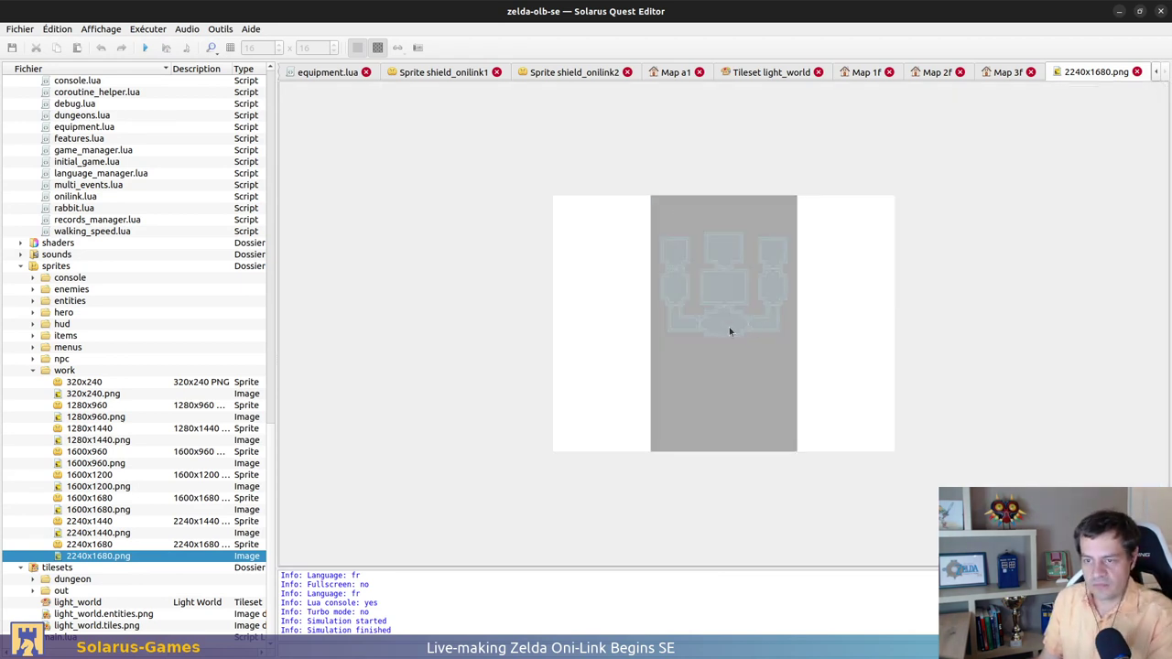
{"action": "scroll", "coordinate": [728, 327], "scroll_direction": "up", "scroll_amount": 2, "text": "ctrl"}
{"action": "double_click", "coordinate": [98, 532]}
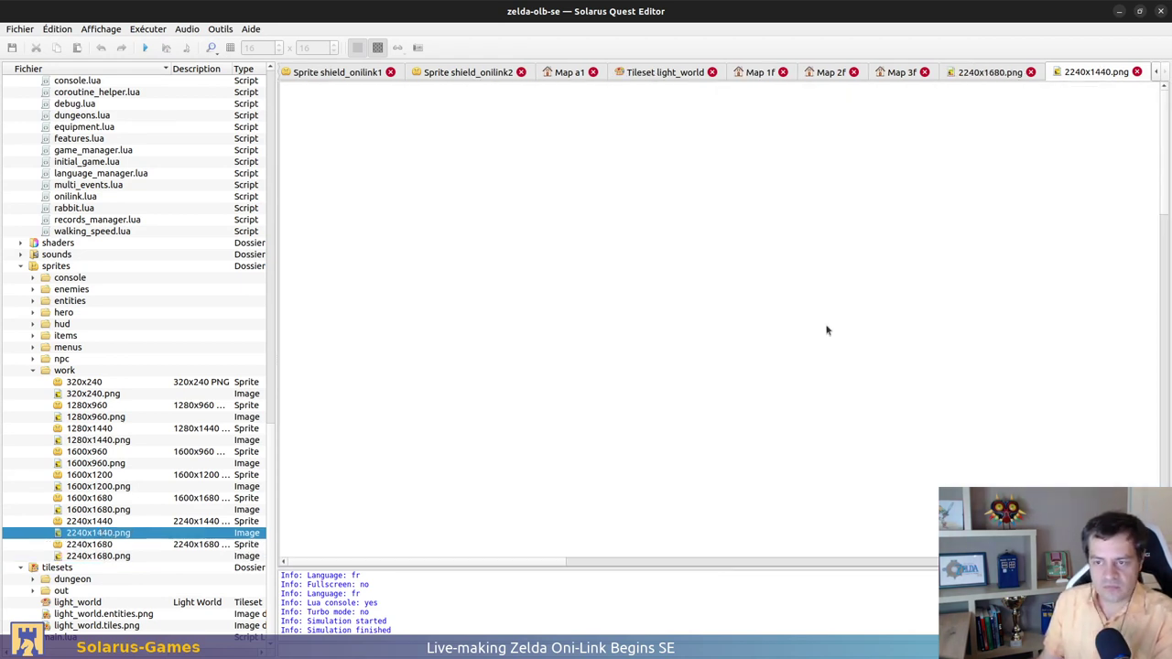
{"action": "scroll", "coordinate": [748, 323], "scroll_direction": "up", "scroll_amount": 1, "text": "ctrl"}
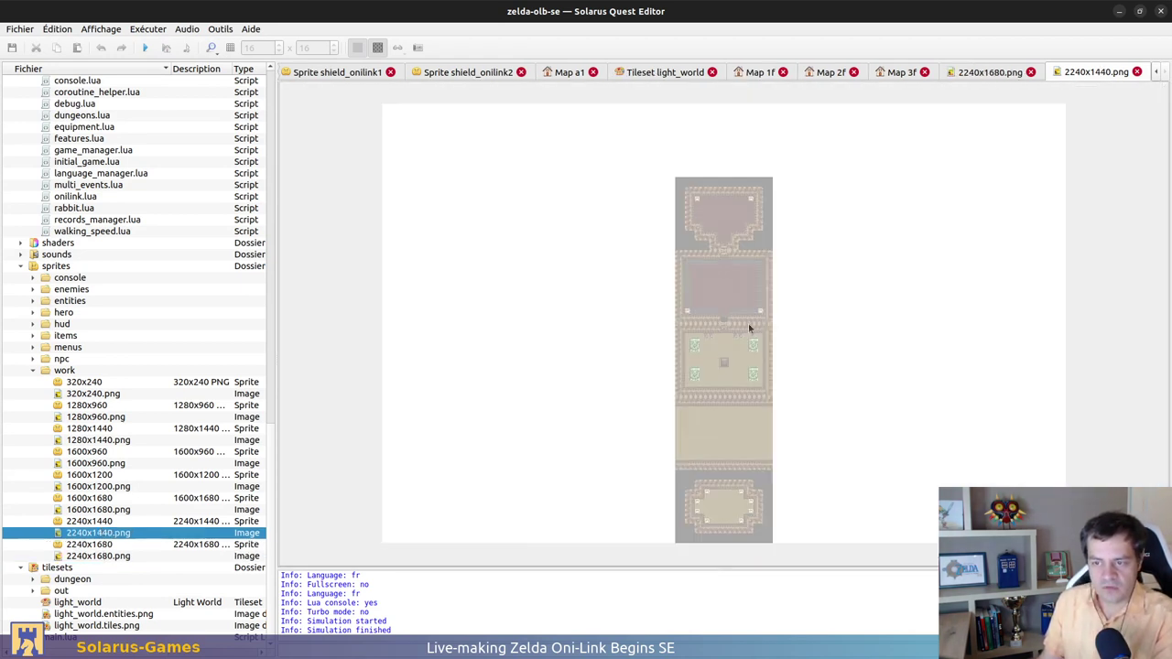
{"action": "double_click", "coordinate": [92, 510]}
{"action": "scroll", "coordinate": [753, 263], "scroll_direction": "down", "scroll_amount": 3, "text": "ctrl"}
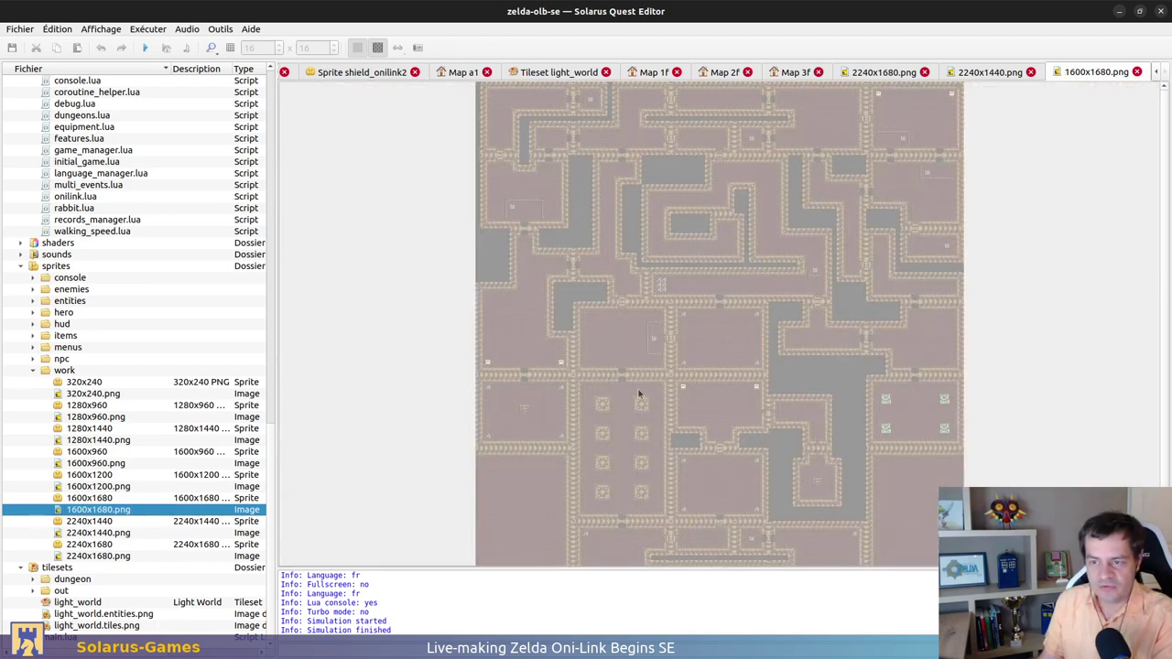
Open 1600x1200.png, close the other work images, and examine its upper-left and left-side dungeon rooms up close
{"action": "double_click", "coordinate": [85, 487]}
{"action": "scroll", "coordinate": [769, 320], "scroll_direction": "down", "scroll_amount": 3, "text": "ctrl"}
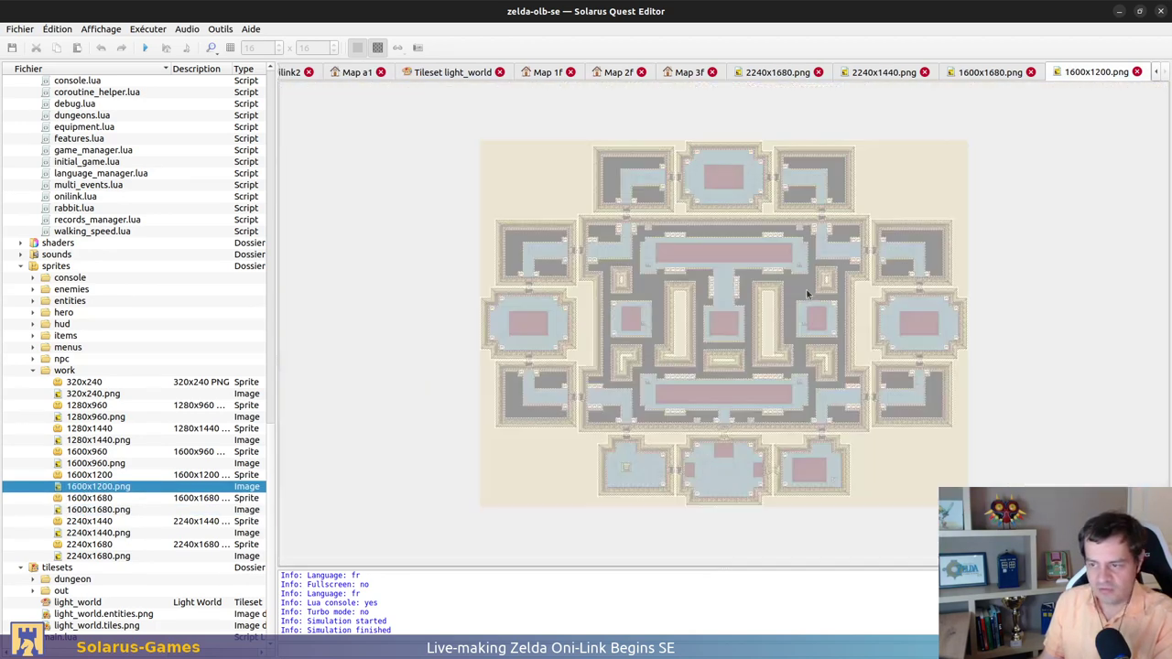
{"action": "scroll", "coordinate": [961, 73], "scroll_direction": "up", "scroll_amount": 3}
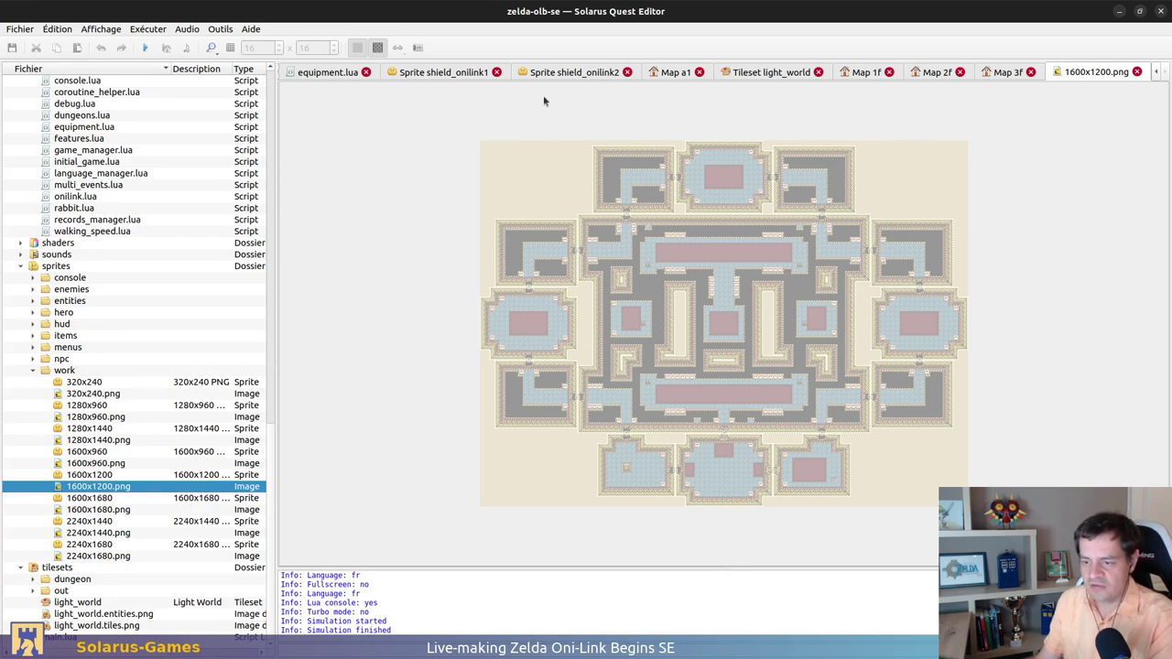
{"action": "scroll", "coordinate": [616, 344], "scroll_direction": "up", "scroll_amount": 2, "text": "ctrl"}
{"action": "middle_click_drag", "start_coordinate": [797, 350], "coordinate": [857, 363]}
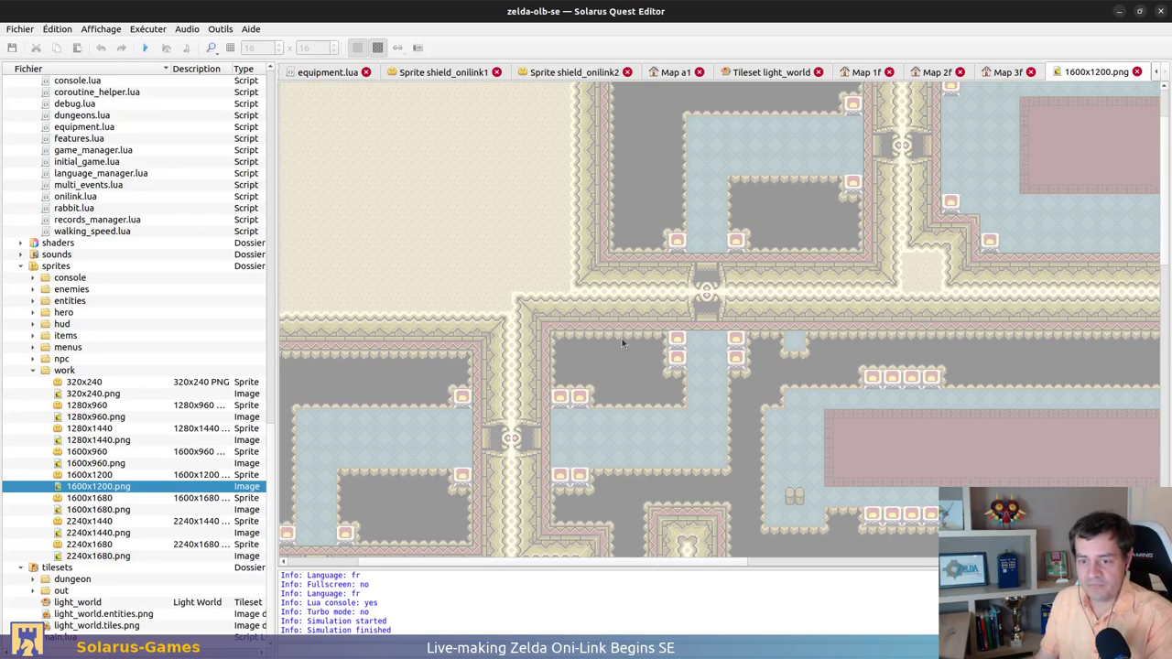
{"action": "middle_click_drag", "start_coordinate": [621, 344], "coordinate": [635, 343]}
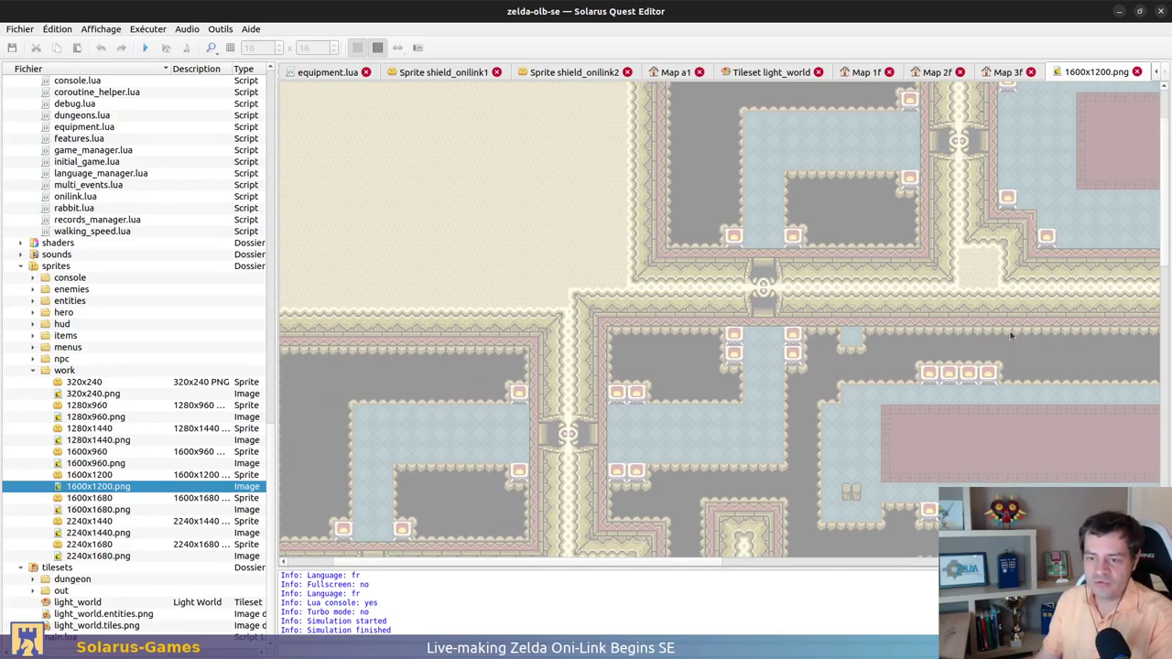
{"action": "scroll", "coordinate": [609, 272], "scroll_direction": "down", "scroll_amount": 3}
{"action": "scroll", "coordinate": [610, 272], "scroll_direction": "left", "scroll_amount": 4}
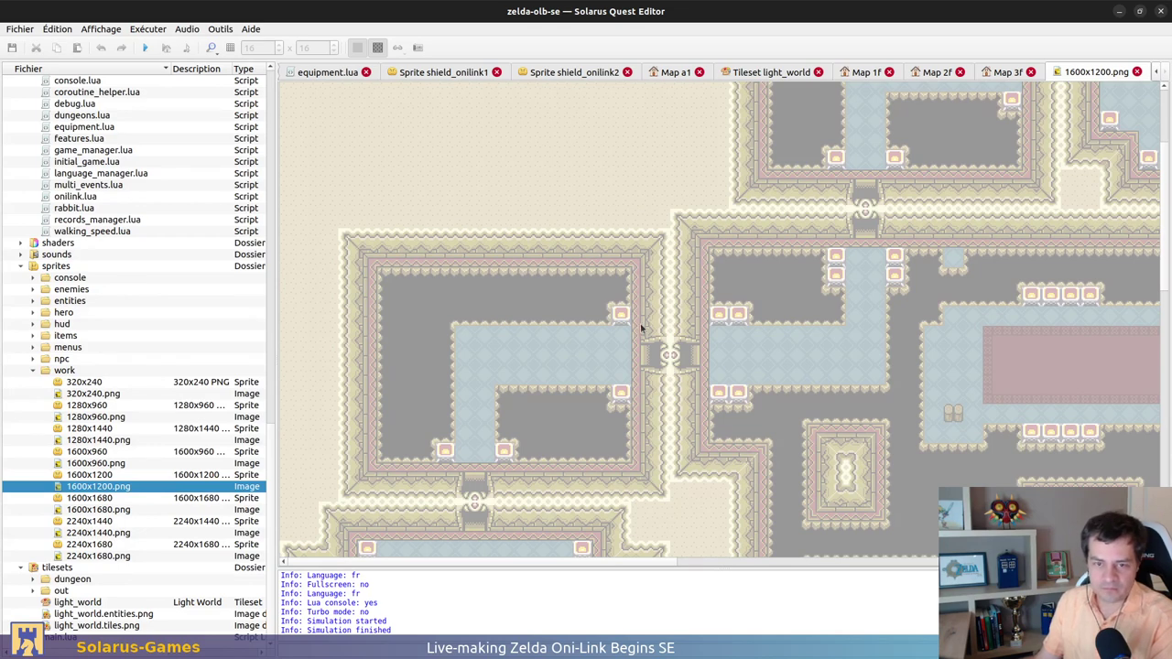
{"action": "scroll", "coordinate": [870, 319], "scroll_direction": "down", "scroll_amount": 5}
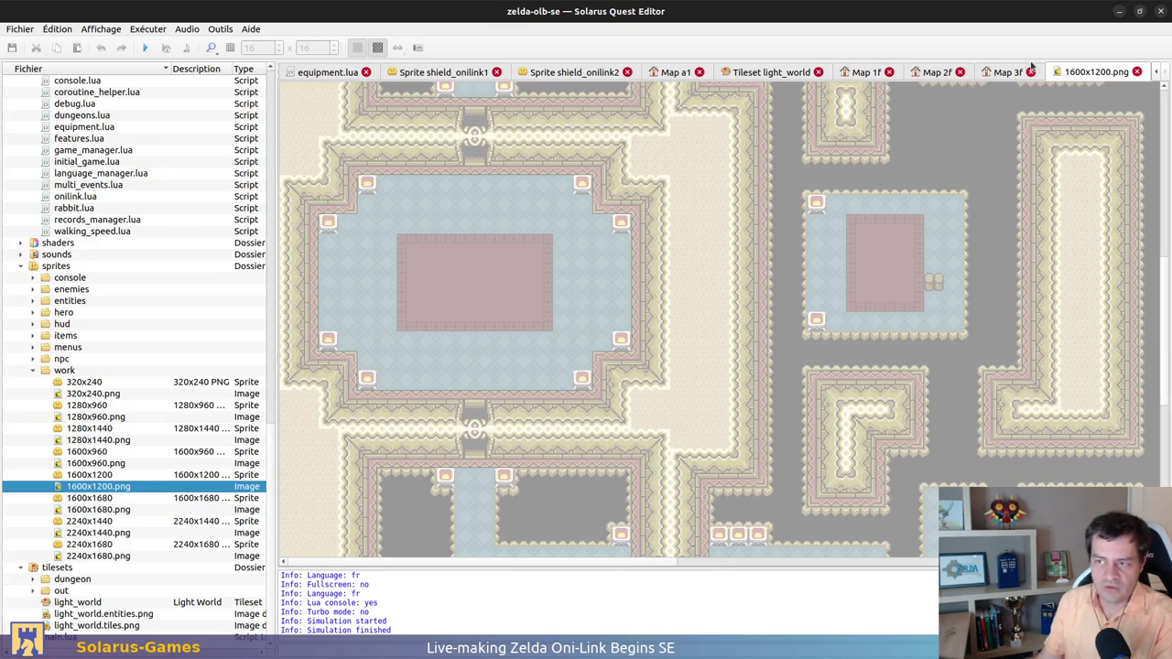
Close 1600x1200.png and examine the full layout and central hall of the dungeon 15 3F map
{"action": "middle_click", "coordinate": [1092, 73]}
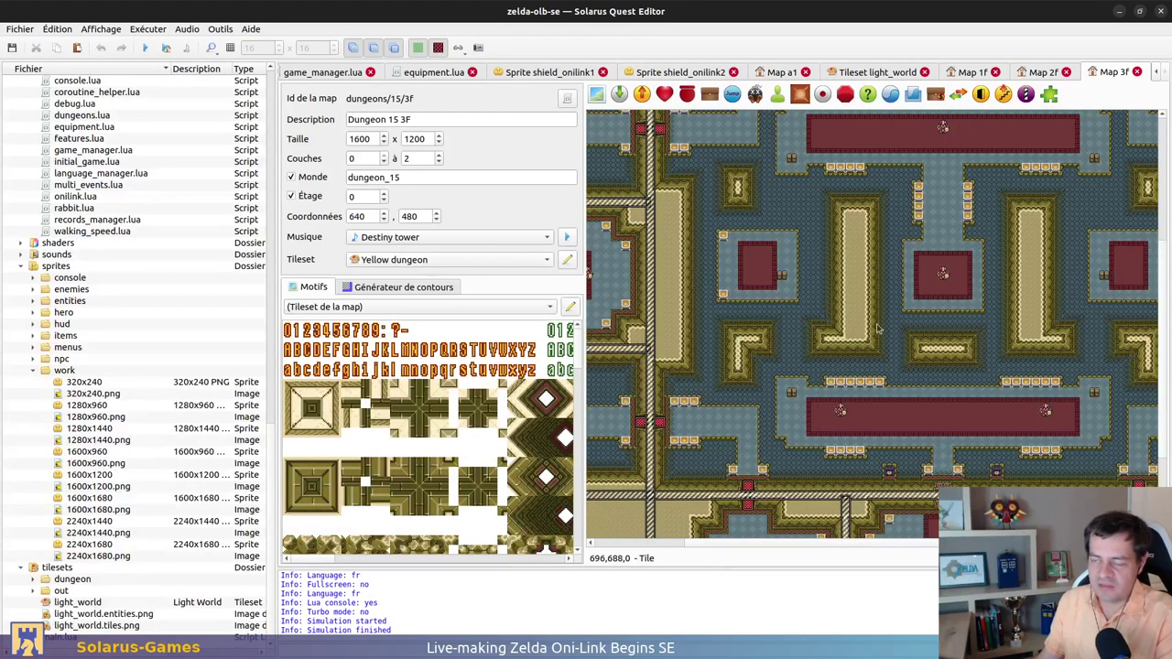
{"action": "scroll", "coordinate": [931, 271], "scroll_direction": "up", "scroll_amount": 5}
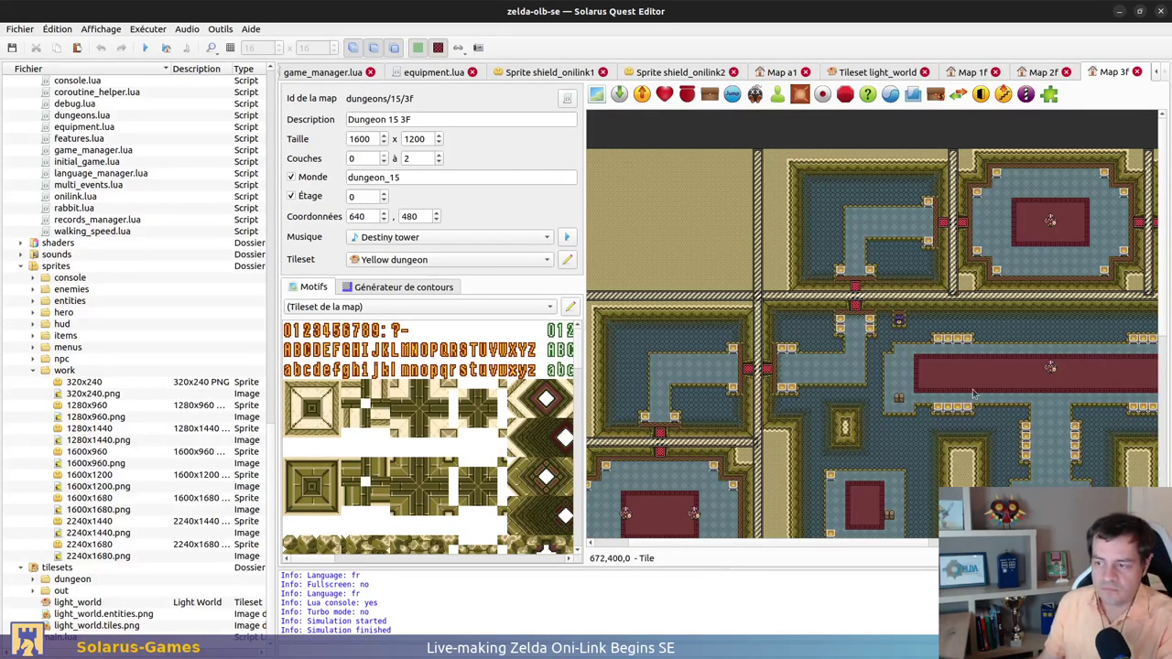
{"action": "scroll", "coordinate": [920, 403], "scroll_direction": "down", "scroll_amount": 2, "text": "ctrl"}
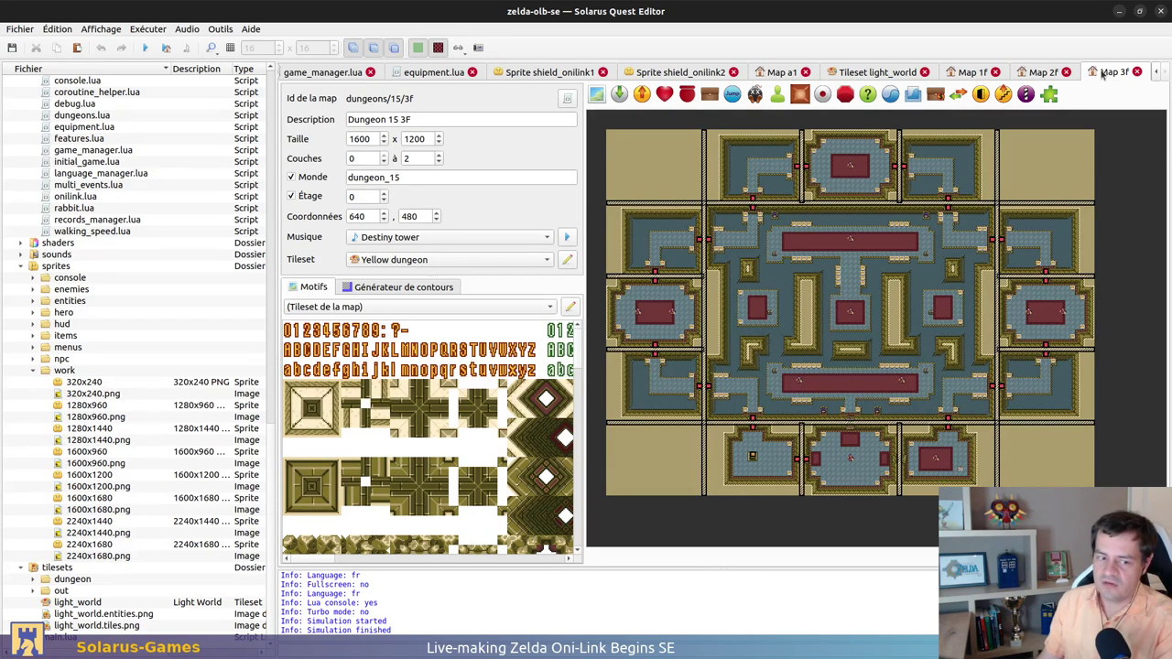
{"action": "scroll", "coordinate": [930, 229], "scroll_direction": "up", "scroll_amount": 1, "text": "ctrl"}
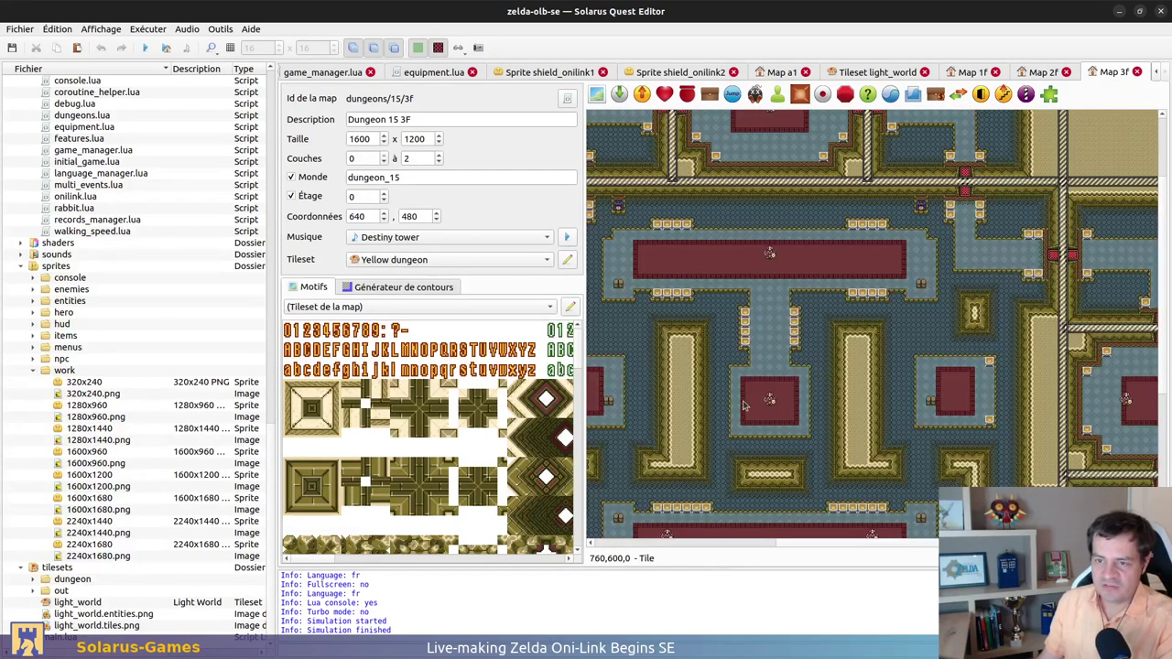
{"action": "scroll", "coordinate": [886, 361], "scroll_direction": "down", "scroll_amount": 2}
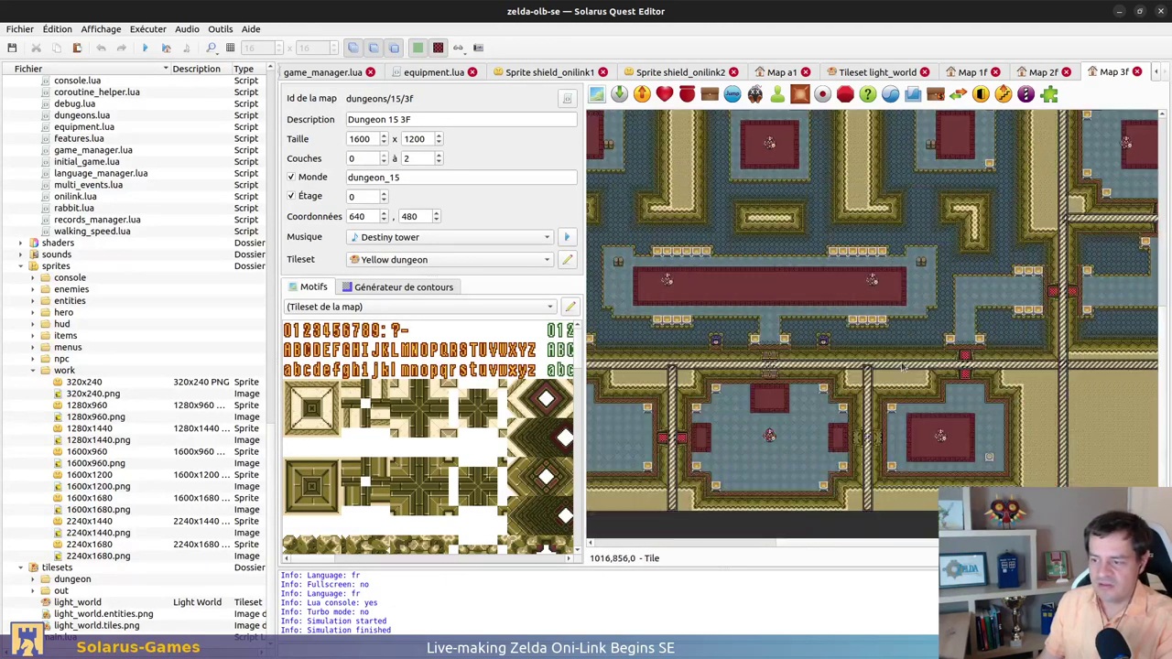
Select the custom entities in the lower hall and southern rooms of map 3F, and inspect the northern rooms
{"action": "left_click", "coordinate": [872, 281]}
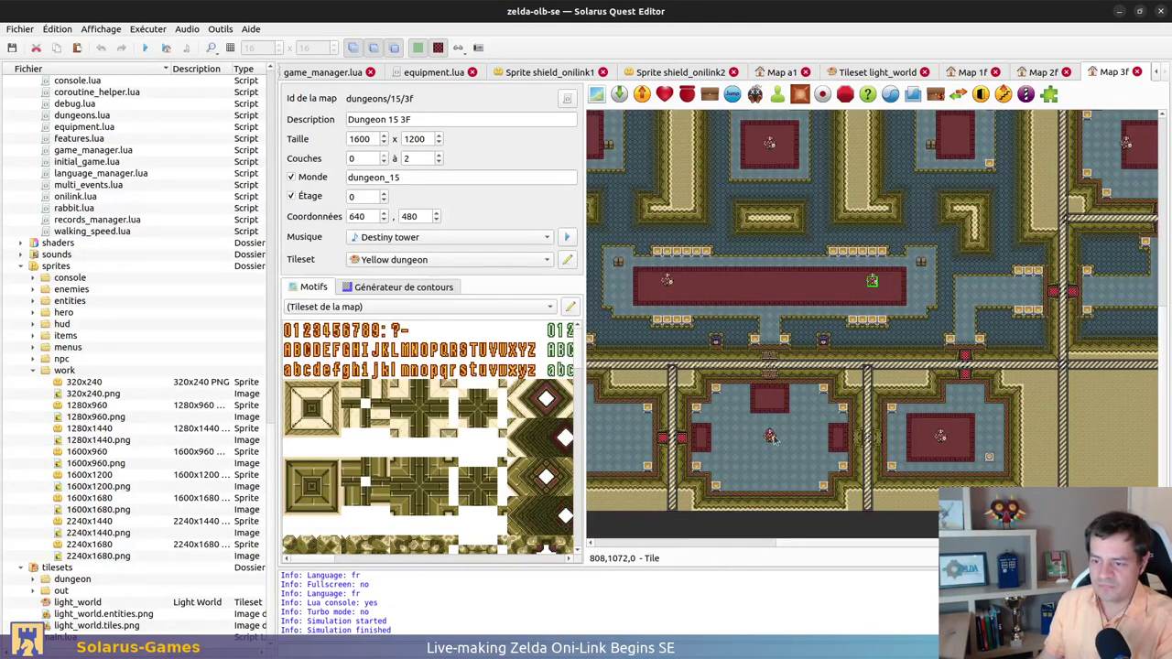
{"action": "left_click", "coordinate": [770, 436], "text": "ctrl"}
{"action": "scroll", "coordinate": [961, 384], "scroll_direction": "up", "scroll_amount": 1}
{"action": "scroll", "coordinate": [961, 385], "scroll_direction": "right", "scroll_amount": 1}
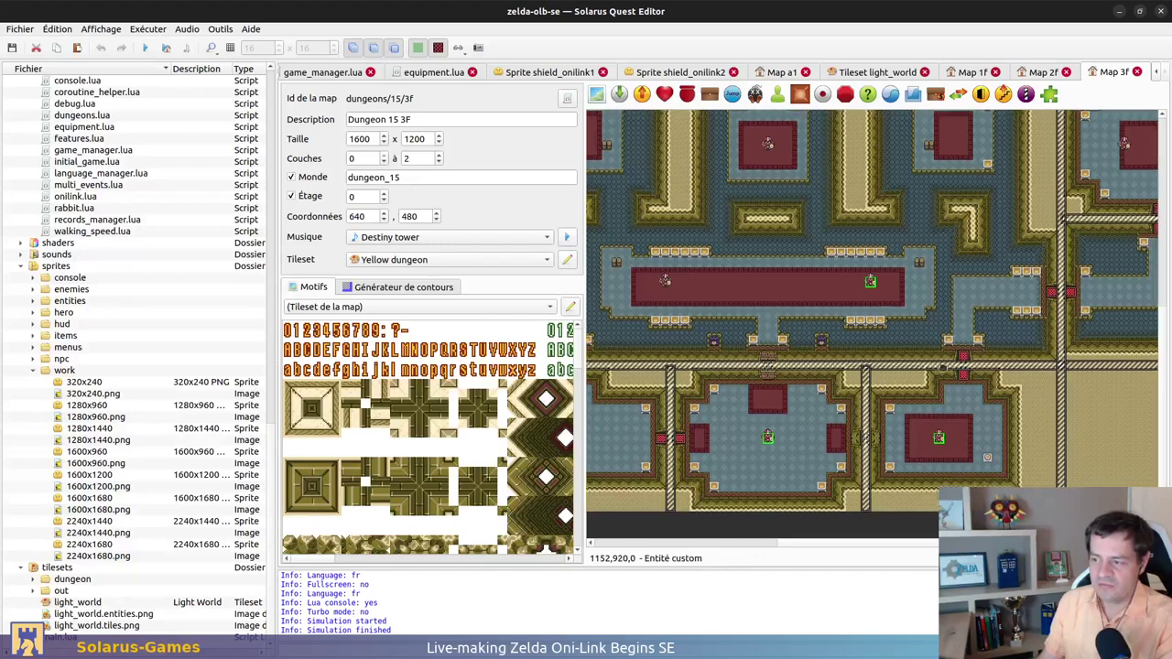
{"action": "scroll", "coordinate": [966, 371], "scroll_direction": "up", "scroll_amount": 3}
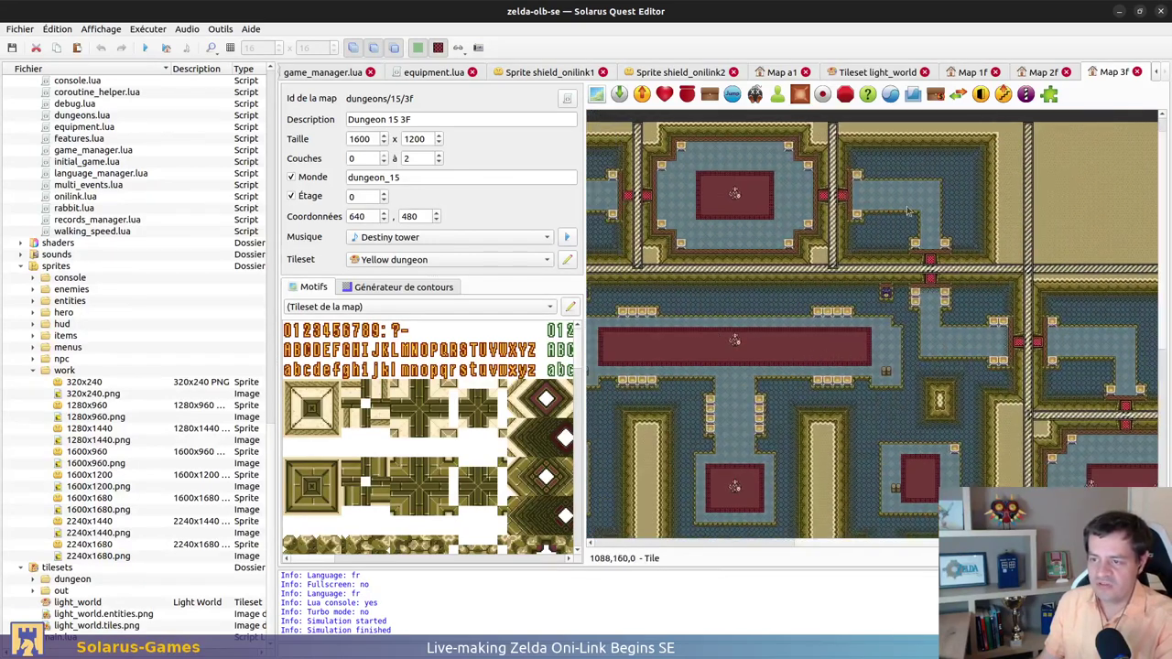
{"action": "scroll", "coordinate": [819, 360], "scroll_direction": "left", "scroll_amount": 2}
{"action": "scroll", "coordinate": [819, 360], "scroll_direction": "left", "scroll_amount": 1}
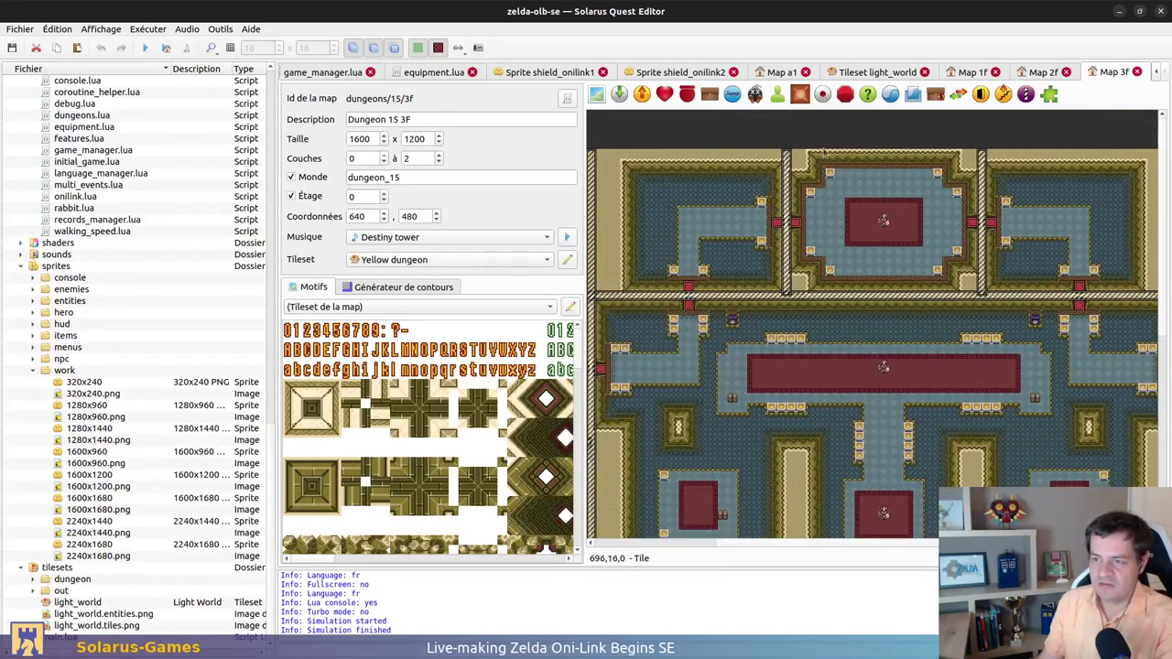
Reopen 1600x1200.png, examine its rooms and doors for comparison with map 3F, and close the image
{"action": "double_click", "coordinate": [98, 486]}
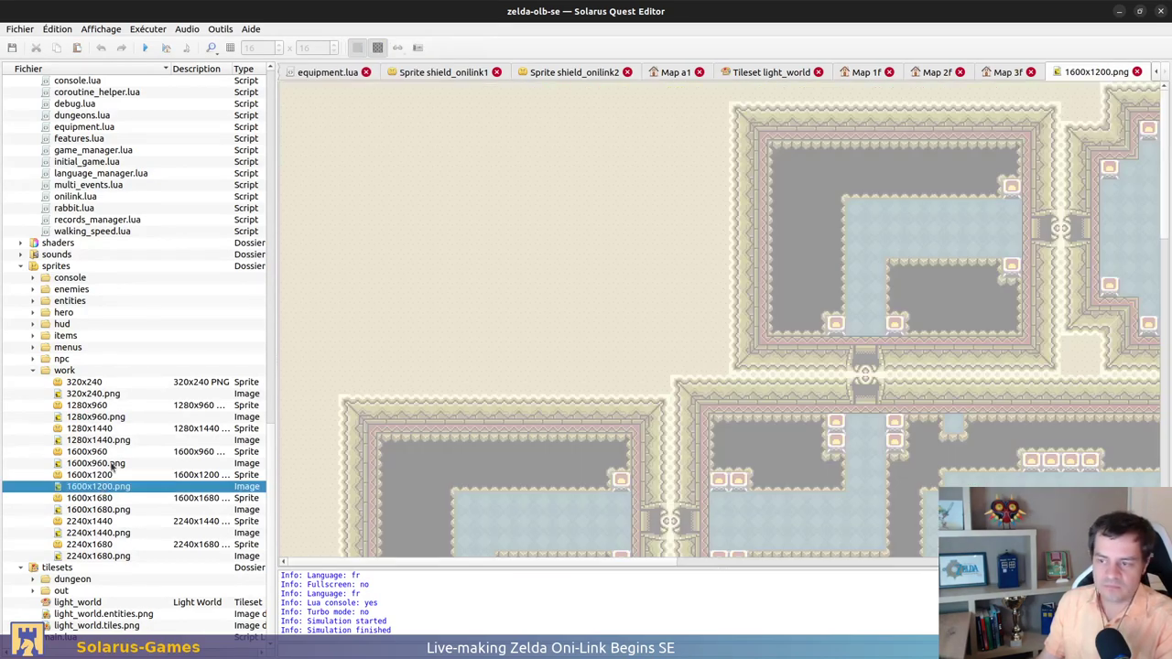
{"action": "scroll", "coordinate": [857, 445], "scroll_direction": "down", "scroll_amount": 3}
{"action": "scroll", "coordinate": [697, 451], "scroll_direction": "down", "scroll_amount": 2}
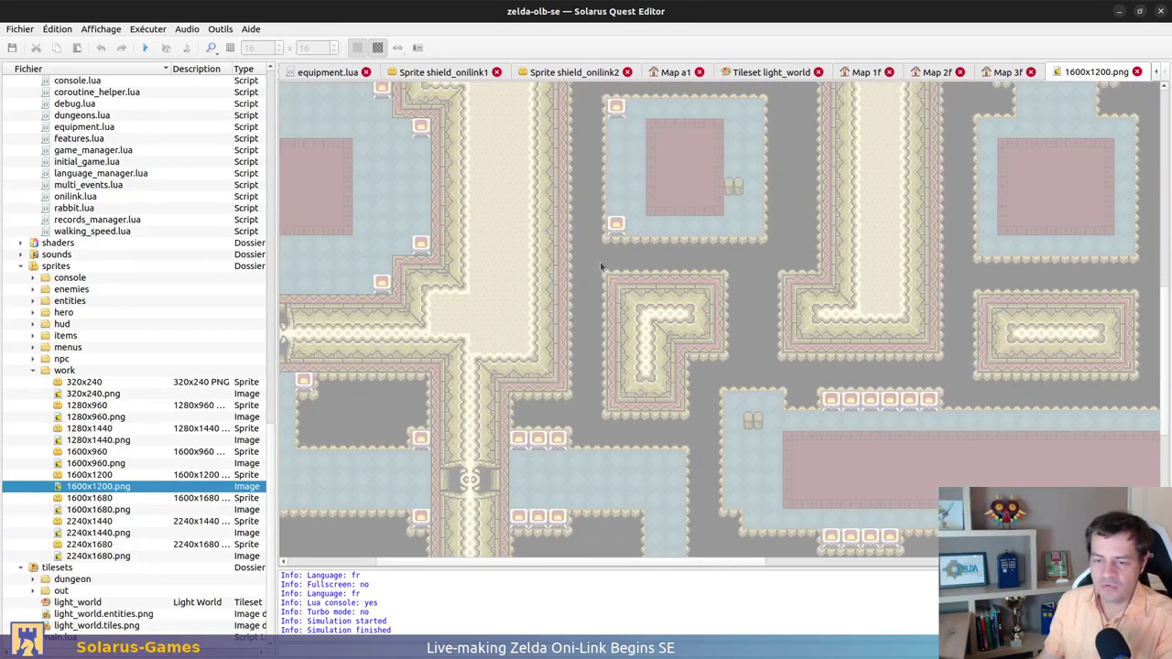
{"action": "scroll", "coordinate": [824, 348], "scroll_direction": "right", "scroll_amount": 2}
{"action": "scroll", "coordinate": [488, 291], "scroll_direction": "down", "scroll_amount": 3}
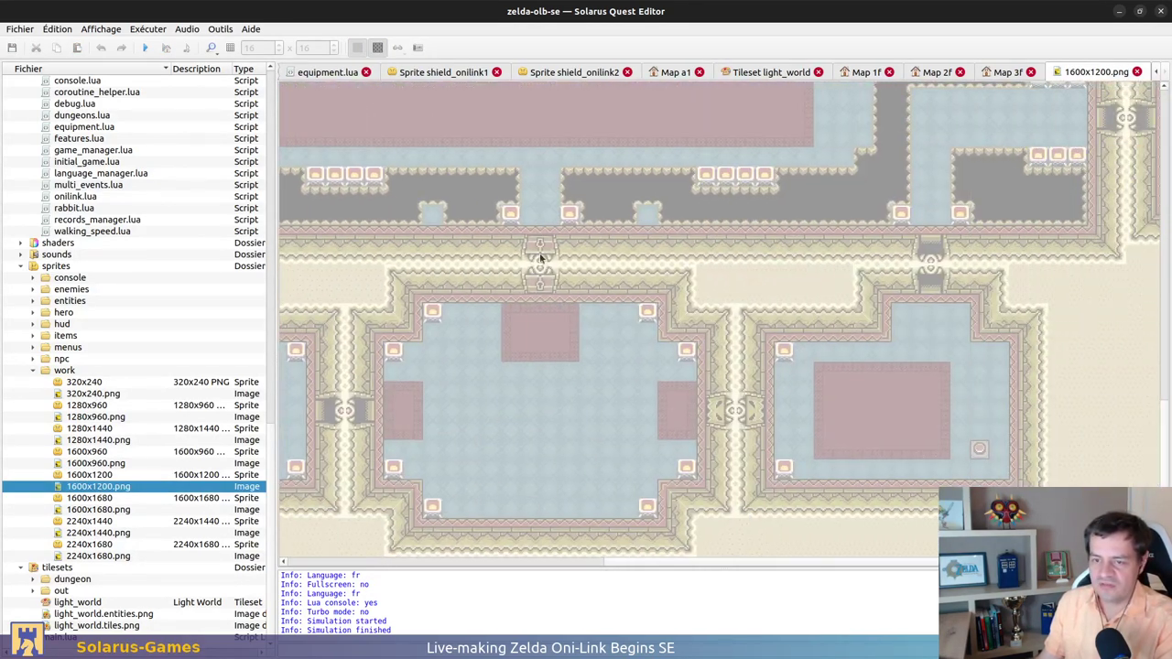
{"action": "scroll", "coordinate": [919, 366], "scroll_direction": "up", "scroll_amount": 3}
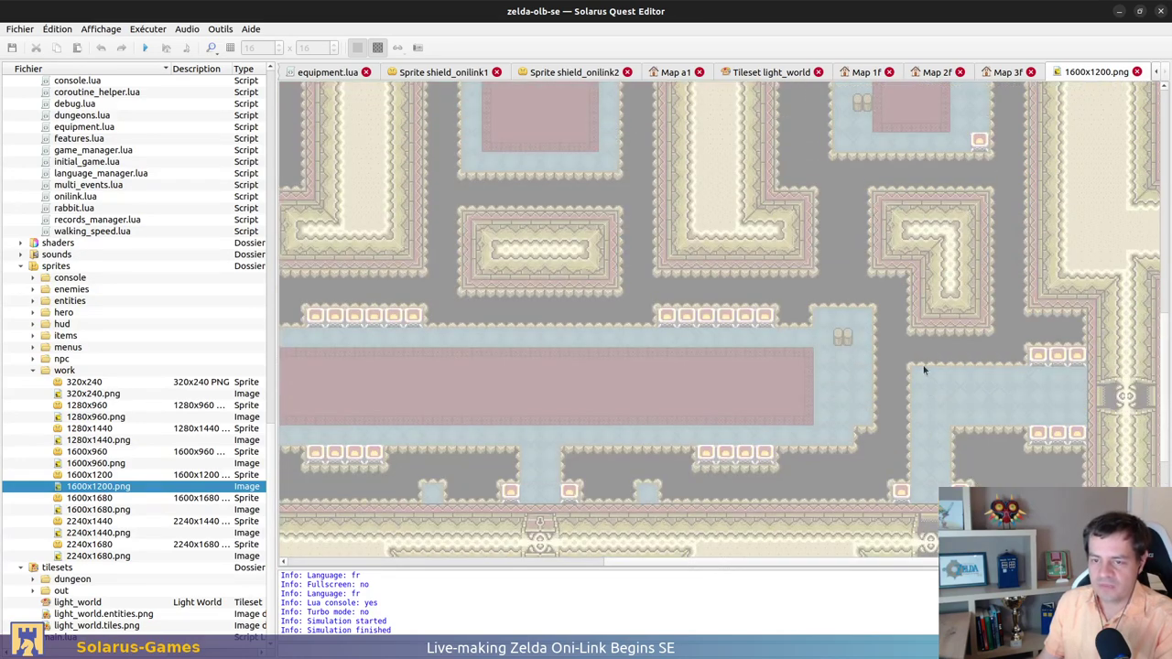
{"action": "scroll", "coordinate": [923, 368], "scroll_direction": "down", "scroll_amount": 3}
{"action": "scroll", "coordinate": [869, 253], "scroll_direction": "down", "scroll_amount": 2, "text": "ctrl"}
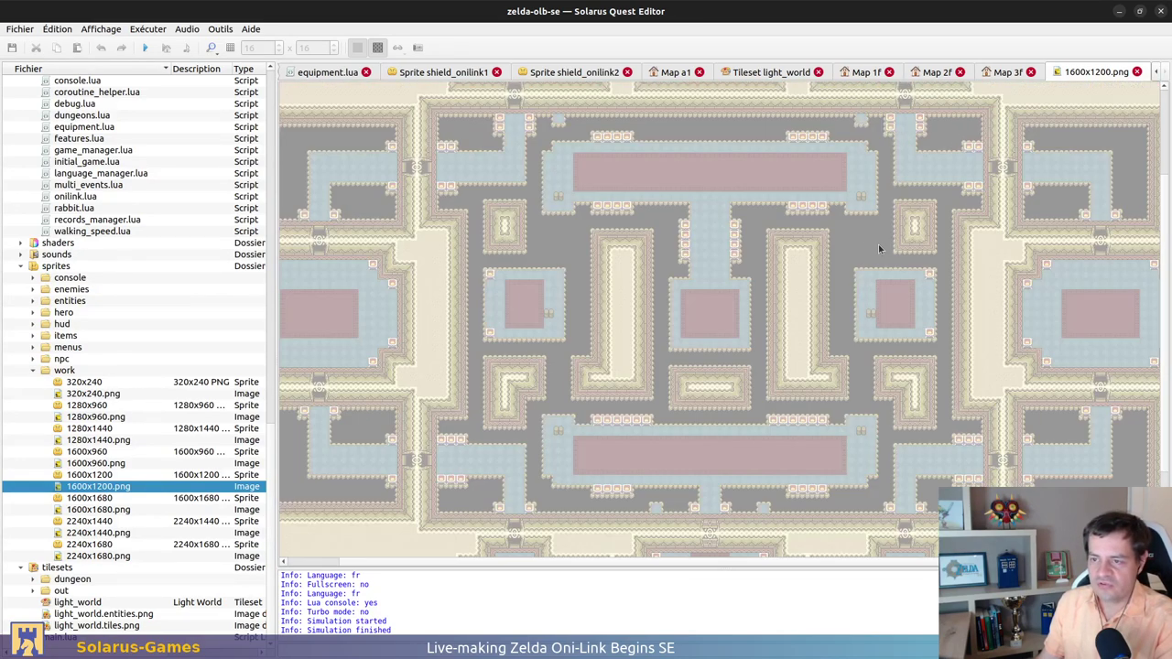
{"action": "scroll", "coordinate": [845, 280], "scroll_direction": "up", "scroll_amount": 2, "text": "ctrl"}
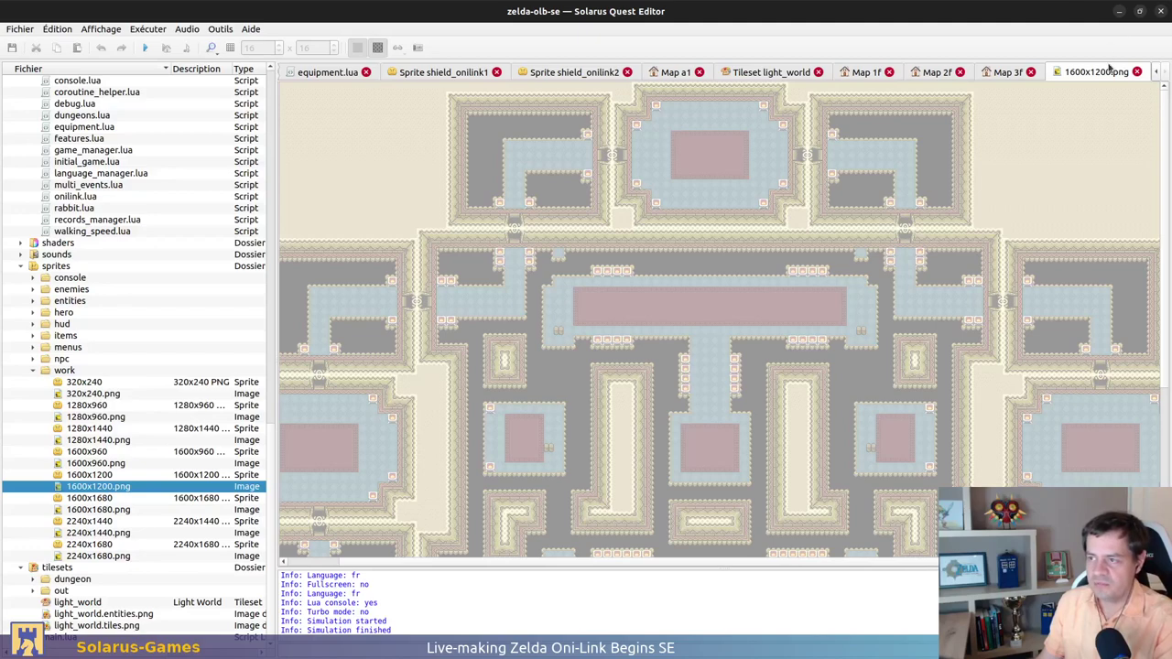
{"action": "middle_click", "coordinate": [1109, 72]}
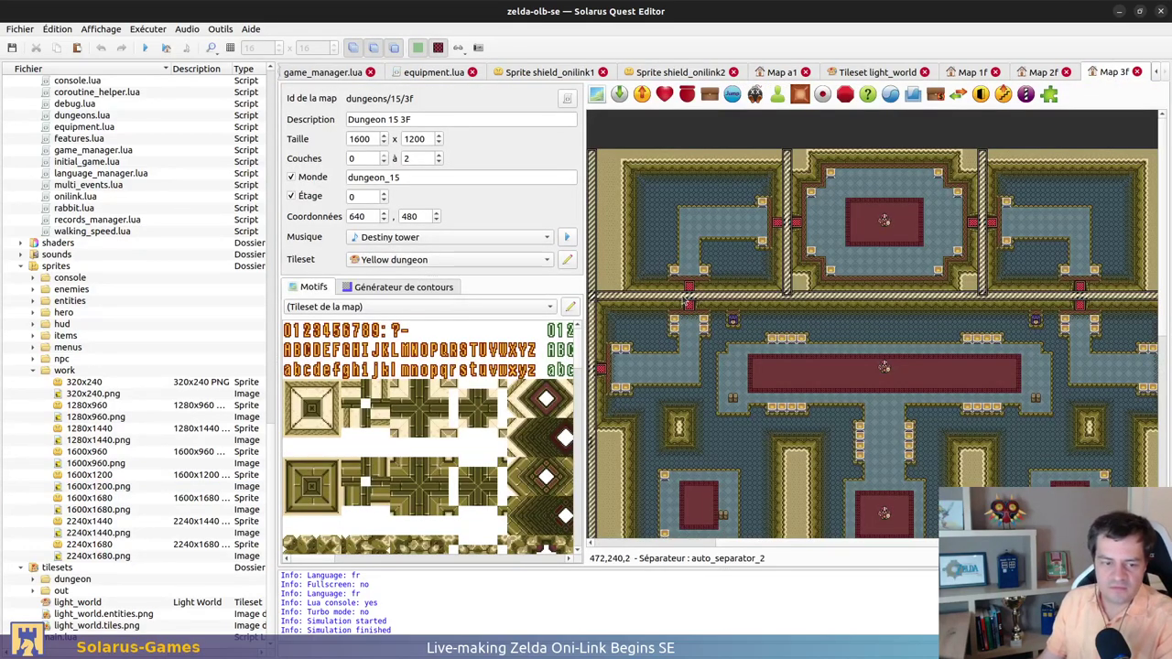
Examine the central hall, the southern rooms and the northeast rooms of the dungeon 15 3F map
{"action": "scroll", "coordinate": [831, 399], "scroll_direction": "down", "scroll_amount": 2}
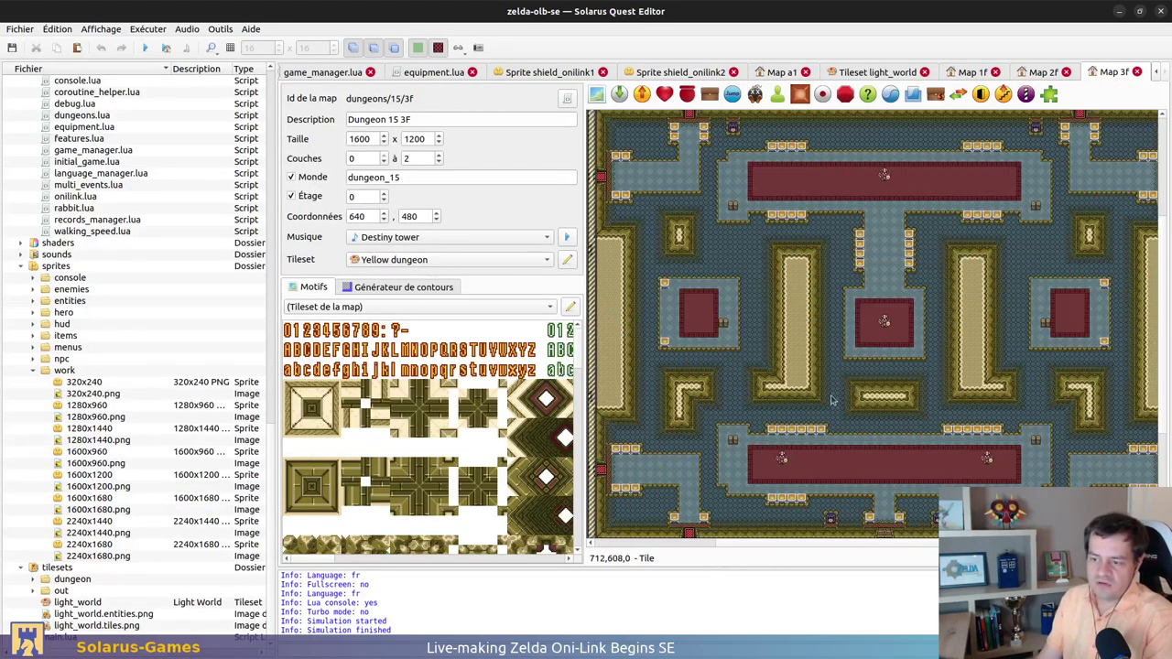
{"action": "scroll", "coordinate": [858, 375], "scroll_direction": "down", "scroll_amount": 2}
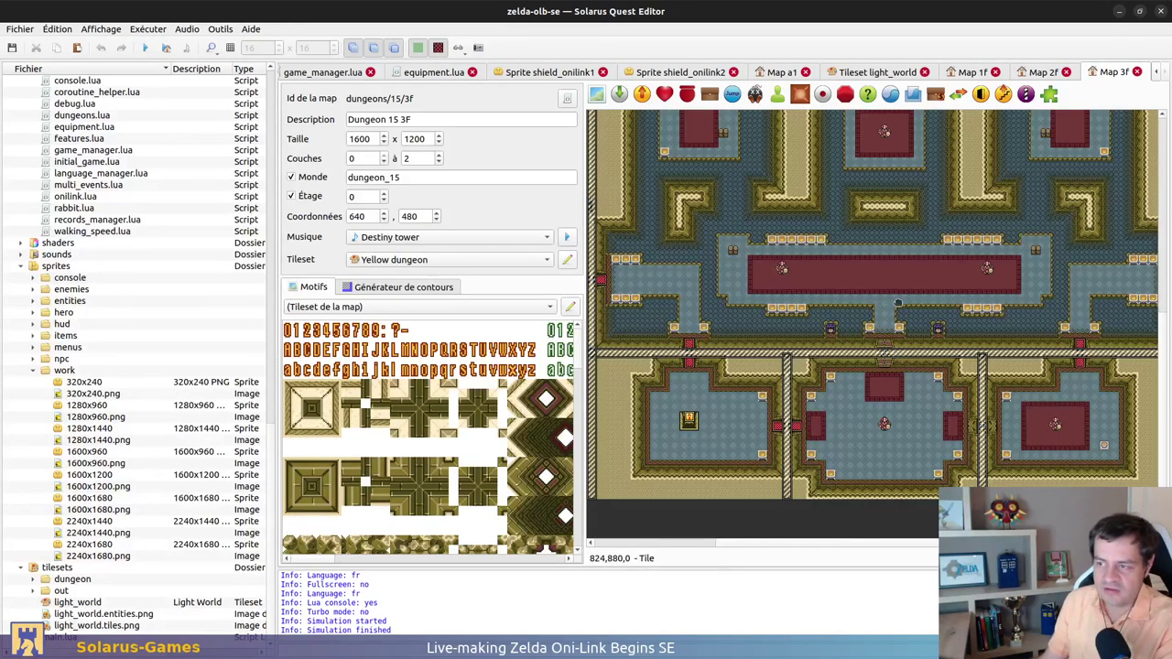
{"action": "scroll", "coordinate": [851, 261], "scroll_direction": "up", "scroll_amount": 5}
{"action": "scroll", "coordinate": [858, 265], "scroll_direction": "up", "scroll_amount": 5}
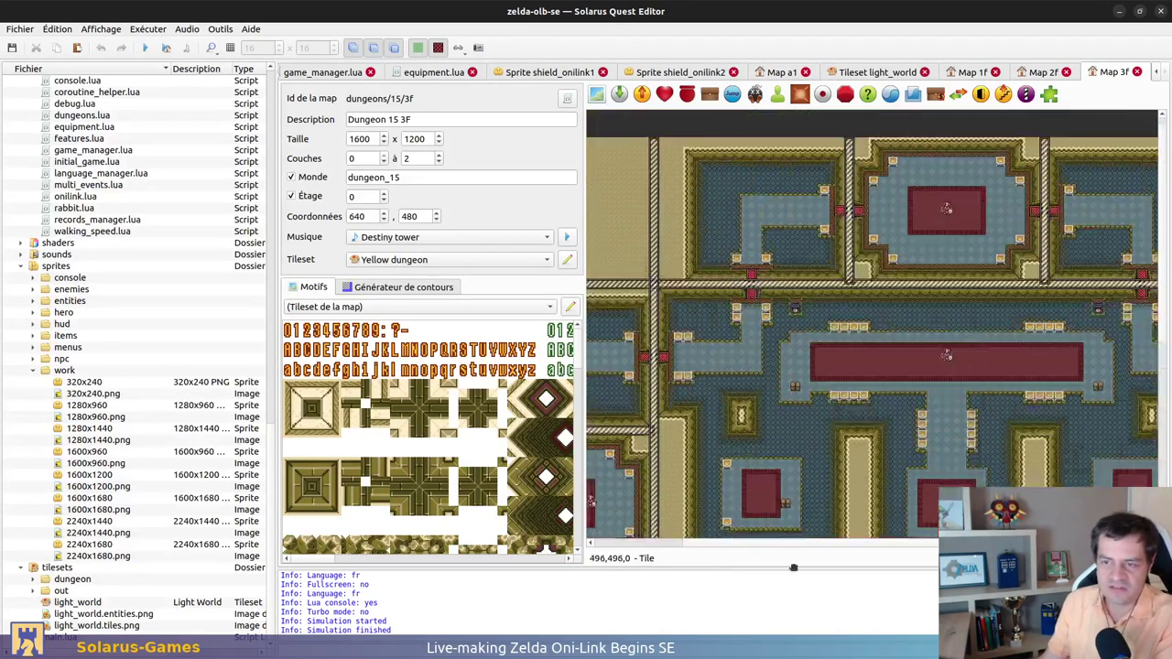
{"action": "scroll", "coordinate": [857, 265], "scroll_direction": "right", "scroll_amount": 10, "text": "shift"}
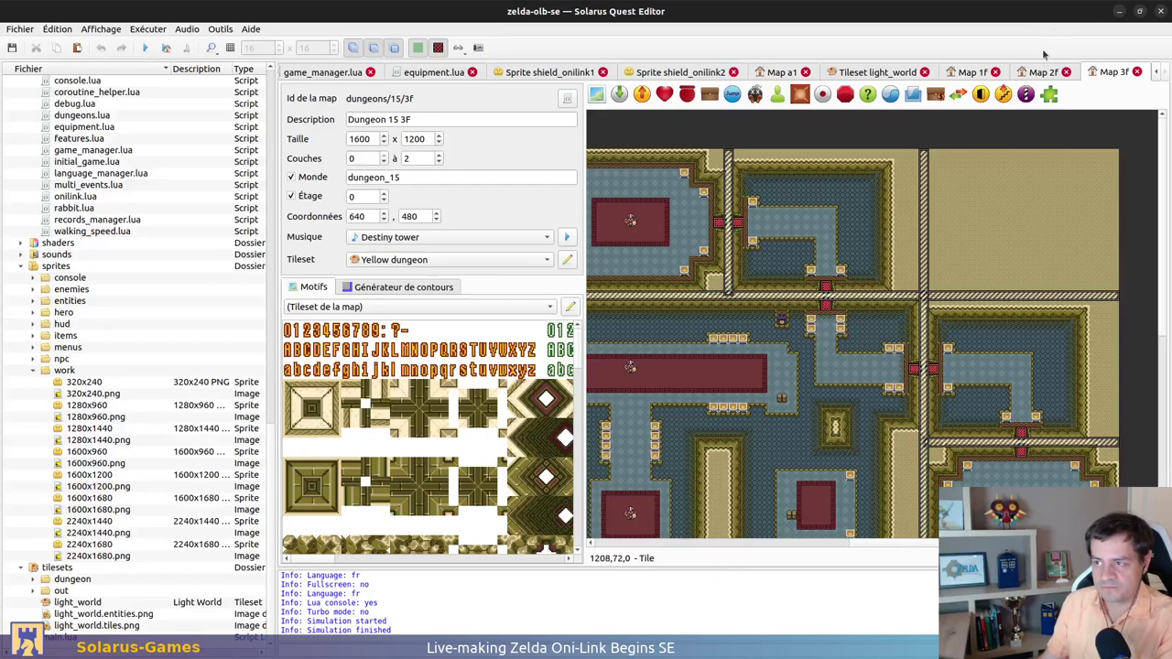
Close the dungeon 15 maps 3f, 2f and 1f, the light_world tileset, and map a1 after a brief overview
{"action": "middle_click", "coordinate": [1115, 77]}
{"action": "middle_click", "coordinate": [1109, 73]}
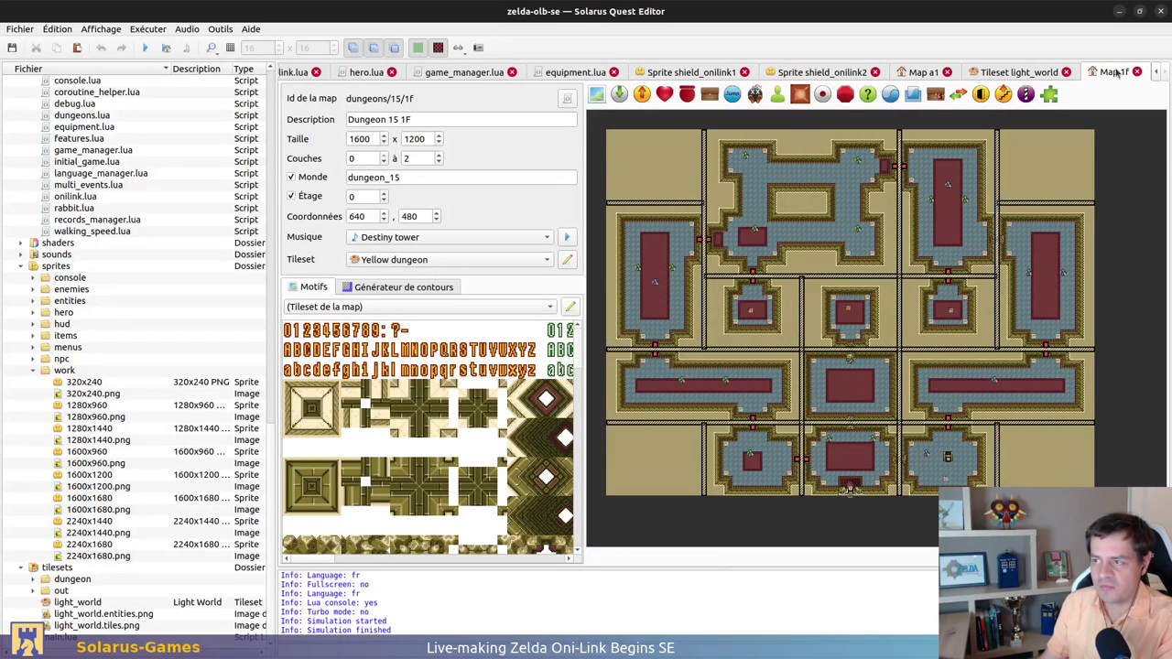
{"action": "middle_click", "coordinate": [1110, 74]}
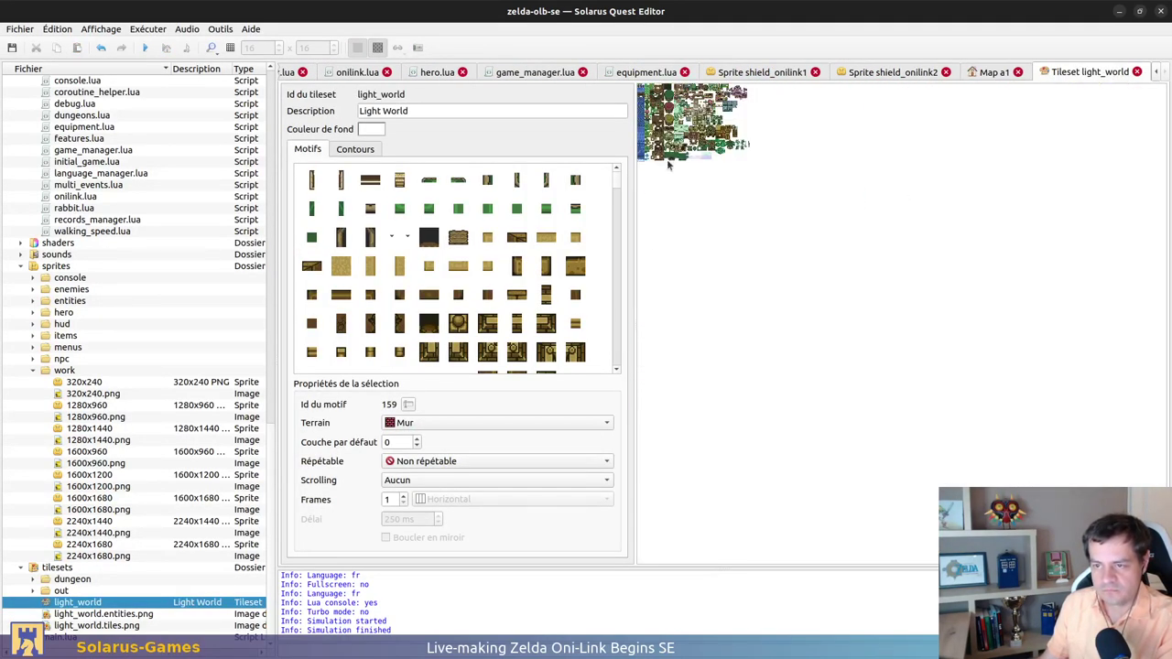
{"action": "key", "text": "ctrl+w"}
{"action": "scroll", "coordinate": [1053, 274], "scroll_direction": "down", "scroll_amount": 2, "text": "ctrl"}
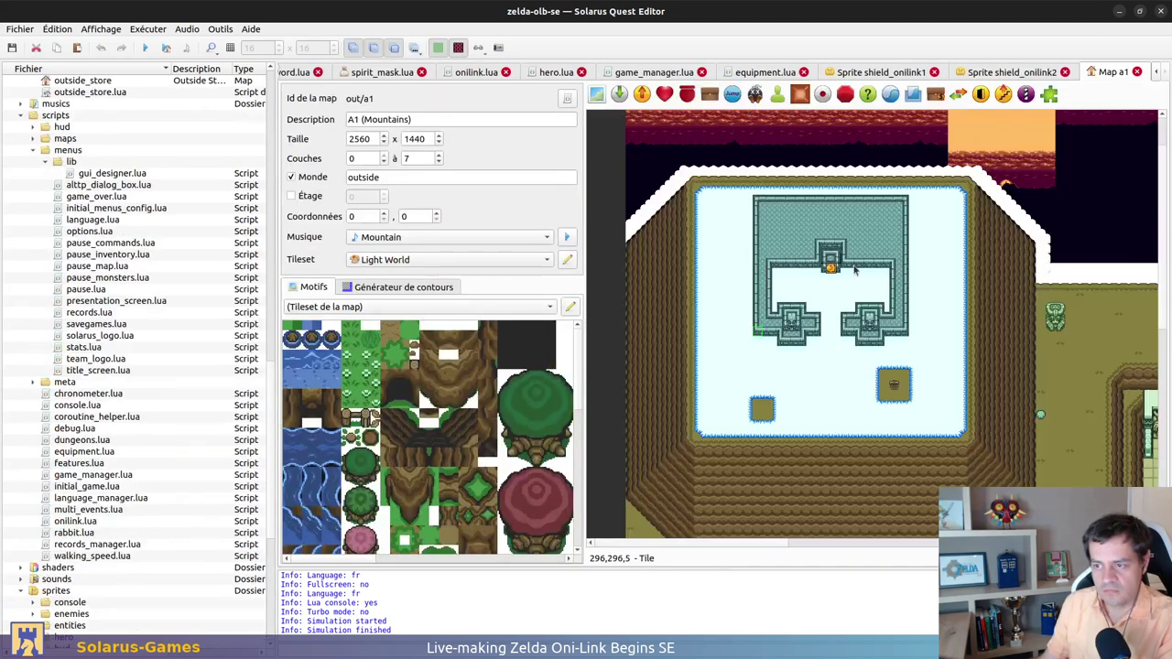
{"action": "scroll", "coordinate": [1050, 433], "scroll_direction": "down", "scroll_amount": 1}
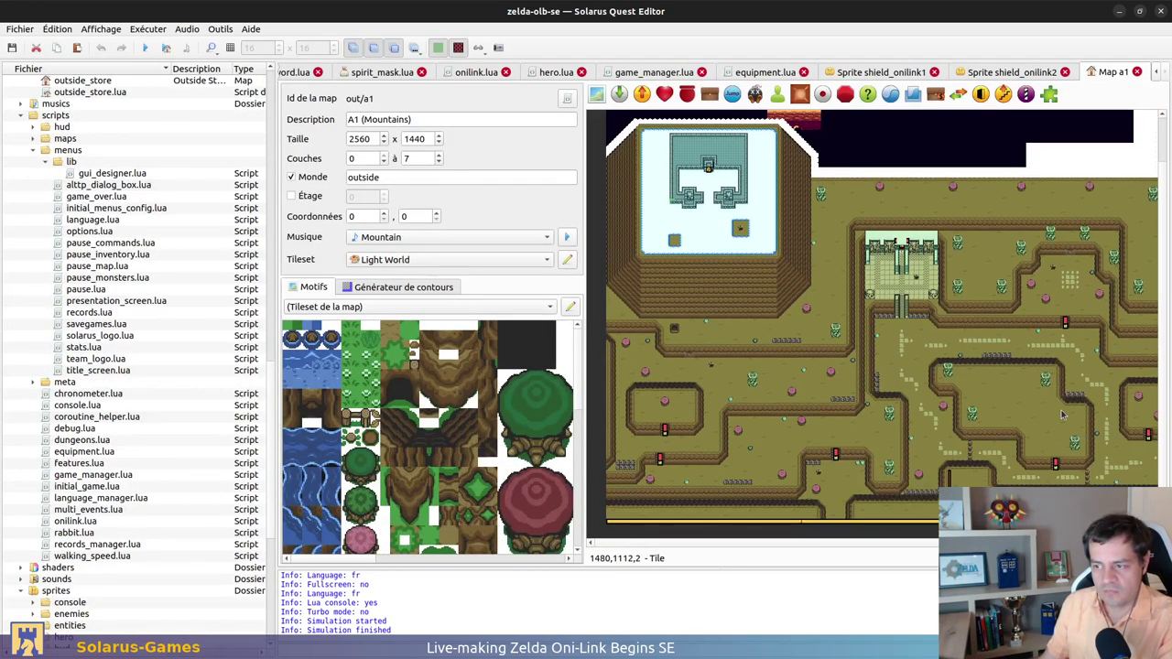
{"action": "scroll", "coordinate": [1007, 274], "scroll_direction": "right", "scroll_amount": 4}
{"action": "key", "text": "ctrl+w"}
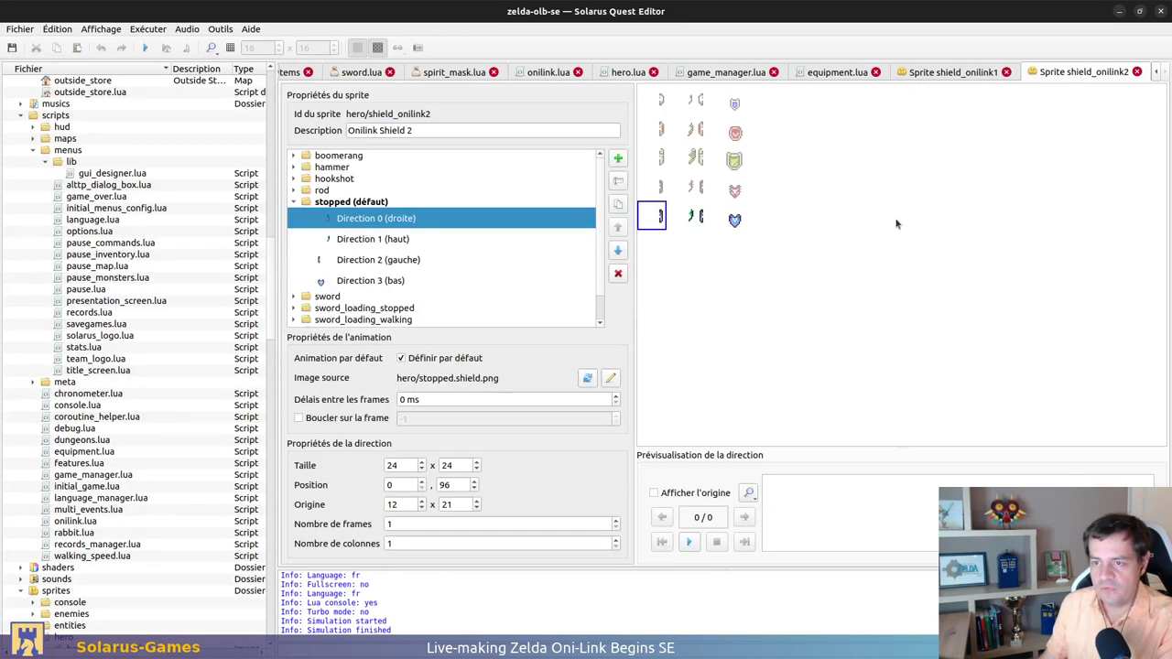
Close both shield_onilink sprites, the items sprite, and the equipment, game_manager, hero, onilink, spirit_mask and sword scripts
{"action": "left_click", "coordinate": [875, 192]}
{"action": "key", "text": "ctrl+w"}
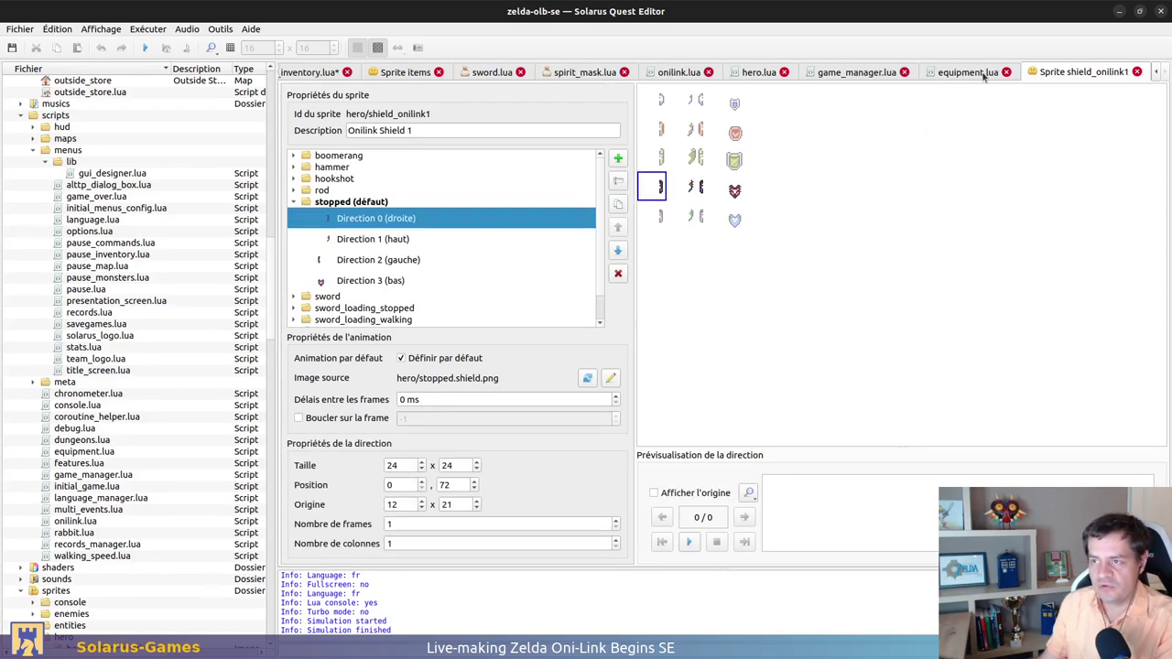
{"action": "key", "text": "ctrl+w"}
{"action": "key", "text": "ctrl+w"}
{"action": "key", "text": "ctrl+w"}
{"action": "key", "text": "ctrl+w"}
{"action": "key", "text": "ctrl+w"}
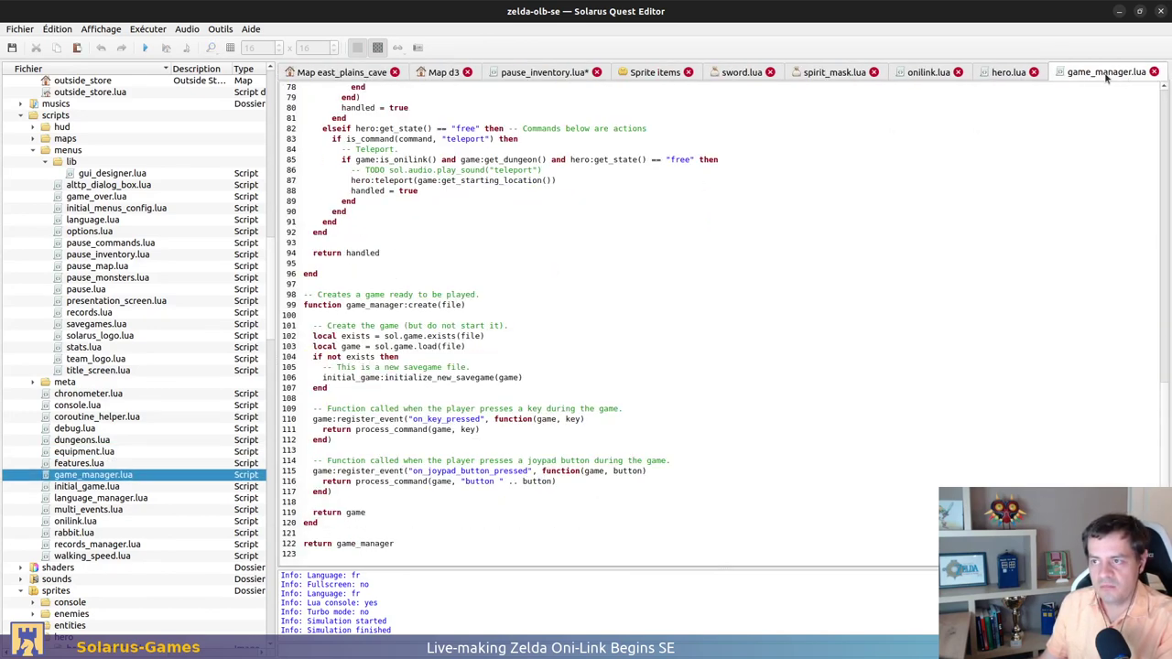
{"action": "key", "text": "ctrl+w"}
{"action": "key", "text": "ctrl+w"}
{"action": "key", "text": "ctrl+w"}
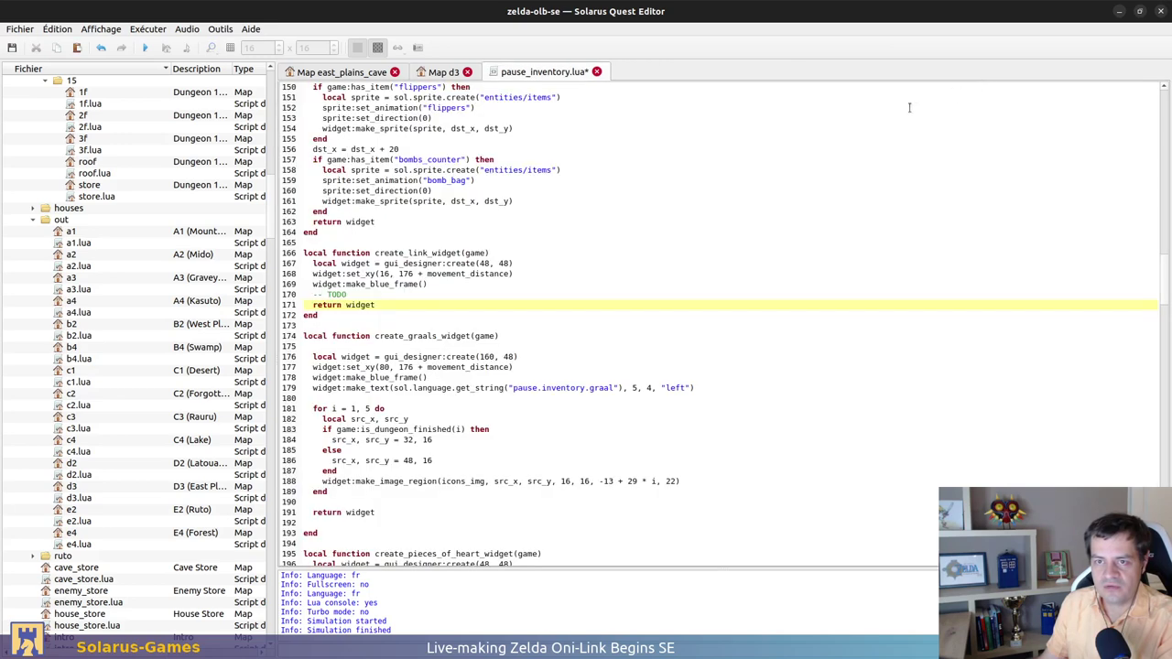
Undo the last edit in pause_inventory.lua and close it along with maps d3 and east_plains_cave
{"action": "left_click", "coordinate": [676, 249]}
{"action": "key", "text": "ctrl+z"}
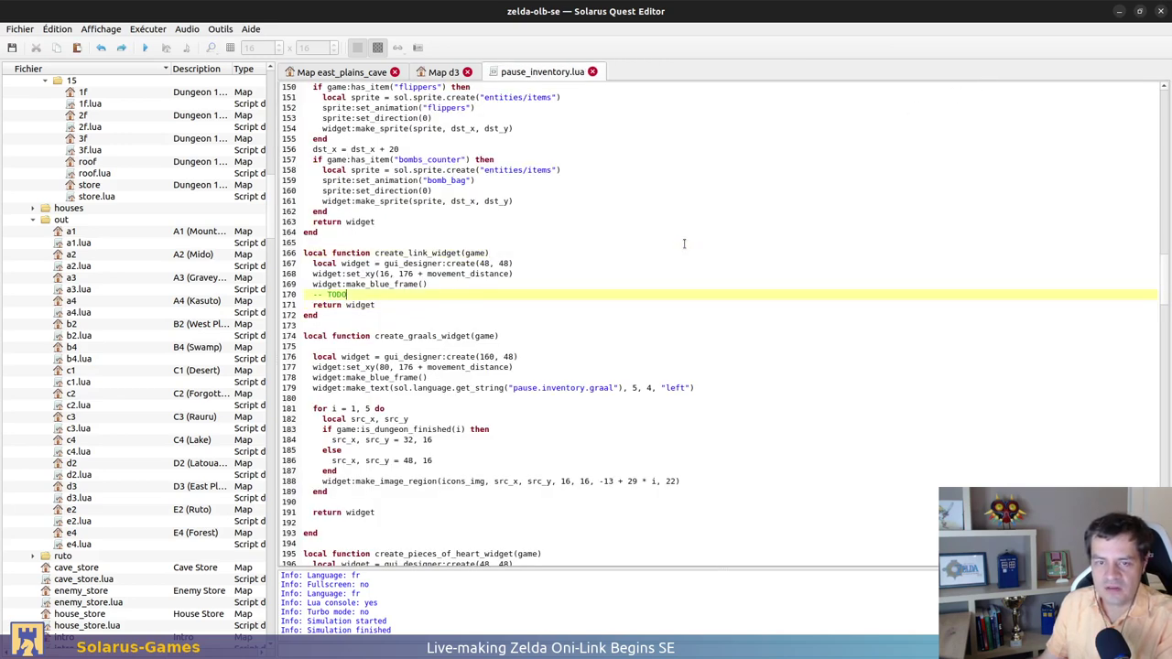
{"action": "key", "text": "ctrl+y"}
{"action": "key", "text": "ctrl+z"}
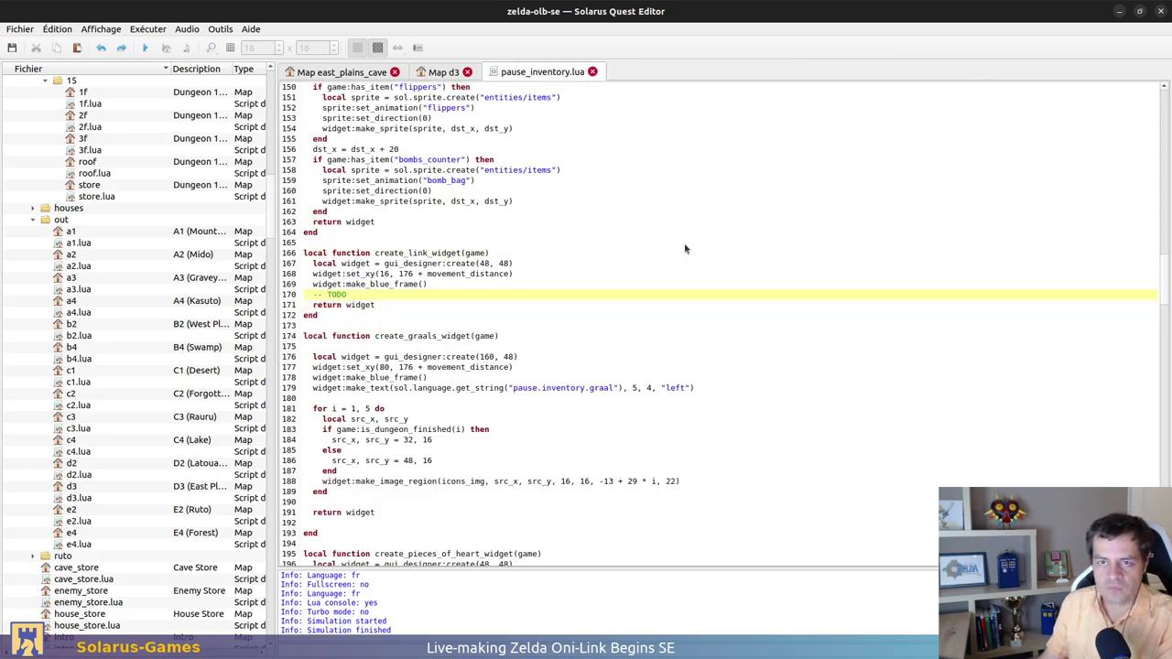
{"action": "key", "text": "ctrl+w"}
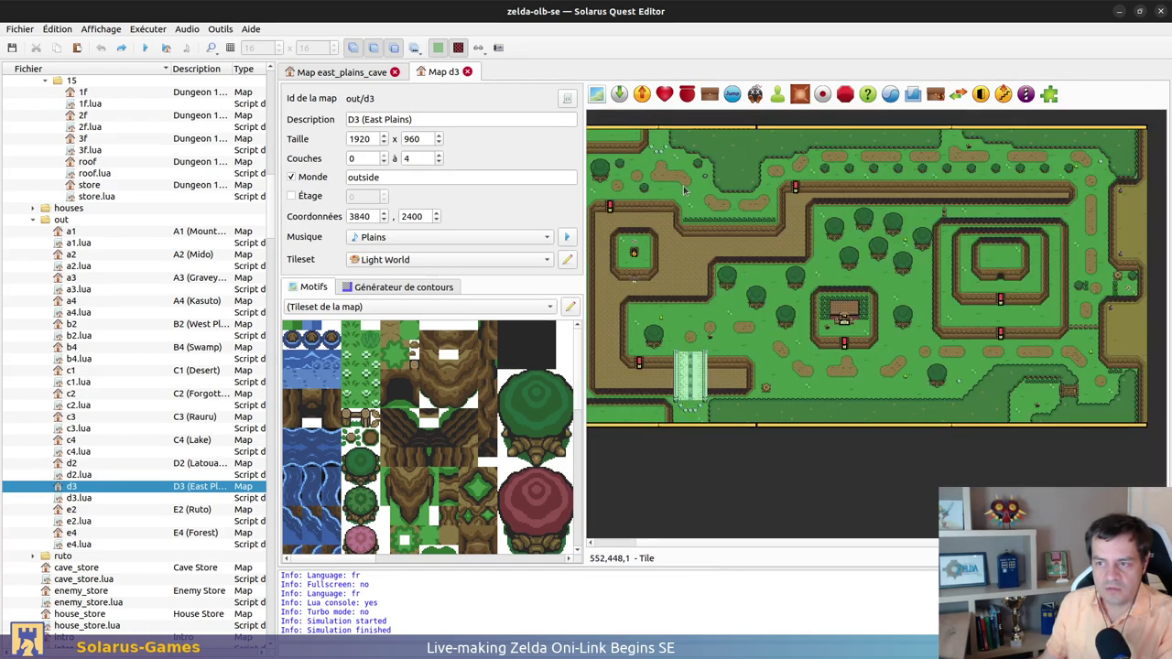
{"action": "key", "text": "ctrl+w"}
{"action": "key", "text": "ctrl+w"}
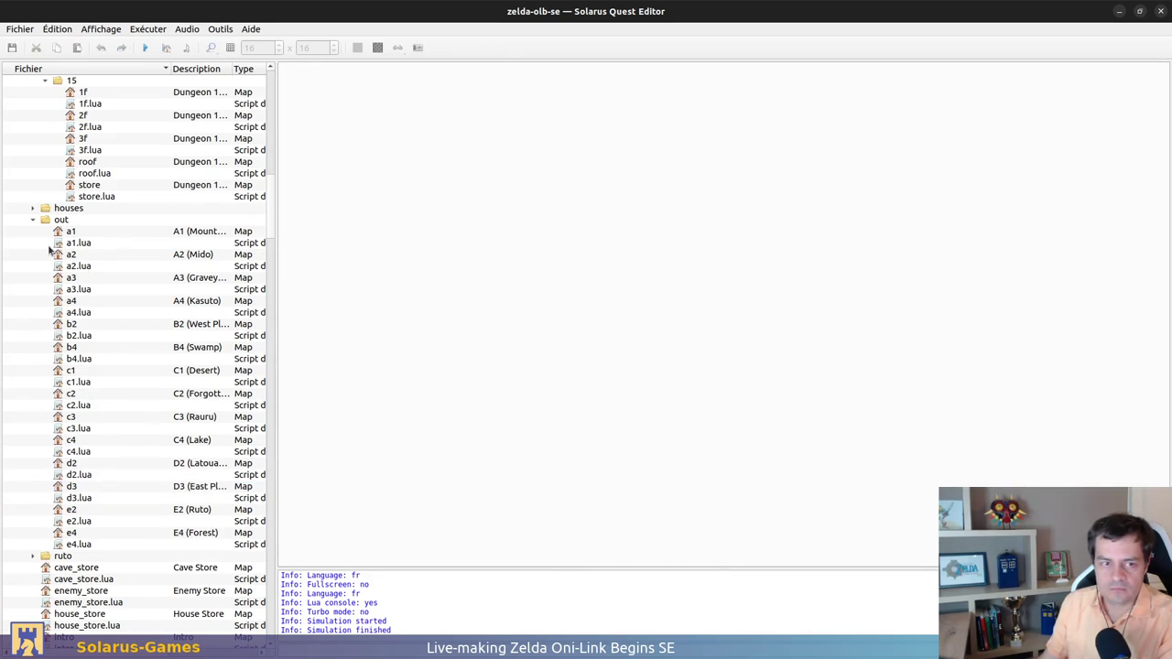
Collapse the out and dungeons map folders and expand the passage_to_latouane folder under caves
{"action": "left_click", "coordinate": [33, 220]}
{"action": "scroll", "coordinate": [33, 252], "scroll_direction": "up", "scroll_amount": 7}
{"action": "scroll", "coordinate": [33, 251], "scroll_direction": "up", "scroll_amount": 2}
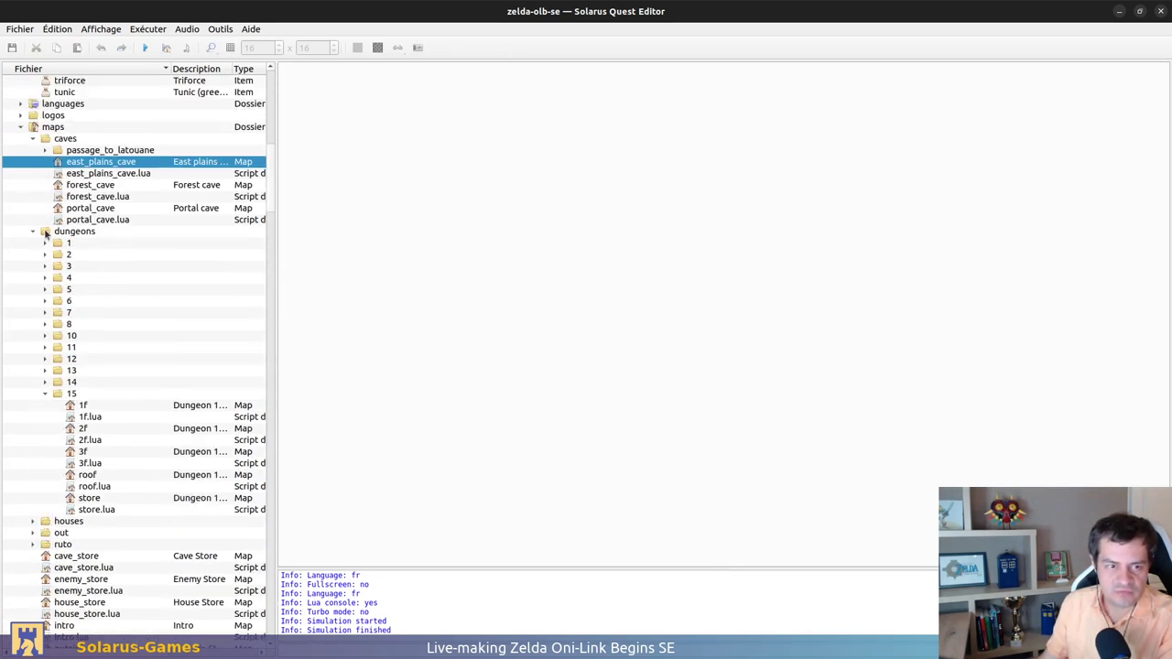
{"action": "left_click", "coordinate": [33, 230]}
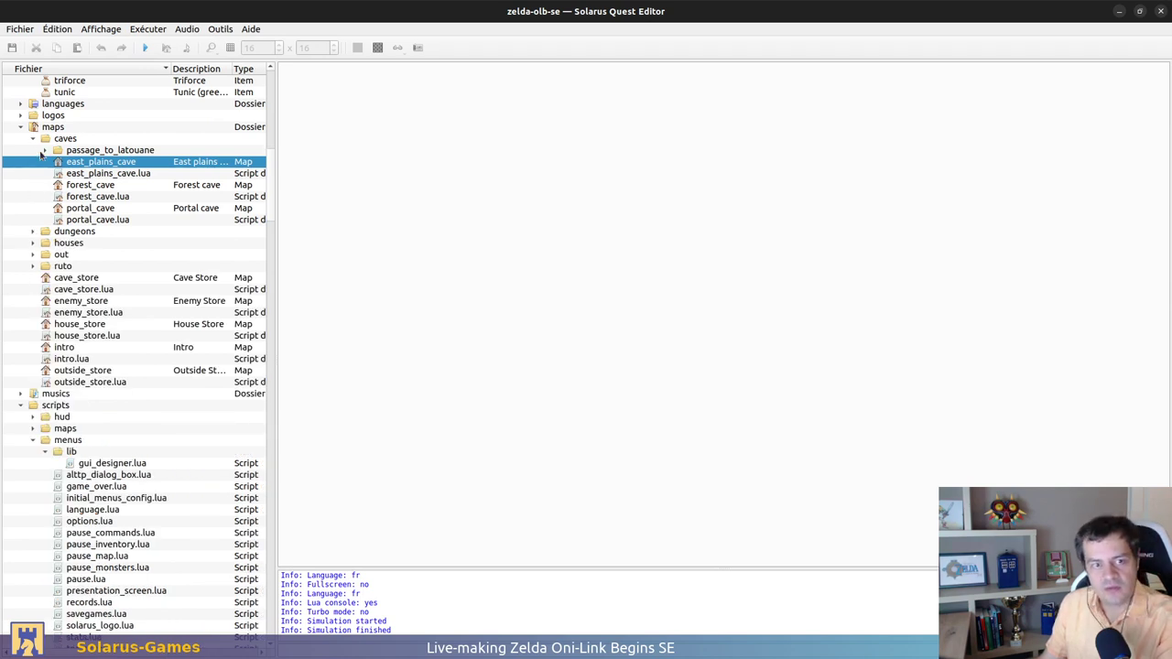
{"action": "left_click", "coordinate": [44, 150]}
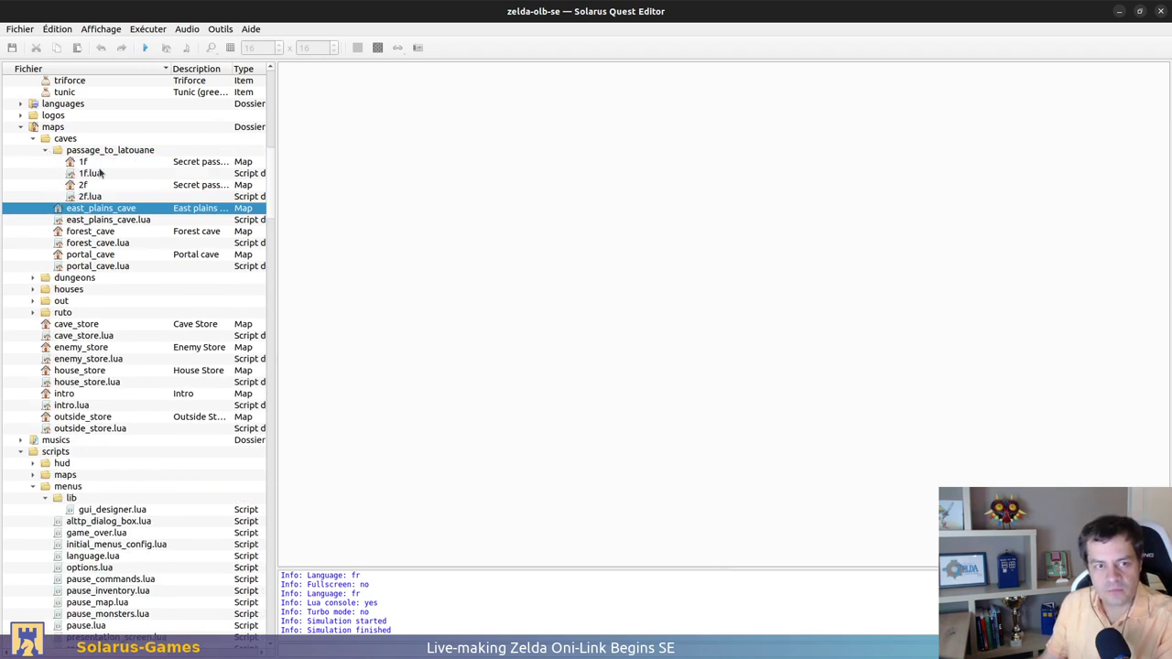
Expand the ruto map folder and open the maps chest_game, empty_house and leader_house for viewing
{"action": "scroll", "coordinate": [119, 220], "scroll_direction": "up", "scroll_amount": 1}
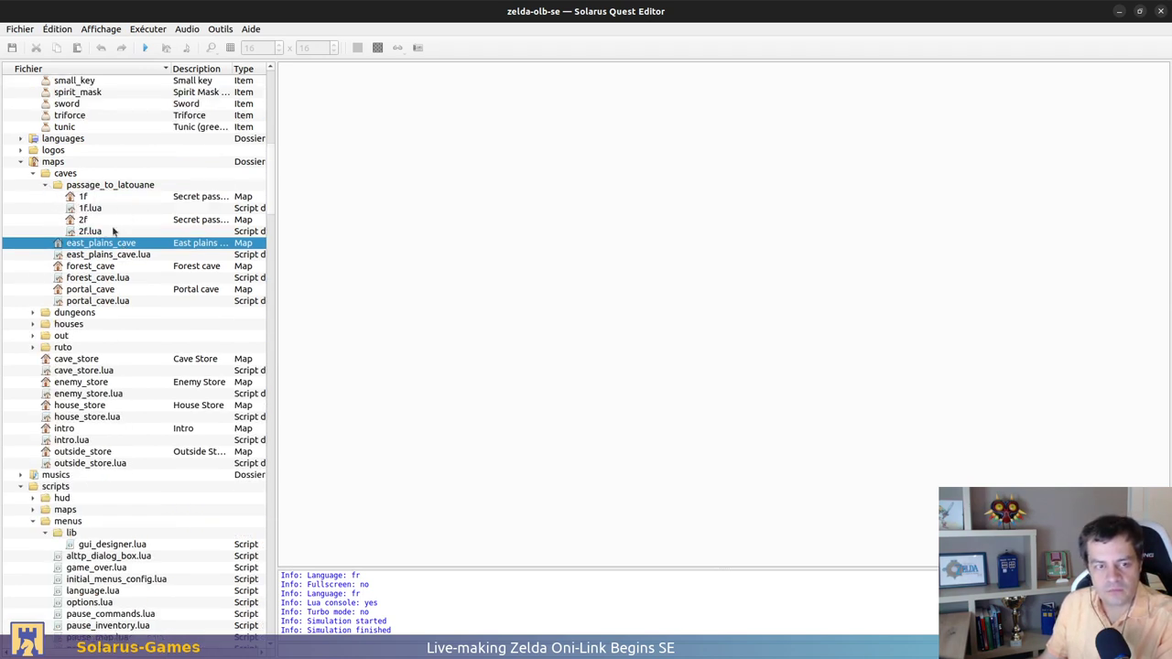
{"action": "left_click", "coordinate": [33, 347]}
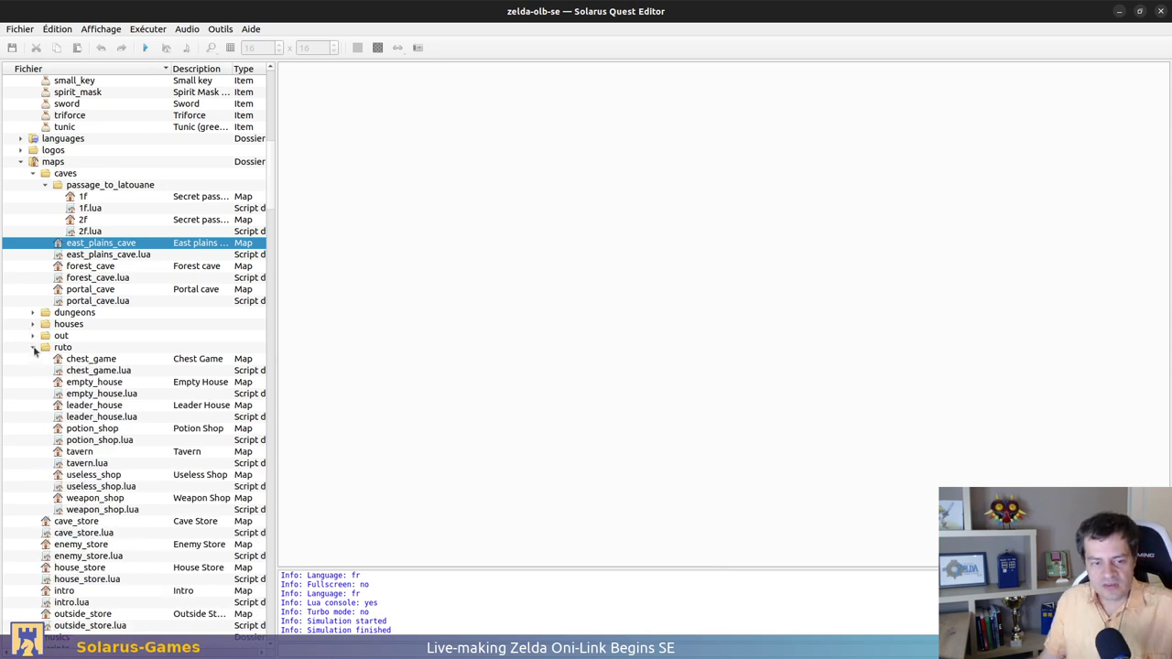
{"action": "left_click", "coordinate": [87, 359]}
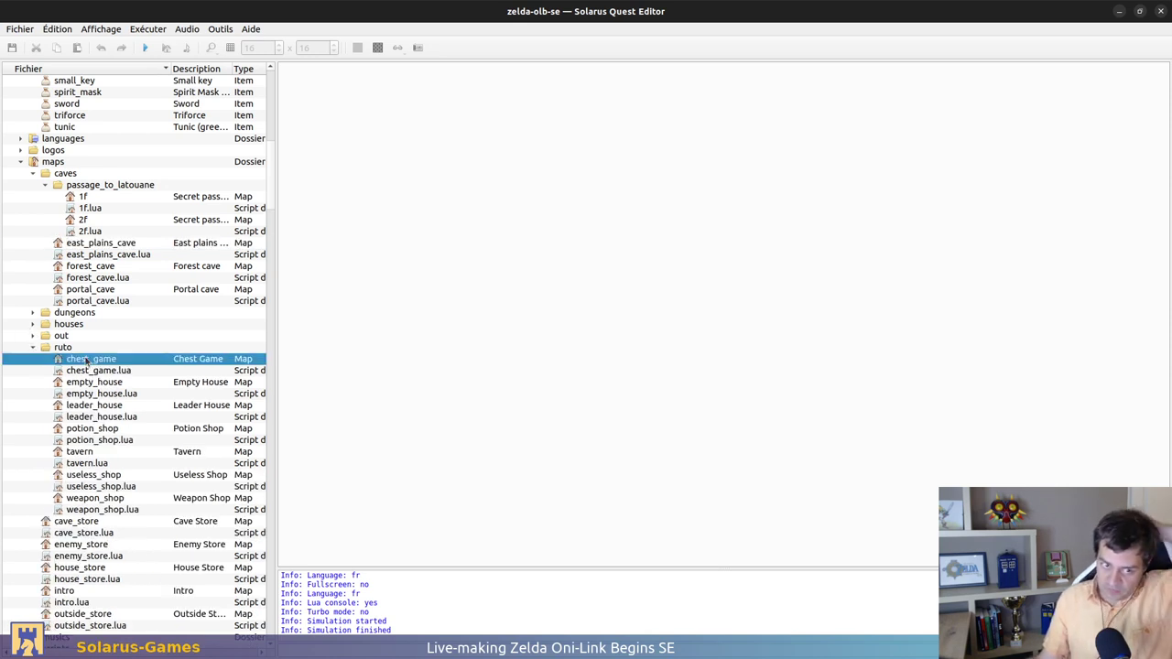
{"action": "double_click", "coordinate": [87, 359]}
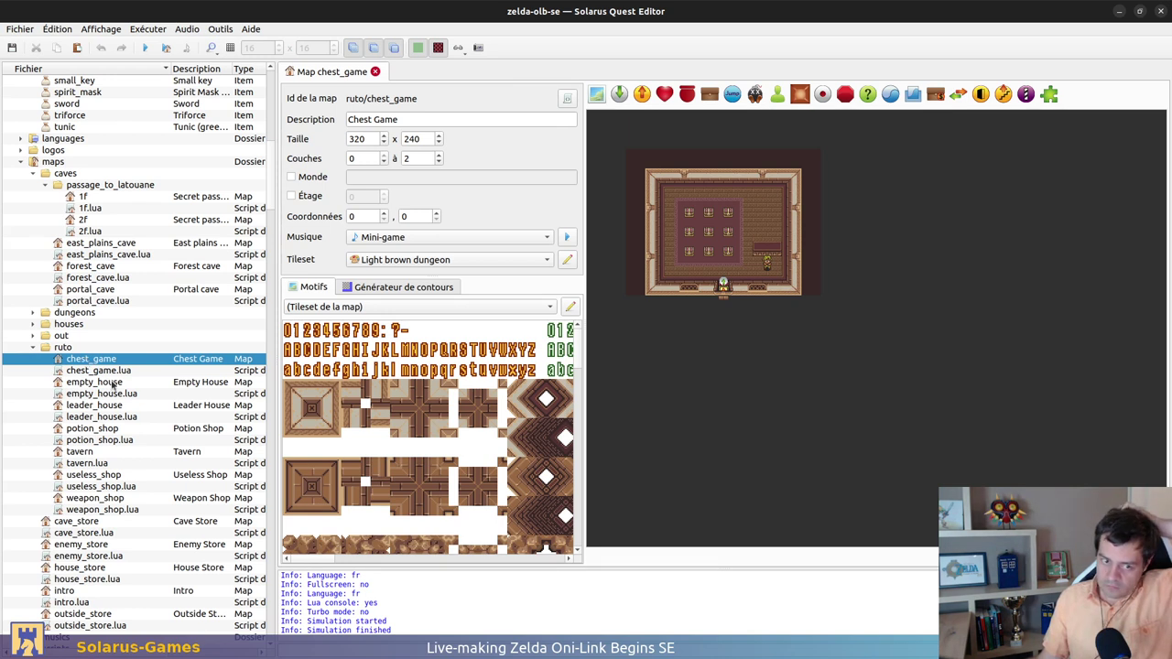
{"action": "double_click", "coordinate": [94, 382]}
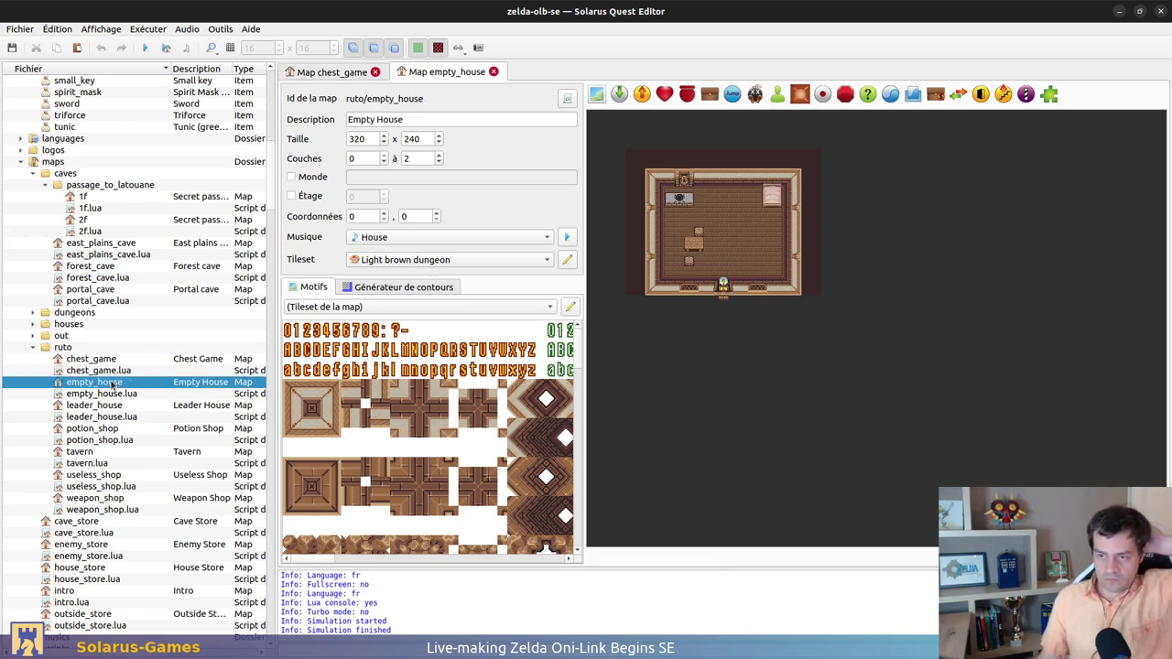
{"action": "left_click", "coordinate": [118, 406]}
{"action": "double_click", "coordinate": [119, 406]}
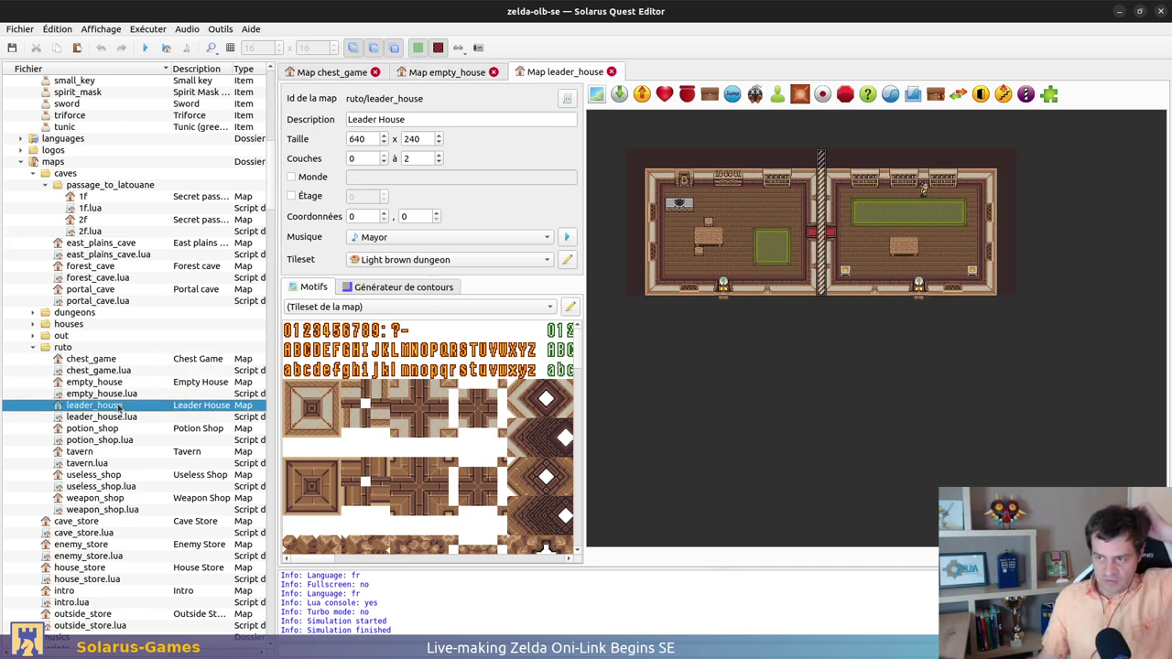
Open the remaining ruto maps potion_shop, tavern, useless_shop and weapon_shop for viewing
{"action": "double_click", "coordinate": [112, 429]}
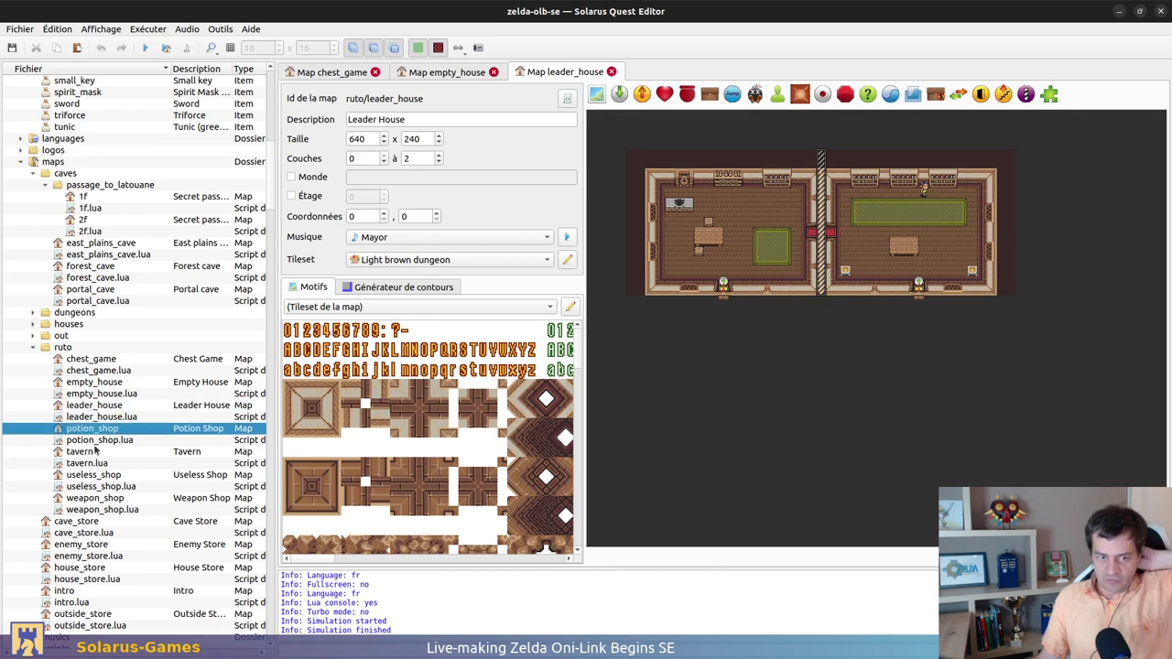
{"action": "double_click", "coordinate": [96, 453]}
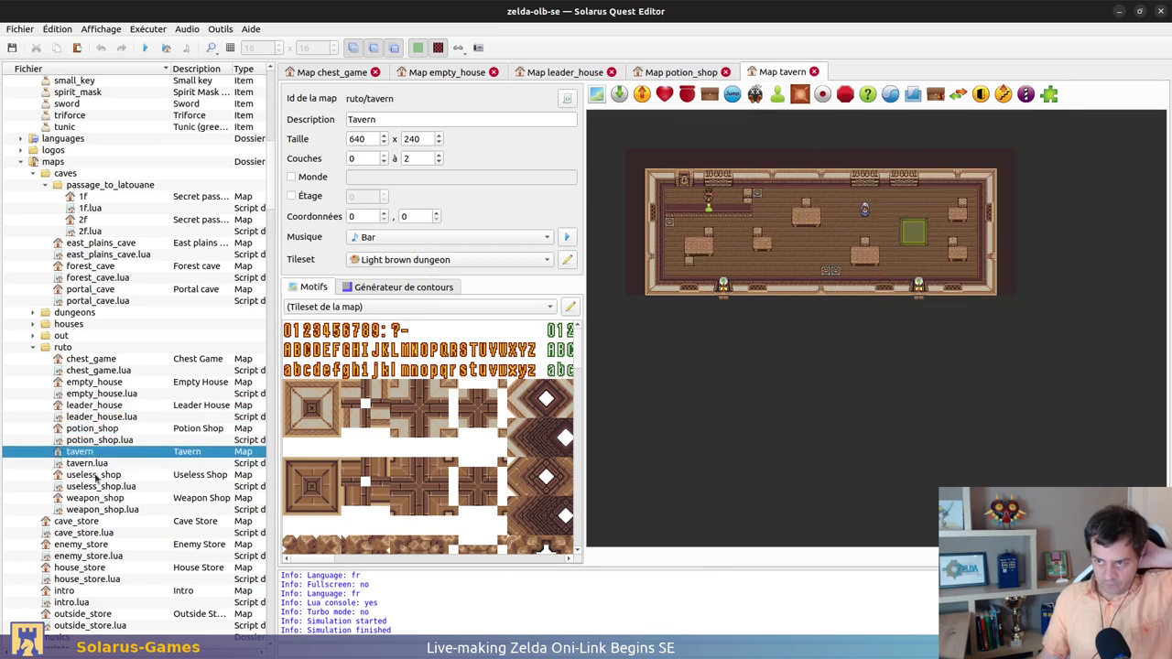
{"action": "double_click", "coordinate": [95, 475]}
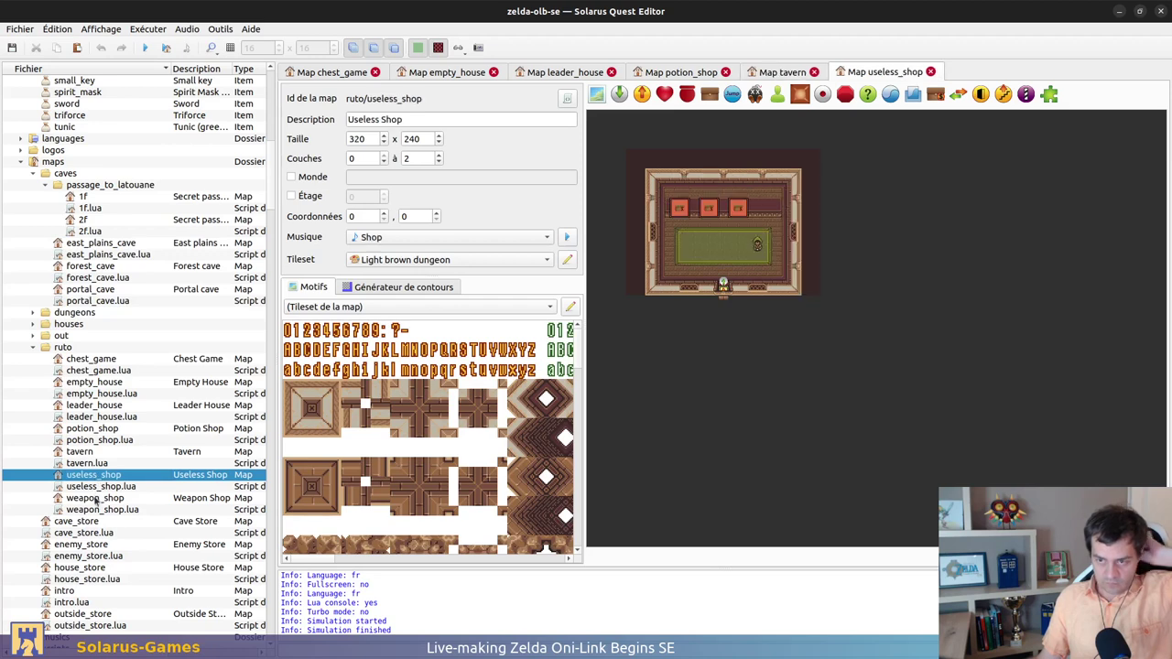
{"action": "left_click", "coordinate": [96, 499]}
{"action": "double_click", "coordinate": [96, 499]}
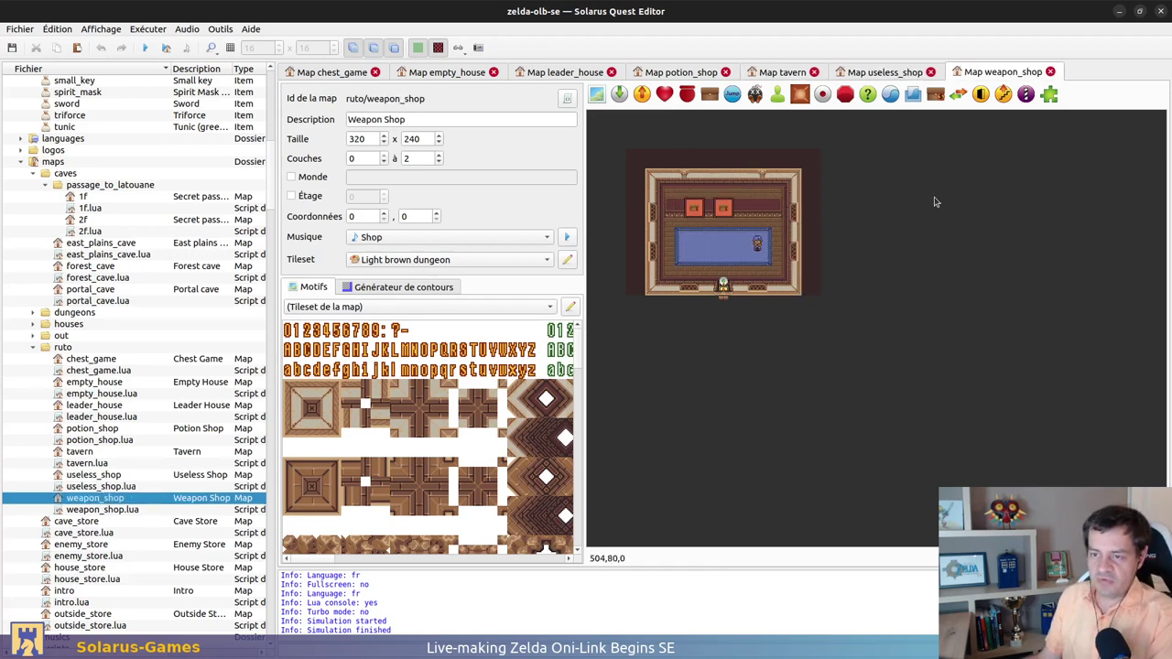
Close the weapon_shop, useless_shop, tavern, potion_shop, leader_house and empty_house maps, keeping chest_game open
{"action": "key", "text": "ctrl+w"}
{"action": "key", "text": "ctrl+w"}
{"action": "key", "text": "ctrl+w"}
{"action": "key", "text": "ctrl+w"}
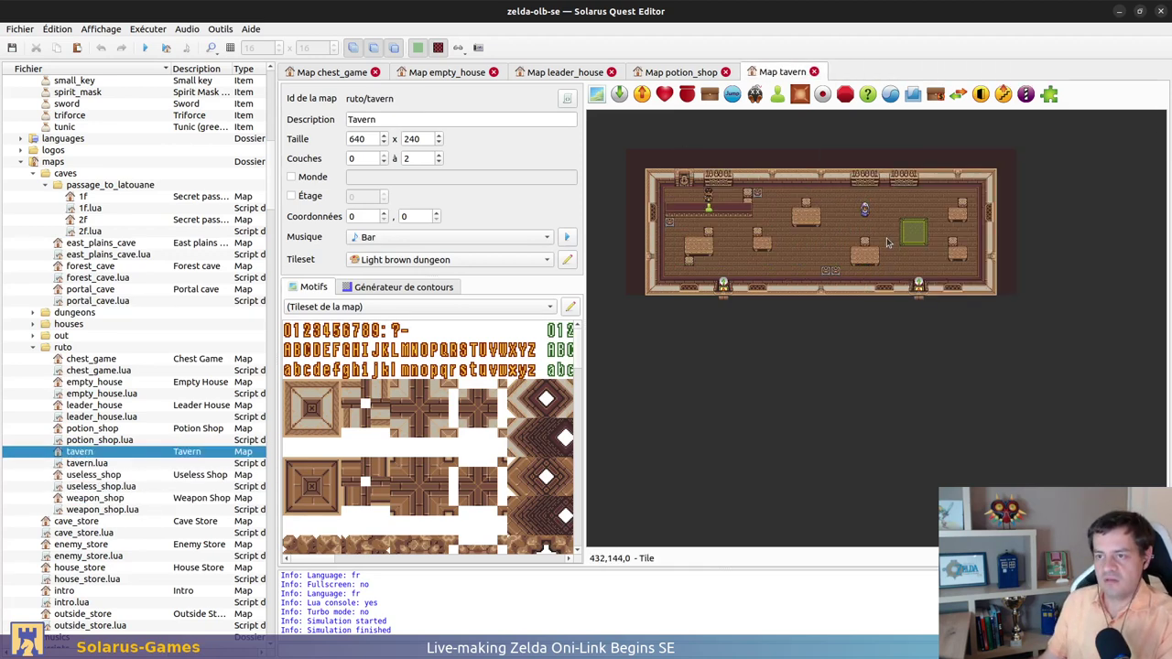
{"action": "key", "text": "ctrl+w"}
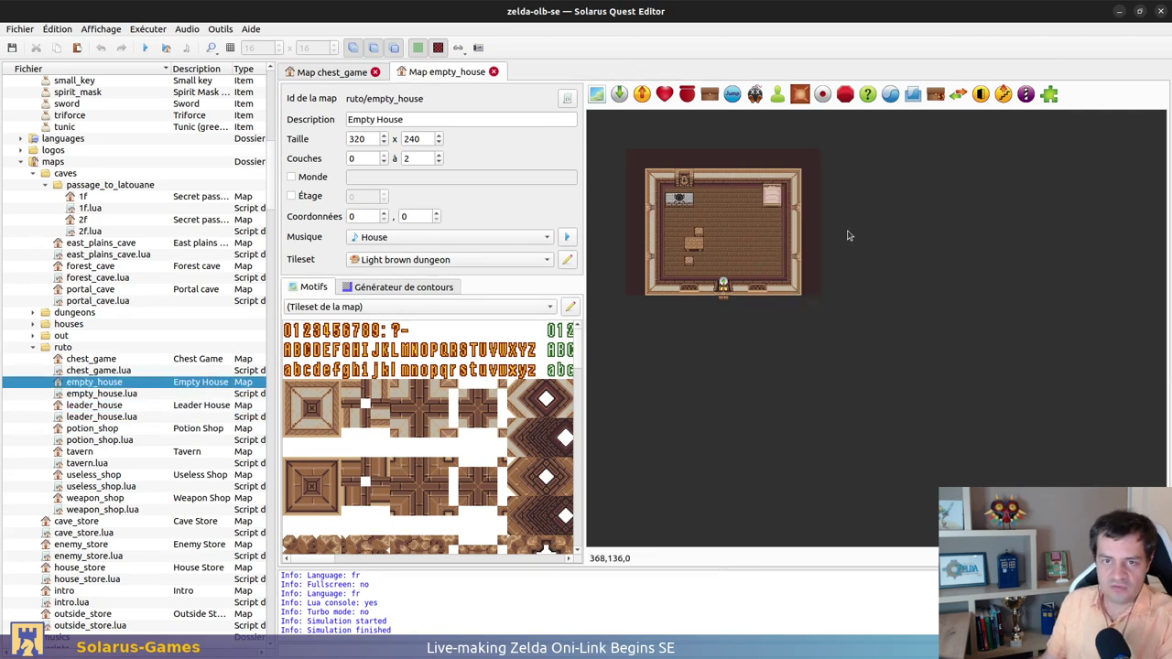
{"action": "key", "text": "ctrl+w"}
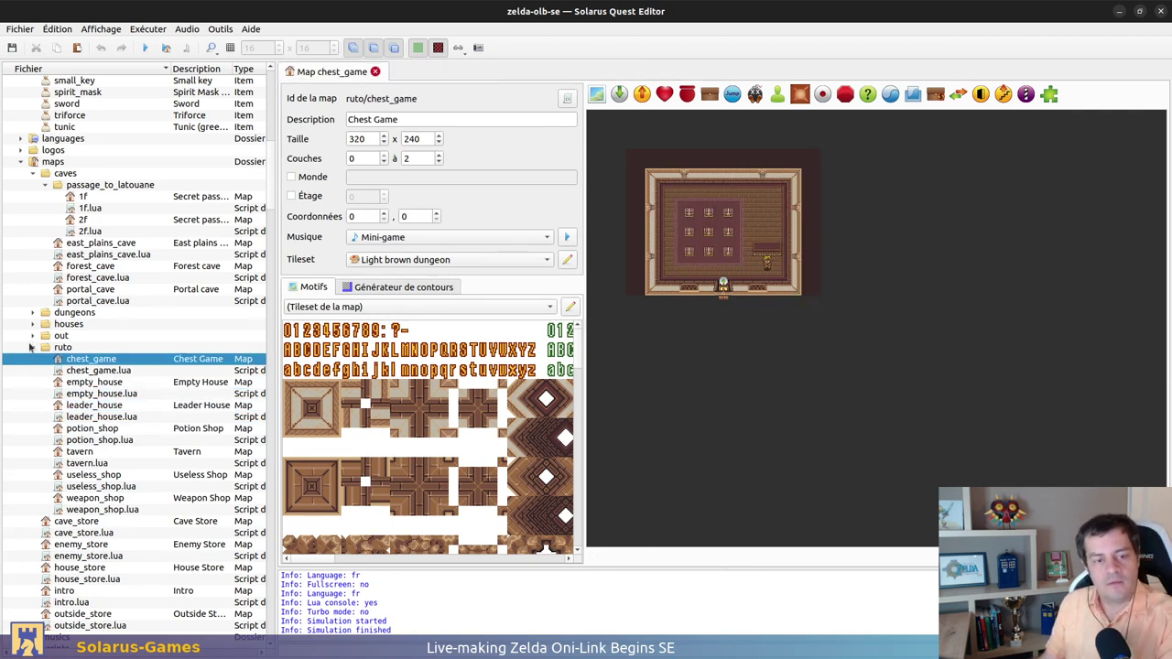
Expand the out map folder and widen the quest tree and its Description column to show the full map descriptions
{"action": "left_click", "coordinate": [33, 336]}
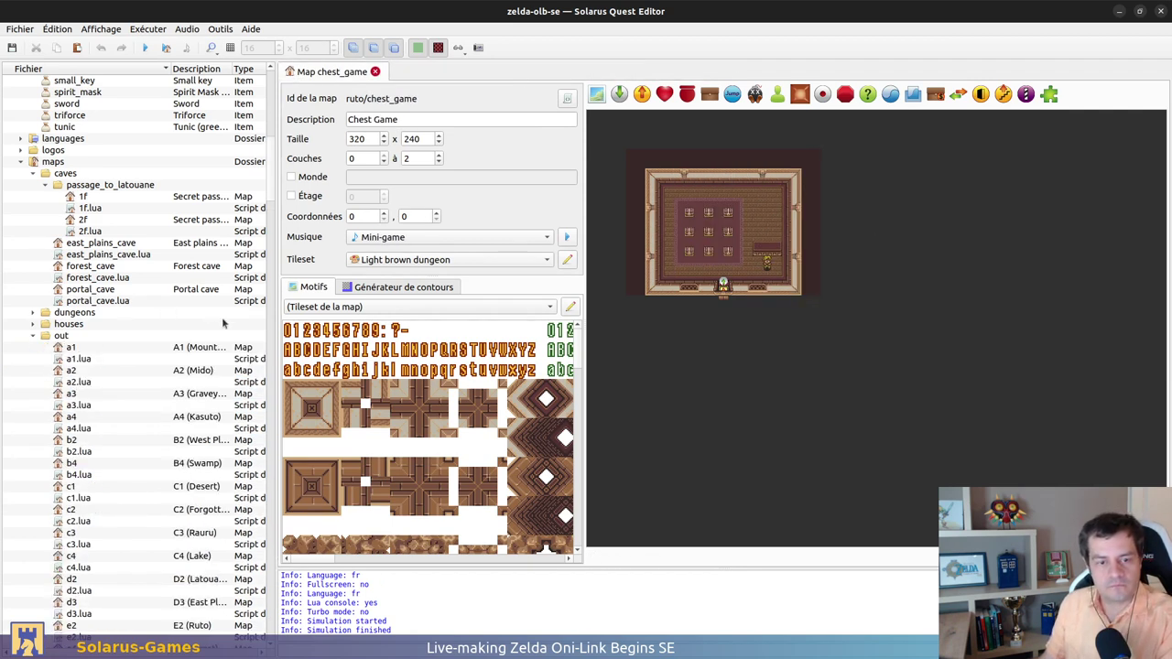
{"action": "left_click_drag", "start_coordinate": [277, 119], "coordinate": [391, 119]}
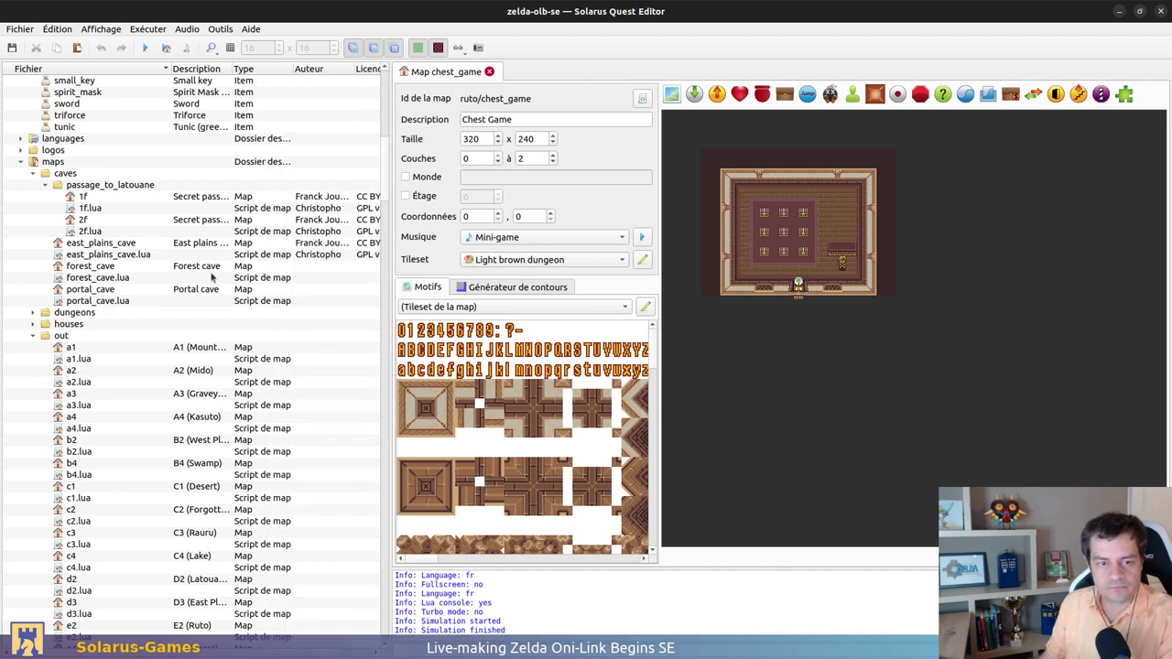
{"action": "left_click_drag", "start_coordinate": [233, 68], "coordinate": [300, 68]}
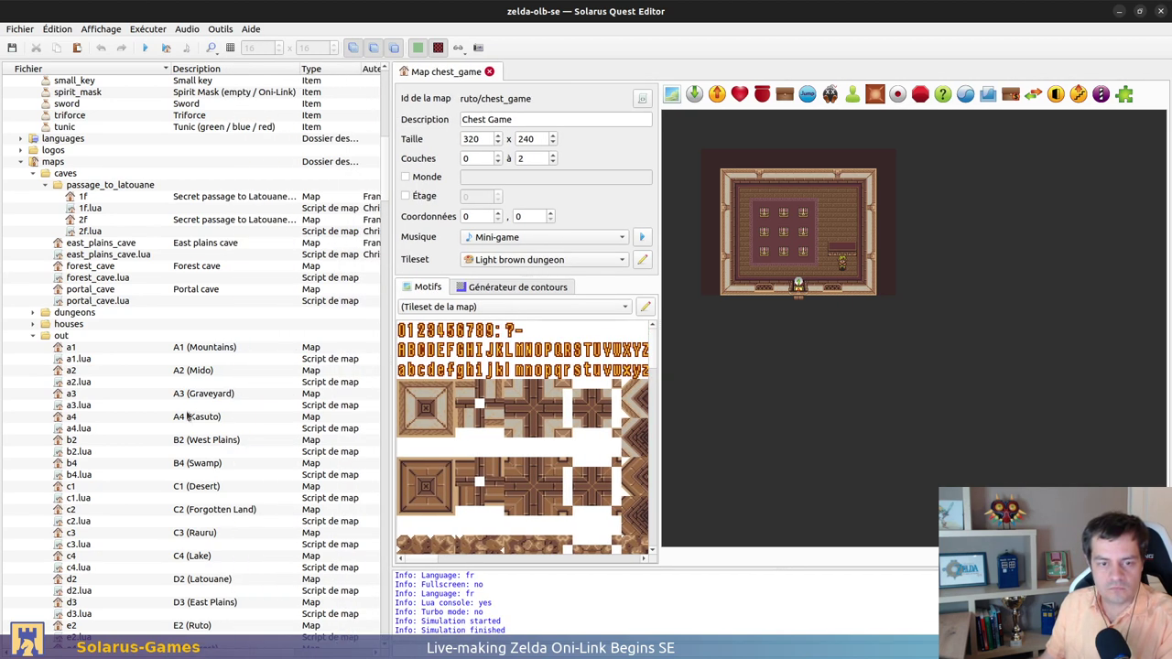
Open map e2 (Ruto) to examine the village's houses and their entrances, closing the map when done
{"action": "scroll", "coordinate": [57, 210], "scroll_direction": "down", "scroll_amount": 5}
{"action": "double_click", "coordinate": [71, 451]}
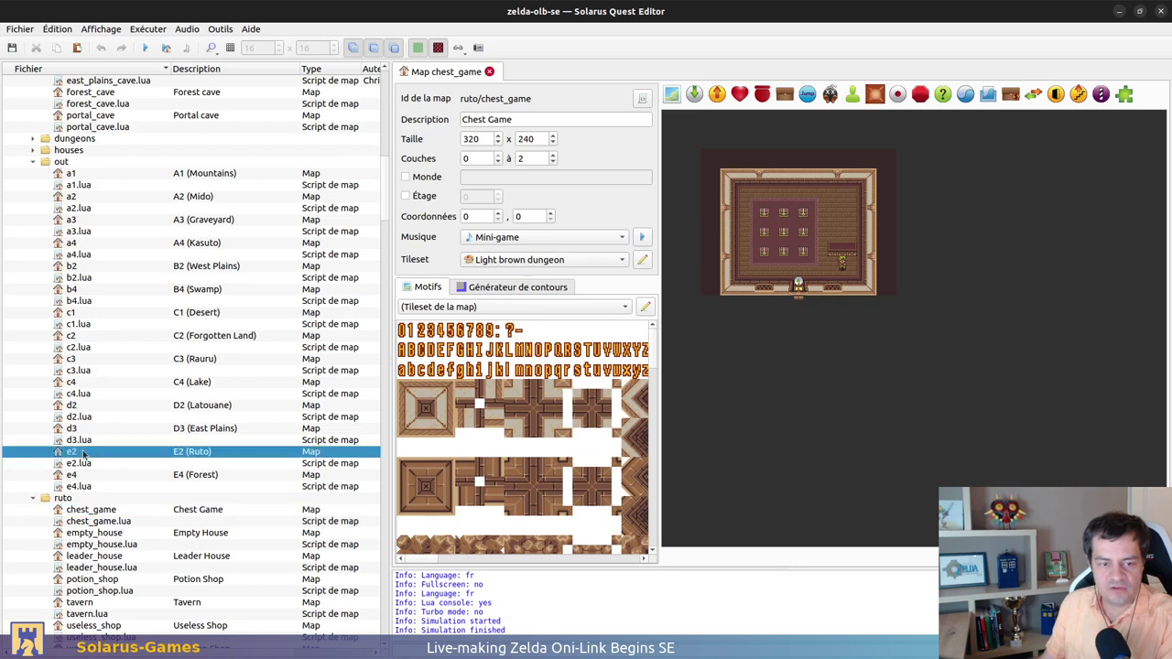
{"action": "scroll", "coordinate": [767, 355], "scroll_direction": "up", "scroll_amount": 1, "text": "ctrl"}
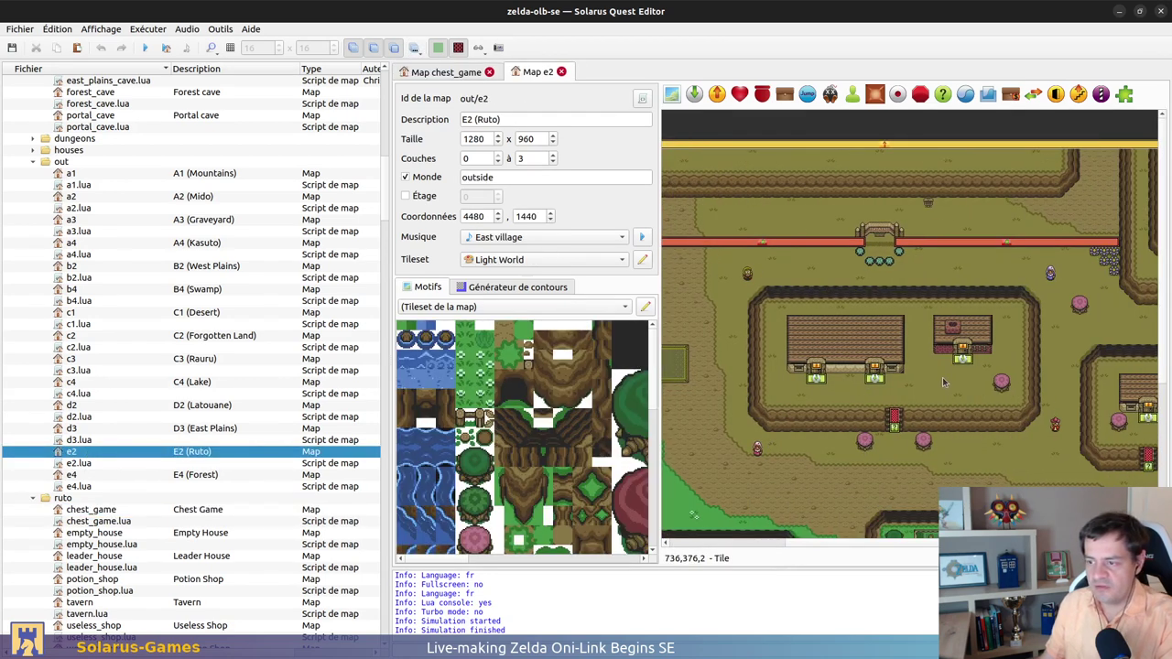
{"action": "scroll", "coordinate": [767, 355], "scroll_direction": "up", "scroll_amount": 1, "text": "ctrl"}
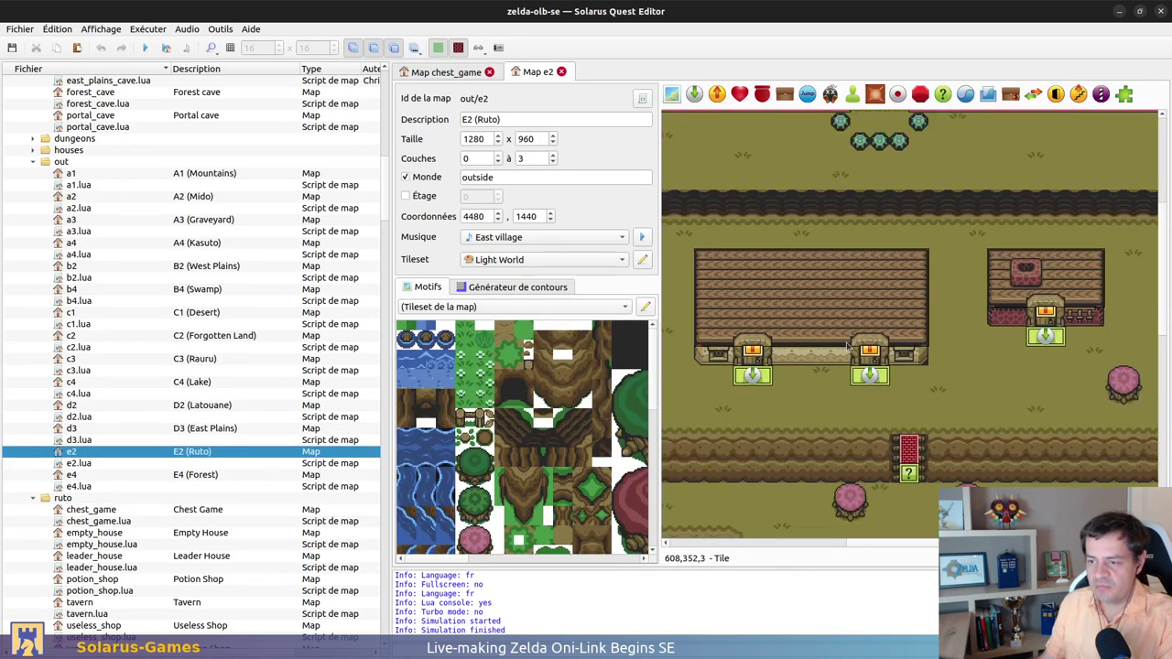
{"action": "scroll", "coordinate": [718, 259], "scroll_direction": "down", "scroll_amount": 5}
{"action": "scroll", "coordinate": [719, 254], "scroll_direction": "down", "scroll_amount": 2, "text": "ctrl"}
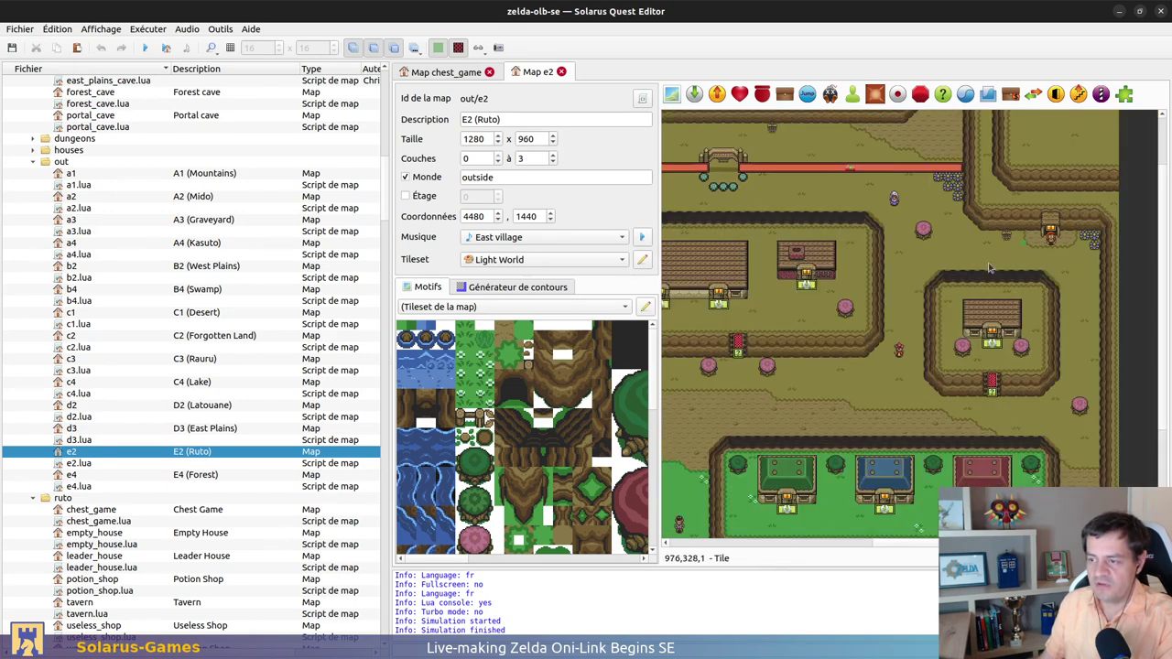
{"action": "scroll", "coordinate": [821, 397], "scroll_direction": "up", "scroll_amount": 1, "text": "ctrl"}
{"action": "scroll", "coordinate": [821, 397], "scroll_direction": "up", "scroll_amount": 1, "text": "ctrl"}
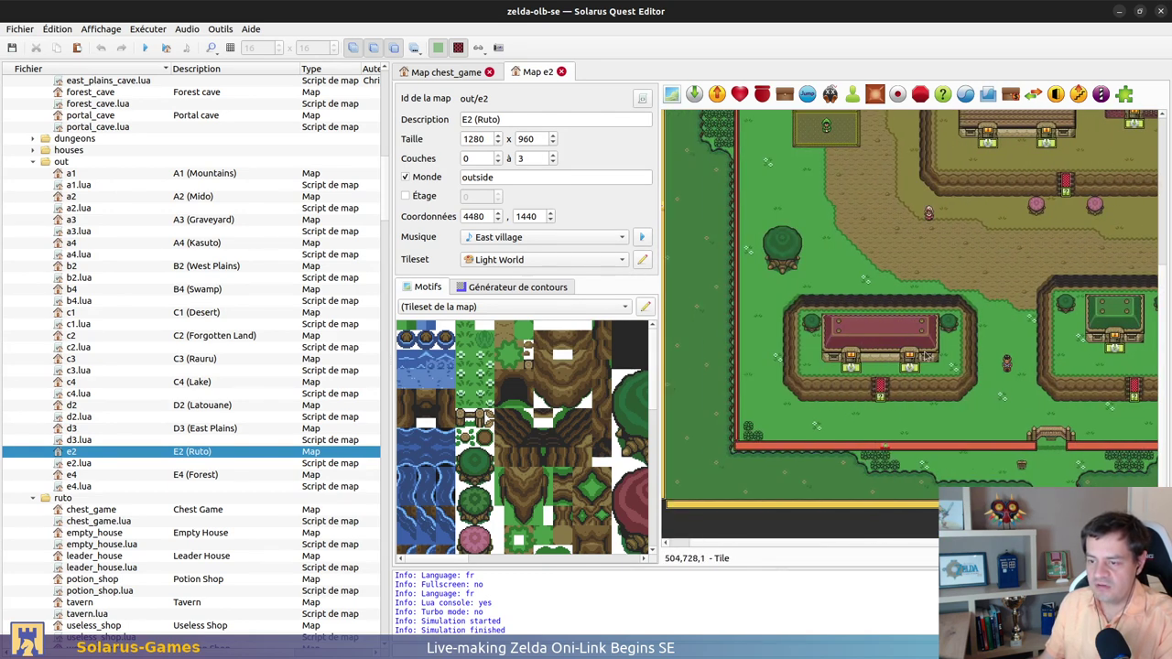
{"action": "middle_click", "coordinate": [546, 77]}
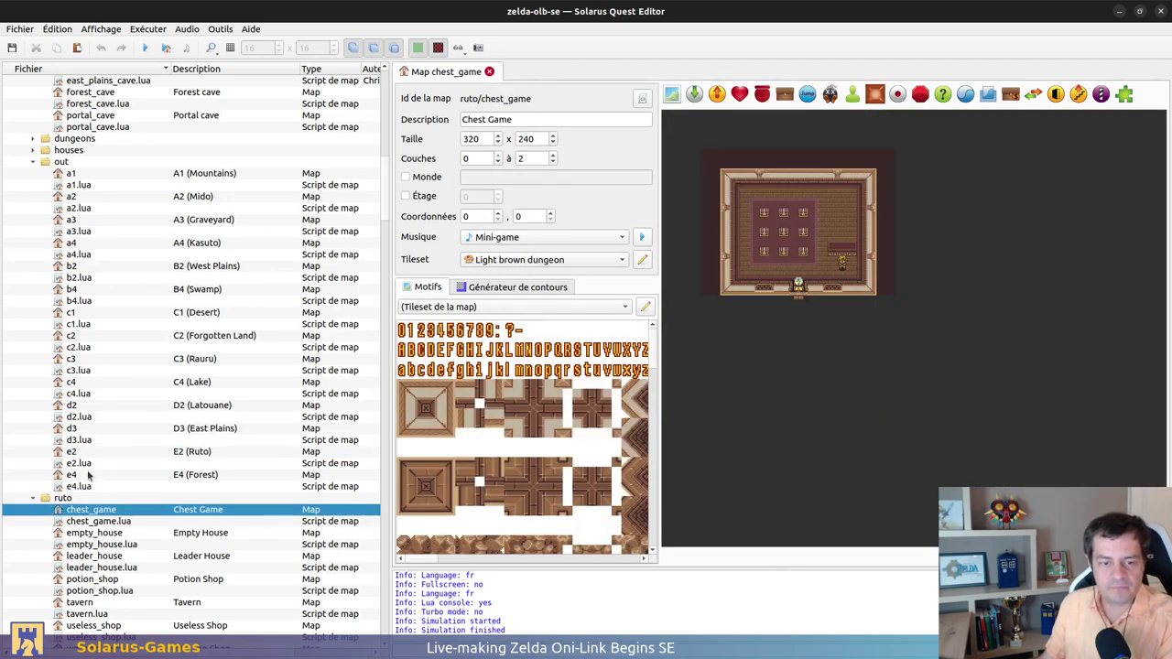
Open map e4 (Forest) and examine it from the lake cave across the forest to the stone shrine
{"action": "double_click", "coordinate": [71, 474]}
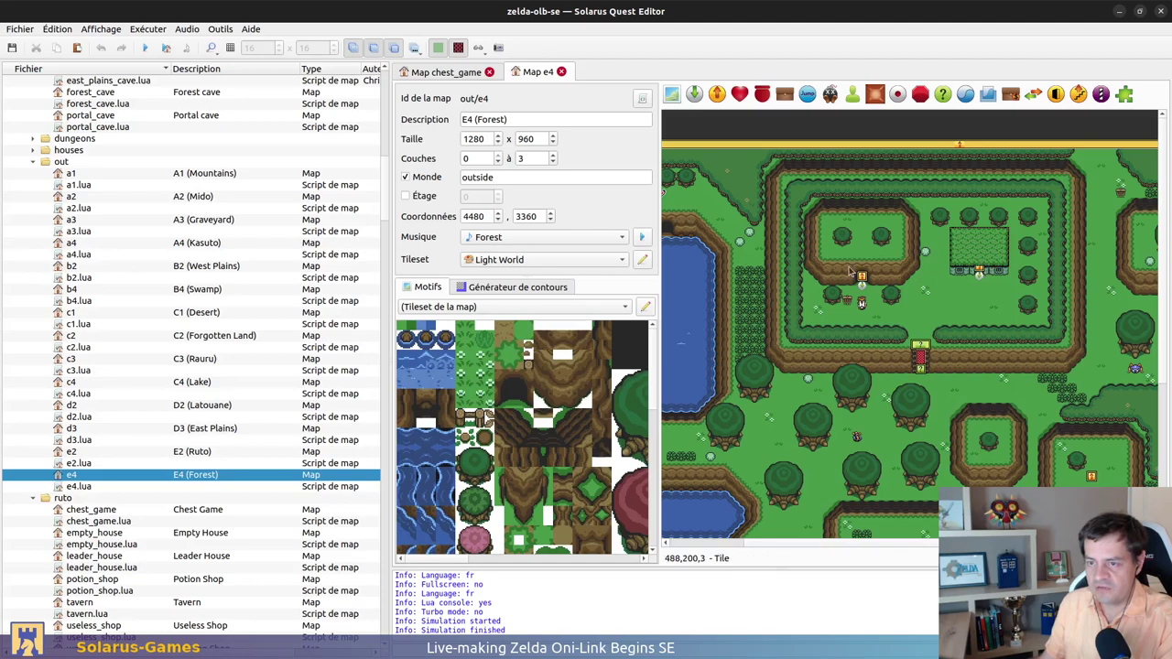
{"action": "scroll", "coordinate": [824, 248], "scroll_direction": "left", "scroll_amount": 2}
{"action": "scroll", "coordinate": [792, 222], "scroll_direction": "up", "scroll_amount": 2, "text": "ctrl"}
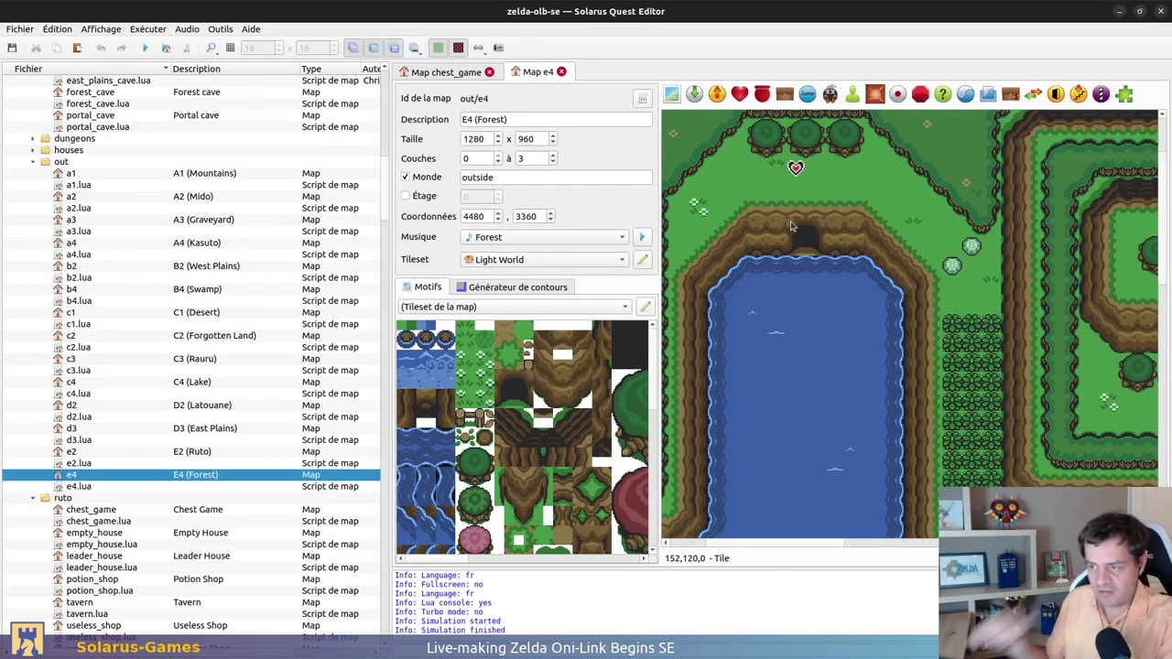
{"action": "scroll", "coordinate": [793, 226], "scroll_direction": "down", "scroll_amount": 1, "text": "ctrl"}
{"action": "scroll", "coordinate": [1040, 369], "scroll_direction": "down", "scroll_amount": 1, "text": "ctrl"}
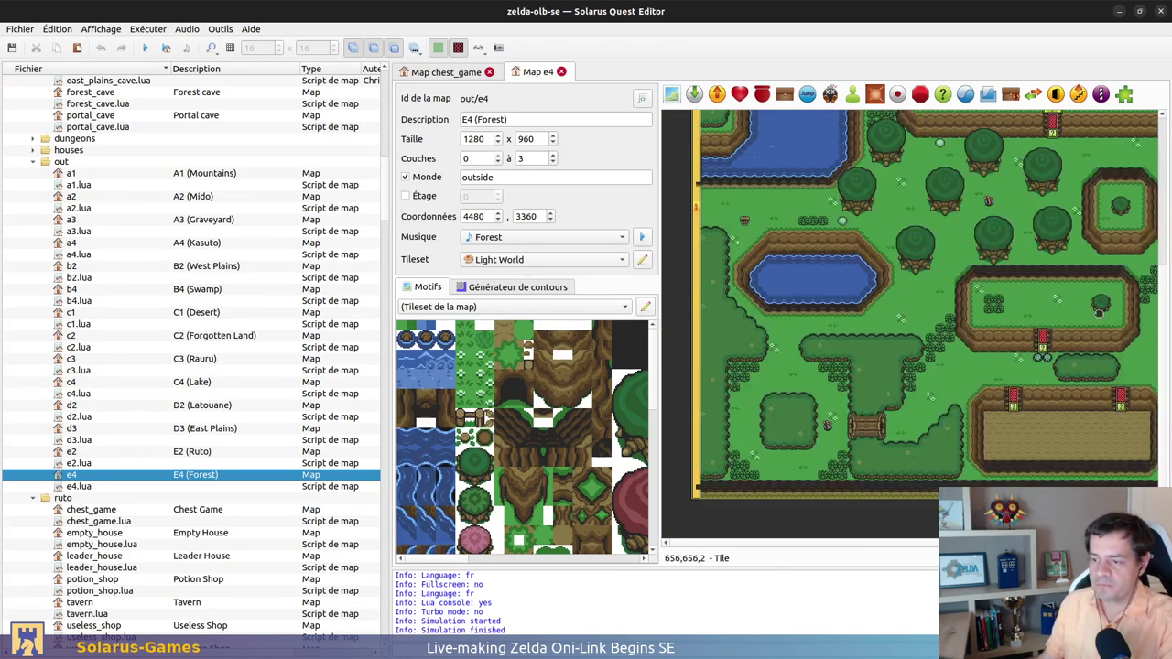
{"action": "scroll", "coordinate": [1040, 369], "scroll_direction": "right", "scroll_amount": 3}
{"action": "scroll", "coordinate": [1021, 383], "scroll_direction": "up", "scroll_amount": 1}
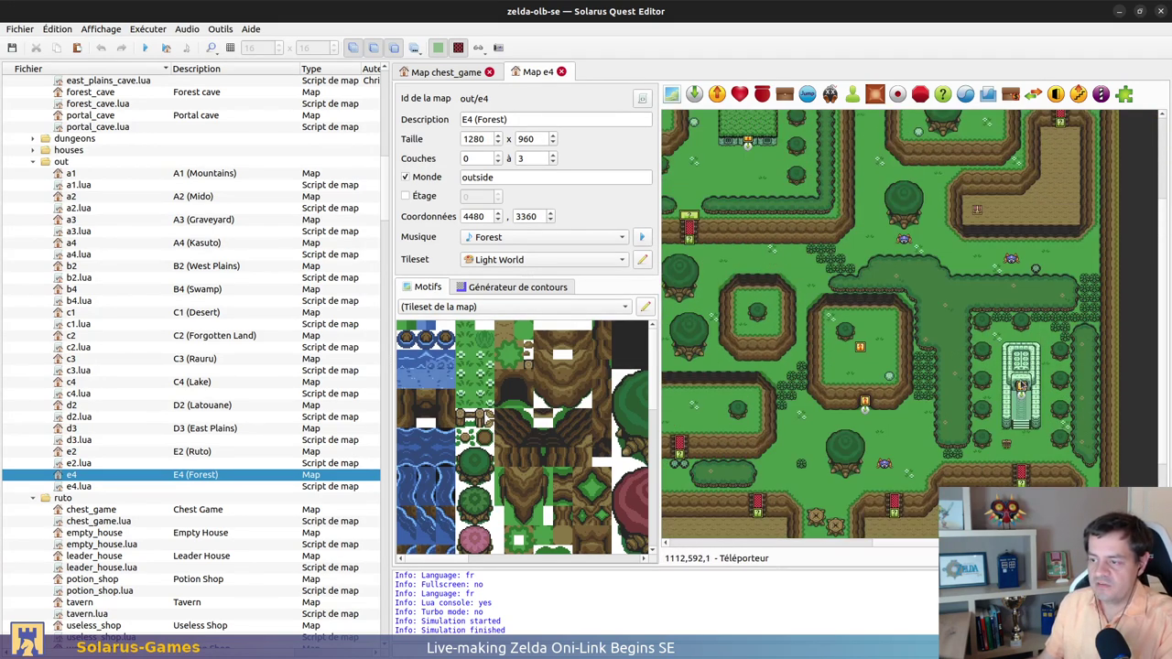
{"action": "scroll", "coordinate": [1021, 385], "scroll_direction": "up", "scroll_amount": 2}
{"action": "scroll", "coordinate": [756, 361], "scroll_direction": "left", "scroll_amount": 3}
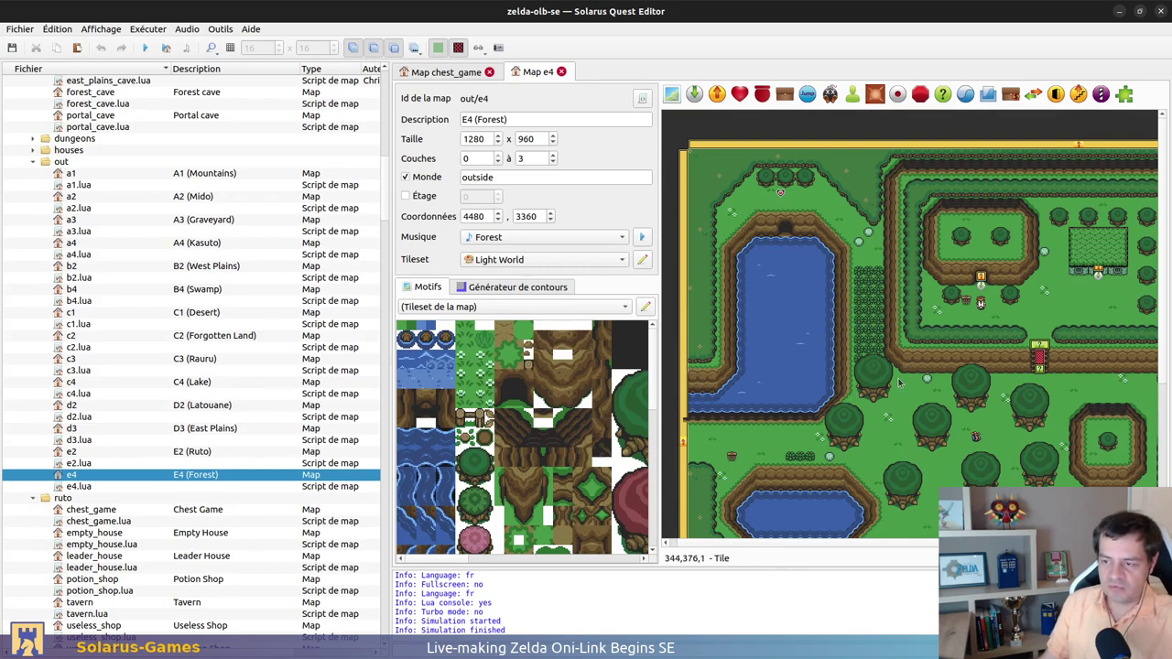
Inspect the large tree below the bush column beside the lake in map e4, leaving its tile deselected
{"action": "scroll", "coordinate": [877, 359], "scroll_direction": "up", "scroll_amount": 1, "text": "ctrl"}
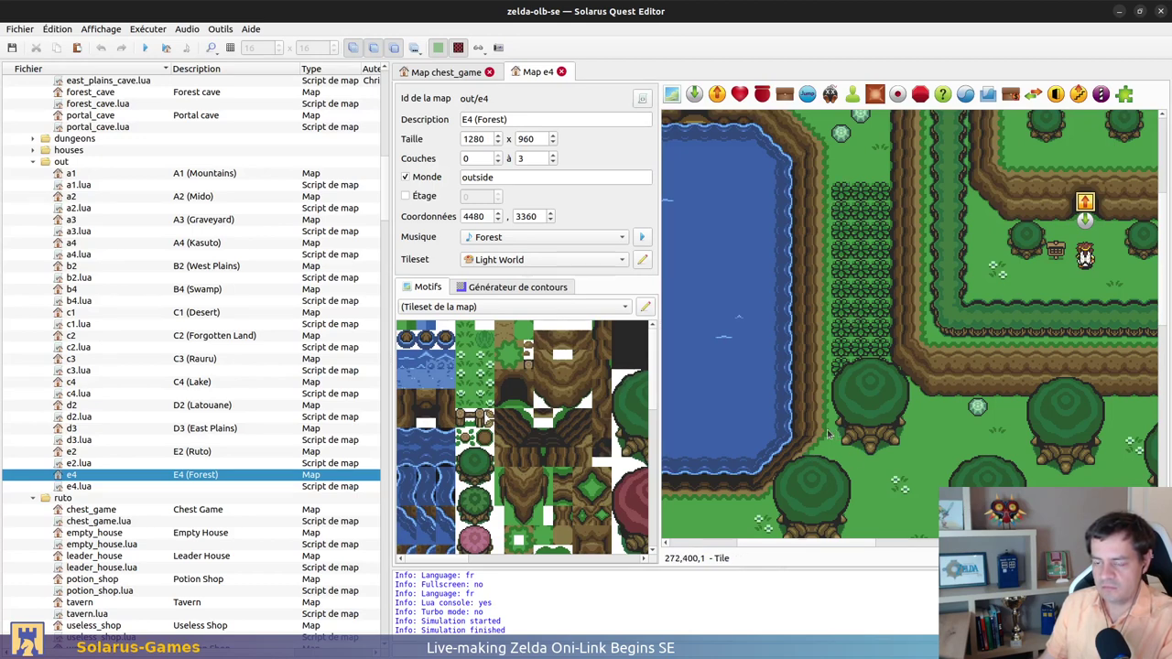
{"action": "left_click", "coordinate": [881, 391]}
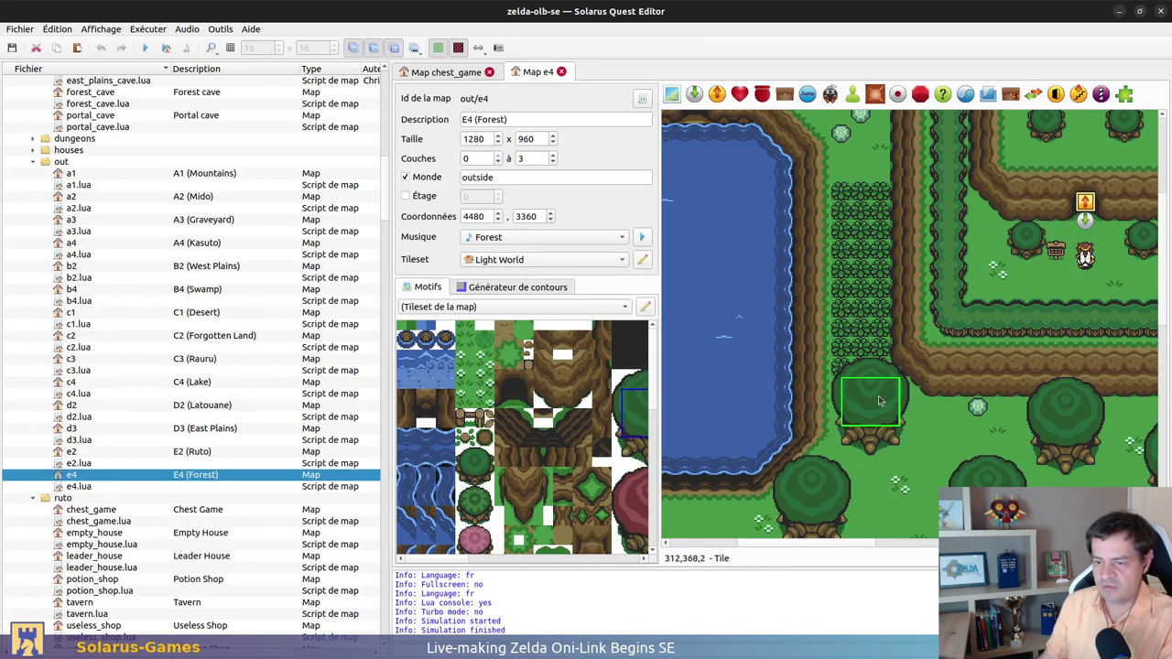
{"action": "key", "text": "Escape"}
{"action": "middle_click_drag", "start_coordinate": [868, 353], "coordinate": [767, 440]}
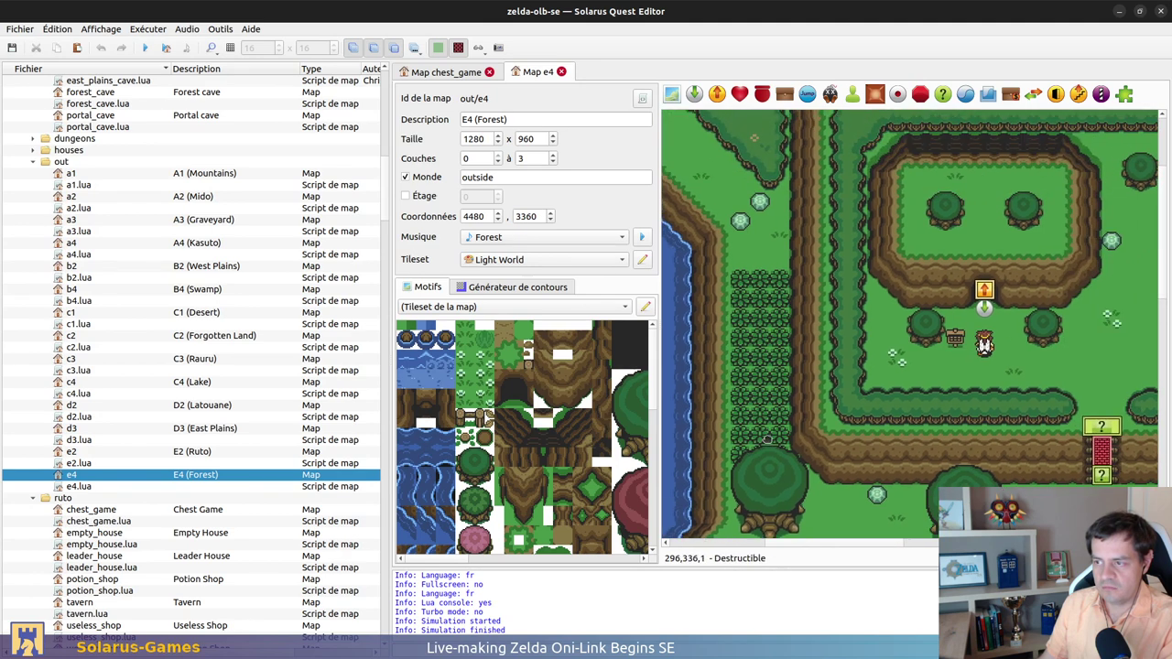
{"action": "middle_click_drag", "start_coordinate": [749, 344], "coordinate": [804, 201]}
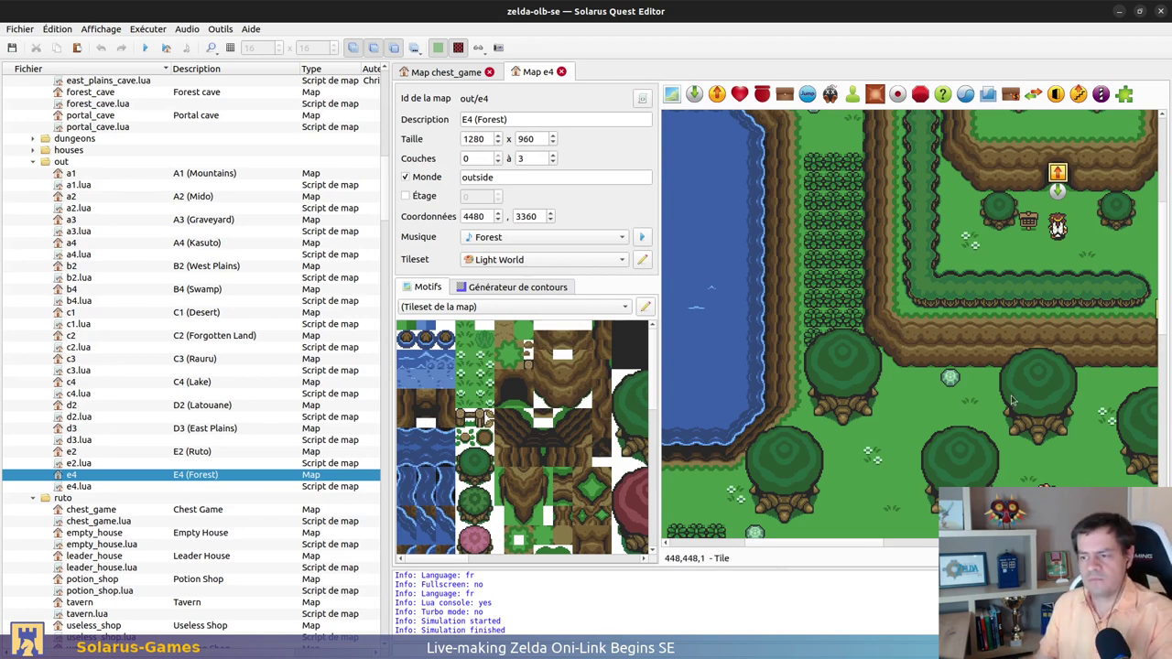
{"action": "left_click", "coordinate": [837, 371]}
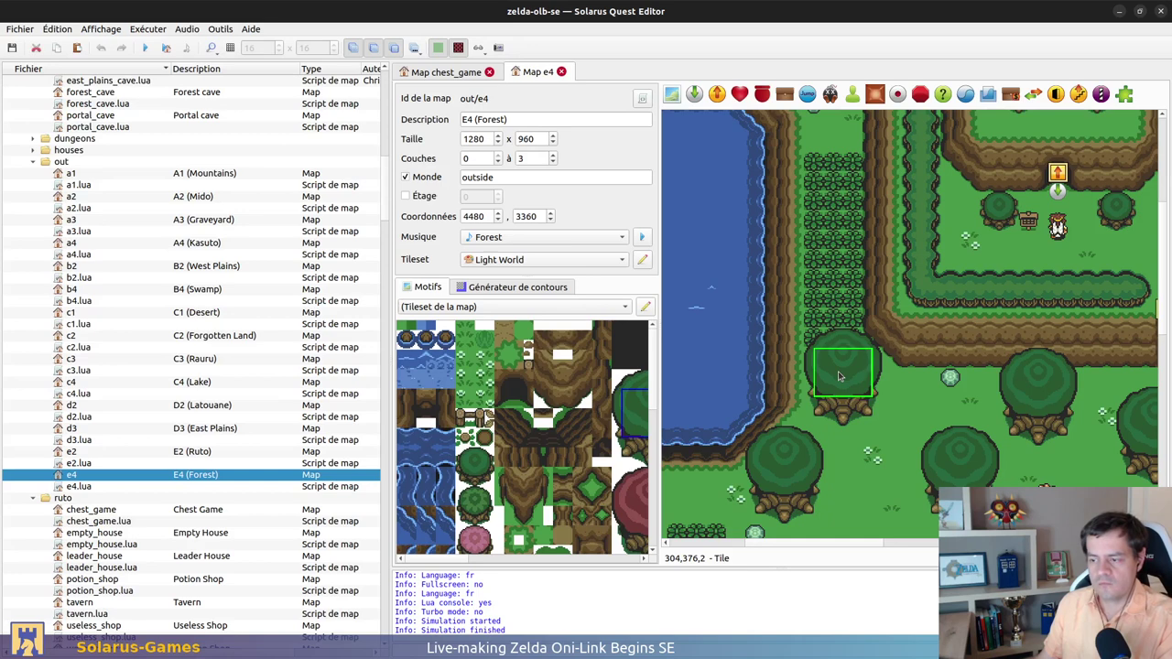
{"action": "key", "text": "Escape"}
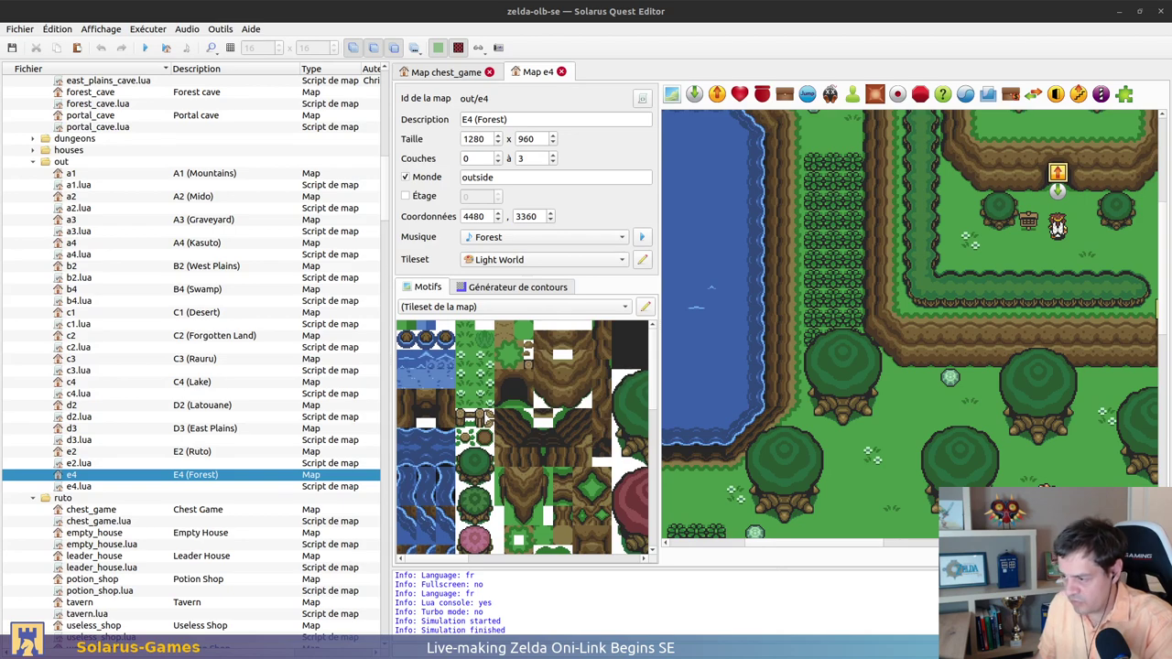
Switch to the image viewer and examine the forest reference image map1 sol.png at 100% zoom
{"action": "key", "text": "alt+Tab"}
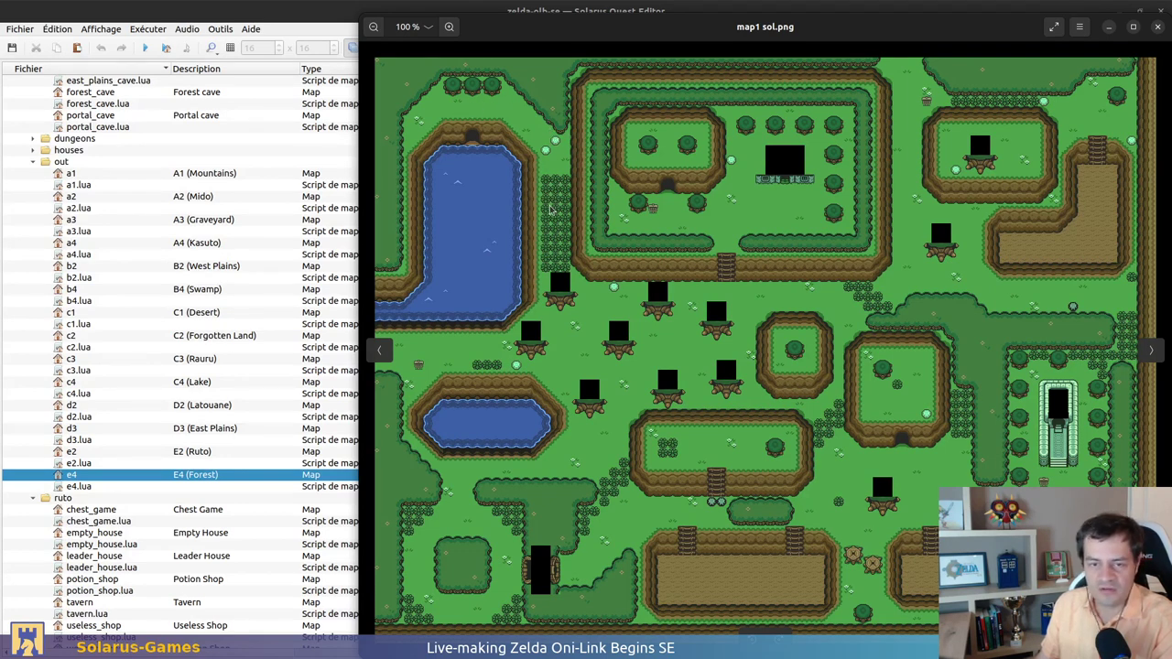
{"action": "key", "text": "ctrl+minus"}
{"action": "key", "text": "ctrl+plus"}
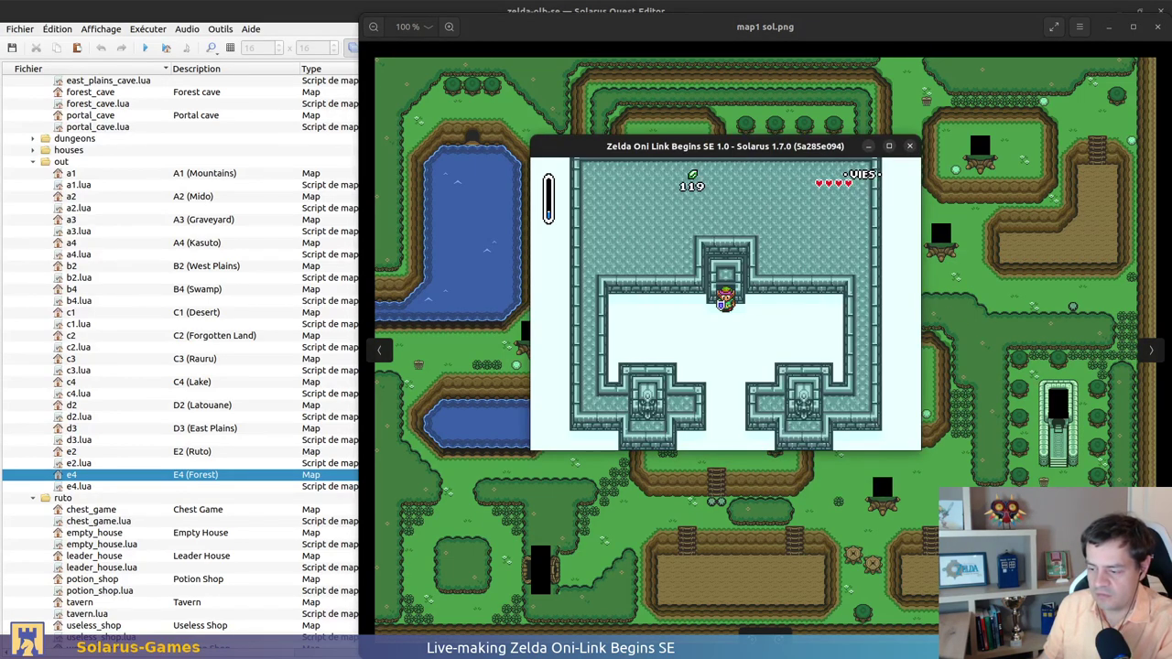
Close the test game and delete every tile of the large tree below the bush column beside the lake in map e4
{"action": "key", "text": "alt+F4"}
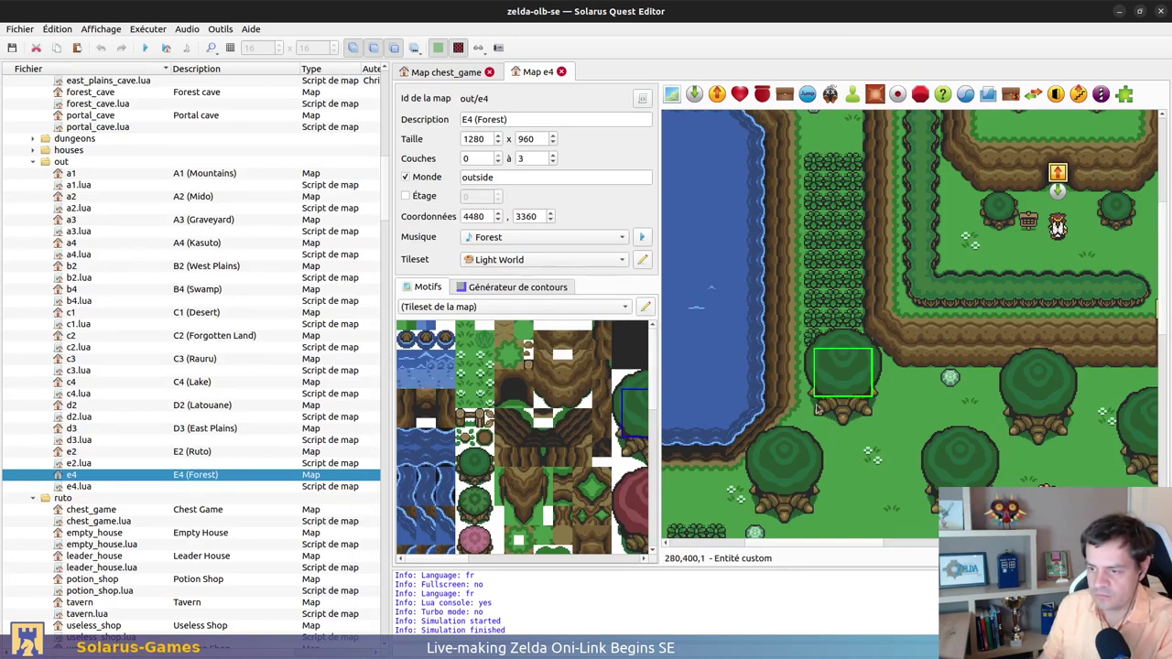
{"action": "left_click", "coordinate": [808, 366]}
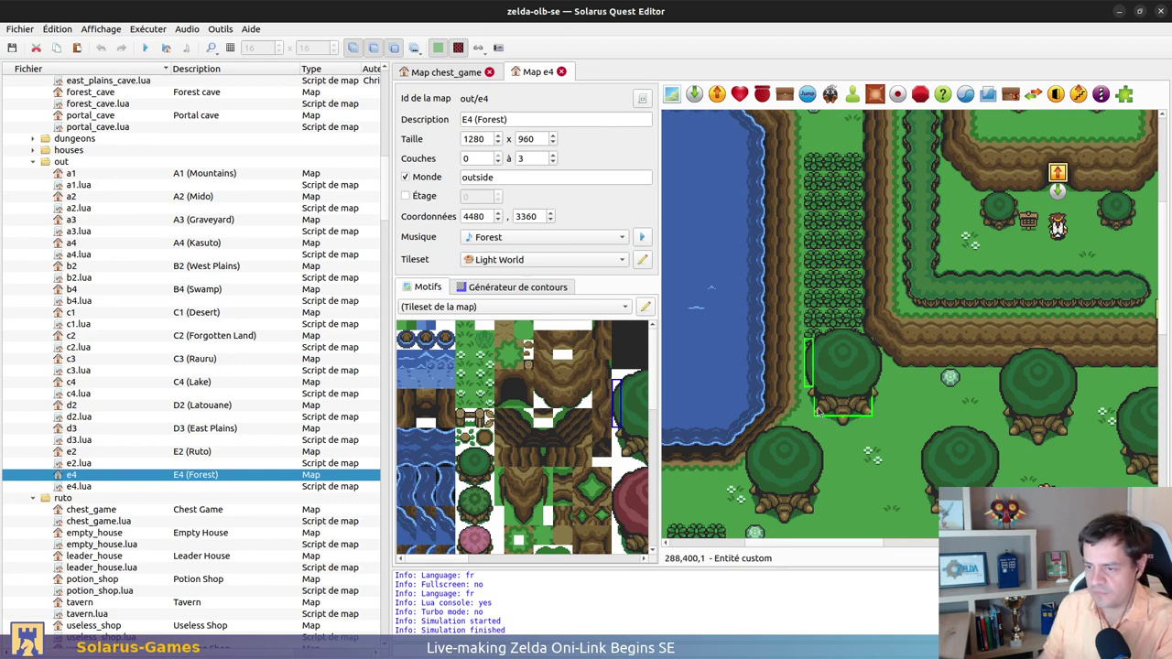
{"action": "left_click", "coordinate": [844, 413]}
{"action": "key", "text": "Delete"}
{"action": "left_click", "coordinate": [843, 394]}
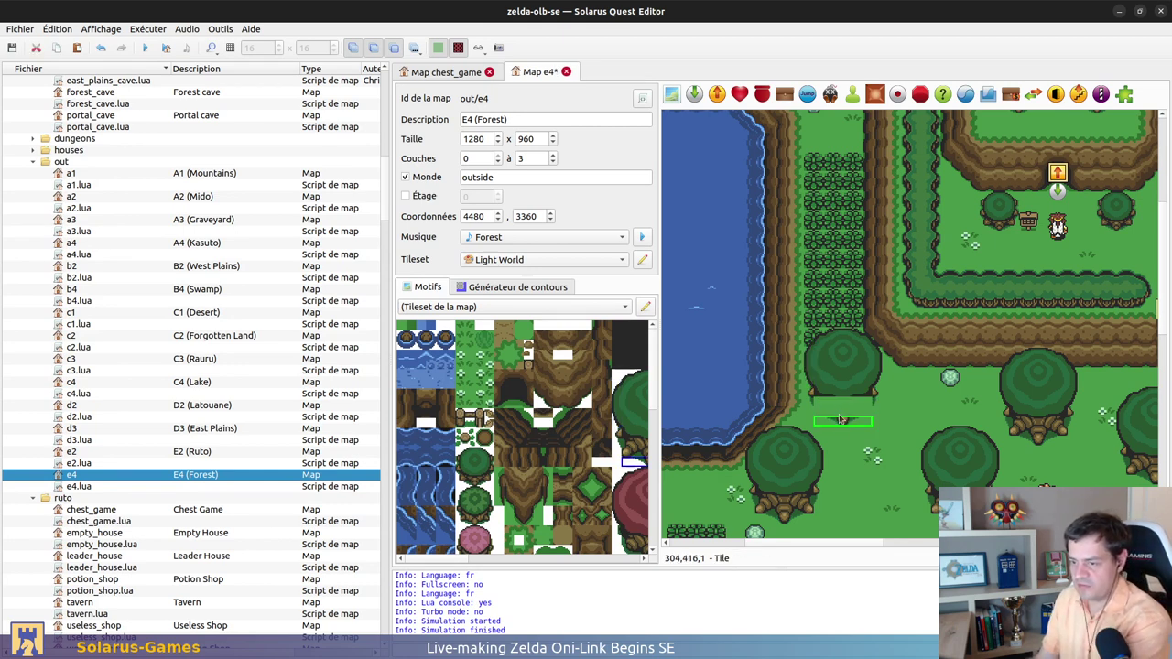
{"action": "key", "text": "Delete"}
{"action": "key", "text": "Delete"}
{"action": "left_click", "coordinate": [853, 349]}
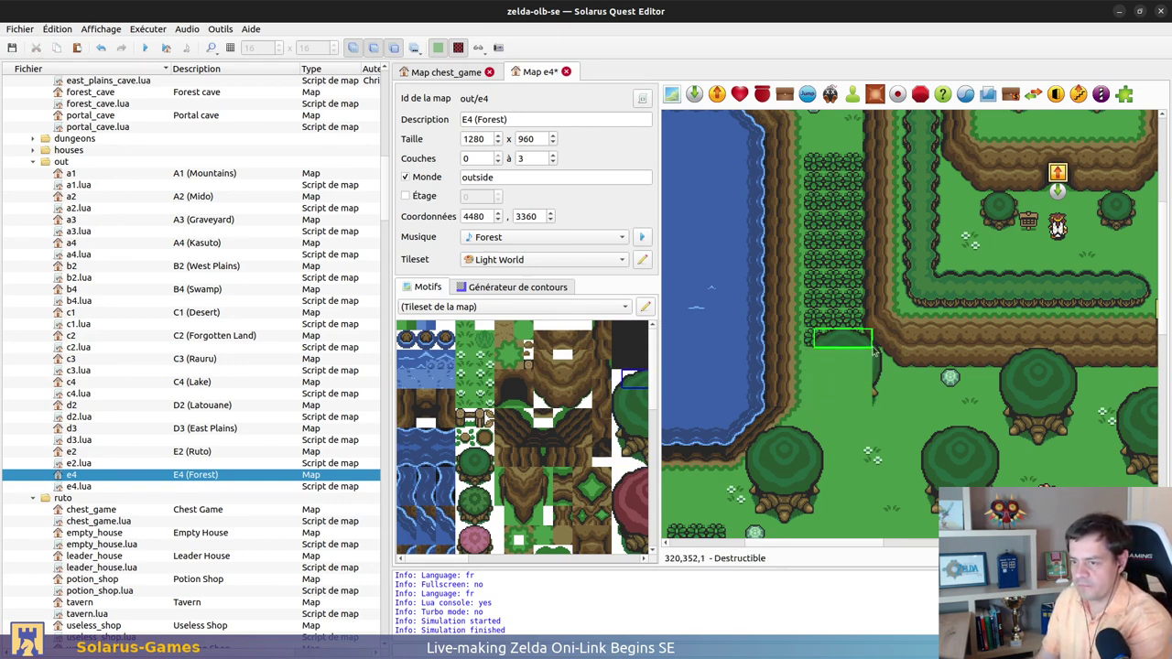
{"action": "key", "text": "Delete"}
{"action": "left_click", "coordinate": [876, 398]}
{"action": "key", "text": "Delete"}
{"action": "left_click_drag", "start_coordinate": [774, 456], "coordinate": [860, 446]}
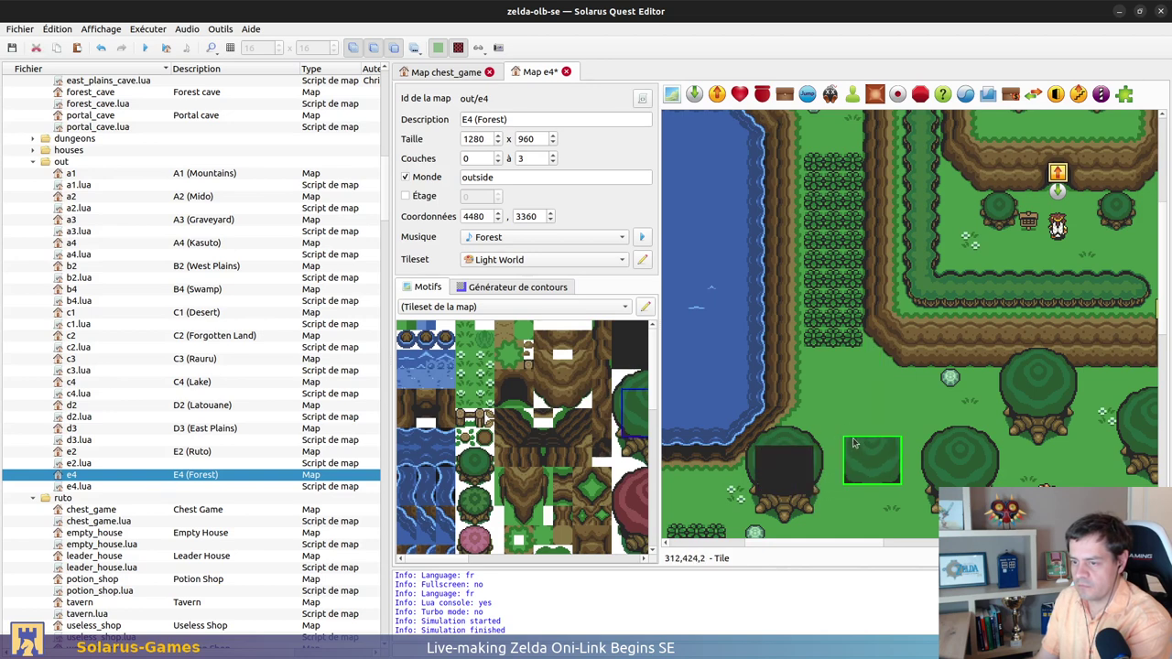
{"action": "key", "text": "ctrl+z"}
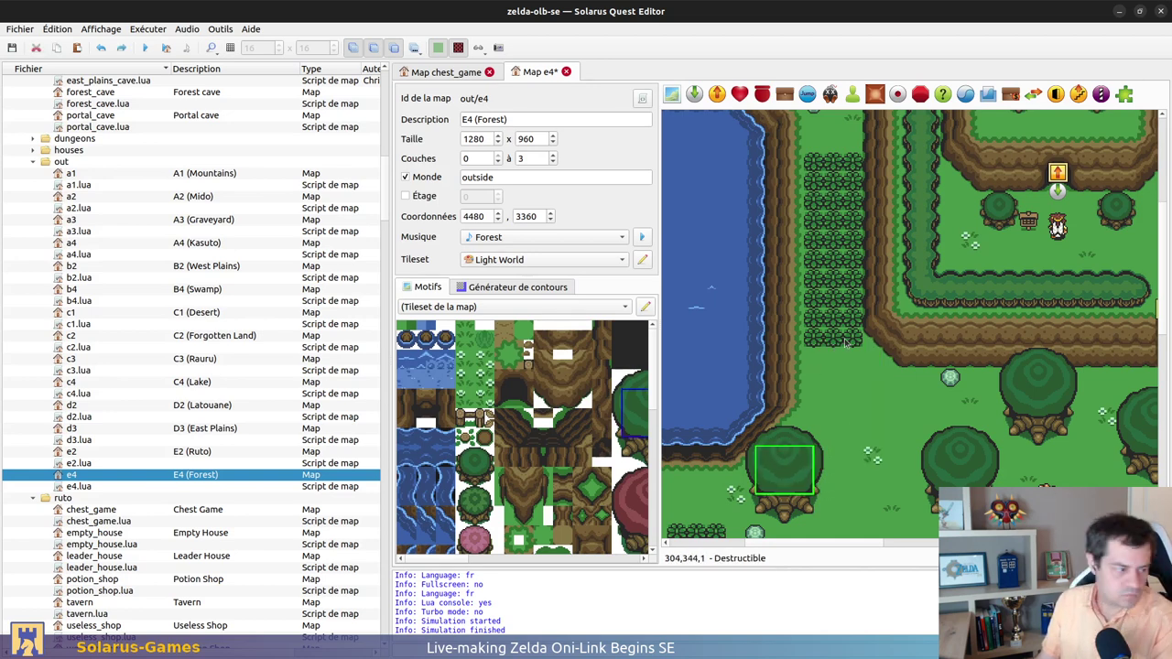
Delete the bottom row of three bushes in the column beside the lake, including their underlying stump tiles
{"action": "left_click", "coordinate": [852, 341]}
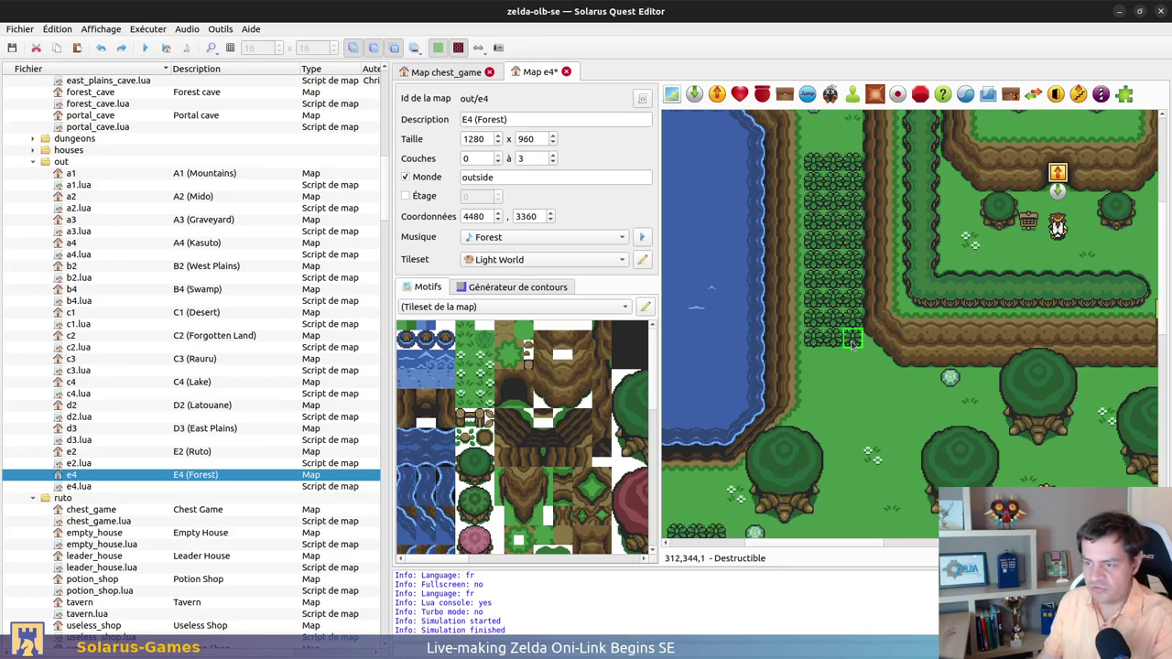
{"action": "key", "text": "Delete"}
{"action": "left_click", "coordinate": [829, 340]}
{"action": "key", "text": "Delete"}
{"action": "left_click", "coordinate": [812, 340]}
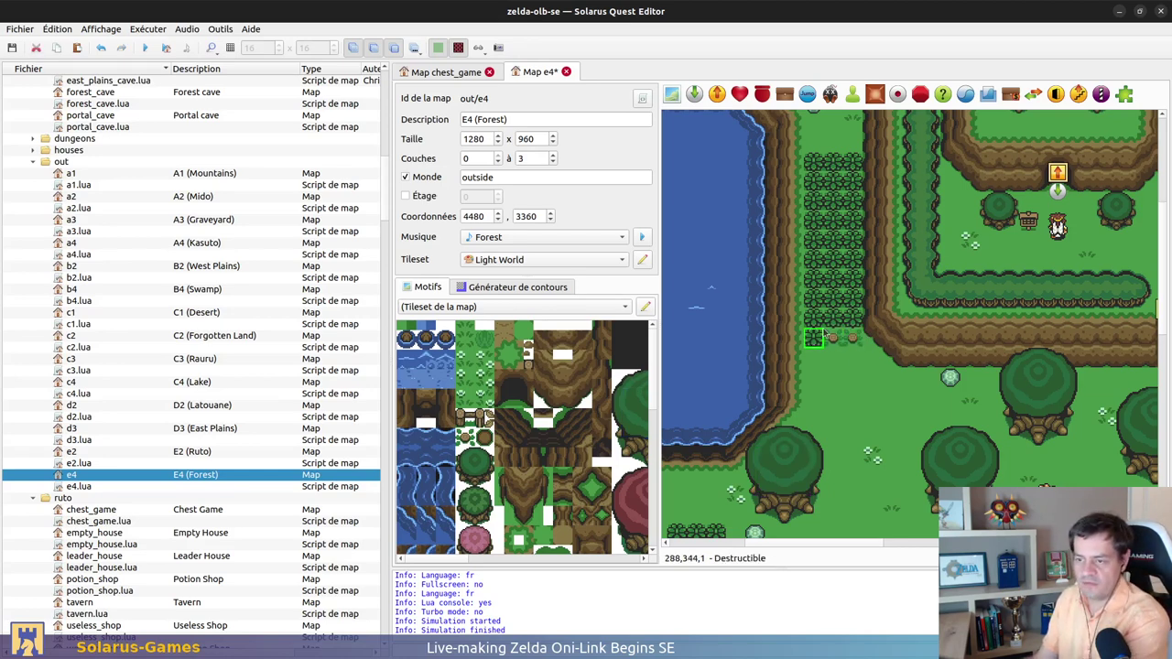
{"action": "key", "text": "Delete"}
{"action": "left_click", "coordinate": [844, 341]}
{"action": "key", "text": "Delete"}
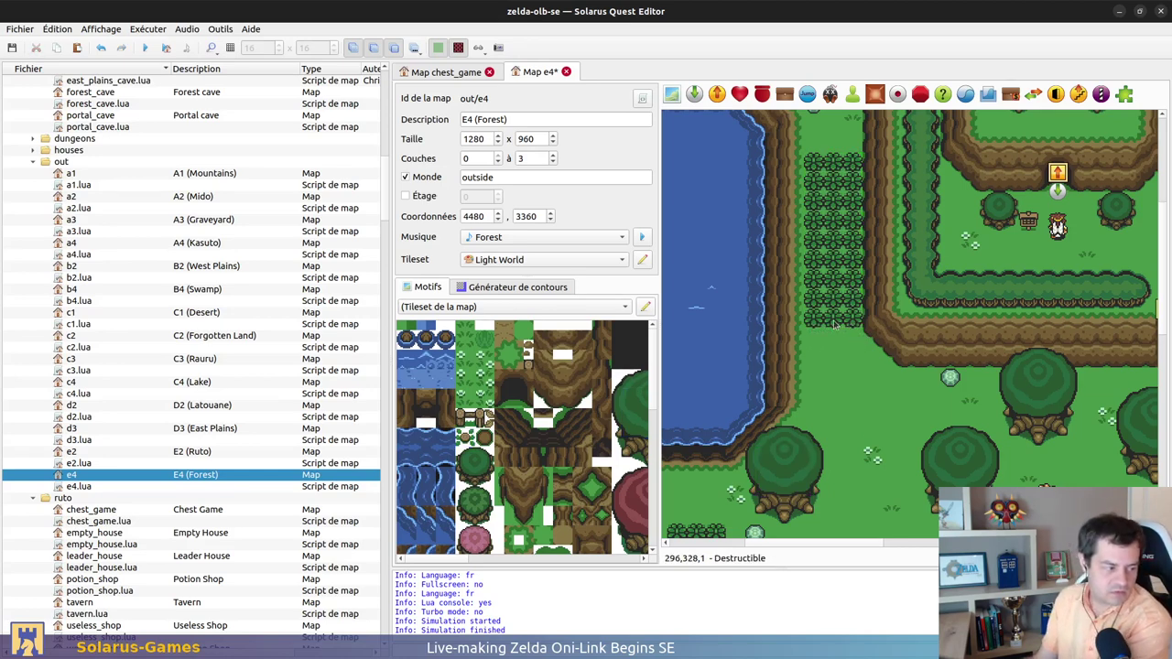
Delete the three bushes of the new bottom row and the left bush of the row above it
{"action": "left_click", "coordinate": [833, 322]}
{"action": "key", "text": "Delete"}
{"action": "left_click", "coordinate": [853, 321]}
{"action": "key", "text": "Delete"}
{"action": "left_click", "coordinate": [810, 304]}
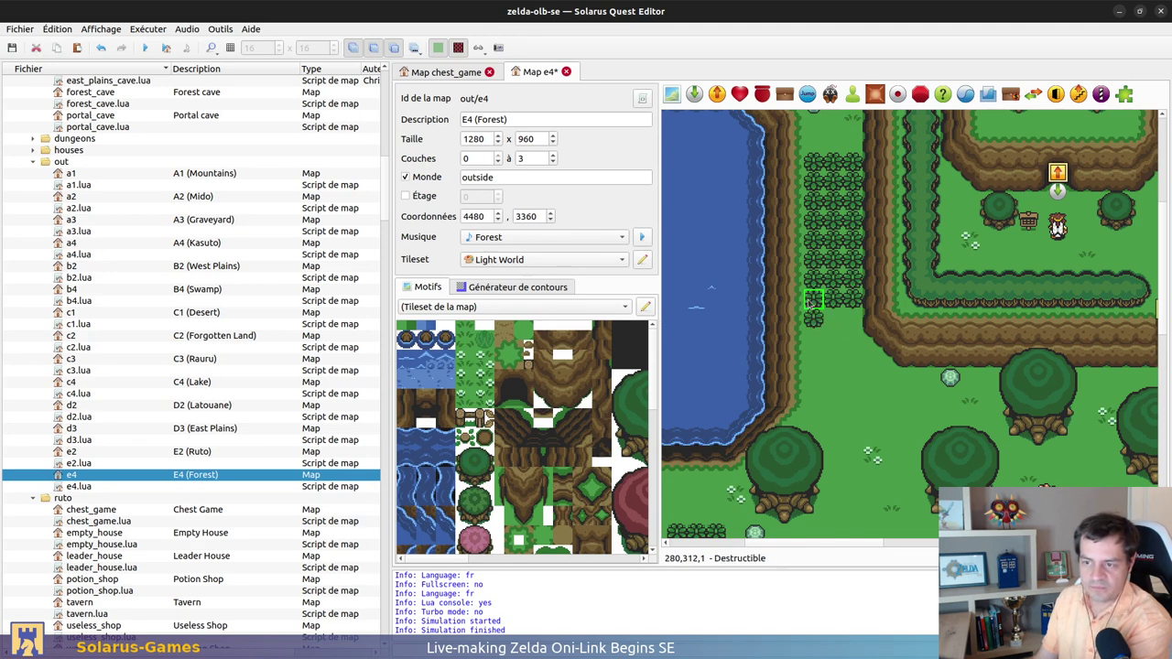
{"action": "key", "text": "Delete"}
{"action": "left_click", "coordinate": [815, 319]}
{"action": "key", "text": "Delete"}
Thin the middle of the column by removing two right-hand bushes, leaving two bushes in one row and one in the row above
{"action": "left_click", "coordinate": [860, 275]}
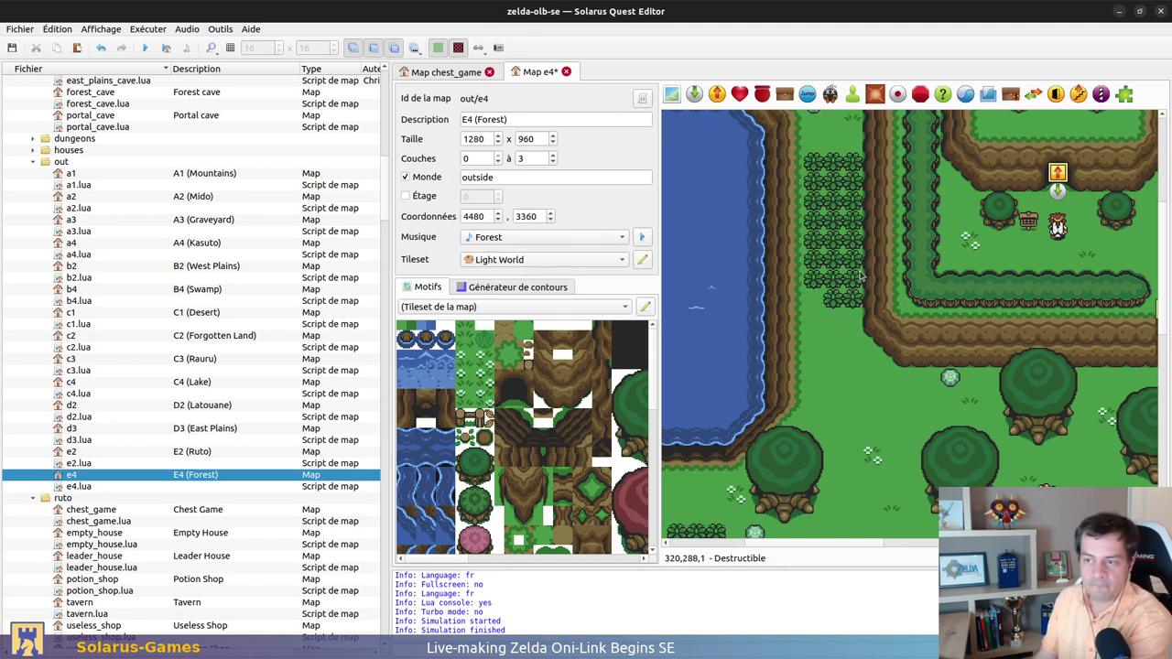
{"action": "key", "text": "Delete"}
{"action": "left_click", "coordinate": [855, 258]}
{"action": "key", "text": "Delete"}
{"action": "left_click", "coordinate": [851, 240]}
{"action": "key", "text": "Delete"}
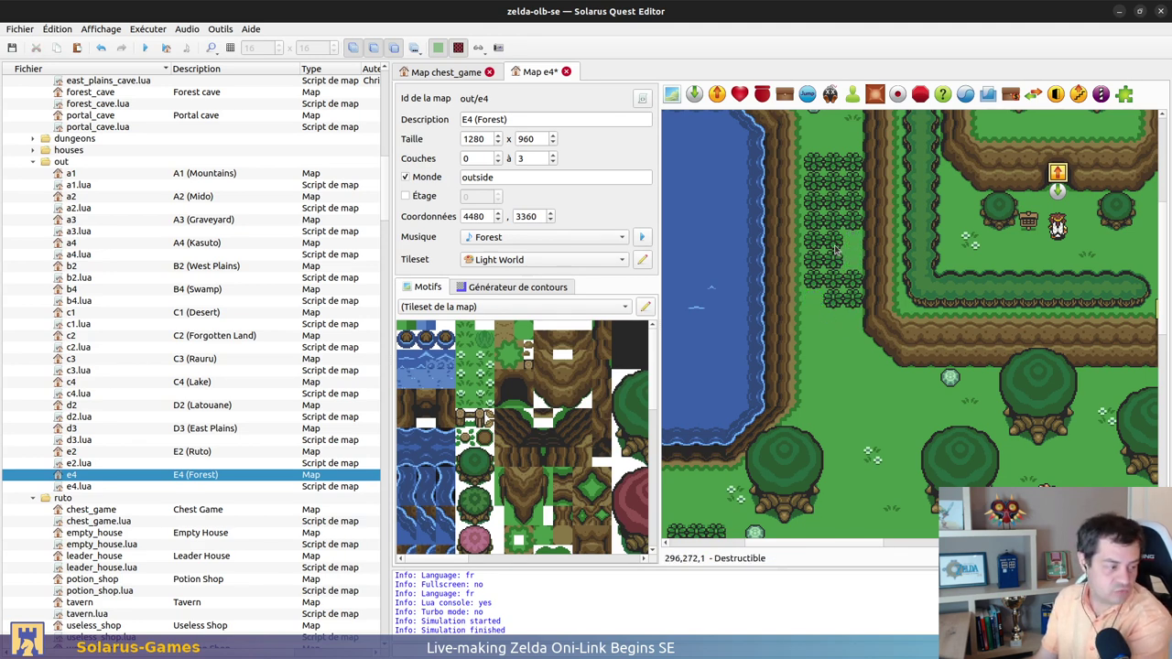
{"action": "left_click", "coordinate": [834, 241]}
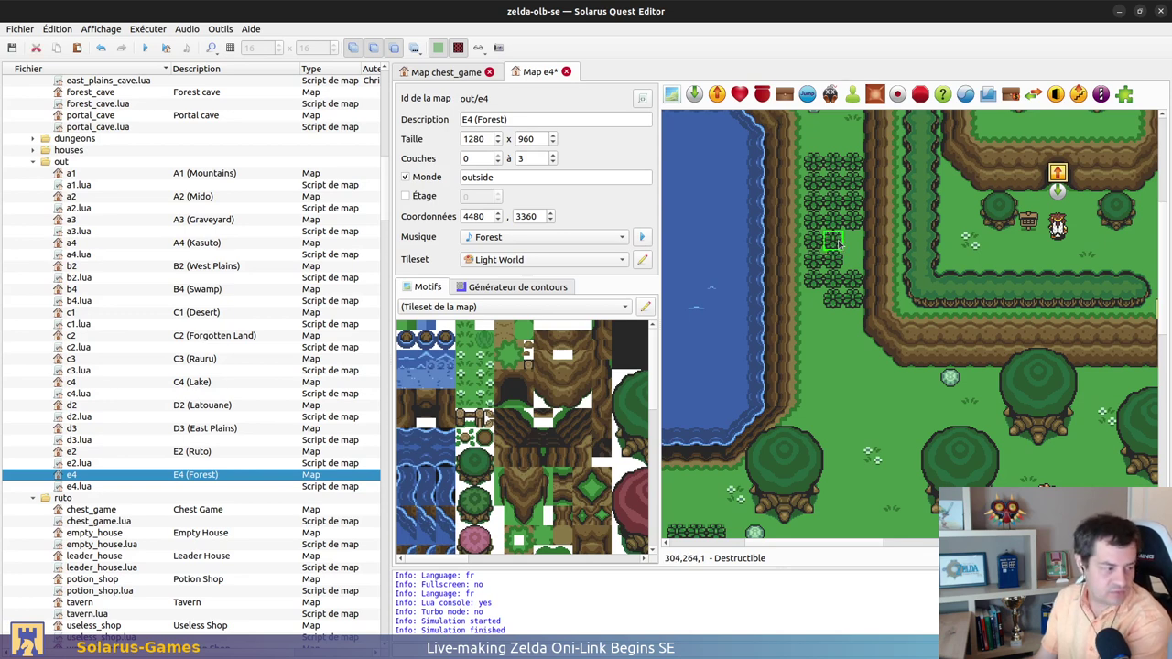
{"action": "key", "text": "Delete"}
Delete the full bush row directly above the single bush, plus the right bush of the next row up
{"action": "left_click", "coordinate": [813, 221]}
{"action": "key", "text": "Delete"}
{"action": "left_click", "coordinate": [831, 221]}
{"action": "key", "text": "Delete"}
{"action": "left_click", "coordinate": [849, 222]}
{"action": "key", "text": "Delete"}
{"action": "left_click", "coordinate": [850, 202]}
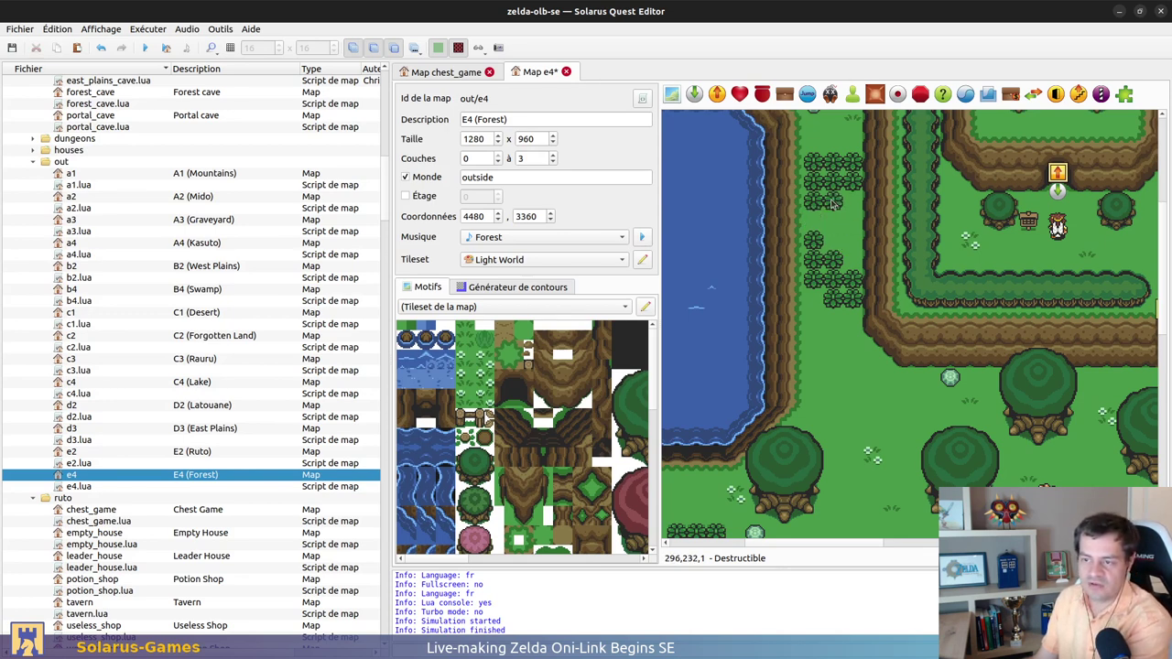
Delete all remaining bushes in the top three rows of the column, leaving only the small cluster below
{"action": "left_click", "coordinate": [813, 201]}
{"action": "key", "text": "Delete"}
{"action": "left_click", "coordinate": [813, 181]}
{"action": "key", "text": "Delete"}
{"action": "left_click", "coordinate": [813, 161]}
{"action": "key", "text": "Delete"}
{"action": "left_click", "coordinate": [833, 181]}
{"action": "key", "text": "Delete"}
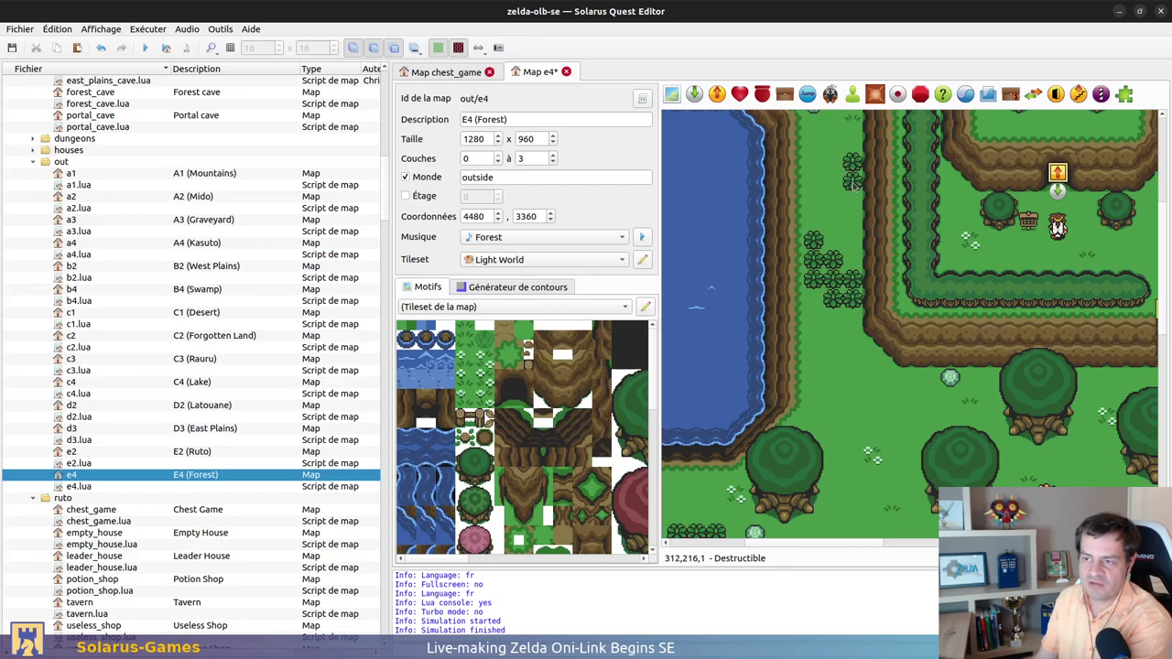
{"action": "left_click", "coordinate": [852, 163]}
Take the stump tile from the bush row near the small pond and place it at the topmost bush of the lakeside cluster
{"action": "scroll", "coordinate": [719, 469], "scroll_direction": "down", "scroll_amount": 3}
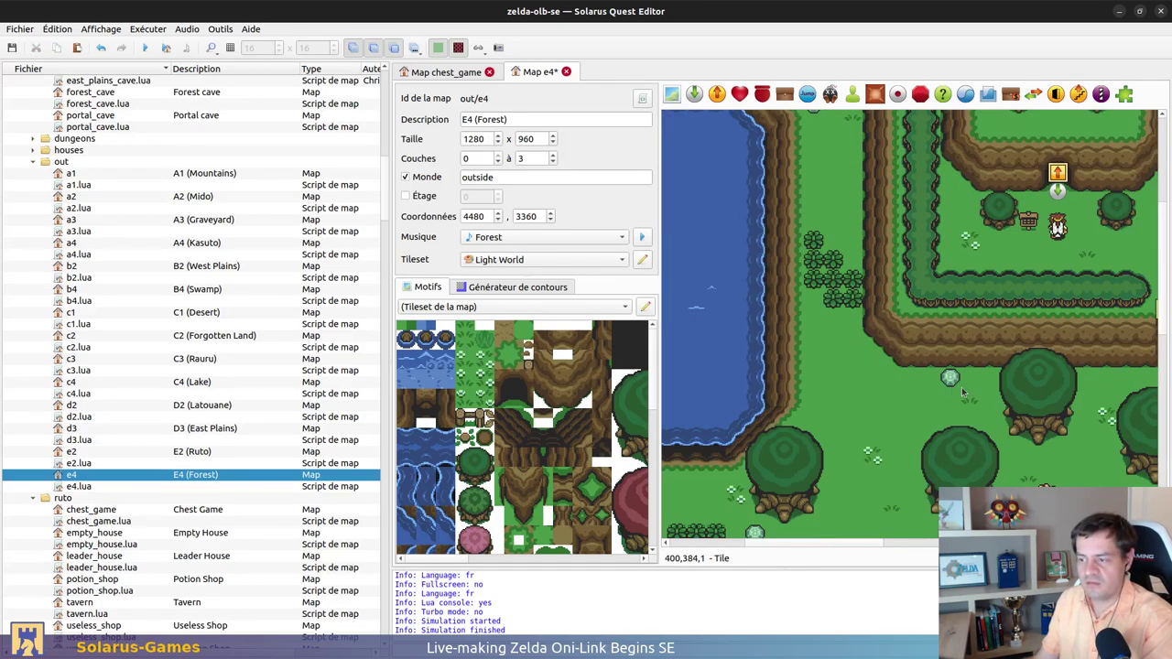
{"action": "left_click", "coordinate": [716, 405]}
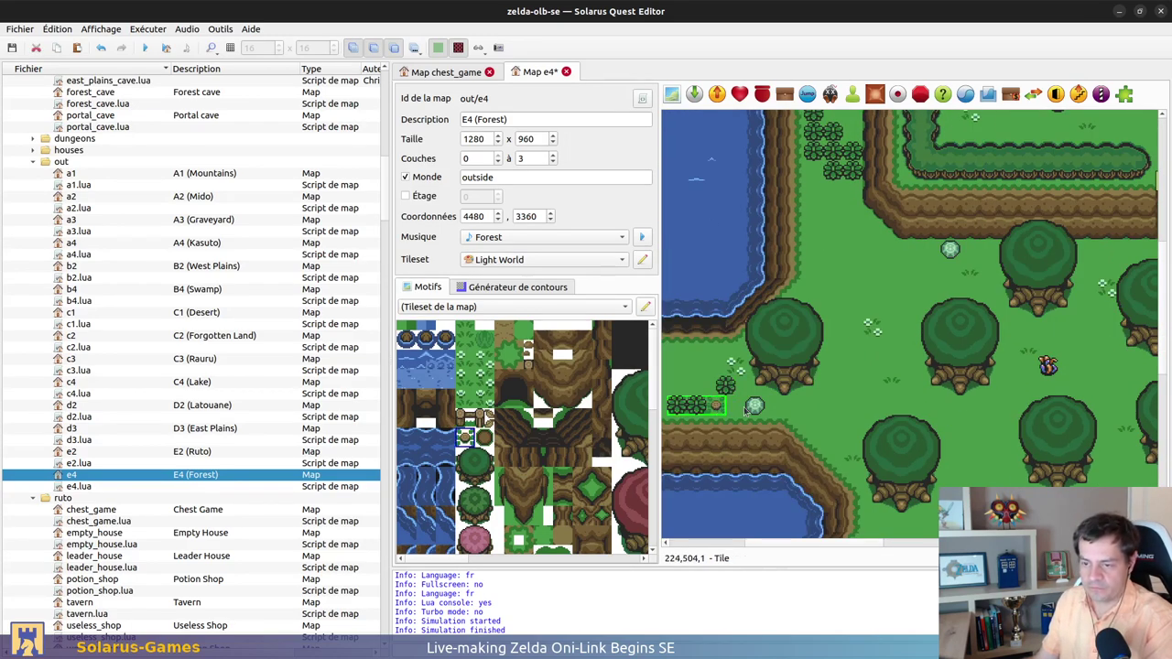
{"action": "key", "text": "Escape"}
{"action": "scroll", "coordinate": [823, 322], "scroll_direction": "up", "scroll_amount": 5}
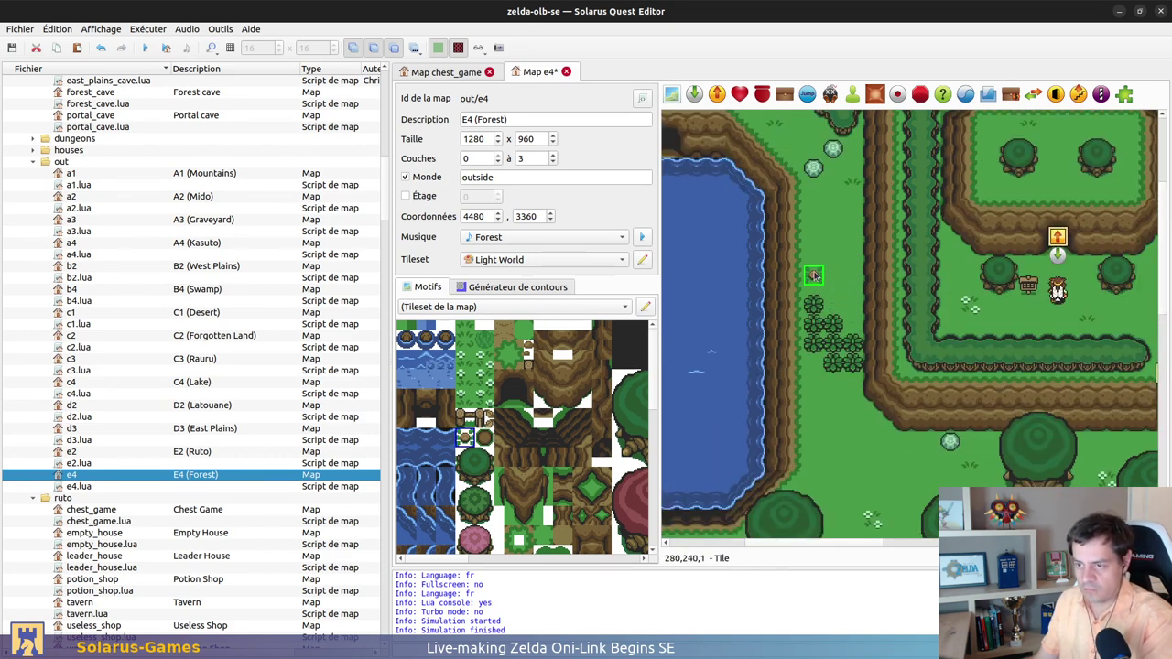
{"action": "left_click", "coordinate": [825, 312]}
{"action": "left_click", "coordinate": [814, 306]}
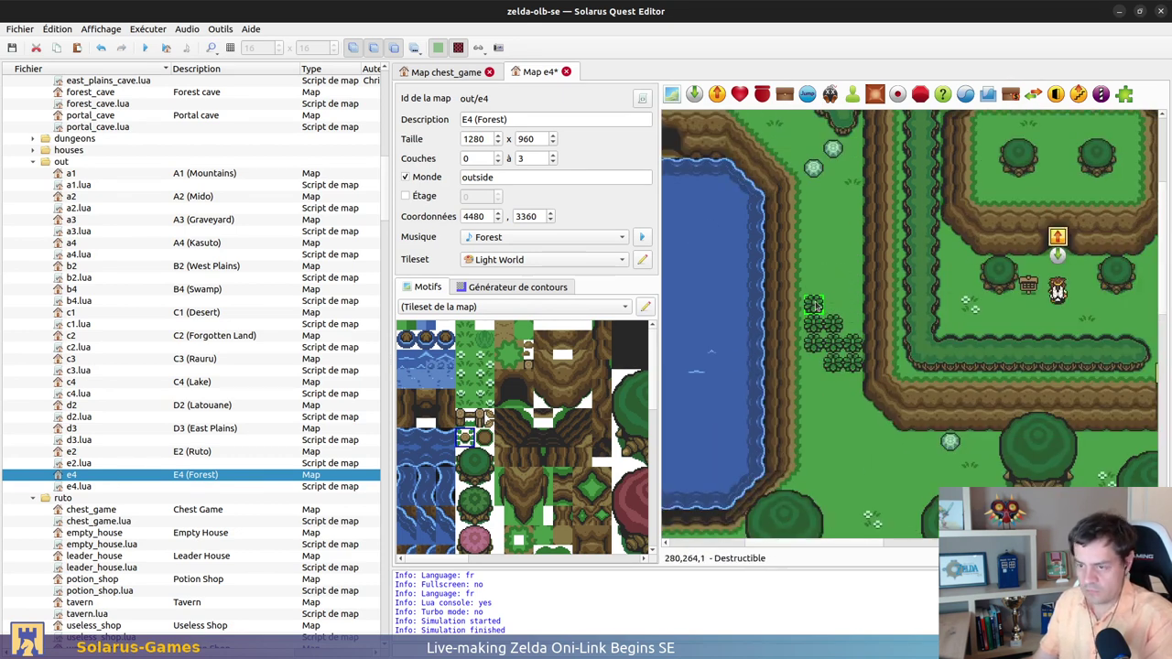
Place stump tiles at the bushes in the cluster's lower three rows, and save the map
{"action": "left_click", "coordinate": [813, 323]}
{"action": "left_click", "coordinate": [833, 323], "text": "ctrl"}
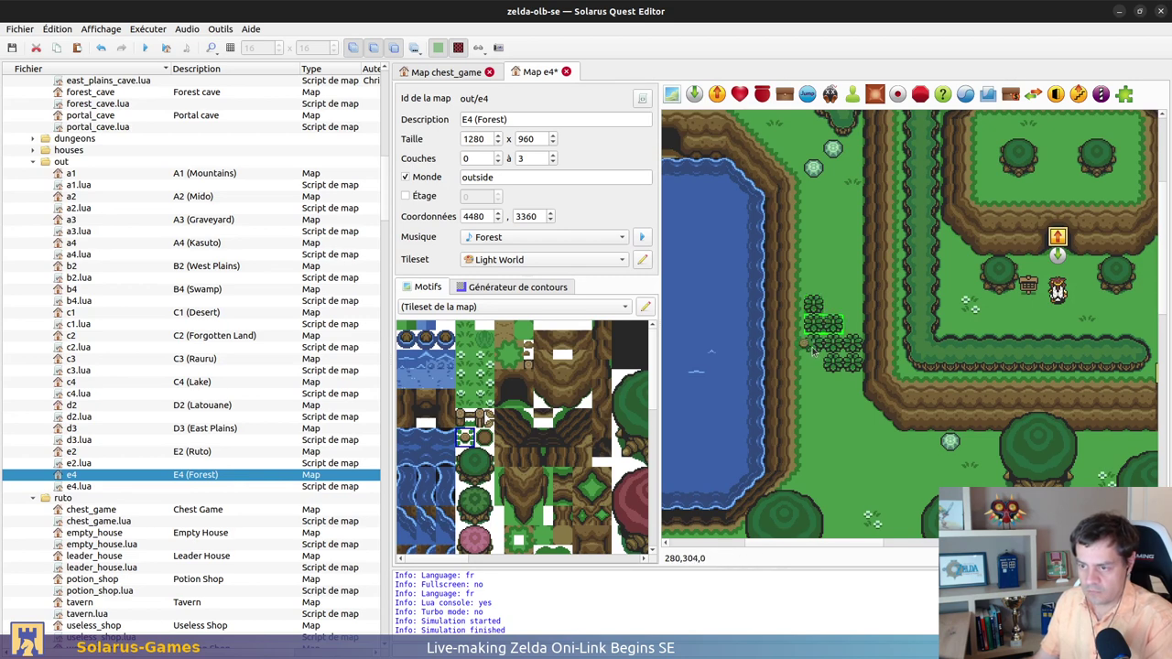
{"action": "left_click", "coordinate": [813, 344]}
{"action": "left_click", "coordinate": [833, 345], "text": "ctrl"}
{"action": "left_click", "coordinate": [852, 344], "text": "ctrl"}
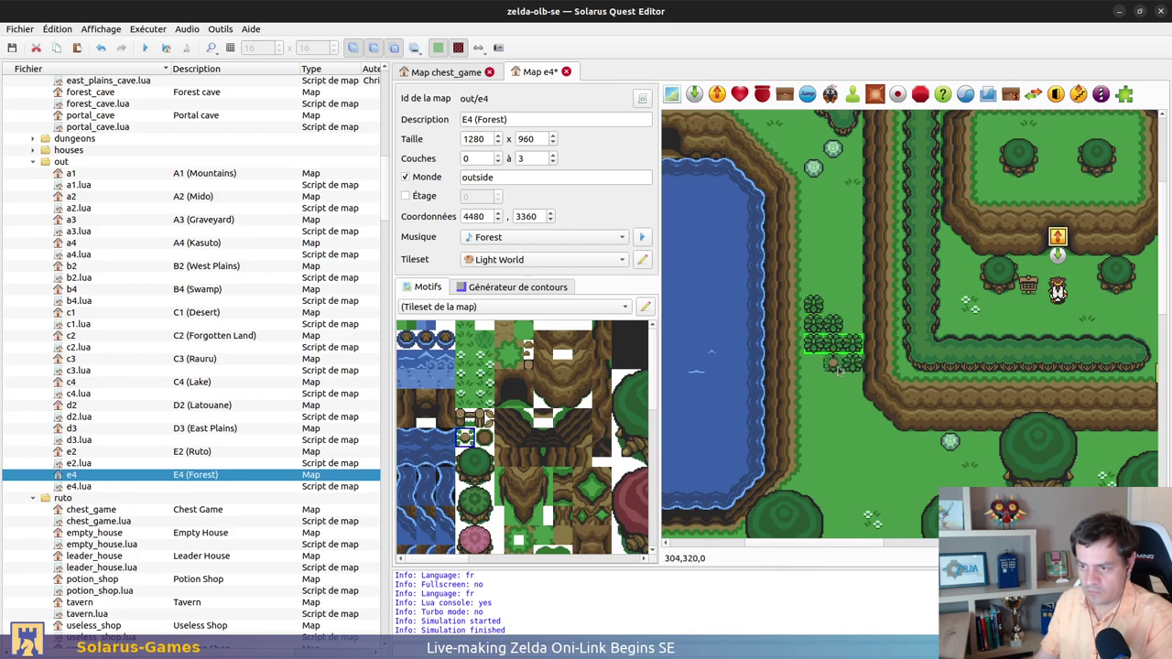
{"action": "key", "text": "Escape"}
{"action": "left_click", "coordinate": [831, 394]}
{"action": "key", "text": "ctrl+s"}
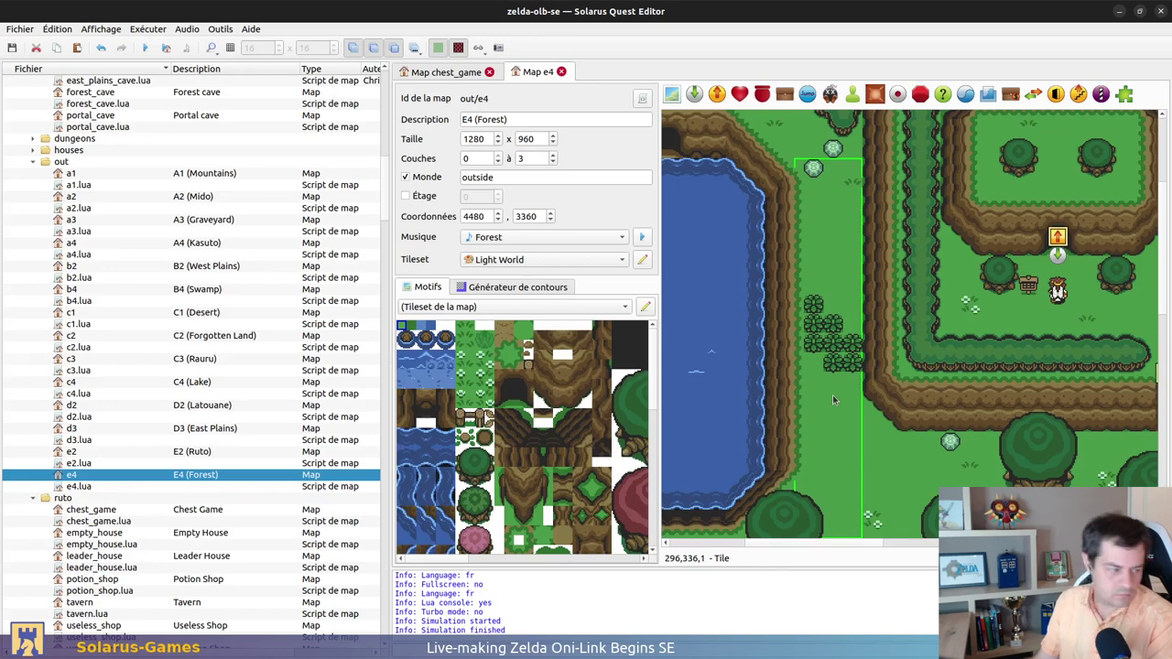
Place a copy of the white flower tile just below the bush cluster using the 16 x 16 grid, save the map and hide the grid
{"action": "left_click", "coordinate": [871, 519]}
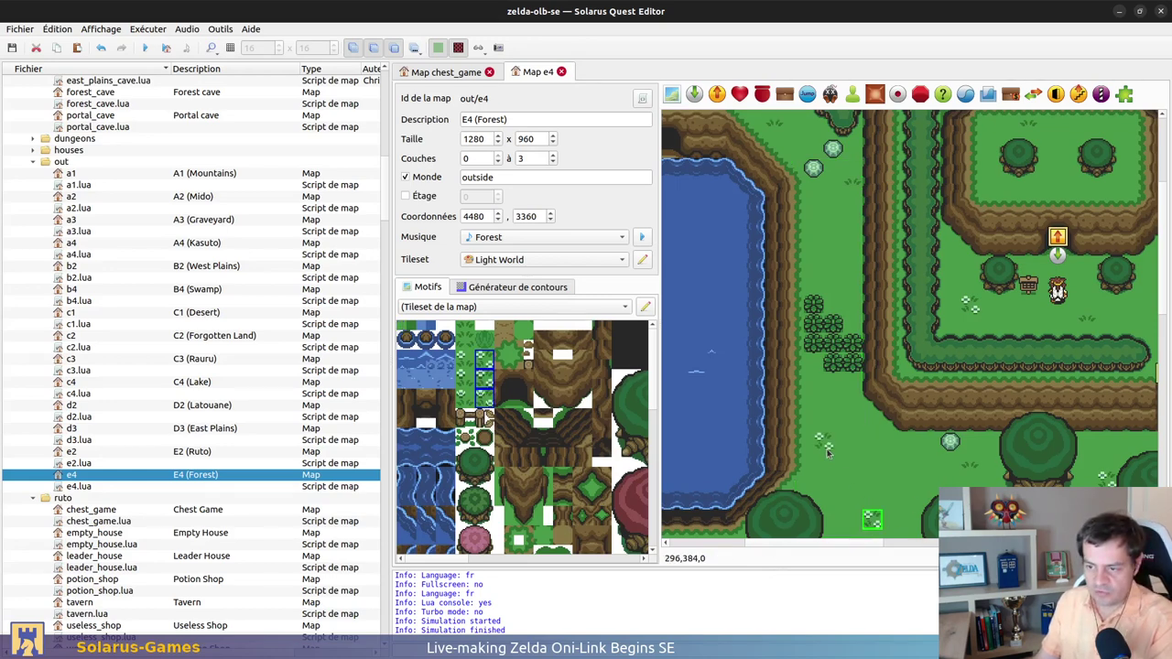
{"action": "key", "text": "ctrl+g"}
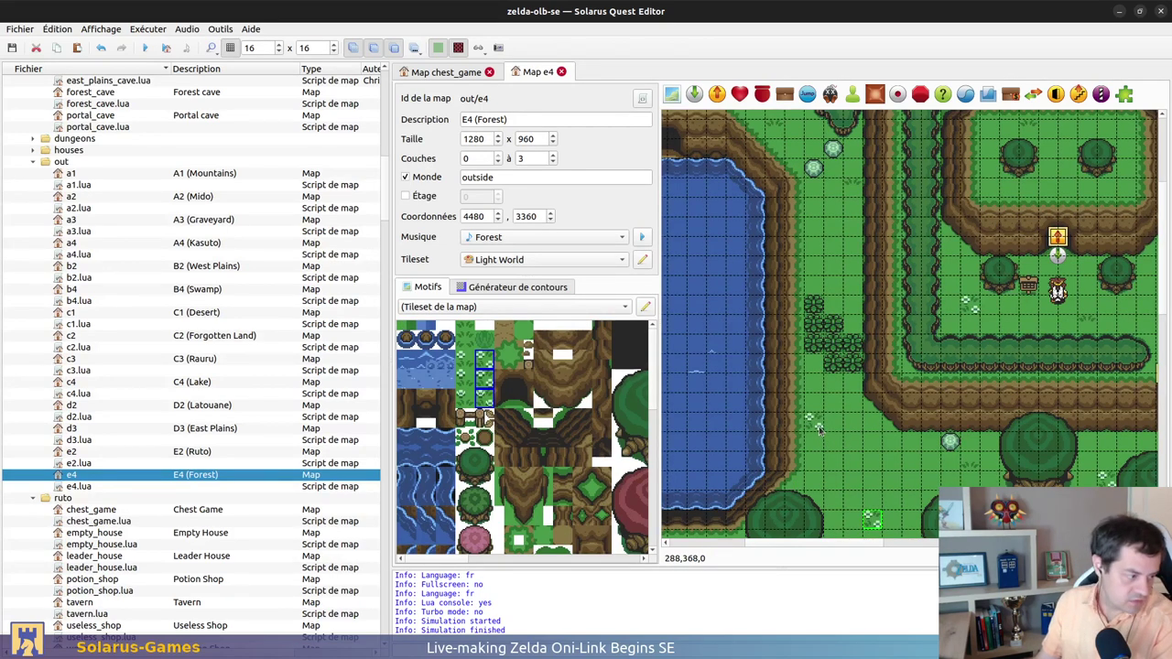
{"action": "left_click", "coordinate": [818, 390]}
{"action": "key", "text": "ctrl+s"}
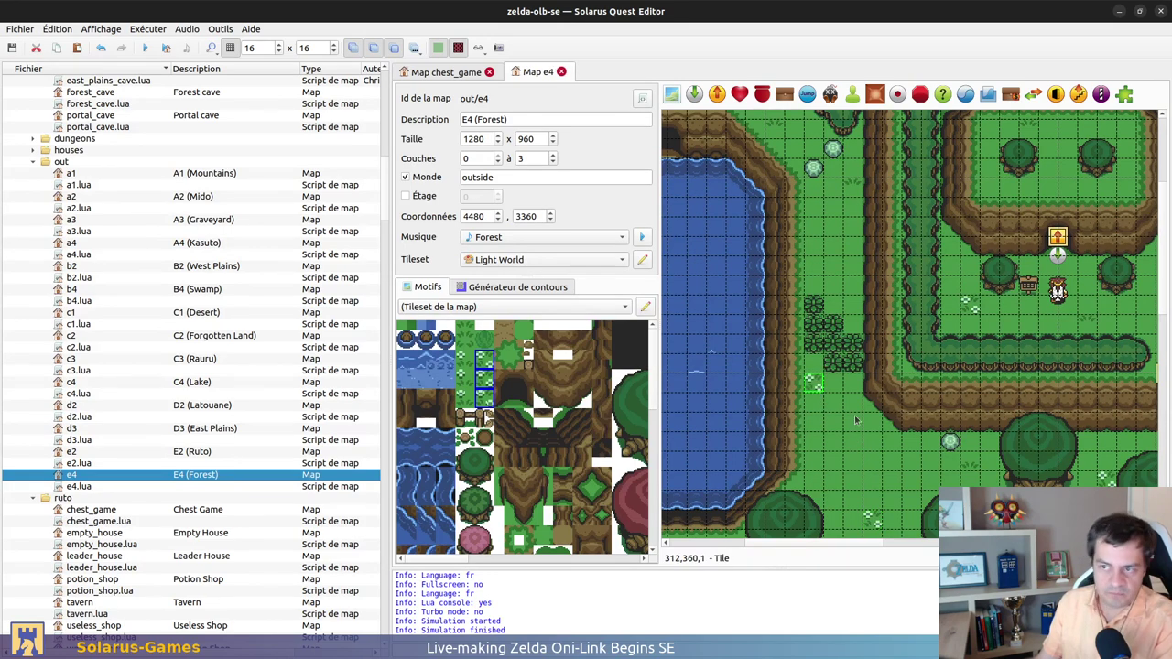
{"action": "key", "text": "ctrl+g"}
Examine map e4 from the lake across the central forest to the southern clearings, and look through the quest's map list
{"action": "scroll", "coordinate": [870, 390], "scroll_direction": "down", "scroll_amount": 2, "text": "ctrl"}
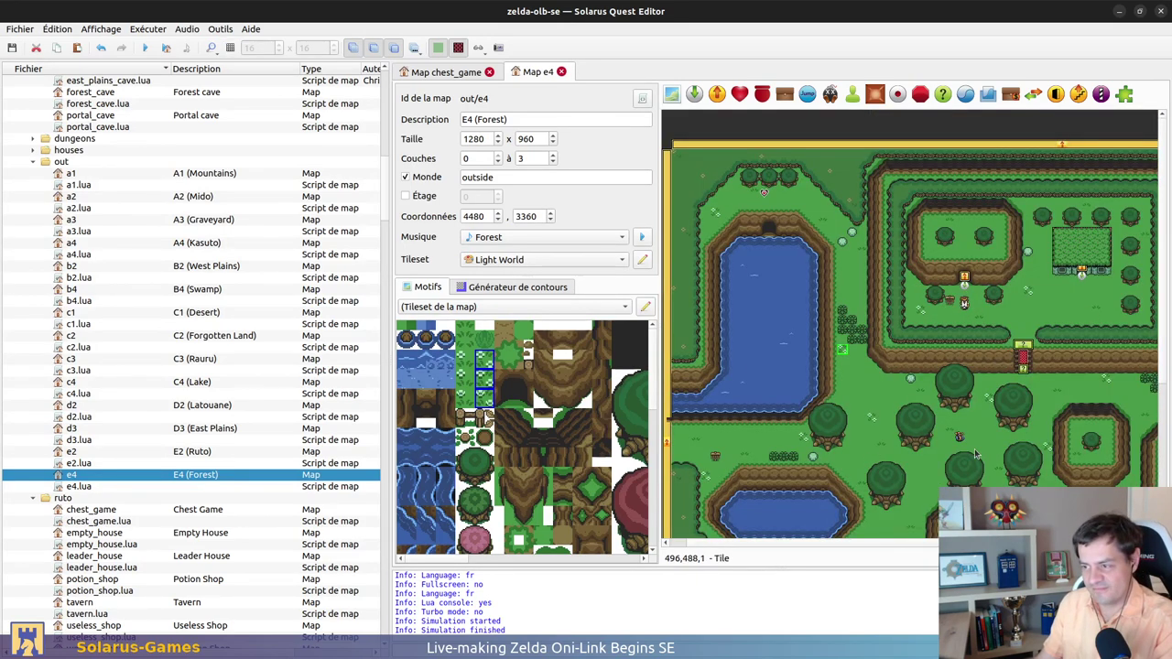
{"action": "scroll", "coordinate": [869, 391], "scroll_direction": "up", "scroll_amount": 1, "text": "ctrl"}
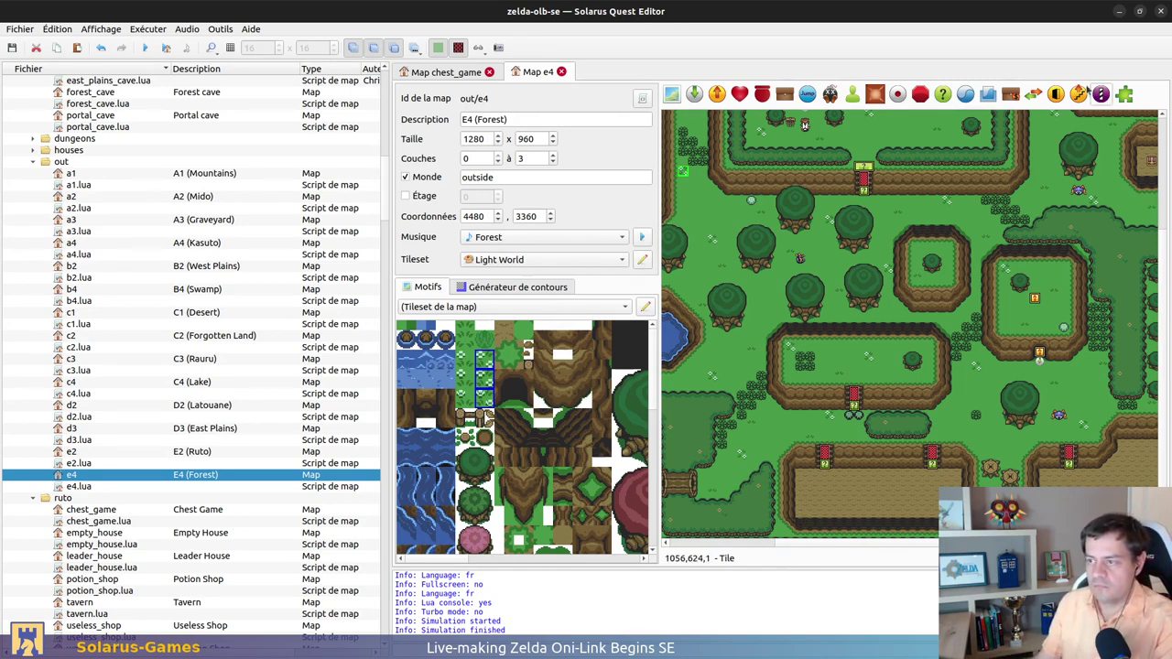
{"action": "middle_click_drag", "start_coordinate": [1091, 143], "coordinate": [917, 283]}
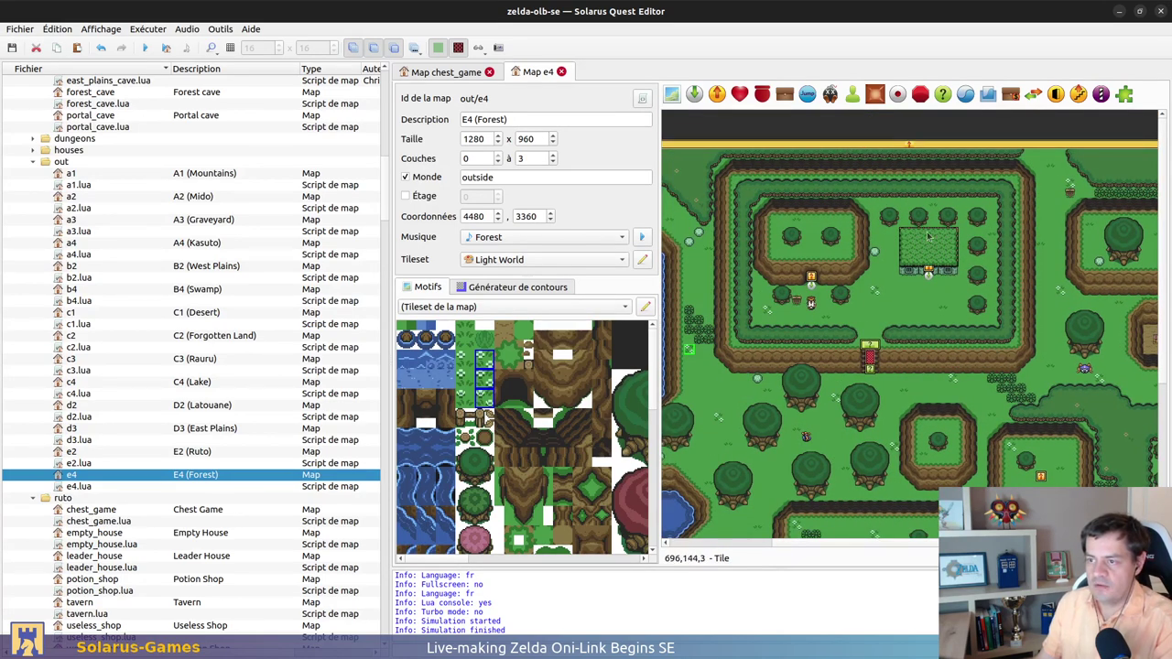
{"action": "scroll", "coordinate": [732, 394], "scroll_direction": "up", "scroll_amount": 2}
{"action": "scroll", "coordinate": [732, 393], "scroll_direction": "down", "scroll_amount": 6}
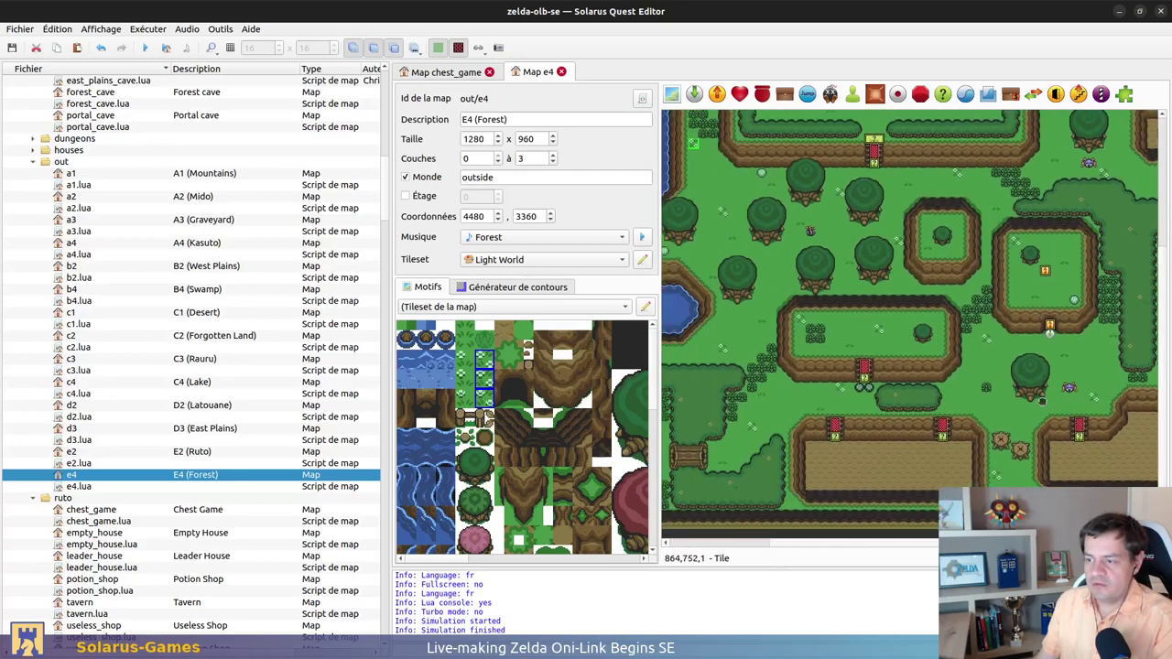
{"action": "scroll", "coordinate": [840, 323], "scroll_direction": "left", "scroll_amount": 2}
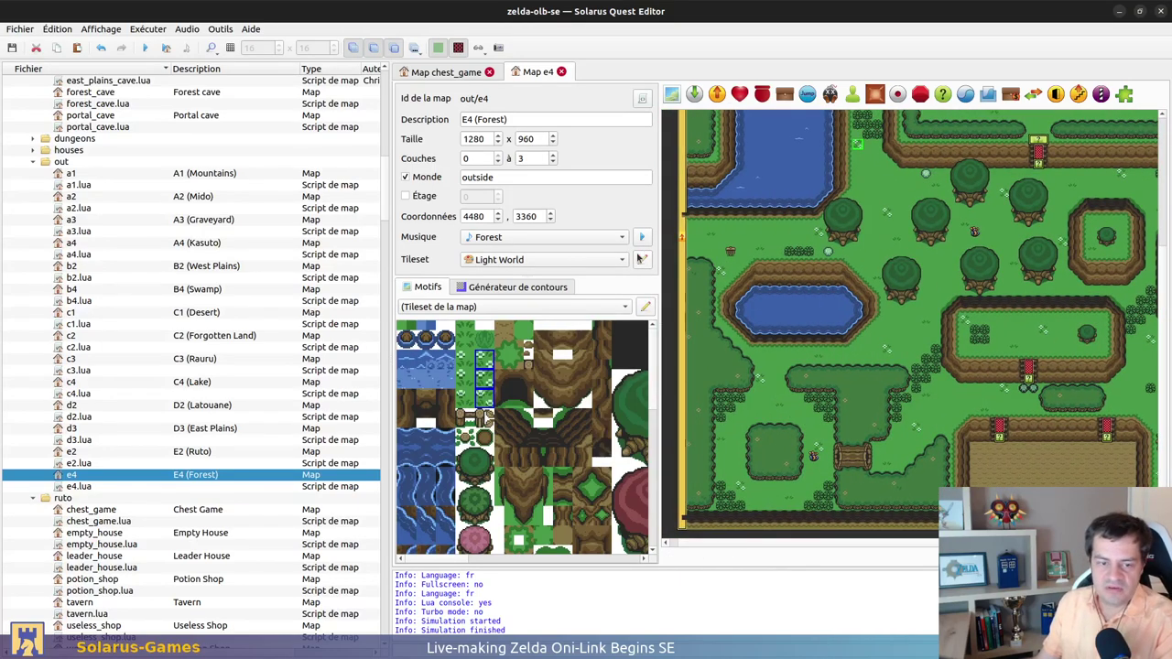
{"action": "scroll", "coordinate": [801, 238], "scroll_direction": "up", "scroll_amount": 4}
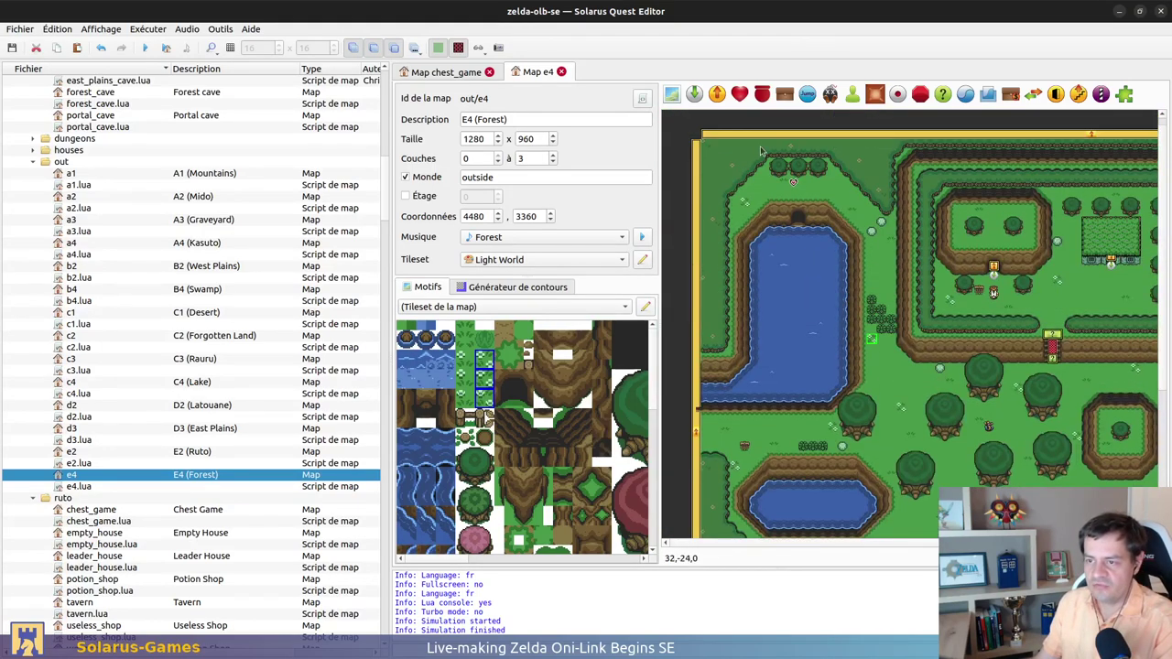
{"action": "scroll", "coordinate": [796, 225], "scroll_direction": "up", "scroll_amount": 1, "text": "ctrl"}
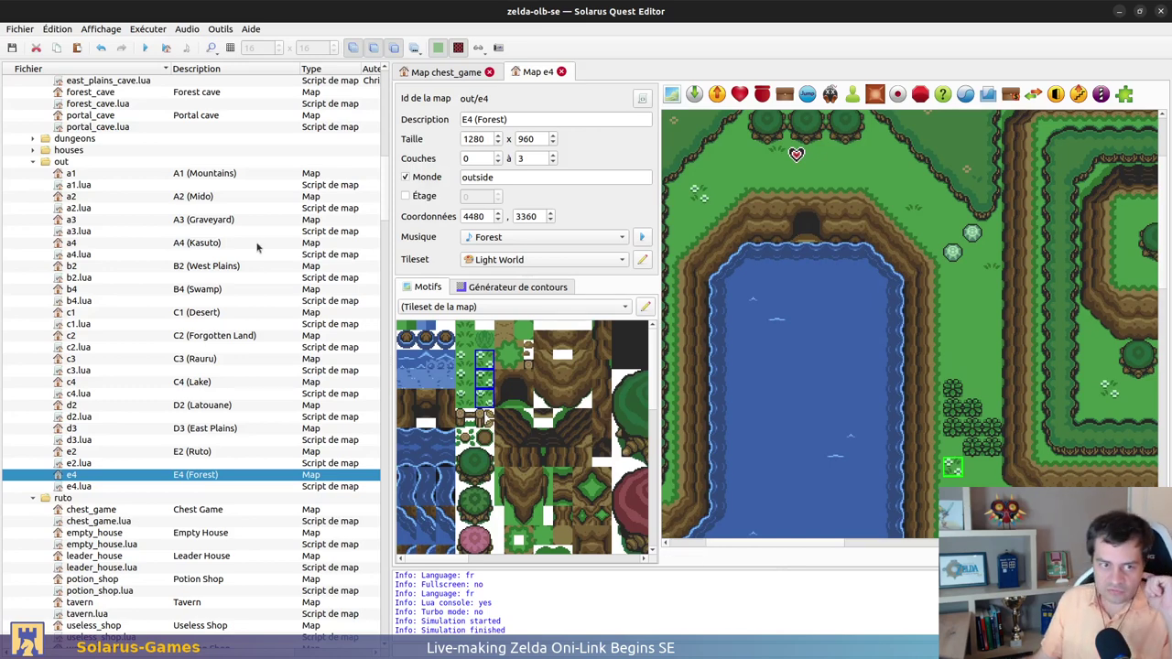
{"action": "scroll", "coordinate": [257, 245], "scroll_direction": "up", "scroll_amount": 5}
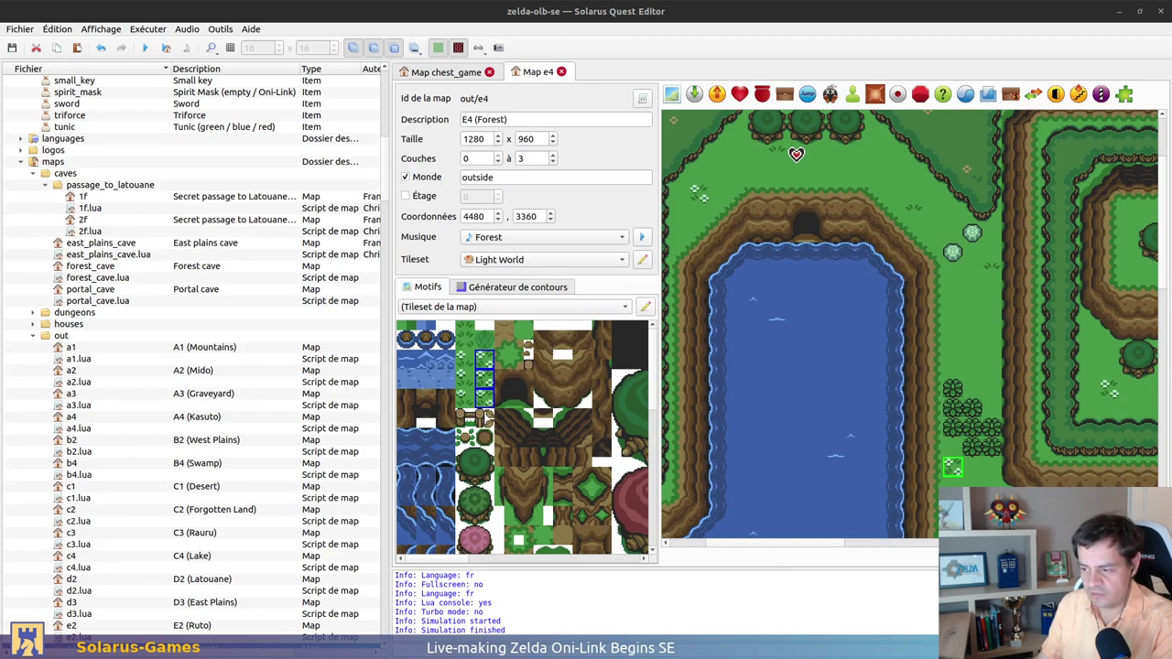
Switch to Chrome, maximize it and review the checklist in the GitLab issue Interior maps progress
{"action": "key", "text": "alt+Tab"}
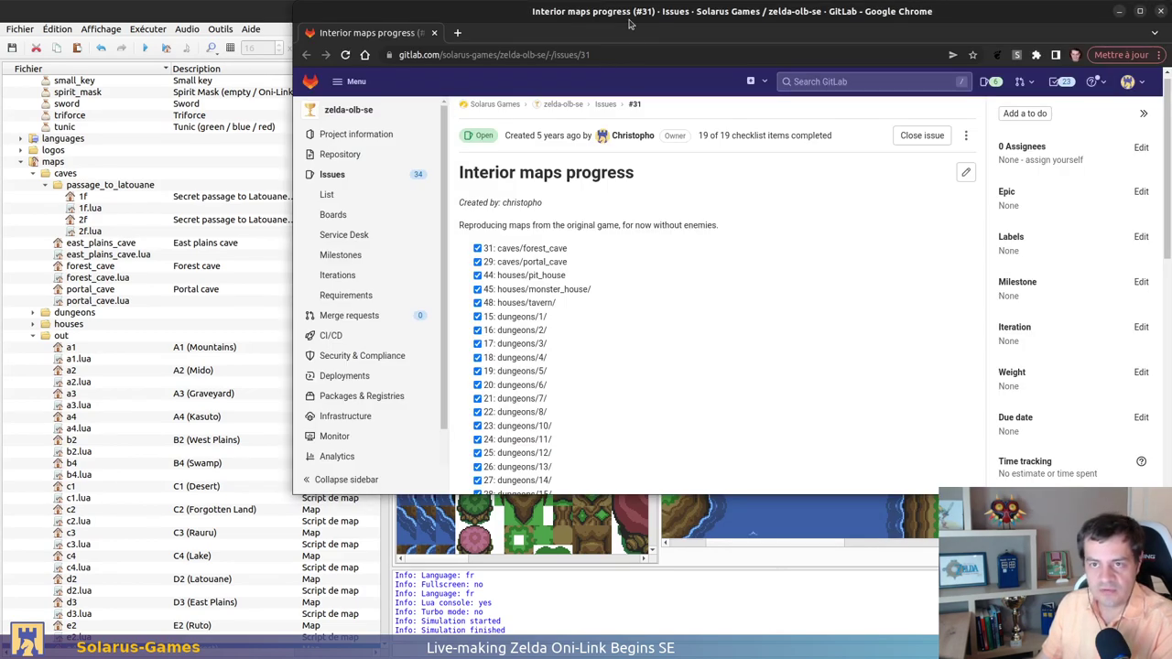
{"action": "double_click", "coordinate": [629, 23]}
{"action": "left_click_drag", "start_coordinate": [443, 222], "coordinate": [469, 495]}
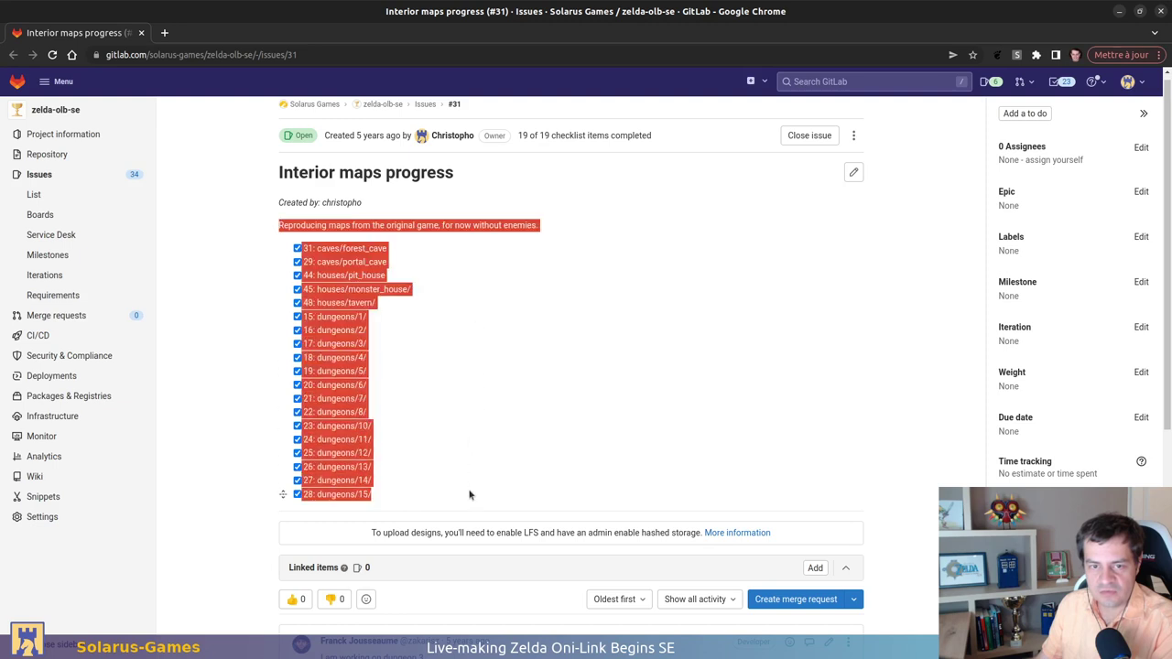
Review the interior maps checklist in the issue, from the caves and houses through dungeons 1 to 15, and the comments below
{"action": "left_click", "coordinate": [450, 515]}
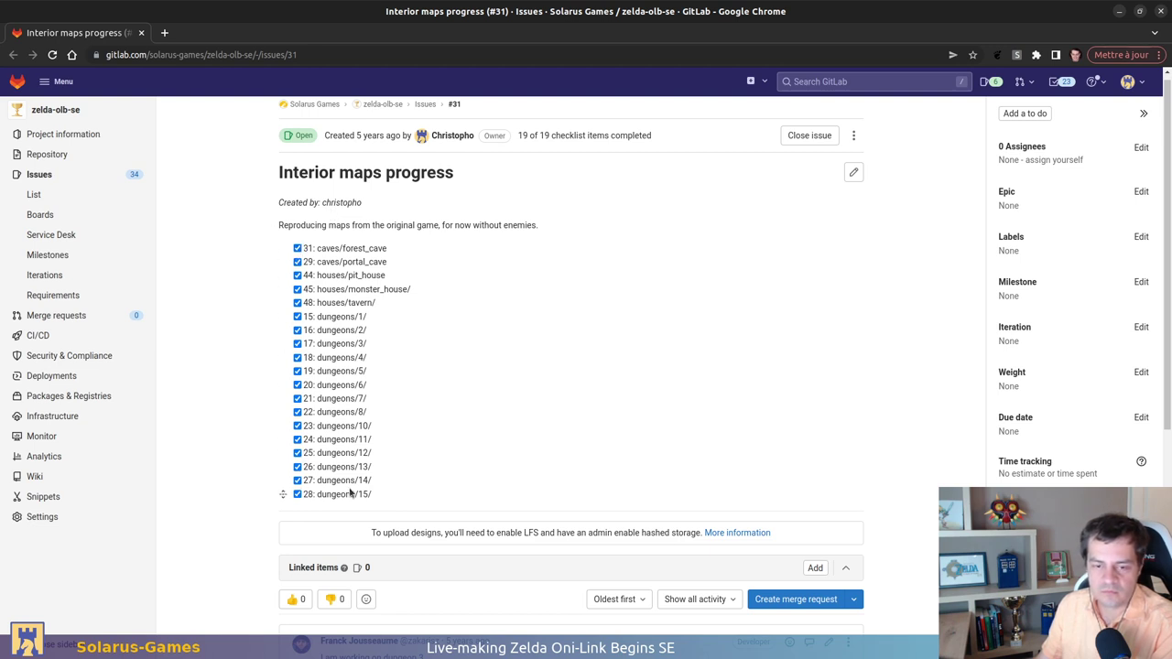
{"action": "left_click_drag", "start_coordinate": [394, 314], "coordinate": [405, 499]}
{"action": "left_click", "coordinate": [405, 498]}
{"action": "left_click_drag", "start_coordinate": [328, 247], "coordinate": [397, 308]}
{"action": "left_click", "coordinate": [397, 308]}
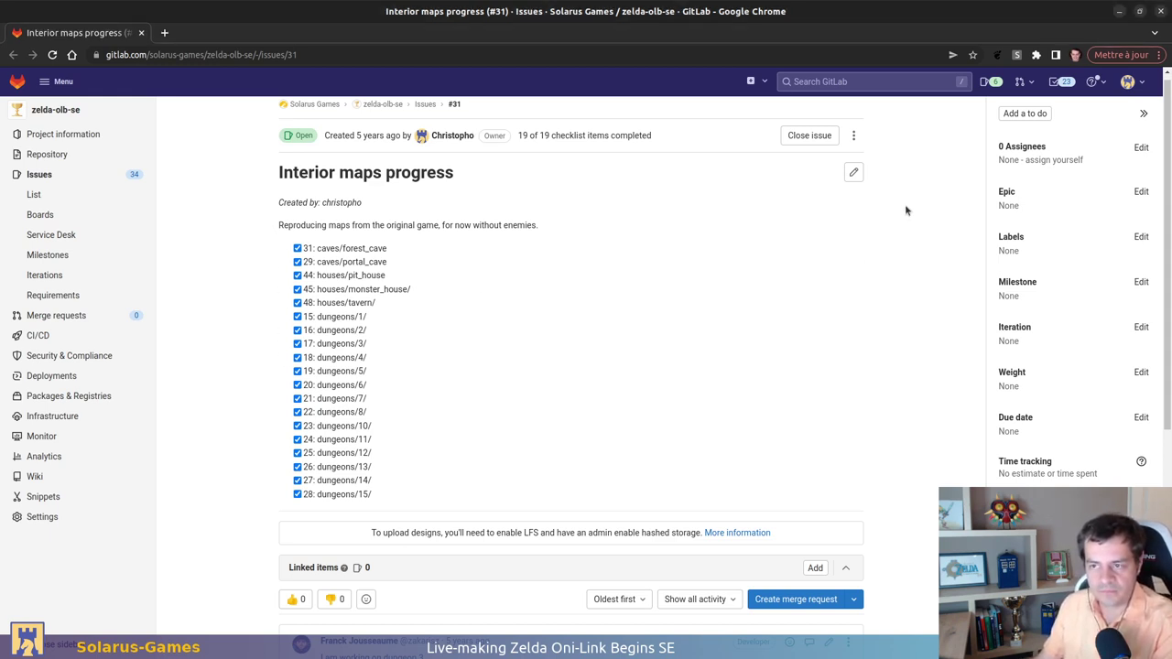
{"action": "scroll", "coordinate": [666, 364], "scroll_direction": "down", "scroll_amount": 1}
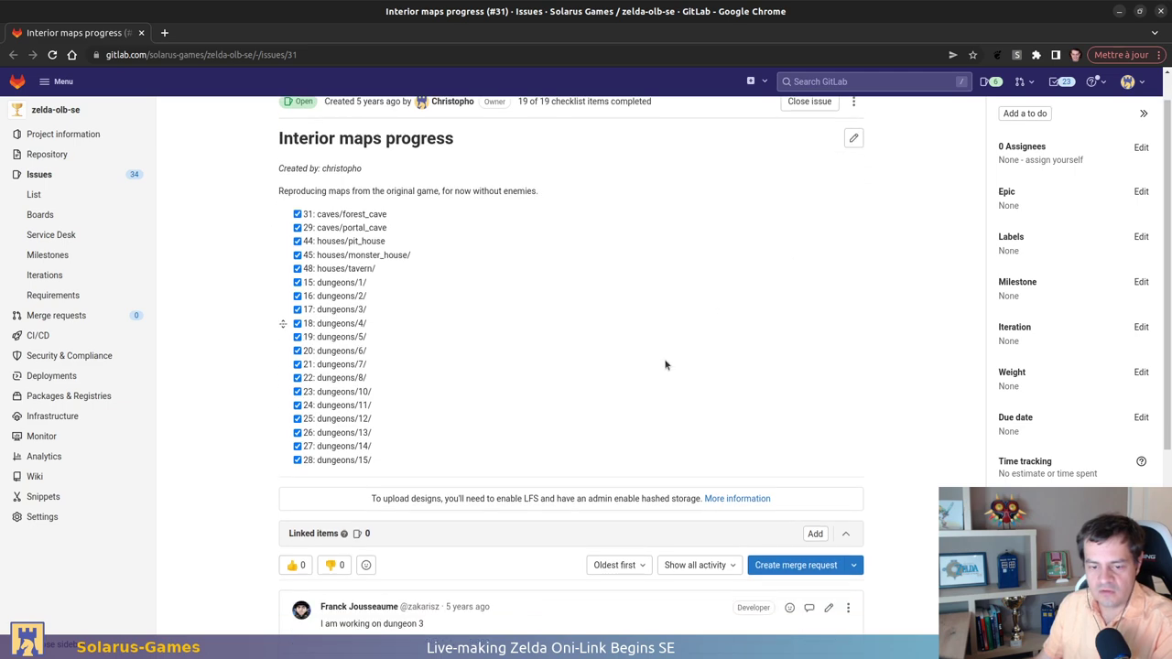
{"action": "scroll", "coordinate": [677, 275], "scroll_direction": "down", "scroll_amount": 5}
{"action": "scroll", "coordinate": [907, 197], "scroll_direction": "up", "scroll_amount": 8}
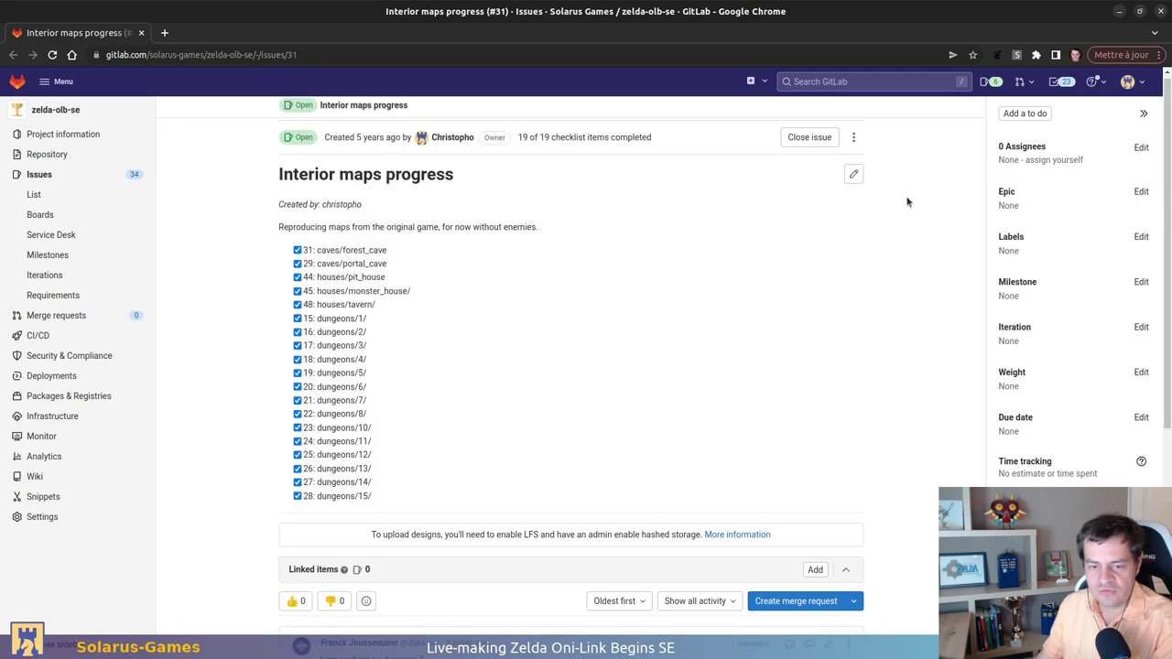
{"action": "left_click", "coordinate": [853, 178]}
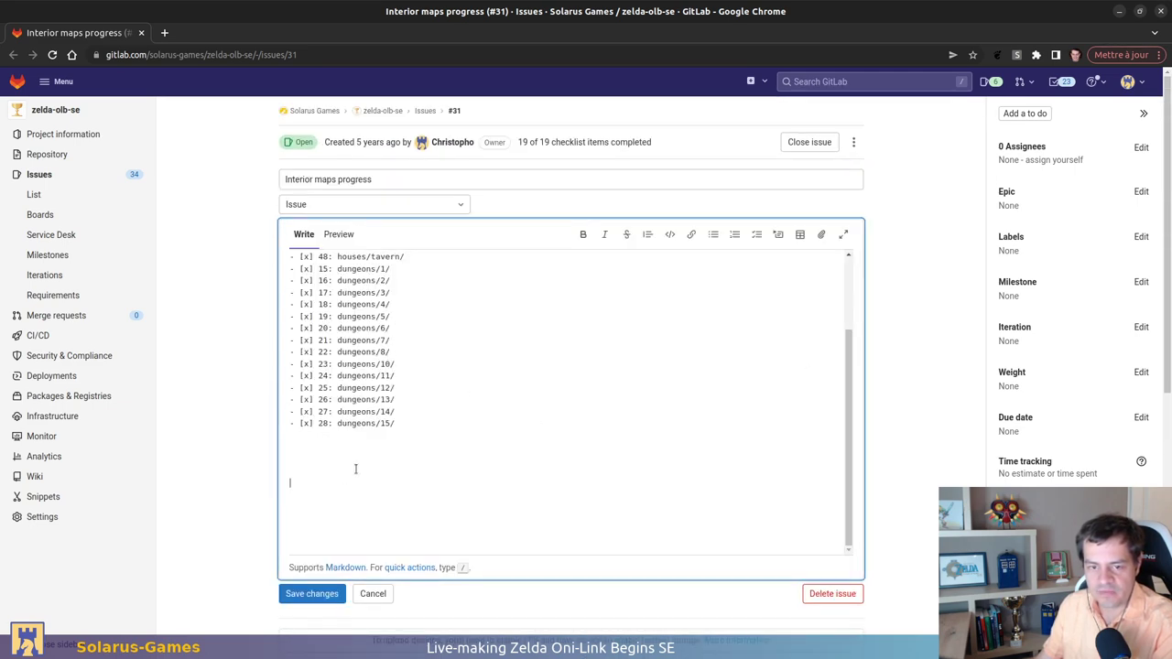
{"action": "left_click", "coordinate": [379, 435]}
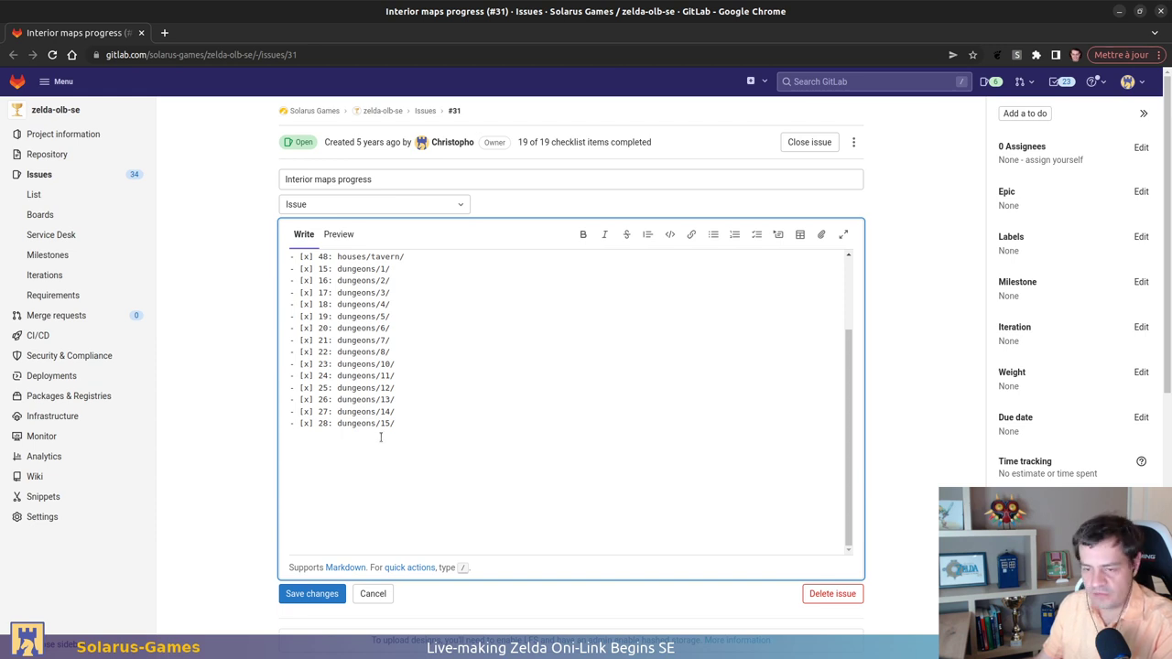
{"action": "left_click", "coordinate": [371, 593]}
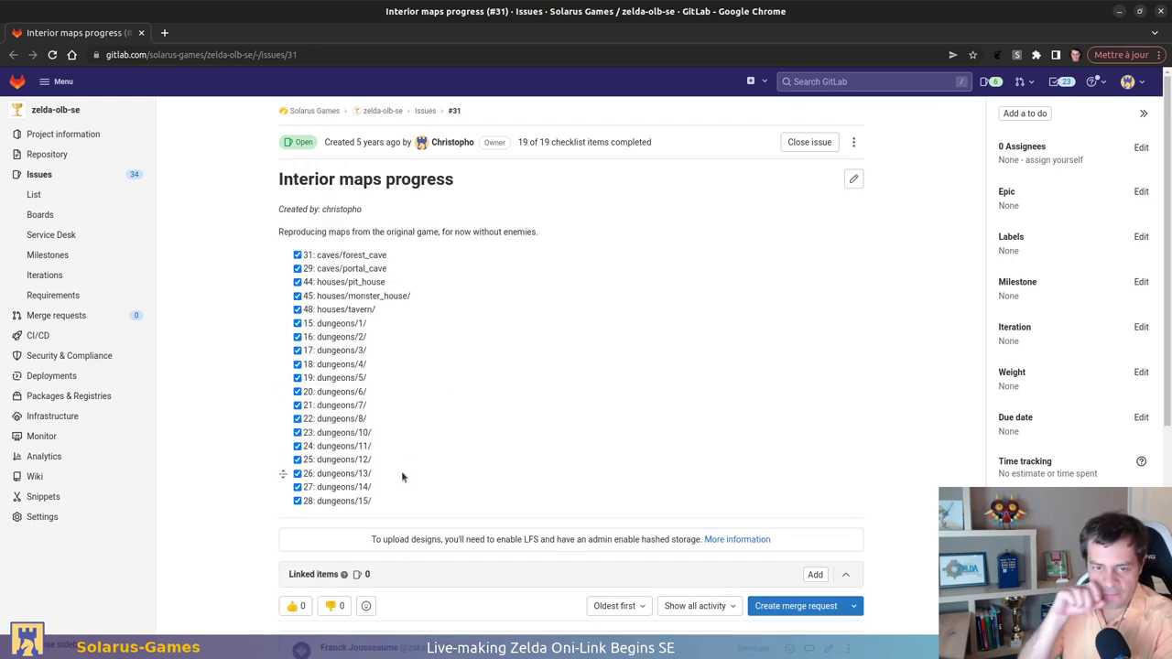
{"action": "scroll", "coordinate": [545, 379], "scroll_direction": "down", "scroll_amount": 3}
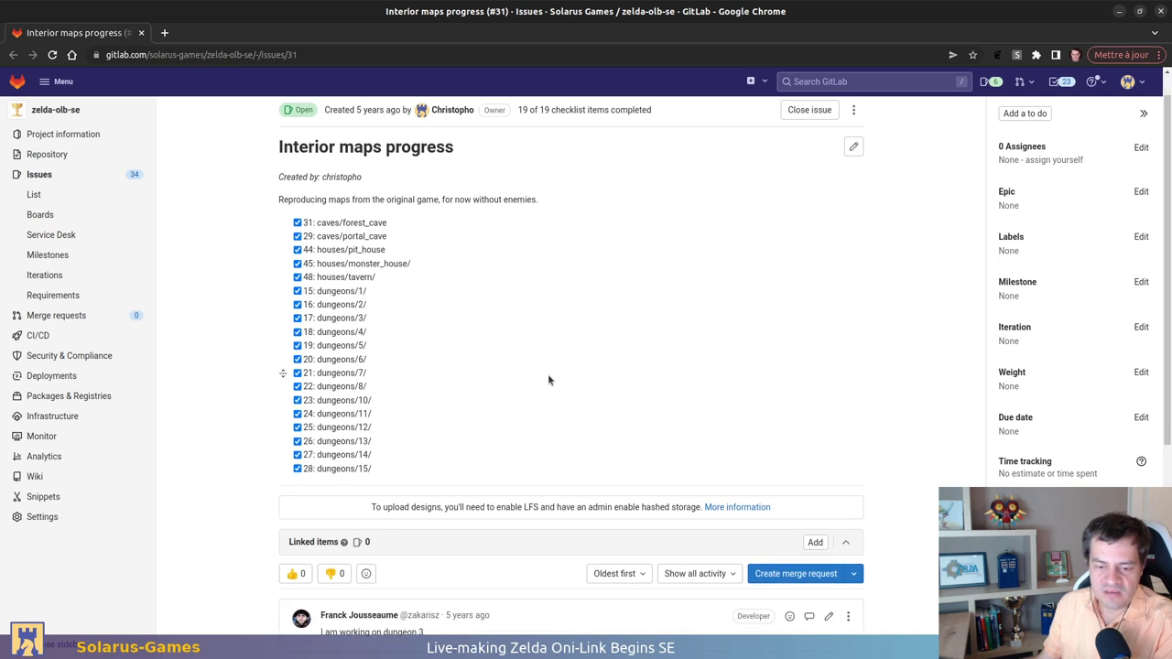
{"action": "scroll", "coordinate": [693, 342], "scroll_direction": "up", "scroll_amount": 3}
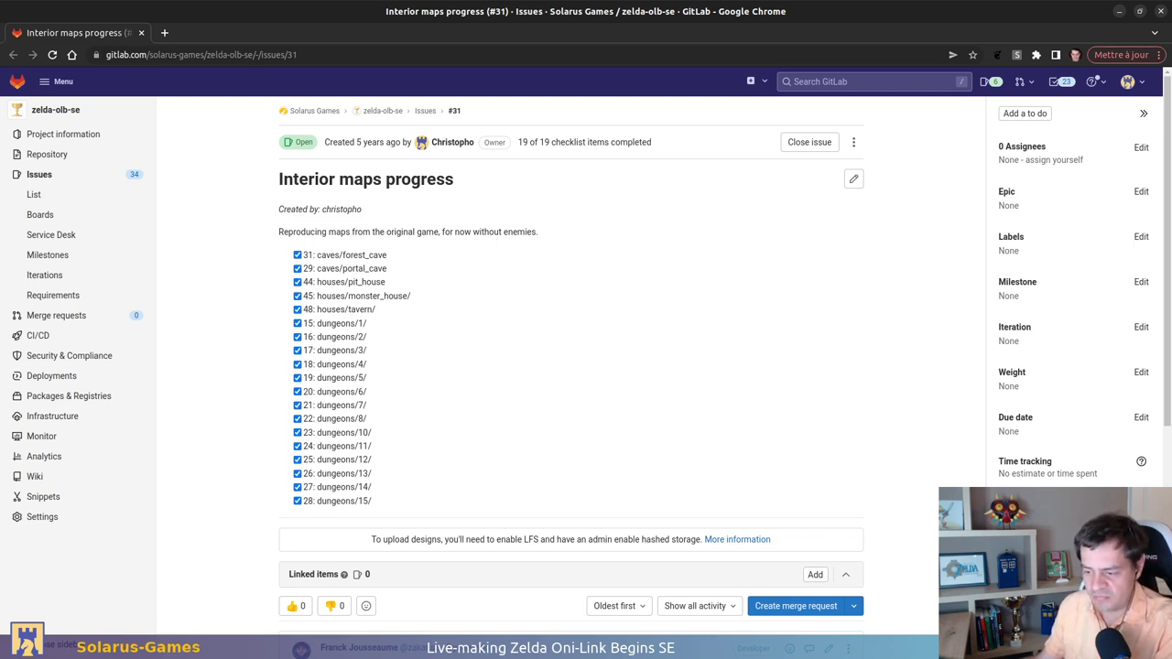
Switch to Solarus Quest Editor and collapse the items folder in the quest tree
{"action": "key", "text": "alt+Tab"}
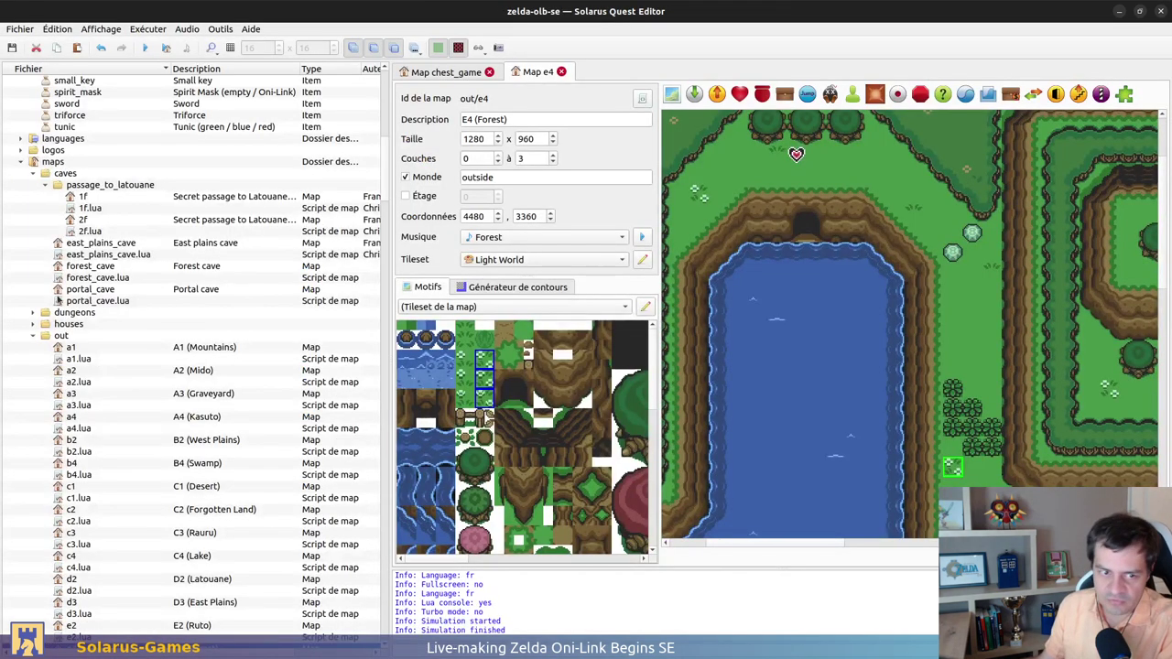
{"action": "scroll", "coordinate": [94, 286], "scroll_direction": "up", "scroll_amount": 3}
{"action": "scroll", "coordinate": [94, 286], "scroll_direction": "up", "scroll_amount": 15}
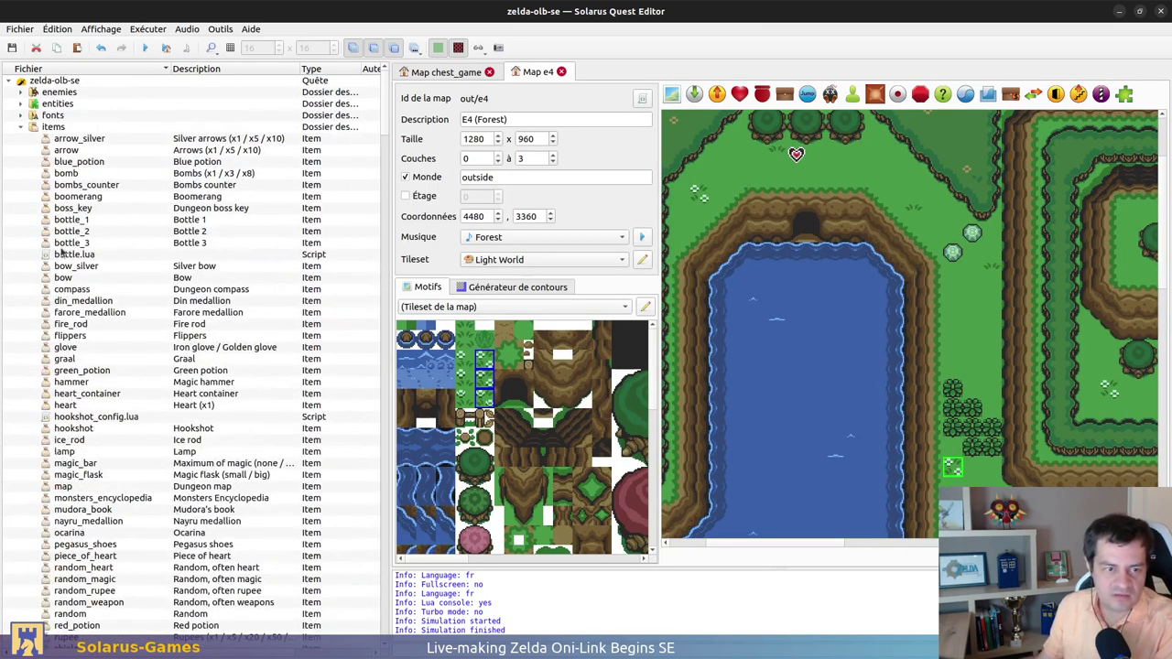
{"action": "left_click", "coordinate": [19, 129]}
{"action": "left_click", "coordinate": [20, 129]}
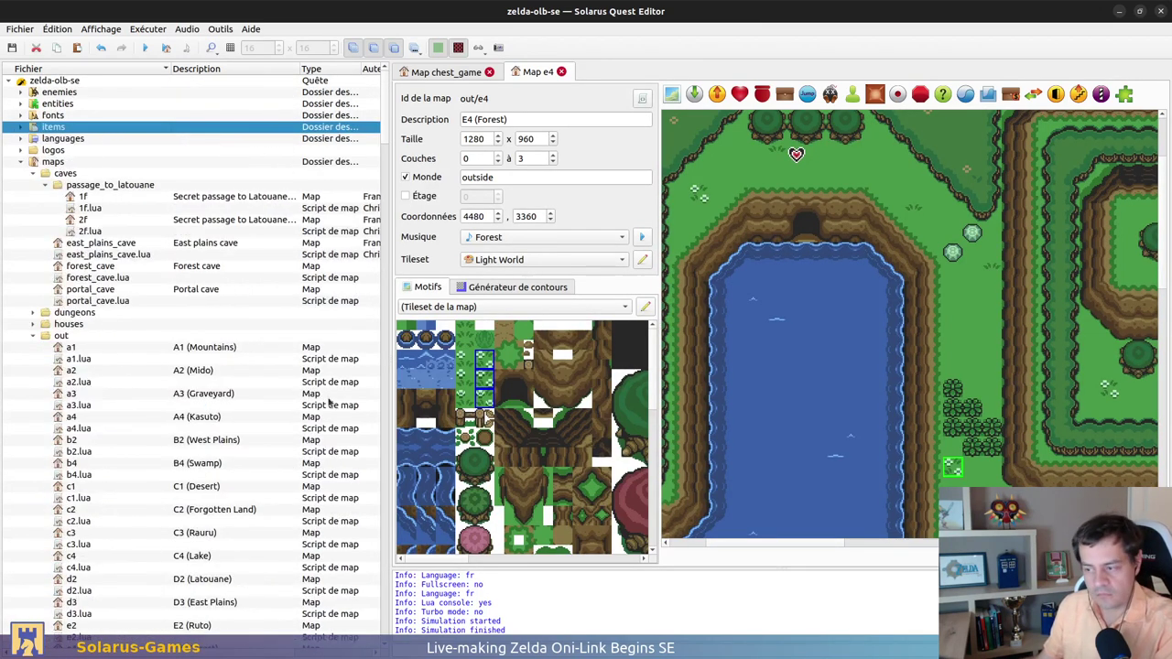
{"action": "left_click", "coordinate": [569, 333]}
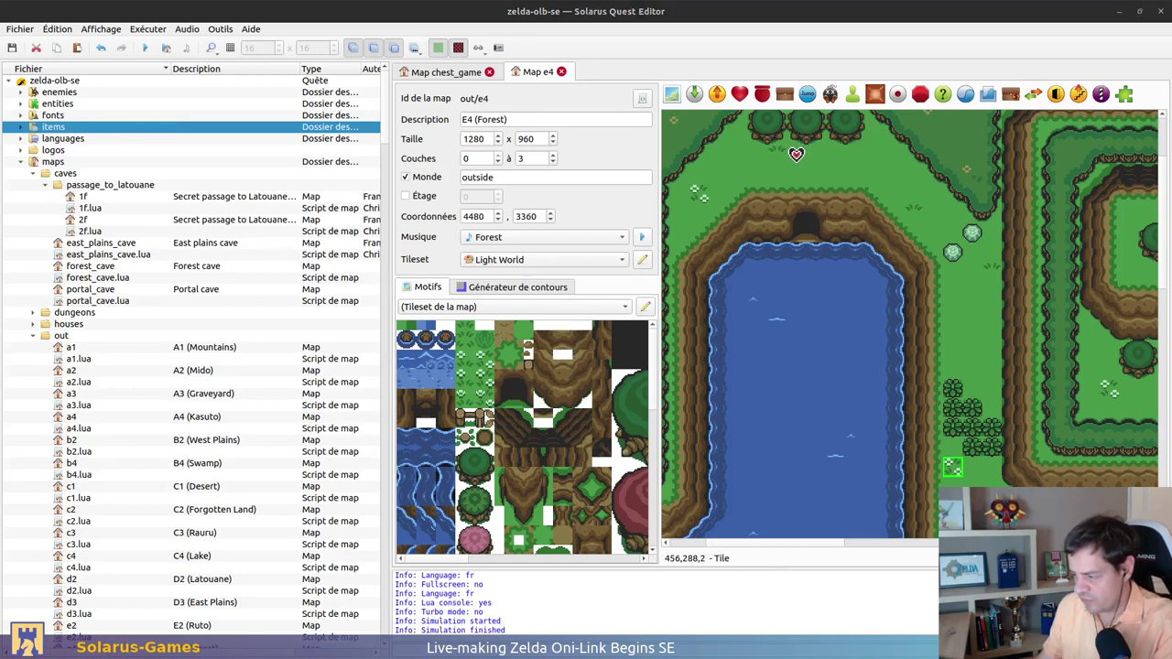
View the original map image map1 sol.png, and return to the interior maps checklist in GitLab
{"action": "key", "text": "alt+Tab"}
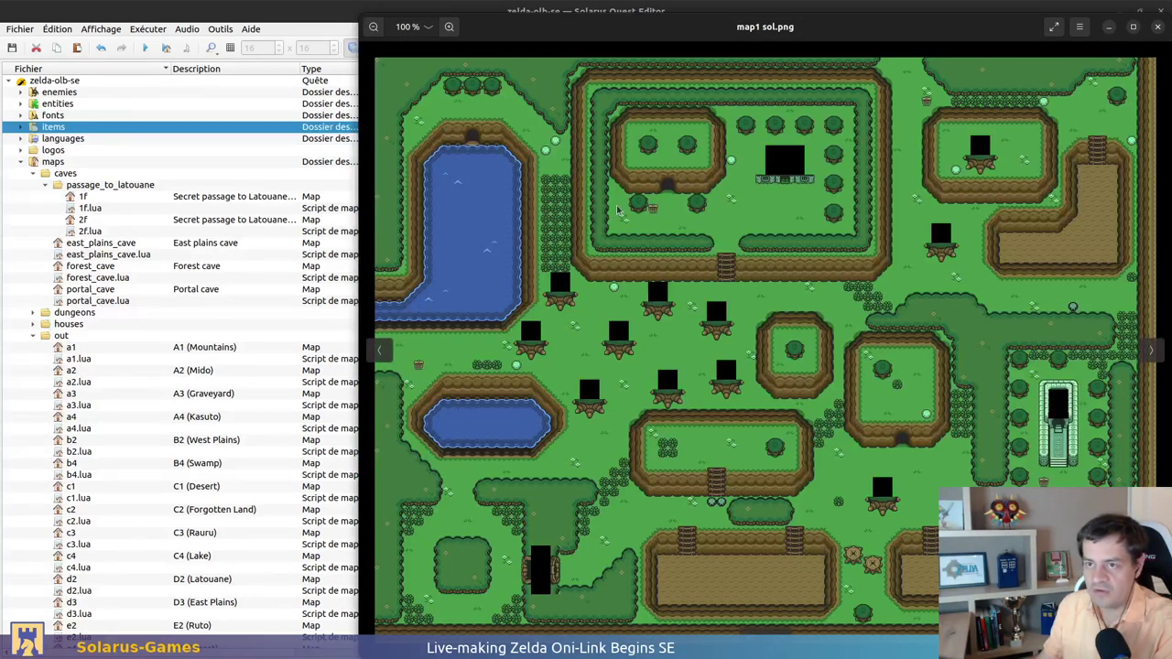
{"action": "key", "text": "alt+Tab"}
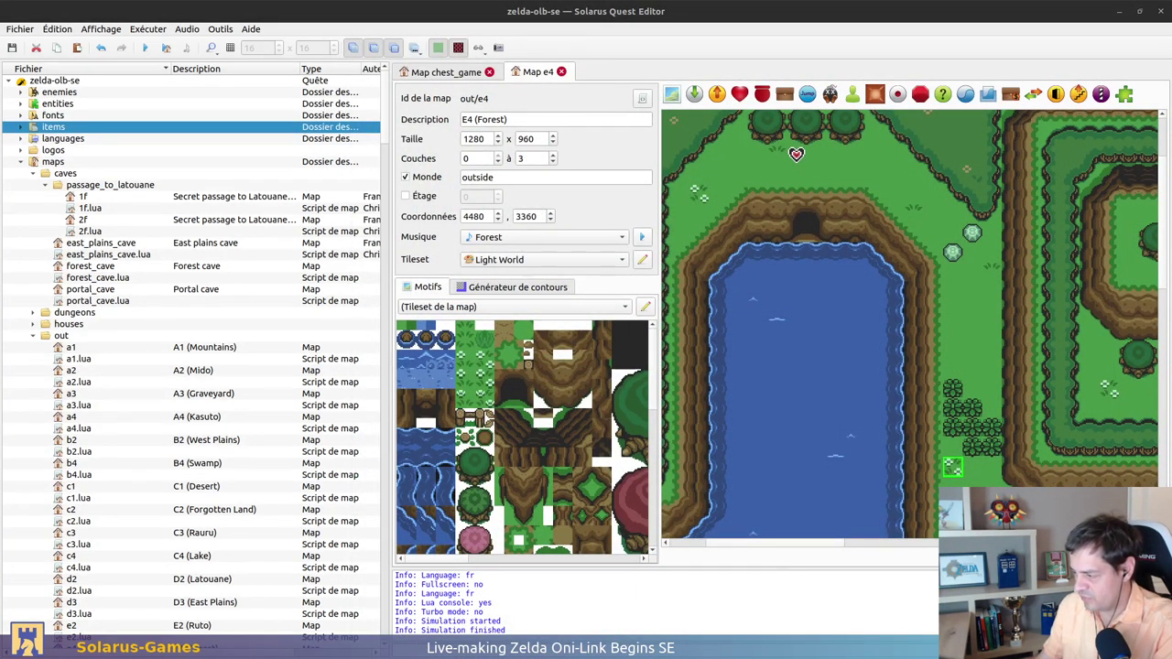
{"action": "left_click", "coordinate": [723, 296]}
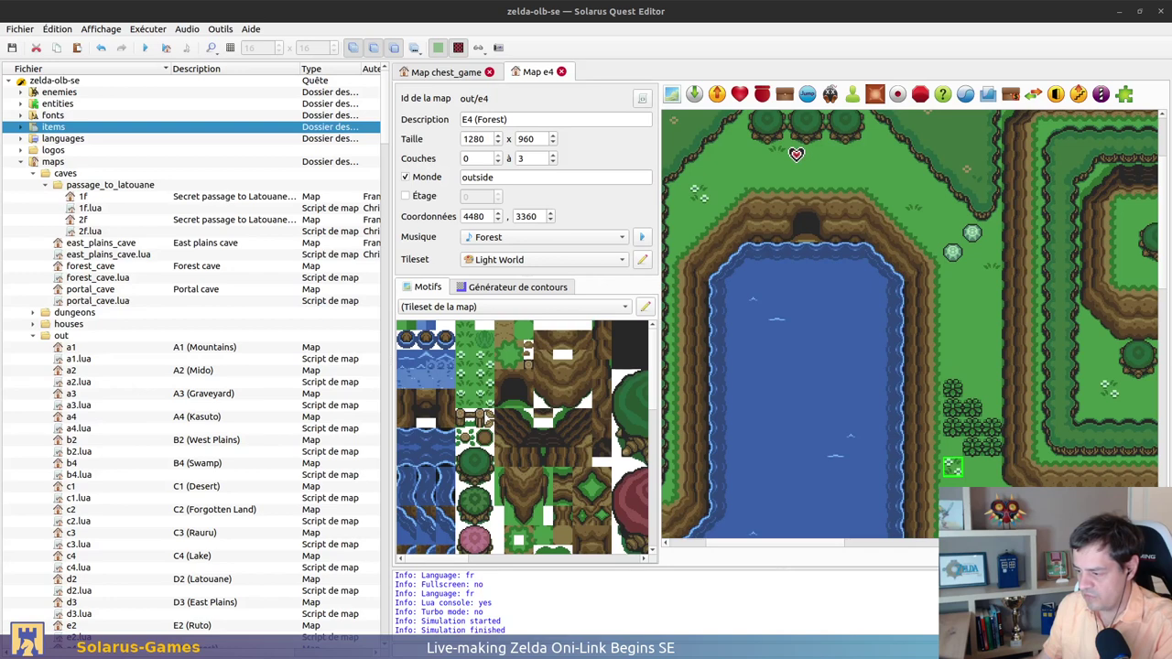
{"action": "key", "text": "alt+Tab"}
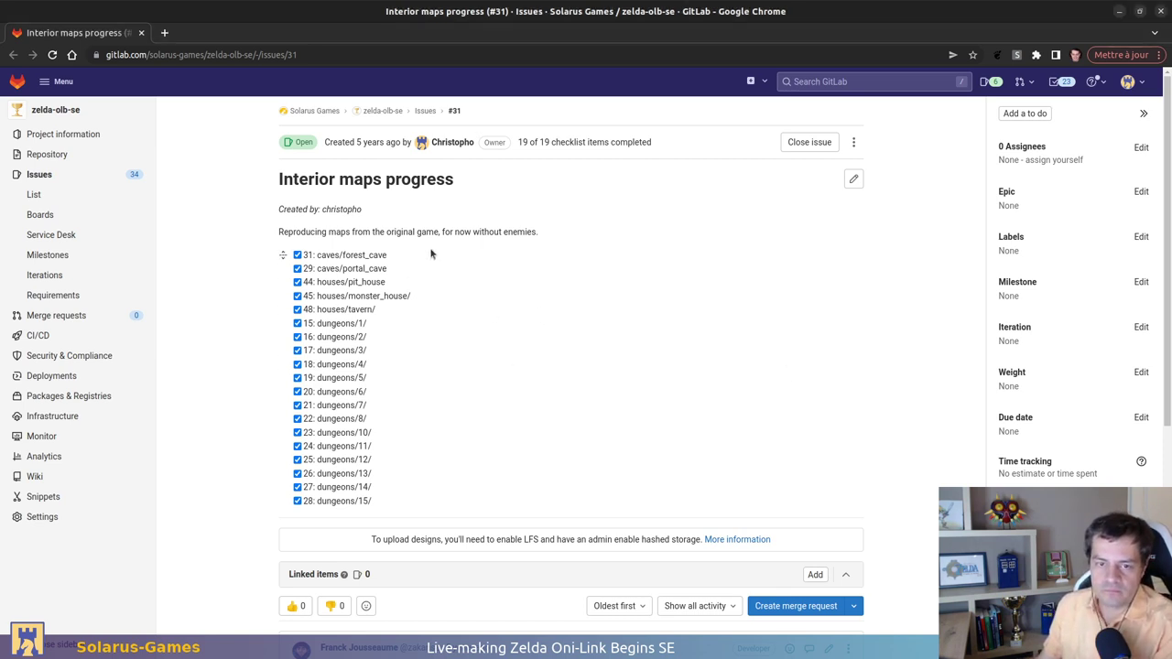
{"action": "scroll", "coordinate": [360, 466], "scroll_direction": "down", "scroll_amount": 1}
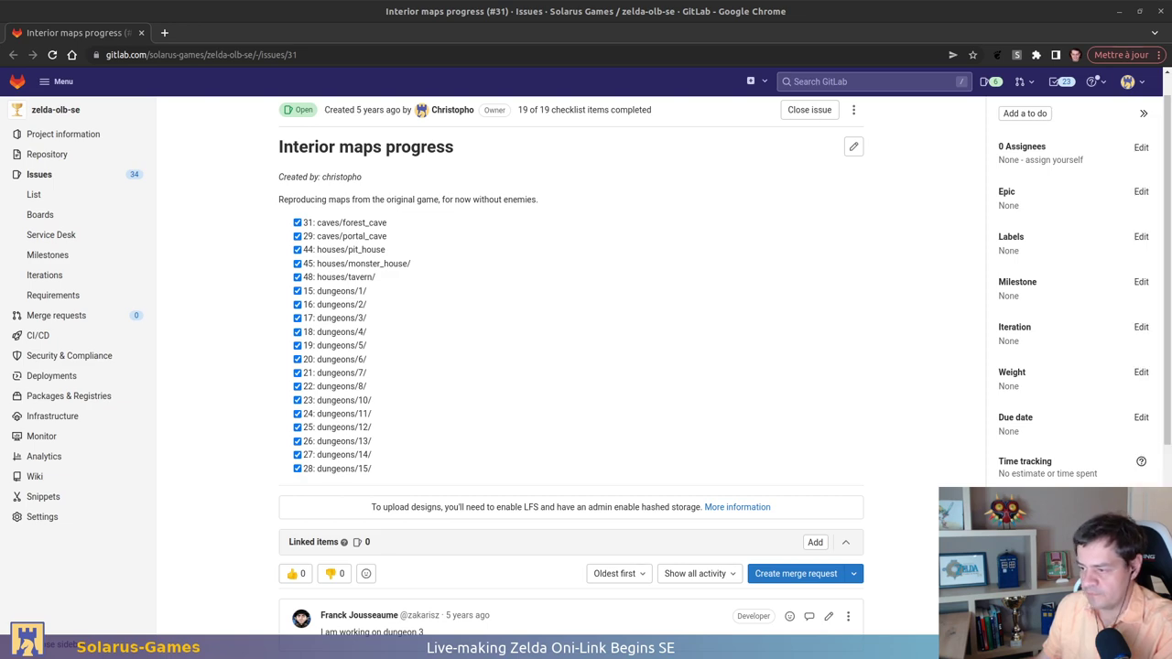
Switch to the file manager, browse the original map images in the maps folder and view map39 sol.png
{"action": "key", "text": "alt+Tab"}
{"action": "scroll", "coordinate": [716, 293], "scroll_direction": "down", "scroll_amount": 6}
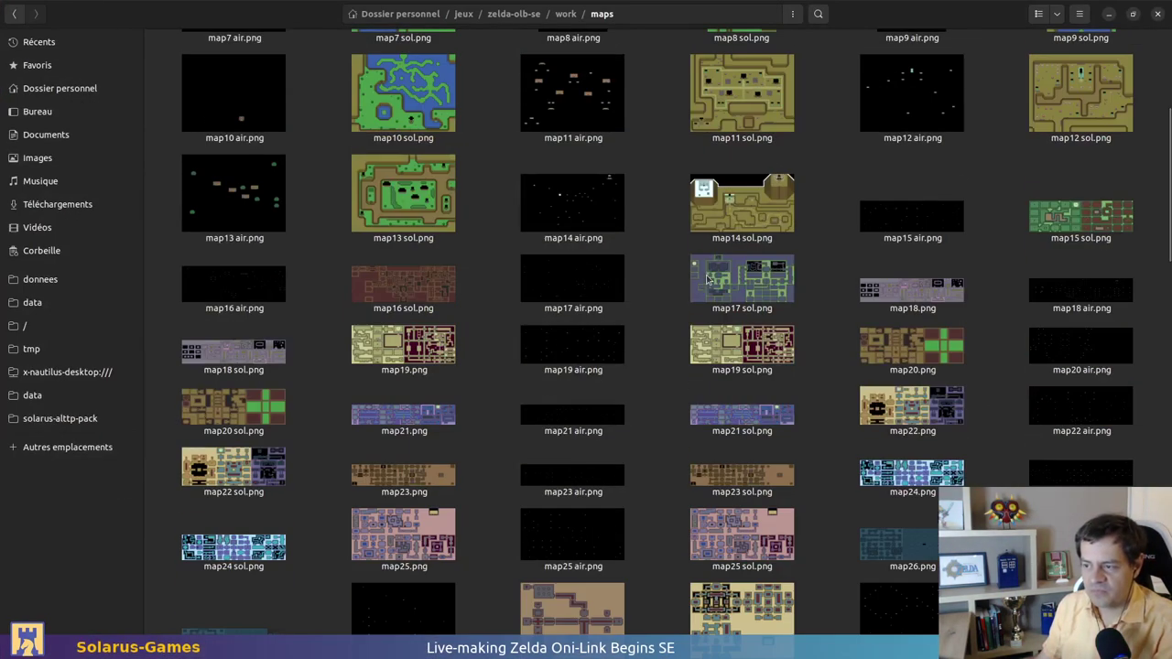
{"action": "scroll", "coordinate": [638, 248], "scroll_direction": "up", "scroll_amount": 6}
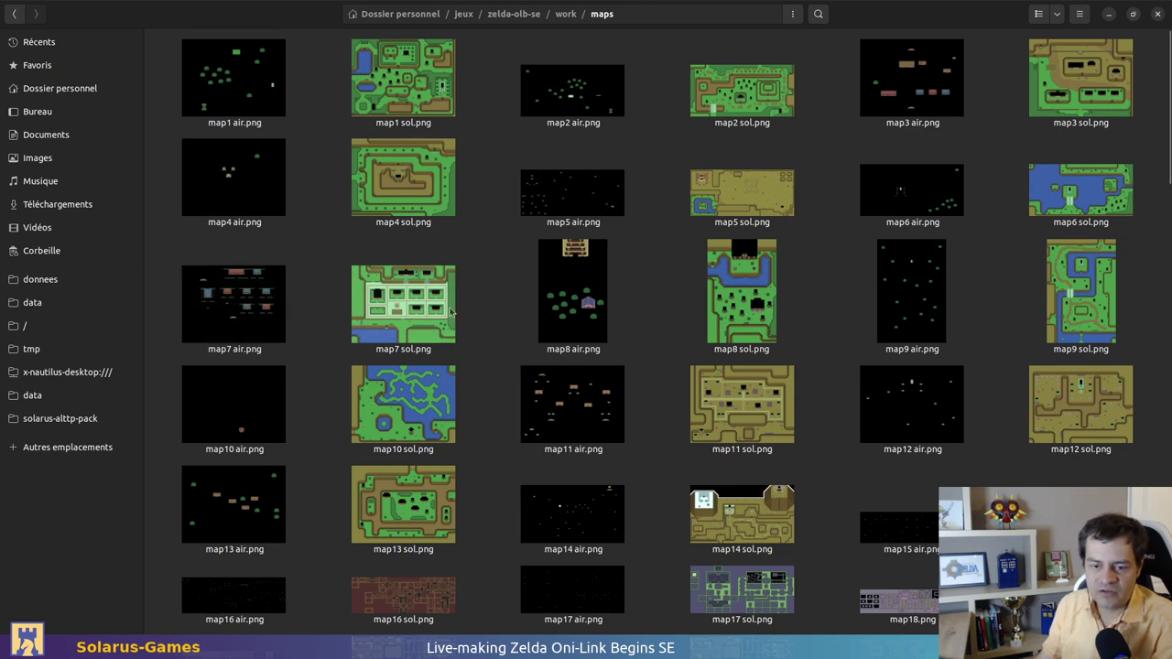
{"action": "scroll", "coordinate": [513, 271], "scroll_direction": "down", "scroll_amount": 5}
{"action": "scroll", "coordinate": [516, 268], "scroll_direction": "down", "scroll_amount": 8}
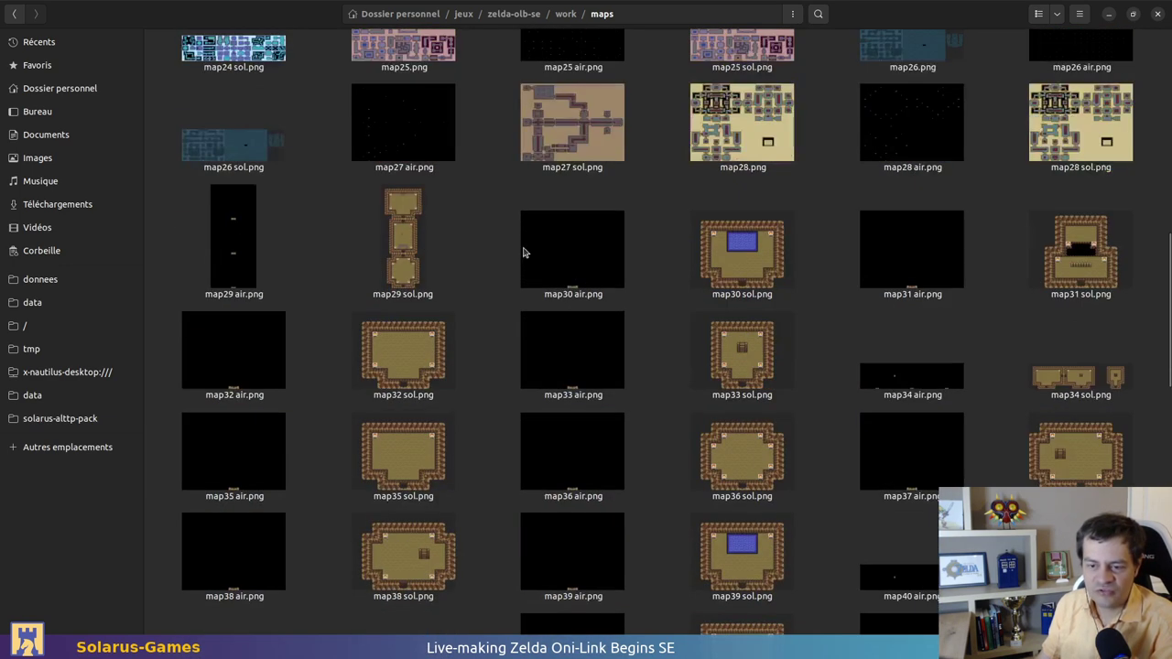
{"action": "scroll", "coordinate": [502, 174], "scroll_direction": "down", "scroll_amount": 3}
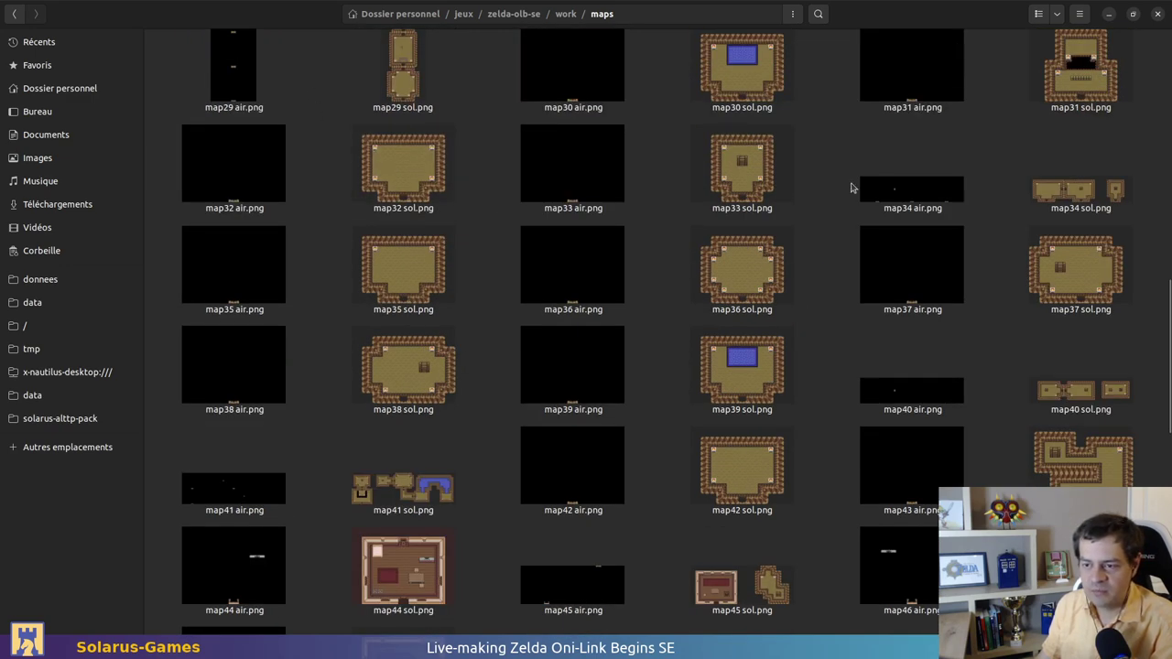
{"action": "scroll", "coordinate": [1025, 220], "scroll_direction": "down", "scroll_amount": 1}
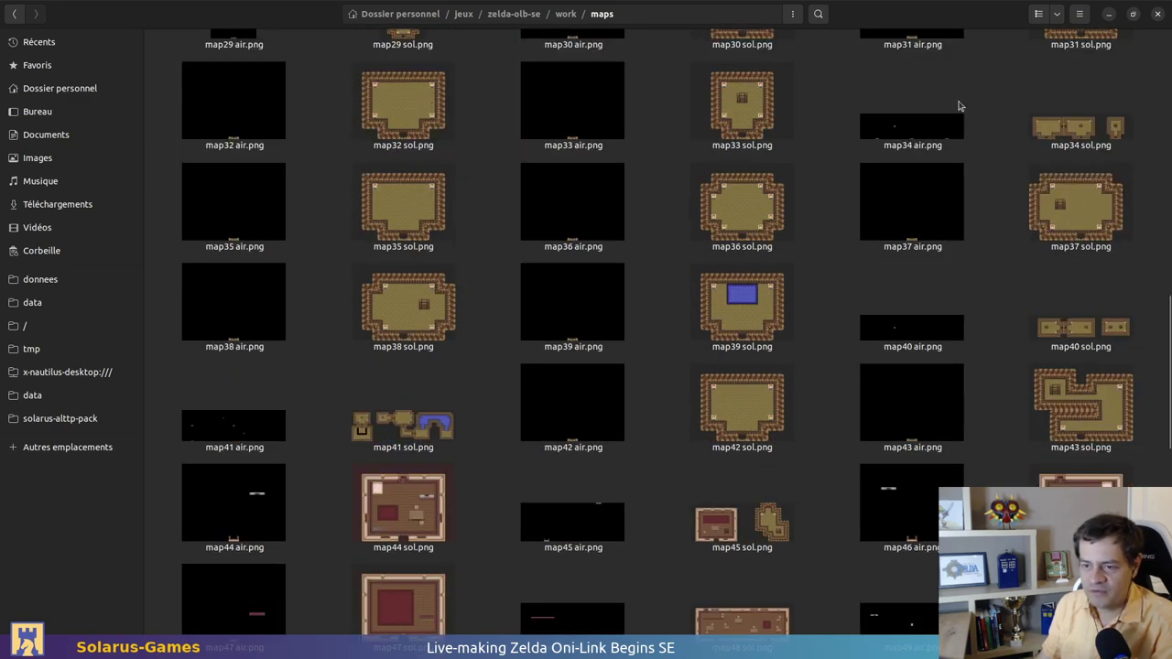
{"action": "double_click", "coordinate": [719, 318]}
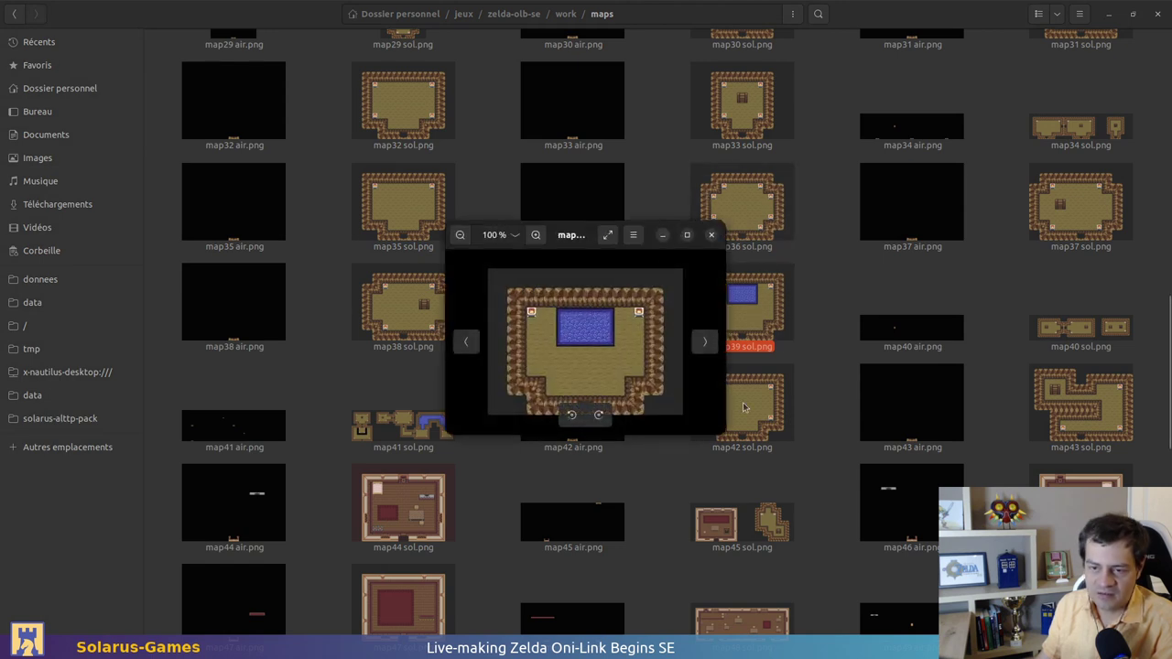
{"action": "left_click", "coordinate": [712, 236]}
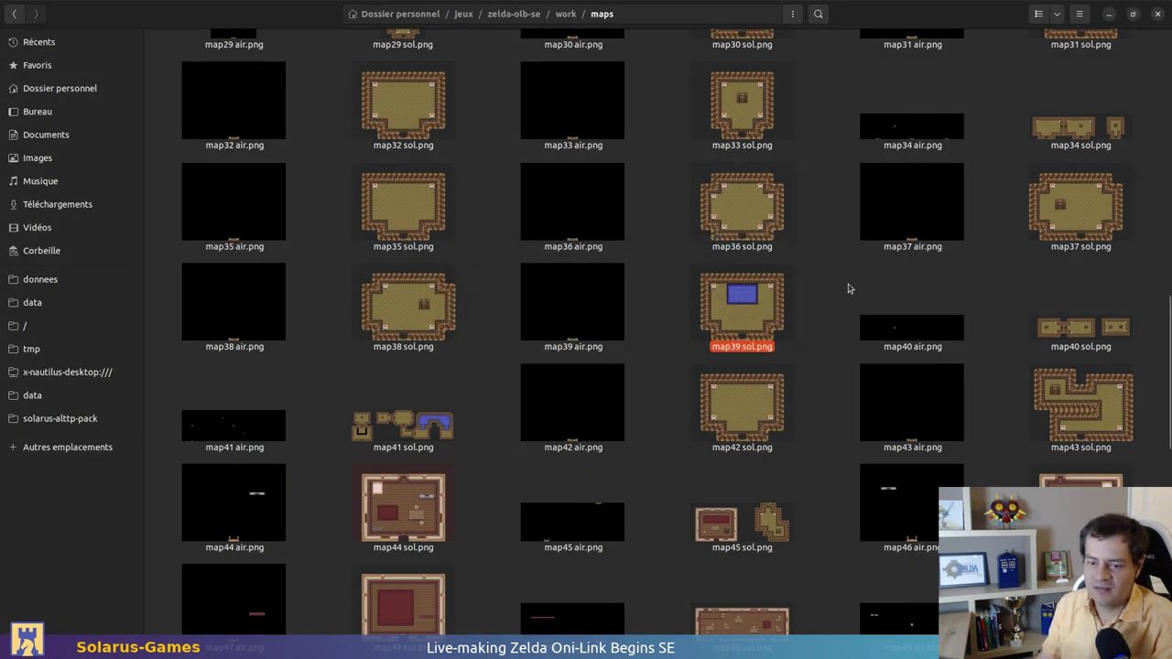
Examine the house and cave images in the maps folder and compare map30 sol.png with map39 sol.png
{"action": "scroll", "coordinate": [849, 282], "scroll_direction": "down", "scroll_amount": 1}
{"action": "scroll", "coordinate": [848, 276], "scroll_direction": "down", "scroll_amount": 12}
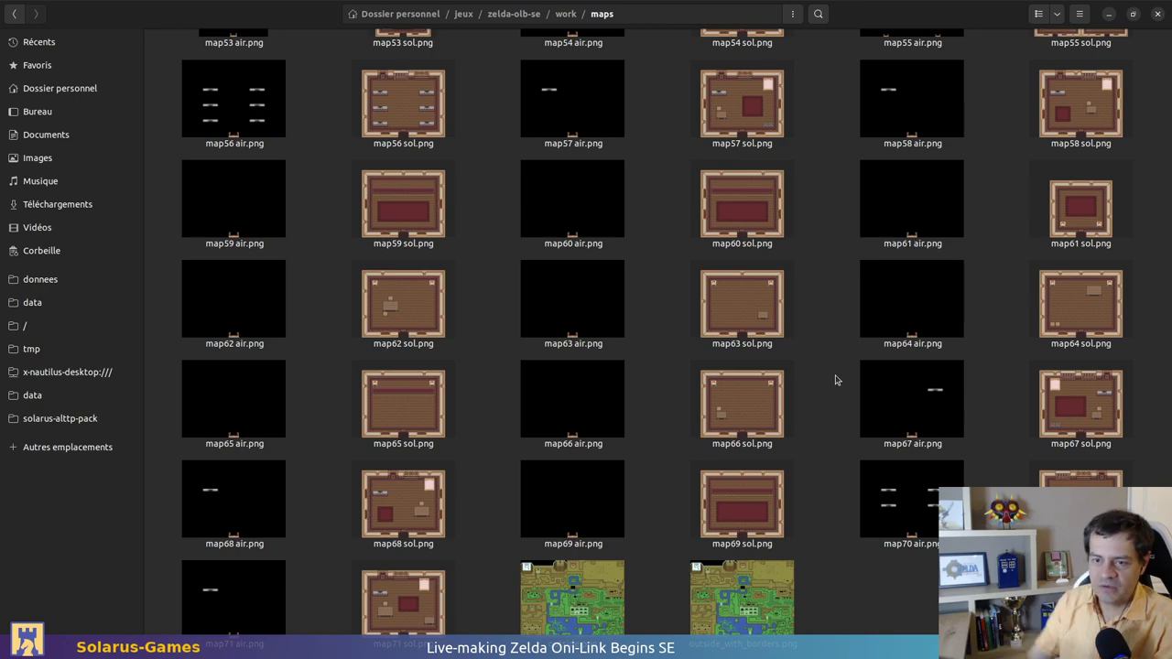
{"action": "scroll", "coordinate": [847, 363], "scroll_direction": "up", "scroll_amount": 10}
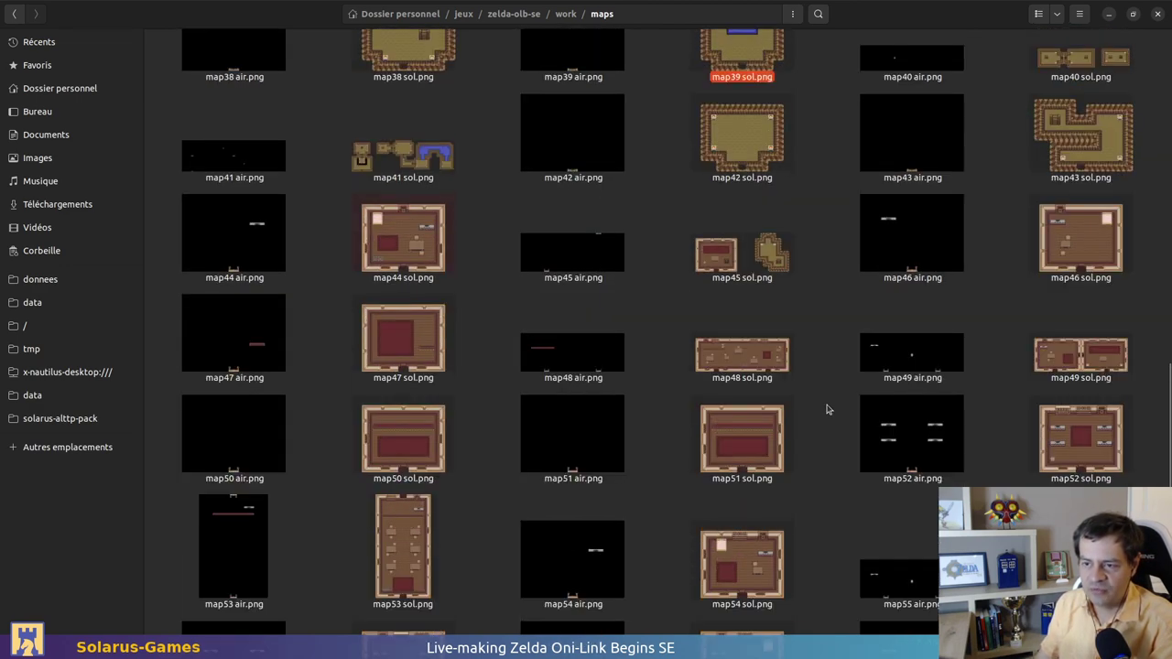
{"action": "scroll", "coordinate": [827, 409], "scroll_direction": "up", "scroll_amount": 6}
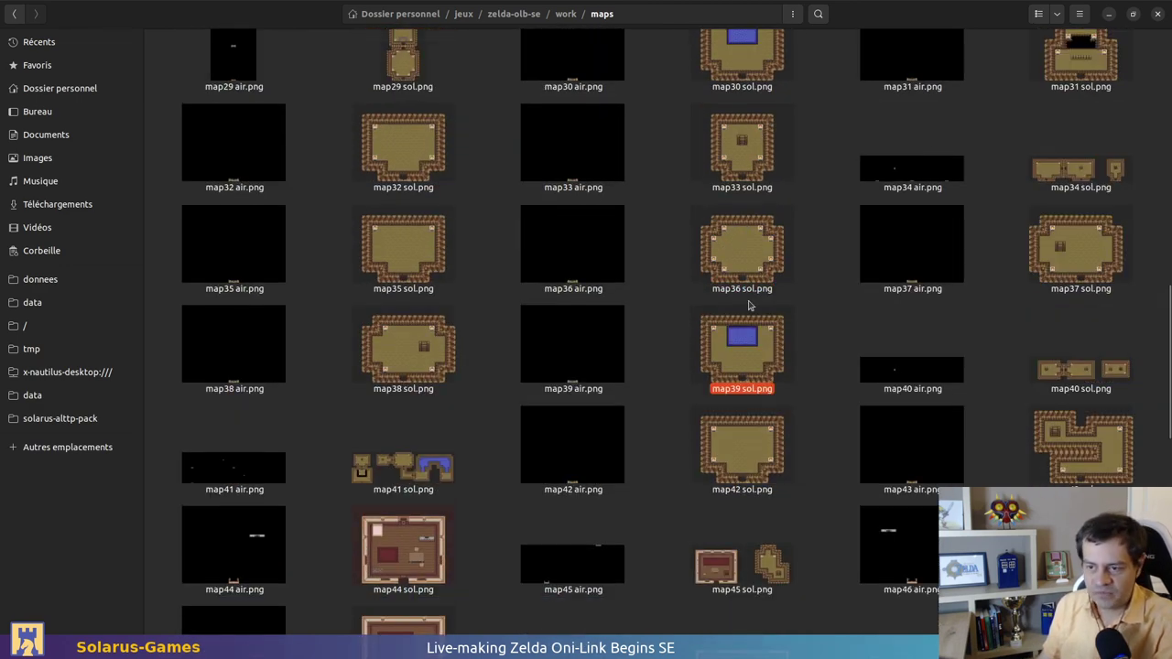
{"action": "scroll", "coordinate": [759, 361], "scroll_direction": "up", "scroll_amount": 3}
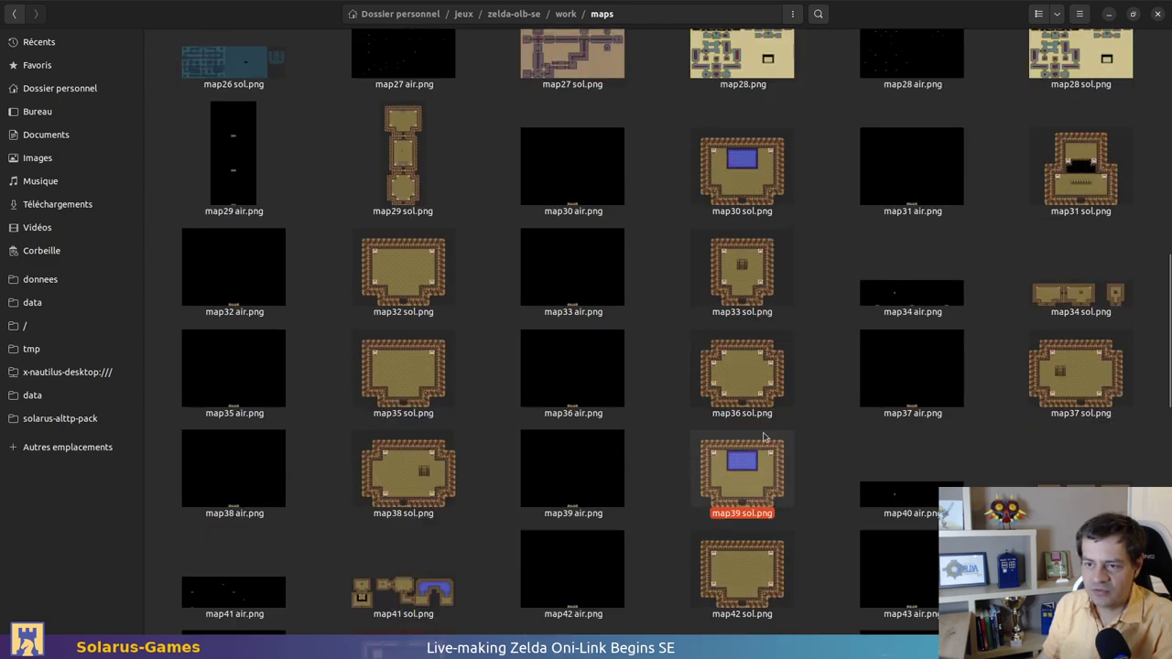
{"action": "left_click", "coordinate": [758, 177]}
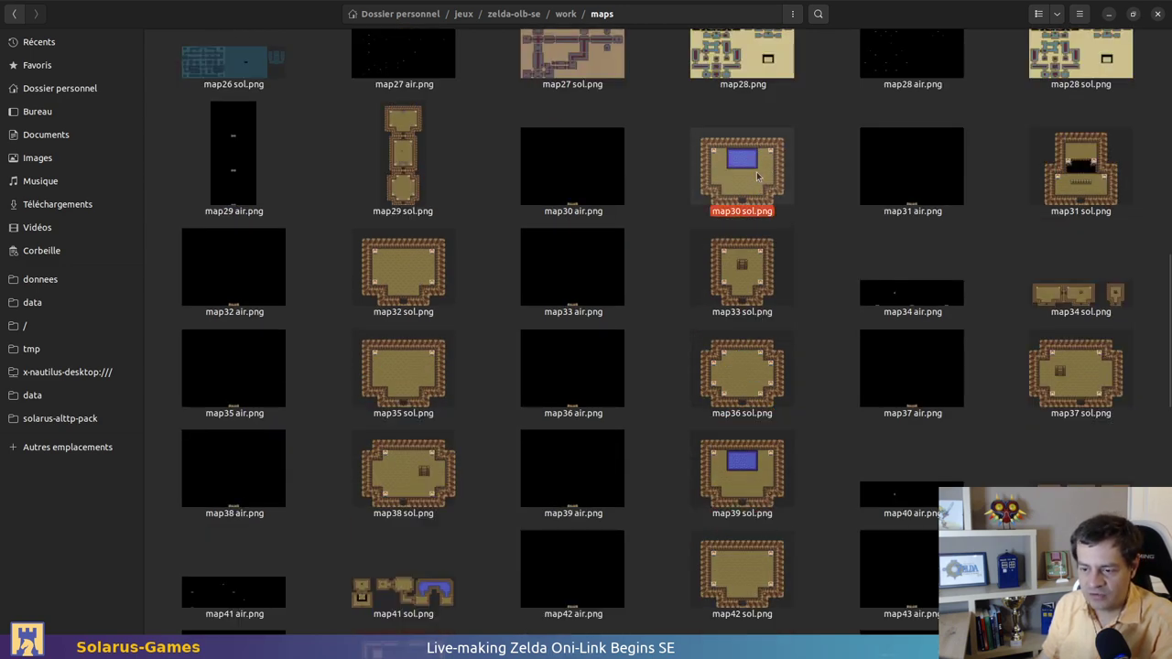
{"action": "left_click", "coordinate": [756, 472]}
{"action": "scroll", "coordinate": [840, 478], "scroll_direction": "up", "scroll_amount": 3}
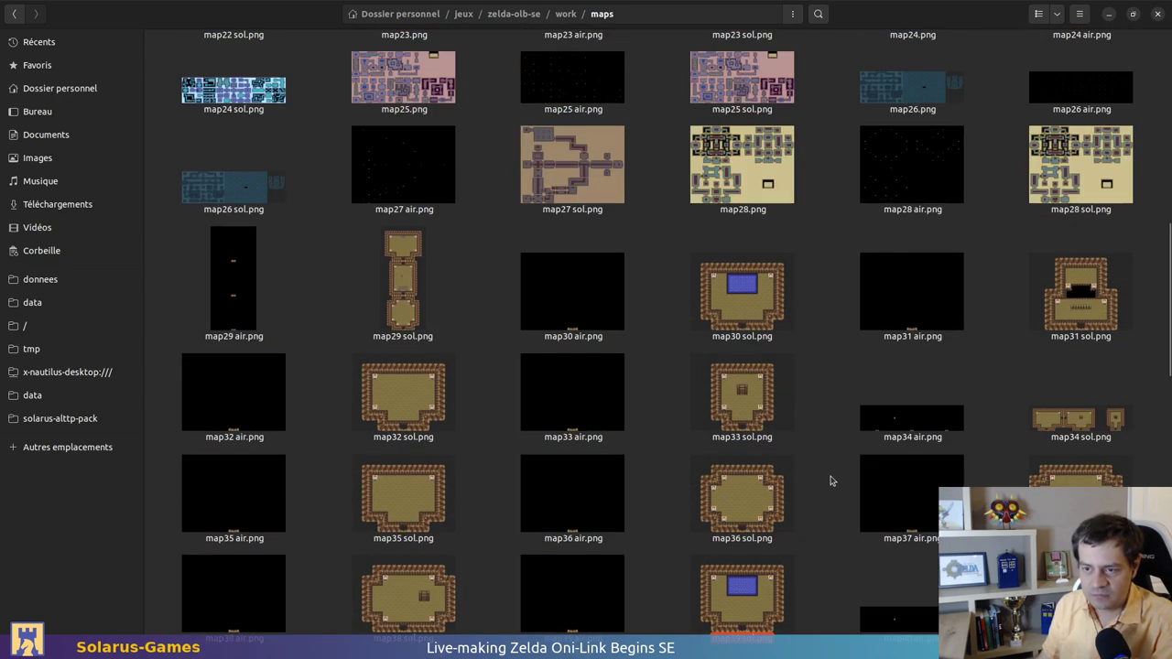
{"action": "scroll", "coordinate": [817, 440], "scroll_direction": "up", "scroll_amount": 12}
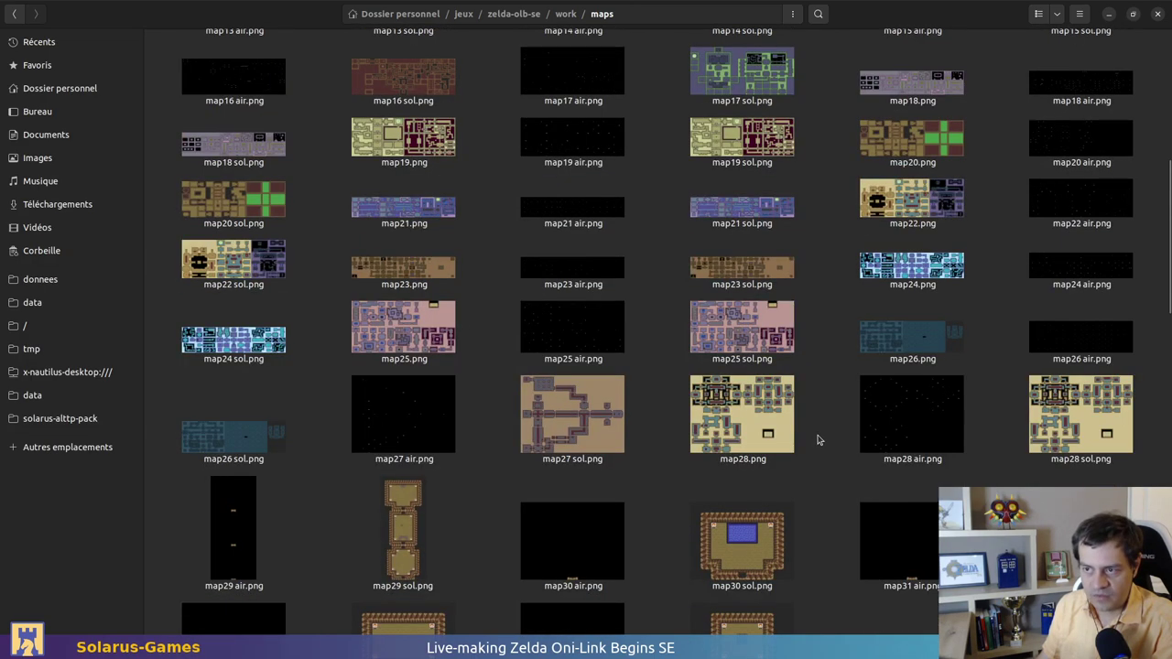
{"action": "scroll", "coordinate": [817, 439], "scroll_direction": "up", "scroll_amount": 6}
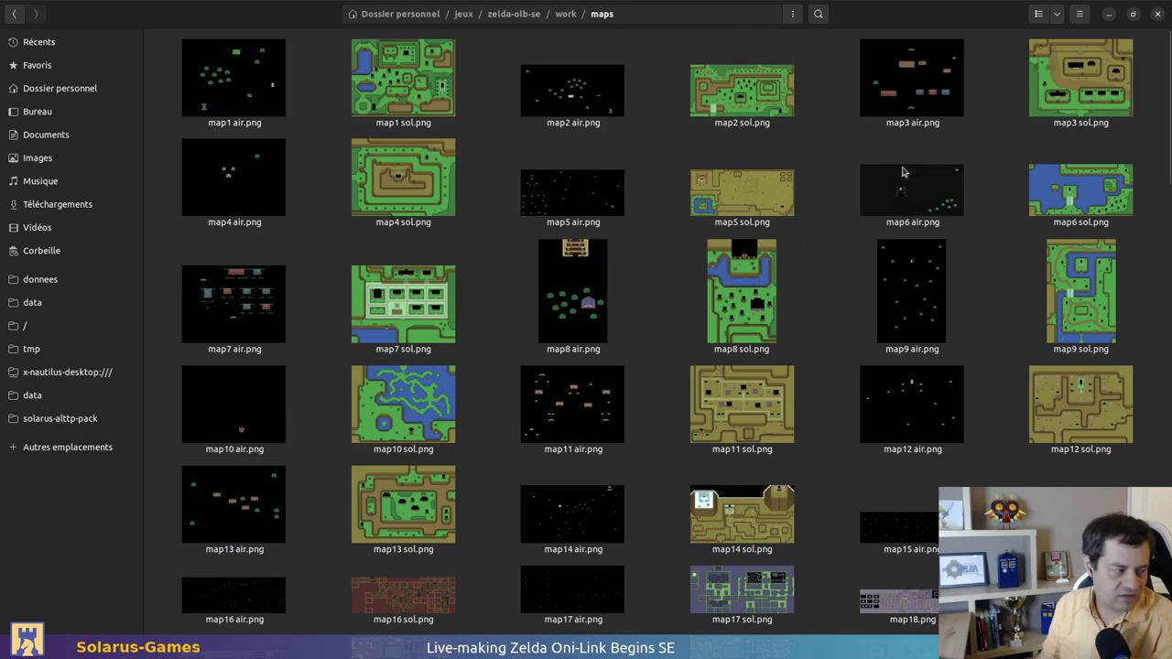
Switch back to Solarus Quest Editor and collapse the caves folder under maps
{"action": "key", "text": "alt+Tab"}
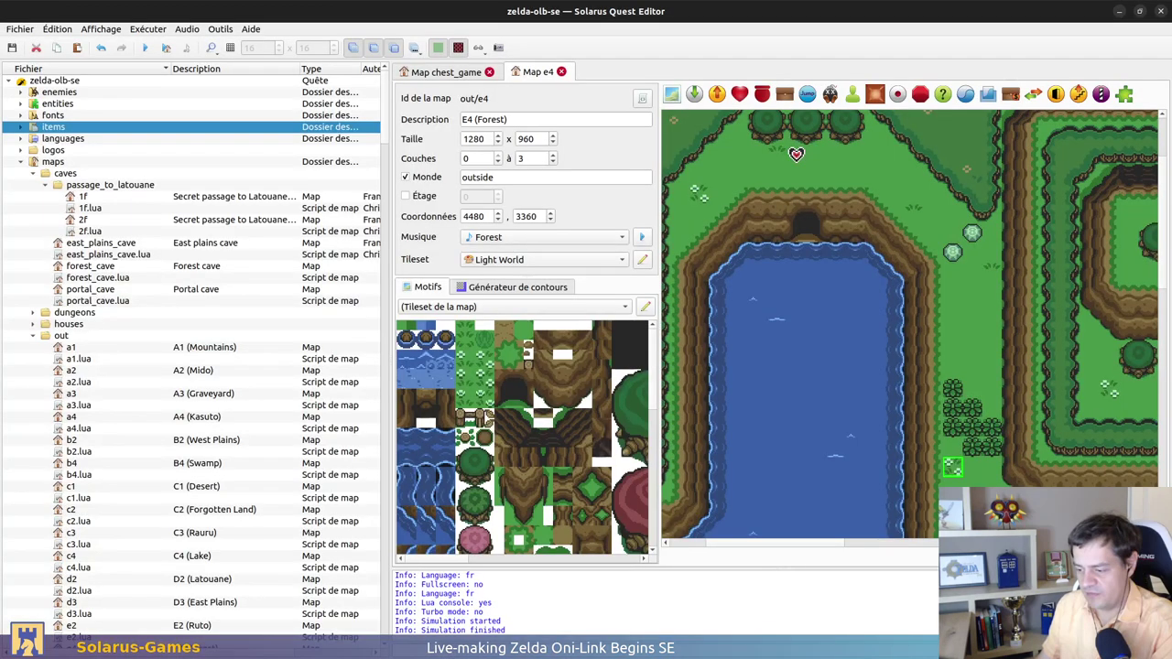
{"action": "left_click", "coordinate": [32, 173]}
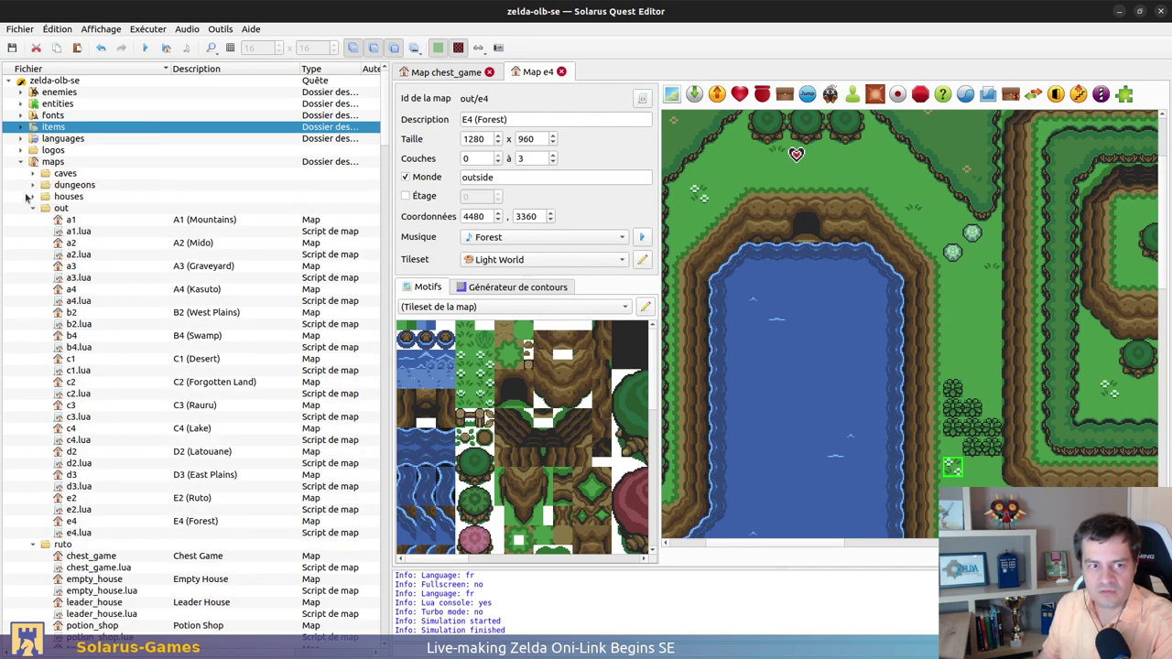
Open the map C1 (Desert) and inspect the cave entrance on the small palm tree island
{"action": "double_click", "coordinate": [74, 359]}
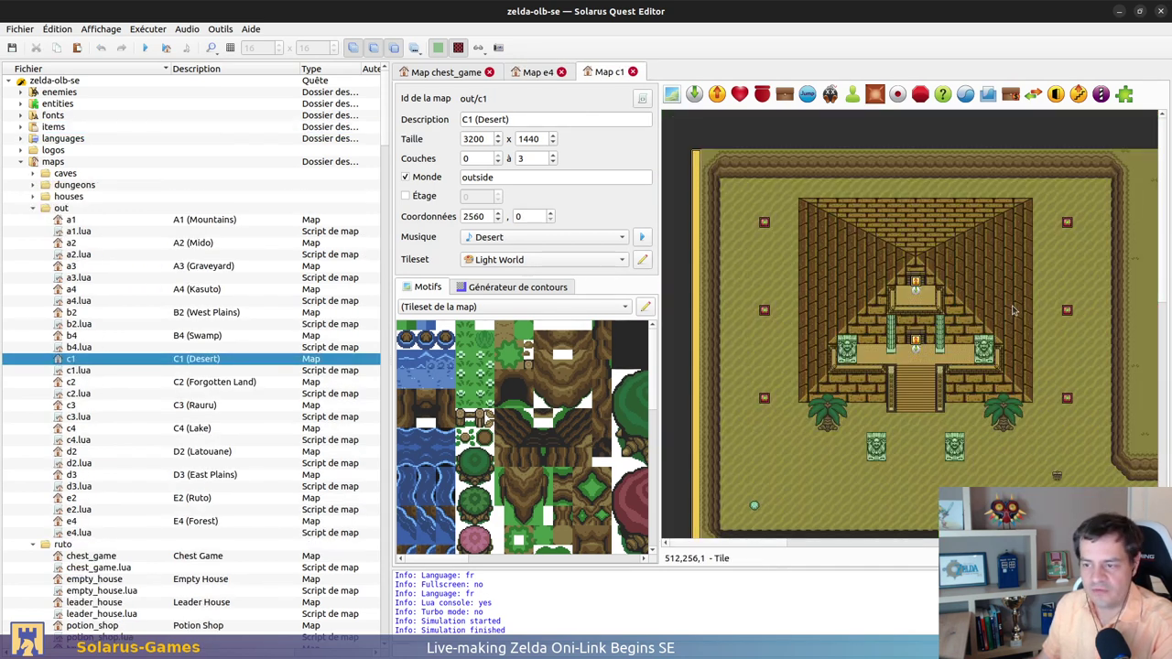
{"action": "scroll", "coordinate": [1026, 396], "scroll_direction": "down", "scroll_amount": 10}
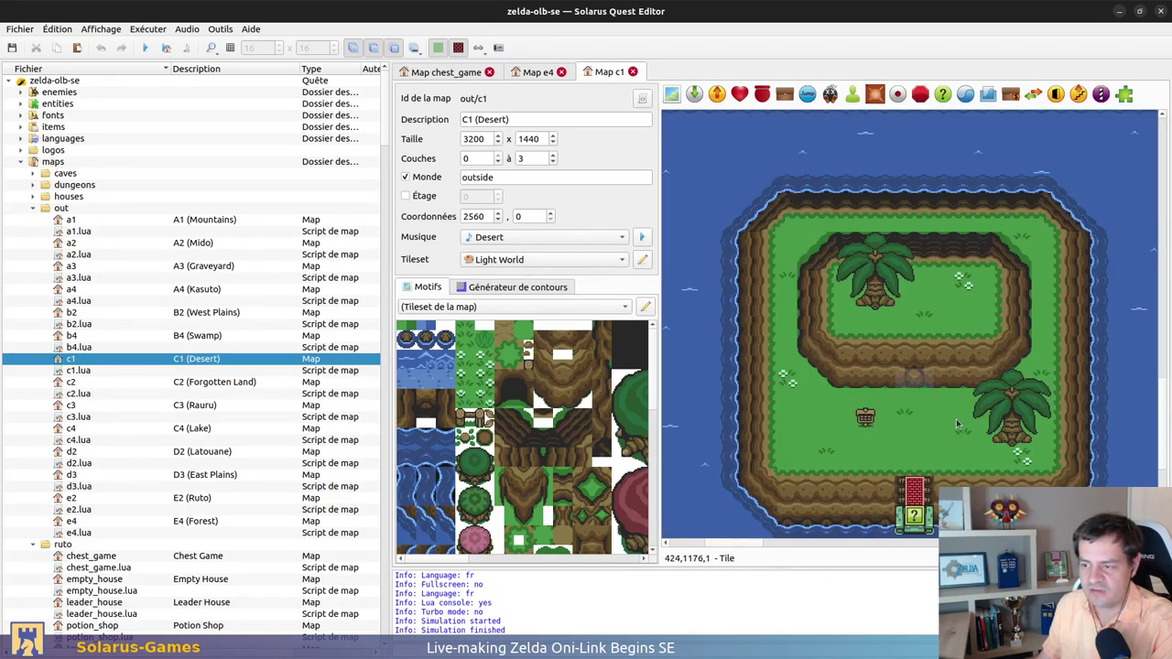
{"action": "left_click", "coordinate": [915, 378]}
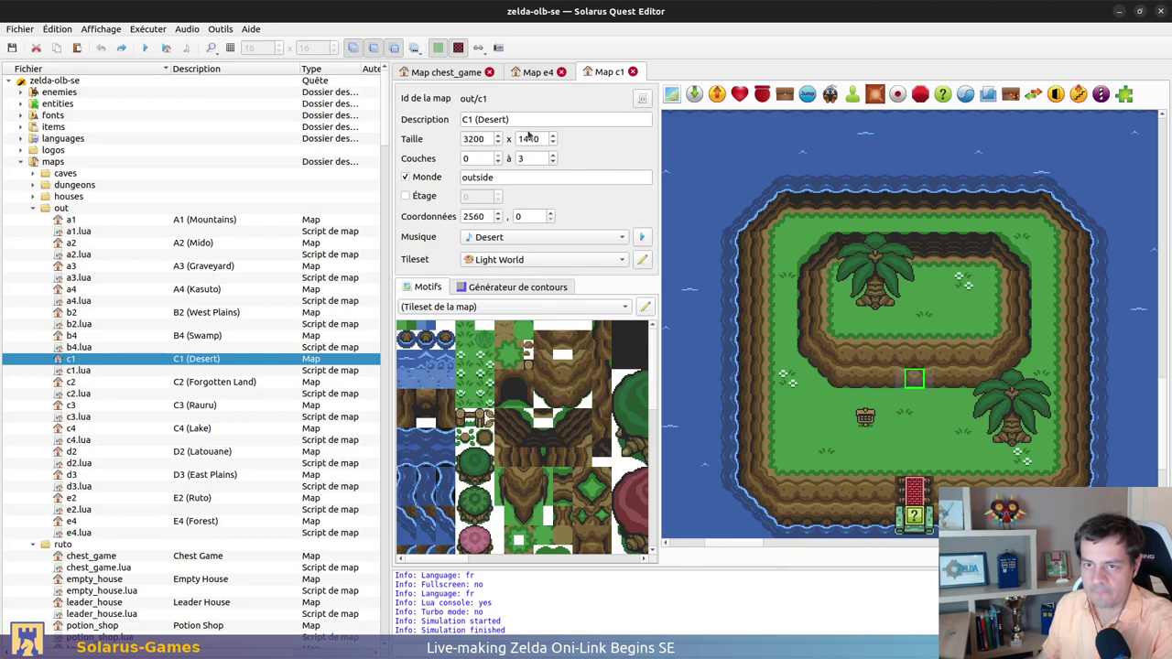
Switch to the file manager, open map30 sol.png from the maps folder with GIMP, and switch to GIMP
{"action": "key", "text": "alt+Tab"}
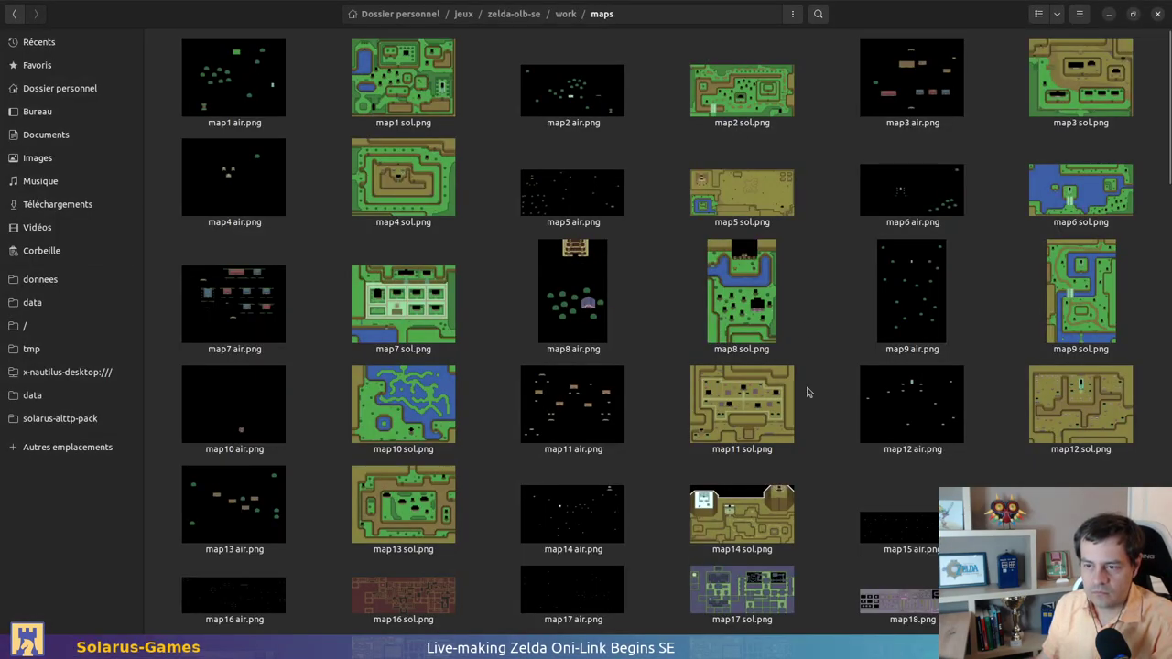
{"action": "scroll", "coordinate": [828, 385], "scroll_direction": "down", "scroll_amount": 5}
{"action": "scroll", "coordinate": [835, 342], "scroll_direction": "down", "scroll_amount": 10}
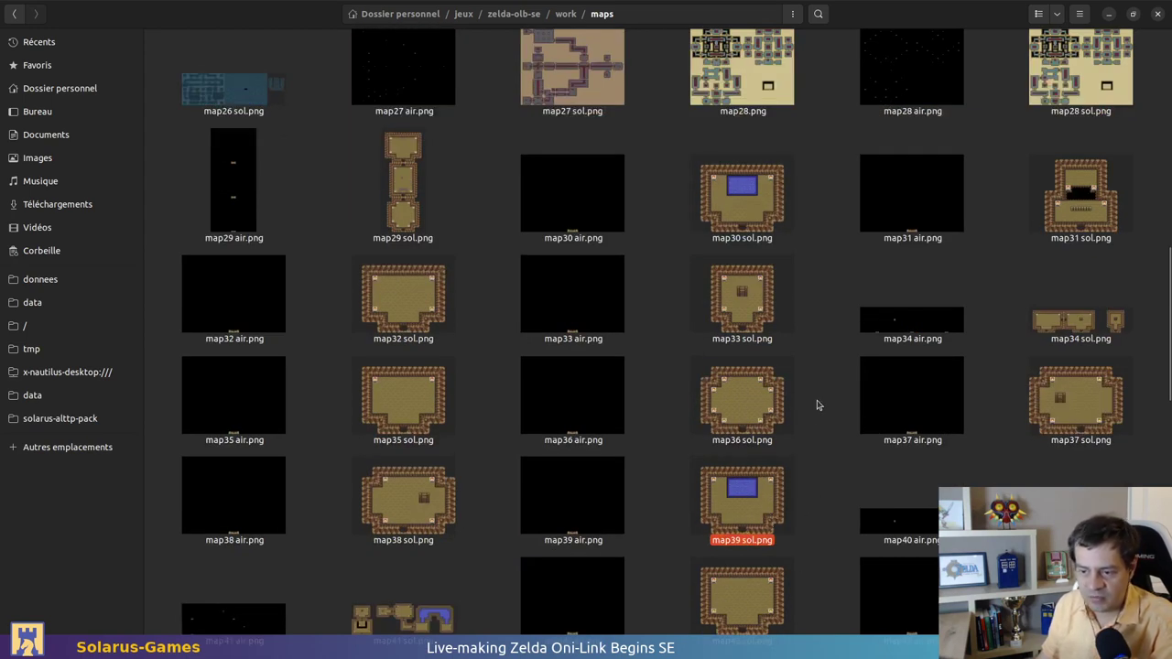
{"action": "left_click", "coordinate": [736, 206]}
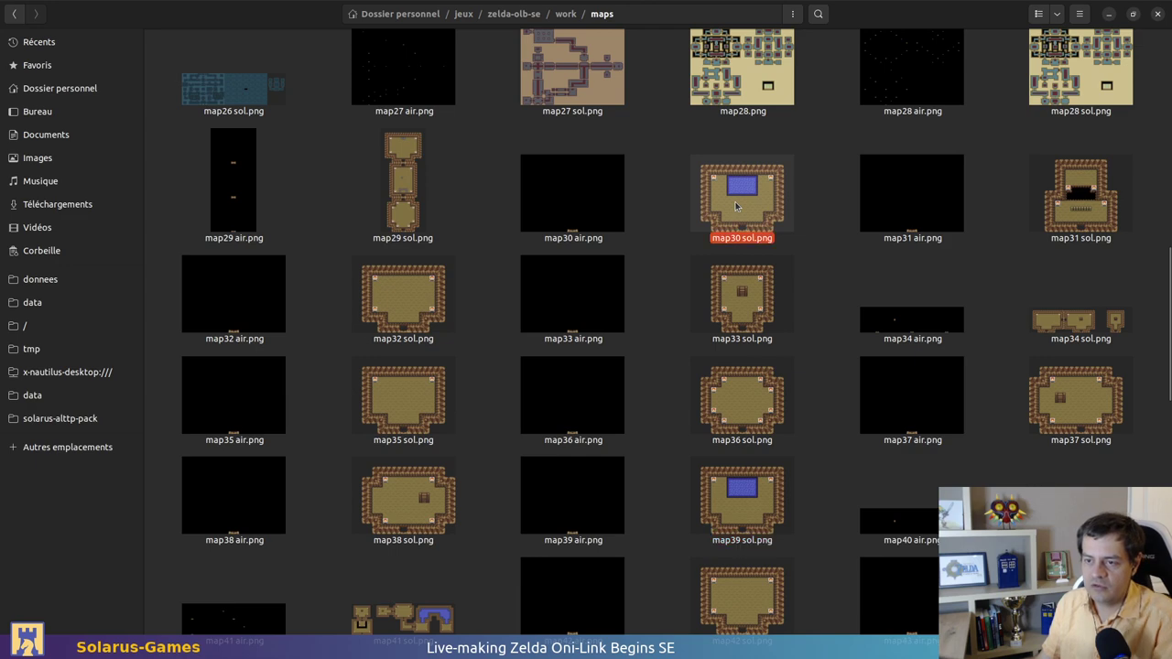
{"action": "right_click", "coordinate": [737, 206]}
{"action": "left_click", "coordinate": [805, 228]}
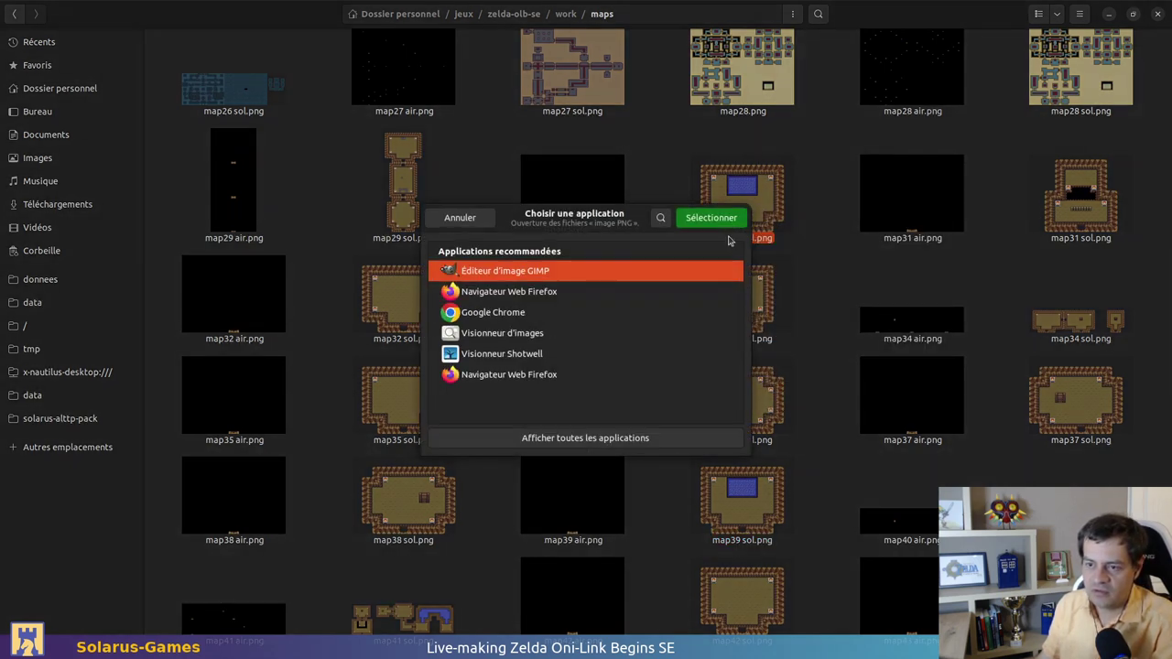
{"action": "double_click", "coordinate": [524, 272]}
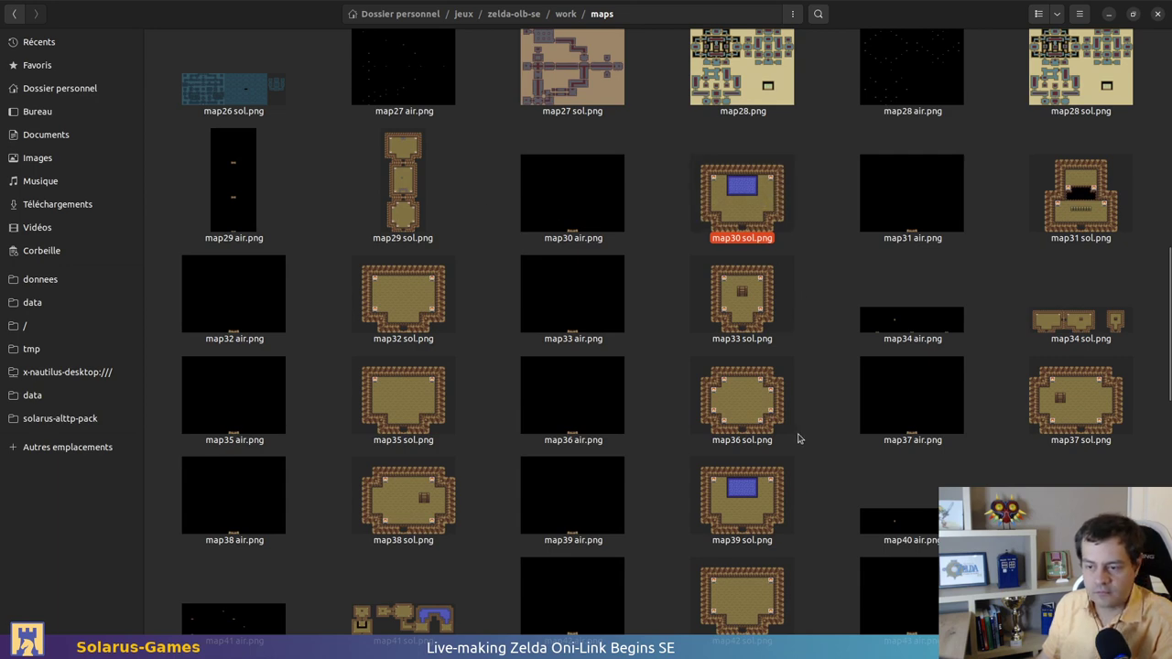
{"action": "key", "text": "alt+Tab"}
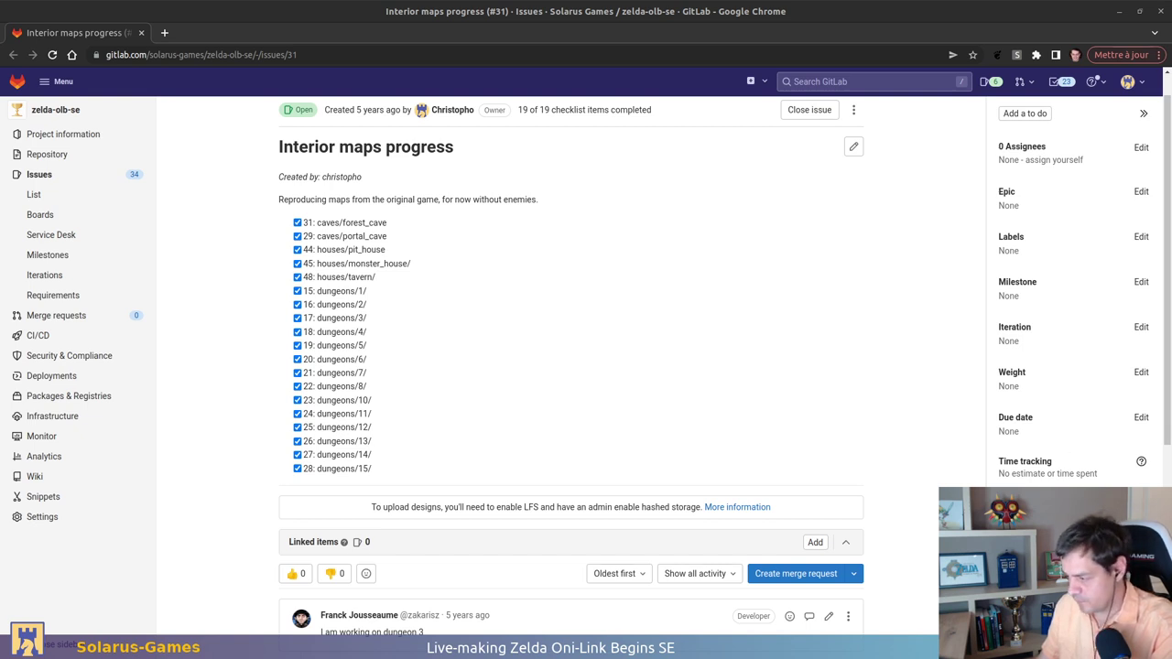
{"action": "key", "text": "alt+Tab"}
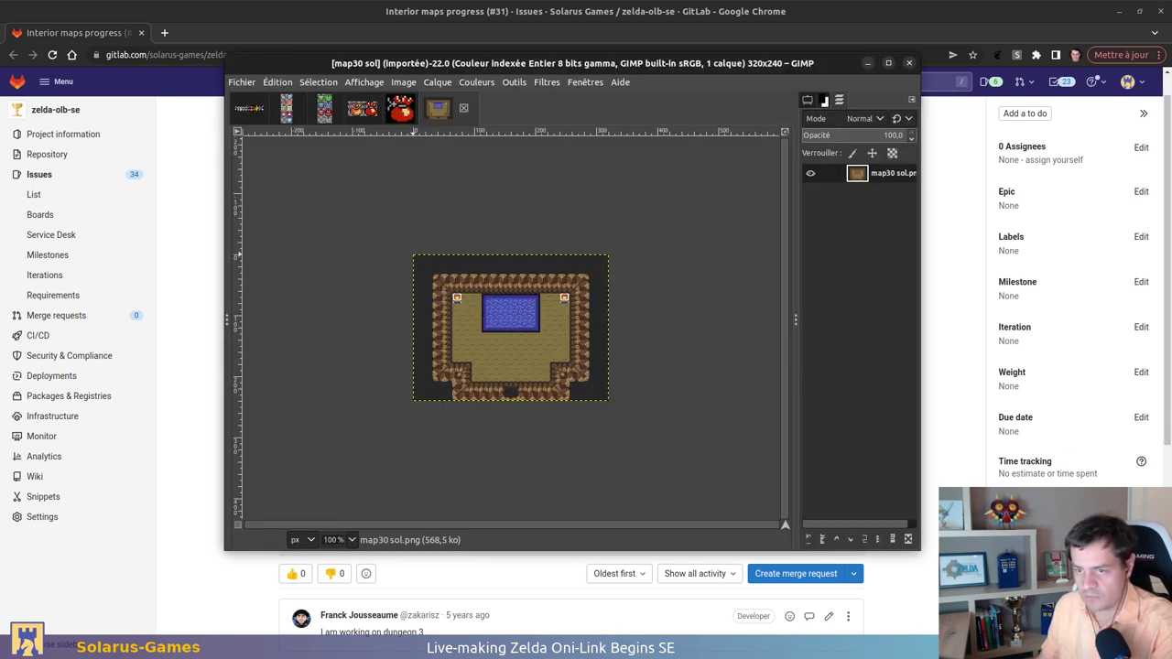
Close every open image except map30 sol.png, discarding their unsaved changes
{"action": "left_click", "coordinate": [251, 107]}
{"action": "left_click", "coordinate": [274, 108]}
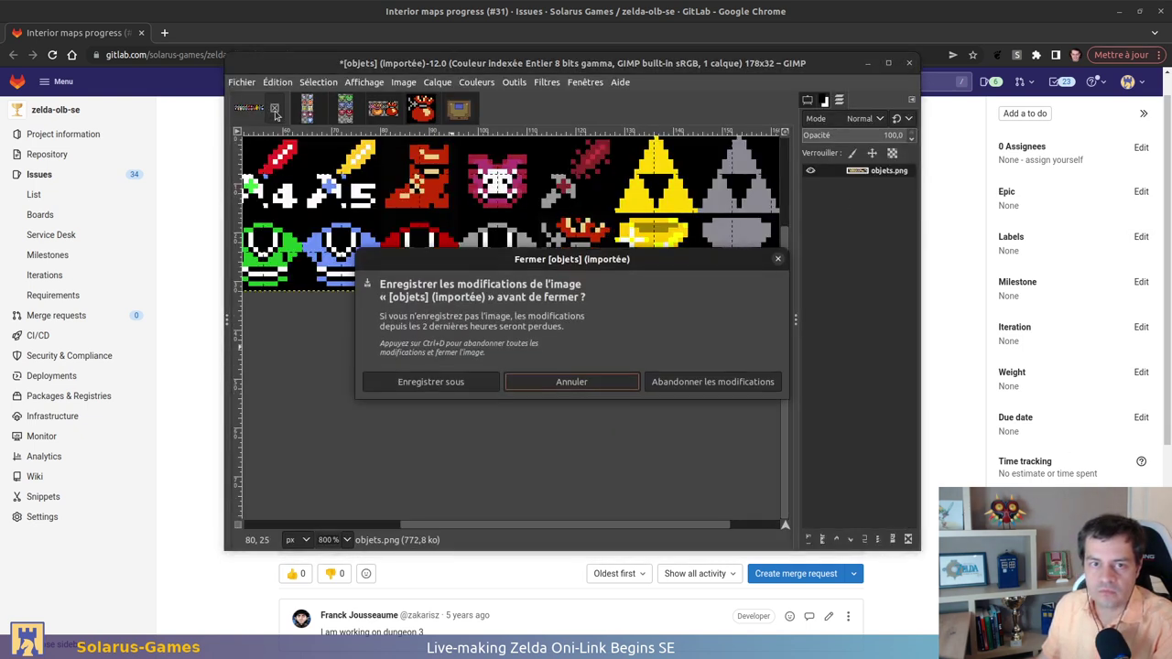
{"action": "left_click", "coordinate": [712, 382]}
{"action": "key", "text": "ctrl+w"}
{"action": "key", "text": "ctrl+d"}
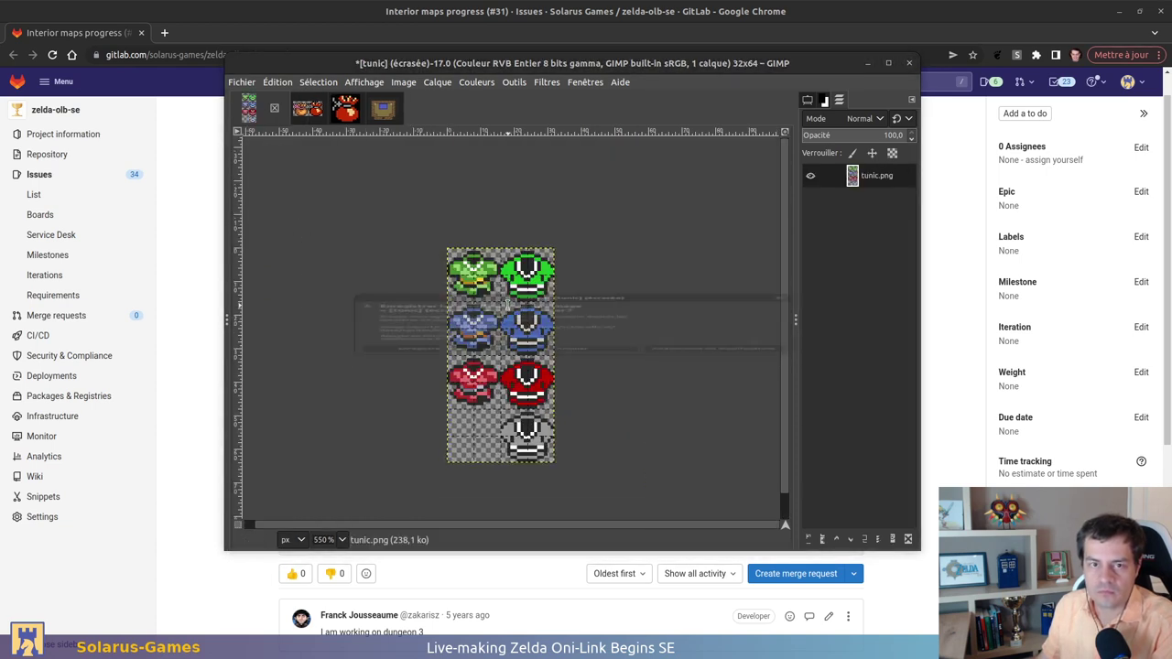
{"action": "key", "text": "ctrl+w"}
{"action": "key", "text": "ctrl+d"}
{"action": "key", "text": "ctrl+w"}
{"action": "key", "text": "ctrl+d"}
{"action": "key", "text": "ctrl+w"}
{"action": "key", "text": "ctrl+d"}
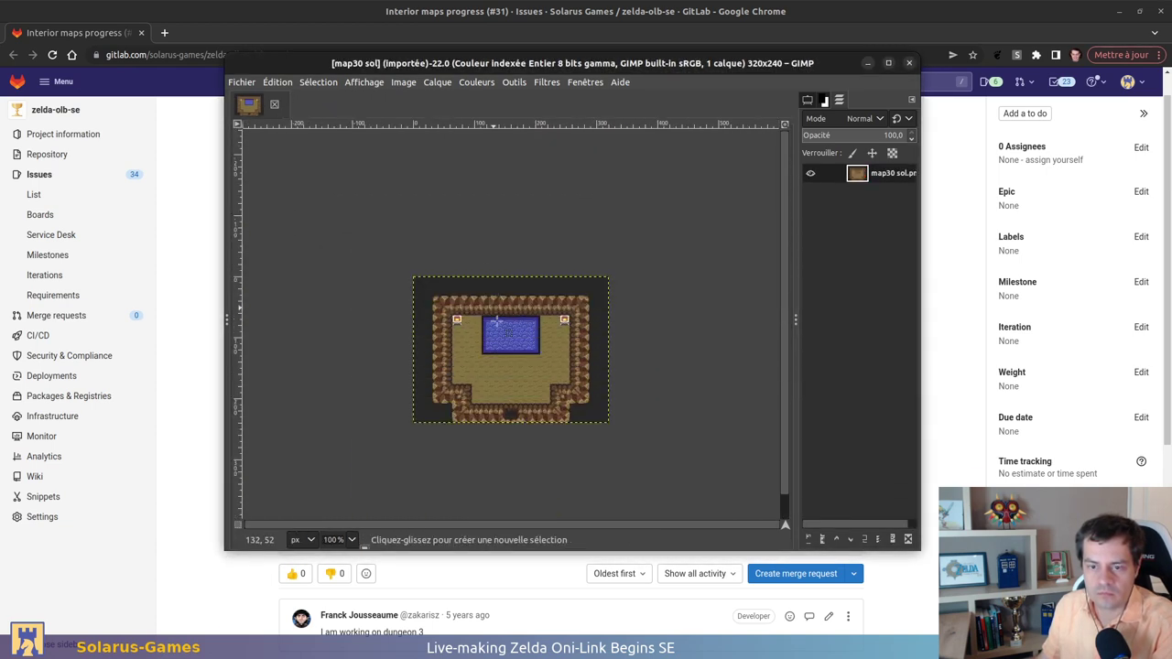
Open the image 320x240.png from the quest's data/sprites/work folder
{"action": "key", "text": "shift+ctrl+j"}
{"action": "key", "text": "ctrl+o"}
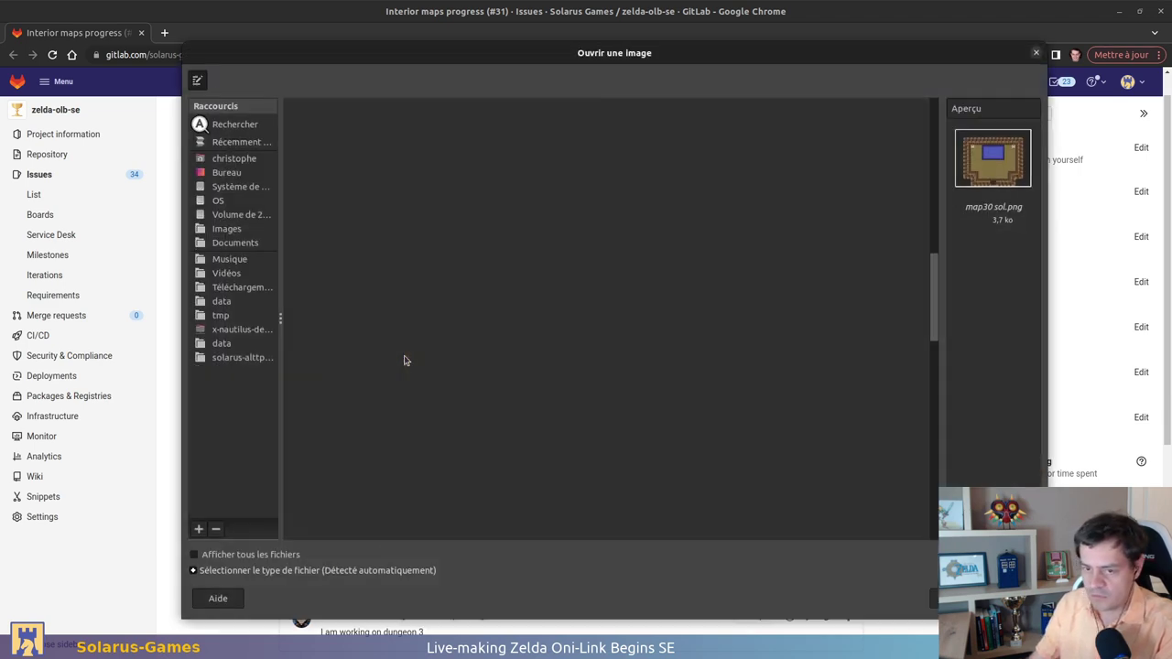
{"action": "left_click", "coordinate": [341, 80]}
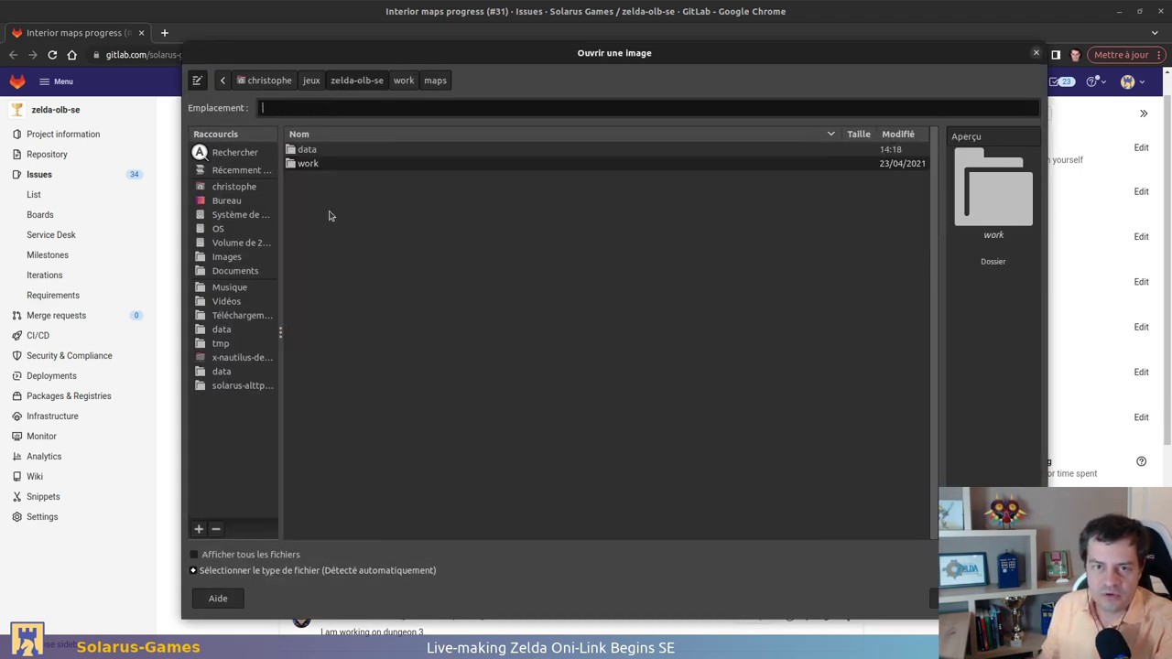
{"action": "double_click", "coordinate": [320, 151]}
{"action": "double_click", "coordinate": [348, 304]}
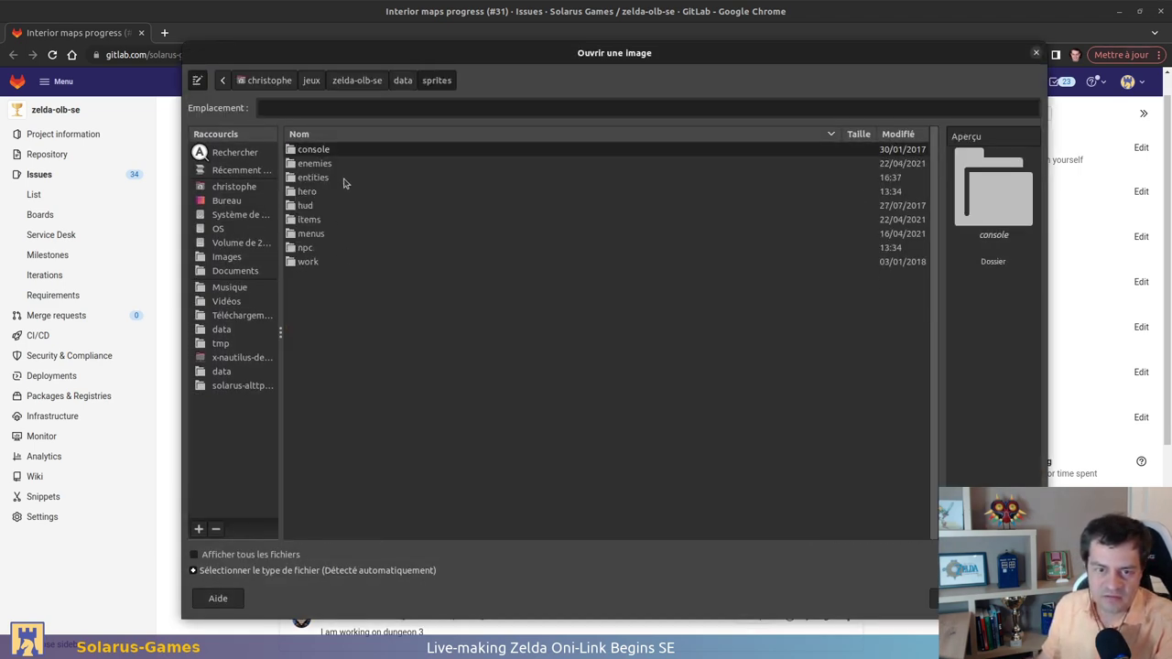
{"action": "double_click", "coordinate": [312, 261]}
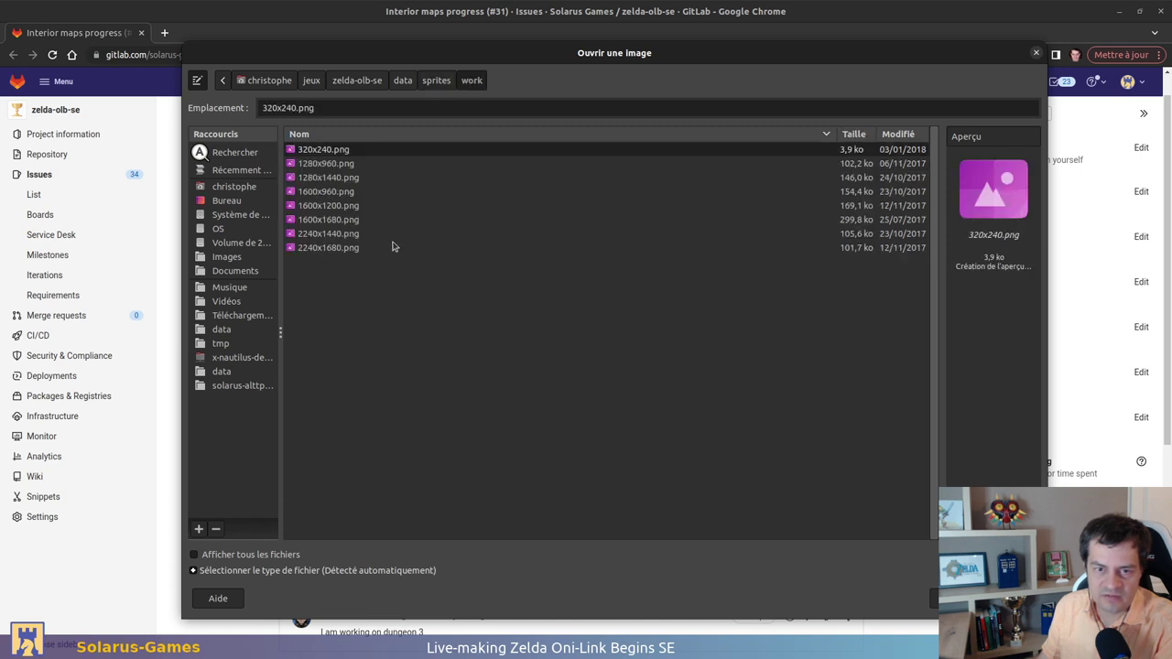
{"action": "double_click", "coordinate": [341, 152]}
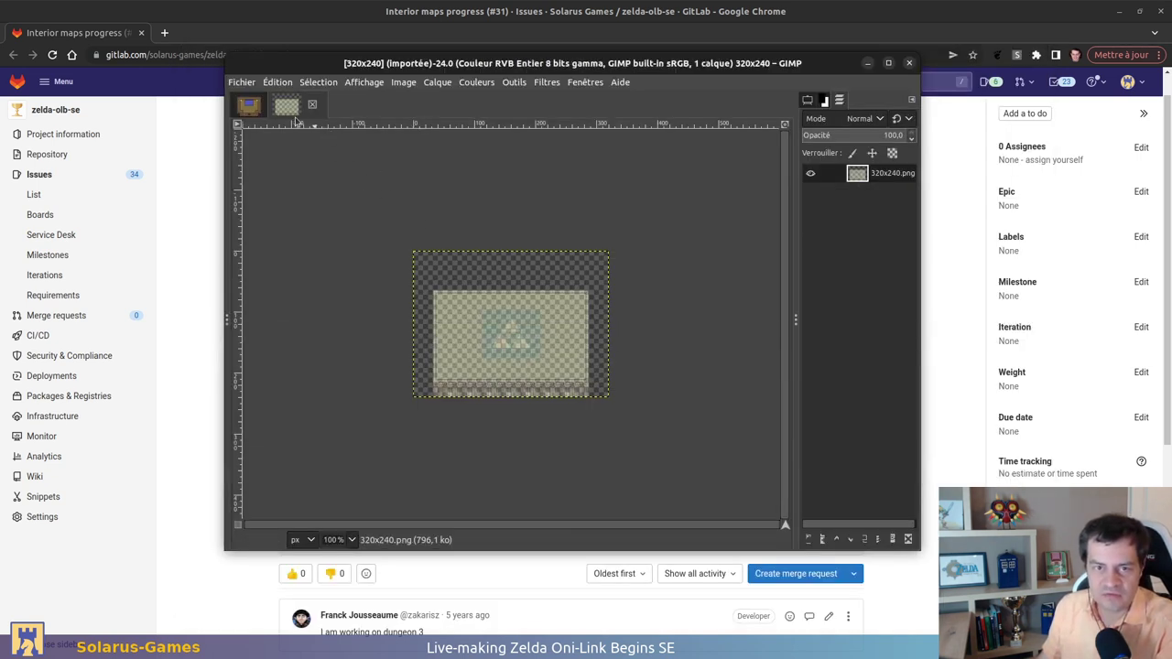
Replace the whole content of 320x240.png with a copy of the map30 sol image, anchor it, and export over the original file
{"action": "left_click", "coordinate": [243, 110]}
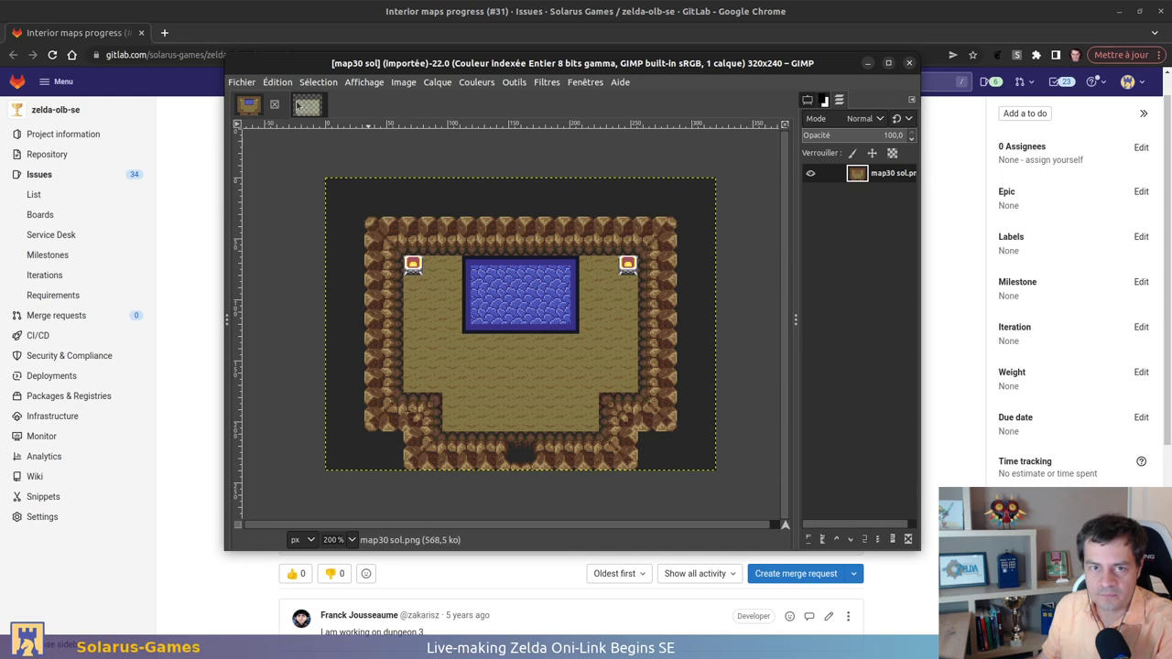
{"action": "key", "text": "ctrl+c"}
{"action": "left_click", "coordinate": [306, 106]}
{"action": "key", "text": "ctrl+a"}
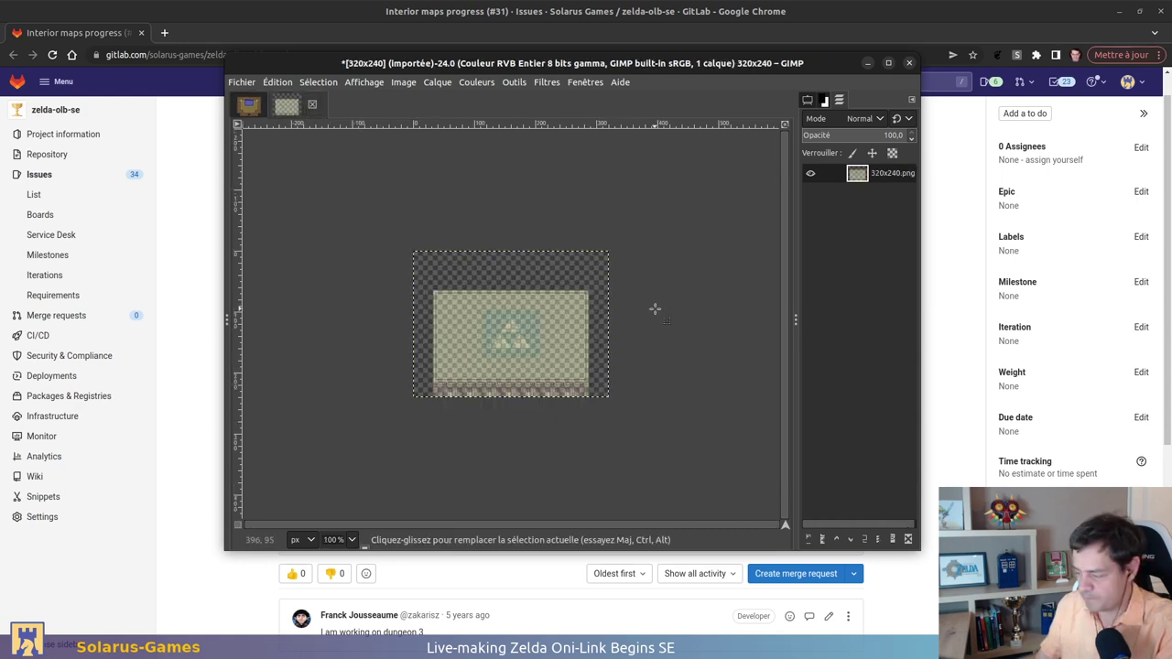
{"action": "key", "text": "ctrl+v"}
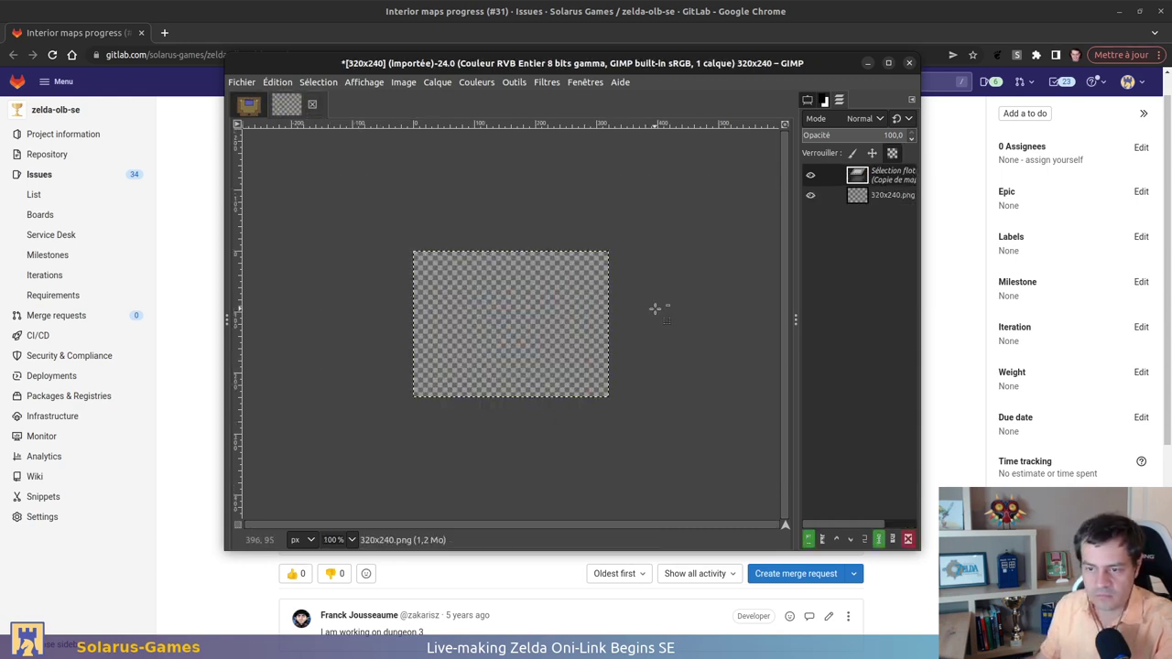
{"action": "left_click", "coordinate": [418, 202]}
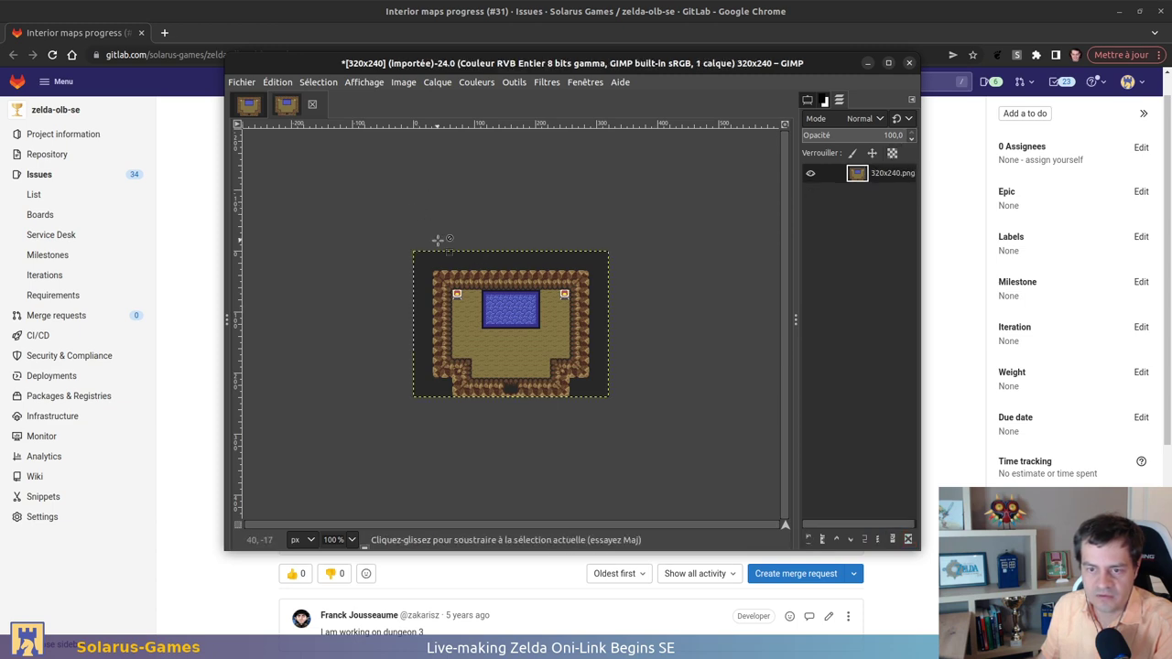
{"action": "key", "text": "ctrl+e"}
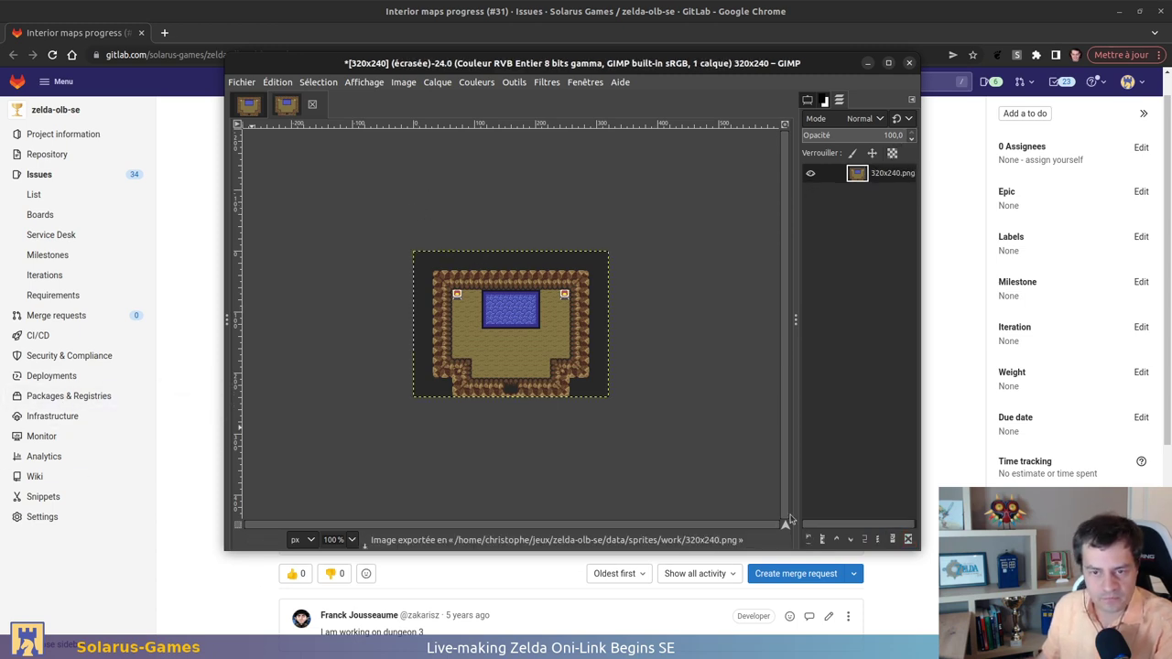
Switch to Solarus Quest Editor and start a new map in the caves folder with the id caves/forest_fairy_fountain
{"action": "key", "text": "alt+Tab"}
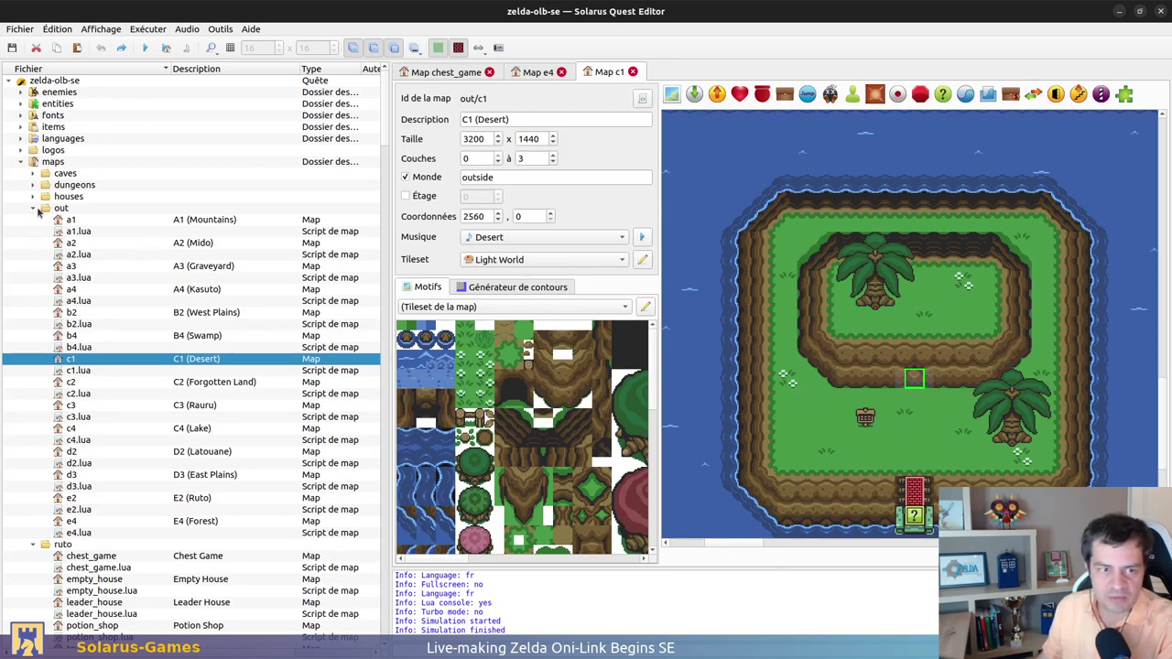
{"action": "left_click", "coordinate": [33, 173]}
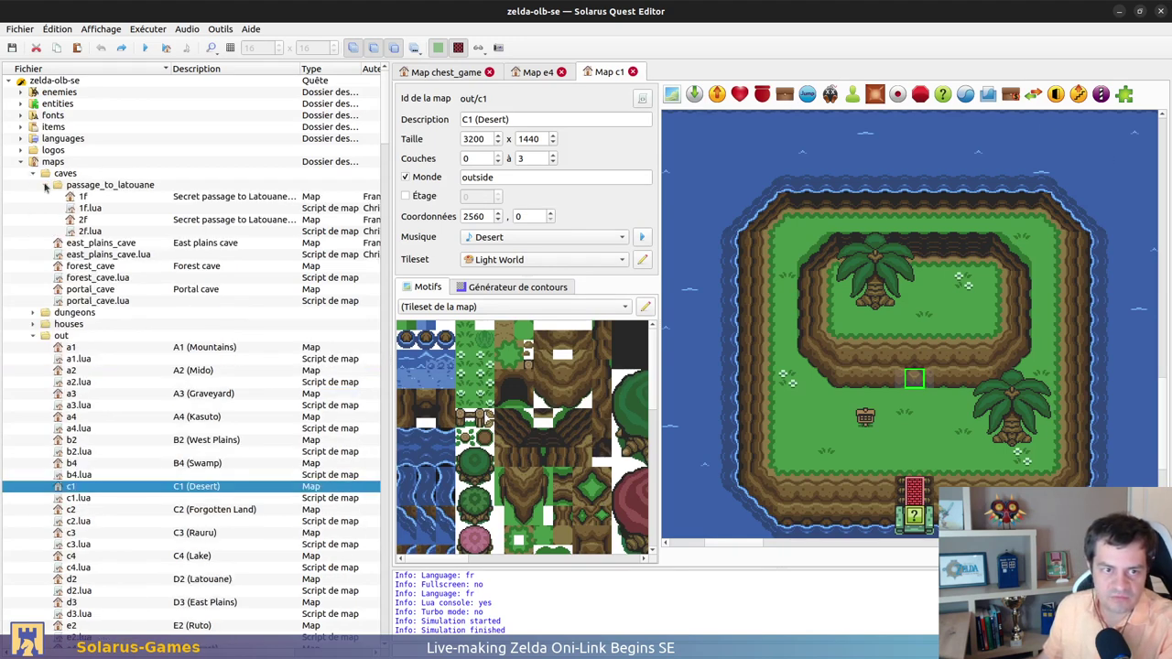
{"action": "left_click", "coordinate": [65, 173]}
{"action": "right_click", "coordinate": [82, 174]}
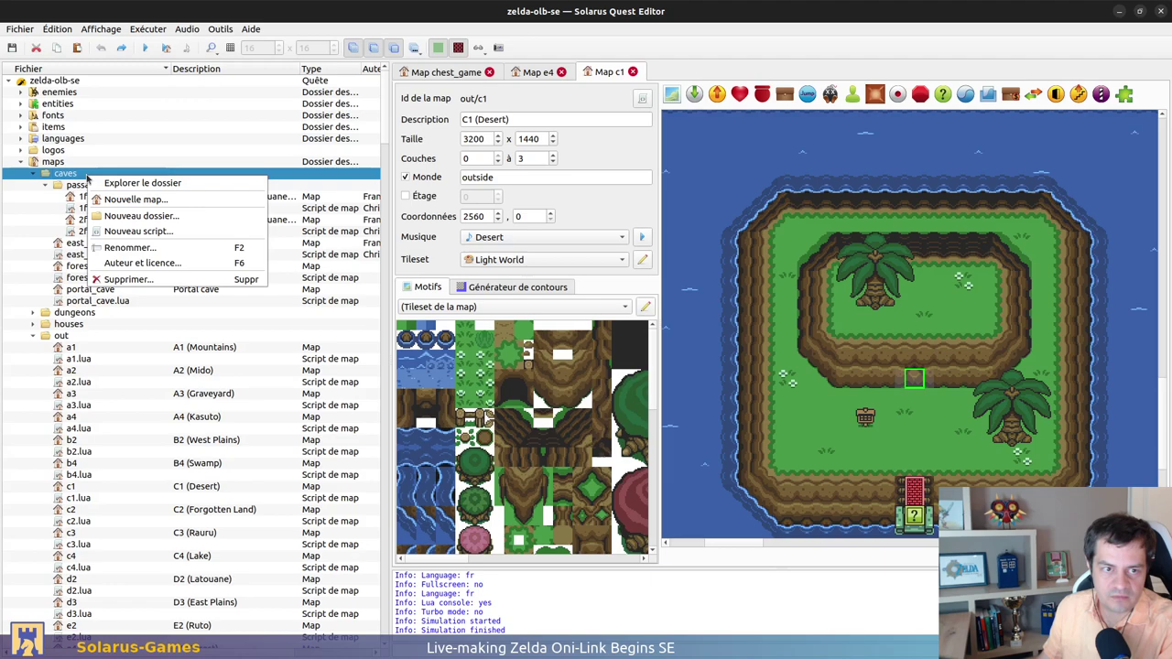
{"action": "left_click", "coordinate": [128, 197]}
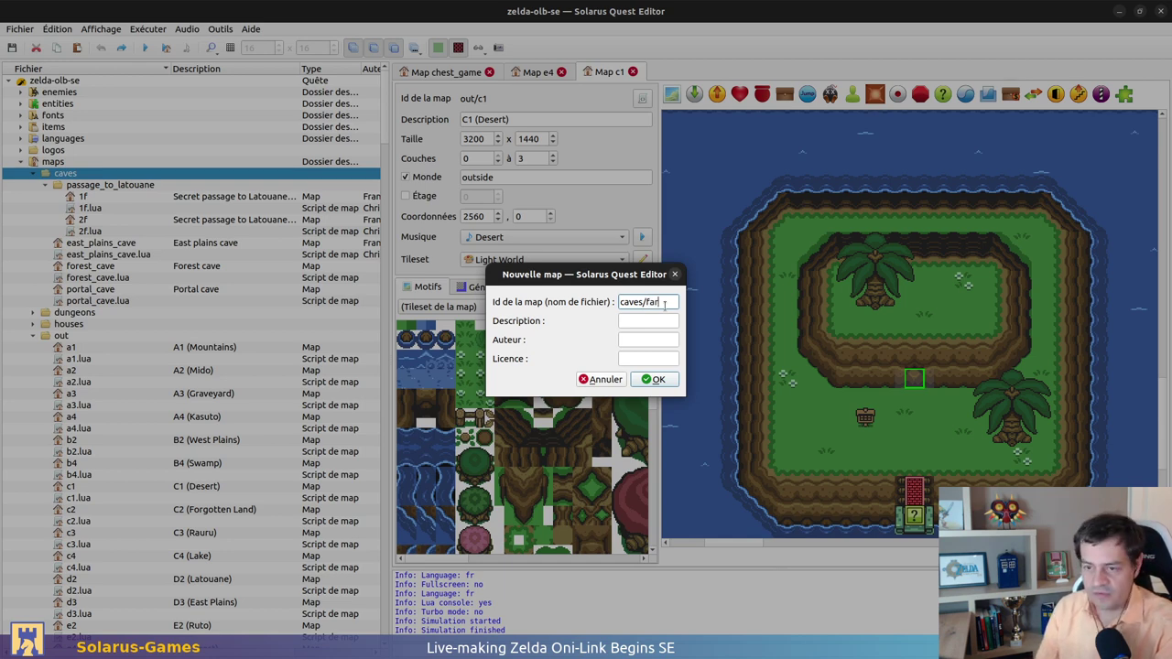
{"action": "type", "text": "for"}
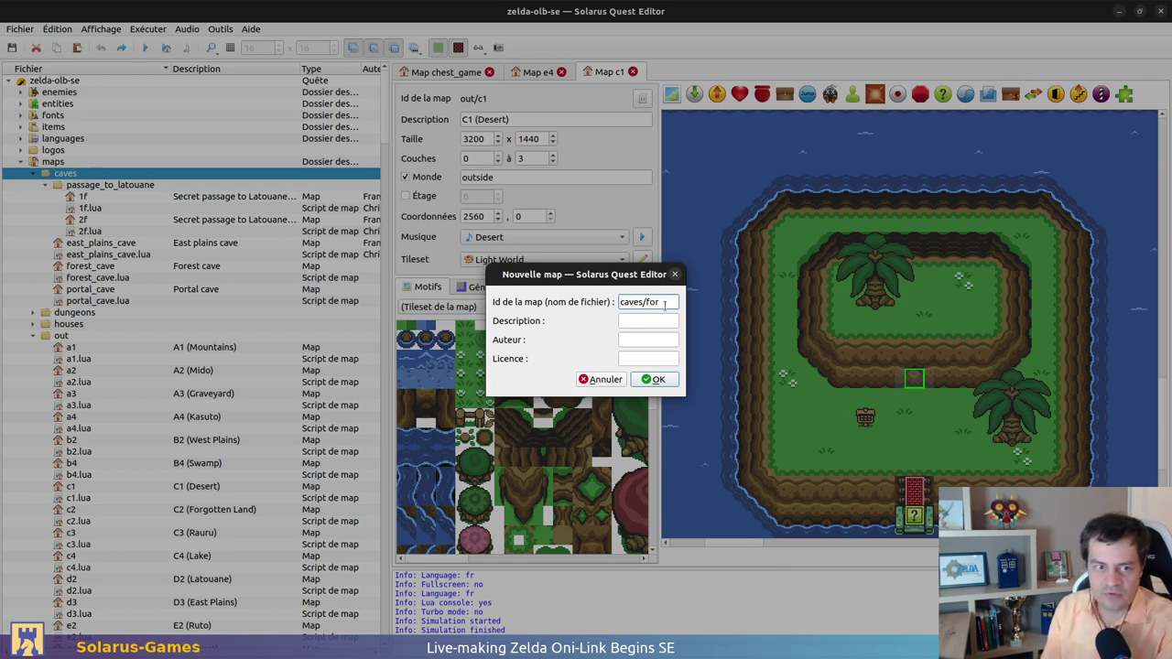
{"action": "type", "text": "est_"}
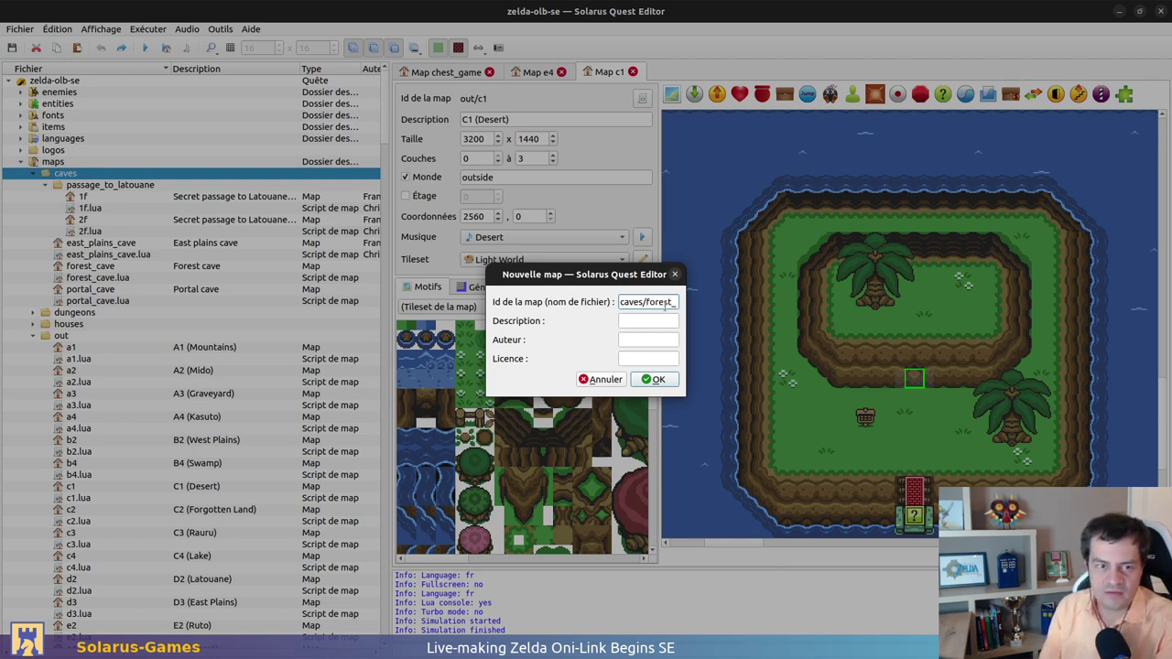
{"action": "type", "text": "fairy_"}
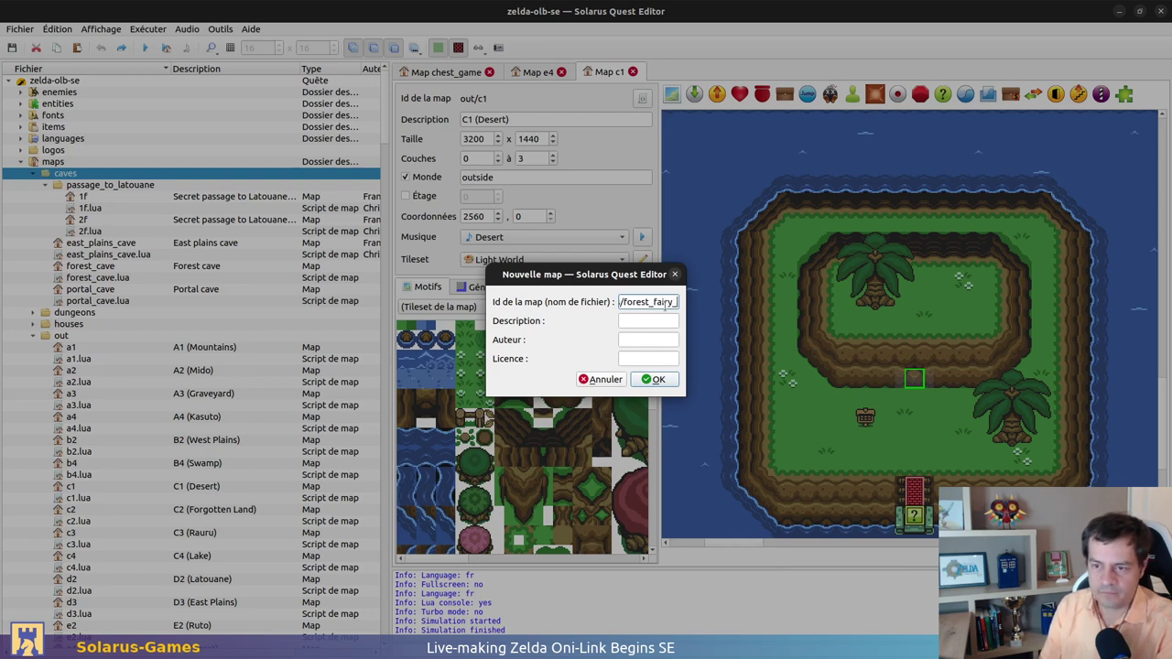
{"action": "type", "text": "fountain"}
{"action": "key", "text": "Tab"}
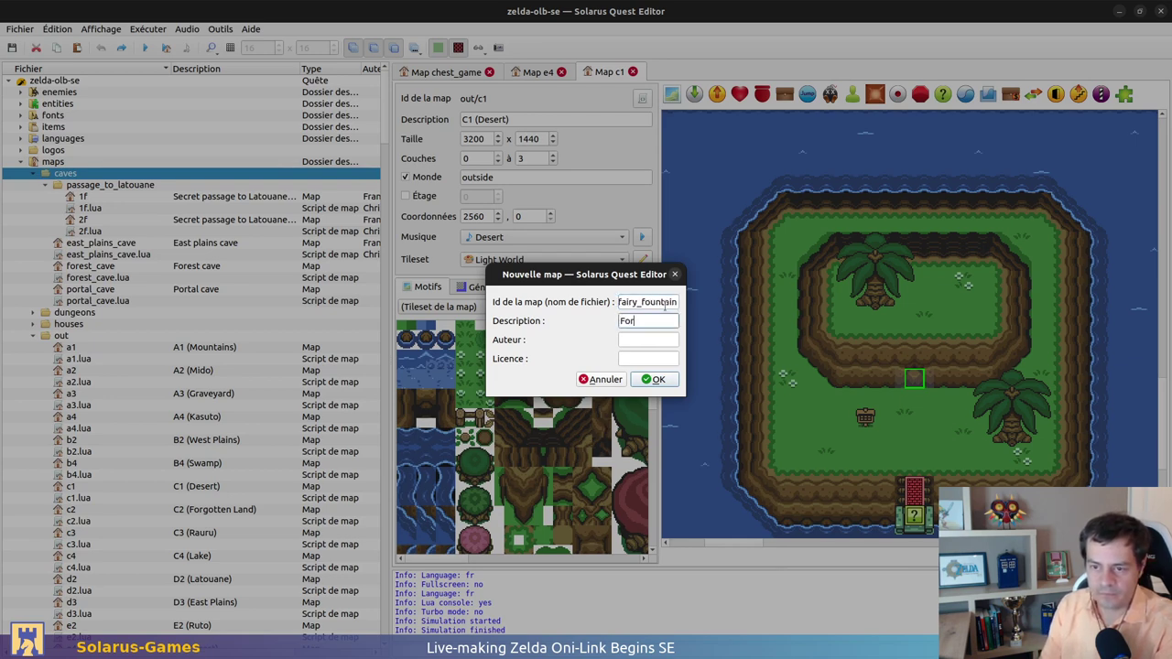
Describe the new map as Forest Fairy Fountain, enter the author's name and the licence GPL v3, and create it
{"action": "type", "text": "Forest Fairy"}
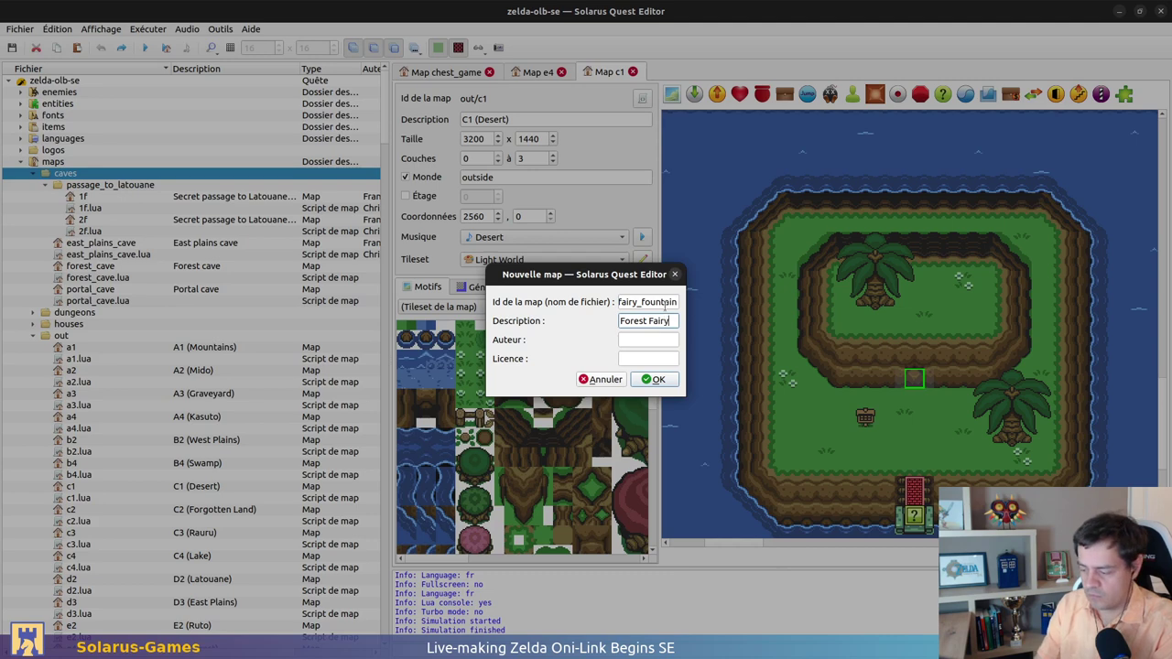
{"action": "type", "text": " Founta"}
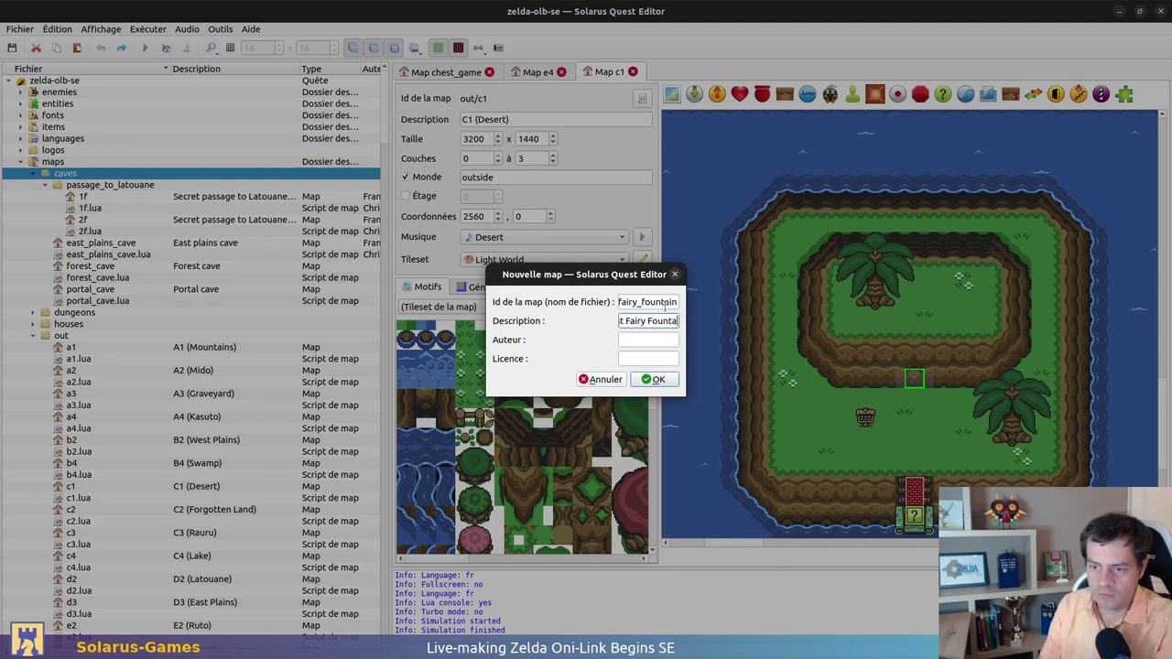
{"action": "type", "text": "in"}
{"action": "key", "text": "Tab"}
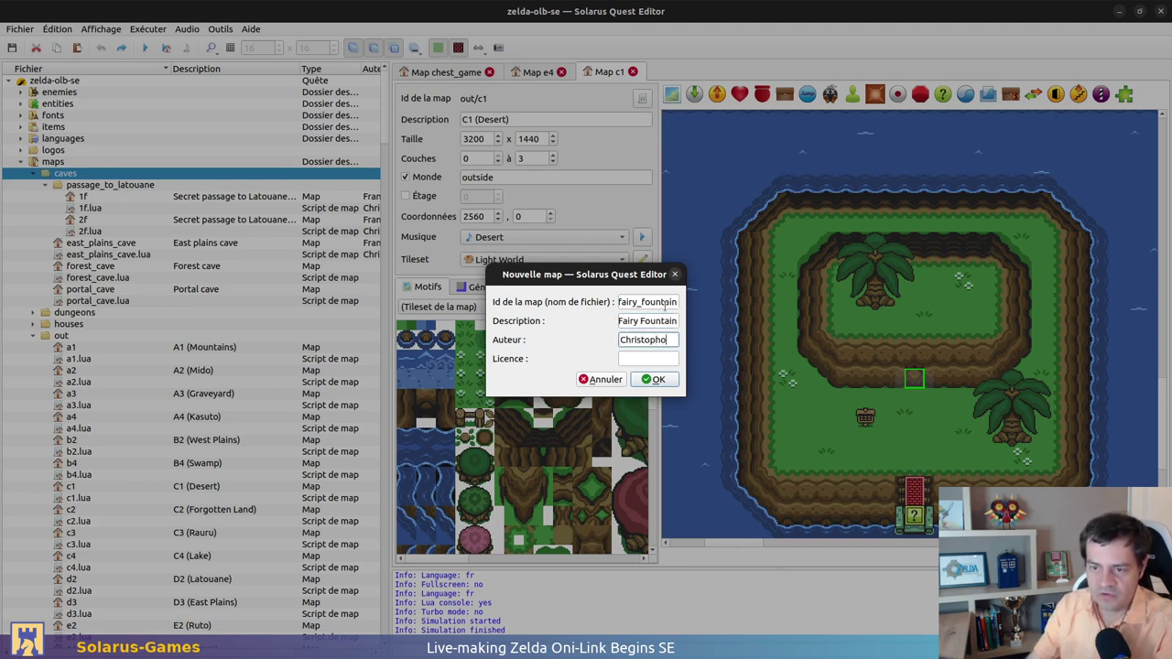
{"action": "key", "text": "Tab"}
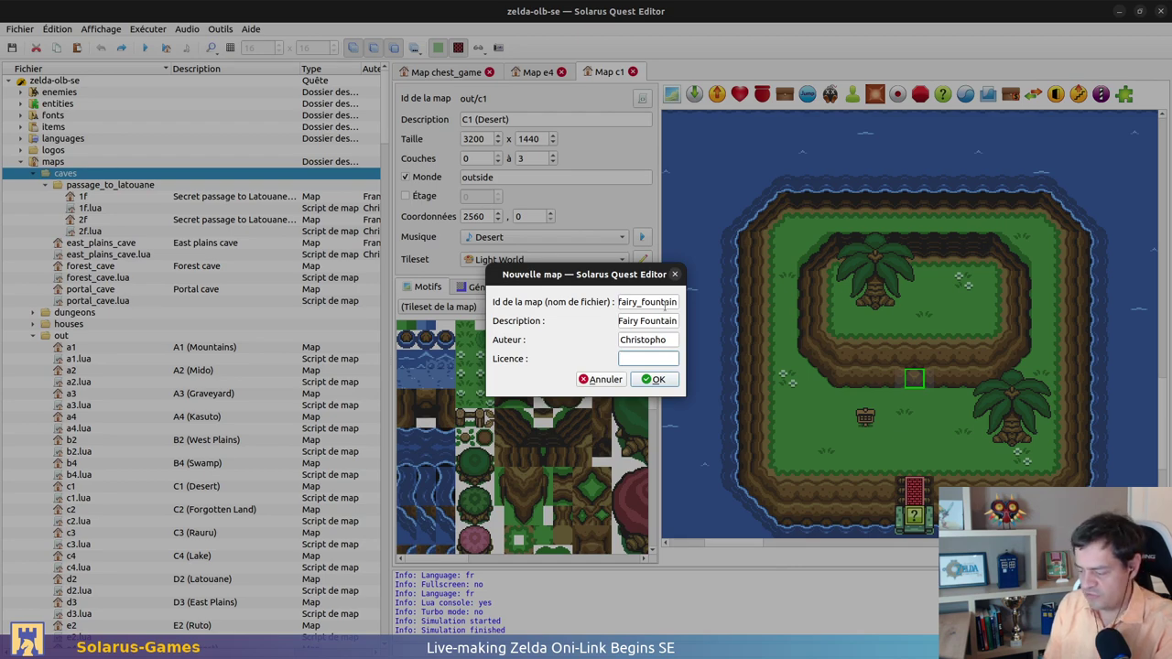
{"action": "type", "text": "GPL v"}
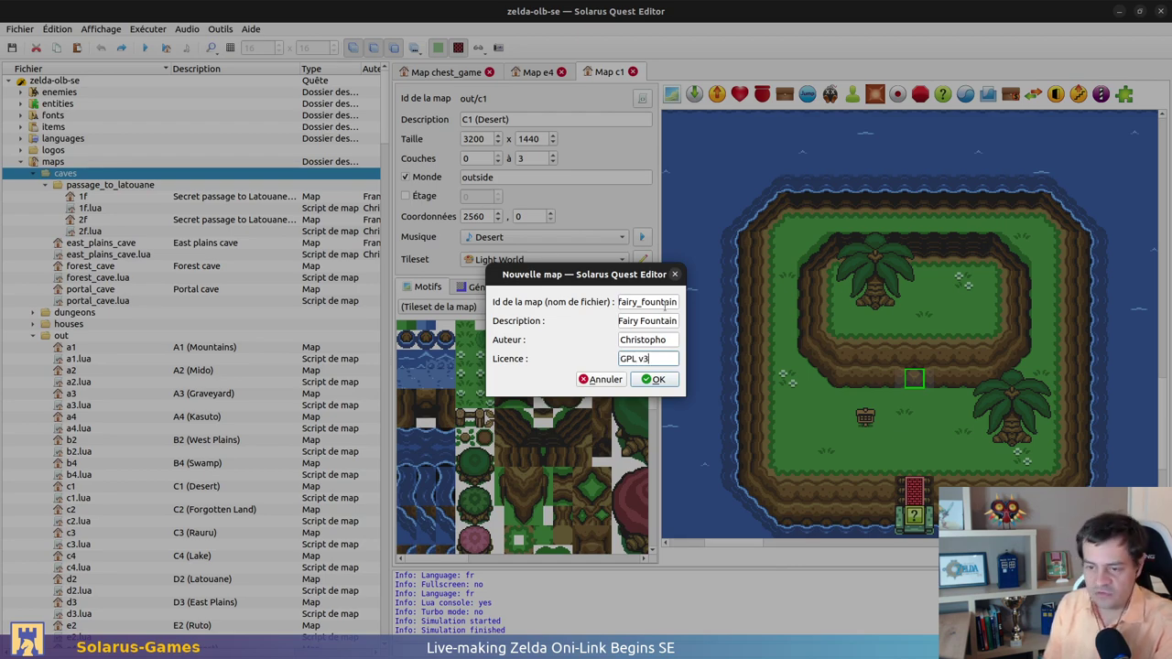
{"action": "type", "text": "3"}
{"action": "key", "text": "Return"}
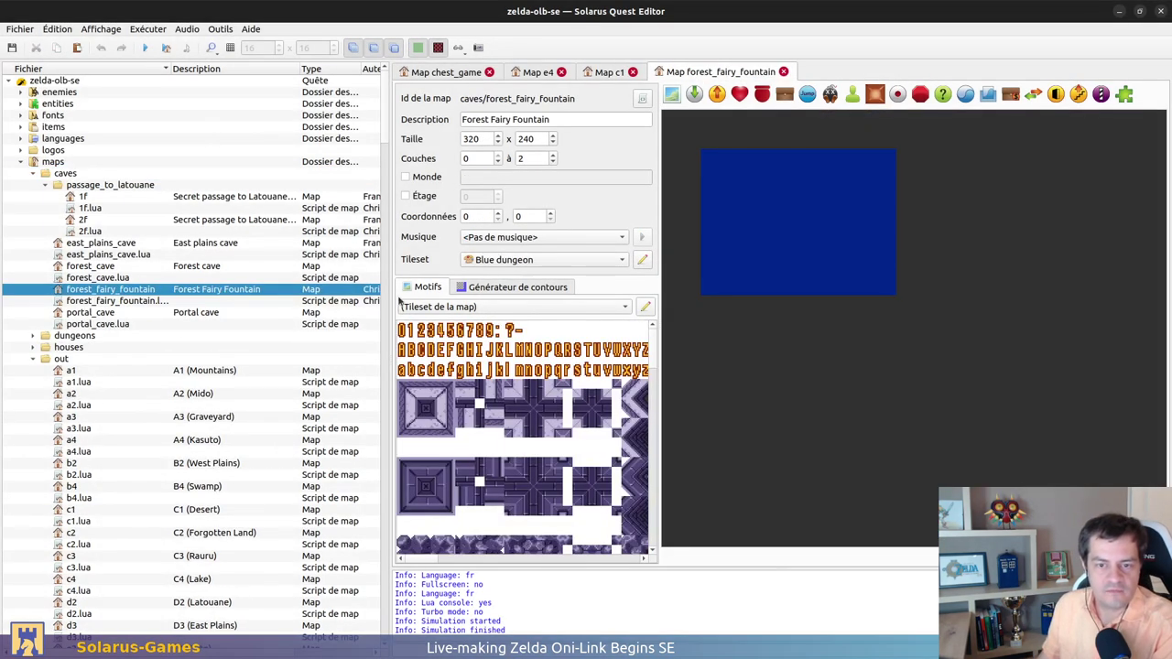
Copy the CC BY-SA 4.0 licence from the east_plains_cave map to the forest_fairy_fountain.lua entry in the quest tree
{"action": "left_click_drag", "start_coordinate": [391, 297], "coordinate": [562, 306]}
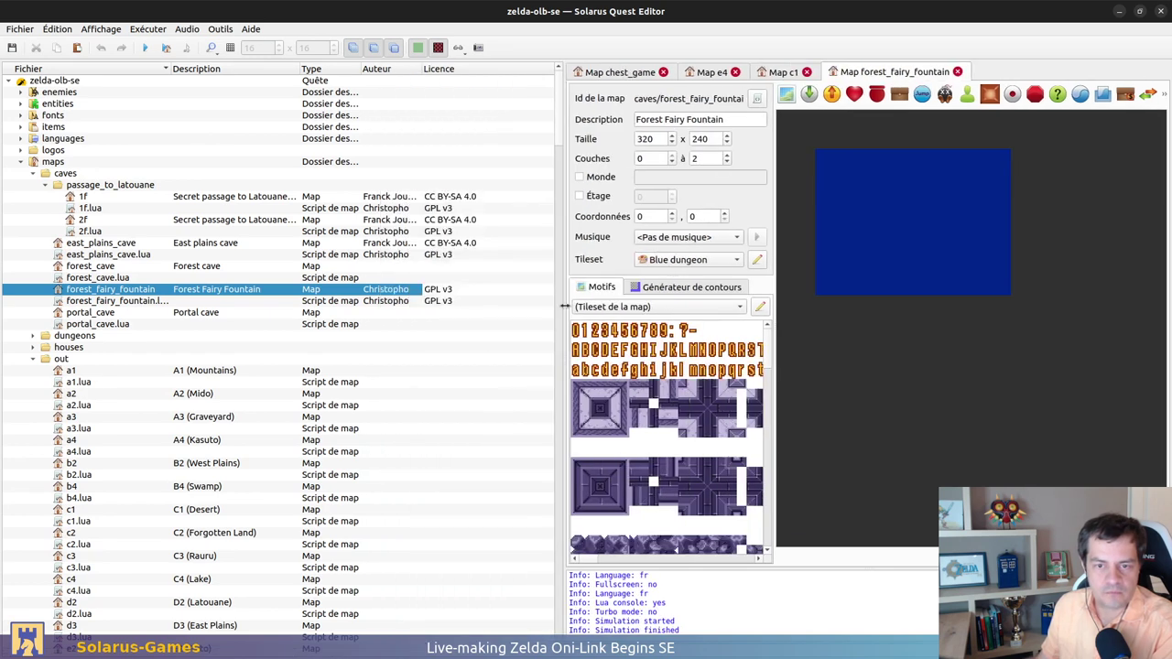
{"action": "left_click", "coordinate": [450, 238]}
{"action": "key", "text": "ctrl+c"}
{"action": "double_click", "coordinate": [456, 296]}
{"action": "key", "text": "ctrl+v"}
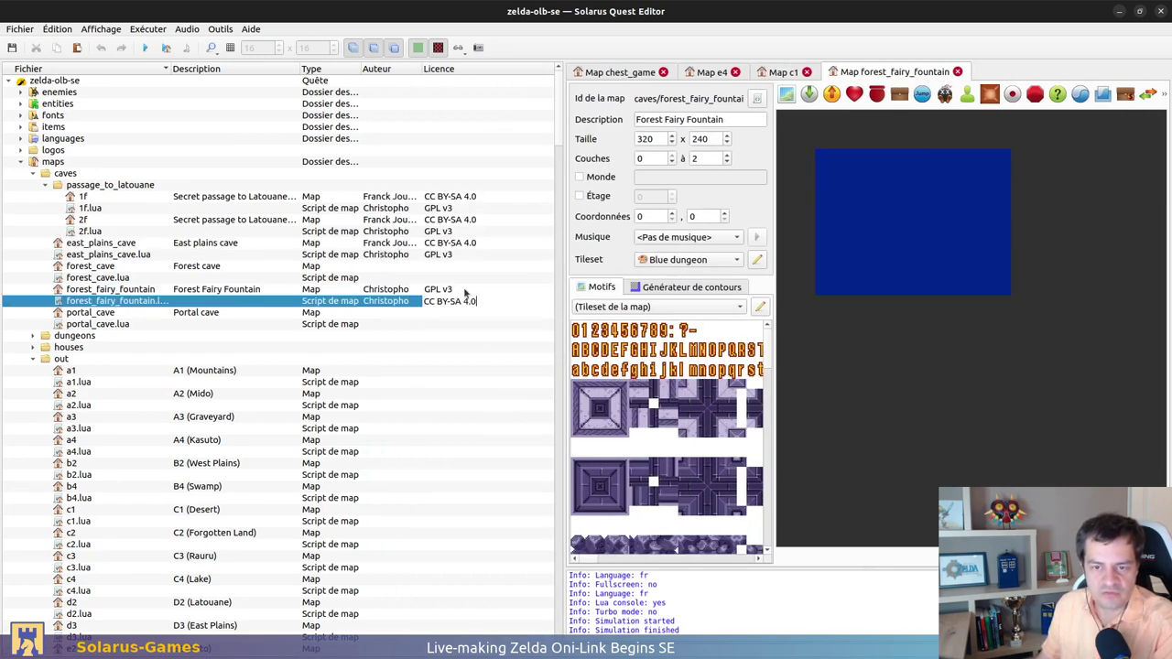
{"action": "left_click", "coordinate": [465, 290]}
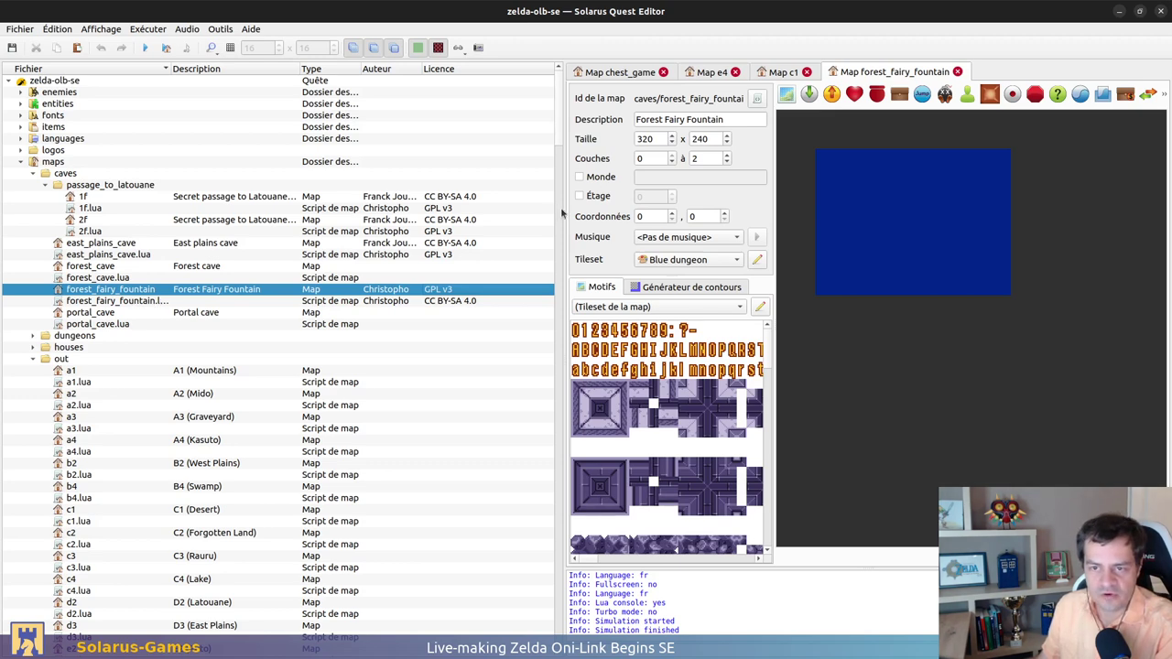
{"action": "left_click_drag", "start_coordinate": [565, 209], "coordinate": [280, 210]}
Place a custom entity at the upper-left corner of the blank map and give it the work sprite 320x240 PNG
{"action": "scroll", "coordinate": [688, 212], "scroll_direction": "up", "scroll_amount": 1, "text": "ctrl"}
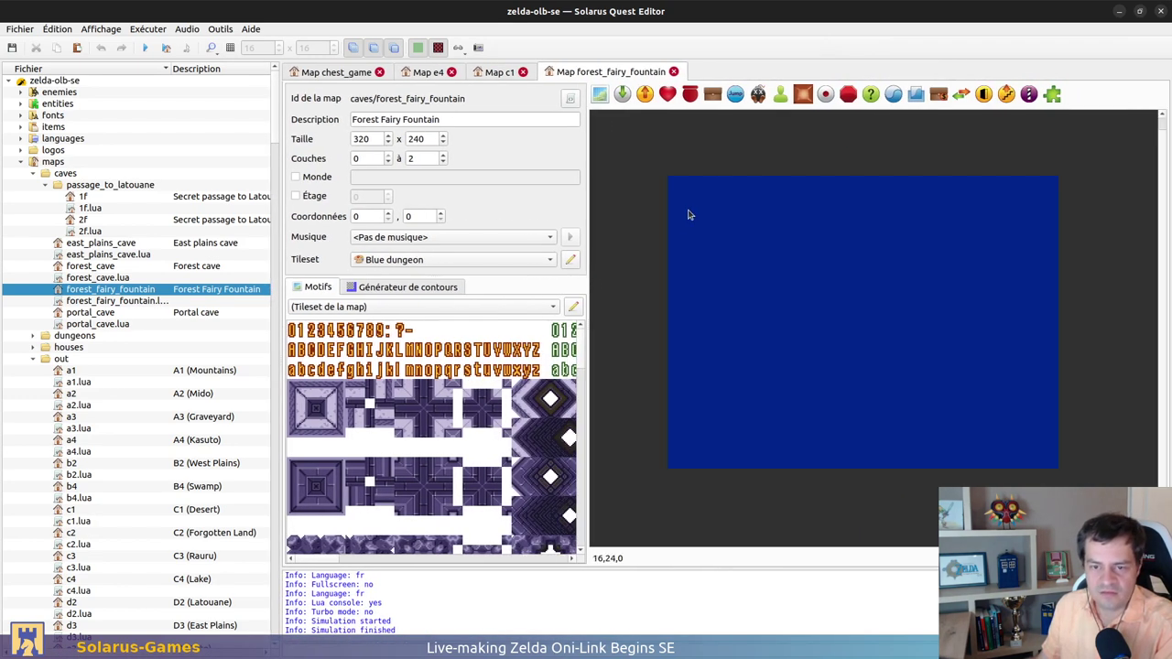
{"action": "left_click", "coordinate": [1052, 94]}
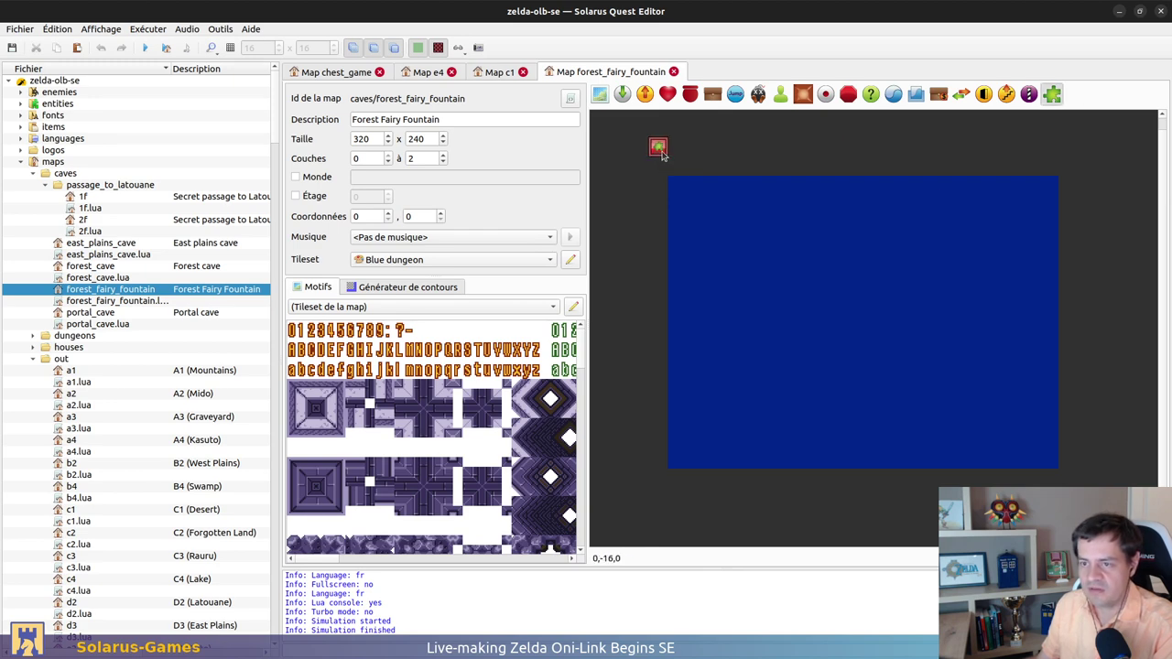
{"action": "left_click", "coordinate": [677, 183]}
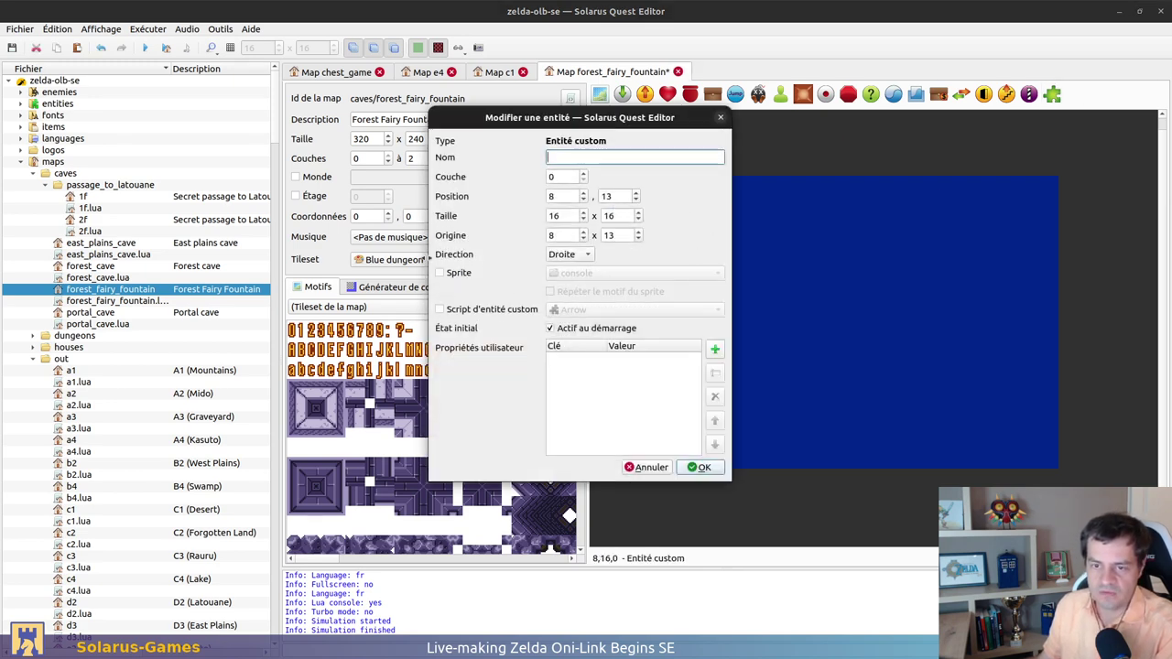
{"action": "left_click", "coordinate": [440, 273]}
{"action": "left_click", "coordinate": [620, 272]}
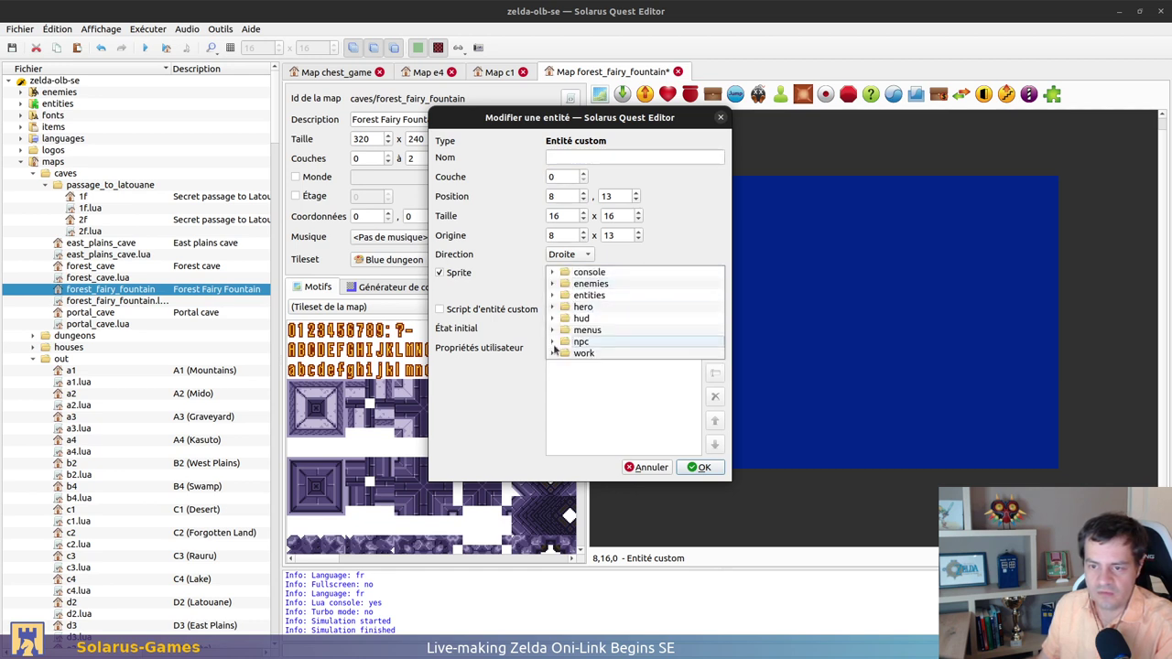
{"action": "left_click", "coordinate": [599, 318]}
{"action": "scroll", "coordinate": [609, 339], "scroll_direction": "down", "scroll_amount": 2}
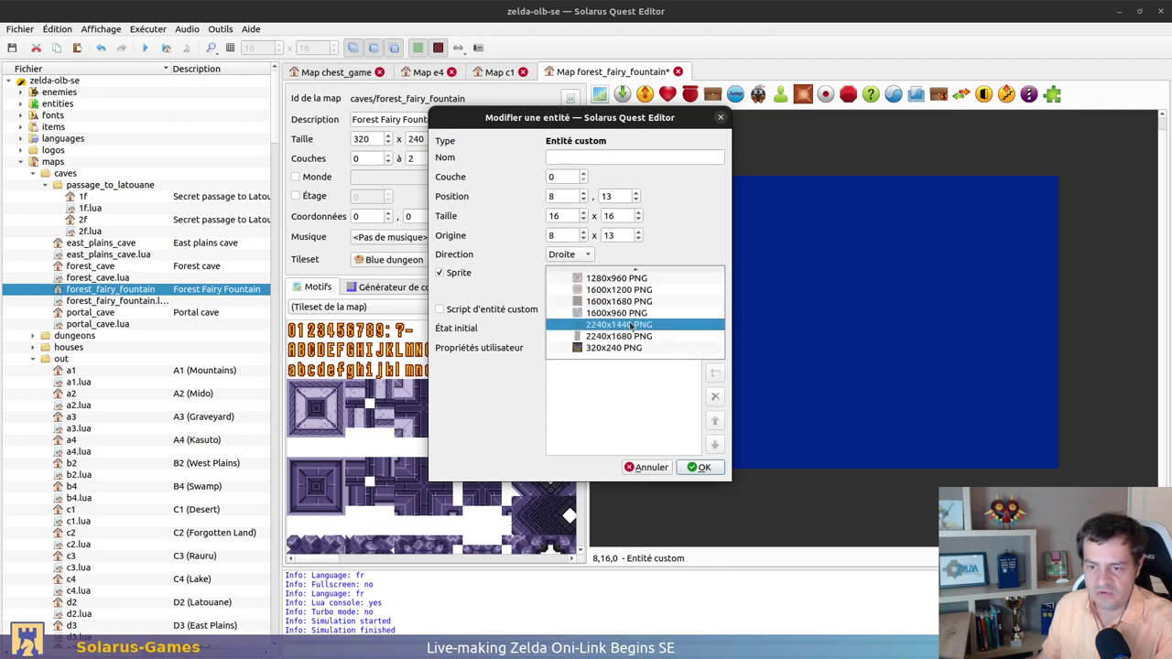
{"action": "left_click", "coordinate": [613, 348]}
{"action": "left_click", "coordinate": [702, 467]}
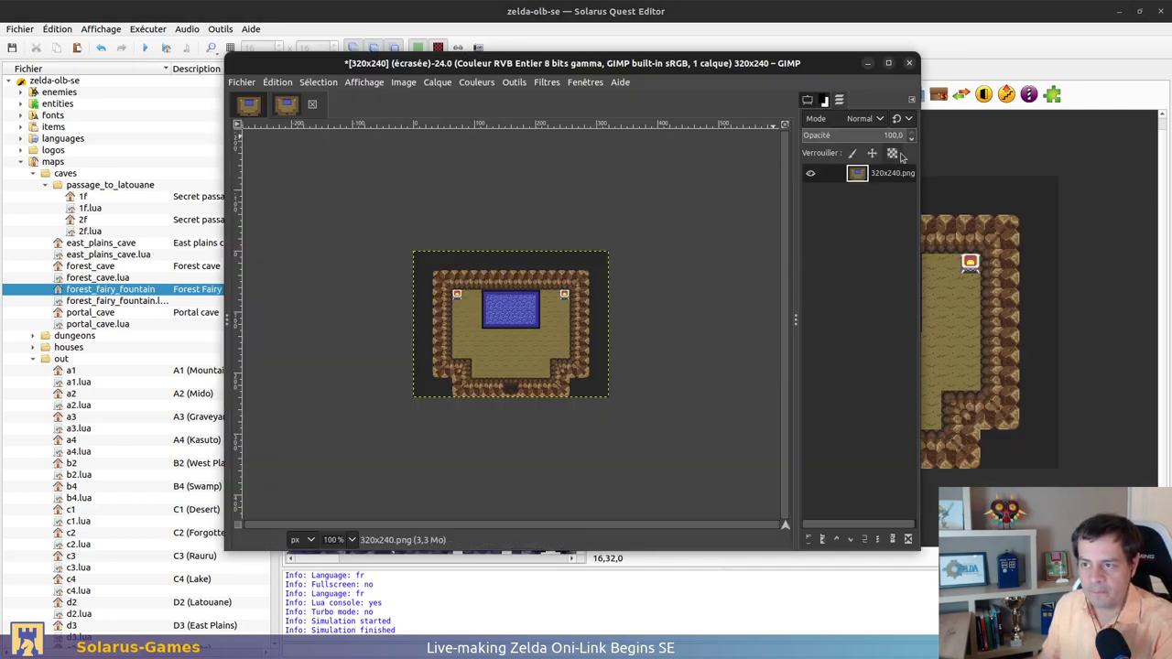
Switch to GIMP, lower the 320x240.png layer's opacity to 48.3, export over the file, and return to Solarus Quest Editor
{"action": "left_click_drag", "start_coordinate": [886, 135], "coordinate": [850, 136]}
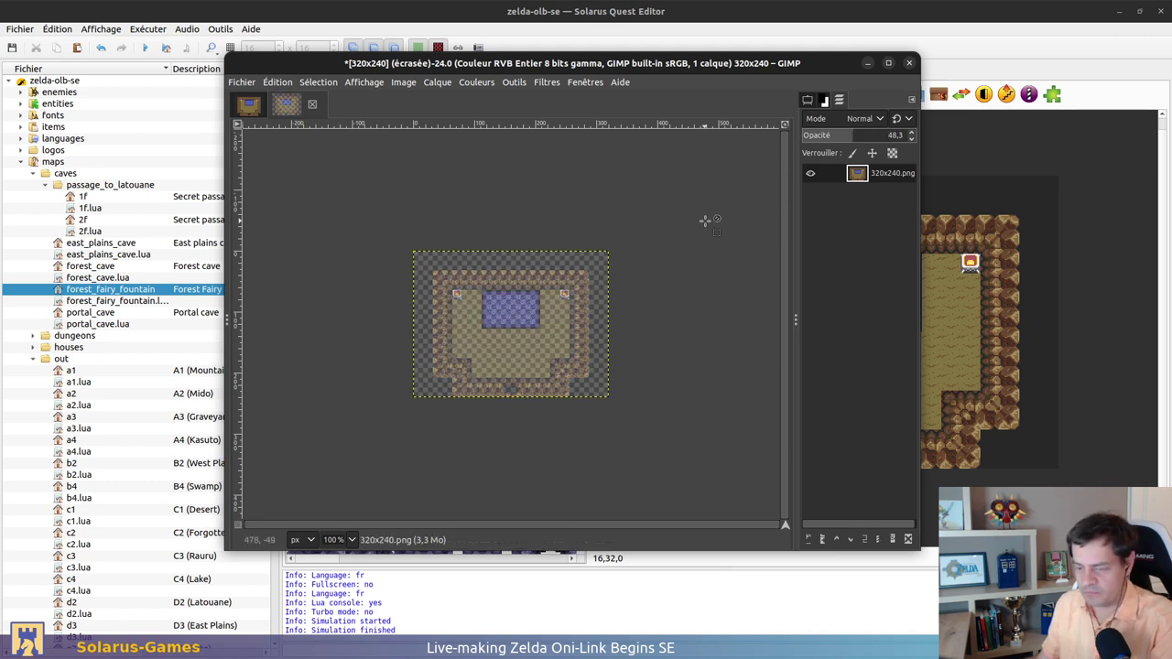
{"action": "key", "text": "ctrl+e"}
{"action": "left_click", "coordinate": [1026, 360]}
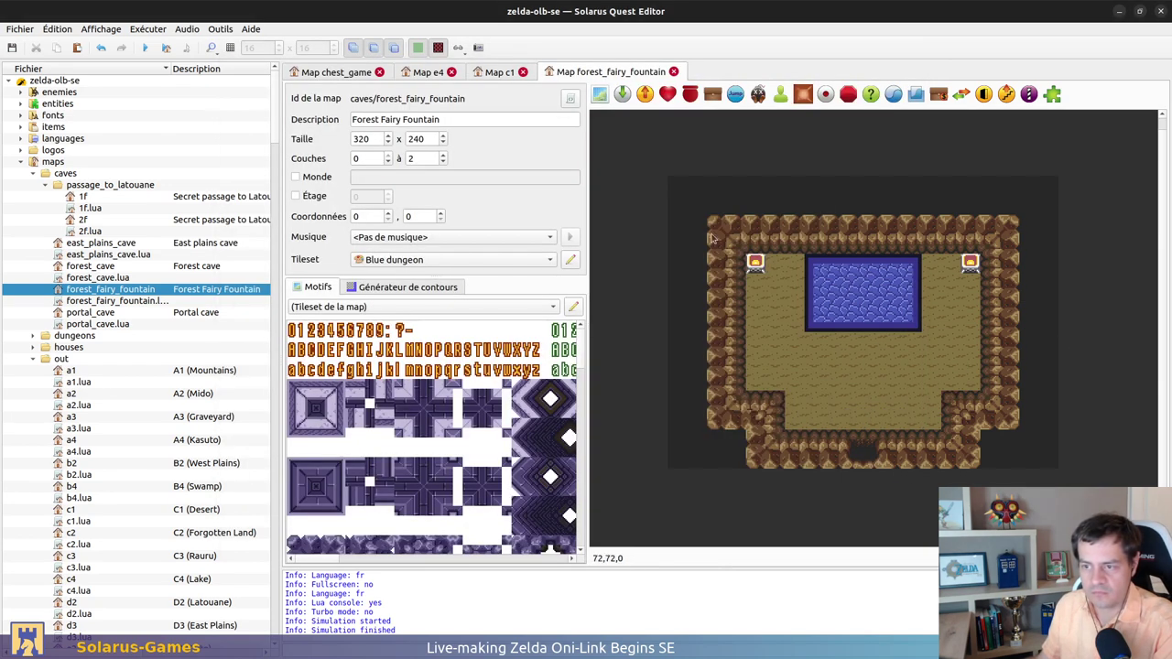
Close and reopen the forest_fairy_fountain map to reload its semi-transparent template image
{"action": "left_click", "coordinate": [590, 73]}
{"action": "double_click", "coordinate": [128, 289]}
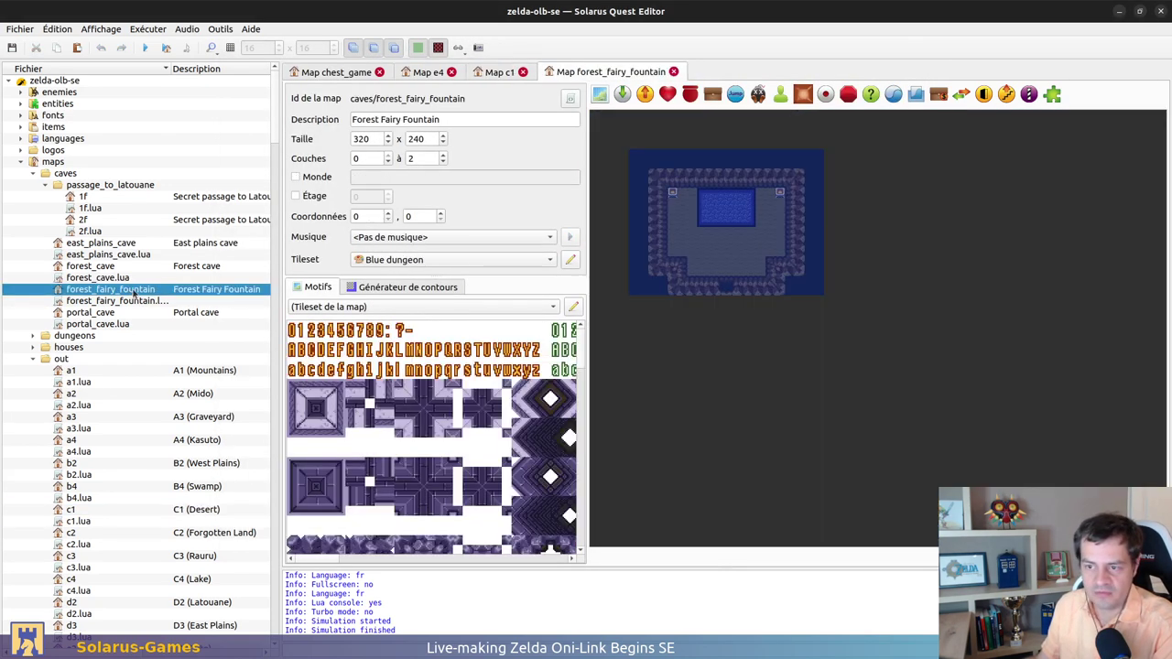
{"action": "scroll", "coordinate": [942, 259], "scroll_direction": "up", "scroll_amount": 1, "text": "ctrl"}
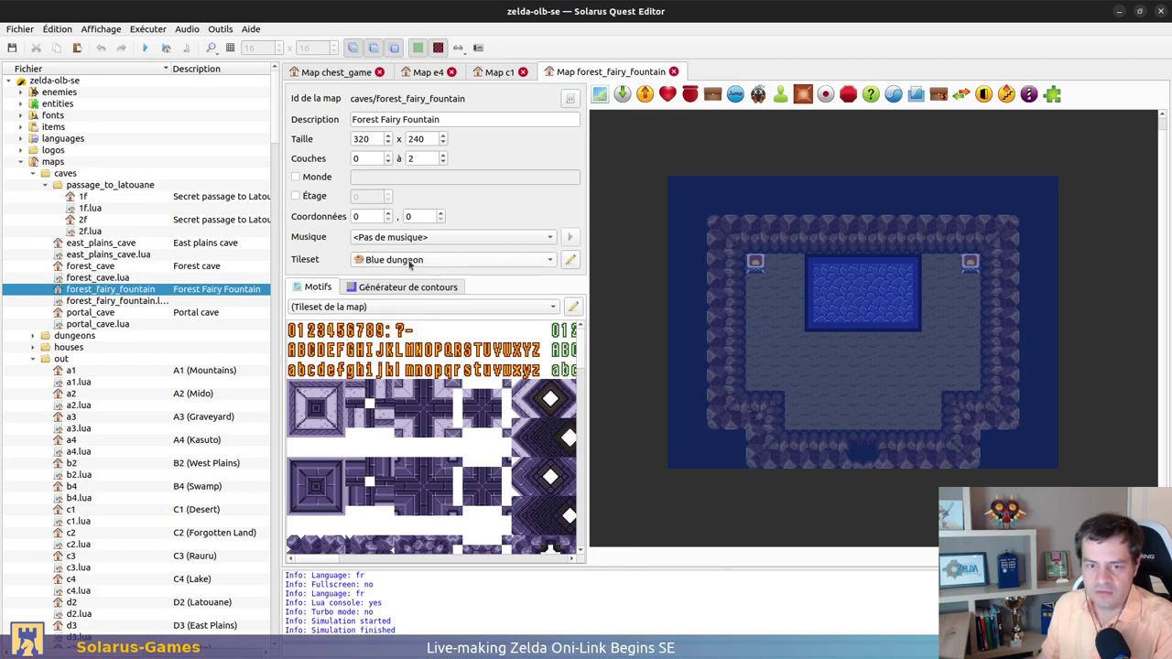
Set the tileset of the forest_fairy_fountain map to Brown dungeon
{"action": "left_click", "coordinate": [414, 259]}
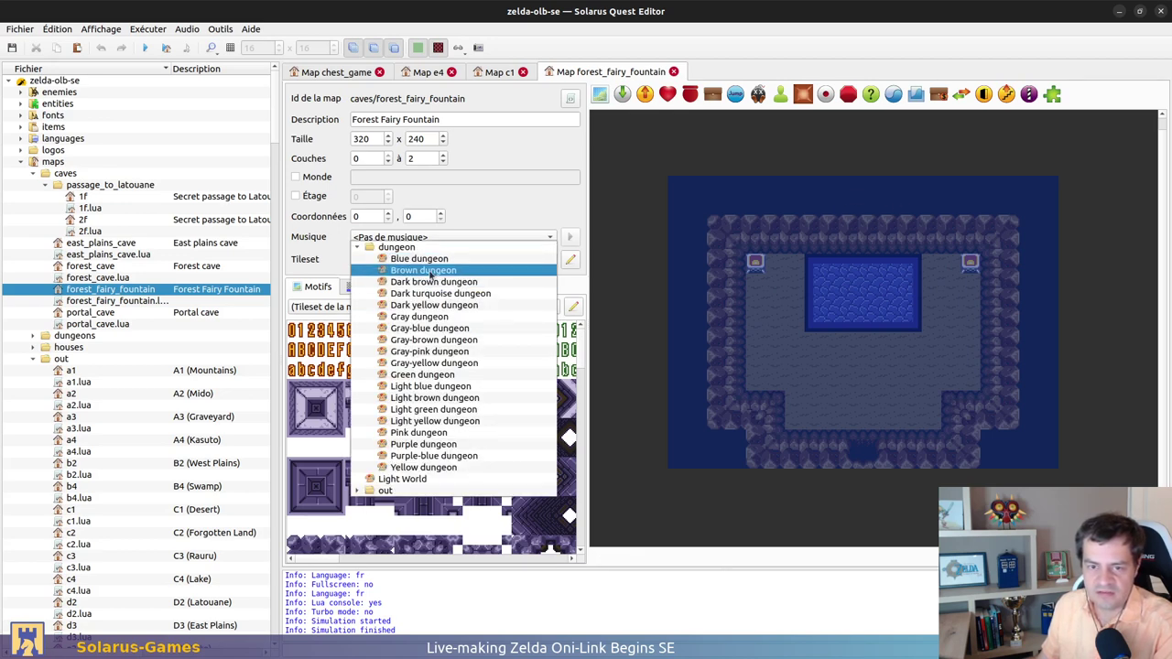
{"action": "left_click", "coordinate": [431, 271]}
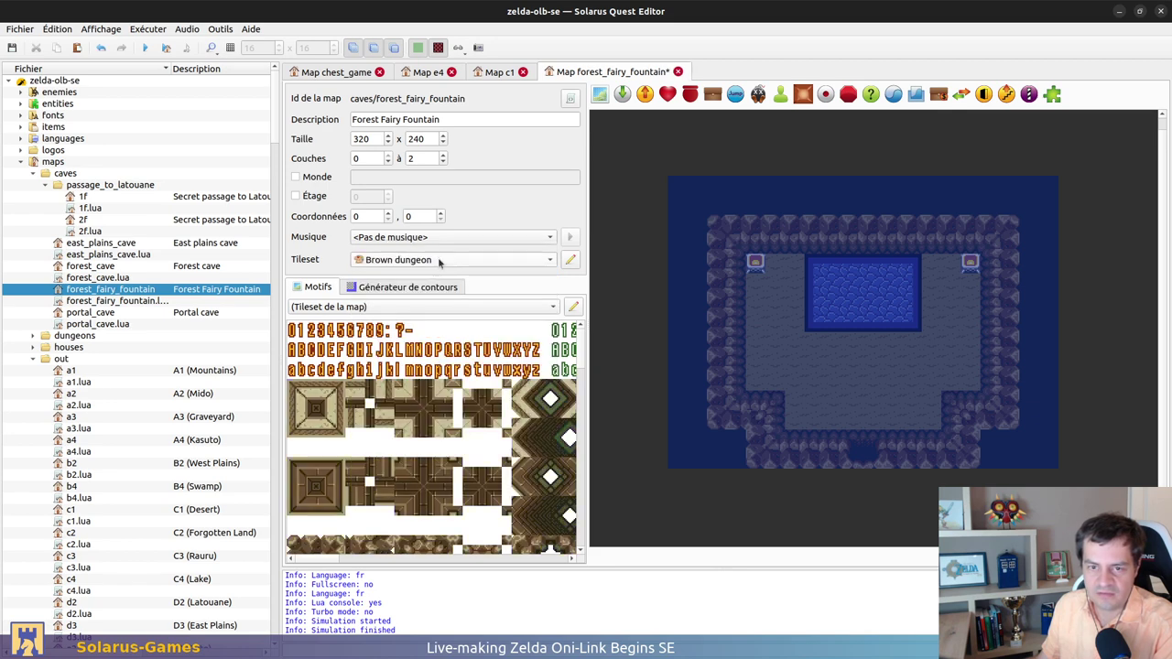
{"action": "left_click", "coordinate": [440, 260]}
{"action": "left_click", "coordinate": [773, 148]}
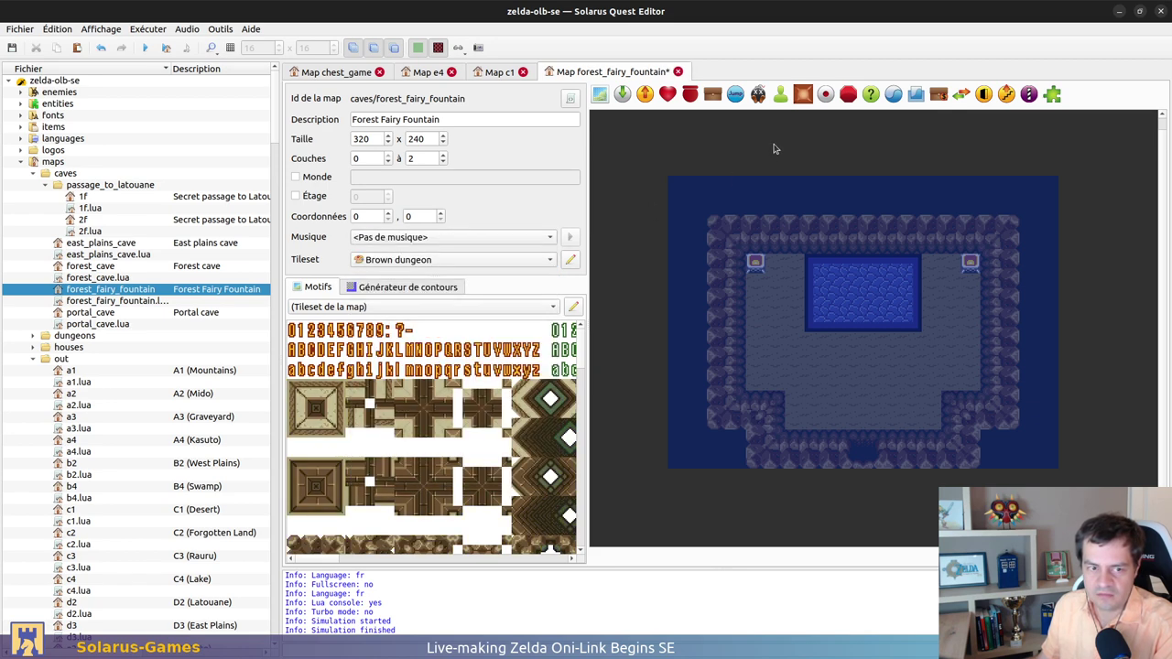
Open the forest_cave map and examine its tileset and floor patterns for comparison with the fountain cave
{"action": "double_click", "coordinate": [90, 265]}
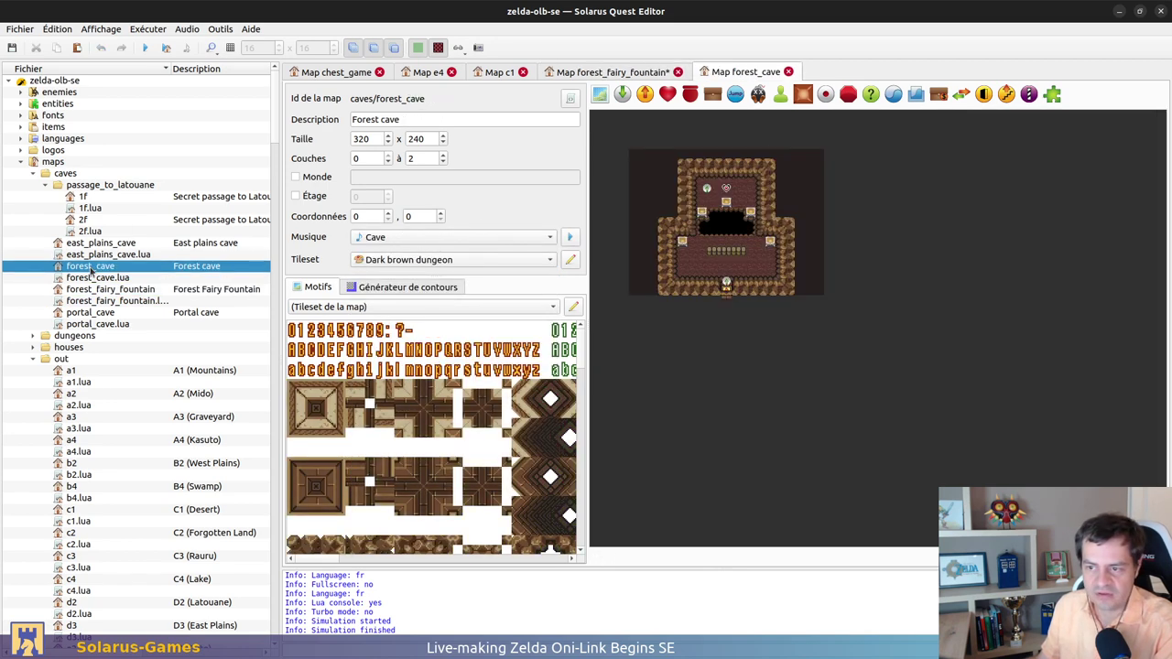
{"action": "scroll", "coordinate": [640, 240], "scroll_direction": "up", "scroll_amount": 1, "text": "ctrl"}
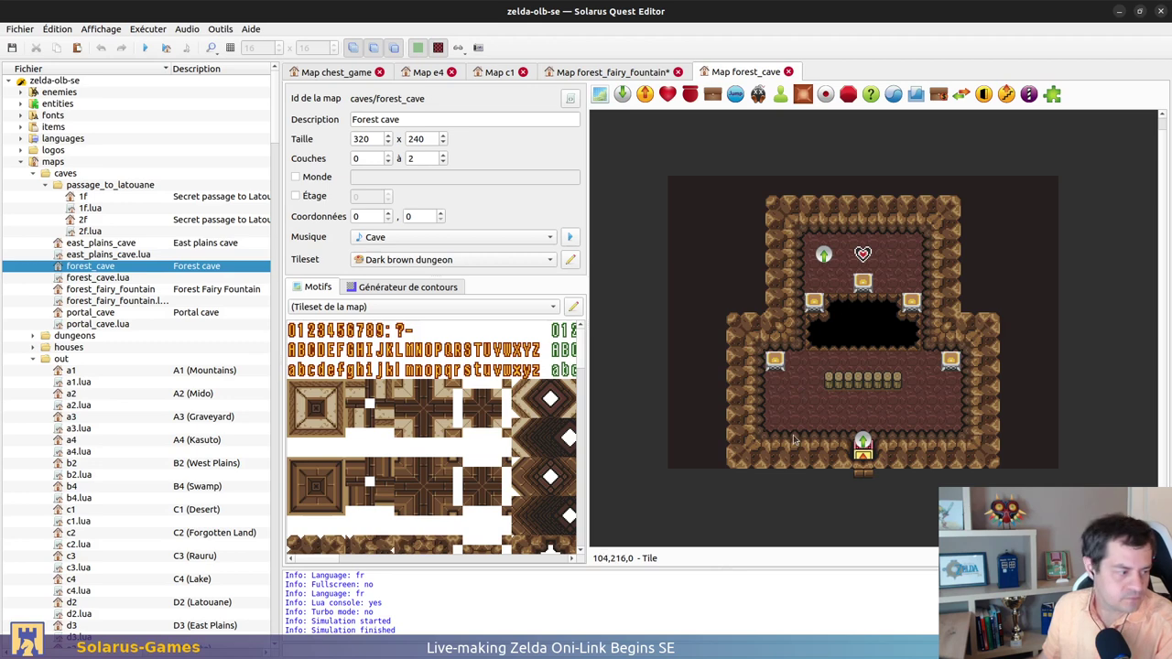
{"action": "scroll", "coordinate": [524, 421], "scroll_direction": "down", "scroll_amount": 5}
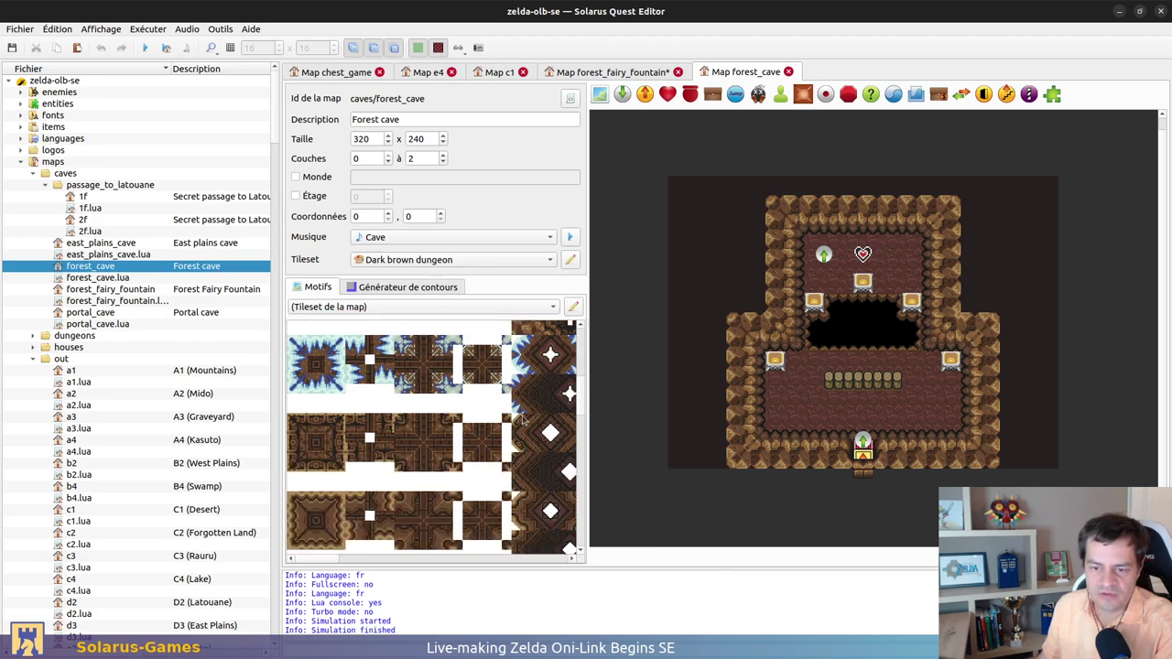
{"action": "scroll", "coordinate": [529, 462], "scroll_direction": "up", "scroll_amount": 5}
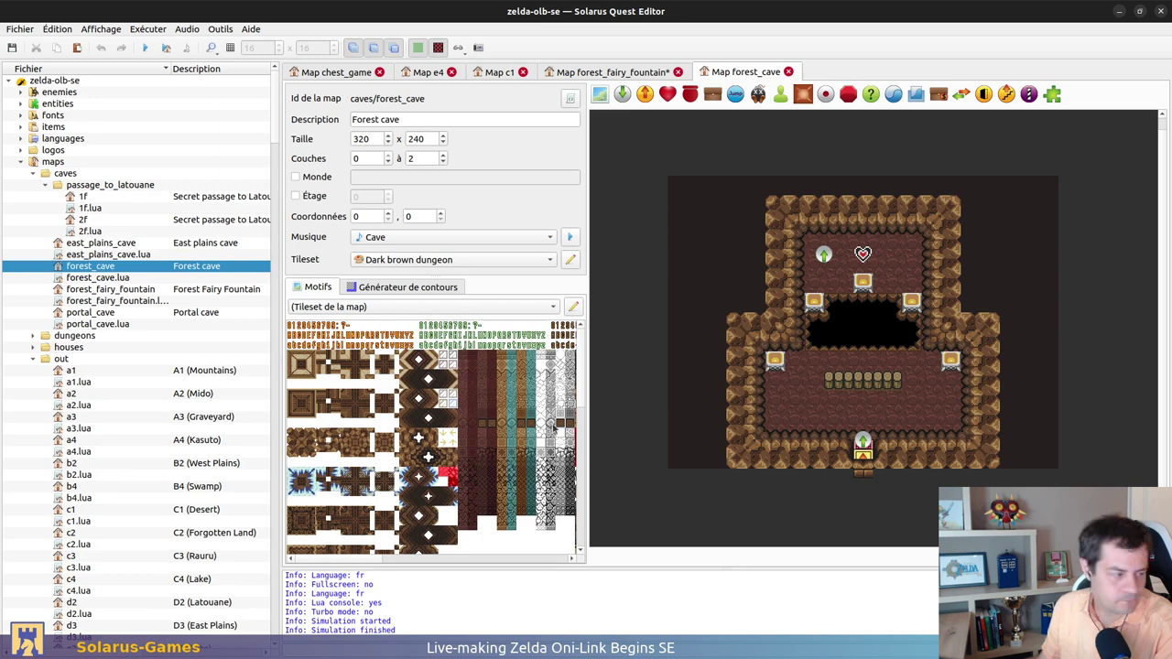
{"action": "scroll", "coordinate": [554, 425], "scroll_direction": "up", "scroll_amount": 1, "text": "ctrl"}
{"action": "scroll", "coordinate": [540, 423], "scroll_direction": "down", "scroll_amount": 3}
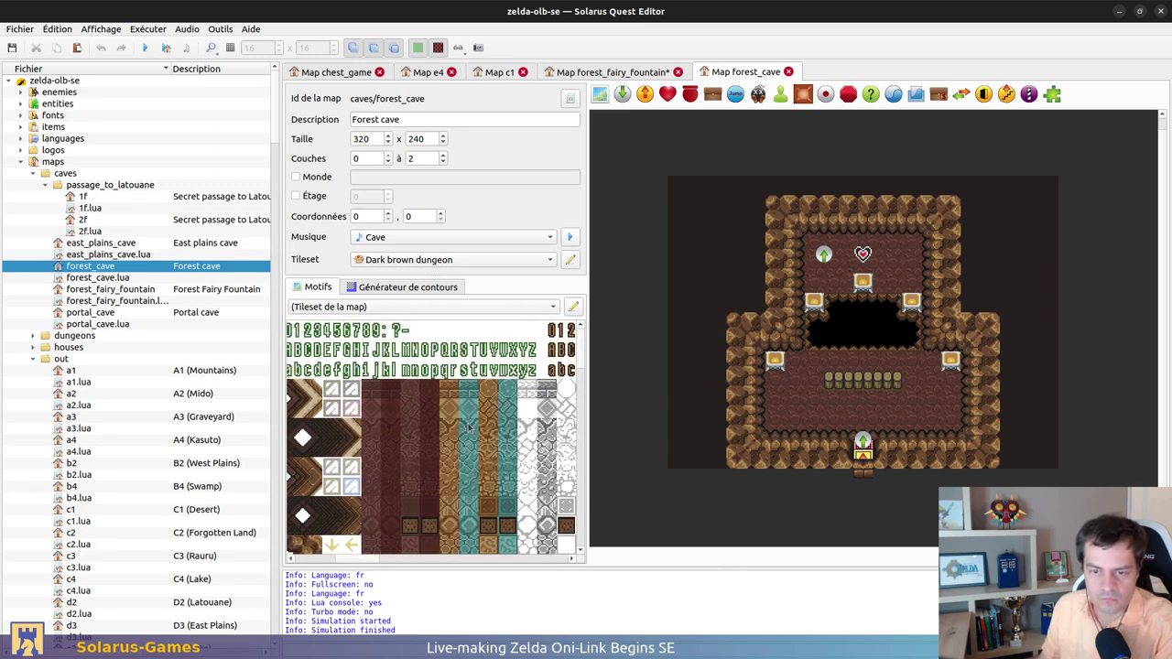
{"action": "scroll", "coordinate": [509, 417], "scroll_direction": "down", "scroll_amount": 1}
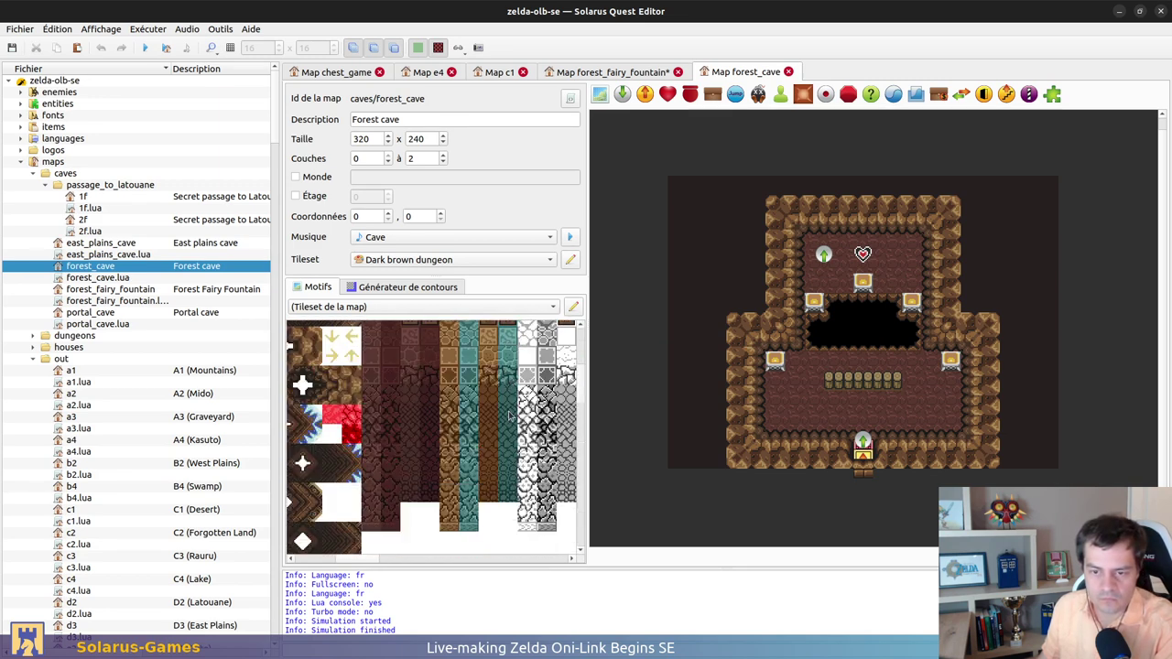
{"action": "scroll", "coordinate": [515, 520], "scroll_direction": "up", "scroll_amount": 4}
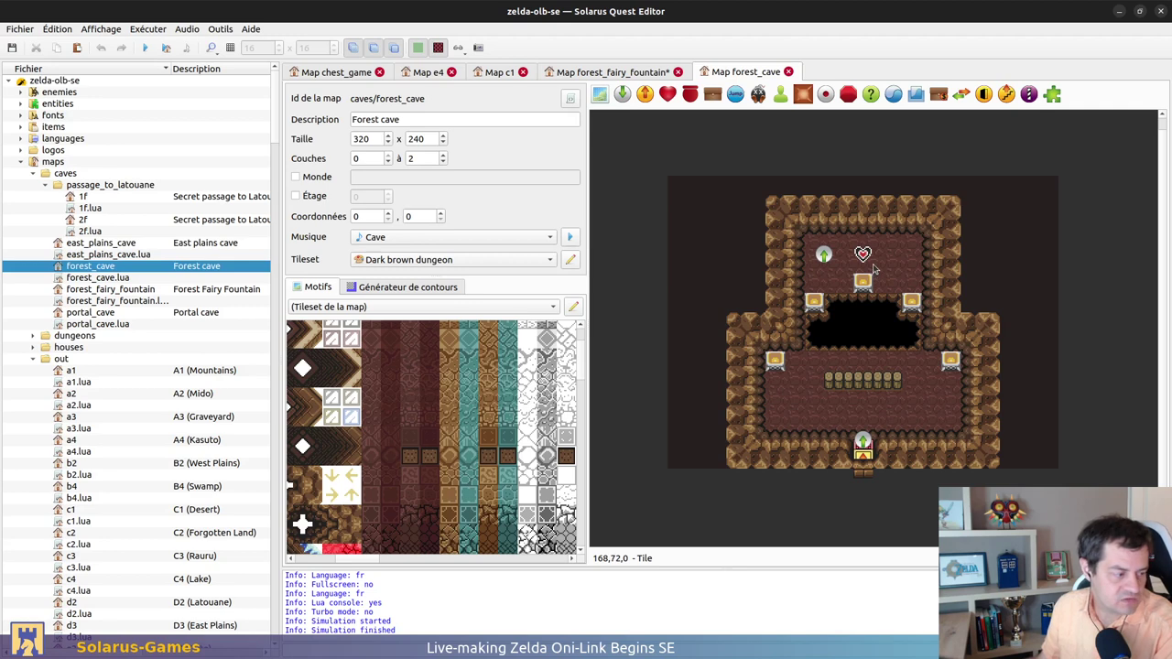
{"action": "scroll", "coordinate": [458, 485], "scroll_direction": "up", "scroll_amount": 2}
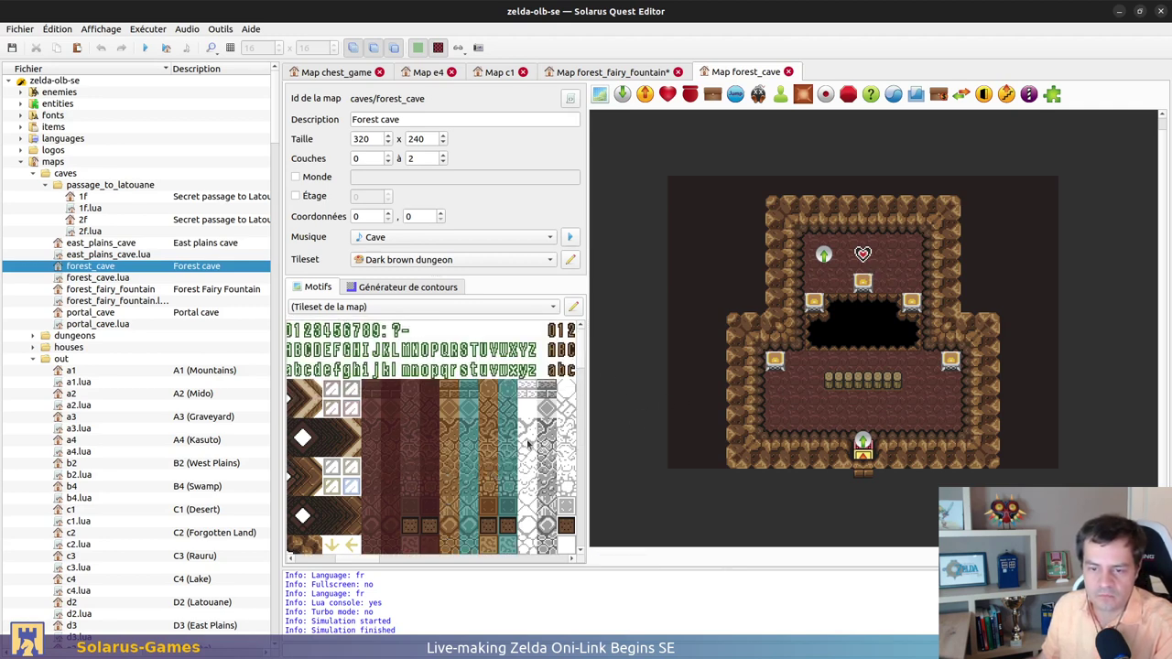
Open map 1f of passage_to_latouane, examine its layout and tileset, and close it
{"action": "double_click", "coordinate": [82, 196]}
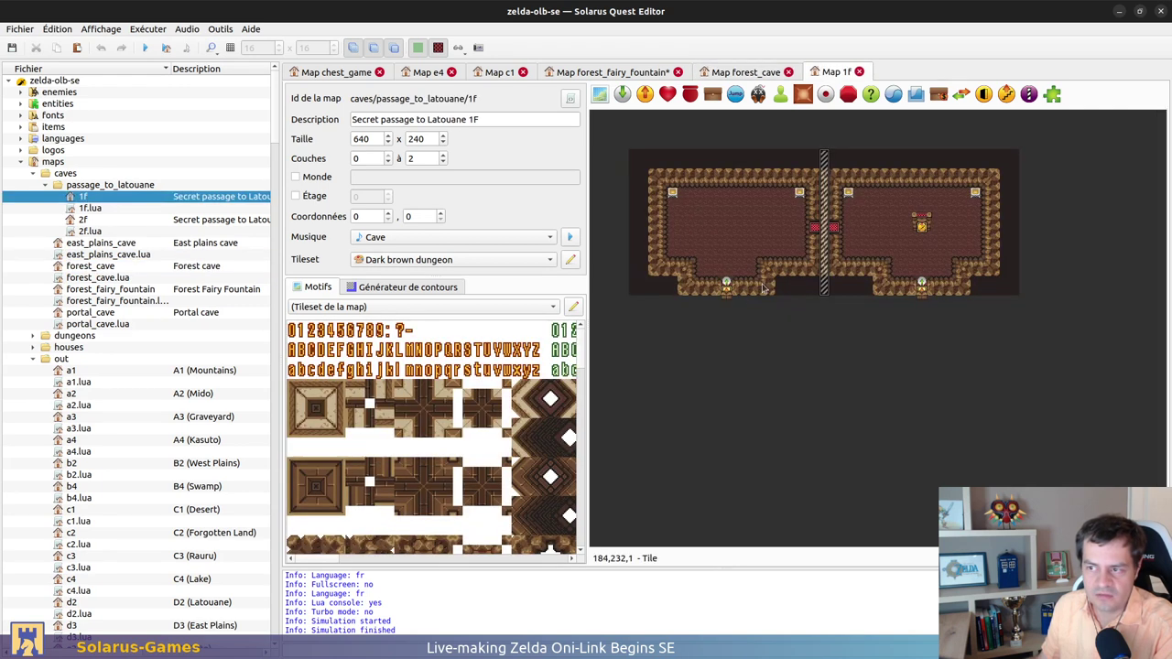
{"action": "scroll", "coordinate": [762, 286], "scroll_direction": "up", "scroll_amount": 1, "text": "ctrl"}
{"action": "scroll", "coordinate": [879, 241], "scroll_direction": "down", "scroll_amount": 1, "text": "ctrl"}
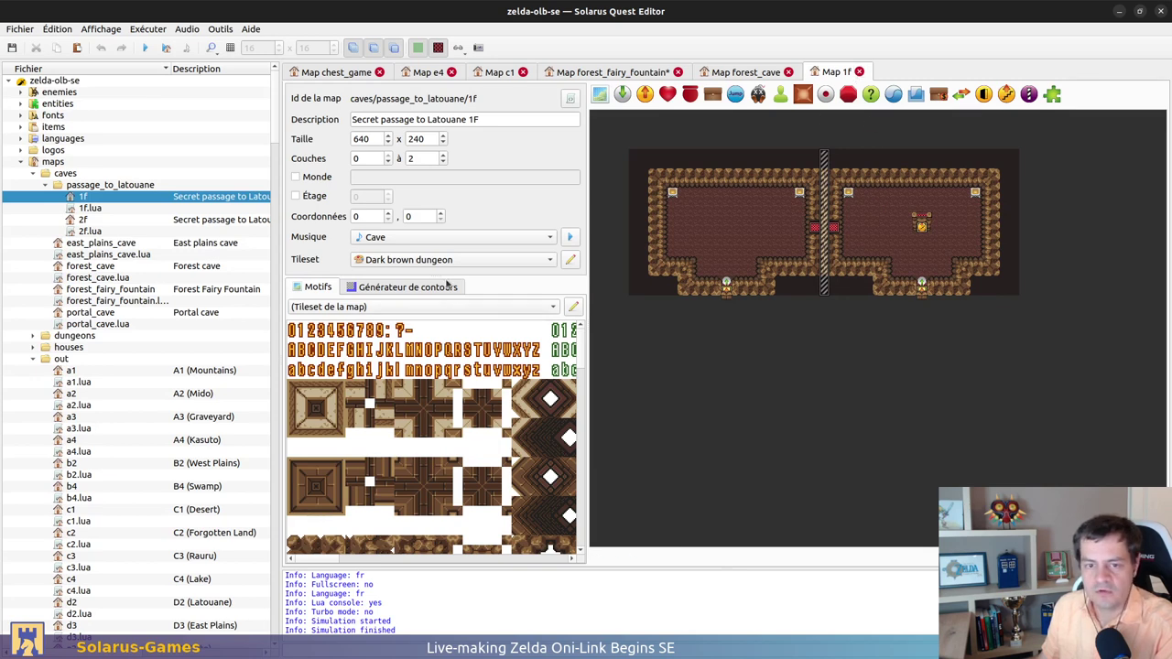
{"action": "left_click", "coordinate": [859, 72]}
Set the forest_fairy_fountain map's tileset to Dark brown dungeon and save the map
{"action": "left_click", "coordinate": [586, 72]}
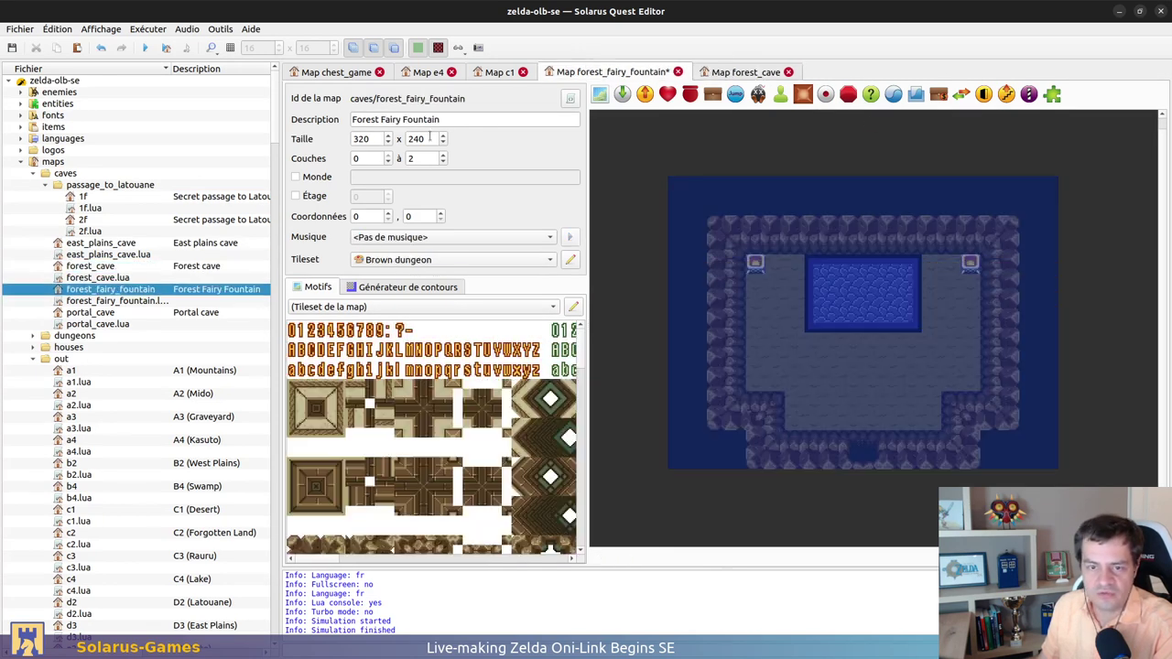
{"action": "left_click", "coordinate": [394, 257]}
{"action": "left_click", "coordinate": [418, 269]}
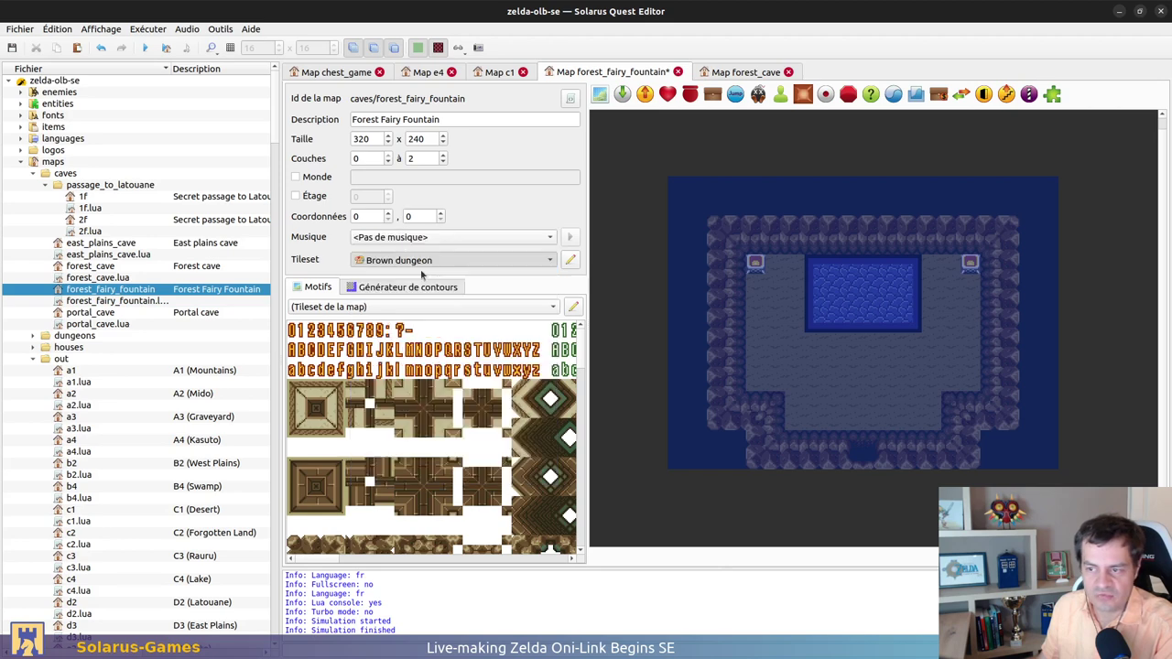
{"action": "key", "text": "ctrl+s"}
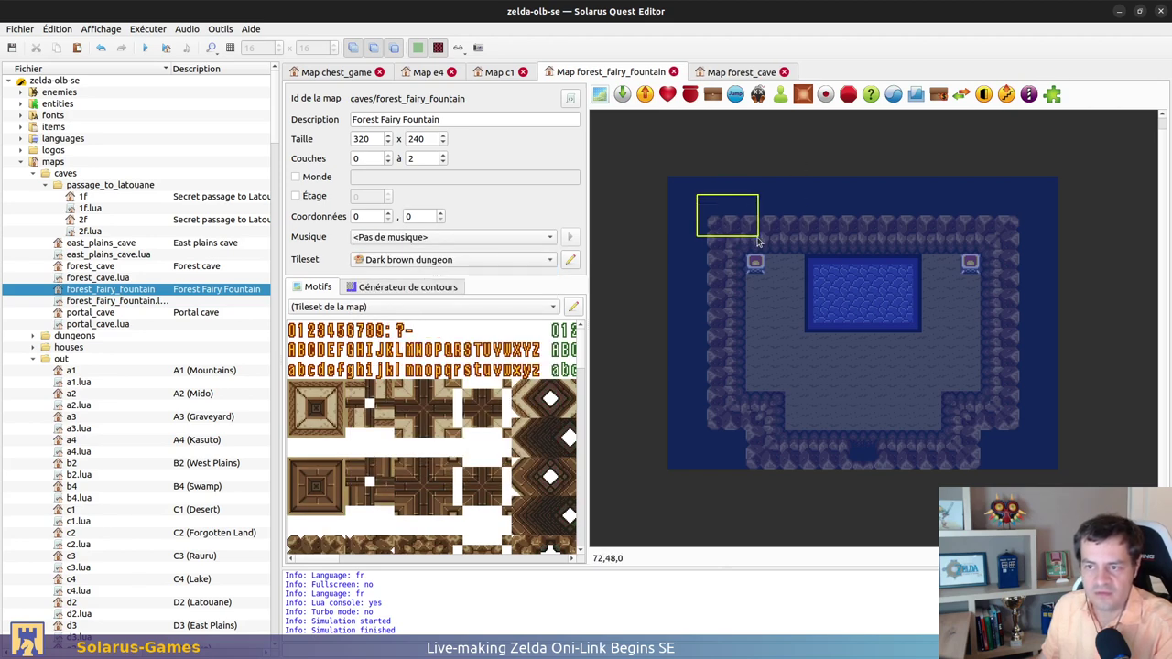
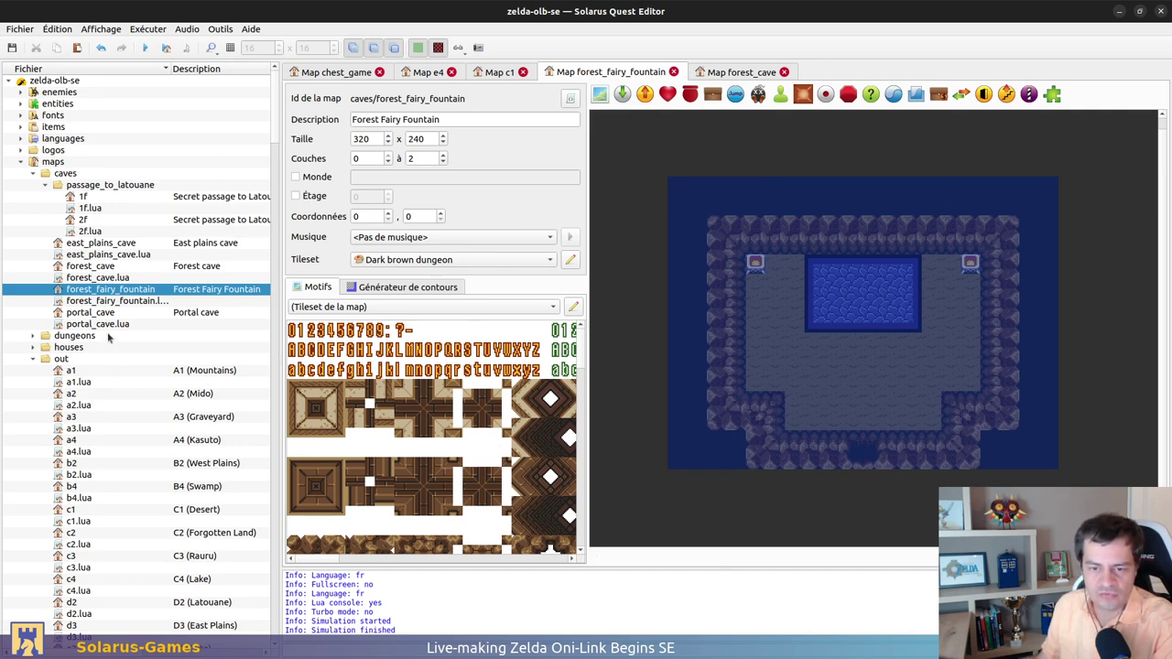
Enlarge the map's pattern list and browse the Dark brown dungeon tileset for a suitable cave floor pattern
{"action": "left_click_drag", "start_coordinate": [280, 420], "coordinate": [151, 419]}
{"action": "scroll", "coordinate": [419, 397], "scroll_direction": "down", "scroll_amount": 2, "text": "ctrl"}
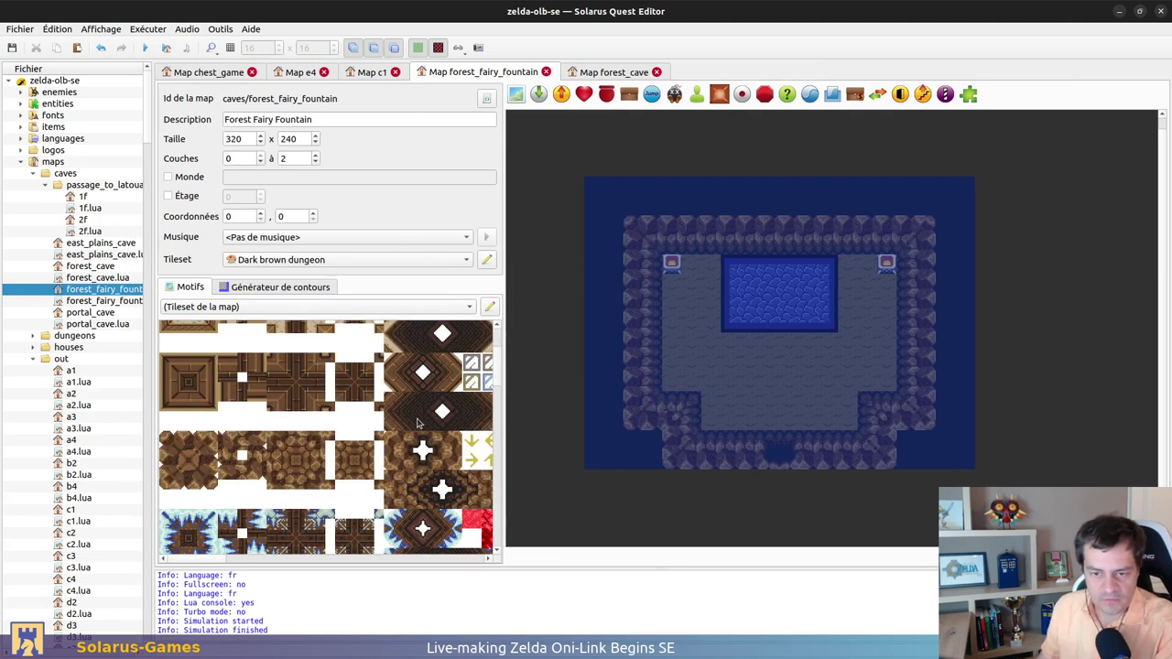
{"action": "scroll", "coordinate": [358, 482], "scroll_direction": "up", "scroll_amount": 4, "text": "ctrl"}
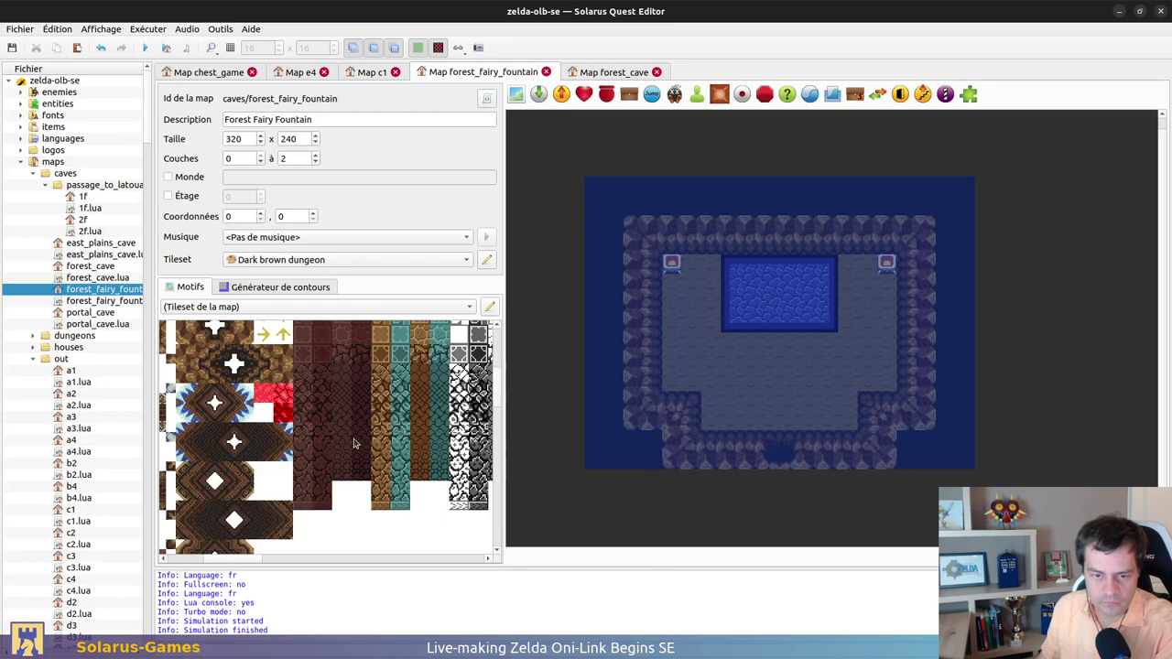
{"action": "scroll", "coordinate": [352, 448], "scroll_direction": "up", "scroll_amount": 2}
{"action": "scroll", "coordinate": [314, 514], "scroll_direction": "up", "scroll_amount": 1}
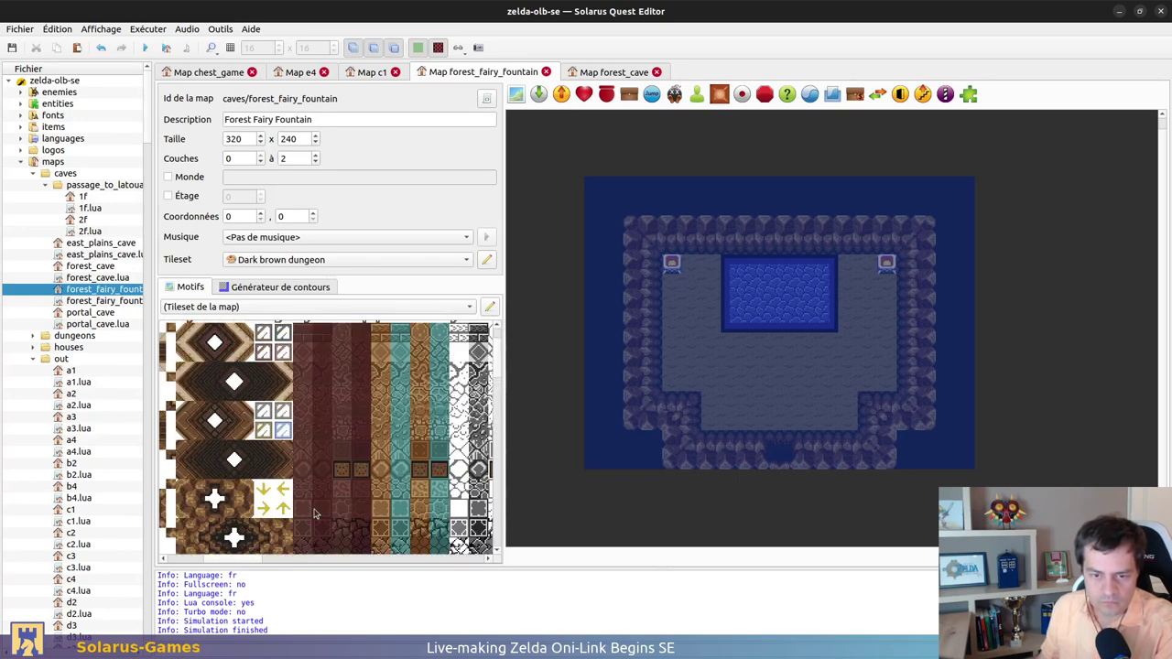
{"action": "scroll", "coordinate": [298, 515], "scroll_direction": "up", "scroll_amount": 1}
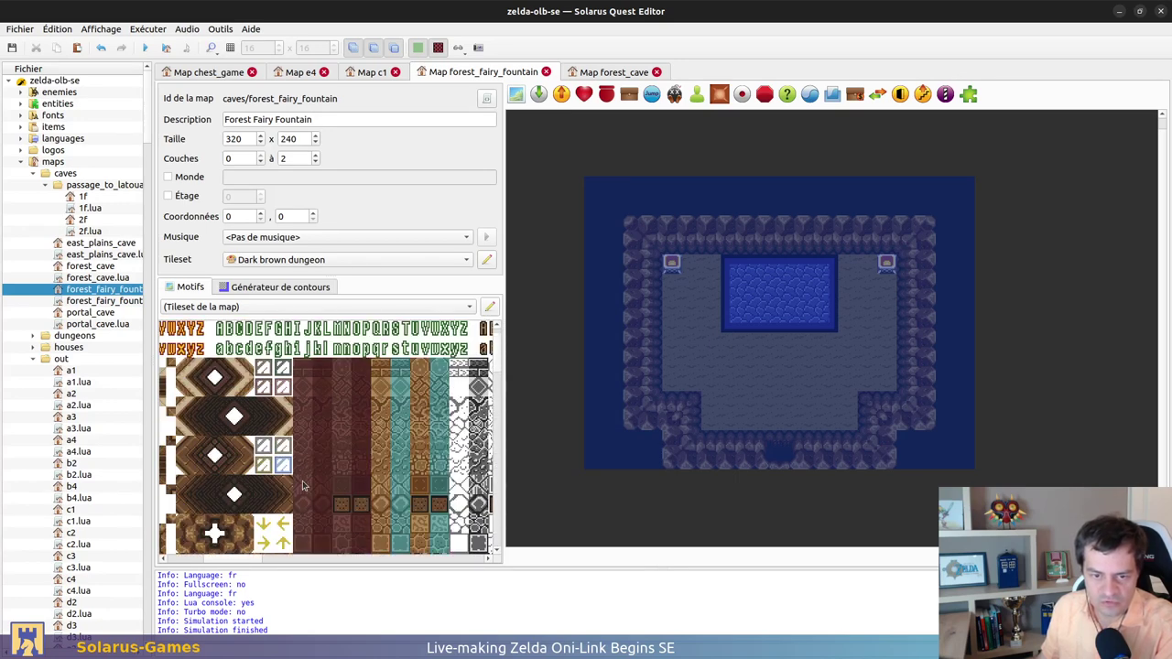
{"action": "scroll", "coordinate": [309, 484], "scroll_direction": "up", "scroll_amount": 1}
{"action": "scroll", "coordinate": [323, 500], "scroll_direction": "down", "scroll_amount": 1}
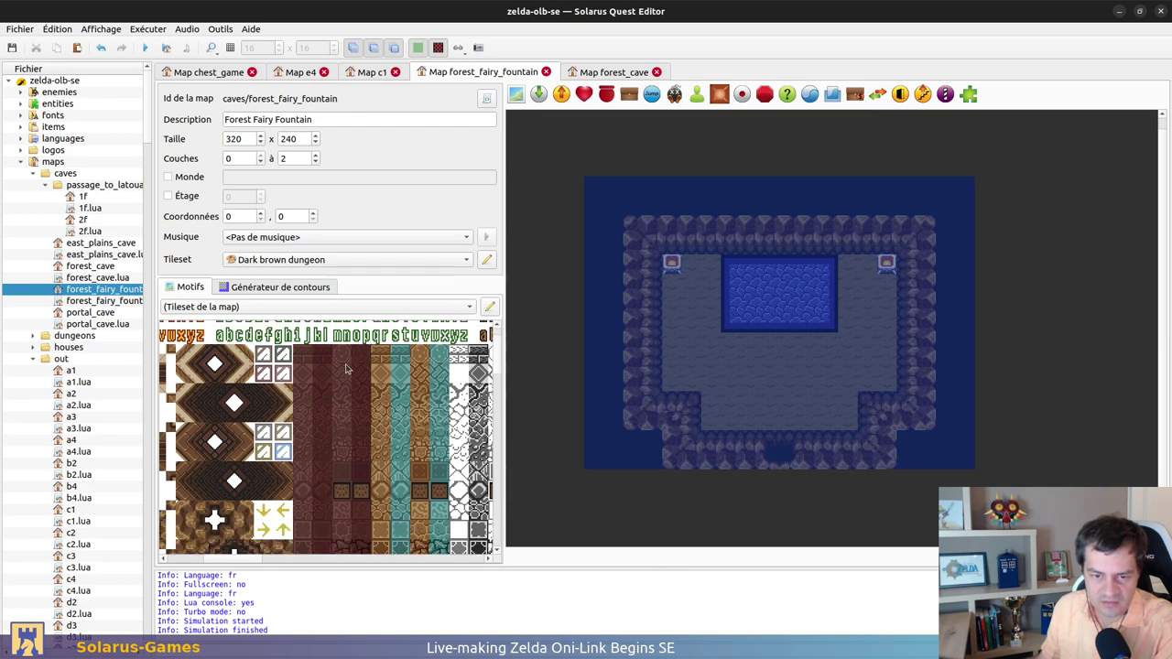
{"action": "left_click", "coordinate": [305, 419]}
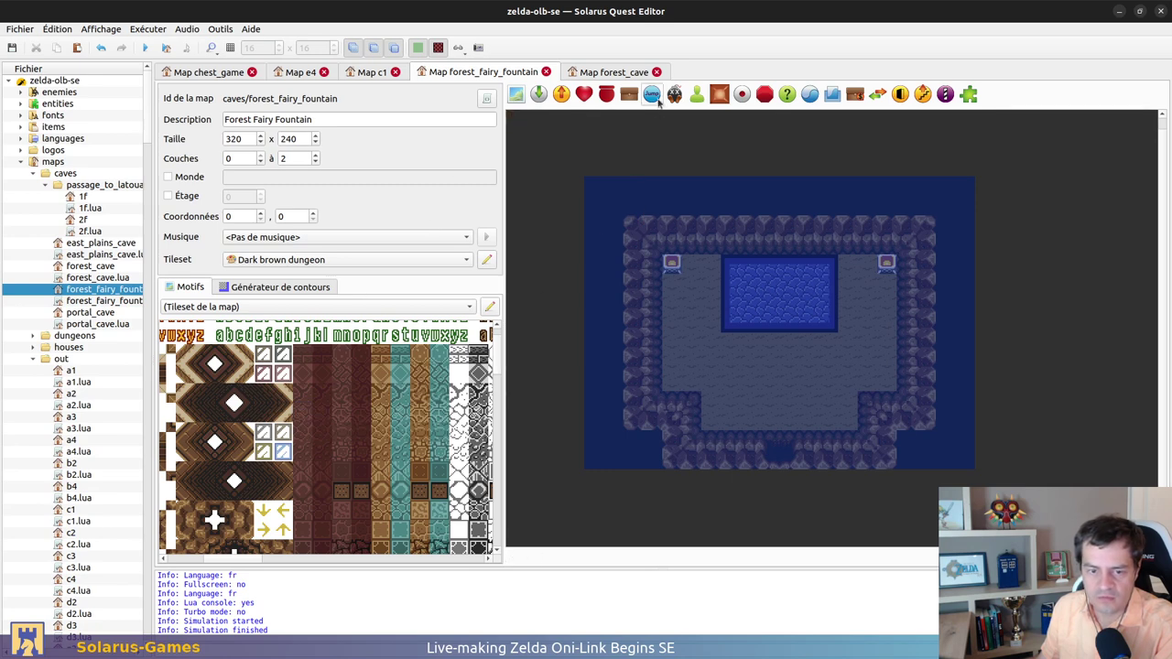
Check which floor pattern the forest_cave map uses and find the same pattern in the forest_fairy_fountain tileset
{"action": "left_click", "coordinate": [619, 73]}
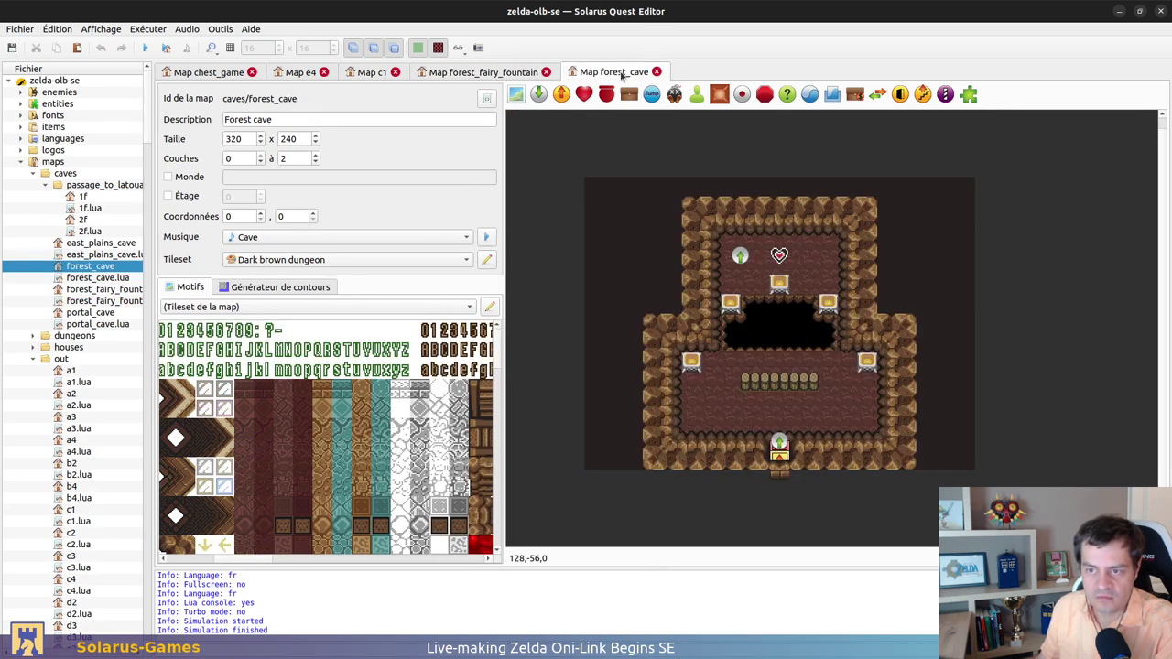
{"action": "left_click", "coordinate": [729, 386]}
{"action": "key", "text": "ctrl+shift+Tab"}
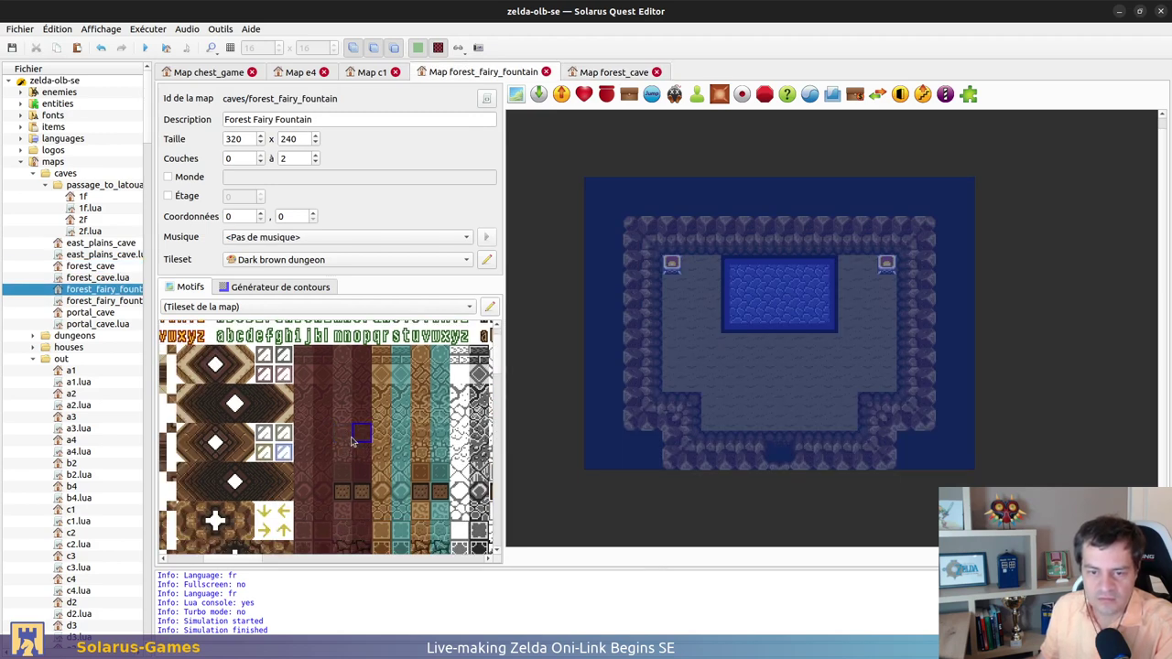
{"action": "key", "text": "ctrl+Tab"}
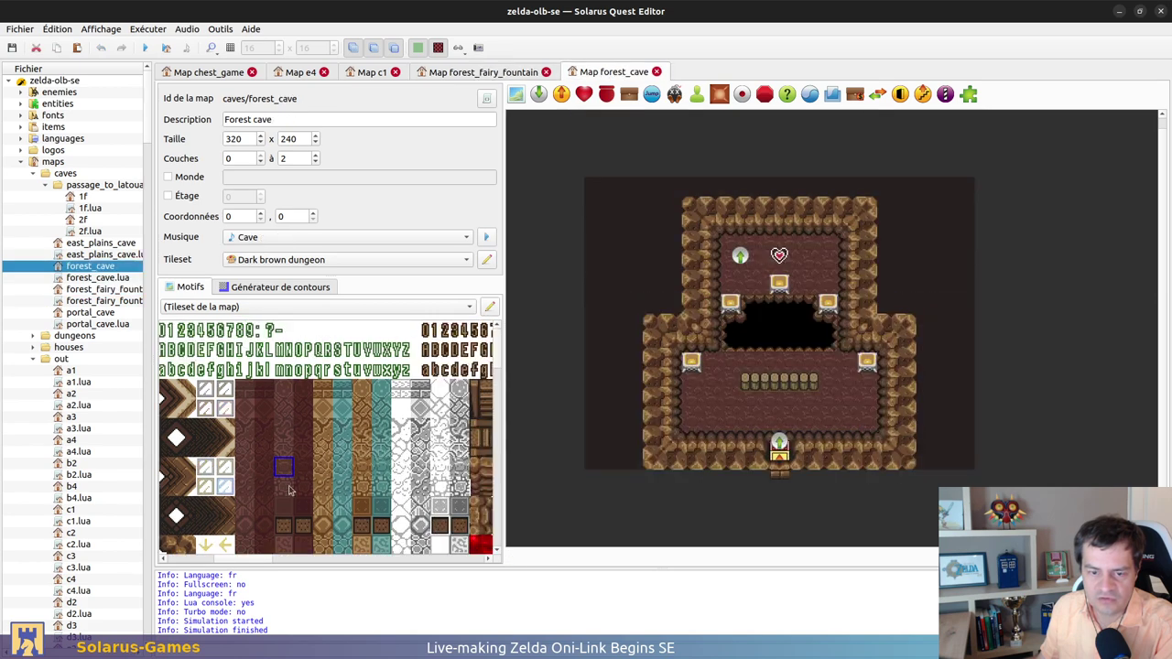
{"action": "left_click", "coordinate": [497, 73]}
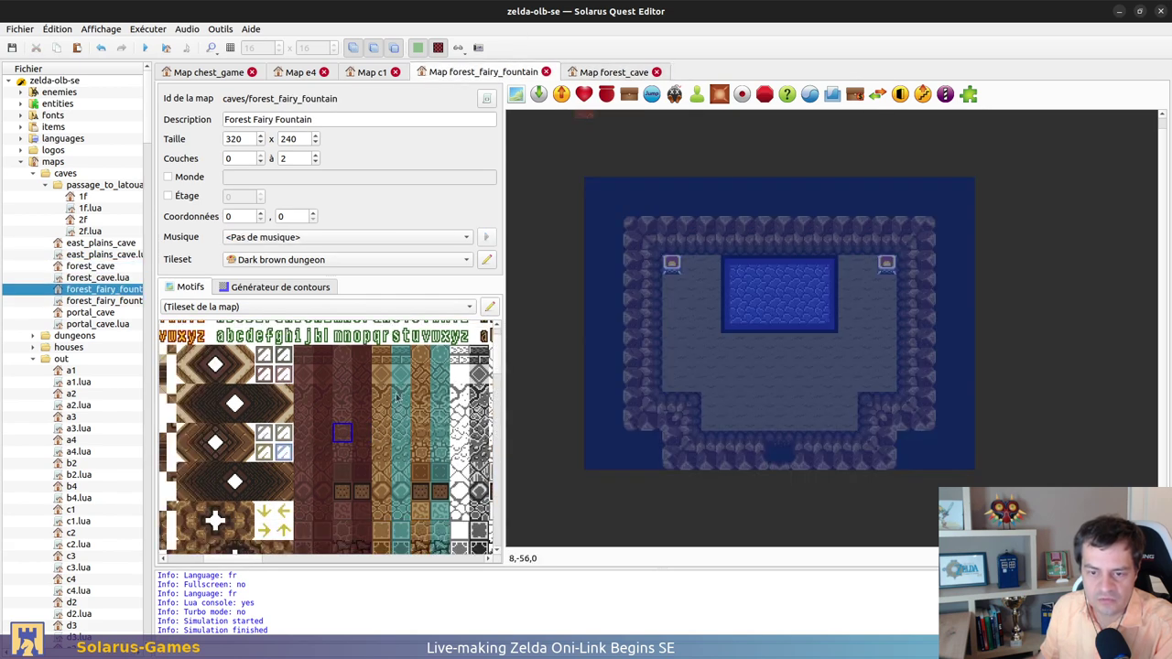
Cover the template's floor with forest_cave's floor pattern, using one large rectangle and a narrower one below it
{"action": "left_click_drag", "start_coordinate": [681, 296], "coordinate": [883, 385]}
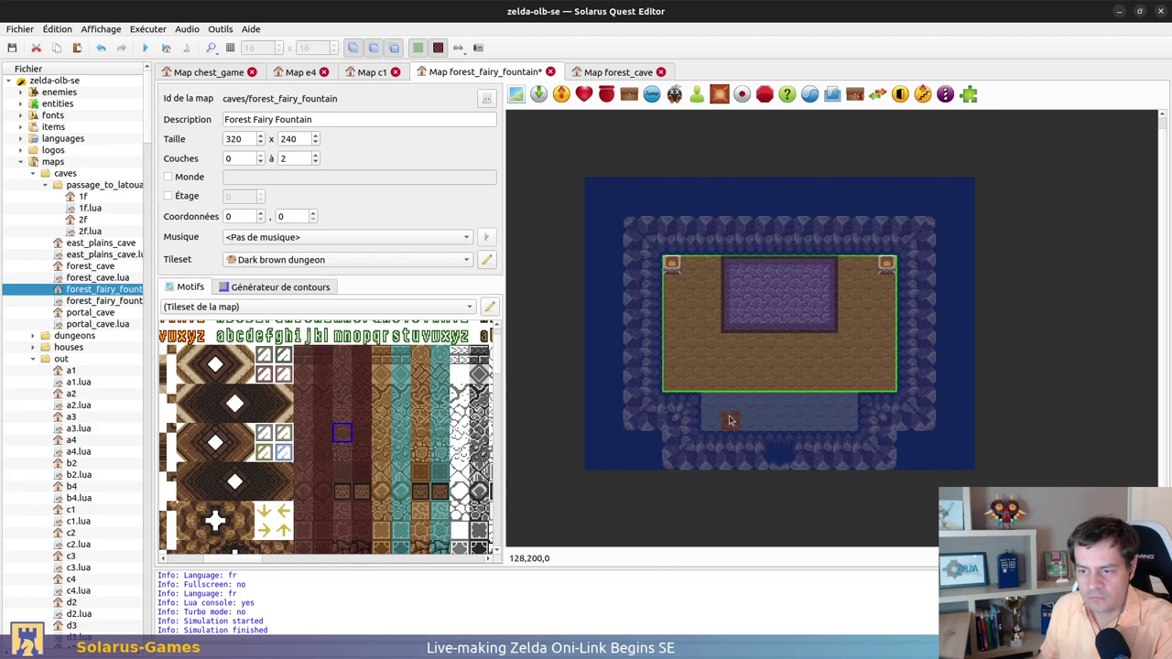
{"action": "left_click_drag", "start_coordinate": [707, 398], "coordinate": [851, 426]}
{"action": "left_click", "coordinate": [954, 427]}
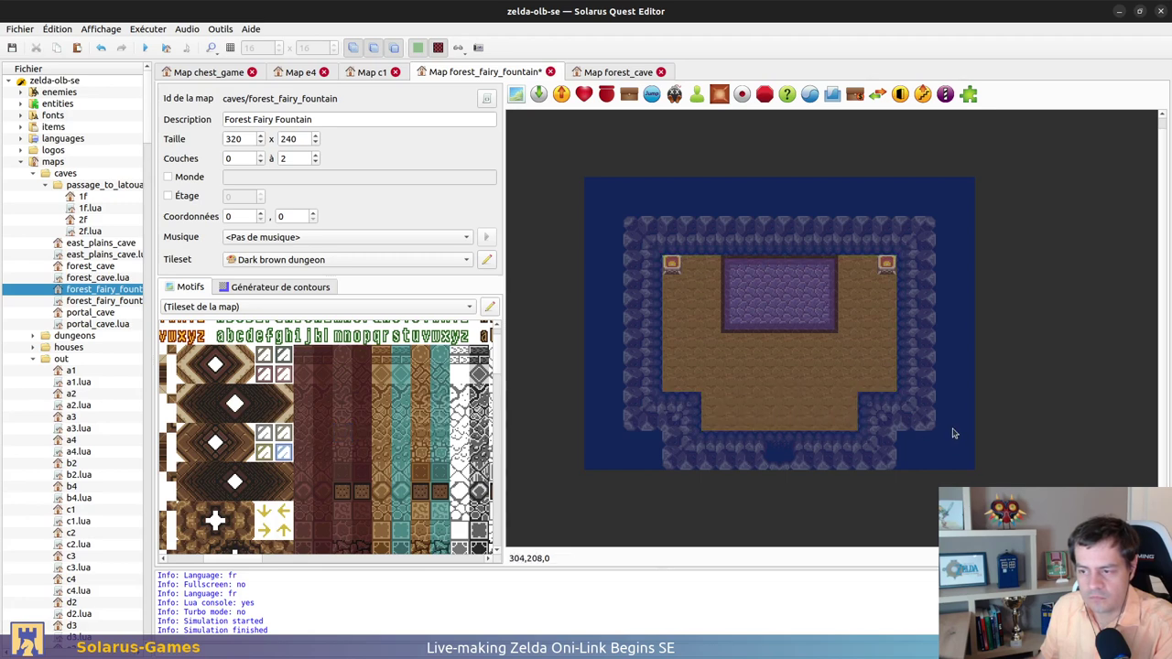
Set the map's lowest layer to -1, move the template's custom entity to layer -1, and save the map
{"action": "left_click", "coordinate": [595, 193]}
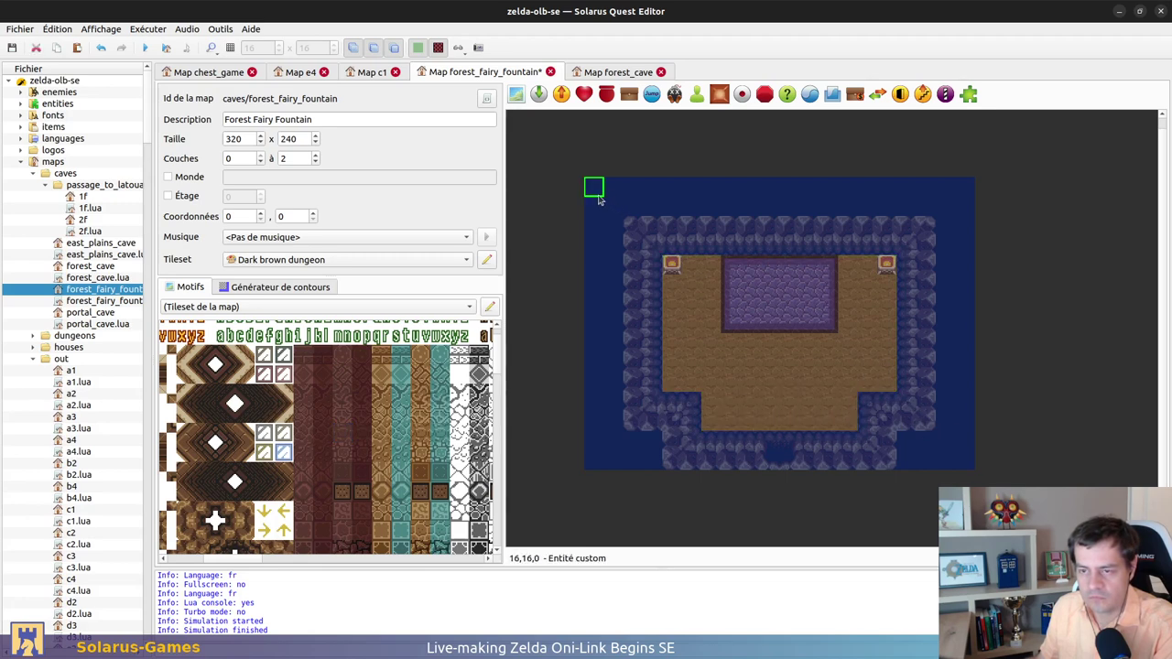
{"action": "key", "text": "ctrl+a"}
{"action": "mouse_move", "coordinate": [597, 193]}
{"action": "left_mouse_down"}
{"action": "mouse_move", "coordinate": [933, 311]}
{"action": "mouse_move", "coordinate": [952, 252]}
{"action": "mouse_move", "coordinate": [596, 188]}
{"action": "left_mouse_up"}
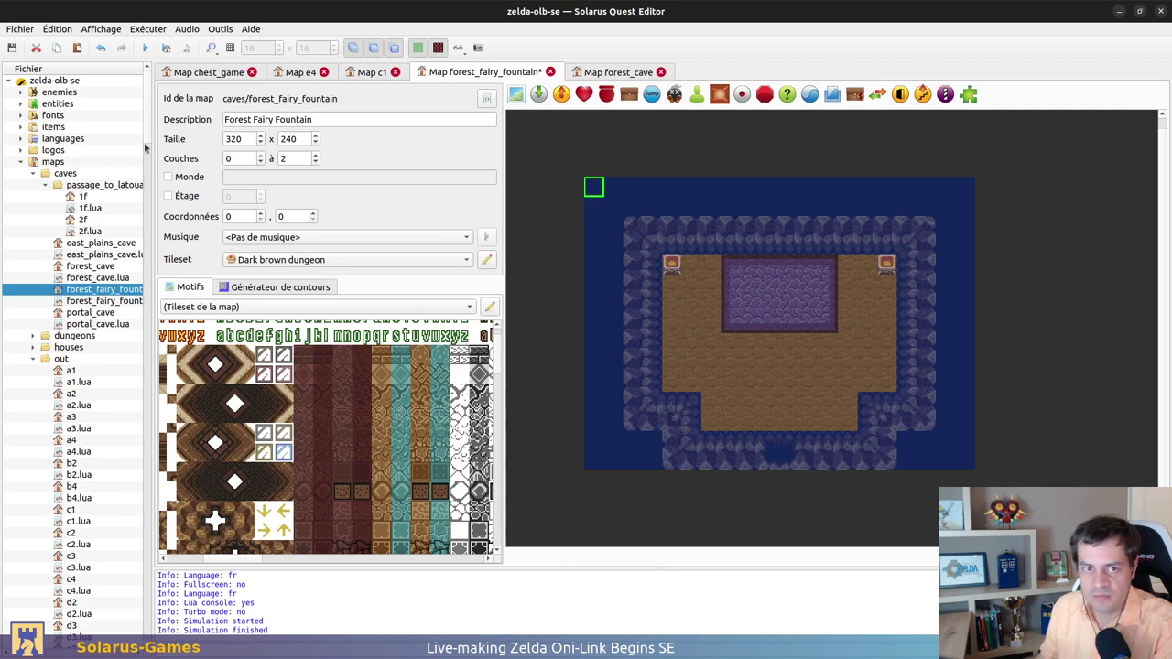
{"action": "left_click", "coordinate": [261, 162]}
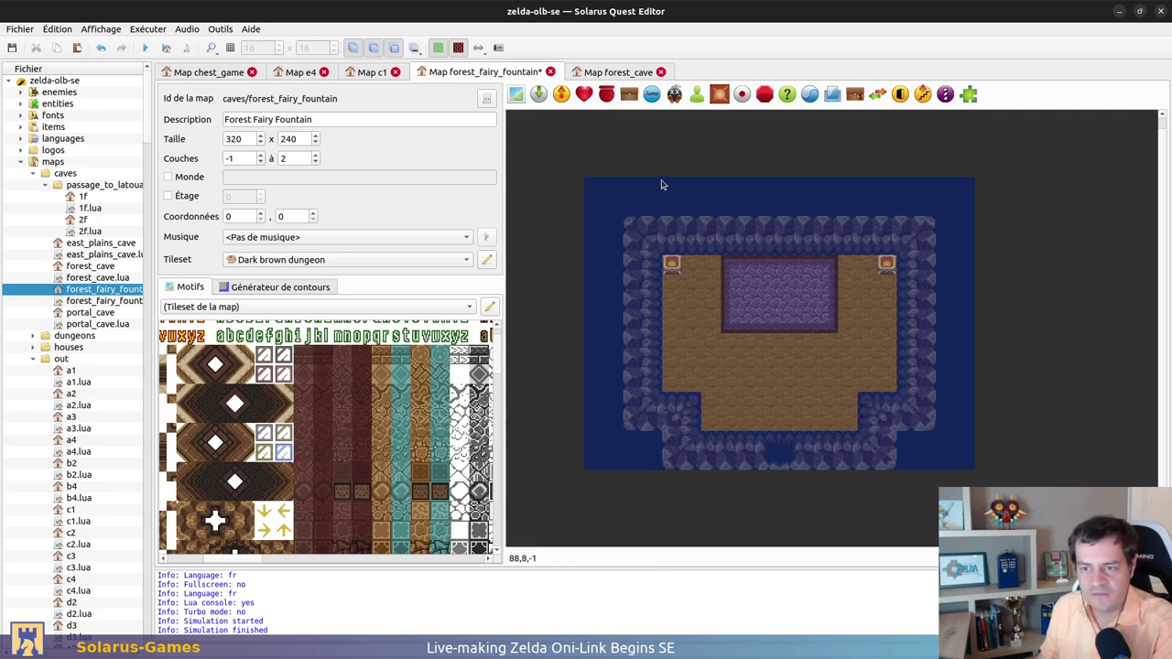
{"action": "key", "text": "ctrl+s"}
{"action": "right_click", "coordinate": [595, 189]}
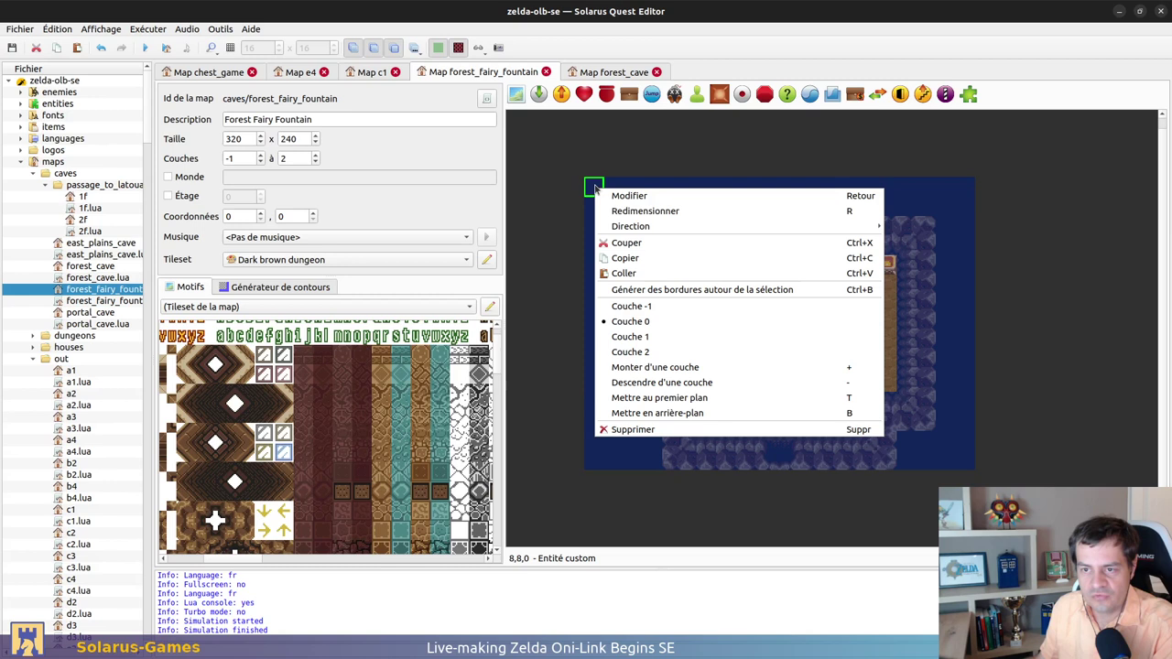
{"action": "left_click", "coordinate": [667, 309]}
{"action": "left_click", "coordinate": [721, 161]}
{"action": "key", "text": "ctrl+s"}
Compare the two floor tiles of forest_fairy_fountain with the floor and walls of the forest_cave map
{"action": "left_click", "coordinate": [763, 371]}
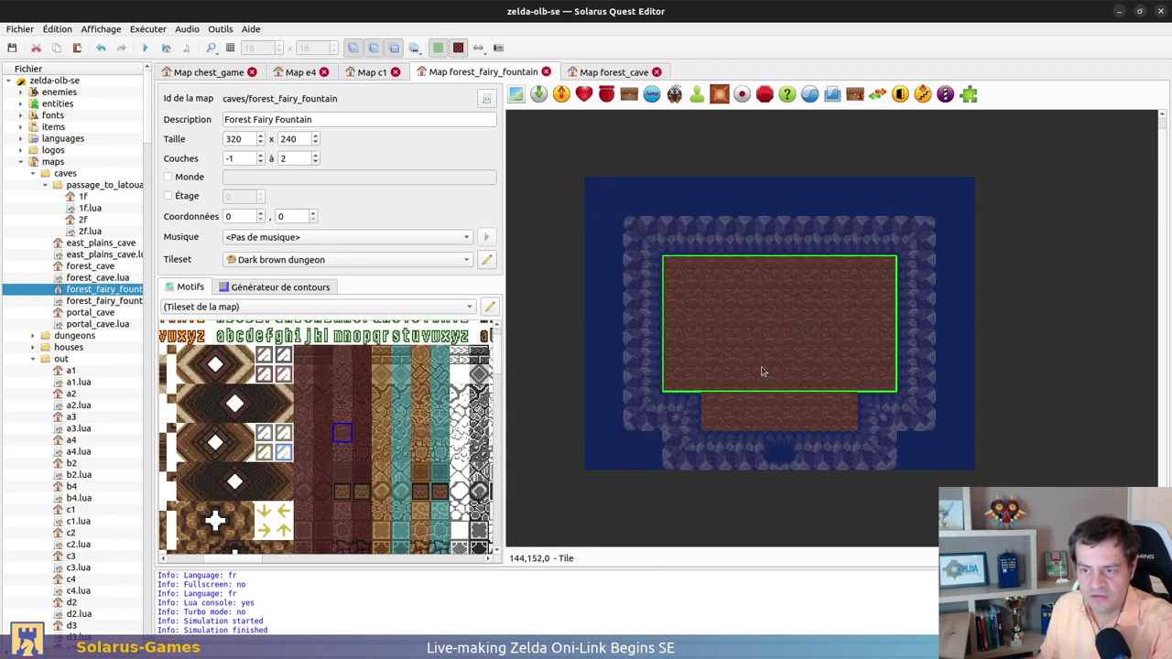
{"action": "left_click", "coordinate": [759, 408], "text": "ctrl"}
{"action": "left_click", "coordinate": [657, 185]}
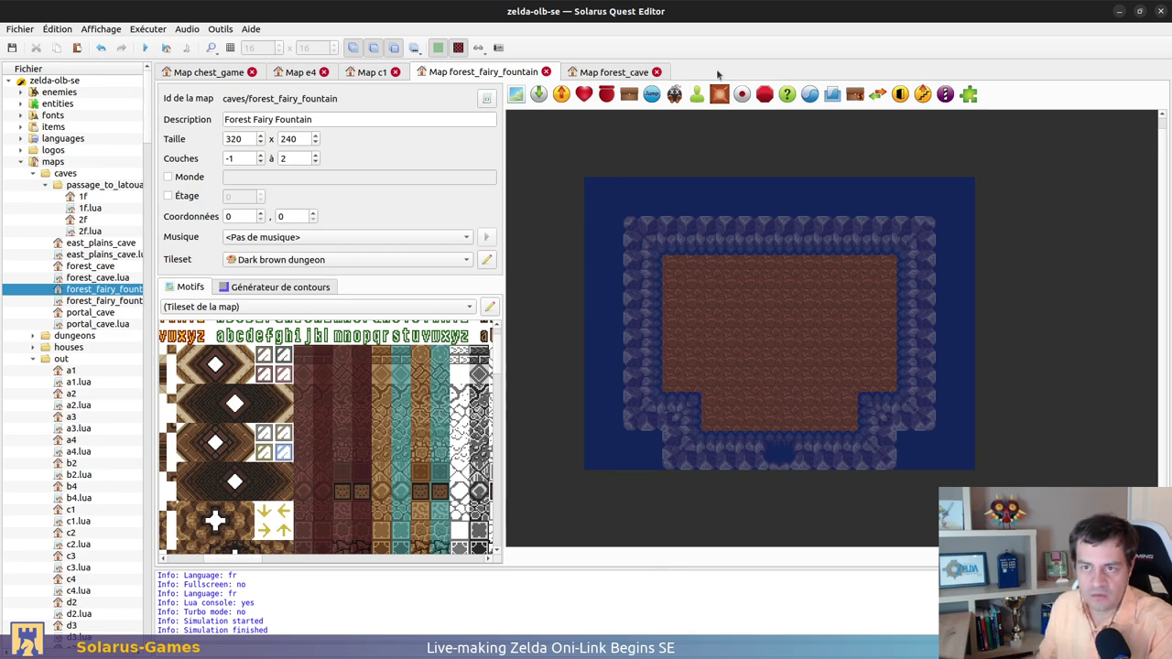
{"action": "left_click", "coordinate": [613, 72]}
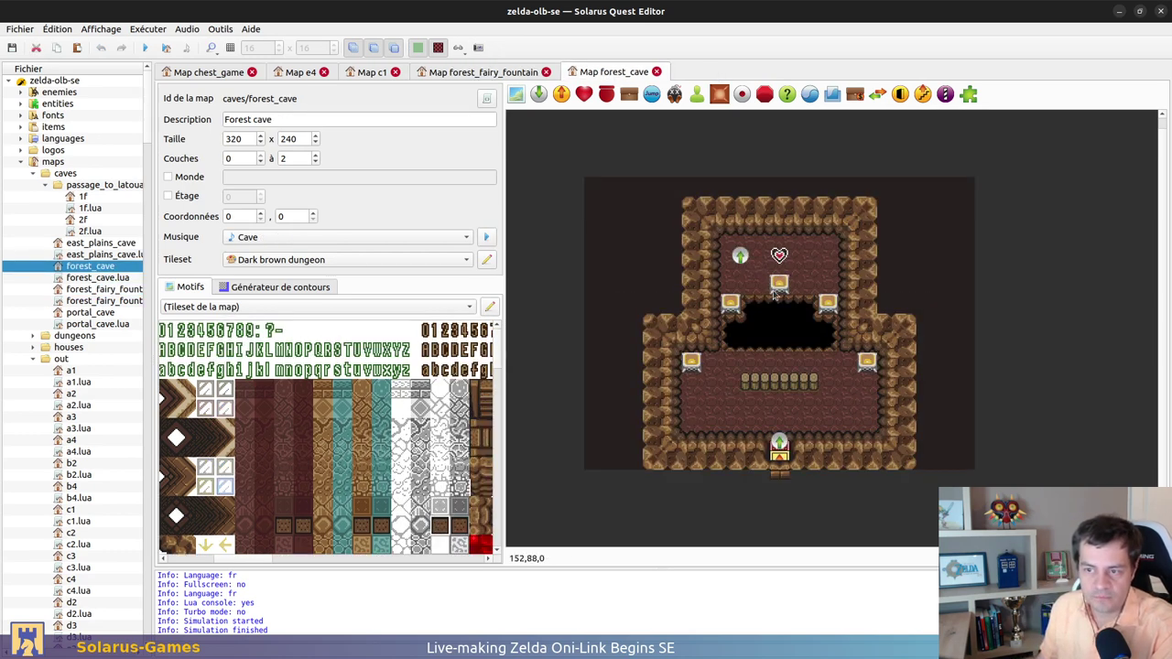
{"action": "left_click", "coordinate": [518, 72]}
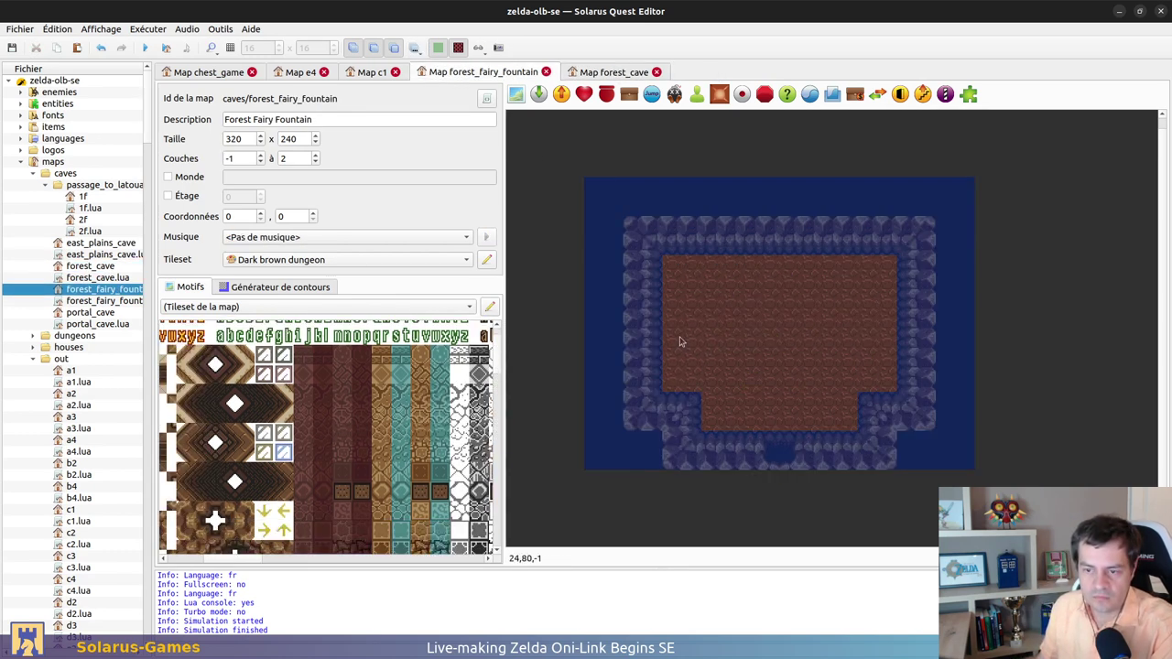
{"action": "left_click", "coordinate": [766, 478]}
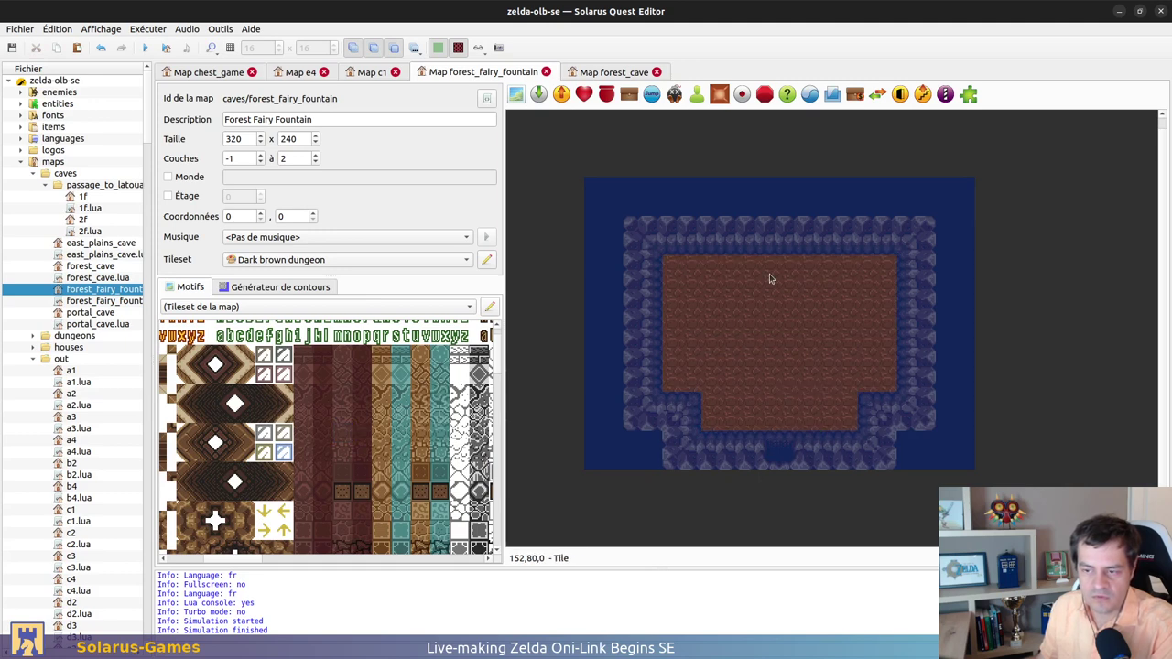
Select both floor tiles and set the contour generator to wall_border-3 with the map's own tileset
{"action": "left_click", "coordinate": [760, 357]}
{"action": "left_click", "coordinate": [753, 415], "text": "ctrl"}
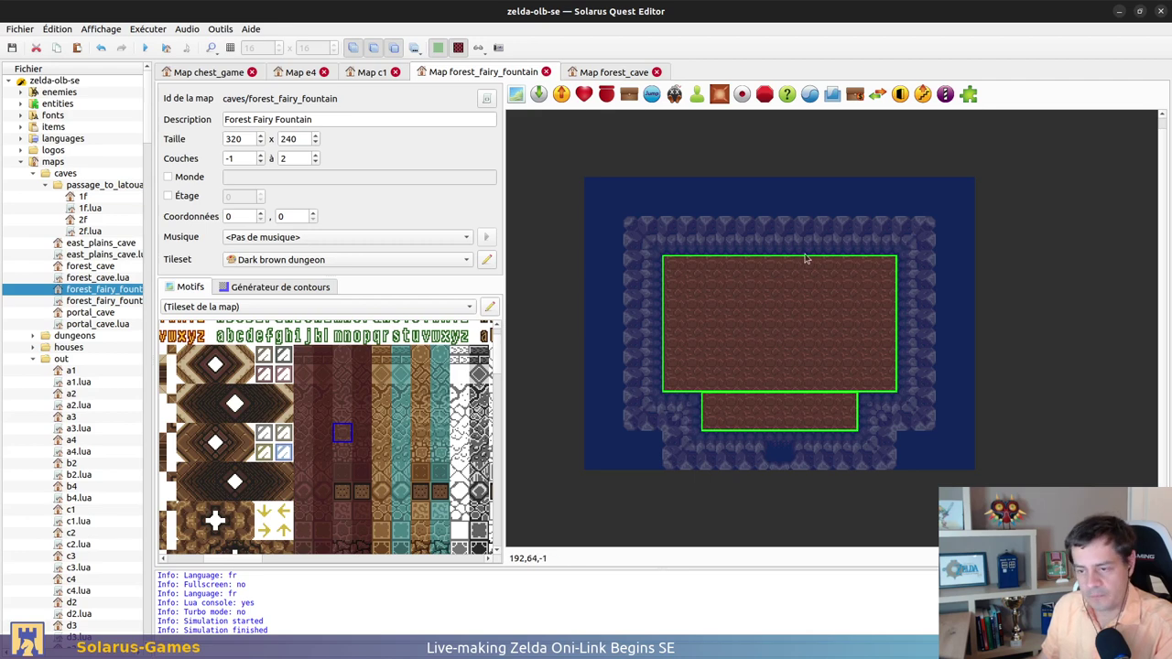
{"action": "left_click", "coordinate": [283, 287]}
{"action": "left_click", "coordinate": [305, 331]}
{"action": "left_click", "coordinate": [302, 332]}
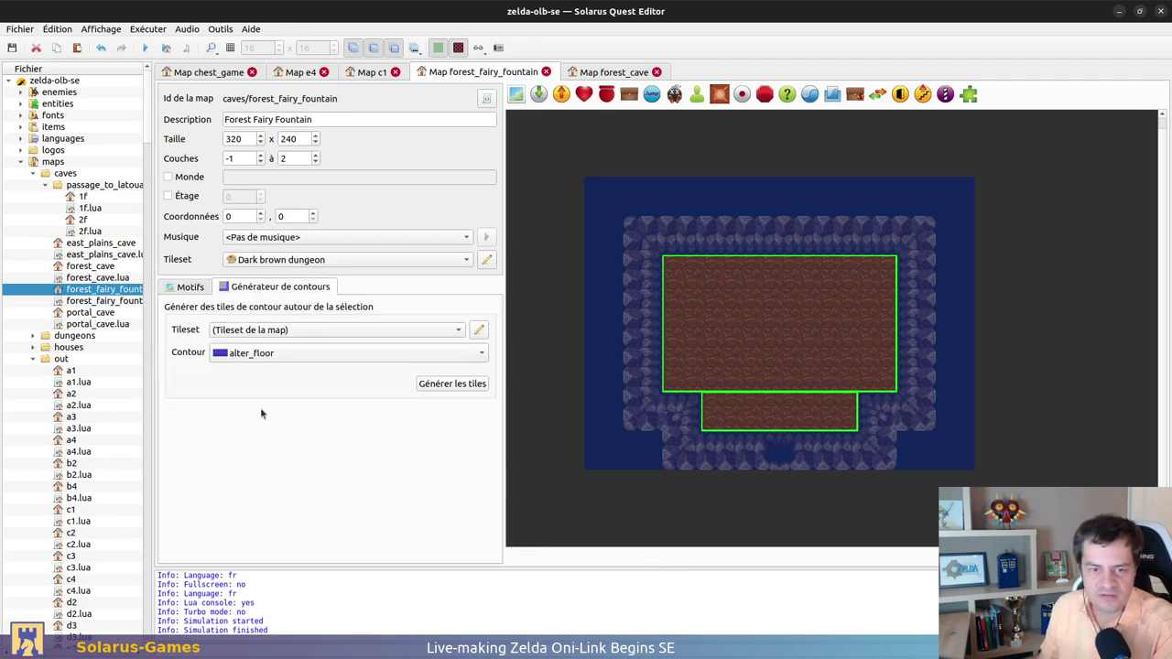
{"action": "left_click", "coordinate": [286, 357]}
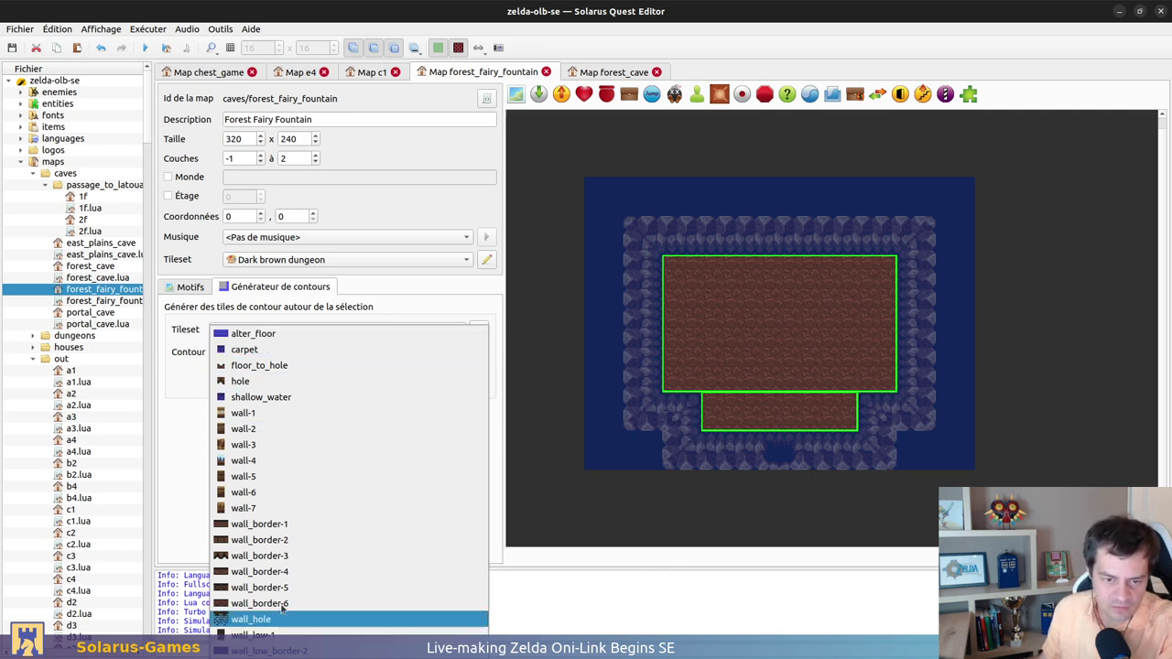
{"action": "left_click", "coordinate": [310, 555]}
Try to generate the wall_border-3 contour around the original floor tiles, and undo it
{"action": "left_click", "coordinate": [436, 385]}
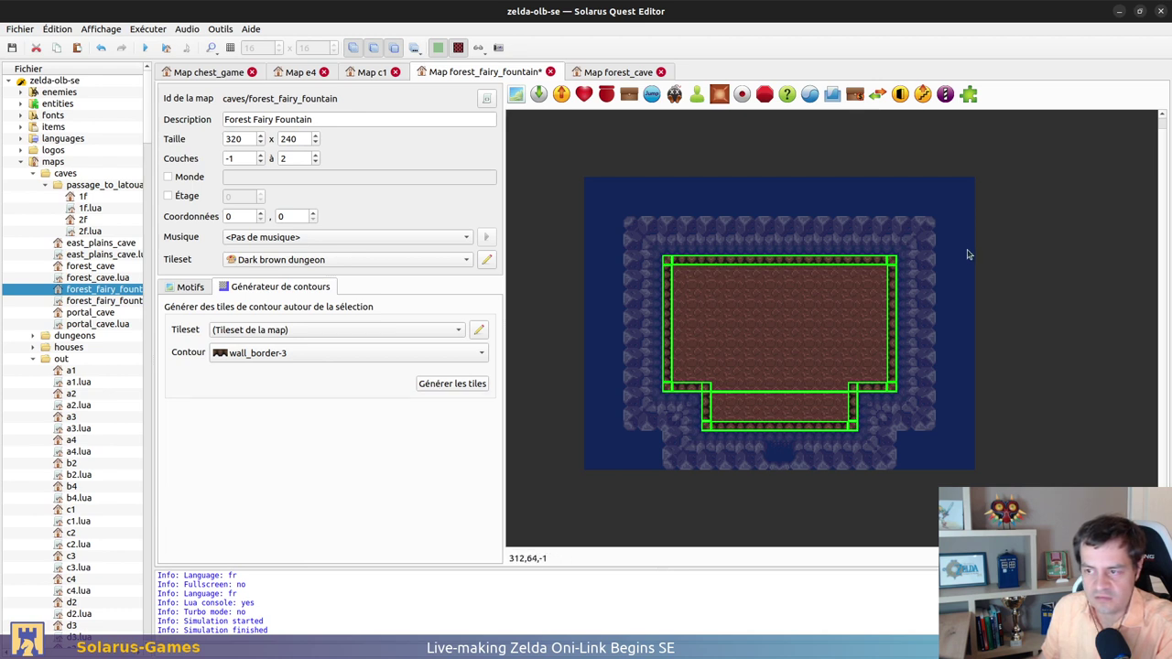
{"action": "left_click", "coordinate": [1005, 281]}
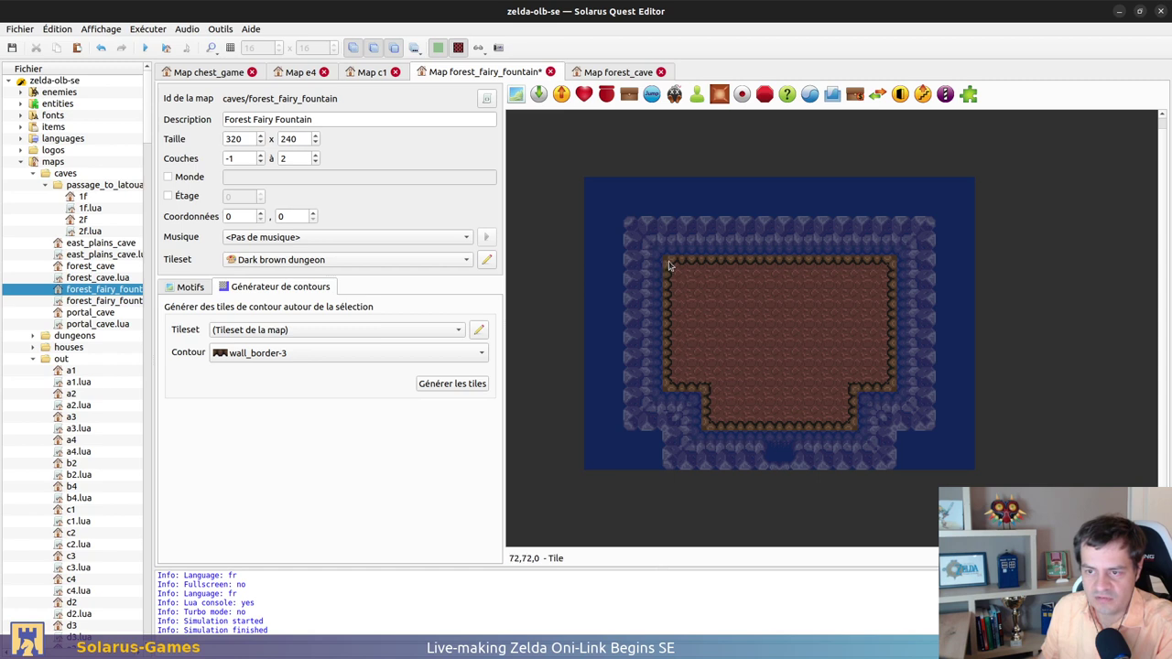
{"action": "key", "text": "ctrl+z"}
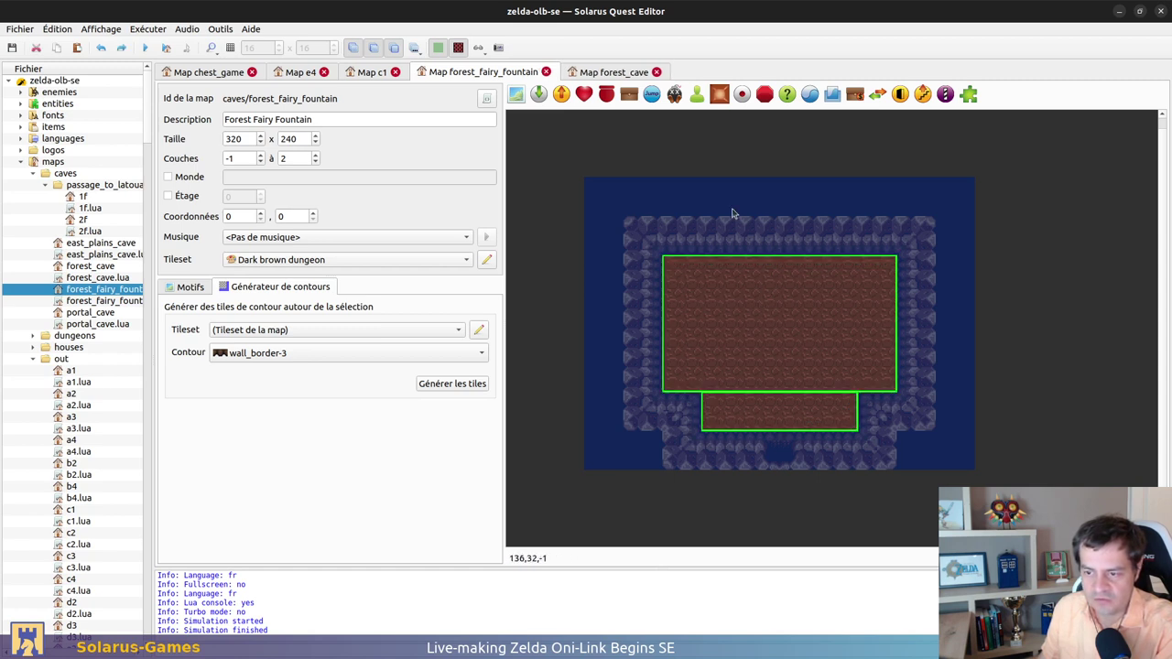
Enlarge the upper floor tile about 8 pixels on every side, and widen and lower the bottom floor tile by the same margin
{"action": "left_click", "coordinate": [722, 286]}
{"action": "key", "text": "ctrl+z"}
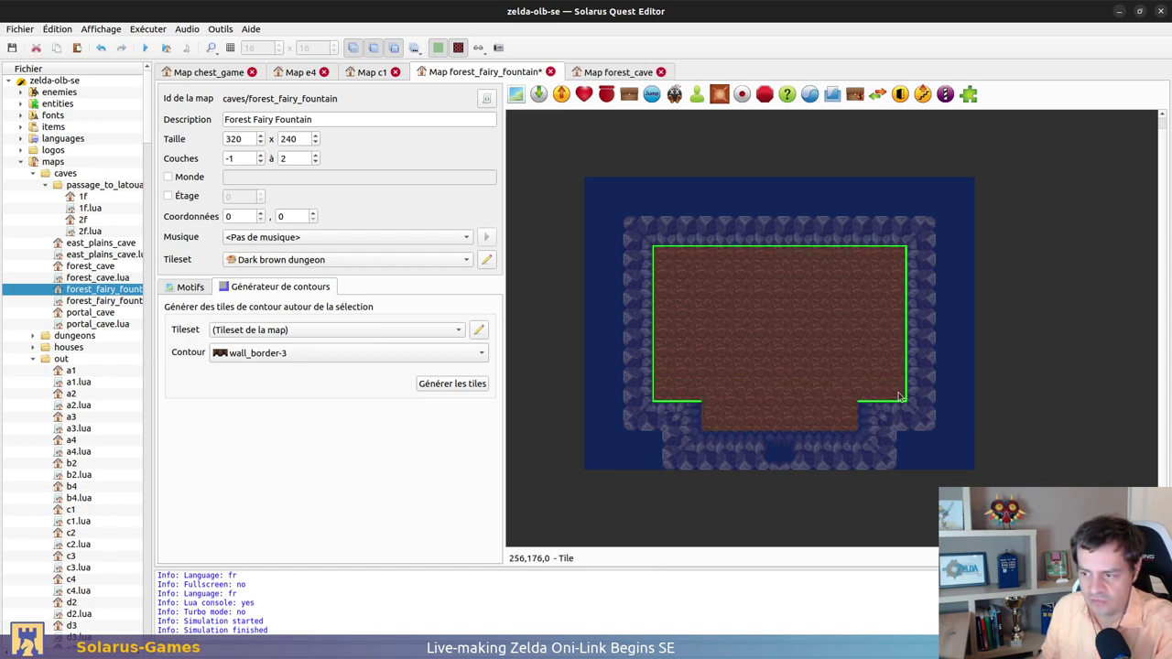
{"action": "left_click", "coordinate": [828, 416]}
{"action": "left_click_drag", "start_coordinate": [829, 416], "coordinate": [814, 421]}
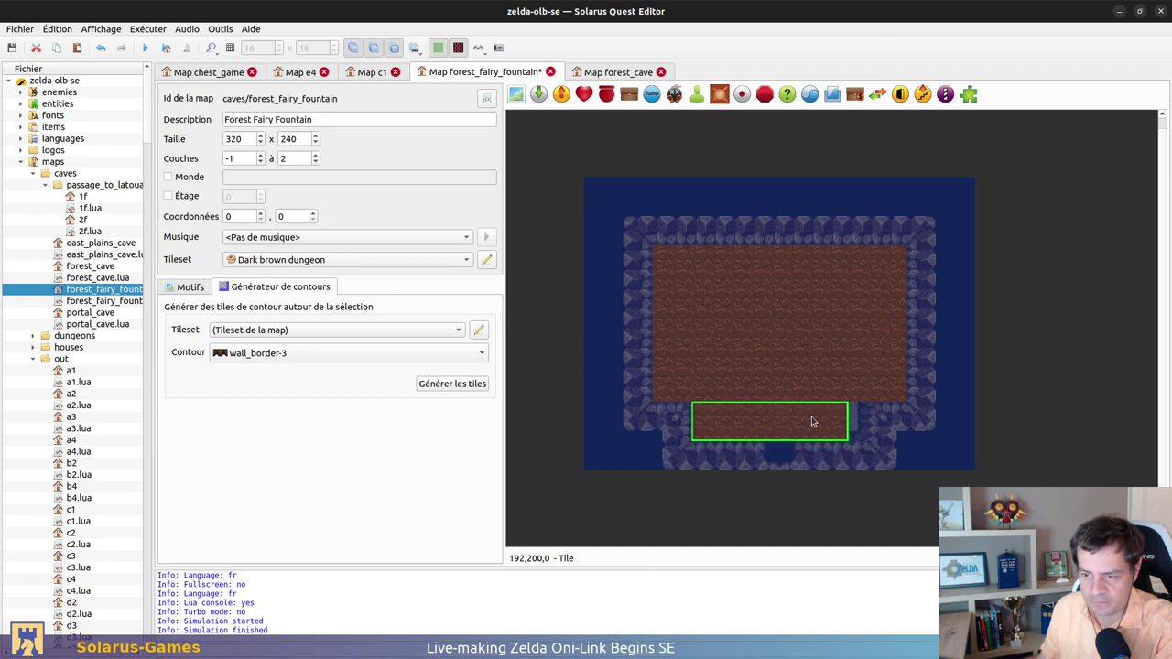
Generate the wall_border-3 contour around both floor tiles, surround it with the wall-3 contour, and save the map
{"action": "left_click", "coordinate": [714, 343], "text": "ctrl"}
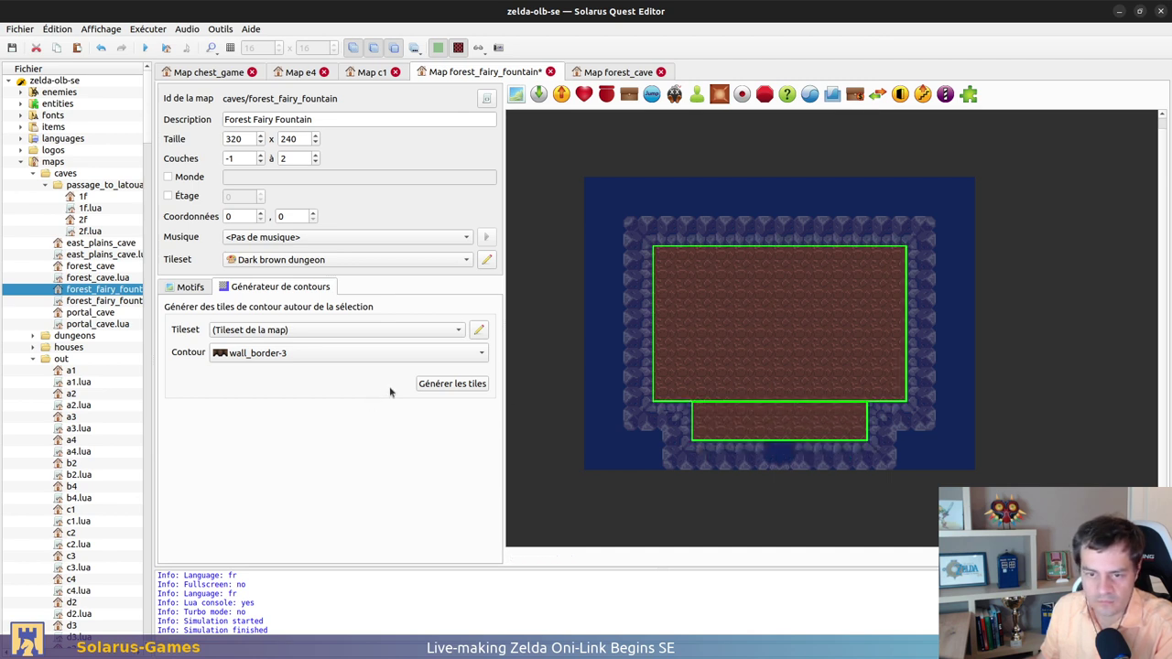
{"action": "left_click", "coordinate": [446, 385]}
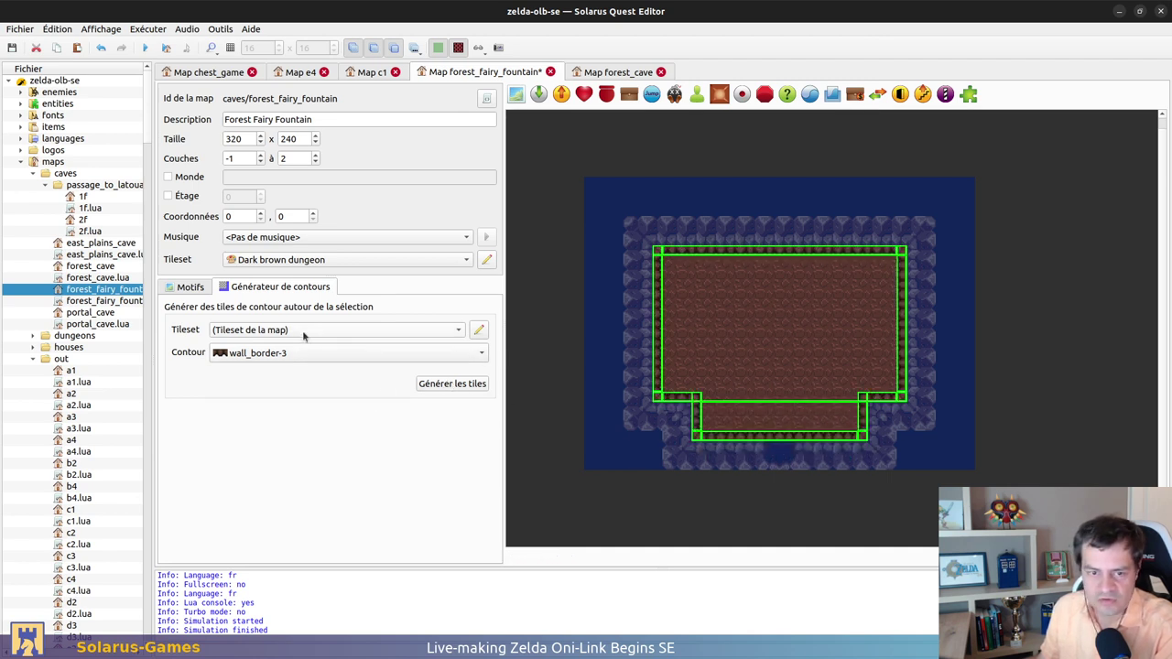
{"action": "left_click", "coordinate": [270, 352]}
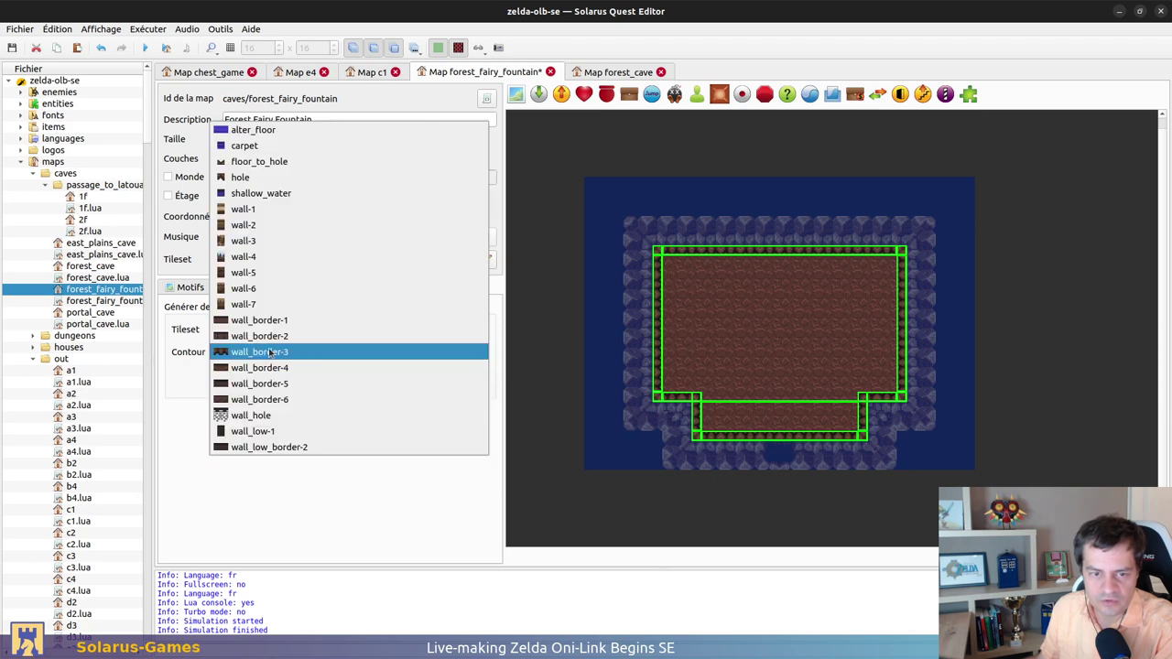
{"action": "left_click", "coordinate": [283, 242]}
{"action": "left_click", "coordinate": [463, 385]}
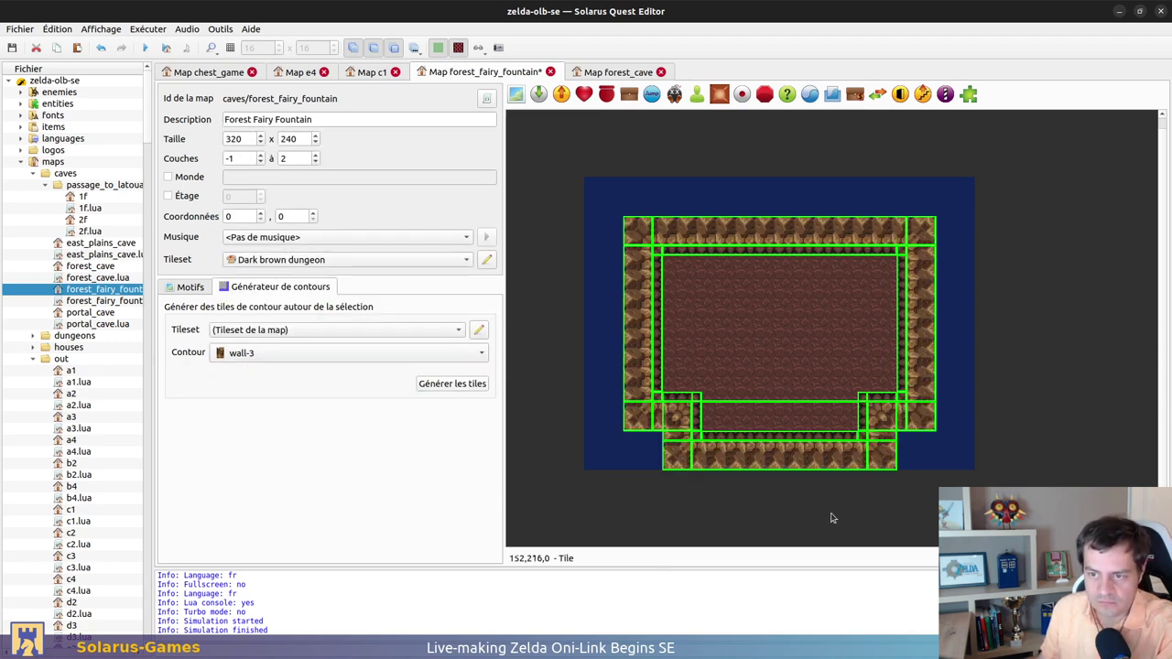
{"action": "key", "text": "ctrl+s"}
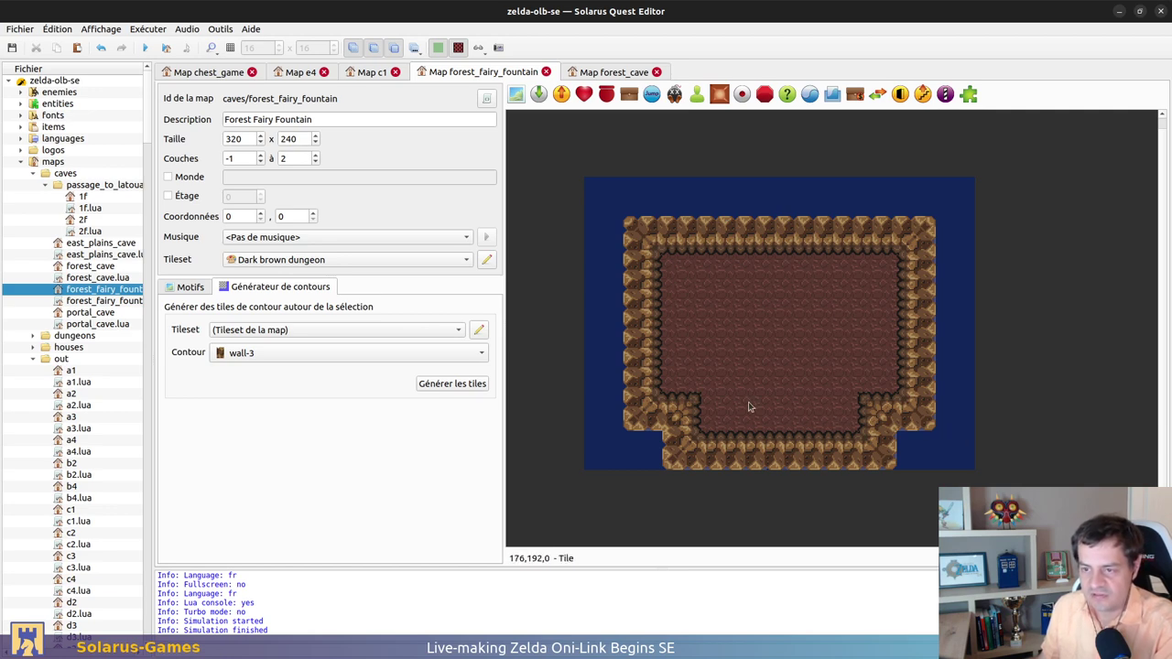
Adjust the stacking order of the border tiles at the room's lower-left inner corner, relative to the corner piece and the floor
{"action": "scroll", "coordinate": [753, 410], "scroll_direction": "up", "scroll_amount": 1, "text": "ctrl"}
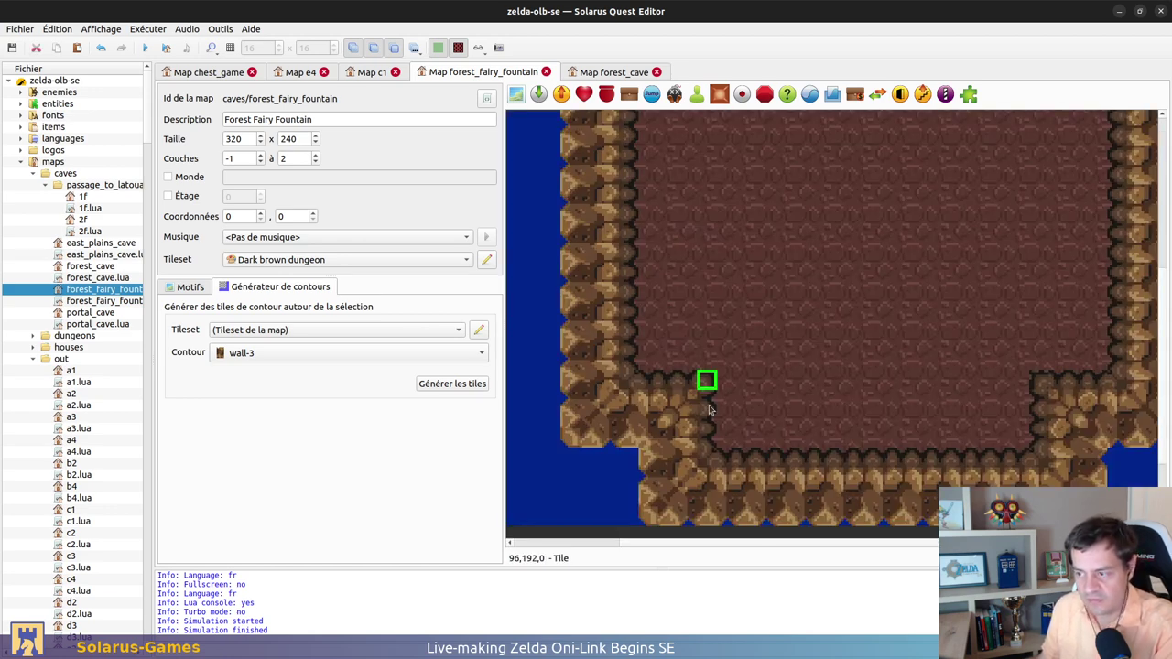
{"action": "left_click", "coordinate": [715, 422]}
{"action": "left_click", "coordinate": [717, 384]}
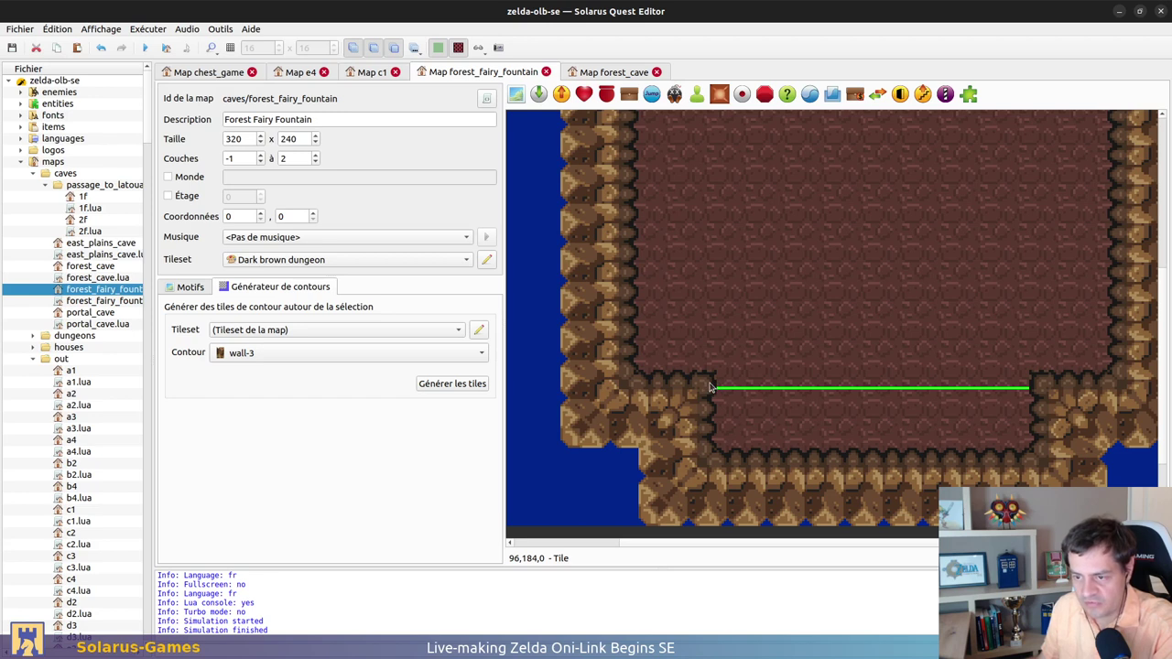
{"action": "left_click_drag", "start_coordinate": [712, 388], "coordinate": [714, 448]}
{"action": "key", "text": "ctrl+z"}
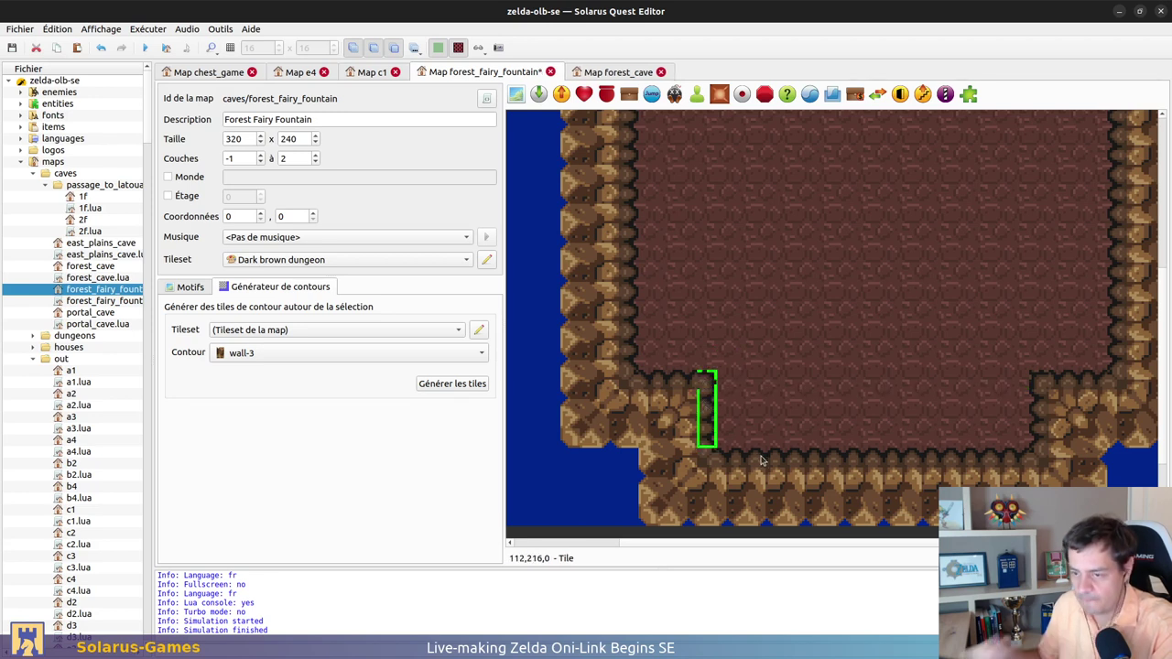
{"action": "key", "text": "ctrl+z"}
{"action": "key", "text": "ctrl+z"}
{"action": "key", "text": "ctrl+z"}
{"action": "key", "text": "ctrl+z"}
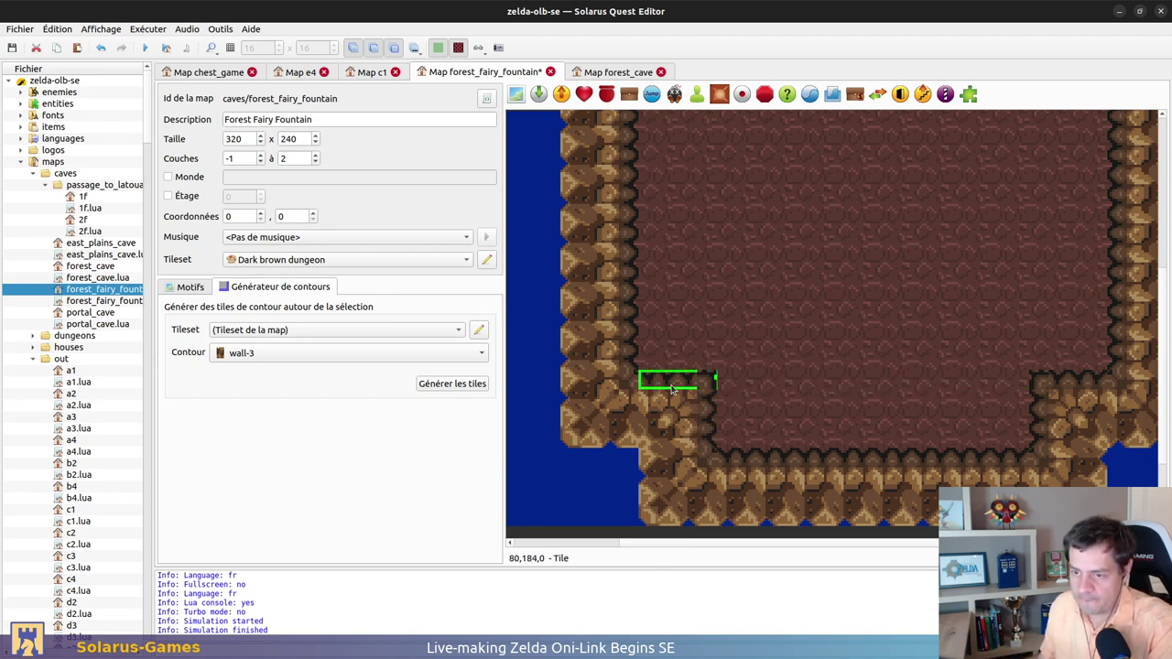
{"action": "key", "text": "ctrl+shift+z"}
{"action": "key", "text": "ctrl+shift+z"}
{"action": "key", "text": "ctrl+shift+z"}
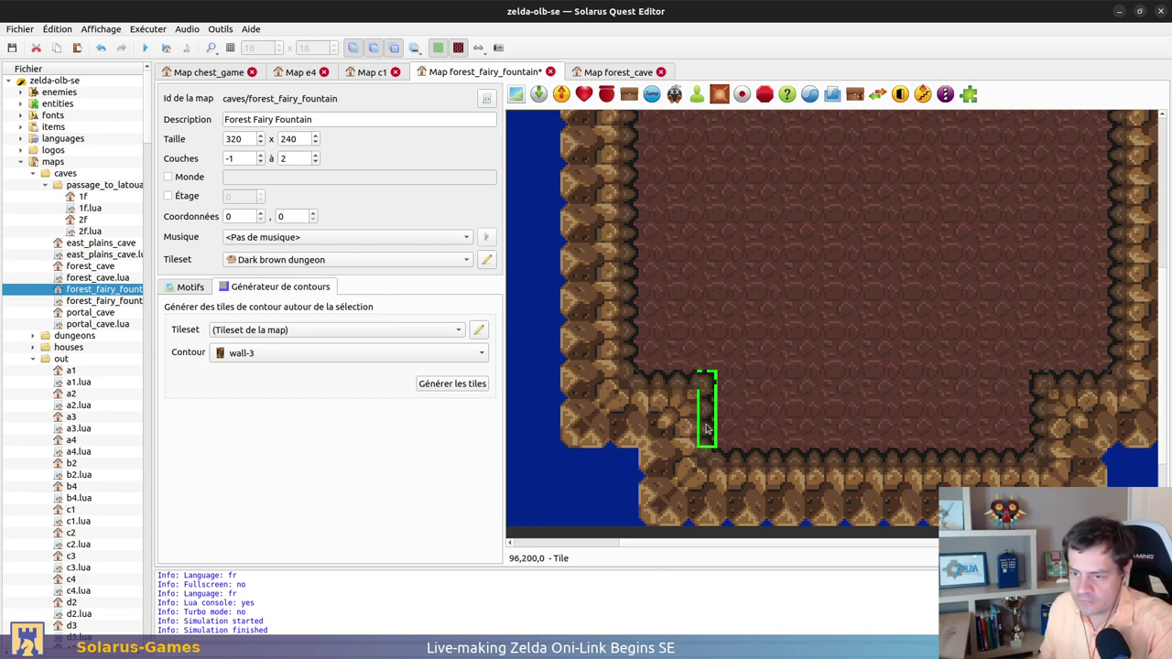
{"action": "key", "text": "ctrl+z"}
{"action": "key", "text": "ctrl+z"}
{"action": "key", "text": "ctrl+z"}
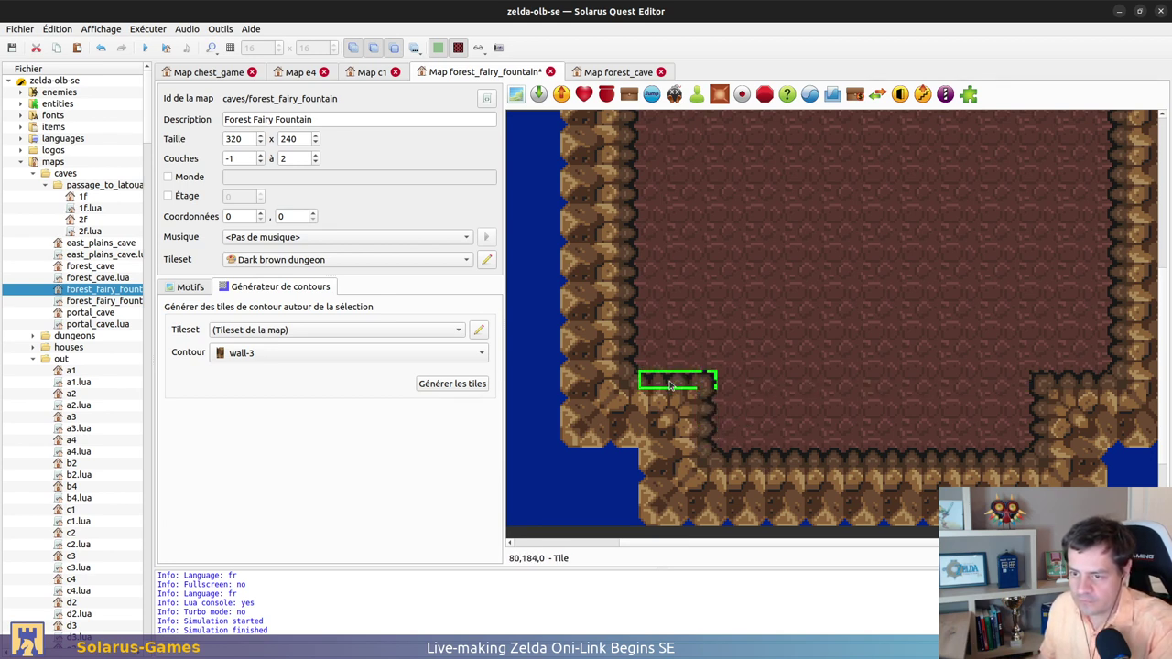
Adjust the stacking order of the border tiles at the lower-right inner corner and along the left wall, and save the map
{"action": "key", "text": "ctrl+shift+z"}
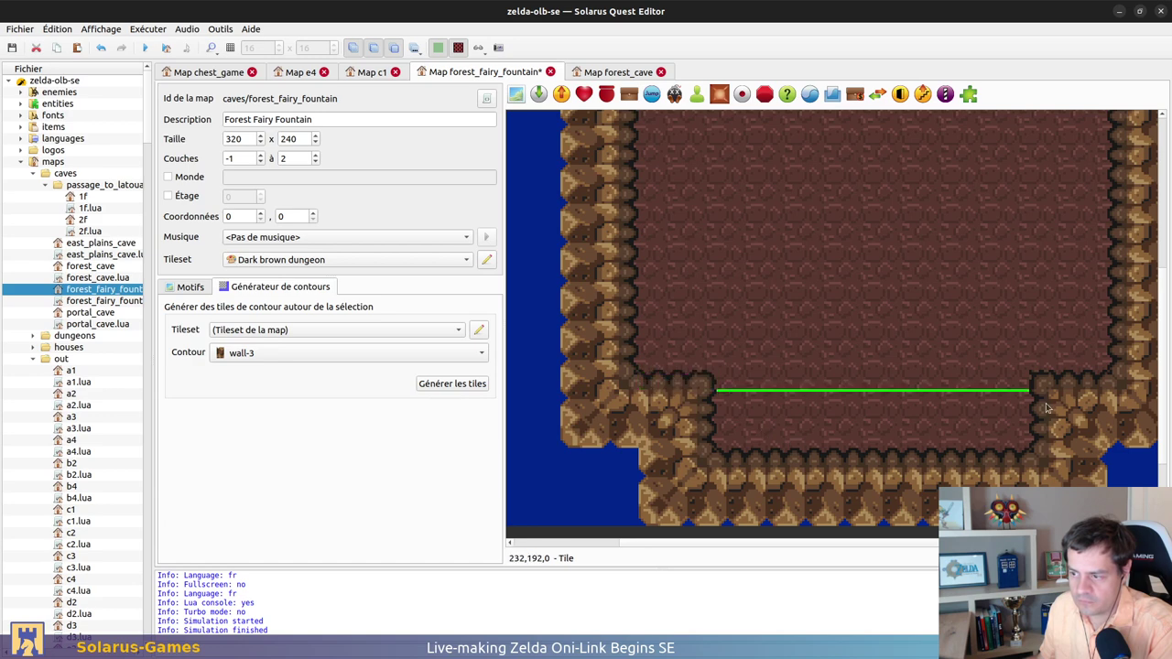
{"action": "key", "text": "ctrl+shift+z"}
{"action": "key", "text": "ctrl+shift+z"}
{"action": "key", "text": "ctrl+shift+z"}
{"action": "key", "text": "ctrl+z"}
{"action": "key", "text": "ctrl+z"}
{"action": "key", "text": "ctrl+z"}
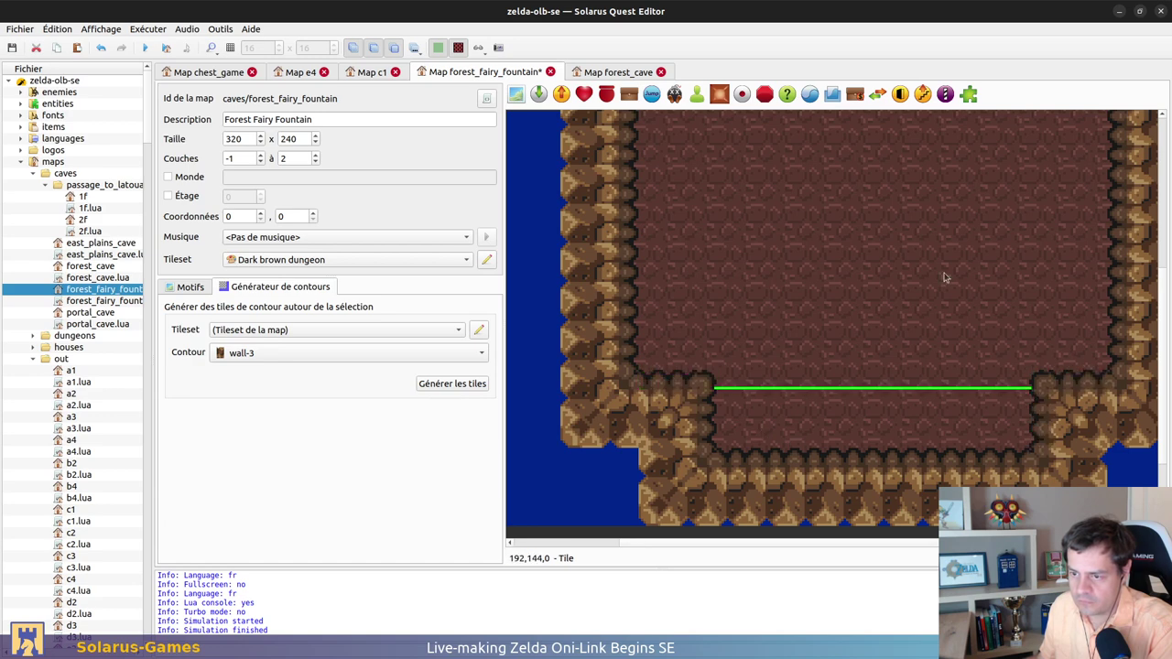
{"action": "scroll", "coordinate": [945, 277], "scroll_direction": "up", "scroll_amount": 3}
{"action": "left_click", "coordinate": [572, 324]}
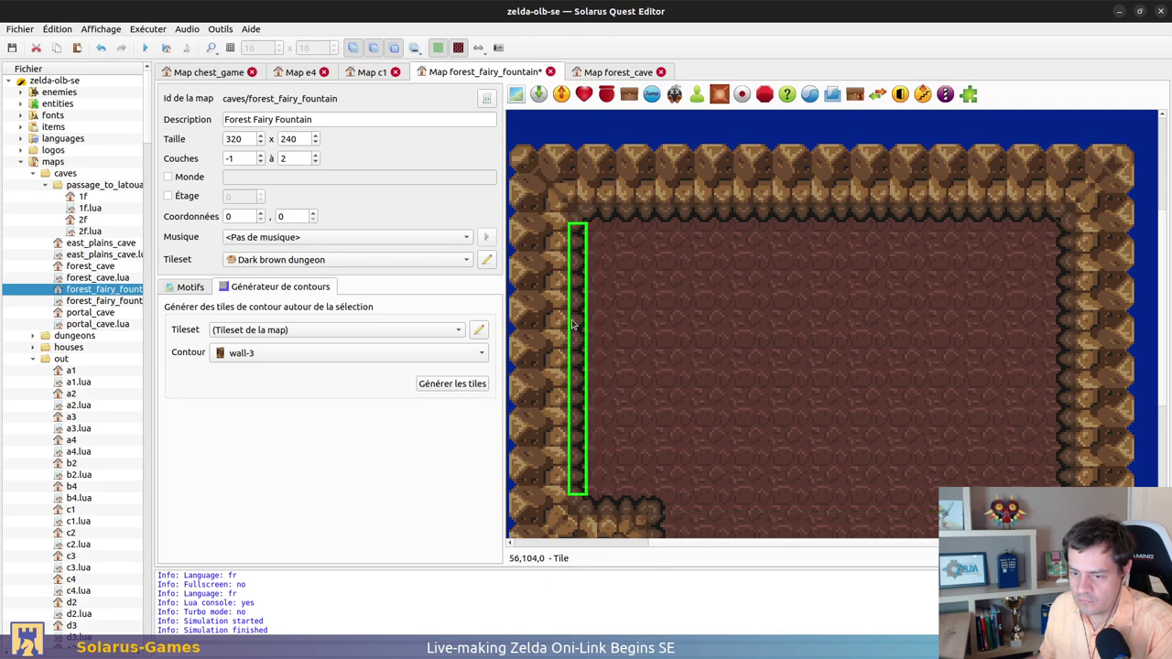
{"action": "scroll", "coordinate": [803, 404], "scroll_direction": "down", "scroll_amount": 2}
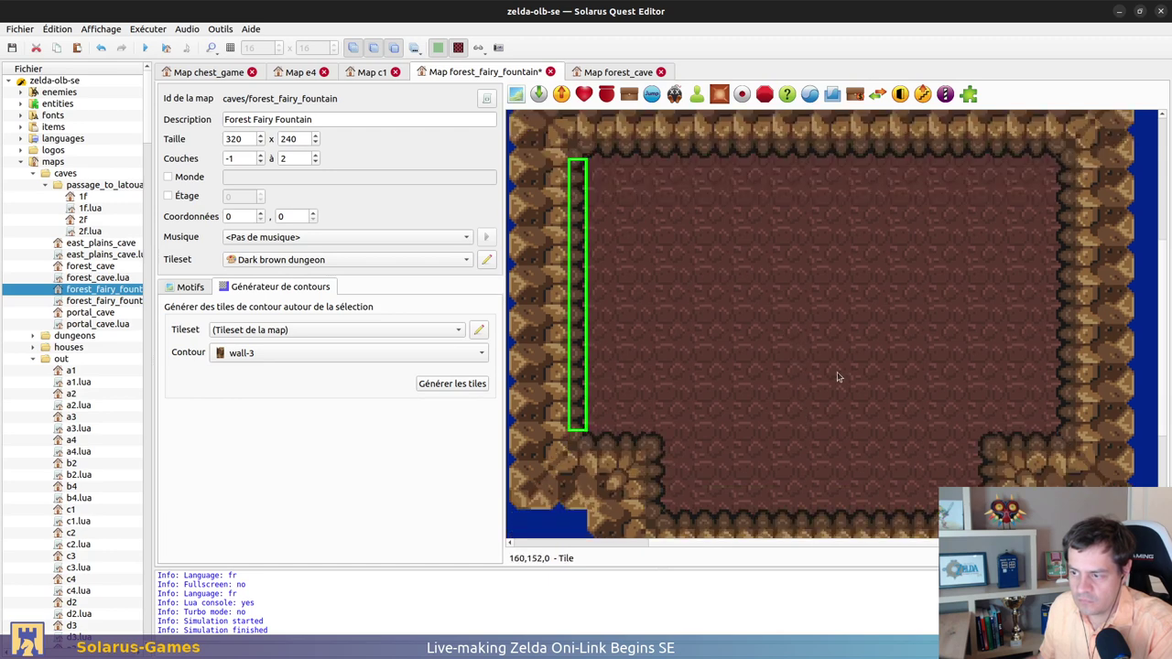
{"action": "middle_click_drag", "start_coordinate": [844, 431], "coordinate": [886, 288]}
{"action": "key", "text": "ctrl+s"}
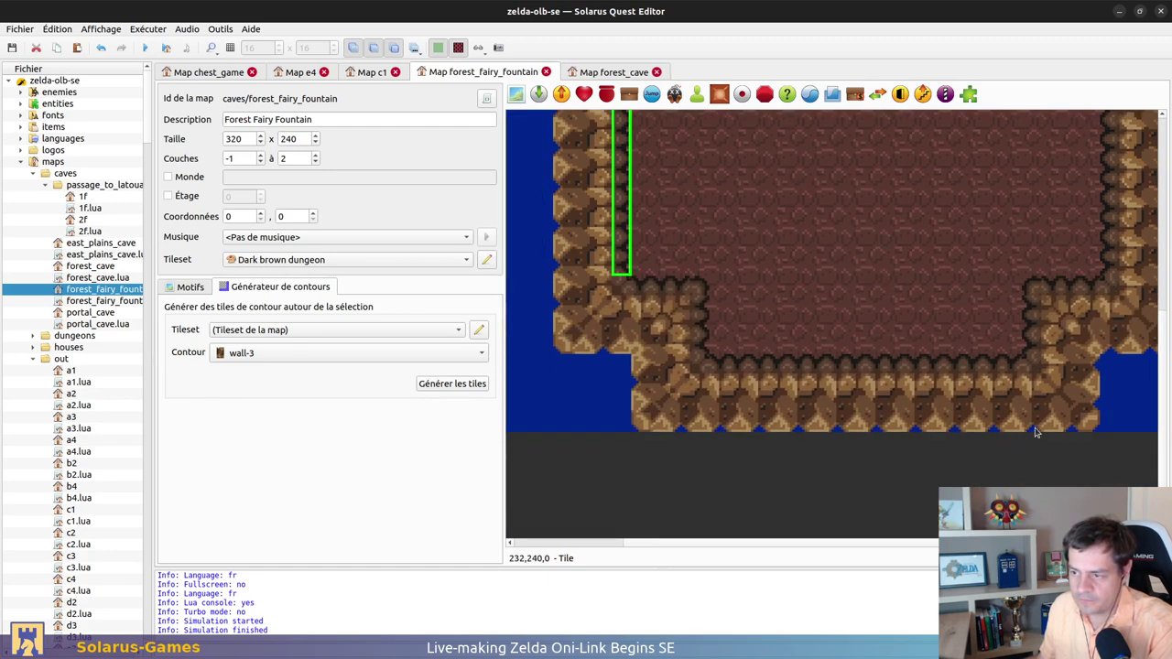
Restack the remaining border tiles along the right, upper and left walls, and save the map
{"action": "left_click", "coordinate": [1033, 322]}
{"action": "left_click", "coordinate": [1069, 300]}
{"action": "left_click", "coordinate": [1067, 287]}
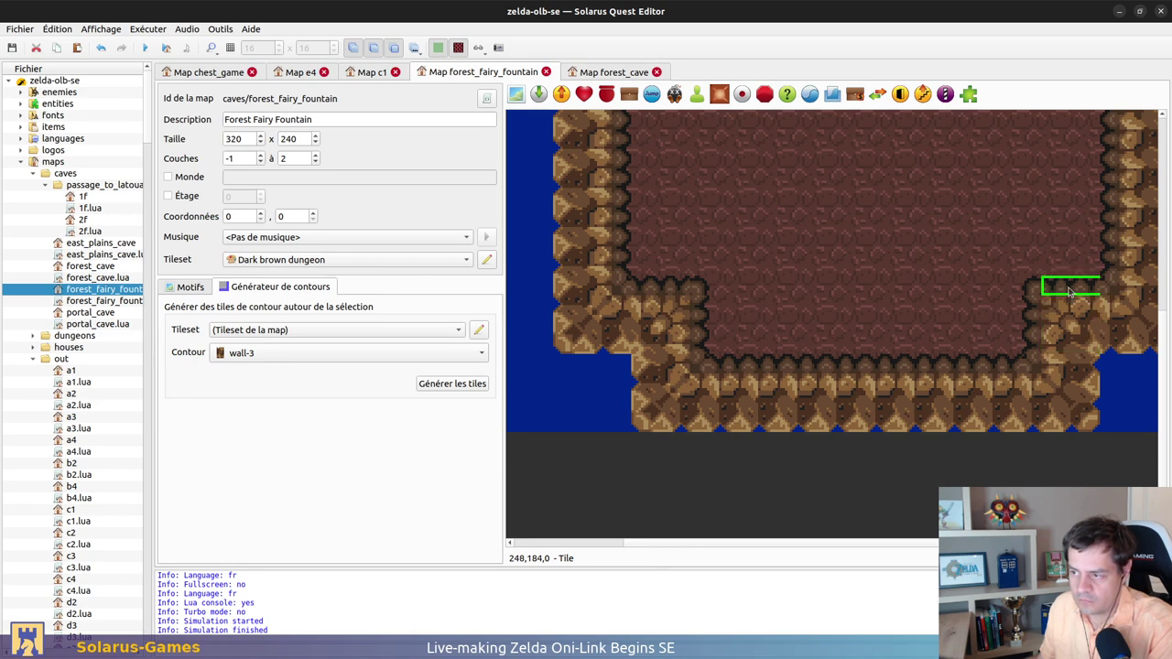
{"action": "middle_click_drag", "start_coordinate": [1064, 293], "coordinate": [889, 347]}
{"action": "scroll", "coordinate": [918, 319], "scroll_direction": "up", "scroll_amount": 3}
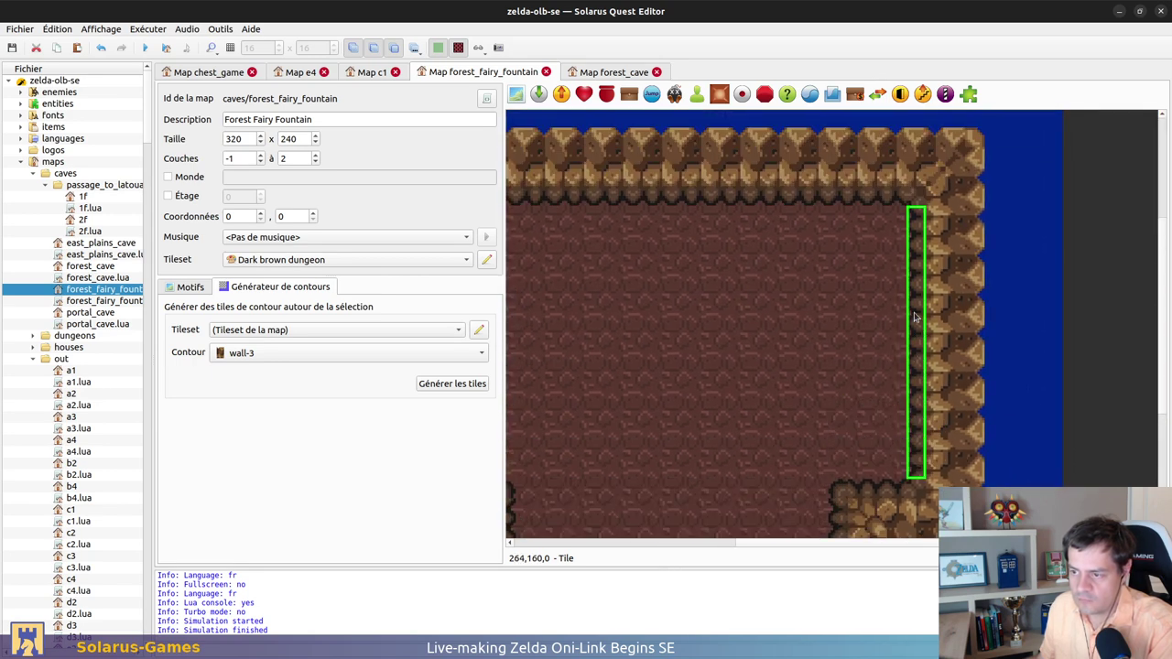
{"action": "left_click", "coordinate": [919, 309]}
{"action": "scroll", "coordinate": [868, 418], "scroll_direction": "up", "scroll_amount": 3}
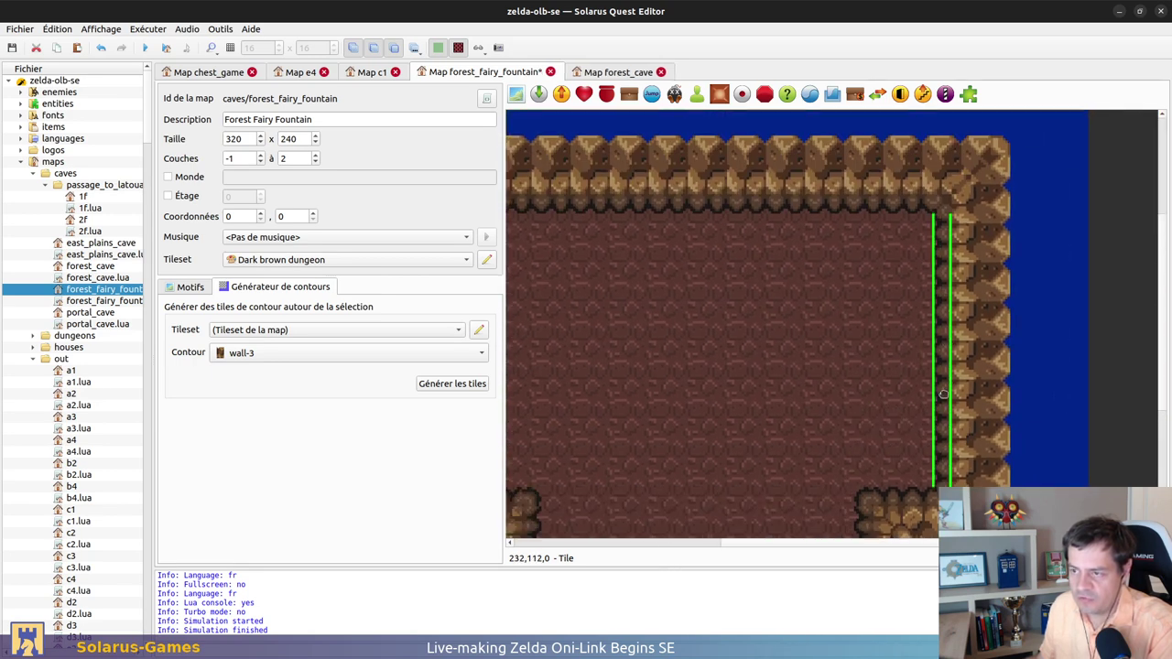
{"action": "scroll", "coordinate": [988, 313], "scroll_direction": "left", "scroll_amount": 4}
{"action": "left_click", "coordinate": [973, 313]}
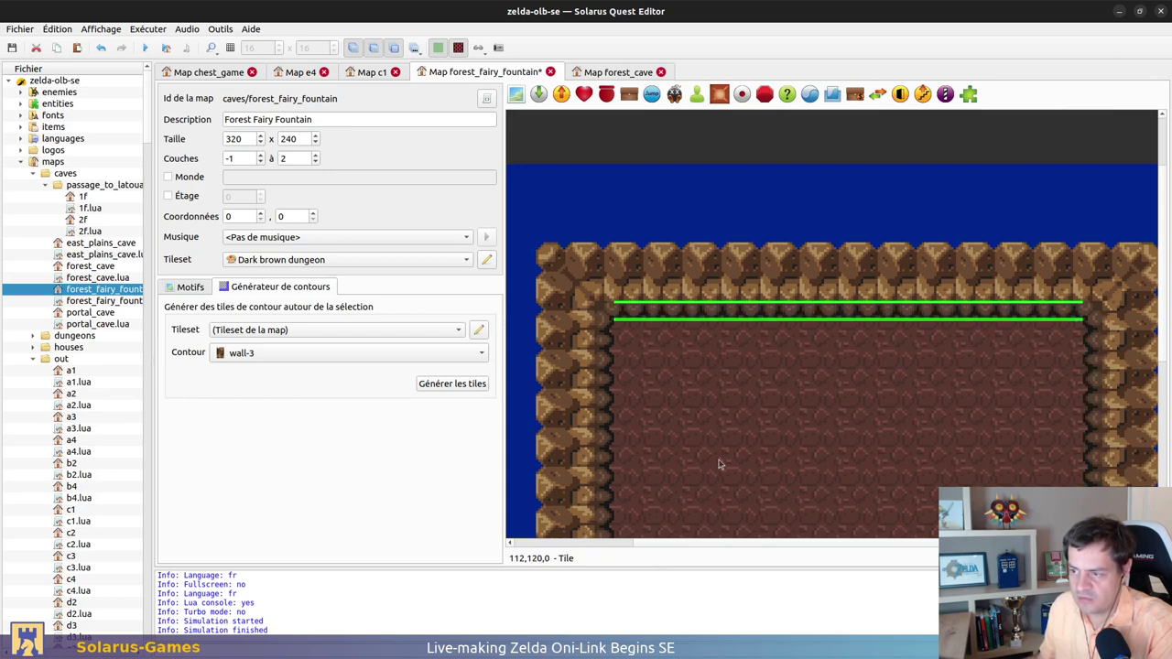
{"action": "scroll", "coordinate": [695, 311], "scroll_direction": "down", "scroll_amount": 2}
{"action": "scroll", "coordinate": [696, 311], "scroll_direction": "left", "scroll_amount": 1}
{"action": "left_click", "coordinate": [663, 298]}
{"action": "scroll", "coordinate": [673, 465], "scroll_direction": "down", "scroll_amount": 2}
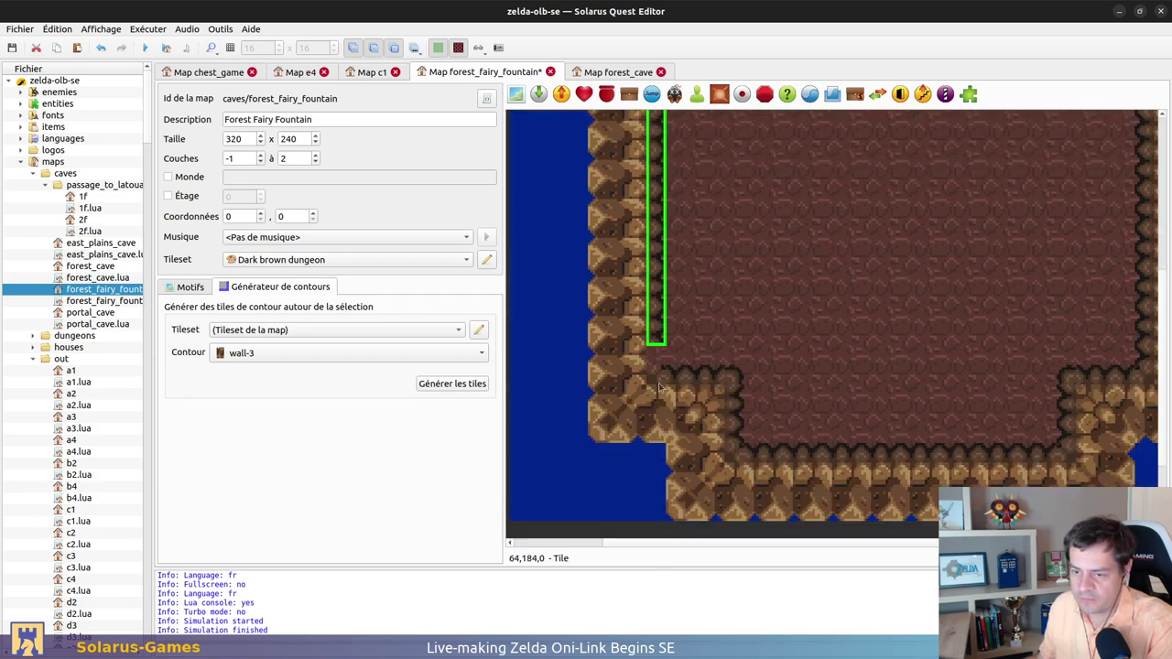
{"action": "key", "text": "ctrl+s"}
{"action": "scroll", "coordinate": [793, 380], "scroll_direction": "down", "scroll_amount": 2, "text": "ctrl"}
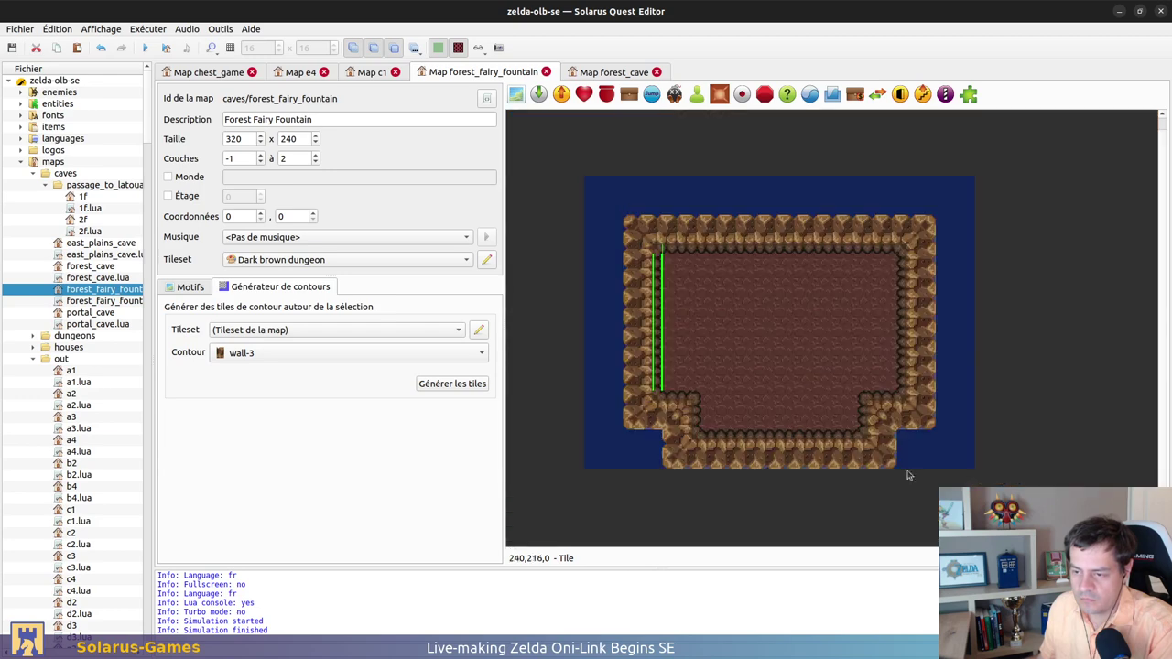
Switch to the forest_cave map and examine its wall borders and the dark filler surrounding the walls
{"action": "left_click", "coordinate": [608, 72]}
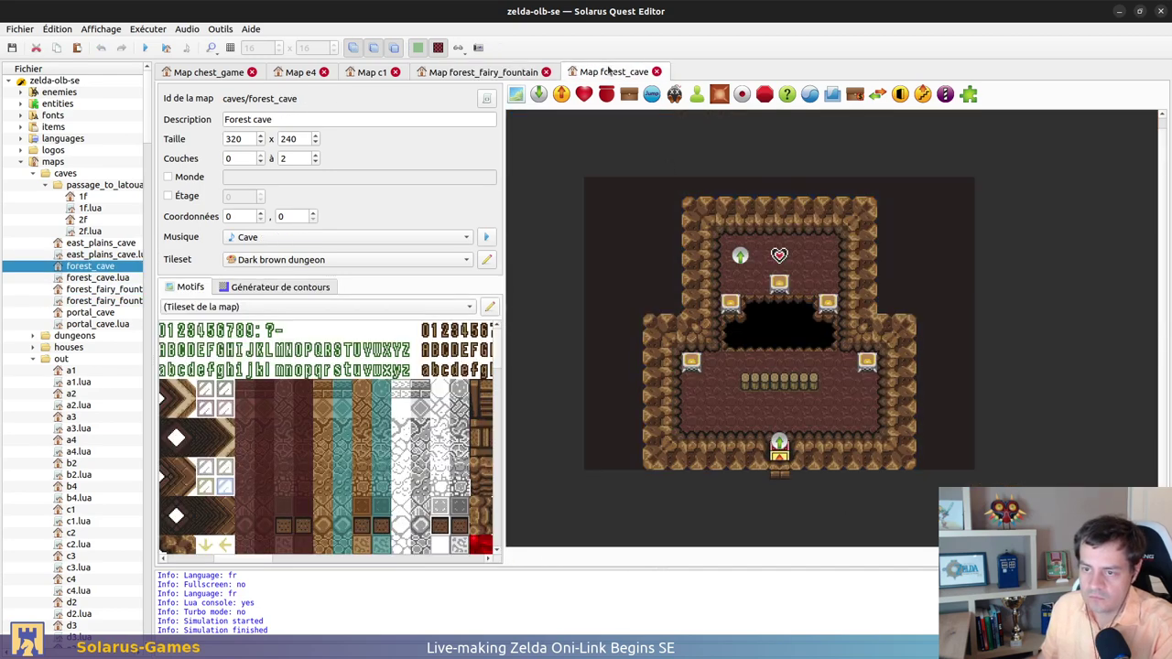
{"action": "scroll", "coordinate": [719, 369], "scroll_direction": "up", "scroll_amount": 2, "text": "ctrl"}
{"action": "left_click_drag", "start_coordinate": [668, 328], "coordinate": [714, 302]}
{"action": "left_click_drag", "start_coordinate": [970, 307], "coordinate": [1131, 339], "text": "ctrl"}
{"action": "scroll", "coordinate": [1130, 339], "scroll_direction": "up", "scroll_amount": 3}
{"action": "left_click", "coordinate": [912, 224]}
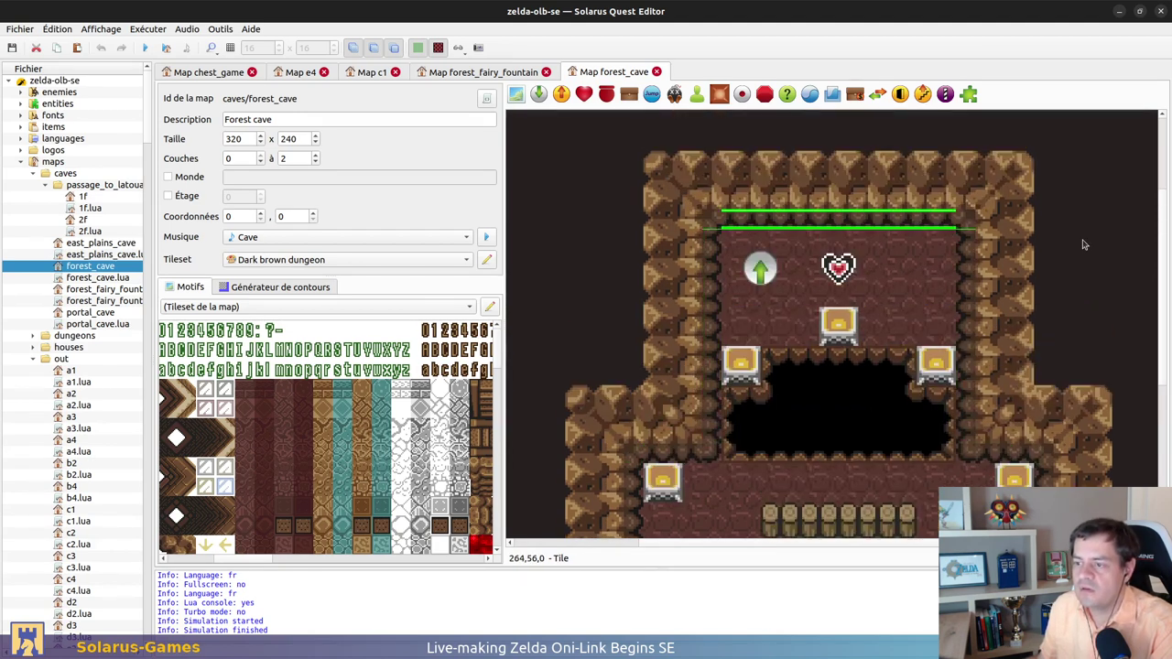
{"action": "scroll", "coordinate": [1086, 248], "scroll_direction": "down", "scroll_amount": 5}
{"action": "scroll", "coordinate": [1130, 237], "scroll_direction": "down", "scroll_amount": 2}
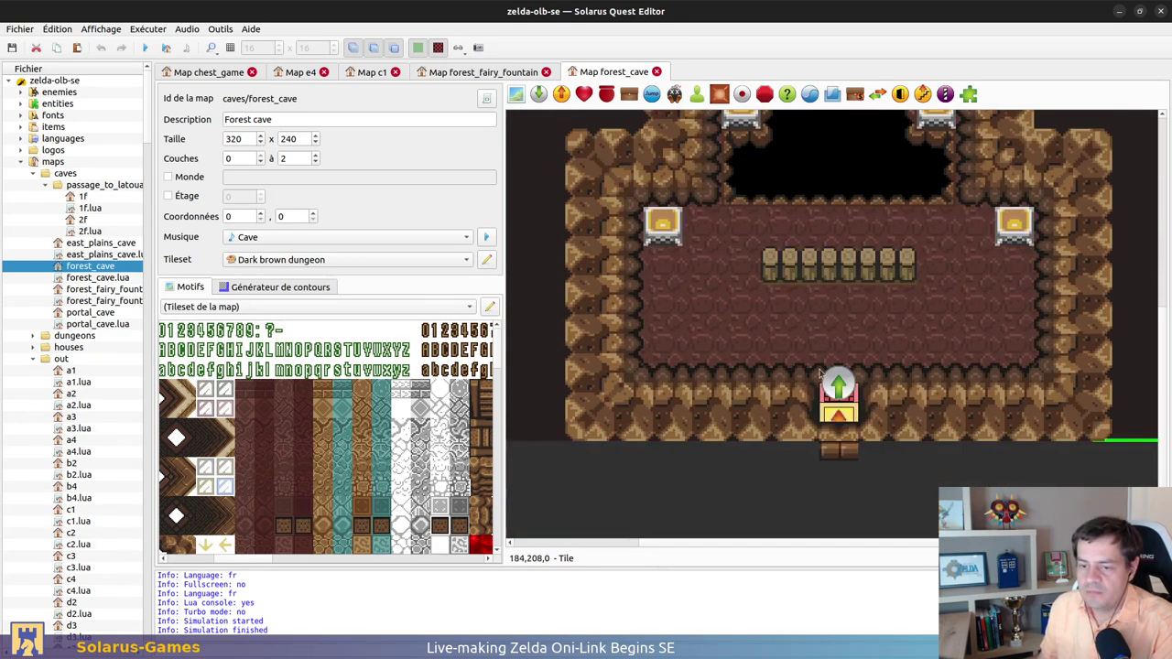
Select and copy the dark filler tile left of the forest_cave walls, undoing a trial move of it out of the map
{"action": "scroll", "coordinate": [549, 377], "scroll_direction": "down", "scroll_amount": 2, "text": "ctrl"}
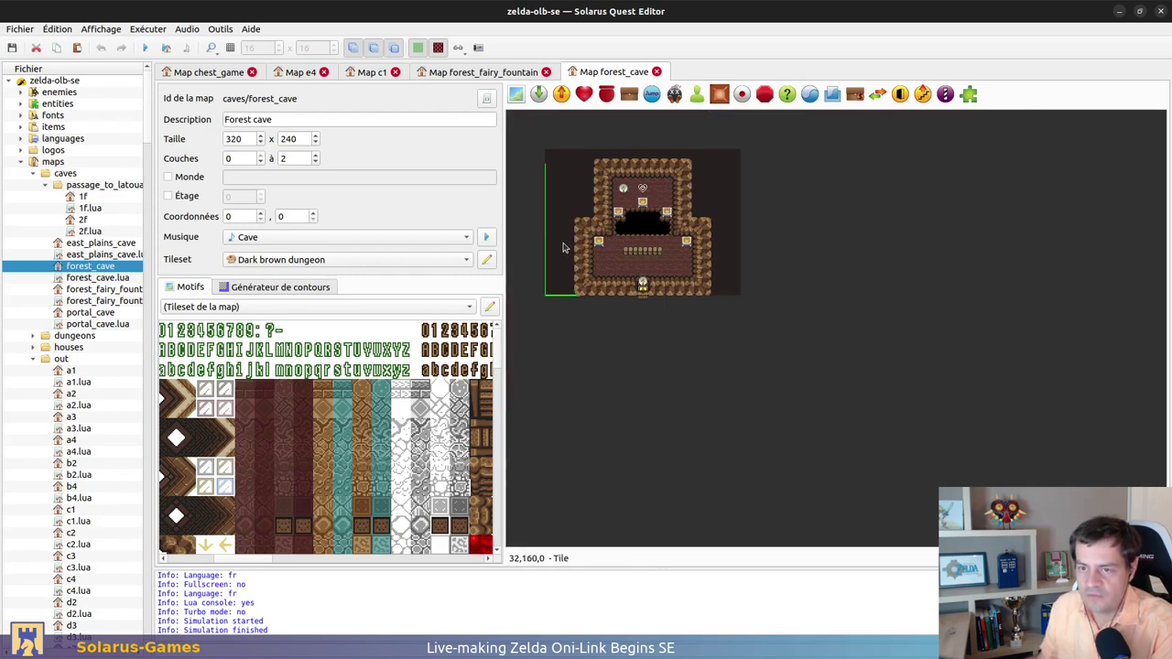
{"action": "key", "text": "ctrl+v"}
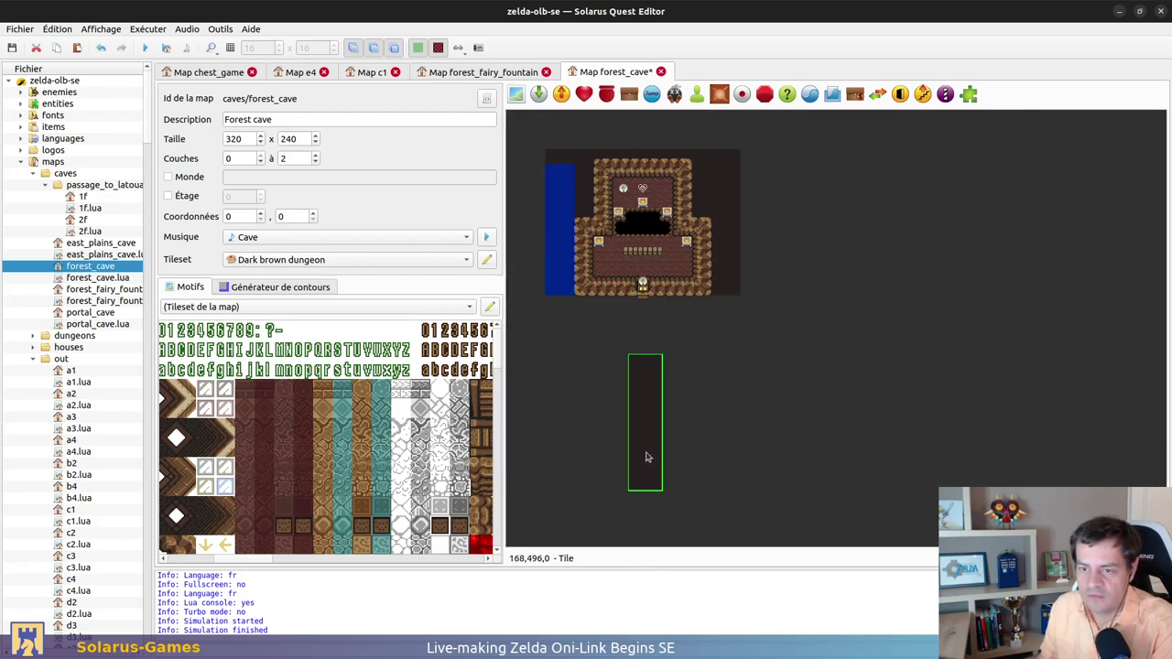
{"action": "scroll", "coordinate": [556, 321], "scroll_direction": "up", "scroll_amount": 1, "text": "ctrl"}
{"action": "key", "text": "ctrl+z"}
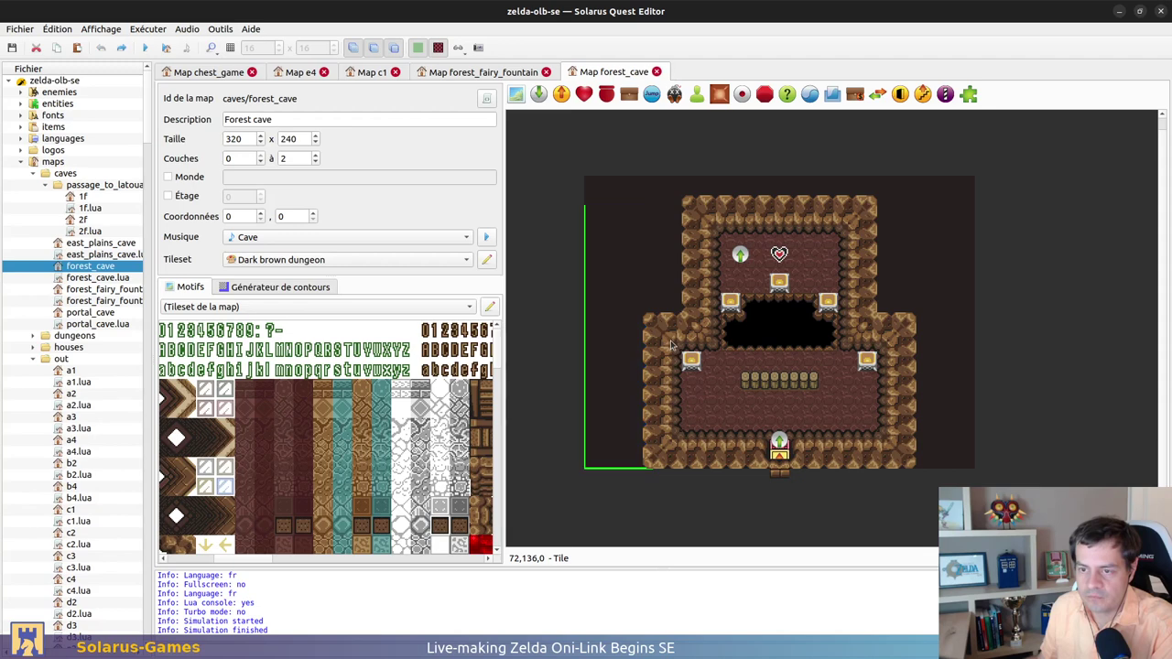
Paste the dark filler tile into the forest_fairy_fountain map and resize it to a 320 x 32 strip above the upper wall
{"action": "left_click", "coordinate": [484, 71]}
{"action": "key", "text": "ctrl+v"}
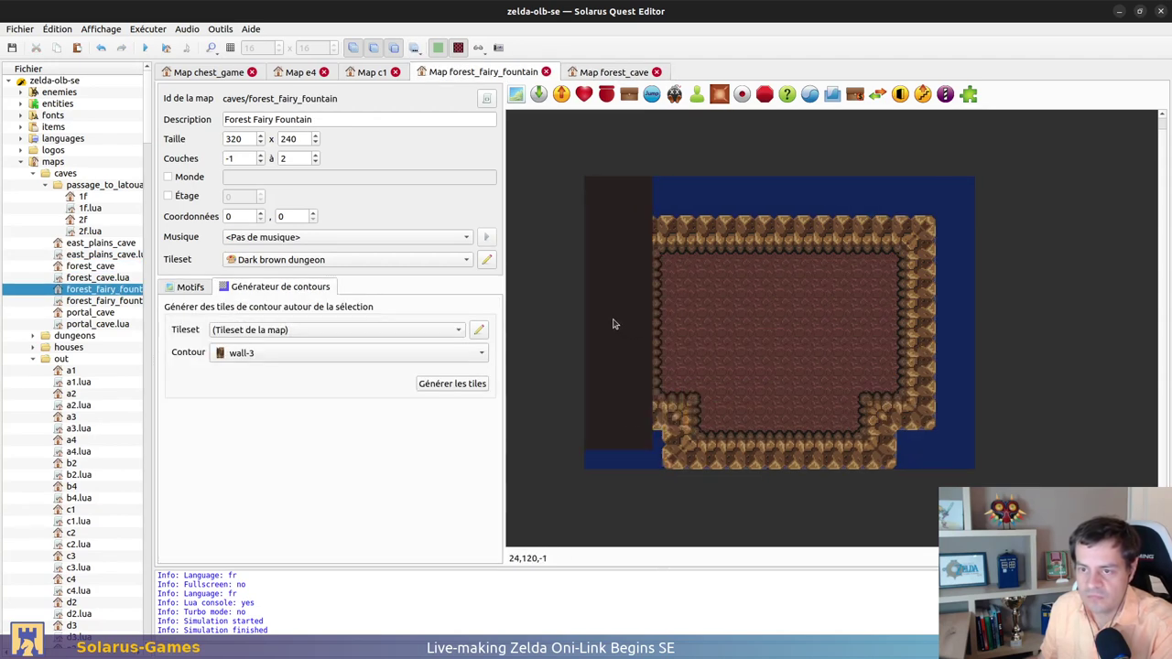
{"action": "left_click", "coordinate": [615, 322]}
{"action": "left_click_drag", "start_coordinate": [937, 240], "coordinate": [970, 214]}
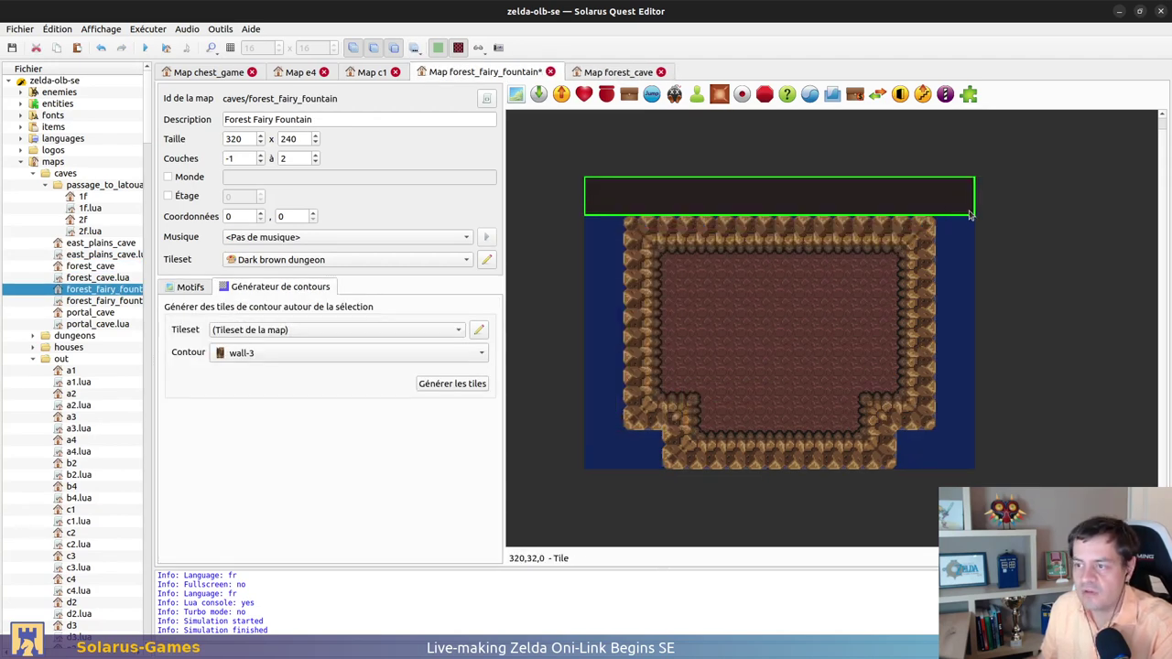
Add two more dark filler tiles, each about 32 x 176, covering the blue areas beside the right and left walls
{"action": "key", "text": "ctrl+v"}
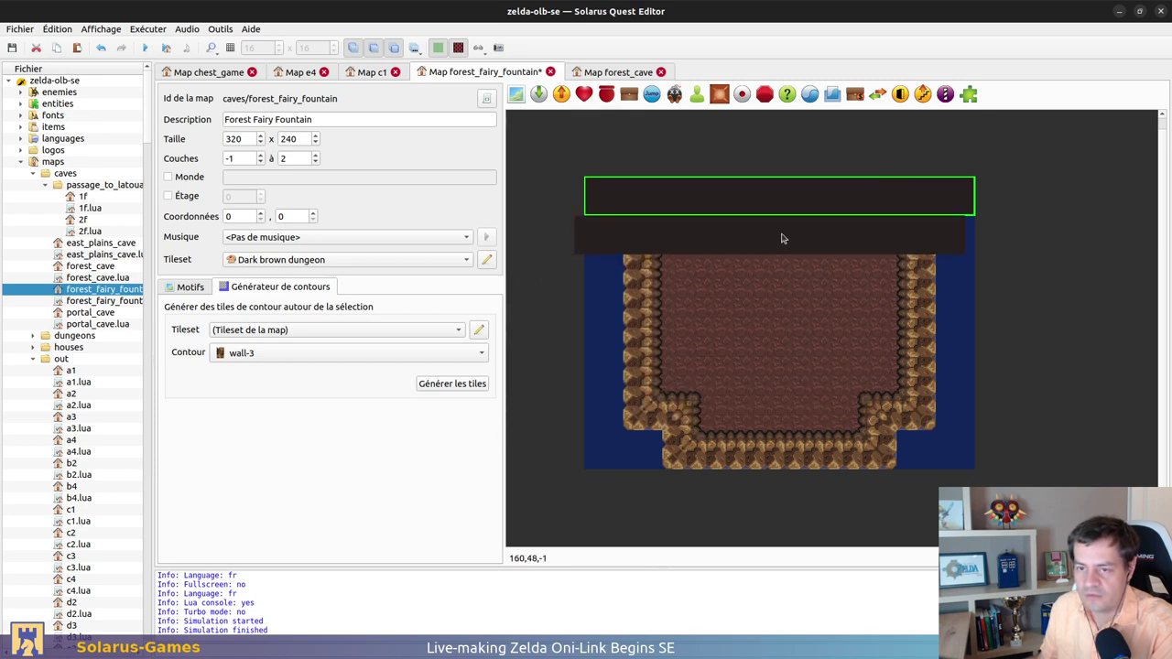
{"action": "left_click_drag", "start_coordinate": [779, 240], "coordinate": [938, 433]}
{"action": "key", "text": "ctrl+v"}
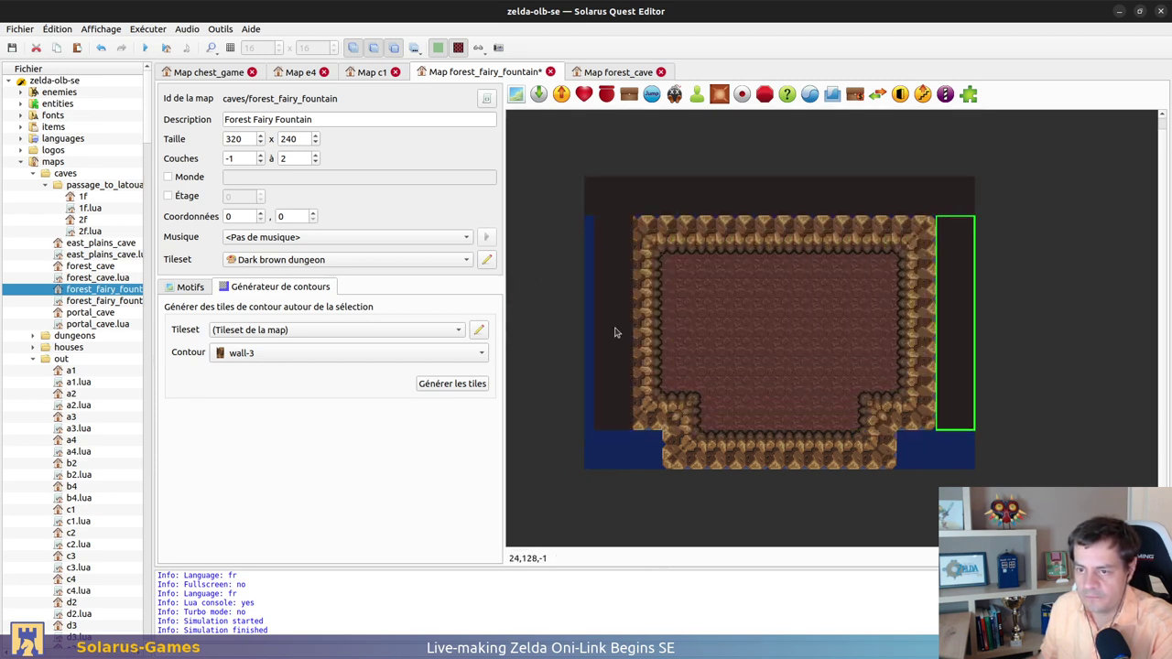
{"action": "left_click", "coordinate": [616, 333]}
Fill the two blue gaps at the map's bottom corners with dark filler tiles of about 64 x 32
{"action": "key", "text": "ctrl+v"}
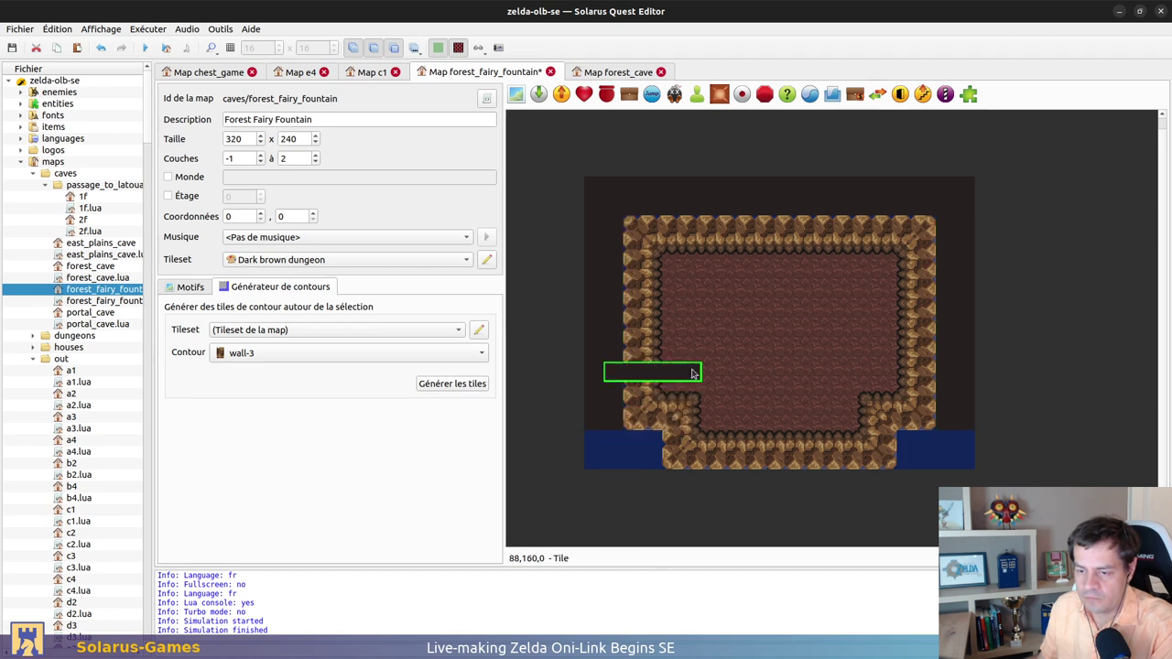
{"action": "left_click", "coordinate": [622, 449]}
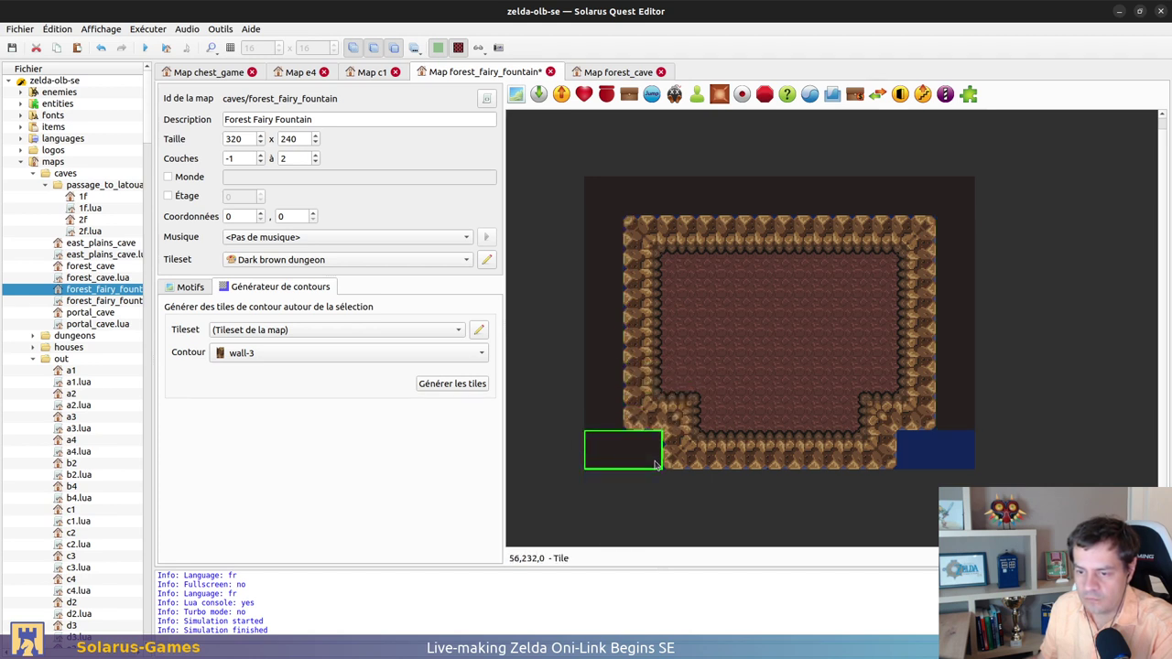
{"action": "left_click", "coordinate": [939, 455]}
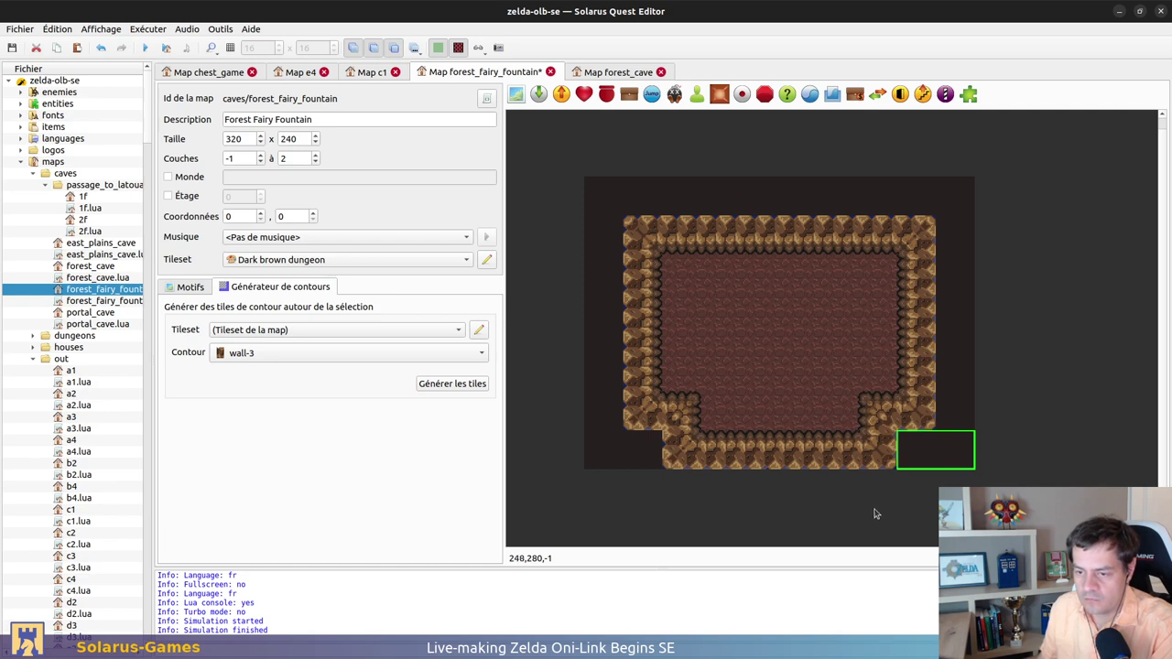
Place another copy of the dark filler as a thin strip, about 32 x 8, over the left wall's lower edge
{"action": "key", "text": "ctrl+c"}
{"action": "key", "text": "ctrl+v"}
{"action": "left_click", "coordinate": [664, 448]}
{"action": "left_click_drag", "start_coordinate": [701, 457], "coordinate": [657, 430]}
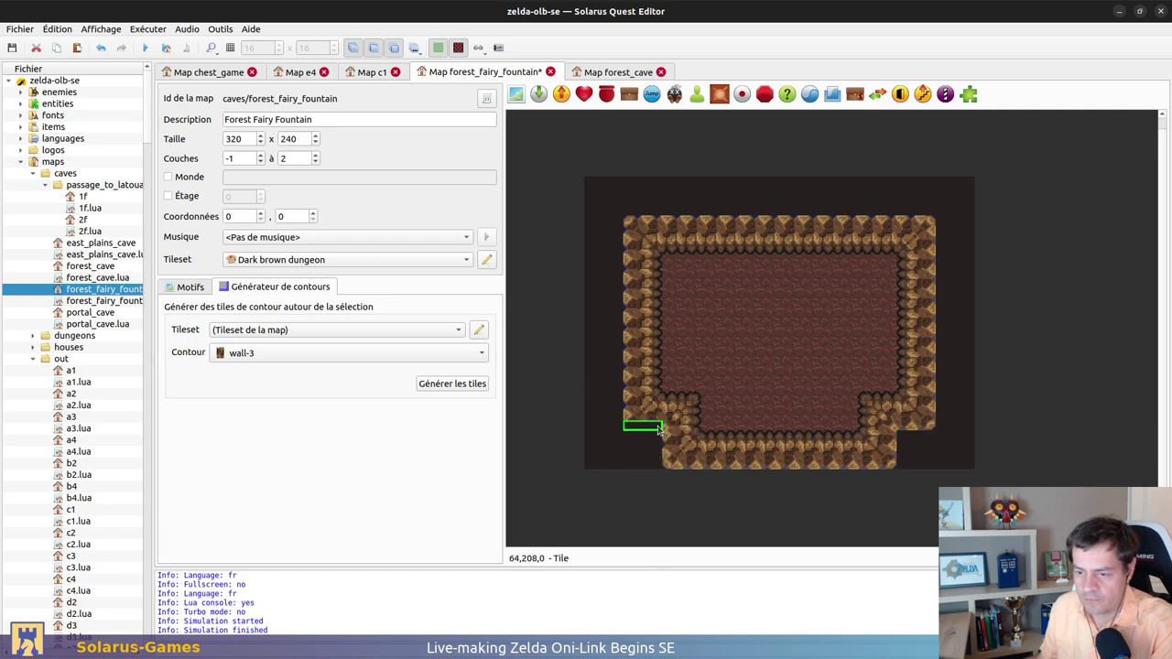
Copy the thin dark strip to the upper wall's outer edge, stretch it to about 256 x 8, and send it to the back
{"action": "key", "text": "ctrl+c"}
{"action": "key", "text": "ctrl+v"}
{"action": "left_click", "coordinate": [660, 225]}
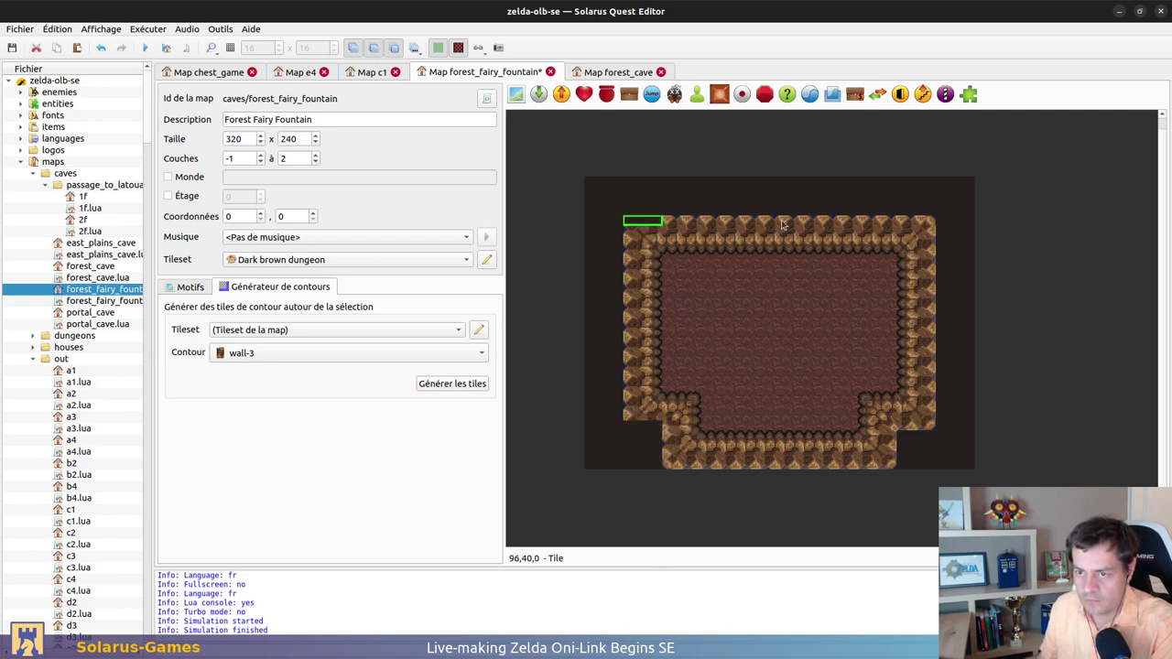
{"action": "left_click_drag", "start_coordinate": [661, 221], "coordinate": [920, 227]}
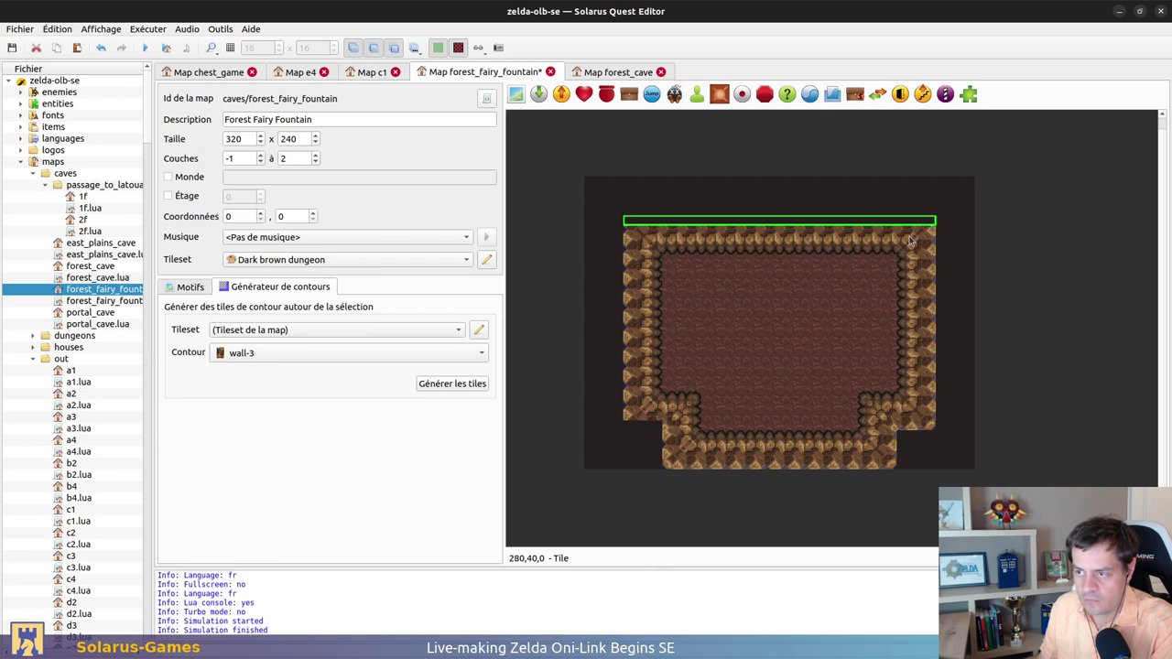
{"action": "key", "text": "b"}
Try sending the thin dark strip at the left wall's lower edge to the back, and undo that change
{"action": "left_click", "coordinate": [637, 429]}
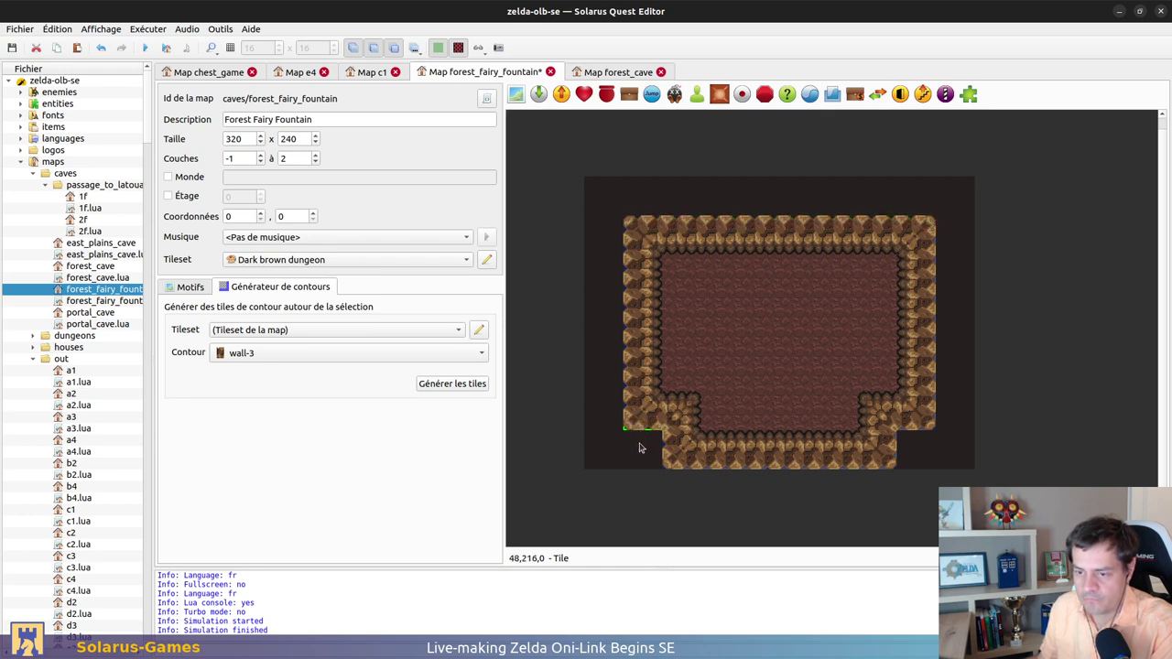
{"action": "key", "text": "ctrl+z"}
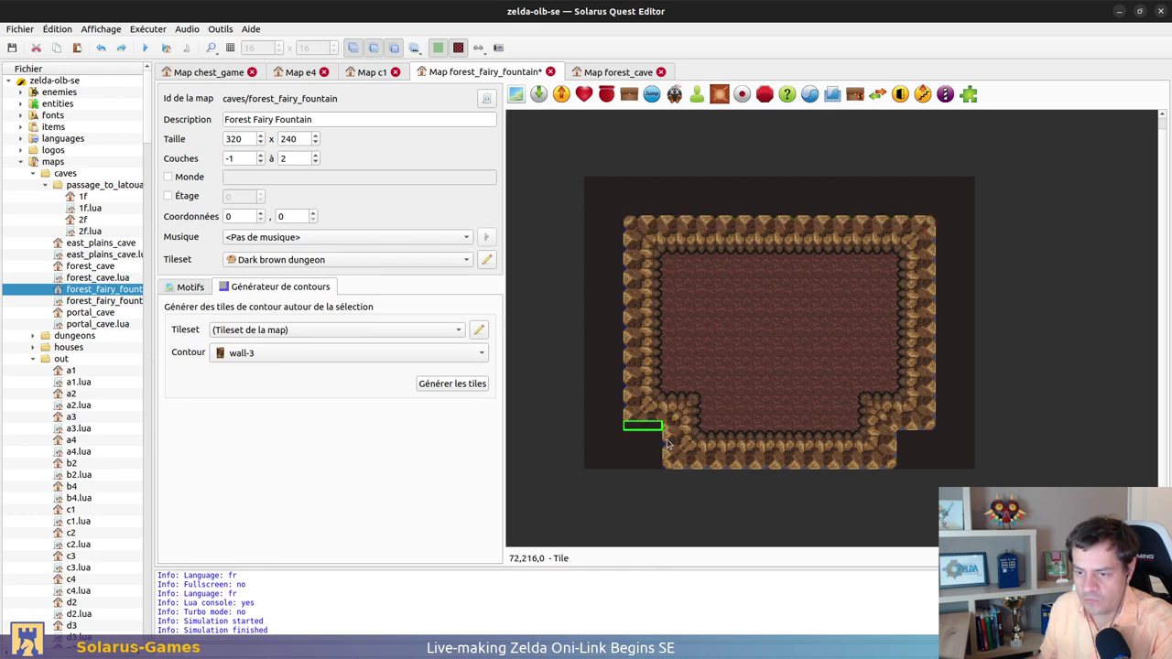
Copy the thin dark strip to the right wall's lower edge and along both side walls' outer edges, about 8 x 176 on the sides
{"action": "key", "text": "ctrl+v"}
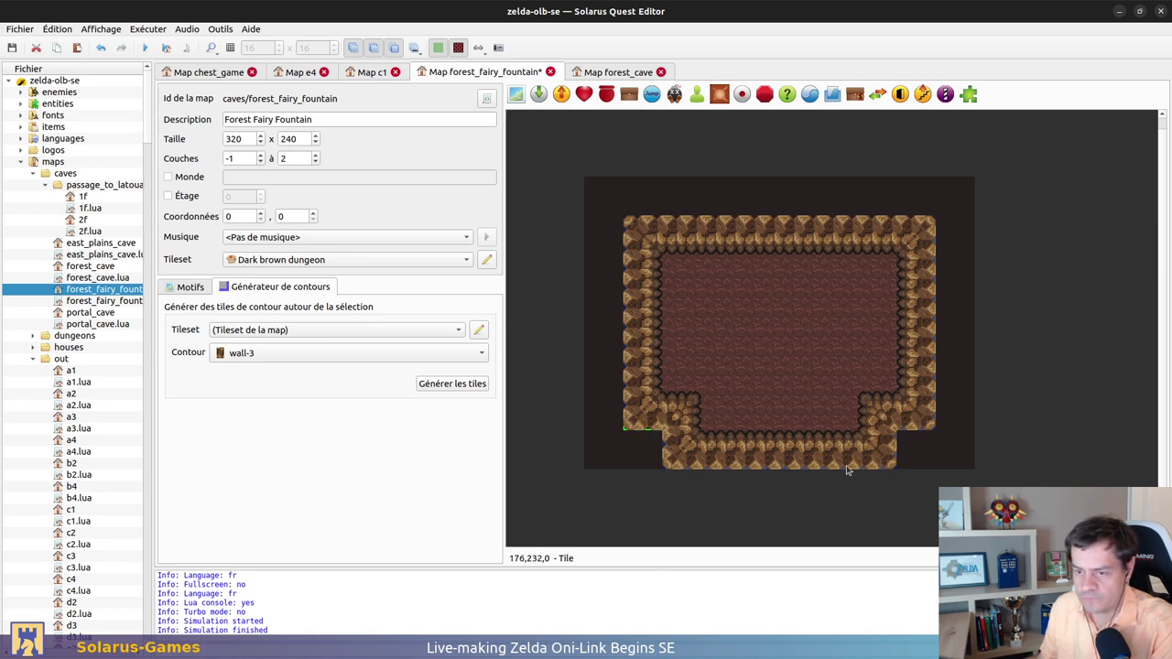
{"action": "left_click", "coordinate": [921, 429]}
{"action": "left_click_drag", "start_coordinate": [921, 429], "coordinate": [630, 430]}
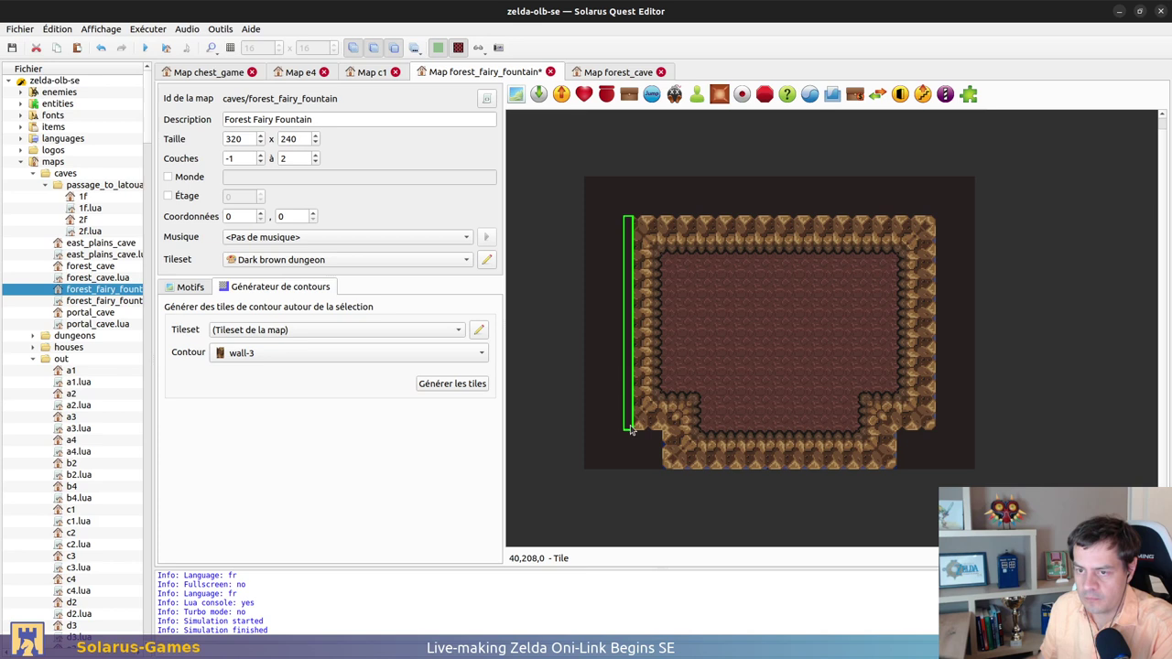
{"action": "left_click", "coordinate": [926, 321]}
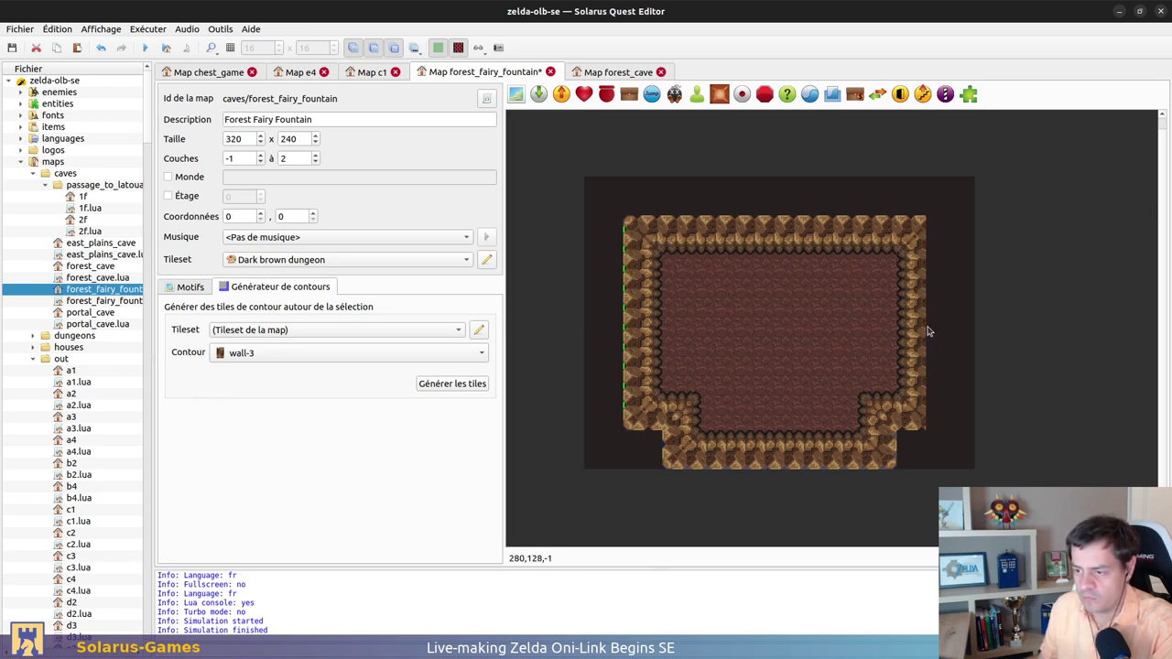
{"action": "key", "text": "ctrl+z"}
Add thin dark strips of about 8 x 32 at the lower alcove's sides and about 192 x 8 along its bottom, and save the map
{"action": "mouse_move", "coordinate": [672, 371]}
{"action": "left_mouse_down"}
{"action": "mouse_move", "coordinate": [685, 550]}
{"action": "mouse_move", "coordinate": [678, 391]}
{"action": "left_mouse_up"}
{"action": "left_click_drag", "start_coordinate": [665, 434], "coordinate": [677, 470]}
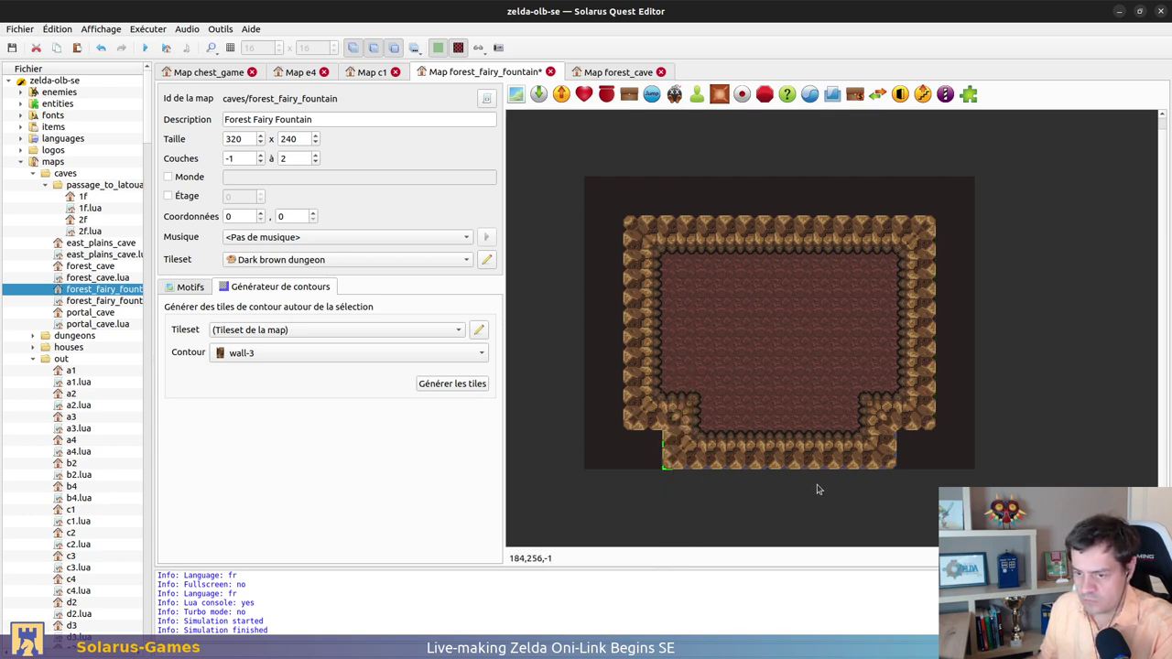
{"action": "left_click", "coordinate": [890, 458]}
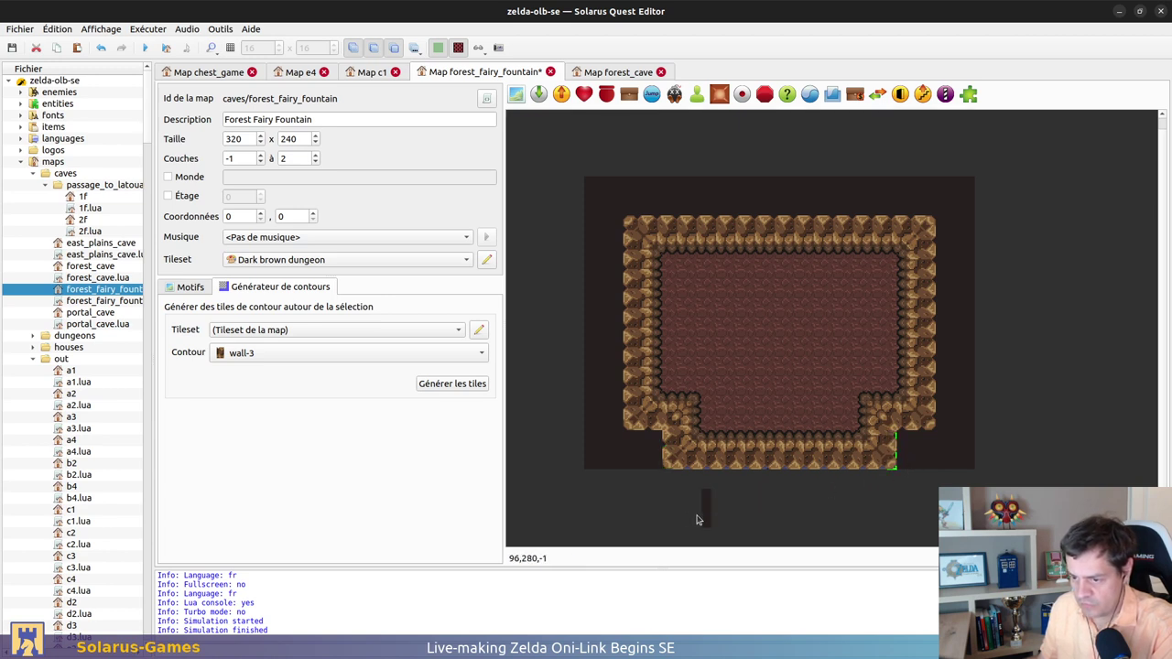
{"action": "left_click_drag", "start_coordinate": [666, 490], "coordinate": [895, 467]}
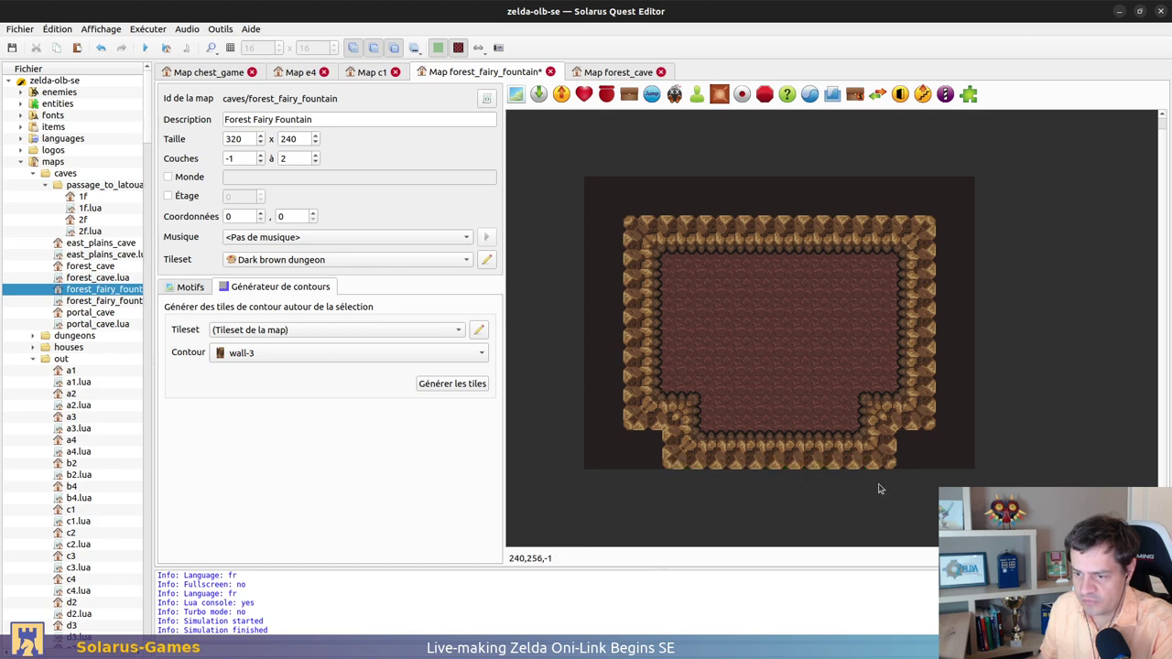
{"action": "key", "text": "ctrl+s"}
Cut the two red floor tiles and place them outside the map, to the right of the room, exposing the template
{"action": "left_click", "coordinate": [752, 400]}
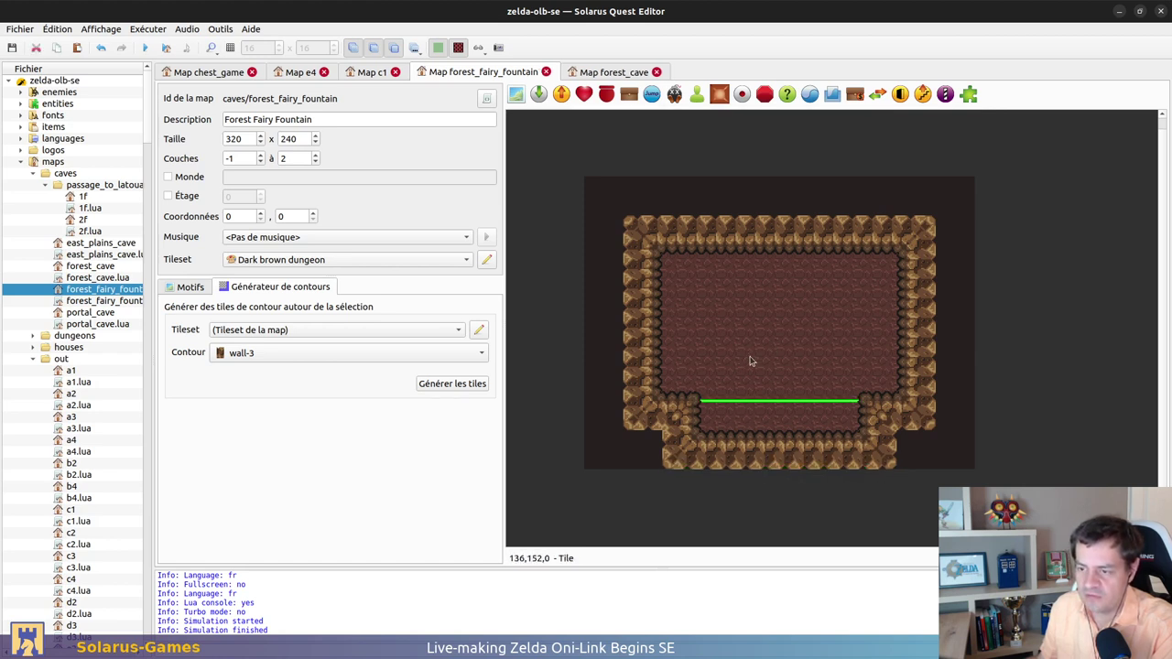
{"action": "left_click", "coordinate": [722, 336]}
{"action": "key", "text": "ctrl+x"}
{"action": "key", "text": "ctrl+v"}
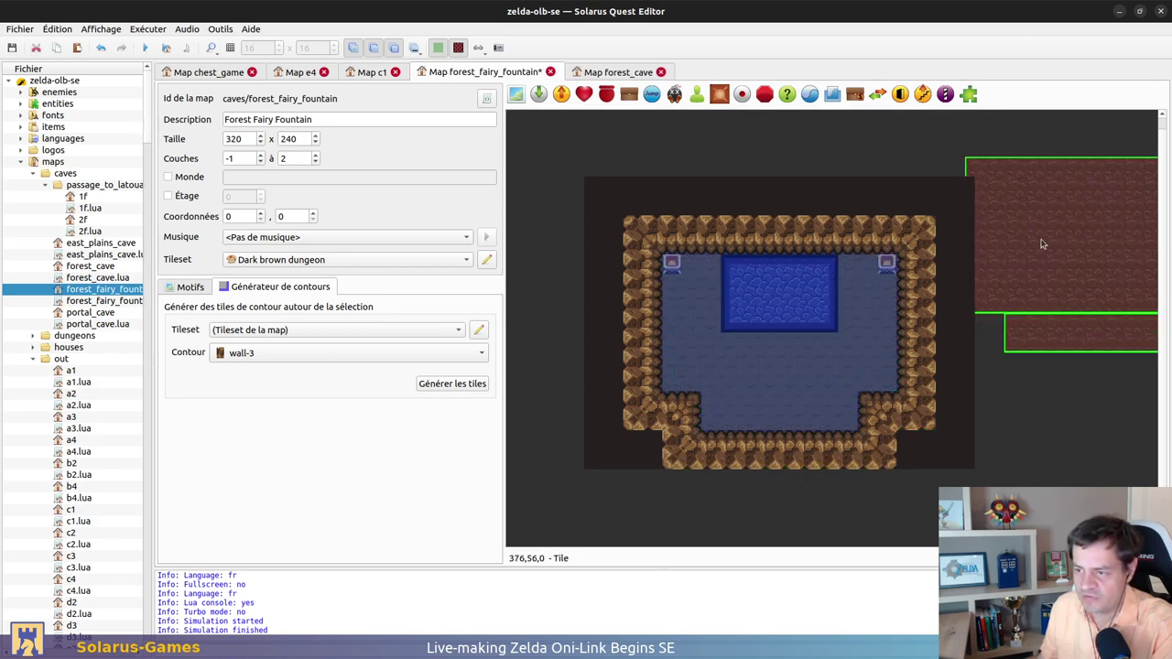
{"action": "left_click", "coordinate": [952, 218]}
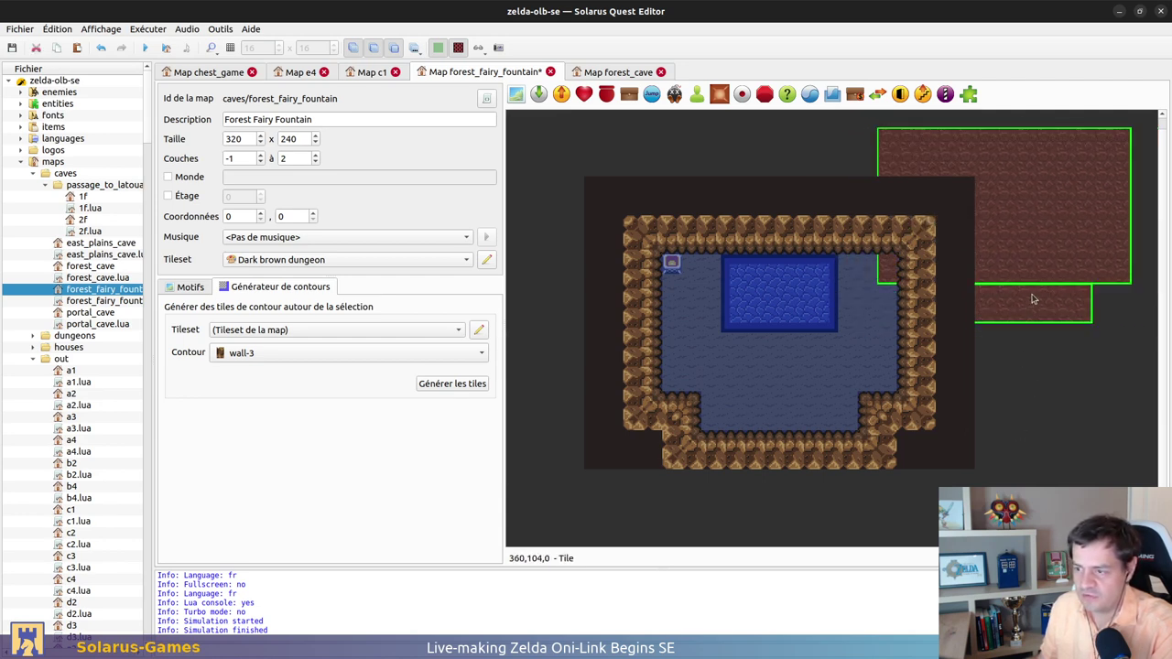
{"action": "left_click_drag", "start_coordinate": [1035, 298], "coordinate": [1082, 289]}
{"action": "left_click", "coordinate": [1083, 355]}
Copy a torch from the forest_cave map onto both template torches beside the pool in forest_fairy_fountain, and save the map
{"action": "left_click", "coordinate": [617, 71]}
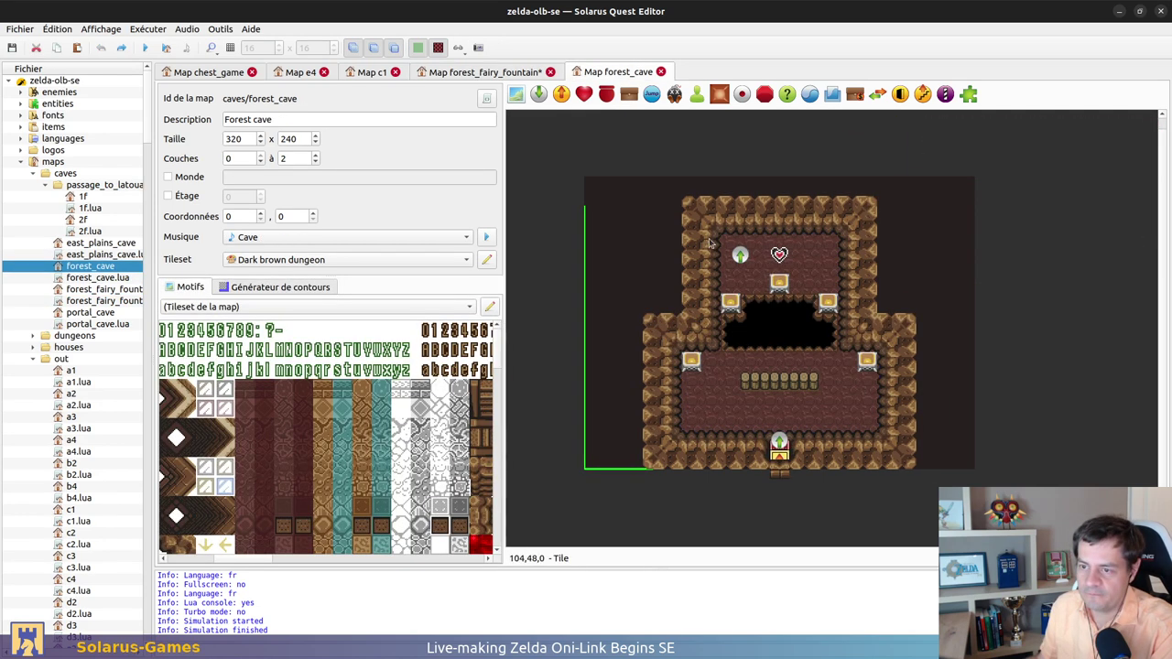
{"action": "left_click_drag", "start_coordinate": [730, 302], "coordinate": [693, 277]}
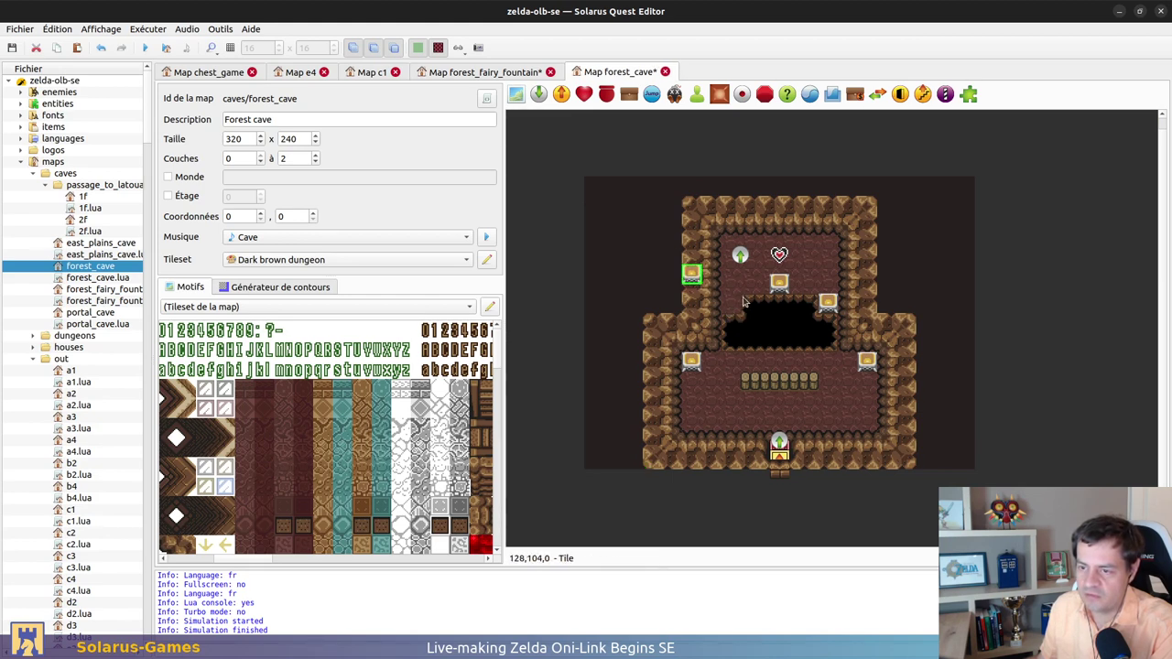
{"action": "key", "text": "ctrl+z"}
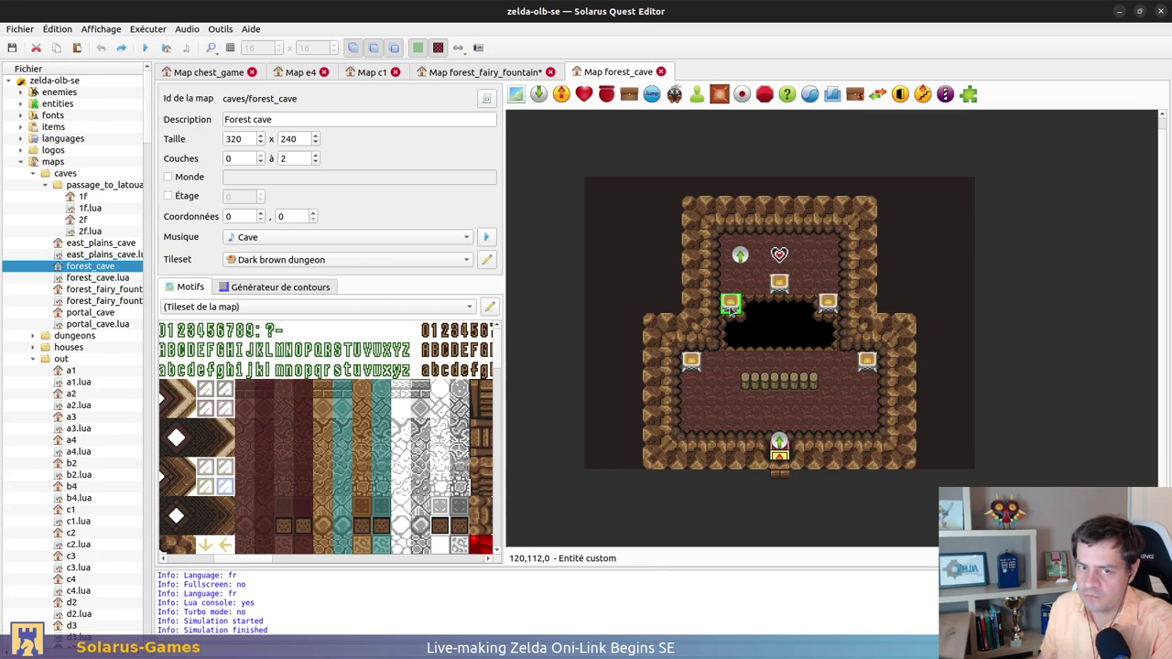
{"action": "left_click", "coordinate": [540, 71]}
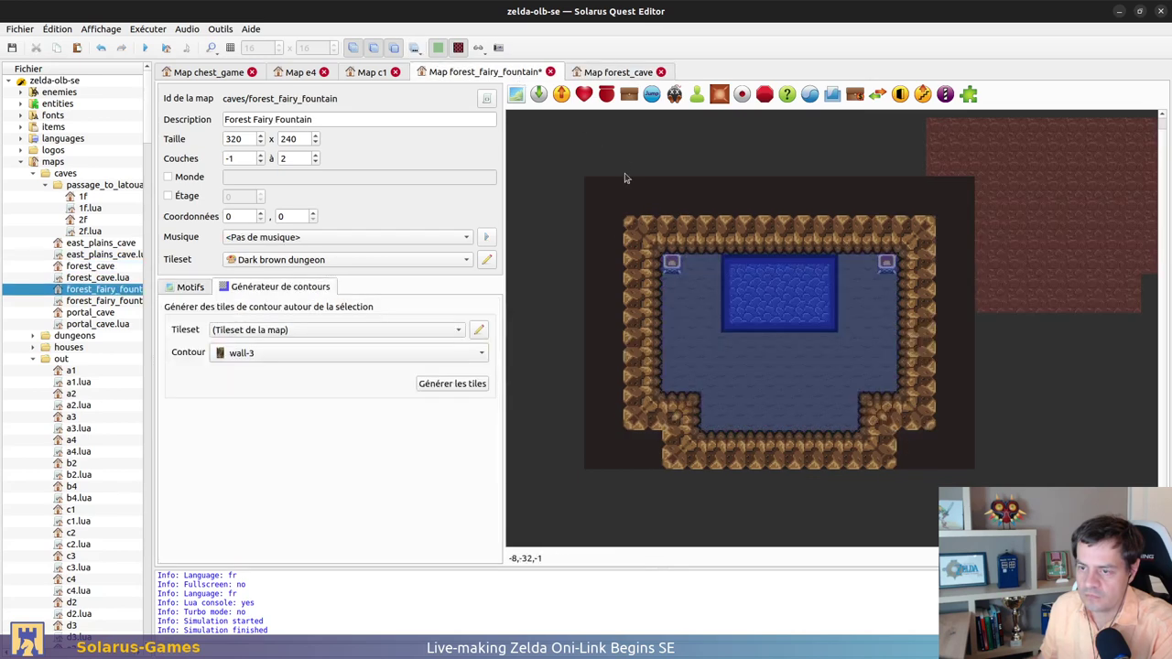
{"action": "left_click", "coordinate": [678, 266]}
{"action": "key", "text": "ctrl+c"}
{"action": "key", "text": "ctrl+v"}
{"action": "left_click", "coordinate": [876, 276]}
{"action": "key", "text": "ctrl+s"}
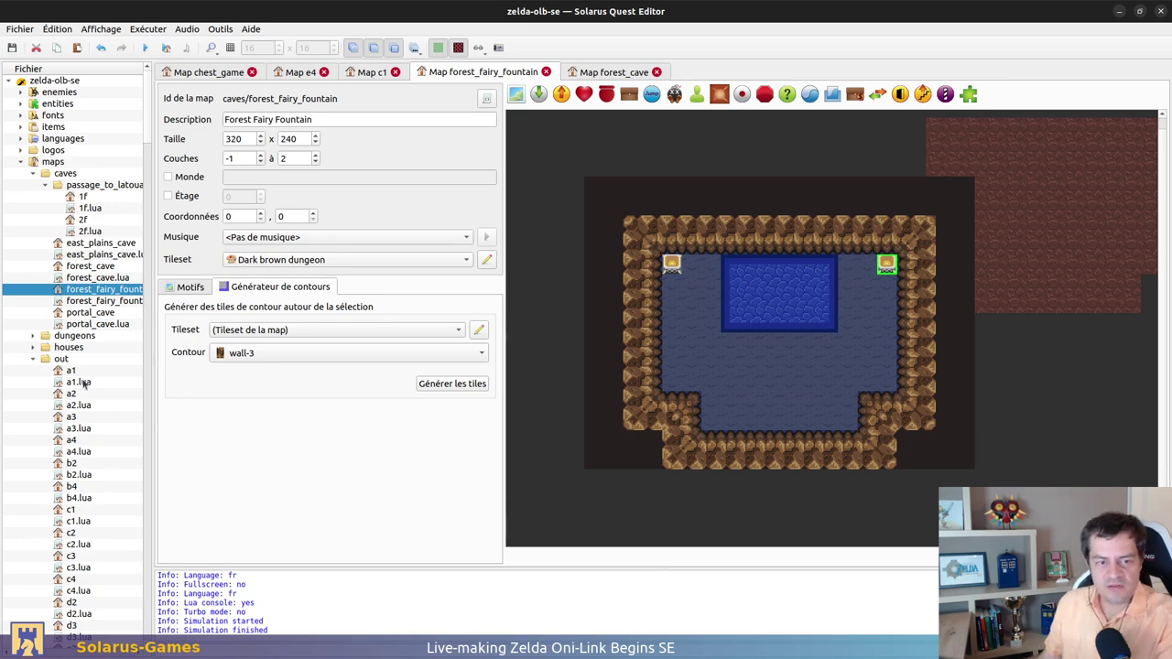
Examine a torch in the dungeons/1/1f map, close that map, and return to forest_fairy_fountain
{"action": "left_click", "coordinate": [35, 337]}
{"action": "left_click", "coordinate": [45, 346]}
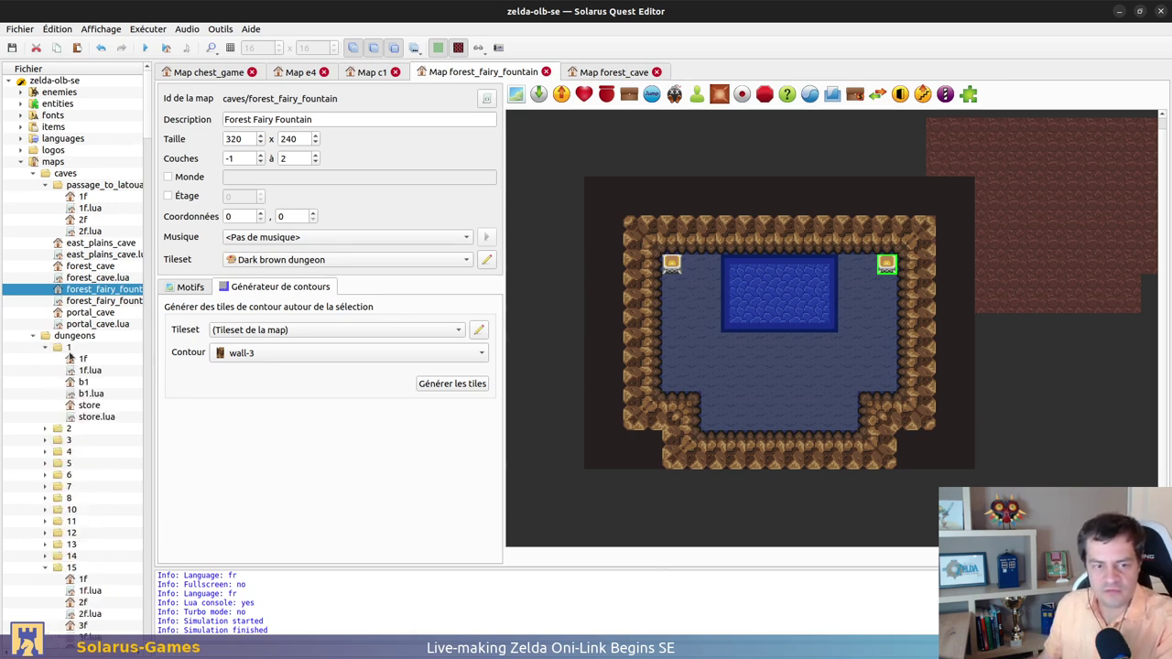
{"action": "left_click", "coordinate": [84, 359]}
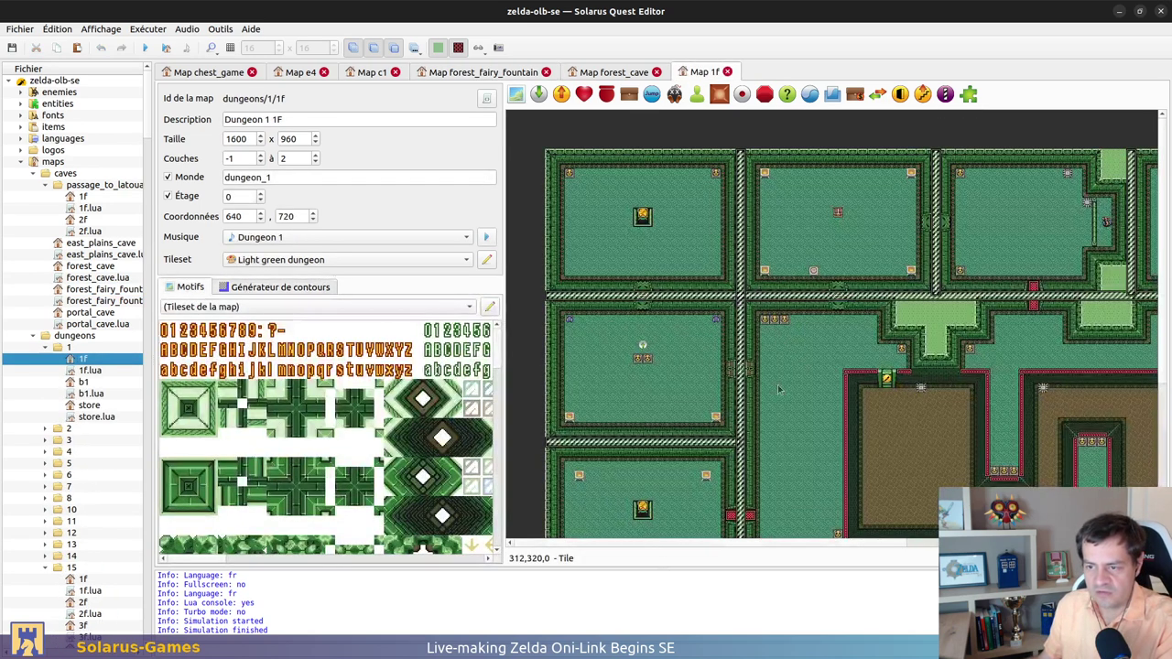
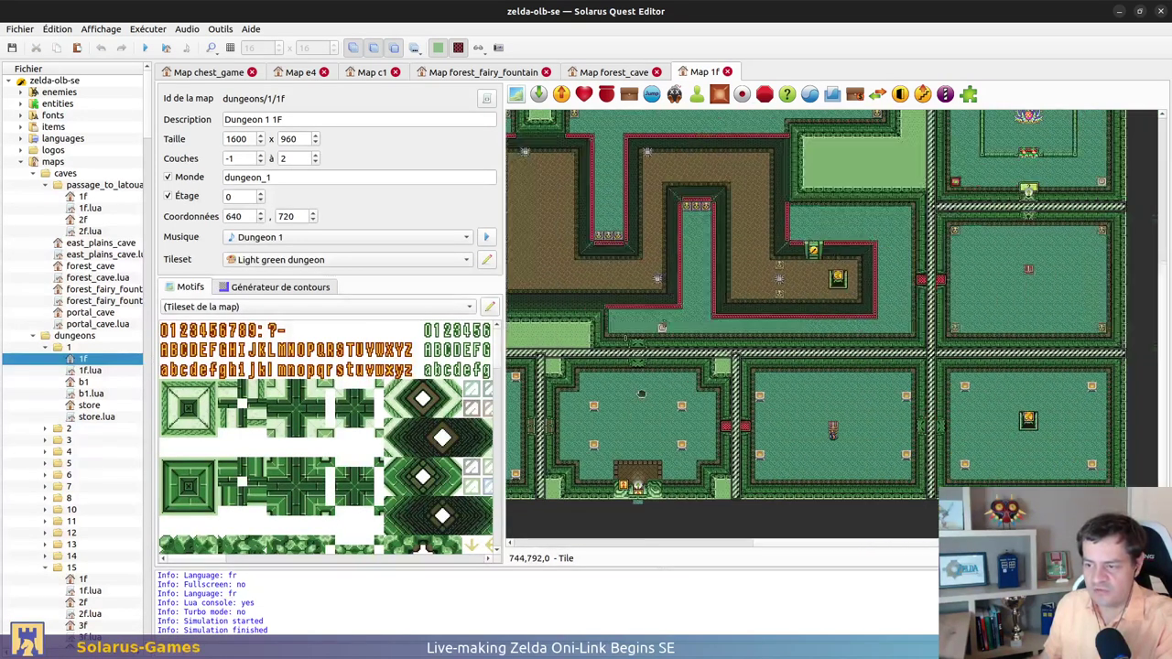
{"action": "left_click", "coordinate": [872, 345]}
{"action": "left_click_drag", "start_coordinate": [872, 345], "coordinate": [775, 325]}
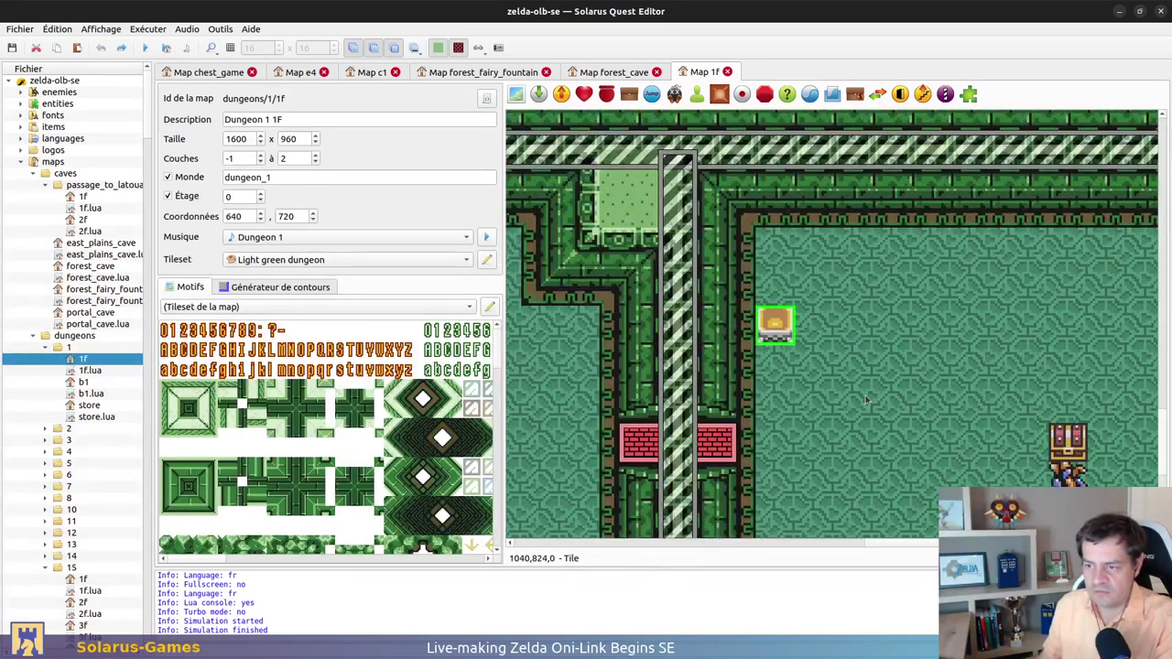
{"action": "key", "text": "ctrl+w"}
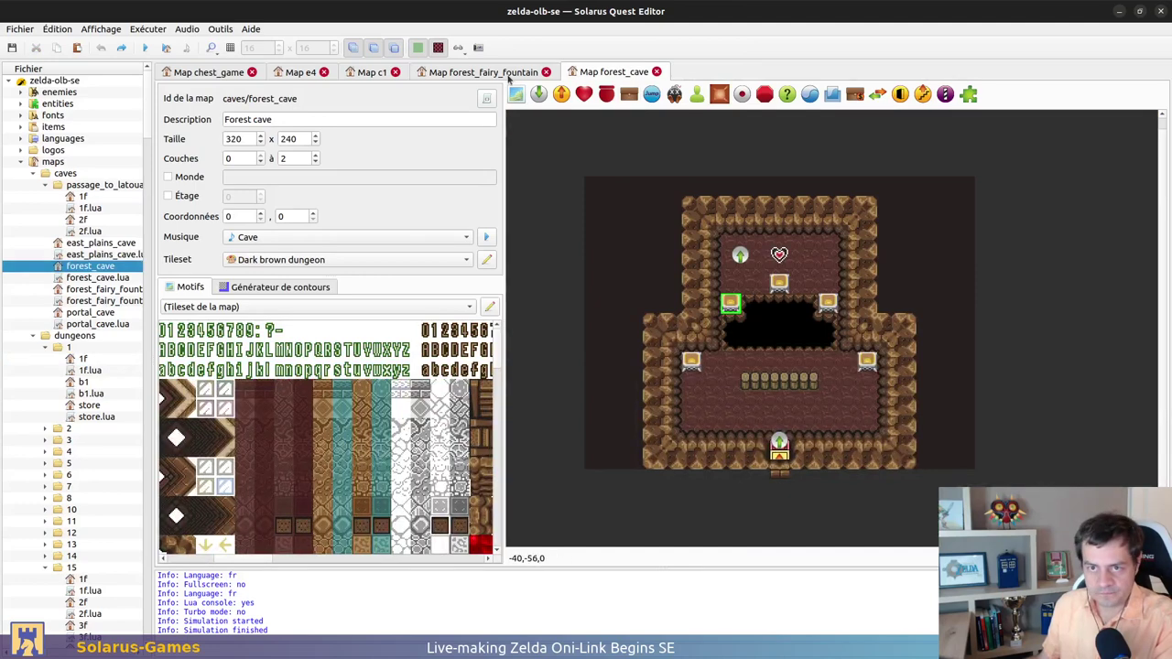
{"action": "key", "text": "ctrl+shift+Tab"}
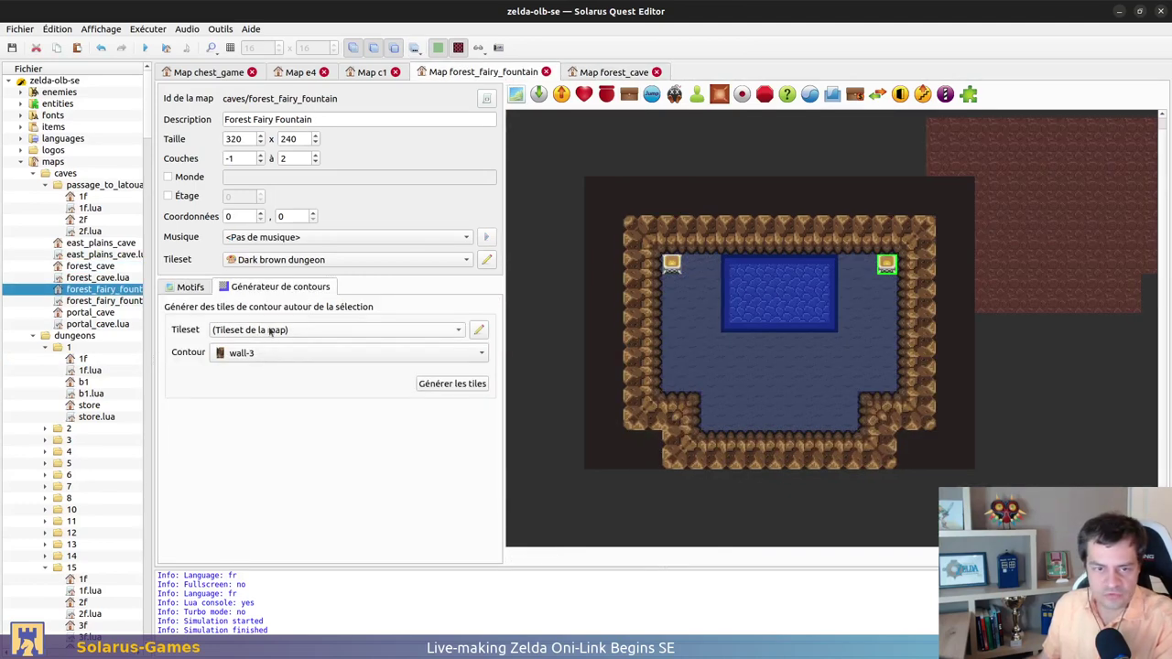
Cover the inside of the template's pool with a light shallow-water tile from the map's tileset, about 80 x 48
{"action": "left_click", "coordinate": [190, 287]}
{"action": "scroll", "coordinate": [366, 439], "scroll_direction": "down", "scroll_amount": 2}
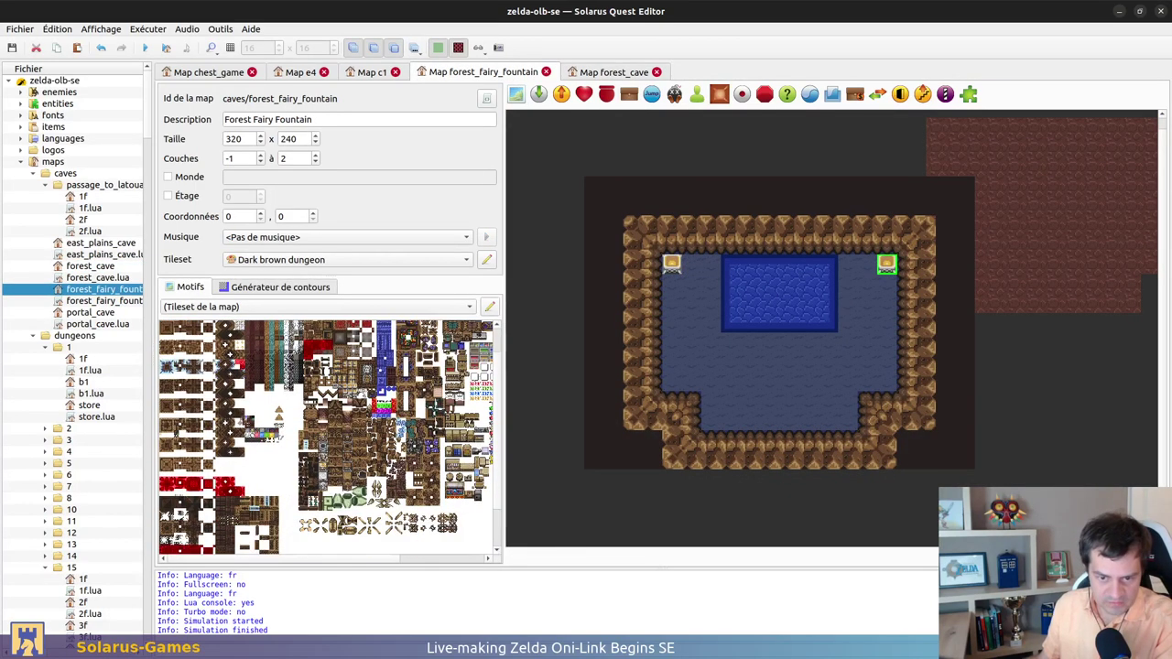
{"action": "scroll", "coordinate": [366, 439], "scroll_direction": "up", "scroll_amount": 3, "text": "ctrl"}
{"action": "scroll", "coordinate": [391, 397], "scroll_direction": "down", "scroll_amount": 3, "text": "ctrl"}
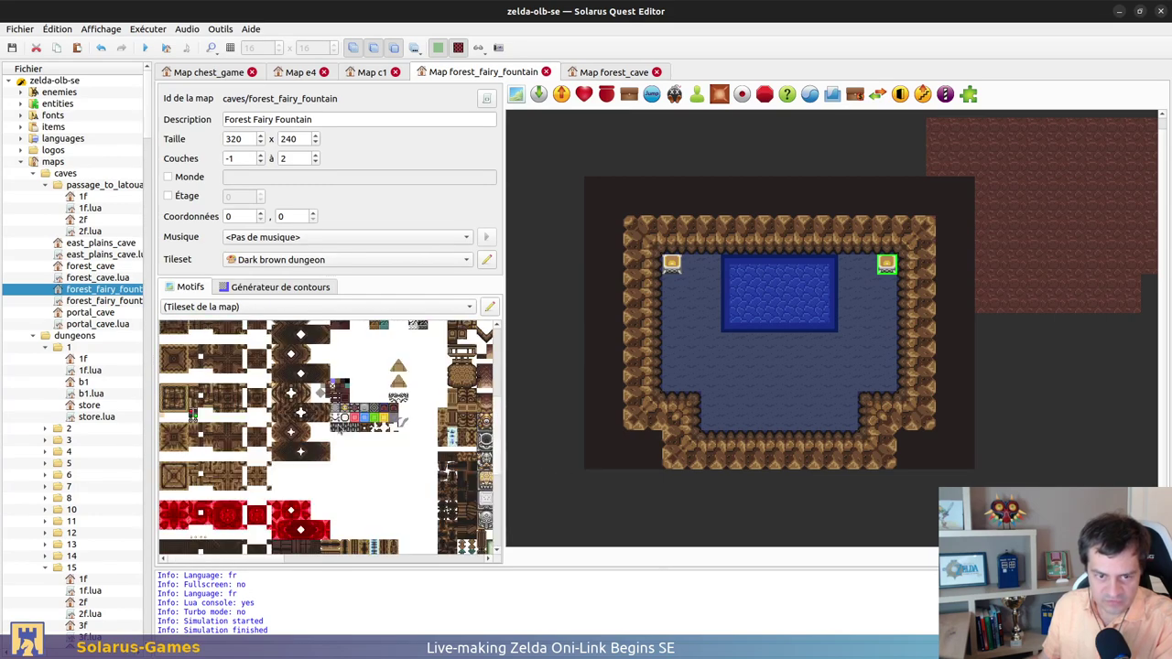
{"action": "scroll", "coordinate": [390, 397], "scroll_direction": "down", "scroll_amount": 3}
{"action": "scroll", "coordinate": [408, 417], "scroll_direction": "up", "scroll_amount": 4, "text": "ctrl"}
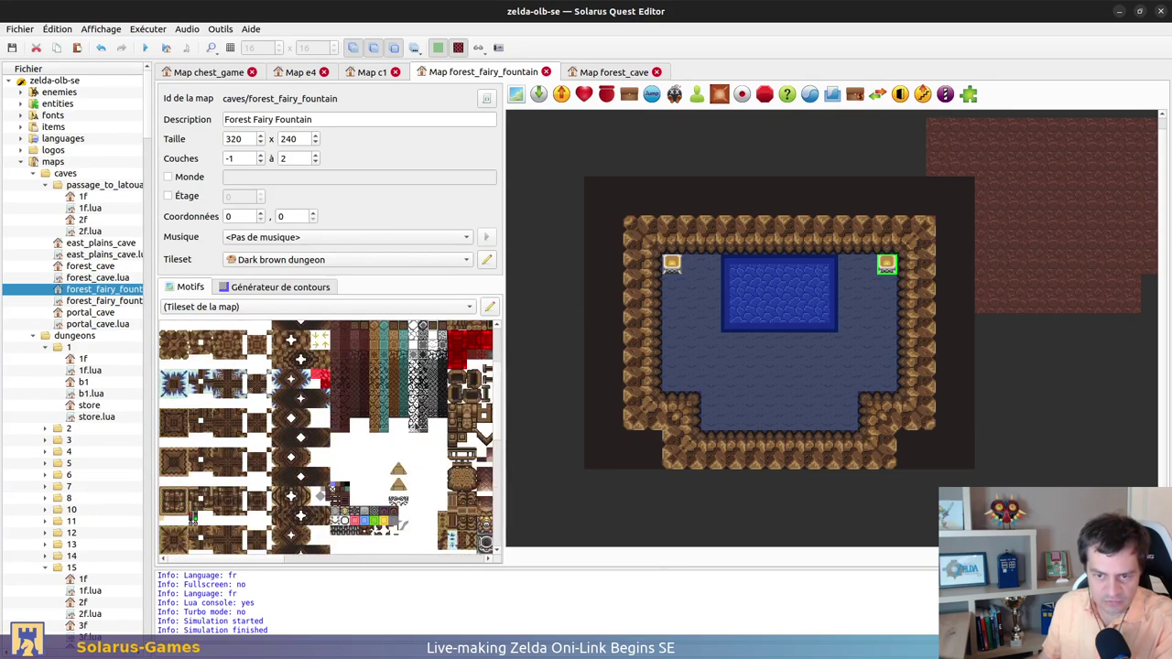
{"action": "scroll", "coordinate": [366, 348], "scroll_direction": "up", "scroll_amount": 3, "text": "ctrl"}
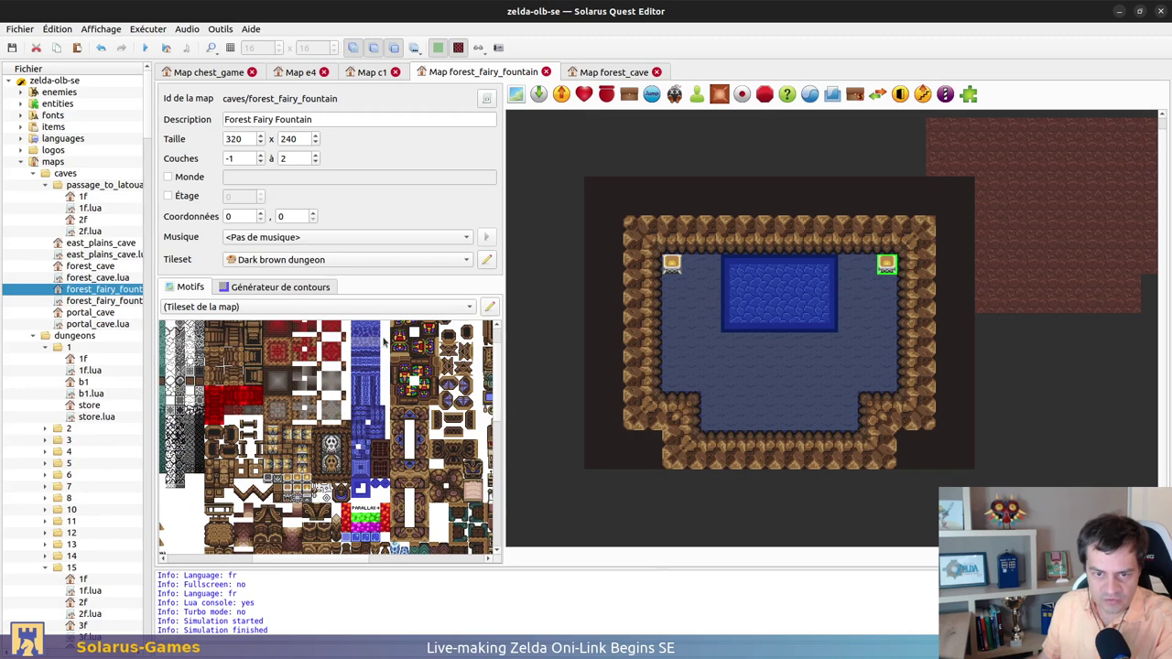
{"action": "left_click", "coordinate": [360, 409]}
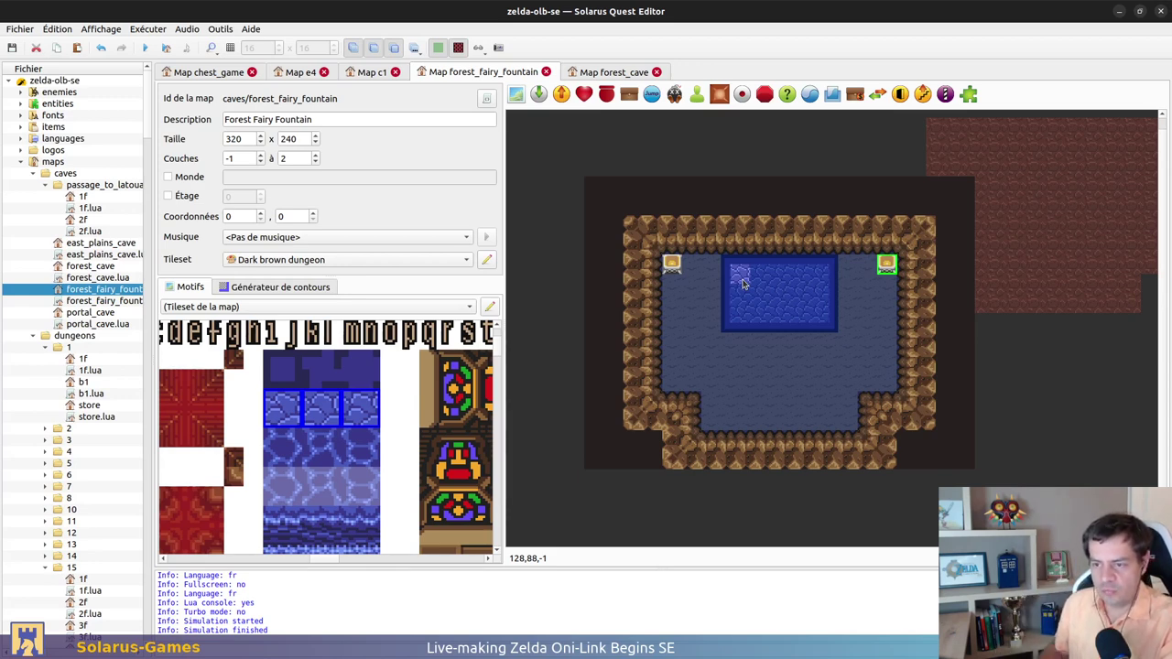
{"action": "left_click_drag", "start_coordinate": [742, 284], "coordinate": [822, 313]}
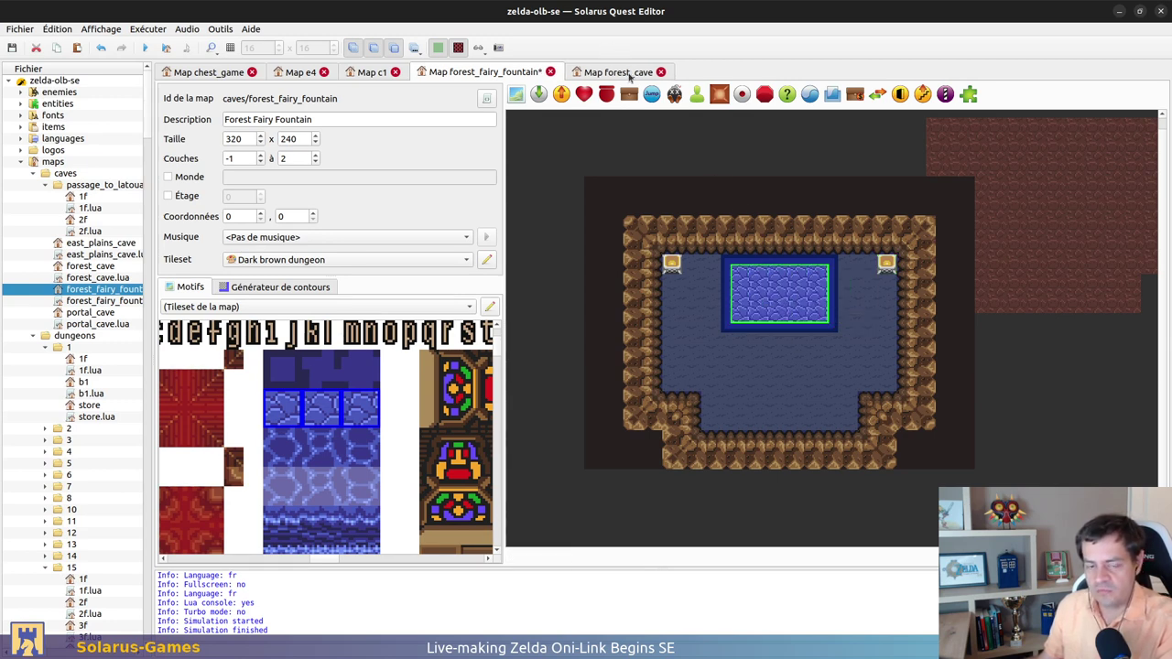
Generate a shallow_water contour around the pool's water tile from the map's tileset, and save the map
{"action": "left_click", "coordinate": [240, 288]}
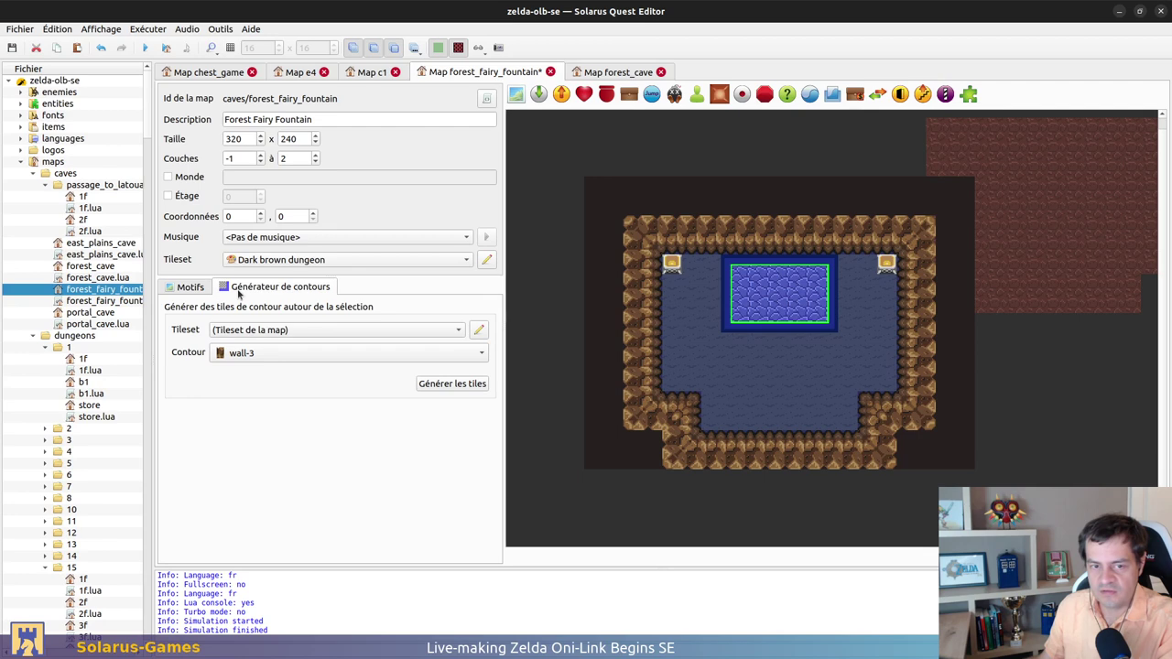
{"action": "left_click", "coordinate": [308, 331]}
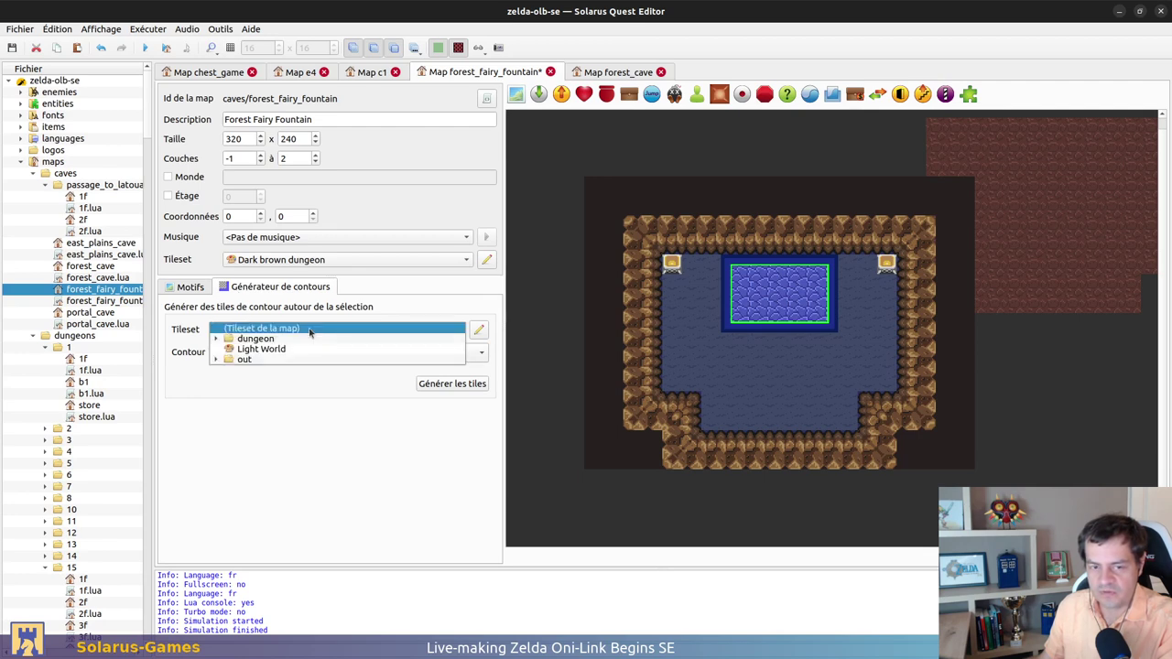
{"action": "left_click", "coordinate": [216, 359]}
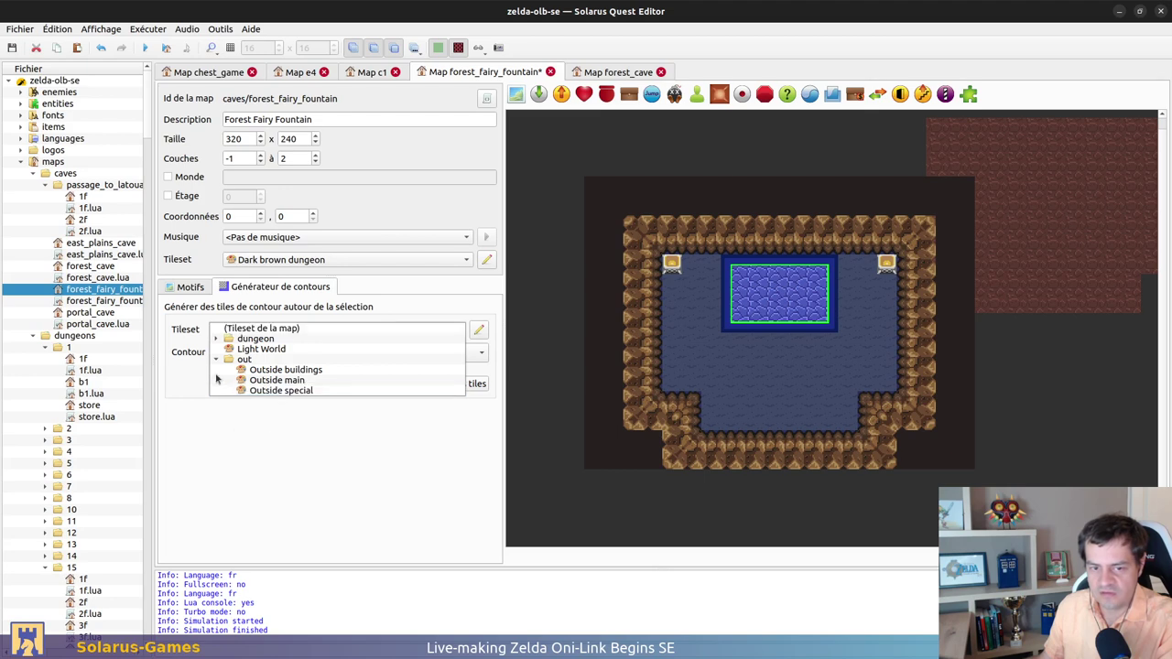
{"action": "left_click", "coordinate": [317, 352]}
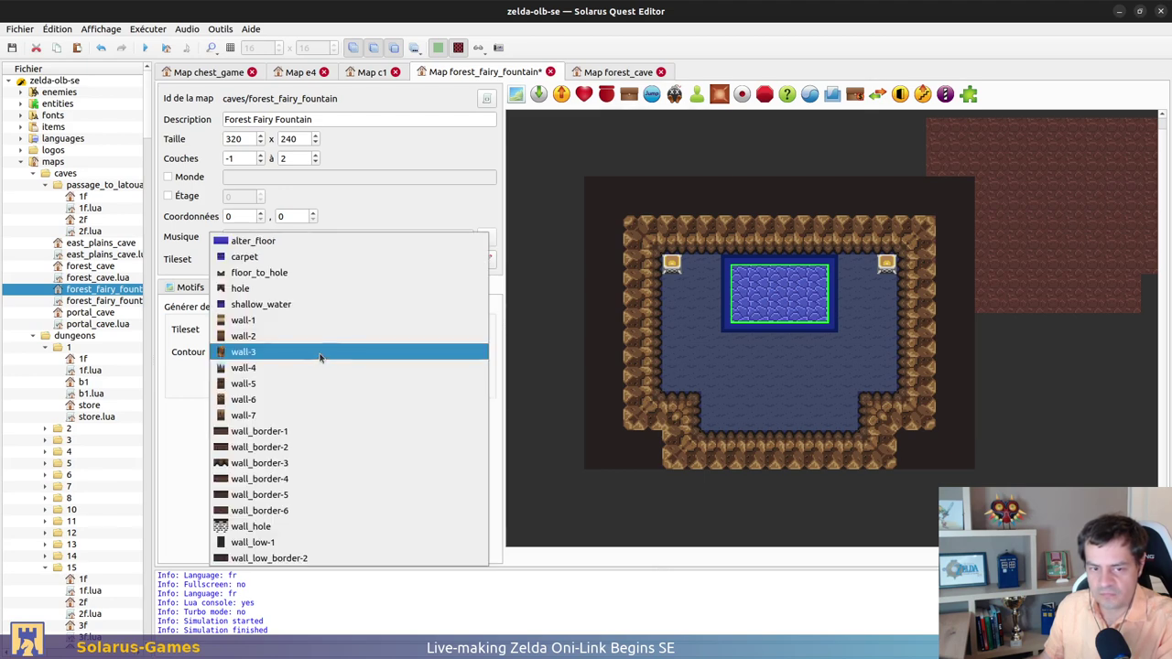
{"action": "left_click", "coordinate": [311, 305]}
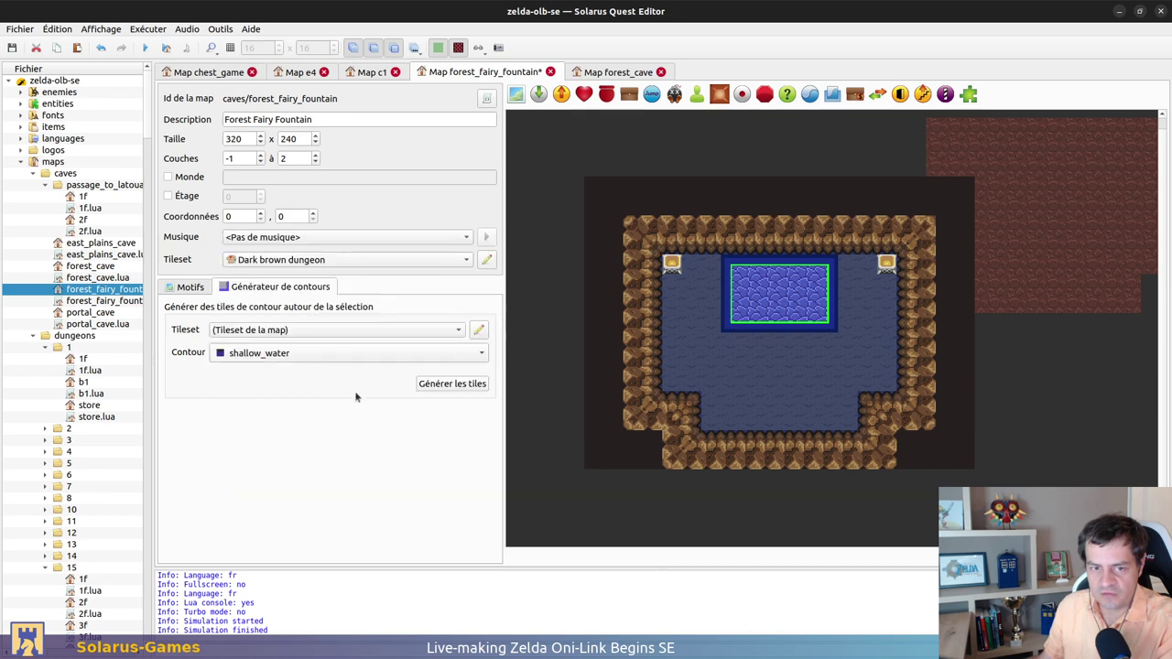
{"action": "left_click", "coordinate": [467, 388]}
{"action": "key", "text": "ctrl+s"}
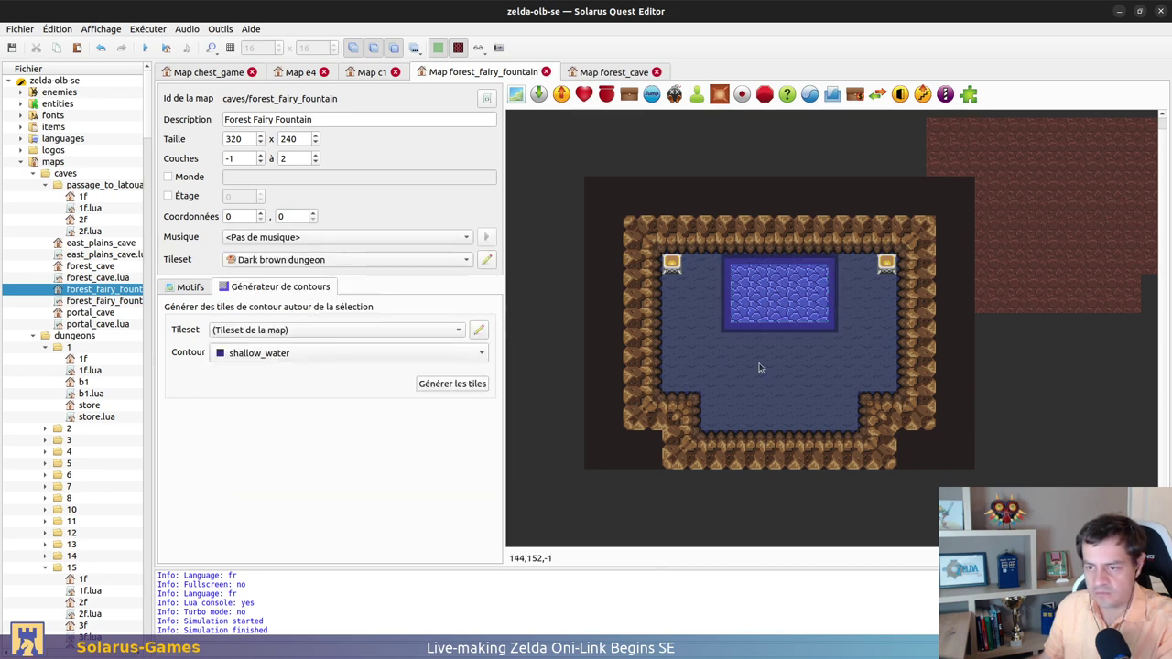
Move the two red floor tiles back into the room around the pool, and shift the dark filler beside the right wall about 8 pixels outward
{"action": "left_click", "coordinate": [1067, 257]}
{"action": "left_click", "coordinate": [1056, 288], "text": "ctrl"}
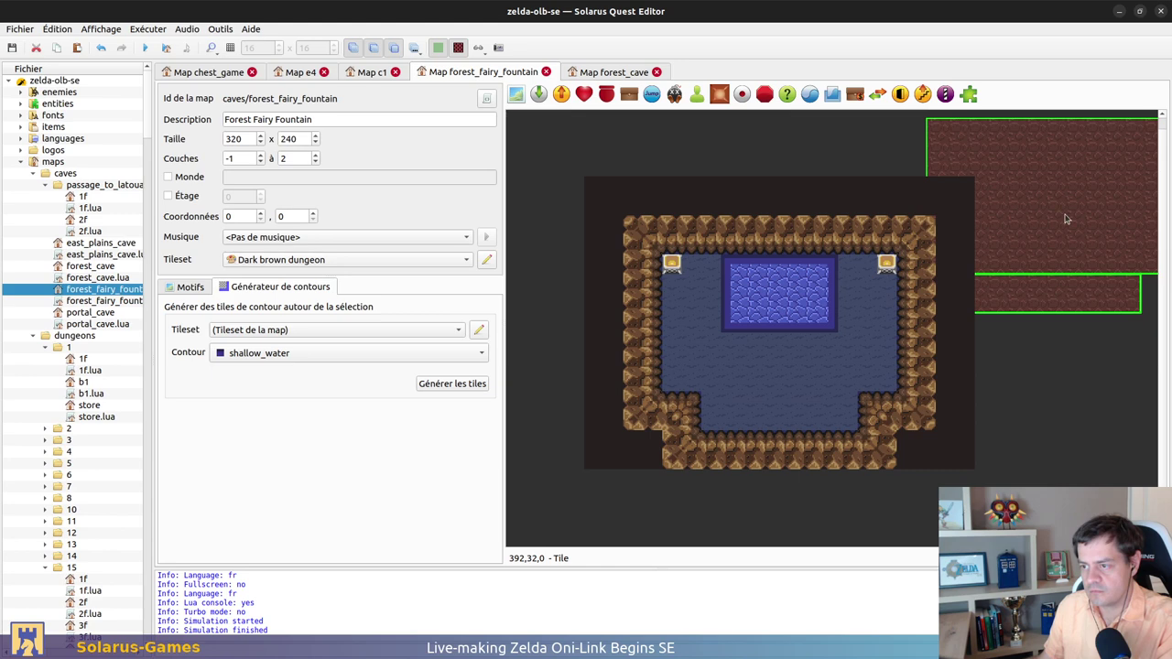
{"action": "left_click_drag", "start_coordinate": [1068, 219], "coordinate": [802, 351]}
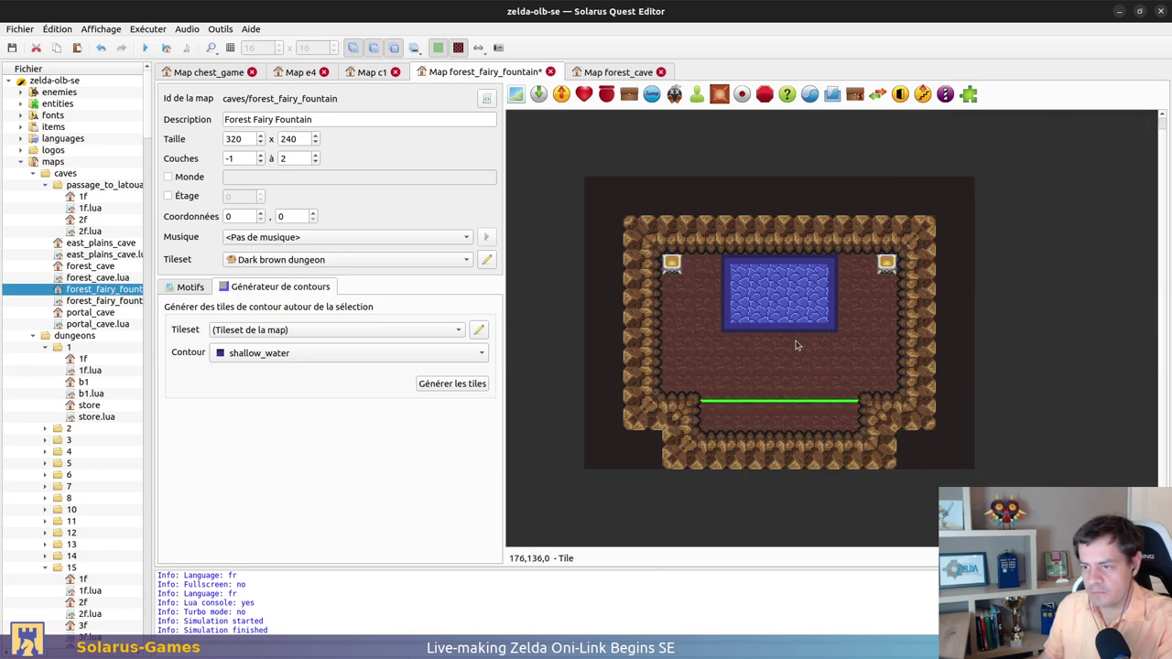
{"action": "mouse_move", "coordinate": [976, 270]}
{"action": "left_mouse_down"}
{"action": "mouse_move", "coordinate": [1009, 245]}
{"action": "mouse_move", "coordinate": [965, 286]}
{"action": "left_mouse_up"}
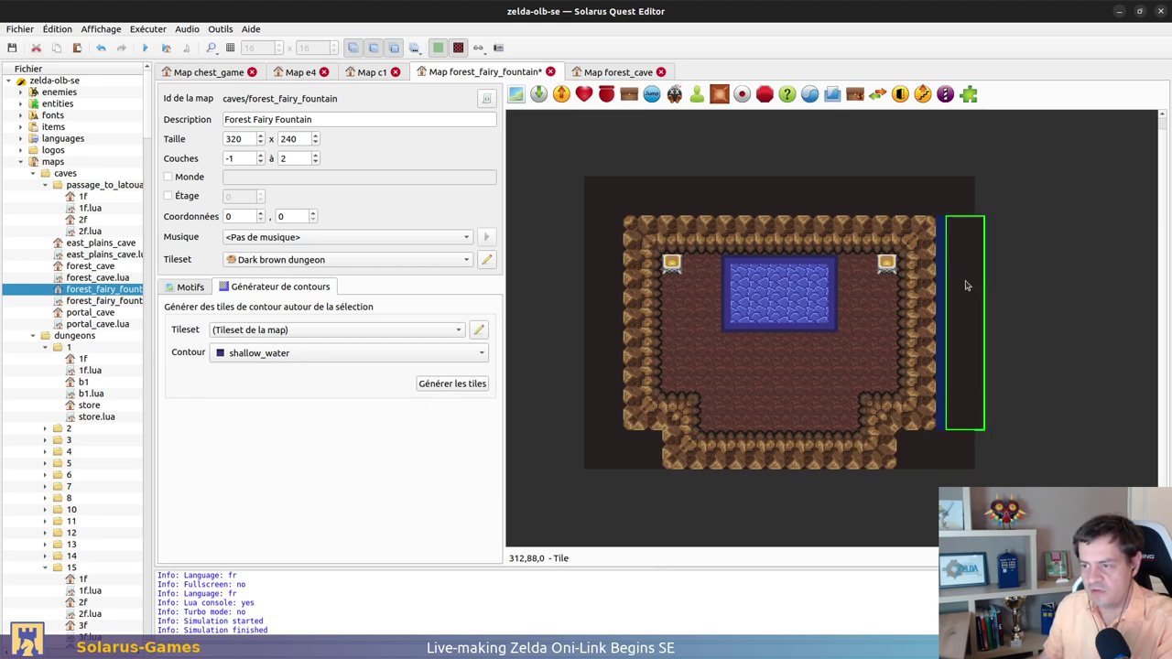
Hide the upper layers to inspect the blue custom entity beneath, undo the last edits, and show the layers again
{"action": "left_click", "coordinate": [591, 187]}
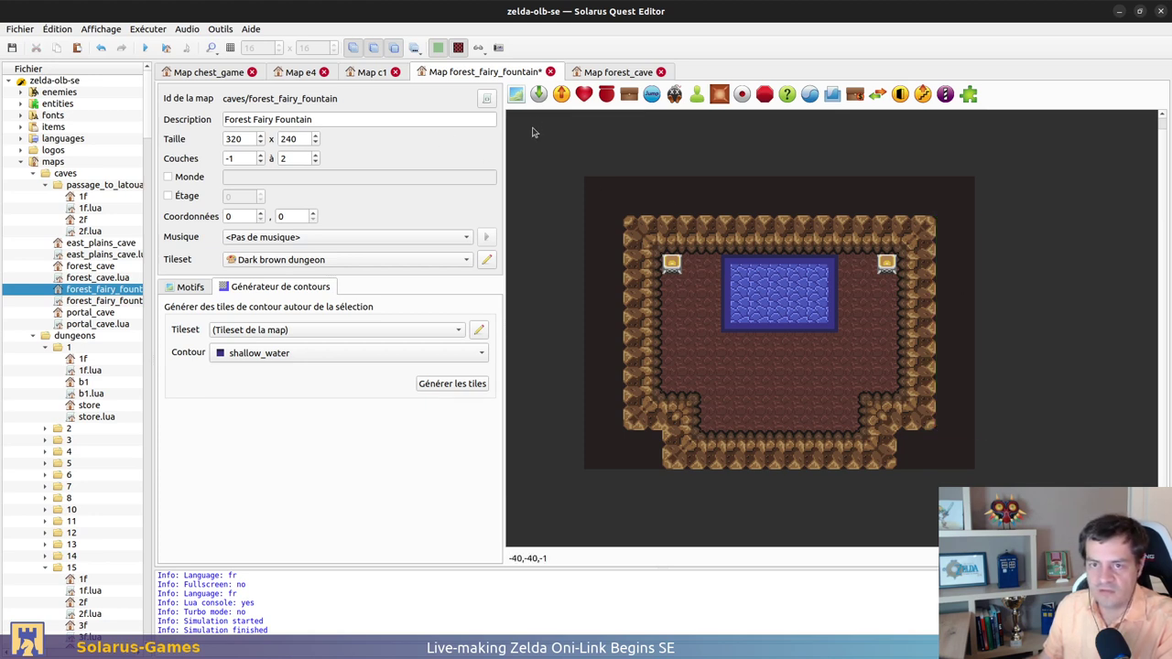
{"action": "left_click", "coordinate": [353, 47]}
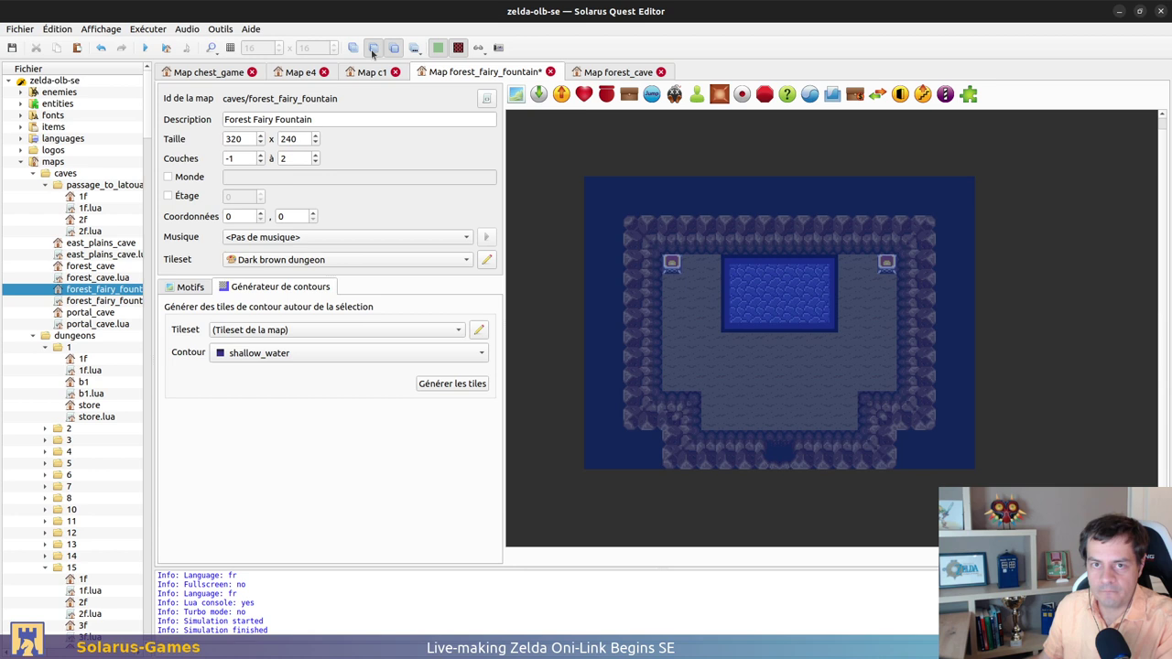
{"action": "left_click", "coordinate": [594, 187]}
{"action": "key", "text": "ctrl+z"}
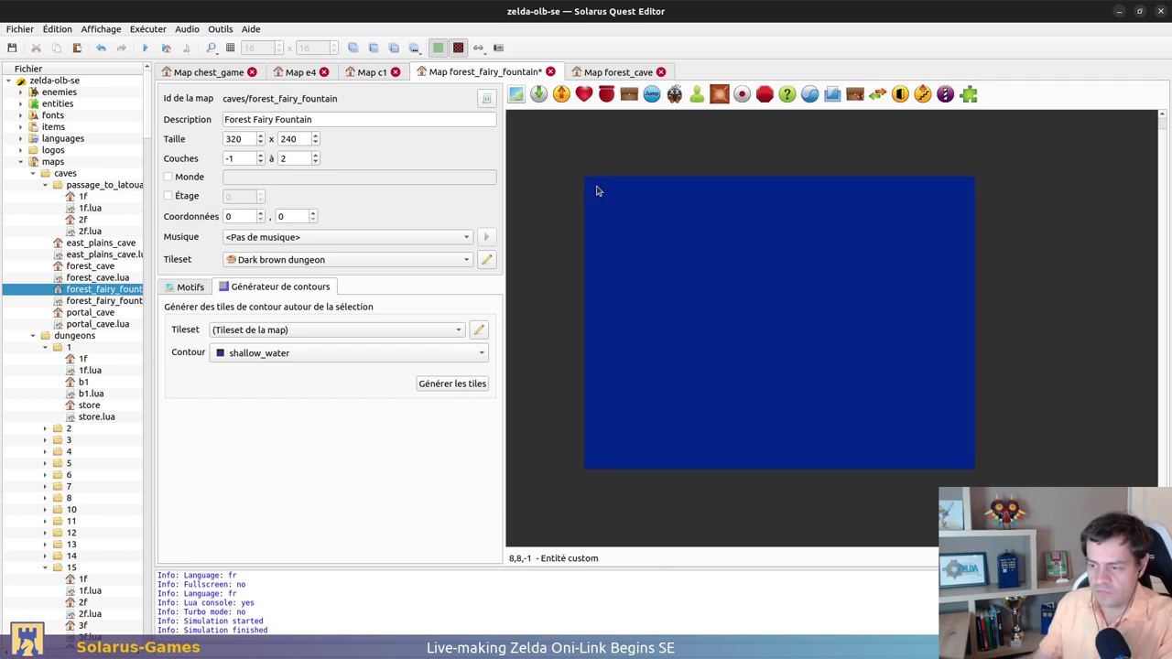
{"action": "key", "text": "ctrl+z"}
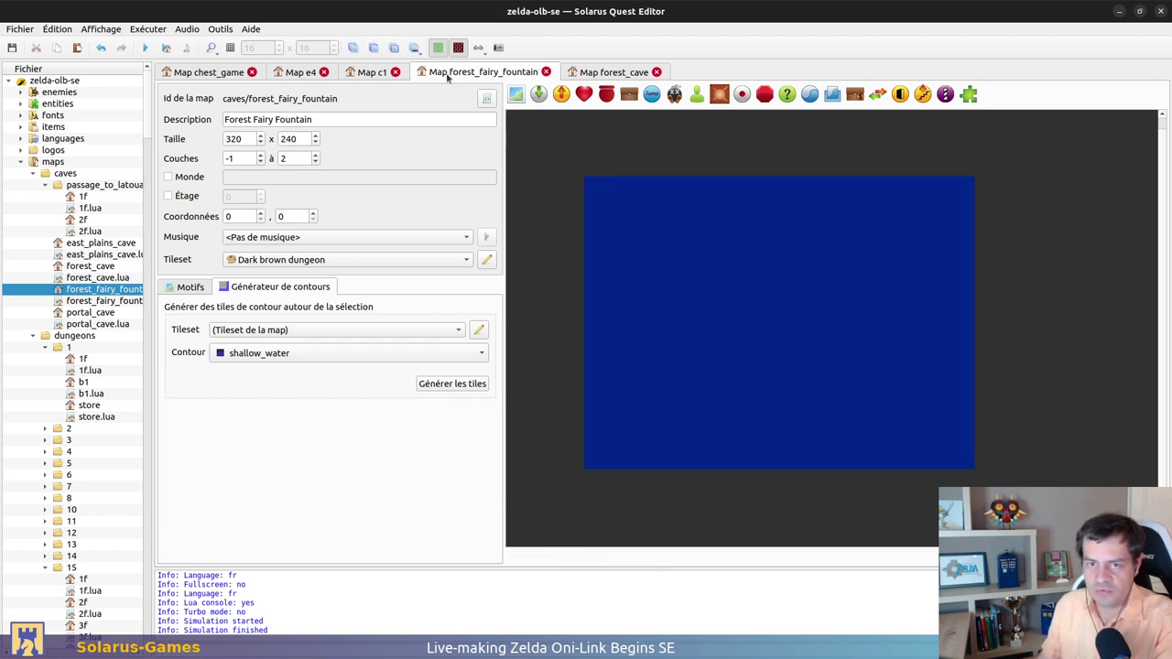
{"action": "left_click", "coordinate": [372, 48]}
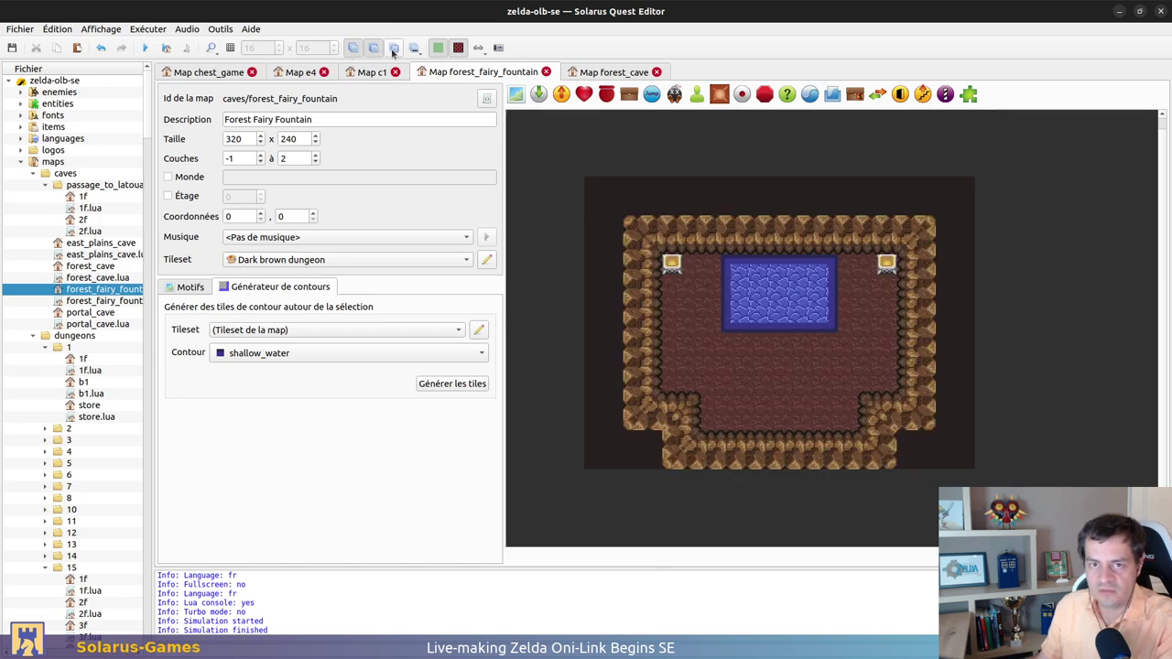
{"action": "left_click", "coordinate": [394, 48]}
Copy the entrance tiles, teleporter and destination from the forest_cave map into the middle of forest_fairy_fountain's lower wall
{"action": "left_click", "coordinate": [595, 73]}
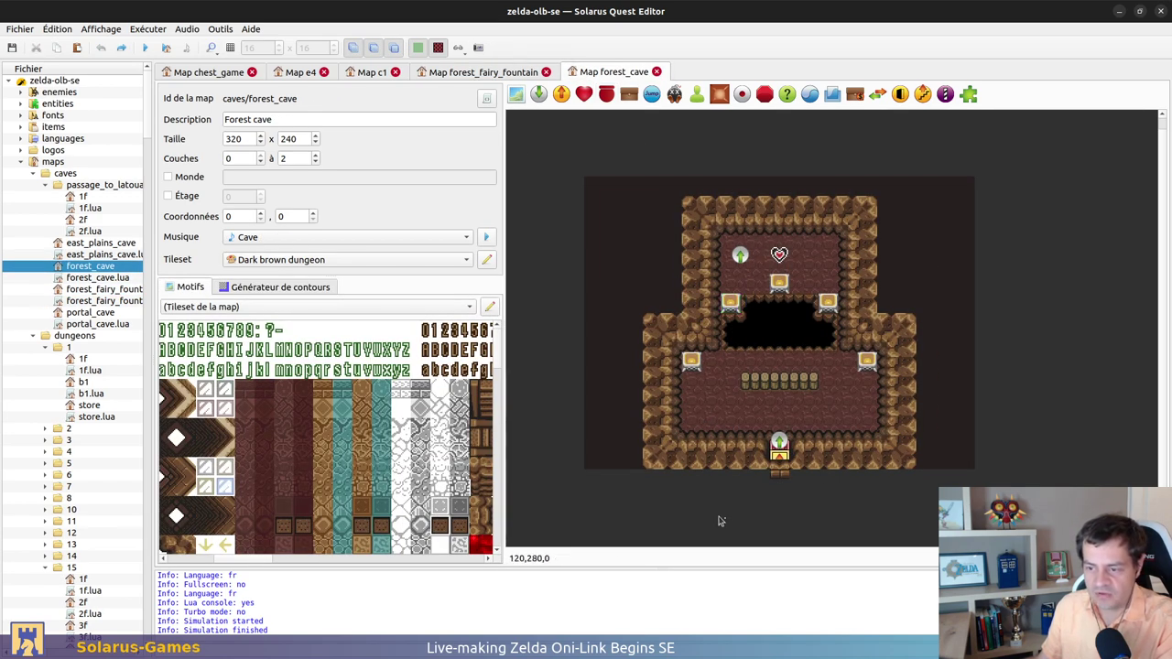
{"action": "left_click_drag", "start_coordinate": [705, 519], "coordinate": [864, 414]}
{"action": "key", "text": "ctrl+c"}
{"action": "left_click", "coordinate": [482, 71]}
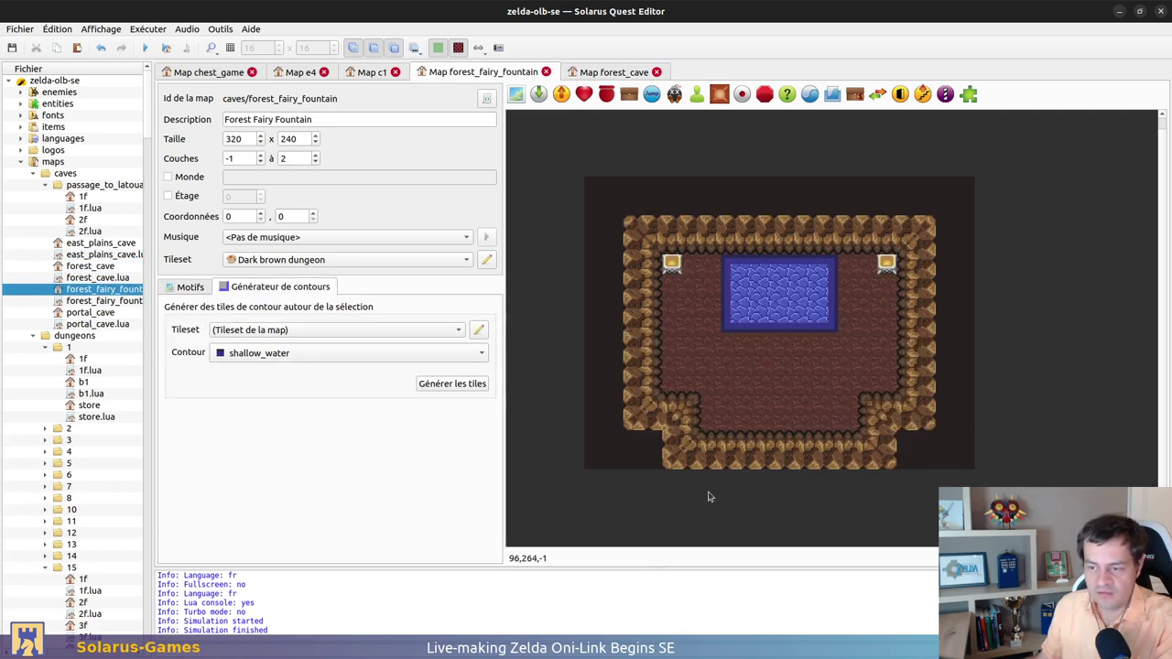
{"action": "key", "text": "ctrl+v"}
{"action": "left_click", "coordinate": [780, 455]}
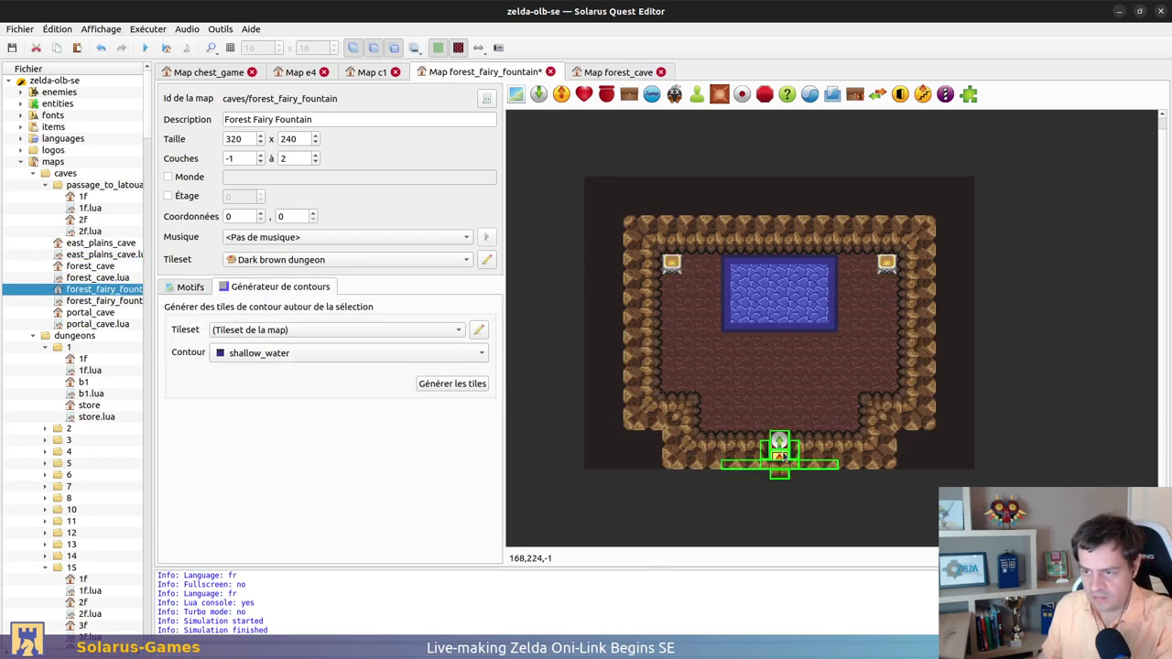
Check the destination map and destination point of the copied exit teleporter, and save forest_fairy_fountain
{"action": "double_click", "coordinate": [779, 458]}
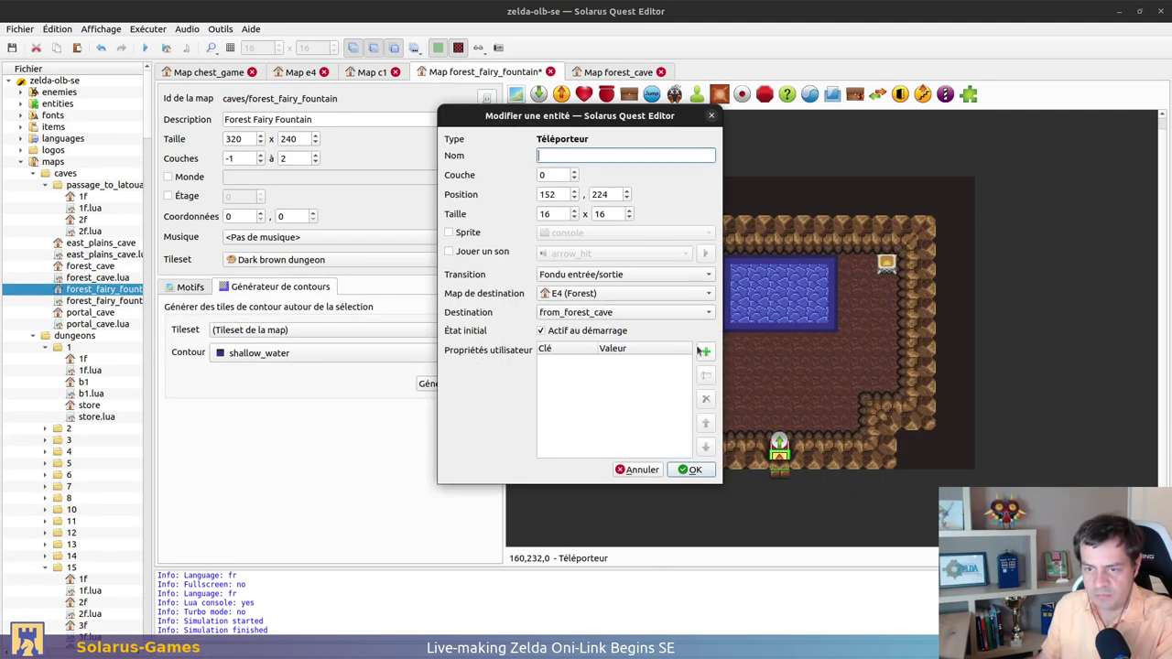
{"action": "left_click", "coordinate": [615, 295]}
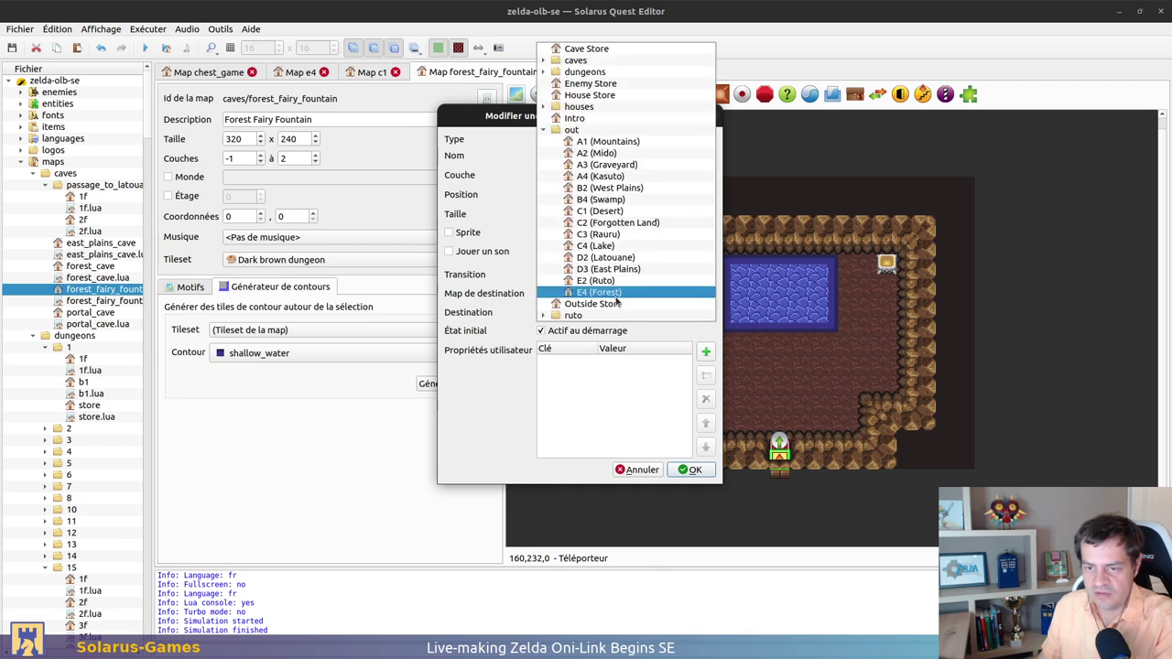
{"action": "left_click", "coordinate": [628, 393]}
{"action": "left_click", "coordinate": [622, 314]}
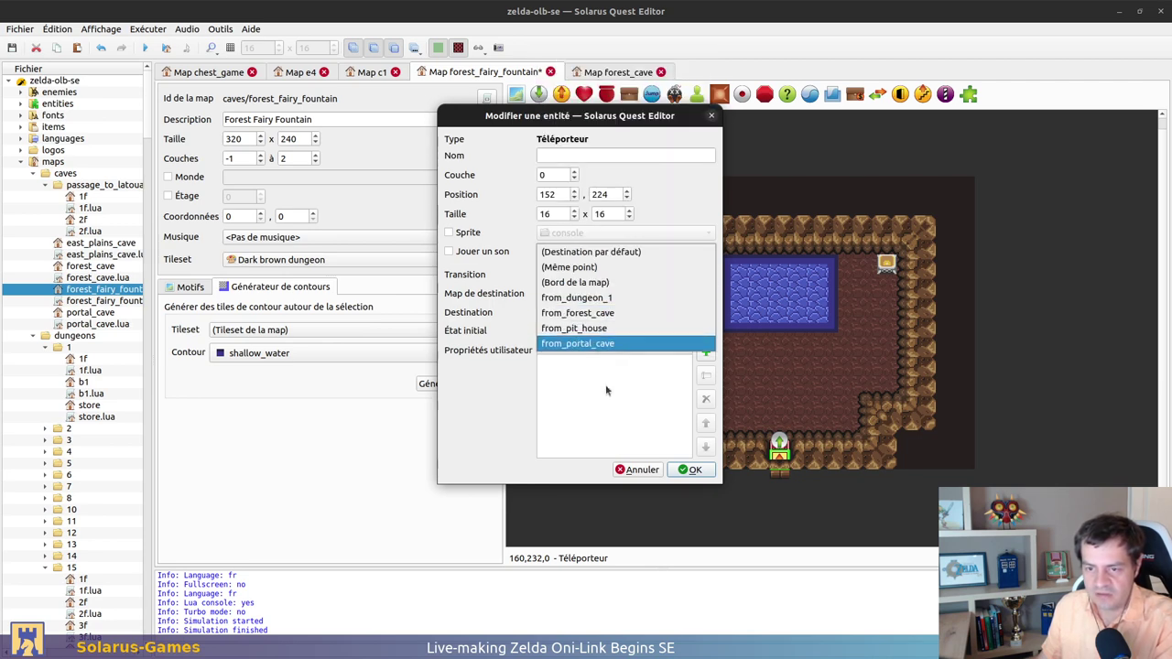
{"action": "key", "text": "Return"}
{"action": "key", "text": "Return"}
{"action": "key", "text": "ctrl+s"}
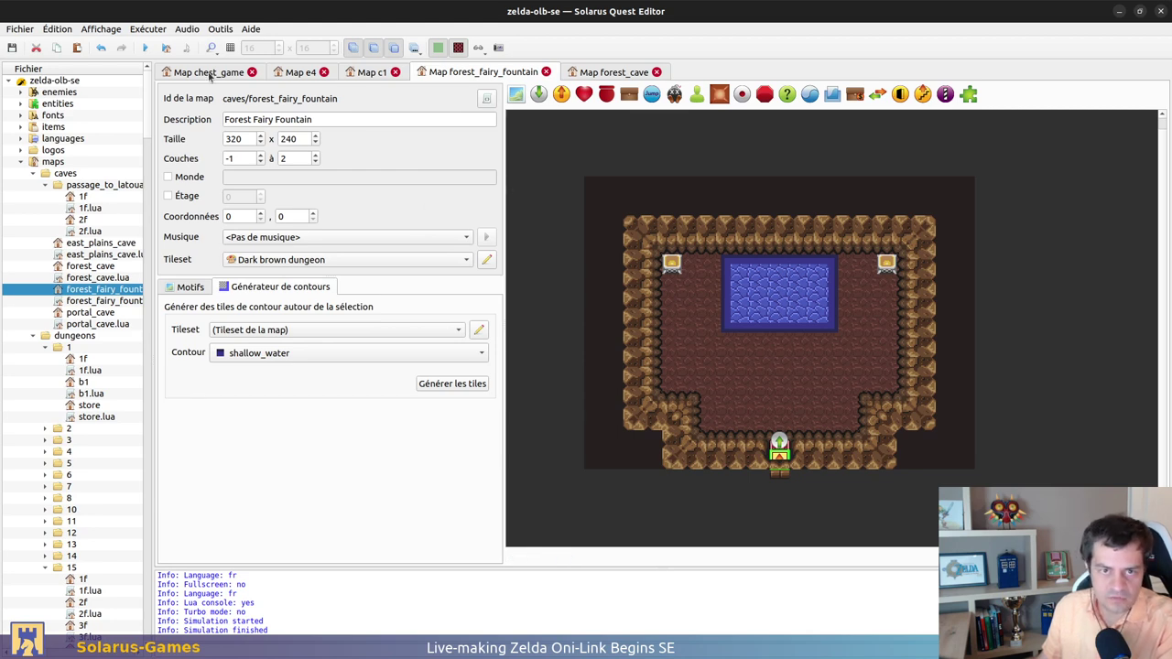
On map e4, copy the portal cave's teleporter and destination to the cave entrance above the lake
{"action": "left_click", "coordinate": [299, 73]}
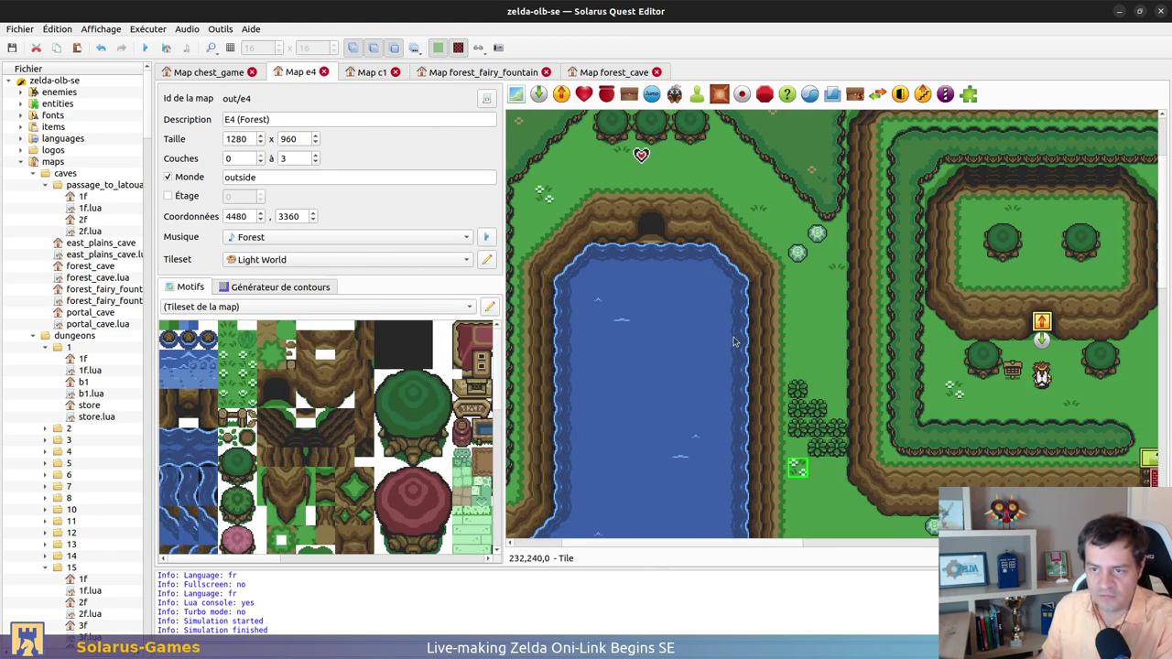
{"action": "left_click", "coordinate": [1042, 340]}
{"action": "left_click", "coordinate": [1042, 320], "text": "ctrl"}
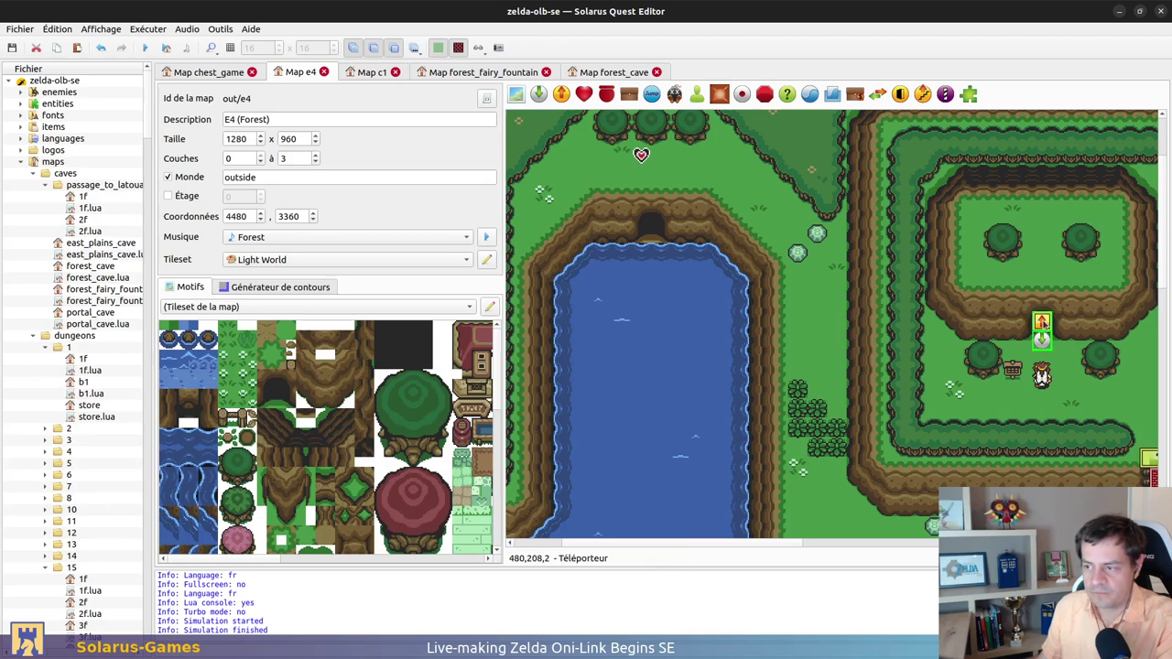
{"action": "key", "text": "ctrl+c"}
{"action": "key", "text": "ctrl+v"}
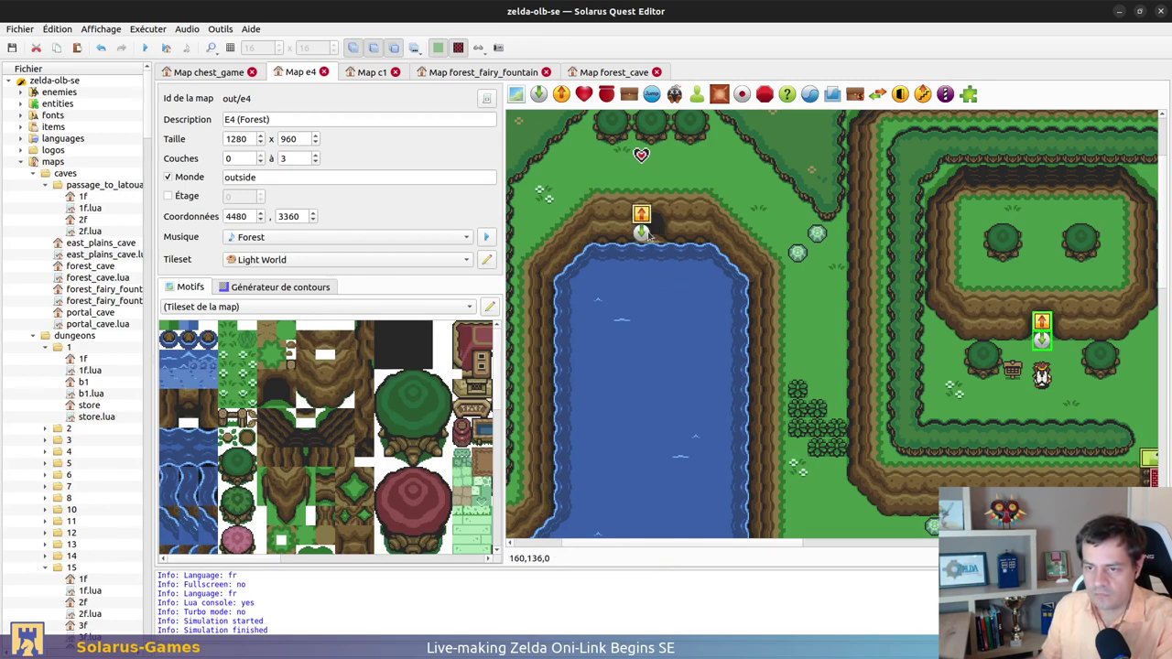
{"action": "left_click", "coordinate": [651, 241]}
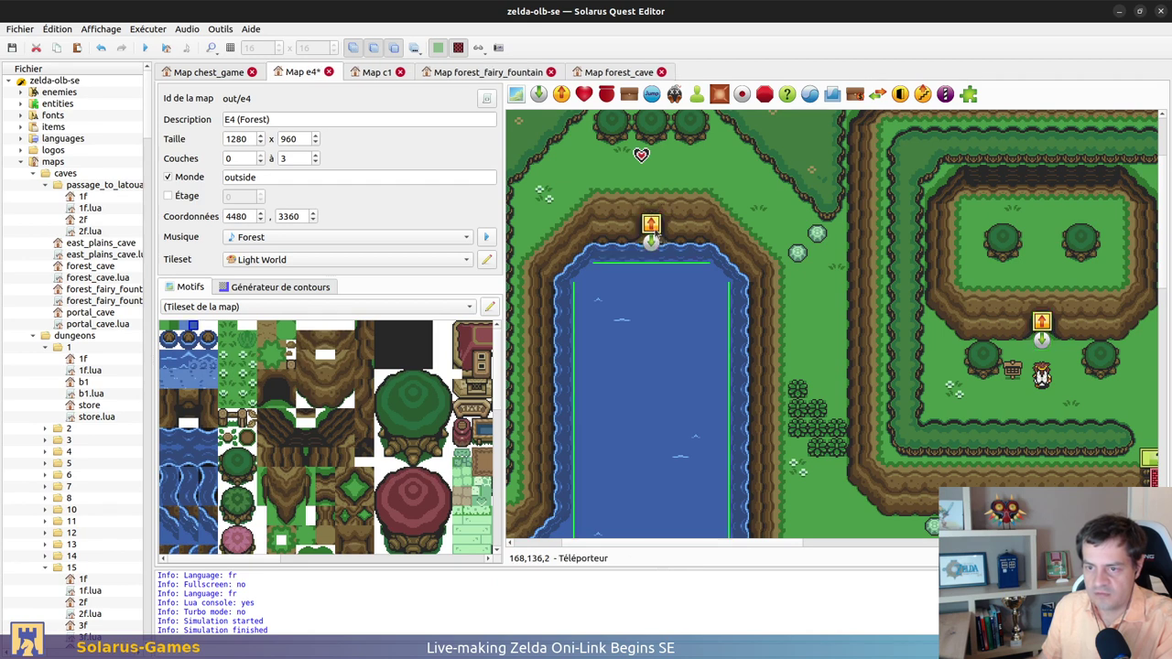
Rename the copied destination at the lake's cave entrance as from_fairy_fountain, and save the map
{"action": "double_click", "coordinate": [650, 241]}
{"action": "left_click_drag", "start_coordinate": [566, 168], "coordinate": [742, 194]}
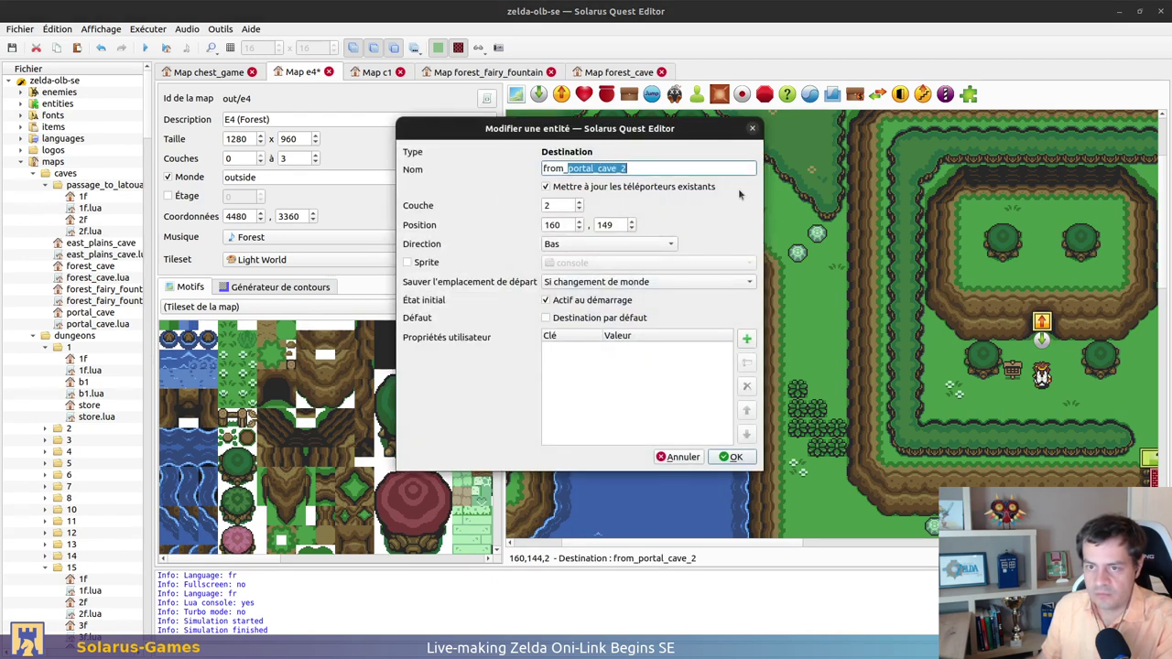
{"action": "type", "text": "fairy_"}
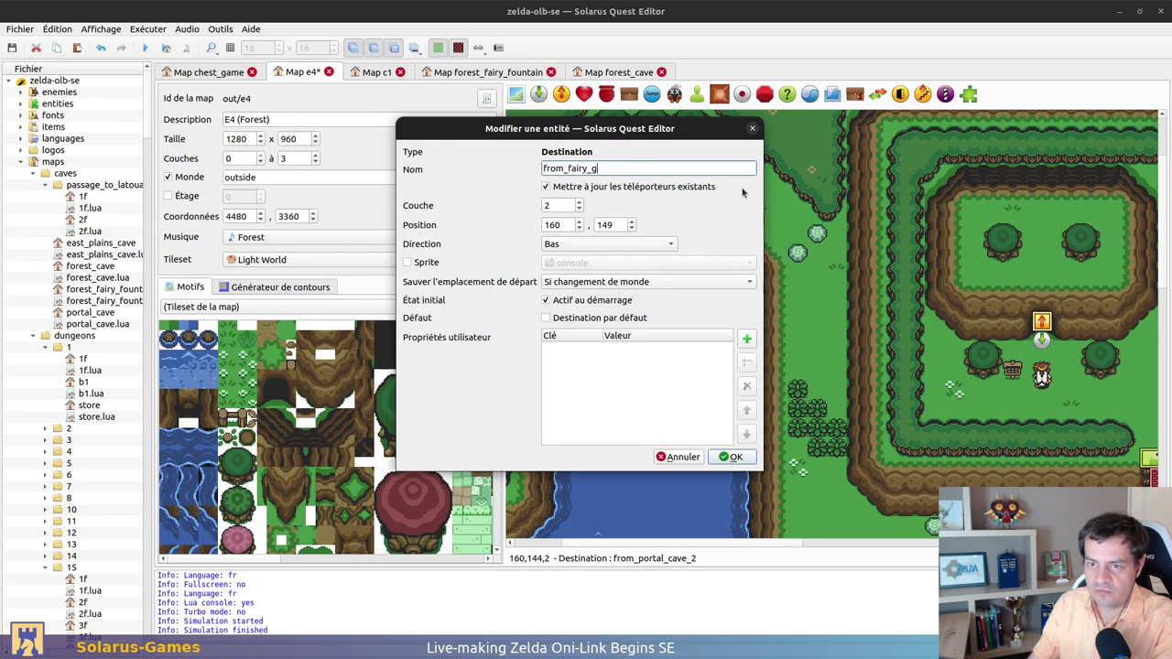
{"action": "type", "text": "fountain"}
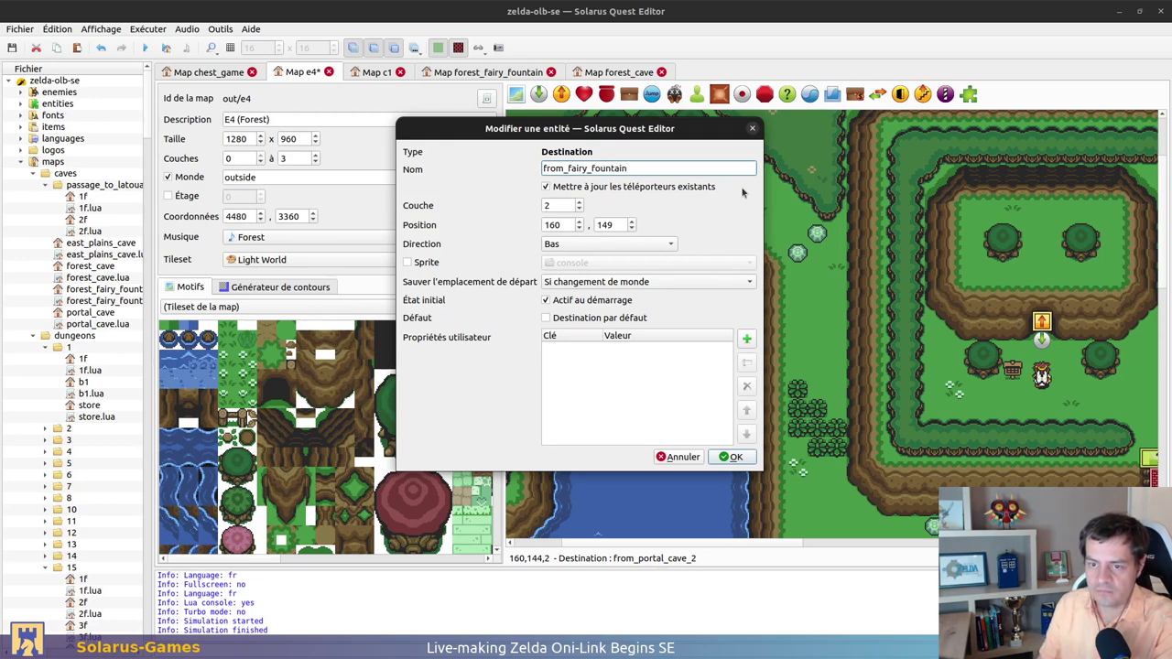
{"action": "key", "text": "Return"}
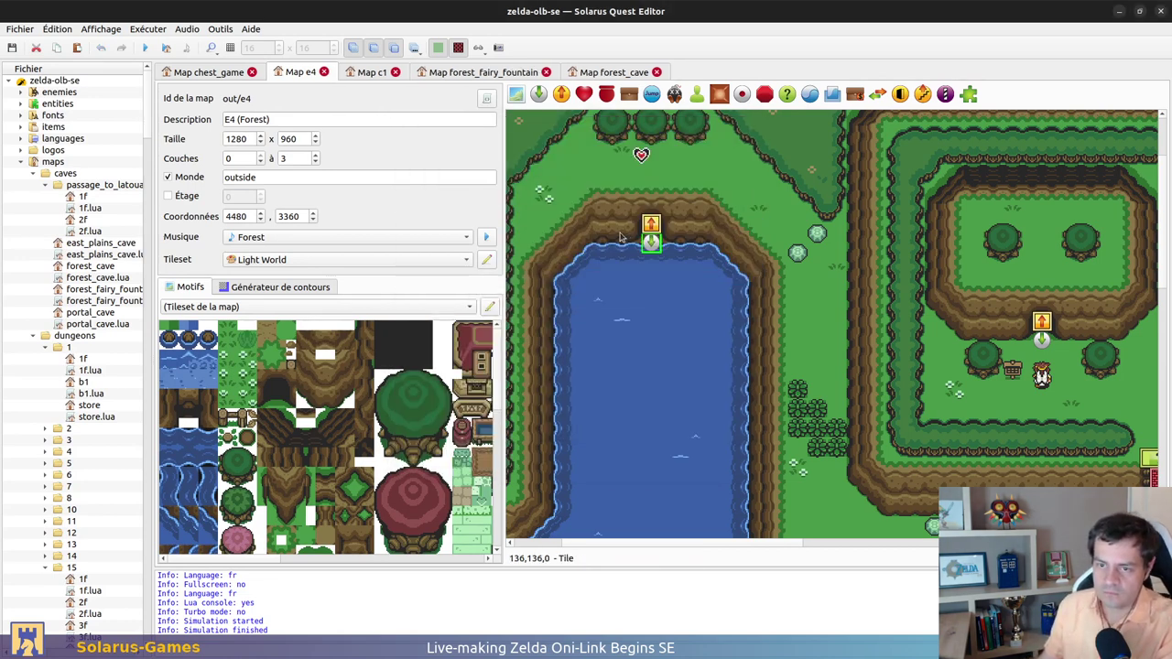
Make the teleporter at the lake's cave entrance lead to the Forest Fairy Fountain map at destination from_outside
{"action": "double_click", "coordinate": [650, 224]}
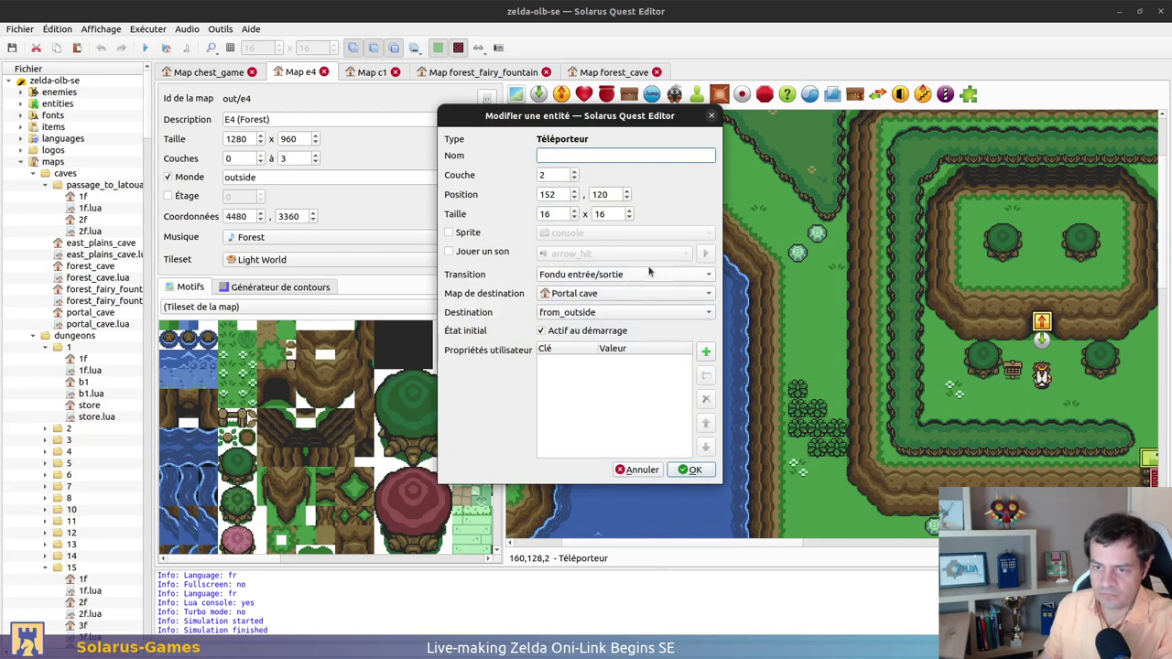
{"action": "left_click", "coordinate": [593, 295]}
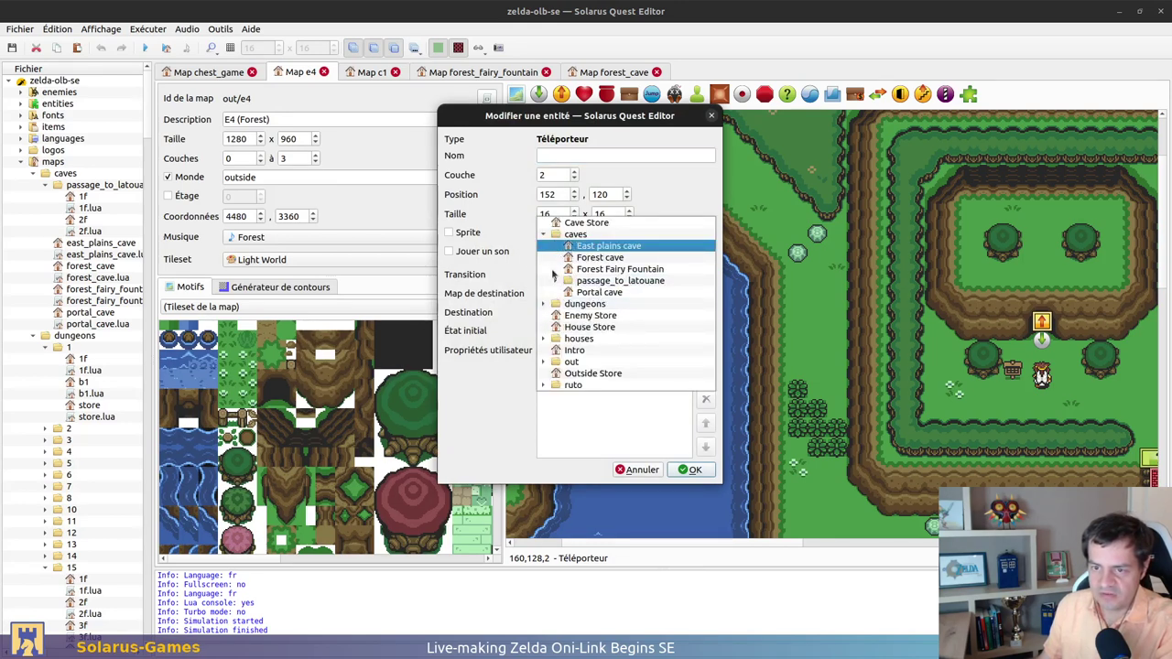
{"action": "left_click", "coordinate": [581, 270]}
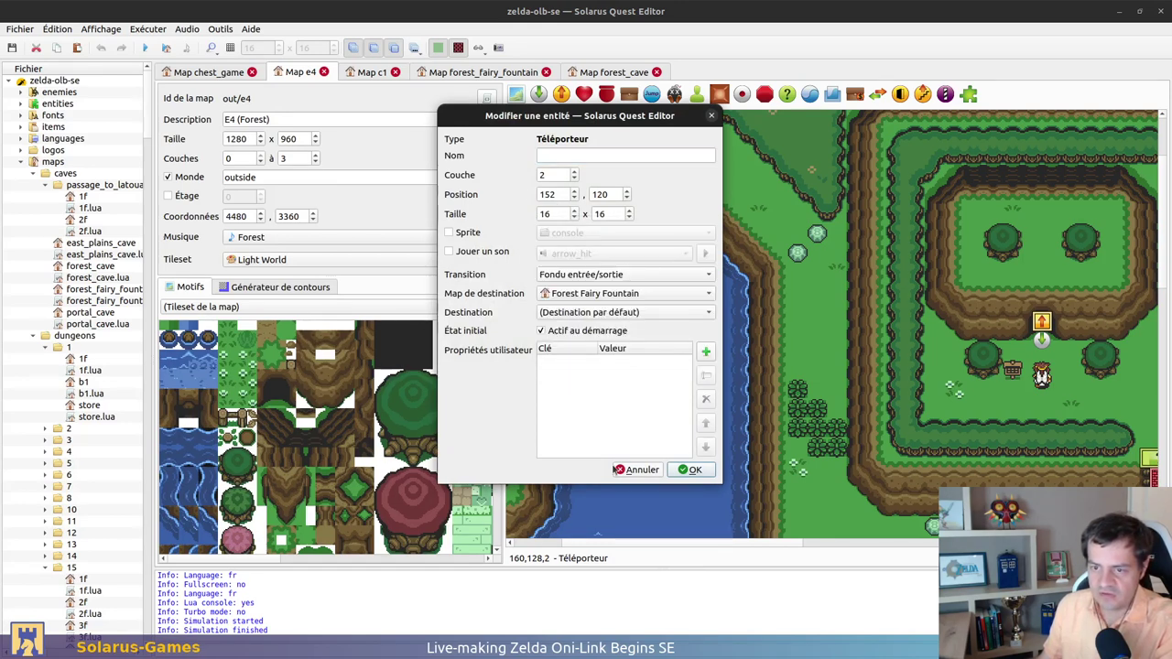
{"action": "left_click", "coordinate": [569, 313]}
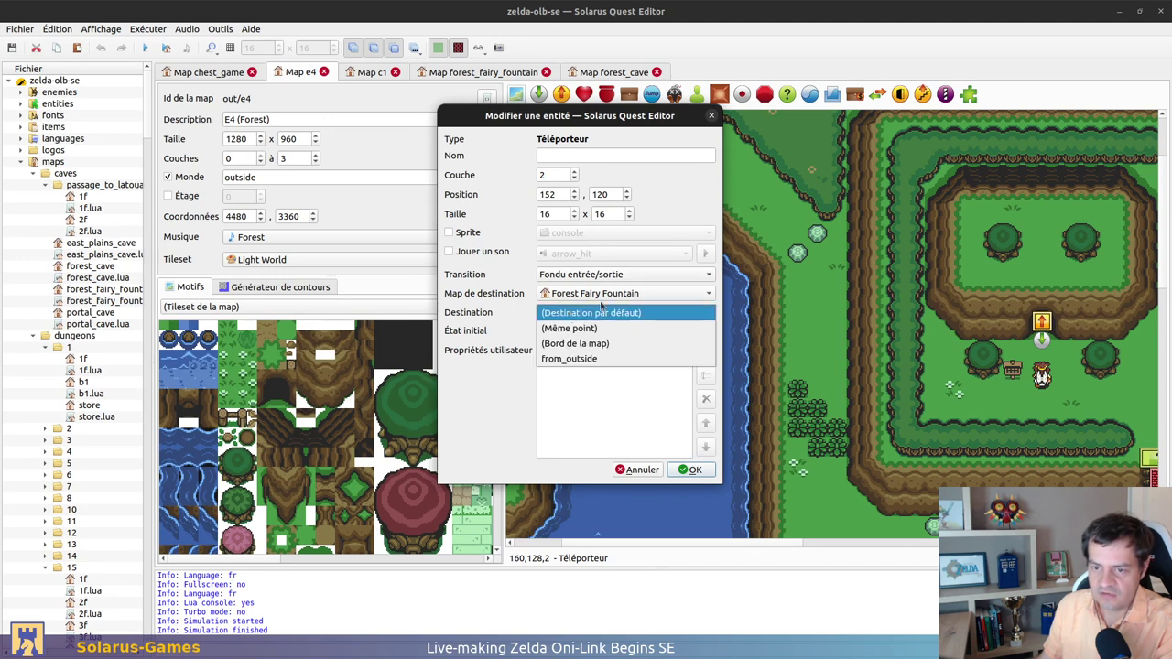
{"action": "left_click", "coordinate": [587, 360]}
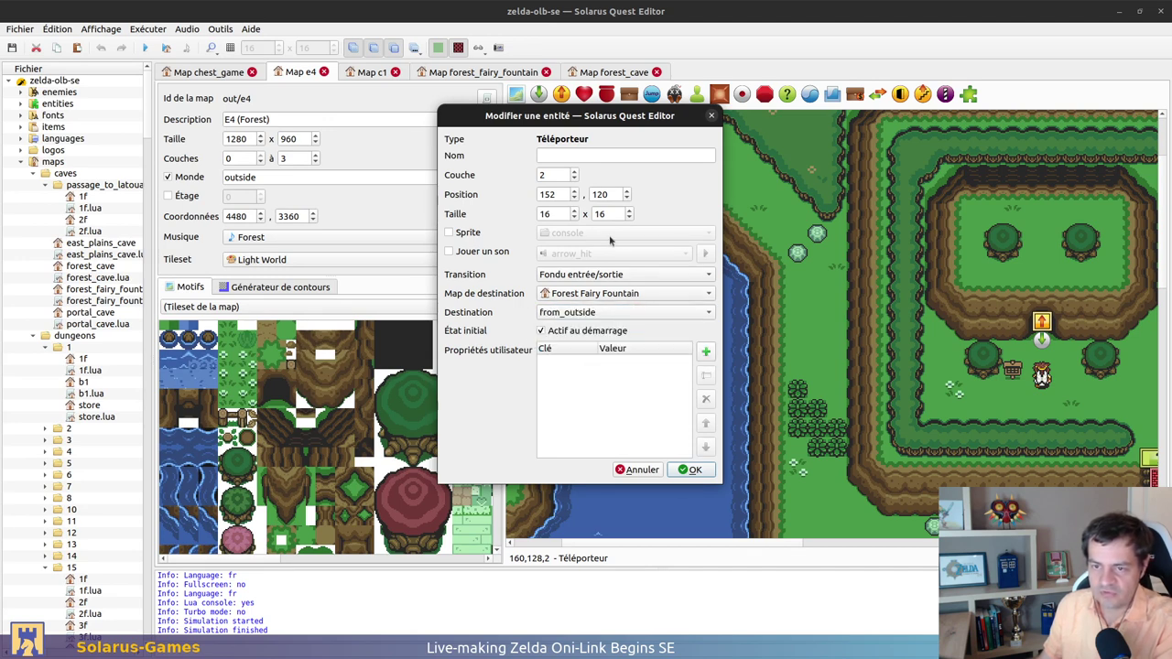
{"action": "left_click", "coordinate": [693, 470]}
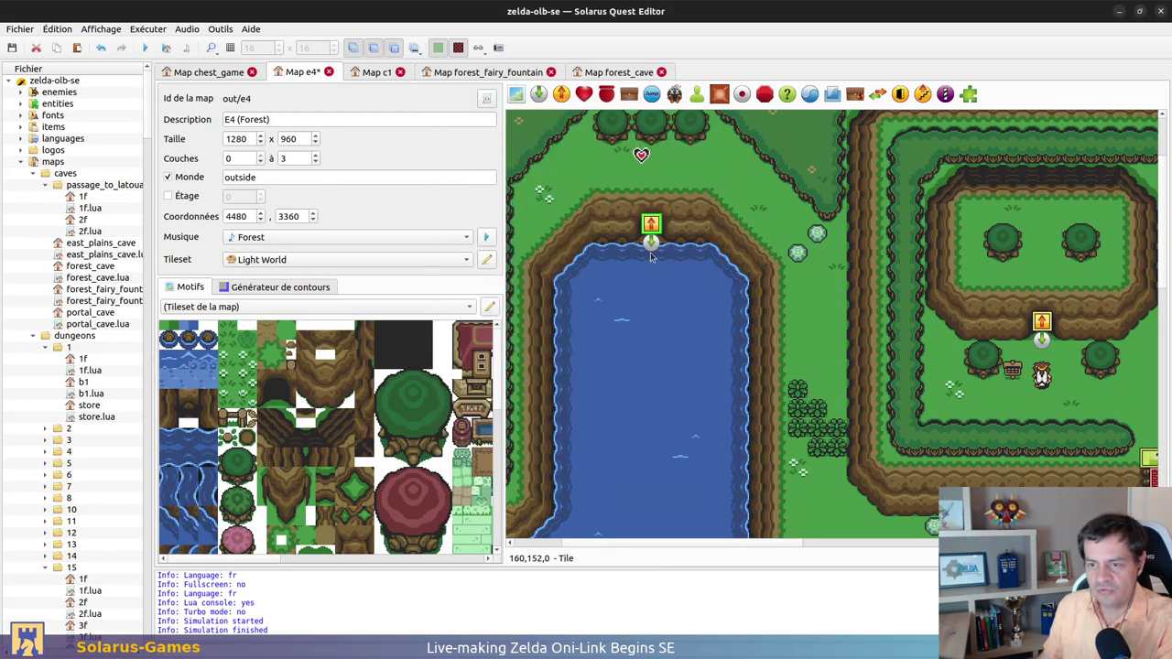
Move the lake cave's teleporter and its from_fairy_fountain destination to layer 0, and save map e4
{"action": "left_click", "coordinate": [675, 231]}
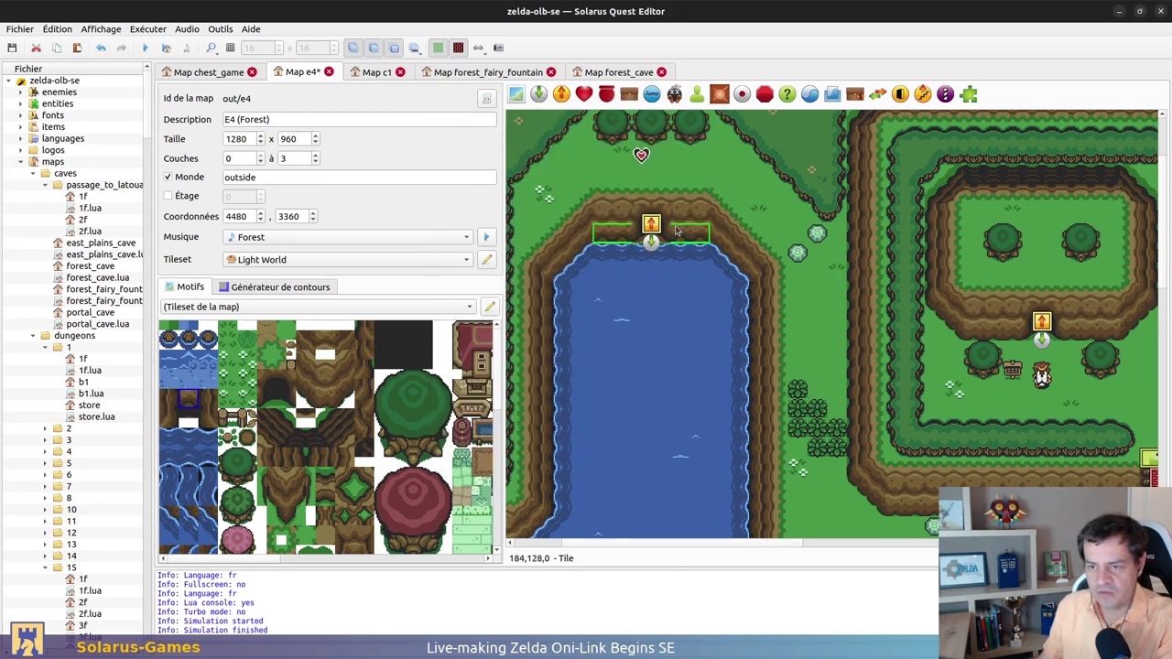
{"action": "double_click", "coordinate": [689, 236]}
{"action": "key", "text": "Return"}
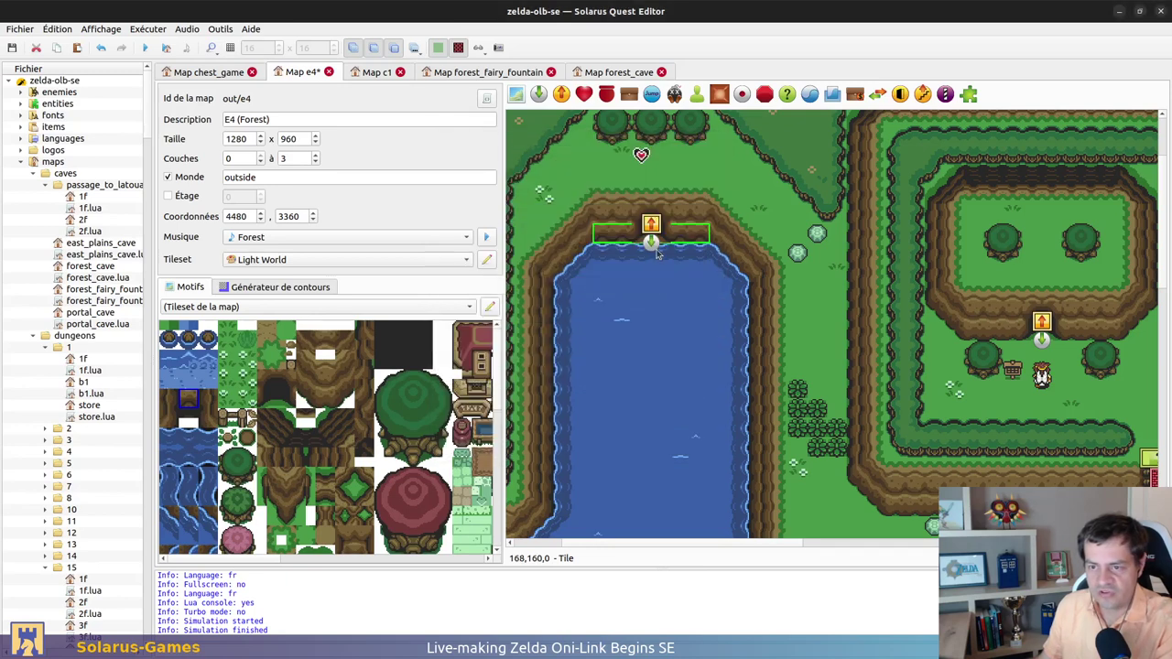
{"action": "left_click", "coordinate": [651, 238]}
{"action": "right_click", "coordinate": [651, 240]}
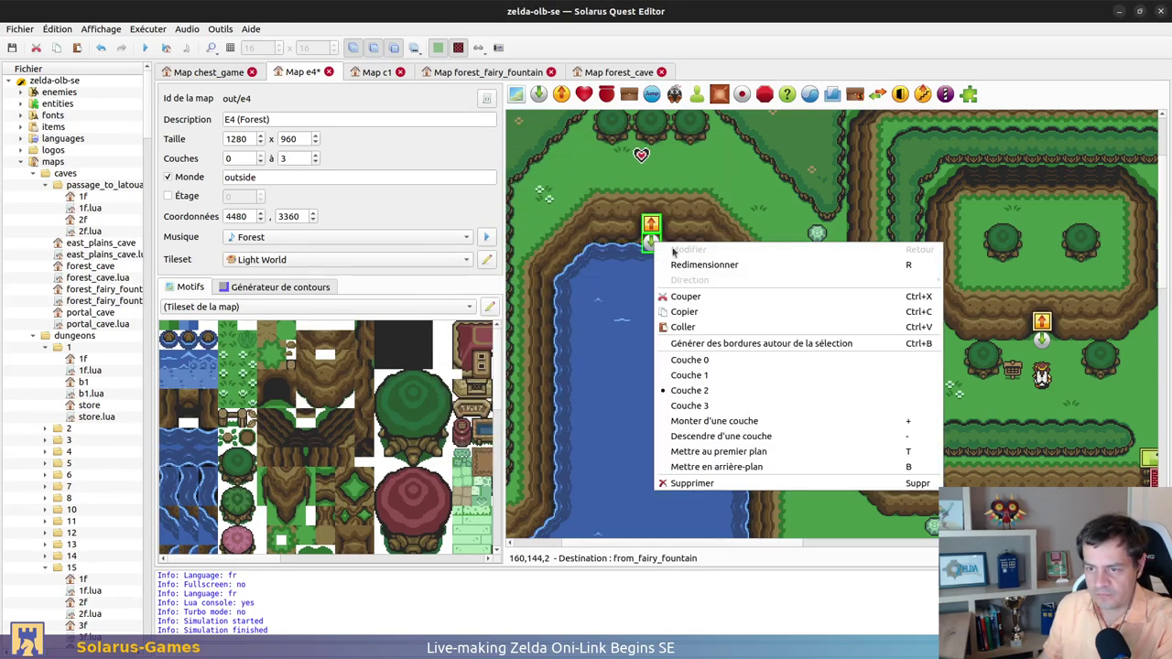
{"action": "left_click", "coordinate": [696, 358]}
{"action": "key", "text": "ctrl+s"}
{"action": "left_click", "coordinate": [664, 296]}
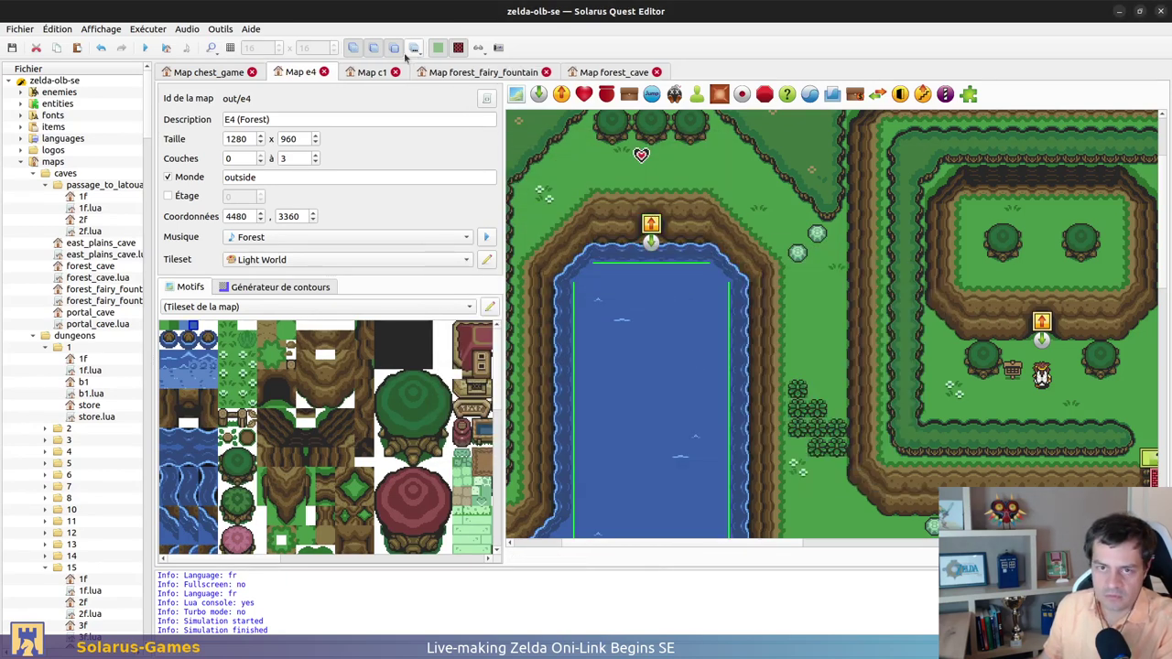
In forest_fairy_fountain, set the exit teleporter's destination to from_fairy_fountain on E4 (Forest), and save the map
{"action": "left_click", "coordinate": [448, 72]}
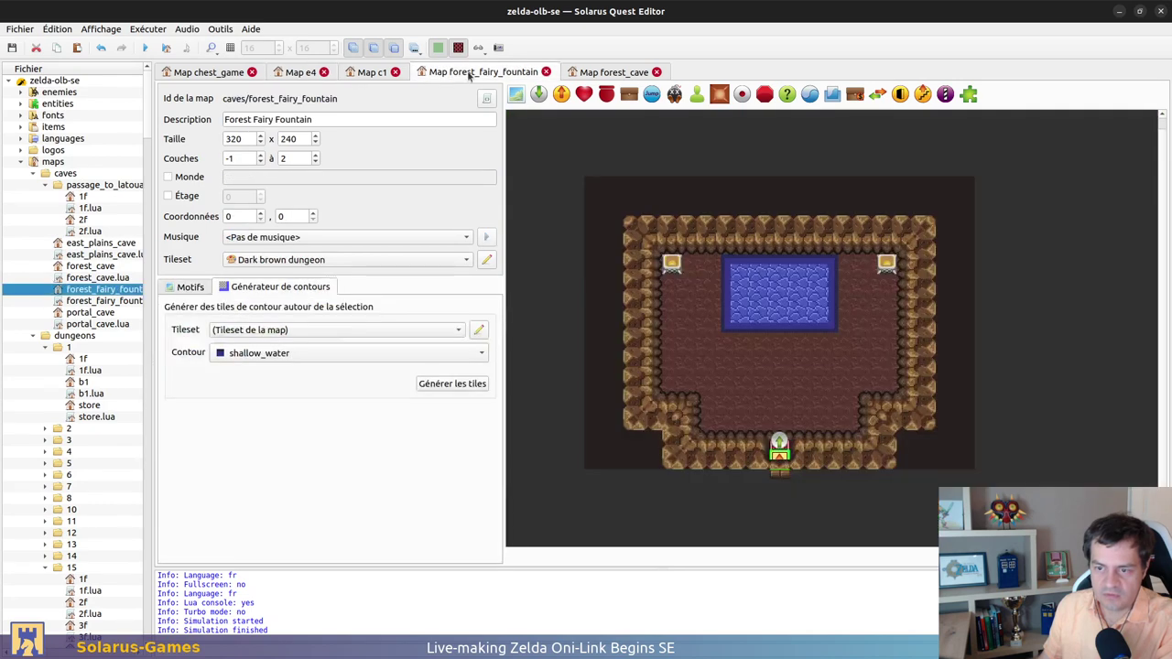
{"action": "double_click", "coordinate": [781, 457]}
{"action": "left_click", "coordinate": [587, 293]}
{"action": "left_click", "coordinate": [584, 296]}
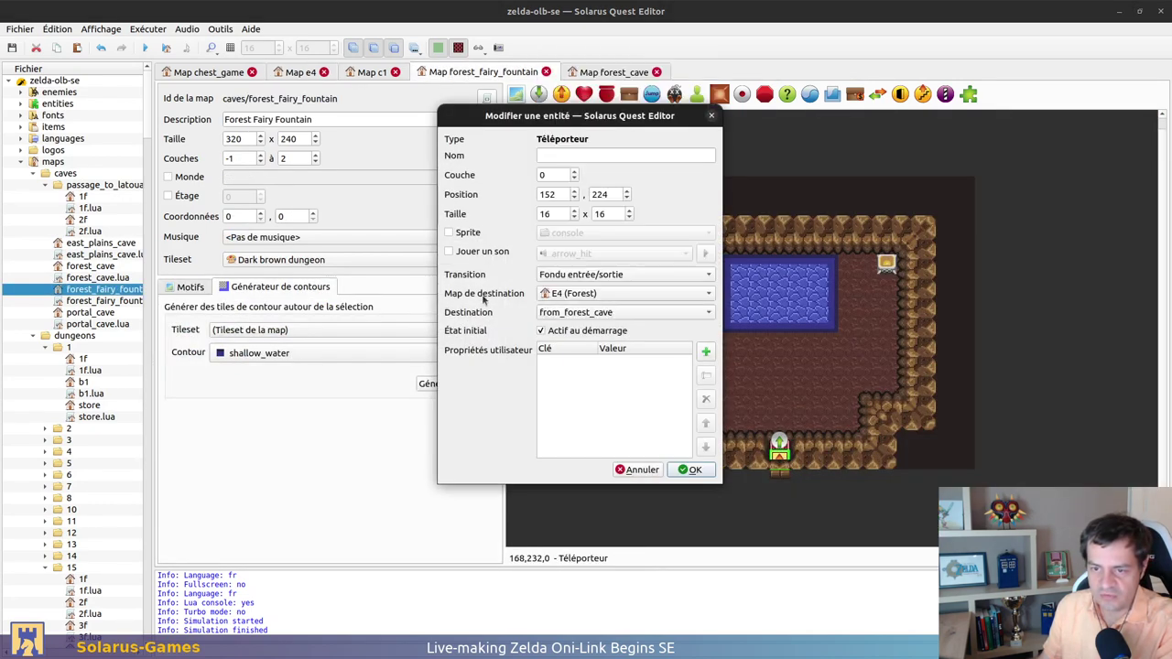
{"action": "left_click", "coordinate": [563, 312]}
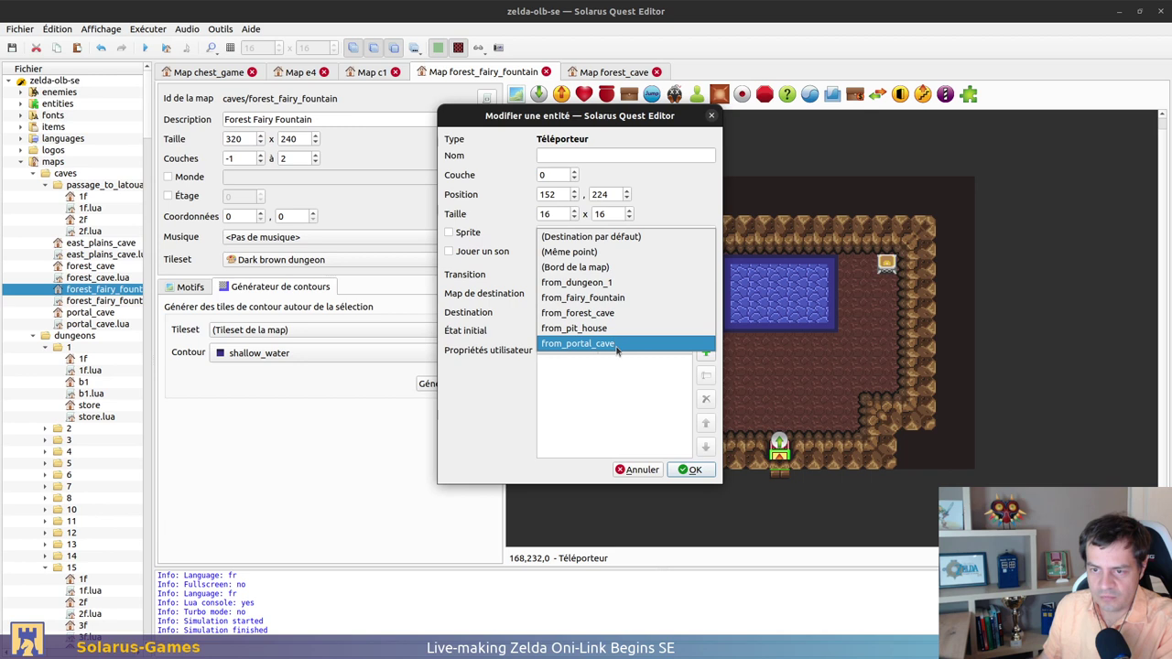
{"action": "left_click", "coordinate": [582, 297]}
{"action": "left_click", "coordinate": [688, 470]}
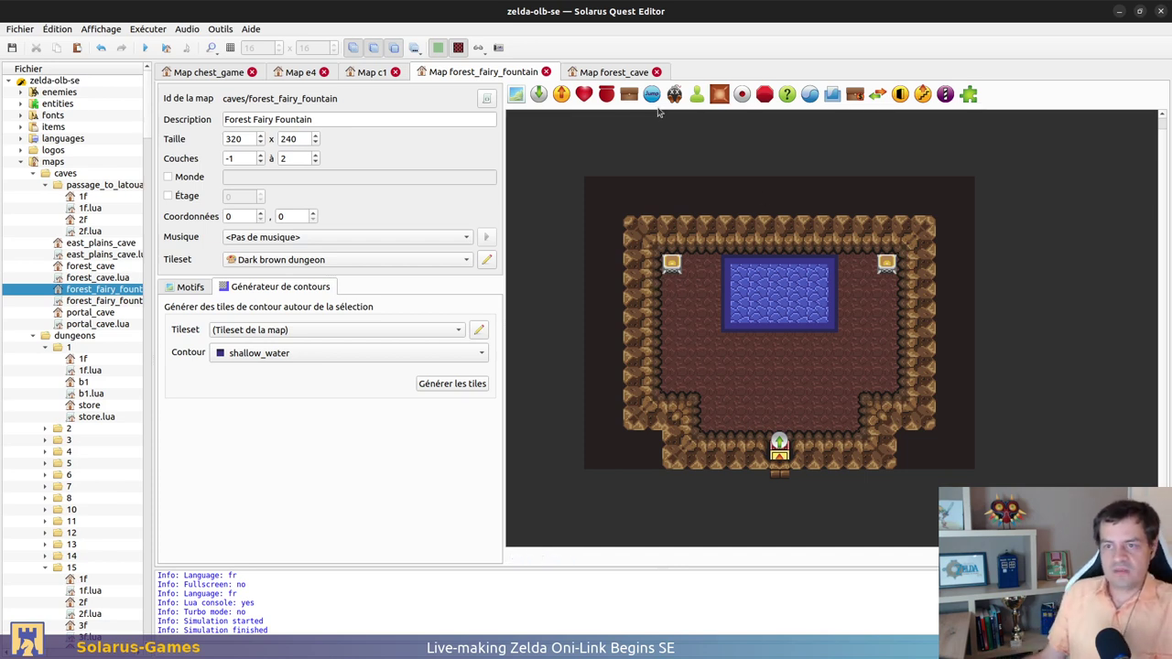
Add an NPC with the npc/alttp Great Fairy sprite on layer 0, centre it in the pool, and save the map
{"action": "left_click", "coordinate": [694, 98]}
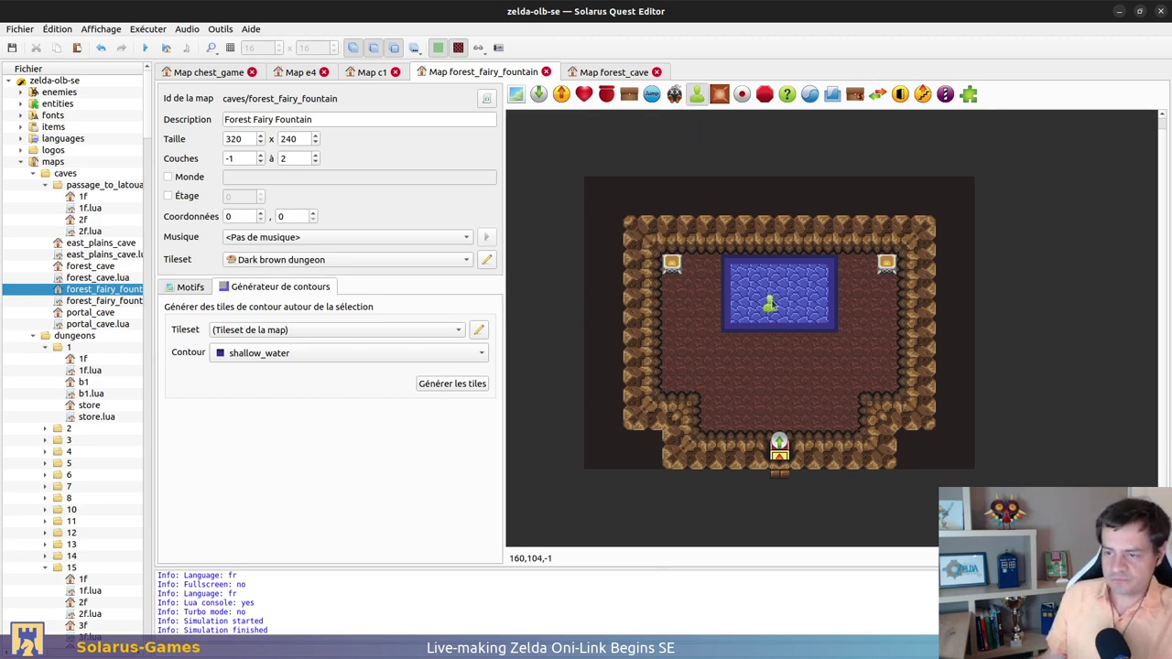
{"action": "left_click", "coordinate": [770, 303]}
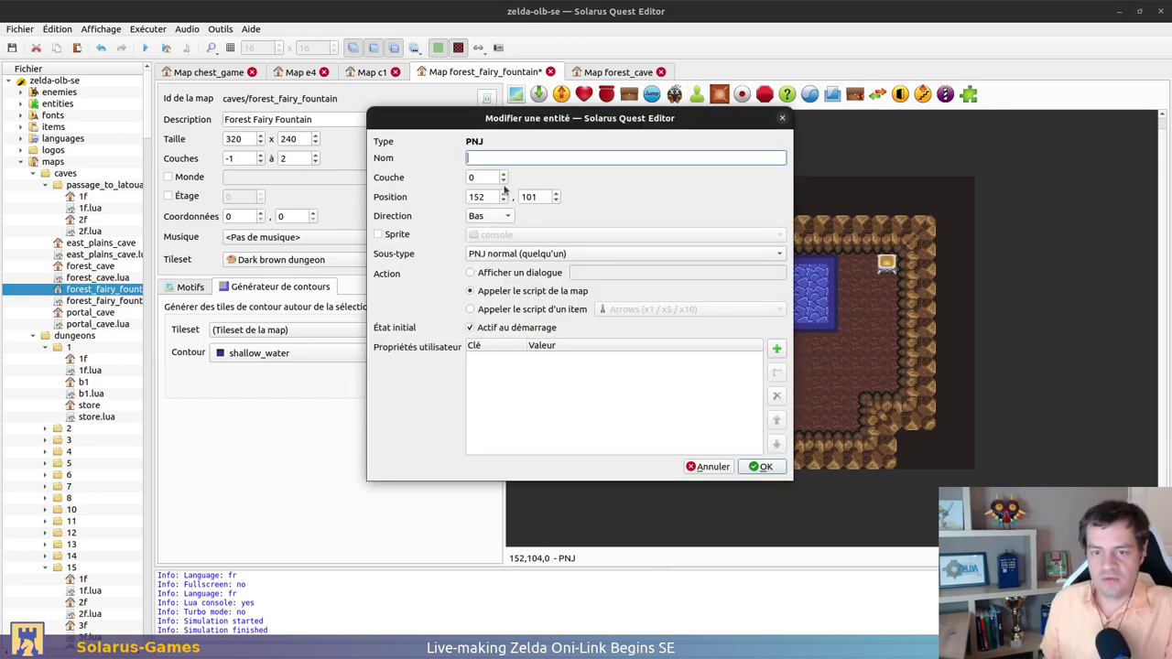
{"action": "left_click", "coordinate": [404, 235]}
{"action": "left_click", "coordinate": [544, 234]}
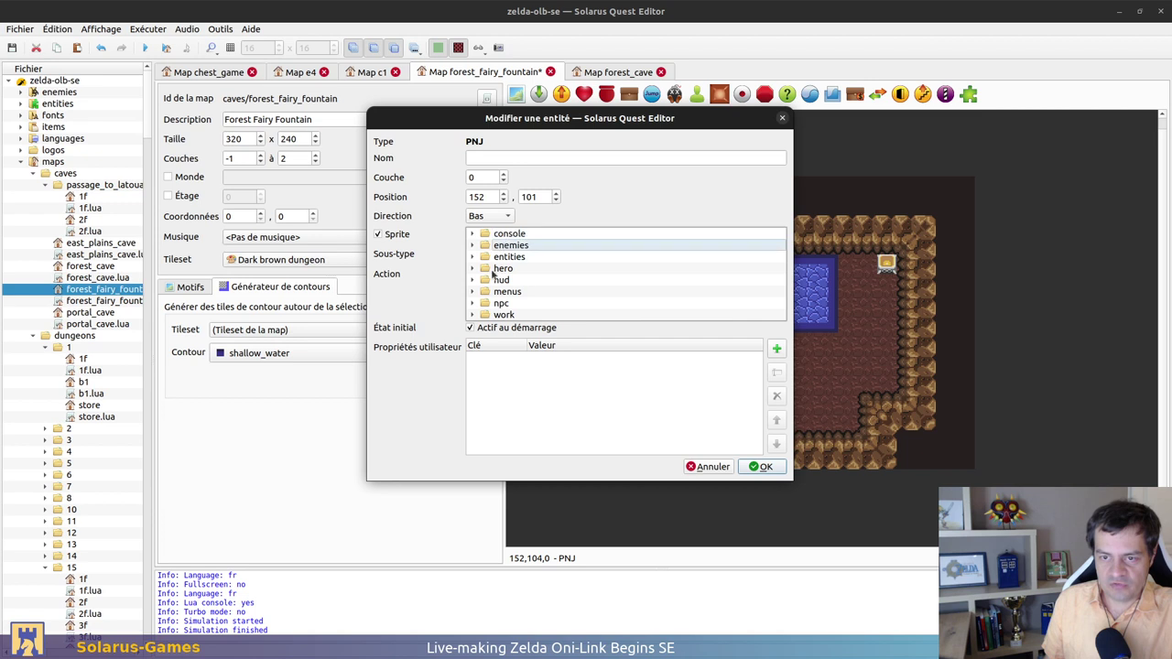
{"action": "left_click", "coordinate": [471, 305]}
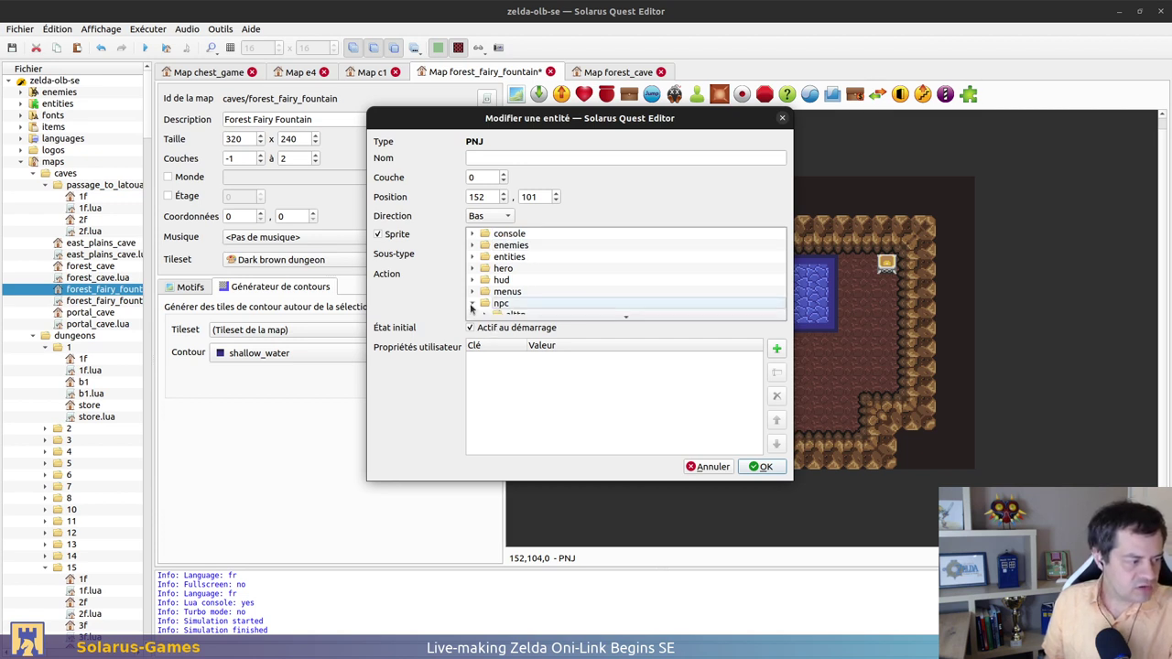
{"action": "scroll", "coordinate": [623, 279], "scroll_direction": "down", "scroll_amount": 1}
{"action": "left_click", "coordinate": [484, 285]}
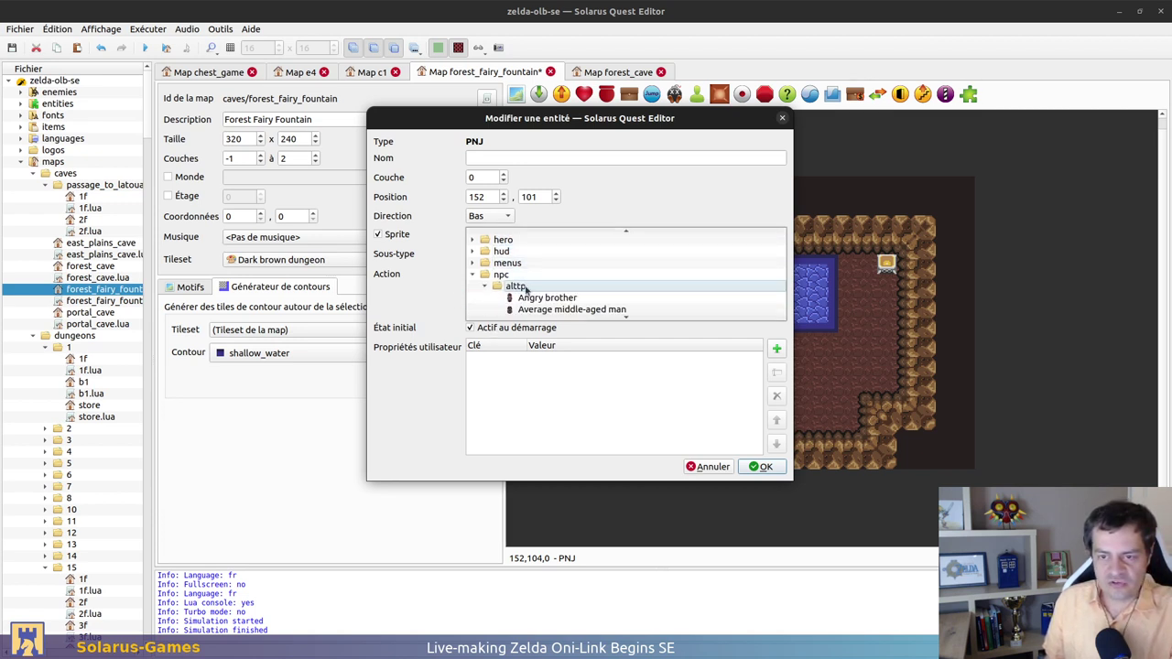
{"action": "scroll", "coordinate": [633, 250], "scroll_direction": "down", "scroll_amount": 2}
{"action": "scroll", "coordinate": [641, 251], "scroll_direction": "down", "scroll_amount": 3}
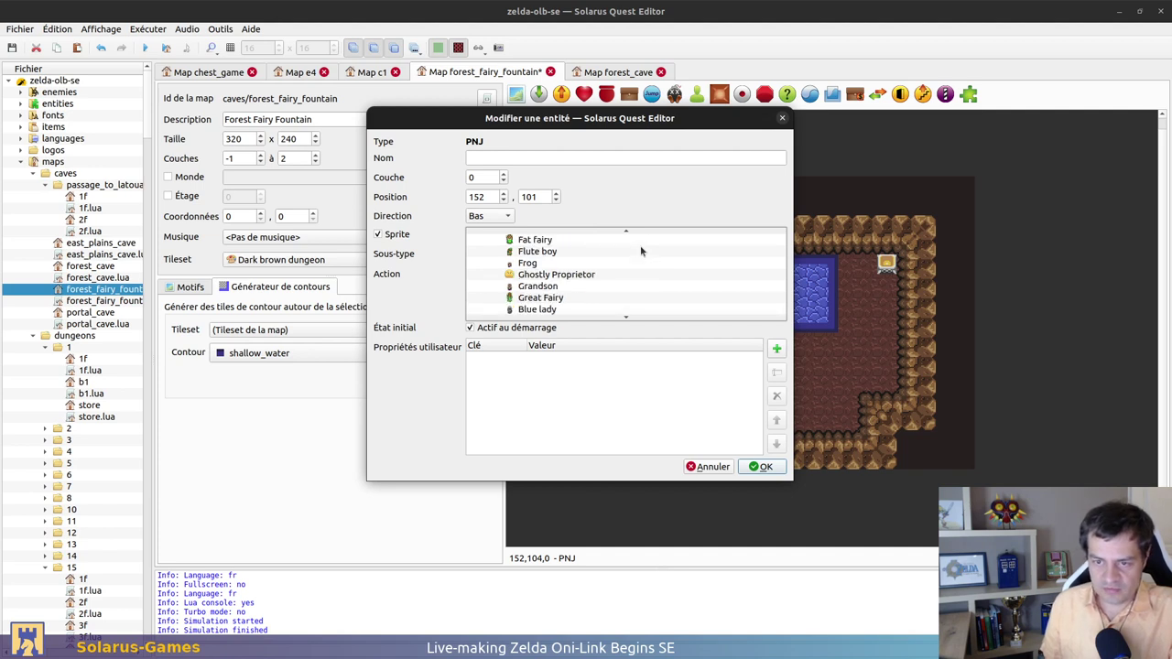
{"action": "left_click", "coordinate": [641, 298]}
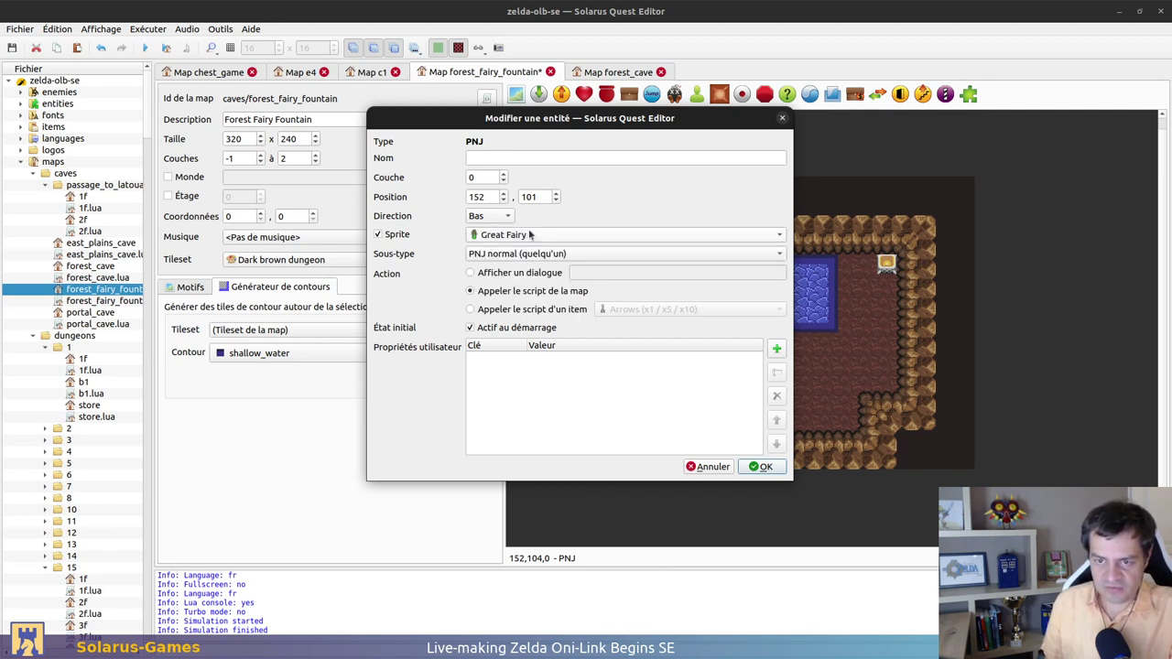
{"action": "left_click", "coordinate": [765, 467]}
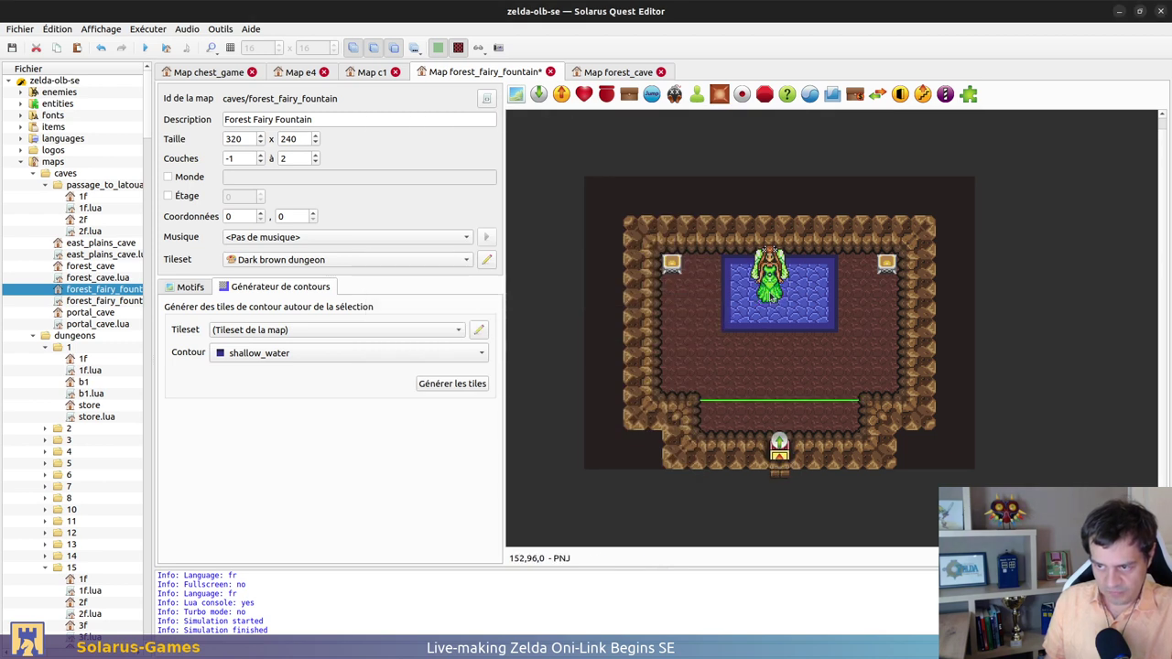
{"action": "left_click_drag", "start_coordinate": [769, 294], "coordinate": [779, 303]}
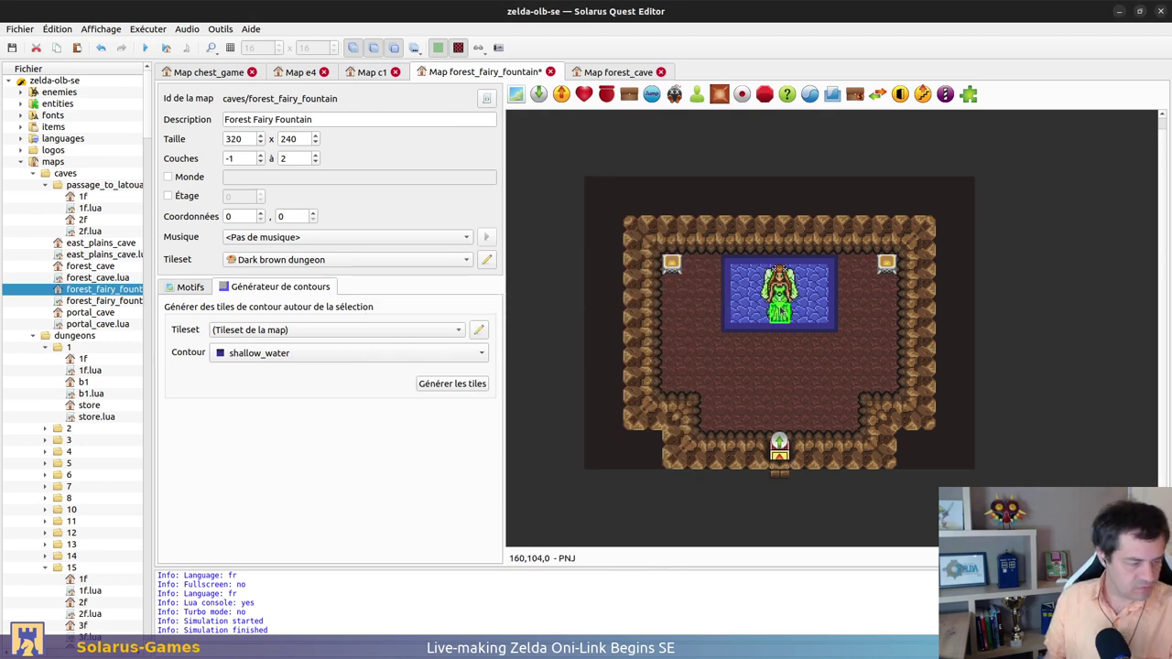
{"action": "key", "text": "ctrl+s"}
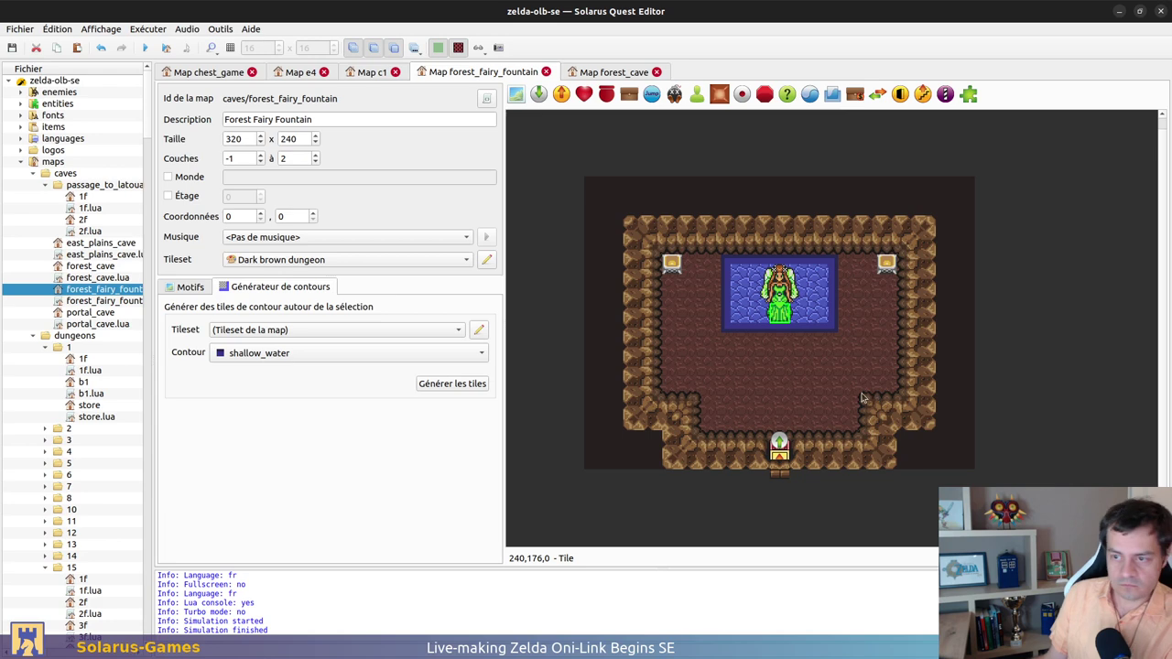
Examine the pool's corner border tile and browse the map tileset's water patterns for comparison
{"action": "left_click", "coordinate": [725, 332]}
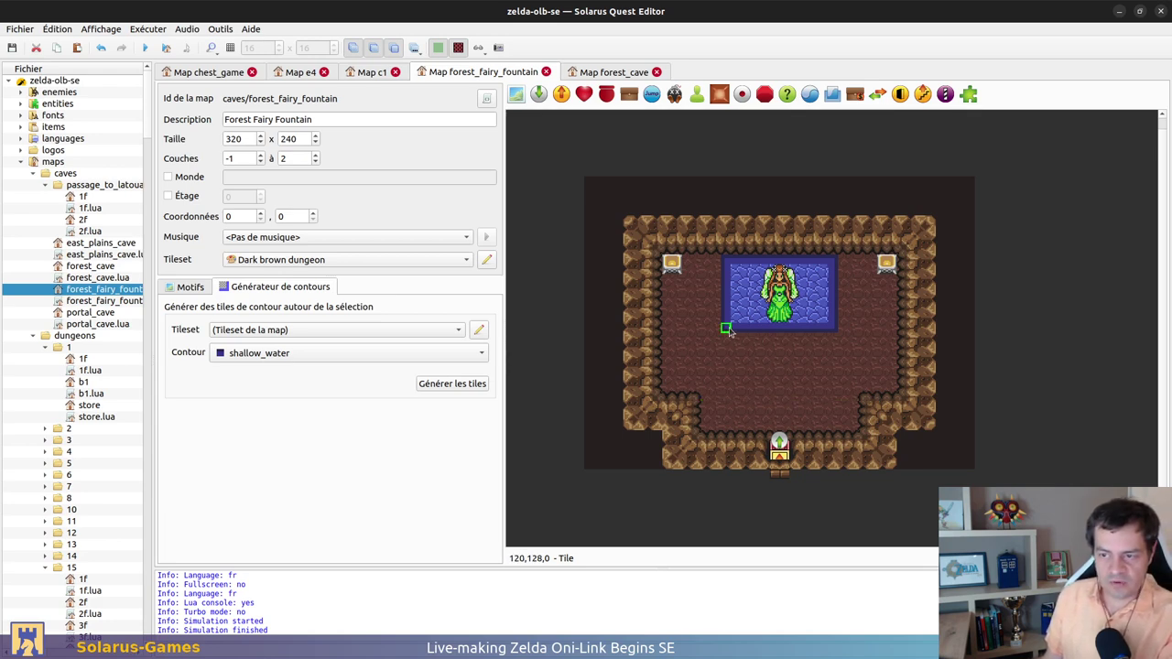
{"action": "scroll", "coordinate": [721, 298], "scroll_direction": "up", "scroll_amount": 1, "text": "ctrl"}
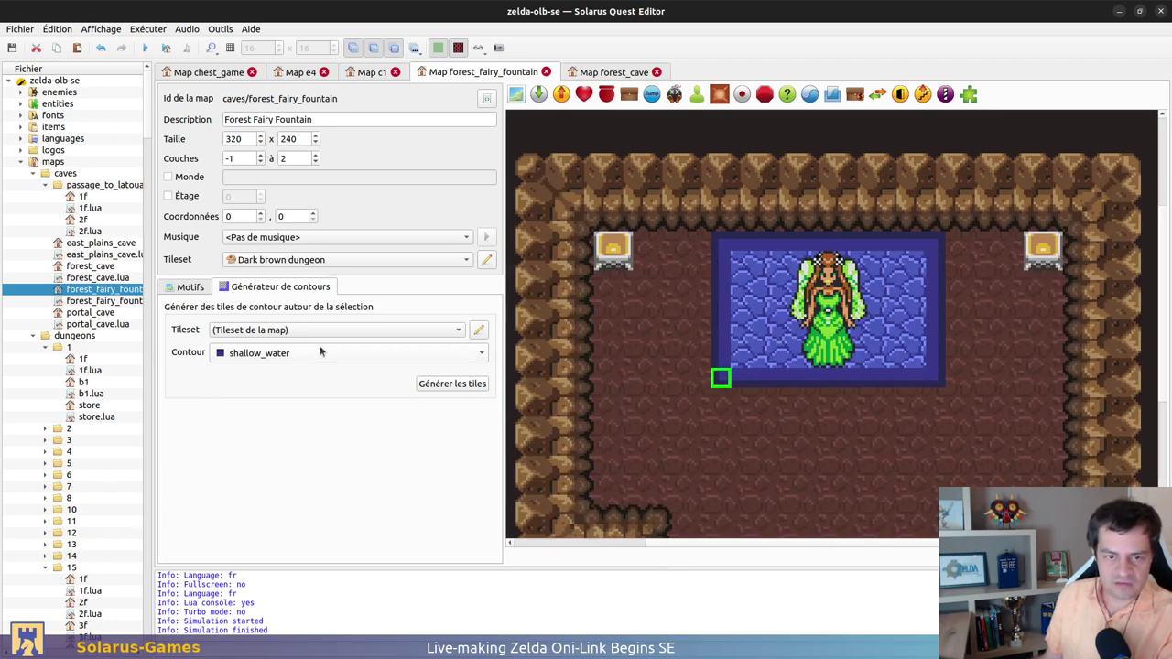
{"action": "left_click", "coordinate": [205, 288]}
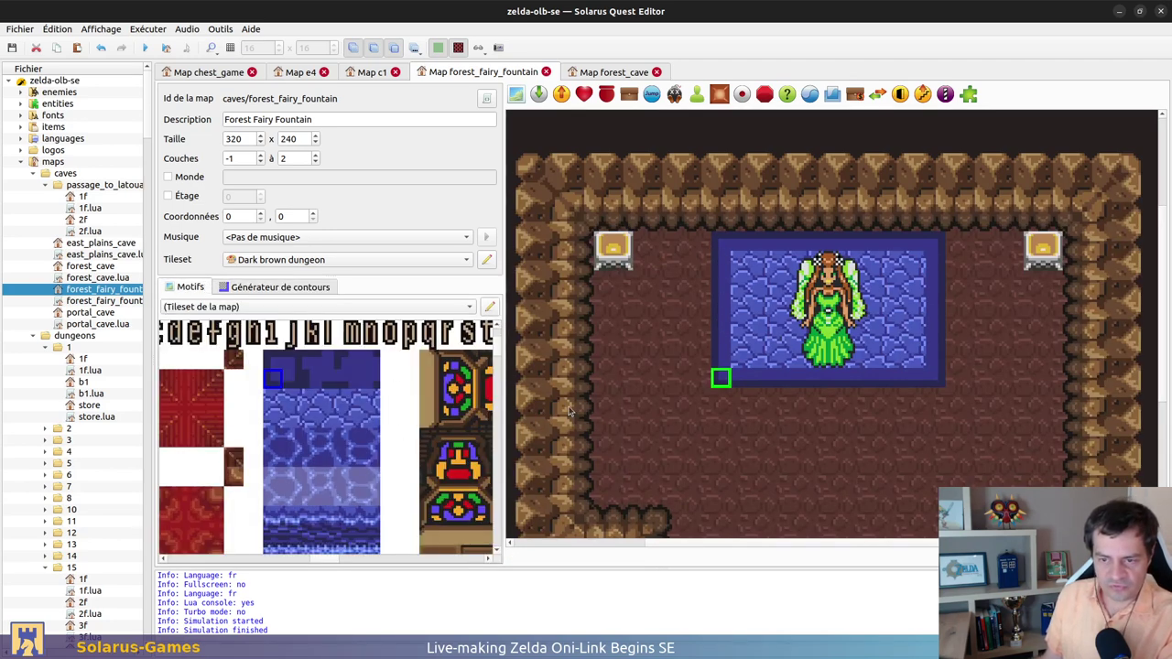
{"action": "scroll", "coordinate": [397, 427], "scroll_direction": "down", "scroll_amount": 5}
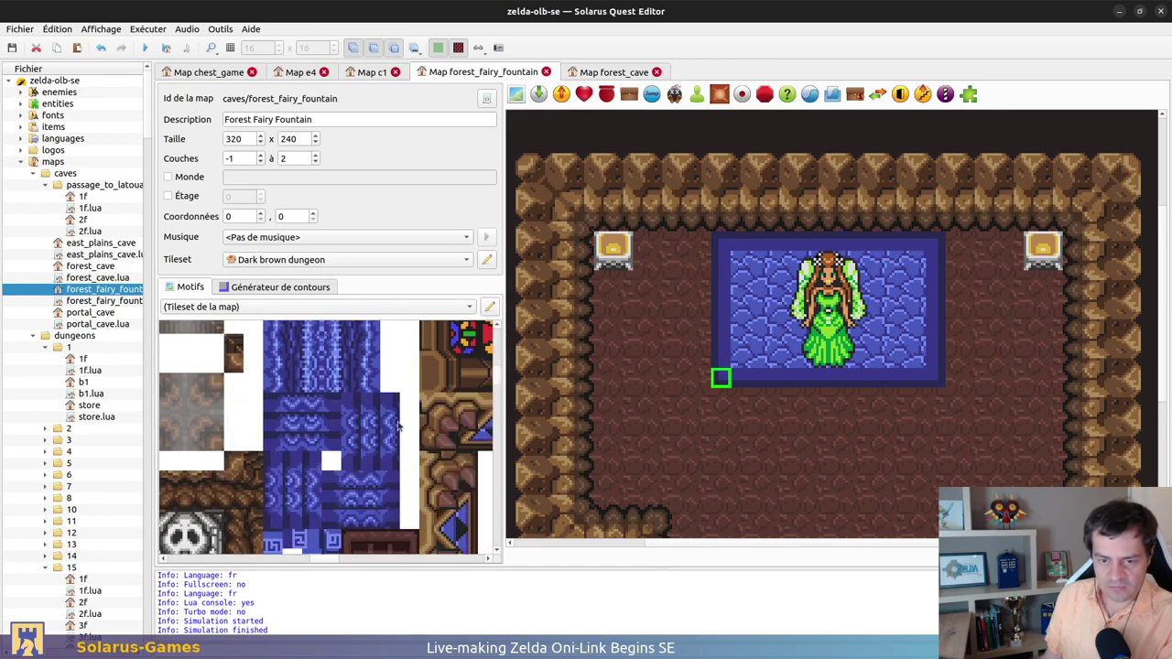
{"action": "scroll", "coordinate": [397, 426], "scroll_direction": "down", "scroll_amount": 8}
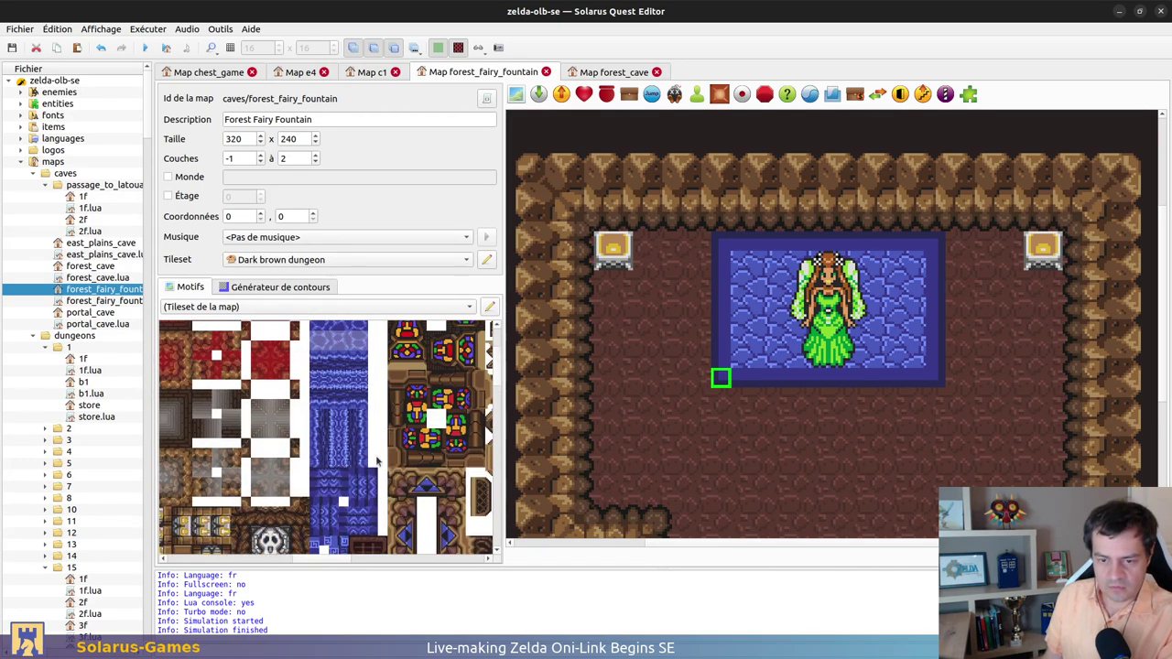
{"action": "scroll", "coordinate": [357, 461], "scroll_direction": "up", "scroll_amount": 2}
{"action": "middle_click_drag", "start_coordinate": [305, 431], "coordinate": [363, 432]}
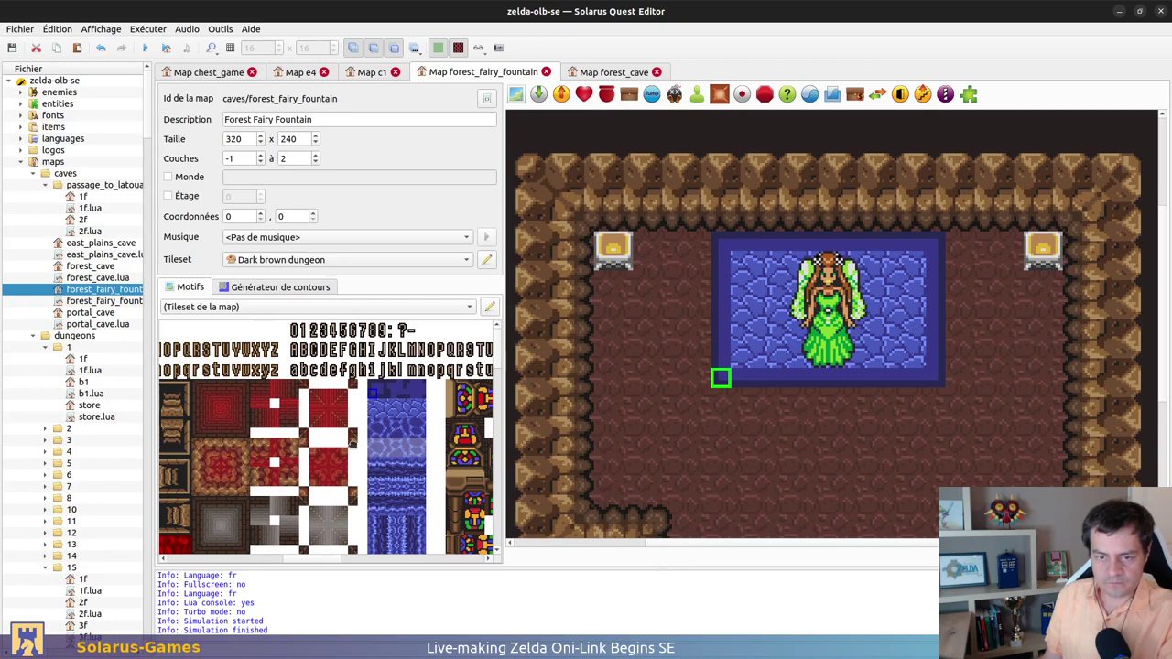
{"action": "scroll", "coordinate": [352, 443], "scroll_direction": "down", "scroll_amount": 3}
{"action": "scroll", "coordinate": [352, 443], "scroll_direction": "up", "scroll_amount": 3}
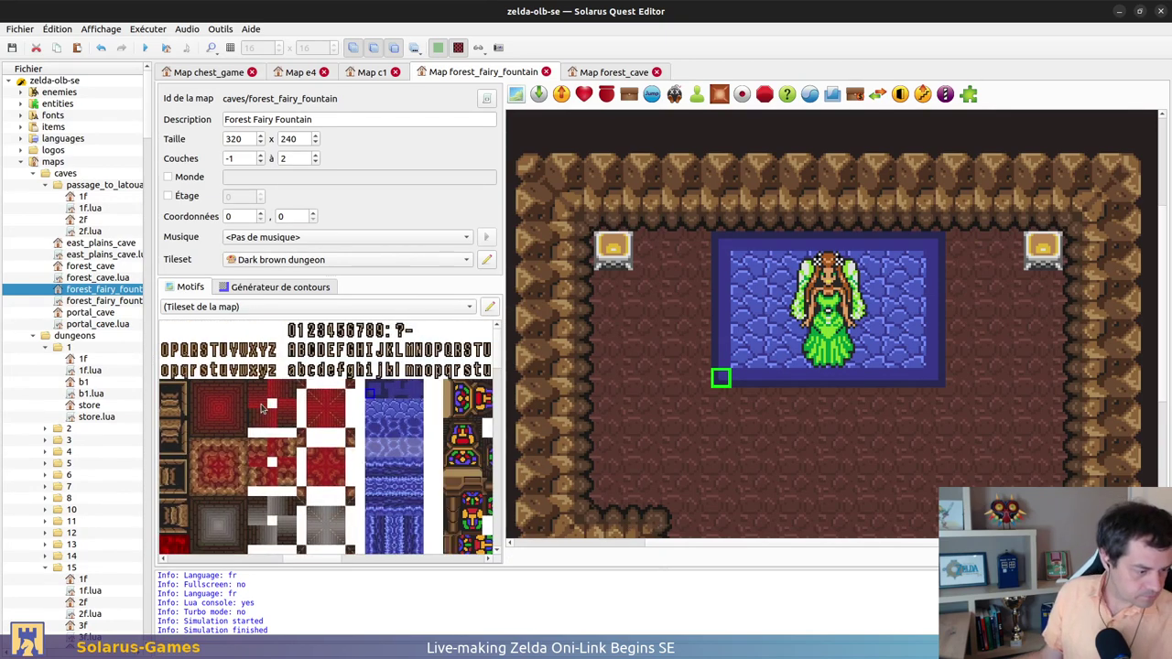
{"action": "scroll", "coordinate": [1007, 304], "scroll_direction": "down", "scroll_amount": 1, "text": "ctrl"}
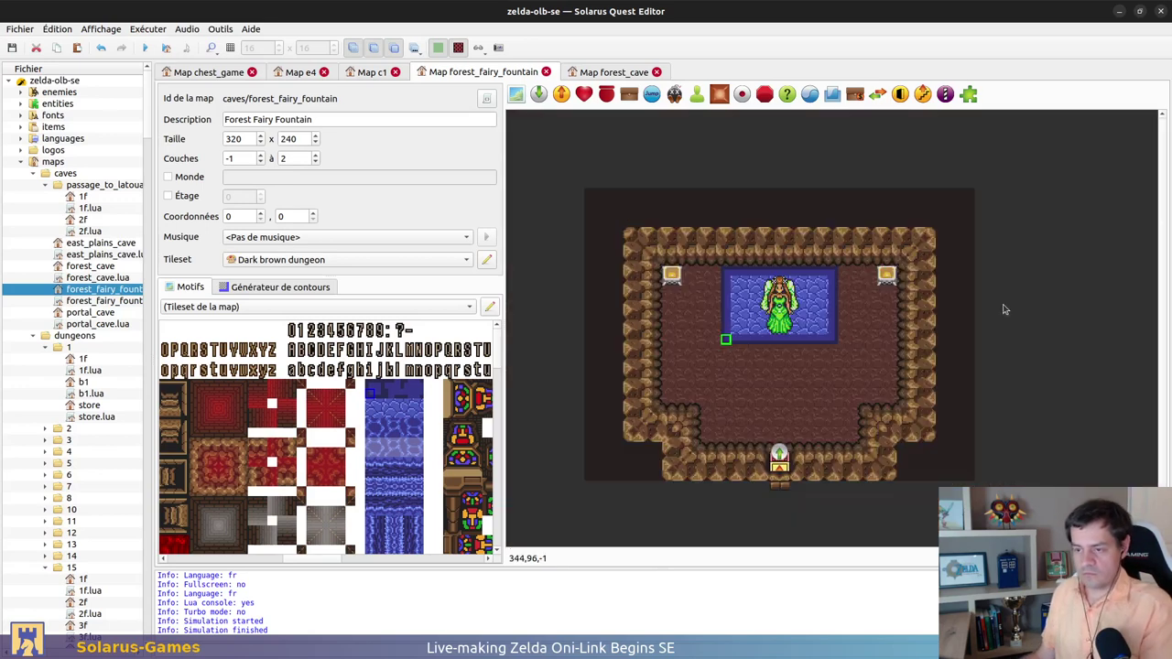
Run the quest and test walking up to the fairy and back out of the cave to the lake
{"action": "left_click", "coordinate": [148, 48]}
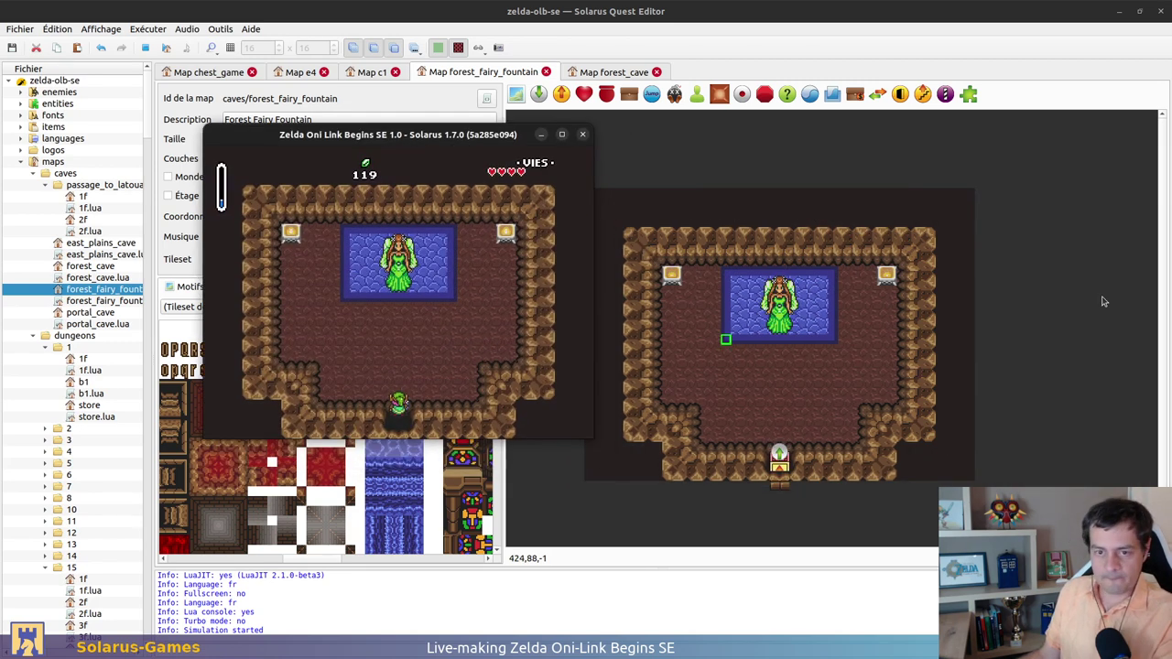
{"action": "key", "text": "Up"}
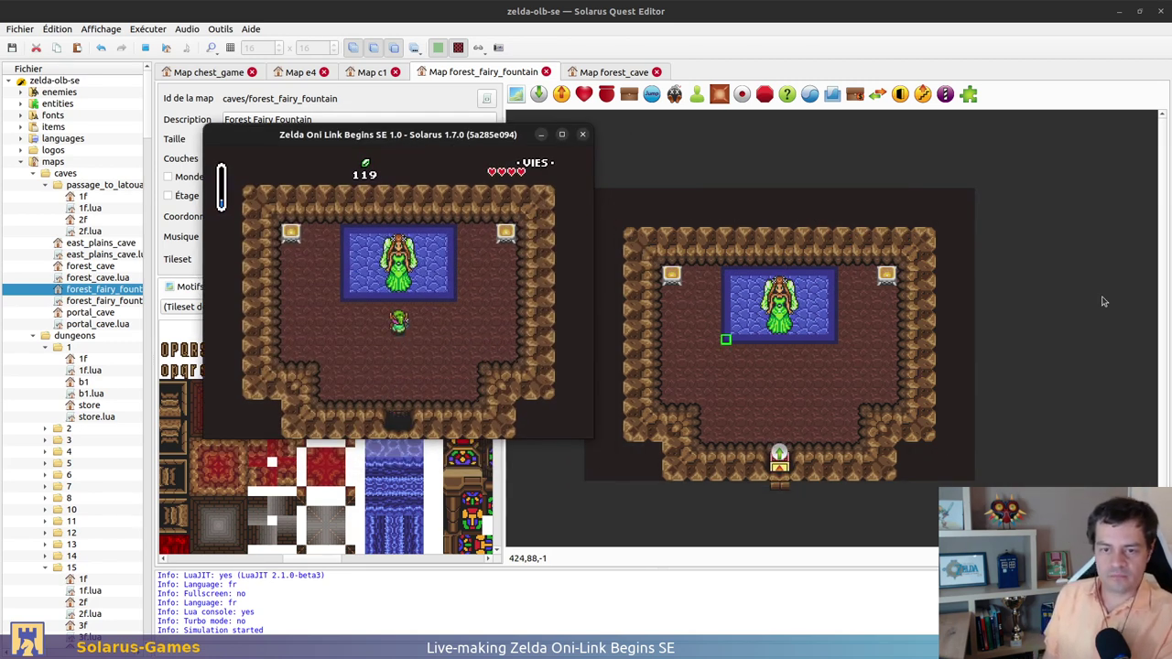
{"action": "key", "text": "Down"}
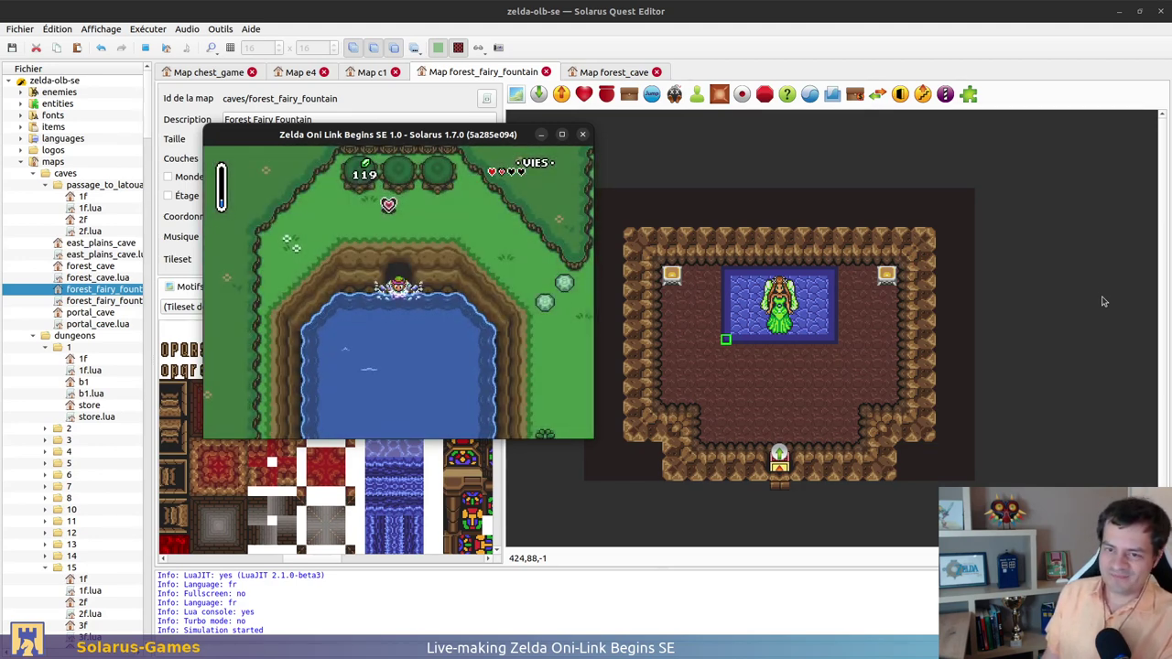
Try to enter a game:set_ab… command in the running game's Lua console, and dismiss the resulting error dialogs
{"action": "key", "text": "F12"}
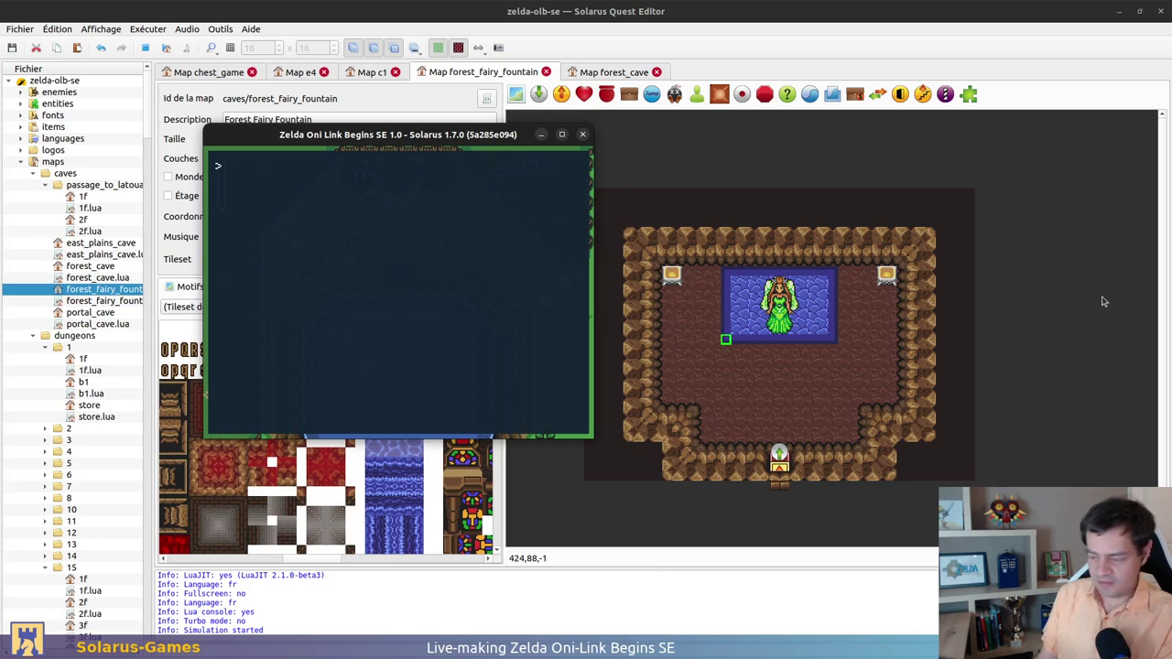
{"action": "type", "text": "game:set"}
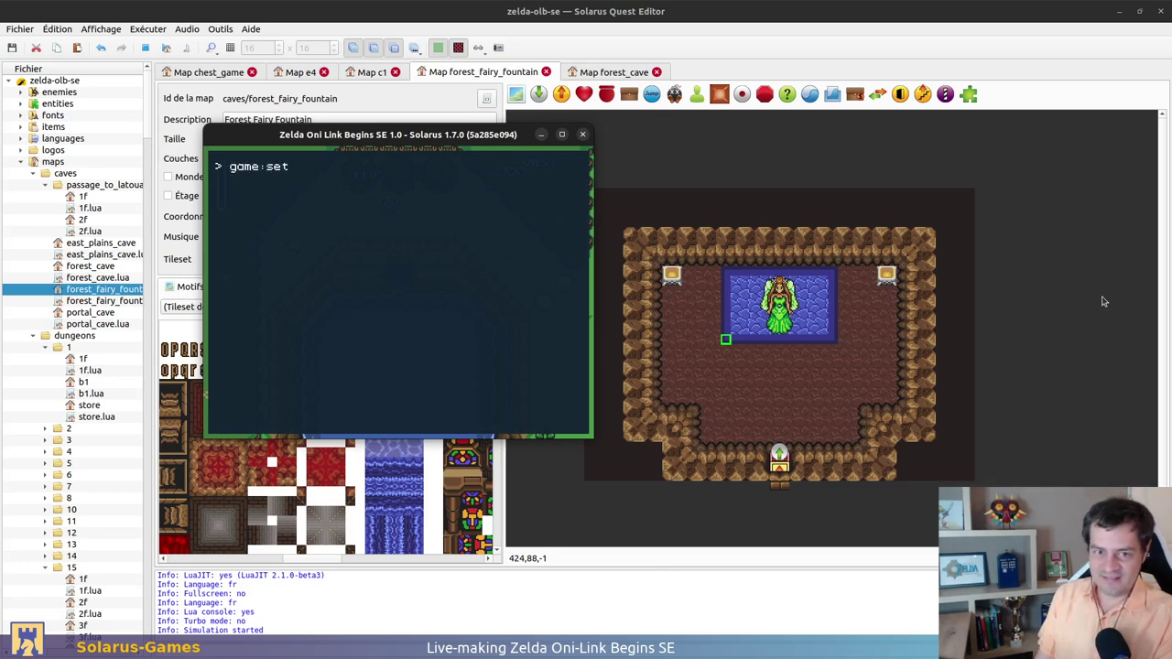
{"action": "type", "text": "_ab"}
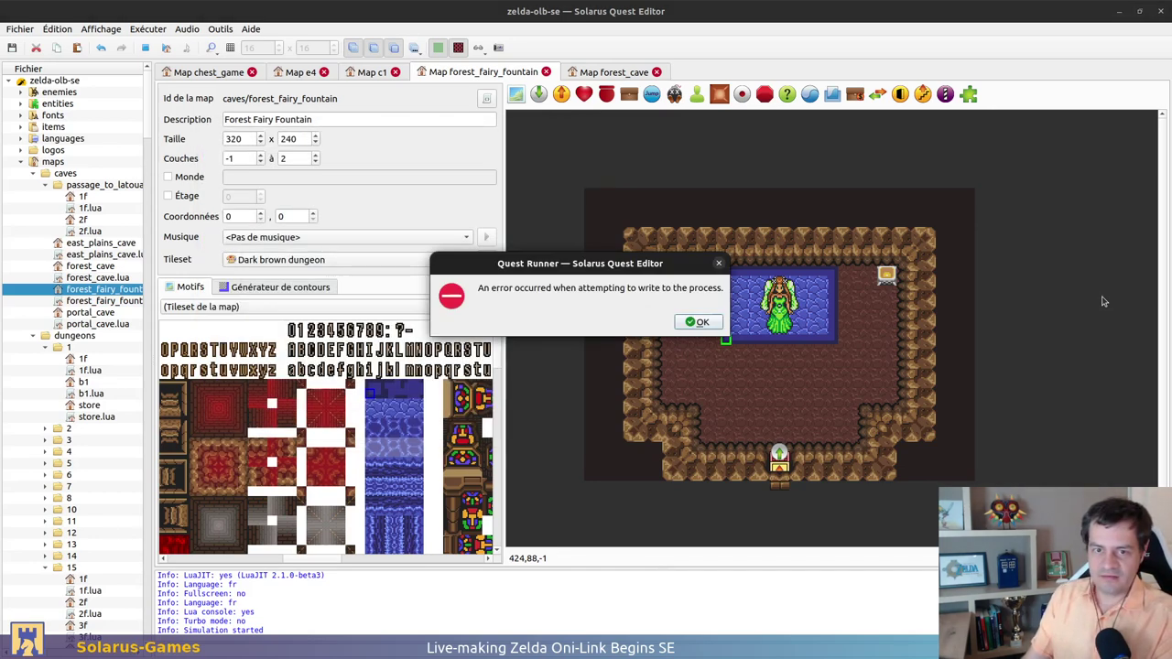
{"action": "left_click", "coordinate": [698, 322]}
{"action": "left_click", "coordinate": [696, 323]}
Run the quest again, execute game:set_life(0) in its Lua console to test it, and dismiss the error dialogs
{"action": "left_click", "coordinate": [145, 47]}
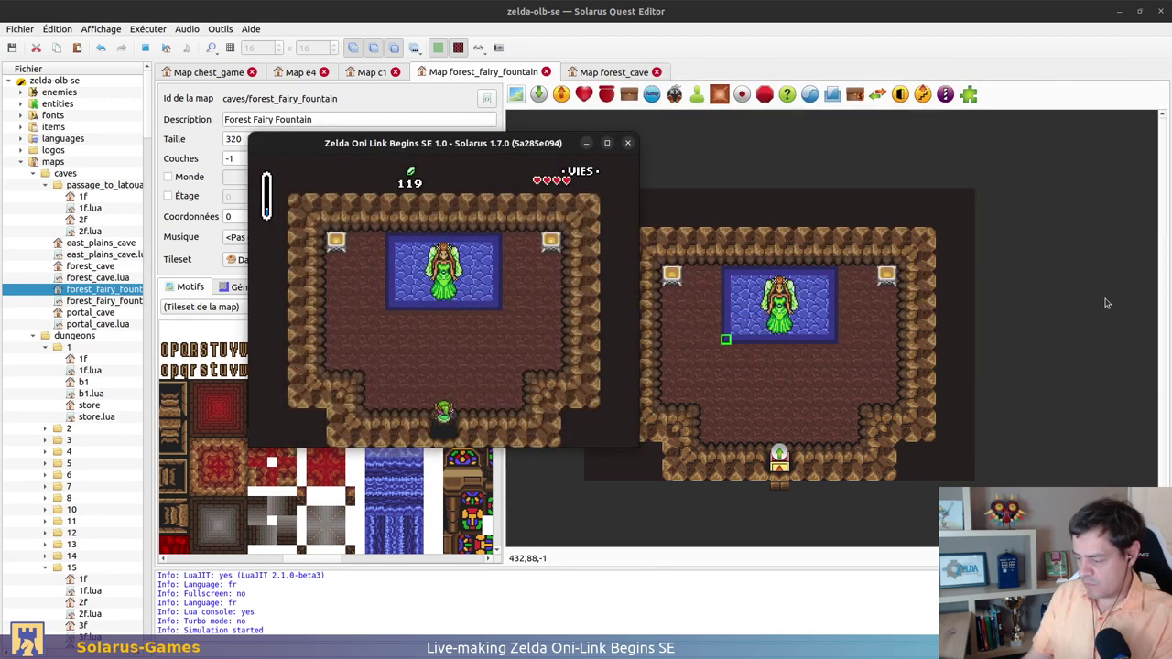
{"action": "key", "text": "F12"}
{"action": "type", "text": "game:set_life(0"}
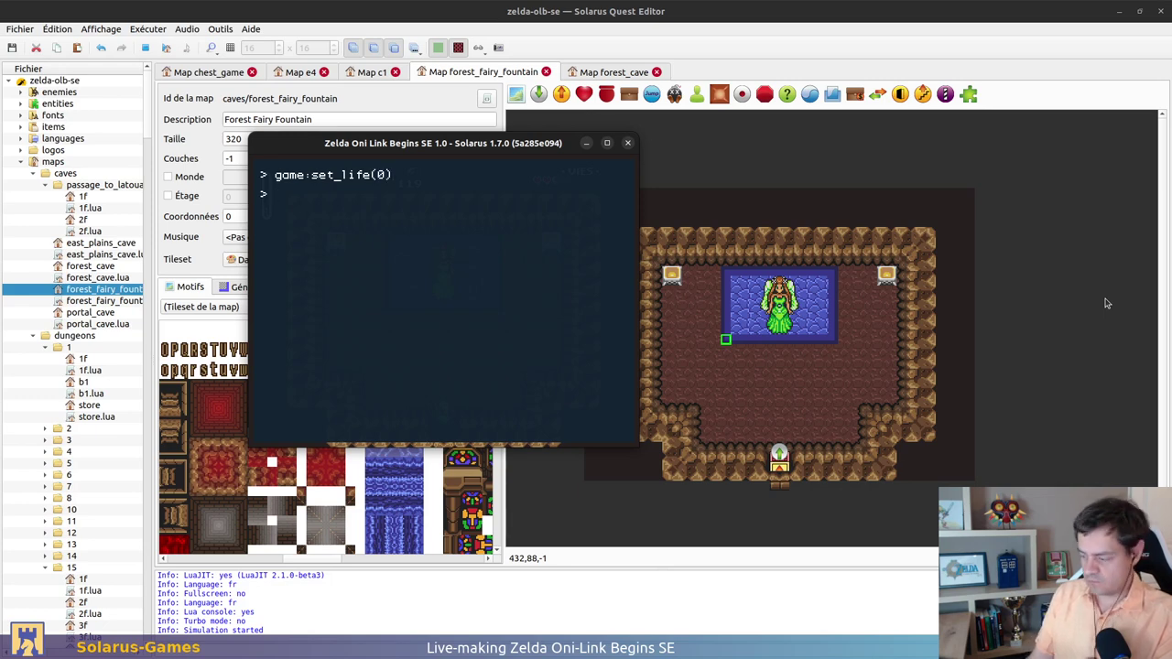
{"action": "key", "text": "F12"}
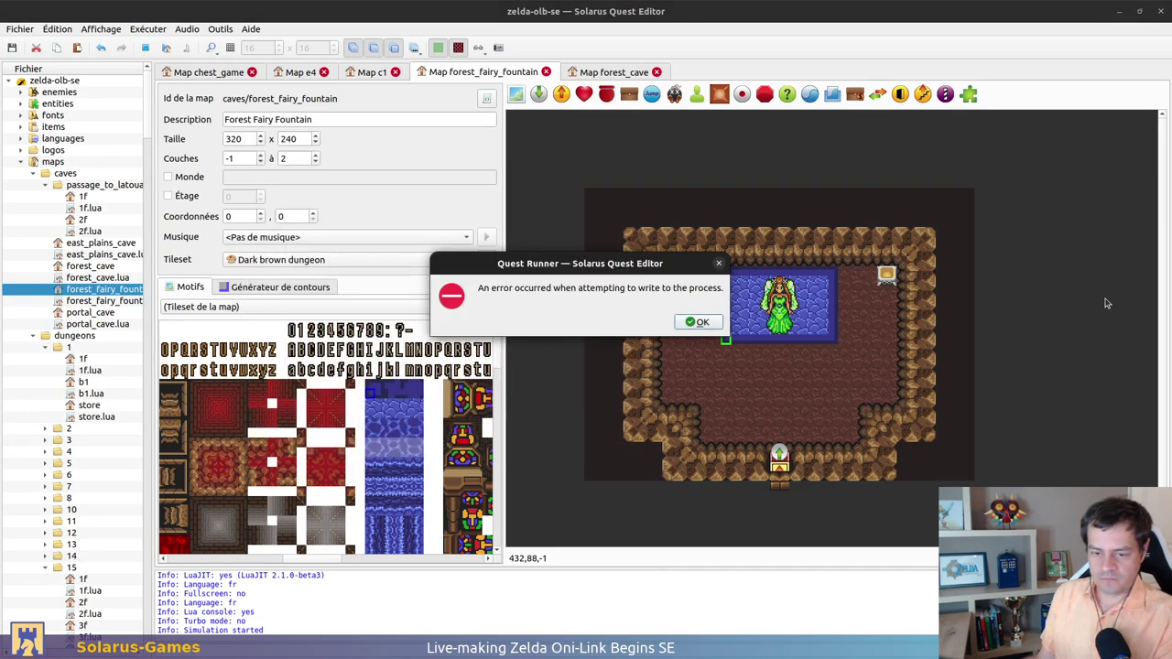
{"action": "left_click", "coordinate": [698, 321]}
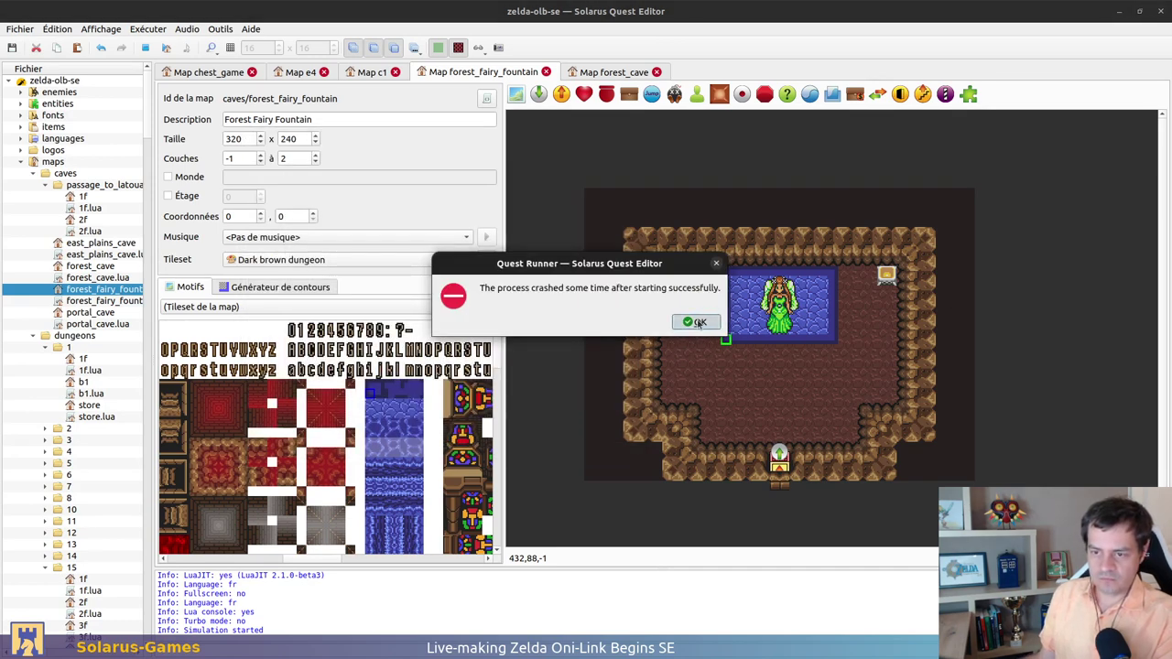
{"action": "left_click", "coordinate": [698, 321]}
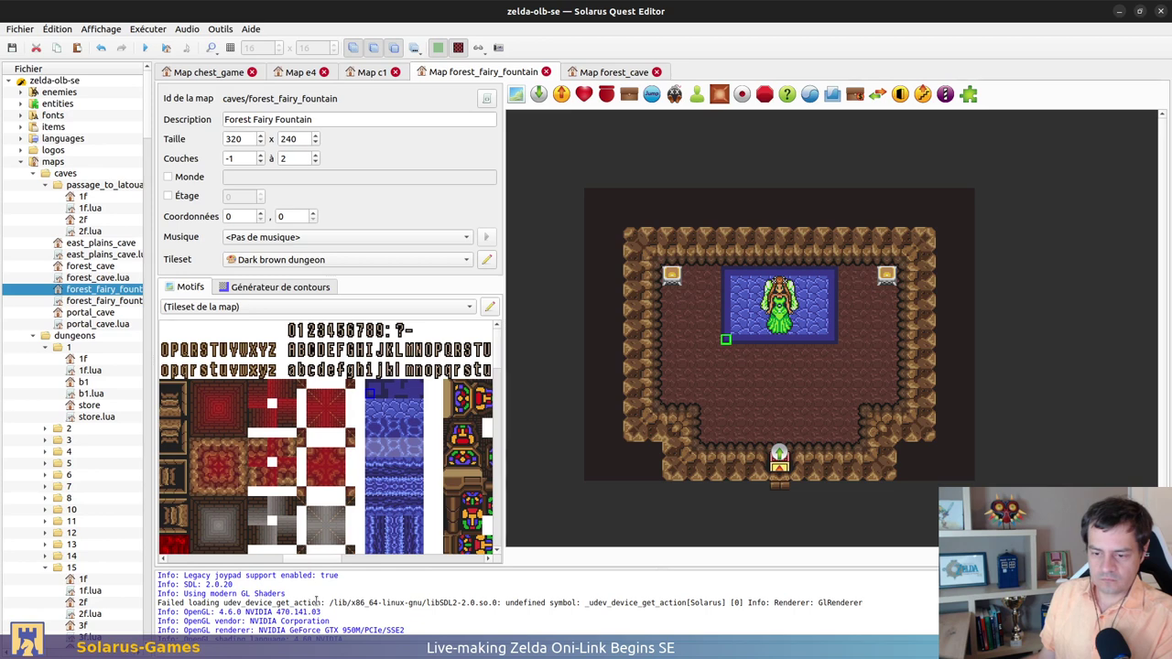
Run the quest, execute hero:start_treasure("flippers") in its Lua console, and dismiss the item dialog
{"action": "left_click", "coordinate": [641, 182]}
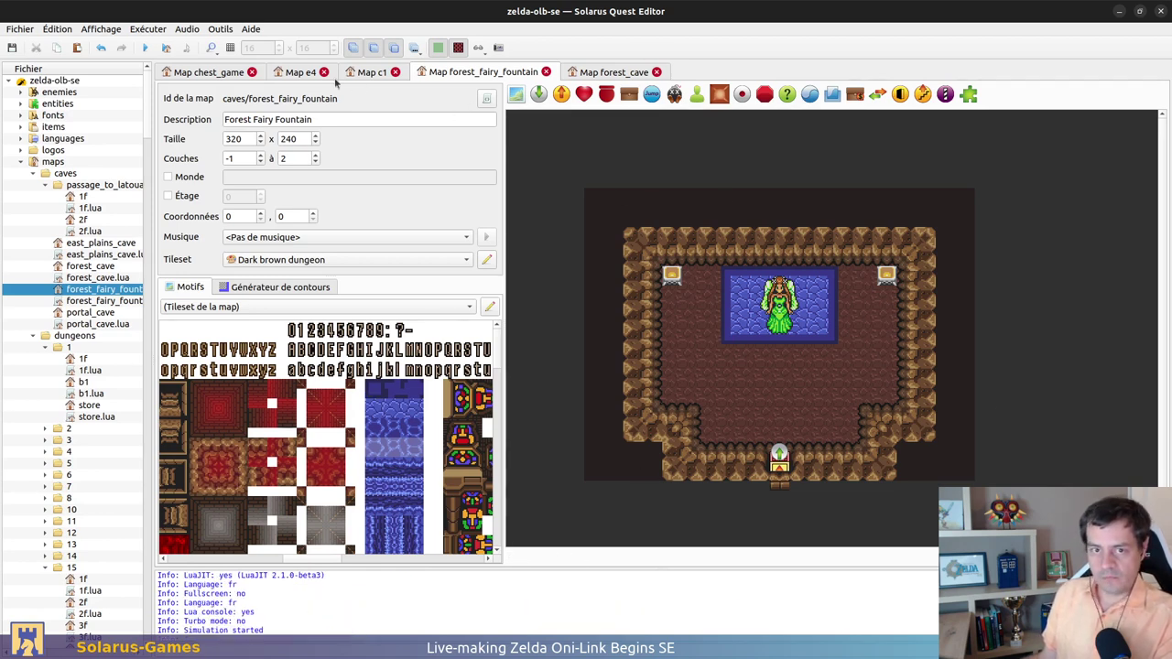
{"action": "left_click", "coordinate": [165, 48]}
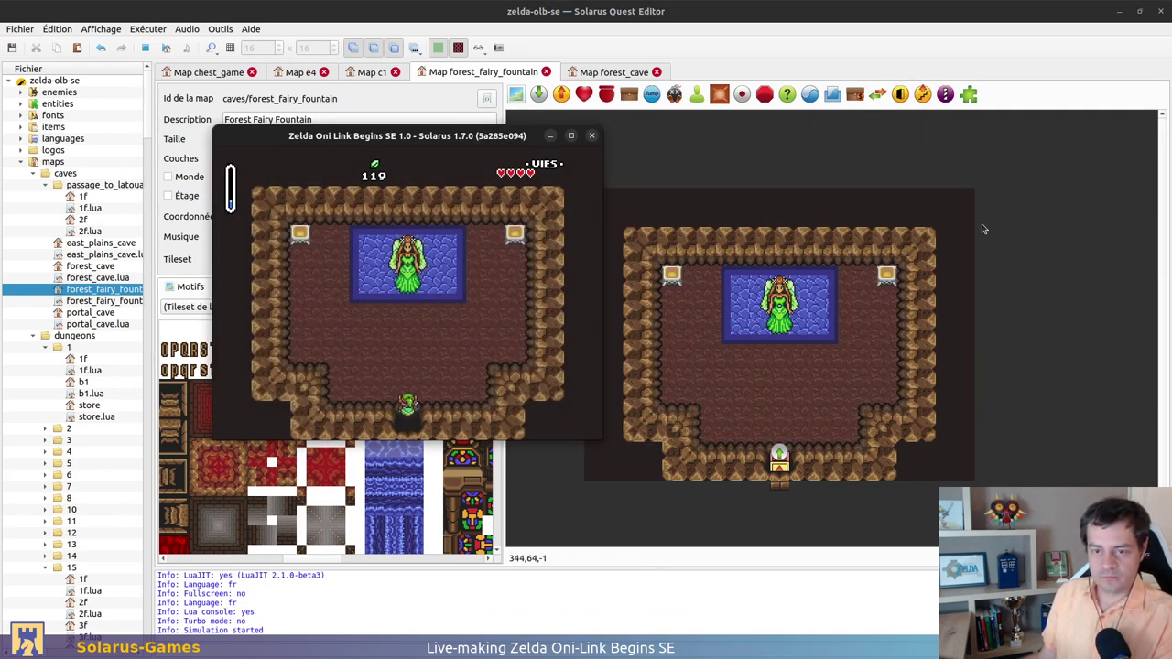
{"action": "key", "text": "F12"}
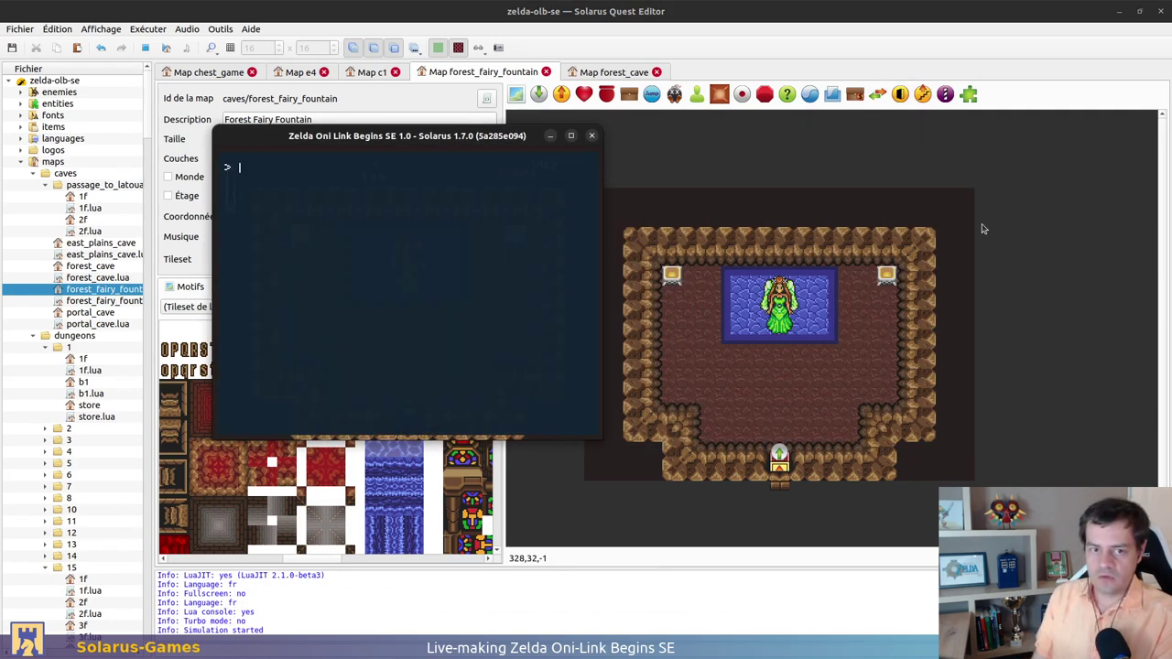
{"action": "type", "text": "game"}
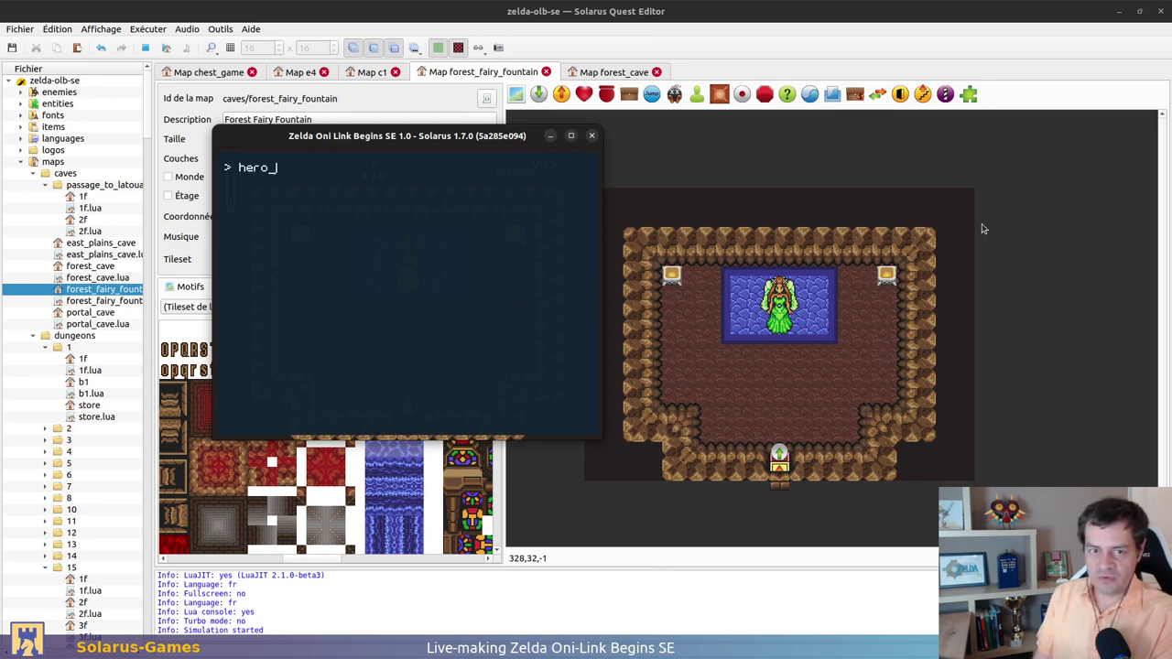
{"action": "type", "text": "tart_"}
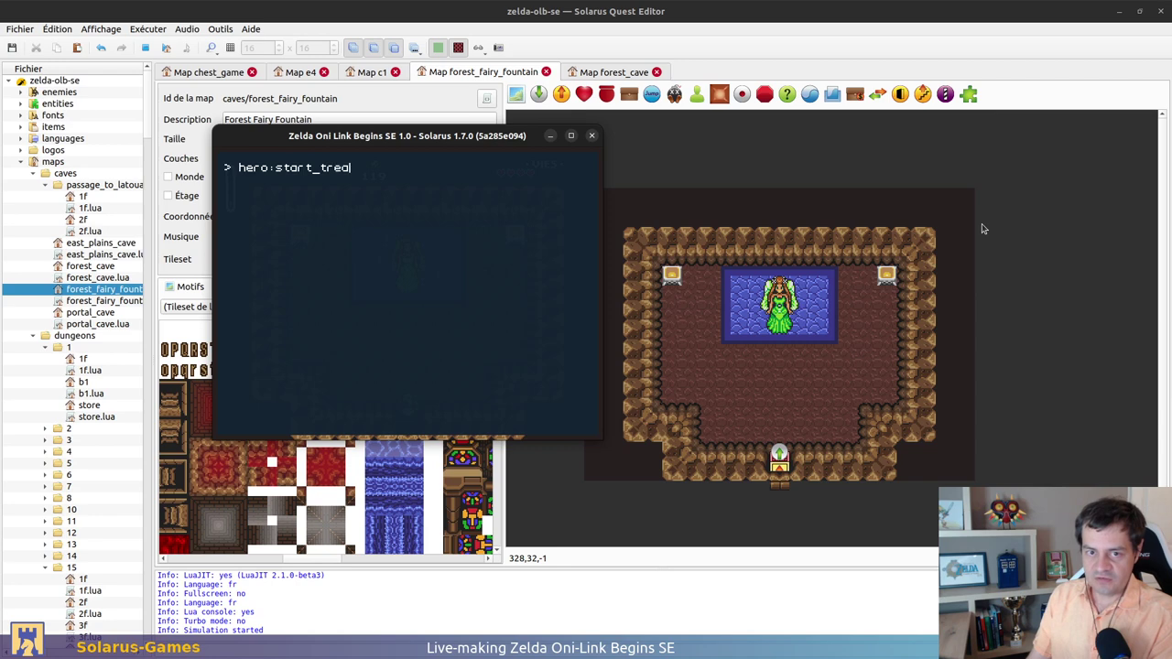
{"action": "type", "text": "treasure(\"fl"}
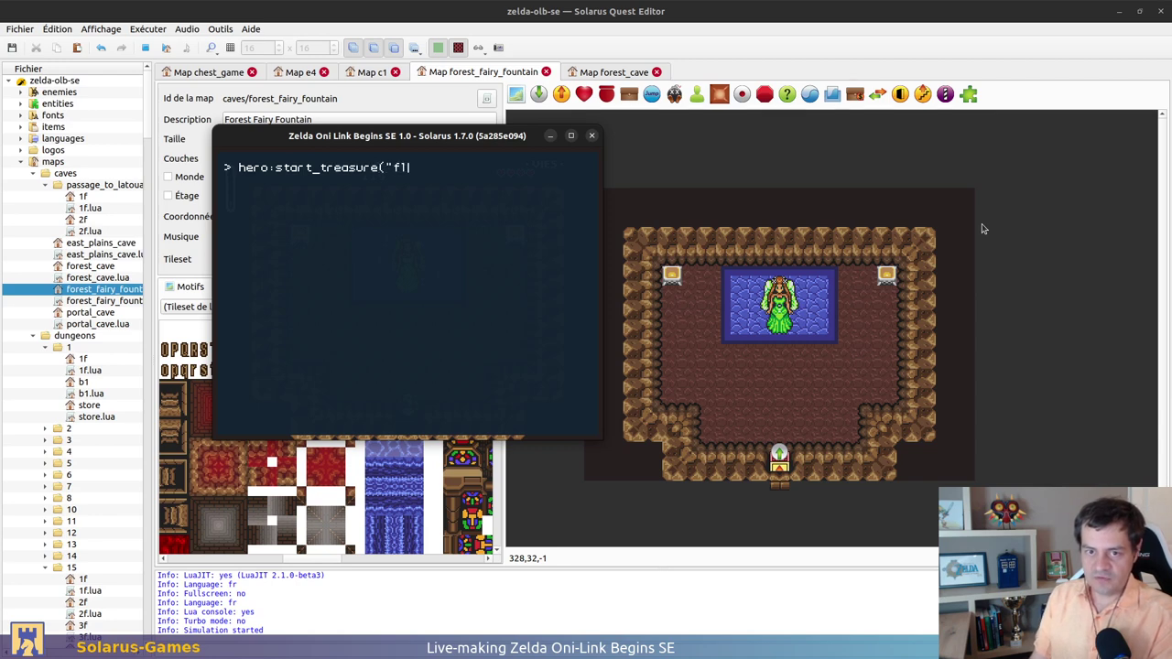
{"action": "type", "text": "ippers\""}
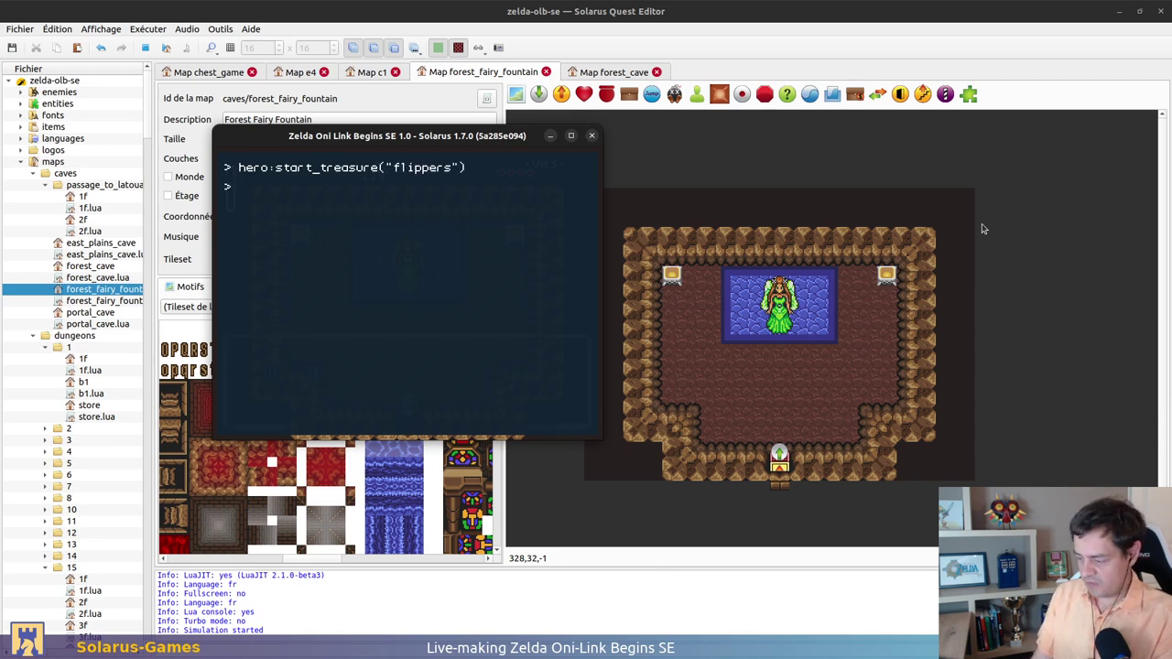
{"action": "key", "text": "F12"}
{"action": "key", "text": "space"}
Check the pause menu's status screen inside the cave and again after walking out to the lake
{"action": "key", "text": "d"}
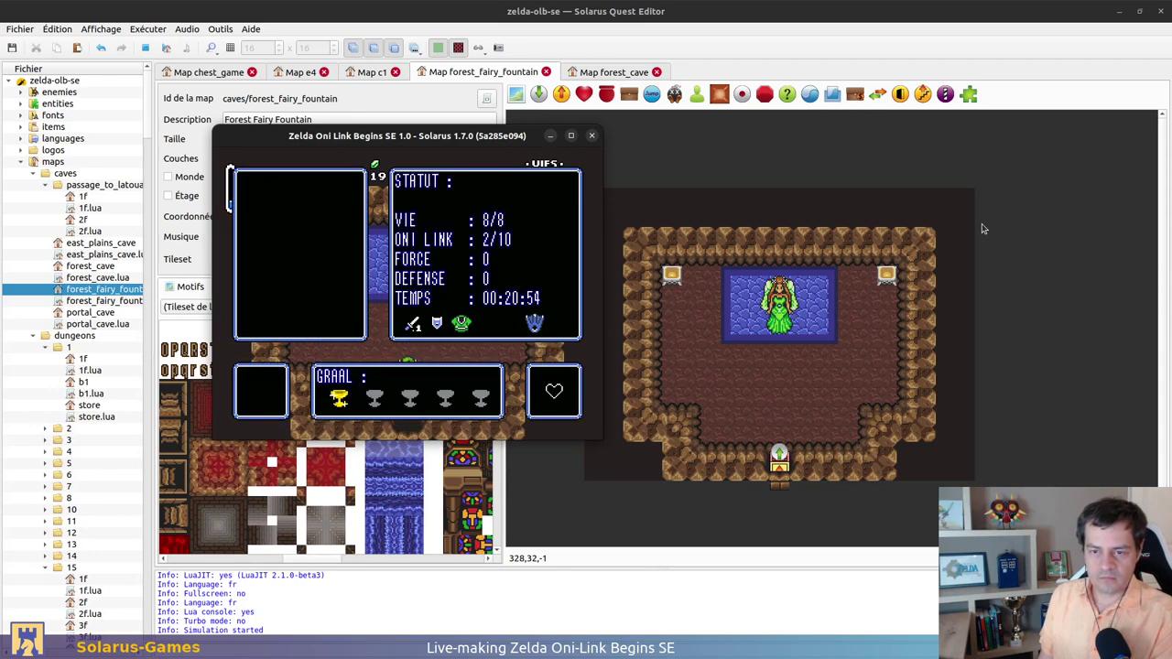
{"action": "key", "text": "d"}
{"action": "key", "text": "d"}
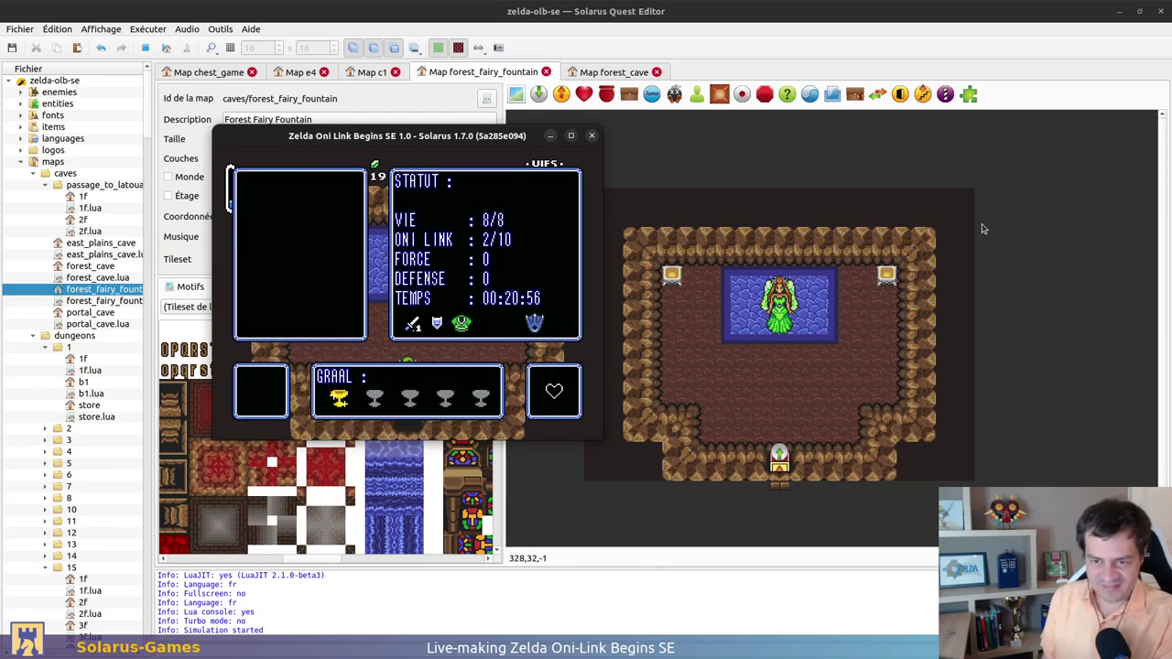
{"action": "key", "text": "d"}
{"action": "key", "text": "Down"}
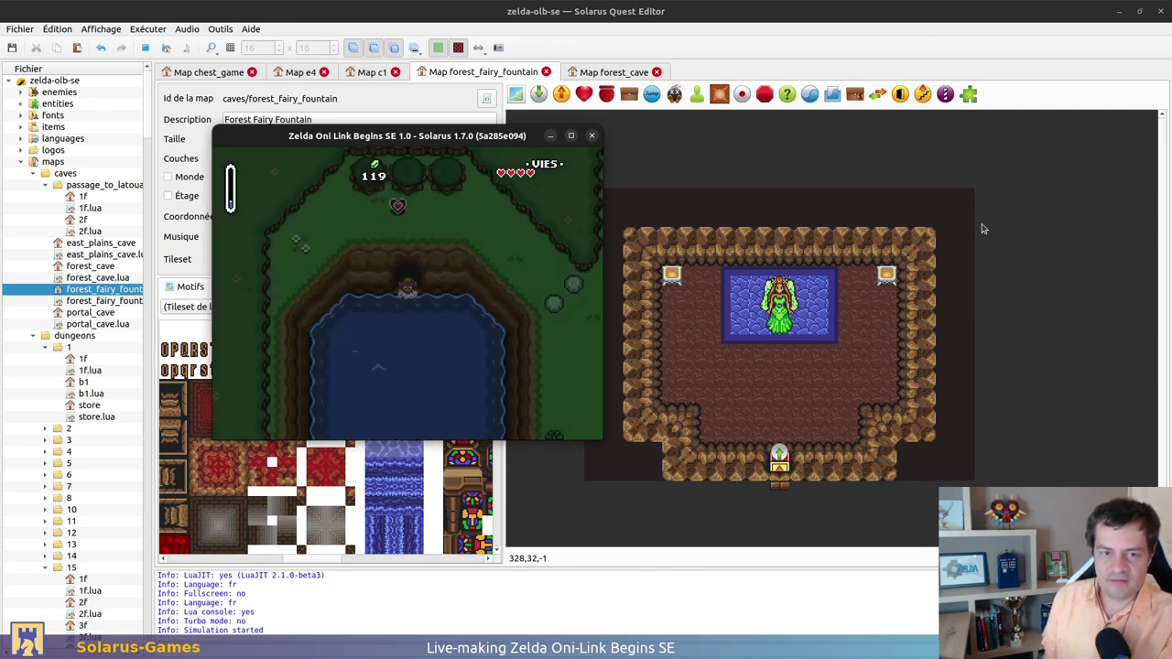
{"action": "key", "text": "d"}
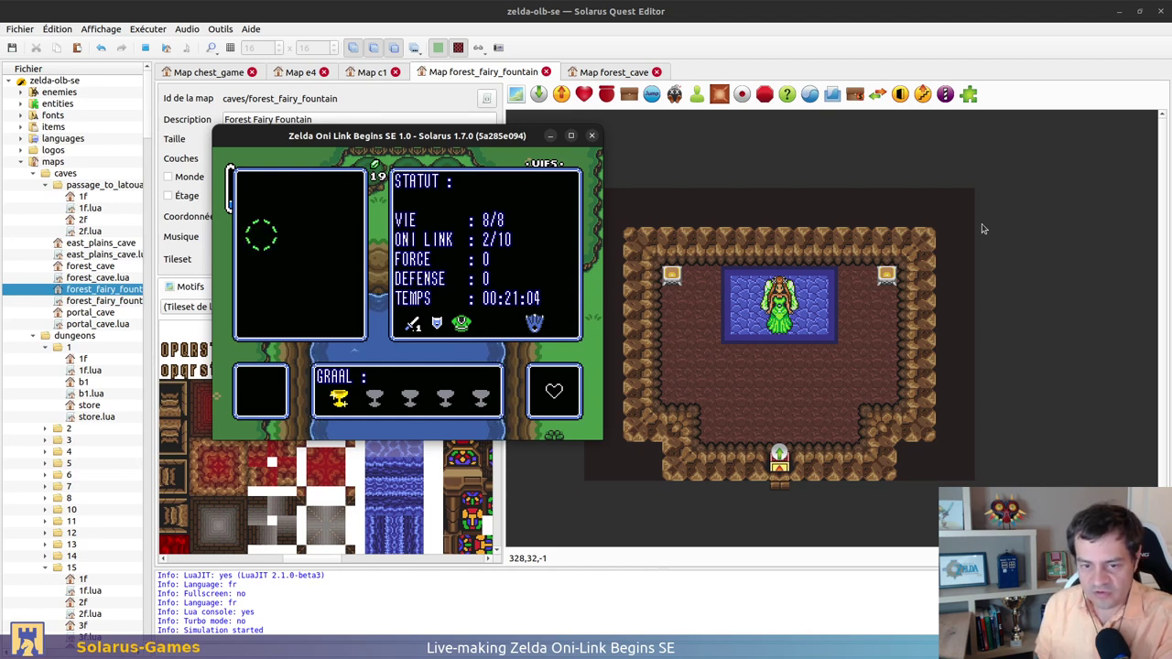
{"action": "key", "text": "d"}
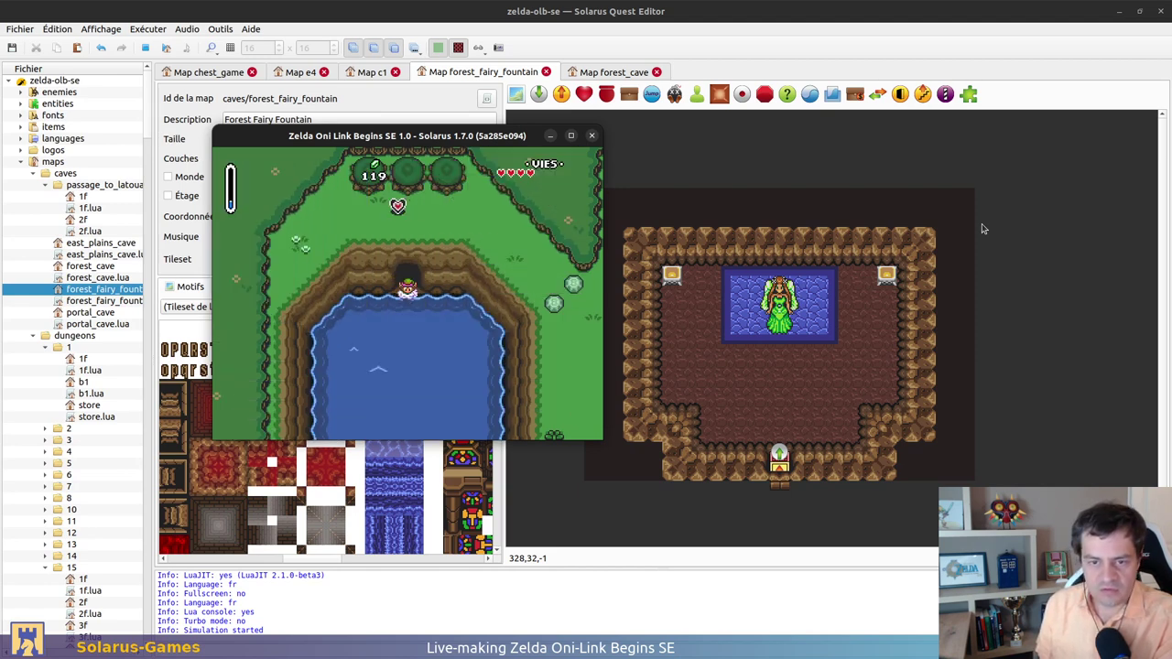
Walk the hero back into the fairy cave, move around its lower floor, and close the game
{"action": "key", "text": "Down"}
{"action": "key", "text": "Up"}
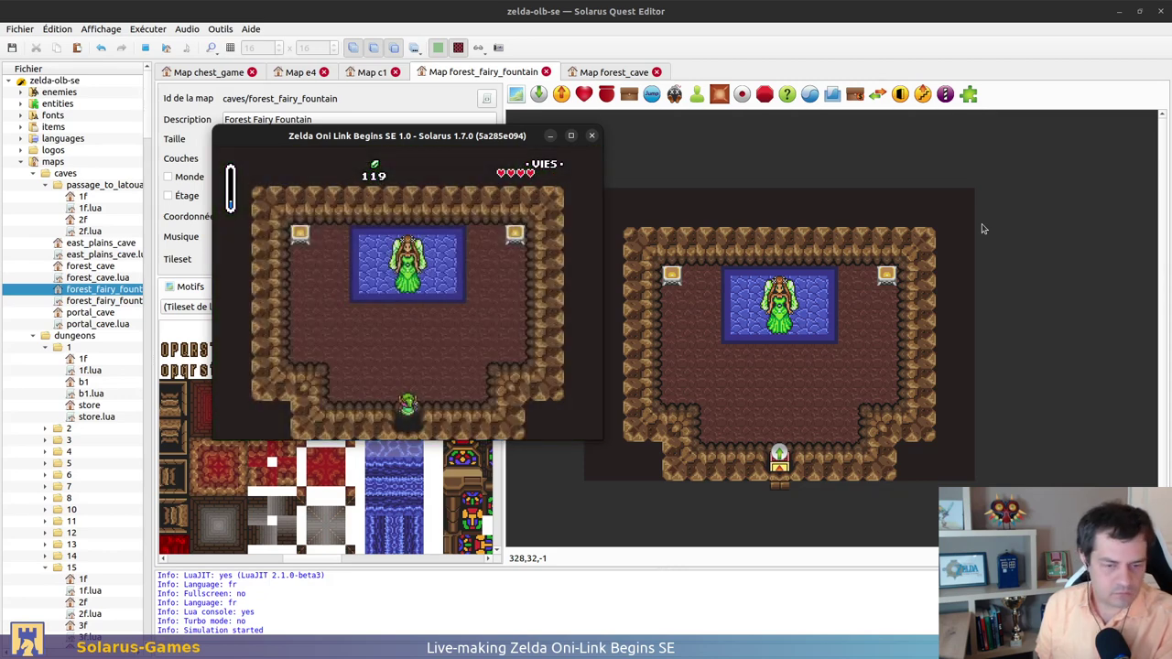
{"action": "key", "text": "Up"}
{"action": "key", "text": "Down"}
{"action": "key", "text": "Left"}
{"action": "key", "text": "Up"}
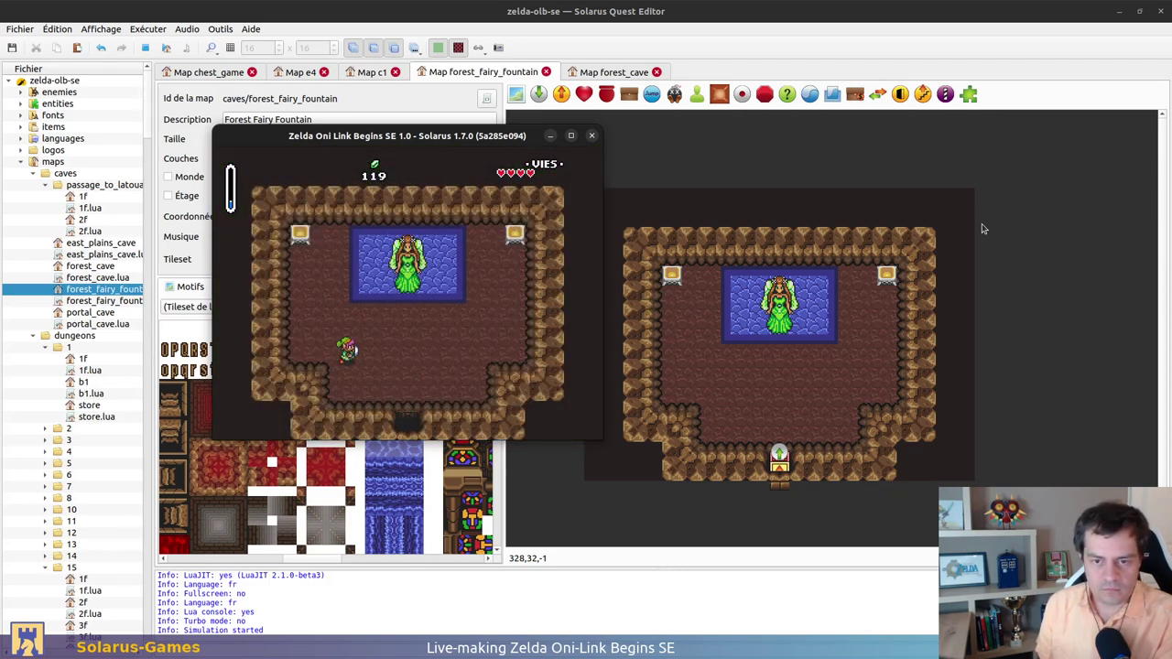
{"action": "key", "text": "Right"}
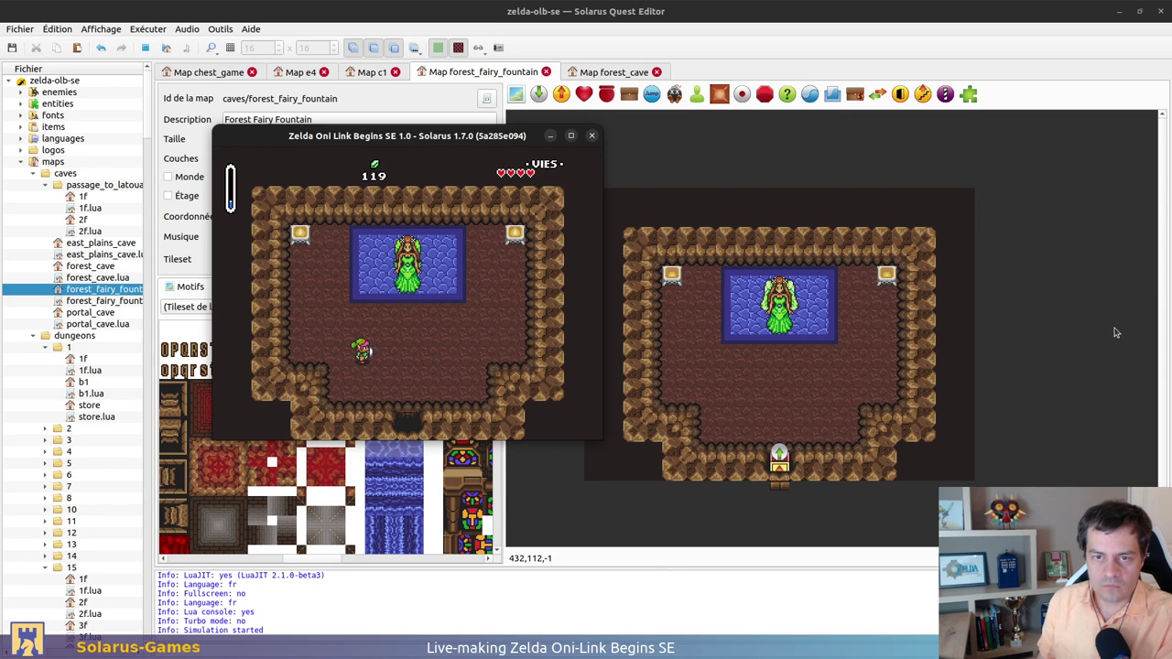
{"action": "left_click", "coordinate": [591, 136]}
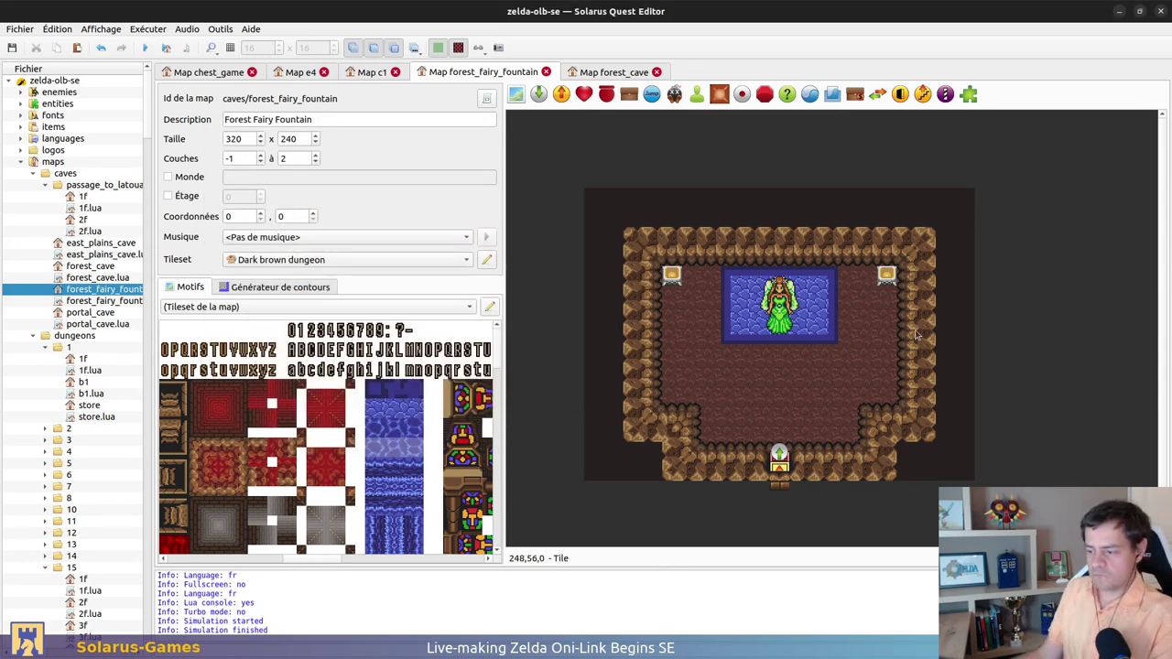
Switch to the terminal, check the git status of zelda-olb-se, and stage maps/caves/forest_fairy_fountain.*
{"action": "key", "text": "alt+Tab"}
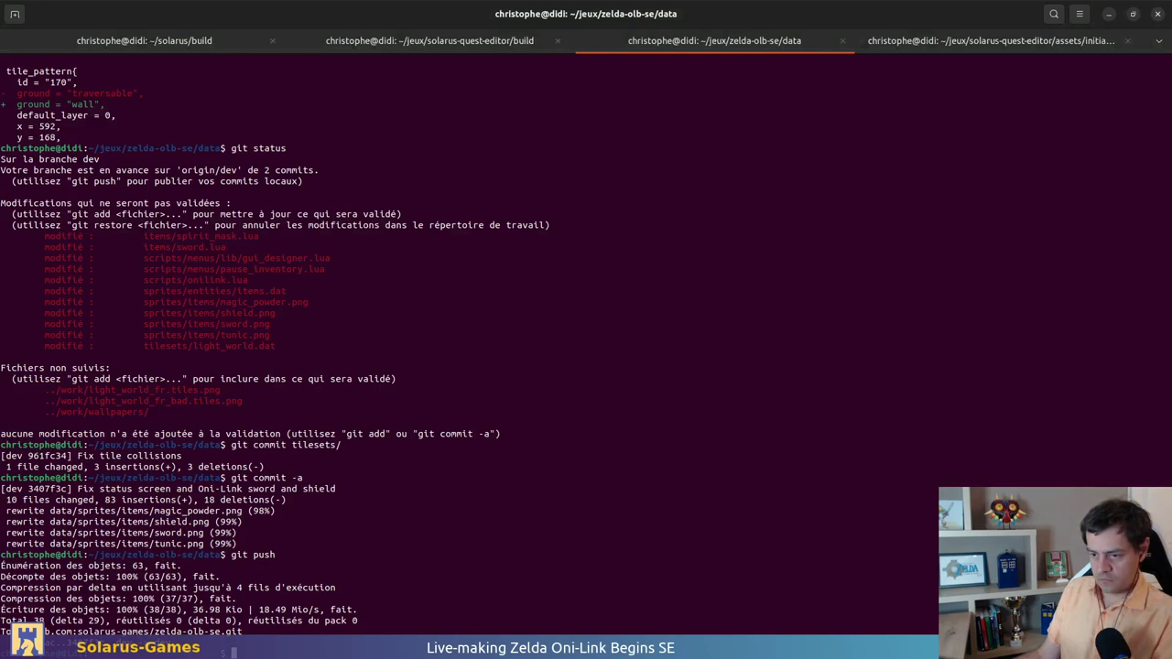
{"action": "type", "text": "git status"}
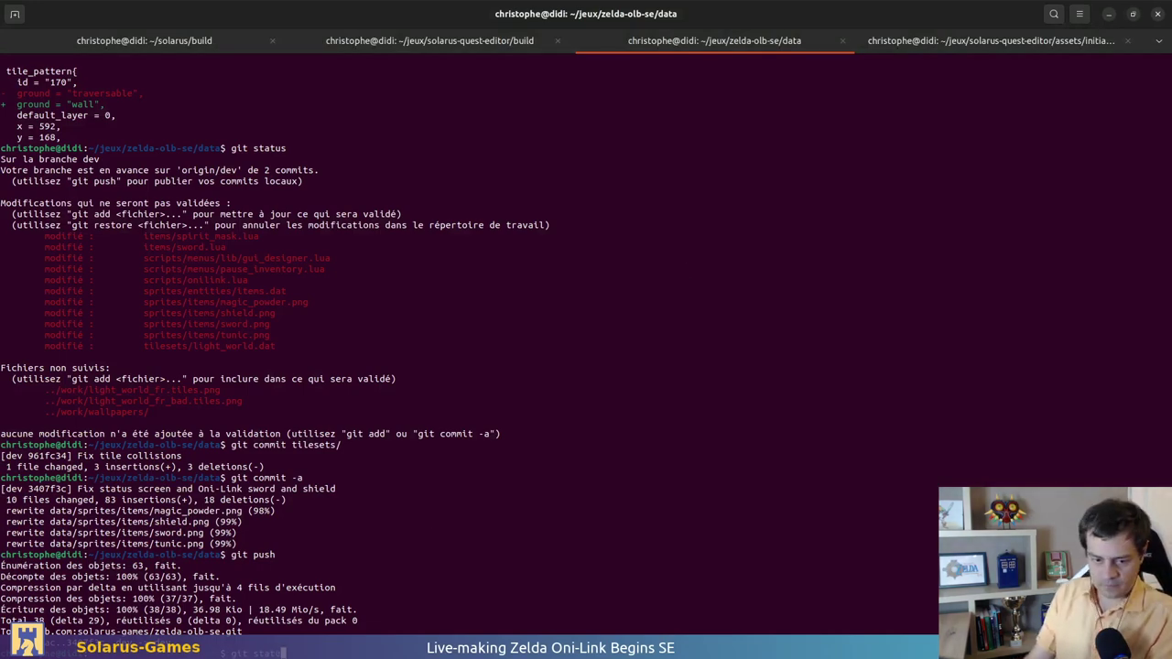
{"action": "key", "text": "Return"}
{"action": "type", "text": "git add maps/cav"}
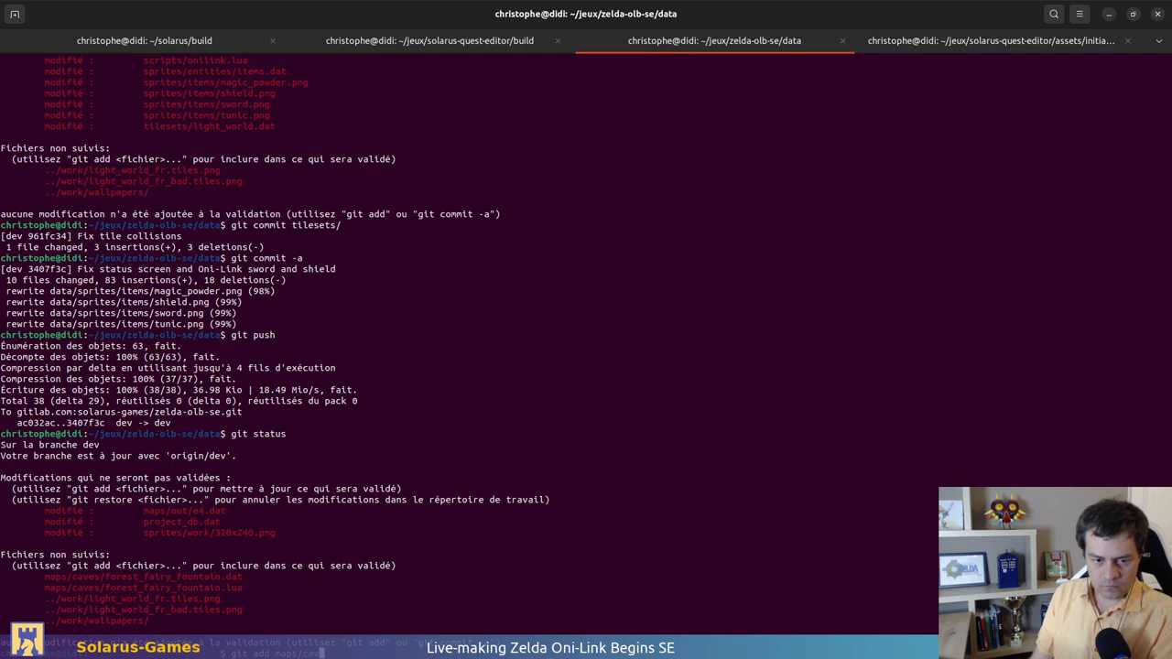
{"action": "key", "text": "Tab"}
{"action": "type", "text": "f"}
{"action": "key", "text": "Tab"}
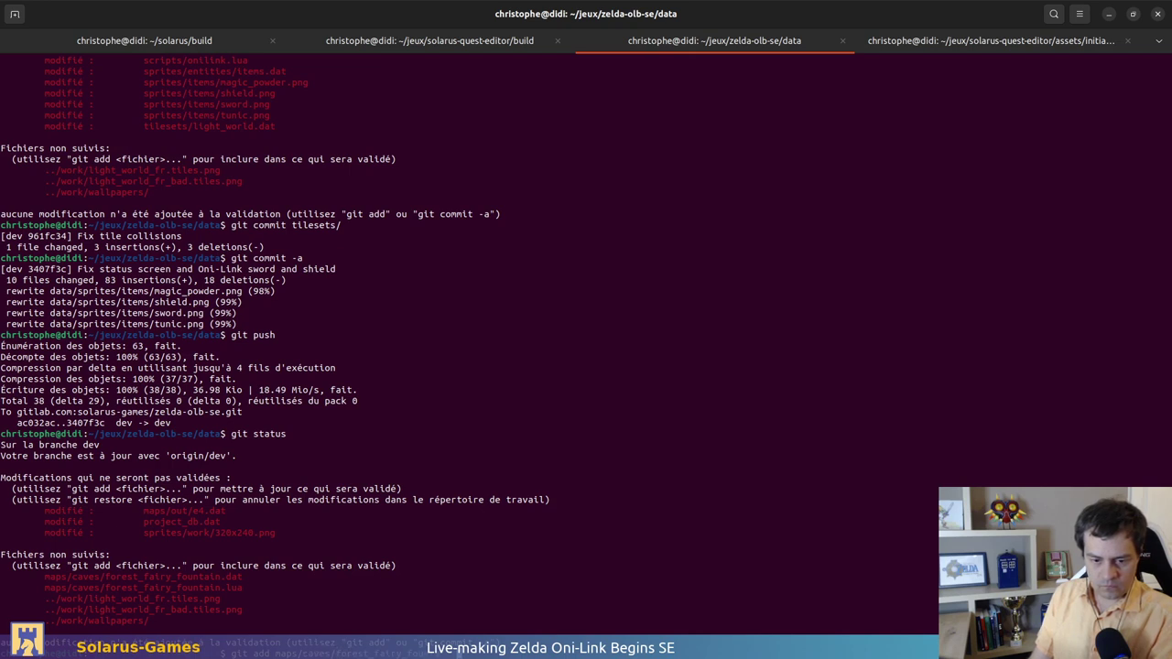
{"action": "key", "text": "Return"}
Commit all changes with the message "Add forest fairy mountain map" and push the commit
{"action": "type", "text": "git commit -"}
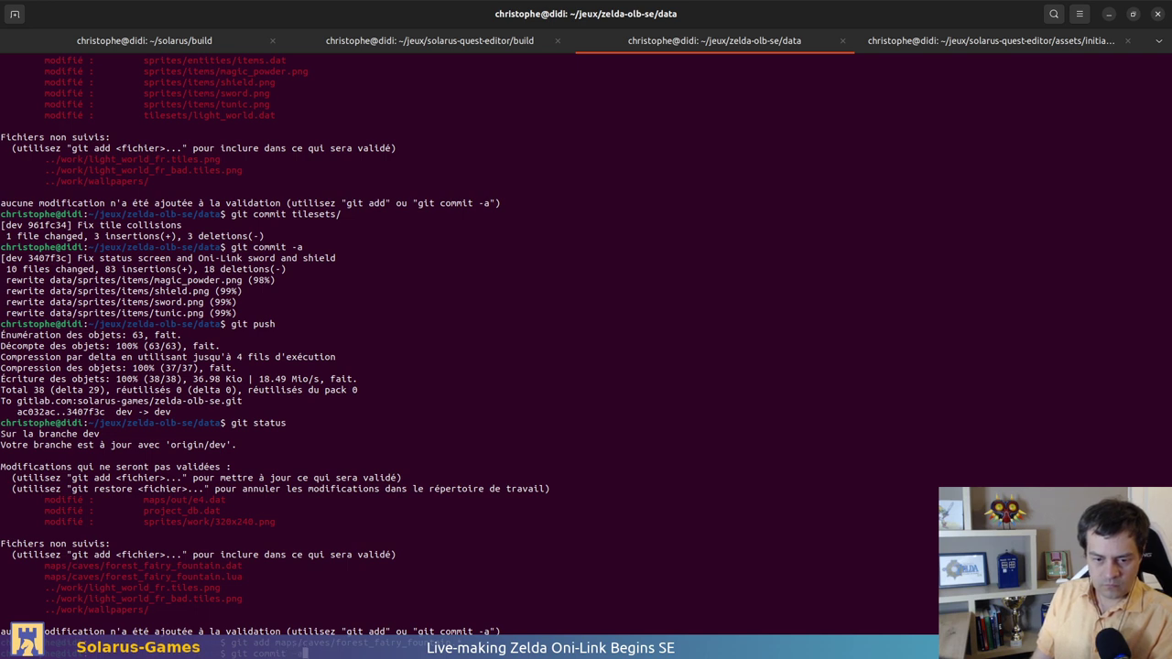
{"action": "key", "text": "Return"}
{"action": "type", "text": "iAdd "}
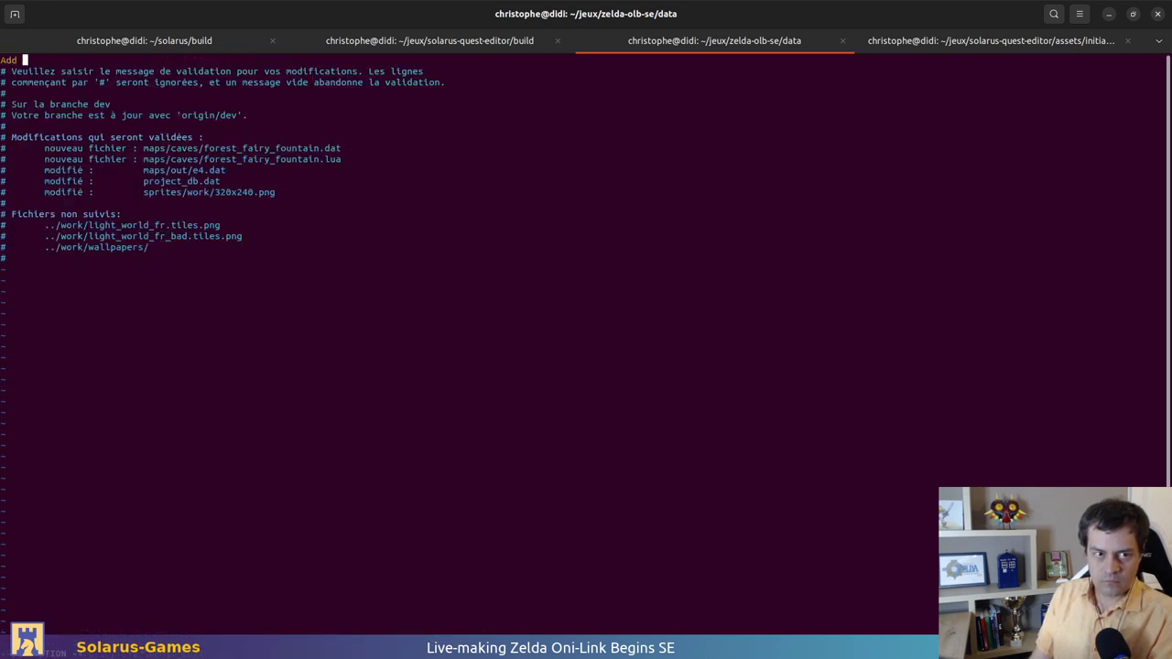
{"action": "type", "text": "fo"}
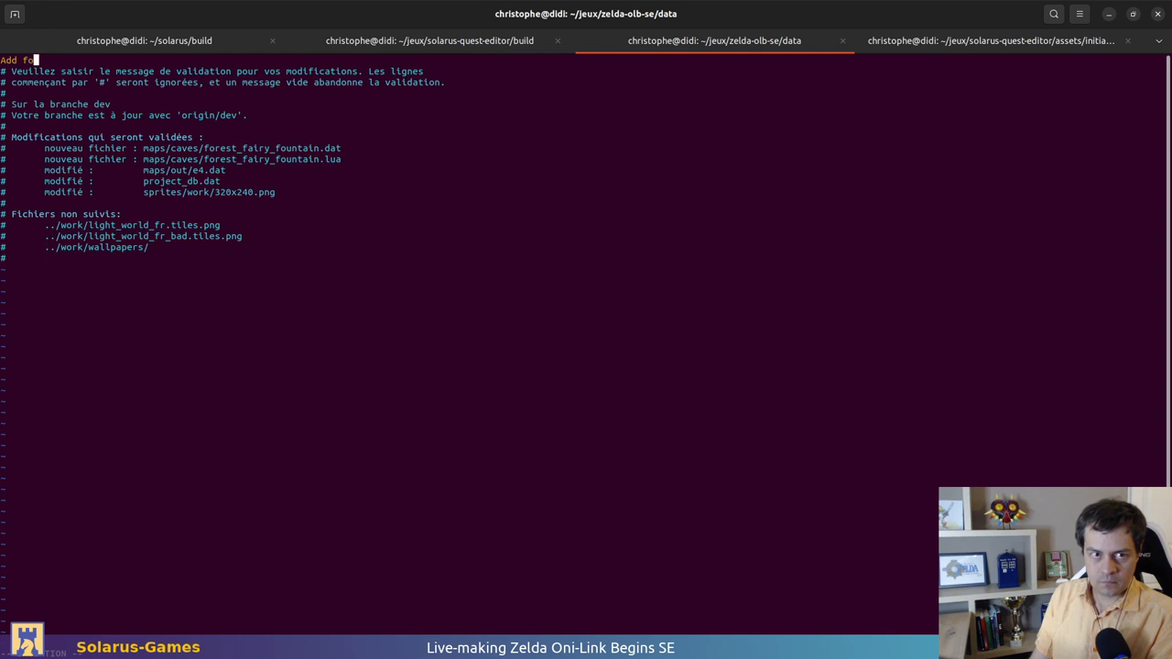
{"action": "type", "text": "rest fairy mu"}
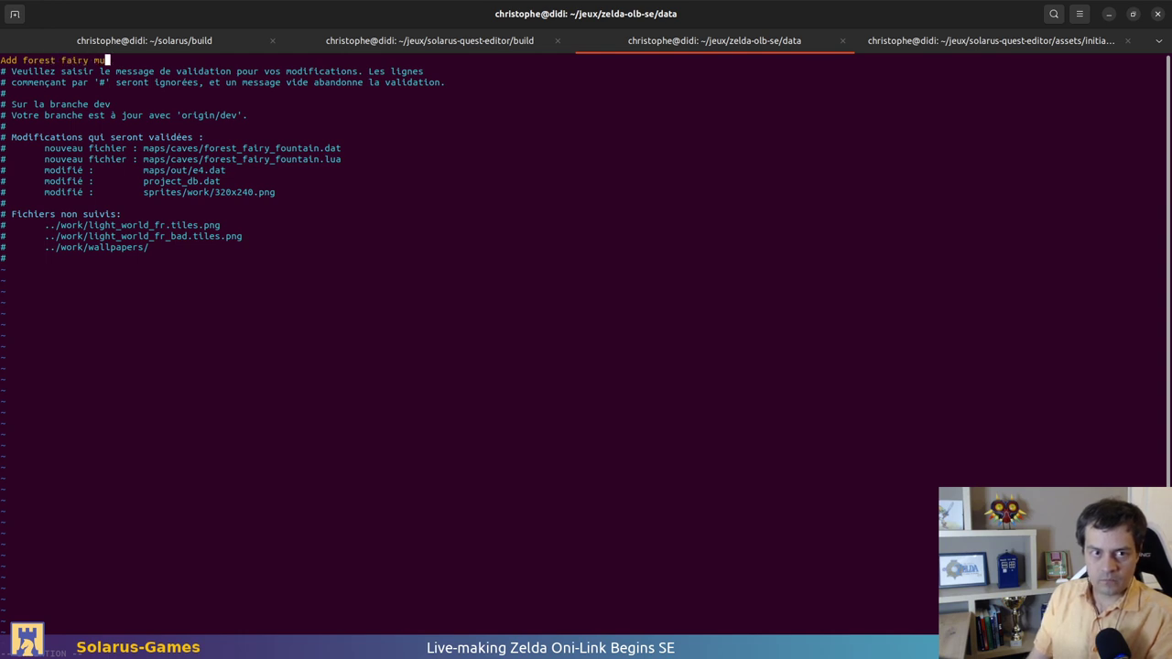
{"action": "key", "text": "BackSpace"}
{"action": "type", "text": "ountain map"}
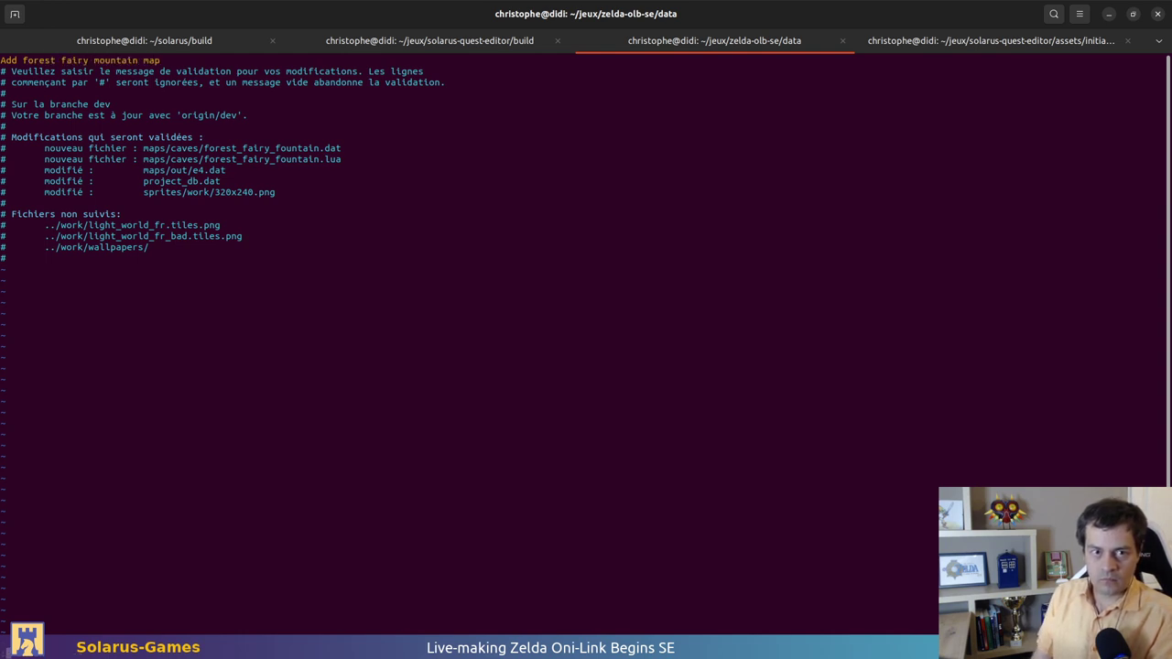
{"action": "type", "text": ":wq"}
{"action": "key", "text": "Return"}
{"action": "type", "text": "git push"}
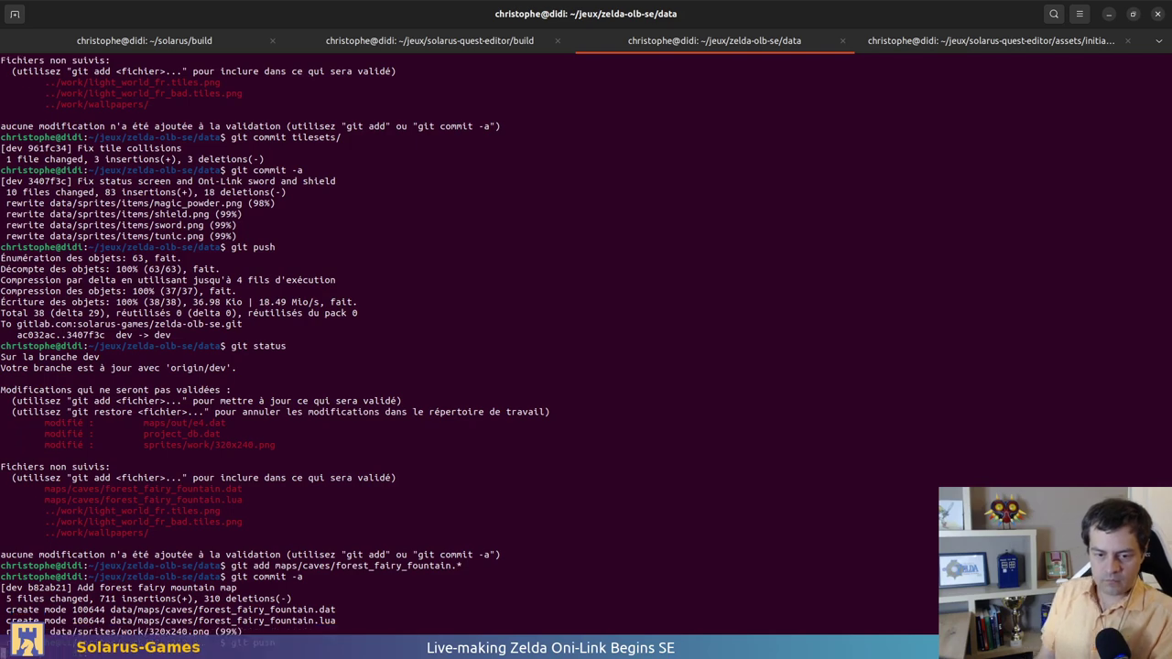
Switch to the "Interior maps progress" GitLab issue in Chrome, reload it, and review its map checklist and description source without editing
{"action": "key", "text": "alt+Tab"}
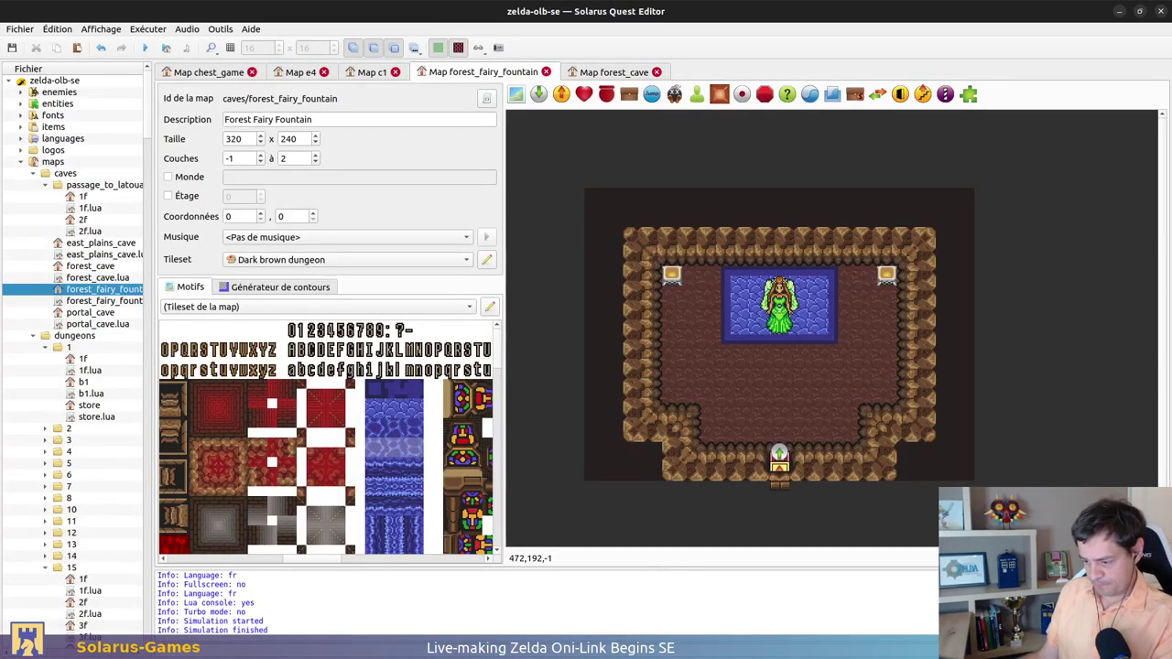
{"action": "key", "text": "alt+Tab"}
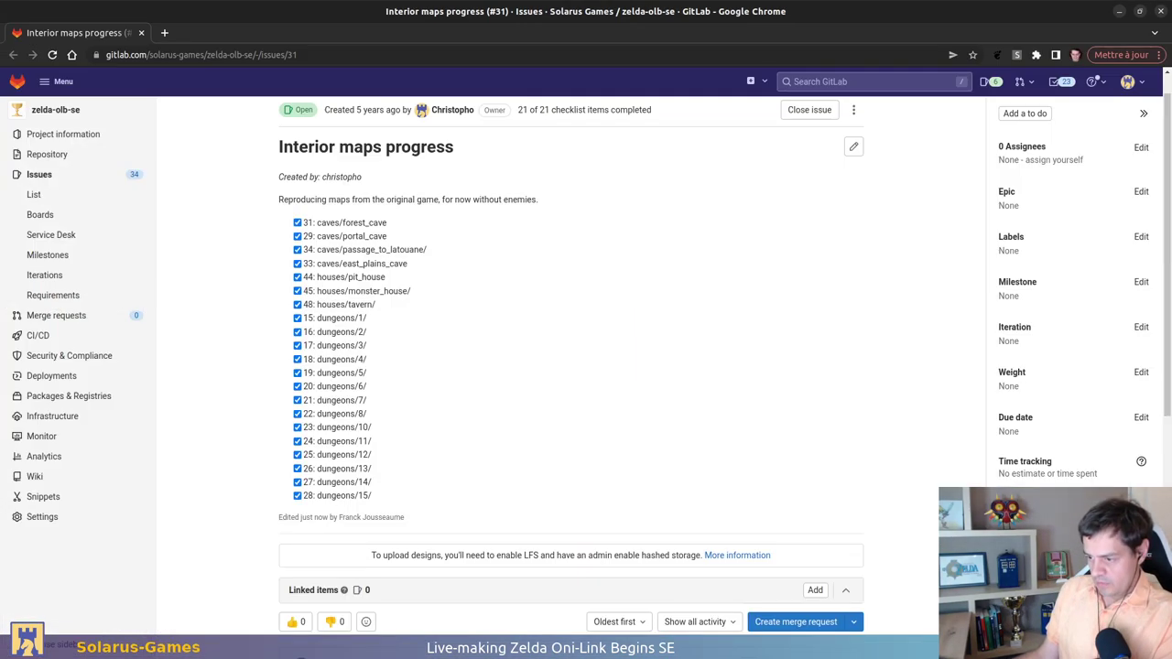
{"action": "key", "text": "F5"}
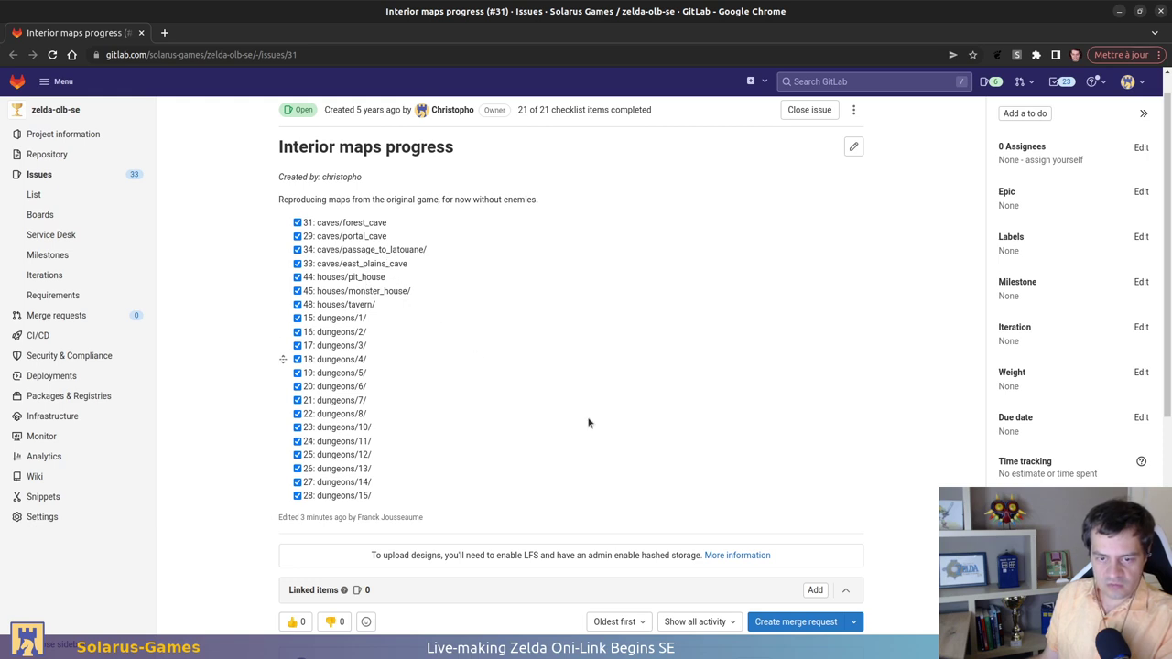
{"action": "left_click_drag", "start_coordinate": [589, 418], "coordinate": [585, 502]}
{"action": "left_click", "coordinate": [582, 498]}
{"action": "scroll", "coordinate": [570, 419], "scroll_direction": "down", "scroll_amount": 2}
{"action": "scroll", "coordinate": [477, 404], "scroll_direction": "up", "scroll_amount": 2}
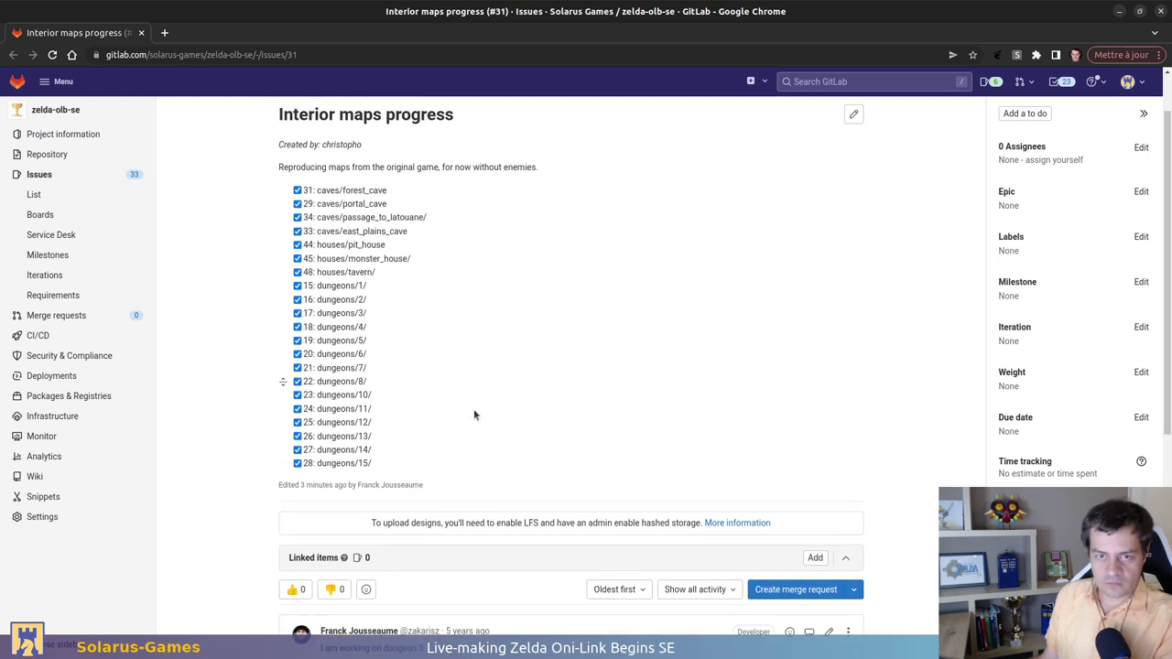
{"action": "left_click", "coordinate": [852, 116]}
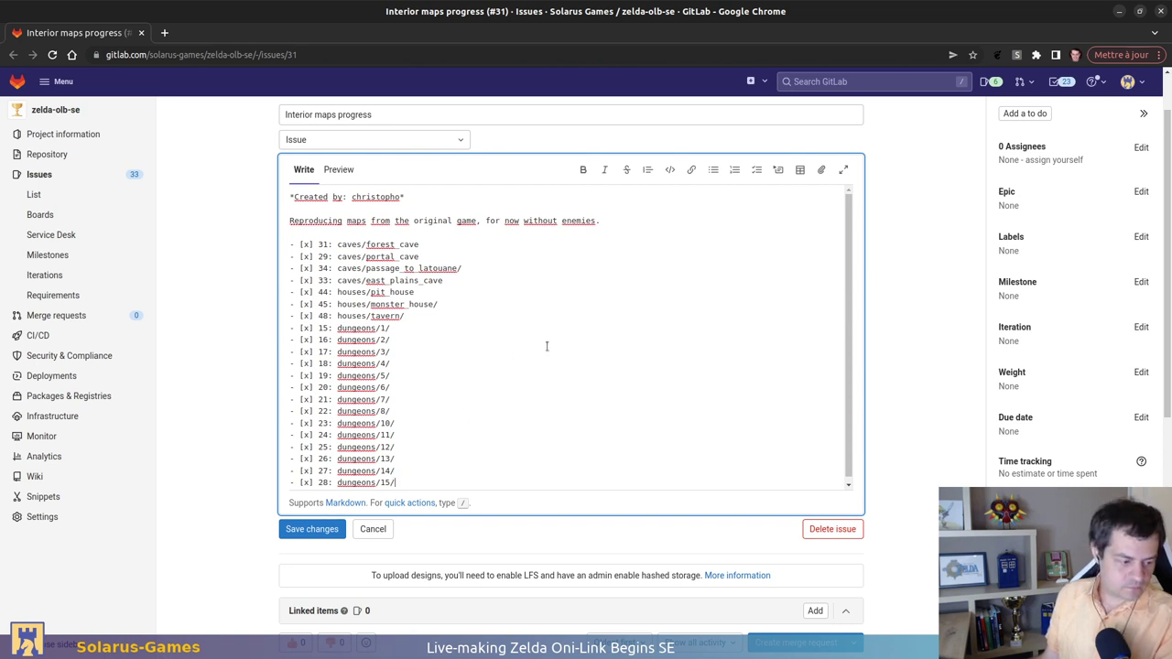
{"action": "left_click", "coordinate": [373, 528]}
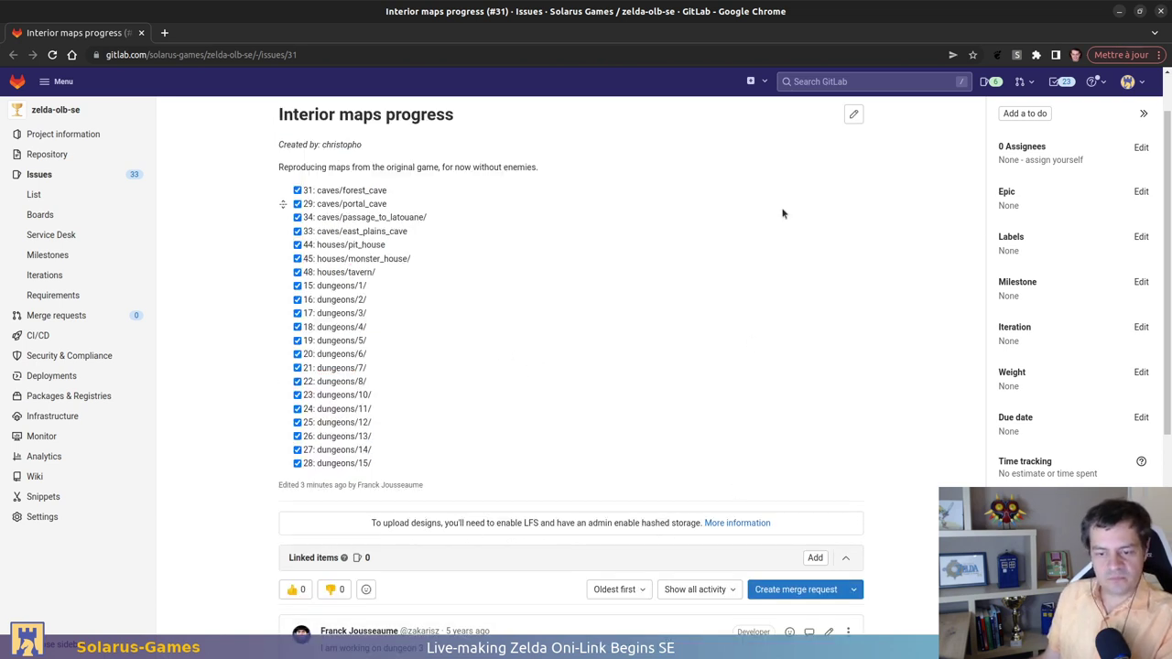
Bring up the solarus/build terminal session, switch to Qt Creator, and open MainLoop.cpp from ~/solarus/src/core
{"action": "key", "text": "alt+Tab"}
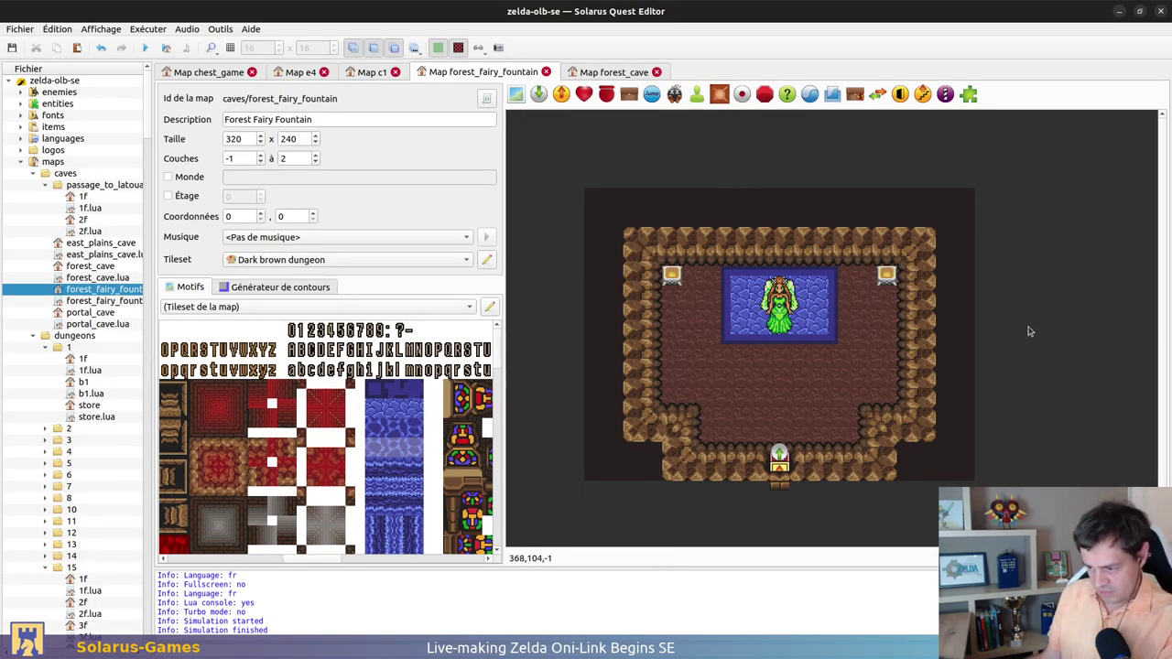
{"action": "key", "text": "alt+Tab"}
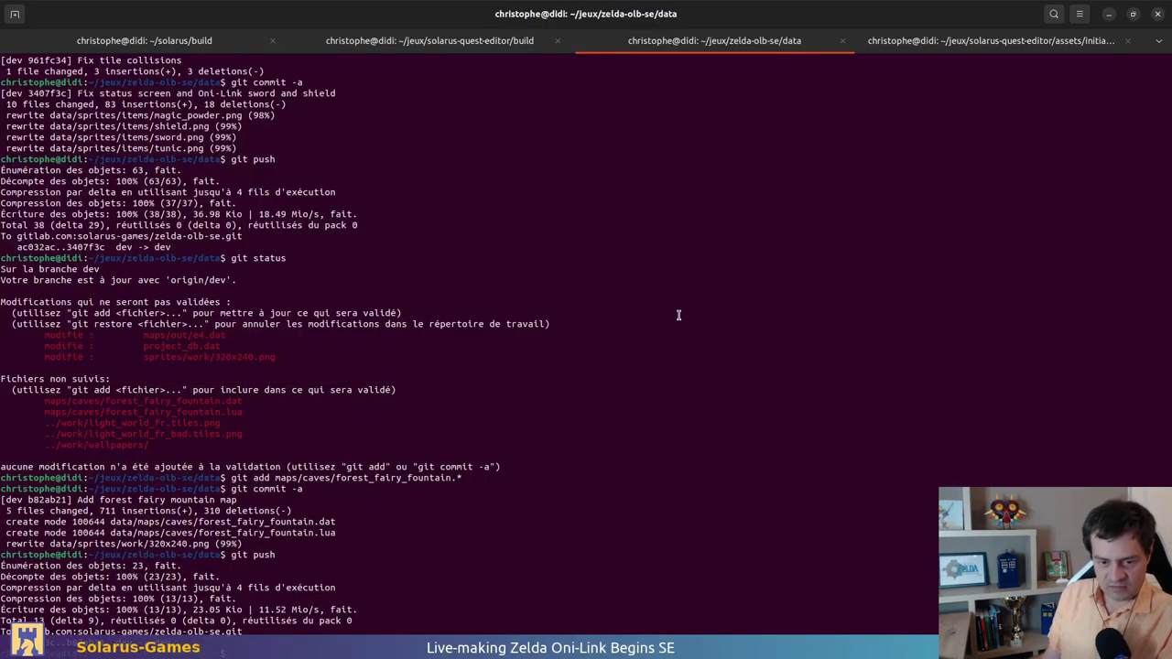
{"action": "left_click", "coordinate": [220, 41]}
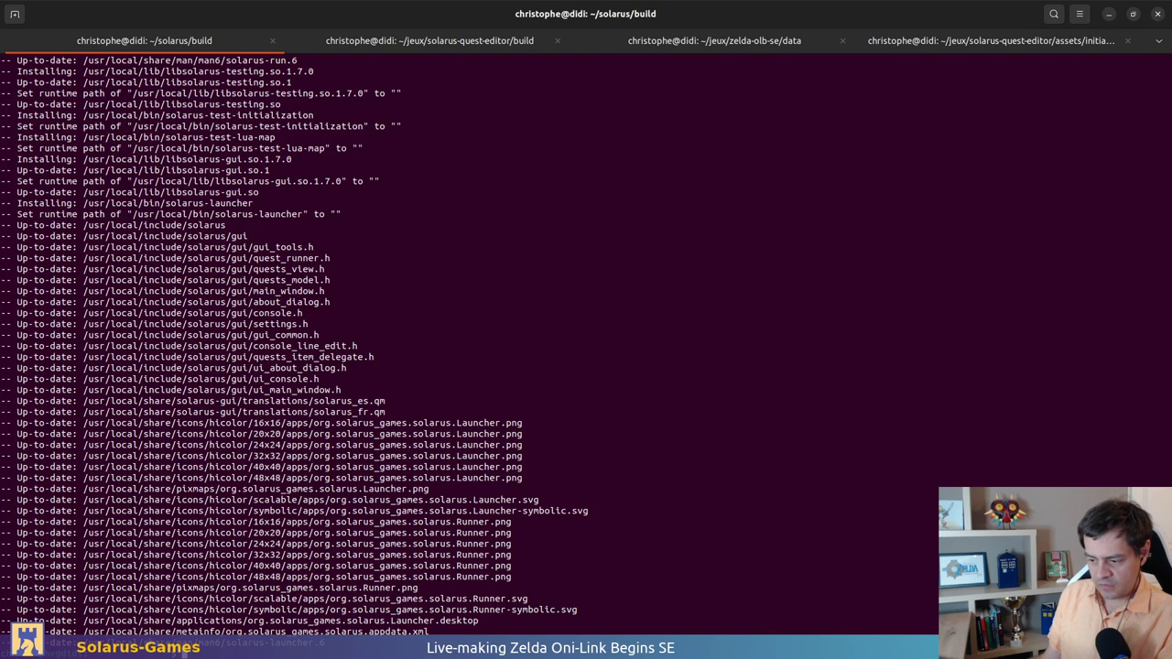
{"action": "key", "text": "alt+Tab"}
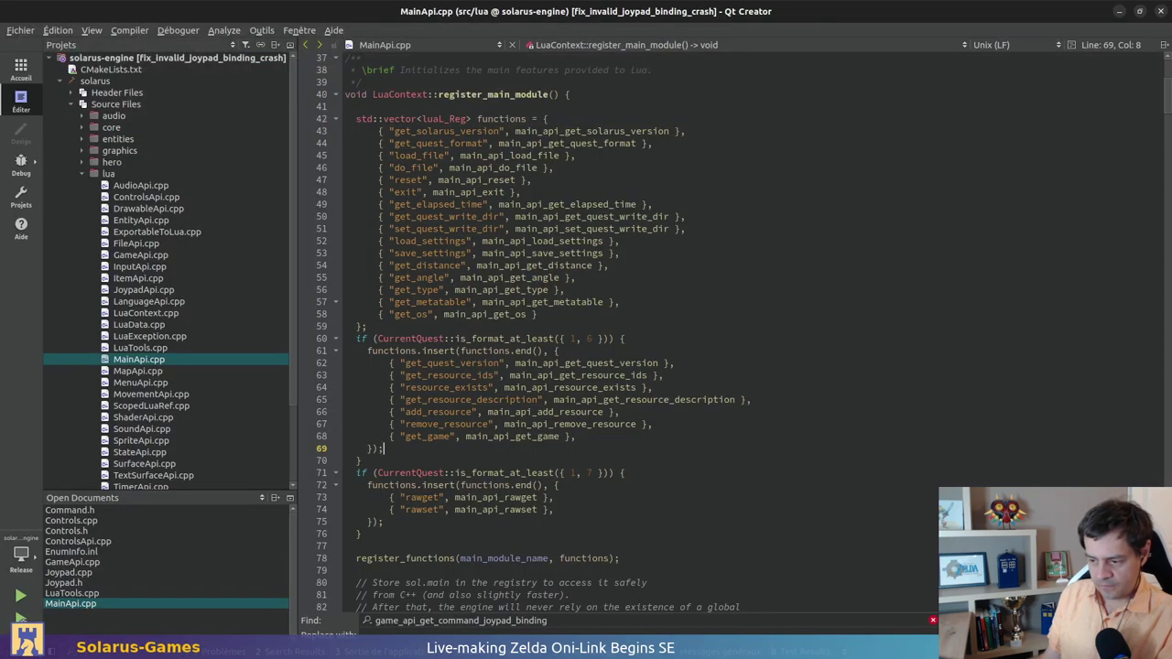
{"action": "left_click", "coordinate": [667, 275]}
{"action": "key", "text": "ctrl+k"}
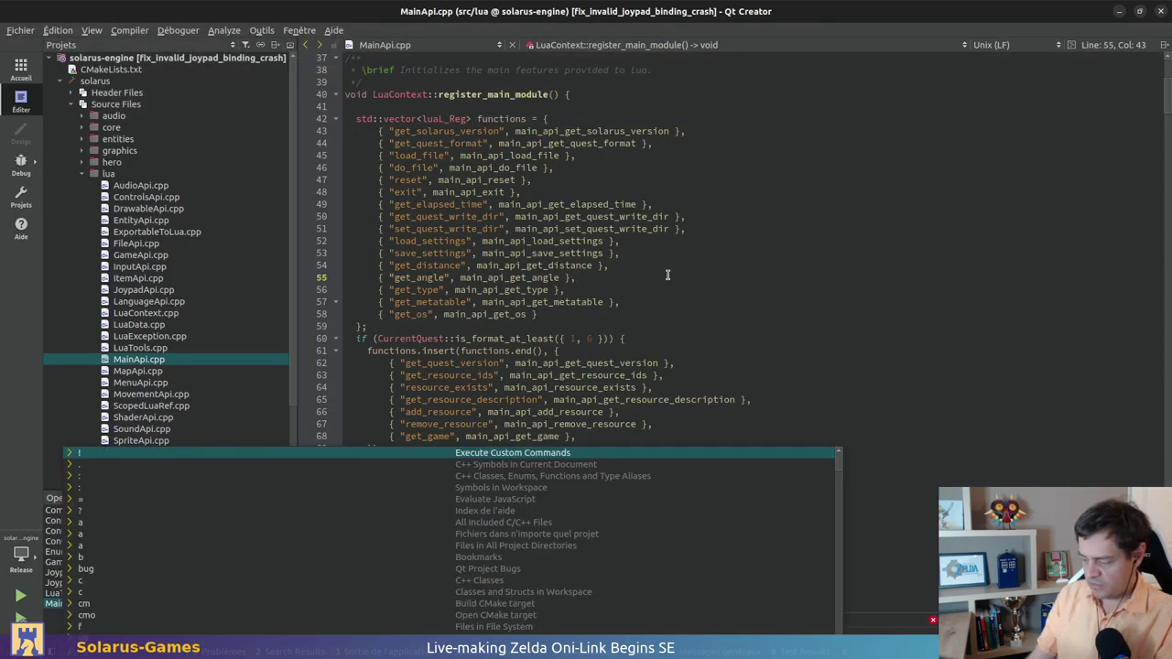
{"action": "type", "text": "main"}
{"action": "key", "text": "Down"}
{"action": "key", "text": "Down"}
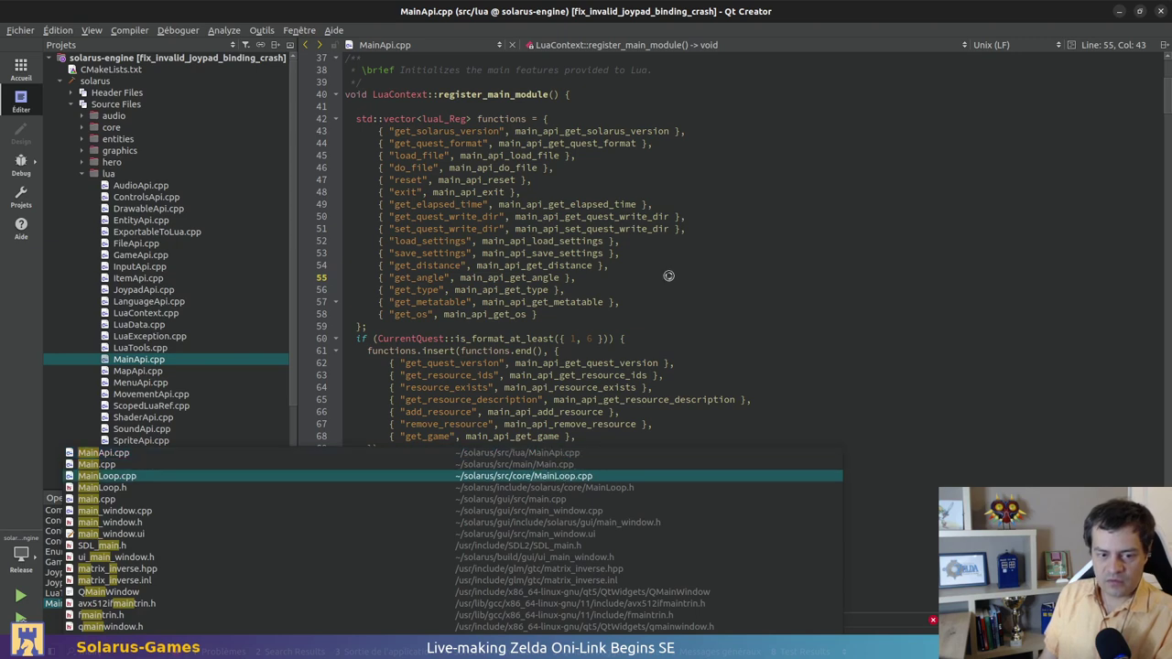
{"action": "key", "text": "Return"}
Examine MainLoop.cpp from the version compatibility check through the main loop to the input handling code
{"action": "scroll", "coordinate": [720, 395], "scroll_direction": "down", "scroll_amount": 10}
{"action": "scroll", "coordinate": [850, 393], "scroll_direction": "down", "scroll_amount": 14}
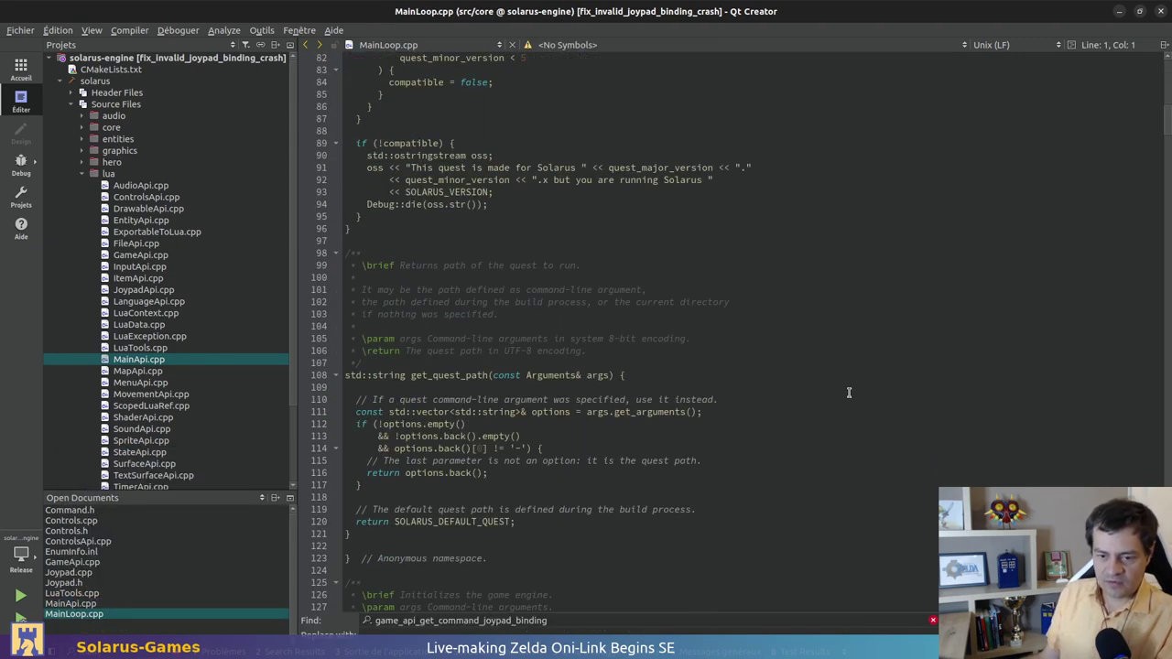
{"action": "scroll", "coordinate": [854, 408], "scroll_direction": "up", "scroll_amount": 7}
{"action": "scroll", "coordinate": [929, 462], "scroll_direction": "down", "scroll_amount": 9}
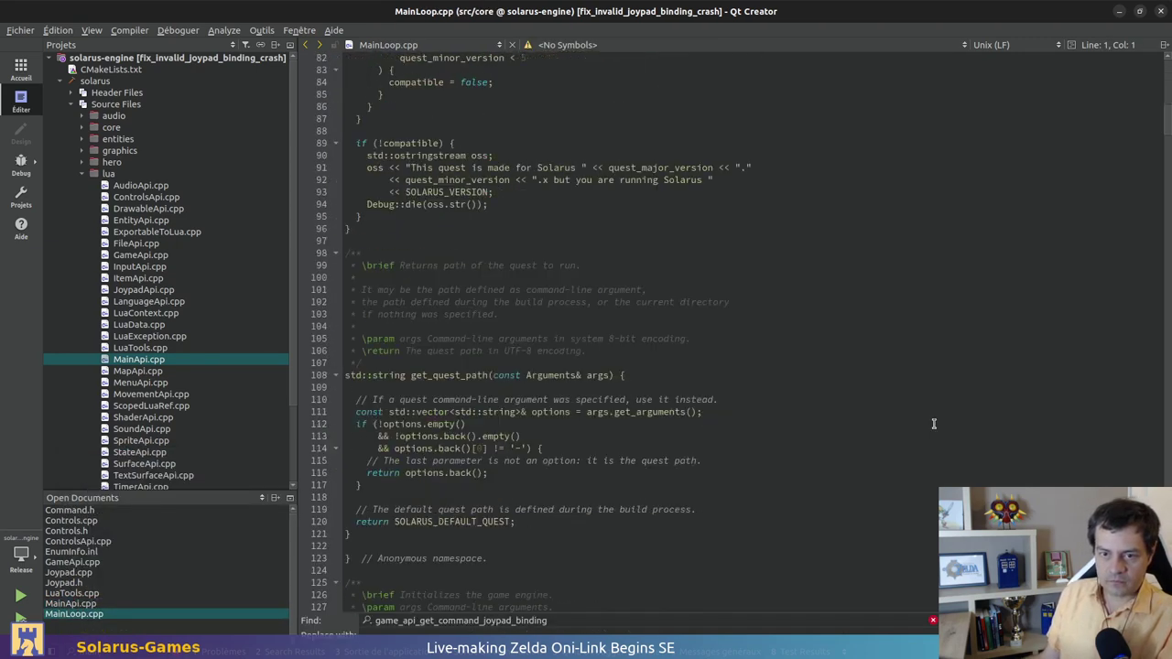
{"action": "scroll", "coordinate": [1135, 265], "scroll_direction": "up", "scroll_amount": 16}
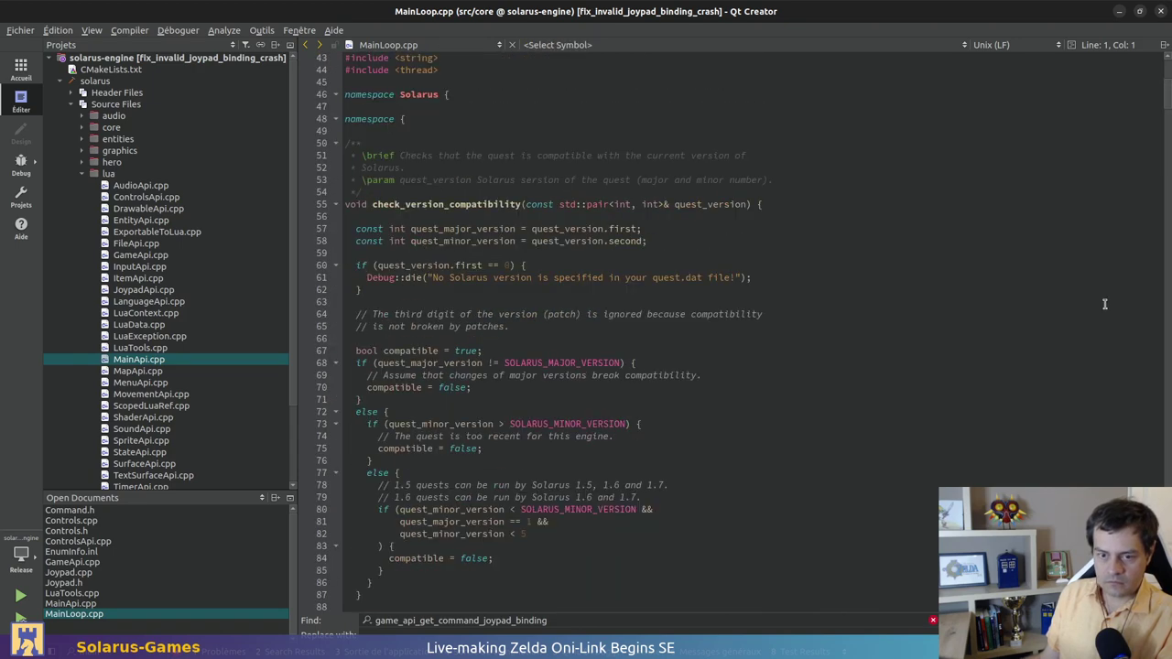
{"action": "left_click", "coordinate": [1096, 242]}
{"action": "scroll", "coordinate": [1122, 202], "scroll_direction": "down", "scroll_amount": 3}
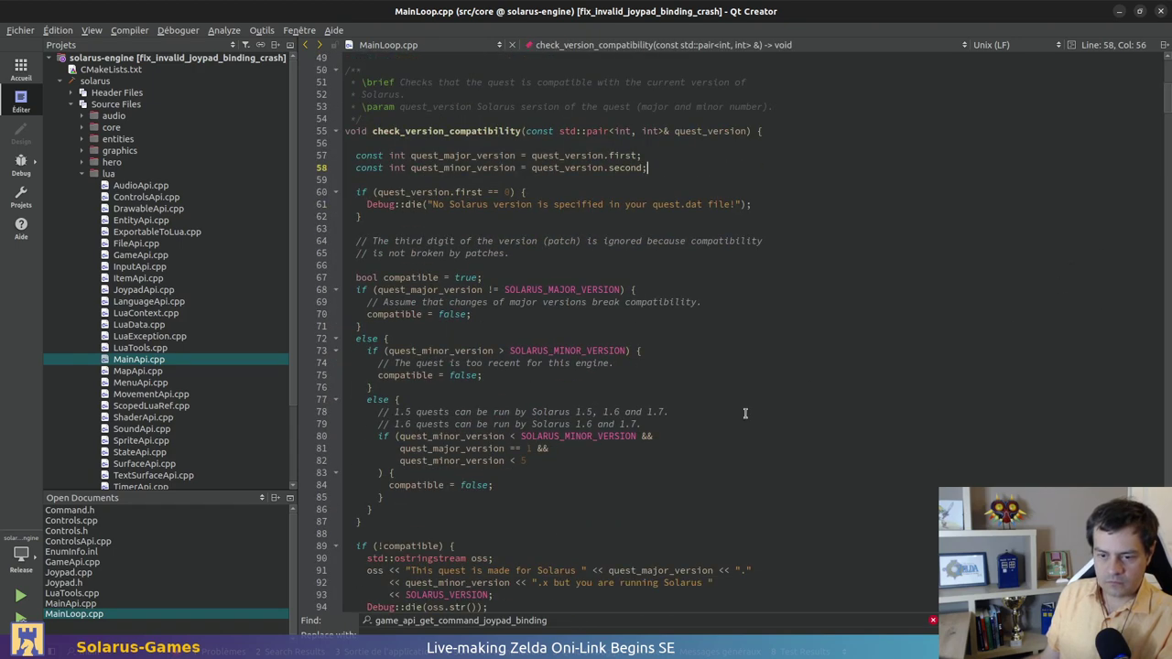
{"action": "scroll", "coordinate": [1168, 98], "scroll_direction": "down", "scroll_amount": 20}
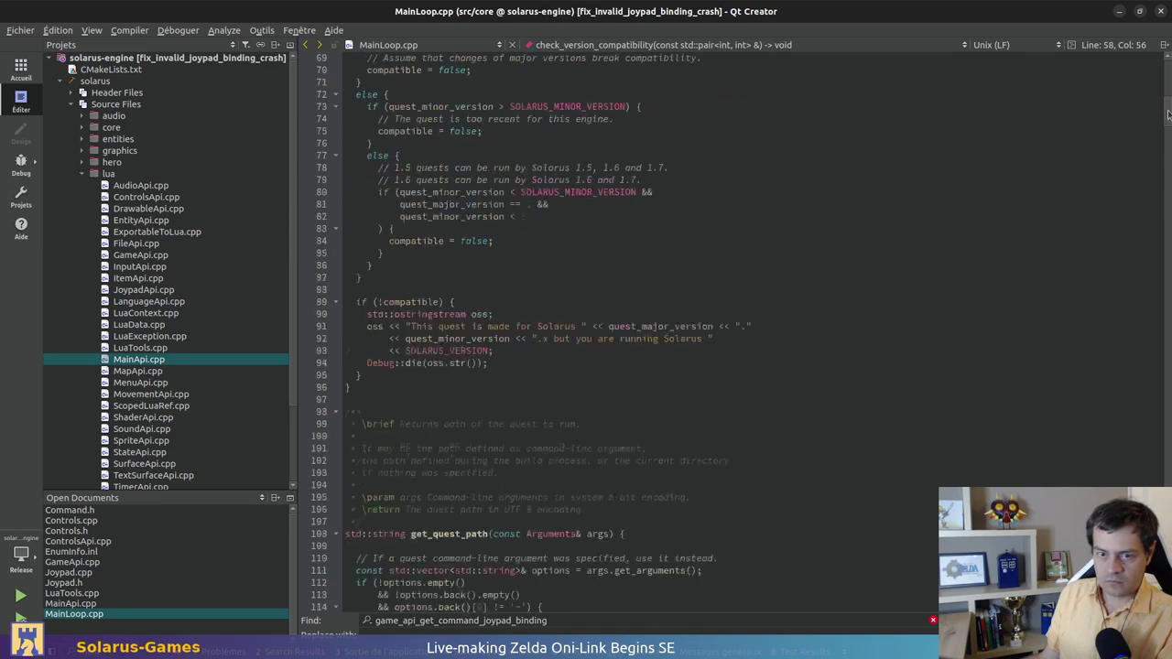
{"action": "scroll", "coordinate": [1156, 293], "scroll_direction": "down", "scroll_amount": 20}
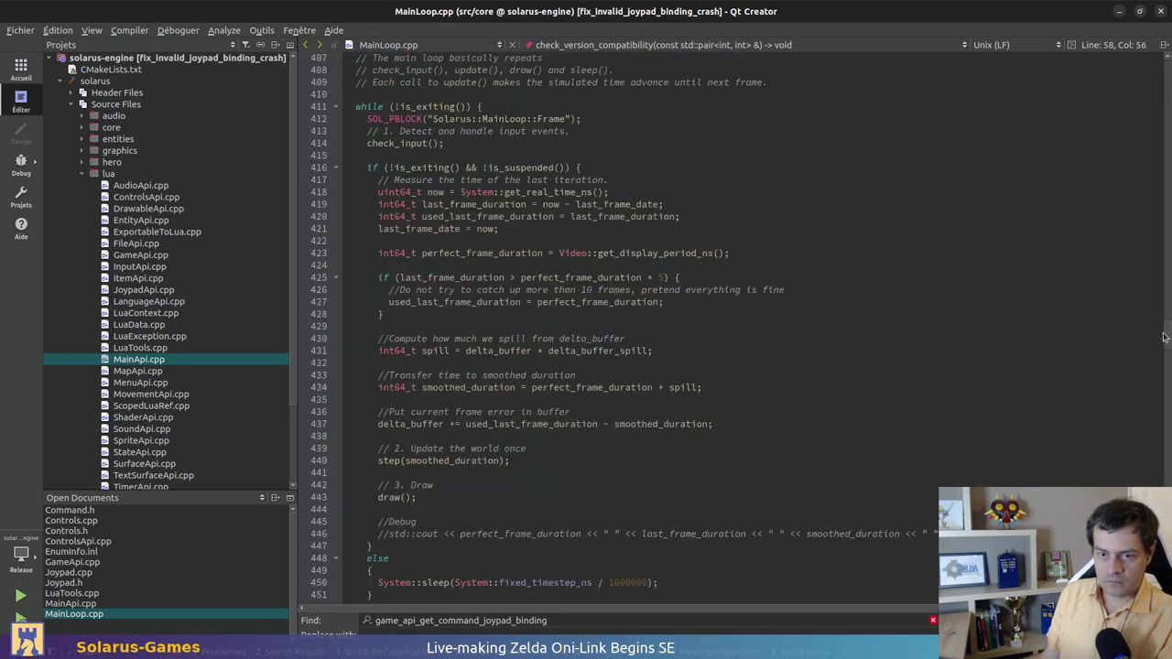
{"action": "scroll", "coordinate": [883, 415], "scroll_direction": "down", "scroll_amount": 20}
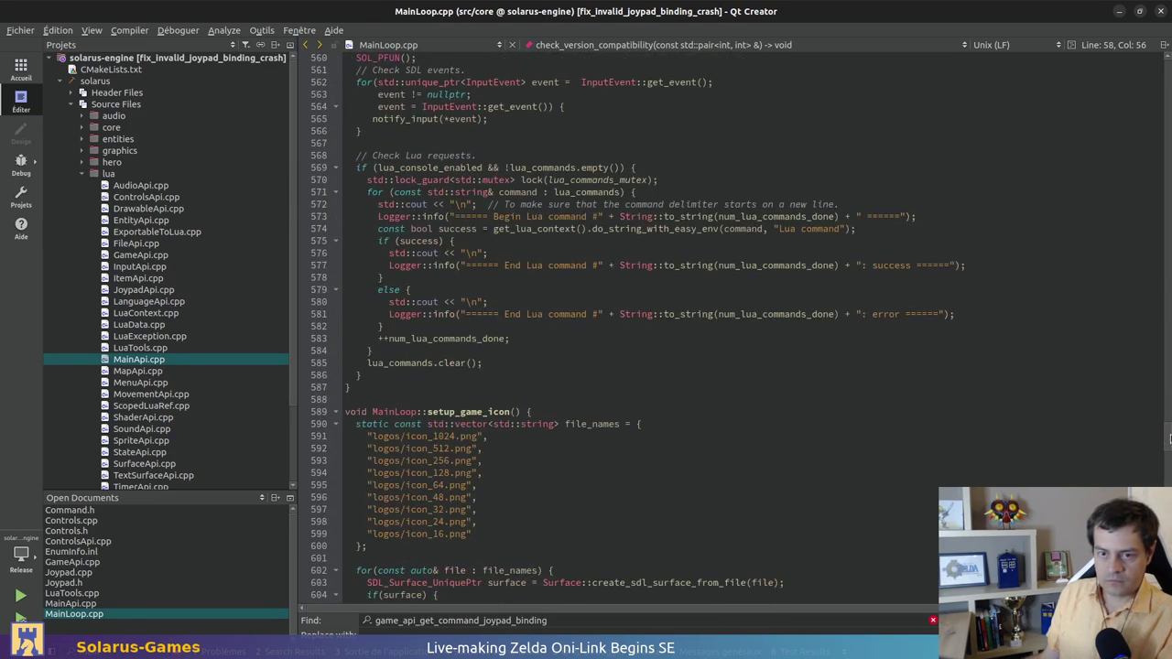
Switch to the terminal, start "gdb --args ./solarus-run ~/jeux/zelda-olb-se/" from the command history, and run the game with "r"
{"action": "key", "text": "alt+Tab"}
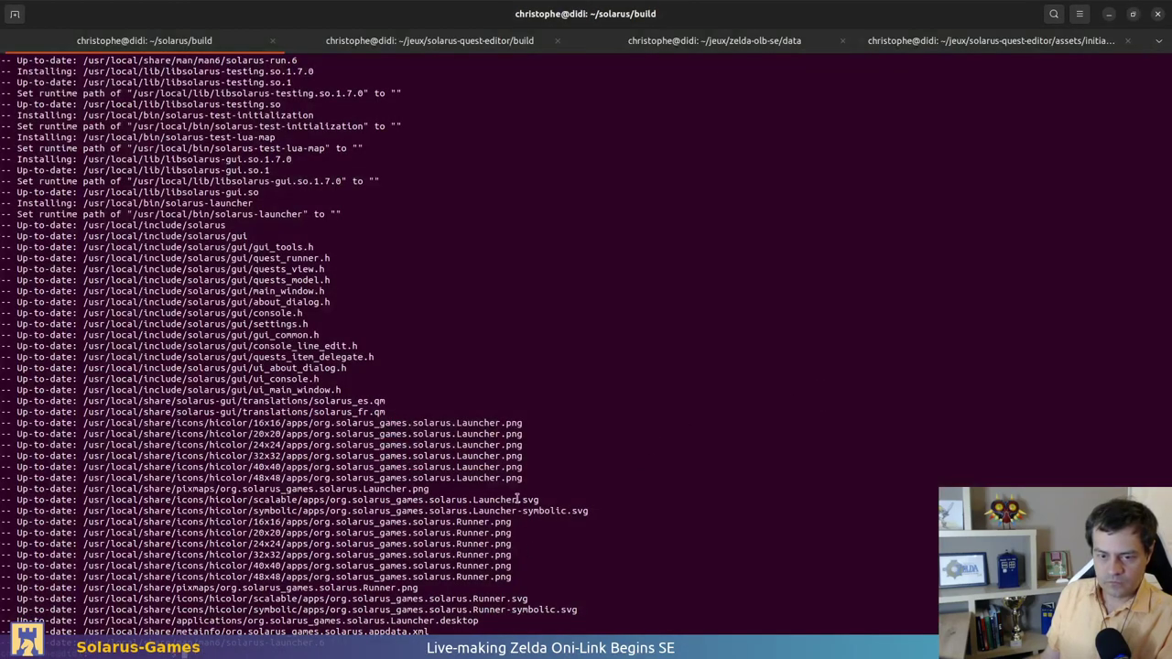
{"action": "key", "text": "ctrl+r"}
{"action": "type", "text": "run"}
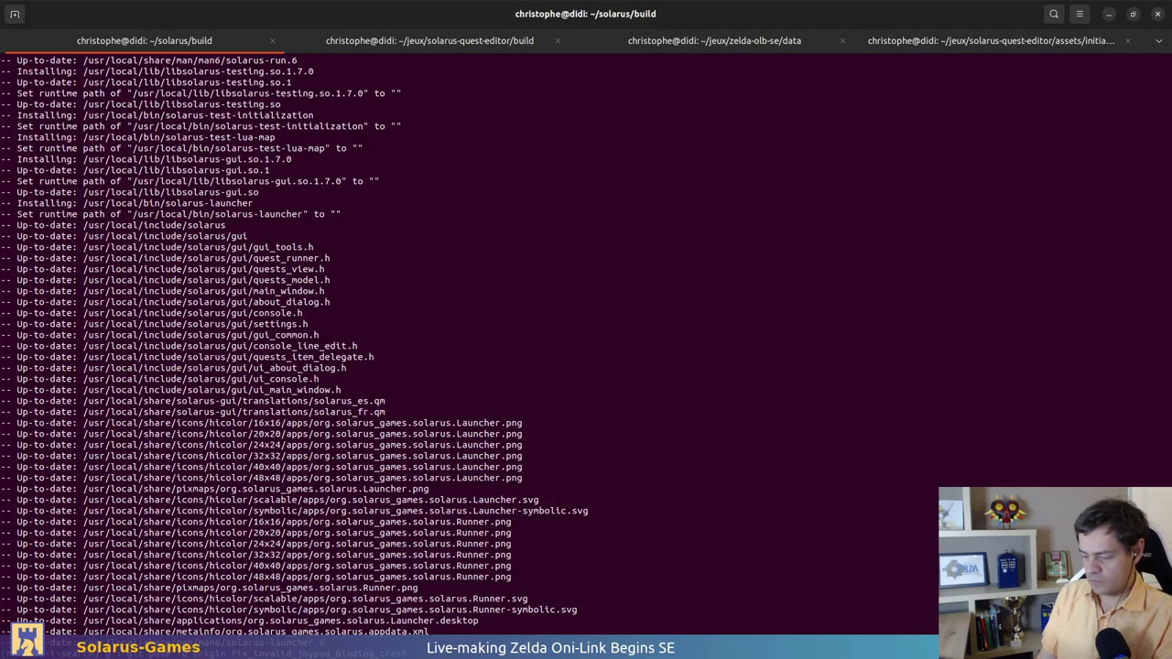
{"action": "key", "text": "Return"}
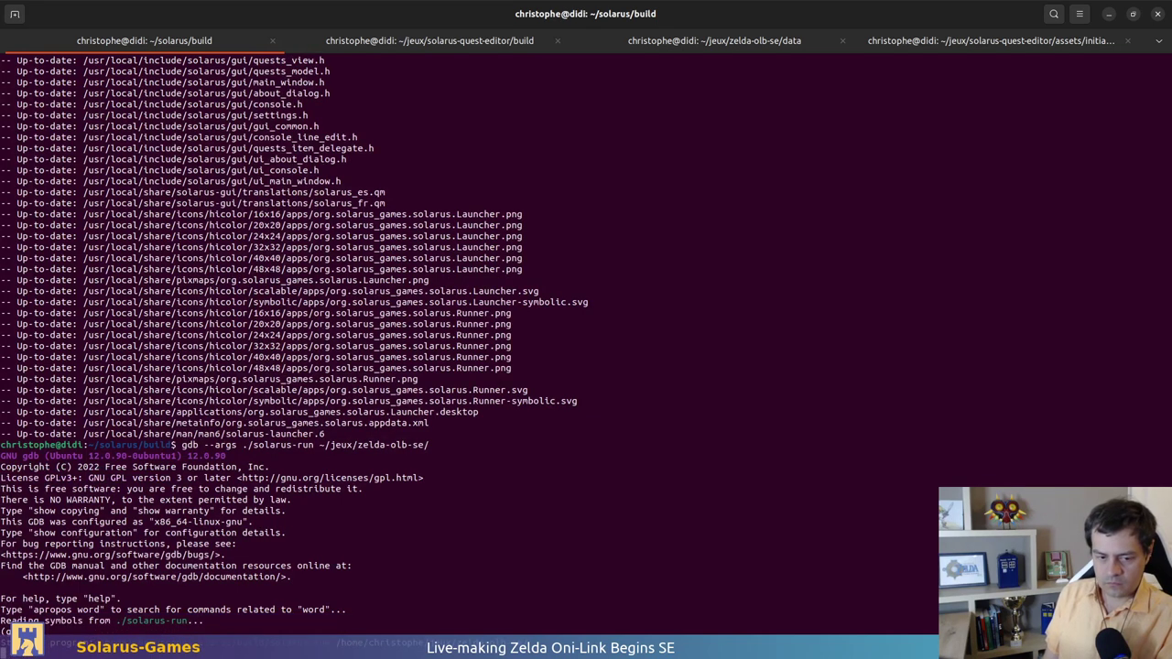
{"action": "type", "text": "r"}
{"action": "key", "text": "Return"}
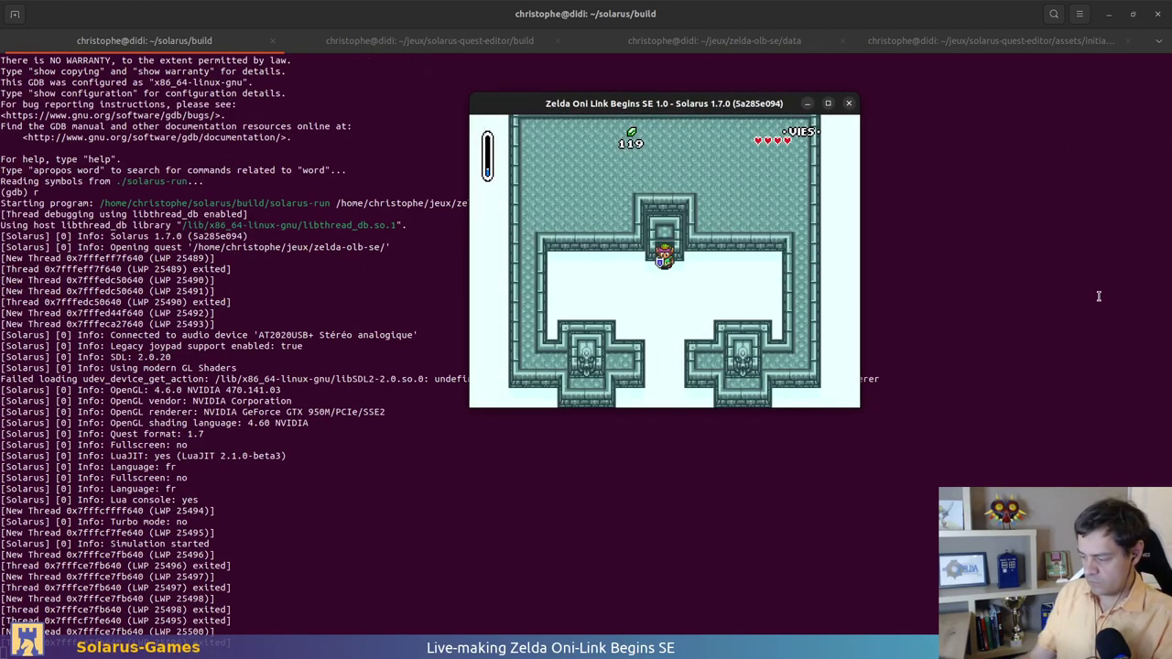
Execute an earlier command from the game's Lua console history and print the gdb backtrace with "bt"
{"action": "key", "text": "F12"}
{"action": "key", "text": "Up"}
{"action": "key", "text": "Up"}
{"action": "key", "text": "Up"}
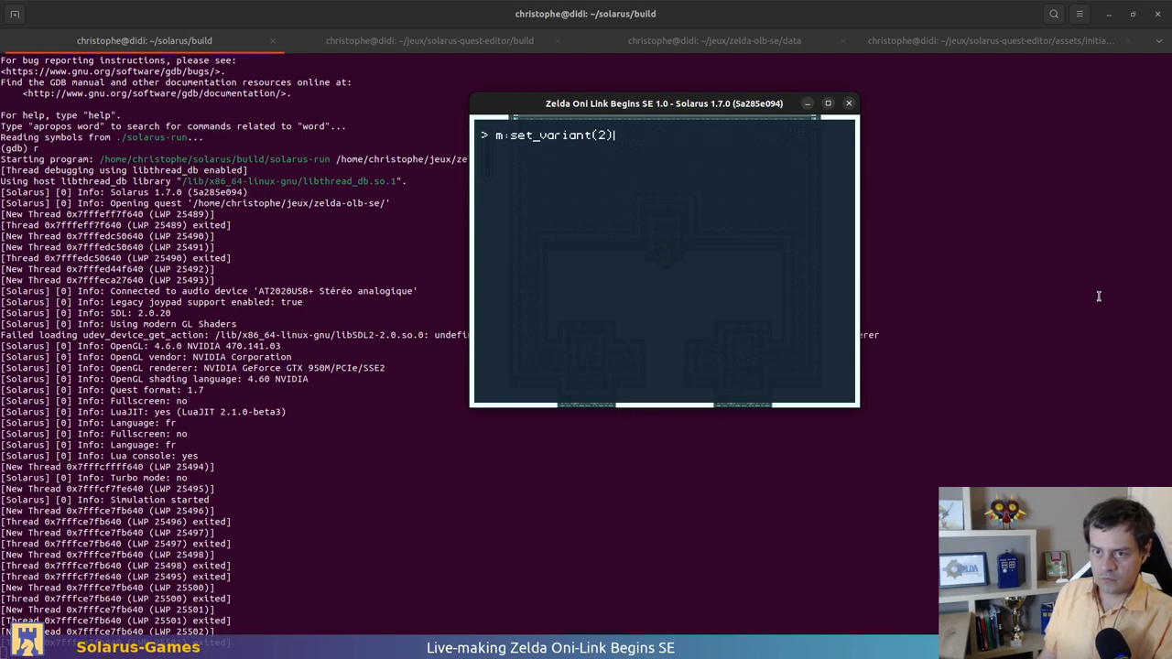
{"action": "key", "text": "Up"}
{"action": "key", "text": "Return"}
{"action": "key", "text": "F12"}
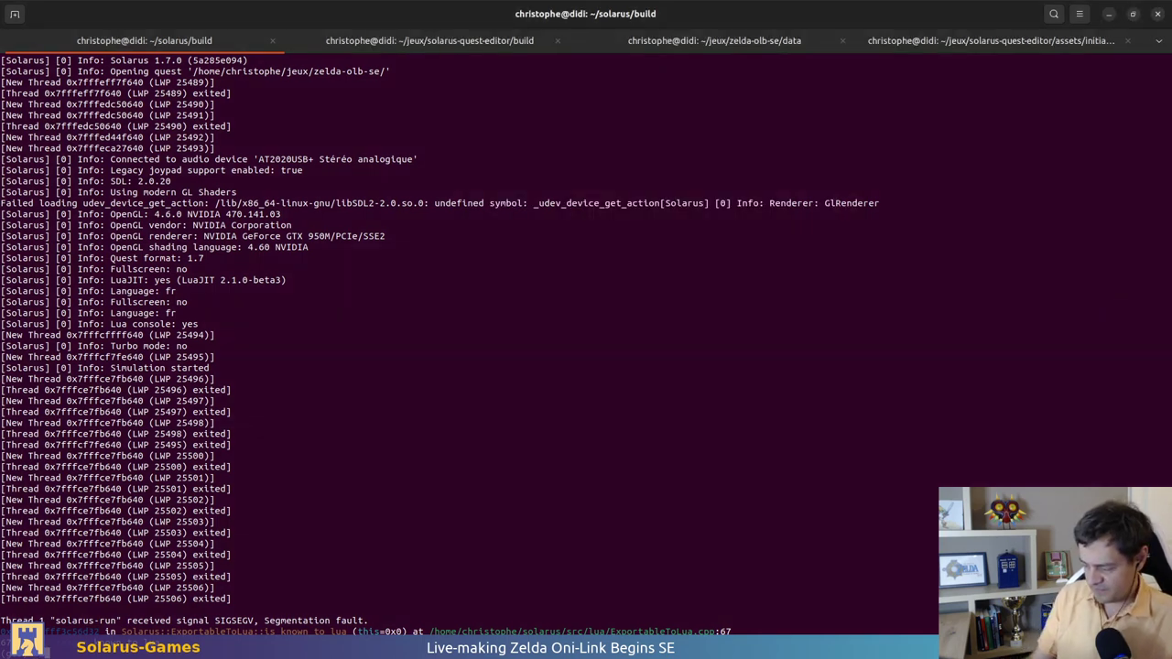
{"action": "type", "text": "bt"}
{"action": "key", "text": "Return"}
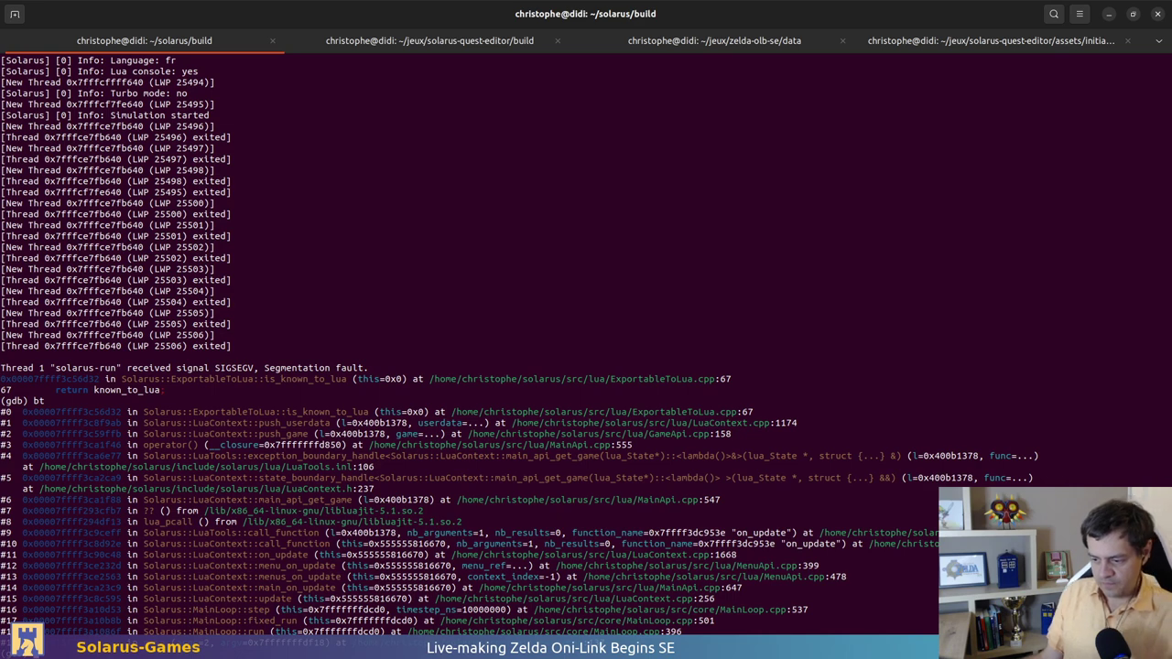
Switch to Qt Creator, open MainApi.cpp, and find the main_api_get_game implementation starting from the get_game registration
{"action": "key", "text": "alt+Tab"}
{"action": "left_click", "coordinate": [793, 351]}
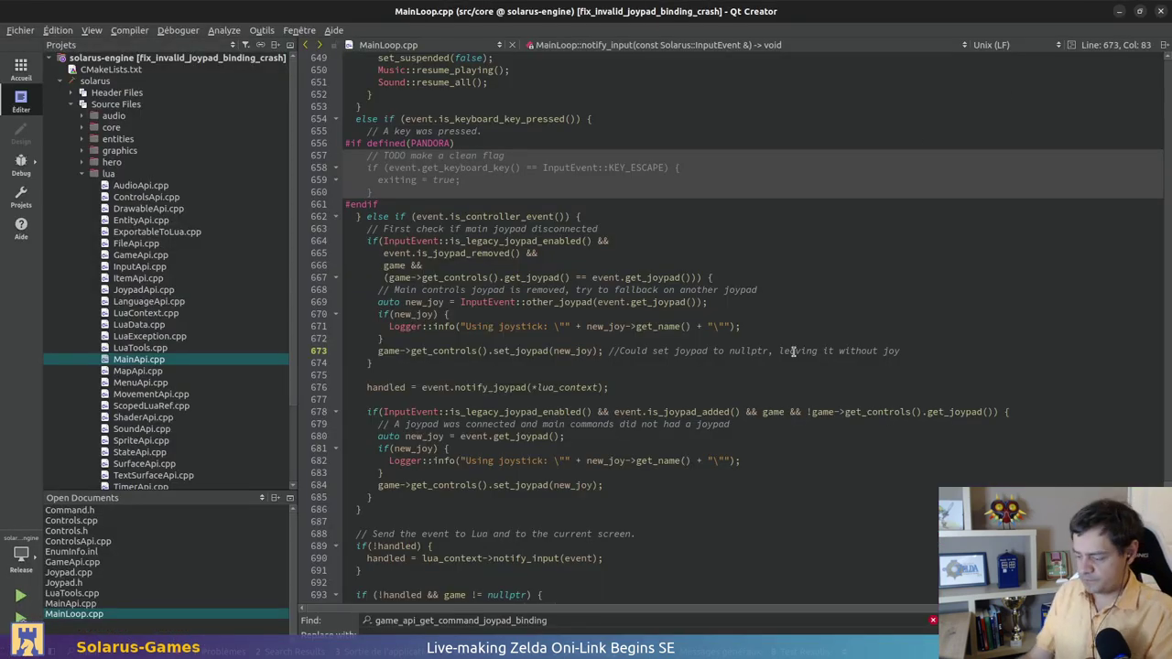
{"action": "key", "text": "ctrl+k"}
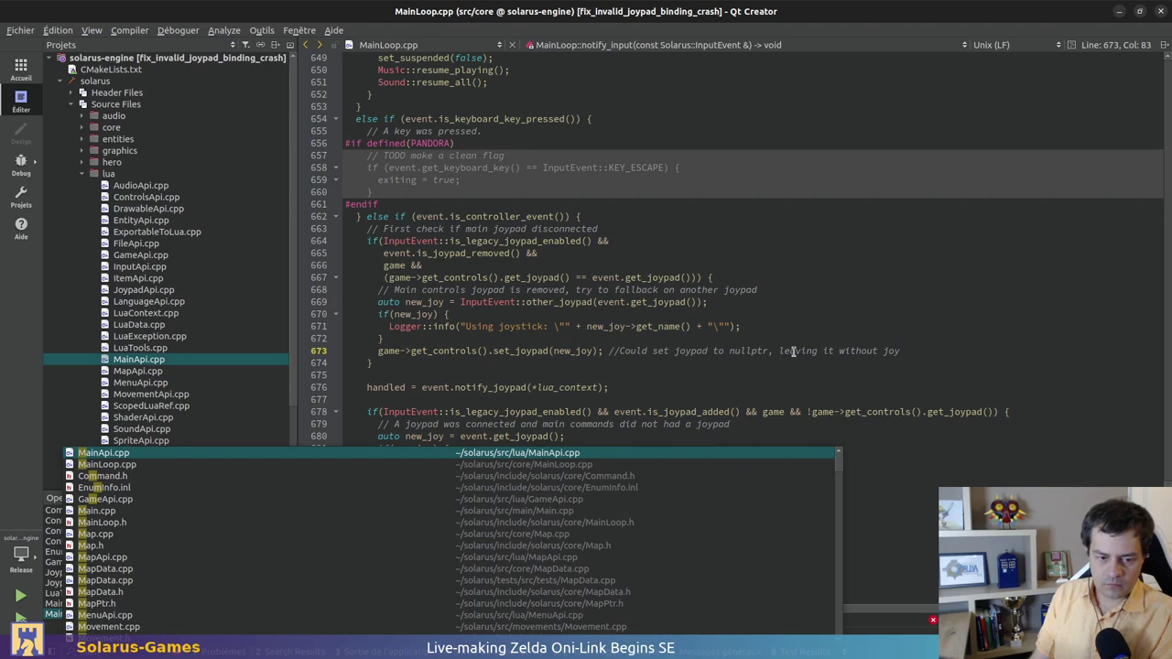
{"action": "type", "text": "api"}
{"action": "key", "text": "Return"}
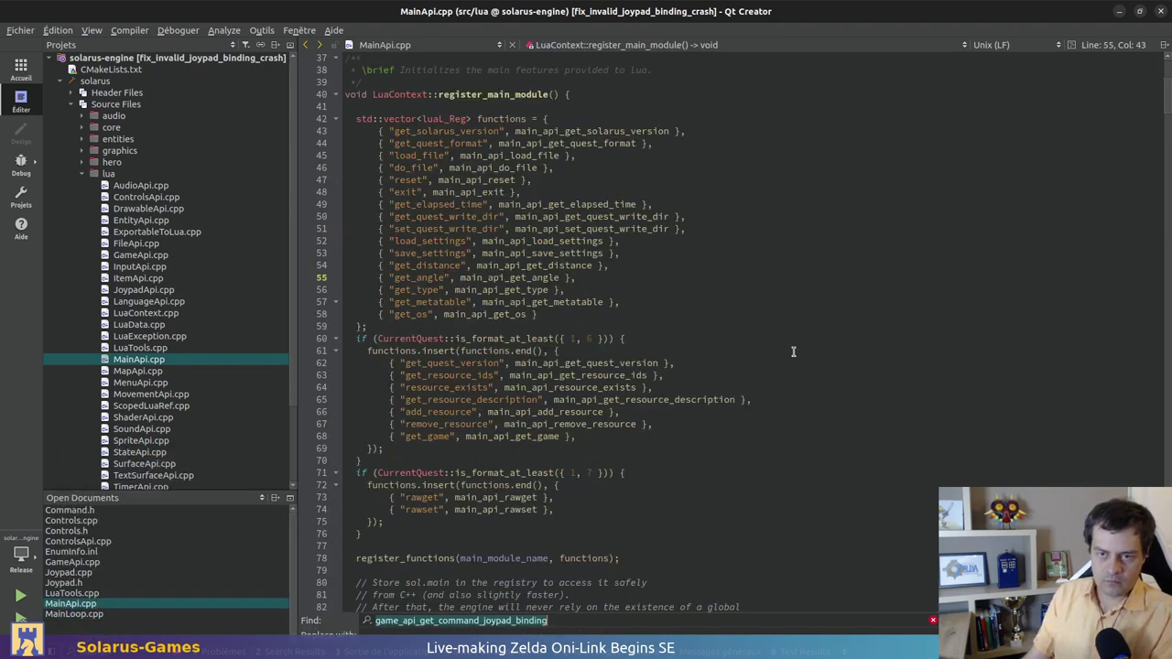
{"action": "type", "text": "get_game"}
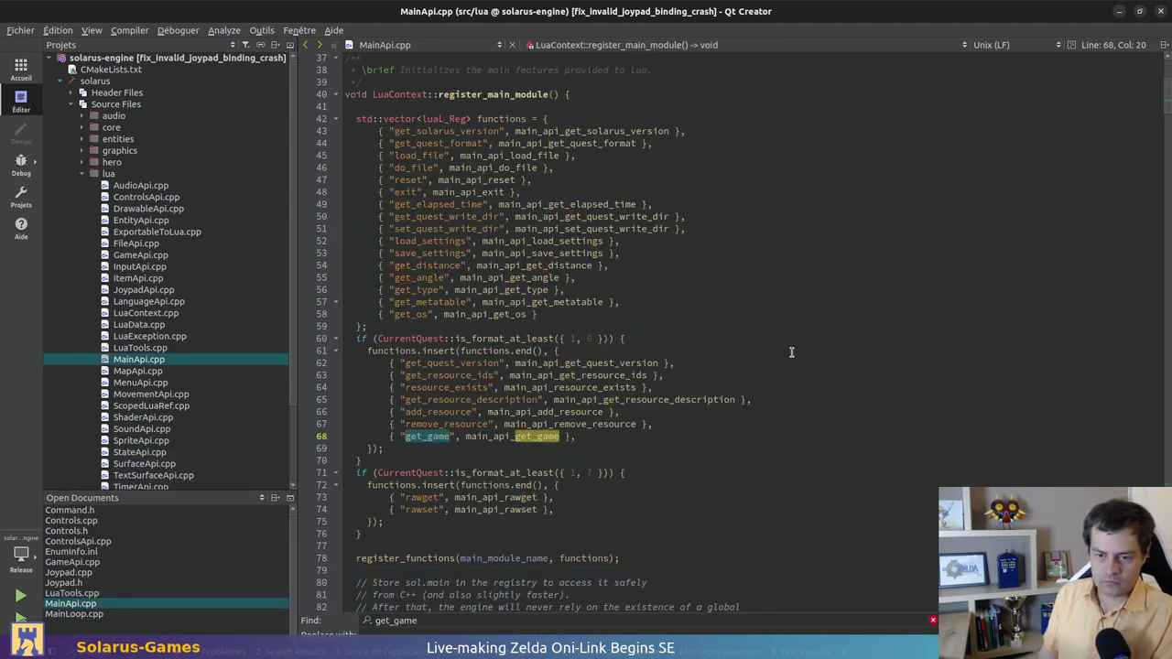
{"action": "double_click", "coordinate": [515, 437]}
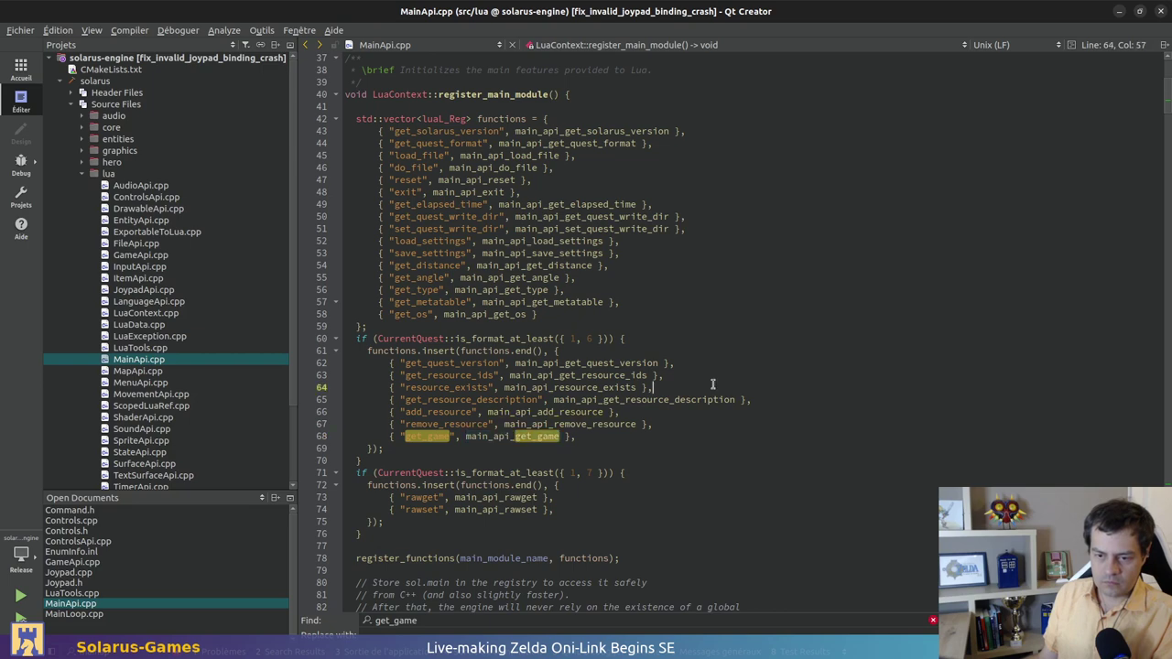
{"action": "key", "text": "ctrl+f"}
{"action": "key", "text": "Return"}
Compare the gdb backtrace with the main_api_get_game code, examining its nullptr check and the push_game call on line 555
{"action": "key", "text": "alt+Tab"}
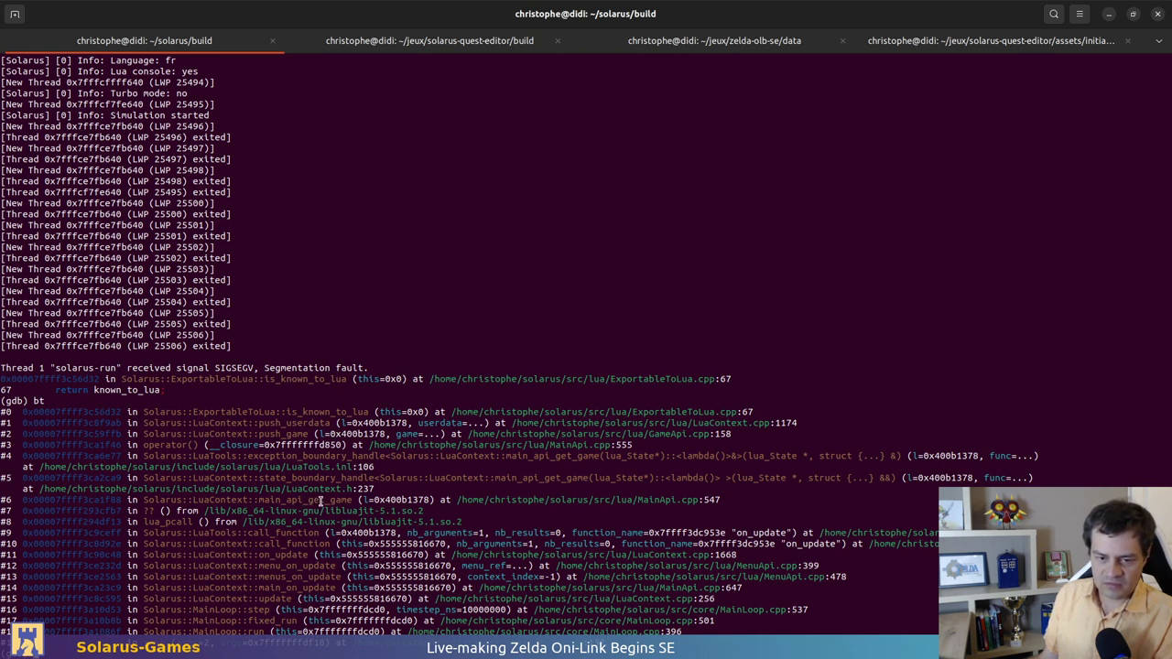
{"action": "key", "text": "alt+Tab"}
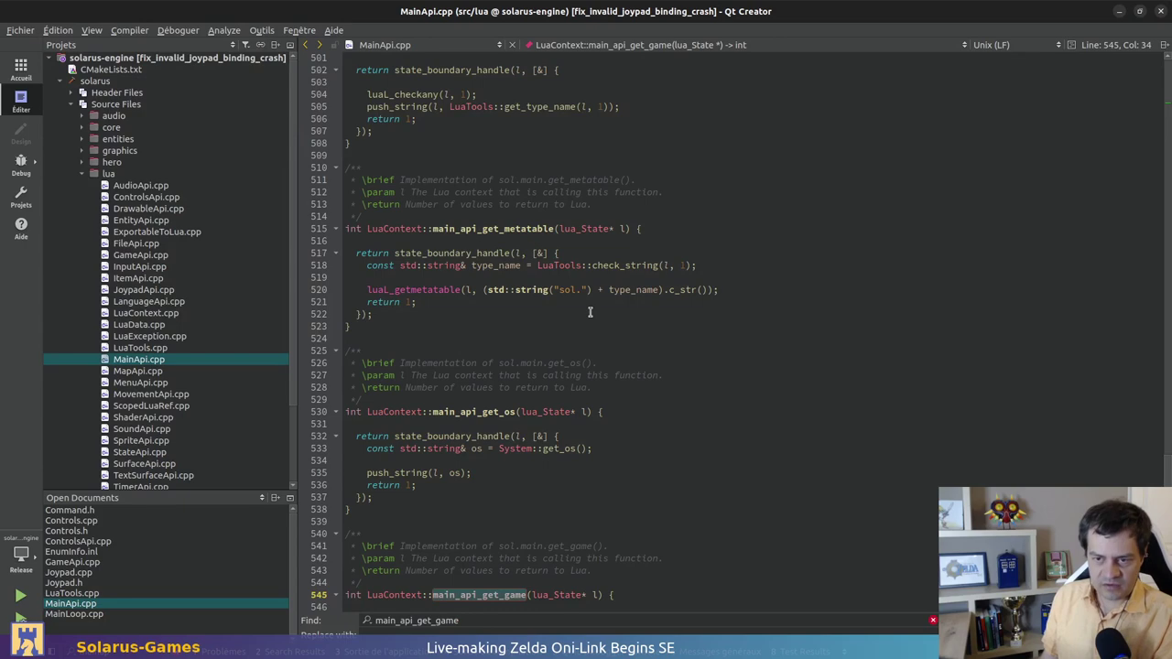
{"action": "scroll", "coordinate": [569, 348], "scroll_direction": "down", "scroll_amount": 8}
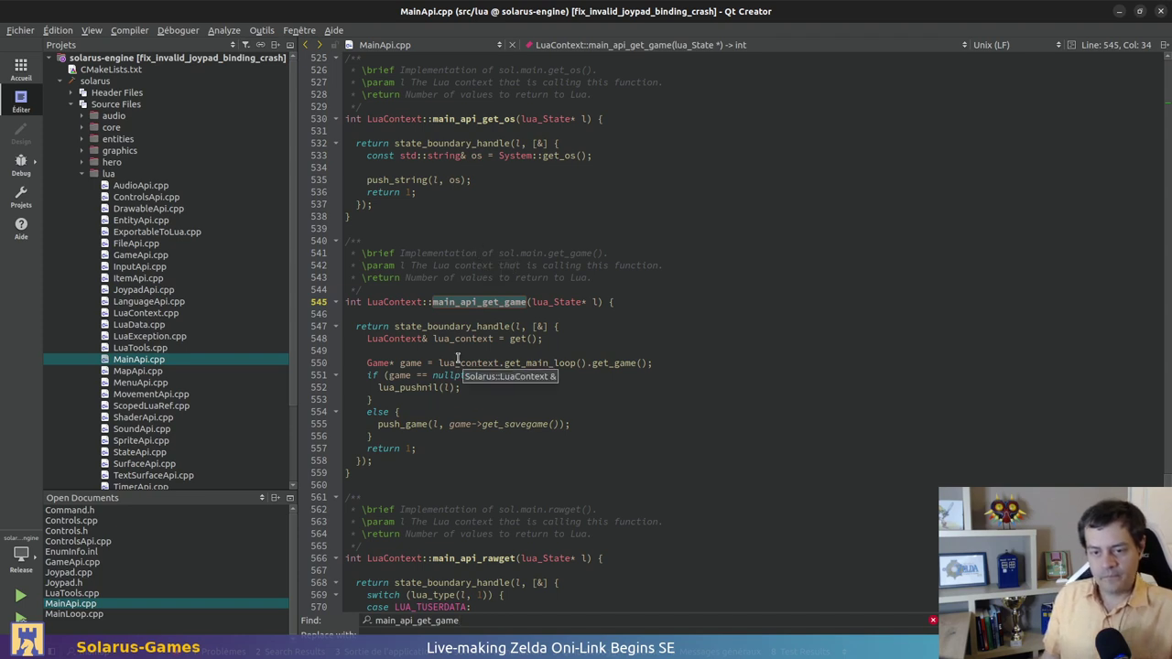
{"action": "mouse_move", "coordinate": [397, 363]}
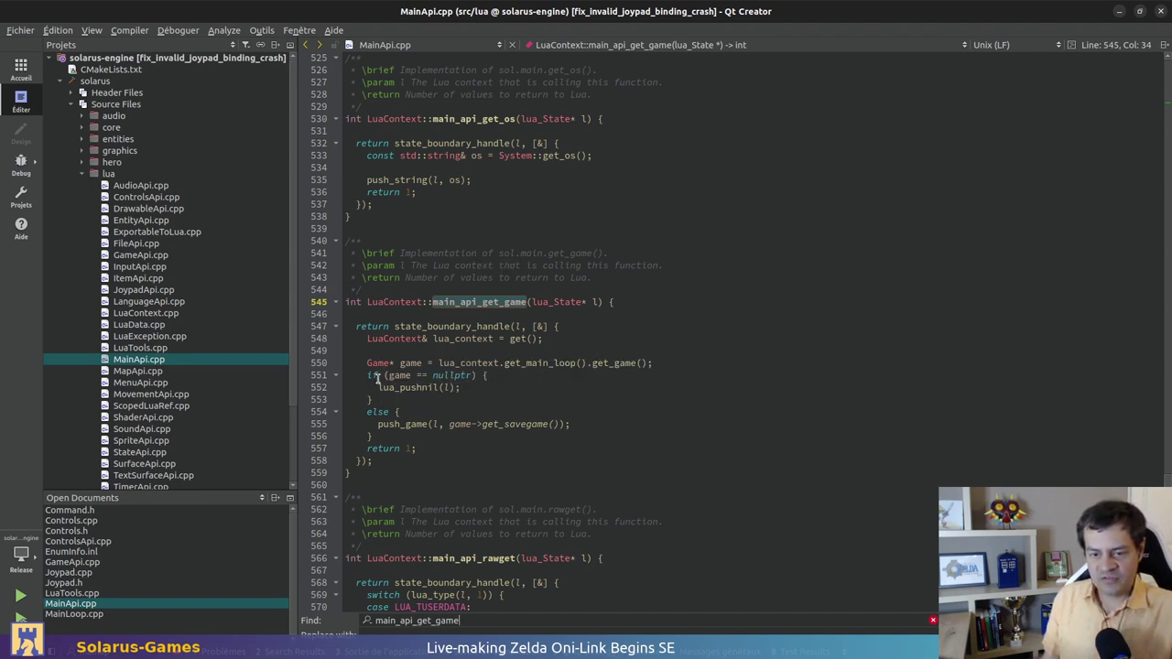
{"action": "left_click_drag", "start_coordinate": [384, 375], "coordinate": [451, 376]}
{"action": "left_click", "coordinate": [581, 385]}
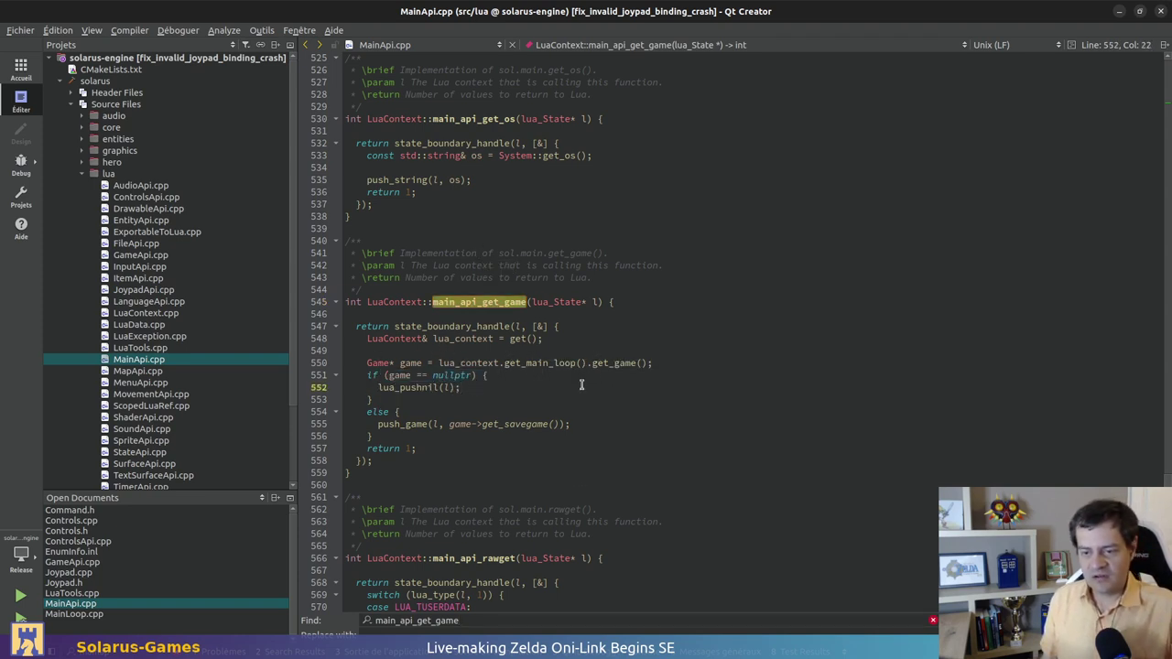
{"action": "key", "text": "alt+Tab"}
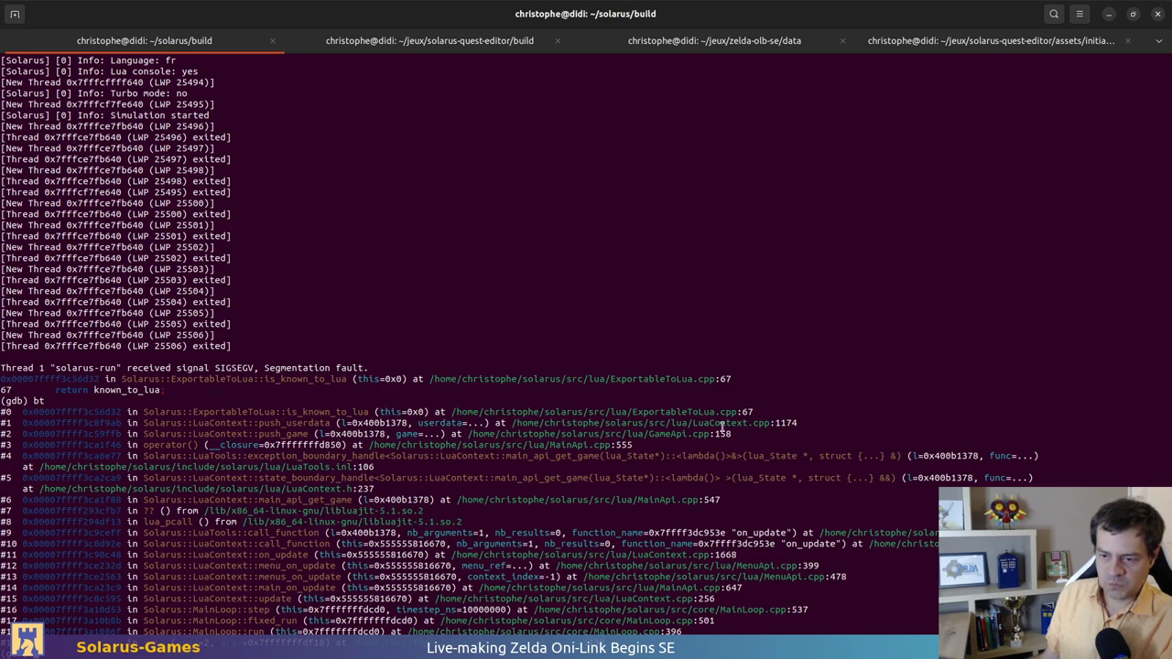
{"action": "key", "text": "alt+Tab"}
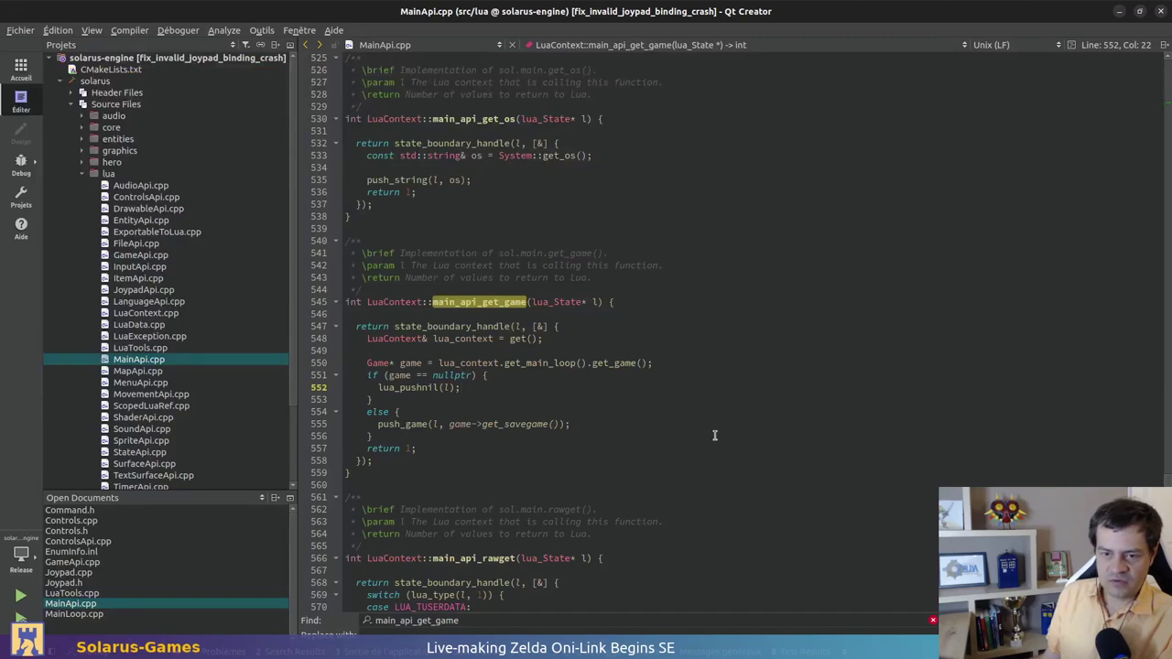
{"action": "key", "text": "alt+Tab"}
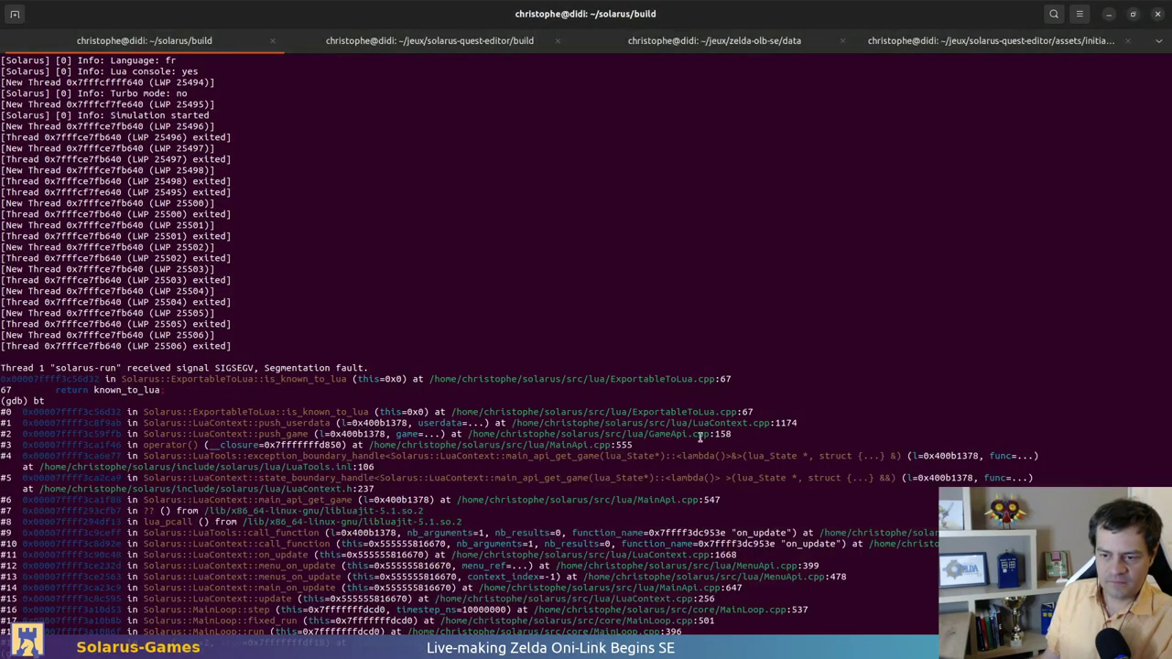
{"action": "key", "text": "alt+Tab"}
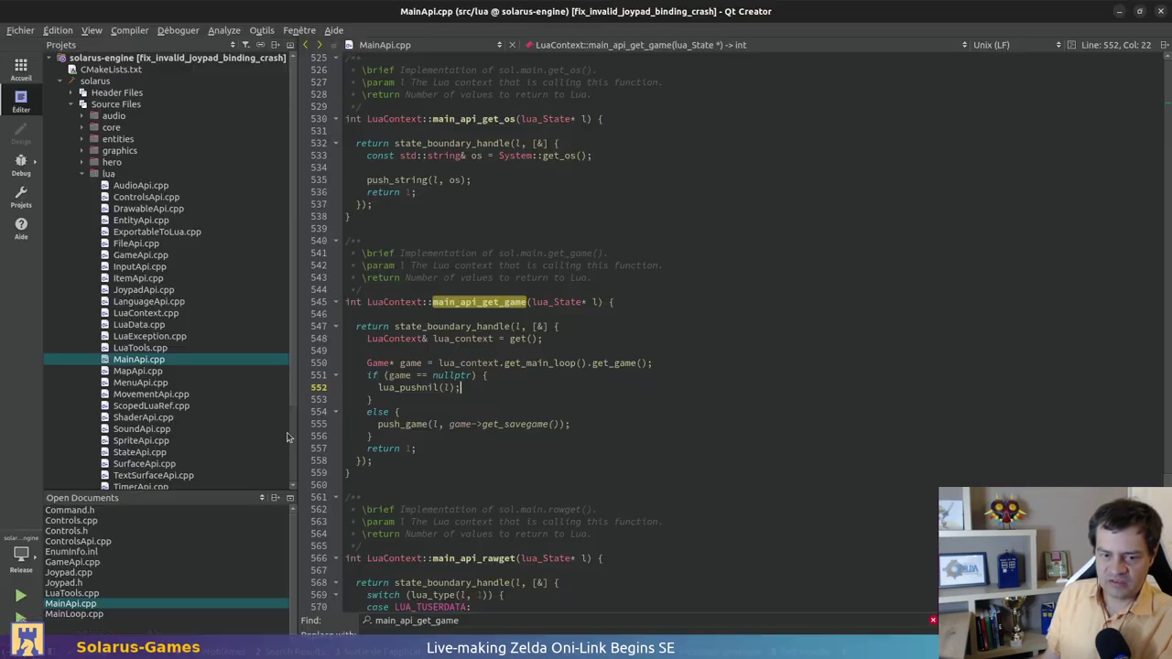
{"action": "left_click", "coordinate": [421, 424]}
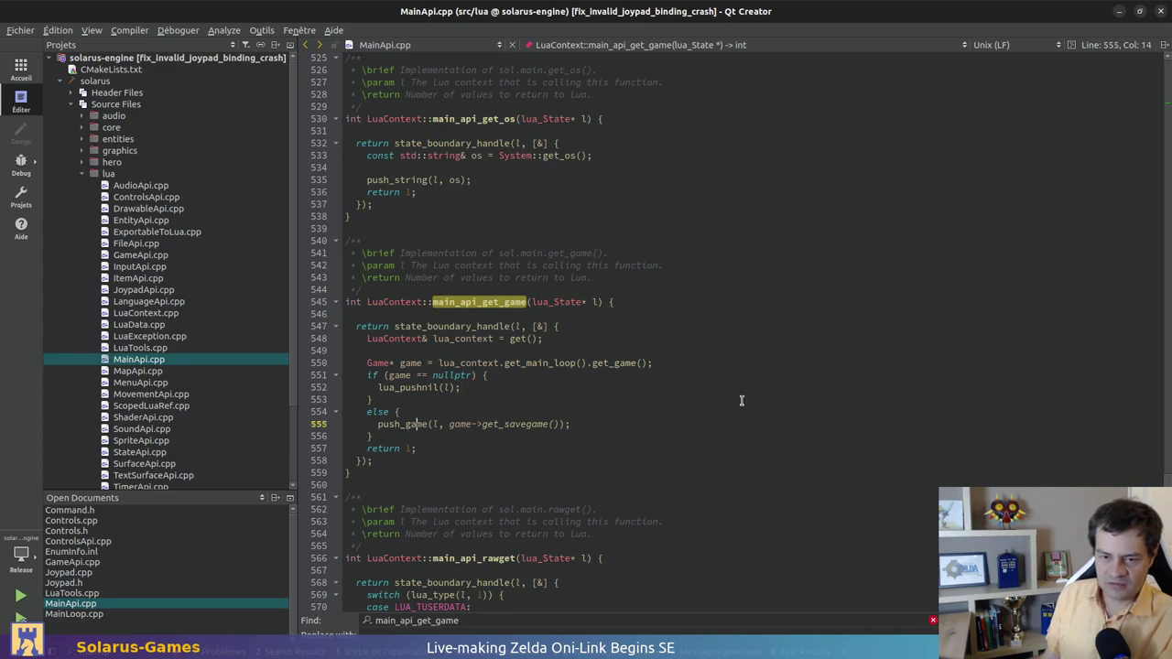
Compare backtrace frames #3 and #6 in the terminal with lines 555 and 547 of MainApi.cpp in Qt Creator
{"action": "key", "text": "alt+Tab"}
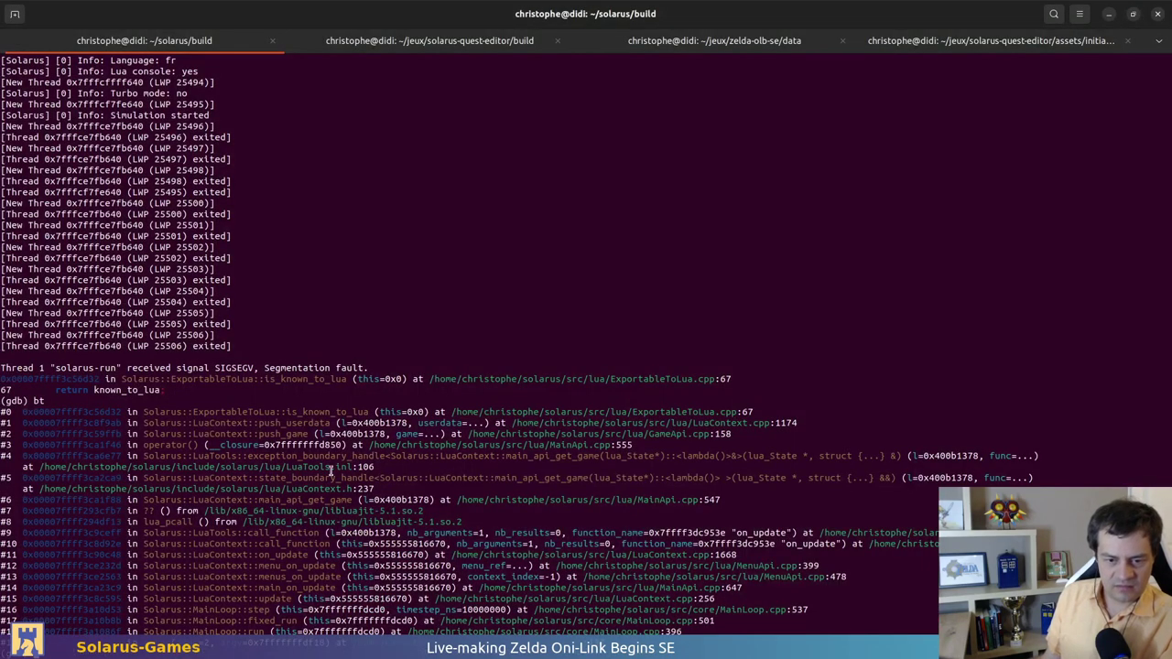
{"action": "key", "text": "alt+Tab"}
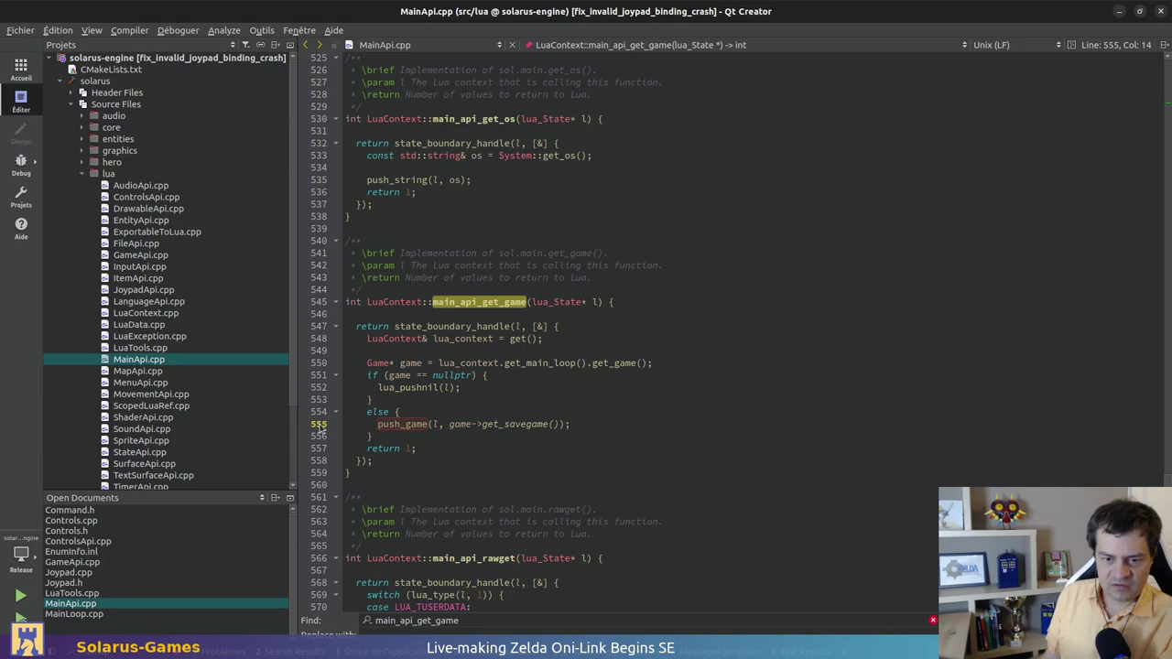
{"action": "key", "text": "alt+Tab"}
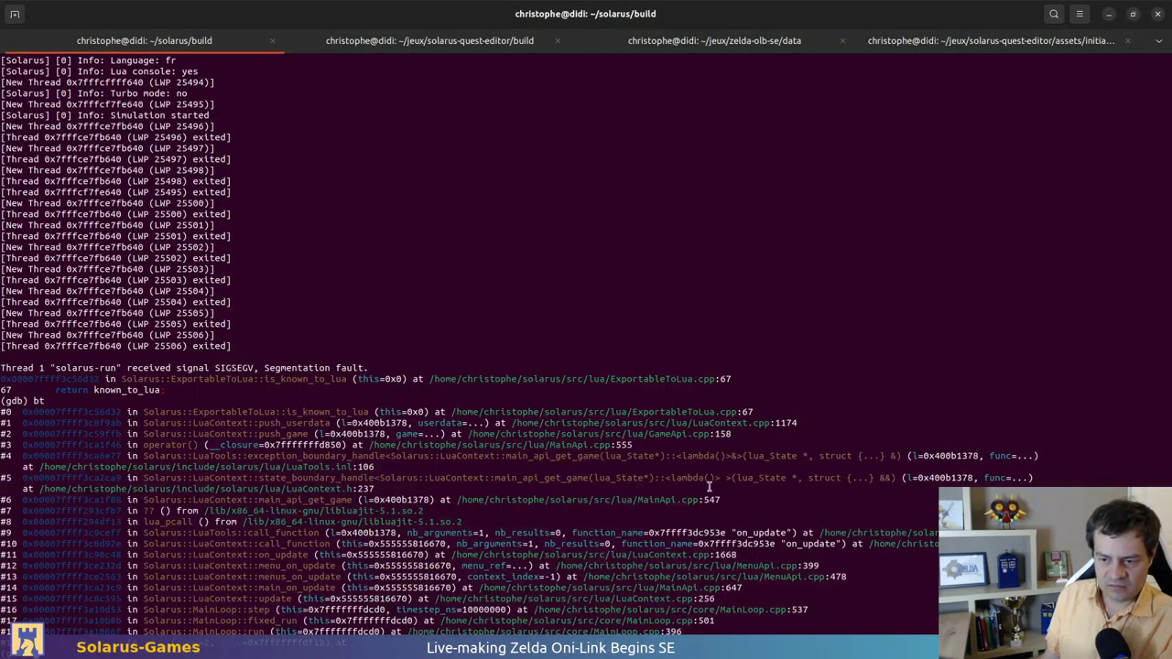
{"action": "triple_click", "coordinate": [434, 495]}
{"action": "left_click", "coordinate": [440, 497]}
{"action": "triple_click", "coordinate": [438, 499]}
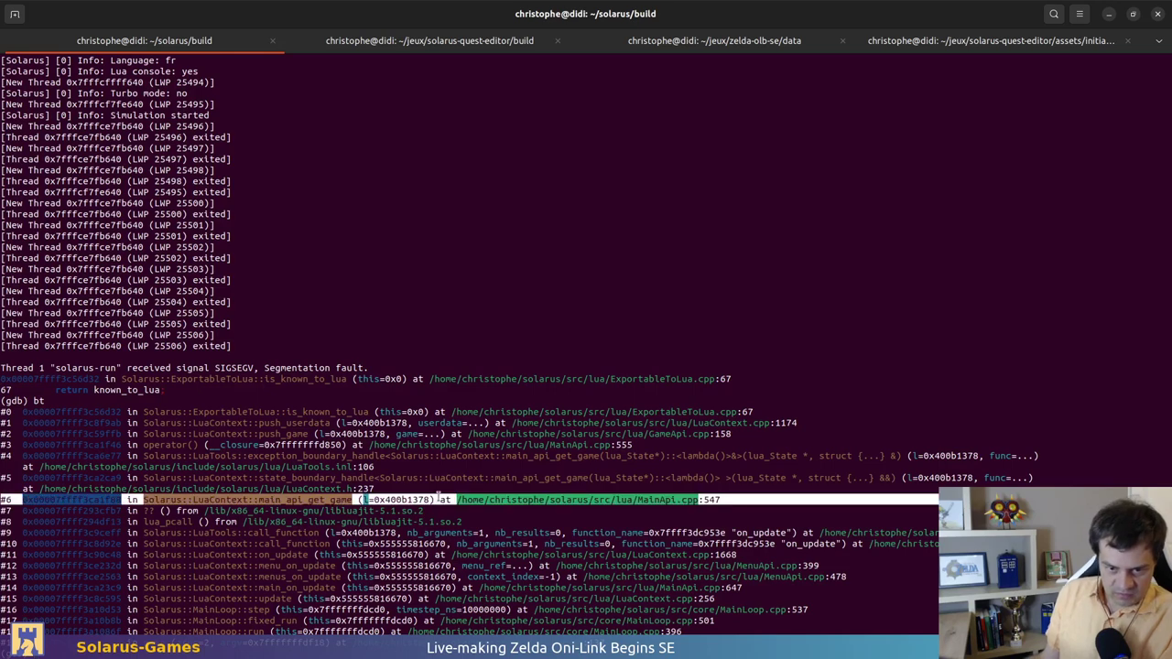
{"action": "triple_click", "coordinate": [495, 443]}
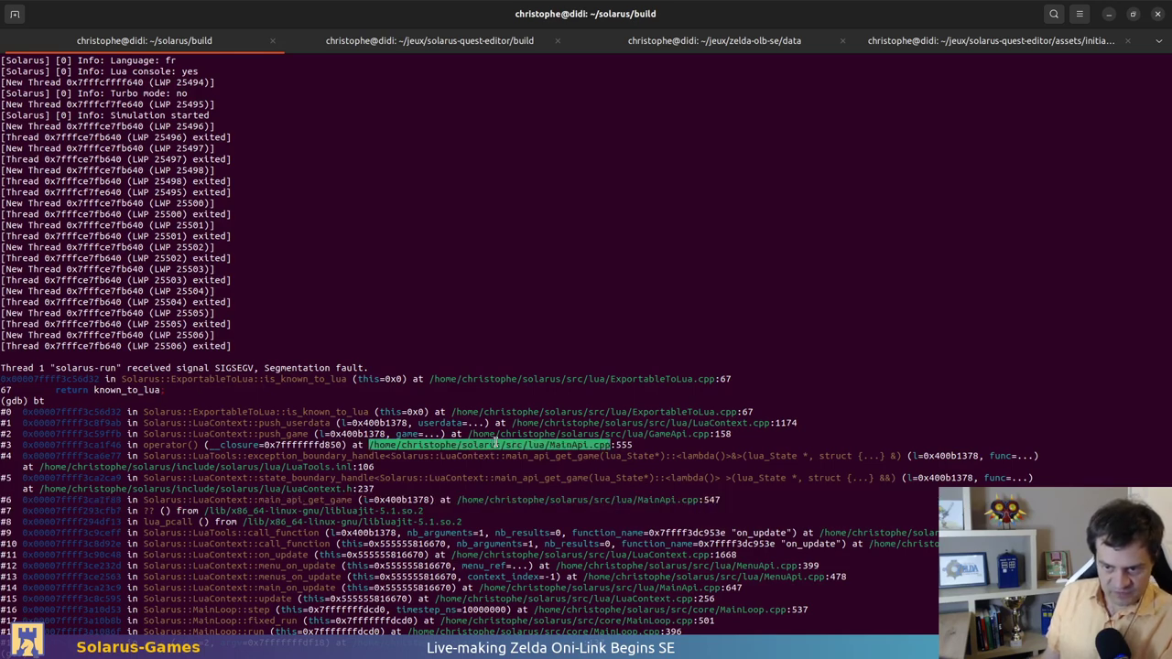
{"action": "key", "text": "alt+Tab"}
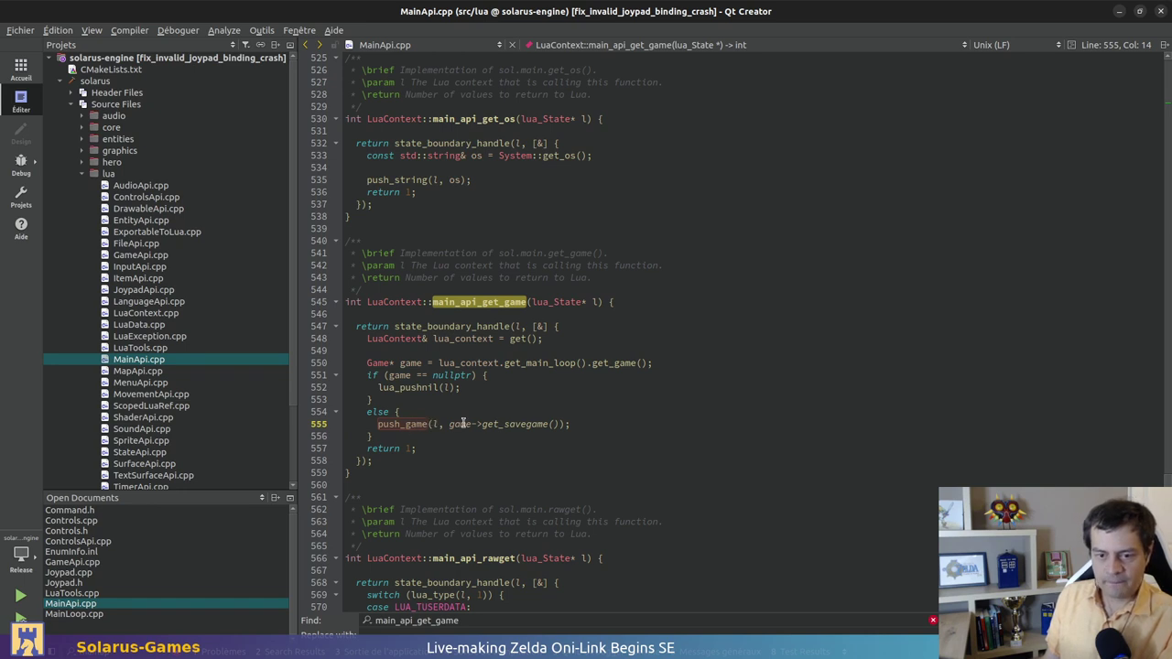
Follow the get_savegame call on line 555 to its definition in Game.cpp and read both overloads
{"action": "left_click", "coordinate": [465, 424]}
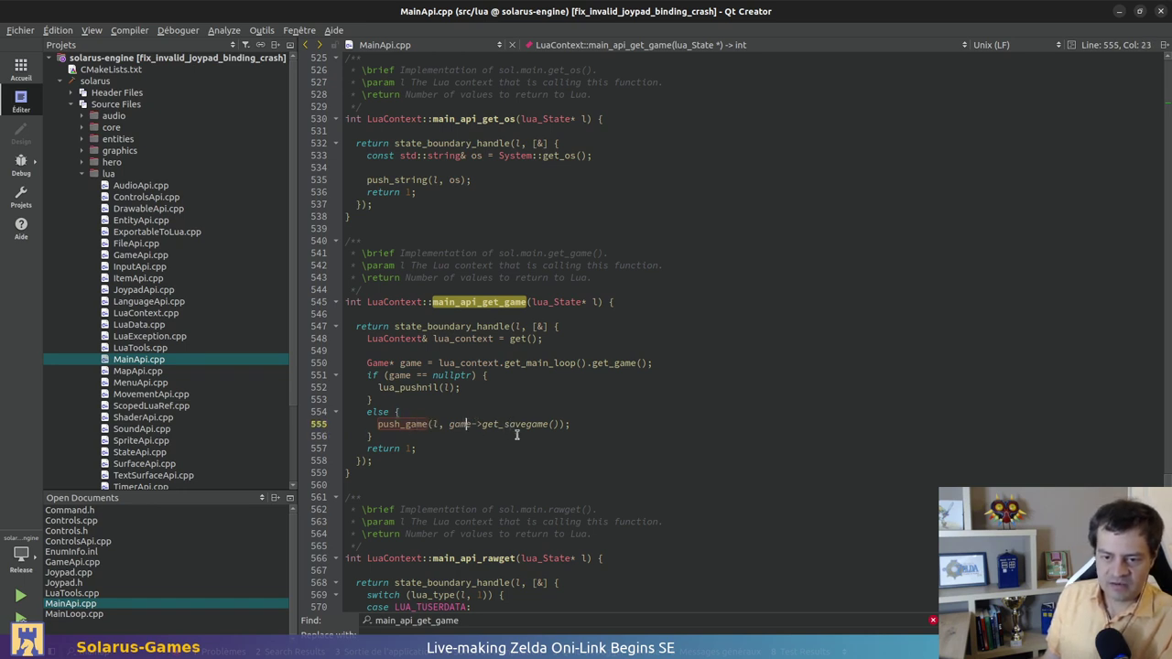
{"action": "left_click", "coordinate": [519, 423]}
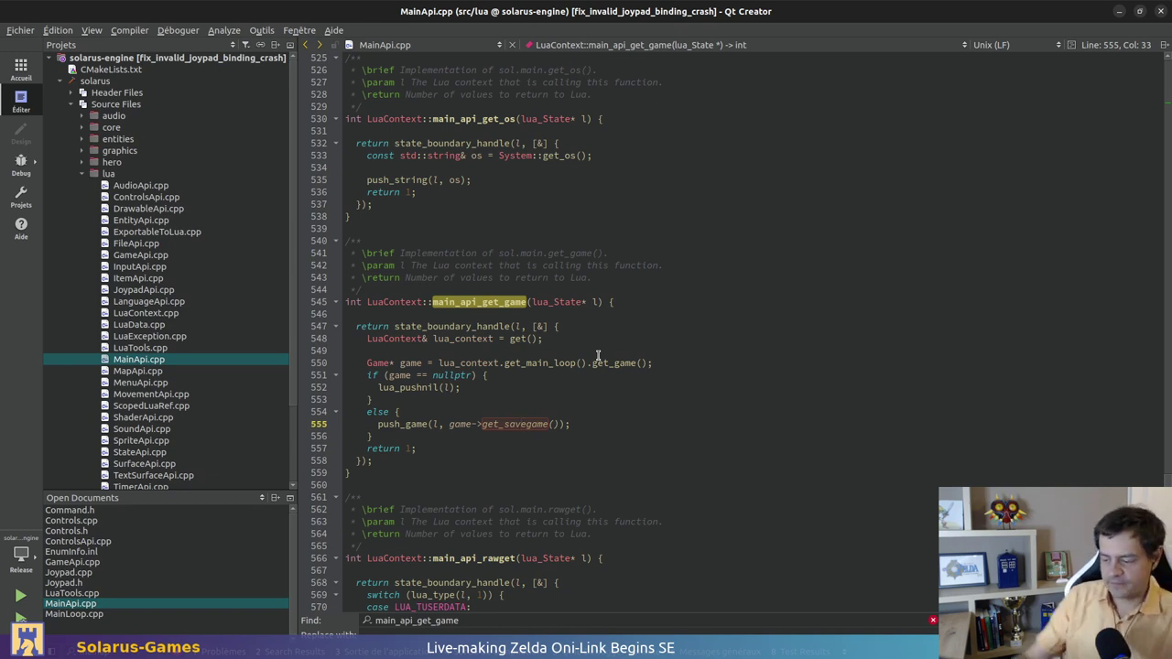
{"action": "key", "text": "F2"}
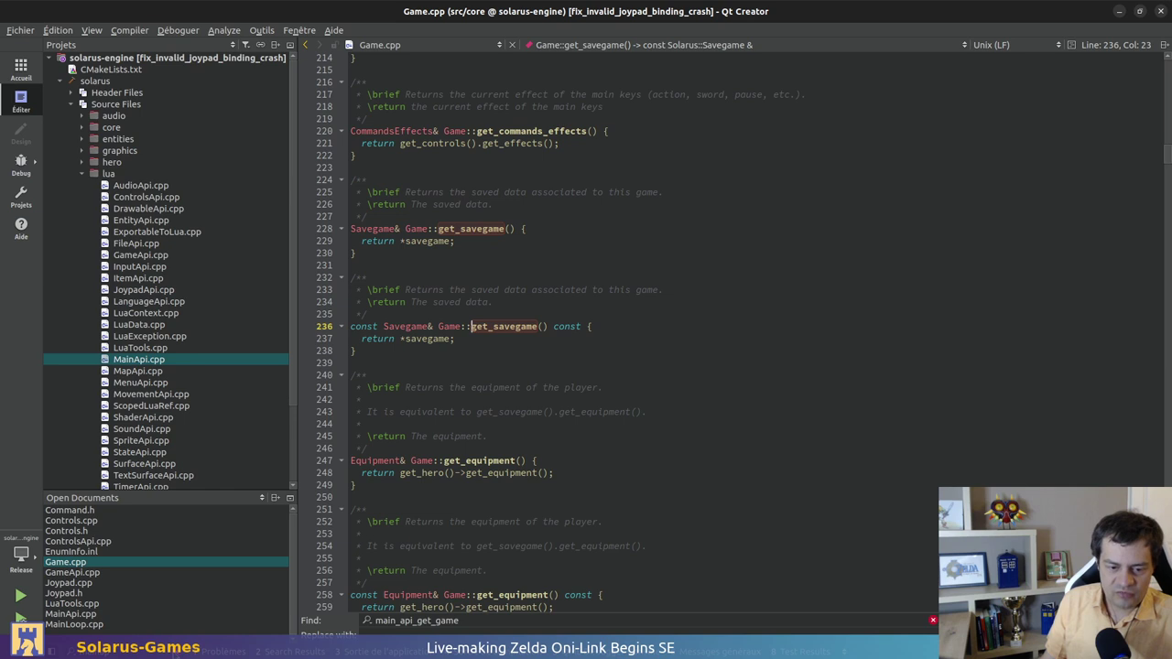
{"action": "key", "text": "ctrl+k"}
{"action": "left_click", "coordinate": [532, 363]}
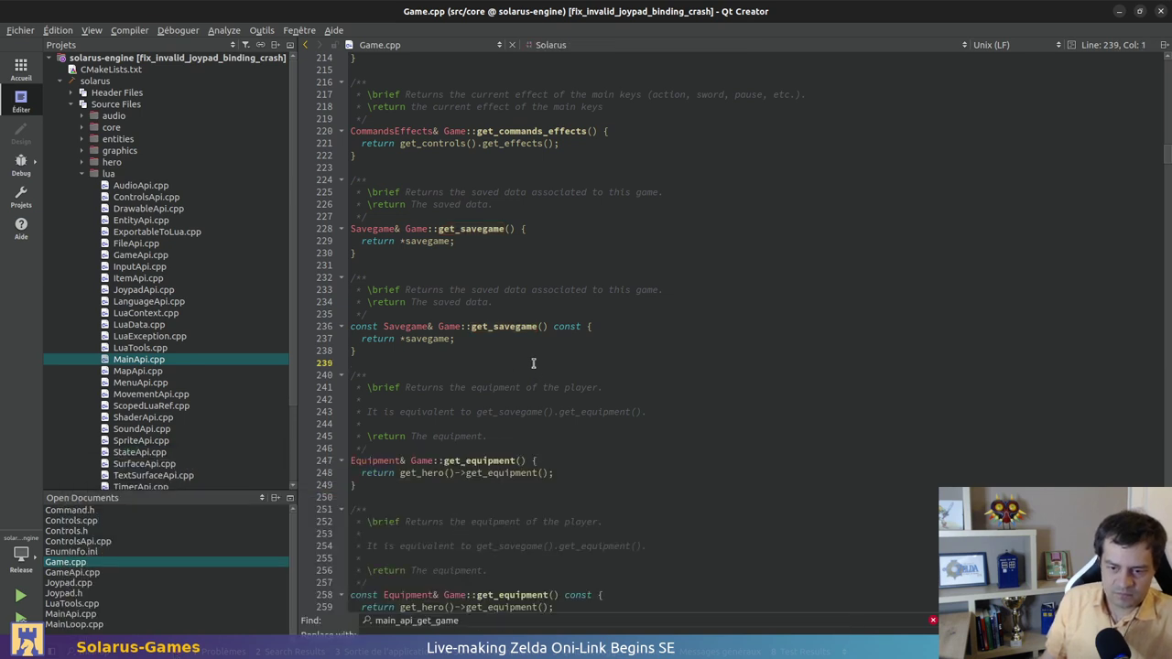
{"action": "scroll", "coordinate": [516, 355], "scroll_direction": "up", "scroll_amount": 4}
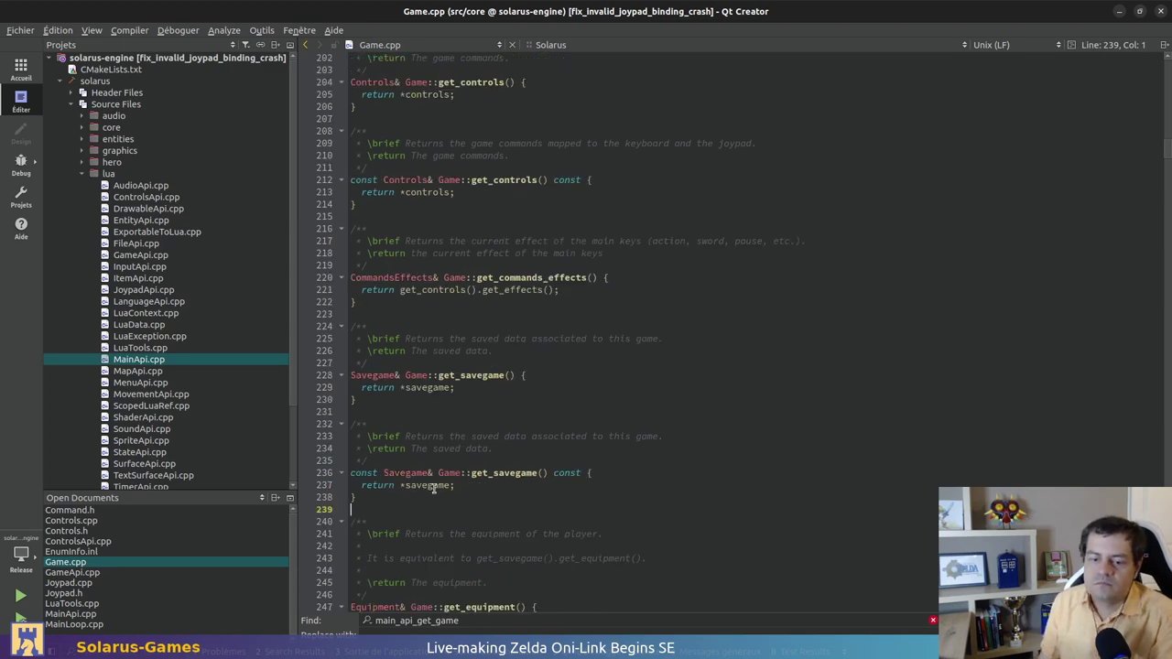
Search Game.cpp for "savegame" and go through the matches to the one in Game::stop
{"action": "left_click", "coordinate": [436, 486]}
{"action": "left_click", "coordinate": [600, 400]}
{"action": "key", "text": "ctrl+f"}
{"action": "type", "text": "savegame"}
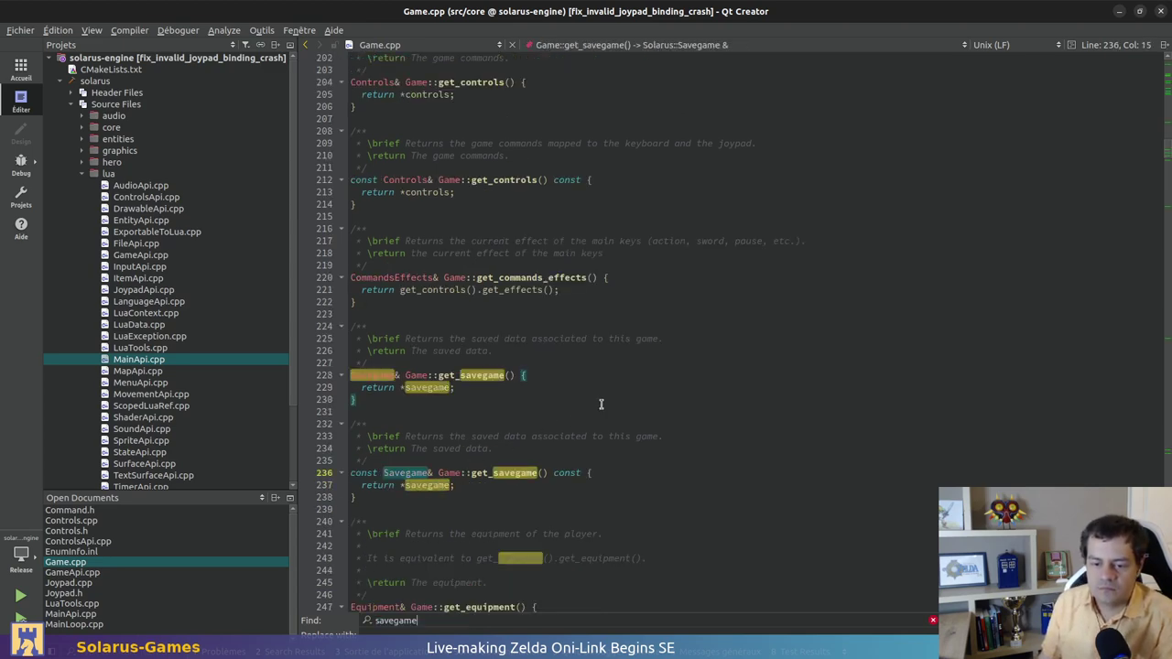
{"action": "key", "text": "alt+Tab"}
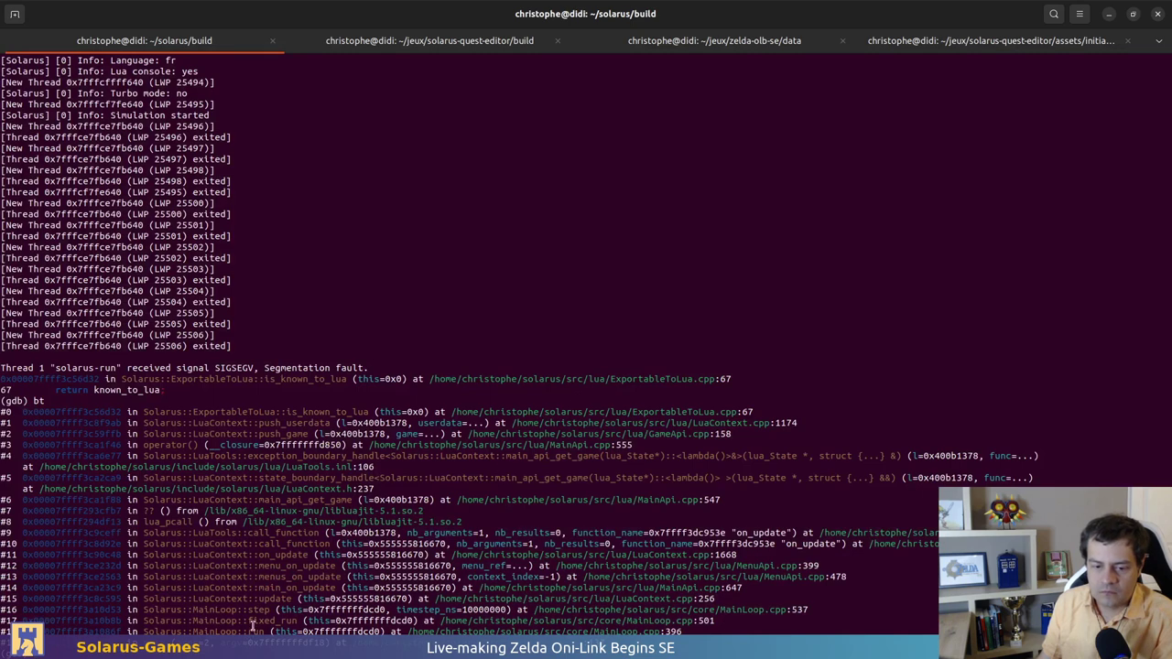
{"action": "key", "text": "alt+Tab"}
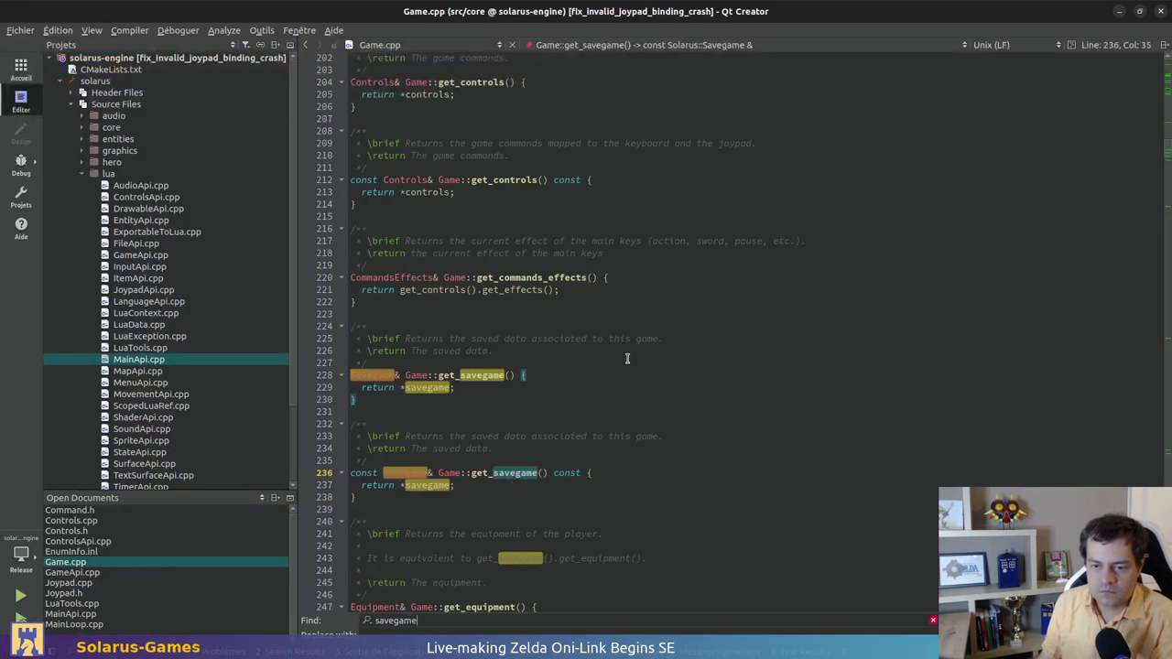
{"action": "key", "text": "Return"}
{"action": "key", "text": "Return"}
{"action": "scroll", "coordinate": [611, 363], "scroll_direction": "down", "scroll_amount": 2}
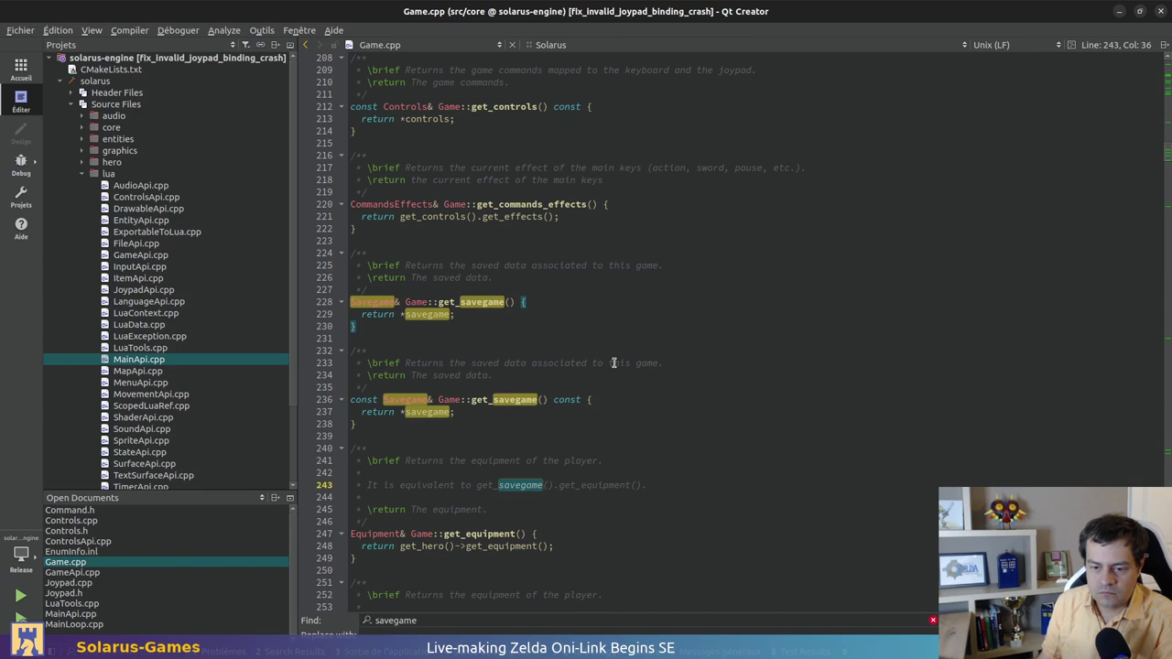
{"action": "scroll", "coordinate": [591, 494], "scroll_direction": "up", "scroll_amount": 15}
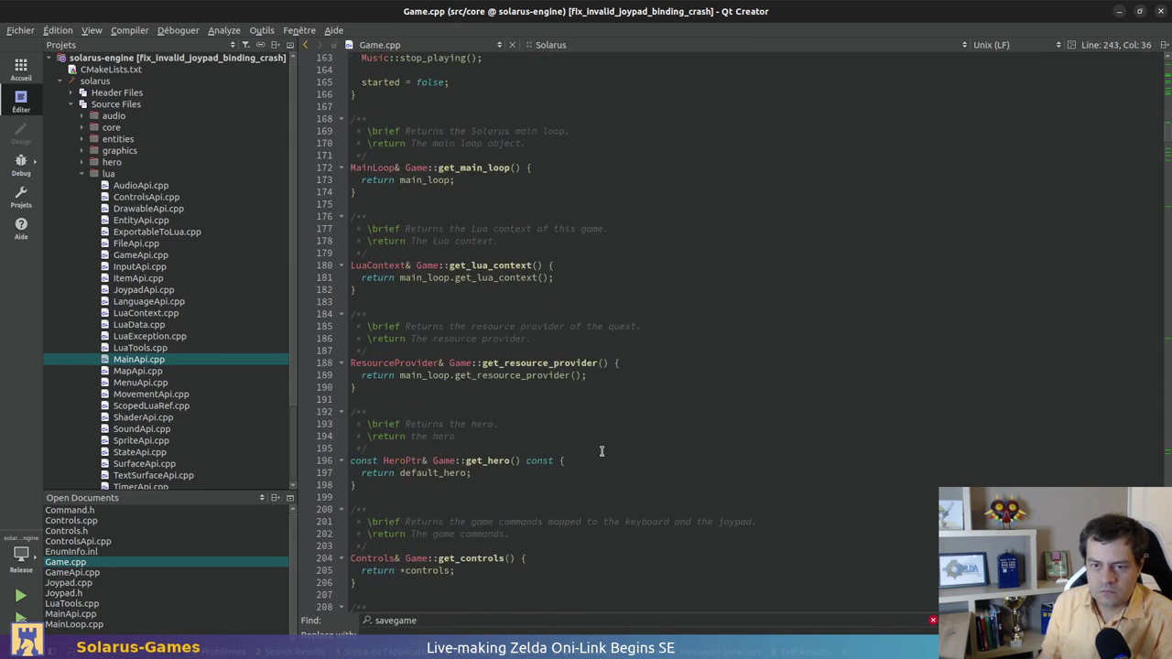
{"action": "key", "text": "Return"}
{"action": "scroll", "coordinate": [580, 445], "scroll_direction": "up", "scroll_amount": 7}
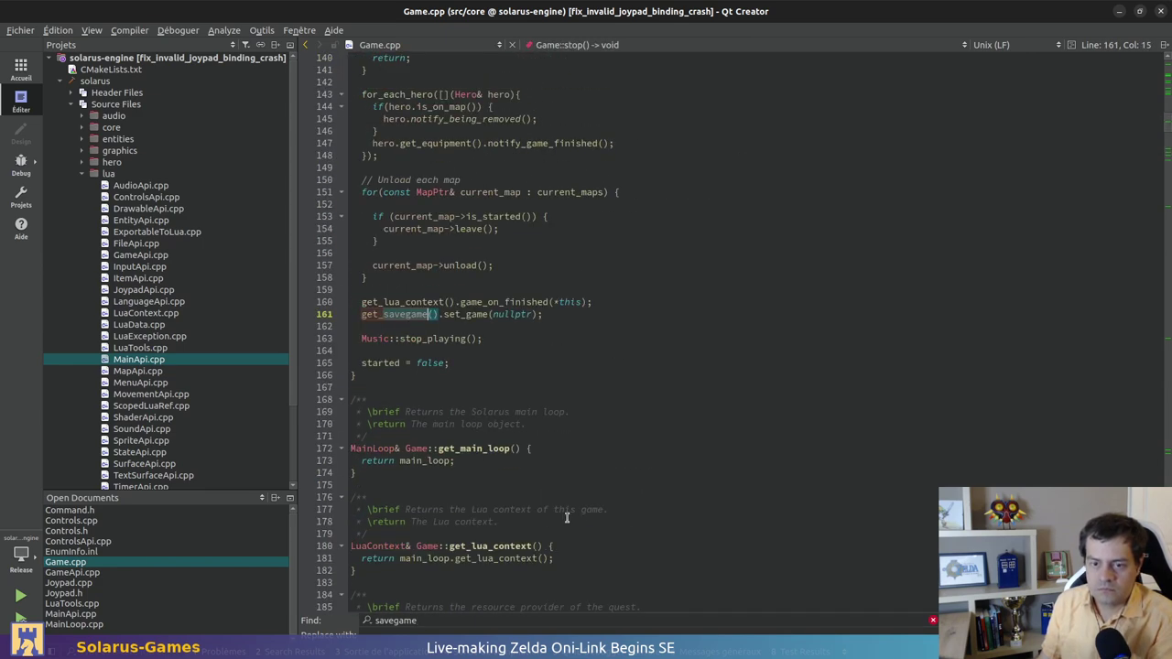
{"action": "scroll", "coordinate": [466, 431], "scroll_direction": "up", "scroll_amount": 3}
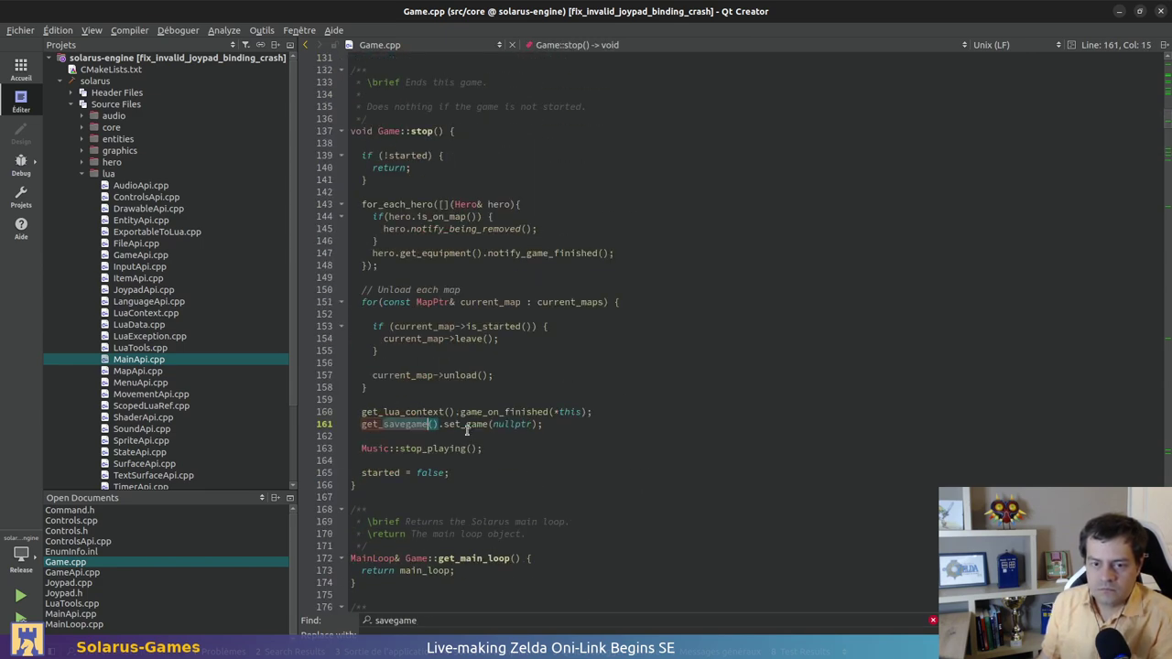
Examine the get_savegame().set_game(nullptr) call on line 161 of Game::stop
{"action": "left_click", "coordinate": [555, 423]}
{"action": "key", "text": "shift+Home"}
{"action": "key", "text": "shift+Home"}
{"action": "left_click", "coordinate": [588, 432]}
{"action": "left_click", "coordinate": [582, 424]}
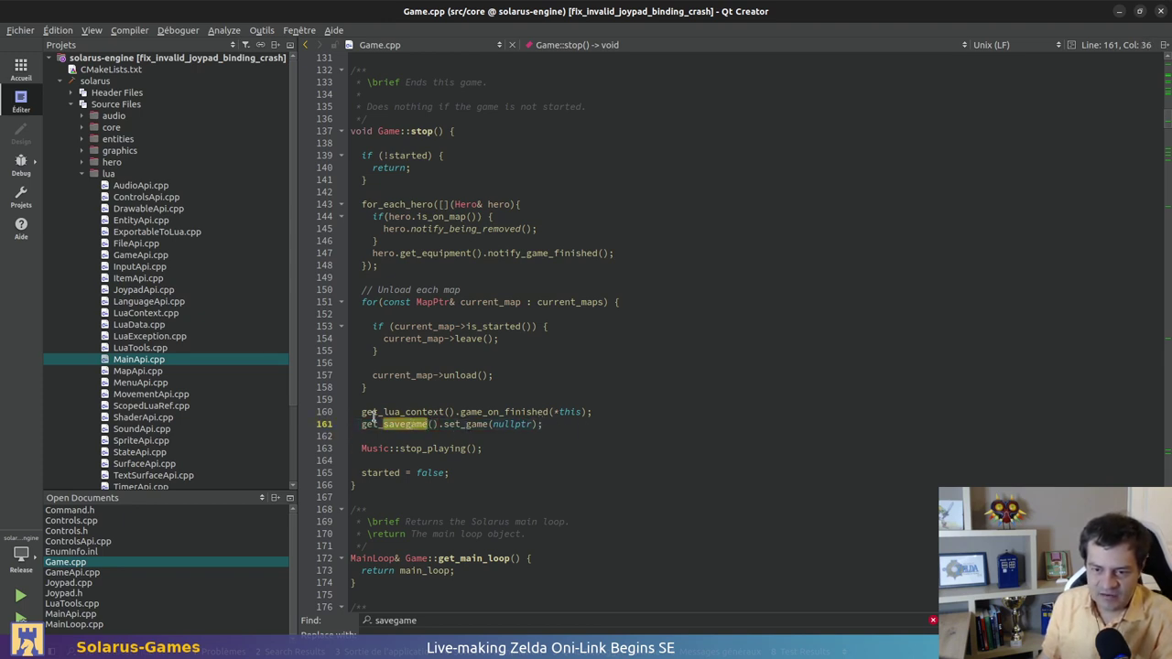
Review the Game constructor in Game.cpp and open the Game class declaration in Game.h
{"action": "scroll", "coordinate": [595, 384], "scroll_direction": "up", "scroll_amount": 12}
{"action": "scroll", "coordinate": [593, 392], "scroll_direction": "up", "scroll_amount": 9}
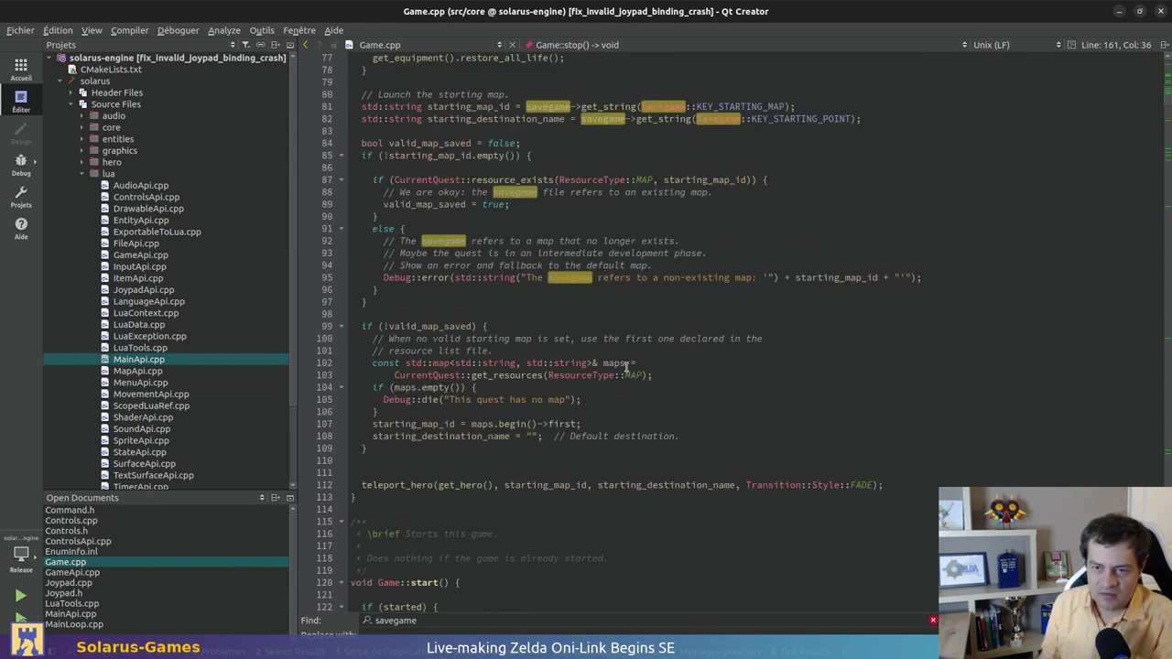
{"action": "scroll", "coordinate": [540, 451], "scroll_direction": "up", "scroll_amount": 9}
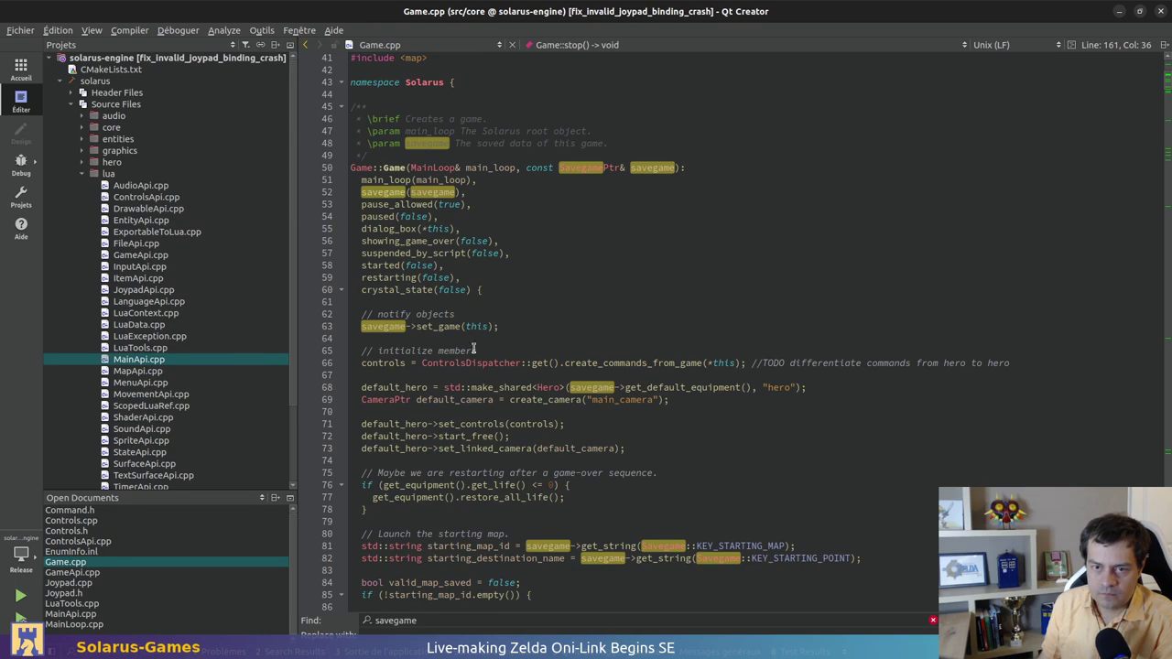
{"action": "scroll", "coordinate": [524, 357], "scroll_direction": "up", "scroll_amount": 1}
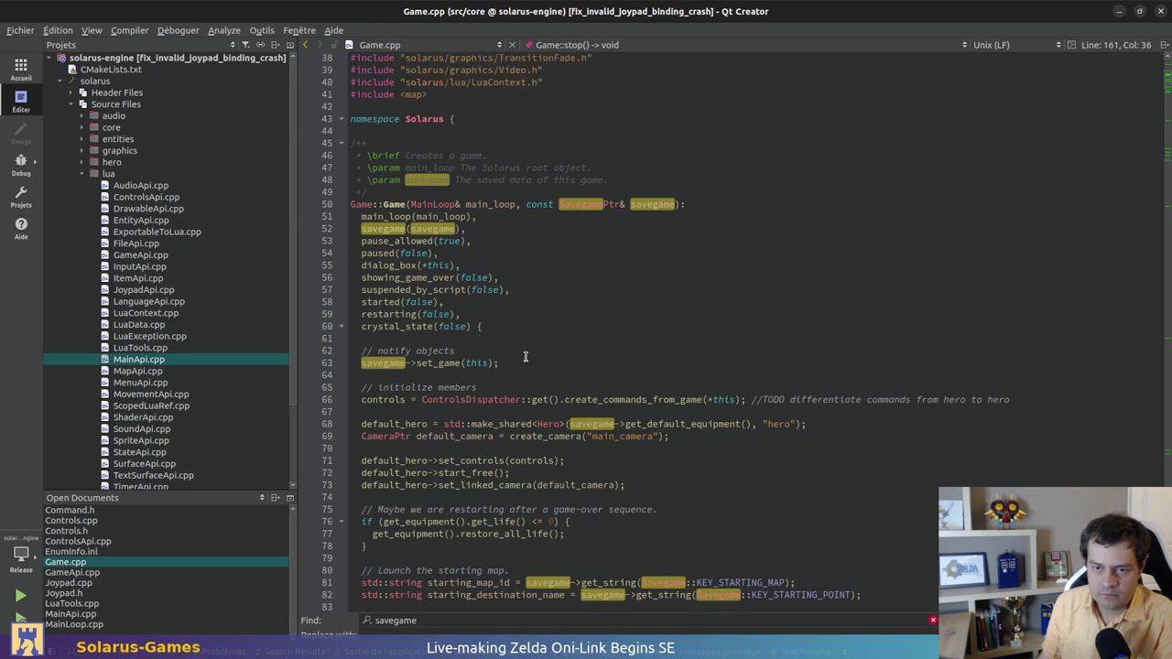
{"action": "left_click", "coordinate": [398, 200], "text": "ctrl"}
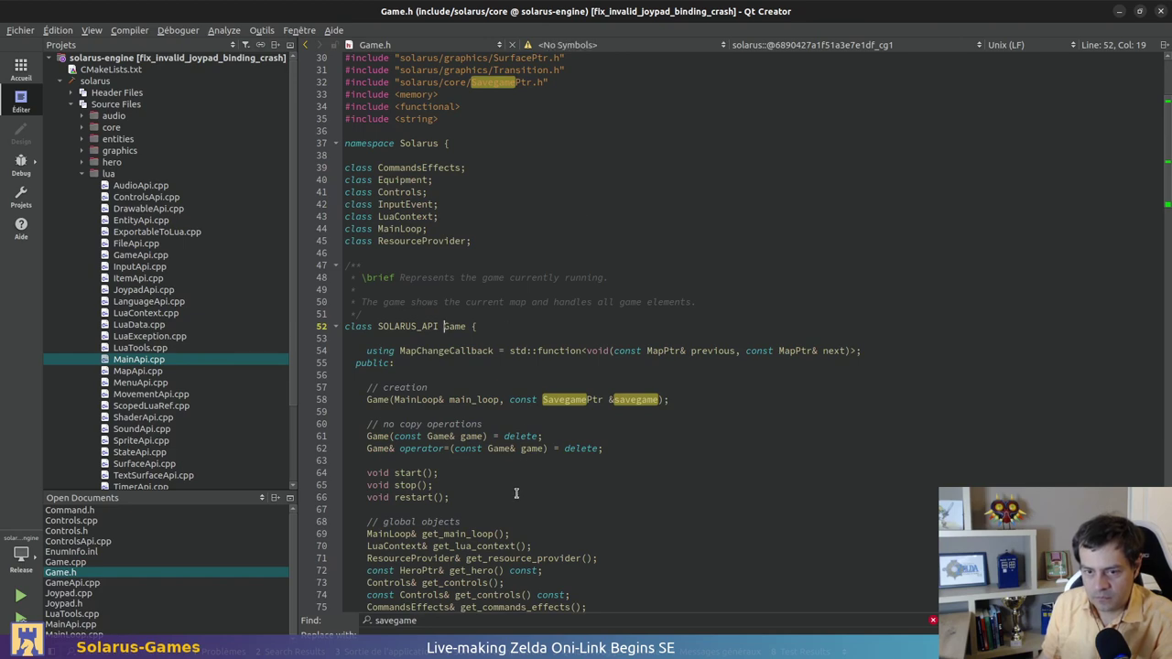
Recheck the backtrace in the terminal, and find the savegame member's shared_ptr declaration among the main objects in Game.h
{"action": "key", "text": "alt+Tab"}
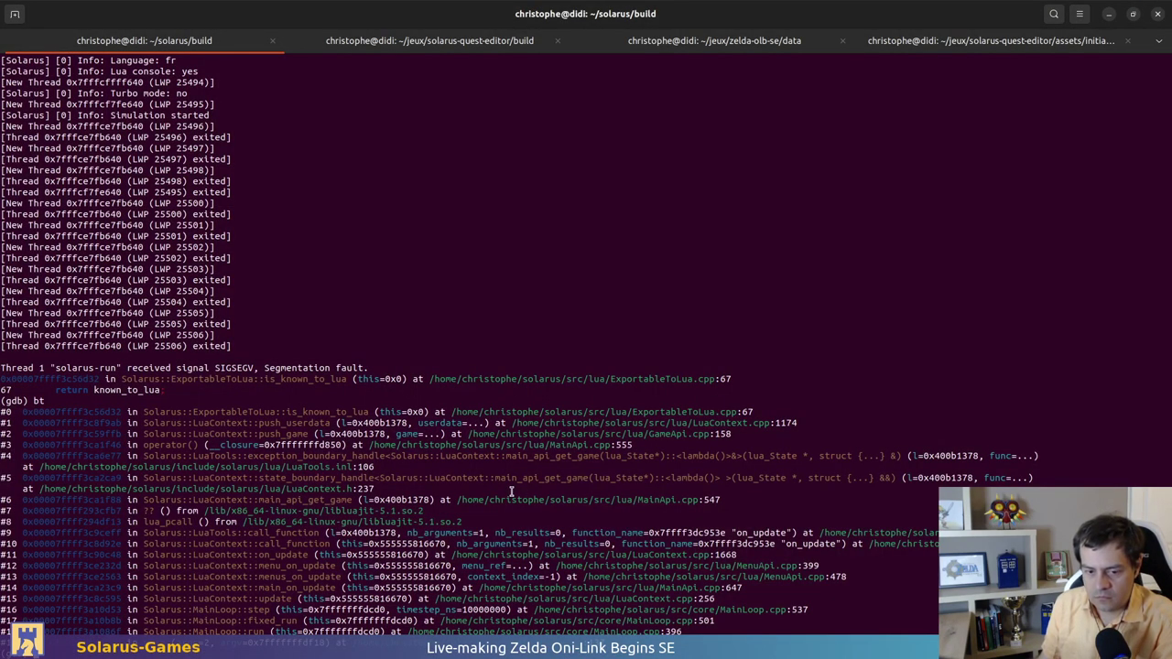
{"action": "key", "text": "alt+Tab"}
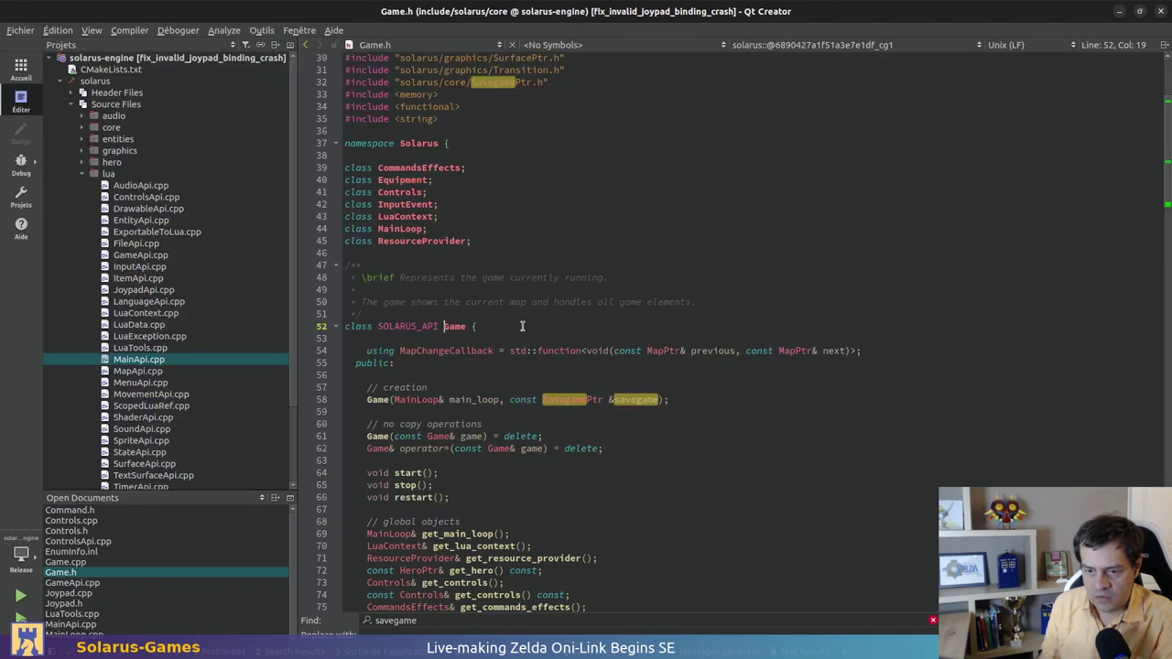
{"action": "scroll", "coordinate": [517, 322], "scroll_direction": "down", "scroll_amount": 11}
{"action": "scroll", "coordinate": [510, 317], "scroll_direction": "down", "scroll_amount": 20}
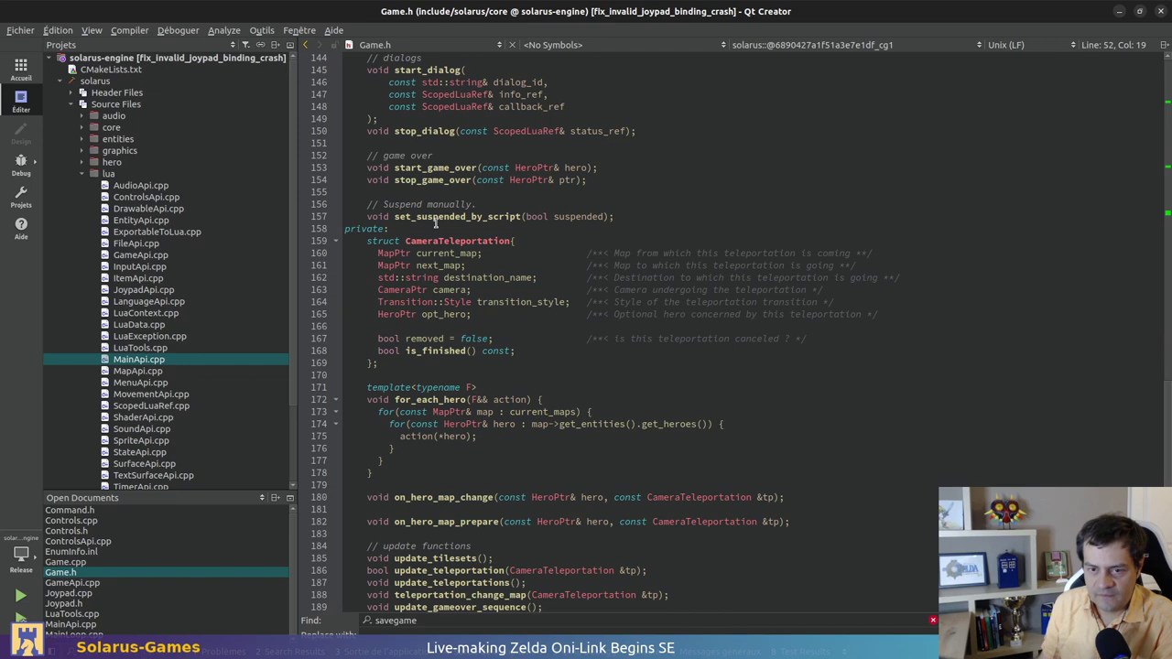
{"action": "scroll", "coordinate": [397, 366], "scroll_direction": "down", "scroll_amount": 8}
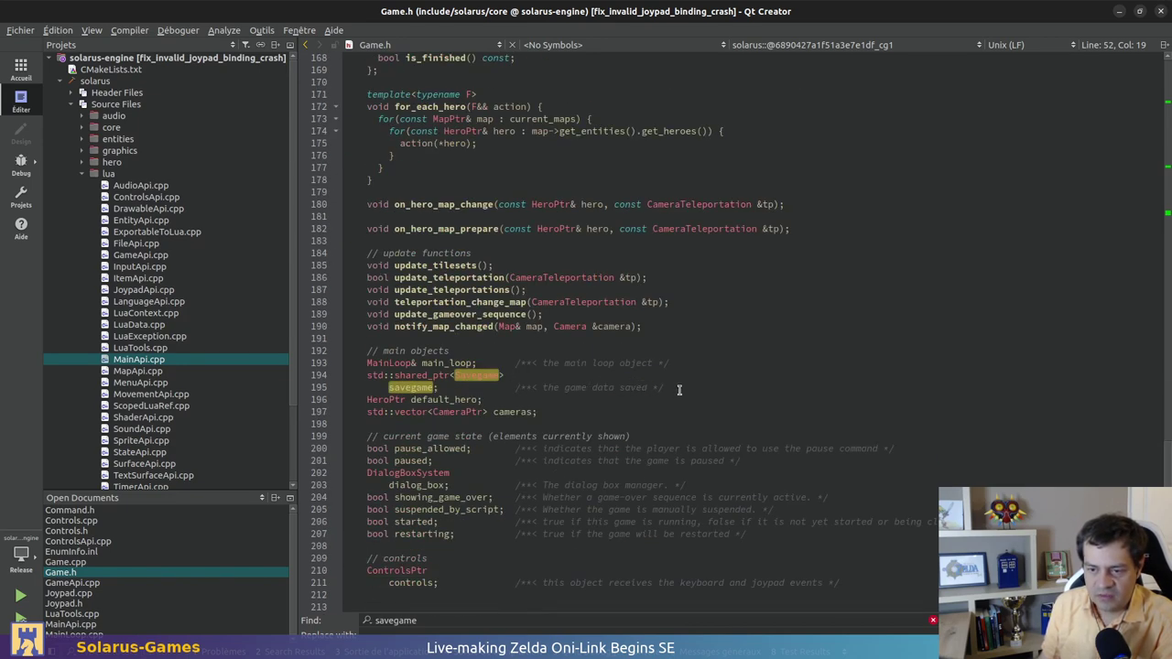
{"action": "left_click_drag", "start_coordinate": [678, 390], "coordinate": [421, 375]}
{"action": "left_click", "coordinate": [421, 375]}
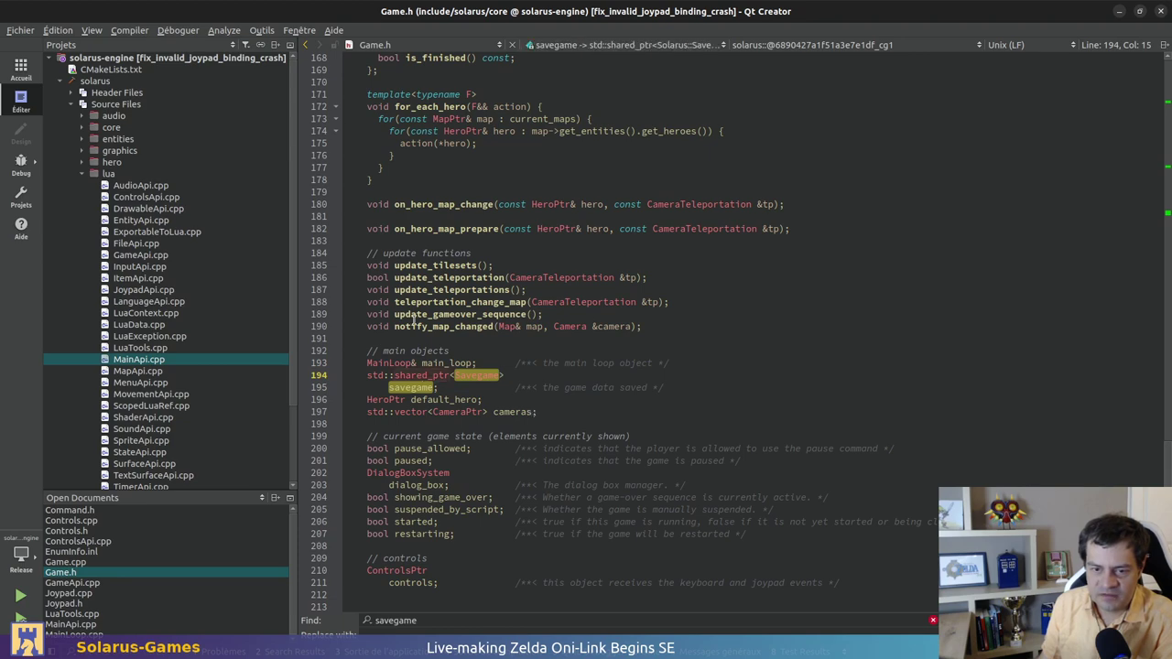
Go from the constructor declaration in Game.h to its definition in Game.cpp and examine the savegame member's initializer
{"action": "scroll", "coordinate": [415, 319], "scroll_direction": "up", "scroll_amount": 20}
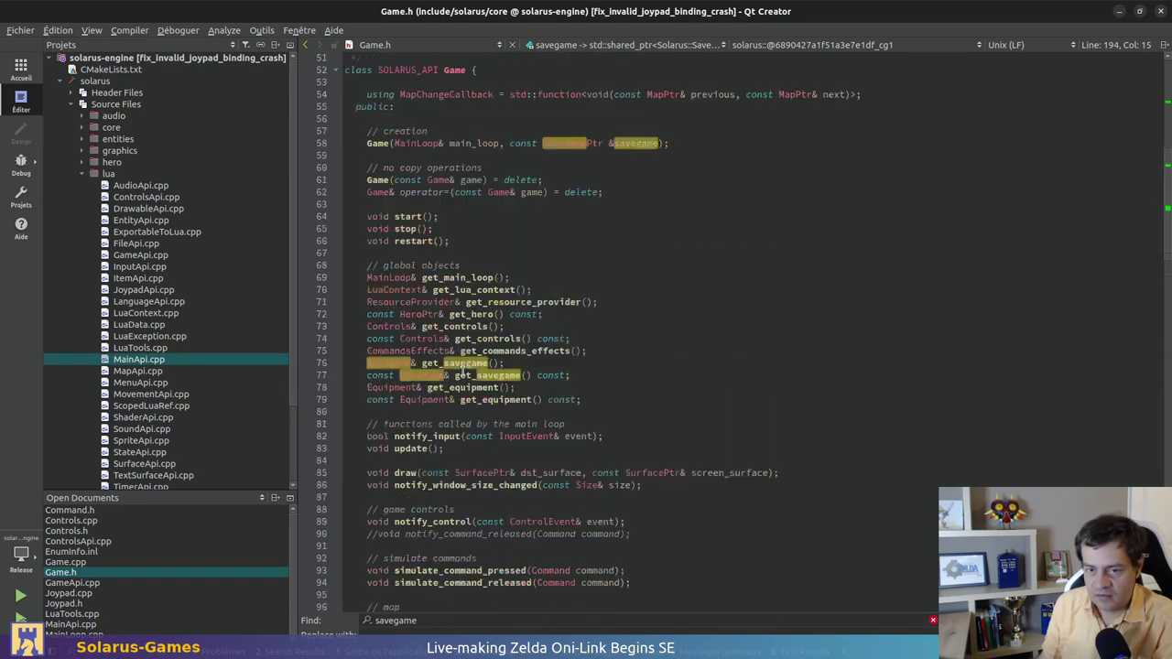
{"action": "scroll", "coordinate": [463, 366], "scroll_direction": "up", "scroll_amount": 1}
{"action": "left_click", "coordinate": [370, 180]}
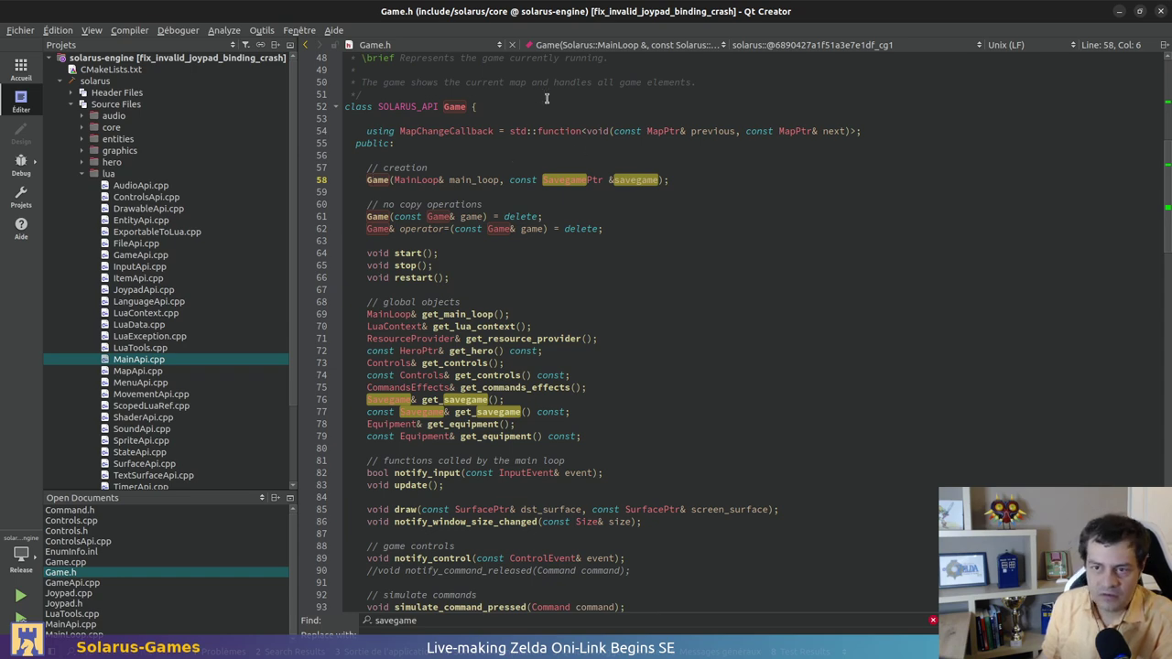
{"action": "key", "text": "F2"}
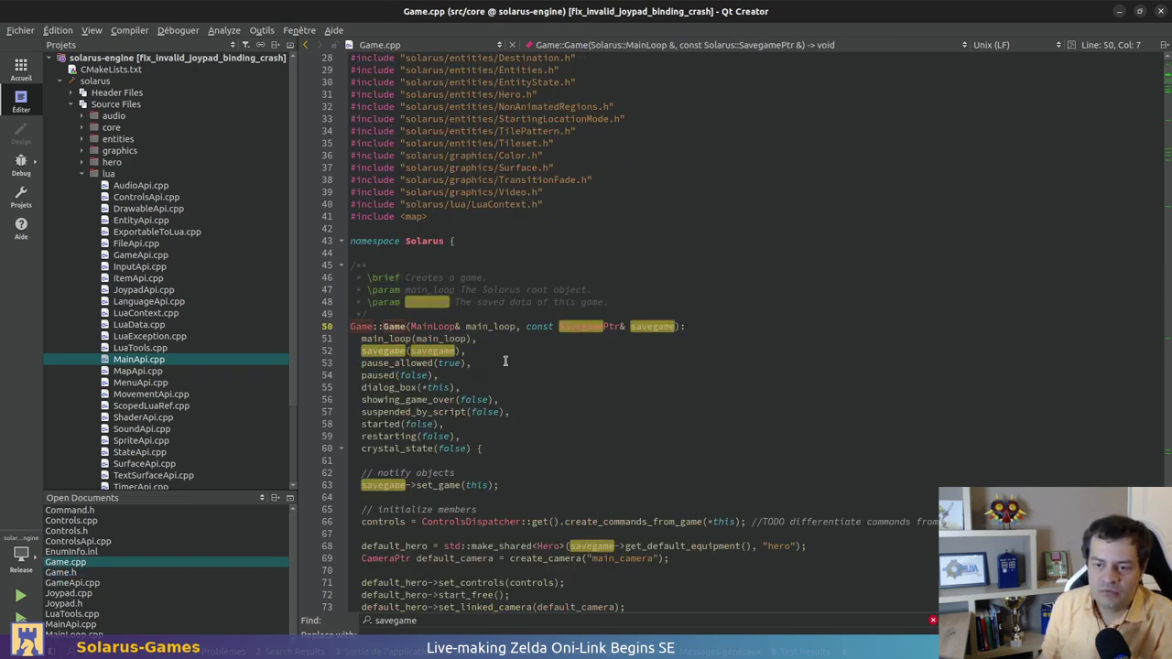
{"action": "left_click_drag", "start_coordinate": [490, 355], "coordinate": [359, 352]}
{"action": "left_click", "coordinate": [468, 348]}
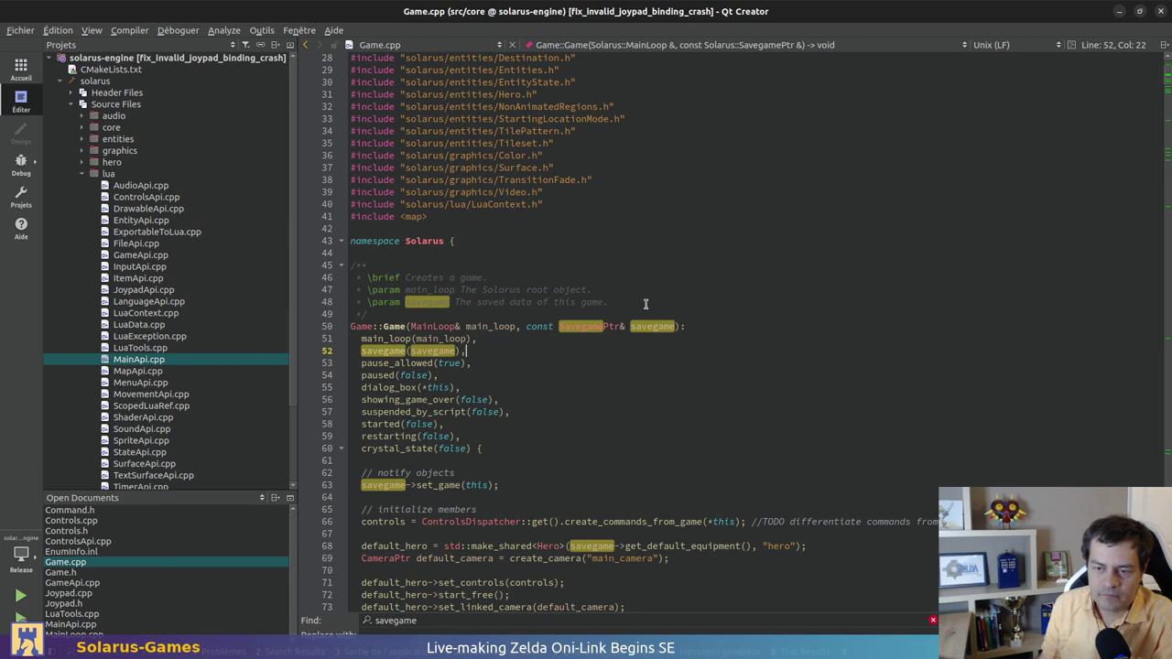
Examine the savegame->set_game(this) call and the member initialization in the Game constructor's body
{"action": "scroll", "coordinate": [675, 316], "scroll_direction": "down", "scroll_amount": 1}
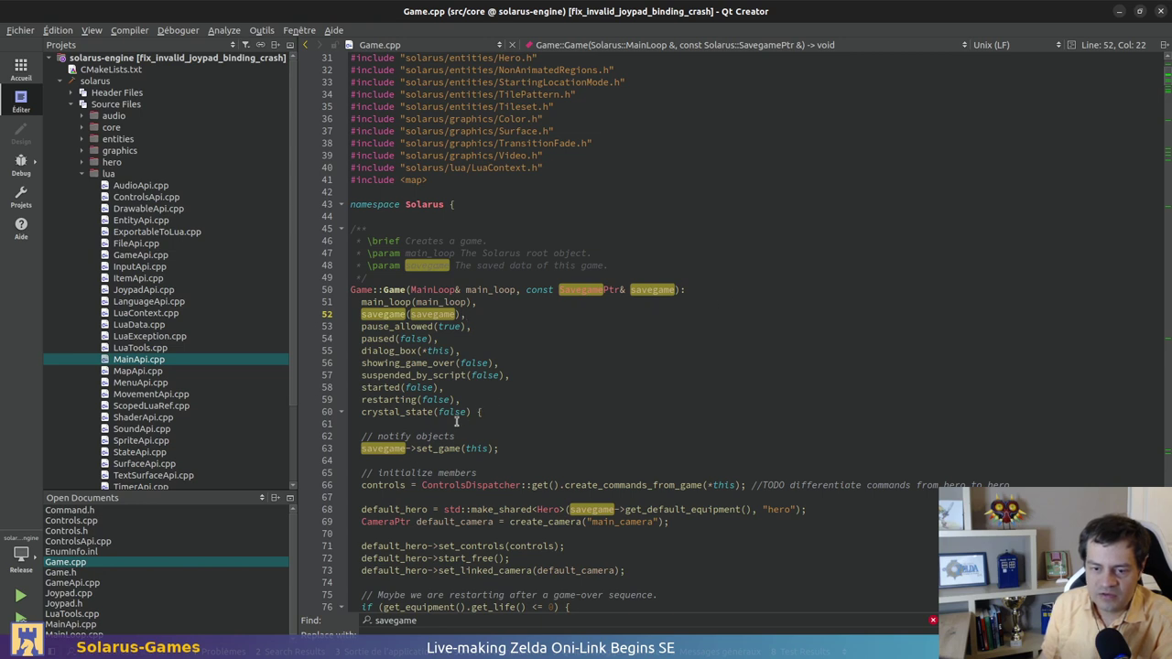
{"action": "left_click_drag", "start_coordinate": [456, 423], "coordinate": [462, 448]}
{"action": "left_click", "coordinate": [468, 461]}
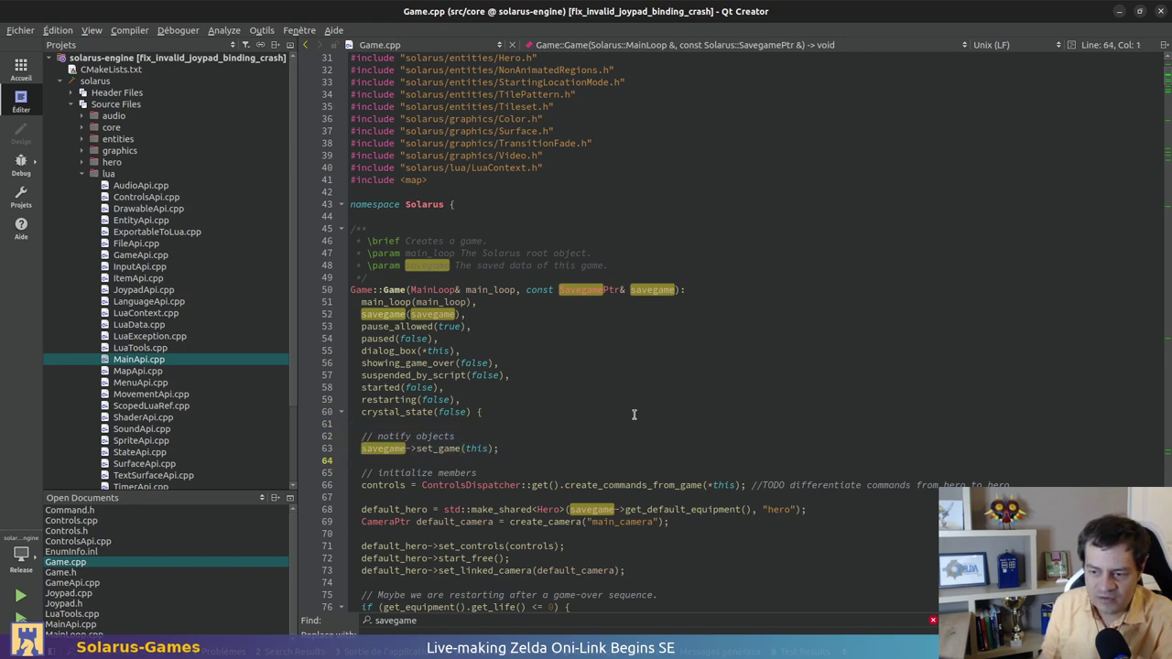
{"action": "scroll", "coordinate": [633, 411], "scroll_direction": "down", "scroll_amount": 2}
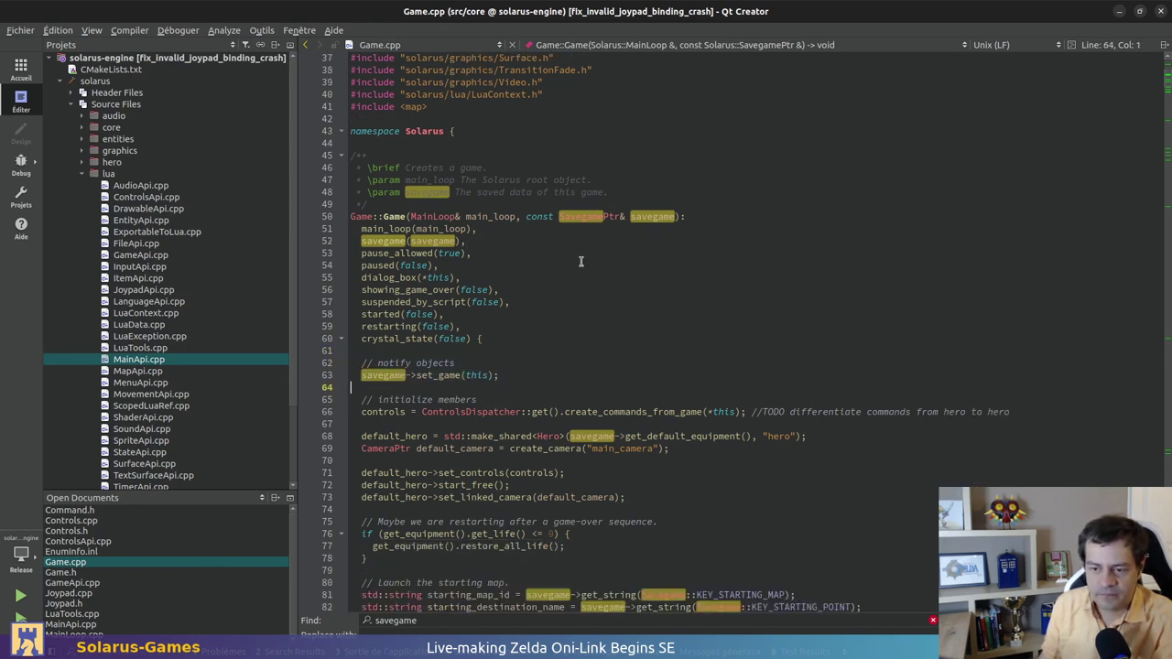
Read through Game.cpp from the constructor body past start(), stop() and the get_savegame() accessors to notify_input(), checking each use of savegame
{"action": "scroll", "coordinate": [604, 245], "scroll_direction": "down", "scroll_amount": 3}
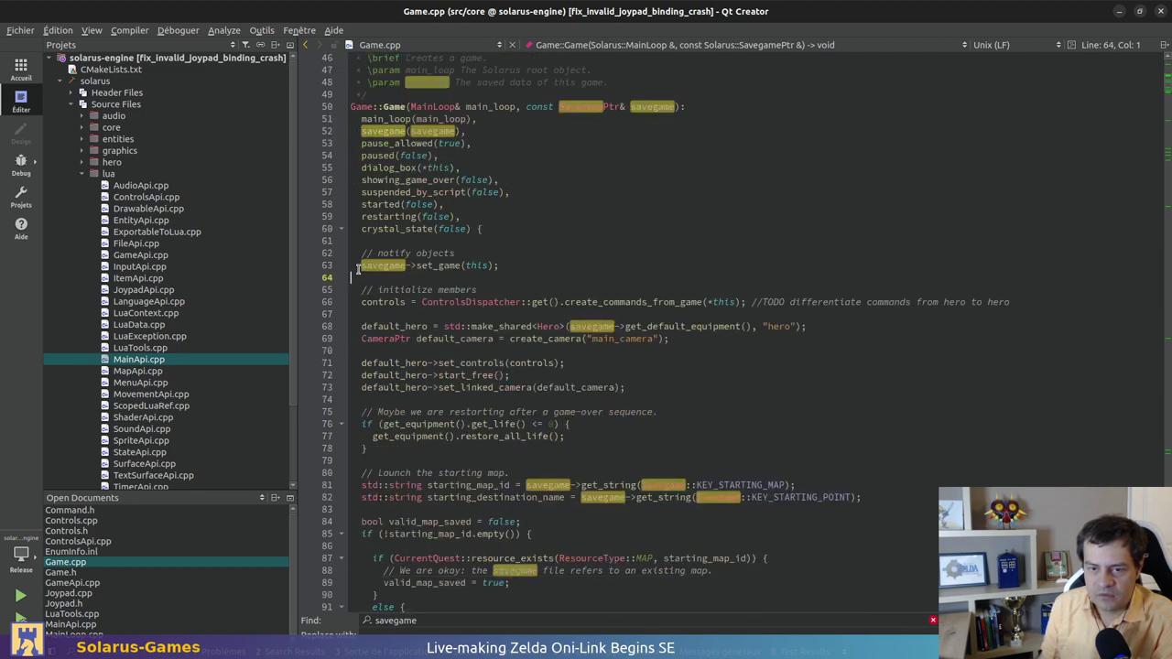
{"action": "scroll", "coordinate": [459, 316], "scroll_direction": "down", "scroll_amount": 3}
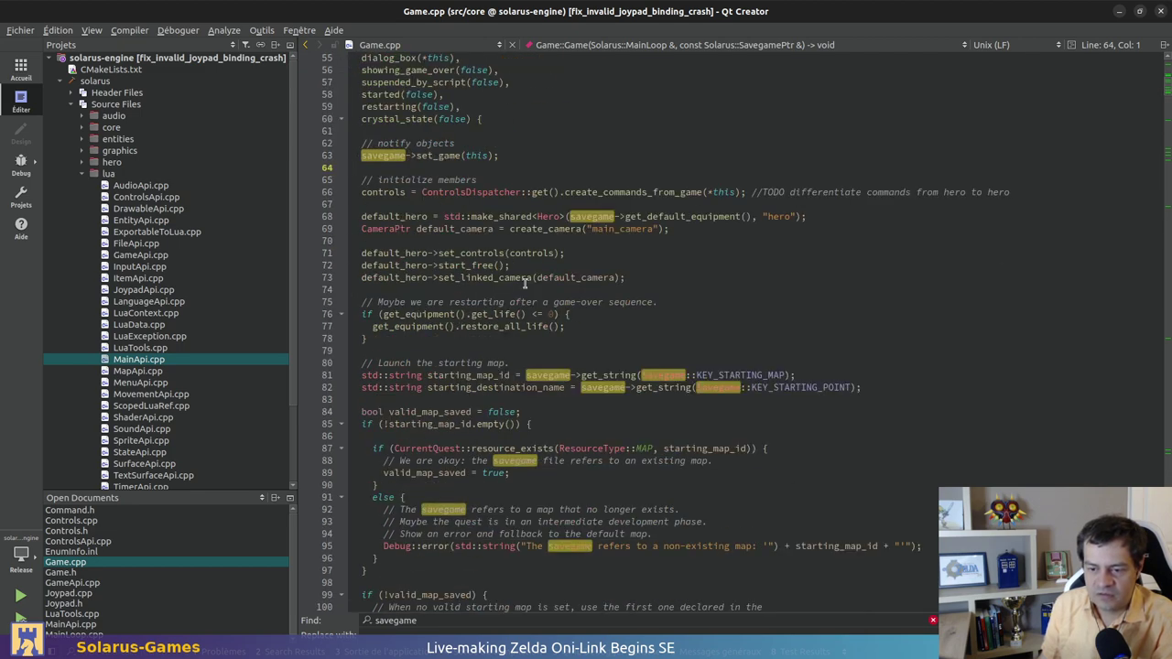
{"action": "scroll", "coordinate": [673, 285], "scroll_direction": "down", "scroll_amount": 14}
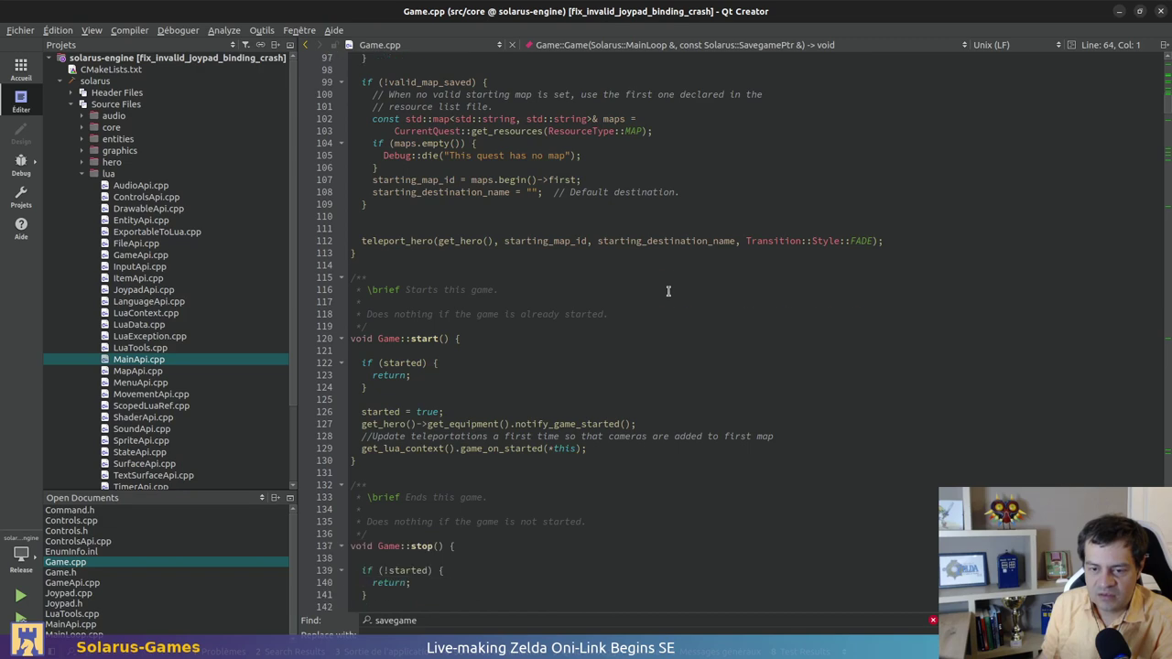
{"action": "scroll", "coordinate": [669, 291], "scroll_direction": "down", "scroll_amount": 11}
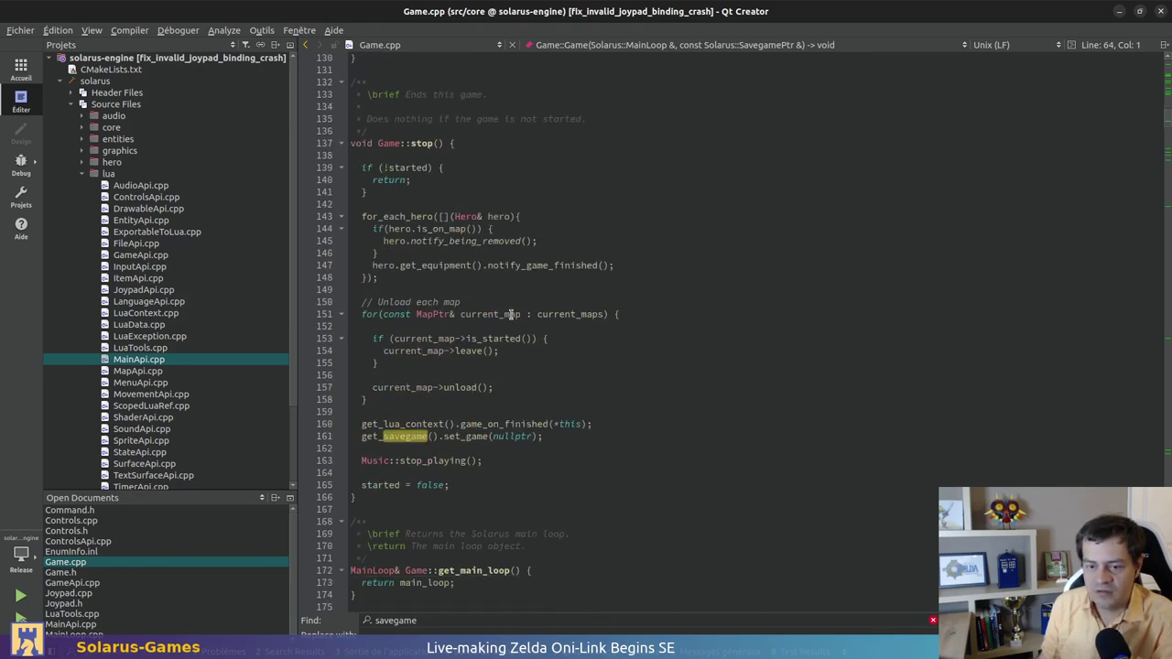
{"action": "scroll", "coordinate": [510, 340], "scroll_direction": "down", "scroll_amount": 20}
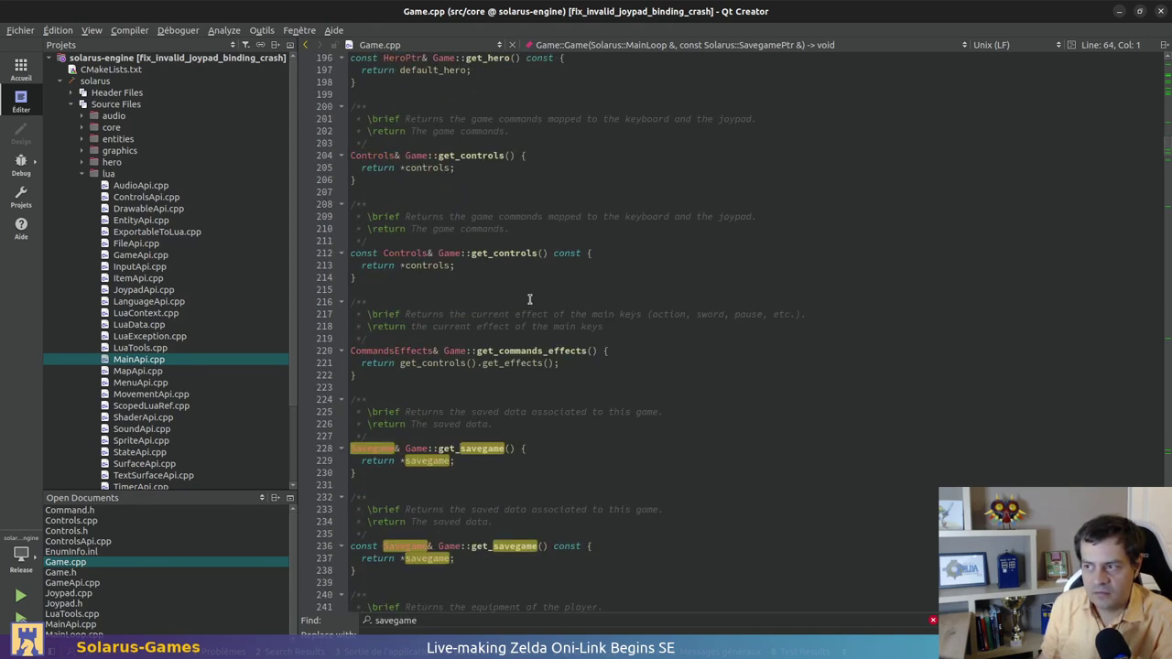
{"action": "scroll", "coordinate": [529, 298], "scroll_direction": "down", "scroll_amount": 6}
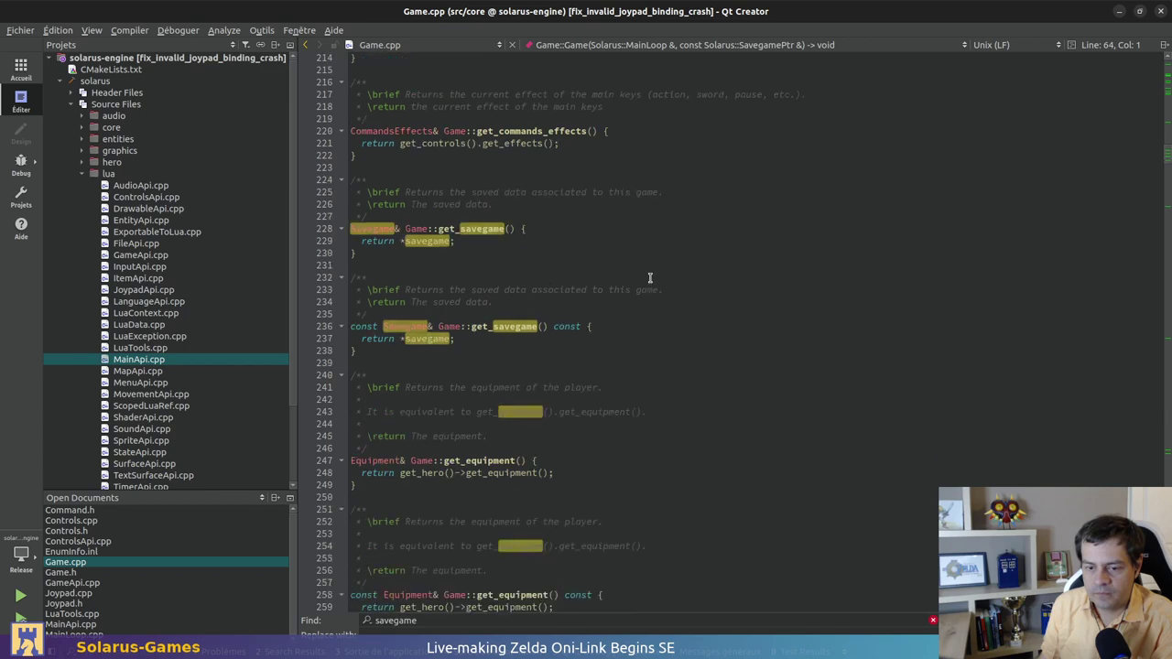
{"action": "scroll", "coordinate": [649, 278], "scroll_direction": "down", "scroll_amount": 3}
{"action": "scroll", "coordinate": [620, 275], "scroll_direction": "down", "scroll_amount": 9}
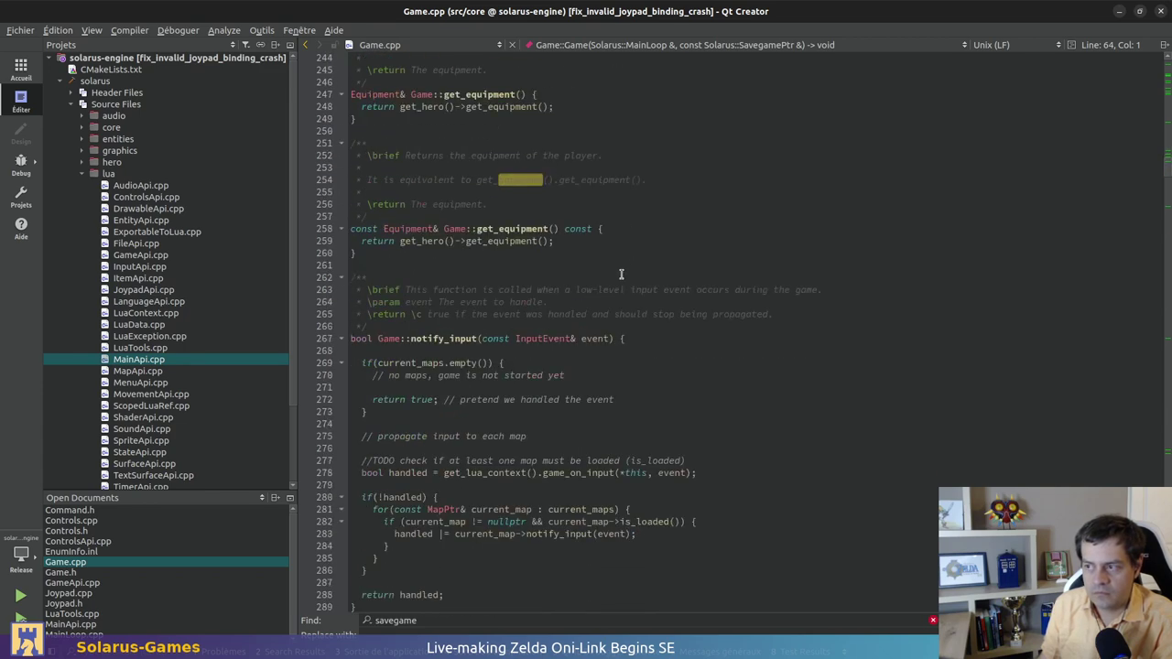
Examine the restarting condition and its block in Game::update() in Game.cpp
{"action": "scroll", "coordinate": [504, 339], "scroll_direction": "down", "scroll_amount": 15}
{"action": "scroll", "coordinate": [521, 338], "scroll_direction": "down", "scroll_amount": 5}
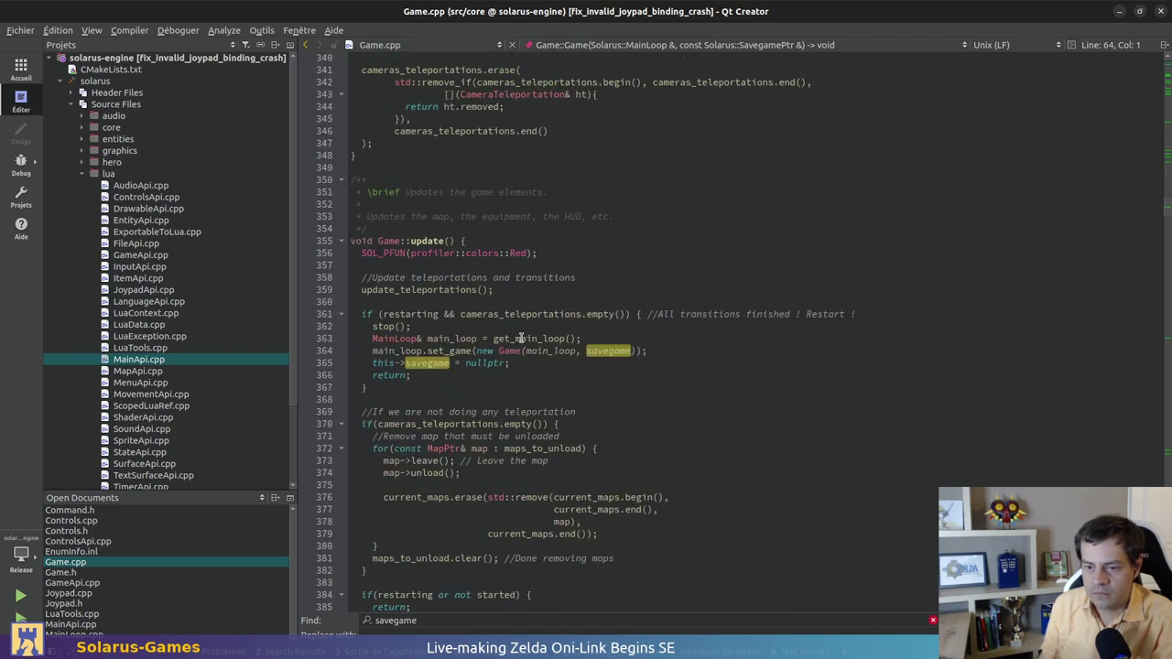
{"action": "left_click", "coordinate": [505, 385]}
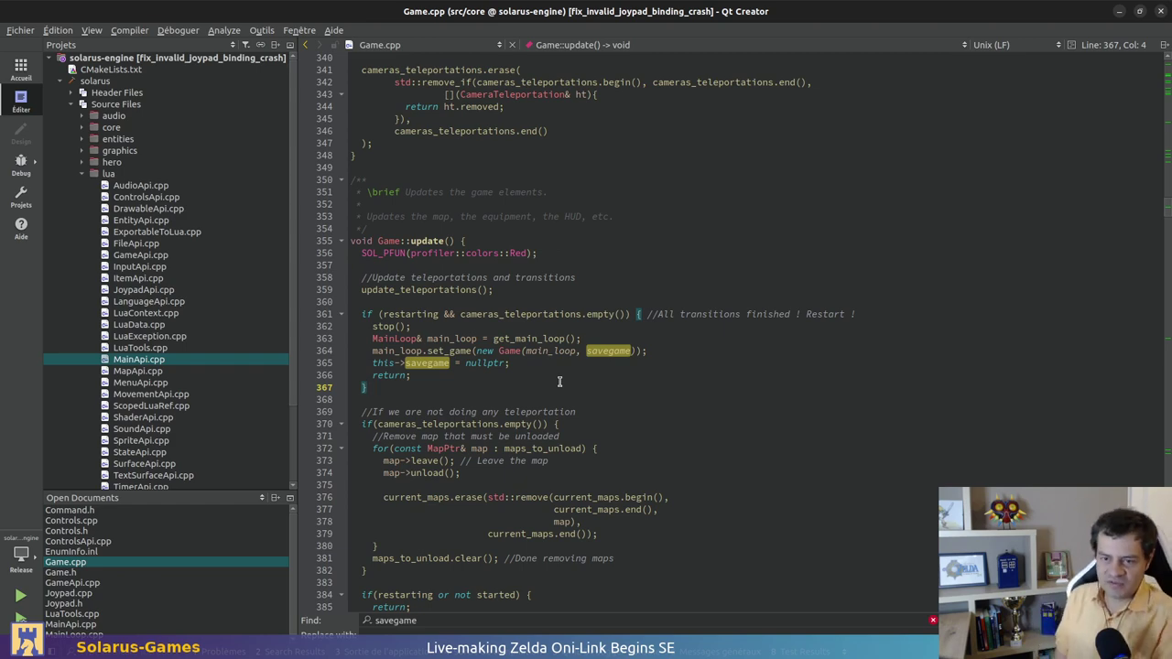
{"action": "key", "text": "alt+Tab"}
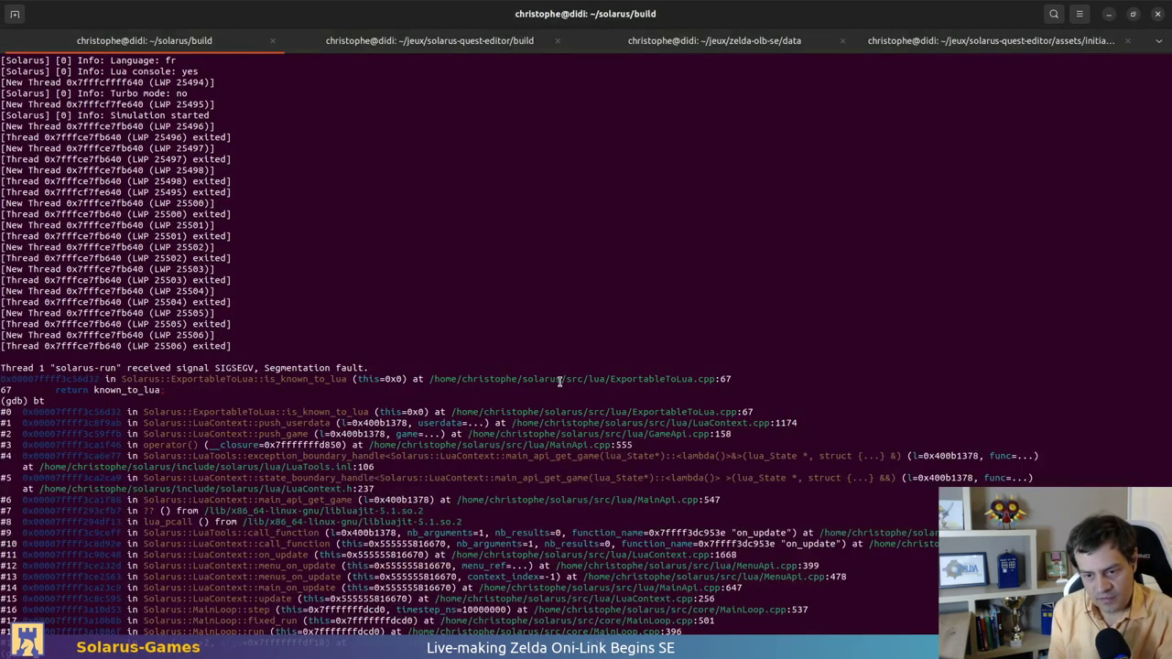
{"action": "key", "text": "alt+Tab"}
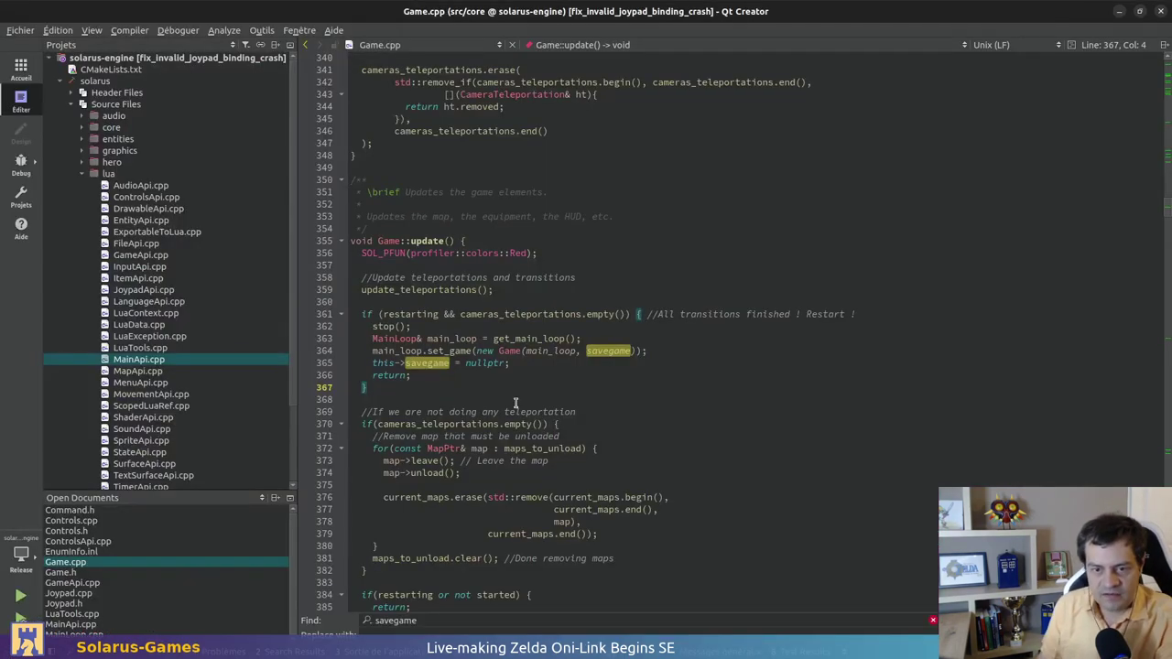
{"action": "double_click", "coordinate": [407, 314]}
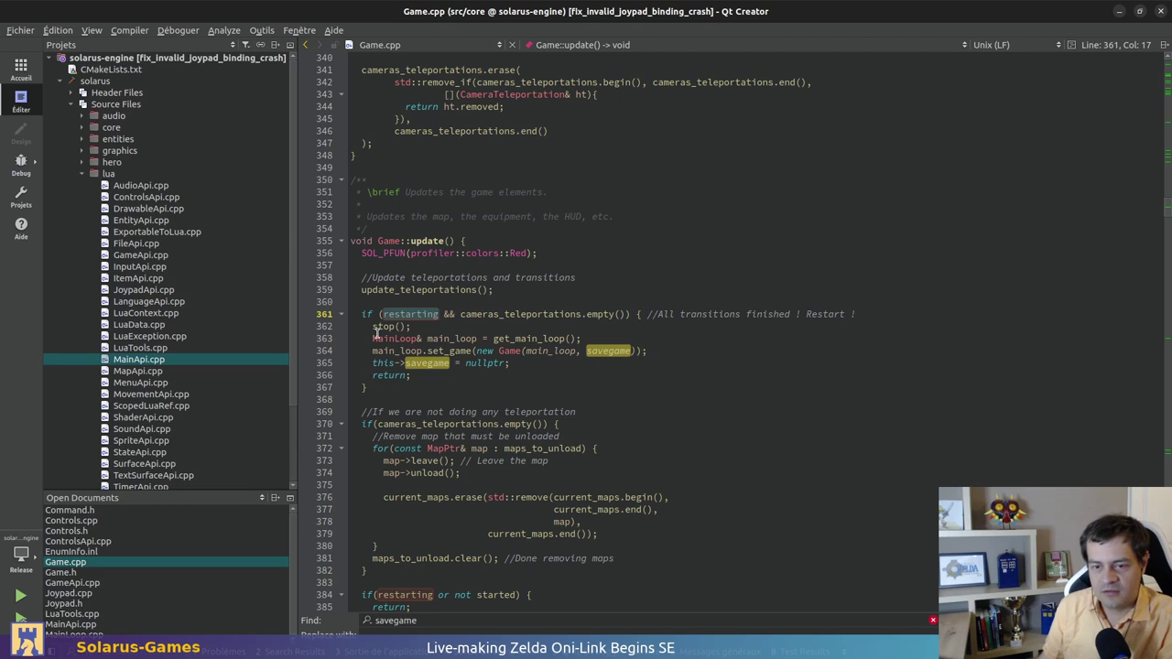
Switch to the terminal and examine the gdb backtrace of the segmentation fault, including the MainLoop::step frame
{"action": "key", "text": "alt+Tab"}
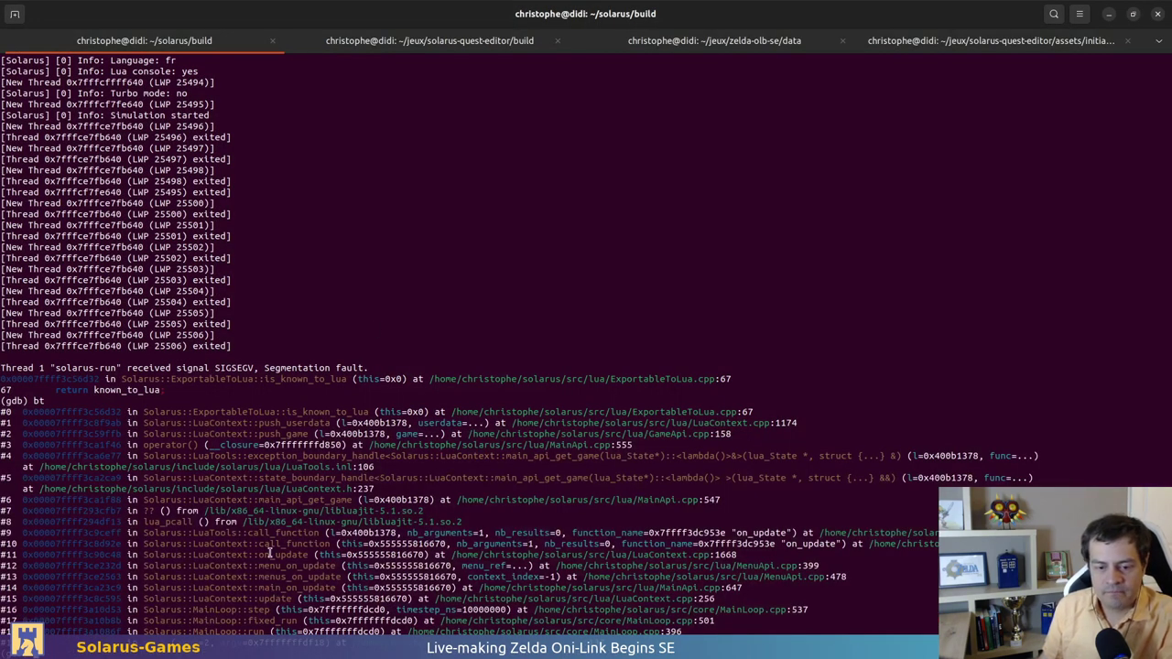
{"action": "key", "text": "alt+Tab"}
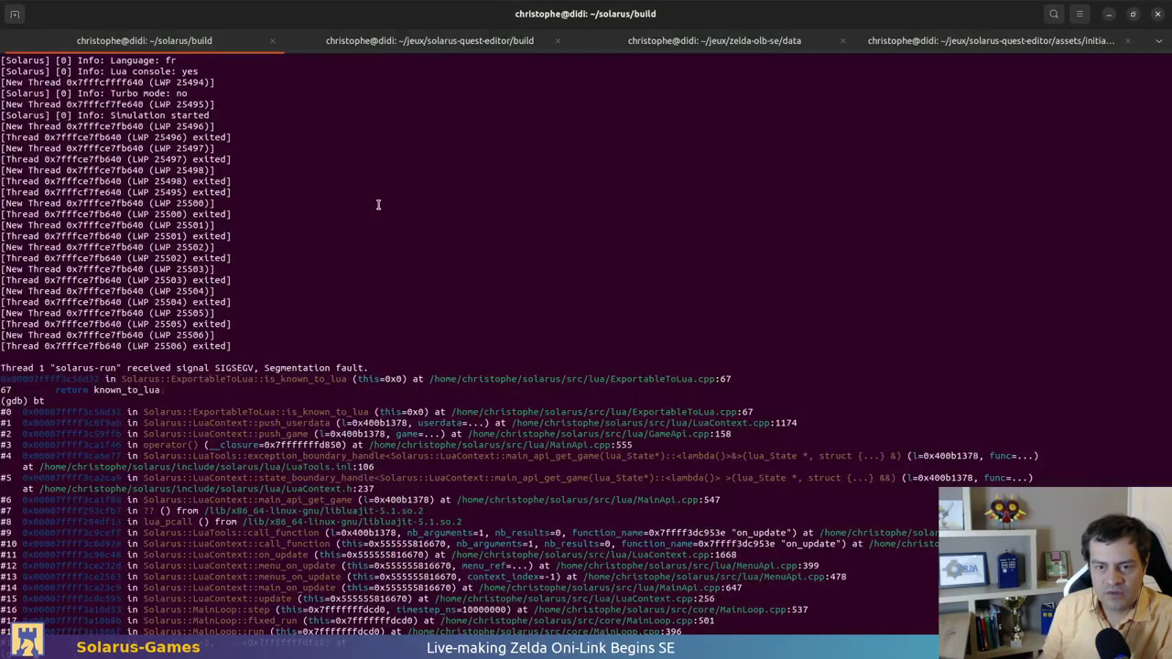
{"action": "key", "text": "alt+Tab"}
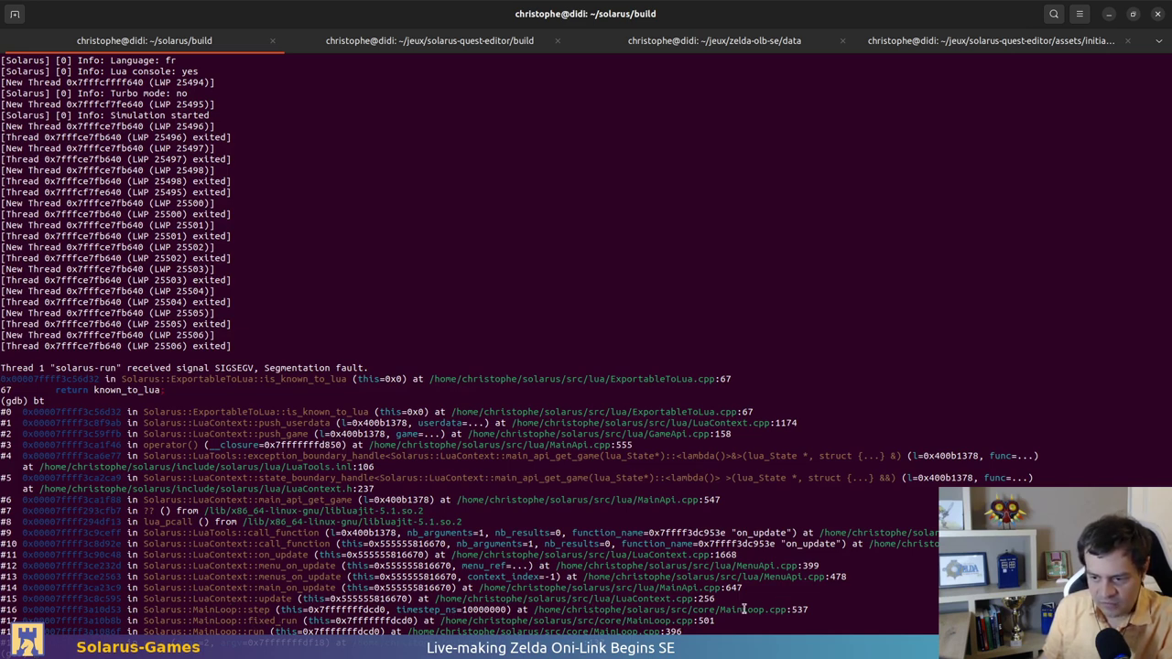
{"action": "key", "text": "alt+Tab"}
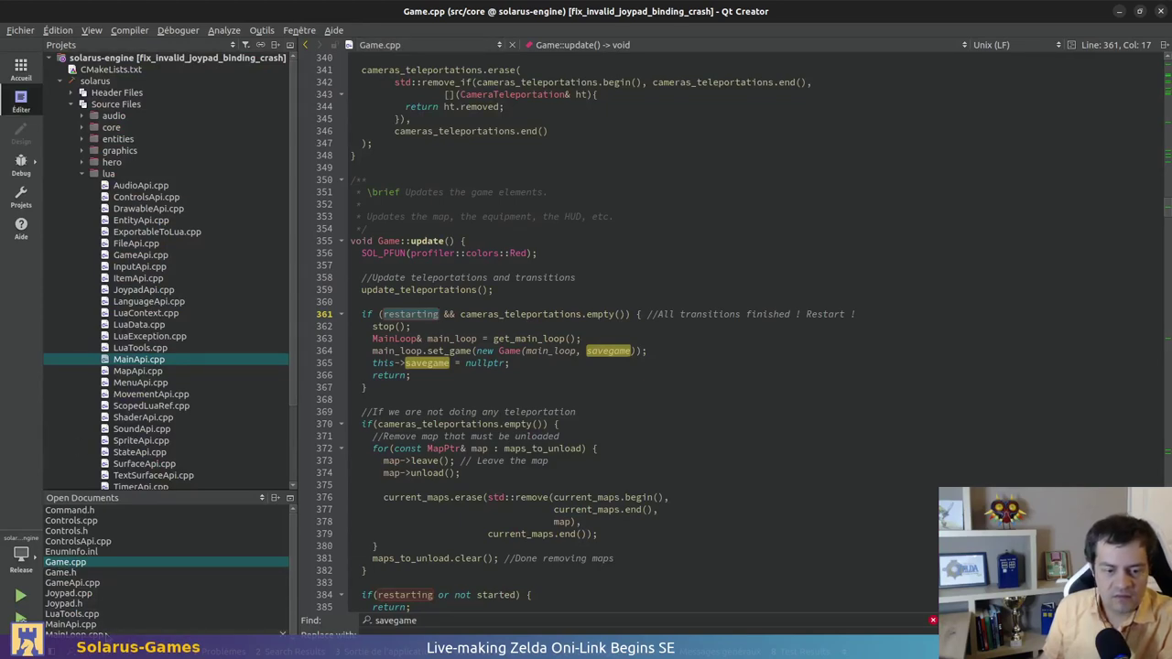
Open MainLoop.cpp and examine the order of the game and Lua context updates in MainLoop::step()
{"action": "left_click", "coordinate": [73, 631]}
{"action": "scroll", "coordinate": [514, 468], "scroll_direction": "up", "scroll_amount": 20}
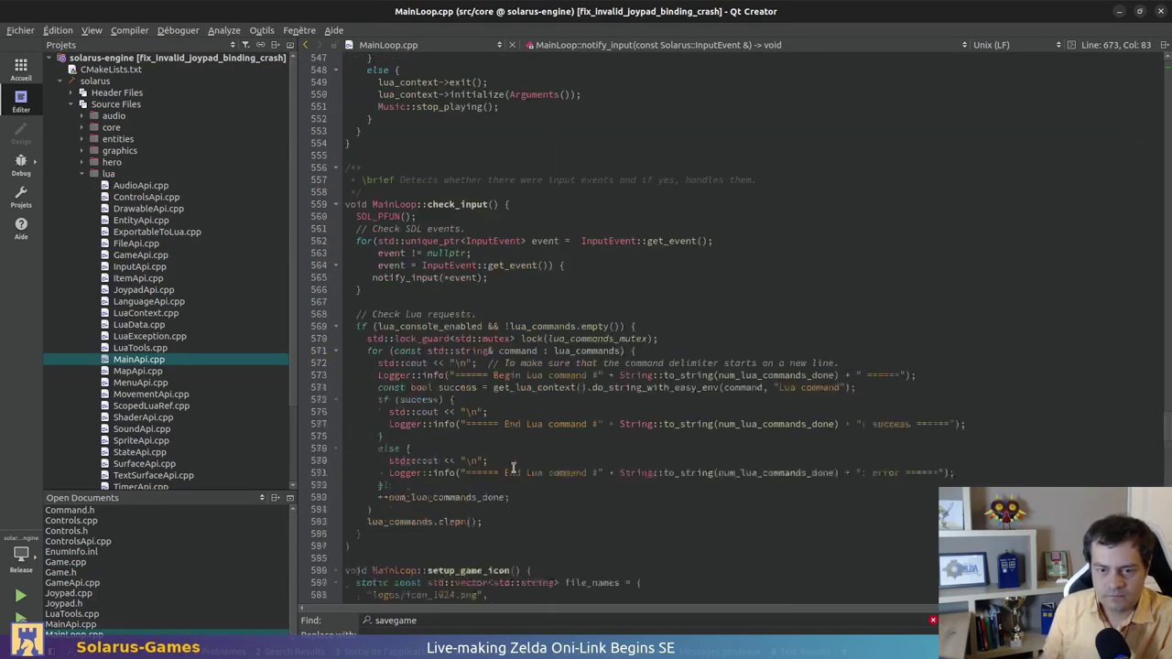
{"action": "scroll", "coordinate": [513, 467], "scroll_direction": "up", "scroll_amount": 8}
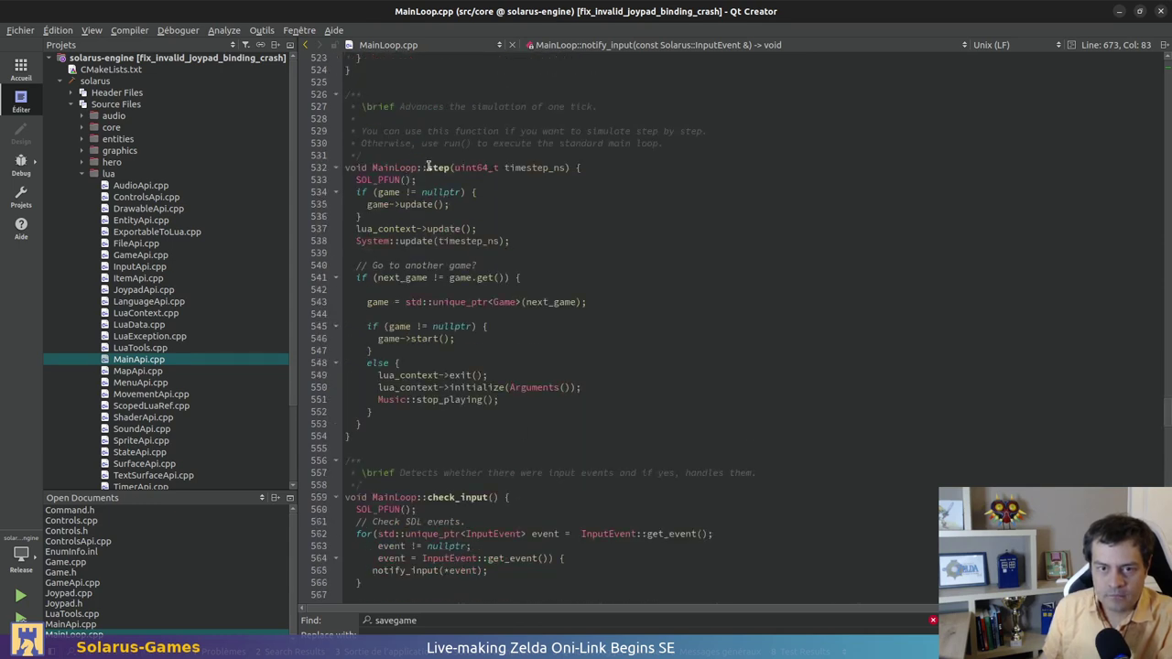
{"action": "left_click", "coordinate": [468, 203]}
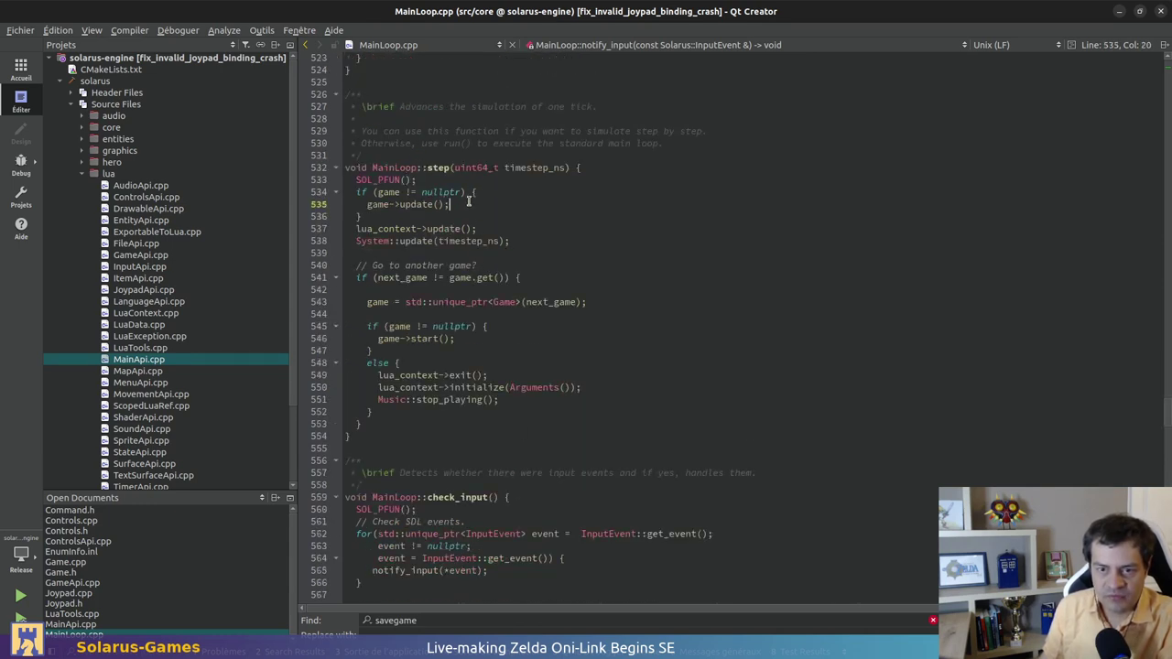
{"action": "triple_click", "coordinate": [468, 203]}
{"action": "triple_click", "coordinate": [411, 229]}
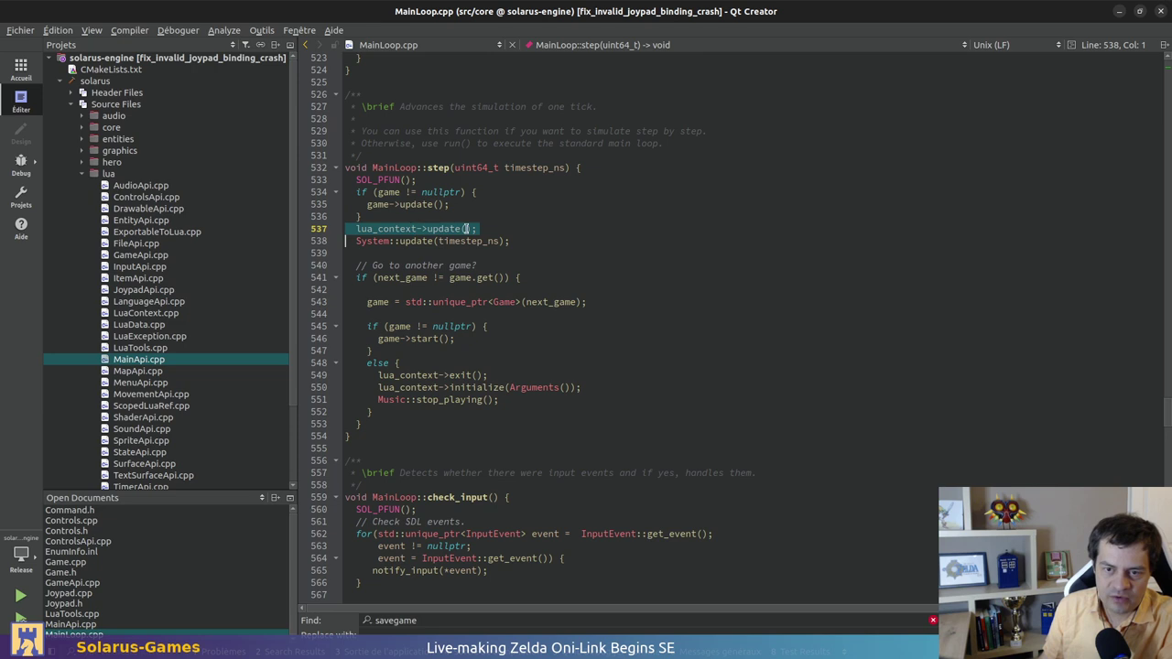
{"action": "left_click", "coordinate": [522, 229]}
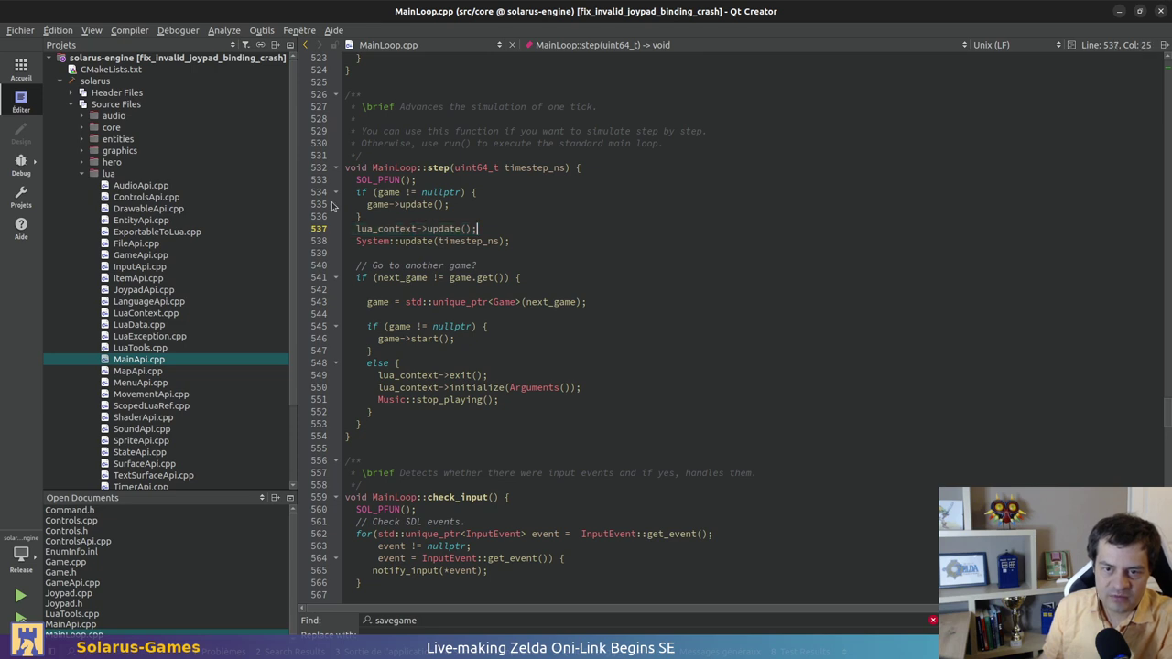
Follow the game->update() call to Game.cpp and examine how the restart block passes on and clears the savegame
{"action": "left_click", "coordinate": [424, 204]}
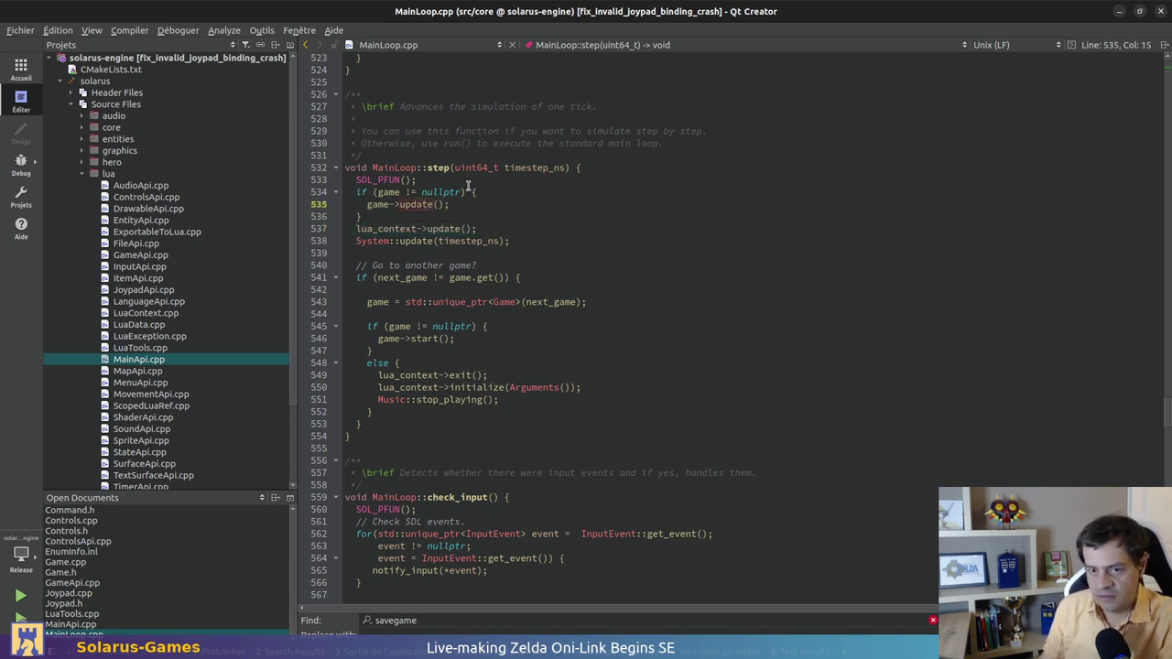
{"action": "key", "text": "F2"}
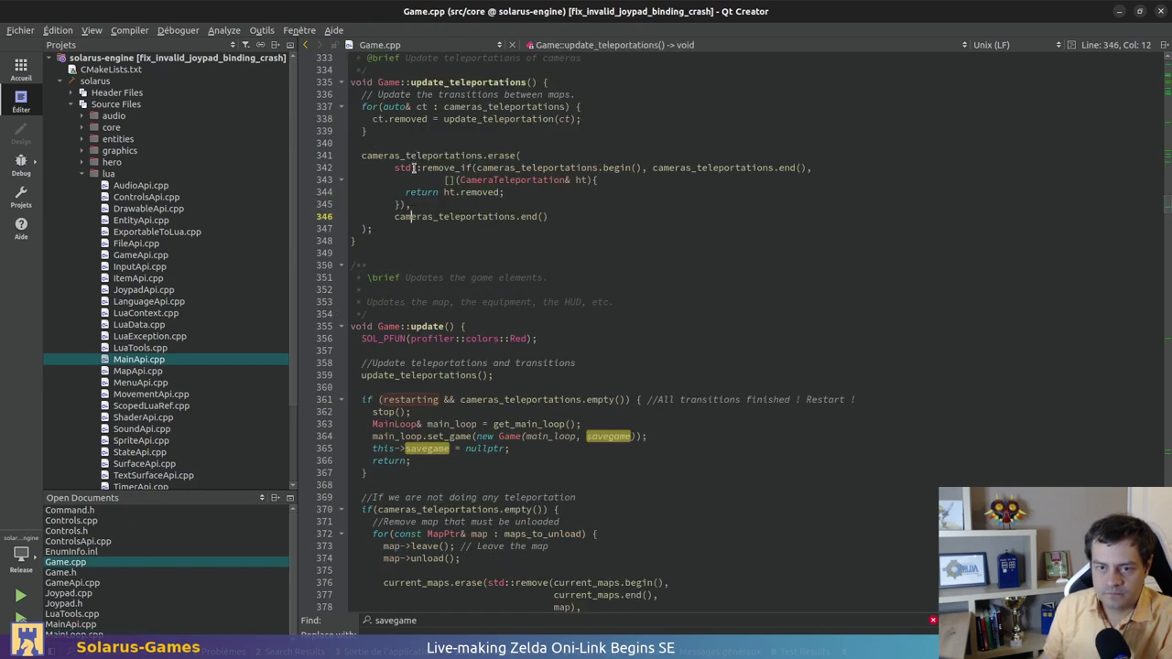
{"action": "scroll", "coordinate": [606, 313], "scroll_direction": "down", "scroll_amount": 2}
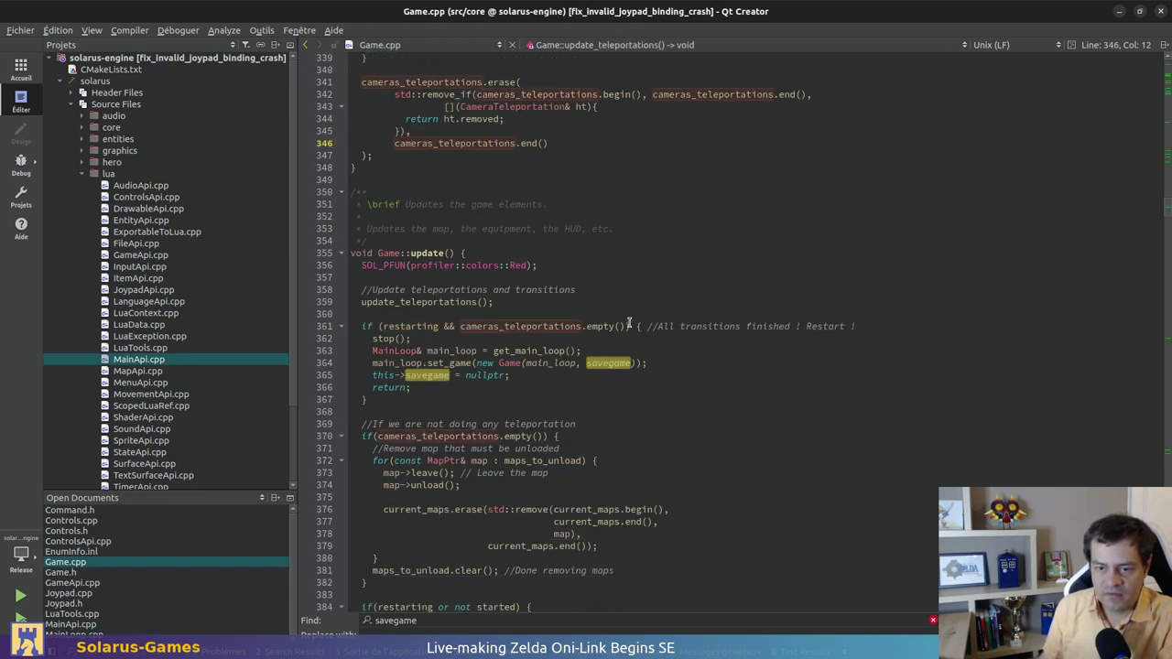
{"action": "left_click_drag", "start_coordinate": [494, 315], "coordinate": [506, 408]}
{"action": "left_click", "coordinate": [506, 408]}
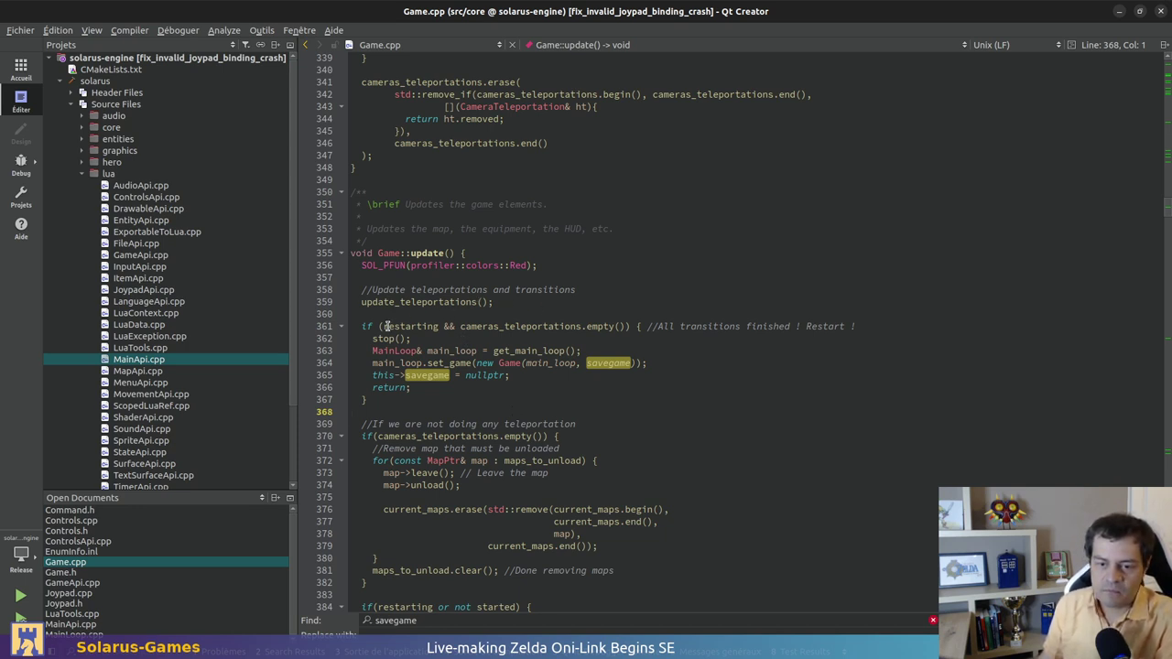
{"action": "left_click_drag", "start_coordinate": [373, 344], "coordinate": [470, 411]}
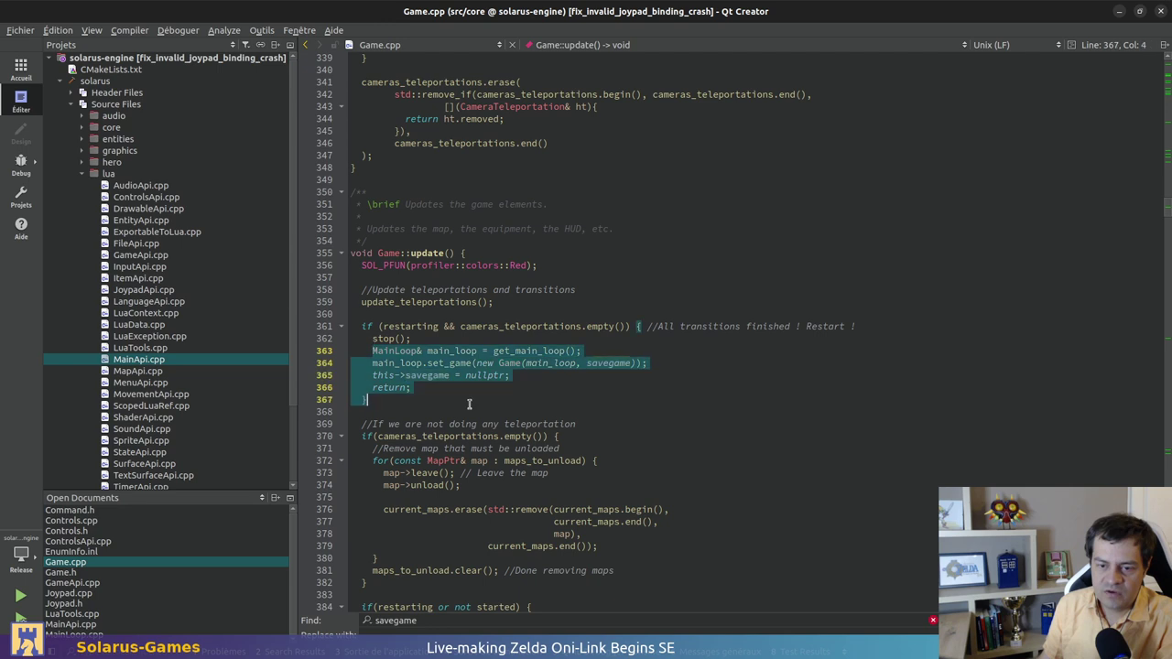
{"action": "left_click", "coordinate": [472, 410]}
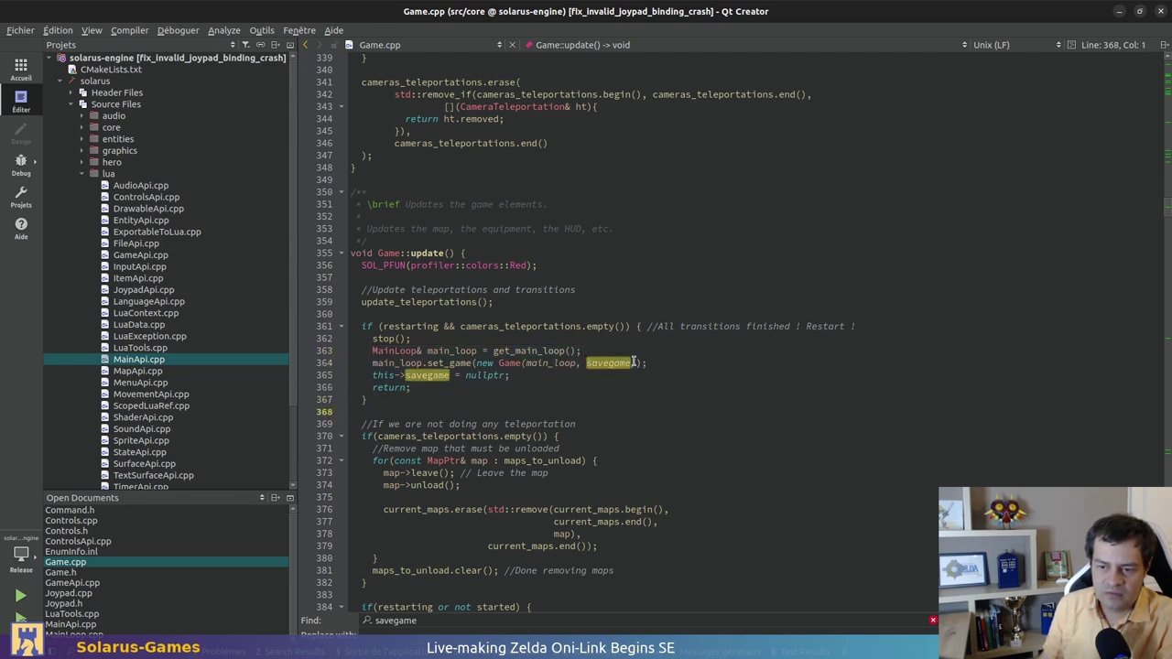
{"action": "left_click_drag", "start_coordinate": [633, 363], "coordinate": [686, 366]}
{"action": "left_click", "coordinate": [676, 373]}
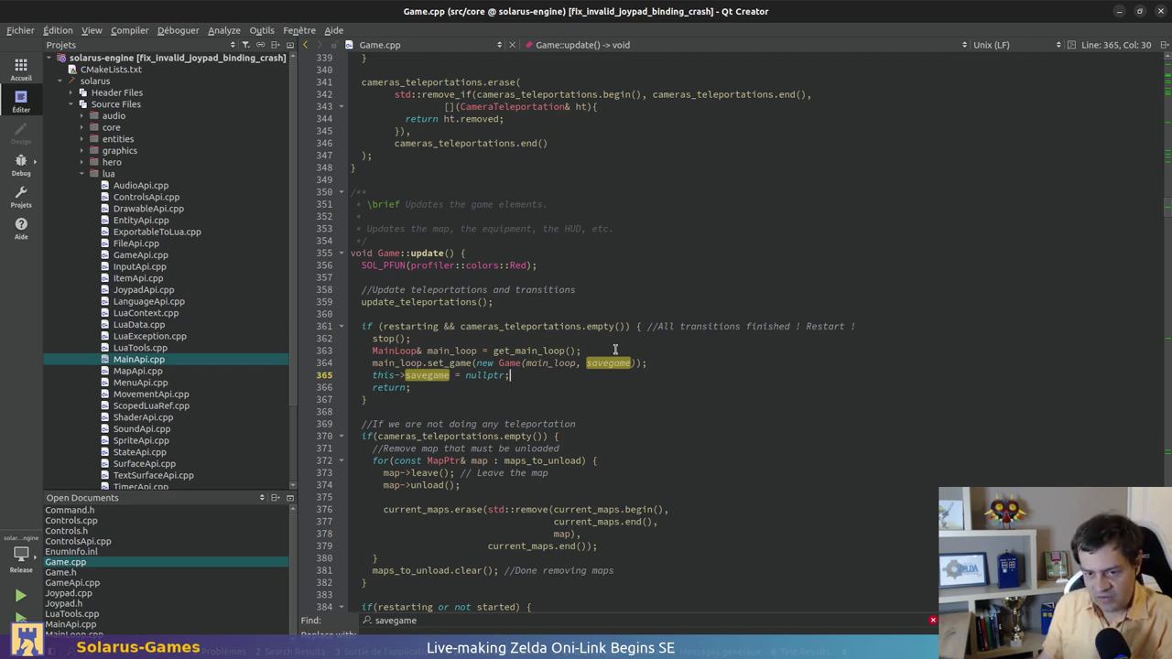
Recheck the gdb backtrace in the terminal, and review the restart and map-unloading code in Game::update()
{"action": "key", "text": "alt+Tab"}
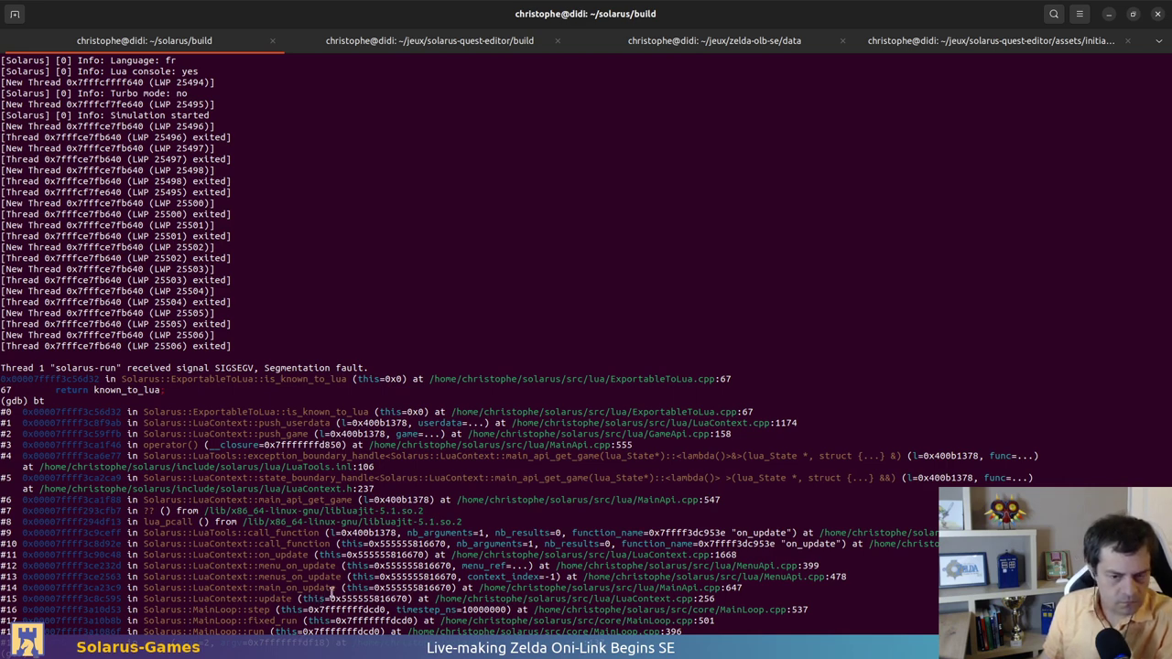
{"action": "key", "text": "alt+Tab"}
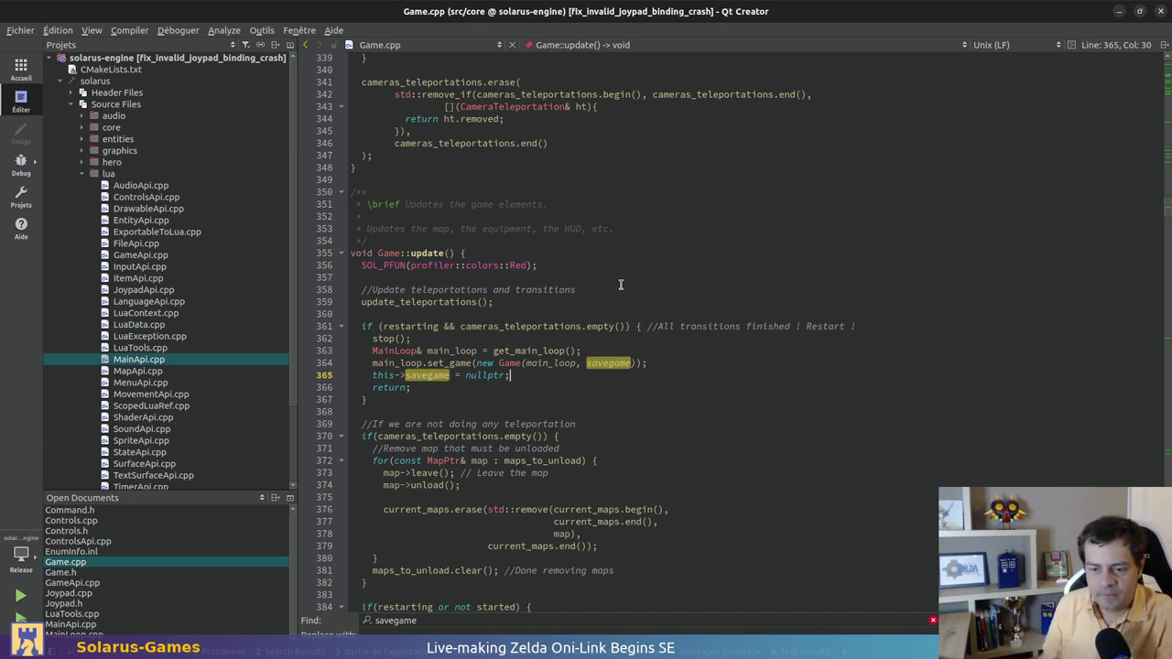
{"action": "left_click_drag", "start_coordinate": [354, 314], "coordinate": [367, 582]}
{"action": "scroll", "coordinate": [604, 286], "scroll_direction": "down", "scroll_amount": 4}
{"action": "left_click", "coordinate": [597, 253]}
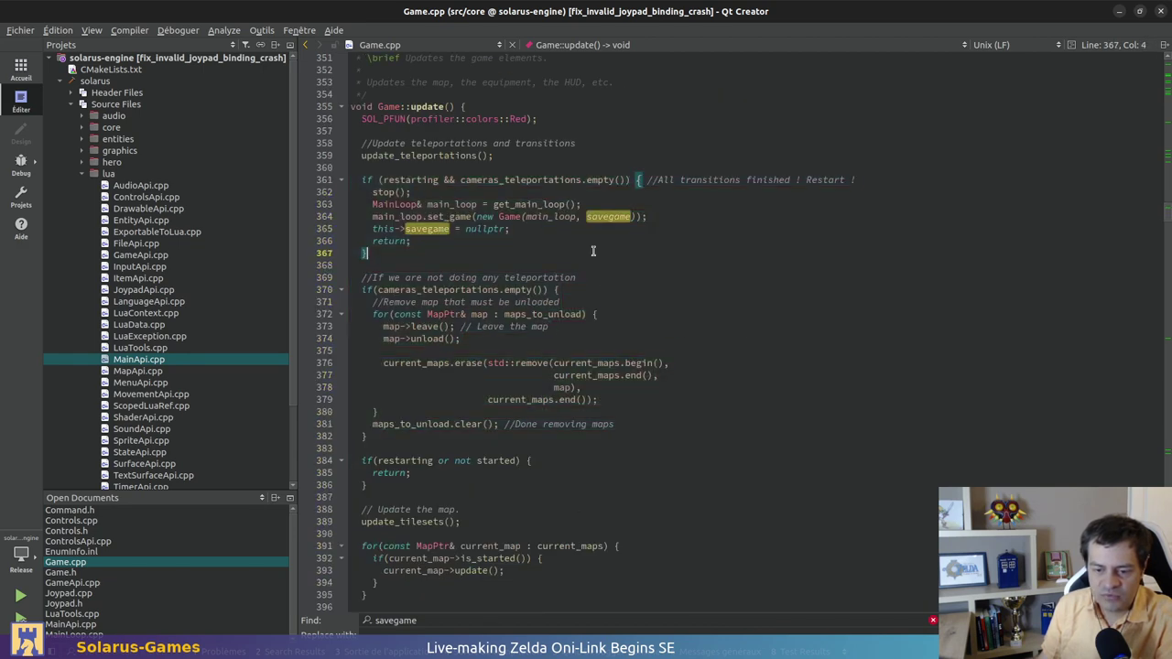
{"action": "scroll", "coordinate": [599, 264], "scroll_direction": "up", "scroll_amount": 2}
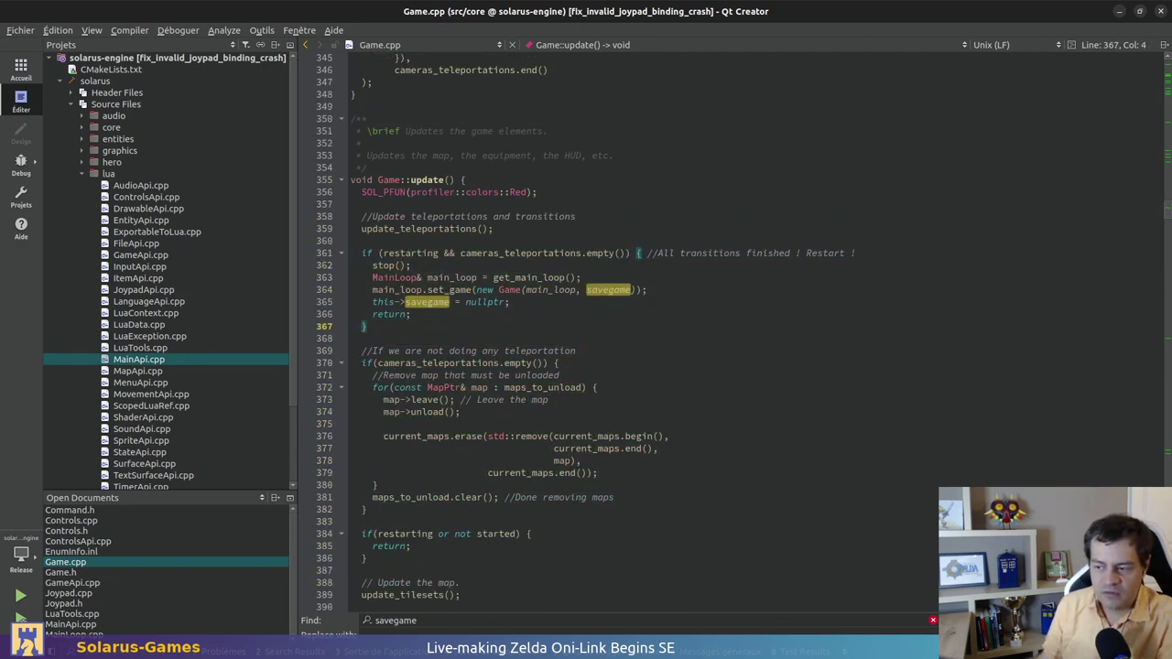
Switch to Chrome and display the release-1.6.5 branch of the solarus src folder on GitLab
{"action": "key", "text": "alt+Tab"}
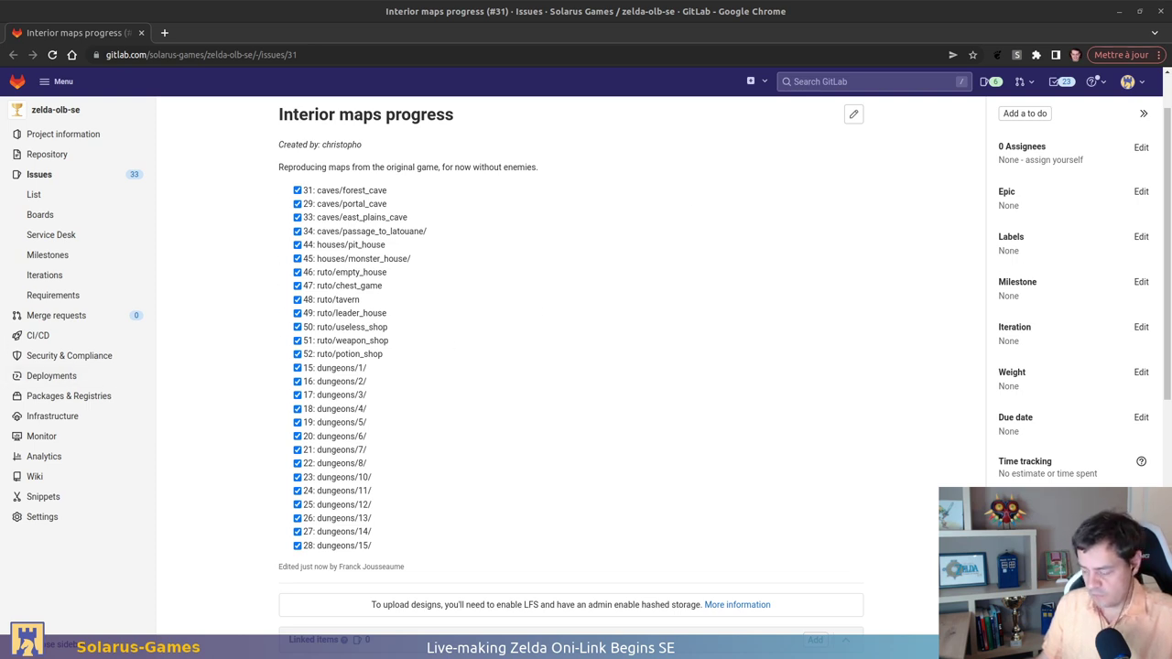
{"action": "key", "text": "alt+Tab"}
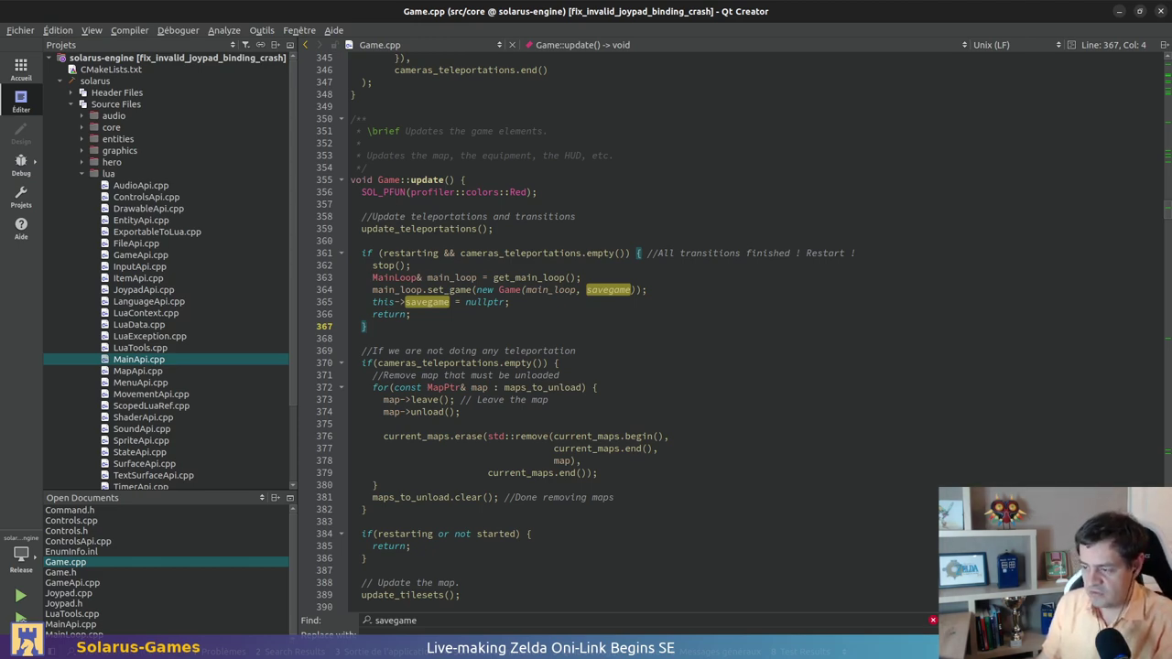
{"action": "key", "text": "alt+Tab"}
{"action": "left_click", "coordinate": [723, 33]}
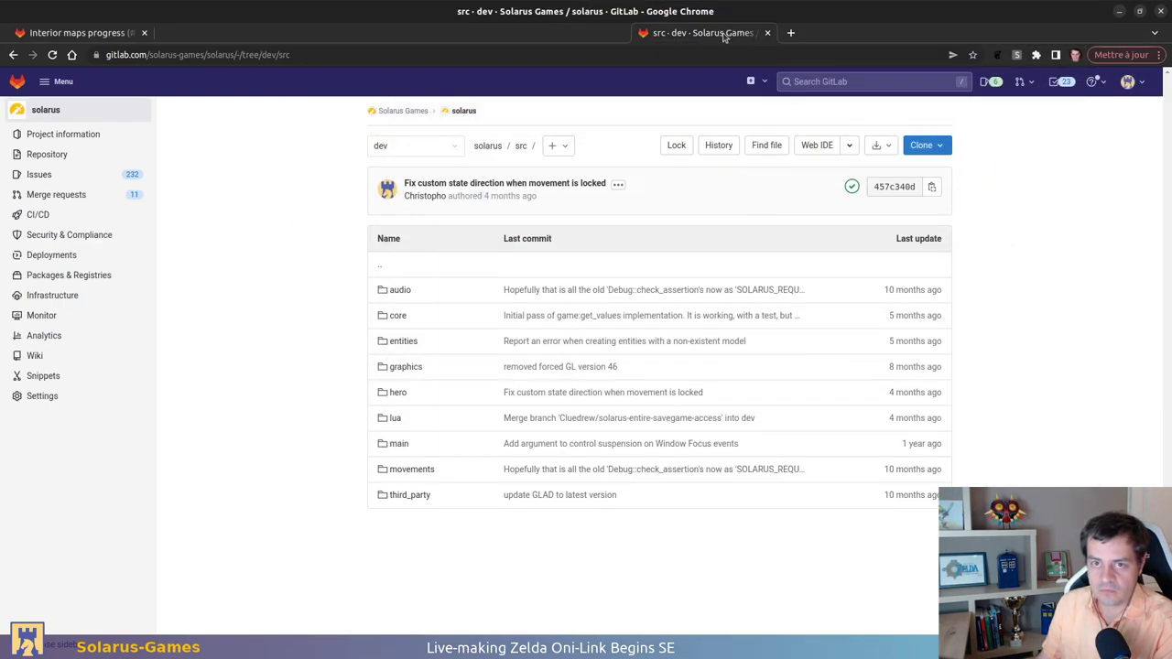
{"action": "left_click_drag", "start_coordinate": [723, 37], "coordinate": [653, 34]}
{"action": "left_click", "coordinate": [405, 142]}
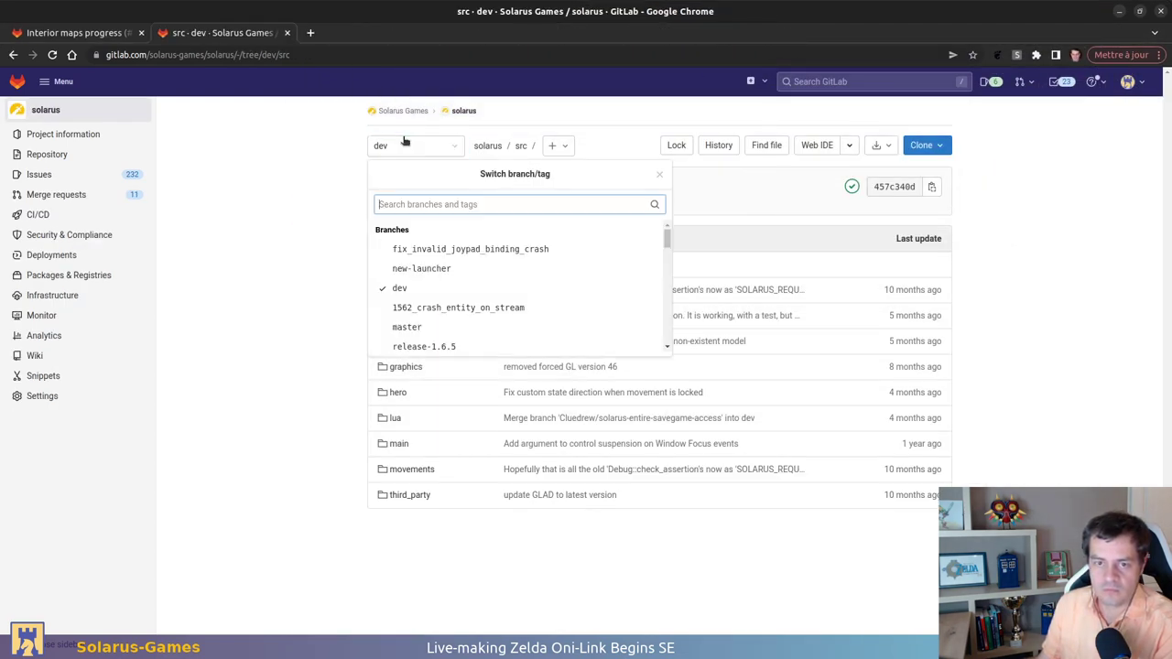
{"action": "scroll", "coordinate": [486, 301], "scroll_direction": "down", "scroll_amount": 2}
{"action": "scroll", "coordinate": [503, 266], "scroll_direction": "up", "scroll_amount": 1}
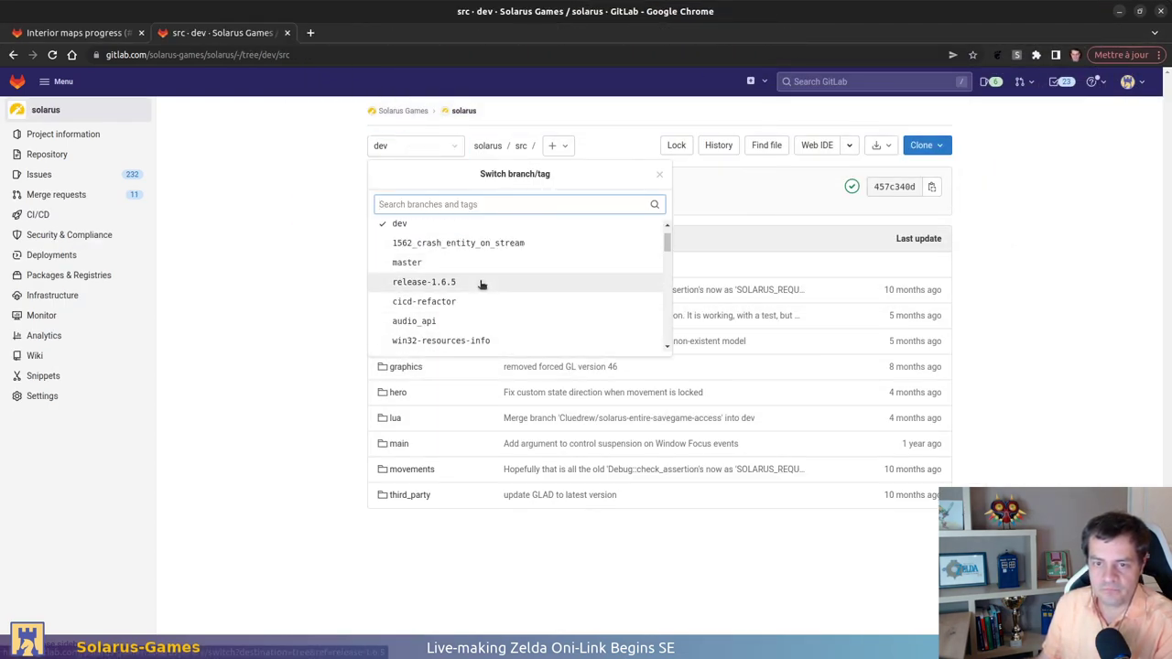
{"action": "left_click", "coordinate": [481, 284]}
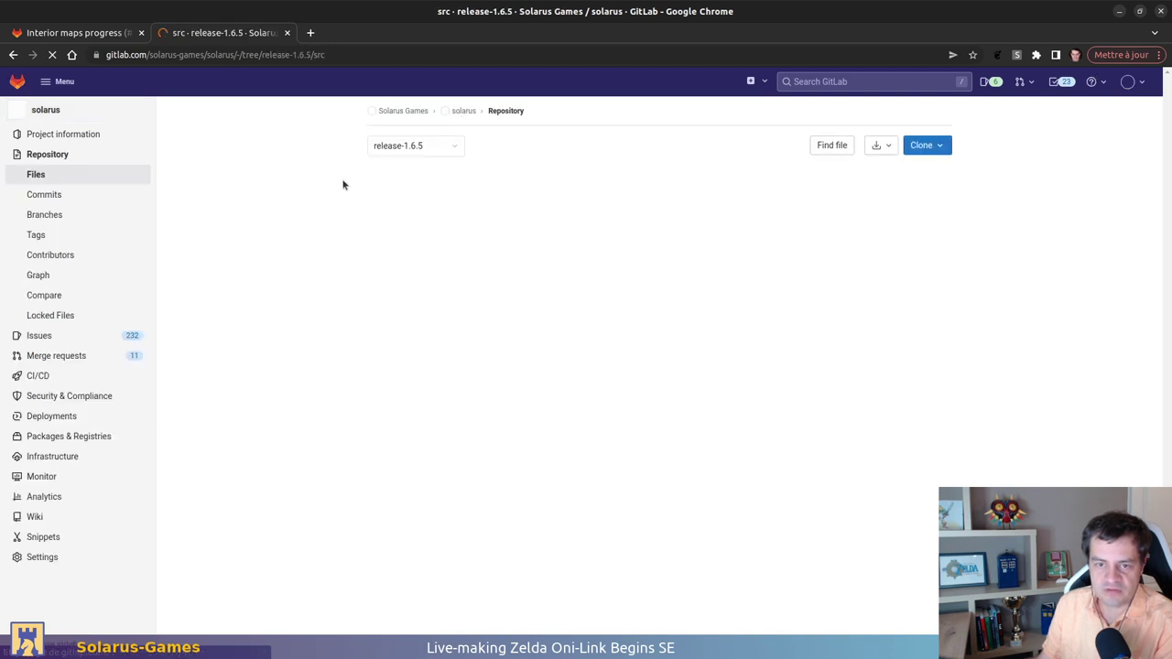
Open core/Game.cpp from the release-1.6.5 branch and search the page for "::update"
{"action": "left_click", "coordinate": [397, 317]}
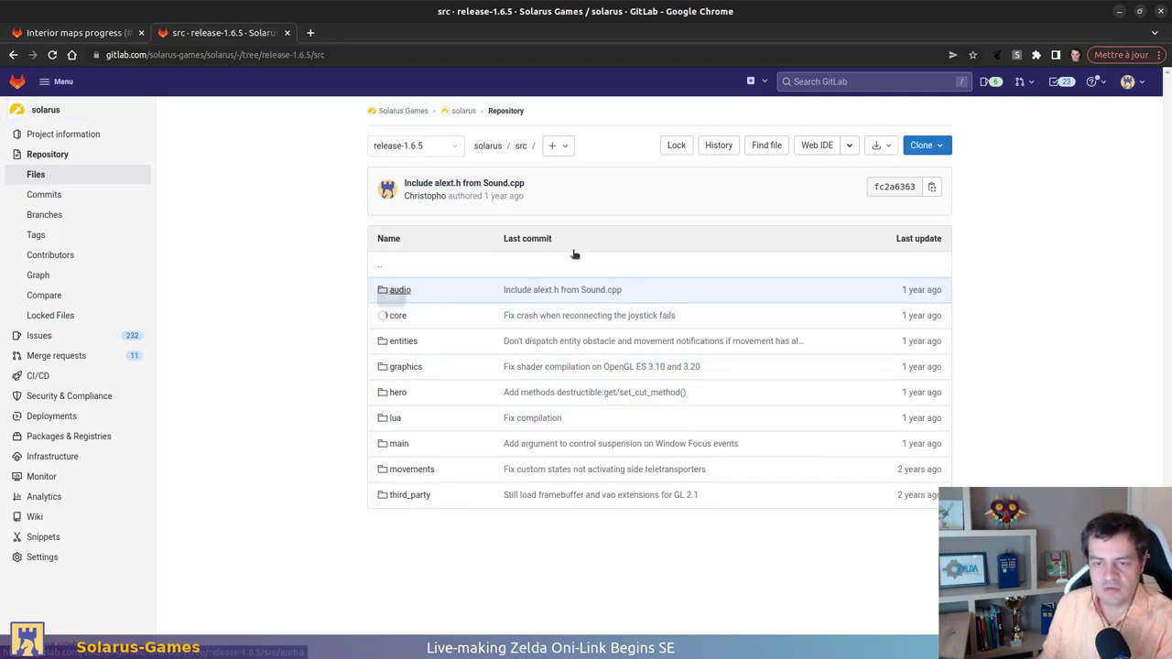
{"action": "scroll", "coordinate": [343, 458], "scroll_direction": "down", "scroll_amount": 2}
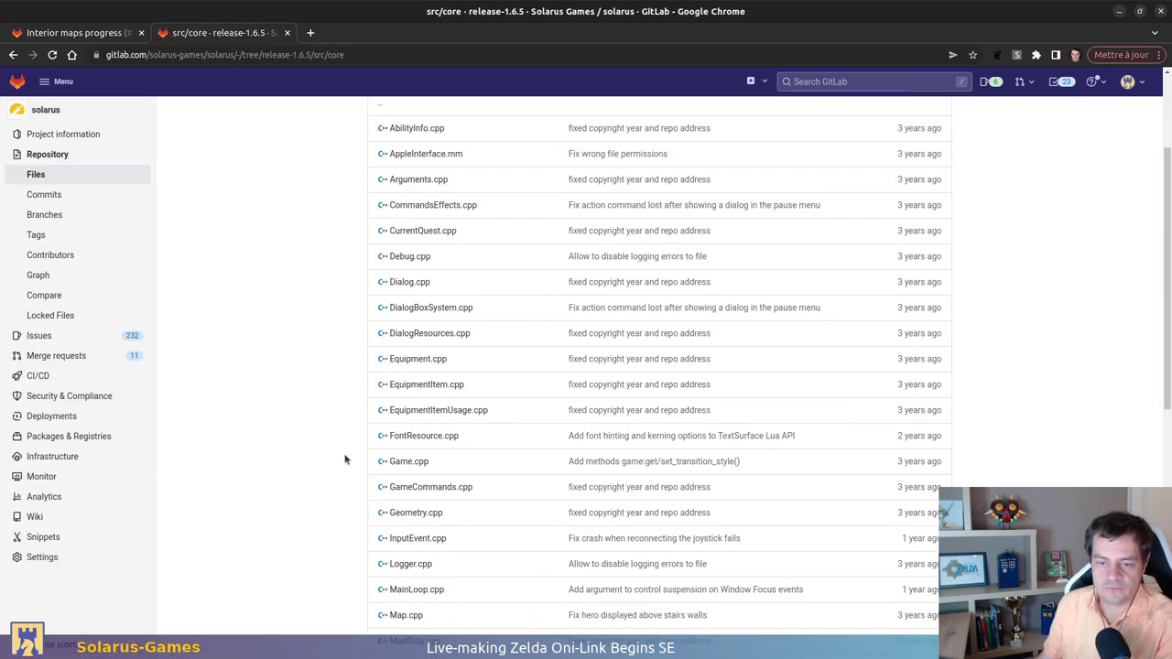
{"action": "left_click", "coordinate": [408, 462]}
{"action": "scroll", "coordinate": [230, 328], "scroll_direction": "down", "scroll_amount": 3}
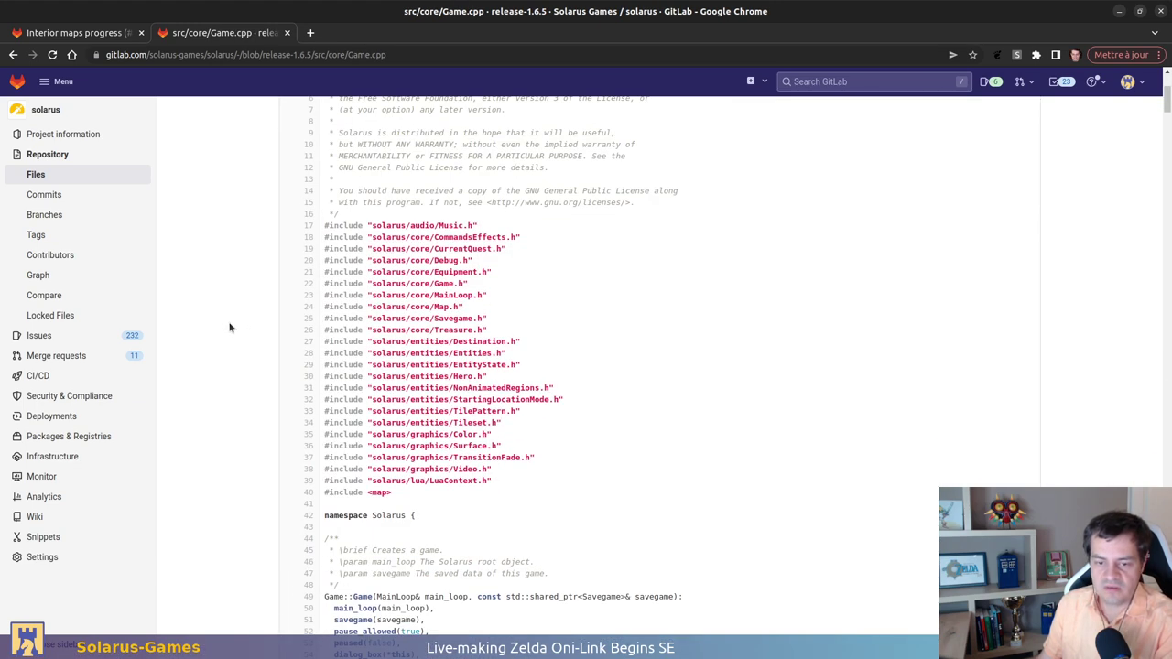
{"action": "key", "text": "ctrl+f"}
{"action": "type", "text": "::update"}
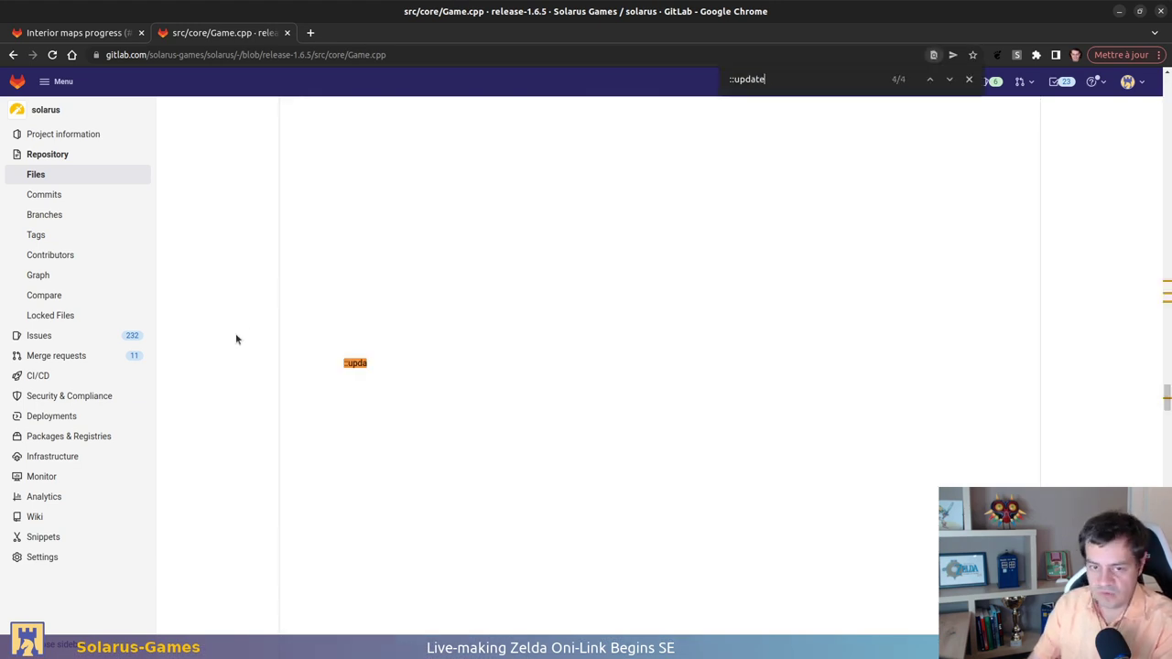
Examine Game::update() in the release-1.6.5 Game.cpp, focusing on the early return for "restarting || !started"
{"action": "key", "text": "Escape"}
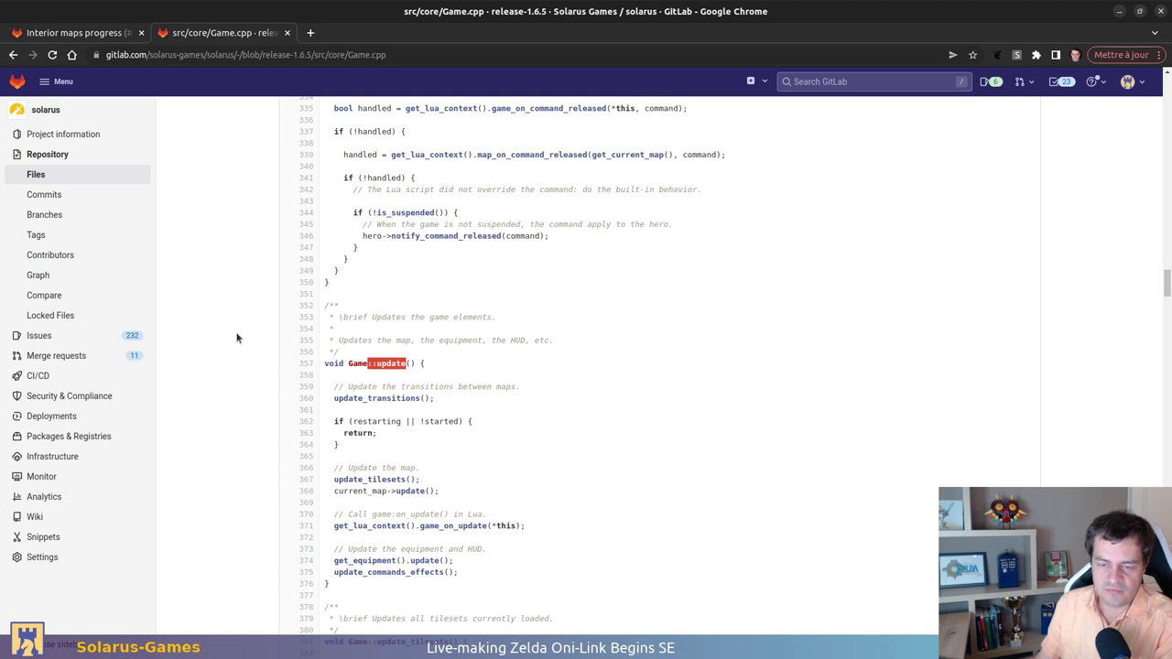
{"action": "scroll", "coordinate": [236, 338], "scroll_direction": "down", "scroll_amount": 2}
{"action": "left_click_drag", "start_coordinate": [328, 320], "coordinate": [377, 350]}
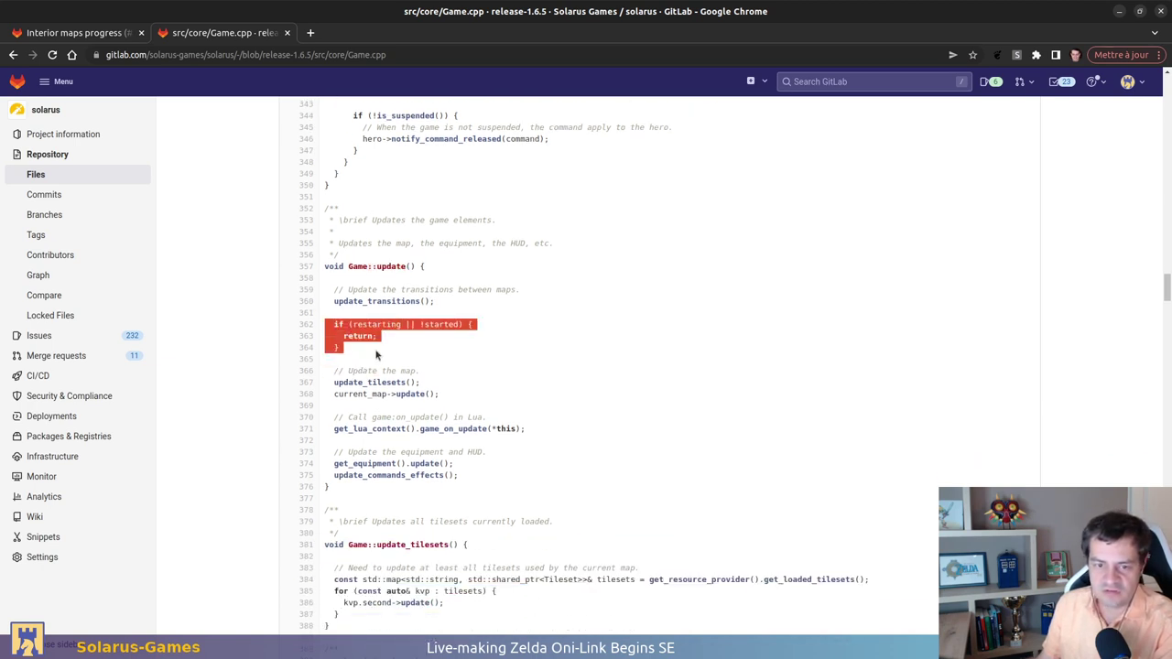
{"action": "left_click", "coordinate": [577, 370]}
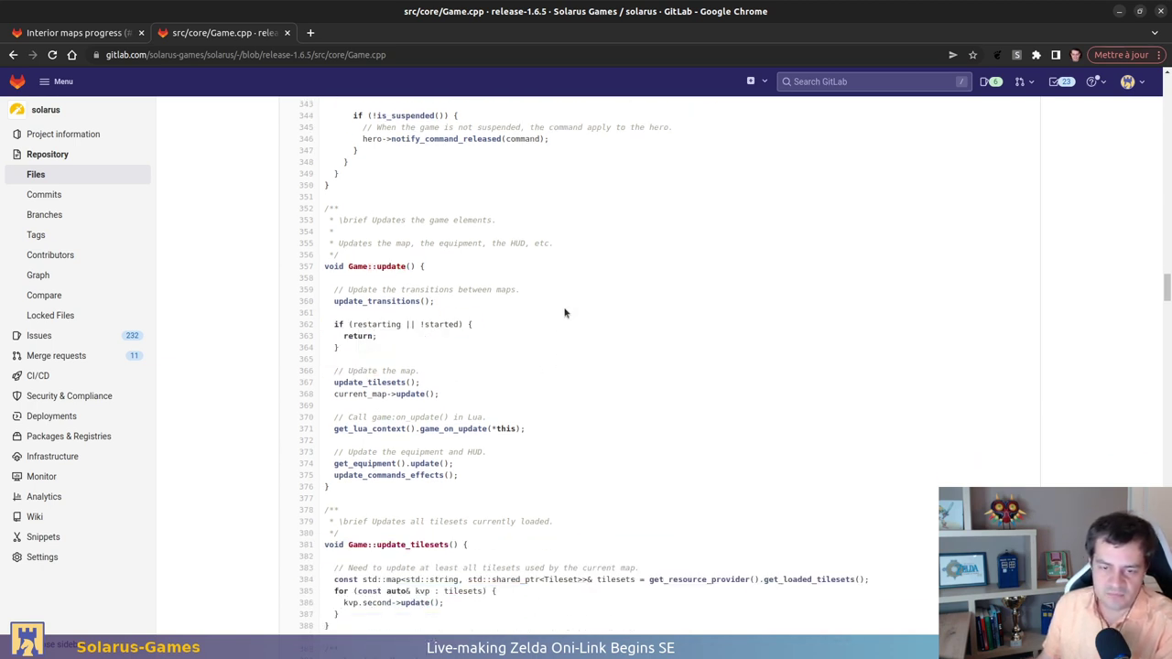
Read through Game::update_transitions() in the release-1.6.5 Game.cpp, from the closing transition to the start of the next map
{"action": "scroll", "coordinate": [540, 320], "scroll_direction": "down", "scroll_amount": 9}
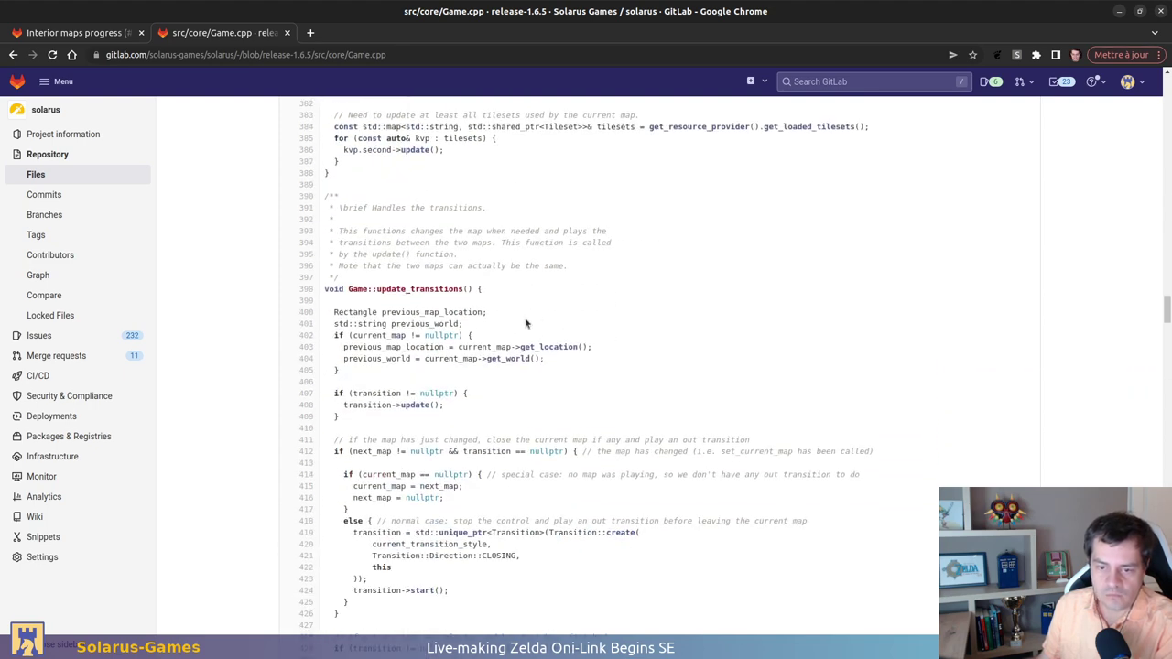
{"action": "scroll", "coordinate": [693, 283], "scroll_direction": "down", "scroll_amount": 2}
{"action": "left_click_drag", "start_coordinate": [681, 219], "coordinate": [641, 466]}
{"action": "scroll", "coordinate": [732, 407], "scroll_direction": "down", "scroll_amount": 3}
{"action": "left_click", "coordinate": [739, 430]}
{"action": "scroll", "coordinate": [705, 366], "scroll_direction": "down", "scroll_amount": 3}
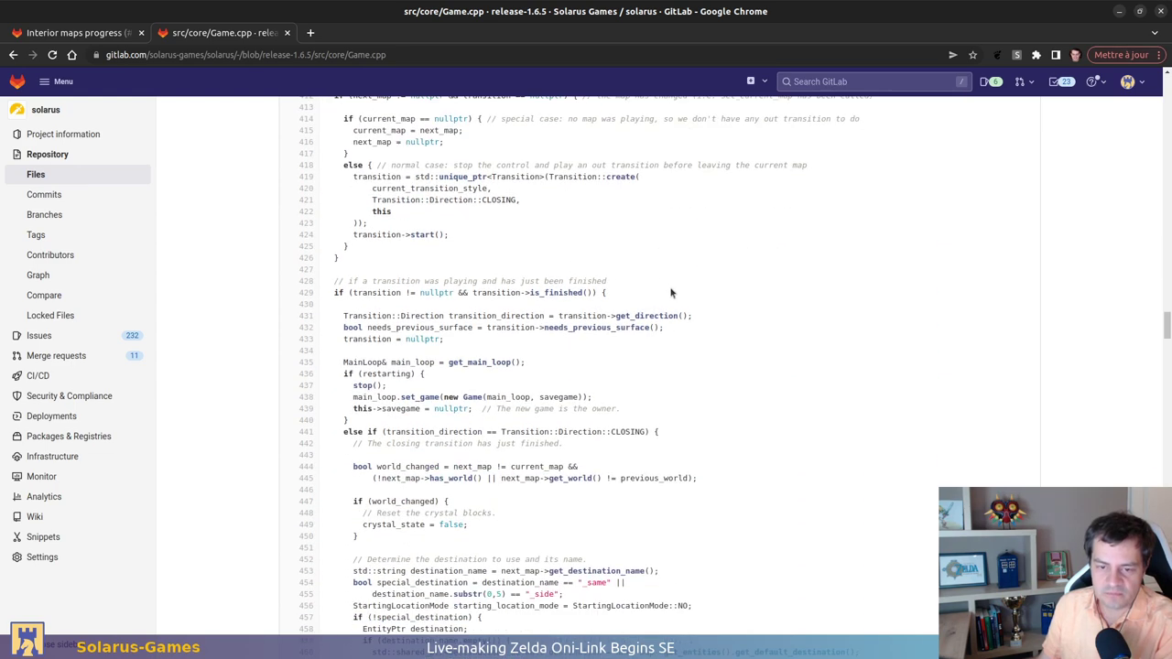
{"action": "scroll", "coordinate": [668, 293], "scroll_direction": "down", "scroll_amount": 4}
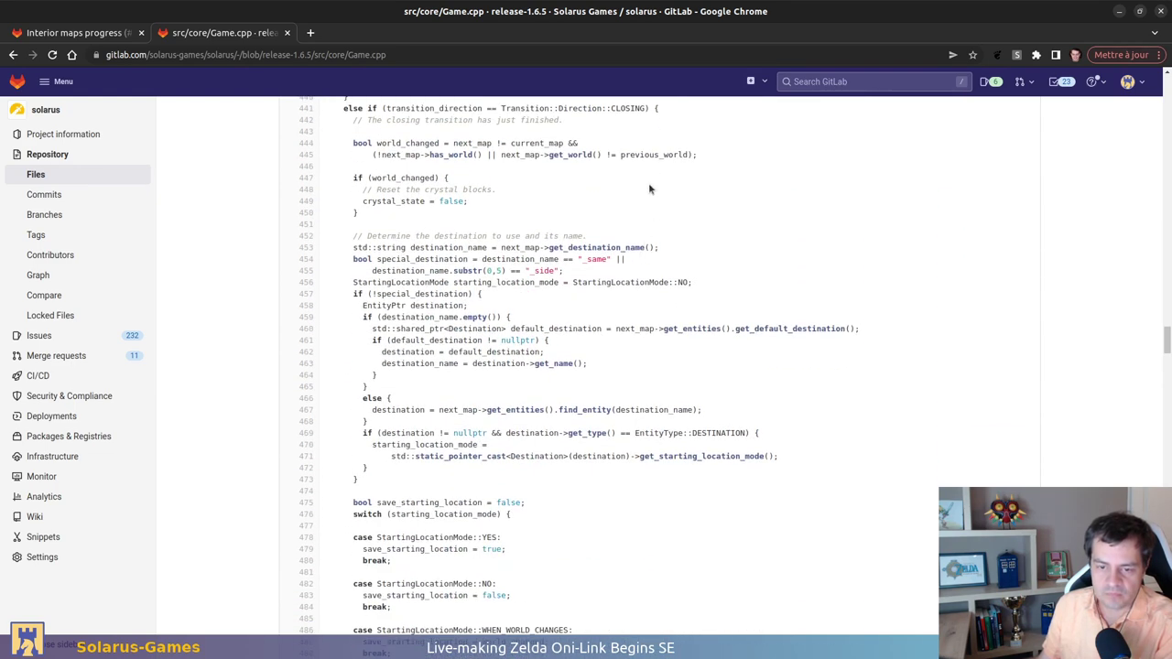
{"action": "scroll", "coordinate": [622, 206], "scroll_direction": "down", "scroll_amount": 3}
{"action": "scroll", "coordinate": [615, 210], "scroll_direction": "down", "scroll_amount": 2}
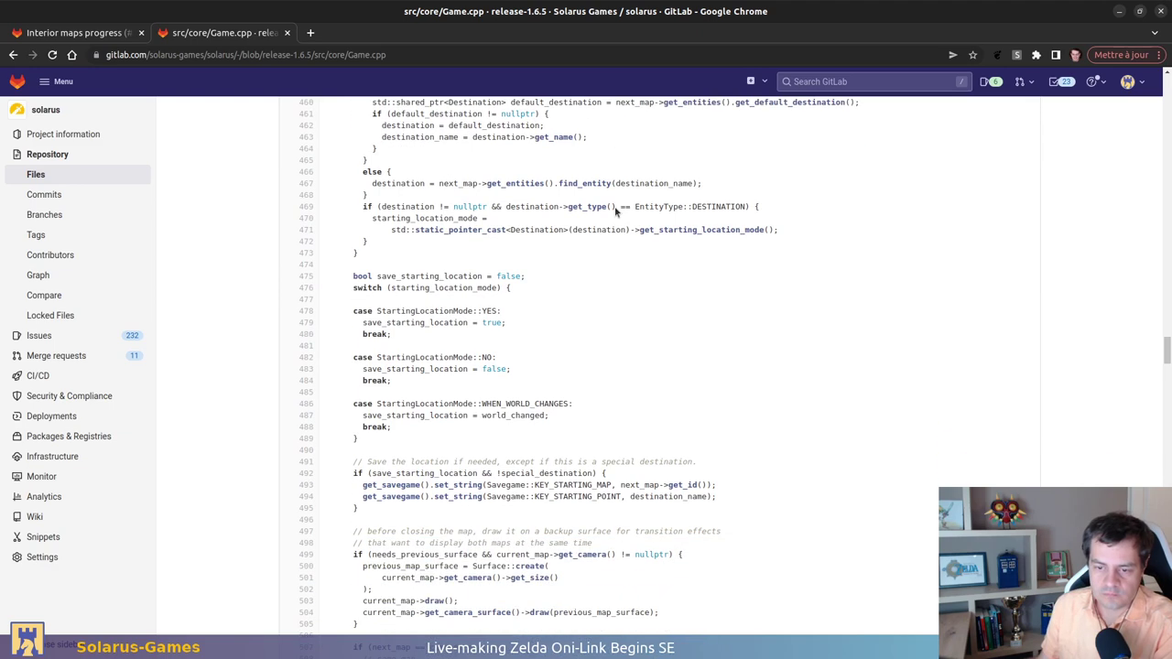
{"action": "scroll", "coordinate": [616, 209], "scroll_direction": "down", "scroll_amount": 5}
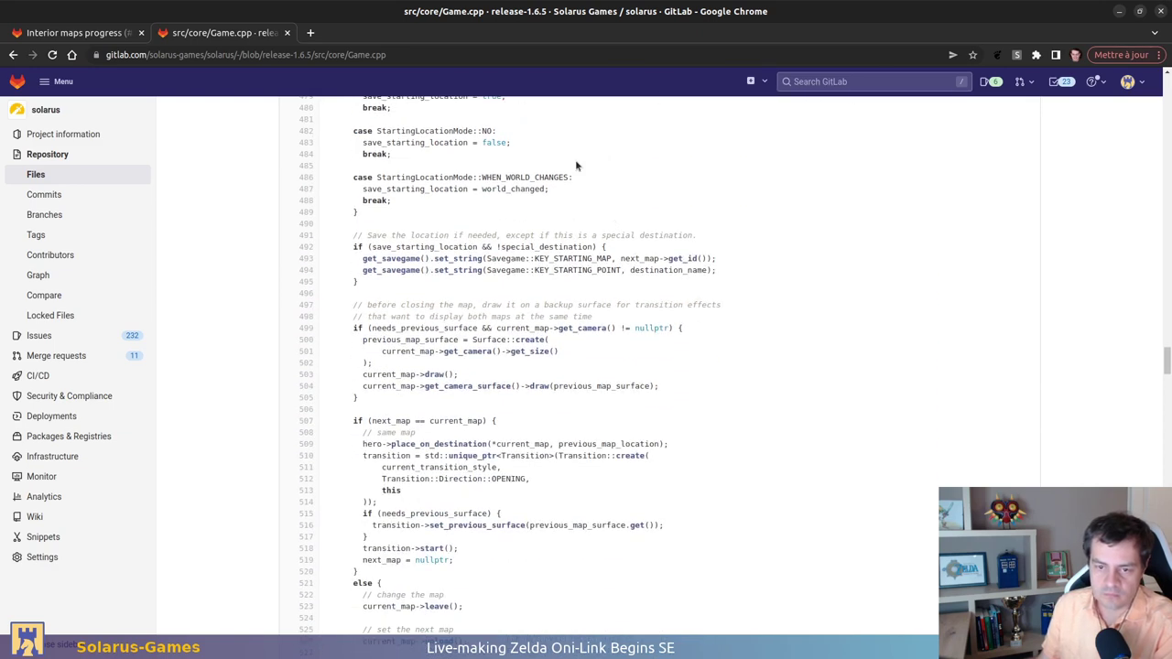
{"action": "scroll", "coordinate": [600, 195], "scroll_direction": "down", "scroll_amount": 5}
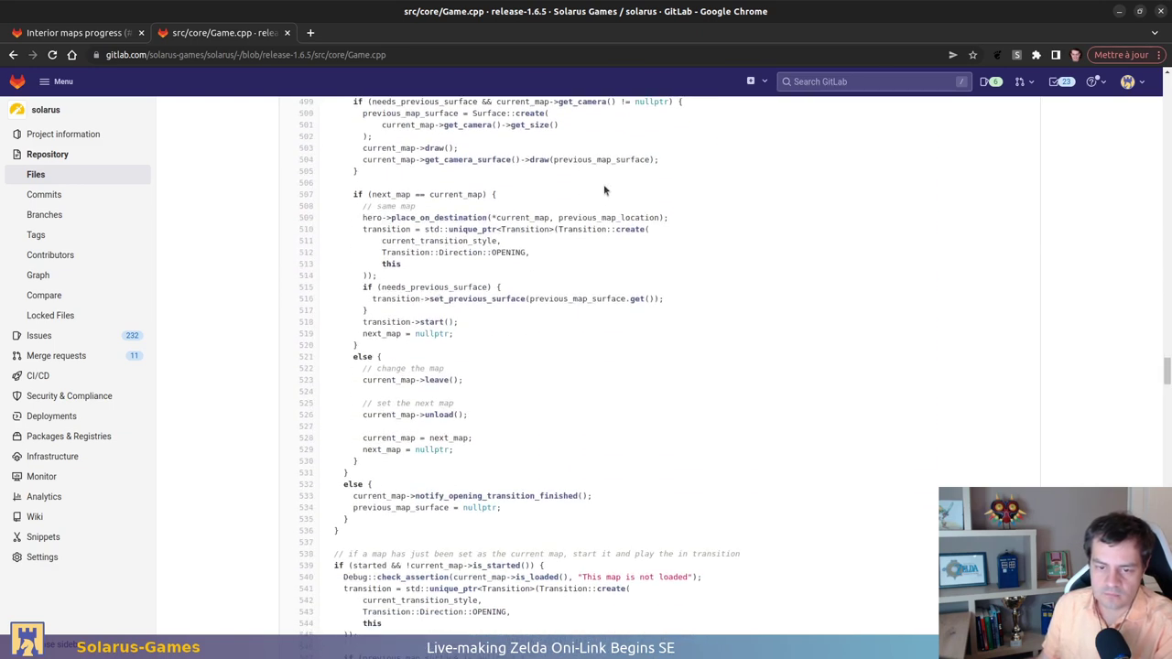
{"action": "scroll", "coordinate": [604, 187], "scroll_direction": "down", "scroll_amount": 3}
{"action": "scroll", "coordinate": [608, 192], "scroll_direction": "down", "scroll_amount": 1}
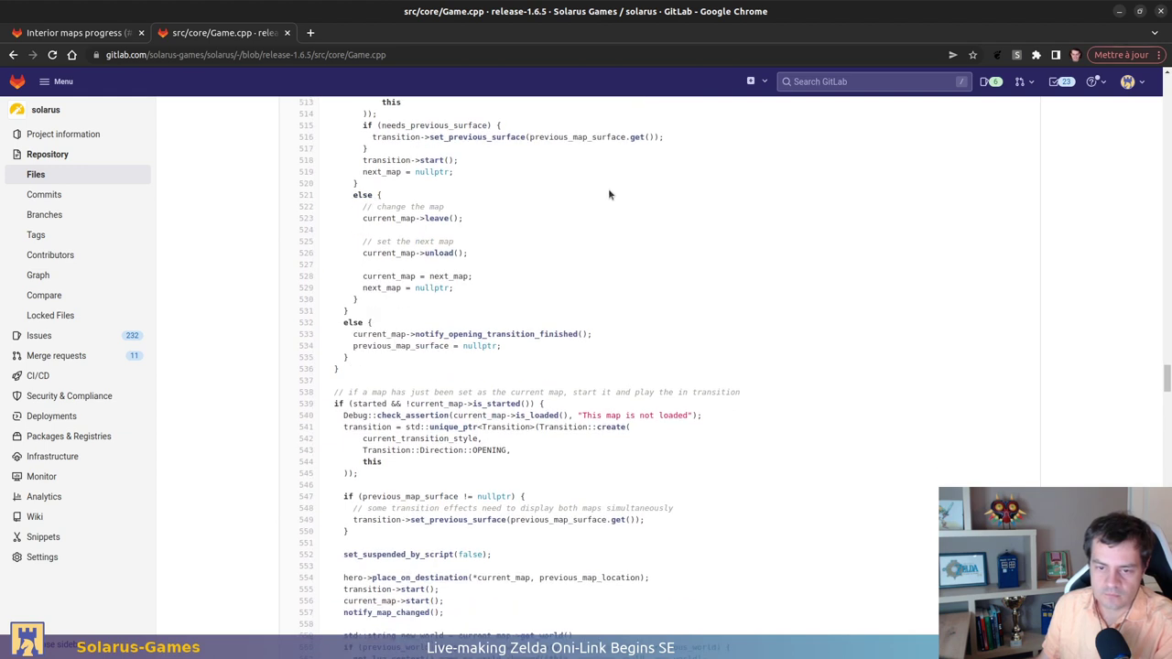
{"action": "scroll", "coordinate": [608, 192], "scroll_direction": "down", "scroll_amount": 3}
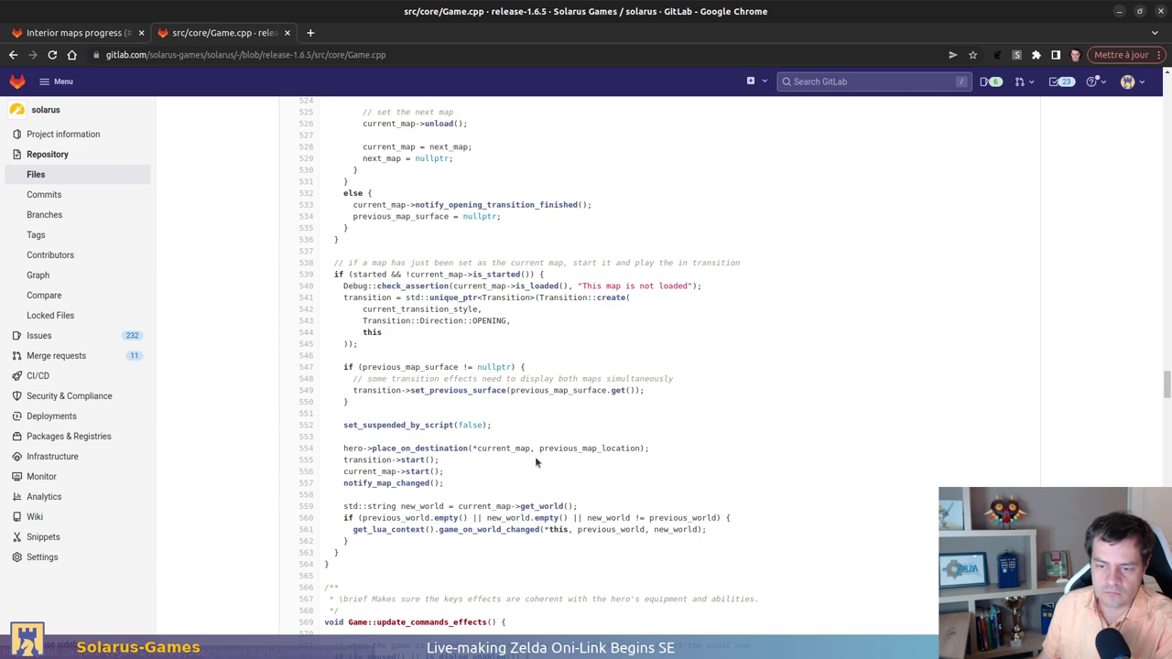
{"action": "scroll", "coordinate": [531, 448], "scroll_direction": "up", "scroll_amount": 5}
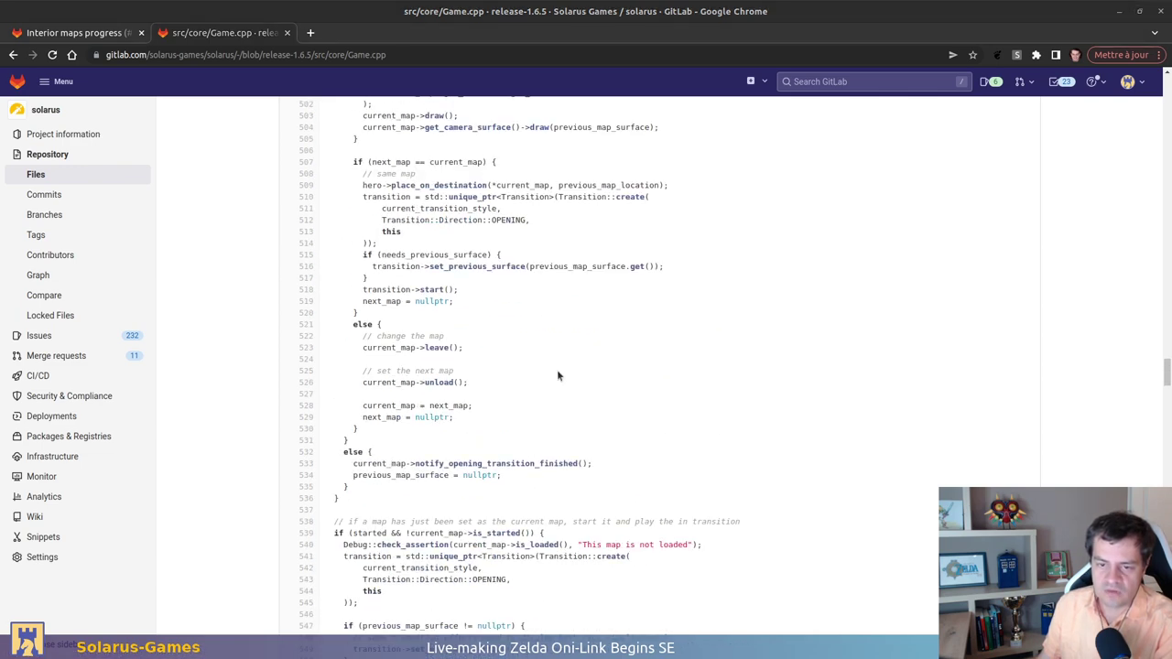
{"action": "scroll", "coordinate": [506, 421], "scroll_direction": "up", "scroll_amount": 4}
Search the page for "new Game" and examine the restarting block inside update_transitions()
{"action": "key", "text": "ctrl+f"}
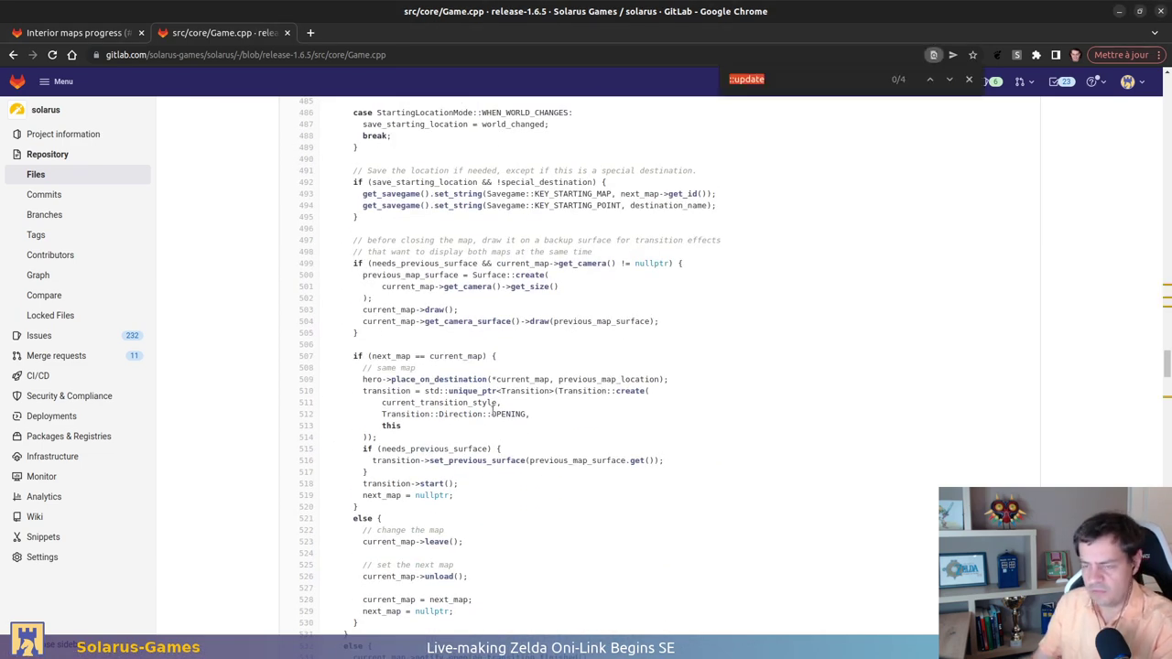
{"action": "type", "text": "new Game"}
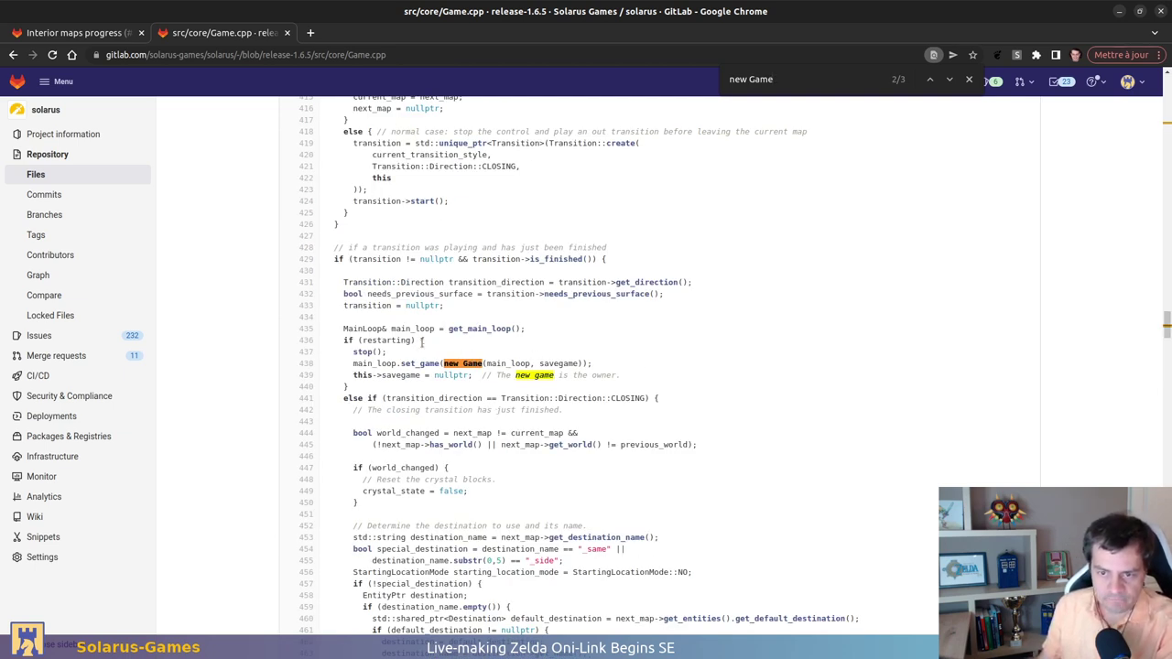
{"action": "scroll", "coordinate": [353, 373], "scroll_direction": "up", "scroll_amount": 1}
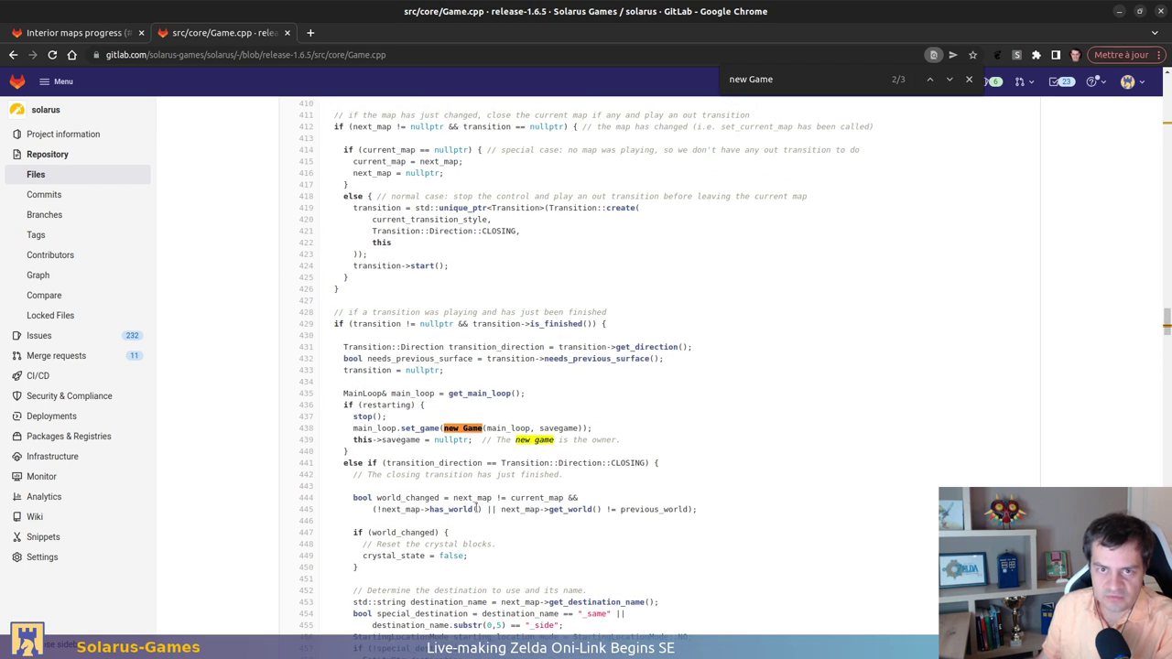
{"action": "left_click_drag", "start_coordinate": [353, 430], "coordinate": [529, 451]}
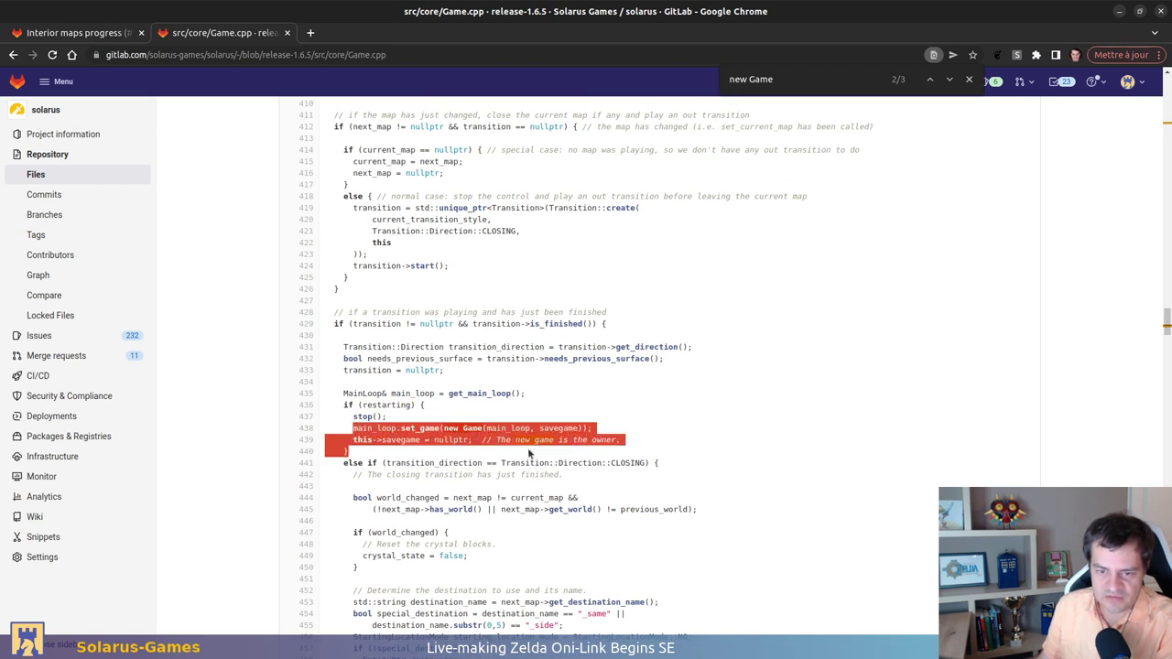
{"action": "left_click", "coordinate": [667, 445]}
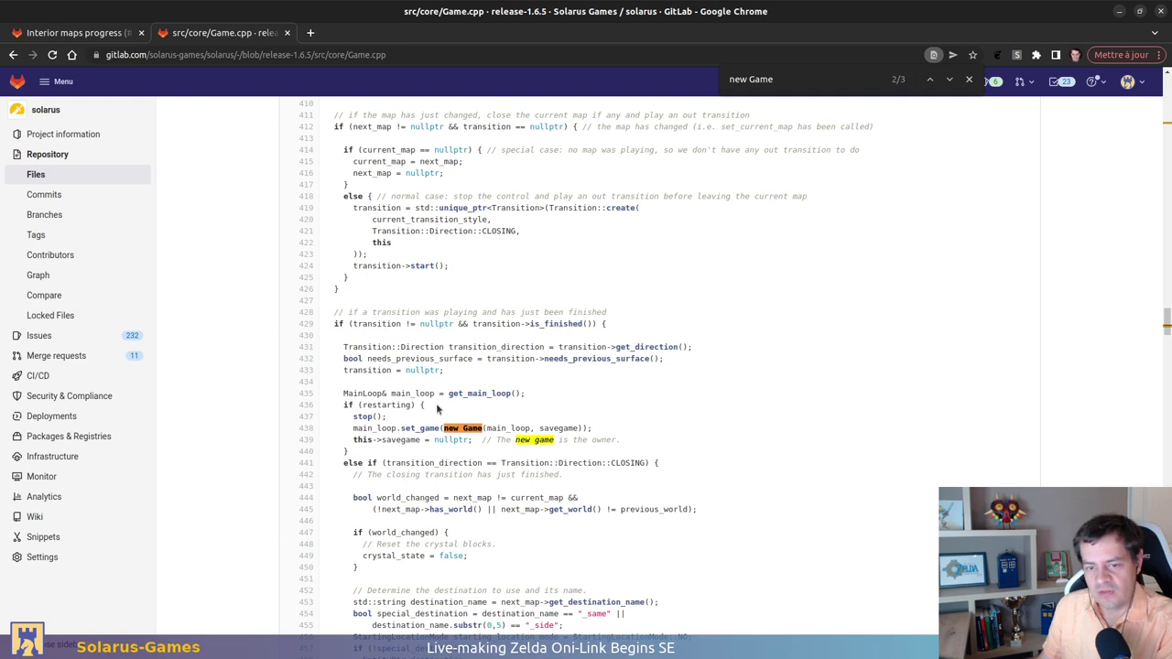
{"action": "left_click_drag", "start_coordinate": [435, 401], "coordinate": [441, 451]}
{"action": "scroll", "coordinate": [446, 458], "scroll_direction": "up", "scroll_amount": 3}
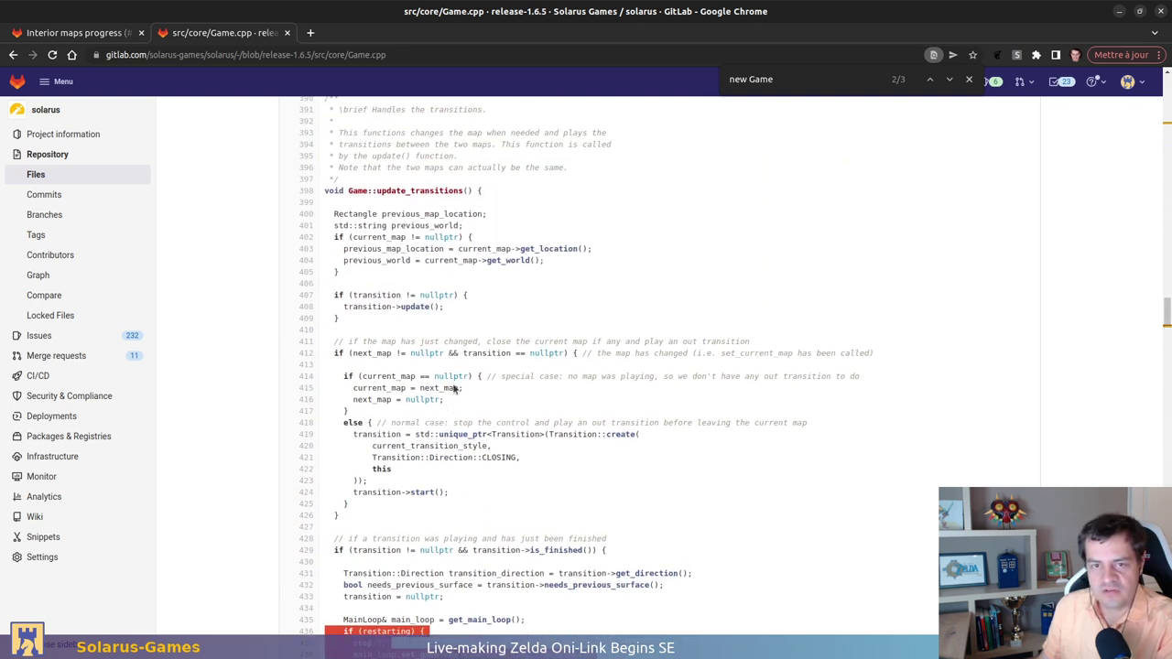
{"action": "scroll", "coordinate": [449, 462], "scroll_direction": "down", "scroll_amount": 2}
{"action": "scroll", "coordinate": [439, 366], "scroll_direction": "up", "scroll_amount": 2}
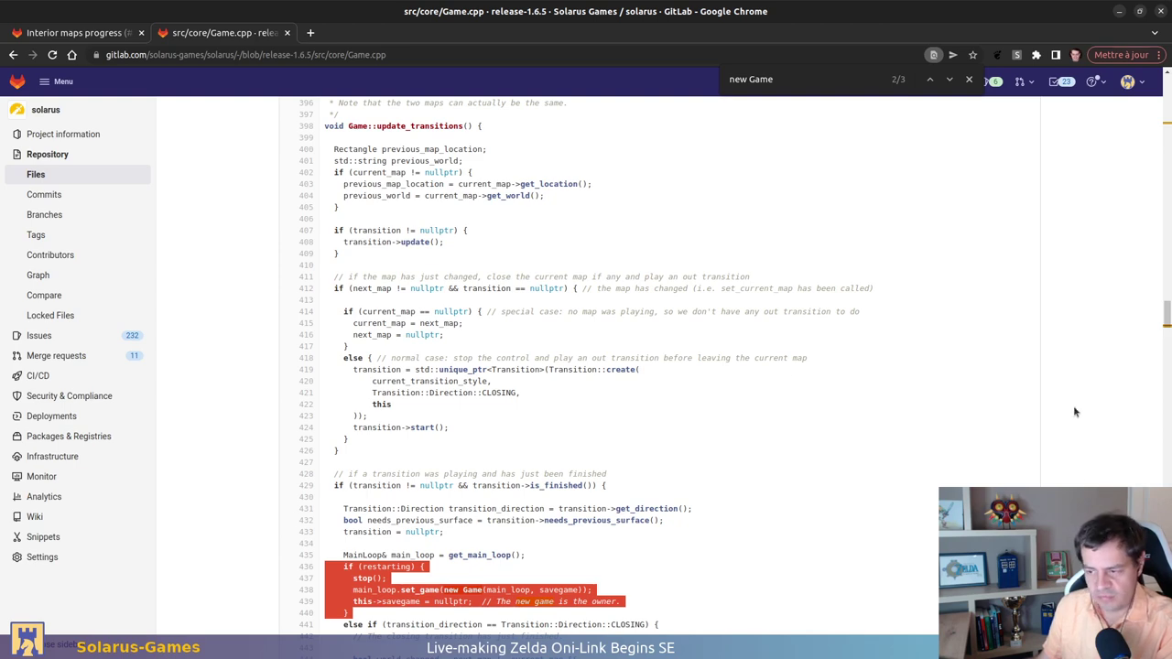
Switch to Qt Creator, follow the set_game call in Game::update() to its definition in MainLoop.cpp, and return to Game.cpp
{"action": "key", "text": "alt+Tab"}
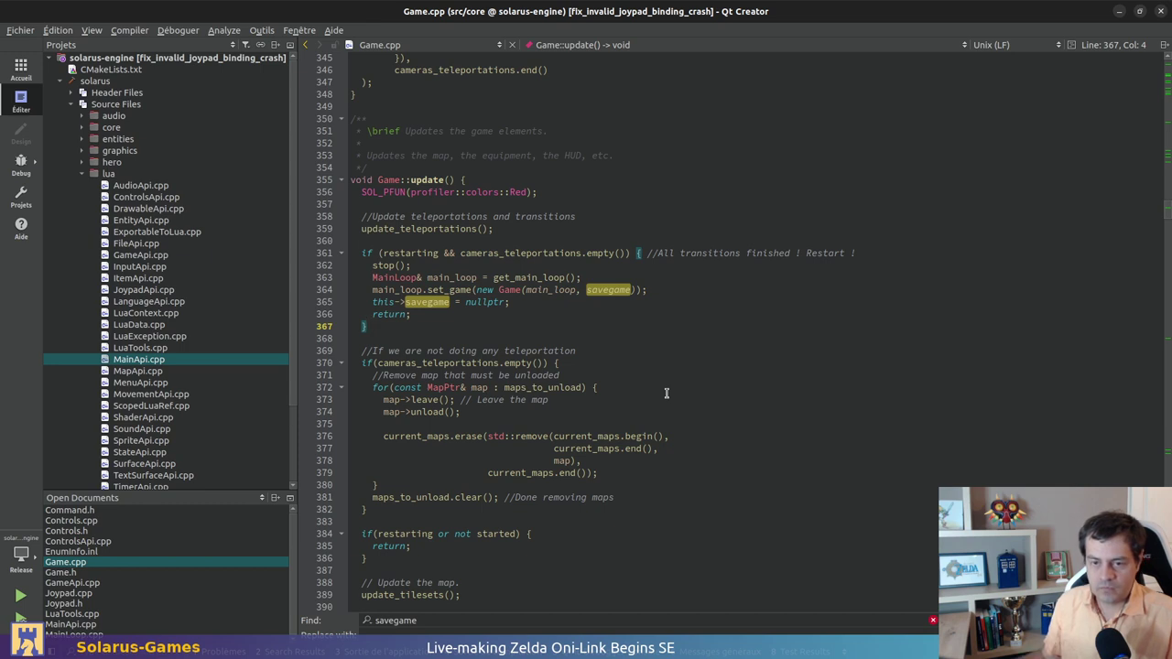
{"action": "left_click", "coordinate": [458, 286]}
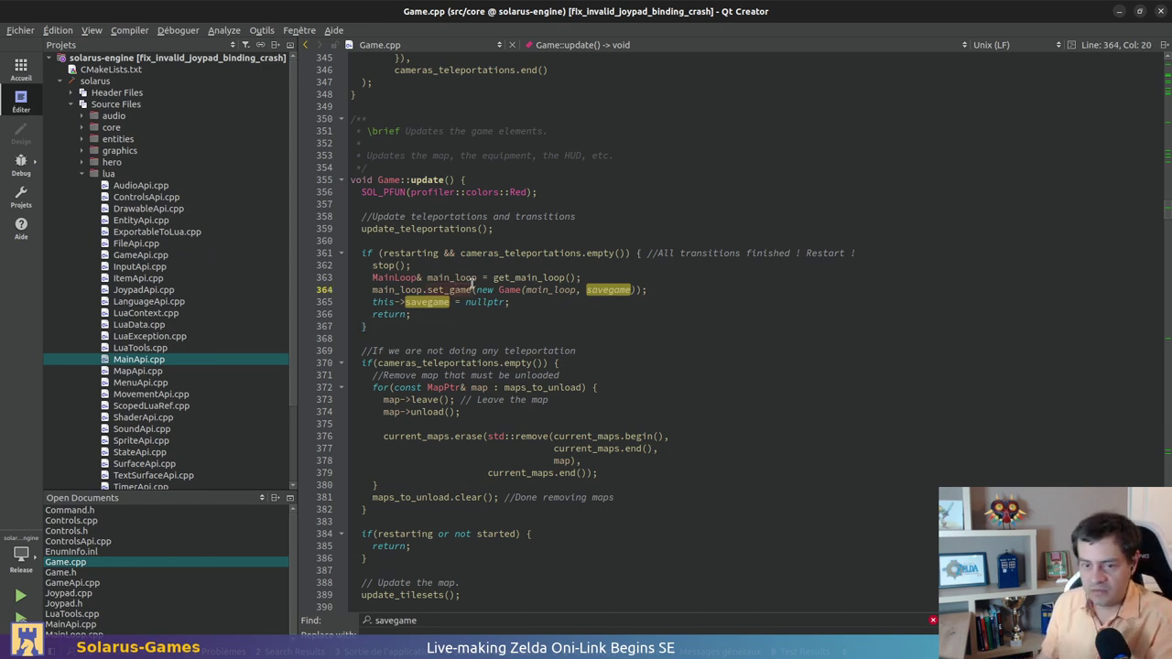
{"action": "key", "text": "F2"}
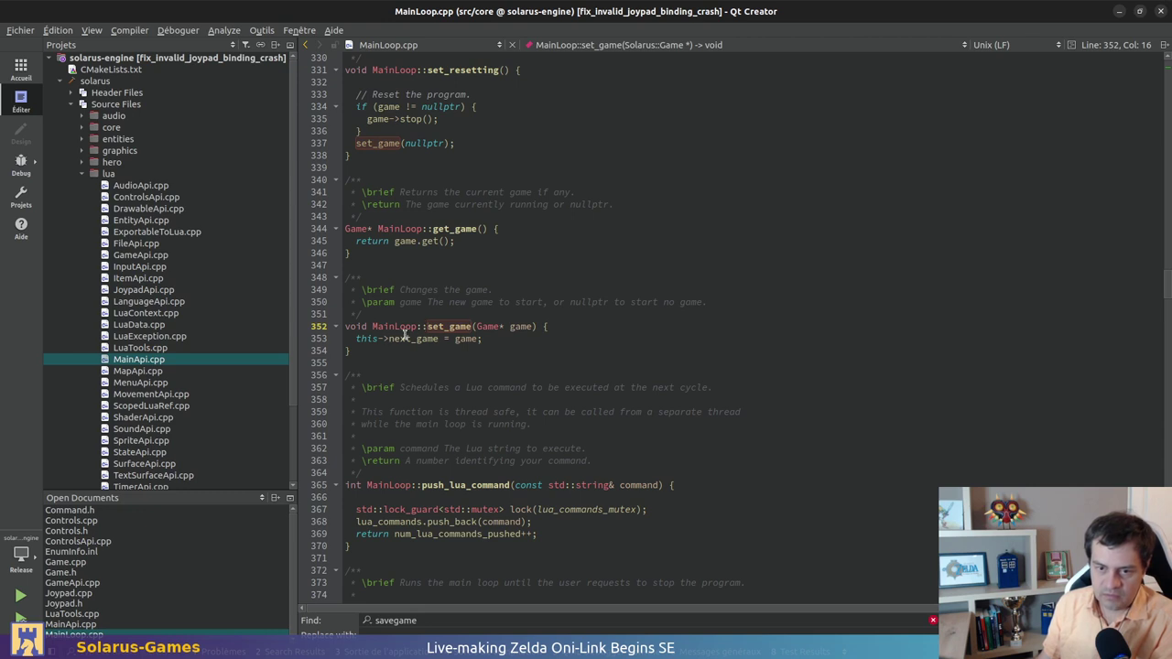
{"action": "scroll", "coordinate": [483, 316], "scroll_direction": "down", "scroll_amount": 1}
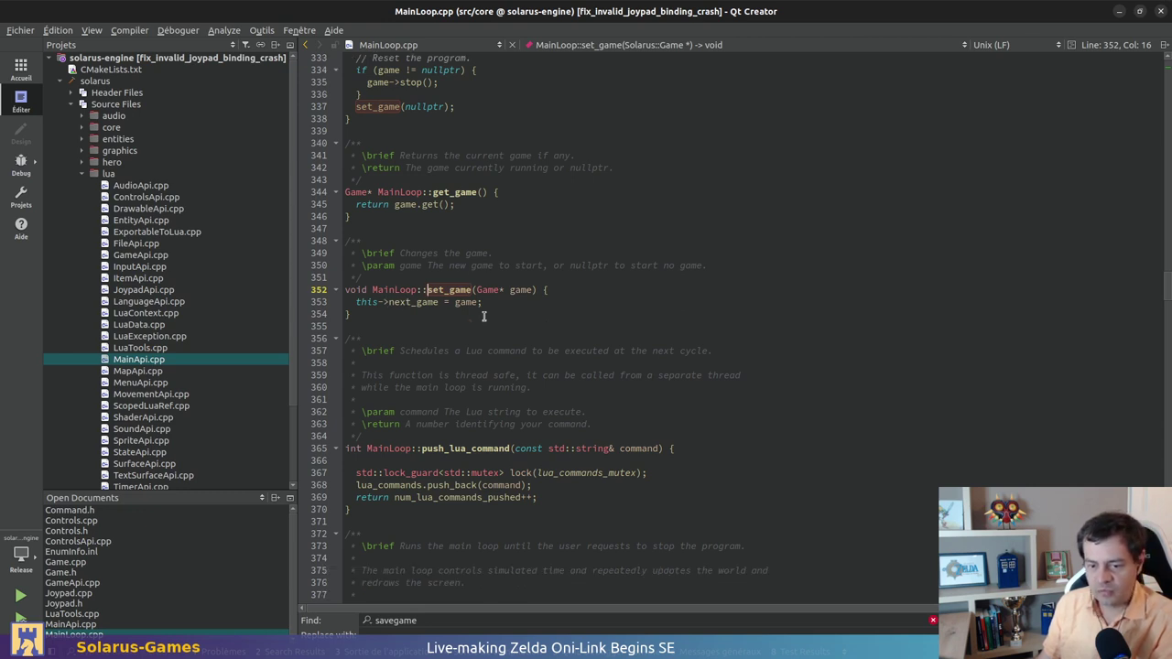
{"action": "scroll", "coordinate": [483, 316], "scroll_direction": "down", "scroll_amount": 3}
{"action": "scroll", "coordinate": [628, 312], "scroll_direction": "up", "scroll_amount": 3}
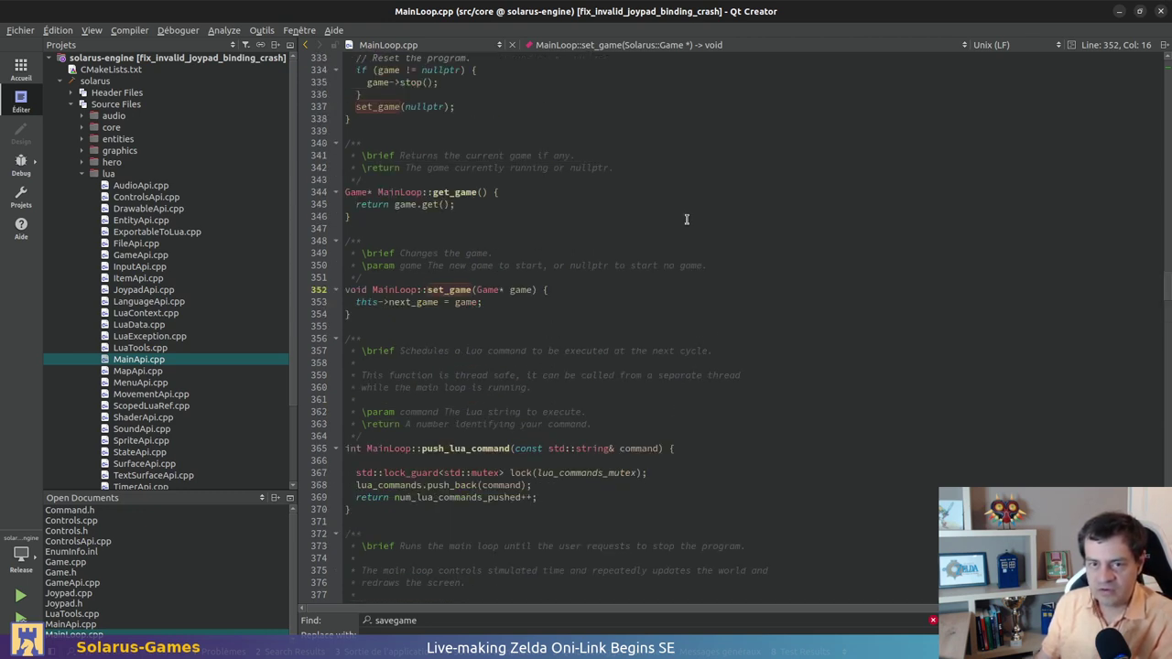
{"action": "key", "text": "alt+Left"}
Switch to Chrome, open core/MainLoop.cpp from the release-1.6.5 branch, and search it for "set_game"
{"action": "key", "text": "alt+Tab"}
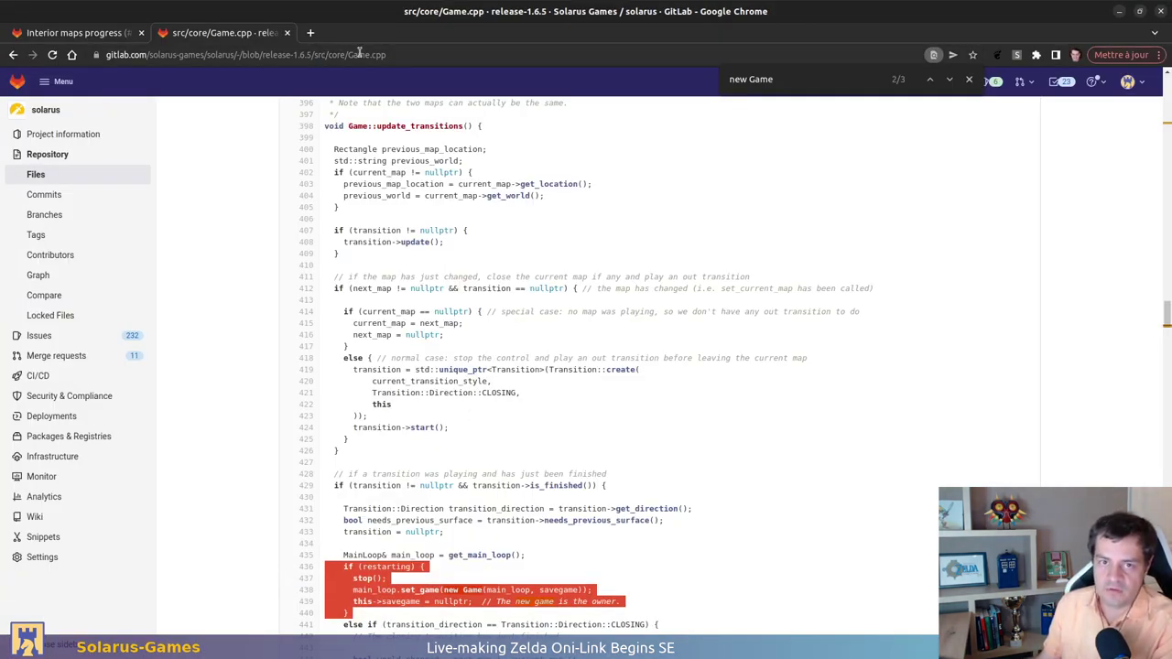
{"action": "double_click", "coordinate": [388, 55]}
{"action": "type", "text": "MainL"}
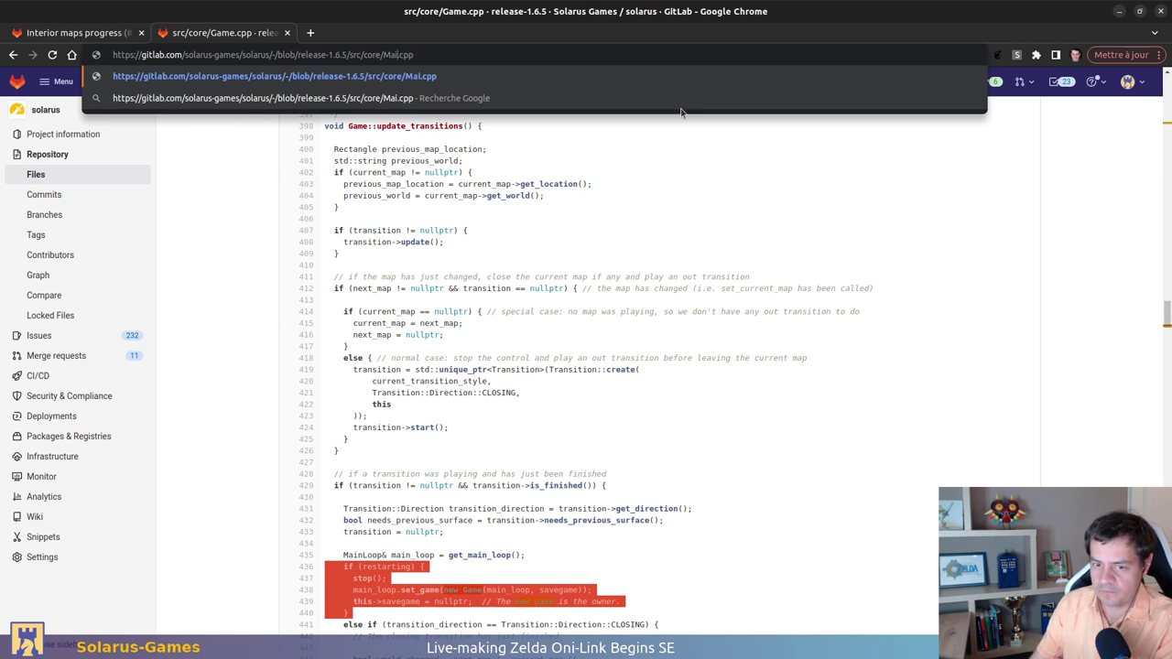
{"action": "type", "text": "oop"}
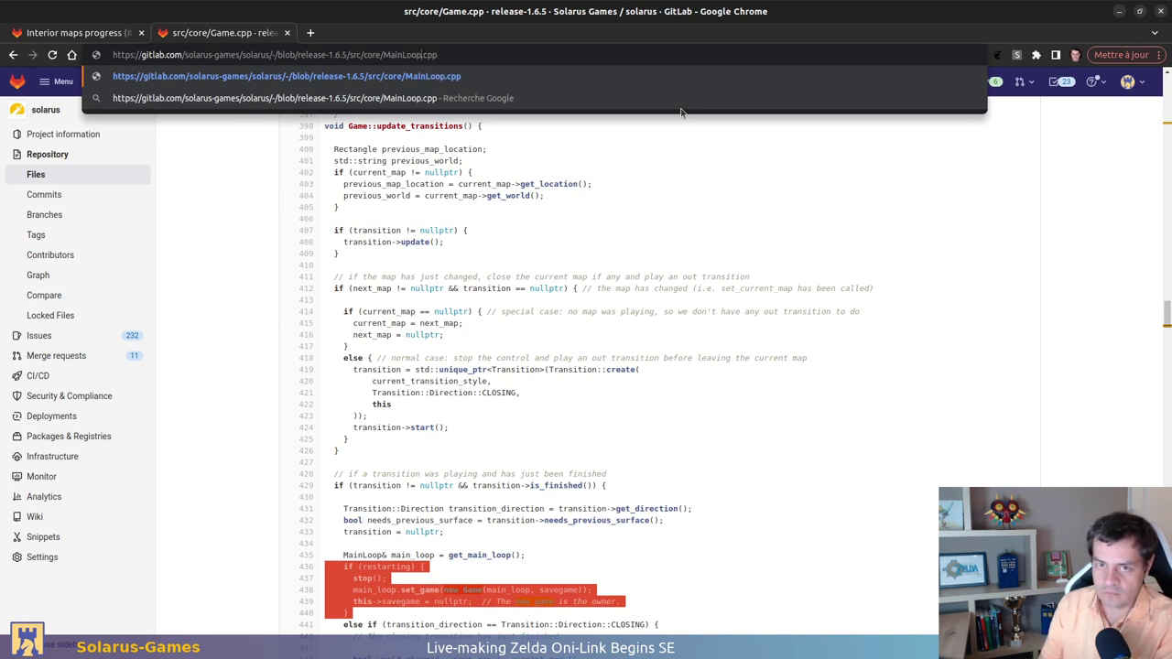
{"action": "key", "text": "Return"}
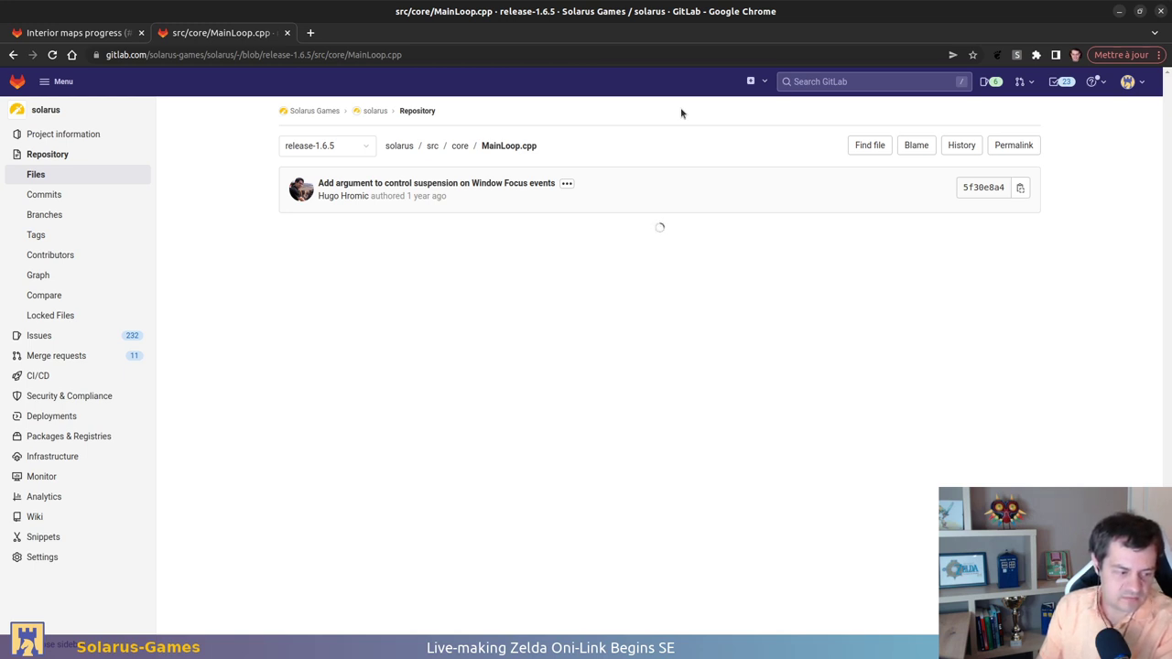
{"action": "key", "text": "ctrl+f"}
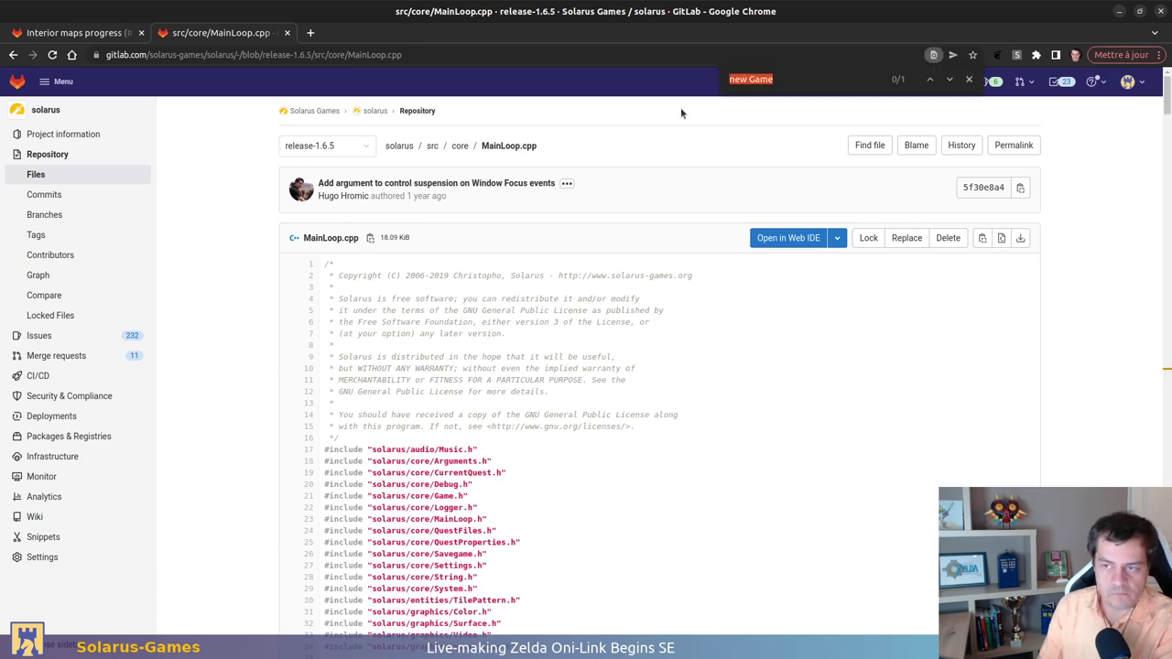
{"action": "type", "text": "set_game"}
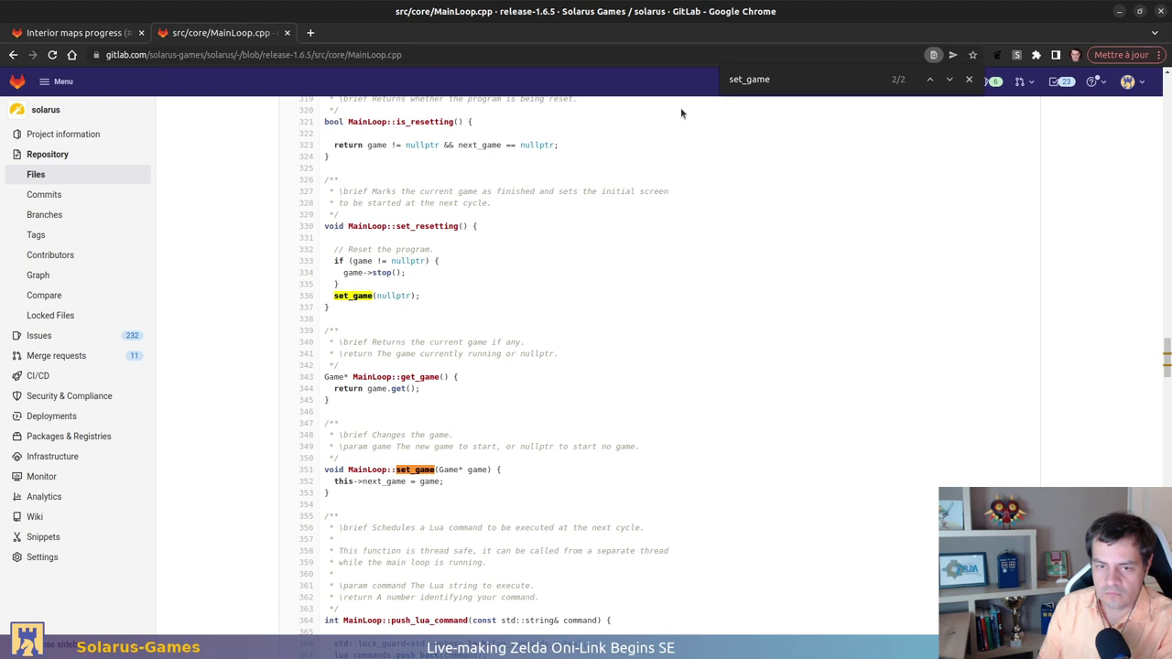
{"action": "key", "text": "Escape"}
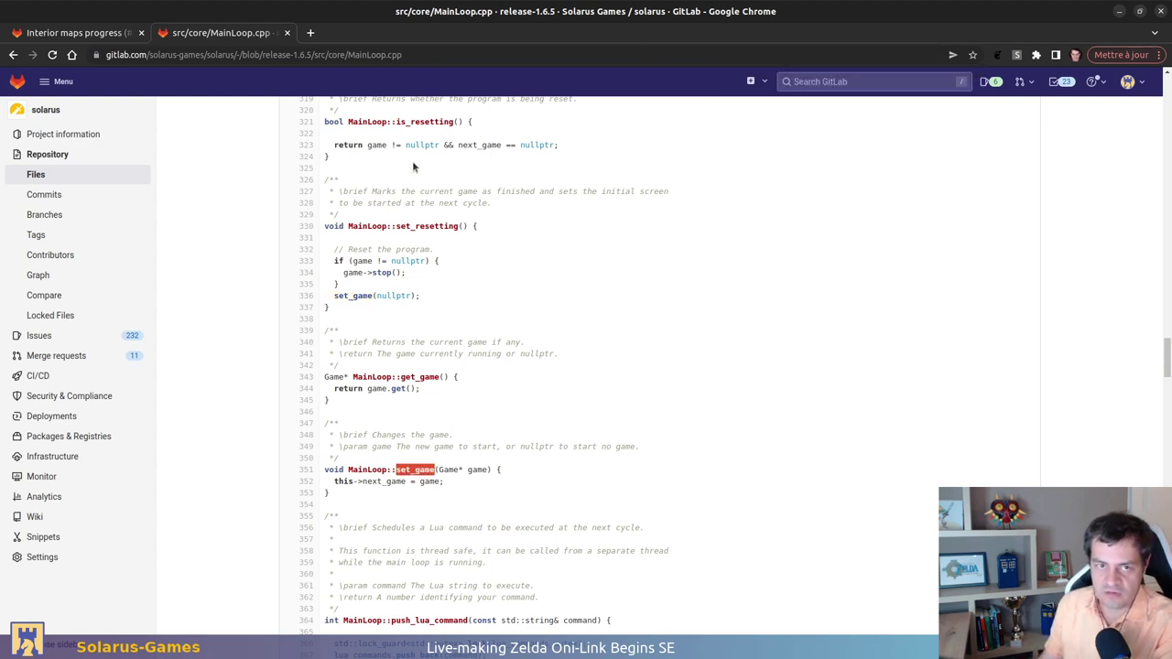
Review the restart block of Game::update() in Qt Creator, and recheck the gdb backtrace in the terminal
{"action": "left_click", "coordinate": [117, 35]}
{"action": "key", "text": "alt+Tab"}
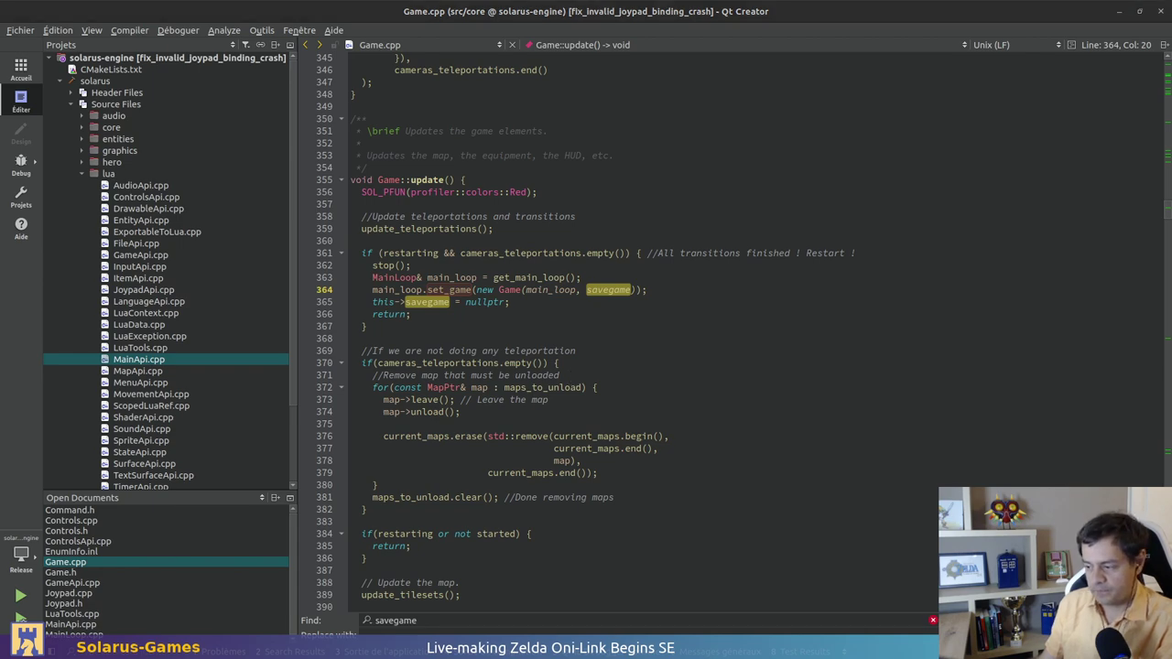
{"action": "key", "text": "alt+Tab"}
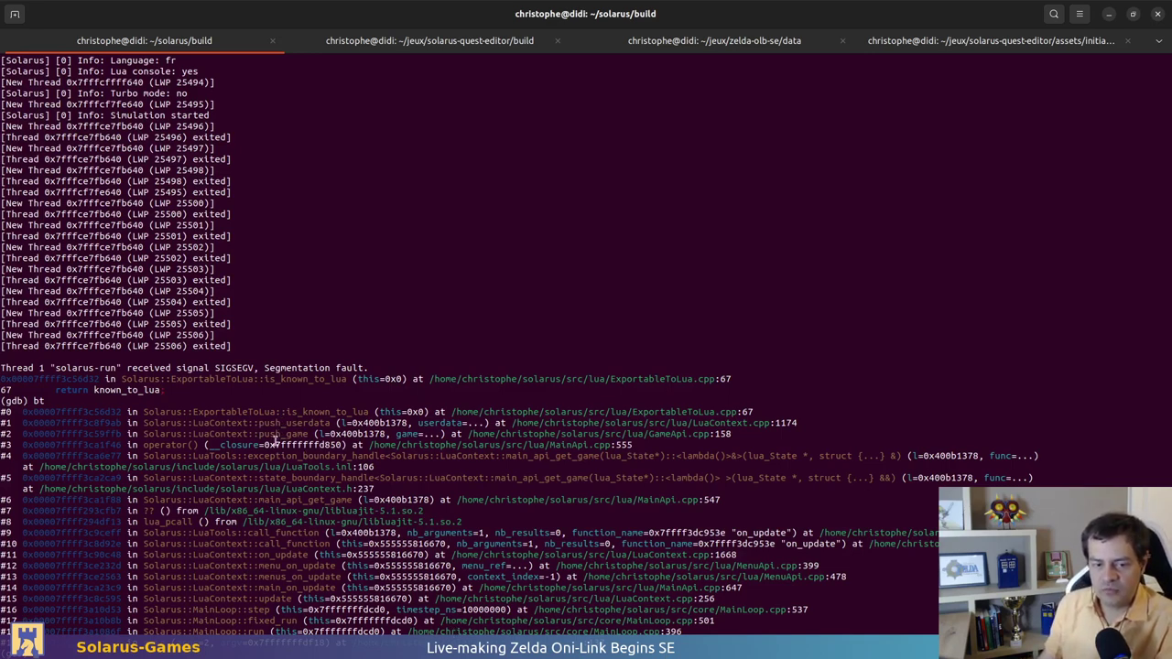
Switch to Qt Creator, open MainApi.cpp, and examine the push_game call in LuaContext::main_api_get_game()
{"action": "key", "text": "alt+Tab"}
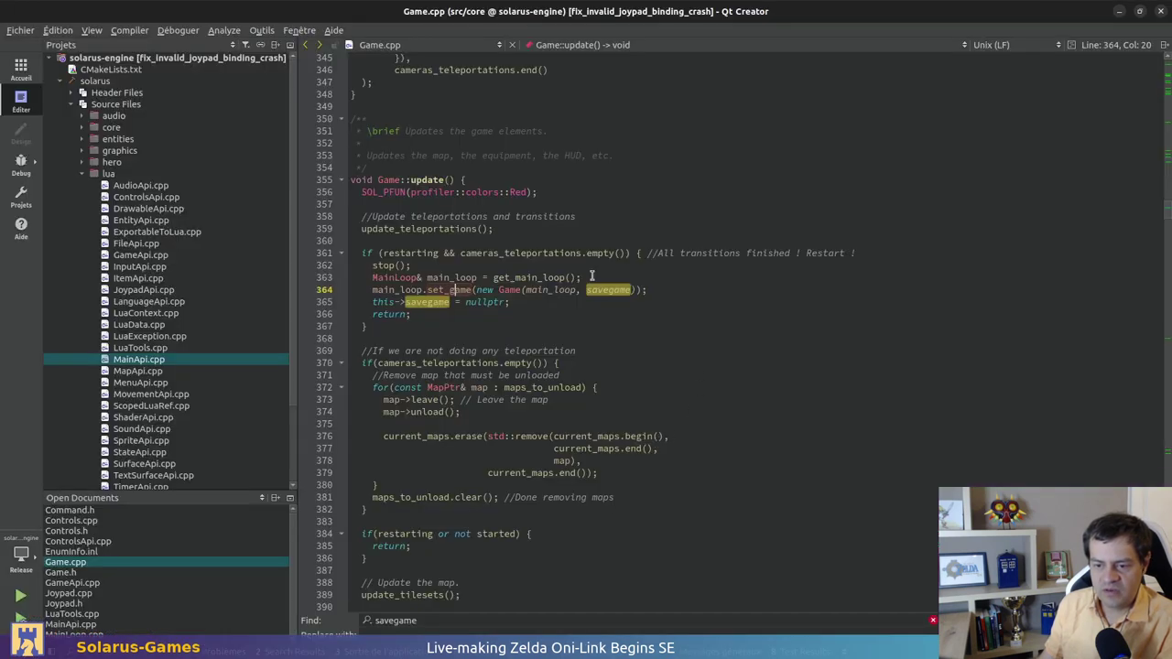
{"action": "left_click", "coordinate": [448, 45]}
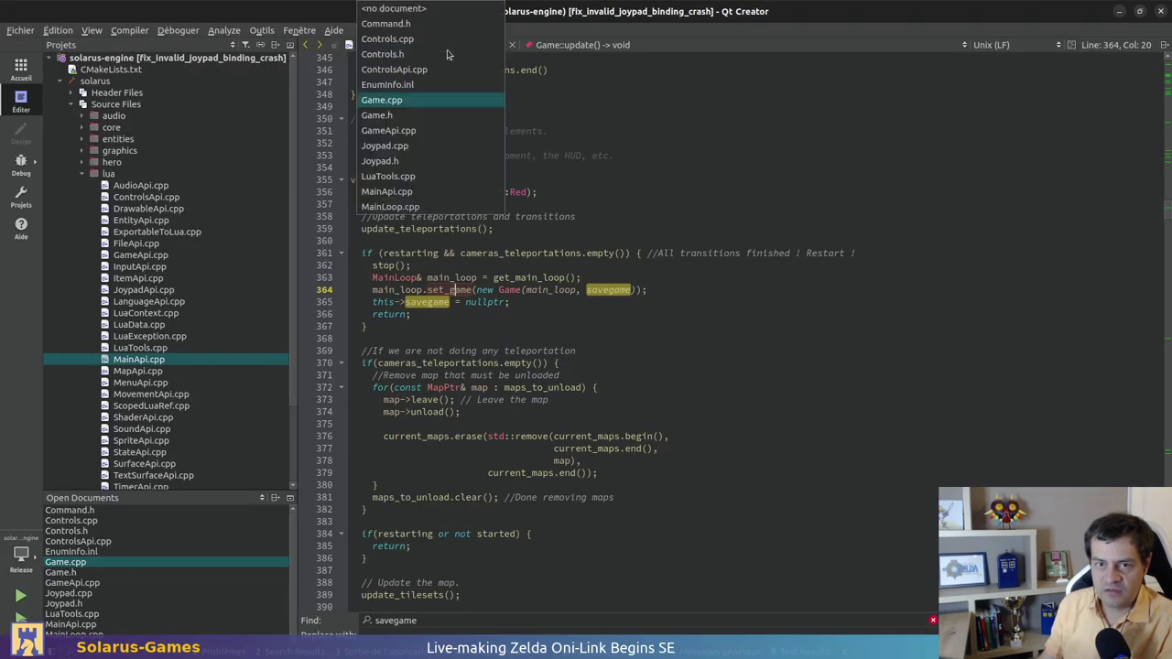
{"action": "left_click", "coordinate": [403, 193]}
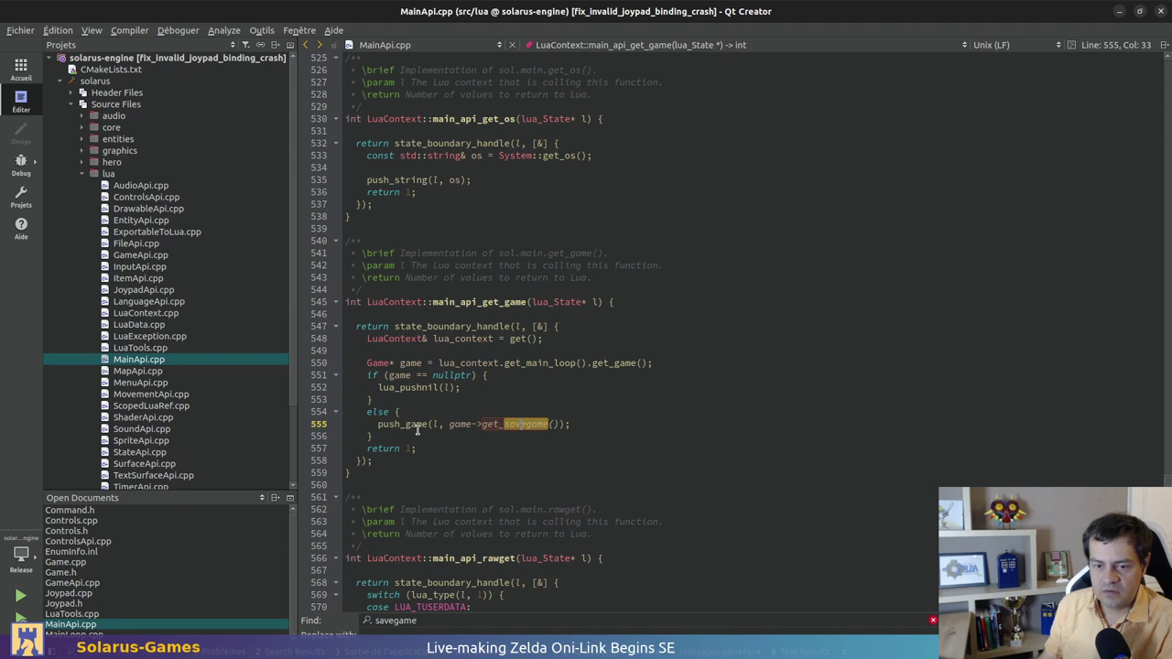
{"action": "triple_click", "coordinate": [416, 428]}
{"action": "left_click", "coordinate": [673, 432]}
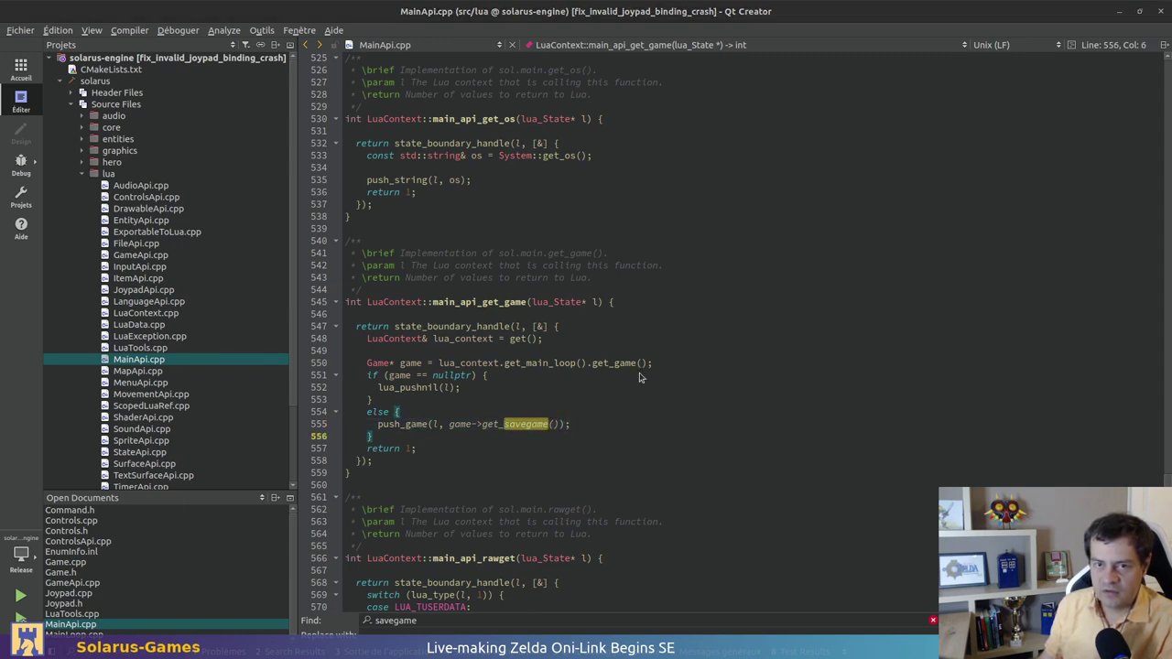
Switch to Chrome, return to the src folder of the release-1.6.5 branch, and open lua/MainApi.cpp
{"action": "key", "text": "alt+Tab"}
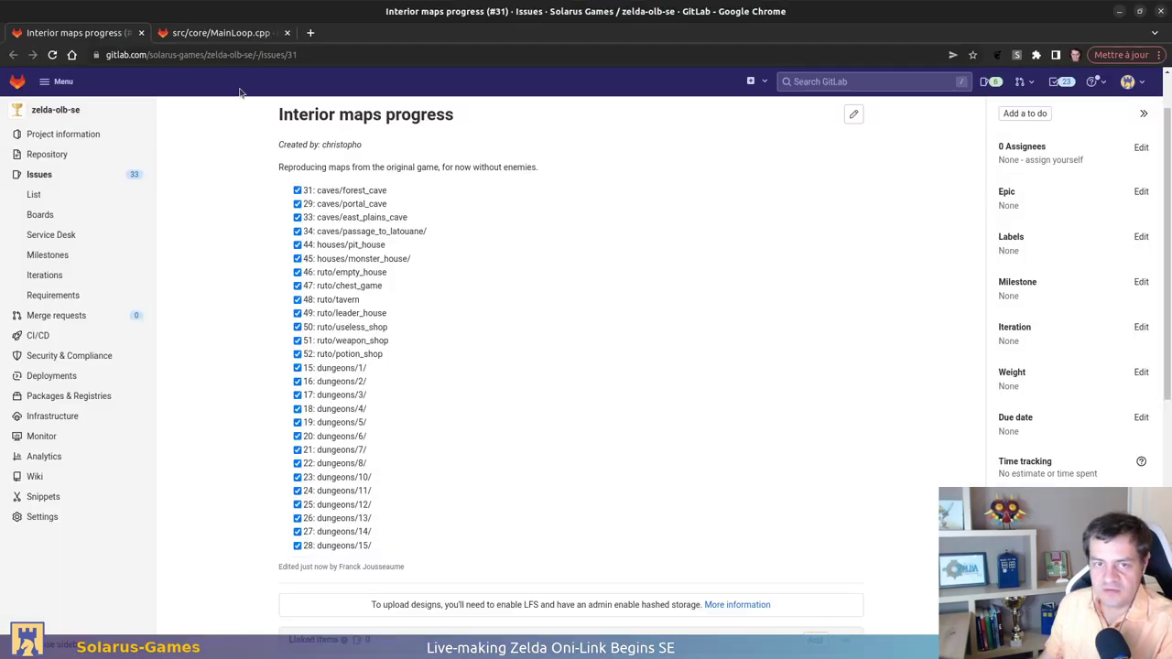
{"action": "key", "text": "ctrl+Tab"}
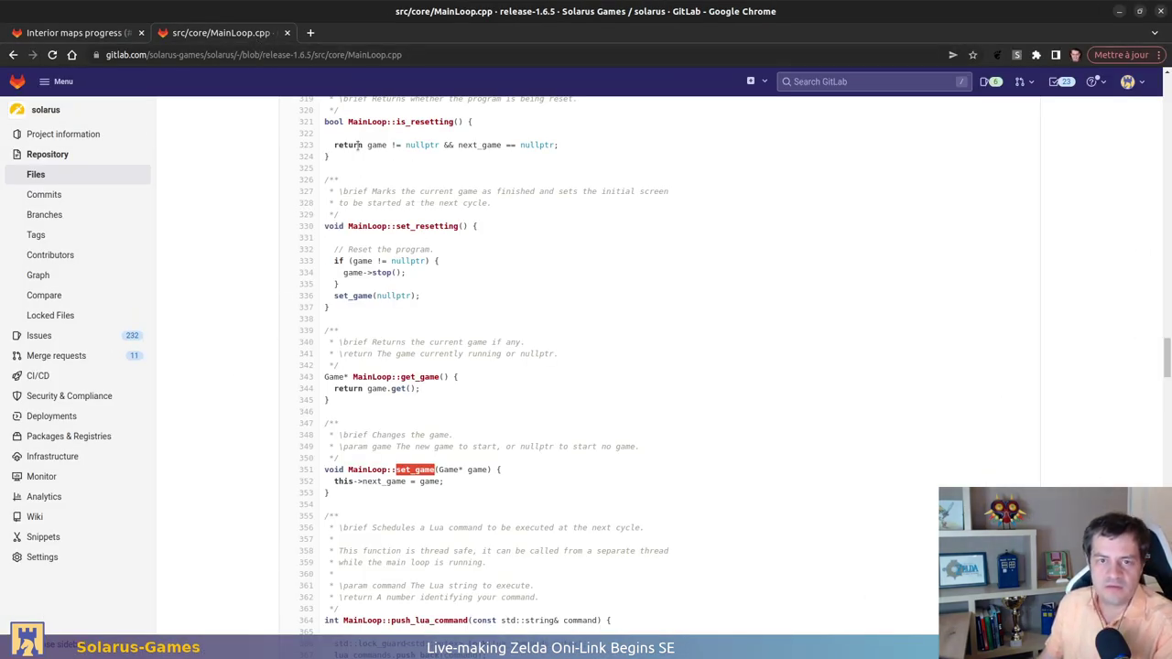
{"action": "left_click", "coordinate": [13, 55]}
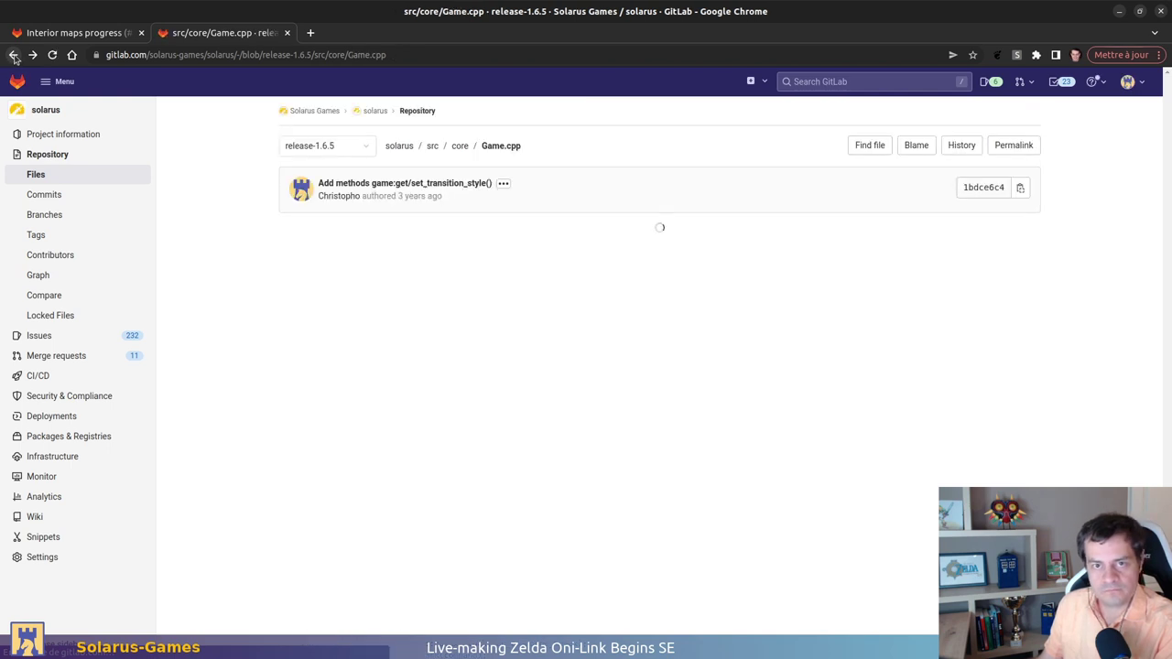
{"action": "left_click", "coordinate": [14, 56]}
{"action": "left_click", "coordinate": [13, 56]}
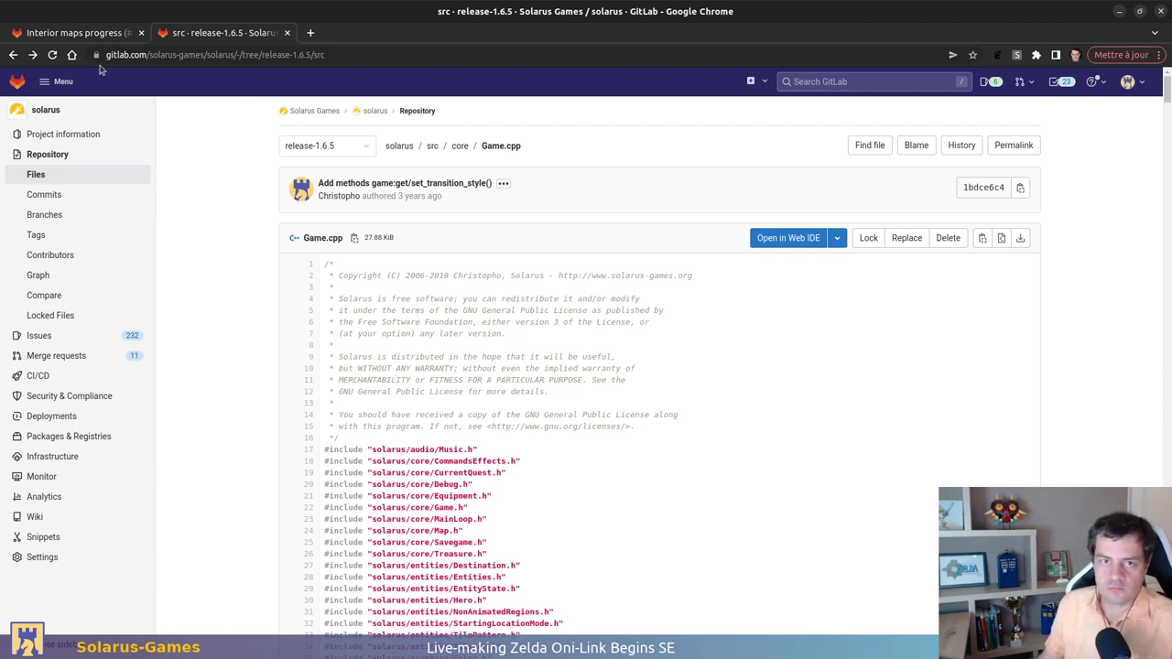
{"action": "scroll", "coordinate": [272, 247], "scroll_direction": "down", "scroll_amount": 5}
{"action": "left_click", "coordinate": [346, 55]}
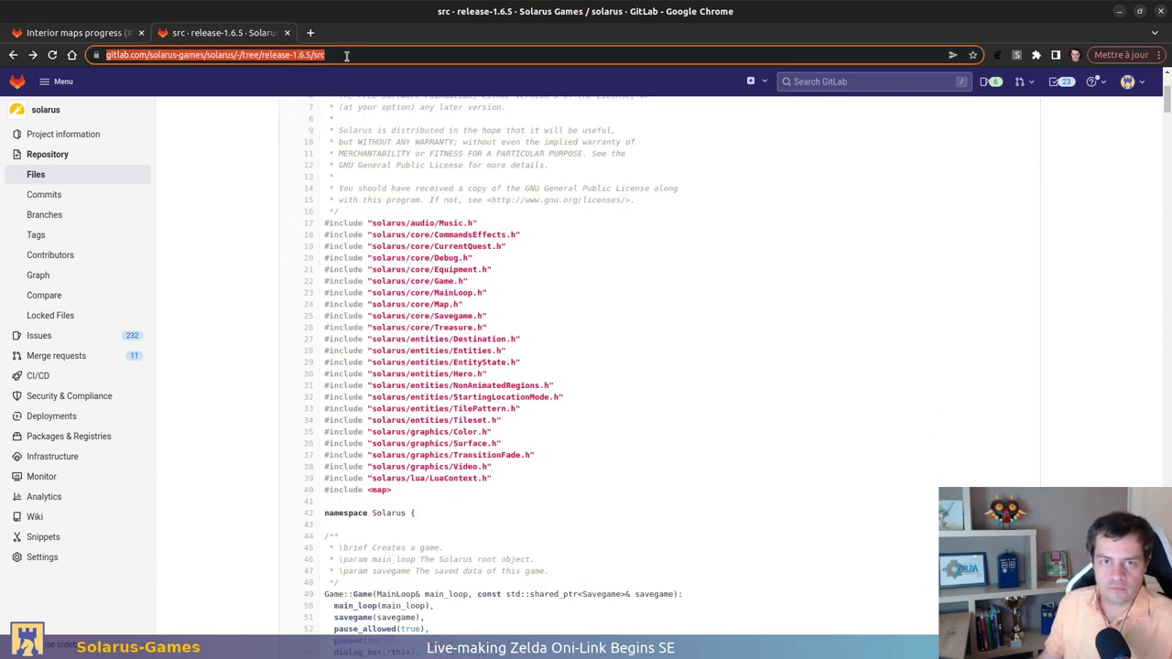
{"action": "key", "text": "Return"}
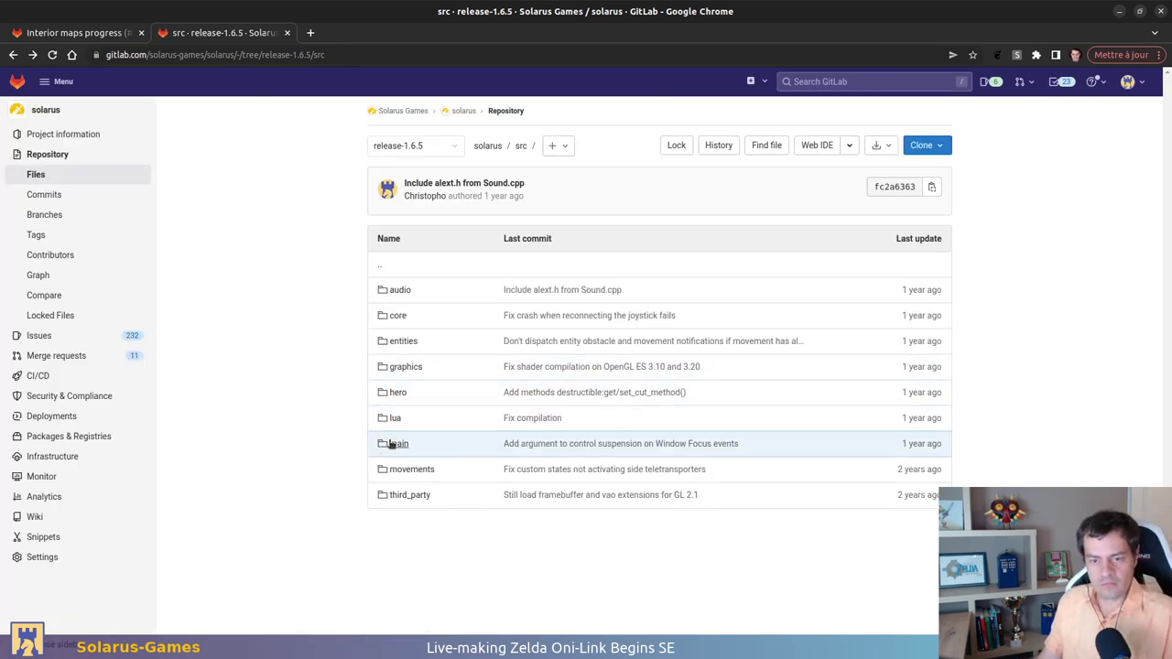
{"action": "left_click", "coordinate": [396, 418]}
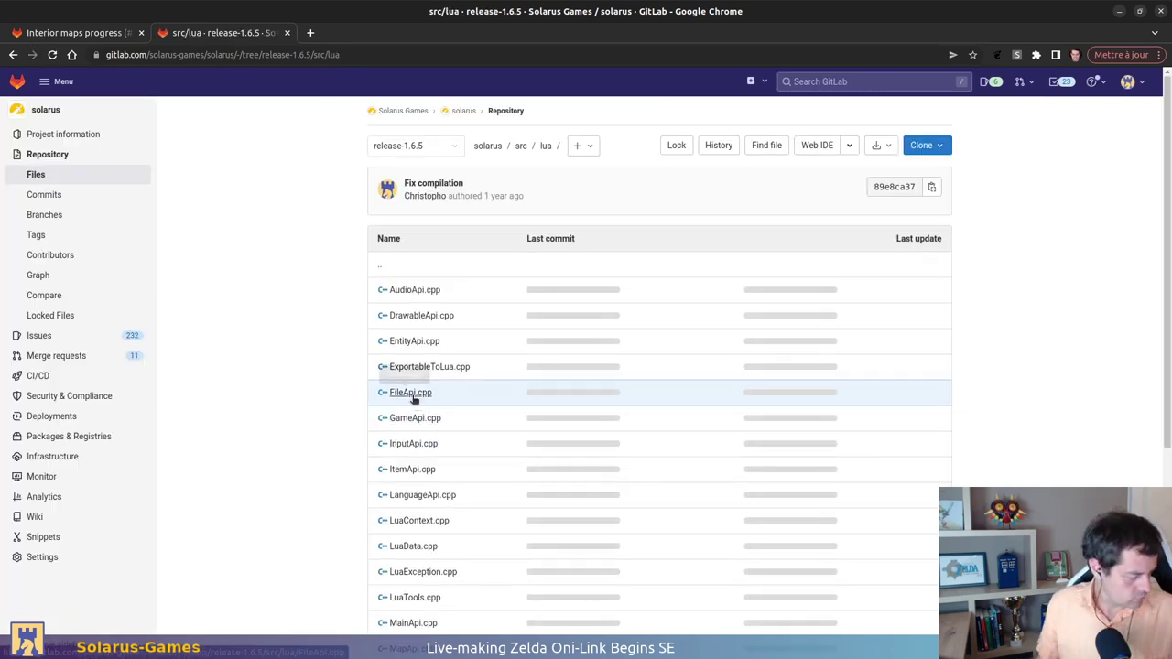
{"action": "scroll", "coordinate": [418, 531], "scroll_direction": "down", "scroll_amount": 4}
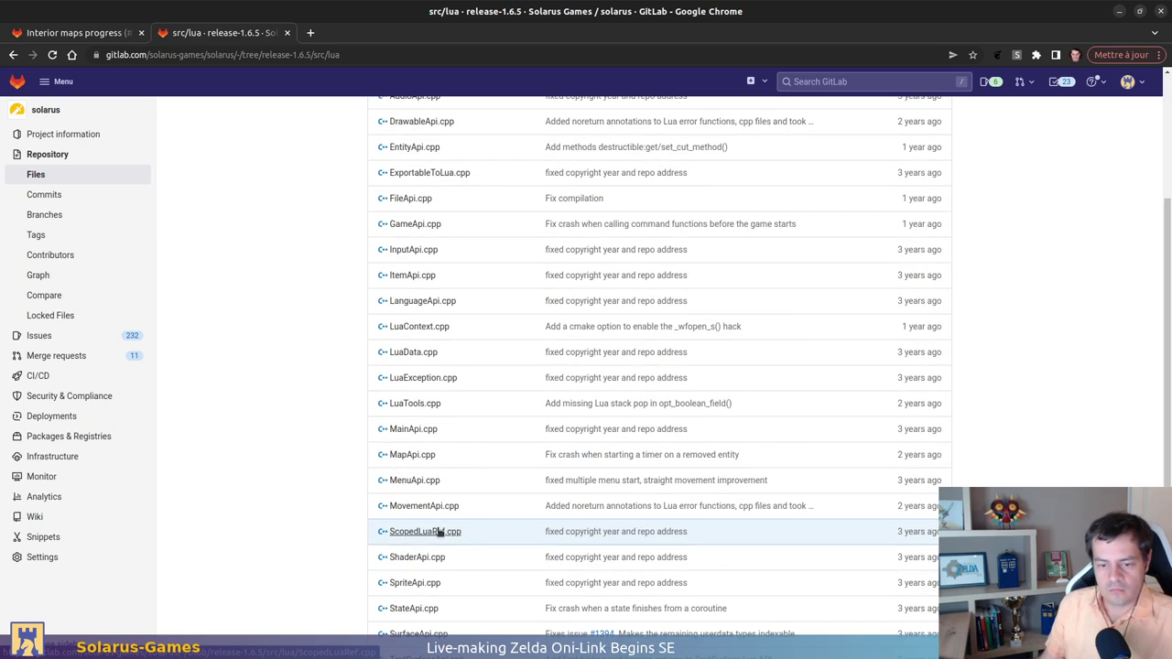
{"action": "left_click", "coordinate": [412, 428]}
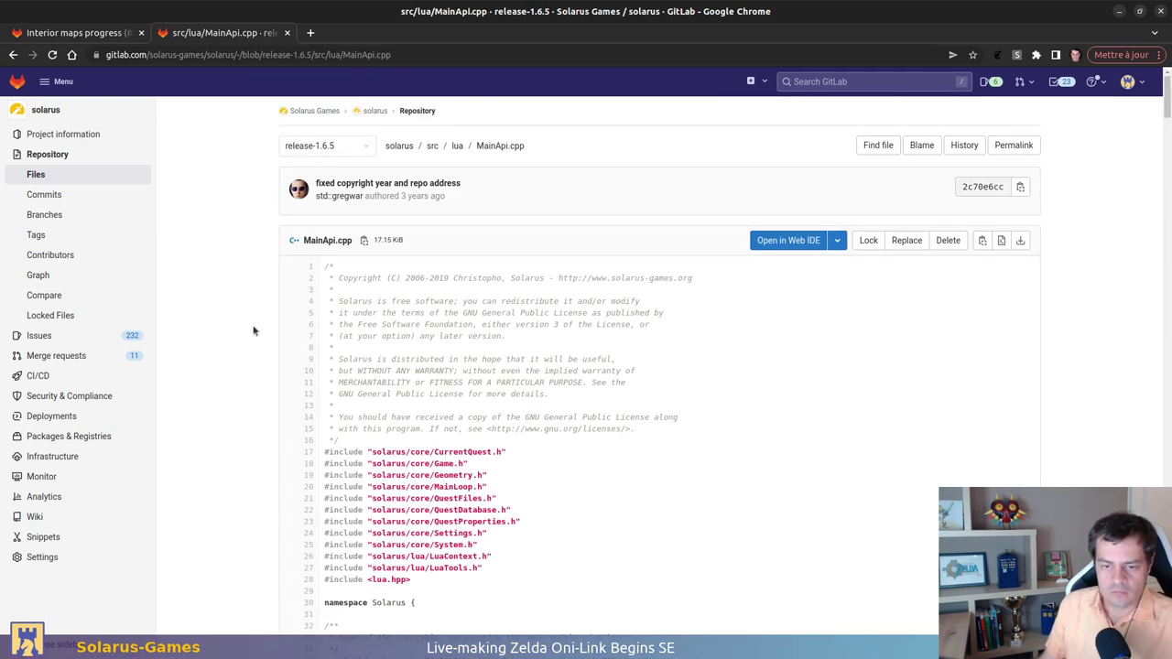
Search the page for "push_g" and examine the release 1.6.5 implementation of main_api_get_game()
{"action": "scroll", "coordinate": [270, 282], "scroll_direction": "down", "scroll_amount": 5}
{"action": "scroll", "coordinate": [270, 282], "scroll_direction": "down", "scroll_amount": 5}
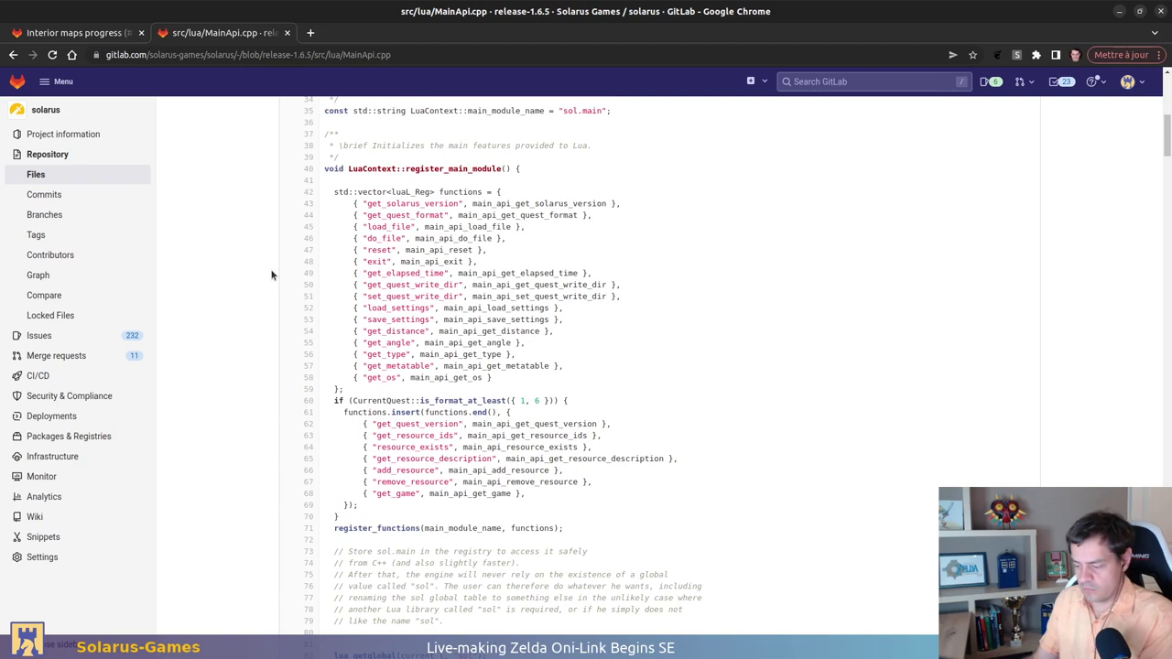
{"action": "key", "text": "ctrl+f"}
{"action": "type", "text": "push_g"}
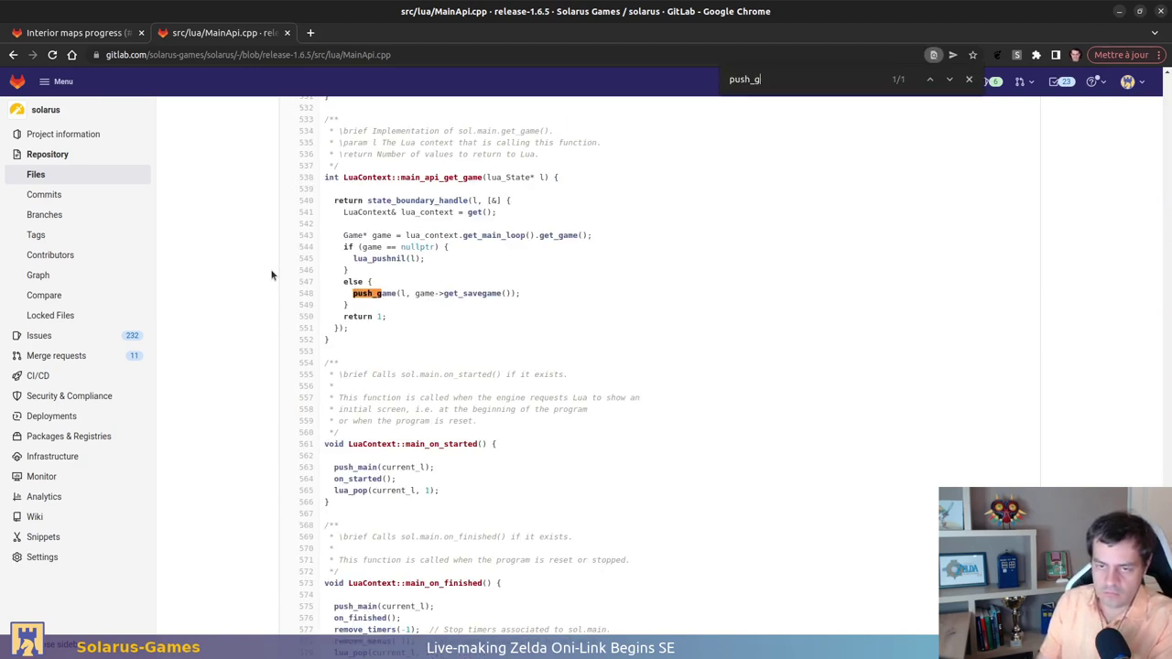
{"action": "key", "text": "Escape"}
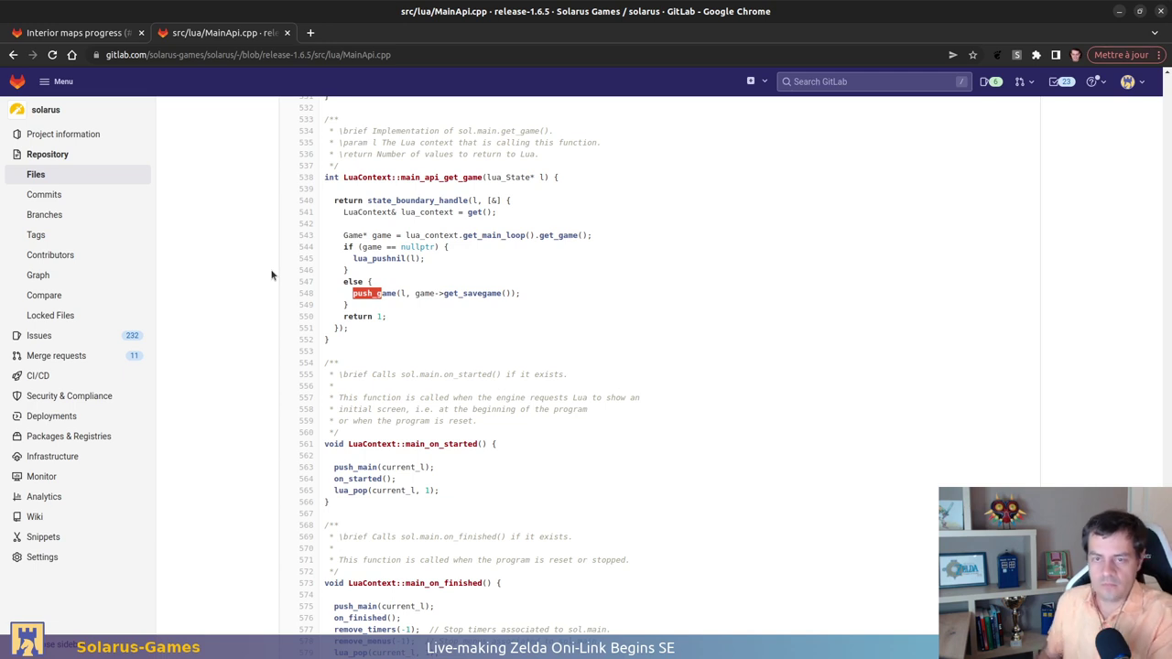
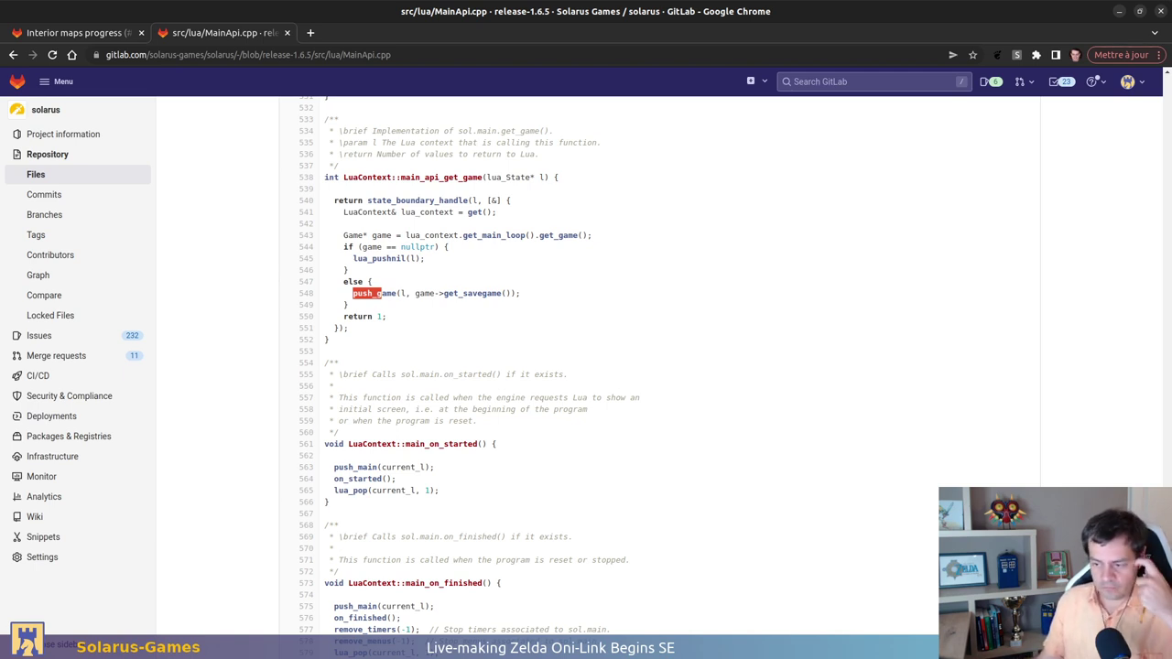
Switch to Qt Creator, close the find bar, and show the debugger view while reviewing main_api_get_game() in MainApi.cpp
{"action": "key", "text": "alt+Tab"}
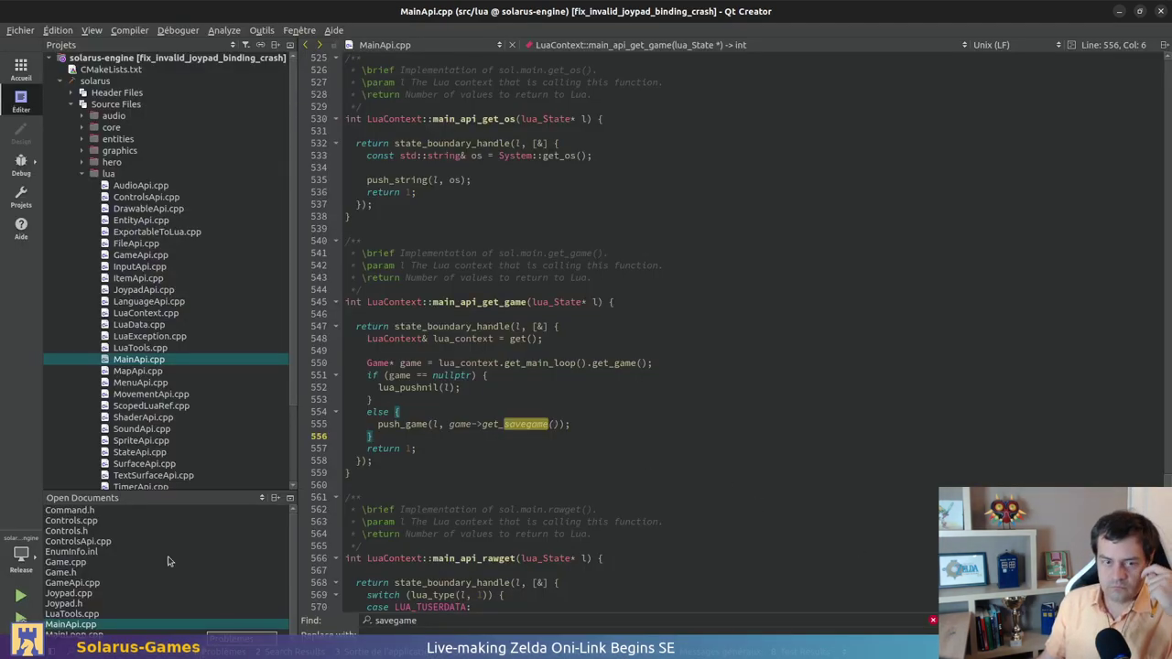
{"action": "left_click", "coordinate": [21, 165]}
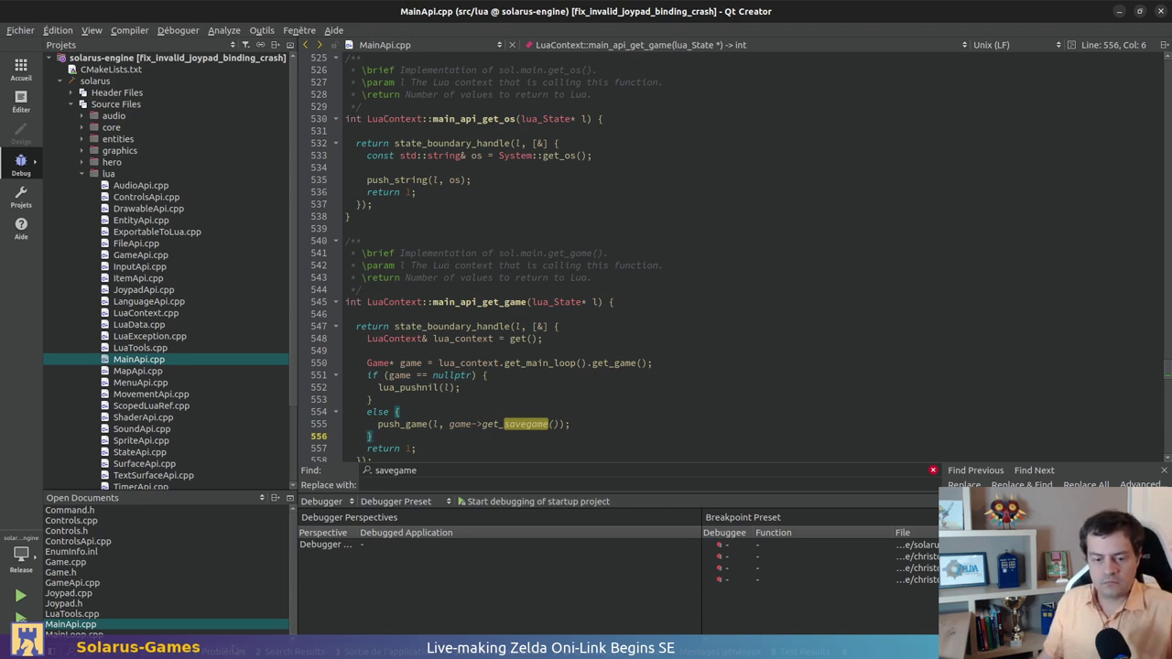
{"action": "left_click", "coordinate": [235, 650]}
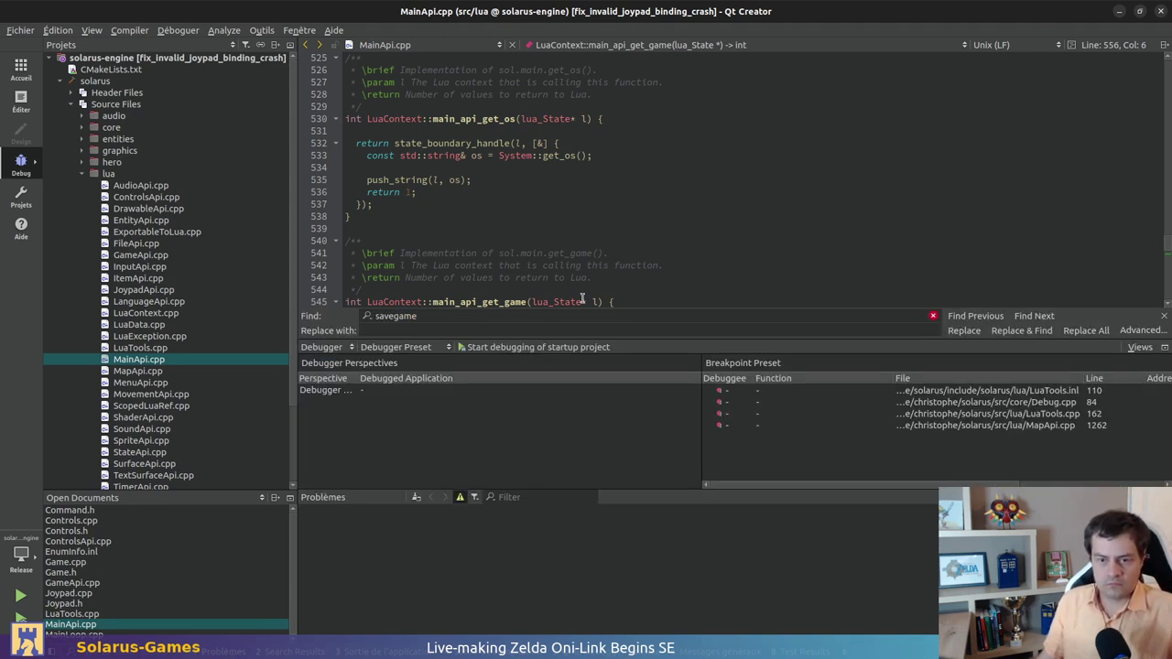
{"action": "left_click", "coordinate": [598, 253]}
{"action": "key", "text": "Escape"}
{"action": "key", "text": "Escape"}
{"action": "key", "text": "Escape"}
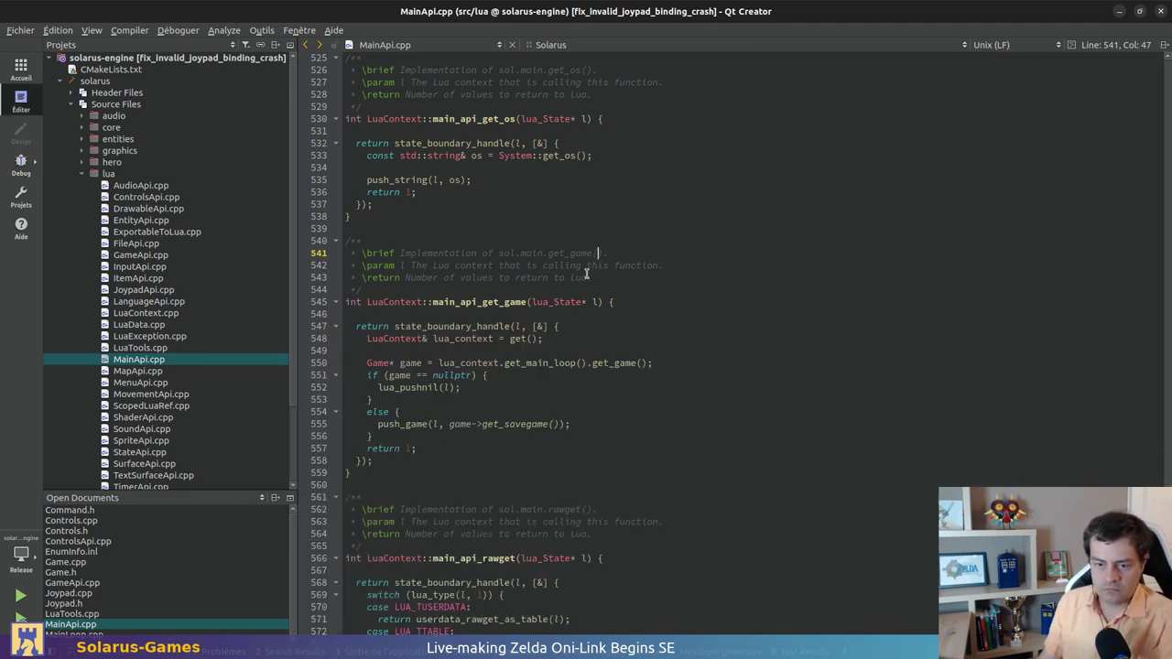
{"action": "left_click", "coordinate": [22, 164]}
{"action": "scroll", "coordinate": [481, 327], "scroll_direction": "down", "scroll_amount": 4}
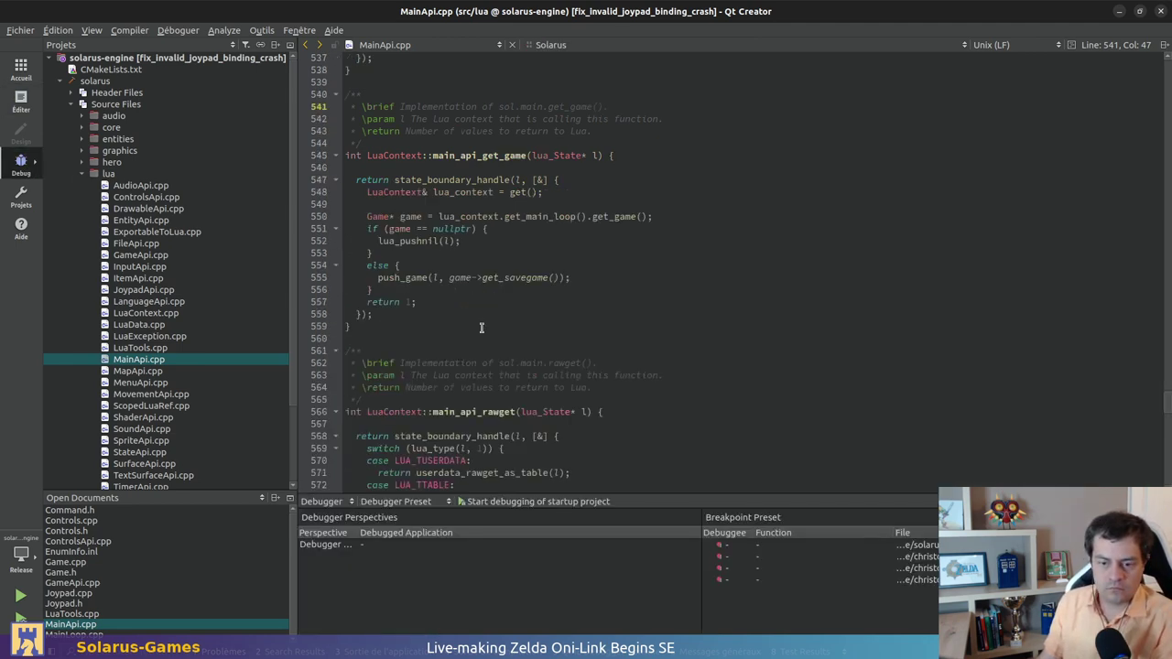
{"action": "scroll", "coordinate": [481, 327], "scroll_direction": "down", "scroll_amount": 3}
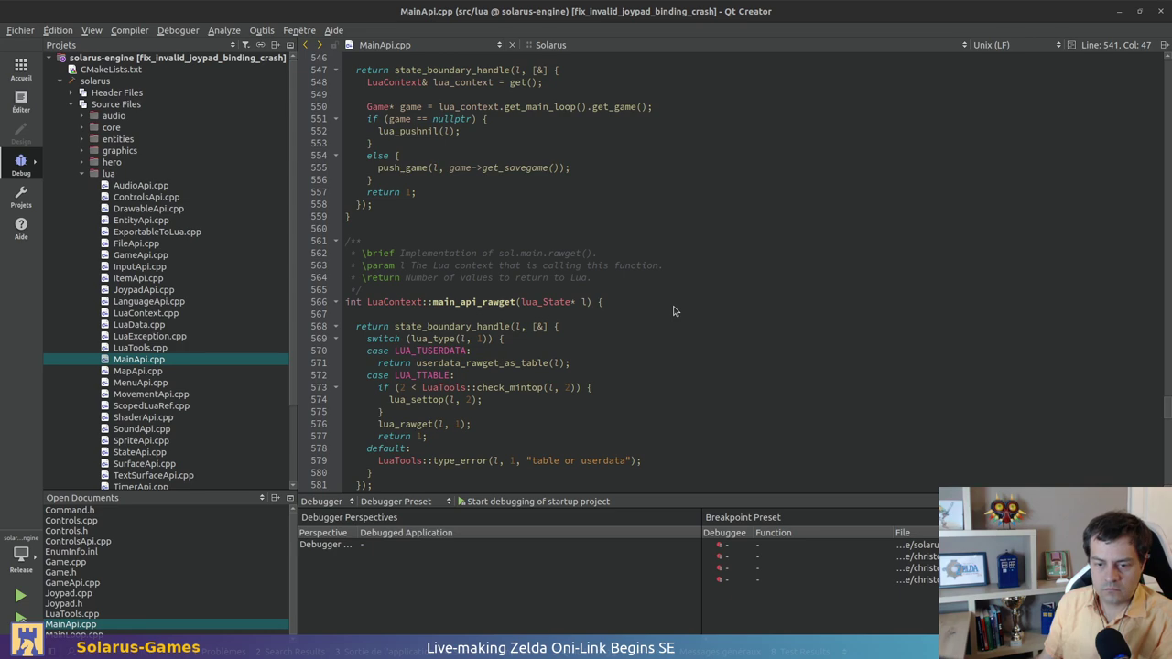
Switch to the terminal and examine the main_api_get_game frame in the gdb backtrace
{"action": "key", "text": "alt+Tab"}
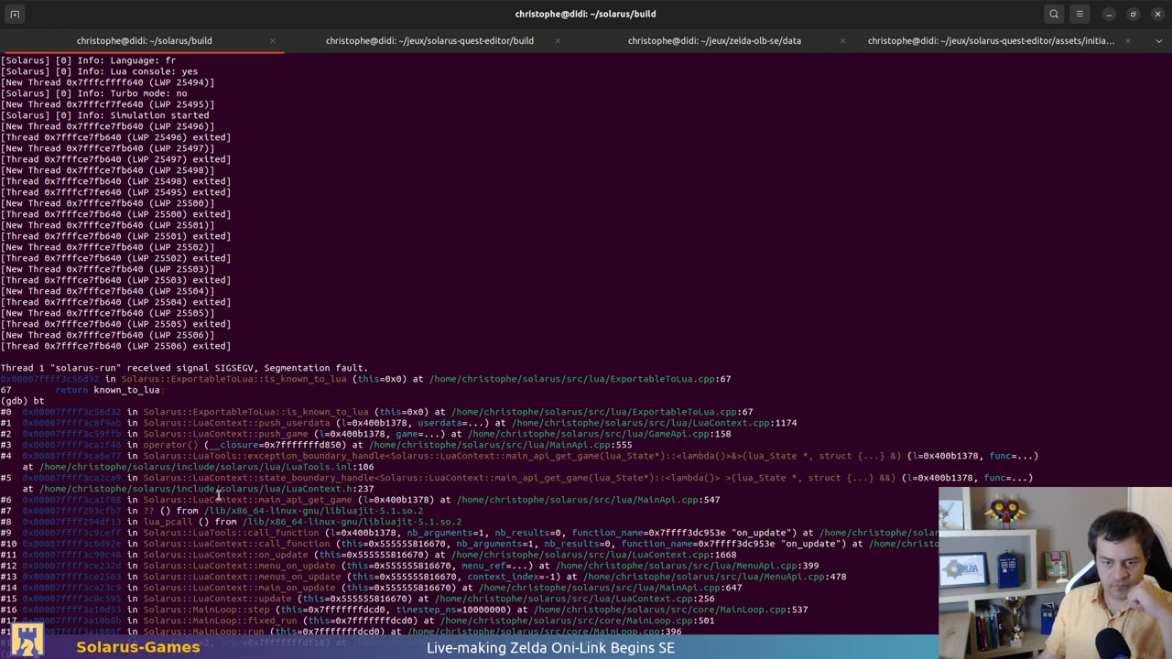
{"action": "double_click", "coordinate": [310, 500]}
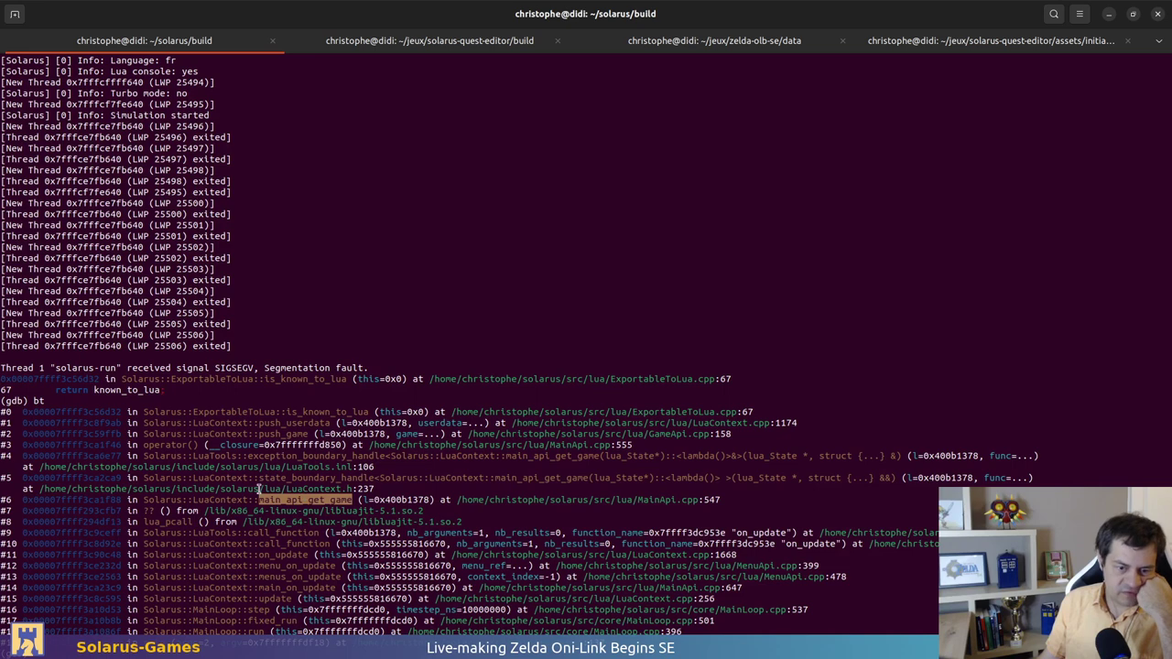
{"action": "double_click", "coordinate": [295, 500]}
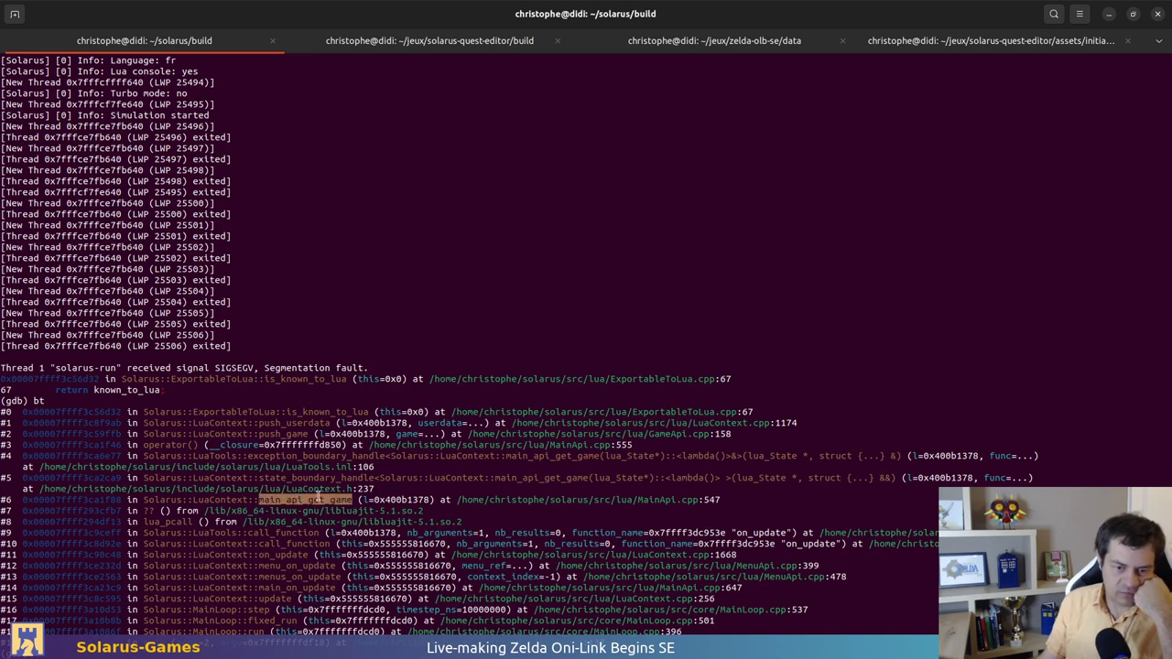
{"action": "left_click", "coordinate": [317, 499]}
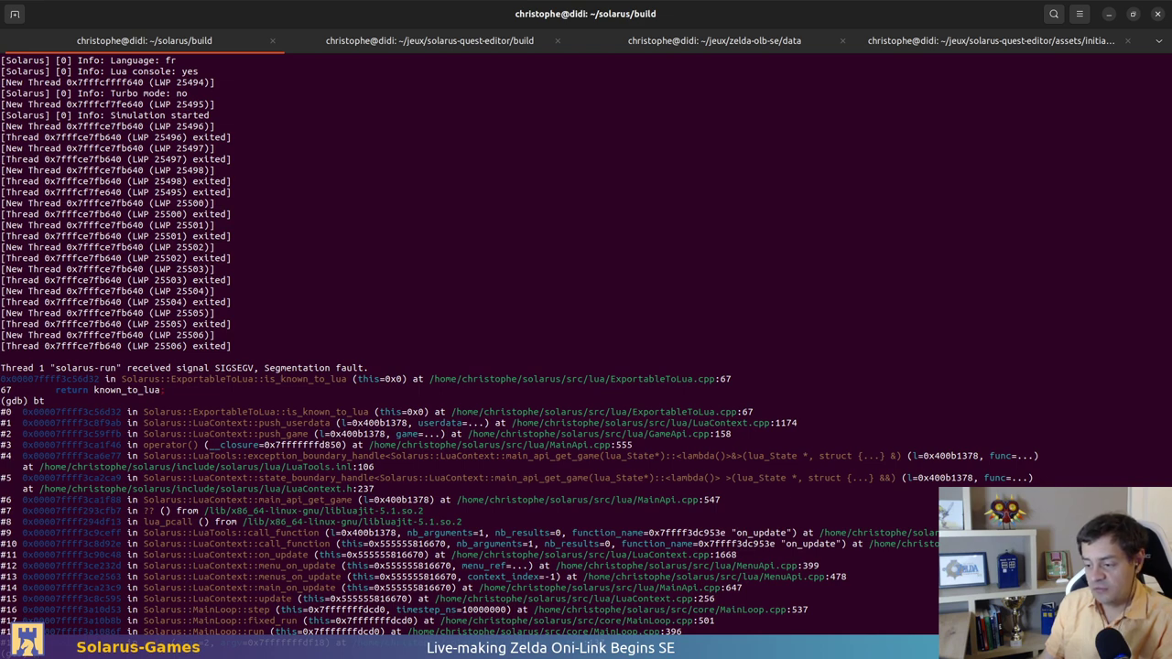
In the zelda-olb-se/data terminal session, try to search the quest files recursively with grep -r \ main\.get_game()\
{"action": "left_click", "coordinate": [756, 42]}
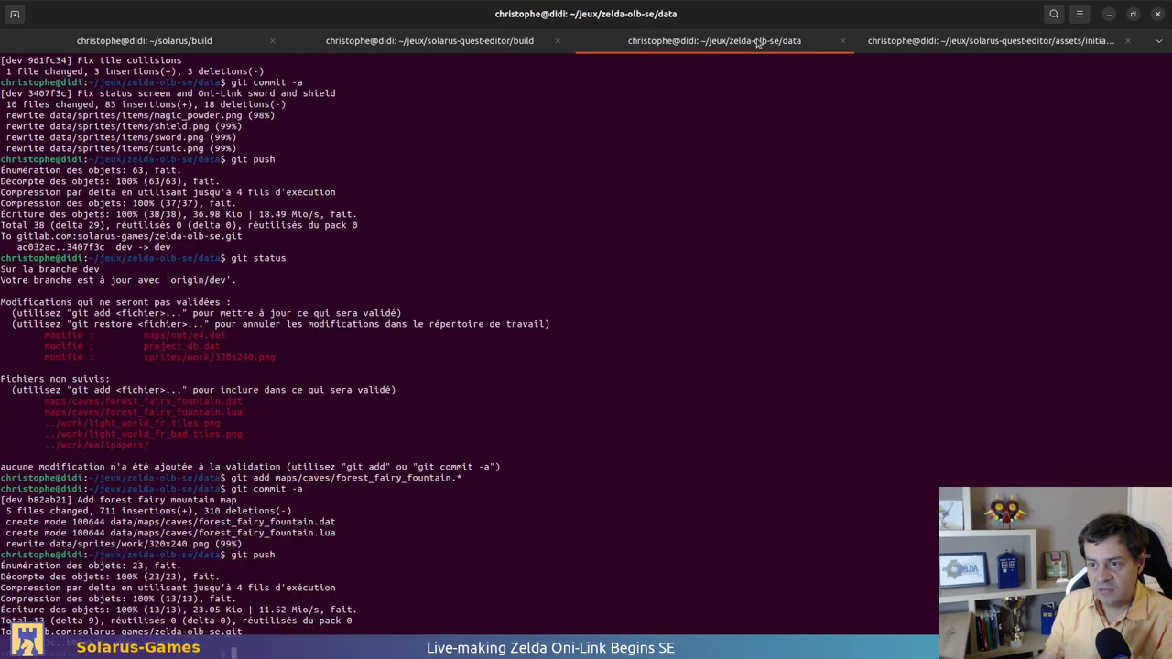
{"action": "type", "text": "grep -r "}
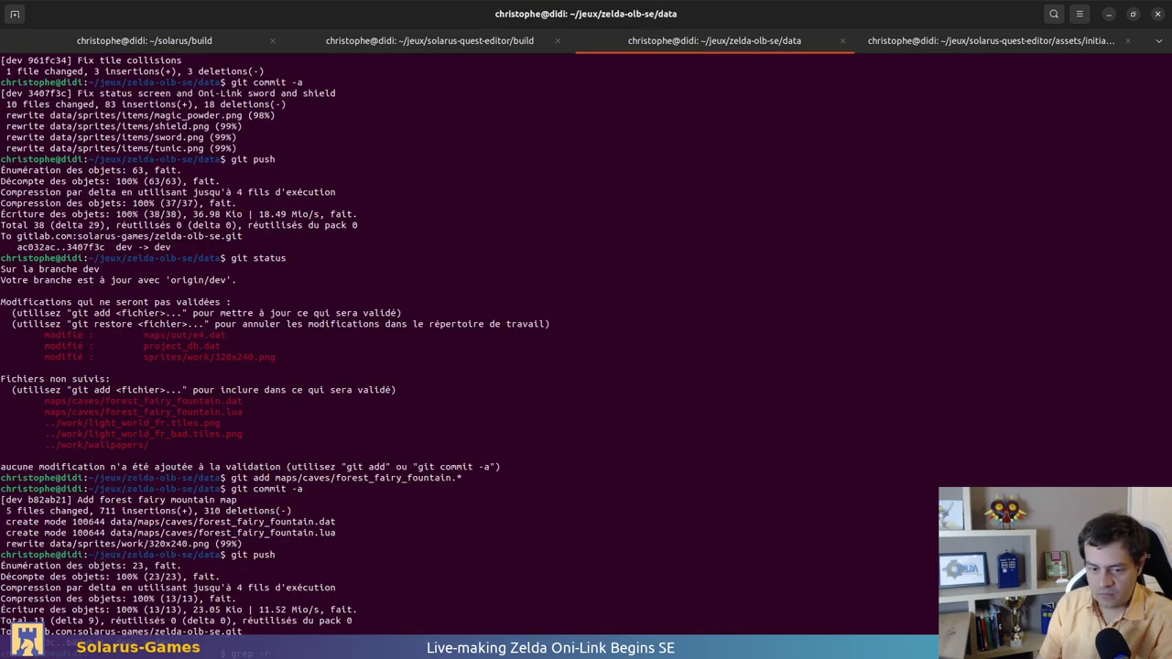
{"action": "type", "text": "get_game()"}
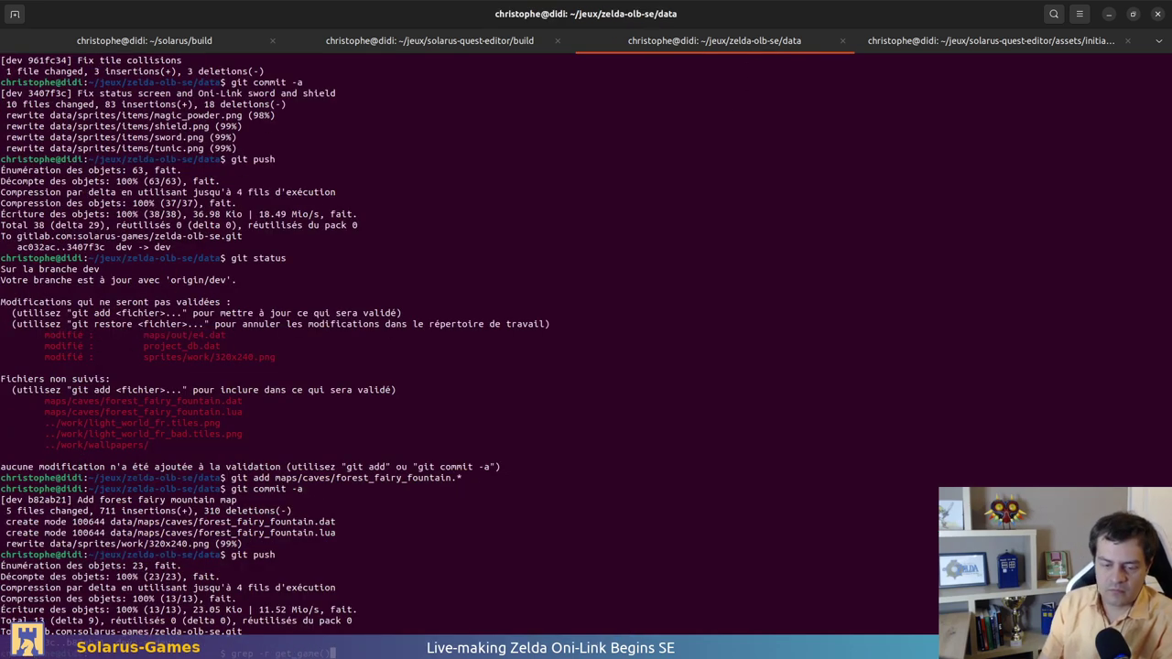
{"action": "key", "text": "Left"}
{"action": "key", "text": "Left"}
{"action": "key", "text": "Left"}
{"action": "key", "text": "Left"}
{"action": "key", "text": "Left"}
{"action": "key", "text": "Left"}
{"action": "key", "text": "Left"}
{"action": "key", "text": "Left"}
{"action": "key", "text": "Left"}
{"action": "key", "text": "Left"}
{"action": "type", "text": "main"}
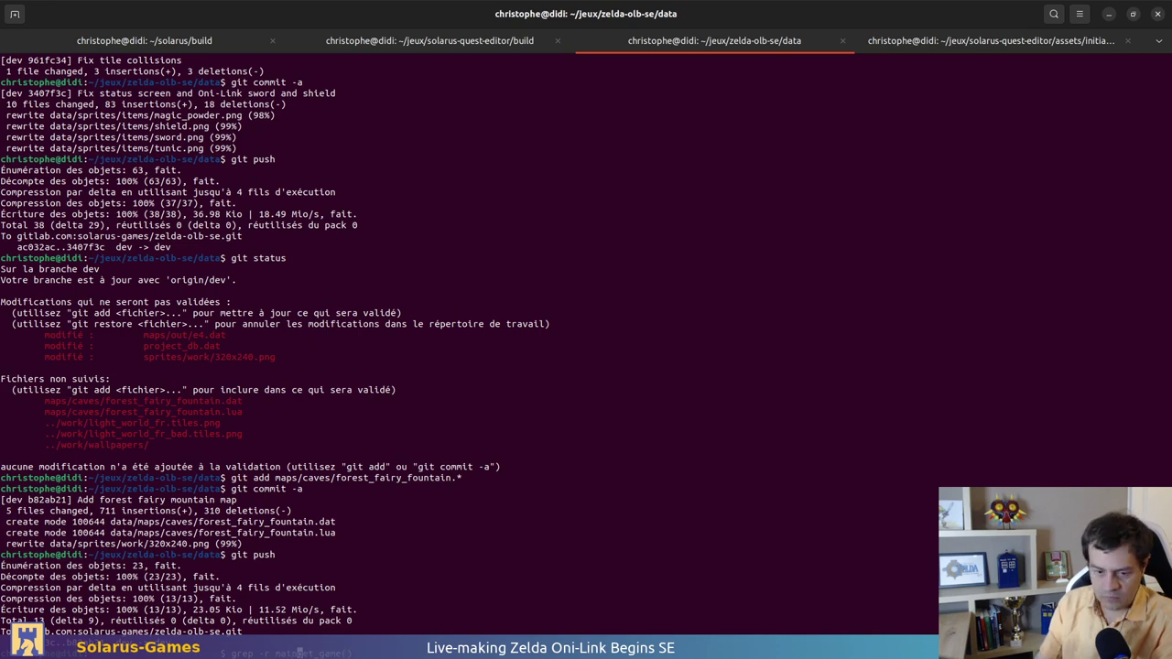
{"action": "type", "text": "."}
{"action": "key", "text": "Left"}
{"action": "type", "text": "\\"}
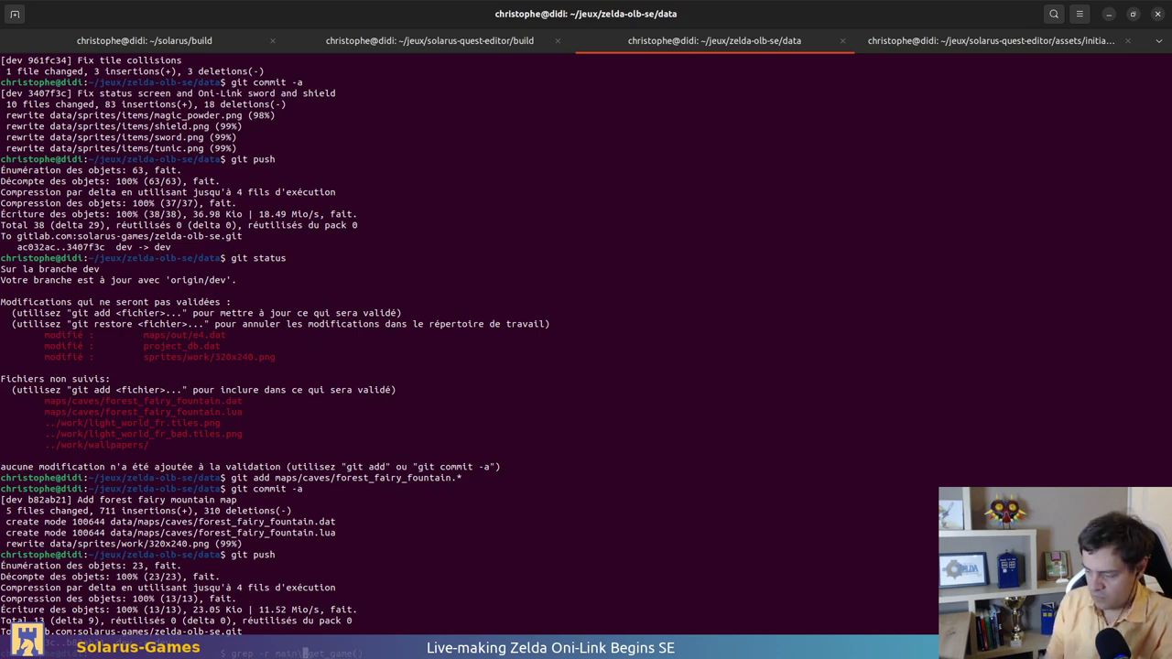
{"action": "key", "text": "Left"}
{"action": "key", "text": "Left"}
{"action": "key", "text": "Left"}
{"action": "key", "text": "Left"}
{"action": "key", "text": "Left"}
{"action": "type", "text": "\\"}
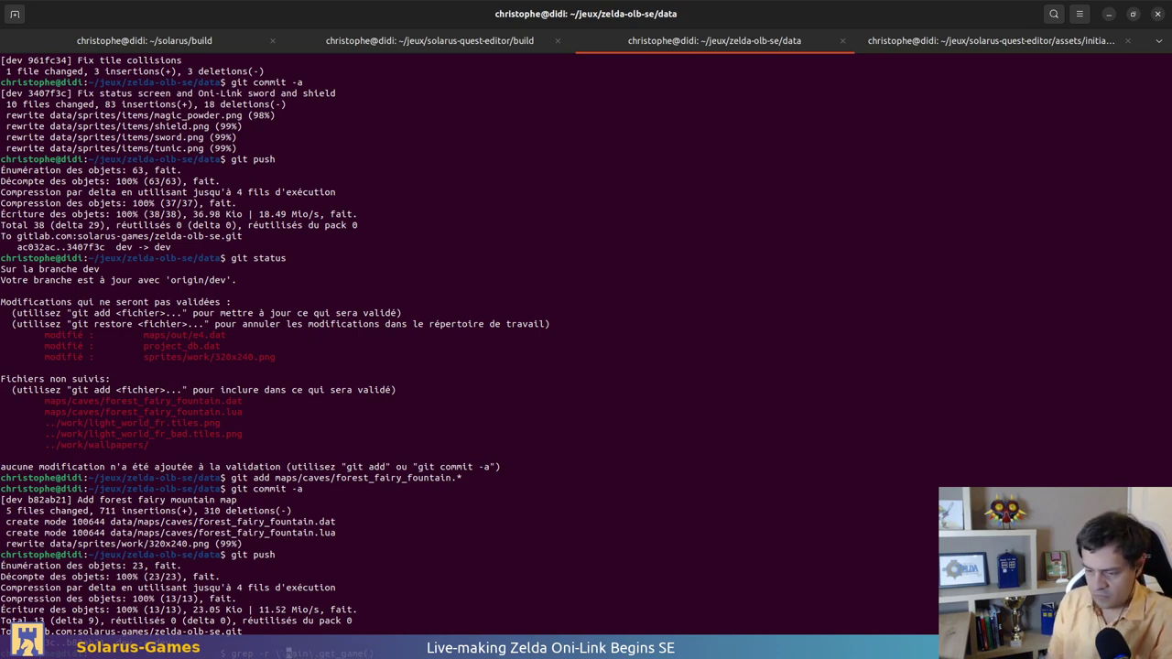
{"action": "key", "text": "End"}
{"action": "type", "text": "."}
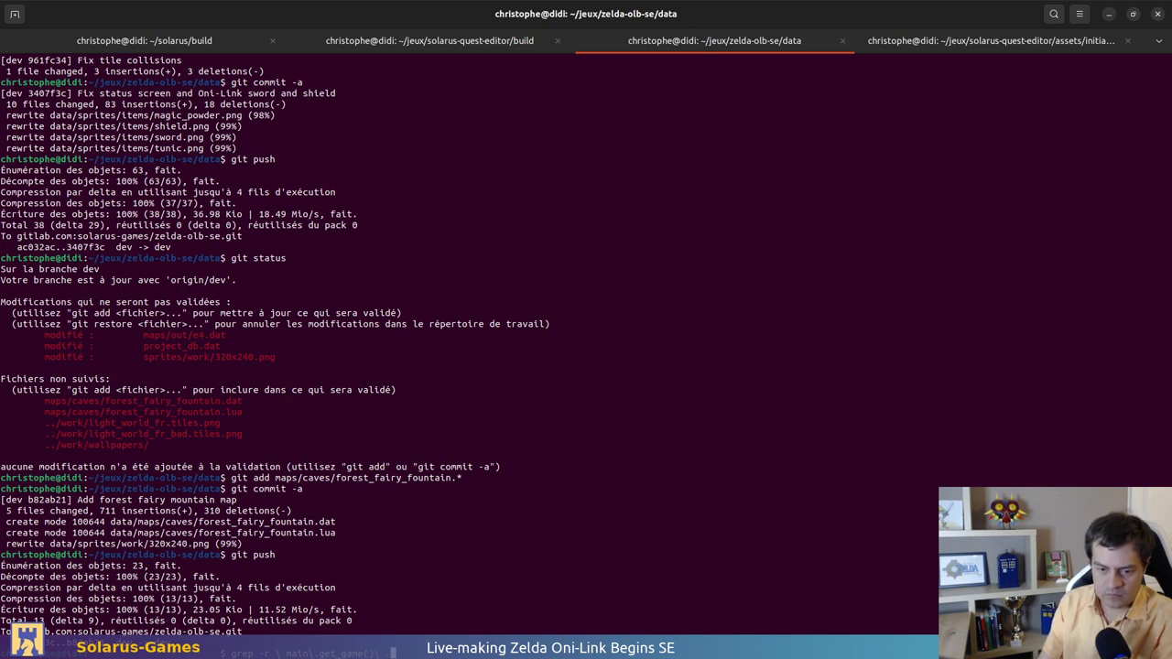
{"action": "key", "text": "Return"}
Try the recursive search again as grep -r \ main\.get_game() . without the backslash after the parentheses
{"action": "key", "text": "Up"}
{"action": "key", "text": "Left"}
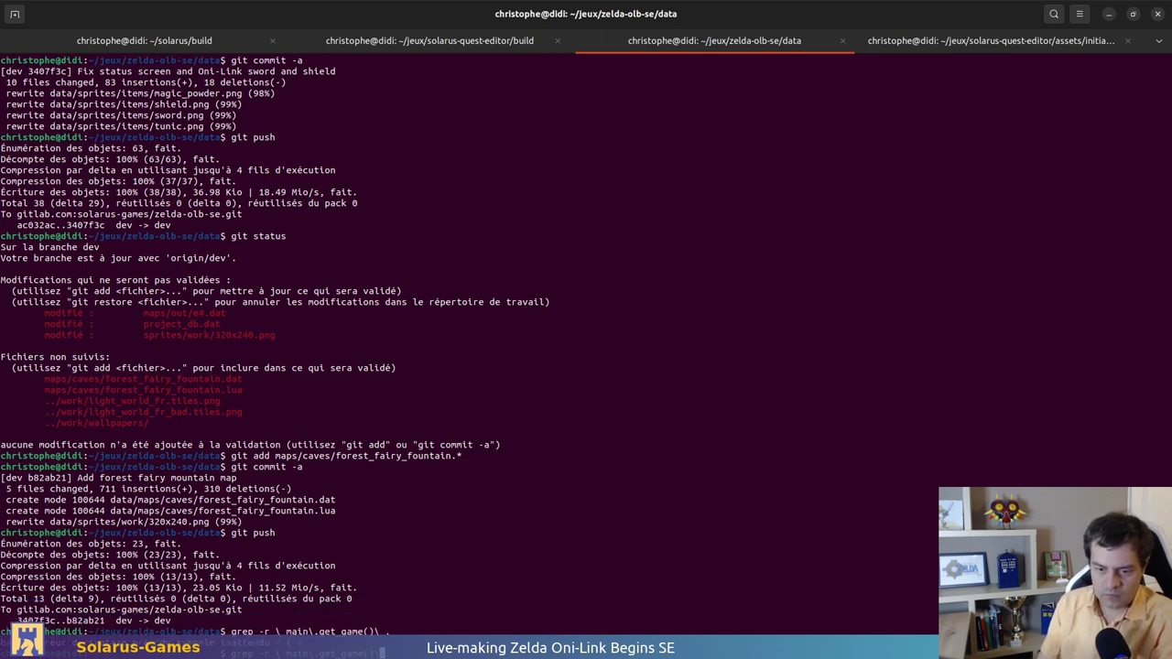
{"action": "key", "text": "BackSpace"}
{"action": "key", "text": "Return"}
Search the quest data recursively with the quoted pattern: grep -r 'main\.get_game()'
{"action": "key", "text": "Up"}
{"action": "key", "text": "Left"}
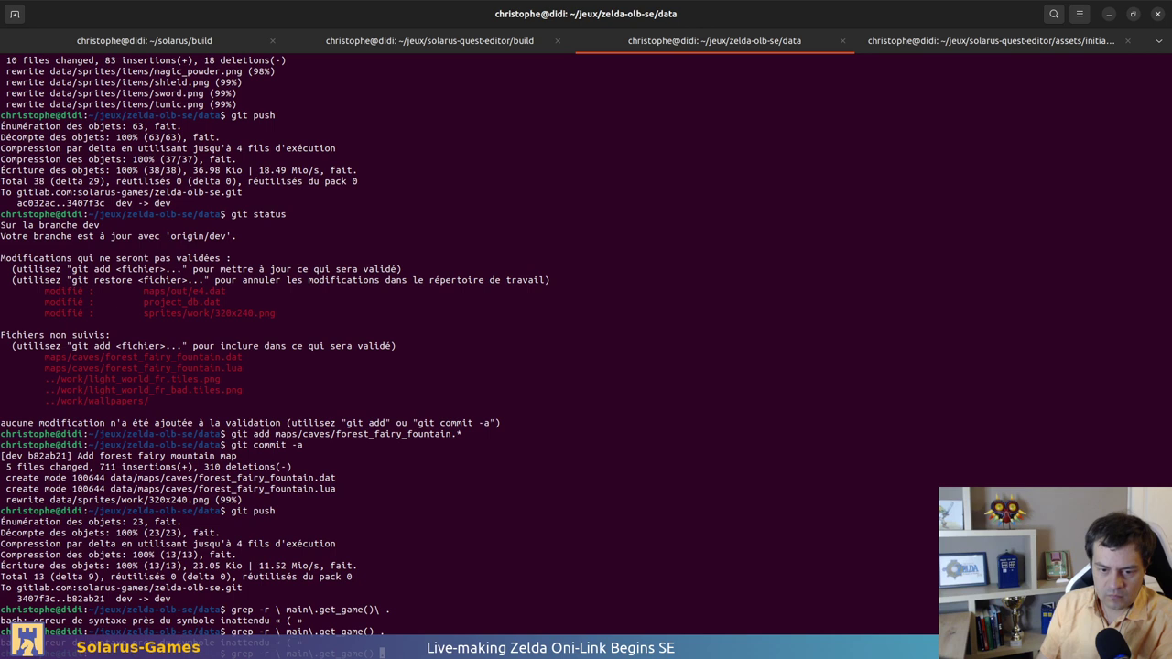
{"action": "key", "text": "Left"}
{"action": "key", "text": "Left"}
{"action": "key", "text": "Left"}
{"action": "key", "text": "Left"}
{"action": "key", "text": "Left"}
{"action": "key", "text": "Left"}
{"action": "key", "text": "Left"}
{"action": "key", "text": "Left"}
{"action": "key", "text": "Left"}
{"action": "key", "text": "Left"}
{"action": "key", "text": "Left"}
{"action": "key", "text": "Left"}
{"action": "key", "text": "Left"}
{"action": "key", "text": "Left"}
{"action": "key", "text": "Left"}
{"action": "key", "text": "Left"}
{"action": "key", "text": "Left"}
{"action": "key", "text": "Left"}
{"action": "key", "text": "Left"}
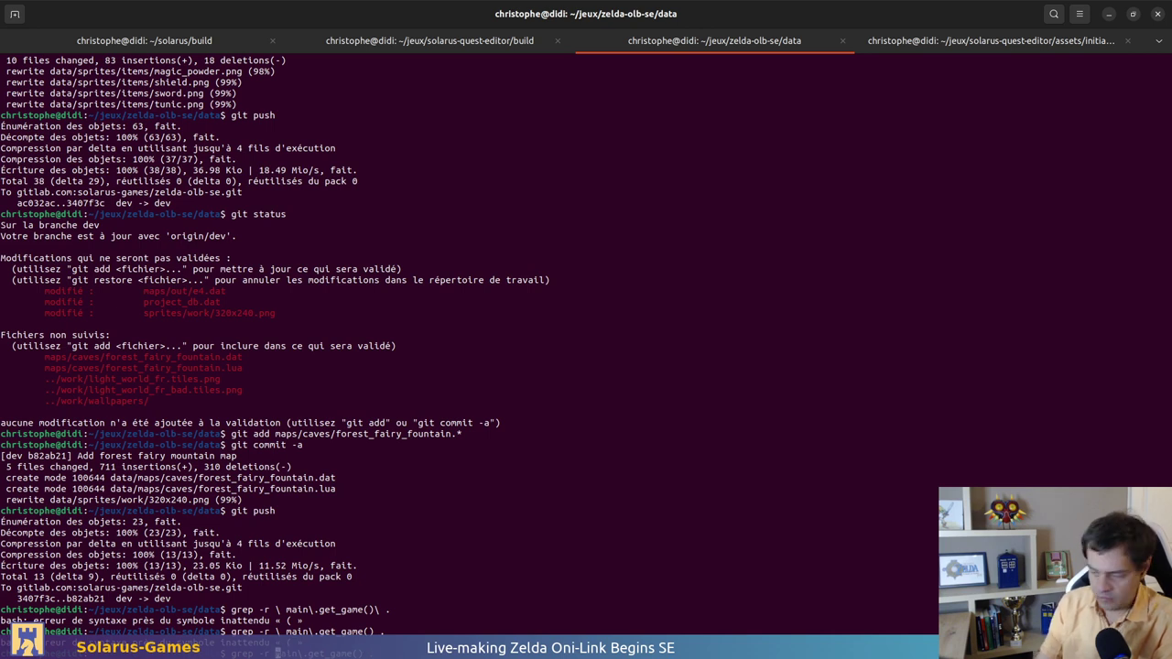
{"action": "type", "text": "'"}
{"action": "key", "text": "Right"}
{"action": "key", "text": "Right"}
{"action": "key", "text": "Right"}
{"action": "key", "text": "Right"}
{"action": "key", "text": "Right"}
{"action": "key", "text": "Right"}
{"action": "key", "text": "Right"}
{"action": "key", "text": "Right"}
{"action": "key", "text": "Right"}
{"action": "key", "text": "Right"}
{"action": "key", "text": "Right"}
{"action": "key", "text": "Right"}
{"action": "key", "text": "Right"}
{"action": "key", "text": "Right"}
{"action": "key", "text": "Right"}
{"action": "key", "text": "Right"}
{"action": "type", "text": "'"}
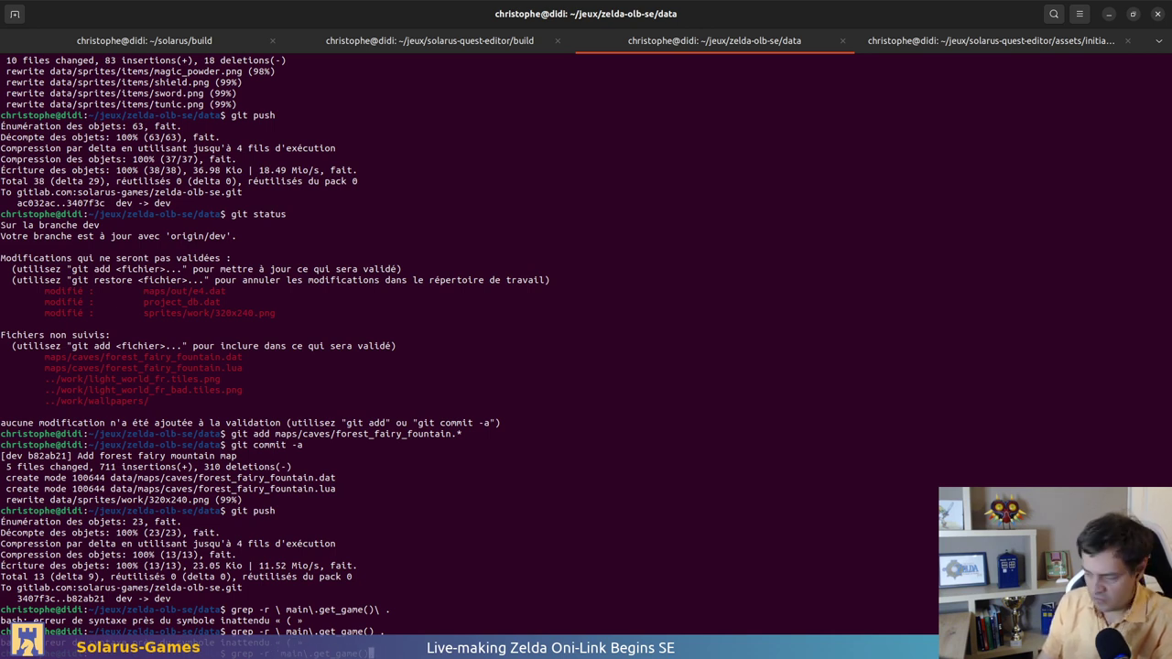
{"action": "key", "text": "Return"}
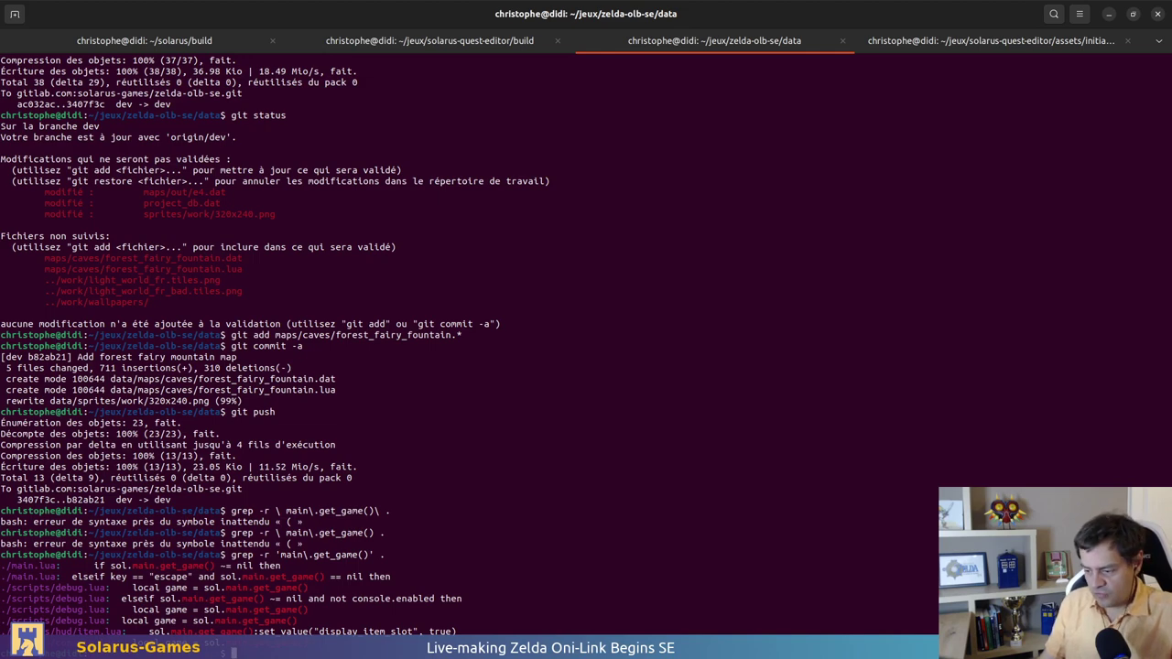
Switch to Solarus Quest Editor, collapse the maps folder, and open item.lua from the scripts/hud folder
{"action": "key", "text": "alt+Tab"}
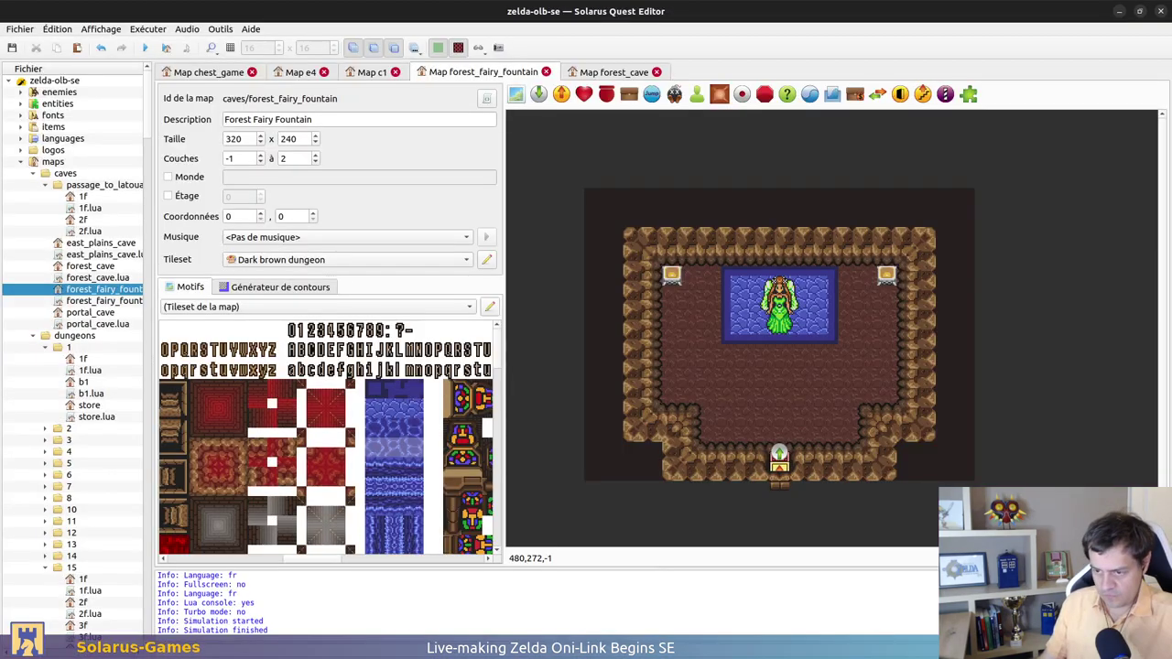
{"action": "scroll", "coordinate": [128, 165], "scroll_direction": "down", "scroll_amount": 10}
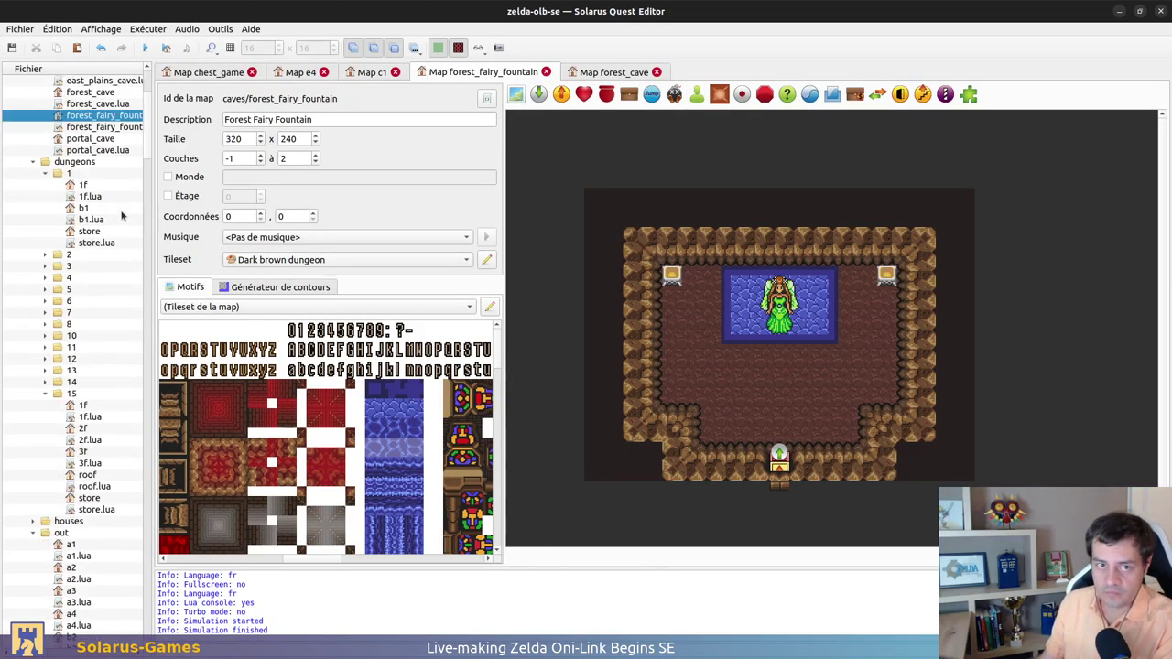
{"action": "key", "text": "alt+Tab"}
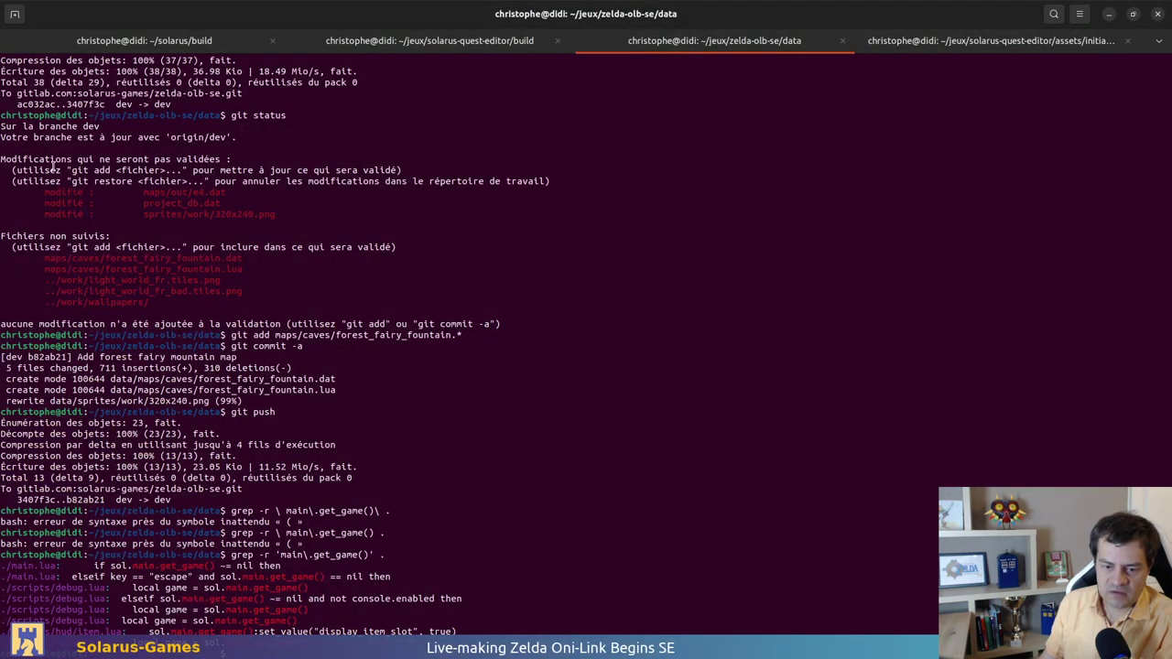
{"action": "key", "text": "alt+Tab"}
{"action": "scroll", "coordinate": [82, 291], "scroll_direction": "up", "scroll_amount": 20}
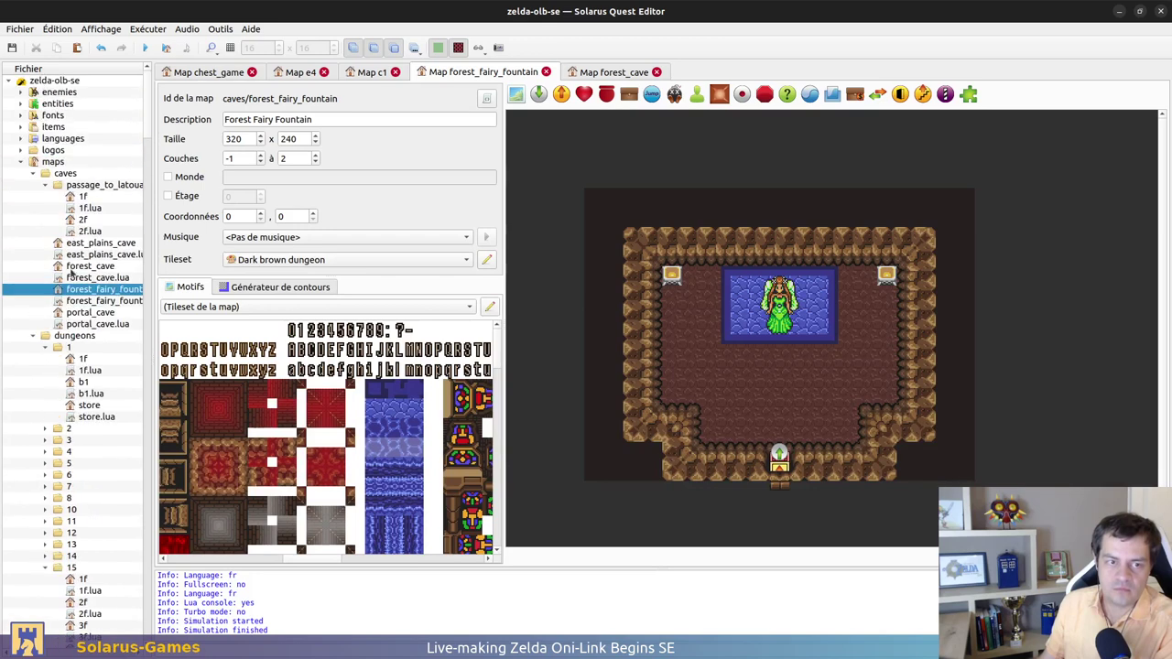
{"action": "left_click", "coordinate": [52, 161]}
{"action": "left_click", "coordinate": [21, 161]}
{"action": "left_click", "coordinate": [21, 185]}
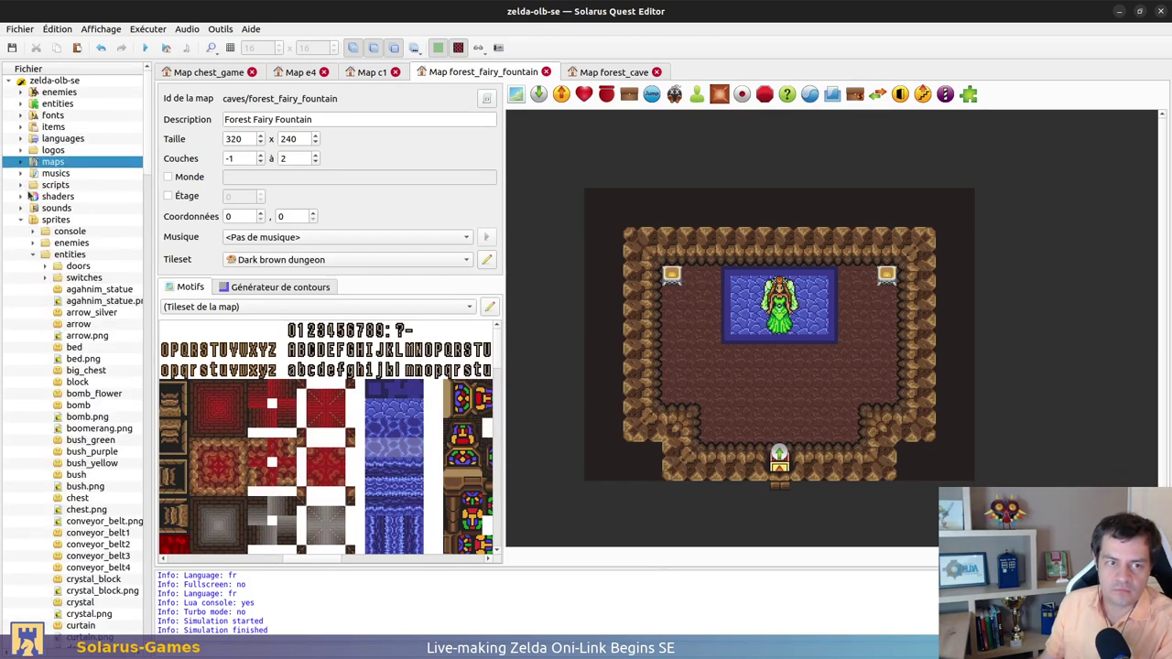
{"action": "left_click", "coordinate": [21, 185]}
{"action": "left_click", "coordinate": [33, 220]}
{"action": "left_click", "coordinate": [34, 196]}
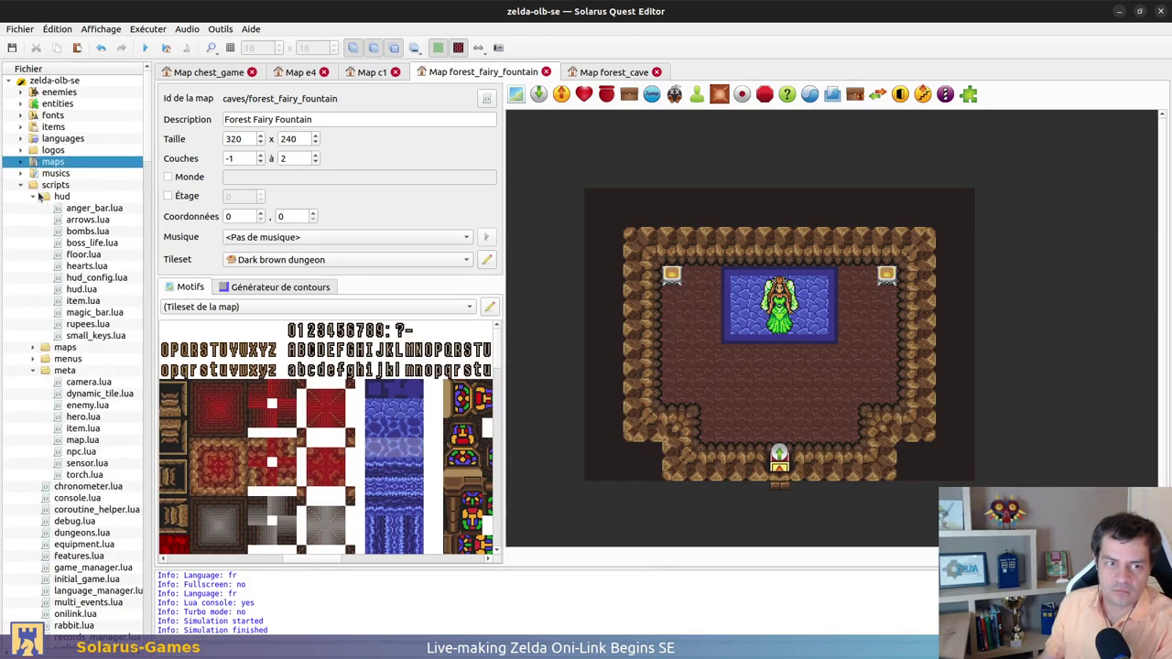
{"action": "double_click", "coordinate": [84, 300]}
Search item.lua for "get_game" and examine the call in the item on_obtained event
{"action": "left_click", "coordinate": [533, 320]}
{"action": "key", "text": "ctrl+f"}
{"action": "type", "text": "get_Game"}
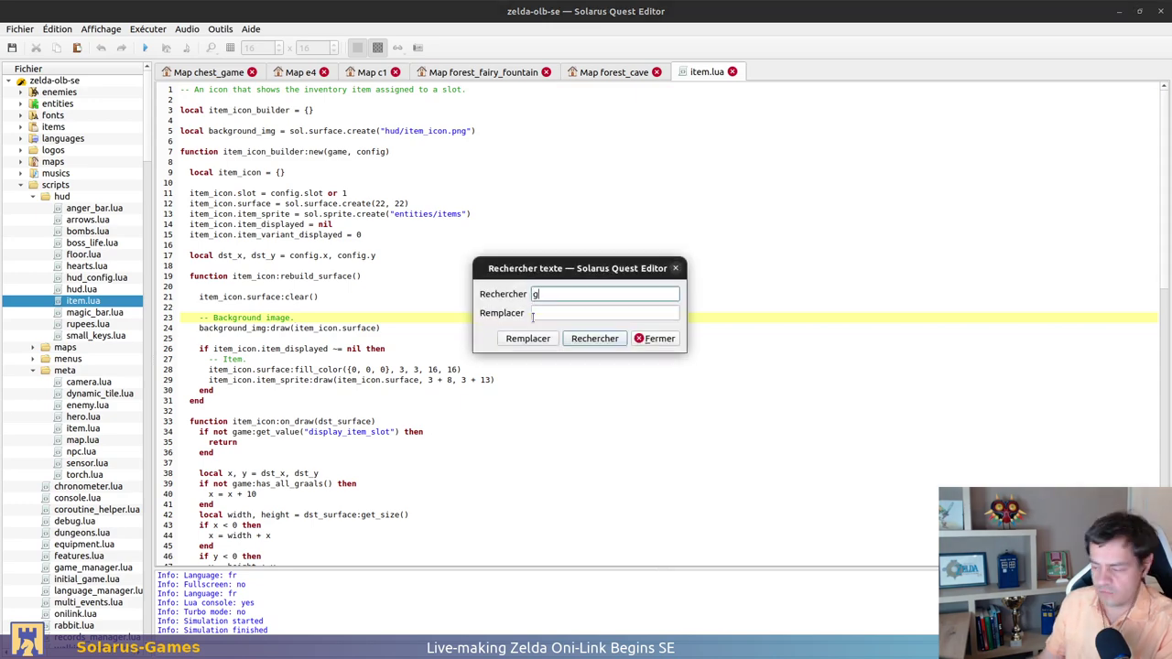
{"action": "key", "text": "BackSpace"}
{"action": "key", "text": "BackSpace"}
{"action": "key", "text": "BackSpace"}
{"action": "key", "text": "BackSpace"}
{"action": "type", "text": "game"}
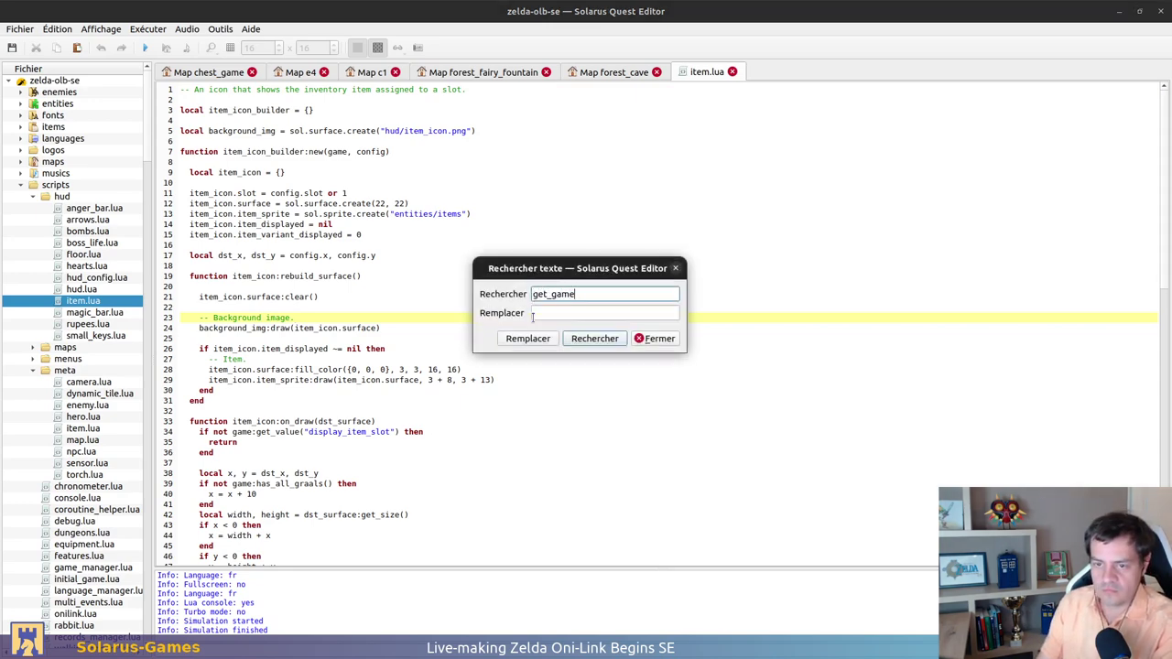
{"action": "key", "text": "Return"}
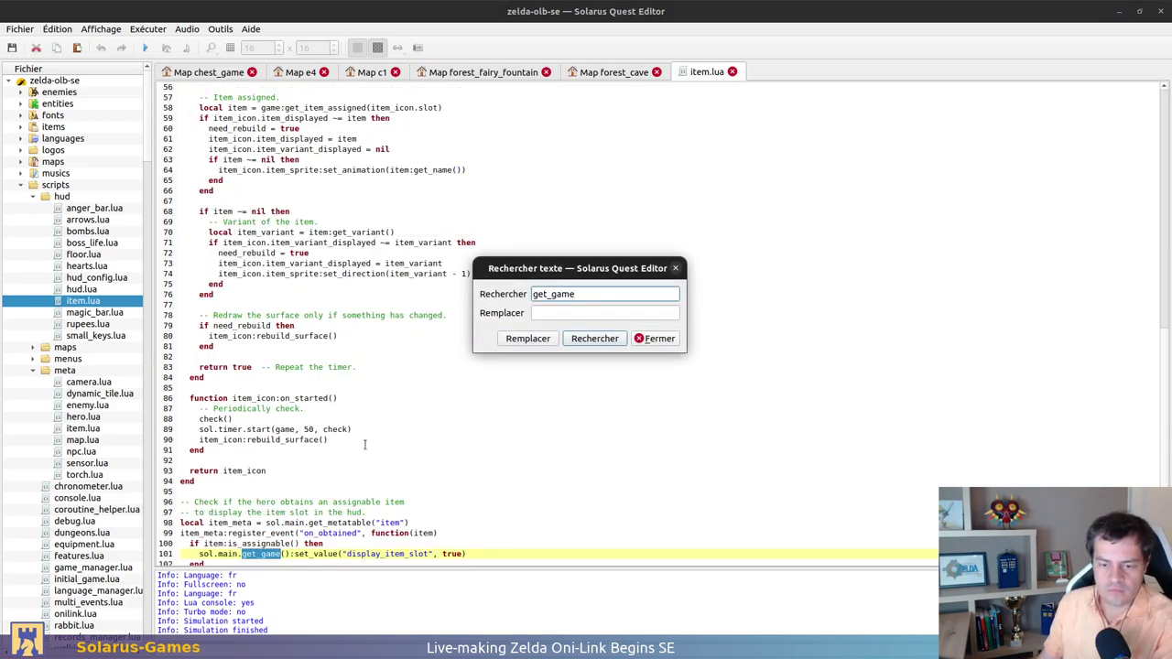
{"action": "key", "text": "Escape"}
{"action": "scroll", "coordinate": [338, 393], "scroll_direction": "down", "scroll_amount": 3}
Check the grep matches in the terminal again and open main.lua in Solarus Quest Editor
{"action": "key", "text": "alt+Tab"}
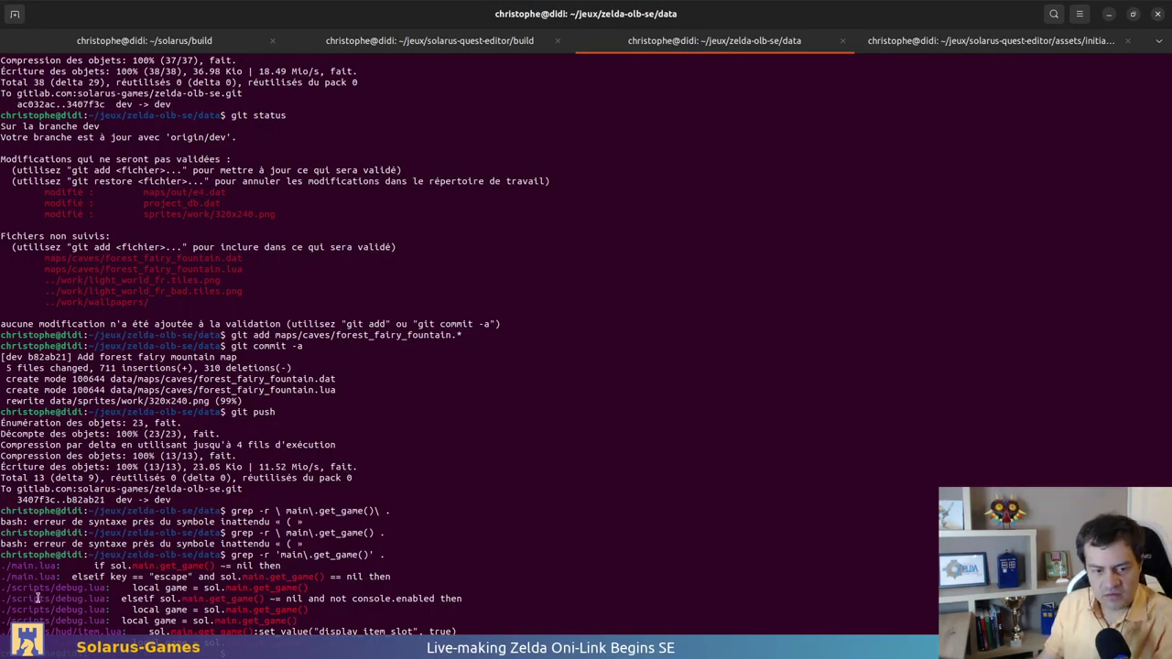
{"action": "key", "text": "alt+Tab"}
{"action": "scroll", "coordinate": [113, 499], "scroll_direction": "down", "scroll_amount": 20}
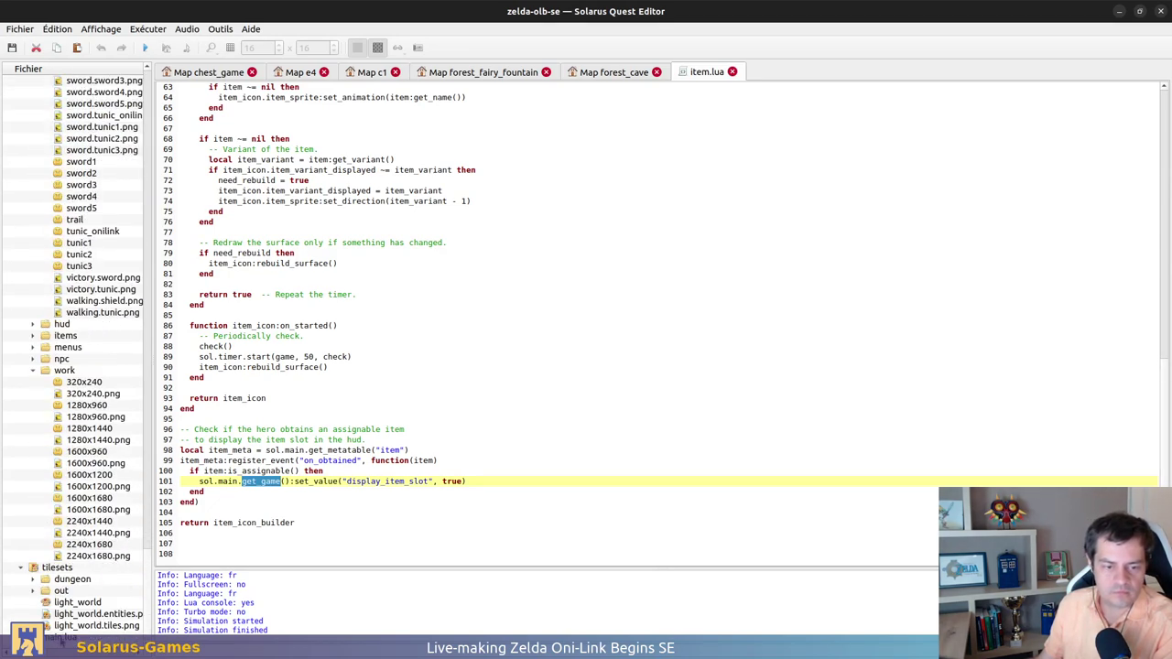
{"action": "double_click", "coordinate": [92, 638]}
Switch to the solarus/build terminal session and examine the update calls in the gdb backtrace
{"action": "key", "text": "alt+Tab"}
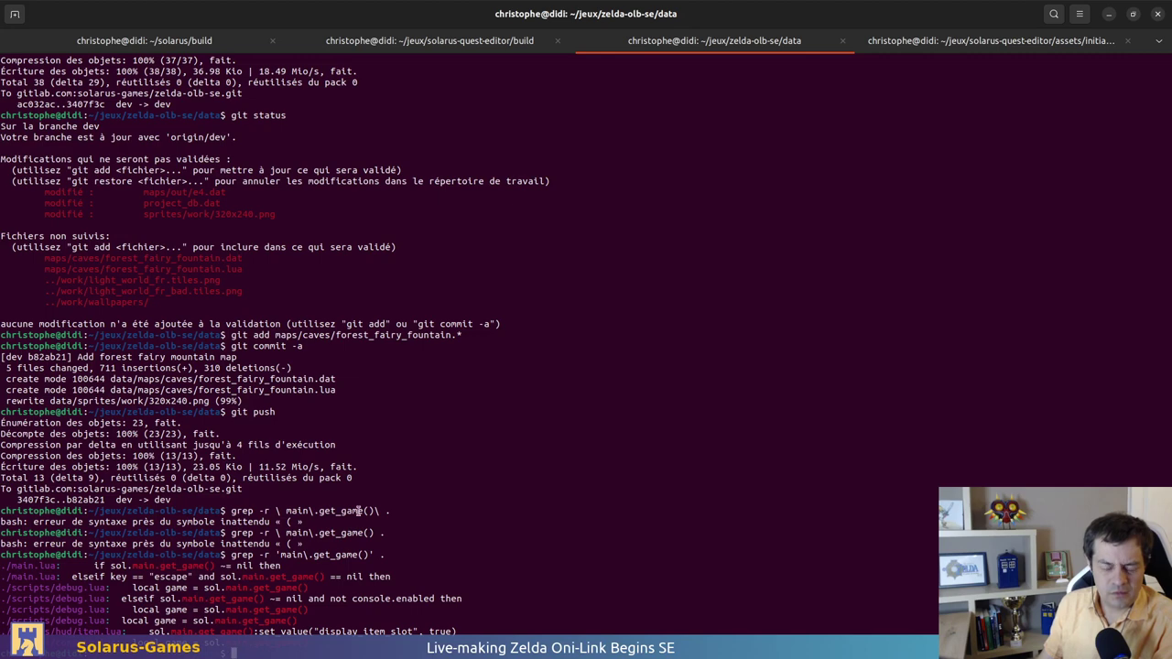
{"action": "key", "text": "alt+Tab"}
{"action": "key", "text": "alt+Tab"}
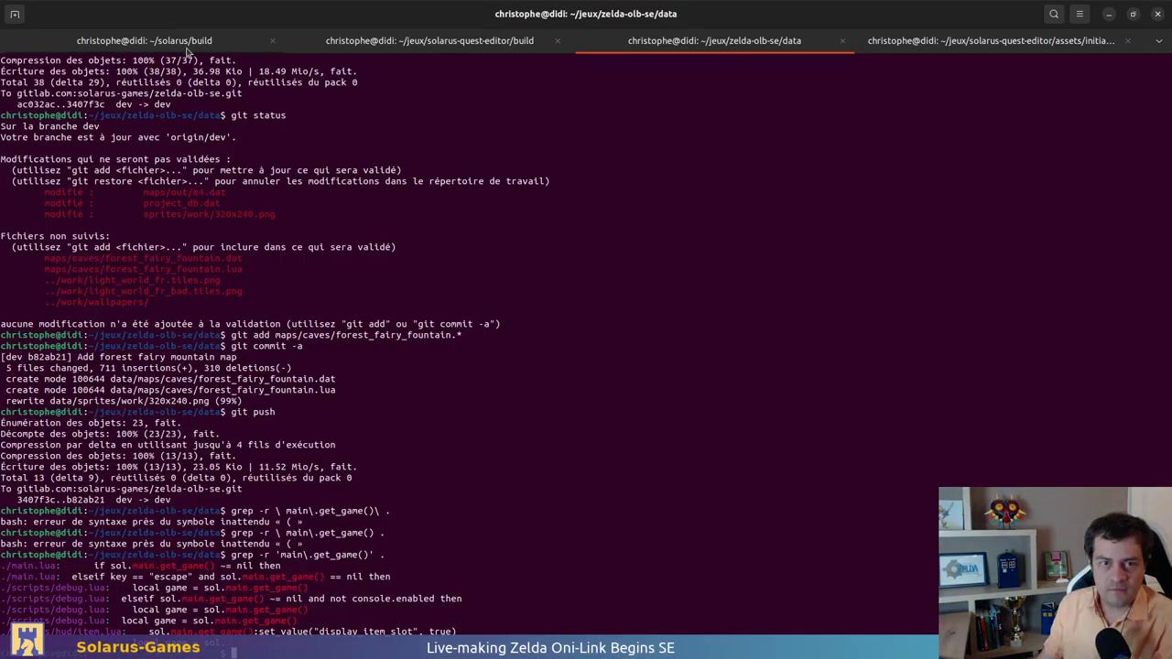
{"action": "left_click", "coordinate": [187, 52]}
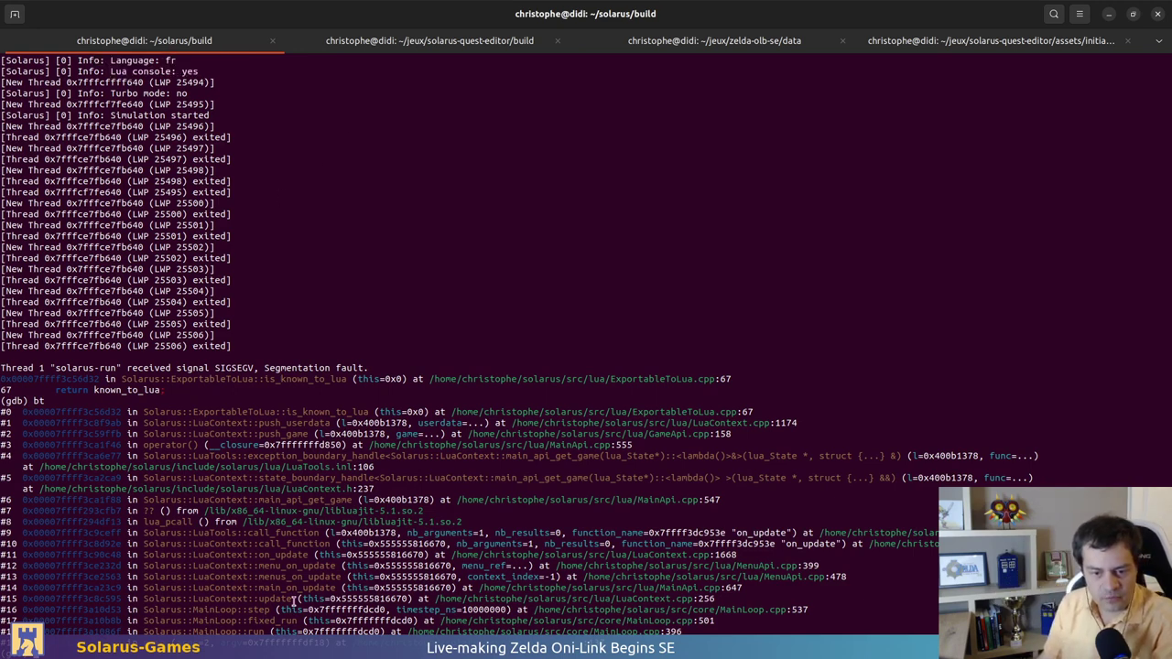
Return to main.lua in Quest Editor, search for "get_game", and examine each call before closing the search
{"action": "key", "text": "alt+Tab"}
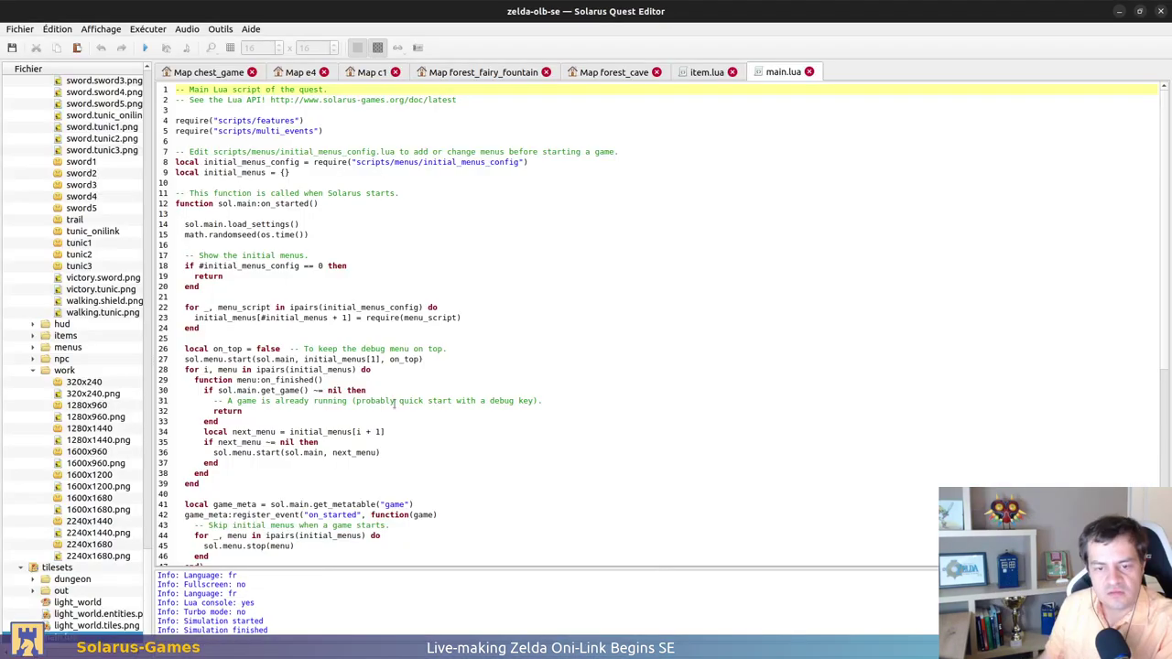
{"action": "scroll", "coordinate": [396, 403], "scroll_direction": "down", "scroll_amount": 2}
{"action": "left_click", "coordinate": [486, 420]}
{"action": "left_click", "coordinate": [493, 397]}
{"action": "key", "text": "ctrl+f"}
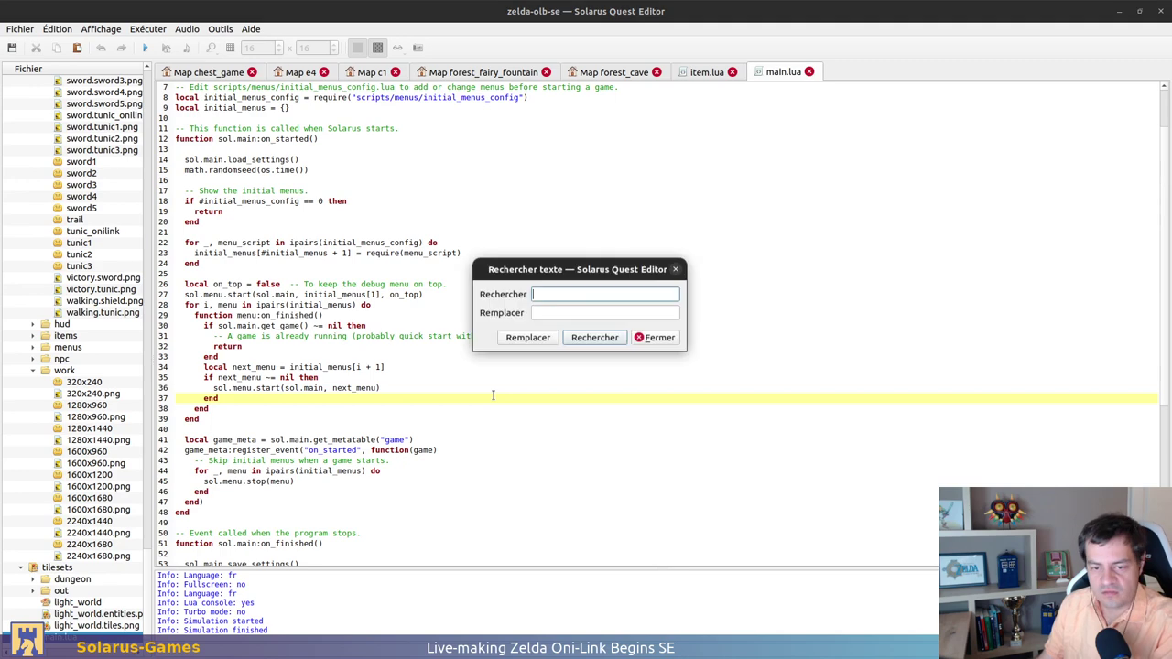
{"action": "type", "text": "get_game"}
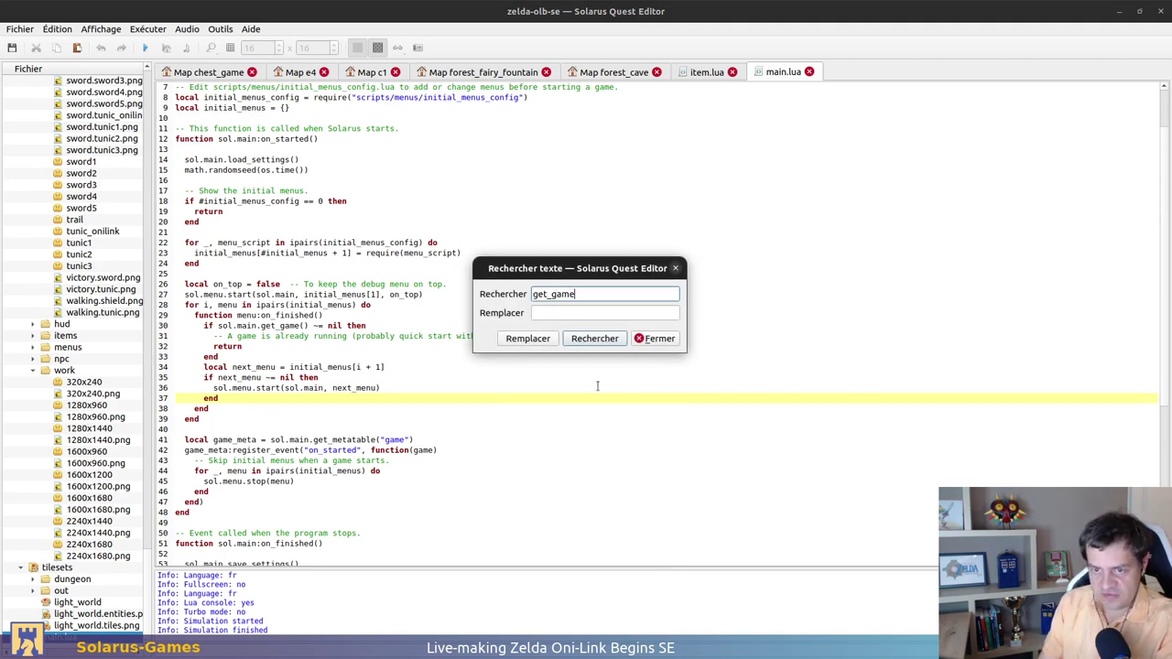
{"action": "key", "text": "Return"}
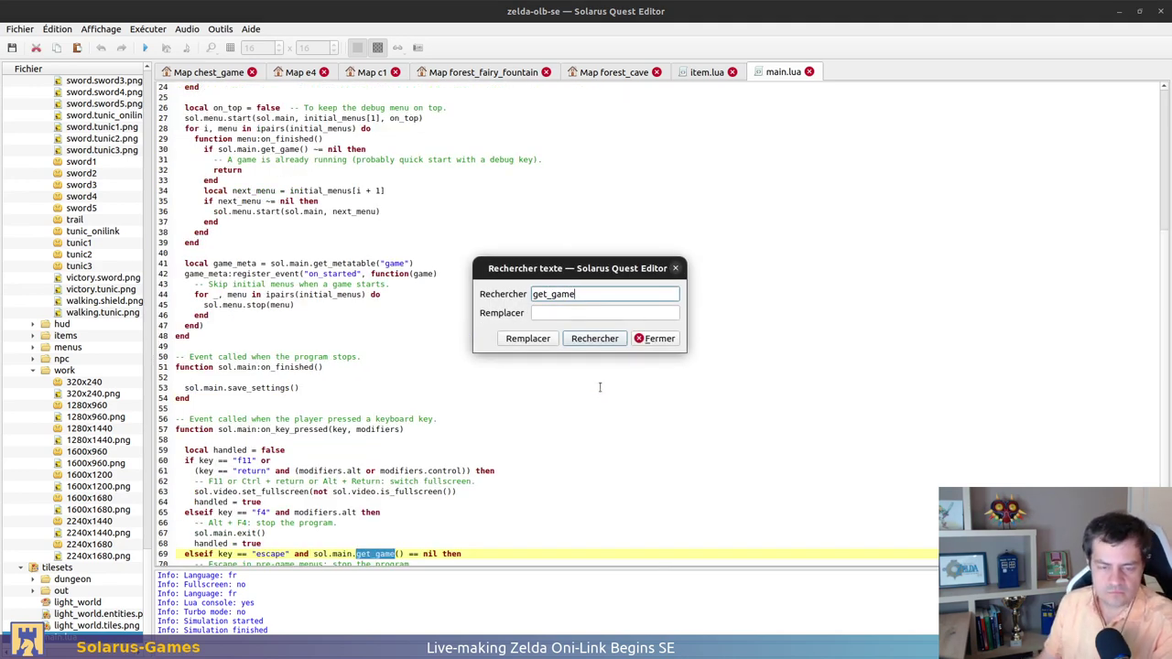
{"action": "scroll", "coordinate": [600, 407], "scroll_direction": "down", "scroll_amount": 3}
{"action": "left_click", "coordinate": [594, 338]}
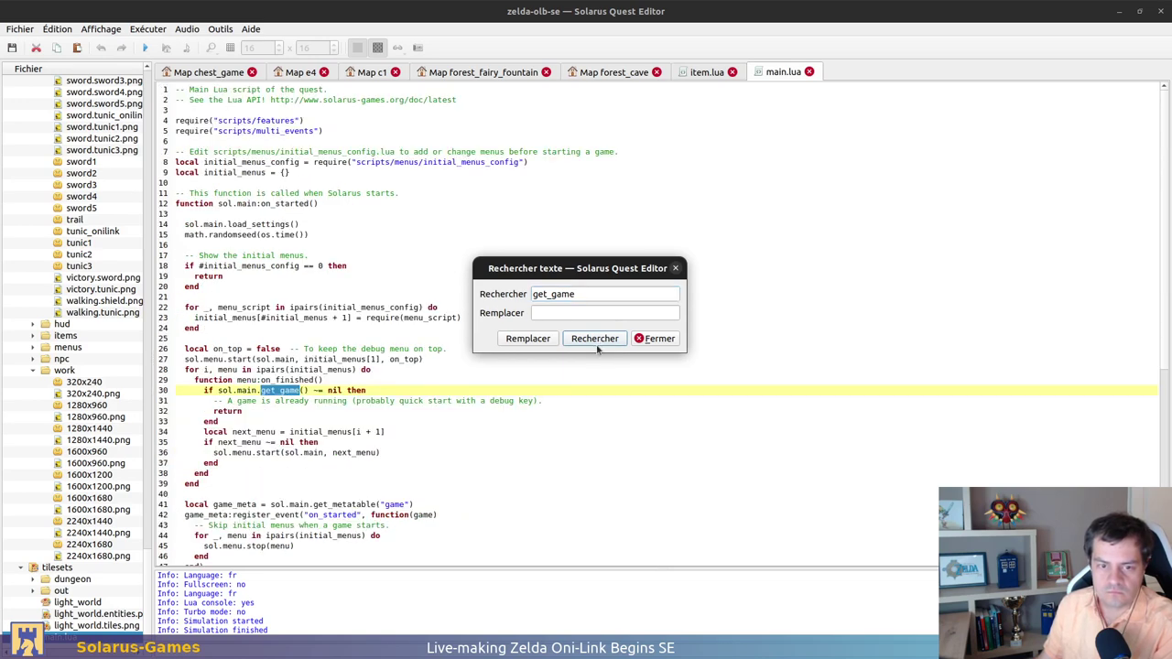
{"action": "left_click", "coordinate": [596, 341]}
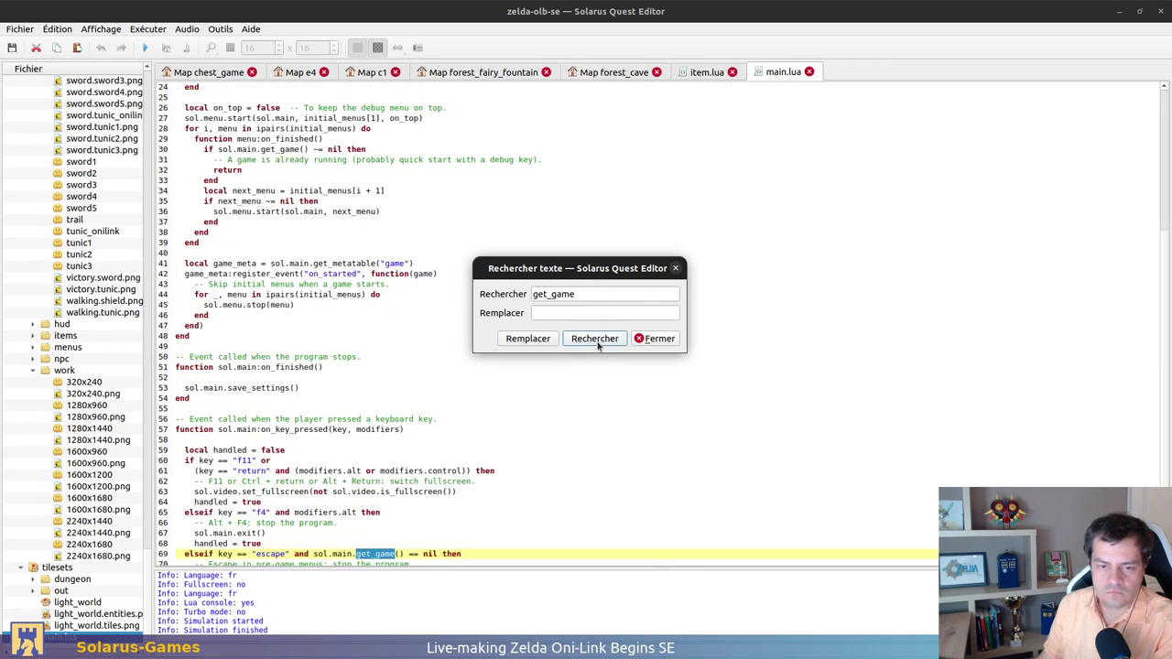
{"action": "left_click", "coordinate": [599, 341]}
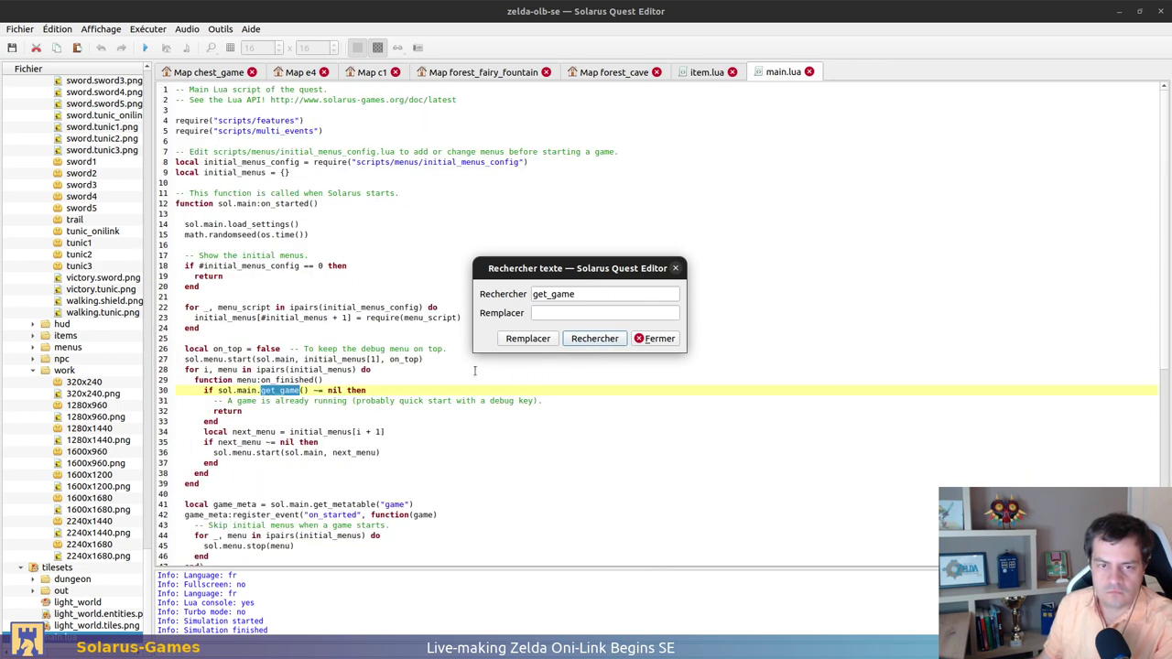
{"action": "key", "text": "Escape"}
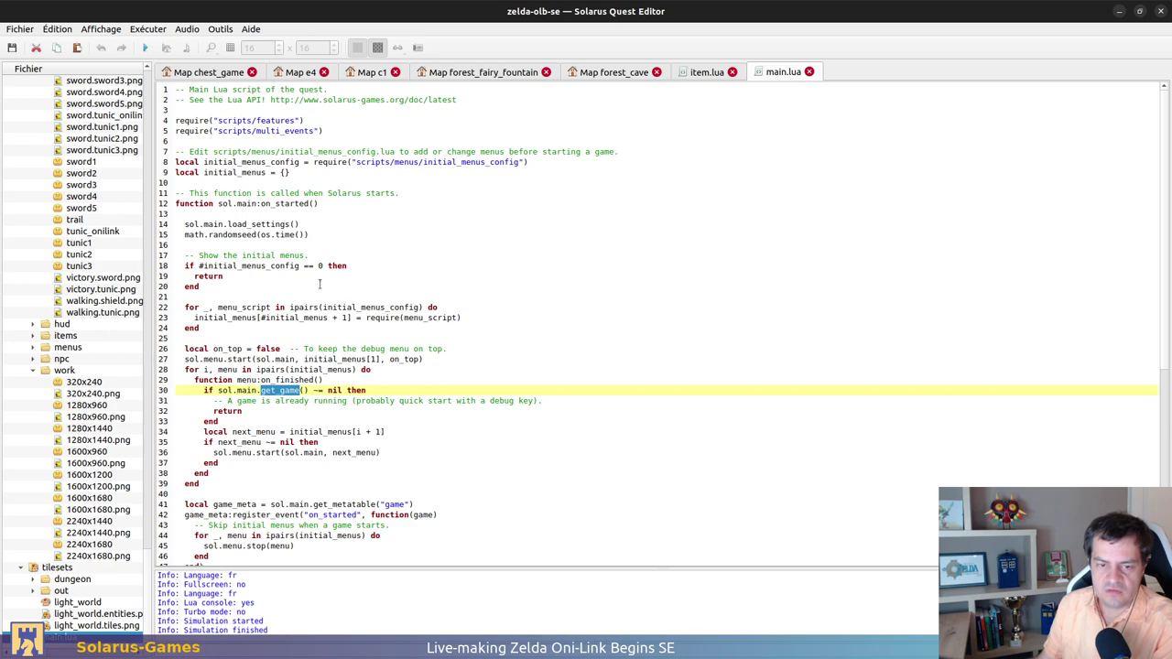
Switch to the terminal and examine the menu_on_update frame in the gdb backtrace
{"action": "key", "text": "alt+Tab"}
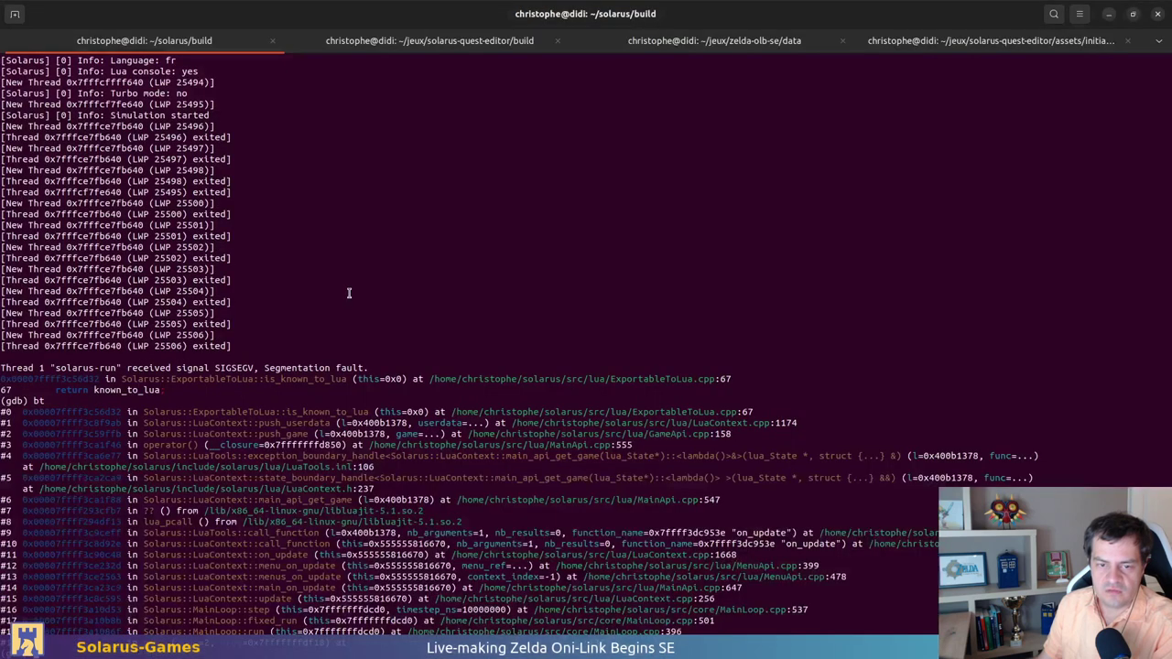
{"action": "triple_click", "coordinate": [291, 565]}
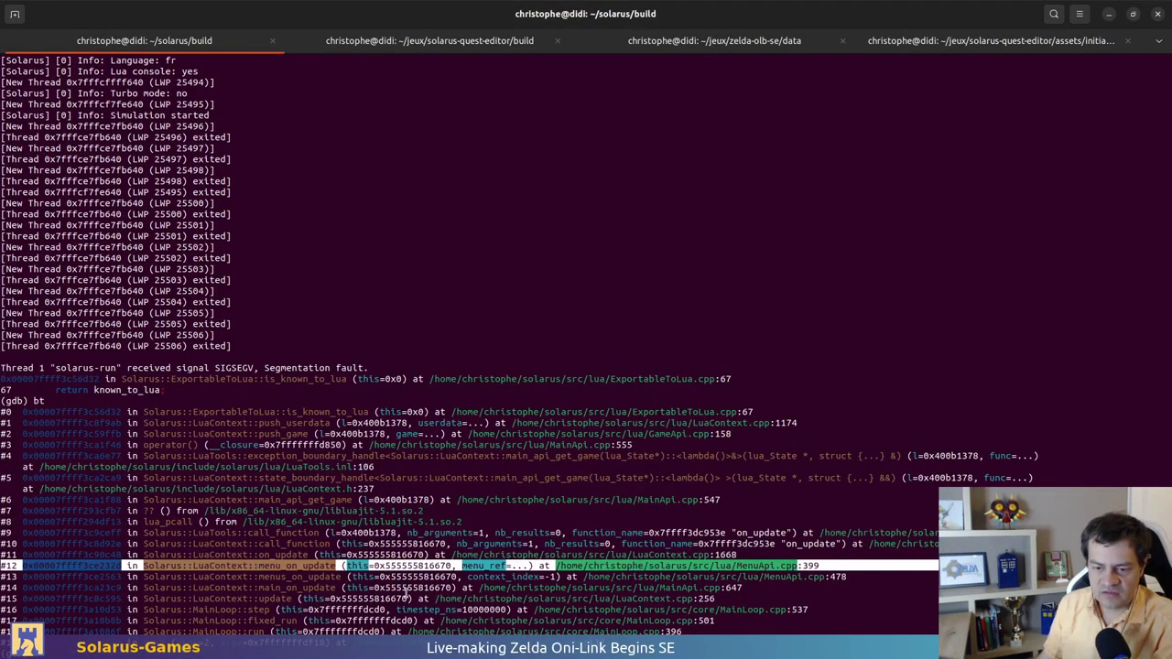
{"action": "left_click", "coordinate": [375, 567]}
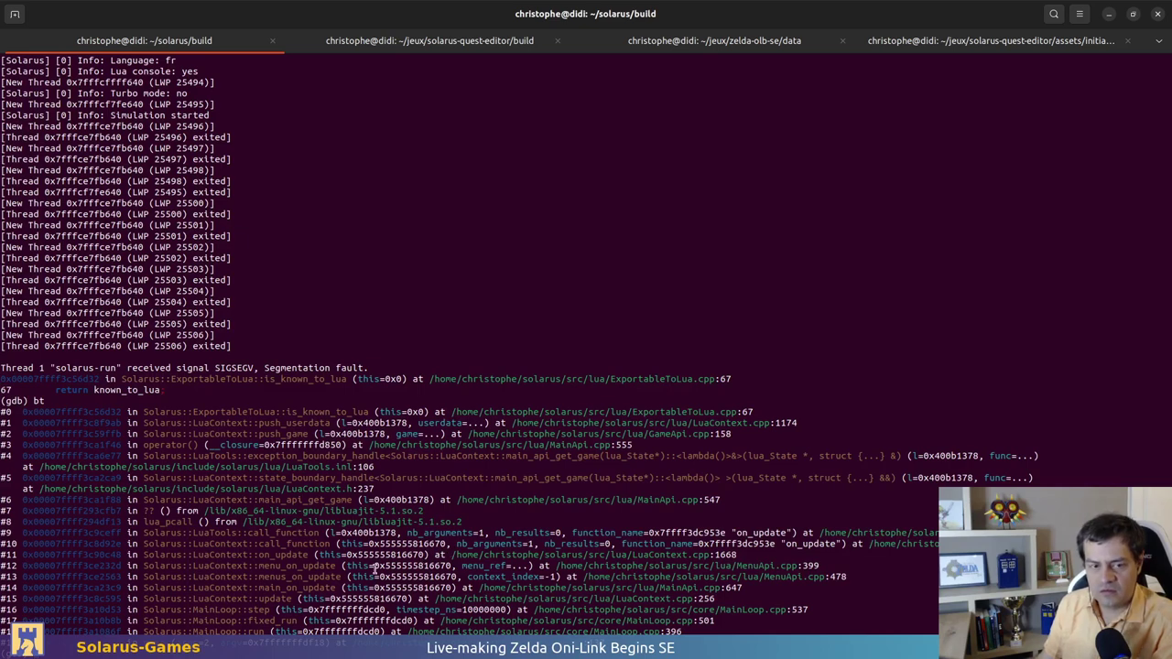
Check the grep matches in the zelda-olb-se/data terminal session and open scripts/console.lua in Solarus Quest Editor
{"action": "left_click", "coordinate": [760, 41]}
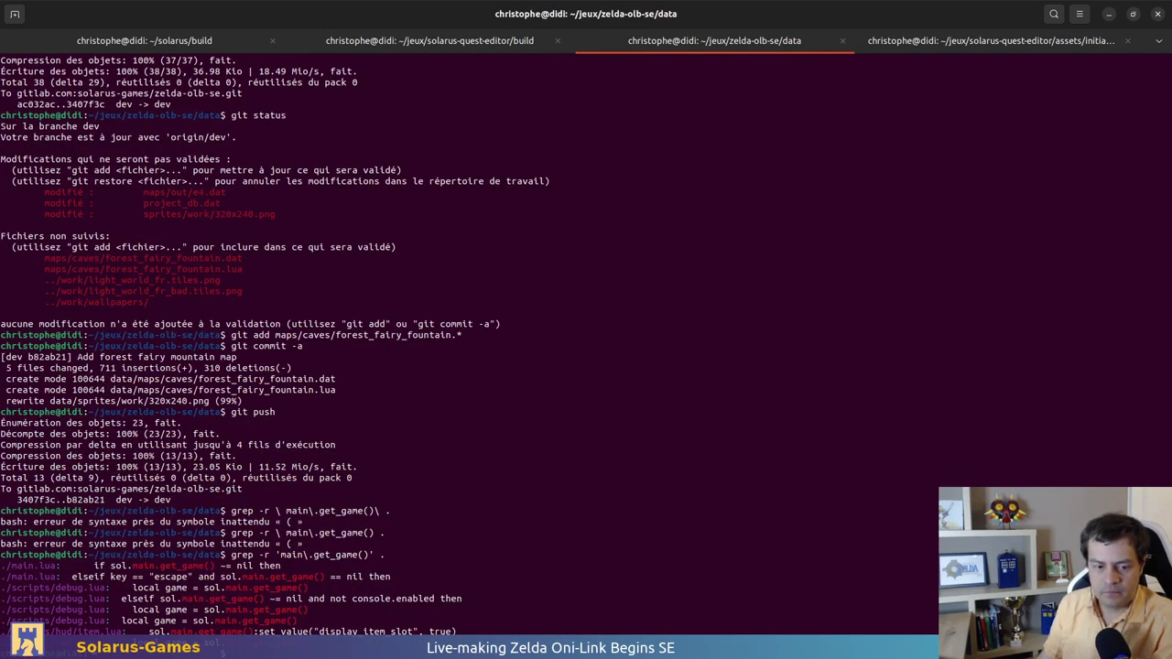
{"action": "key", "text": "alt+Tab"}
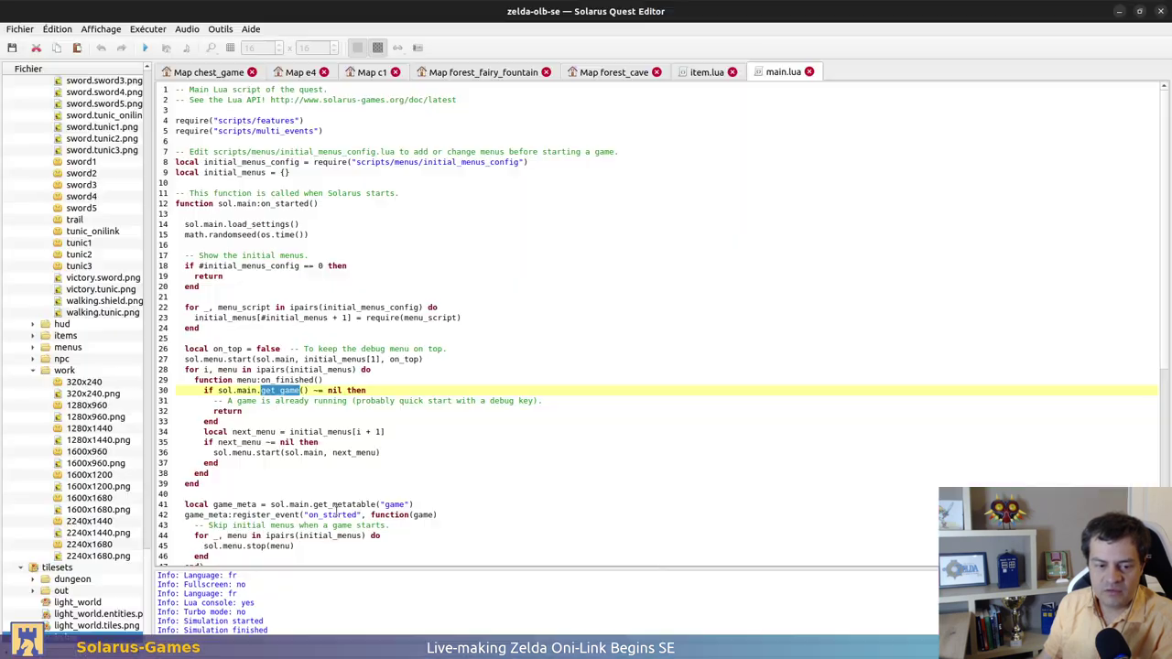
{"action": "scroll", "coordinate": [145, 520], "scroll_direction": "up", "scroll_amount": 10}
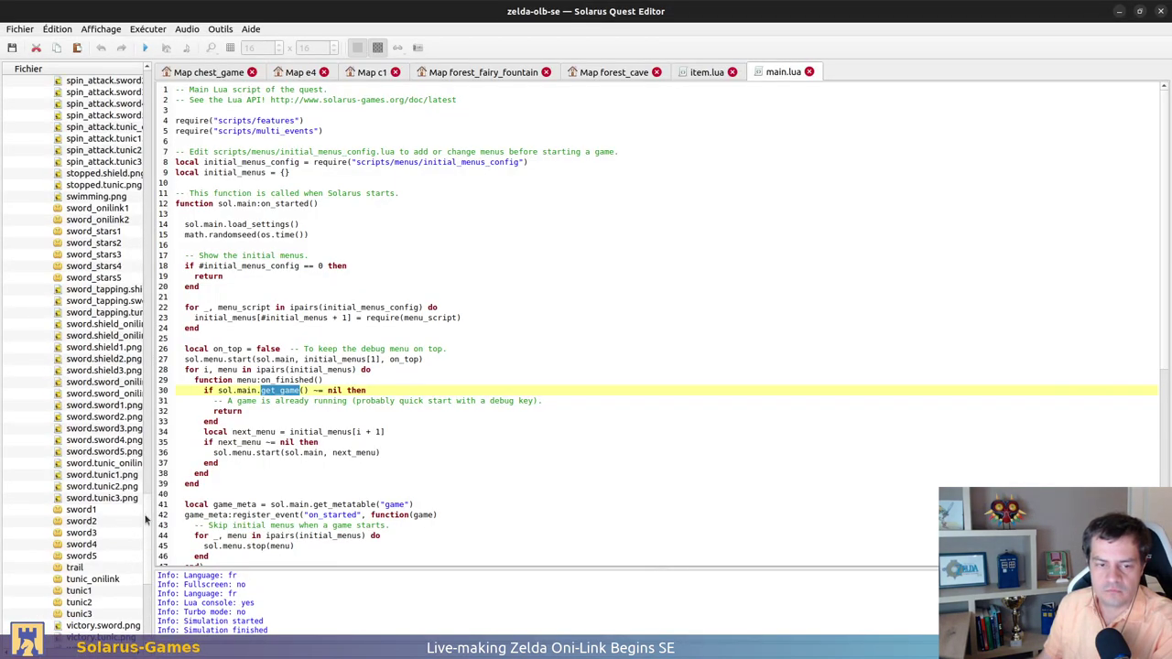
{"action": "scroll", "coordinate": [144, 519], "scroll_direction": "up", "scroll_amount": 15}
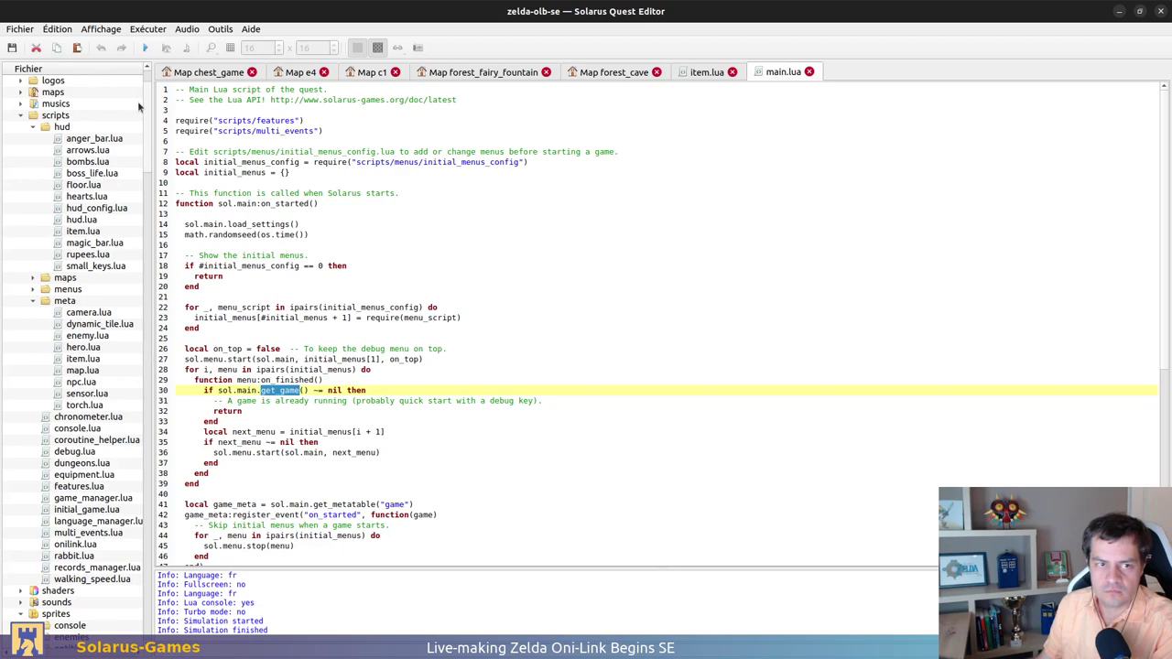
{"action": "scroll", "coordinate": [129, 561], "scroll_direction": "down", "scroll_amount": 7}
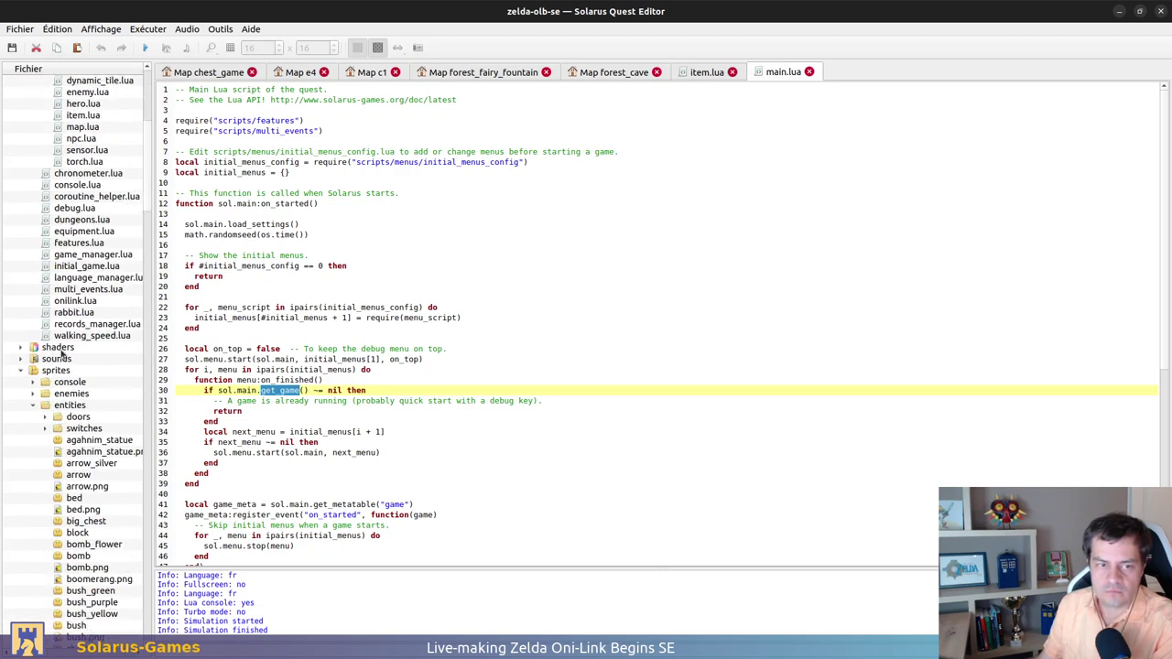
{"action": "left_click", "coordinate": [20, 370]}
{"action": "scroll", "coordinate": [73, 312], "scroll_direction": "up", "scroll_amount": 1}
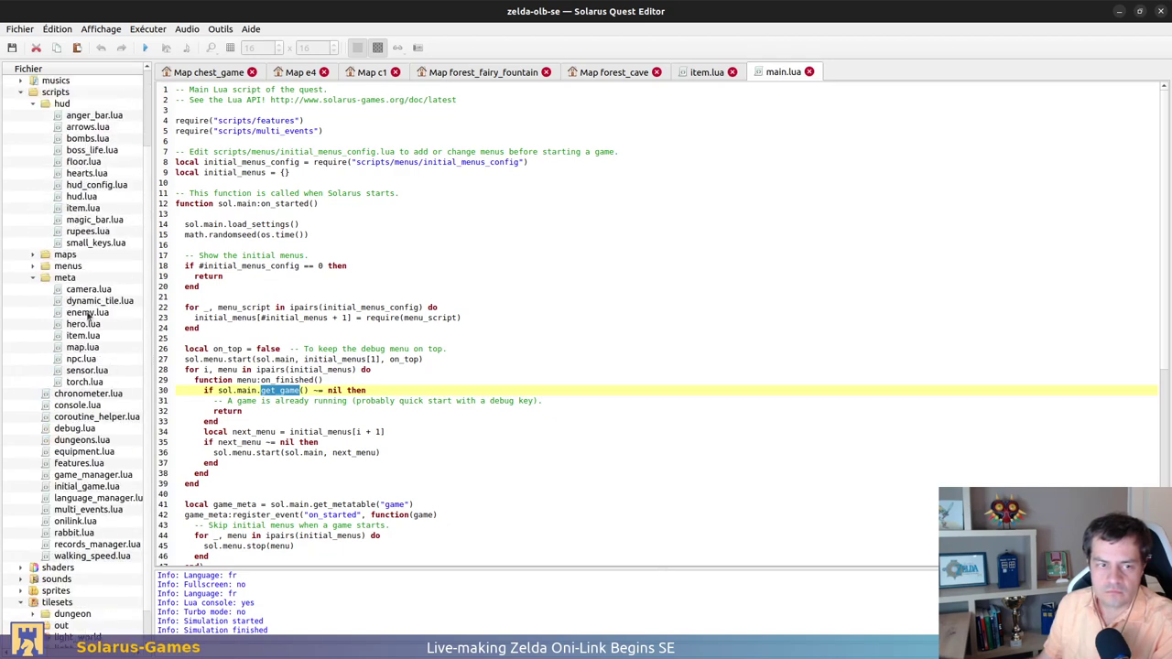
{"action": "double_click", "coordinate": [77, 405]}
Search console.lua for "get_game" and examine the call inside the environment_index function
{"action": "left_click", "coordinate": [432, 288]}
{"action": "key", "text": "ctrl+f"}
{"action": "type", "text": "ge"}
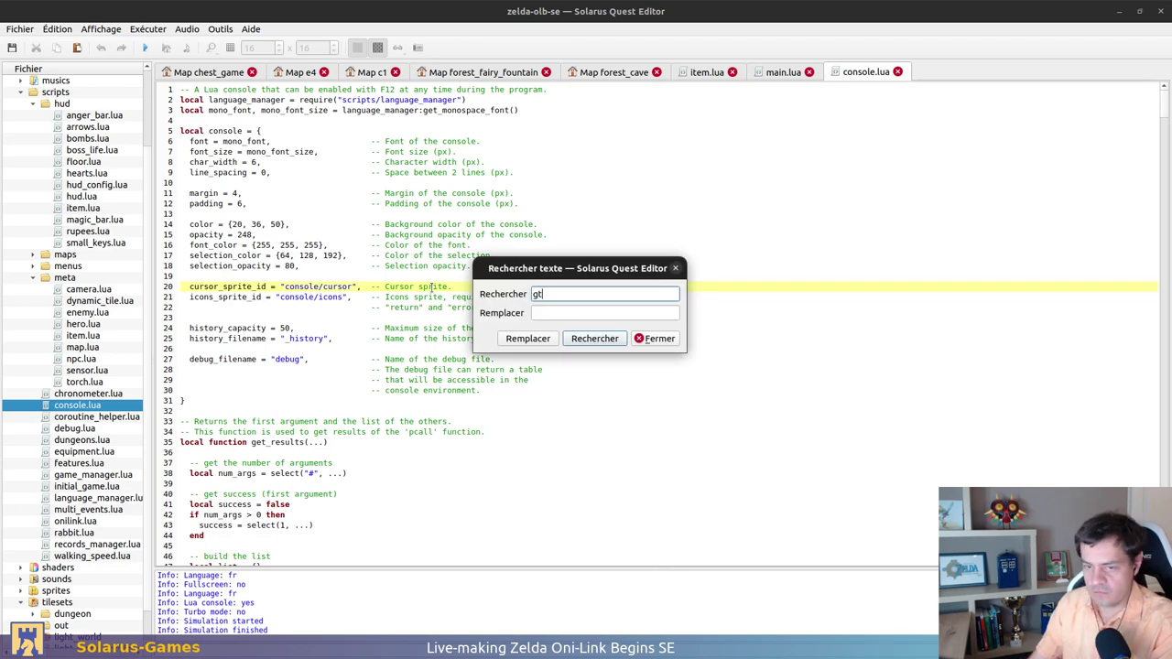
{"action": "type", "text": "t_p"}
{"action": "key", "text": "BackSpace"}
{"action": "key", "text": "BackSpace"}
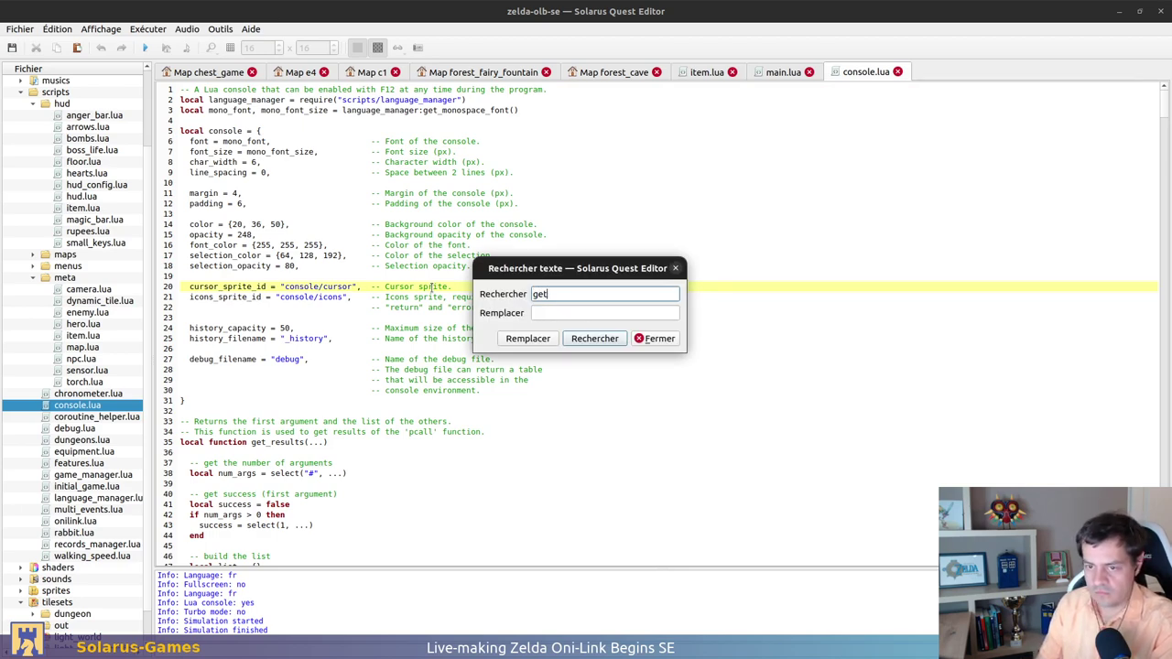
{"action": "type", "text": "_game"}
{"action": "key", "text": "Return"}
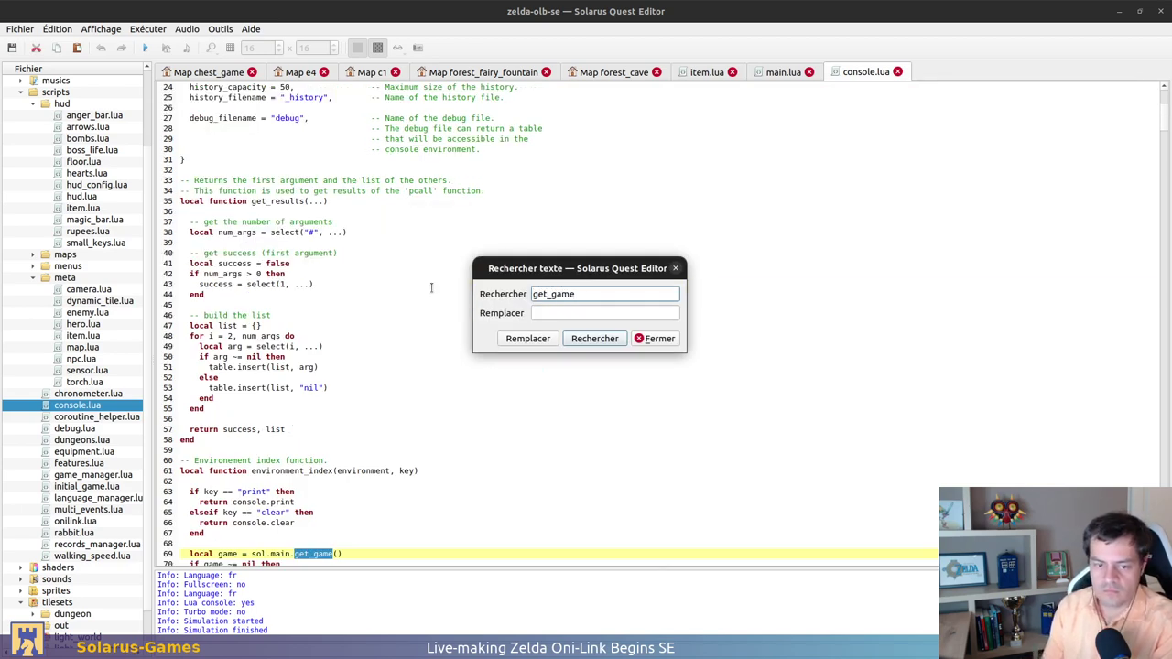
{"action": "key", "text": "Escape"}
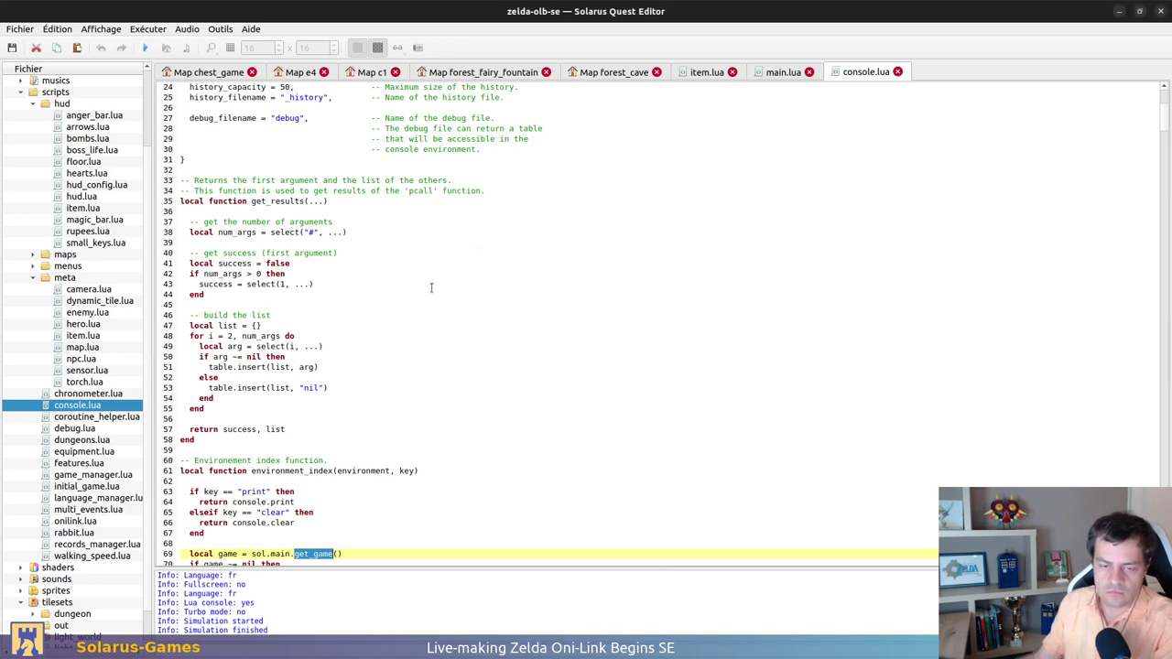
{"action": "scroll", "coordinate": [417, 311], "scroll_direction": "down", "scroll_amount": 6}
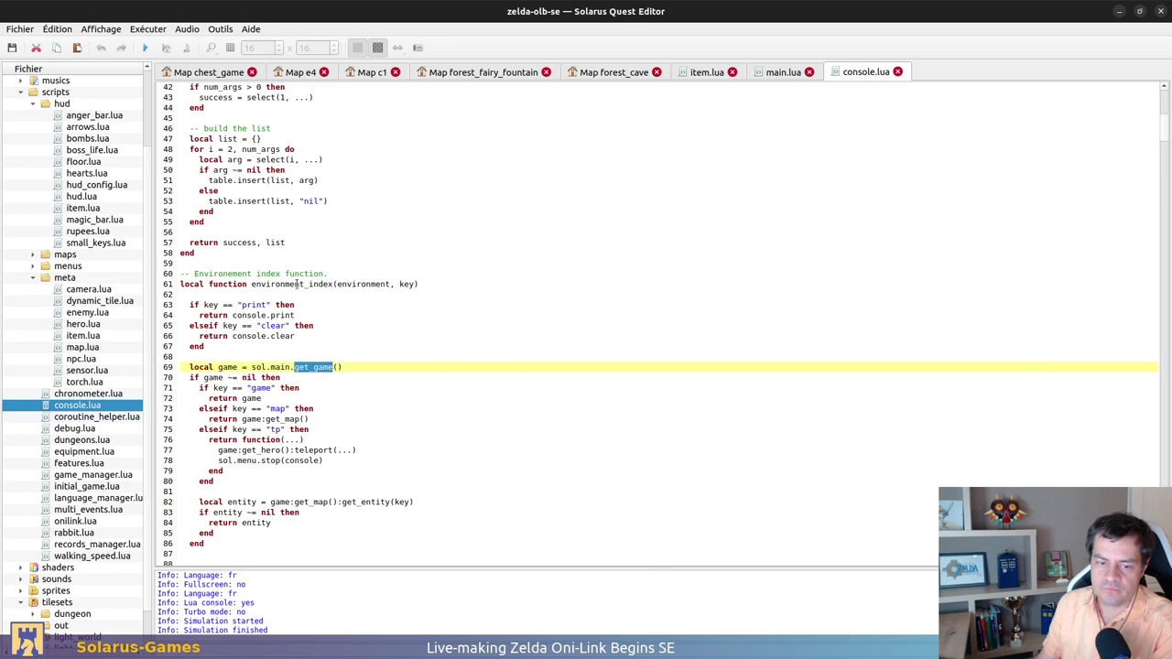
{"action": "scroll", "coordinate": [295, 283], "scroll_direction": "down", "scroll_amount": 5}
{"action": "scroll", "coordinate": [295, 284], "scroll_direction": "up", "scroll_amount": 3}
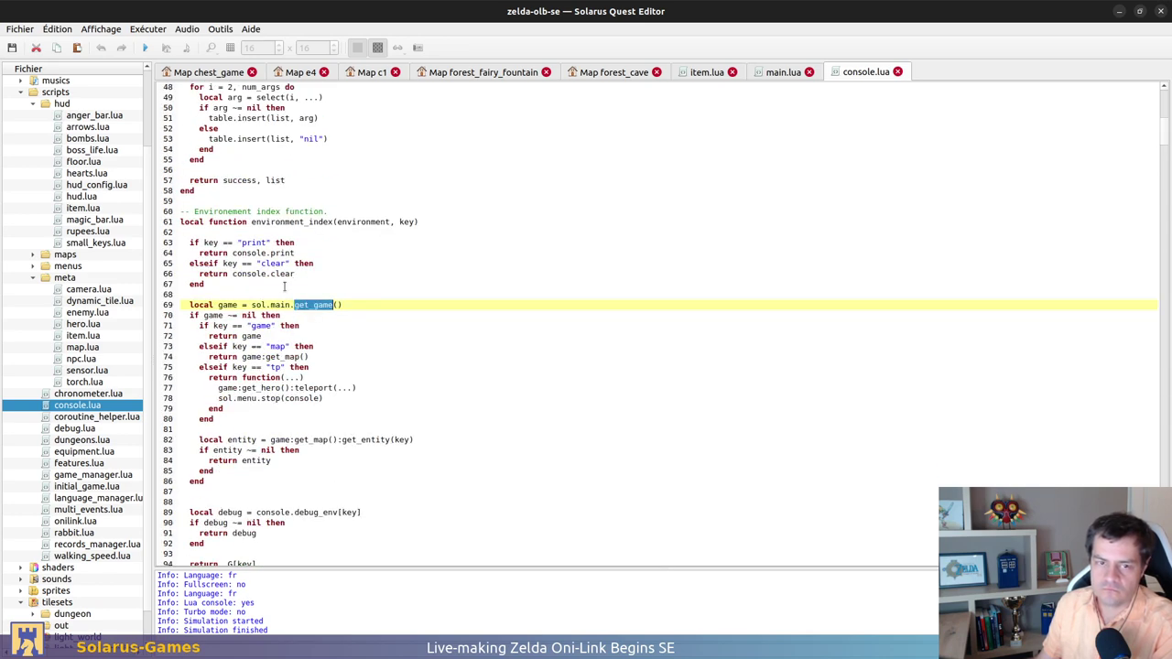
Try assigning nil to the local game variable in environment_index, commenting out the sol.main.get_game() call
{"action": "left_click", "coordinate": [251, 305]}
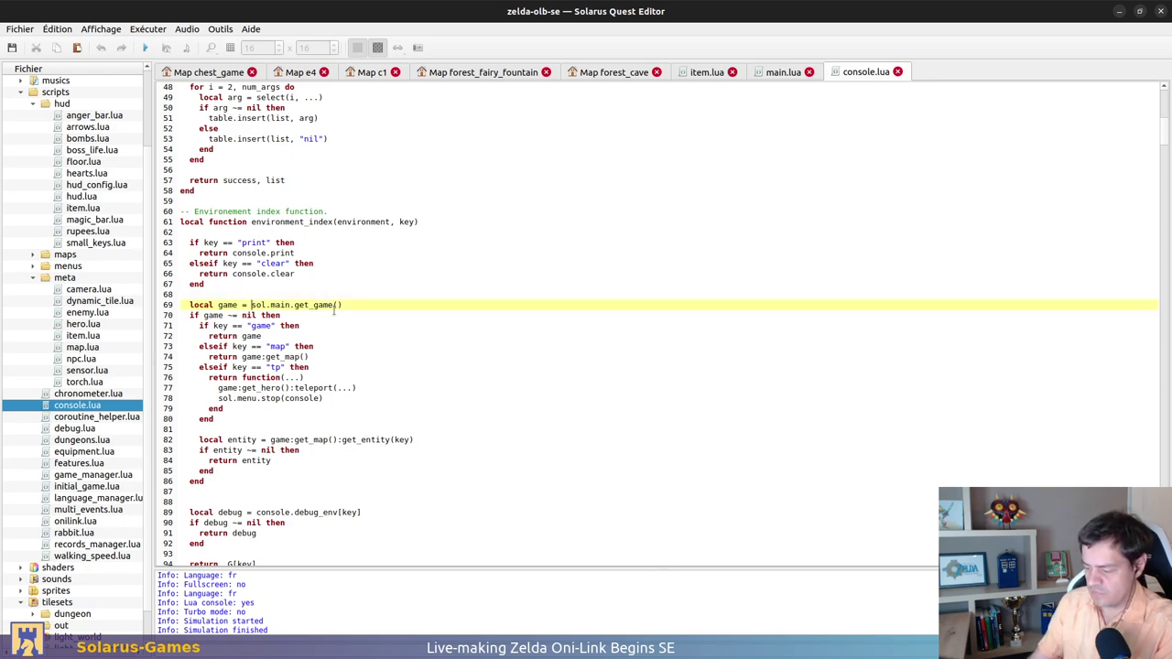
{"action": "type", "text": "nil--"}
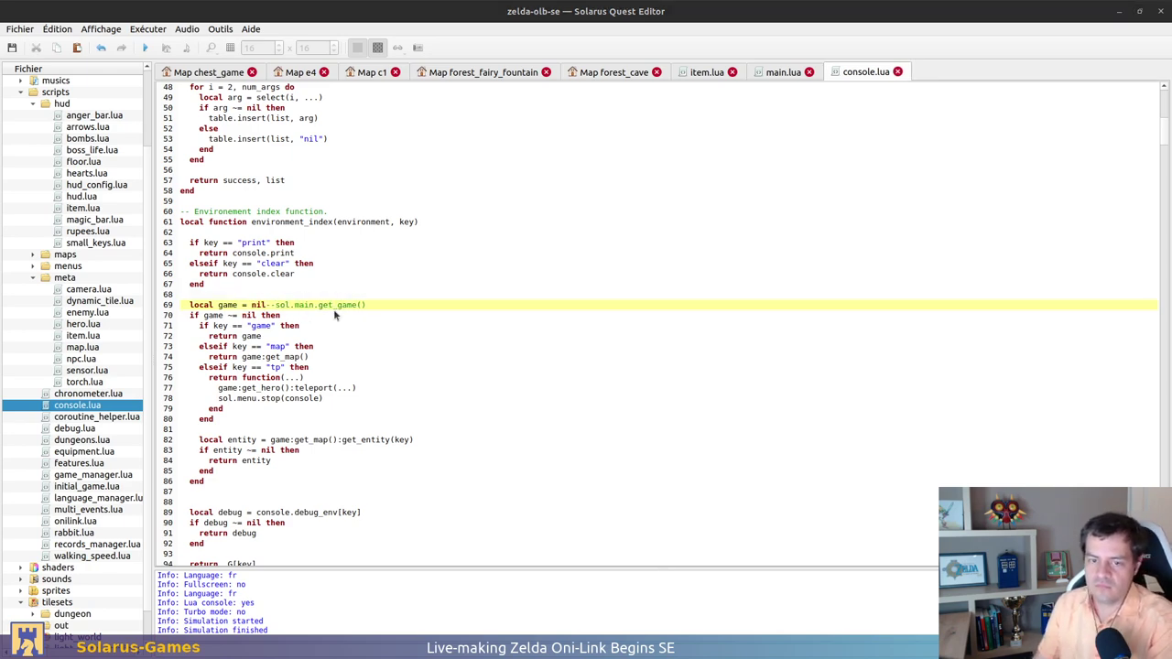
Switch to the solarus/build terminal session, quit the active gdb session and rerun the previous solarus-run command on zelda-olb-se
{"action": "key", "text": "alt+Tab"}
{"action": "key", "text": "alt+Tab"}
{"action": "key", "text": "alt+Tab"}
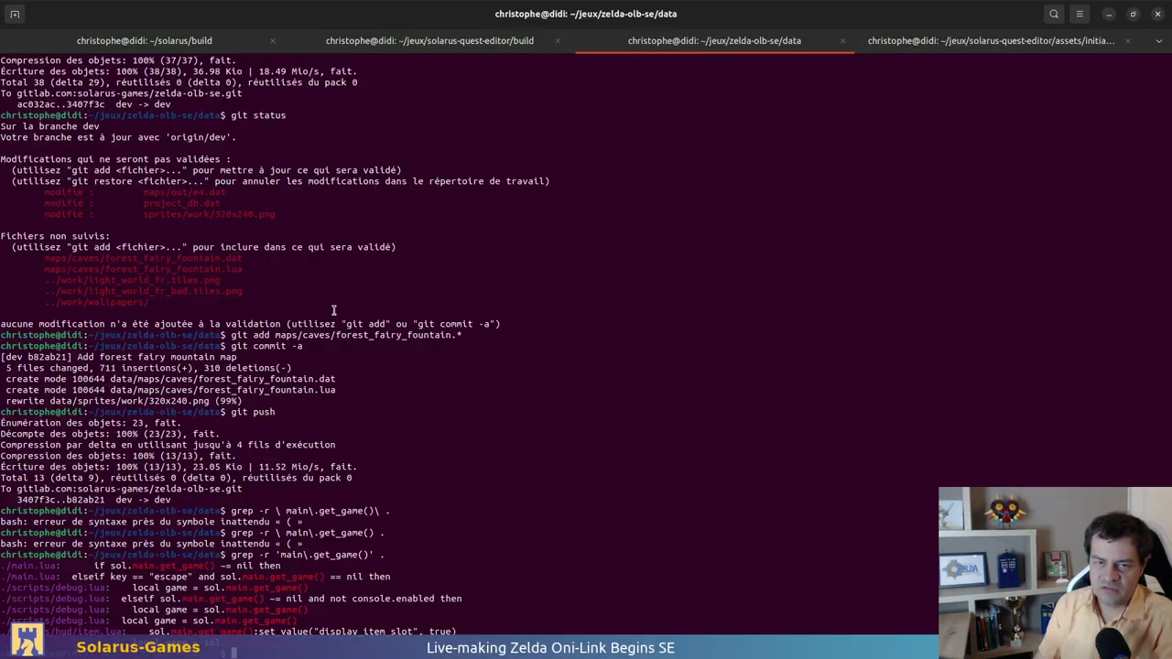
{"action": "key", "text": "ctrl+Page_Up"}
{"action": "key", "text": "ctrl+Page_Up"}
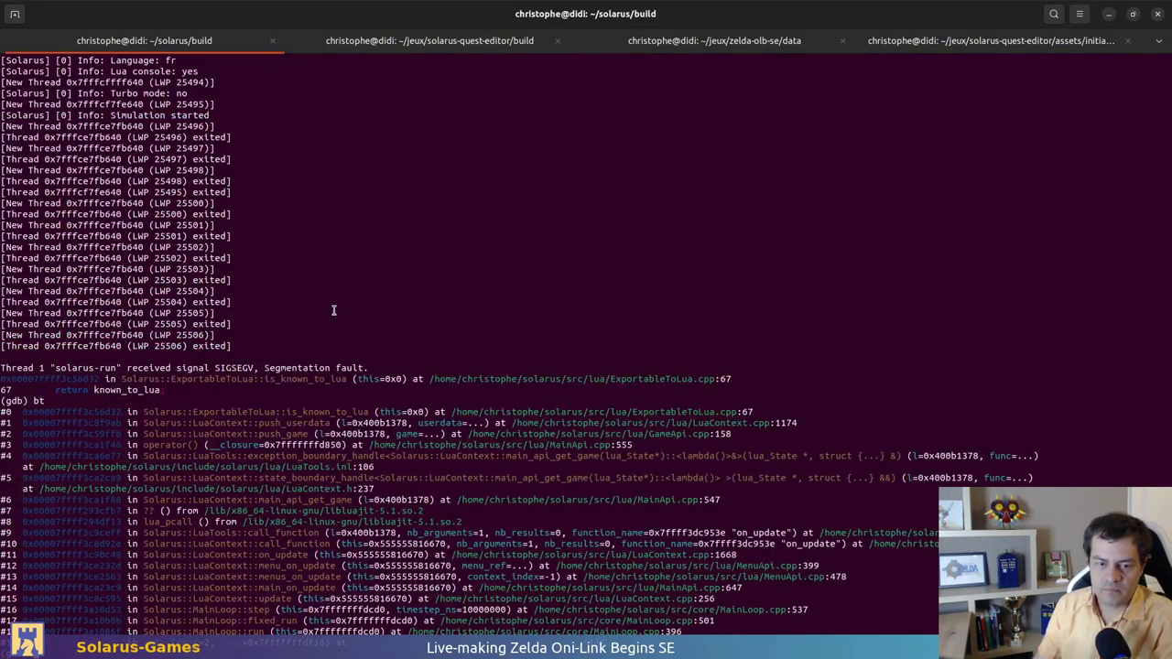
{"action": "key", "text": "alt+Tab"}
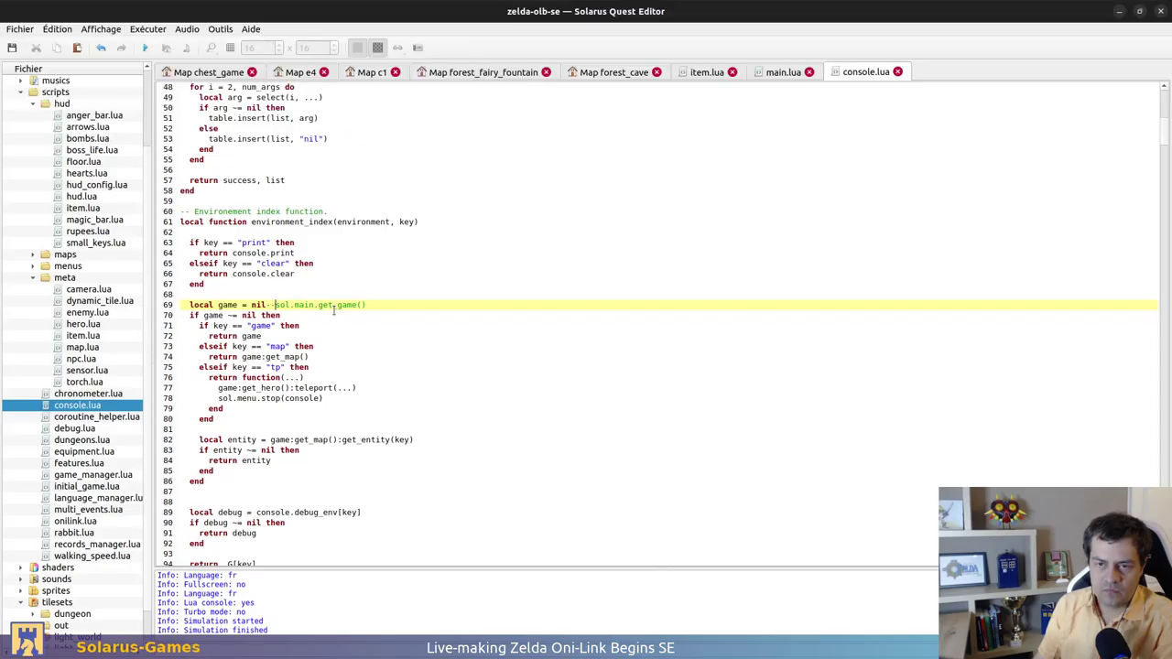
{"action": "key", "text": "alt+Tab"}
{"action": "type", "text": "quit"}
{"action": "key", "text": "Return"}
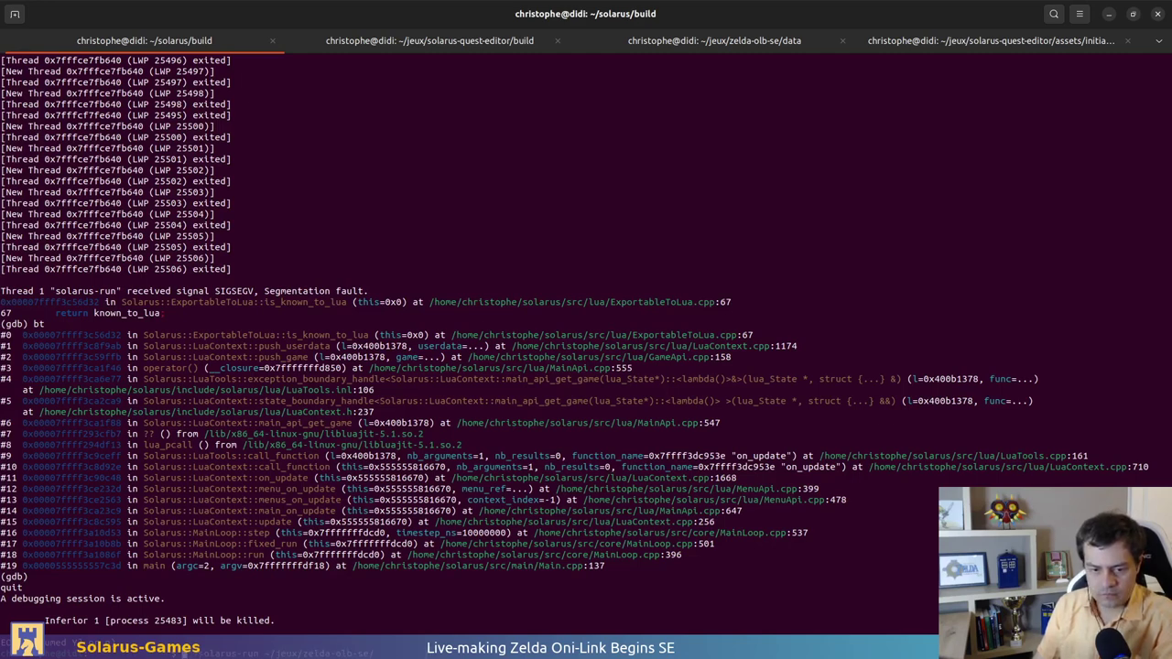
{"action": "key", "text": "ctrl+d"}
{"action": "key", "text": "Up"}
{"action": "key", "text": "Return"}
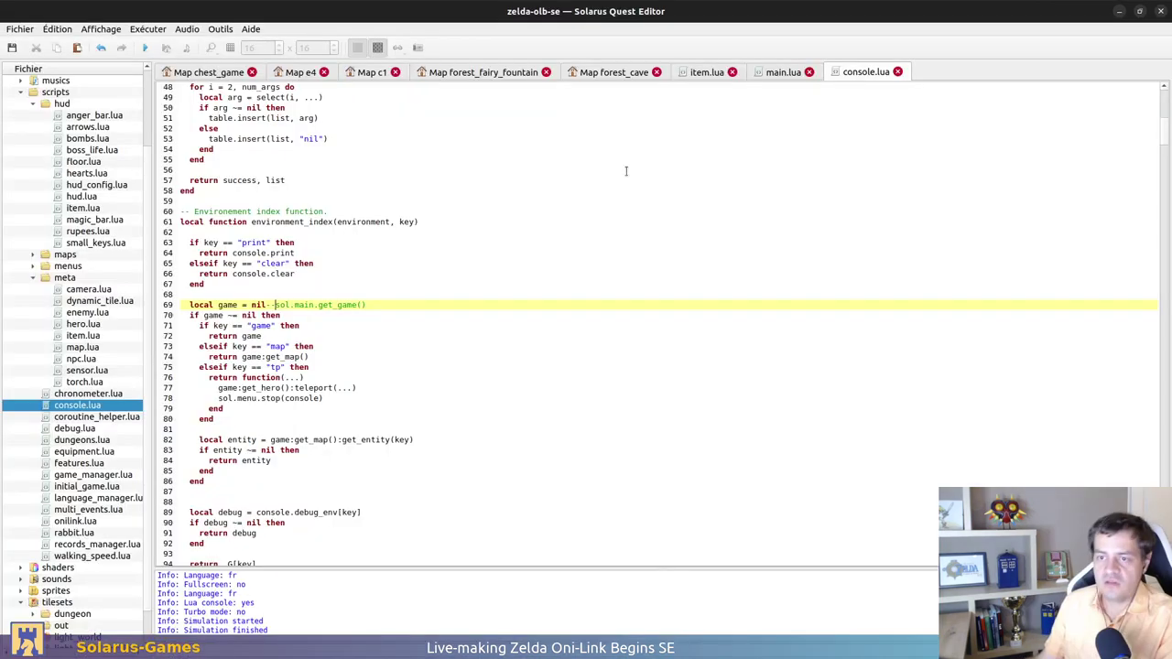
Return to console.lua in Quest Editor, undo the commented-out get_game edit and save the script
{"action": "left_click", "coordinate": [535, 250]}
{"action": "key", "text": "ctrl+z"}
{"action": "key", "text": "ctrl+s"}
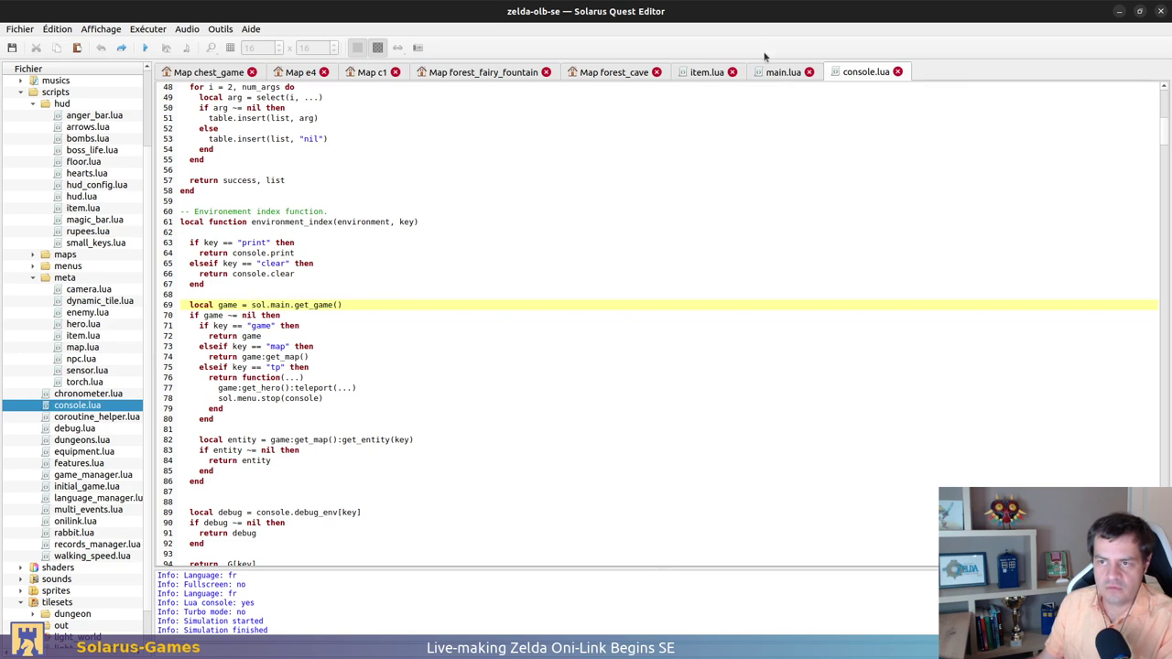
Open scripts/debug.lua and search for "get_game" up to the call in debug:on_update(), closing the search
{"action": "scroll", "coordinate": [70, 447], "scroll_direction": "up", "scroll_amount": 3}
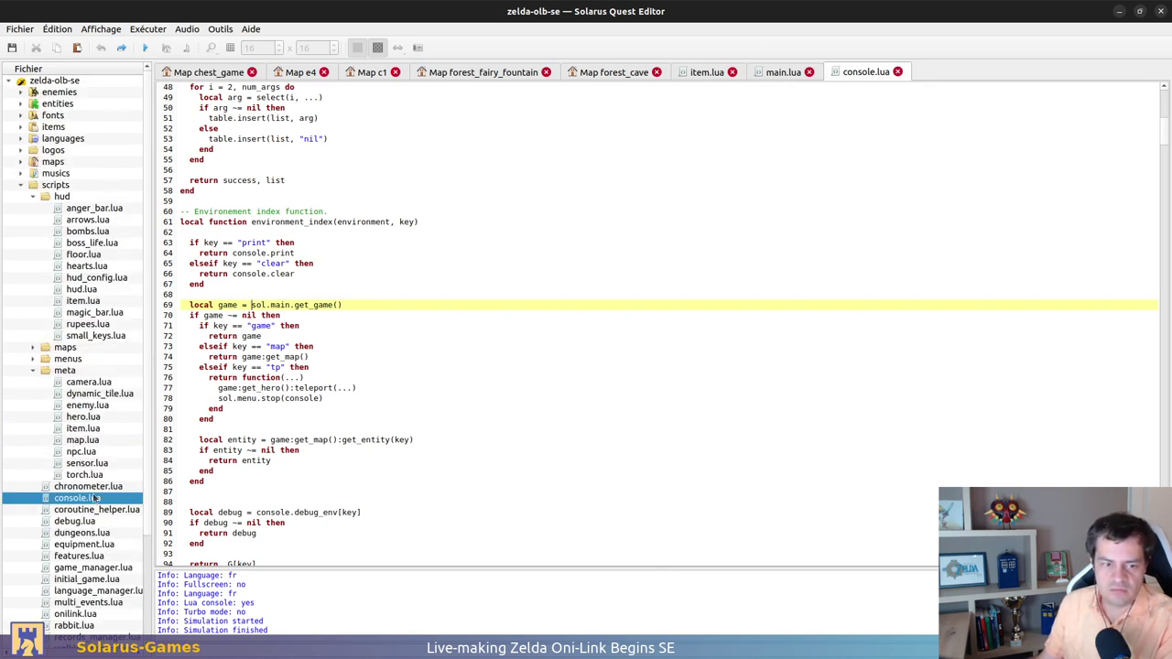
{"action": "double_click", "coordinate": [92, 523]}
{"action": "left_click", "coordinate": [465, 355]}
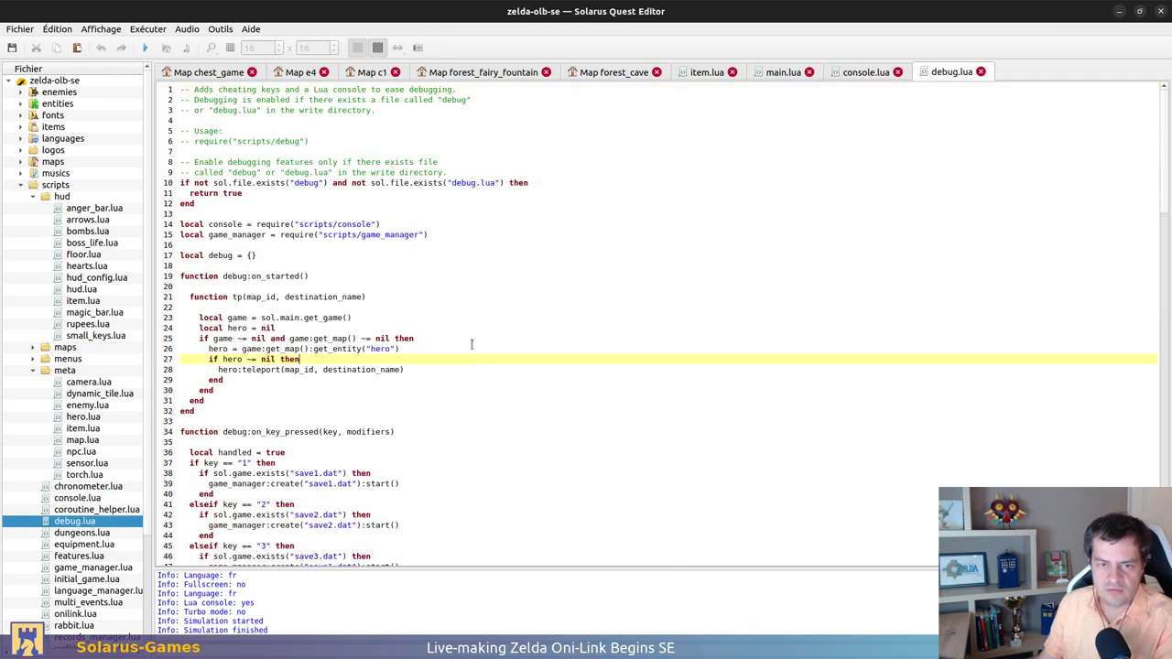
{"action": "key", "text": "ctrl+f"}
{"action": "type", "text": "get_game"}
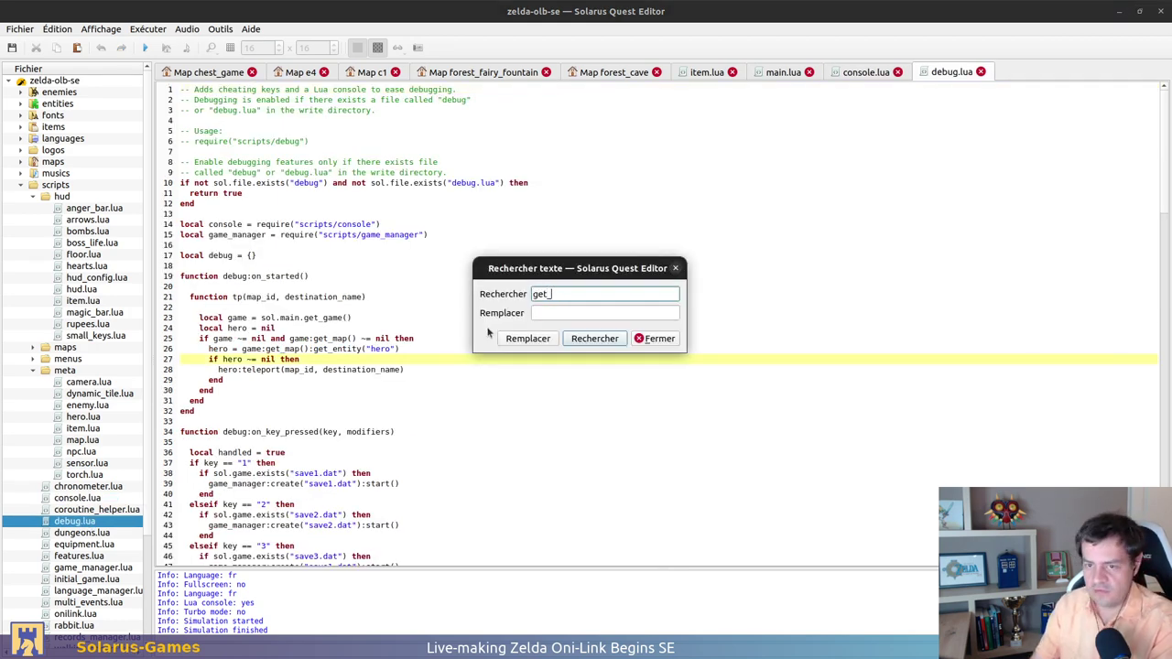
{"action": "key", "text": "Return"}
{"action": "key", "text": "Return"}
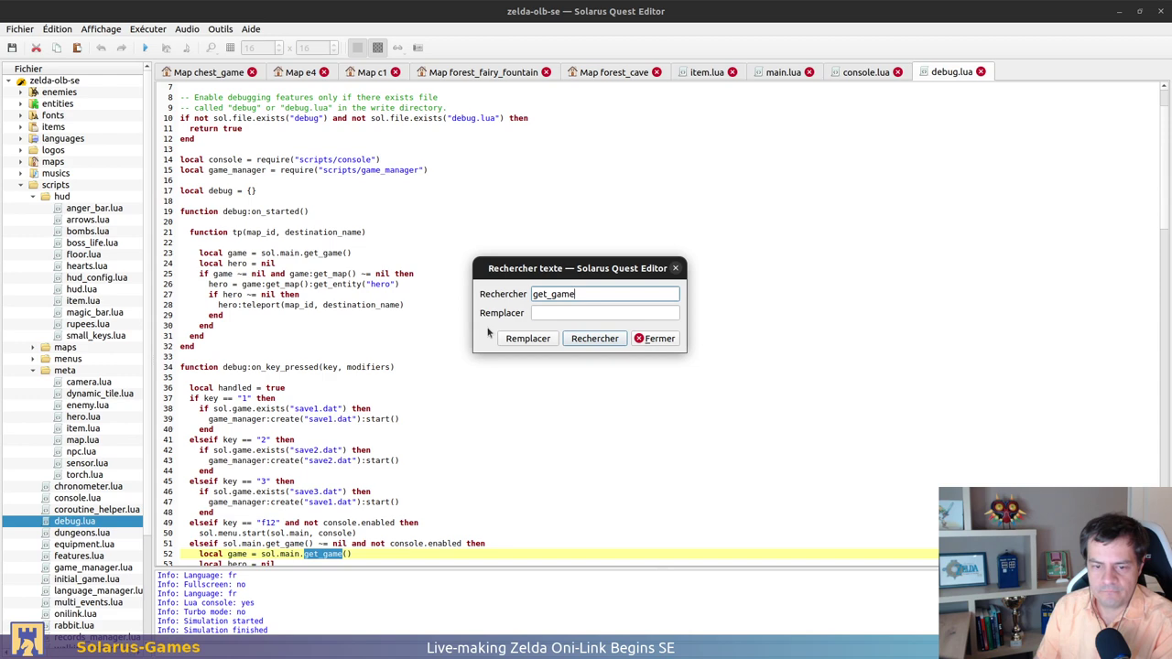
{"action": "key", "text": "Return"}
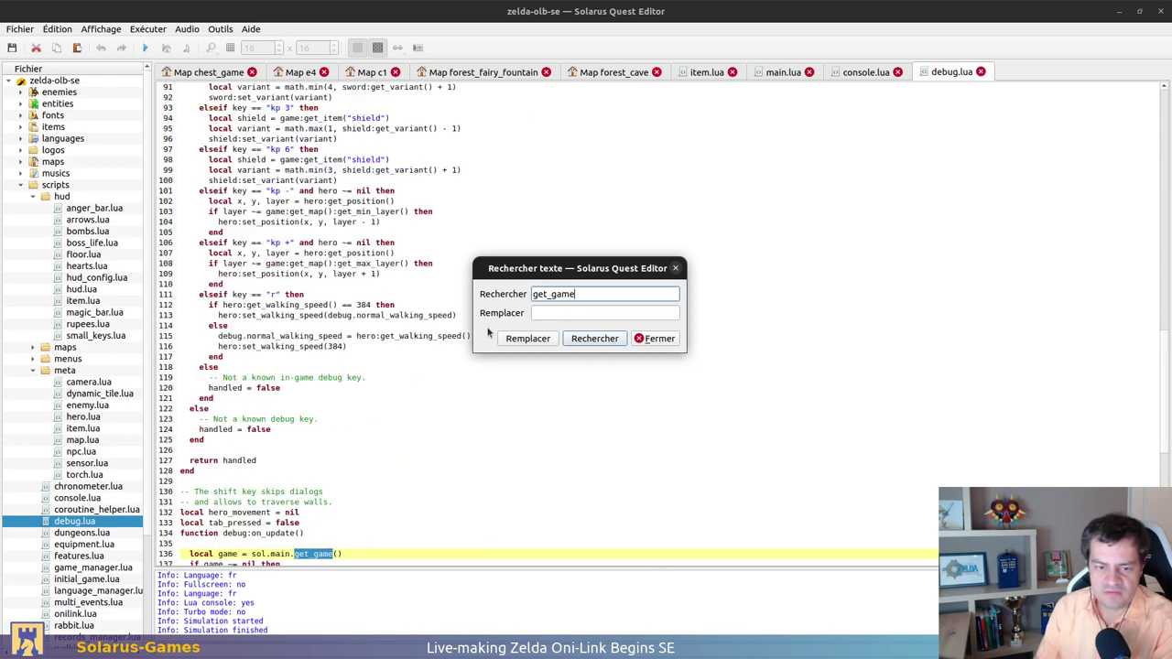
{"action": "key", "text": "Escape"}
Examine the sol.main.get_game() call and the surrounding code of the debug:on_update() function
{"action": "scroll", "coordinate": [489, 329], "scroll_direction": "down", "scroll_amount": 6}
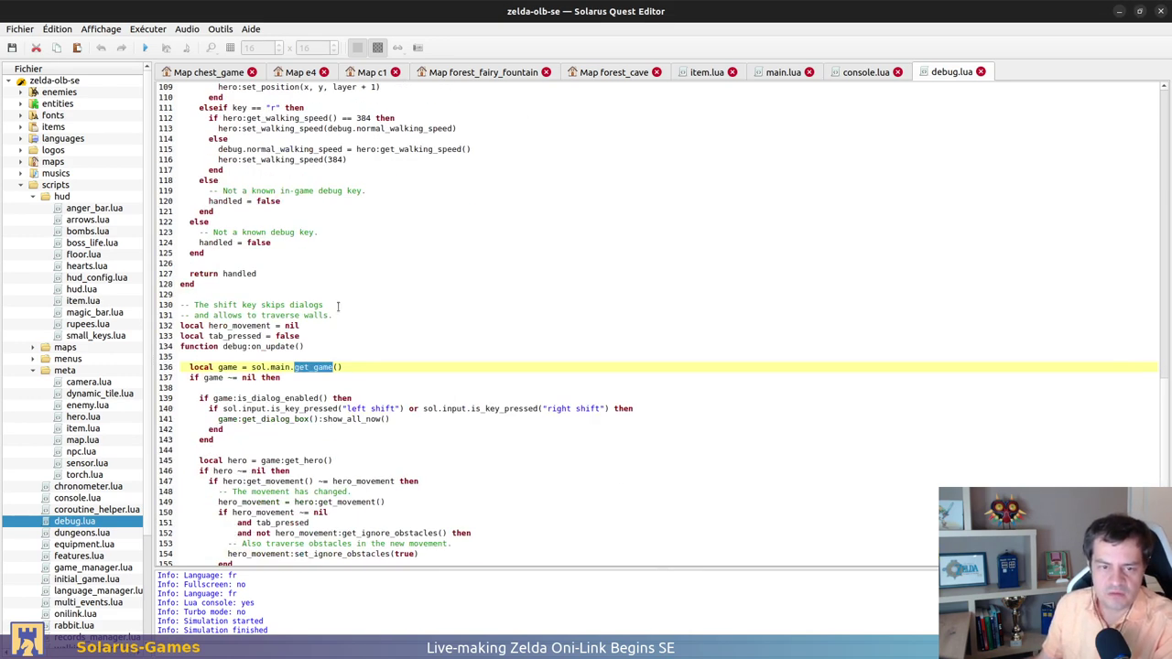
{"action": "left_click_drag", "start_coordinate": [338, 306], "coordinate": [371, 430]}
{"action": "left_click", "coordinate": [372, 430]}
{"action": "left_click_drag", "start_coordinate": [329, 356], "coordinate": [332, 399]}
{"action": "left_click", "coordinate": [361, 367]}
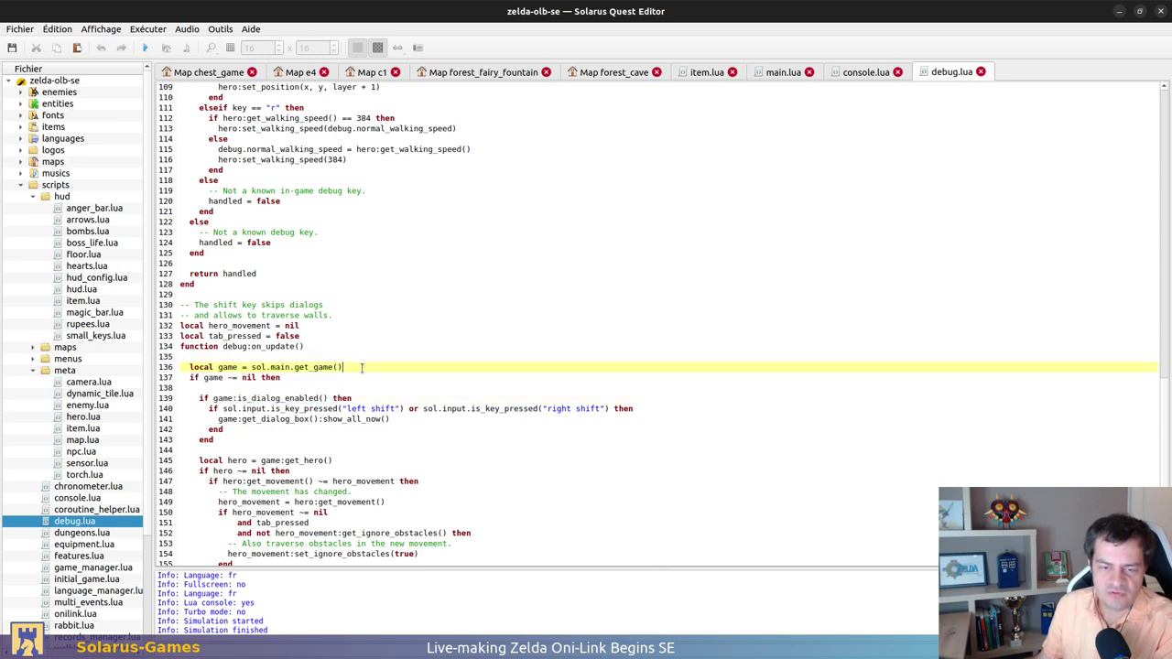
{"action": "triple_click", "coordinate": [362, 367]}
{"action": "left_click", "coordinate": [364, 366]}
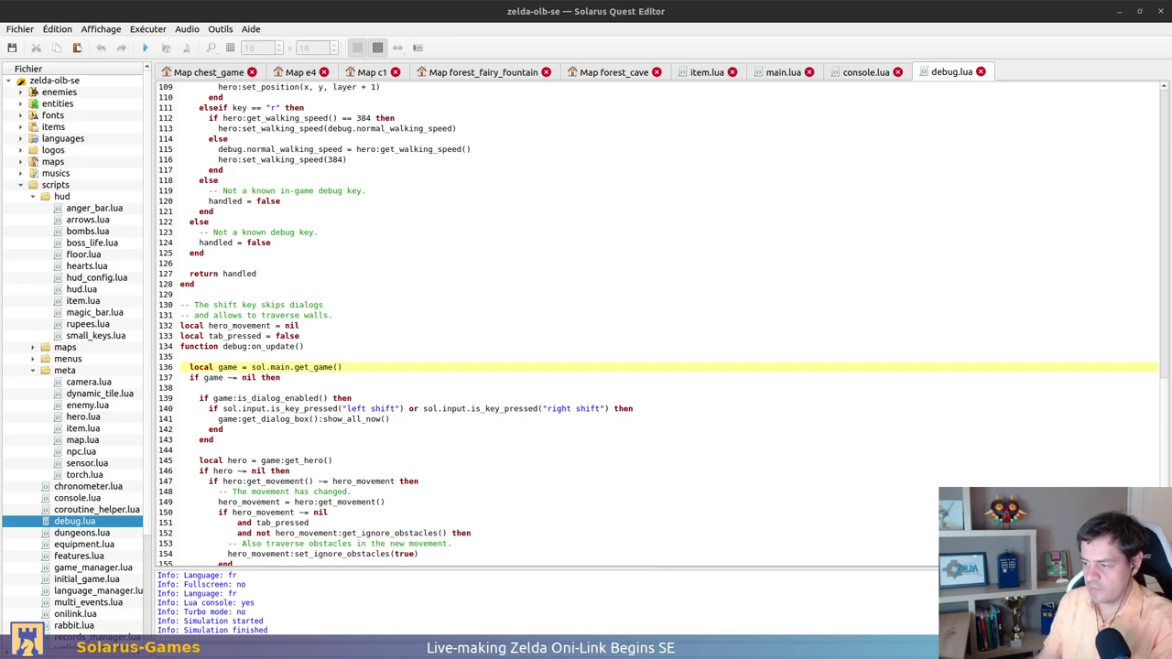
Switch to Chrome and merge the GitLab New Issue tab into the window holding MainApi.cpp, maximizing that window
{"action": "key", "text": "alt+Tab"}
{"action": "left_click_drag", "start_coordinate": [624, 42], "coordinate": [624, 53]}
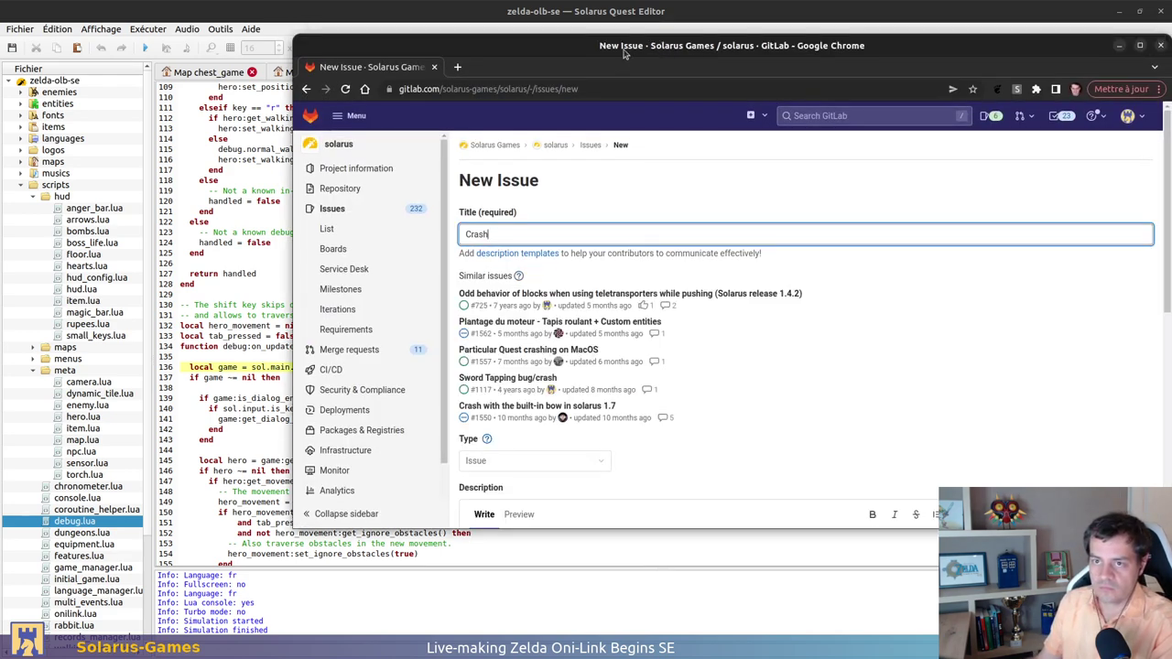
{"action": "double_click", "coordinate": [623, 53]}
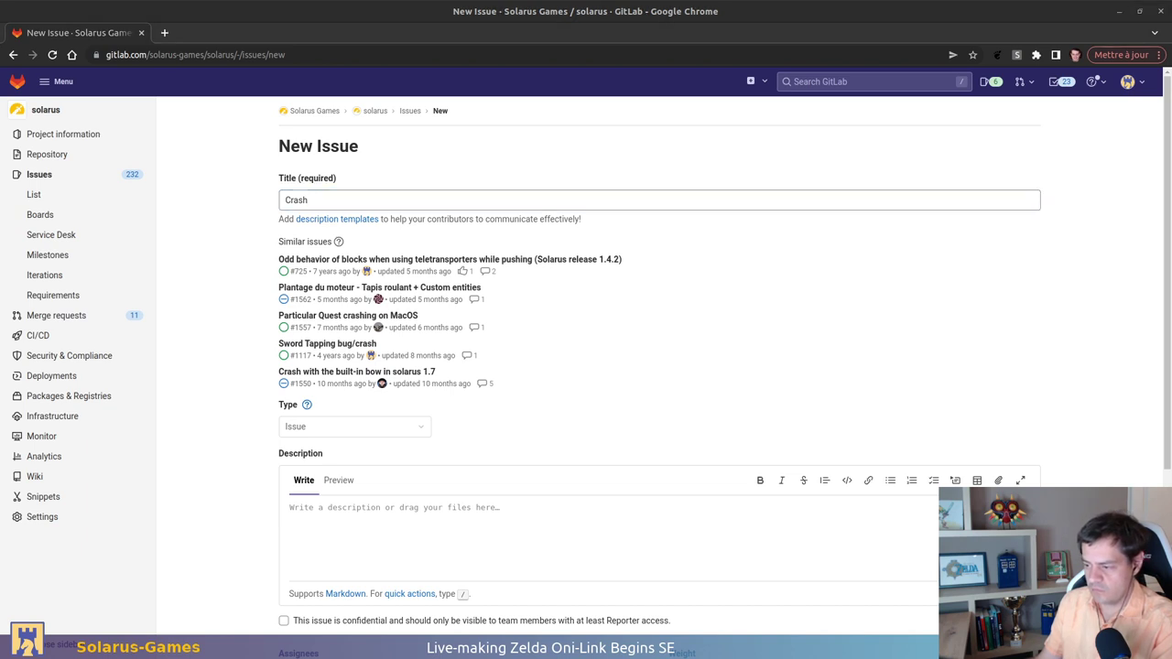
{"action": "key", "text": "alt+Tab"}
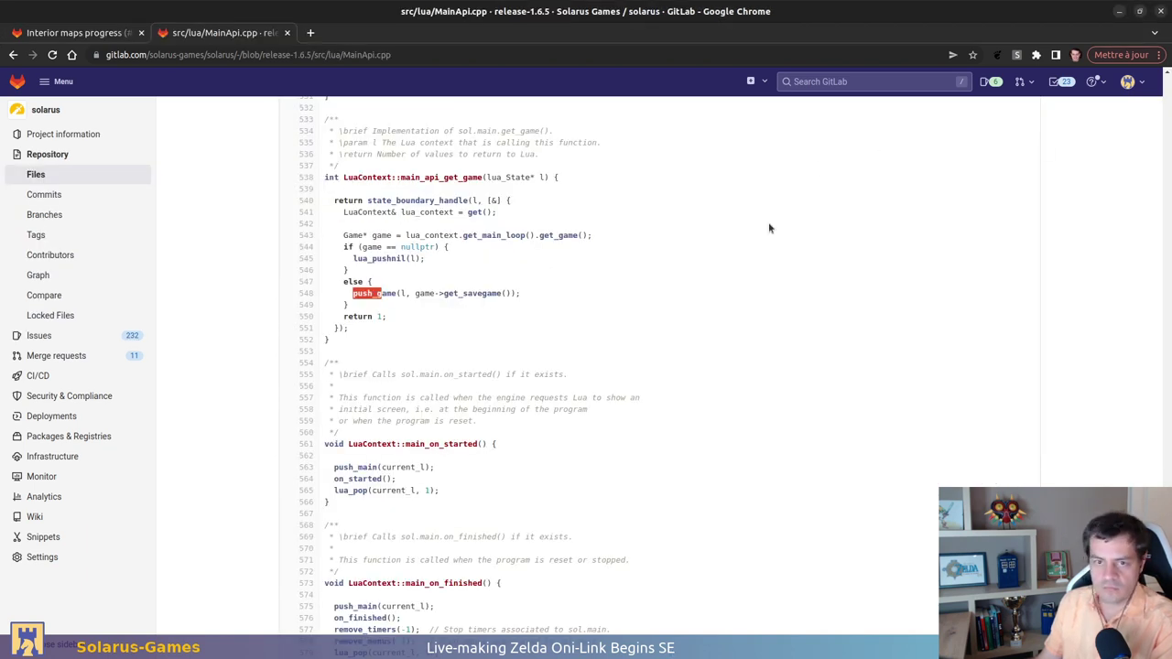
{"action": "left_click", "coordinate": [811, 282]}
{"action": "double_click", "coordinate": [350, 40]}
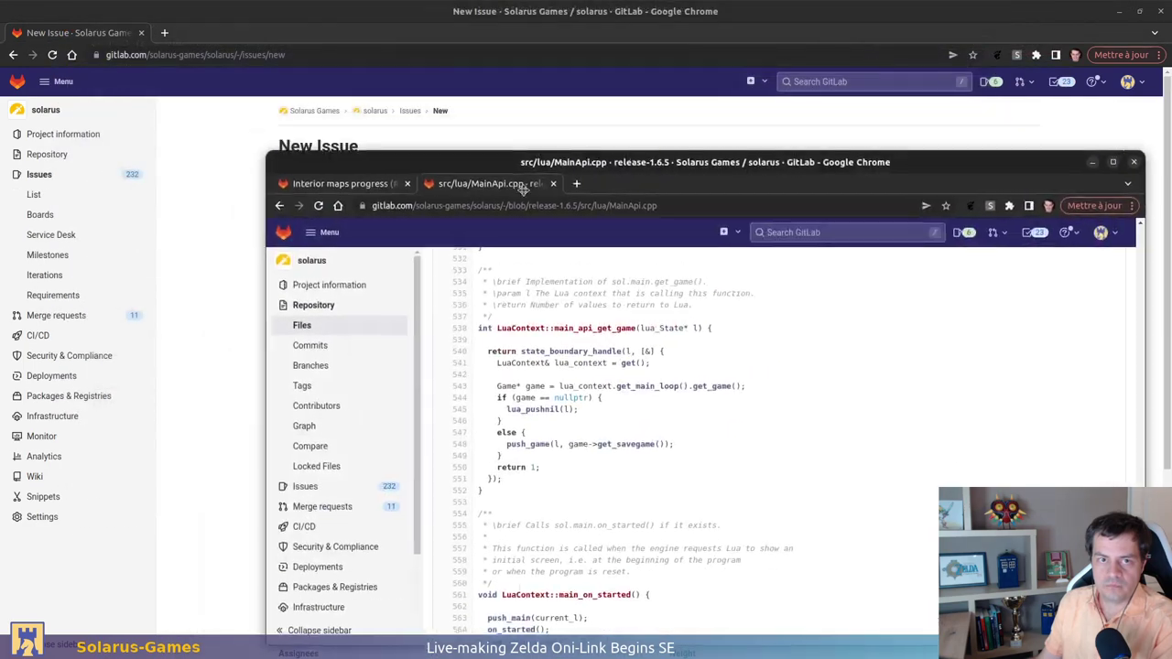
{"action": "key", "text": "alt+Tab"}
{"action": "left_click_drag", "start_coordinate": [78, 32], "coordinate": [641, 183]}
{"action": "double_click", "coordinate": [660, 164]}
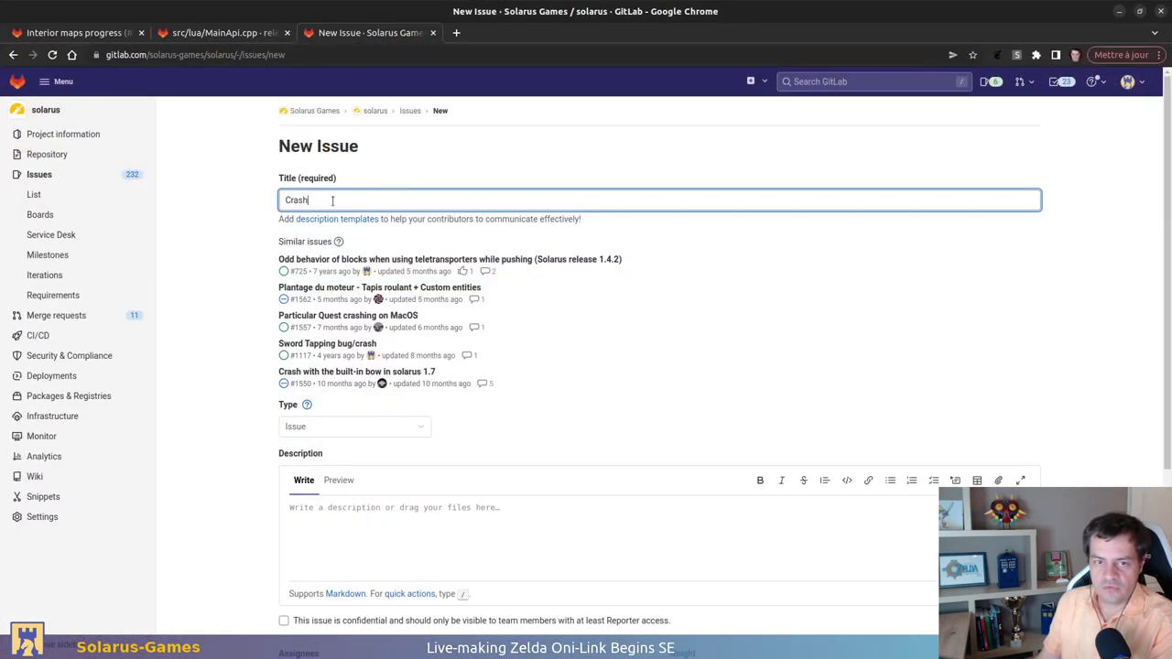
Title the new issue "Crash in sol.main.get_game() while restarting the game"
{"action": "type", "text": "whe"}
{"action": "scroll", "coordinate": [440, 168], "scroll_direction": "down", "scroll_amount": 3}
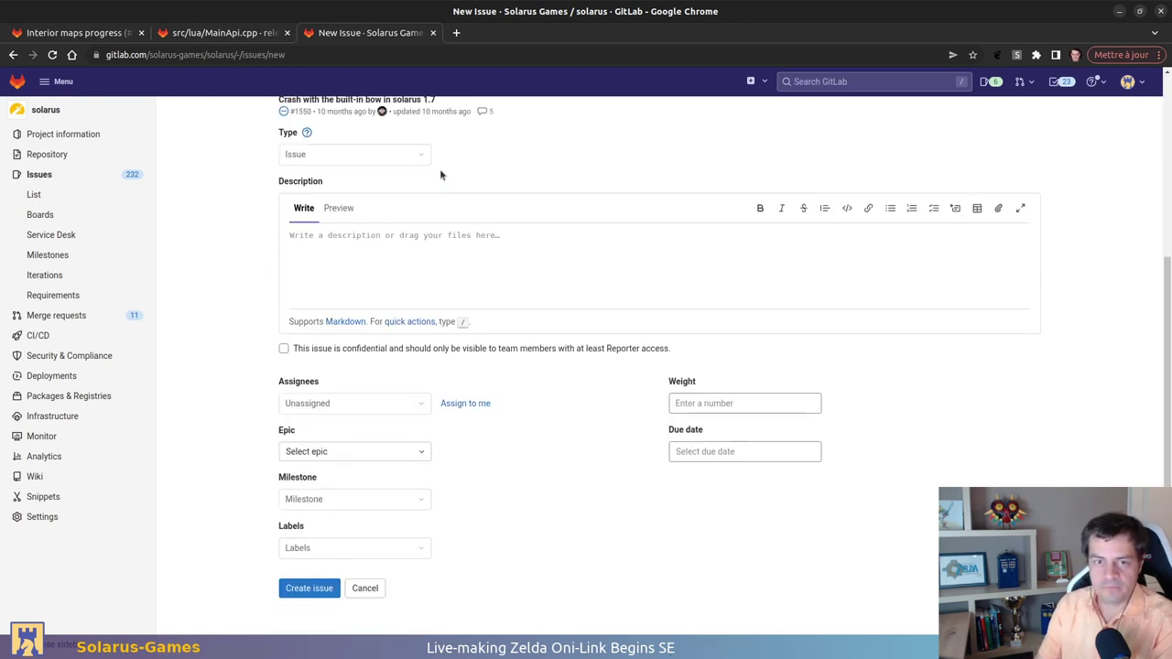
{"action": "scroll", "coordinate": [231, 273], "scroll_direction": "up", "scroll_amount": 3}
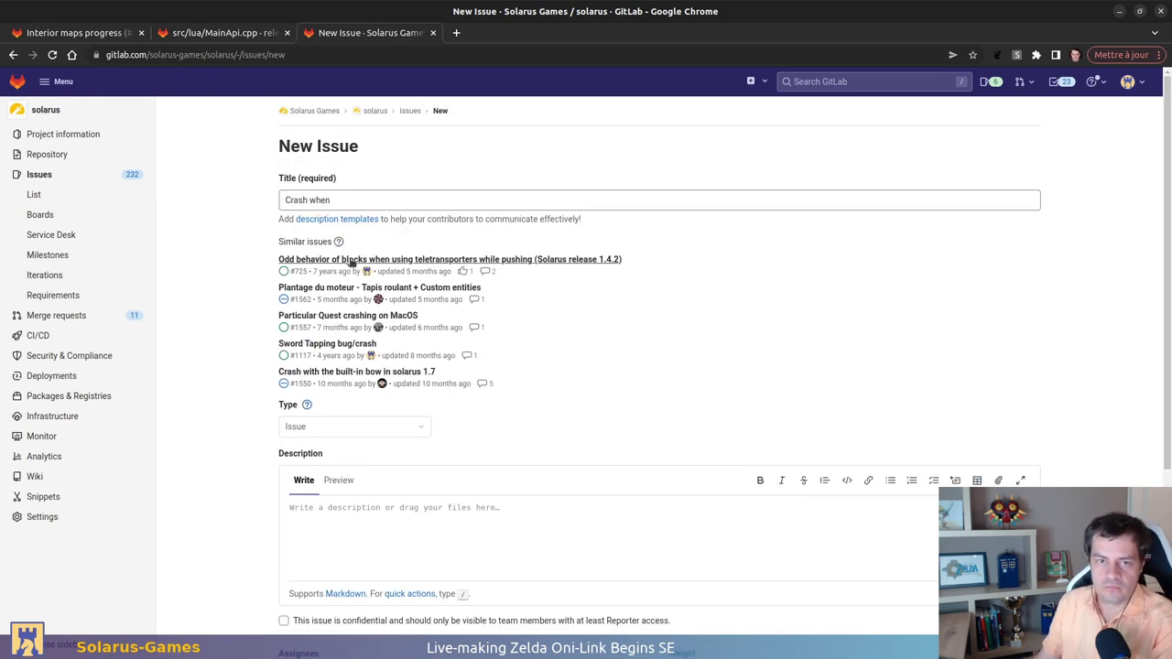
{"action": "double_click", "coordinate": [370, 200]}
{"action": "type", "text": "in main."}
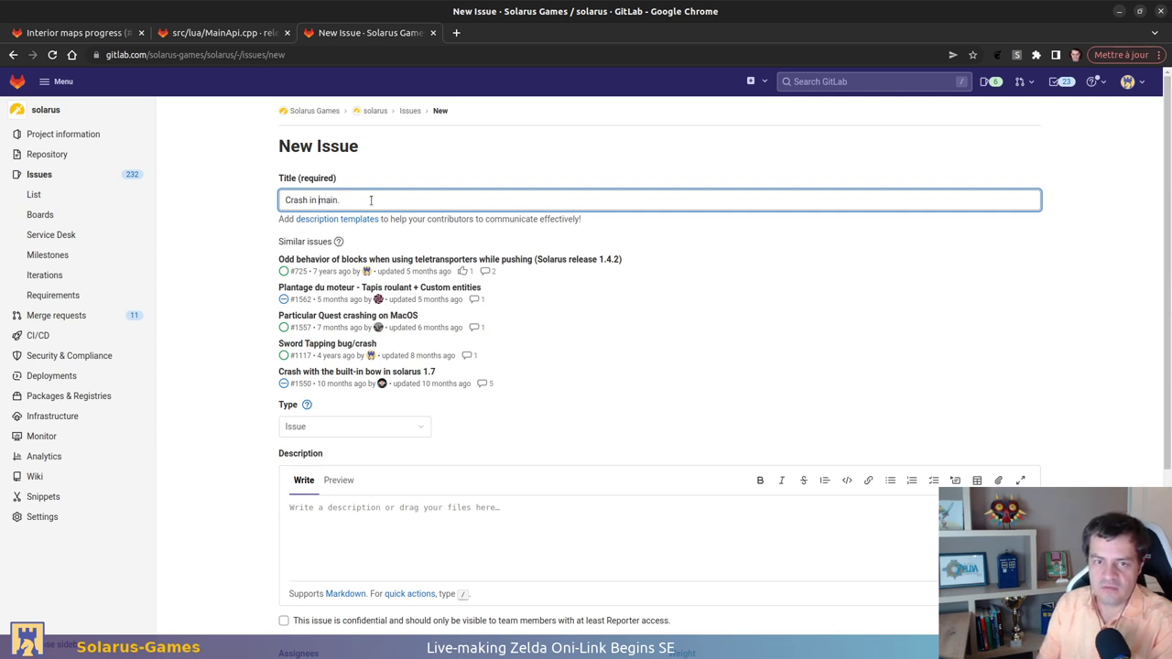
{"action": "type", "text": "sol."}
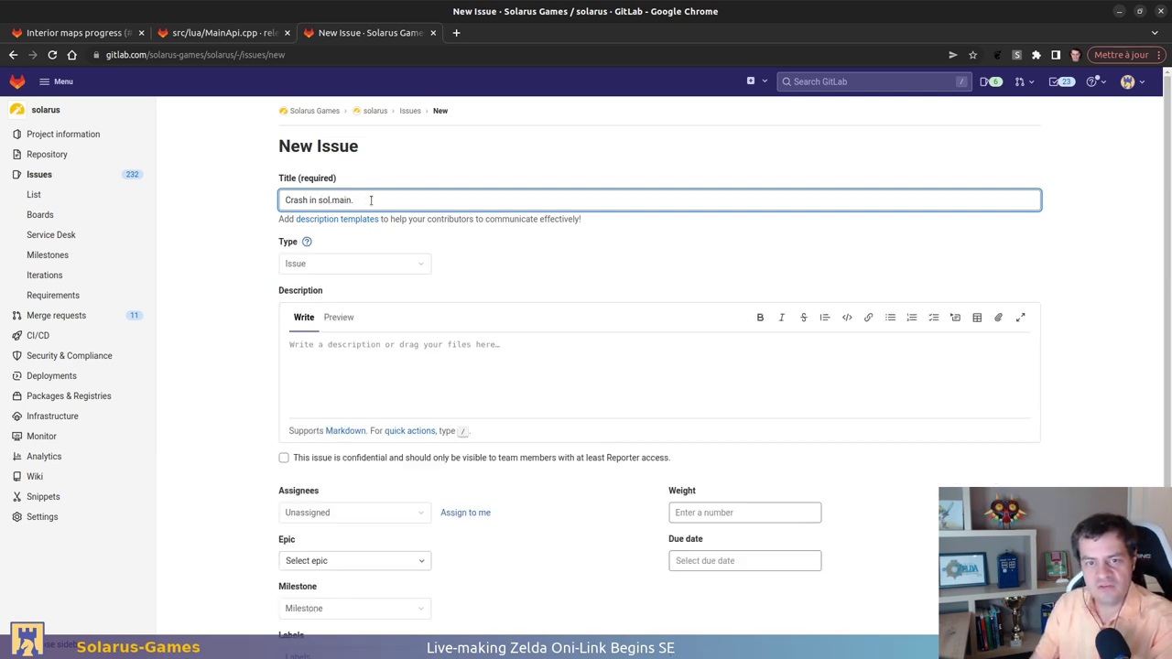
{"action": "type", "text": "get_game()"}
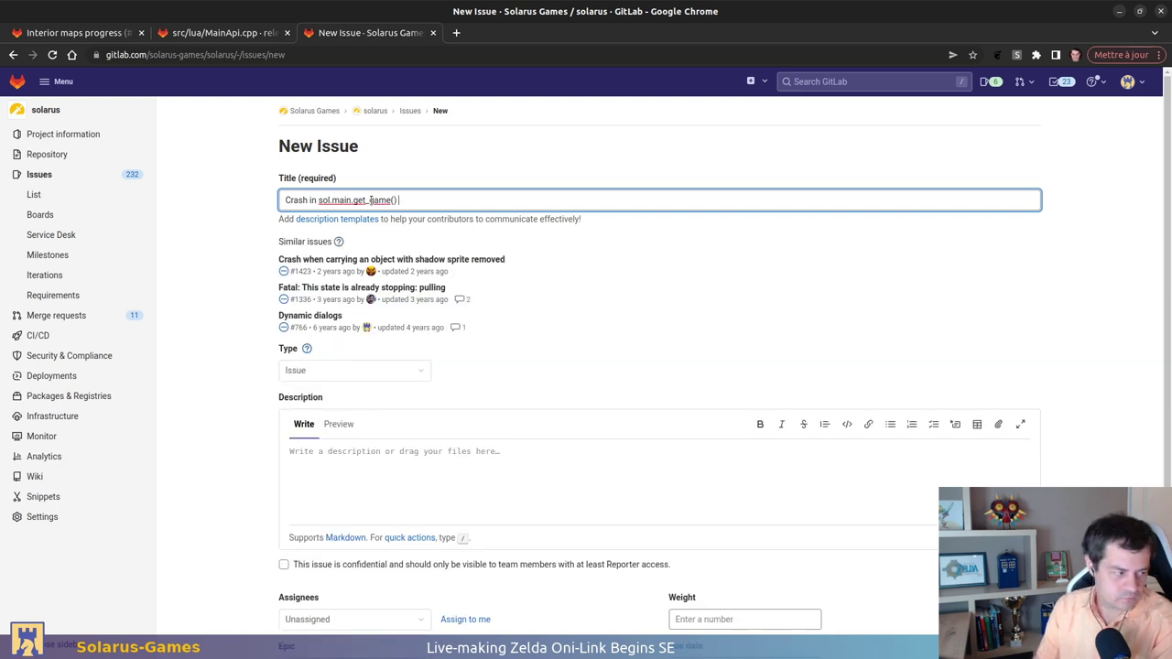
{"action": "type", "text": " while "}
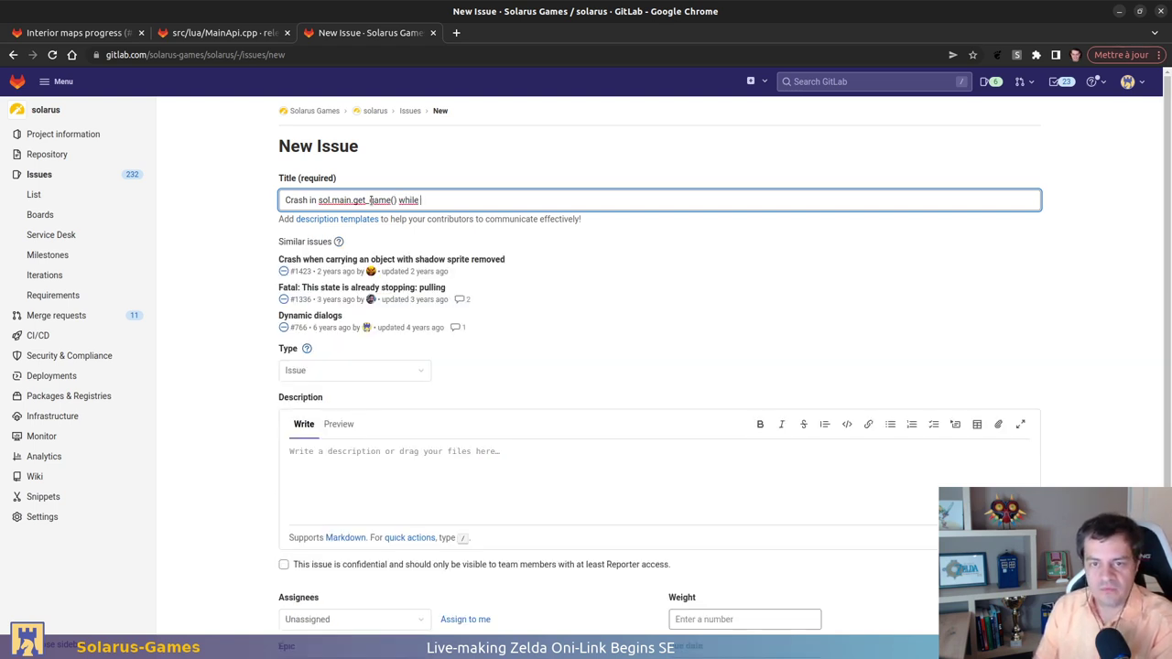
{"action": "type", "text": "restarting the game"}
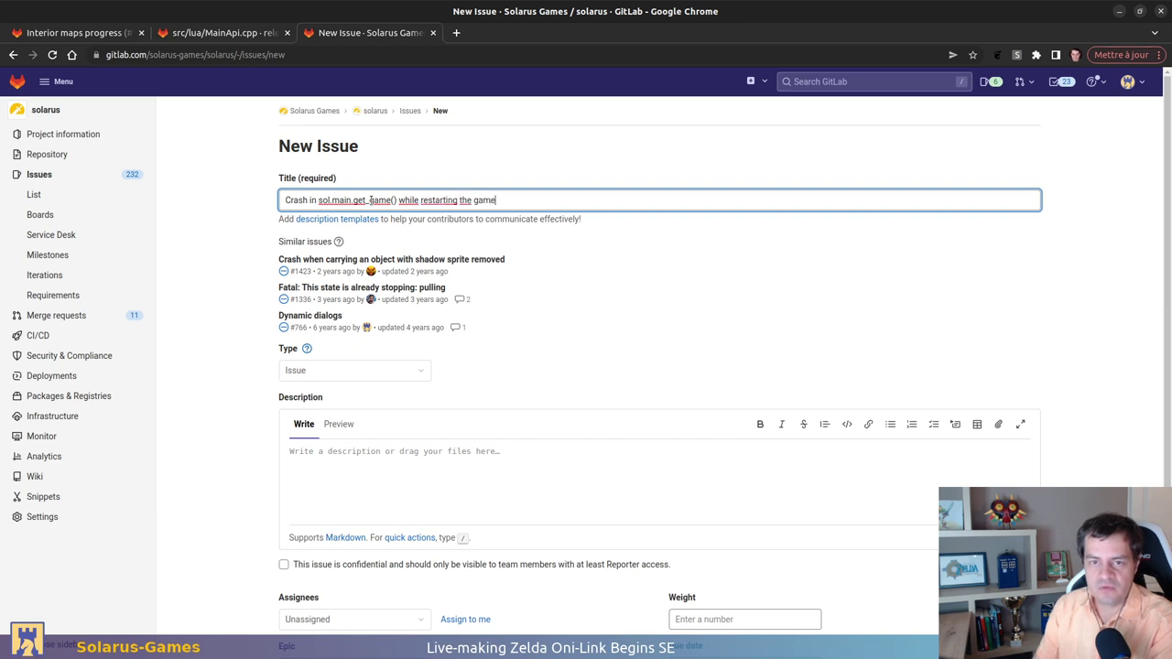
Begin the issue description with "Call sol.main.get_game() at every frame, e.g. from sol.main.on_update()"
{"action": "left_click", "coordinate": [337, 452]}
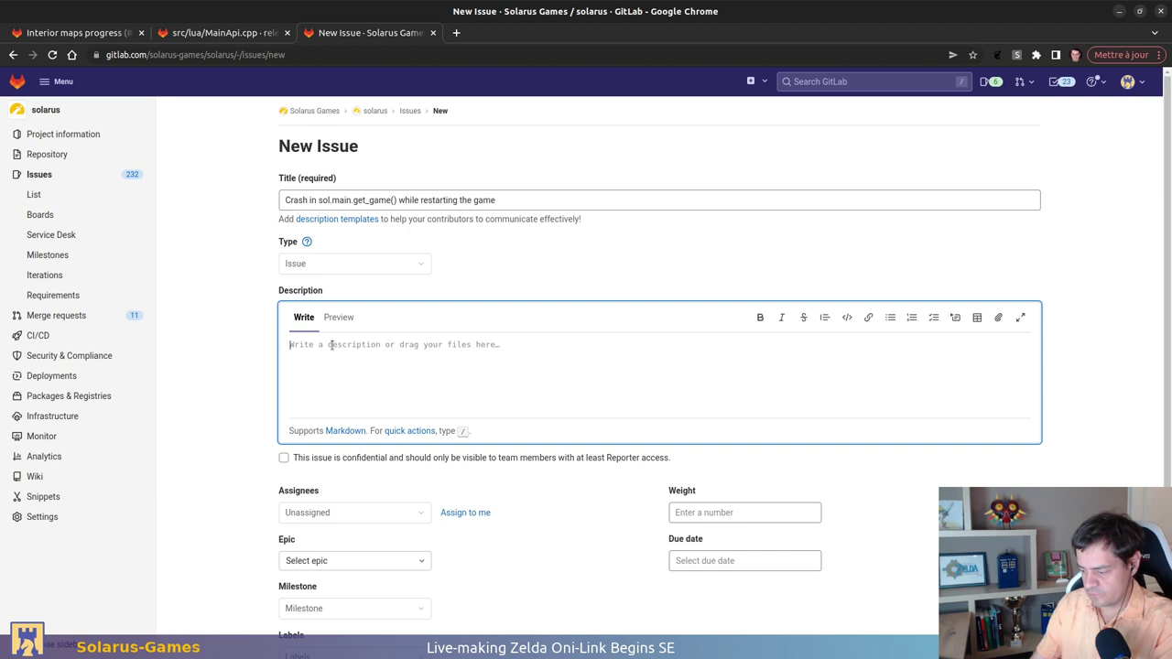
{"action": "type", "text": "Call sol."}
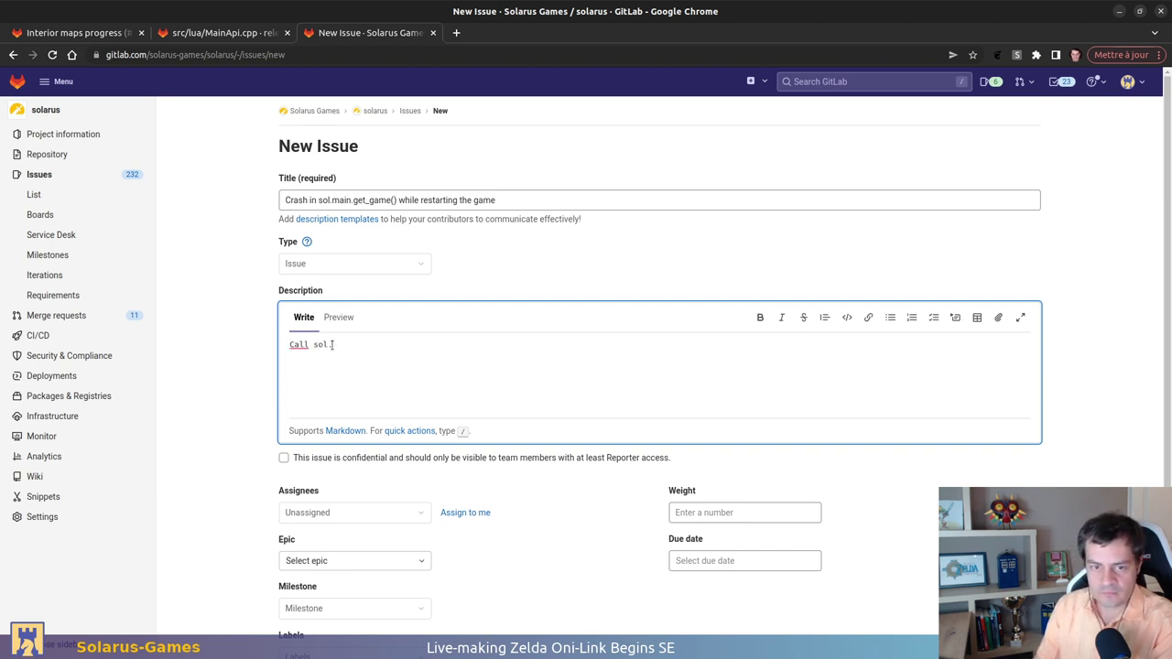
{"action": "type", "text": "main.get_g"}
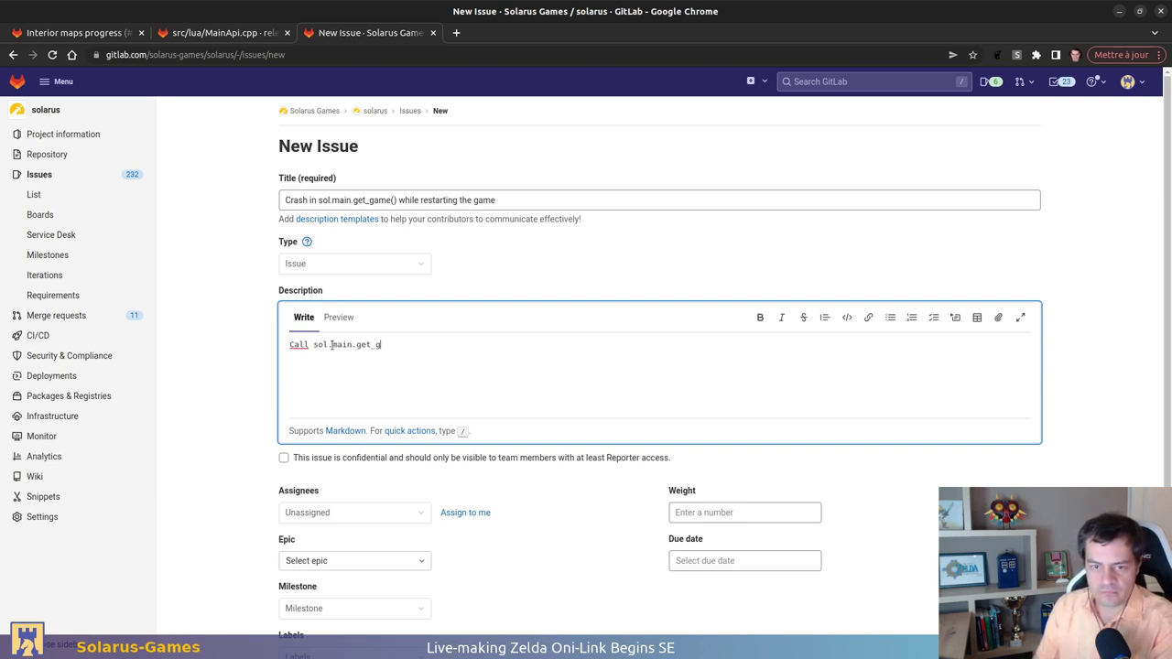
{"action": "type", "text": "ame() at every"}
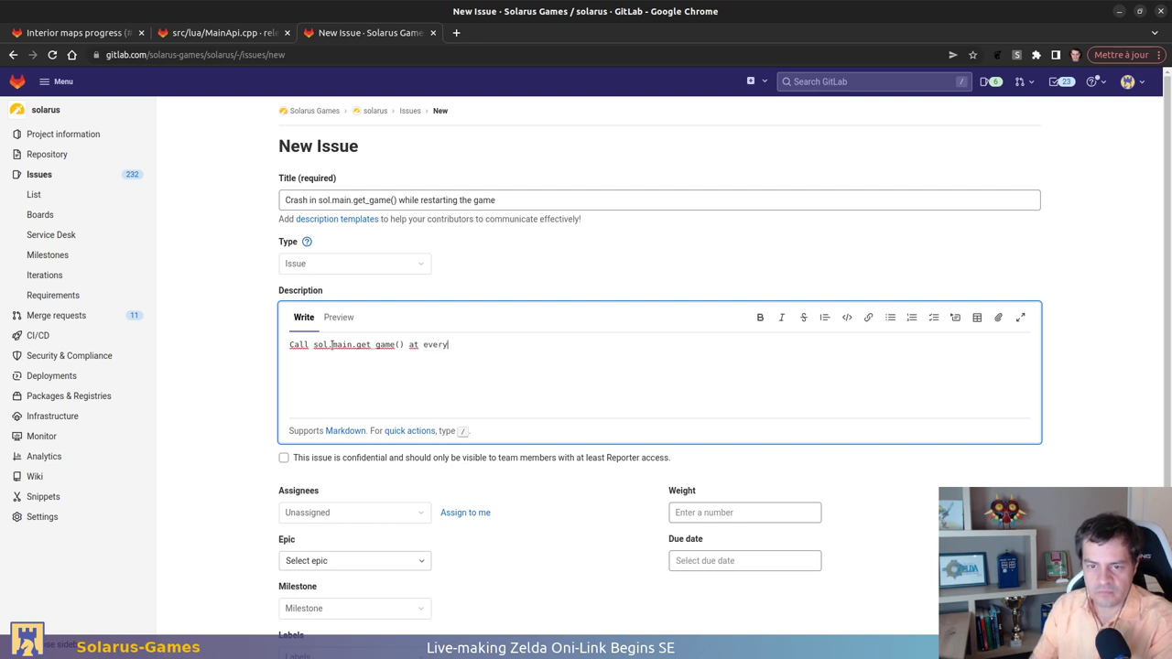
{"action": "type", "text": " frame"}
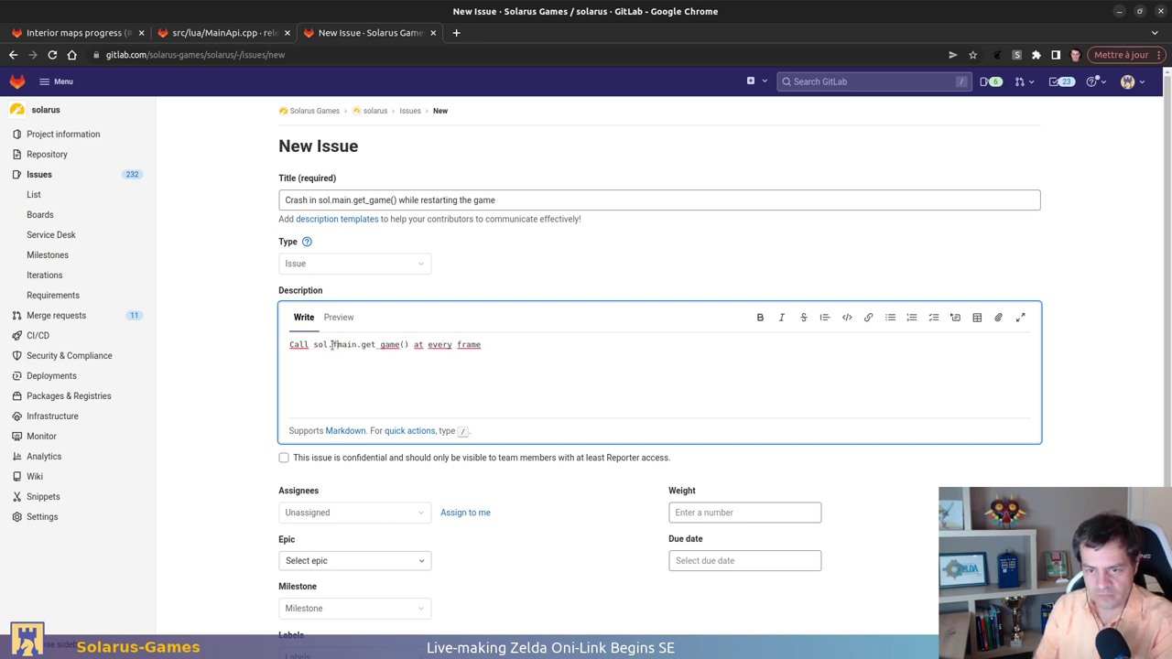
{"action": "key", "text": "BackSpace"}
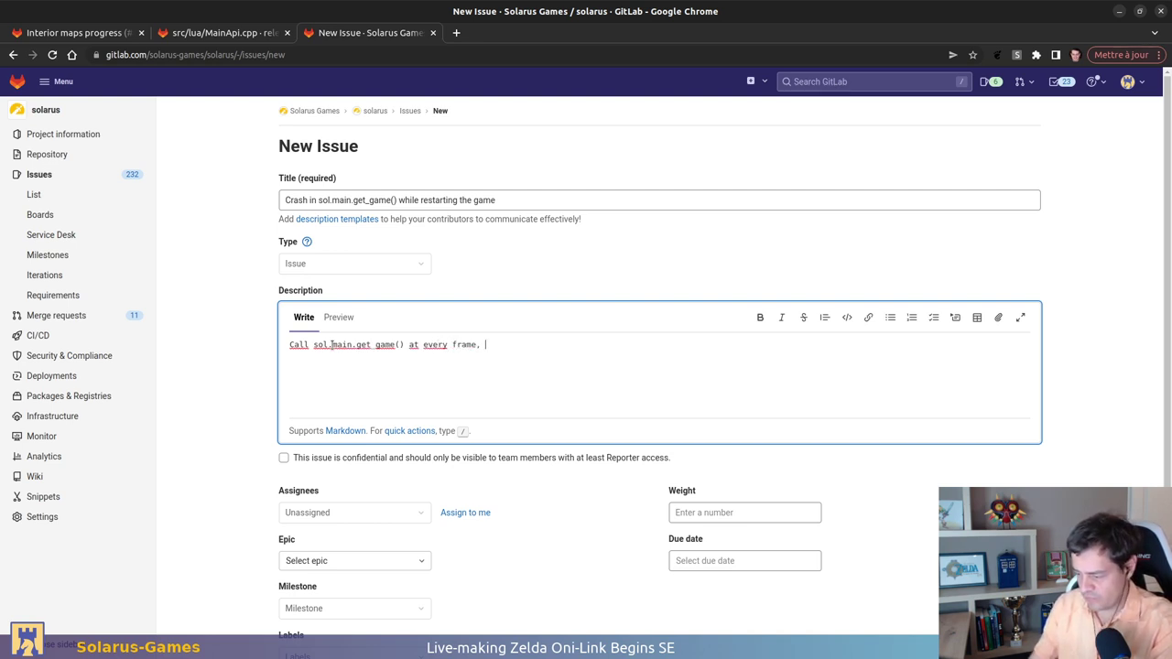
{"action": "type", "text": ", e.g. from "}
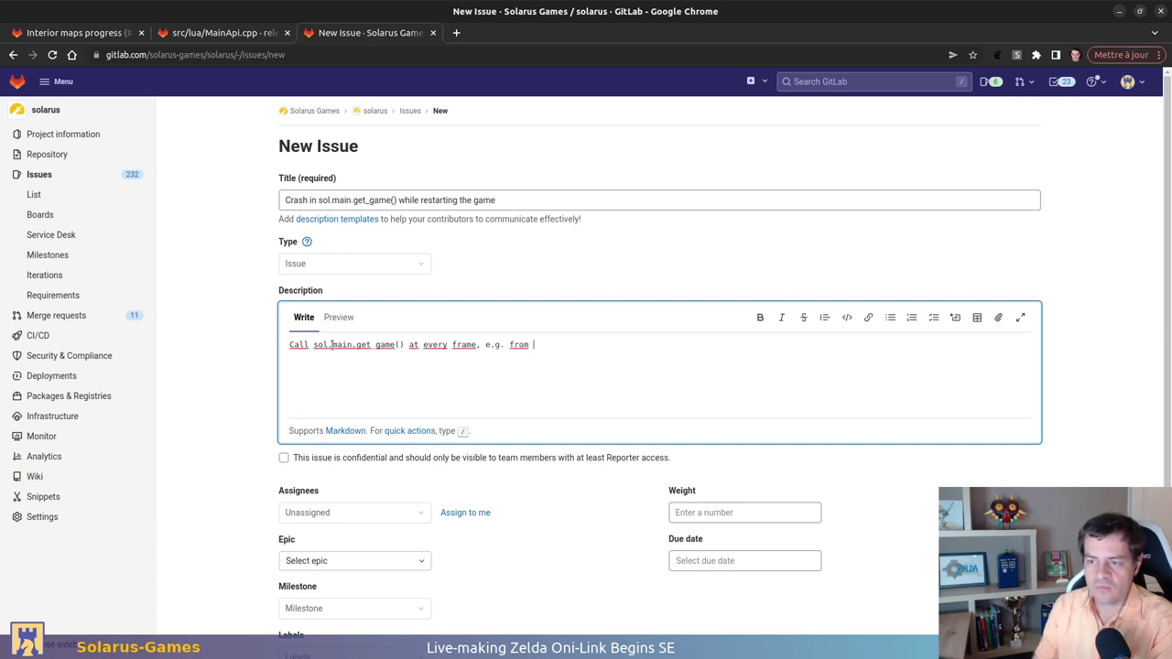
{"action": "type", "text": "sol.main.in"}
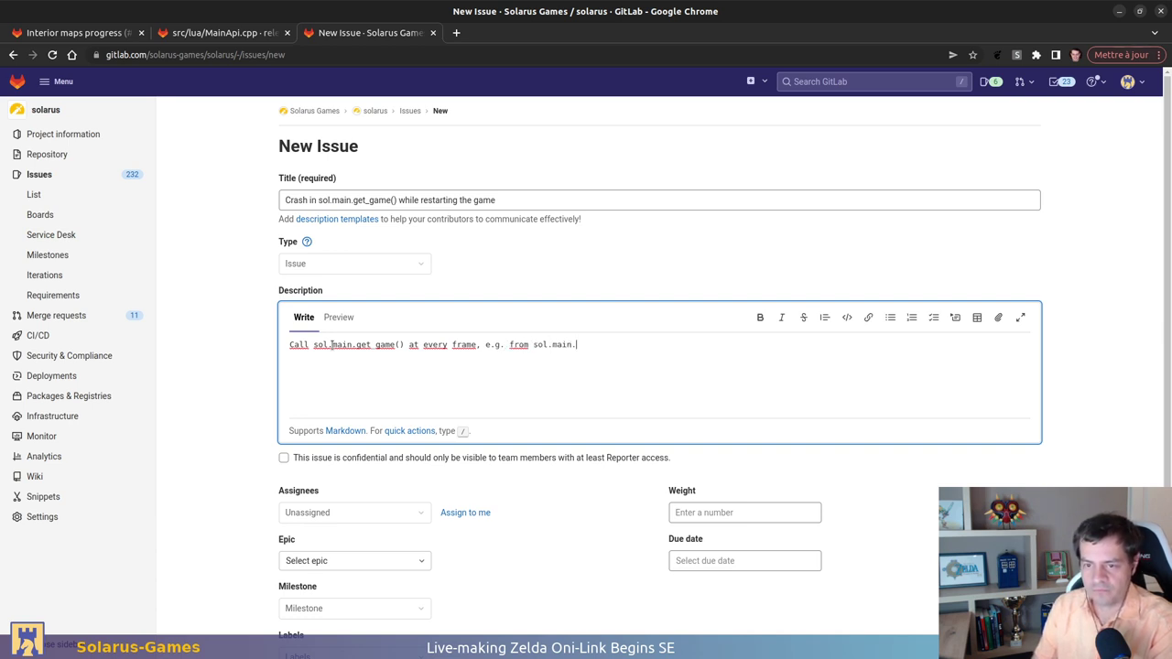
{"action": "key", "text": "BackSpace"}
{"action": "key", "text": "BackSpace"}
{"action": "type", "text": "on_upda"}
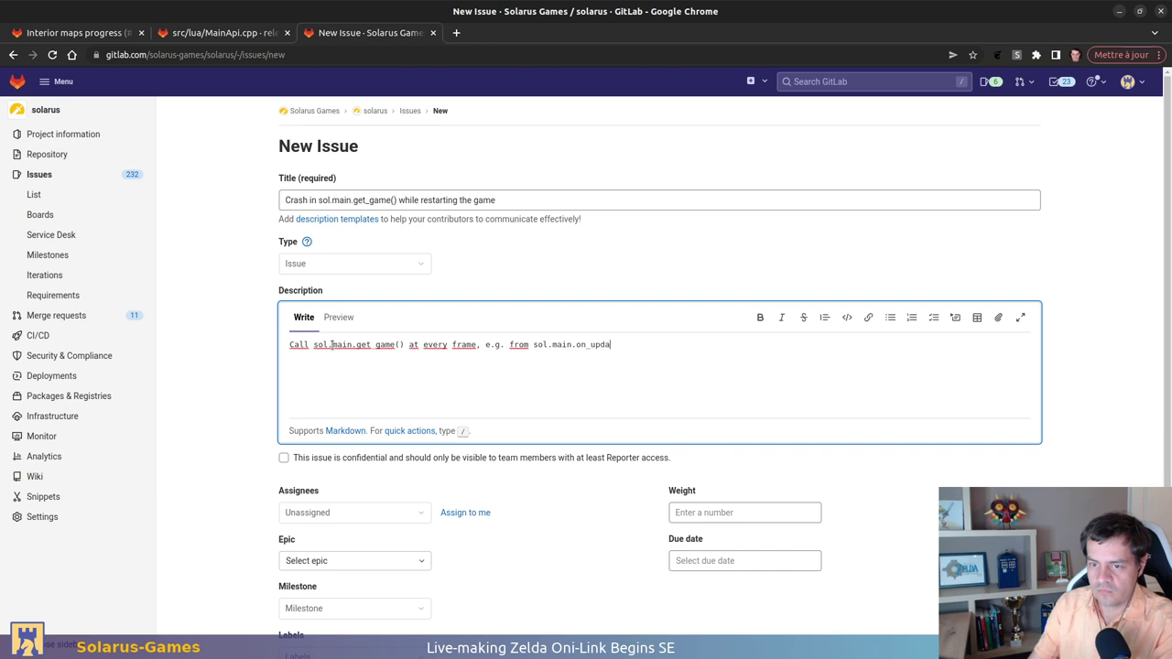
{"action": "type", "text": "te()`"}
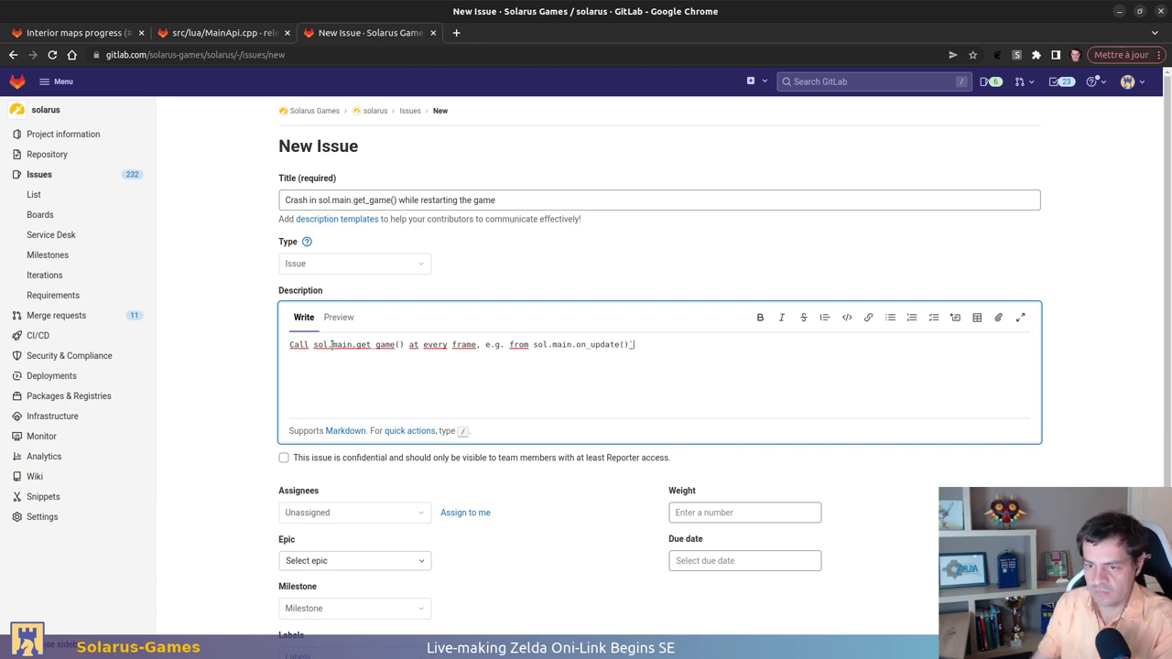
Format sol.main.get_game() and sol.main.on_update() in the description as inline code with backticks
{"action": "key", "text": "Left"}
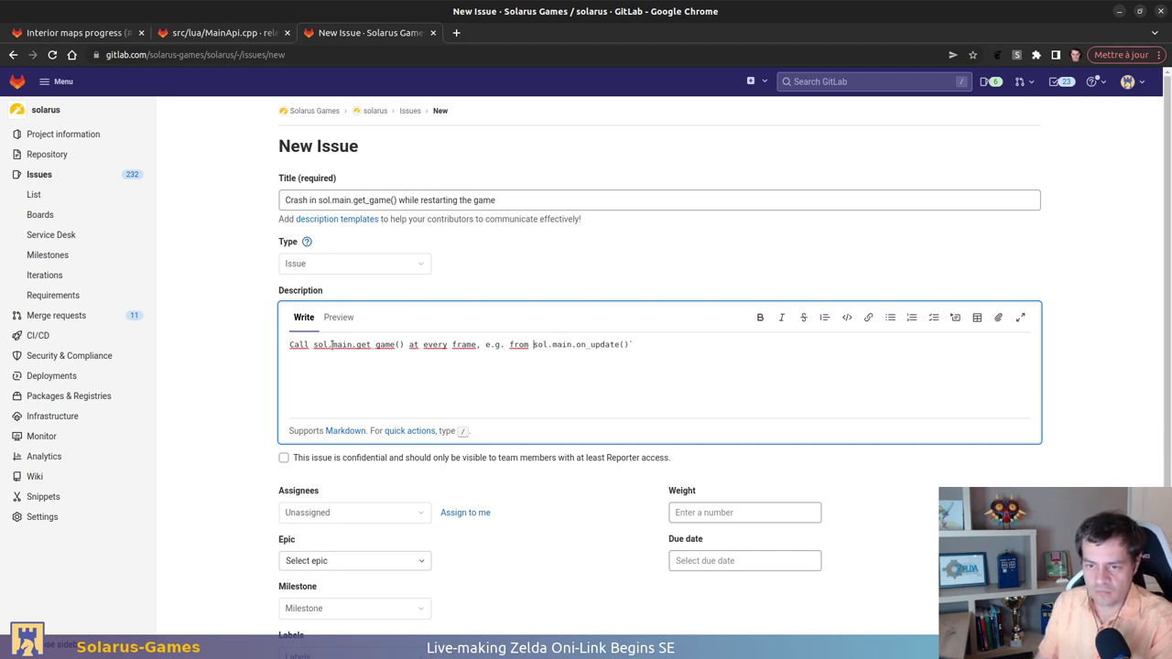
{"action": "type", "text": "`"}
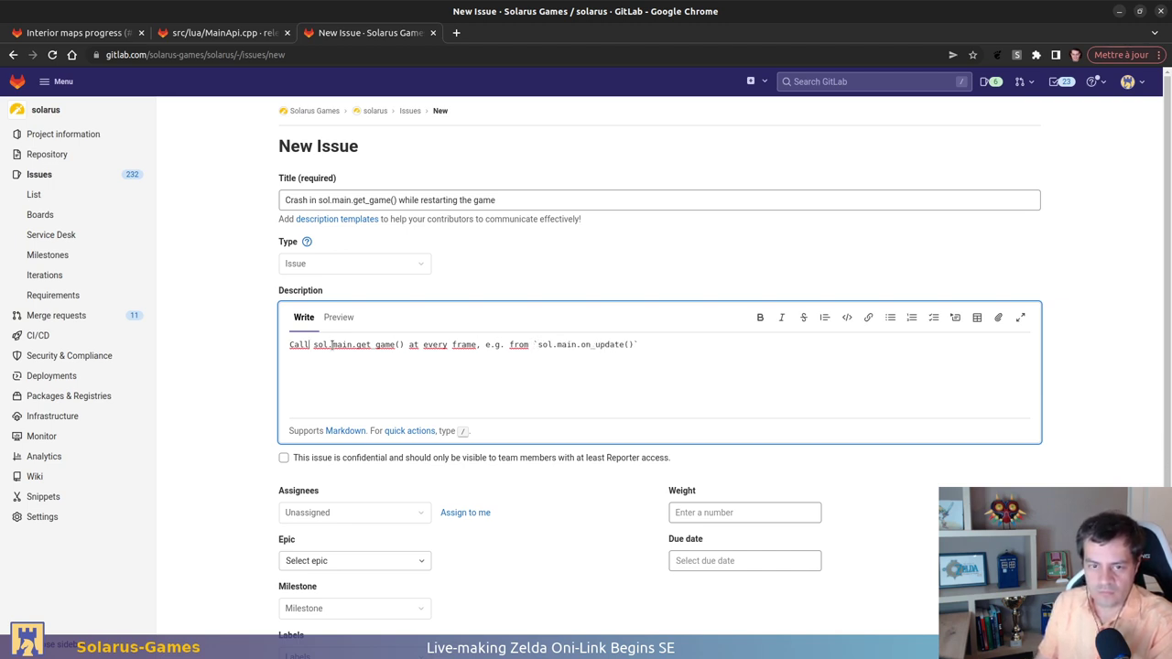
{"action": "type", "text": "`"}
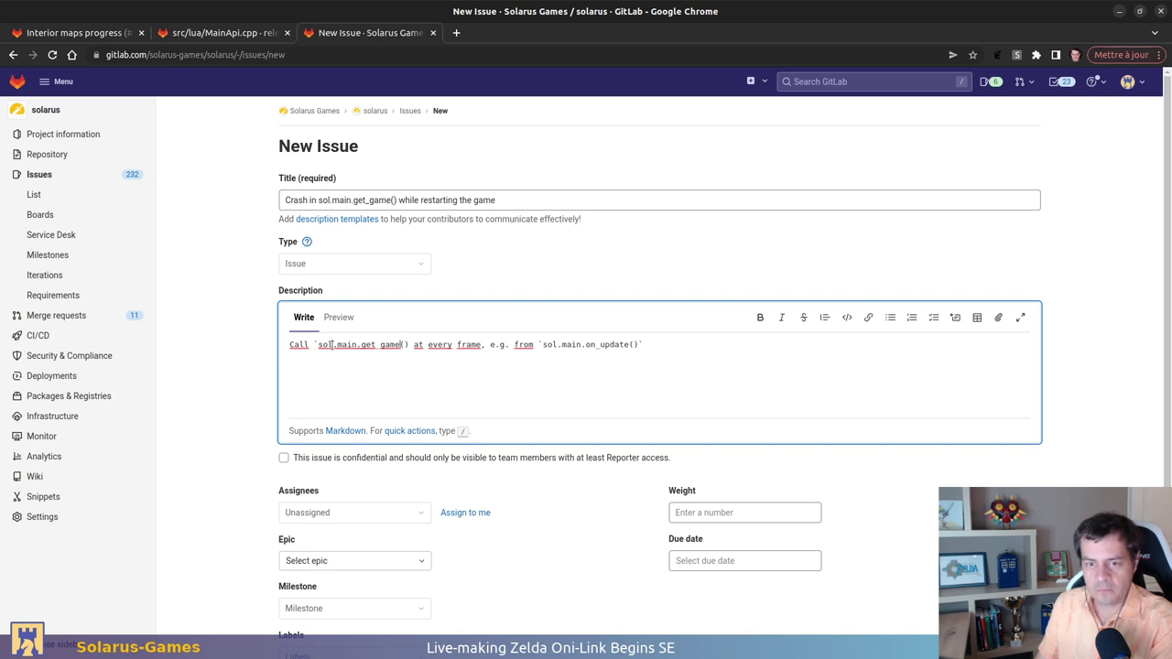
{"action": "key", "text": "Right"}
{"action": "key", "text": "Right"}
{"action": "type", "text": "`"}
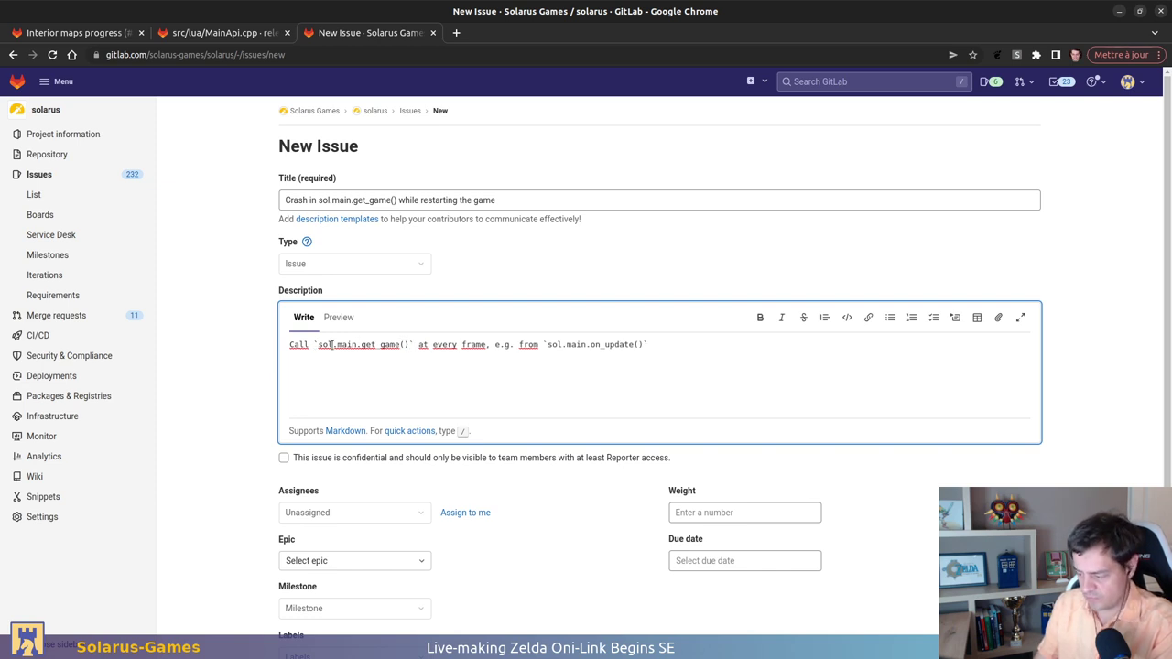
End the sentence with a period and add "If the game restarts for instance due to game-over, there is a crash." to the description
{"action": "type", "text": ". If the game r"}
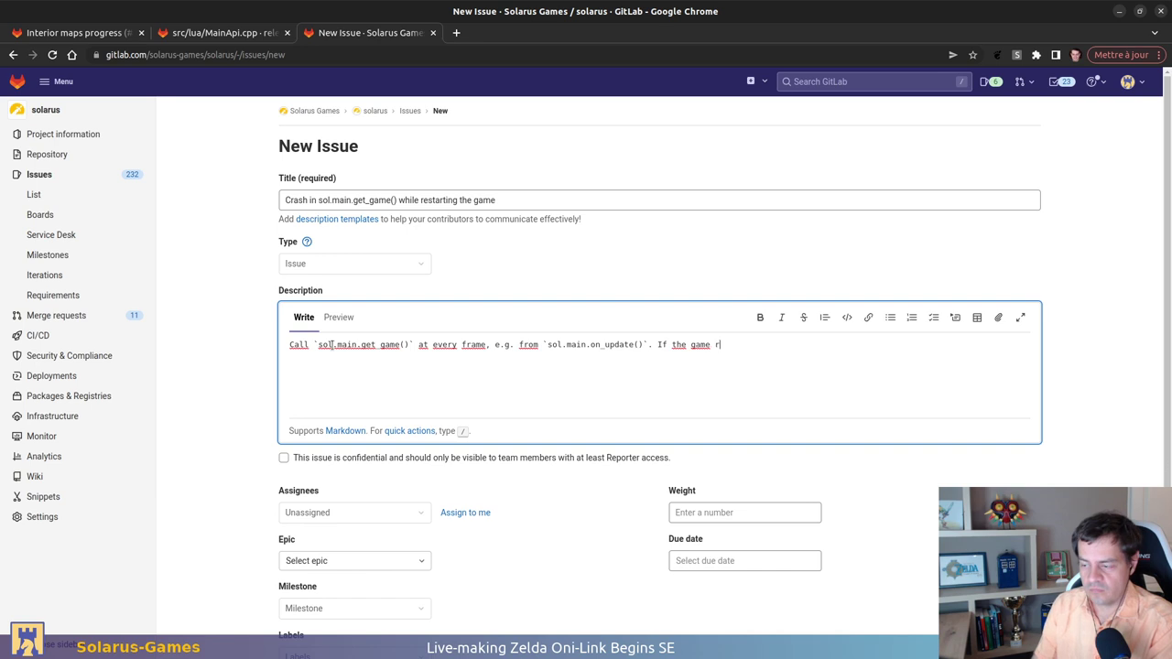
{"action": "type", "text": "estart due"}
{"action": "left_click", "coordinate": [331, 344]}
{"action": "type", "text": "to"}
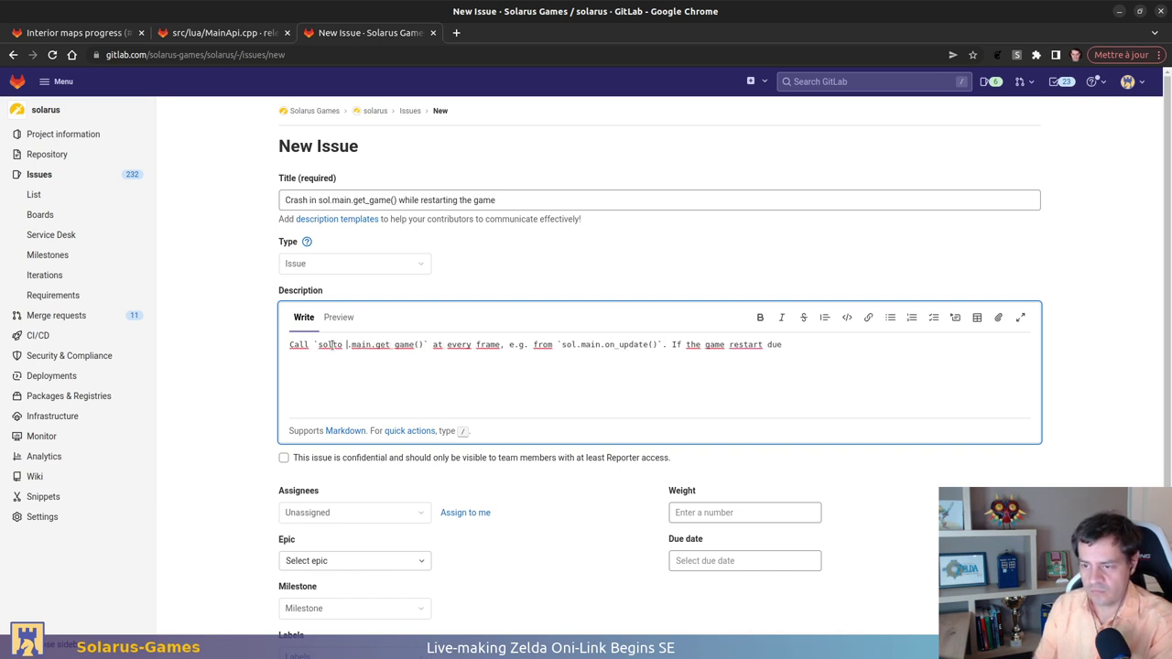
{"action": "key", "text": "BackSpace"}
{"action": "key", "text": "BackSpace"}
{"action": "key", "text": "BackSpace"}
{"action": "key", "text": "BackSpace"}
{"action": "key", "text": "BackSpace"}
{"action": "key", "text": "BackSpace"}
{"action": "key", "text": "BackSpace"}
{"action": "key", "text": "BackSpace"}
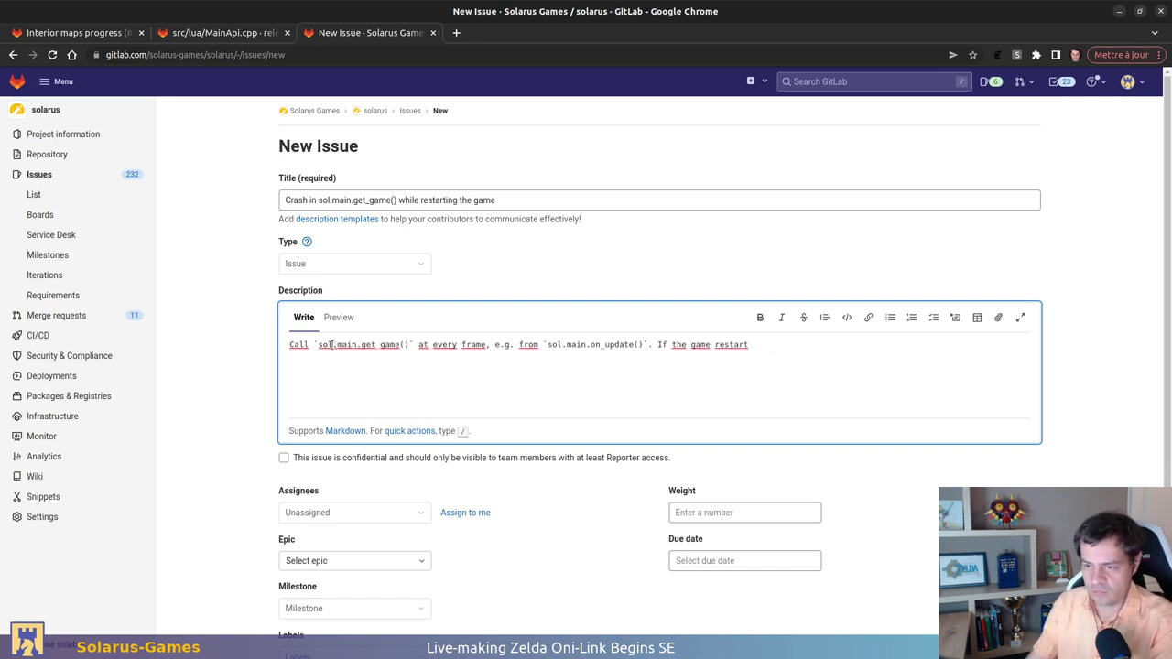
{"action": "type", "text": "s o"}
{"action": "key", "text": "BackSpace"}
{"action": "type", "text": "for"}
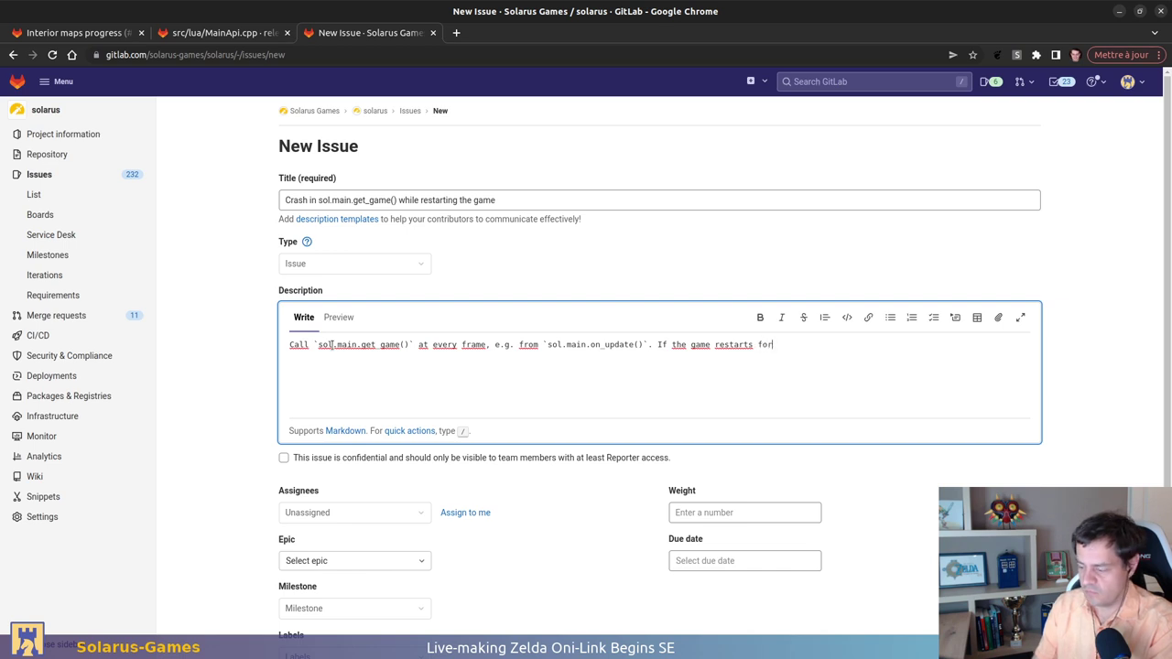
{"action": "type", "text": " instance due to game-over, "}
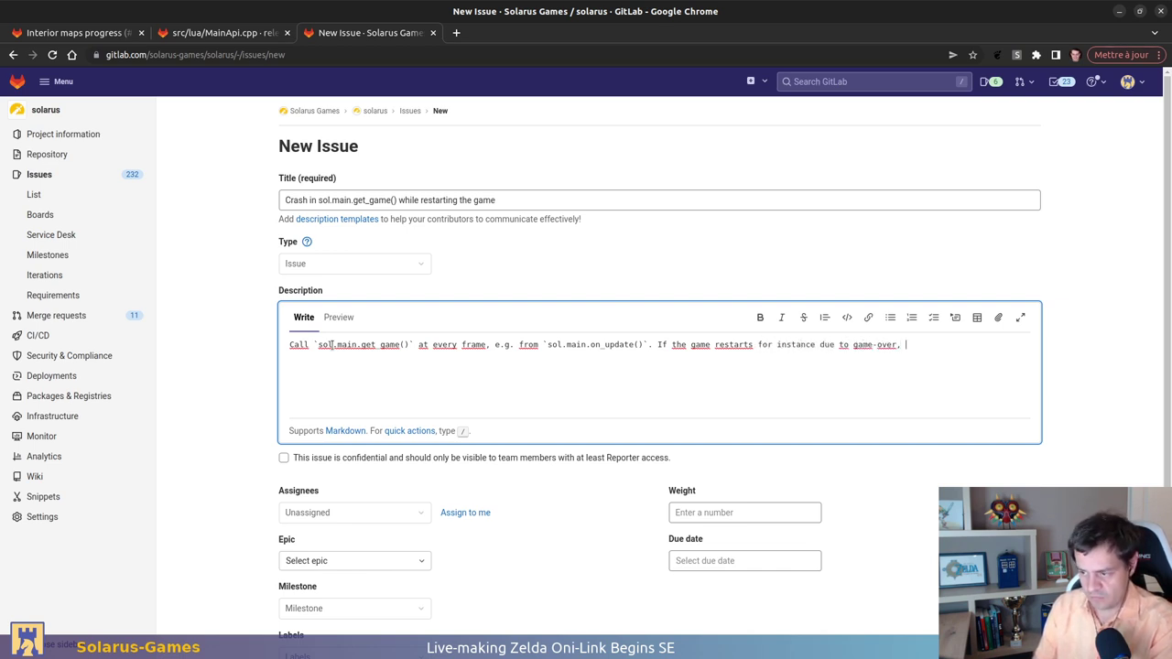
{"action": "type", "text": "there is a cra"}
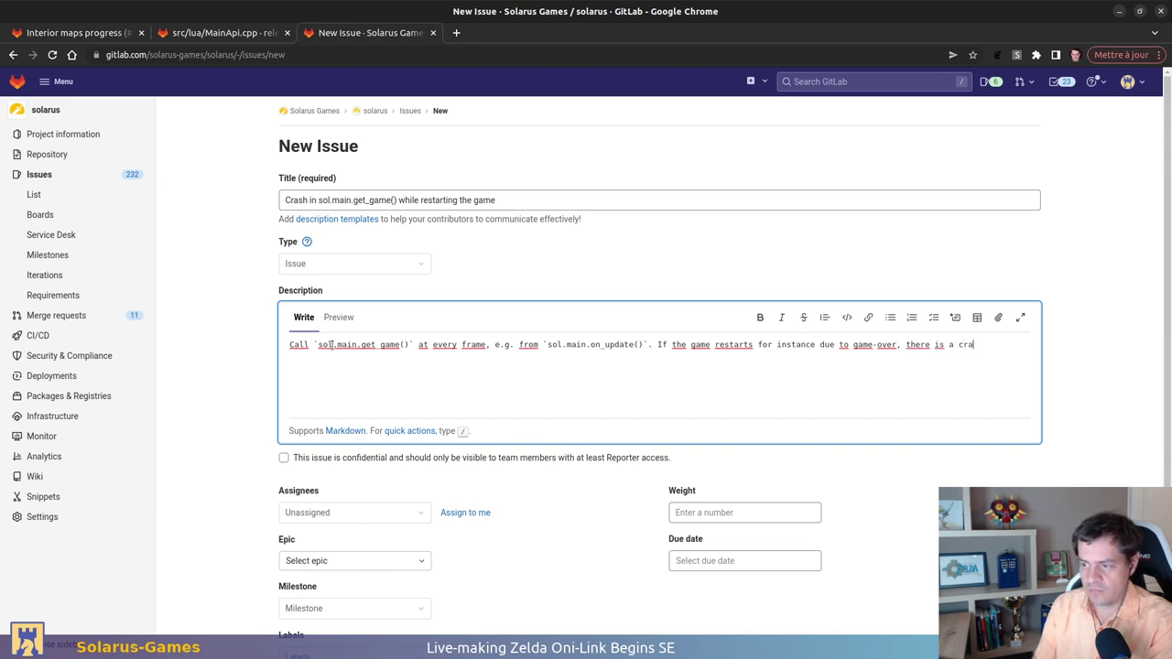
{"action": "type", "text": "sh."}
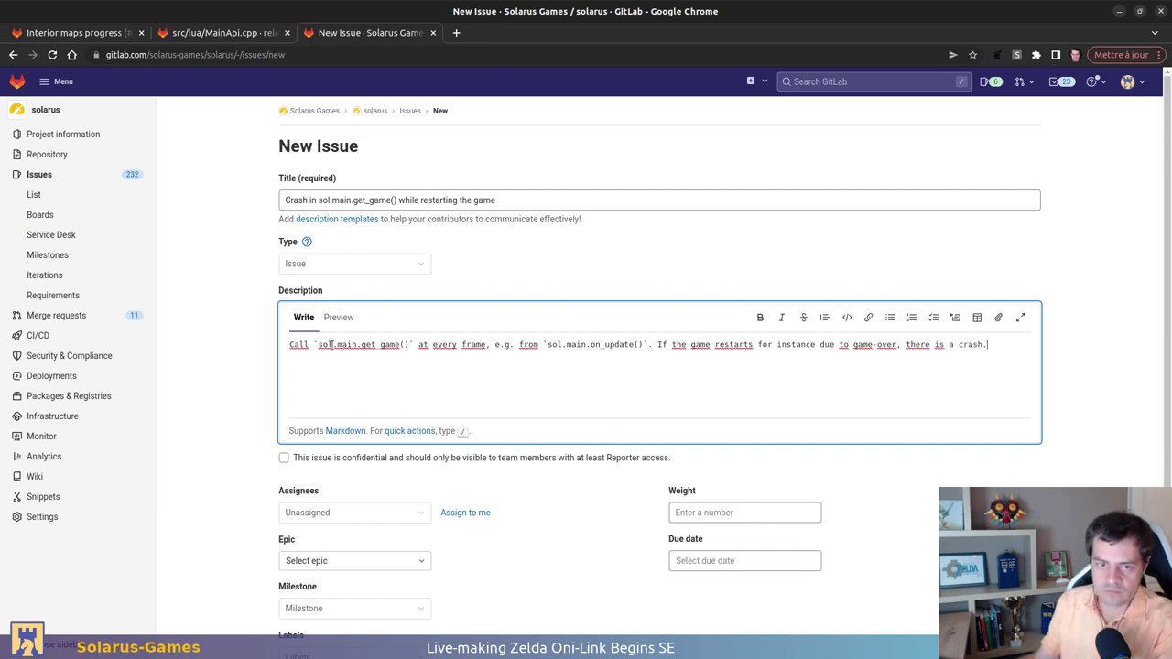
Assign the issue to the Solarus 1.7 milestone and give it the Bug label
{"action": "scroll", "coordinate": [337, 426], "scroll_direction": "down", "scroll_amount": 2}
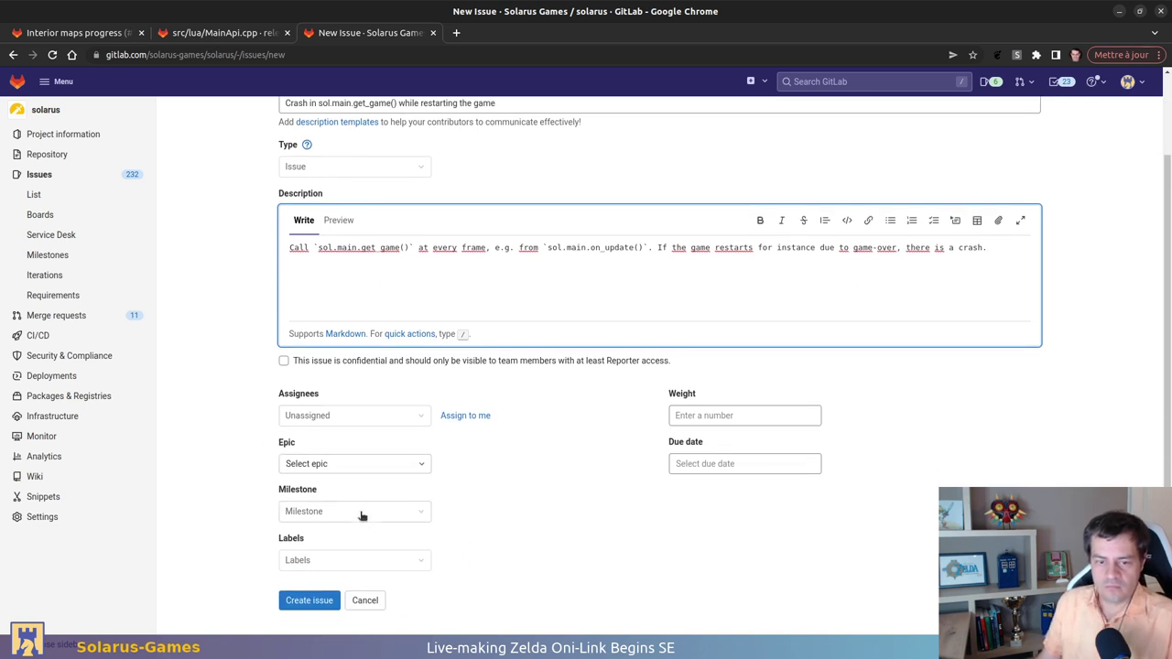
{"action": "left_click", "coordinate": [408, 512]}
{"action": "scroll", "coordinate": [226, 466], "scroll_direction": "down", "scroll_amount": 1}
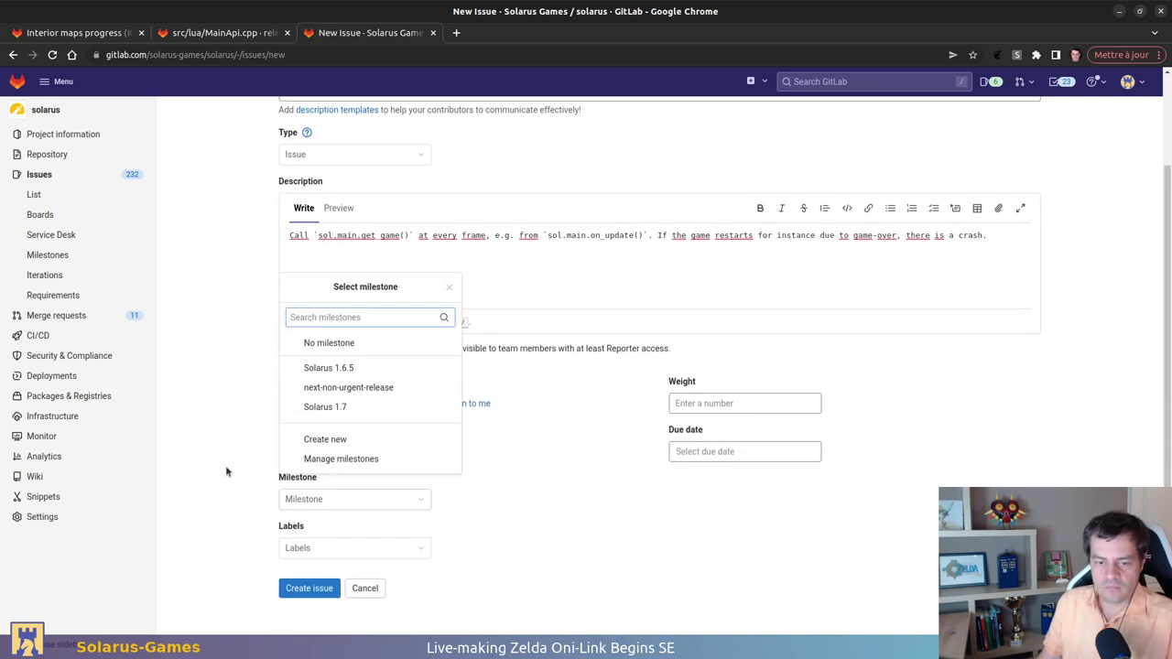
{"action": "left_click", "coordinate": [369, 410]}
{"action": "left_click", "coordinate": [390, 545]}
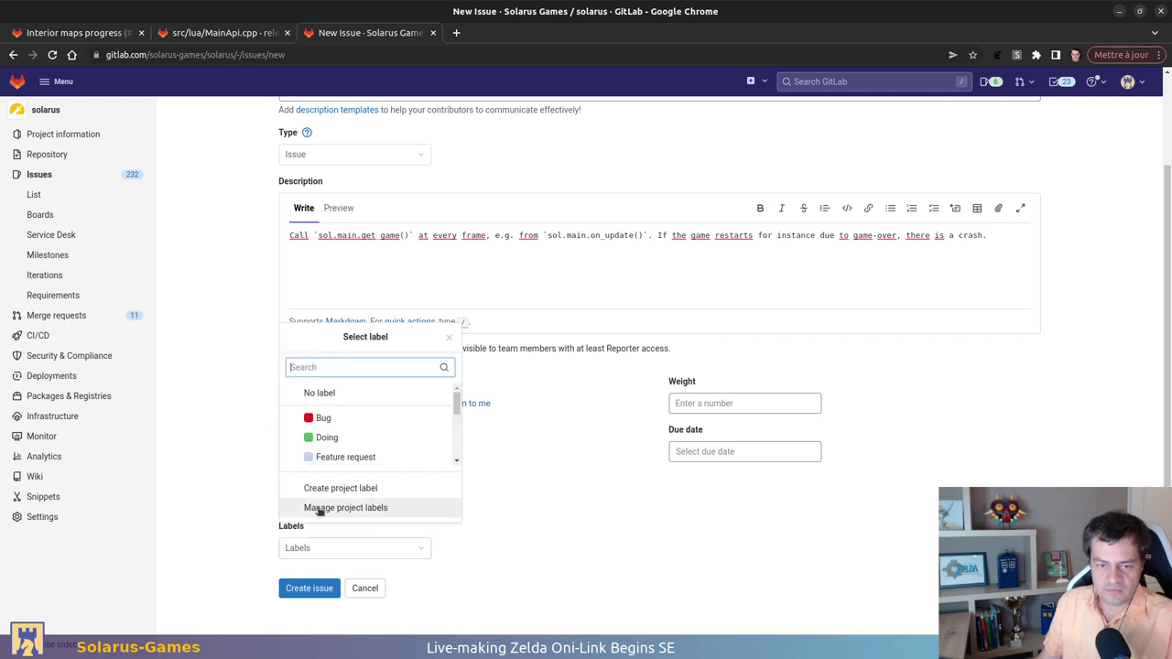
{"action": "left_click", "coordinate": [339, 417]}
{"action": "left_click", "coordinate": [595, 560]}
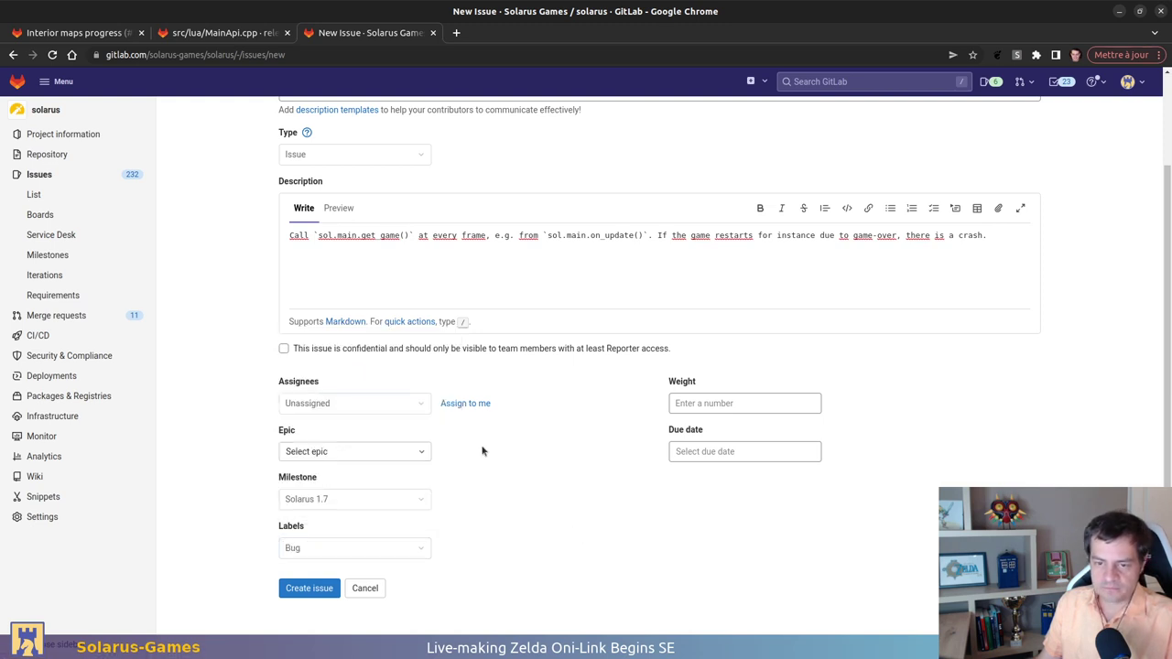
Add a second line to the issue description reading "Can be reproduced in zelda-olb-se if you have game-over"
{"action": "left_click", "coordinate": [998, 268]}
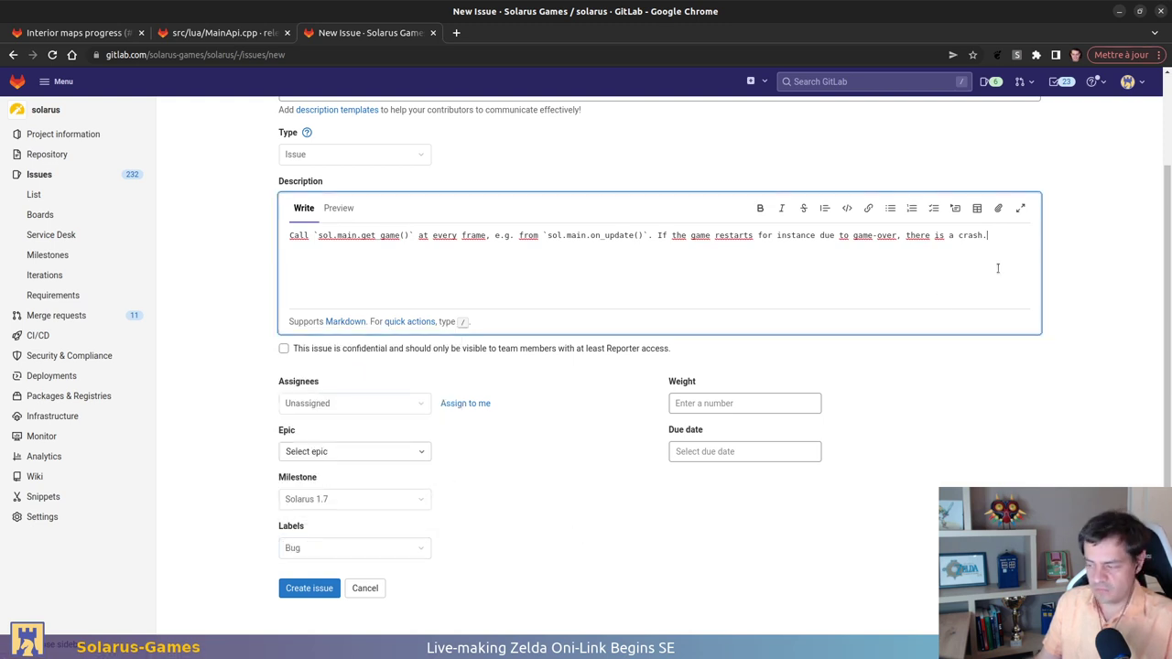
{"action": "type", "text": "Can be r"}
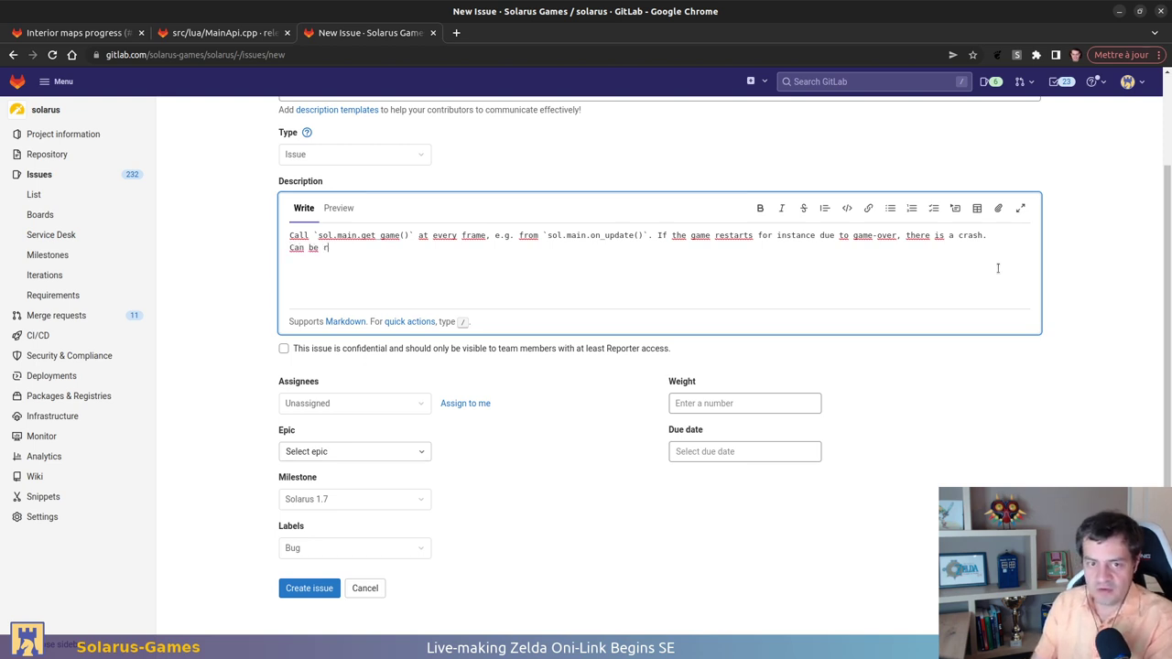
{"action": "type", "text": "eproduced in zel"}
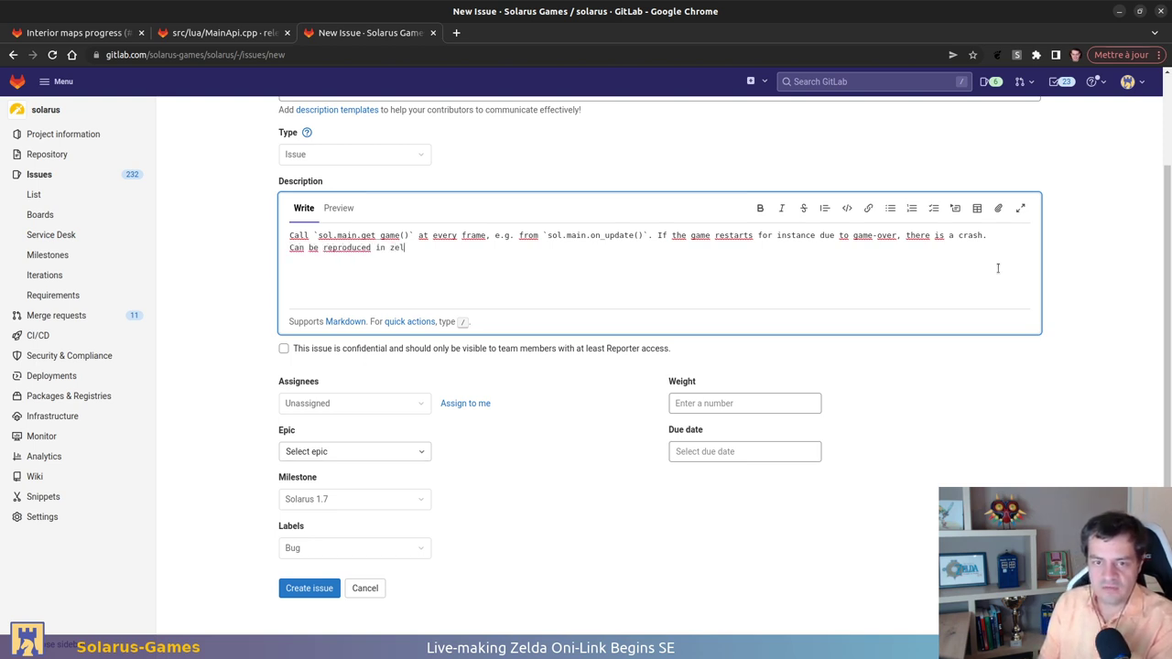
{"action": "type", "text": "da-olb-se"}
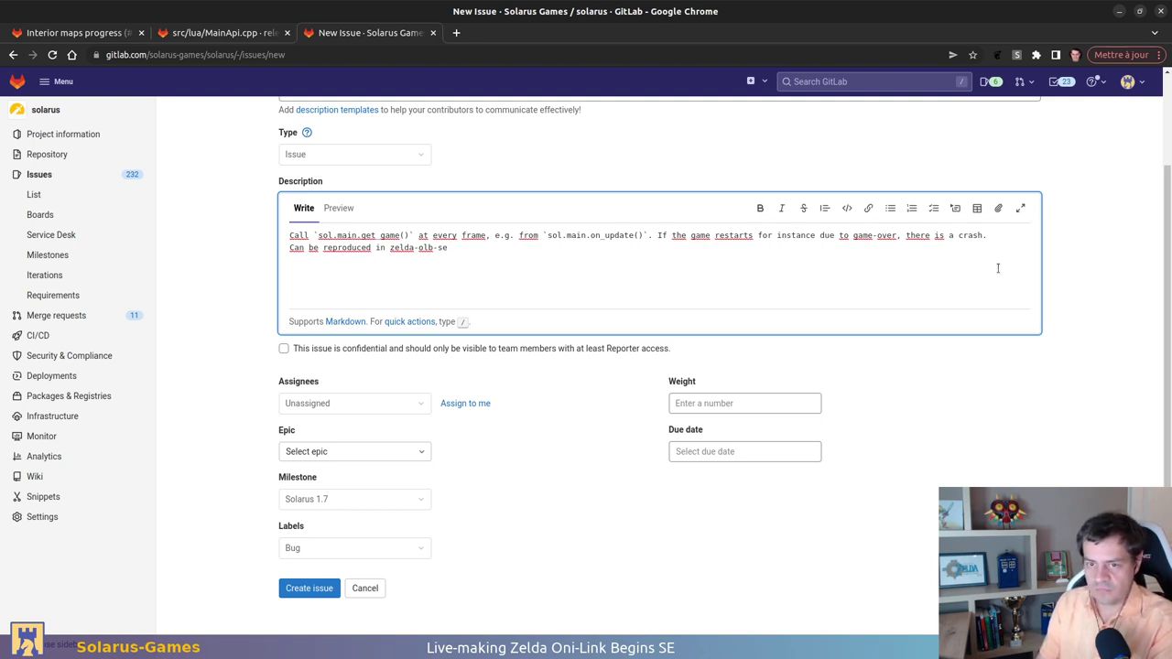
{"action": "type", "text": "if "}
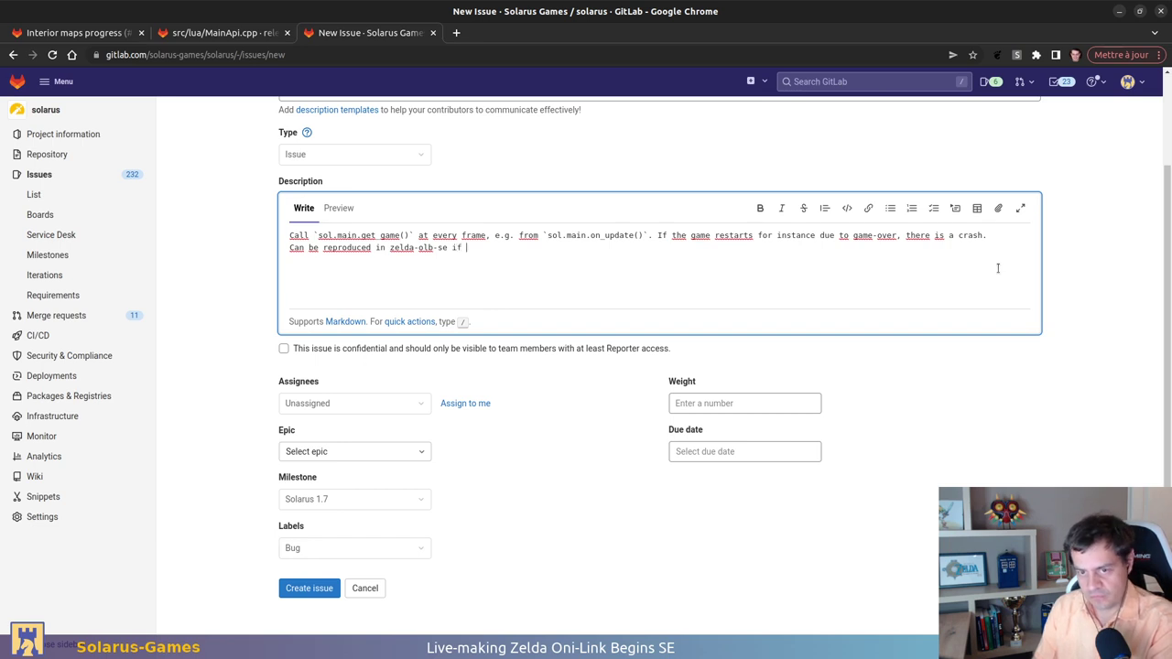
{"action": "type", "text": "you have g"}
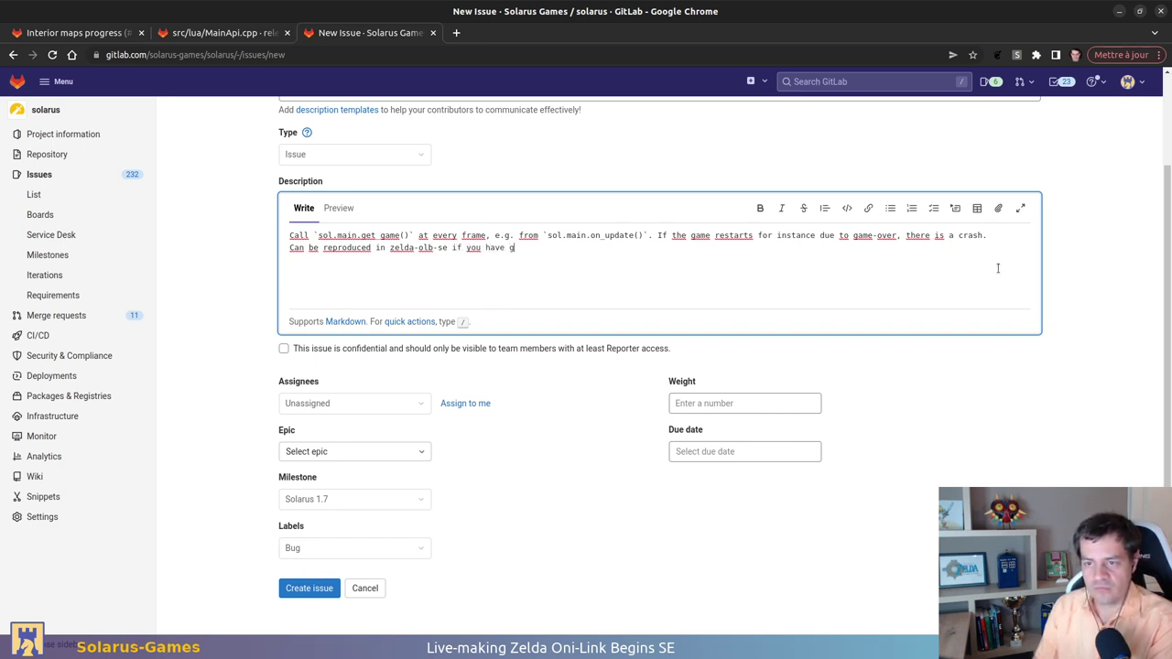
{"action": "type", "text": "ame-over"}
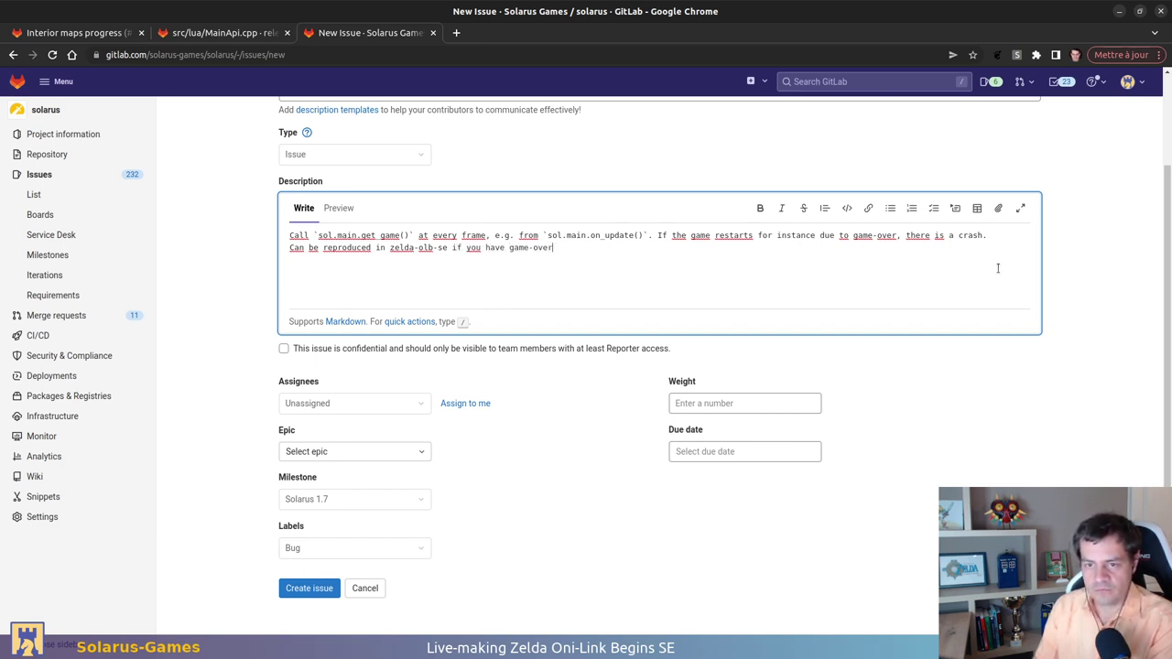
Insert "the debug mode is active and" before "you have game-over", end the sentence with a period, and create the issue
{"action": "type", "text": "the debug "}
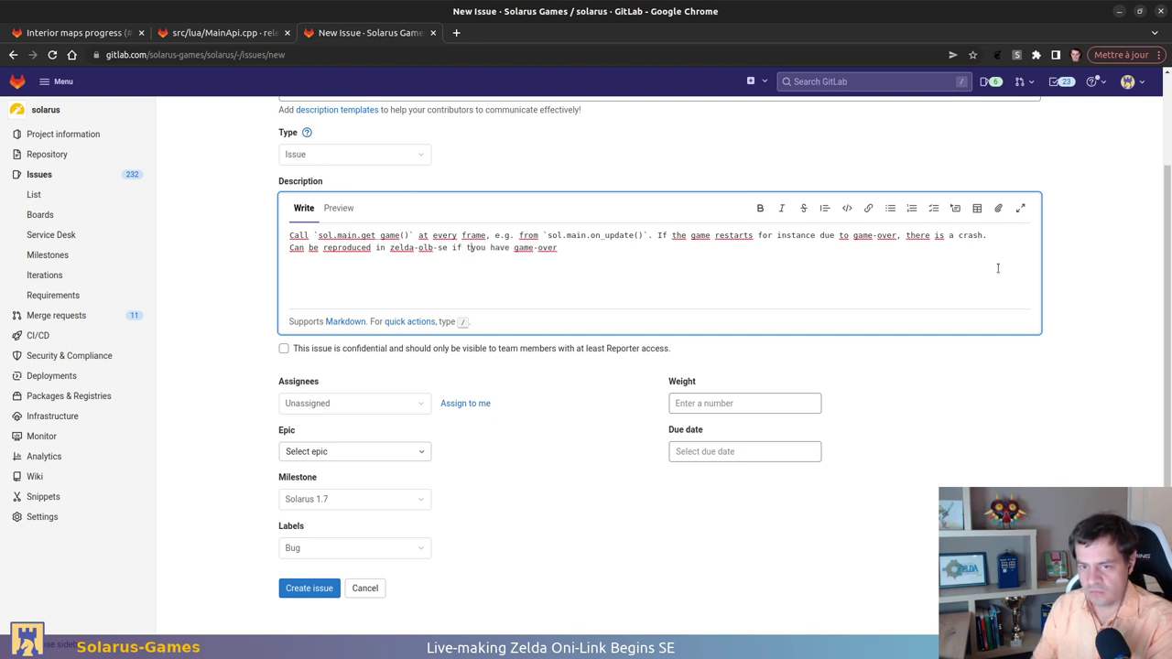
{"action": "type", "text": "mode is active "}
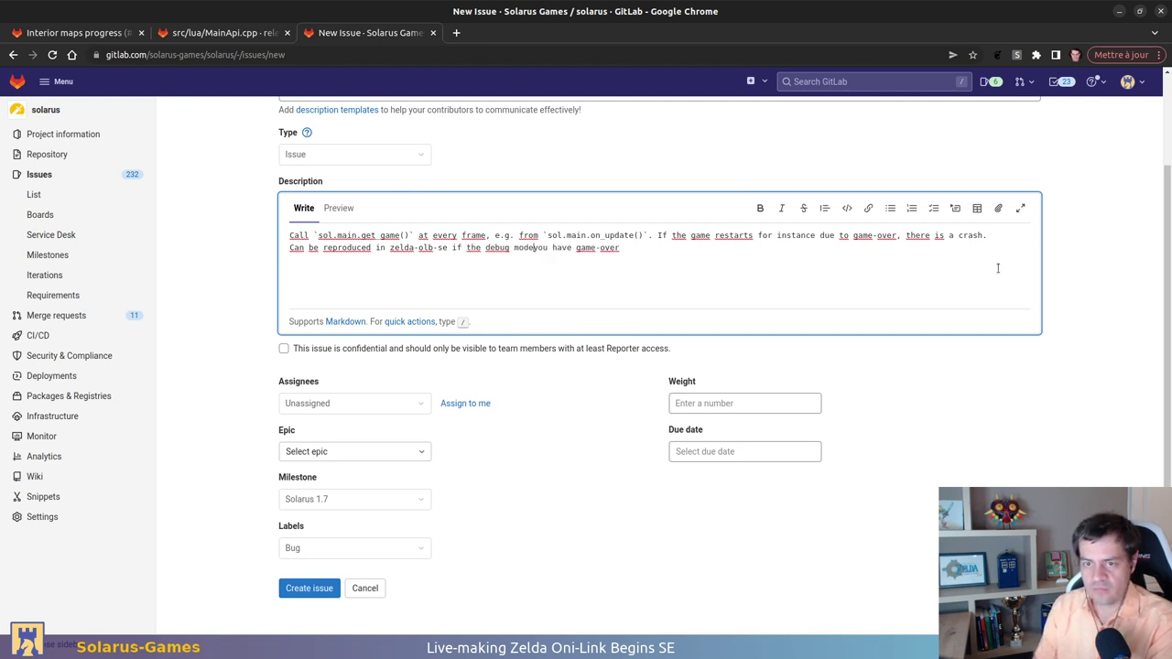
{"action": "type", "text": "and "}
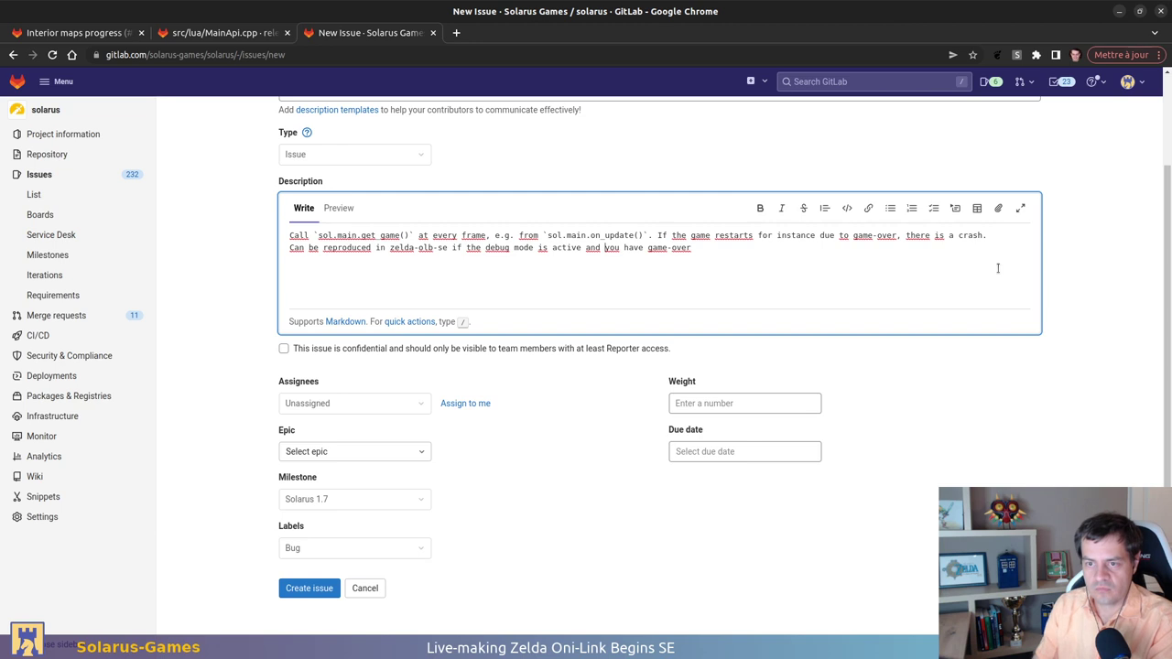
{"action": "type", "text": "."}
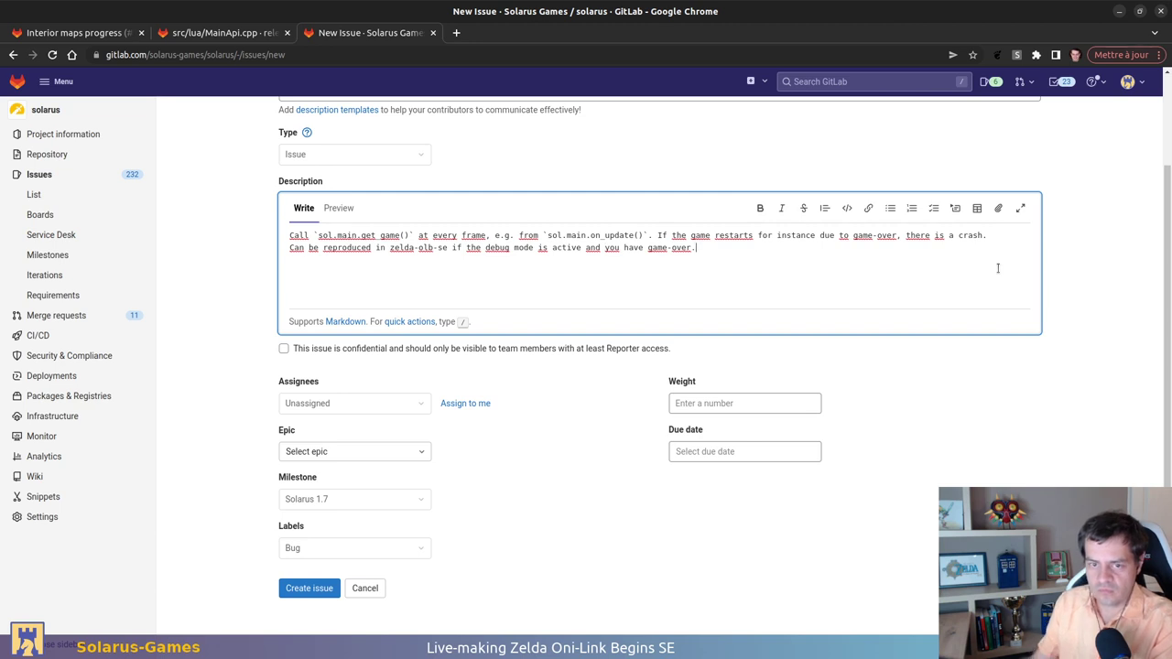
{"action": "left_click", "coordinate": [311, 590]}
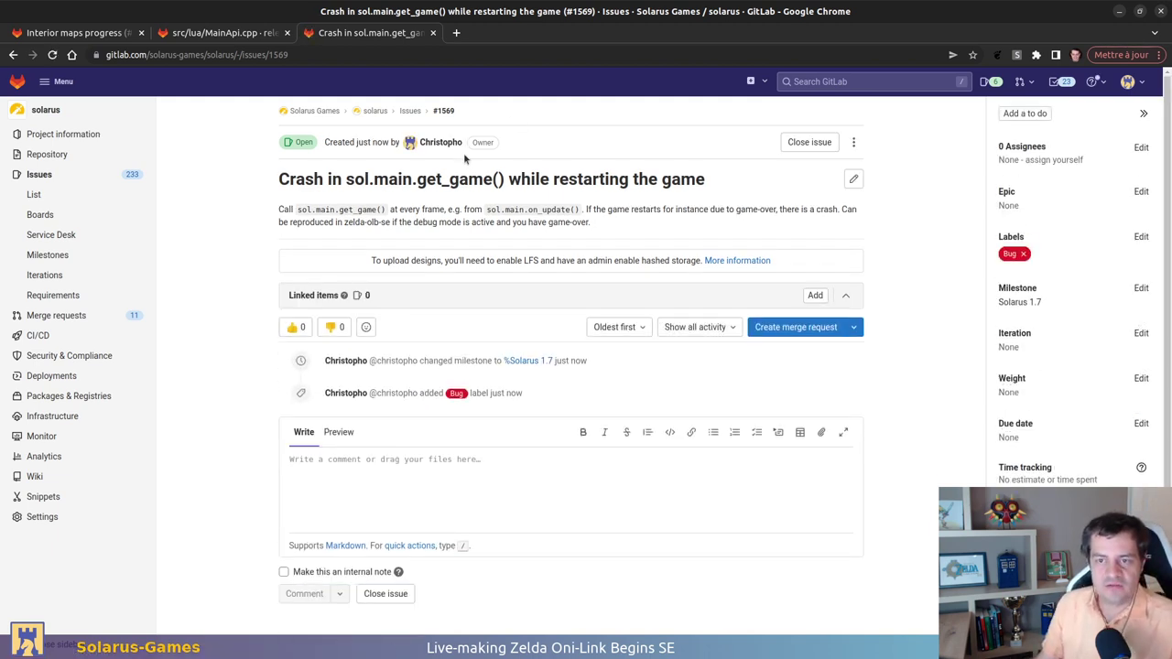
Edit the Interior maps progress issue, moving the "31: caves/forest_cave" entry below "30: caves/forest_fairy_fountain"
{"action": "key", "text": "ctrl+w"}
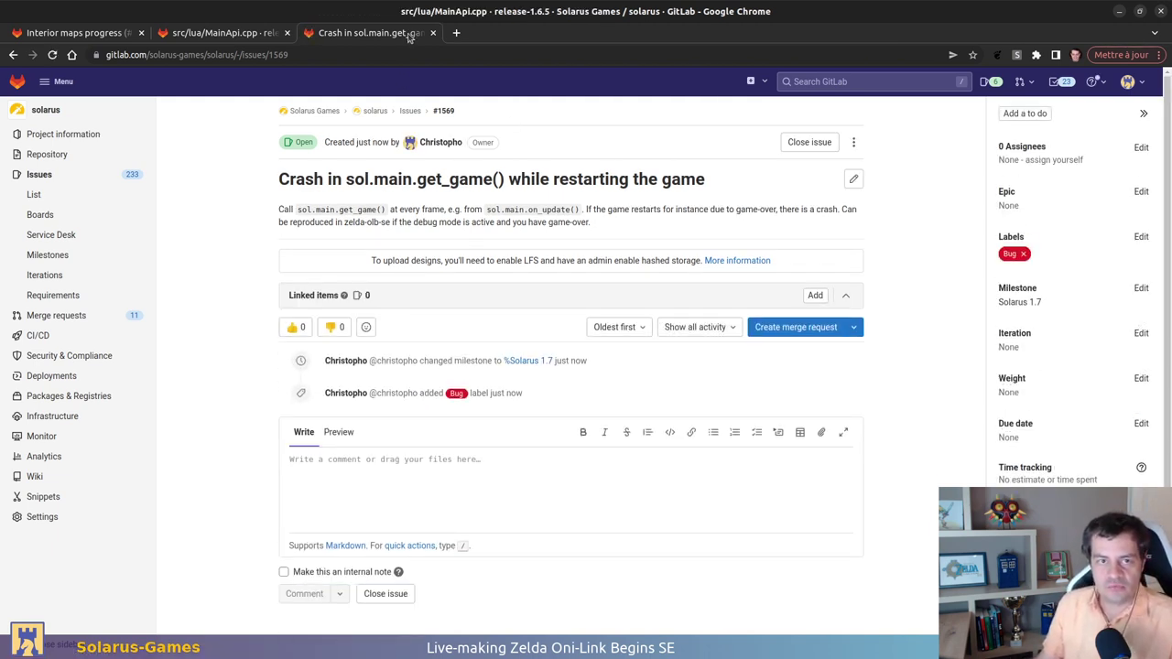
{"action": "key", "text": "ctrl+Page_Up"}
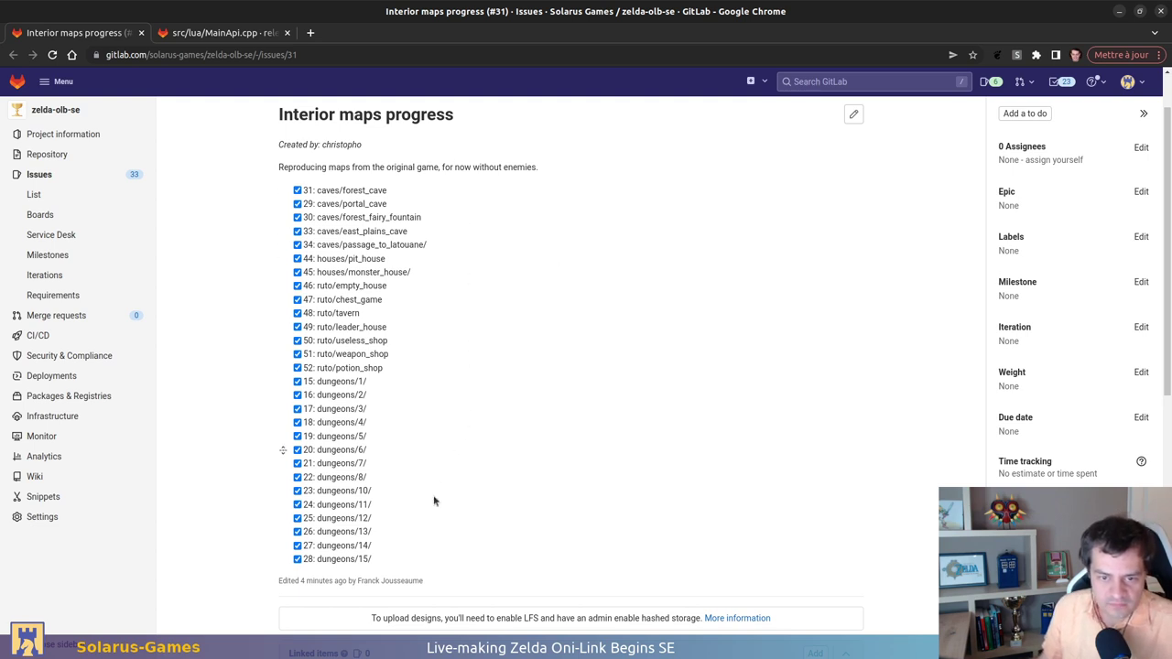
{"action": "left_click", "coordinate": [853, 115]}
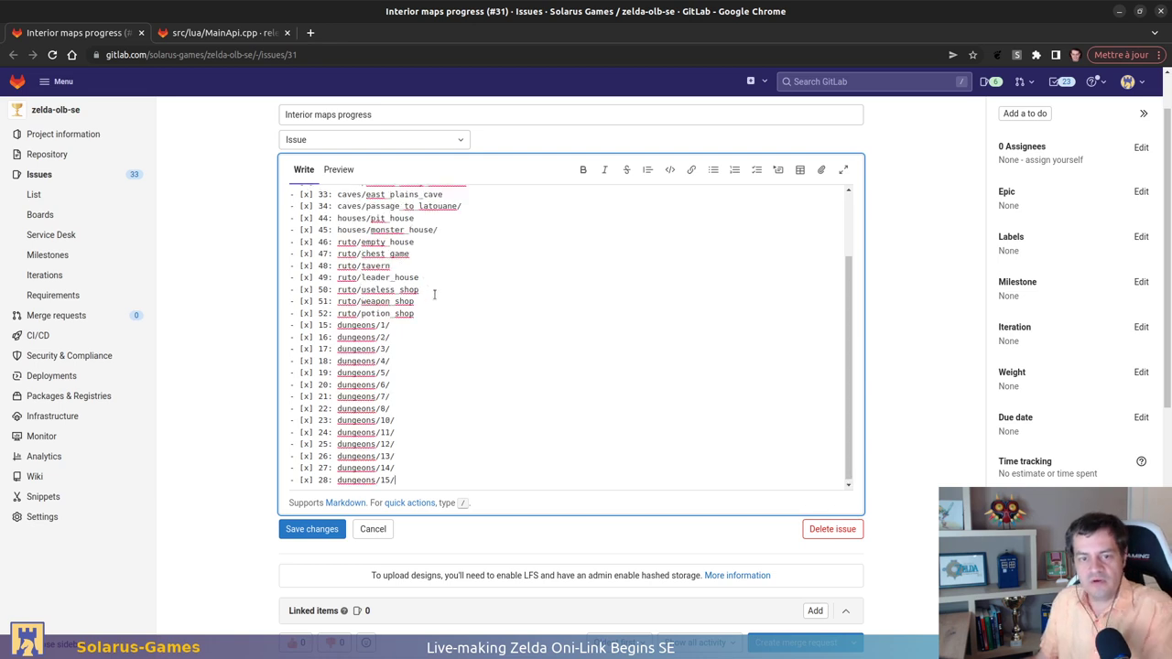
{"action": "scroll", "coordinate": [422, 312], "scroll_direction": "up", "scroll_amount": 2}
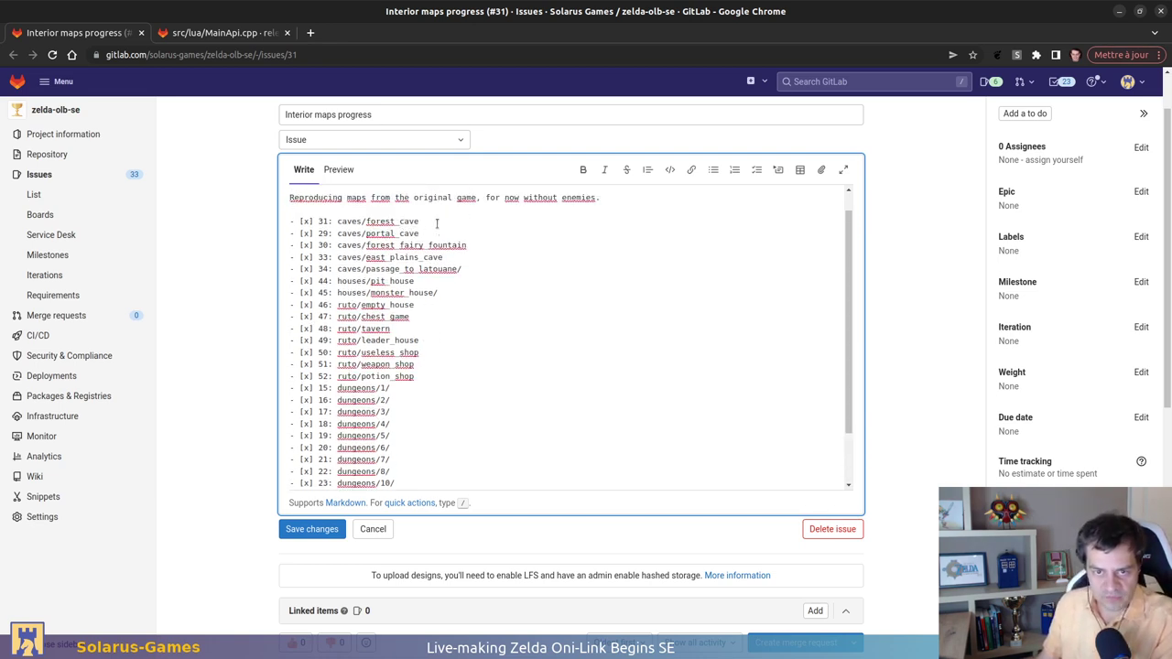
{"action": "left_click_drag", "start_coordinate": [436, 219], "coordinate": [435, 213]}
{"action": "key", "text": "ctrl+x"}
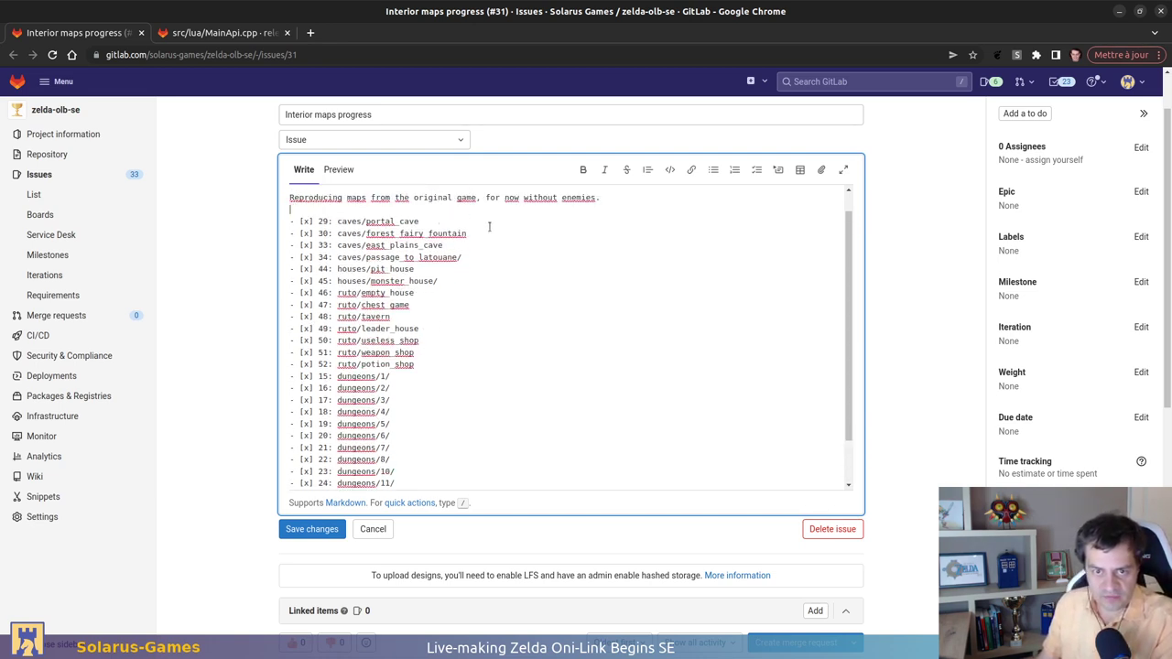
{"action": "left_click", "coordinate": [495, 234]}
{"action": "key", "text": "ctrl+v"}
Move the cave, house and ruto entries, 29 through 52, to the end of the list after "28: dungeons/15/"
{"action": "left_click_drag", "start_coordinate": [394, 212], "coordinate": [441, 379]}
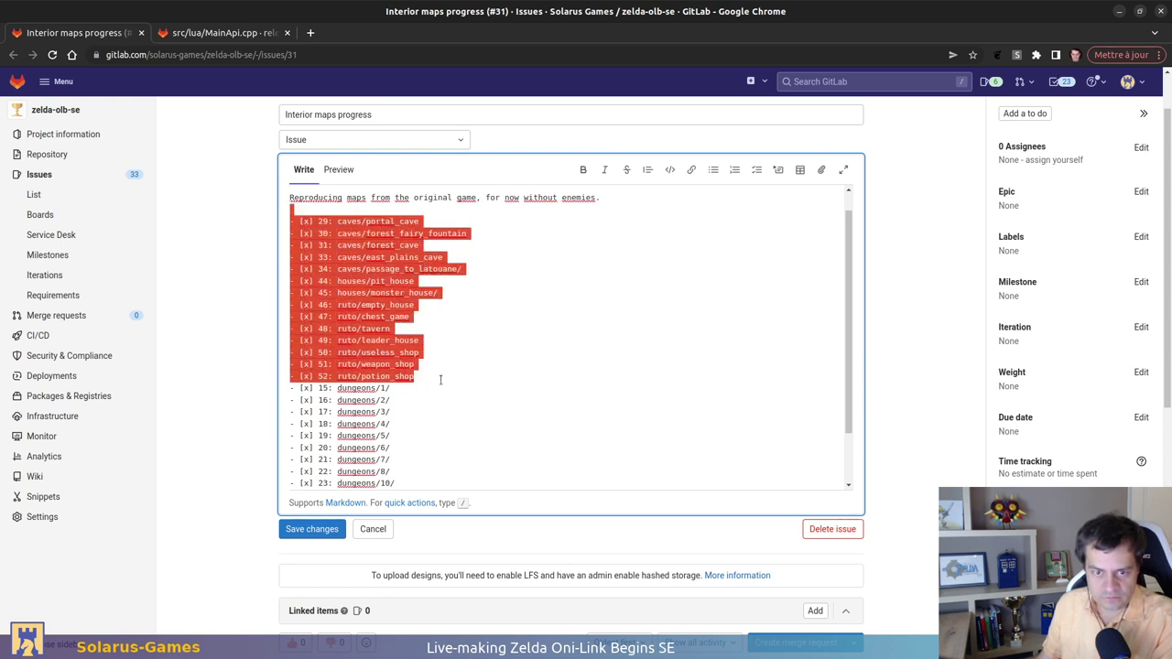
{"action": "key", "text": "ctrl+x"}
{"action": "key", "text": "ctrl+v"}
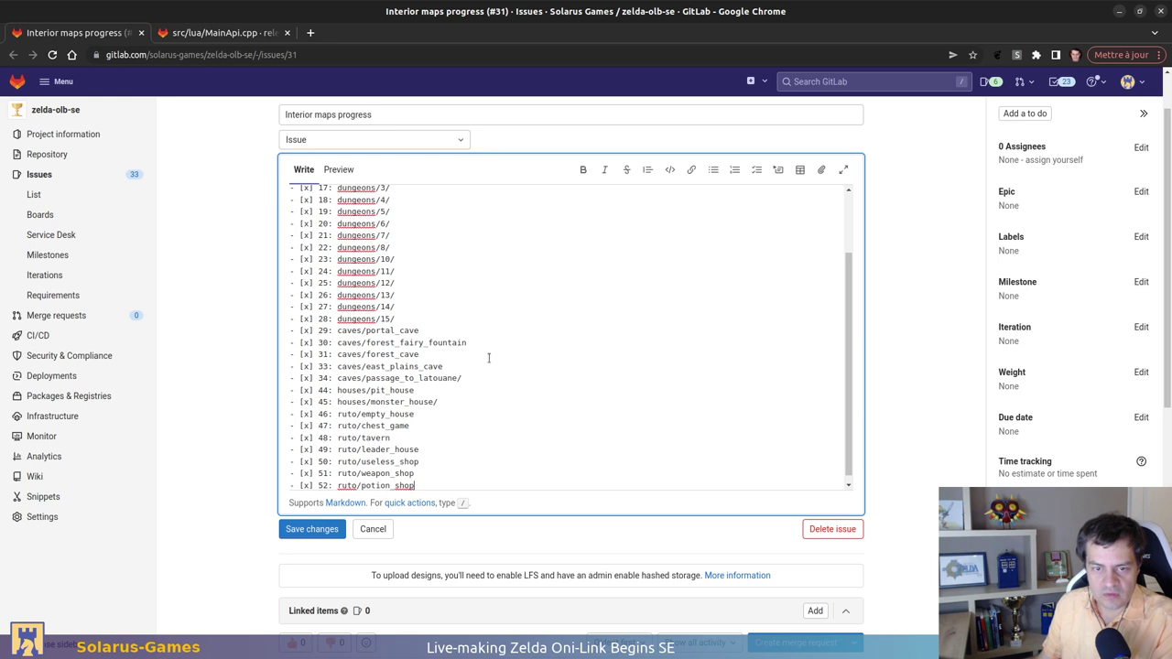
{"action": "triple_click", "coordinate": [334, 341]}
{"action": "left_click", "coordinate": [333, 342]}
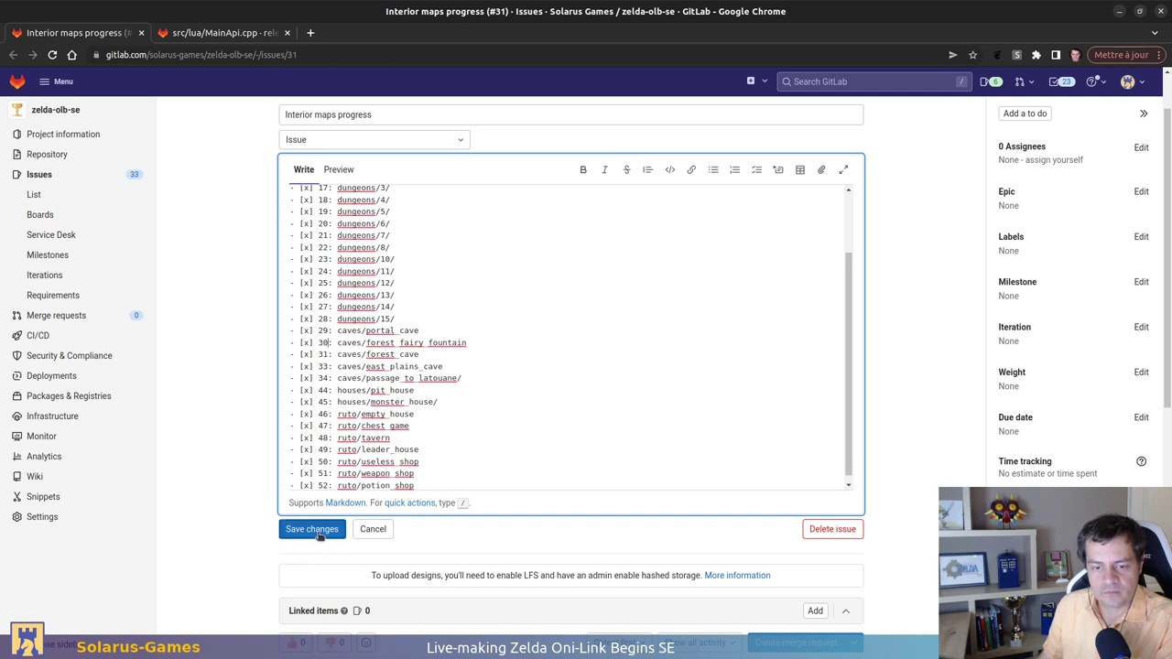
{"action": "scroll", "coordinate": [410, 395], "scroll_direction": "down", "scroll_amount": 1}
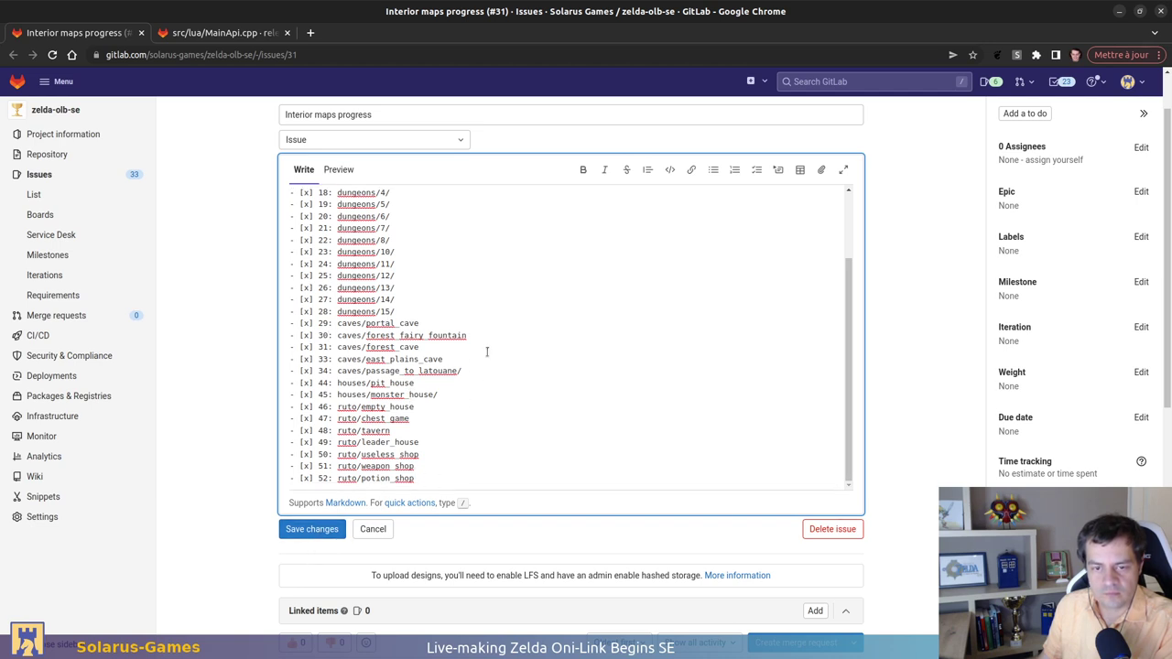
Copy the "30: caves/forest_fairy_fountain" entry below entry 34, mark the copy as unchecked and number it 39
{"action": "left_click_drag", "start_coordinate": [504, 327], "coordinate": [510, 333]}
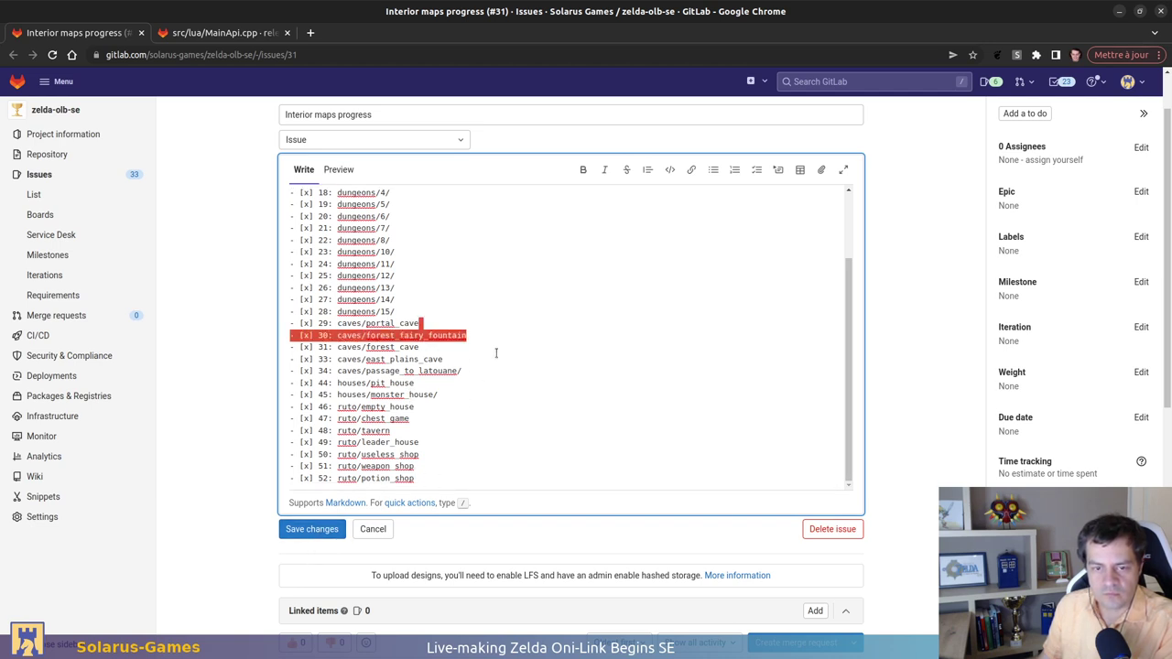
{"action": "key", "text": "ctrl+c"}
{"action": "left_click", "coordinate": [481, 372]}
{"action": "key", "text": "ctrl+v"}
{"action": "double_click", "coordinate": [305, 383]}
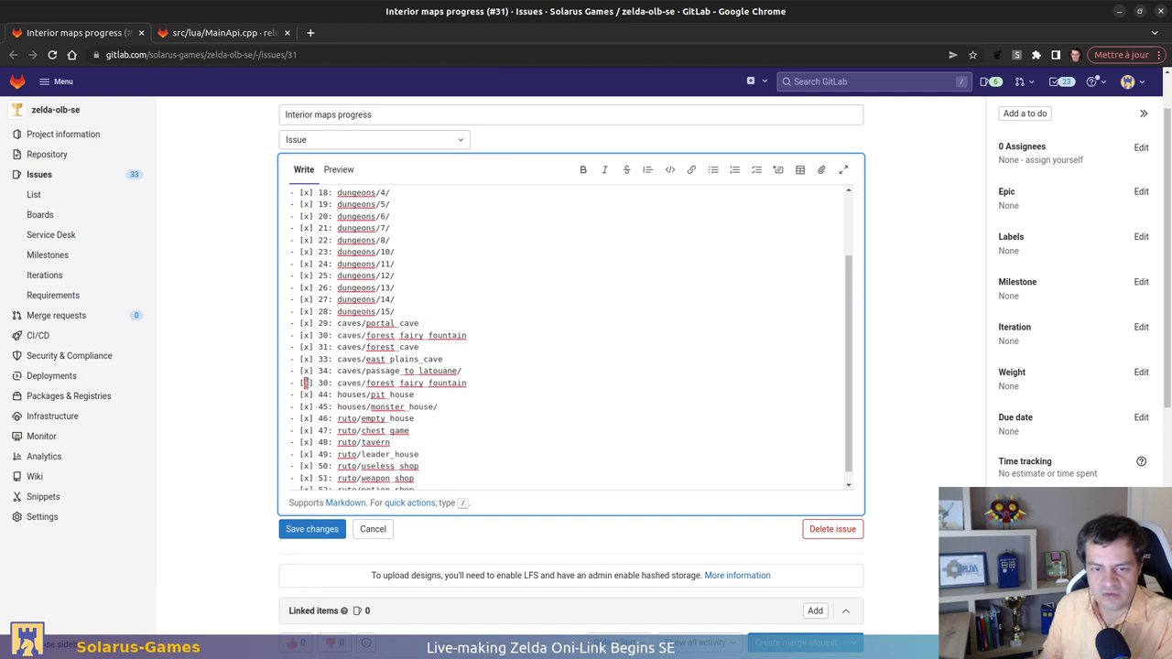
{"action": "double_click", "coordinate": [323, 383]}
{"action": "type", "text": "30"}
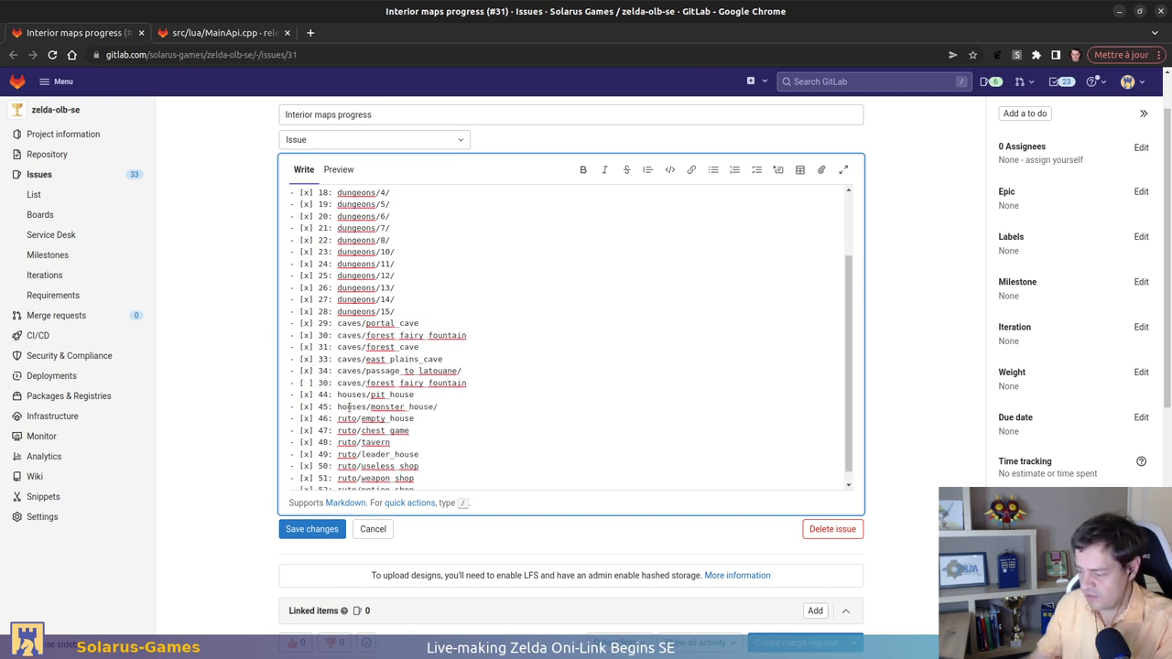
{"action": "key", "text": "BackSpace"}
{"action": "type", "text": "9"}
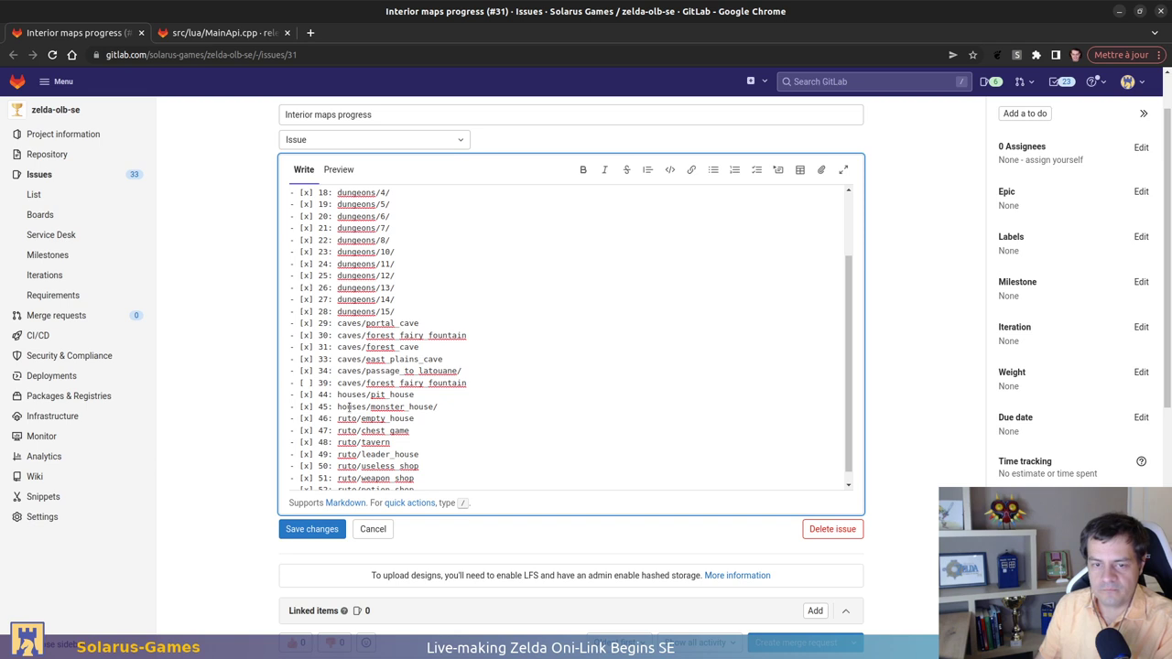
Look up "oasis" in the French-English dictionary on wordreference.com in a new browser tab
{"action": "key", "text": "shift+Right"}
{"action": "key", "text": "shift+Right"}
{"action": "key", "text": "shift+Right"}
{"action": "key", "text": "shift+Right"}
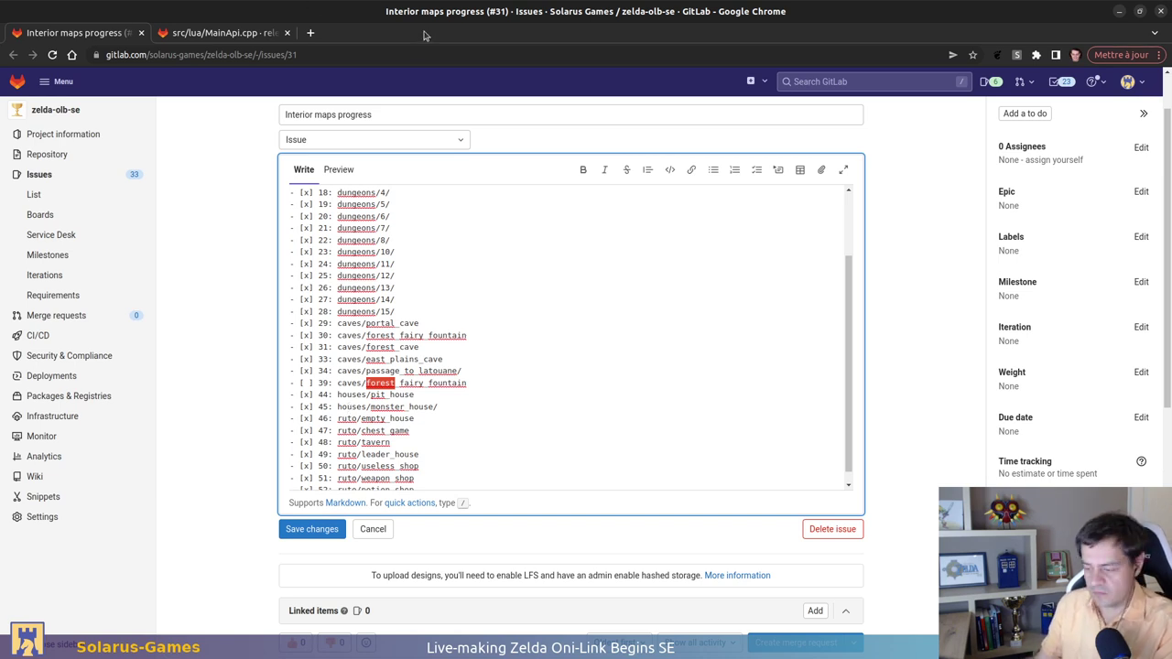
{"action": "key", "text": "ctrl+t"}
{"action": "type", "text": "wordreference.com"}
{"action": "key", "text": "Return"}
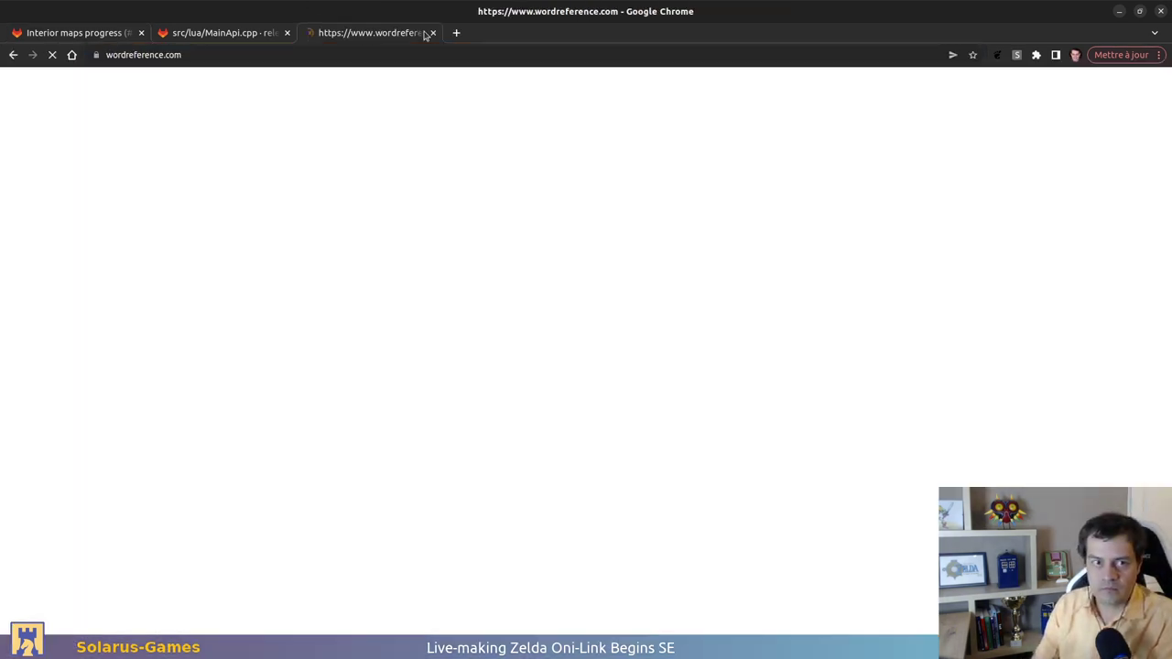
{"action": "type", "text": "oa"}
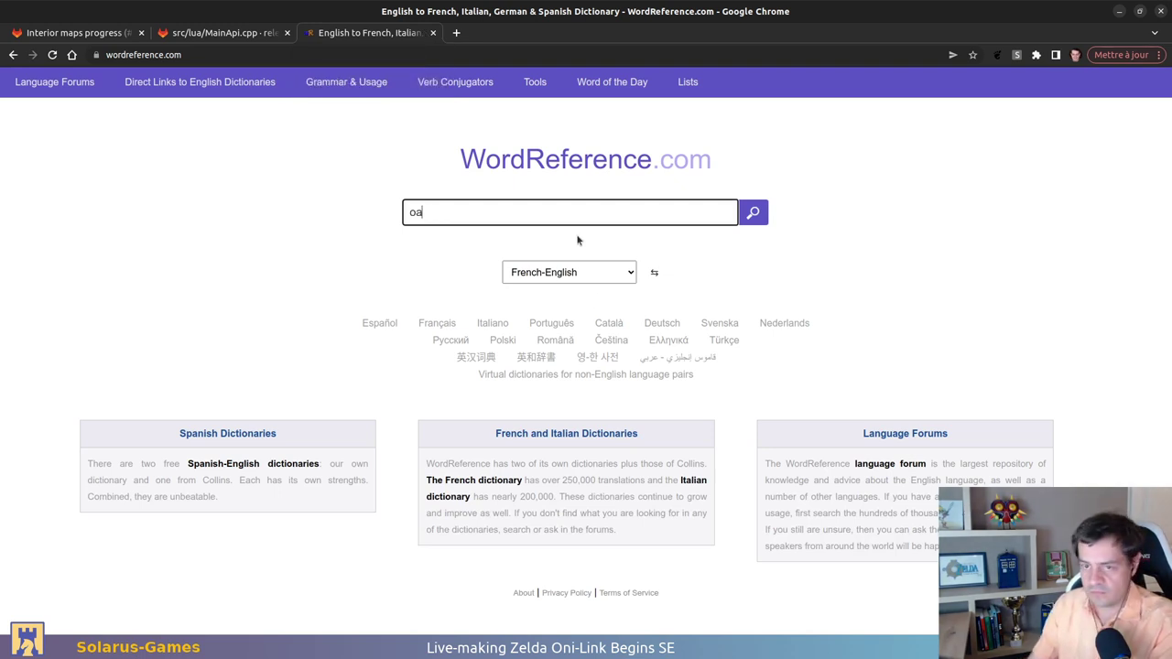
{"action": "type", "text": "sis"}
{"action": "left_click", "coordinate": [578, 234]}
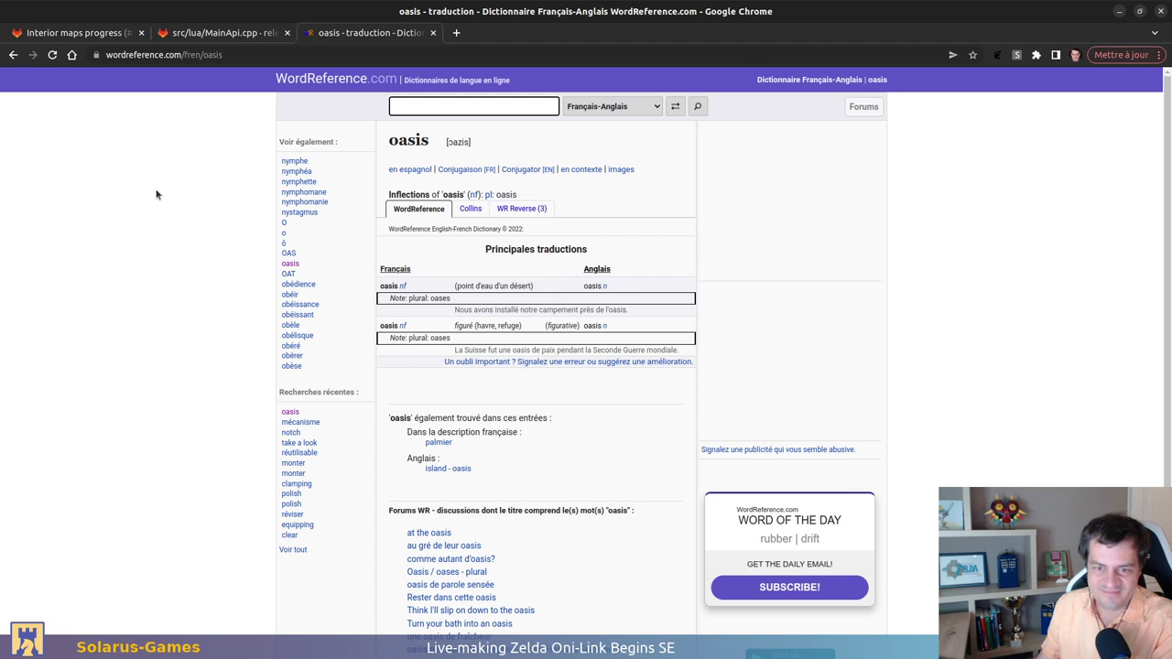
Back in the Interior maps progress issue, replace "forest" with "oasis" in entry 39 so it reads caves/oasis_fairy_fountain
{"action": "key", "text": "ctrl+1"}
{"action": "left_click", "coordinate": [421, 386]}
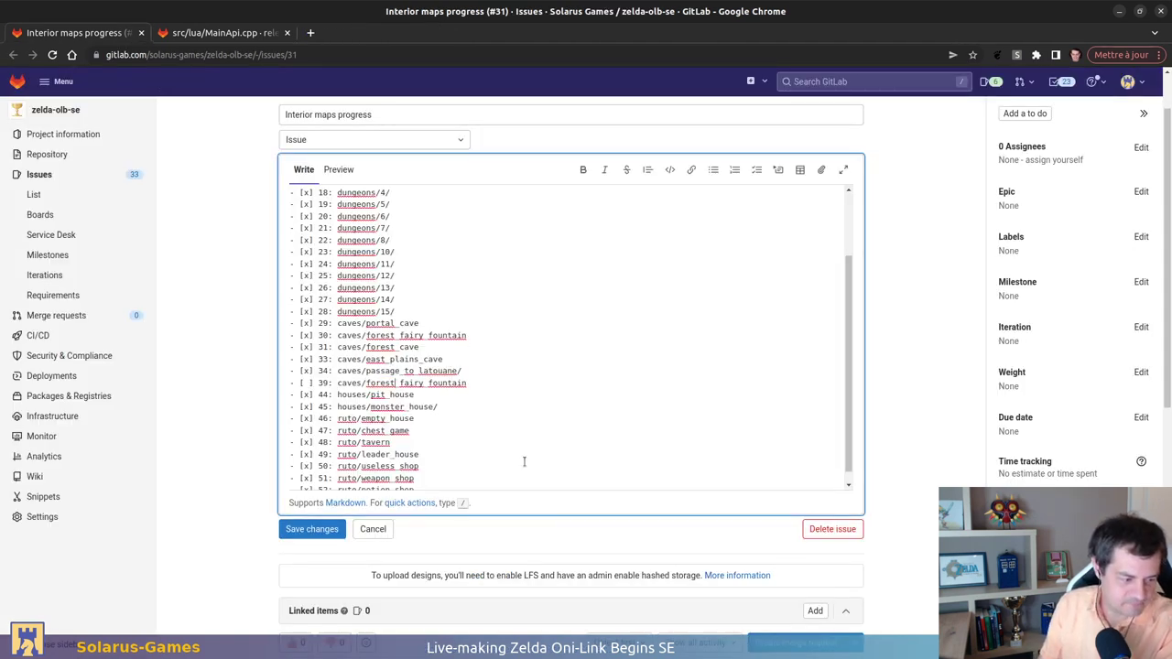
{"action": "key", "text": "BackSpace"}
{"action": "key", "text": "BackSpace"}
{"action": "key", "text": "BackSpace"}
{"action": "key", "text": "BackSpace"}
{"action": "key", "text": "BackSpace"}
{"action": "key", "text": "BackSpace"}
{"action": "type", "text": "oasis"}
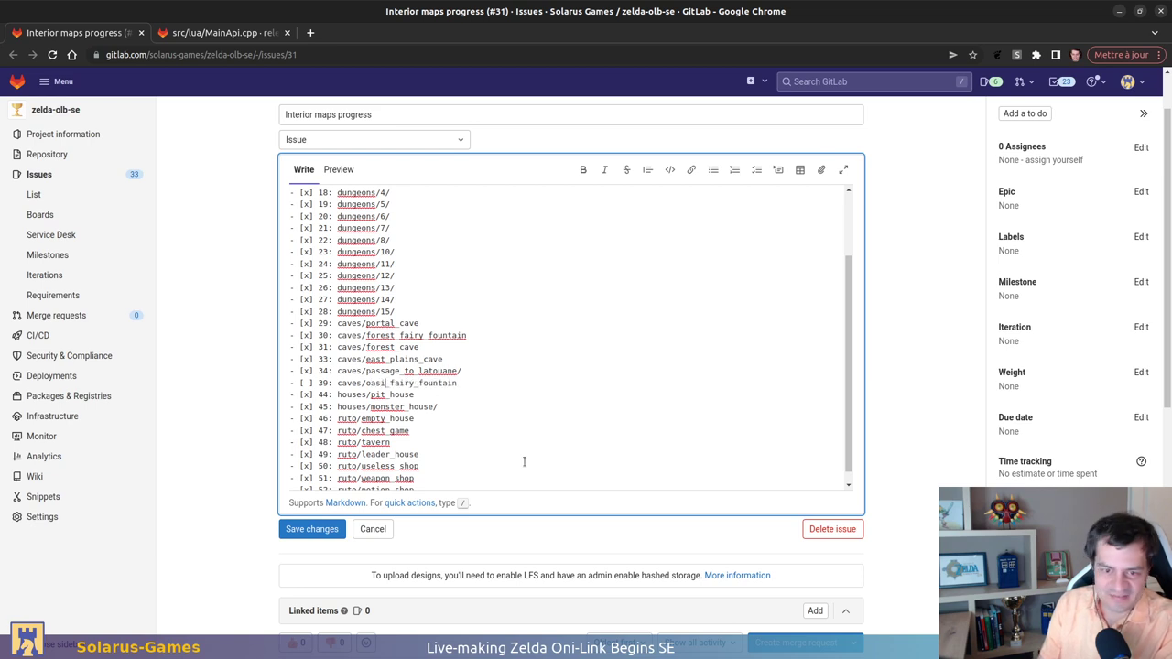
{"action": "left_click", "coordinate": [327, 531]}
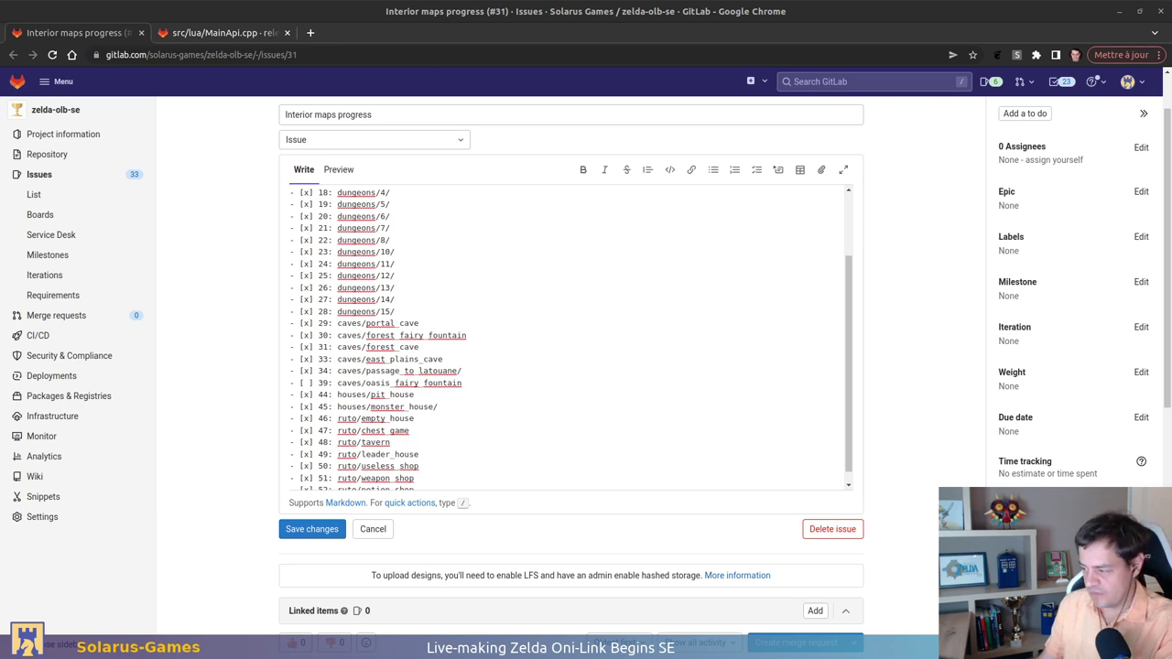
Switch to the file manager's maps folder, check the images for map 39 onward, and return to the issue being edited
{"action": "key", "text": "alt+Tab"}
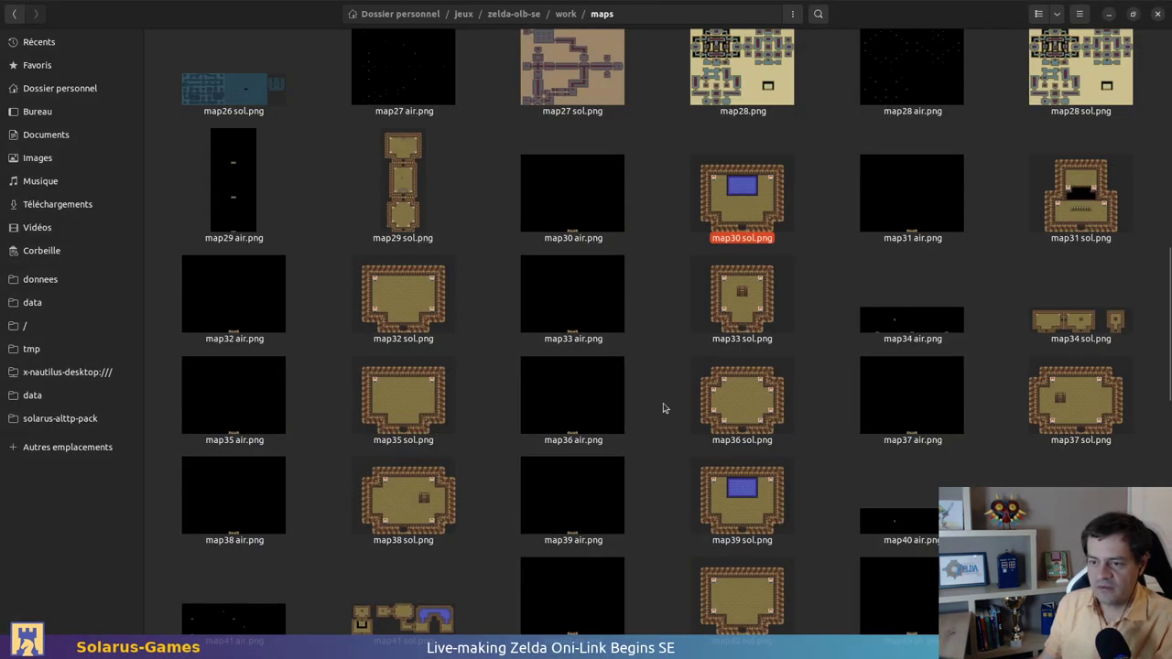
{"action": "scroll", "coordinate": [741, 458], "scroll_direction": "down", "scroll_amount": 1}
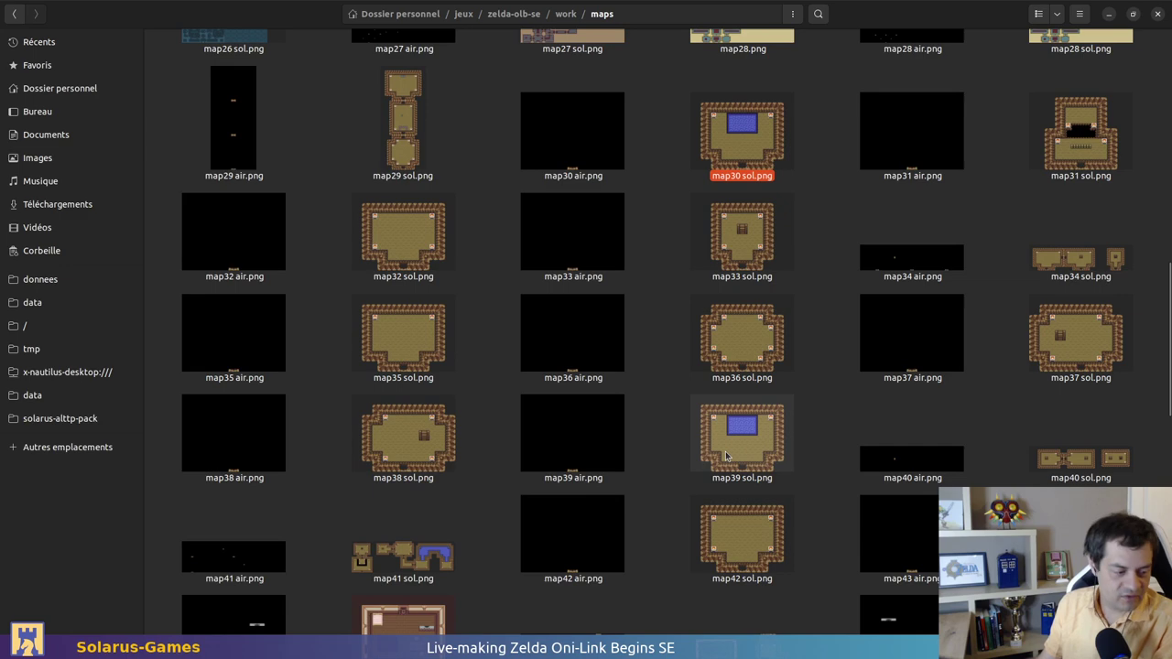
{"action": "key", "text": "alt+Tab"}
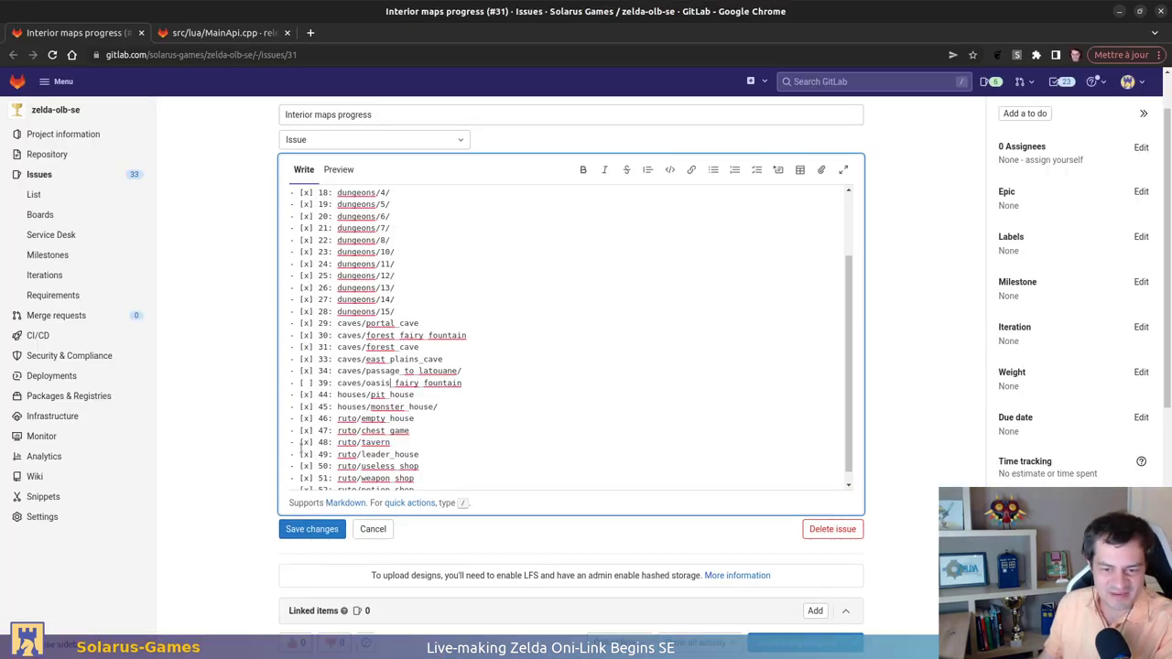
Save the edited Interior maps progress issue and review the checklist, including the new unchecked entry 39
{"action": "scroll", "coordinate": [389, 394], "scroll_direction": "up", "scroll_amount": 1}
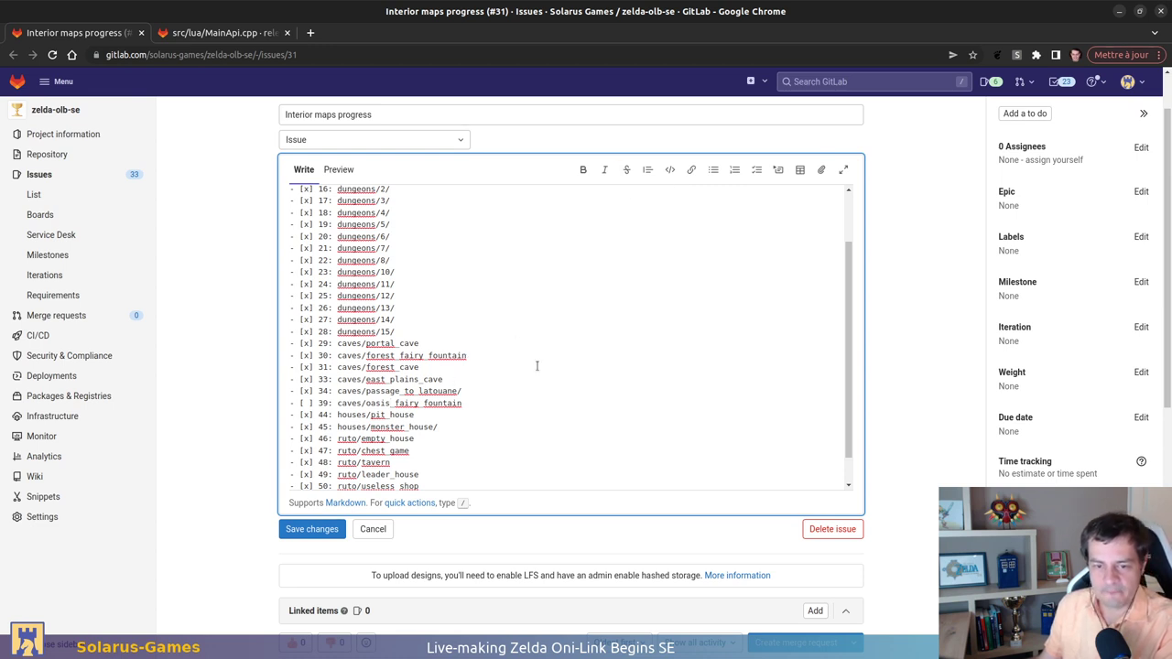
{"action": "left_click", "coordinate": [332, 533]}
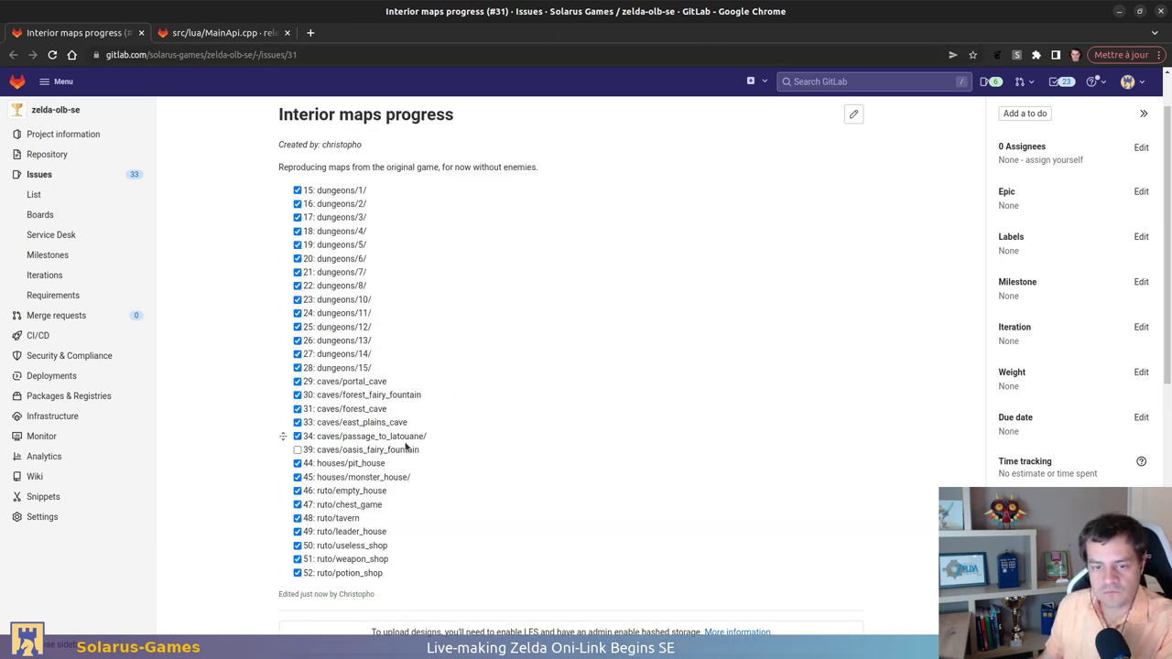
{"action": "scroll", "coordinate": [236, 361], "scroll_direction": "down", "scroll_amount": 1}
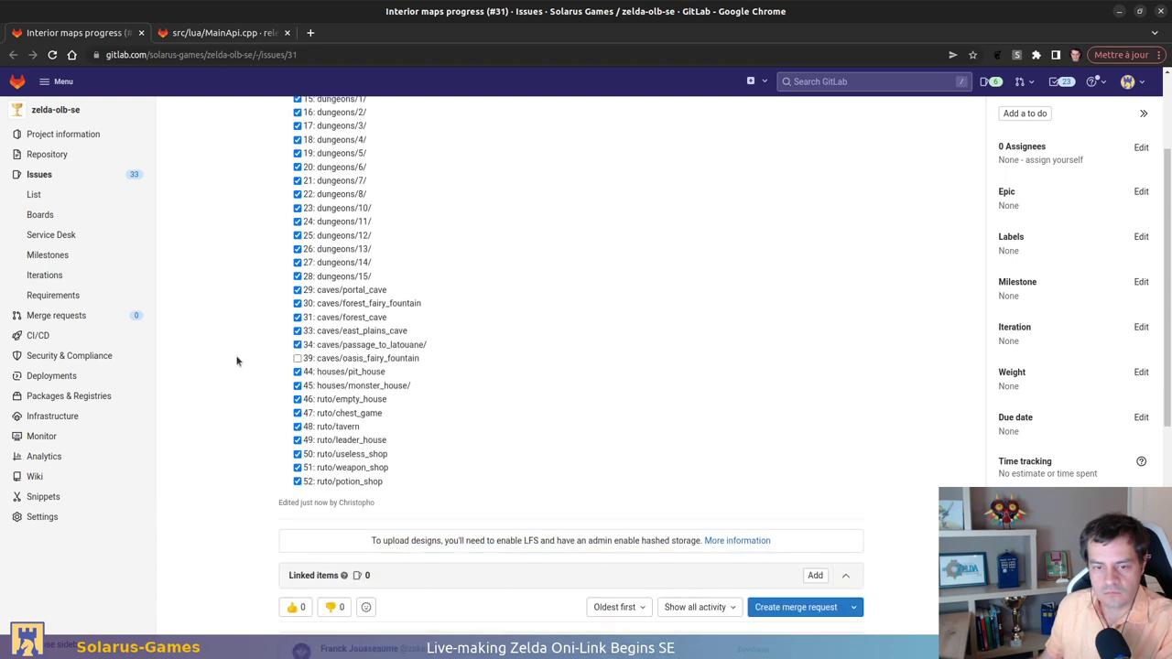
{"action": "scroll", "coordinate": [238, 373], "scroll_direction": "up", "scroll_amount": 1}
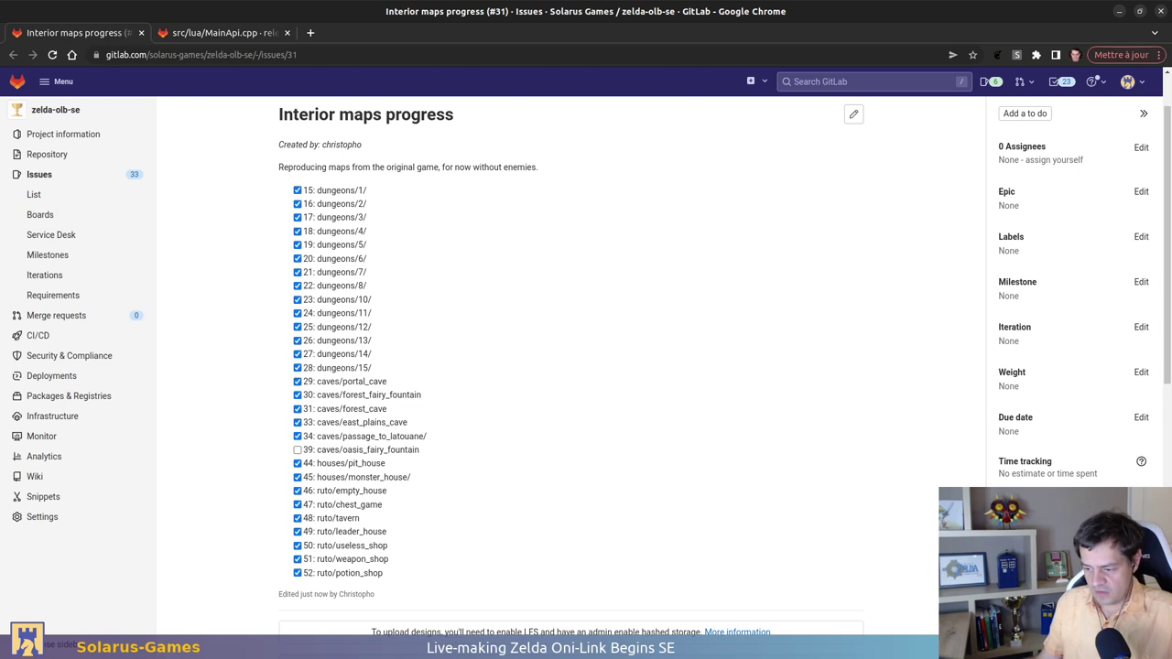
Switch to Solarus Quest Editor, show the Forest Fairy Fountain map, and tidy the project tree to display the contents of maps/caves
{"action": "key", "text": "alt+Tab"}
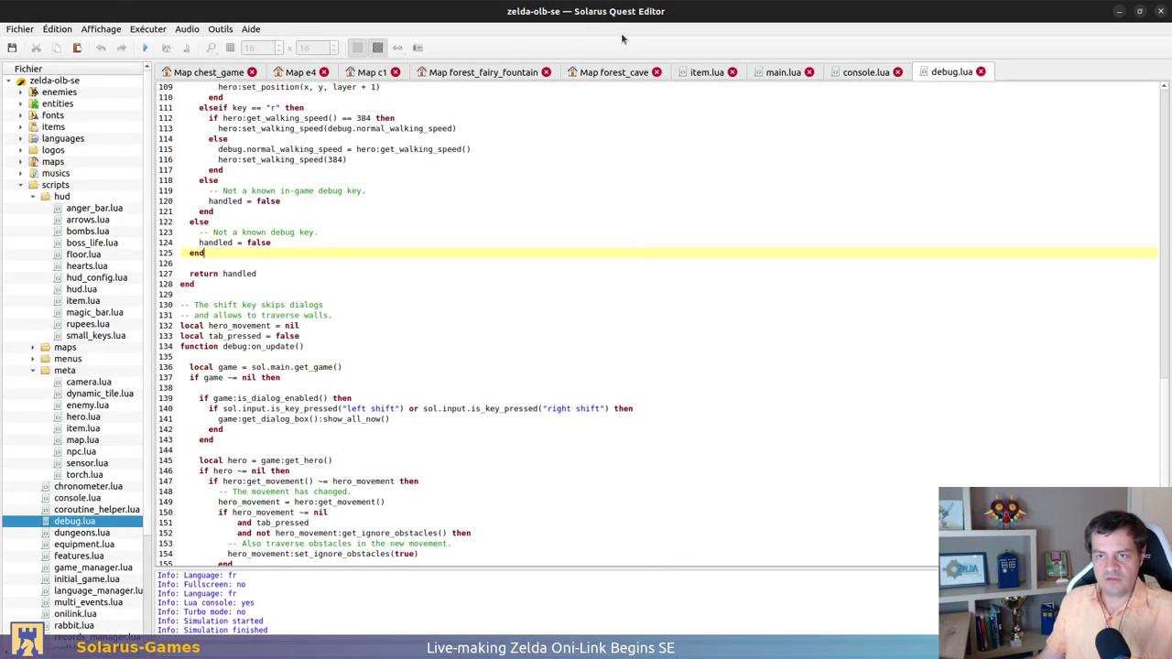
{"action": "left_click", "coordinate": [451, 73]}
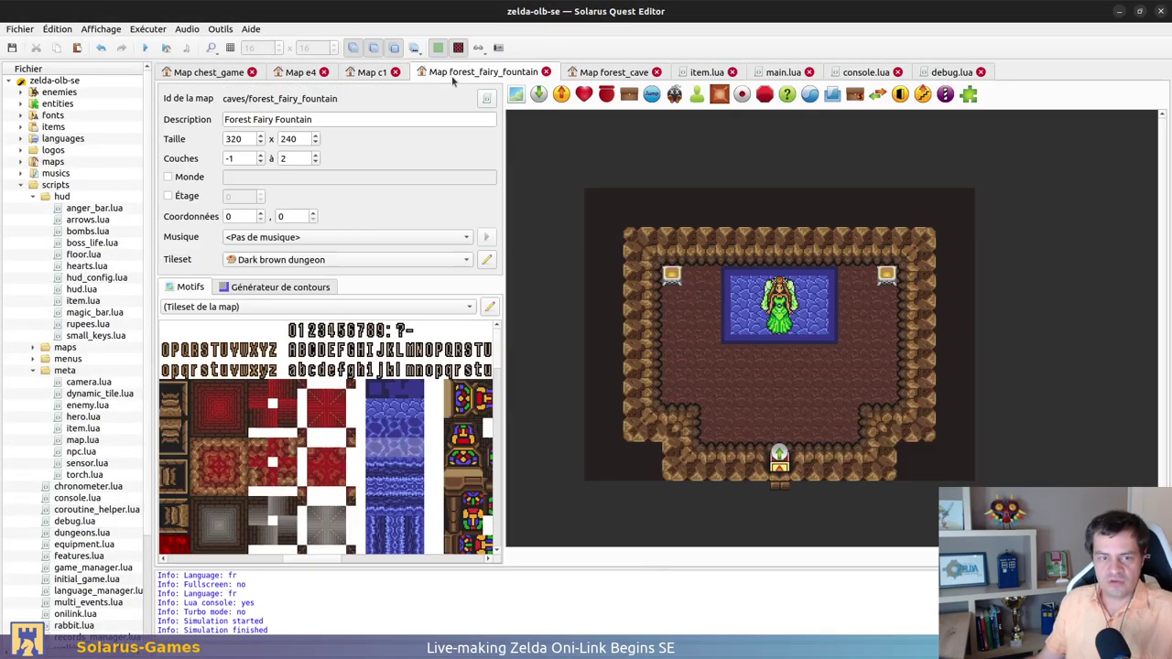
{"action": "left_click", "coordinate": [21, 185]}
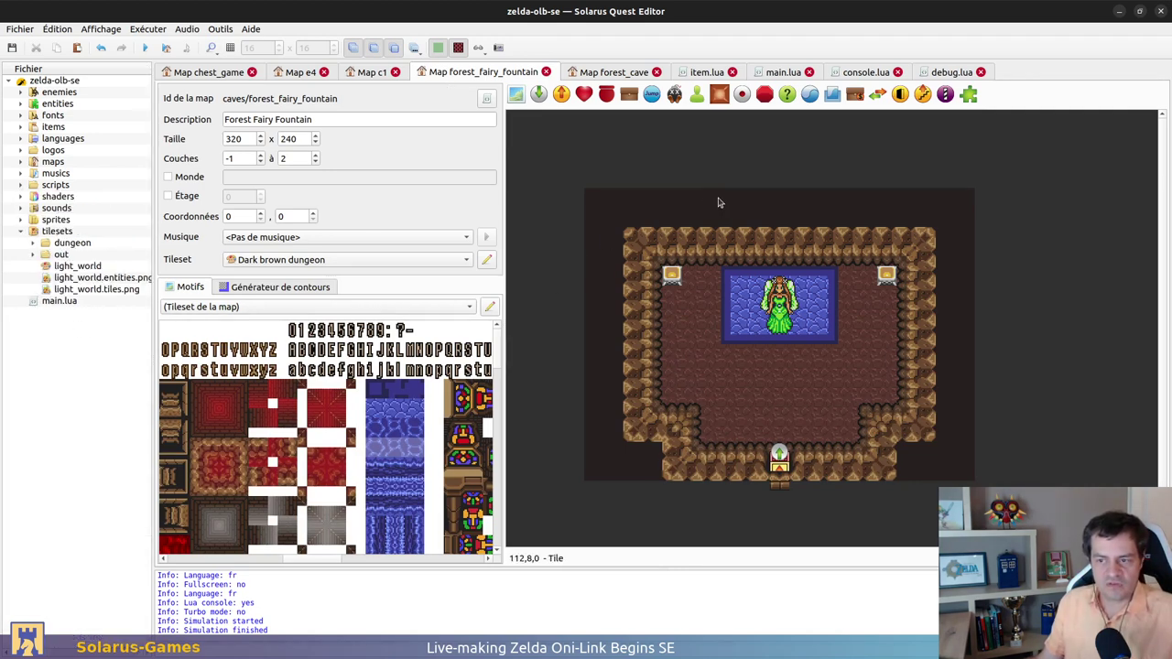
{"action": "left_click", "coordinate": [22, 231]}
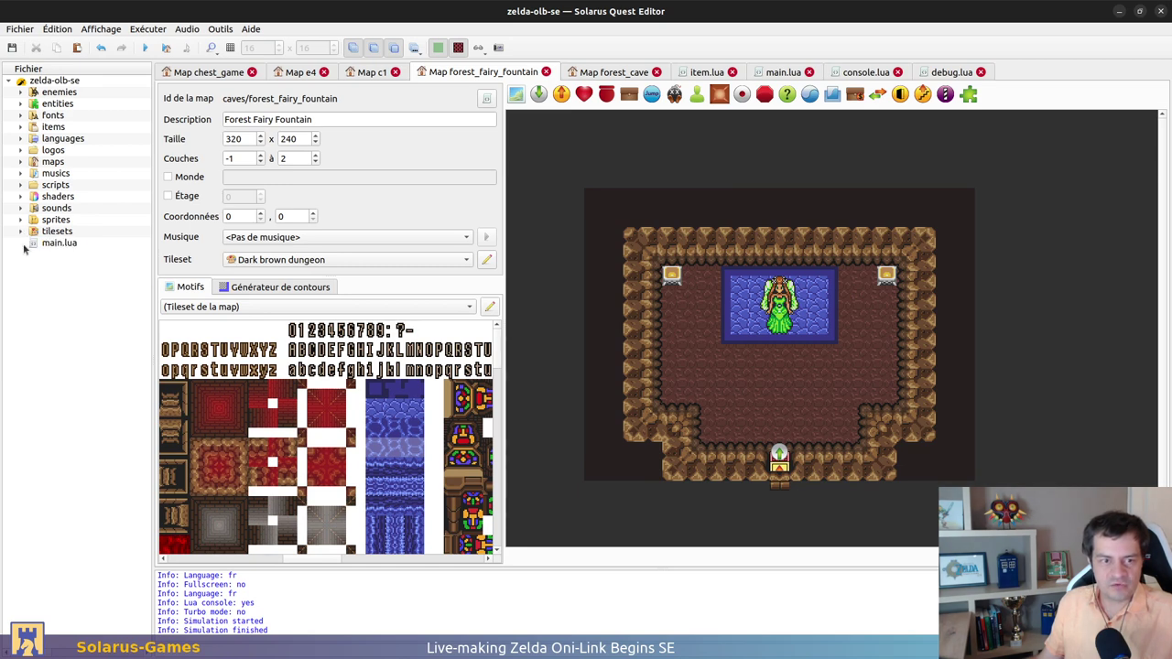
{"action": "left_click", "coordinate": [21, 161]}
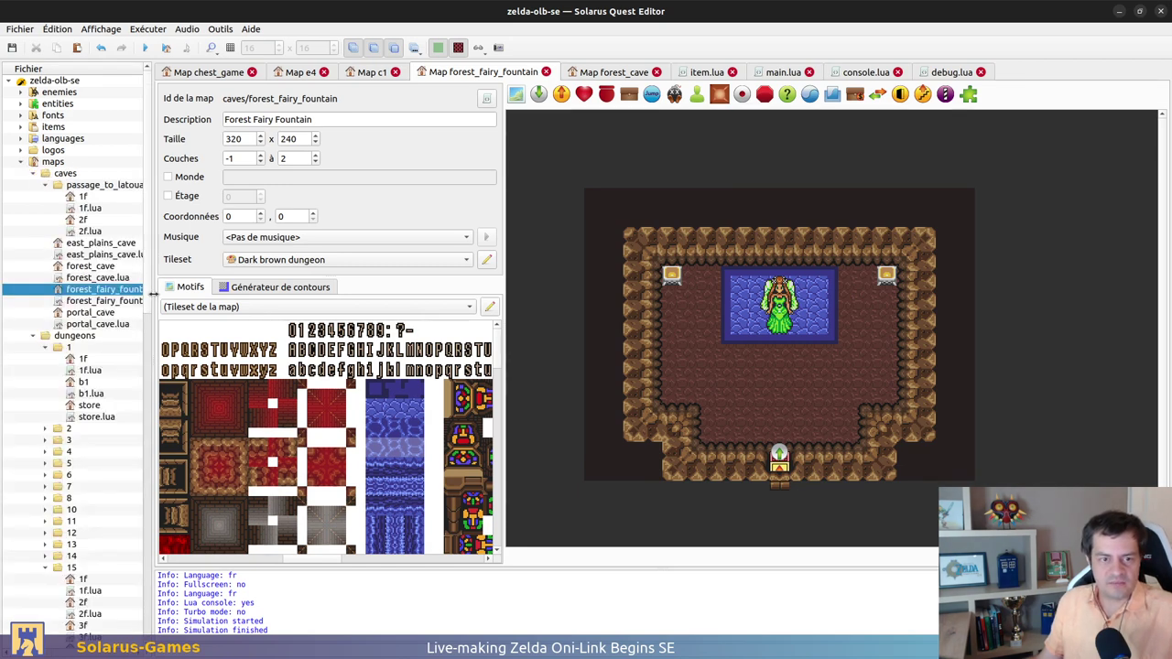
{"action": "left_click_drag", "start_coordinate": [152, 291], "coordinate": [284, 293]}
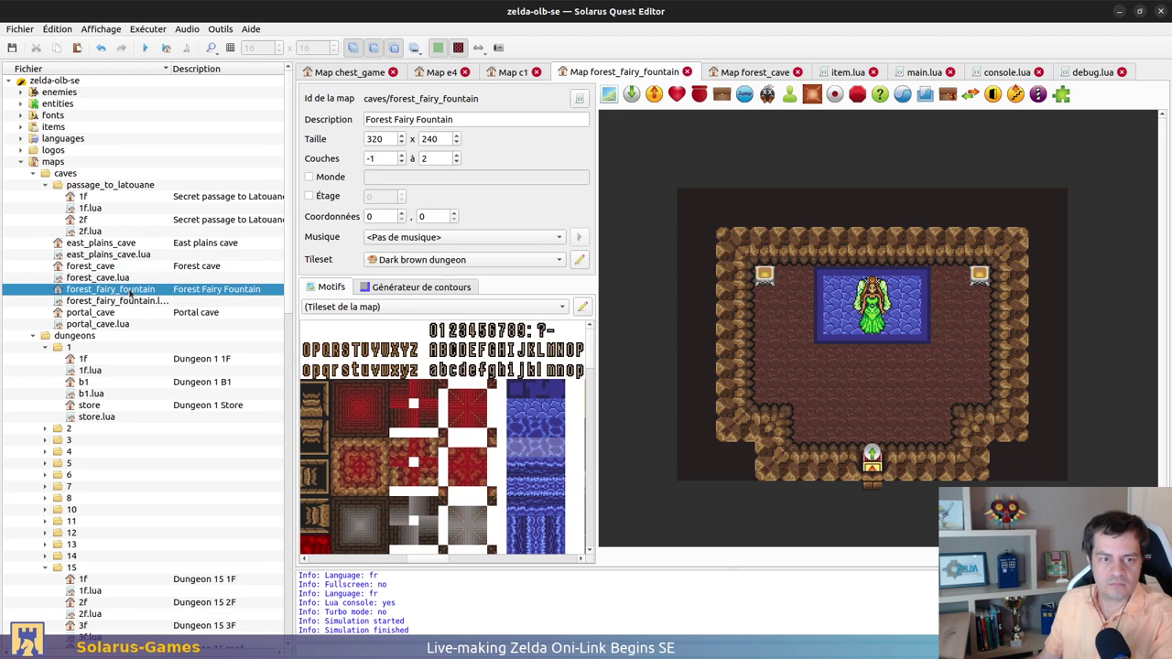
{"action": "left_click", "coordinate": [46, 185]}
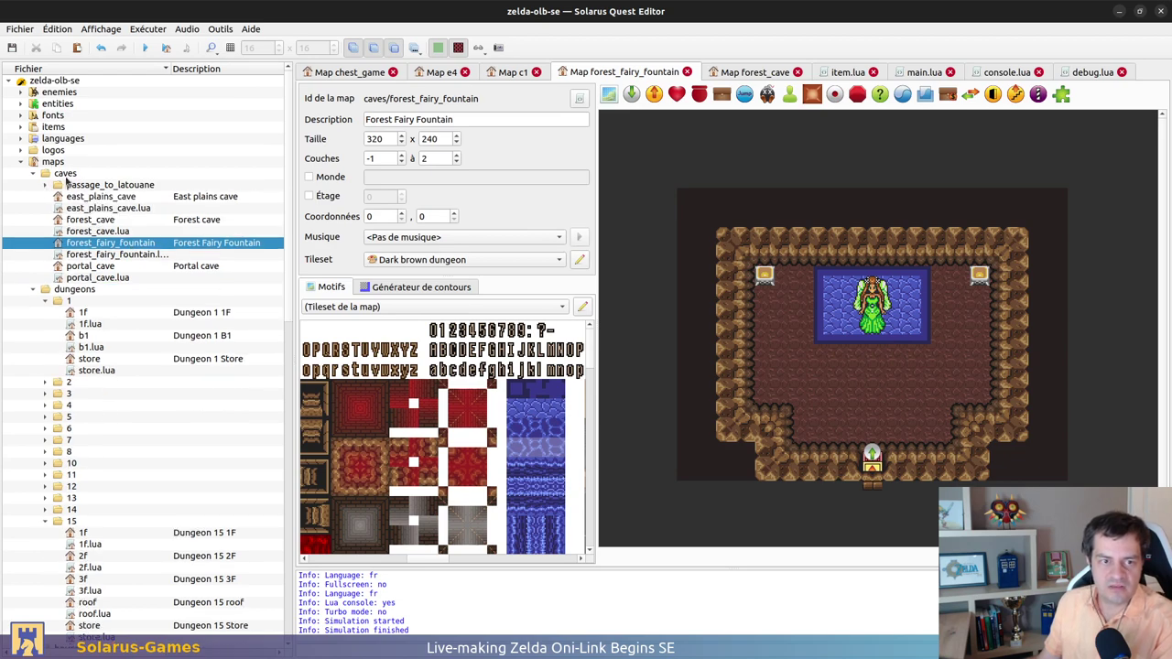
Create the map caves/oasis_fairy_fountain with description "Oasis Fairy Fountain", the author's name and licence GPL v3
{"action": "right_click", "coordinate": [66, 179]}
{"action": "left_click", "coordinate": [112, 200]}
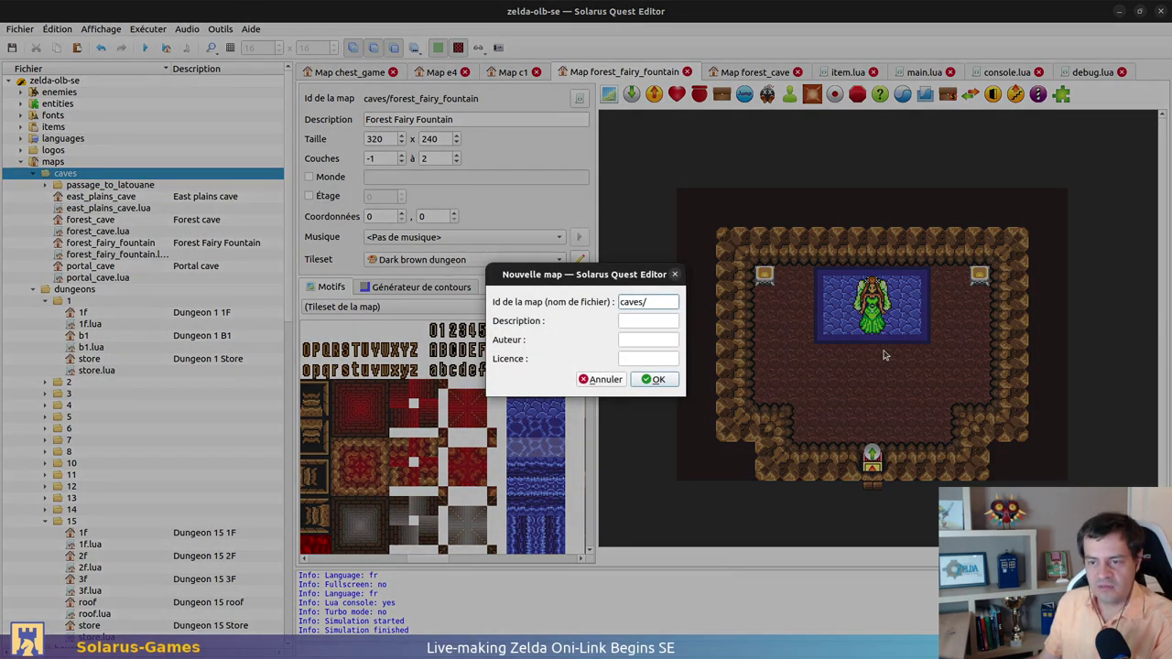
{"action": "type", "text": "o"}
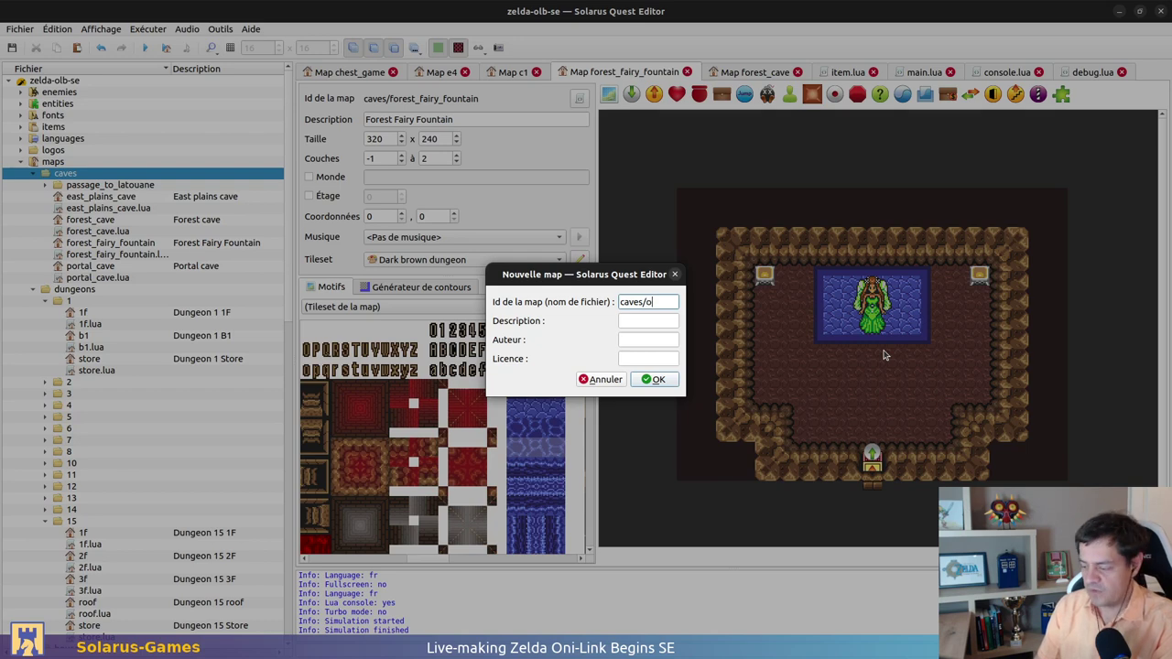
{"action": "type", "text": "asis_fairy"}
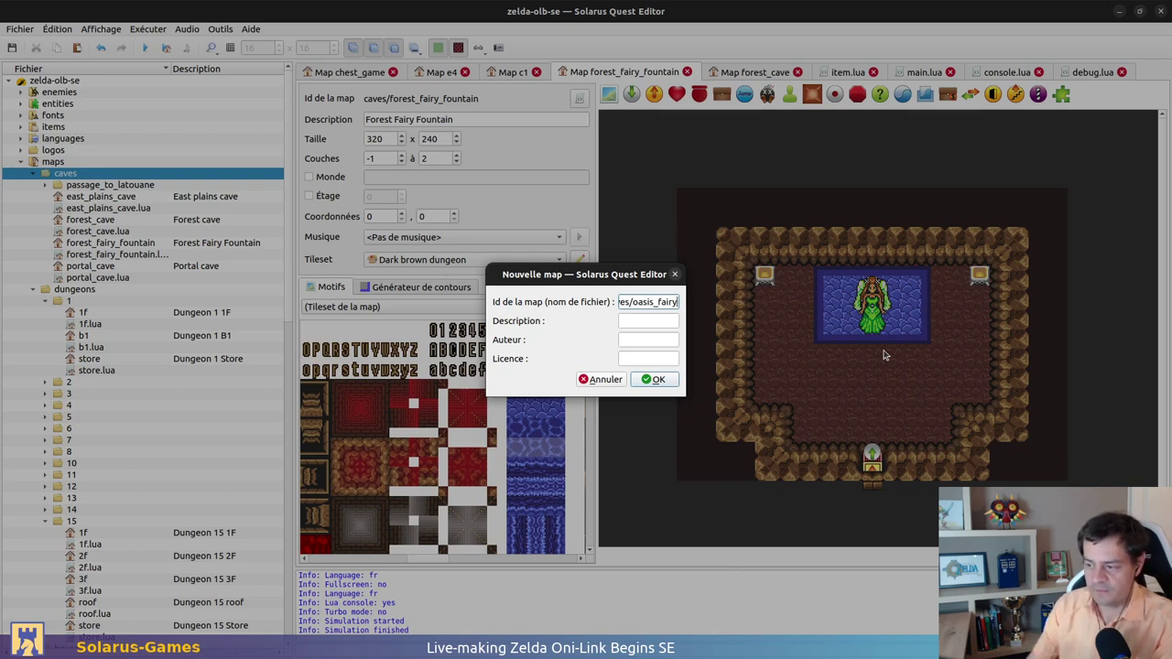
{"action": "type", "text": "_fountain"}
{"action": "key", "text": "Tab"}
{"action": "type", "text": "O"}
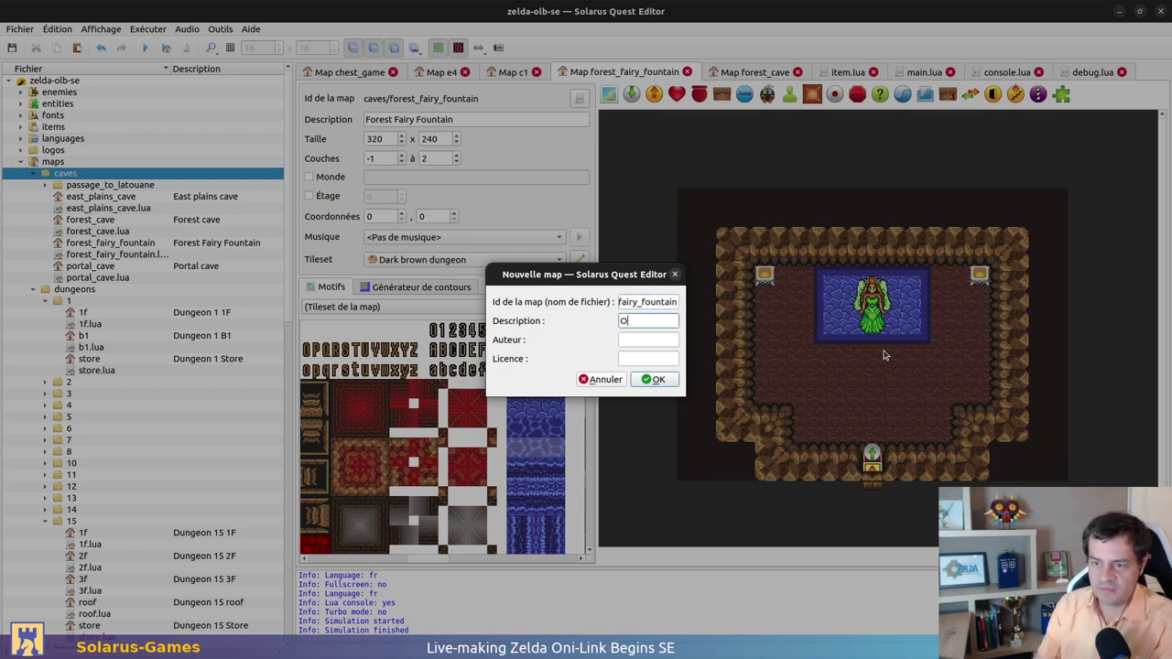
{"action": "type", "text": "asis Fairy Fountain"}
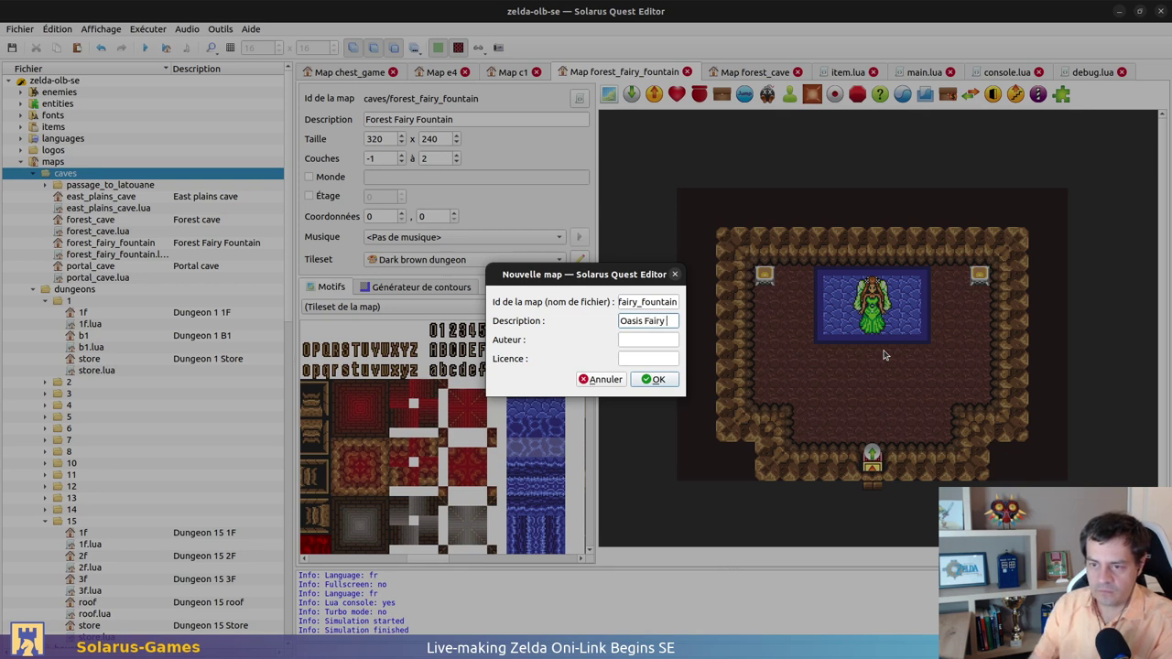
{"action": "key", "text": "Tab"}
{"action": "type", "text": "Christopho"}
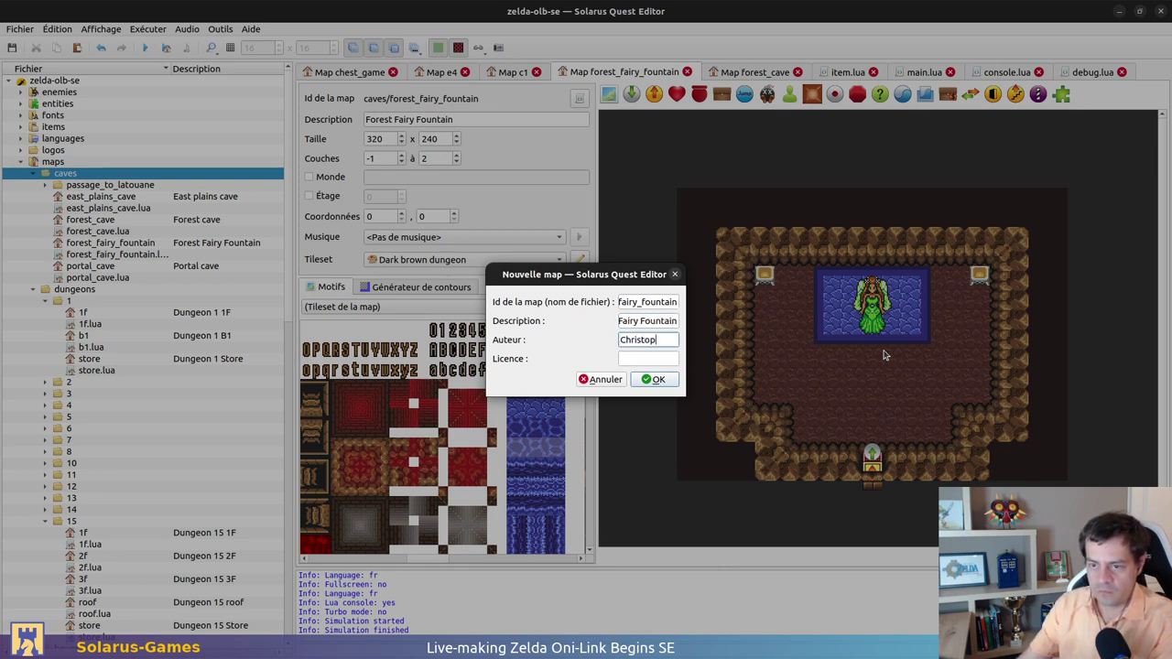
{"action": "key", "text": "Tab"}
{"action": "type", "text": "GPL v3"}
{"action": "key", "text": "Return"}
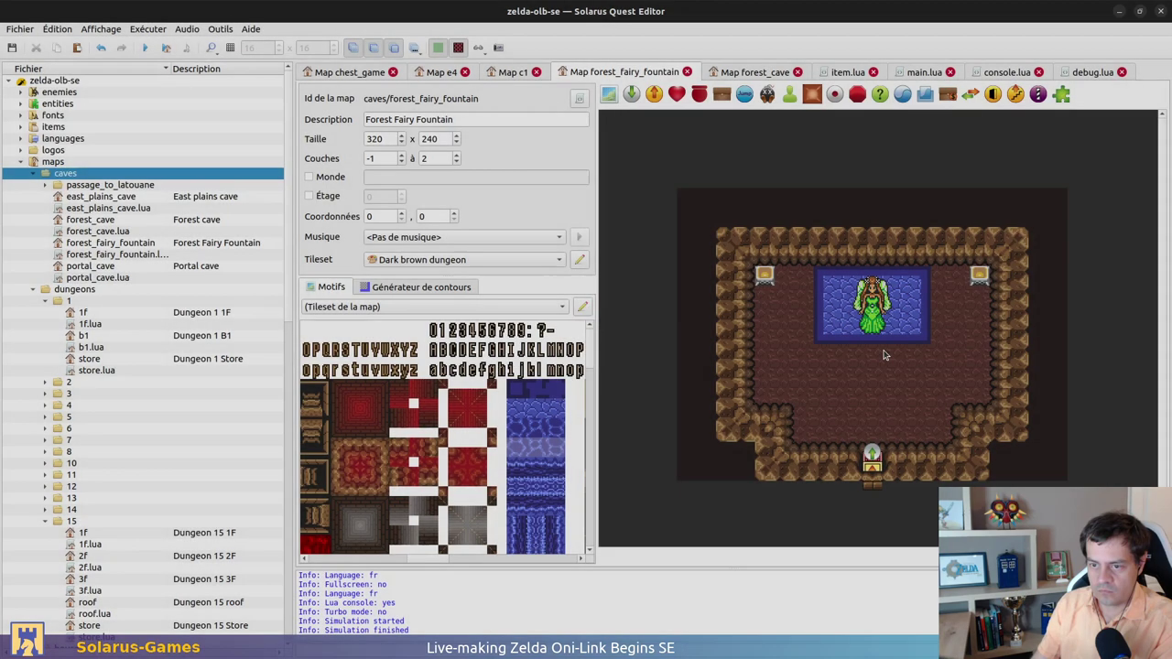
Widen the project tree to check the authors and licences of the cave maps and scripts, and narrow it again
{"action": "left_click_drag", "start_coordinate": [294, 287], "coordinate": [501, 272]}
{"action": "left_click", "coordinate": [444, 256]}
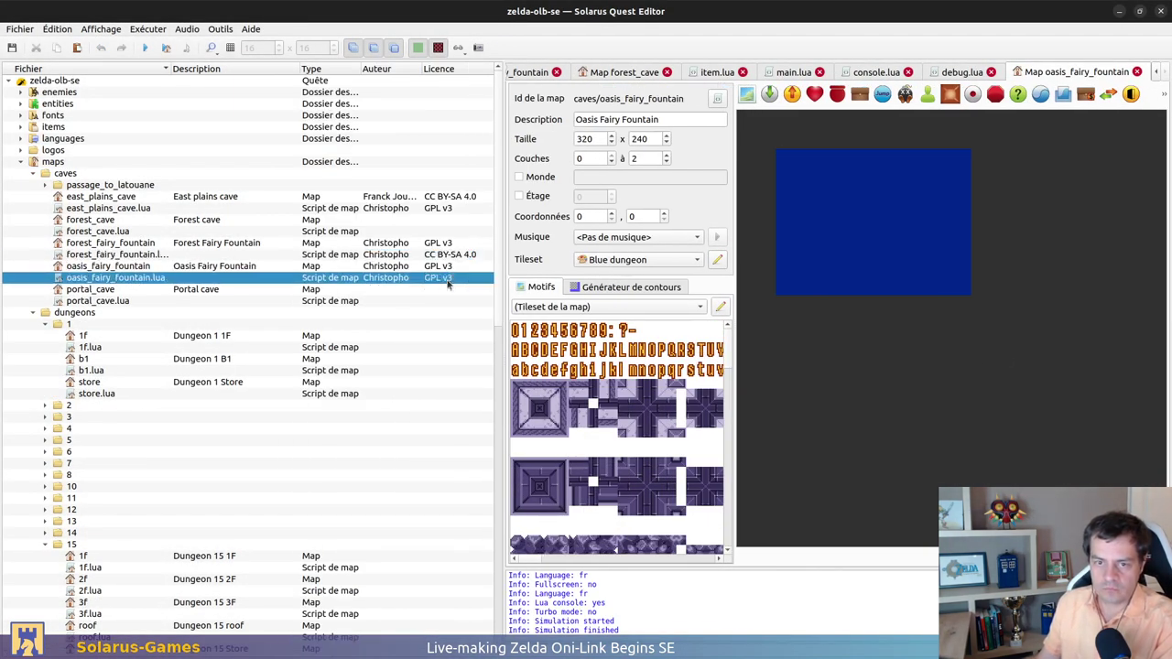
{"action": "left_click", "coordinate": [448, 278]}
{"action": "left_click", "coordinate": [469, 299]}
{"action": "left_click_drag", "start_coordinate": [502, 284], "coordinate": [306, 284]}
{"action": "left_click", "coordinate": [144, 265]}
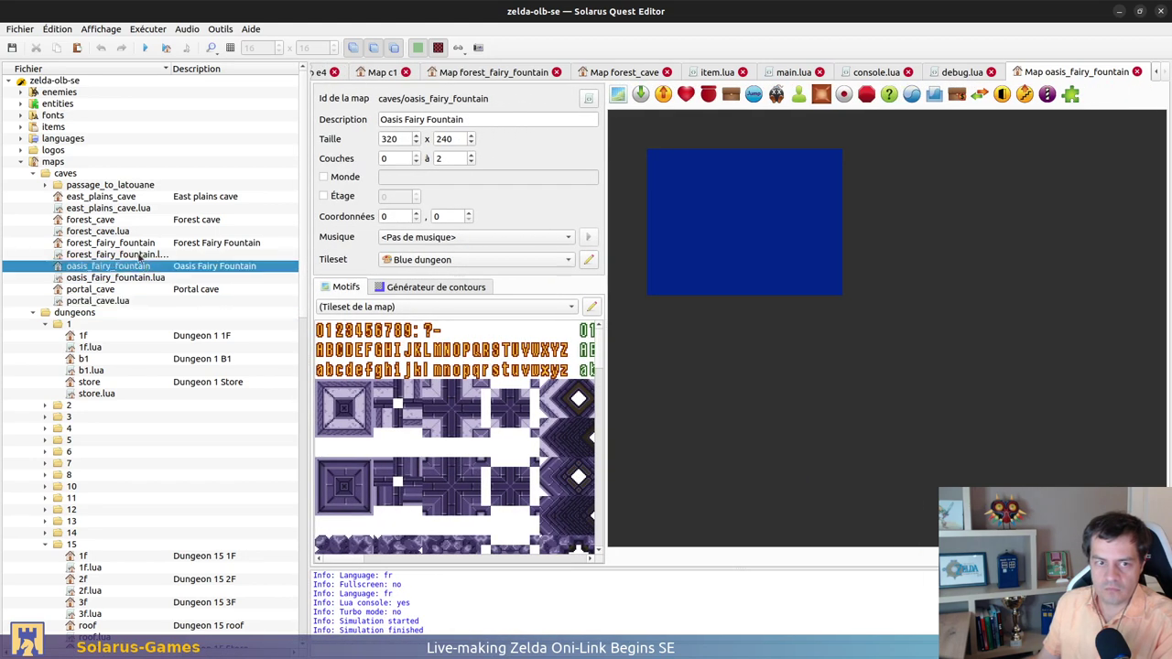
Delete all the template code from the forest_fairy_fountain.lua map script
{"action": "double_click", "coordinate": [140, 254]}
{"action": "left_click", "coordinate": [499, 229]}
{"action": "key", "text": "ctrl+a"}
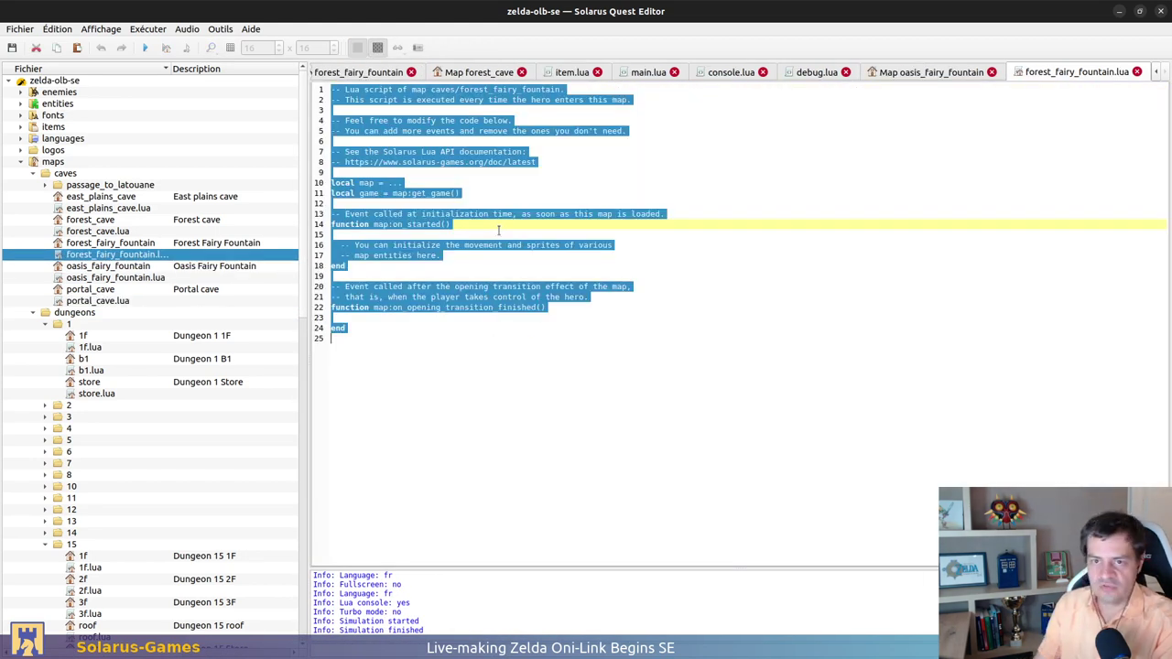
{"action": "key", "text": "BackSpace"}
Empty the oasis_fairy_fountain.lua map script completely and save it
{"action": "double_click", "coordinate": [191, 277]}
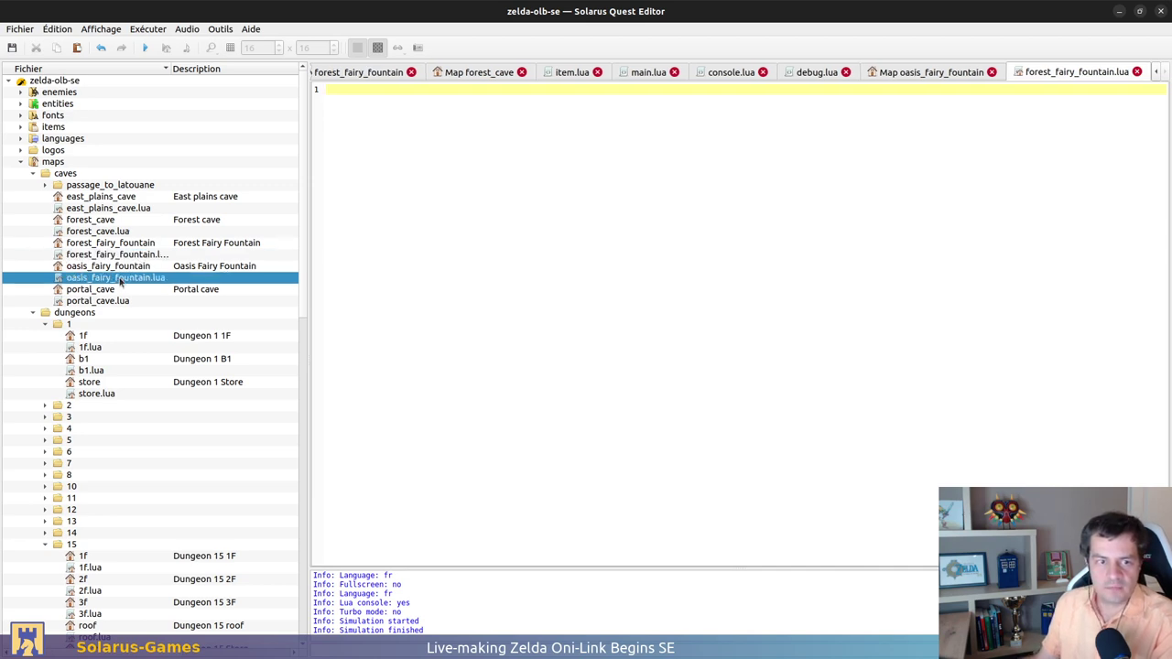
{"action": "left_click", "coordinate": [539, 231]}
{"action": "key", "text": "ctrl+a"}
{"action": "key", "text": "BackSpace"}
{"action": "key", "text": "ctrl+s"}
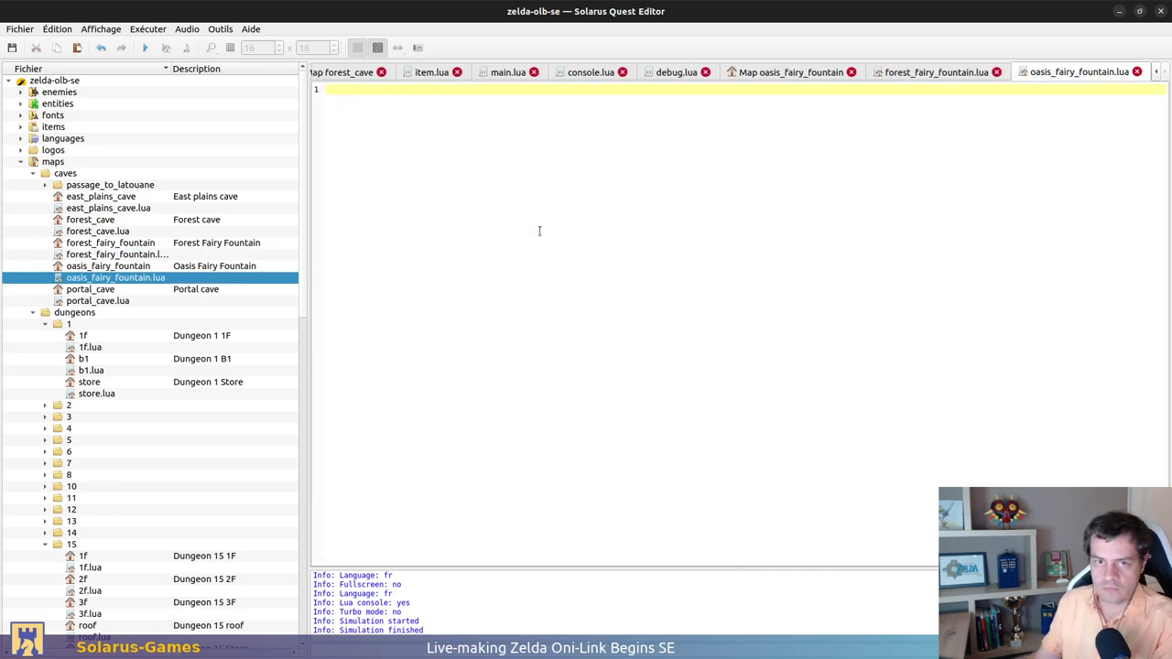
Copy every entity from the forest_fairy_fountain map and place them in the oasis_fairy_fountain map, filling its 320 x 240 area
{"action": "double_click", "coordinate": [114, 243]}
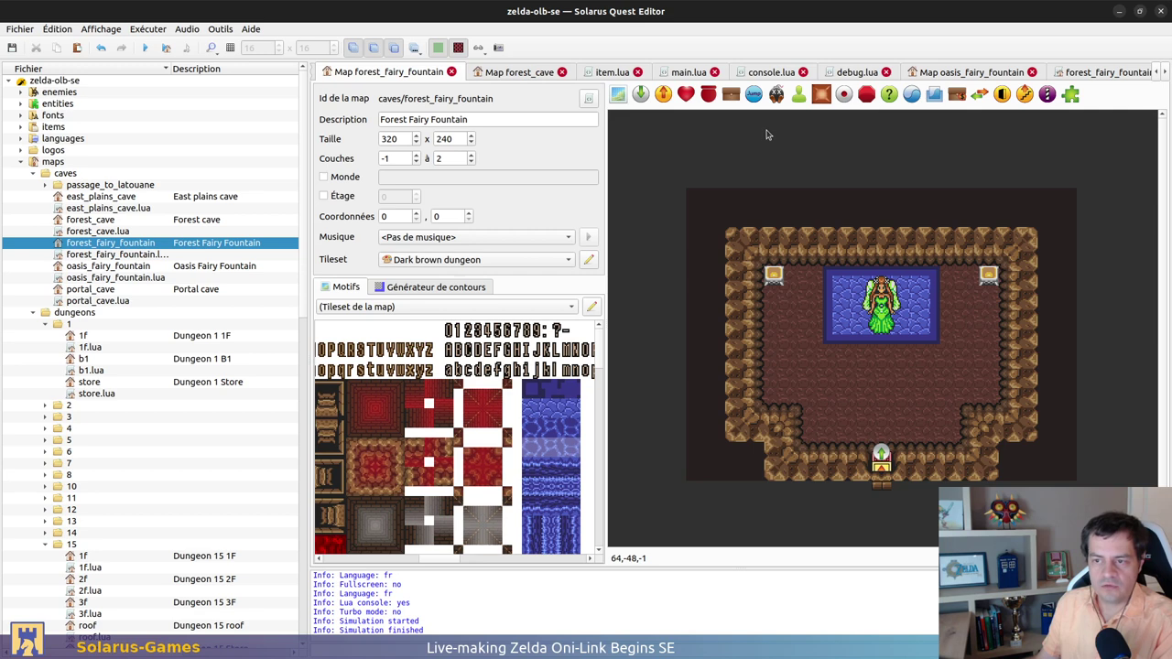
{"action": "double_click", "coordinate": [120, 265]}
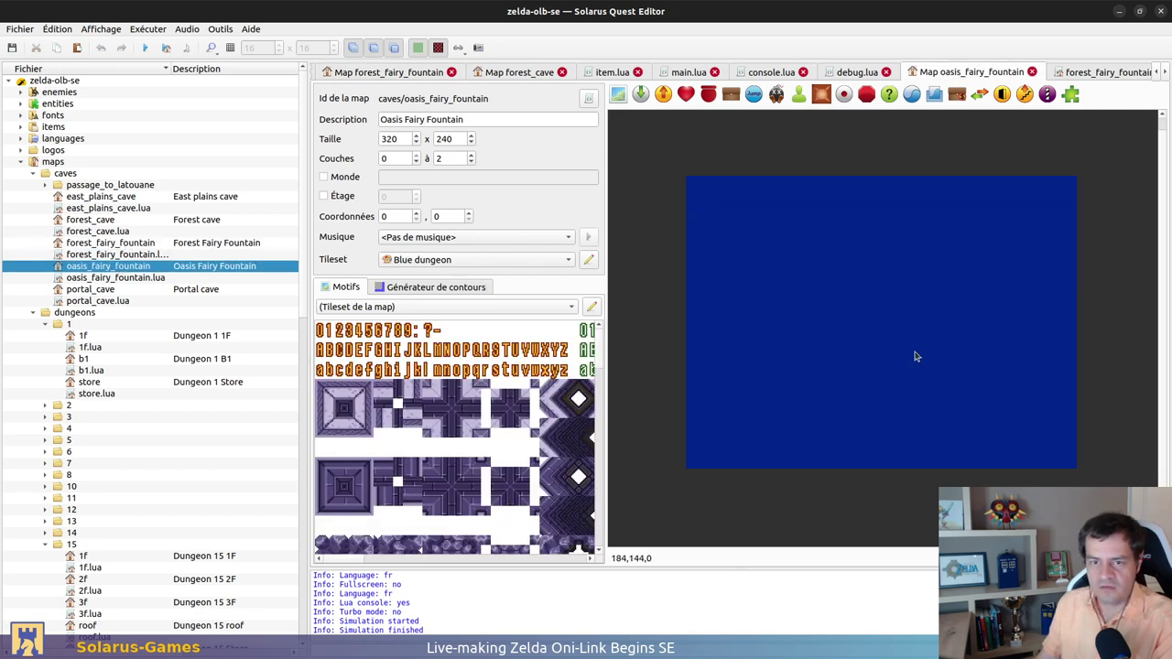
{"action": "key", "text": "ctrl+a"}
{"action": "left_click_drag", "start_coordinate": [895, 348], "coordinate": [886, 327]}
Set the Oasis Fairy Fountain map's tileset to Dark brown dungeon and save the map
{"action": "left_click", "coordinate": [463, 259]}
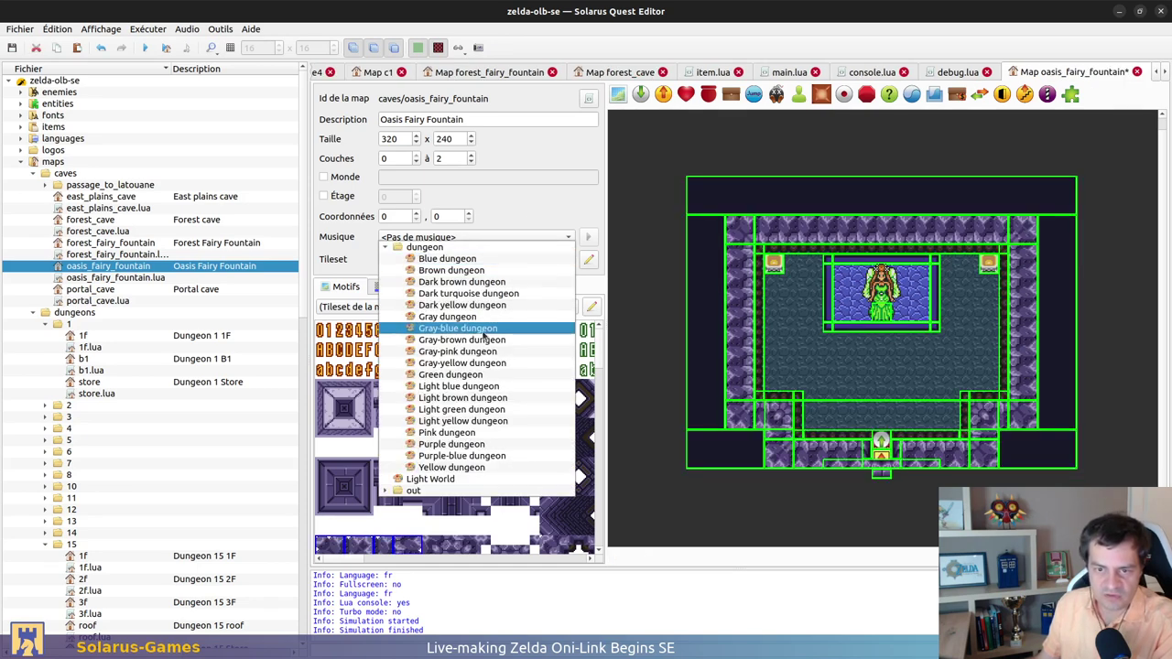
{"action": "left_click", "coordinate": [462, 282]}
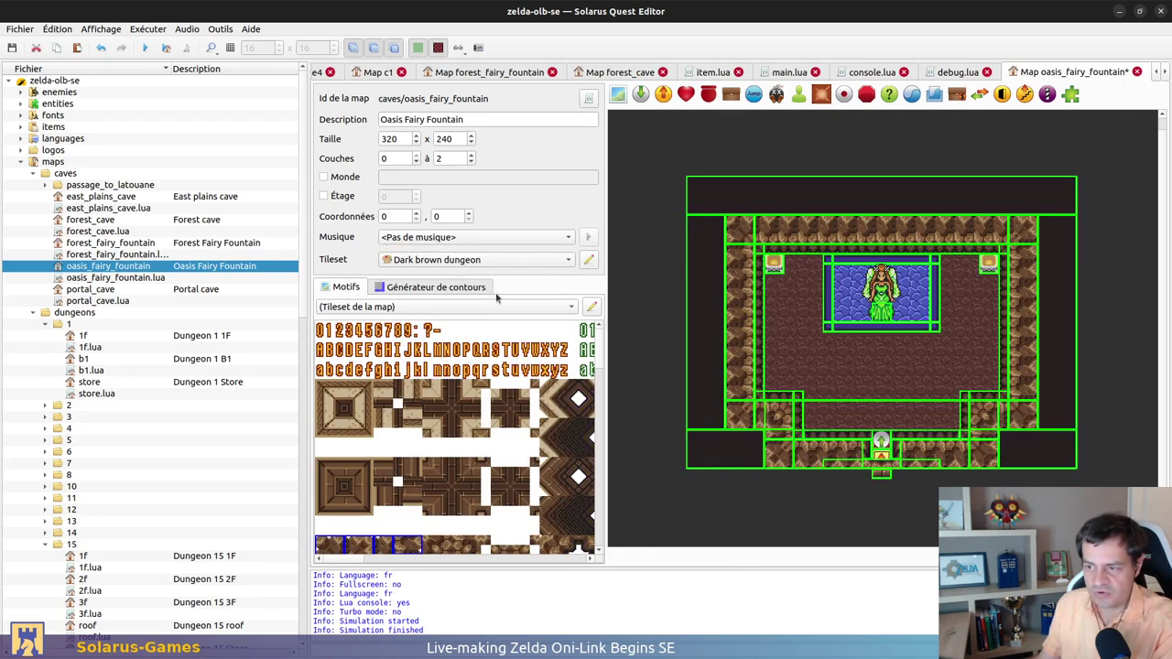
{"action": "left_click", "coordinate": [773, 162]}
{"action": "key", "text": "ctrl+s"}
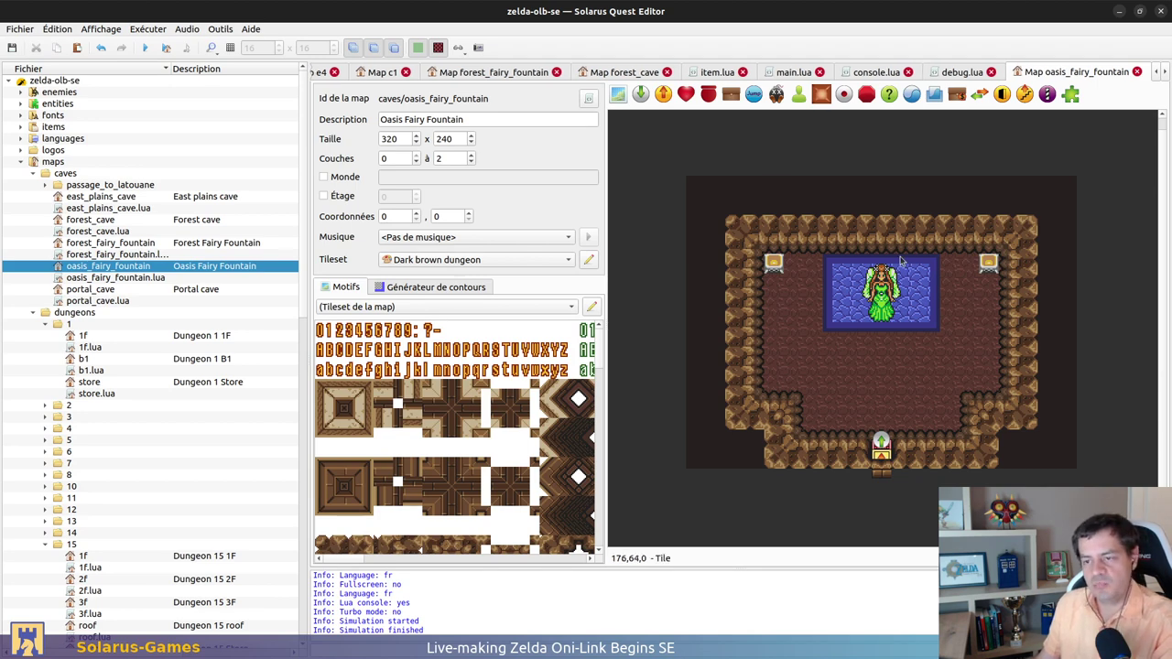
Change the sprite of the fairy NPC in the fountain from Great Fairy to Fat fairy
{"action": "left_click", "coordinate": [882, 309]}
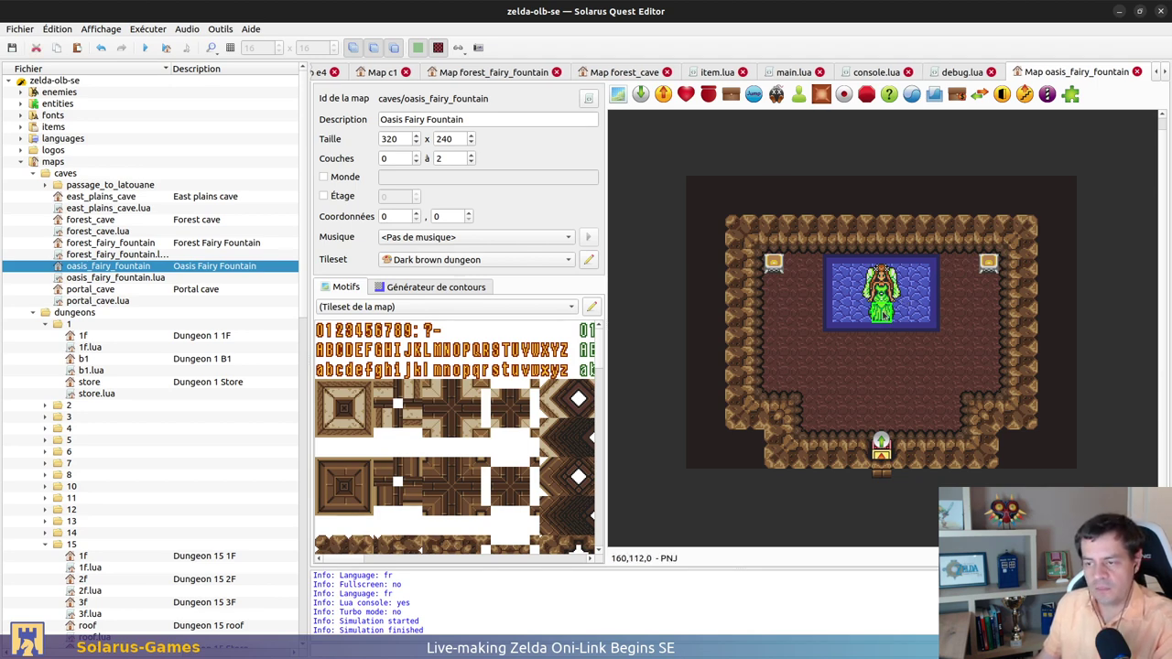
{"action": "double_click", "coordinate": [884, 315]}
{"action": "left_click", "coordinate": [608, 238]}
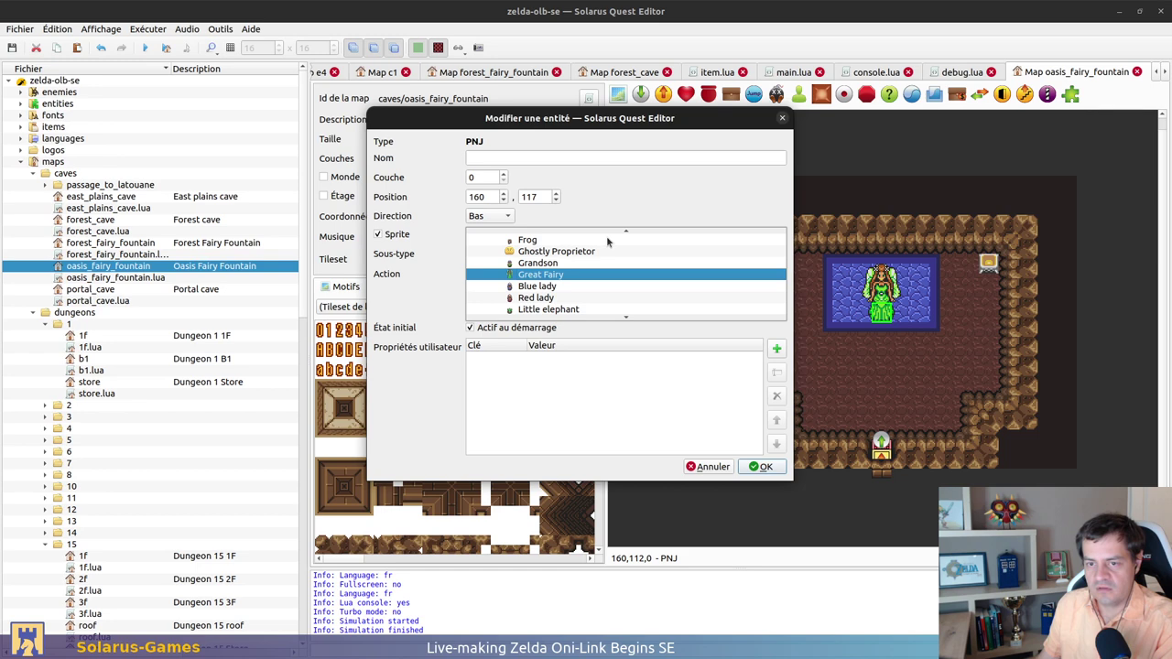
{"action": "scroll", "coordinate": [607, 240], "scroll_direction": "up", "scroll_amount": 2}
{"action": "scroll", "coordinate": [674, 273], "scroll_direction": "down", "scroll_amount": 2}
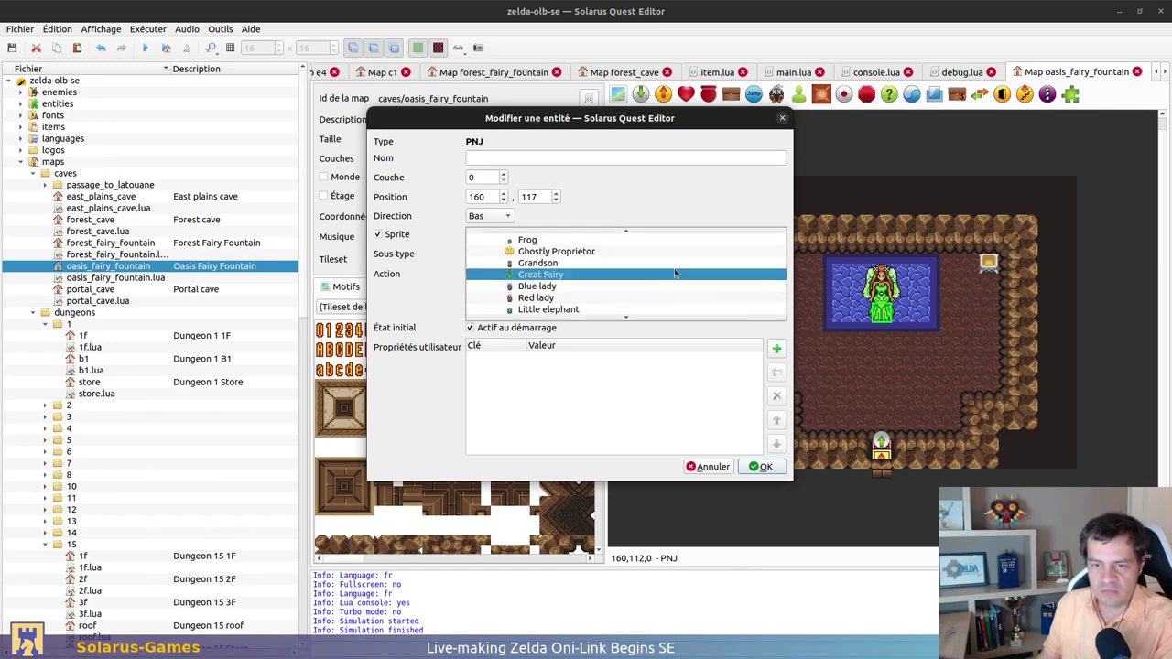
{"action": "scroll", "coordinate": [641, 271], "scroll_direction": "up", "scroll_amount": 2}
{"action": "left_click", "coordinate": [586, 245]}
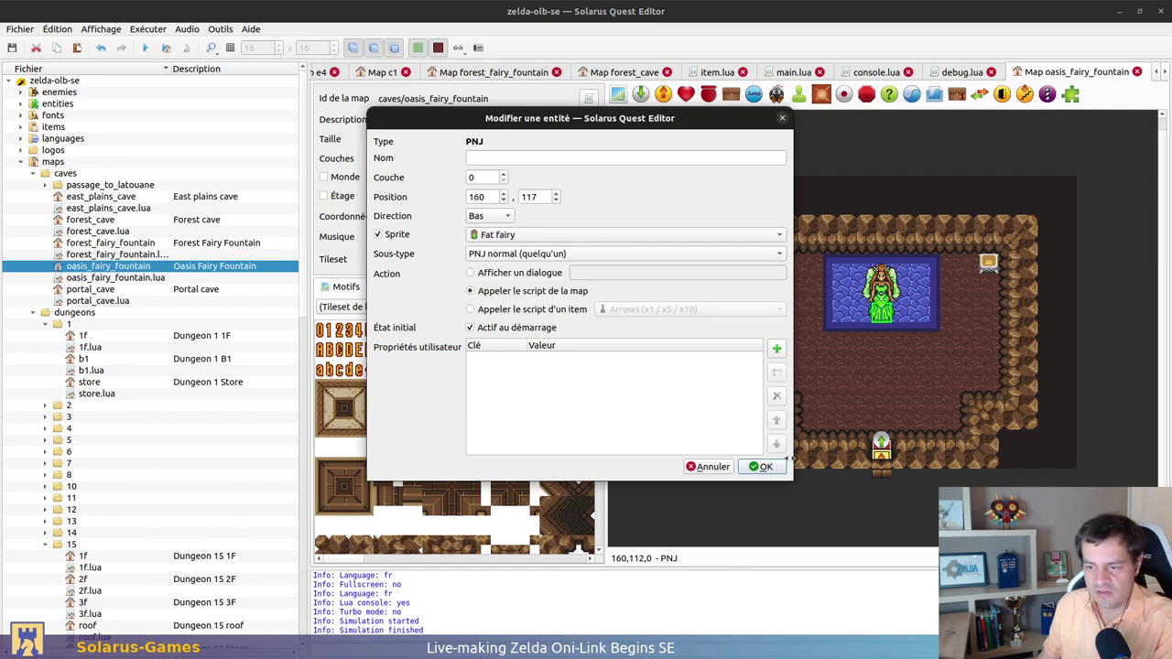
{"action": "left_click", "coordinate": [761, 466]}
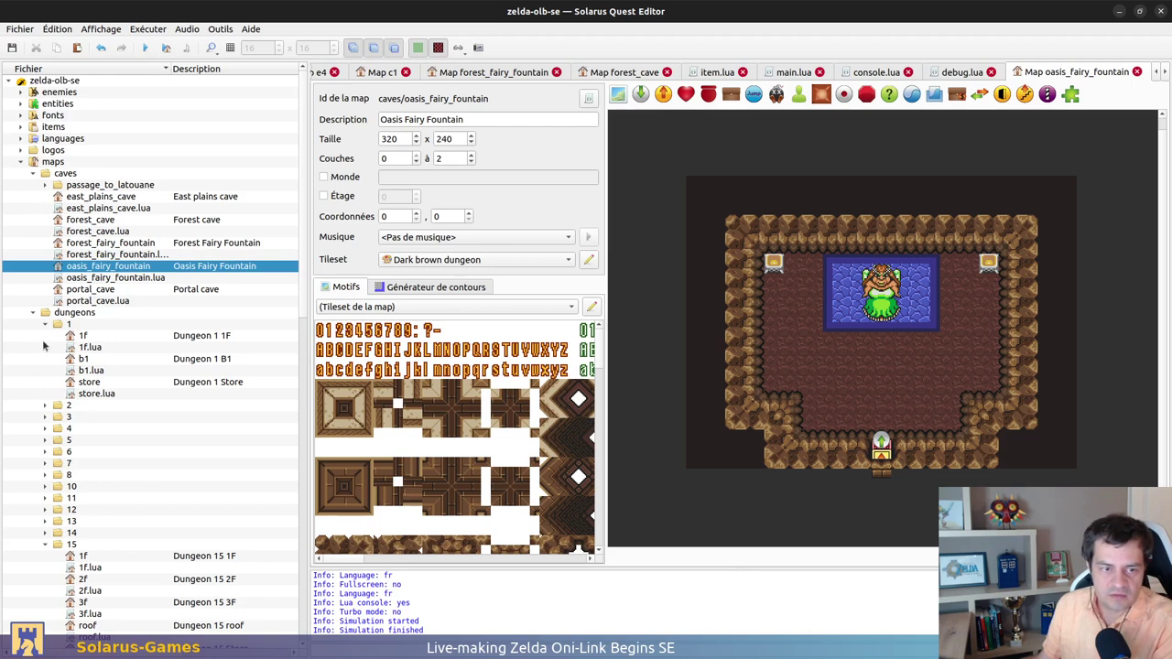
Collapse the dungeons folder and open the outdoor map c1 (Desert) from the out folder
{"action": "left_click", "coordinate": [33, 312]}
{"action": "scroll", "coordinate": [76, 378], "scroll_direction": "down", "scroll_amount": 2}
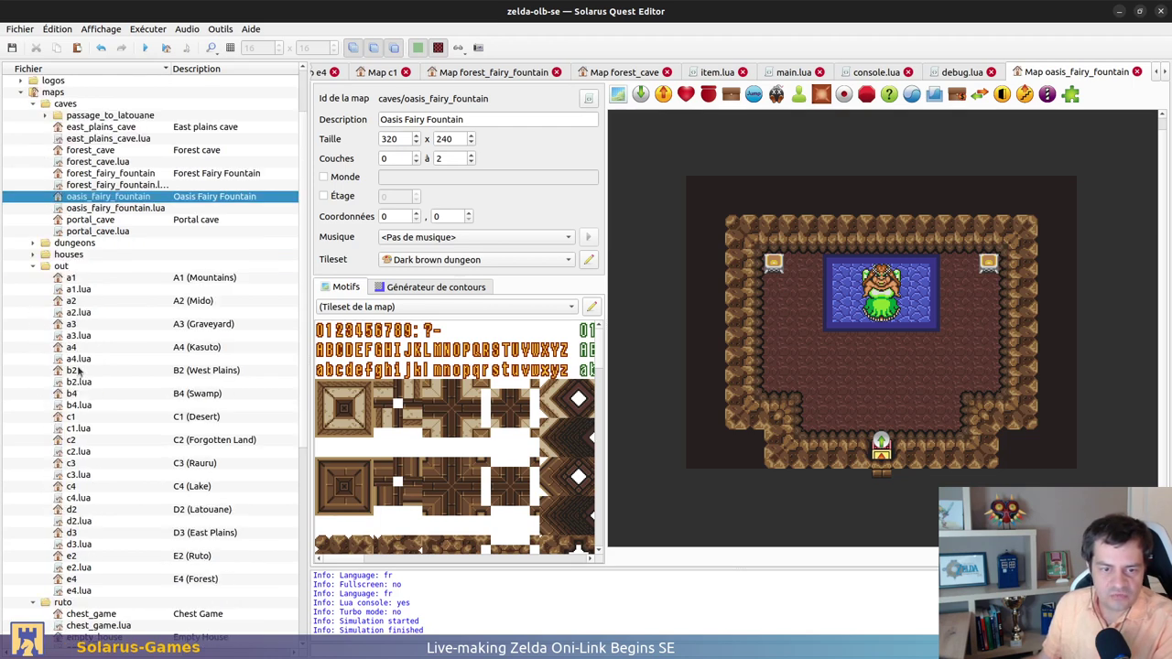
{"action": "double_click", "coordinate": [83, 418]}
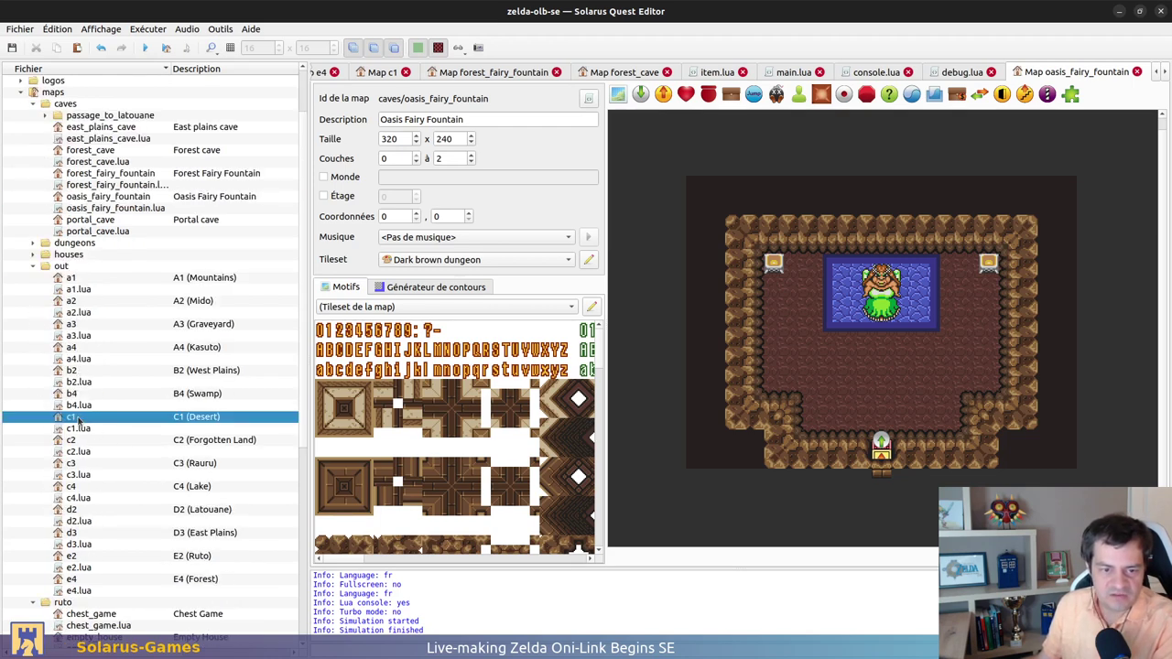
Inspect the weak wall on the desert island, and copy the teleporter and destination at the lake's cave entrance in map e4 (Forest)
{"action": "scroll", "coordinate": [876, 385], "scroll_direction": "up", "scroll_amount": 1, "text": "ctrl"}
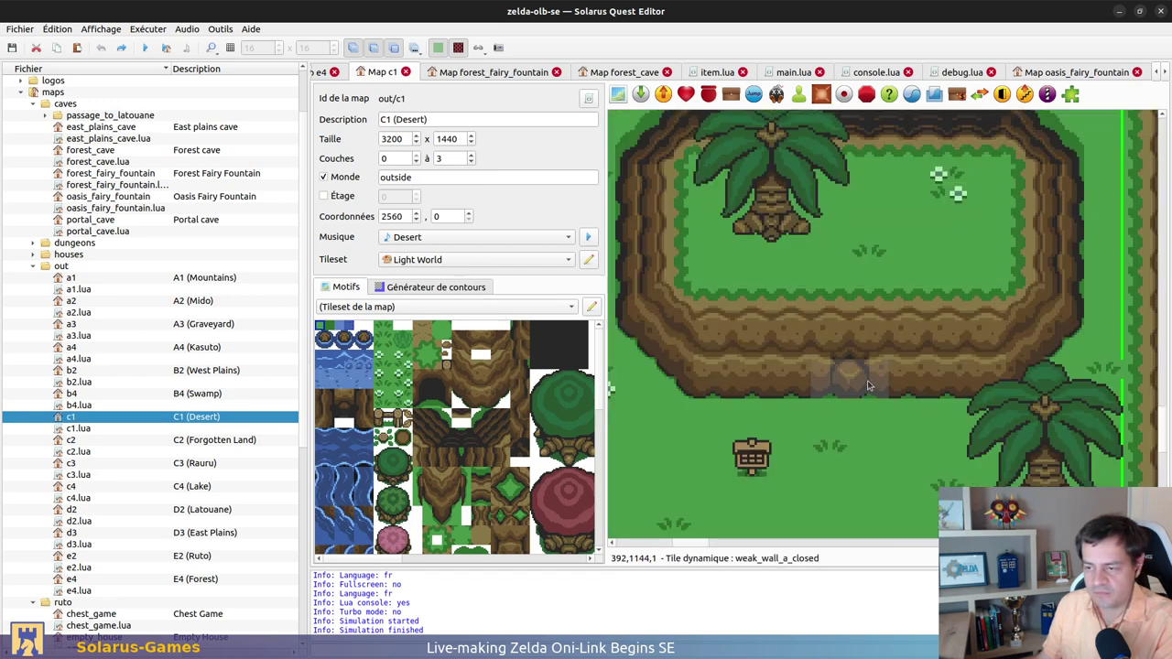
{"action": "left_click", "coordinate": [861, 451]}
{"action": "key", "text": "ctrl+z"}
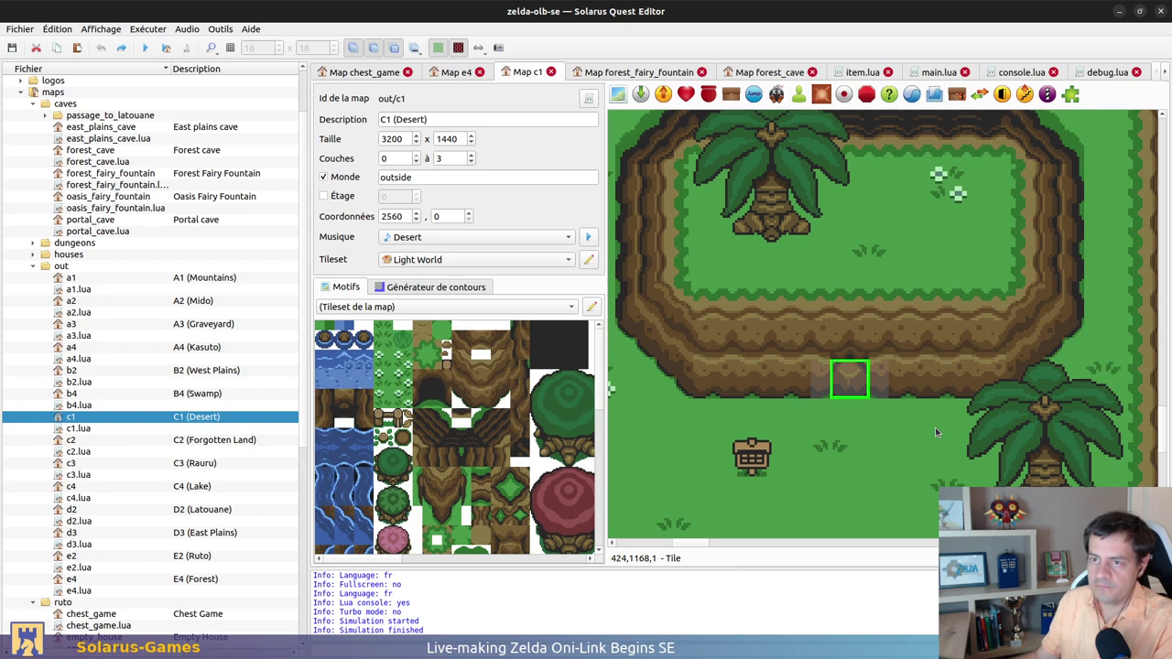
{"action": "scroll", "coordinate": [872, 318], "scroll_direction": "down", "scroll_amount": 1, "text": "ctrl"}
{"action": "left_click", "coordinate": [463, 72]}
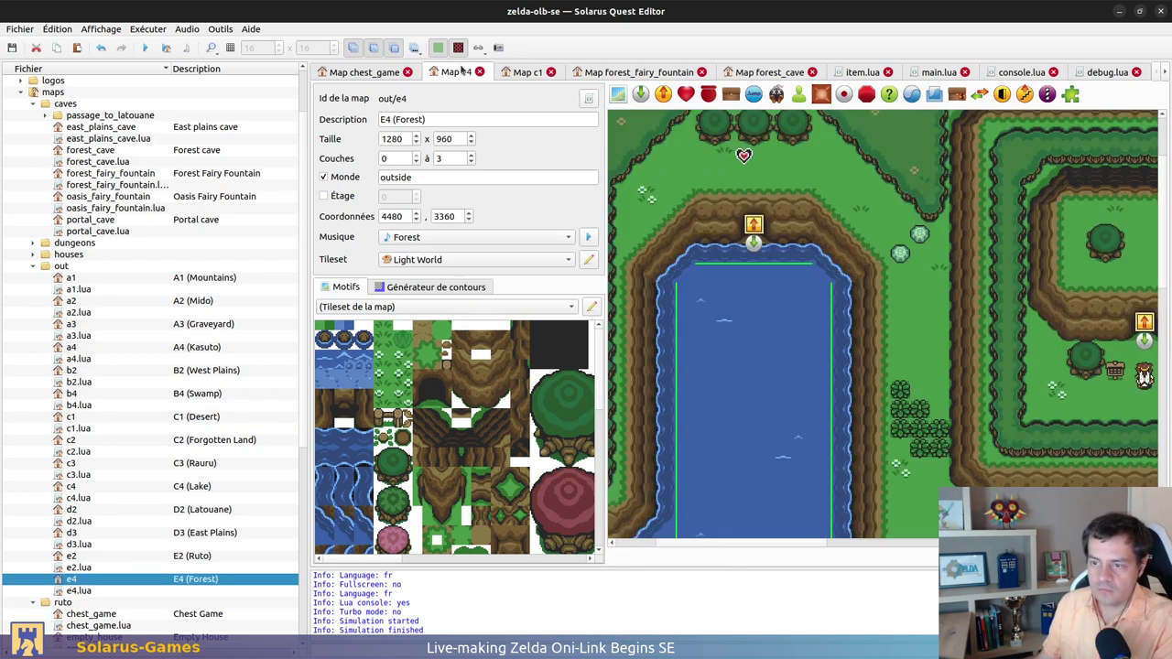
{"action": "left_click", "coordinate": [752, 225]}
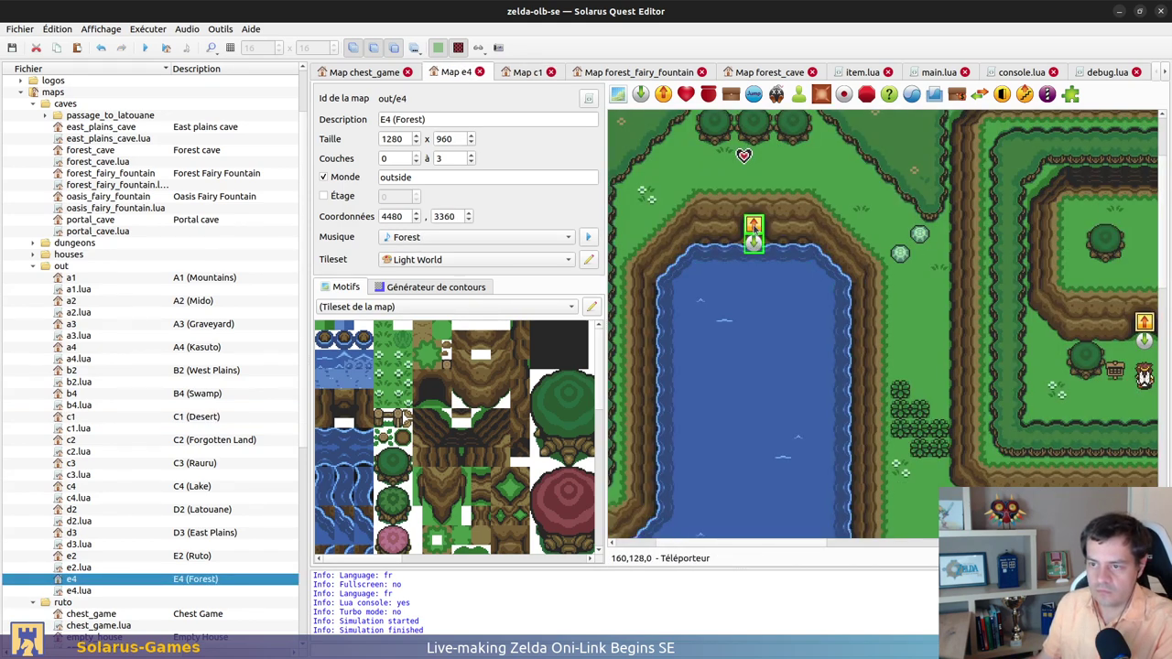
Close the open Lua scripts item, main, console, debug, forest_fairy_fountain and oasis_fairy_fountain, keeping only the maps open
{"action": "scroll", "coordinate": [1078, 77], "scroll_direction": "down", "scroll_amount": 10}
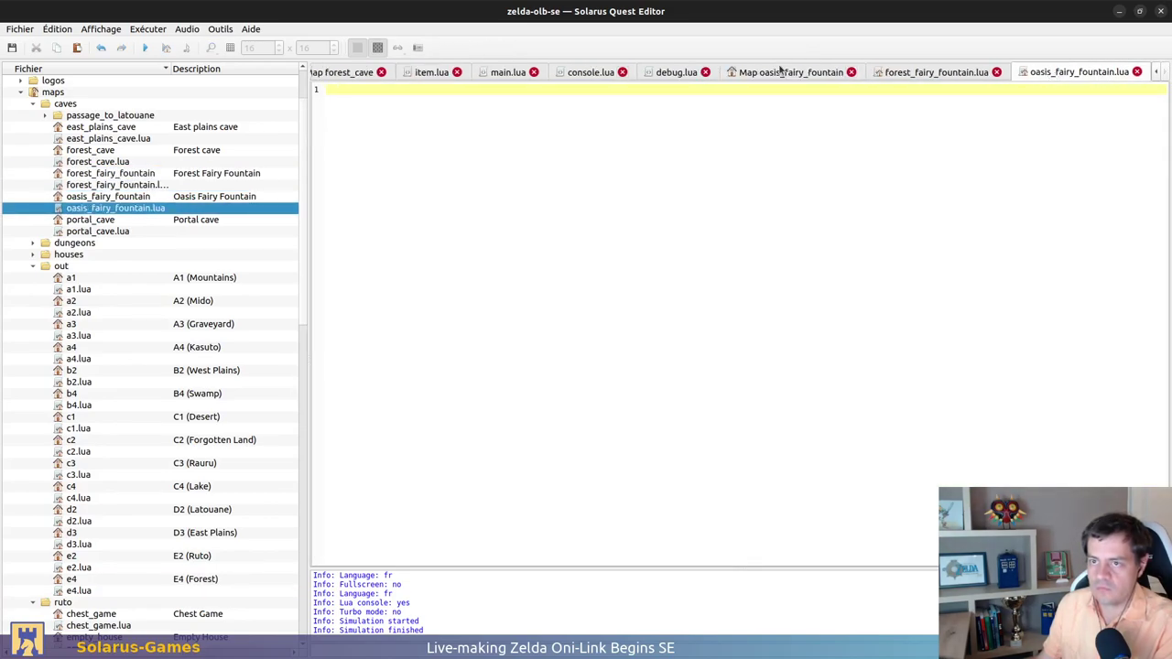
{"action": "scroll", "coordinate": [780, 72], "scroll_direction": "up", "scroll_amount": 11}
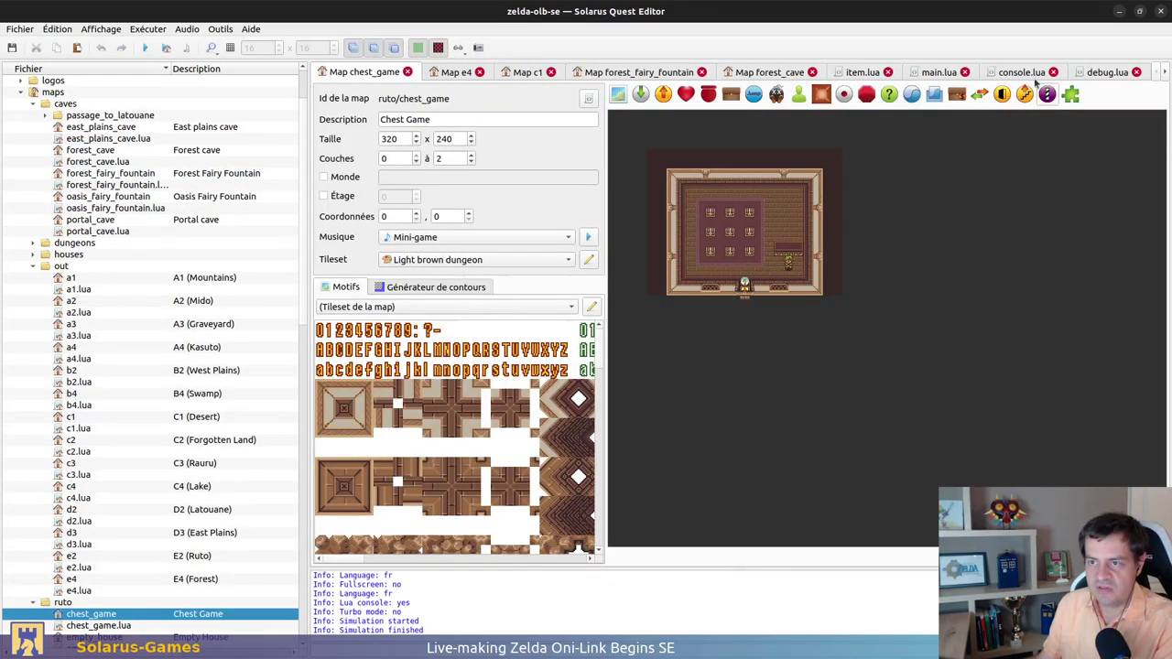
{"action": "middle_click", "coordinate": [874, 79]}
{"action": "middle_click", "coordinate": [925, 79]}
{"action": "middle_click", "coordinate": [924, 80]}
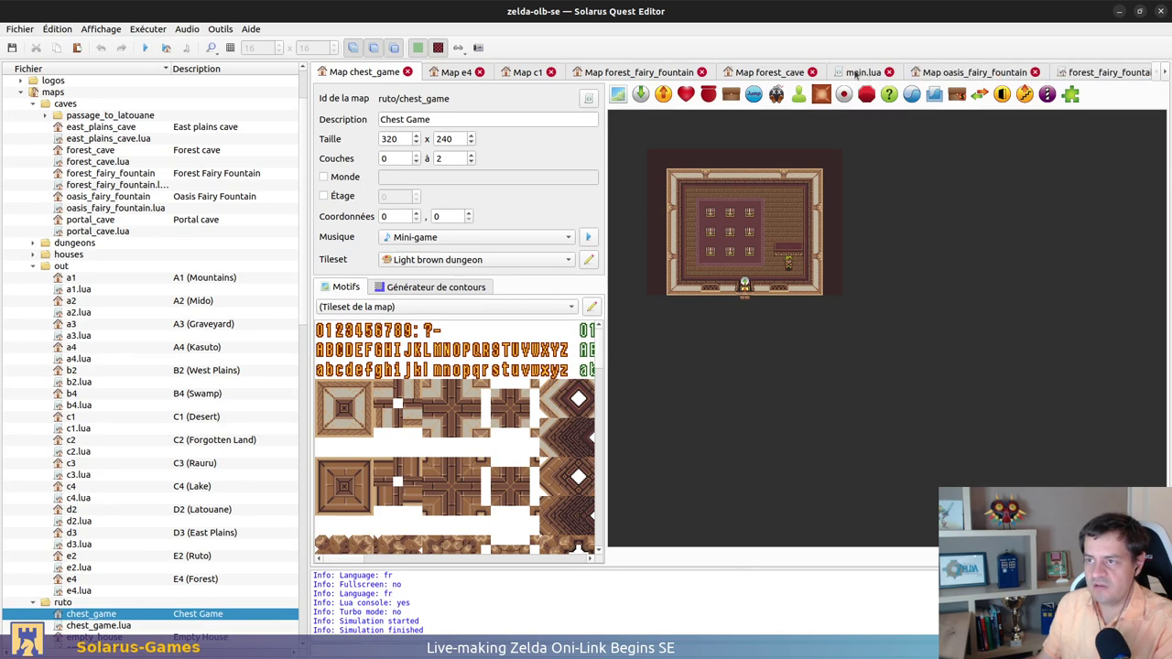
{"action": "middle_click", "coordinate": [856, 77]}
{"action": "middle_click", "coordinate": [1032, 75]}
{"action": "middle_click", "coordinate": [1044, 80]}
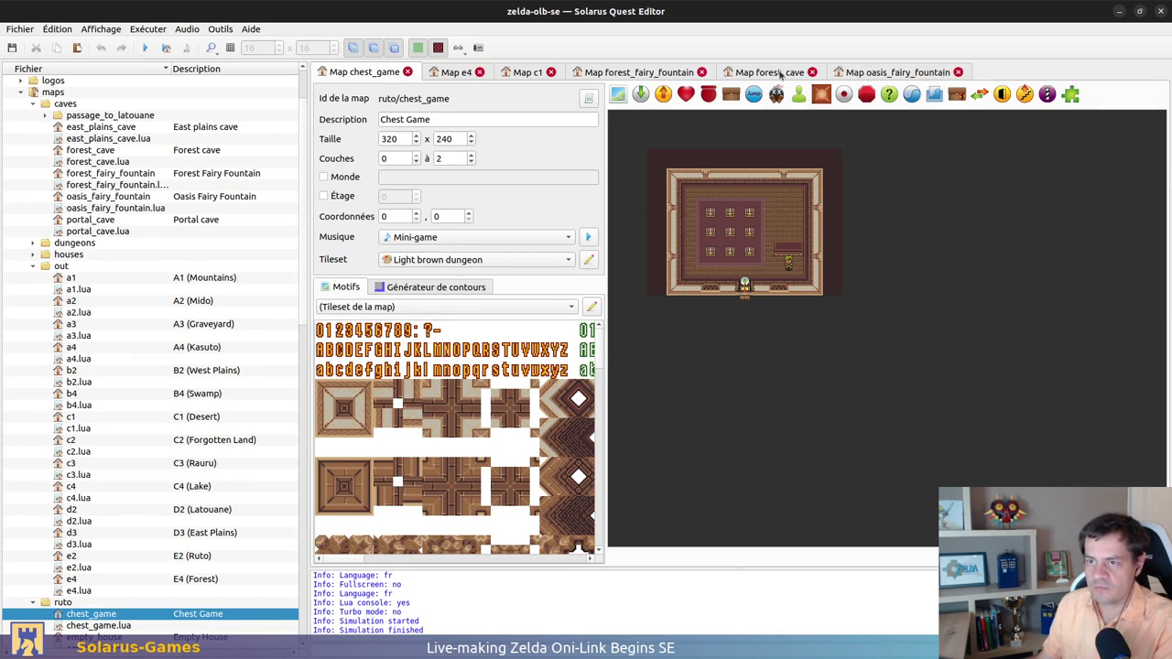
Paste the copied teleporter and destination at the weak wall on the oasis island in map c1 (Desert)
{"action": "left_click", "coordinate": [505, 72]}
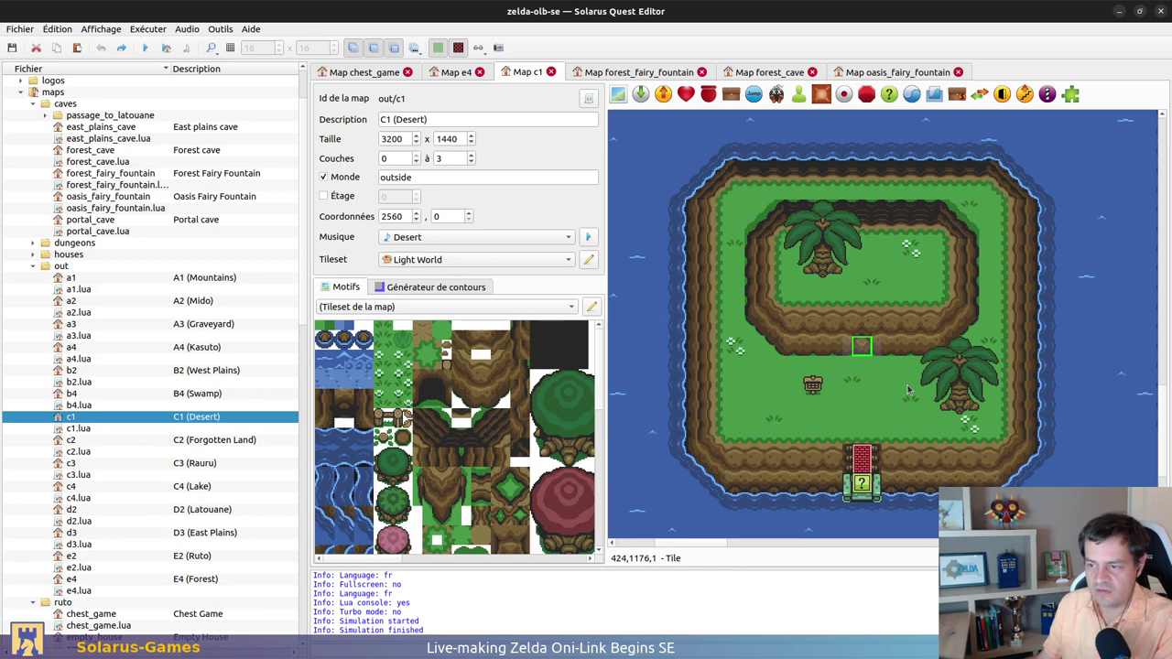
{"action": "left_click", "coordinate": [869, 361]}
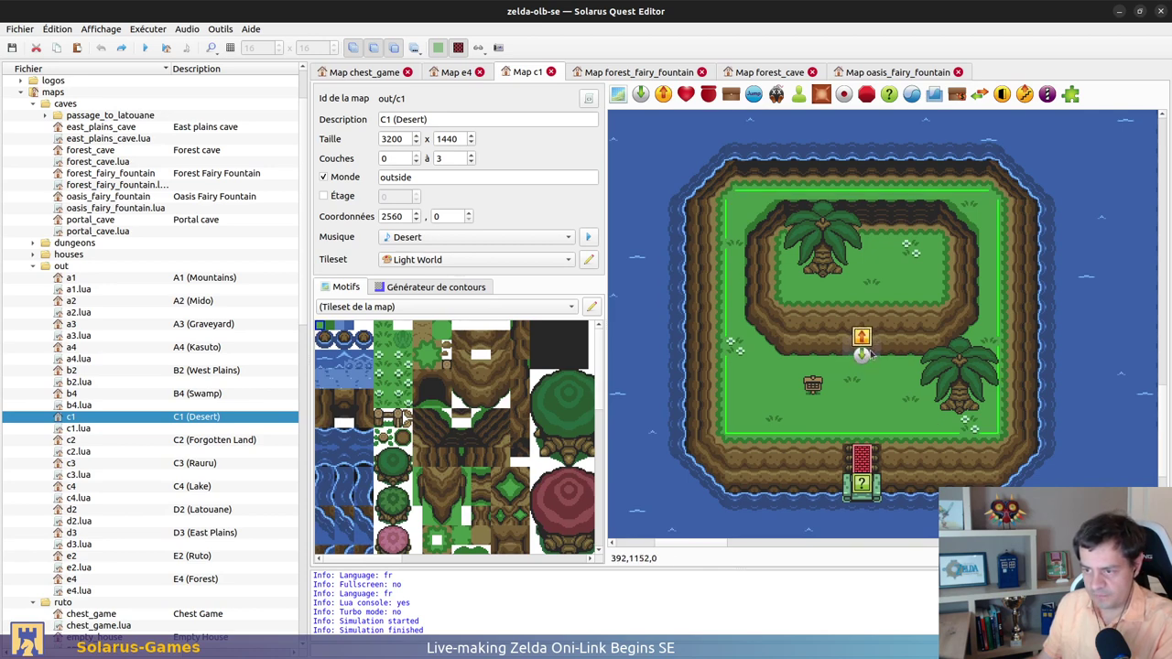
{"action": "key", "text": "Delete"}
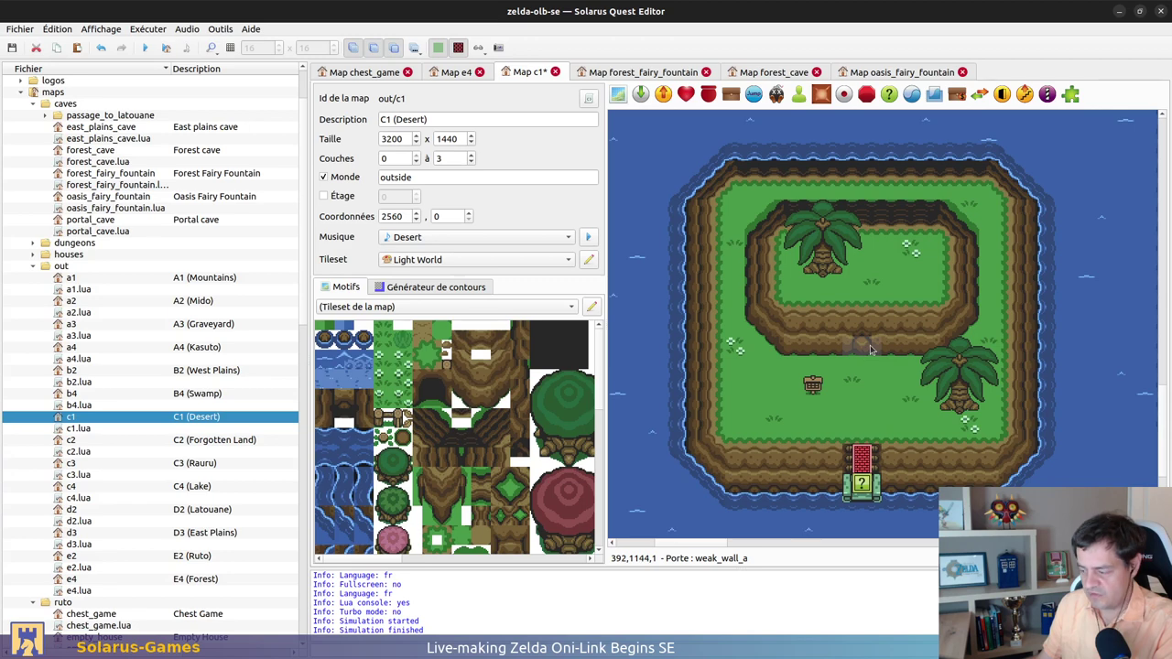
{"action": "key", "text": "ctrl+z"}
{"action": "key", "text": "ctrl+z"}
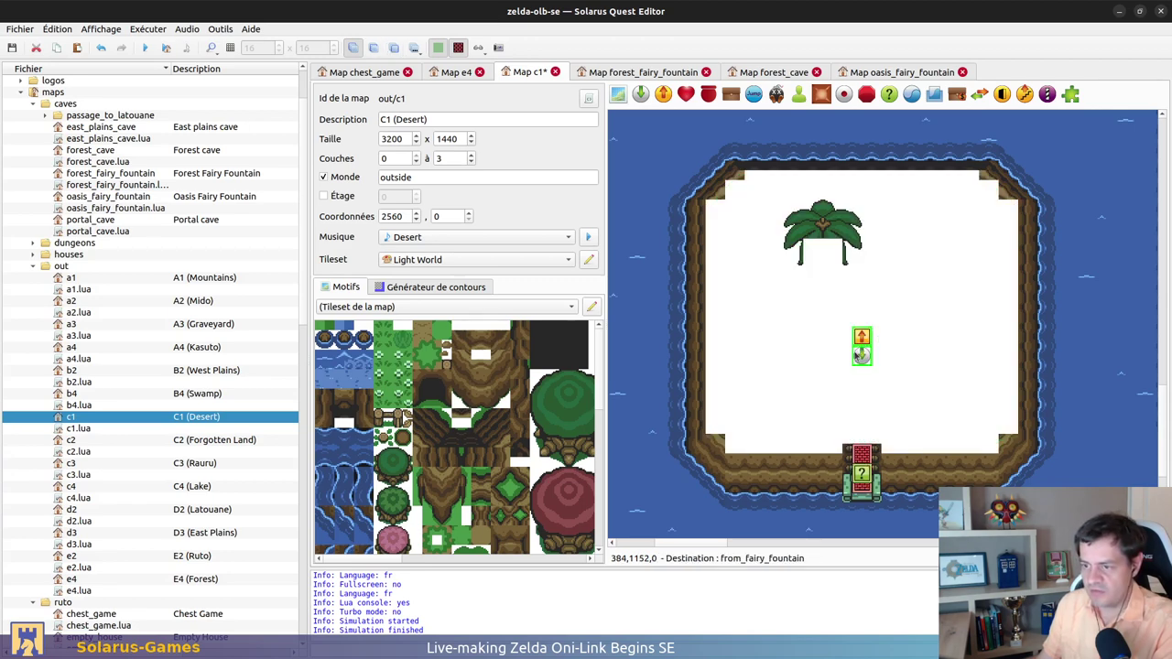
Put the pasted teleporter and destination on layer 1 behind the weak wall door and save the desert map
{"action": "right_click", "coordinate": [864, 337]}
{"action": "left_click", "coordinate": [892, 468]}
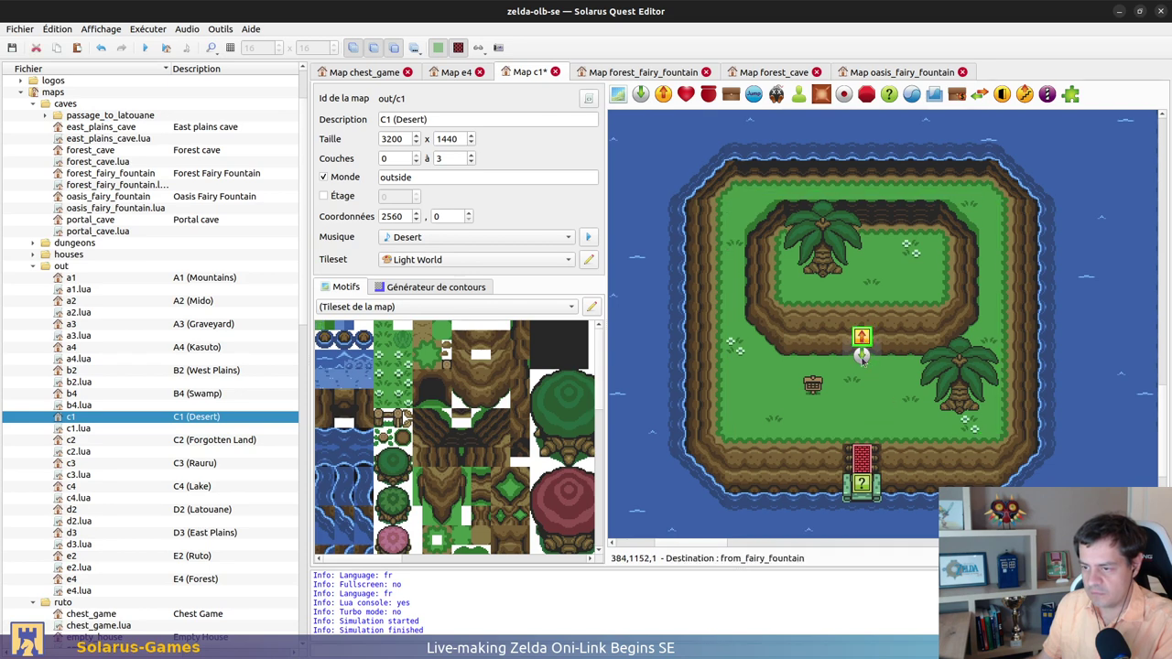
{"action": "left_click", "coordinate": [864, 357]}
{"action": "left_click", "coordinate": [925, 360]}
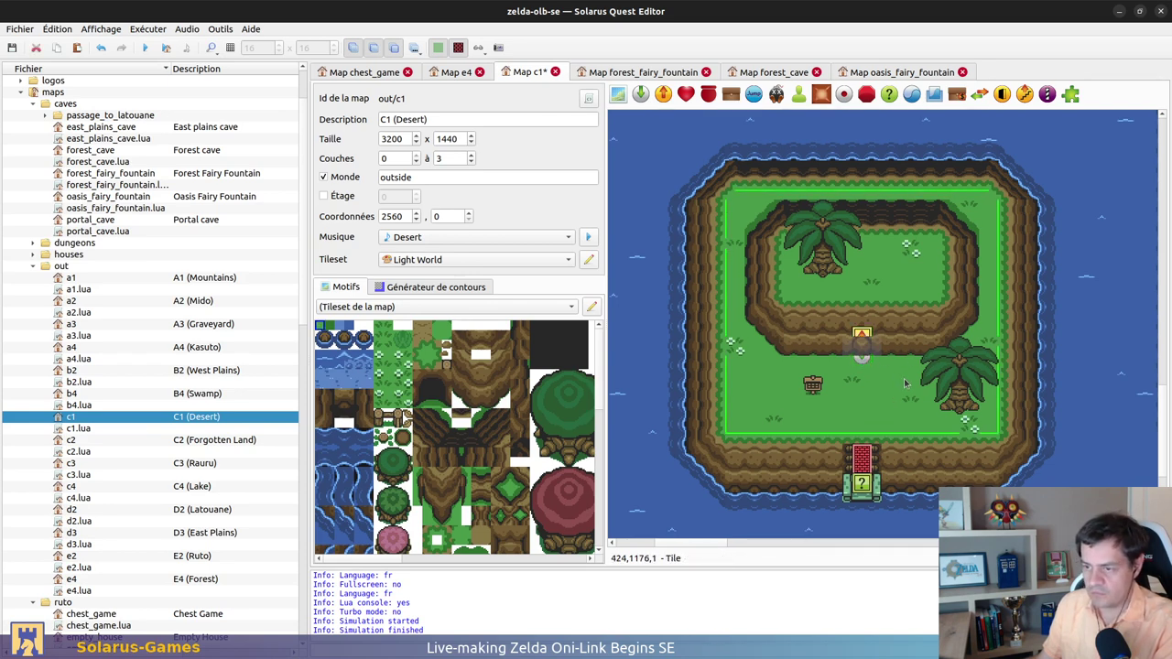
{"action": "key", "text": "ctrl+s"}
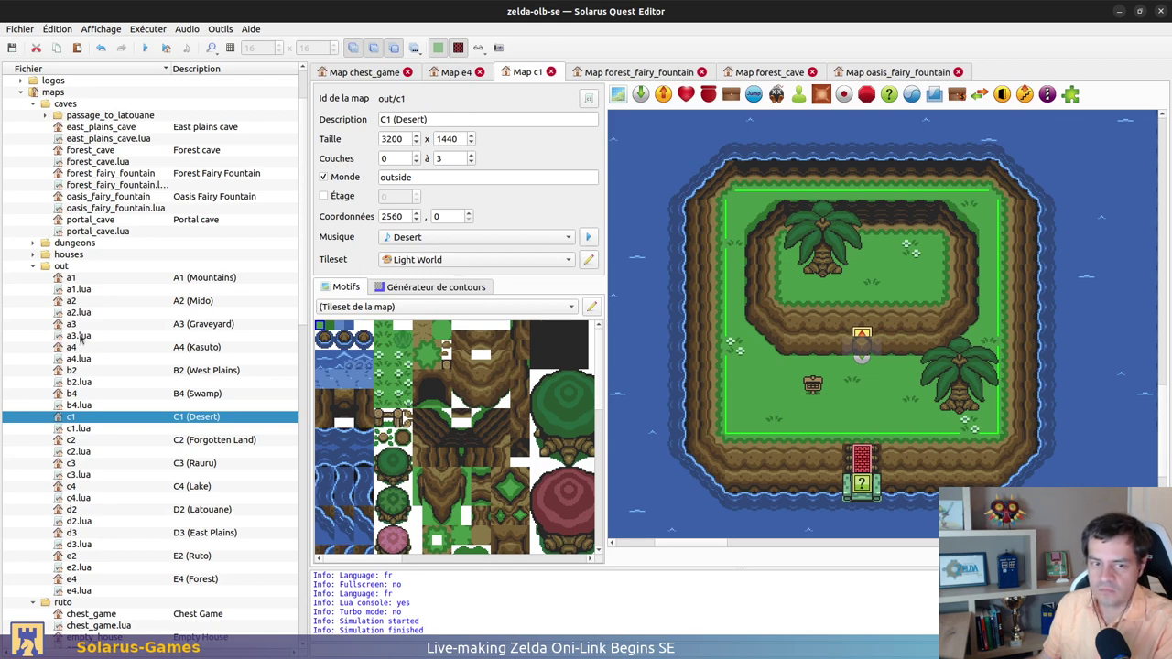
Open maps b2 (West Plains) and a1 (Mountains) and examine their cave entrances alongside the forest fairy fountain and forest cave maps
{"action": "double_click", "coordinate": [71, 370]}
{"action": "scroll", "coordinate": [945, 368], "scroll_direction": "down", "scroll_amount": 2}
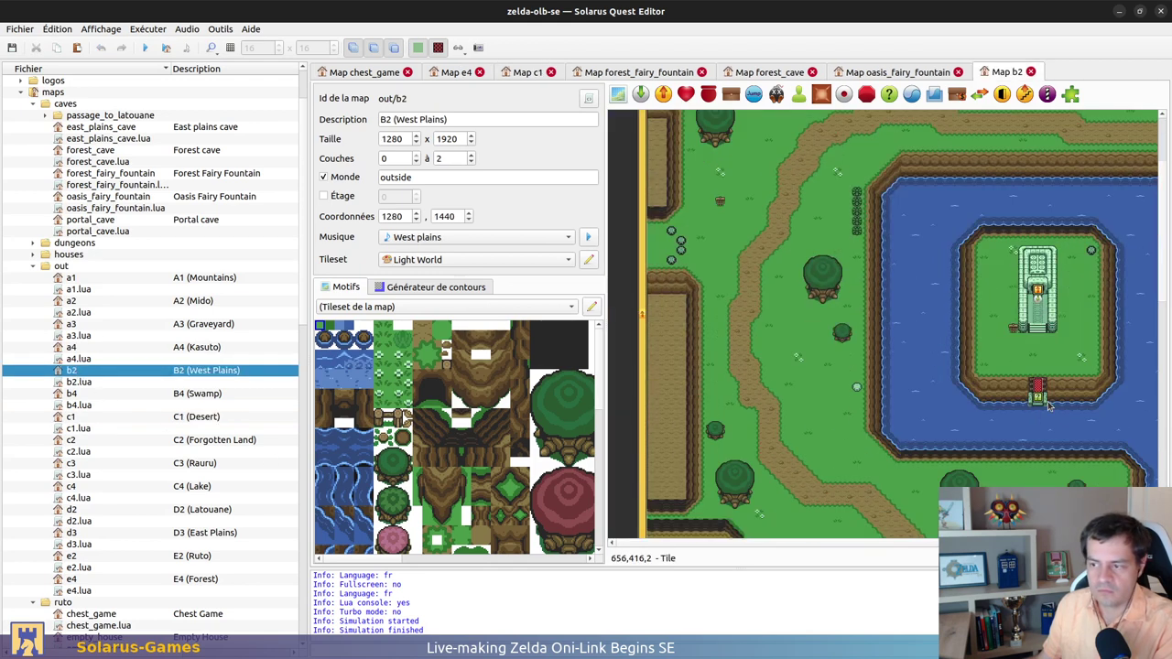
{"action": "scroll", "coordinate": [945, 368], "scroll_direction": "down", "scroll_amount": 3, "text": "ctrl"}
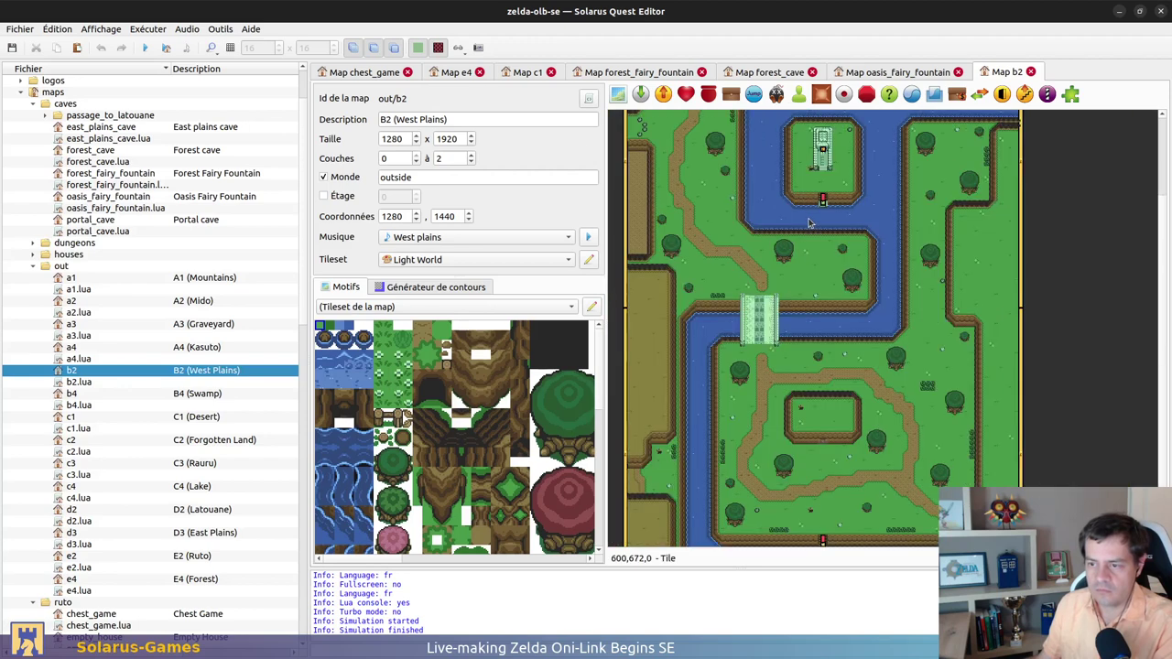
{"action": "scroll", "coordinate": [824, 464], "scroll_direction": "up", "scroll_amount": 1, "text": "ctrl"}
{"action": "scroll", "coordinate": [872, 403], "scroll_direction": "up", "scroll_amount": 1, "text": "ctrl"}
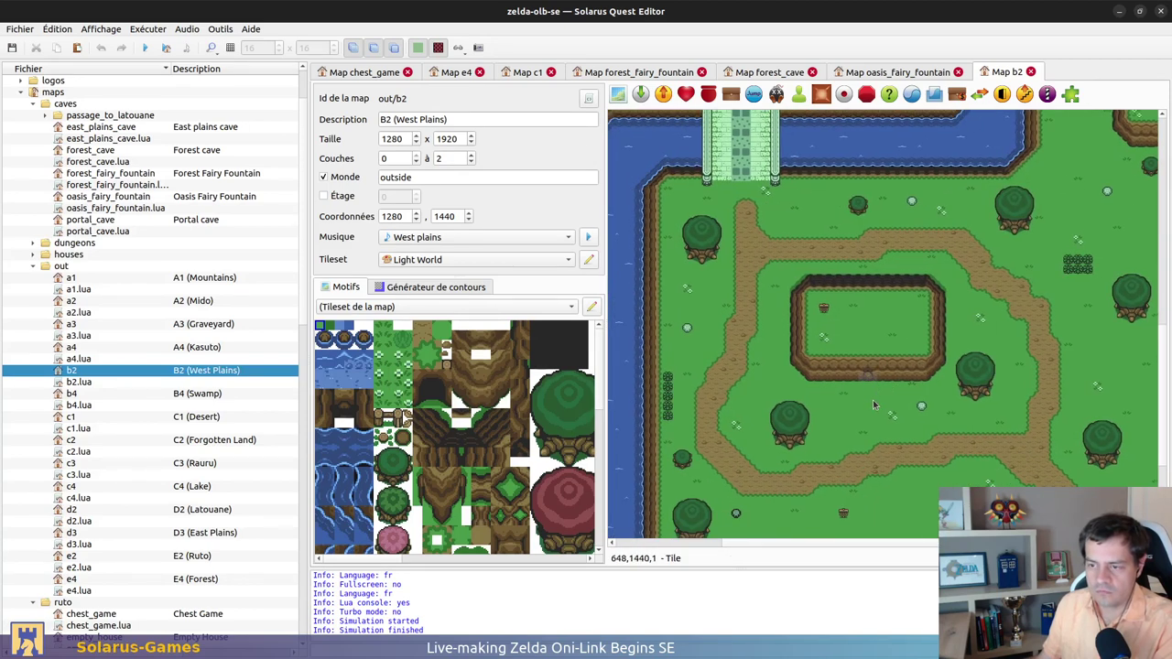
{"action": "double_click", "coordinate": [71, 276]}
{"action": "scroll", "coordinate": [787, 407], "scroll_direction": "up", "scroll_amount": 1, "text": "ctrl"}
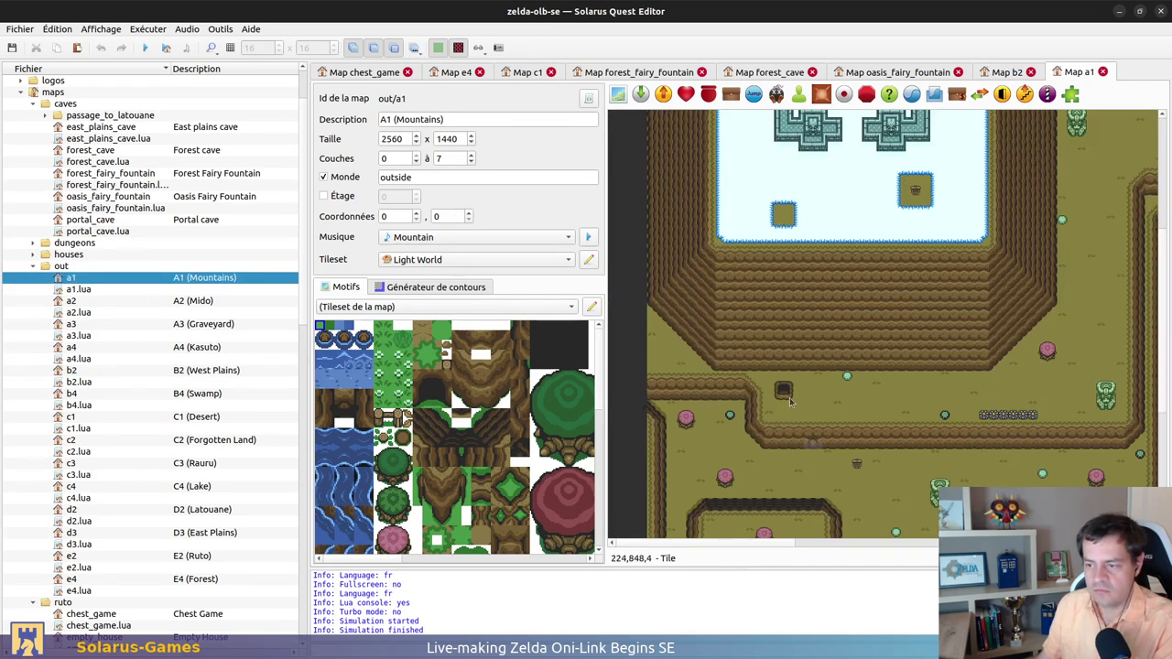
{"action": "left_click", "coordinate": [643, 76]}
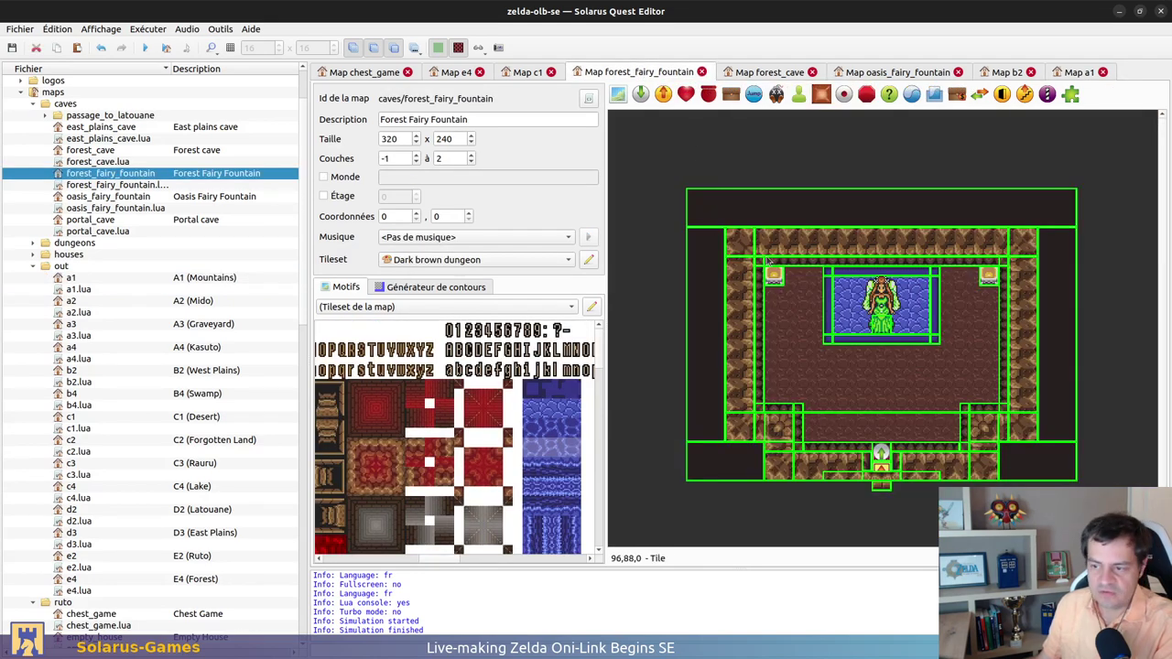
{"action": "left_click", "coordinate": [774, 74]}
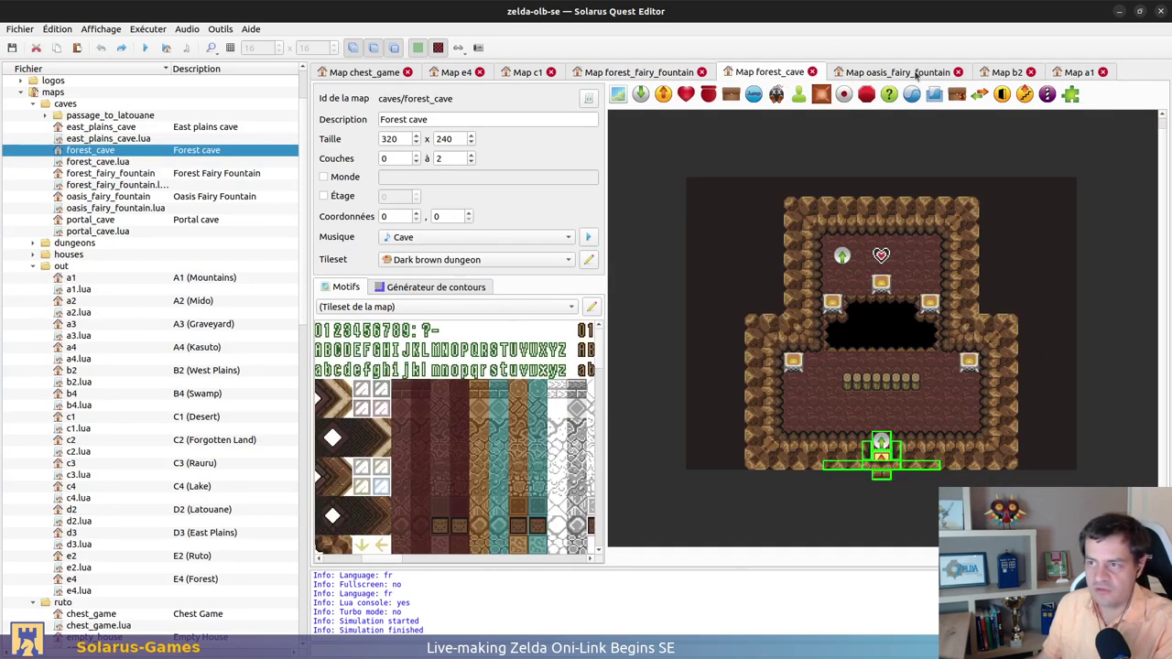
{"action": "left_click", "coordinate": [999, 74]}
{"action": "left_click", "coordinate": [1073, 74]}
Set the desert weak wall teleporter's destination map to Oasis Fairy Fountain and its destination to from_outside
{"action": "left_click", "coordinate": [518, 74]}
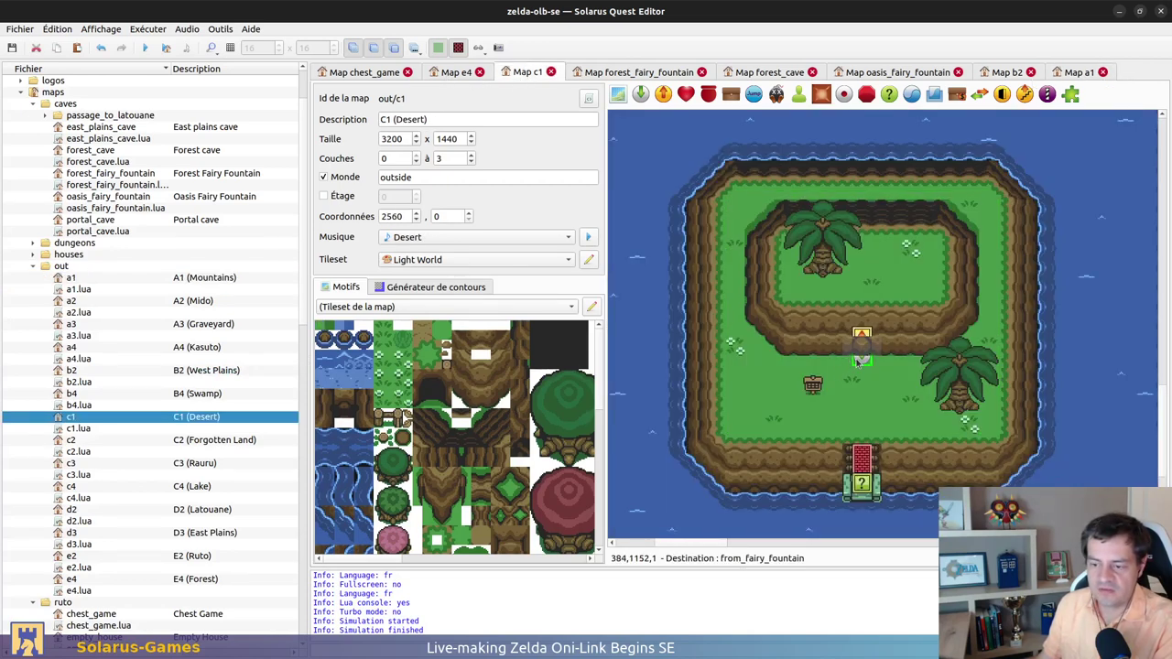
{"action": "double_click", "coordinate": [860, 360]}
{"action": "key", "text": "Escape"}
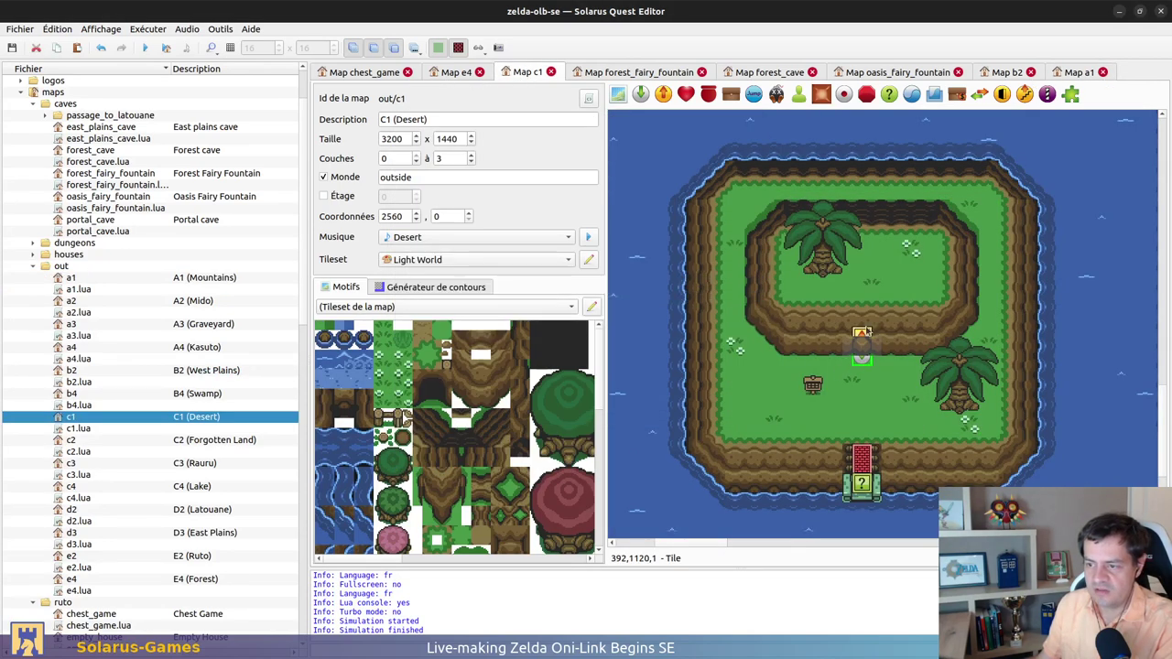
{"action": "double_click", "coordinate": [861, 335]}
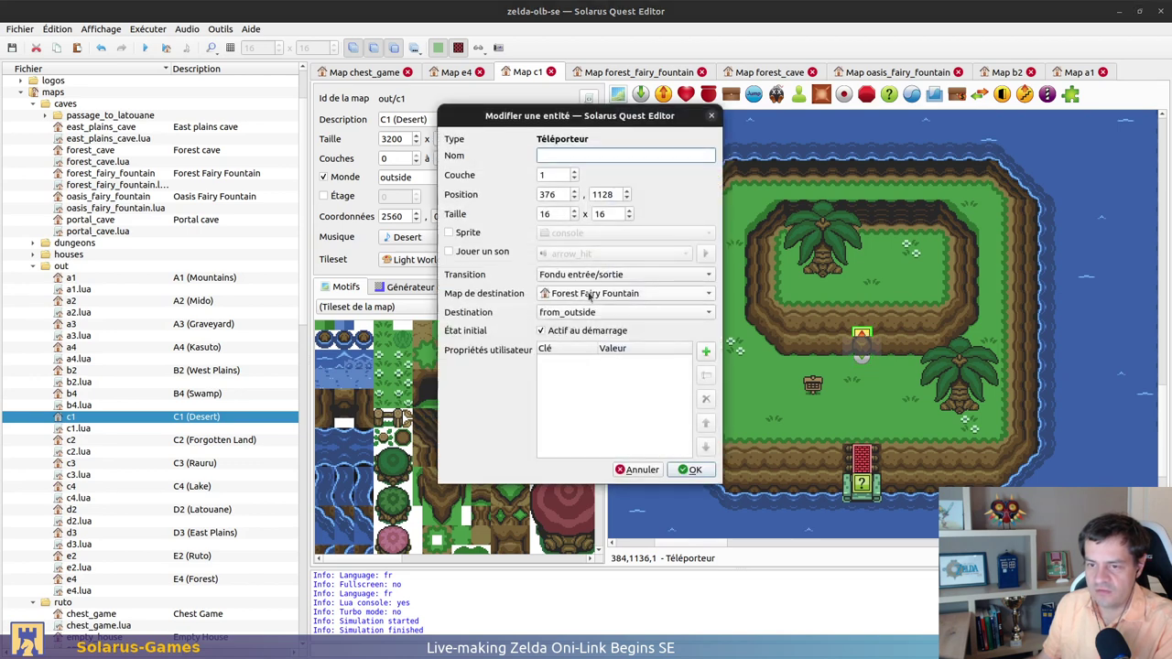
{"action": "left_click", "coordinate": [623, 293]}
{"action": "left_click", "coordinate": [595, 303]}
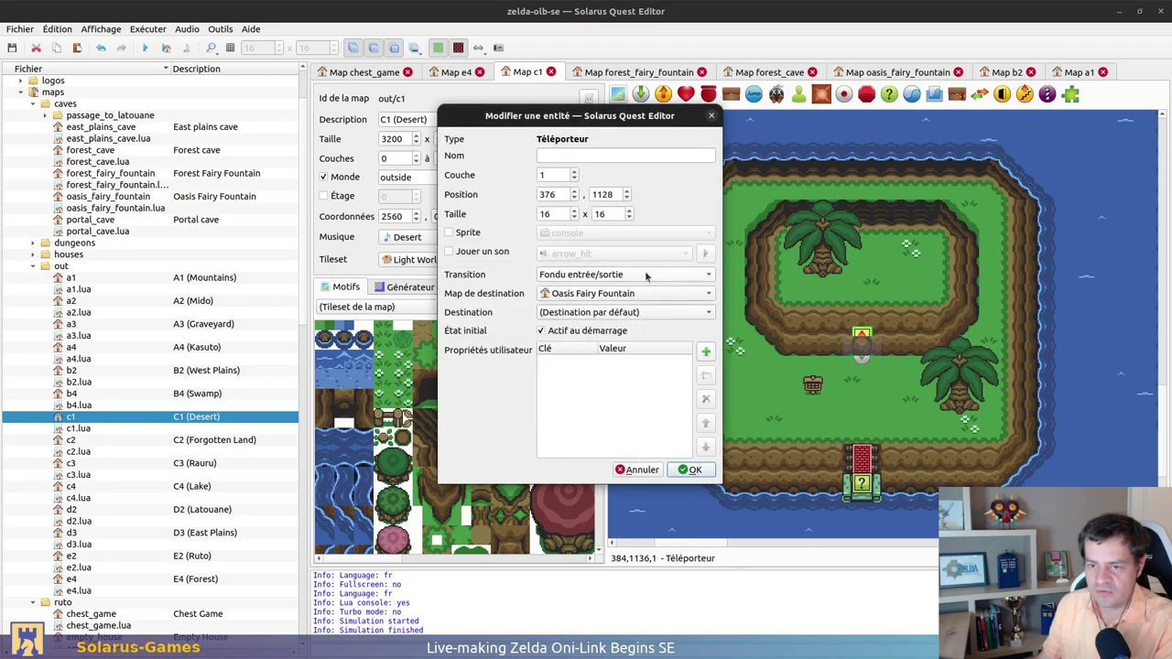
{"action": "left_click", "coordinate": [613, 312]}
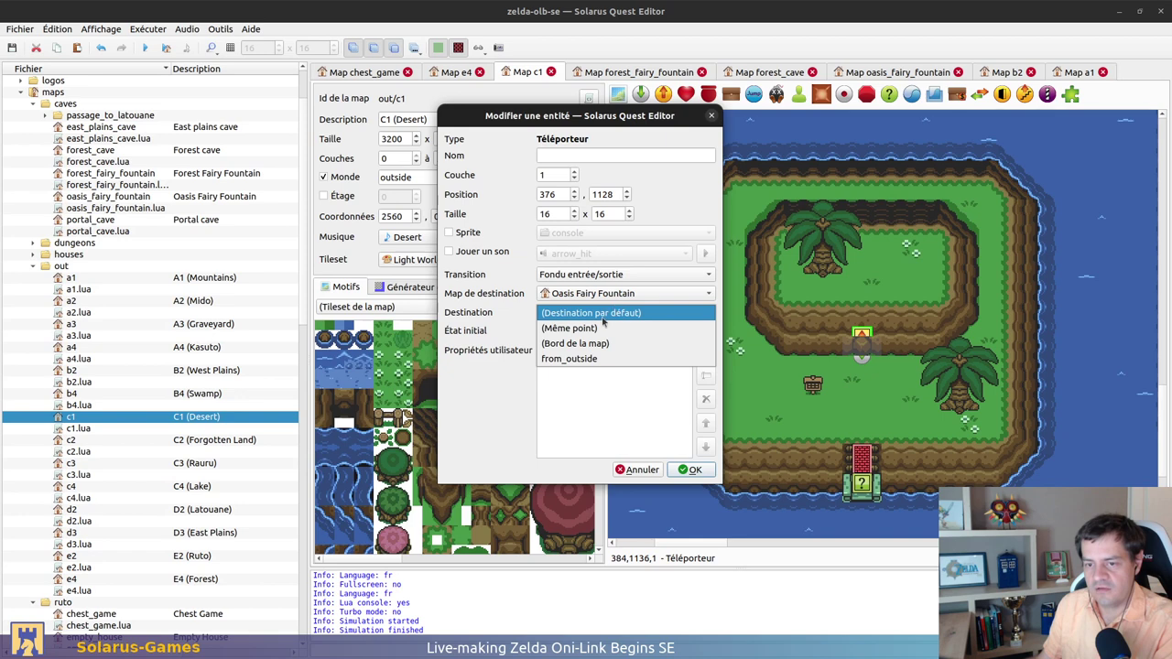
{"action": "left_click", "coordinate": [586, 358]}
{"action": "left_click", "coordinate": [692, 469]}
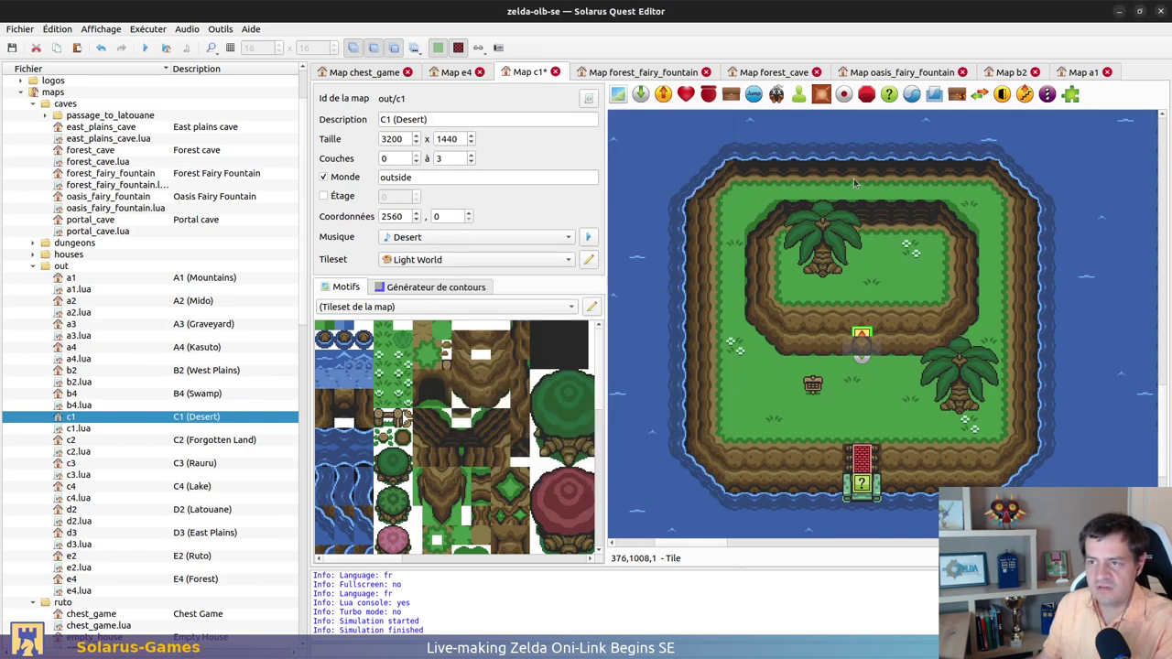
Set the Oasis Fairy Fountain exit teleporter's destination map to C1 (Desert) and its destination to from_fairy_fountain
{"action": "left_click", "coordinate": [892, 72]}
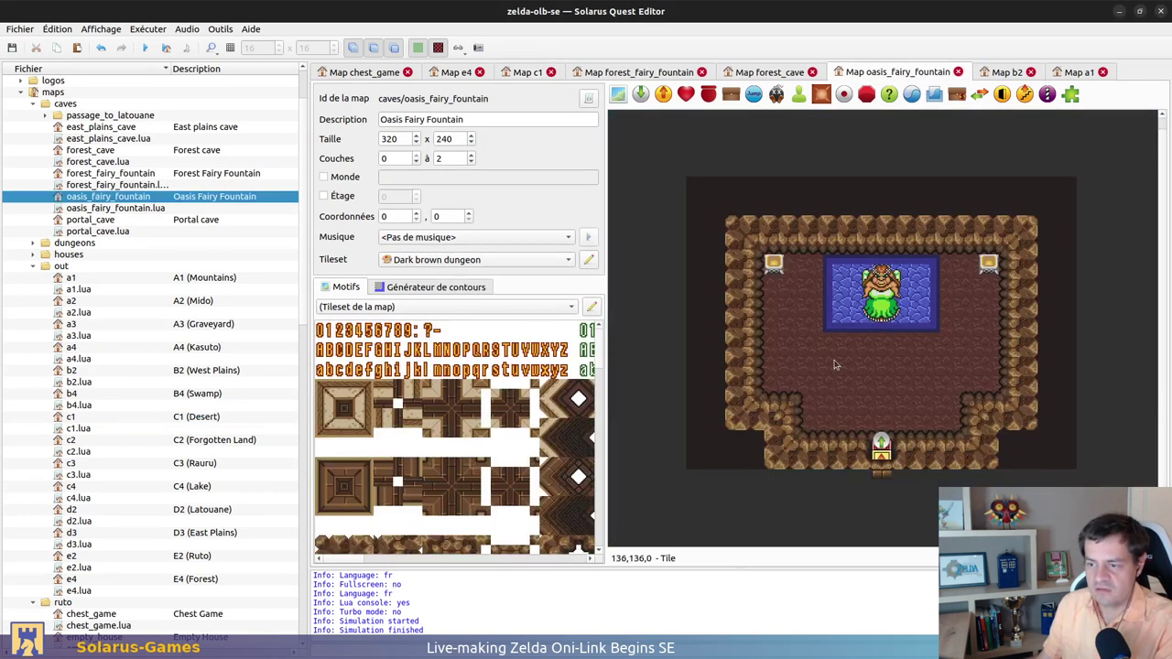
{"action": "double_click", "coordinate": [880, 453]}
{"action": "left_click", "coordinate": [615, 293]}
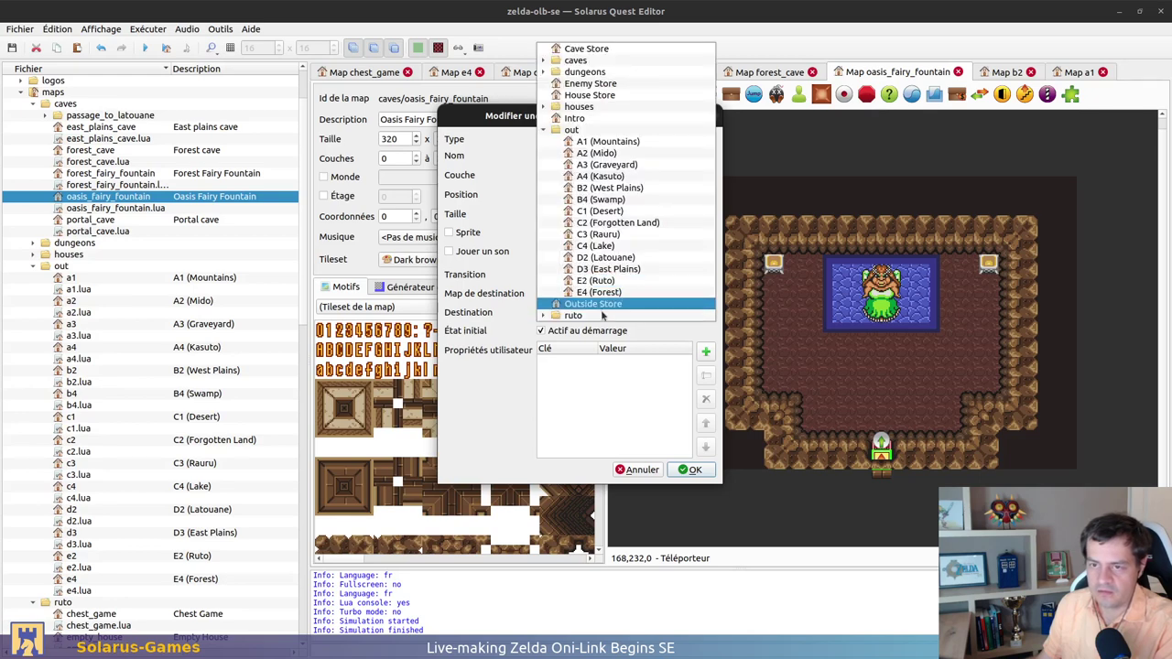
{"action": "left_click", "coordinate": [614, 211]}
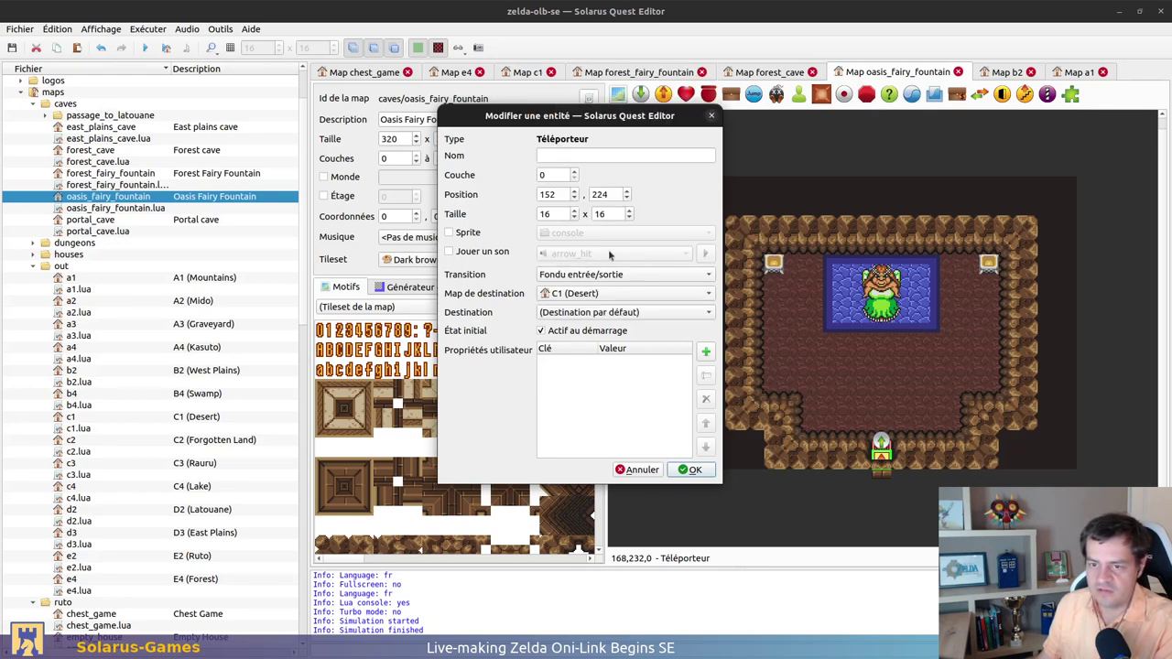
{"action": "left_click", "coordinate": [613, 312]}
{"action": "left_click", "coordinate": [635, 389]}
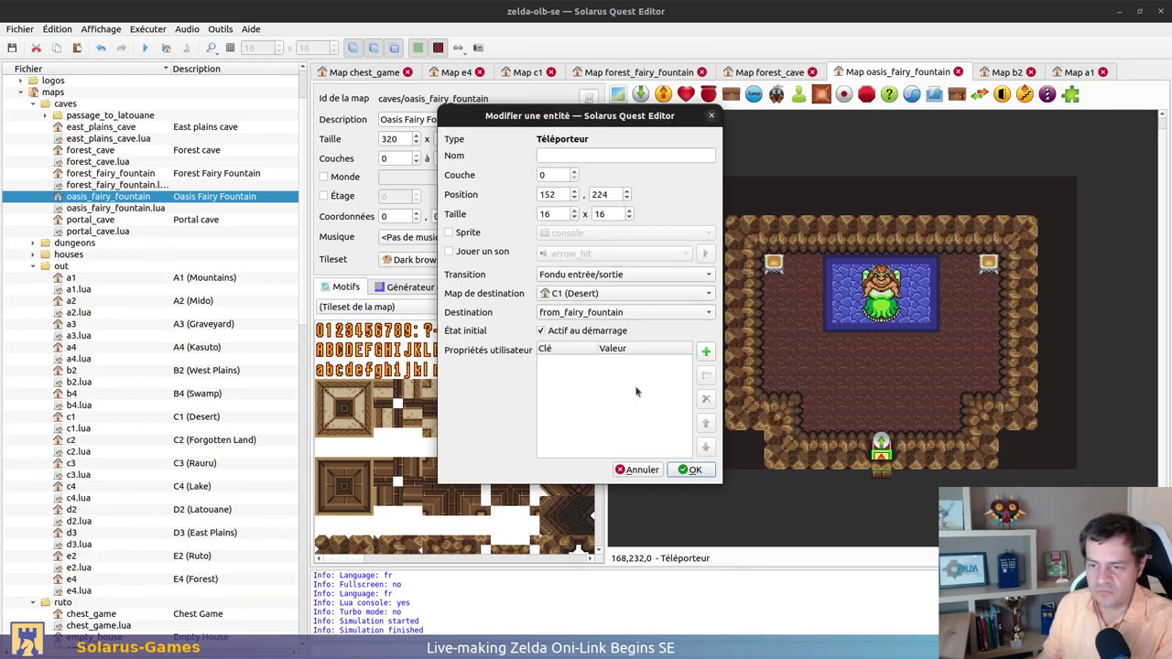
{"action": "left_click", "coordinate": [691, 470]}
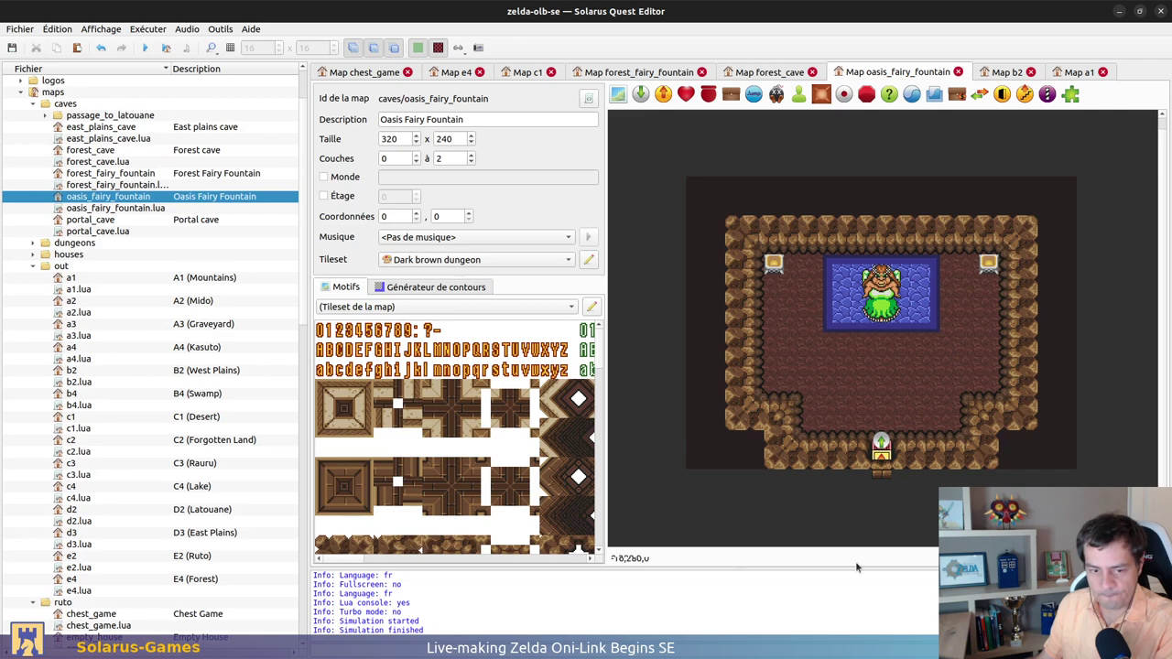
Switch to the terminal and check the Git status of the zelda-olb-se data folder
{"action": "key", "text": "alt+Tab"}
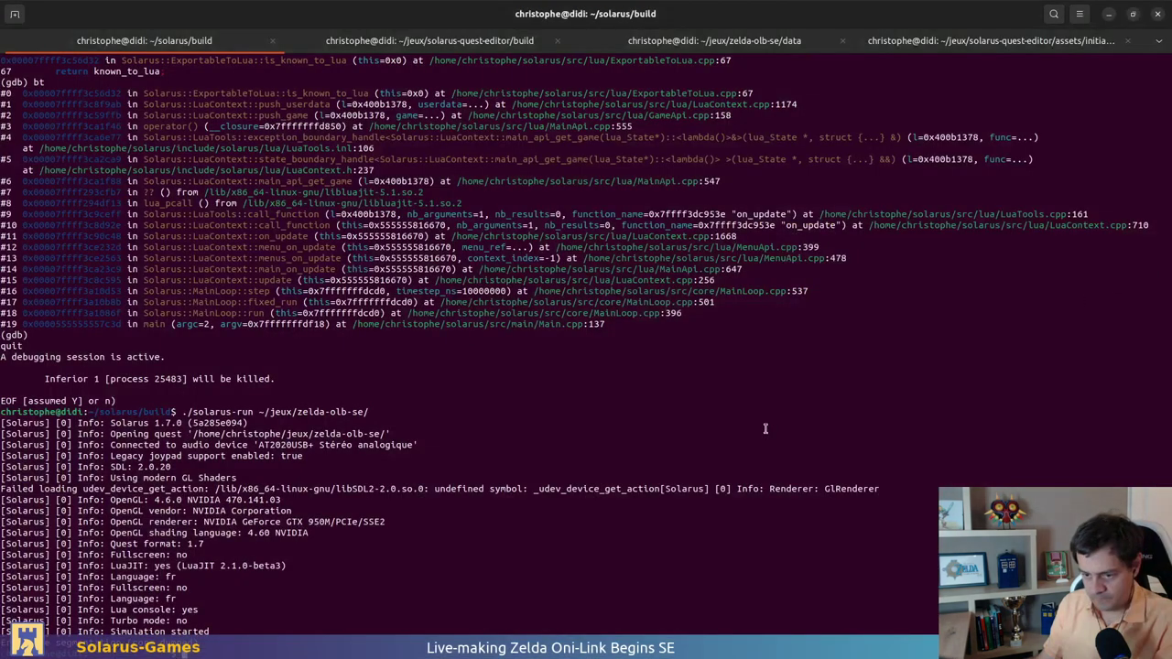
{"action": "key", "text": "ctrl+Page_Down"}
{"action": "key", "text": "ctrl+Page_Down"}
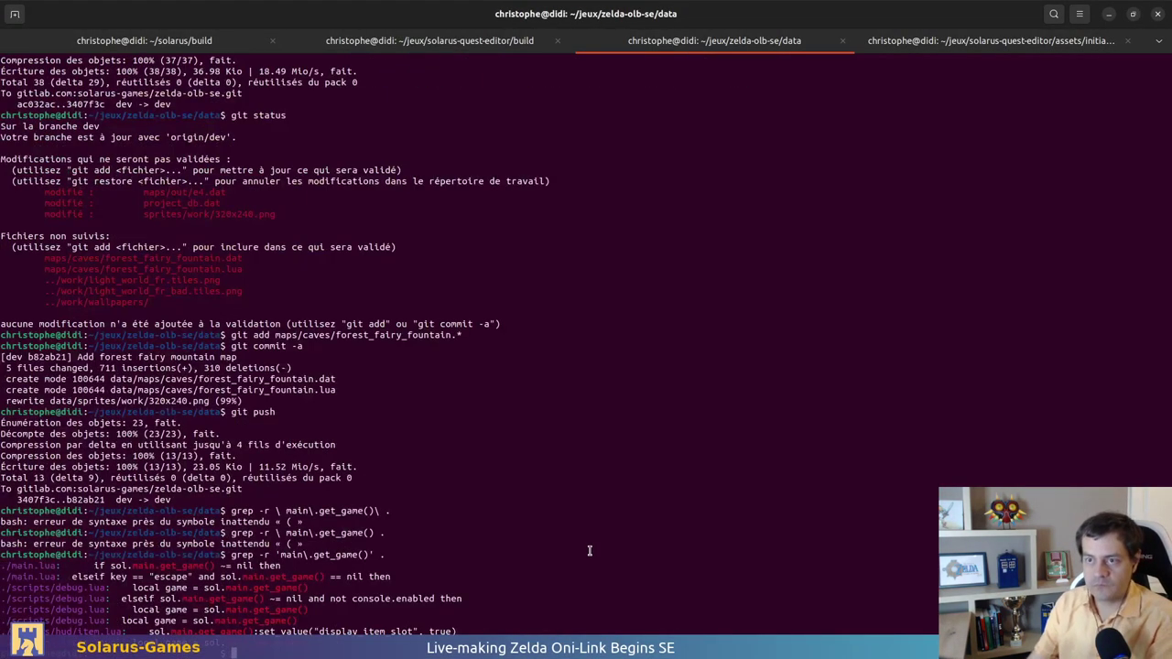
{"action": "type", "text": "git status"}
{"action": "key", "text": "Return"}
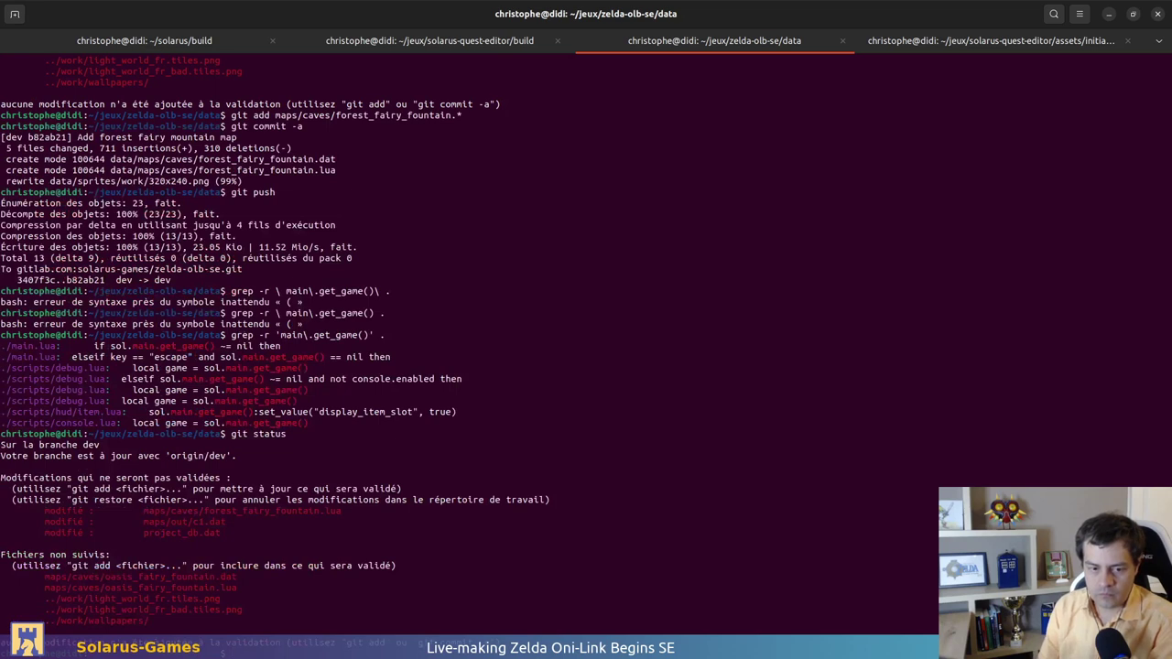
Stage the new maps/caves/oasis_fairy_fountain.* files in Git
{"action": "type", "text": "git add maps/c"}
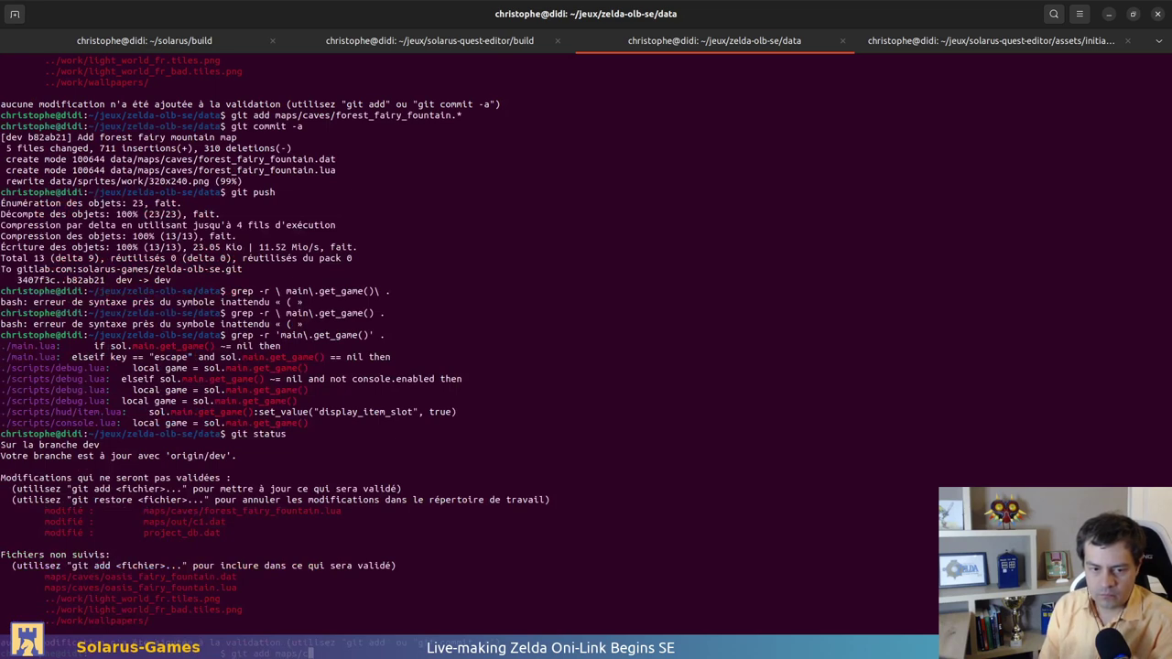
{"action": "type", "text": "aves/oasis_fairy_fountain."}
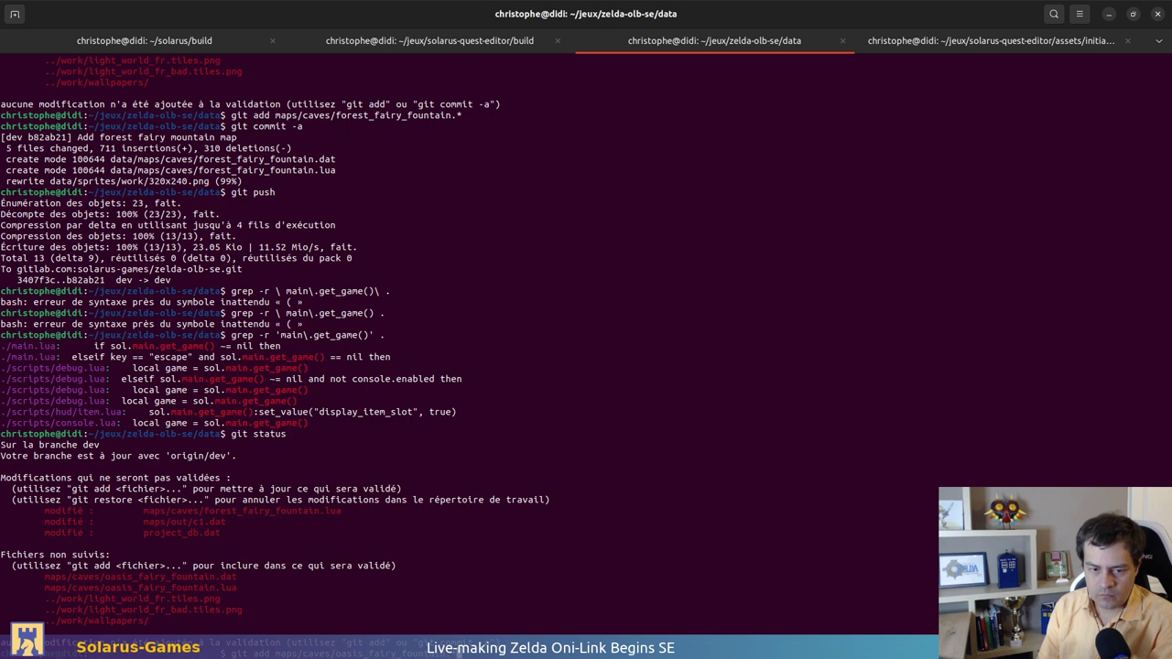
{"action": "key", "text": "Return"}
Commit all modified files with the message "Add Oasis fairy fountain"
{"action": "type", "text": "git comm"}
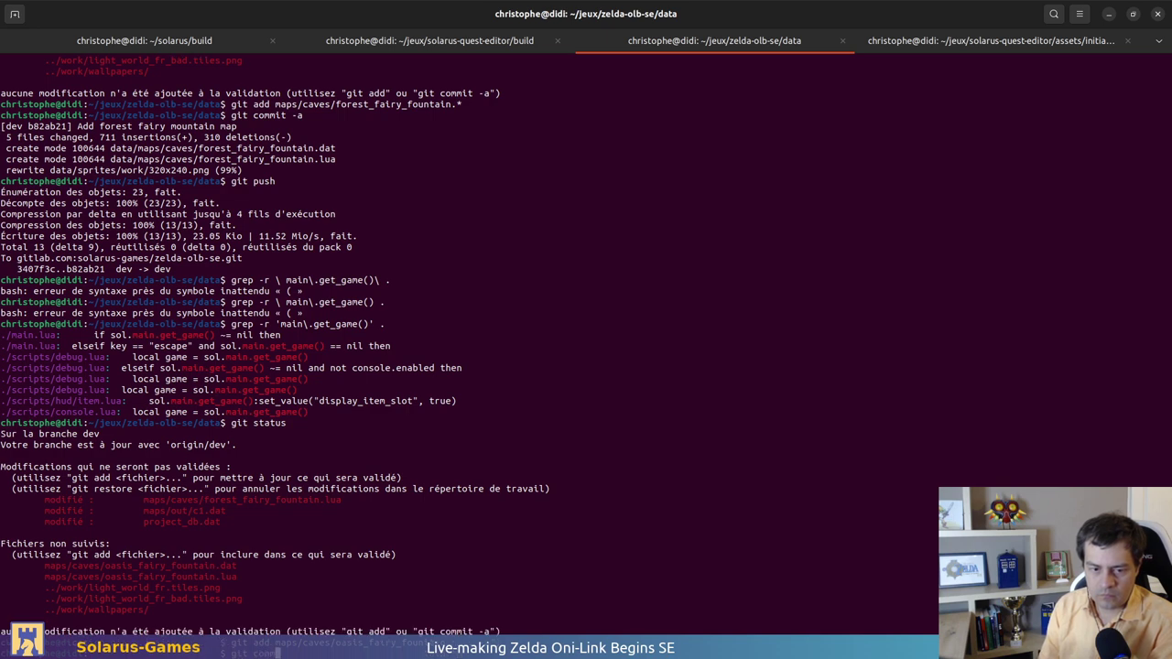
{"action": "type", "text": "it -a"}
{"action": "key", "text": "Return"}
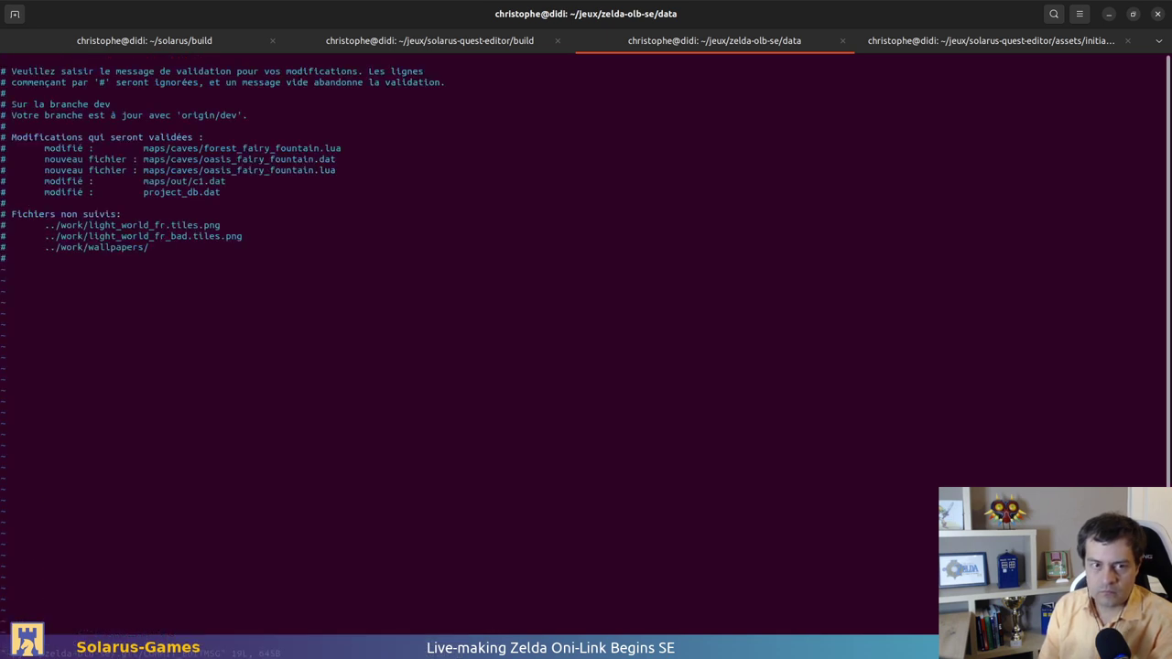
{"action": "type", "text": "iAdd "}
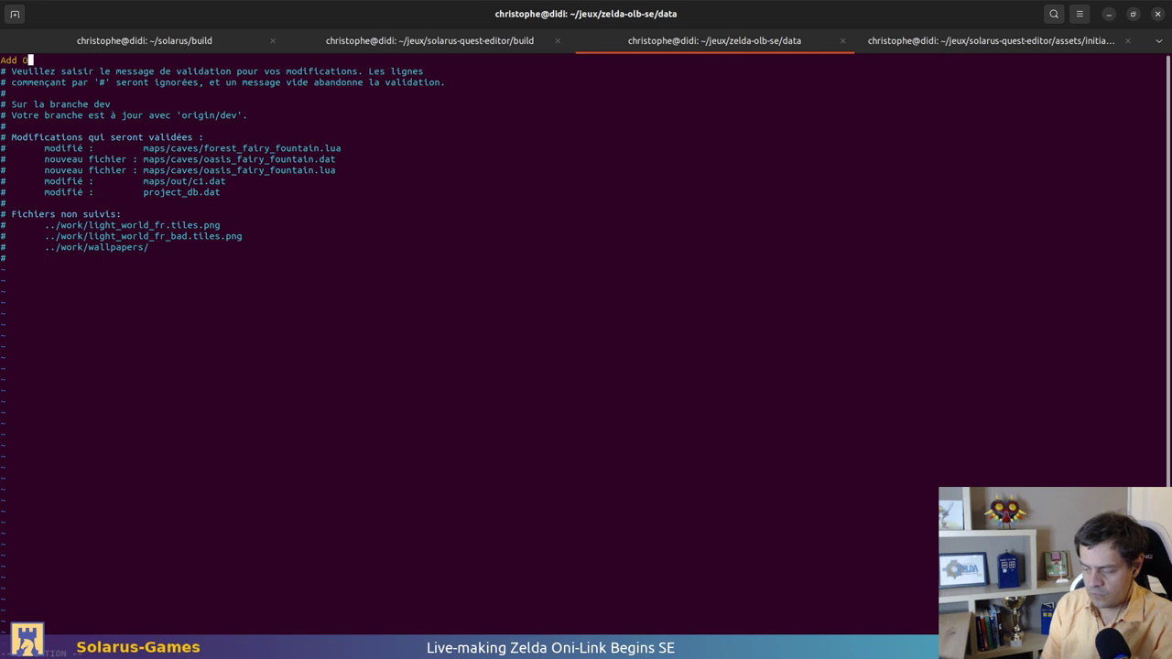
{"action": "type", "text": "Oasis fairy fountain"}
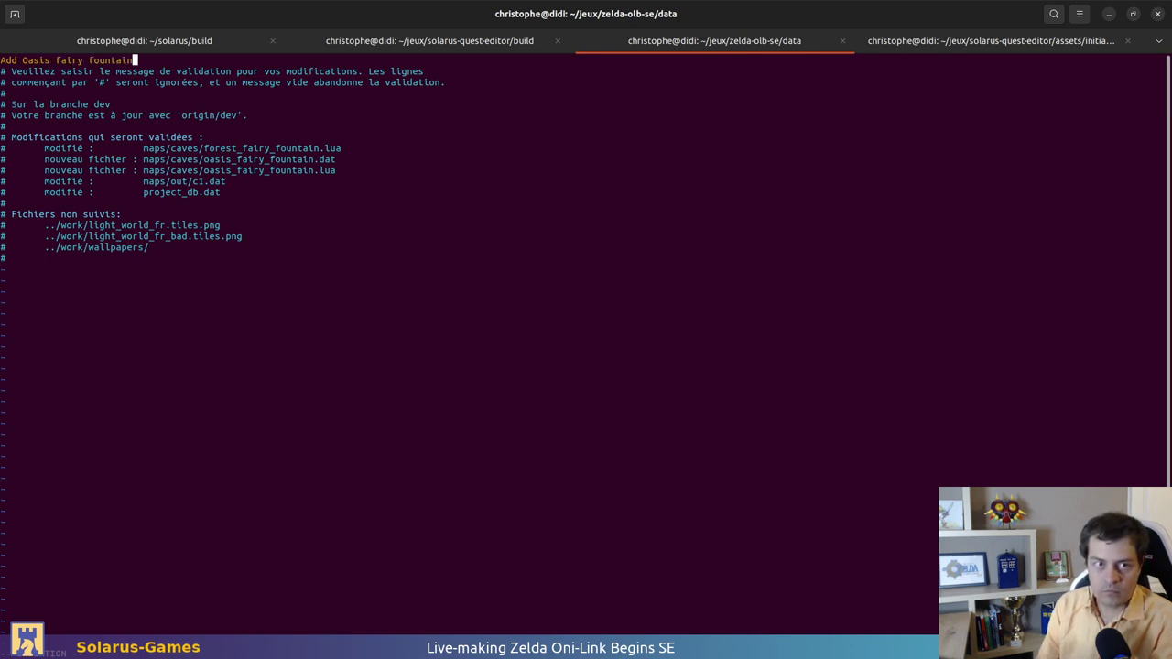
{"action": "key", "text": "Escape"}
{"action": "type", "text": ":wq"}
{"action": "key", "text": "Return"}
Push the commit to the remote repository
{"action": "type", "text": "g"}
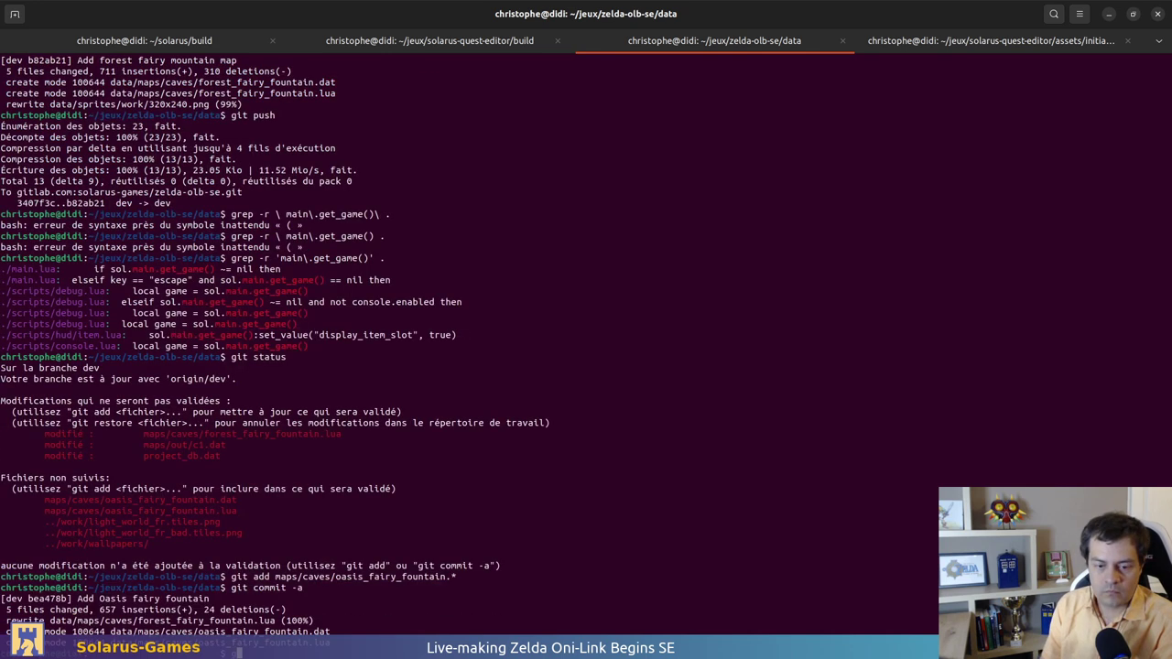
{"action": "type", "text": "it push"}
{"action": "key", "text": "Return"}
Switch to the GitLab issue "Interior maps progress" and mark task 39, caves/oasis_fairy_fountain, as completed
{"action": "key", "text": "alt+Tab"}
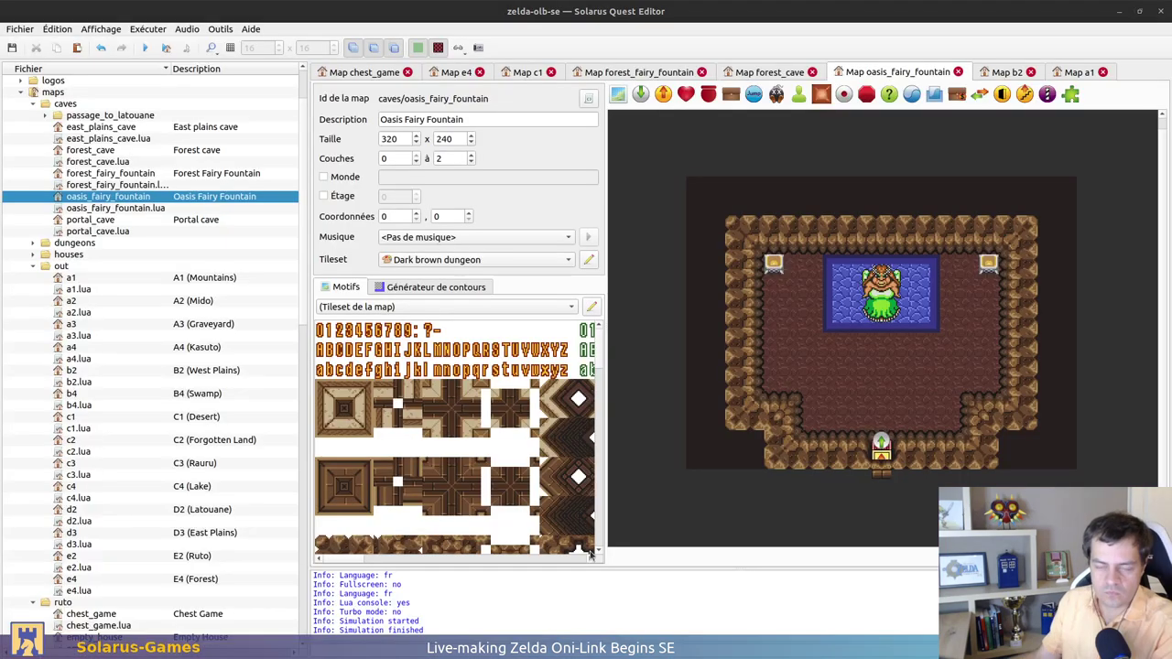
{"action": "key", "text": "alt+Tab"}
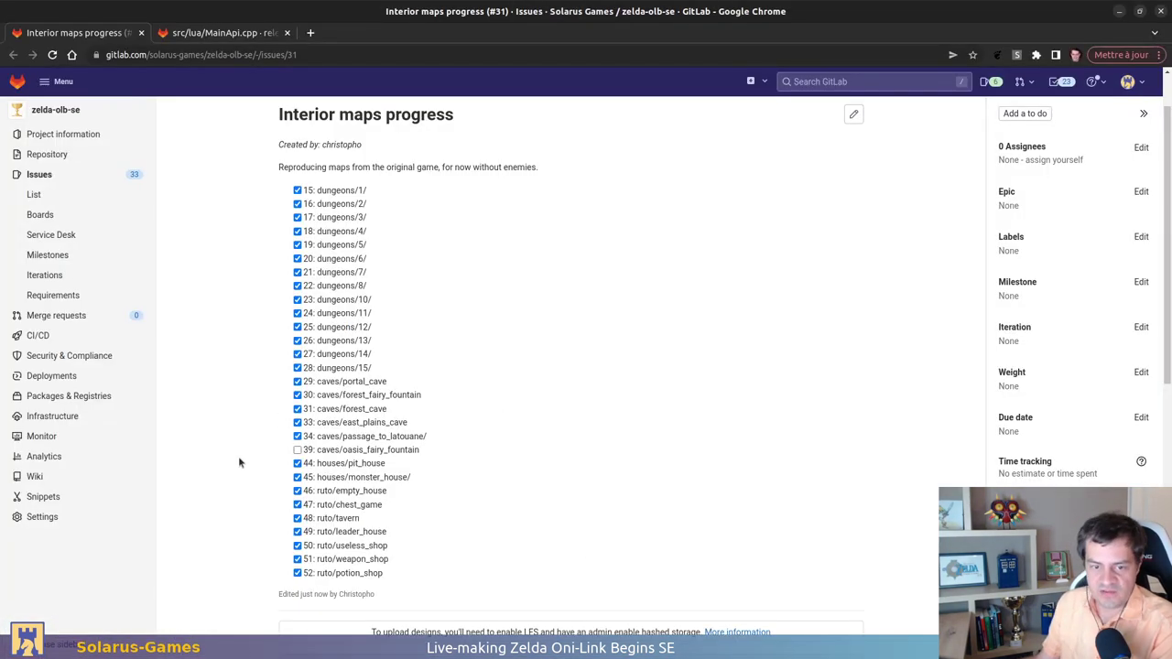
{"action": "left_click", "coordinate": [296, 449]}
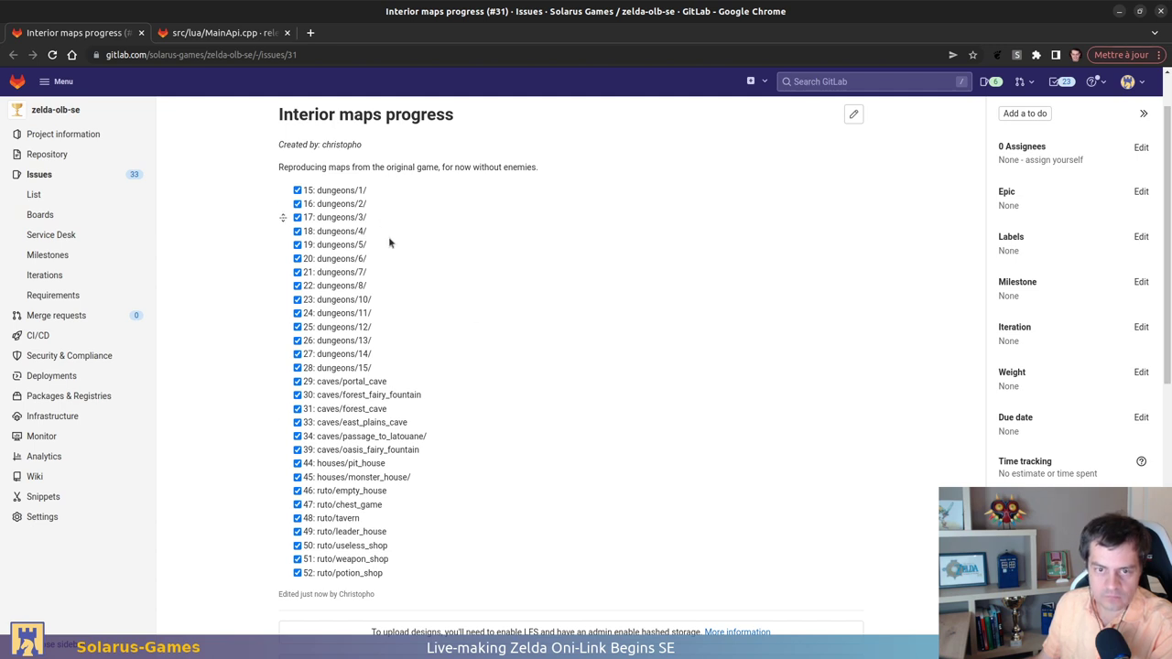
Review the issue's map checklist and examine the original map images in the work/maps folder for remaining interiors
{"action": "scroll", "coordinate": [697, 421], "scroll_direction": "down", "scroll_amount": 1}
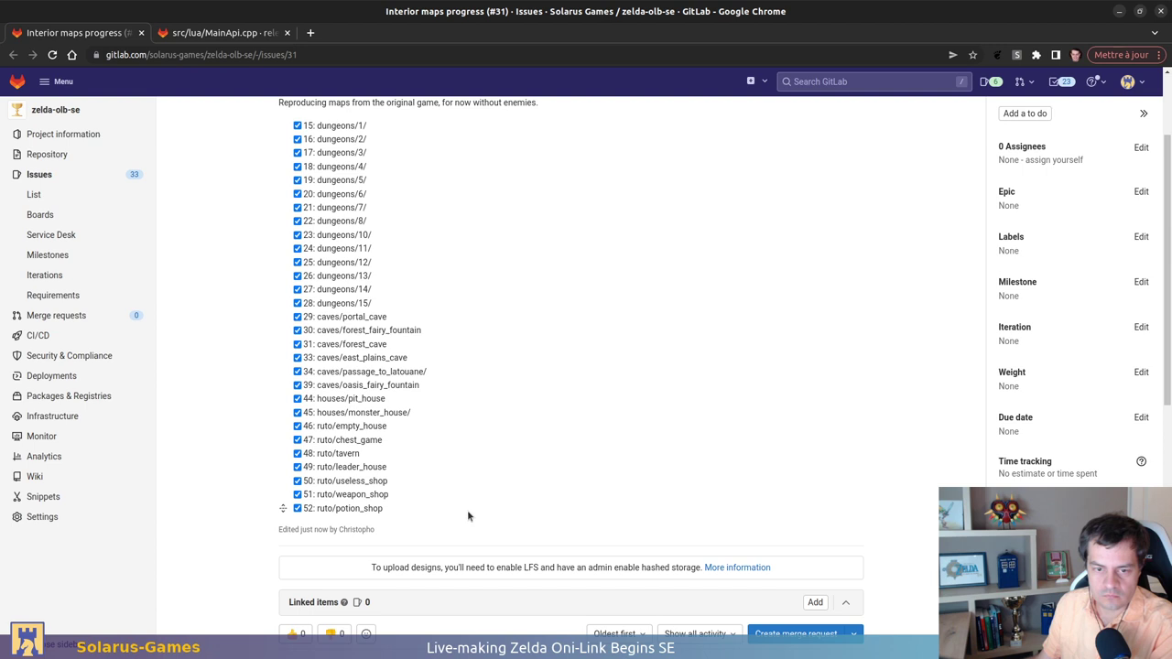
{"action": "scroll", "coordinate": [493, 526], "scroll_direction": "up", "scroll_amount": 1}
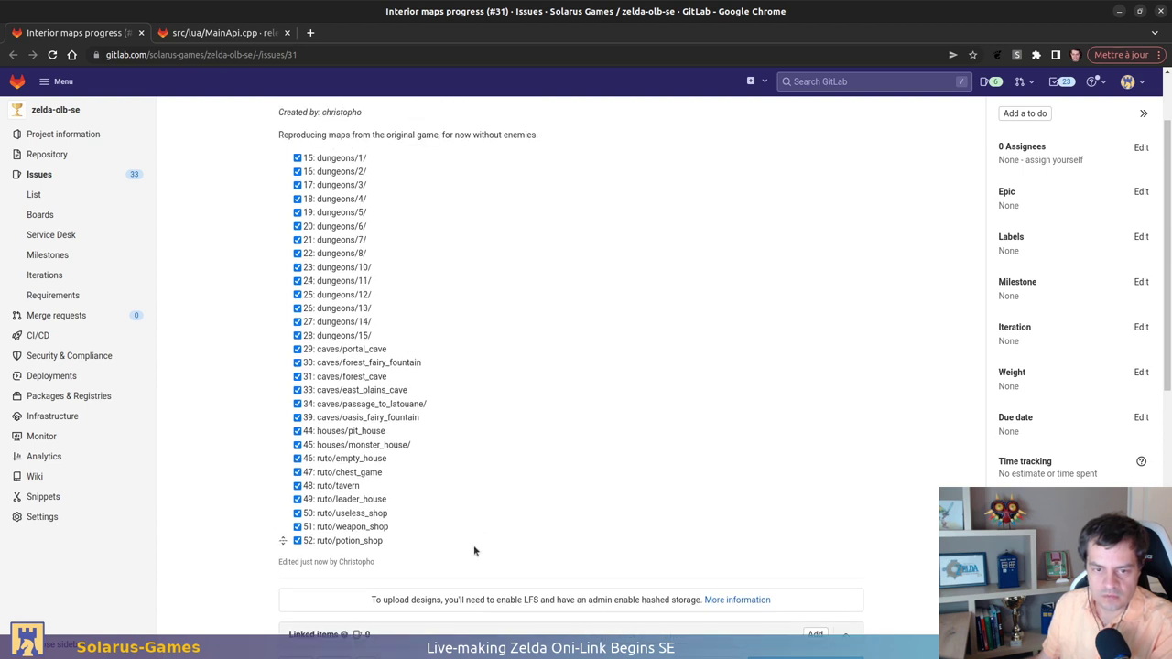
{"action": "left_click_drag", "start_coordinate": [474, 550], "coordinate": [497, 330]}
{"action": "left_click", "coordinate": [497, 331]}
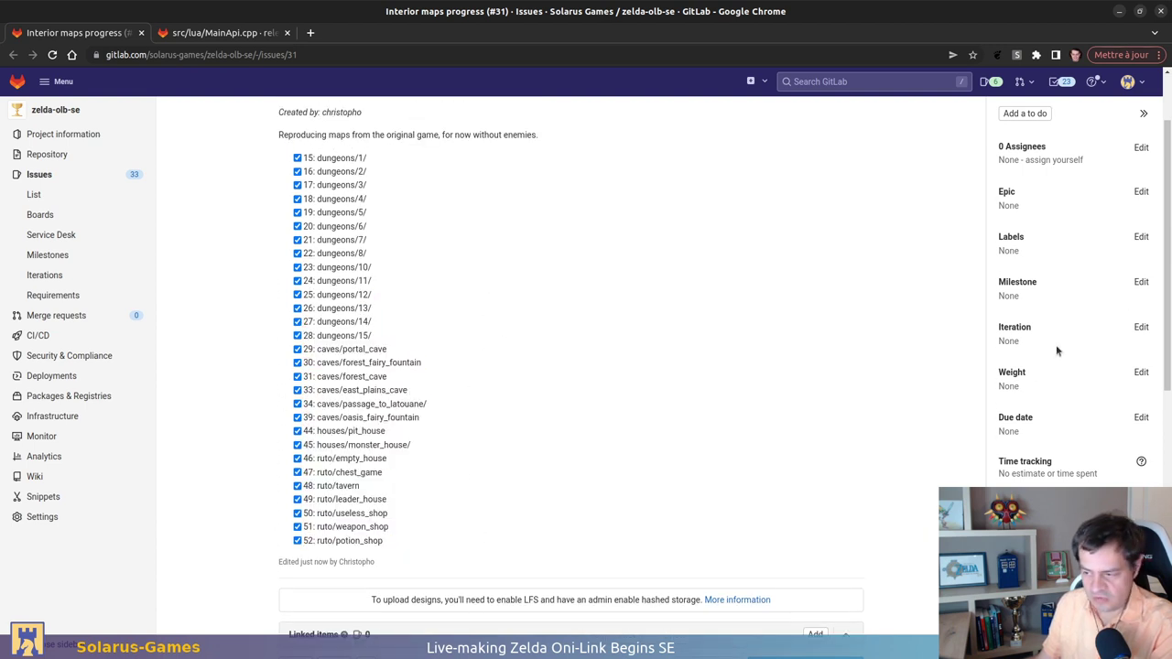
{"action": "key", "text": "alt+Tab"}
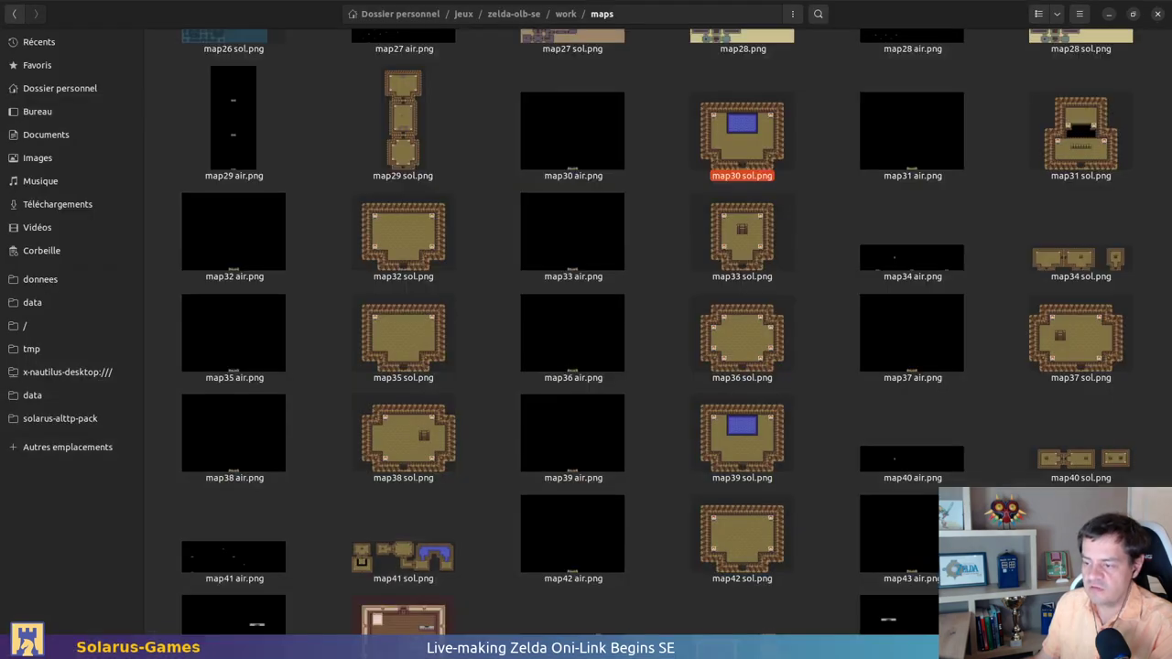
{"action": "scroll", "coordinate": [555, 414], "scroll_direction": "up", "scroll_amount": 10}
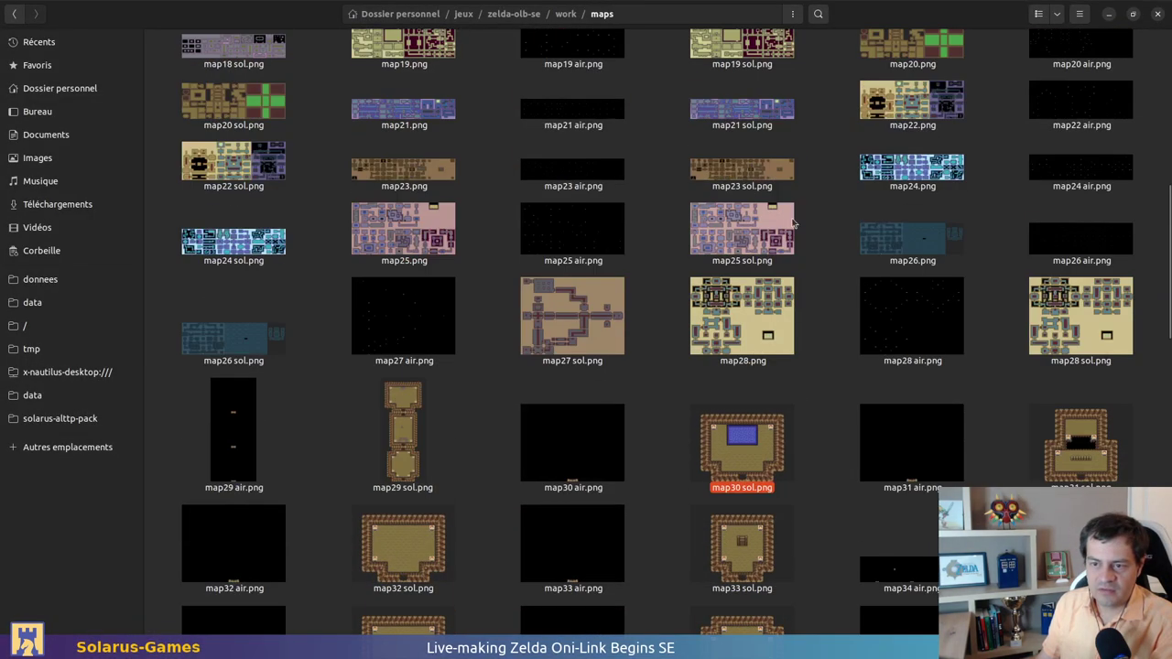
{"action": "scroll", "coordinate": [560, 286], "scroll_direction": "down", "scroll_amount": 10}
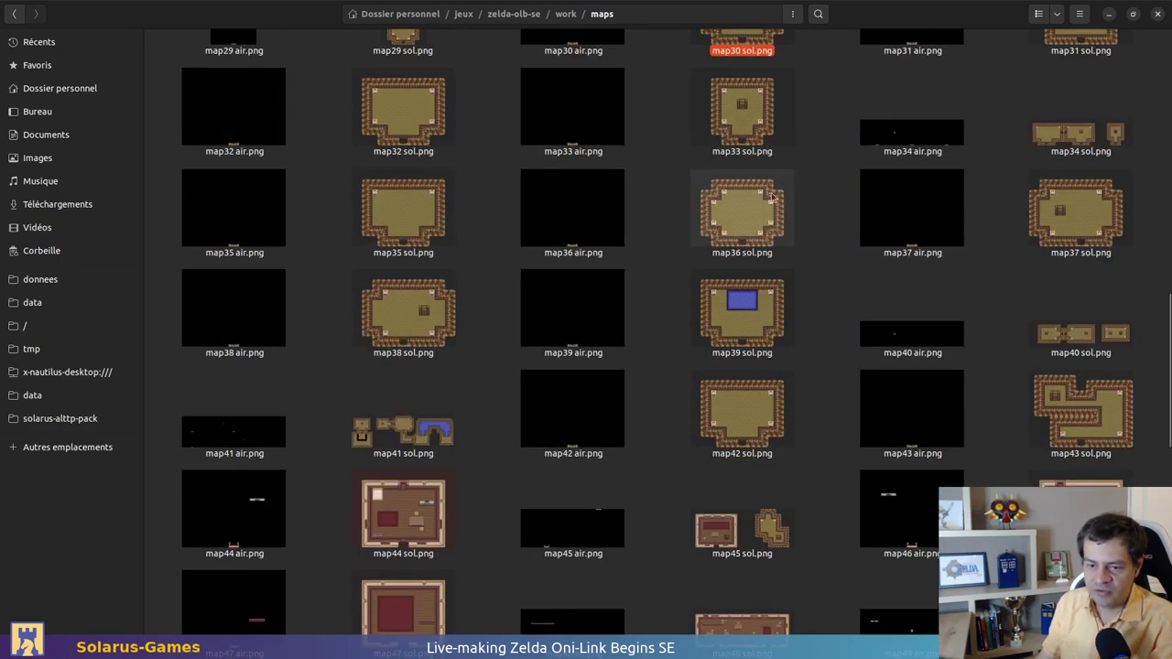
{"action": "scroll", "coordinate": [770, 146], "scroll_direction": "down", "scroll_amount": 5}
{"action": "scroll", "coordinate": [824, 357], "scroll_direction": "down", "scroll_amount": 8}
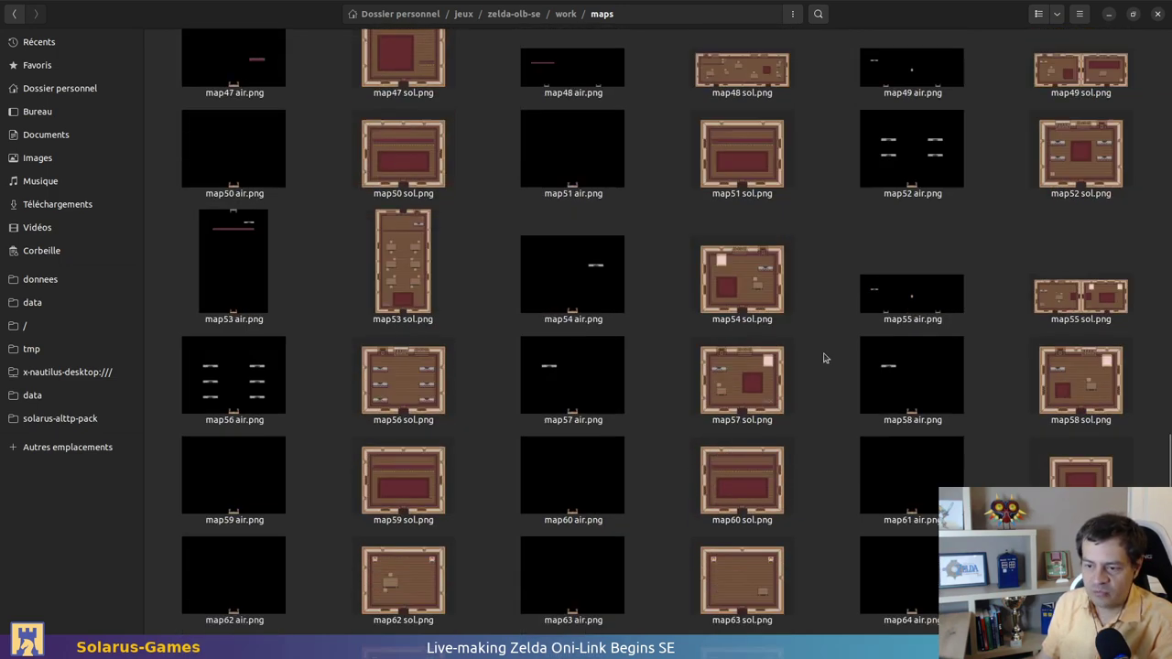
{"action": "scroll", "coordinate": [831, 373], "scroll_direction": "up", "scroll_amount": 15}
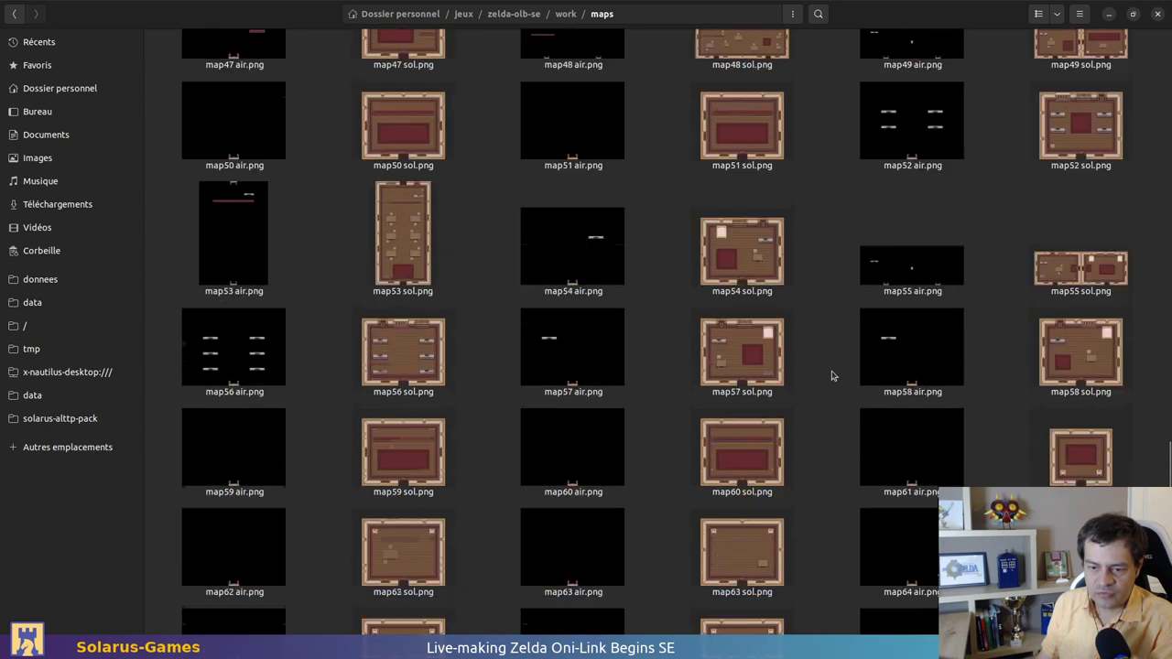
{"action": "scroll", "coordinate": [837, 379], "scroll_direction": "up", "scroll_amount": 8}
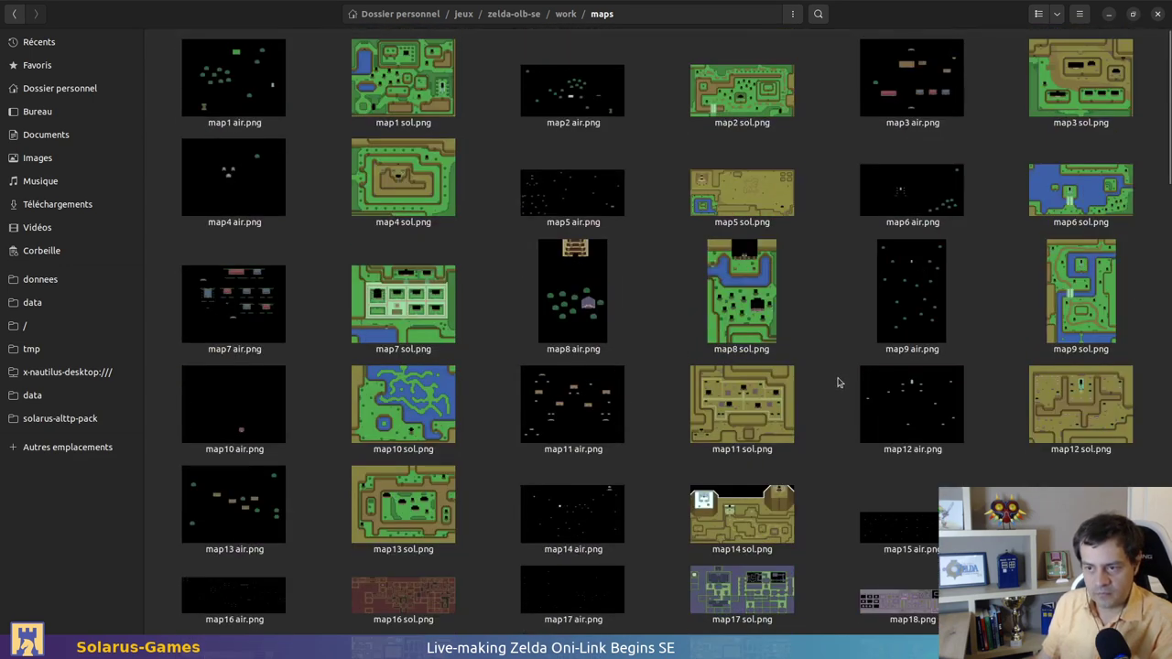
Switch back to Solarus Quest Editor and close the oasis_fairy_fountain map
{"action": "key", "text": "alt+Tab"}
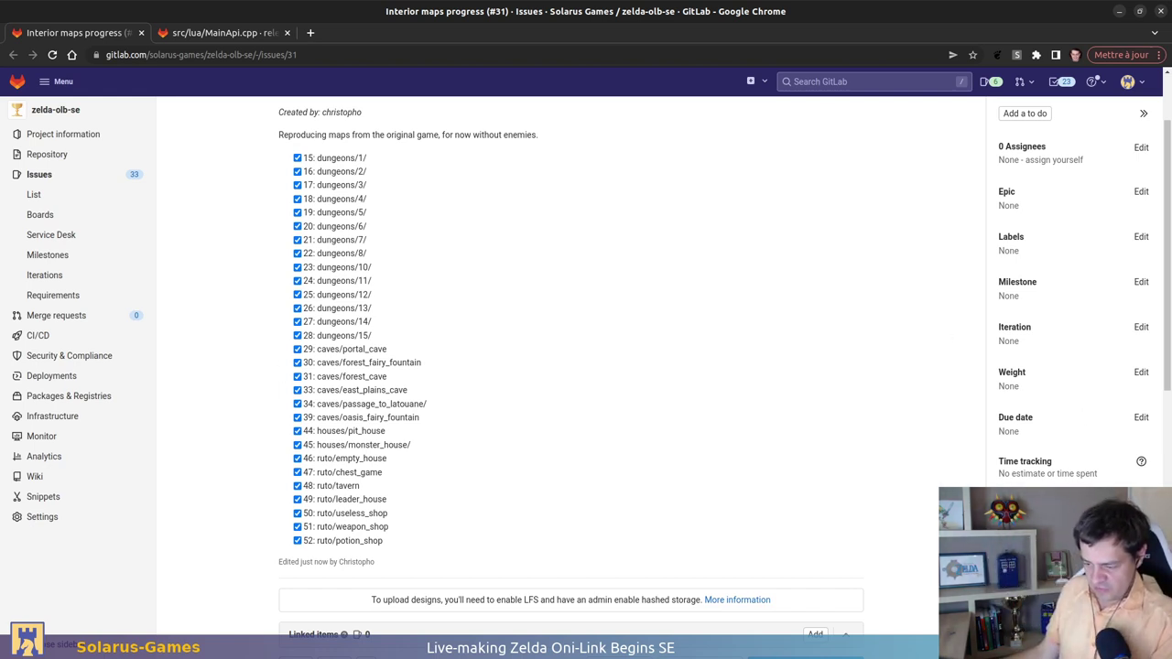
{"action": "key", "text": "alt+Tab"}
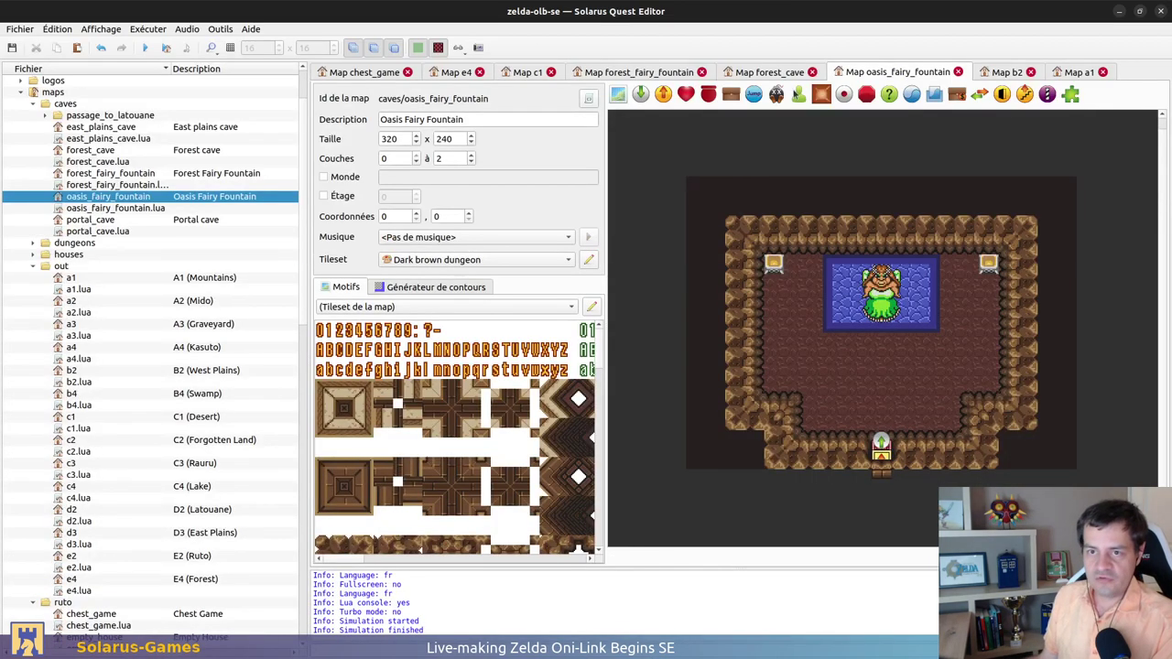
{"action": "middle_click", "coordinate": [909, 80]}
Try moving the weak_wall_a door below the cliff on map B2 (West Plains) and choosing the Weak wall (outside) sprite
{"action": "scroll", "coordinate": [802, 329], "scroll_direction": "up", "scroll_amount": 1, "text": "ctrl"}
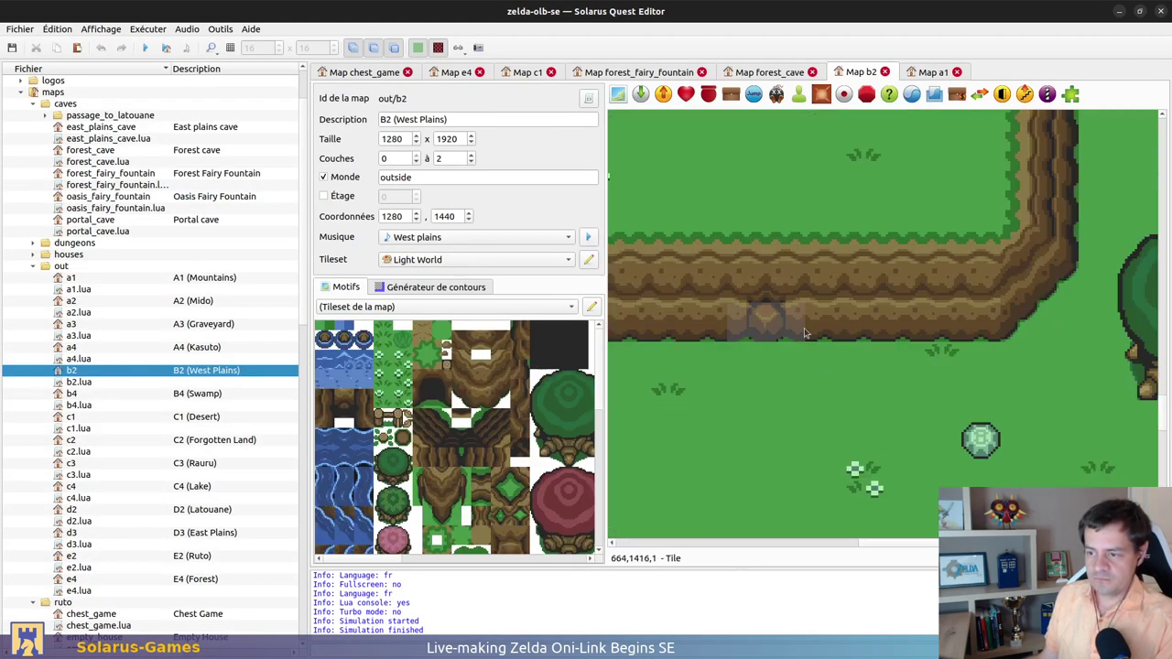
{"action": "left_click", "coordinate": [760, 330]}
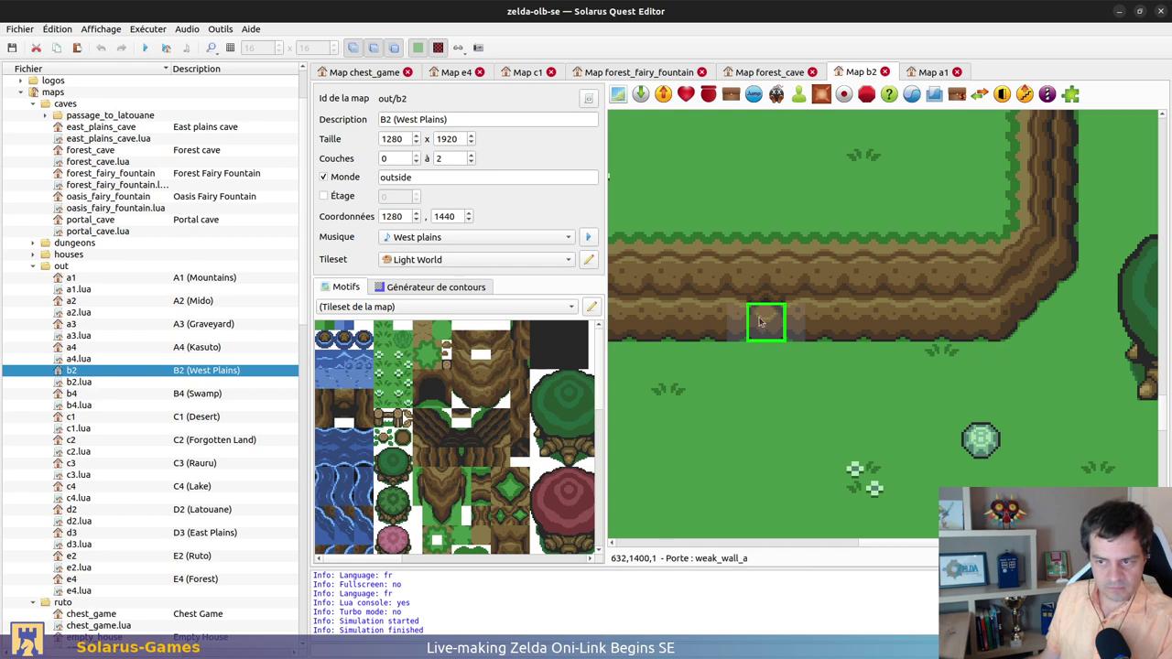
{"action": "left_click_drag", "start_coordinate": [764, 330], "coordinate": [764, 348]}
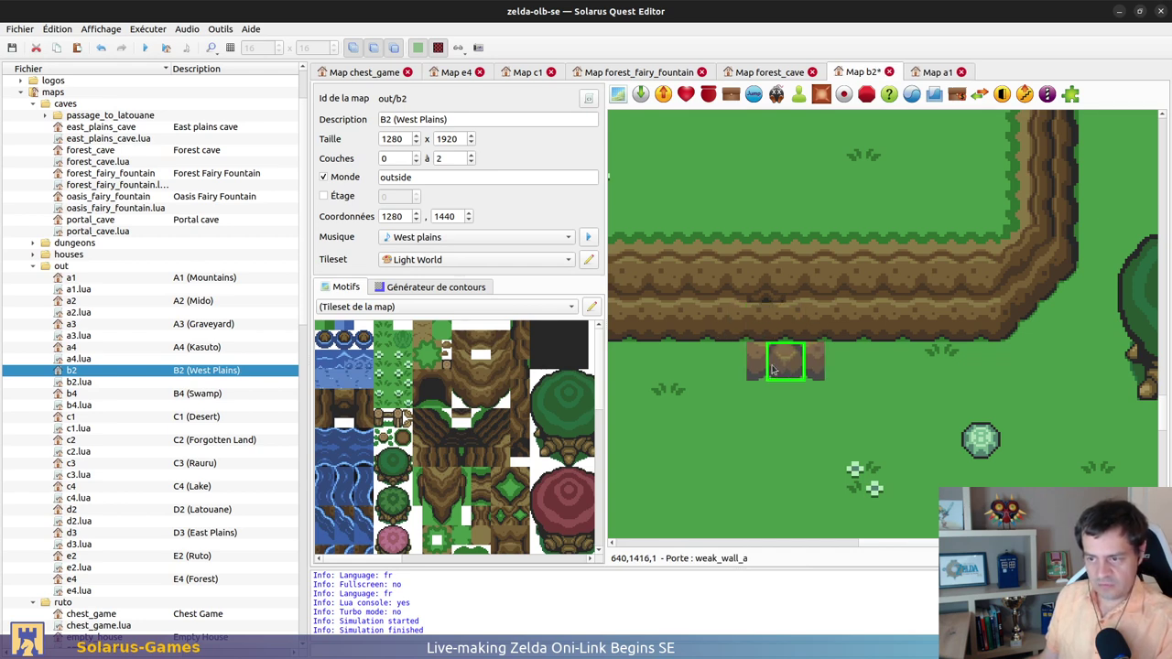
{"action": "double_click", "coordinate": [764, 348]}
{"action": "left_click", "coordinate": [546, 192]}
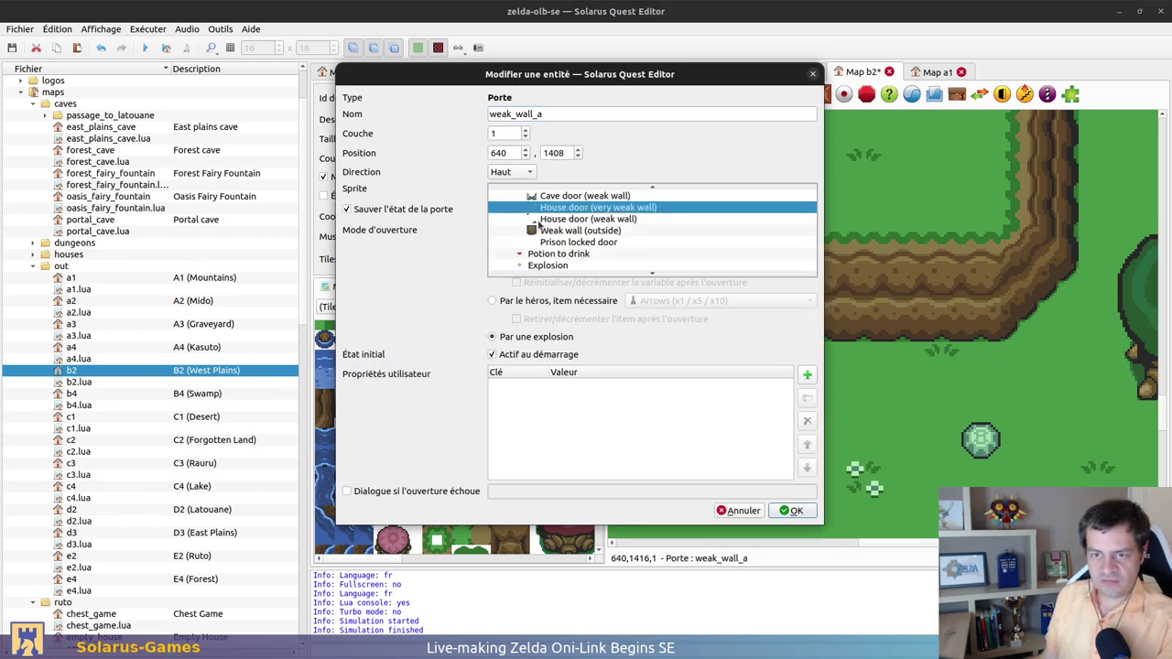
{"action": "left_click", "coordinate": [552, 219]}
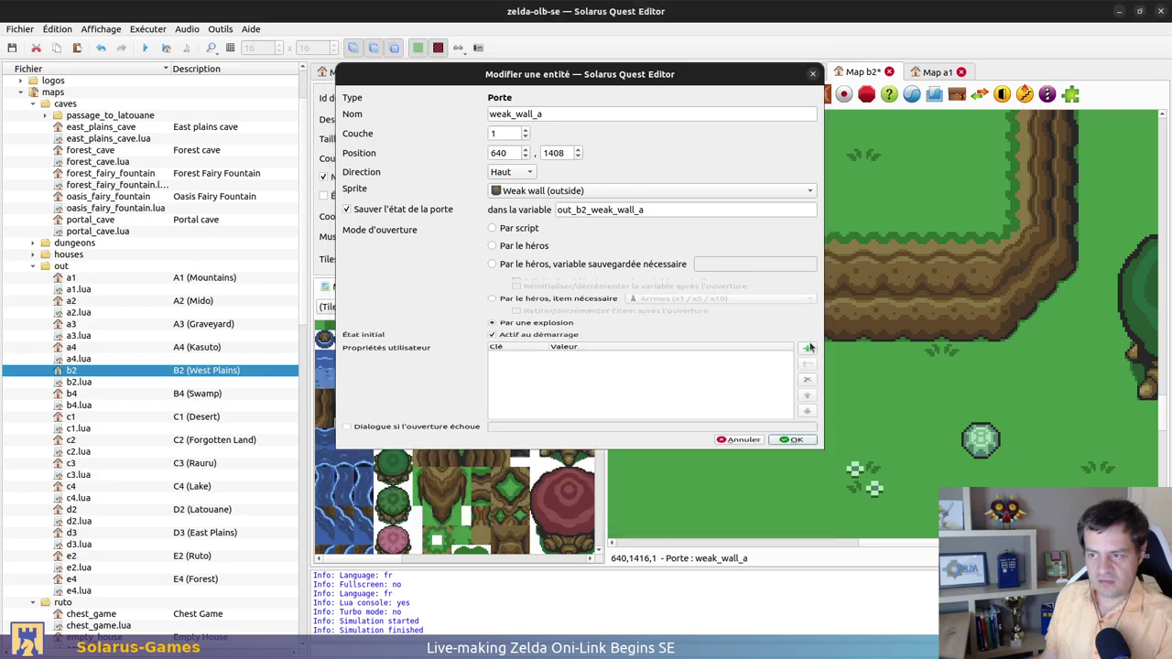
{"action": "key", "text": "Return"}
{"action": "key", "text": "ctrl+s"}
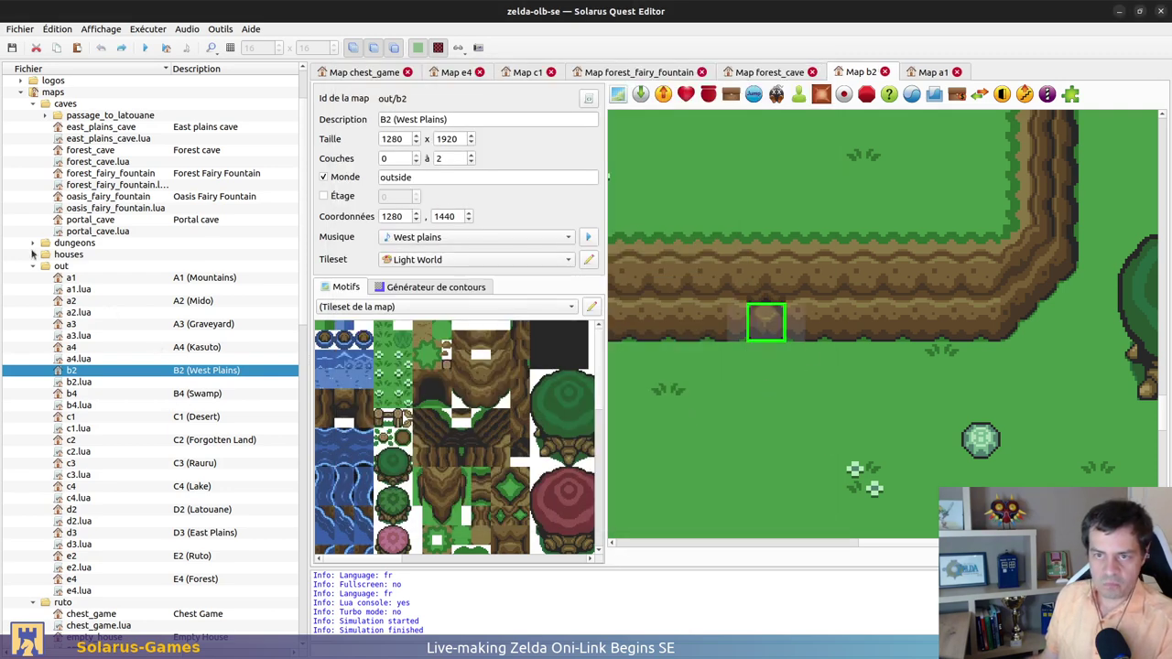
Collapse the expanded map and script folders in the quest tree and open the door_out_weak_wall sprite from sprites/entities/doors
{"action": "left_click", "coordinate": [34, 103]}
{"action": "left_click", "coordinate": [33, 139]}
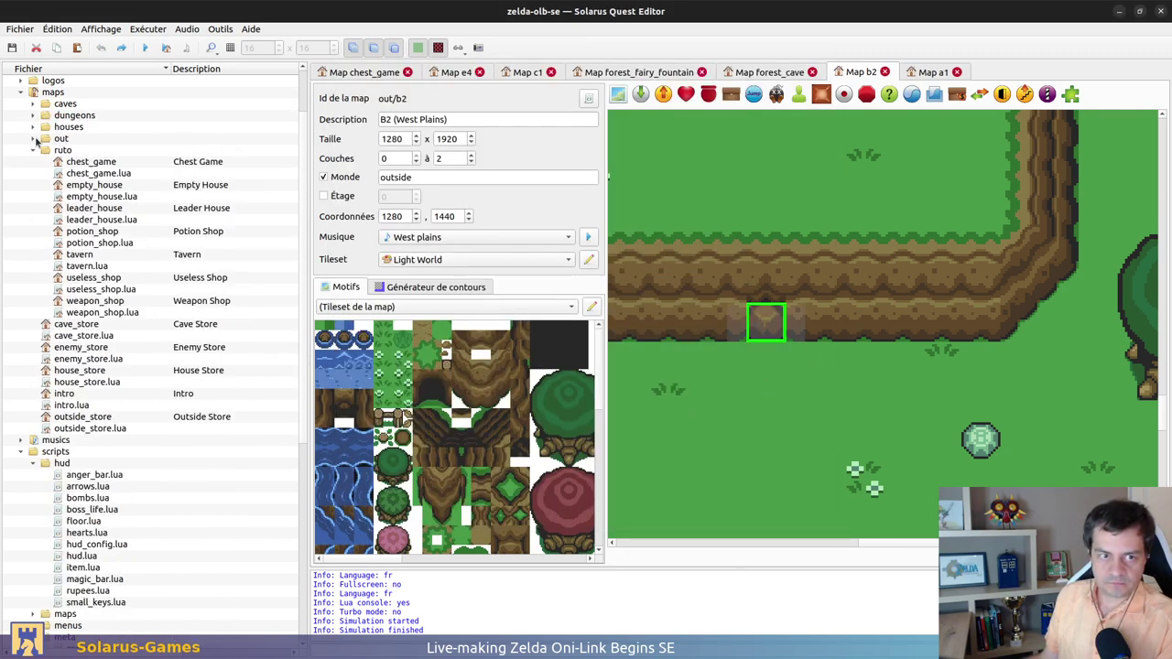
{"action": "left_click", "coordinate": [33, 150]}
{"action": "left_click", "coordinate": [20, 289]}
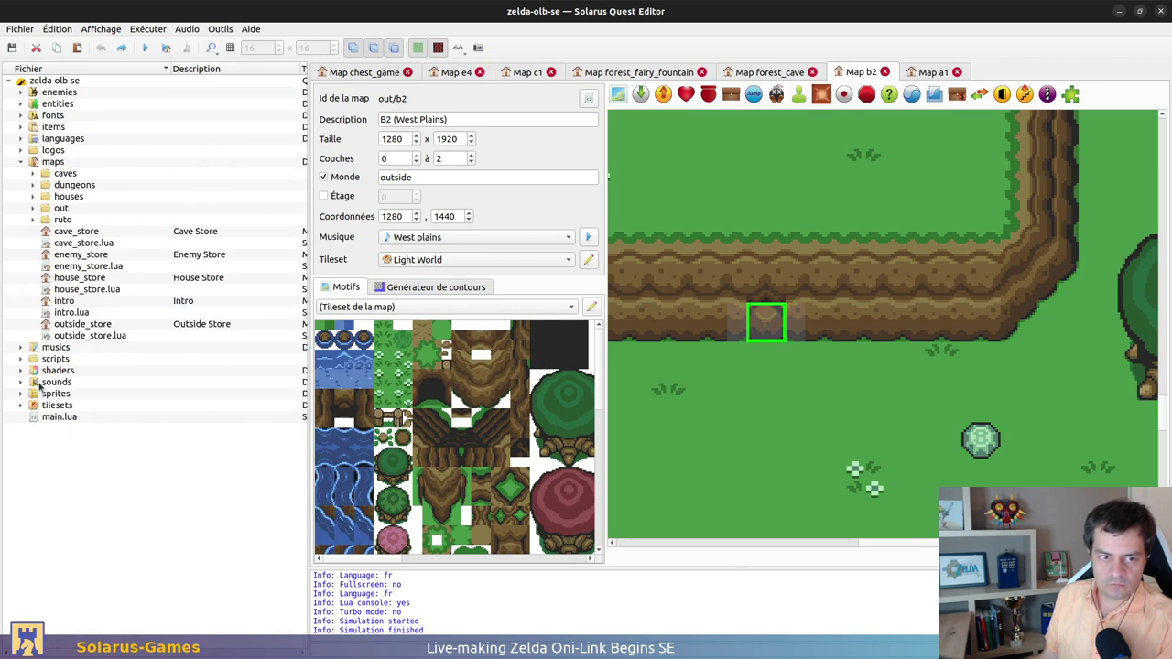
{"action": "left_click", "coordinate": [20, 393]}
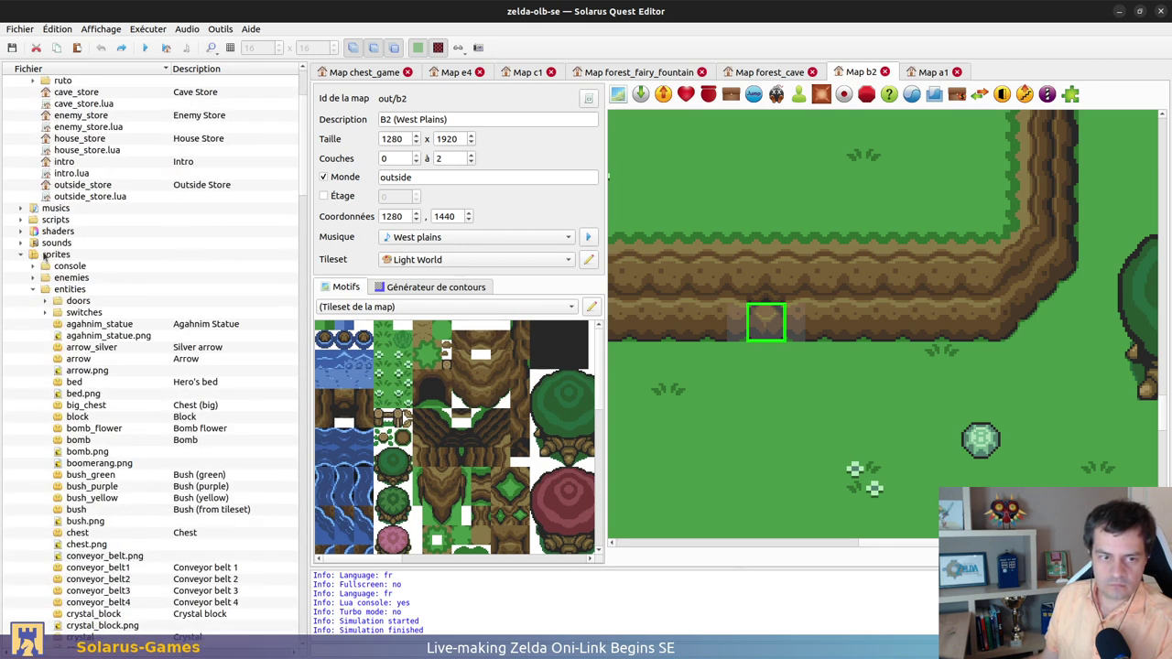
{"action": "left_click", "coordinate": [45, 301]}
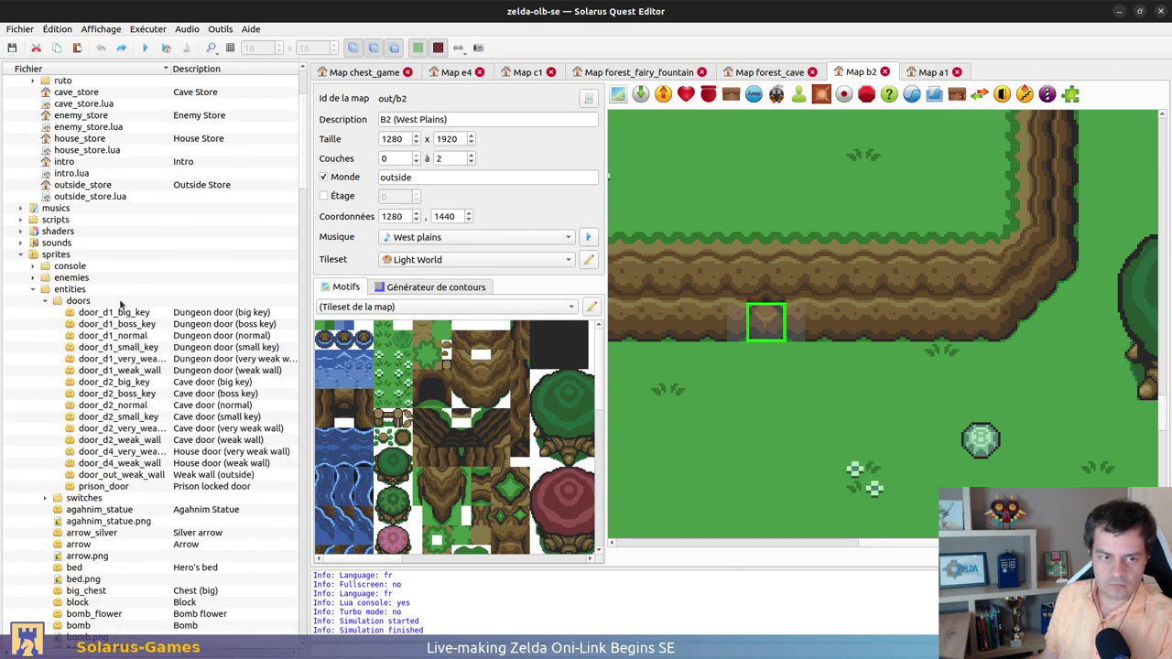
{"action": "double_click", "coordinate": [128, 477]}
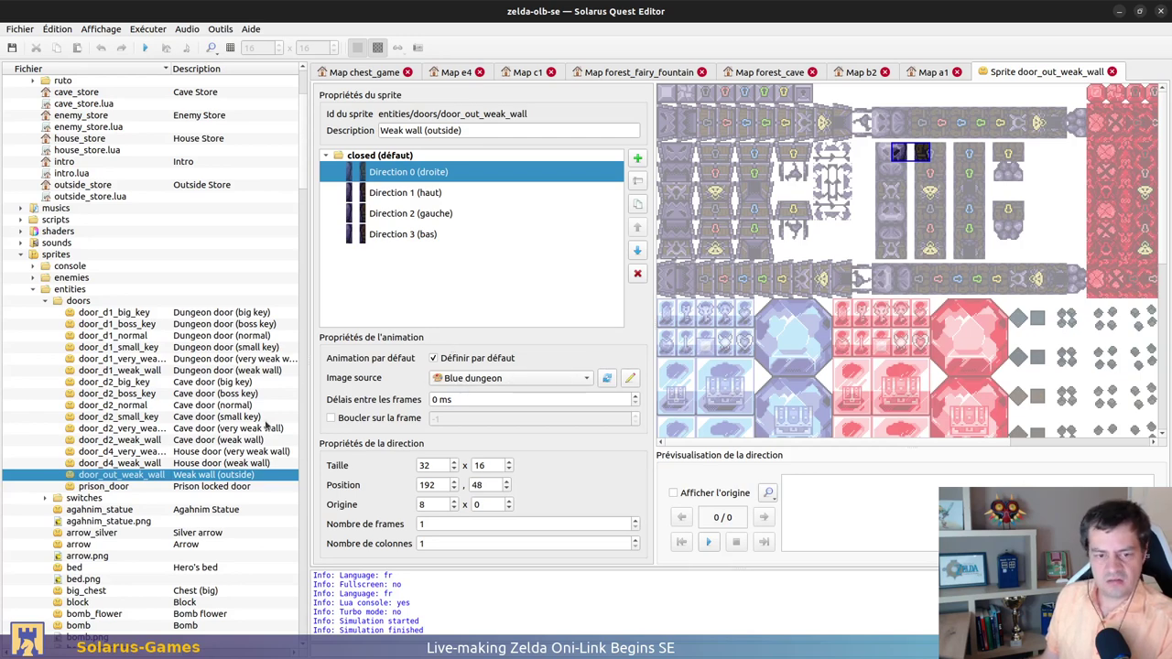
Compare the door_d4_weak_wall, door_d4_very_weak_wall, door_d2_very_weak_wall and door_d1_very_weak_wall sprites with door_out_weak_wall
{"action": "double_click", "coordinate": [92, 464]}
{"action": "double_click", "coordinate": [105, 452]}
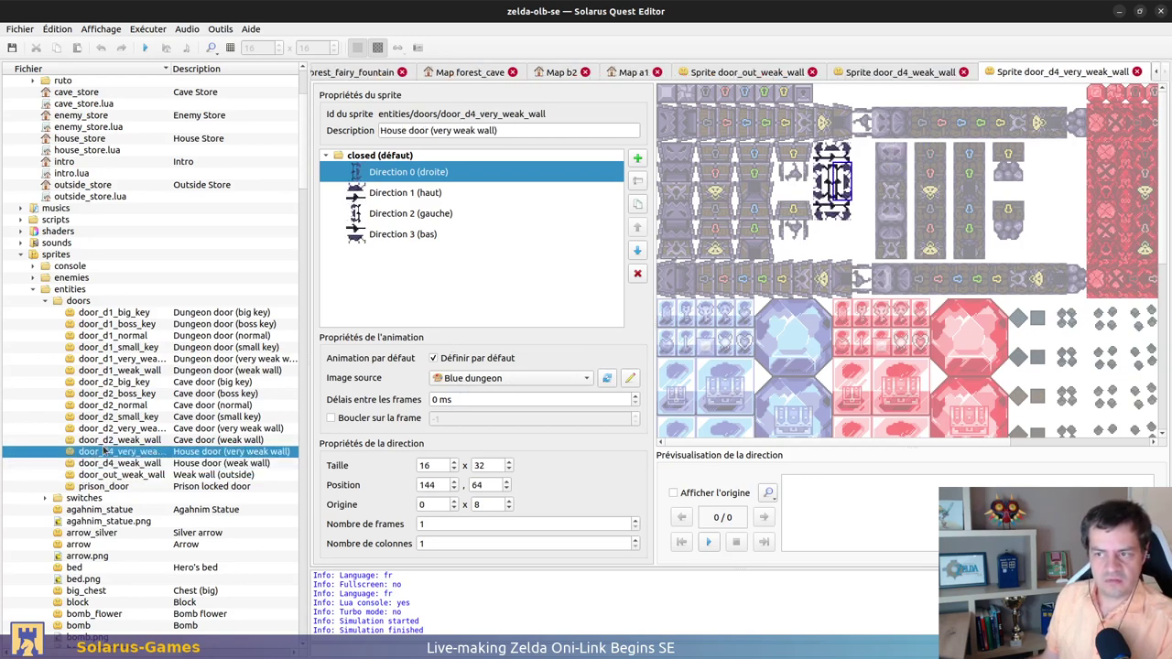
{"action": "double_click", "coordinate": [117, 429]}
{"action": "double_click", "coordinate": [124, 360]}
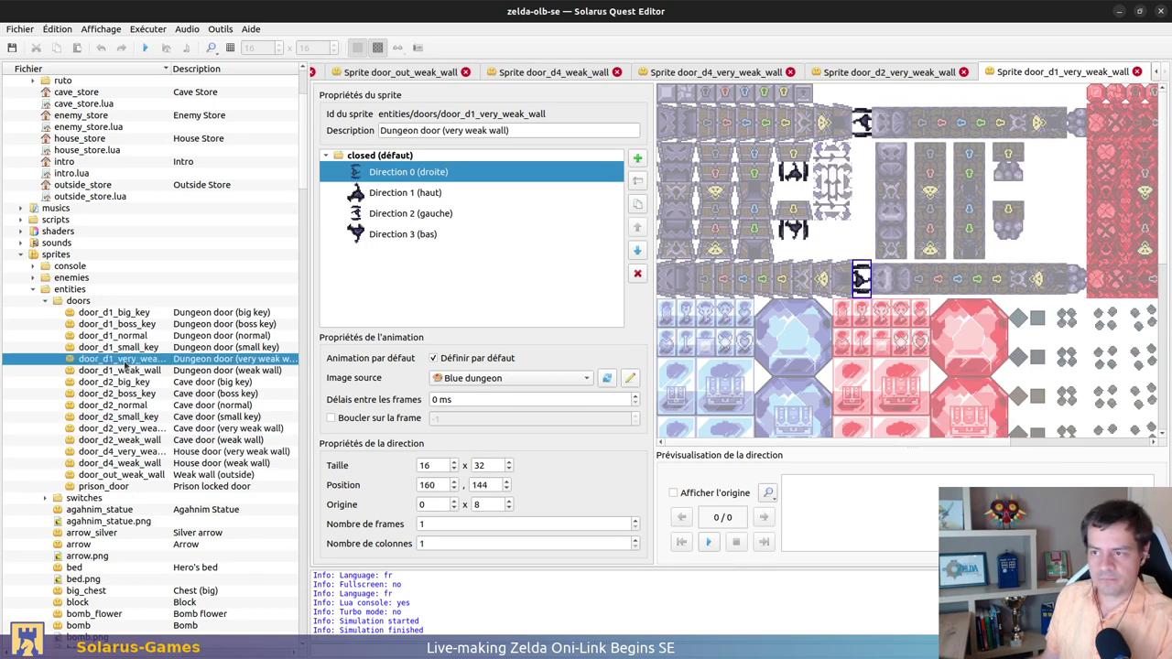
{"action": "double_click", "coordinate": [121, 475]}
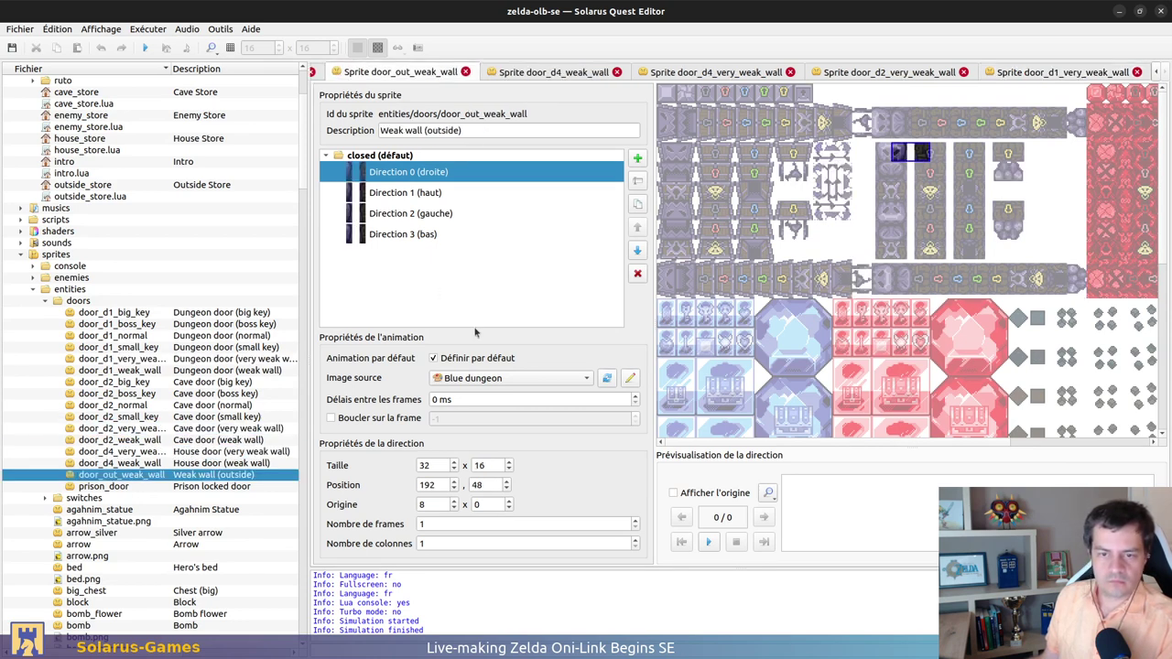
Set the image source of the door_out_weak_wall sprite's closed animation to the Light World tileset
{"action": "left_click", "coordinate": [499, 378]}
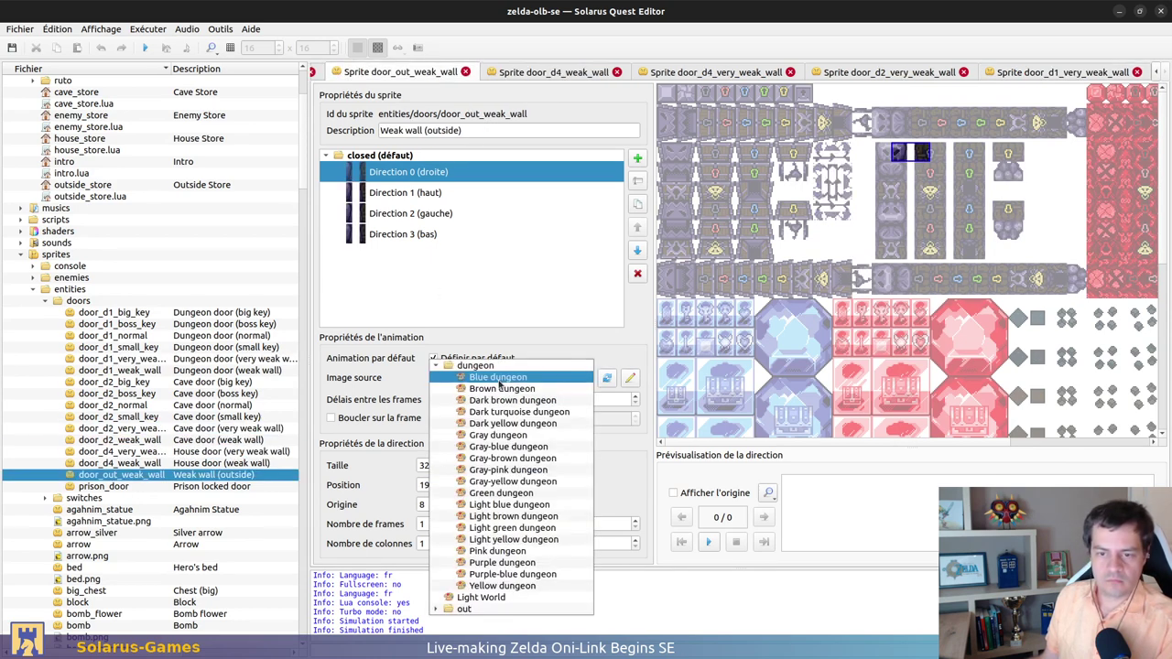
{"action": "left_click", "coordinate": [492, 597]}
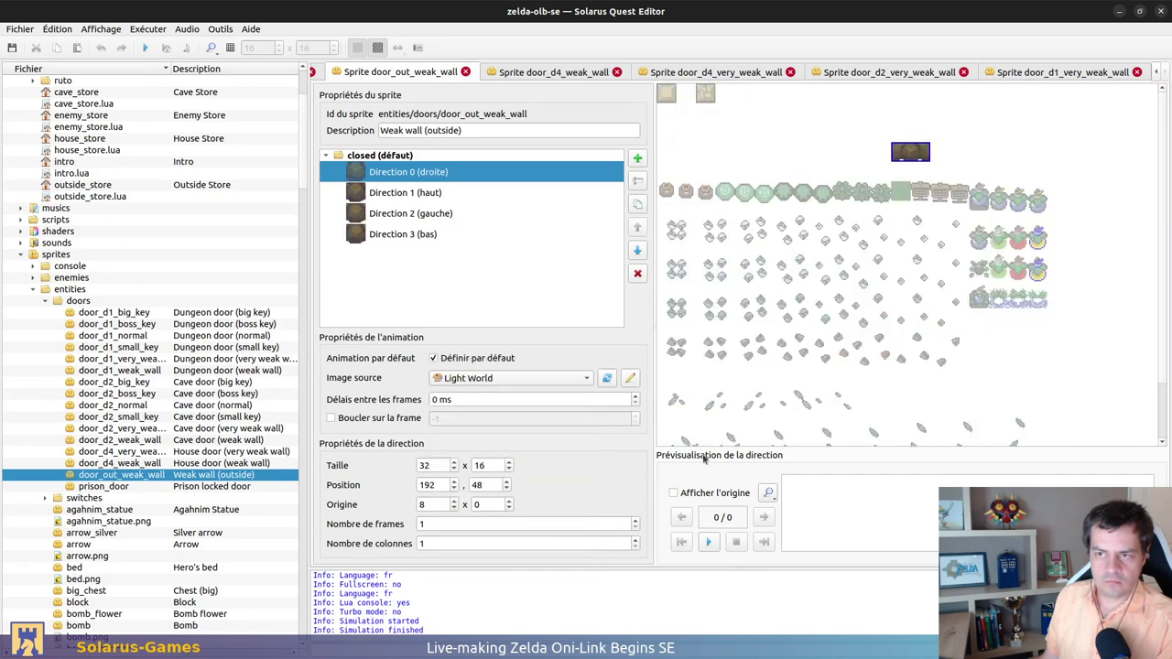
{"action": "left_click", "coordinate": [789, 138]}
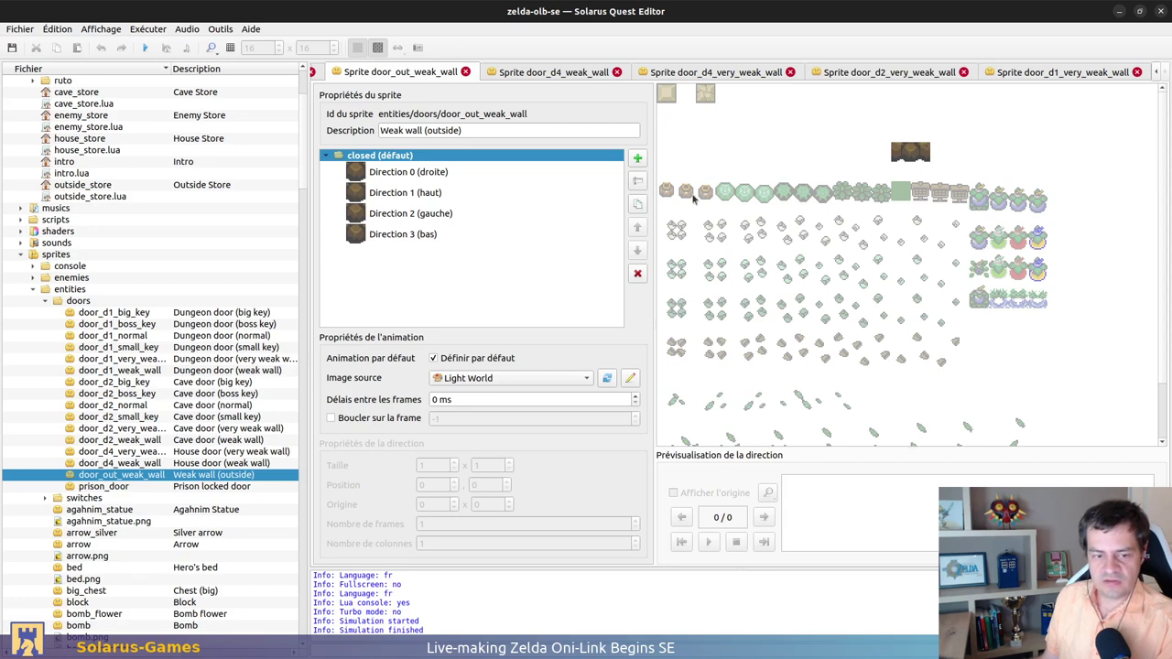
{"action": "scroll", "coordinate": [183, 509], "scroll_direction": "down", "scroll_amount": 7}
{"action": "scroll", "coordinate": [186, 511], "scroll_direction": "down", "scroll_amount": 9}
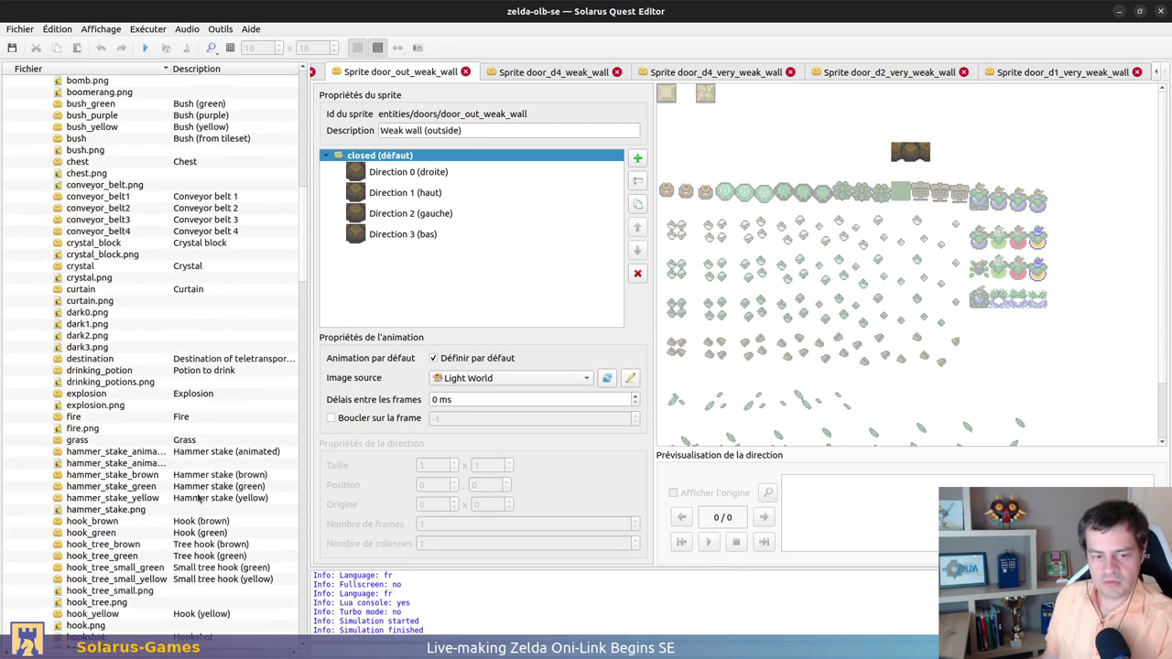
{"action": "scroll", "coordinate": [192, 499], "scroll_direction": "up", "scroll_amount": 14}
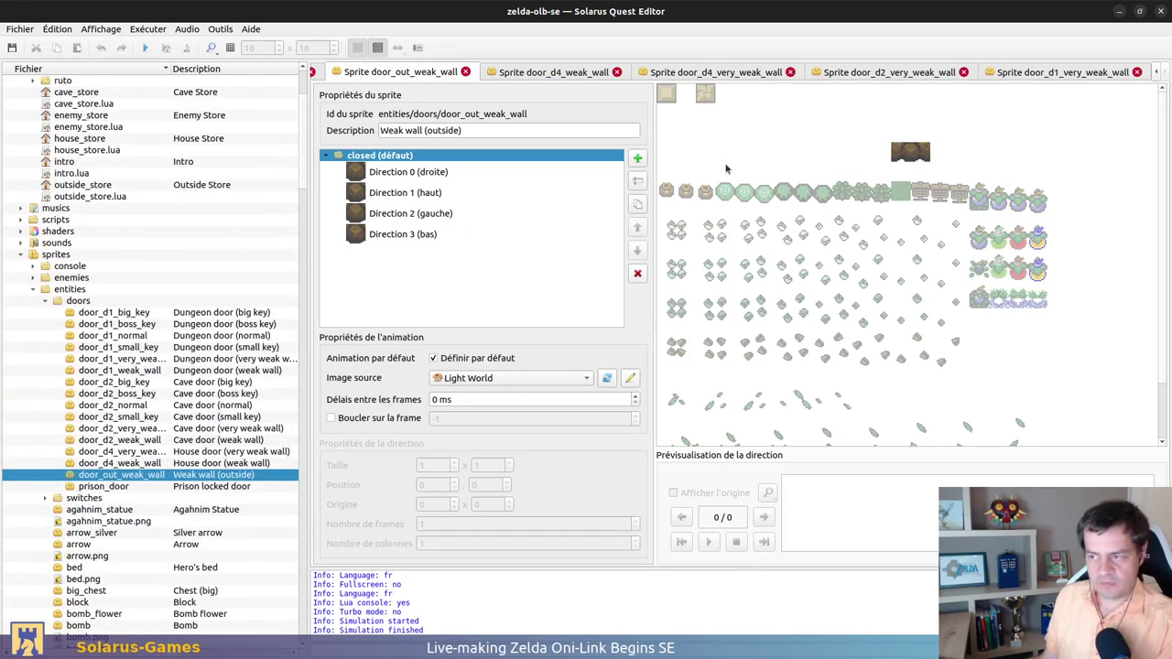
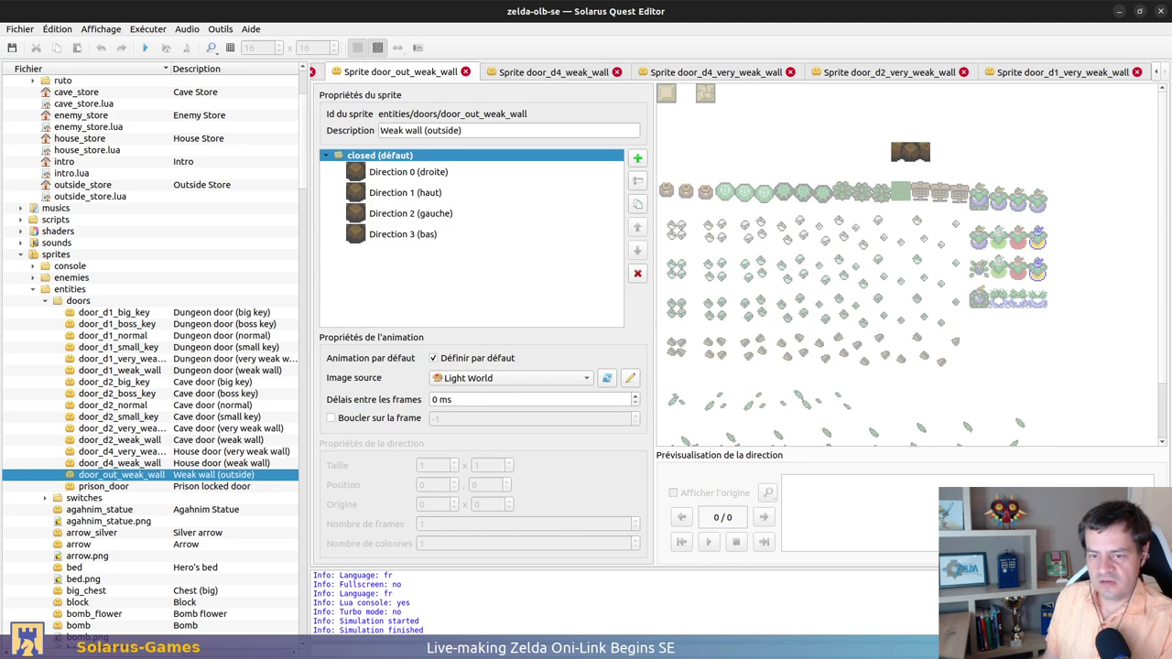
Switch to GIMP and open light_world.entities.png and light_world.tiles.png from the quest's data/tilesets folder
{"action": "key", "text": "alt+Tab"}
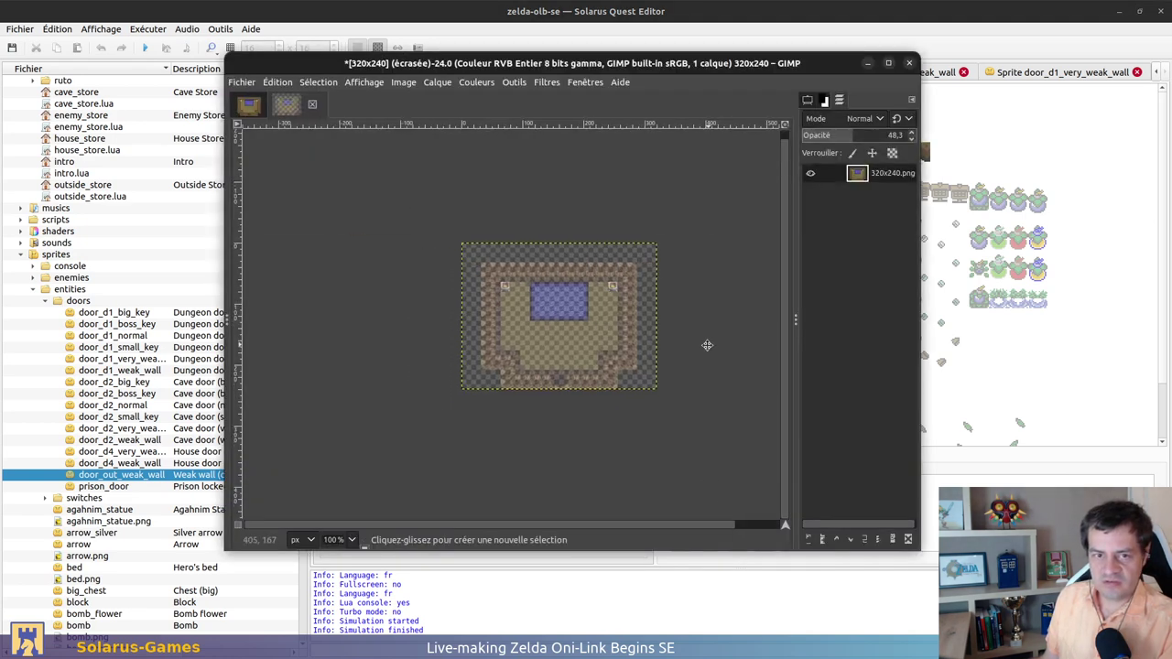
{"action": "key", "text": "ctrl+w"}
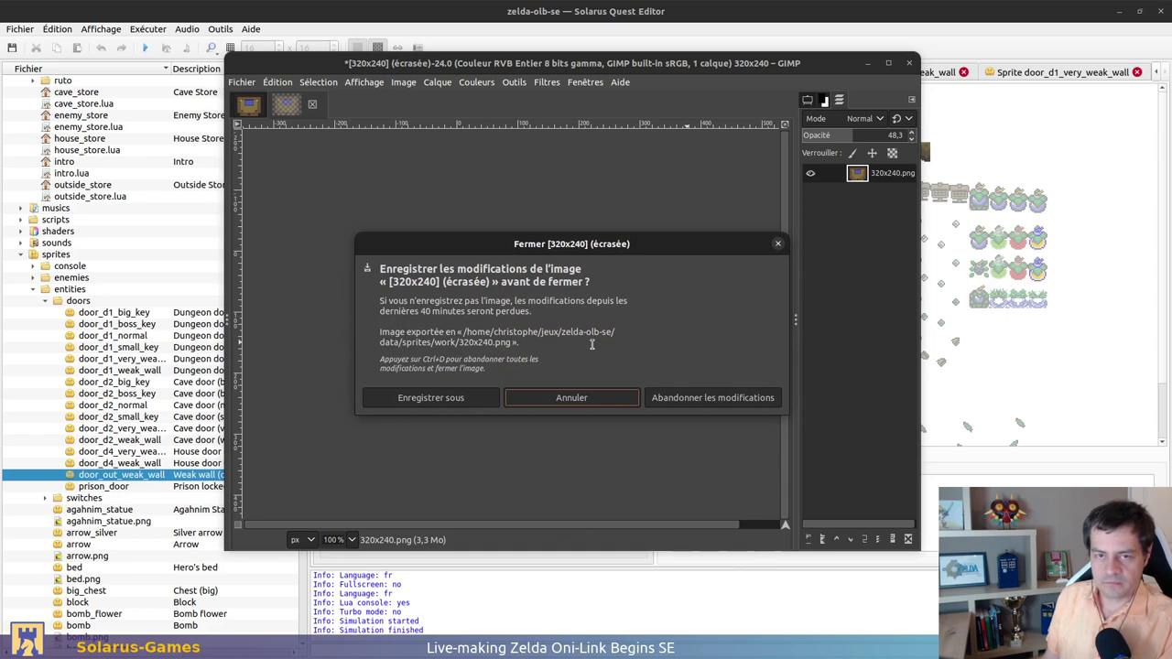
{"action": "key", "text": "Escape"}
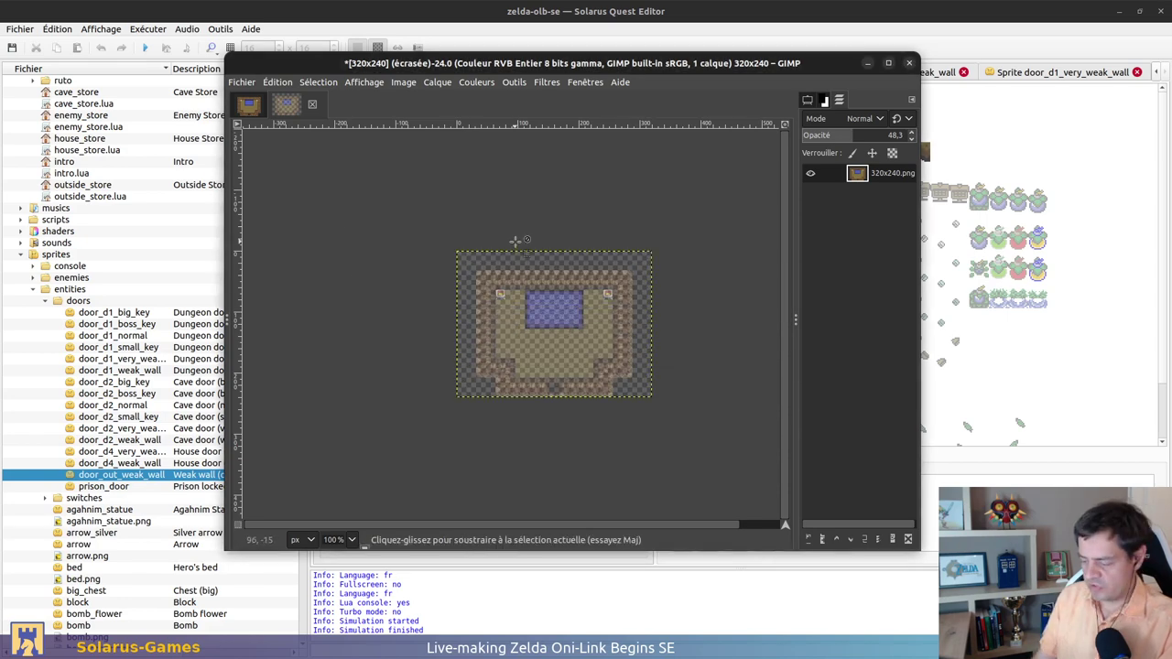
{"action": "key", "text": "ctrl+o"}
{"action": "left_click", "coordinate": [403, 81]}
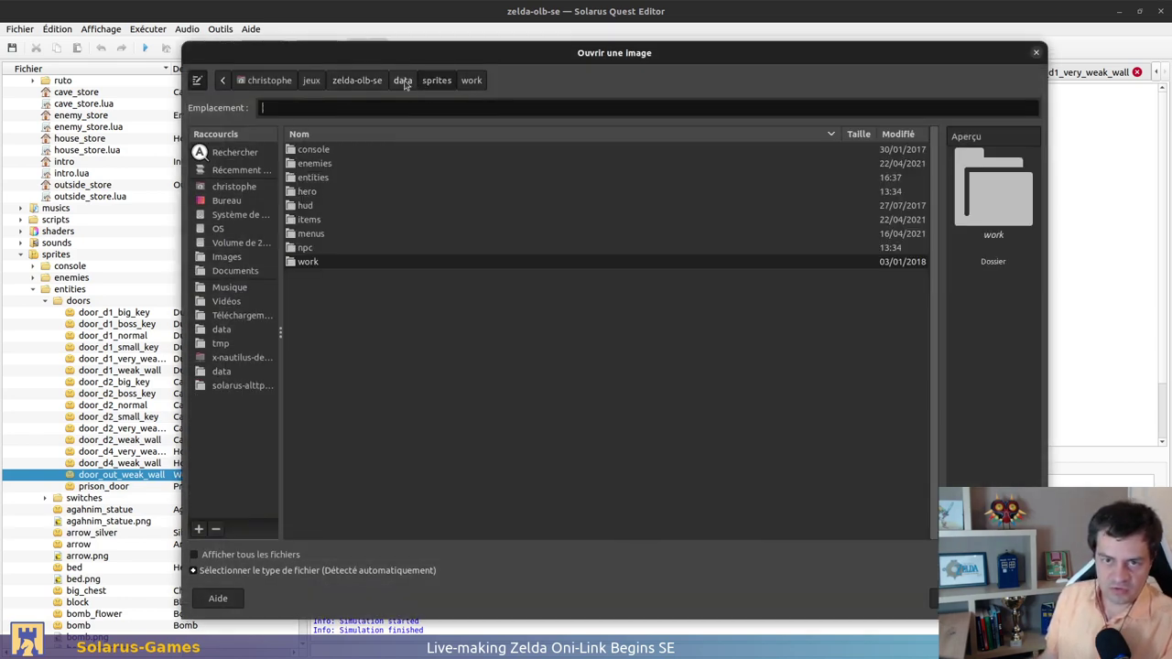
{"action": "double_click", "coordinate": [328, 320]}
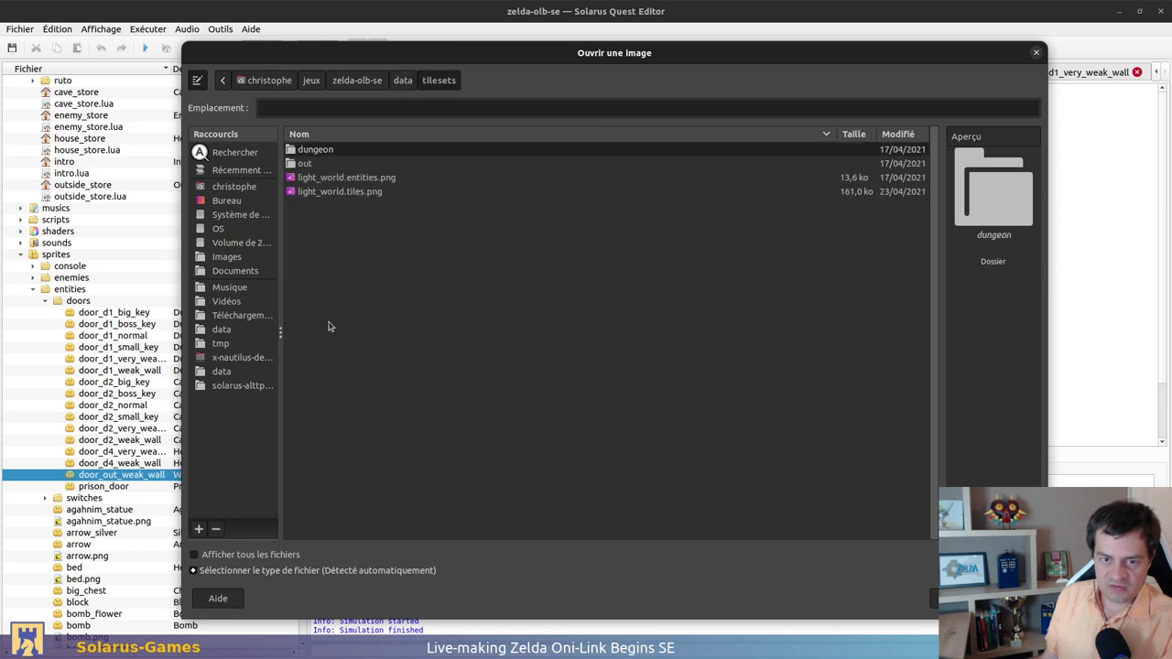
{"action": "left_click", "coordinate": [381, 181]}
{"action": "left_click", "coordinate": [376, 194]}
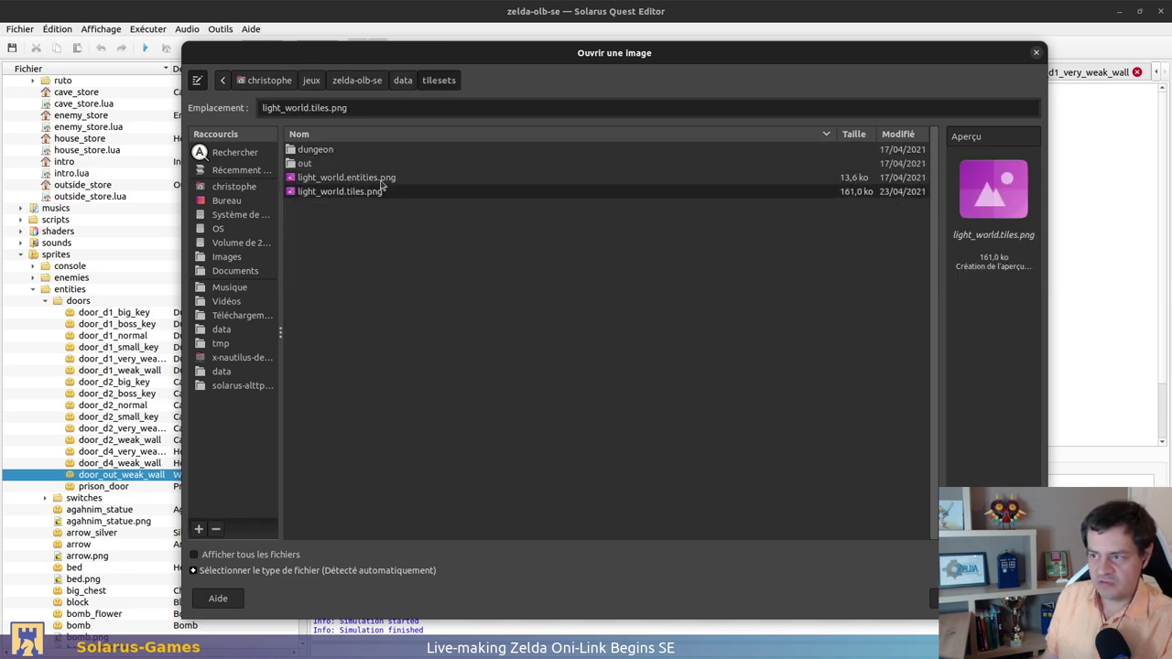
{"action": "left_click", "coordinate": [387, 177], "text": "ctrl"}
{"action": "key", "text": "Return"}
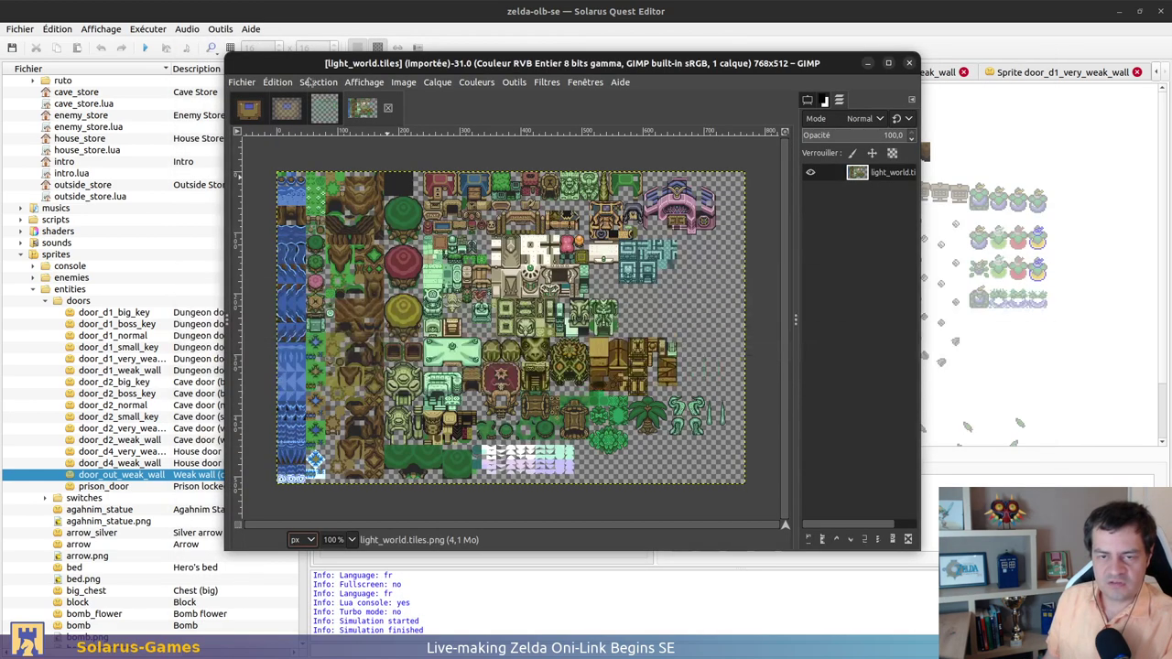
Maximize GIMP and examine the light_world tiles and entities images up close
{"action": "double_click", "coordinate": [665, 63]}
{"action": "scroll", "coordinate": [265, 337], "scroll_direction": "up", "scroll_amount": 2, "text": "ctrl"}
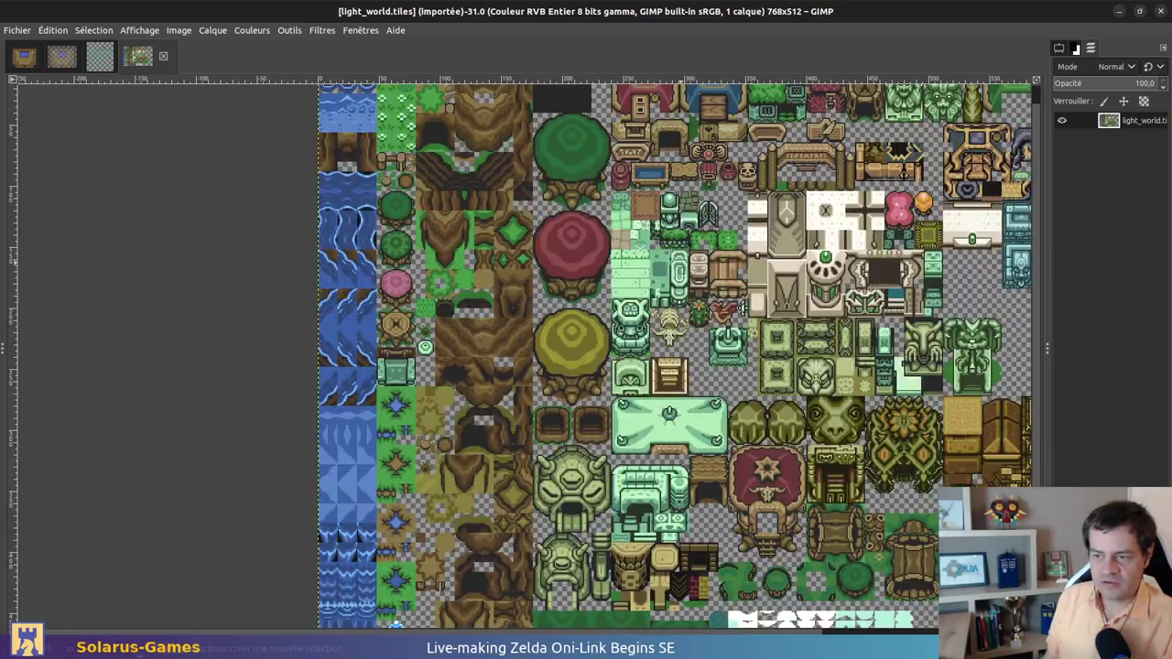
{"action": "scroll", "coordinate": [264, 337], "scroll_direction": "up", "scroll_amount": 1}
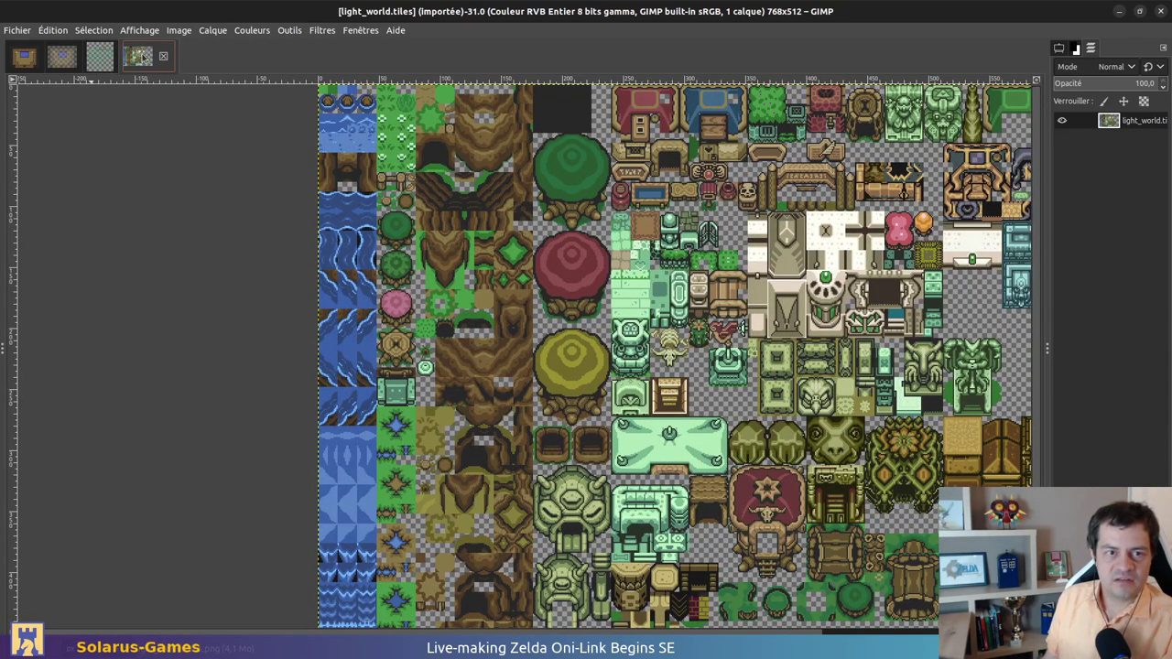
{"action": "left_click", "coordinate": [96, 63]}
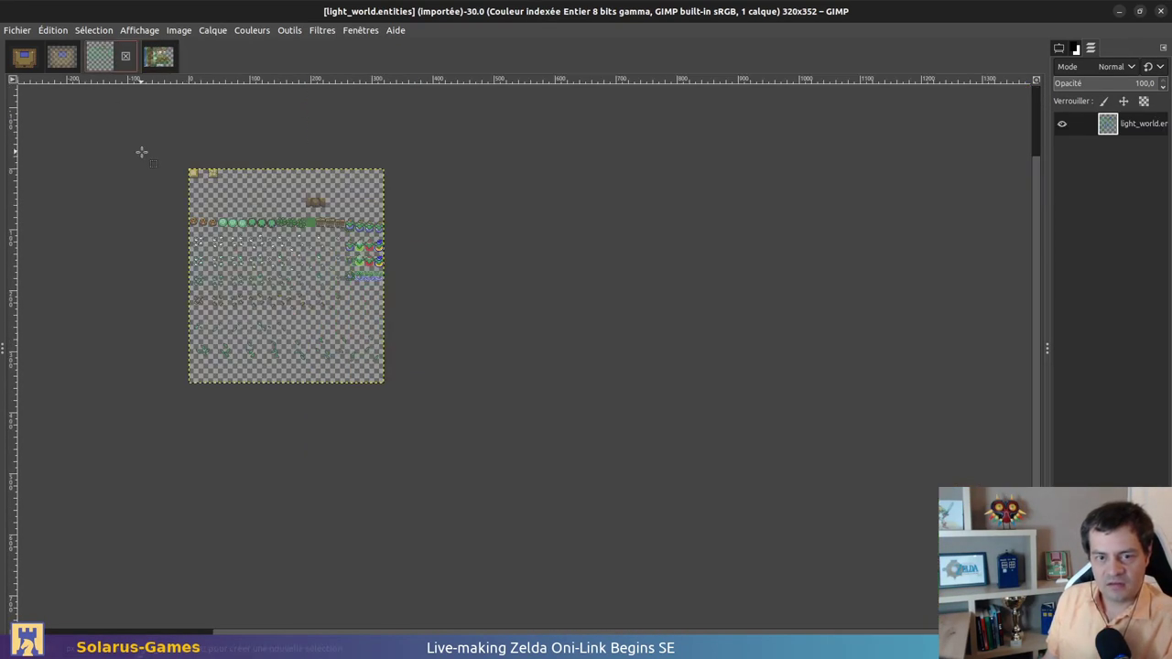
{"action": "scroll", "coordinate": [141, 149], "scroll_direction": "up", "scroll_amount": 2, "text": "ctrl"}
{"action": "scroll", "coordinate": [412, 492], "scroll_direction": "up", "scroll_amount": 2, "text": "ctrl"}
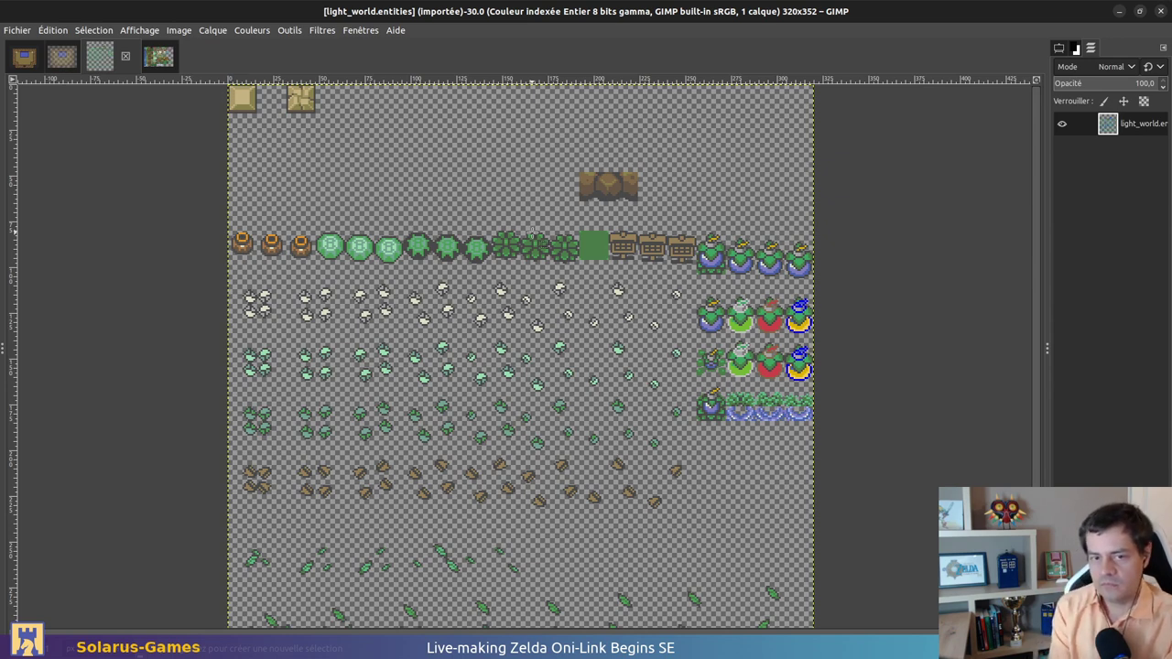
Switch back to Solarus Quest Editor, open the bush_green sprite and examine its source image
{"action": "key", "text": "alt+Tab"}
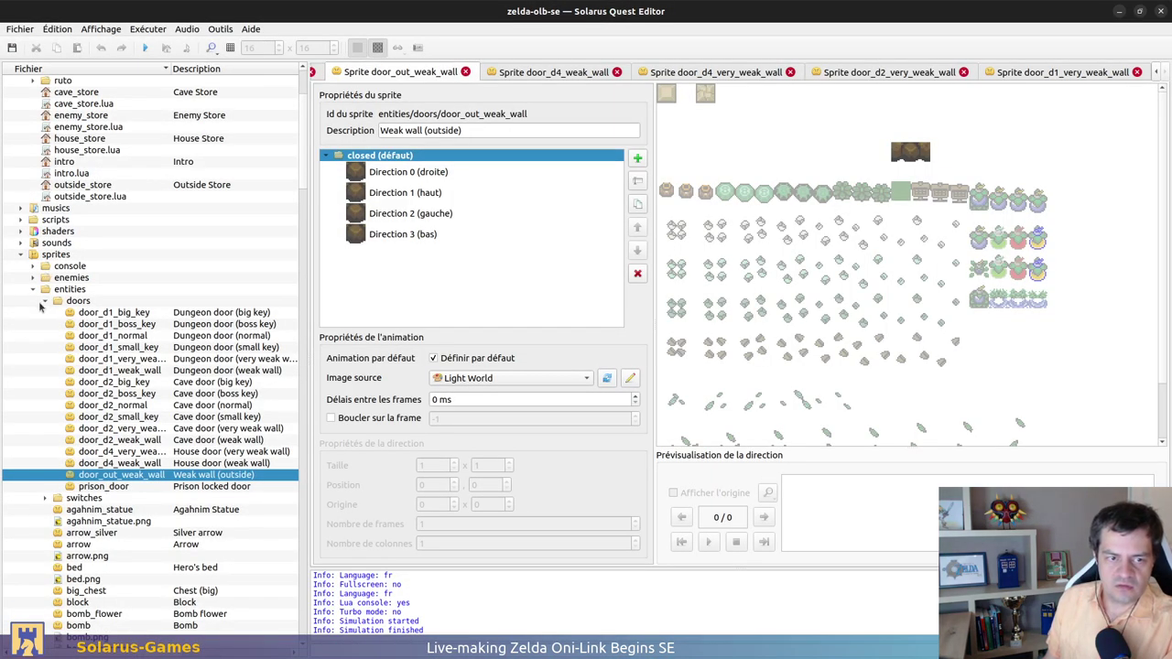
{"action": "scroll", "coordinate": [41, 310], "scroll_direction": "down", "scroll_amount": 10}
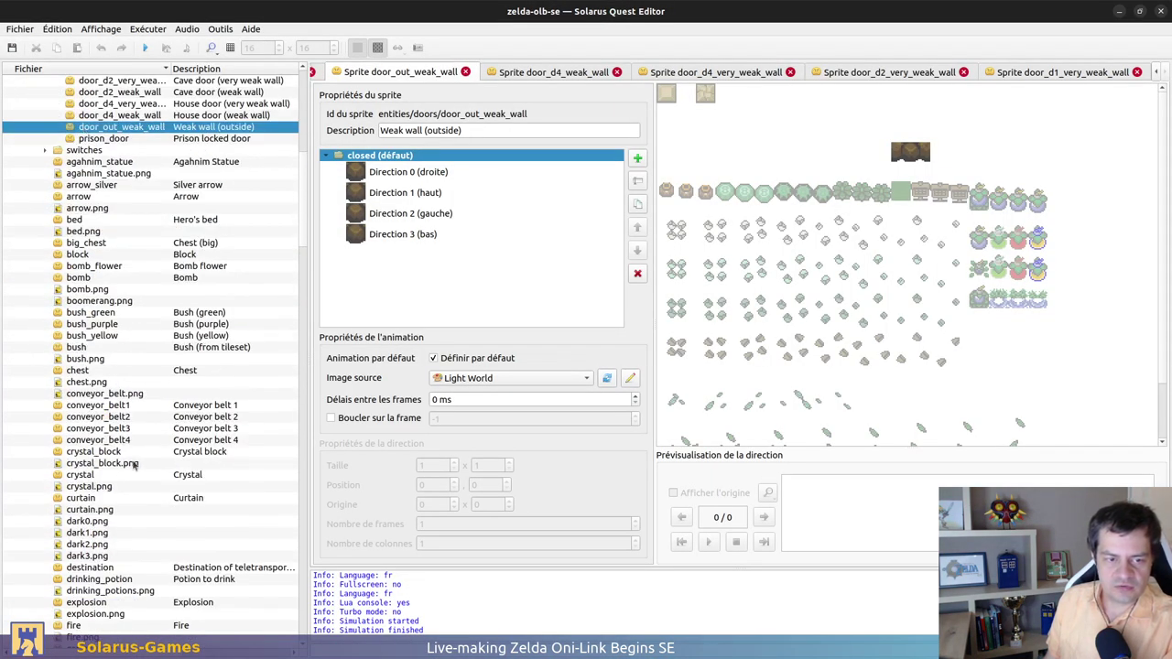
{"action": "double_click", "coordinate": [98, 314]}
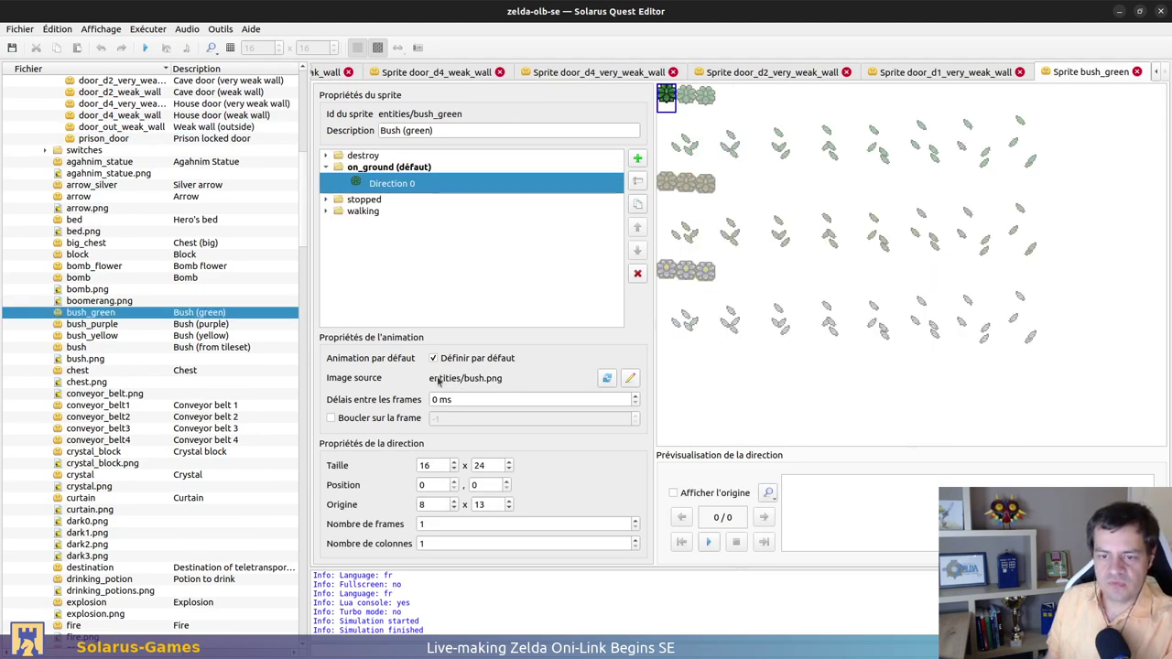
{"action": "scroll", "coordinate": [695, 134], "scroll_direction": "up", "scroll_amount": 2, "text": "ctrl"}
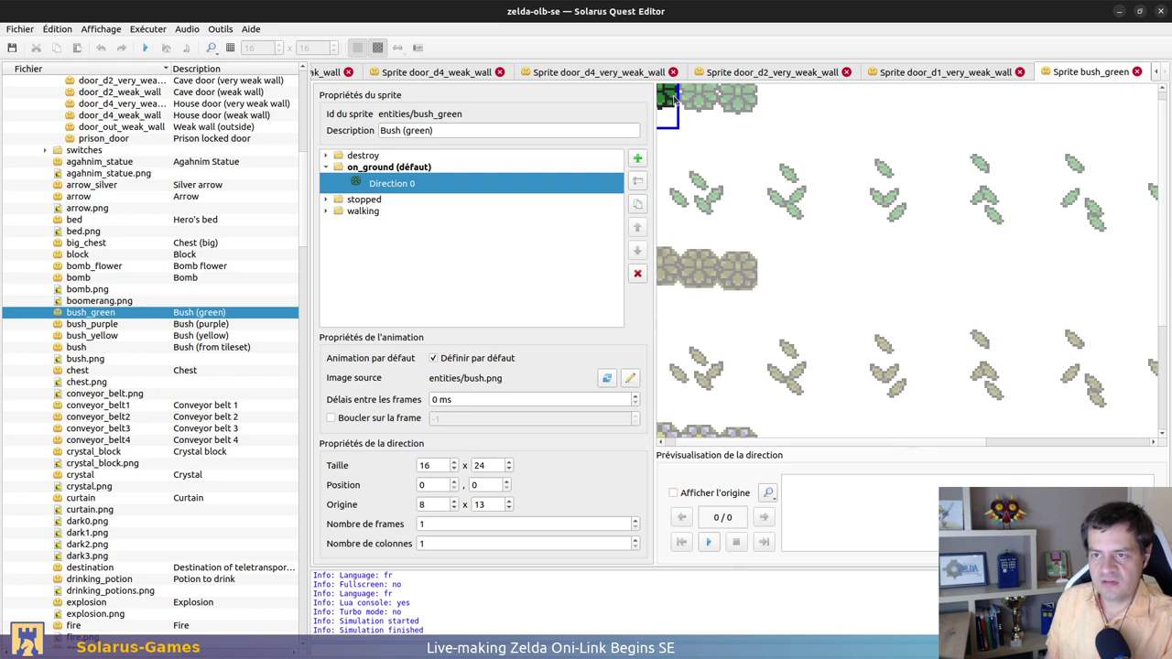
Switch to GIMP and open bush.png from the quest's data/sprites/entities folder
{"action": "key", "text": "alt+Tab"}
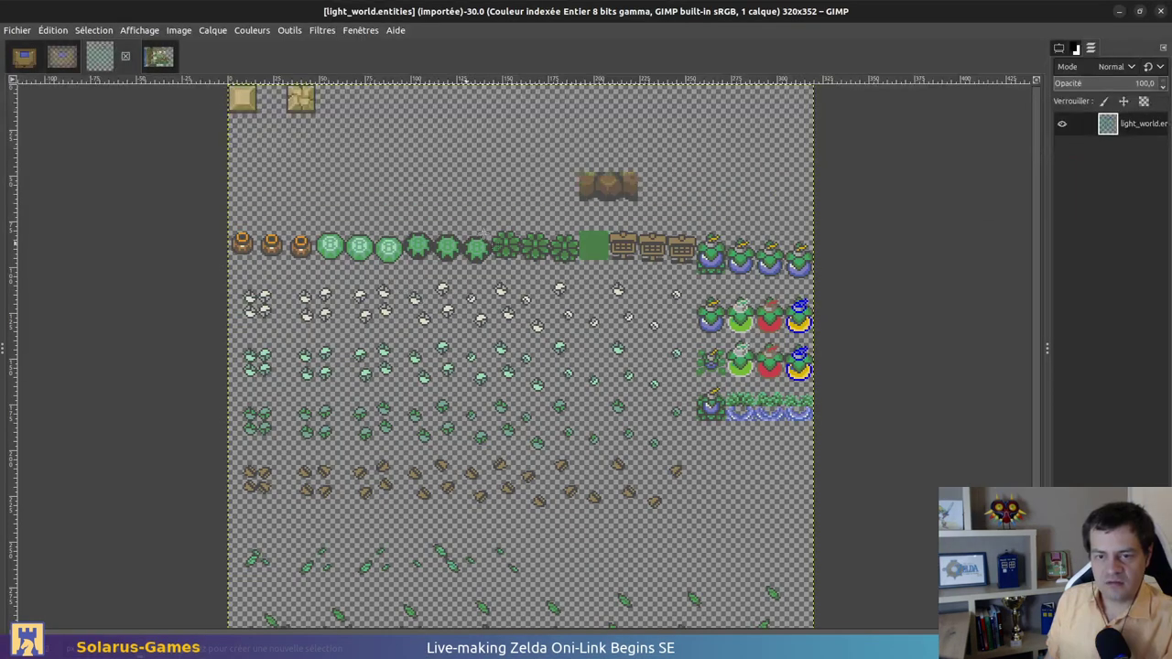
{"action": "key", "text": "ctrl+o"}
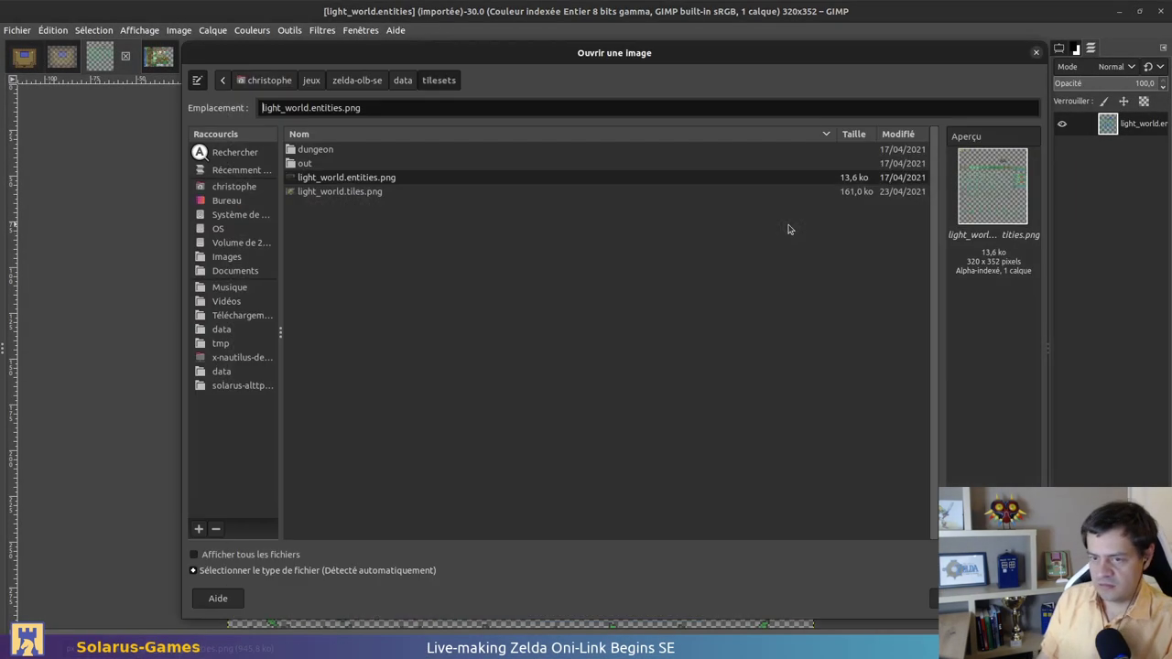
{"action": "left_click", "coordinate": [402, 80]}
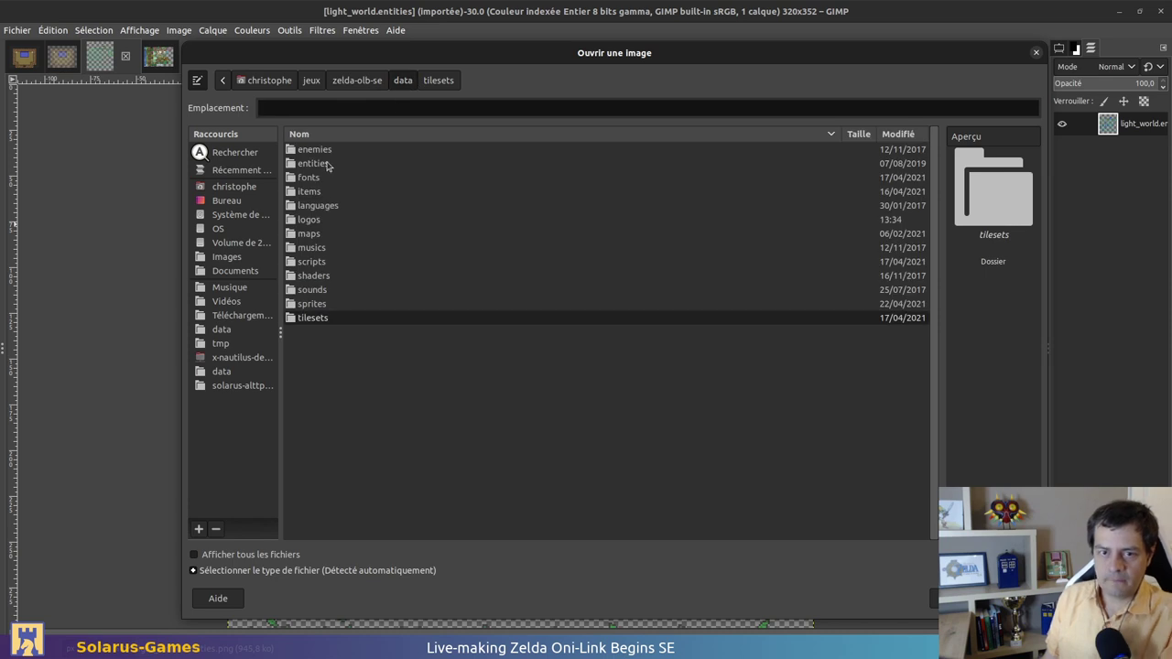
{"action": "double_click", "coordinate": [328, 165]}
{"action": "left_click", "coordinate": [402, 80]}
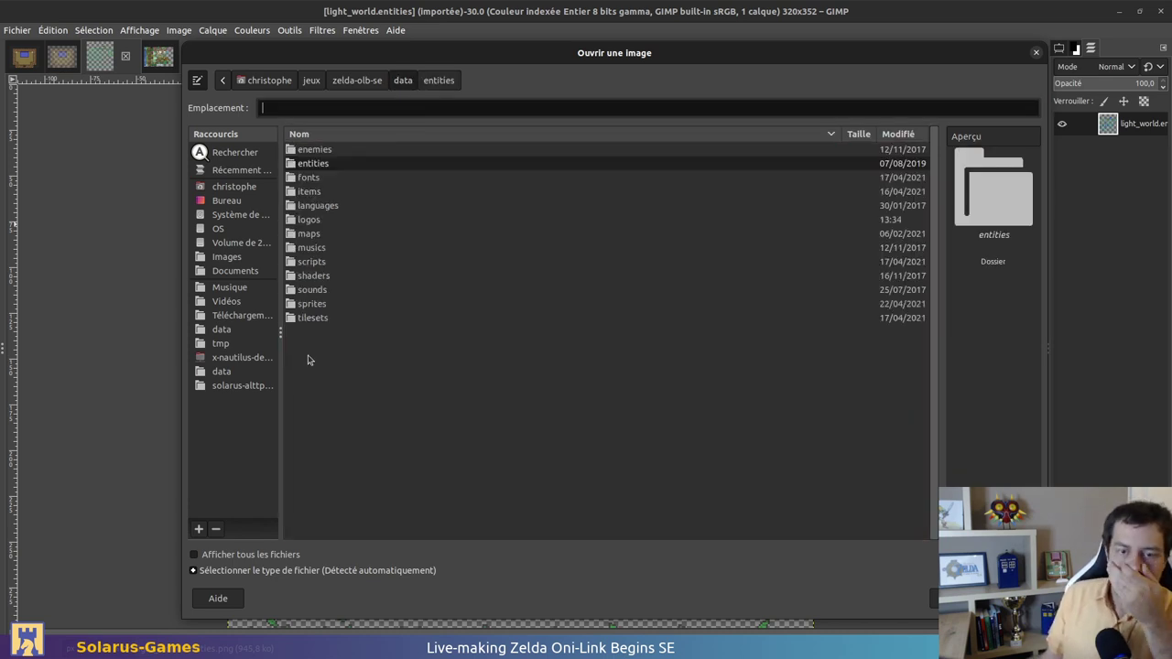
{"action": "double_click", "coordinate": [322, 308]}
{"action": "double_click", "coordinate": [335, 175]}
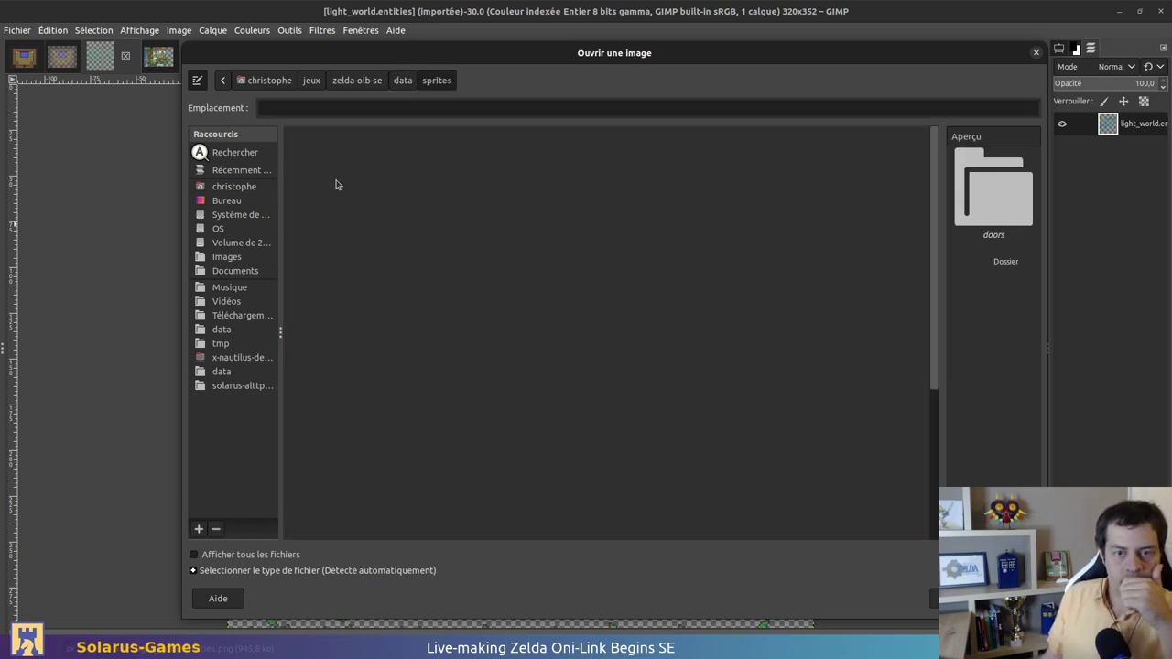
{"action": "left_click", "coordinate": [344, 247]}
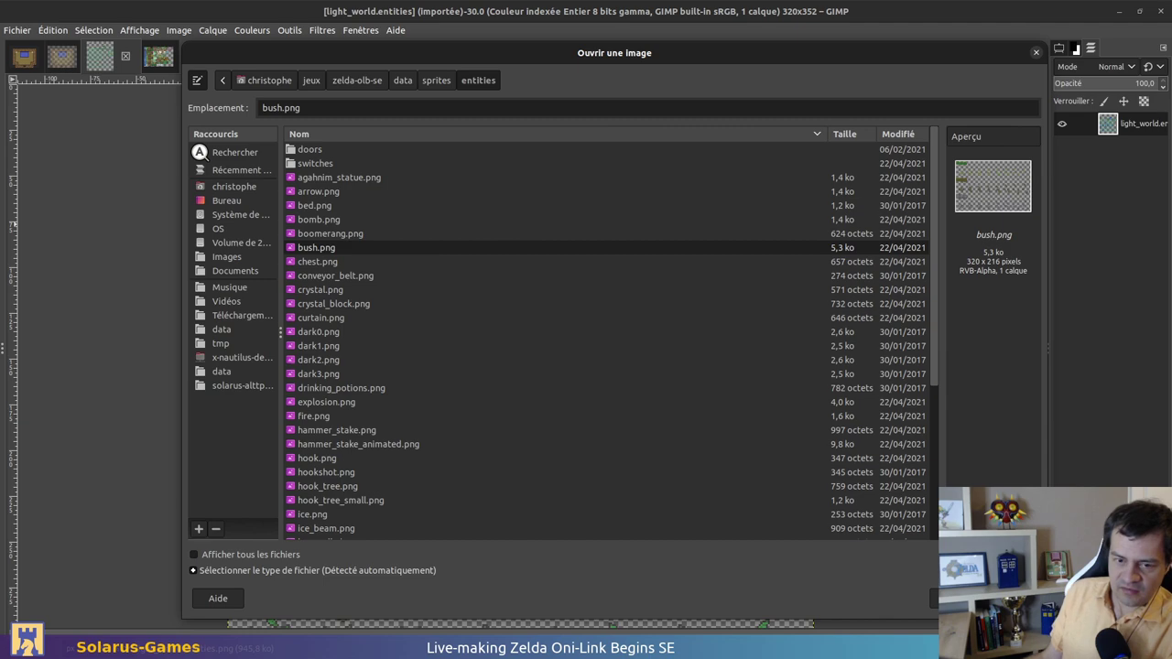
{"action": "key", "text": "Return"}
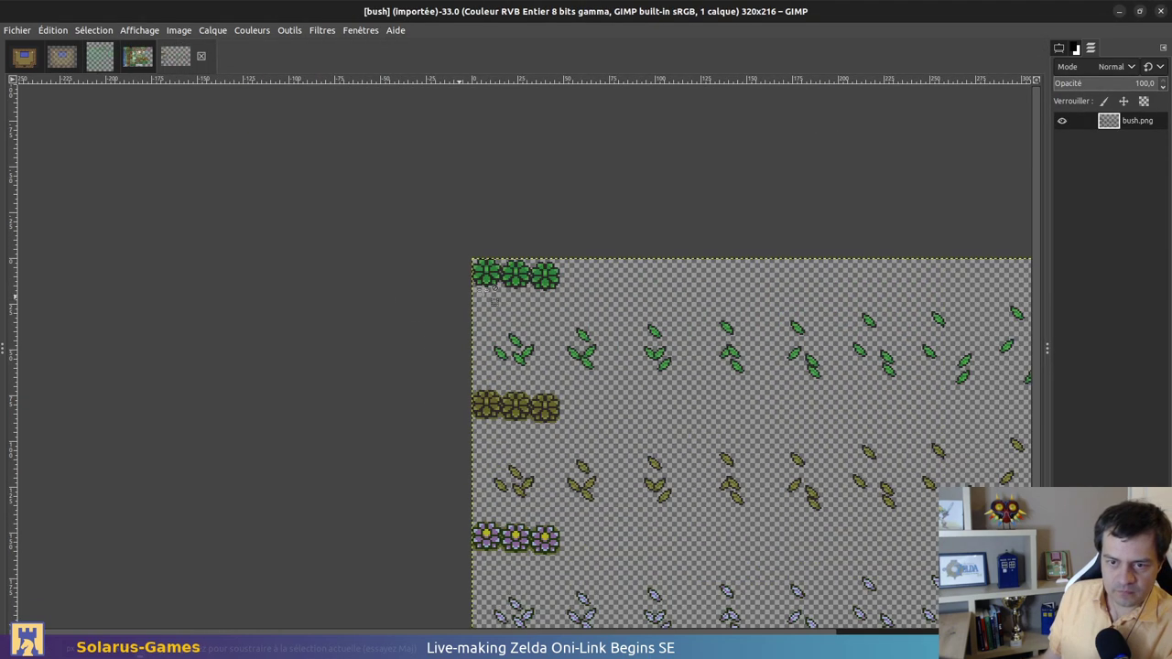
Inspect the bush graphics in bush.png and close that image
{"action": "scroll", "coordinate": [520, 252], "scroll_direction": "up", "scroll_amount": 3, "text": "ctrl"}
{"action": "scroll", "coordinate": [521, 285], "scroll_direction": "down", "scroll_amount": 3, "text": "ctrl"}
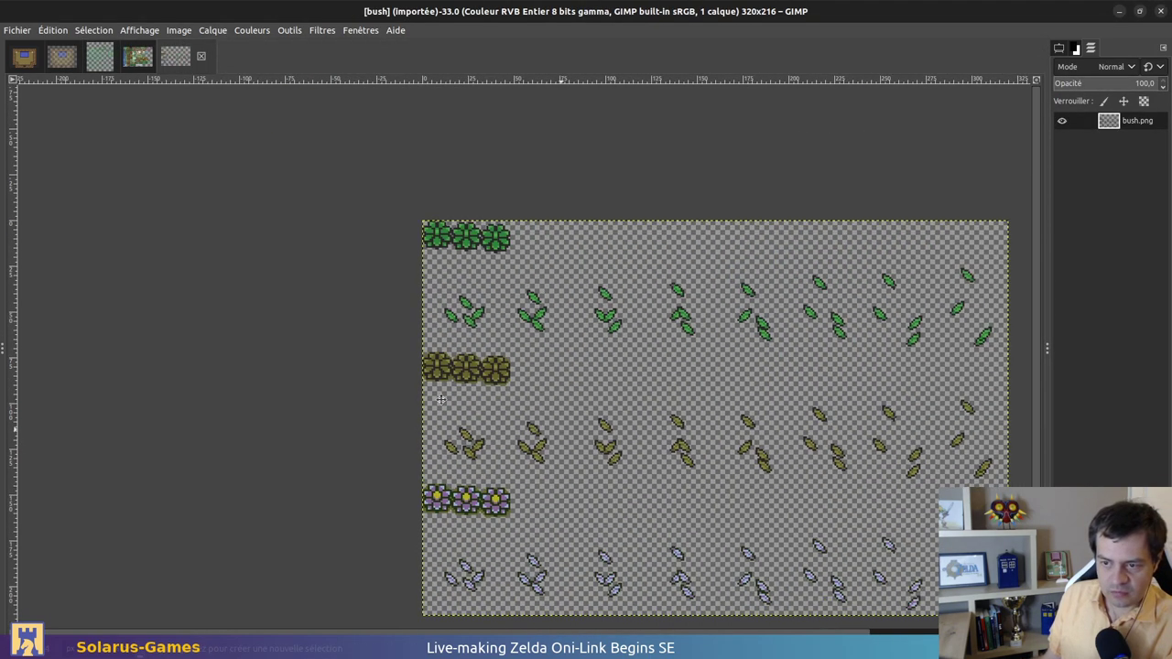
{"action": "key", "text": "ctrl+o"}
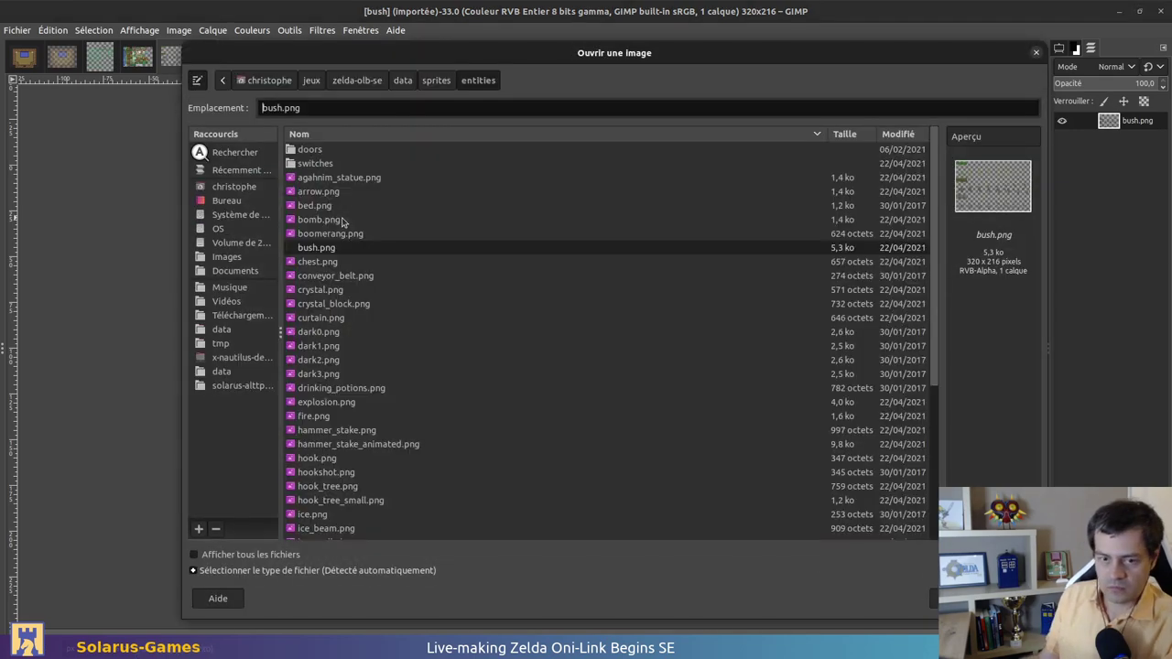
{"action": "key", "text": "Escape"}
{"action": "key", "text": "ctrl+w"}
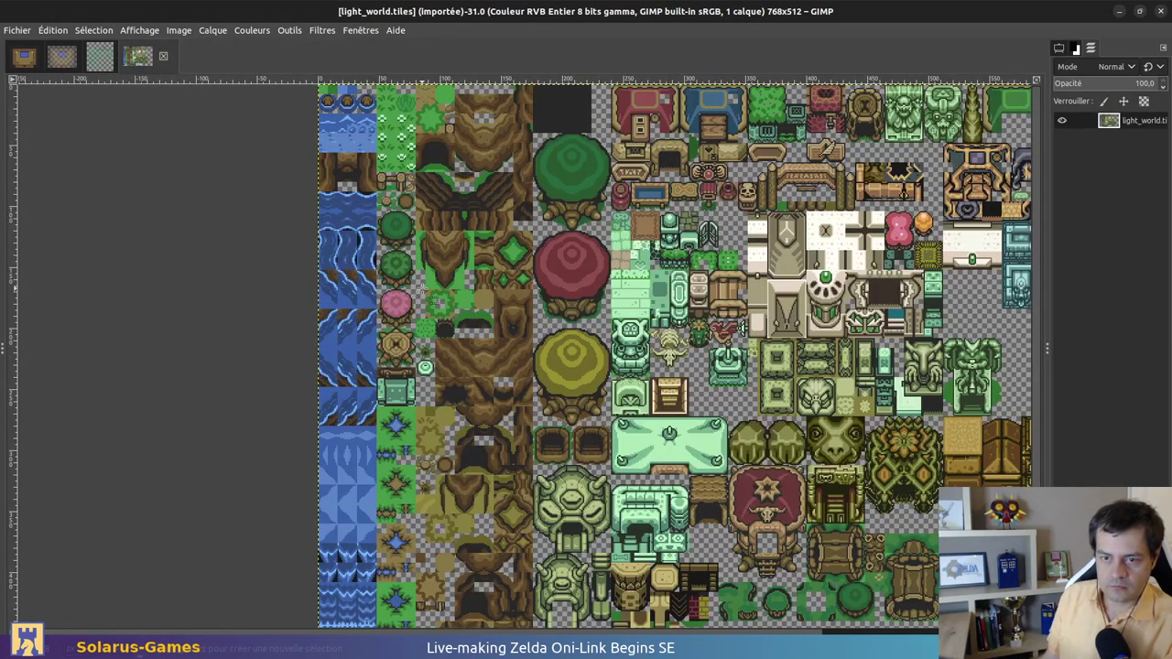
Switch back to Solarus Quest Editor and view the oasis area of the C1 (Desert) map
{"action": "key", "text": "alt+Tab"}
{"action": "left_click", "coordinate": [348, 72]}
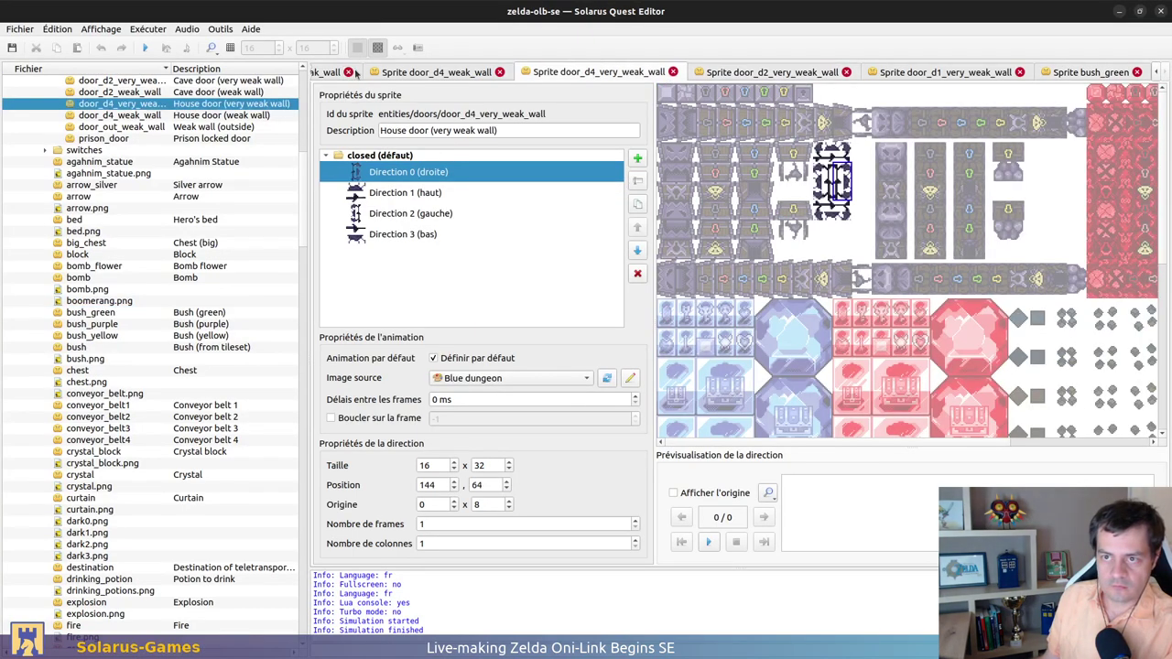
{"action": "left_click", "coordinate": [355, 72]}
{"action": "left_click", "coordinate": [361, 73]}
{"action": "left_click", "coordinate": [365, 72]}
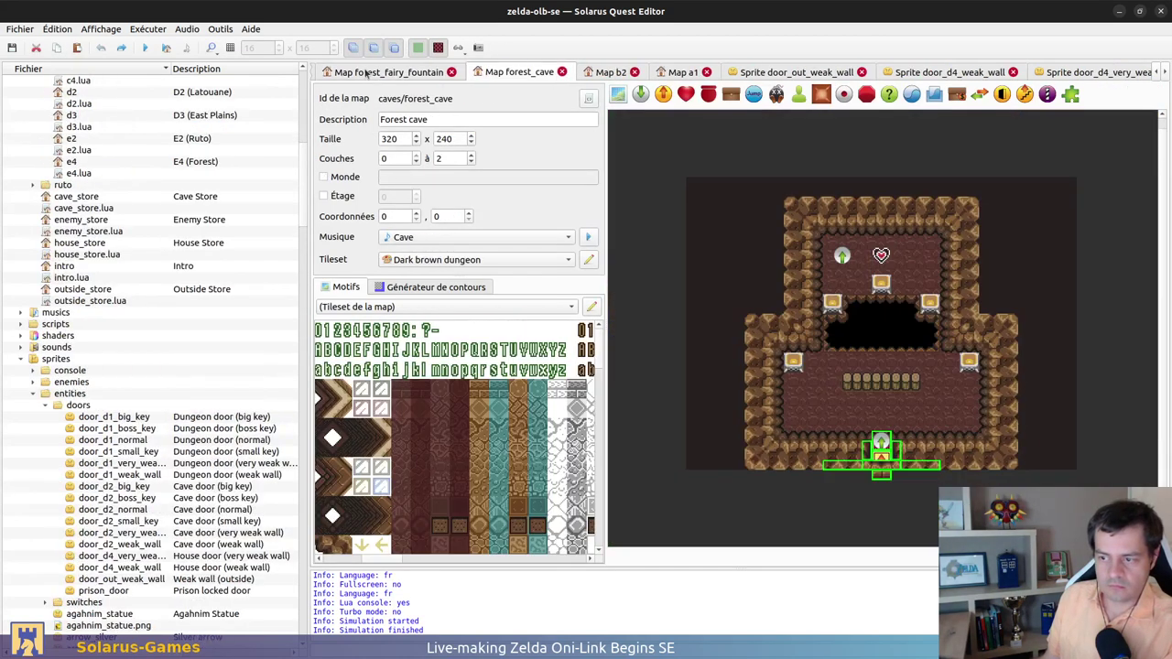
{"action": "scroll", "coordinate": [365, 72], "scroll_direction": "up", "scroll_amount": 2}
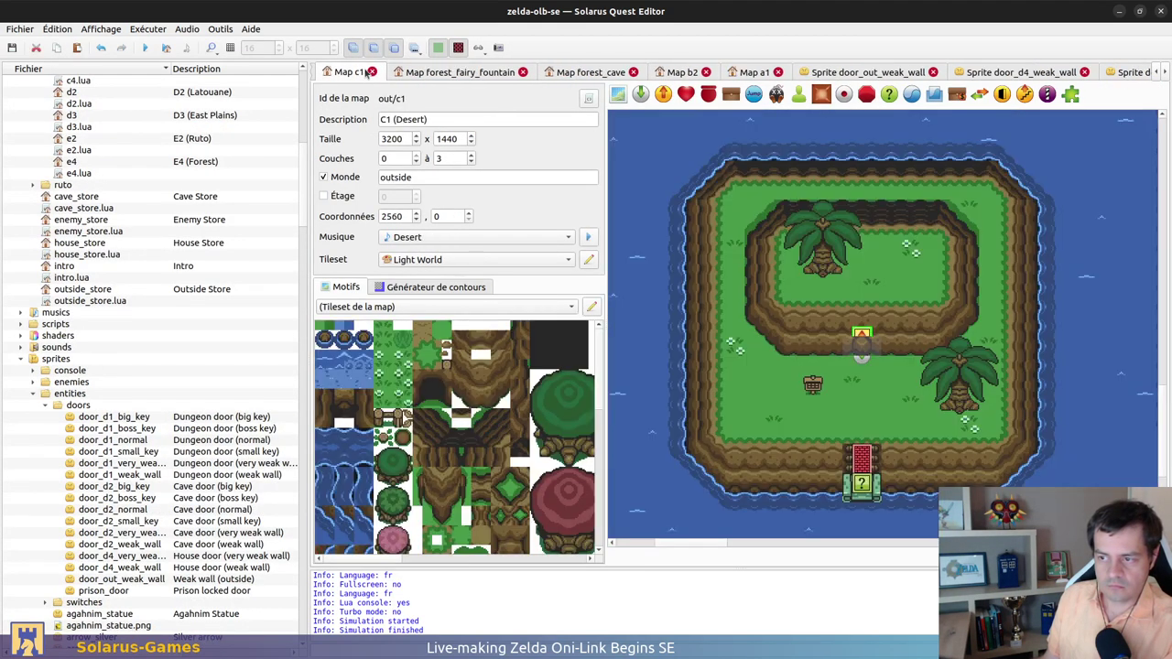
{"action": "scroll", "coordinate": [832, 311], "scroll_direction": "down", "scroll_amount": 1, "text": "ctrl"}
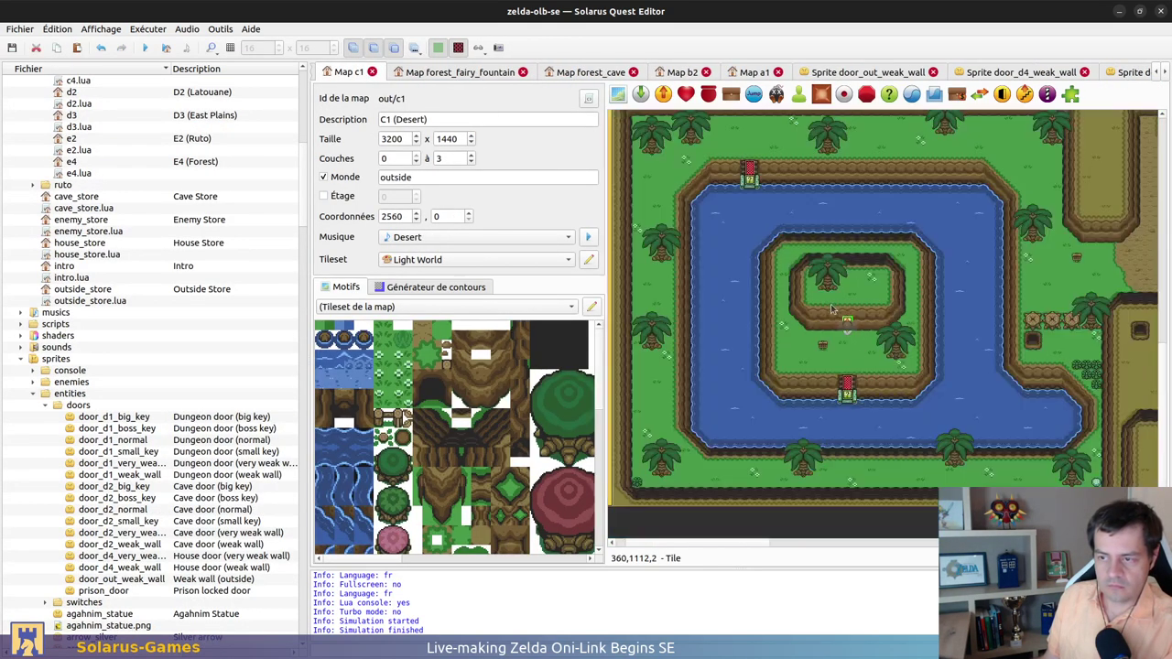
Check the sprite choices of the green bush at the C1 map's lower-left corner without changing it
{"action": "double_click", "coordinate": [638, 485]}
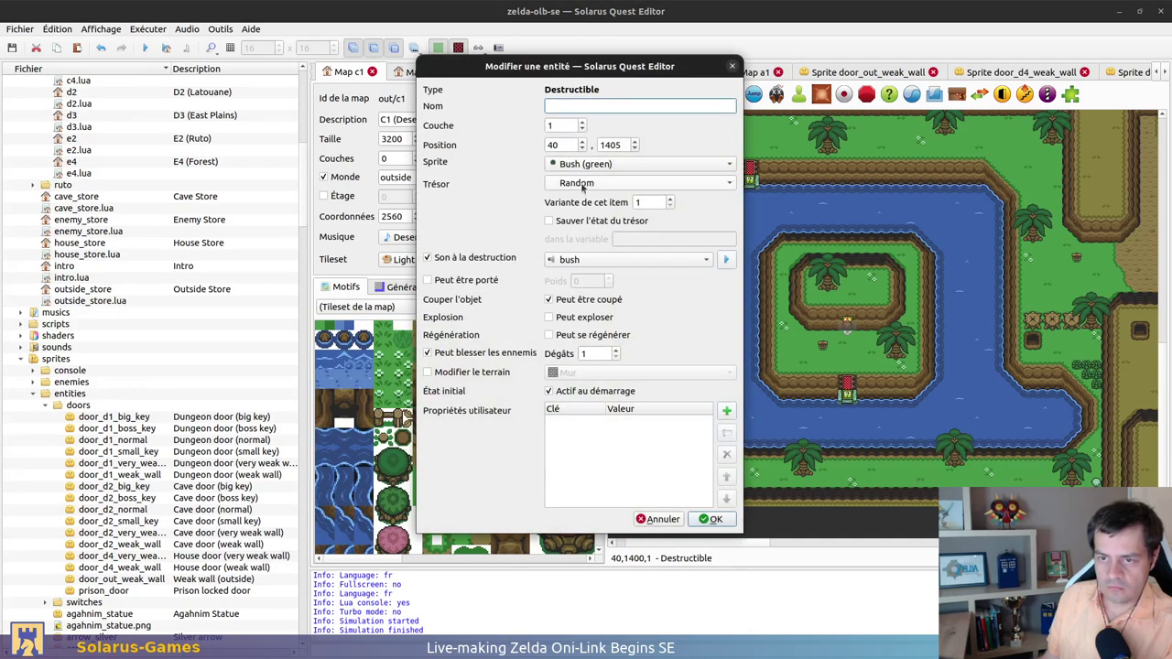
{"action": "left_click", "coordinate": [584, 164]}
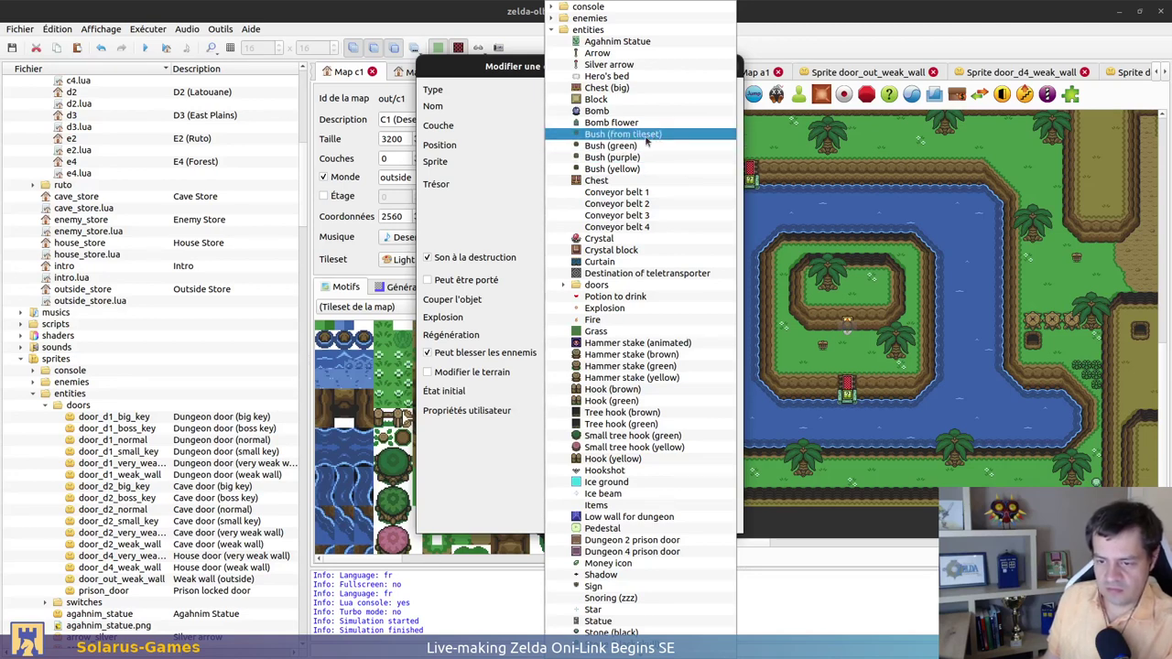
{"action": "key", "text": "Escape"}
{"action": "key", "text": "Escape"}
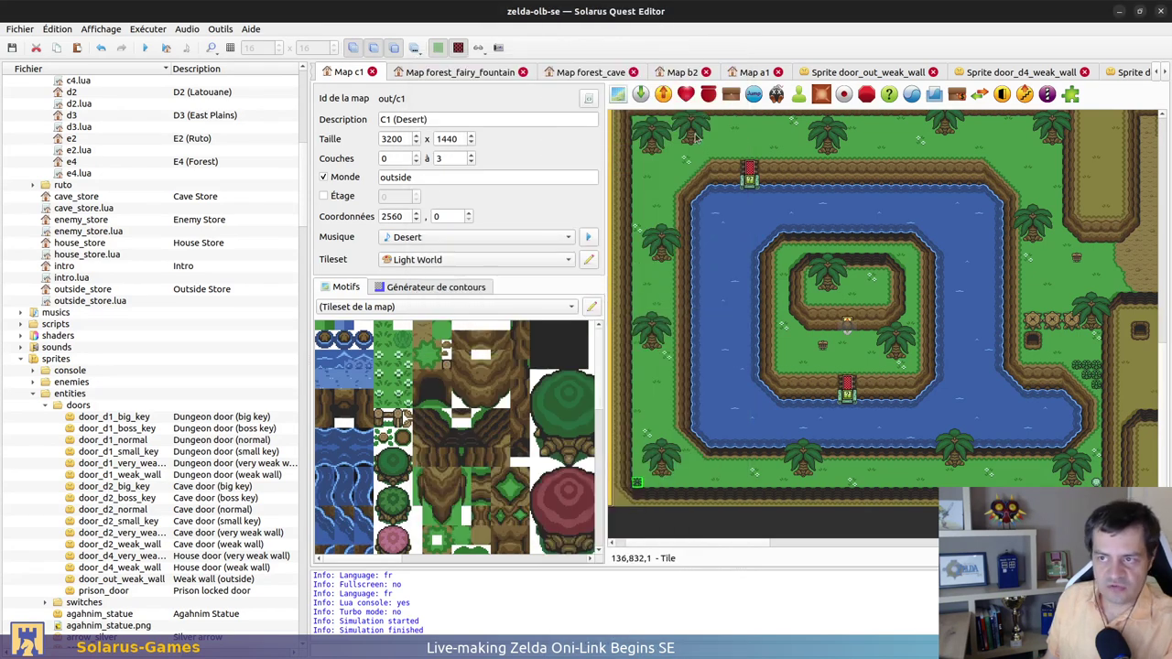
Return to the open door_d4_very_weak_wall sprite and switch to the light_world.tiles image in GIMP
{"action": "scroll", "coordinate": [1043, 75], "scroll_direction": "down", "scroll_amount": 7}
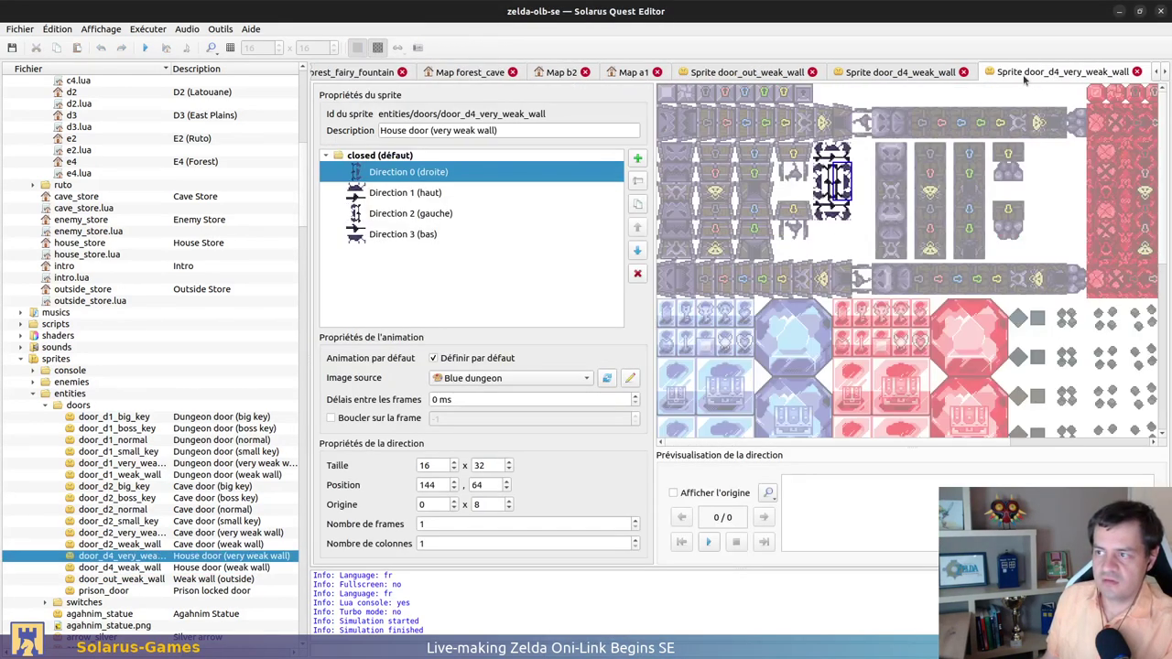
{"action": "scroll", "coordinate": [1025, 81], "scroll_direction": "down", "scroll_amount": 2}
{"action": "key", "text": "alt+Tab"}
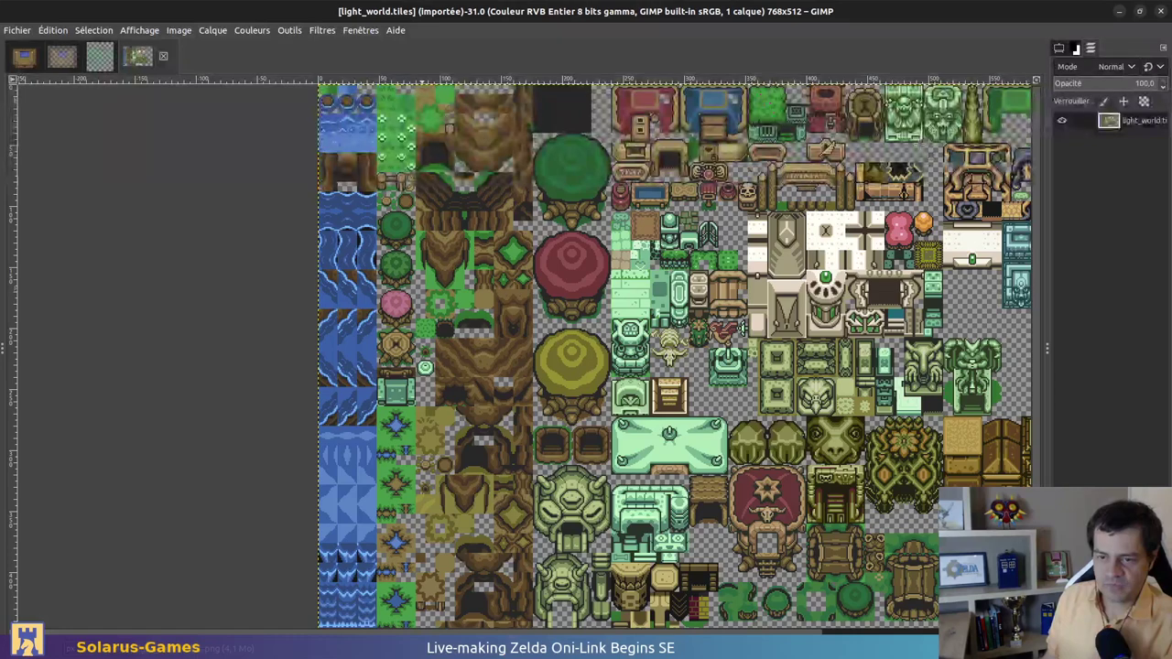
Examine the light_world.entities sprites, closing in on the brown three-rock tile above the main sprite row
{"action": "left_click", "coordinate": [27, 56]}
{"action": "left_click", "coordinate": [111, 58]}
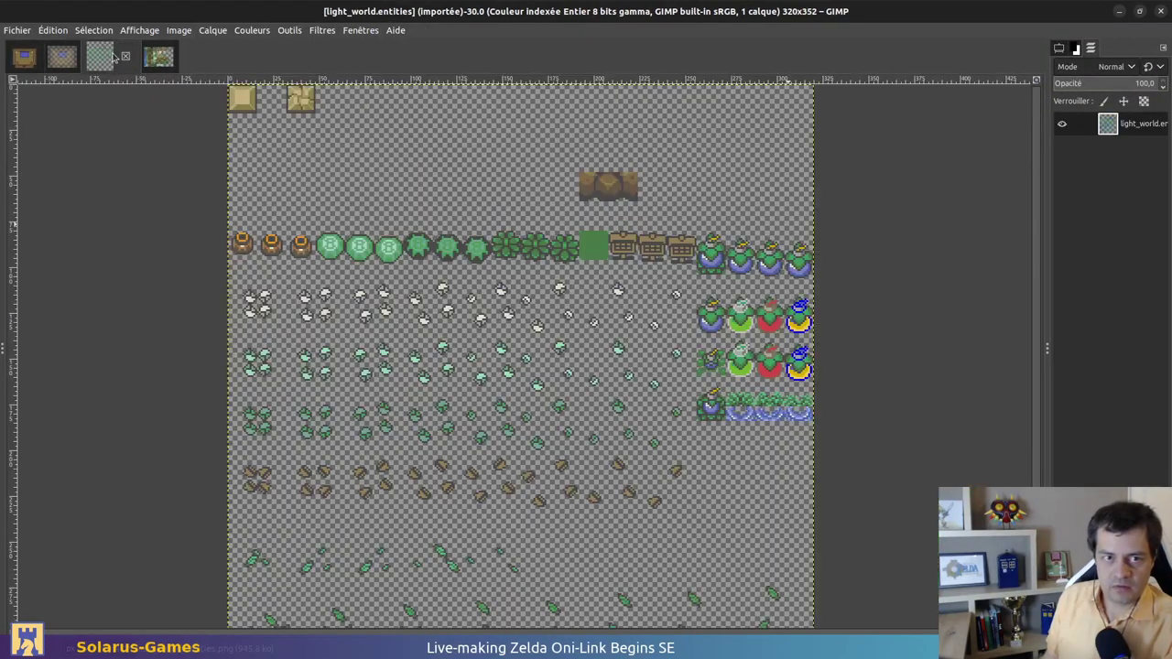
{"action": "left_click_drag", "start_coordinate": [204, 216], "coordinate": [865, 626]}
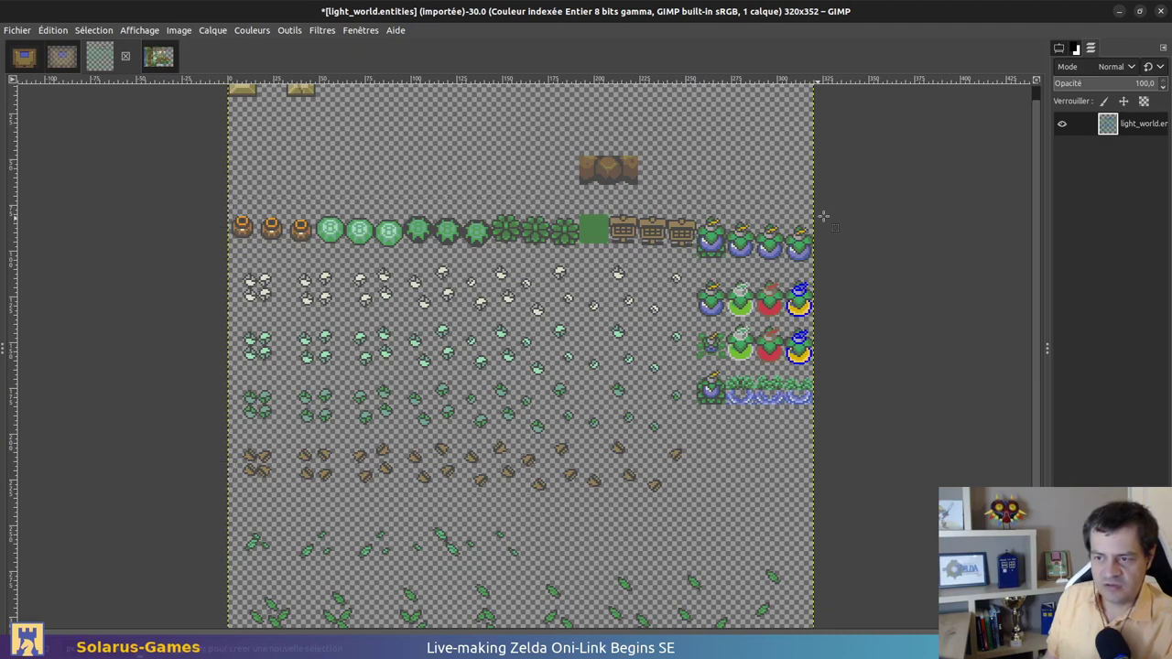
{"action": "left_click_drag", "start_coordinate": [823, 216], "coordinate": [694, 430]}
{"action": "scroll", "coordinate": [884, 464], "scroll_direction": "down", "scroll_amount": 3}
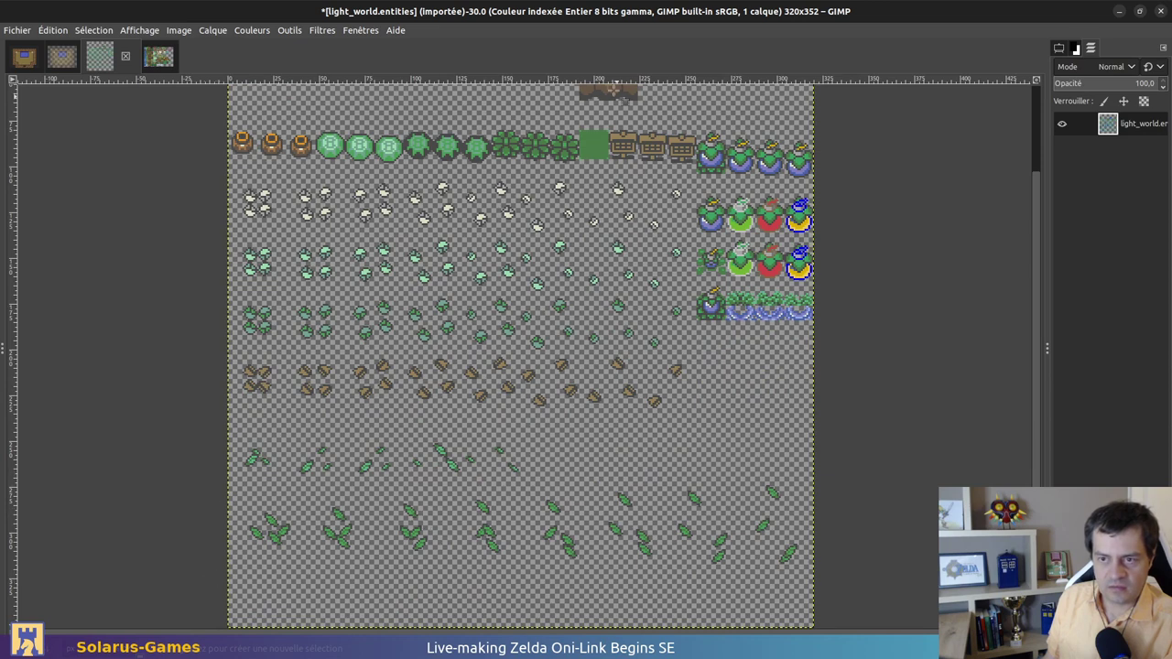
{"action": "scroll", "coordinate": [624, 101], "scroll_direction": "up", "scroll_amount": 3}
{"action": "left_click_drag", "start_coordinate": [209, 82], "coordinate": [348, 119]}
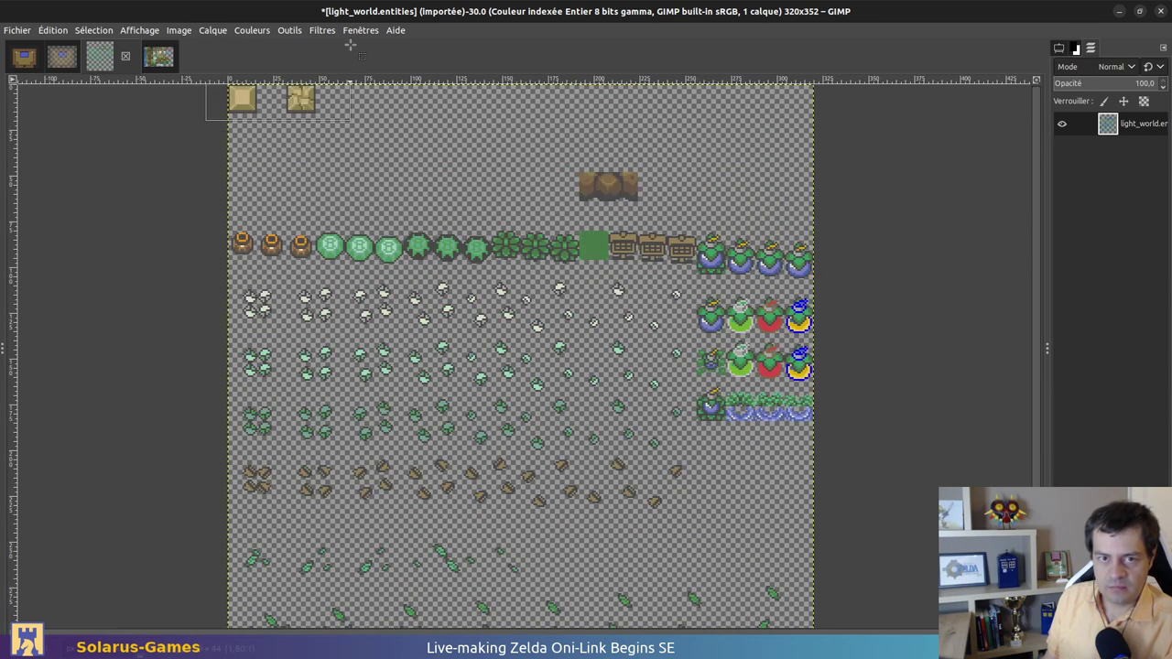
{"action": "left_click", "coordinate": [181, 166]}
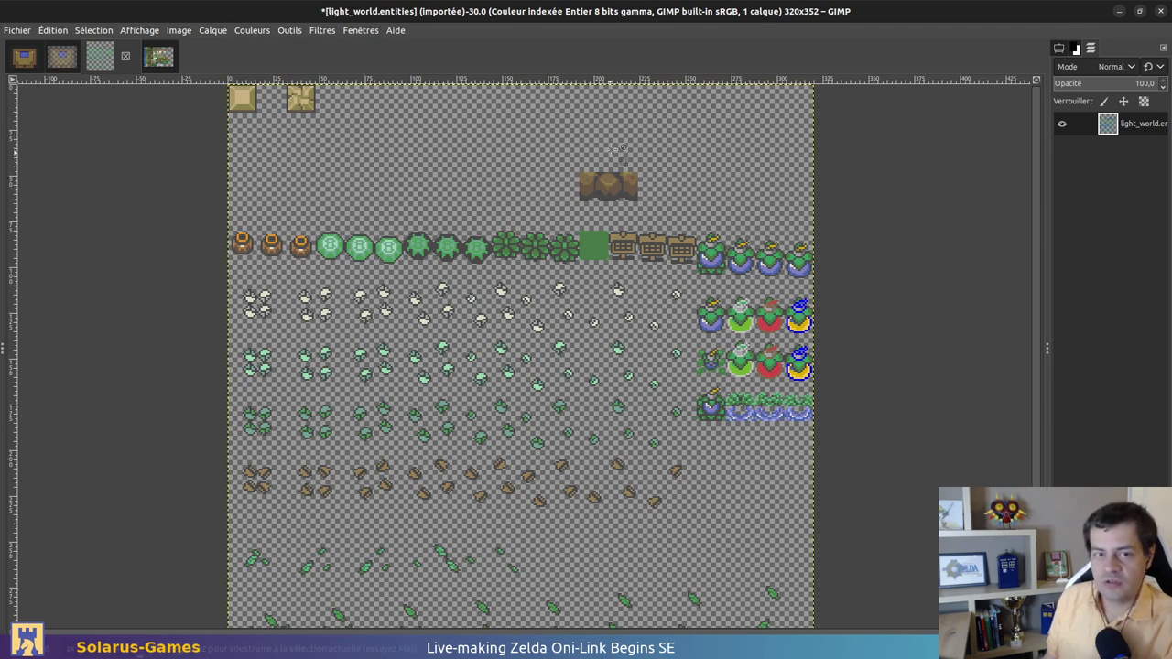
{"action": "scroll", "coordinate": [619, 138], "scroll_direction": "up", "scroll_amount": 1, "text": "ctrl"}
{"action": "scroll", "coordinate": [623, 135], "scroll_direction": "up", "scroll_amount": 1}
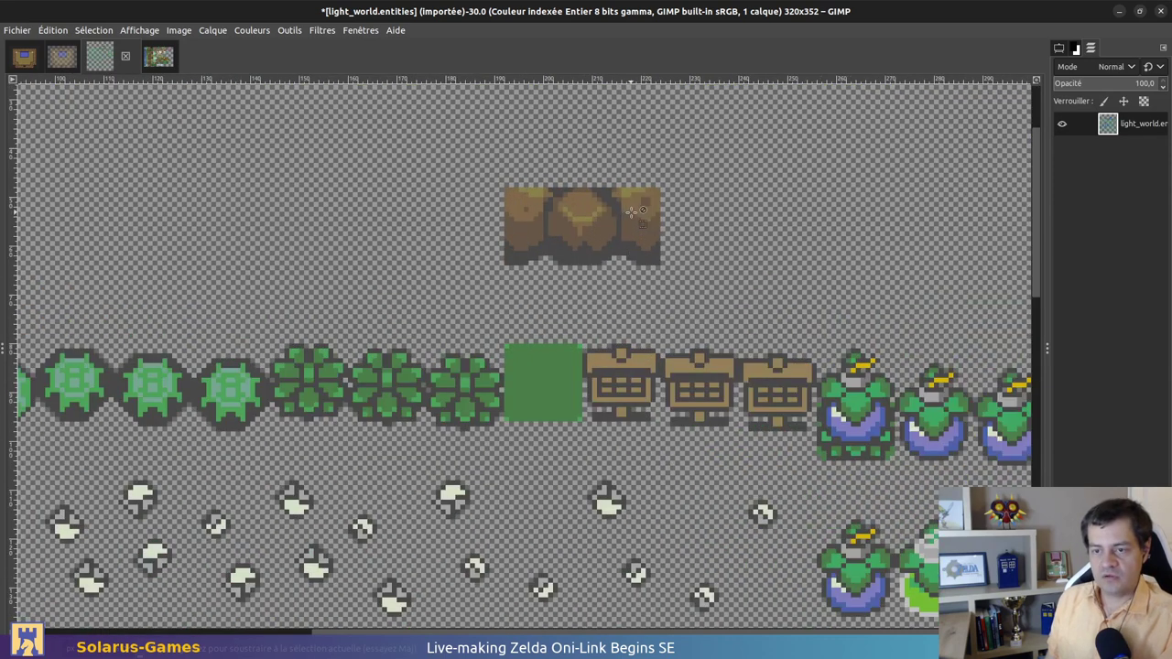
{"action": "scroll", "coordinate": [630, 218], "scroll_direction": "up", "scroll_amount": 2, "text": "ctrl"}
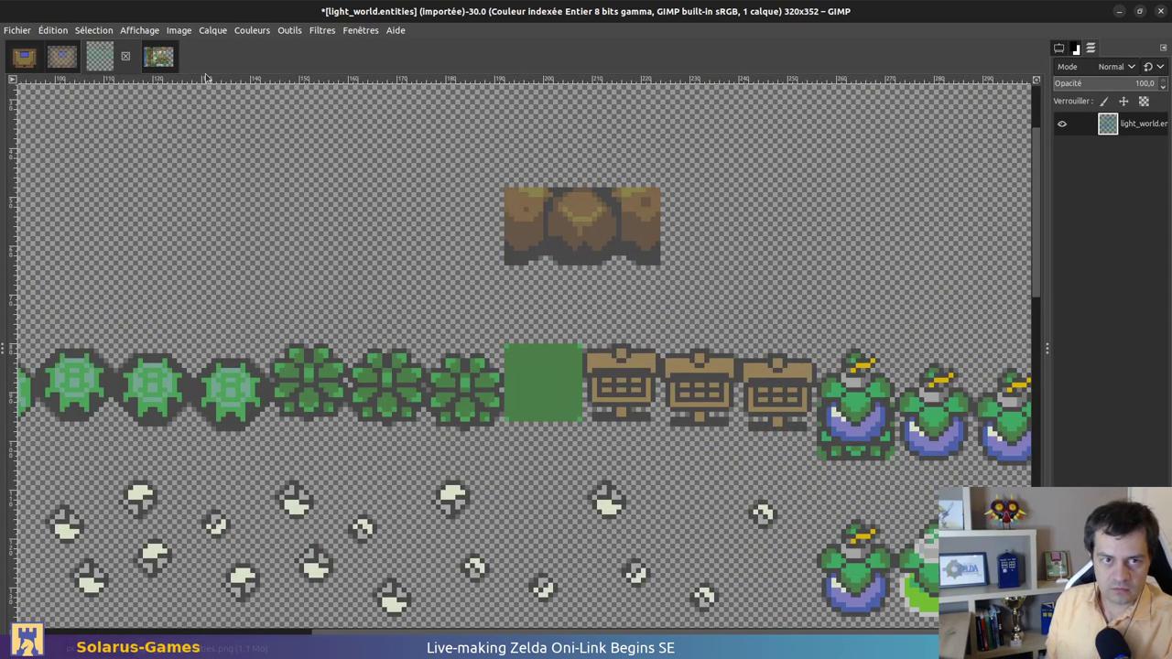
Copy a brown mountain rock patch about 25 by 30 pixels from light_world.tiles and return to the light_world.entities image
{"action": "left_click", "coordinate": [150, 48]}
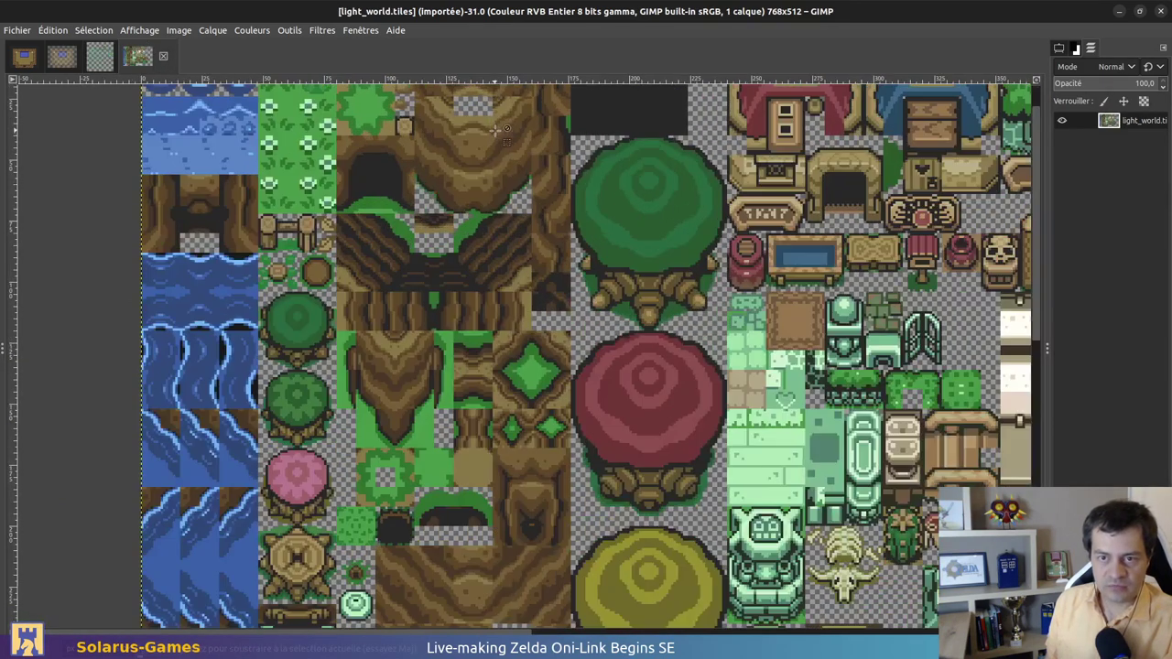
{"action": "scroll", "coordinate": [496, 131], "scroll_direction": "up", "scroll_amount": 2, "text": "ctrl"}
{"action": "left_click_drag", "start_coordinate": [447, 129], "coordinate": [506, 201]}
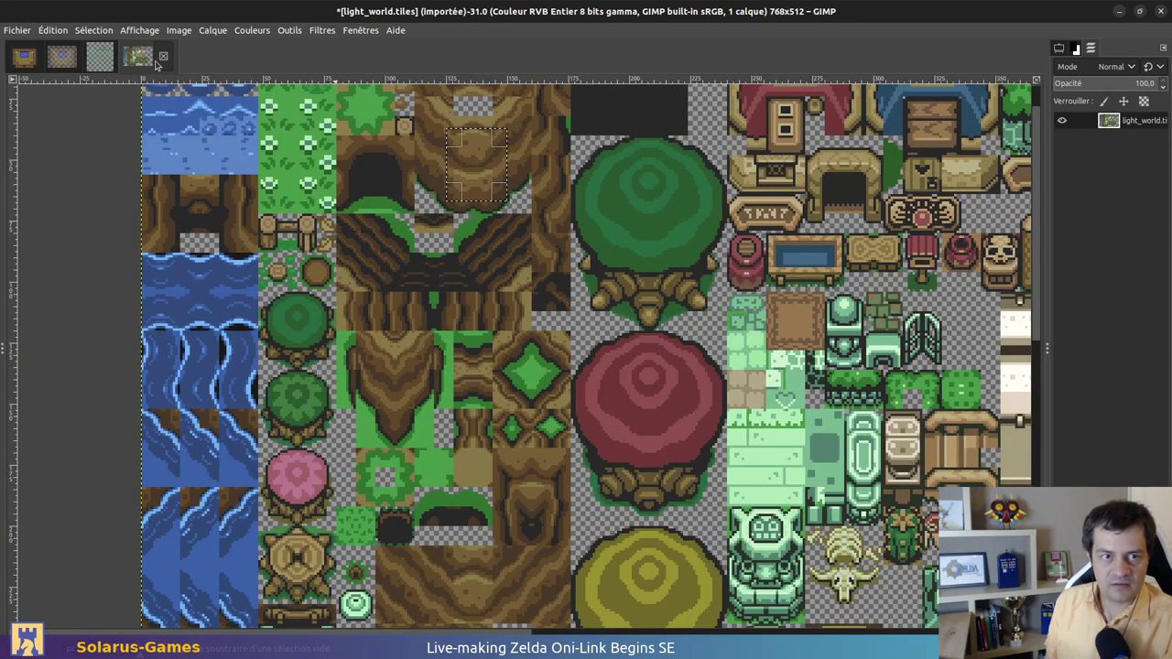
{"action": "left_click", "coordinate": [98, 57]}
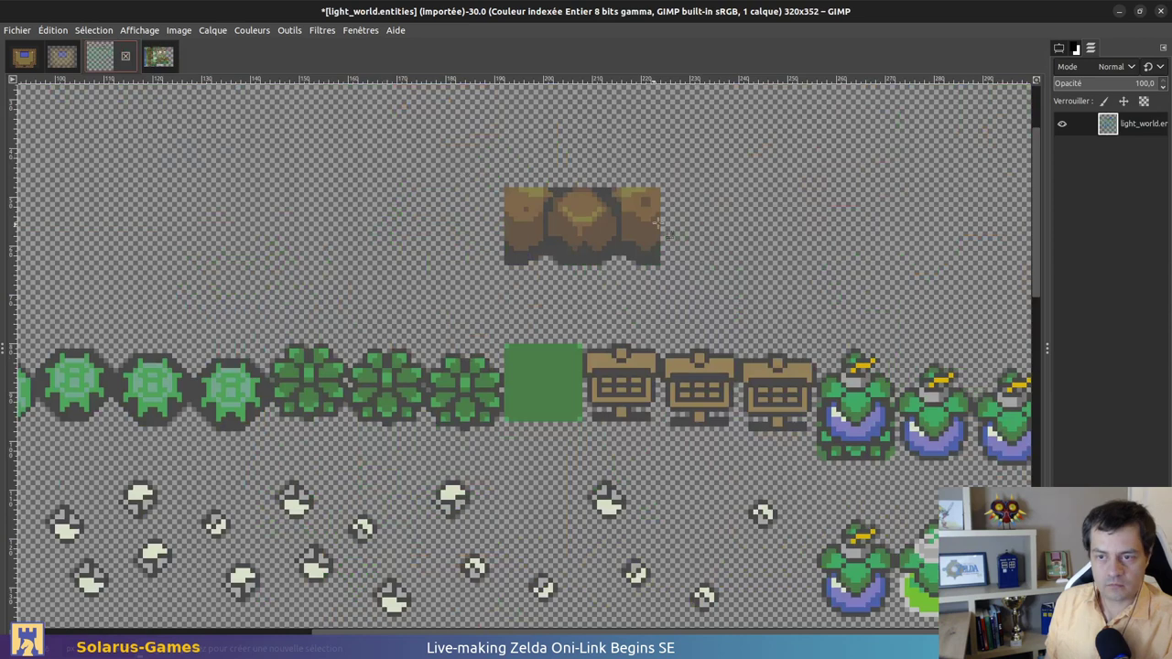
{"action": "scroll", "coordinate": [631, 284], "scroll_direction": "up", "scroll_amount": 1, "text": "ctrl"}
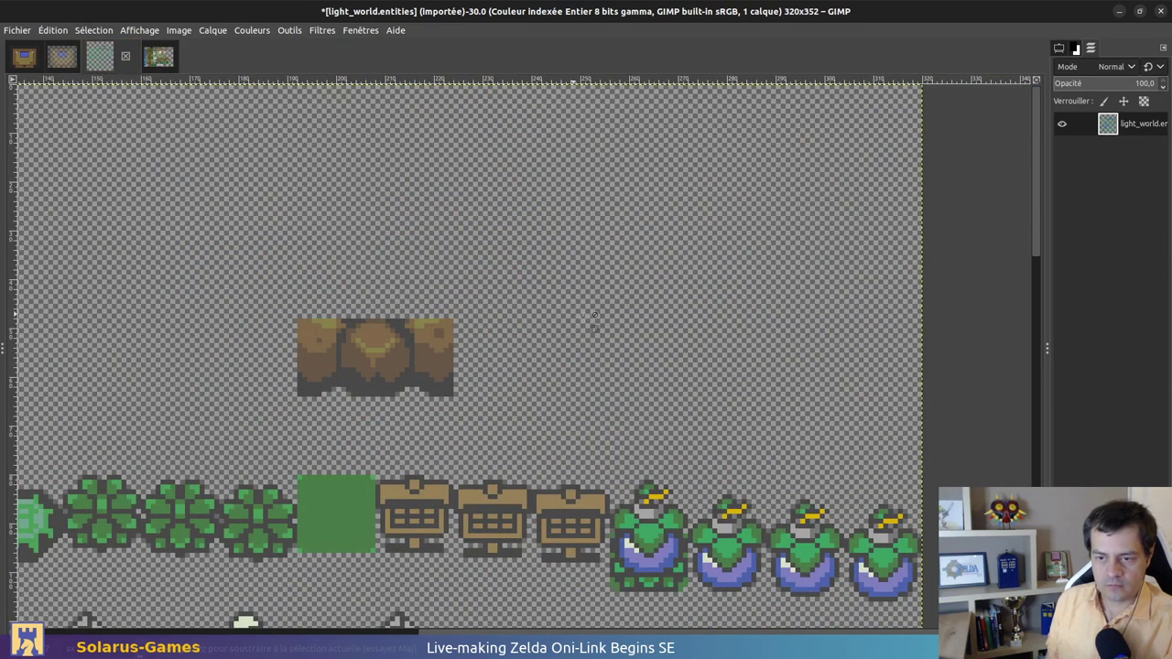
{"action": "key", "text": "ctrl+v"}
{"action": "left_click_drag", "start_coordinate": [502, 359], "coordinate": [582, 338]}
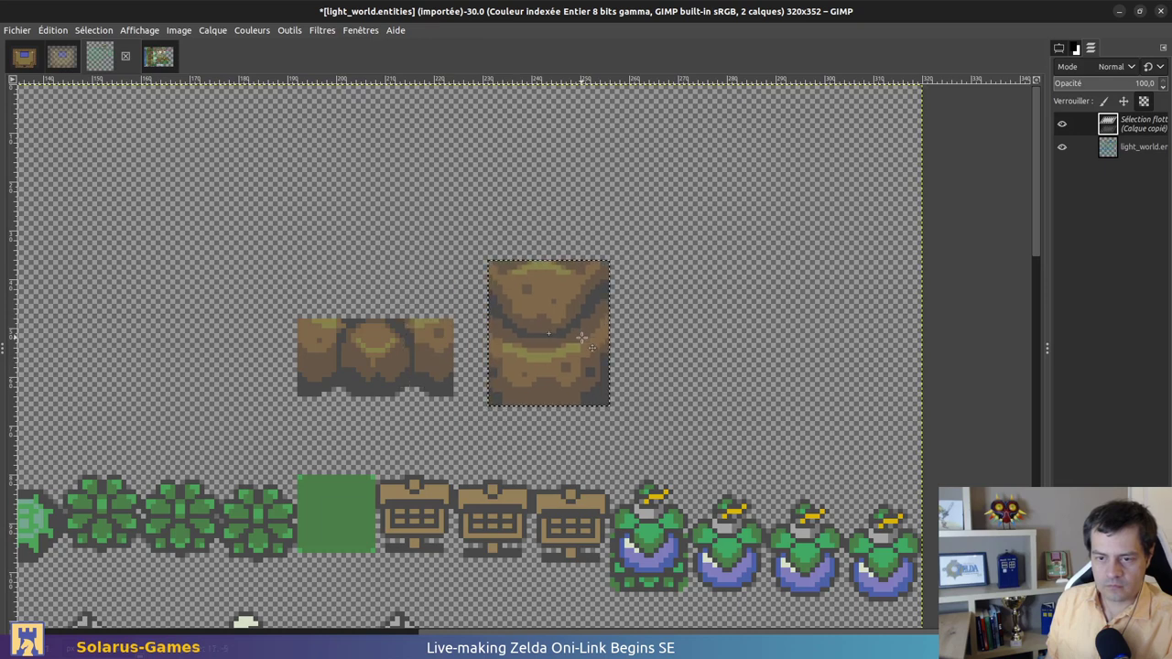
{"action": "key", "text": "ctrl+z"}
{"action": "key", "text": "ctrl+z"}
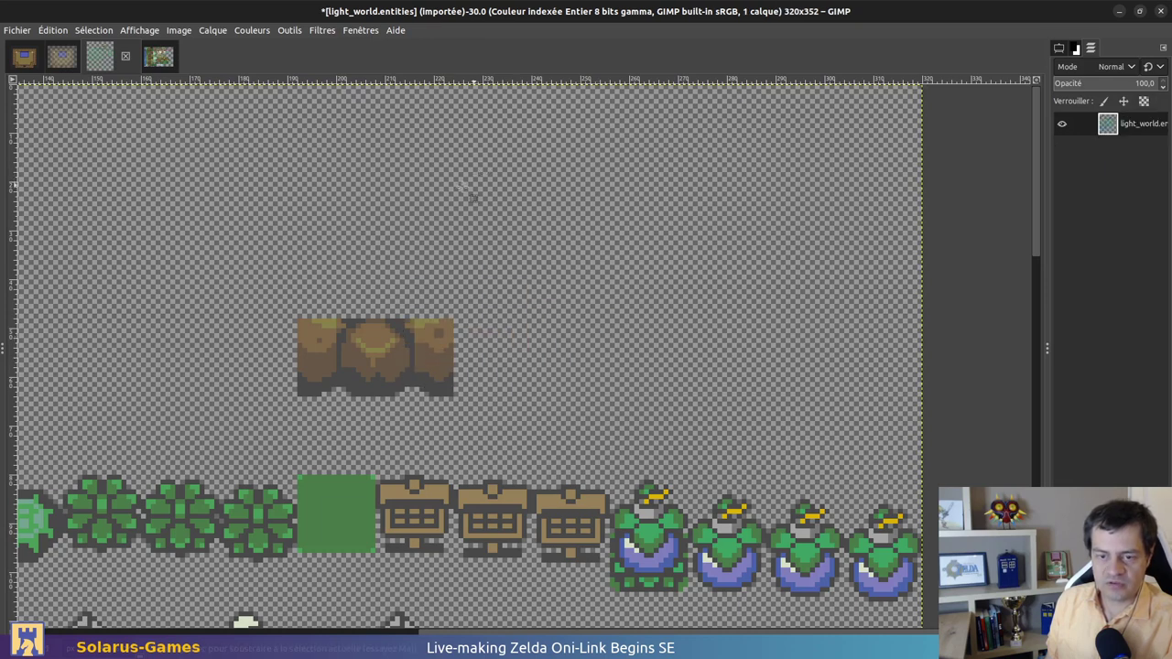
Convert the entities image to RGB mode and paste the copied rock patch in the empty area beside the three-rock tile
{"action": "left_click", "coordinate": [212, 29]}
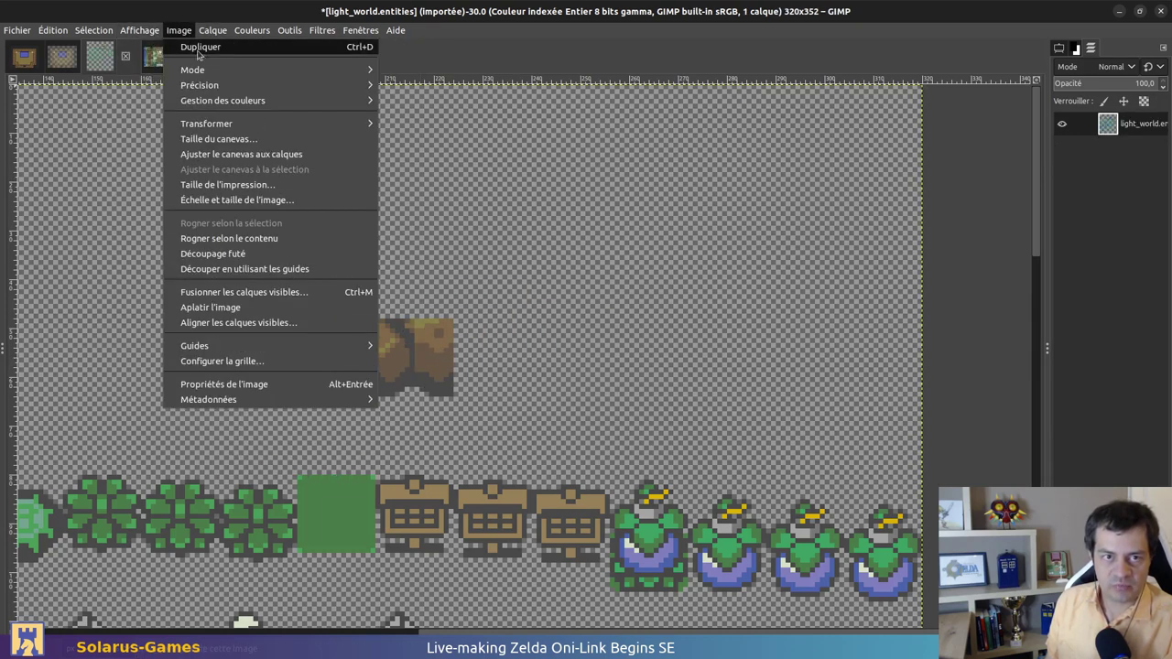
{"action": "left_click", "coordinate": [489, 71]}
{"action": "key", "text": "ctrl+v"}
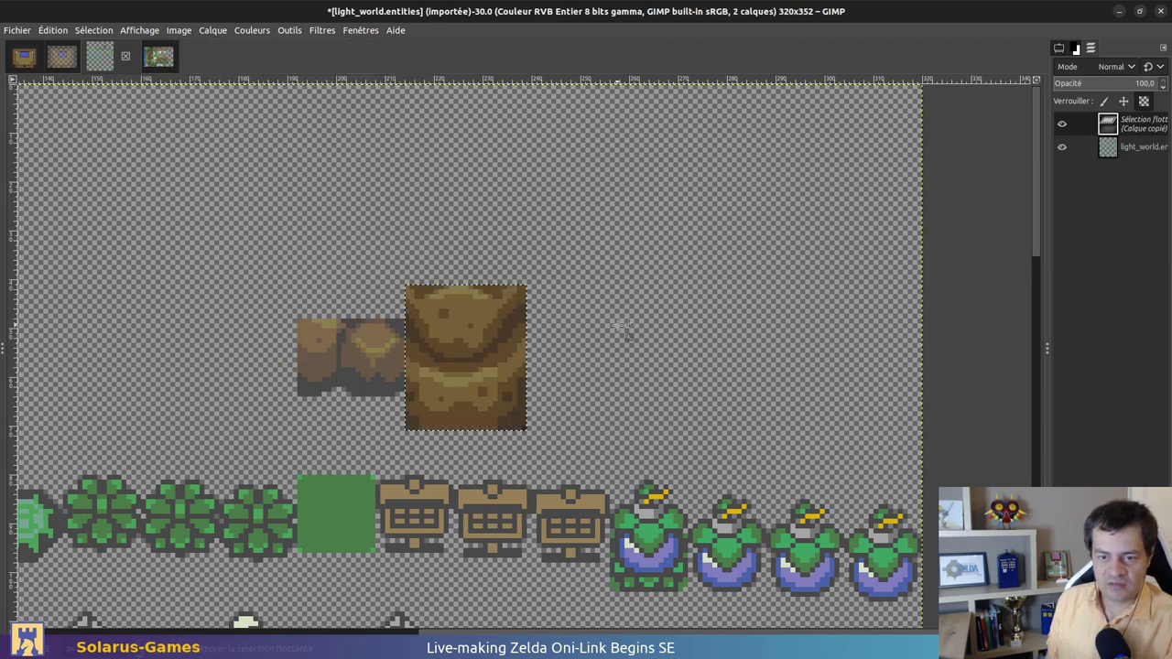
{"action": "left_click_drag", "start_coordinate": [443, 359], "coordinate": [558, 330]}
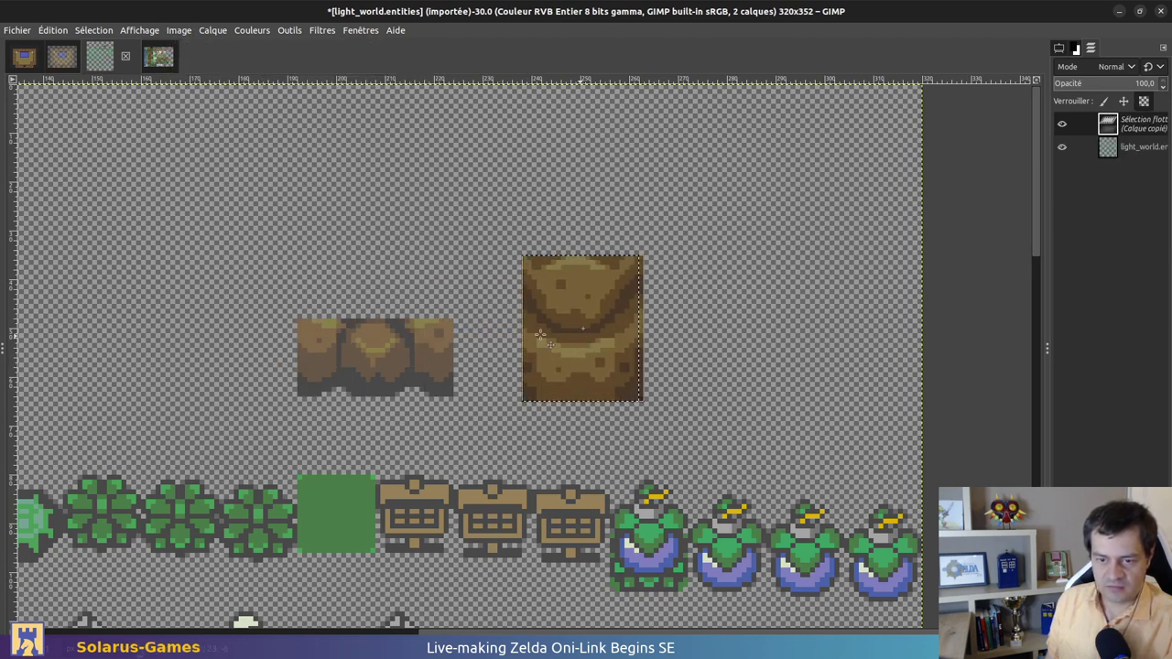
{"action": "left_click", "coordinate": [509, 389]}
{"action": "left_click_drag", "start_coordinate": [511, 388], "coordinate": [481, 383]}
{"action": "left_click", "coordinate": [740, 335]}
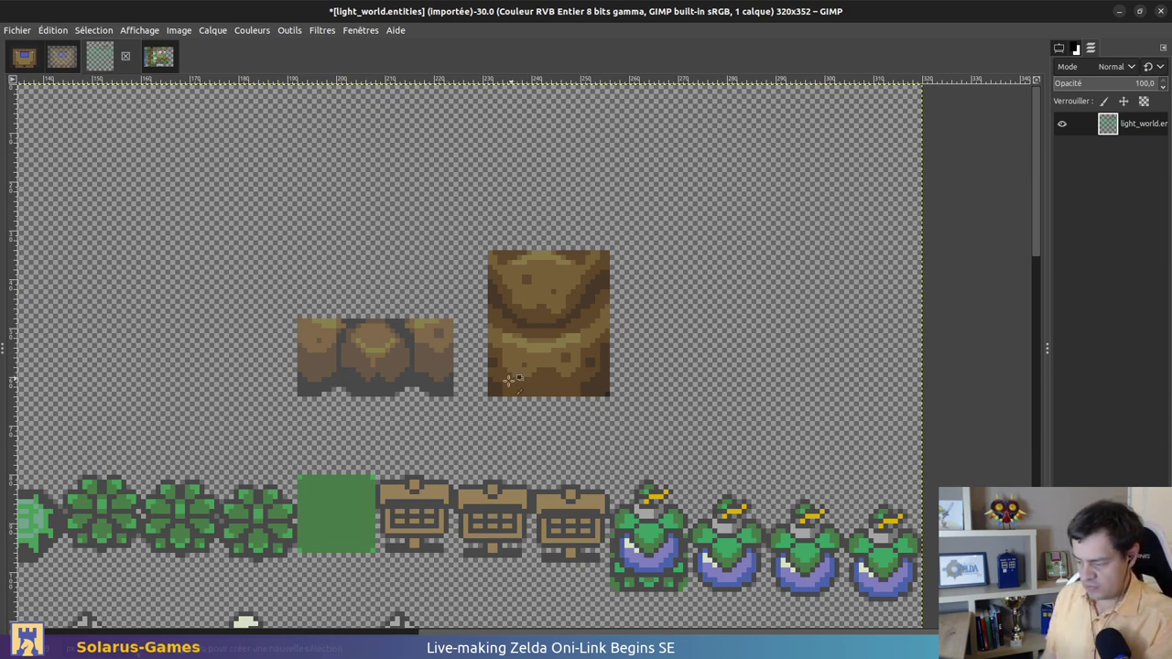
Select the dark grey outline colour of the three-rock tile by colour and disable antialiasing (Lissage) for the Select by Color tool
{"action": "key", "text": "o"}
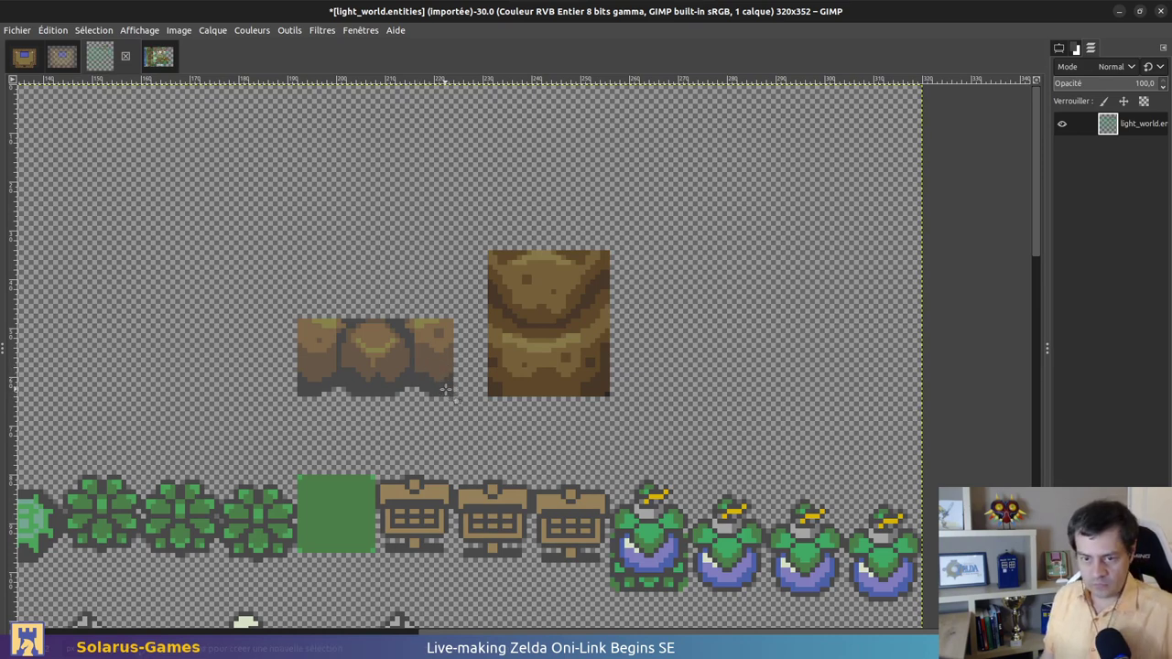
{"action": "key", "text": "shift+o"}
{"action": "left_click", "coordinate": [451, 394]}
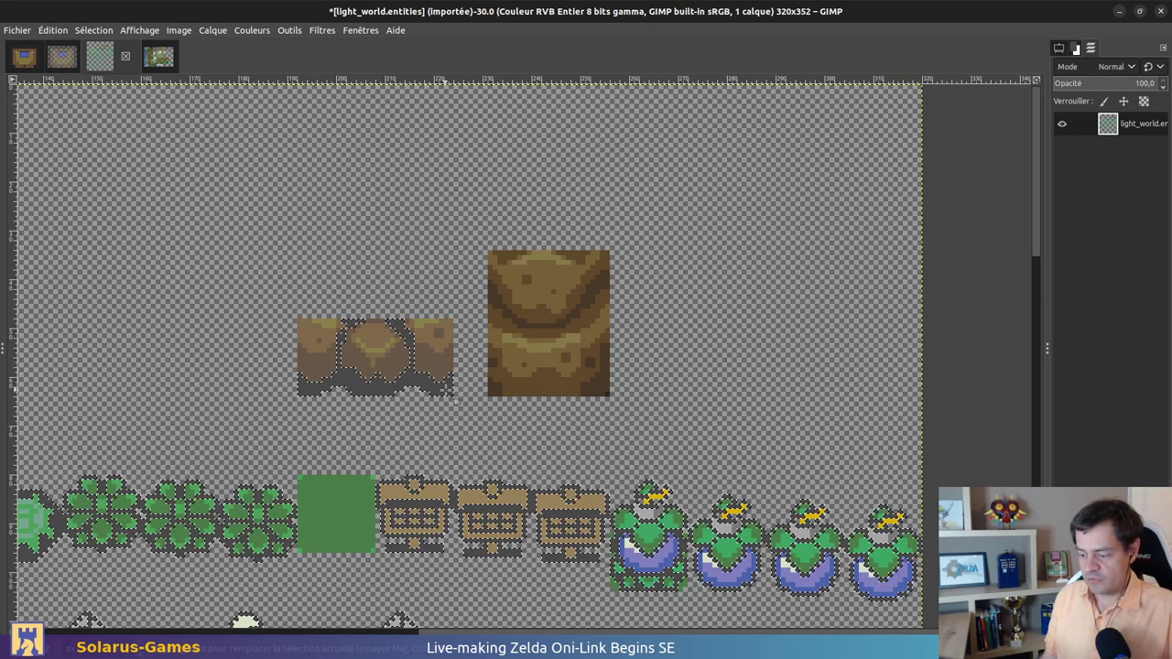
{"action": "key", "text": "Tab"}
{"action": "key", "text": "Tab"}
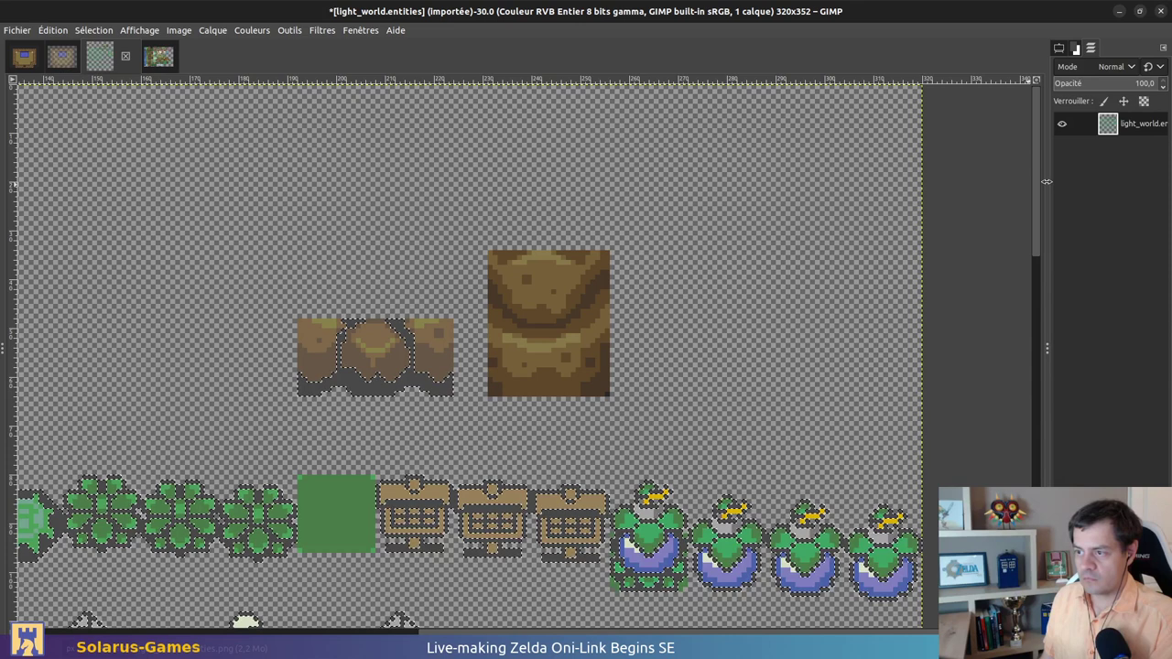
{"action": "left_click_drag", "start_coordinate": [1046, 181], "coordinate": [963, 189]}
{"action": "left_click", "coordinate": [1004, 48]}
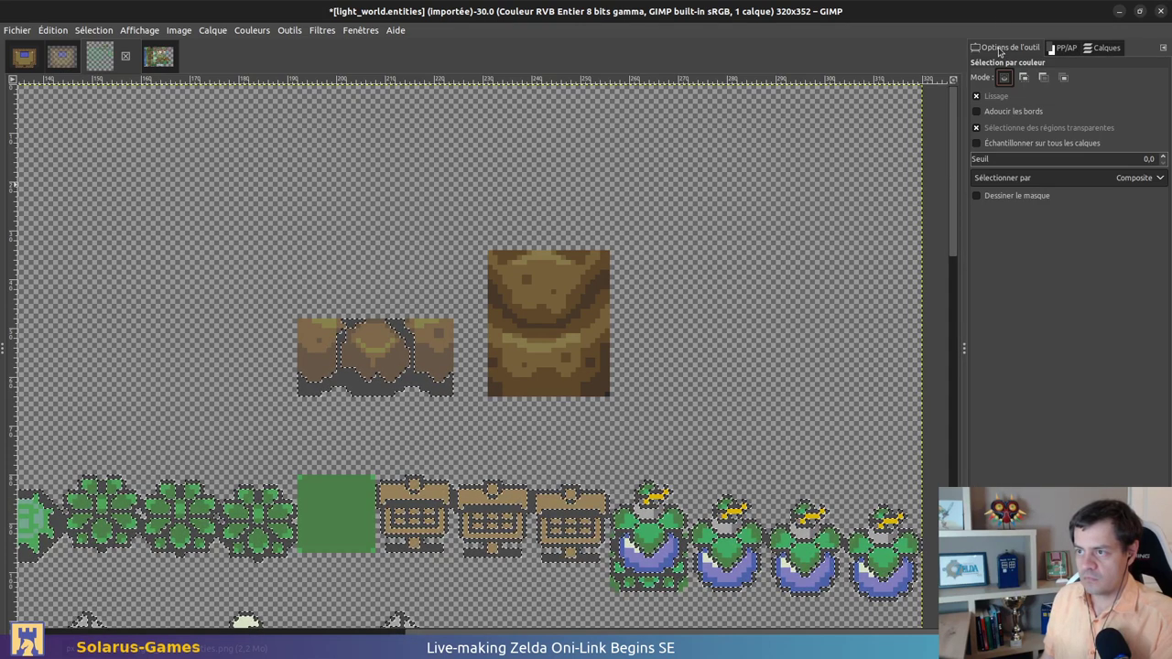
{"action": "left_click", "coordinate": [997, 97]}
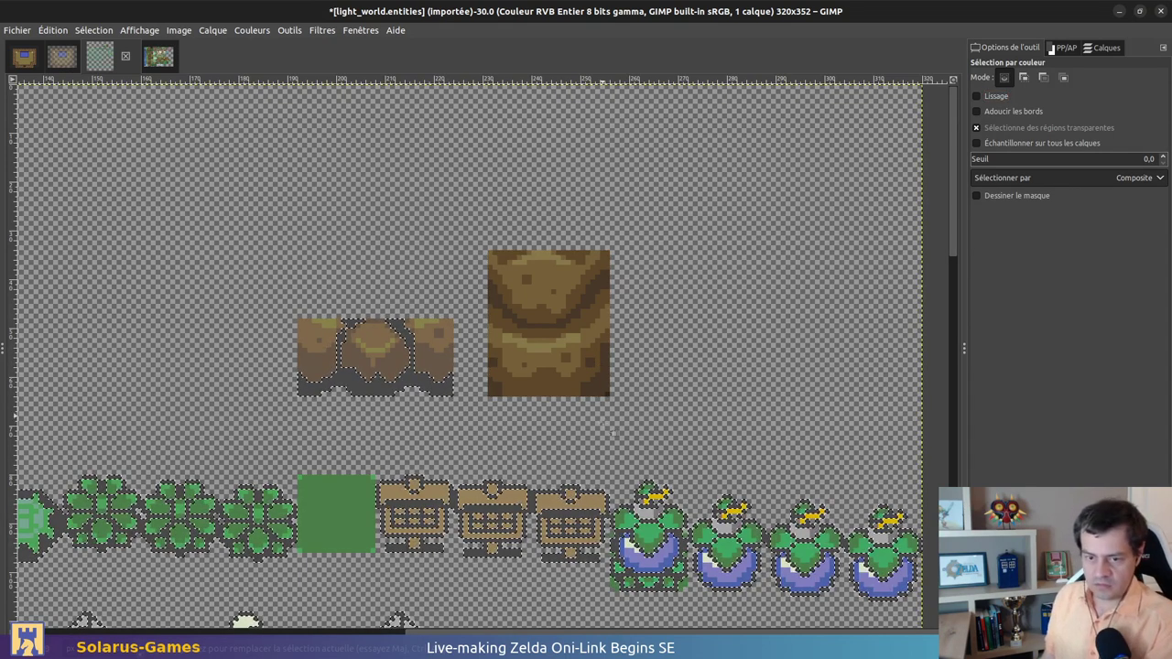
Limit the outline selection to the three-rock tile and fill it with the near-black colour picked from the pasted patch's corner
{"action": "key", "text": "o"}
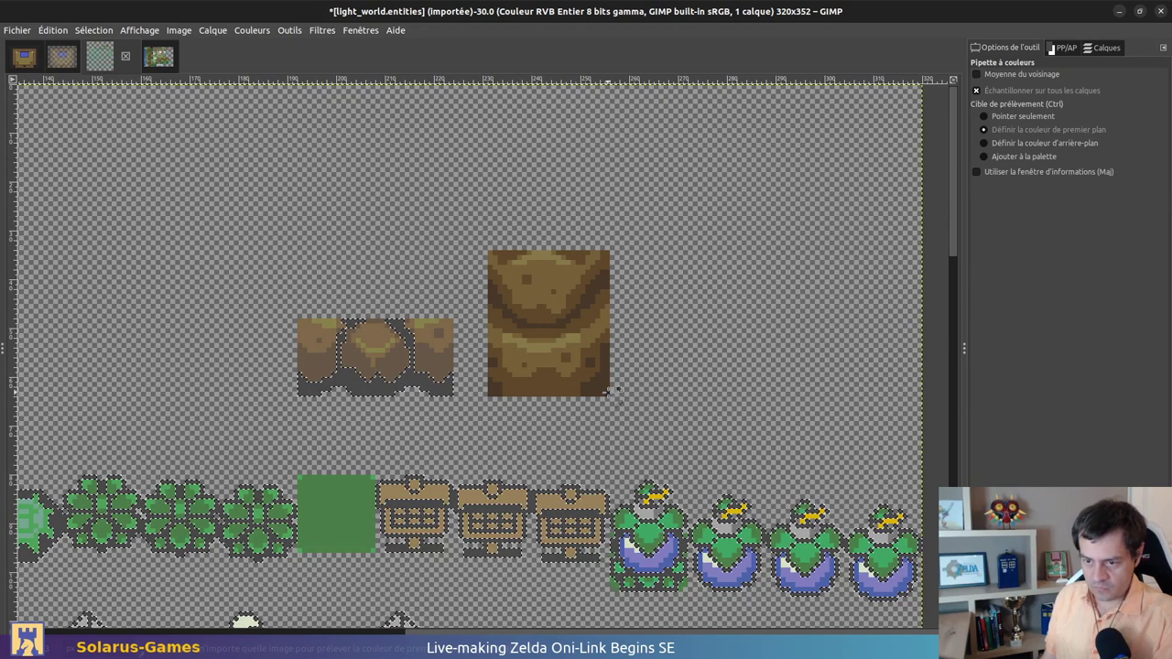
{"action": "key", "text": "shift+b"}
{"action": "key", "text": "r"}
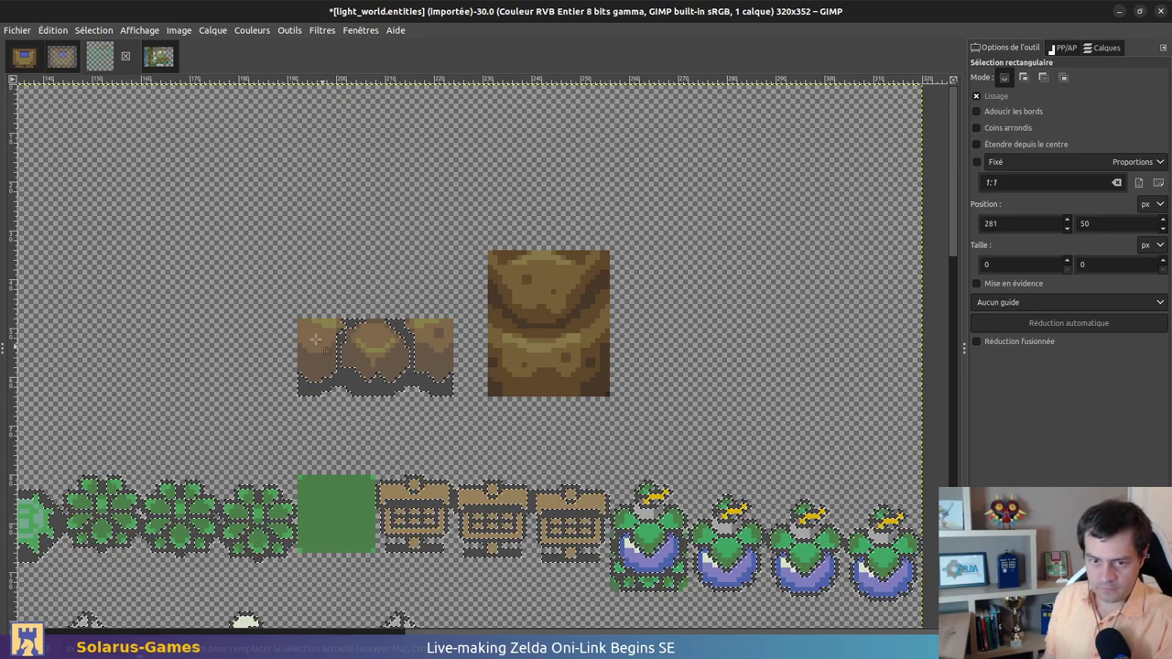
{"action": "left_click_drag", "start_coordinate": [281, 299], "coordinate": [410, 396], "text": "ctrl+shift"}
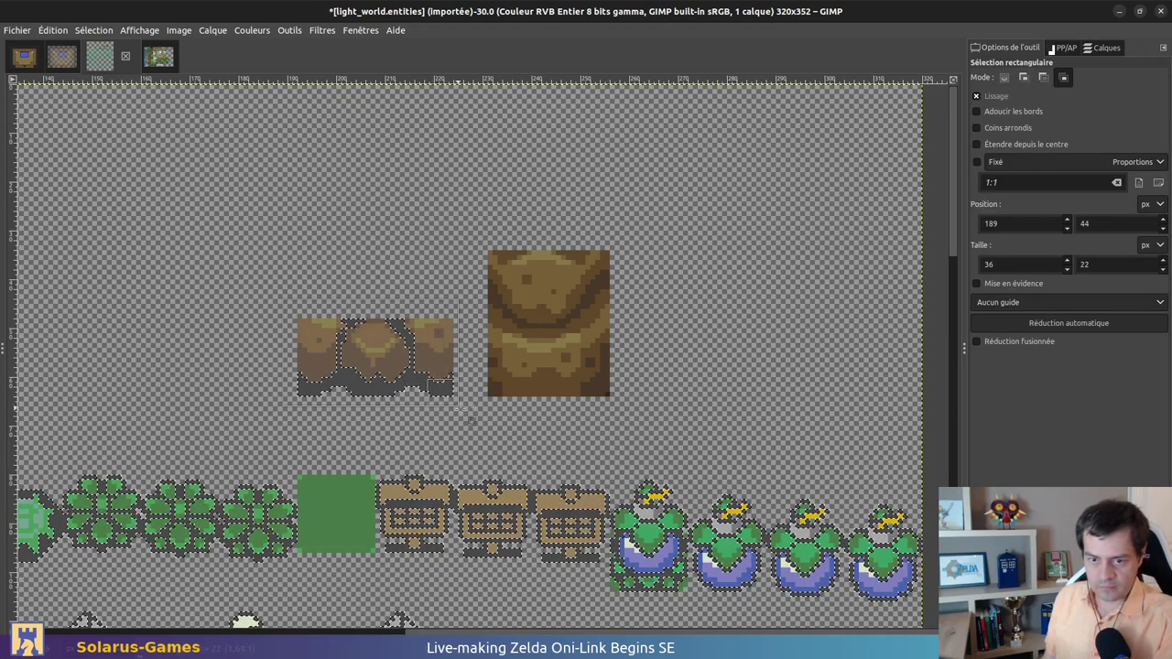
{"action": "key", "text": "shift+b"}
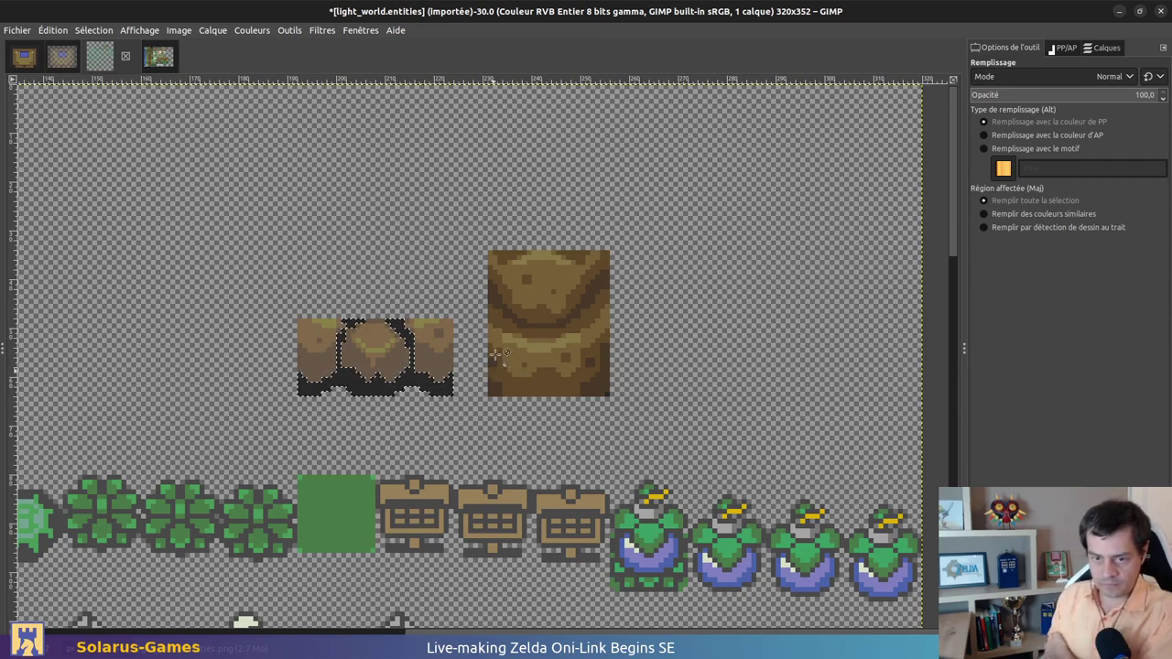
Select the tile's shaded grey-brown rock areas and small spots with Fuzzy Select, using threshold 0 and no antialiasing
{"action": "scroll", "coordinate": [403, 378], "scroll_direction": "up", "scroll_amount": 2, "text": "ctrl"}
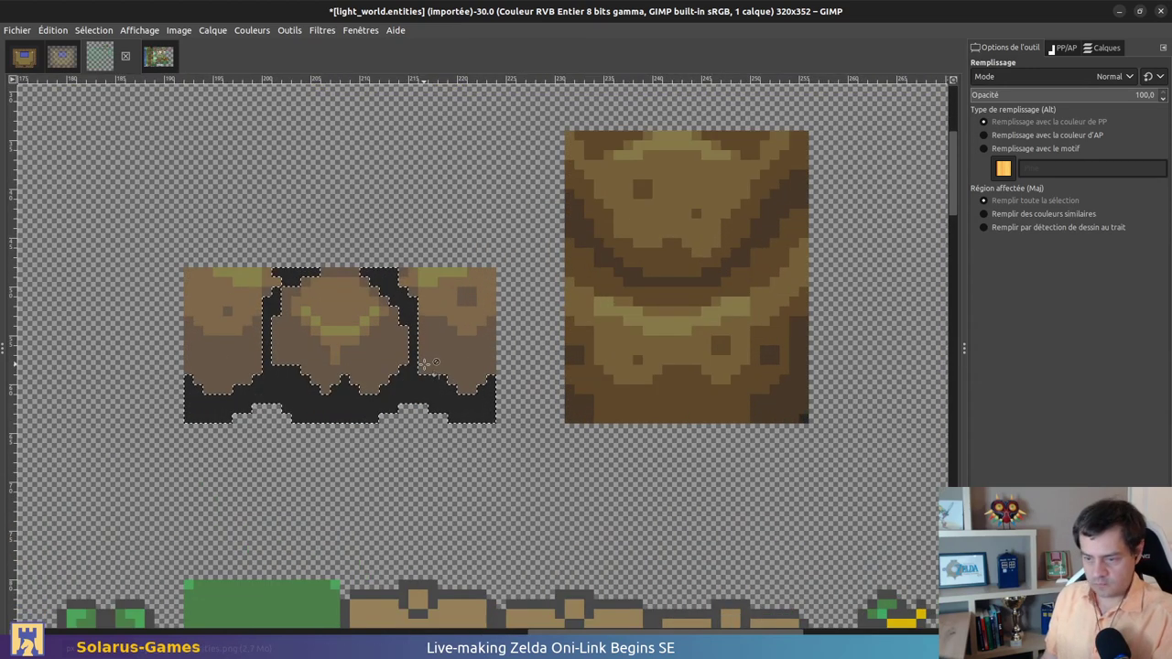
{"action": "key", "text": "u"}
{"action": "left_click", "coordinate": [443, 334]}
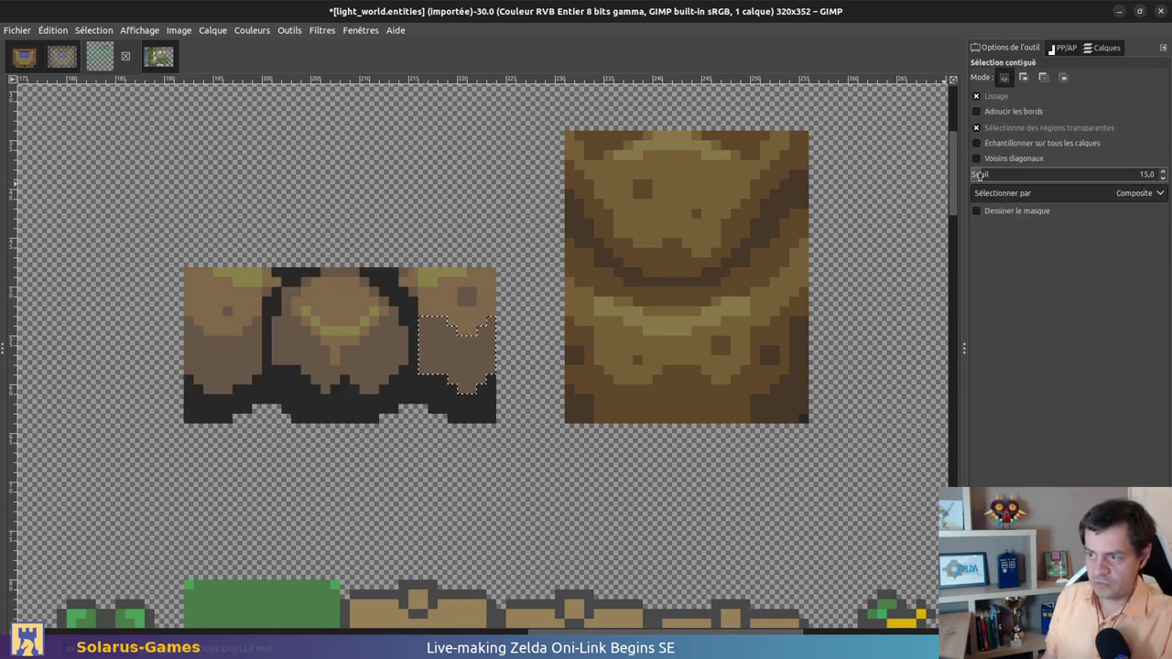
{"action": "left_click_drag", "start_coordinate": [979, 175], "coordinate": [971, 175]}
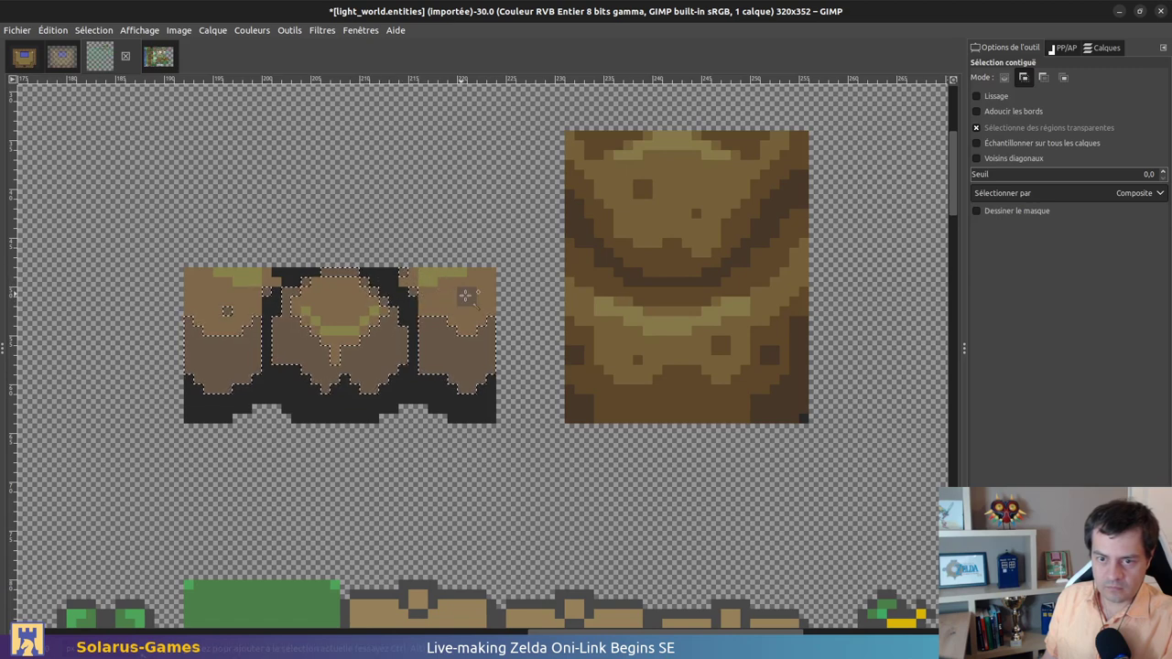
Fill the selected shaded rock areas with the dark brown picked from the lower part of the pasted patch
{"action": "key", "text": "shift+b"}
{"action": "left_click", "coordinate": [466, 295]}
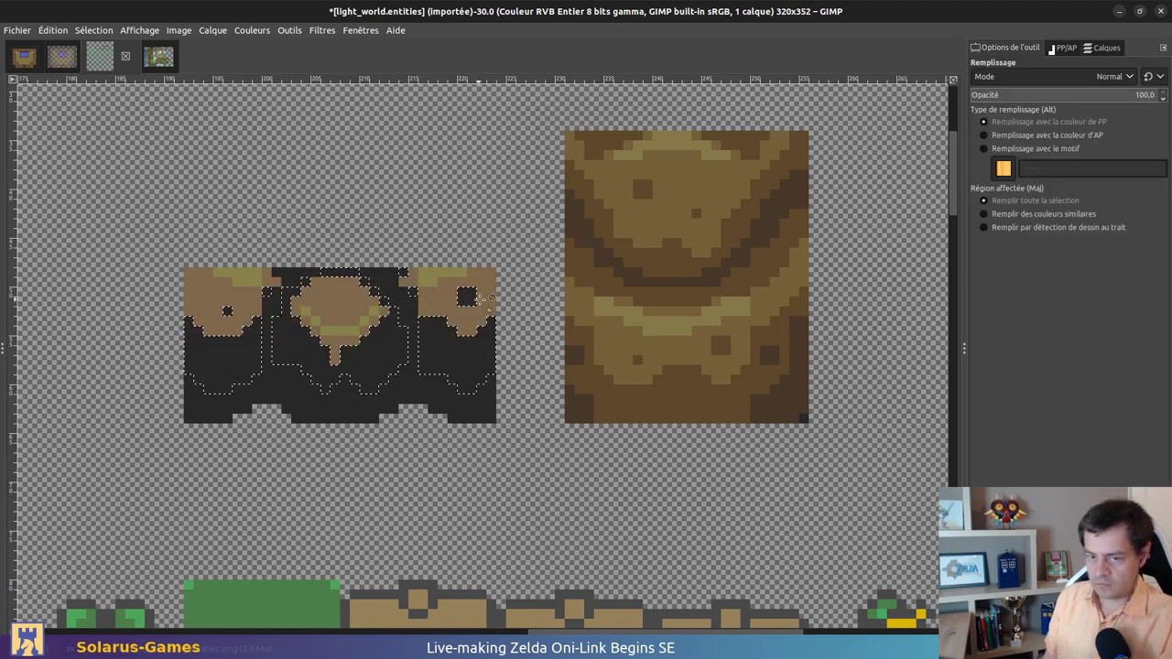
{"action": "left_click", "coordinate": [479, 298], "text": "ctrl"}
{"action": "left_click", "coordinate": [486, 299]}
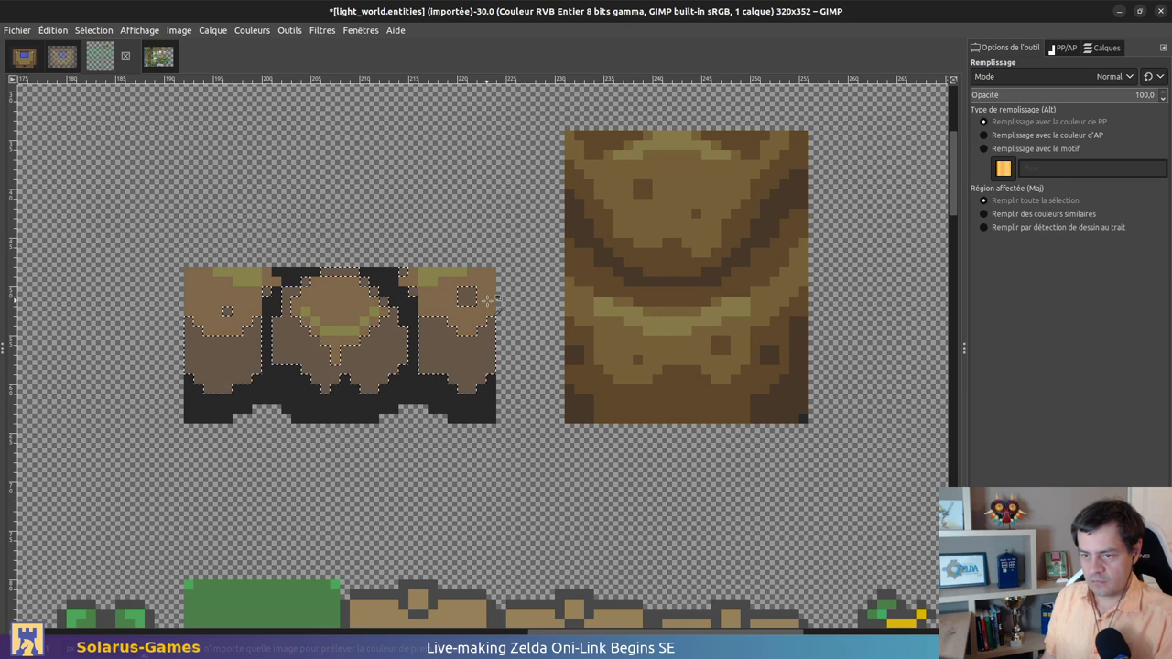
{"action": "left_click", "coordinate": [776, 405], "text": "ctrl"}
{"action": "left_click", "coordinate": [477, 357]}
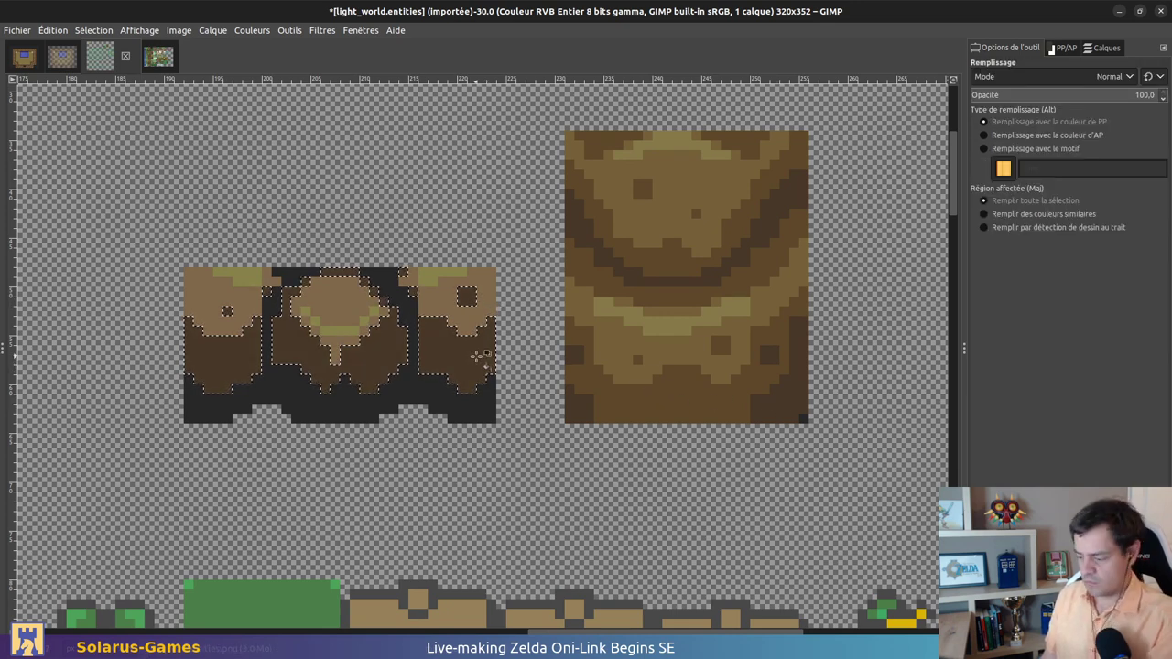
Select the tile's light grey-brown rock areas with Fuzzy Select and fill them with the medium brown picked from the pasted patch
{"action": "key", "text": "u"}
{"action": "left_click", "coordinate": [425, 290]}
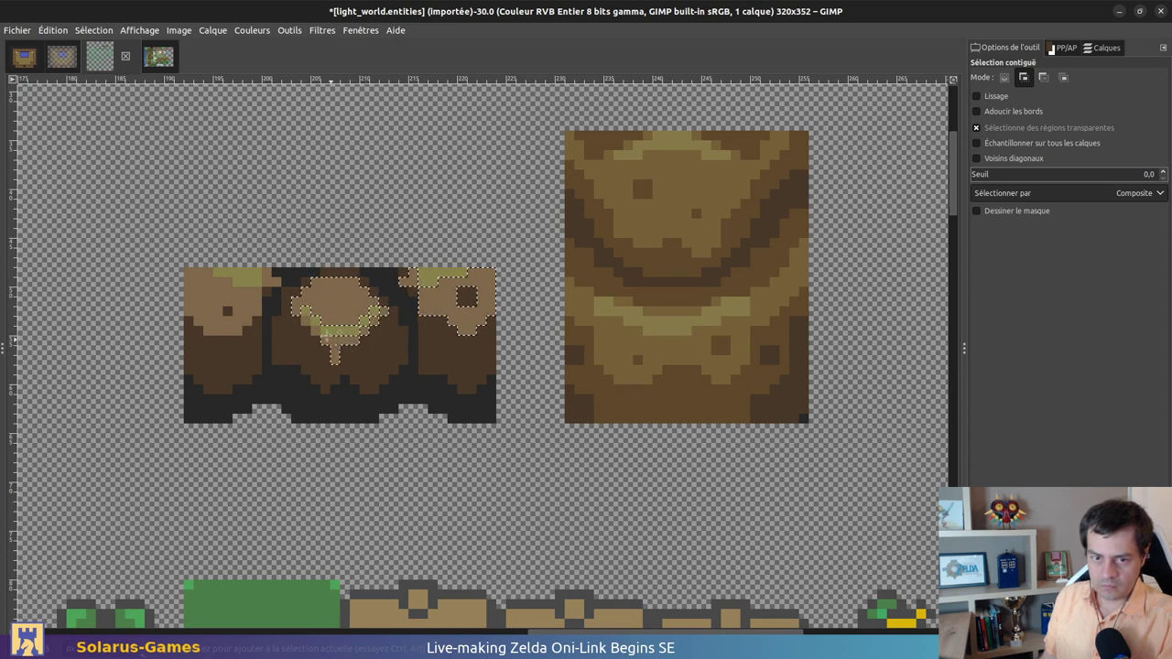
{"action": "left_click", "coordinate": [224, 307], "text": "shift"}
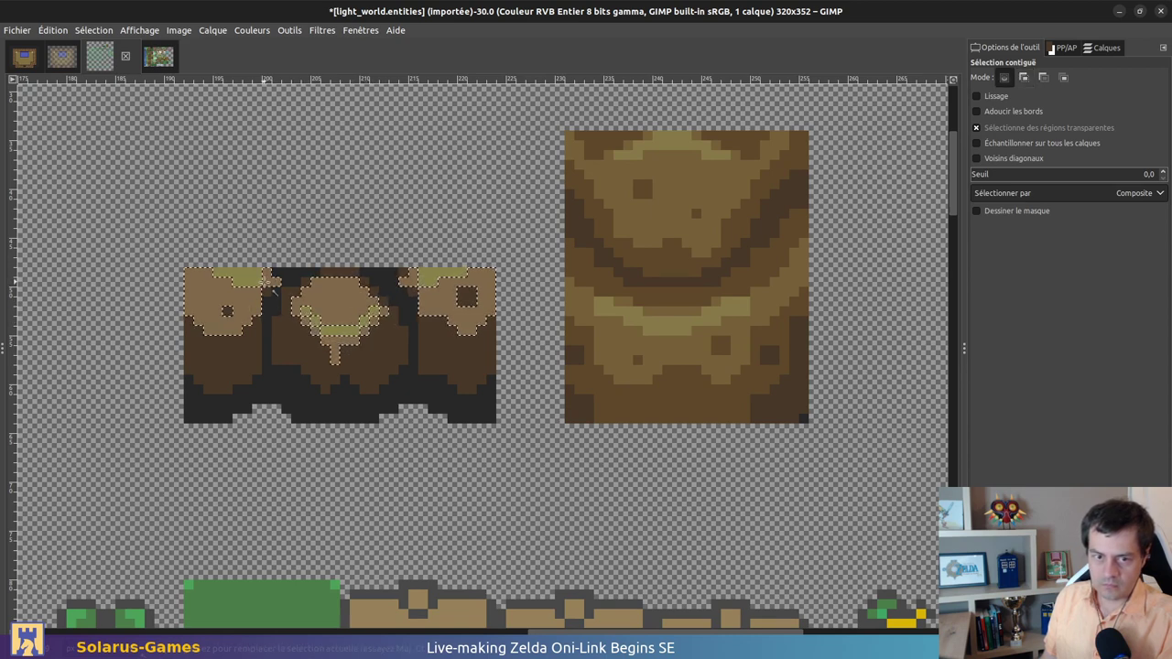
{"action": "key", "text": "shift+b"}
{"action": "left_click", "coordinate": [278, 280]}
{"action": "key", "text": "ctrl+z"}
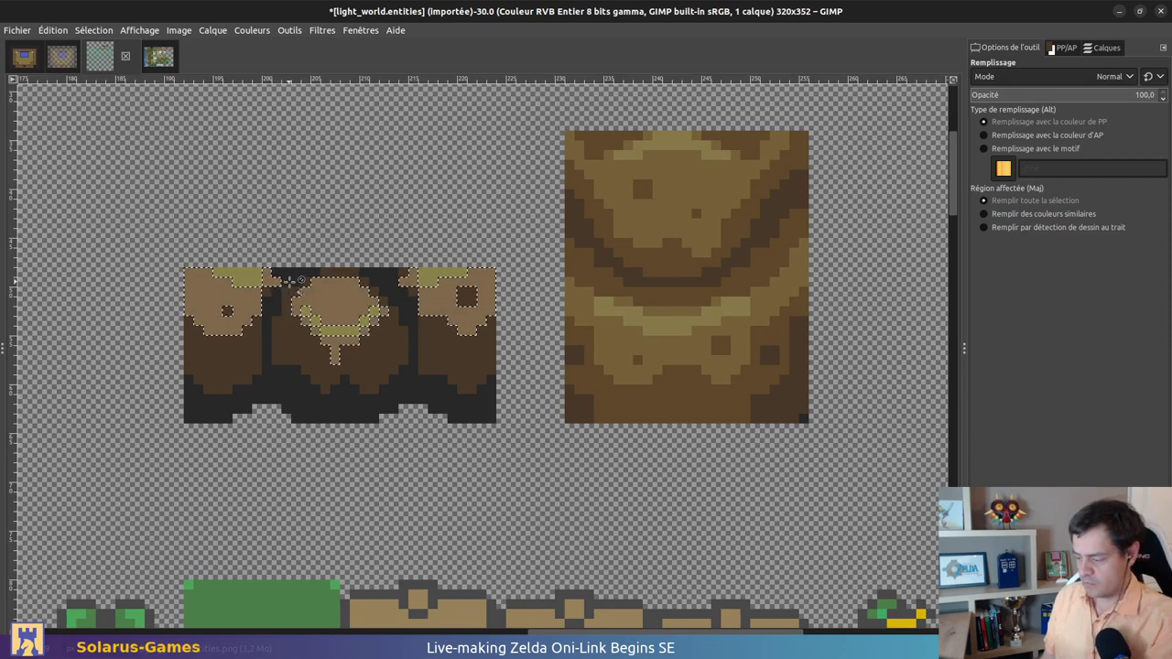
{"action": "key", "text": "u"}
{"action": "key", "text": "shift+b"}
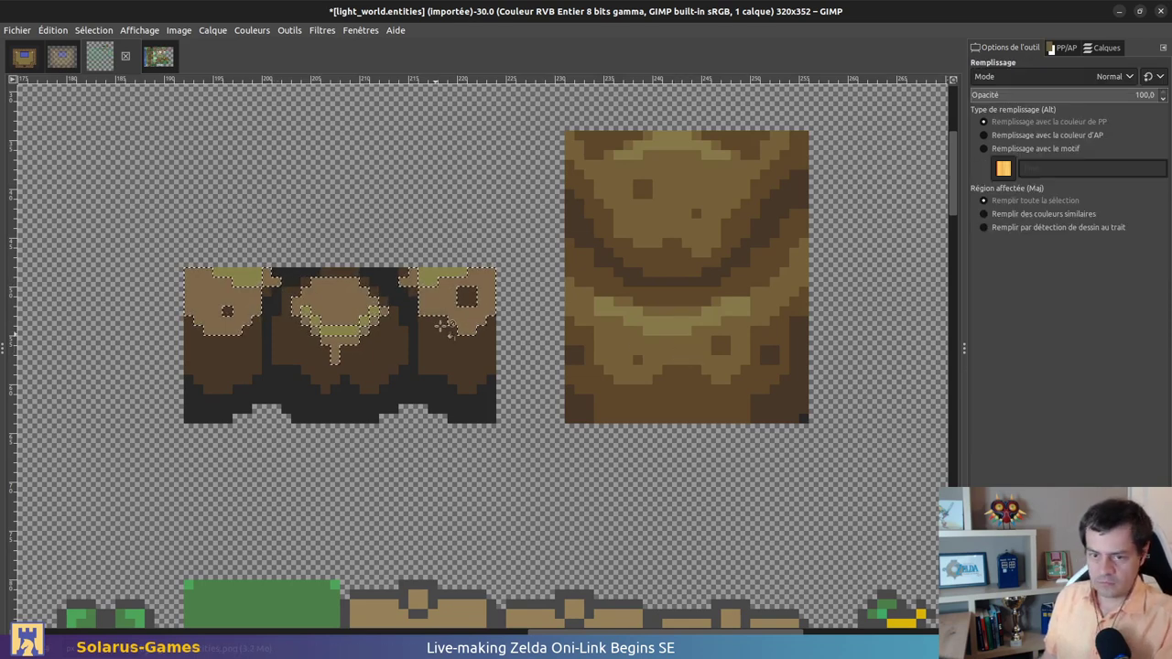
{"action": "left_click", "coordinate": [453, 305]}
Select the highlight colour by colour, limit it to the three-rock tile, and fill it with the pasted patch's light highlight brown
{"action": "key", "text": "shift+o"}
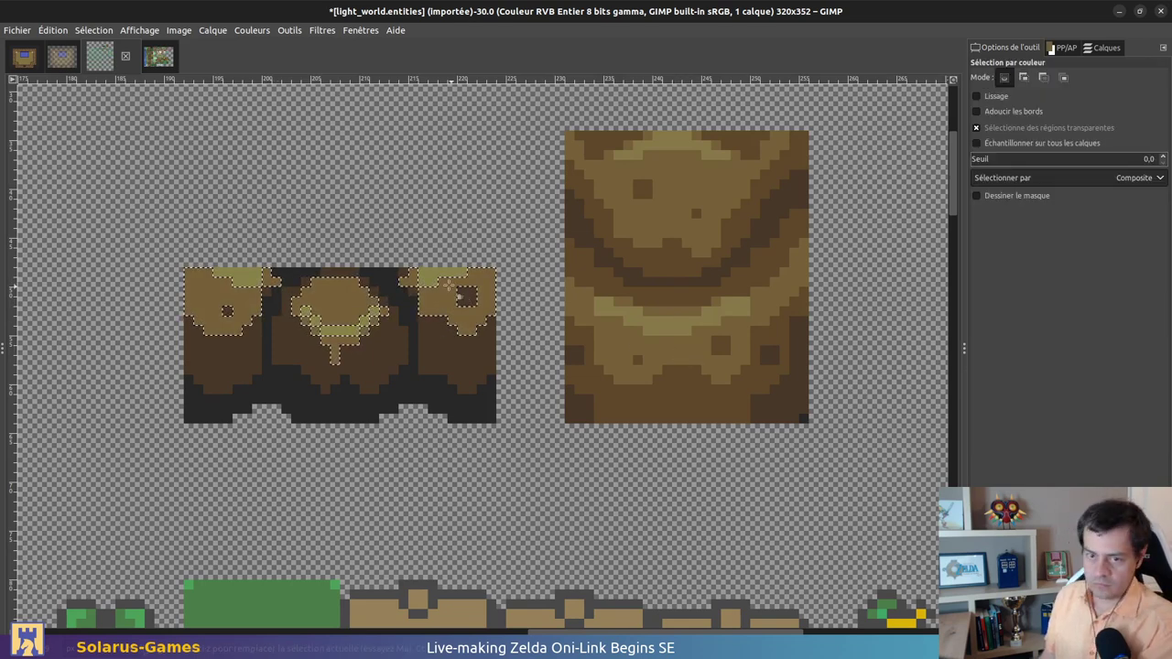
{"action": "left_click", "coordinate": [449, 276]}
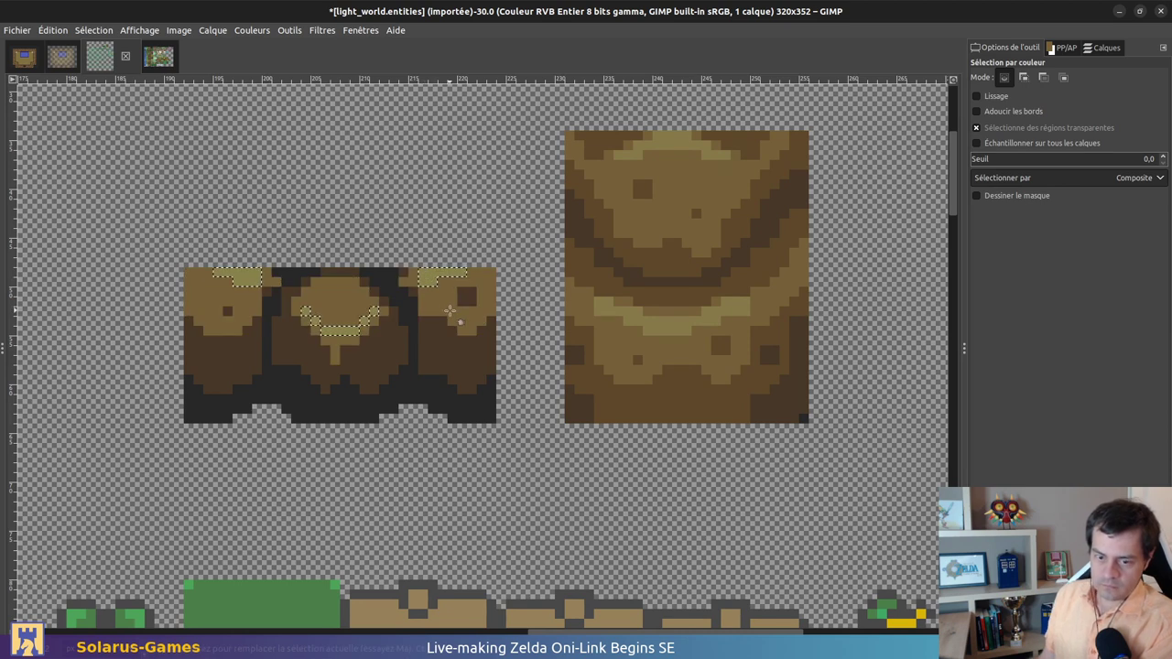
{"action": "key", "text": "r"}
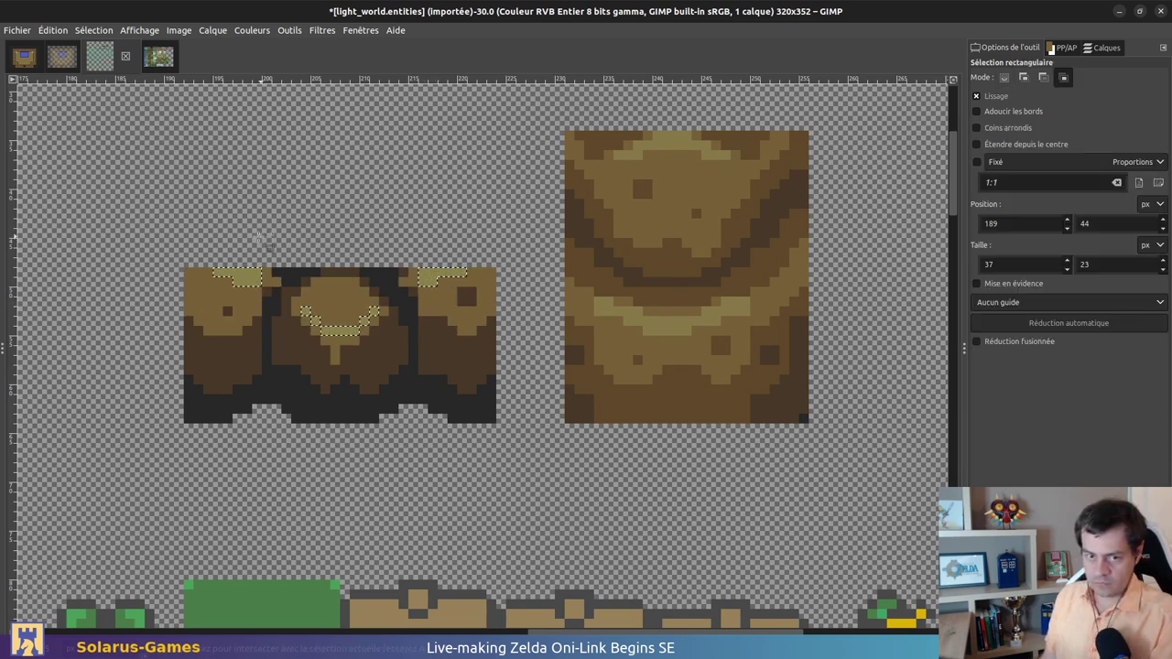
{"action": "left_click_drag", "start_coordinate": [186, 241], "coordinate": [497, 465], "text": "ctrl+shift"}
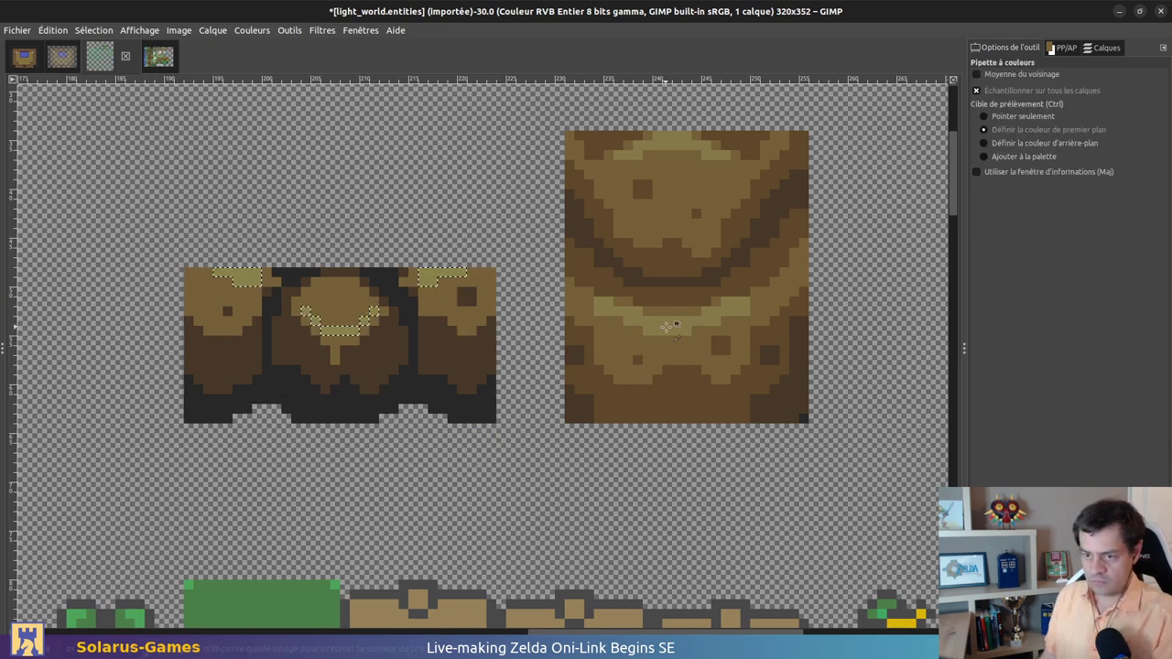
{"action": "key", "text": "shift+b"}
{"action": "key", "text": "r"}
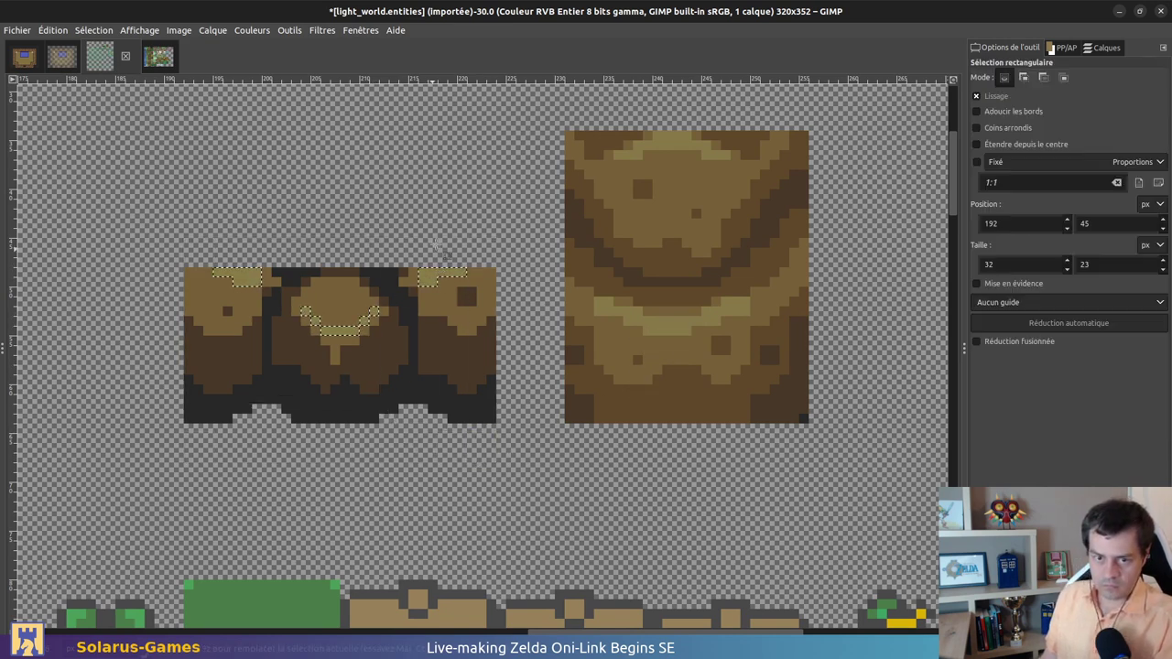
{"action": "left_click", "coordinate": [434, 272]}
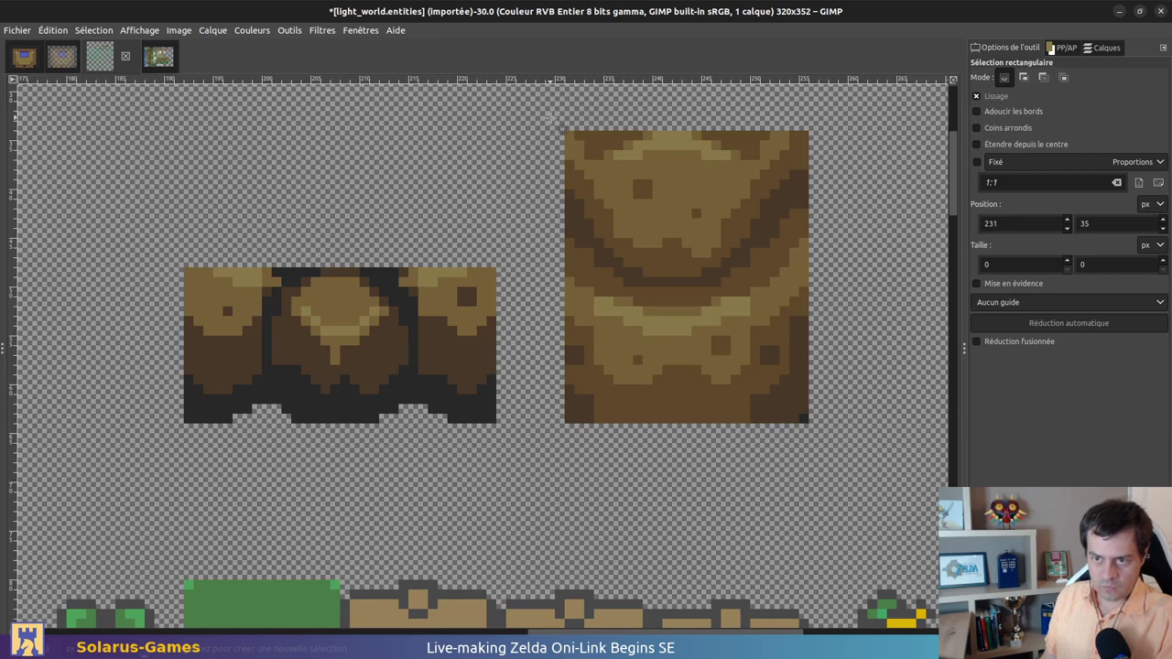
Delete the pasted reference patch beside the three-rock tile, clear the selection and overwrite the light_world.entities image file
{"action": "left_click_drag", "start_coordinate": [556, 124], "coordinate": [817, 430]}
{"action": "key", "text": "Delete"}
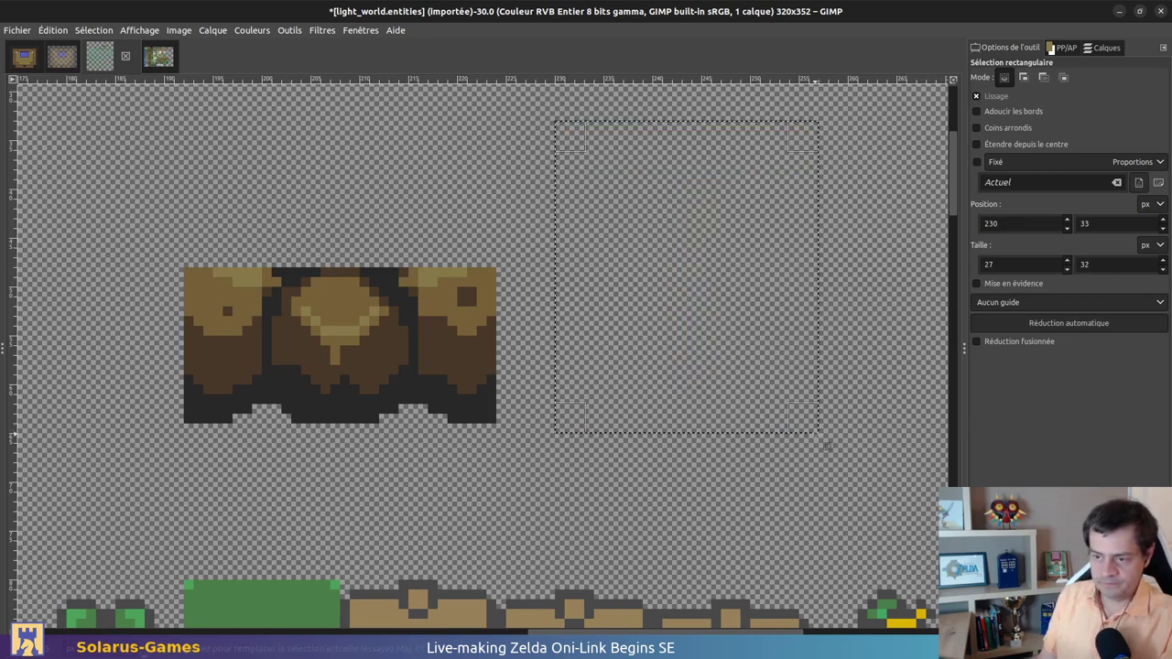
{"action": "left_click", "coordinate": [826, 446]}
{"action": "key", "text": "ctrl+e"}
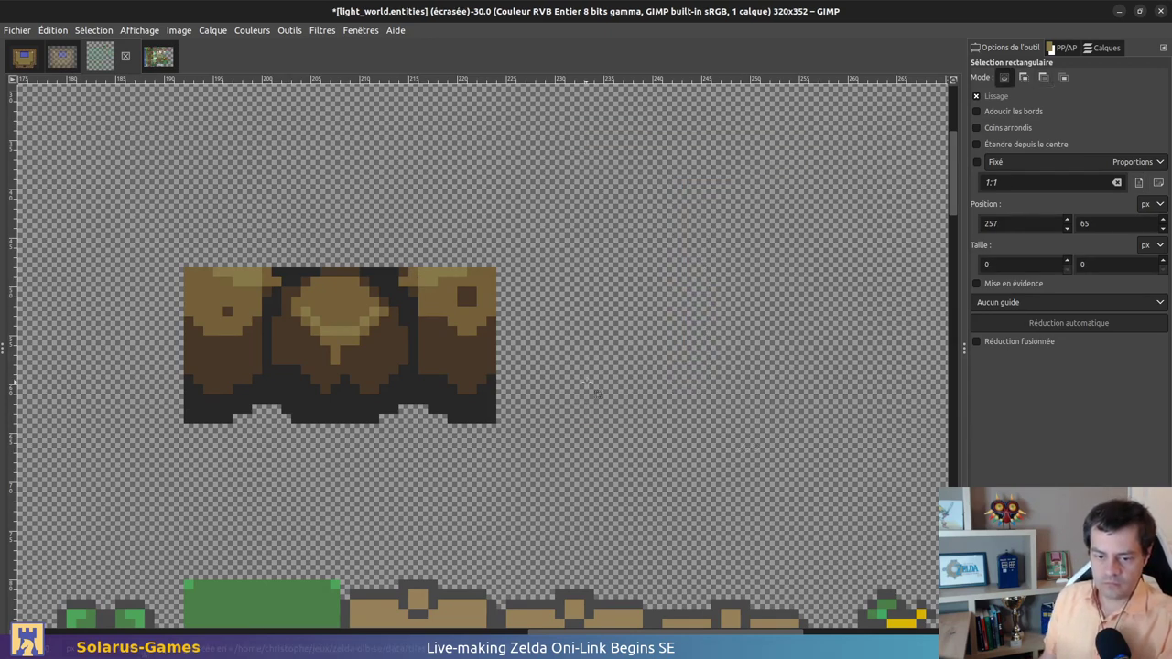
Switch to Solarus Quest Editor and inspect the inner island's cliffs on the C1 (Desert) map
{"action": "key", "text": "alt+Tab"}
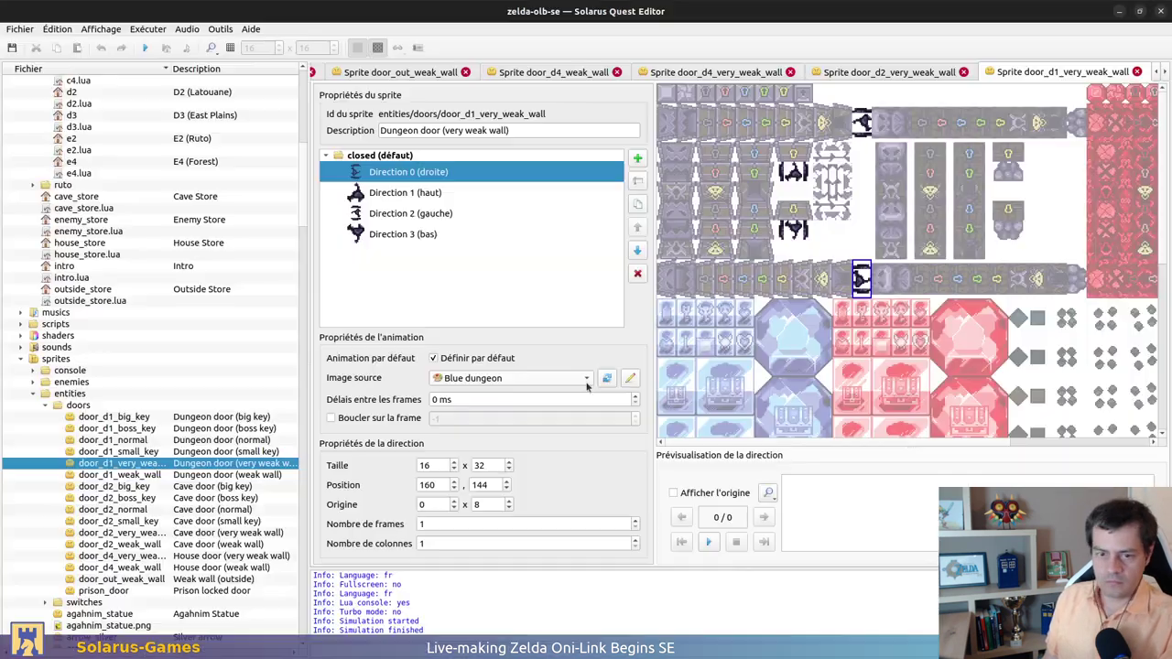
{"action": "left_click", "coordinate": [492, 78]}
{"action": "scroll", "coordinate": [492, 78], "scroll_direction": "up", "scroll_amount": 5}
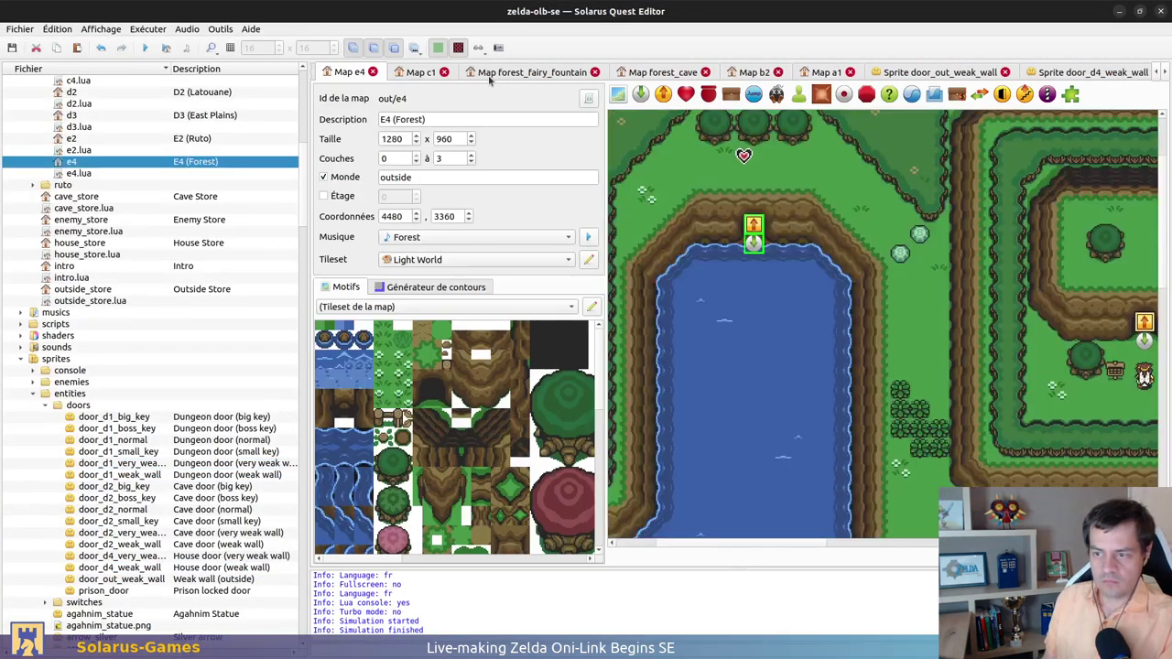
{"action": "scroll", "coordinate": [490, 80], "scroll_direction": "down", "scroll_amount": 1}
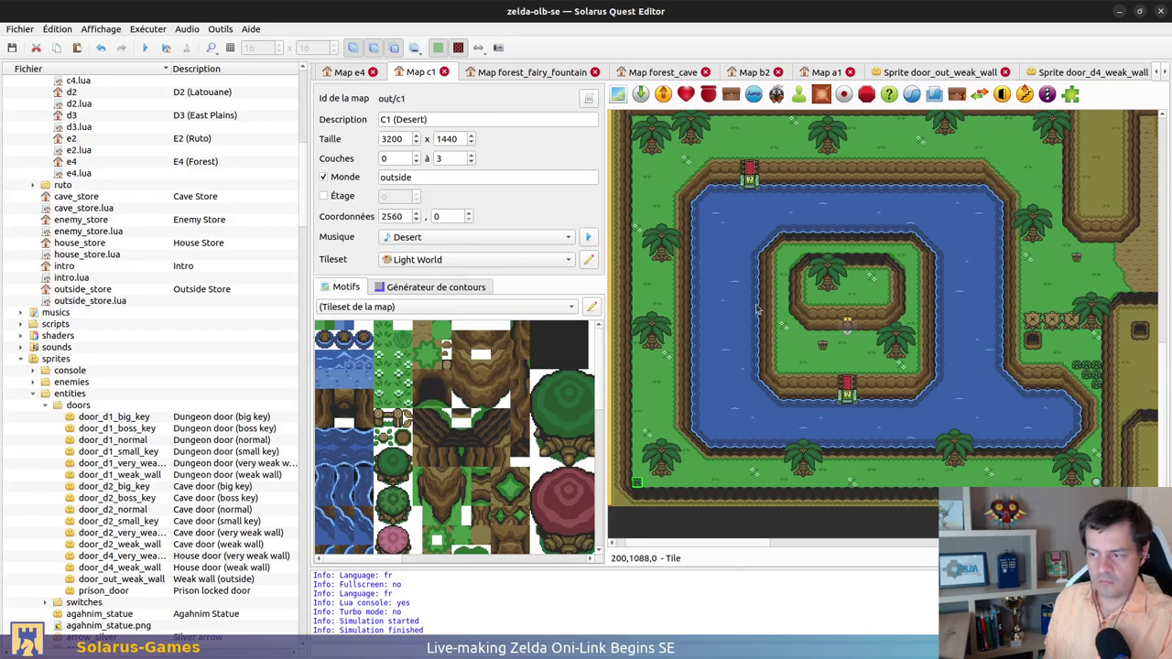
{"action": "scroll", "coordinate": [858, 338], "scroll_direction": "up", "scroll_amount": 1, "text": "ctrl"}
{"action": "left_click", "coordinate": [858, 339]}
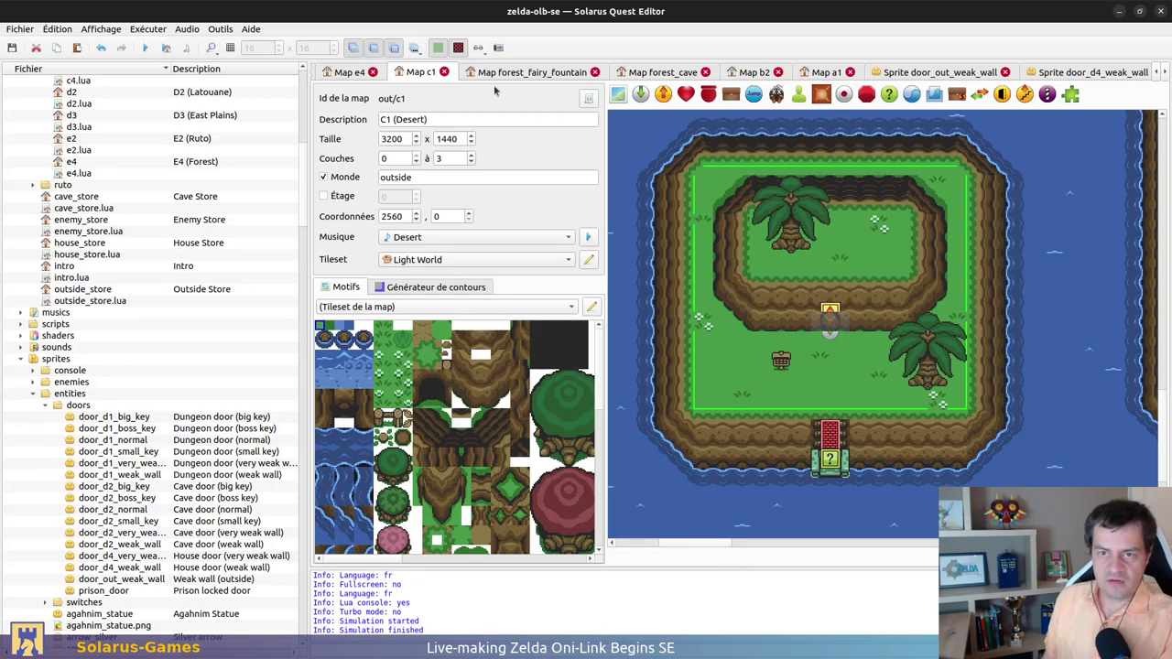
Close all open maps and sprites, from C1 and B2 through the door sprites to chest_game
{"action": "middle_click", "coordinate": [421, 73]}
{"action": "left_click", "coordinate": [789, 72]}
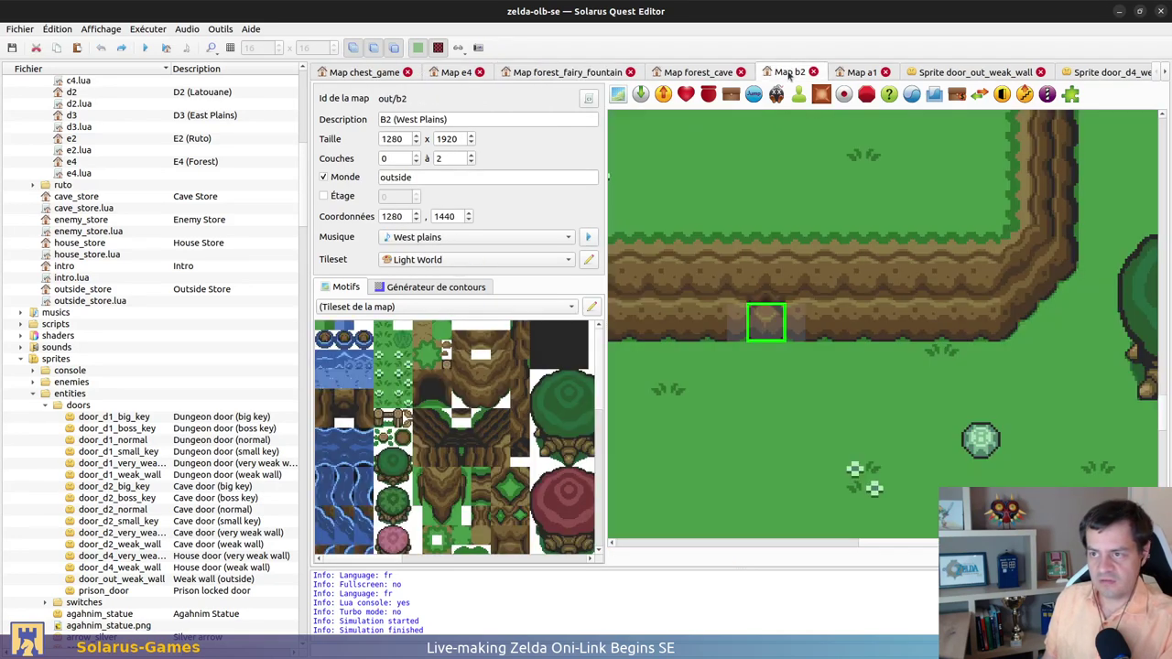
{"action": "middle_click", "coordinate": [789, 72]}
{"action": "middle_click", "coordinate": [797, 73]}
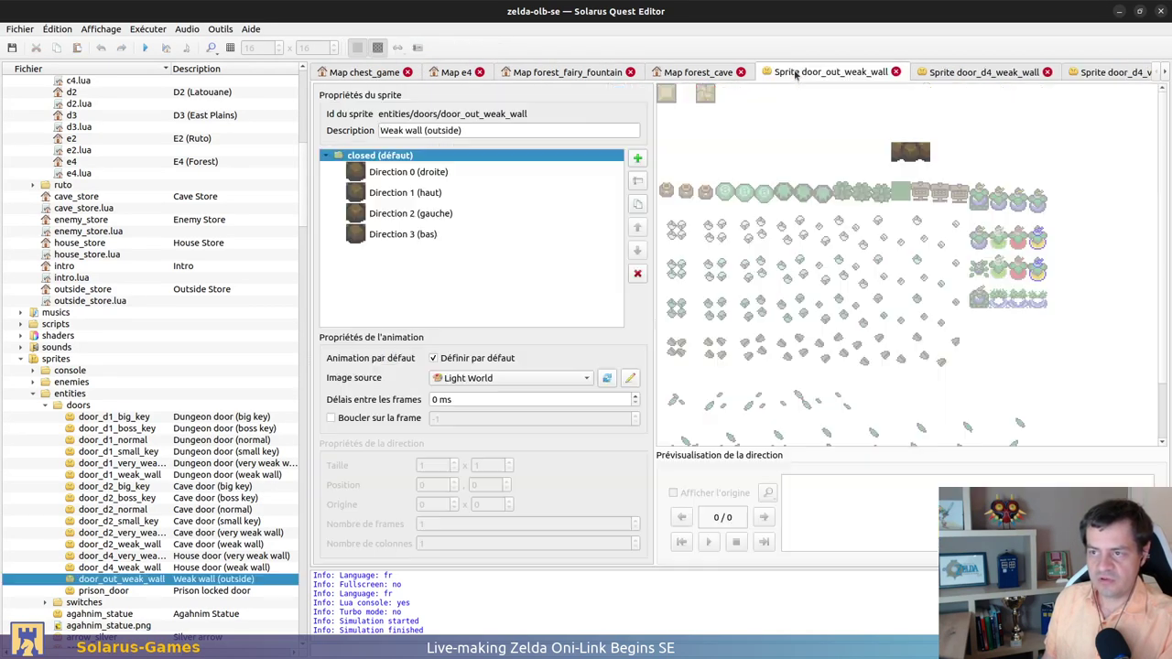
{"action": "middle_click", "coordinate": [943, 77]}
{"action": "middle_click", "coordinate": [944, 77]}
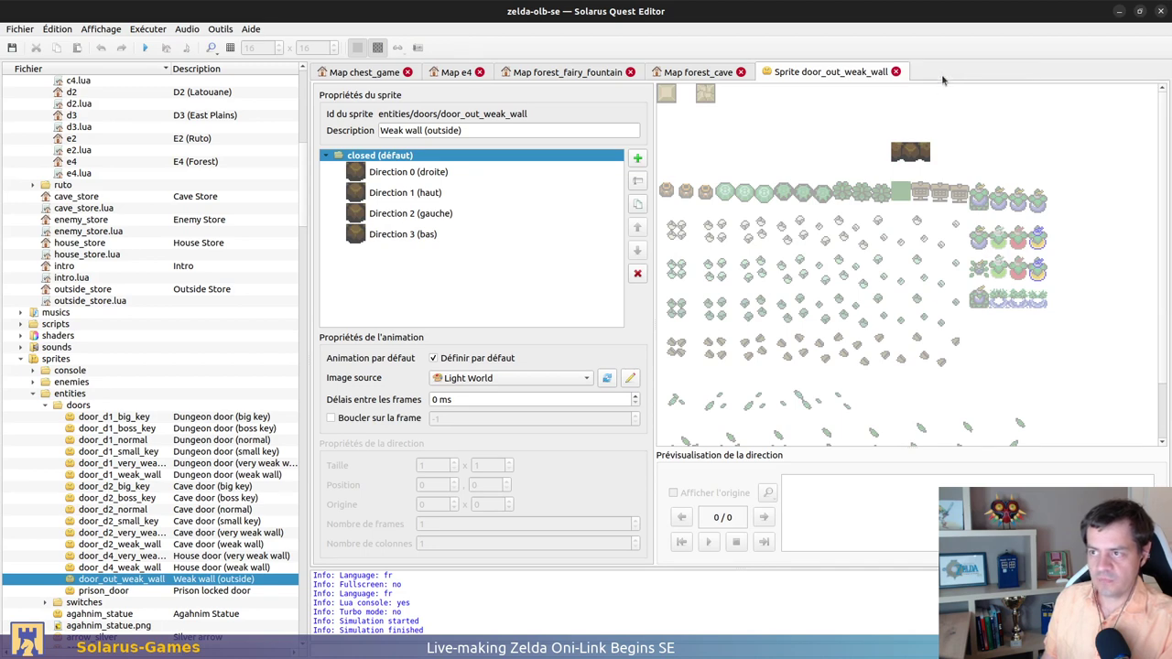
{"action": "middle_click", "coordinate": [879, 77]}
{"action": "middle_click", "coordinate": [693, 77]}
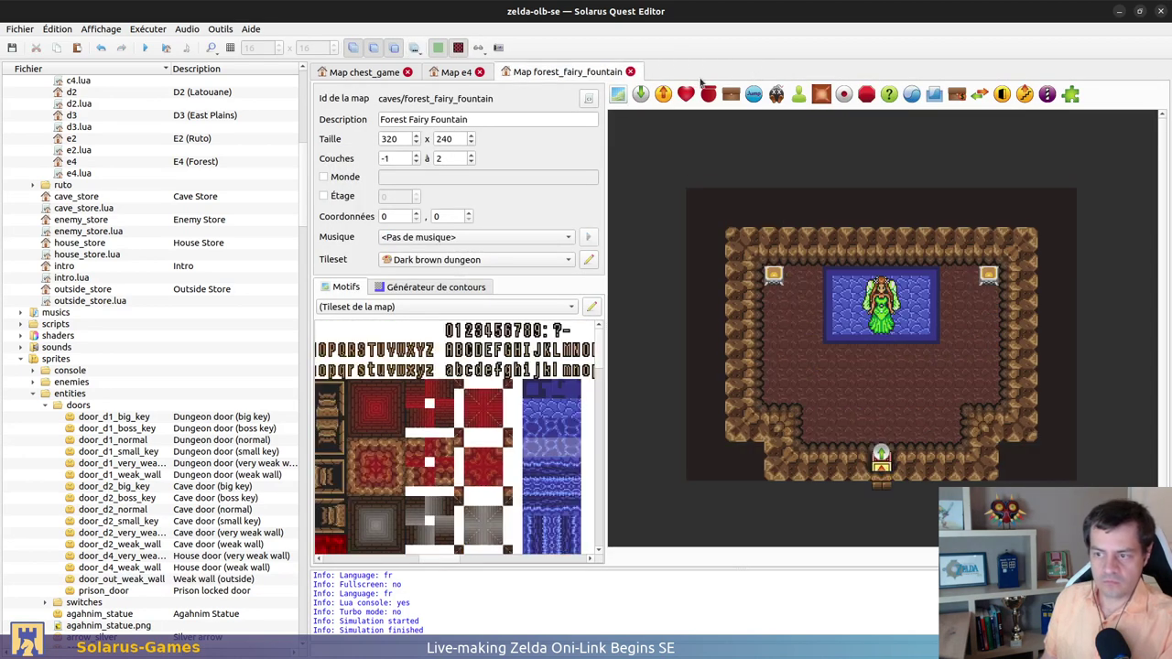
{"action": "middle_click", "coordinate": [575, 79]}
{"action": "middle_click", "coordinate": [476, 73]}
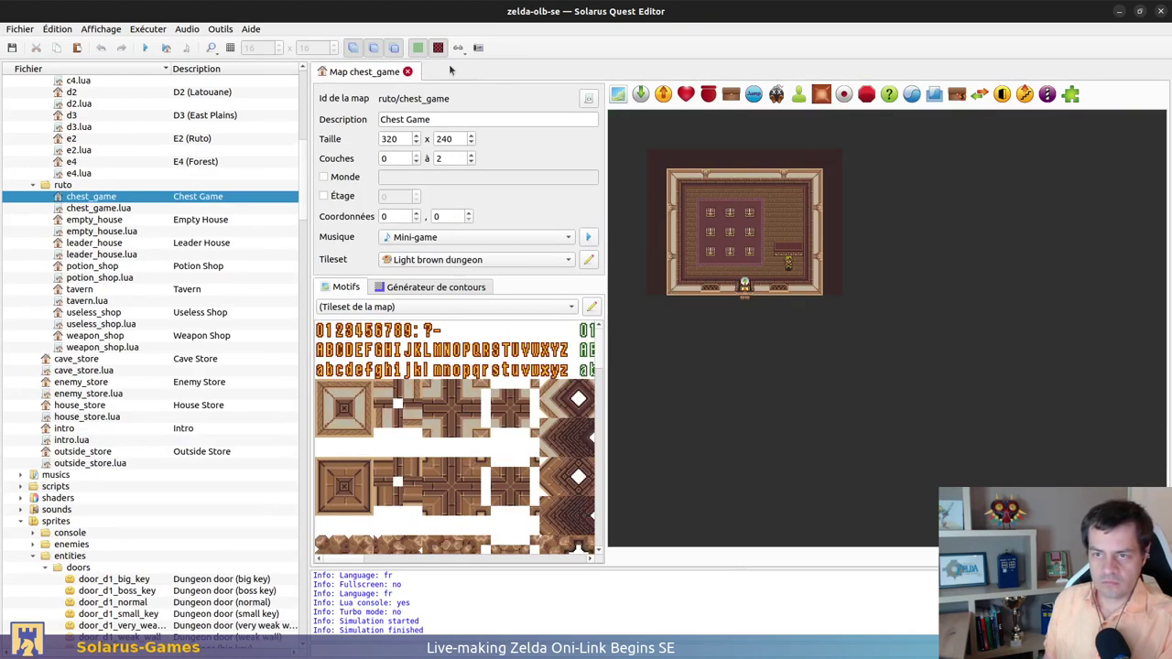
{"action": "middle_click", "coordinate": [382, 74]}
Open the out/a1 (Mountains) map and bring the weak_wall_b door in the cliff into view
{"action": "scroll", "coordinate": [48, 243], "scroll_direction": "up", "scroll_amount": 12}
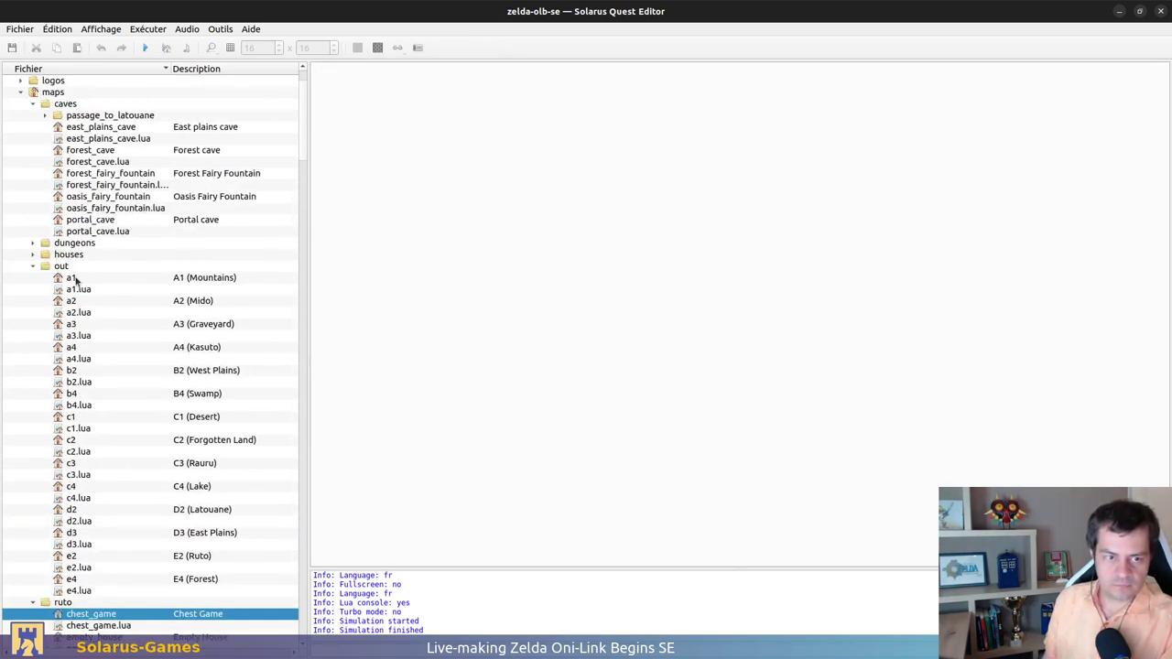
{"action": "double_click", "coordinate": [73, 278]}
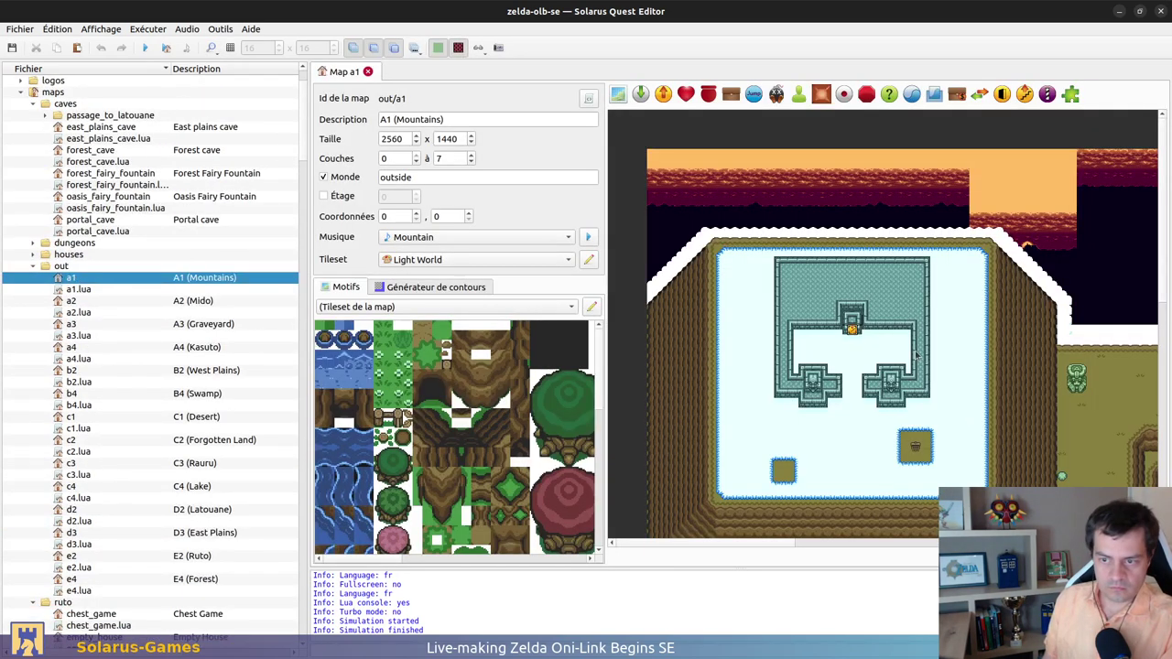
{"action": "scroll", "coordinate": [792, 477], "scroll_direction": "down", "scroll_amount": 6}
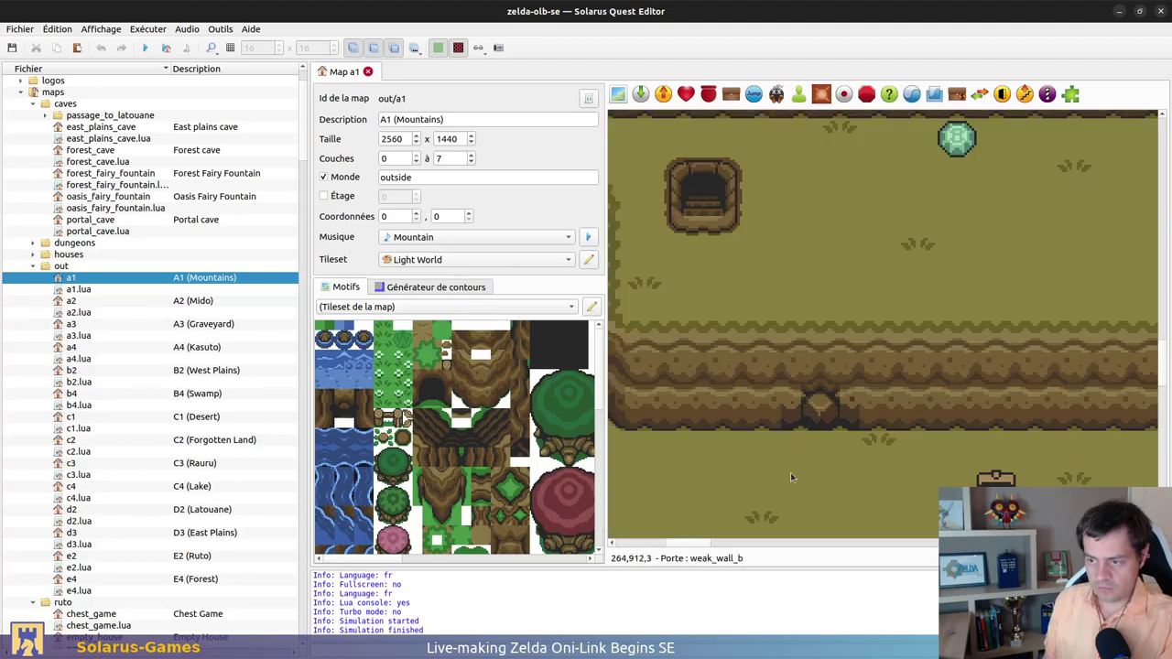
Try moving the weak_wall_b door below the cliff to compare its tile with the rocks, and undo the move
{"action": "left_click_drag", "start_coordinate": [819, 408], "coordinate": [819, 454]}
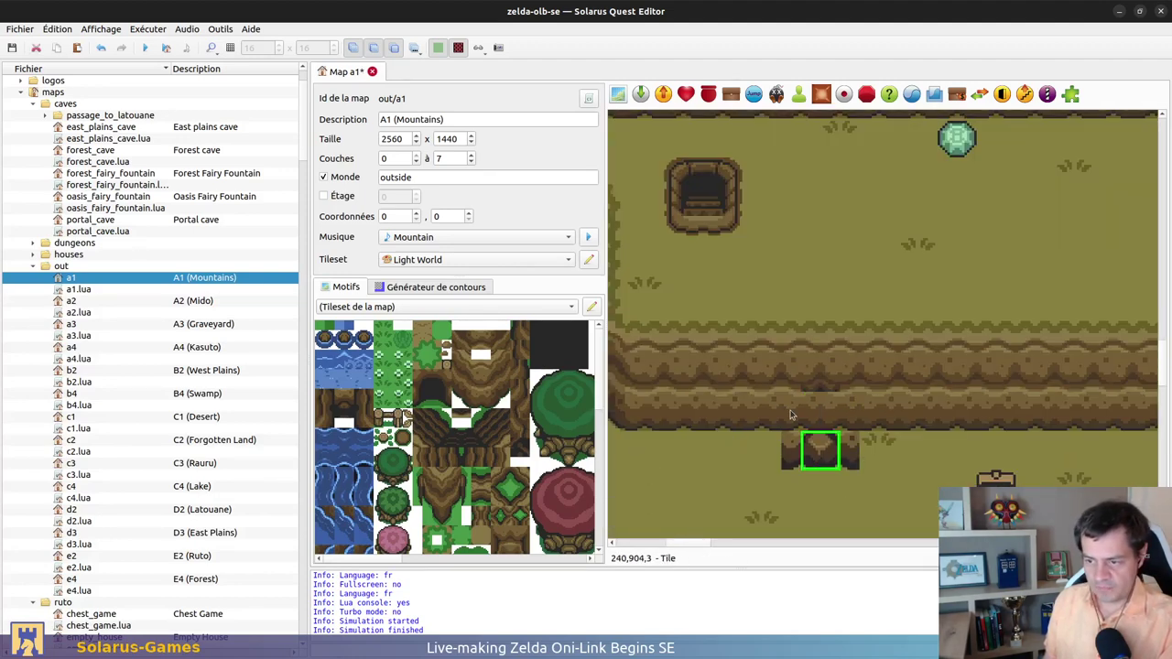
{"action": "key", "text": "ctrl+z"}
{"action": "left_click", "coordinate": [822, 452]}
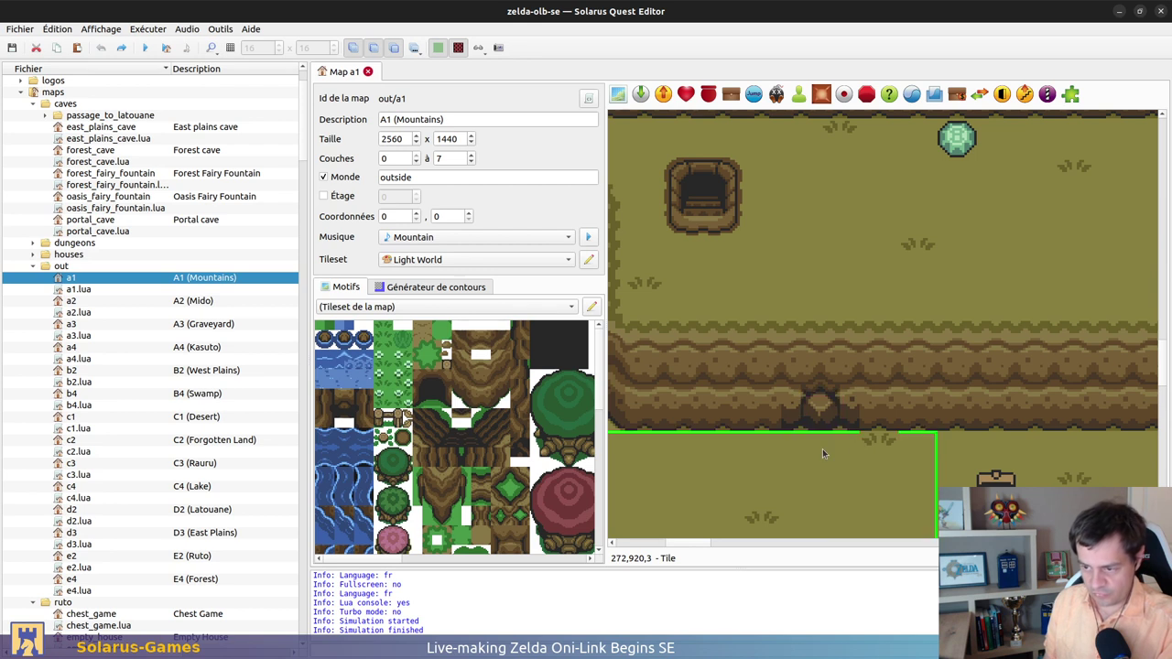
{"action": "left_click", "coordinate": [896, 425]}
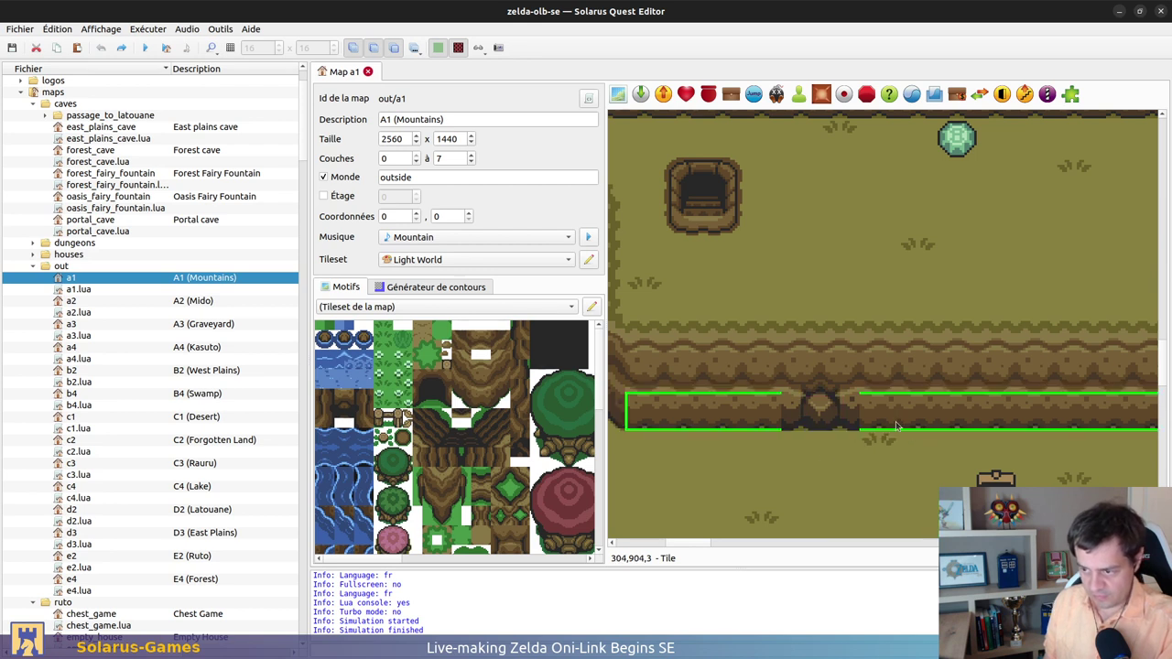
{"action": "left_click", "coordinate": [844, 470]}
Switch to GIMP and undo the recolouring of the three-rock tile back to its original grey-brown palette
{"action": "key", "text": "alt+Tab"}
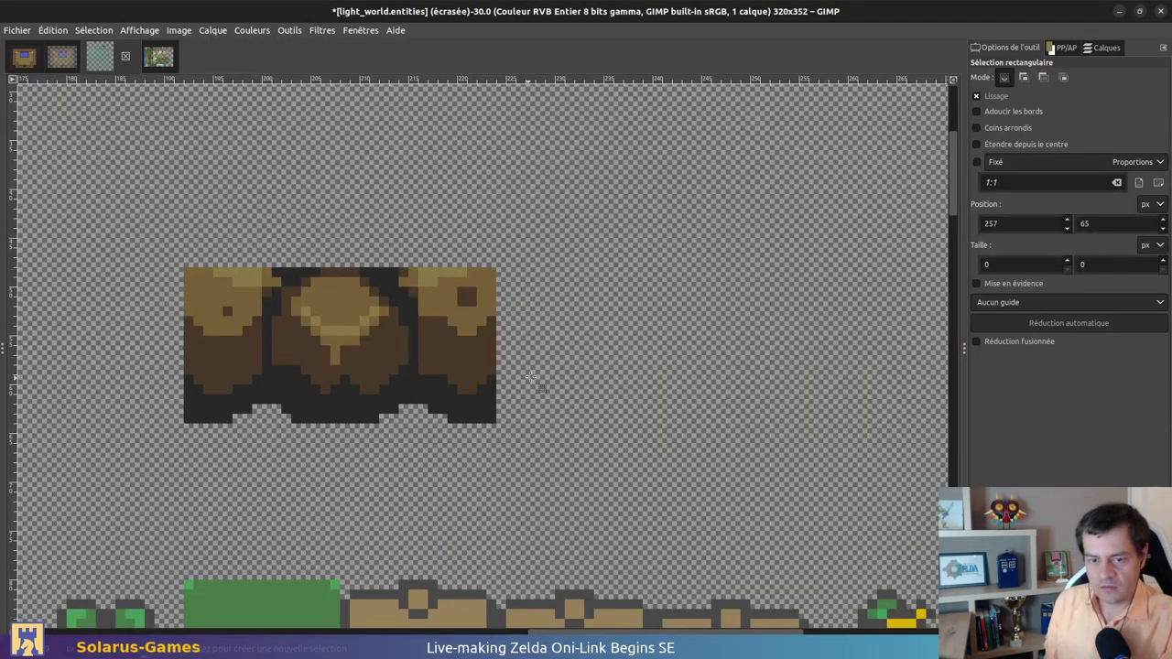
{"action": "key", "text": "ctrl+v"}
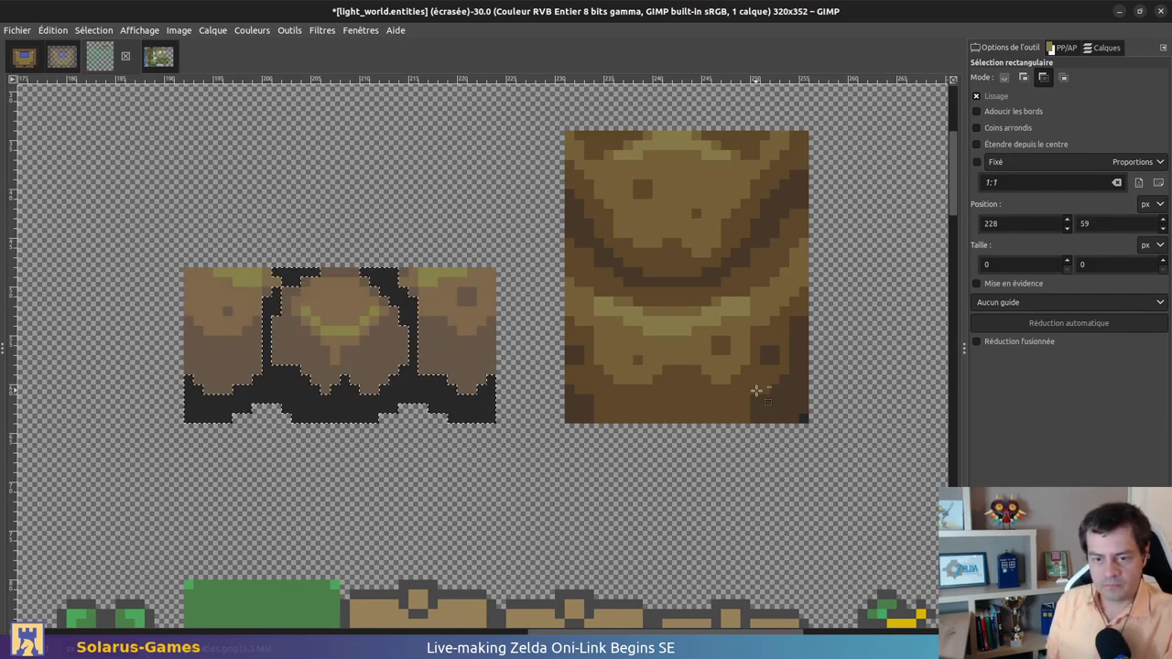
{"action": "key", "text": "ctrl+v"}
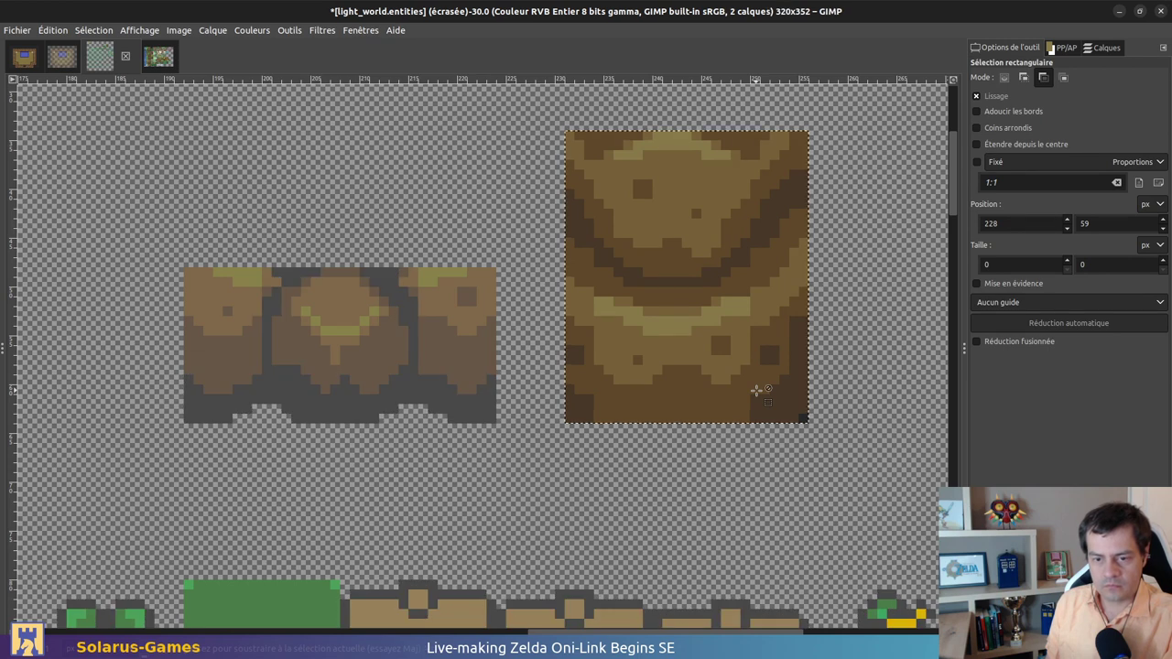
{"action": "left_click", "coordinate": [399, 404]}
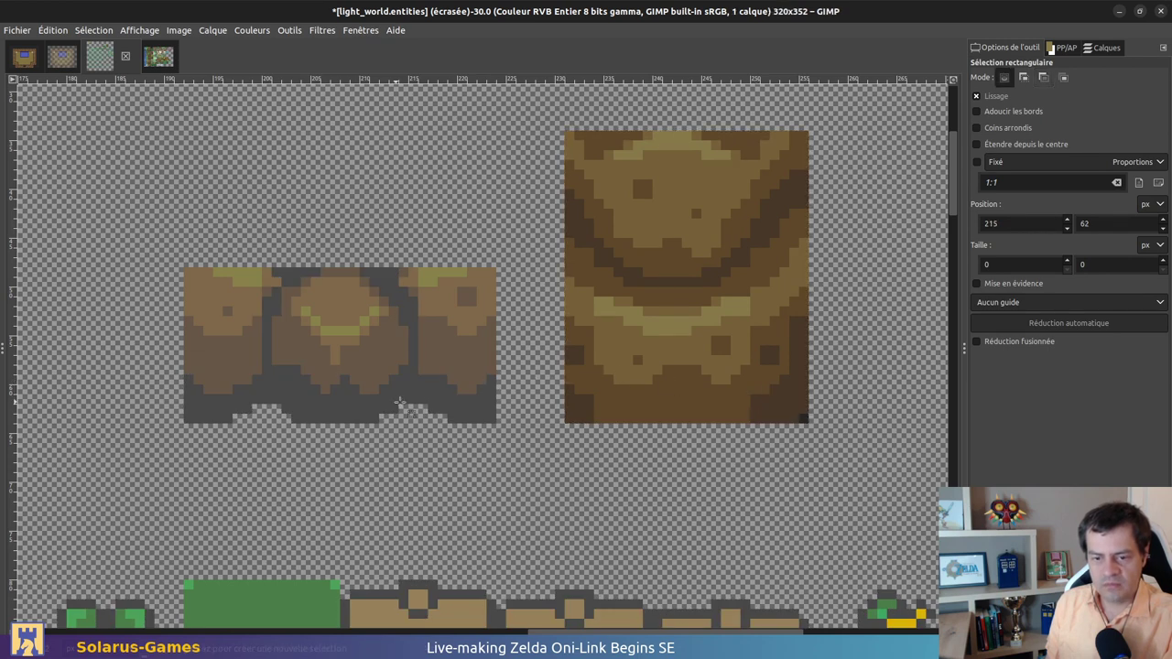
{"action": "left_click_drag", "start_coordinate": [399, 404], "coordinate": [427, 423]}
Recheck the weak wall on the A1 map in Solarus Quest Editor, and undo the patch paste and RGB conversion in GIMP
{"action": "key", "text": "alt+Tab"}
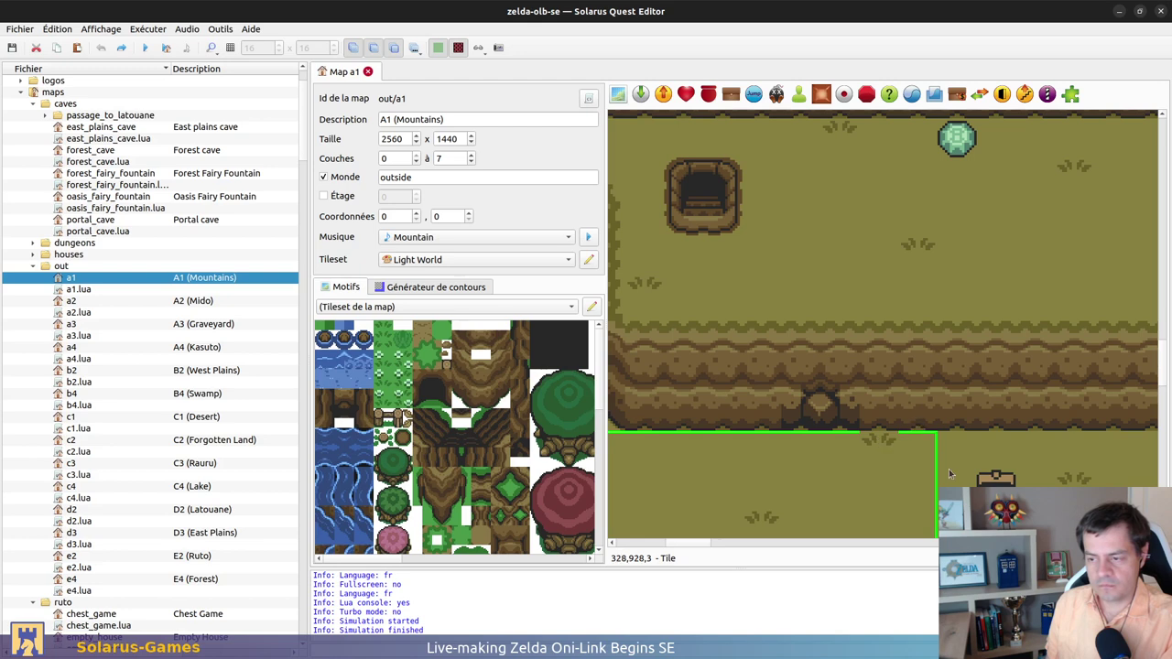
{"action": "key", "text": "alt+Tab"}
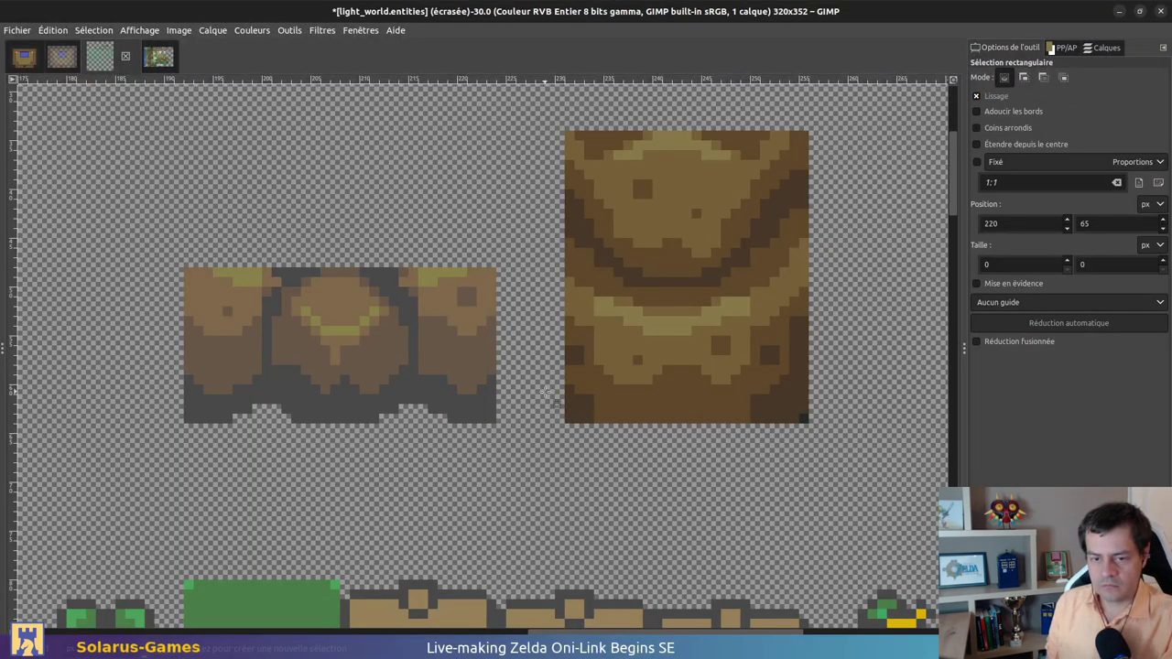
{"action": "key", "text": "ctrl"}
{"action": "key", "text": "ctrl"}
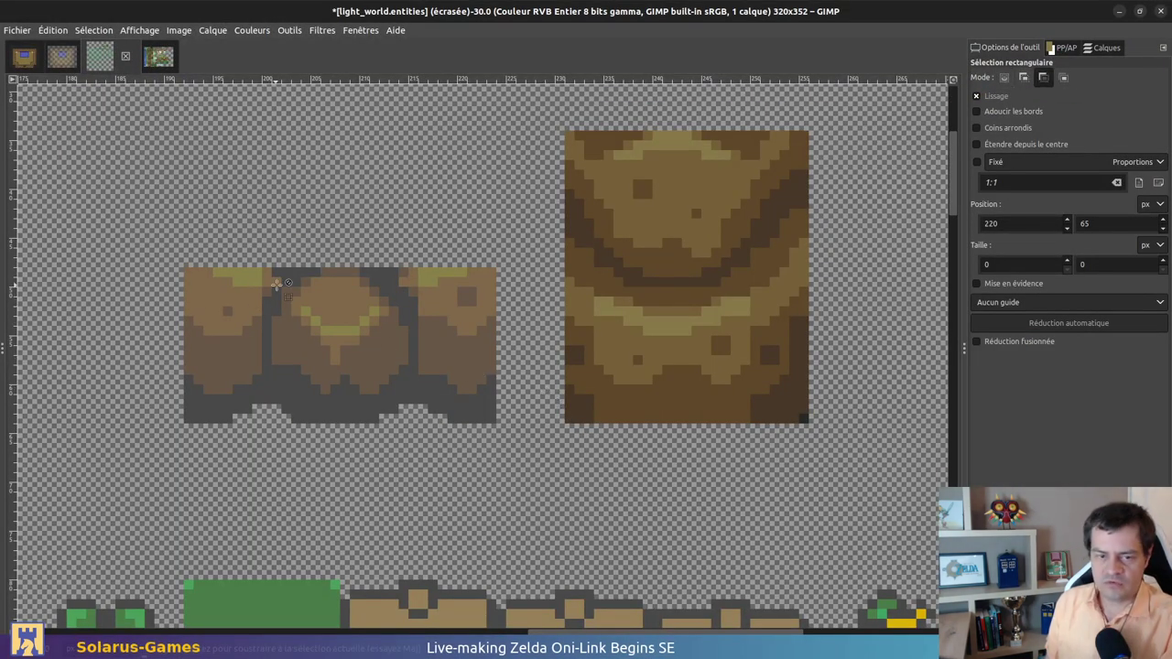
{"action": "key", "text": "ctrl+z"}
{"action": "key", "text": "ctrl+z"}
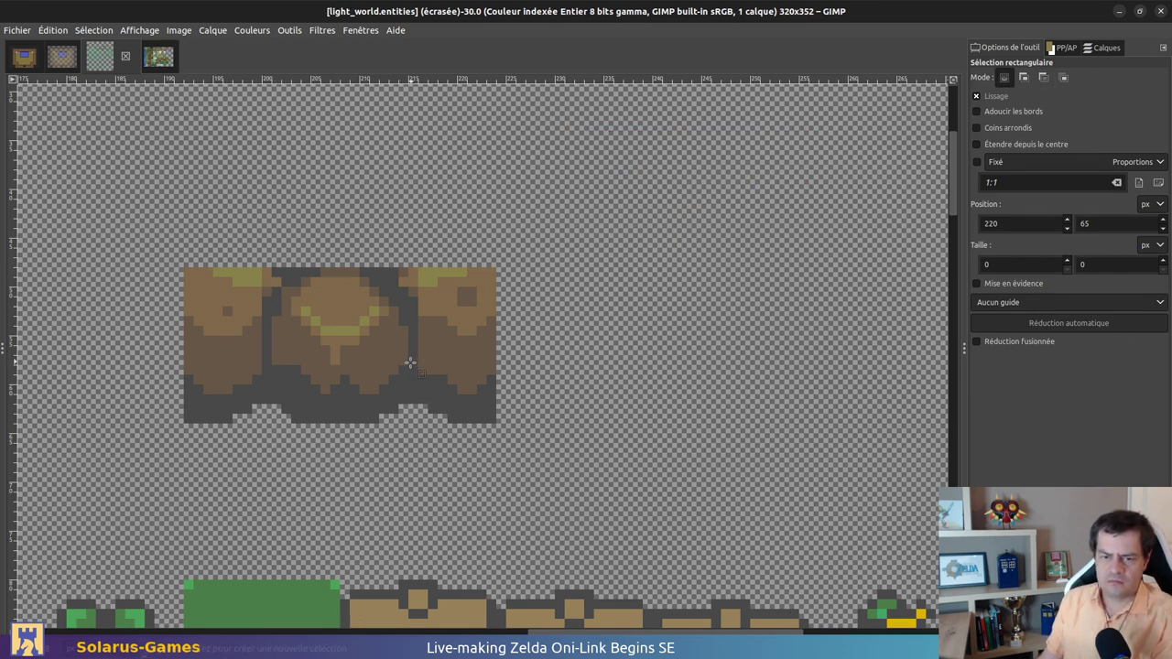
Switch to Solarus Quest Editor, reload the out/a1 map, and inspect the weak wall in the cliff
{"action": "key", "text": "alt+Tab"}
{"action": "left_click", "coordinate": [367, 72]}
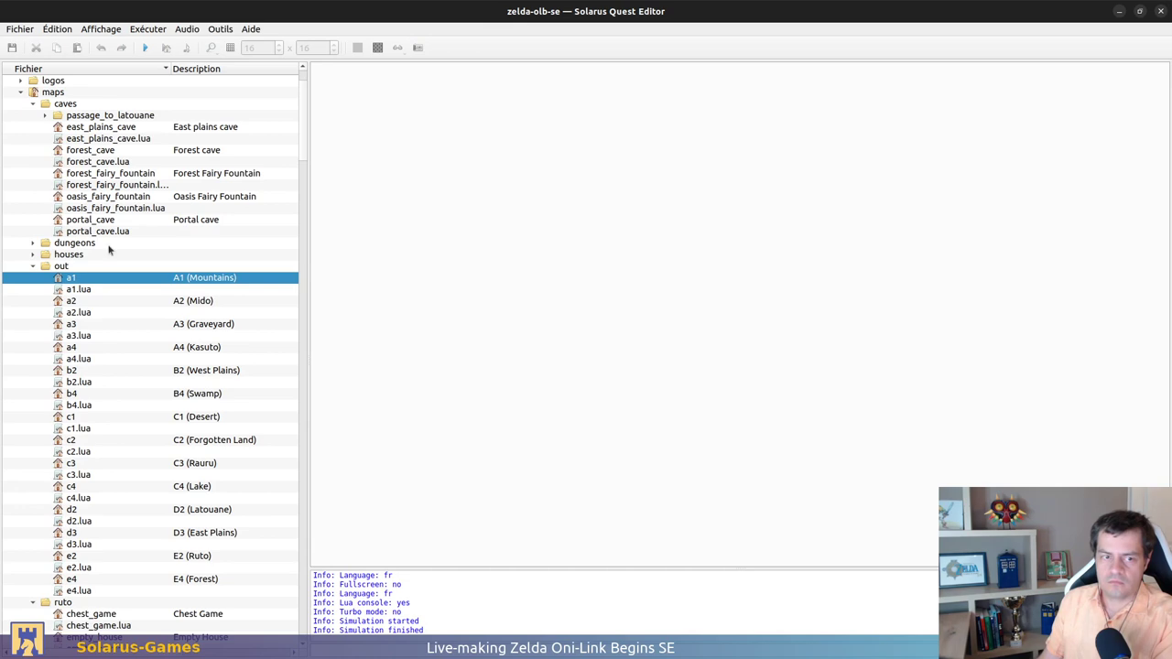
{"action": "double_click", "coordinate": [76, 279]}
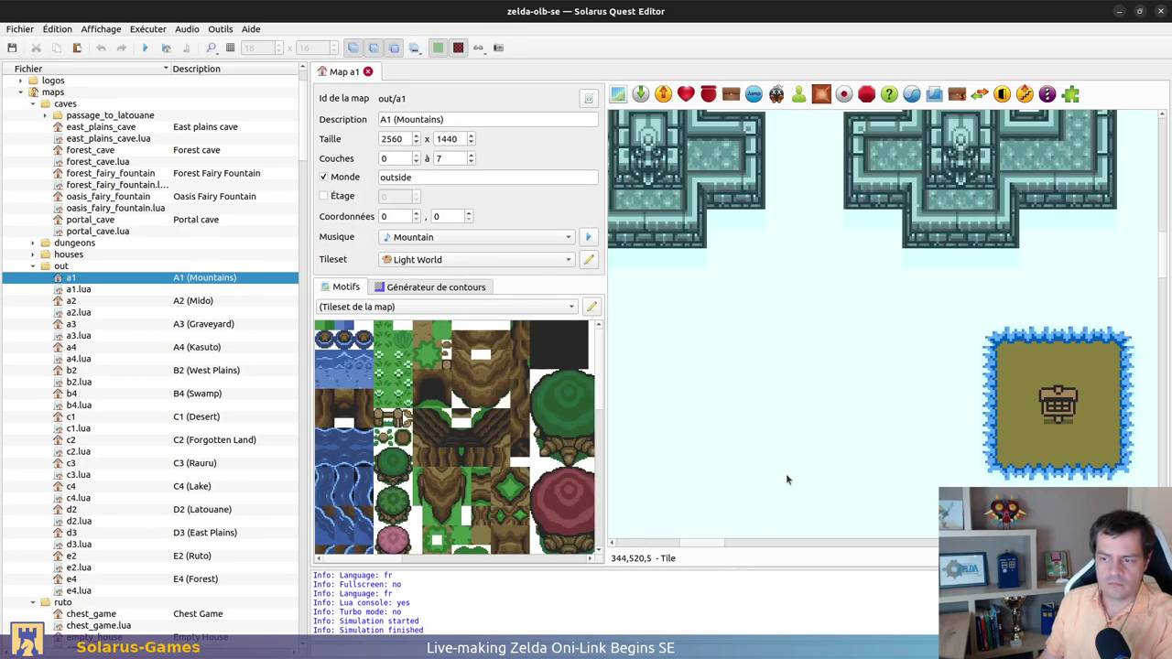
{"action": "scroll", "coordinate": [774, 423], "scroll_direction": "down", "scroll_amount": 5}
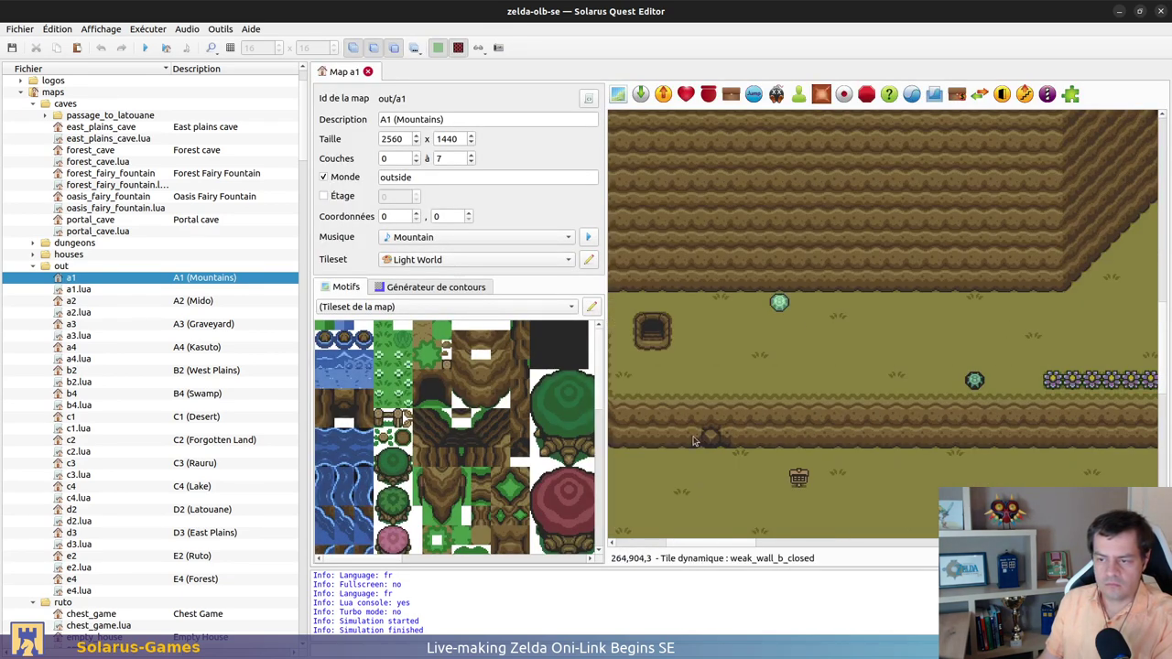
{"action": "scroll", "coordinate": [751, 521], "scroll_direction": "down", "scroll_amount": 1}
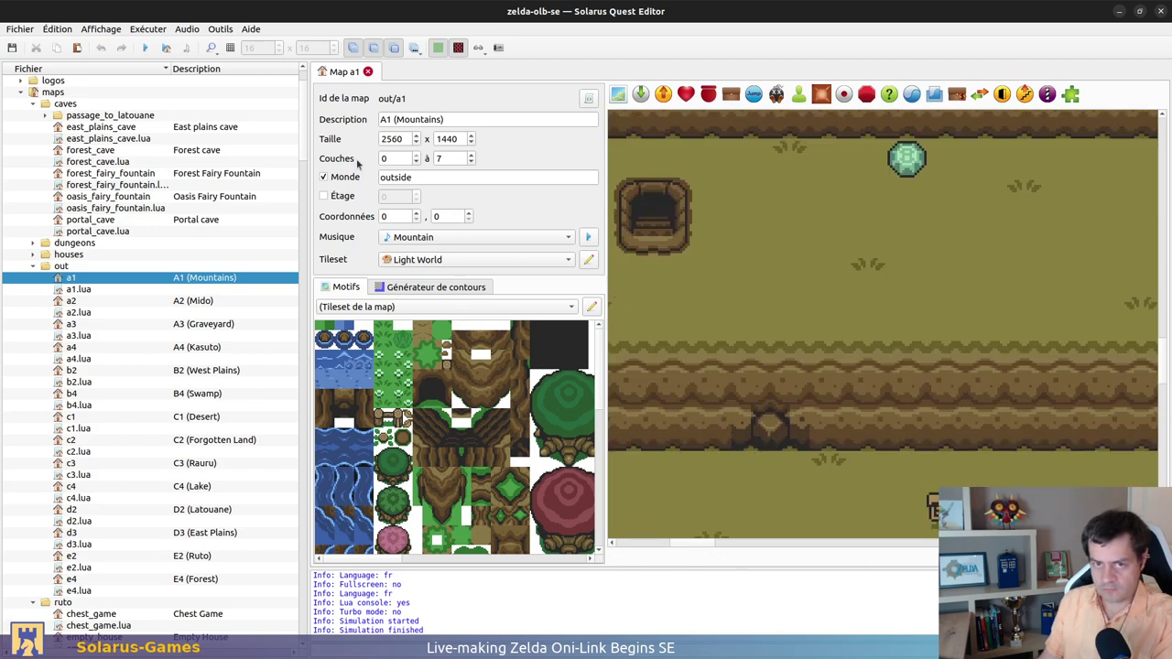
Check the tile in GIMP, then close and reopen the out/a1 map in Solarus Quest Editor at the weak_wall_b door
{"action": "key", "text": "alt+Tab"}
{"action": "key", "text": "ctrl"}
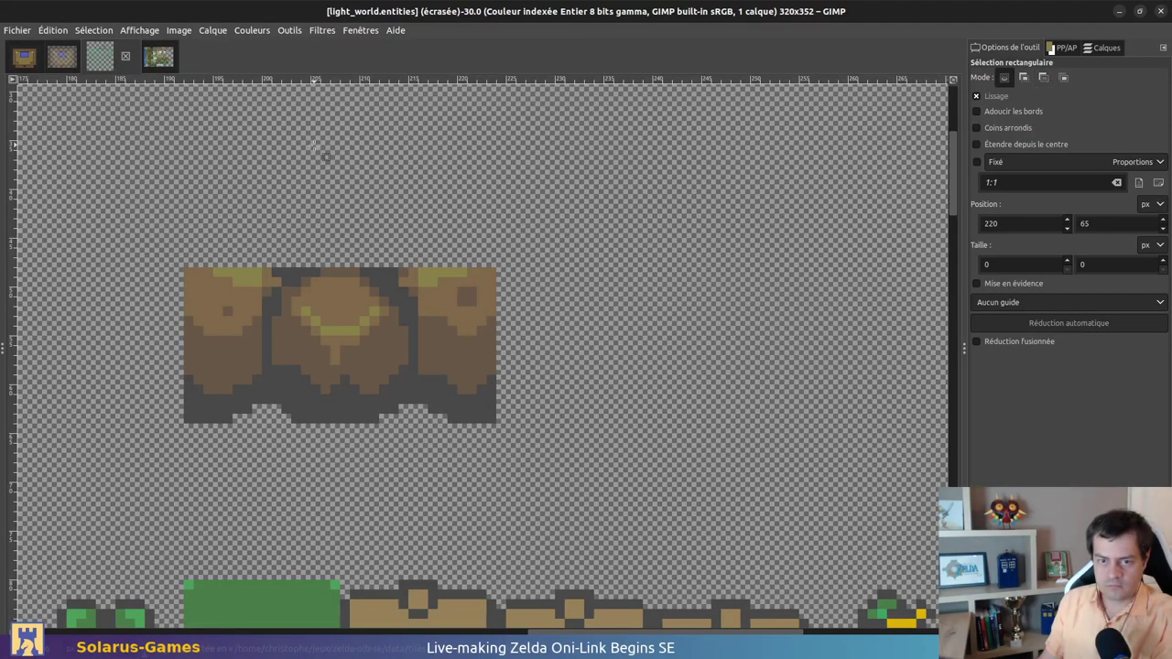
{"action": "key", "text": "alt+Tab"}
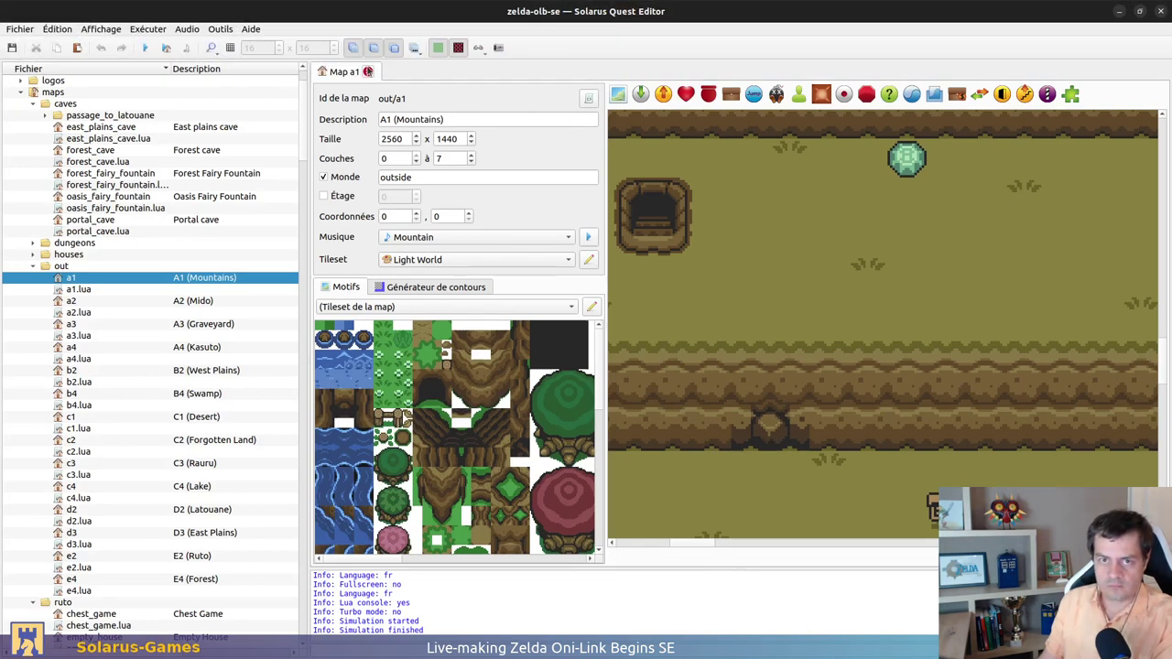
{"action": "key", "text": "ctrl+w"}
{"action": "double_click", "coordinate": [69, 277]}
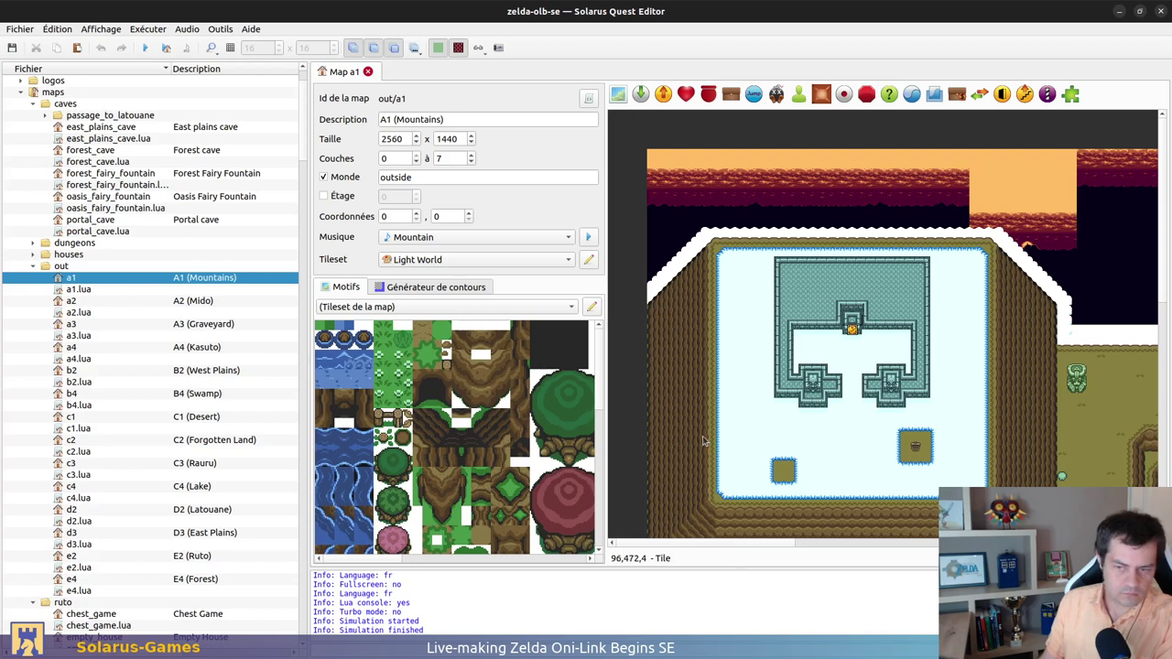
{"action": "scroll", "coordinate": [732, 440], "scroll_direction": "down", "scroll_amount": 5}
{"action": "scroll", "coordinate": [809, 439], "scroll_direction": "up", "scroll_amount": 2, "text": "ctrl"}
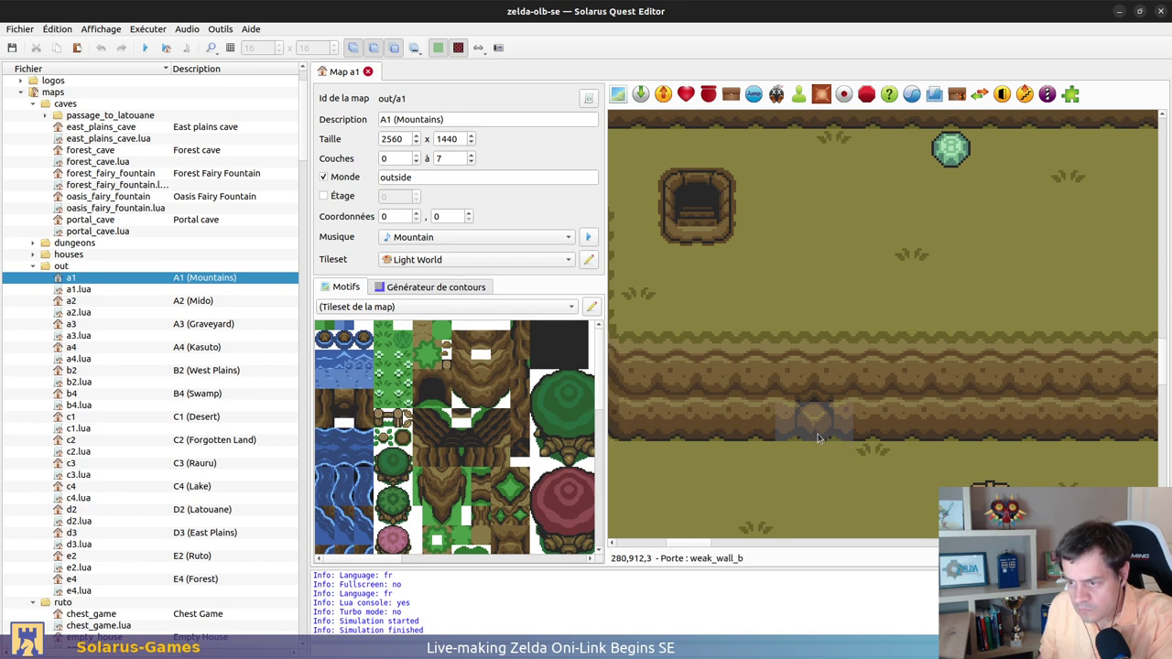
Try placing the weak_wall_b door on the grass below the cliff to compare its tile, undoing each move
{"action": "left_click_drag", "start_coordinate": [812, 419], "coordinate": [755, 487]}
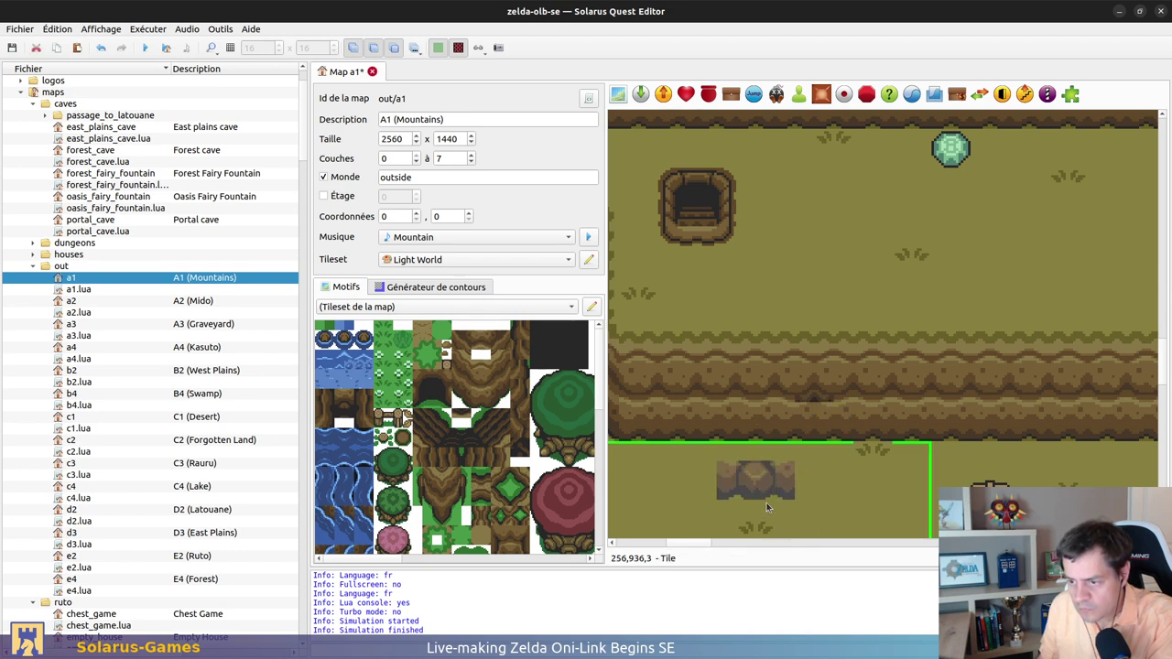
{"action": "key", "text": "ctrl+z"}
{"action": "left_click_drag", "start_coordinate": [813, 419], "coordinate": [813, 480]}
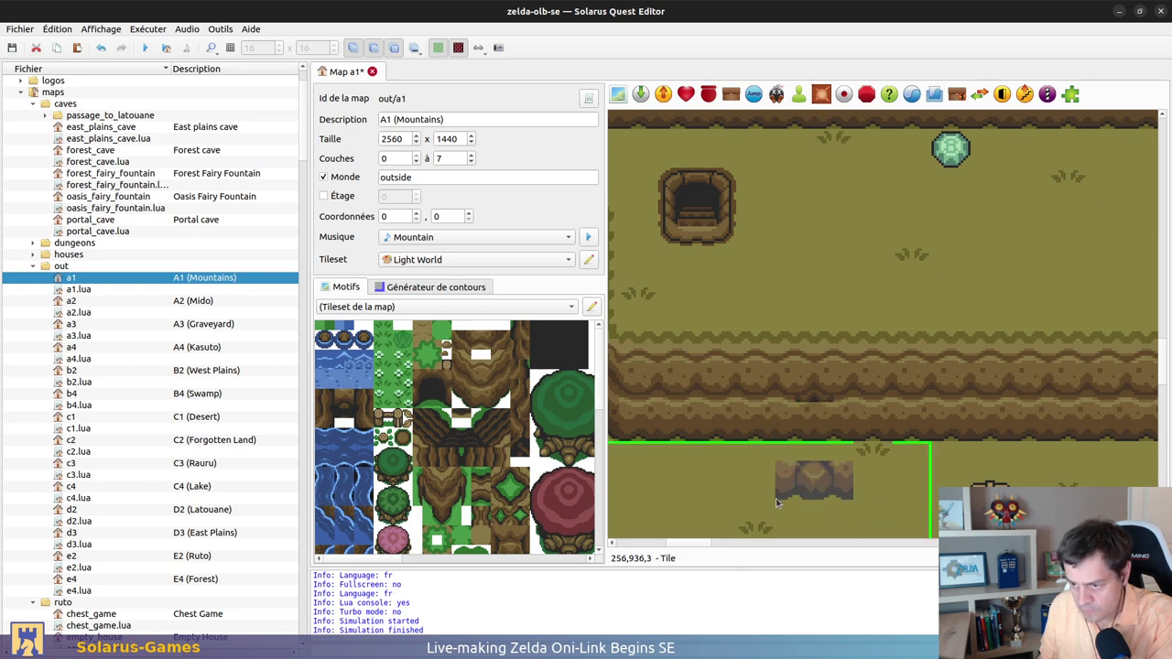
{"action": "key", "text": "ctrl+z"}
{"action": "left_click", "coordinate": [824, 488]}
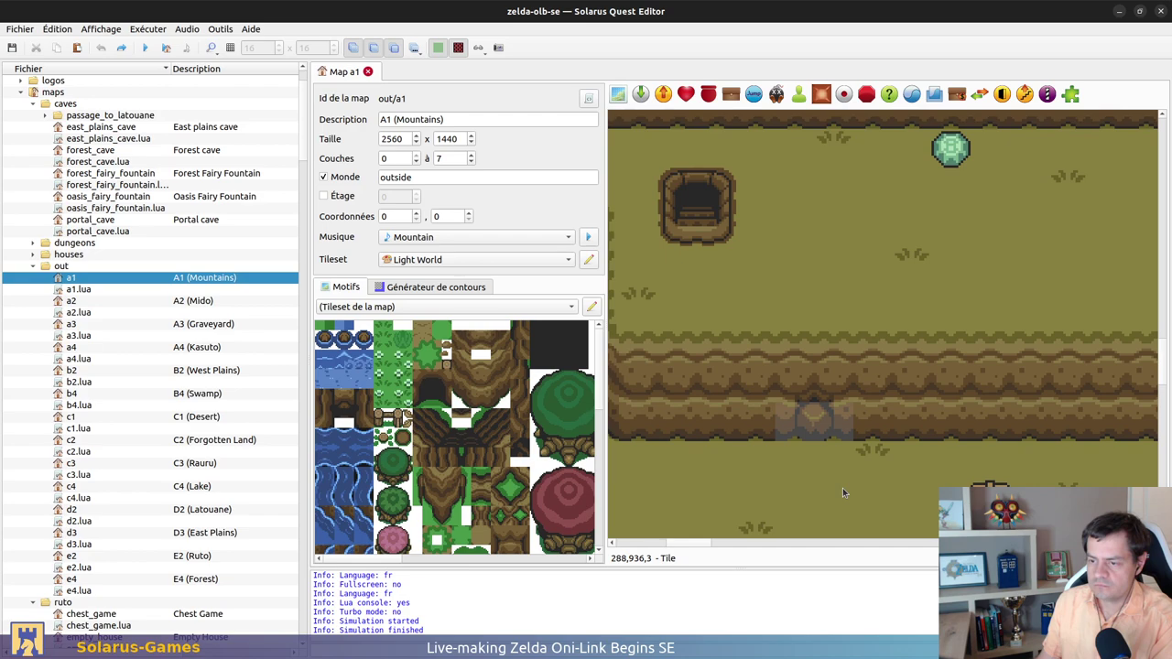
Compare the three-rock tile in GIMP with the cliff around the weak wall on the A1 map in Solarus Quest Editor
{"action": "key", "text": "alt+Tab"}
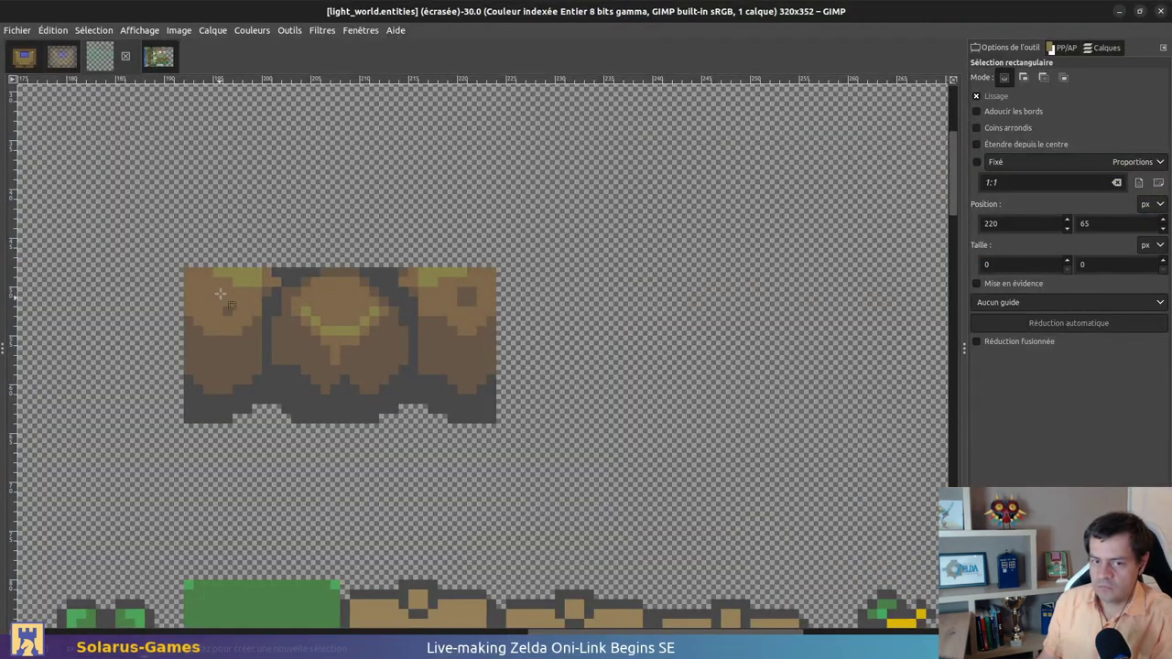
{"action": "left_click_drag", "start_coordinate": [203, 280], "coordinate": [455, 410]}
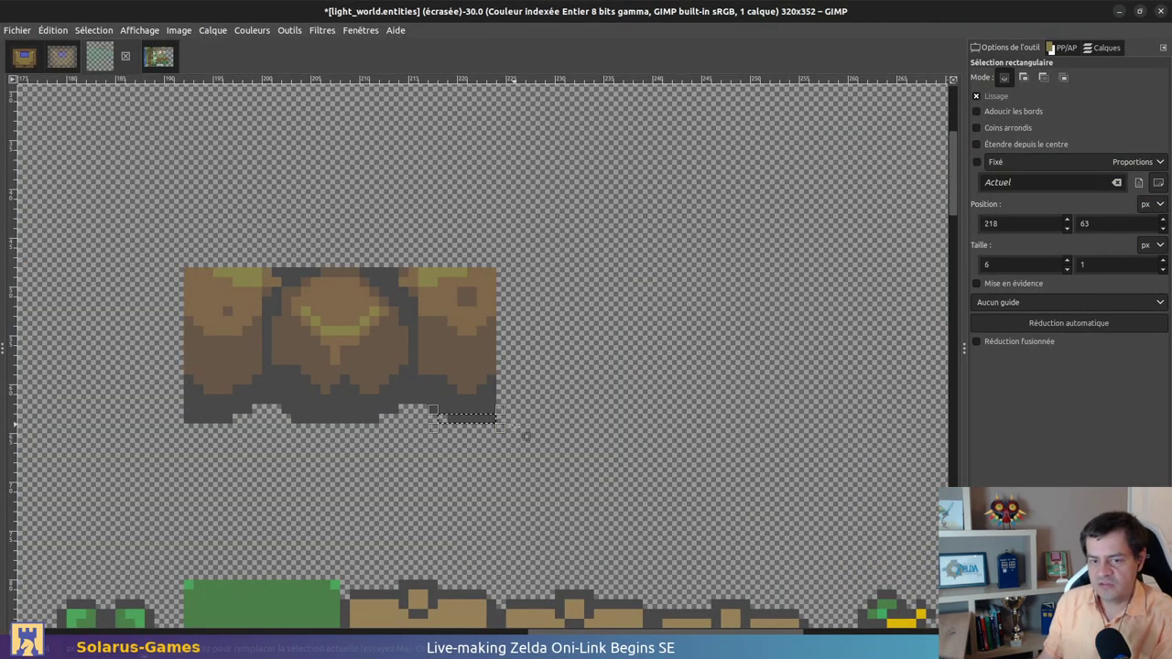
{"action": "scroll", "coordinate": [567, 396], "scroll_direction": "down", "scroll_amount": 5, "text": "ctrl"}
{"action": "scroll", "coordinate": [659, 343], "scroll_direction": "up", "scroll_amount": 3, "text": "ctrl"}
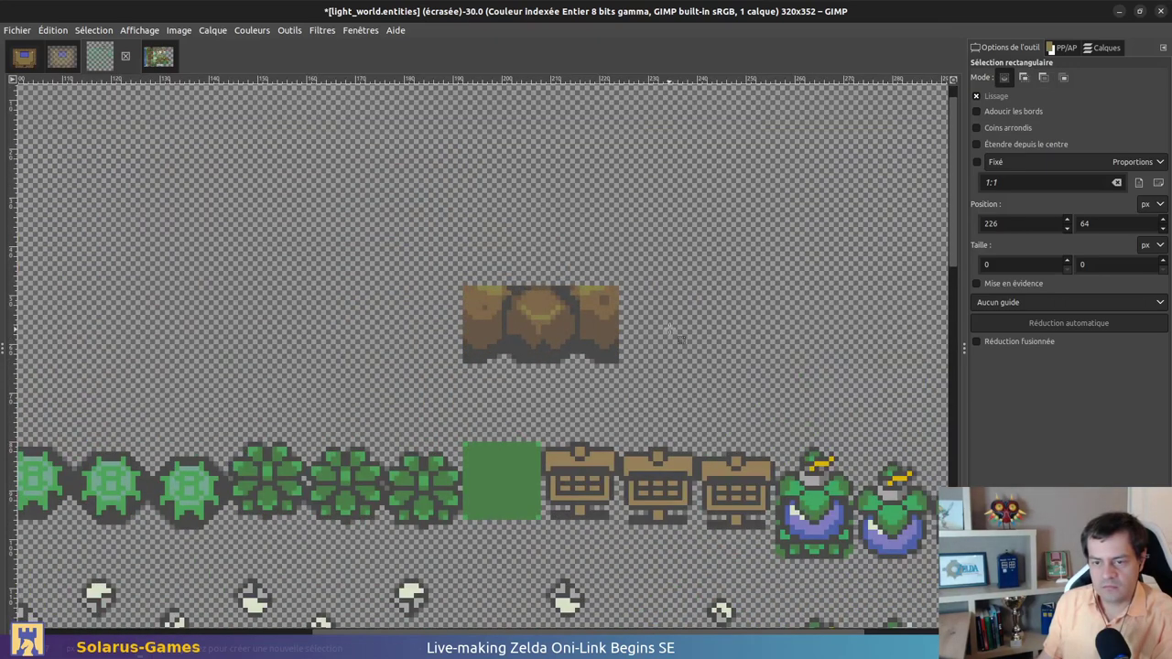
{"action": "key", "text": "alt+Tab"}
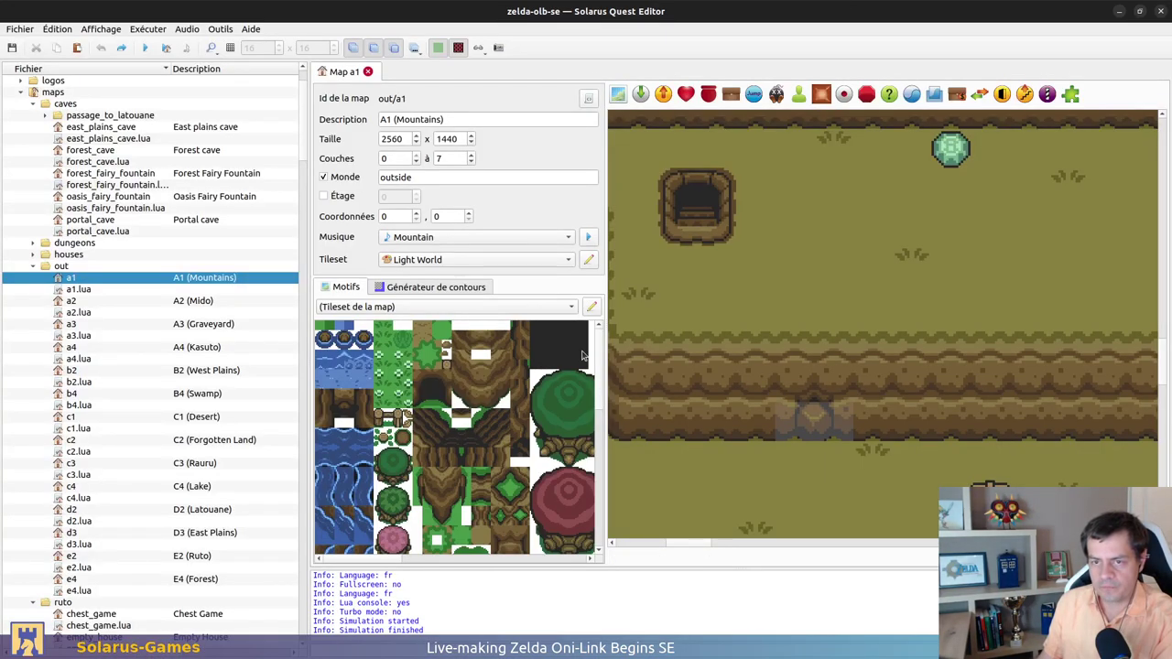
{"action": "key", "text": "alt+Tab"}
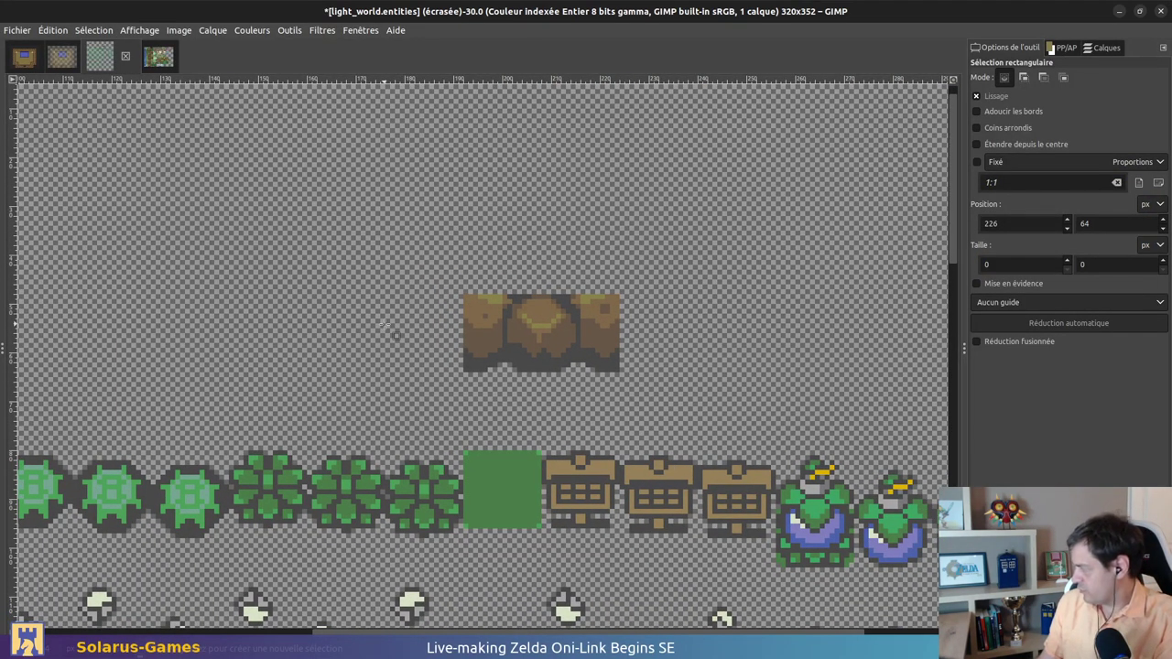
Start opening another image in GIMP and browse to the solarus/work/unversioned/tilesets folder in the home directory
{"action": "key", "text": "ctrl"}
{"action": "key", "text": "ctrl+o"}
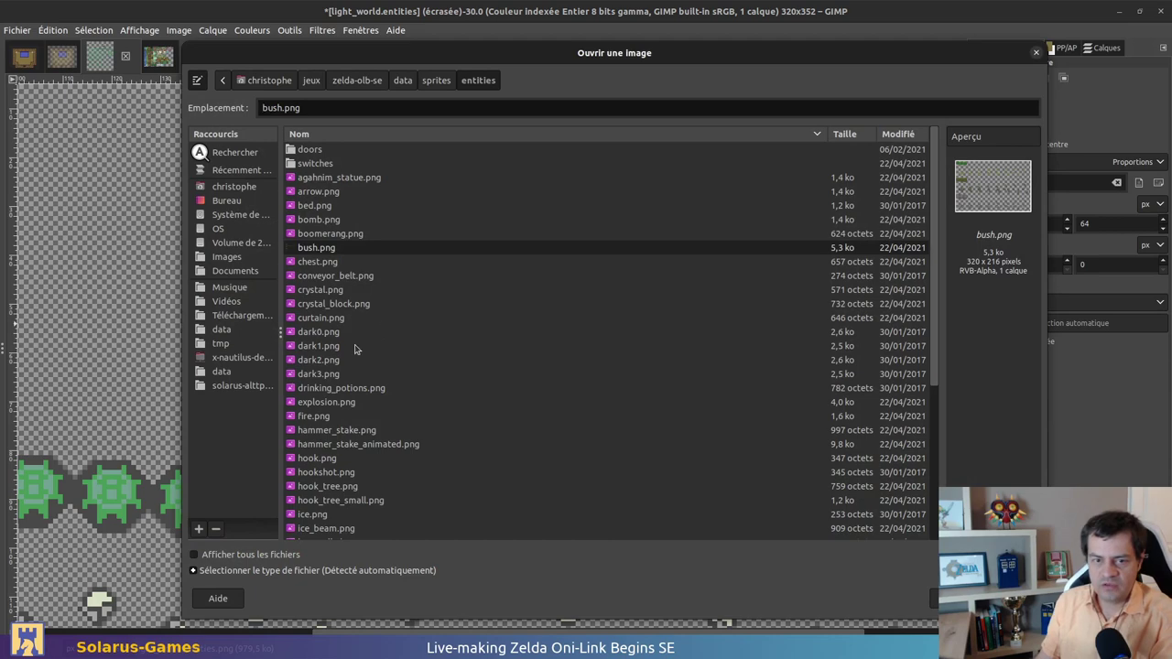
{"action": "left_click", "coordinate": [311, 81]}
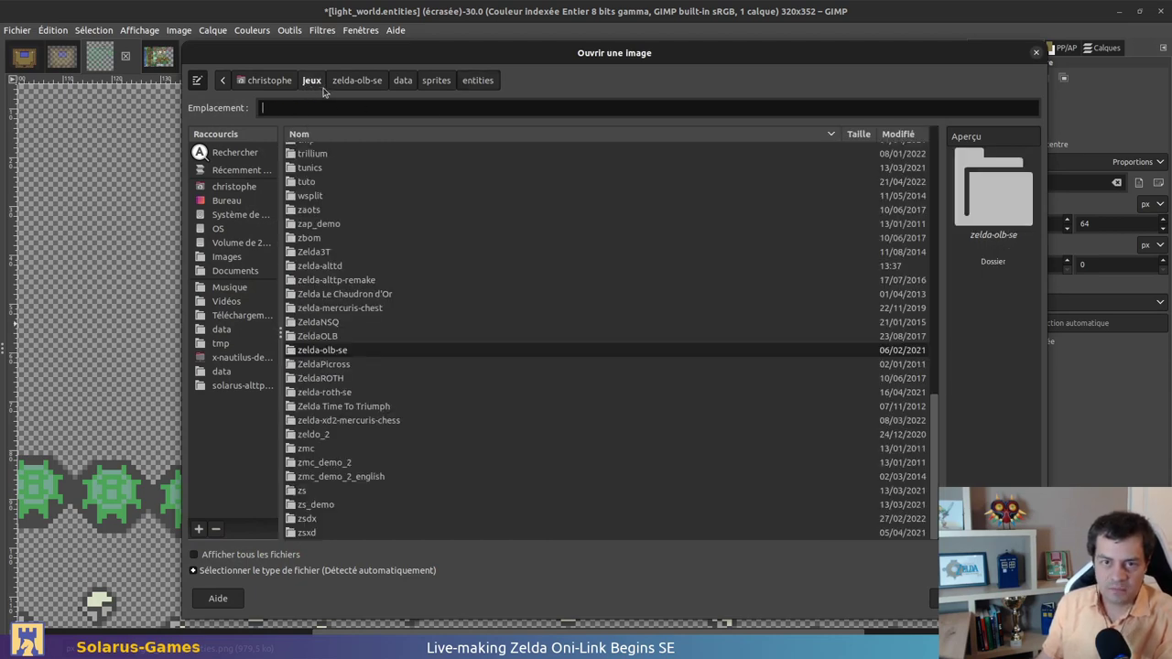
{"action": "left_click", "coordinate": [267, 81]}
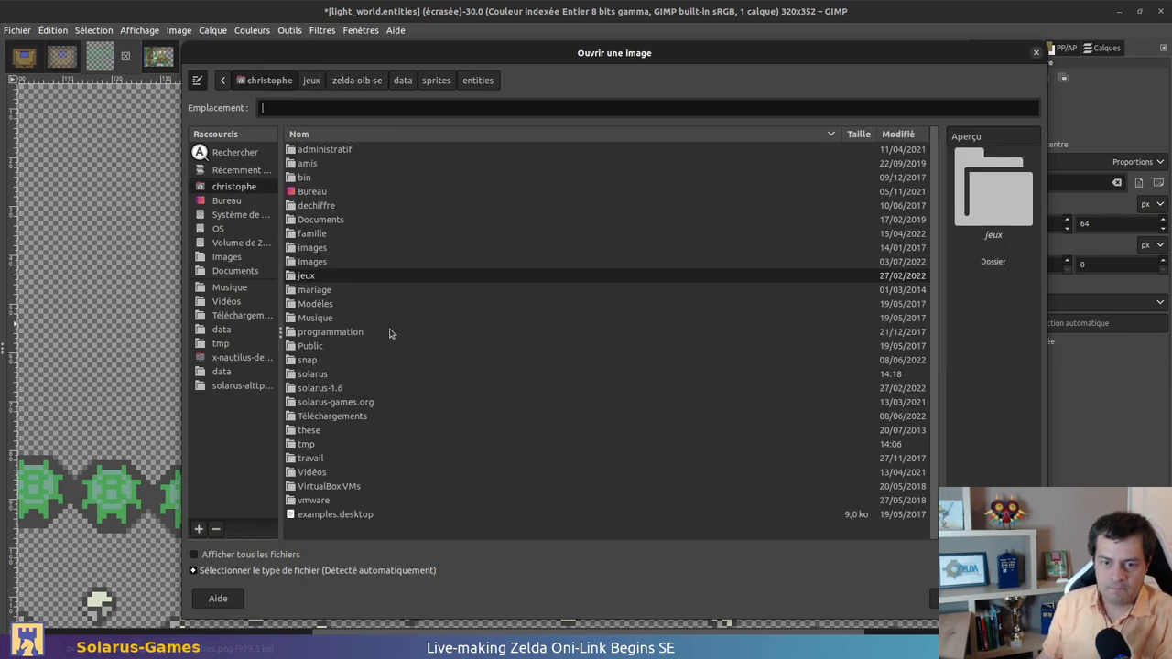
{"action": "double_click", "coordinate": [344, 375]}
{"action": "double_click", "coordinate": [310, 289]}
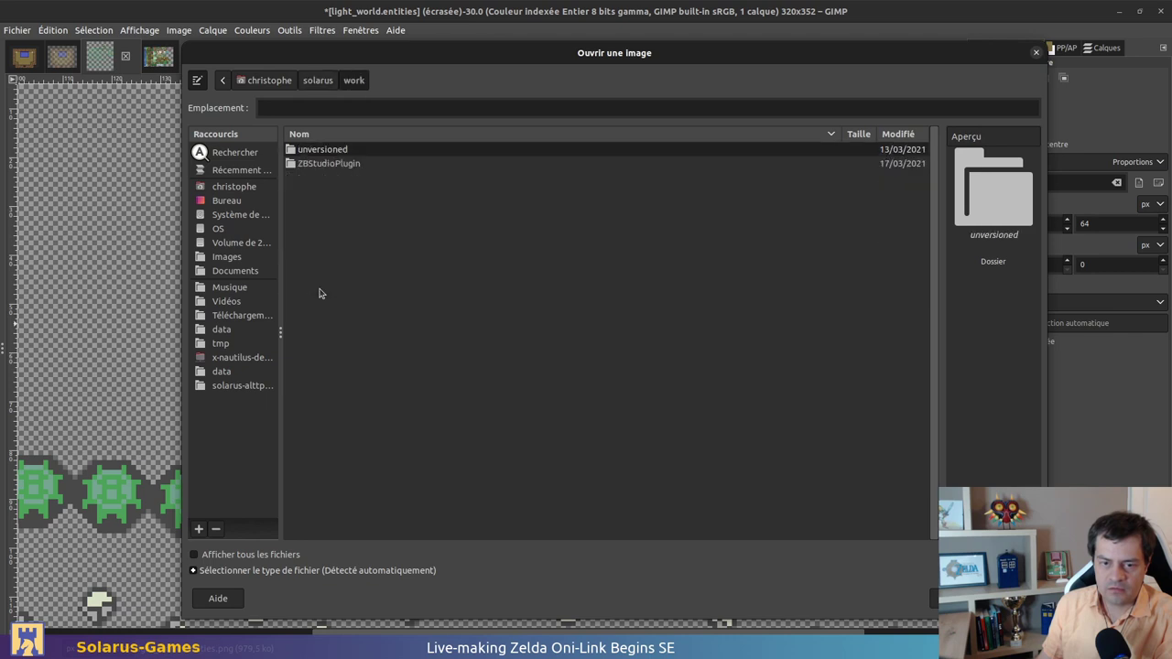
{"action": "double_click", "coordinate": [330, 150]}
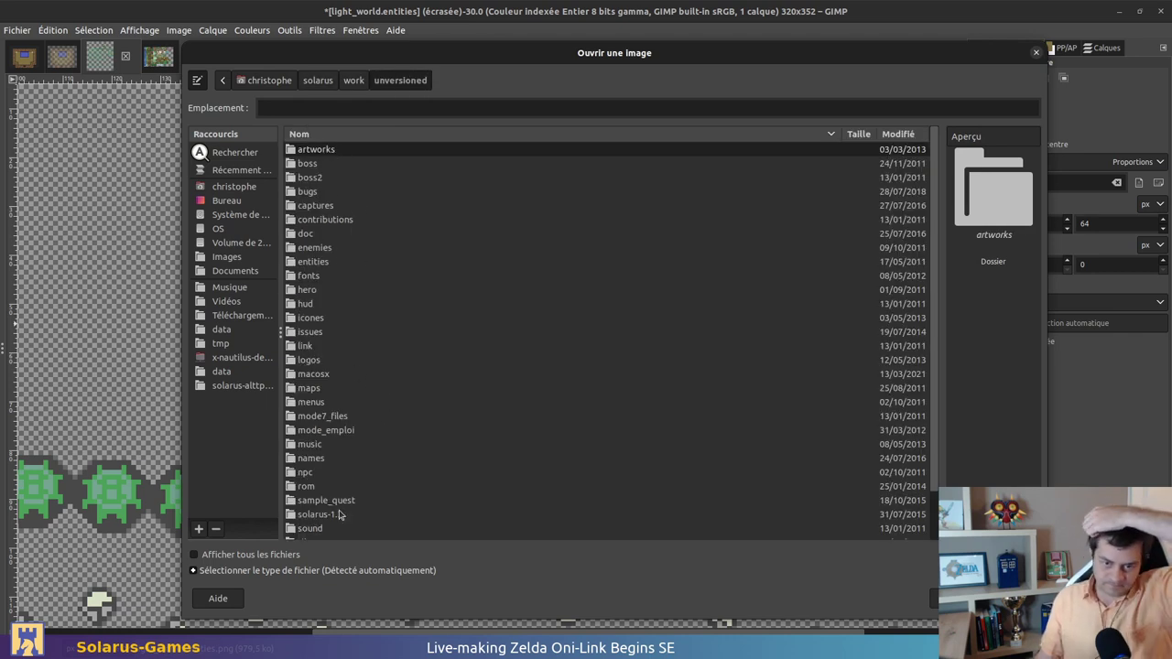
{"action": "scroll", "coordinate": [335, 508], "scroll_direction": "down", "scroll_amount": 2}
{"action": "double_click", "coordinate": [316, 490]}
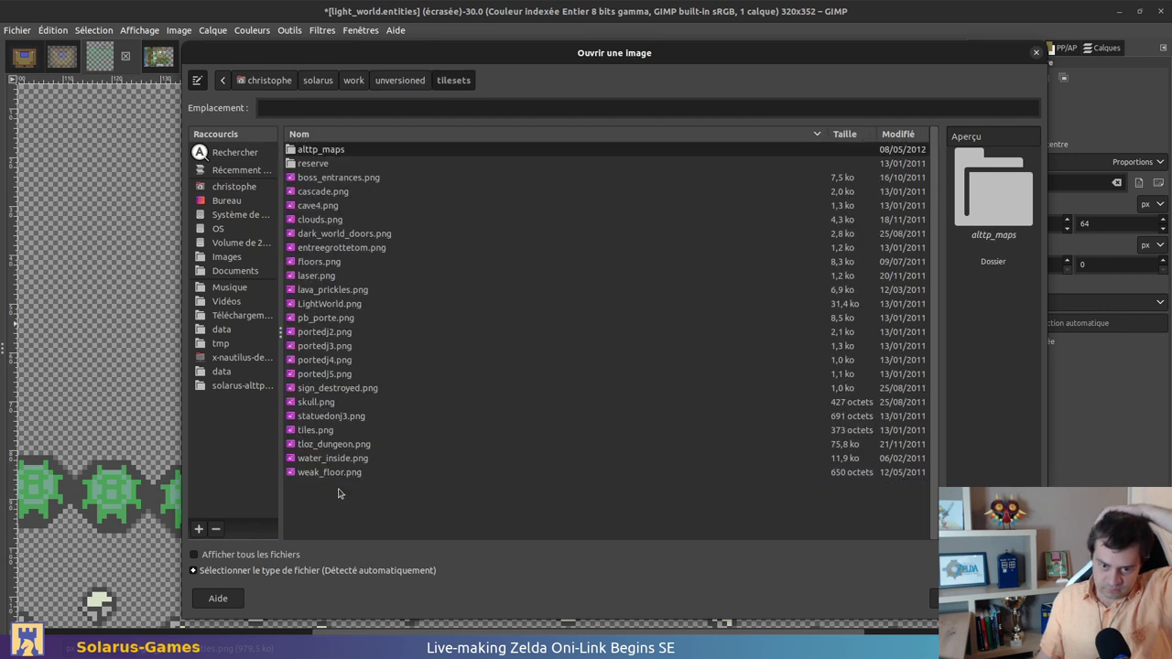
Open the reference map light_world-0.png from the alttp_maps/us folder
{"action": "double_click", "coordinate": [322, 150]}
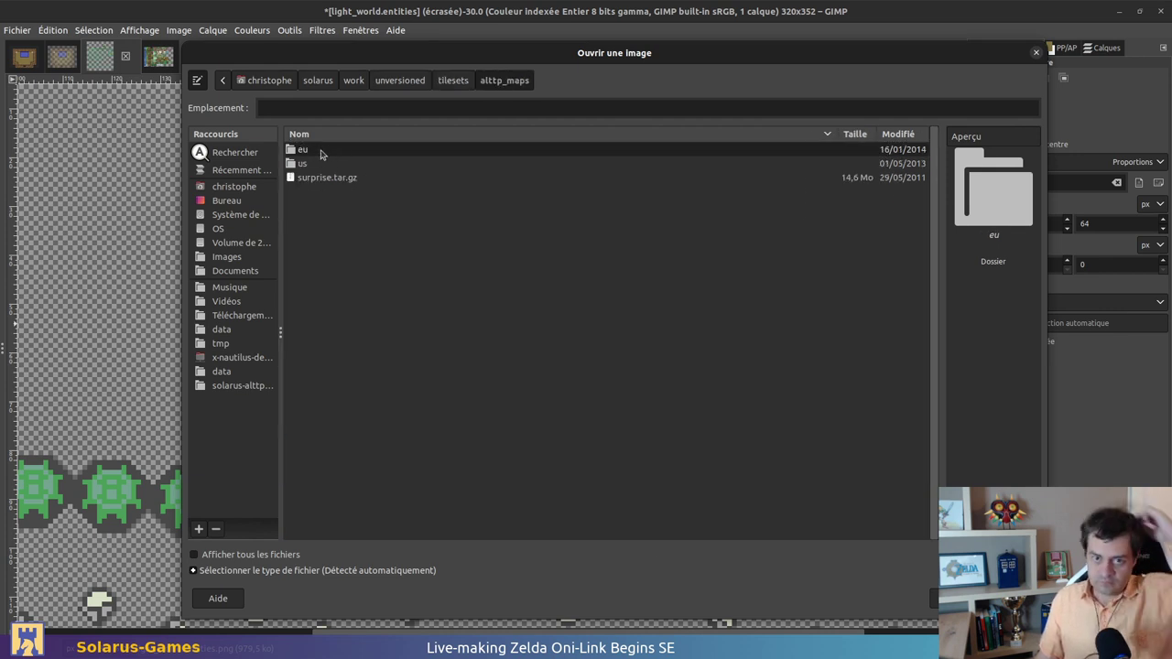
{"action": "double_click", "coordinate": [312, 164]}
{"action": "scroll", "coordinate": [401, 394], "scroll_direction": "down", "scroll_amount": 5}
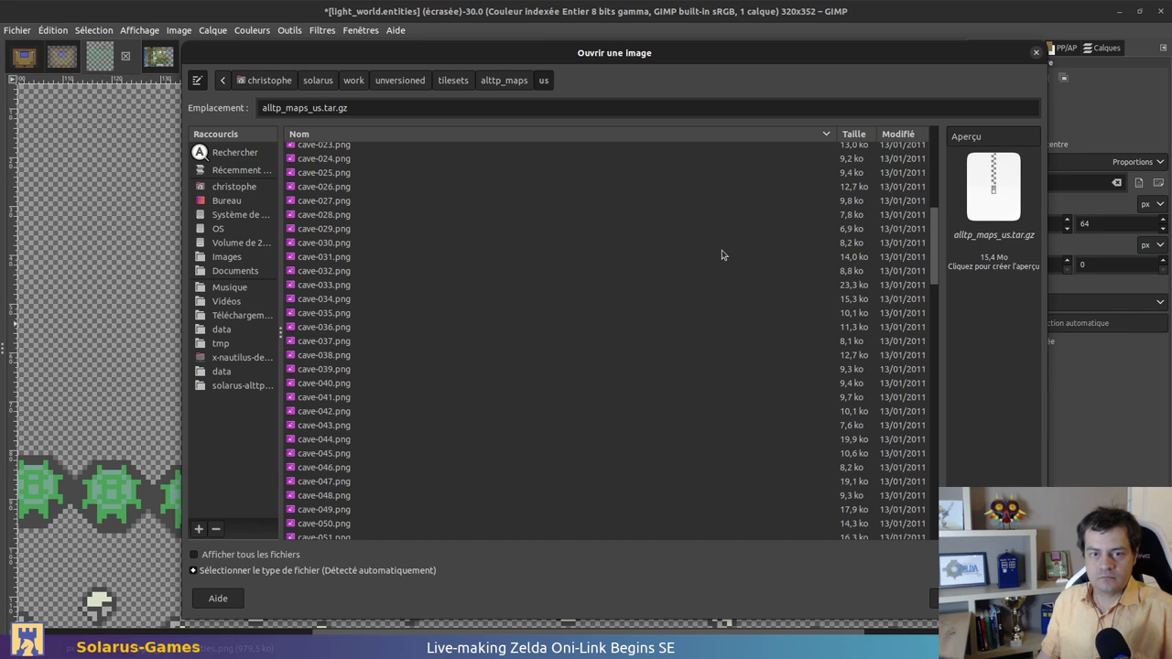
{"action": "left_click_drag", "start_coordinate": [936, 249], "coordinate": [934, 574]}
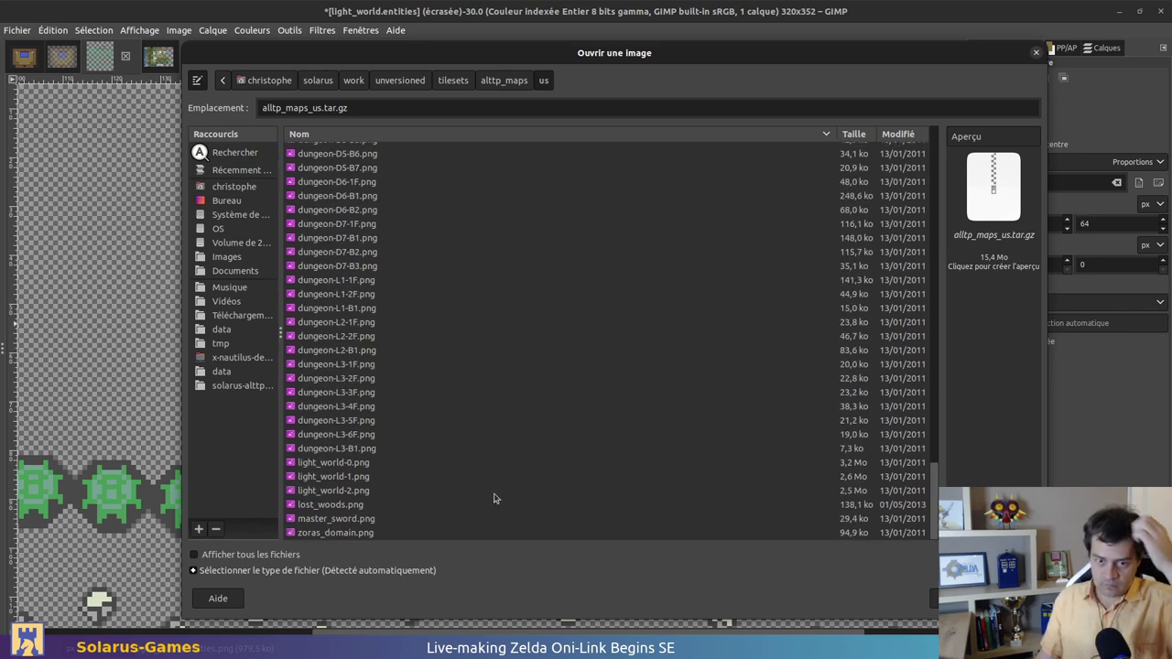
{"action": "left_click", "coordinate": [427, 464]}
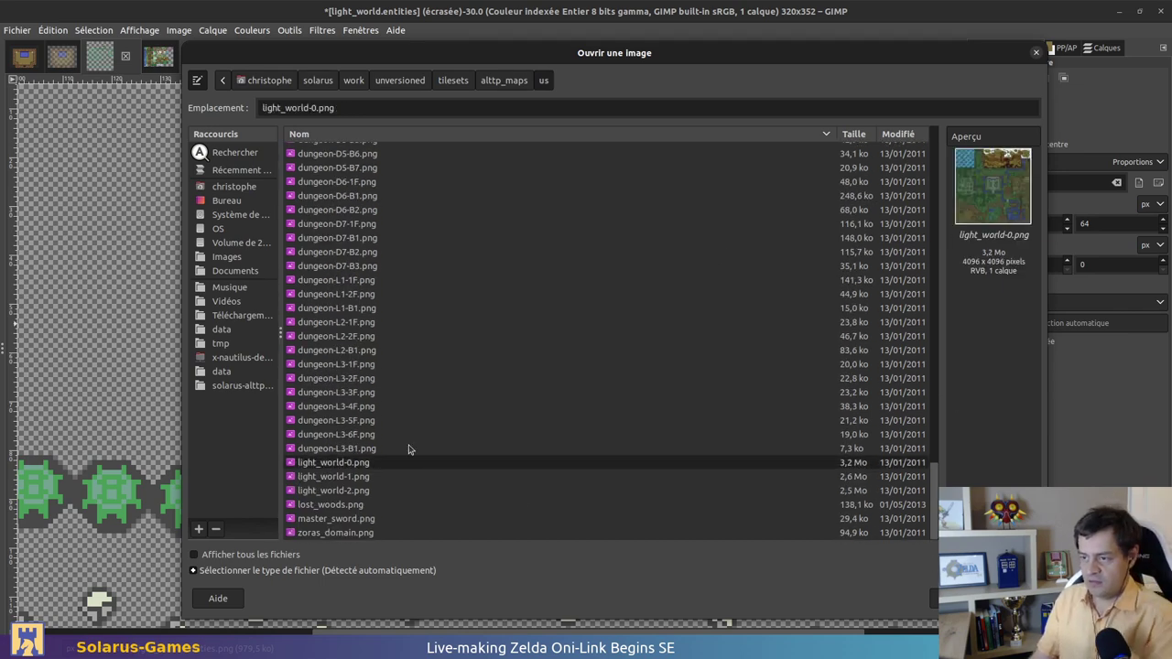
{"action": "key", "text": "Return"}
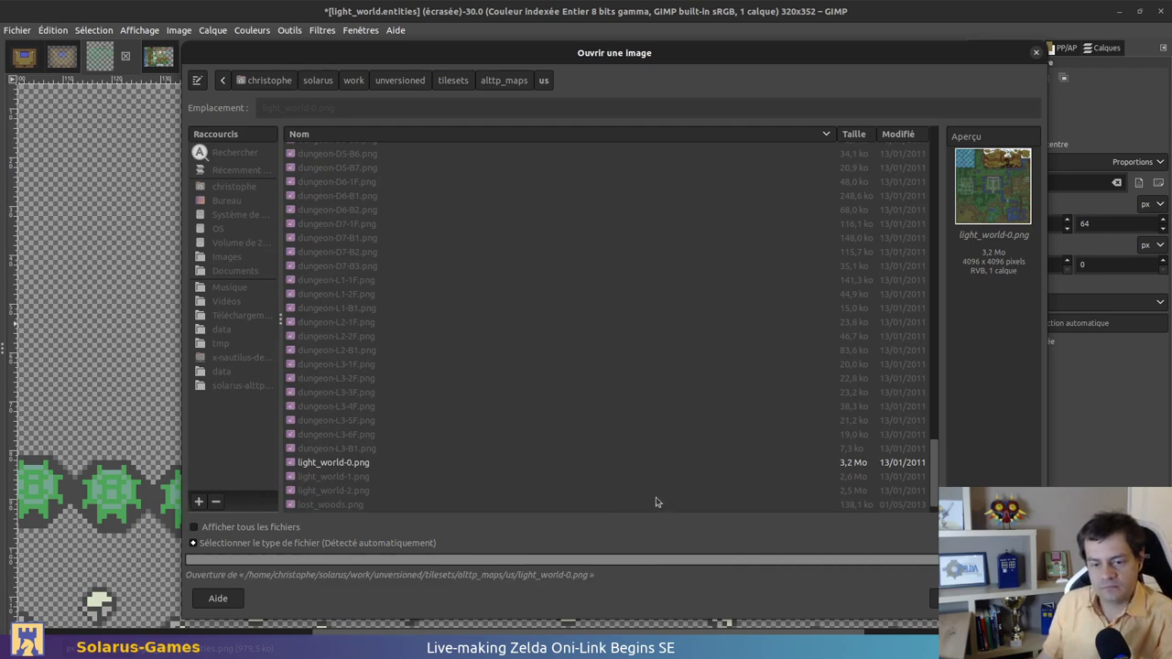
{"action": "left_click", "coordinate": [702, 421]}
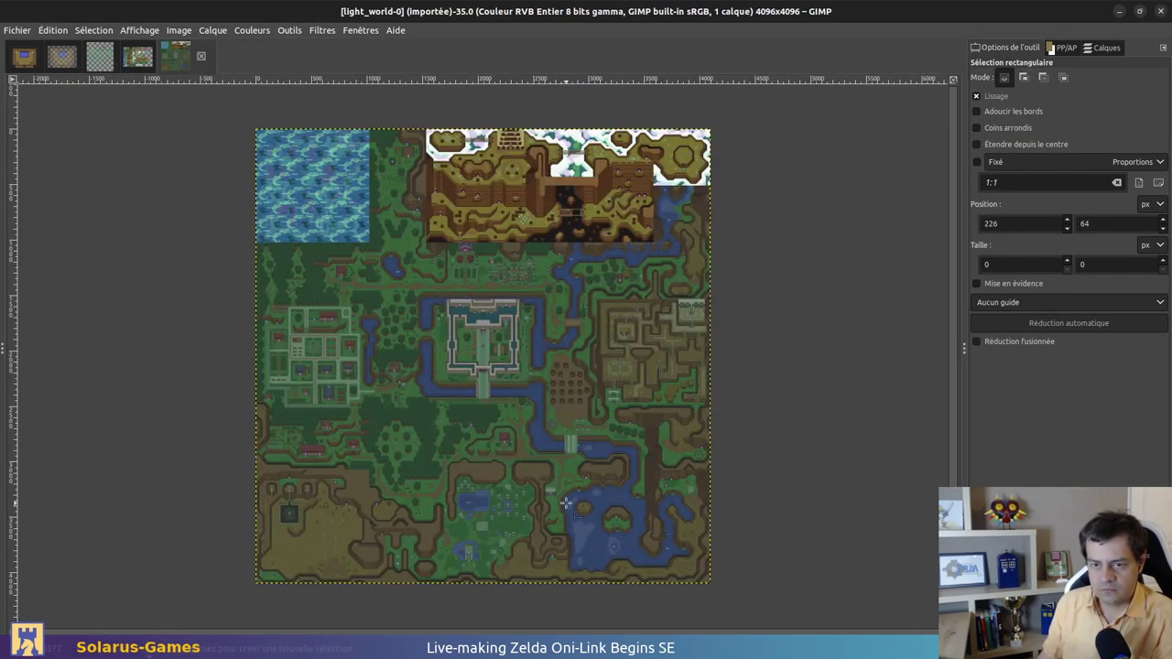
Examine the cliffs around the cave marked 41, the swamp and the lake on the light_world-0 map for a weak wall
{"action": "scroll", "coordinate": [567, 502], "scroll_direction": "up", "scroll_amount": 4, "text": "ctrl"}
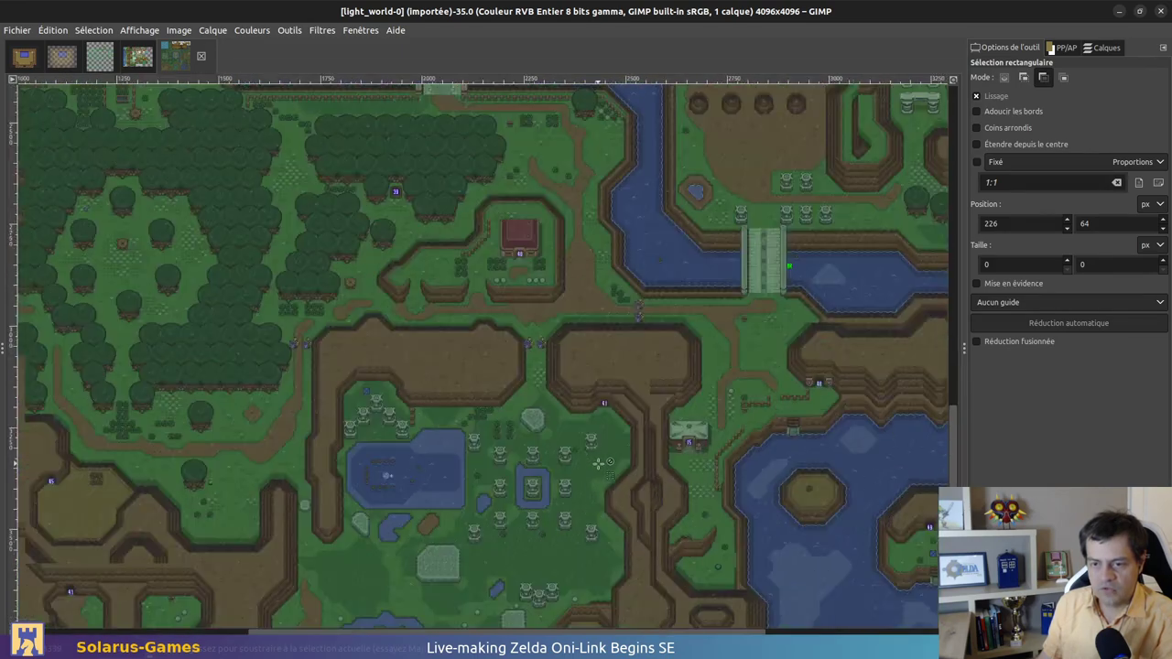
{"action": "middle_click_drag", "start_coordinate": [824, 504], "coordinate": [805, 474]}
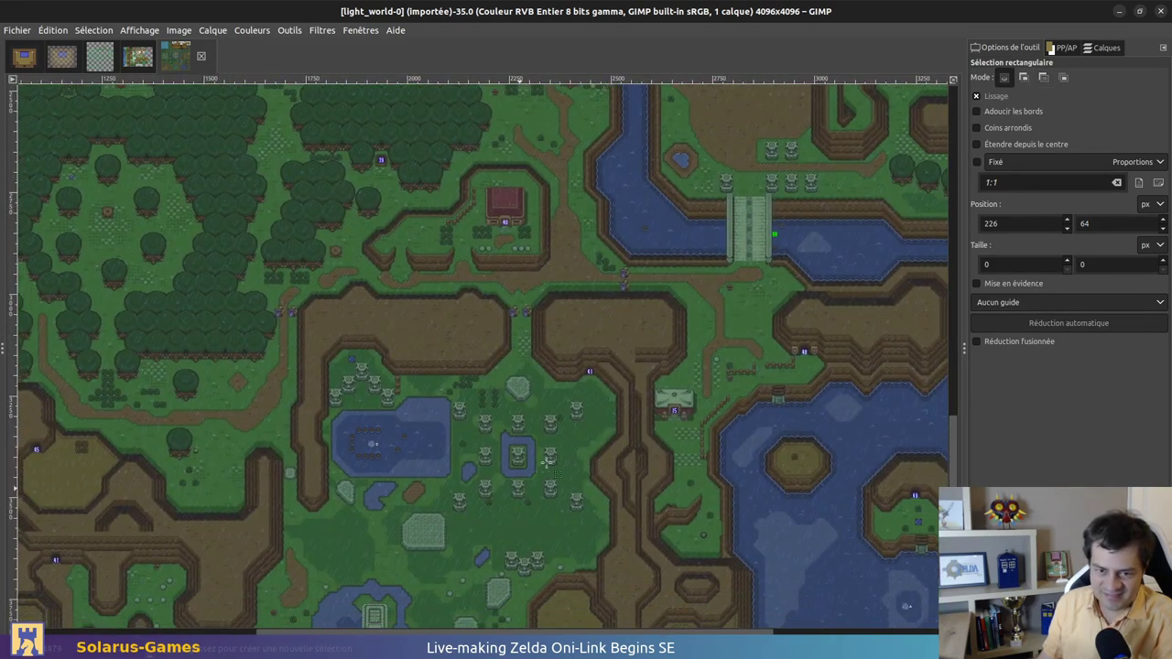
{"action": "scroll", "coordinate": [545, 461], "scroll_direction": "up", "scroll_amount": 5, "text": "ctrl"}
{"action": "scroll", "coordinate": [482, 383], "scroll_direction": "right", "scroll_amount": 10}
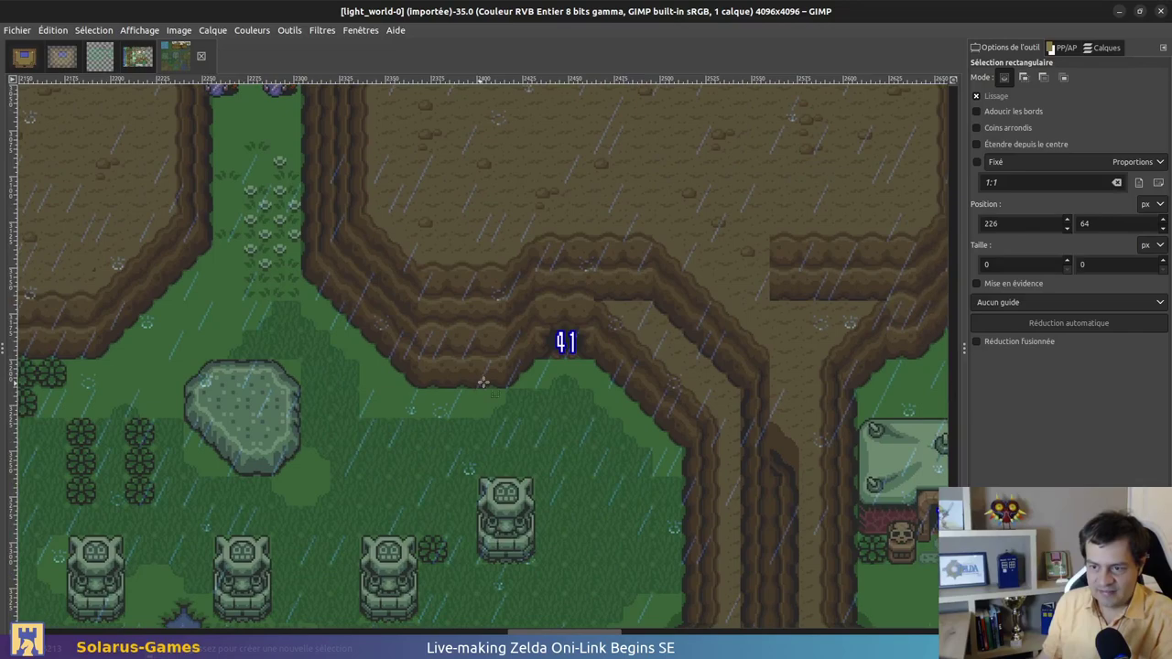
{"action": "scroll", "coordinate": [482, 383], "scroll_direction": "up", "scroll_amount": 2, "text": "ctrl"}
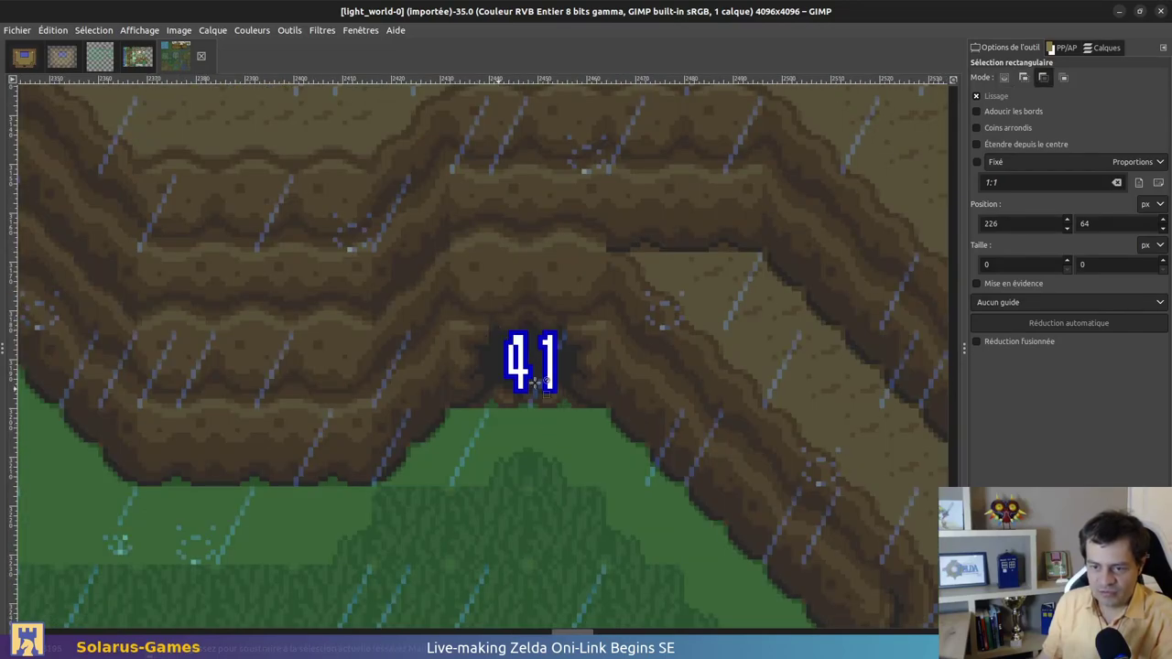
{"action": "scroll", "coordinate": [534, 381], "scroll_direction": "down", "scroll_amount": 4, "text": "ctrl"}
{"action": "scroll", "coordinate": [430, 400], "scroll_direction": "down", "scroll_amount": 3}
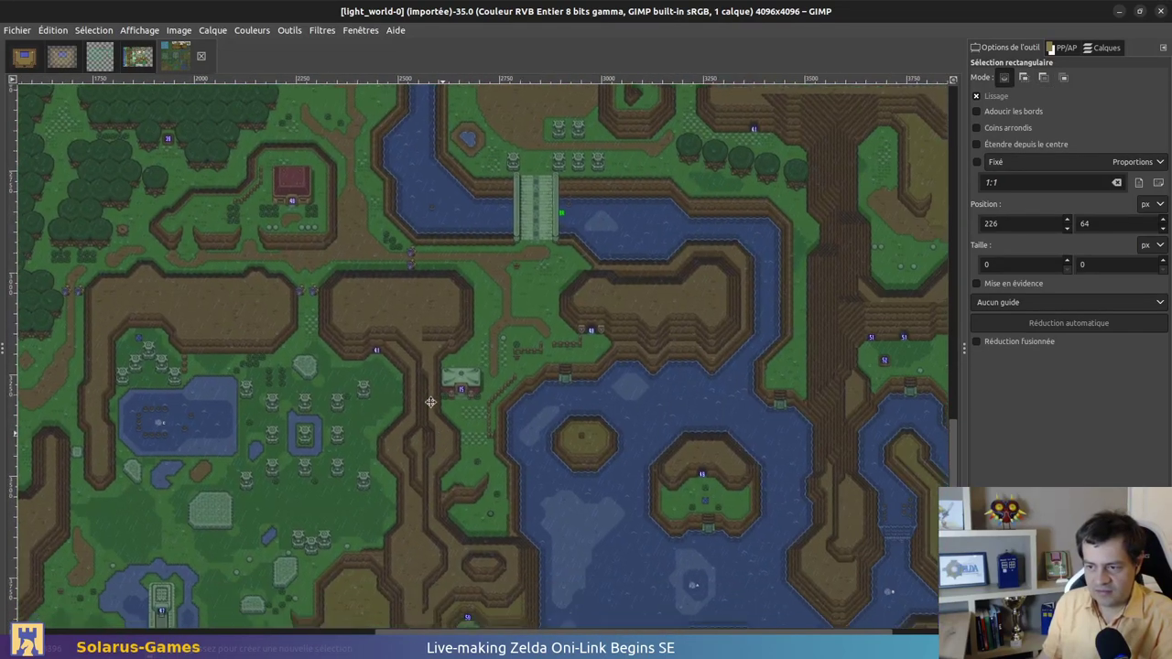
{"action": "scroll", "coordinate": [430, 401], "scroll_direction": "down", "scroll_amount": 3}
{"action": "scroll", "coordinate": [330, 263], "scroll_direction": "right", "scroll_amount": 2}
{"action": "scroll", "coordinate": [354, 247], "scroll_direction": "left", "scroll_amount": 5}
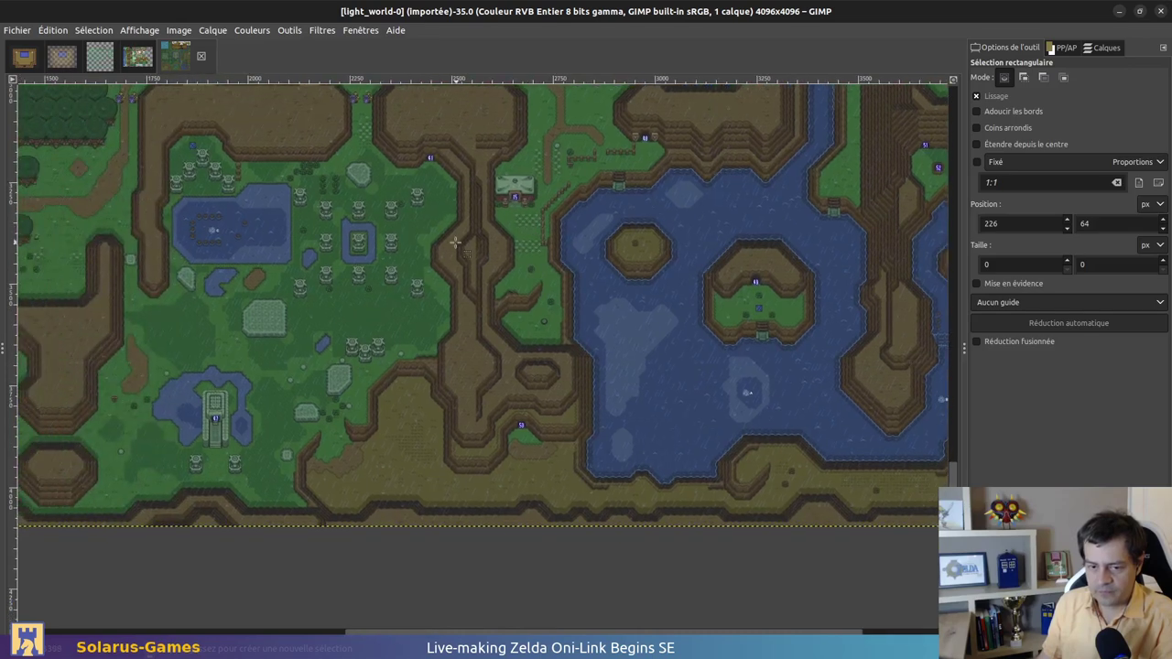
{"action": "scroll", "coordinate": [718, 344], "scroll_direction": "up", "scroll_amount": 2}
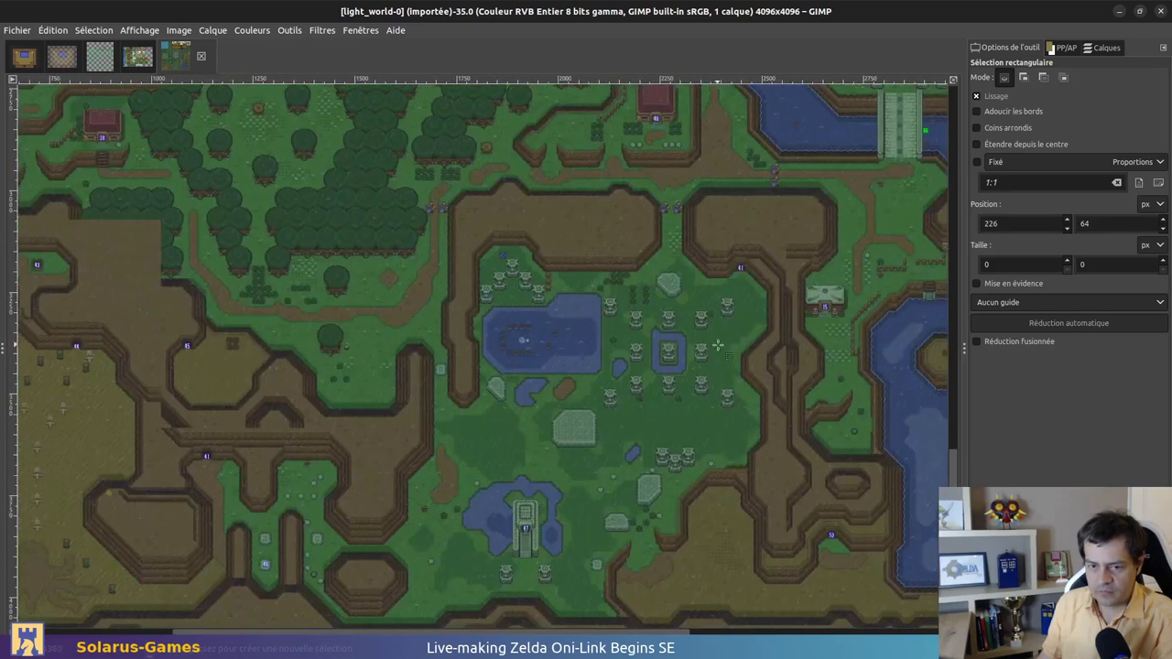
Close the light_world-0 map and clear the selection on the light_world.tiles image
{"action": "left_click", "coordinate": [201, 58]}
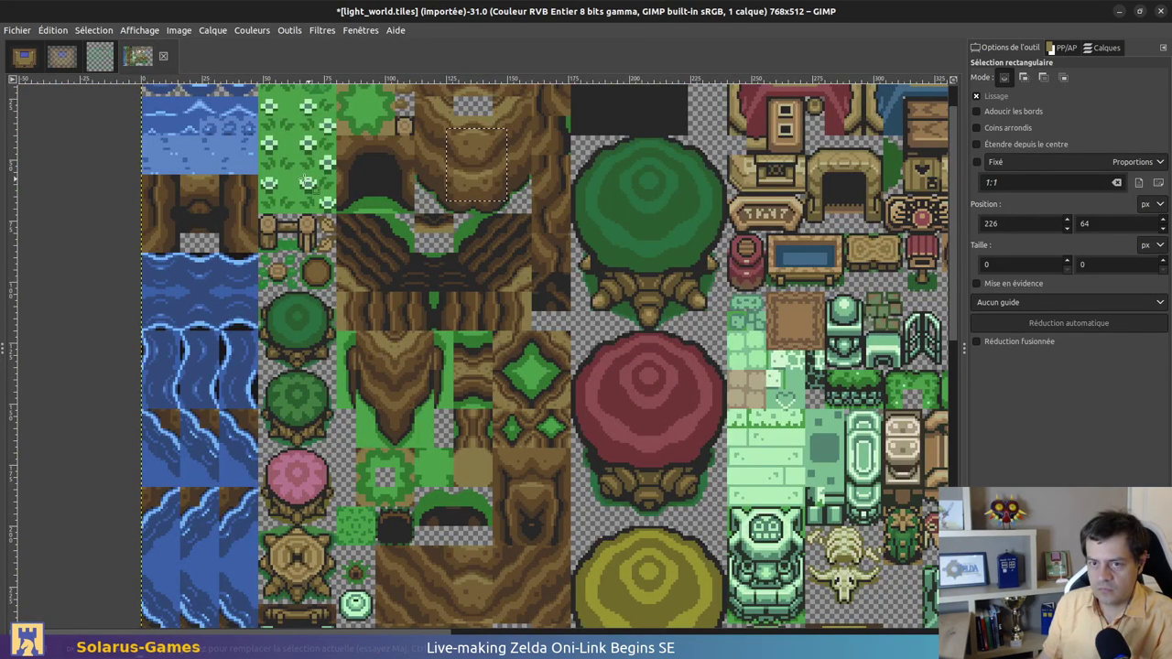
{"action": "left_click", "coordinate": [95, 265]}
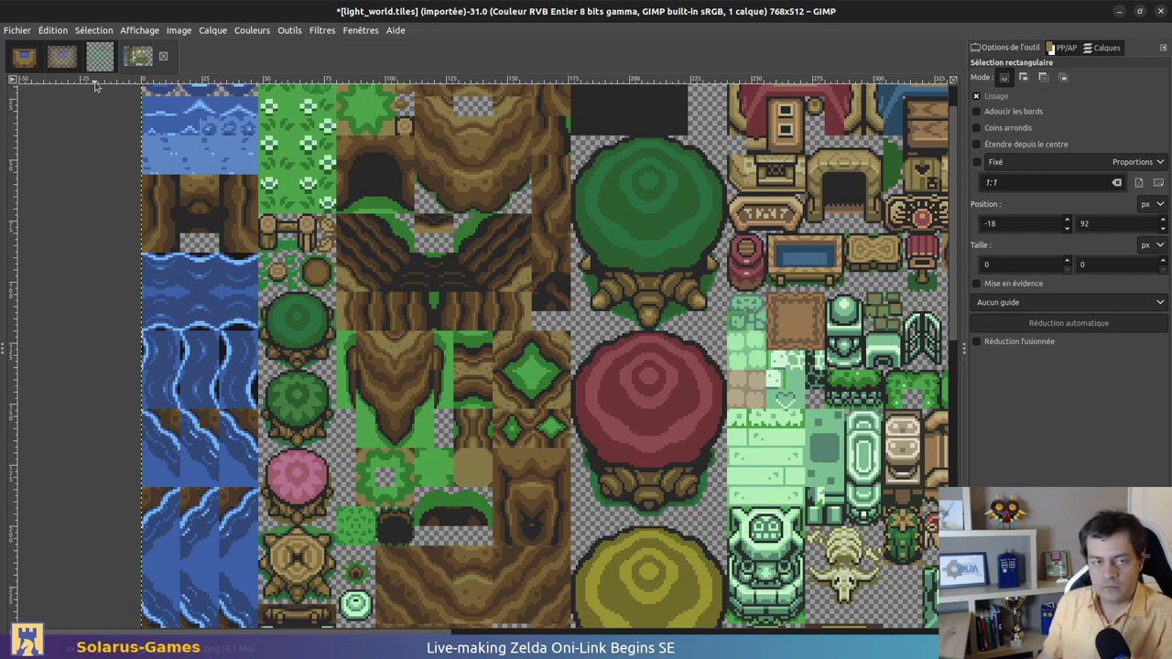
Start opening another image and browse to the jeux/zelda-olb-se/work/maps folder in the home directory
{"action": "left_click", "coordinate": [16, 30]}
{"action": "left_click", "coordinate": [36, 79]}
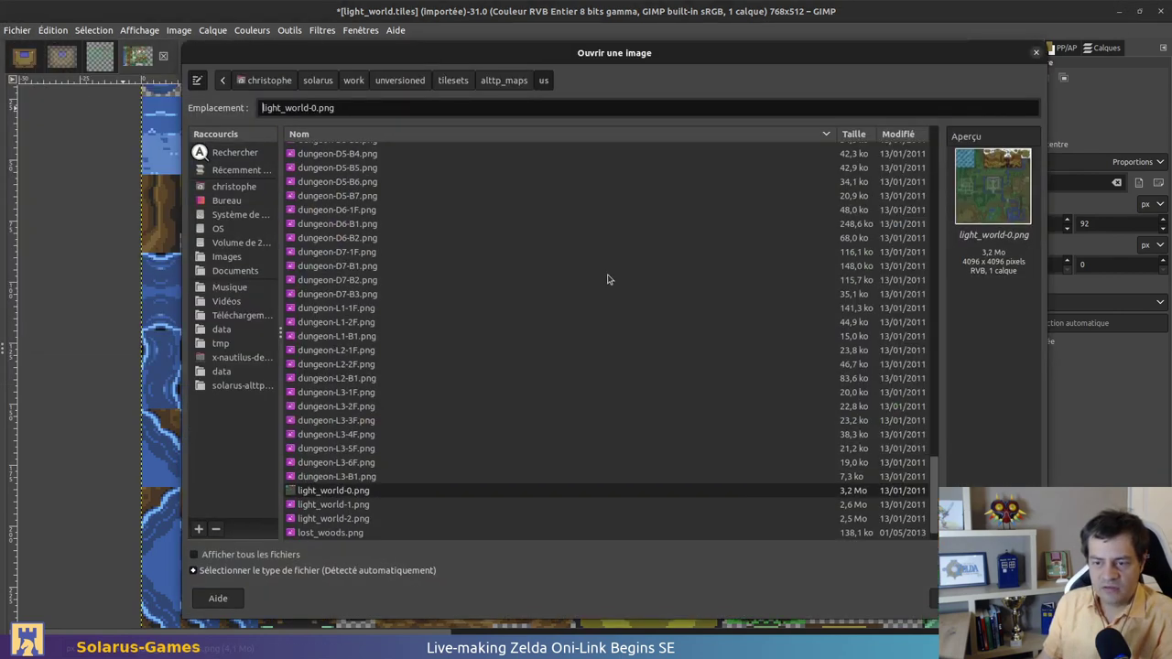
{"action": "left_click", "coordinate": [279, 84]}
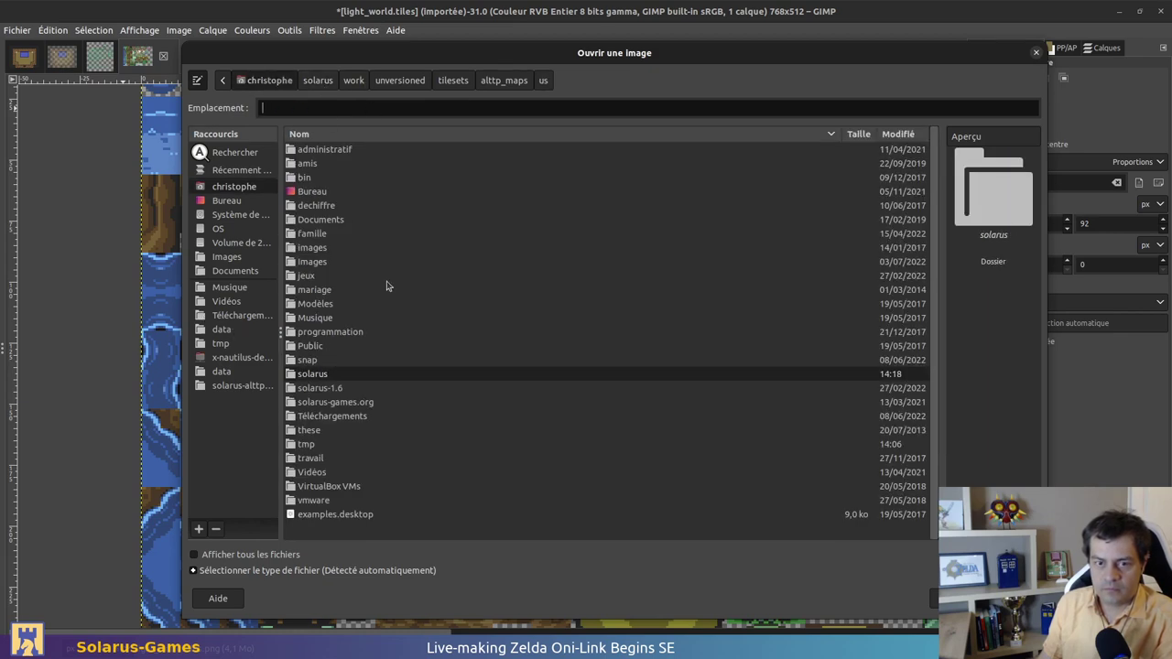
{"action": "double_click", "coordinate": [306, 274]}
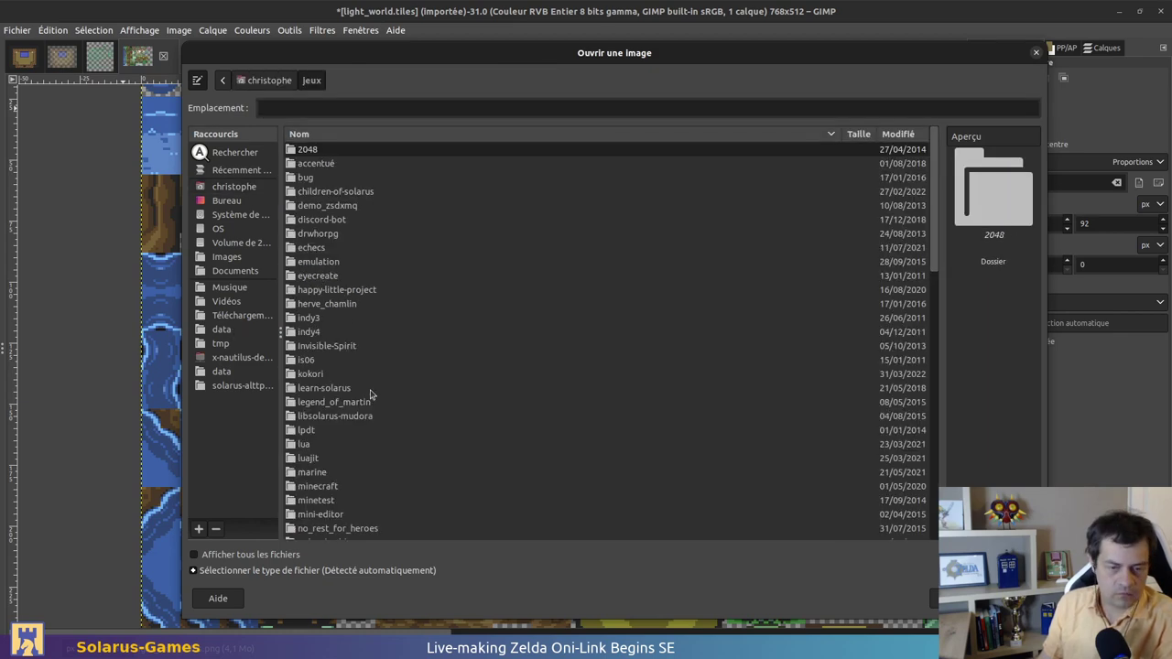
{"action": "scroll", "coordinate": [371, 394], "scroll_direction": "down", "scroll_amount": 12}
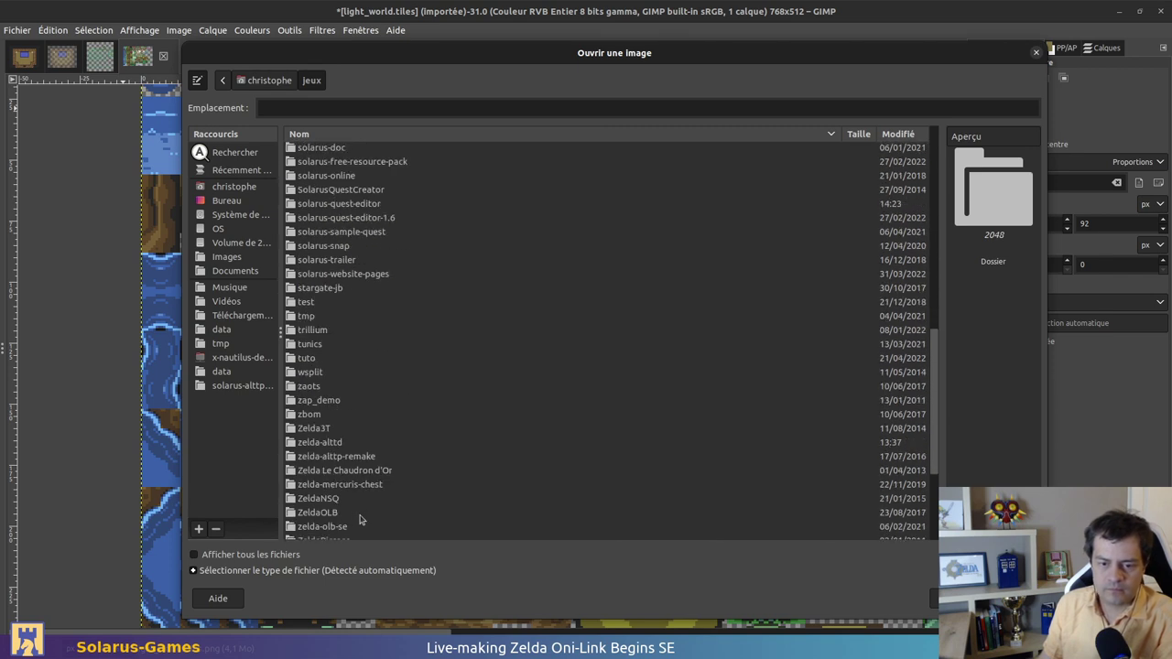
{"action": "double_click", "coordinate": [348, 523]}
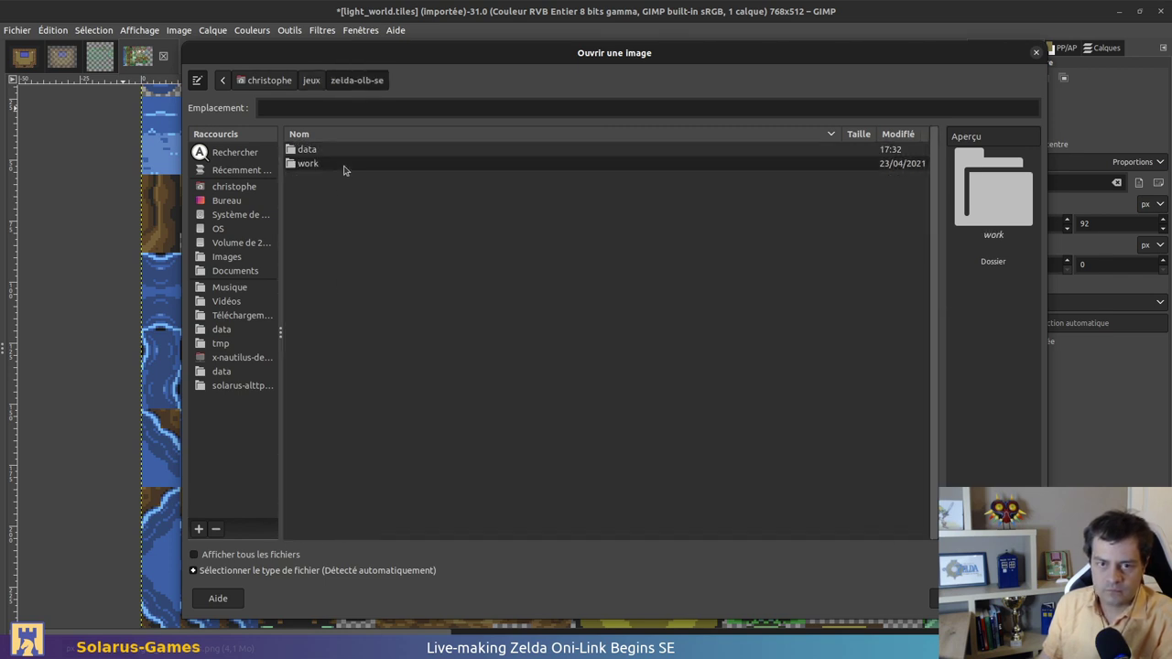
{"action": "double_click", "coordinate": [342, 166]}
{"action": "double_click", "coordinate": [311, 149]}
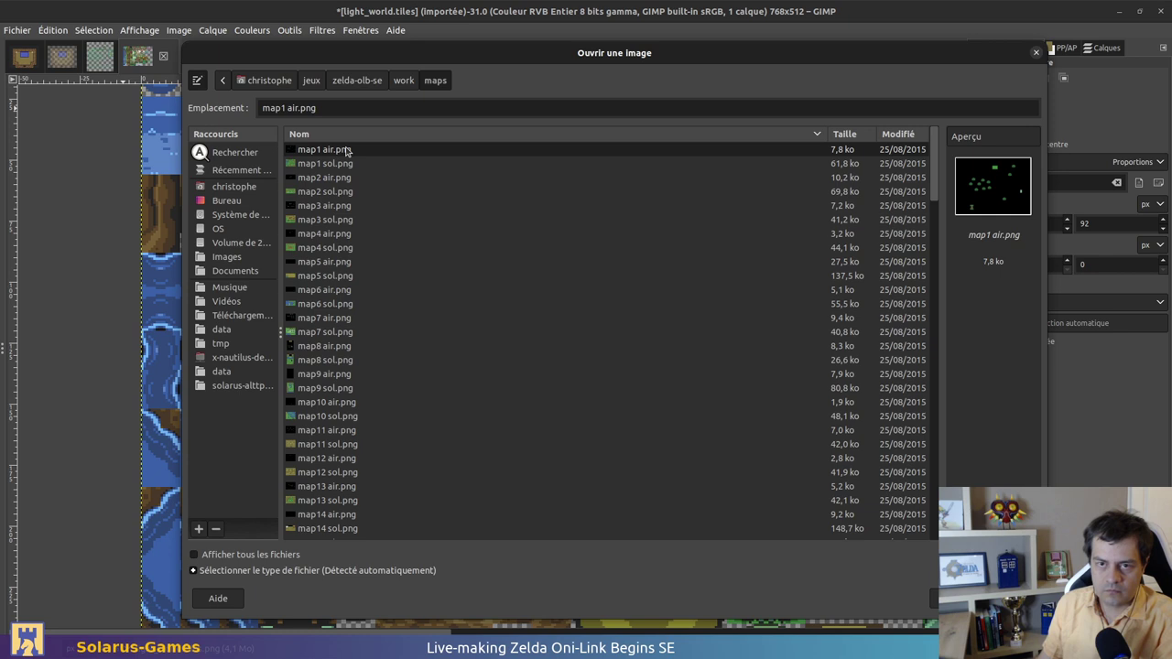
{"action": "left_click", "coordinate": [403, 80]}
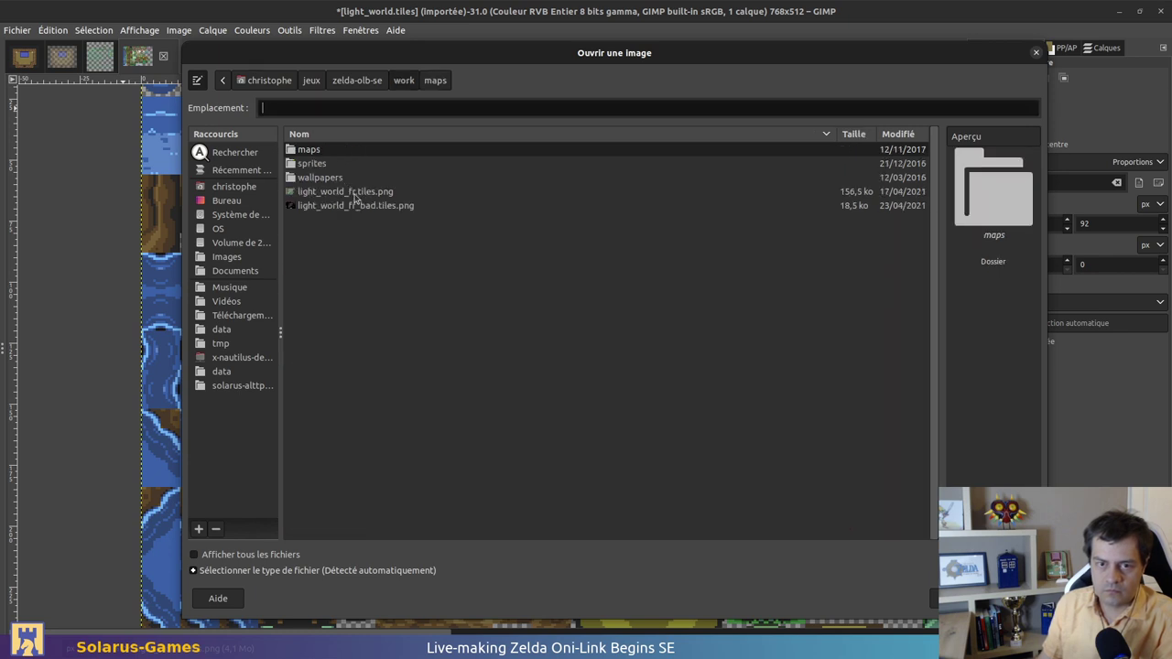
{"action": "left_click", "coordinate": [355, 194]}
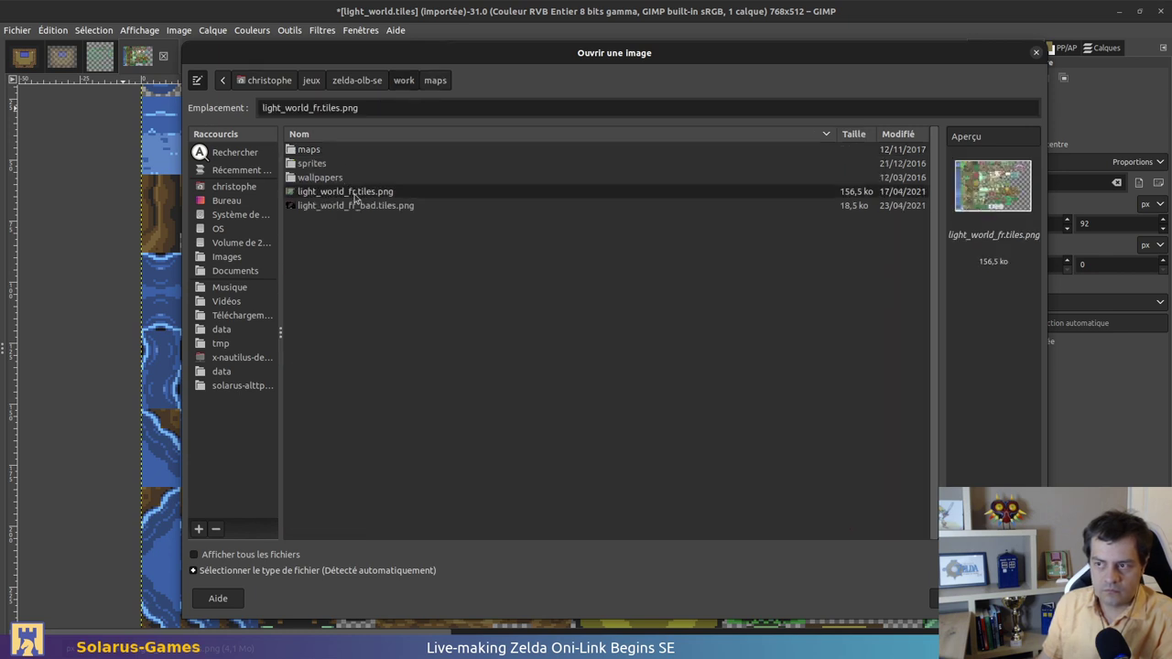
{"action": "double_click", "coordinate": [320, 149]}
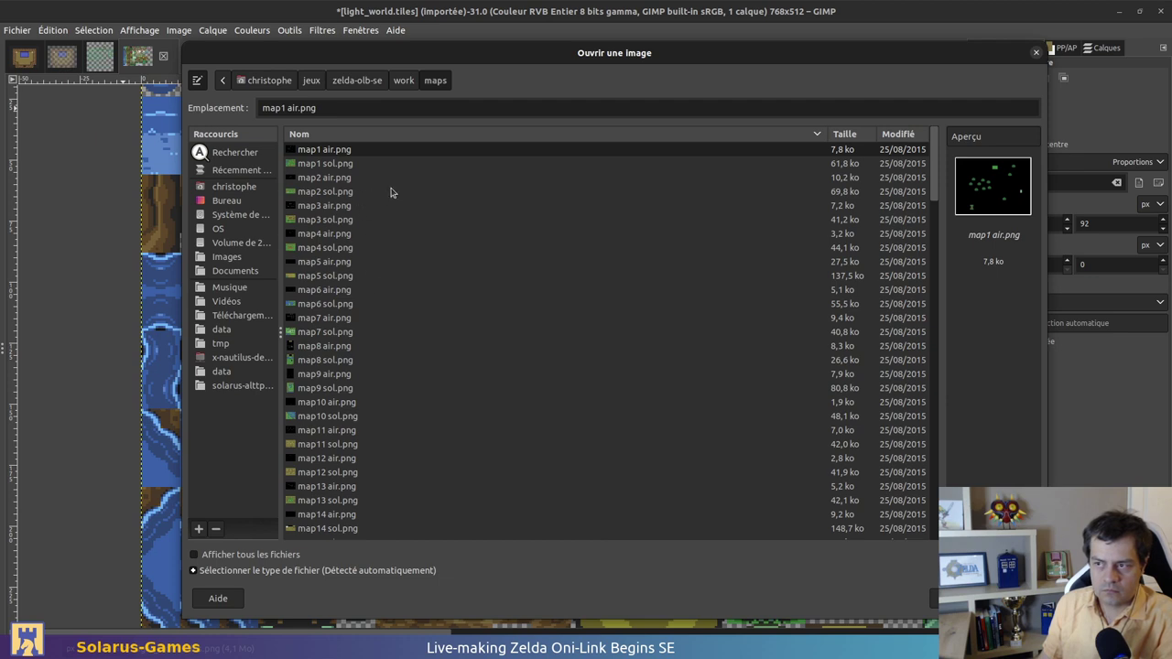
Preview the "sol" maps from map1 to map6 and open map5 sol.png
{"action": "left_click", "coordinate": [347, 164]}
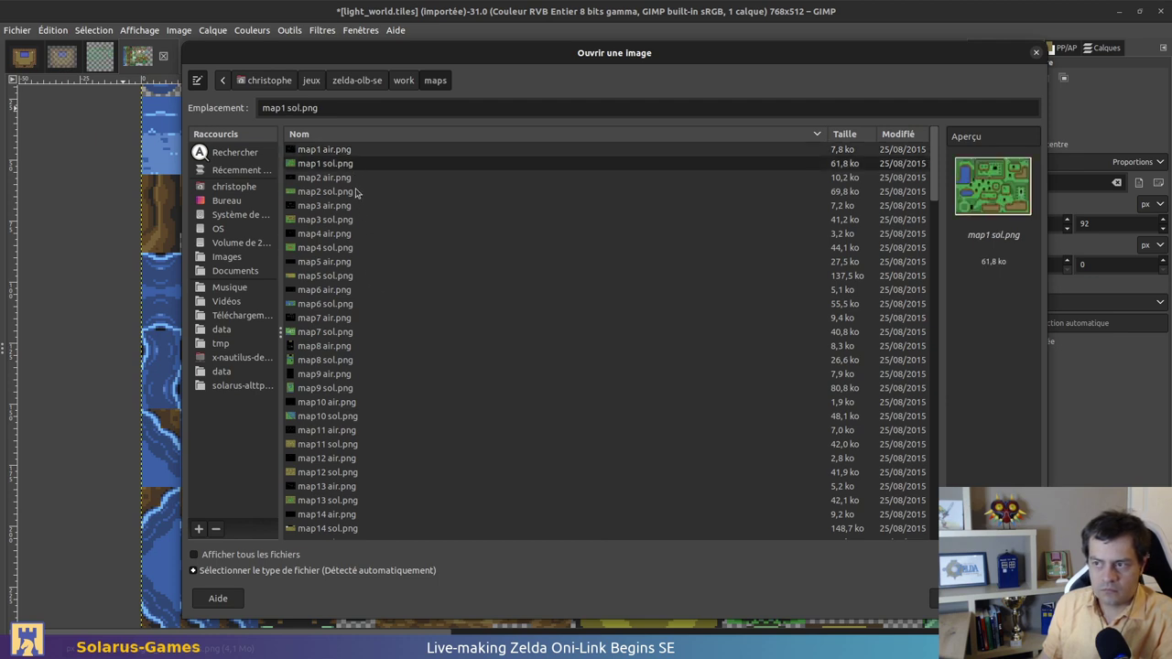
{"action": "left_click", "coordinate": [356, 193]}
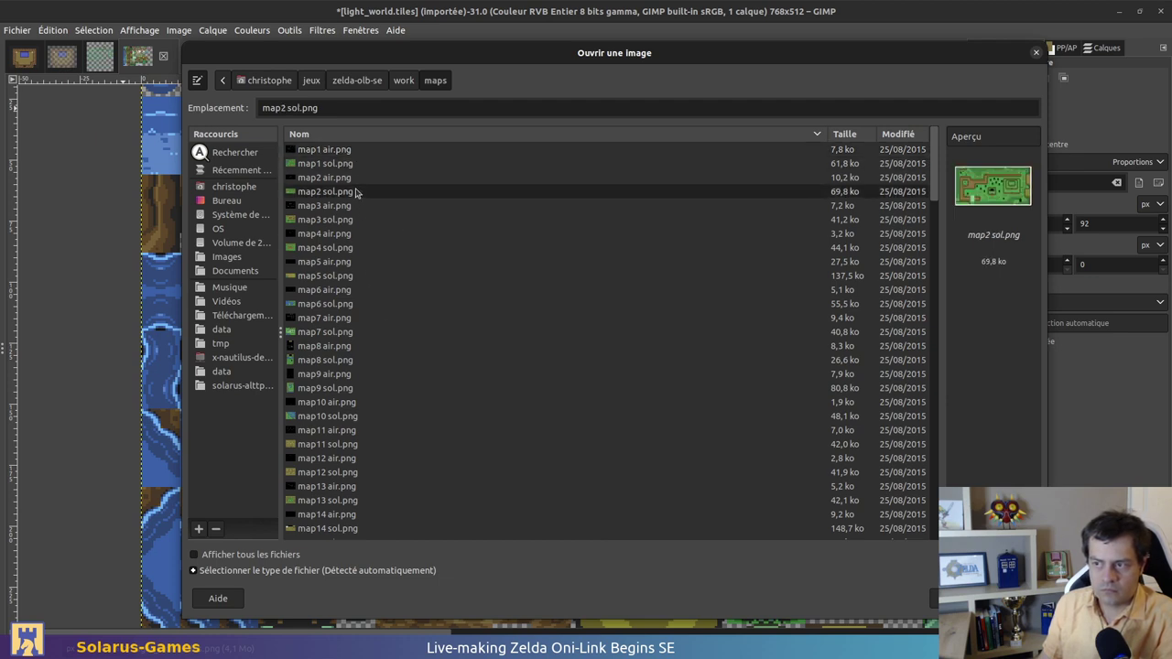
{"action": "left_click", "coordinate": [347, 221]}
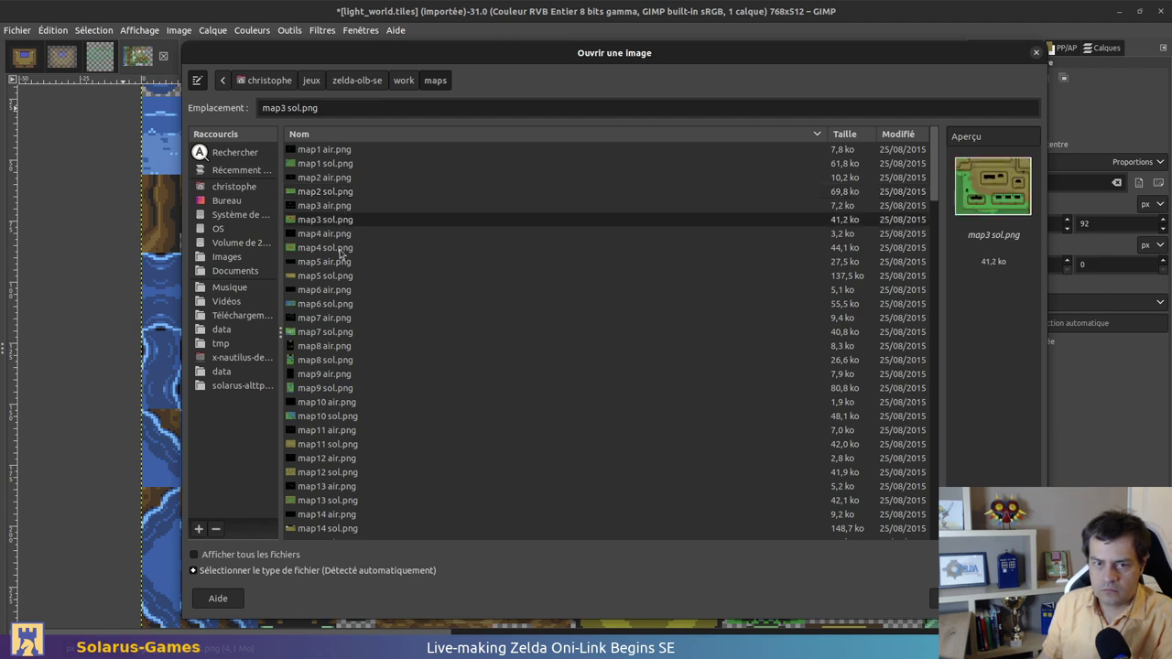
{"action": "left_click", "coordinate": [340, 249]}
{"action": "left_click", "coordinate": [326, 277]}
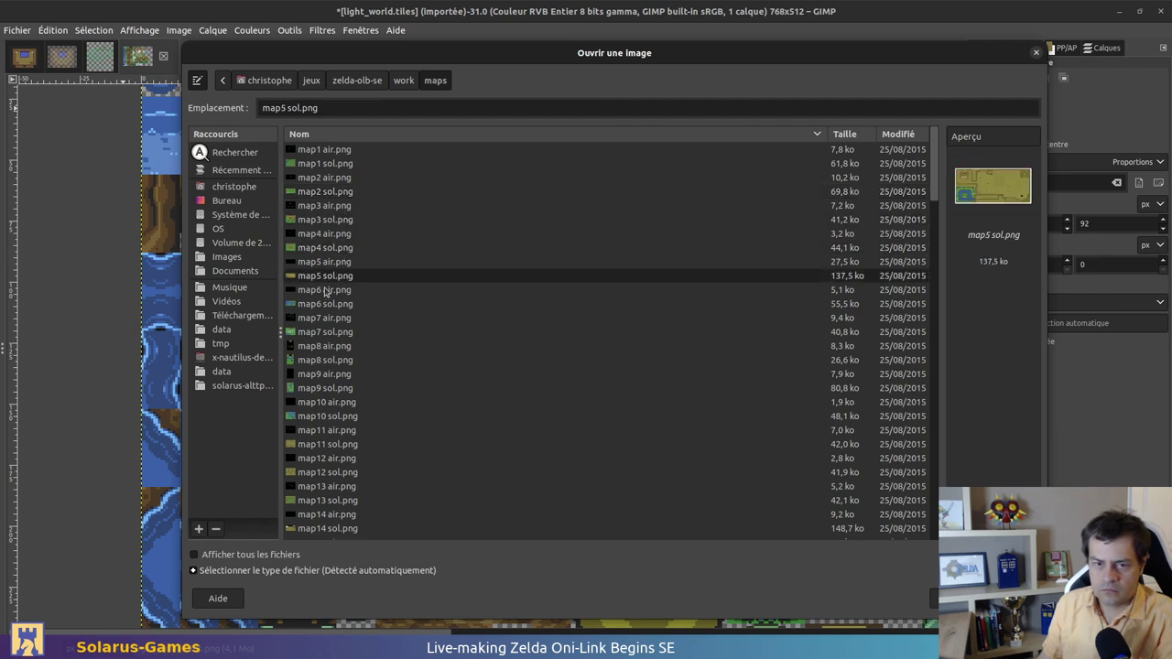
{"action": "left_click", "coordinate": [324, 305]}
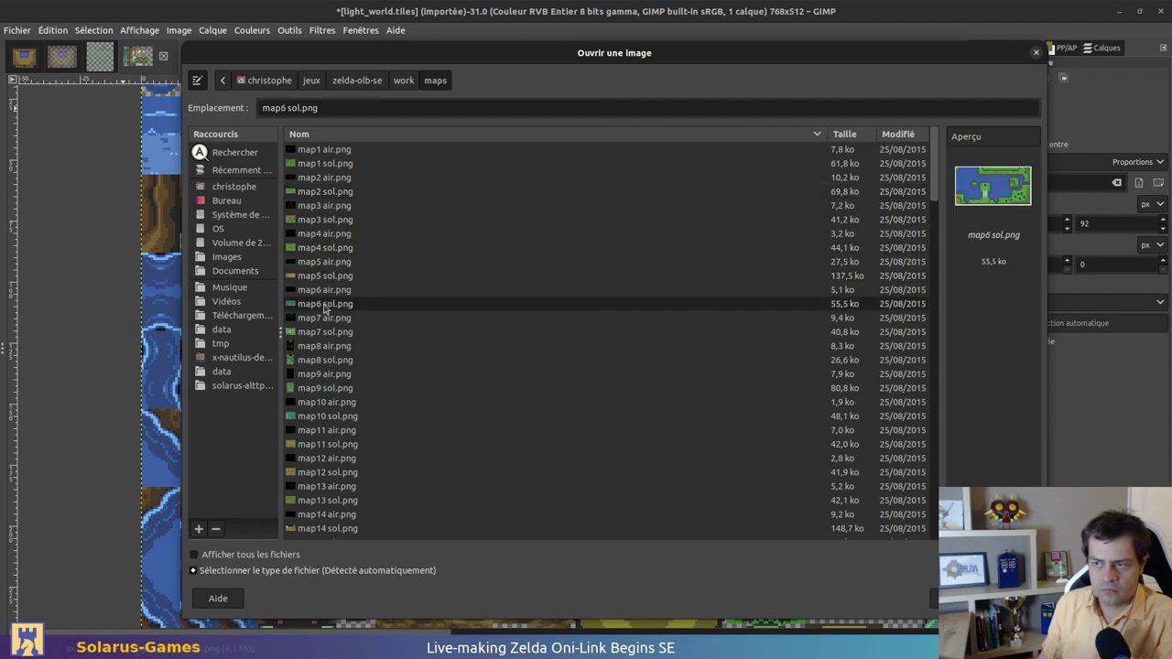
{"action": "left_click", "coordinate": [323, 276]}
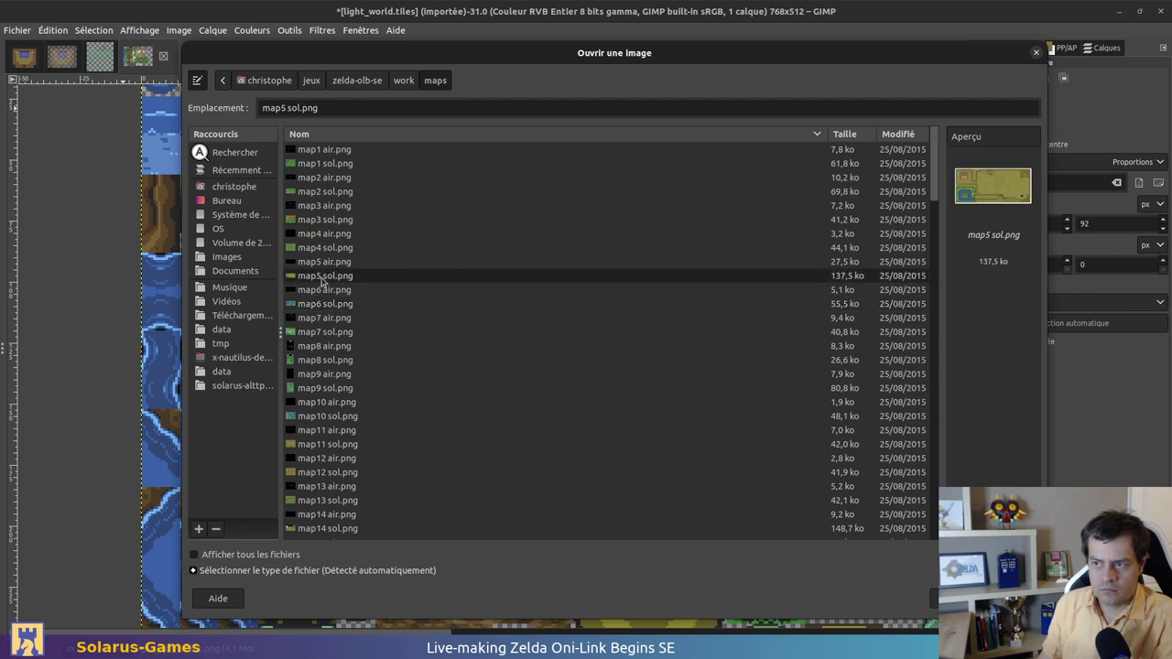
{"action": "double_click", "coordinate": [322, 276]}
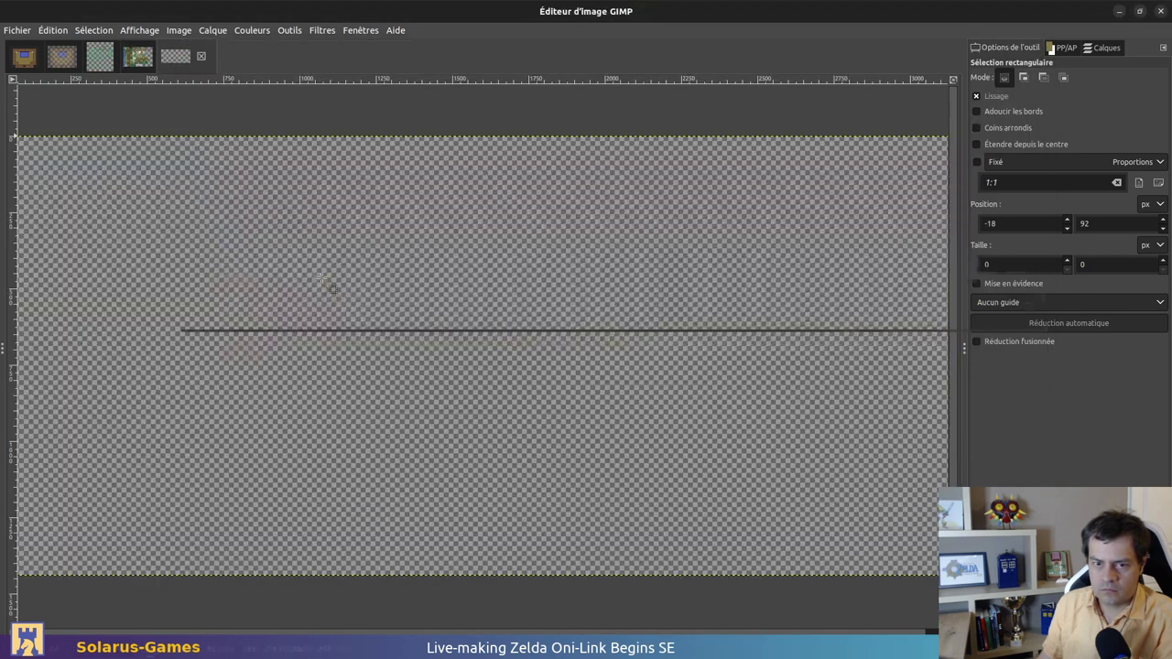
Show the grid over the weak wall rock in the lower cliff edge of the oval plateau beside the river on map5 sol
{"action": "scroll", "coordinate": [160, 476], "scroll_direction": "up", "scroll_amount": 8, "text": "ctrl"}
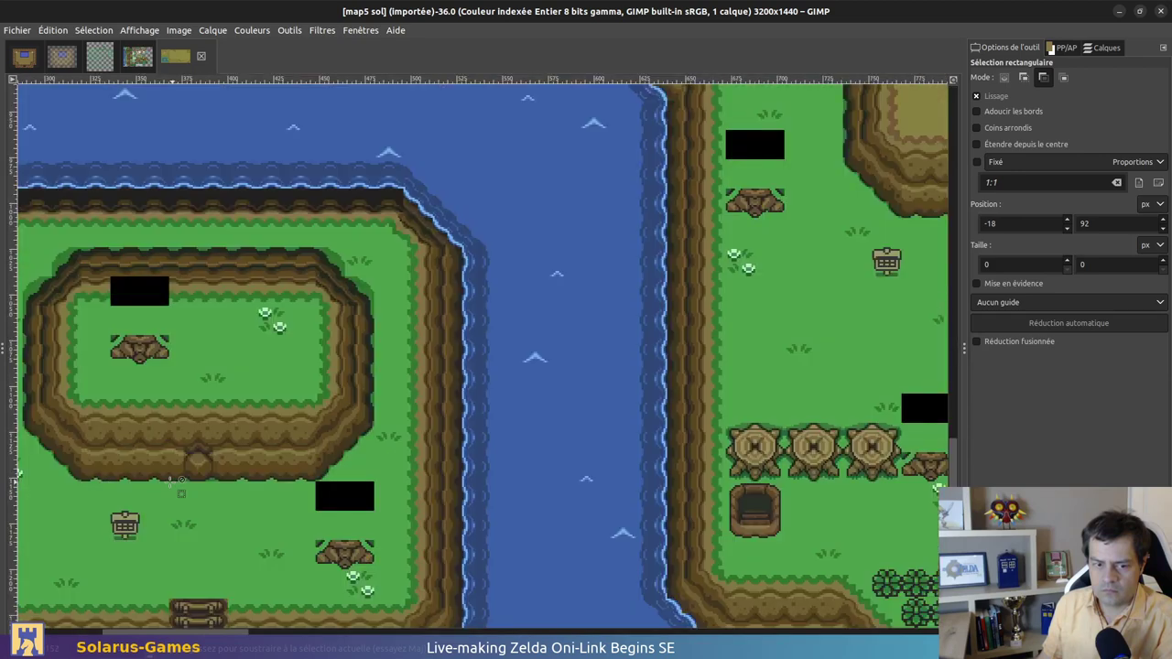
{"action": "scroll", "coordinate": [166, 492], "scroll_direction": "up", "scroll_amount": 2, "text": "ctrl"}
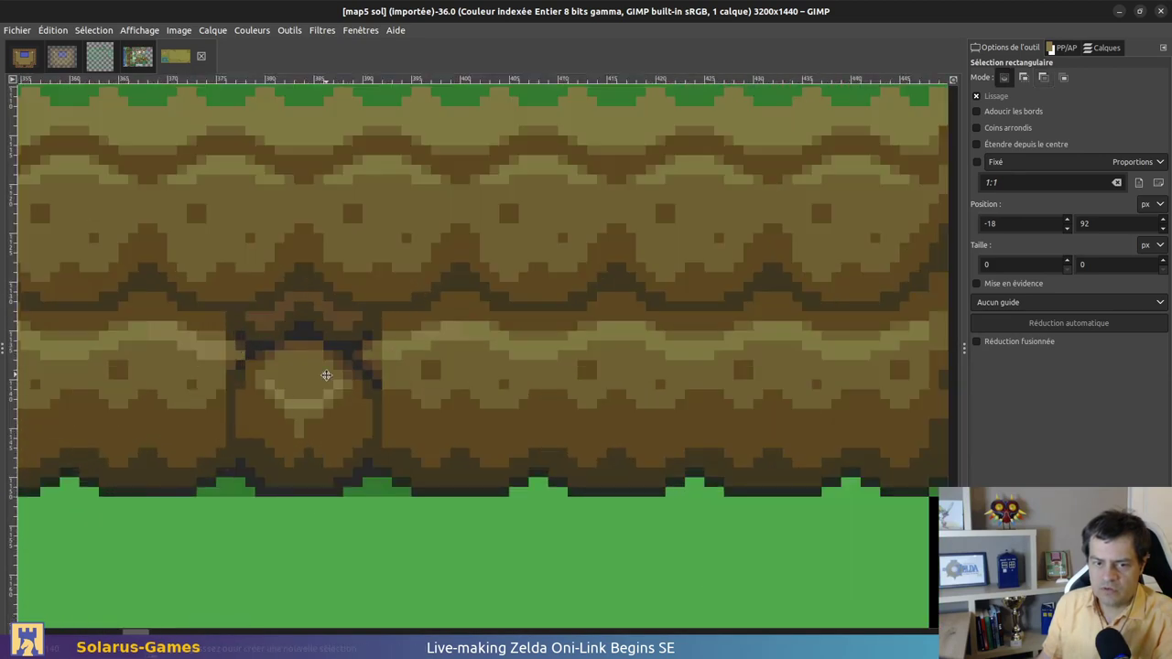
{"action": "middle_click_drag", "start_coordinate": [439, 416], "coordinate": [680, 388]}
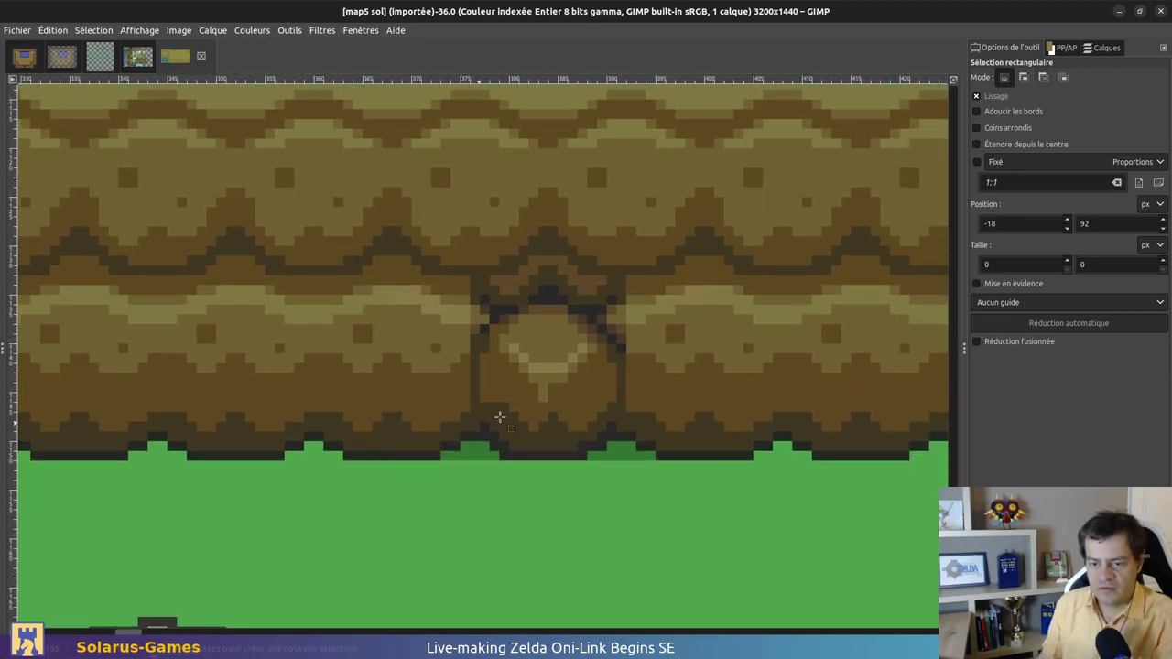
{"action": "left_click_drag", "start_coordinate": [460, 412], "coordinate": [626, 461]}
{"action": "left_click", "coordinate": [706, 478]}
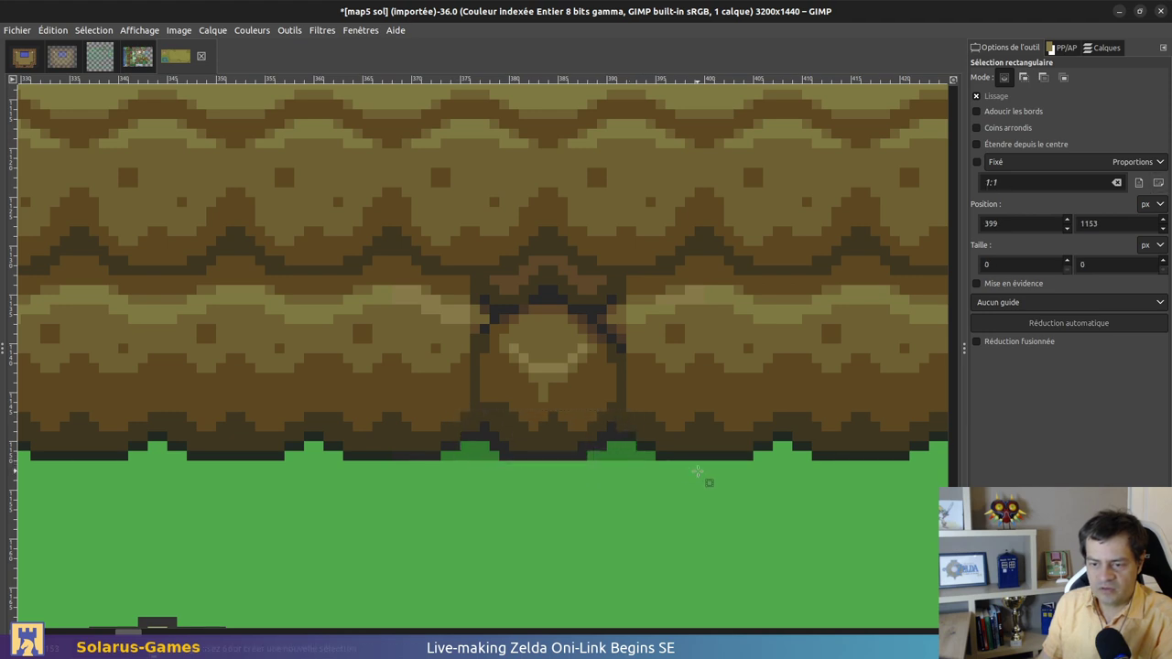
{"action": "key", "text": "ctrl+g"}
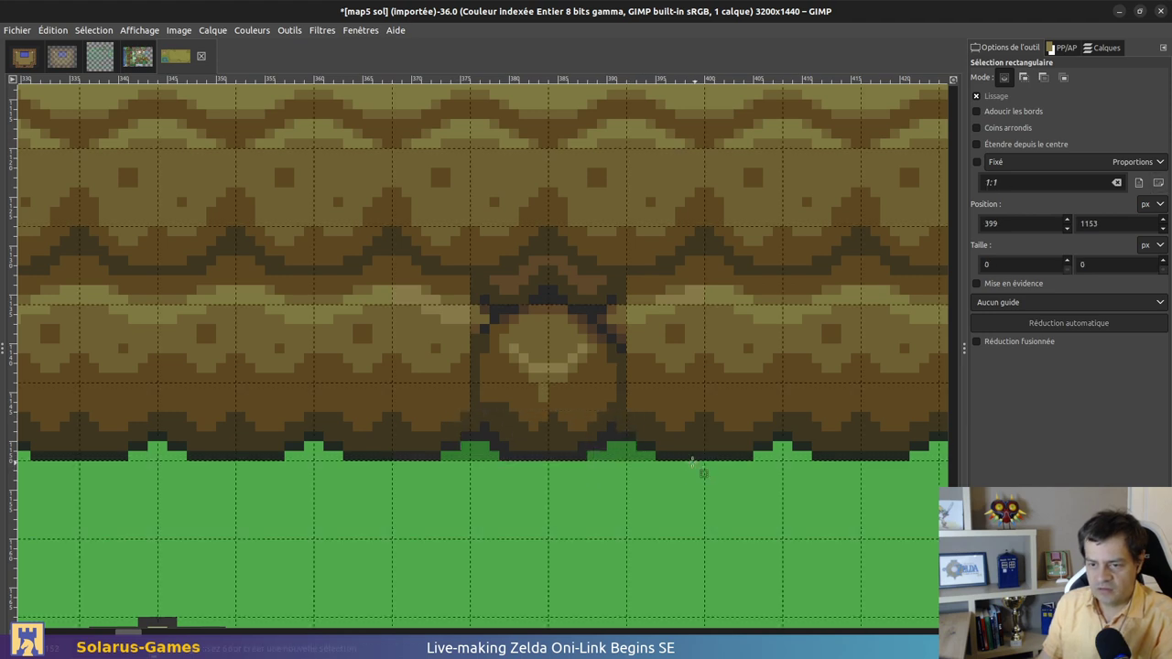
{"action": "left_click", "coordinate": [476, 312]}
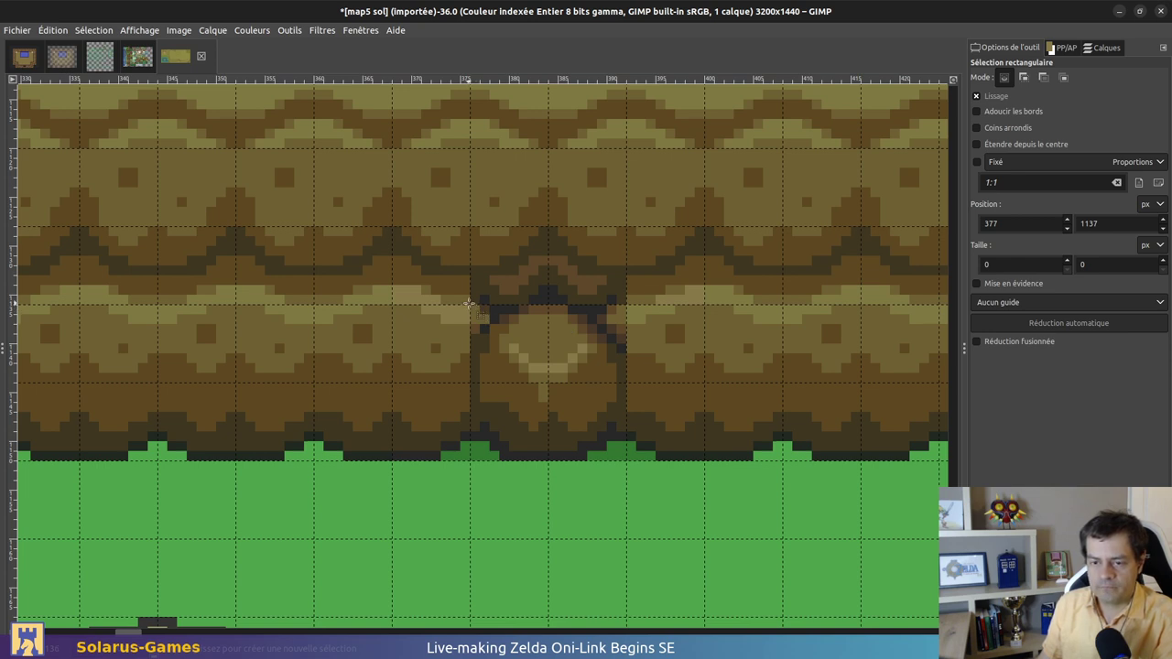
Check how the weak wall rock lines up with the grid by outlining four-by-two and two-by-two cells, clearing each selection
{"action": "left_click_drag", "start_coordinate": [391, 304], "coordinate": [701, 464]}
{"action": "left_click", "coordinate": [615, 517]}
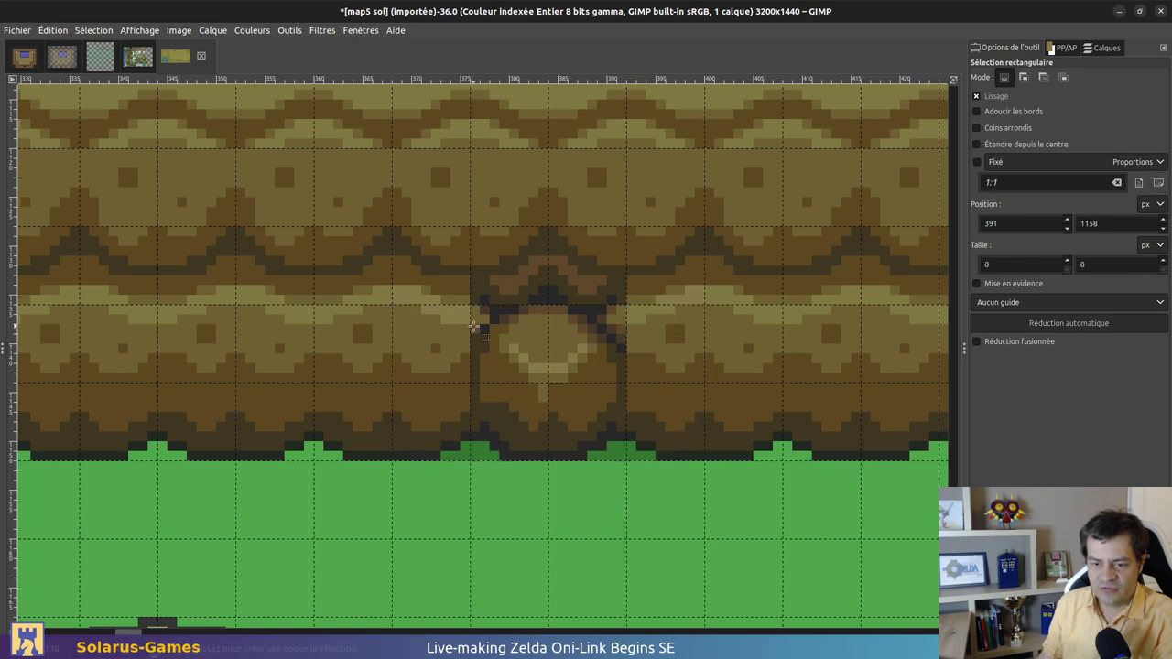
{"action": "left_click_drag", "start_coordinate": [472, 302], "coordinate": [621, 454]}
{"action": "left_click", "coordinate": [618, 480]}
{"action": "scroll", "coordinate": [610, 476], "scroll_direction": "up", "scroll_amount": 2, "text": "ctrl"}
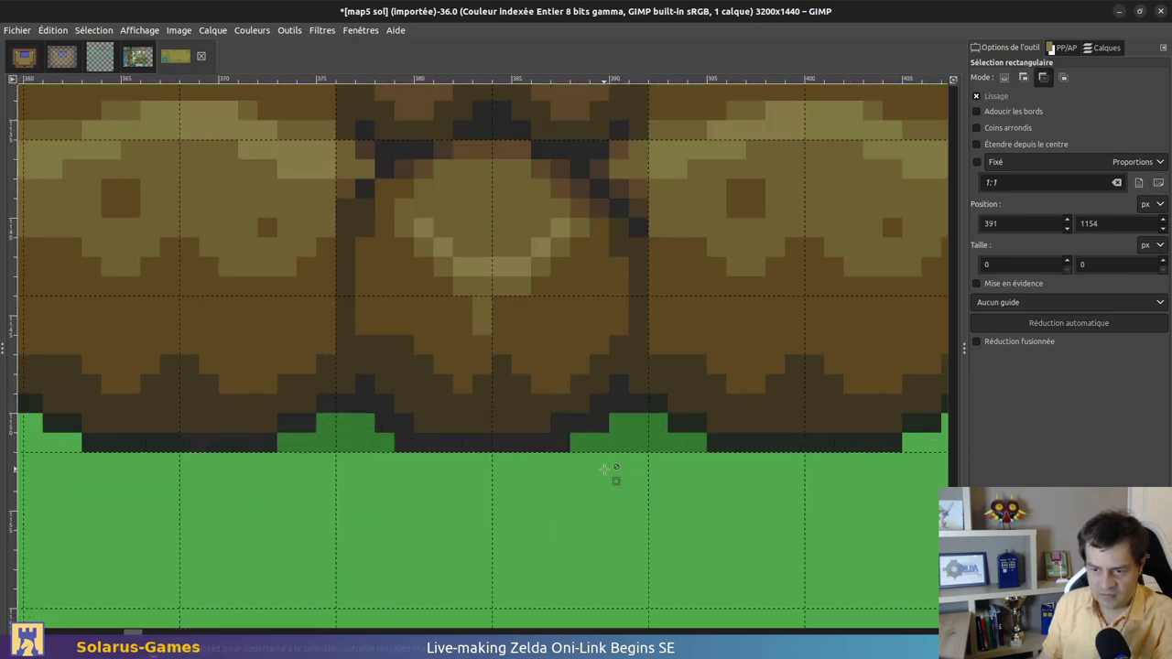
{"action": "scroll", "coordinate": [509, 431], "scroll_direction": "down", "scroll_amount": 2, "text": "ctrl"}
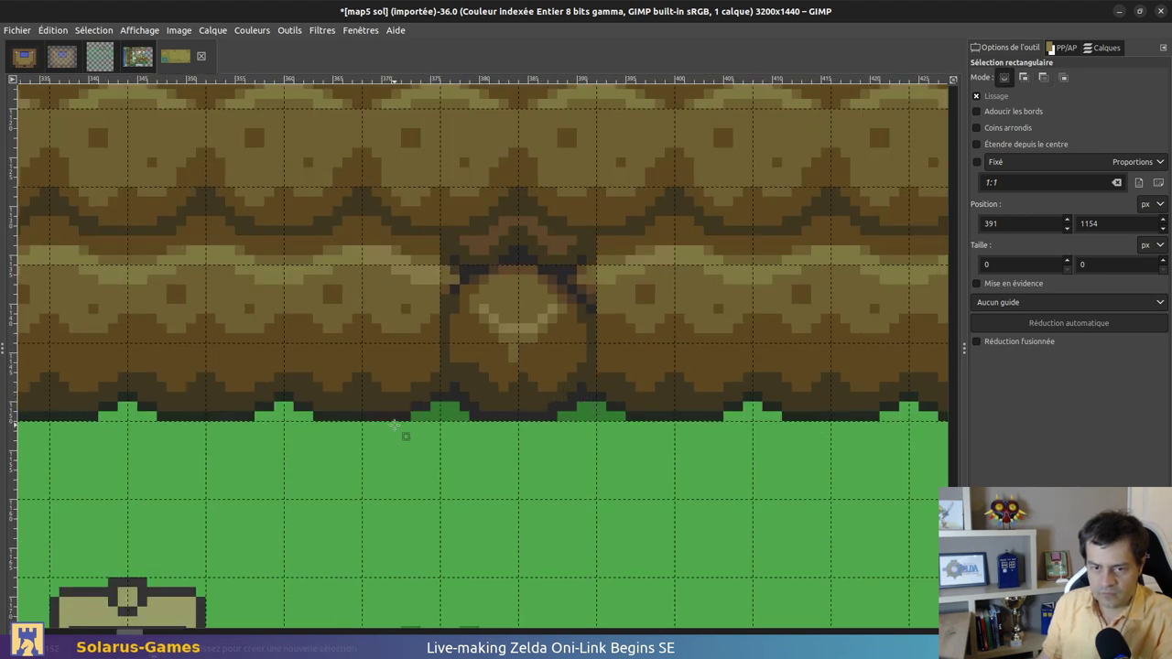
{"action": "key", "text": "ctrl"}
{"action": "scroll", "coordinate": [365, 324], "scroll_direction": "up", "scroll_amount": 2, "text": "ctrl"}
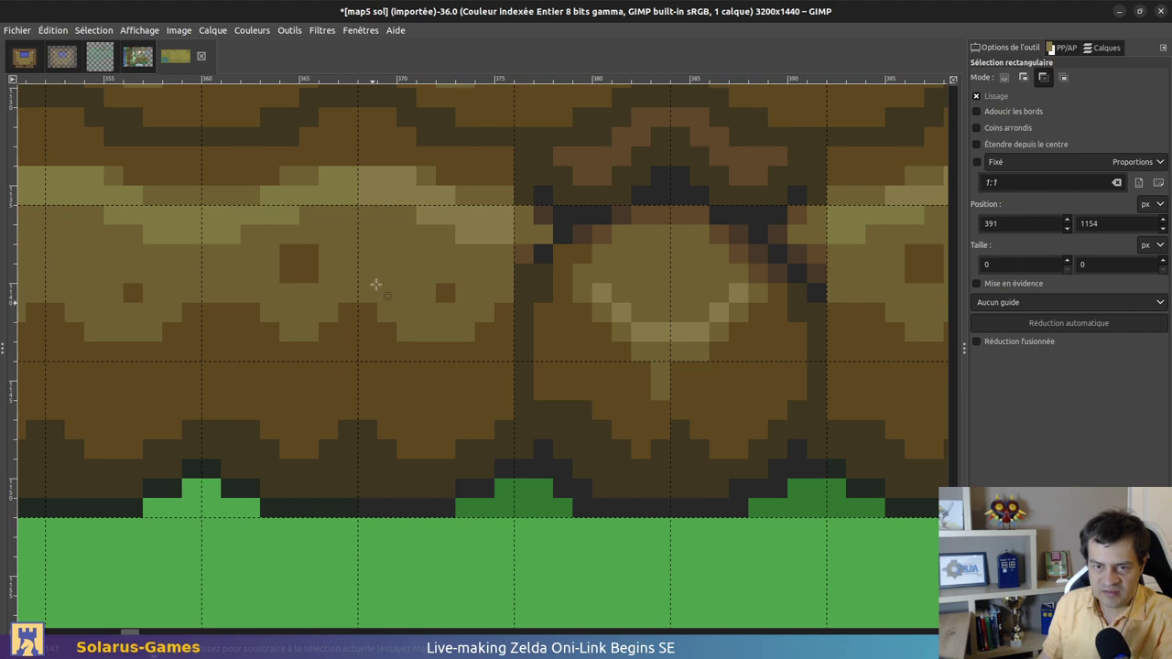
Check how the cliff rocks beside the weak wall rock line up with the grid on map5 sol, clearing each trial selection
{"action": "left_click", "coordinate": [316, 161]}
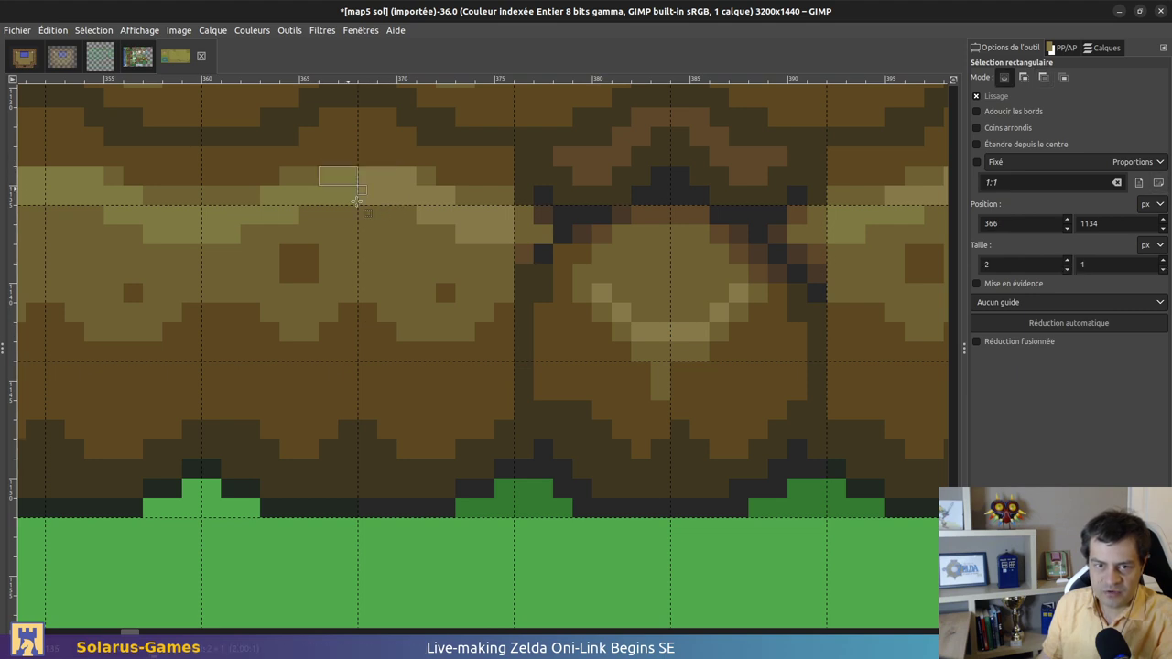
{"action": "left_click", "coordinate": [422, 190]}
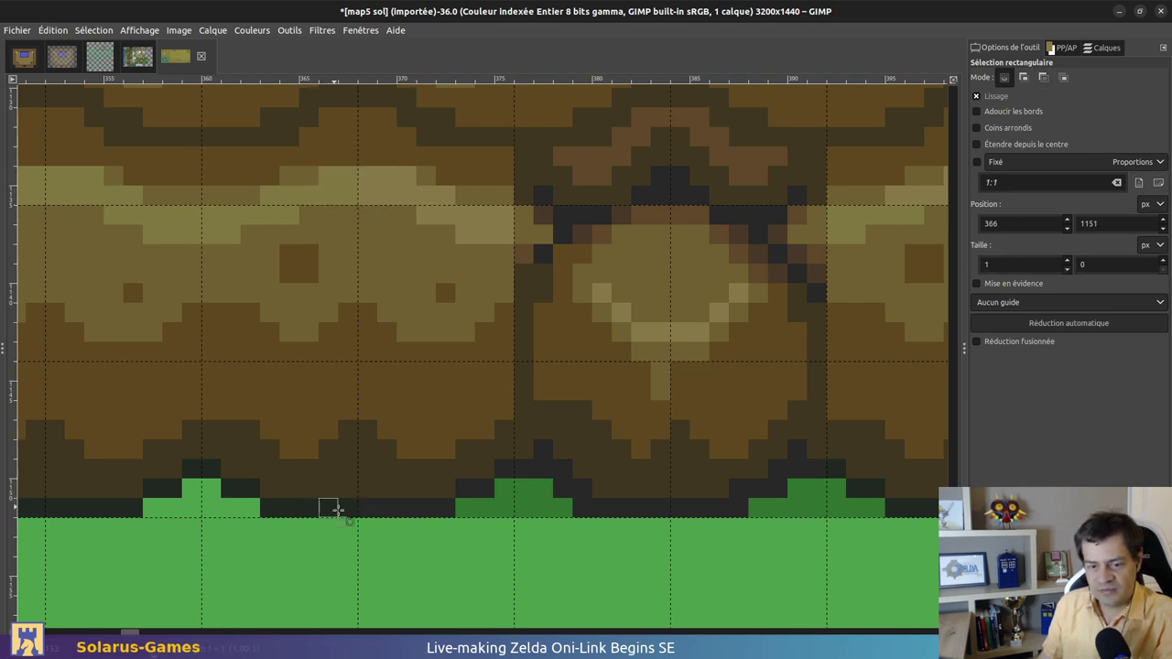
{"action": "left_click_drag", "start_coordinate": [358, 499], "coordinate": [454, 520]}
{"action": "left_click", "coordinate": [513, 525]}
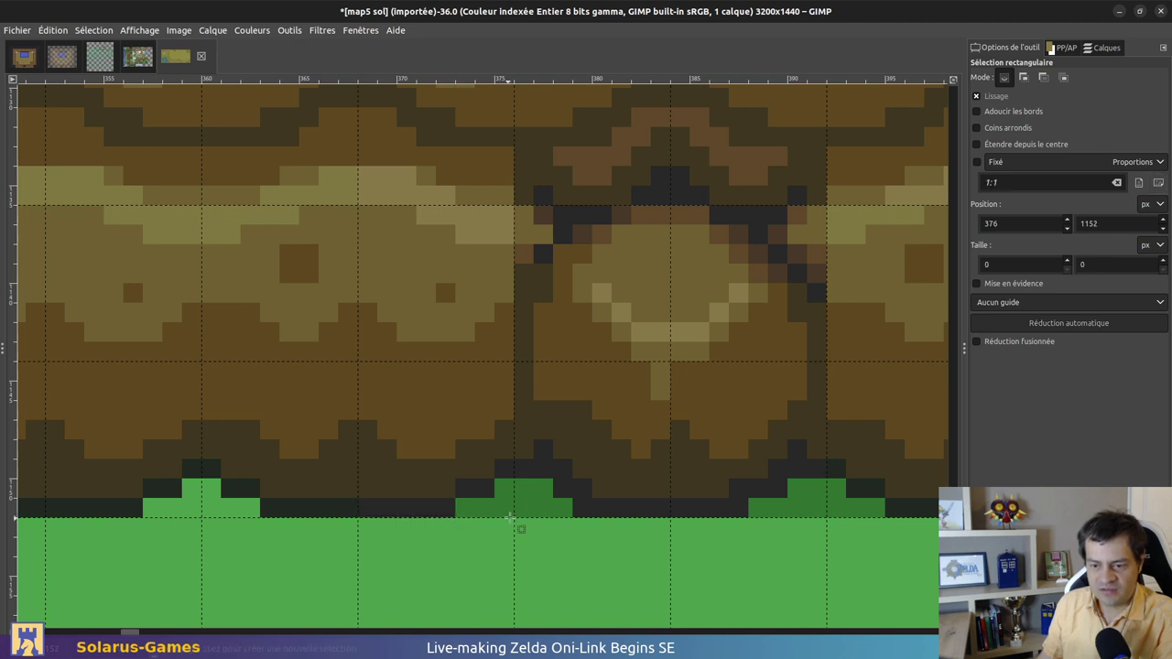
{"action": "scroll", "coordinate": [541, 302], "scroll_direction": "down", "scroll_amount": 1, "text": "ctrl"}
{"action": "scroll", "coordinate": [537, 327], "scroll_direction": "down", "scroll_amount": 1, "text": "ctrl"}
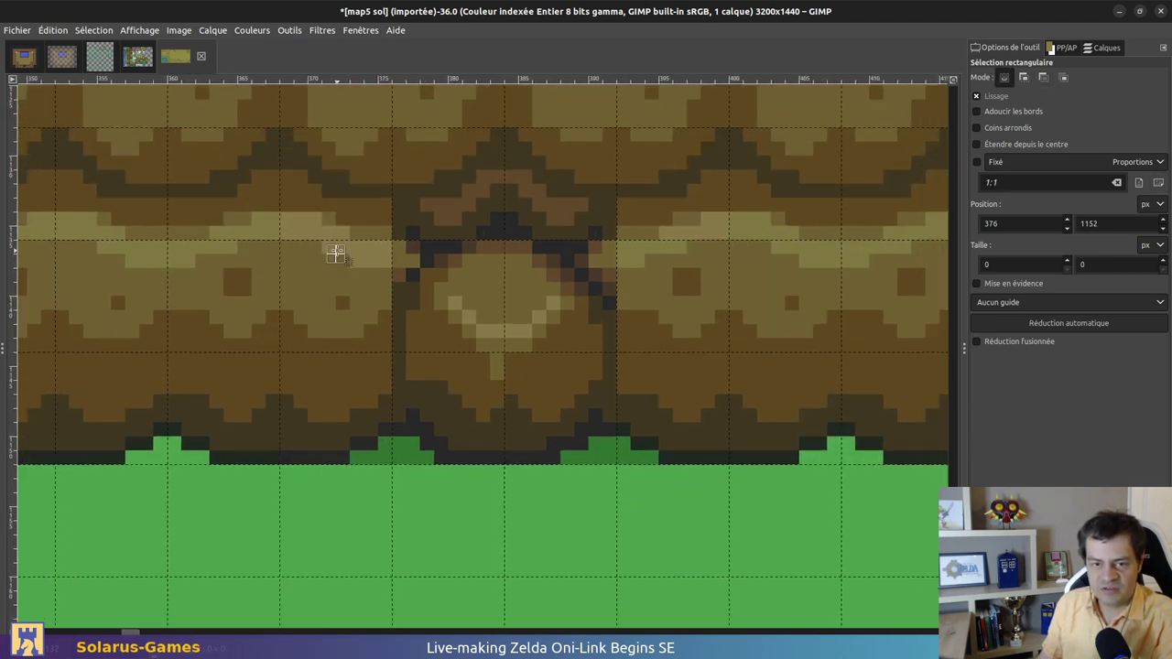
Select and copy the 32 × 16 px area at 368, 1136 containing the weak wall rock and half a rock on each side
{"action": "left_click_drag", "start_coordinate": [279, 240], "coordinate": [640, 465]}
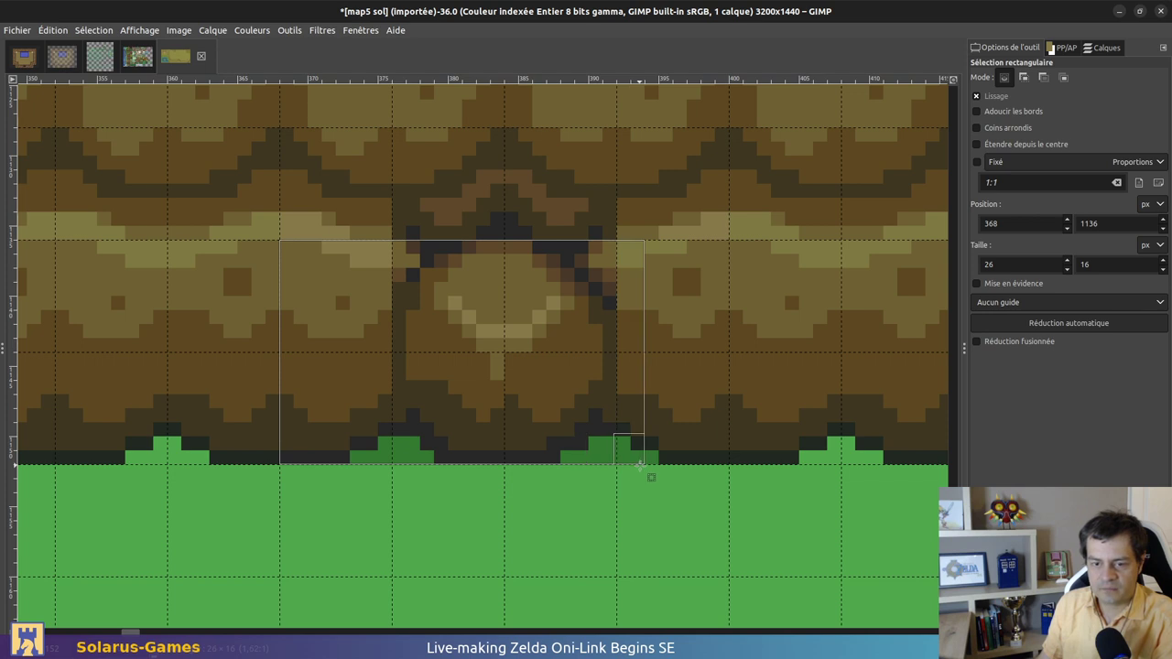
{"action": "left_click", "coordinate": [666, 463]}
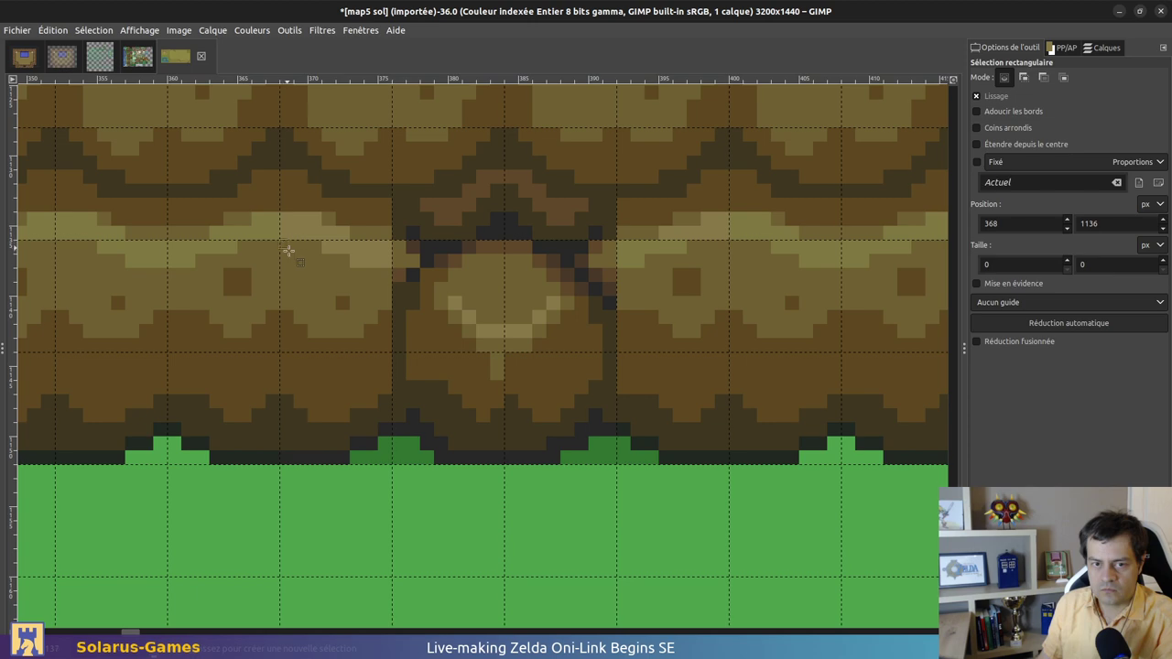
{"action": "left_click_drag", "start_coordinate": [279, 240], "coordinate": [740, 470]}
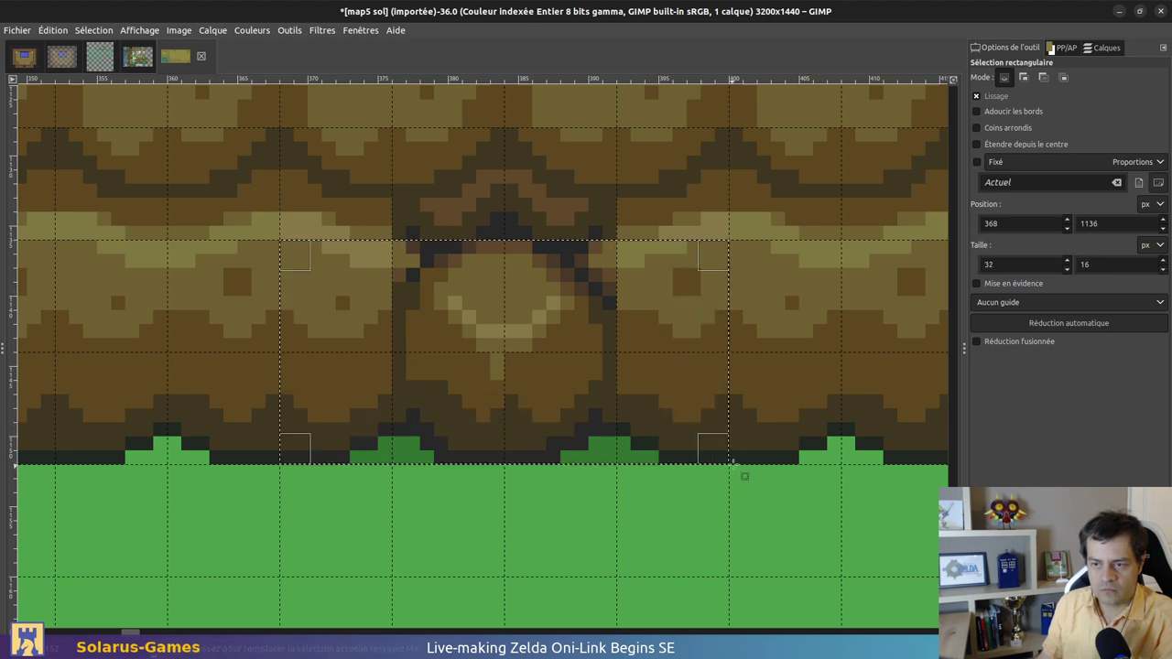
Try to paste the copied rocks into light_world.entities, just below the existing three-rock weak wall tile
{"action": "left_click", "coordinate": [130, 66]}
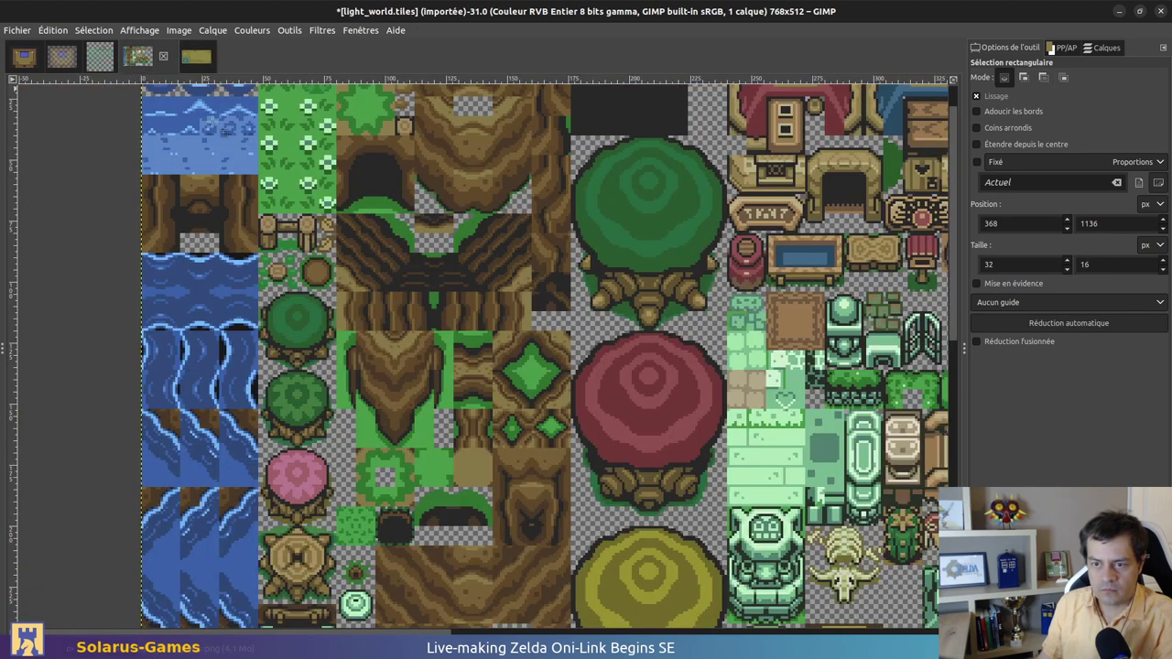
{"action": "left_click", "coordinate": [97, 63]}
{"action": "scroll", "coordinate": [573, 359], "scroll_direction": "up", "scroll_amount": 2, "text": "ctrl"}
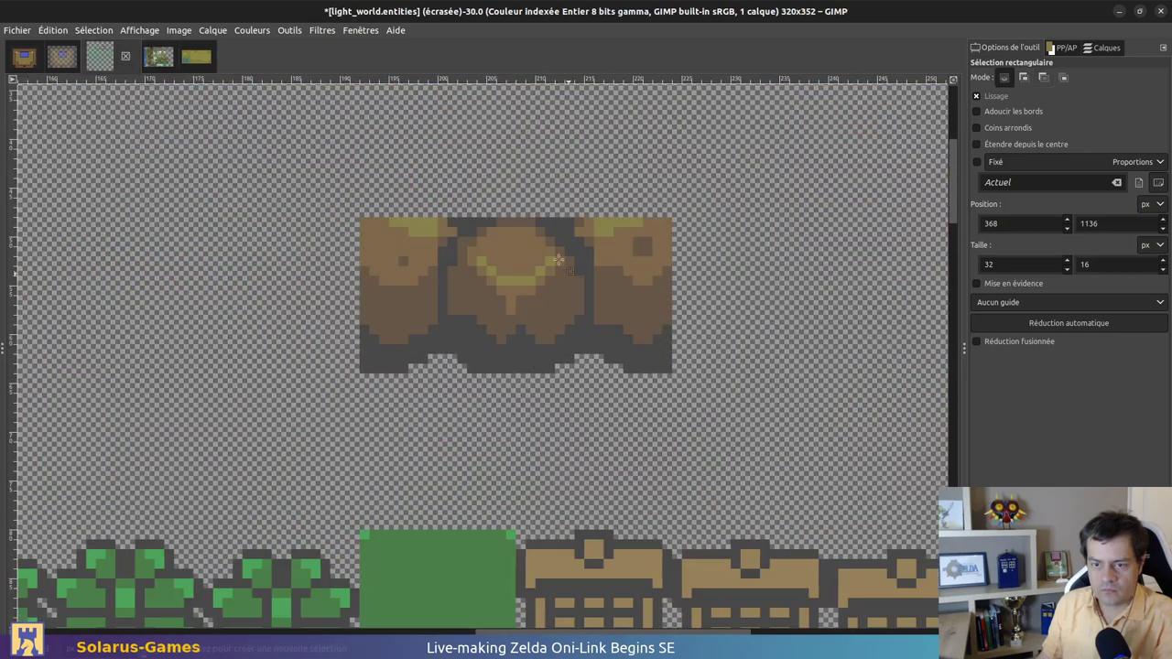
{"action": "key", "text": "ctrl+v"}
{"action": "left_click_drag", "start_coordinate": [516, 344], "coordinate": [568, 447]}
{"action": "key", "text": "ctrl+l"}
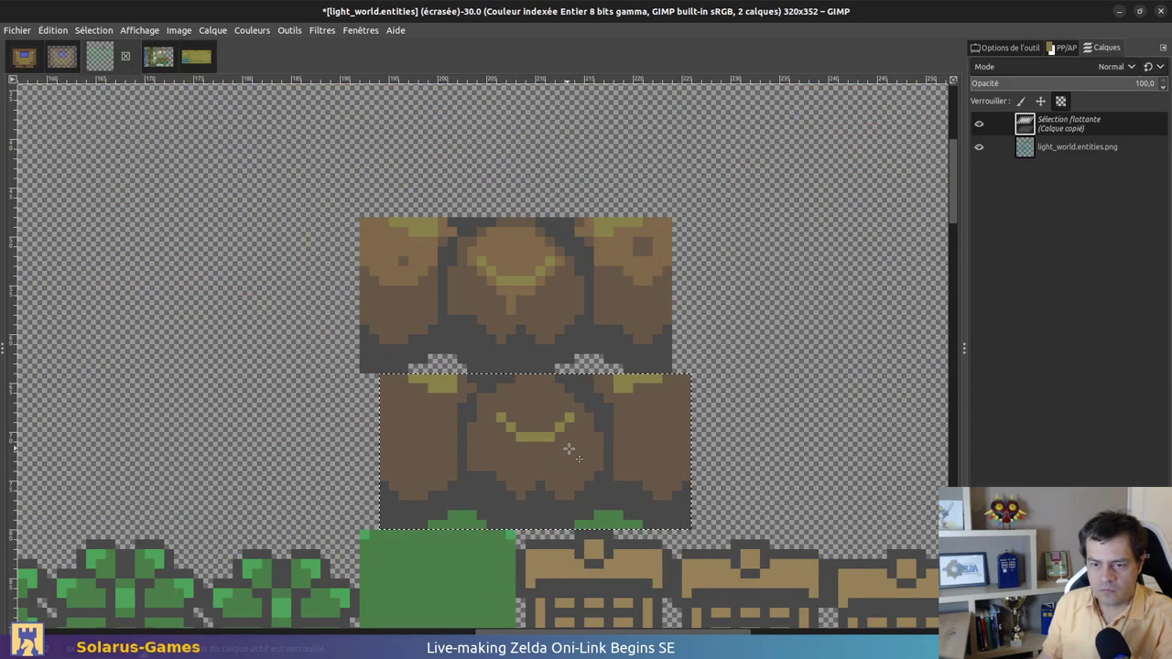
Undo the paste in light_world.entities along with the earlier edits, back to the image's last saved state
{"action": "key", "text": "ctrl+z"}
{"action": "key", "text": "ctrl+z"}
{"action": "key", "text": "ctrl+z"}
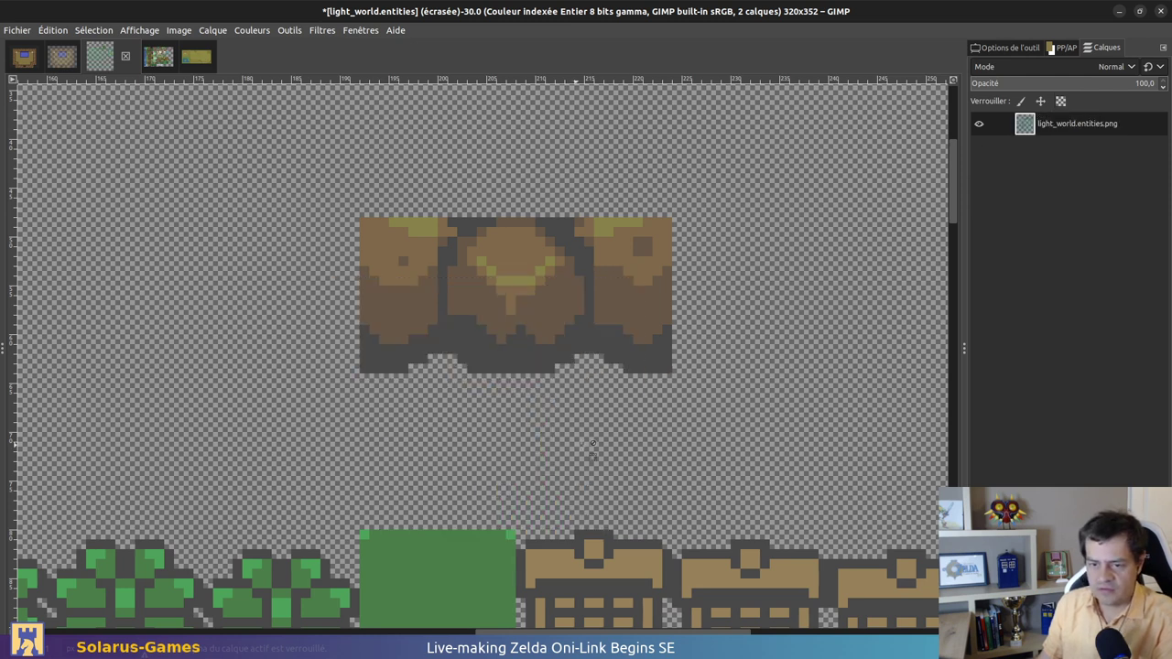
{"action": "key", "text": "ctrl+z"}
{"action": "key", "text": "ctrl+z"}
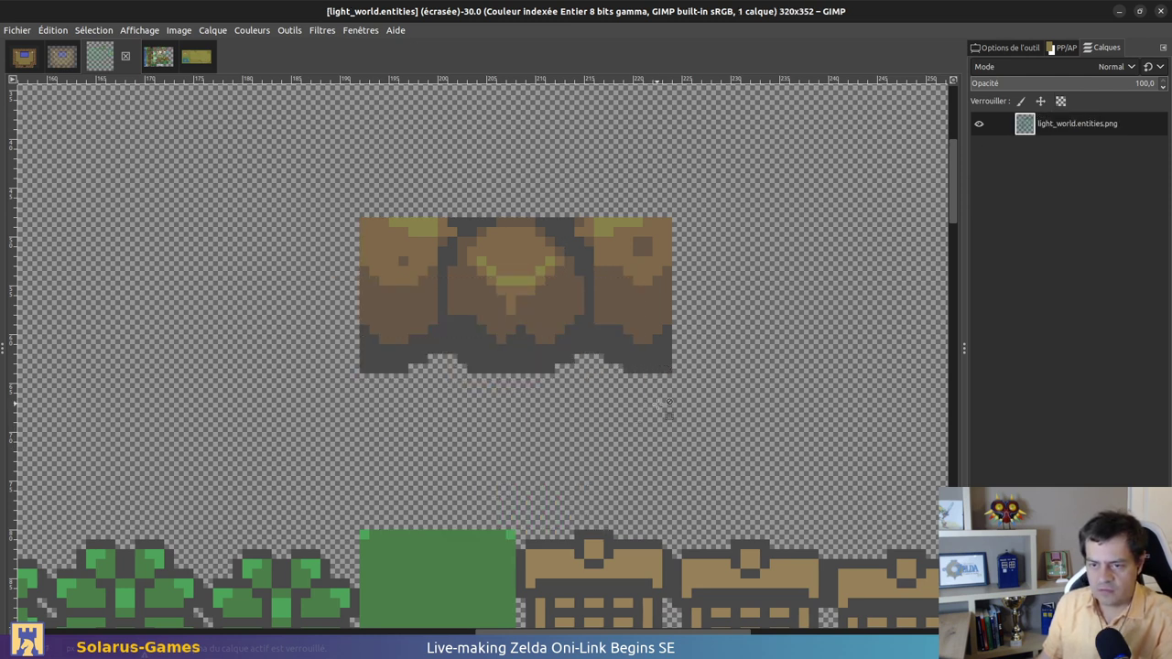
Convert light_world.entities from indexed colours to RGB mode
{"action": "left_click", "coordinate": [213, 29]}
{"action": "mouse_move", "coordinate": [179, 29]}
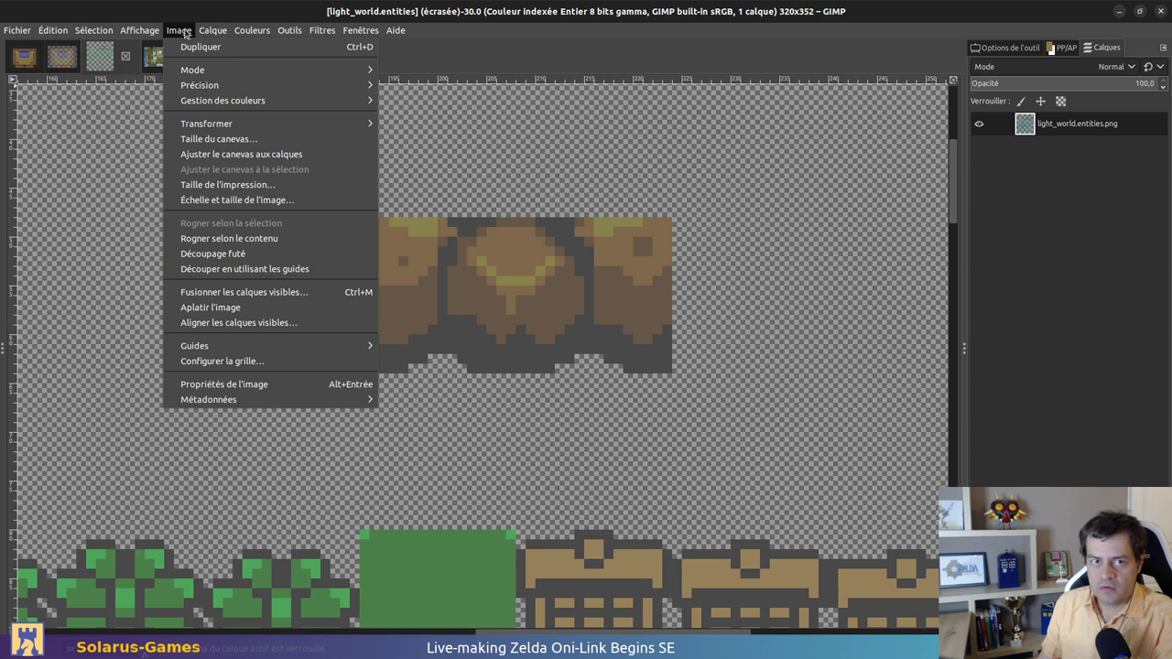
{"action": "mouse_move", "coordinate": [208, 82]}
{"action": "left_click", "coordinate": [404, 71]}
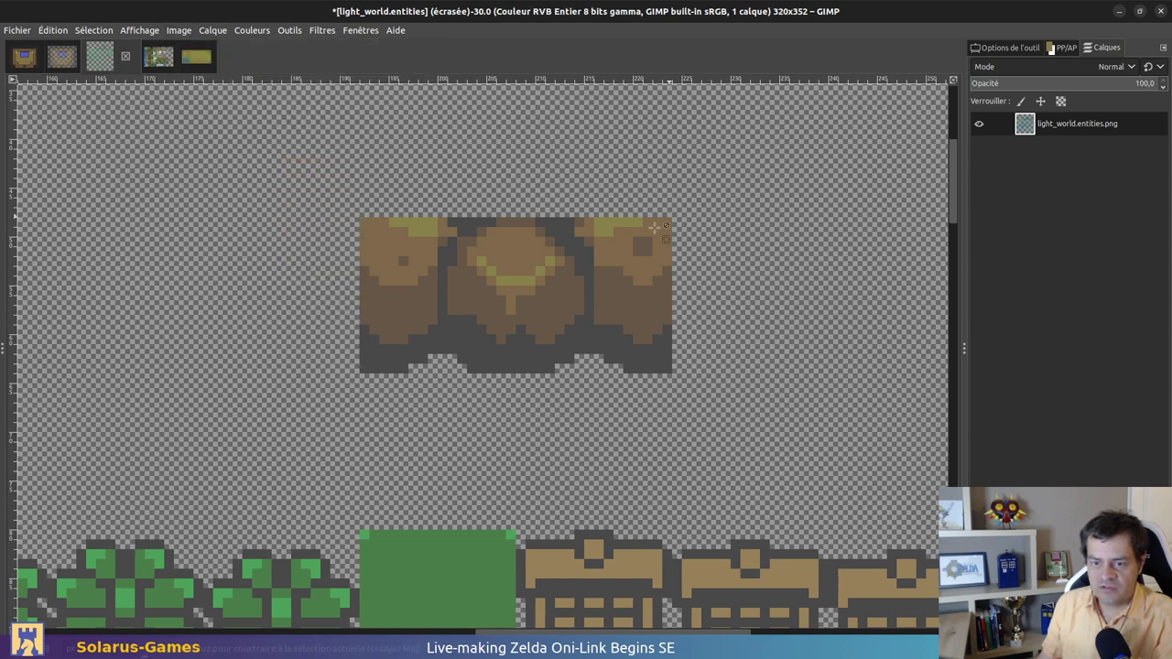
Paste the copied rocks beside the existing weak wall tile for comparison, move them exactly over that tile and anchor them
{"action": "key", "text": "ctrl+v"}
{"action": "left_click_drag", "start_coordinate": [575, 337], "coordinate": [828, 313]}
{"action": "scroll", "coordinate": [462, 333], "scroll_direction": "right", "scroll_amount": 5}
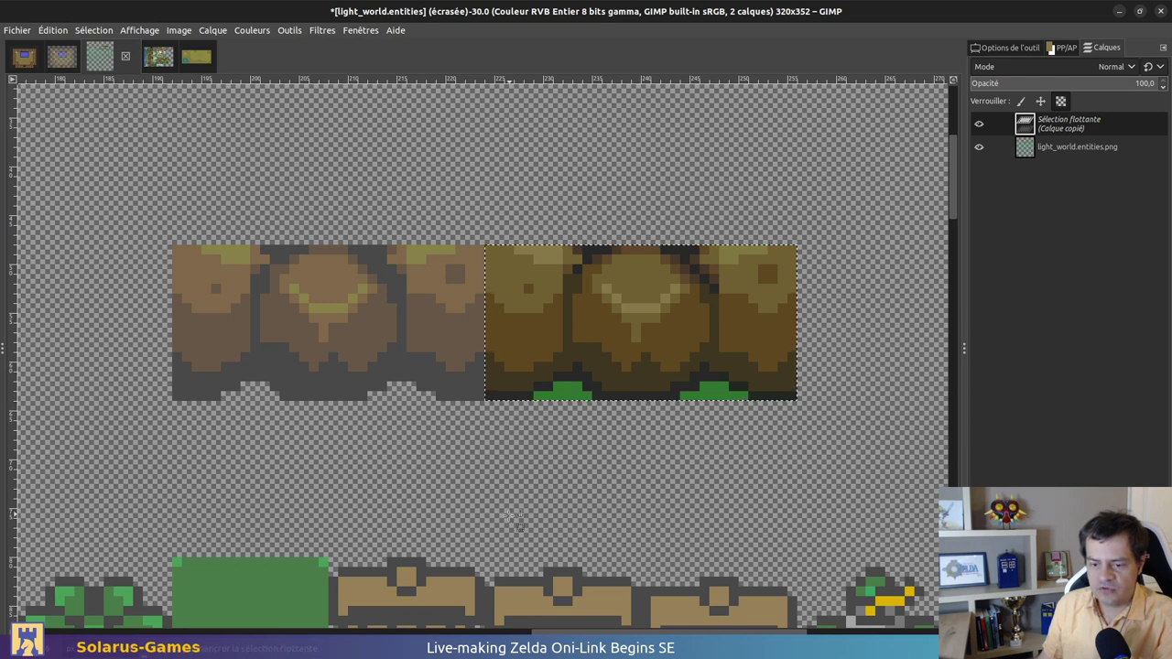
{"action": "scroll", "coordinate": [385, 449], "scroll_direction": "left", "scroll_amount": 1}
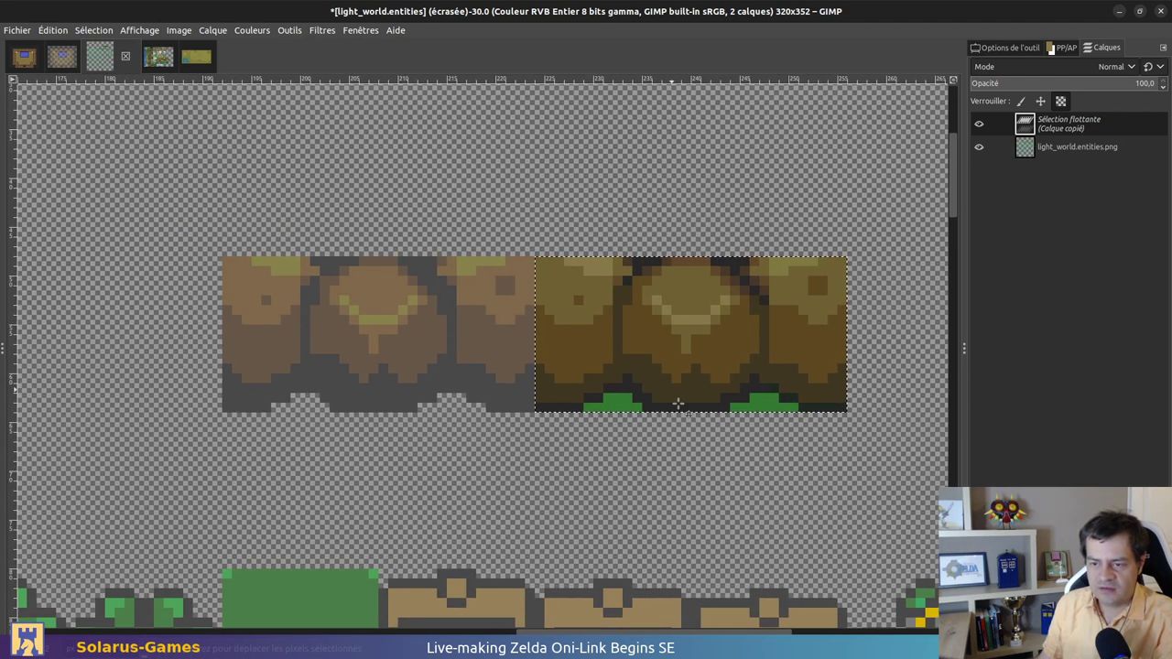
{"action": "scroll", "coordinate": [678, 403], "scroll_direction": "up", "scroll_amount": 1, "text": "ctrl"}
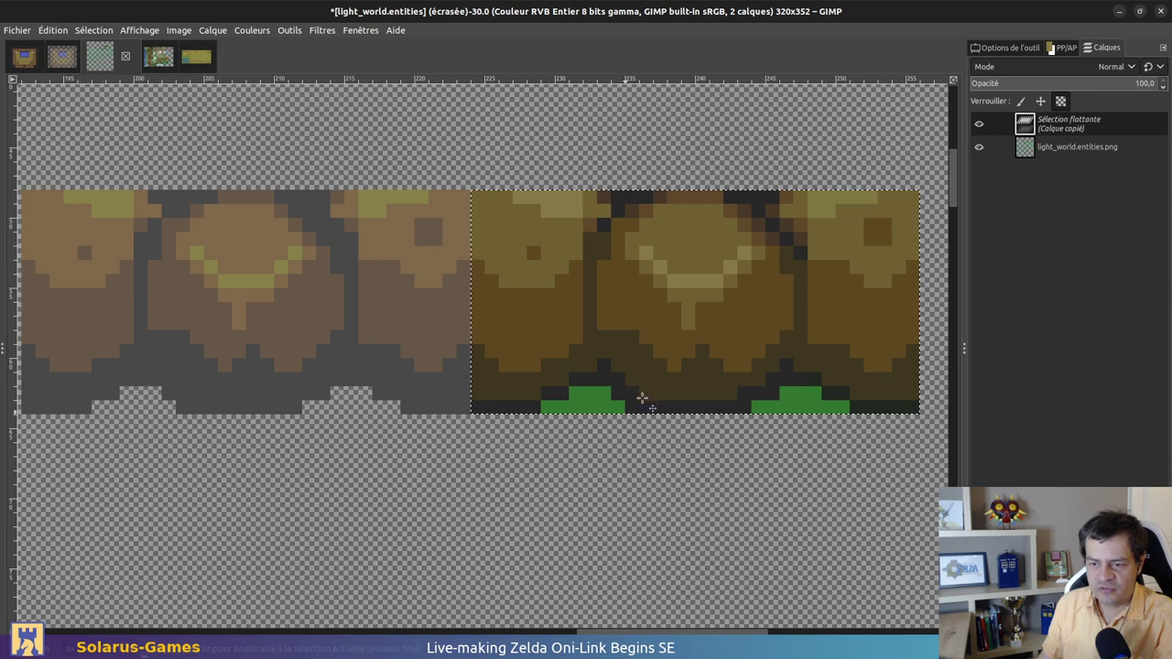
{"action": "middle_click_drag", "start_coordinate": [657, 425], "coordinate": [821, 461]}
{"action": "left_click_drag", "start_coordinate": [821, 460], "coordinate": [373, 465]}
{"action": "left_click", "coordinate": [524, 500]}
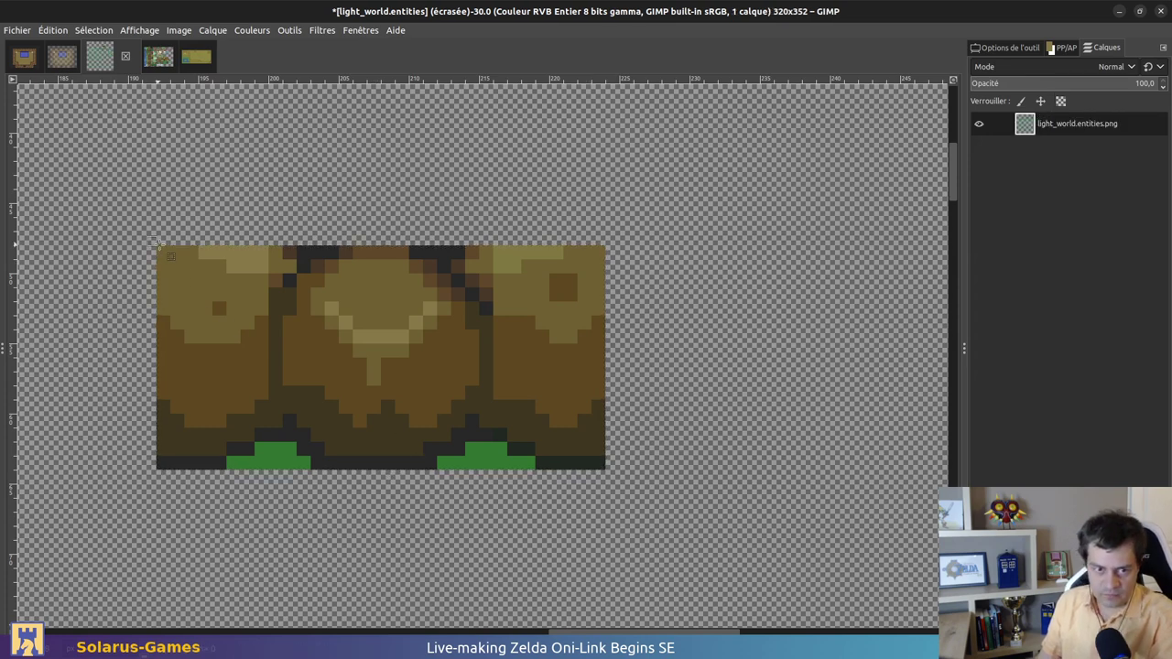
Select and copy the whole replaced weak wall tile and paste it as a new 32 × 16 px image
{"action": "left_click_drag", "start_coordinate": [156, 245], "coordinate": [605, 469]}
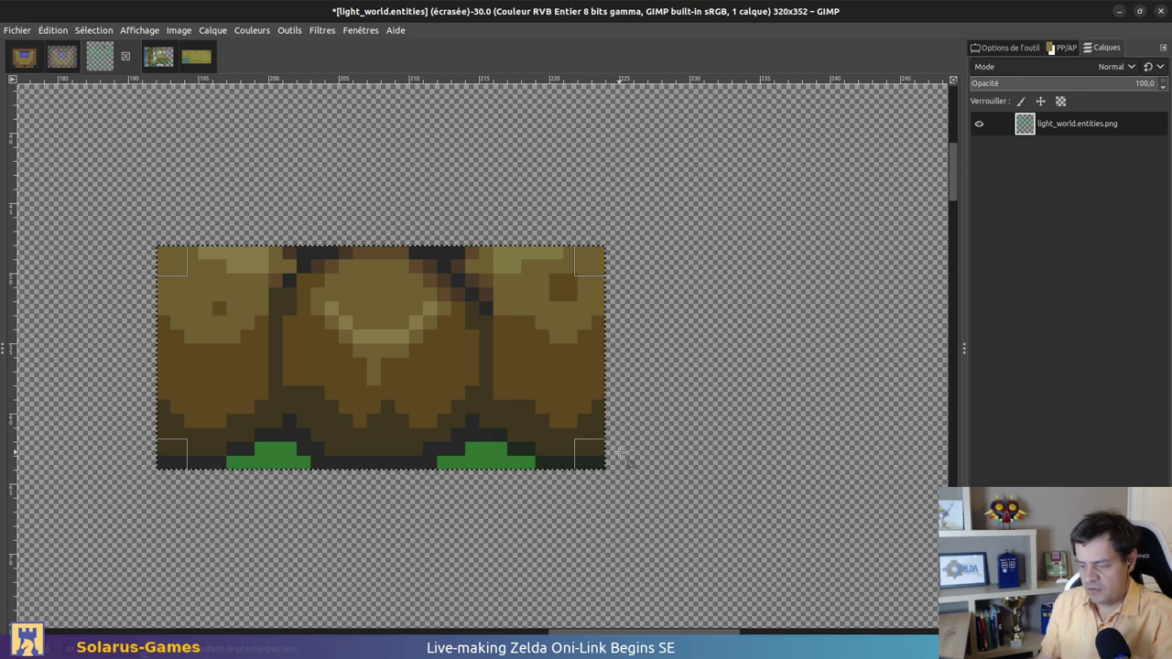
{"action": "key", "text": "ctrl+shift+v"}
{"action": "scroll", "coordinate": [724, 271], "scroll_direction": "up", "scroll_amount": 5, "text": "ctrl"}
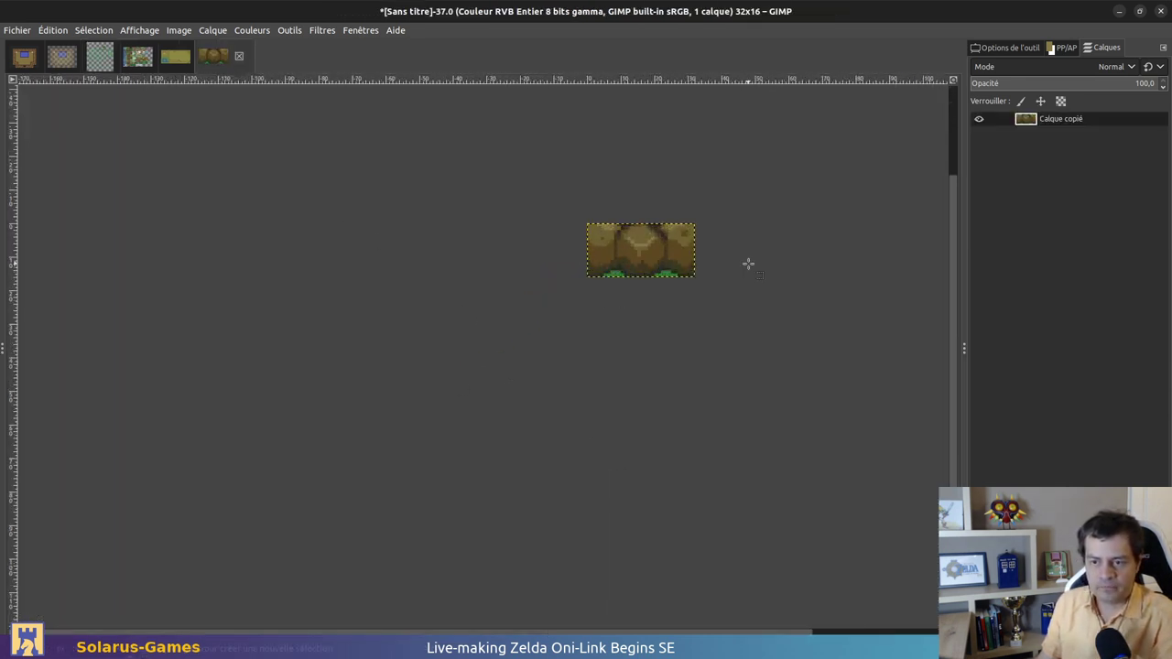
{"action": "scroll", "coordinate": [747, 264], "scroll_direction": "up", "scroll_amount": 2}
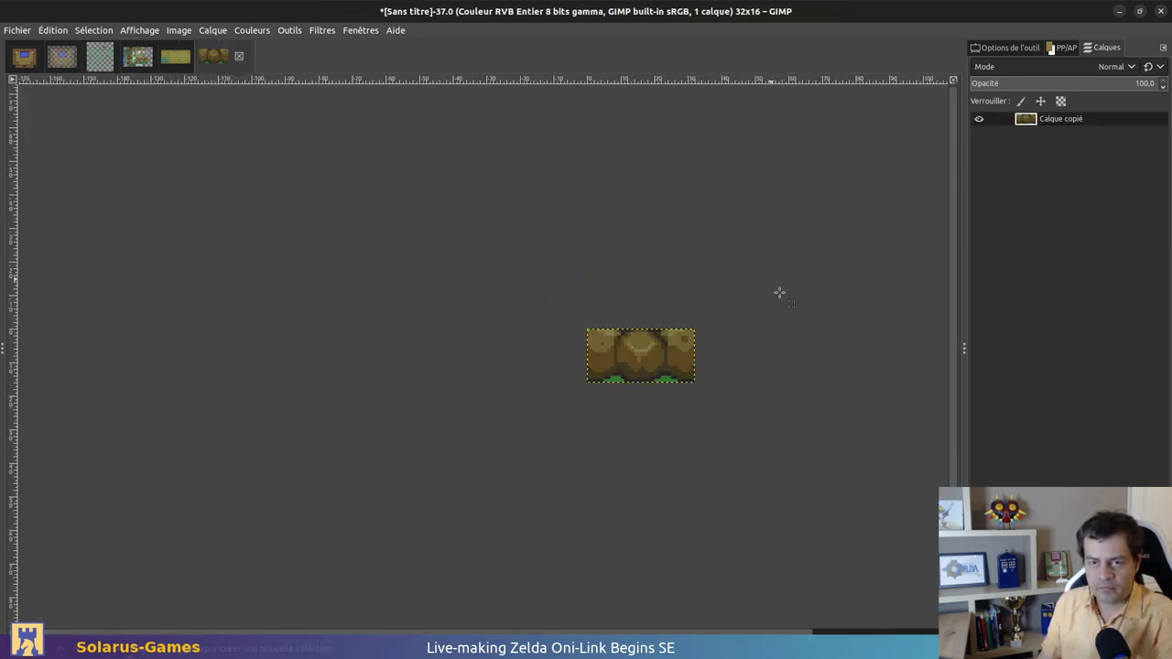
Resize the new image's canvas to 32 × 32 px, keeping the rocks at offset 0, 0 and all layers resized
{"action": "left_click", "coordinate": [178, 30]}
{"action": "mouse_move", "coordinate": [219, 76]}
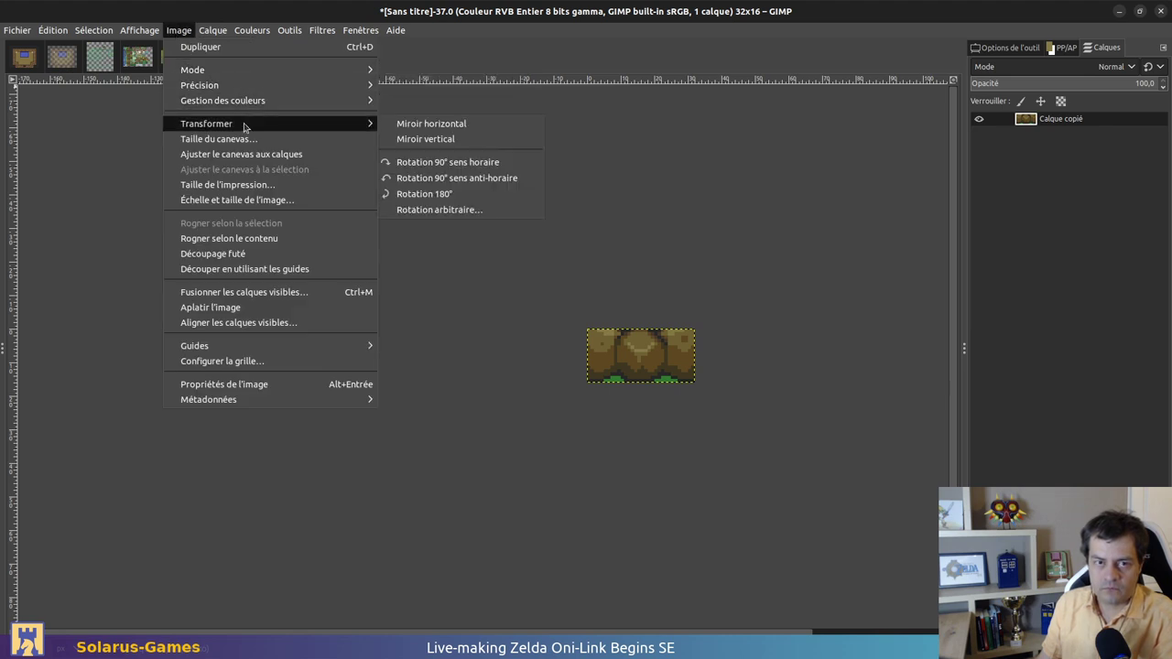
{"action": "left_click", "coordinate": [220, 138]}
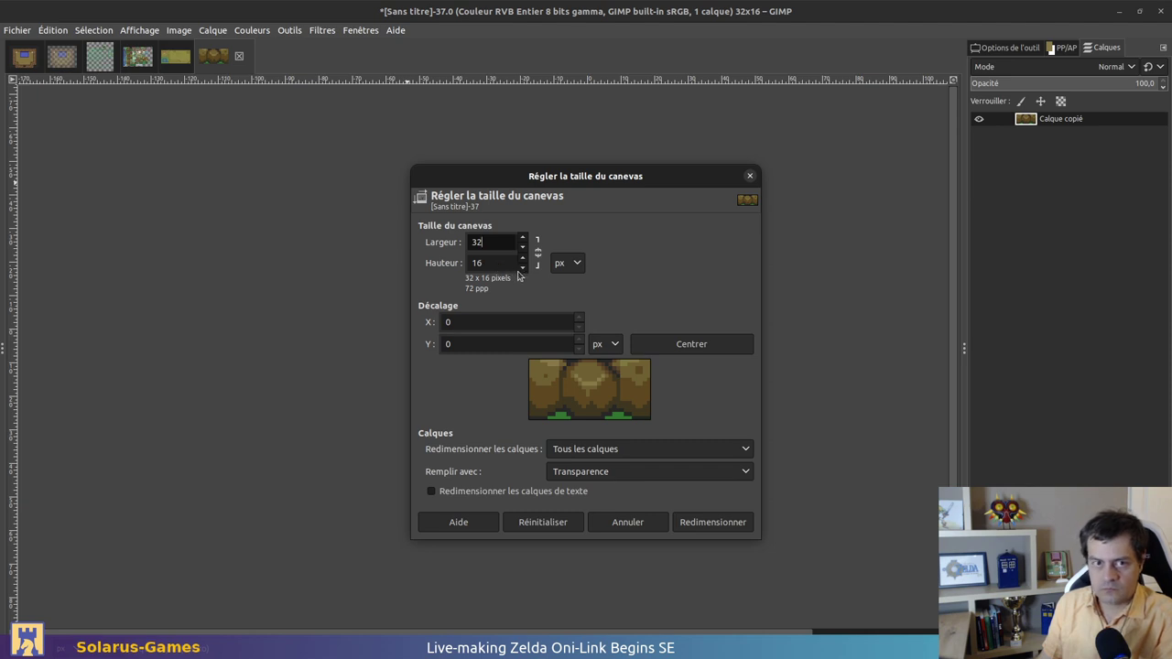
{"action": "key", "text": "Tab"}
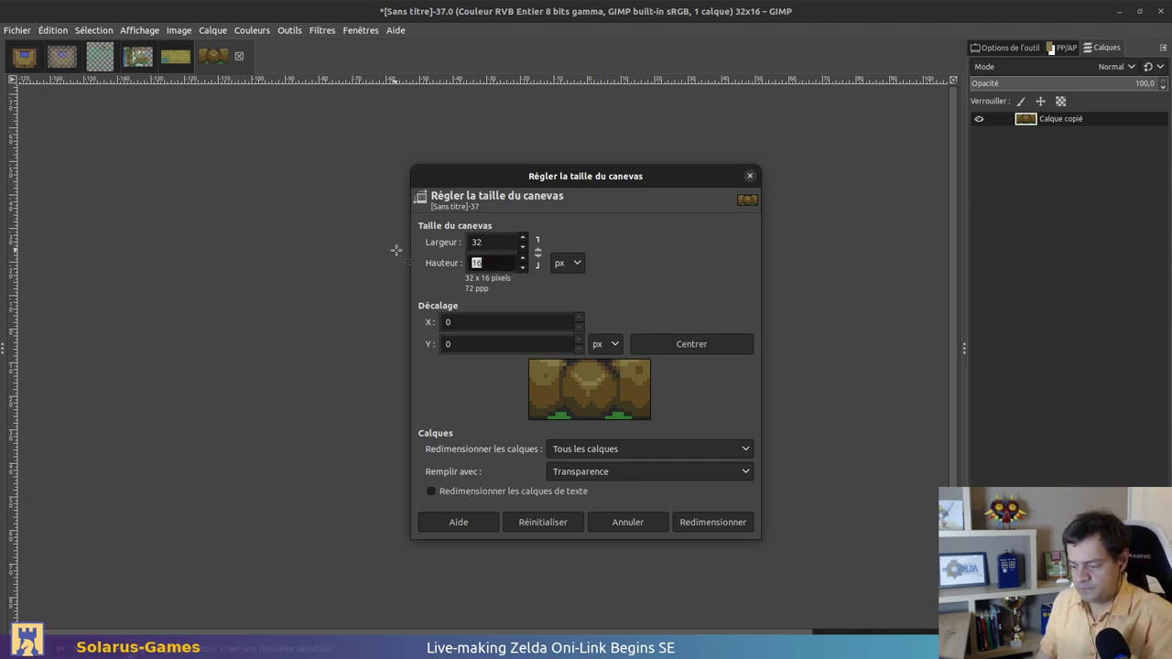
{"action": "left_click_drag", "start_coordinate": [583, 180], "coordinate": [767, 174]}
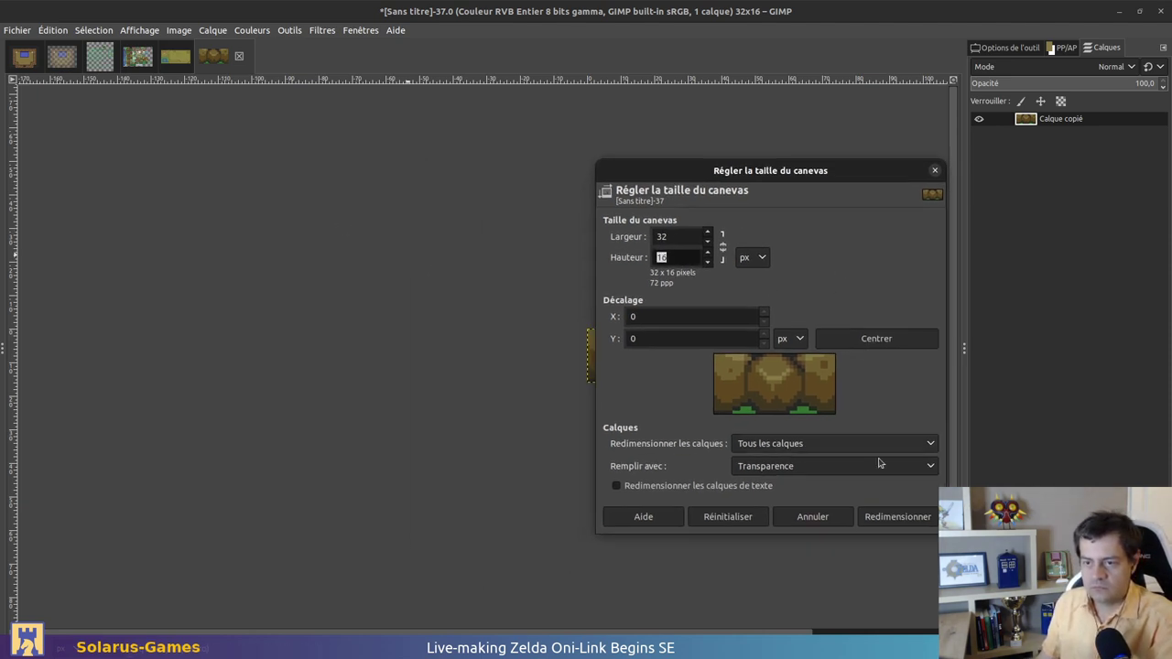
{"action": "type", "text": "32"}
{"action": "key", "text": "Tab"}
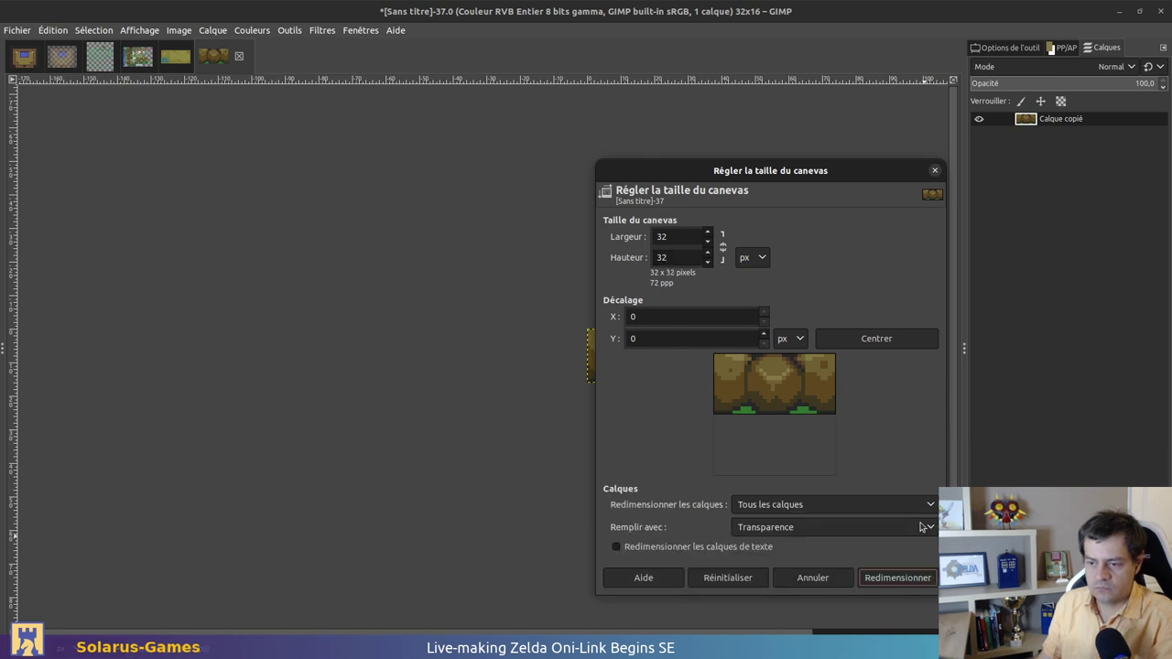
{"action": "left_click", "coordinate": [897, 577]}
Delete the two green grass patches under the rocks so those areas are transparent
{"action": "key", "text": "shift+j"}
{"action": "key", "text": "plus"}
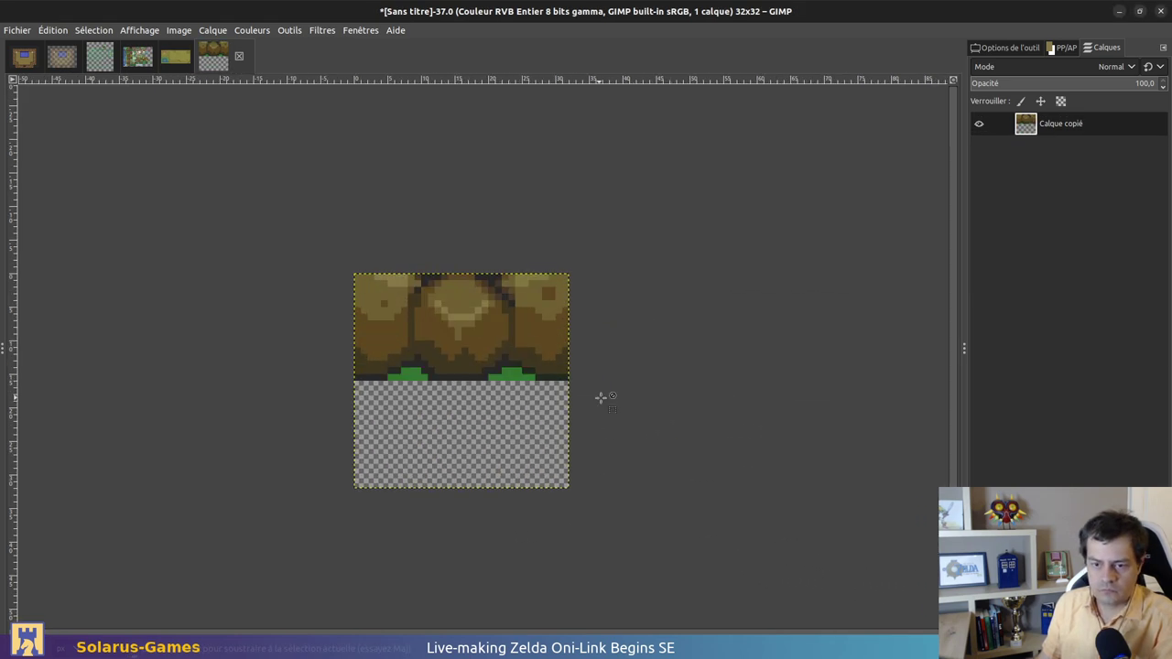
{"action": "left_click", "coordinate": [509, 375]}
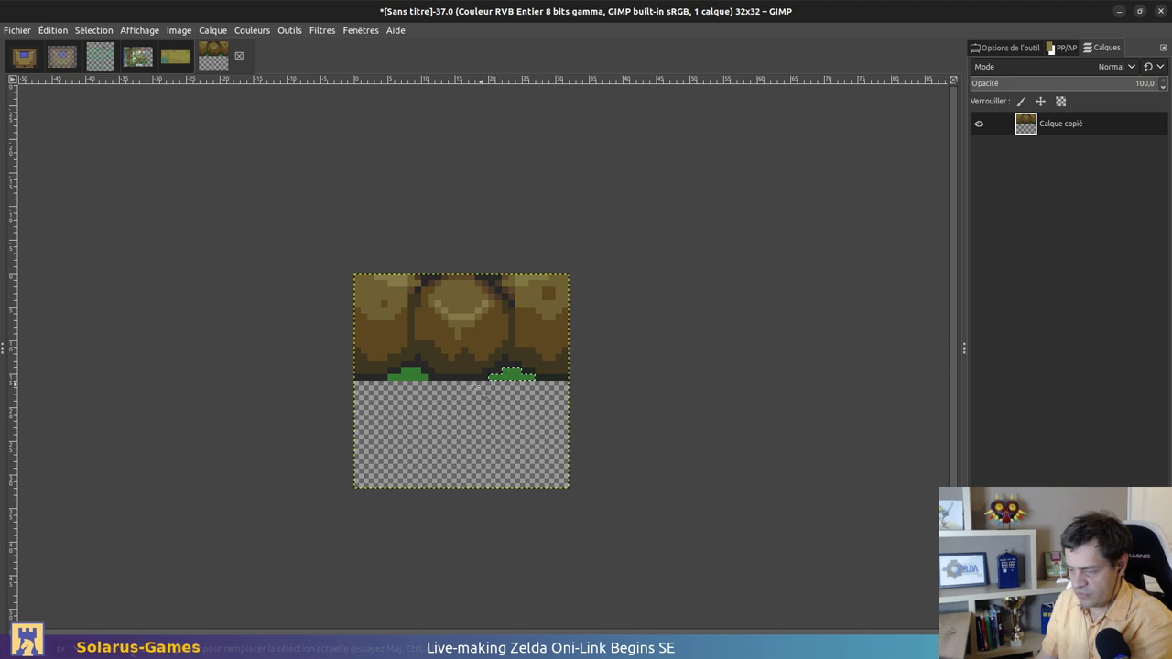
{"action": "key", "text": "Delete"}
{"action": "left_click", "coordinate": [407, 375]}
{"action": "key", "text": "Delete"}
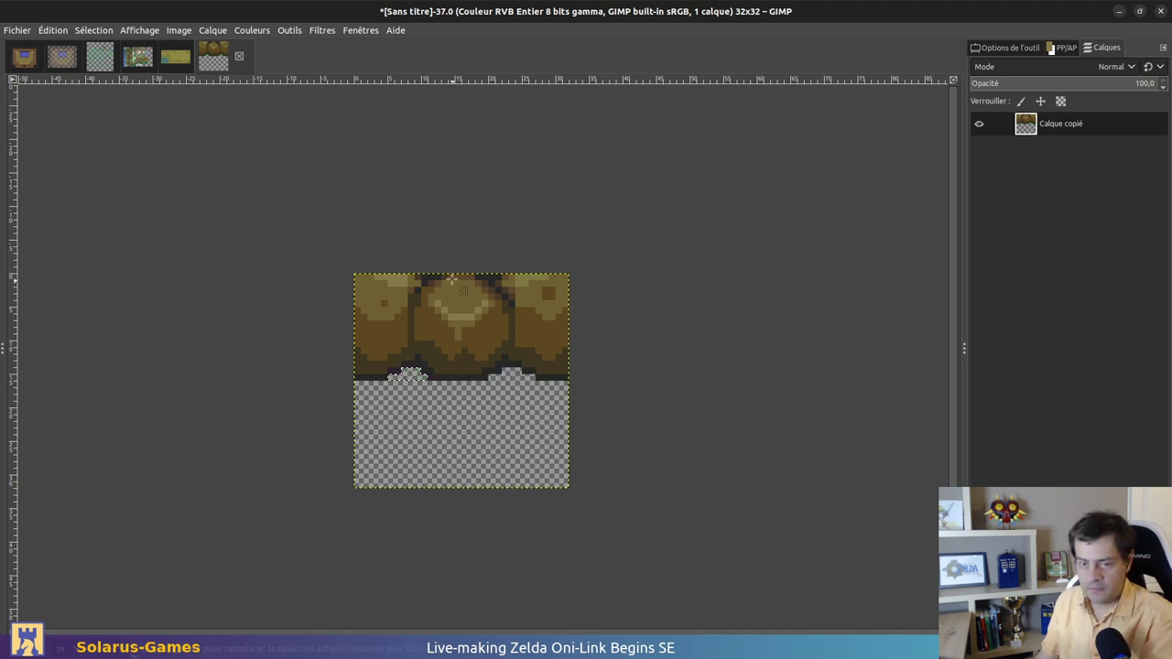
Show the grid on light_world.tiles and copy the two-by-two-cell tile at the bottom middle of the rounded cliff beside the cave entrance
{"action": "left_click", "coordinate": [268, 140]}
{"action": "left_click", "coordinate": [168, 70]}
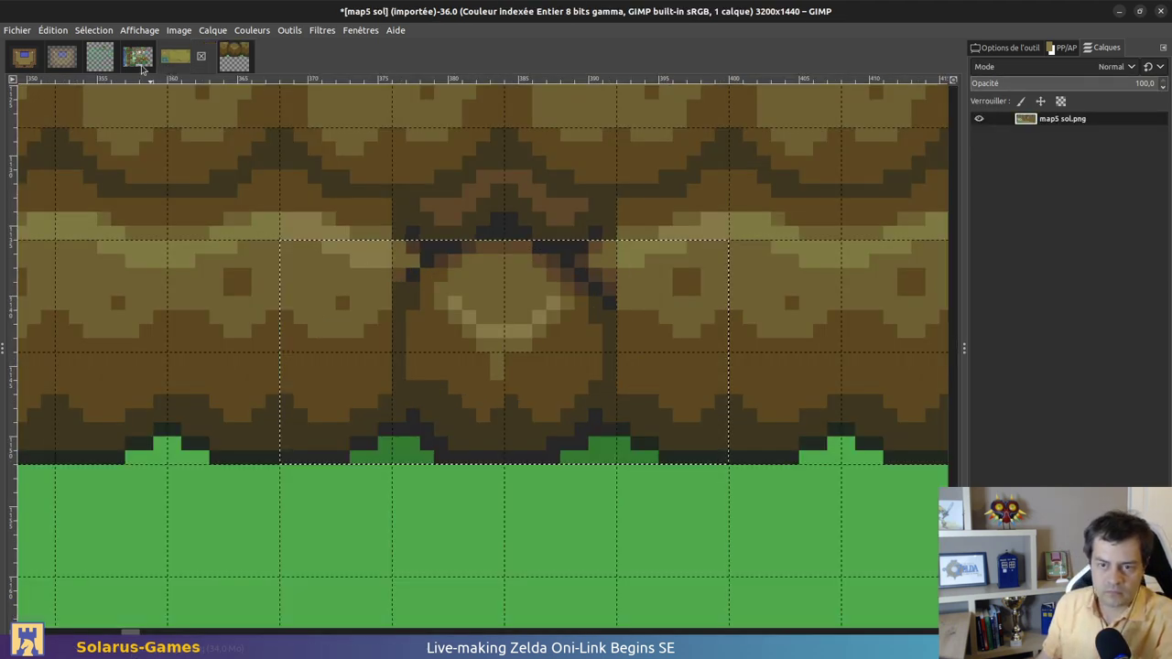
{"action": "left_click", "coordinate": [136, 66]}
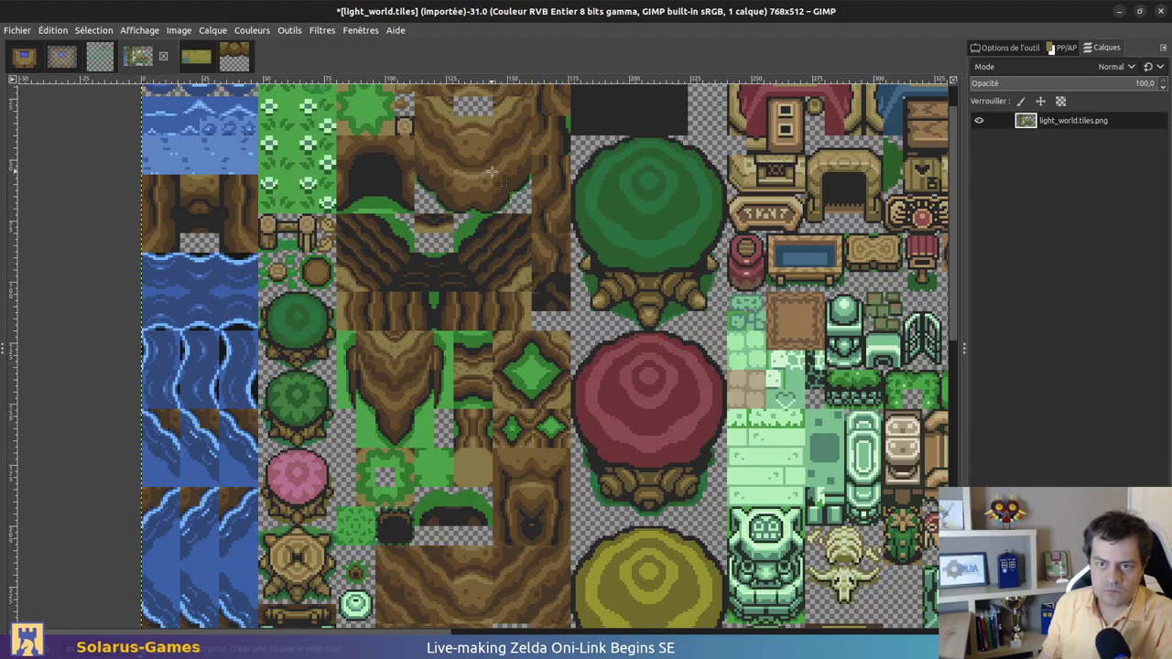
{"action": "scroll", "coordinate": [459, 183], "scroll_direction": "up", "scroll_amount": 3, "text": "ctrl"}
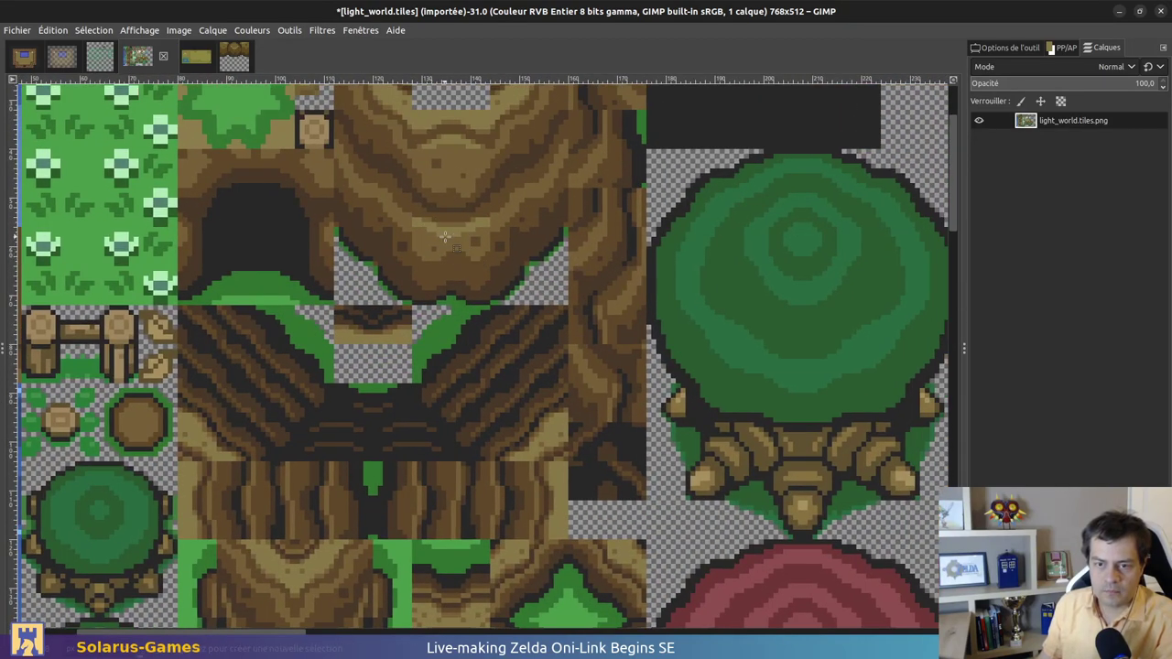
{"action": "key", "text": "ctrl+g"}
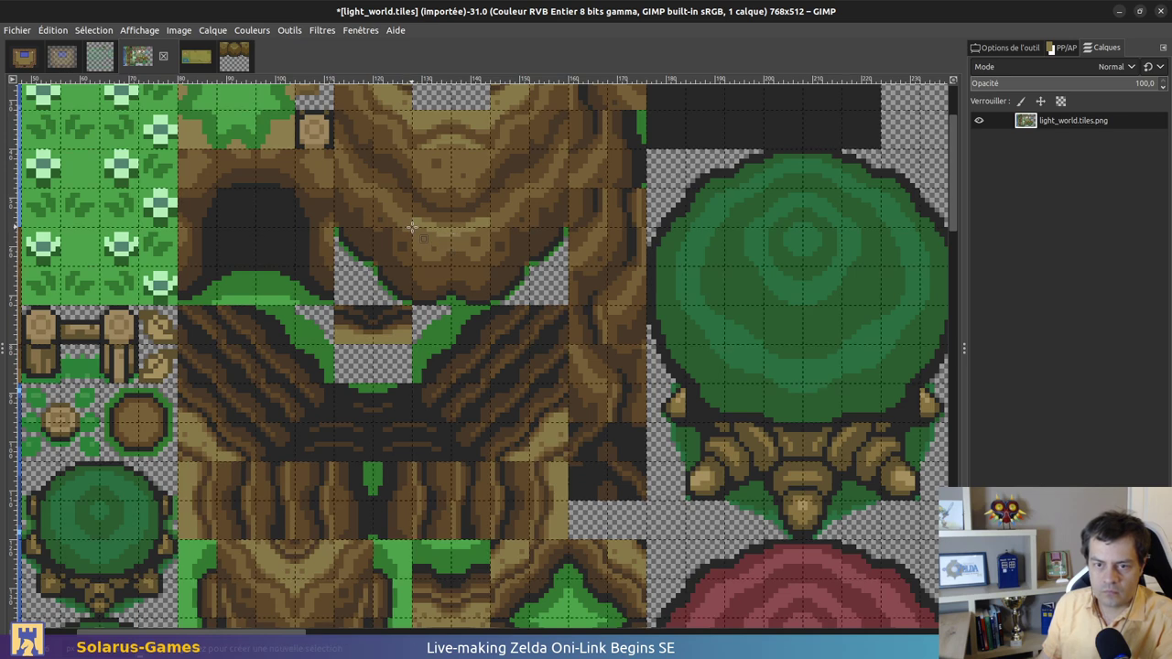
{"action": "left_click_drag", "start_coordinate": [412, 227], "coordinate": [490, 304]}
{"action": "key", "text": "ctrl+c"}
Paste the cliff tile into the 32 × 32 px image and place it in the lower-left quarter, directly below the rocks
{"action": "key", "text": "ctrl+shift+v"}
{"action": "key", "text": "ctrl+v"}
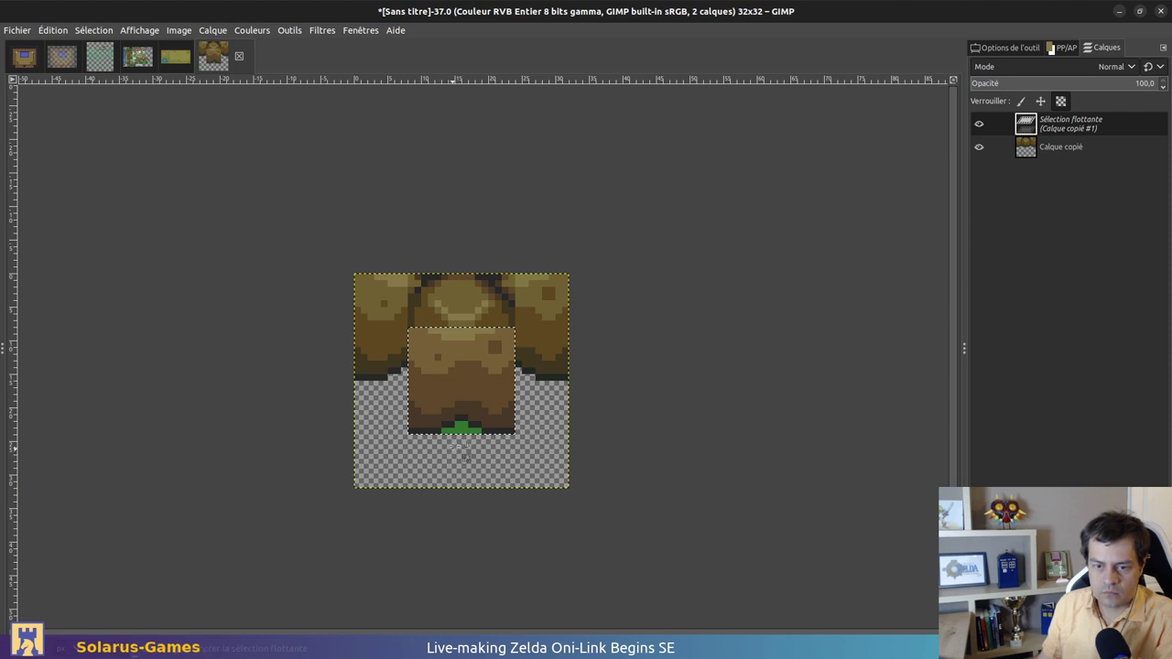
{"action": "left_click_drag", "start_coordinate": [462, 382], "coordinate": [409, 436]}
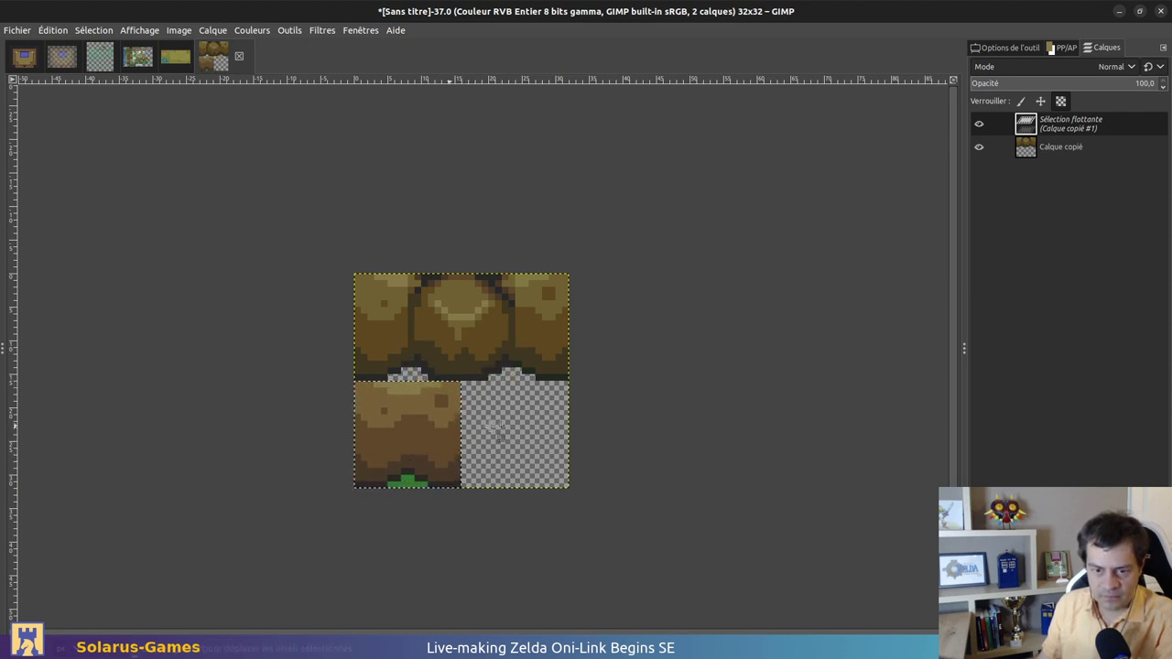
Anchor the pasted cliff tile and recolour the greenish outline under the right rock with the near-black outline colour of the other rocks
{"action": "left_click", "coordinate": [495, 427]}
{"action": "scroll", "coordinate": [495, 427], "scroll_direction": "up", "scroll_amount": 2, "text": "ctrl"}
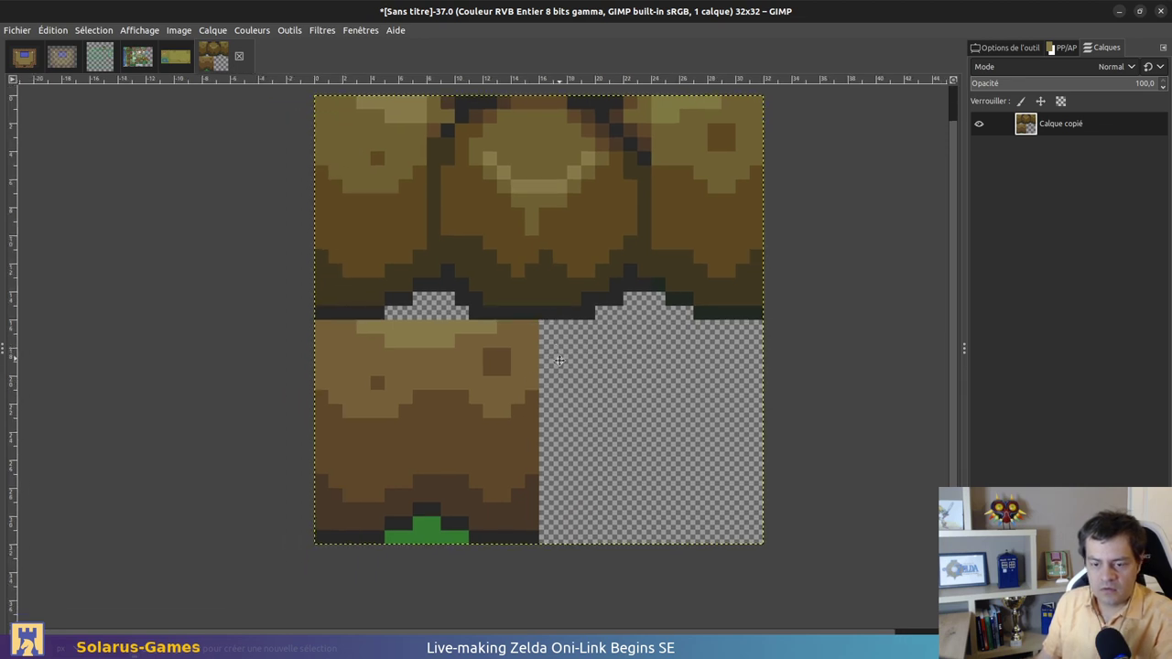
{"action": "scroll", "coordinate": [559, 360], "scroll_direction": "down", "scroll_amount": 1, "text": "ctrl"}
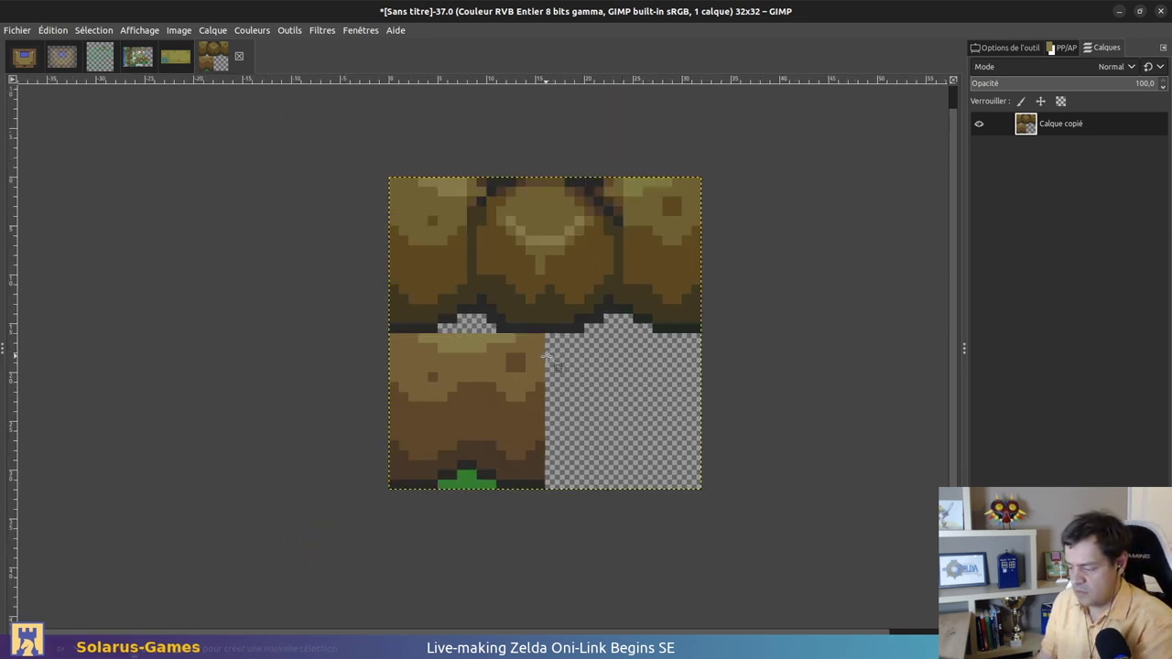
{"action": "left_click", "coordinate": [536, 328]}
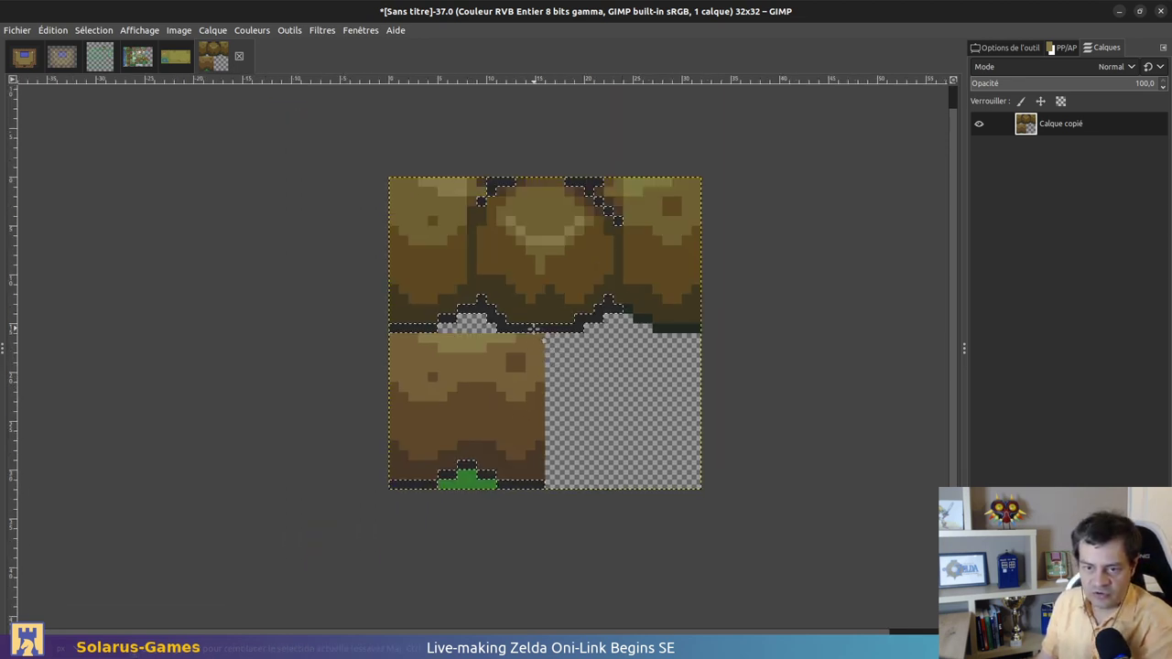
{"action": "left_click", "coordinate": [639, 319]}
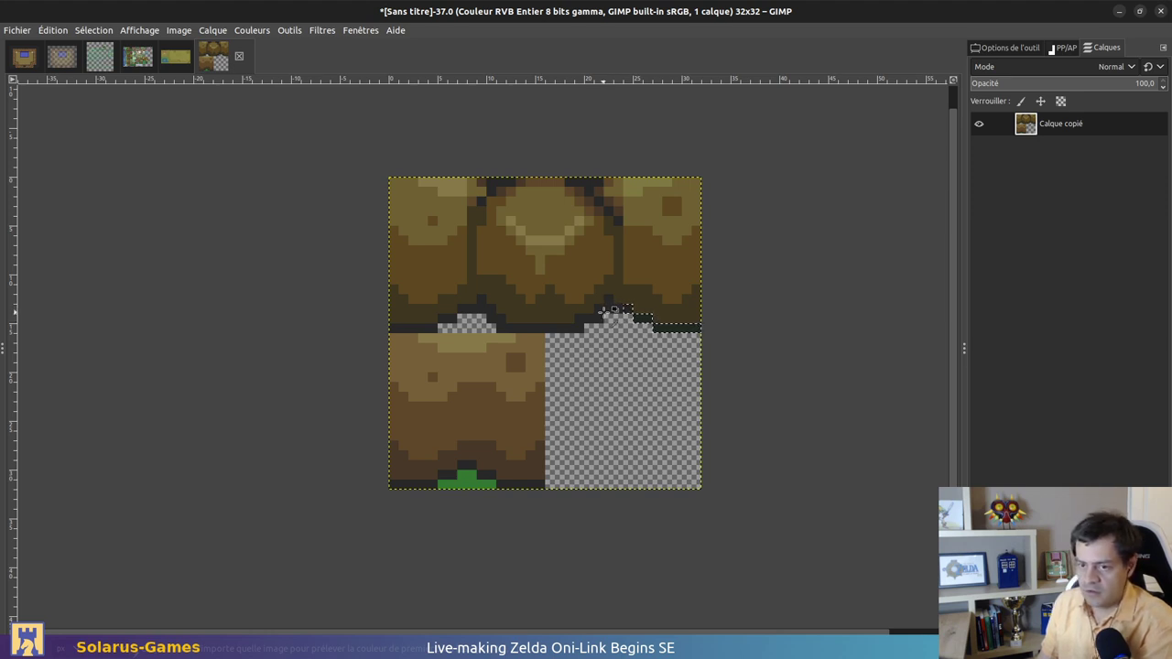
{"action": "left_click", "coordinate": [611, 308], "text": "shift"}
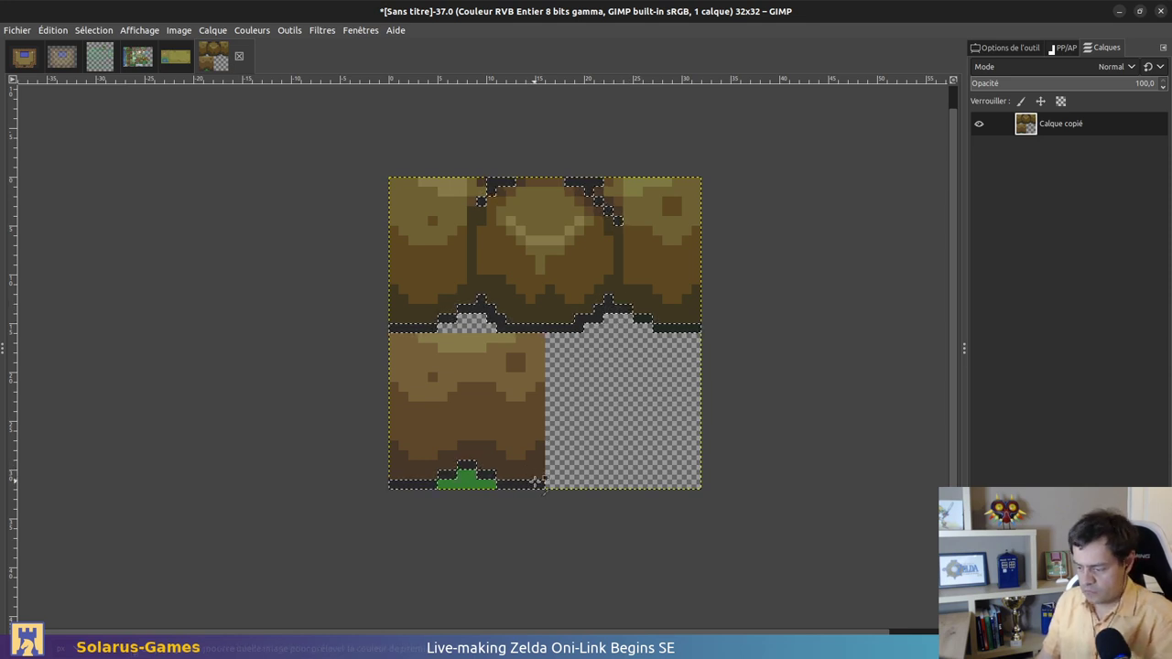
{"action": "scroll", "coordinate": [666, 328], "scroll_direction": "up", "scroll_amount": 2, "text": "ctrl"}
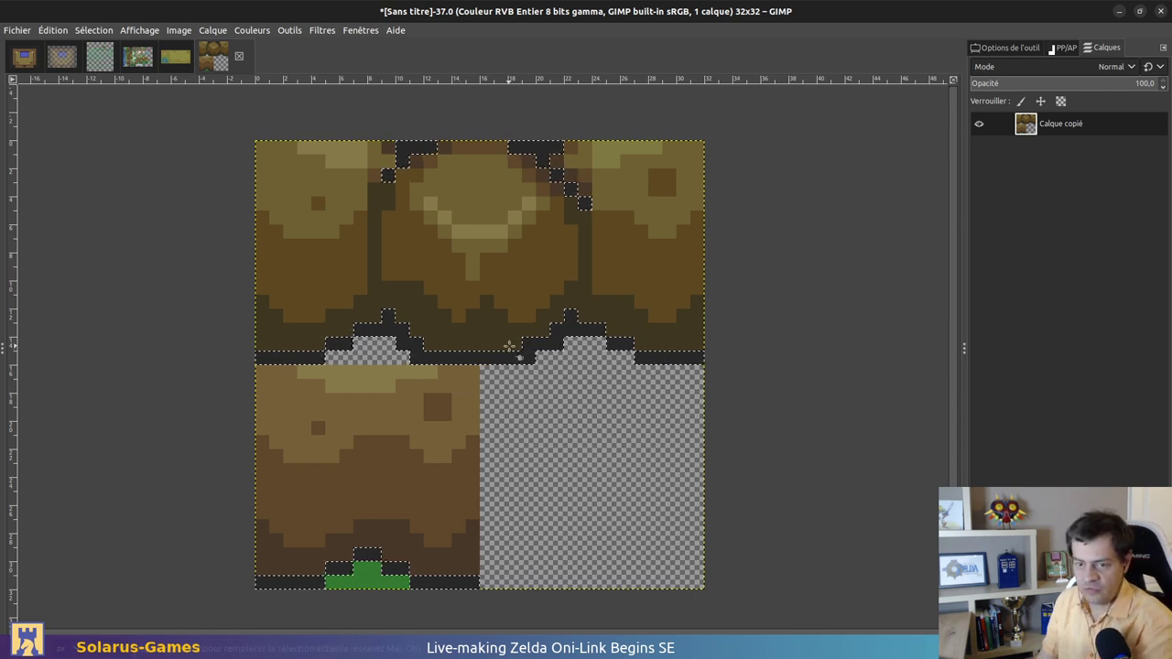
Select by colour the brown pixels around the top of the central rock in map5 sol and examine where that brown recurs on the map
{"action": "left_click", "coordinate": [502, 341], "text": "shift"}
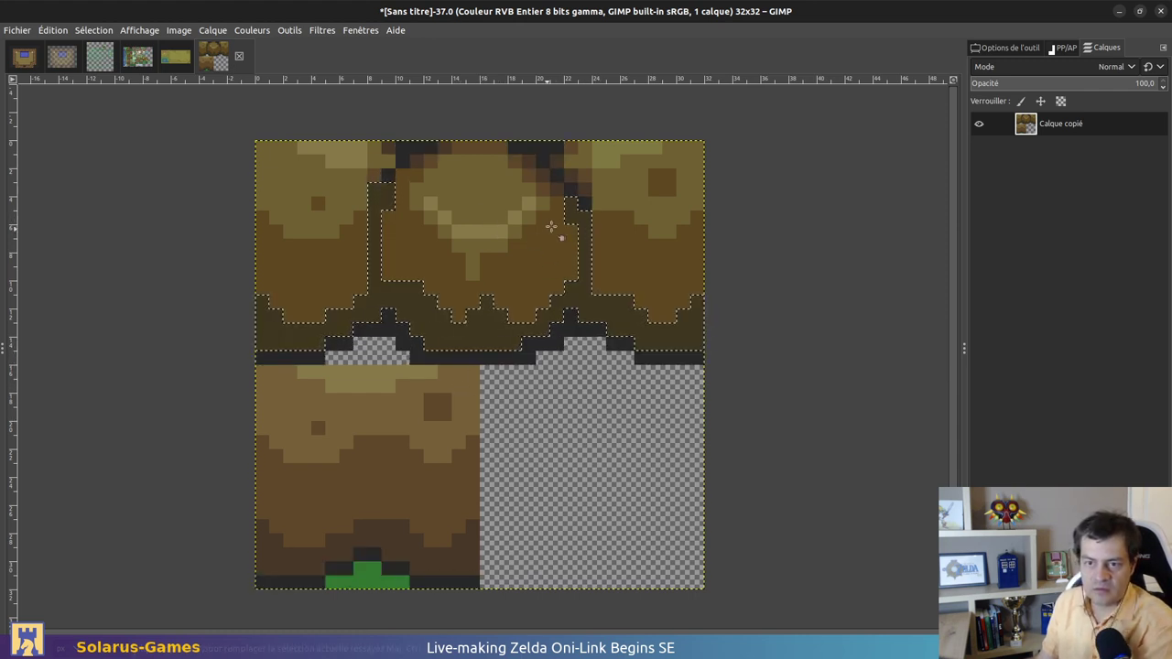
{"action": "left_click", "coordinate": [564, 176]}
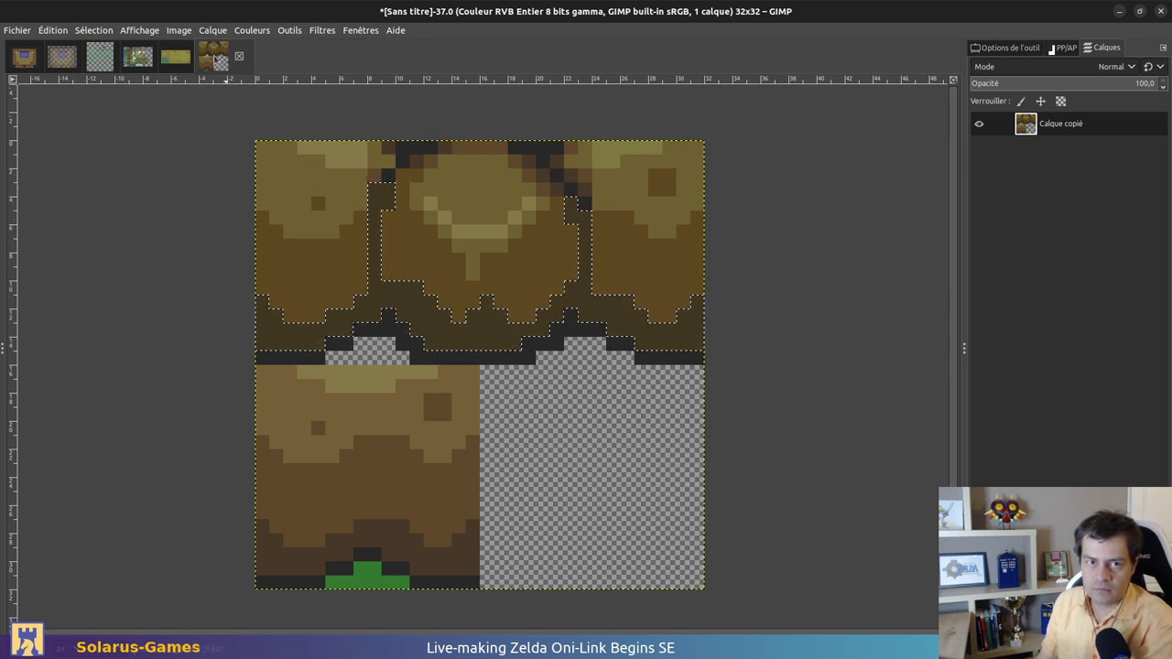
{"action": "left_click", "coordinate": [179, 58]}
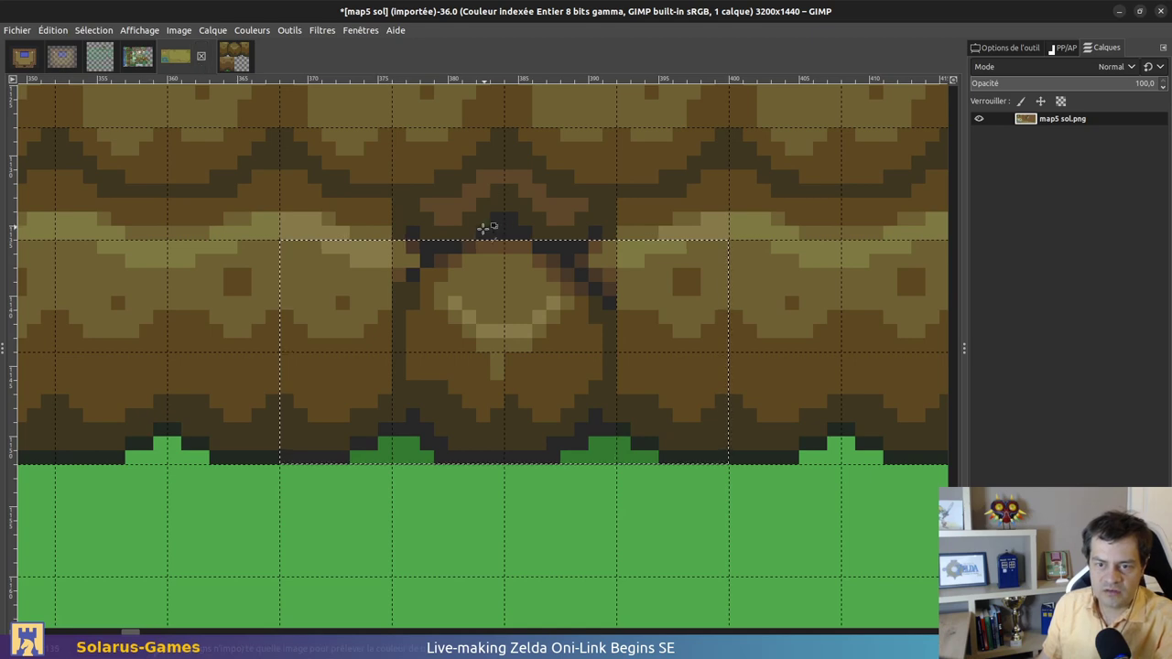
{"action": "scroll", "coordinate": [486, 227], "scroll_direction": "down", "scroll_amount": 2, "text": "ctrl"}
{"action": "scroll", "coordinate": [549, 320], "scroll_direction": "down", "scroll_amount": 1, "text": "ctrl"}
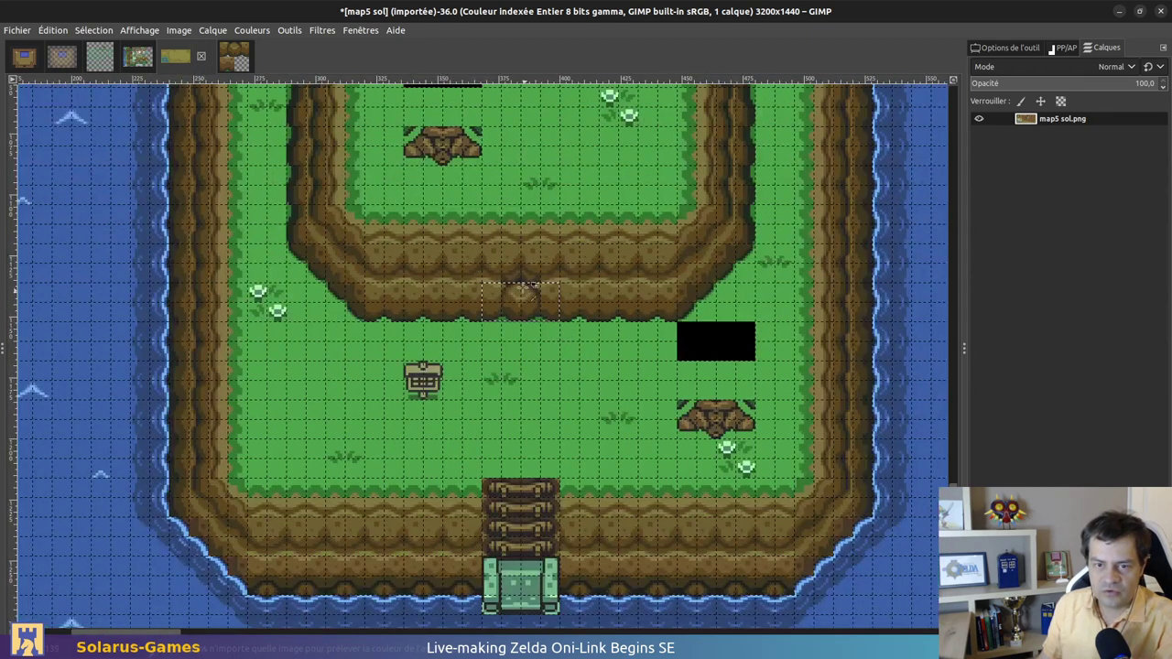
{"action": "scroll", "coordinate": [305, 218], "scroll_direction": "up", "scroll_amount": 2, "text": "ctrl"}
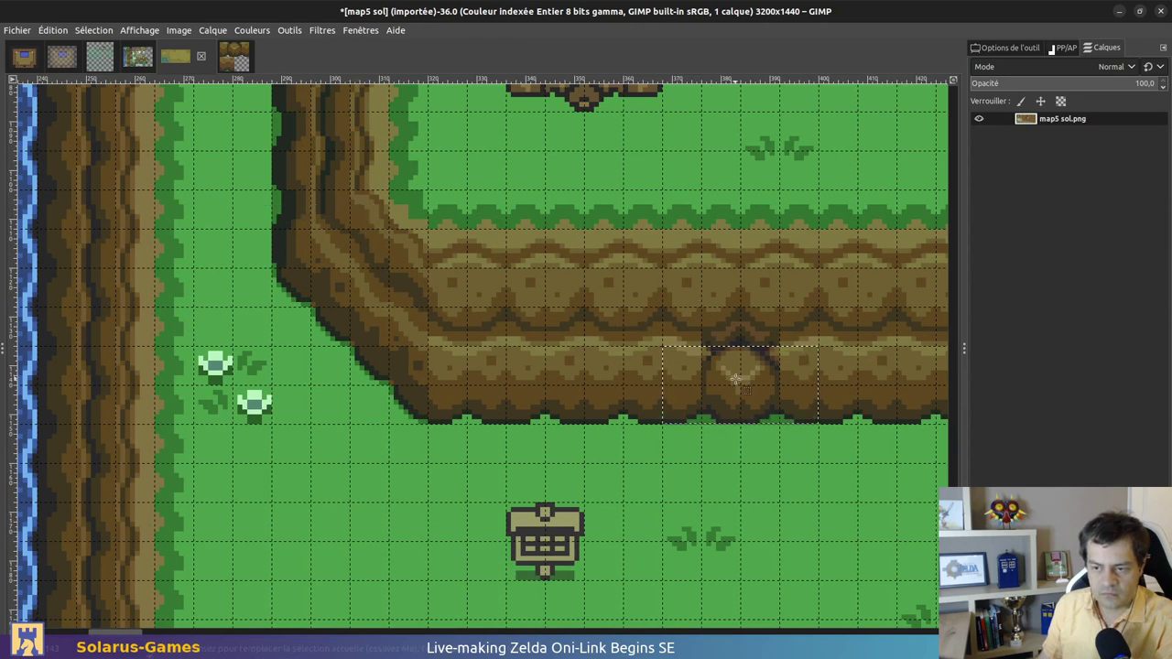
{"action": "left_click", "coordinate": [746, 327]}
{"action": "scroll", "coordinate": [750, 346], "scroll_direction": "up", "scroll_amount": 1, "text": "ctrl"}
{"action": "scroll", "coordinate": [711, 366], "scroll_direction": "up", "scroll_amount": 3}
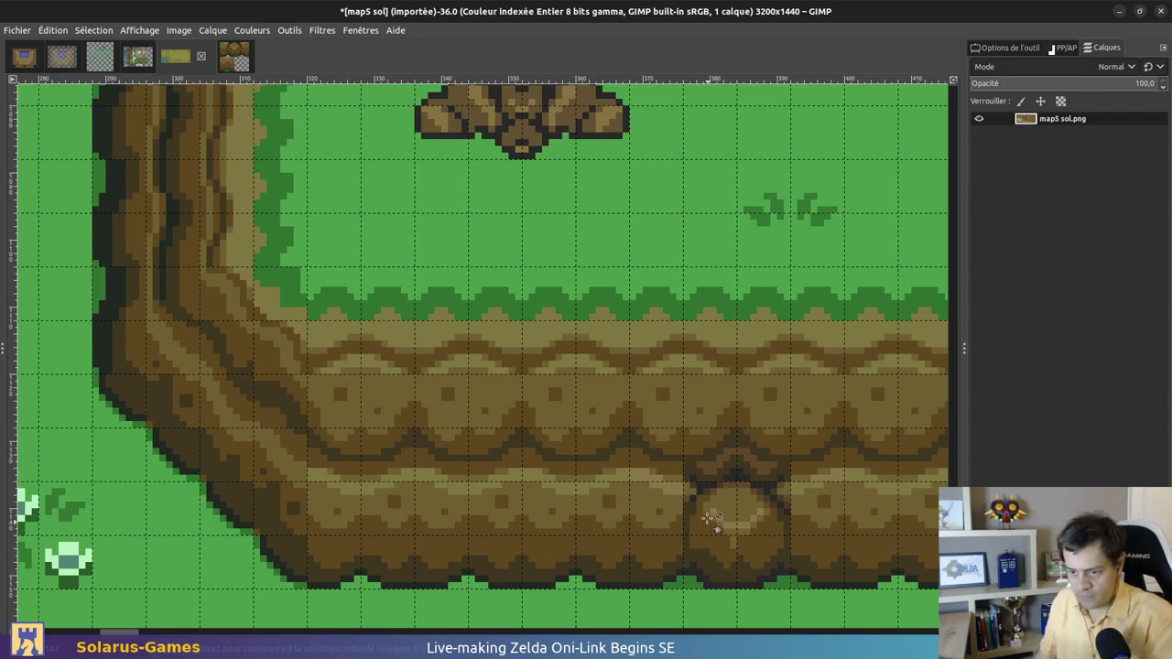
{"action": "scroll", "coordinate": [705, 503], "scroll_direction": "up", "scroll_amount": 2, "text": "ctrl"}
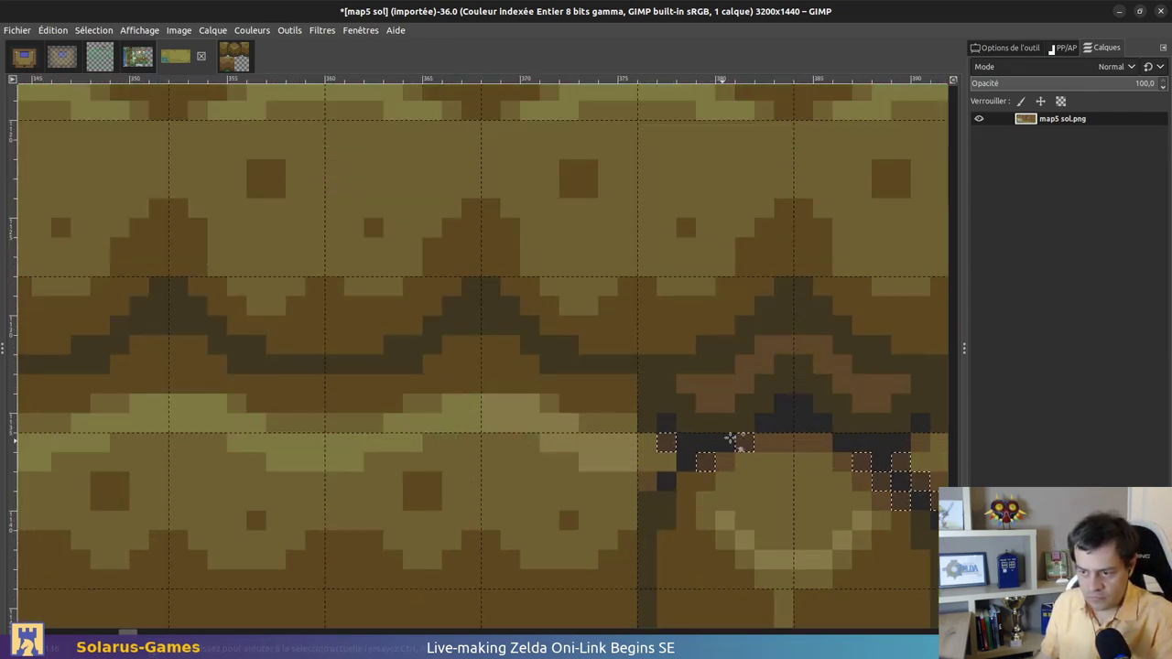
{"action": "scroll", "coordinate": [746, 446], "scroll_direction": "down", "scroll_amount": 3, "text": "ctrl"}
{"action": "scroll", "coordinate": [751, 457], "scroll_direction": "right", "scroll_amount": 3}
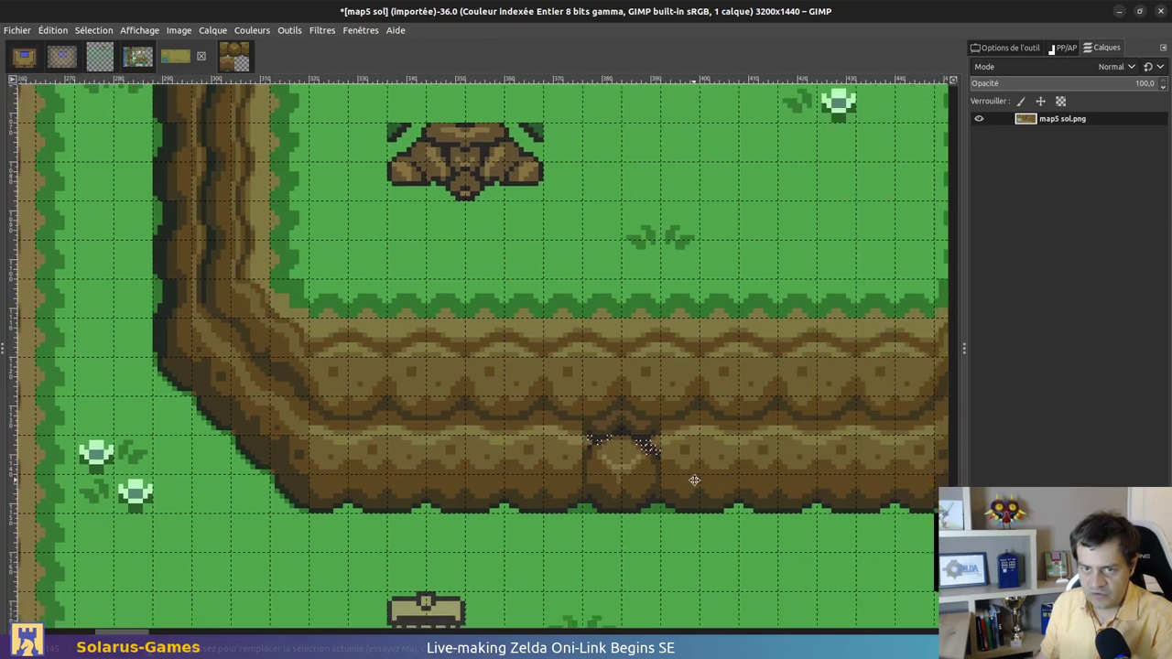
{"action": "scroll", "coordinate": [732, 469], "scroll_direction": "down", "scroll_amount": 5, "text": "ctrl"}
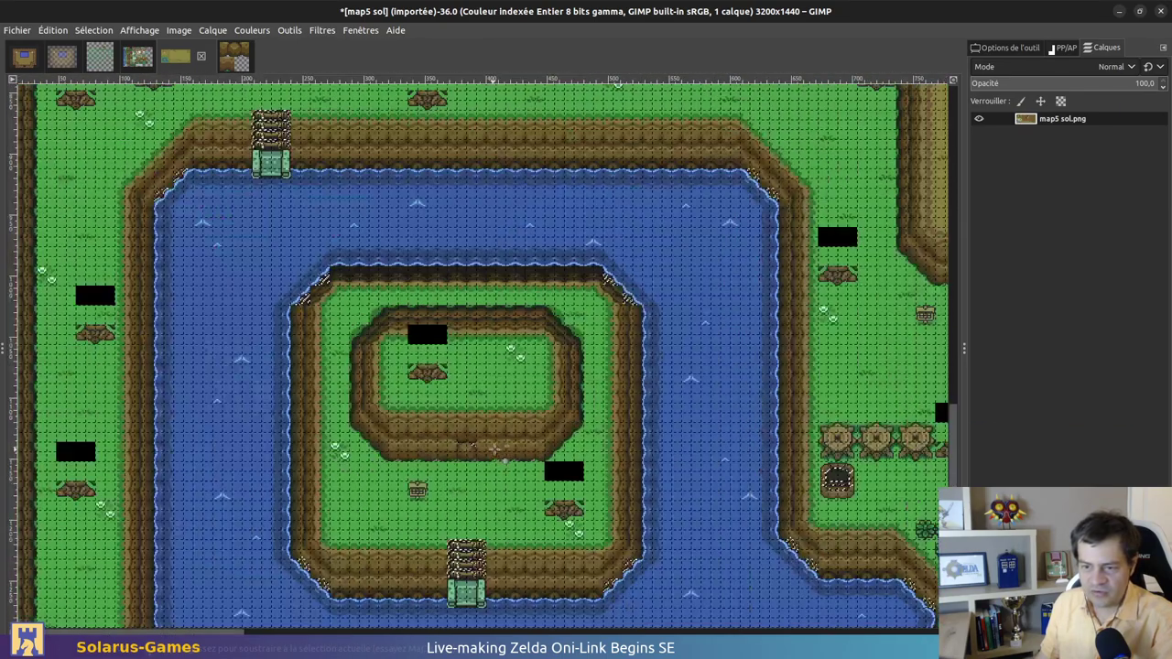
{"action": "scroll", "coordinate": [467, 446], "scroll_direction": "down", "scroll_amount": 2, "text": "ctrl"}
{"action": "scroll", "coordinate": [366, 275], "scroll_direction": "up", "scroll_amount": 6, "text": "ctrl"}
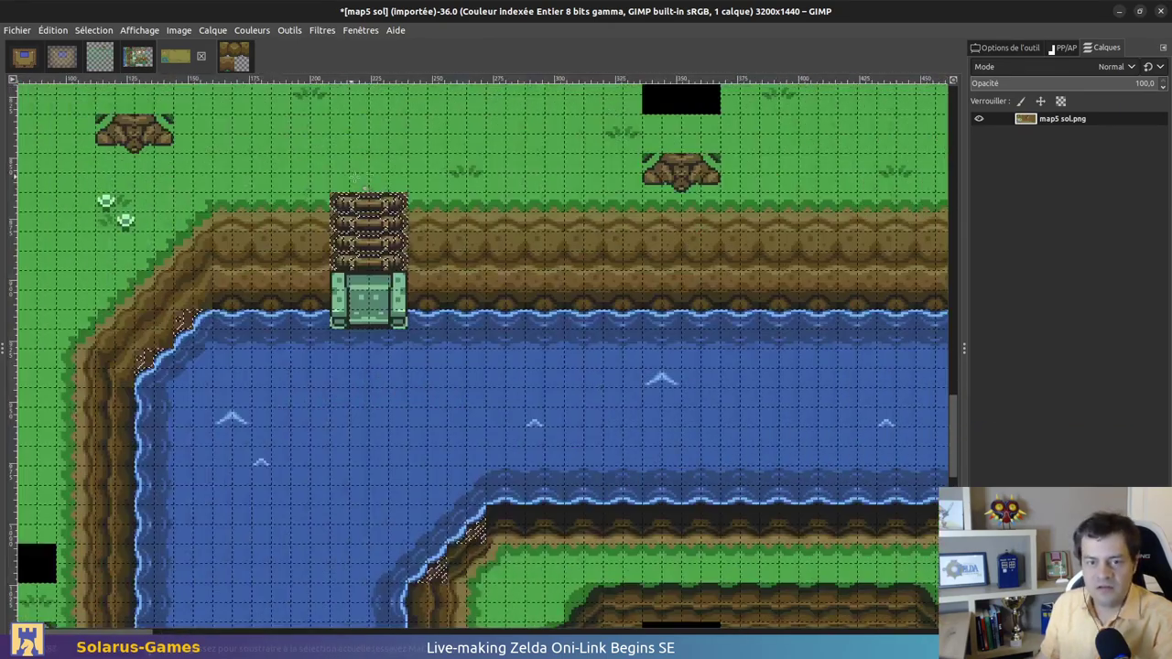
{"action": "left_click", "coordinate": [517, 364]}
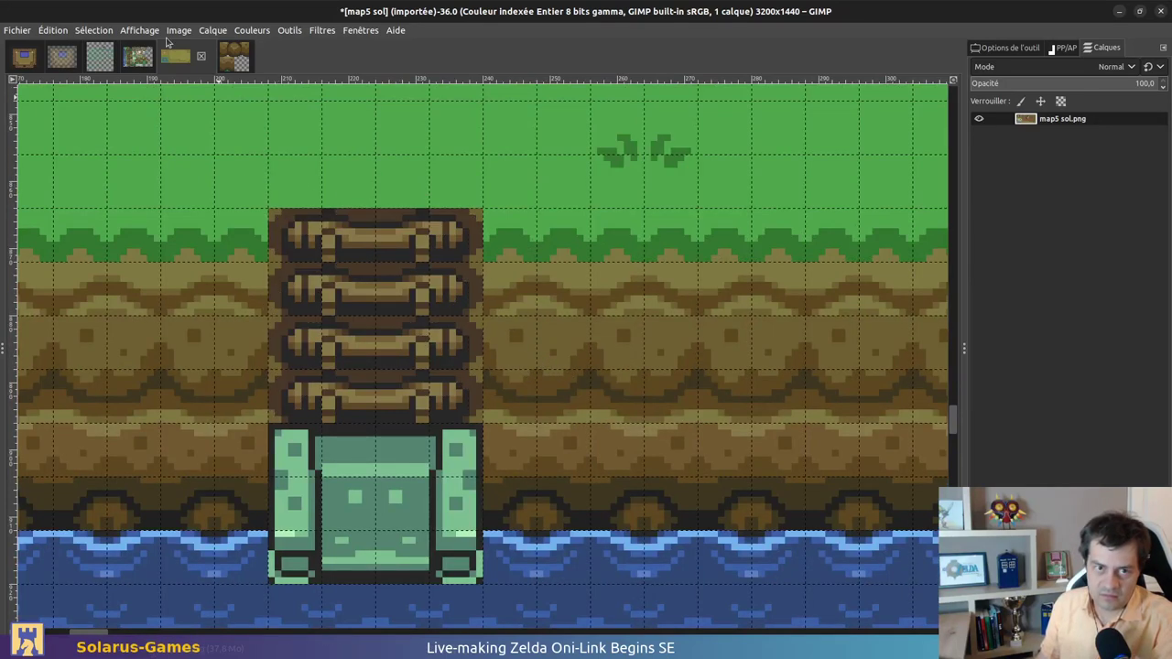
Examine the cliff and wooden stair tiles in light_world.tiles for the same brown shades
{"action": "left_click", "coordinate": [145, 59]}
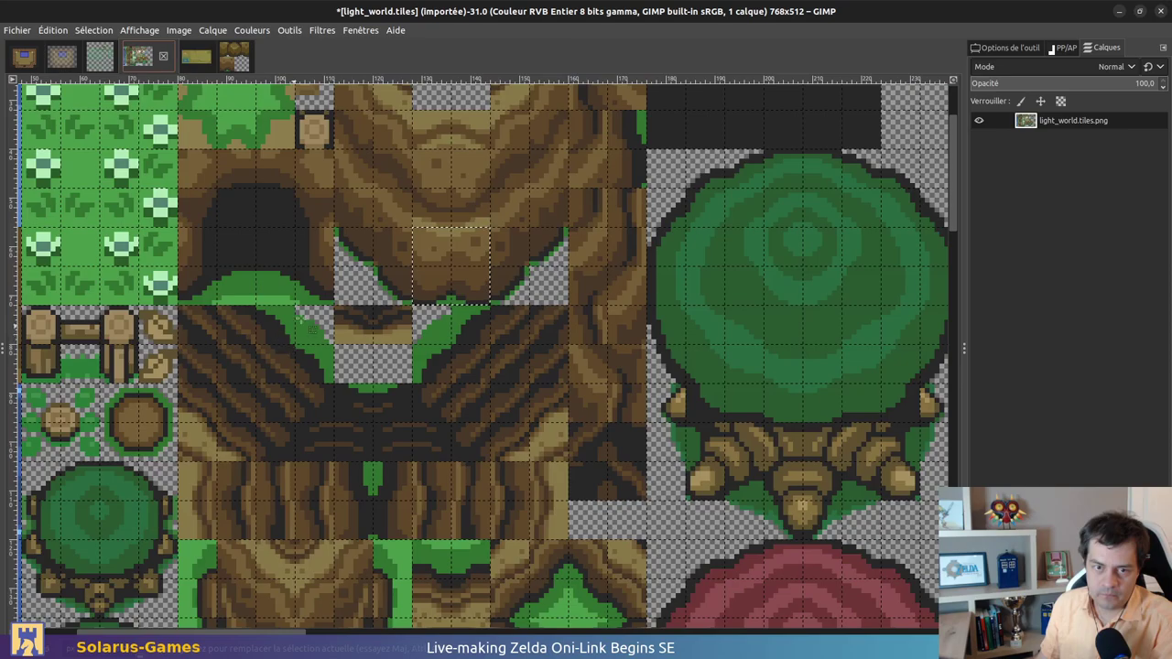
{"action": "scroll", "coordinate": [309, 321], "scroll_direction": "down", "scroll_amount": 2, "text": "ctrl"}
{"action": "scroll", "coordinate": [291, 392], "scroll_direction": "down", "scroll_amount": 10}
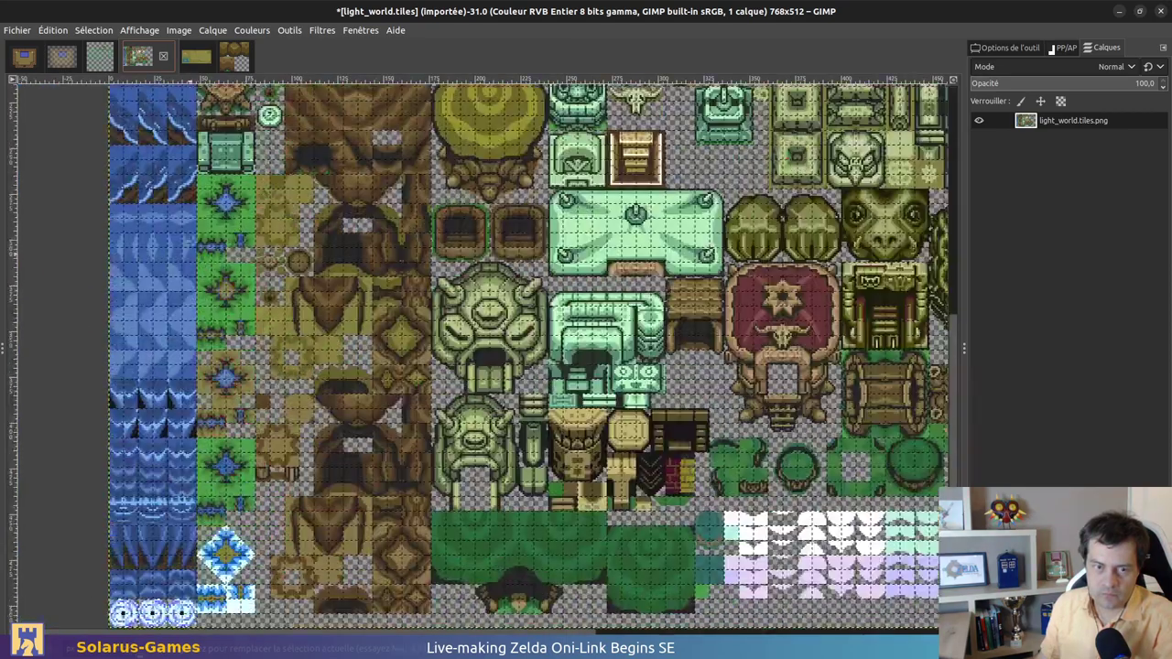
{"action": "scroll", "coordinate": [222, 374], "scroll_direction": "up", "scroll_amount": 6}
{"action": "scroll", "coordinate": [233, 320], "scroll_direction": "up", "scroll_amount": 3, "text": "ctrl"}
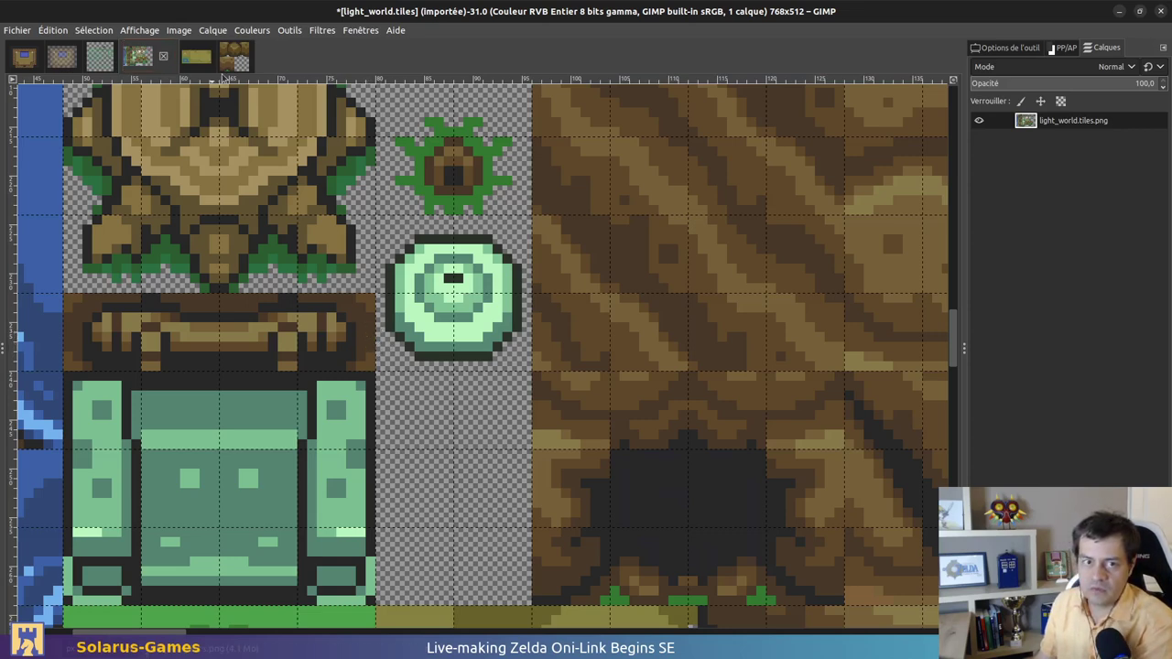
In the 32 × 32 px image, recolour the rocks' dark olive shadow areas with the darkest brown of the cliff tile
{"action": "key", "text": "ctrl+shift+v"}
{"action": "left_click", "coordinate": [499, 243]}
{"action": "left_click", "coordinate": [417, 160]}
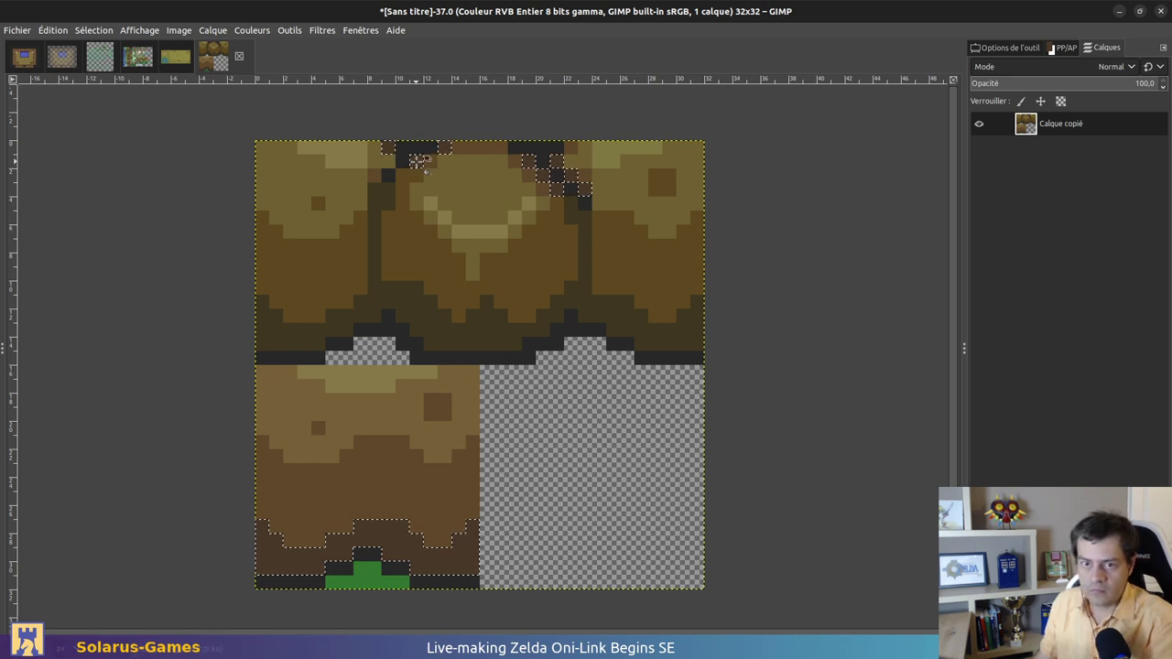
{"action": "left_click", "coordinate": [440, 336]}
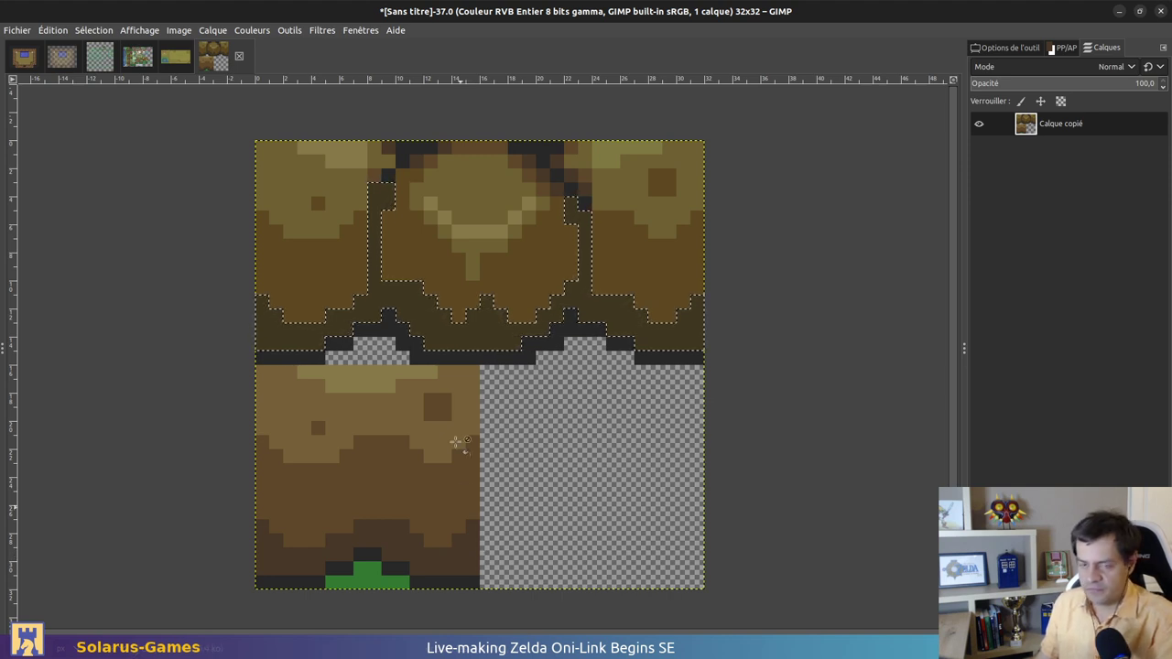
{"action": "left_click", "coordinate": [470, 335]}
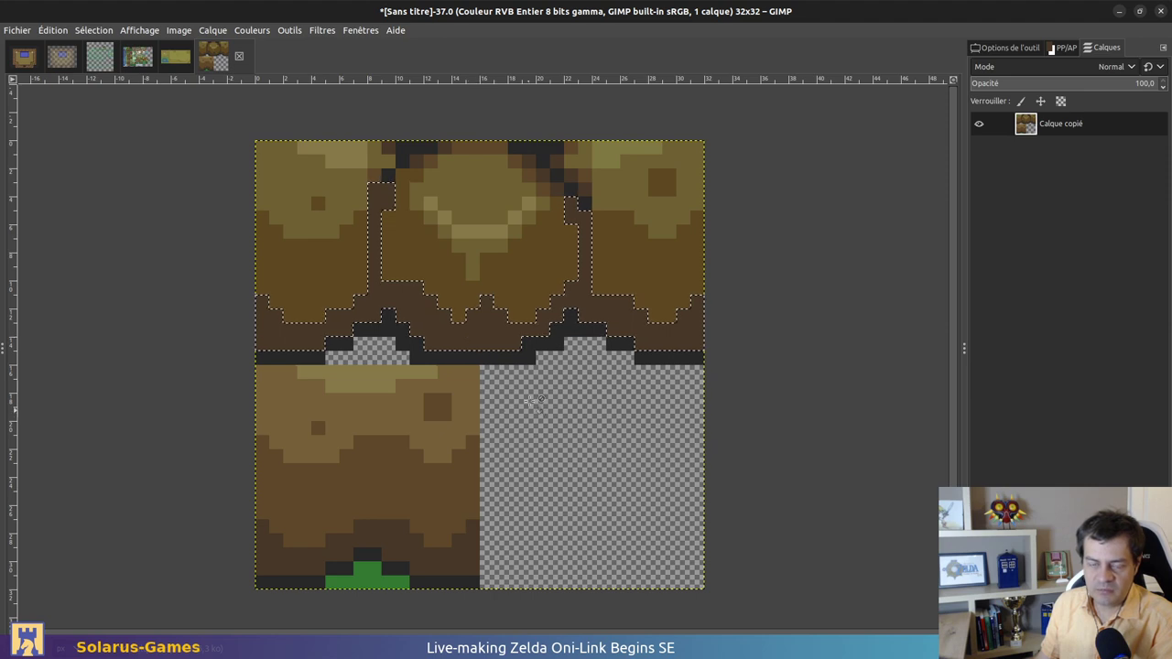
Recolour the rocks' mid-brown areas and light olive areas with the matching mid and light browns of the cliff tile
{"action": "left_click", "coordinate": [438, 215]}
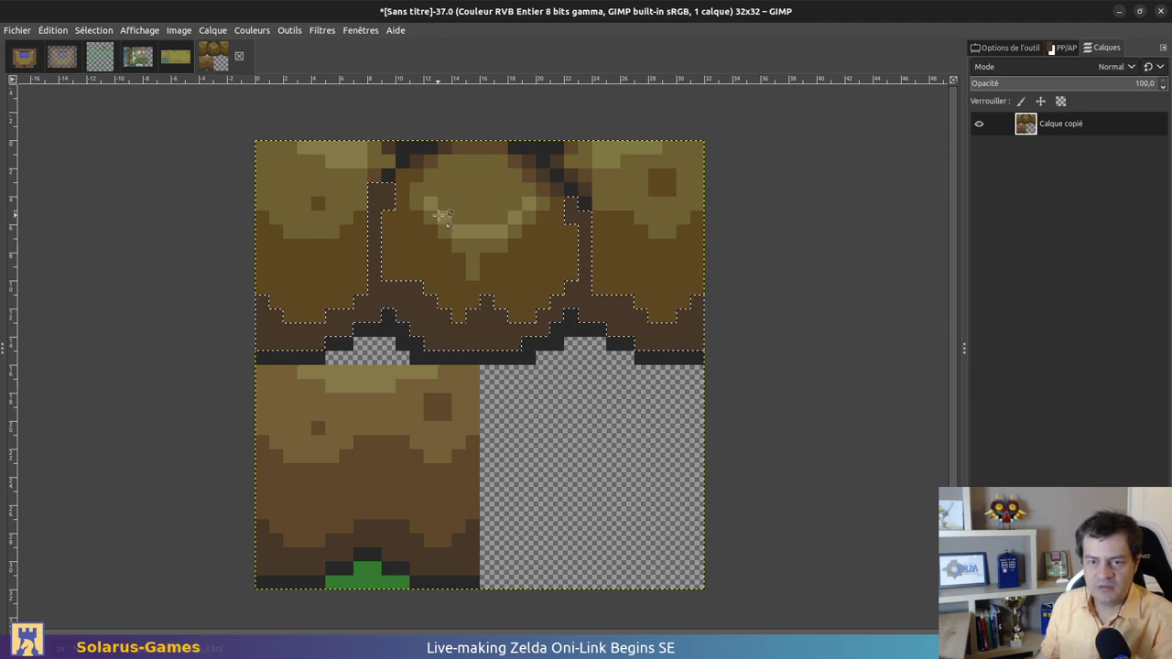
{"action": "left_click", "coordinate": [449, 282]}
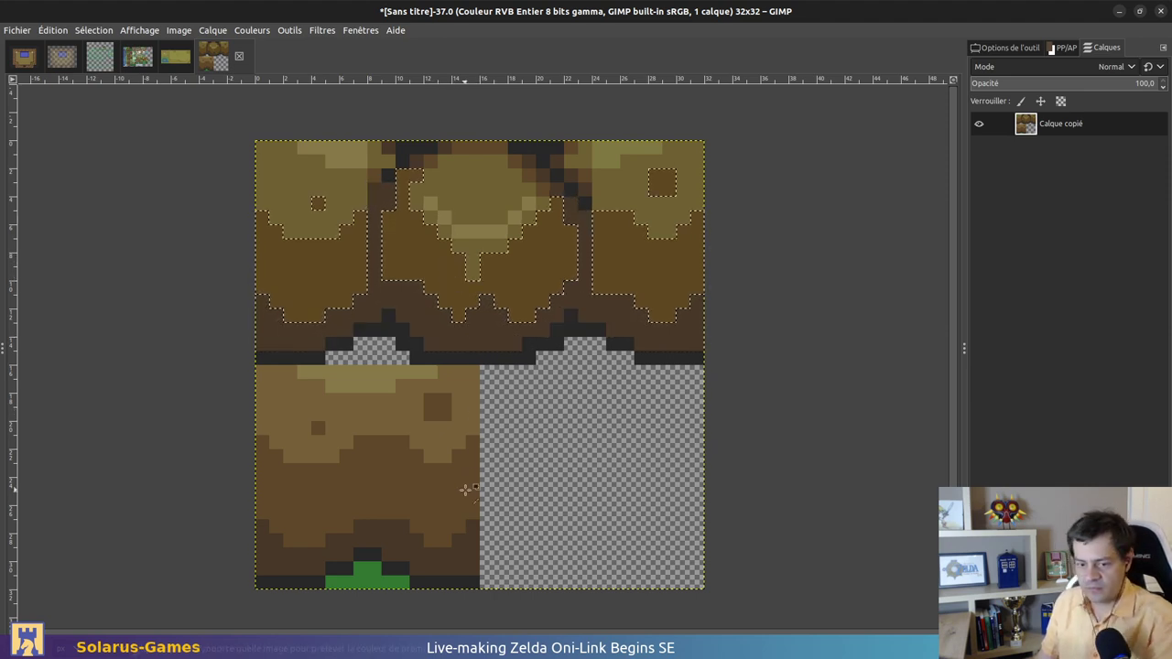
{"action": "left_click", "coordinate": [493, 278]}
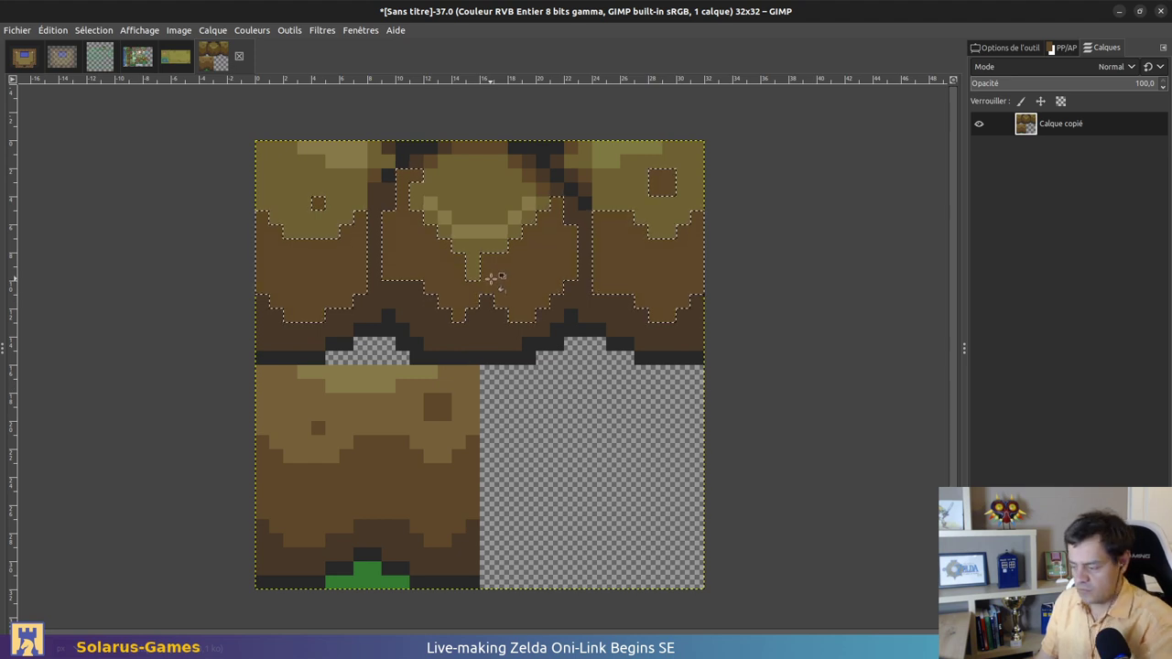
{"action": "left_click", "coordinate": [481, 212]}
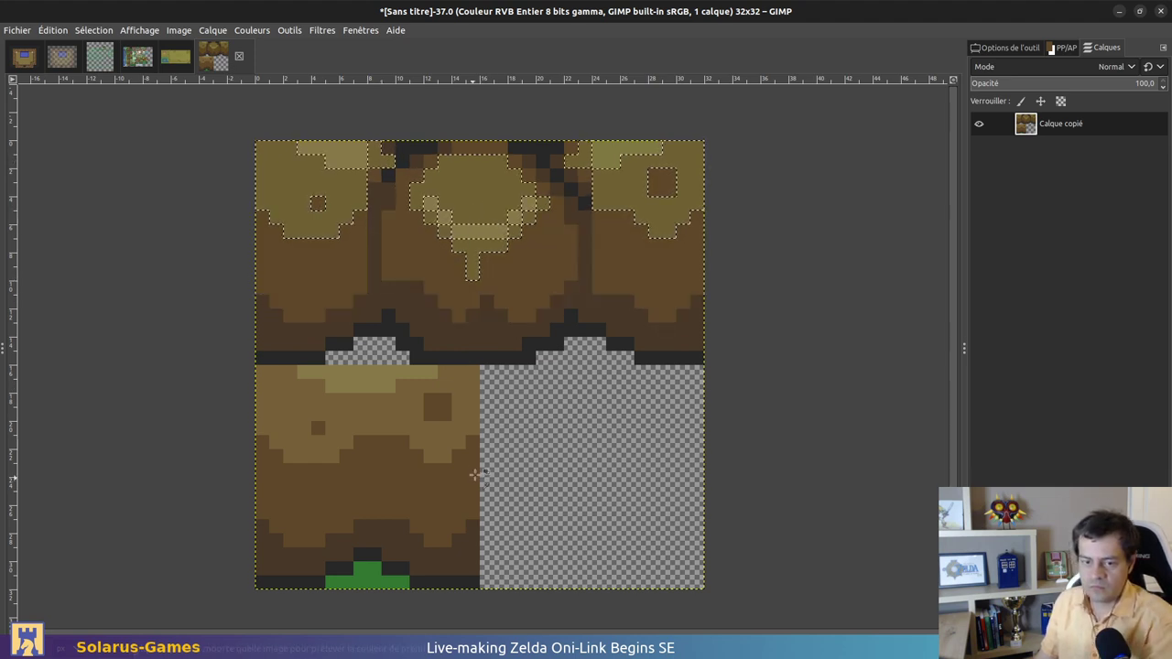
{"action": "key", "text": "ctrl+comma"}
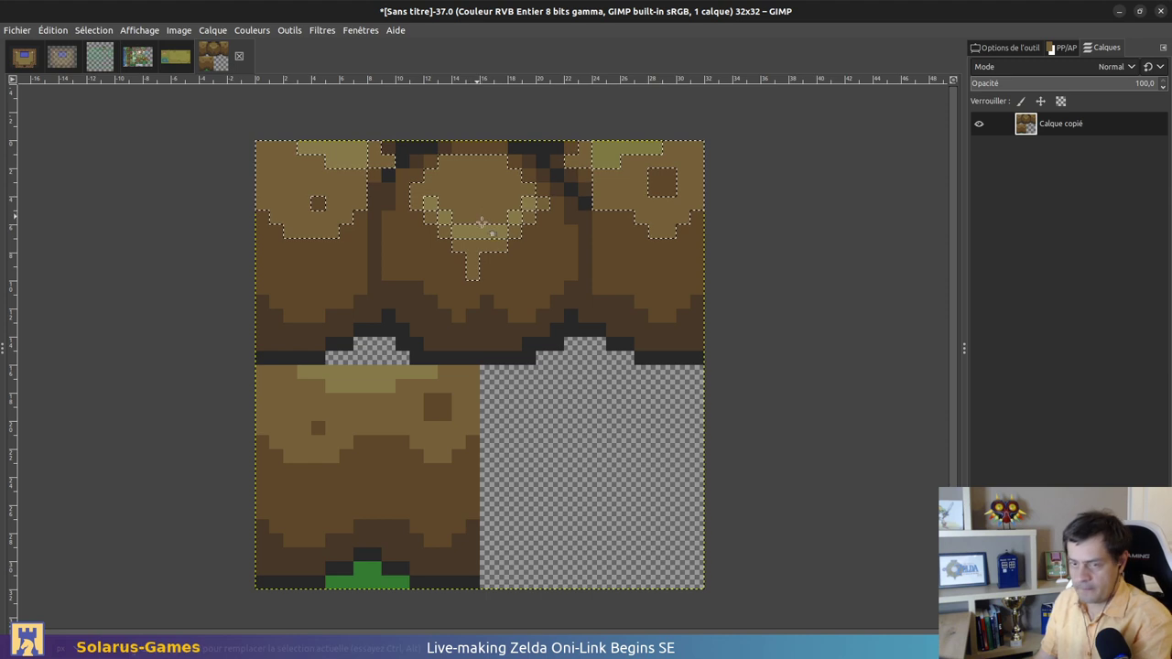
Recolour the greenish highlight at the top of the right rock with the cliff tile's highlight colour, and clear the selection
{"action": "left_click", "coordinate": [482, 232]}
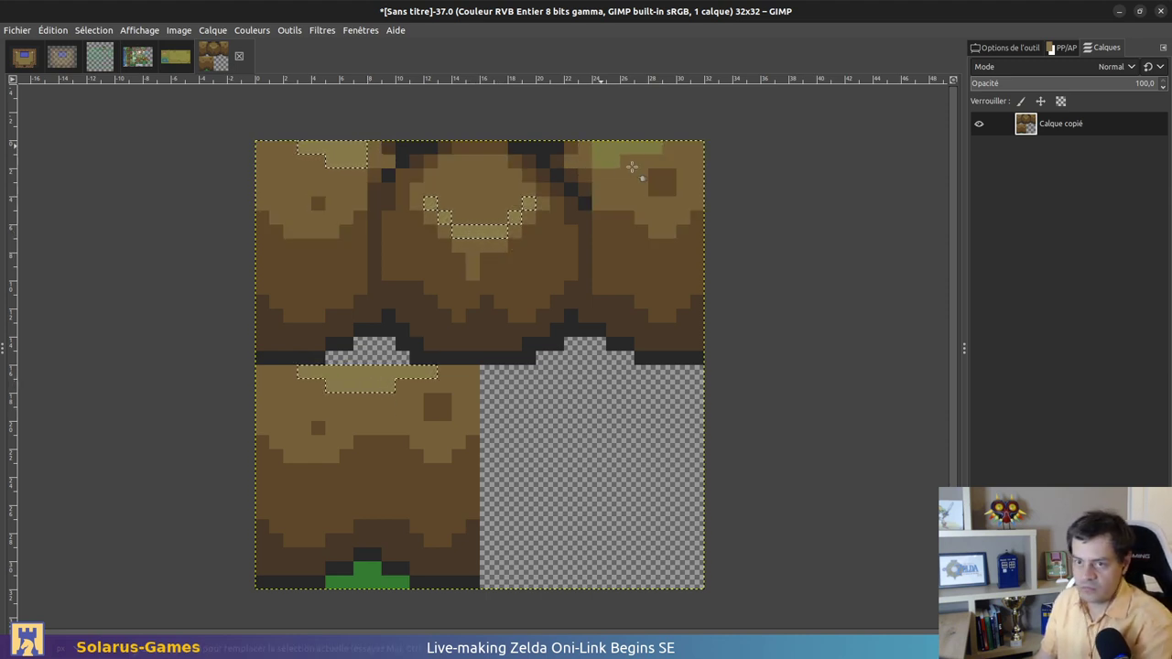
{"action": "left_click", "coordinate": [601, 158]}
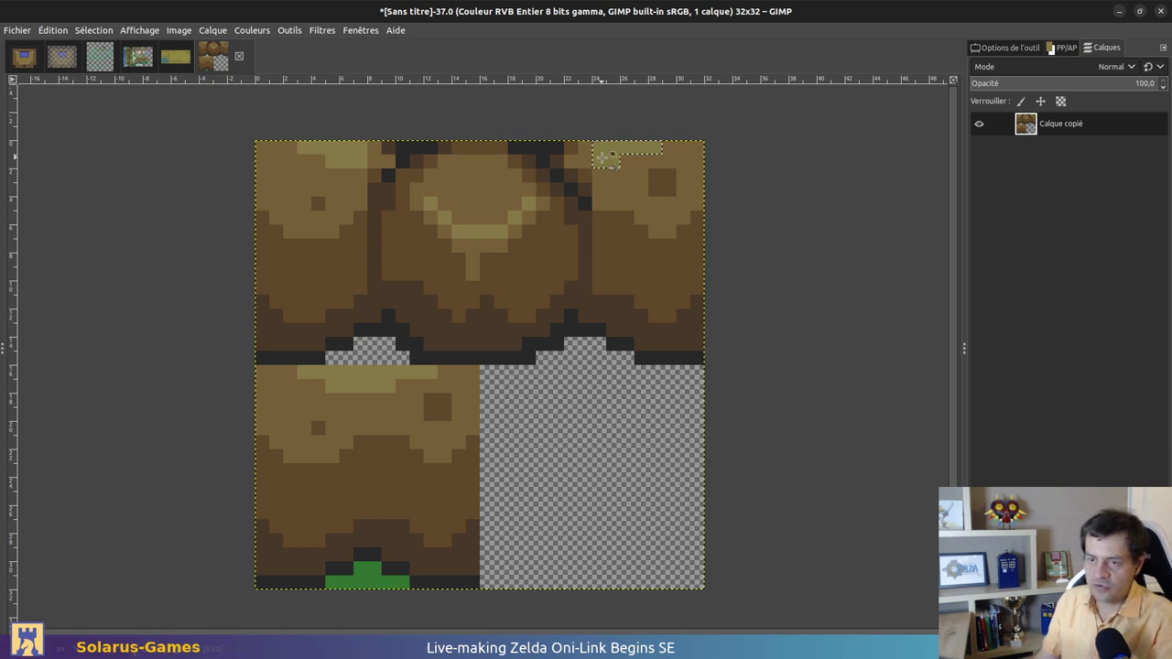
{"action": "key", "text": "ctrl+comma"}
{"action": "key", "text": "ctrl+shift+a"}
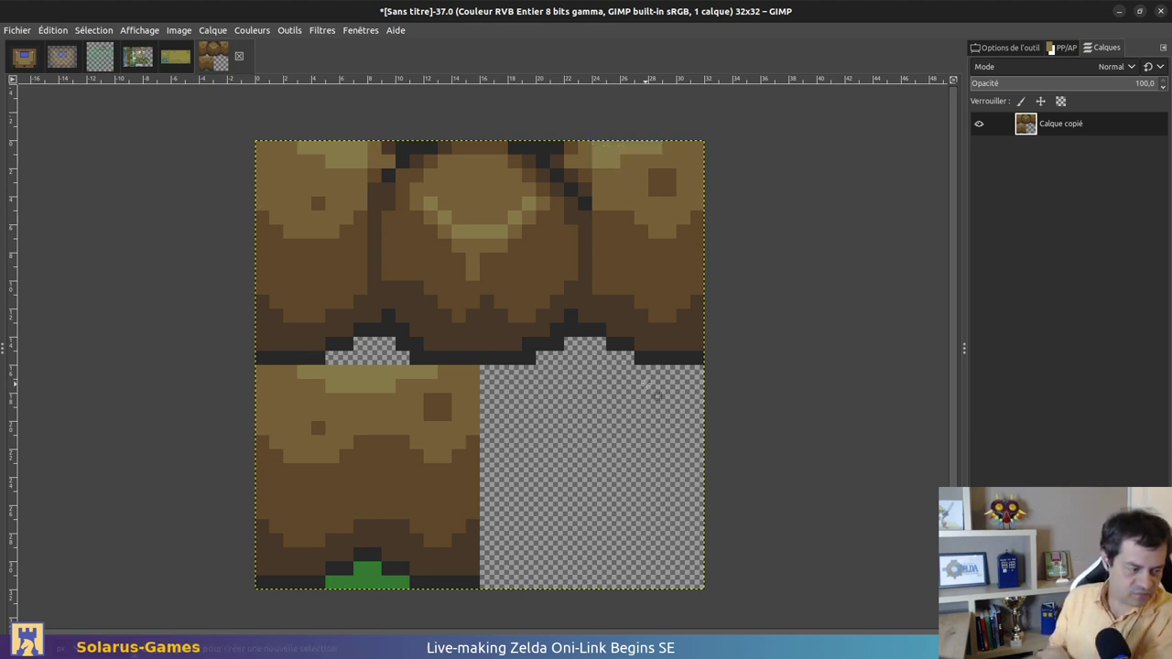
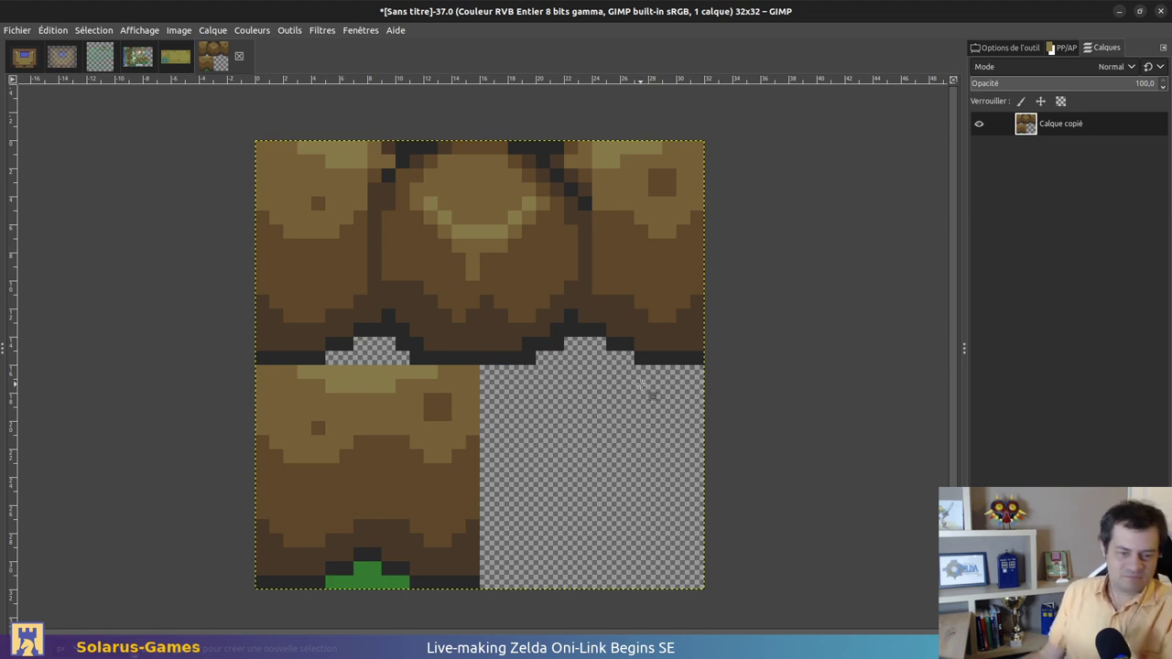
Compare the original rock in the cliff of the map5 sol image with the recoloured rocks
{"action": "left_click", "coordinate": [178, 60]}
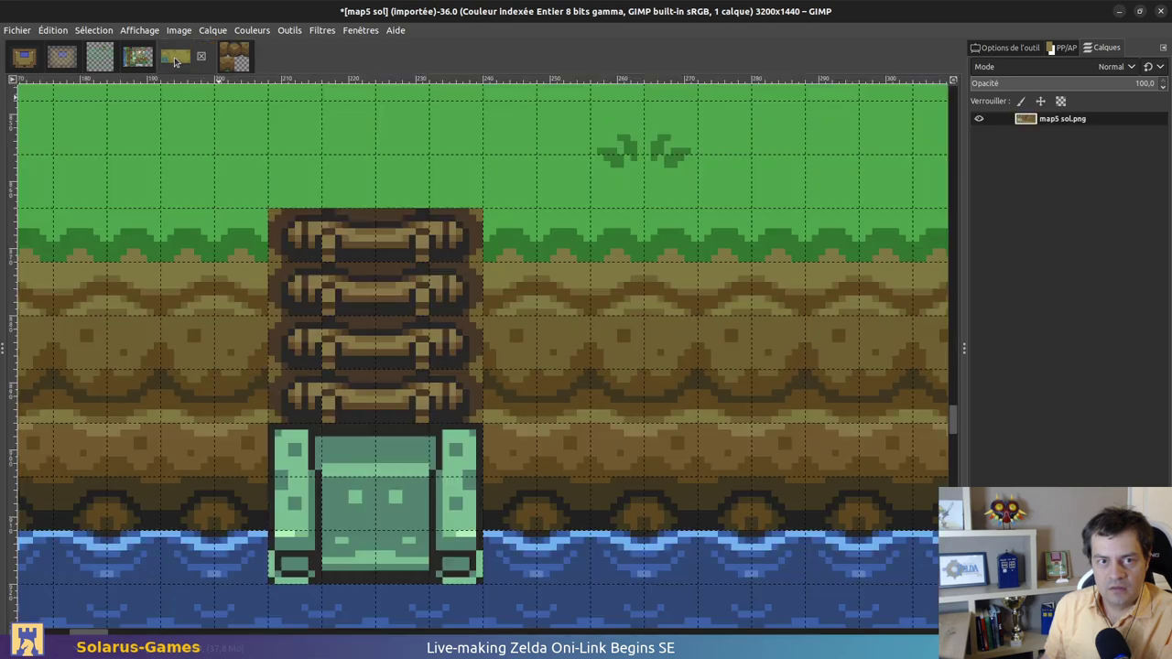
{"action": "scroll", "coordinate": [447, 253], "scroll_direction": "down", "scroll_amount": 4, "text": "ctrl"}
{"action": "scroll", "coordinate": [701, 368], "scroll_direction": "down", "scroll_amount": 1, "text": "ctrl"}
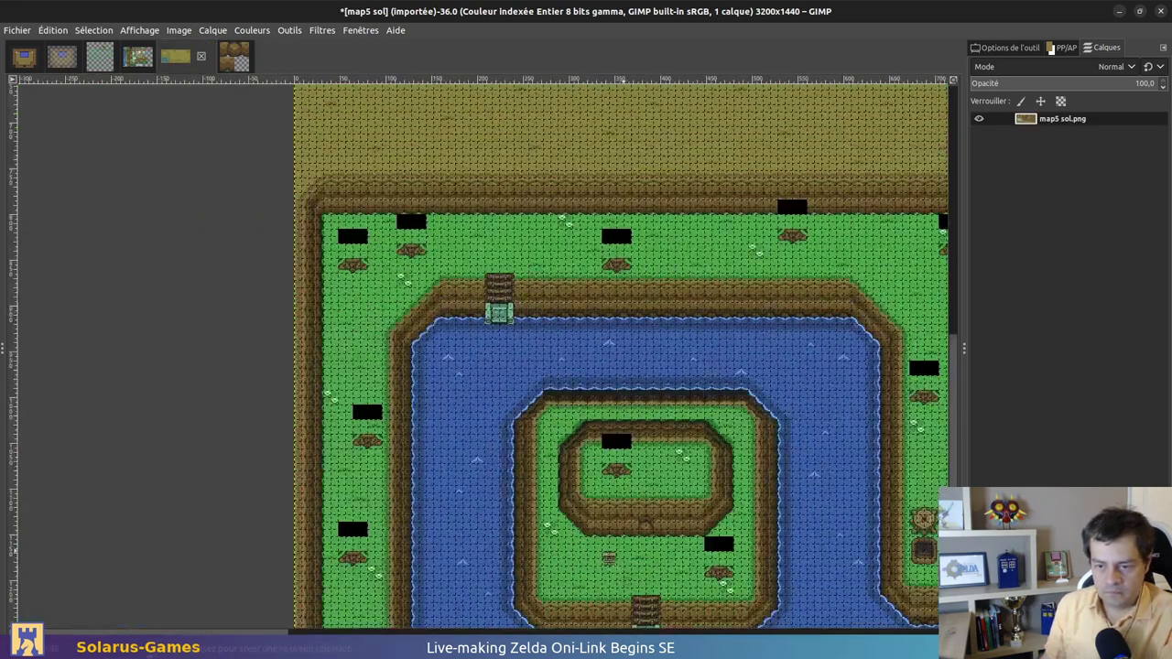
{"action": "scroll", "coordinate": [641, 558], "scroll_direction": "up", "scroll_amount": 6, "text": "ctrl"}
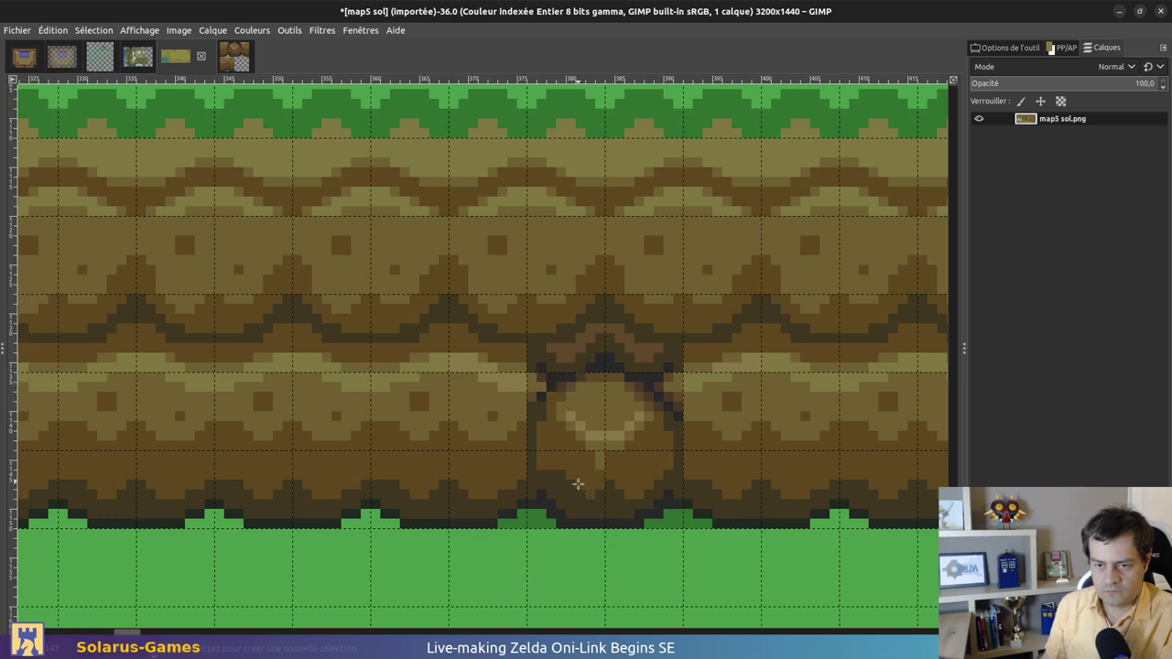
{"action": "left_click", "coordinate": [231, 59]}
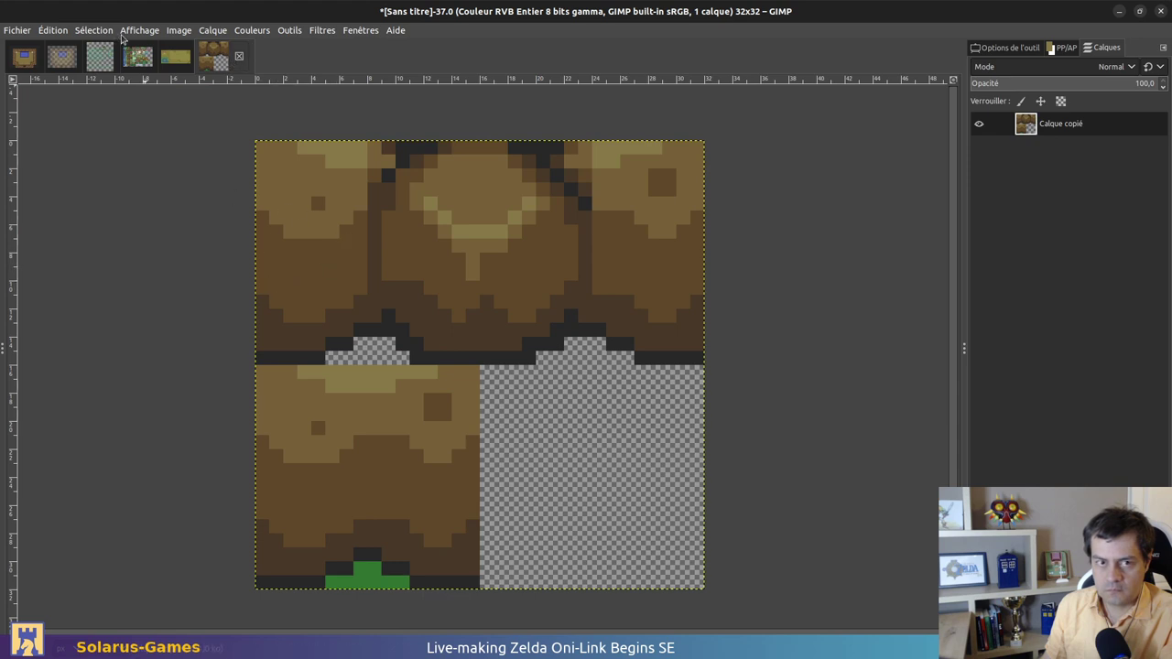
Copy the upper row of three recoloured rocks from the 32 × 32 px image and return to the light_world.entities image
{"action": "scroll", "coordinate": [338, 231], "scroll_direction": "down", "scroll_amount": 3, "text": "ctrl"}
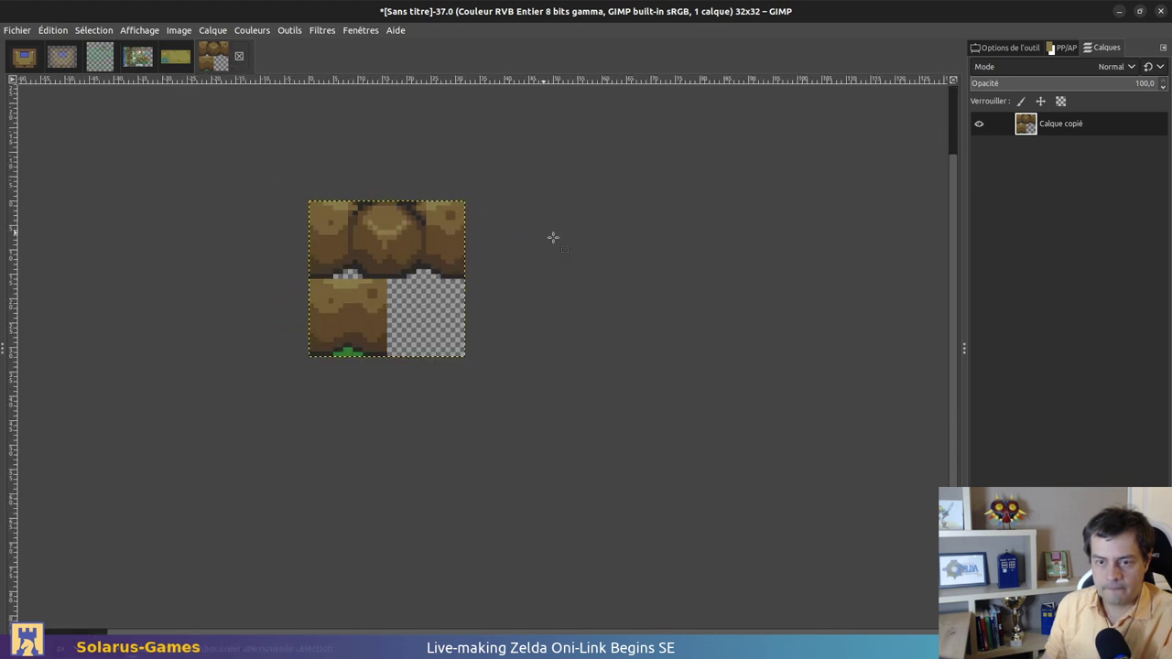
{"action": "left_click_drag", "start_coordinate": [300, 192], "coordinate": [470, 278]}
{"action": "left_click", "coordinate": [175, 57]}
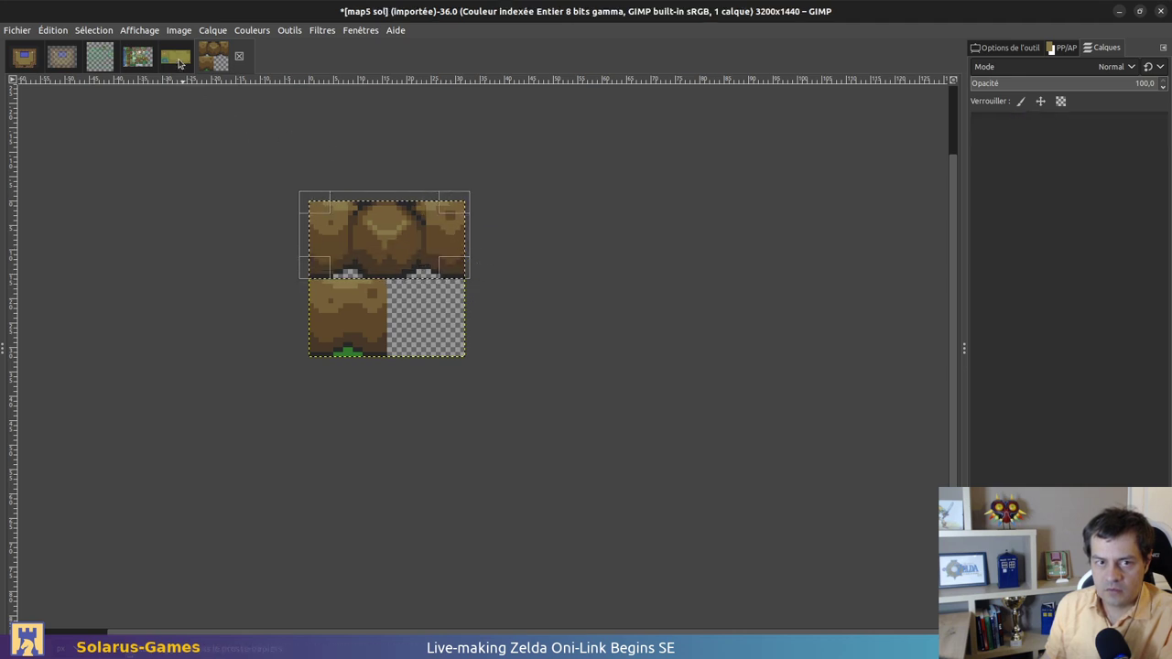
{"action": "left_click", "coordinate": [137, 57]}
{"action": "left_click", "coordinate": [95, 61]}
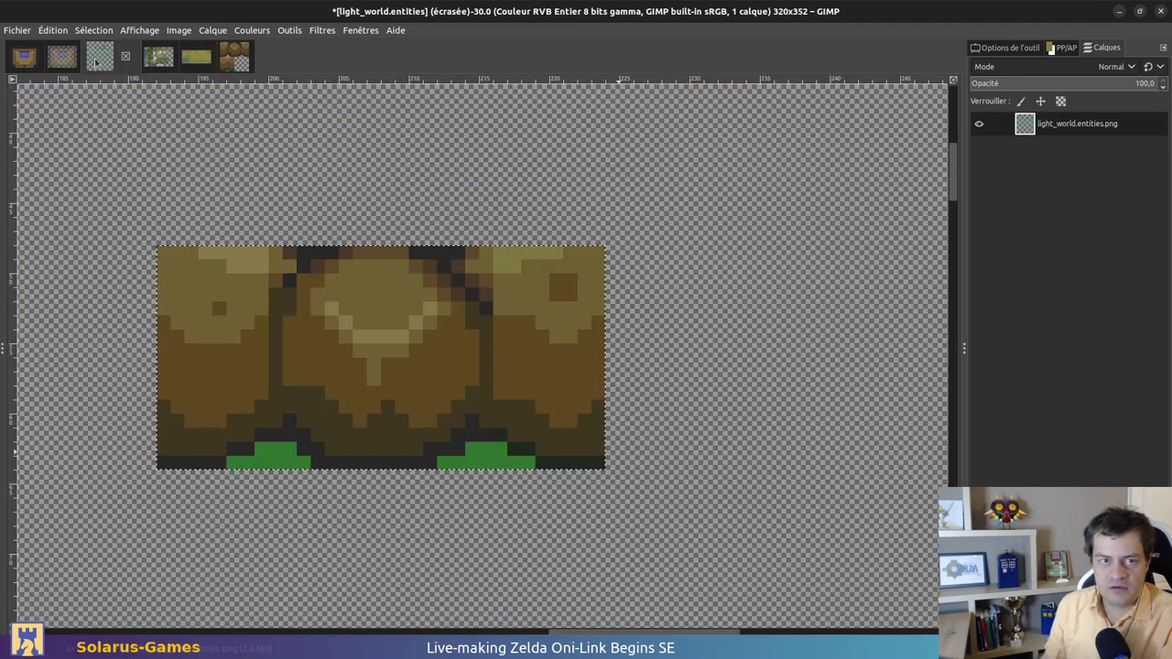
{"action": "key", "text": "ctrl+v"}
{"action": "left_click", "coordinate": [705, 407]}
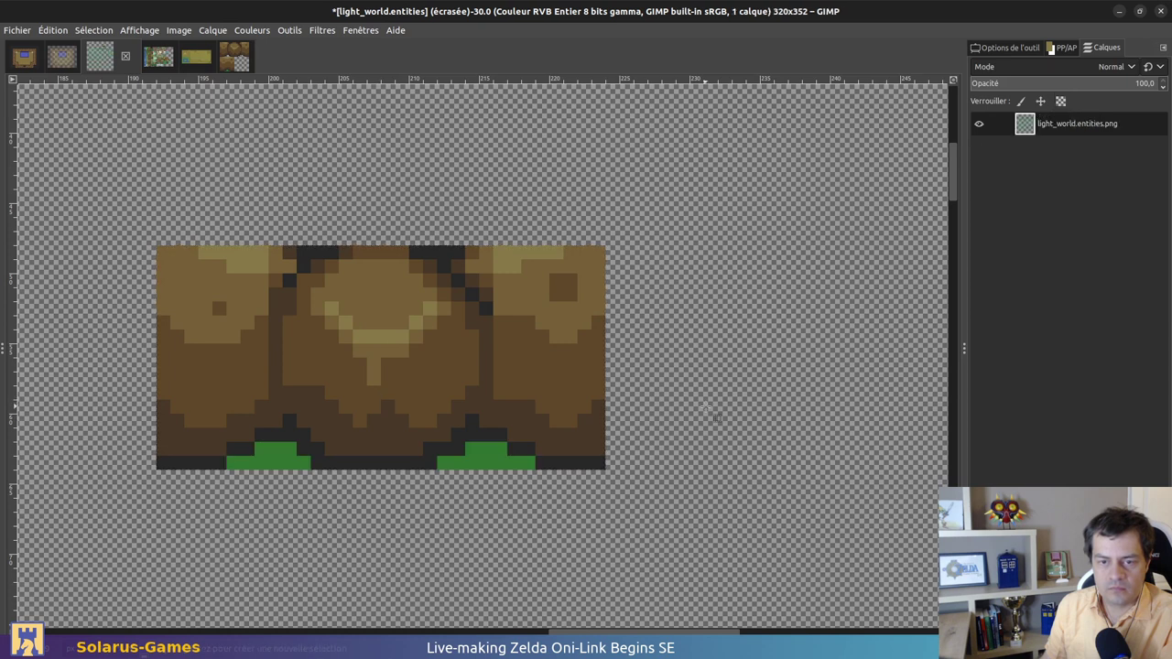
{"action": "key", "text": "ctrl+z"}
{"action": "left_click", "coordinate": [705, 406]}
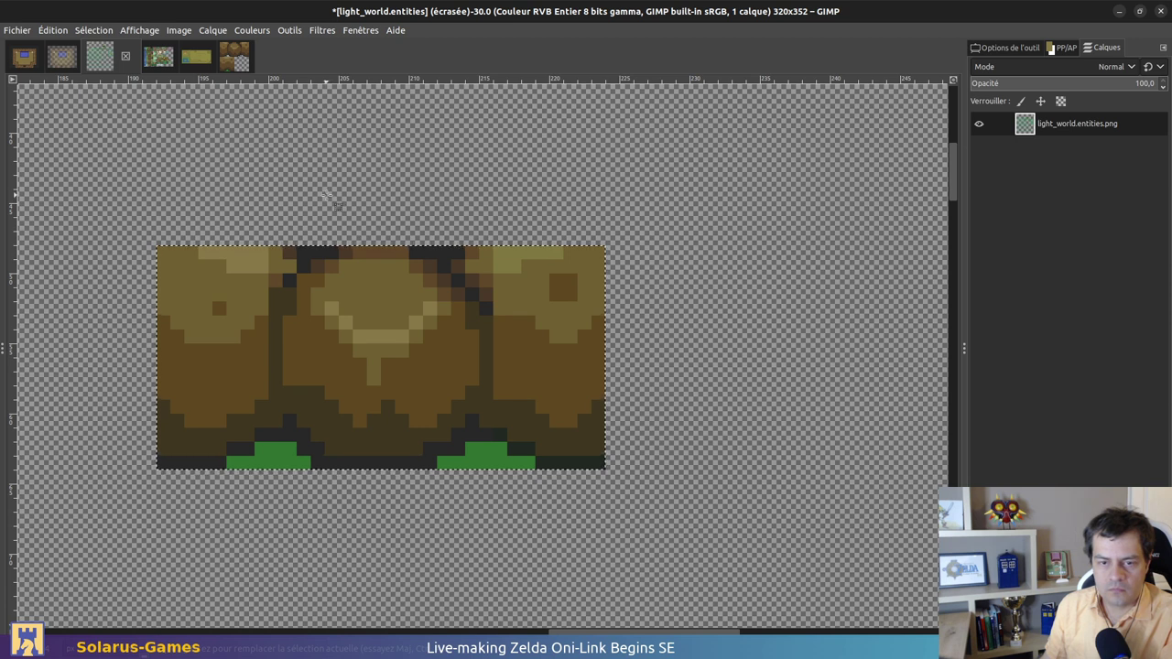
{"action": "scroll", "coordinate": [437, 266], "scroll_direction": "up", "scroll_amount": 1, "text": "ctrl"}
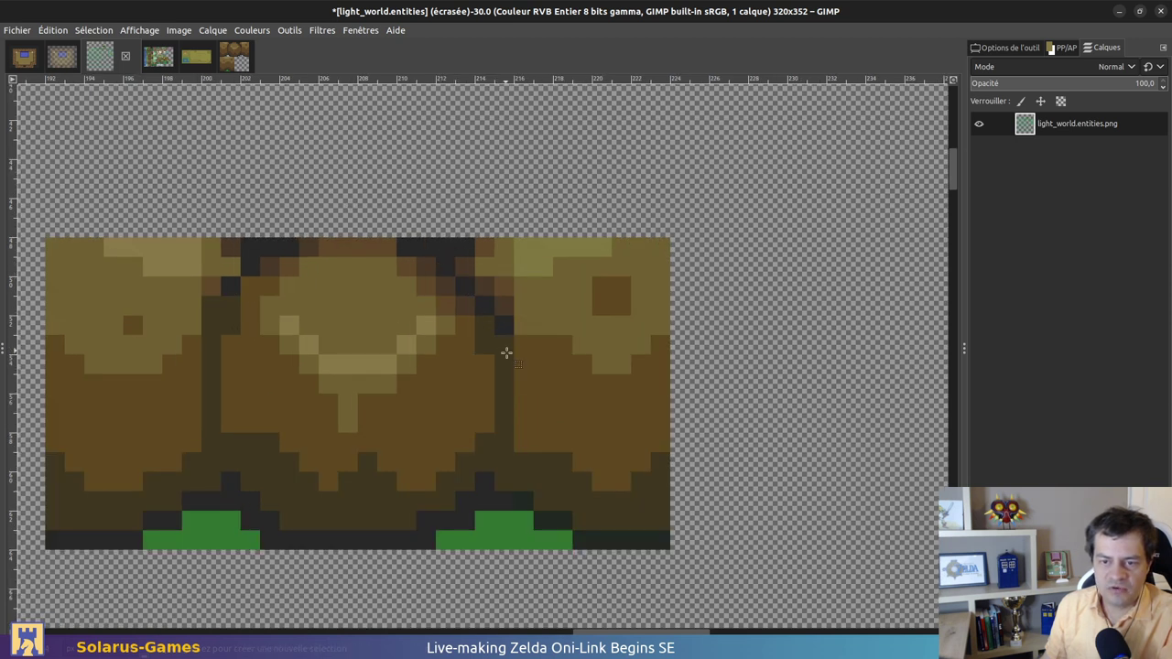
{"action": "left_click_drag", "start_coordinate": [459, 299], "coordinate": [500, 338]}
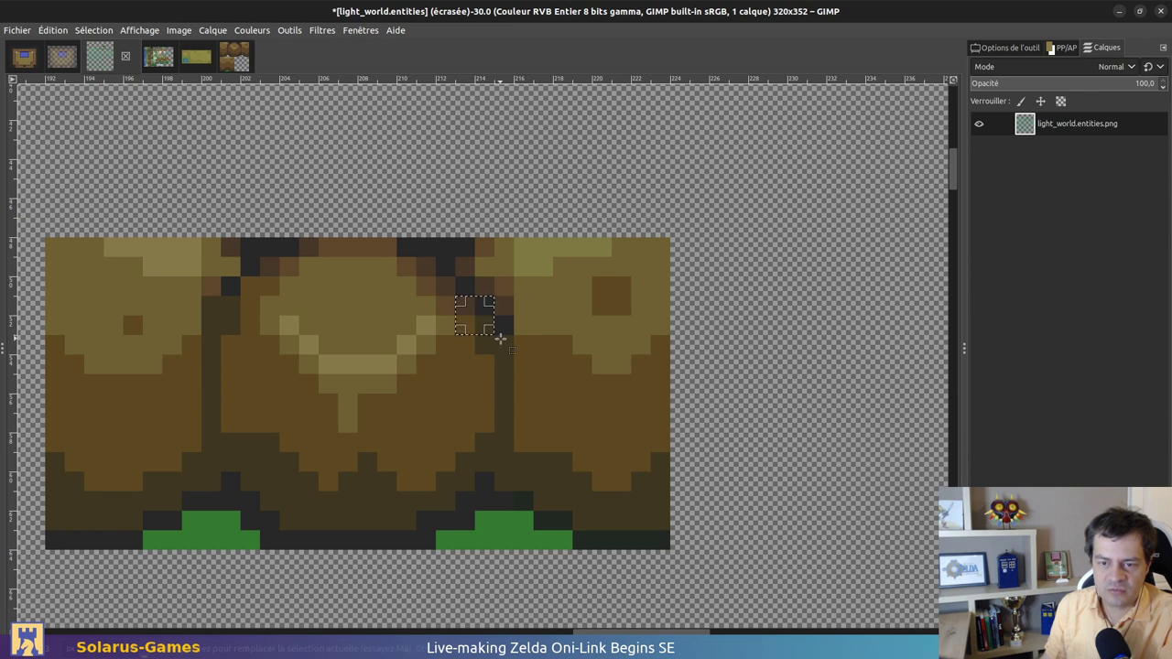
{"action": "left_click", "coordinate": [554, 303]}
Display the toolbox and make Rectangle Select the active tool, with nothing selected in light_world.entities
{"action": "key", "text": "ctrl+b"}
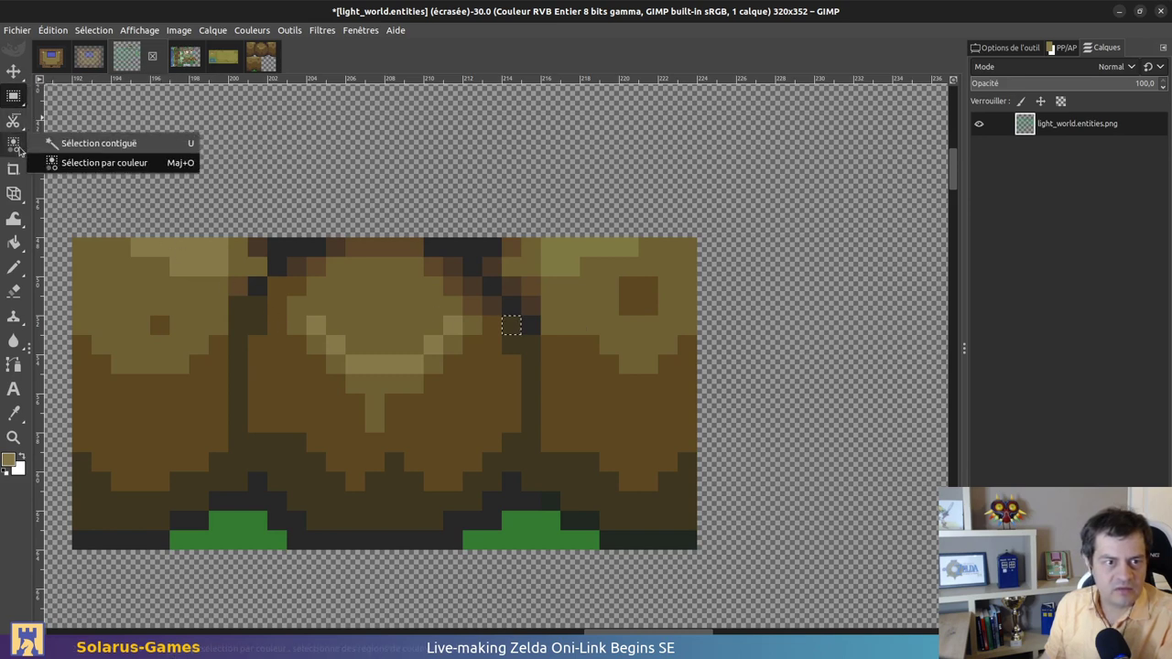
{"action": "mouse_move", "coordinate": [14, 316]}
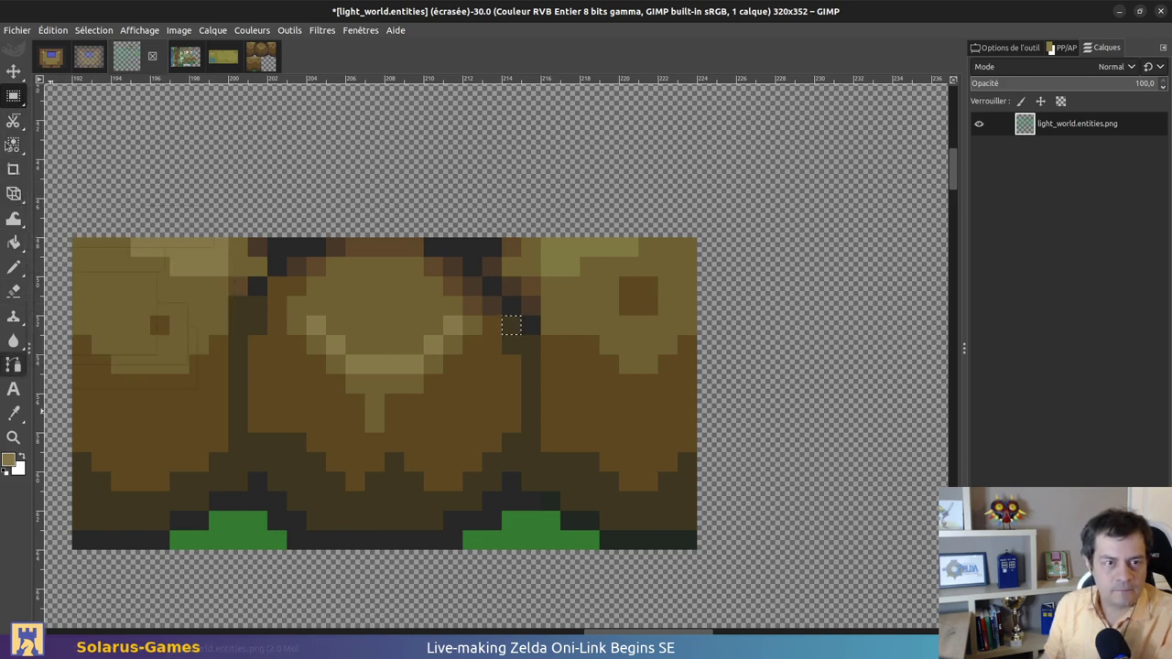
{"action": "mouse_move", "coordinate": [16, 74]}
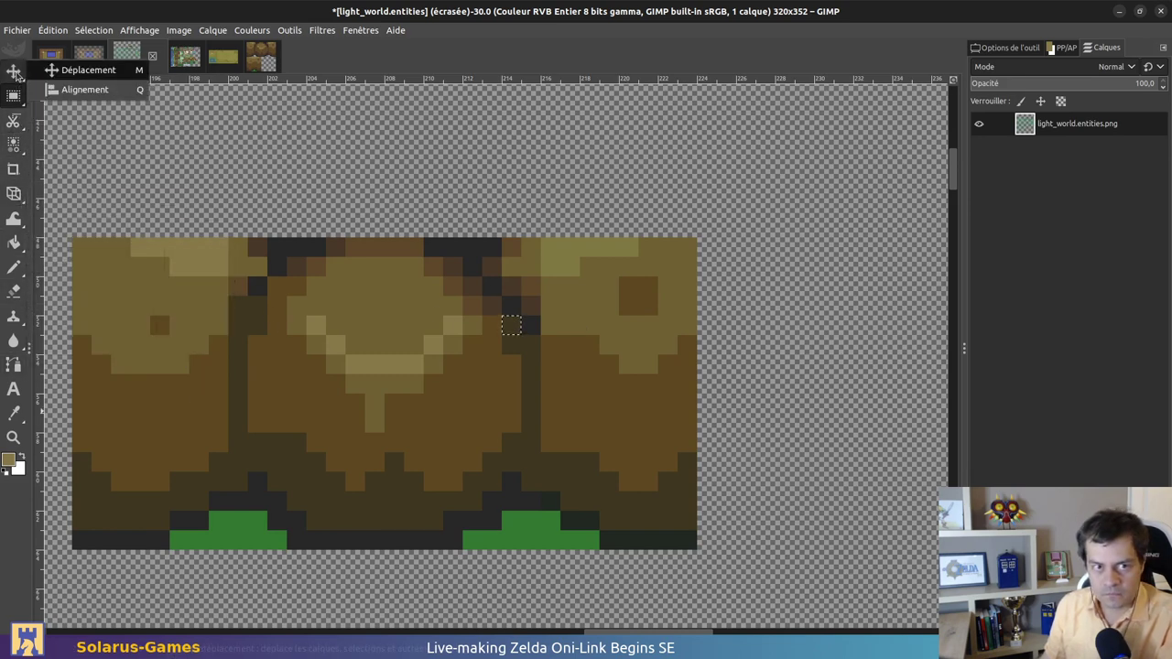
{"action": "key", "text": "b"}
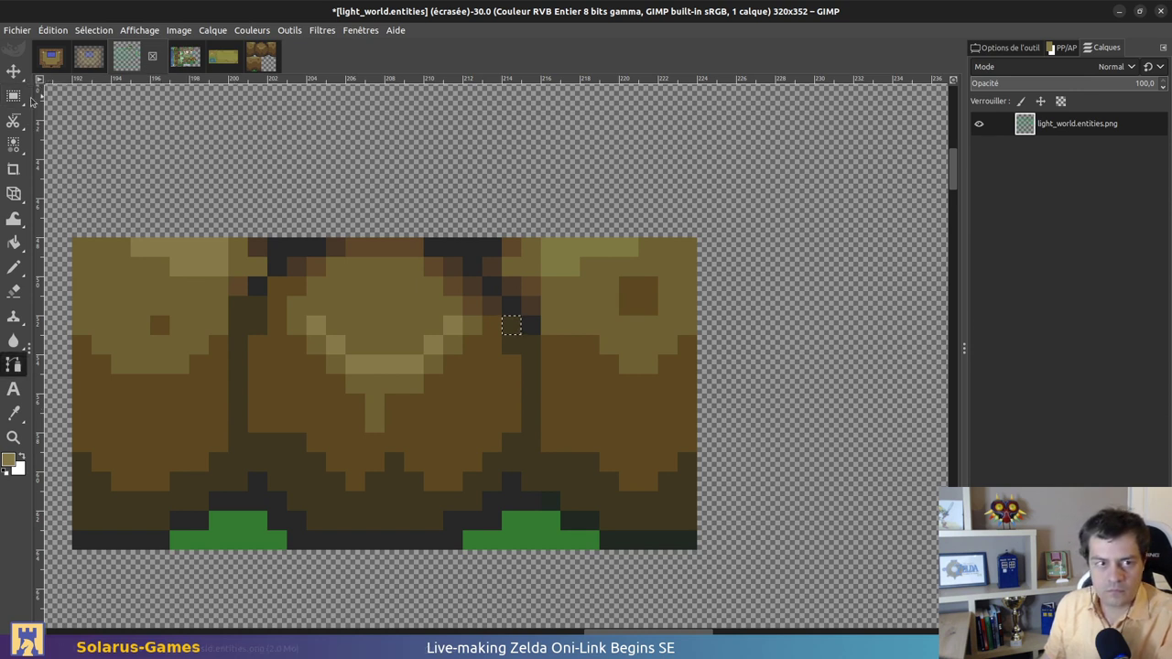
{"action": "mouse_move", "coordinate": [32, 103]}
{"action": "left_click", "coordinate": [92, 92]}
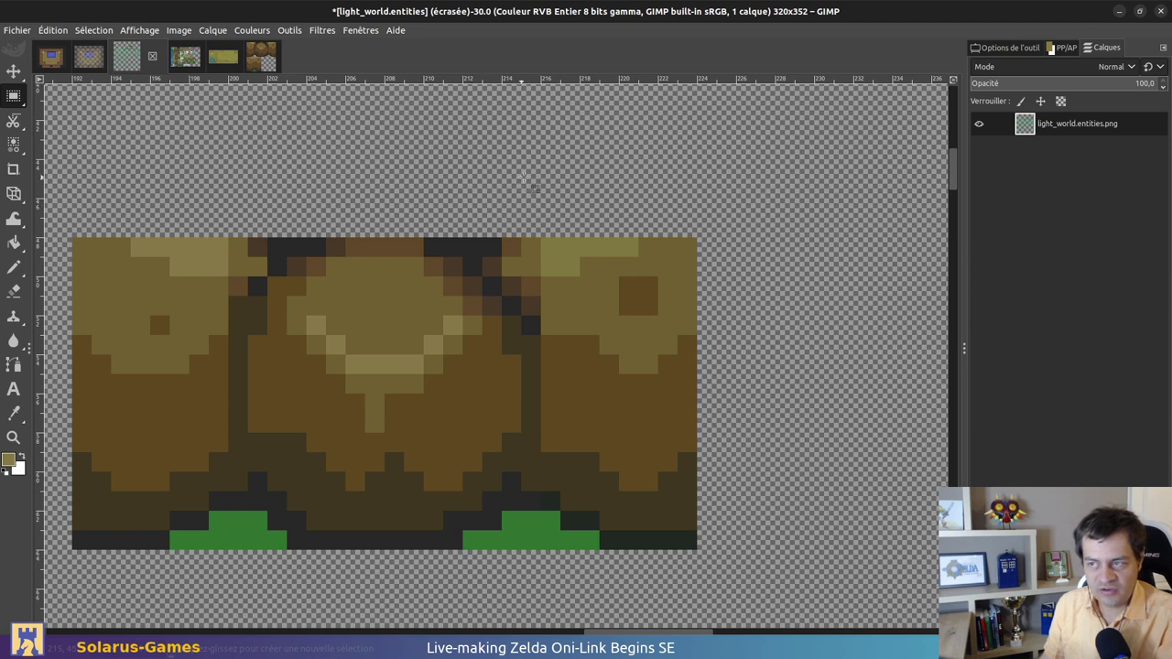
Paste the recoloured rocks exactly over the old olive weak wall tile in light_world.entities and anchor them
{"action": "scroll", "coordinate": [622, 147], "scroll_direction": "down", "scroll_amount": 1}
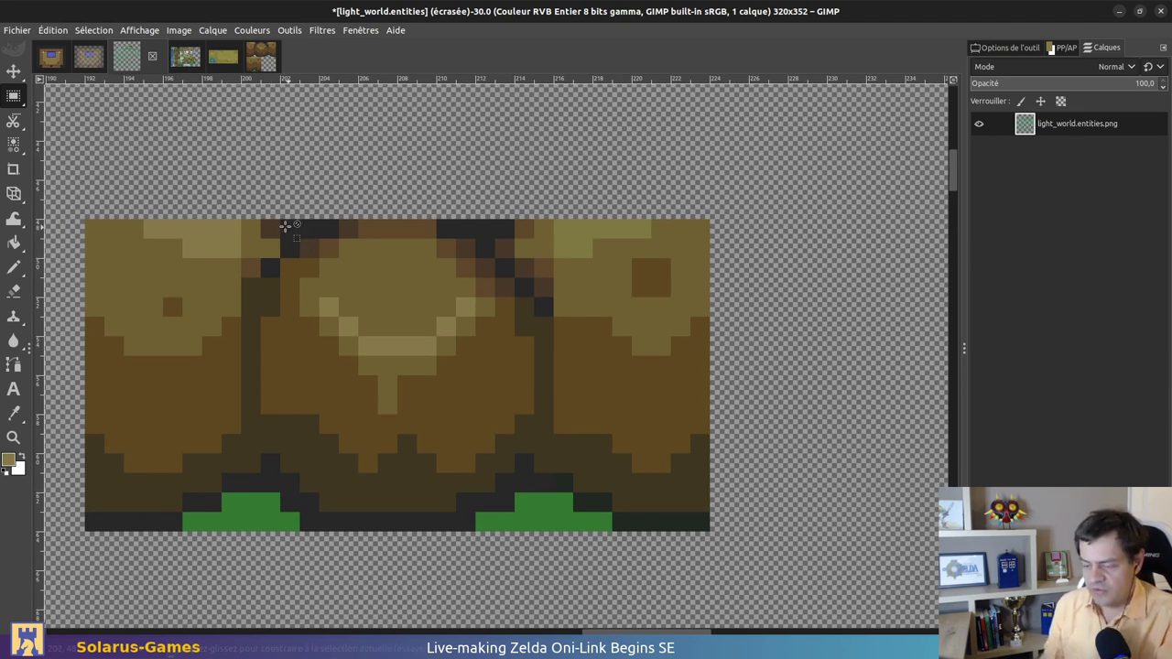
{"action": "key", "text": "ctrl+v"}
{"action": "left_click_drag", "start_coordinate": [389, 316], "coordinate": [291, 336]}
{"action": "left_click", "coordinate": [320, 167]}
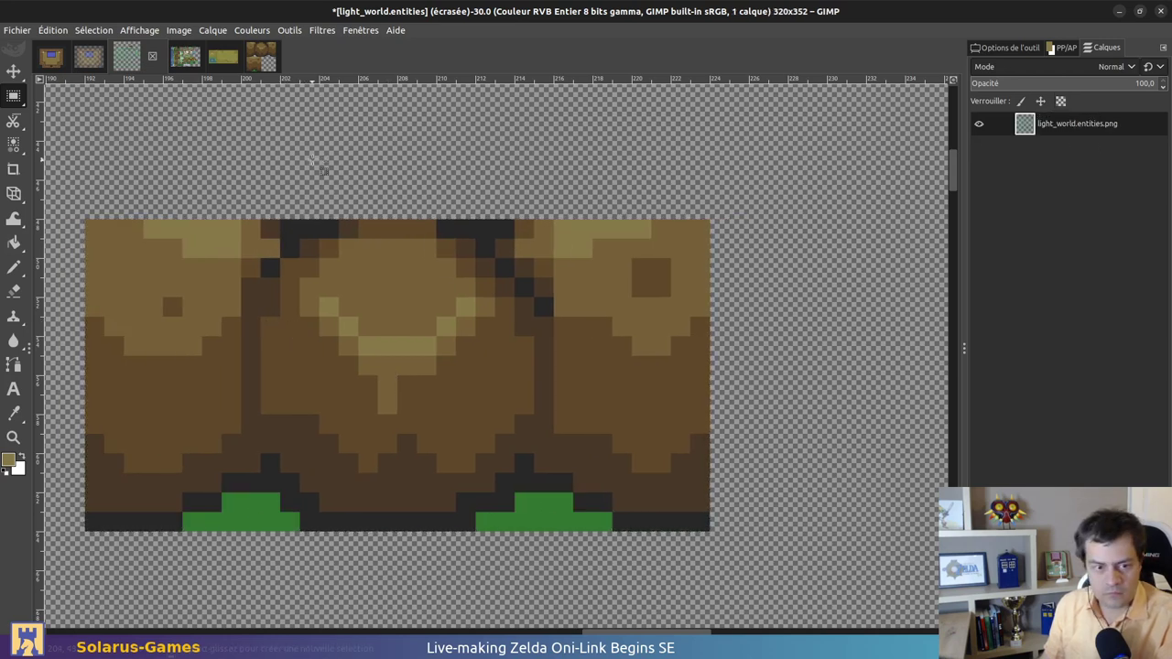
Erase the two green grass patches beneath the rocks to transparency with the contiguous selection, and clear the selection
{"action": "key", "text": "u"}
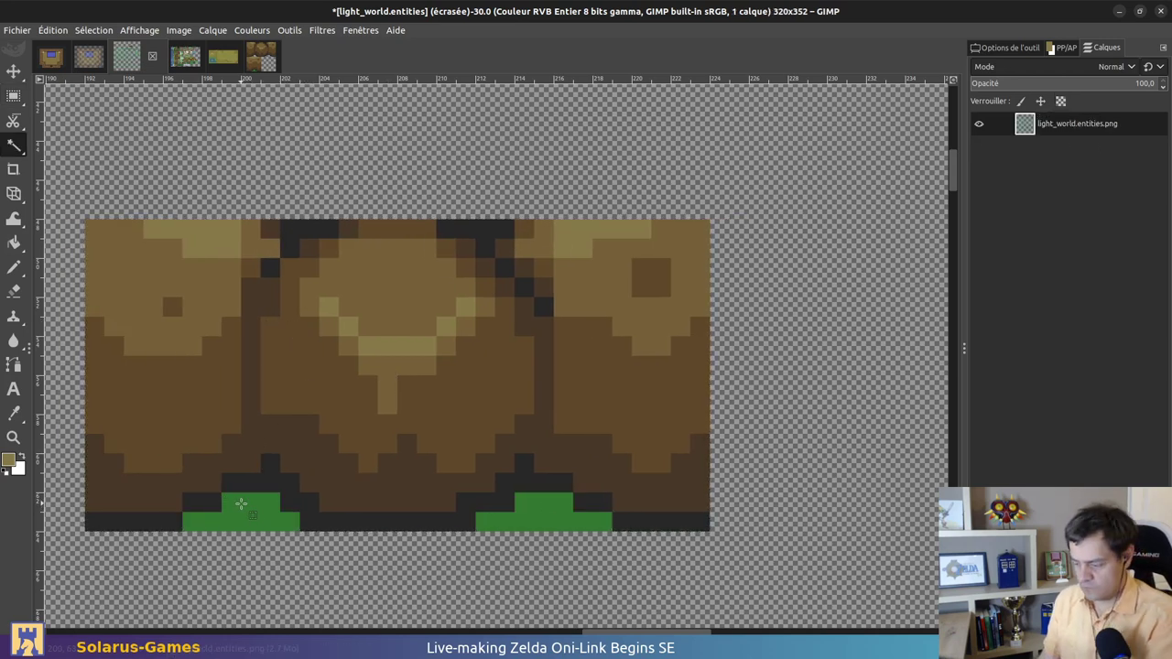
{"action": "left_click", "coordinate": [252, 508]}
{"action": "left_click", "coordinate": [555, 515], "text": "shift"}
{"action": "key", "text": "Delete"}
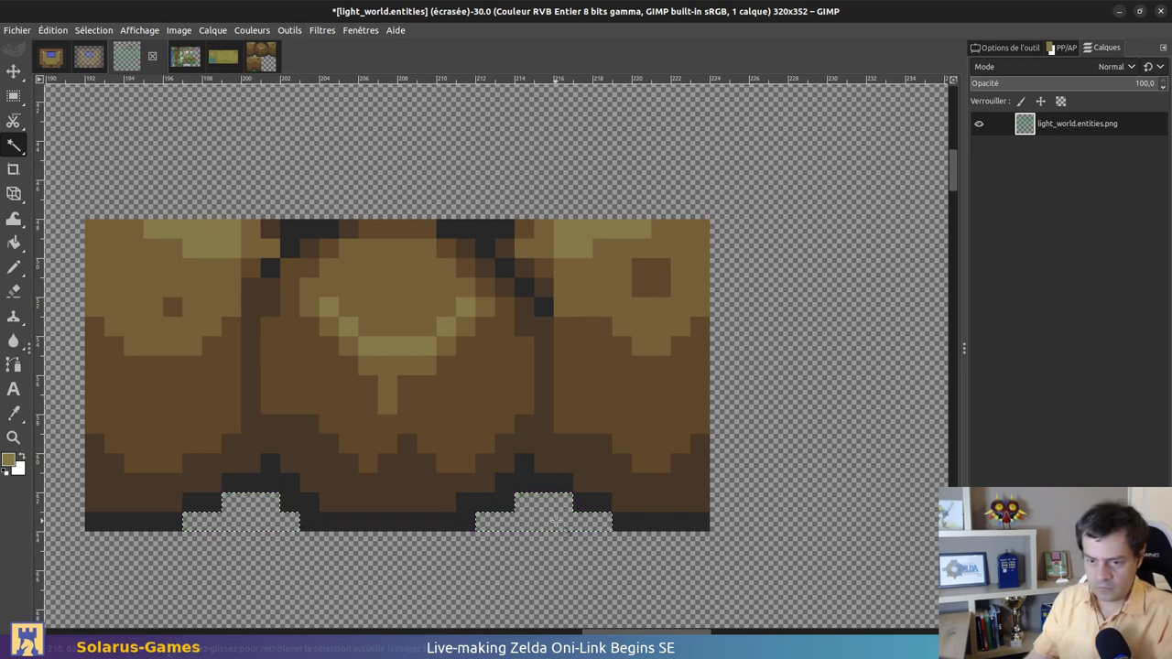
{"action": "key", "text": "r"}
{"action": "left_click", "coordinate": [619, 532]}
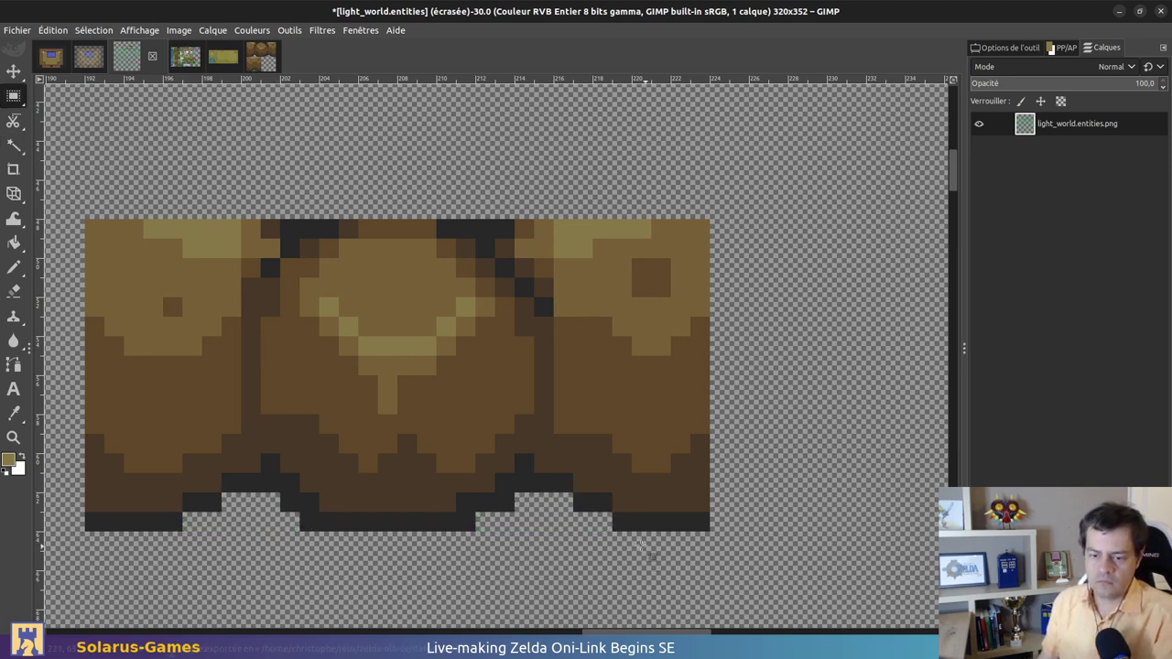
Export light_world.entities over its PNG, switch to Solarus Quest Editor and reopen map a1 at the weak wall in the cliff
{"action": "key", "text": "ctrl+e"}
{"action": "key", "text": "alt+Tab"}
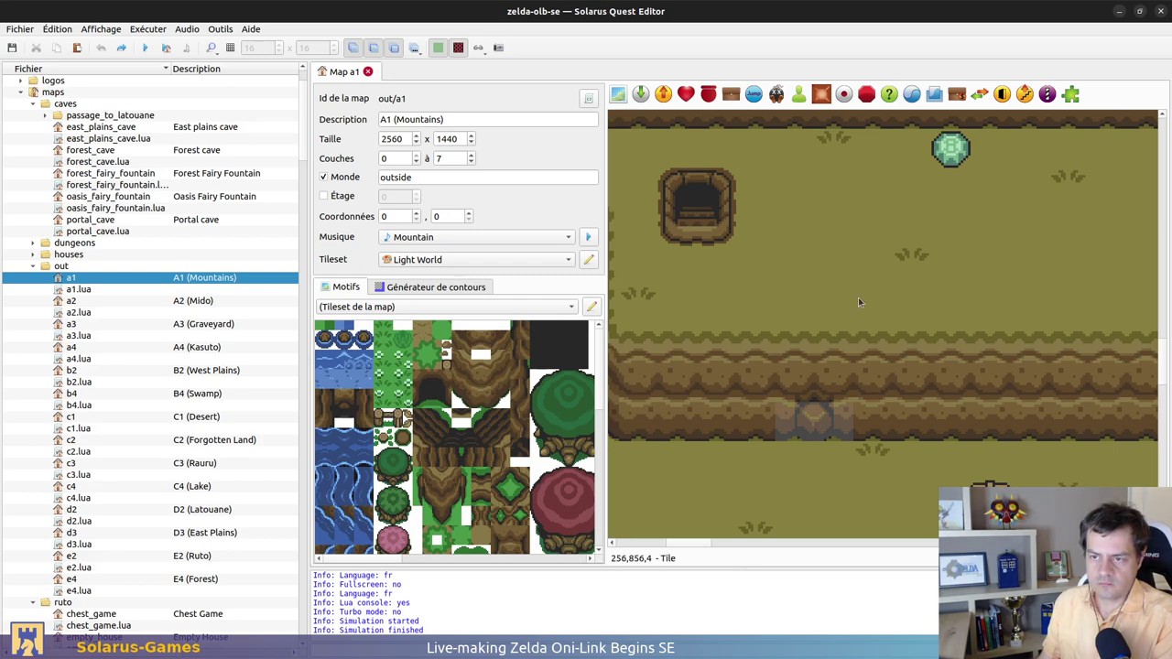
{"action": "left_click", "coordinate": [367, 71]}
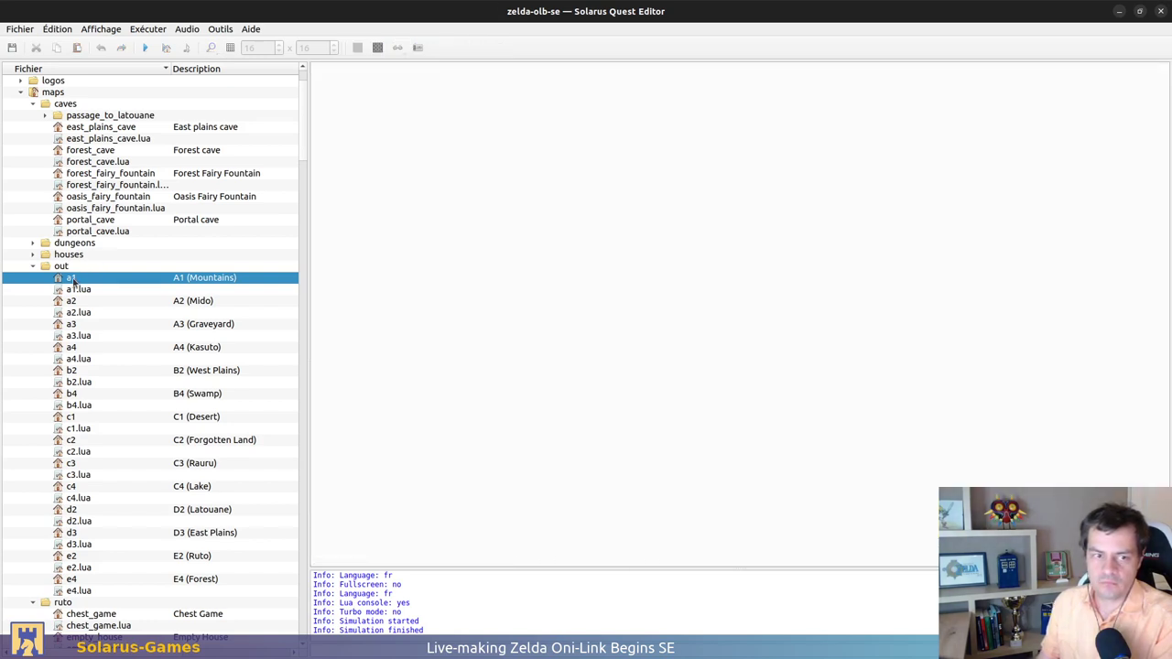
{"action": "double_click", "coordinate": [73, 282]}
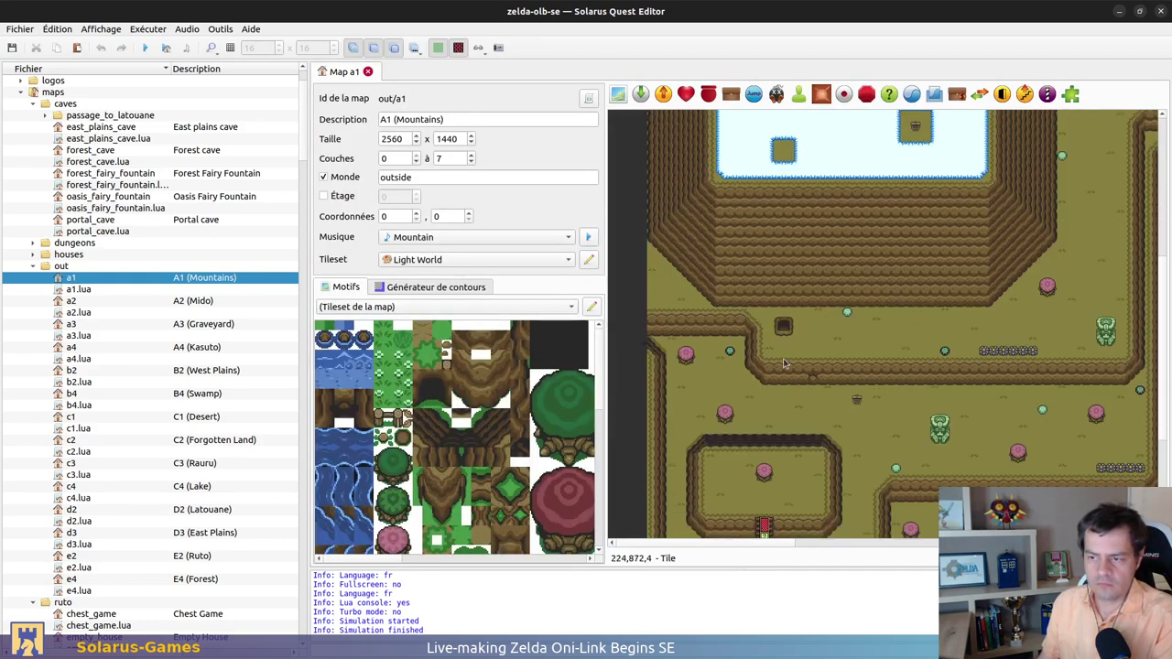
{"action": "scroll", "coordinate": [784, 363], "scroll_direction": "up", "scroll_amount": 2, "text": "ctrl"}
{"action": "middle_click_drag", "start_coordinate": [961, 478], "coordinate": [884, 446]}
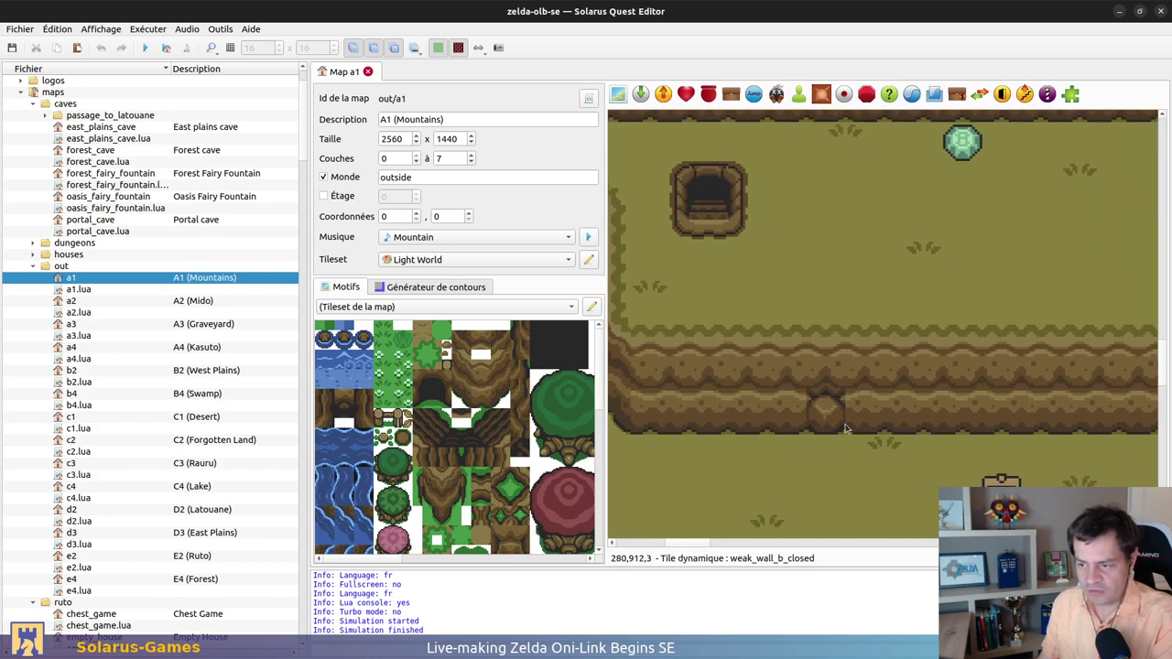
Move the weak wall tiles out of the cliff to inspect each one, and undo the moves
{"action": "left_click", "coordinate": [884, 474]}
{"action": "left_click_drag", "start_coordinate": [831, 424], "coordinate": [775, 523]}
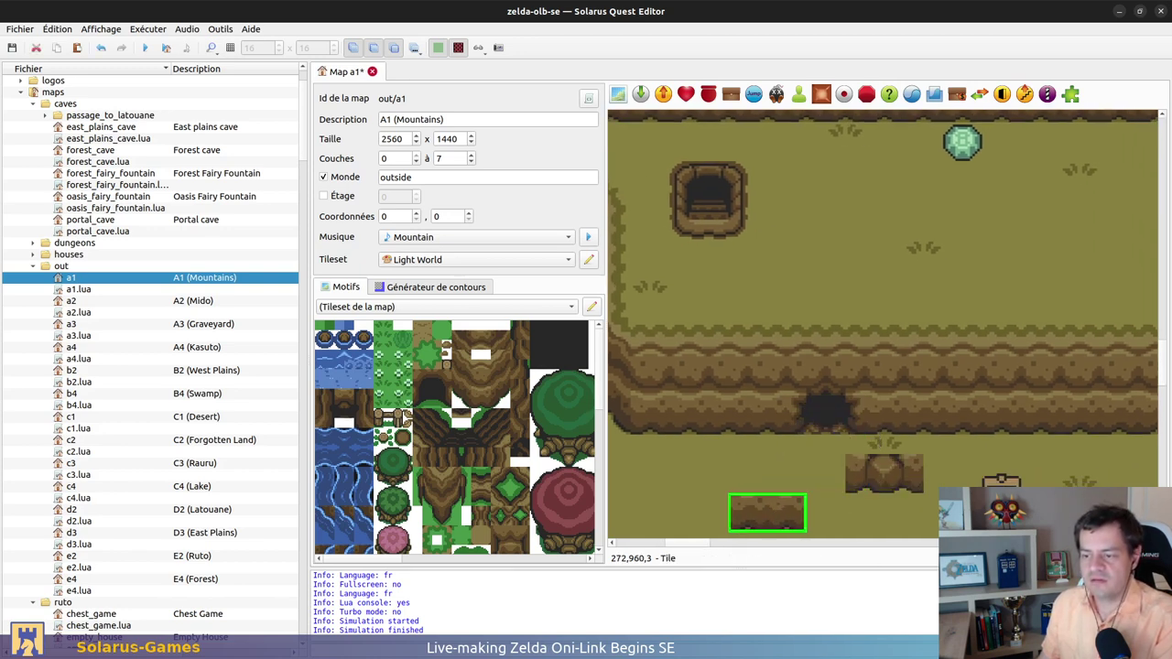
{"action": "key", "text": "ctrl+z"}
{"action": "key", "text": "ctrl+z"}
{"action": "key", "text": "ctrl+z"}
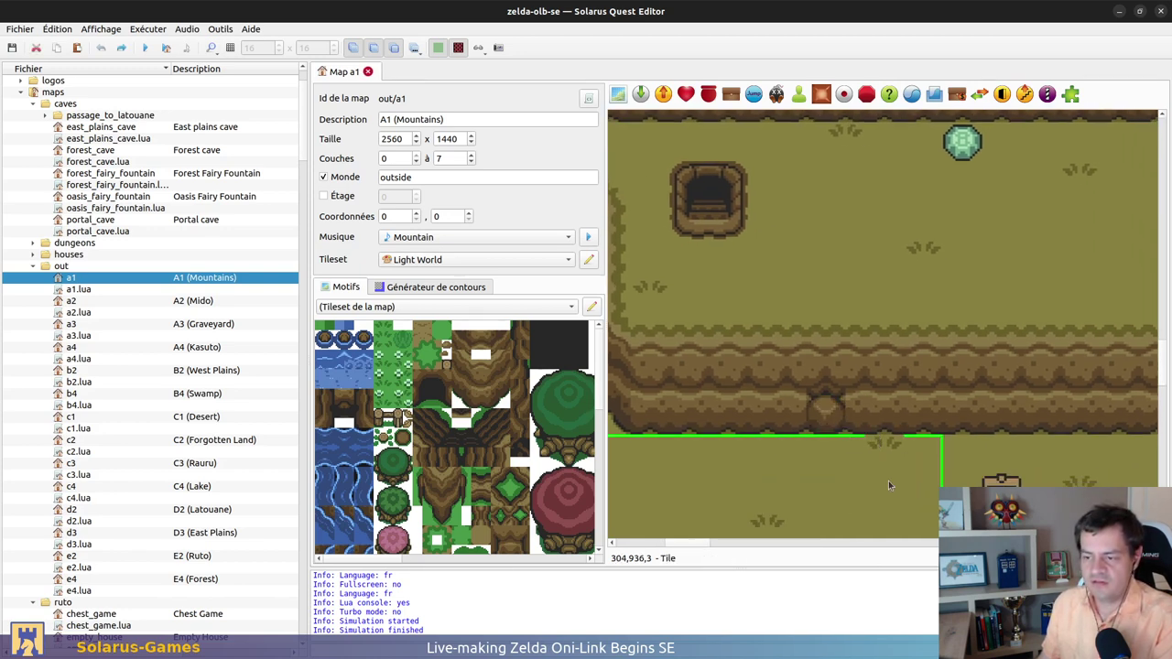
{"action": "scroll", "coordinate": [677, 357], "scroll_direction": "down", "scroll_amount": 2, "text": "ctrl"}
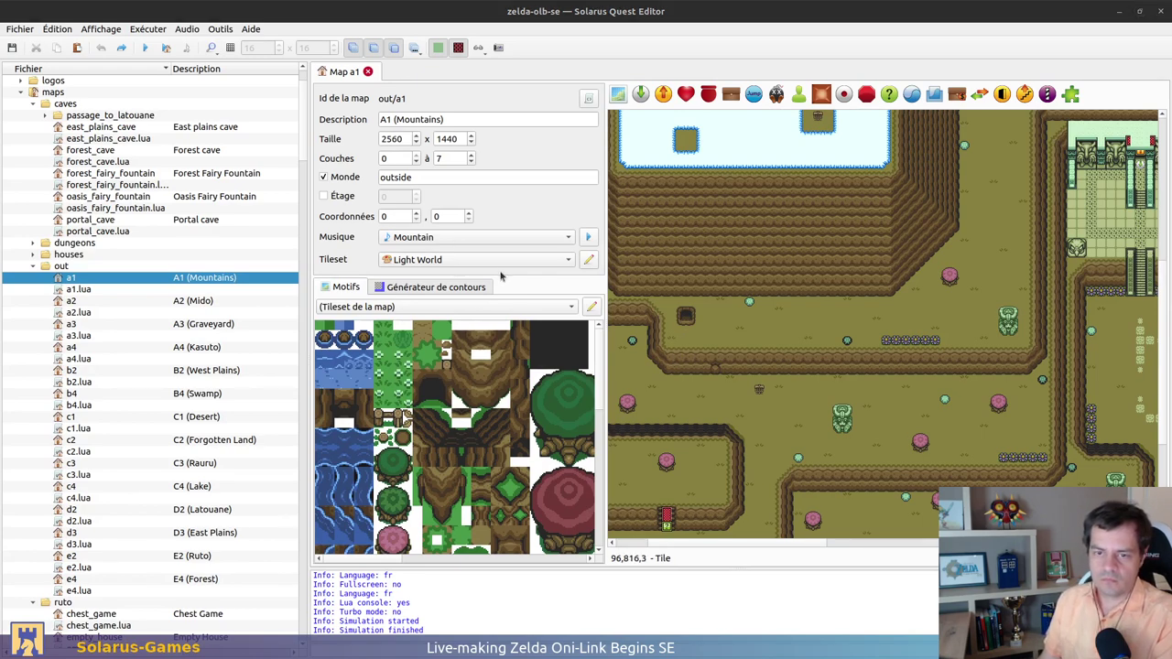
{"action": "key", "text": "alt+Tab"}
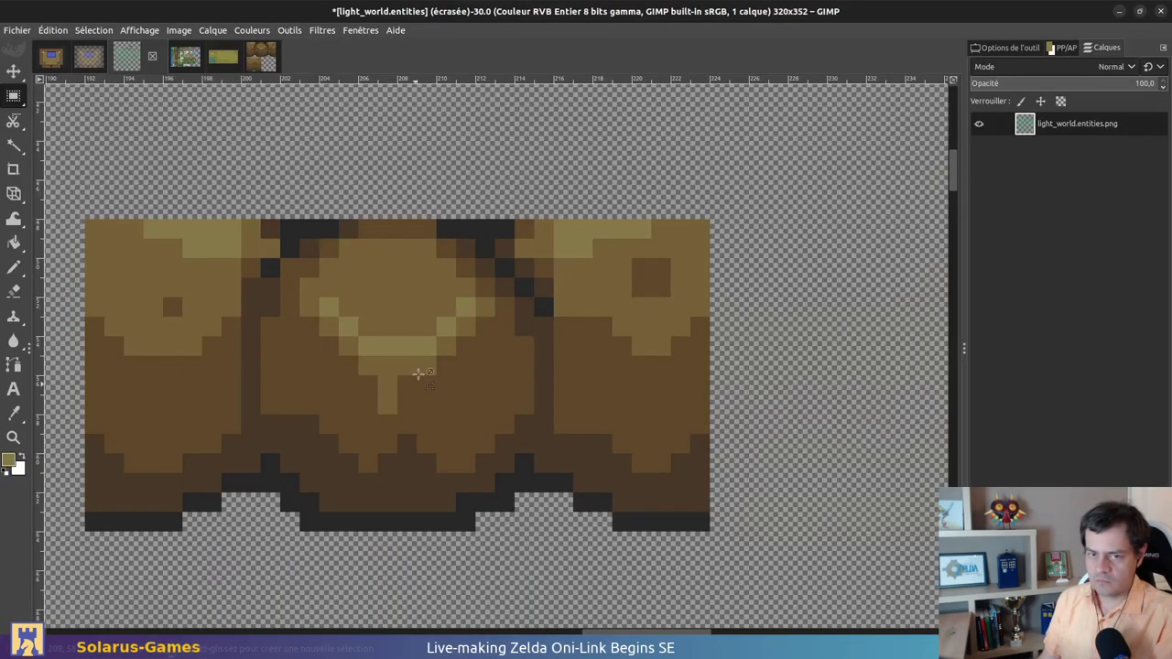
{"action": "scroll", "coordinate": [427, 336], "scroll_direction": "down", "scroll_amount": 3, "text": "ctrl"}
{"action": "scroll", "coordinate": [446, 365], "scroll_direction": "down", "scroll_amount": 2, "text": "ctrl"}
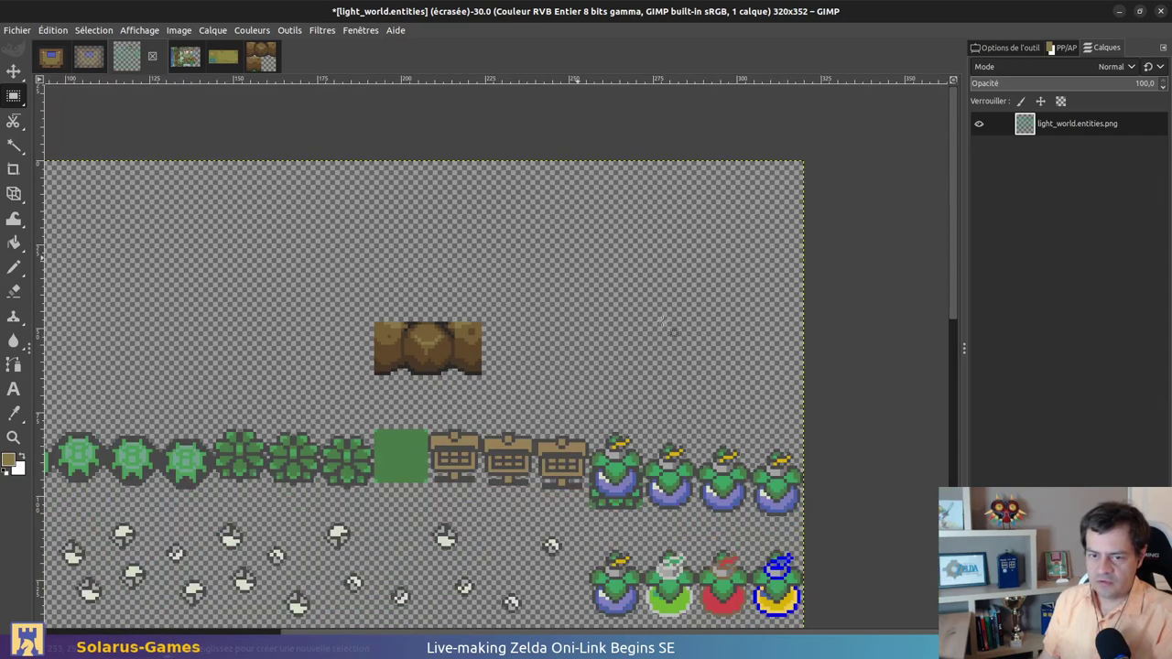
Switch to the terminal and check the git status of the zelda-olb-se data folder
{"action": "key", "text": "alt+Tab"}
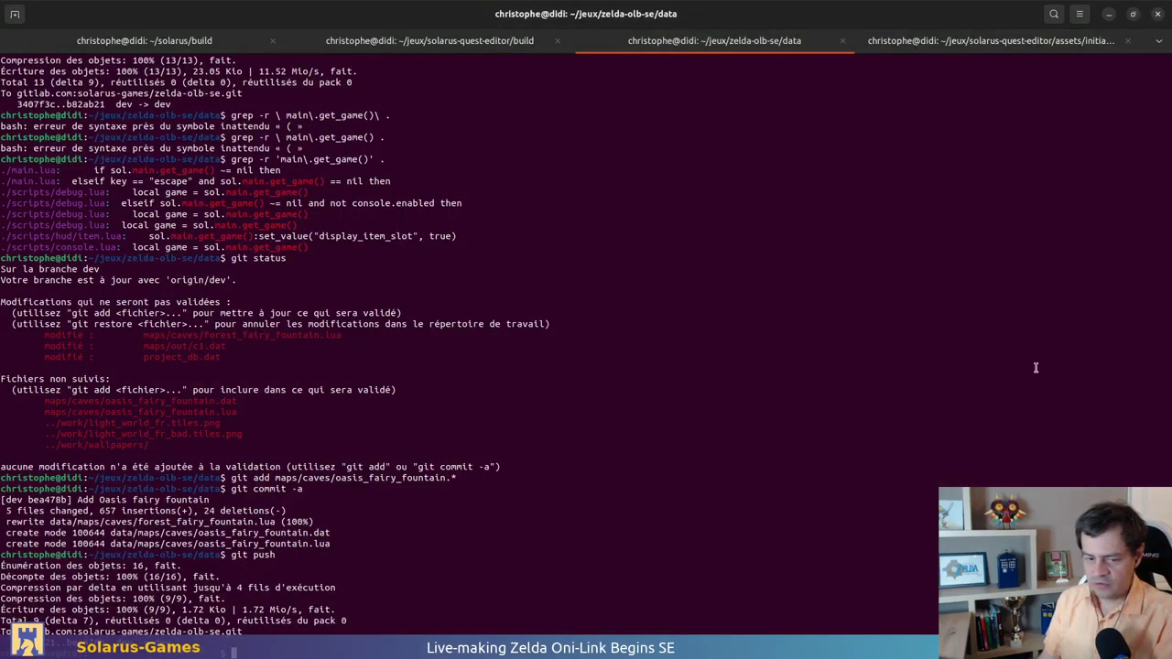
{"action": "type", "text": "git status"}
{"action": "key", "text": "Return"}
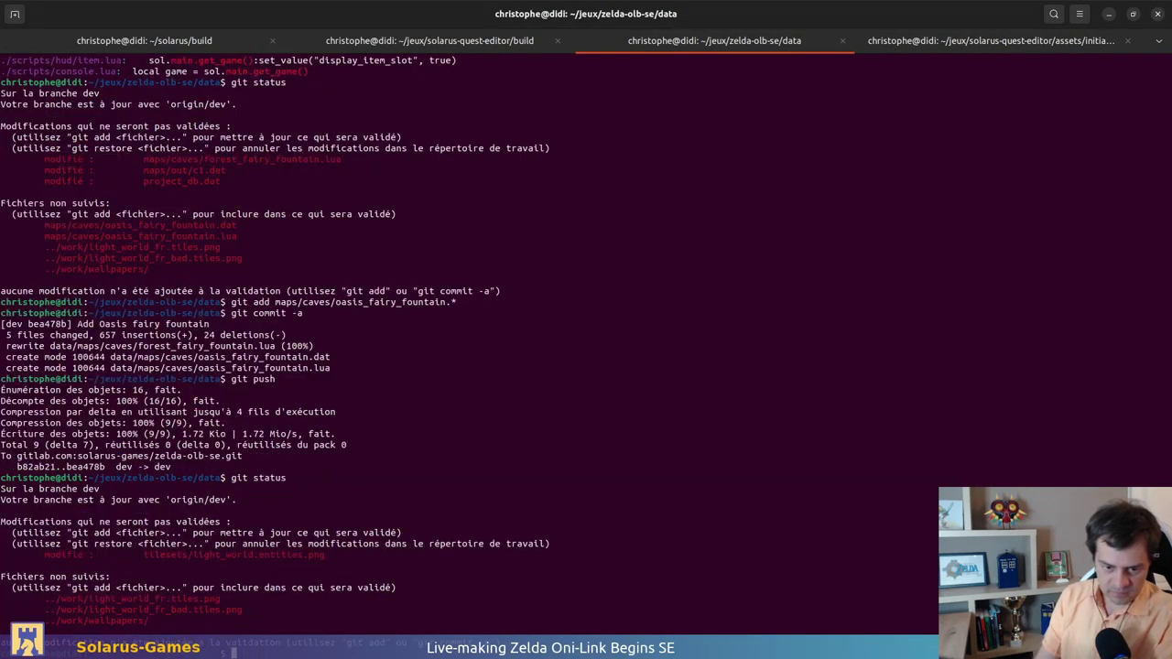
Commit the tilesets folder with the message "Fix outside weak wall palette" and push the commit
{"action": "type", "text": "git commit -a"}
{"action": "key", "text": "Return"}
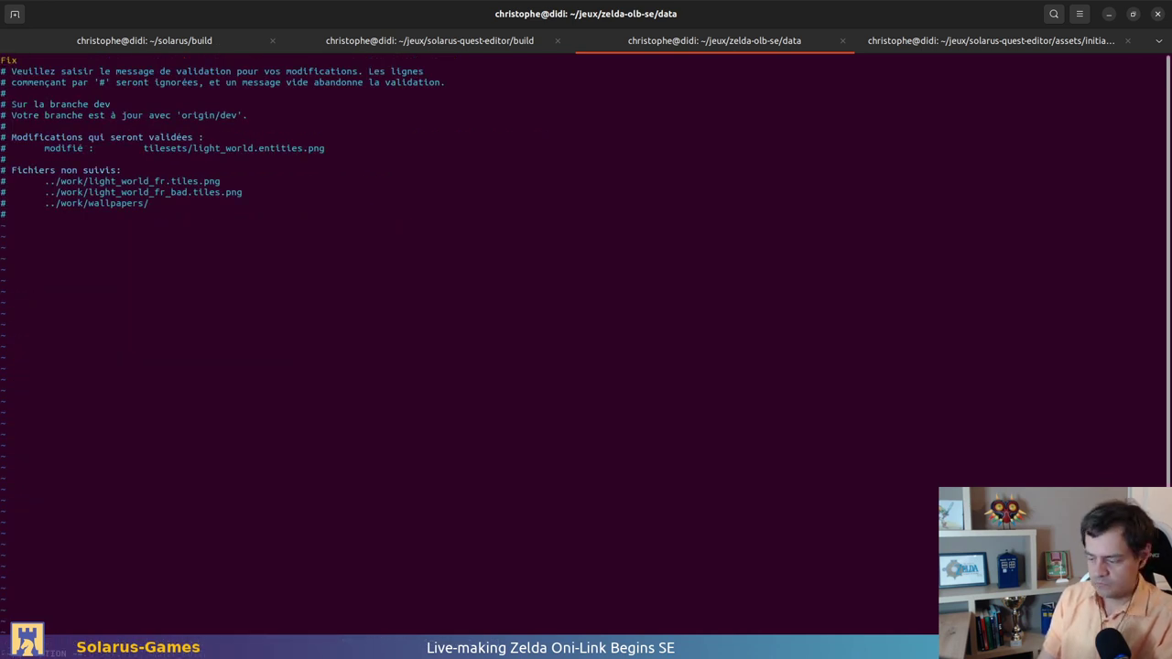
{"action": "type", "text": "Fix outside we"}
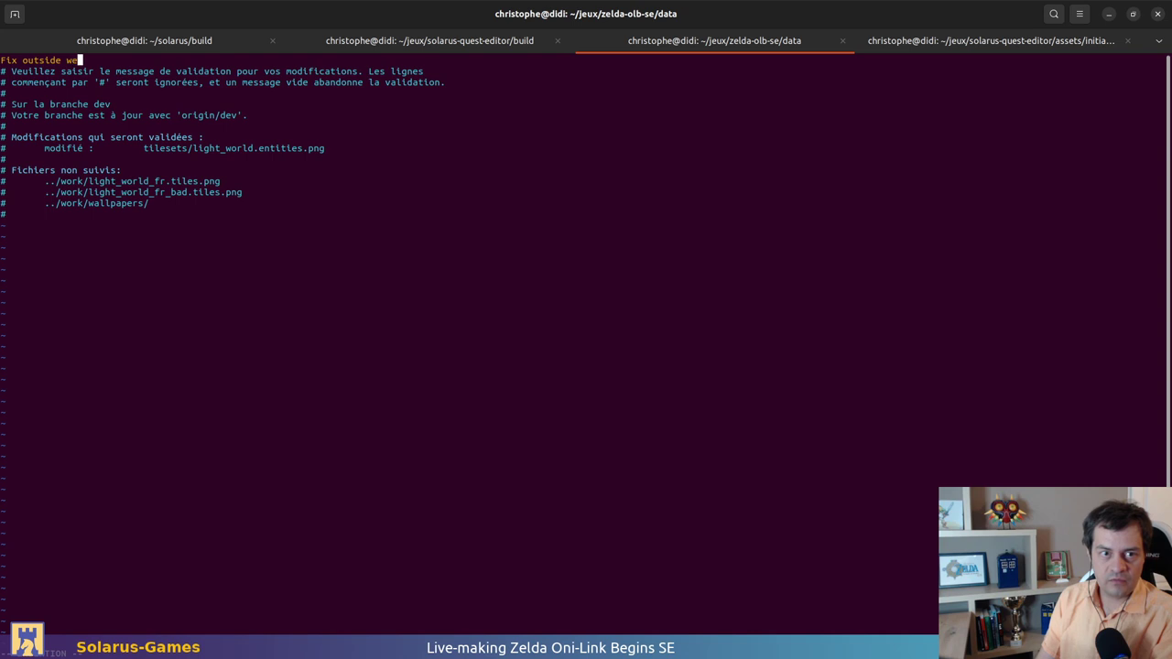
{"action": "type", "text": "ak wal"}
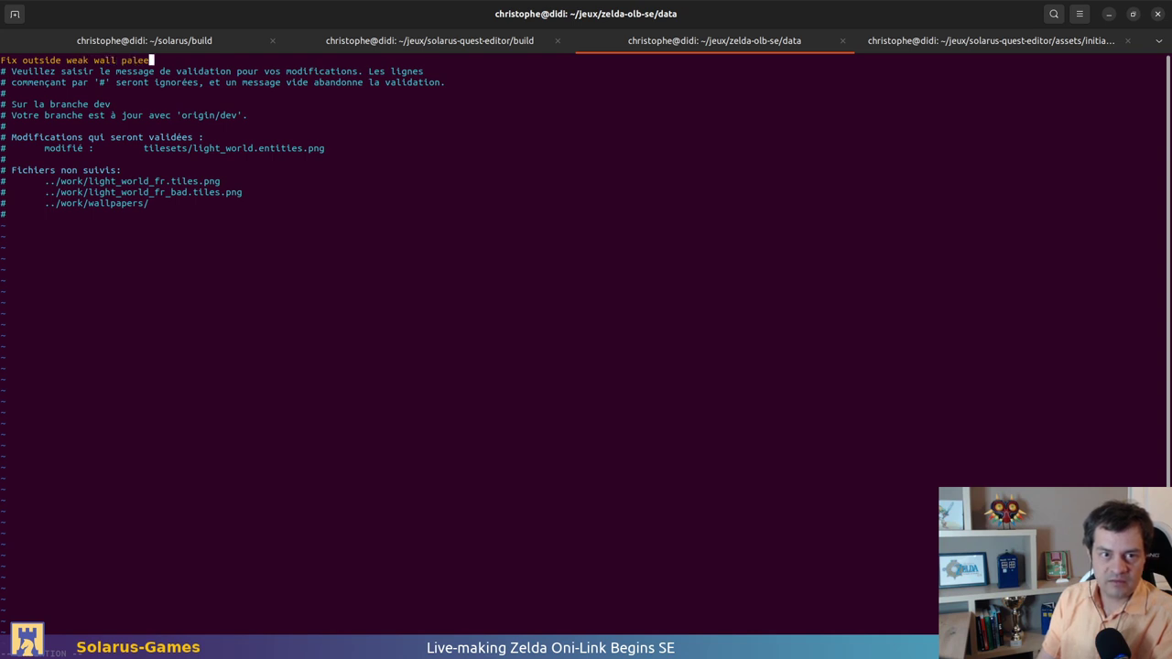
{"action": "type", "text": "l palett"}
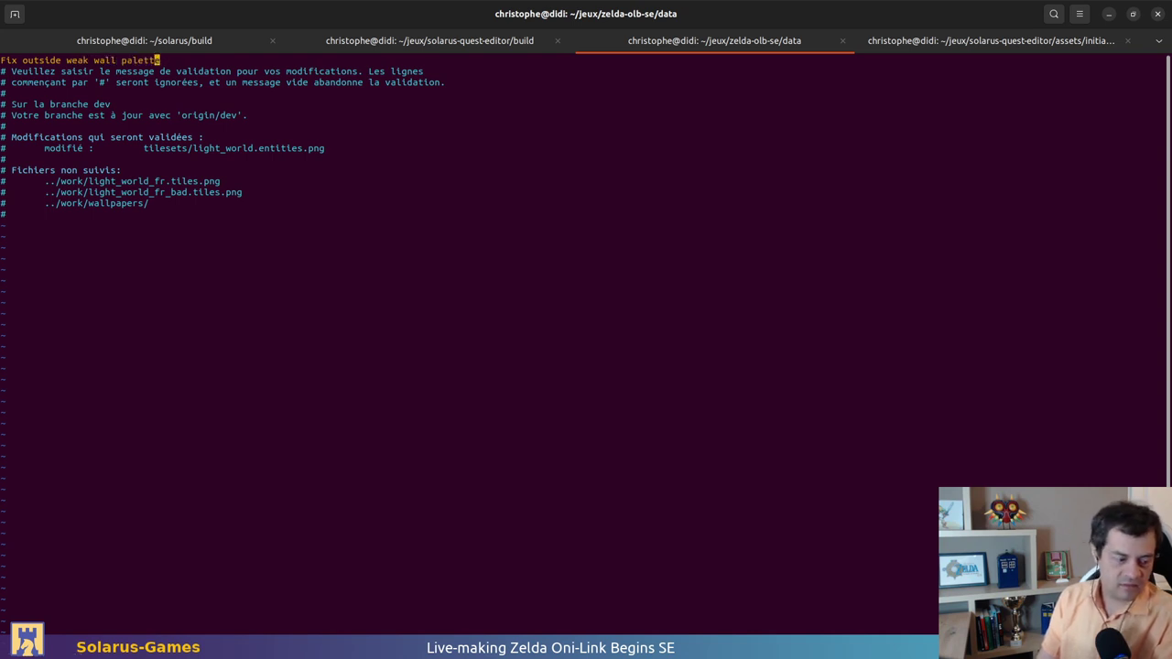
{"action": "type", "text": "e"}
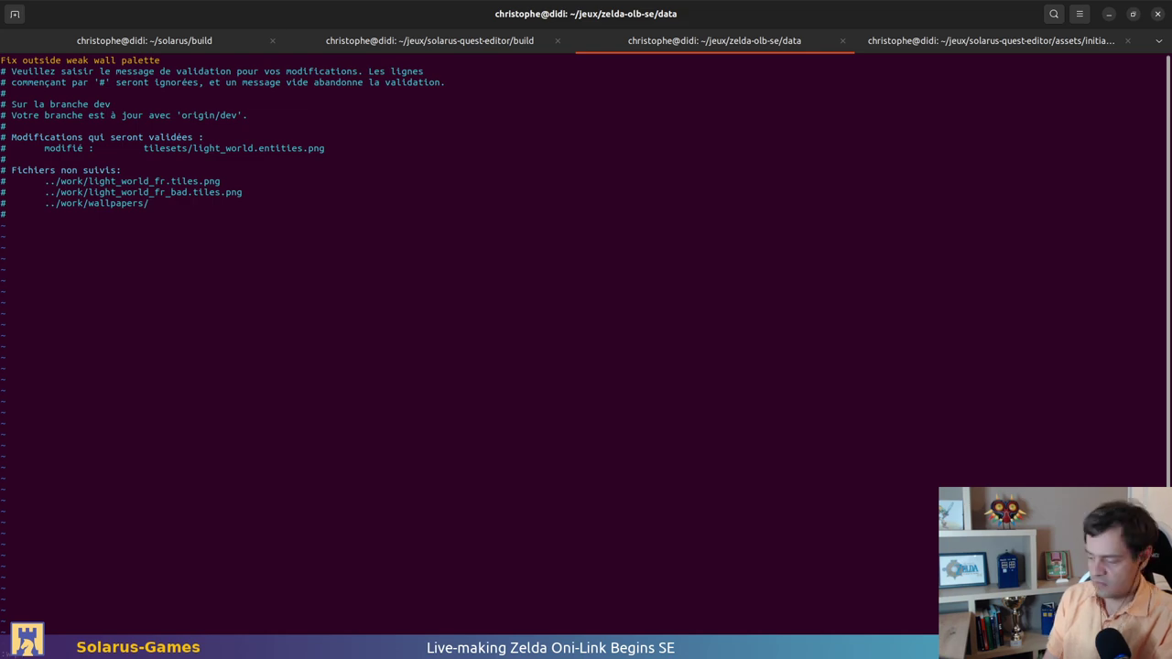
{"action": "key", "text": "Escape"}
{"action": "type", "text": ":wq"}
{"action": "key", "text": "Return"}
{"action": "type", "text": "git push"}
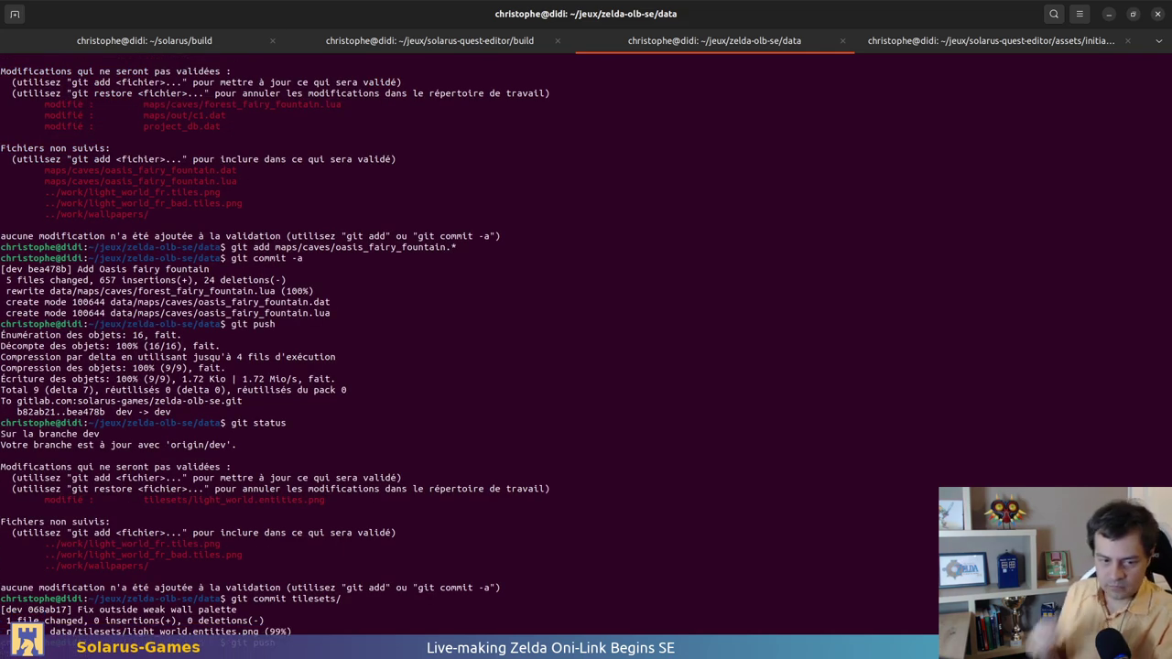
{"action": "key", "text": "Return"}
Switch to GIMP and view the whole light_world.entities sheet
{"action": "key", "text": "alt+Tab"}
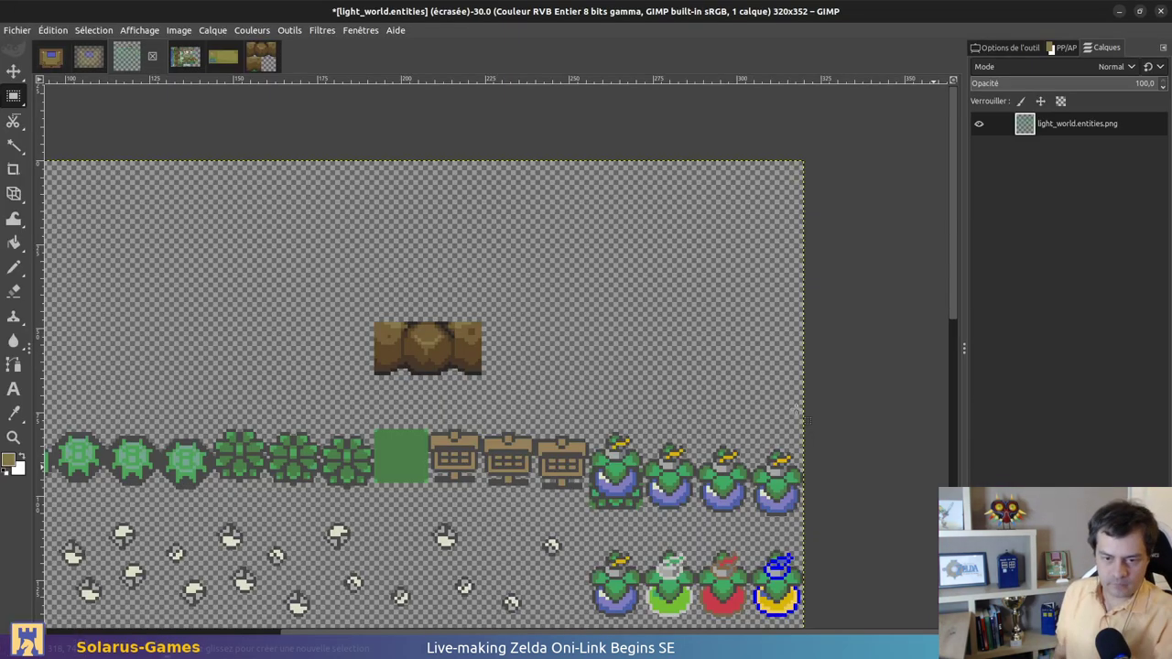
{"action": "scroll", "coordinate": [429, 371], "scroll_direction": "down", "scroll_amount": 1, "text": "ctrl"}
{"action": "scroll", "coordinate": [431, 371], "scroll_direction": "down", "scroll_amount": 3, "text": "ctrl"}
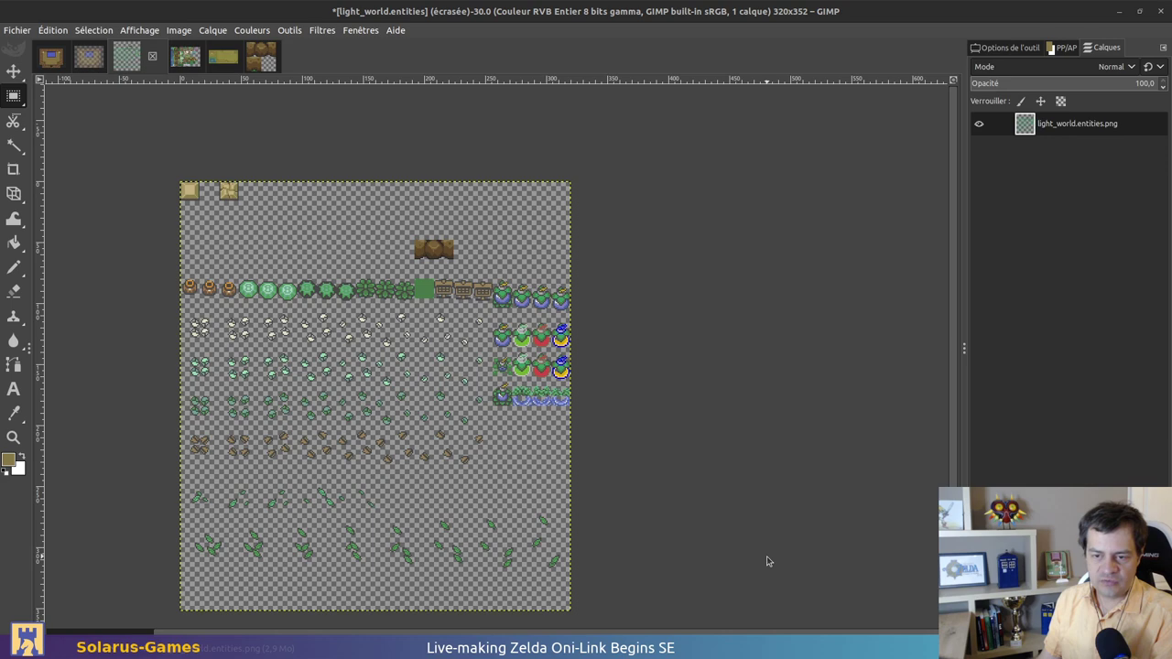
Switch to Solarus Quest Editor and collapse the maps' out and ruto folders and the doors folder under sprites/entities
{"action": "key", "text": "alt+Tab"}
{"action": "key", "text": "alt+Tab"}
{"action": "key", "text": "Tab"}
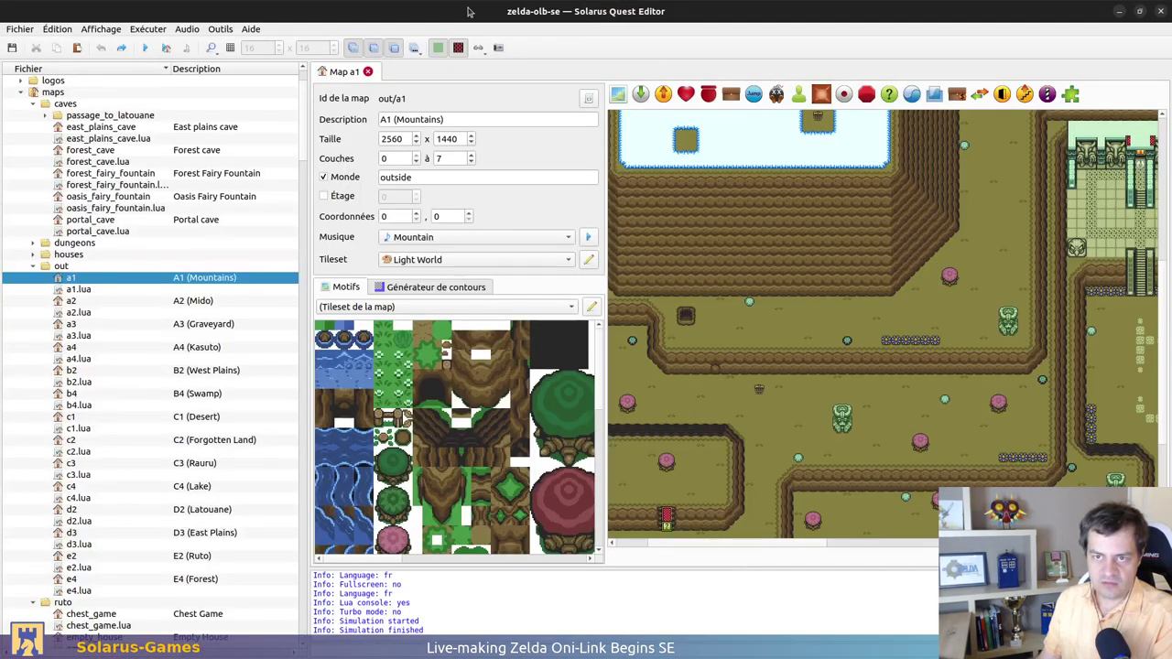
{"action": "left_click", "coordinate": [33, 266]}
{"action": "left_click", "coordinate": [33, 279]}
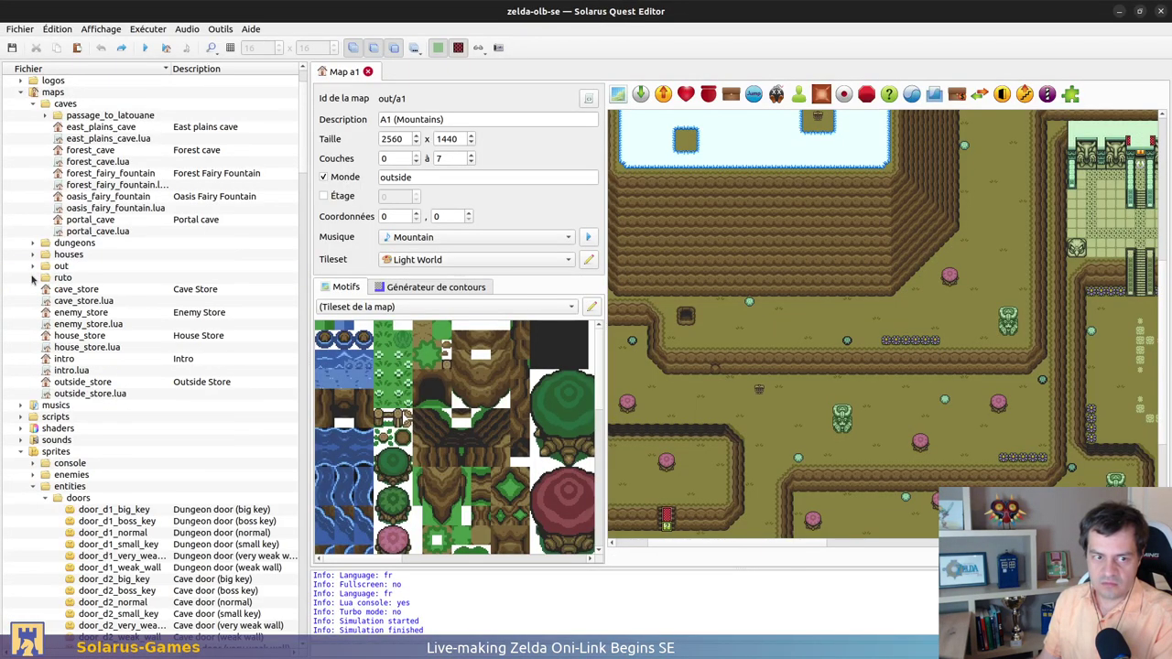
{"action": "left_click", "coordinate": [32, 488]}
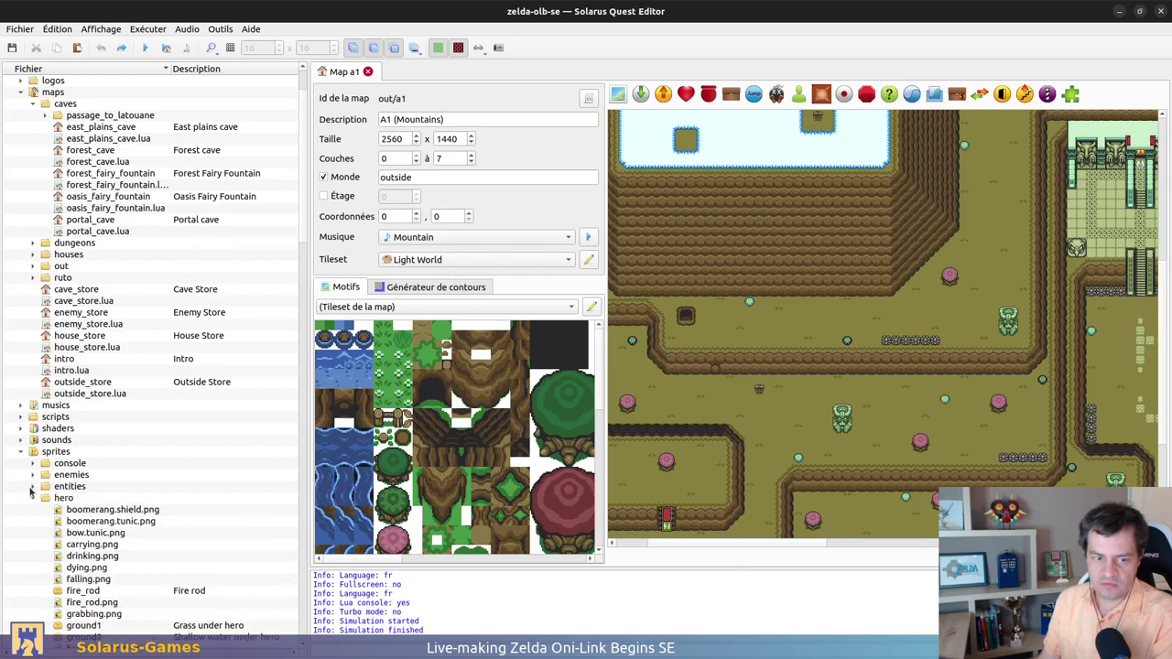
{"action": "left_click", "coordinate": [32, 486]}
{"action": "scroll", "coordinate": [92, 412], "scroll_direction": "down", "scroll_amount": 5}
{"action": "left_click", "coordinate": [47, 324]}
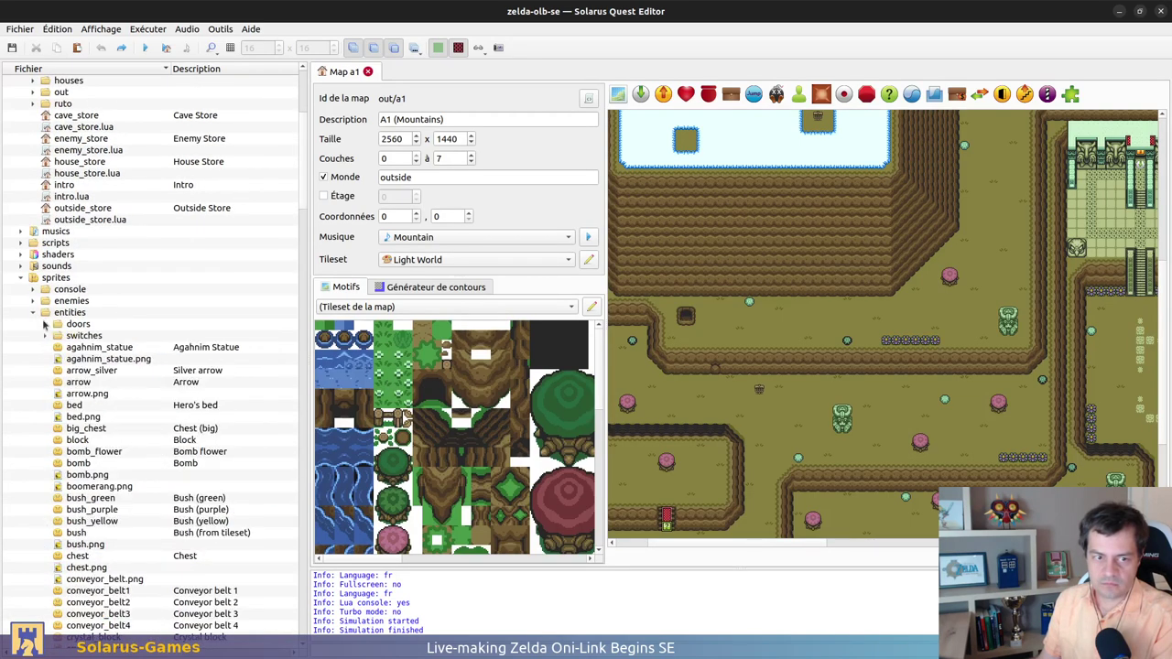
Open the vase sprite and vase.png from sprites/entities and compare them with the vases on the light_world.entities sheet in GIMP
{"action": "key", "text": "alt+Tab"}
{"action": "key", "text": "alt+Tab"}
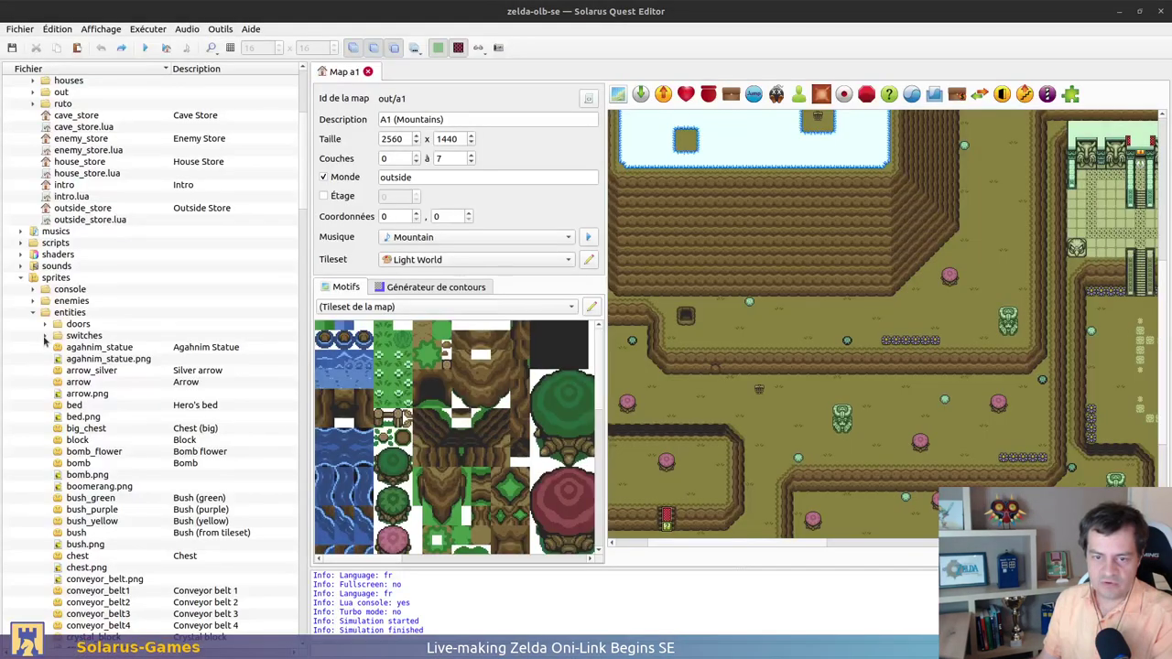
{"action": "key", "text": "alt+Tab"}
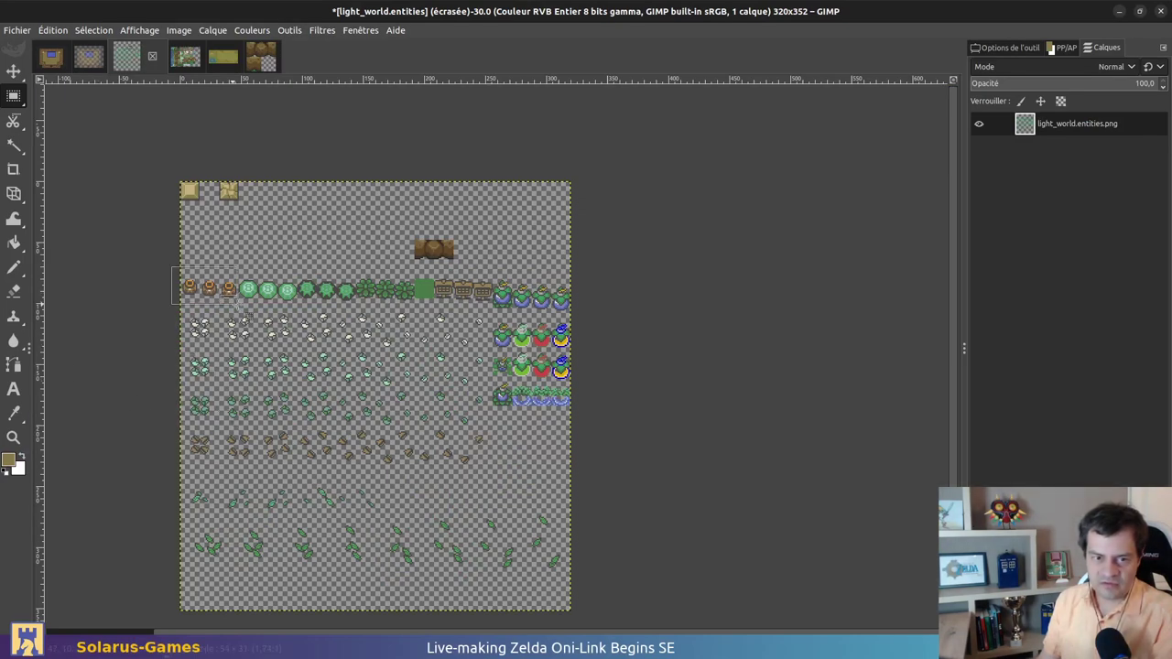
{"action": "key", "text": "alt+Tab"}
{"action": "scroll", "coordinate": [188, 474], "scroll_direction": "down", "scroll_amount": 20}
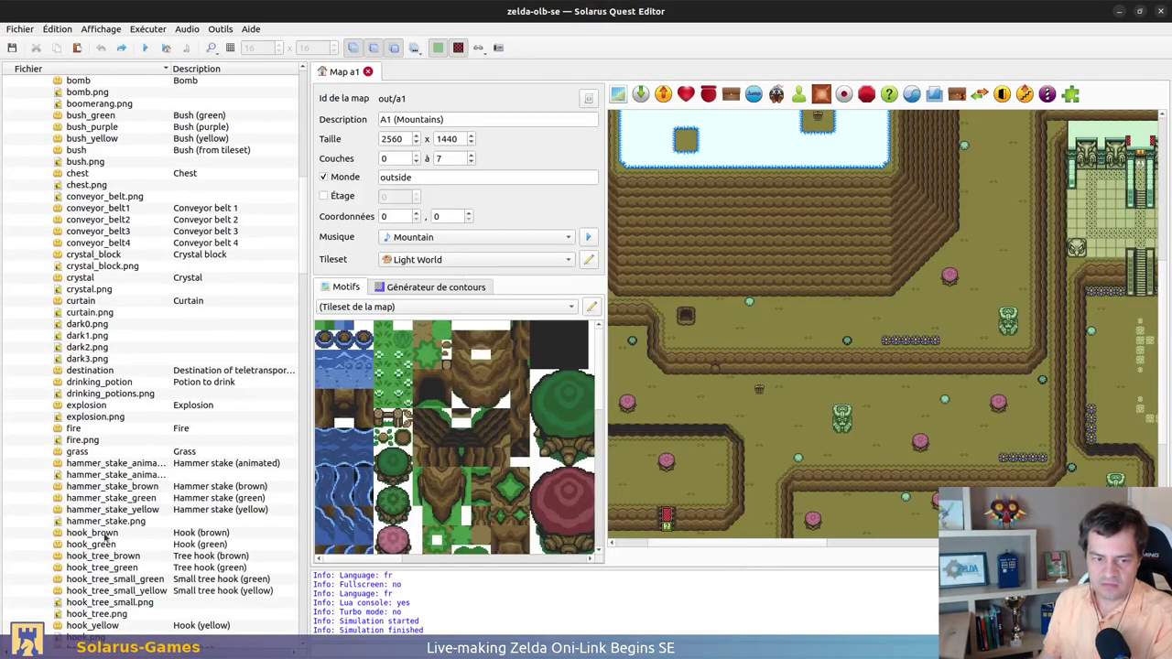
{"action": "scroll", "coordinate": [95, 438], "scroll_direction": "down", "scroll_amount": 1}
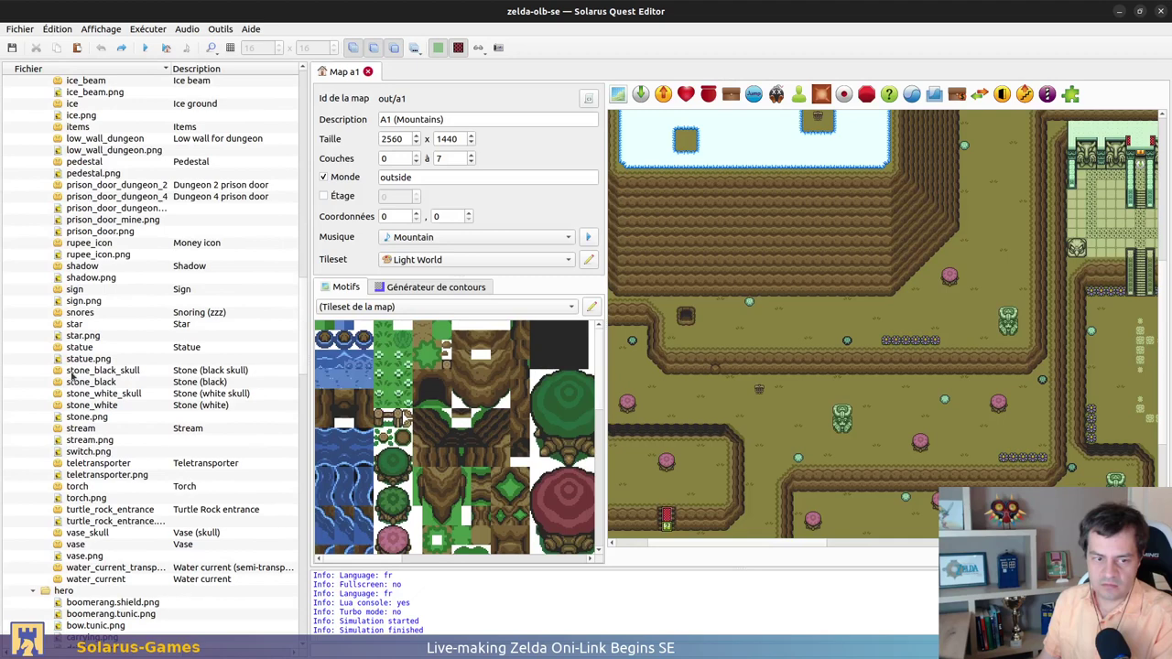
{"action": "double_click", "coordinate": [77, 546]}
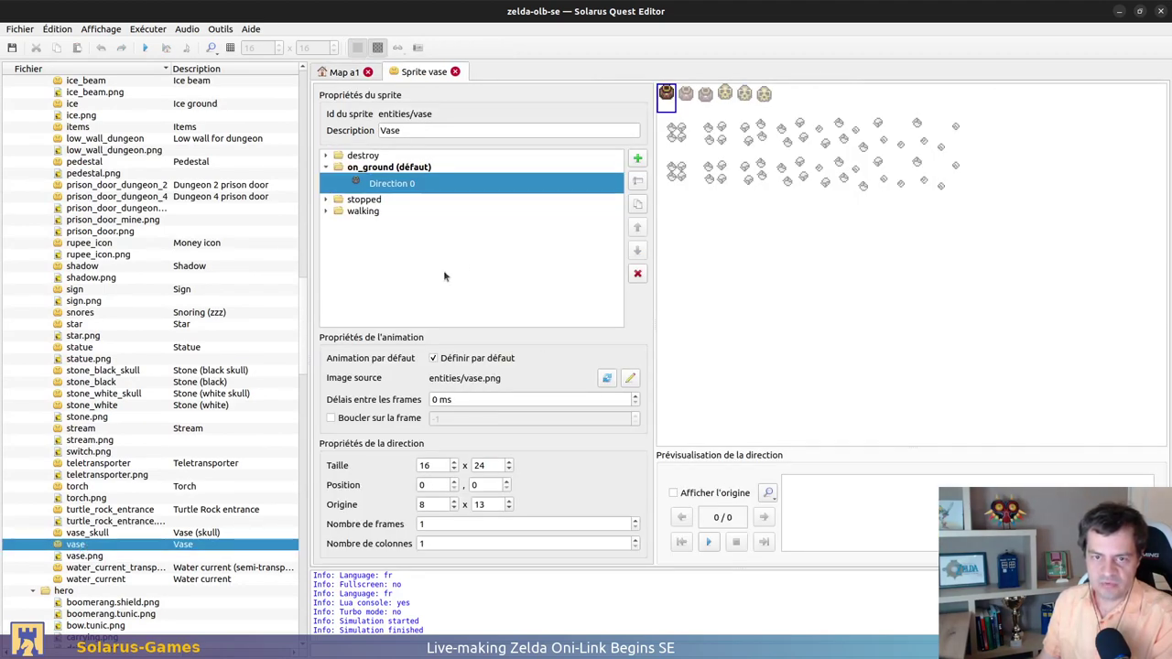
{"action": "double_click", "coordinate": [95, 554]}
{"action": "double_click", "coordinate": [93, 544]}
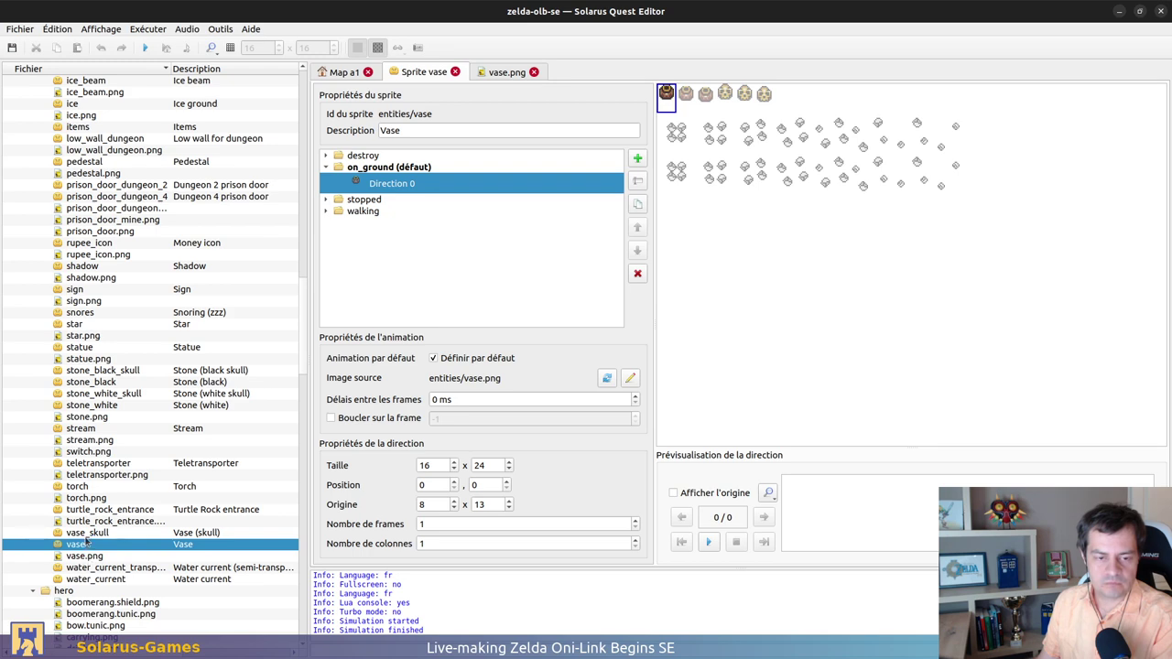
{"action": "key", "text": "alt+Tab"}
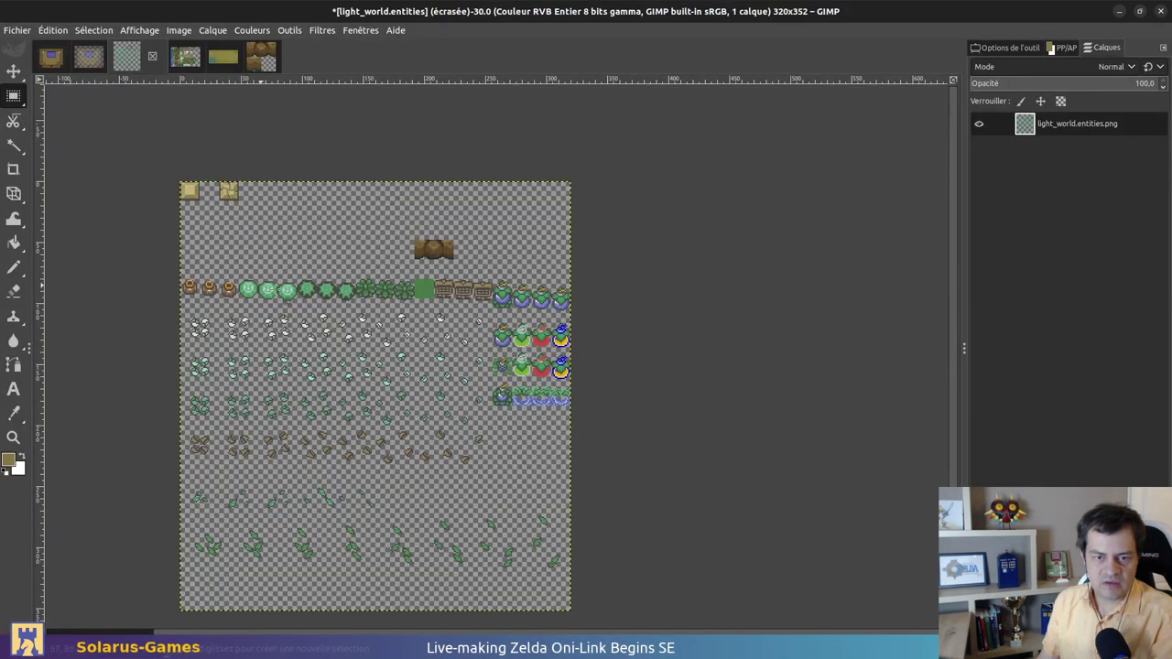
{"action": "key", "text": "alt+Tab"}
Open stone.png and the stone_white, stone_black, stone_white_skull and stone_black_skull sprites, and compare them with the stones on the GIMP sheet
{"action": "double_click", "coordinate": [87, 417]}
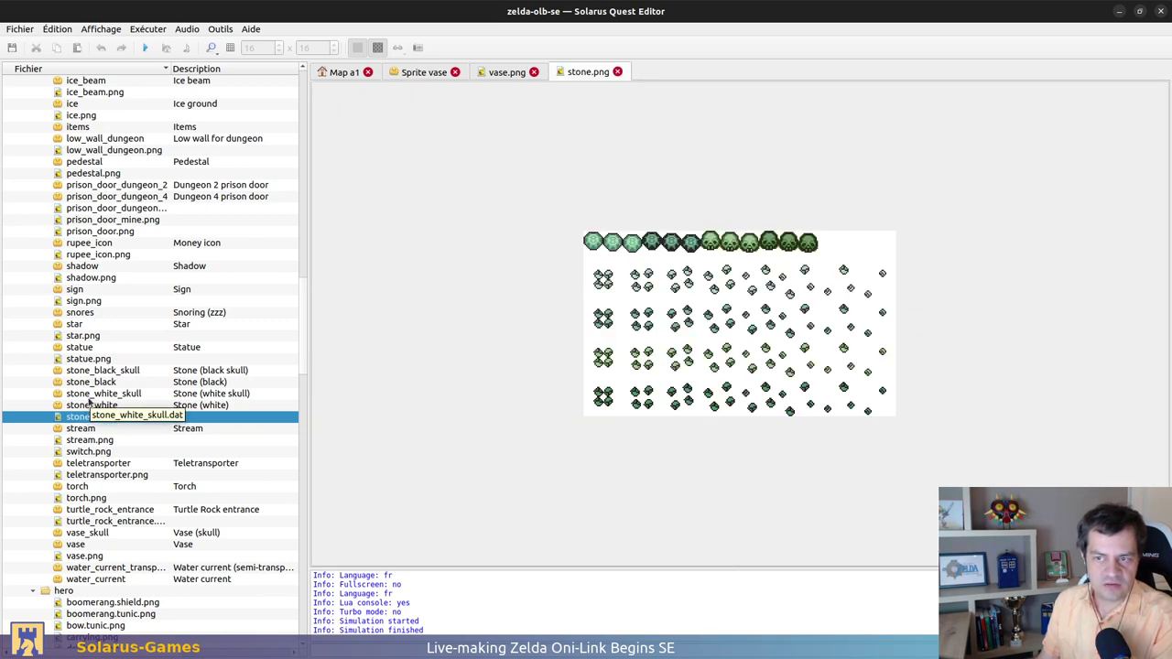
{"action": "double_click", "coordinate": [91, 404]}
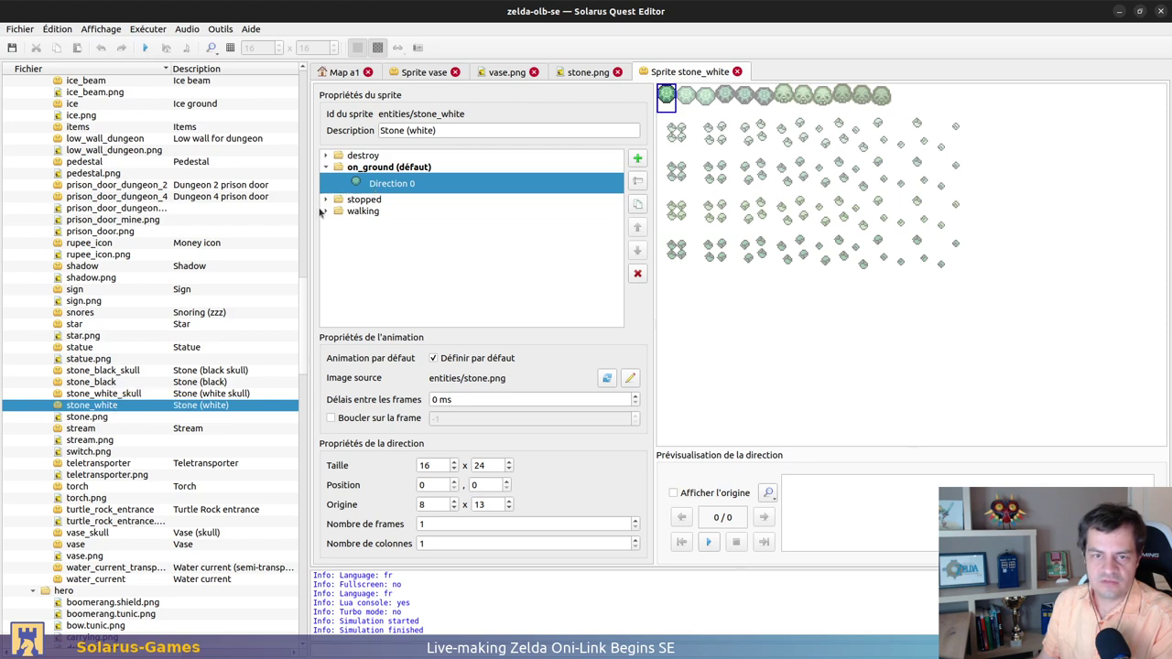
{"action": "double_click", "coordinate": [95, 383]}
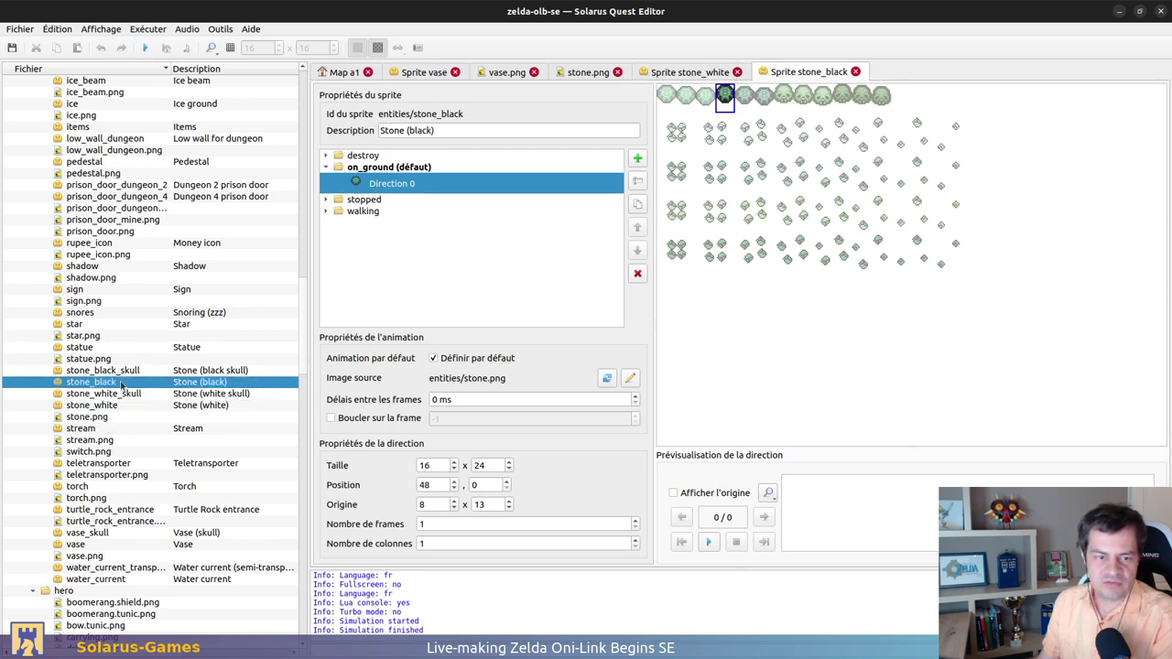
{"action": "double_click", "coordinate": [116, 394]}
{"action": "double_click", "coordinate": [133, 371]}
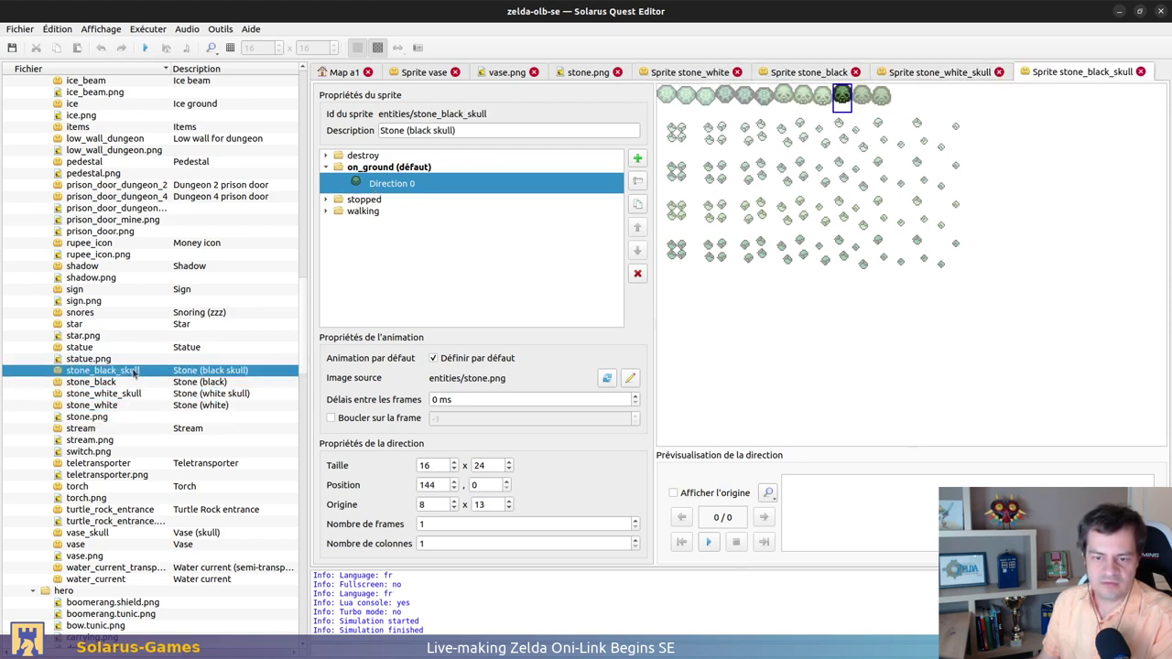
{"action": "double_click", "coordinate": [129, 394]}
{"action": "key", "text": "alt+Tab"}
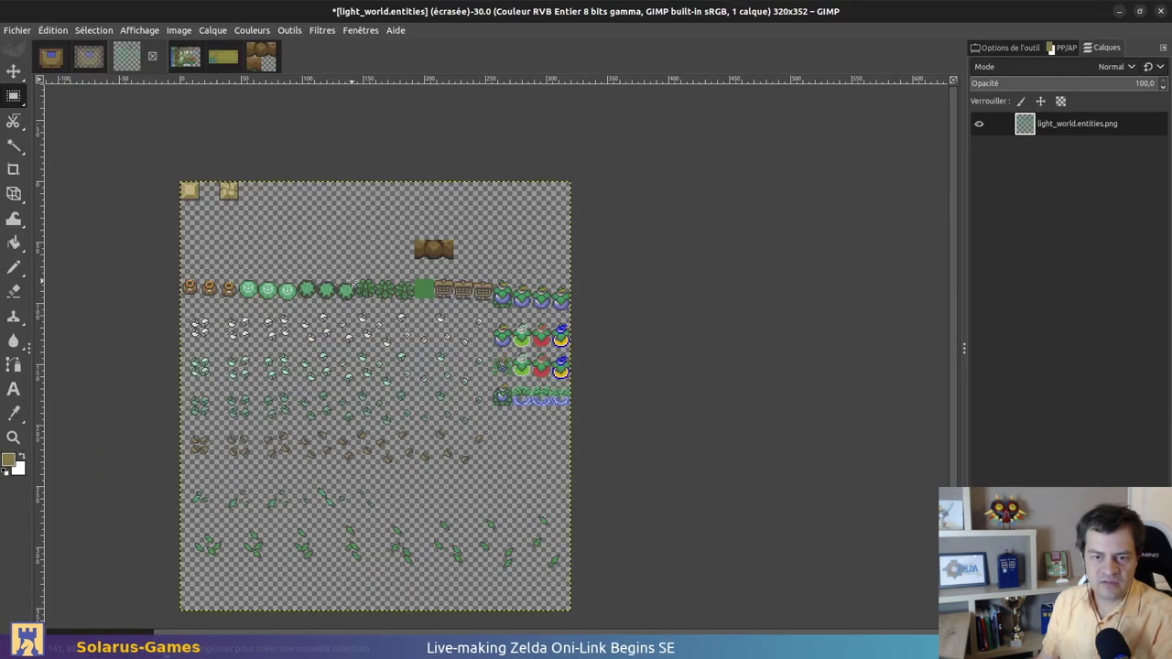
Return to Solarus Quest Editor and open the bush sprite that is taken from the tileset
{"action": "key", "text": "alt+Tab"}
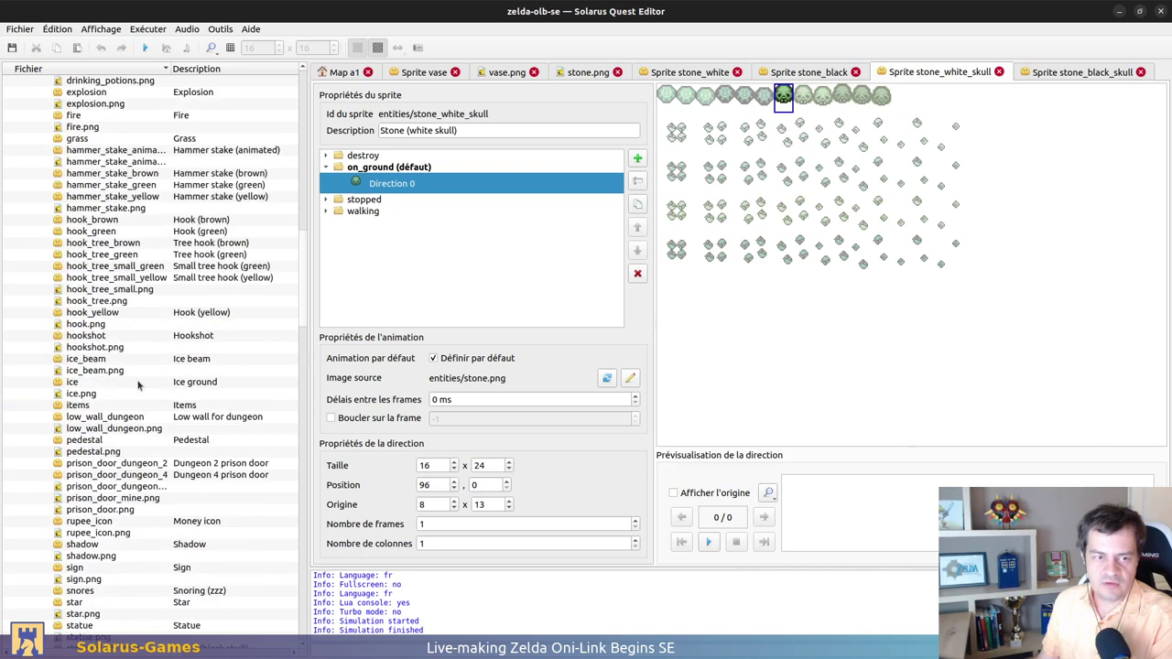
{"action": "scroll", "coordinate": [137, 386], "scroll_direction": "up", "scroll_amount": 13}
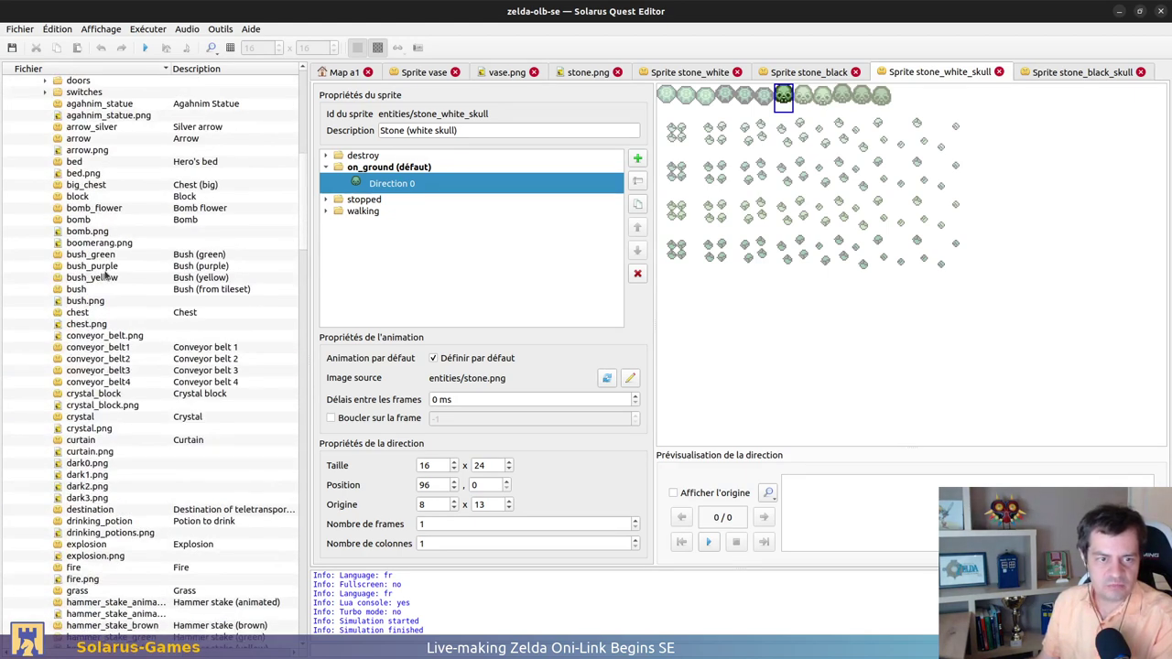
{"action": "double_click", "coordinate": [77, 289]}
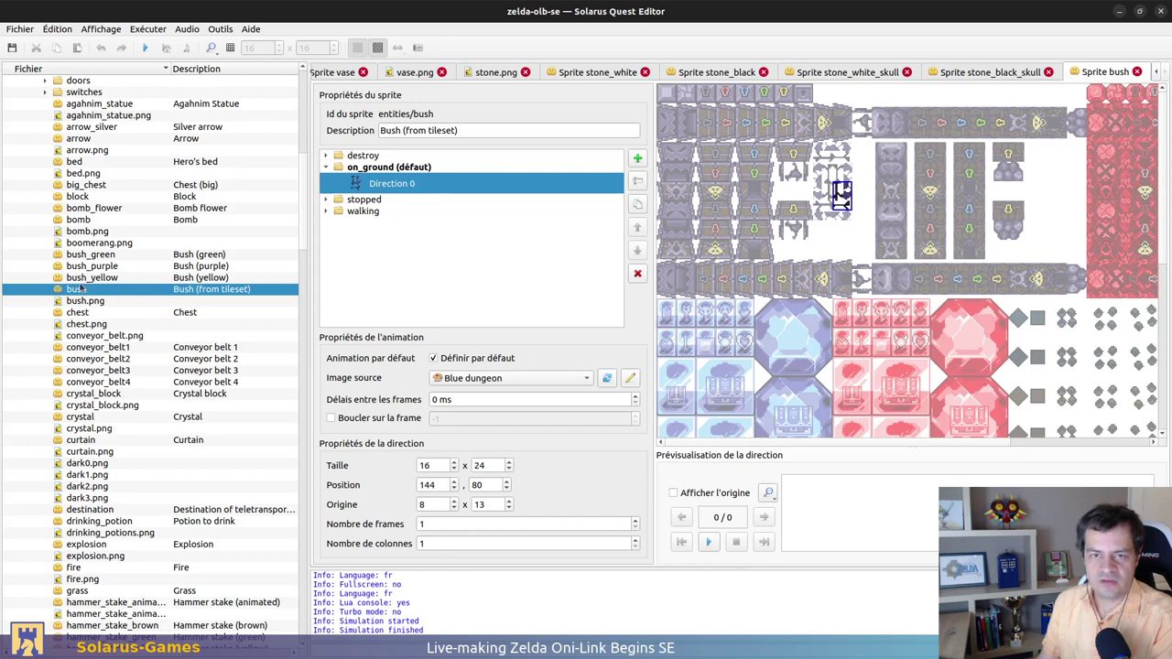
Switch to the terminal, search the data folder recursively for 'entities/bush' and look through the matching map references
{"action": "key", "text": "alt+Tab"}
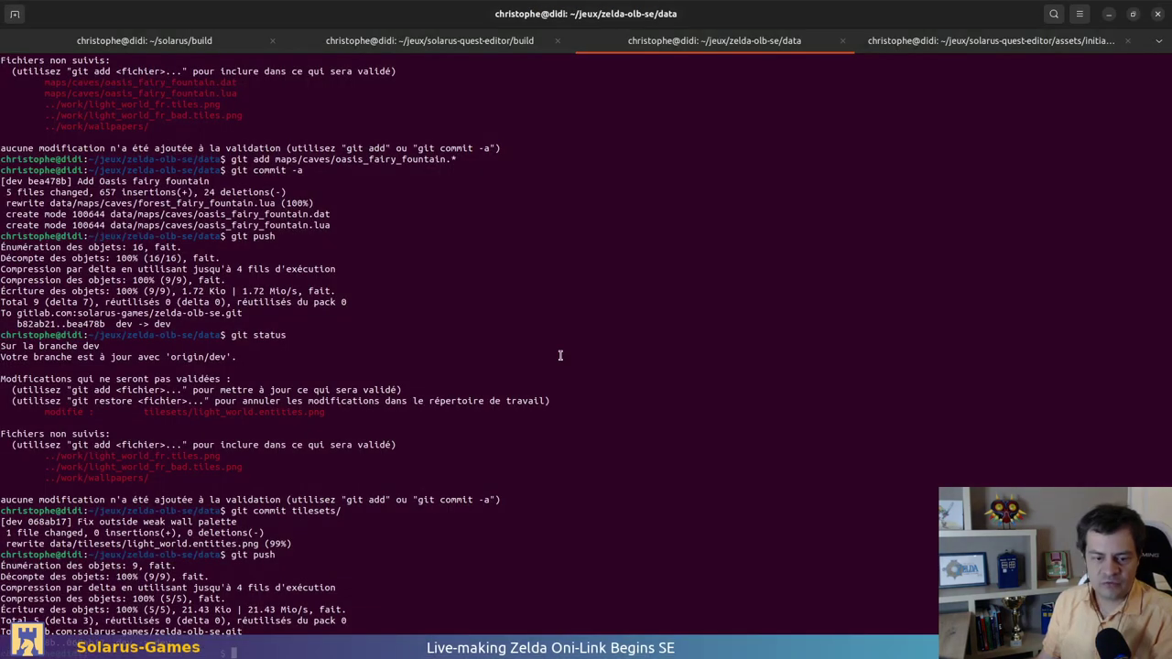
{"action": "type", "text": "grep "}
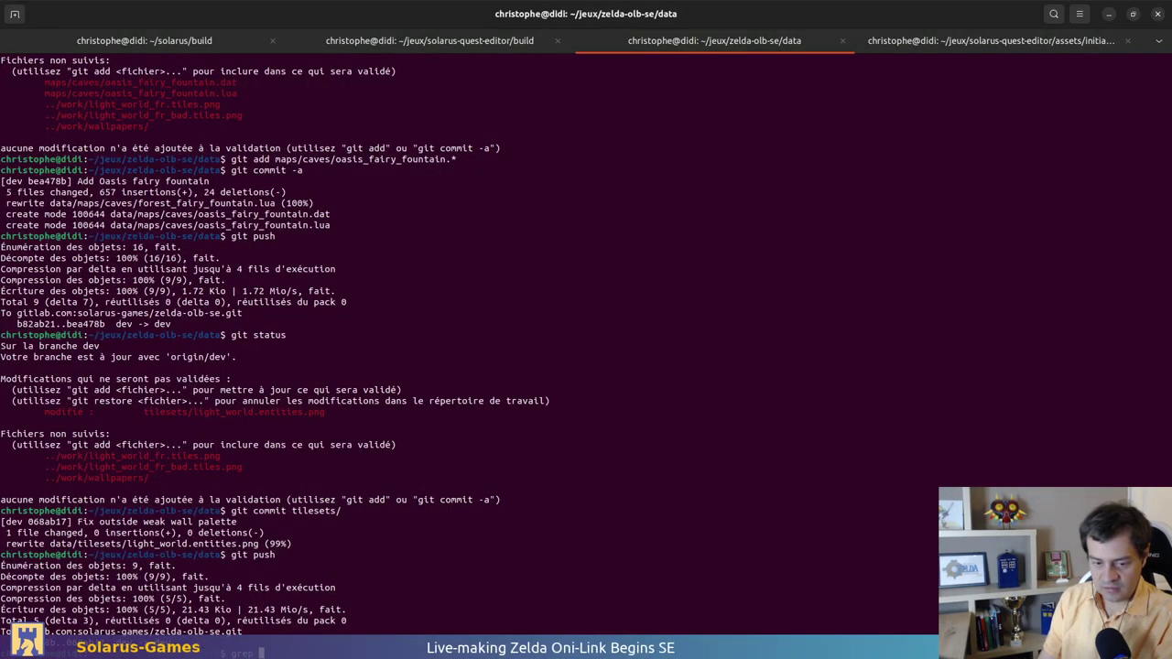
{"action": "type", "text": "-r 'entities/"}
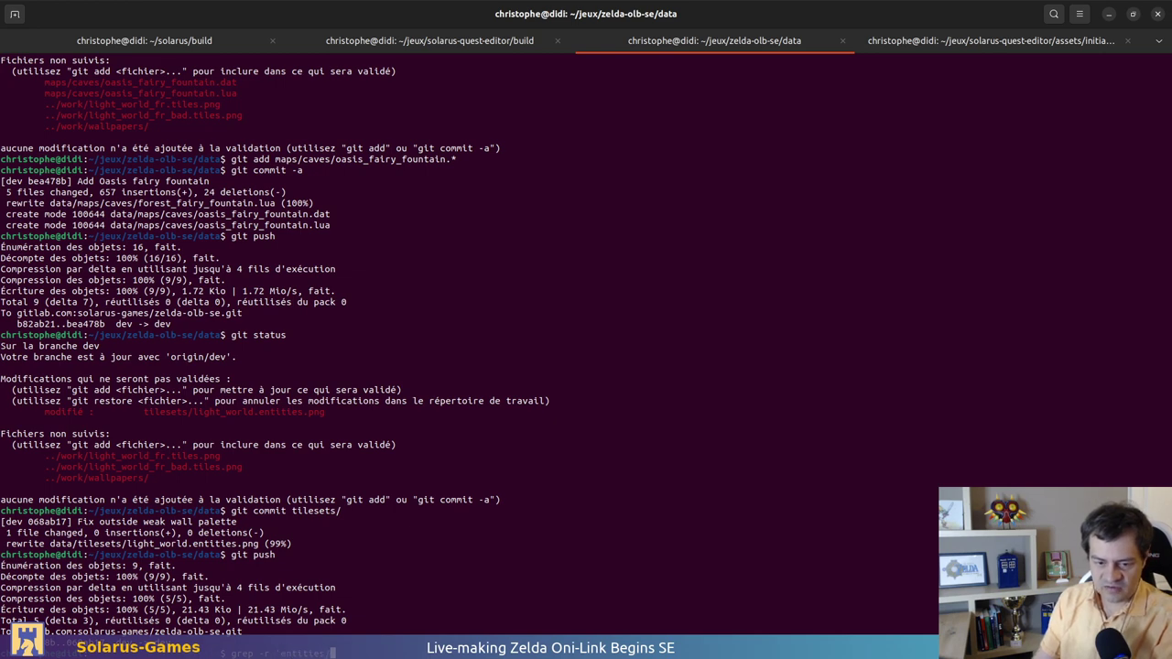
{"action": "type", "text": "bush' "}
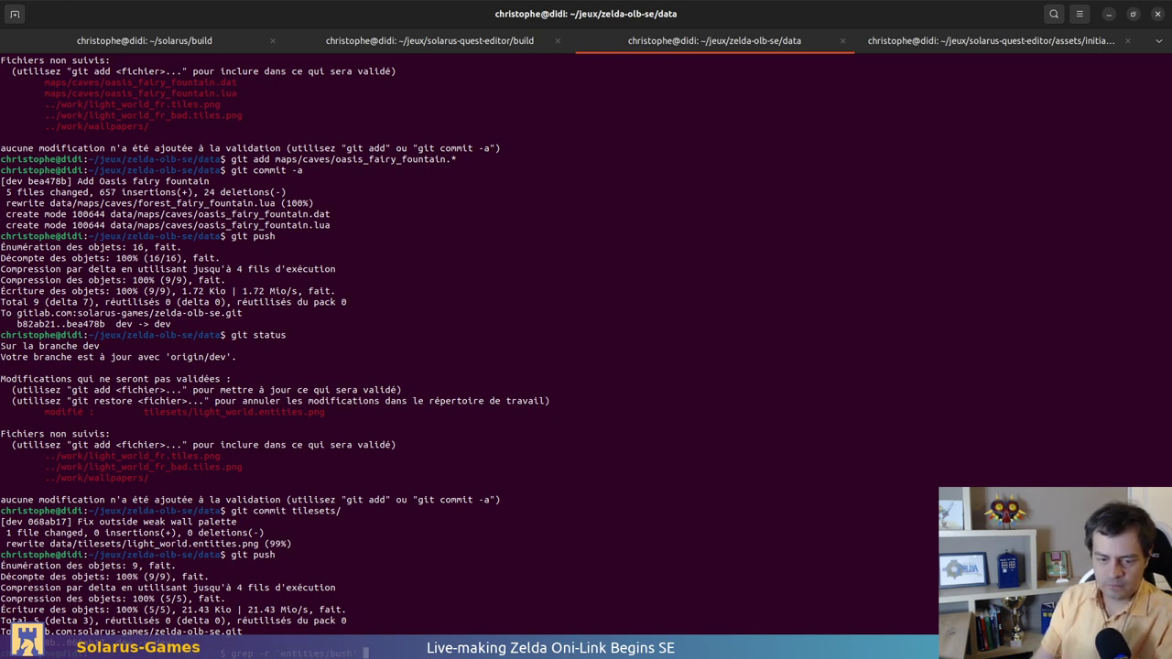
{"action": "type", "text": "."}
{"action": "key", "text": "Return"}
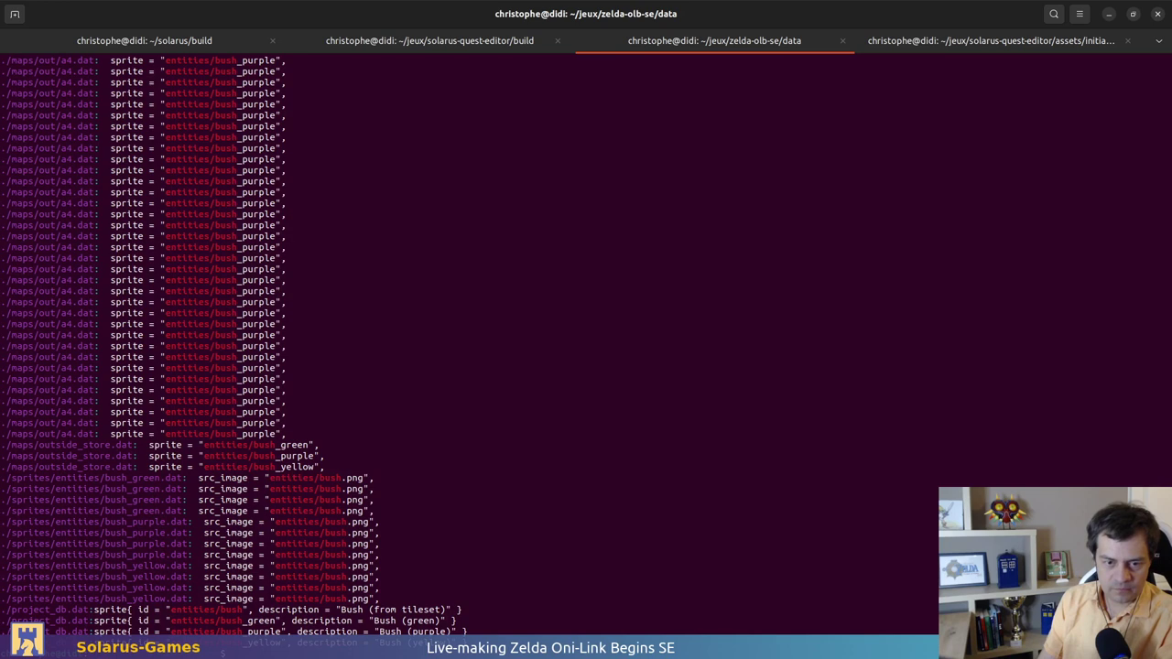
{"action": "key", "text": "Up"}
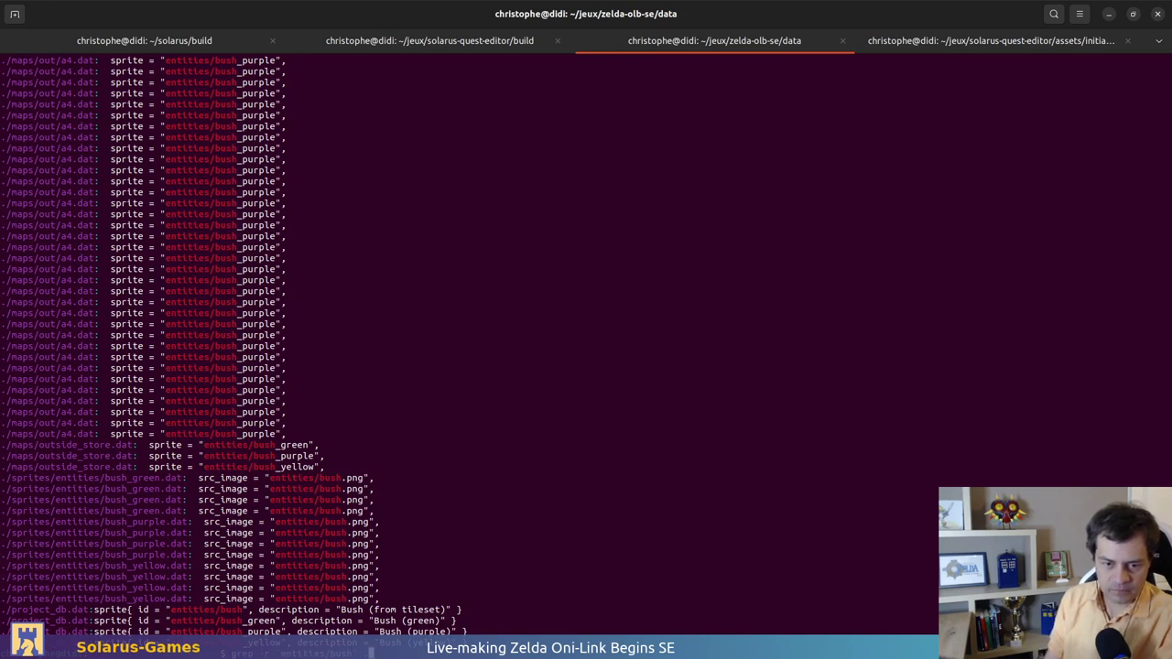
{"action": "key", "text": "ctrl+u"}
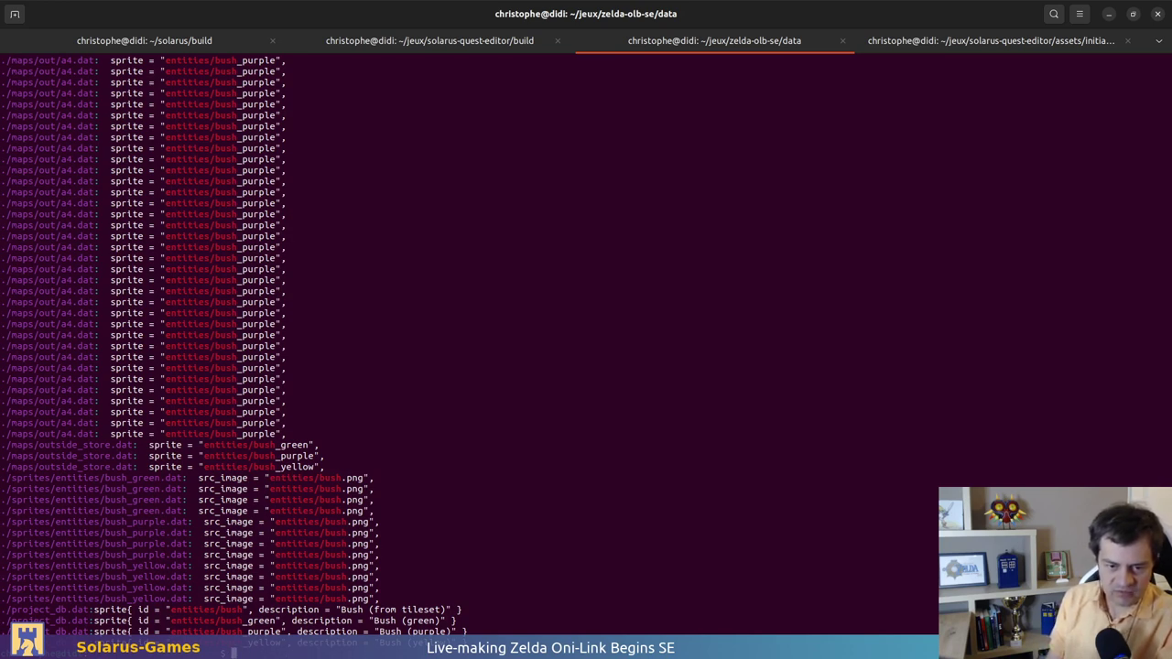
{"action": "scroll", "coordinate": [387, 319], "scroll_direction": "up", "scroll_amount": 10}
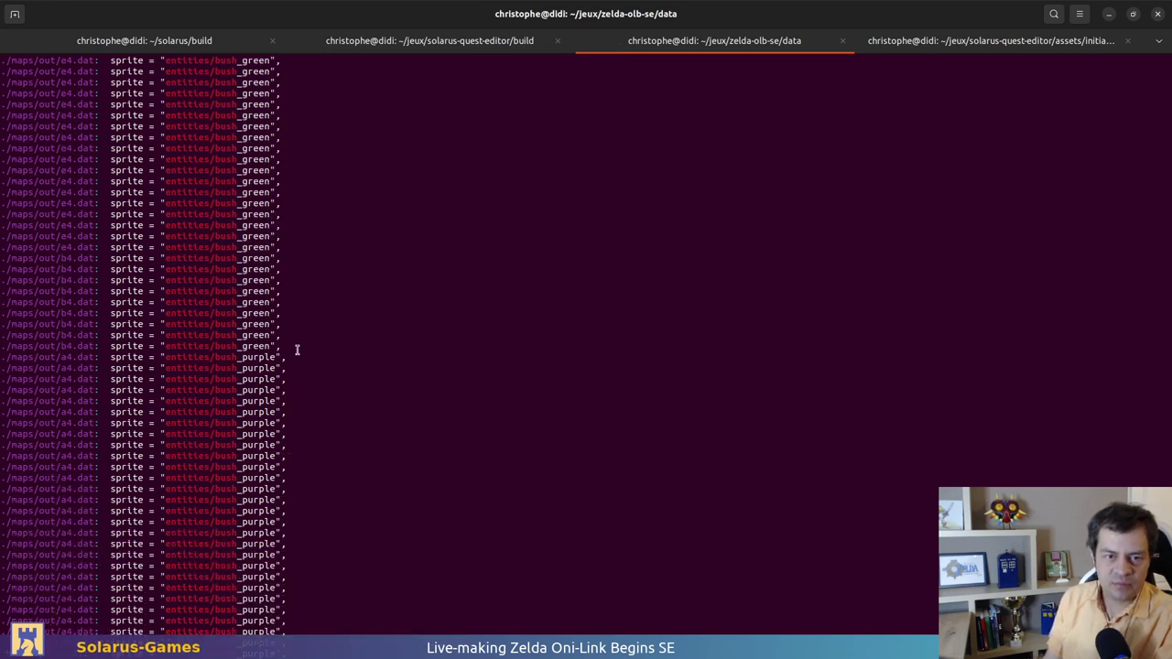
Search the data folder recursively for the exact quoted string "entities/bush" to exclude the coloured bush variants
{"action": "scroll", "coordinate": [343, 339], "scroll_direction": "up", "scroll_amount": 15}
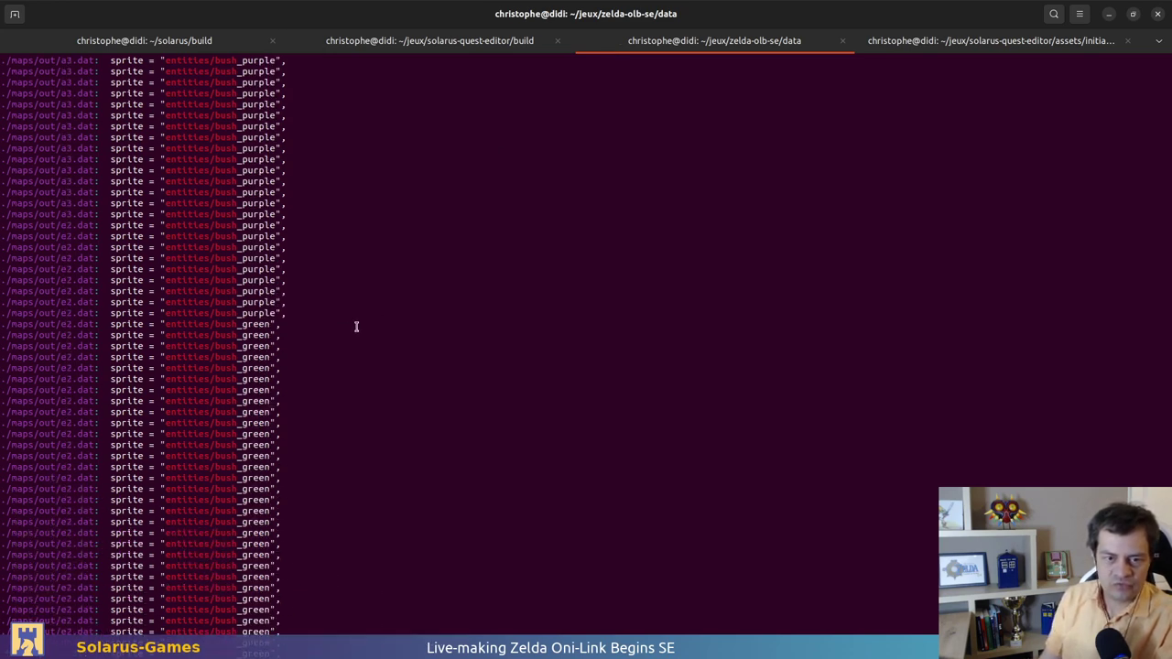
{"action": "key", "text": "Up"}
{"action": "key", "text": "BackSpace"}
{"action": "key", "text": "BackSpace"}
{"action": "key", "text": "BackSpace"}
{"action": "key", "text": "BackSpace"}
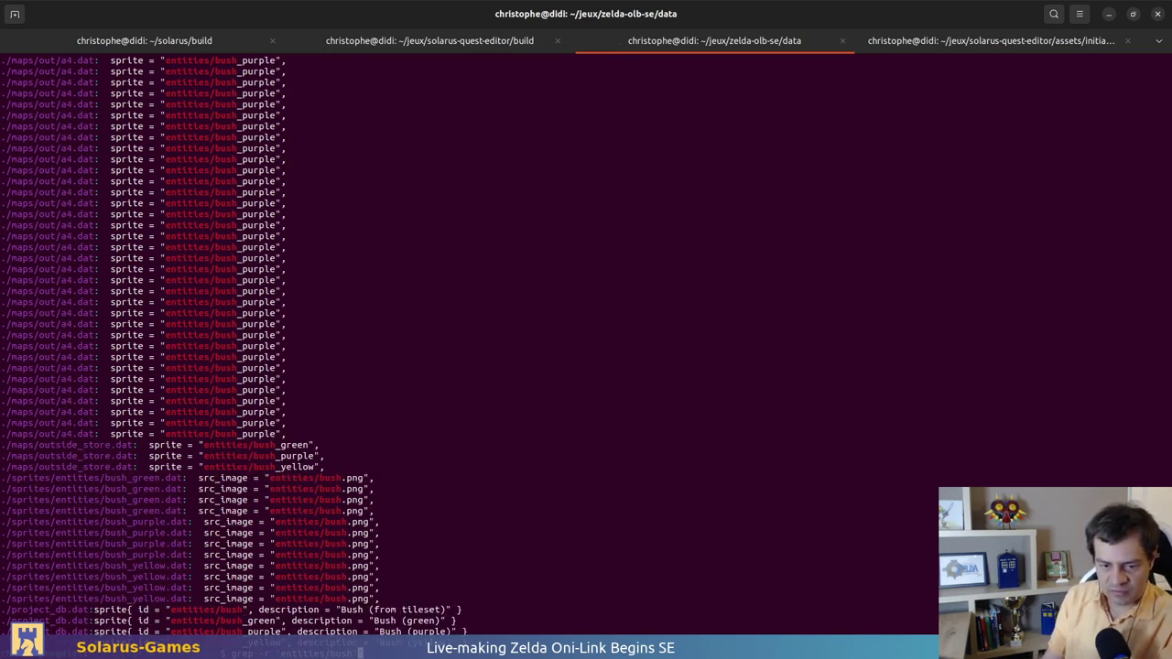
{"action": "key", "text": "Left"}
{"action": "key", "text": "Left"}
{"action": "key", "text": "Left"}
{"action": "key", "text": "Left"}
{"action": "key", "text": "Left"}
{"action": "key", "text": "Left"}
{"action": "key", "text": "Left"}
{"action": "key", "text": "Left"}
{"action": "key", "text": "Left"}
{"action": "key", "text": "Left"}
{"action": "key", "text": "Left"}
{"action": "key", "text": "Left"}
{"action": "key", "text": "Left"}
{"action": "key", "text": "Left"}
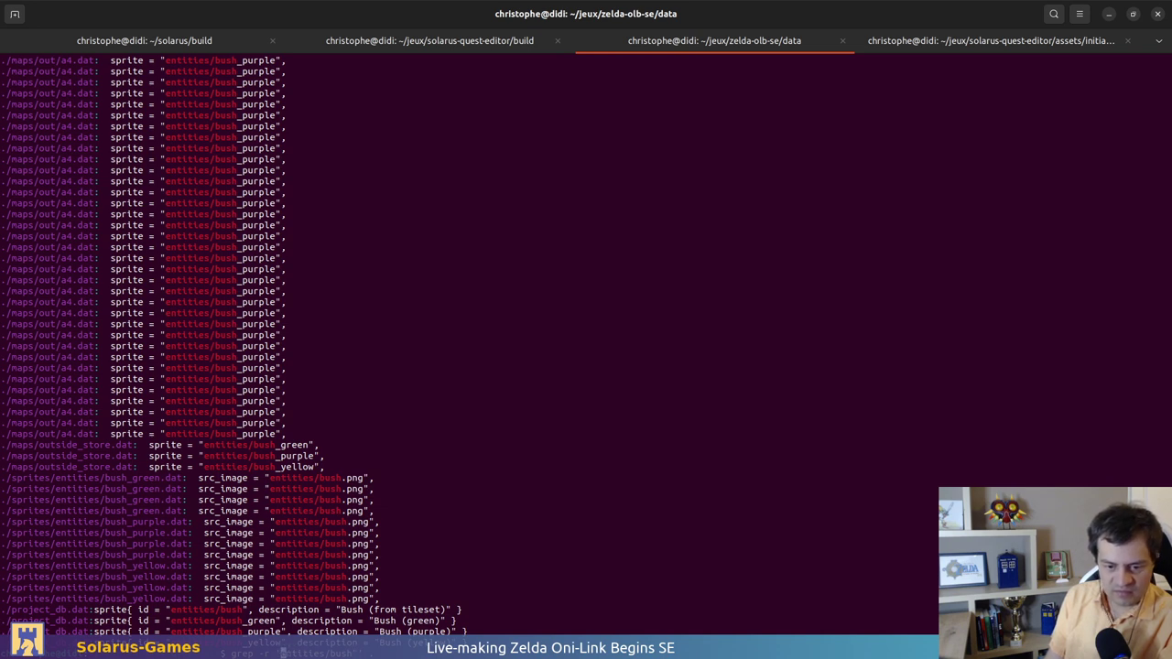
{"action": "key", "text": "Return"}
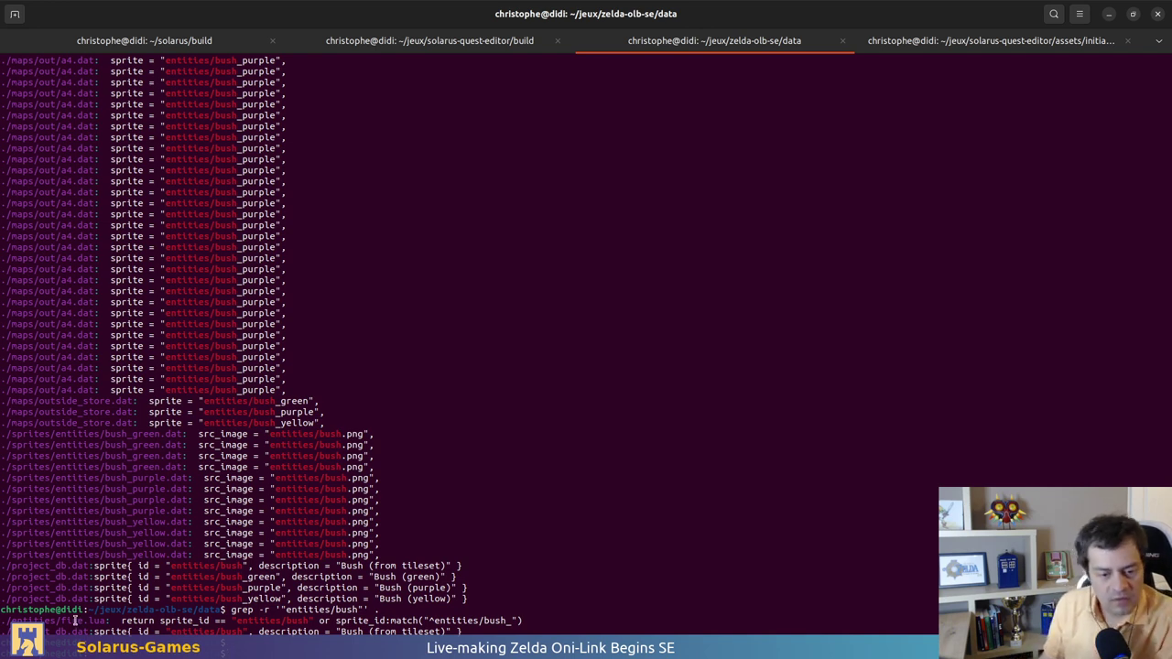
Examine the matching lines in entities/fire.lua and project_db.dat that refer to the tileset bush sprite
{"action": "double_click", "coordinate": [165, 621]}
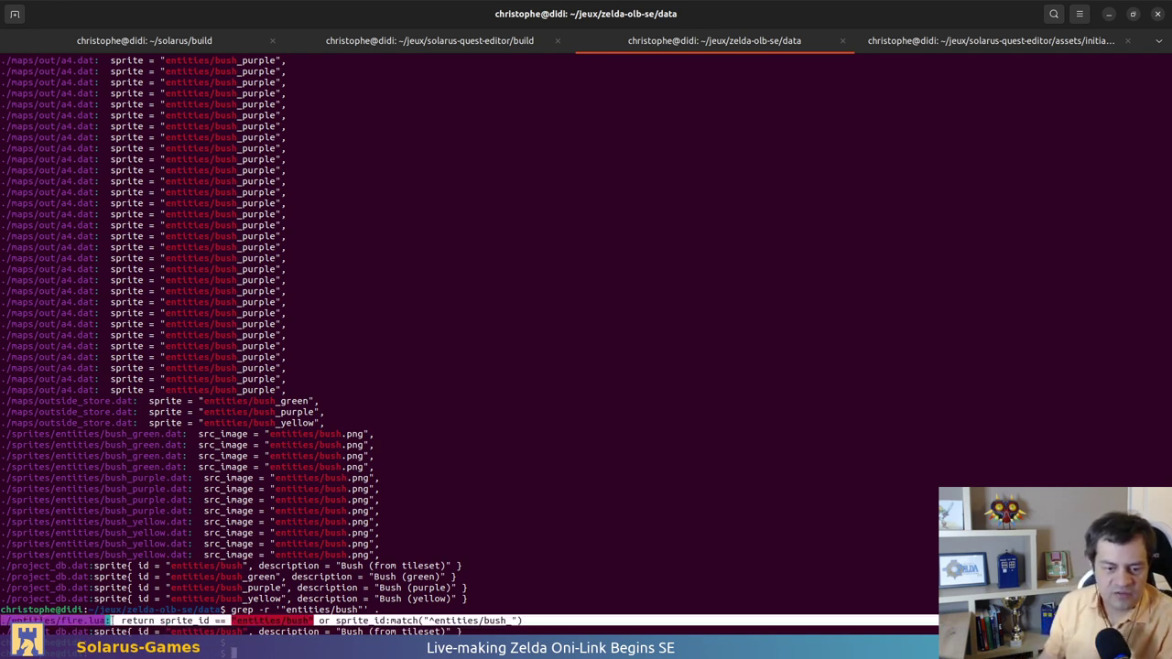
{"action": "left_click_drag", "start_coordinate": [166, 622], "coordinate": [519, 621]}
{"action": "left_click", "coordinate": [554, 624]}
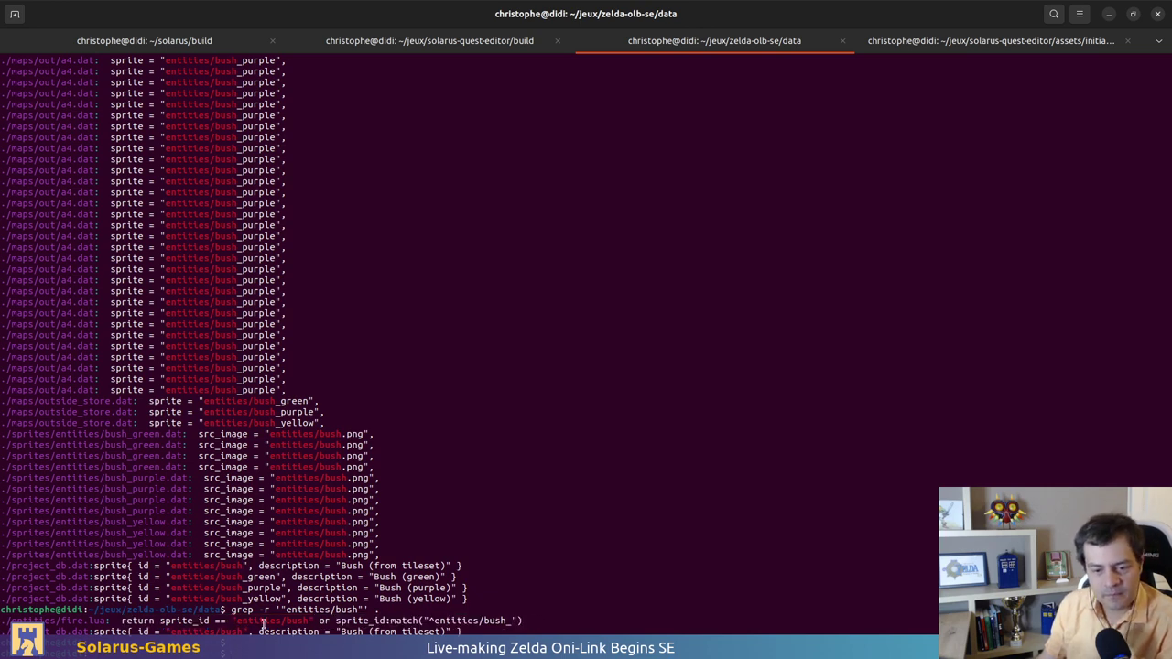
{"action": "left_click", "coordinate": [55, 632]}
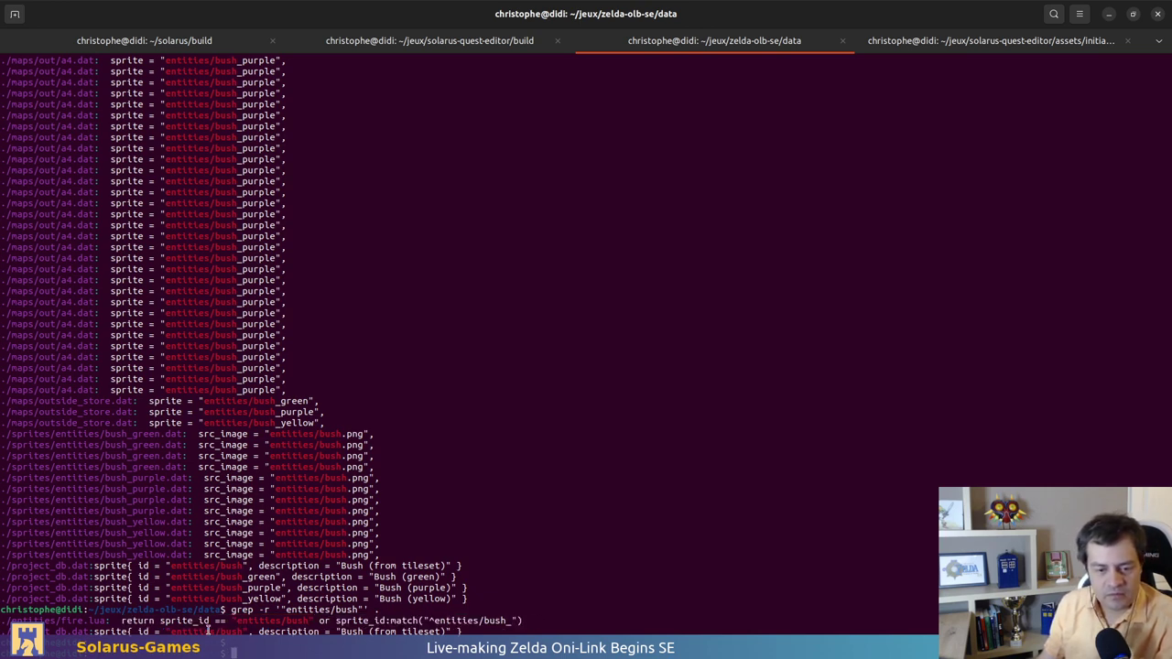
{"action": "left_click_drag", "start_coordinate": [55, 630], "coordinate": [486, 630]}
{"action": "left_click", "coordinate": [487, 630]}
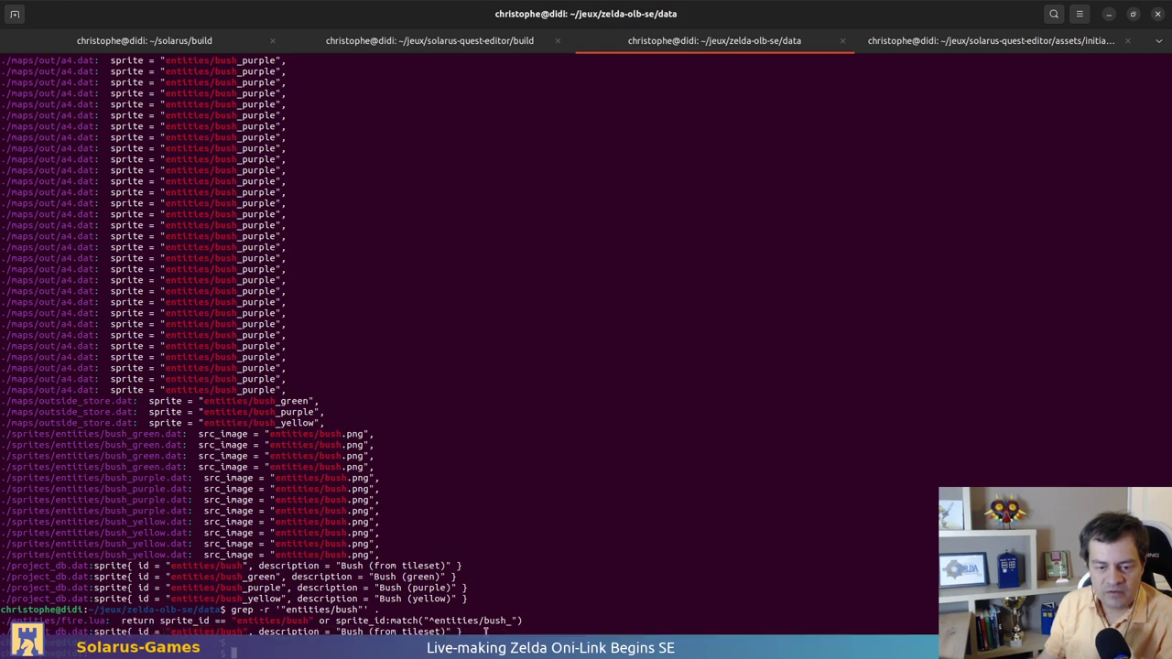
Switch to GIMP and paste the copied Light World overworld map as a new image, shown at full size
{"action": "key", "text": "alt+Tab"}
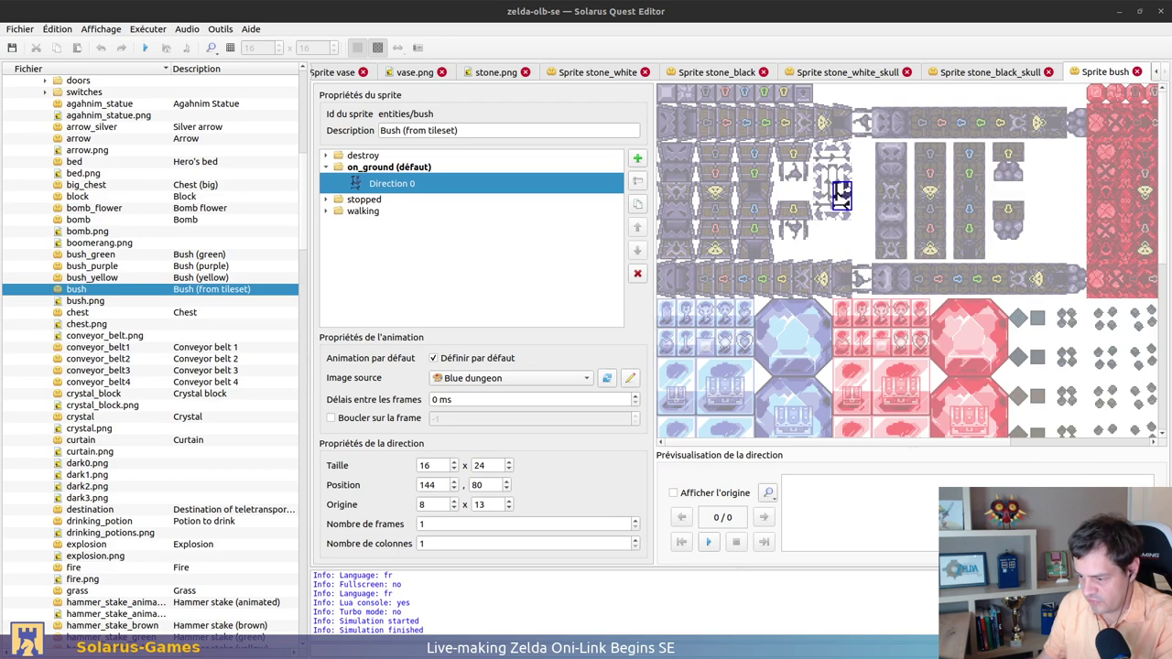
{"action": "key", "text": "alt+Tab"}
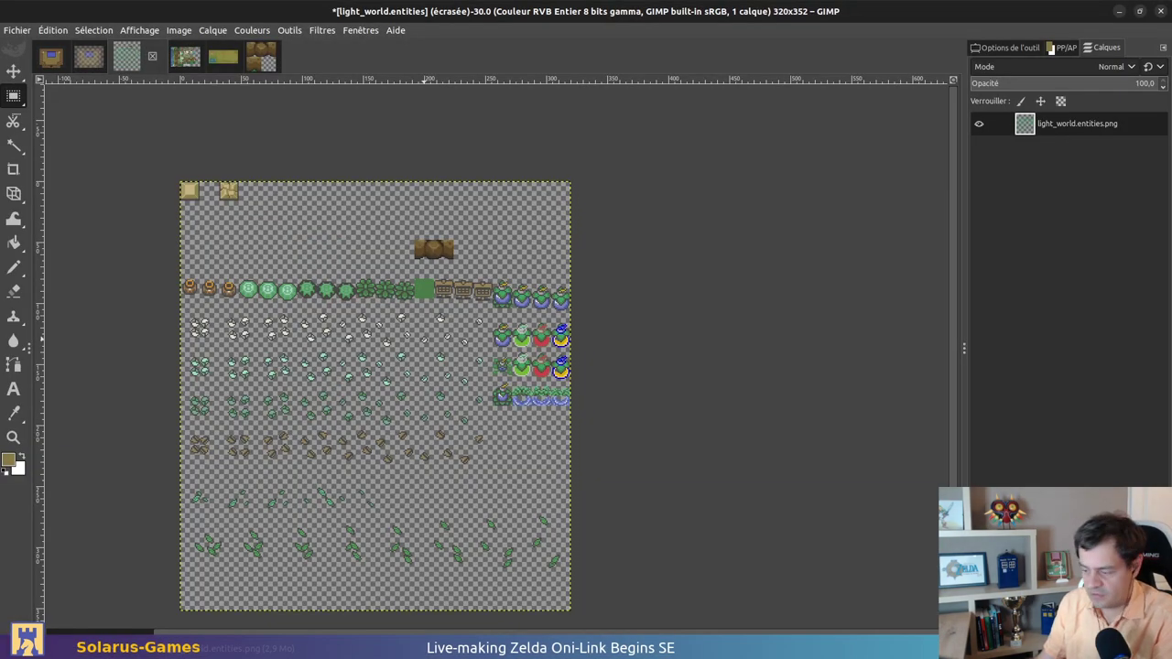
{"action": "key", "text": "ctrl+shift+v"}
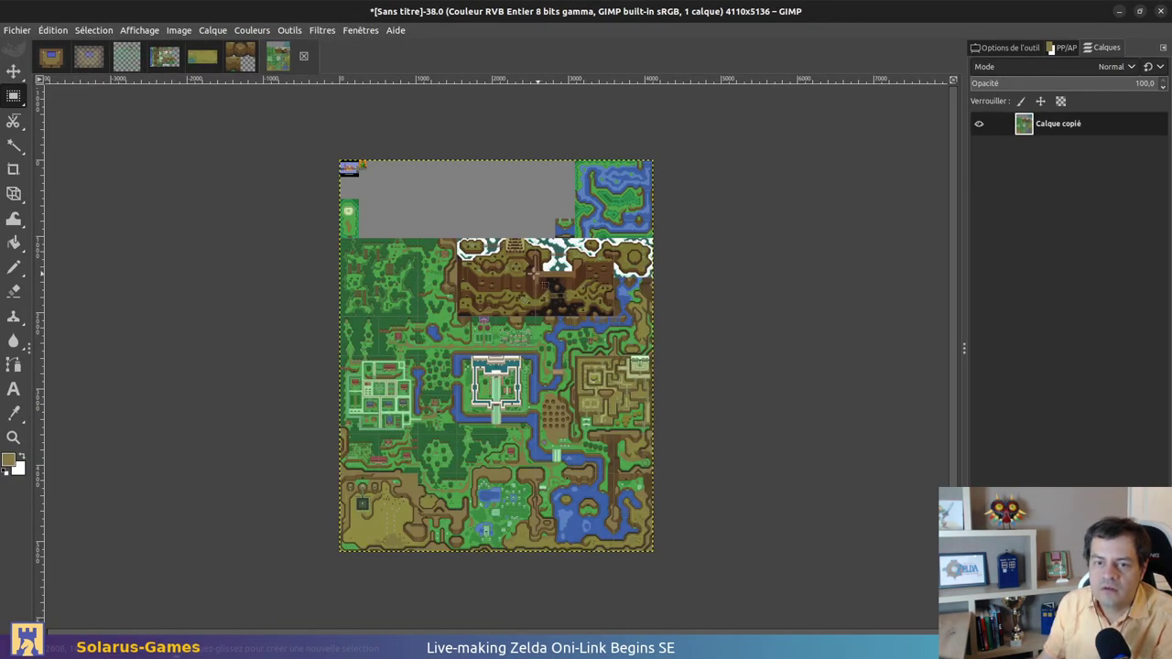
{"action": "key", "text": "1"}
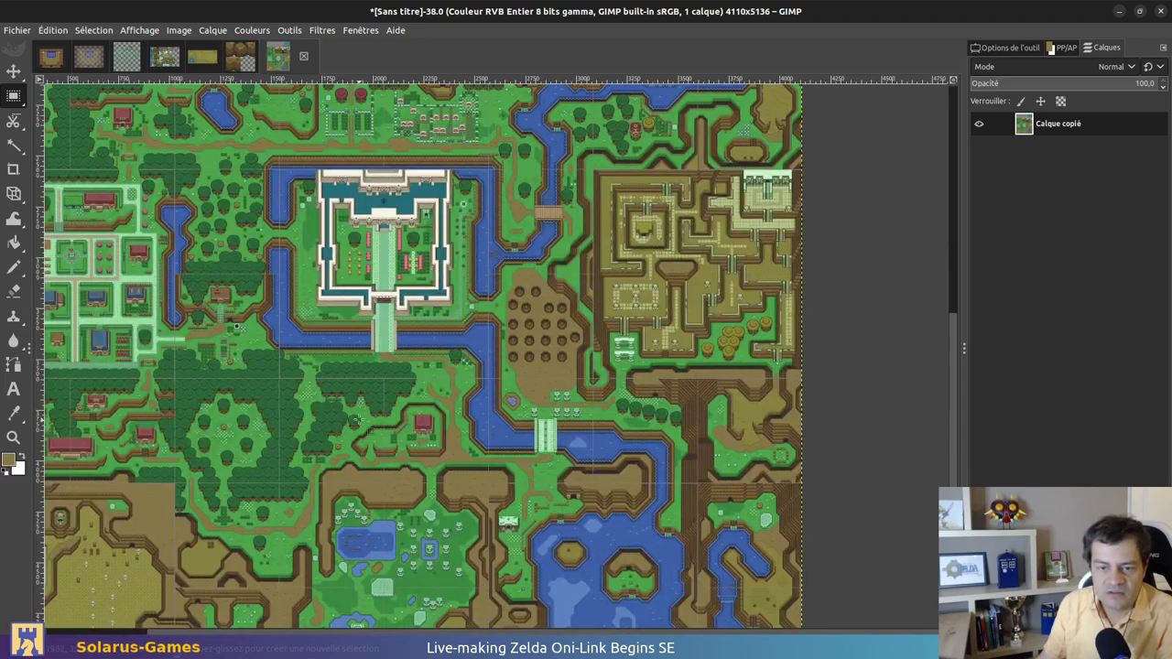
Examine the pasted overworld map from the red-roofed house down to the weak wall boulder in the southern cliff
{"action": "scroll", "coordinate": [470, 387], "scroll_direction": "up", "scroll_amount": 6, "text": "ctrl"}
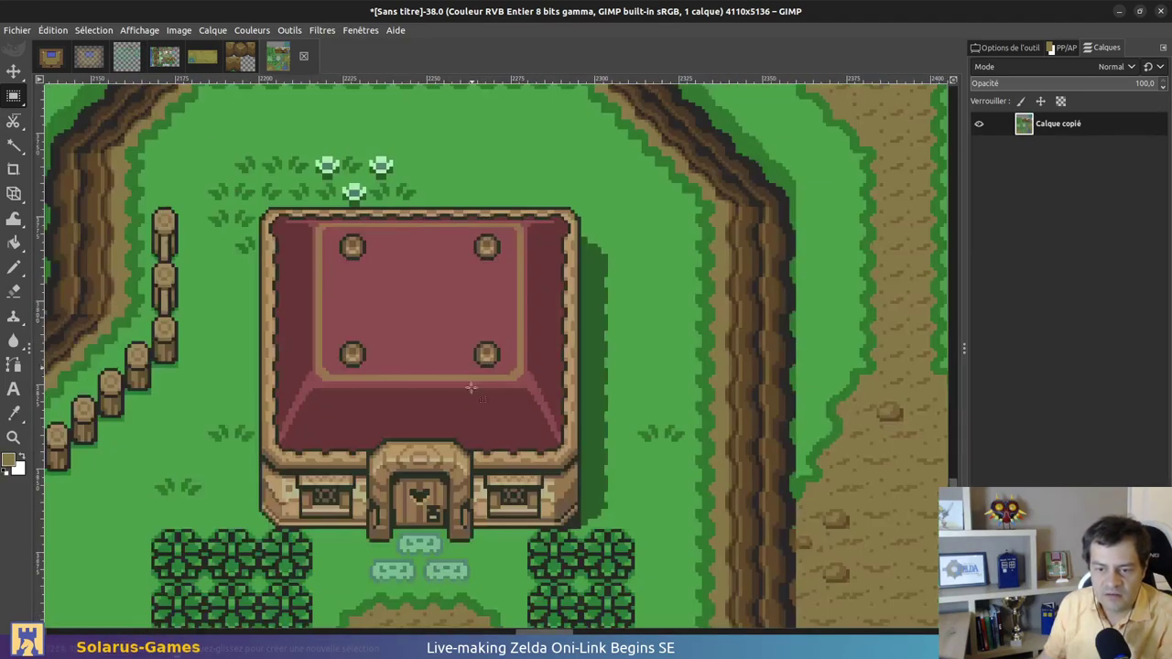
{"action": "scroll", "coordinate": [625, 386], "scroll_direction": "right", "scroll_amount": 5}
{"action": "scroll", "coordinate": [613, 373], "scroll_direction": "down", "scroll_amount": 1, "text": "ctrl"}
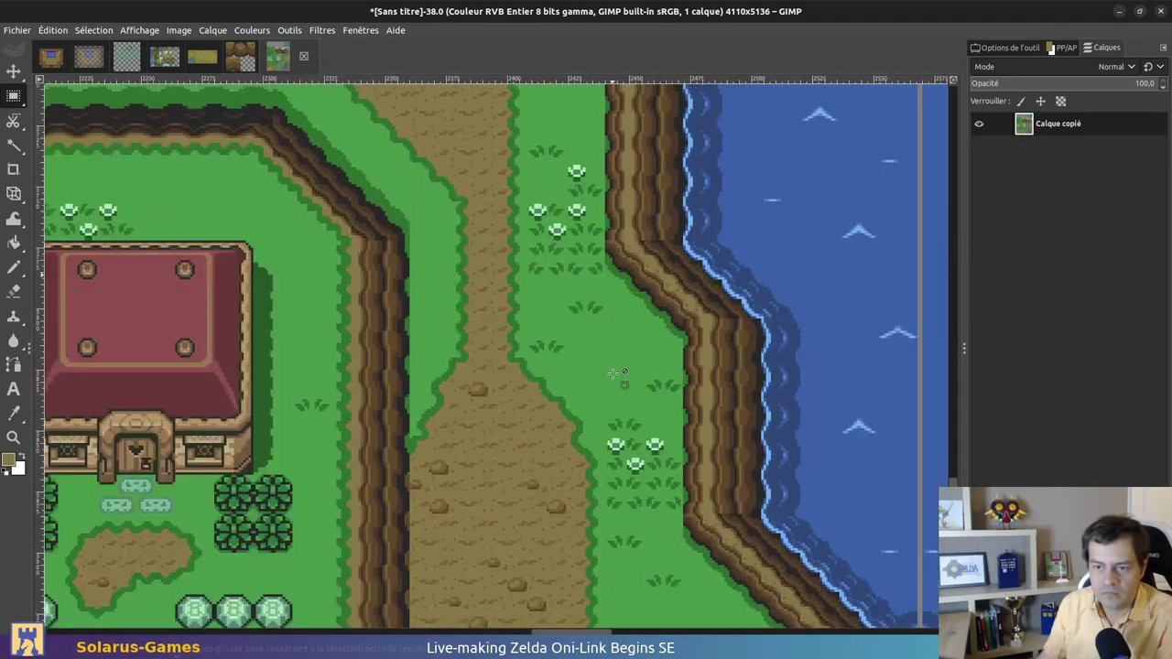
{"action": "scroll", "coordinate": [614, 374], "scroll_direction": "down", "scroll_amount": 3, "text": "ctrl"}
{"action": "scroll", "coordinate": [632, 412], "scroll_direction": "down", "scroll_amount": 3}
{"action": "scroll", "coordinate": [641, 440], "scroll_direction": "up", "scroll_amount": 3}
{"action": "scroll", "coordinate": [659, 463], "scroll_direction": "up", "scroll_amount": 4, "text": "ctrl"}
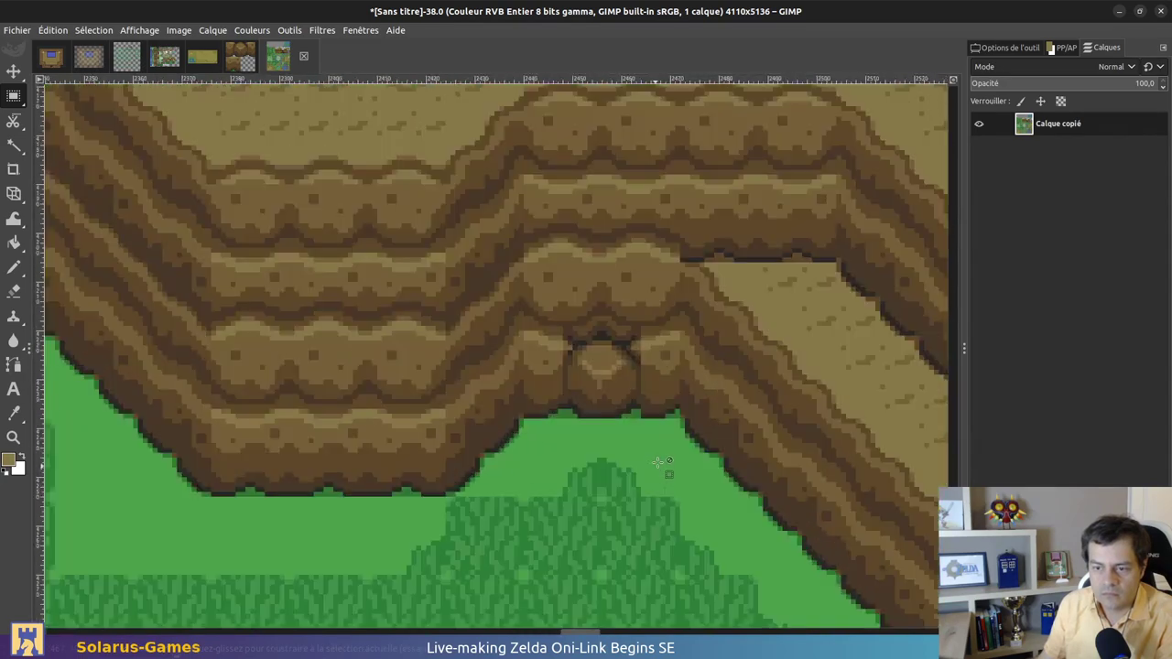
{"action": "scroll", "coordinate": [641, 361], "scroll_direction": "up", "scroll_amount": 2, "text": "ctrl"}
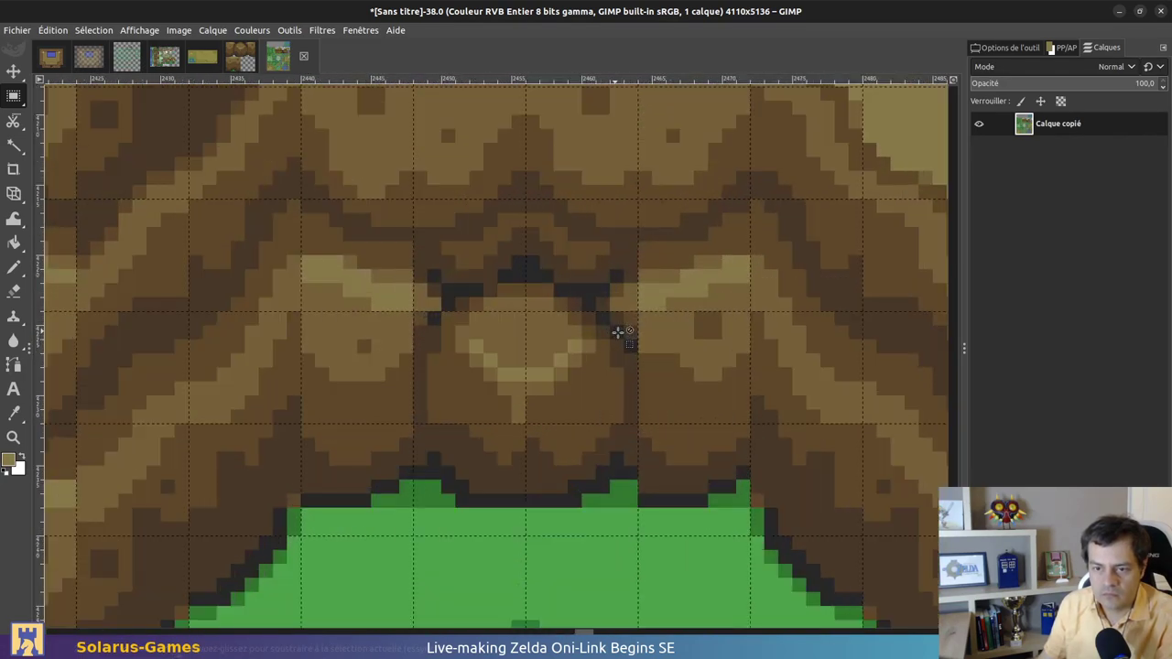
{"action": "scroll", "coordinate": [596, 457], "scroll_direction": "up", "scroll_amount": 1}
{"action": "scroll", "coordinate": [586, 421], "scroll_direction": "right", "scroll_amount": 1}
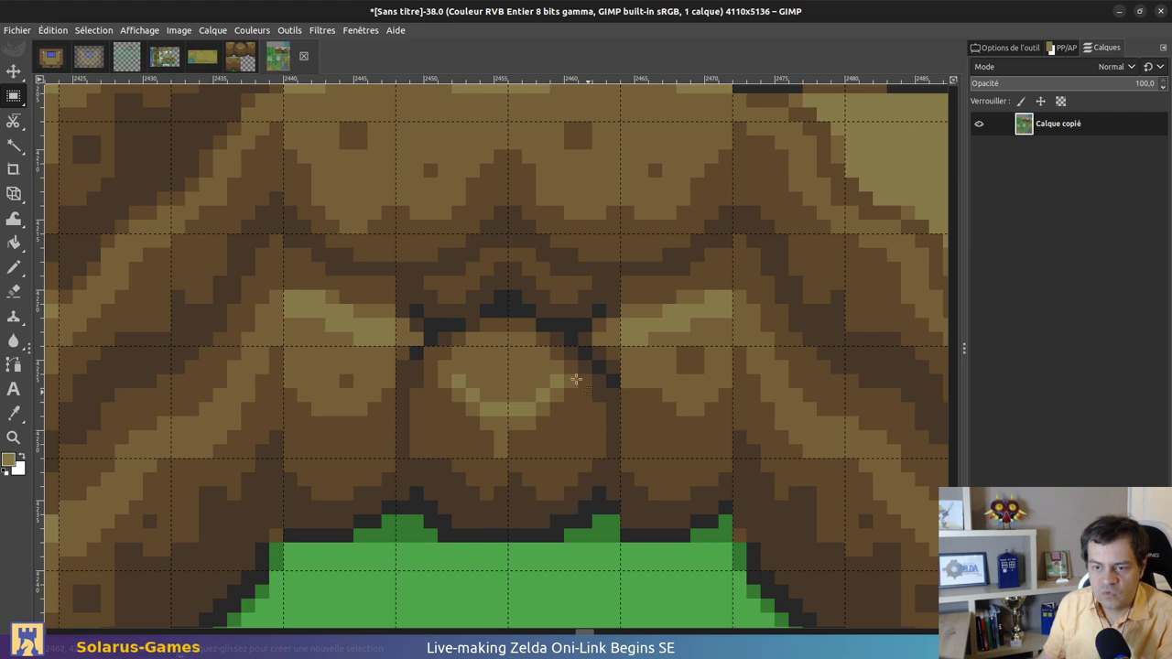
Select the weak wall boulder in the map's cliff with a rectangle about 16 × 22 px and copy it
{"action": "left_click_drag", "start_coordinate": [556, 336], "coordinate": [578, 345]}
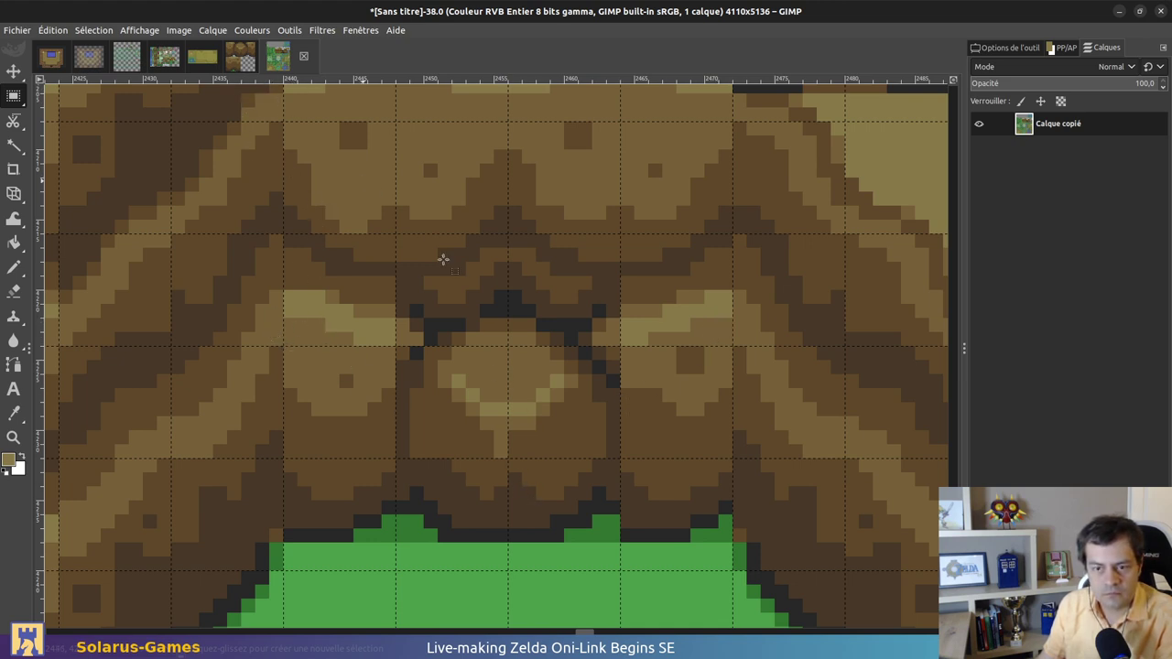
{"action": "left_click_drag", "start_coordinate": [284, 234], "coordinate": [590, 390]}
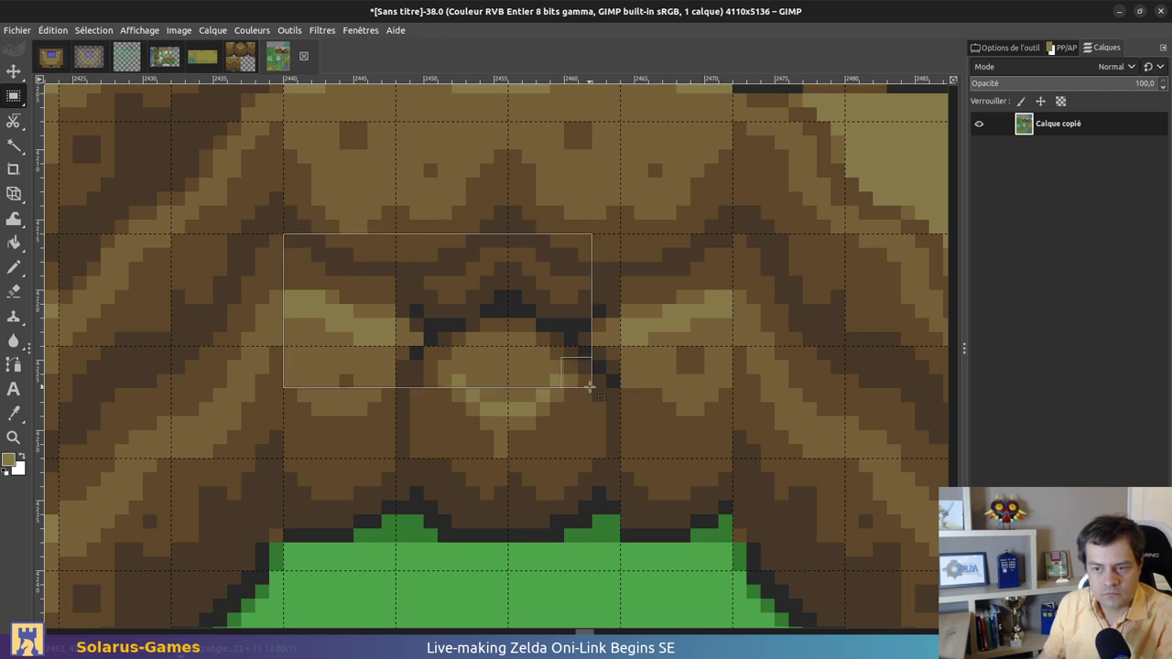
{"action": "left_click", "coordinate": [662, 270]}
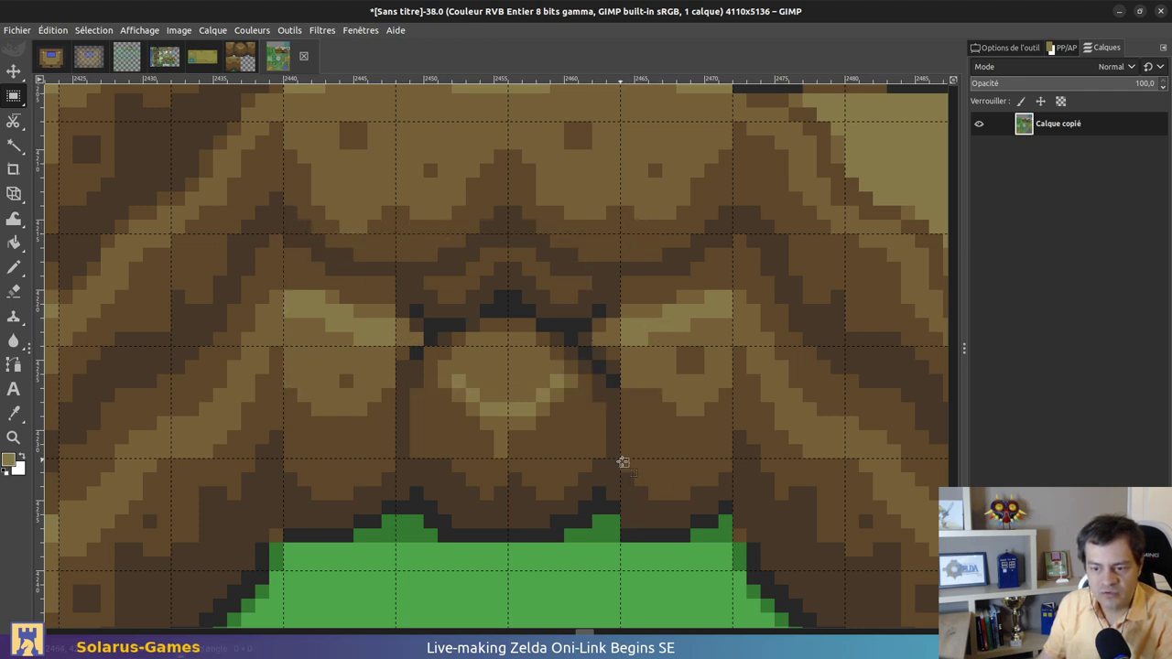
{"action": "left_click_drag", "start_coordinate": [621, 457], "coordinate": [732, 542]}
{"action": "left_click", "coordinate": [529, 546]}
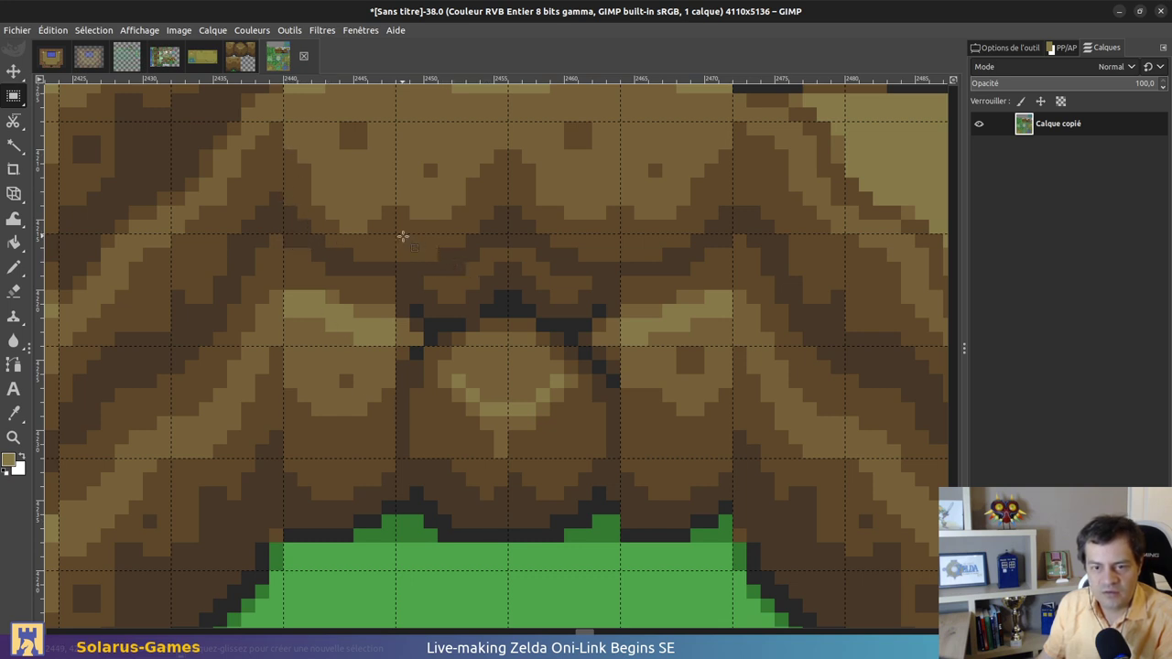
{"action": "left_click_drag", "start_coordinate": [403, 236], "coordinate": [616, 542]}
{"action": "key", "text": "ctrl+c"}
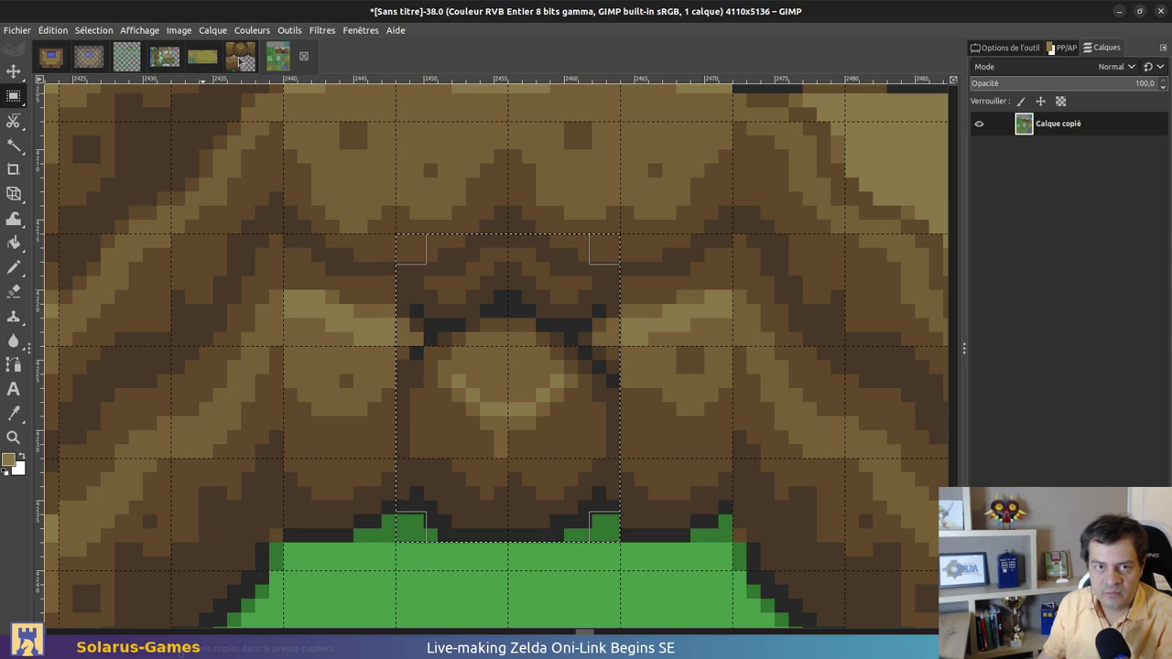
Paste the copied boulder over the wall in the 32×32 image to compare them, then close that image without saving
{"action": "left_click", "coordinate": [240, 62]}
{"action": "scroll", "coordinate": [554, 266], "scroll_direction": "up", "scroll_amount": 1, "text": "ctrl"}
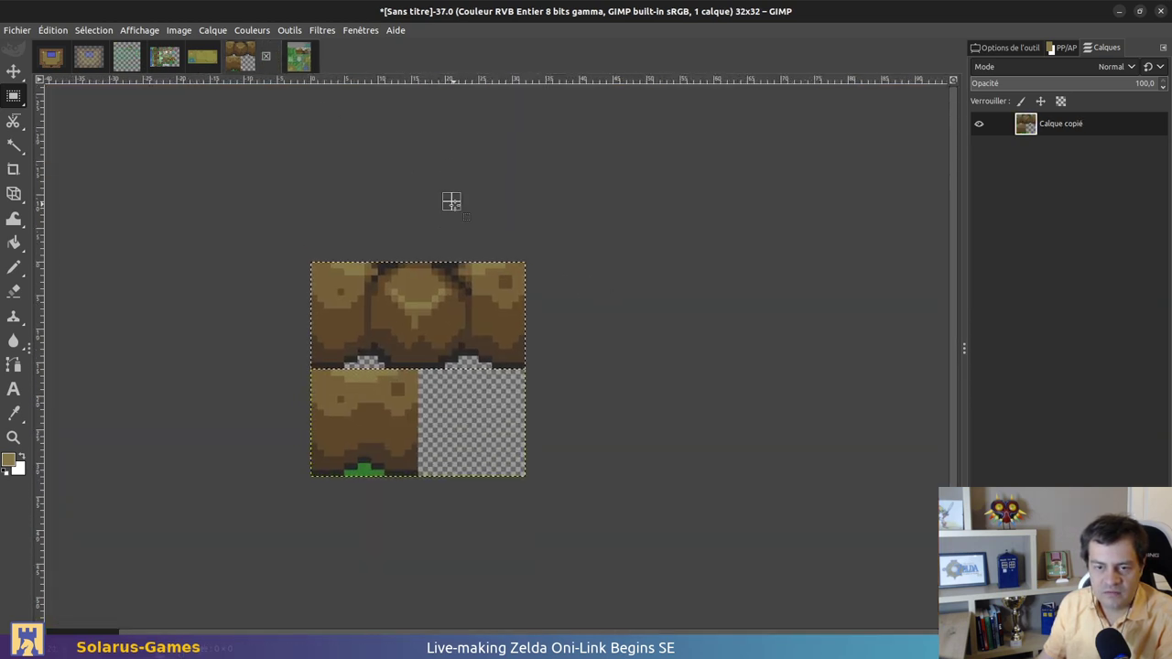
{"action": "key", "text": "ctrl+v"}
{"action": "left_click_drag", "start_coordinate": [415, 366], "coordinate": [417, 293]}
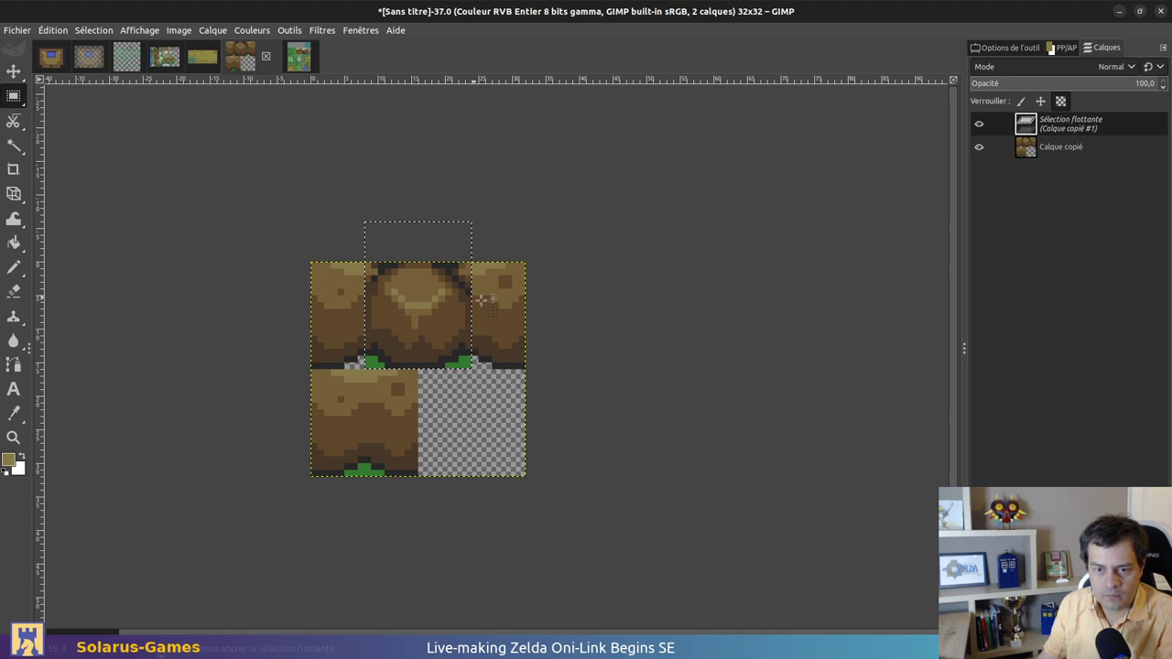
{"action": "left_click", "coordinate": [701, 335]}
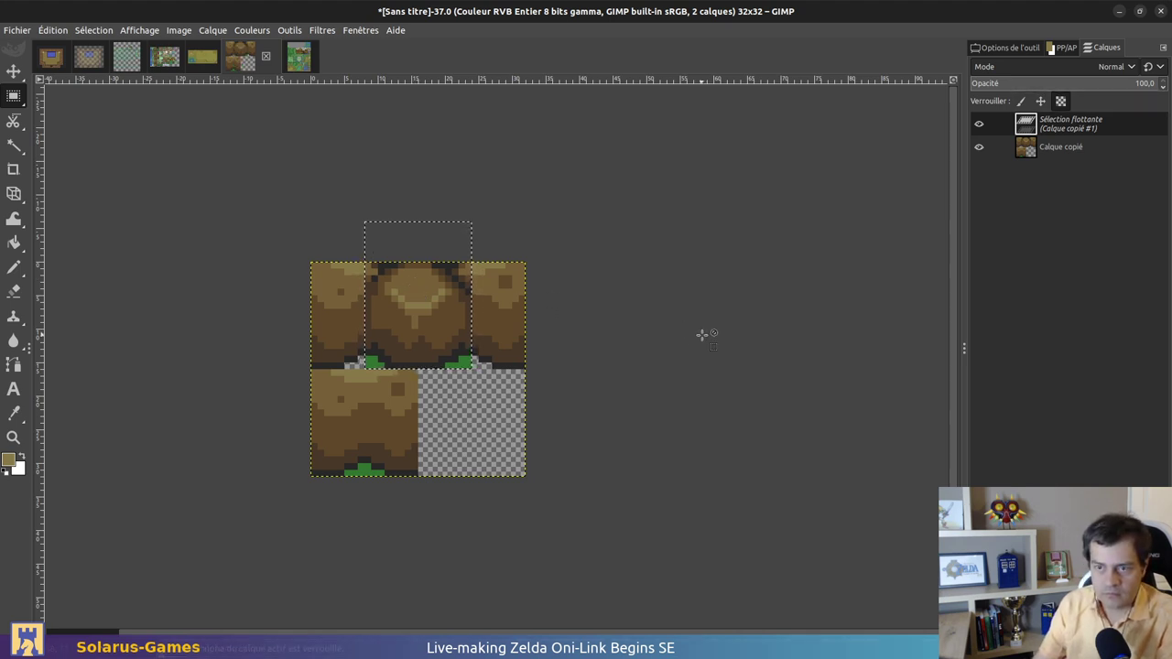
{"action": "left_click_drag", "start_coordinate": [400, 297], "coordinate": [495, 430]}
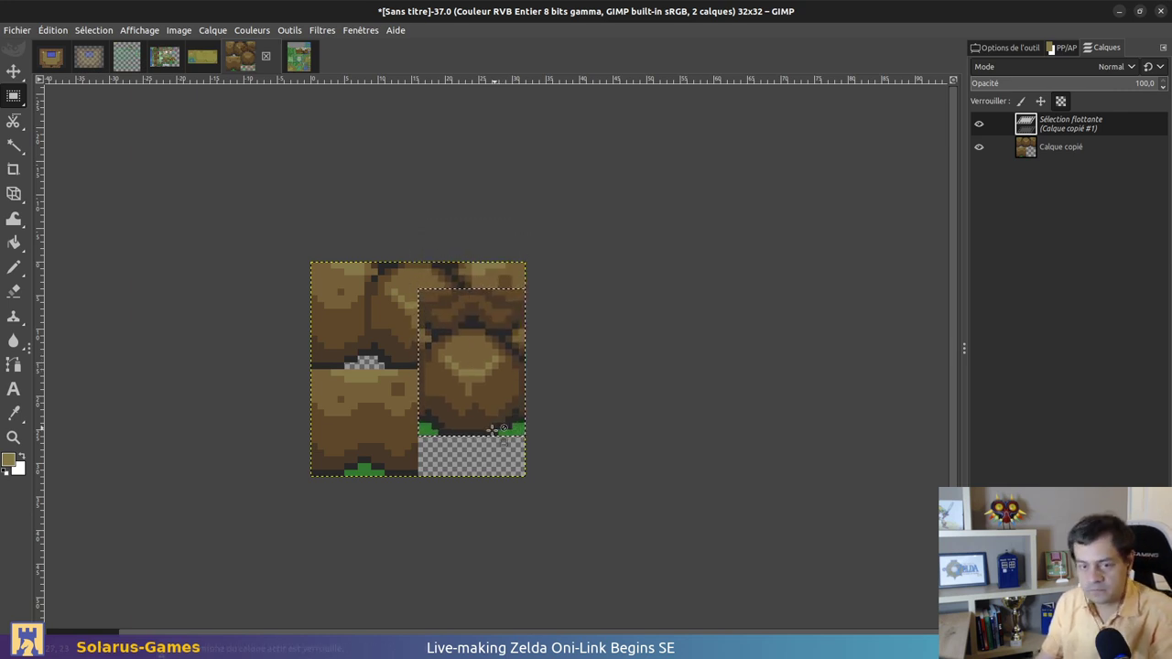
{"action": "mouse_move", "coordinate": [486, 375]}
{"action": "left_mouse_down"}
{"action": "mouse_move", "coordinate": [537, 351]}
{"action": "mouse_move", "coordinate": [507, 366]}
{"action": "left_mouse_up"}
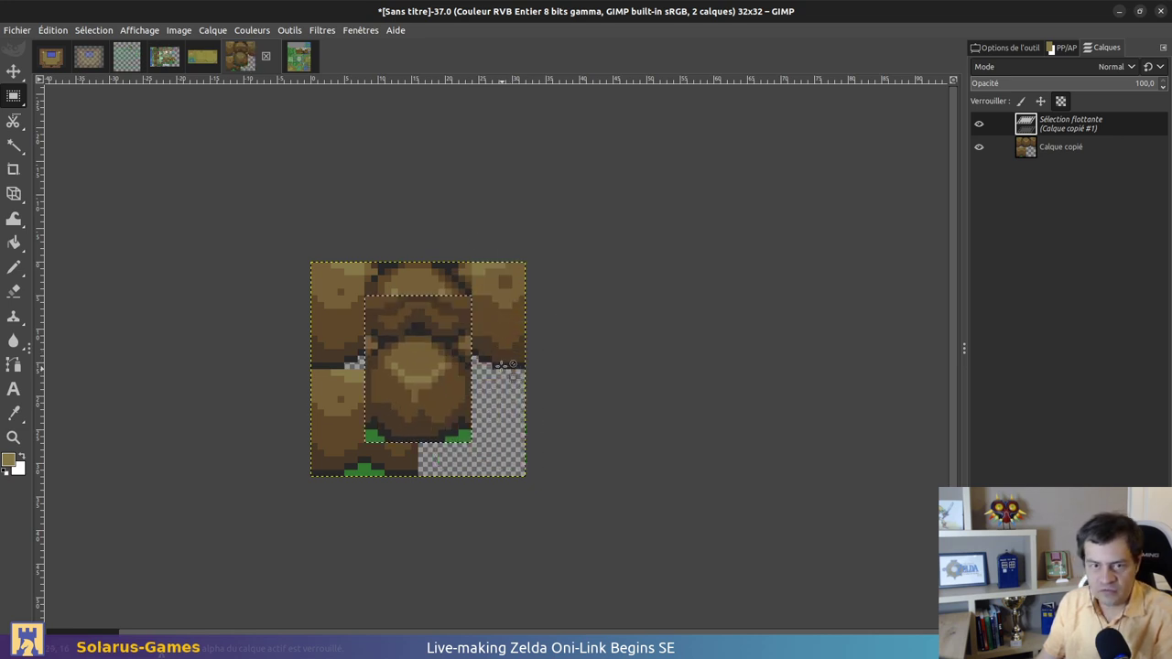
{"action": "left_click", "coordinate": [412, 183]}
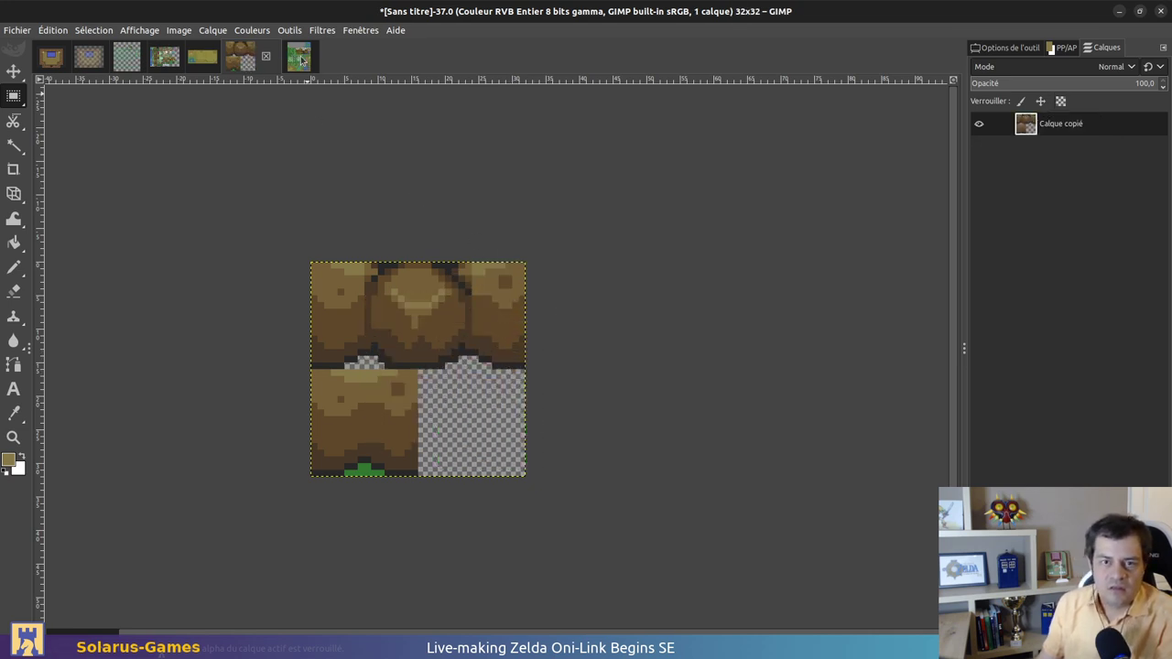
{"action": "key", "text": "ctrl+w"}
{"action": "key", "text": "ctrl+d"}
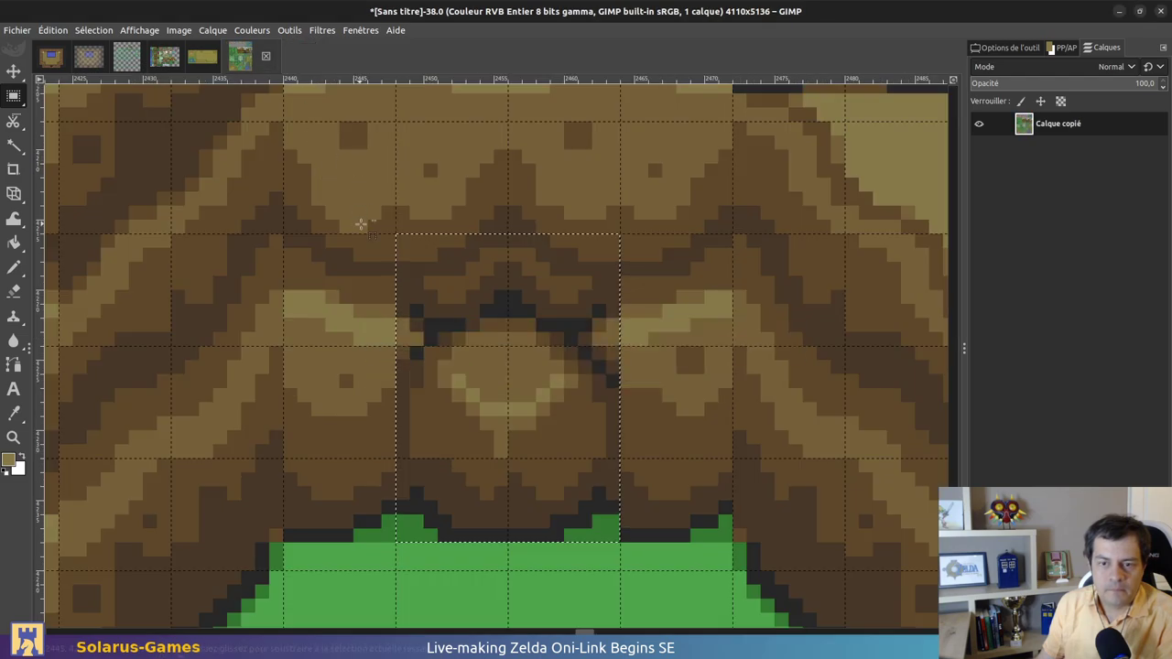
Start exporting the Light World map as PNG and browse to solarus/work/unversioned/tilesets/alttp_maps/us as the destination folder
{"action": "scroll", "coordinate": [494, 311], "scroll_direction": "down", "scroll_amount": 3, "text": "ctrl"}
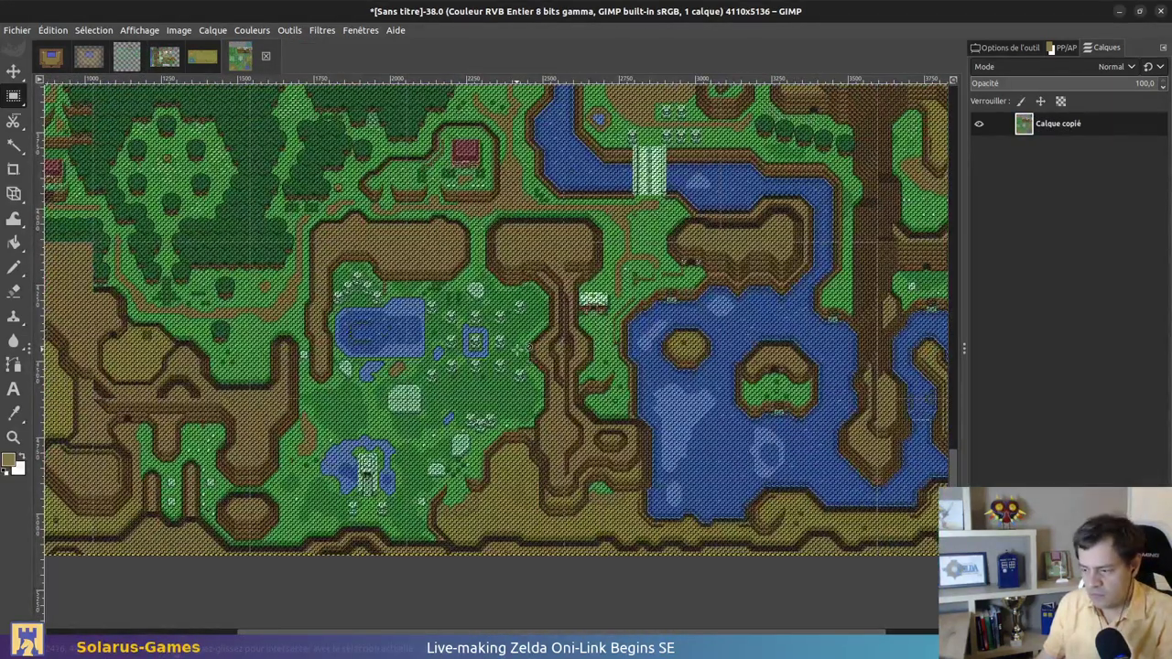
{"action": "key", "text": "ctrl+shift+e"}
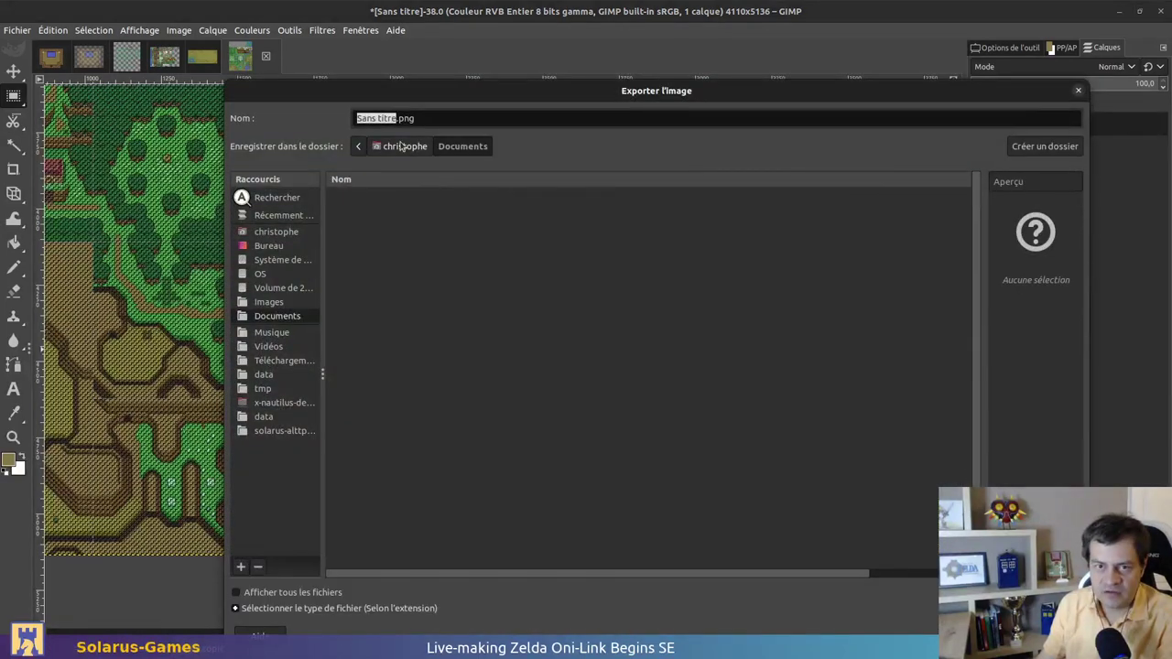
{"action": "left_click", "coordinate": [401, 147]}
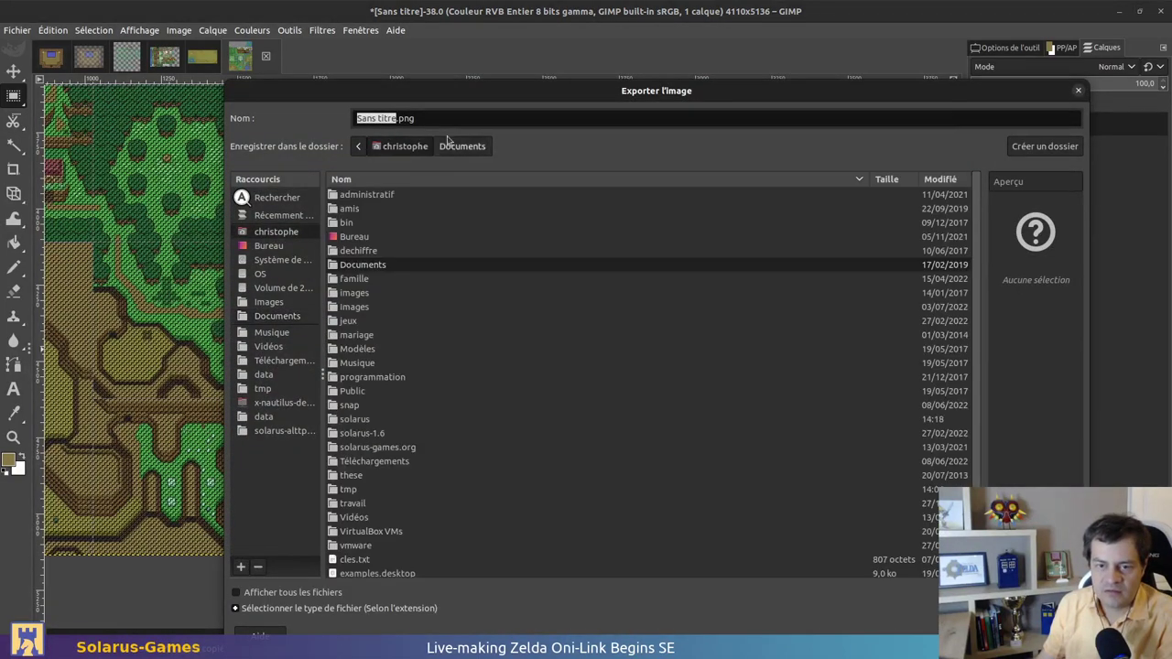
{"action": "double_click", "coordinate": [369, 420]}
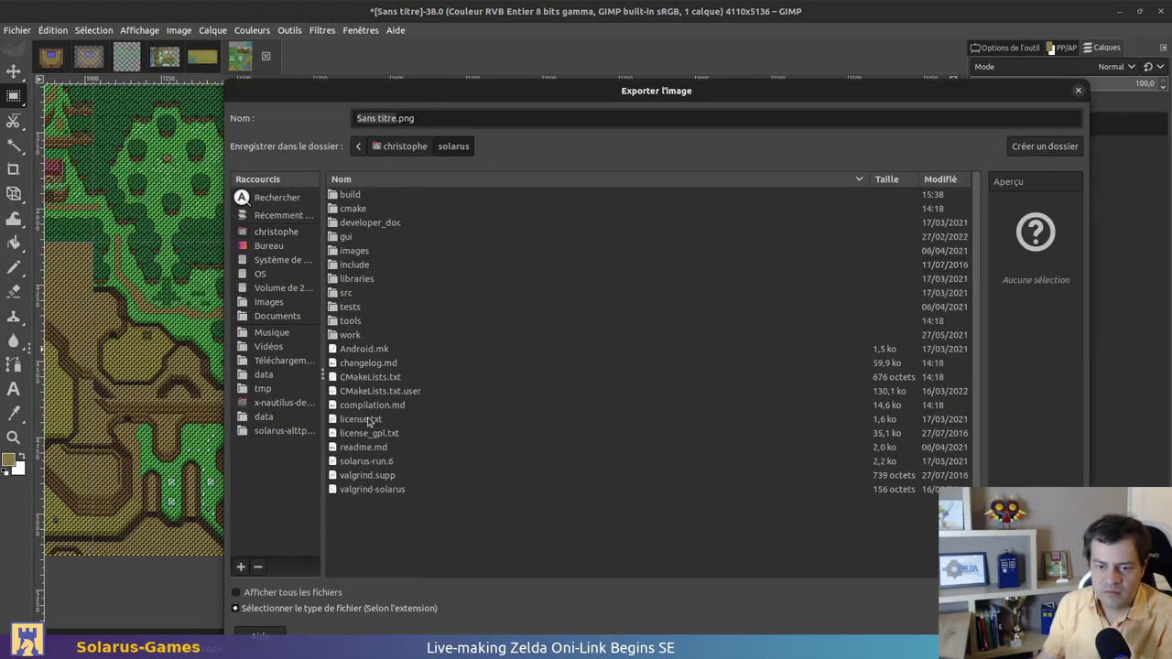
{"action": "double_click", "coordinate": [349, 335]}
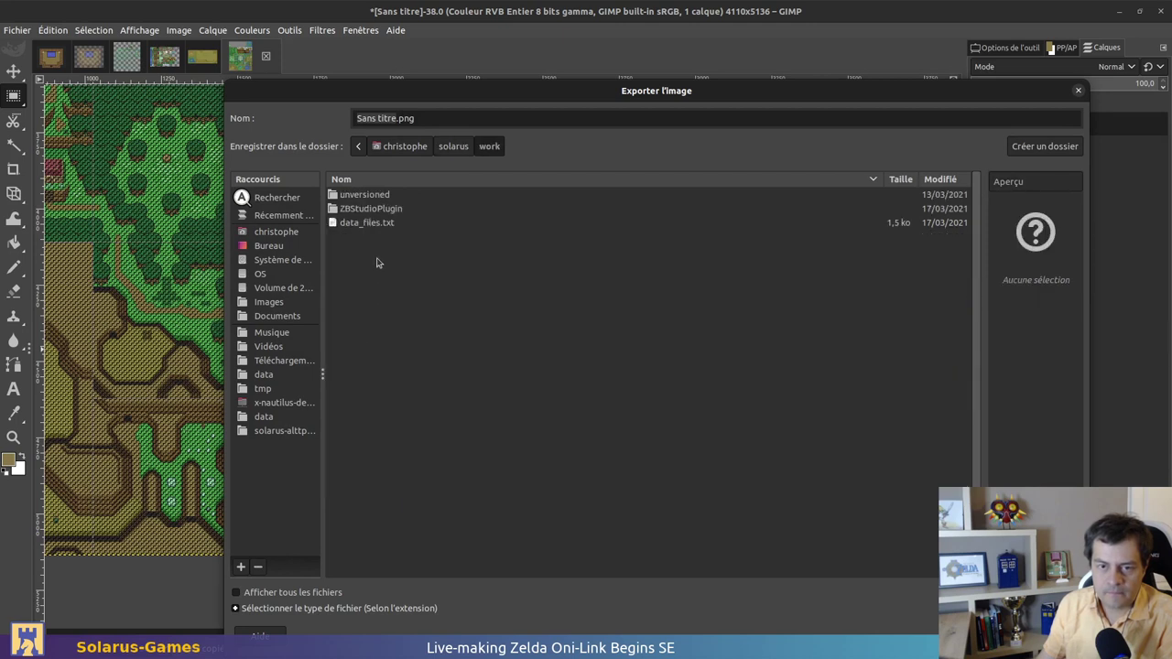
{"action": "double_click", "coordinate": [384, 196]}
{"action": "scroll", "coordinate": [408, 540], "scroll_direction": "down", "scroll_amount": 2}
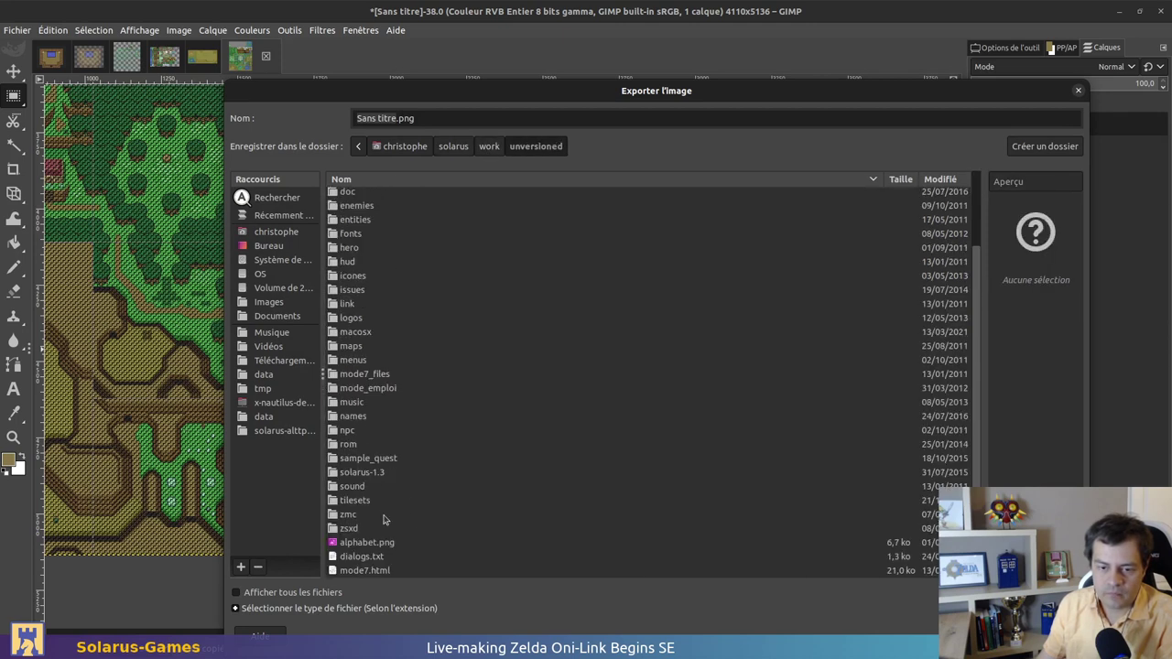
{"action": "double_click", "coordinate": [370, 500]}
{"action": "double_click", "coordinate": [378, 196]}
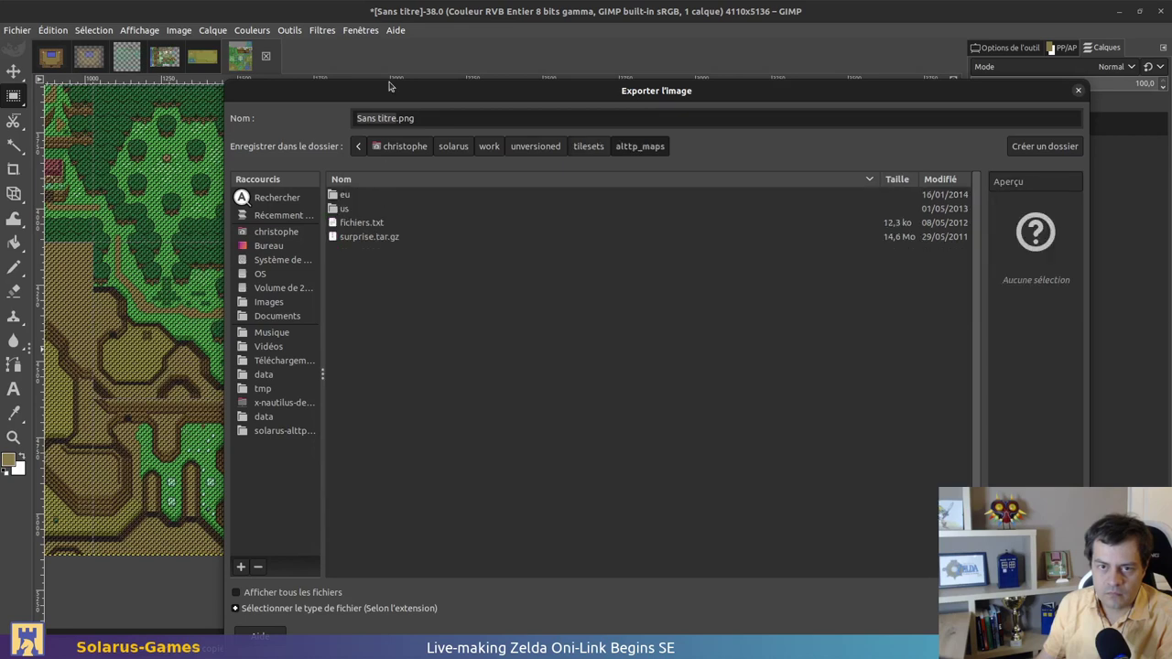
{"action": "double_click", "coordinate": [359, 208]}
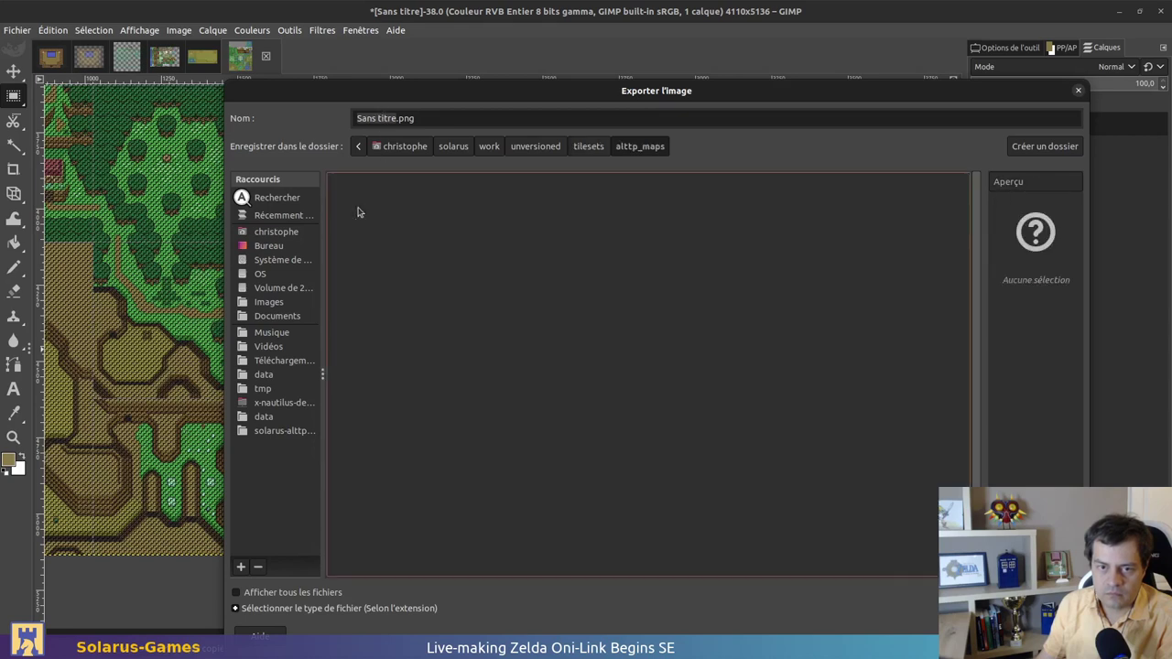
{"action": "left_click_drag", "start_coordinate": [973, 205], "coordinate": [975, 535]}
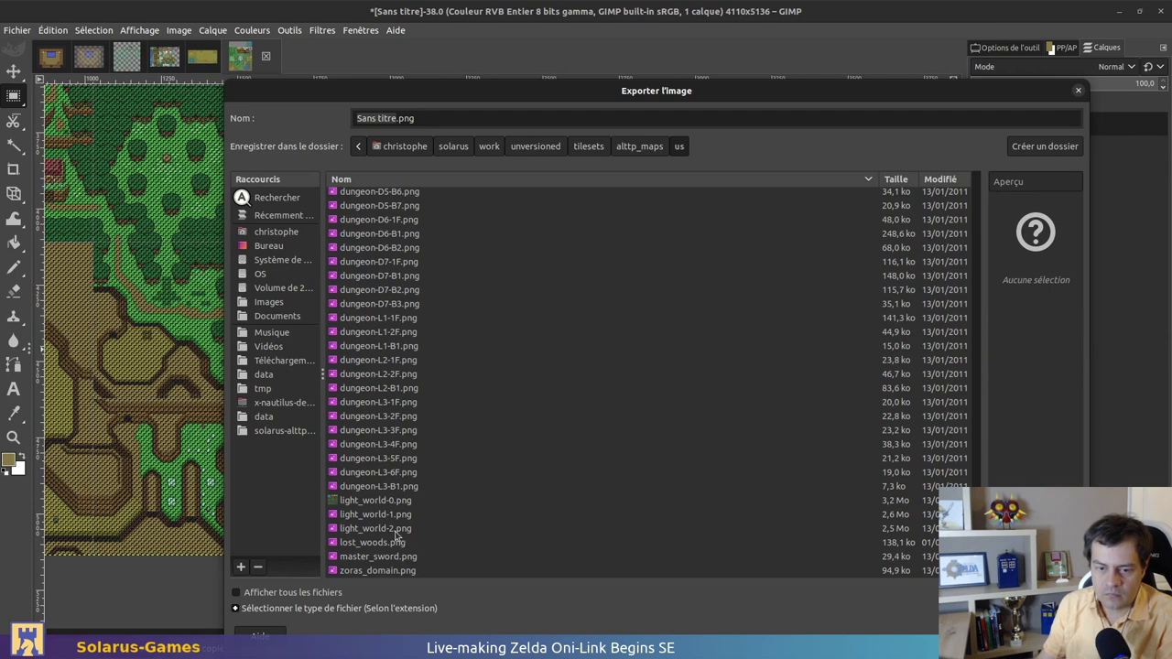
Base the file name on light_world-2.png, change it to light_world-spritersresource.png, and export with the default PNG options
{"action": "left_click", "coordinate": [397, 530]}
{"action": "left_click", "coordinate": [408, 117]}
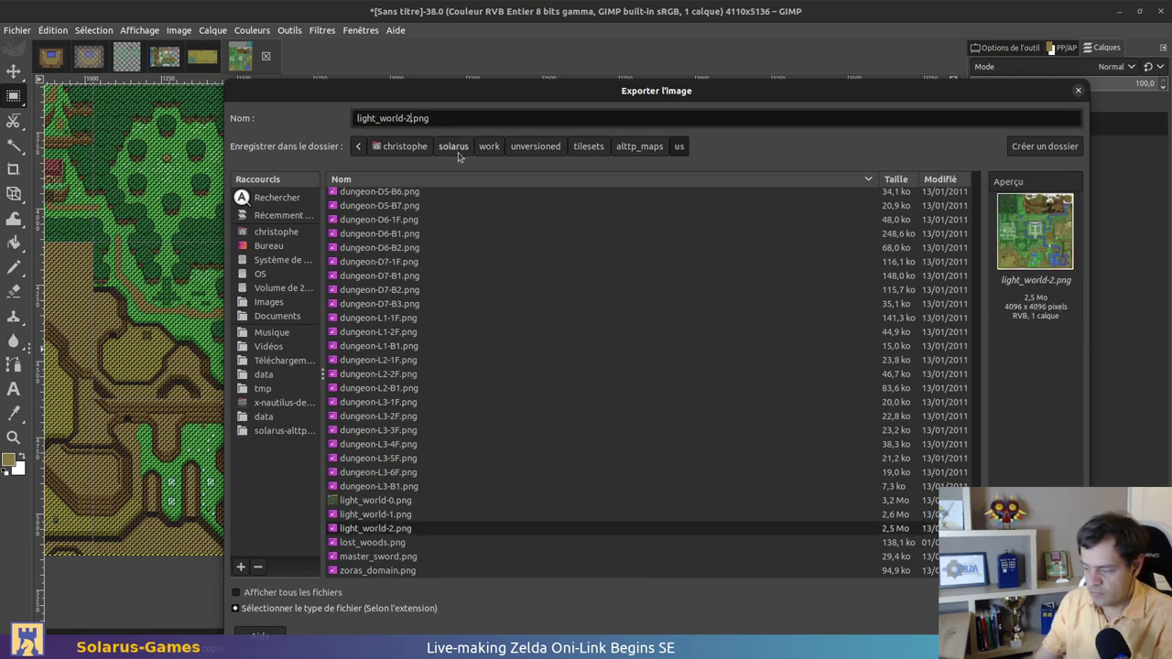
{"action": "key", "text": "BackSpace"}
{"action": "key", "text": "BackSpace"}
{"action": "type", "text": "-"}
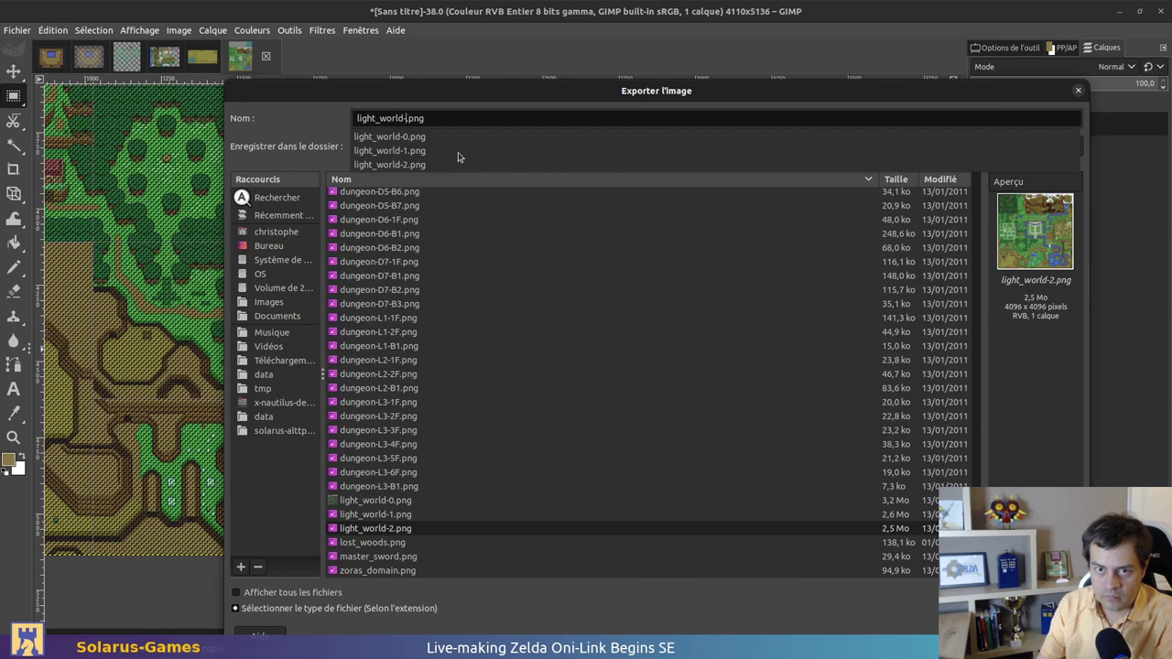
{"action": "type", "text": "spritersresources"}
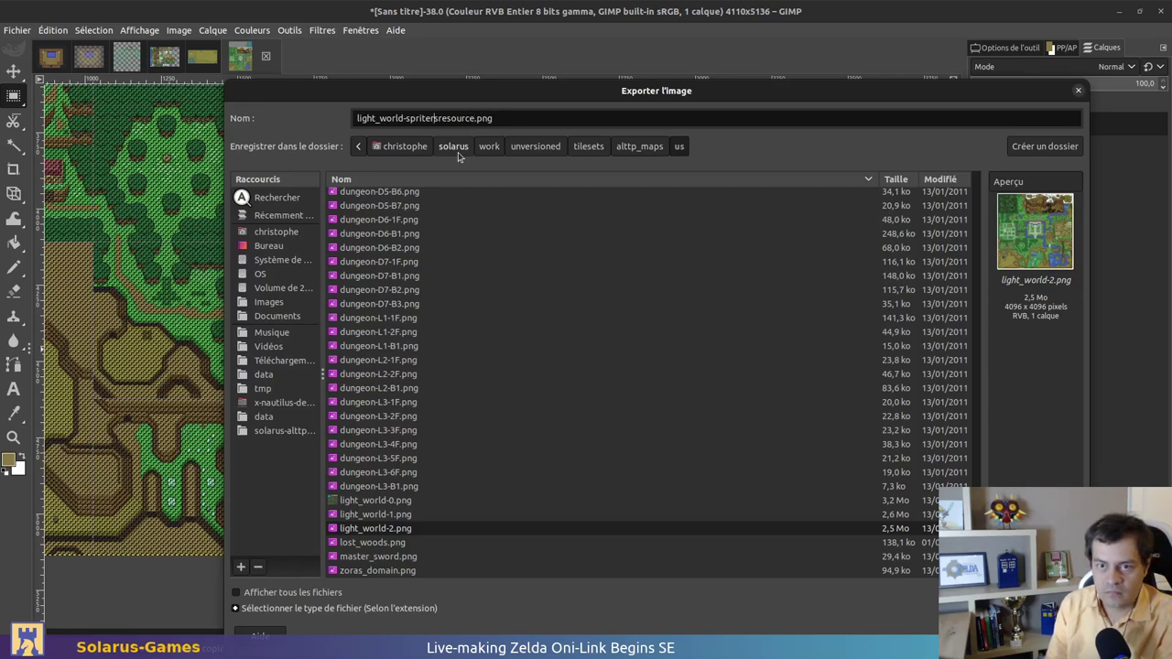
{"action": "key", "text": "Return"}
{"action": "key", "text": "Return"}
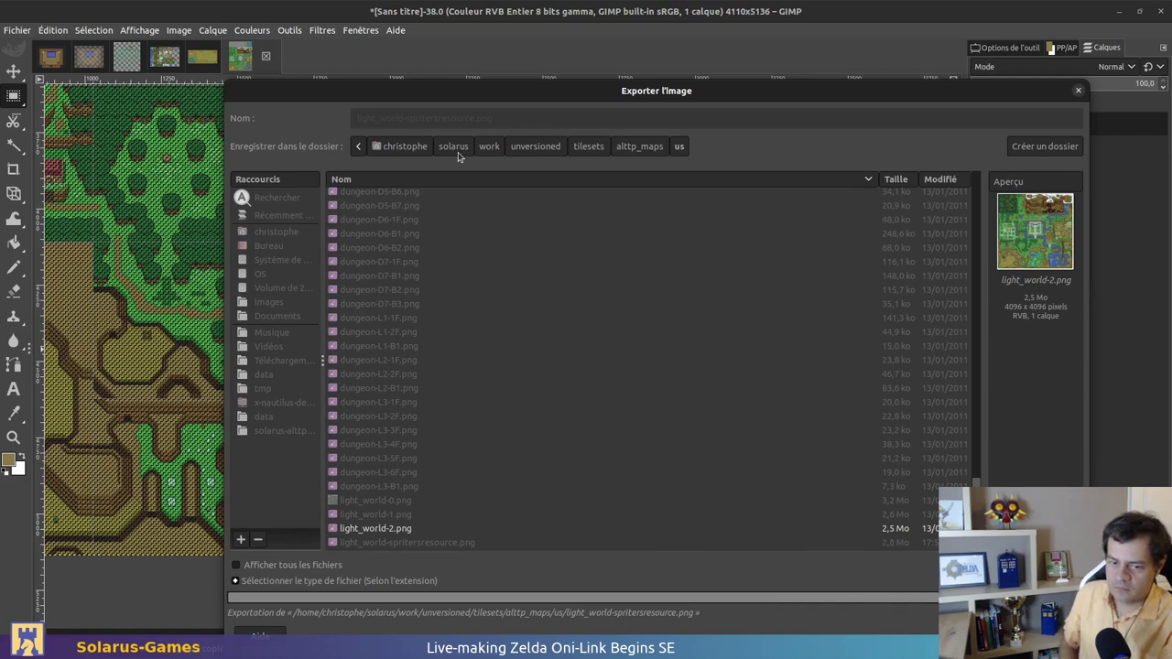
Close the pasted map, map5 sol and light_world.tiles images without saving, keeping light_world.entities open
{"action": "key", "text": "ctrl+w"}
{"action": "key", "text": "ctrl+d"}
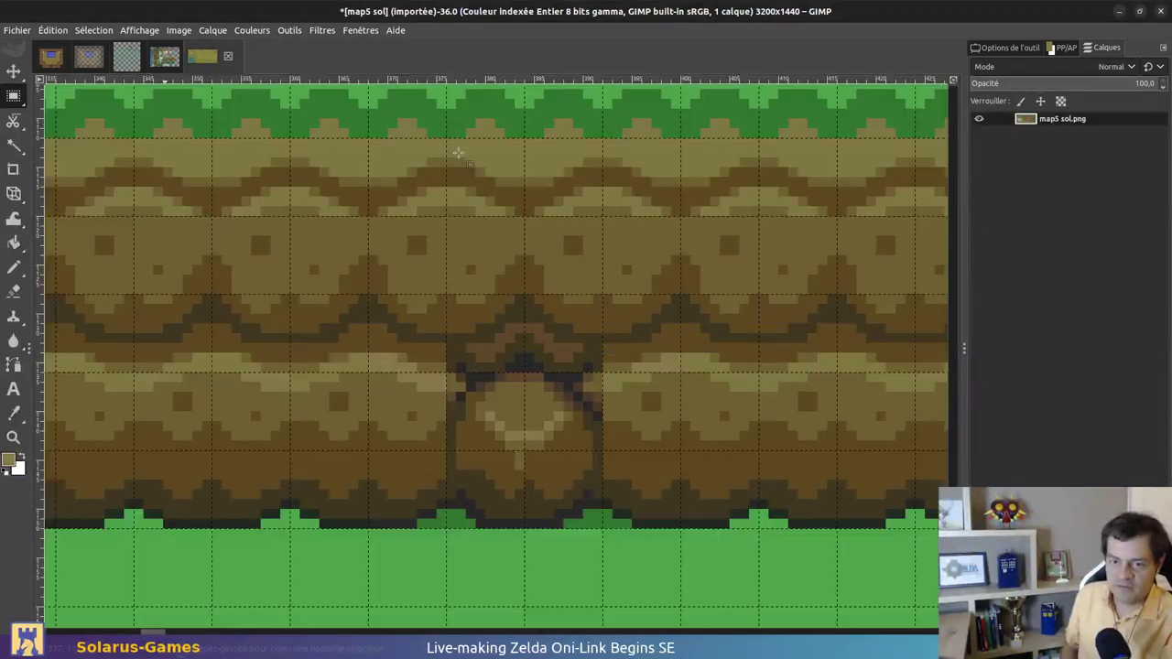
{"action": "scroll", "coordinate": [458, 152], "scroll_direction": "down", "scroll_amount": 13, "text": "ctrl"}
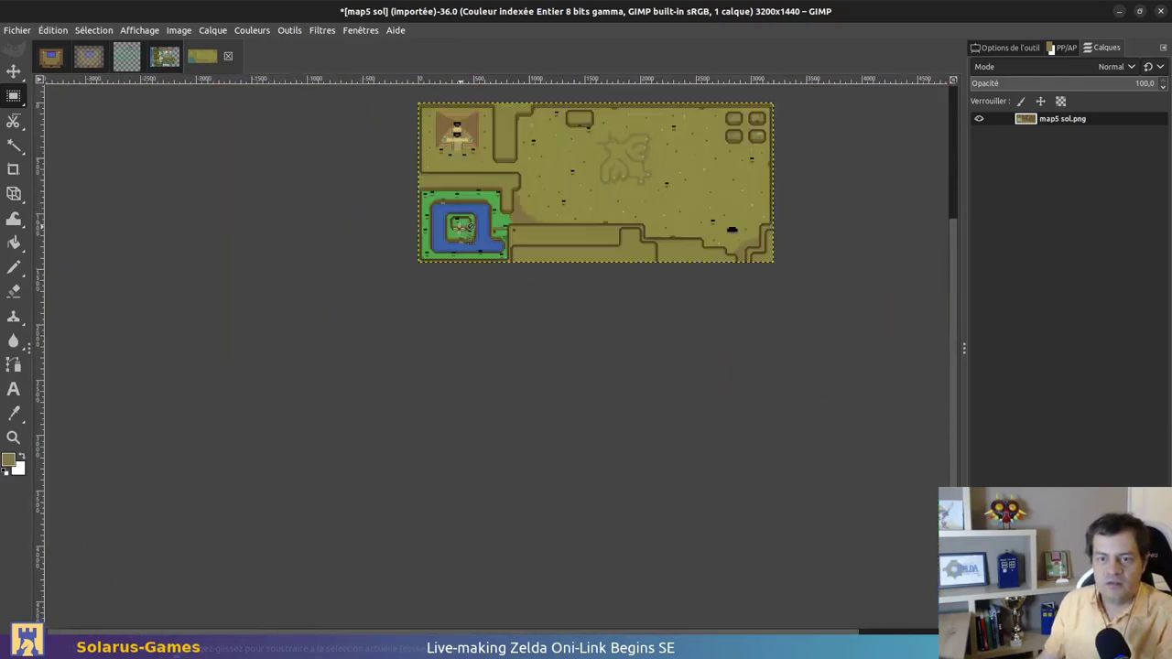
{"action": "key", "text": "ctrl+w"}
{"action": "key", "text": "ctrl+d"}
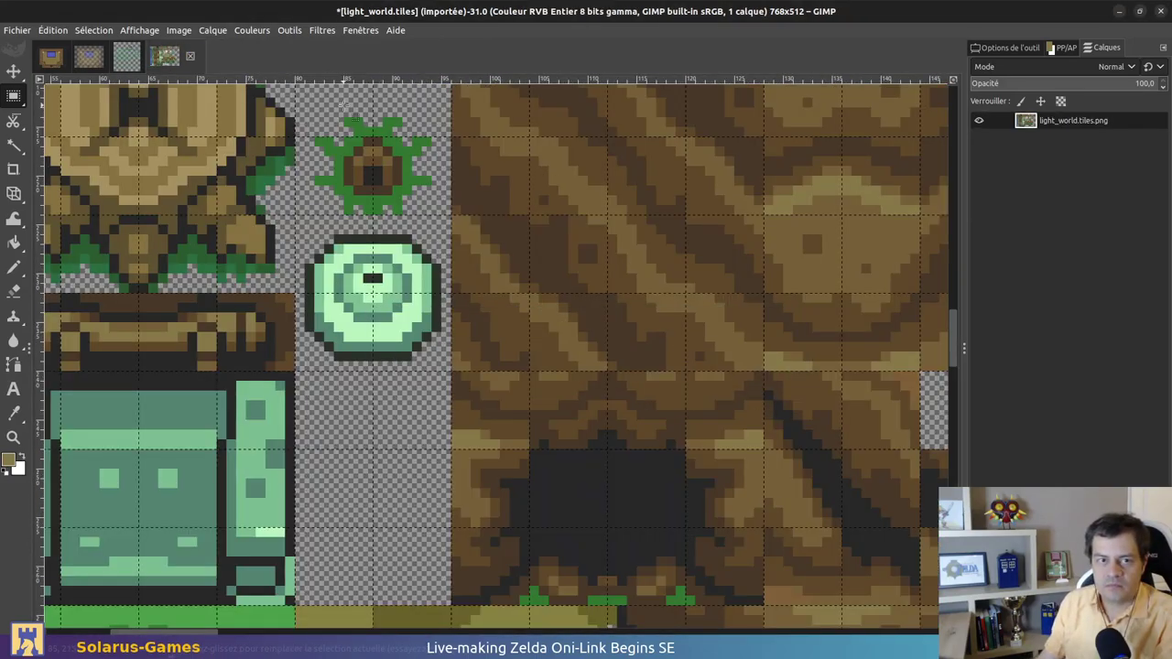
{"action": "scroll", "coordinate": [475, 192], "scroll_direction": "down", "scroll_amount": 4, "text": "ctrl"}
{"action": "key", "text": "ctrl+w"}
{"action": "key", "text": "ctrl+d"}
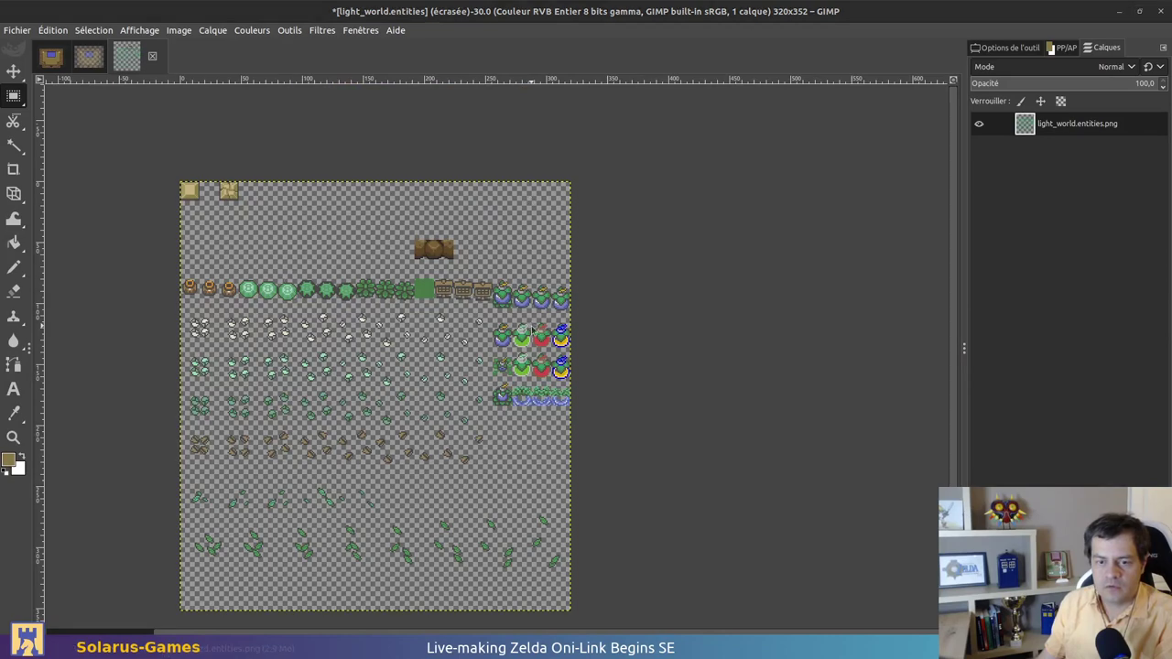
Switch to Solarus Quest Editor and open the script of the fire custom entity
{"action": "key", "text": "alt+Tab"}
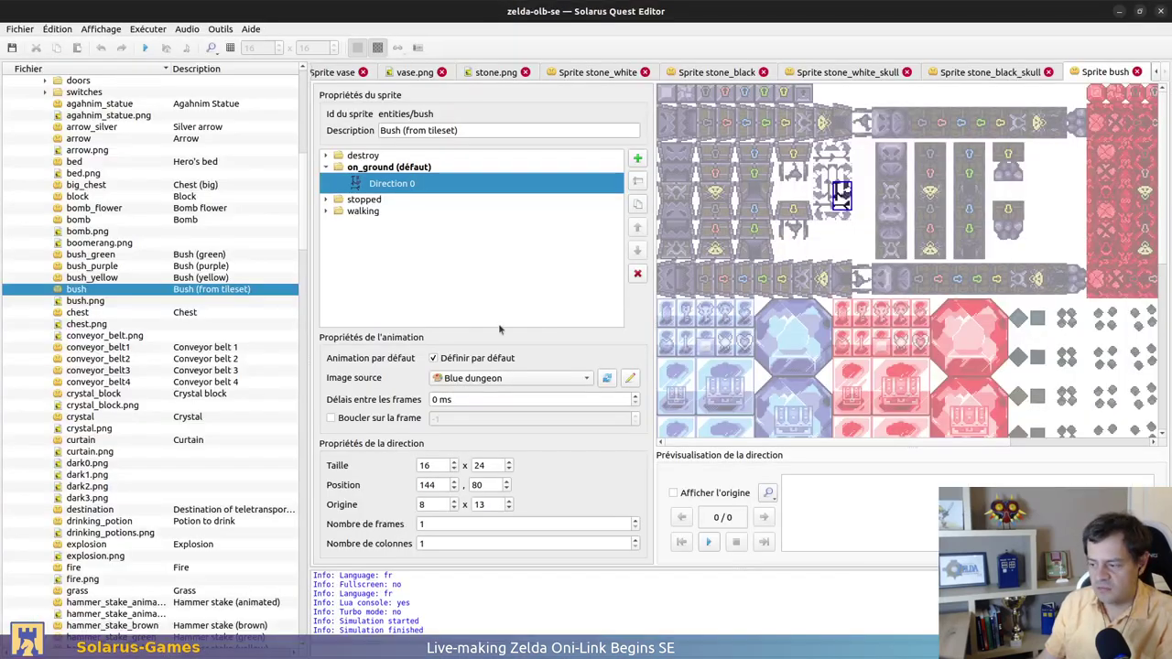
{"action": "scroll", "coordinate": [126, 221], "scroll_direction": "up", "scroll_amount": 14}
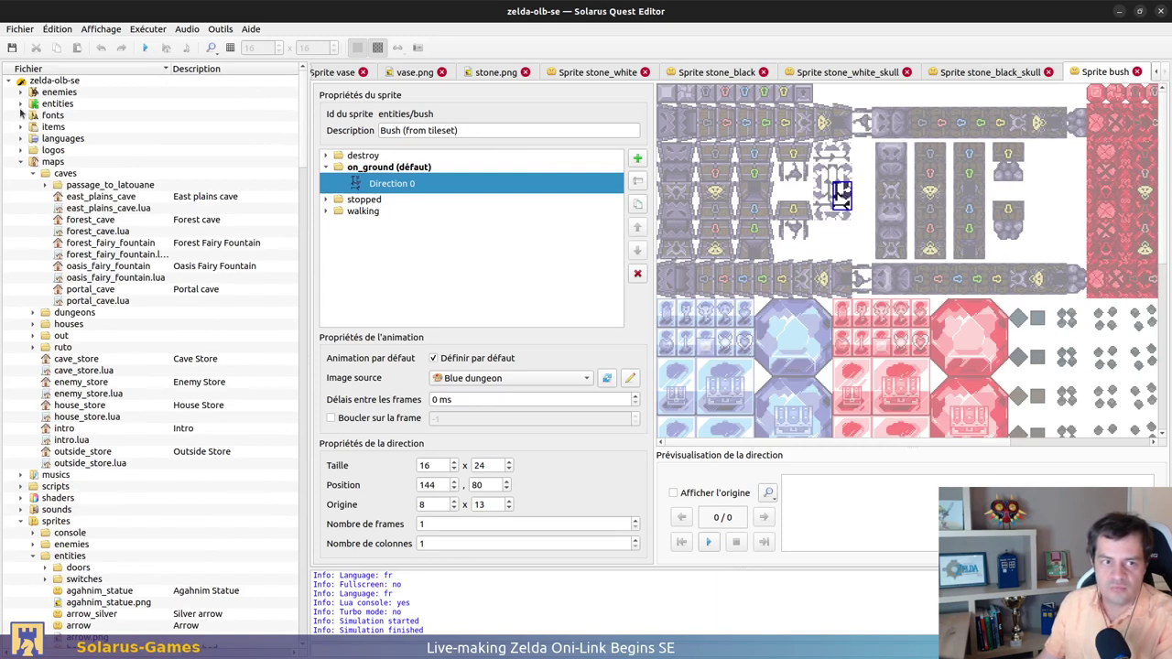
{"action": "left_click", "coordinate": [20, 103]}
{"action": "double_click", "coordinate": [61, 150]}
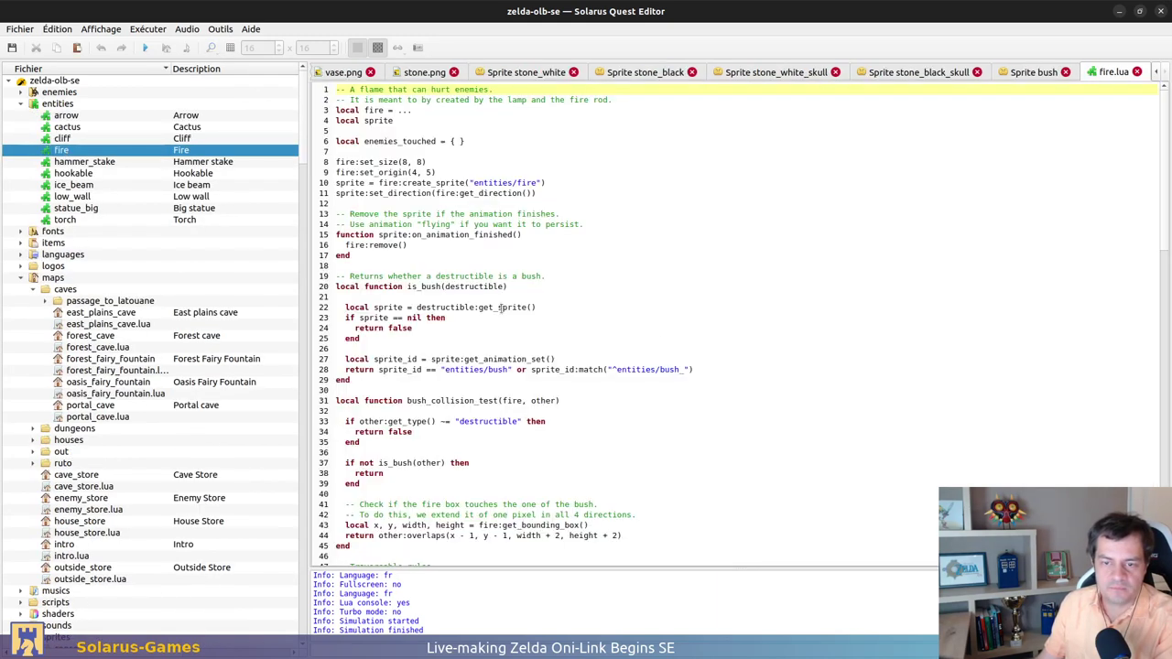
Remove the sprite_id == "entities/bush" comparison from the is_bush return line, keeping only the "^entities/bush_" match, and save the script
{"action": "left_click", "coordinate": [383, 369]}
{"action": "left_click_drag", "start_coordinate": [375, 369], "coordinate": [527, 370]}
{"action": "key", "text": "BackSpace"}
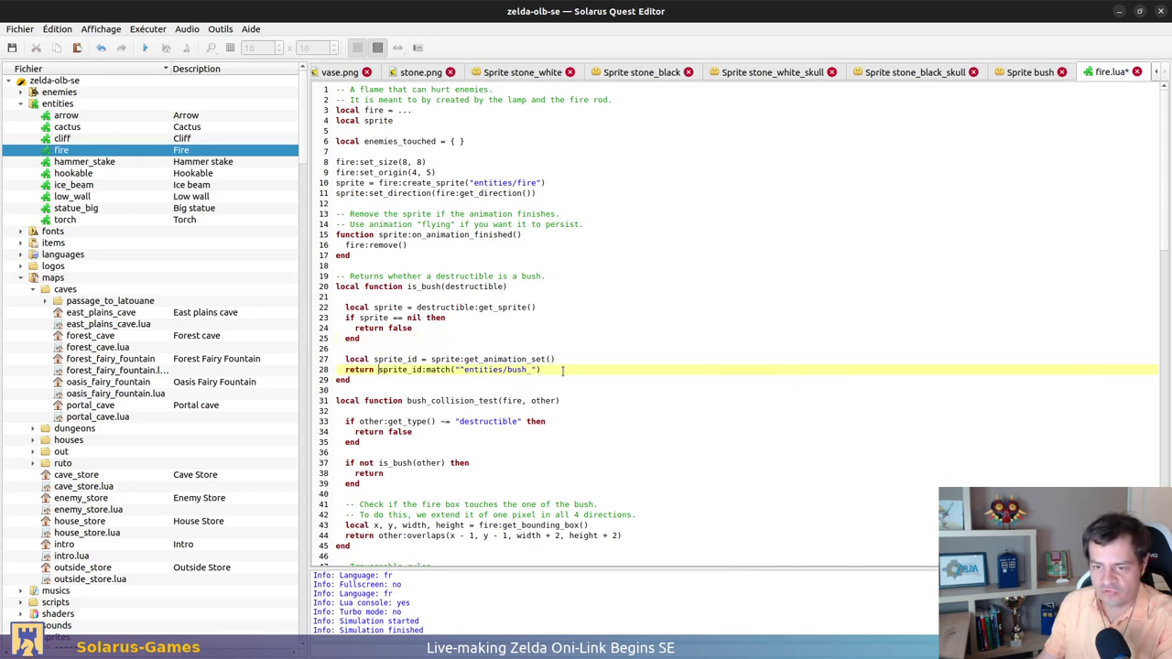
{"action": "left_click", "coordinate": [570, 352]}
{"action": "key", "text": "ctrl+s"}
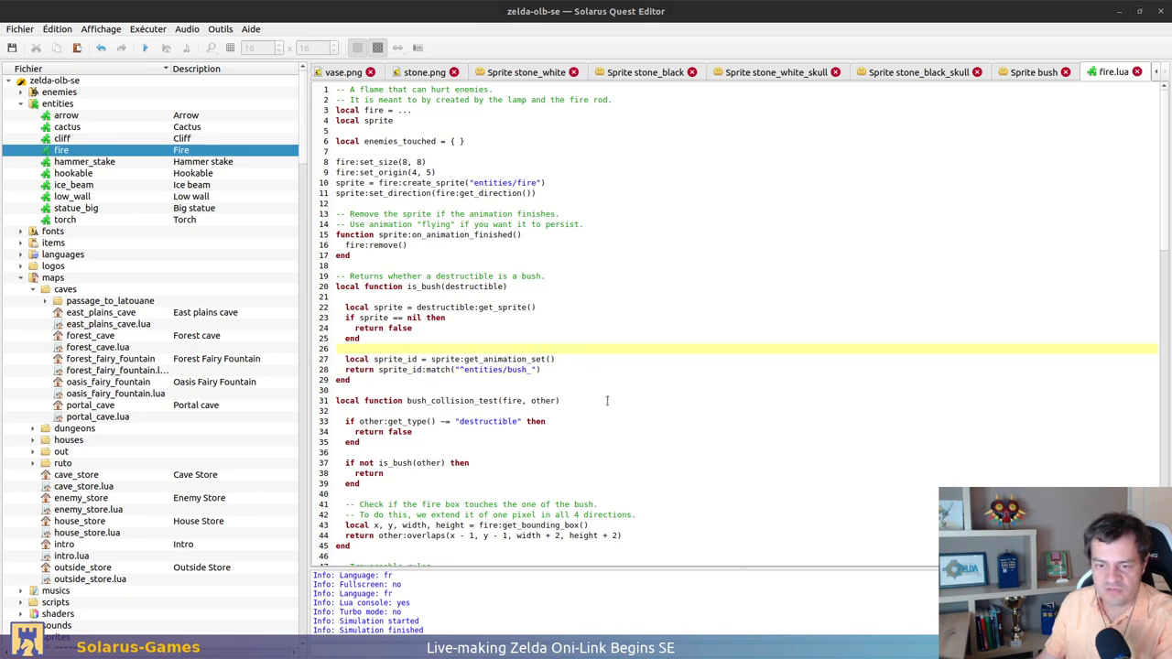
{"action": "left_click", "coordinate": [641, 209]}
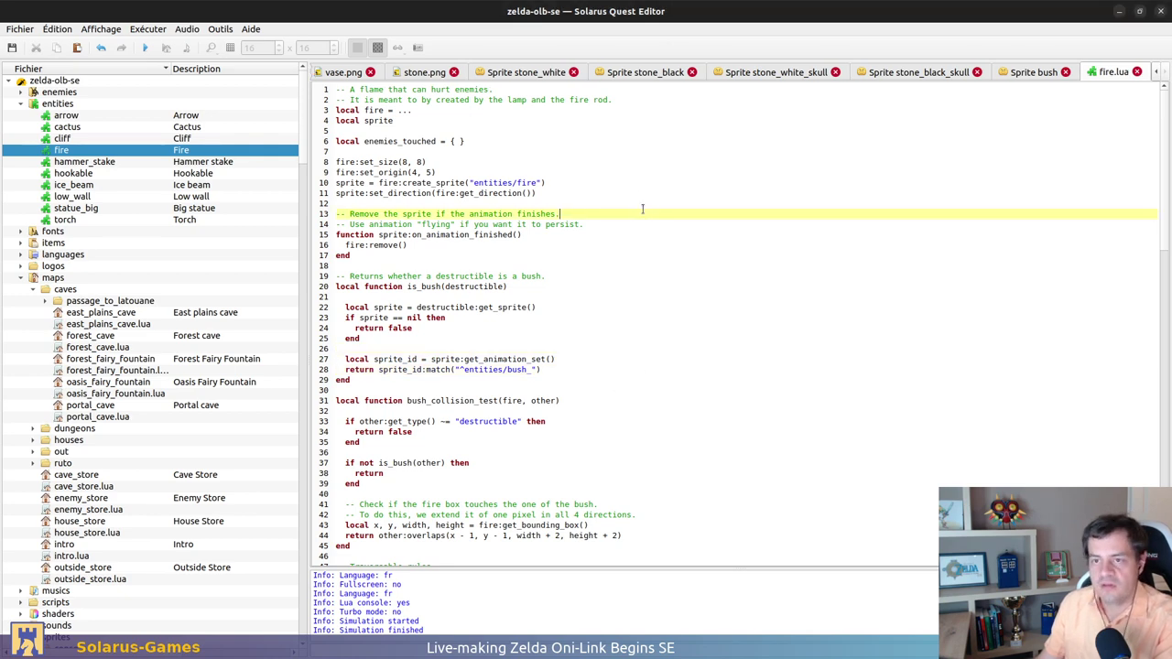
View stone.png, switch to GIMP, and select the plain green 16 × 16 px square beside the bushes in light_world.entities
{"action": "left_click", "coordinate": [424, 73]}
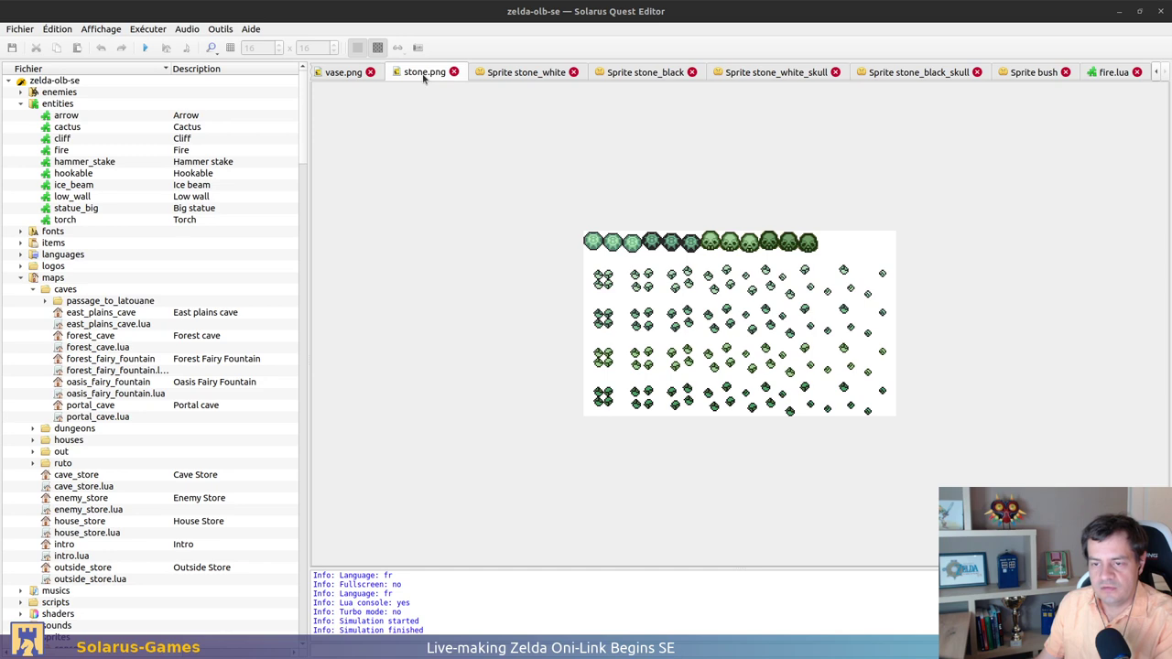
{"action": "key", "text": "alt+Tab"}
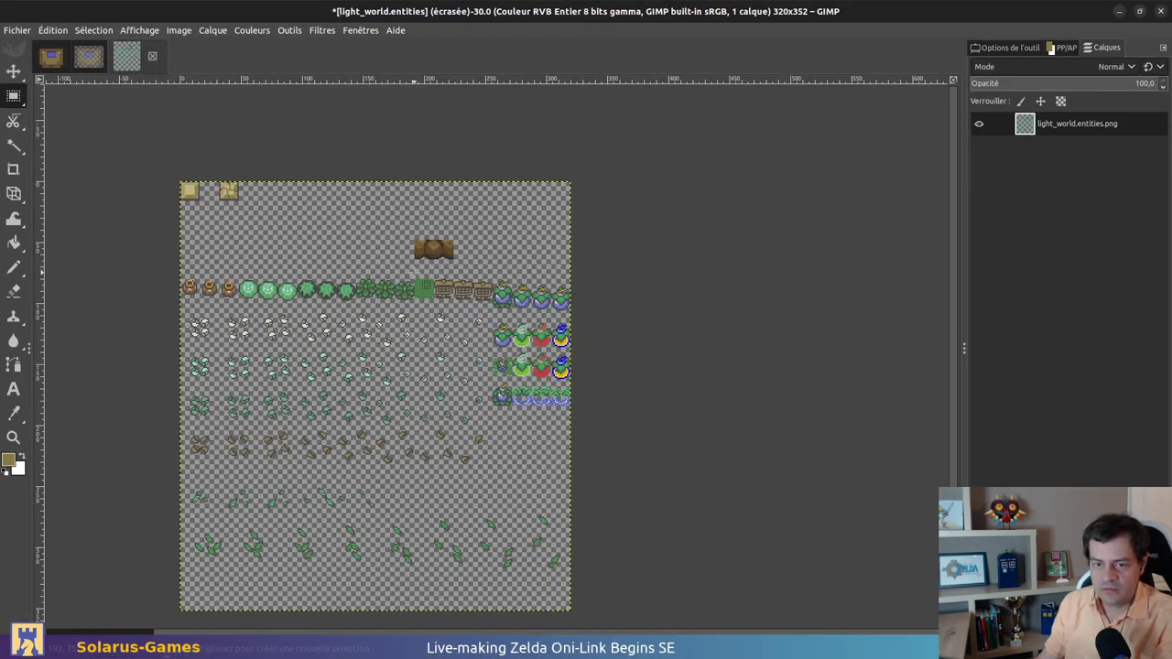
{"action": "left_click_drag", "start_coordinate": [403, 269], "coordinate": [455, 314]}
{"action": "scroll", "coordinate": [440, 306], "scroll_direction": "up", "scroll_amount": 4, "text": "ctrl"}
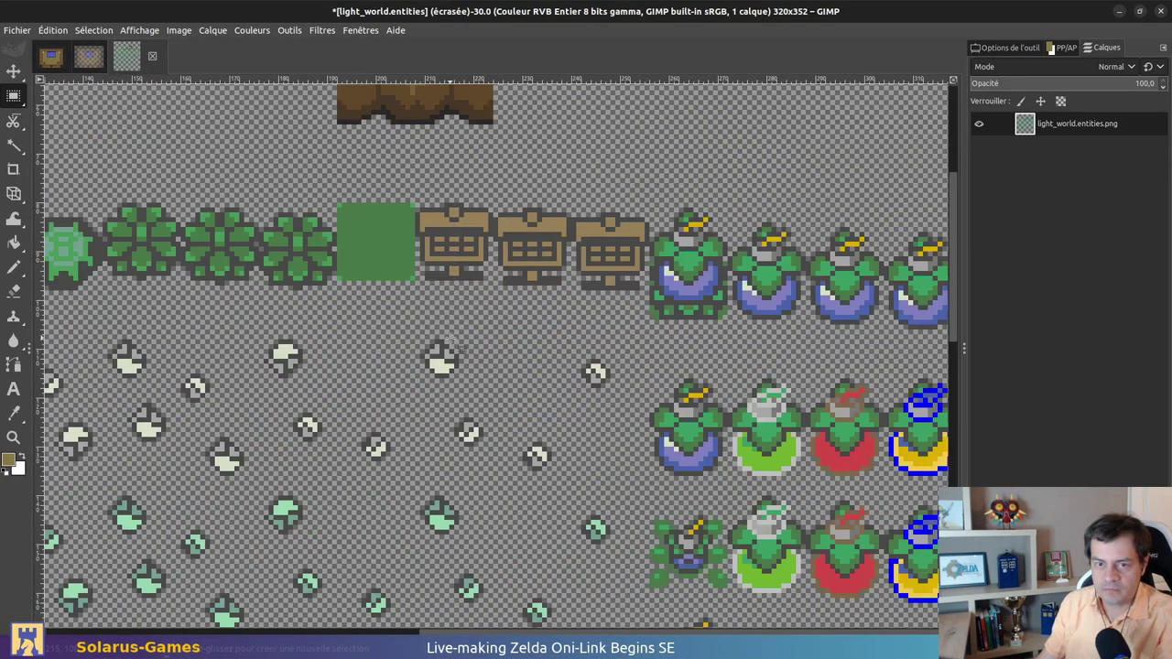
{"action": "scroll", "coordinate": [393, 202], "scroll_direction": "up", "scroll_amount": 2, "text": "ctrl"}
{"action": "left_click_drag", "start_coordinate": [291, 210], "coordinate": [443, 368]}
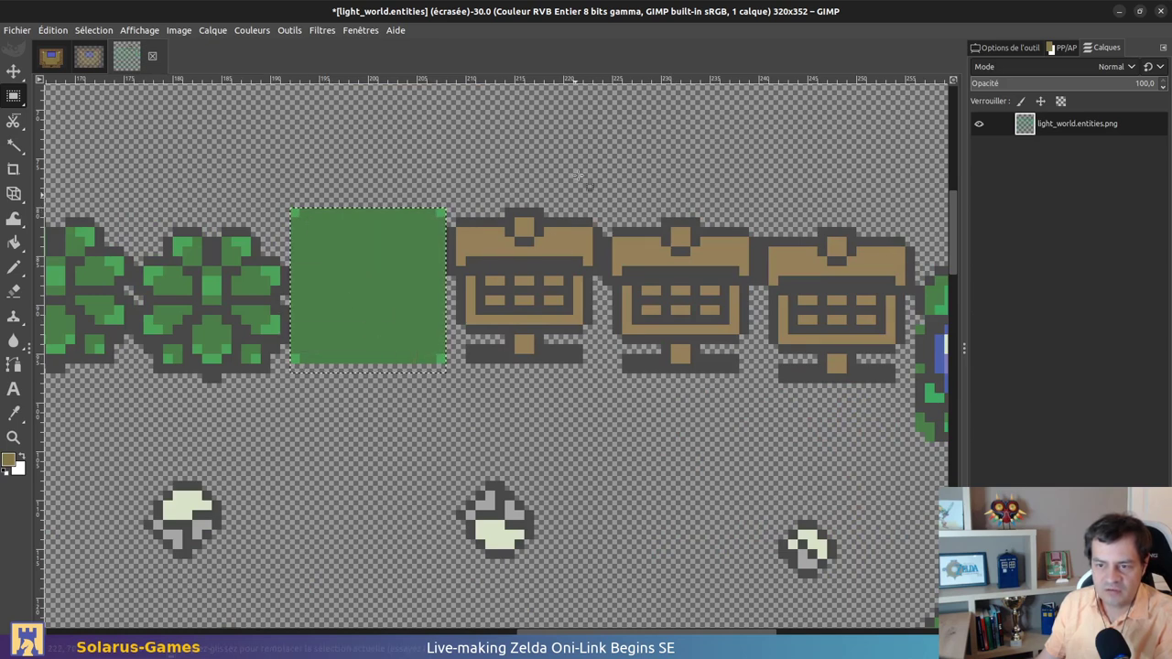
Switch to Solarus Quest Editor, open the grass sprite from sprites/entities, and expand its destroy animation
{"action": "key", "text": "alt+Tab"}
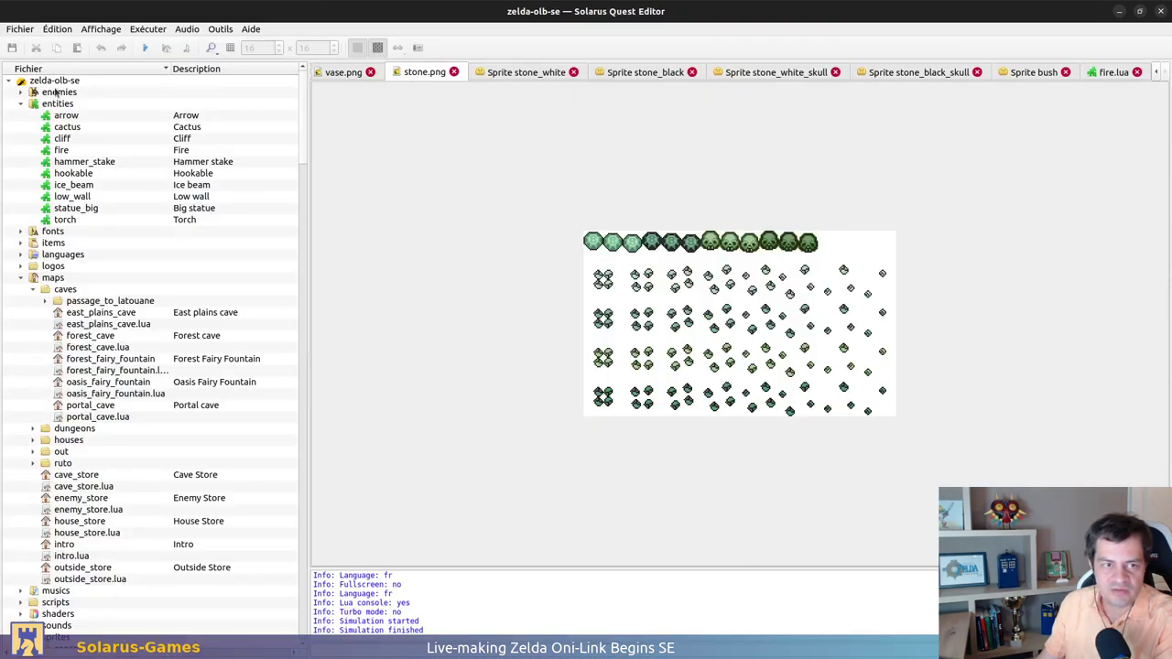
{"action": "left_click", "coordinate": [22, 104]}
{"action": "scroll", "coordinate": [33, 407], "scroll_direction": "down", "scroll_amount": 14}
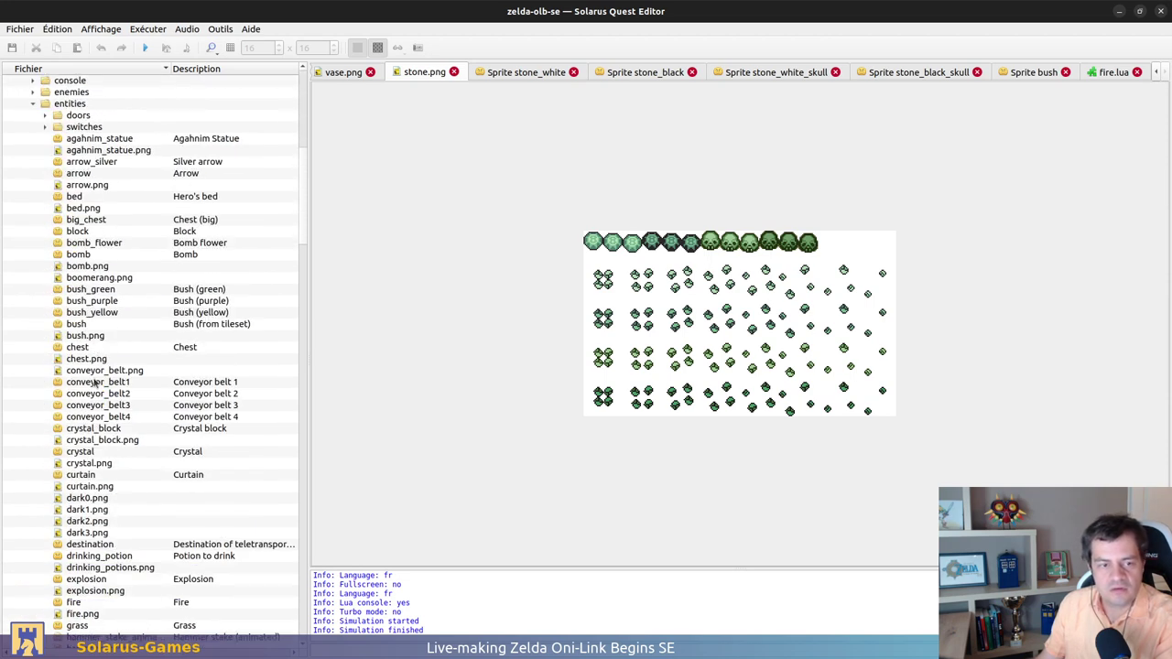
{"action": "scroll", "coordinate": [106, 425], "scroll_direction": "down", "scroll_amount": 7}
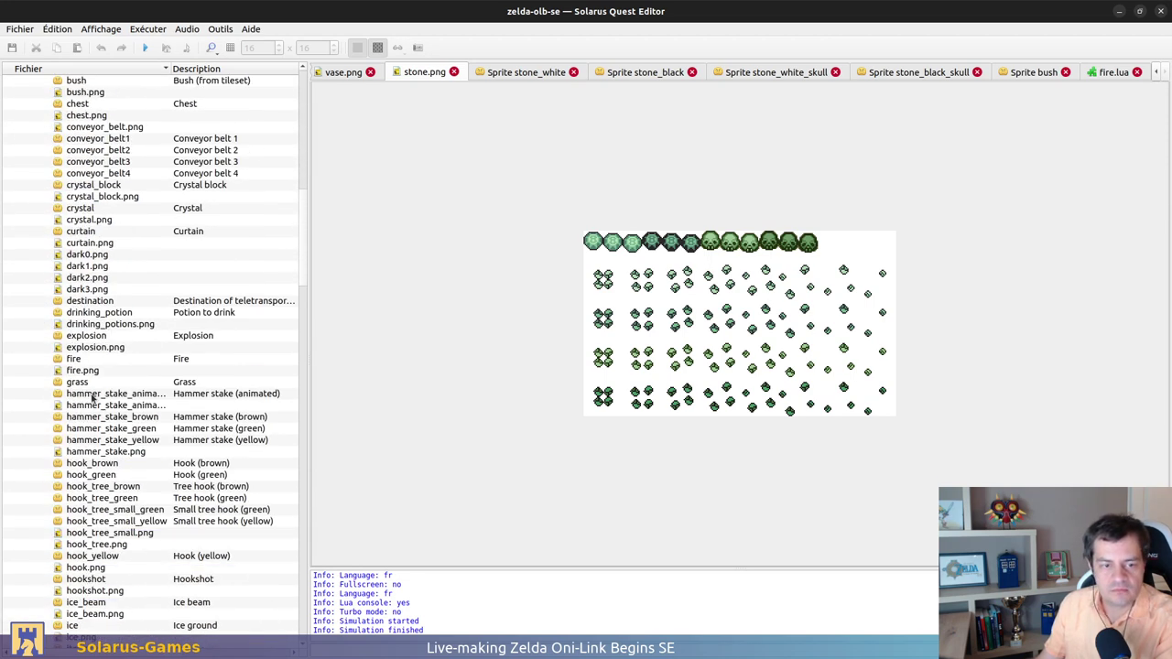
{"action": "double_click", "coordinate": [87, 385]}
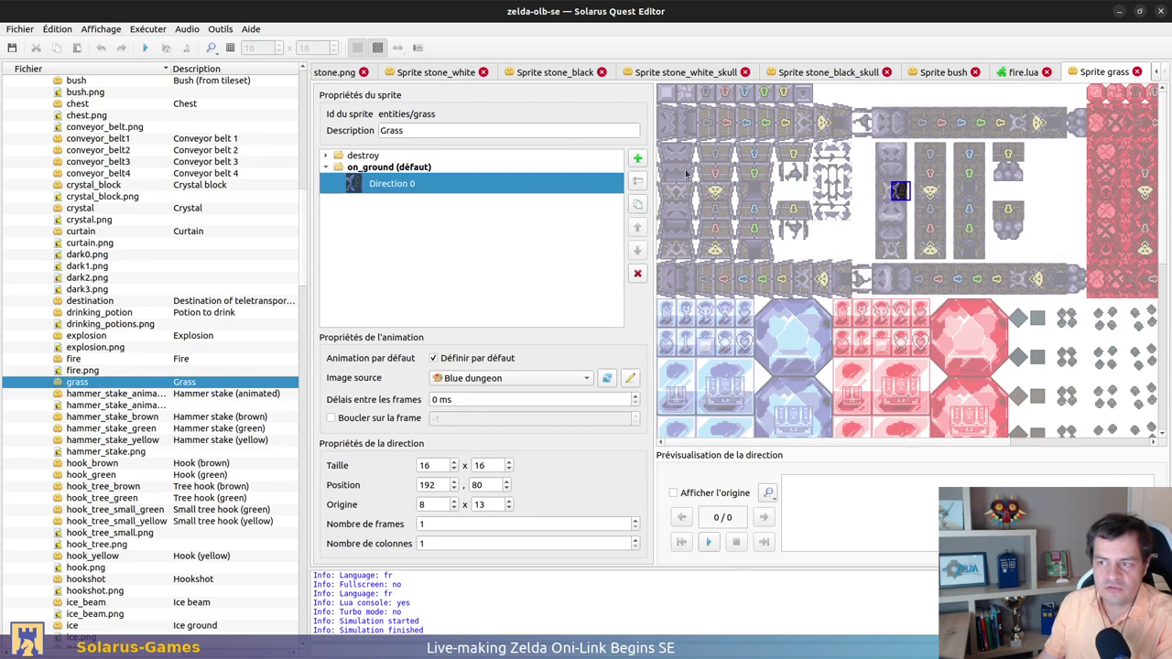
{"action": "left_click", "coordinate": [327, 157]}
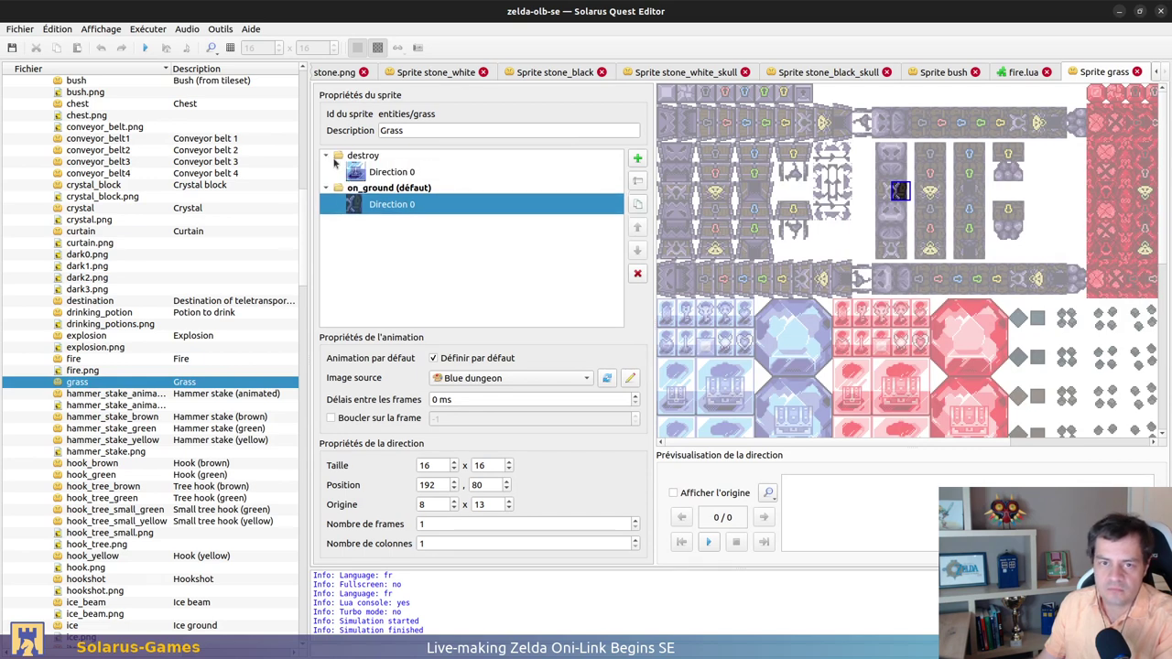
Show the whole light_world.entities image in GIMP, and search the quest data folder recursively for "entities/grass" with grep in the terminal
{"action": "key", "text": "alt+Tab"}
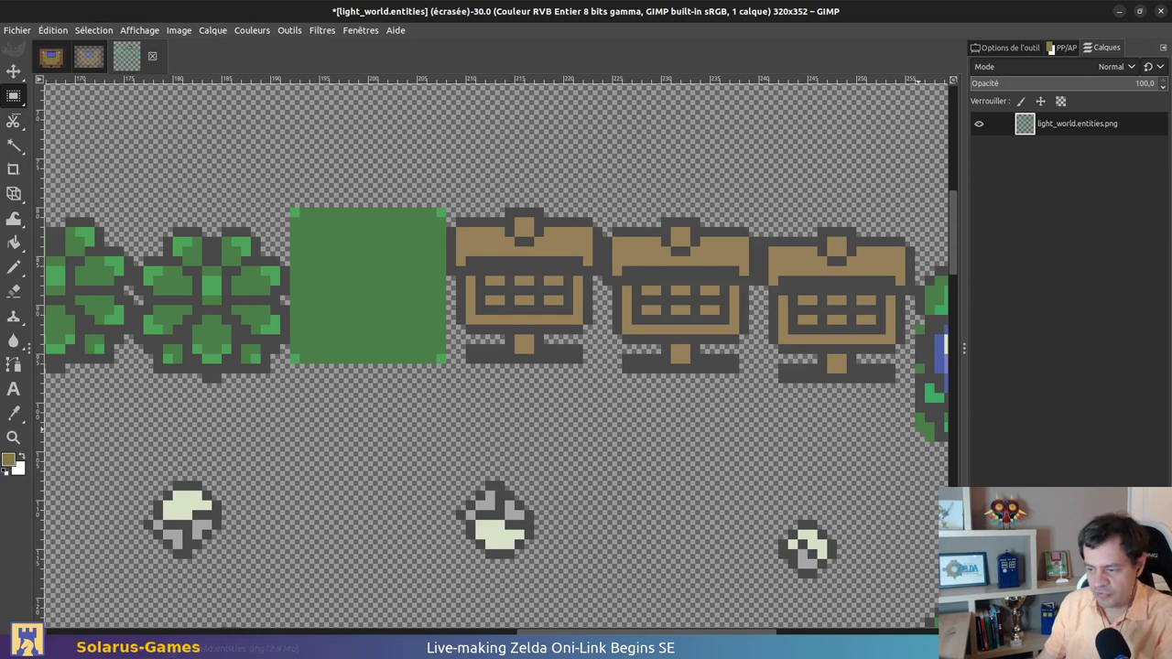
{"action": "key", "text": "alt+Tab"}
{"action": "type", "text": "grep -r"}
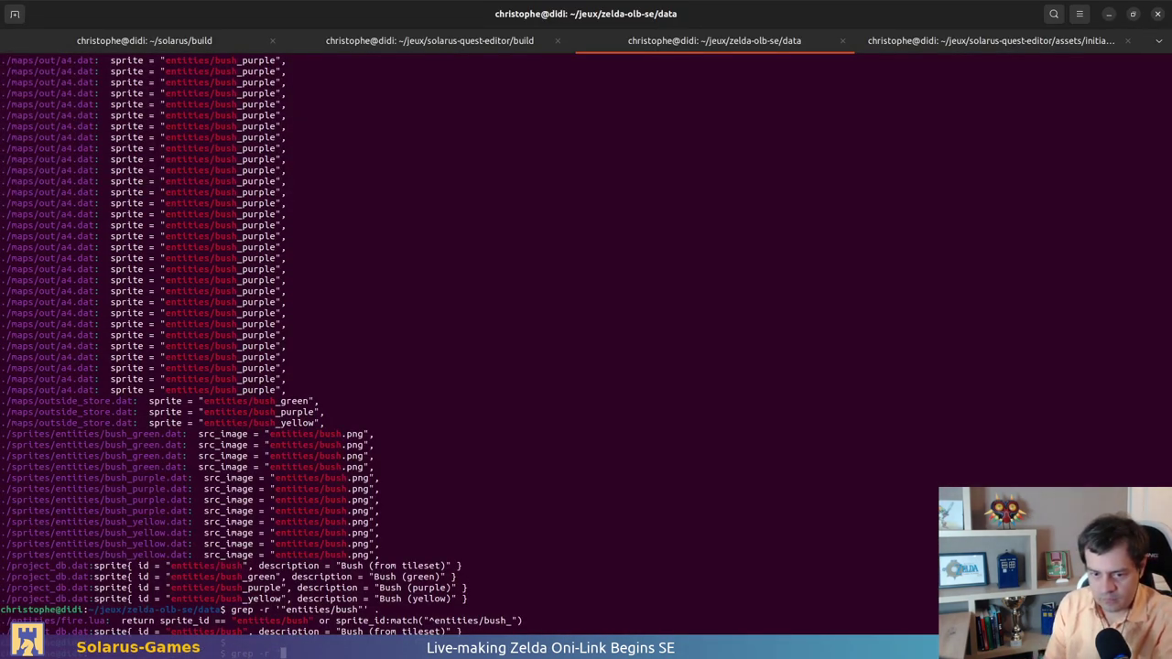
{"action": "key", "text": "alt+Tab"}
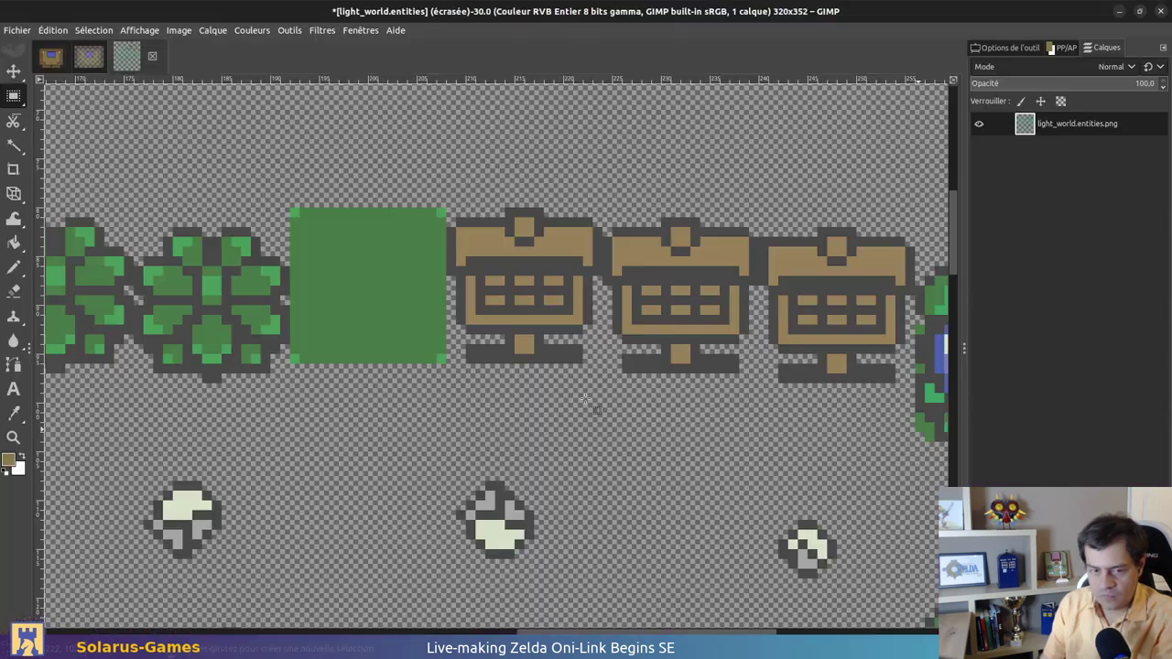
{"action": "key", "text": "alt+Tab"}
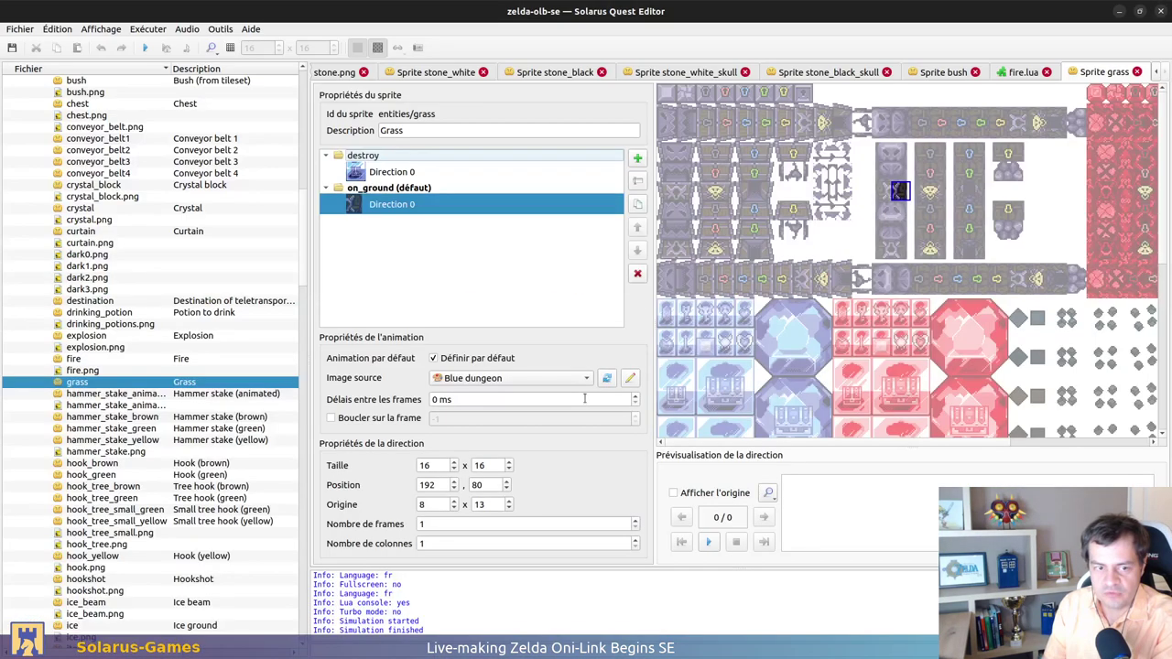
{"action": "key", "text": "alt+Tab"}
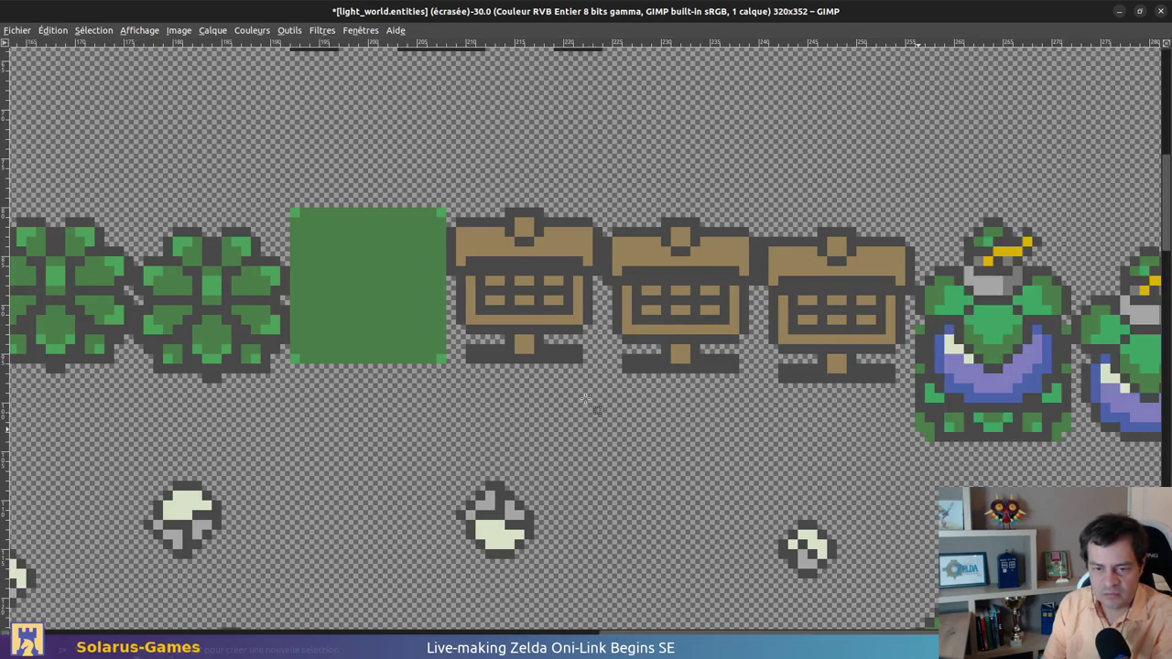
{"action": "key", "text": "alt+Tab"}
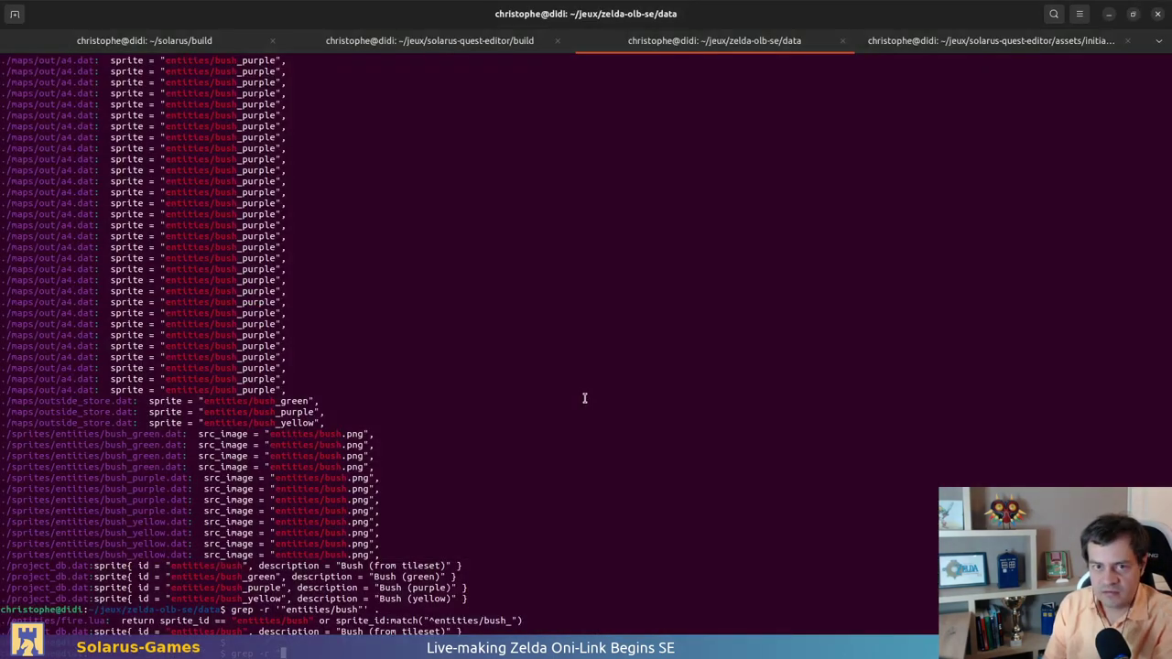
{"action": "key", "text": "alt+Tab"}
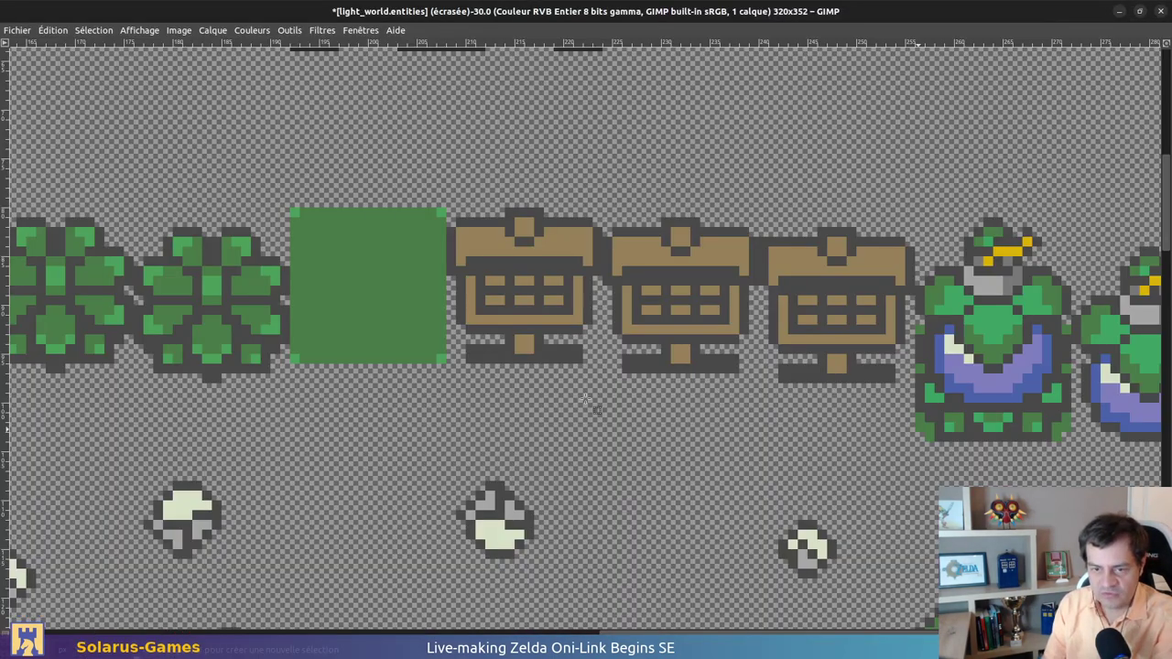
{"action": "scroll", "coordinate": [705, 297], "scroll_direction": "down", "scroll_amount": 4, "text": "ctrl"}
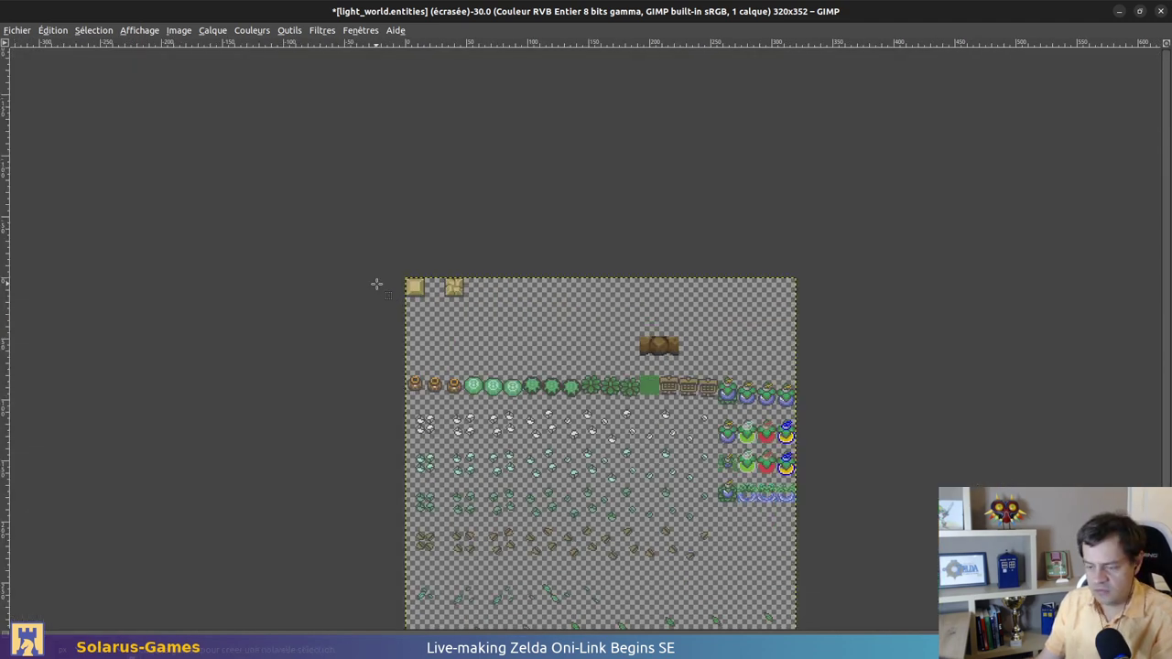
{"action": "key", "text": "alt+space"}
{"action": "left_click", "coordinate": [312, 235]}
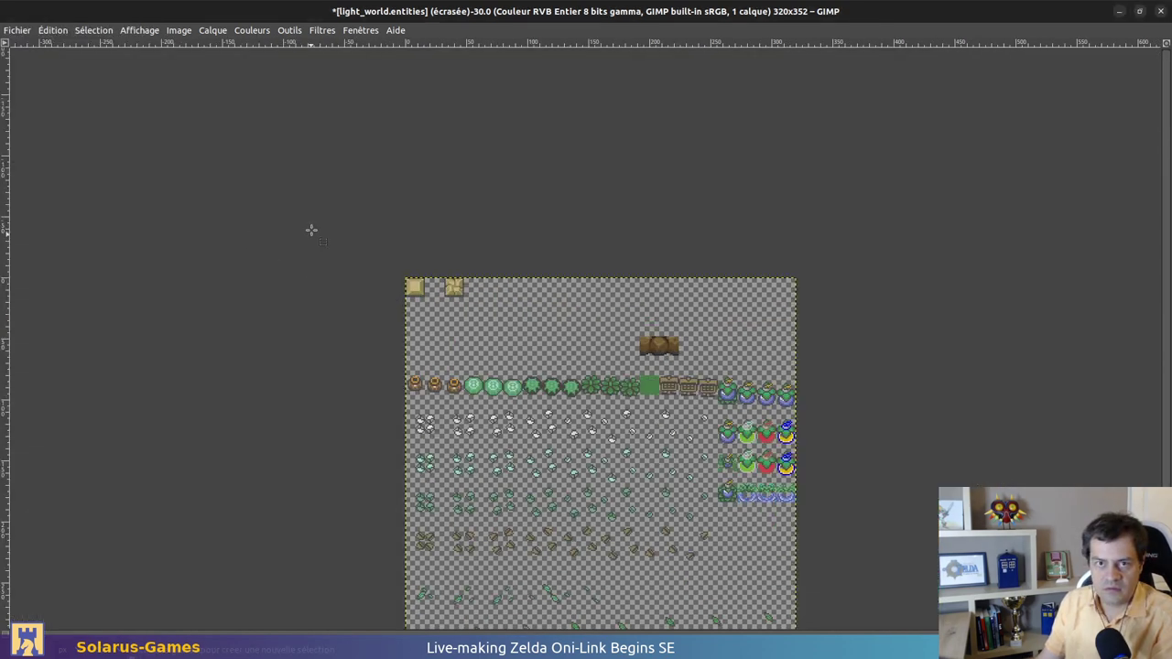
{"action": "double_click", "coordinate": [312, 7]}
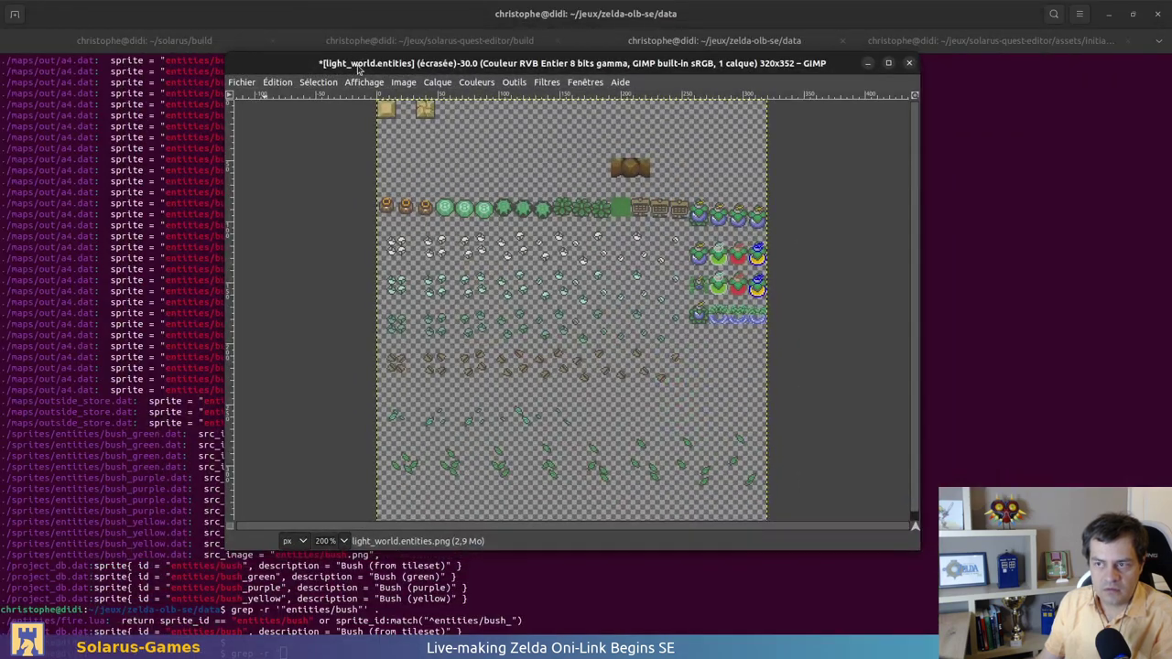
{"action": "key", "text": "Tab"}
{"action": "key", "text": "super+h"}
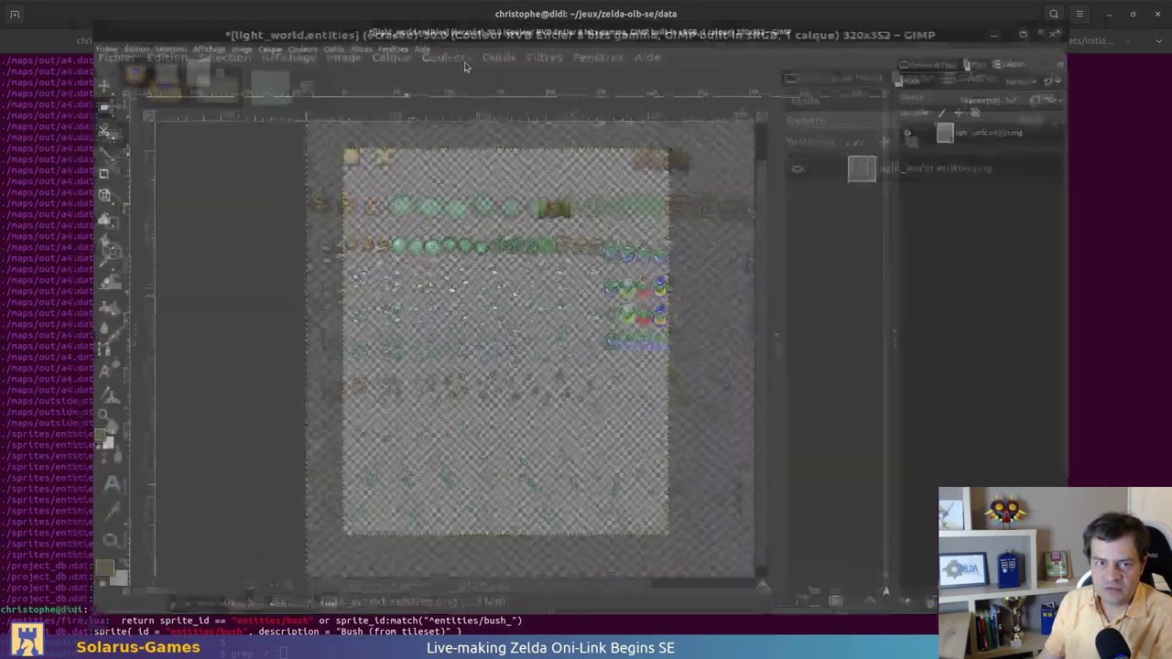
{"action": "type", "text": "\"entities/grass"}
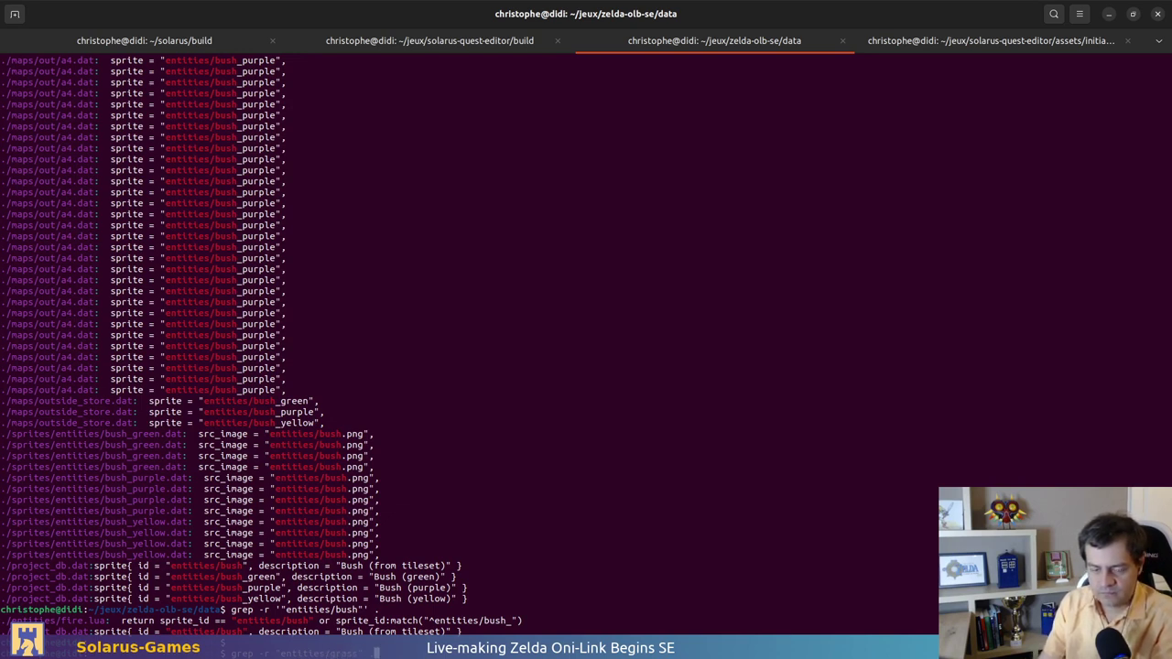
{"action": "key", "text": "Return"}
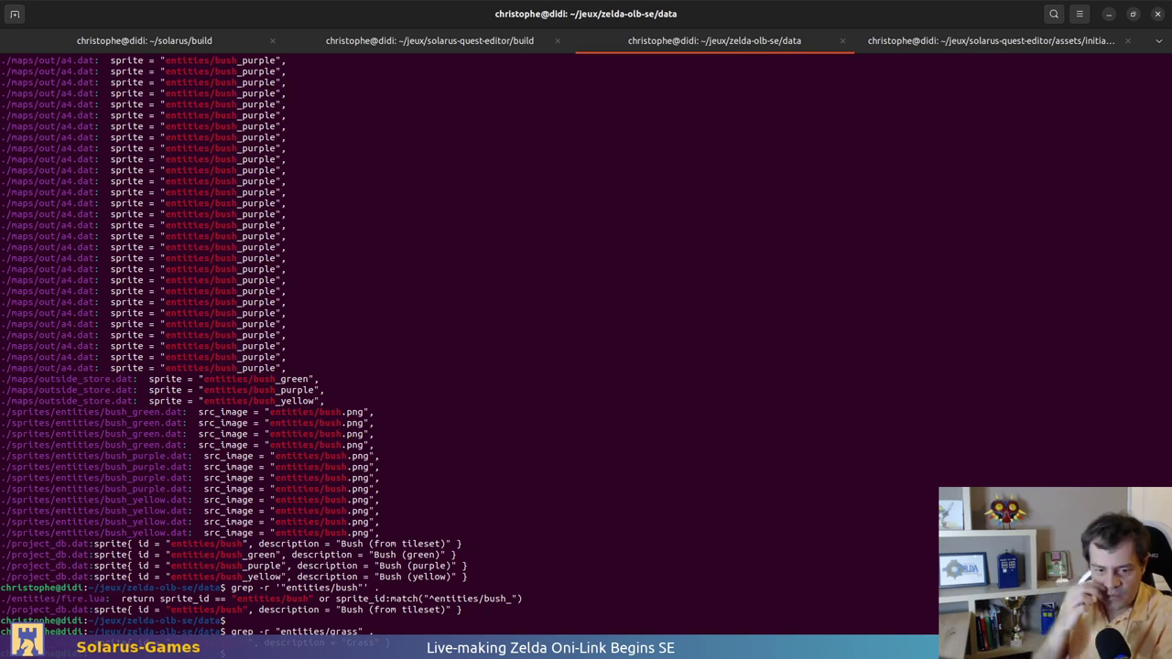
Switch to Solarus Quest Editor and delete the grass sprite from sprites/entities, confirming the deletion
{"action": "key", "text": "alt+Tab"}
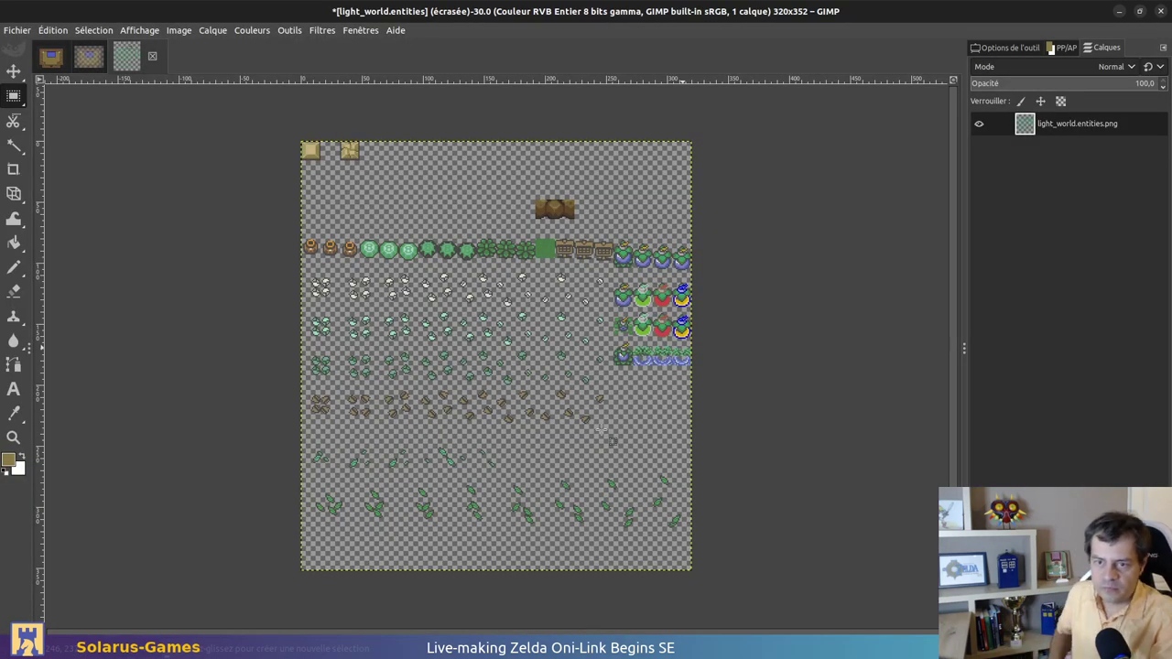
{"action": "key", "text": "alt+Tab"}
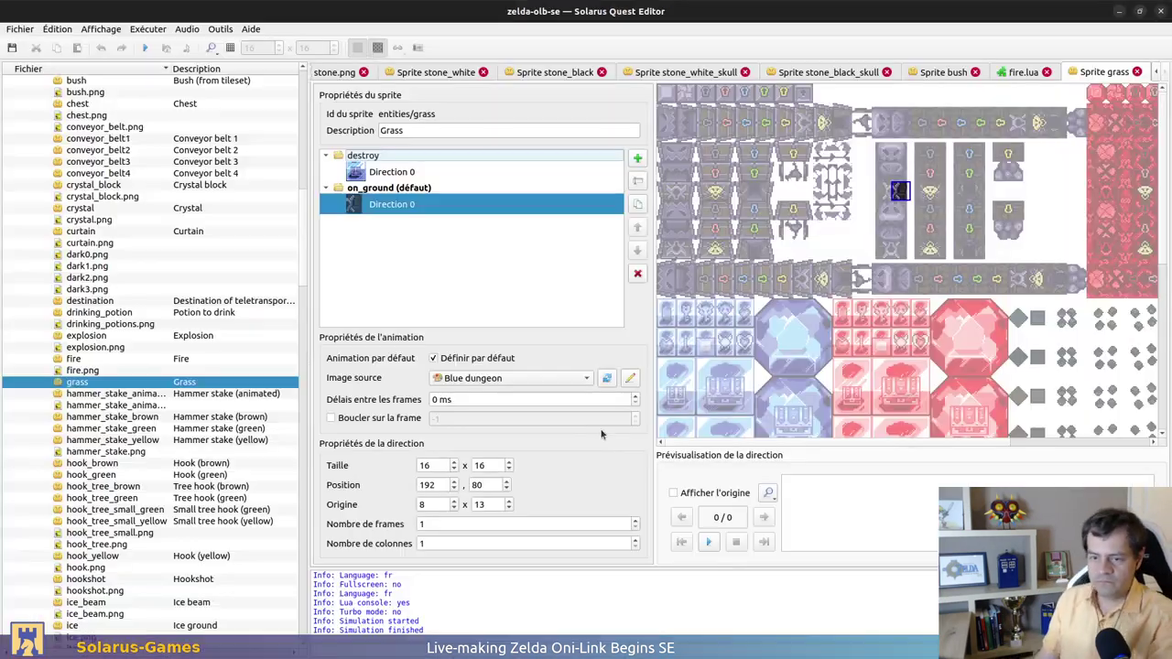
{"action": "key", "text": "alt+Tab"}
{"action": "key", "text": "alt+Tab"}
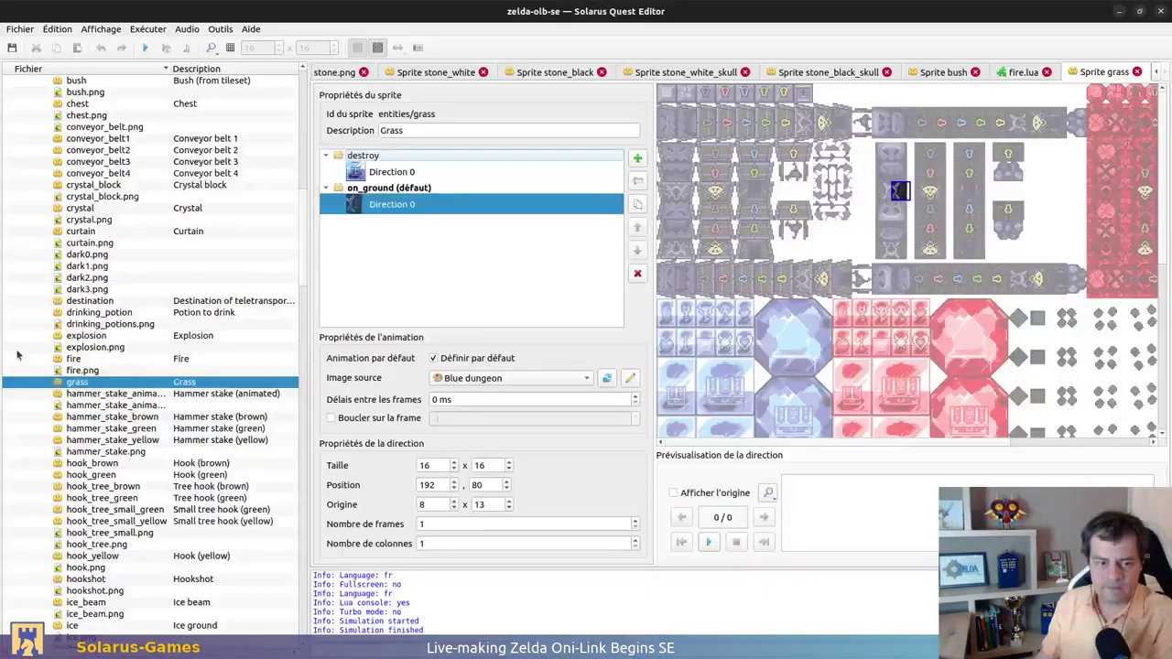
{"action": "right_click", "coordinate": [71, 382]}
{"action": "left_click", "coordinate": [110, 452]}
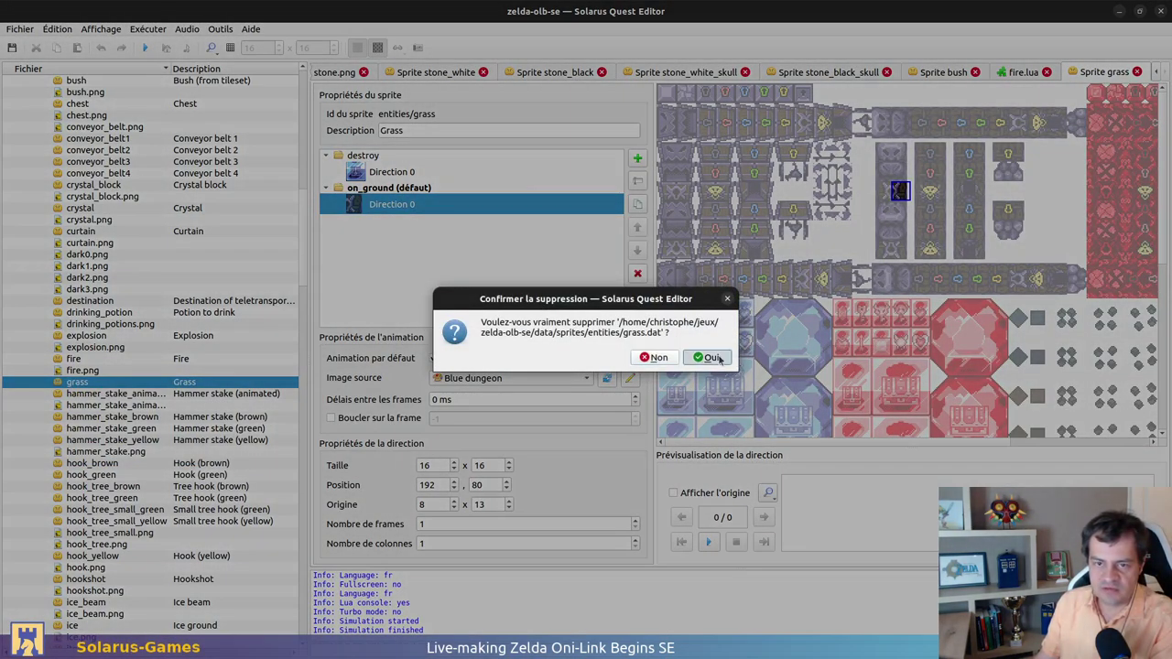
{"action": "left_click", "coordinate": [706, 357]}
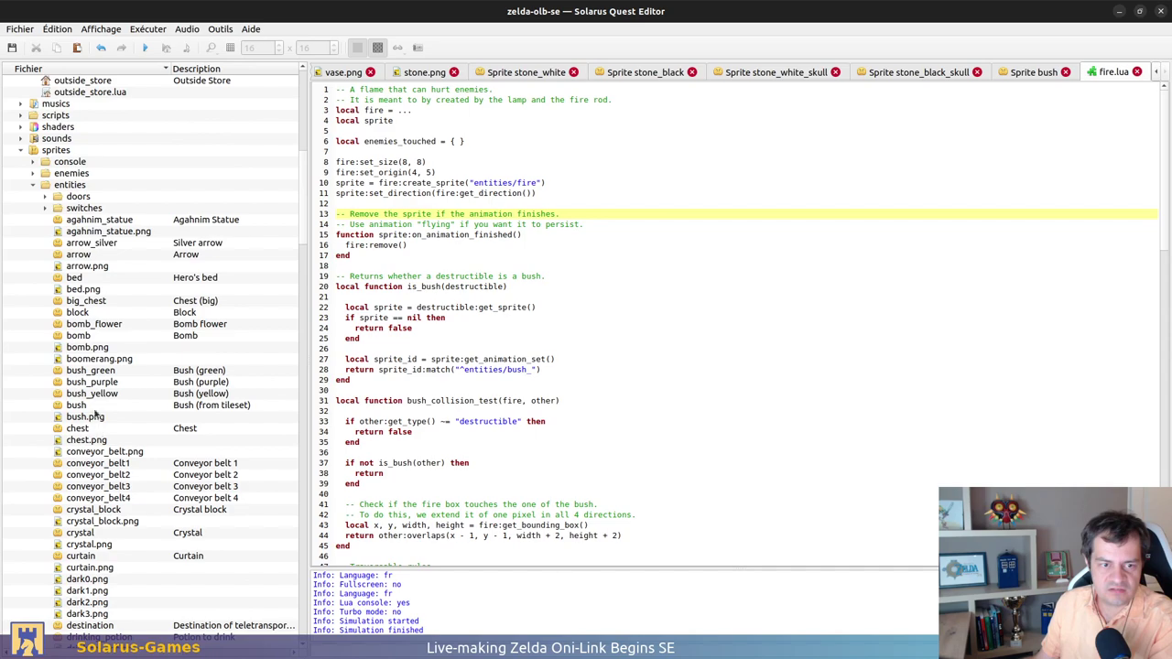
Delete the tileset-based bush sprite from sprites/entities and confirm the deletion
{"action": "right_click", "coordinate": [95, 408]}
{"action": "left_click", "coordinate": [187, 483]}
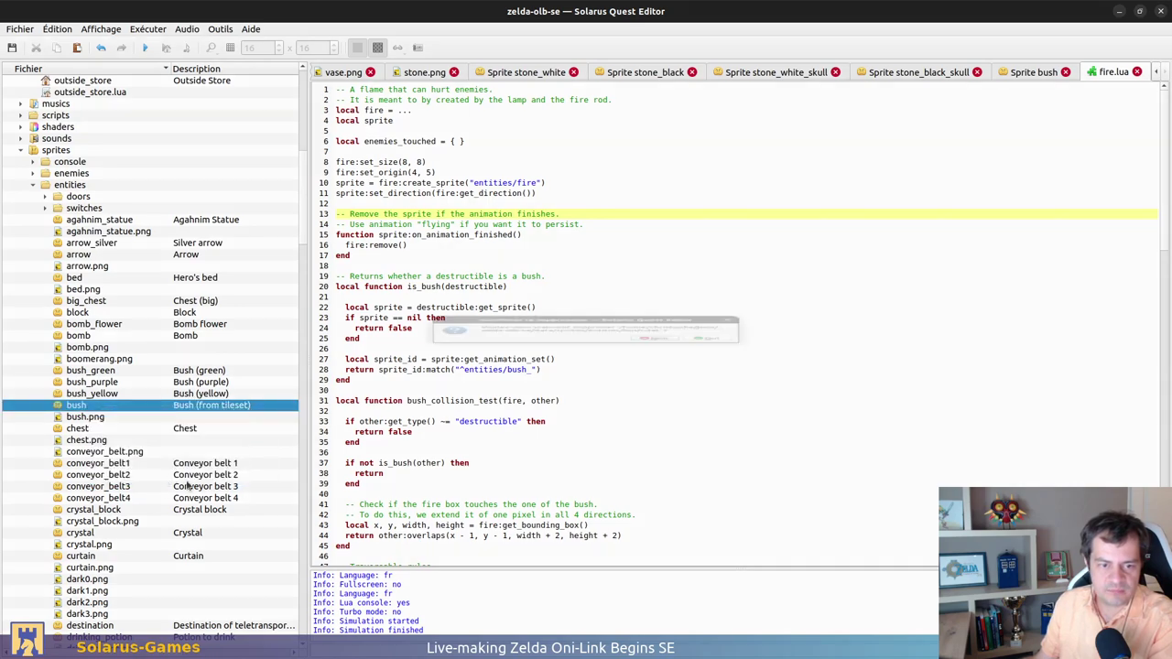
{"action": "left_click", "coordinate": [721, 367]}
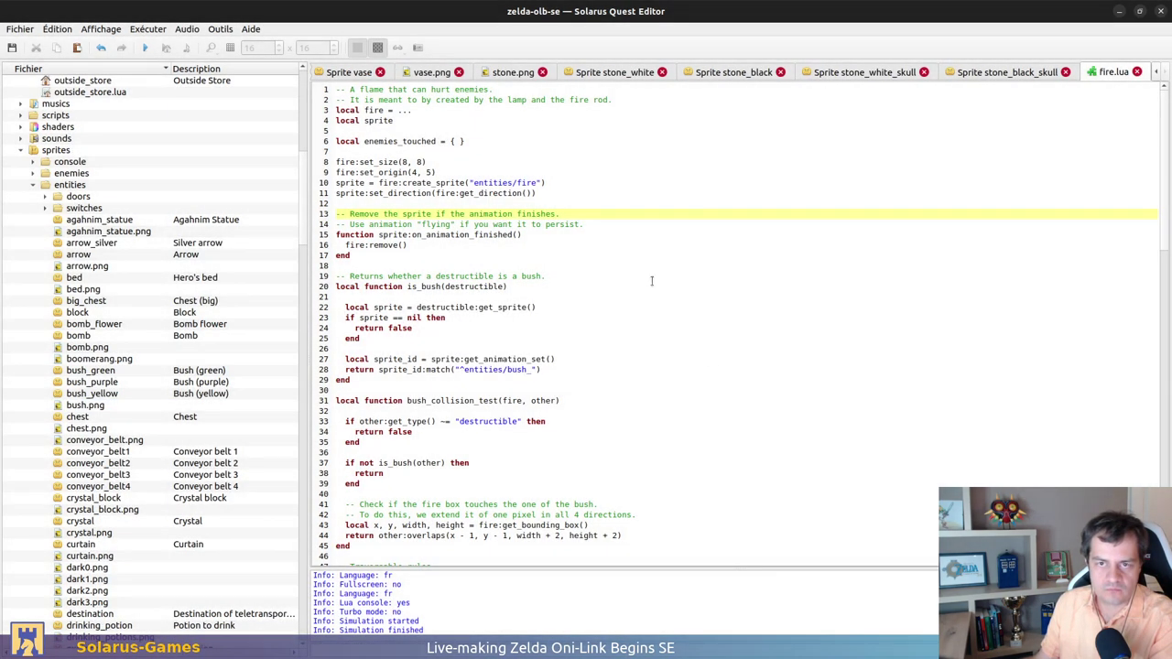
Open the sign sprite, examine its walking and destroy animations along with sign.png, and close both files
{"action": "key", "text": "alt+Tab"}
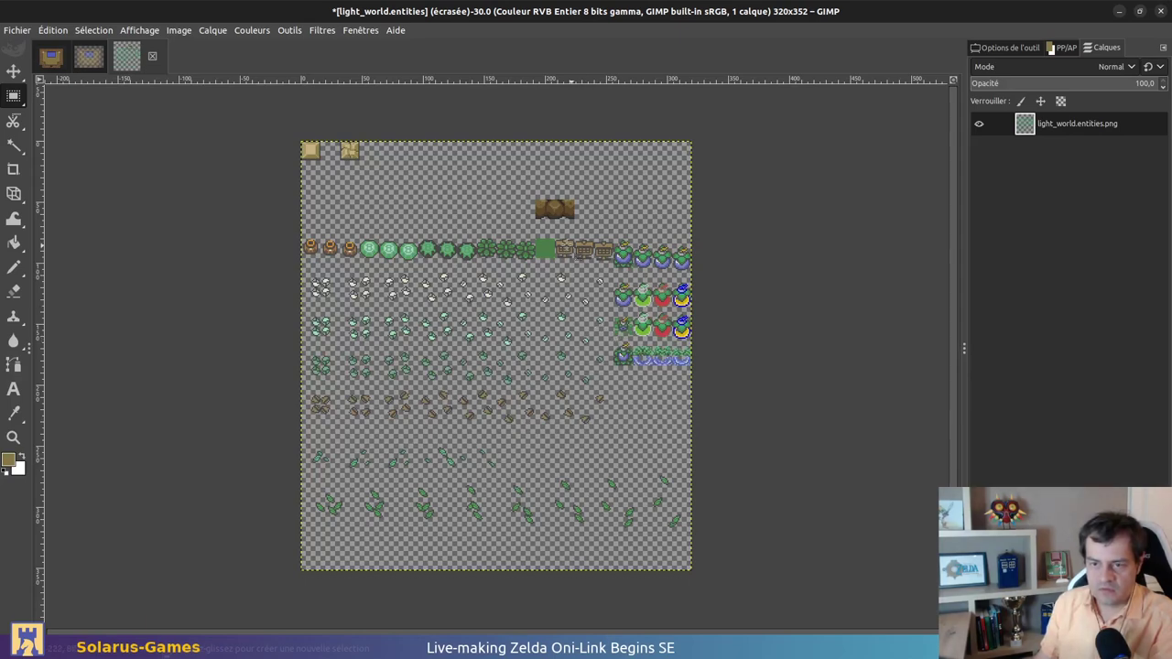
{"action": "key", "text": "alt+Tab"}
{"action": "scroll", "coordinate": [292, 406], "scroll_direction": "down", "scroll_amount": 20}
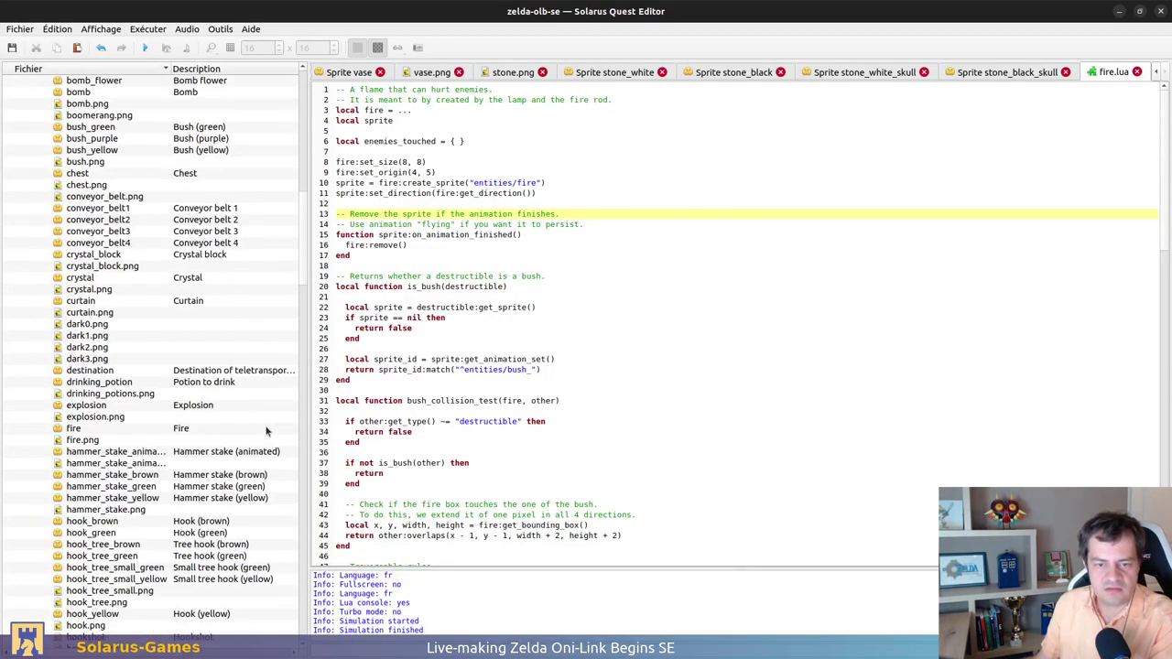
{"action": "double_click", "coordinate": [86, 348]}
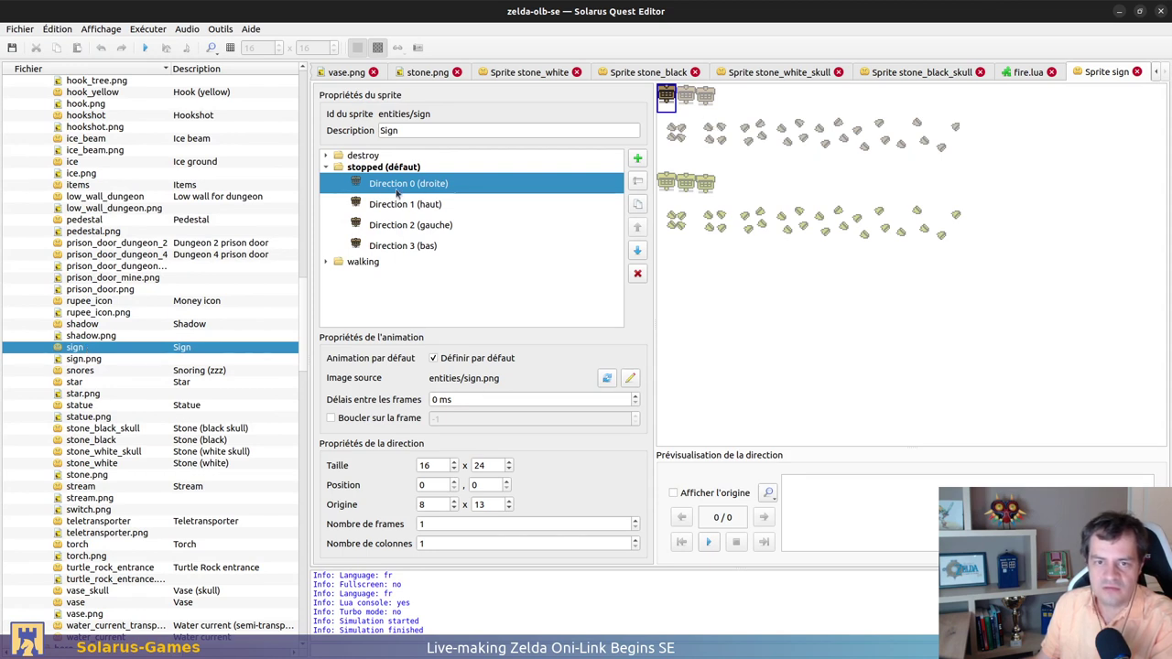
{"action": "left_click", "coordinate": [326, 262]}
{"action": "left_click", "coordinate": [377, 279]}
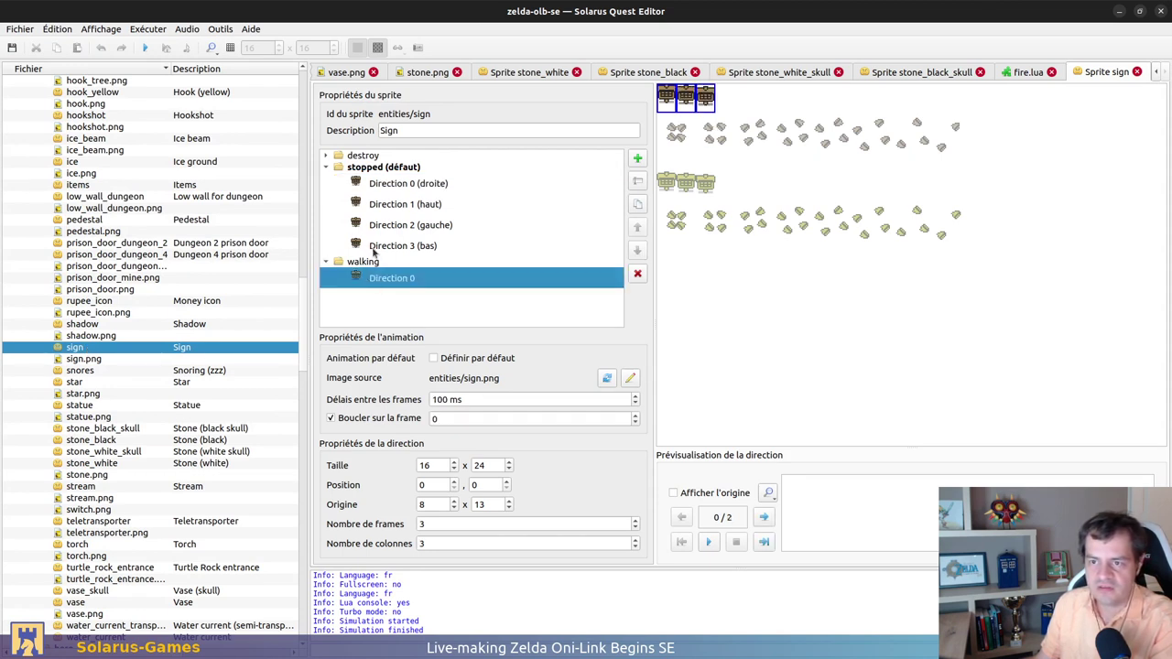
{"action": "left_click", "coordinate": [325, 155]}
{"action": "left_click", "coordinate": [354, 174]}
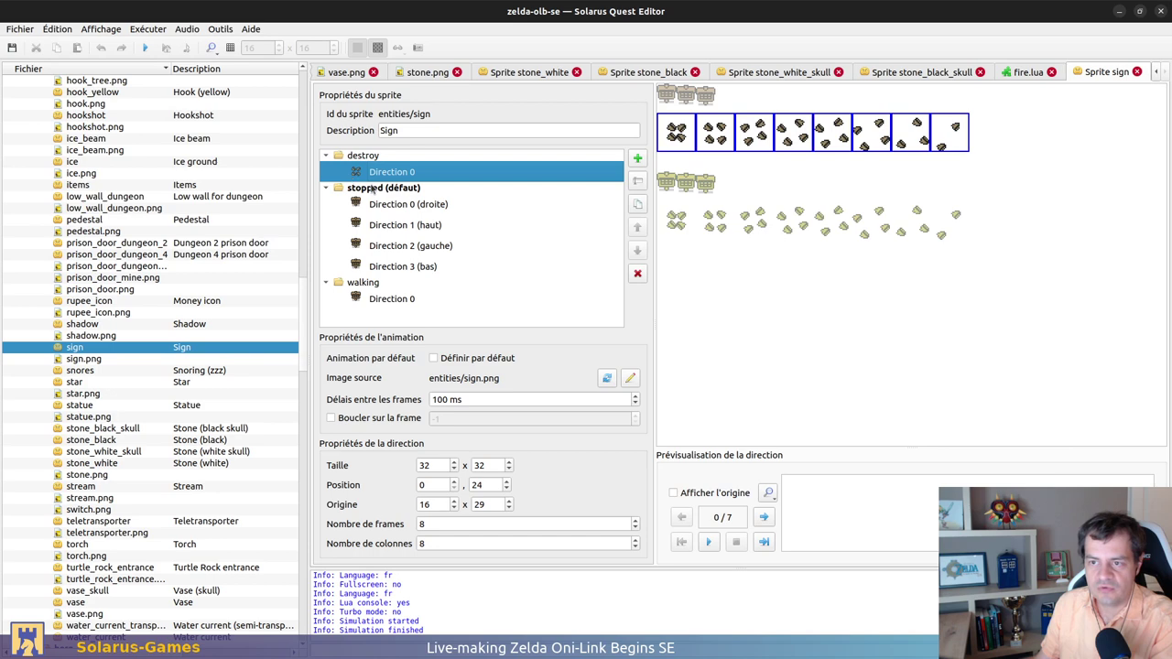
{"action": "left_click", "coordinate": [385, 305]}
{"action": "double_click", "coordinate": [105, 359]}
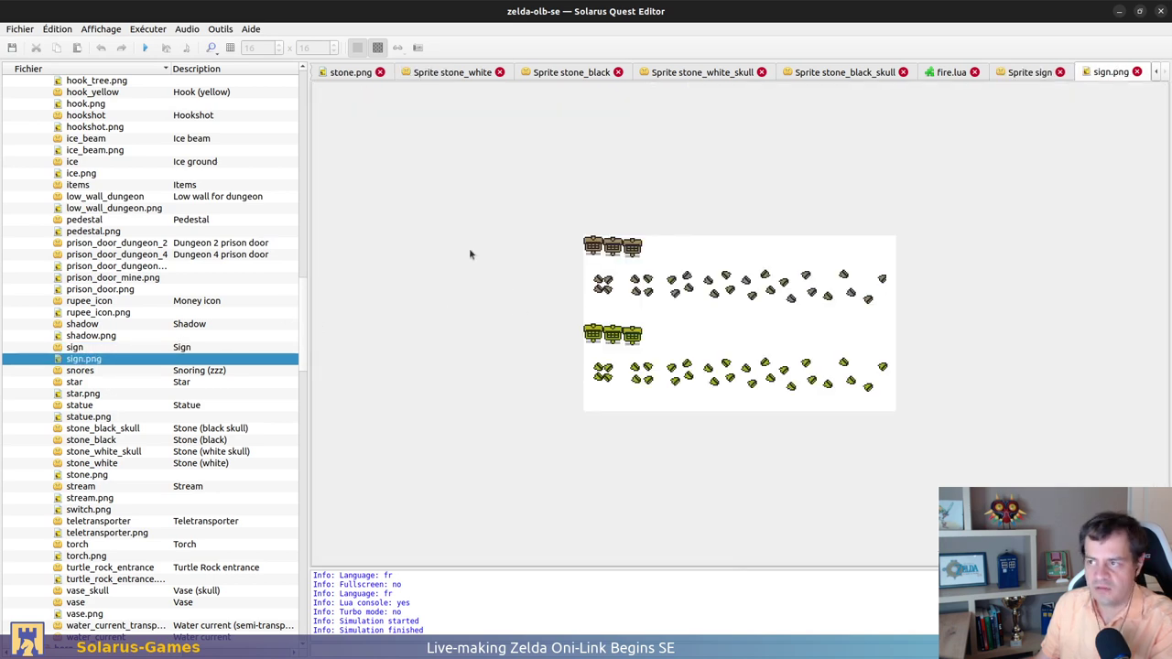
{"action": "key", "text": "ctrl+w"}
{"action": "key", "text": "ctrl+w"}
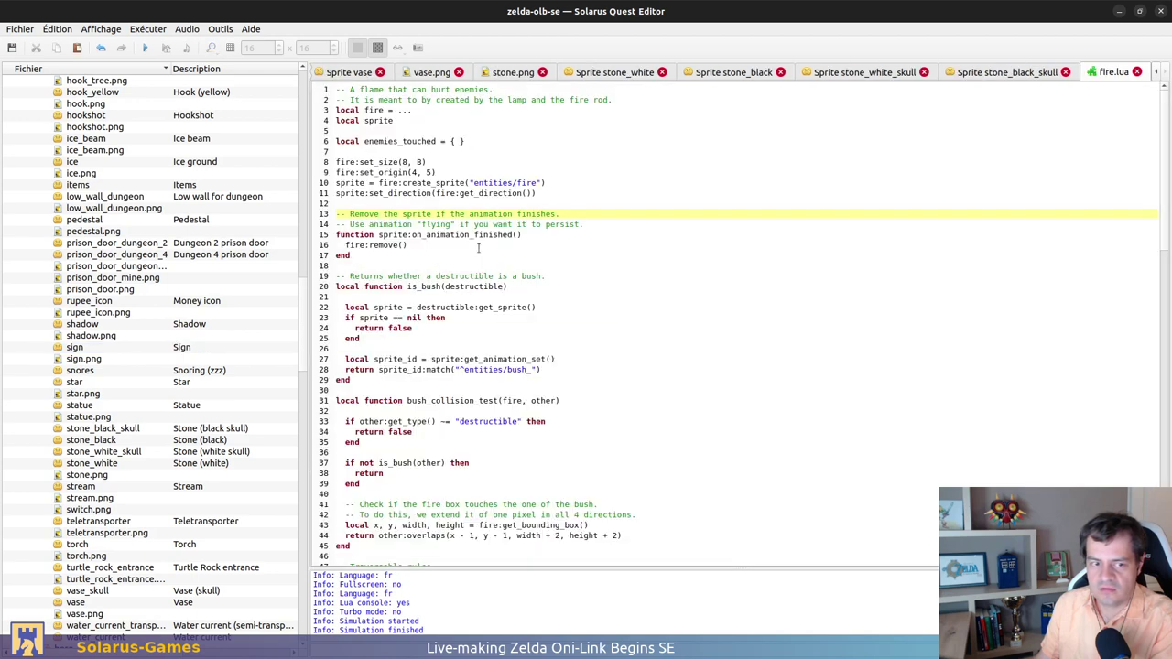
Switch to GIMP and select the block of bomb flower frames in the light_world.entities image
{"action": "key", "text": "alt+Tab"}
{"action": "key", "text": "alt+Tab"}
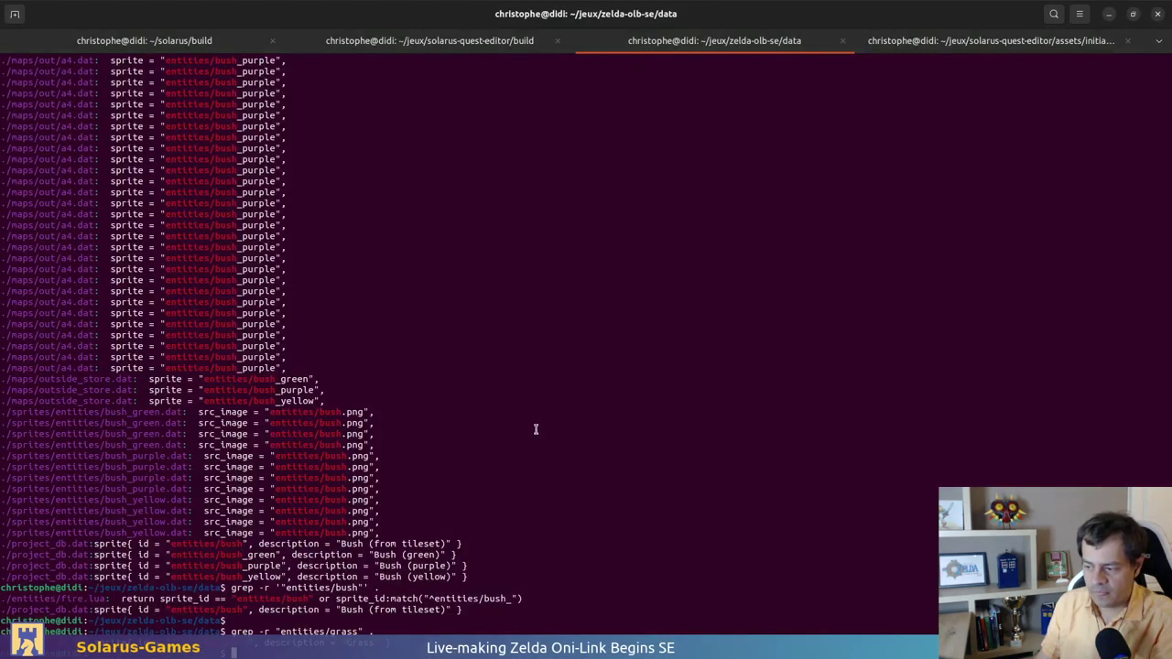
{"action": "key", "text": "alt+Tab"}
{"action": "key", "text": "alt+Tab"}
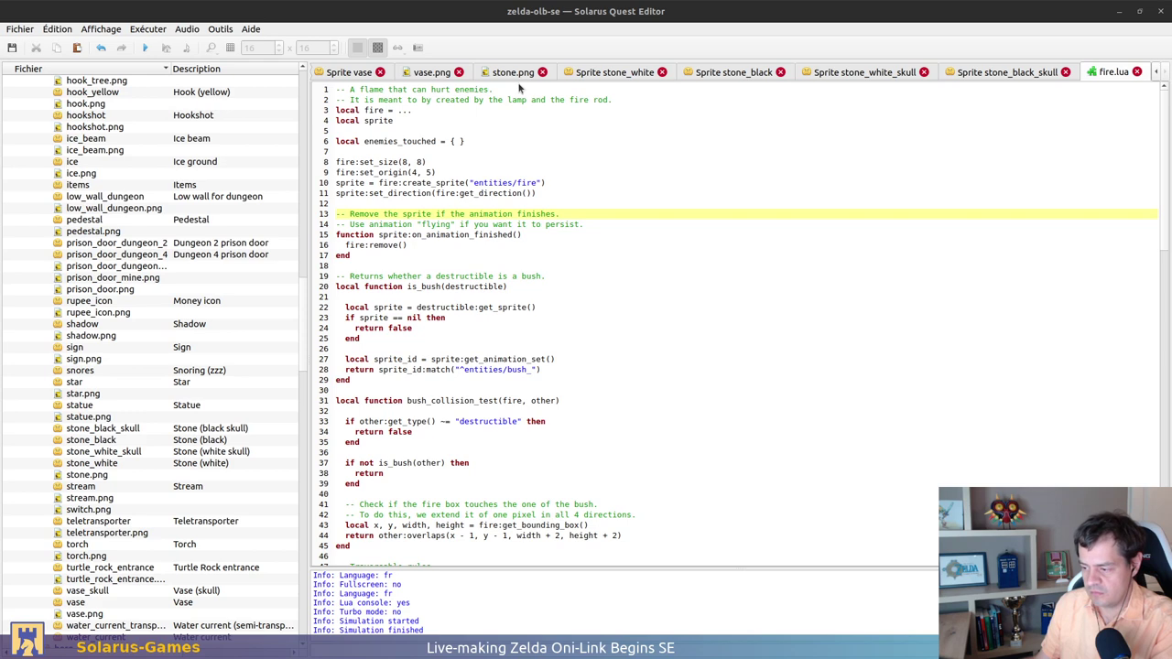
{"action": "key", "text": "alt+Tab"}
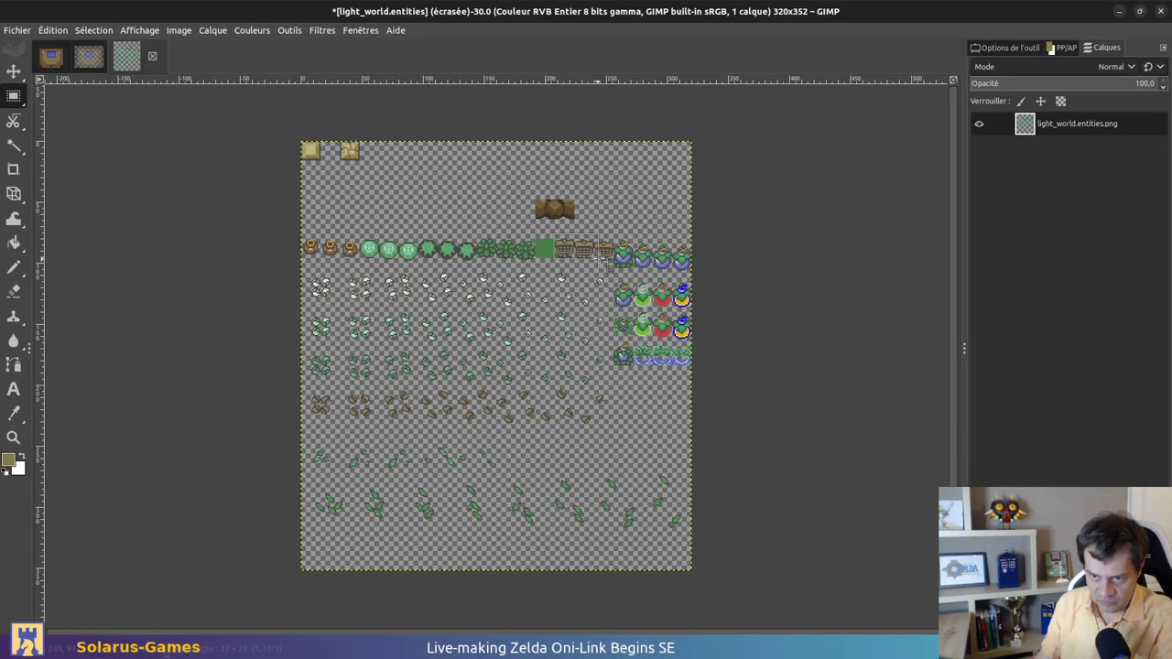
{"action": "left_click_drag", "start_coordinate": [611, 233], "coordinate": [692, 376]}
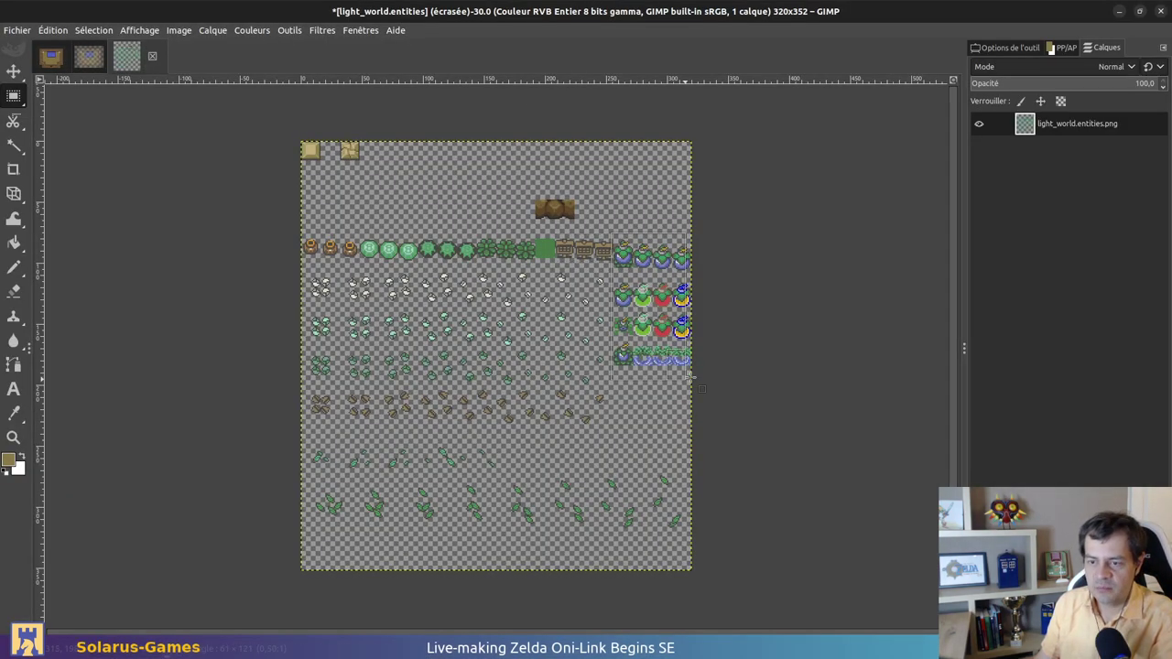
Switch to Solarus Quest Editor and open the bomb_flower sprite from sprites/entities
{"action": "key", "text": "alt+Tab"}
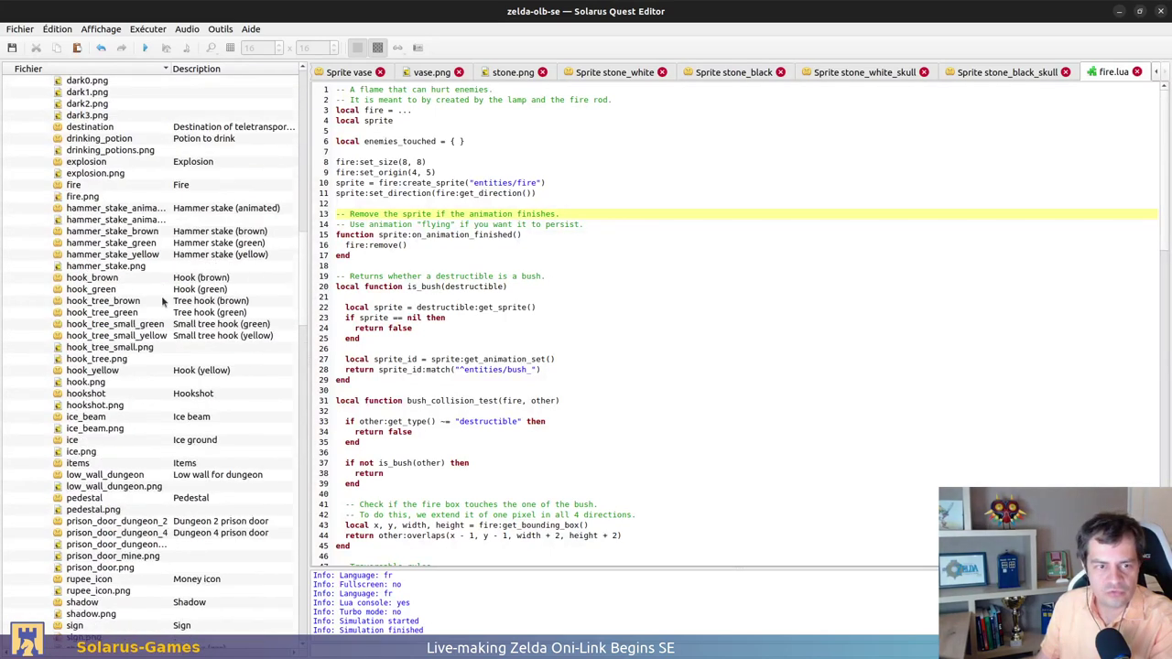
{"action": "scroll", "coordinate": [161, 296], "scroll_direction": "up", "scroll_amount": 12}
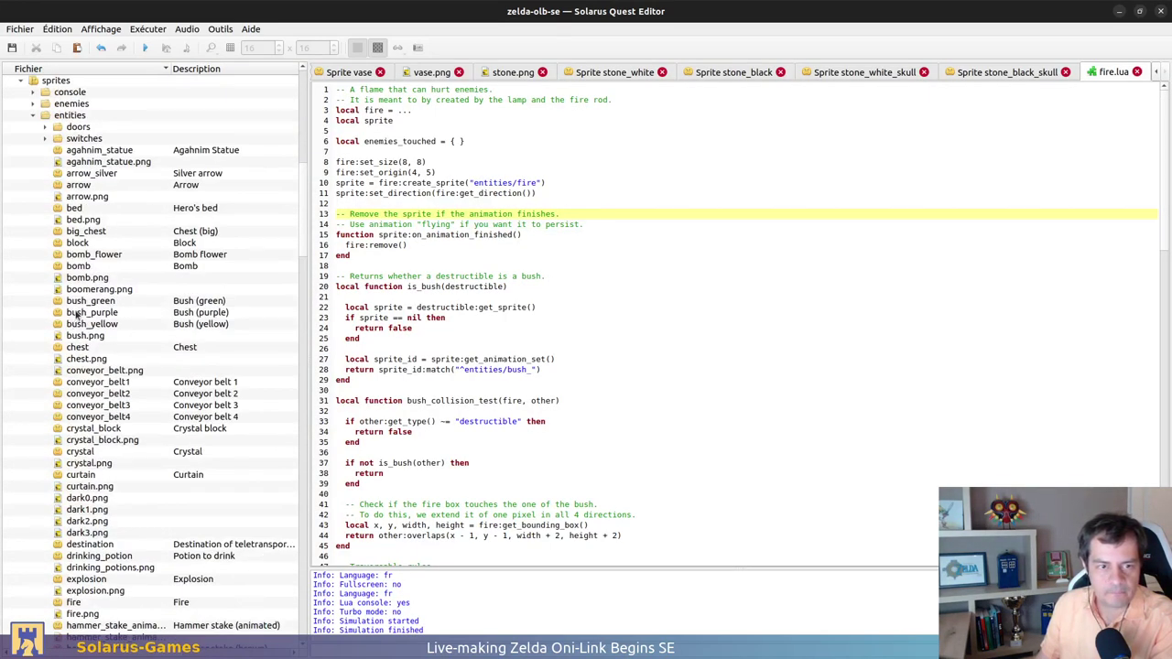
{"action": "double_click", "coordinate": [84, 256]}
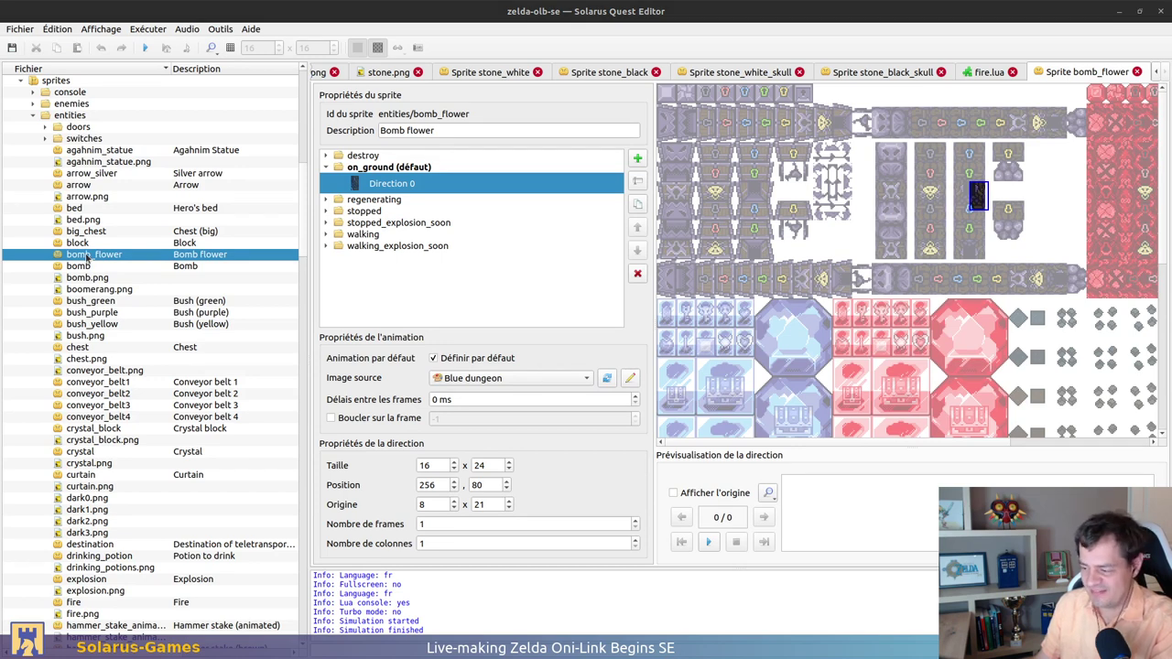
Switch to the terminal and recursively grep the zelda-olb-se data directory for "entities/bomb_flower"
{"action": "key", "text": "alt+Tab"}
{"action": "key", "text": "Up"}
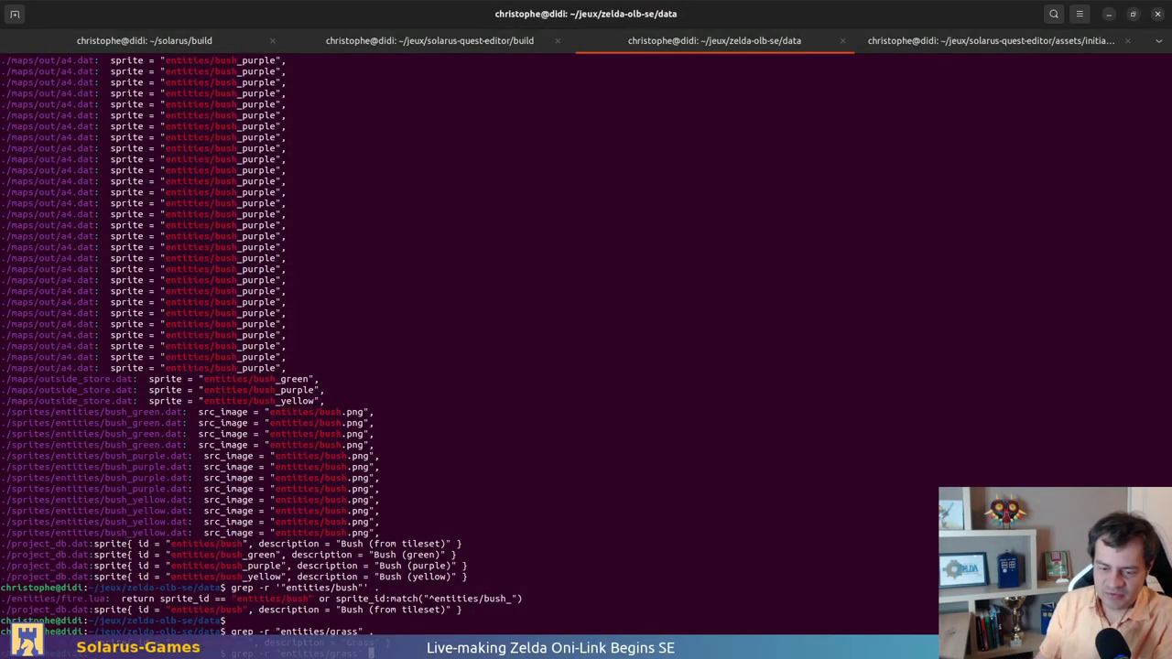
{"action": "key", "text": "BackSpace"}
{"action": "key", "text": "BackSpace"}
{"action": "key", "text": "BackSpace"}
{"action": "key", "text": "BackSpace"}
{"action": "key", "text": "BackSpace"}
{"action": "key", "text": "BackSpace"}
{"action": "key", "text": "BackSpace"}
{"action": "key", "text": "BackSpace"}
{"action": "type", "text": "bomb"}
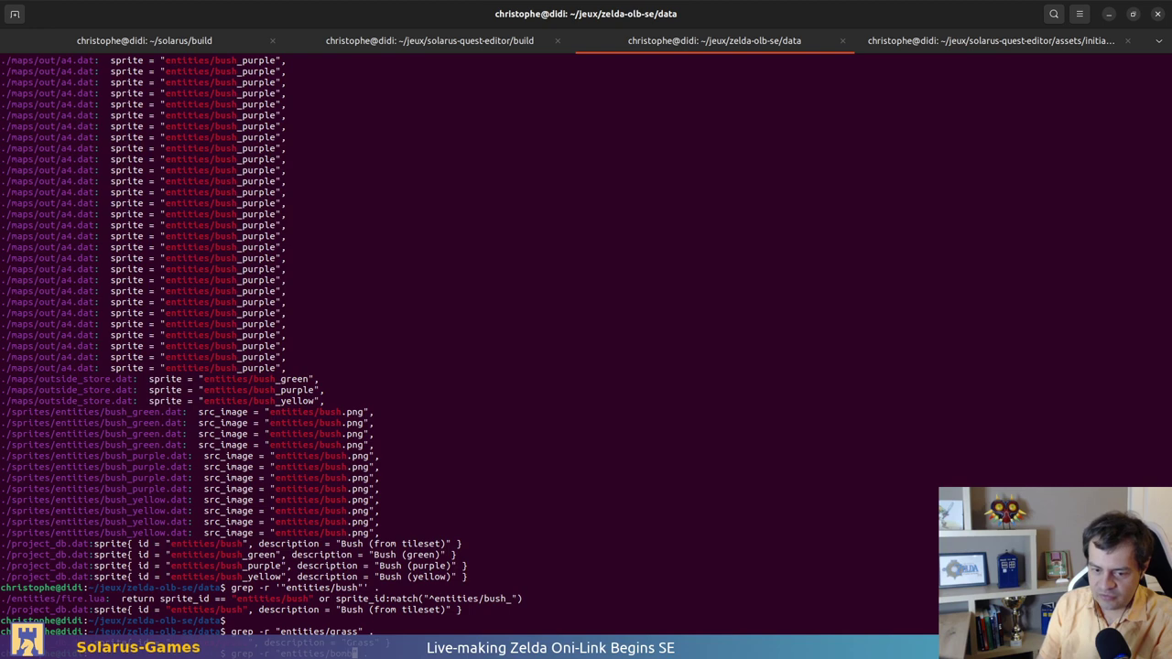
{"action": "type", "text": "_flower\" ."}
{"action": "key", "text": "Return"}
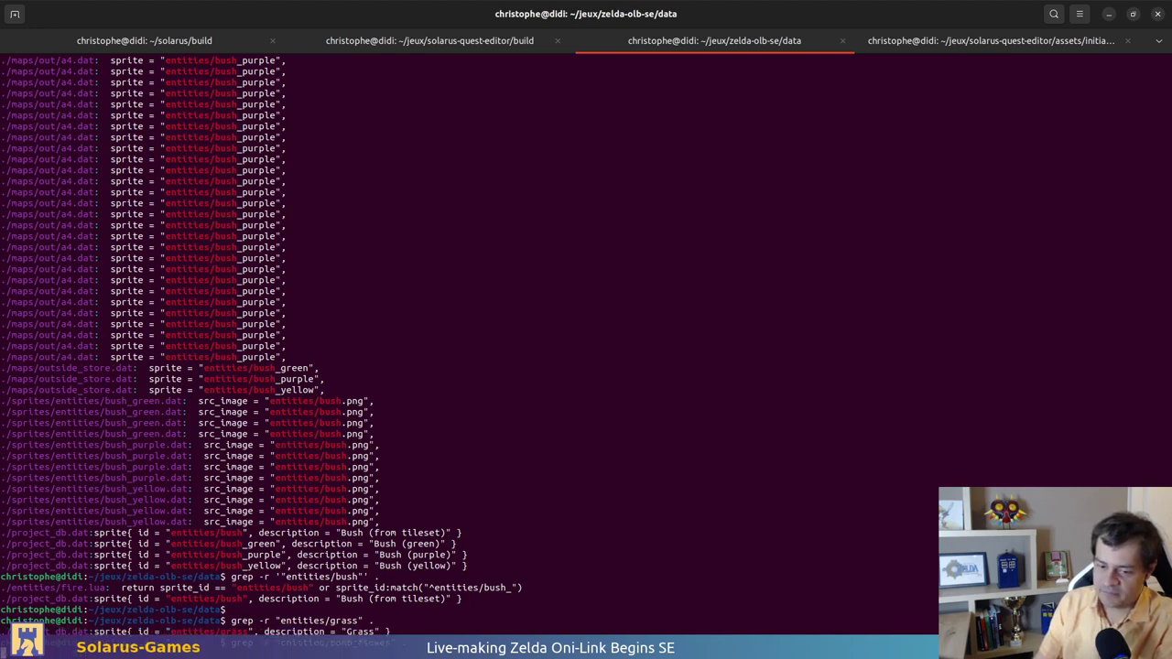
Switch back to Solarus Quest Editor and delete the bomb_flower sprite from sprites/entities, confirming the deletion
{"action": "key", "text": "alt+Tab"}
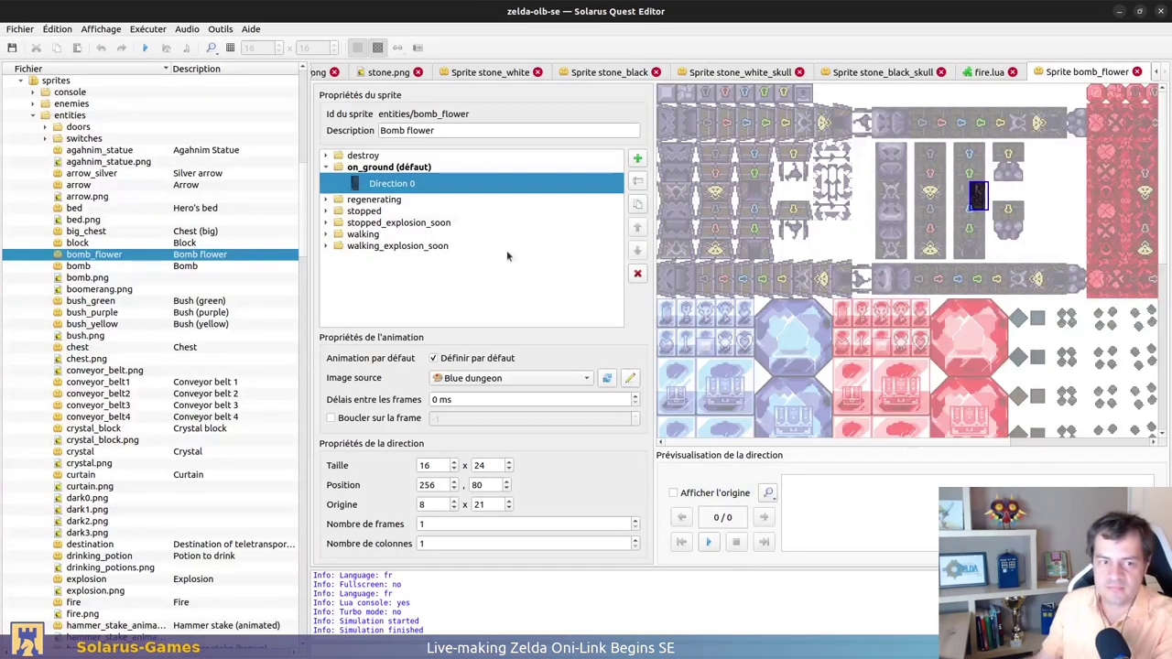
{"action": "right_click", "coordinate": [128, 259]}
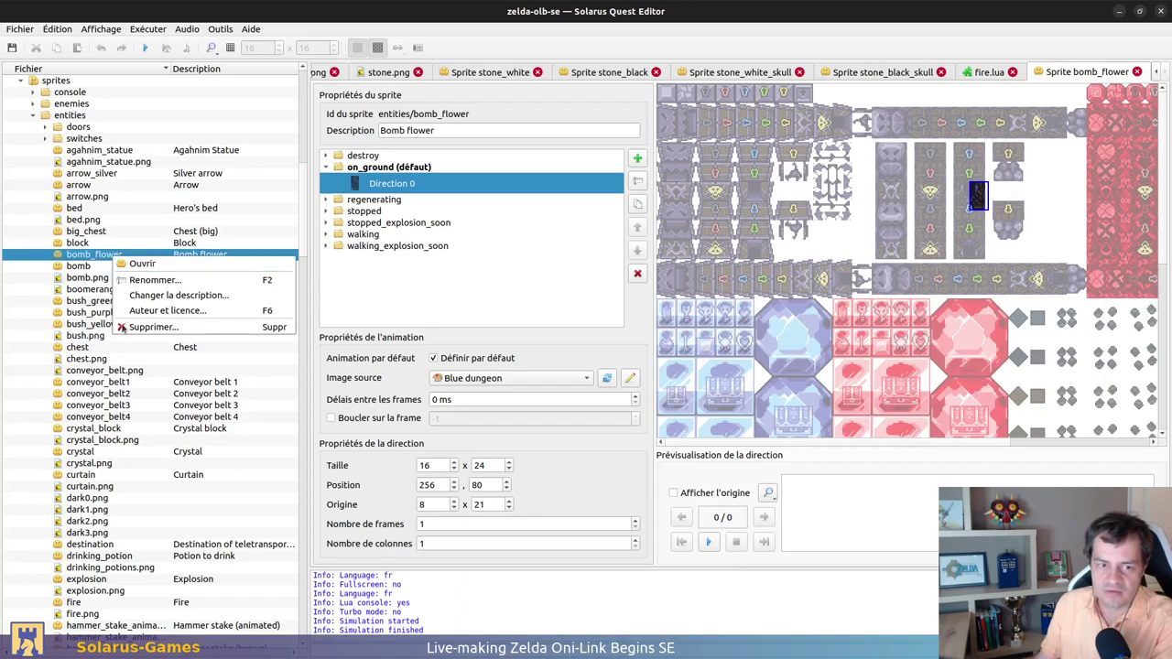
{"action": "left_click", "coordinate": [128, 327]}
{"action": "left_click", "coordinate": [707, 357]}
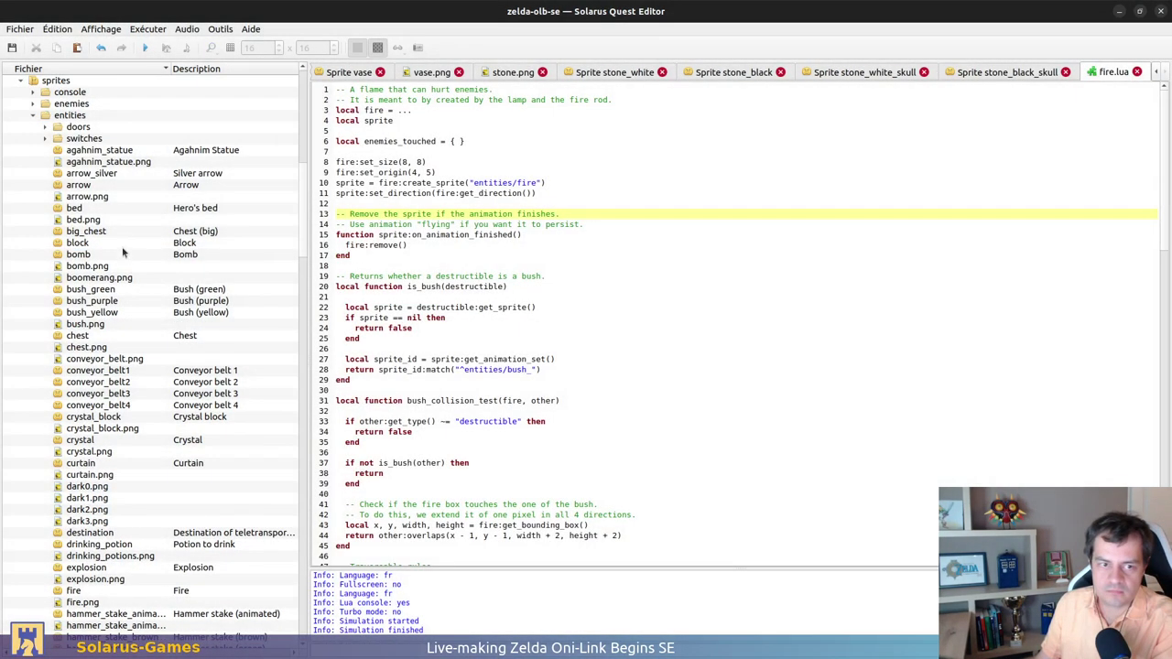
Open the block sprite and examine its available tileset previews and source image options without changing them
{"action": "double_click", "coordinate": [121, 243]}
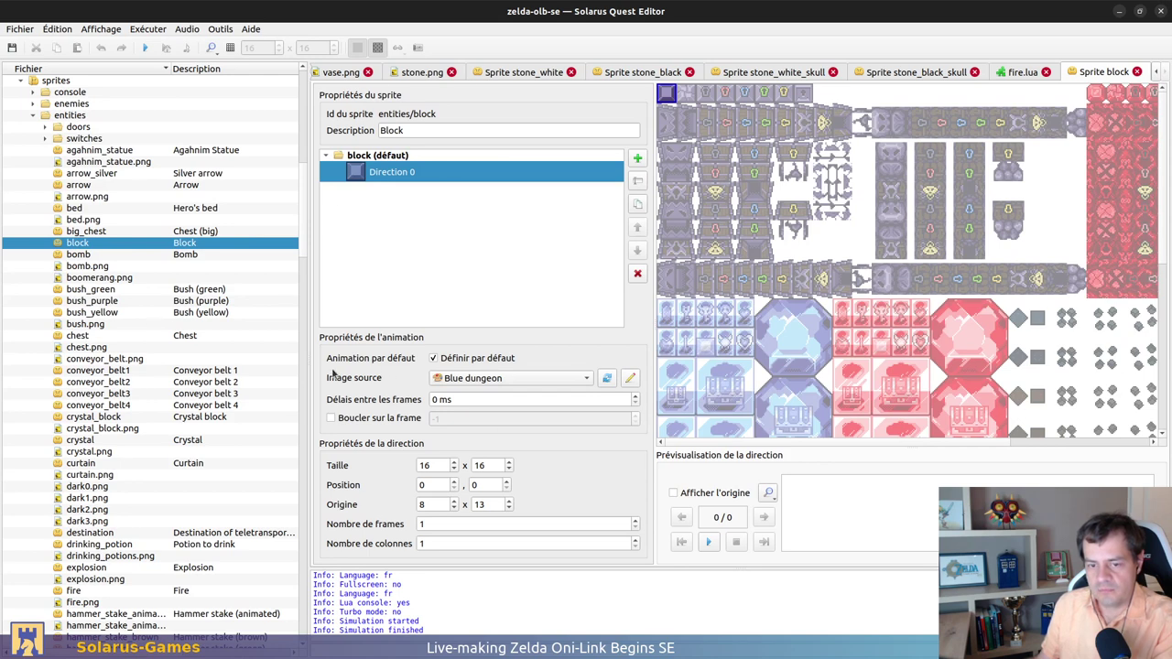
{"action": "left_click", "coordinate": [511, 378]}
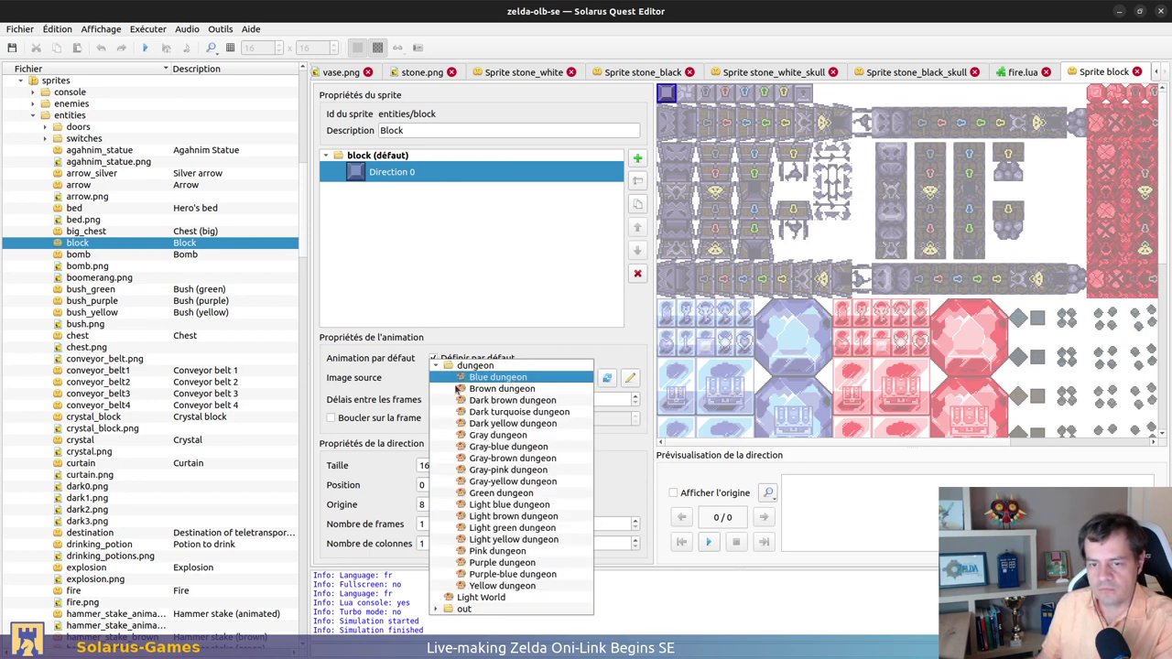
{"action": "left_click", "coordinate": [386, 383]}
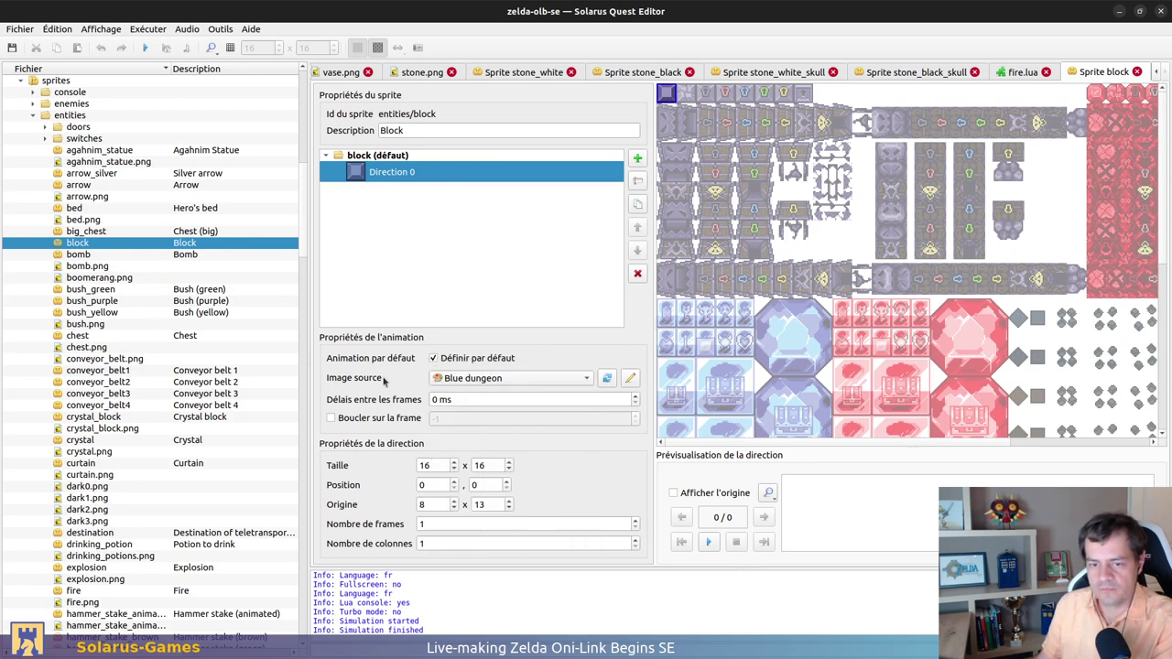
{"action": "left_click", "coordinate": [530, 378]}
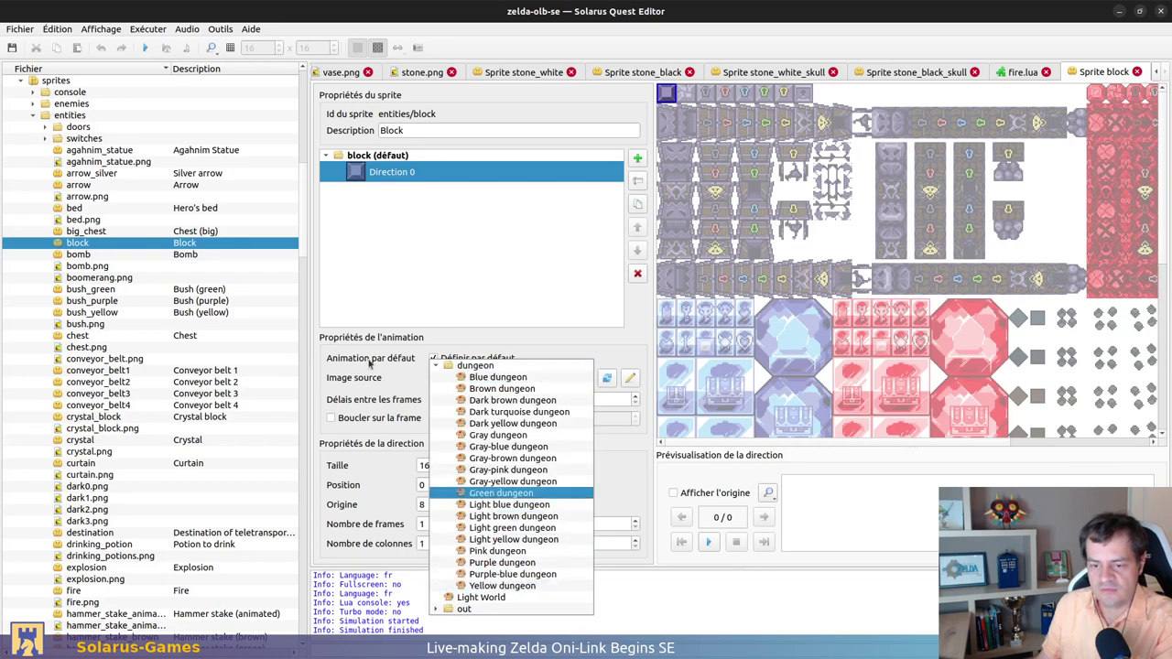
{"action": "left_click", "coordinate": [386, 369]}
{"action": "left_click", "coordinate": [631, 378]}
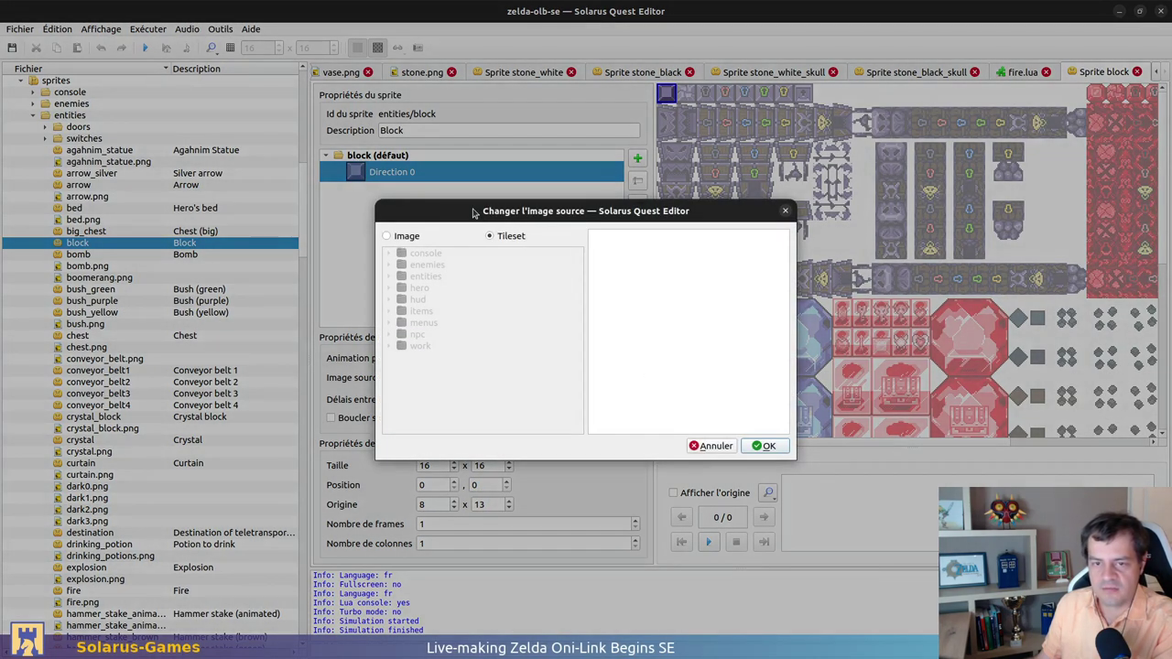
{"action": "left_click", "coordinate": [713, 446]}
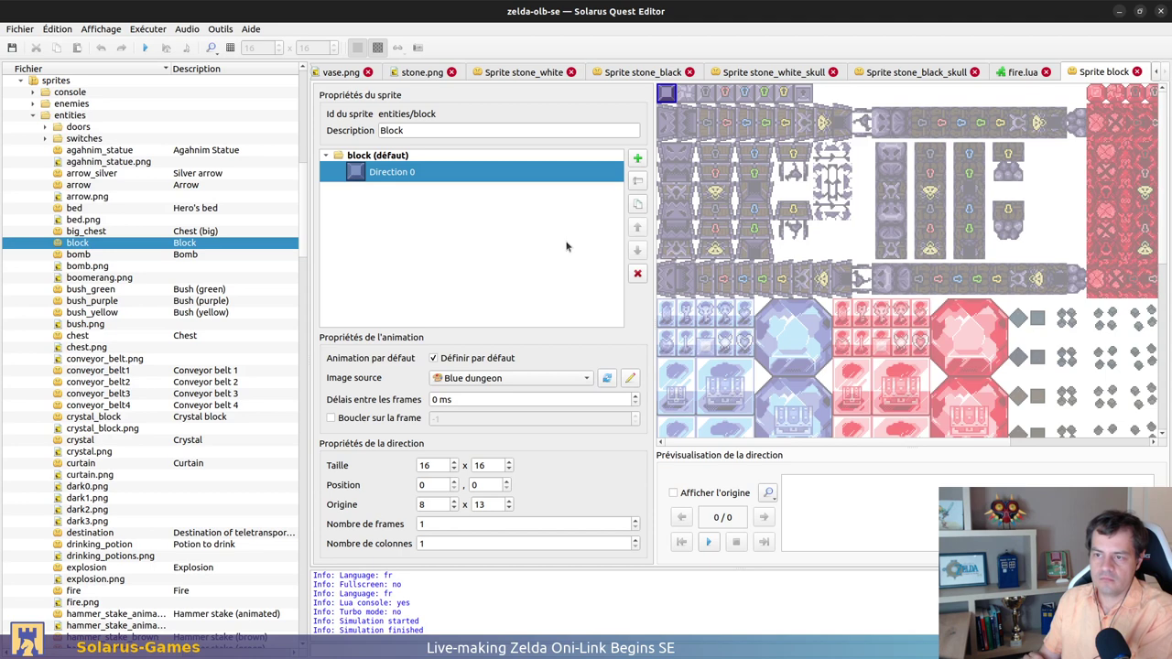
Collapse the hero folder under sprites and expand the doors folder inside sprites/entities
{"action": "scroll", "coordinate": [46, 233], "scroll_direction": "up", "scroll_amount": 4}
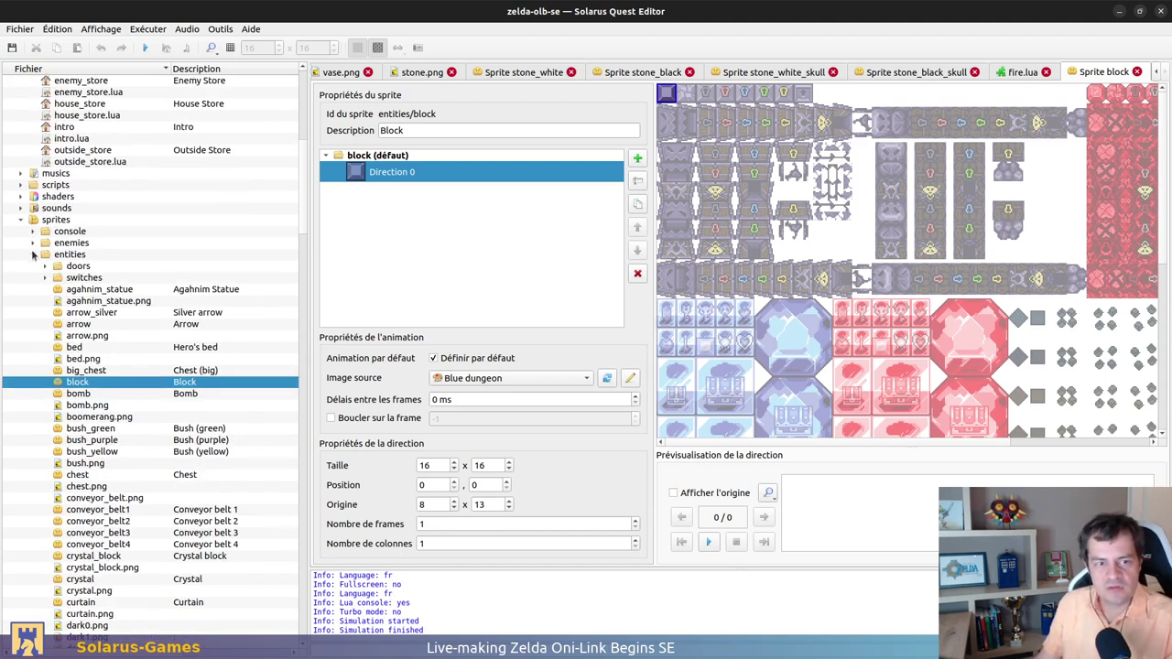
{"action": "scroll", "coordinate": [33, 256], "scroll_direction": "up", "scroll_amount": 3}
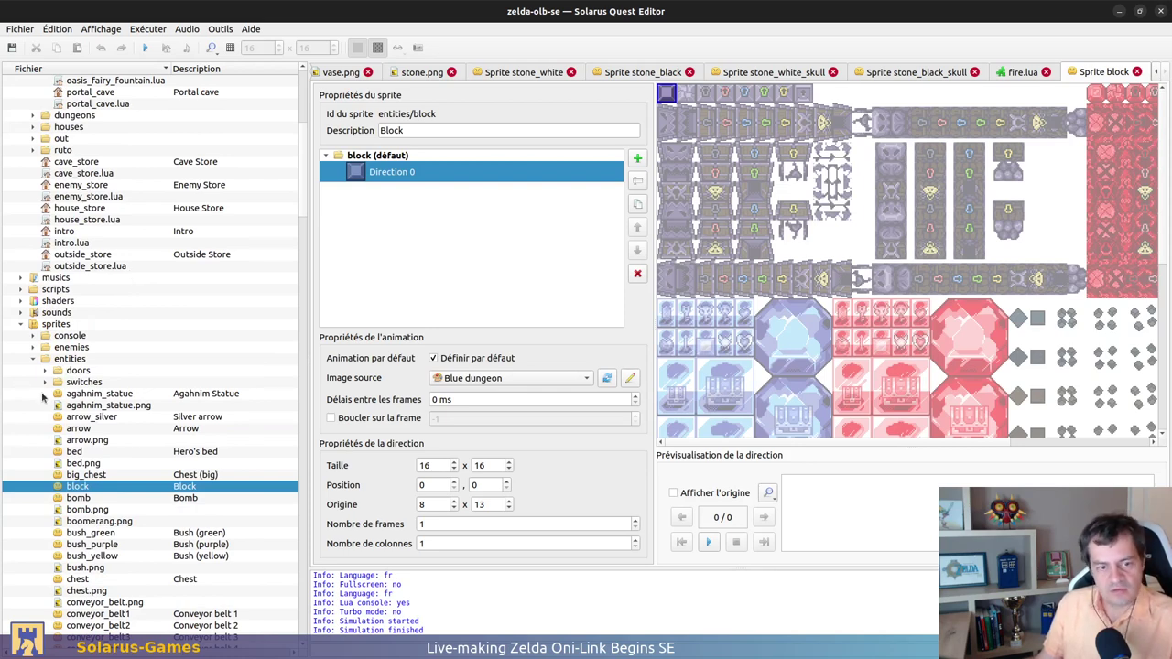
{"action": "left_click", "coordinate": [34, 360]}
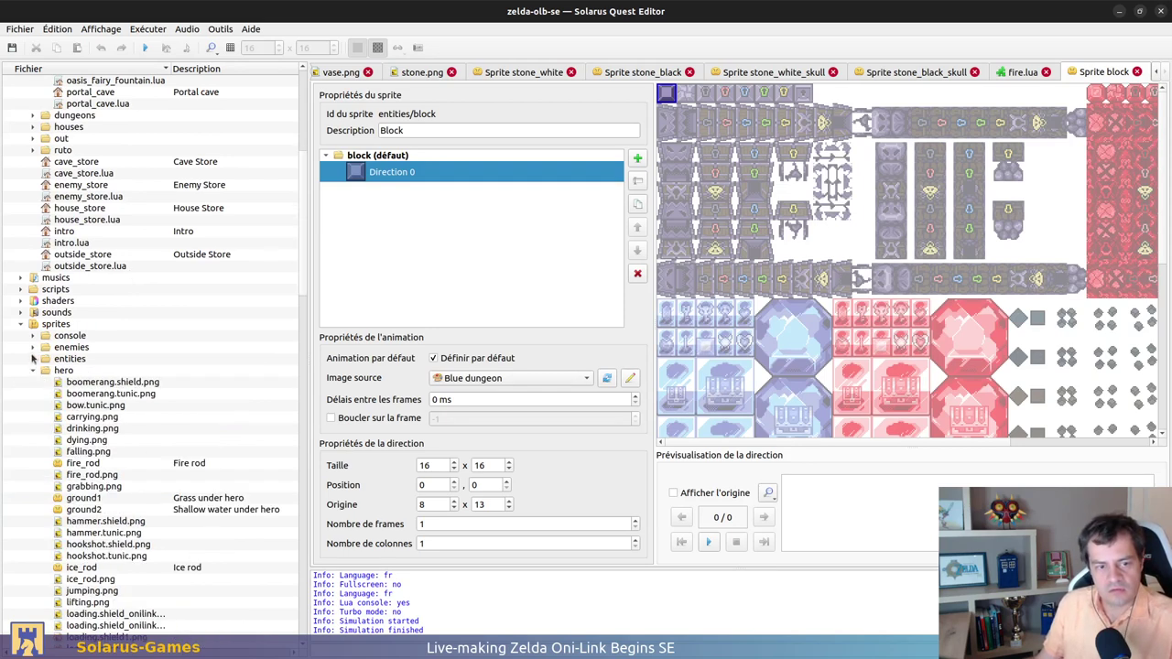
{"action": "left_click", "coordinate": [34, 373]}
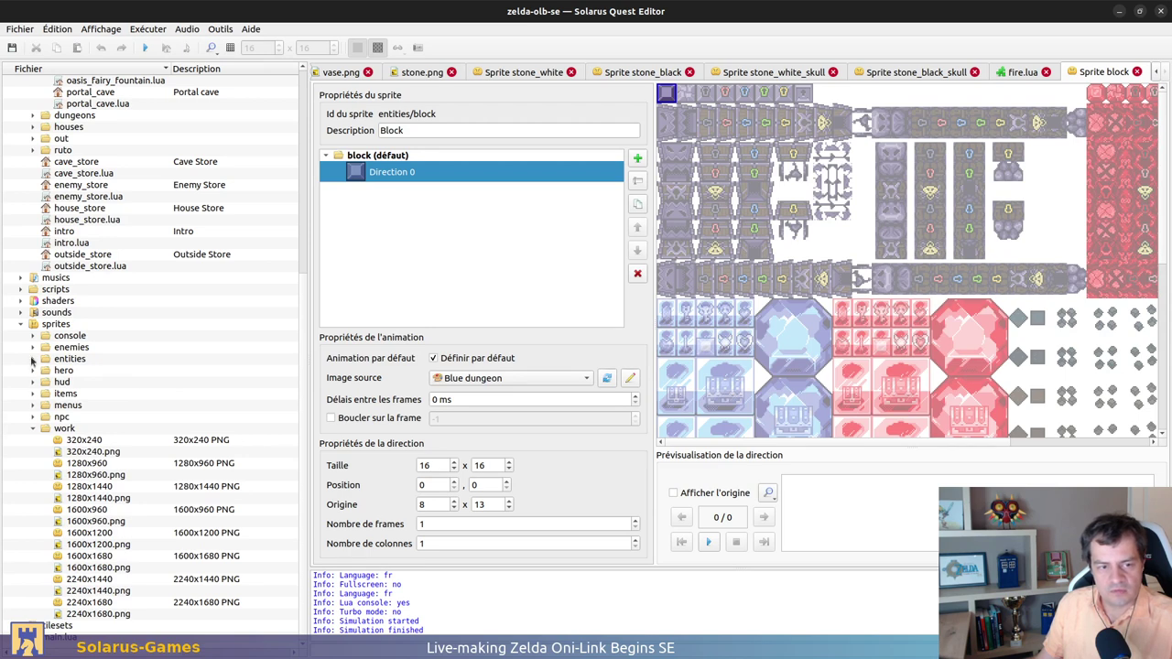
{"action": "left_click", "coordinate": [32, 361]}
{"action": "left_click", "coordinate": [45, 371]}
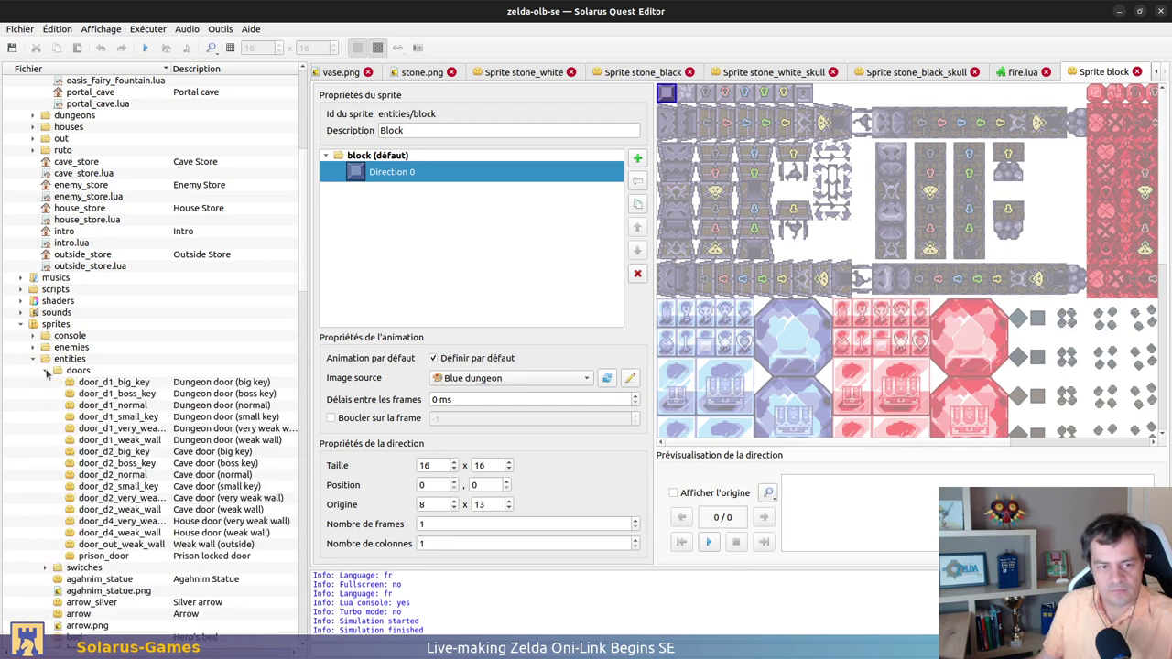
Open the door_d1_big_key, door_d1_boss_key and door_d2_boss_key sprites to examine their tileset frames
{"action": "double_click", "coordinate": [119, 381]}
{"action": "double_click", "coordinate": [117, 394]}
{"action": "double_click", "coordinate": [116, 464]}
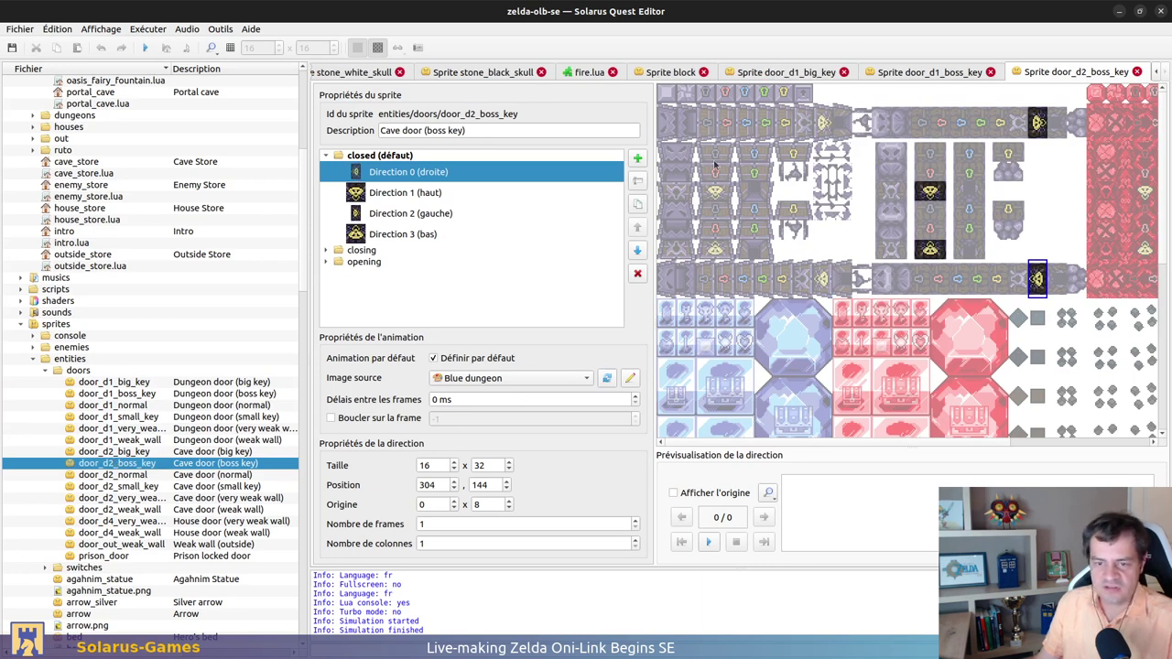
Switch to GIMP and clear all graphics below the brown weak wall in light_world.entities
{"action": "scroll", "coordinate": [1094, 73], "scroll_direction": "up", "scroll_amount": 3}
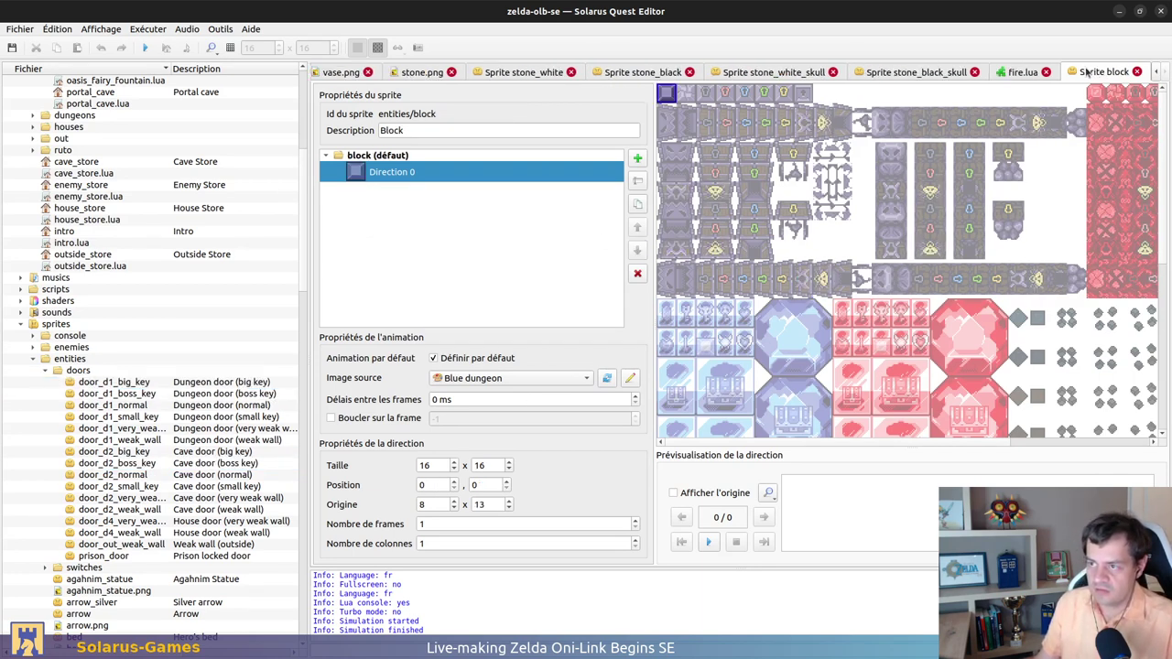
{"action": "scroll", "coordinate": [1103, 73], "scroll_direction": "up", "scroll_amount": 1}
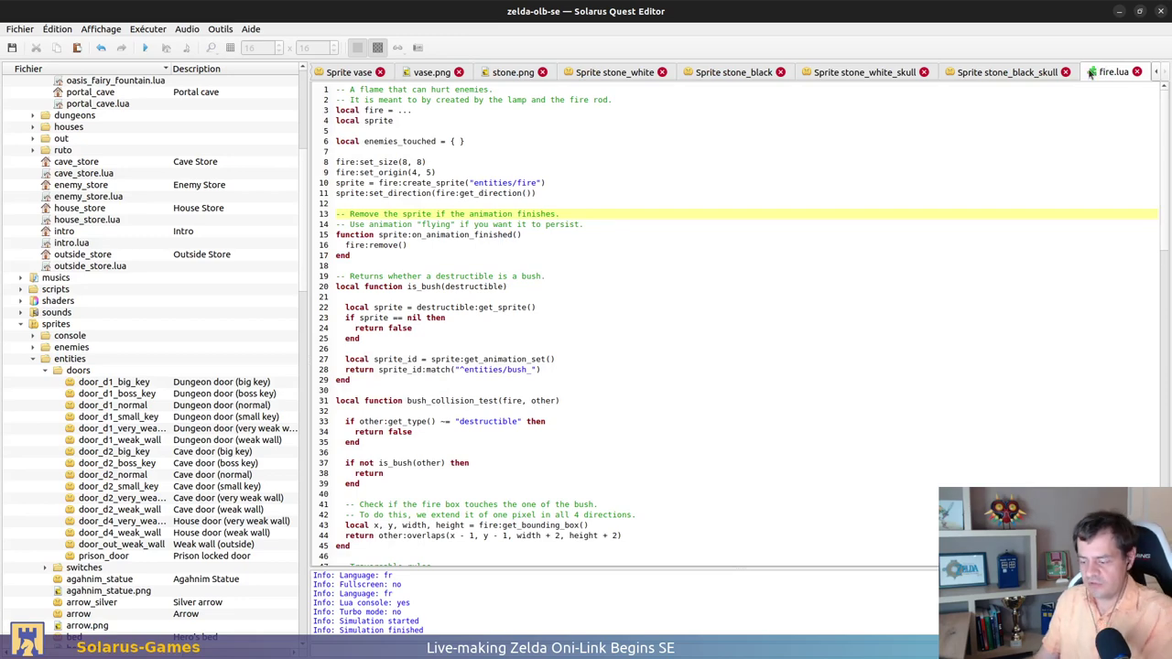
{"action": "key", "text": "alt+Tab"}
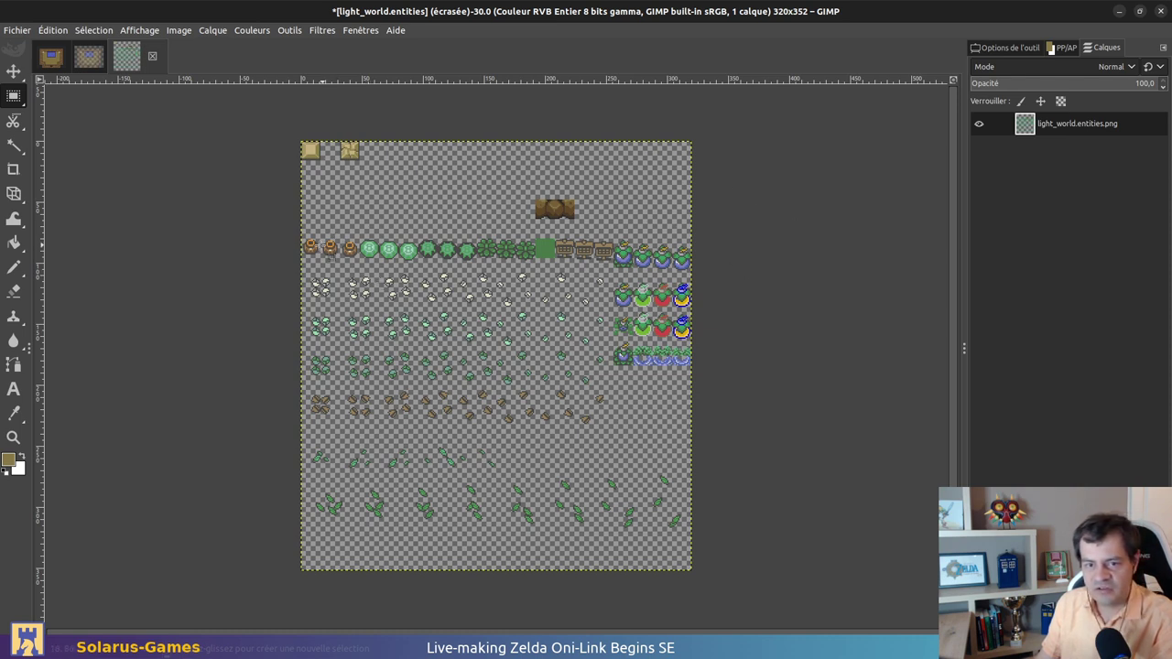
{"action": "left_click_drag", "start_coordinate": [289, 235], "coordinate": [737, 606]}
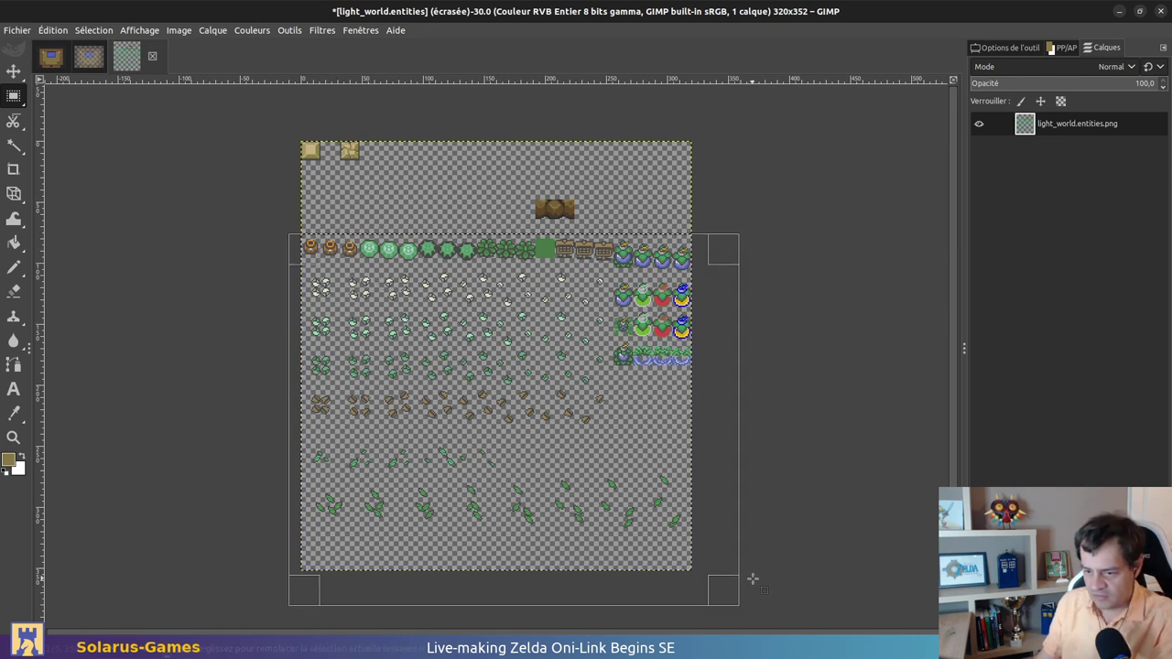
{"action": "key", "text": "Delete"}
{"action": "left_click", "coordinate": [899, 442]}
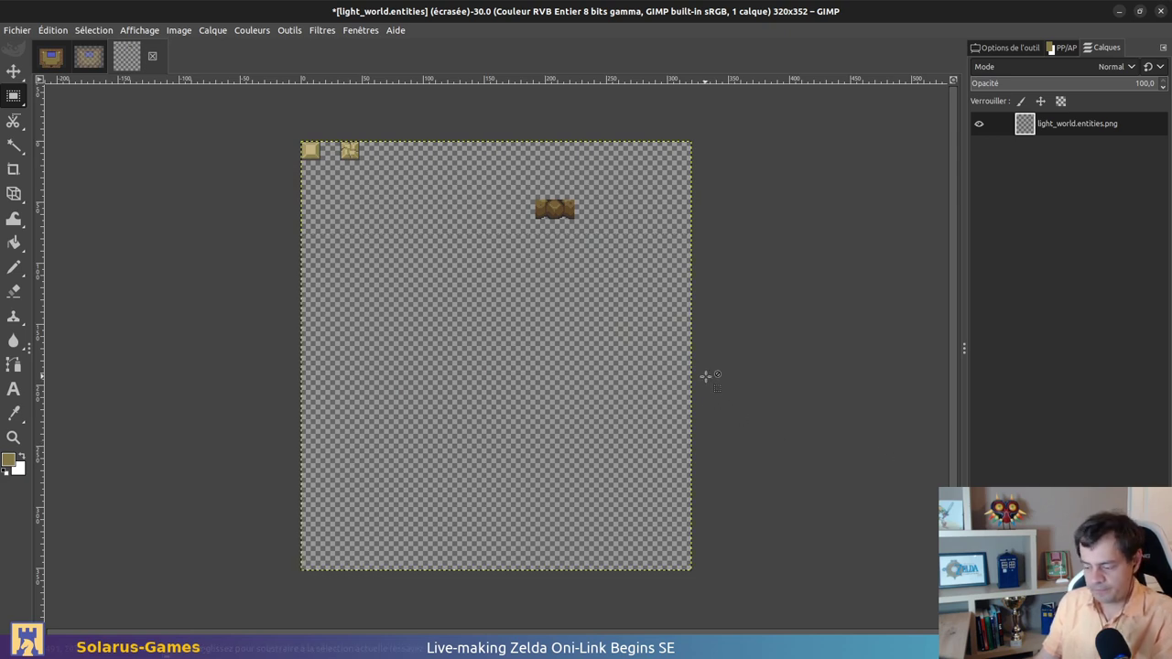
Switch back to Solarus Quest Editor and open the door sprites door_d1_normal and door_out_weak_wall
{"action": "key", "text": "alt+Tab"}
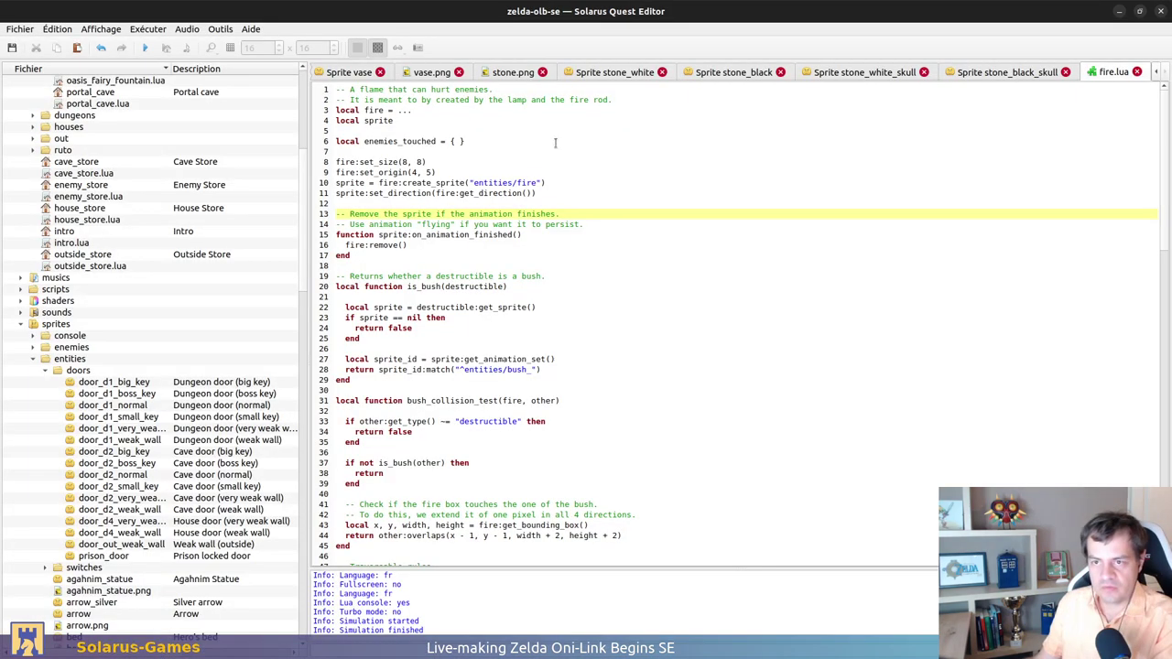
{"action": "left_click", "coordinate": [994, 71]}
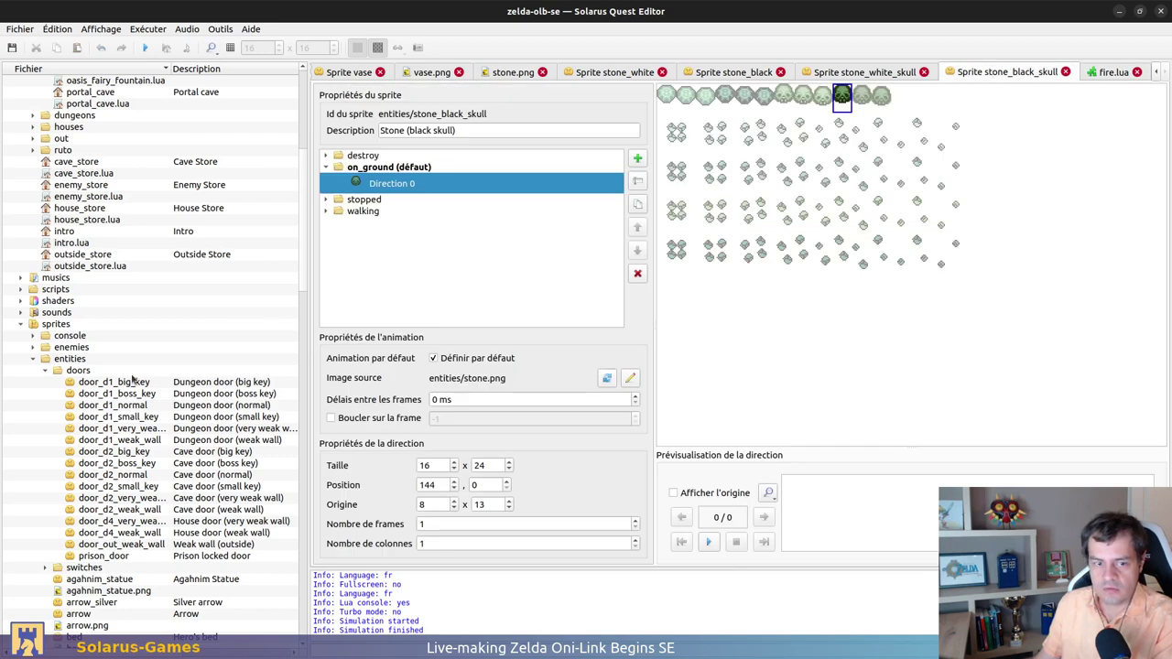
{"action": "double_click", "coordinate": [104, 407]}
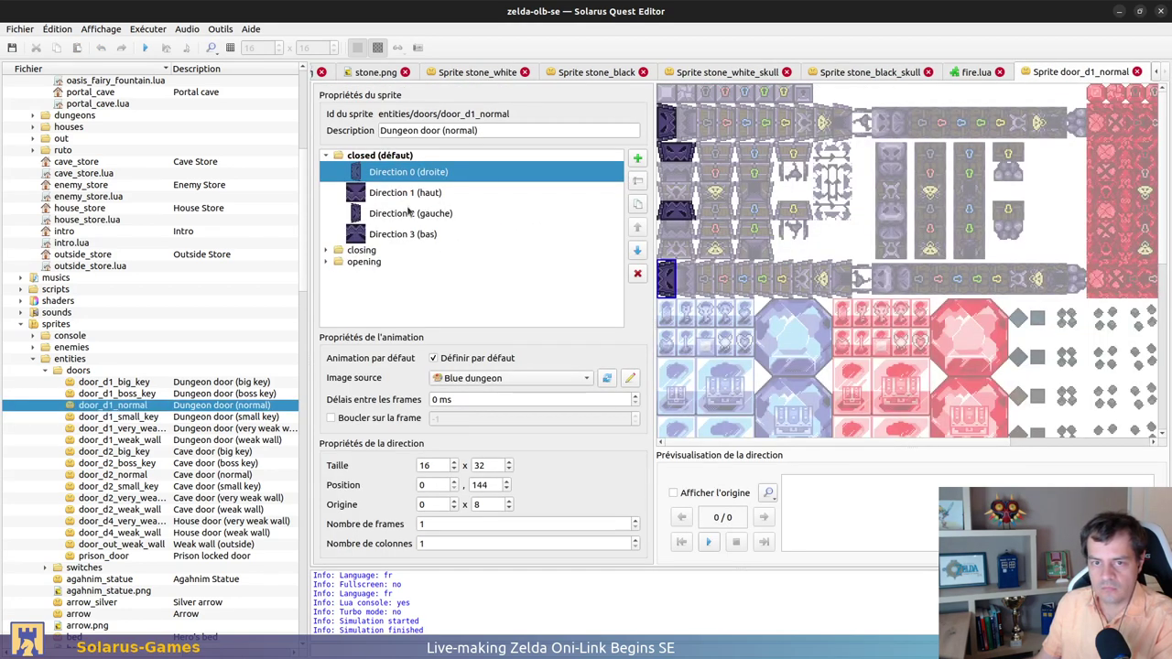
{"action": "double_click", "coordinate": [117, 543]}
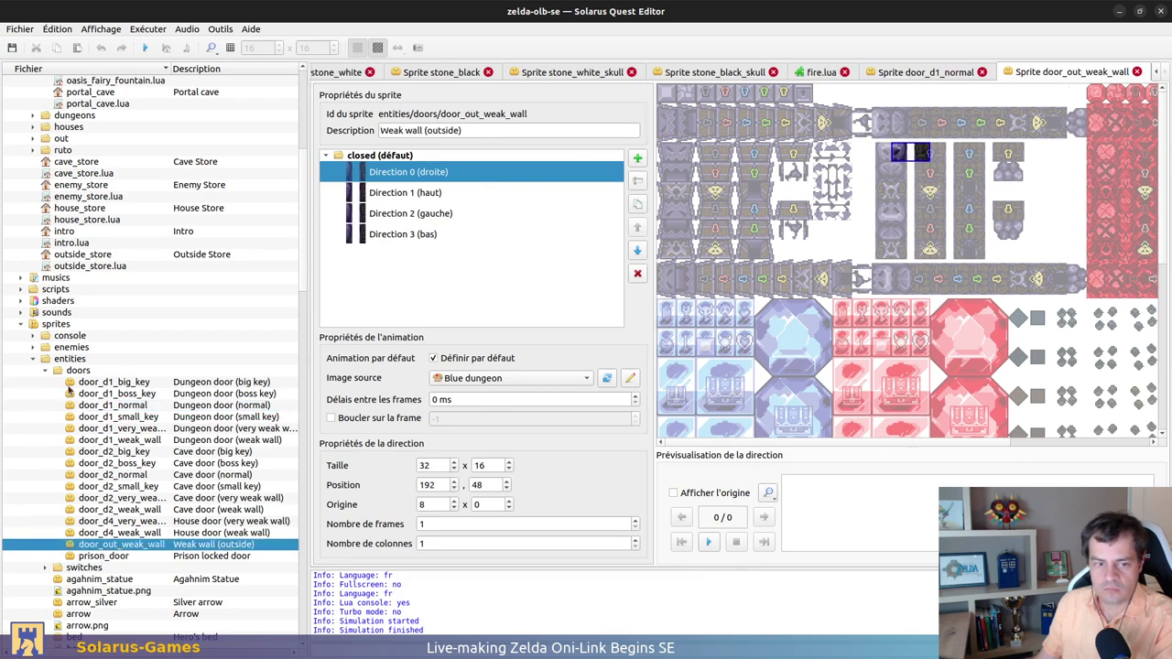
{"action": "scroll", "coordinate": [69, 389], "scroll_direction": "down", "scroll_amount": 3}
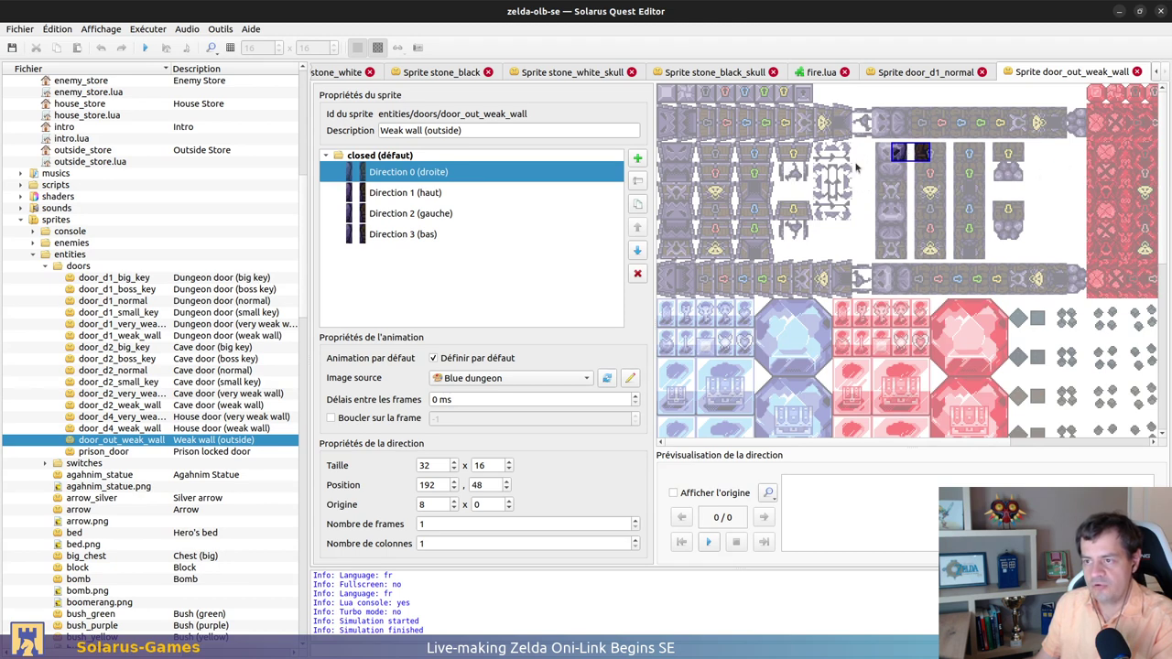
Examine the weak wall graphics in the Blue dungeon source image of the outside weak wall sprite
{"action": "left_click_drag", "start_coordinate": [777, 163], "coordinate": [810, 182]}
{"action": "left_click", "coordinate": [838, 222]}
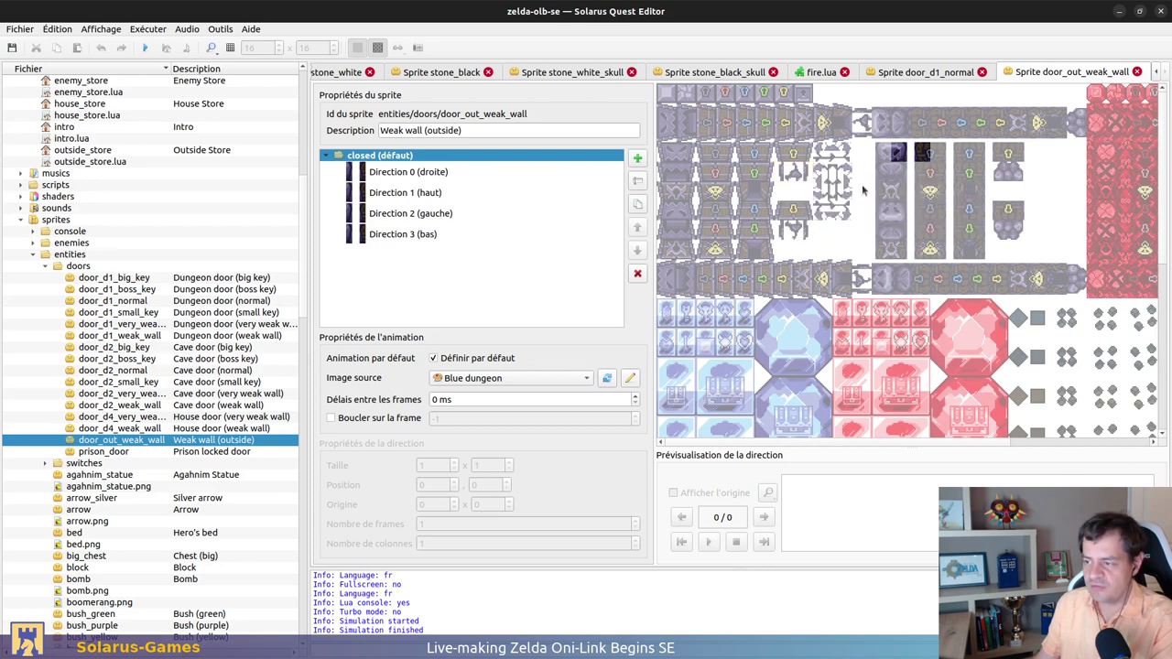
{"action": "scroll", "coordinate": [855, 183], "scroll_direction": "down", "scroll_amount": 3}
{"action": "scroll", "coordinate": [857, 188], "scroll_direction": "up", "scroll_amount": 3}
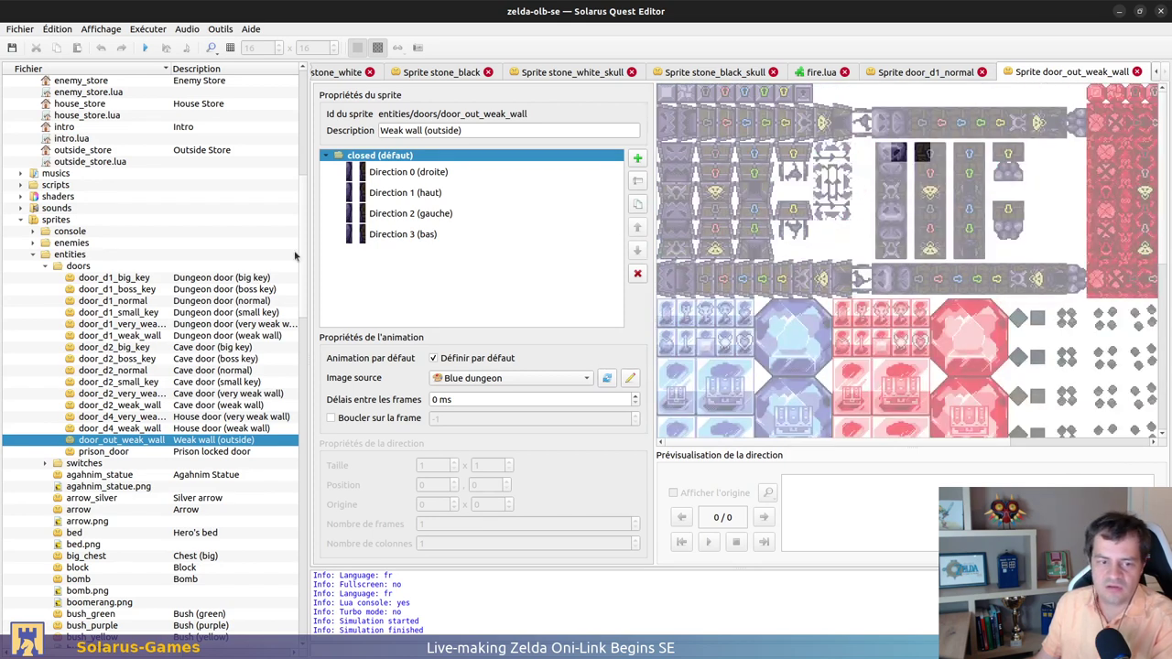
{"action": "left_click", "coordinate": [126, 337]}
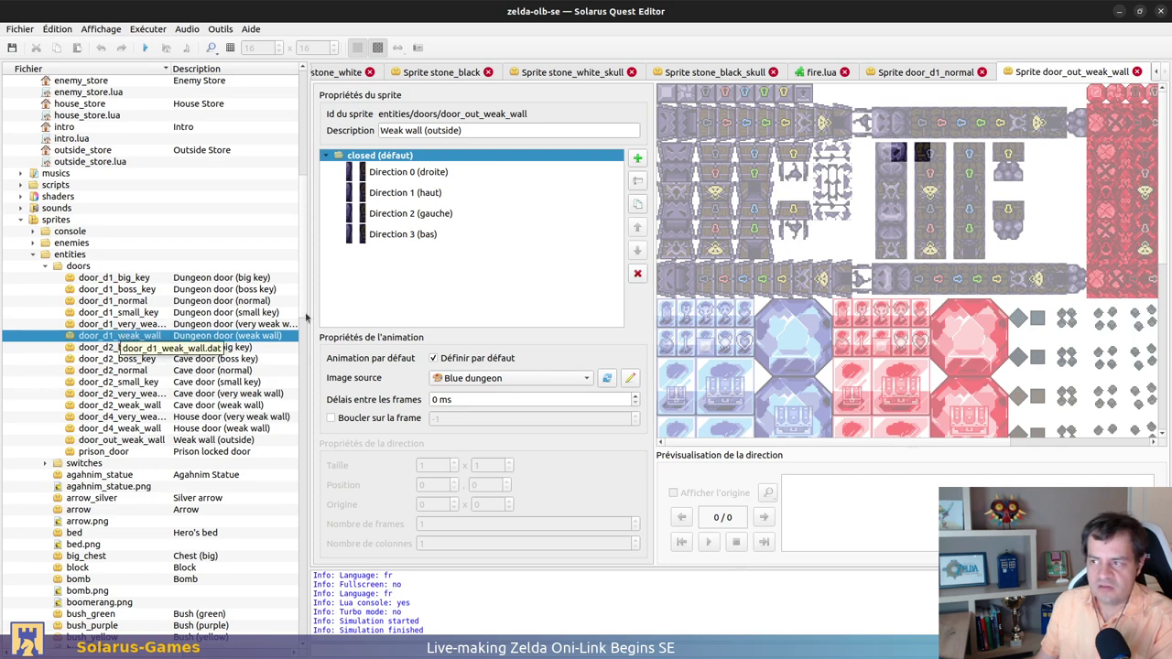
{"action": "scroll", "coordinate": [901, 153], "scroll_direction": "down", "scroll_amount": 1, "text": "ctrl"}
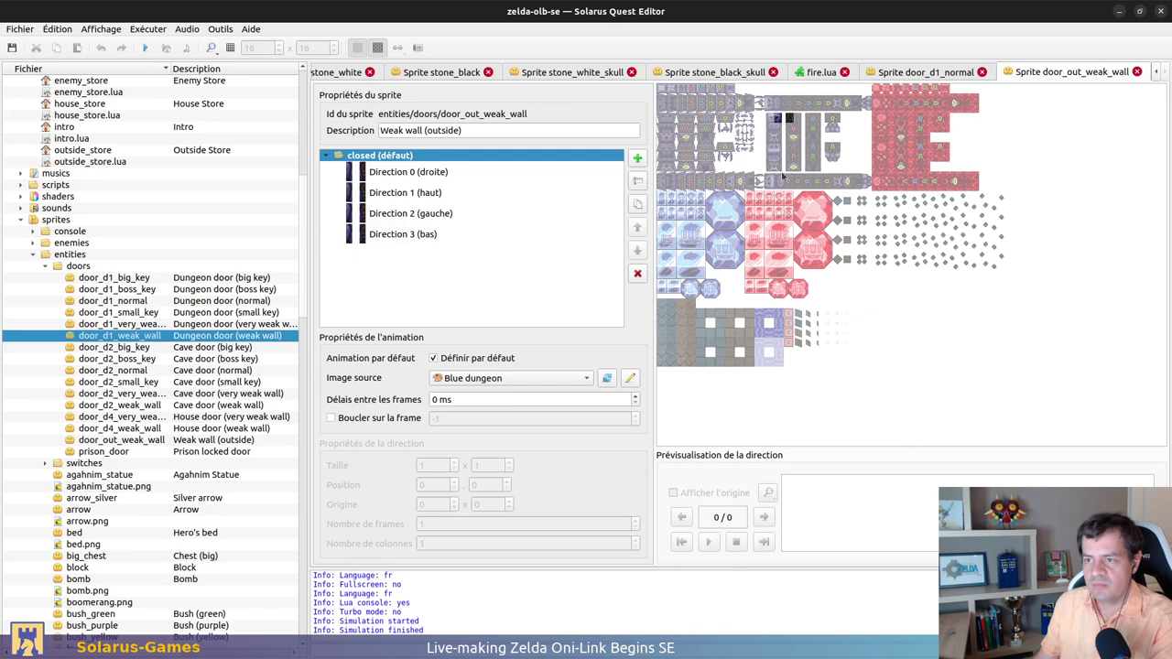
{"action": "scroll", "coordinate": [720, 127], "scroll_direction": "up", "scroll_amount": 2, "text": "ctrl"}
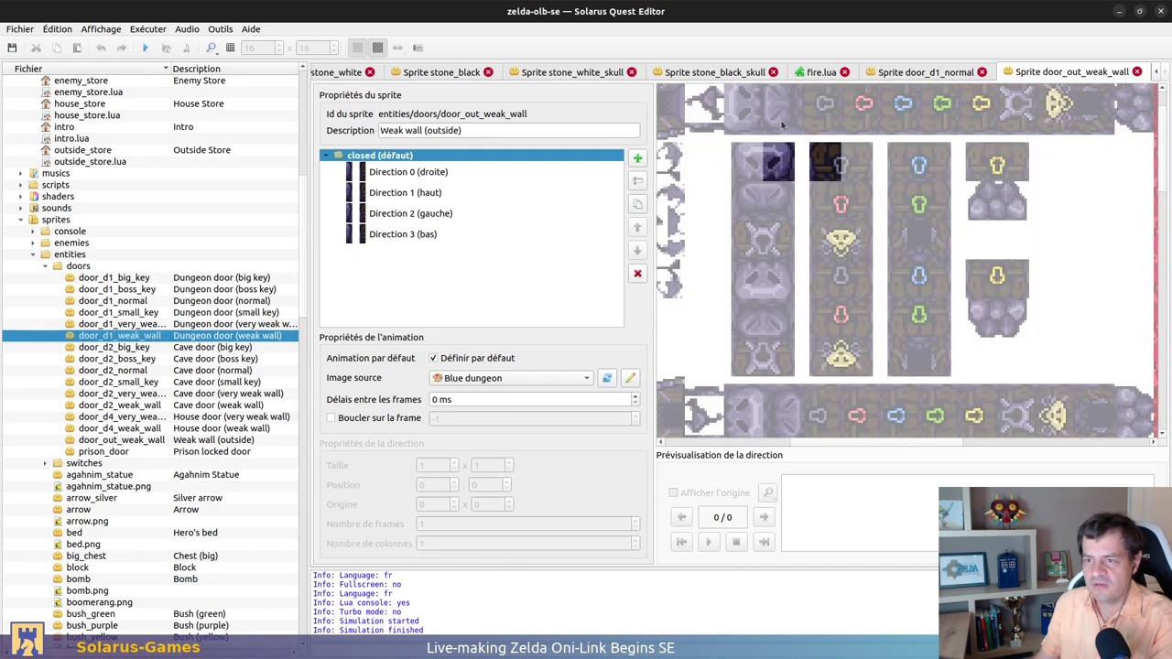
{"action": "scroll", "coordinate": [828, 301], "scroll_direction": "down", "scroll_amount": 1, "text": "ctrl"}
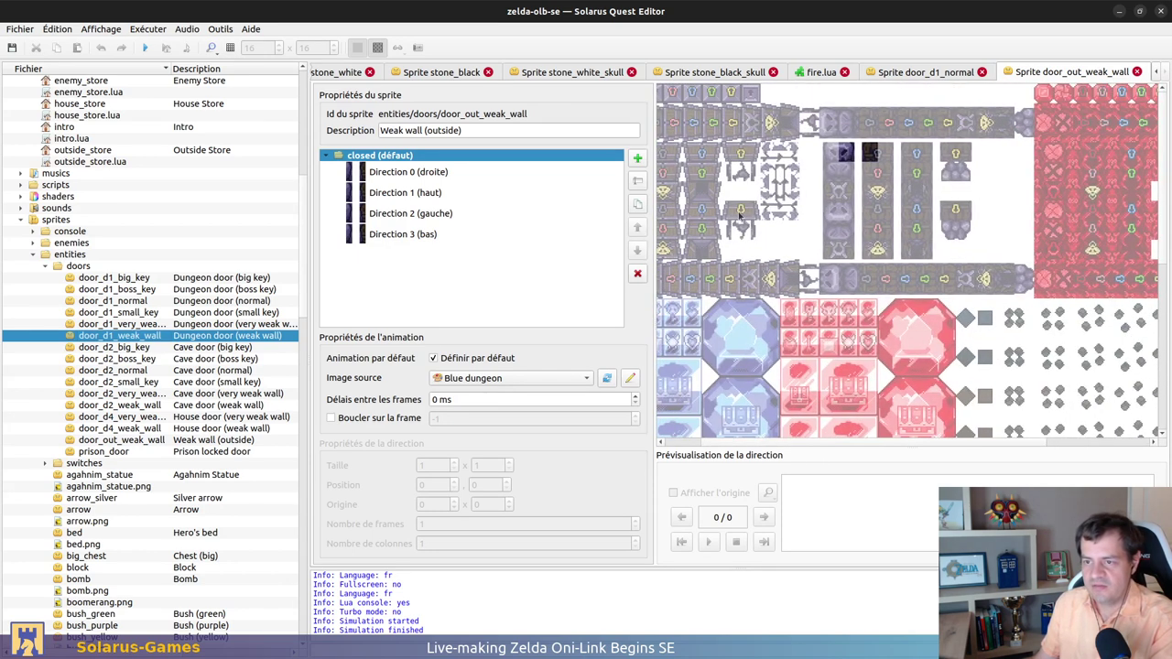
Compare the blue and red door regions in the source image without adding a direction, and close door_out_weak_wall
{"action": "left_click_drag", "start_coordinate": [714, 153], "coordinate": [760, 186]}
{"action": "key", "text": "ctrl+z"}
{"action": "key", "text": "ctrl+z"}
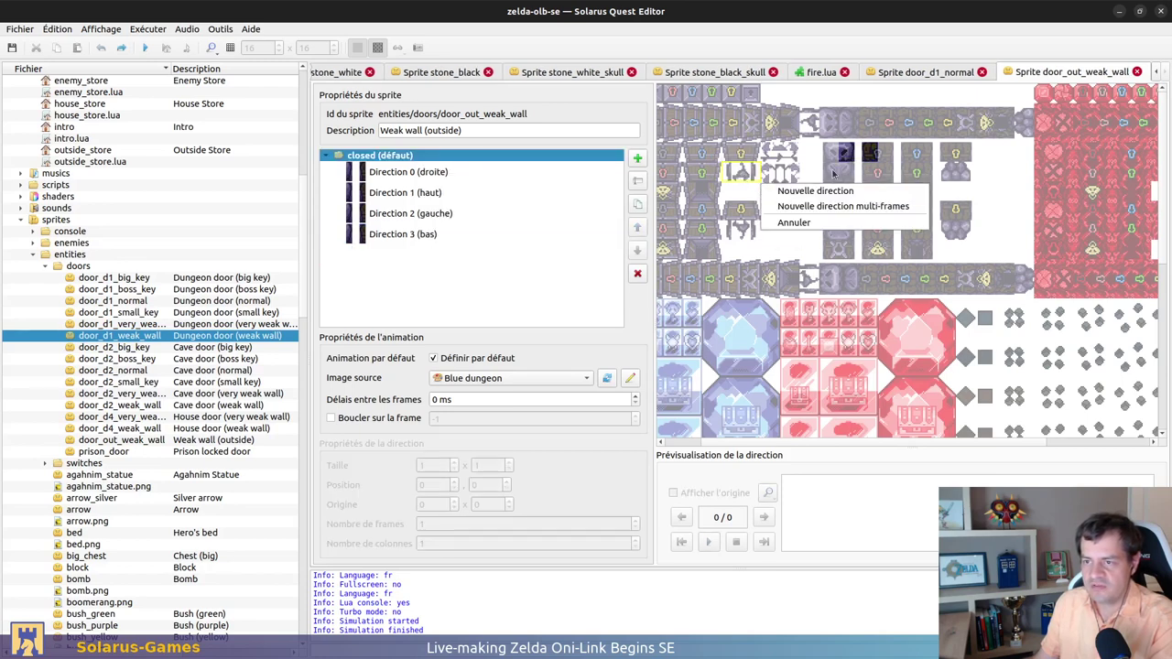
{"action": "left_click", "coordinate": [787, 225]}
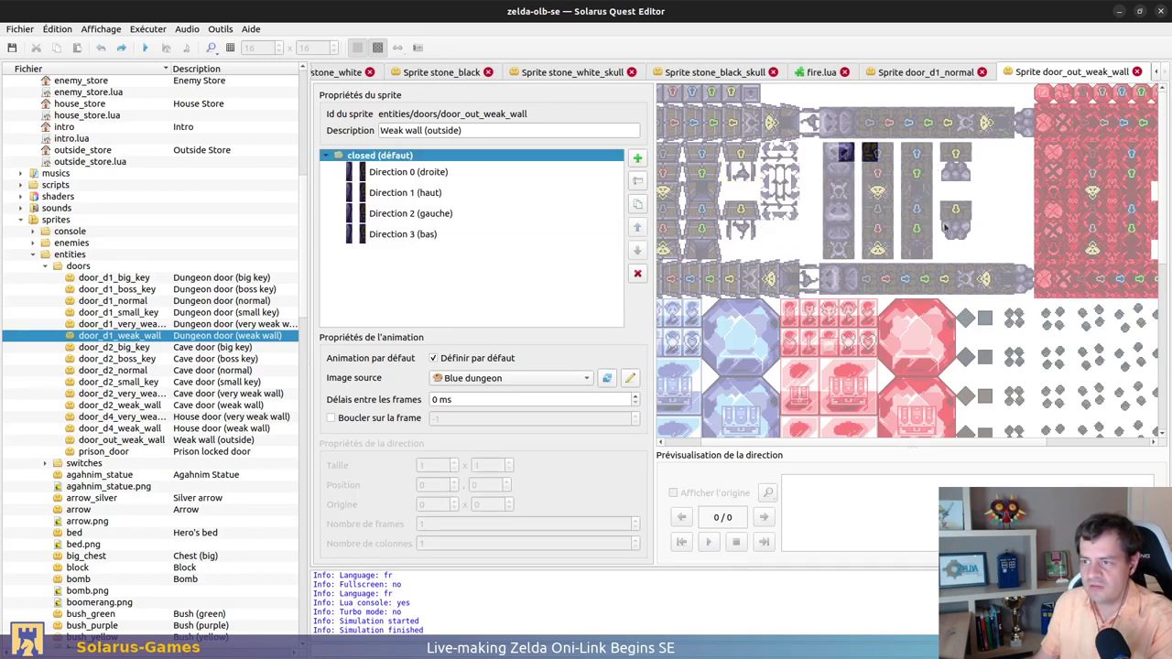
{"action": "left_click_drag", "start_coordinate": [931, 157], "coordinate": [963, 183]}
{"action": "left_click", "coordinate": [942, 199]}
{"action": "scroll", "coordinate": [964, 183], "scroll_direction": "right", "scroll_amount": 3}
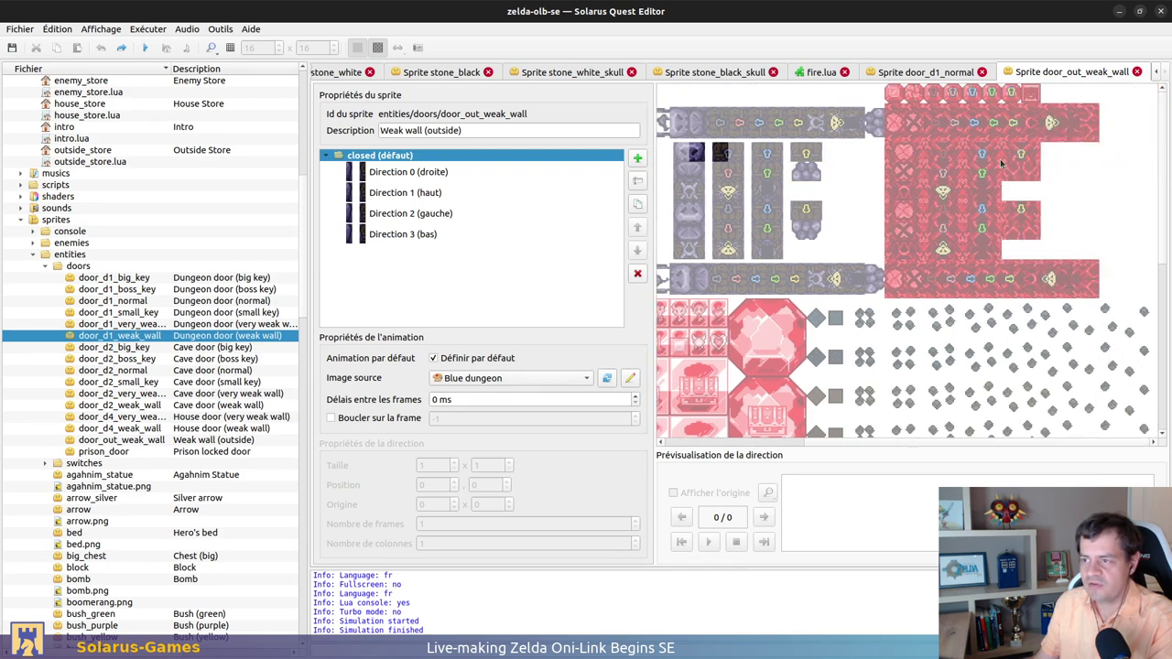
{"action": "mouse_move", "coordinate": [1002, 163]}
{"action": "left_mouse_down"}
{"action": "mouse_move", "coordinate": [1040, 179]}
{"action": "mouse_move", "coordinate": [1010, 176]}
{"action": "left_mouse_up"}
{"action": "left_click", "coordinate": [1024, 220]}
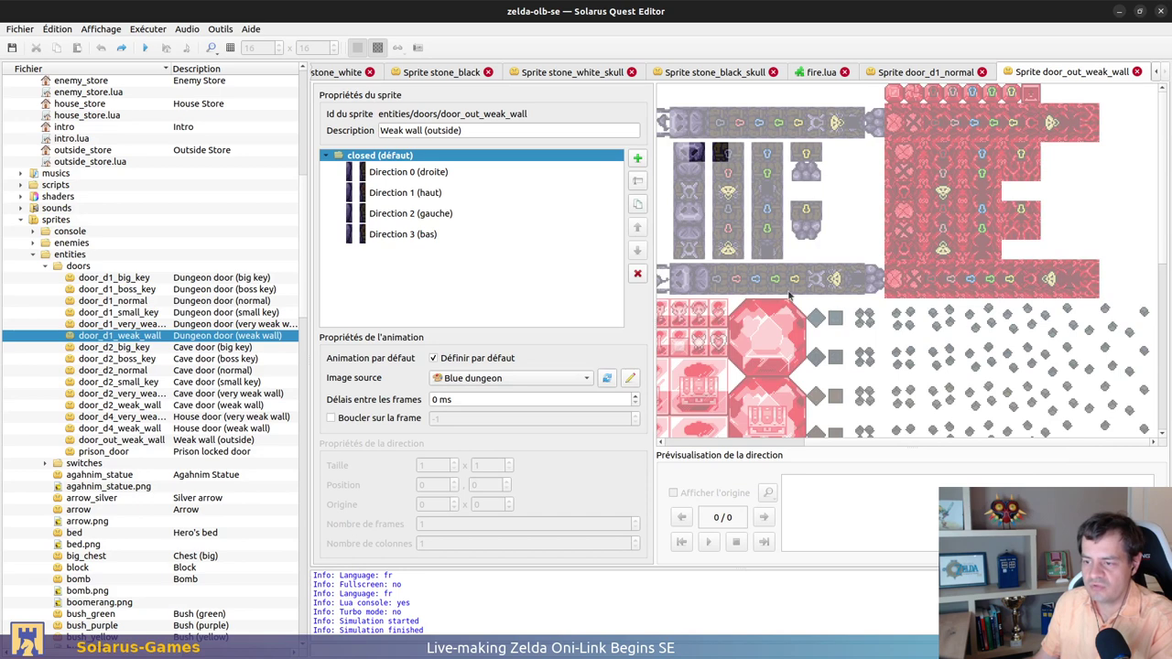
{"action": "scroll", "coordinate": [789, 296], "scroll_direction": "down", "scroll_amount": 1}
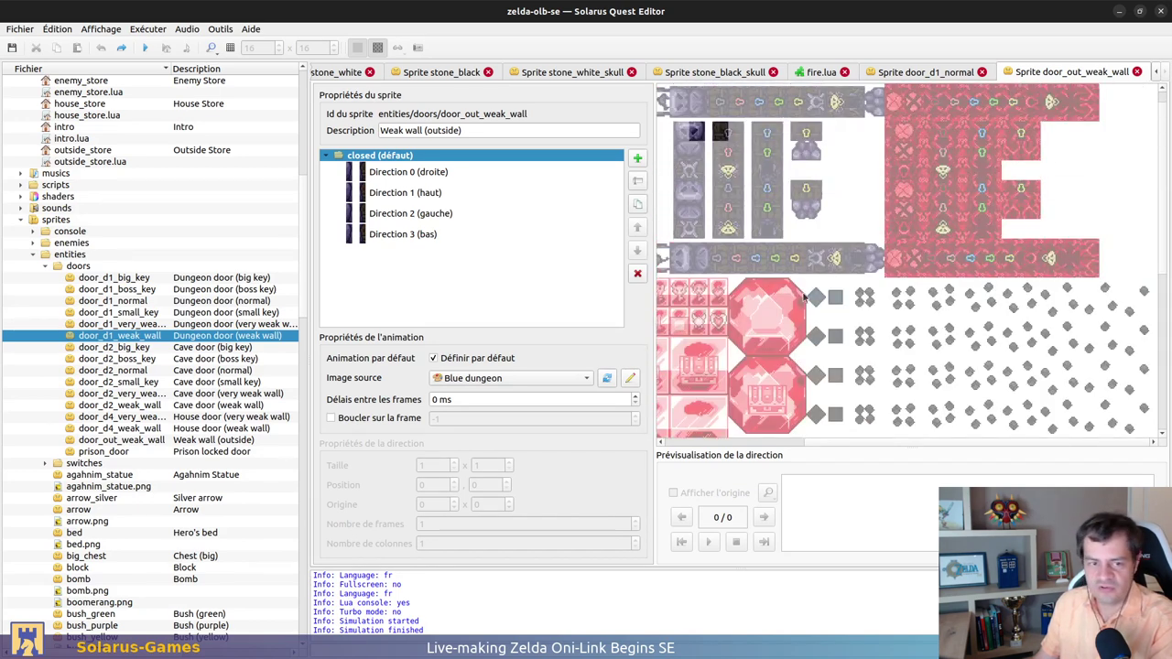
{"action": "scroll", "coordinate": [870, 272], "scroll_direction": "left", "scroll_amount": 4}
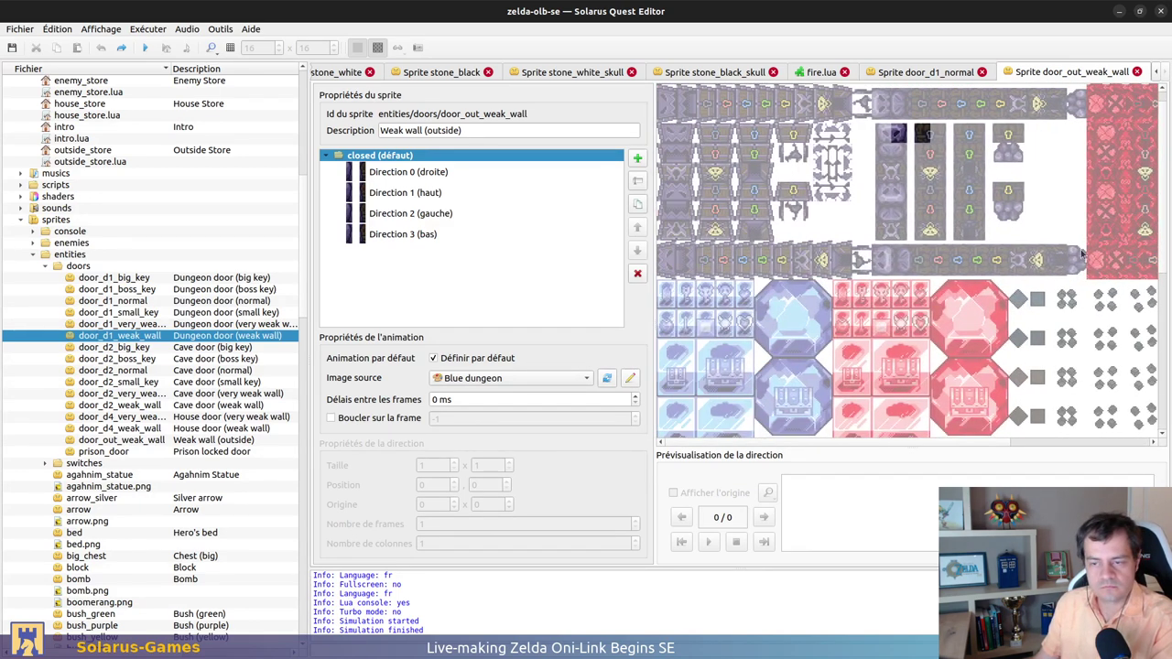
{"action": "scroll", "coordinate": [861, 267], "scroll_direction": "up", "scroll_amount": 1}
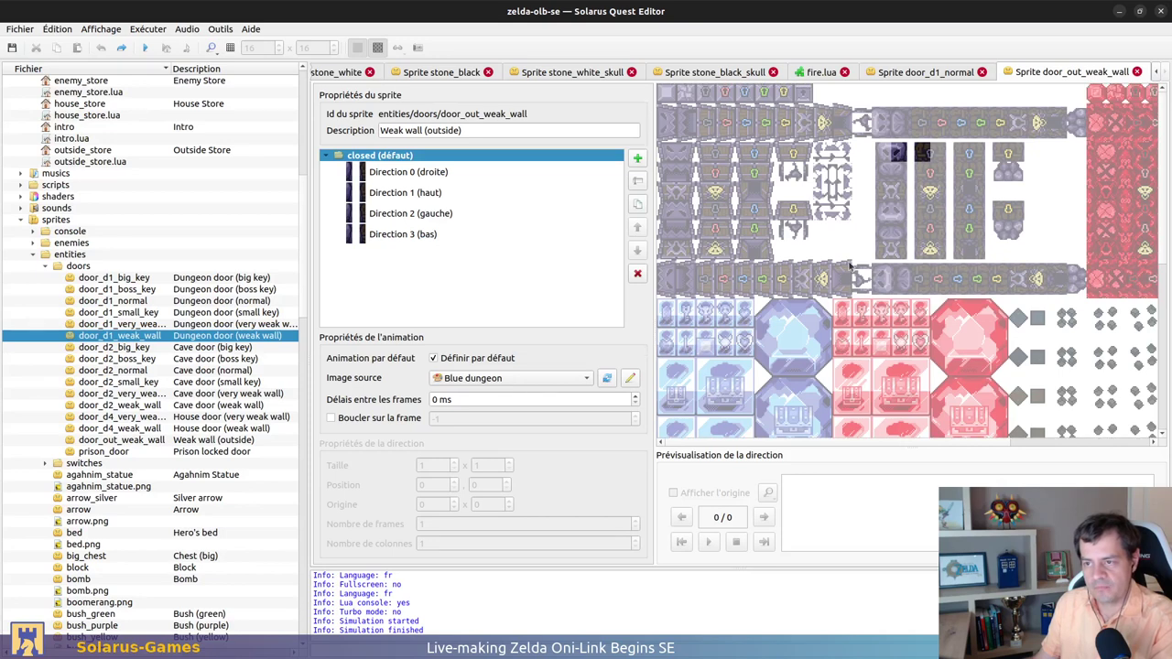
{"action": "left_click", "coordinate": [846, 266]}
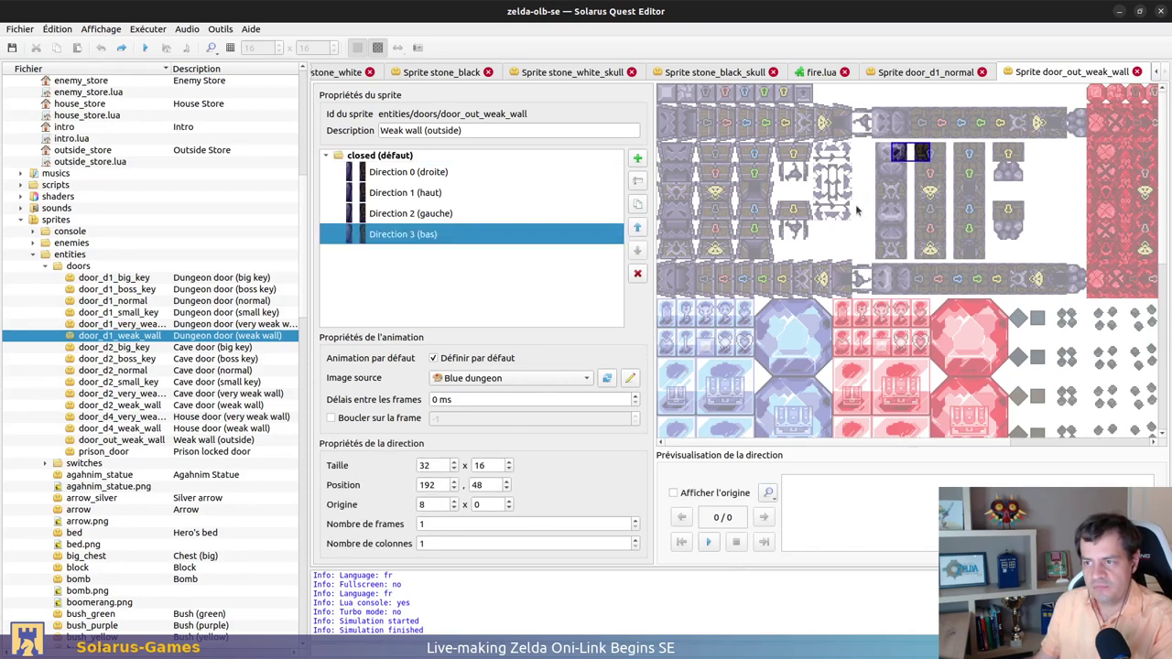
{"action": "left_click", "coordinate": [794, 291]}
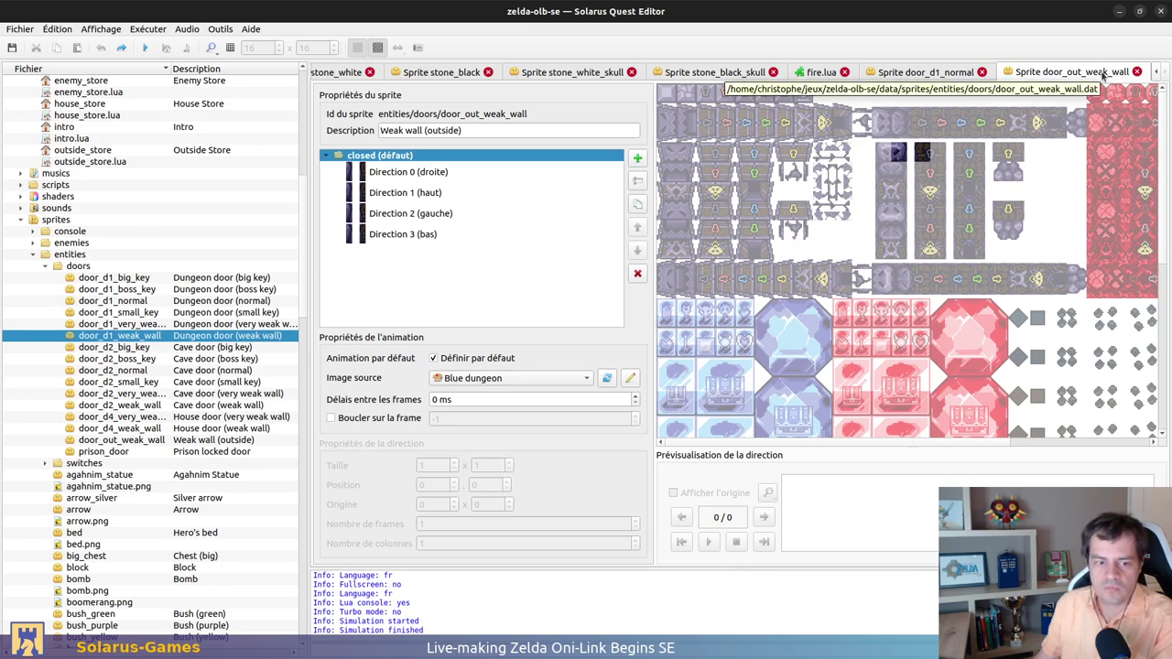
{"action": "key", "text": "ctrl+w"}
Switch to GIMP and cut the 32x16 brown weak wall out of light_world.entities into a new image
{"action": "key", "text": "alt+Tab"}
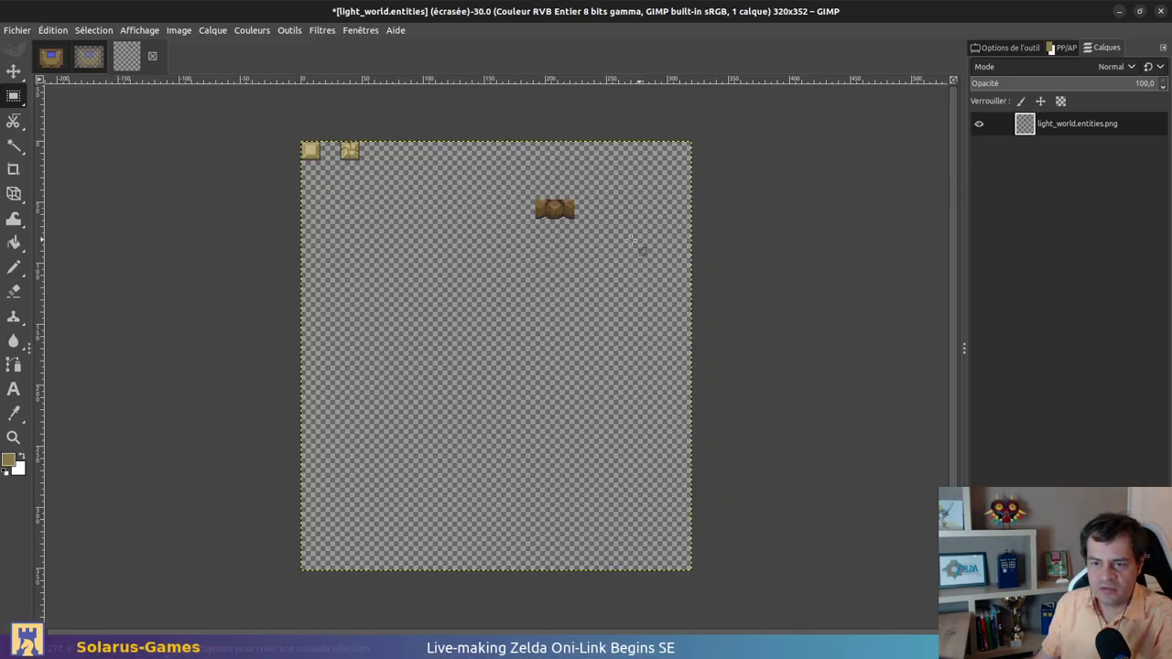
{"action": "scroll", "coordinate": [585, 208], "scroll_direction": "up", "scroll_amount": 3, "text": "ctrl"}
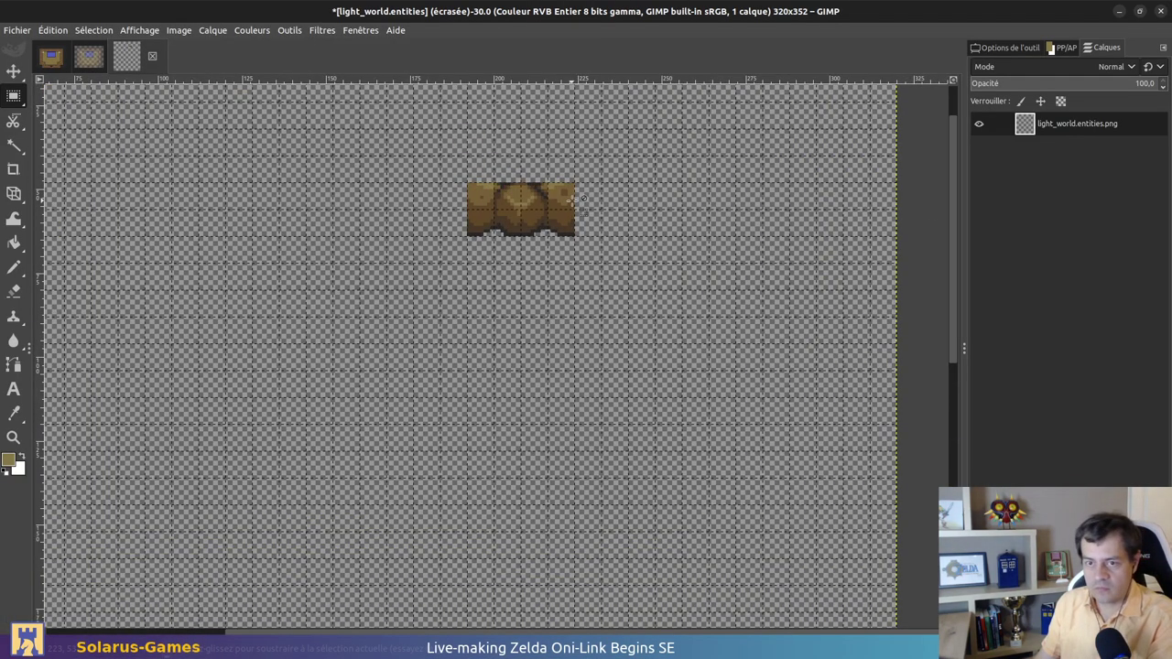
{"action": "left_click_drag", "start_coordinate": [467, 182], "coordinate": [574, 235]}
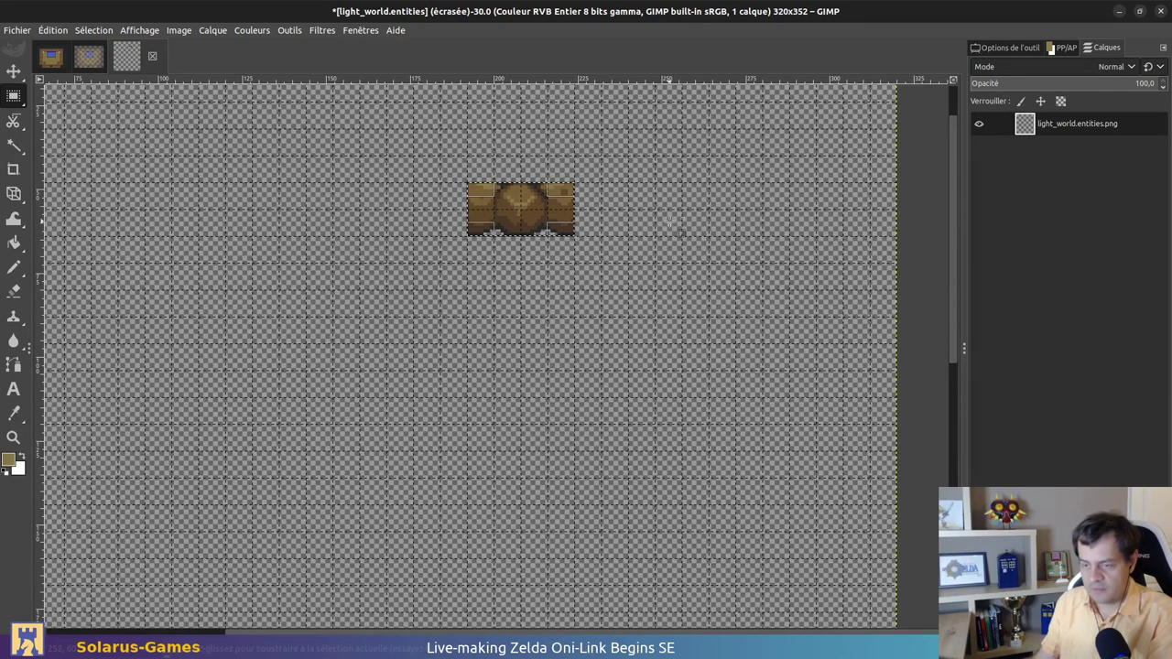
{"action": "key", "text": "ctrl+x"}
{"action": "key", "text": "ctrl+shift+v"}
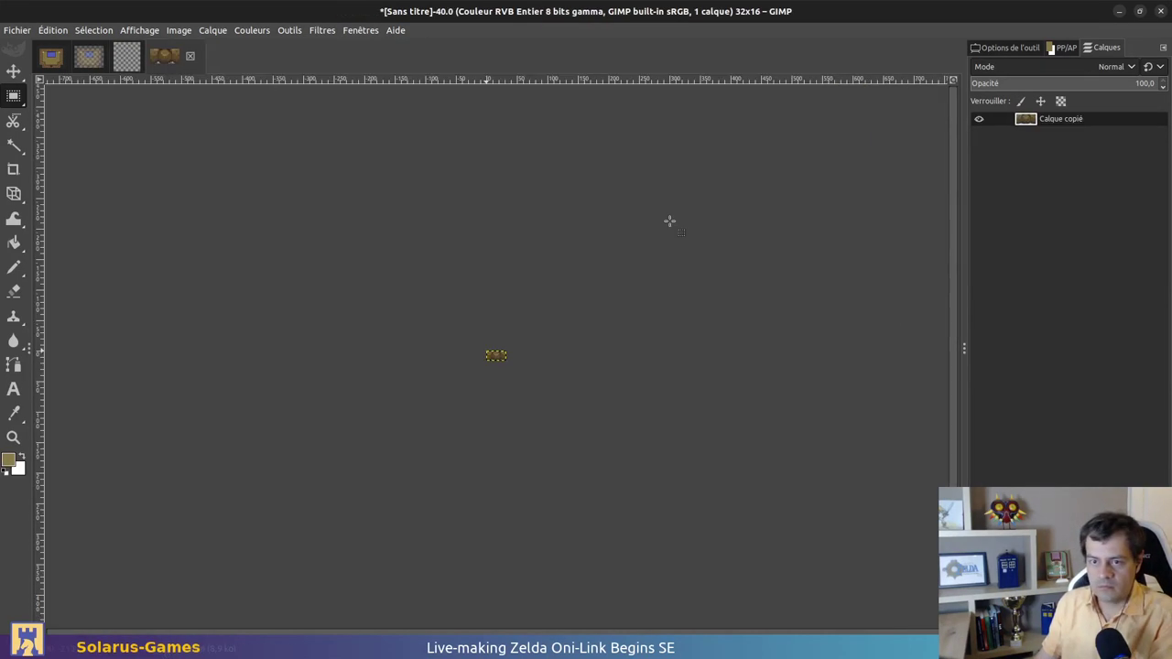
{"action": "scroll", "coordinate": [555, 356], "scroll_direction": "up", "scroll_amount": 4, "text": "ctrl"}
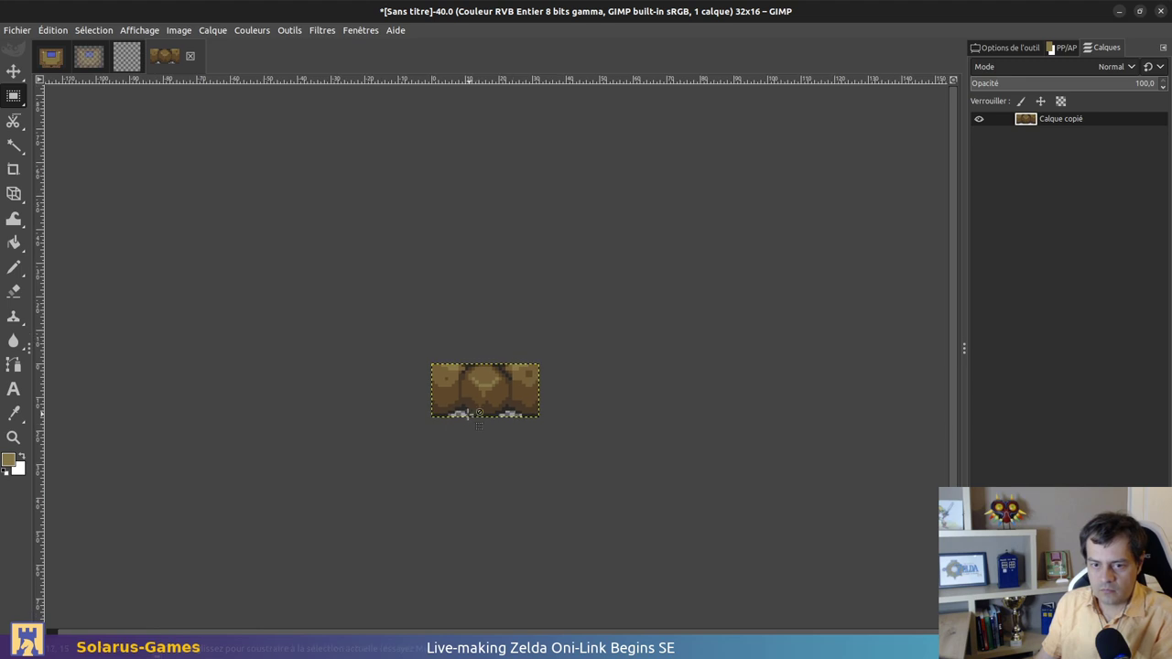
{"action": "key", "text": "ctrl+shift+e"}
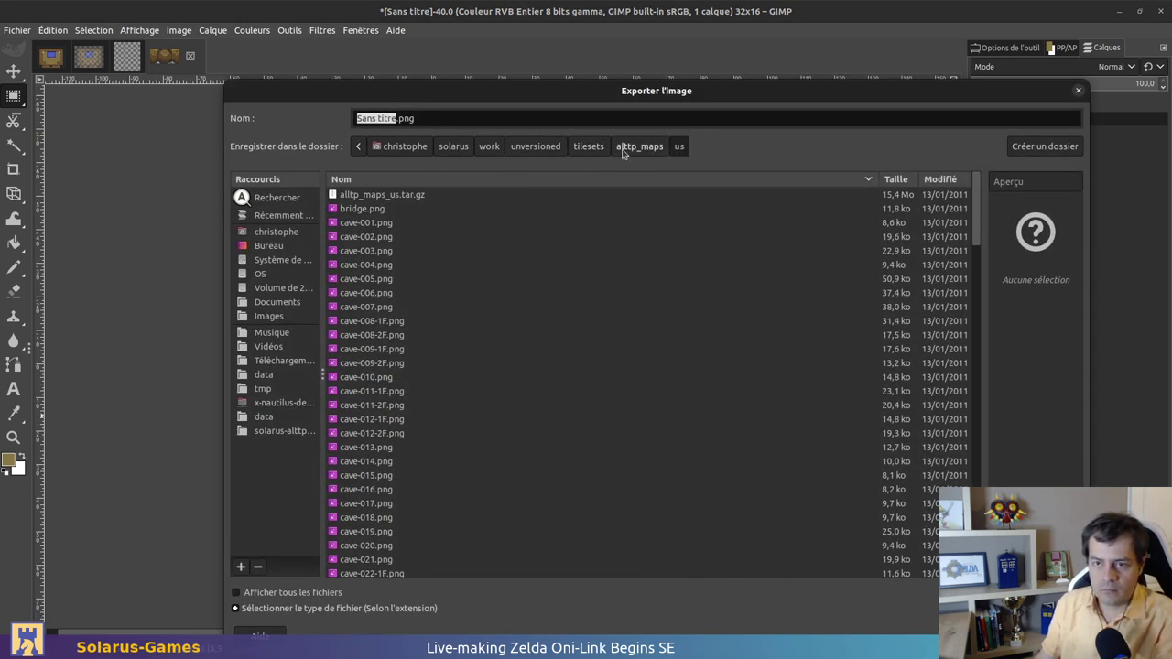
{"action": "left_click", "coordinate": [396, 151]}
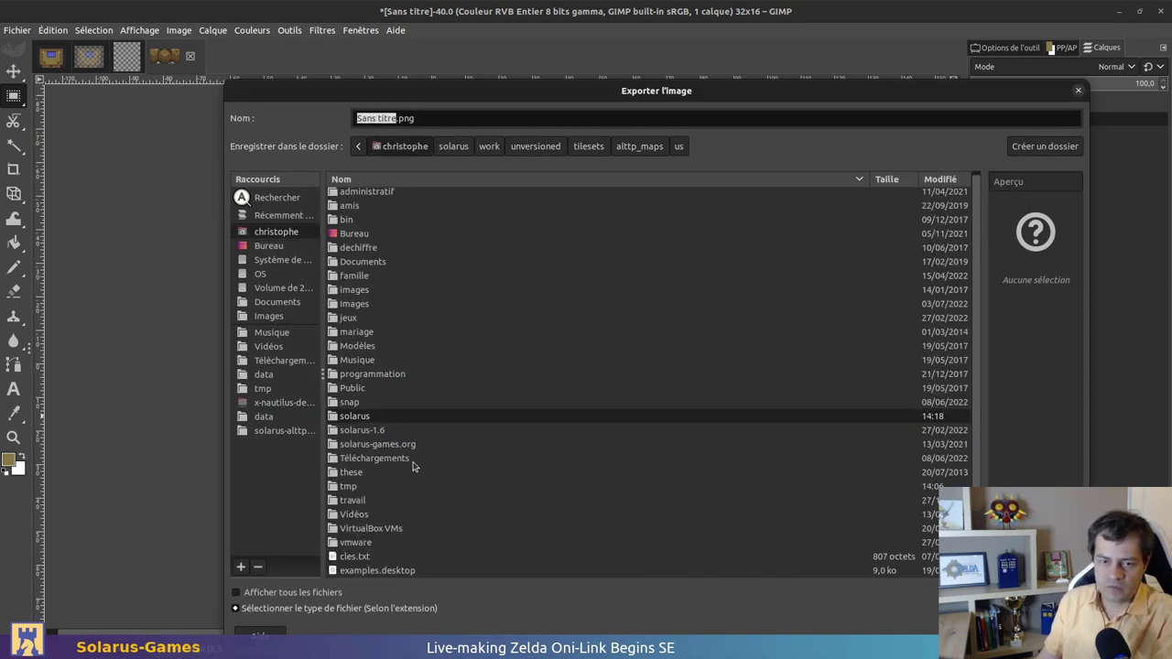
{"action": "double_click", "coordinate": [353, 323]}
{"action": "scroll", "coordinate": [409, 490], "scroll_direction": "down", "scroll_amount": 5}
{"action": "scroll", "coordinate": [409, 490], "scroll_direction": "down", "scroll_amount": 6}
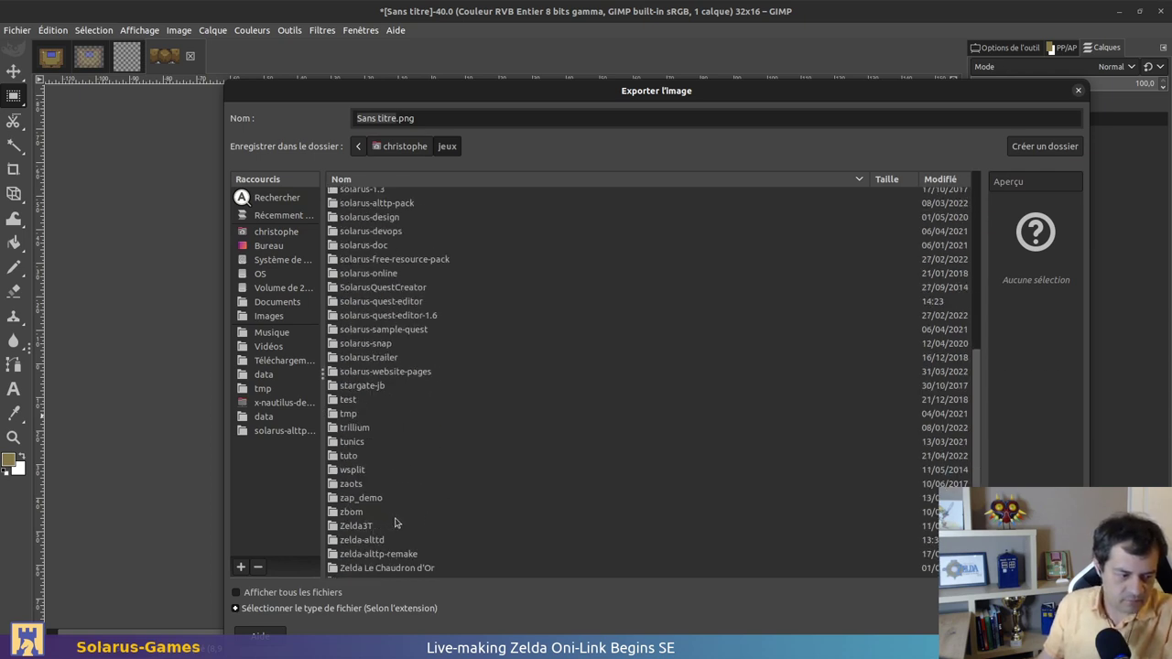
{"action": "scroll", "coordinate": [382, 499], "scroll_direction": "down", "scroll_amount": 6}
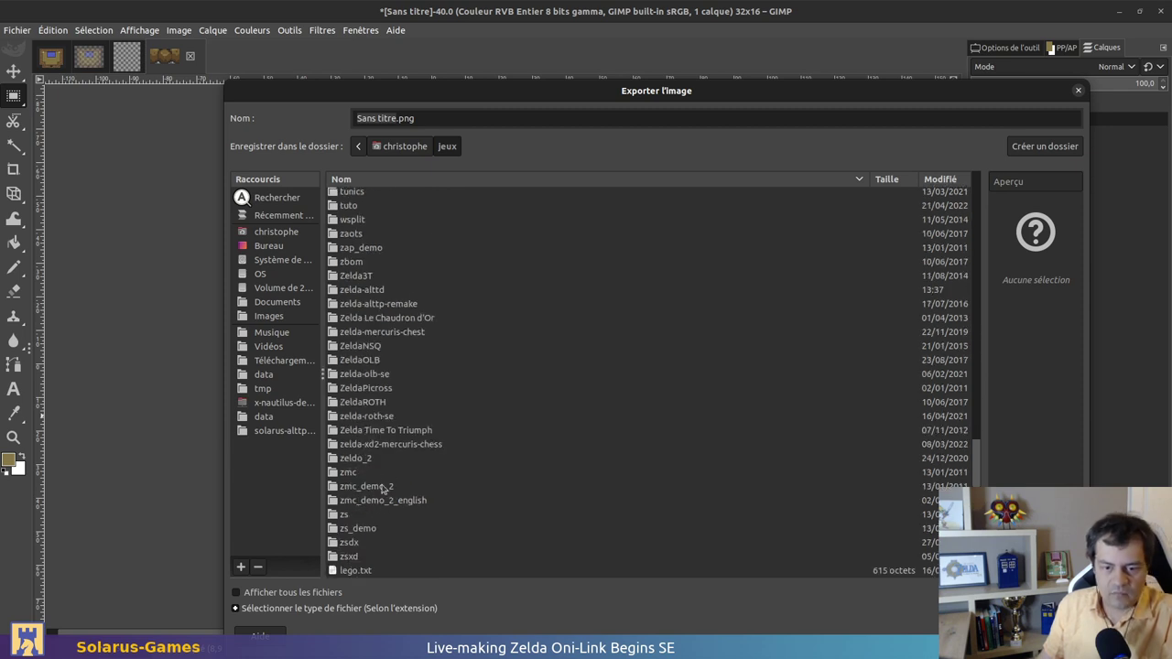
{"action": "double_click", "coordinate": [384, 377]}
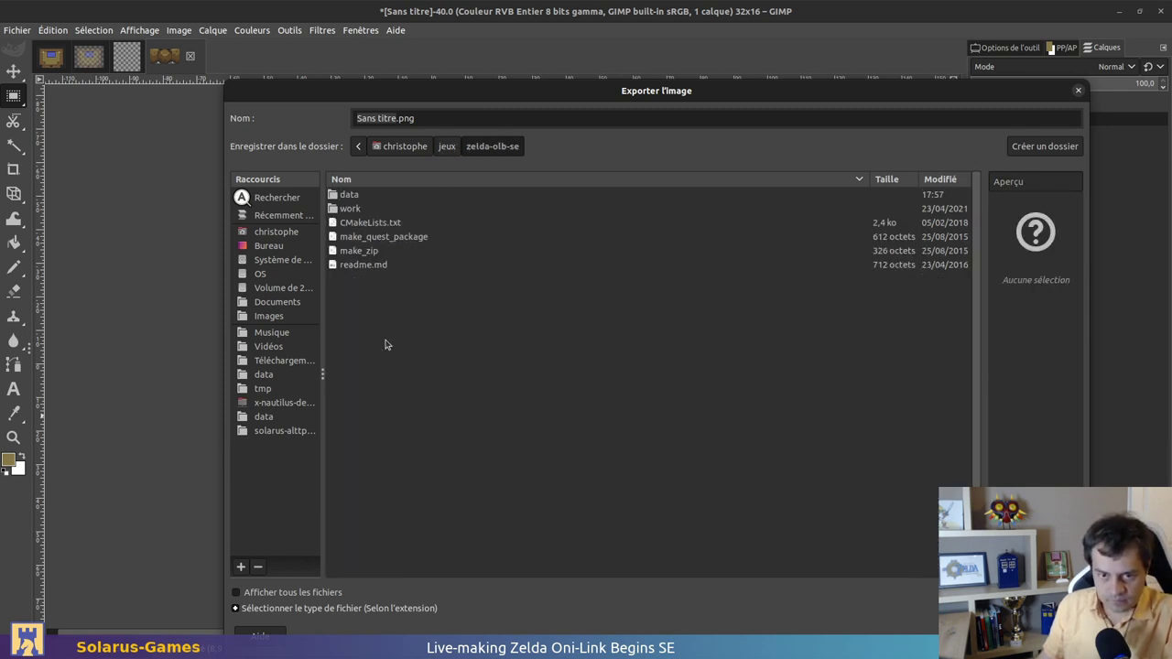
{"action": "double_click", "coordinate": [373, 198]}
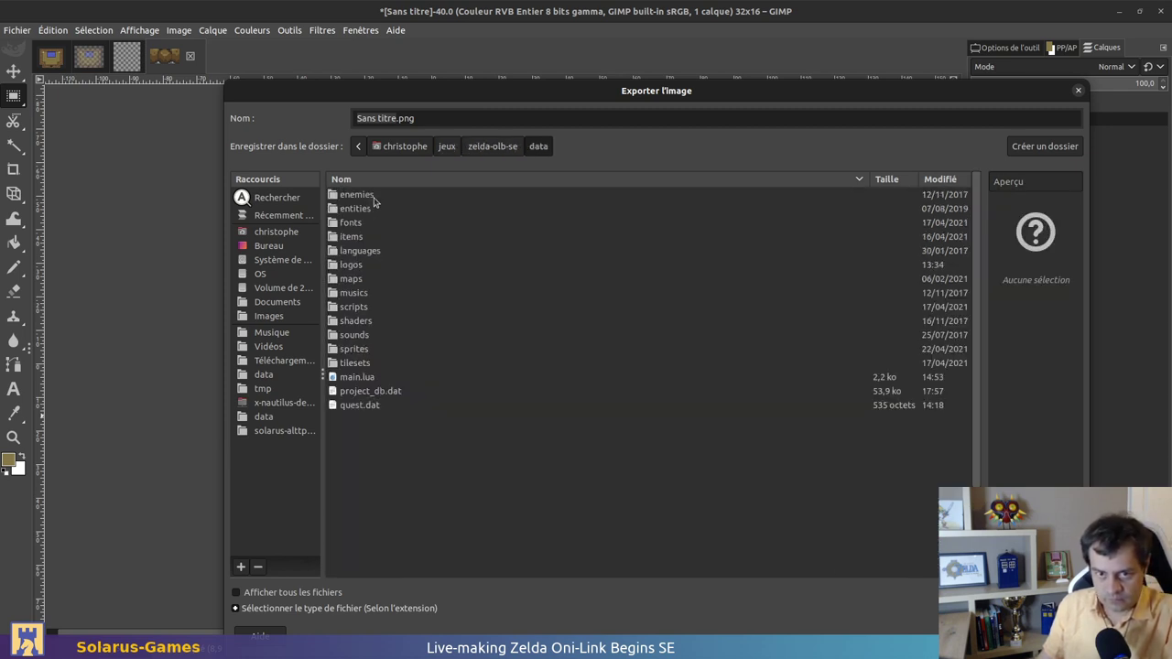
{"action": "double_click", "coordinate": [368, 348]}
{"action": "double_click", "coordinate": [367, 223]}
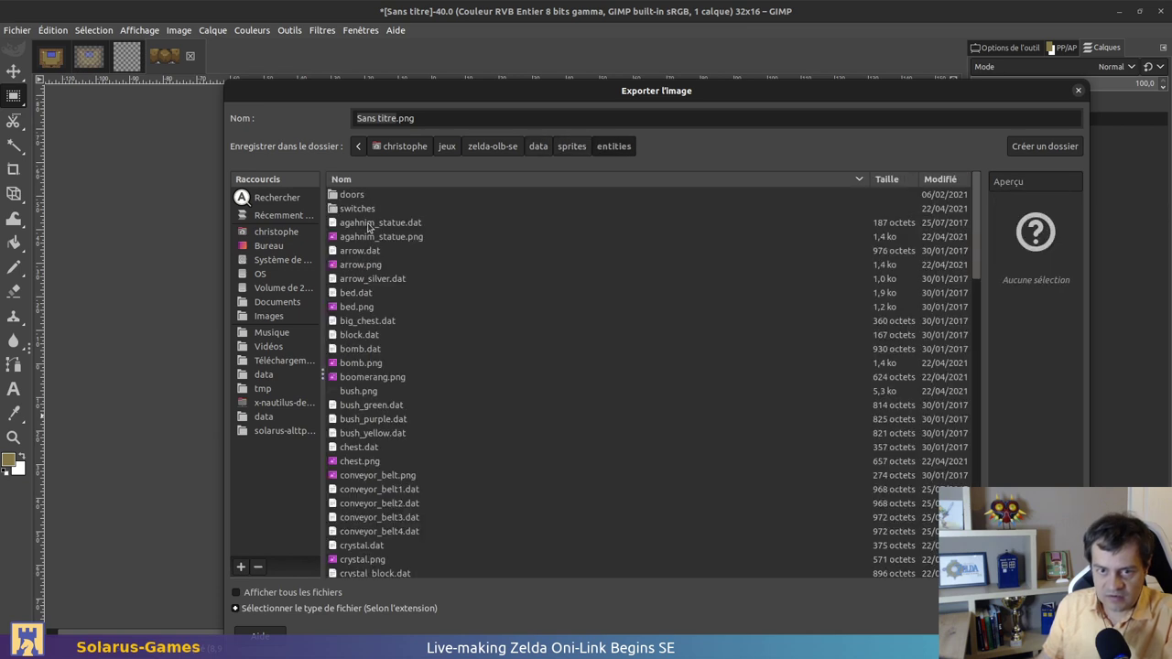
{"action": "double_click", "coordinate": [372, 196]}
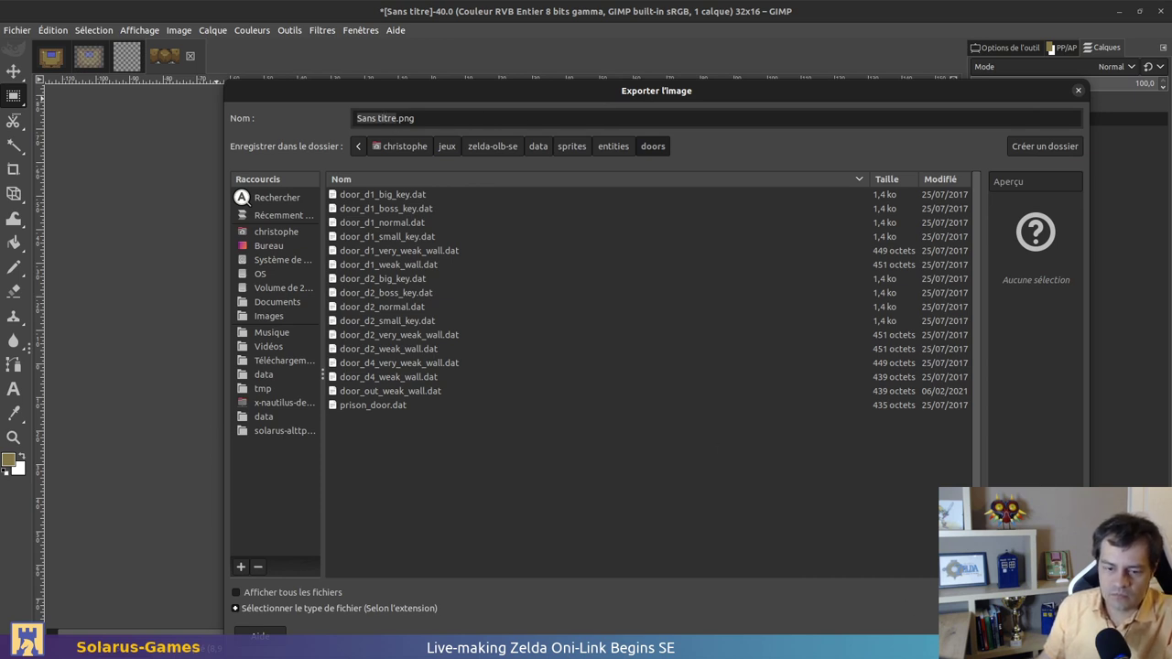
{"action": "key", "text": "Escape"}
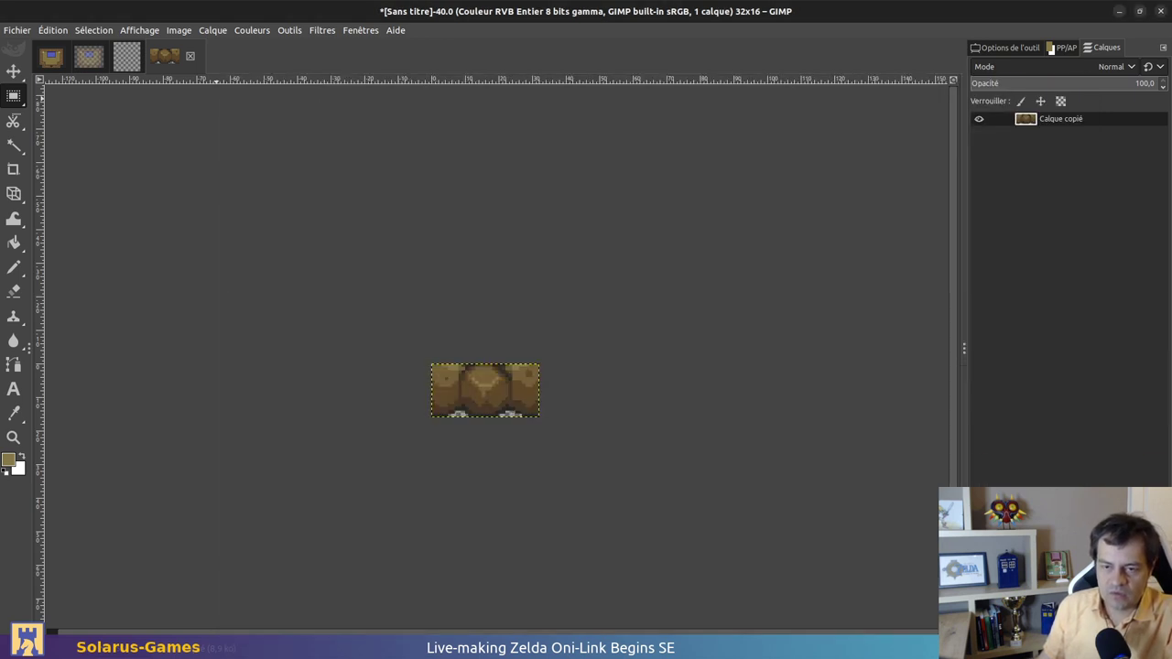
Inspect the weak wall in light_world.entities, and check the outside weak wall sprite's name among the doors in Solarus Quest Editor
{"action": "left_click", "coordinate": [126, 57]}
{"action": "key", "text": "ctrl+v"}
{"action": "key", "text": "1"}
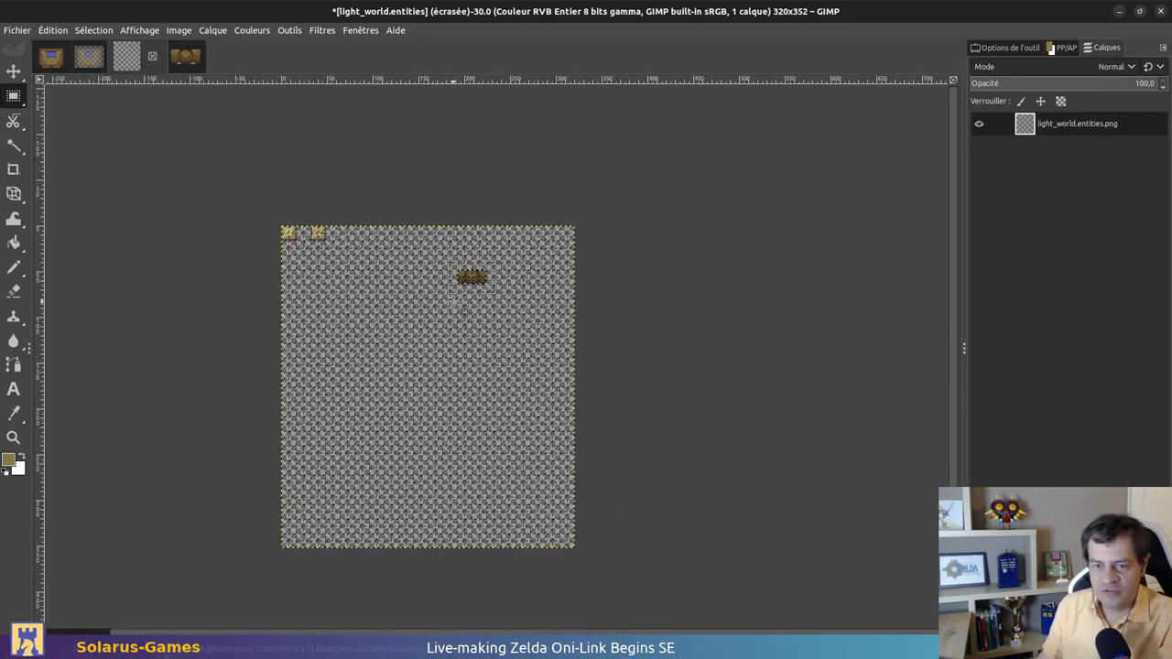
{"action": "scroll", "coordinate": [269, 222], "scroll_direction": "up", "scroll_amount": 5, "text": "ctrl"}
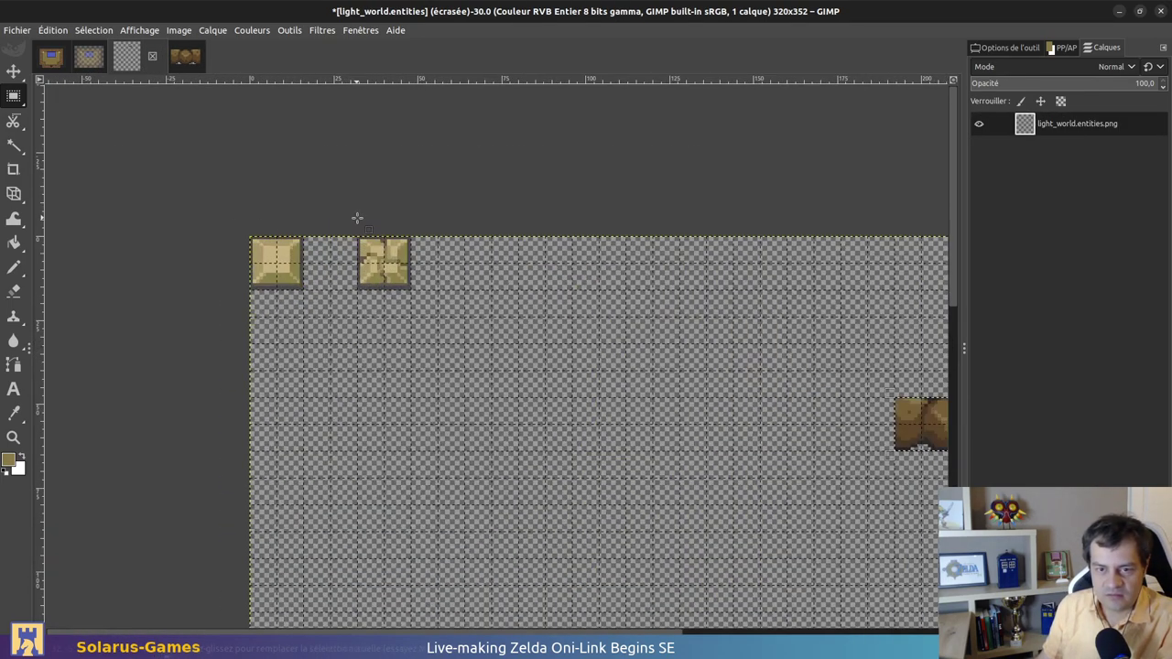
{"action": "key", "text": "alt+Tab"}
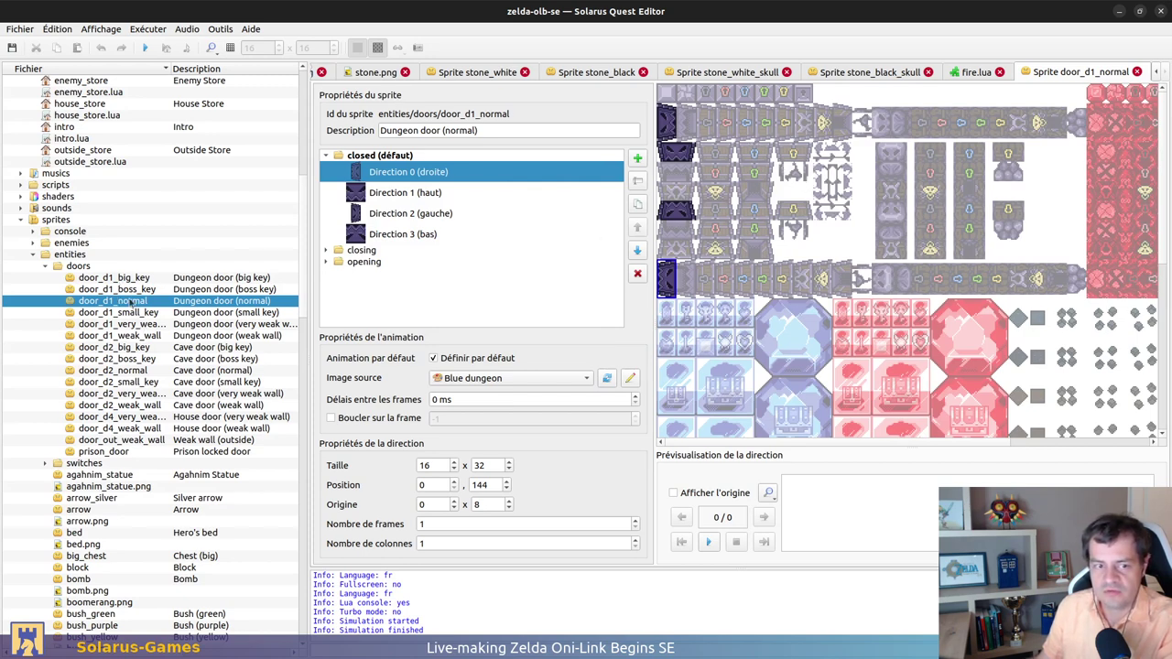
{"action": "left_click", "coordinate": [120, 336]}
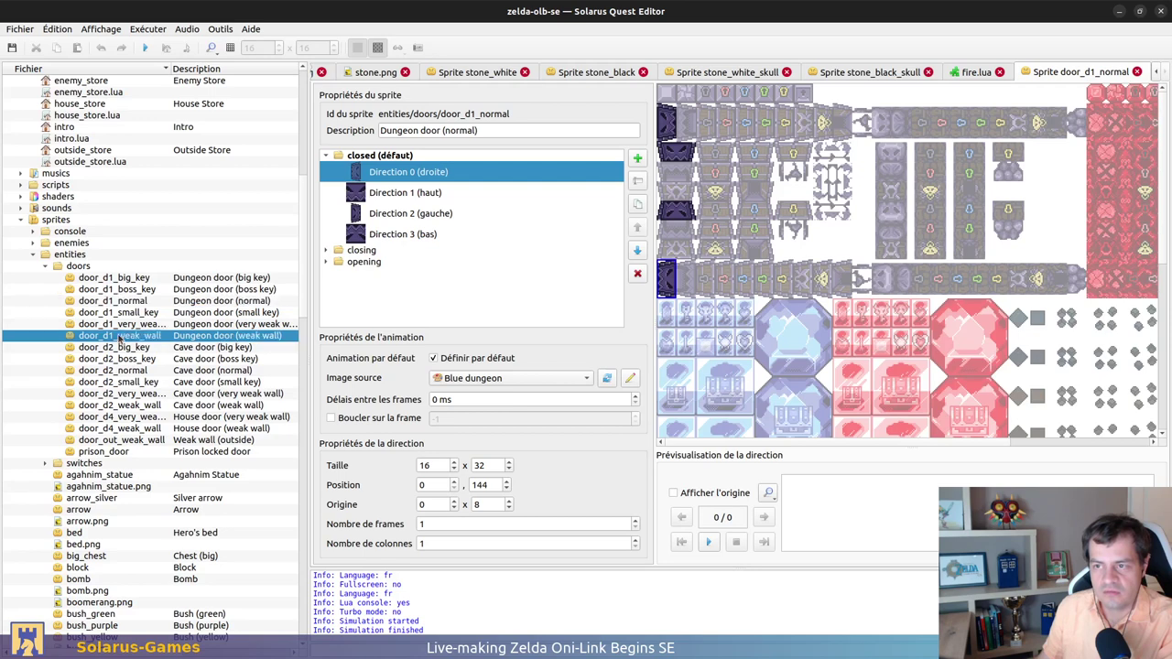
{"action": "left_click", "coordinate": [133, 440]}
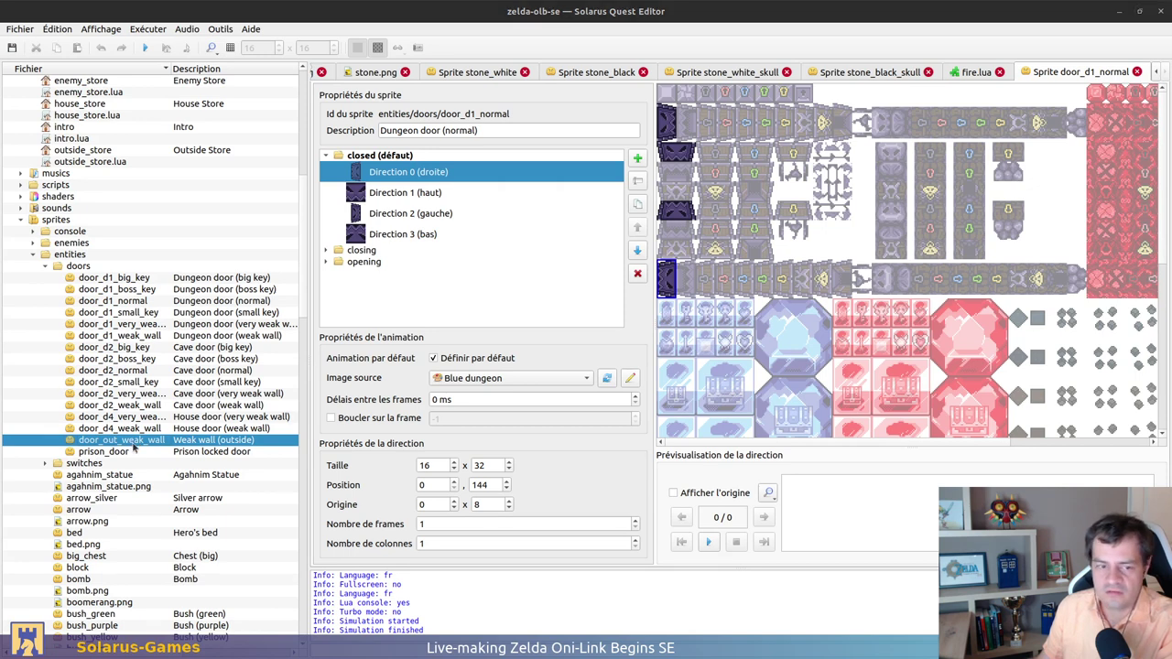
Switch to GIMP, cut the brown weak wall out of light_world.entities and overwrite the image file
{"action": "key", "text": "alt+Tab"}
{"action": "key", "text": "ctrl+x"}
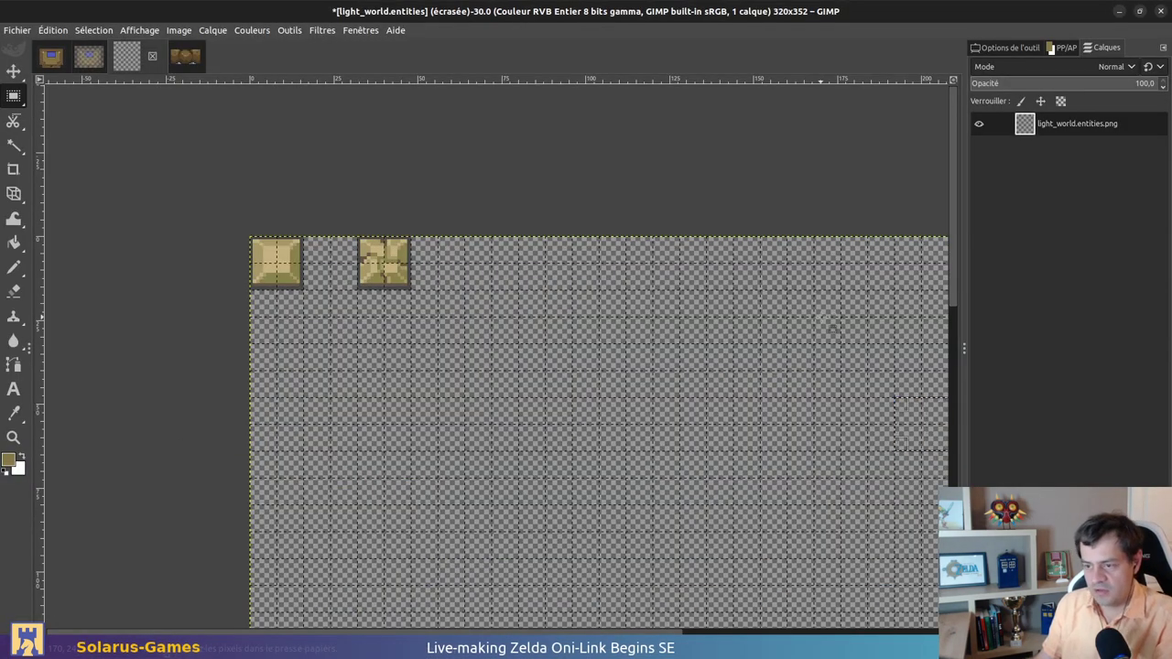
{"action": "key", "text": "ctrl+e"}
Start exporting the 32x16 weak wall image and set the destination to the quest folder zelda-olb-se/data/sprites/entities/doors
{"action": "left_click", "coordinate": [188, 57]}
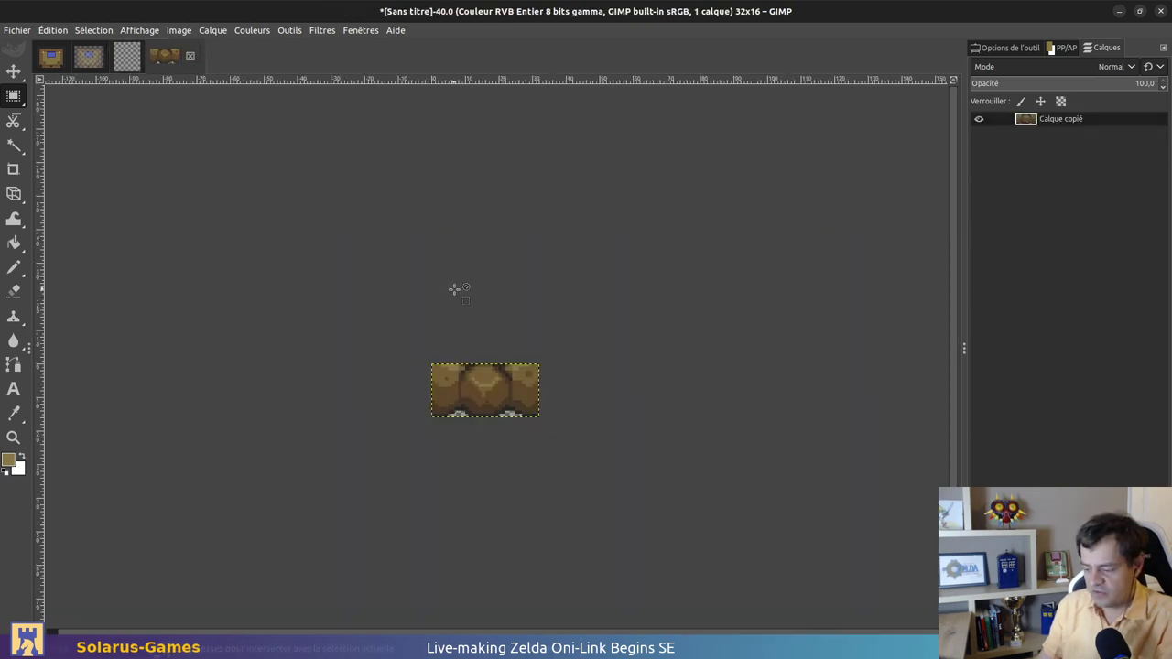
{"action": "key", "text": "ctrl+shift+e"}
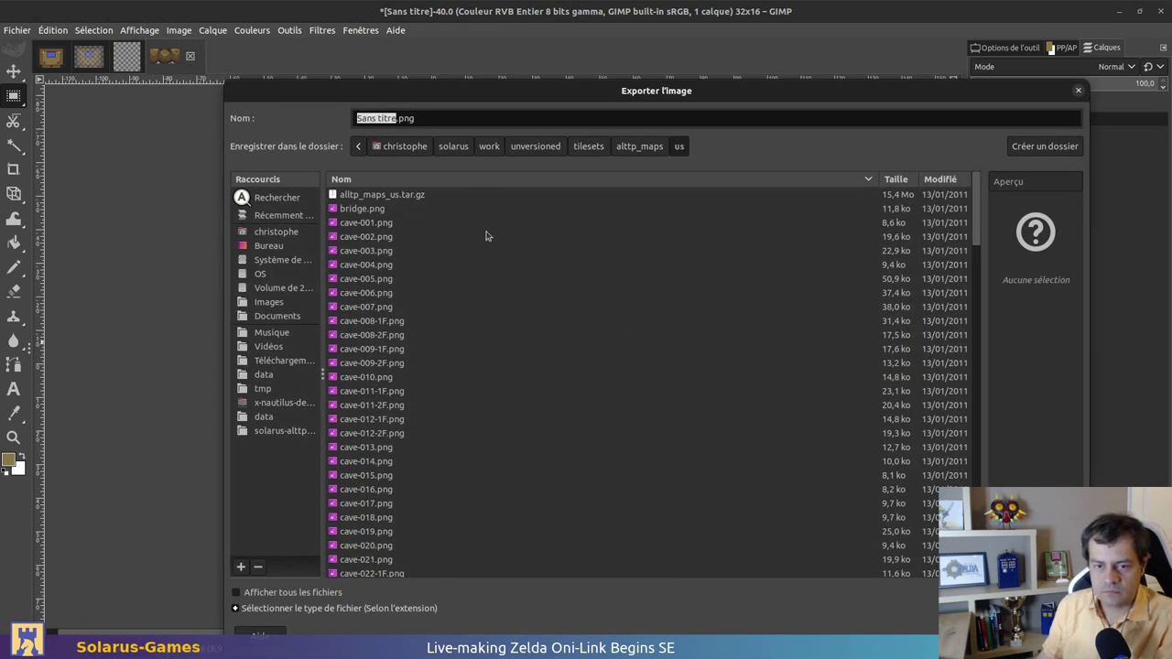
{"action": "left_click", "coordinate": [403, 145]}
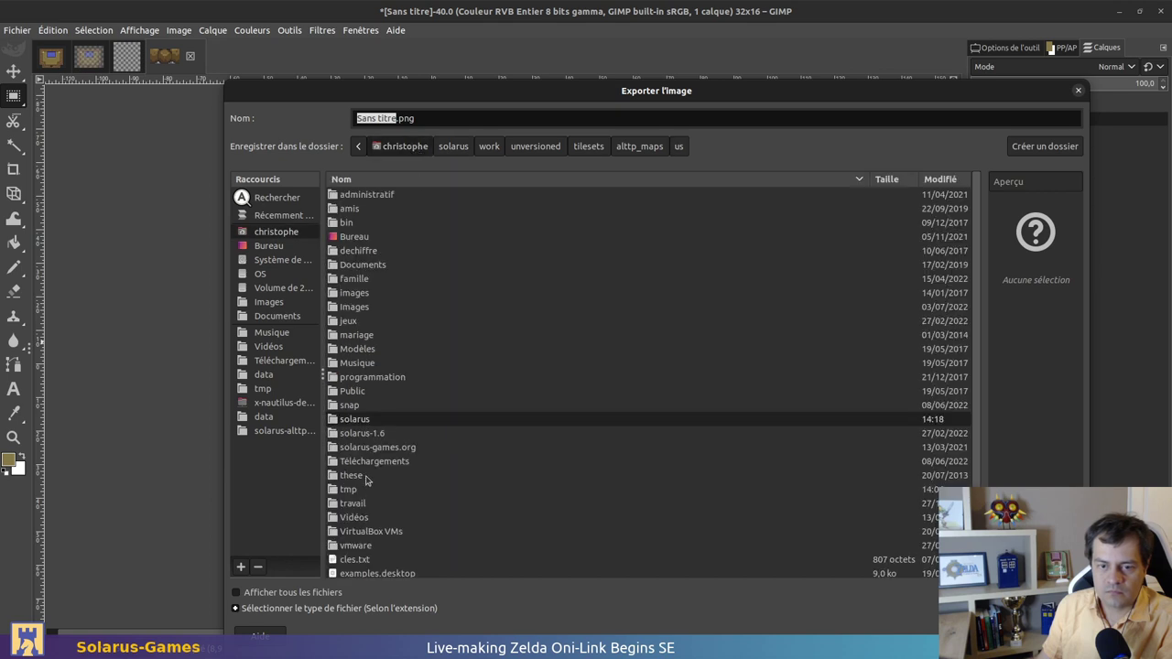
{"action": "left_click", "coordinate": [364, 311]}
{"action": "double_click", "coordinate": [364, 321]}
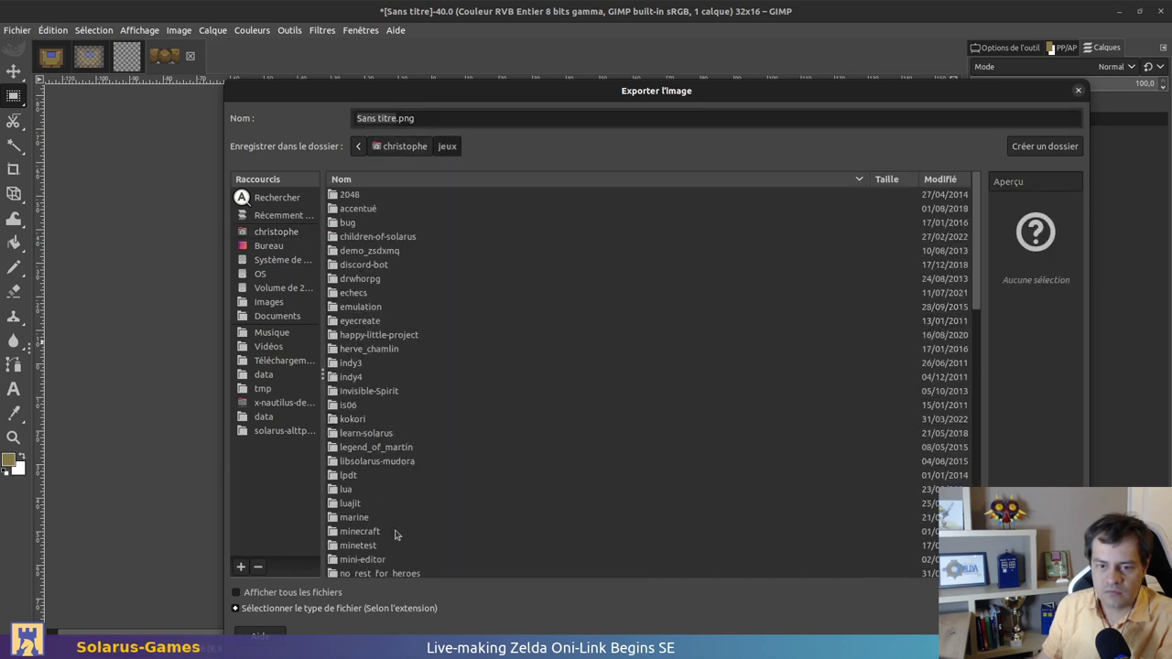
{"action": "scroll", "coordinate": [400, 520], "scroll_direction": "down", "scroll_amount": 10}
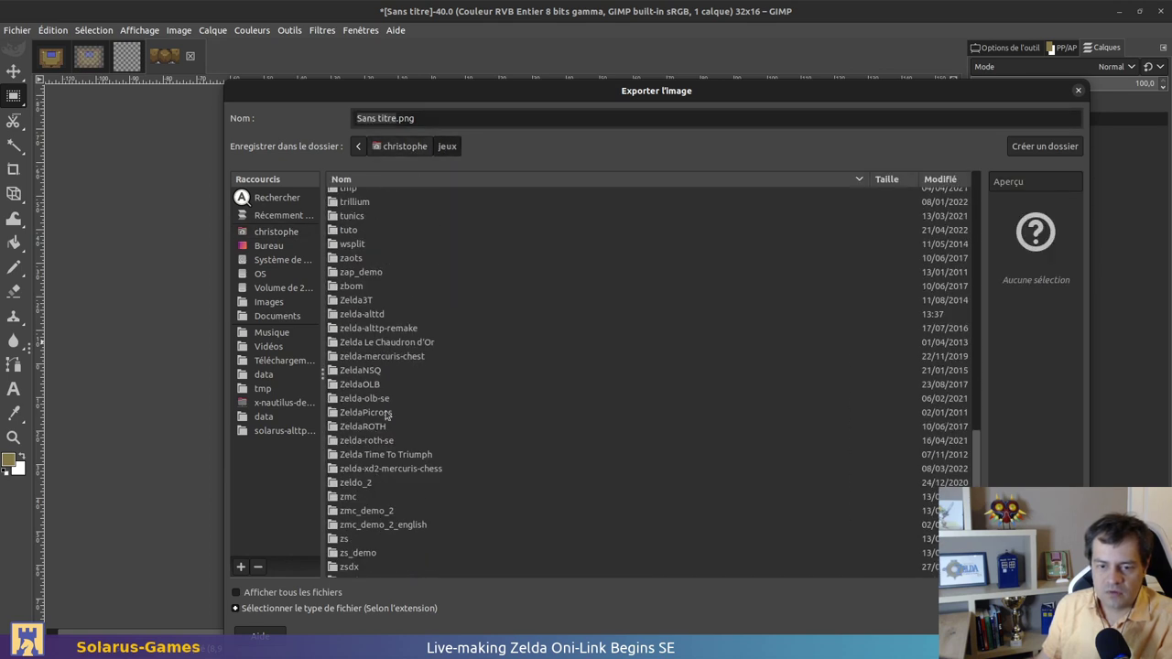
{"action": "left_click", "coordinate": [390, 399]}
{"action": "double_click", "coordinate": [390, 399]}
{"action": "double_click", "coordinate": [379, 195]}
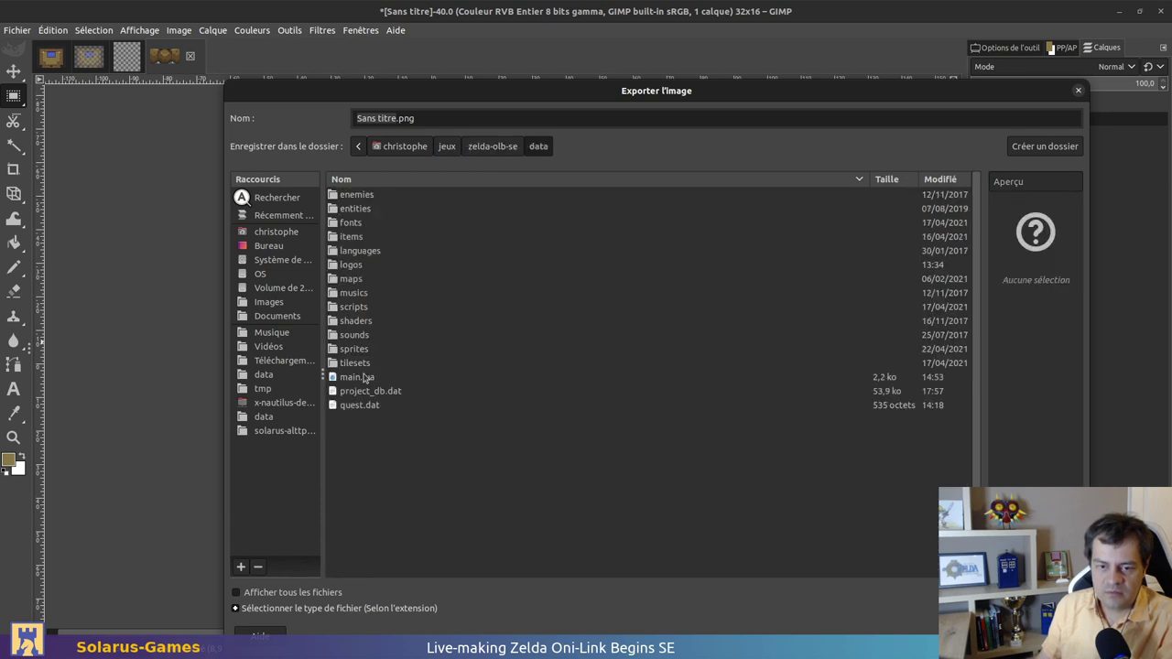
{"action": "double_click", "coordinate": [357, 351]}
{"action": "double_click", "coordinate": [364, 223]}
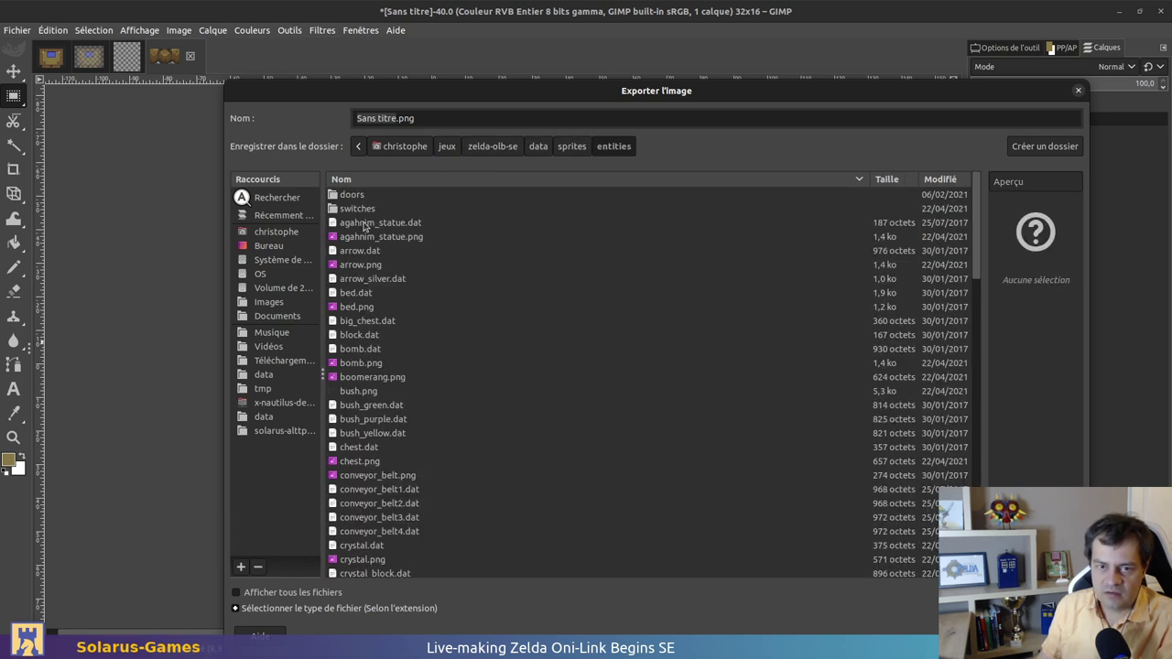
{"action": "double_click", "coordinate": [363, 195]}
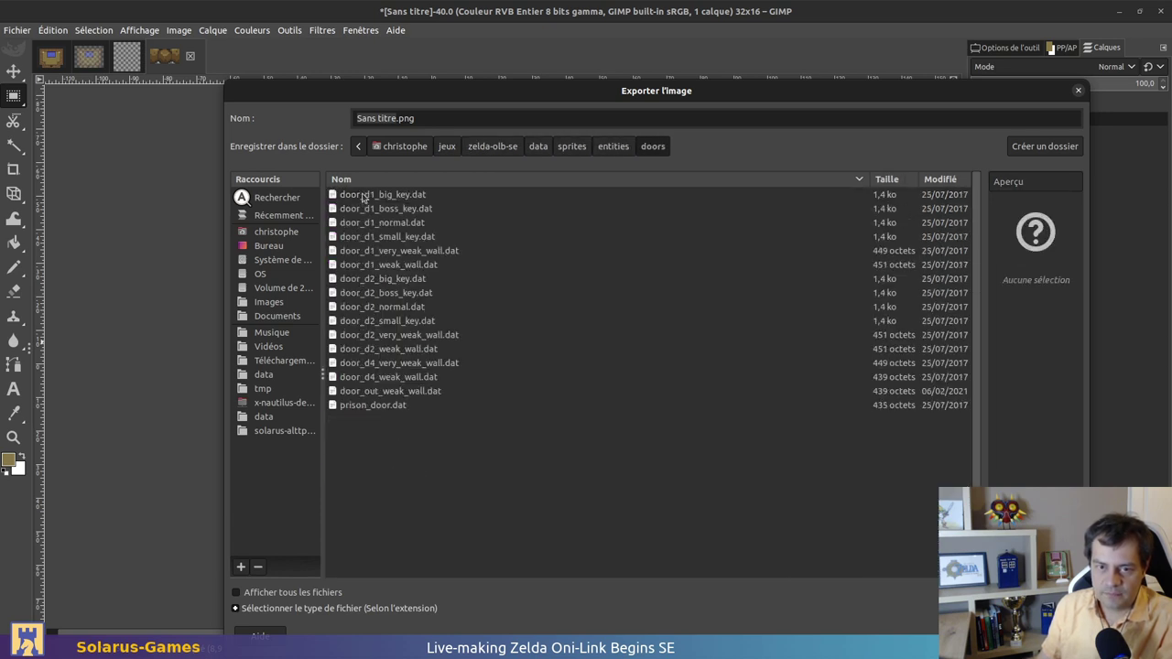
Name the export door_out_weak_wall.png after the matching sprite file and export it with the offered PNG options
{"action": "left_click", "coordinate": [399, 393]}
{"action": "double_click", "coordinate": [449, 118]}
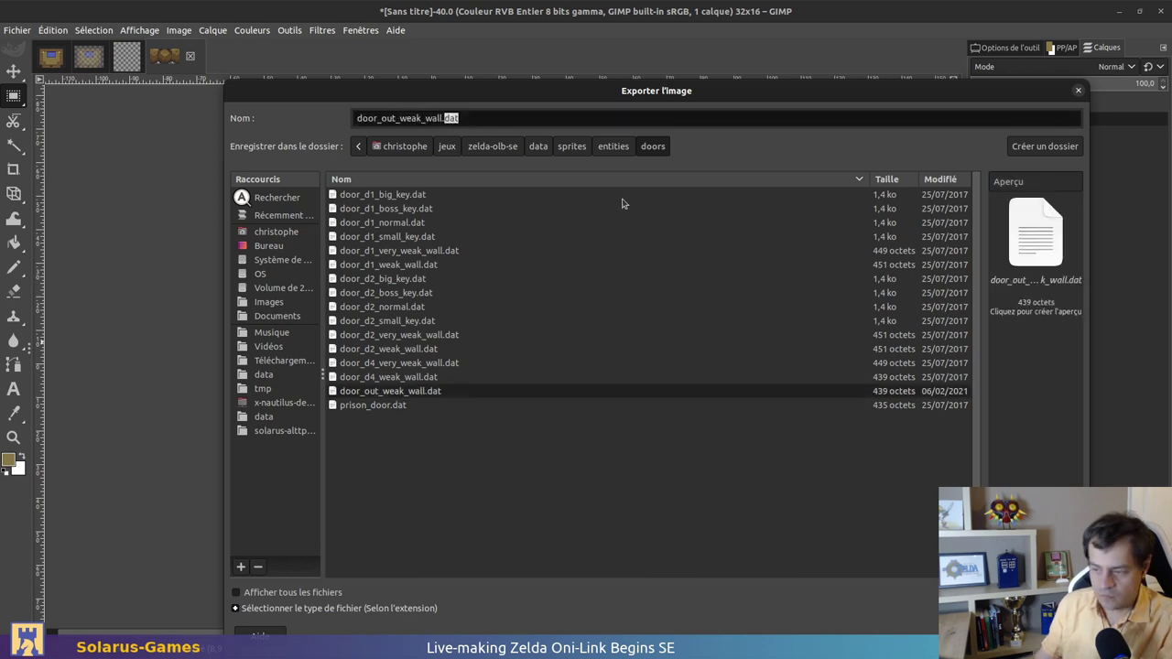
{"action": "type", "text": "p"}
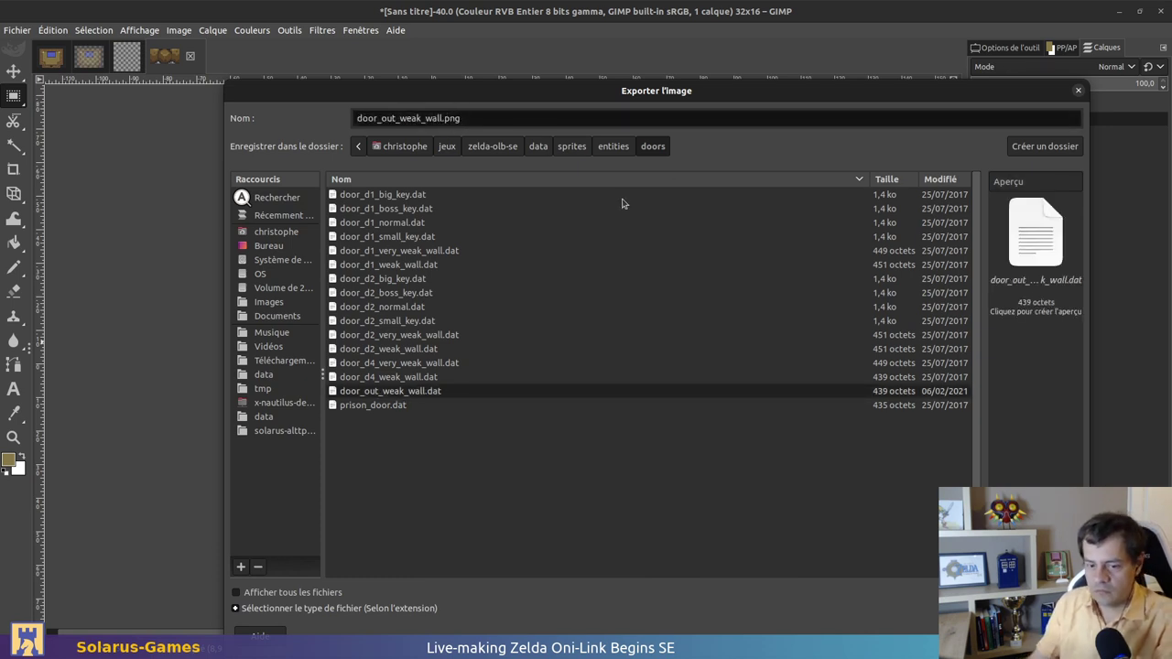
{"action": "type", "text": "ng"}
{"action": "key", "text": "Return"}
{"action": "key", "text": "Return"}
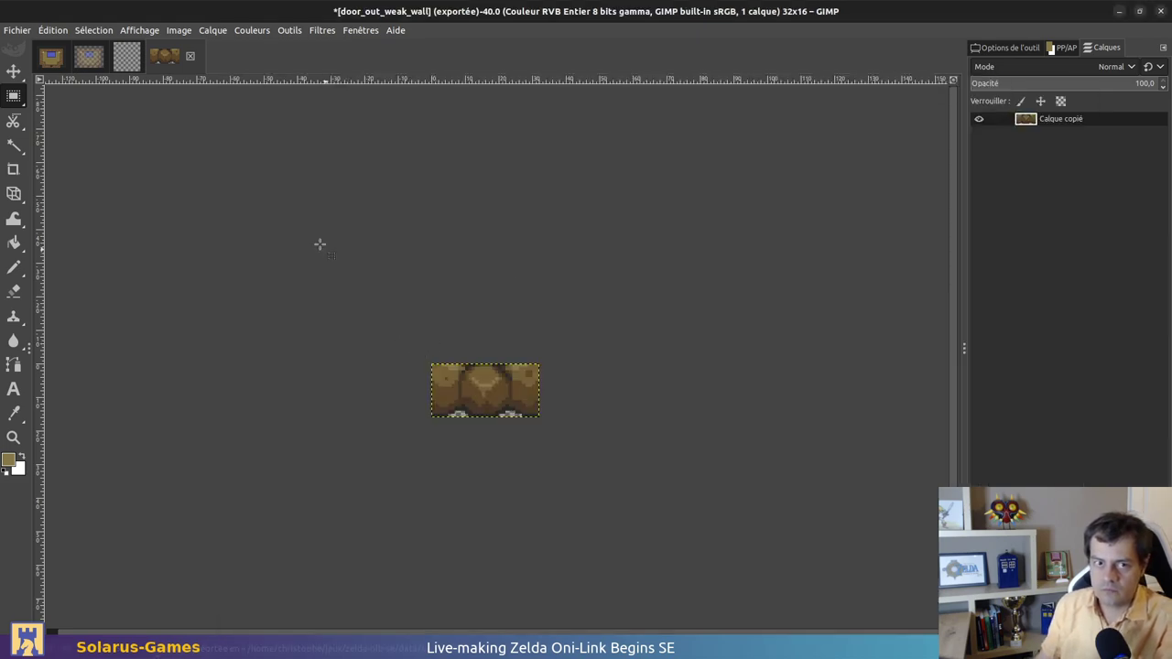
Check the whole light_world.entities image for remaining graphics and close it, discarding the unsaved changes
{"action": "left_click", "coordinate": [127, 57]}
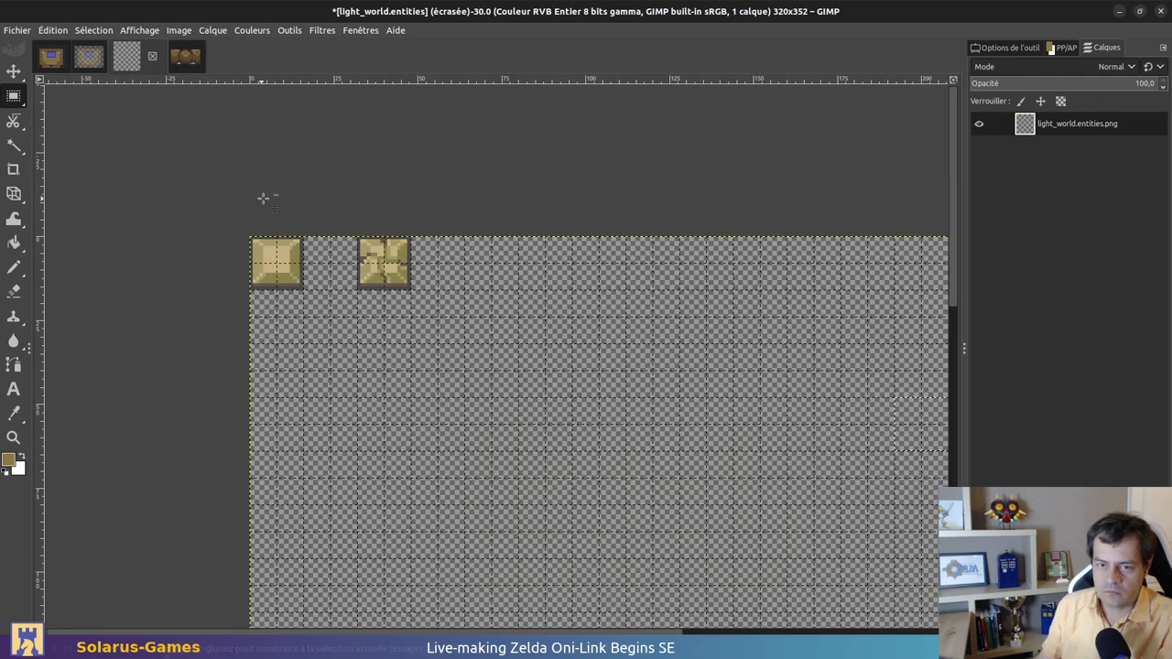
{"action": "scroll", "coordinate": [260, 249], "scroll_direction": "up", "scroll_amount": 2, "text": "ctrl"}
{"action": "left_click_drag", "start_coordinate": [233, 201], "coordinate": [540, 366], "text": "ctrl"}
{"action": "scroll", "coordinate": [563, 302], "scroll_direction": "down", "scroll_amount": 3, "text": "ctrl"}
{"action": "scroll", "coordinate": [566, 302], "scroll_direction": "down", "scroll_amount": 2, "text": "ctrl"}
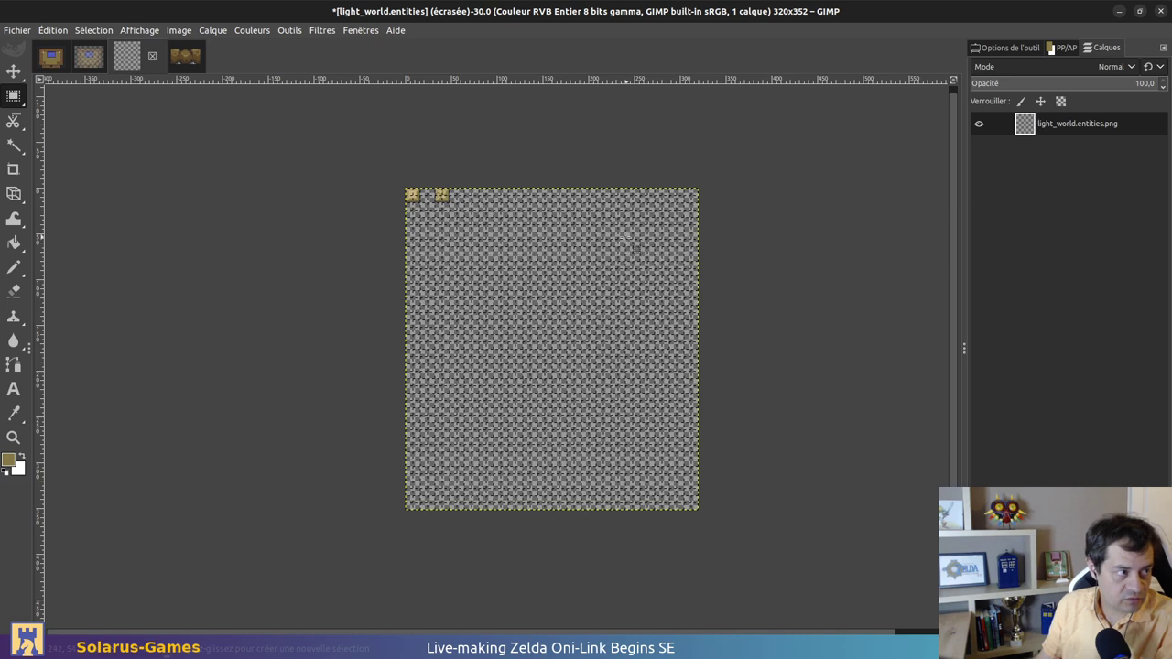
{"action": "scroll", "coordinate": [554, 222], "scroll_direction": "up", "scroll_amount": 1, "text": "ctrl"}
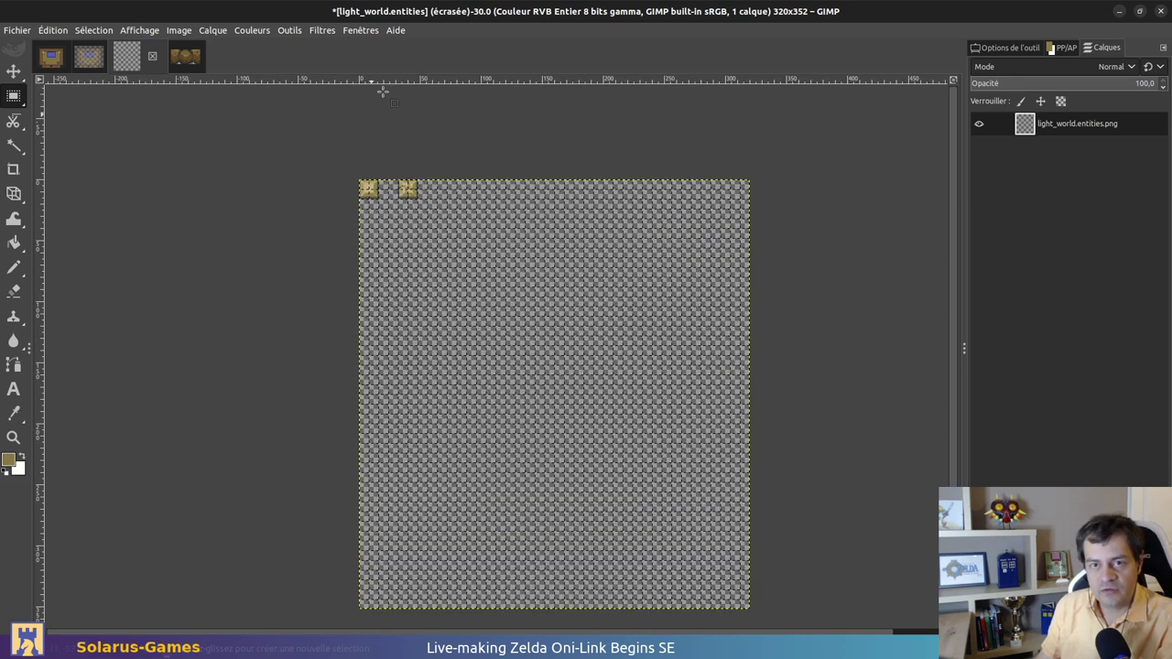
{"action": "key", "text": "ctrl+w"}
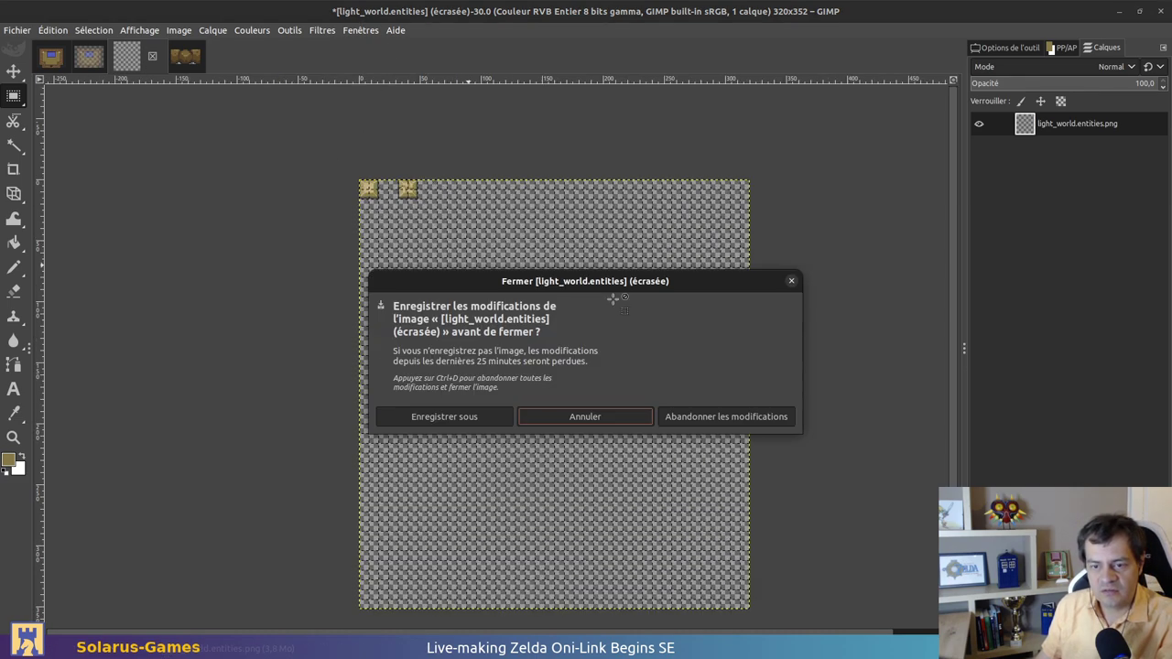
{"action": "key", "text": "ctrl+d"}
Switch to Solarus Quest Editor and delete light_world.entities.png from the tilesets folder
{"action": "key", "text": "alt+Tab"}
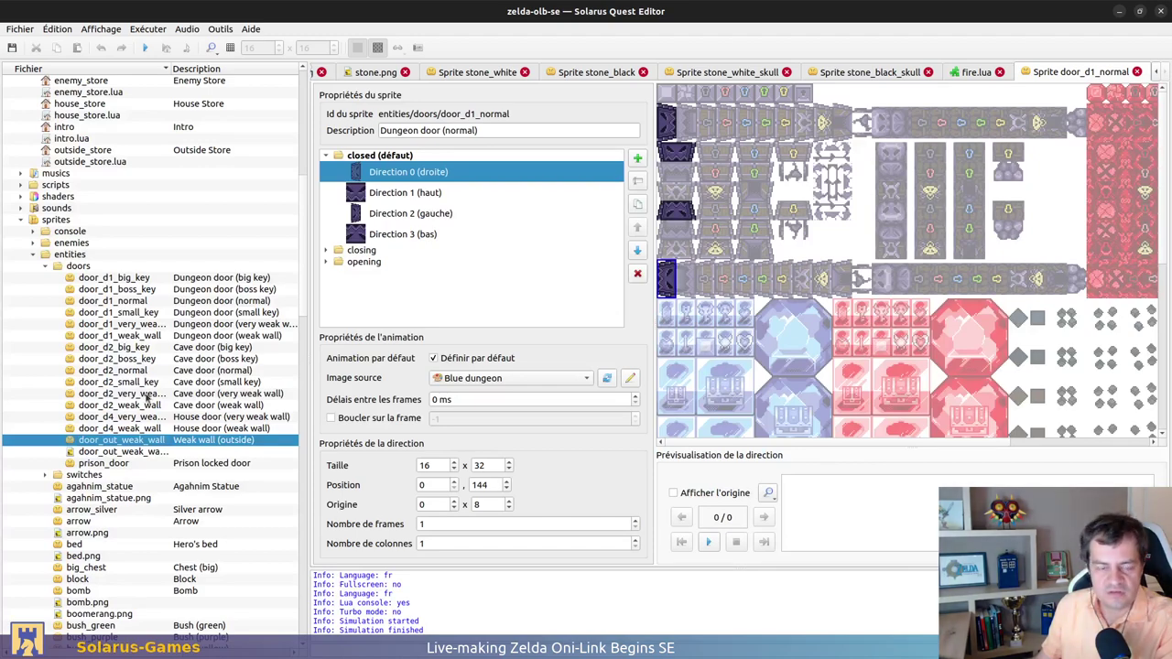
{"action": "scroll", "coordinate": [196, 474], "scroll_direction": "down", "scroll_amount": 20}
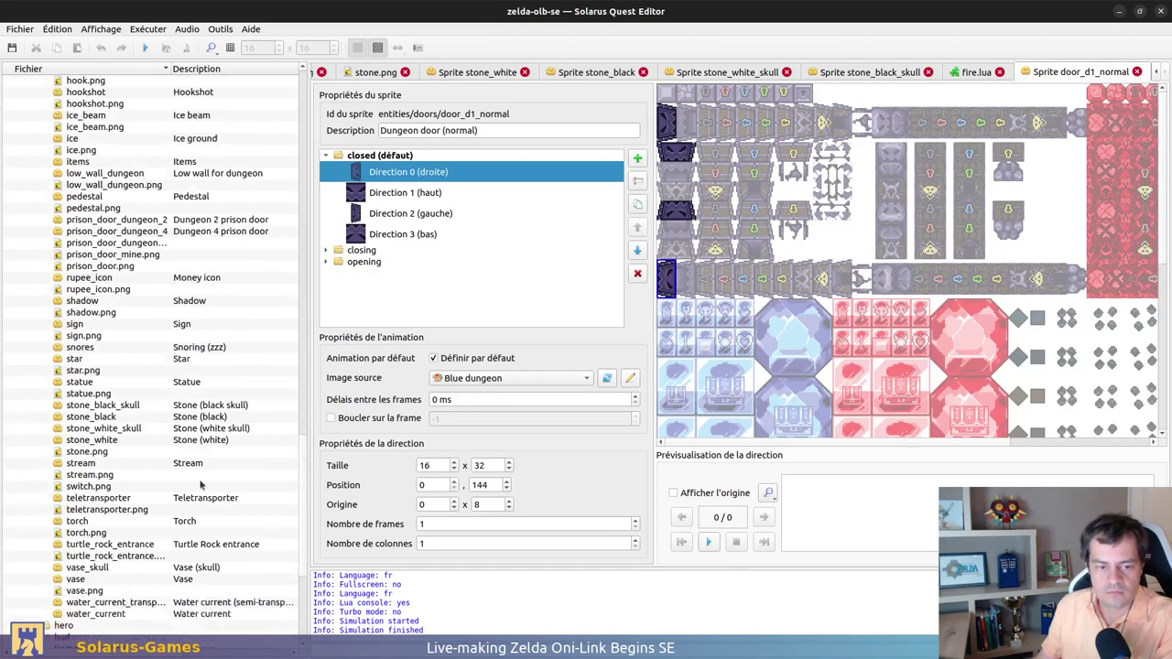
{"action": "scroll", "coordinate": [184, 492], "scroll_direction": "down", "scroll_amount": 1}
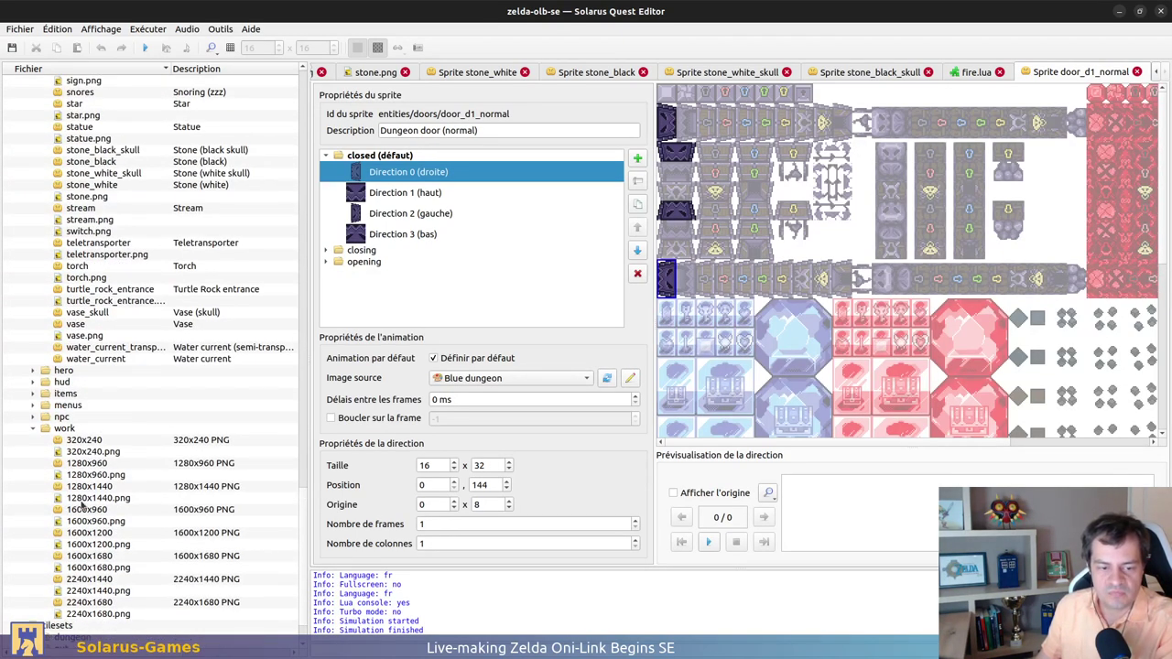
{"action": "double_click", "coordinate": [45, 625]}
{"action": "right_click", "coordinate": [110, 620]}
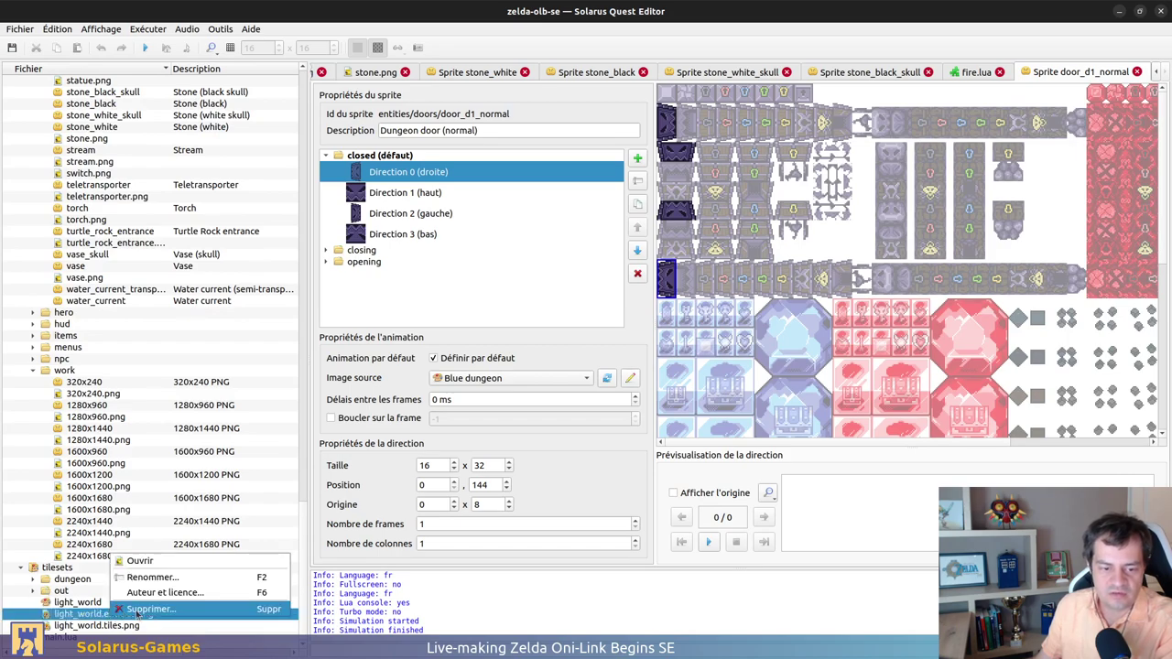
{"action": "left_click", "coordinate": [220, 605]}
{"action": "left_click", "coordinate": [713, 357]}
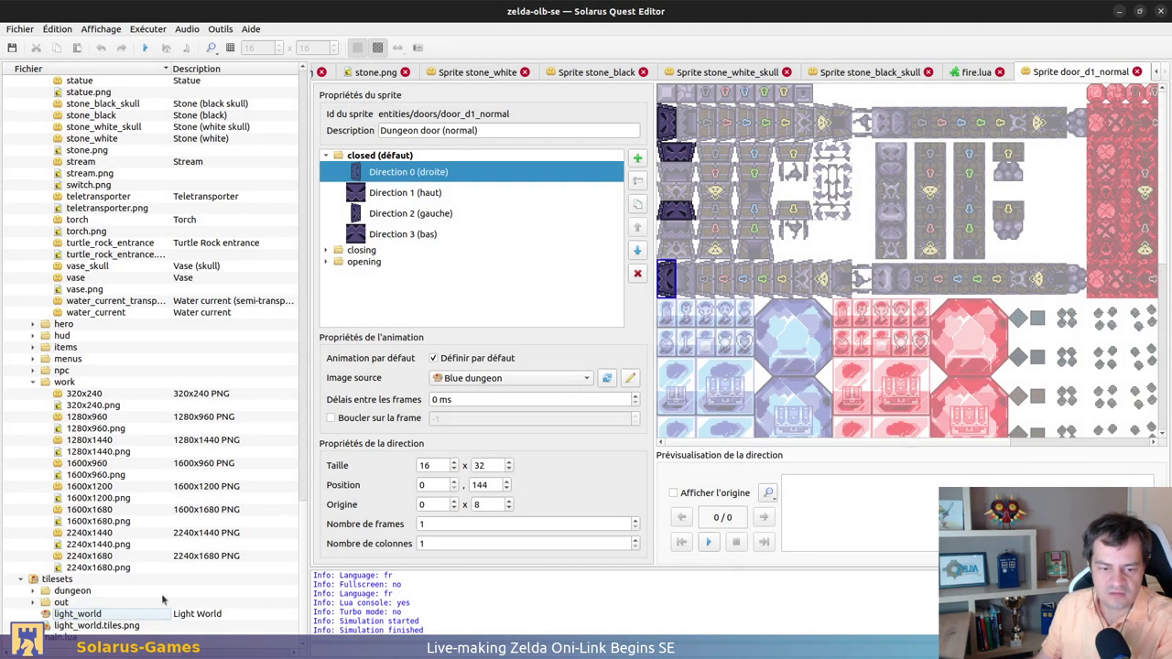
Check direction 1 of the door_d1_normal sprite, and close every open file except Map a1
{"action": "left_click", "coordinate": [431, 189]}
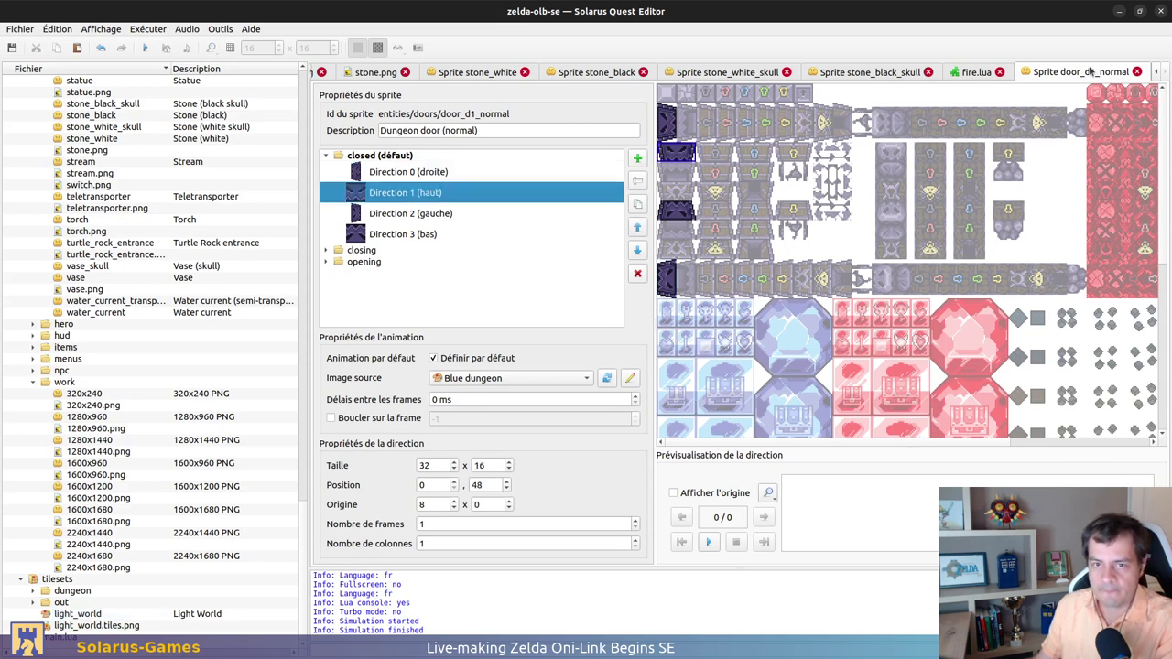
{"action": "middle_click", "coordinate": [1094, 71]}
{"action": "middle_click", "coordinate": [1111, 76]}
{"action": "middle_click", "coordinate": [1111, 77]}
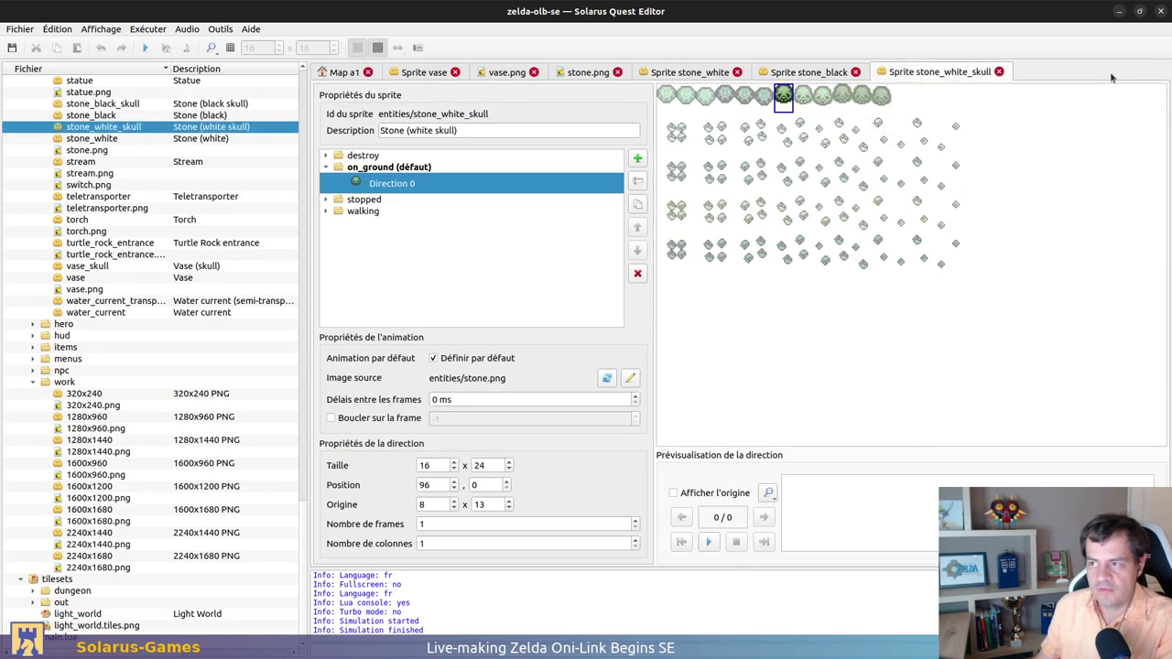
{"action": "middle_click", "coordinate": [952, 72]}
{"action": "middle_click", "coordinate": [816, 79]}
{"action": "middle_click", "coordinate": [682, 73]}
{"action": "middle_click", "coordinate": [586, 73]}
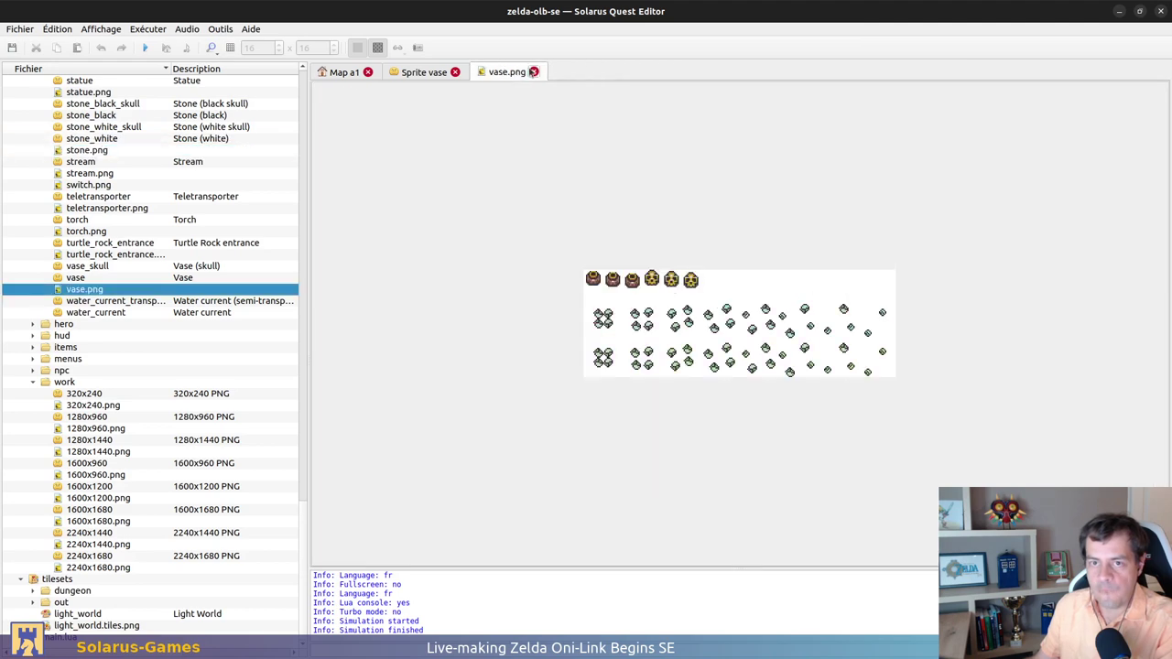
{"action": "middle_click", "coordinate": [508, 73]}
{"action": "left_click", "coordinate": [455, 72]}
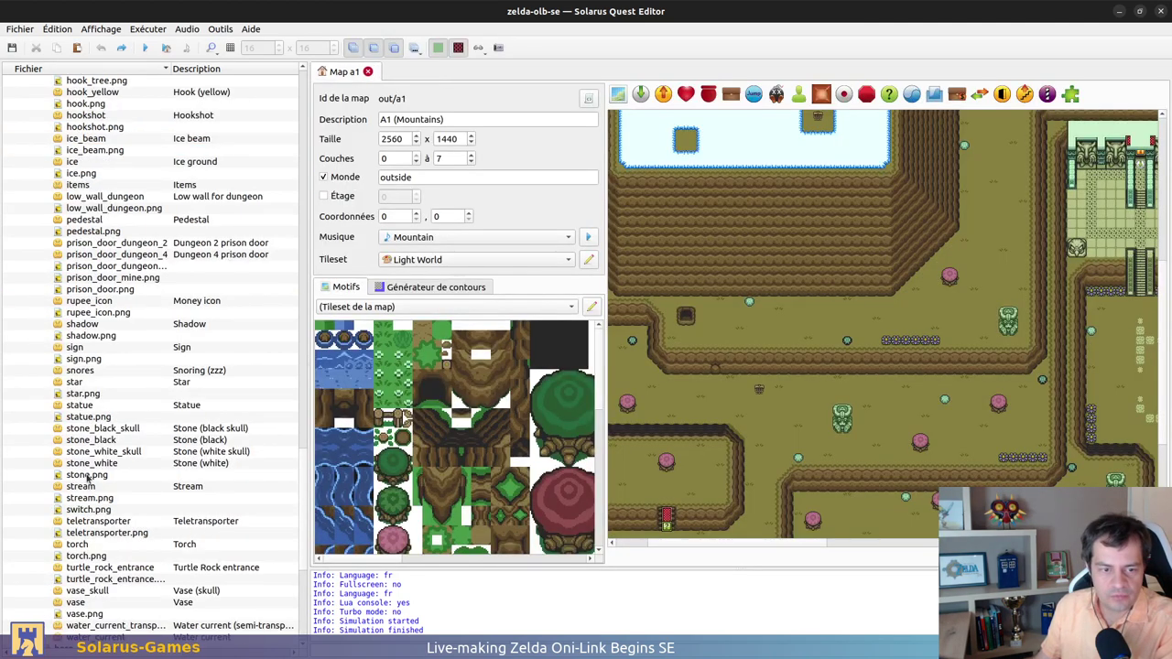
Open the door_out_weak_wall sprite and change its closed animation's source image to entities/doors/door_out_weak_wall.png
{"action": "scroll", "coordinate": [171, 365], "scroll_direction": "up", "scroll_amount": 15}
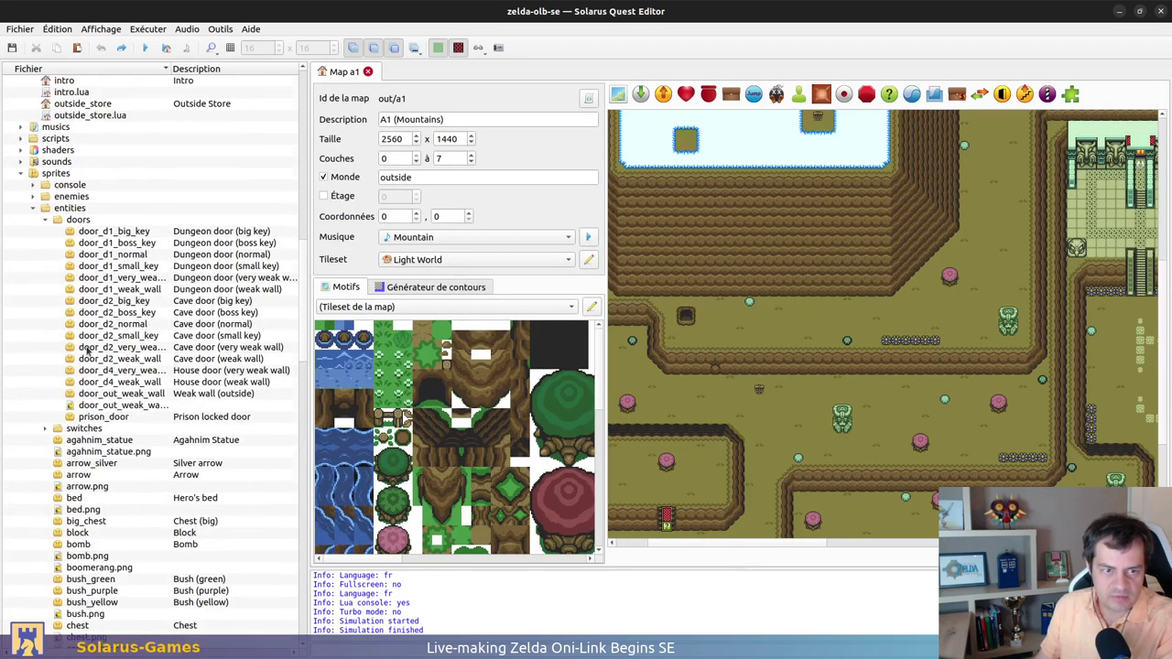
{"action": "double_click", "coordinate": [128, 394]}
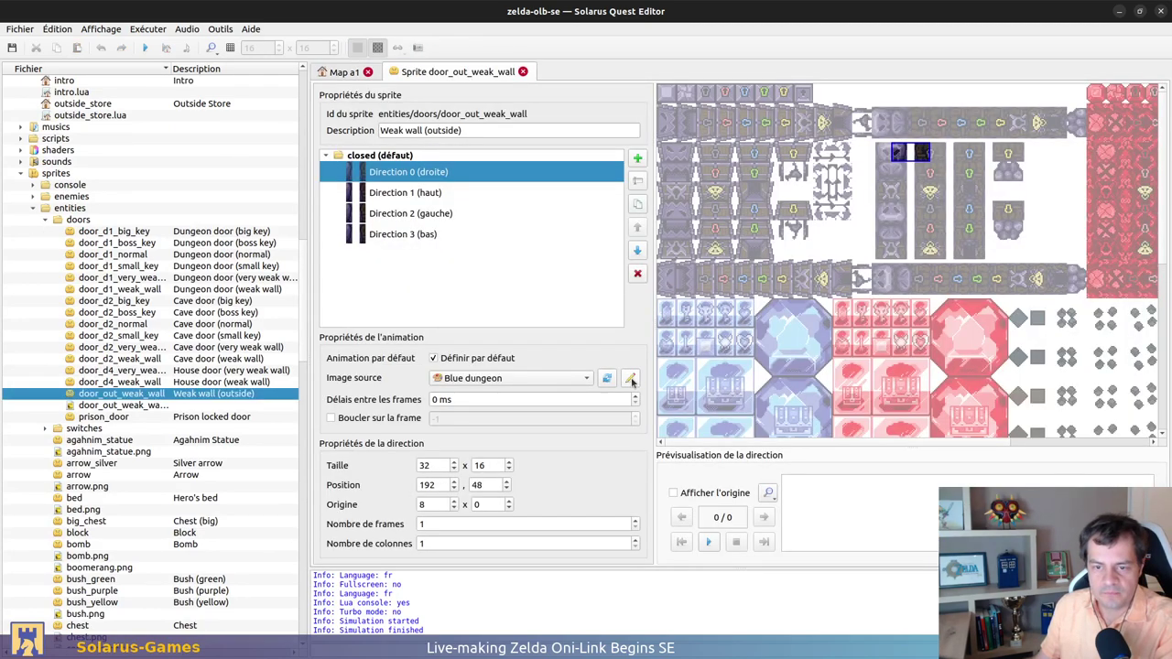
{"action": "left_click", "coordinate": [630, 380]}
{"action": "left_click", "coordinate": [386, 236]}
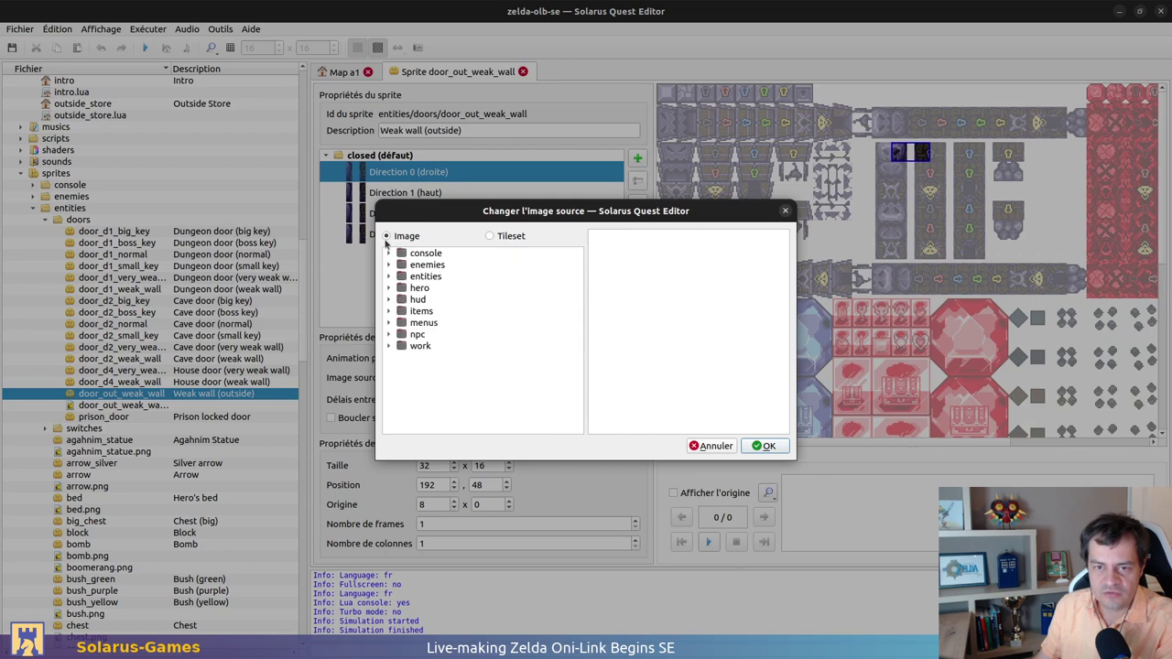
{"action": "left_click", "coordinate": [388, 276]}
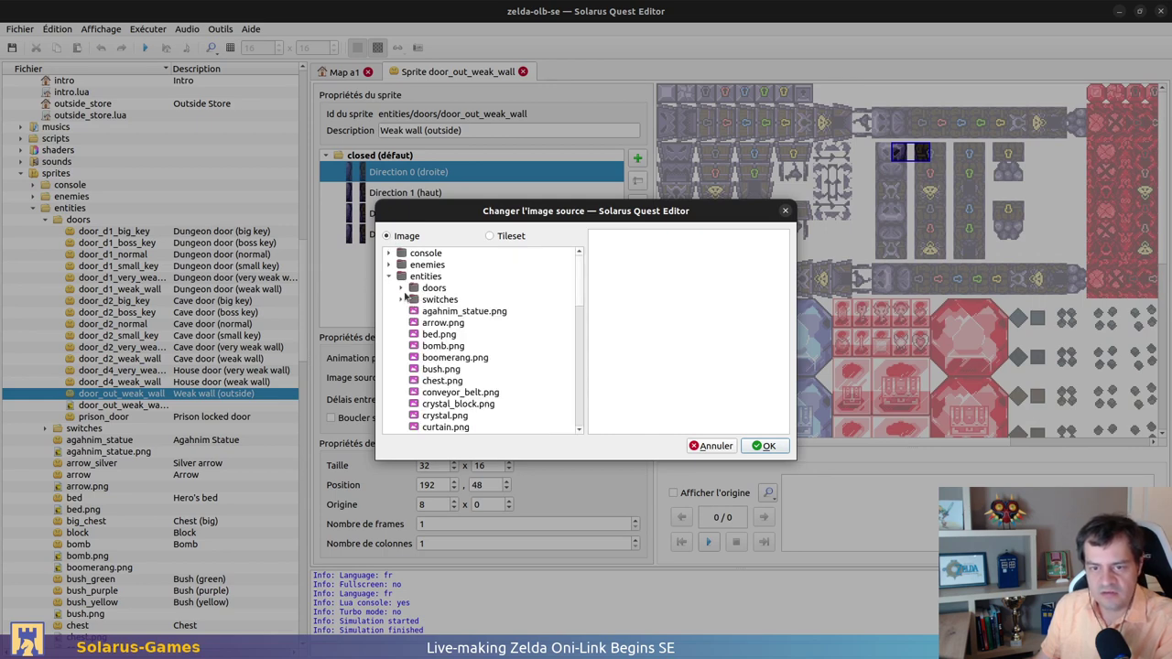
{"action": "left_click", "coordinate": [400, 287]}
{"action": "left_click", "coordinate": [472, 302]}
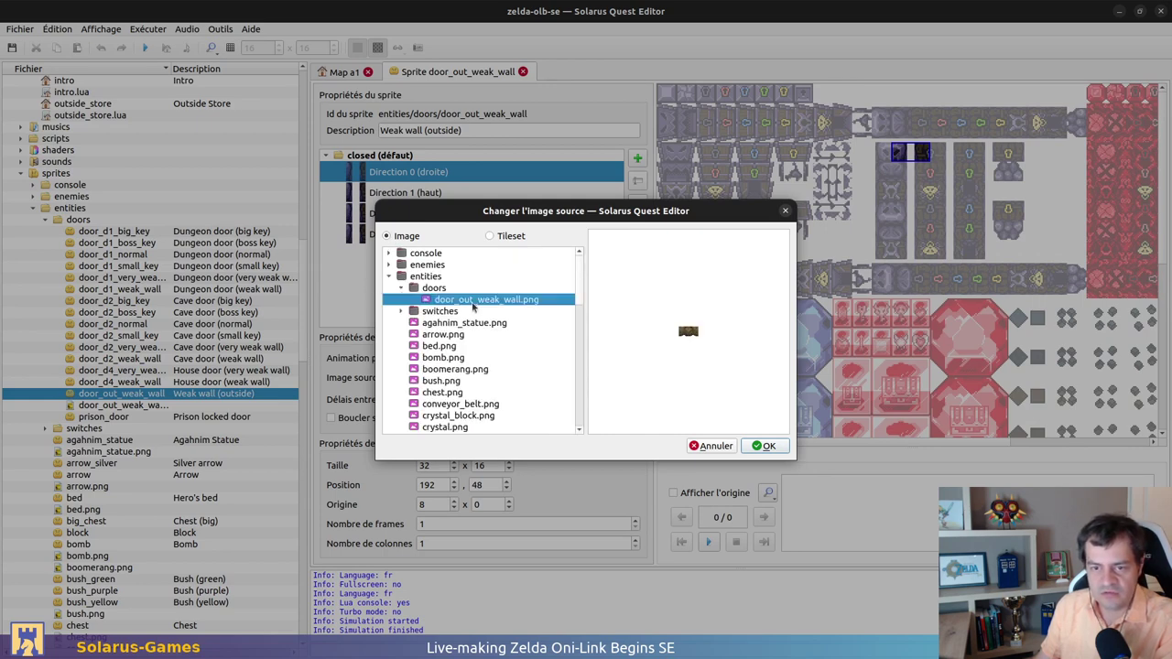
{"action": "left_click", "coordinate": [767, 445]}
Set the position of direction 0 in the closed animation to 0, 0
{"action": "double_click", "coordinate": [443, 486]}
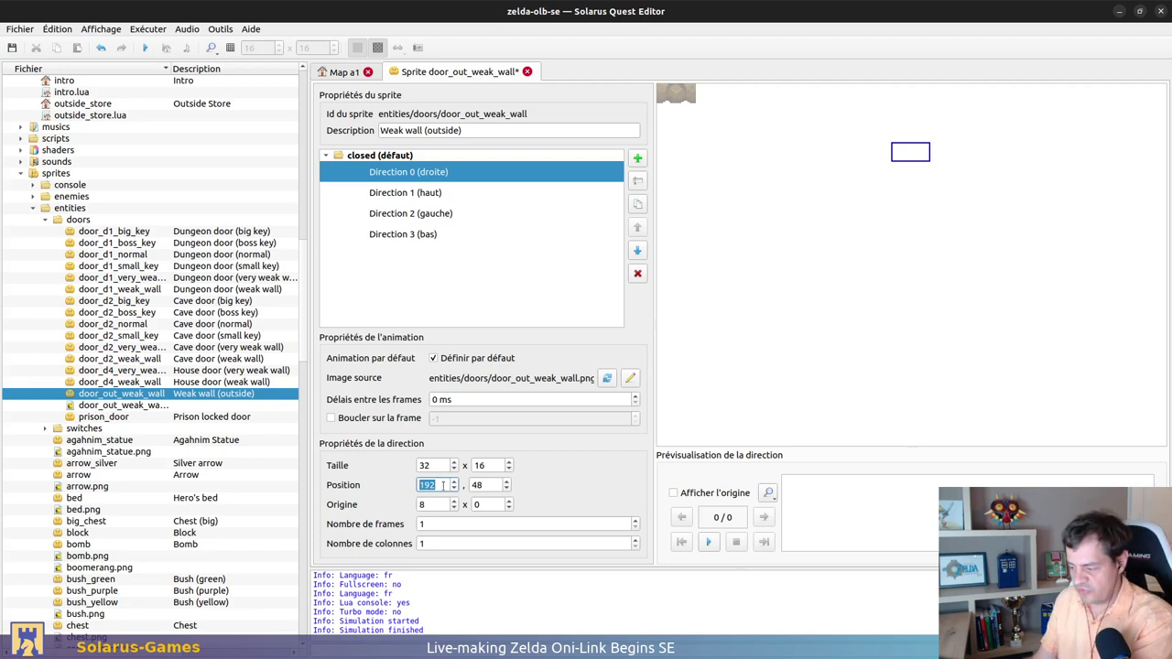
{"action": "type", "text": "0"}
{"action": "double_click", "coordinate": [474, 486]}
{"action": "type", "text": "0"}
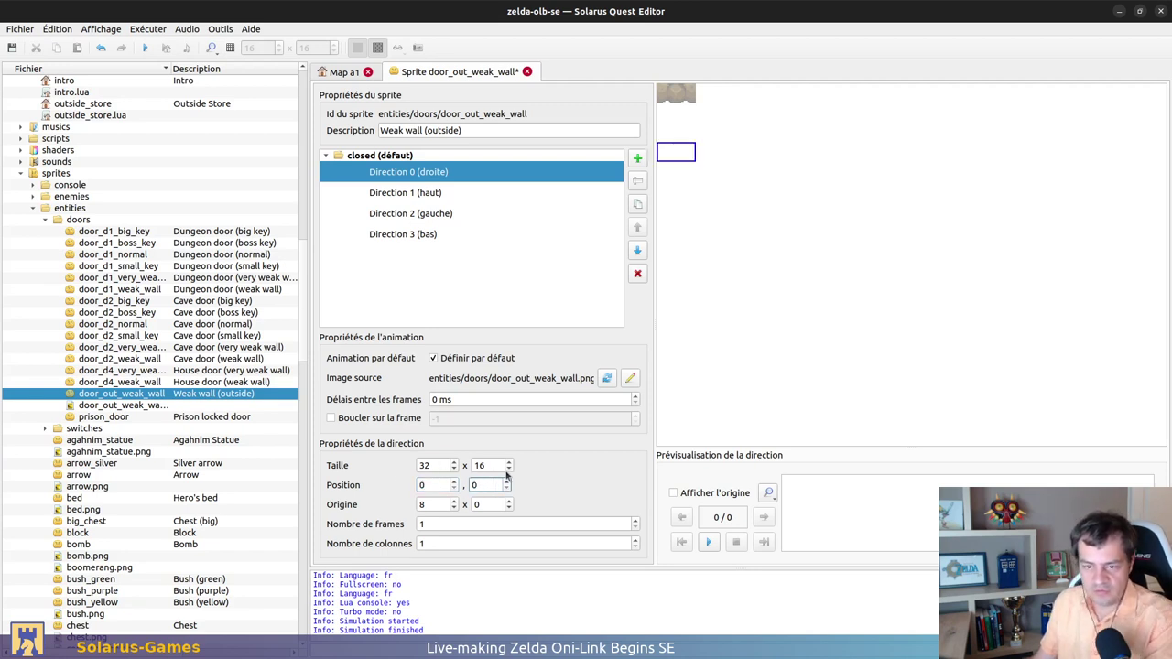
{"action": "left_click", "coordinate": [476, 465]}
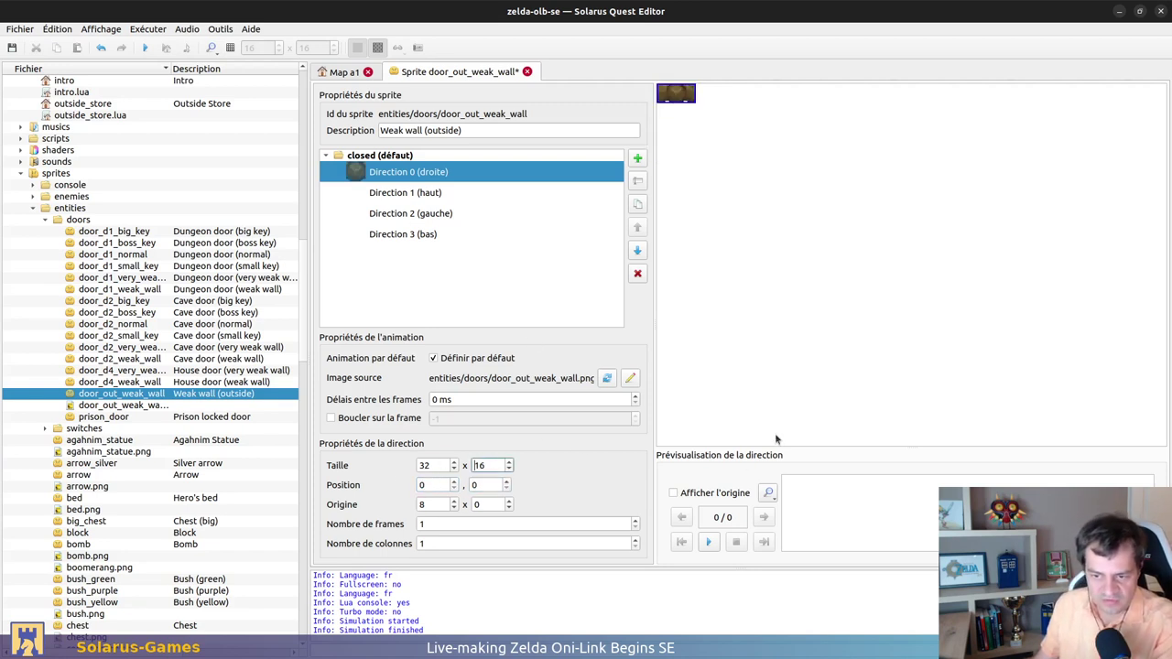
{"action": "left_click", "coordinate": [784, 395]}
Replace directions 1 to 3 of the closed animation with duplicates of direction 0, deleting the outdated directions
{"action": "left_click", "coordinate": [412, 173]}
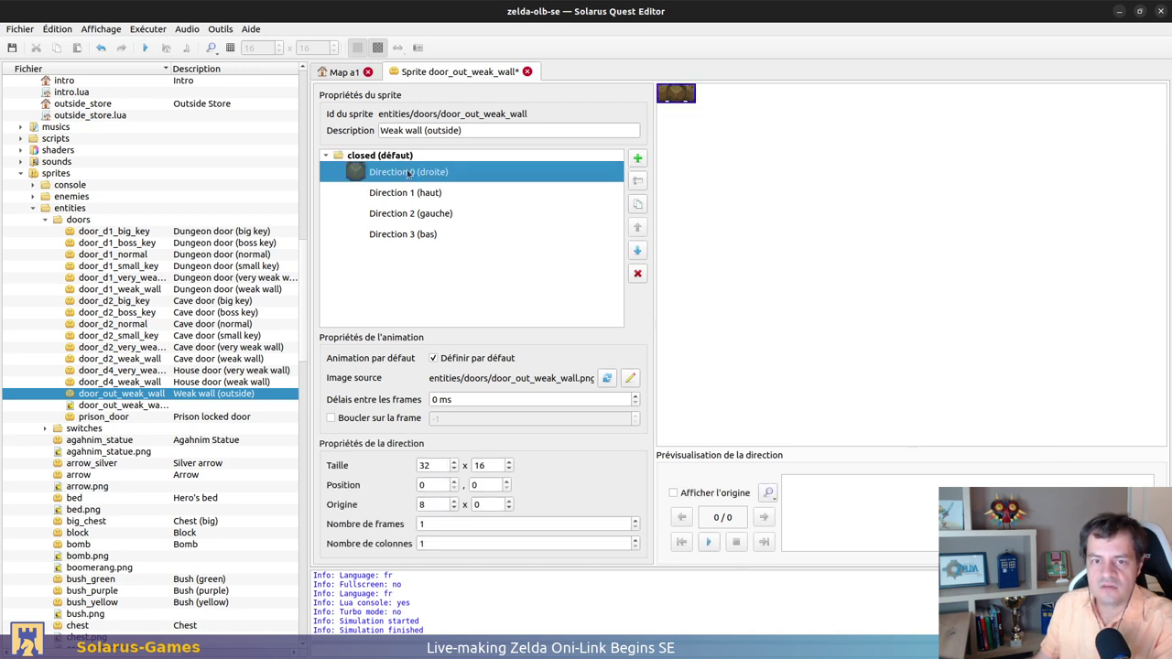
{"action": "left_click", "coordinate": [638, 205]}
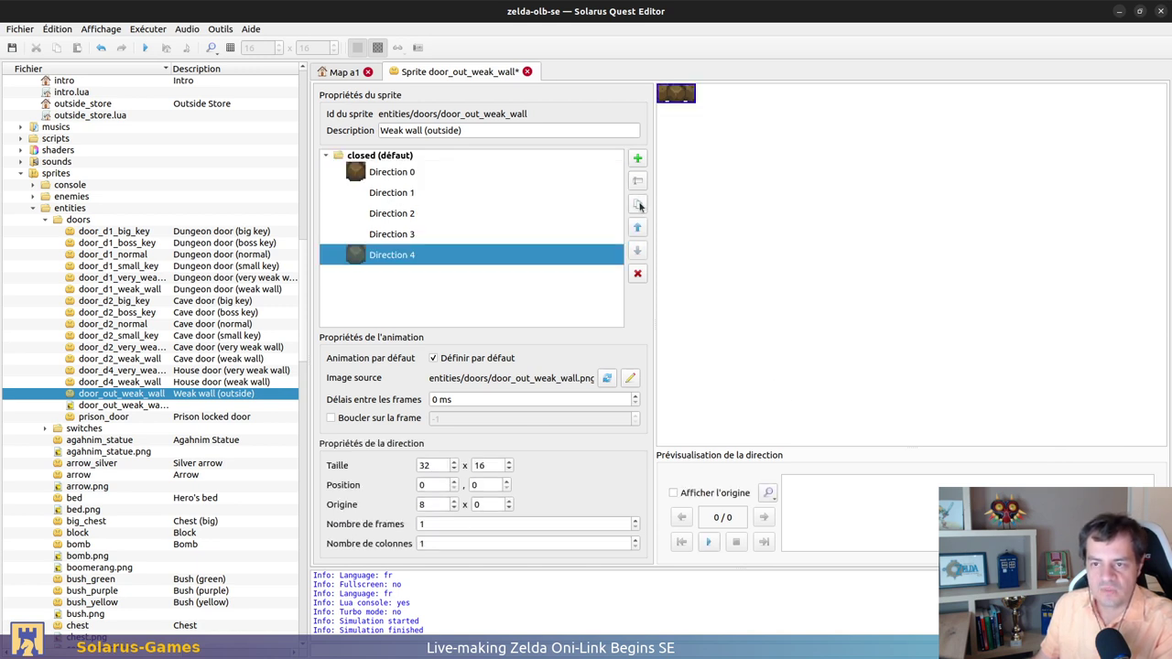
{"action": "left_click", "coordinate": [455, 233]}
{"action": "left_click", "coordinate": [462, 213]}
{"action": "left_click", "coordinate": [463, 192]}
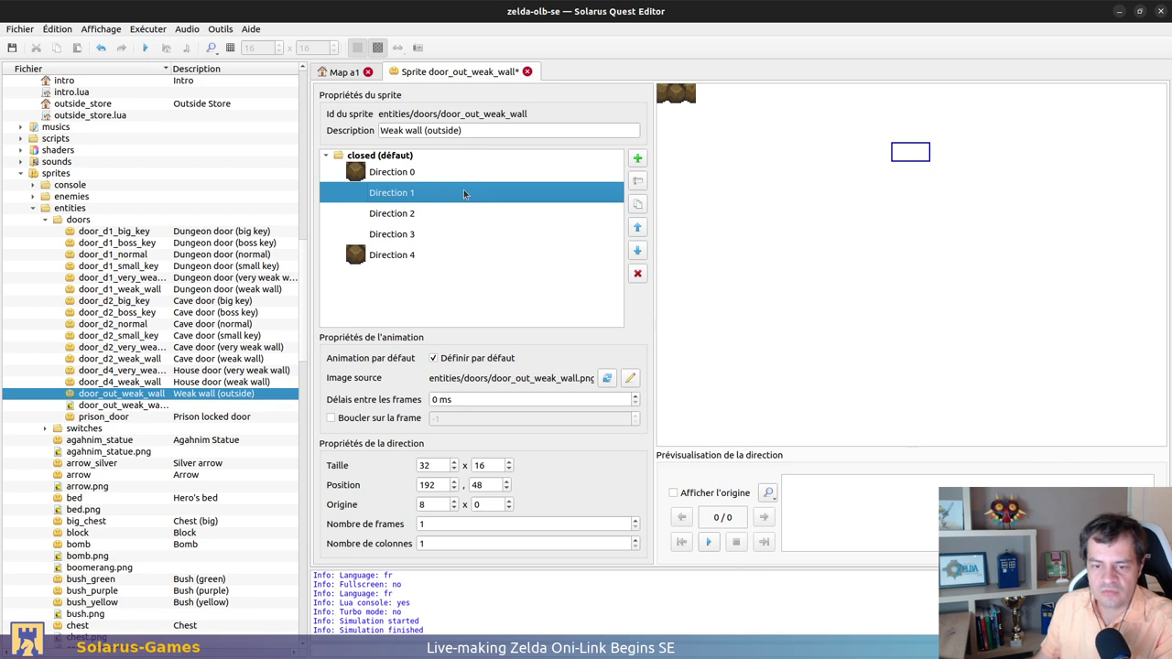
{"action": "left_click", "coordinate": [404, 258]}
{"action": "left_click", "coordinate": [440, 233]}
{"action": "left_click", "coordinate": [638, 274]}
{"action": "left_click", "coordinate": [473, 195]}
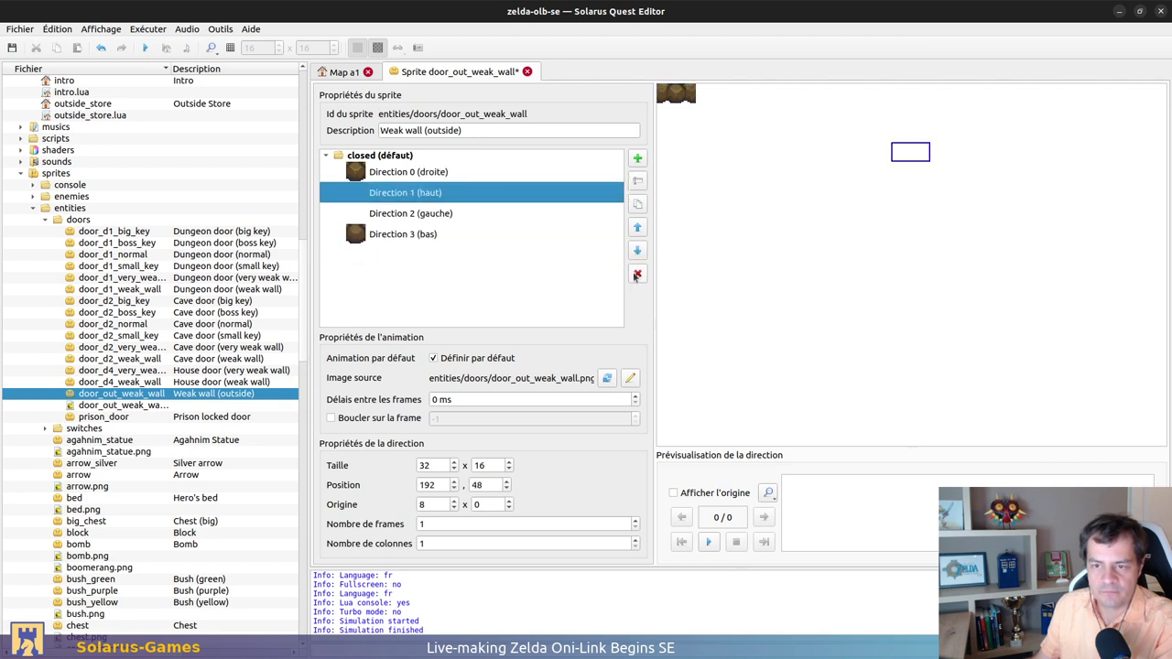
{"action": "left_click", "coordinate": [638, 273]}
{"action": "left_click", "coordinate": [638, 274]}
{"action": "left_click", "coordinate": [638, 203]}
{"action": "left_click", "coordinate": [637, 203]}
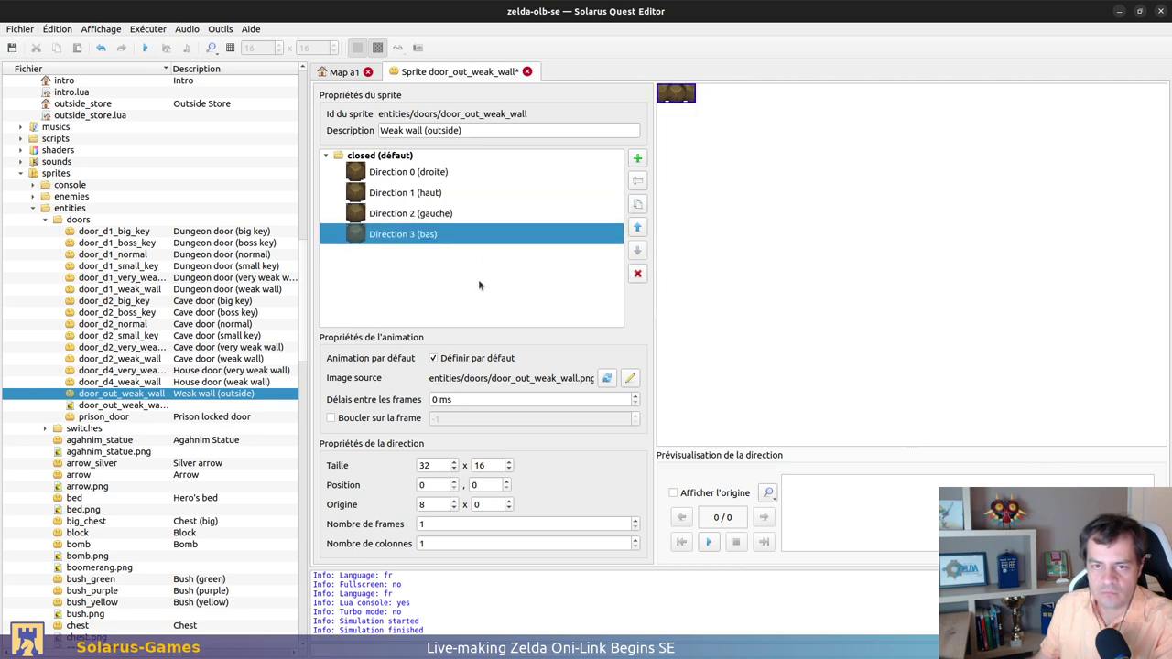
Save the door_out_weak_wall sprite and close both it and Map a1
{"action": "key", "text": "ctrl+s"}
{"action": "left_click", "coordinate": [348, 72]}
{"action": "left_click", "coordinate": [416, 72]}
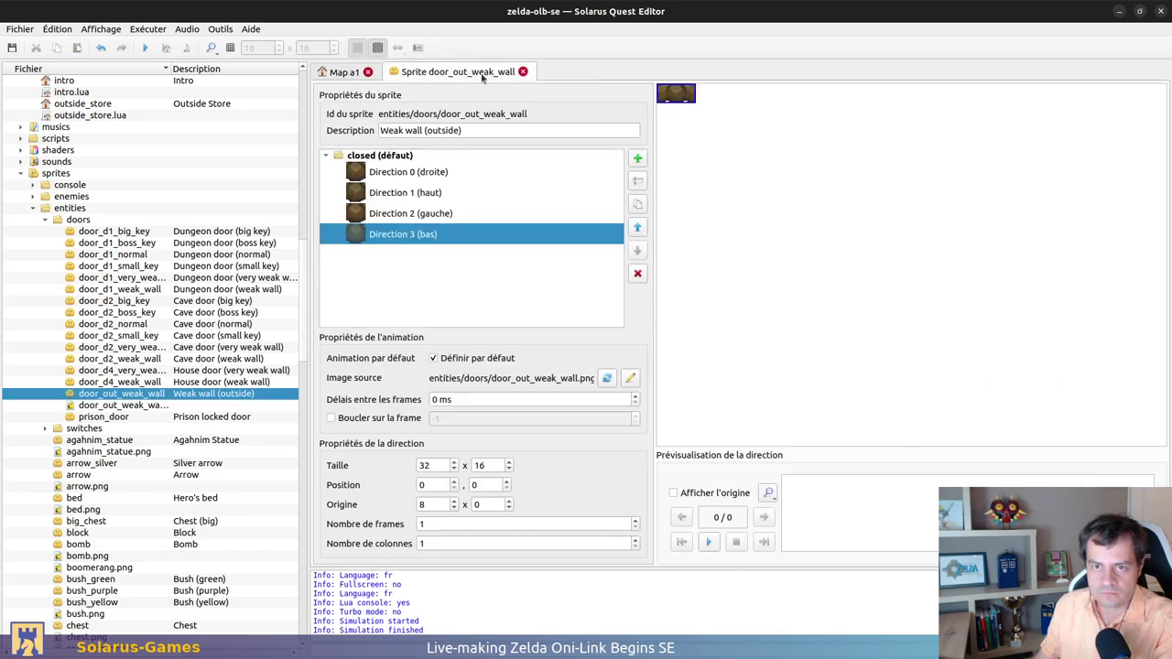
{"action": "key", "text": "ctrl+w"}
{"action": "key", "text": "ctrl+w"}
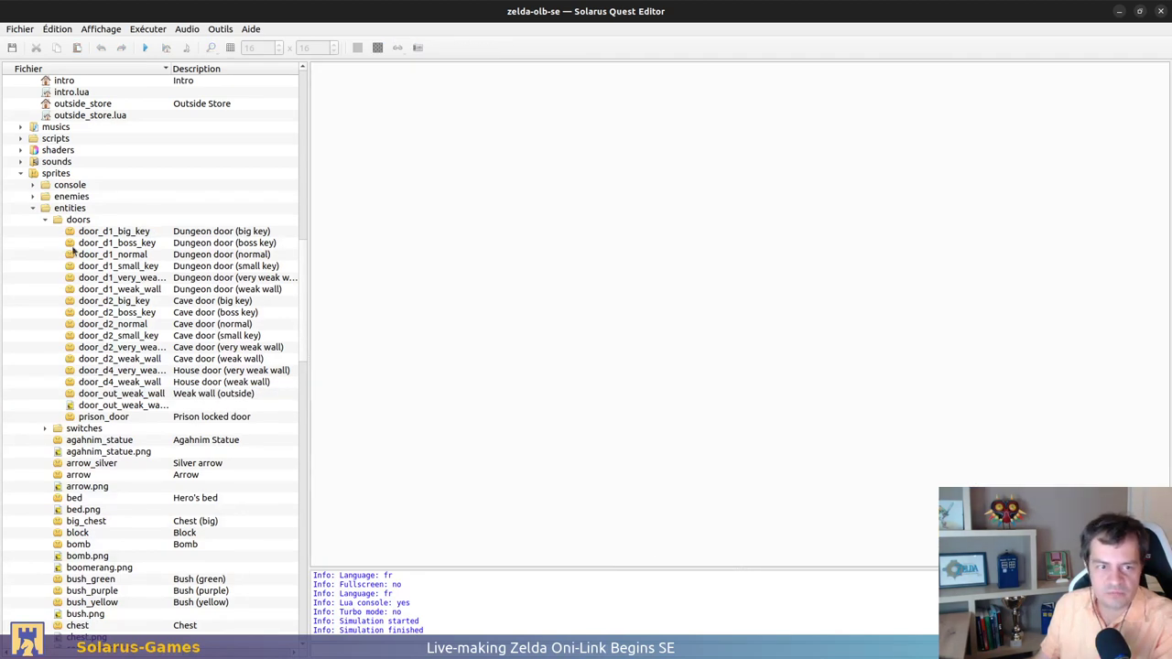
Collapse the sprites' entities folder, reopen map out/a1 and inspect the weak_wall_b door in the cliff
{"action": "left_click", "coordinate": [33, 208]}
{"action": "scroll", "coordinate": [73, 225], "scroll_direction": "up", "scroll_amount": 10}
{"action": "scroll", "coordinate": [74, 224], "scroll_direction": "up", "scroll_amount": 2}
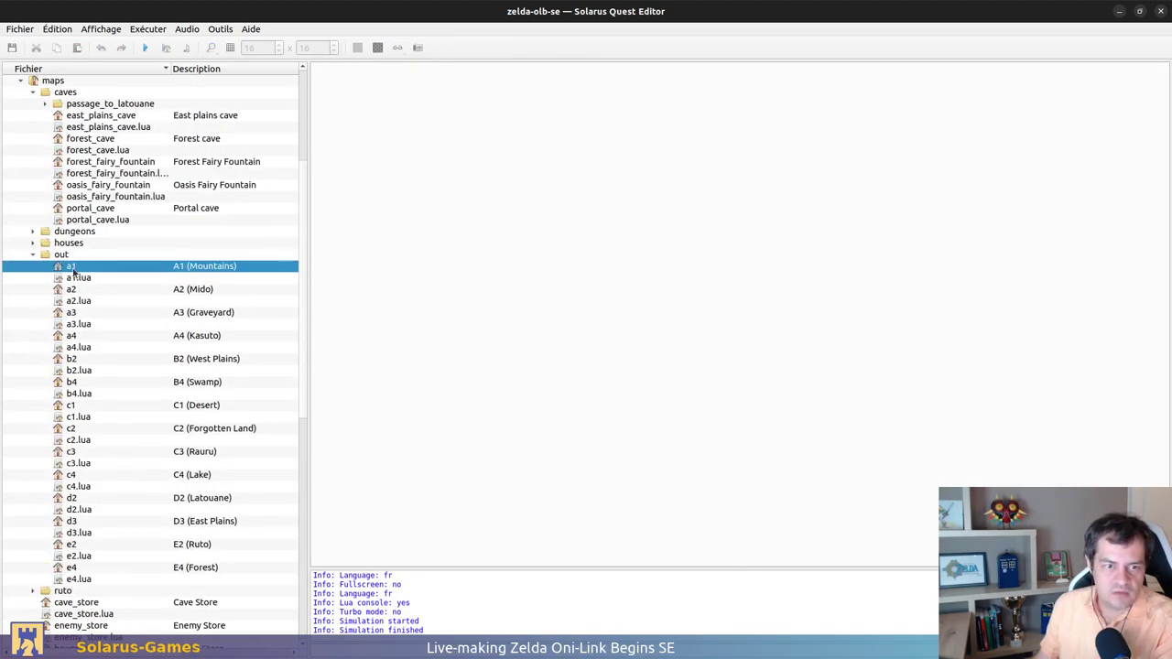
{"action": "double_click", "coordinate": [73, 266]}
{"action": "scroll", "coordinate": [769, 412], "scroll_direction": "up", "scroll_amount": 2, "text": "ctrl"}
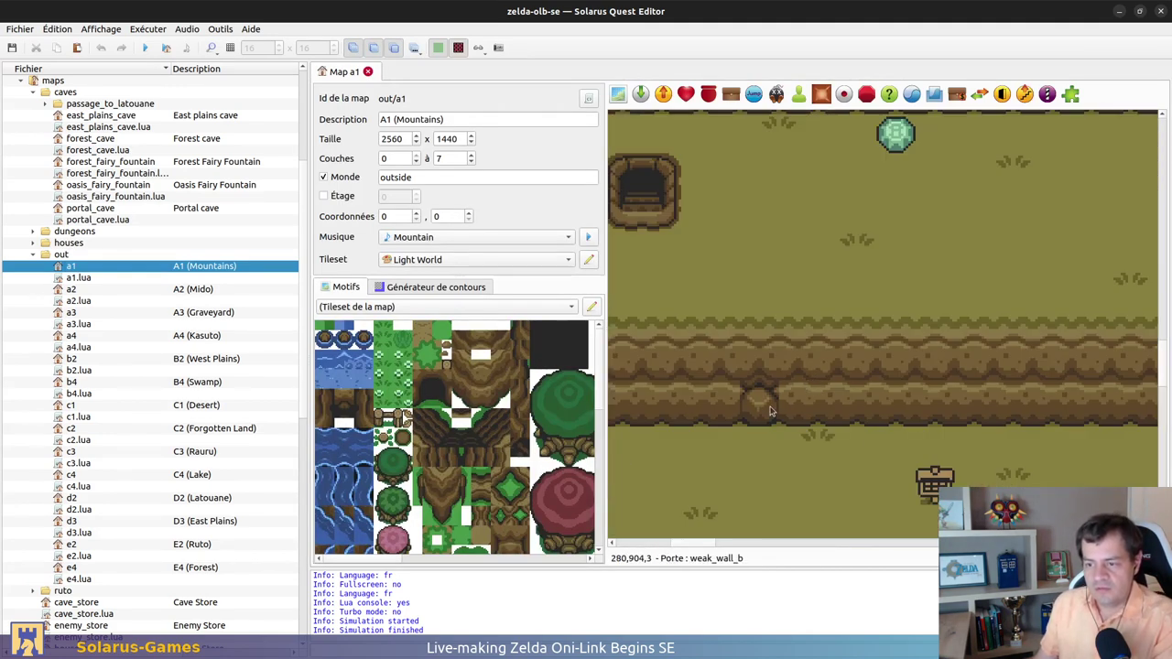
{"action": "double_click", "coordinate": [768, 412]}
{"action": "key", "text": "Escape"}
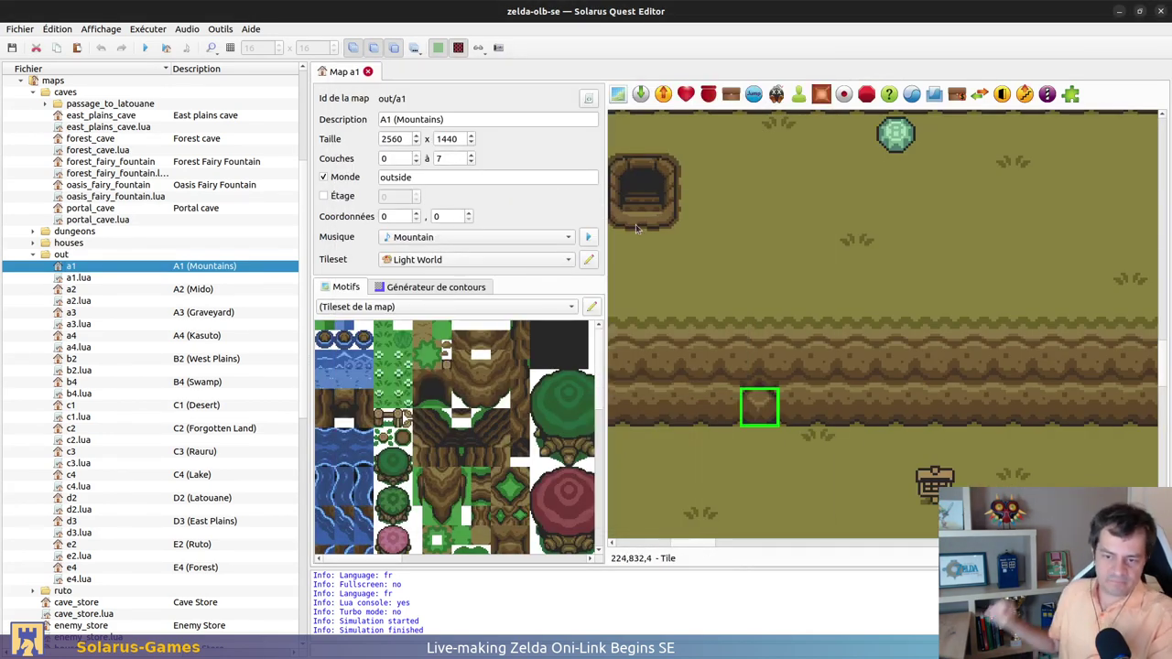
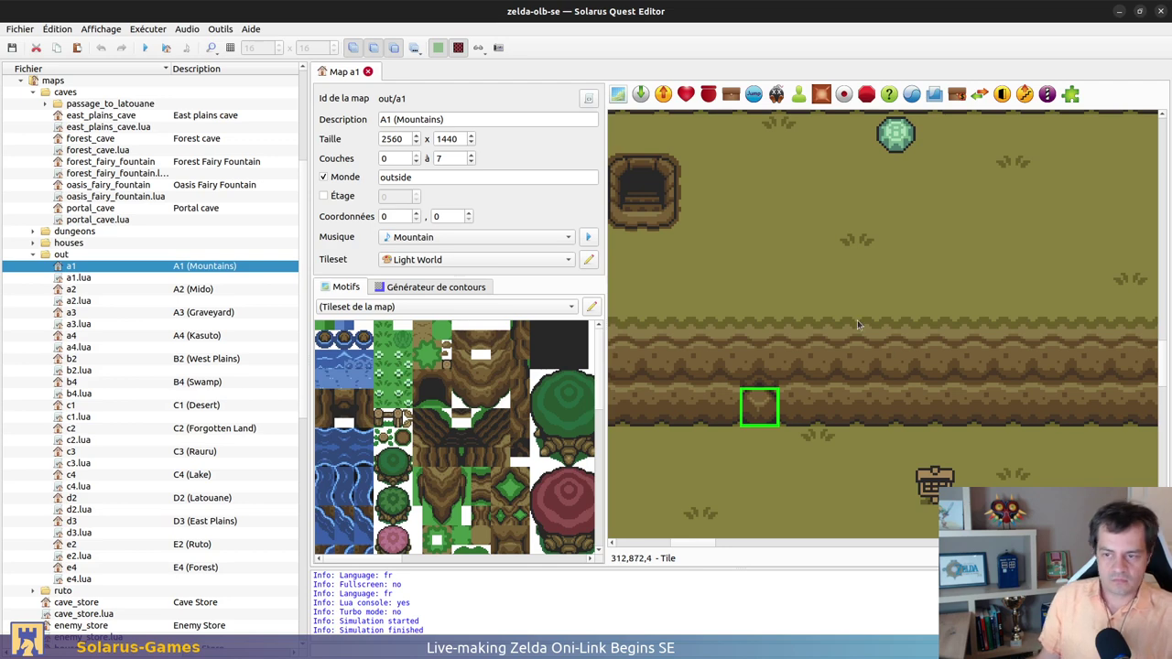
Switch to GIMP, close the exported door_out_weak_wall image discarding its changes, and return to Solarus Quest Editor
{"action": "key", "text": "alt+Tab"}
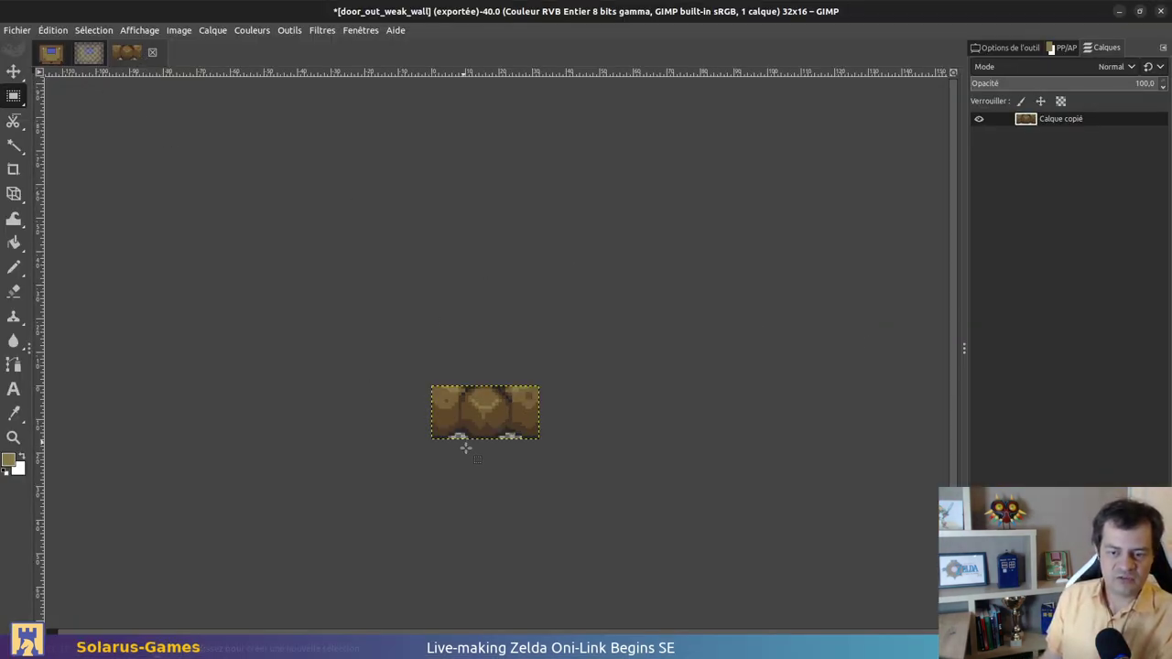
{"action": "left_click", "coordinate": [152, 52]}
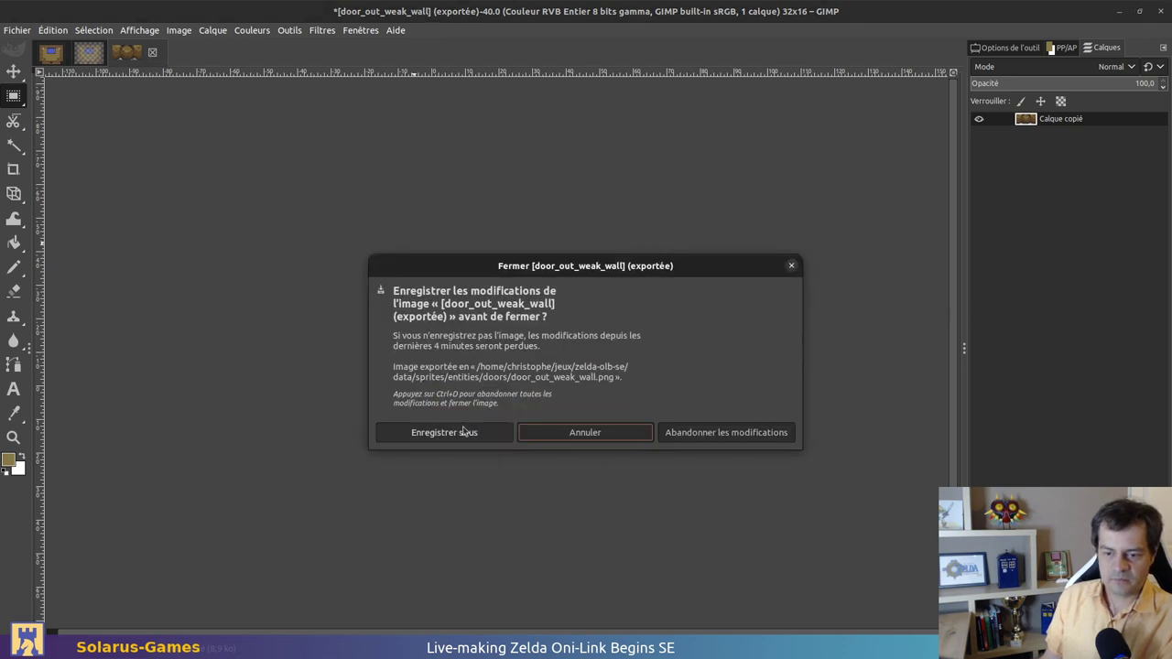
{"action": "left_click", "coordinate": [680, 439]}
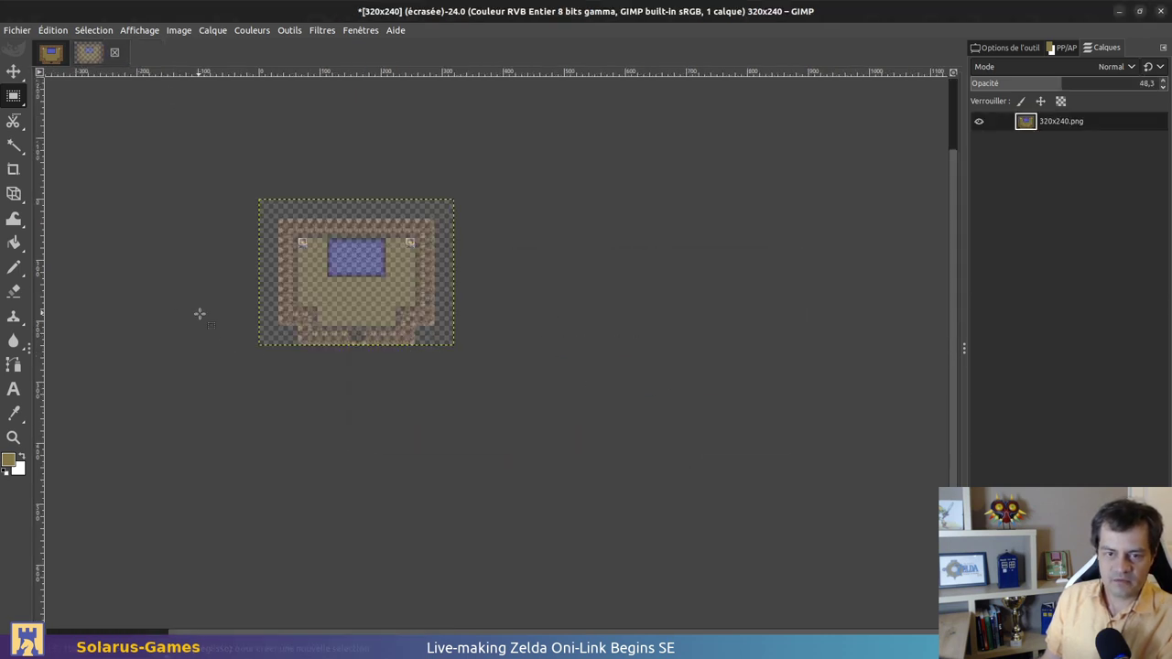
{"action": "key", "text": "alt+Tab"}
Look over the rest of the A1 (Mountains) map and close it
{"action": "scroll", "coordinate": [924, 279], "scroll_direction": "down", "scroll_amount": 2, "text": "ctrl"}
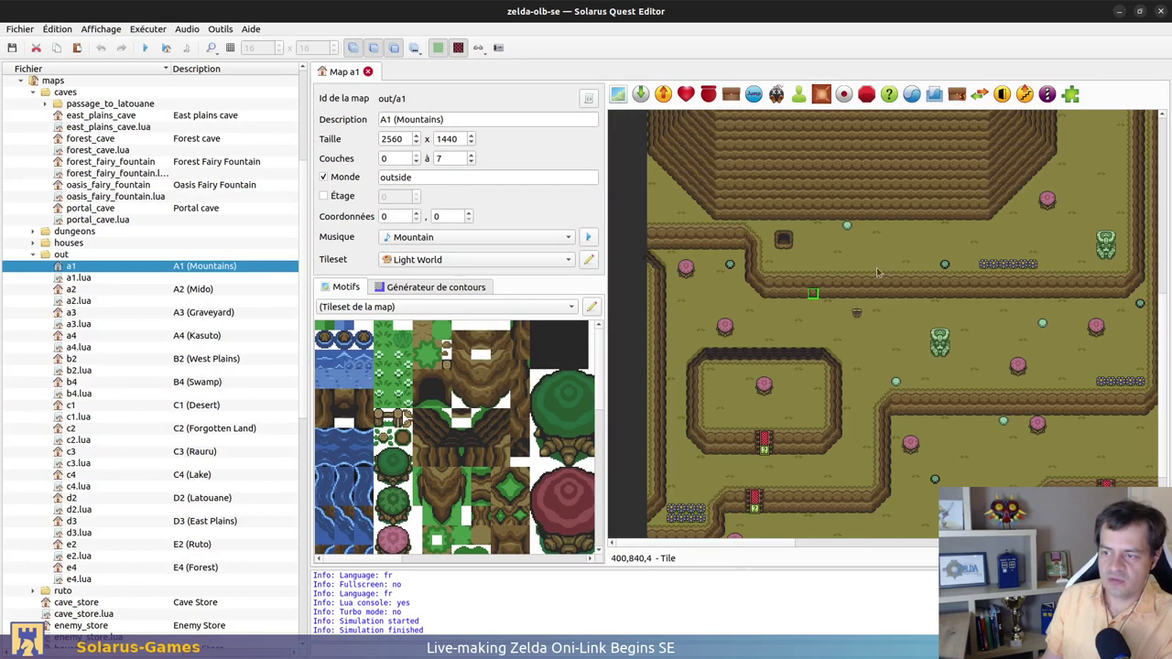
{"action": "scroll", "coordinate": [924, 278], "scroll_direction": "down", "scroll_amount": 3}
{"action": "scroll", "coordinate": [922, 279], "scroll_direction": "up", "scroll_amount": 10}
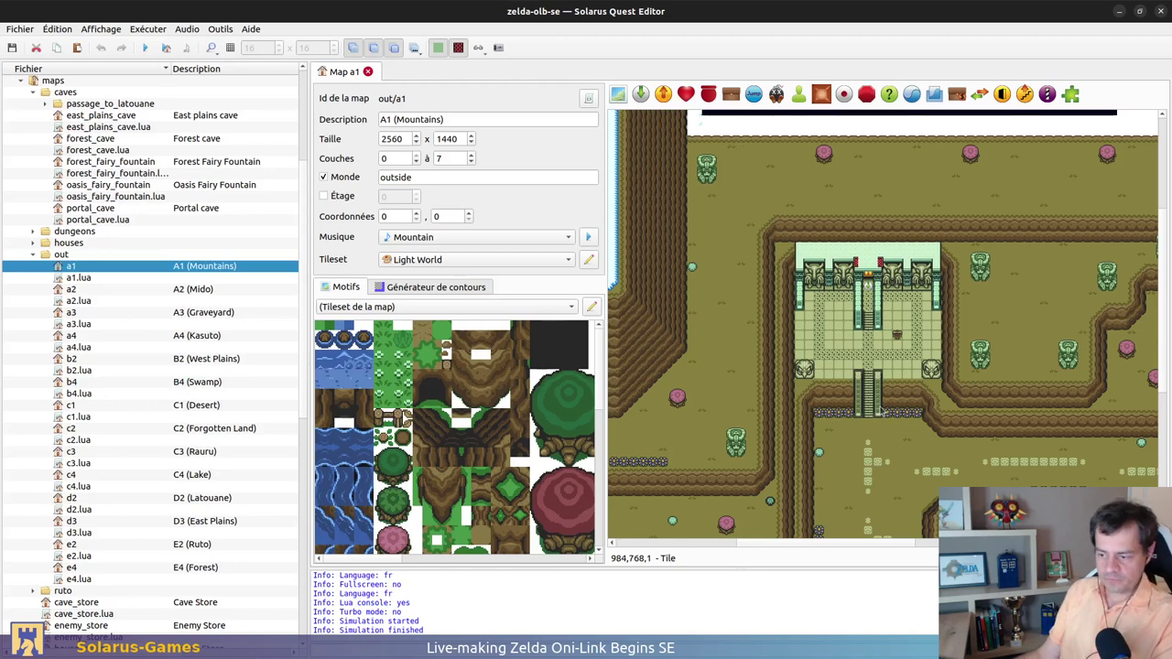
{"action": "left_click", "coordinate": [368, 71]}
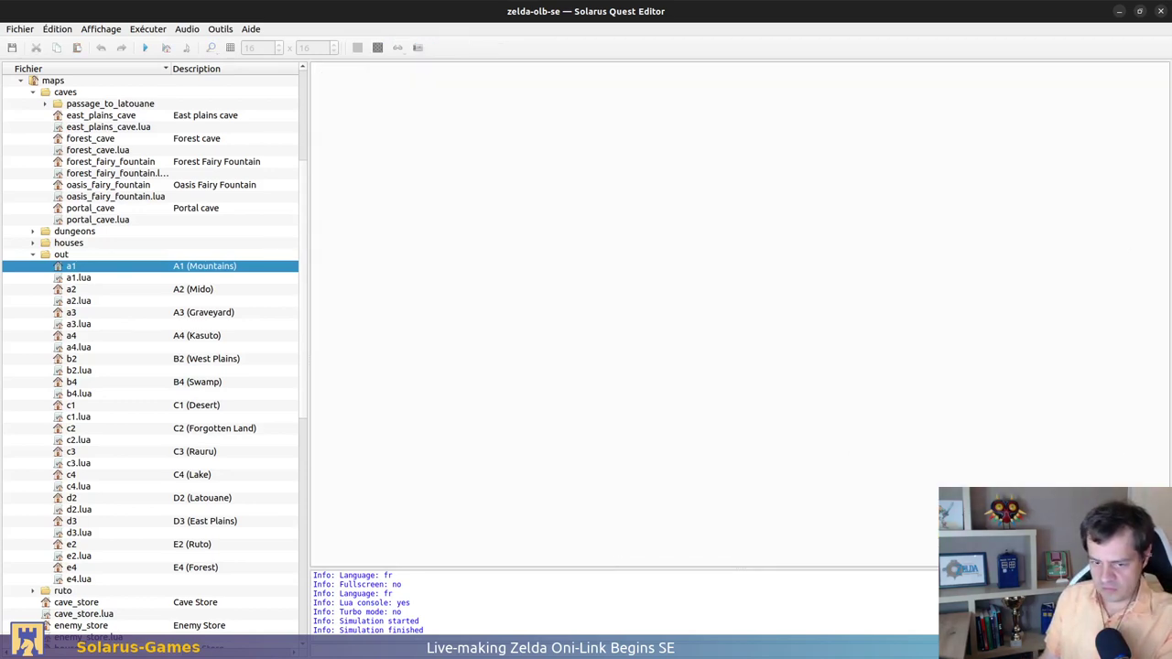
Switch to the terminal and check the pending changes in zelda-olb-se/data with git status
{"action": "key", "text": "alt+Tab"}
{"action": "type", "text": "git "}
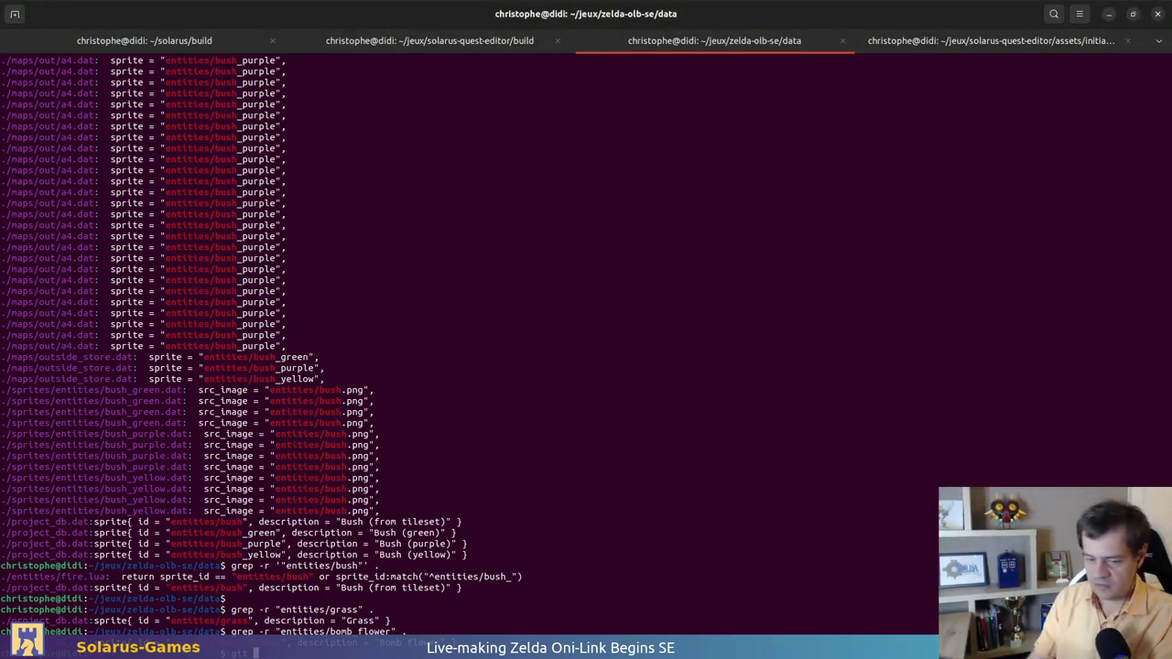
{"action": "type", "text": "status"}
{"action": "key", "text": "Return"}
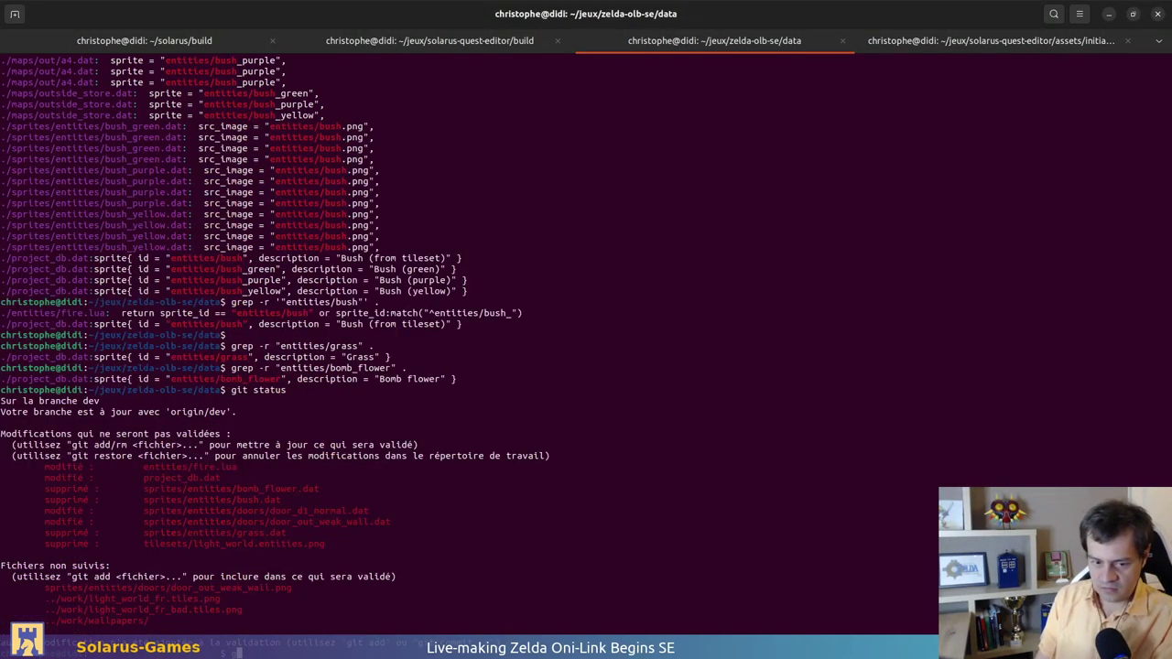
Stage the door_out_weak_wall file from sprites/entities/doors with git add
{"action": "type", "text": "git add sprites/"}
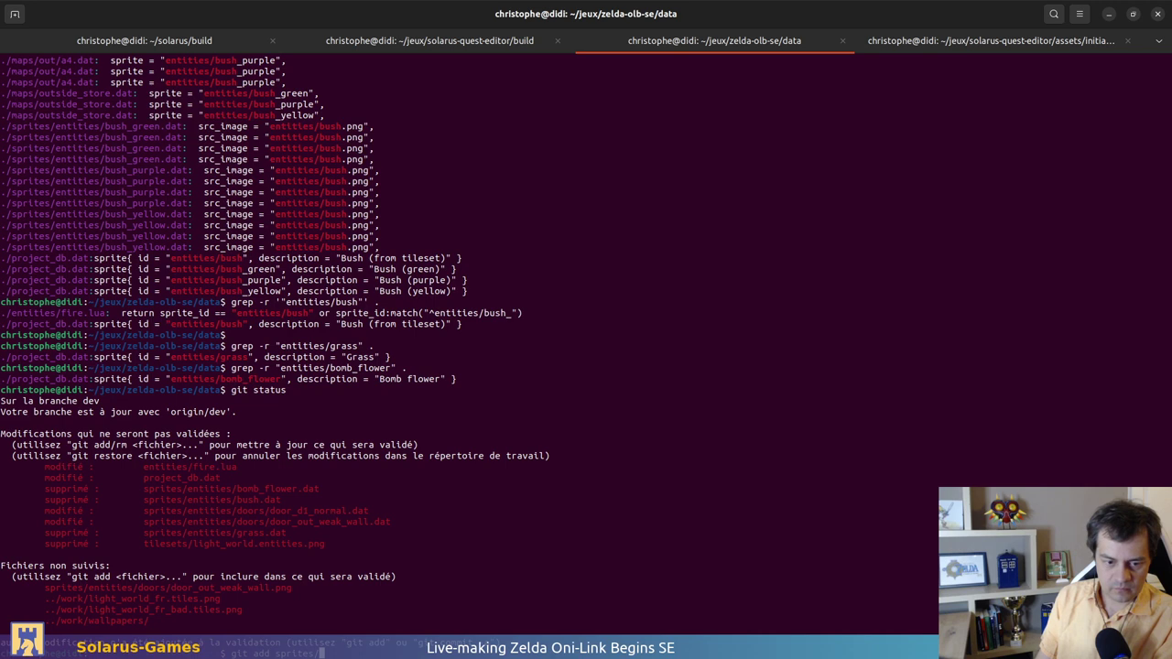
{"action": "type", "text": "entities/"}
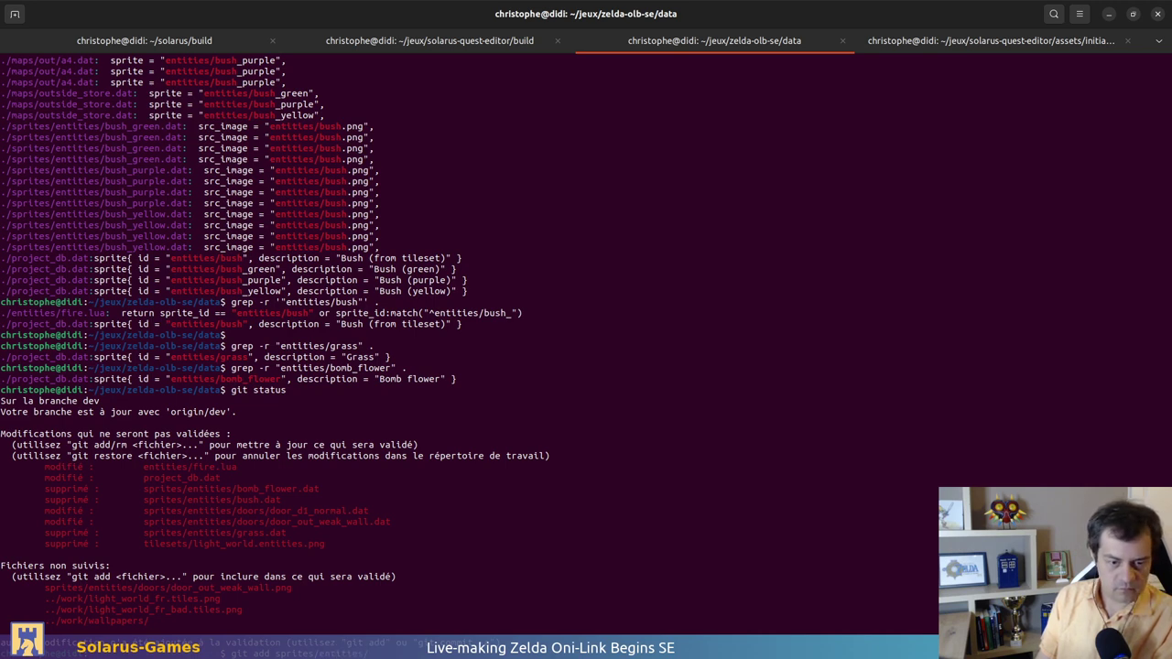
{"action": "type", "text": "doors/door_"}
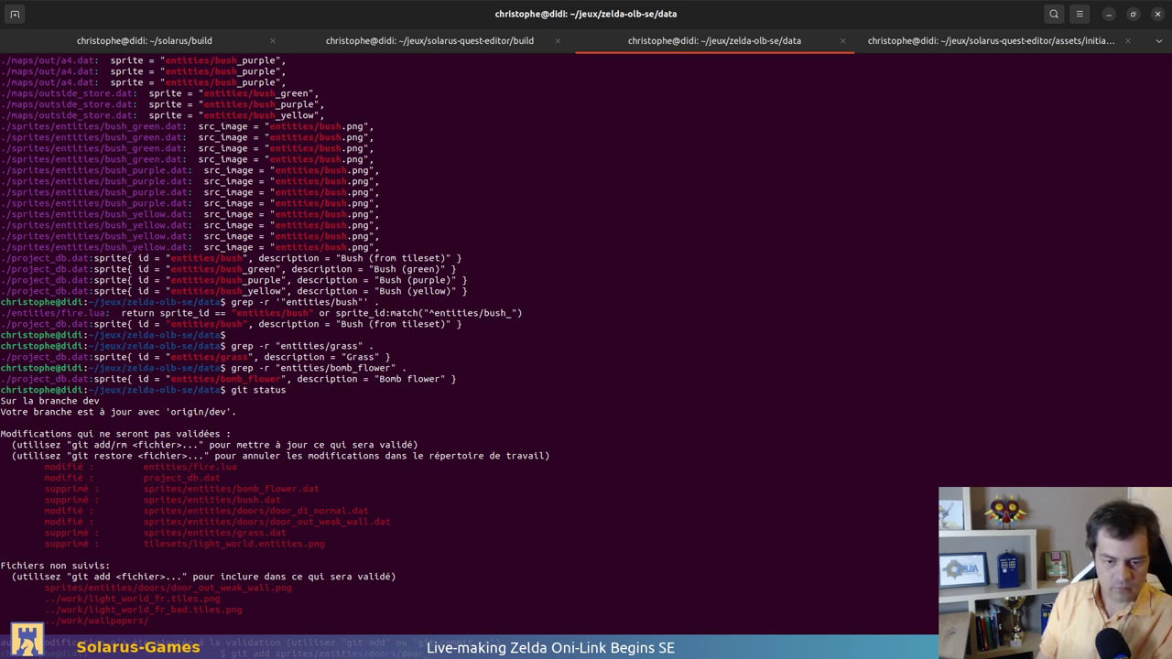
{"action": "type", "text": "out_weak_wall."}
{"action": "key", "text": "Return"}
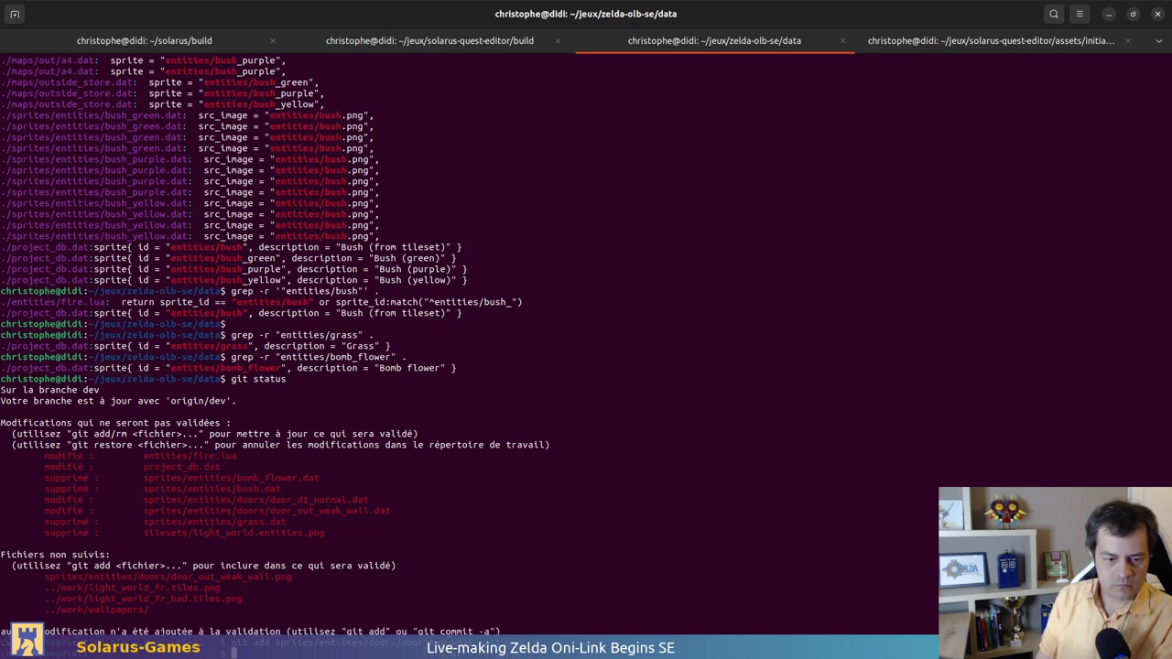
Start a git commit of all tracked changes and write the message "Remove tileset entities file"
{"action": "type", "text": "git comm"}
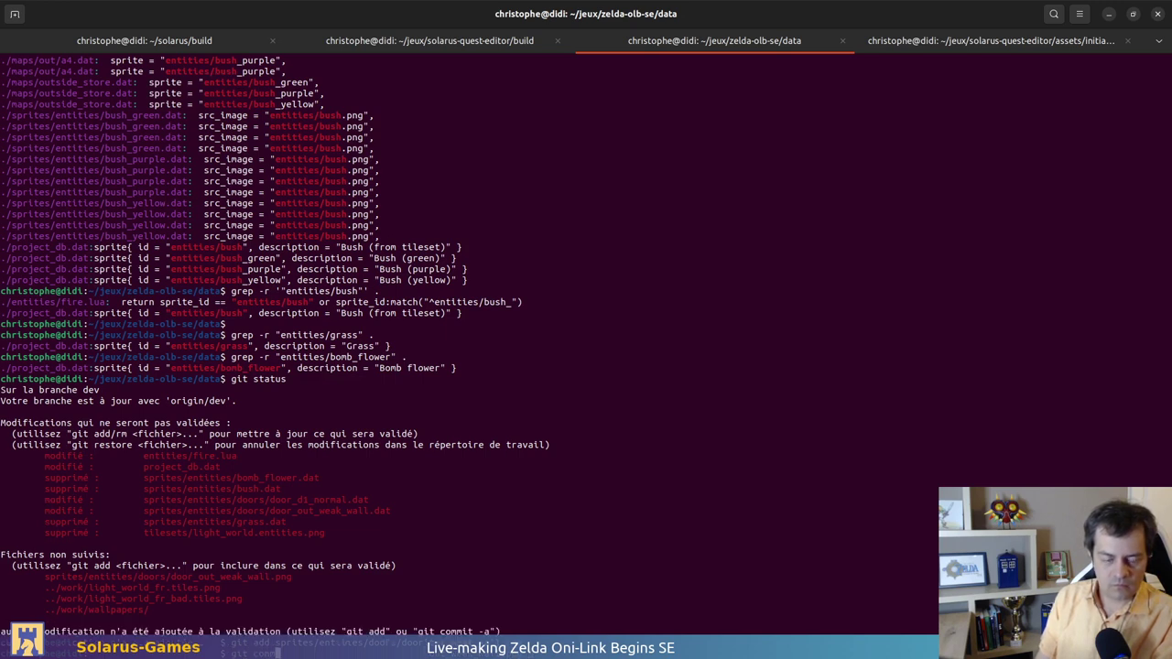
{"action": "type", "text": "it"}
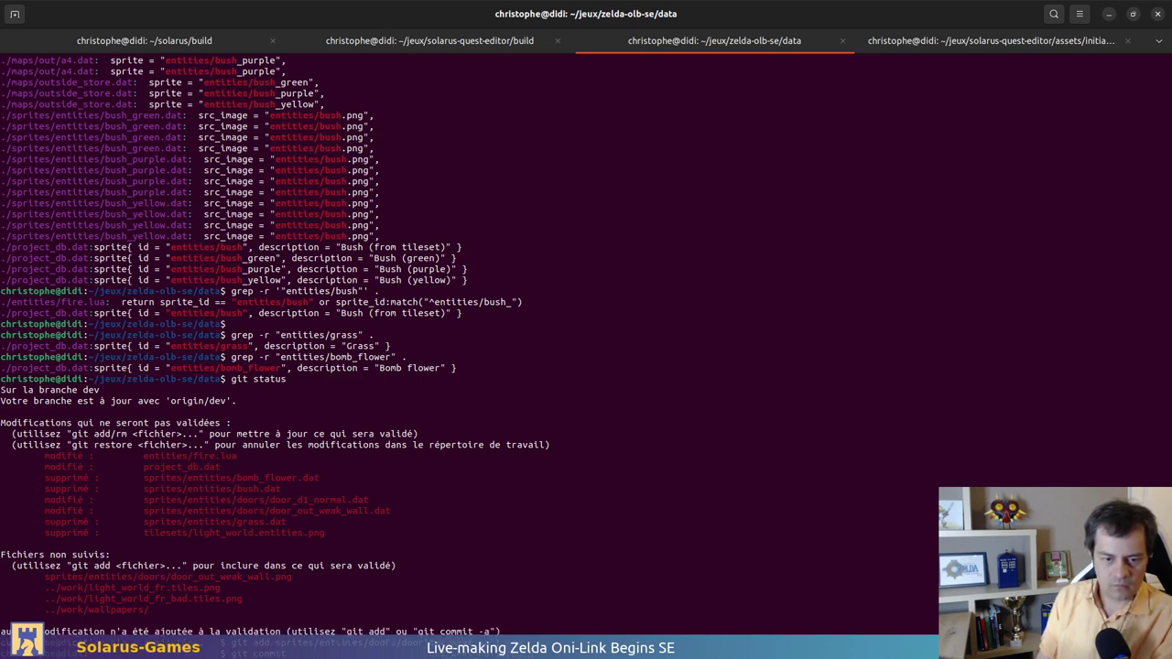
{"action": "type", "text": "a"}
{"action": "key", "text": "Return"}
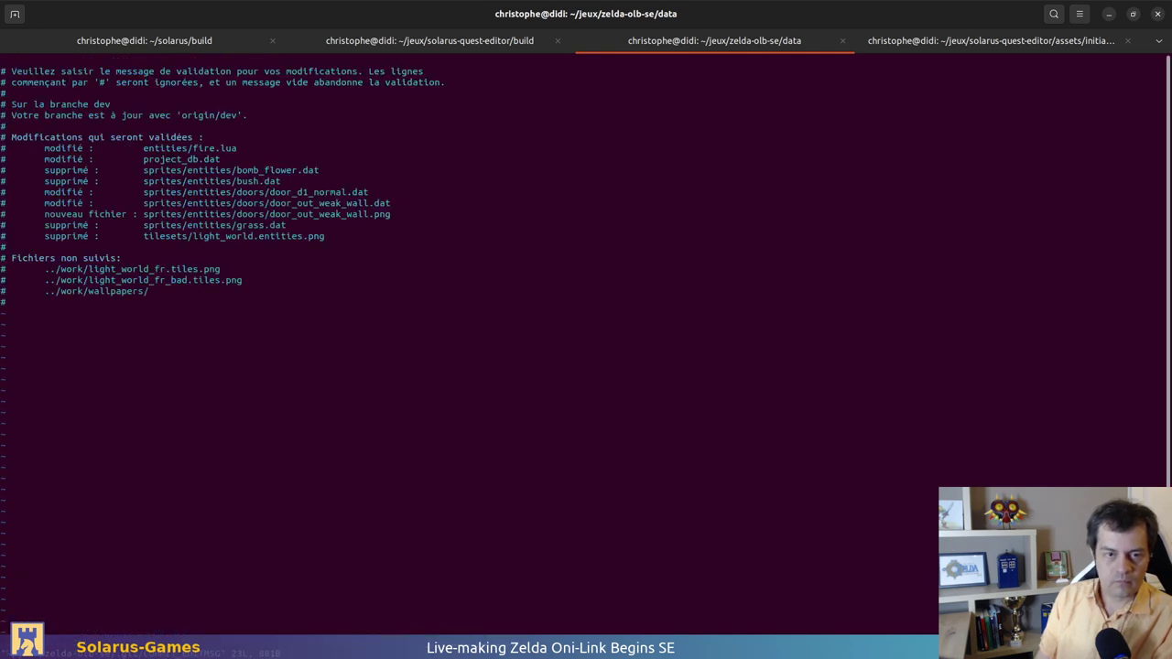
{"action": "type", "text": "i"}
{"action": "type", "text": "Remove "}
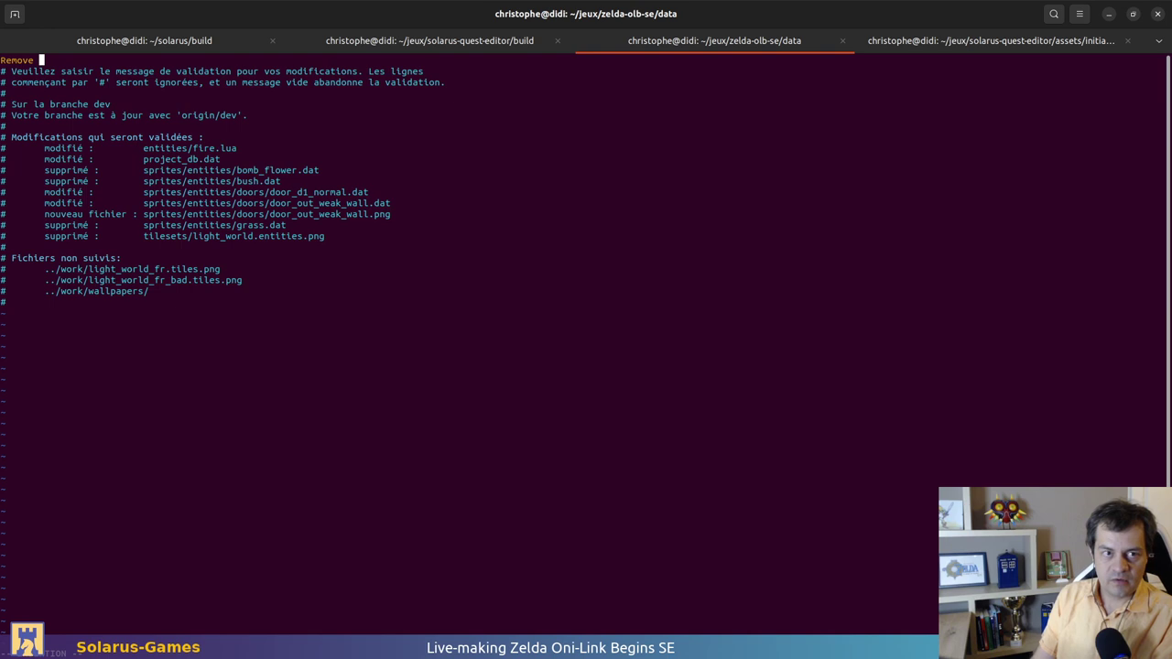
{"action": "type", "text": "tileset t"}
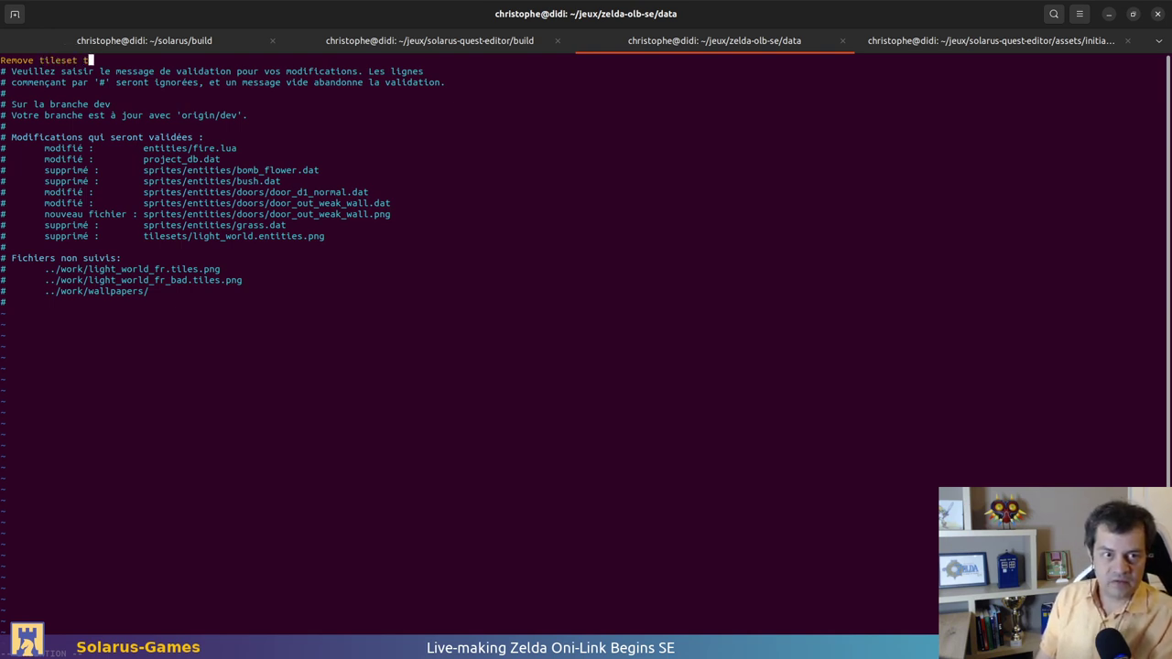
{"action": "key", "text": "BackSpace"}
{"action": "type", "text": "entities "}
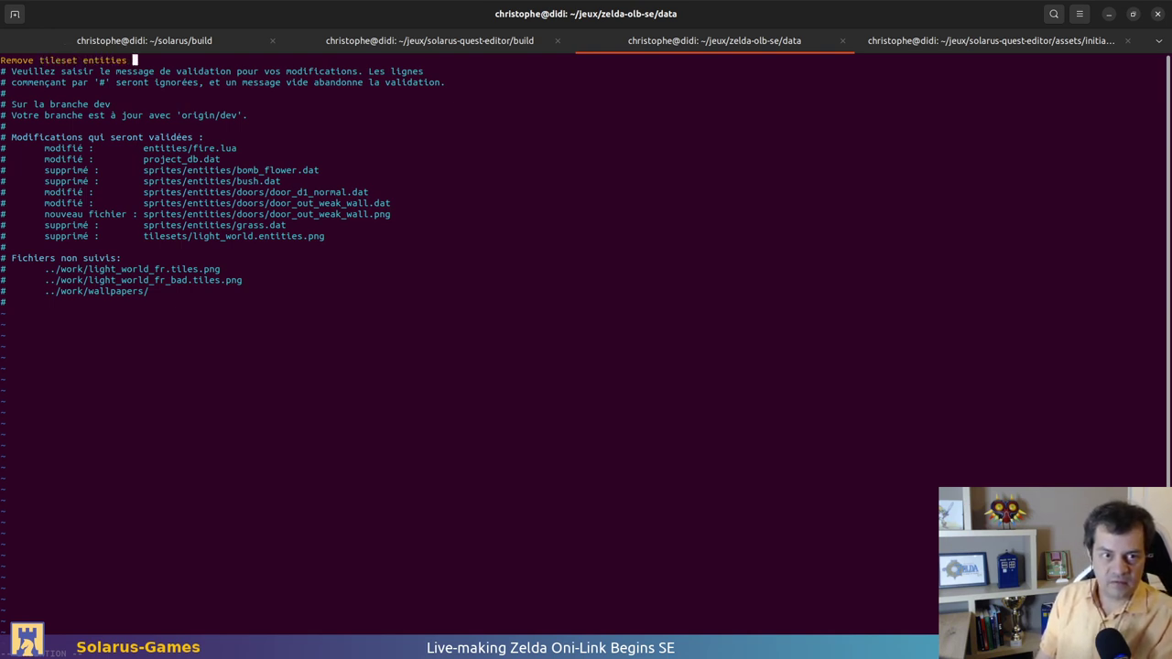
{"action": "type", "text": "file"}
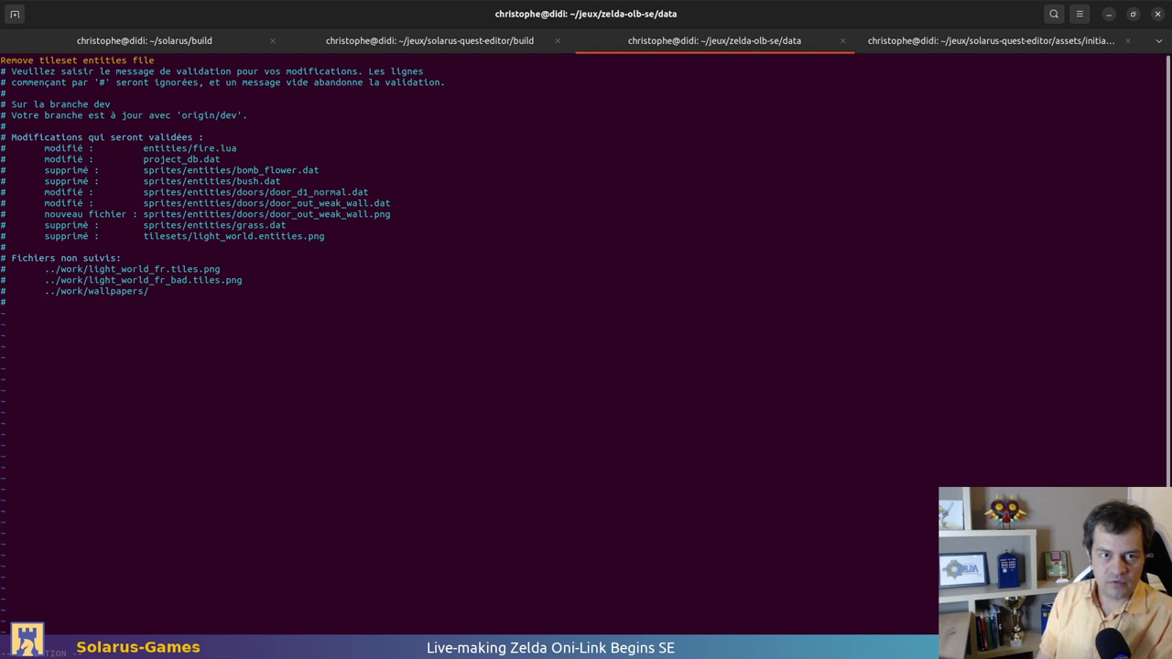
{"action": "key", "text": "Escape"}
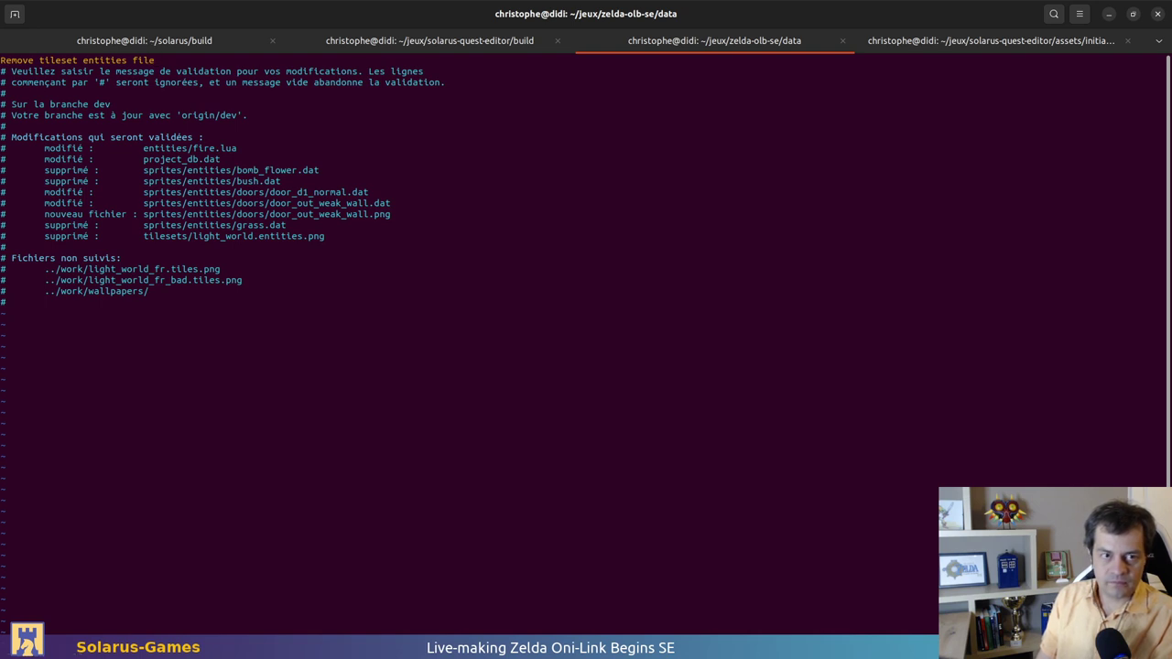
Insert the word "outside" before "tileset" in the commit message, then save it to complete the commit
{"action": "left_click", "coordinate": [42, 59]}
{"action": "type", "text": "out"}
{"action": "left_click", "coordinate": [6, 301]}
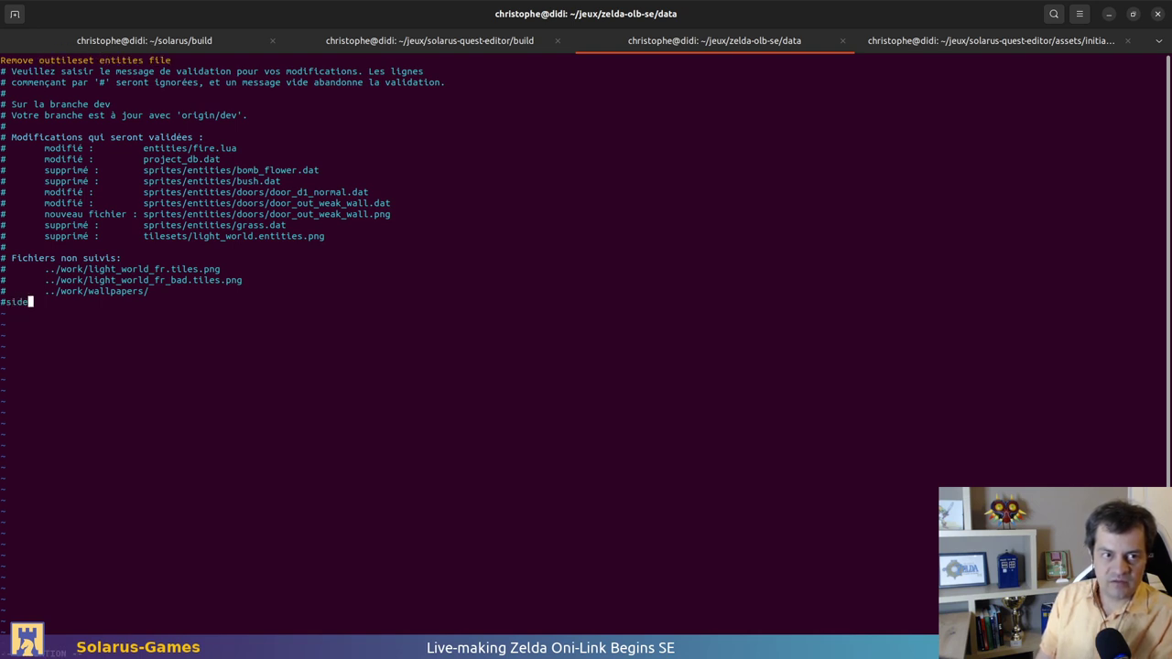
{"action": "key", "text": "Escape"}
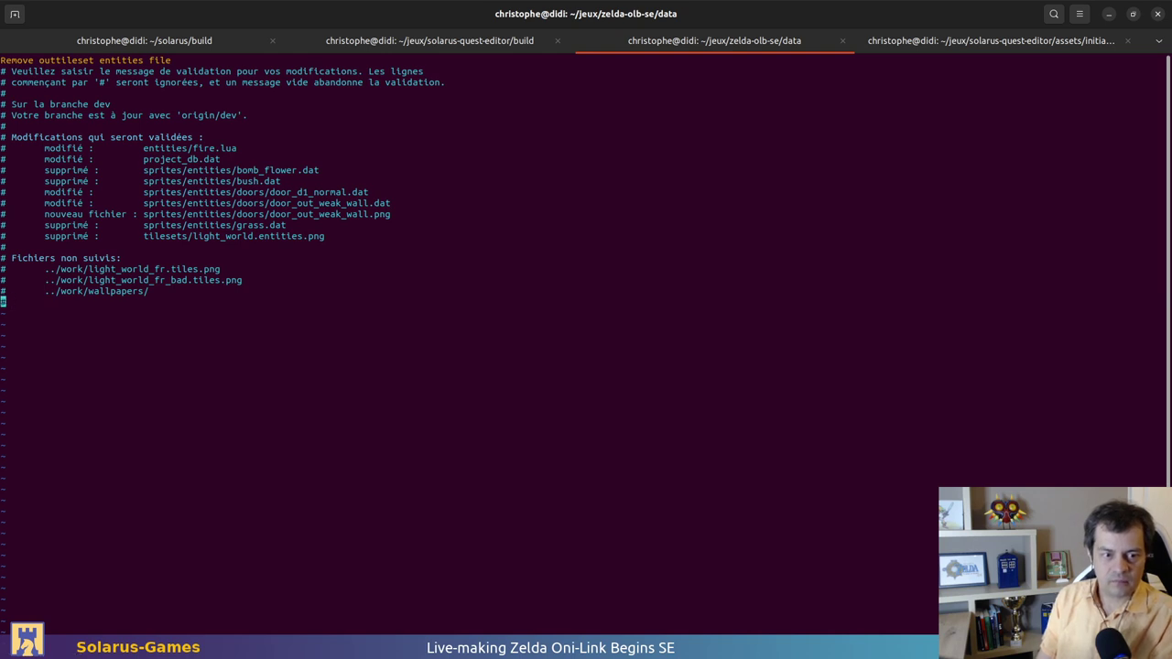
{"action": "key", "text": "g"}
{"action": "key", "text": "g"}
{"action": "key", "text": "w"}
{"action": "key", "text": "l"}
{"action": "key", "text": "l"}
{"action": "key", "text": "l"}
{"action": "type", "text": "iside"}
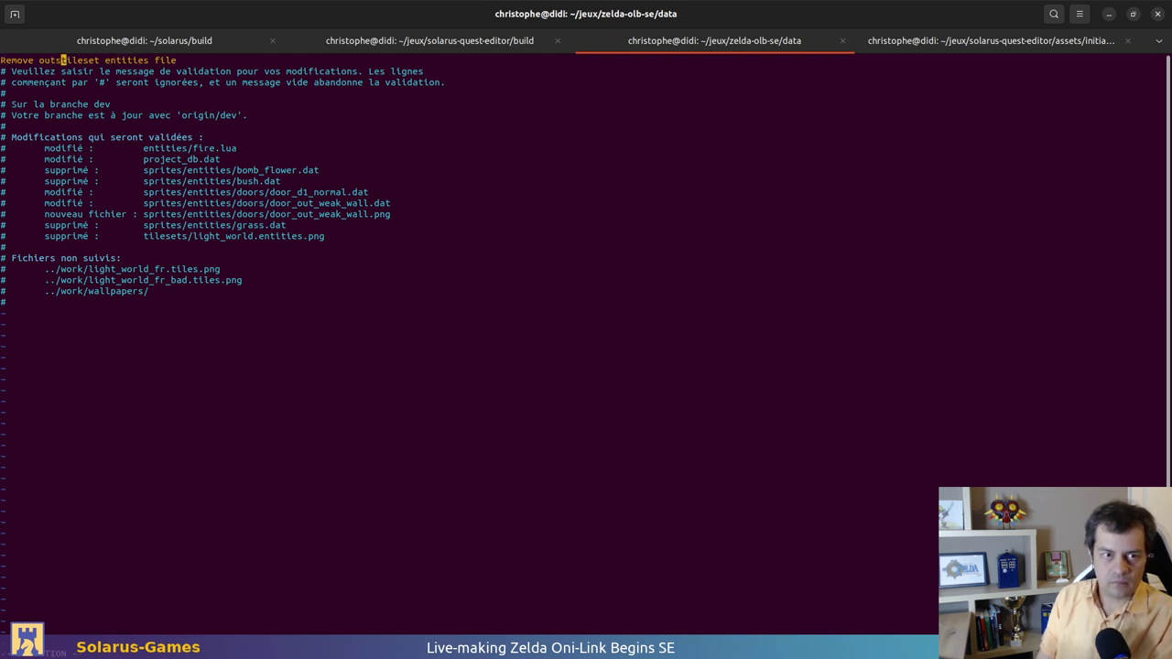
{"action": "key", "text": "Escape"}
{"action": "type", "text": ":wq"}
{"action": "key", "text": "Return"}
Push the commit to the remote repository with git push and switch back to Solarus Quest Editor
{"action": "type", "text": "git push"}
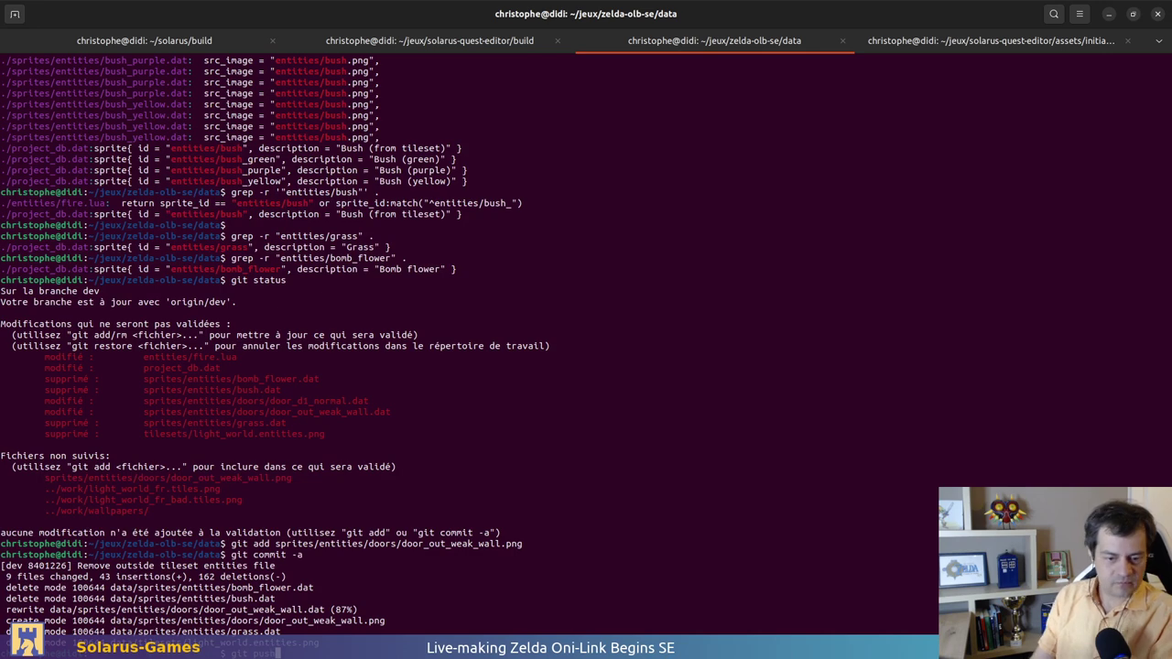
{"action": "key", "text": "Return"}
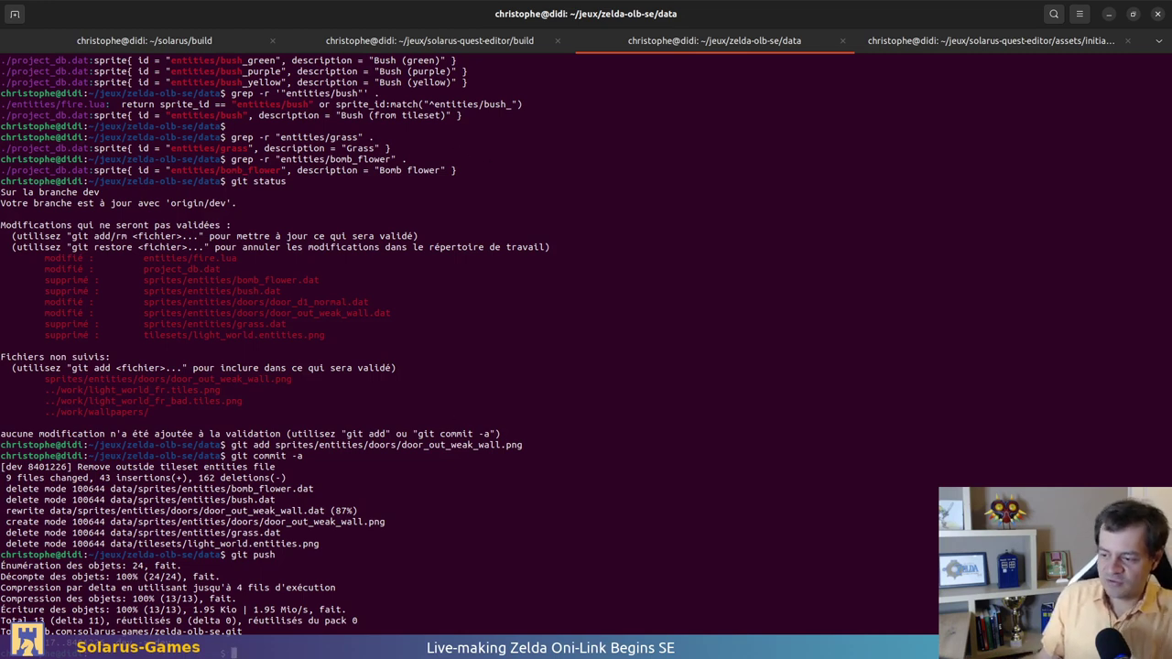
{"action": "key", "text": "alt+Tab"}
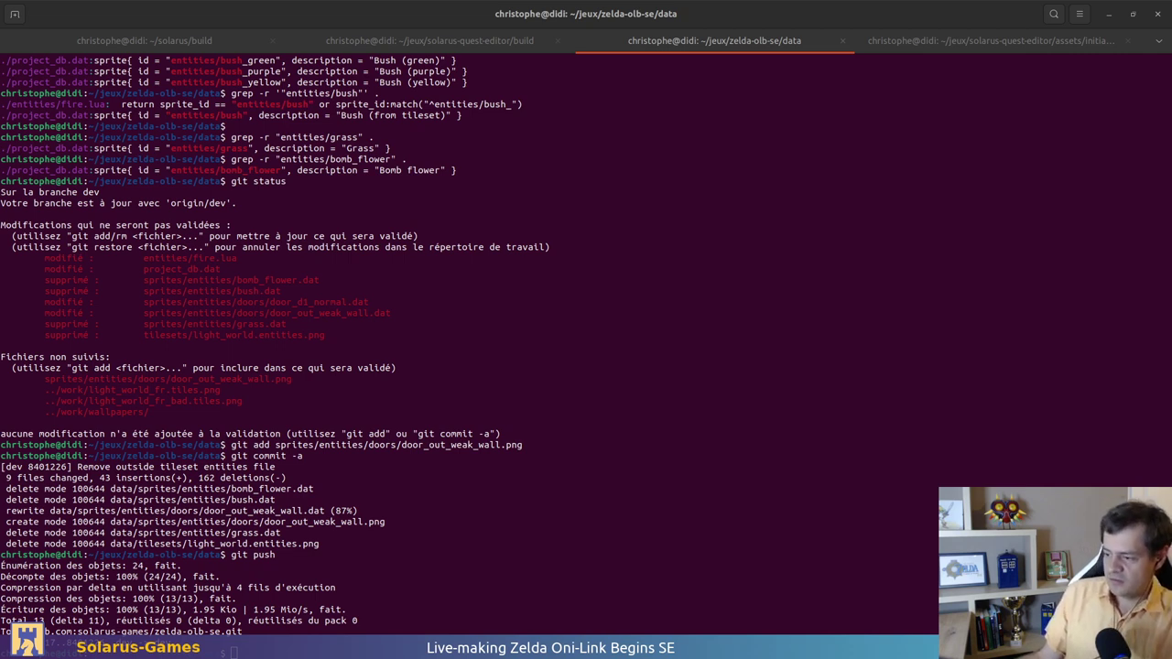
{"action": "left_click", "coordinate": [378, 422]}
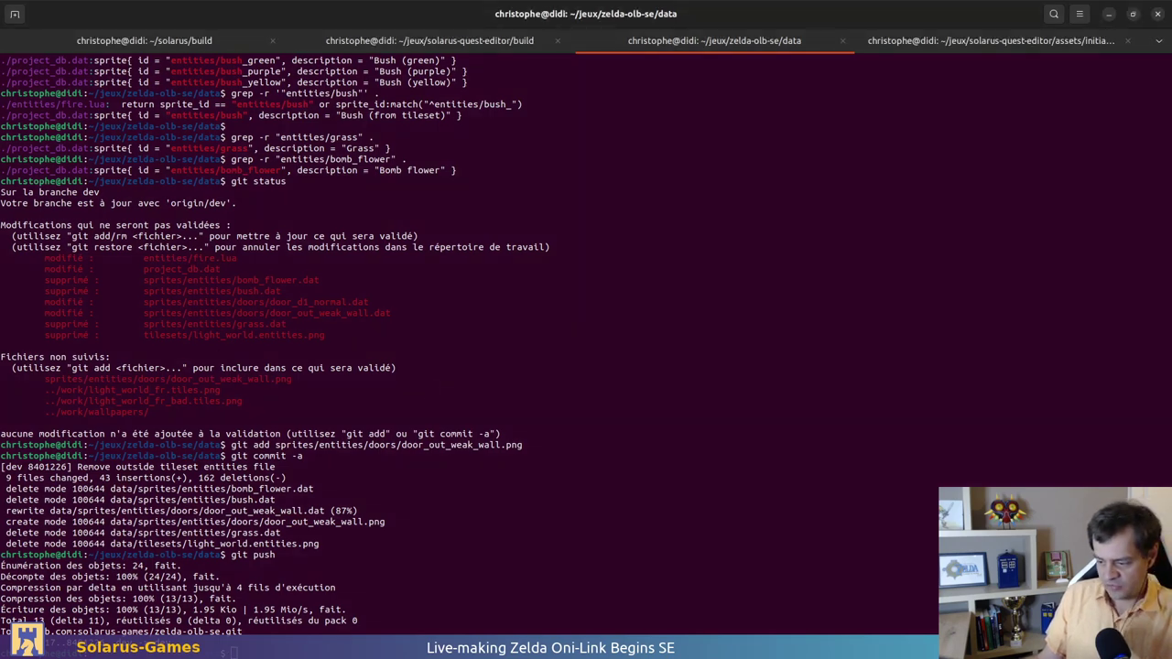
{"action": "key", "text": "alt+Tab"}
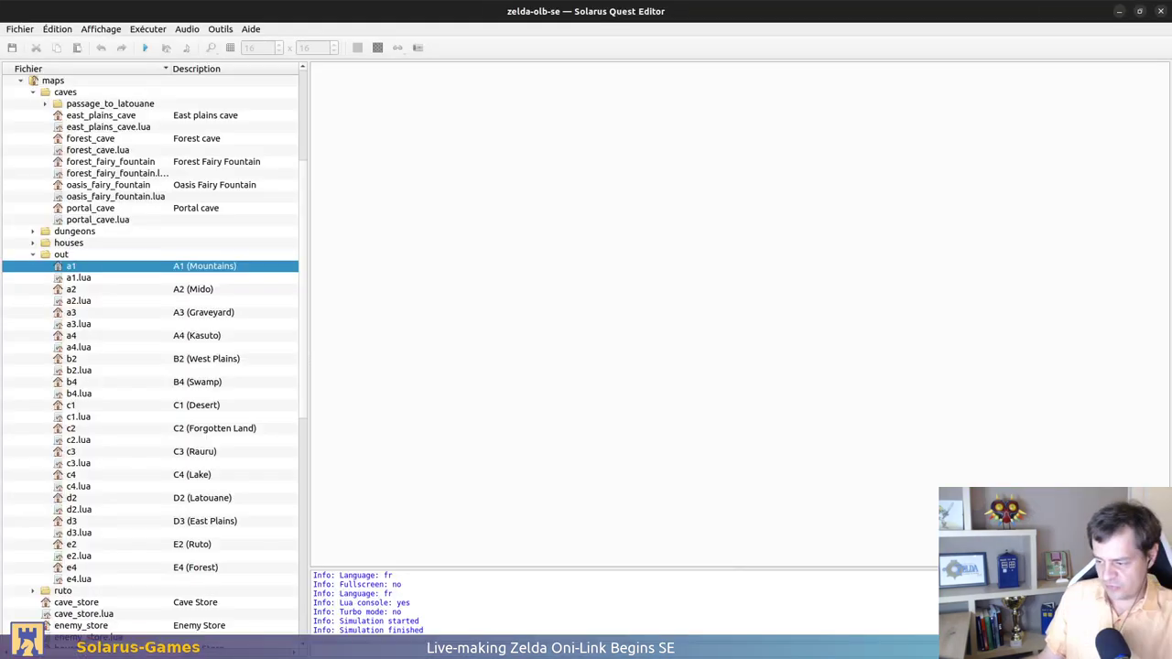
Open the E4 (Forest) map and enlarge its map view by narrowing the quest tree and the tile pattern area
{"action": "double_click", "coordinate": [66, 266]}
{"action": "left_click", "coordinate": [368, 71]}
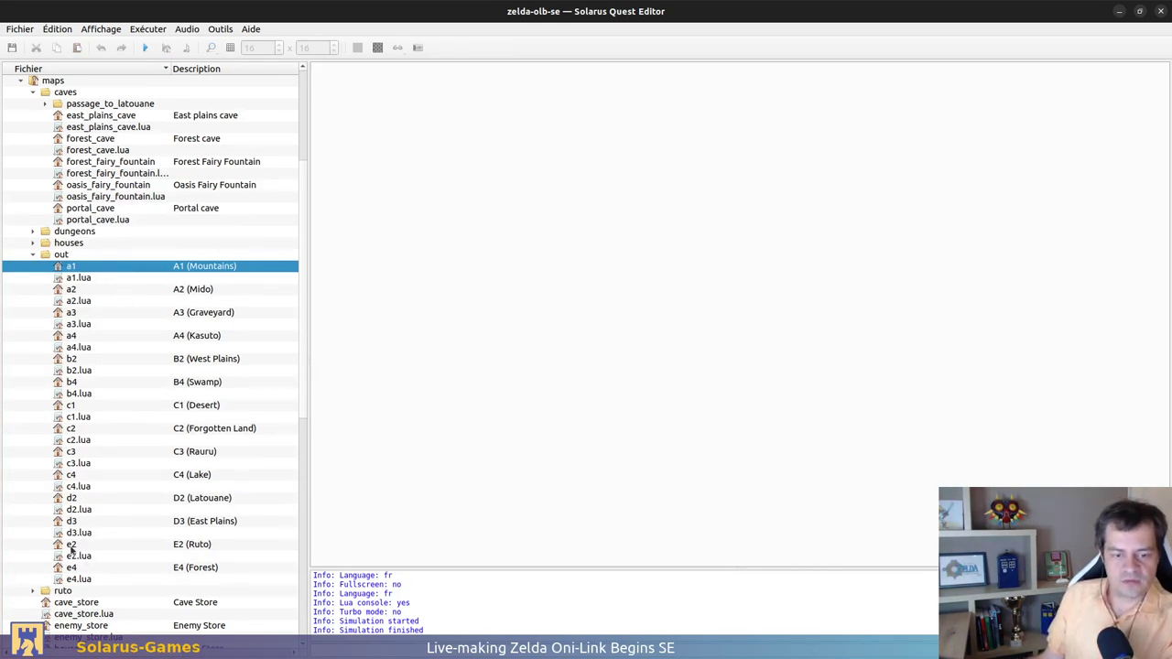
{"action": "left_click", "coordinate": [74, 569]}
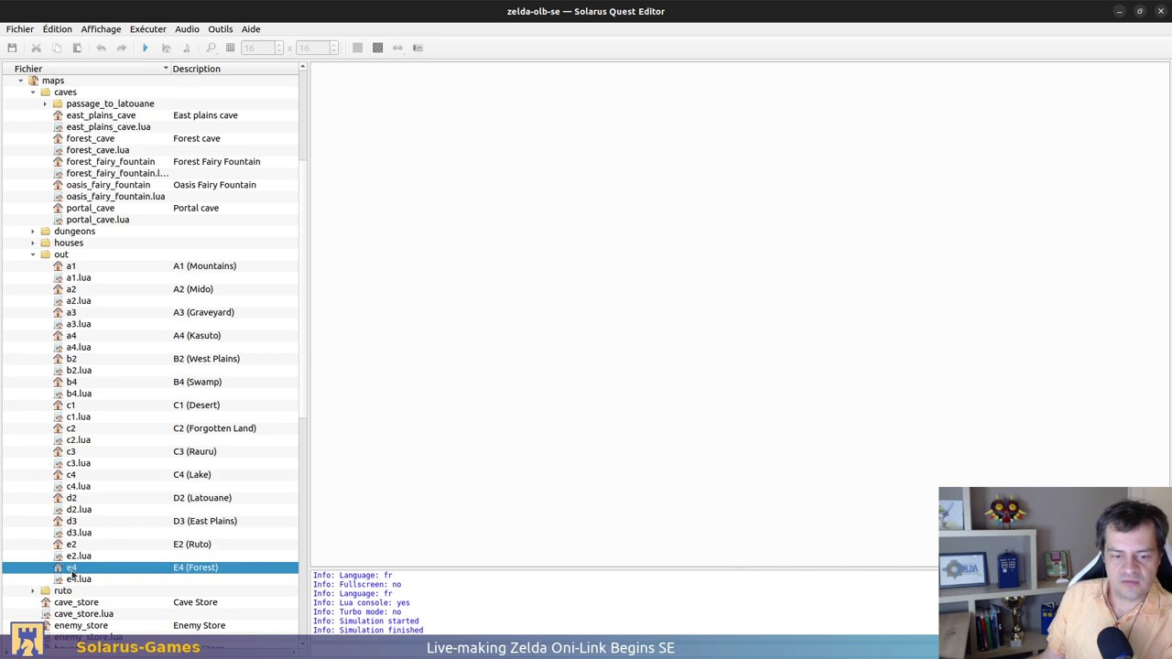
{"action": "double_click", "coordinate": [72, 570]}
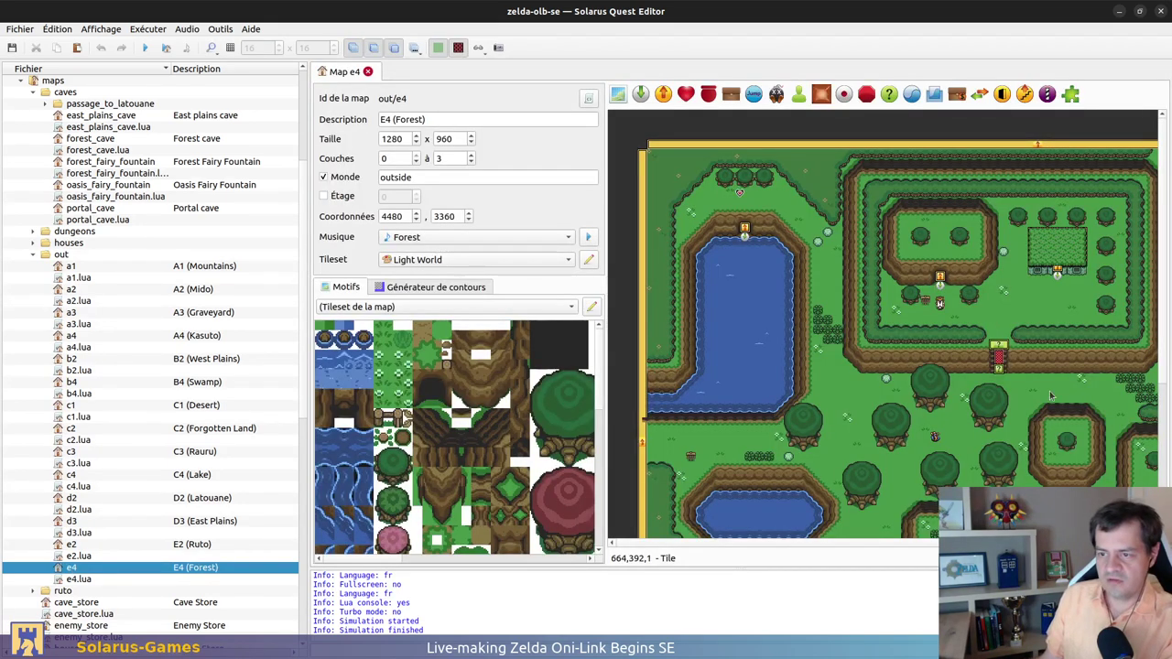
{"action": "scroll", "coordinate": [1051, 396], "scroll_direction": "down", "scroll_amount": 5}
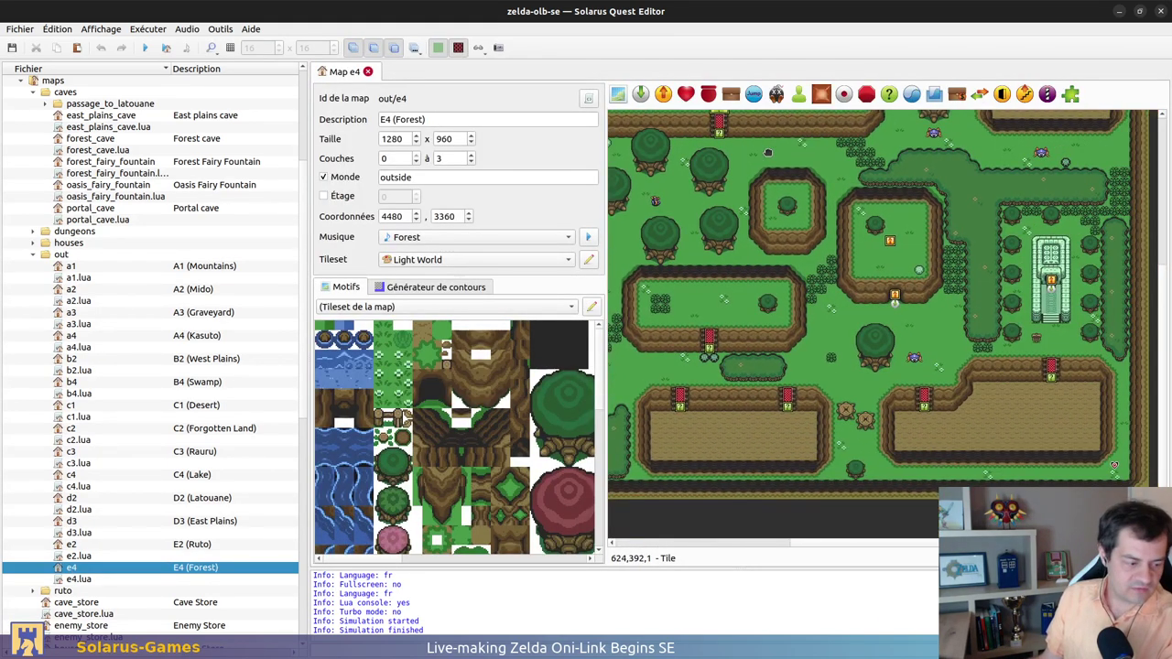
{"action": "scroll", "coordinate": [702, 199], "scroll_direction": "up", "scroll_amount": 2}
{"action": "scroll", "coordinate": [702, 199], "scroll_direction": "right", "scroll_amount": 2}
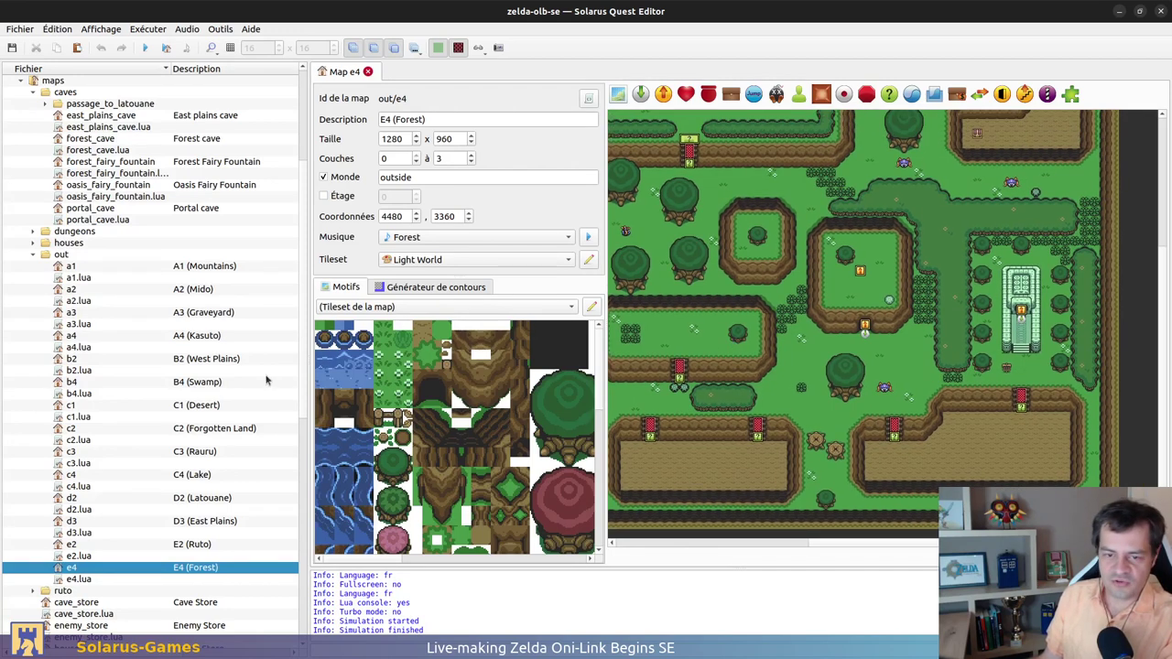
{"action": "left_click_drag", "start_coordinate": [307, 380], "coordinate": [258, 380]}
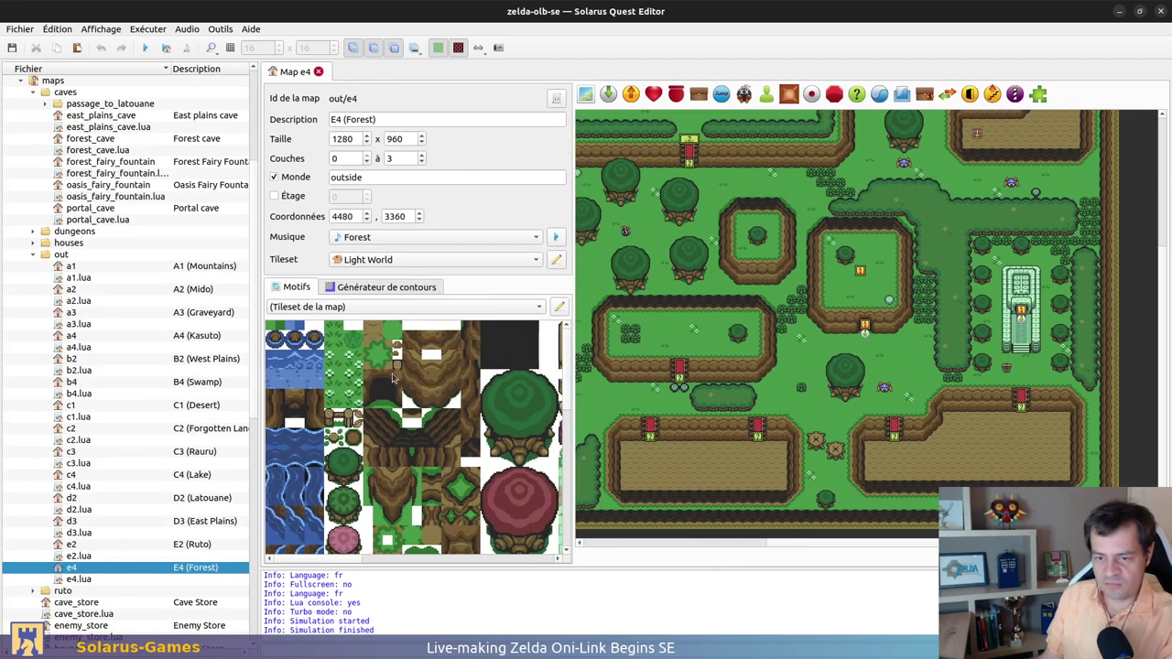
{"action": "left_click_drag", "start_coordinate": [572, 395], "coordinate": [472, 396]}
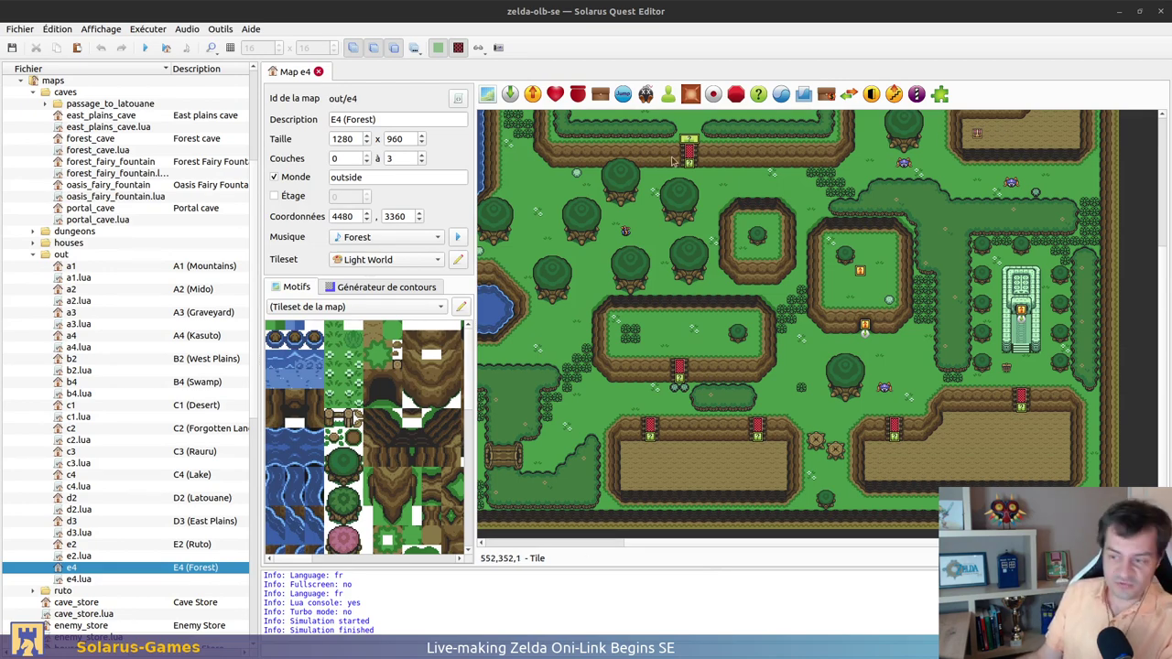
Look over the E4 (Forest) map and check the settings of the teleporter at the small square hill's cave entrance
{"action": "scroll", "coordinate": [961, 386], "scroll_direction": "up", "scroll_amount": 4}
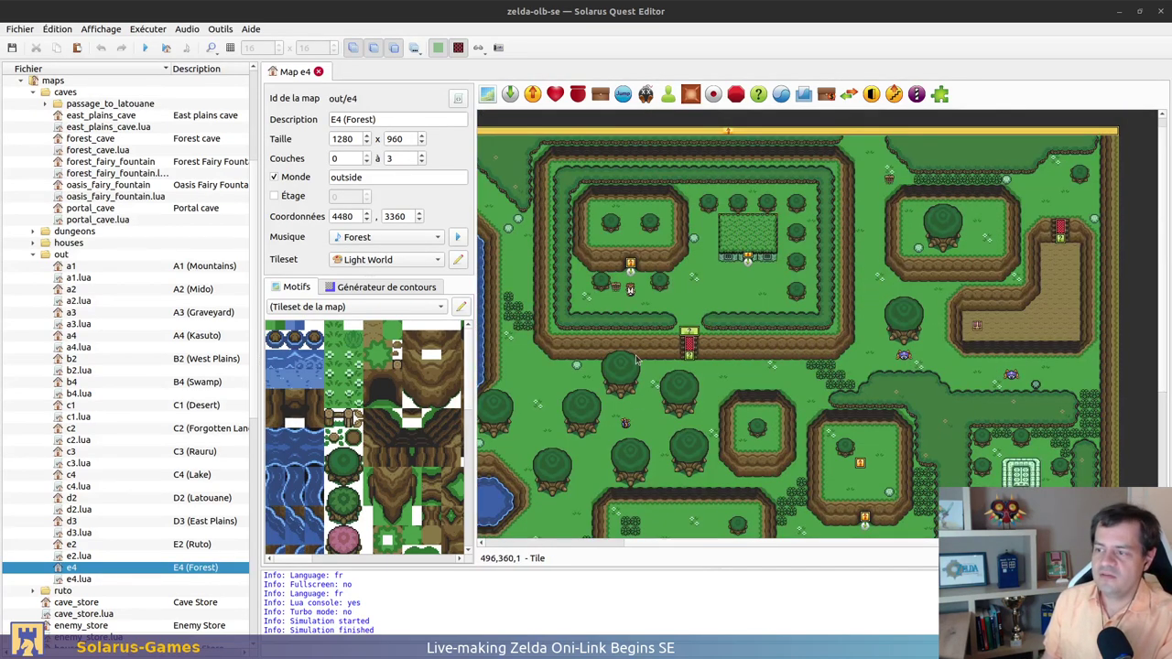
{"action": "scroll", "coordinate": [759, 382], "scroll_direction": "left", "scroll_amount": 4}
{"action": "scroll", "coordinate": [944, 428], "scroll_direction": "down", "scroll_amount": 5}
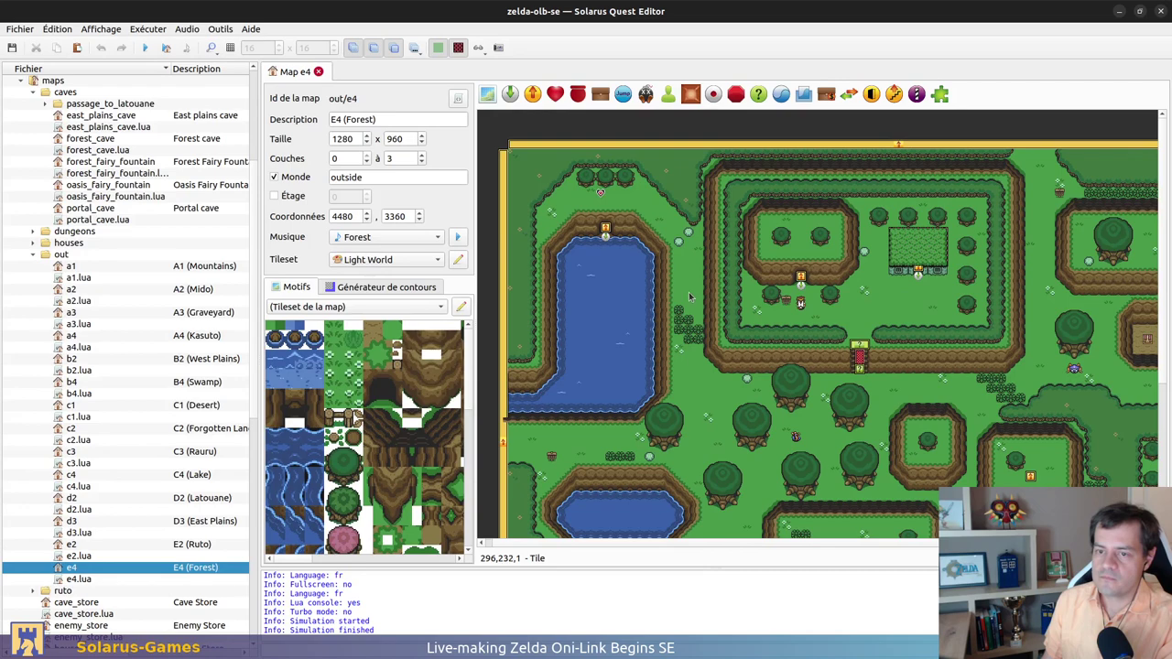
{"action": "scroll", "coordinate": [915, 428], "scroll_direction": "right", "scroll_amount": 4}
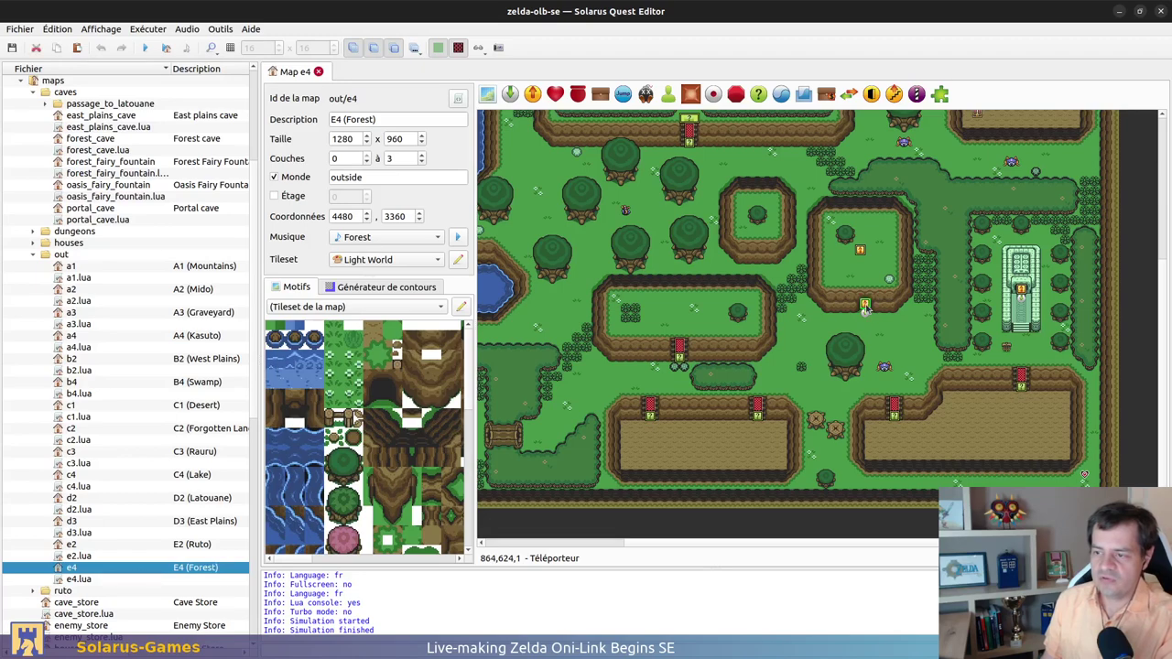
{"action": "double_click", "coordinate": [863, 310]}
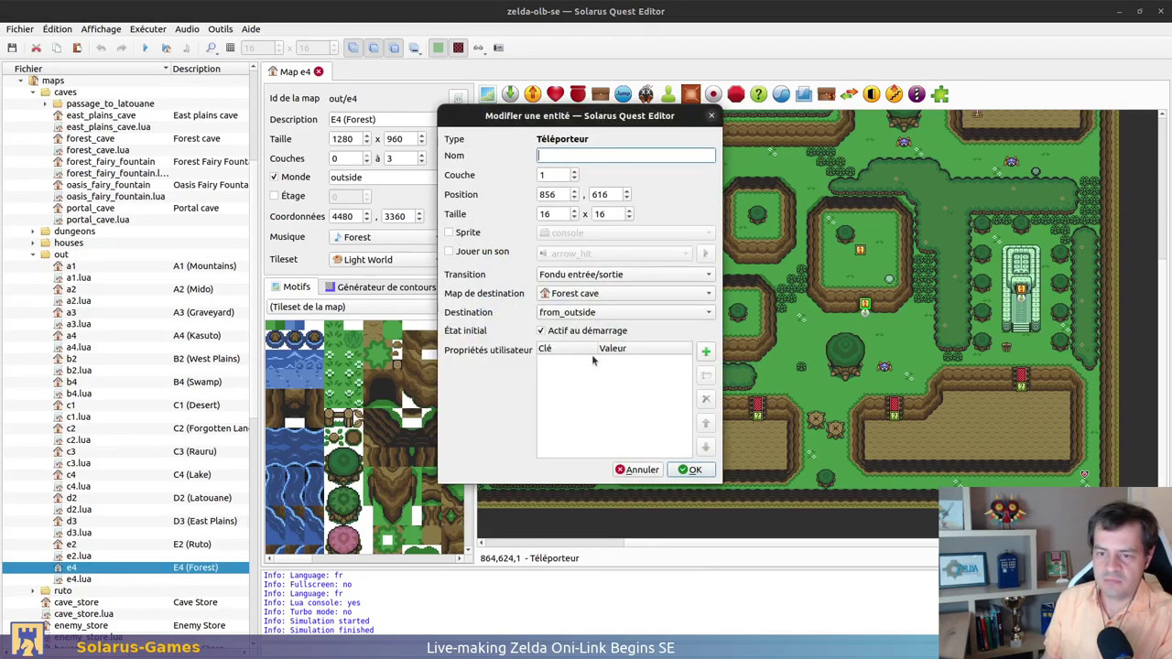
{"action": "key", "text": "Escape"}
Open the Forest cave map, examine the row of tiles in the middle of its lower room, and close both maps
{"action": "scroll", "coordinate": [18, 307], "scroll_direction": "up", "scroll_amount": 3}
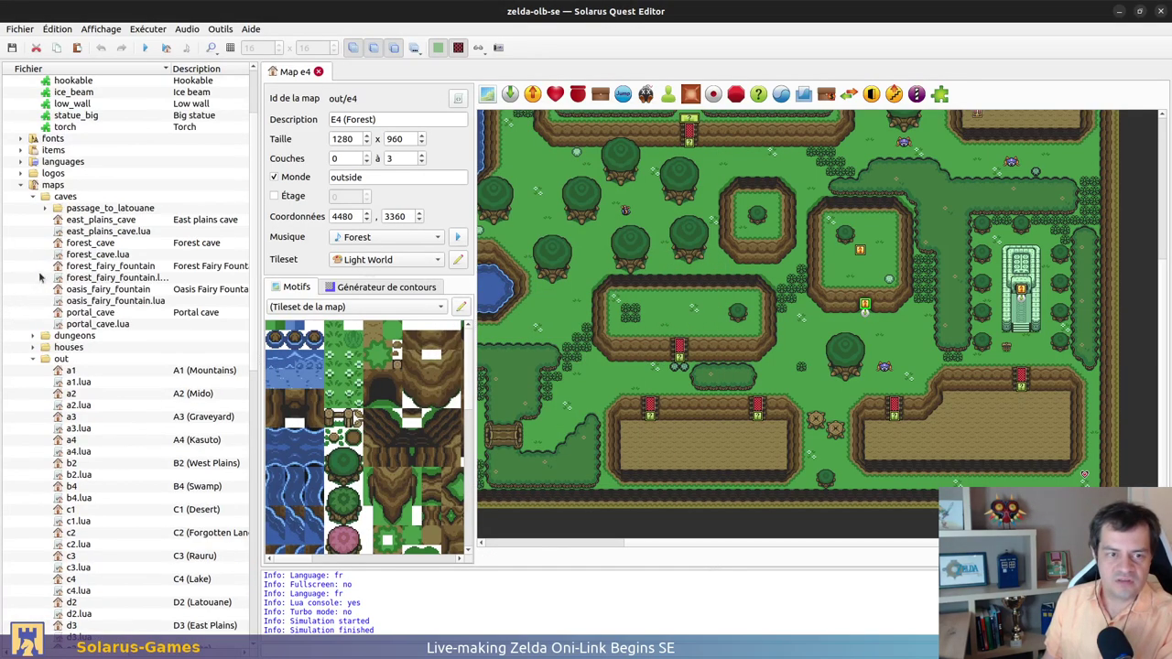
{"action": "double_click", "coordinate": [83, 243]}
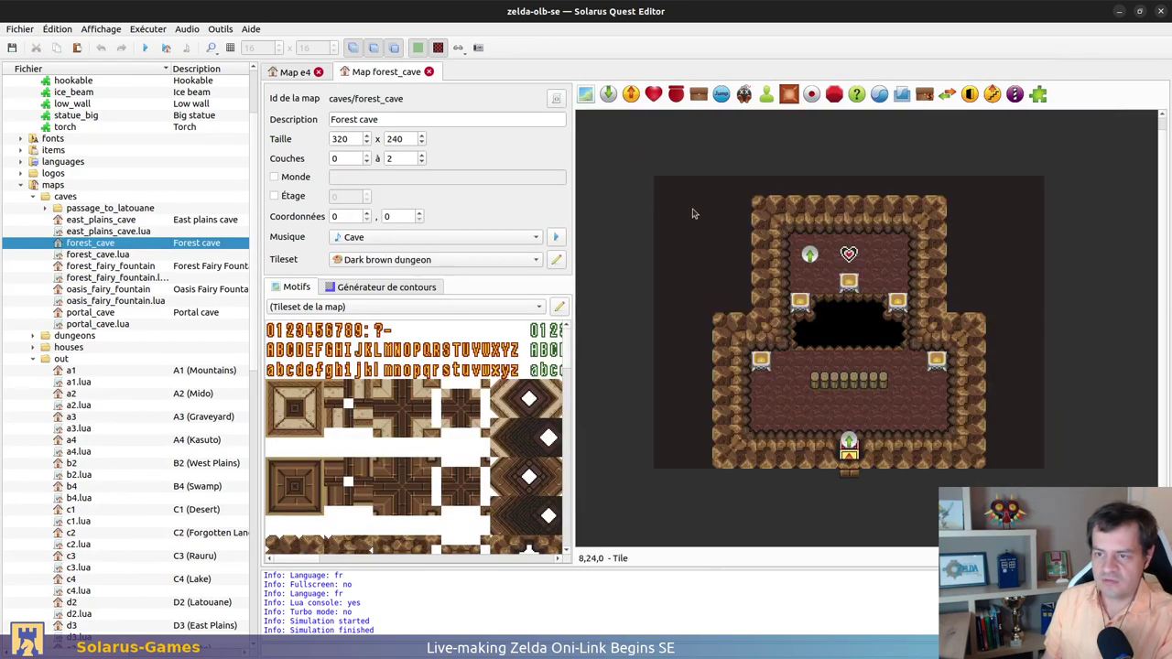
{"action": "left_click", "coordinate": [832, 384]}
{"action": "left_click_drag", "start_coordinate": [834, 385], "coordinate": [861, 378]}
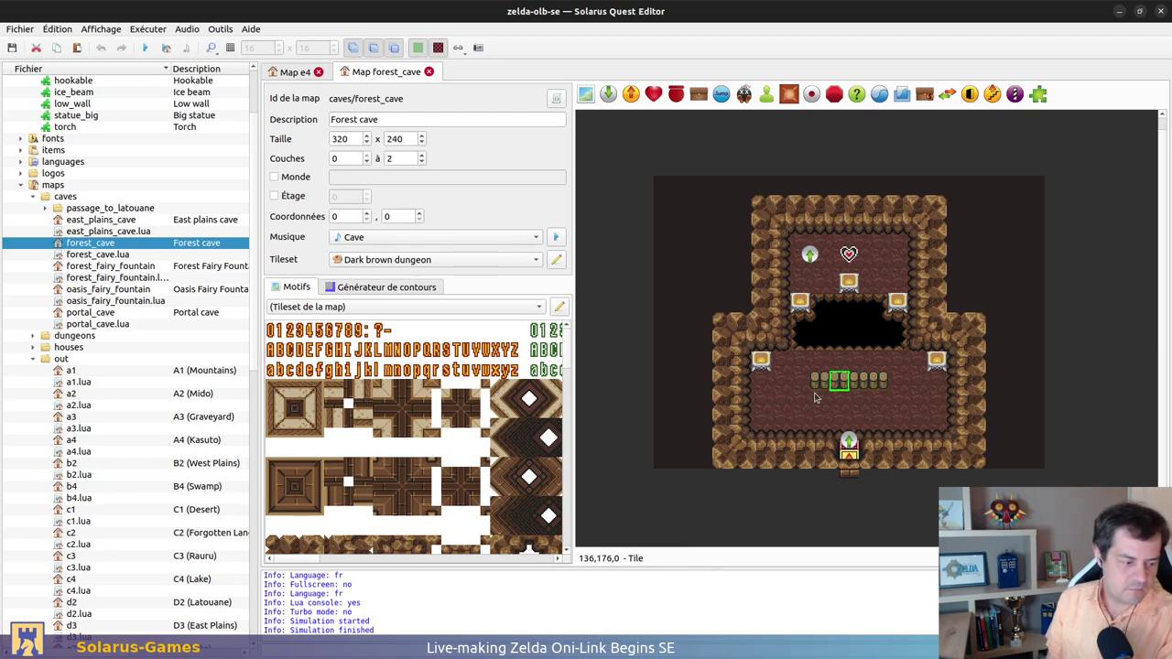
{"action": "key", "text": "ctrl+w"}
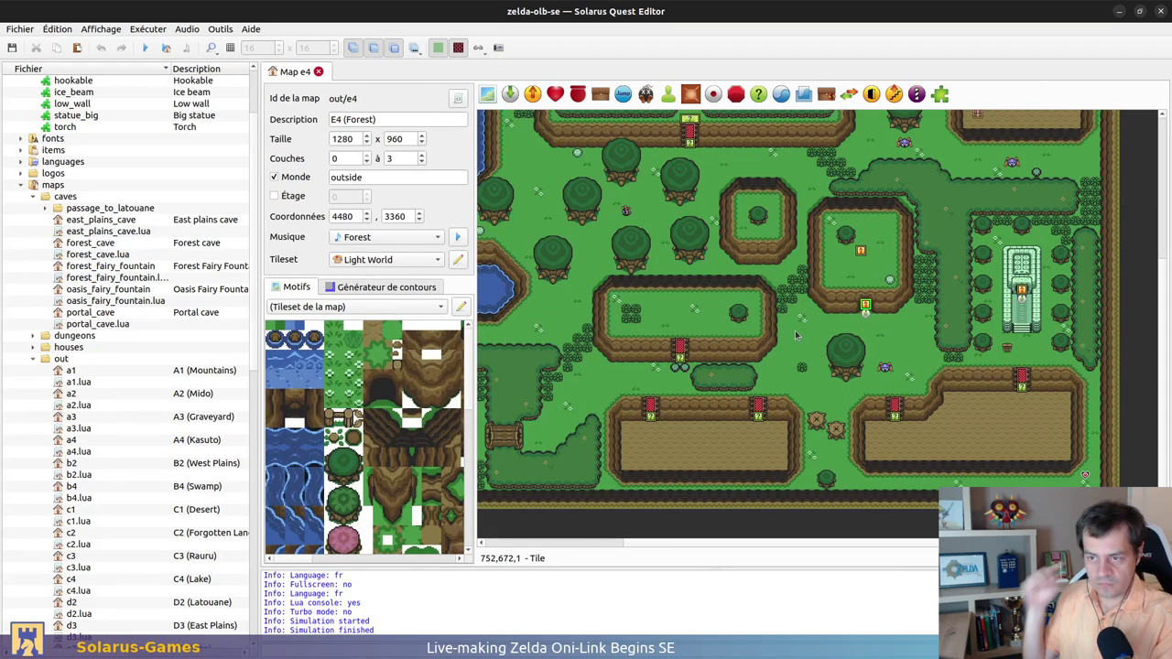
{"action": "key", "text": "ctrl+w"}
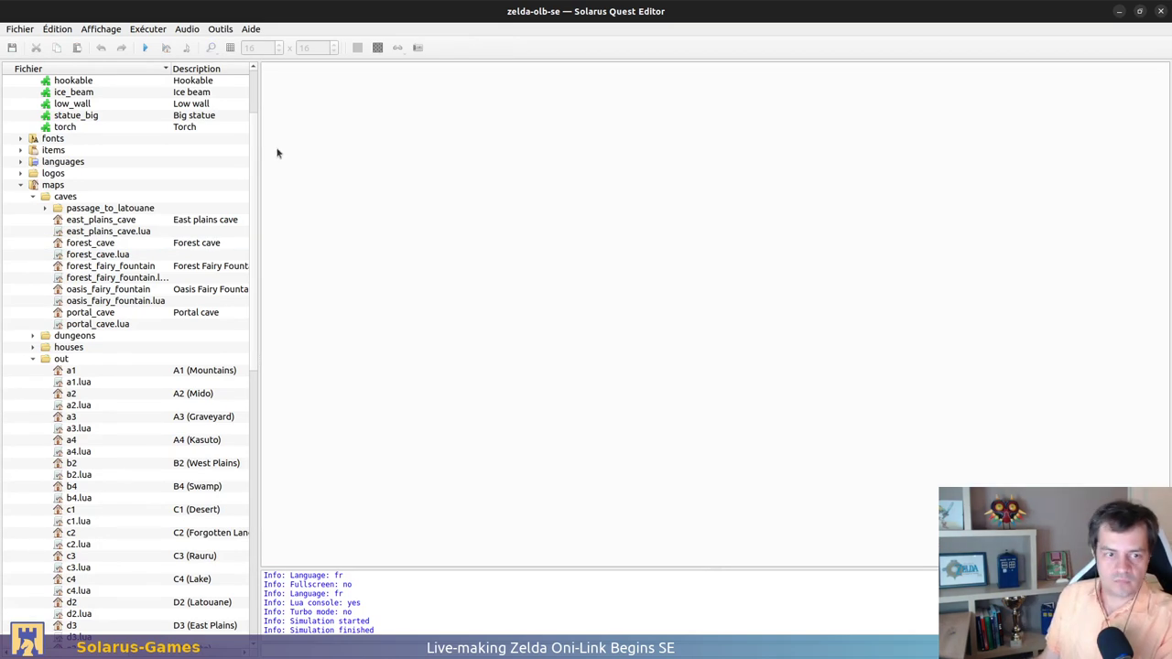
Widen the quest tree and open the D3 (East Plains) map
{"action": "scroll", "coordinate": [92, 323], "scroll_direction": "down", "scroll_amount": 4}
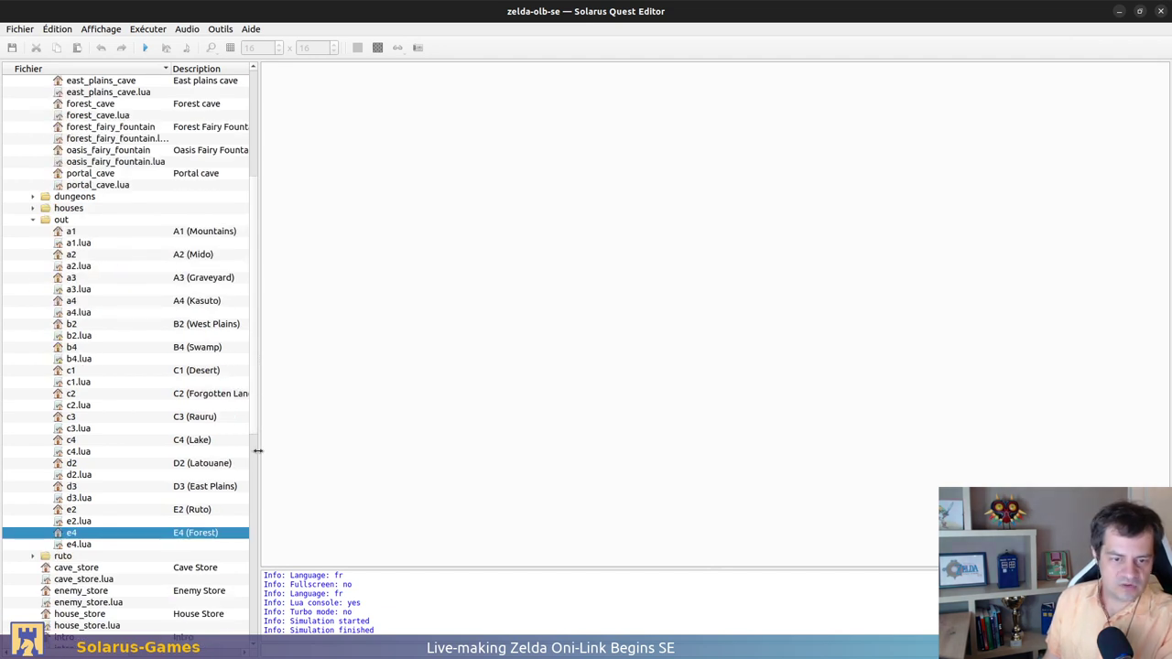
{"action": "left_click_drag", "start_coordinate": [257, 449], "coordinate": [334, 442]}
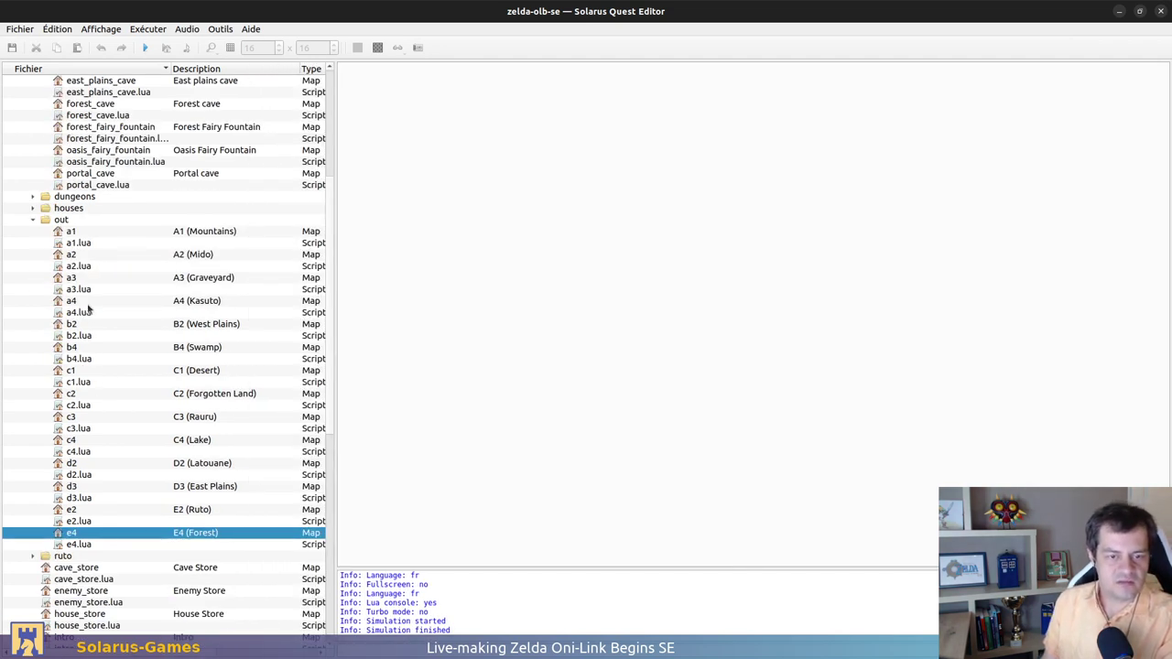
{"action": "double_click", "coordinate": [74, 488]}
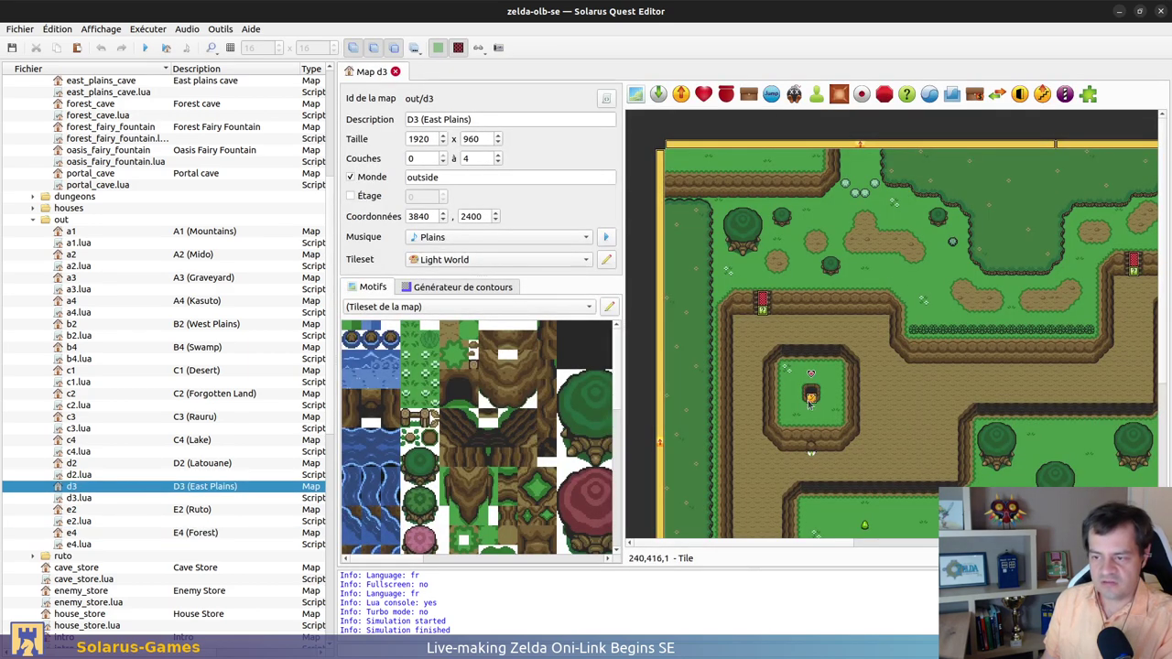
Shift the closed weak wall tiles below the small square hill aside to inspect the stacked entities, and undo the moves
{"action": "scroll", "coordinate": [811, 403], "scroll_direction": "up", "scroll_amount": 1, "text": "ctrl"}
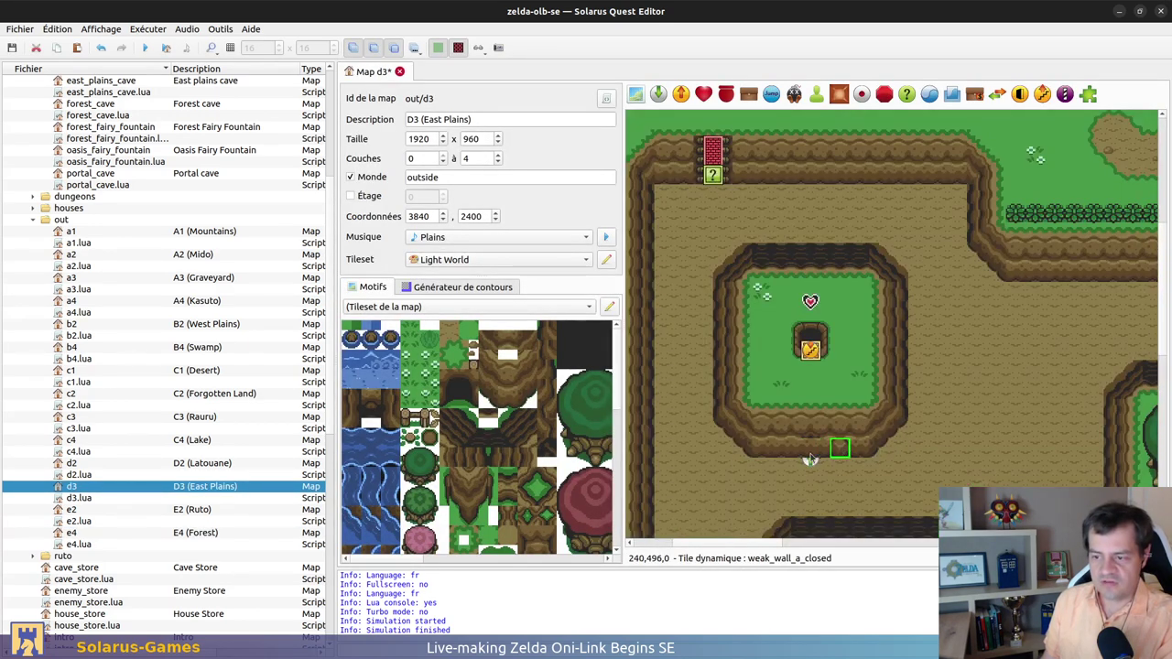
{"action": "key", "text": "ctrl+v"}
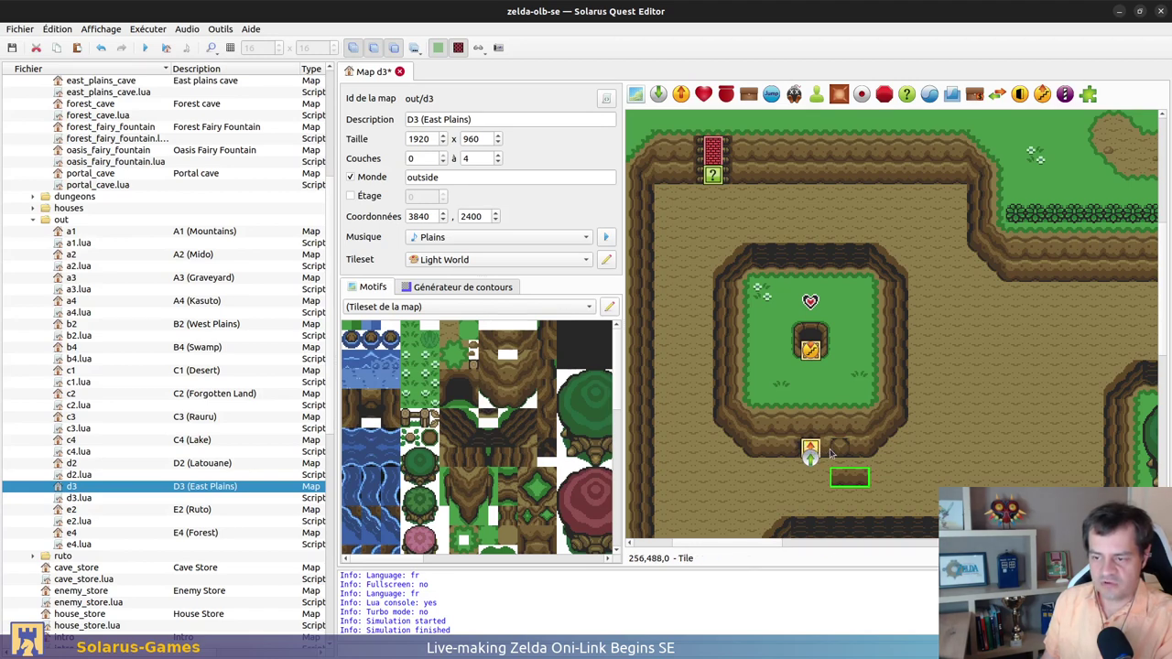
{"action": "key", "text": "ctrl+z"}
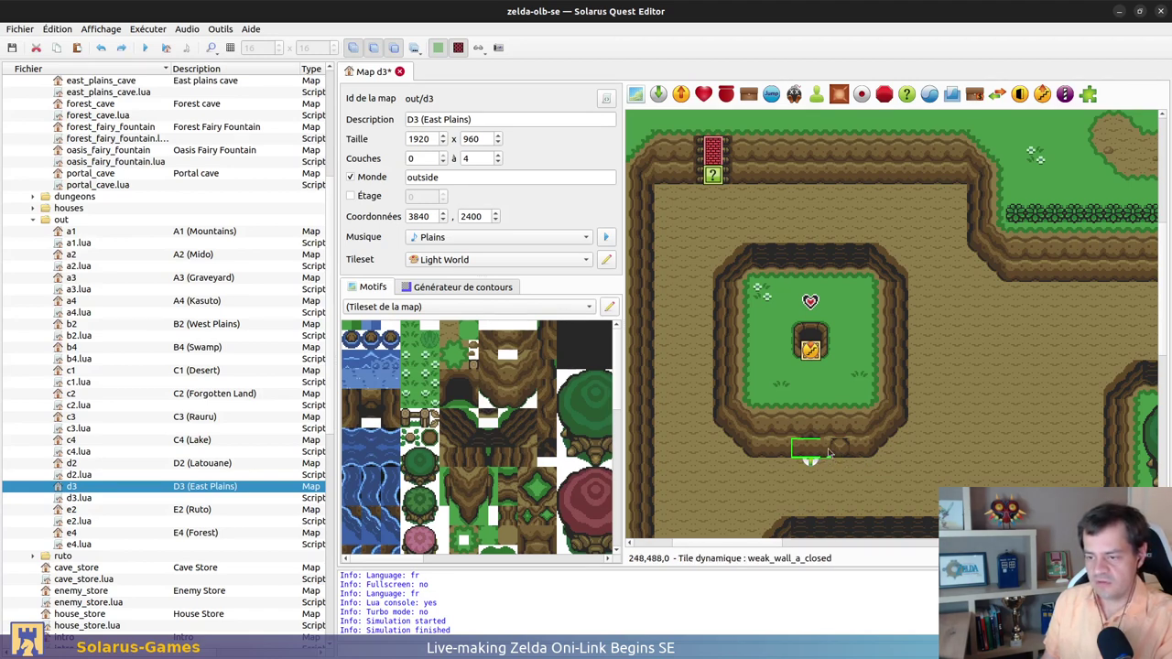
Look over the D3 map's terraced hill, the house enclosed by cliffs and the weak wall below the small square hill
{"action": "scroll", "coordinate": [969, 388], "scroll_direction": "right", "scroll_amount": 10}
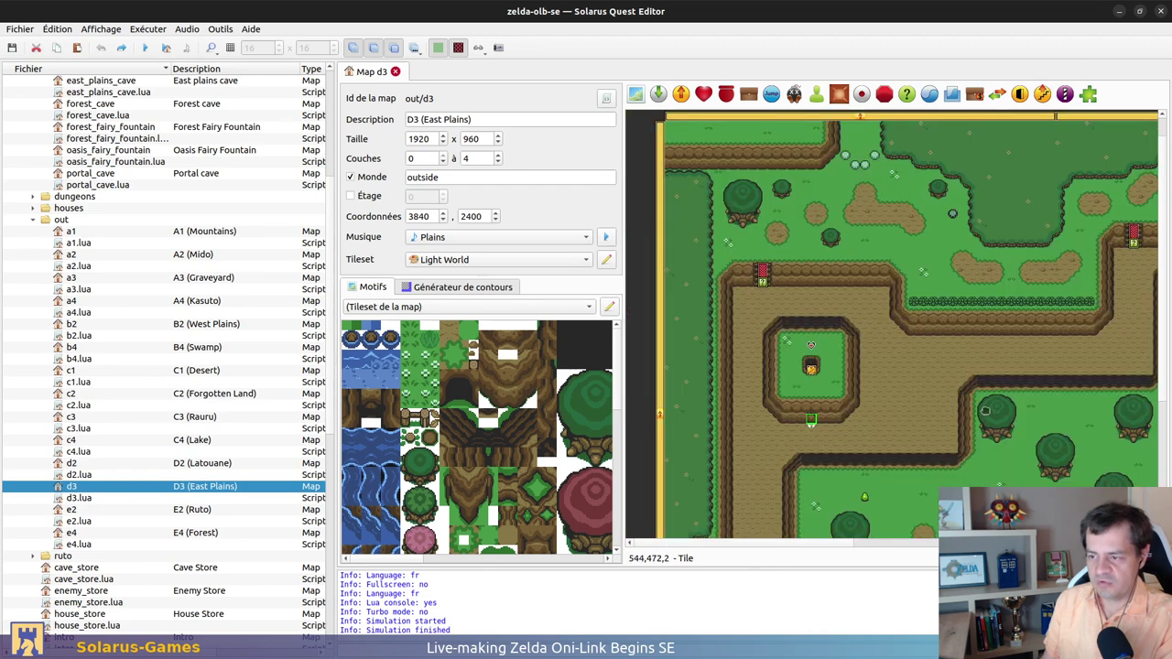
{"action": "scroll", "coordinate": [966, 393], "scroll_direction": "down", "scroll_amount": 3}
{"action": "scroll", "coordinate": [958, 409], "scroll_direction": "right", "scroll_amount": 8}
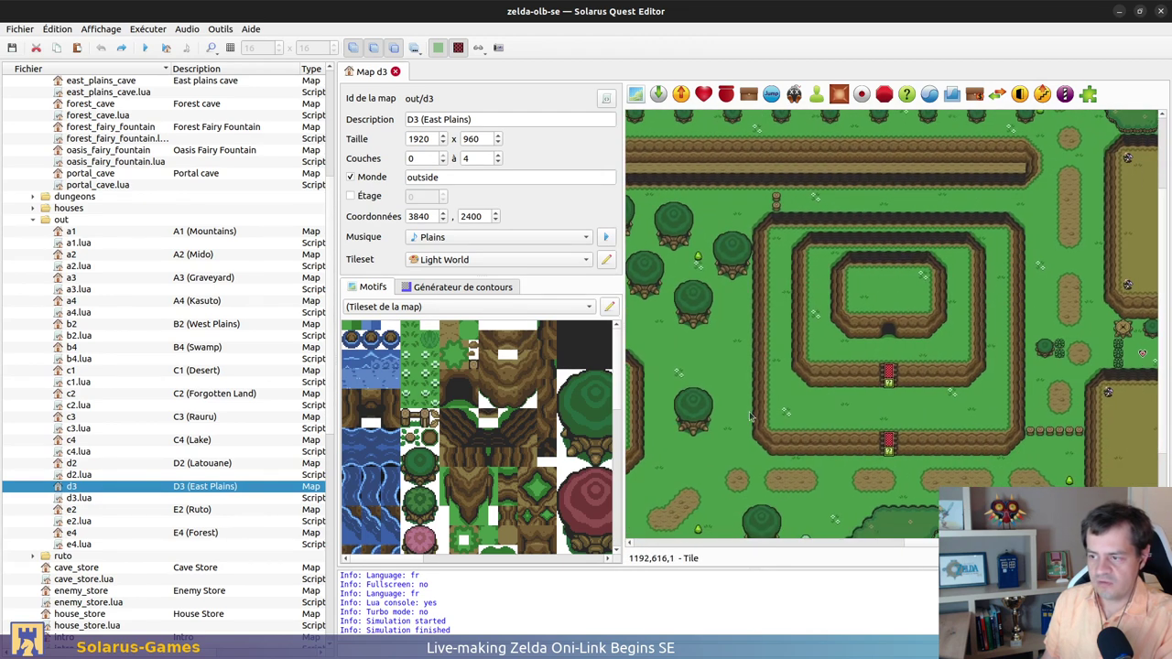
{"action": "scroll", "coordinate": [906, 327], "scroll_direction": "down", "scroll_amount": 4}
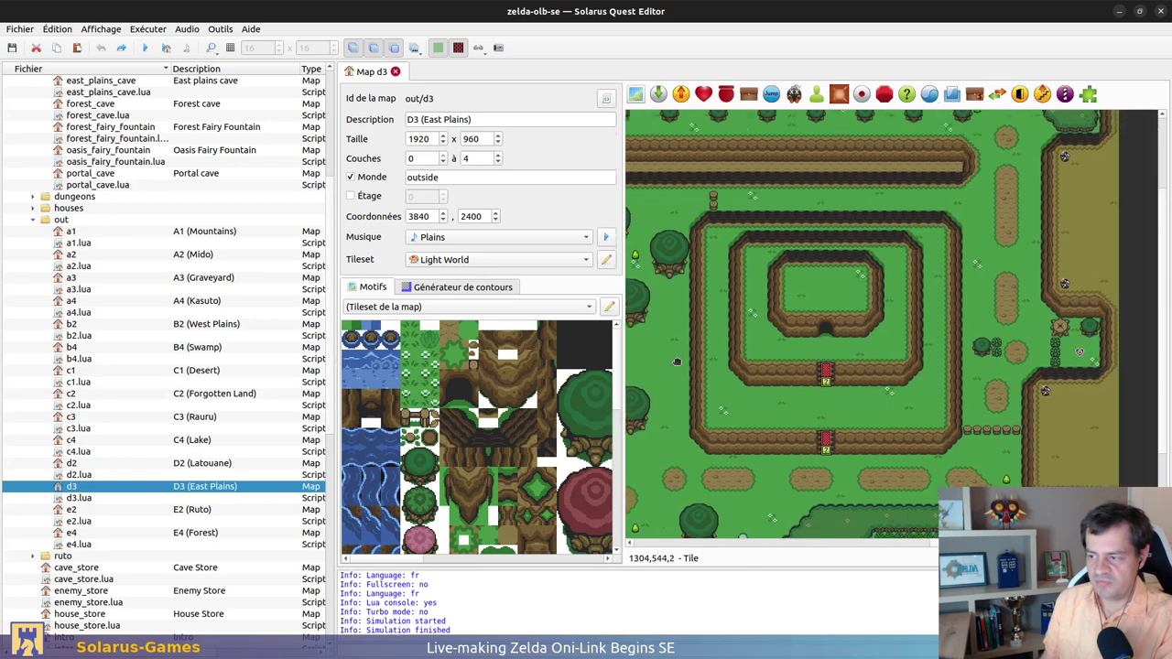
{"action": "scroll", "coordinate": [764, 337], "scroll_direction": "right", "scroll_amount": 3}
{"action": "scroll", "coordinate": [756, 341], "scroll_direction": "left", "scroll_amount": 10}
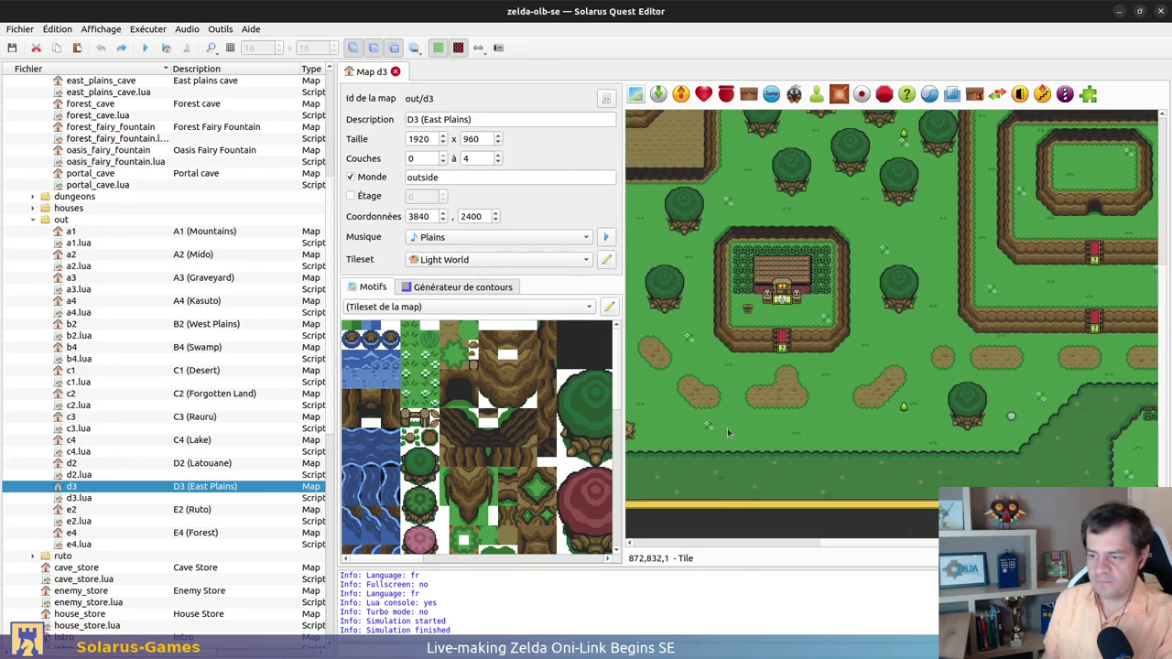
{"action": "scroll", "coordinate": [882, 414], "scroll_direction": "left", "scroll_amount": 4}
{"action": "scroll", "coordinate": [842, 385], "scroll_direction": "up", "scroll_amount": 5}
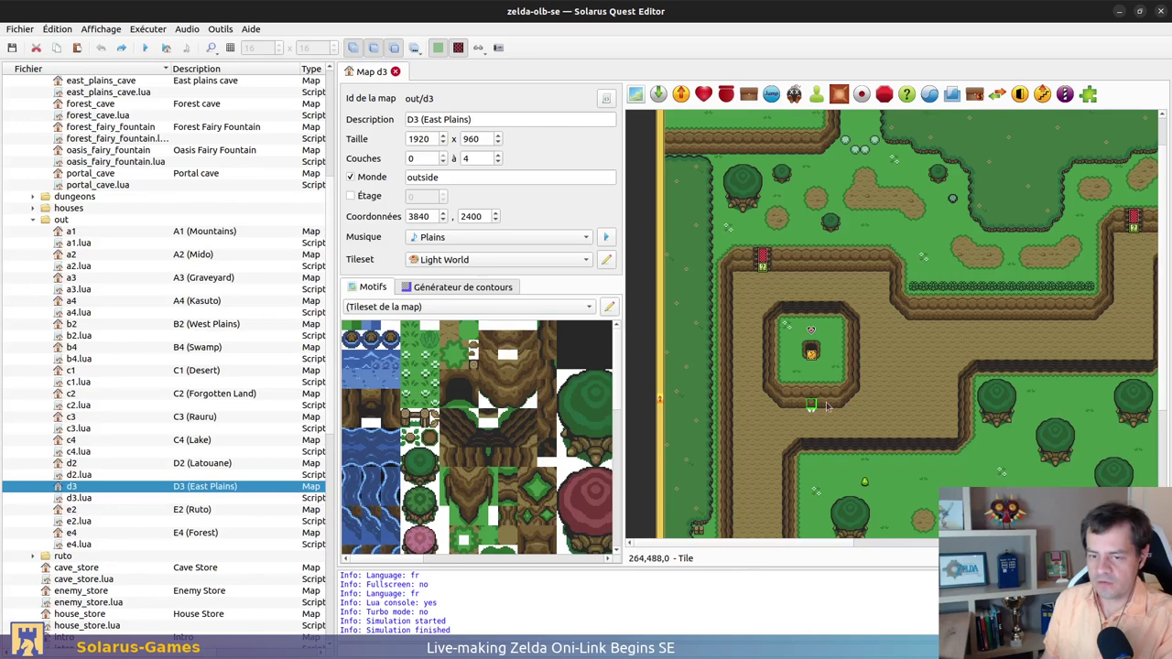
{"action": "scroll", "coordinate": [817, 391], "scroll_direction": "up", "scroll_amount": 2, "text": "ctrl"}
{"action": "middle_click_drag", "start_coordinate": [767, 421], "coordinate": [849, 389]}
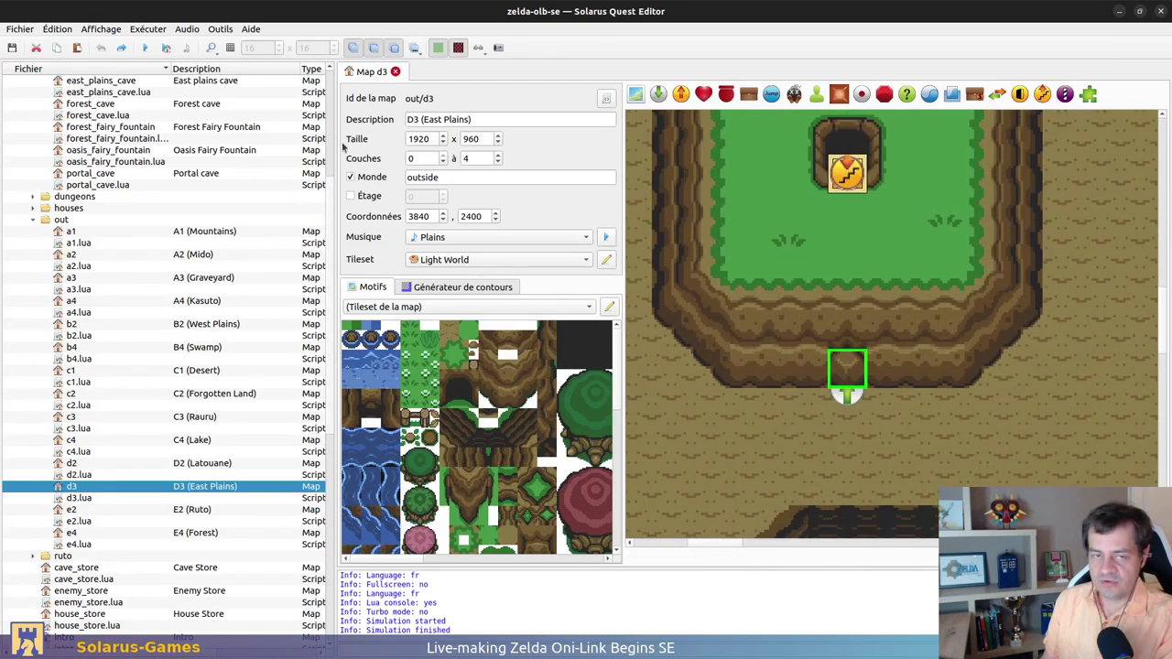
Run the quest, step the hero away from the wall and try hero:start_treasure("bomb_bag") in the Lua console
{"action": "left_click", "coordinate": [146, 48]}
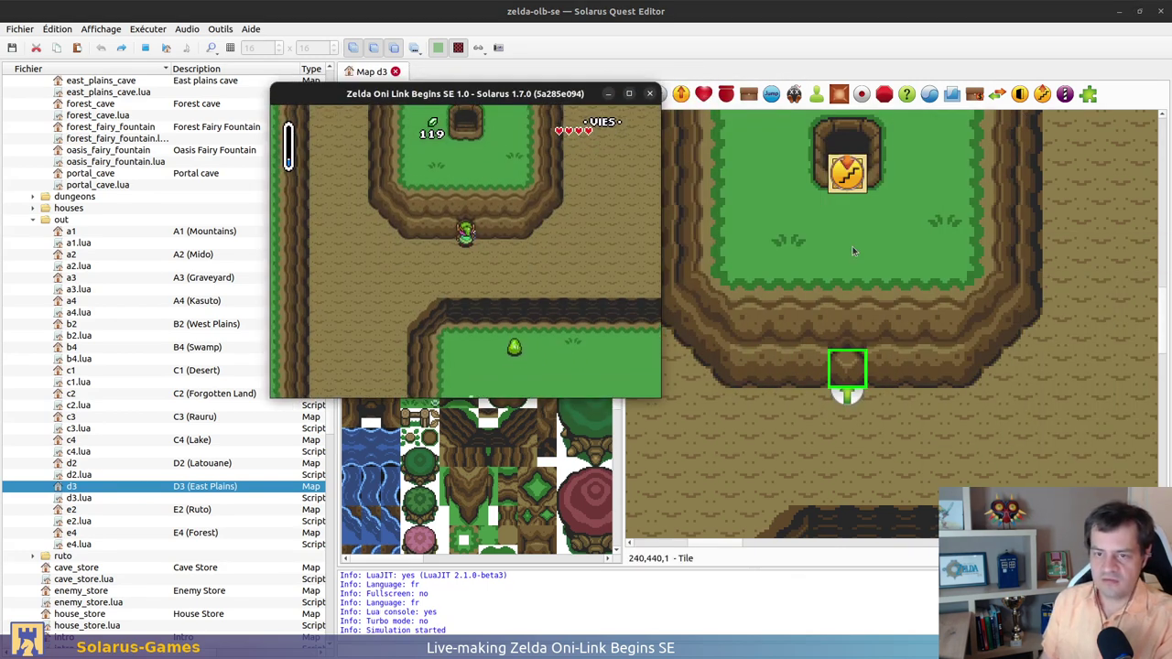
{"action": "key", "text": "Down"}
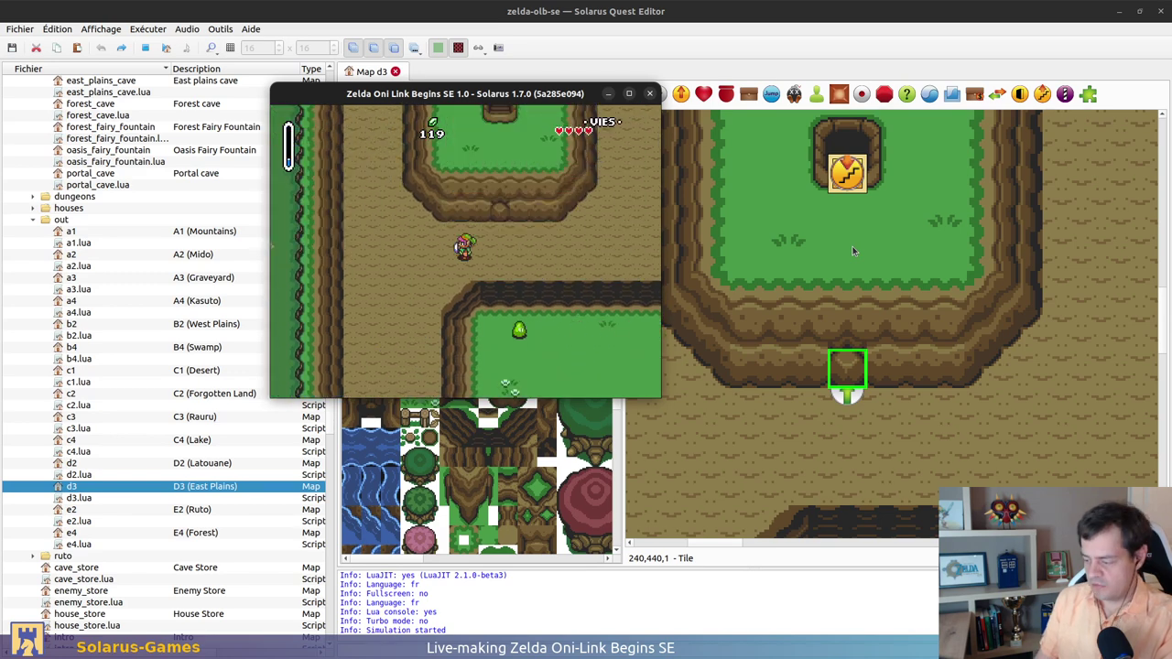
{"action": "key", "text": "F12"}
{"action": "type", "text": "game:start"}
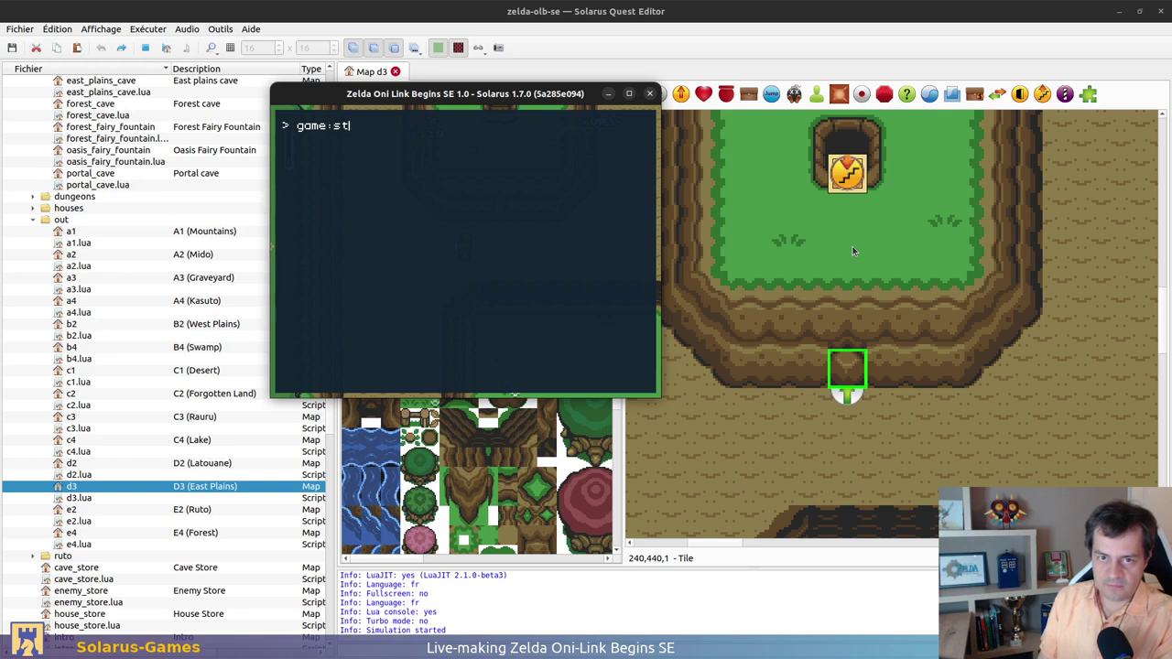
{"action": "key", "text": "BackSpace"}
{"action": "key", "text": "BackSpace"}
{"action": "key", "text": "BackSpace"}
{"action": "key", "text": "BackSpace"}
{"action": "key", "text": "BackSpace"}
{"action": "key", "text": "BackSpace"}
{"action": "key", "text": "BackSpace"}
{"action": "type", "text": "hero:"}
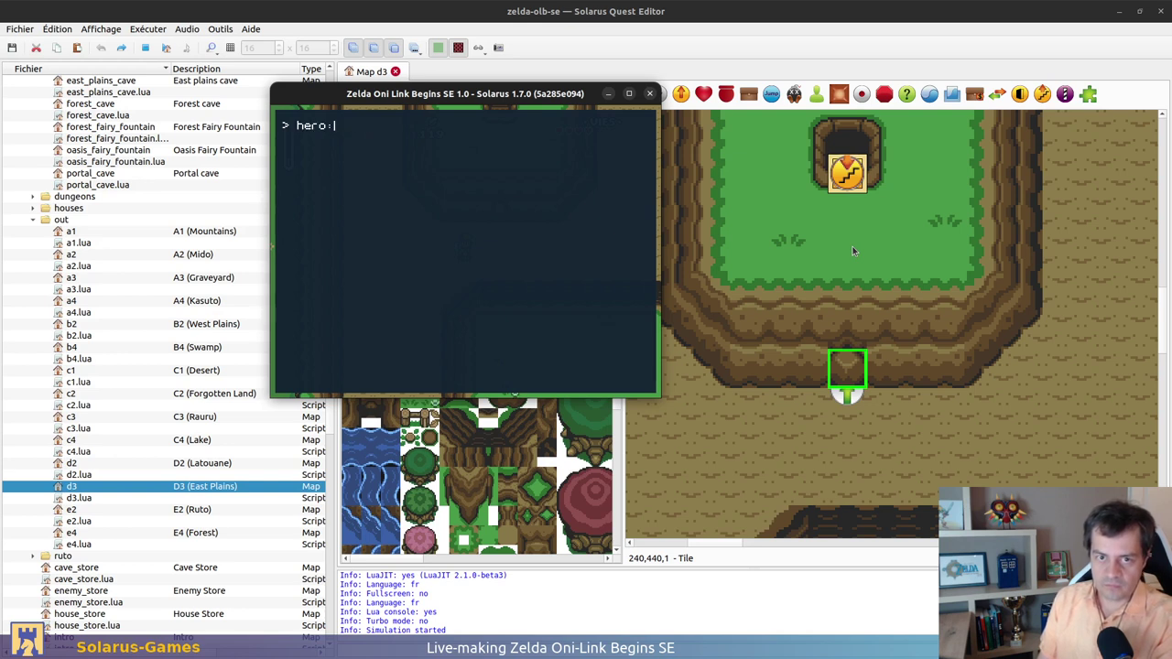
{"action": "type", "text": "start_treasu"}
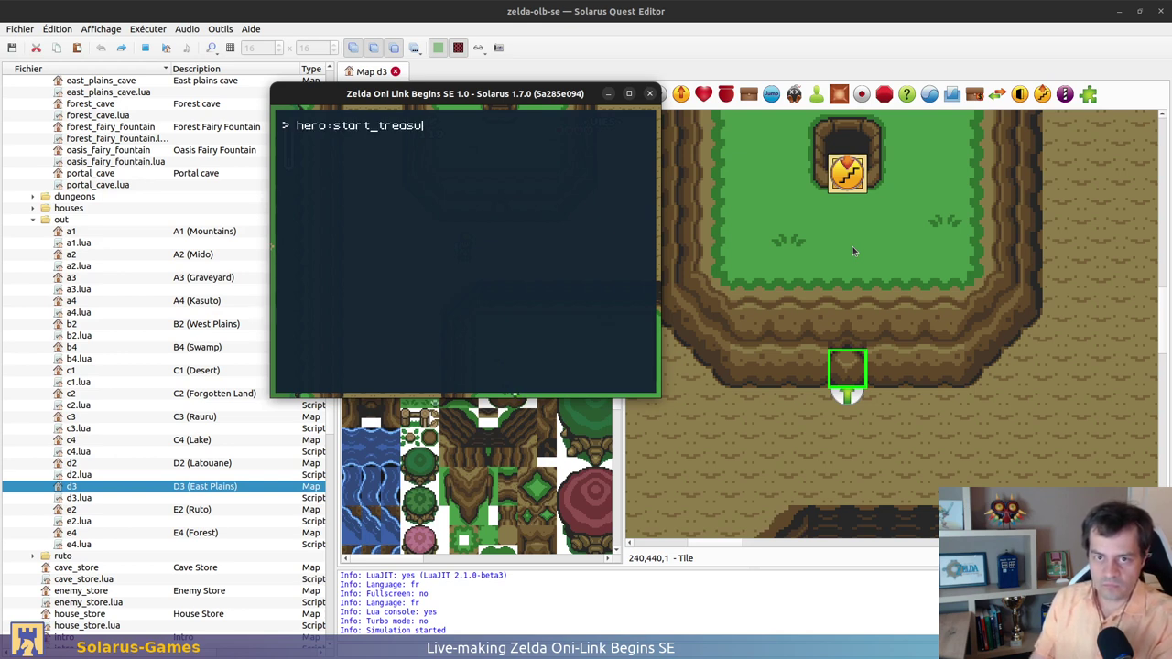
{"action": "type", "text": "re(\"bomb_"}
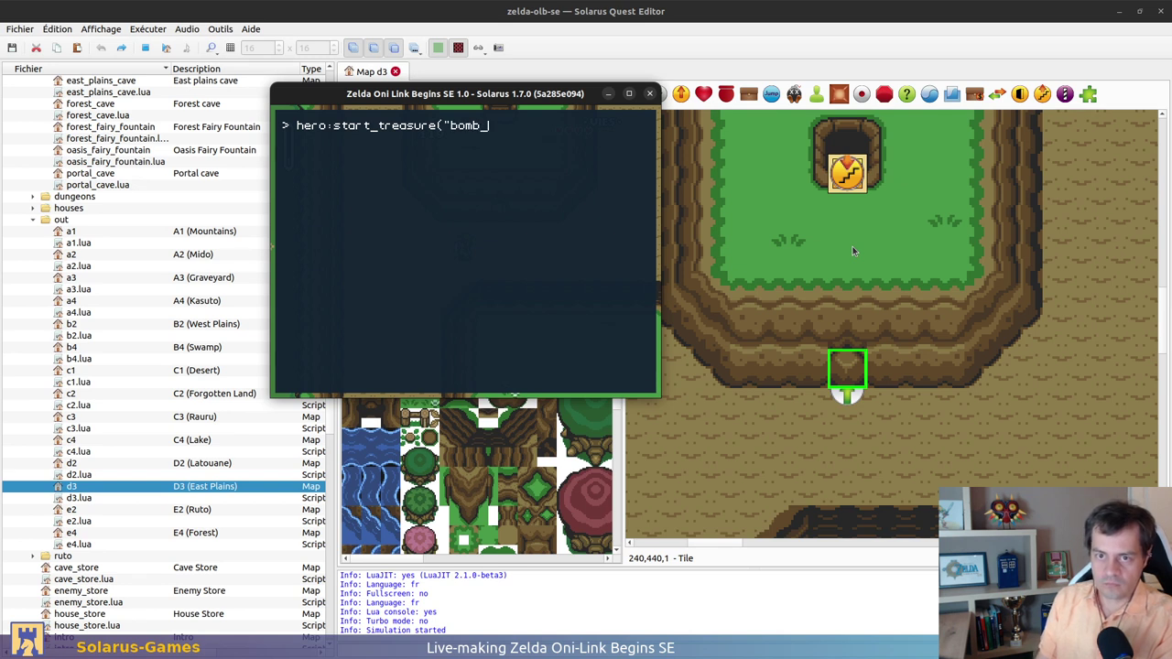
{"action": "type", "text": "bag\")"}
{"action": "key", "text": "Return"}
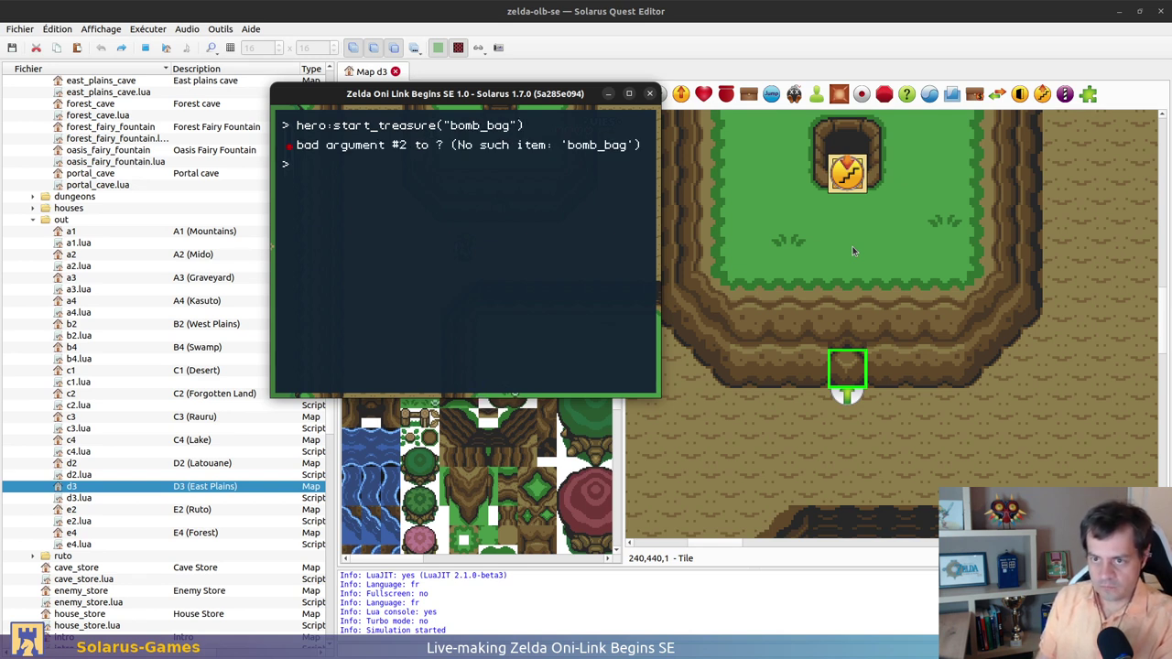
Try the same treasure command in the Lua console with the item "bombs_bag"
{"action": "key", "text": "Up"}
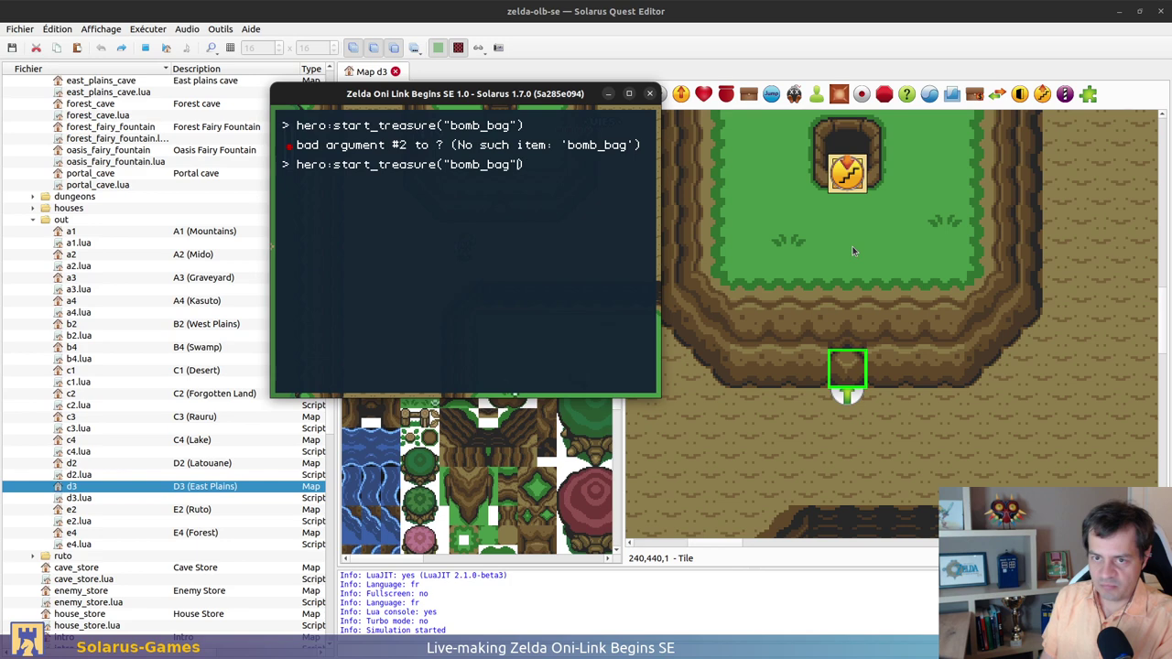
{"action": "type", "text": "s"}
{"action": "key", "text": "Return"}
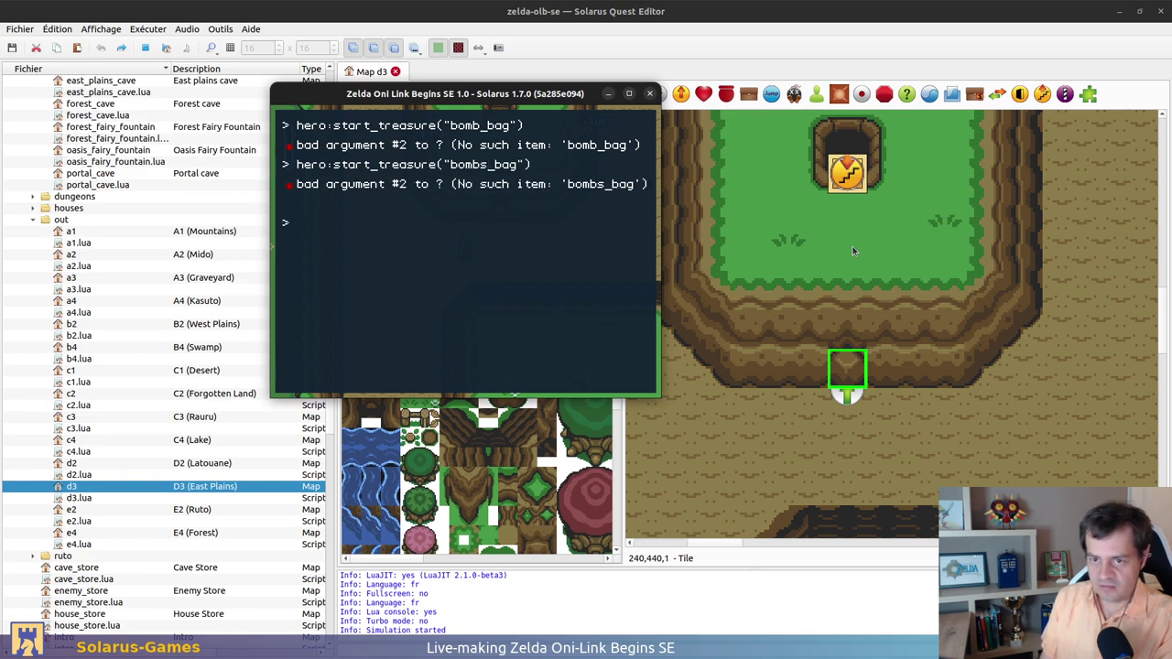
Collapse the entities folder and expand the items folder in the quest tree to look up the bomb item's name
{"action": "scroll", "coordinate": [119, 169], "scroll_direction": "up", "scroll_amount": 8}
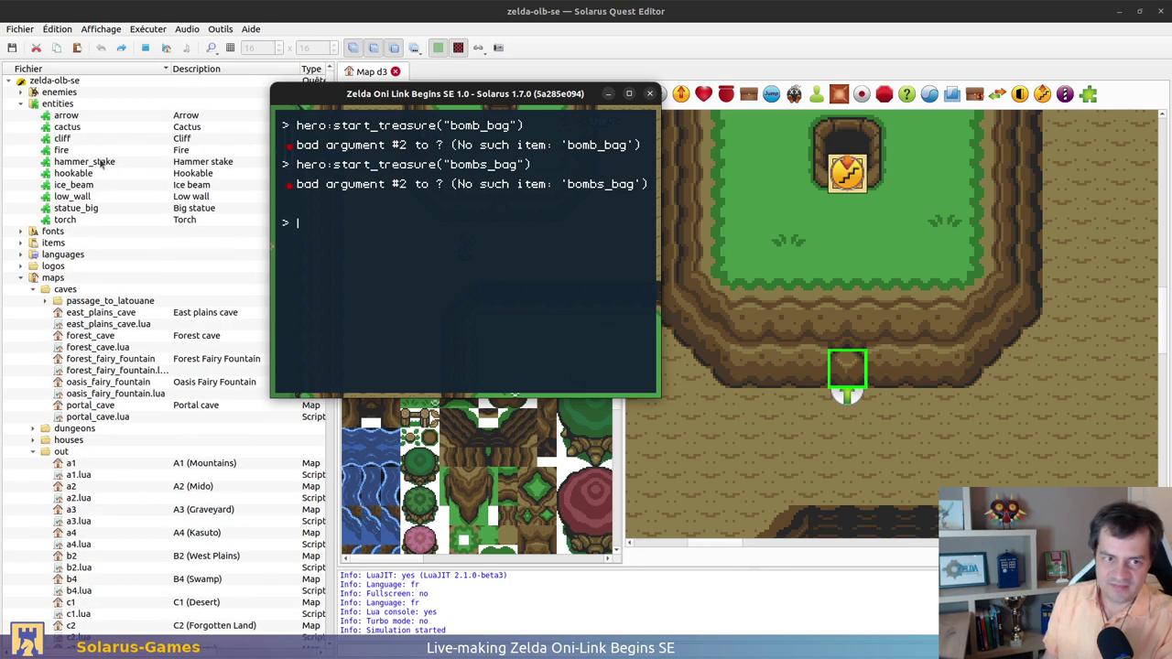
{"action": "left_click", "coordinate": [22, 105]}
{"action": "left_click", "coordinate": [21, 126]}
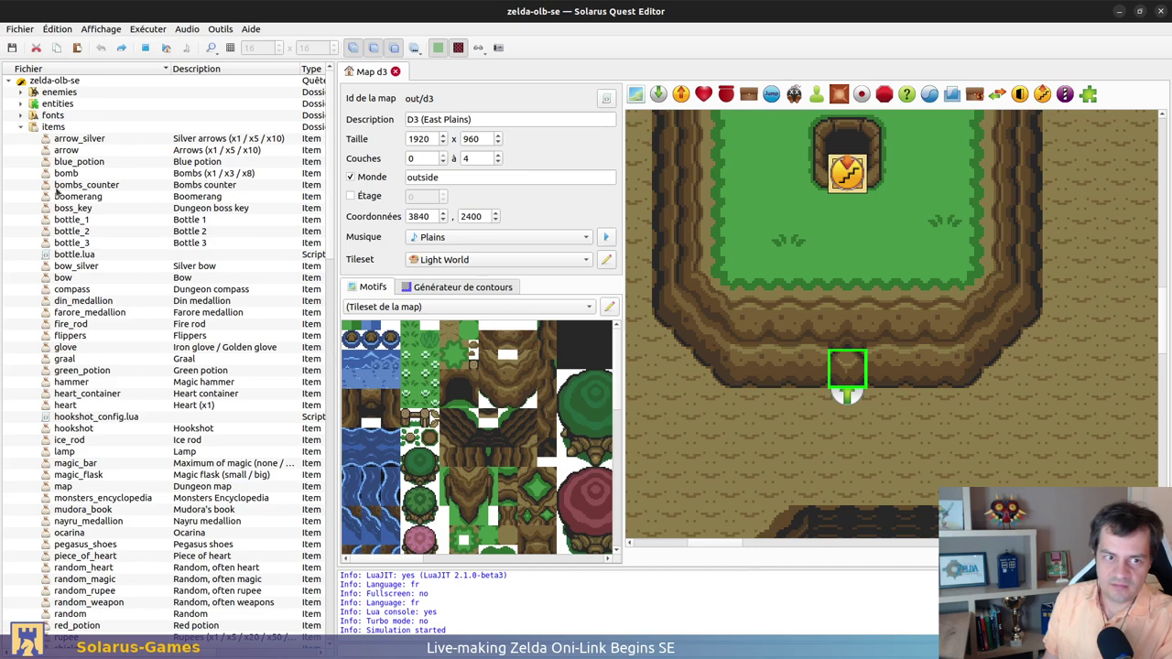
Return to the running game and give the hero the bombs counter with hero:start_treasure("bombs_counter")
{"action": "key", "text": "alt+Tab"}
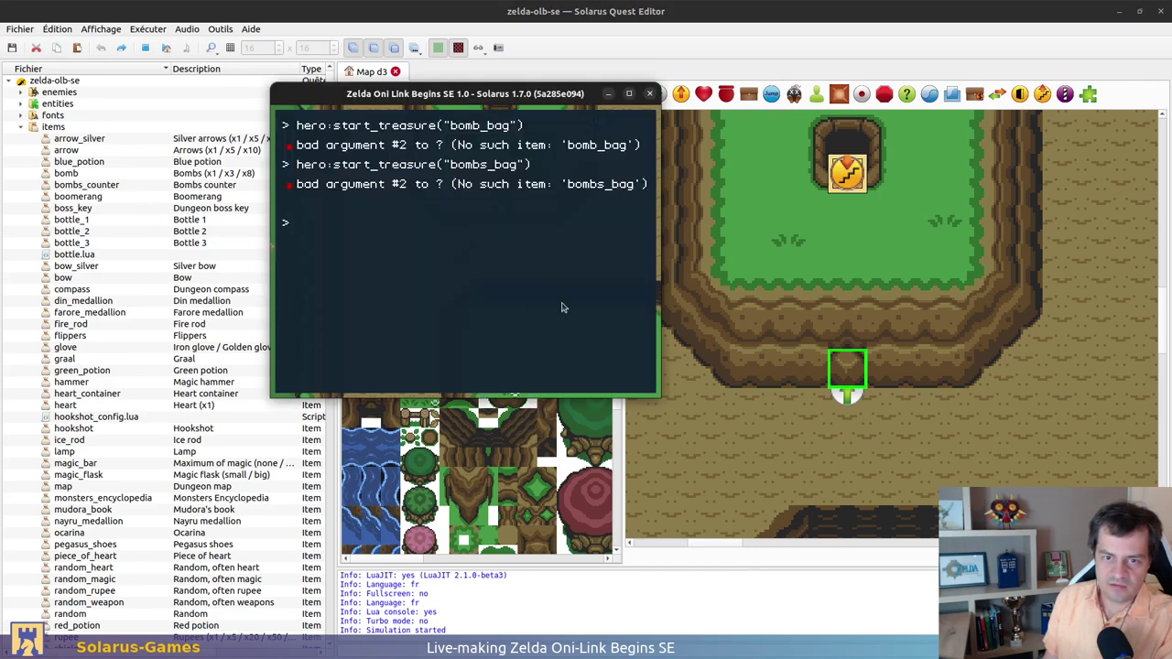
{"action": "key", "text": "Up"}
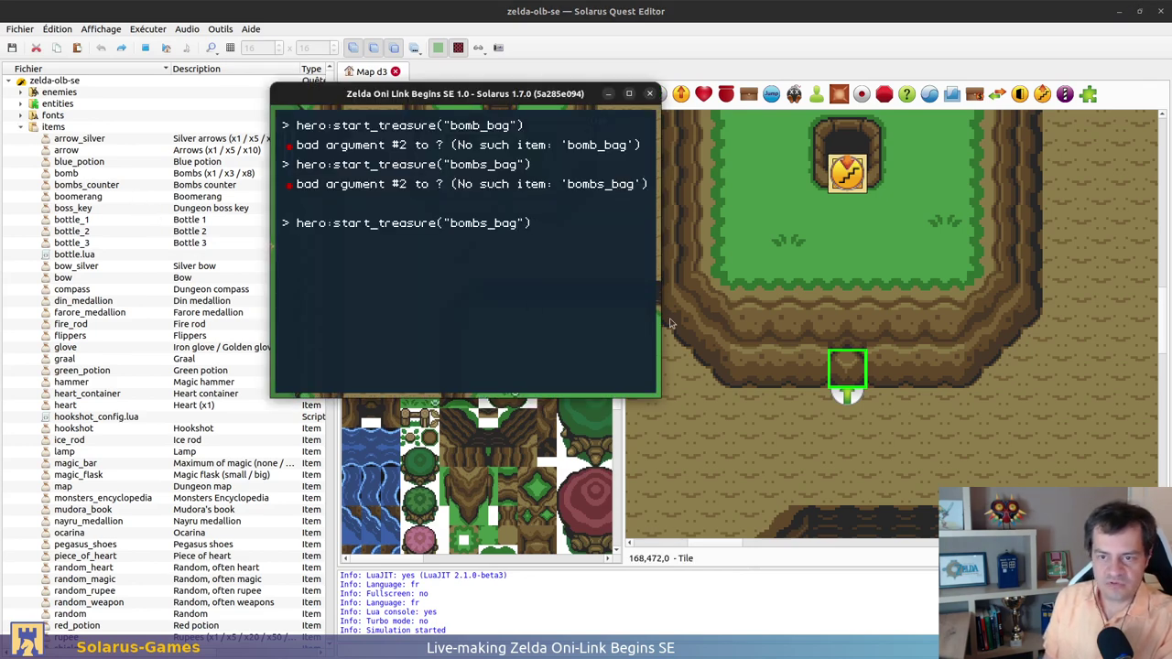
{"action": "key", "text": "Left"}
{"action": "key", "text": "Left"}
{"action": "key", "text": "BackSpace"}
{"action": "key", "text": "BackSpace"}
{"action": "key", "text": "BackSpace"}
{"action": "type", "text": "counter"}
{"action": "key", "text": "Return"}
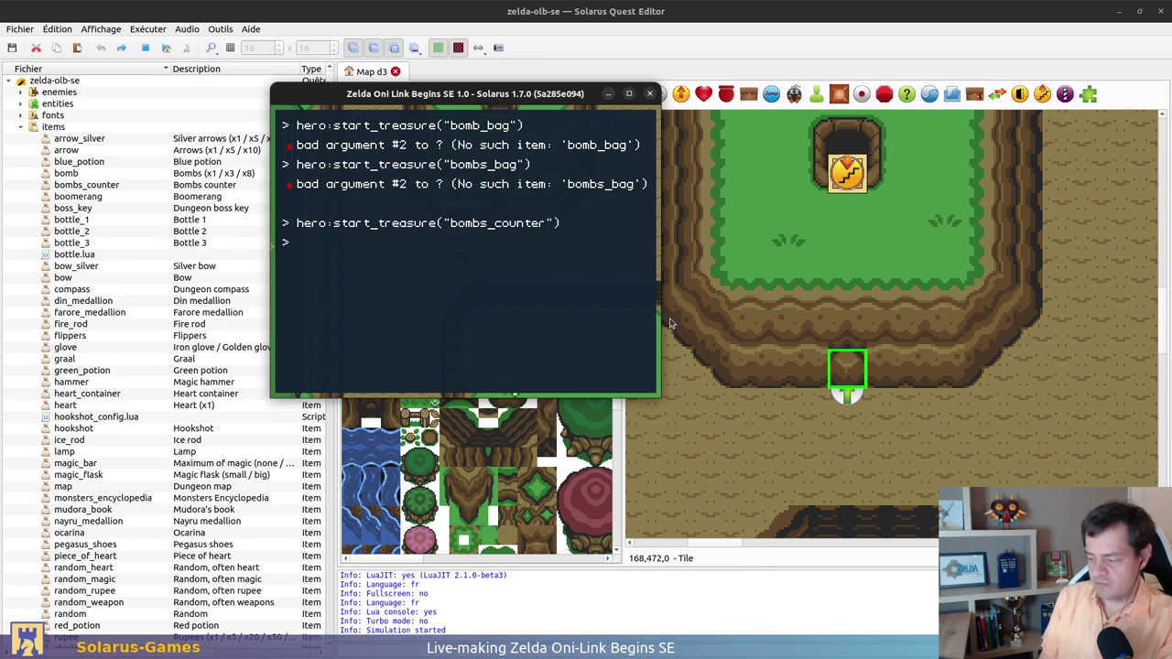
{"action": "key", "text": "F12"}
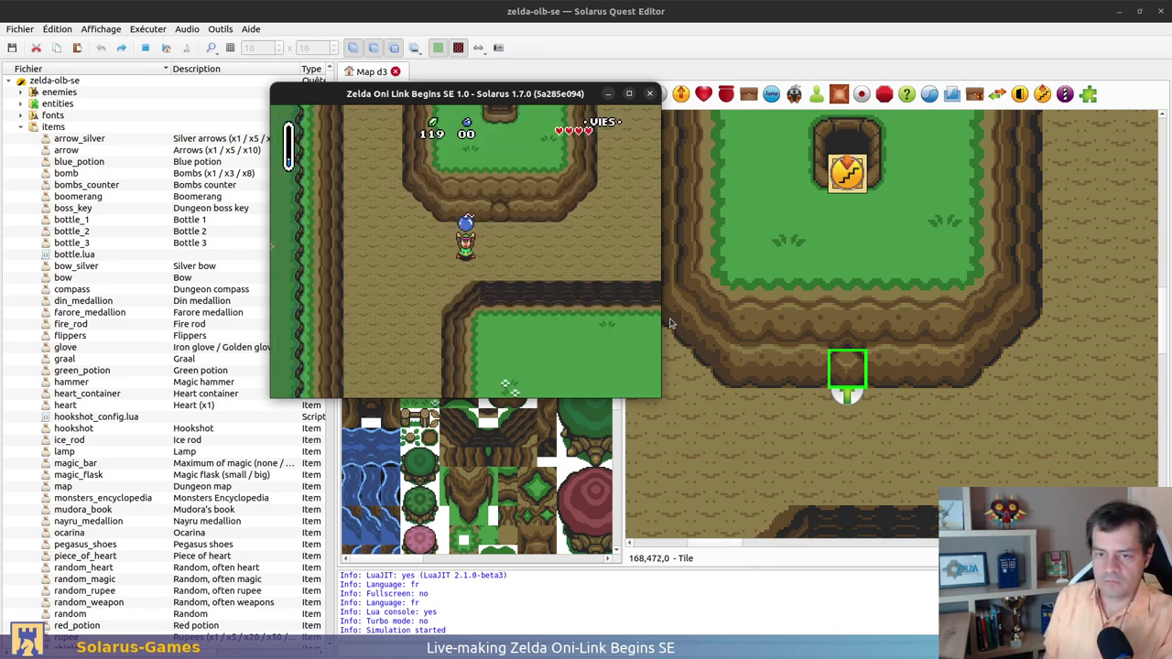
Assign the bombs to an item slot in the game's inventory and walk the hero around below the small hill
{"action": "key", "text": "d"}
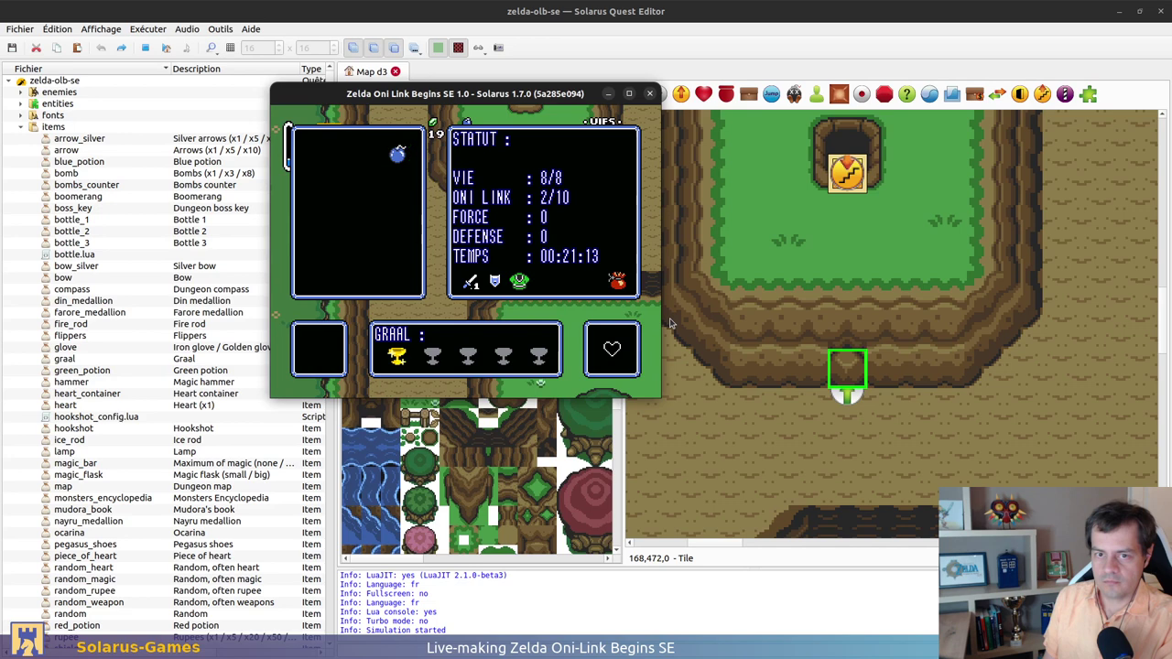
{"action": "key", "text": "d"}
{"action": "key", "text": "Right"}
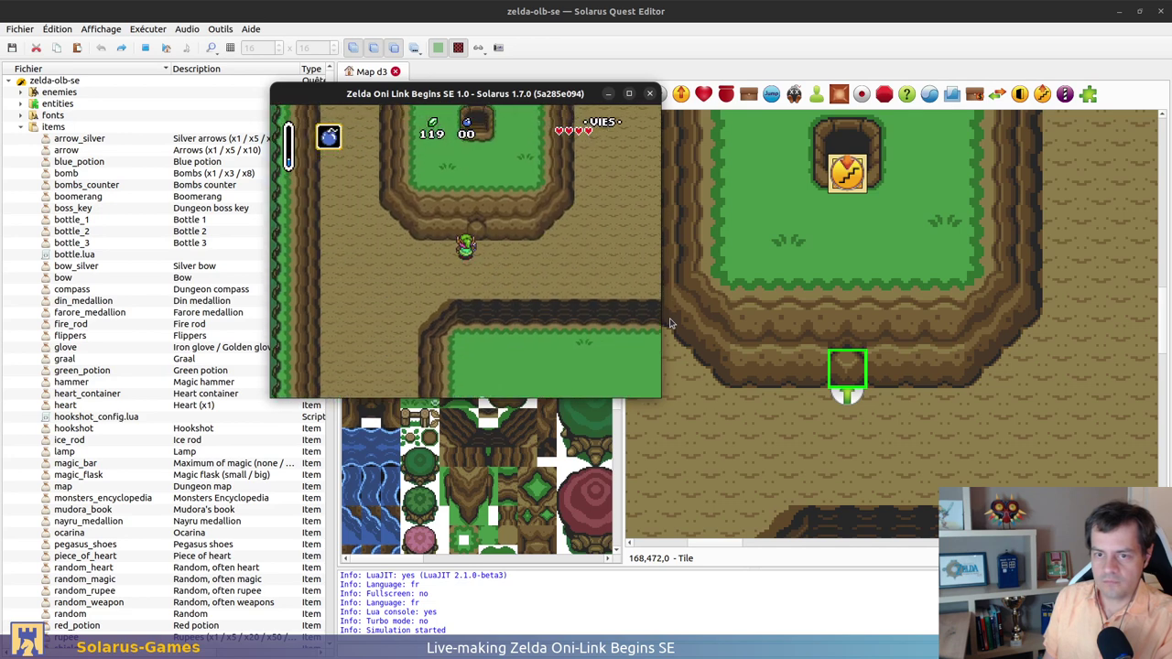
{"action": "key", "text": "Left"}
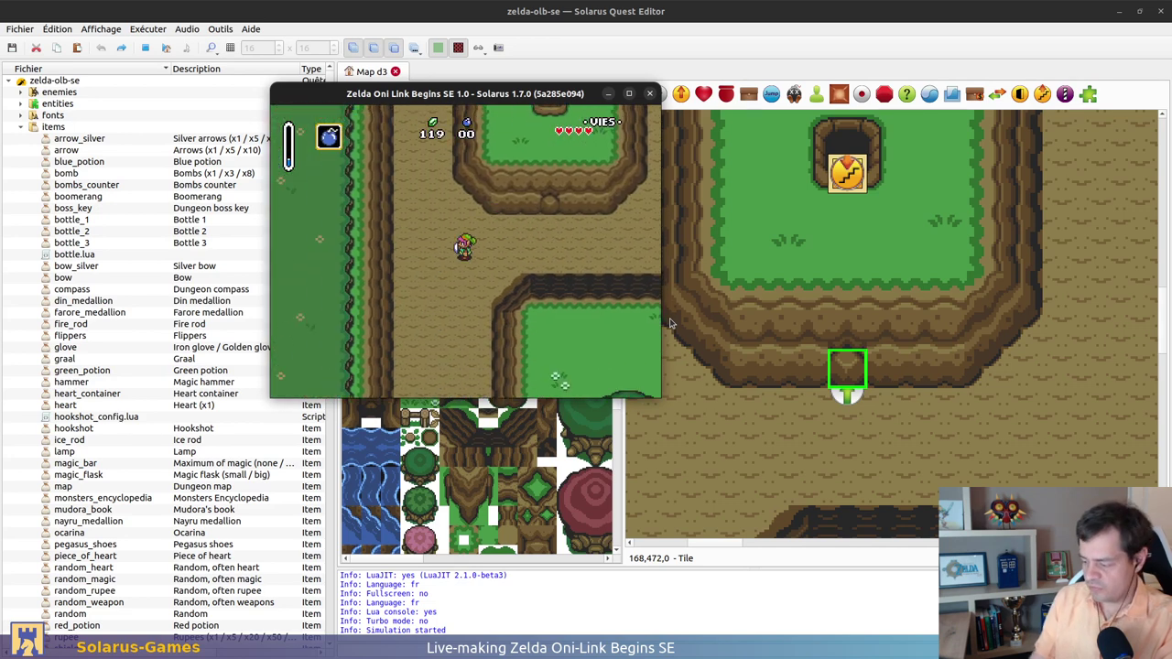
Try to give the hero bombs by running hero:start_treasure("bomb") in the Lua console
{"action": "key", "text": "F12"}
{"action": "key", "text": "Up"}
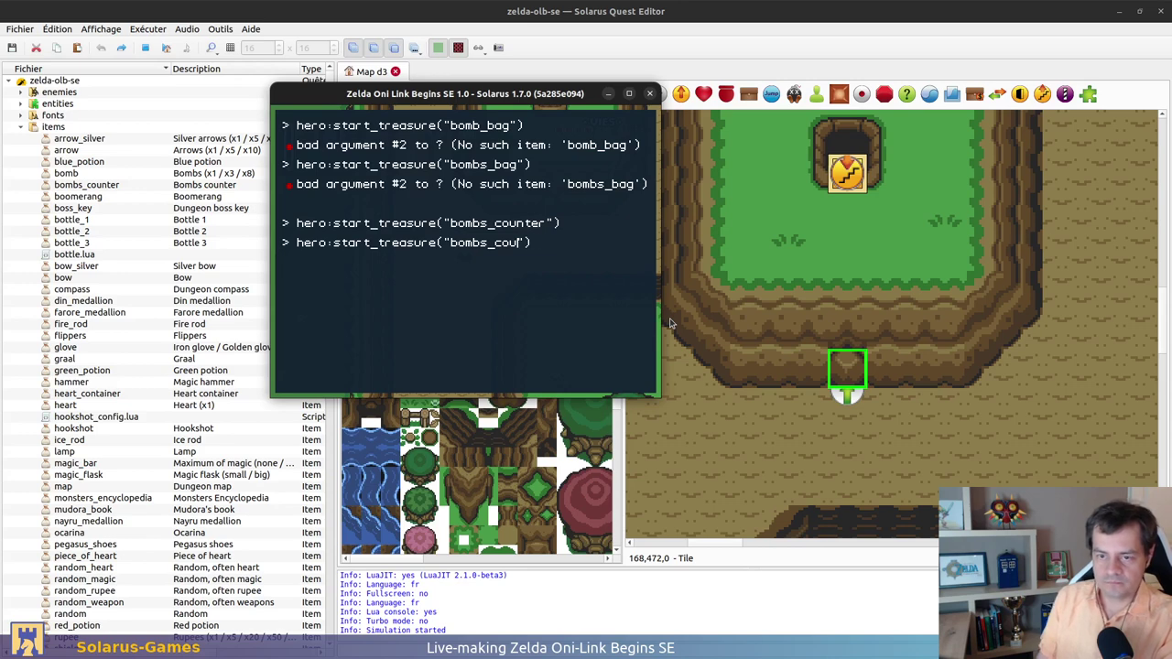
{"action": "key", "text": "BackSpace"}
{"action": "key", "text": "BackSpace"}
{"action": "key", "text": "BackSpace"}
{"action": "key", "text": "BackSpace"}
{"action": "key", "text": "Return"}
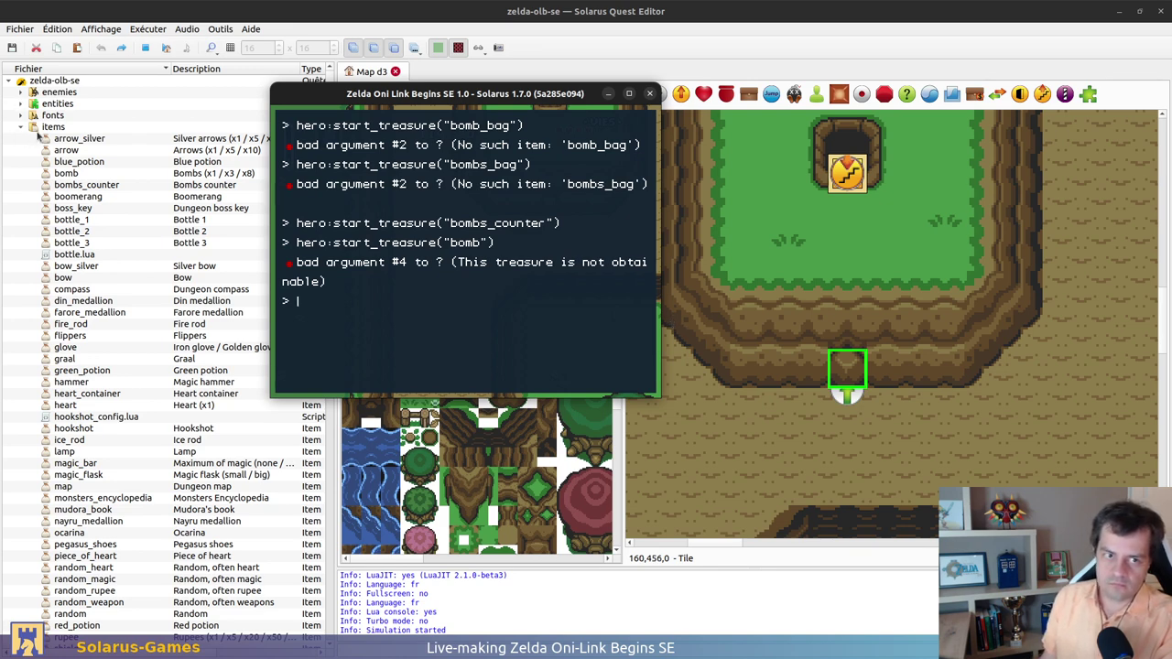
Open the bomb and bombs_counter item scripts and examine how they use the possession savegame variable
{"action": "double_click", "coordinate": [87, 173]}
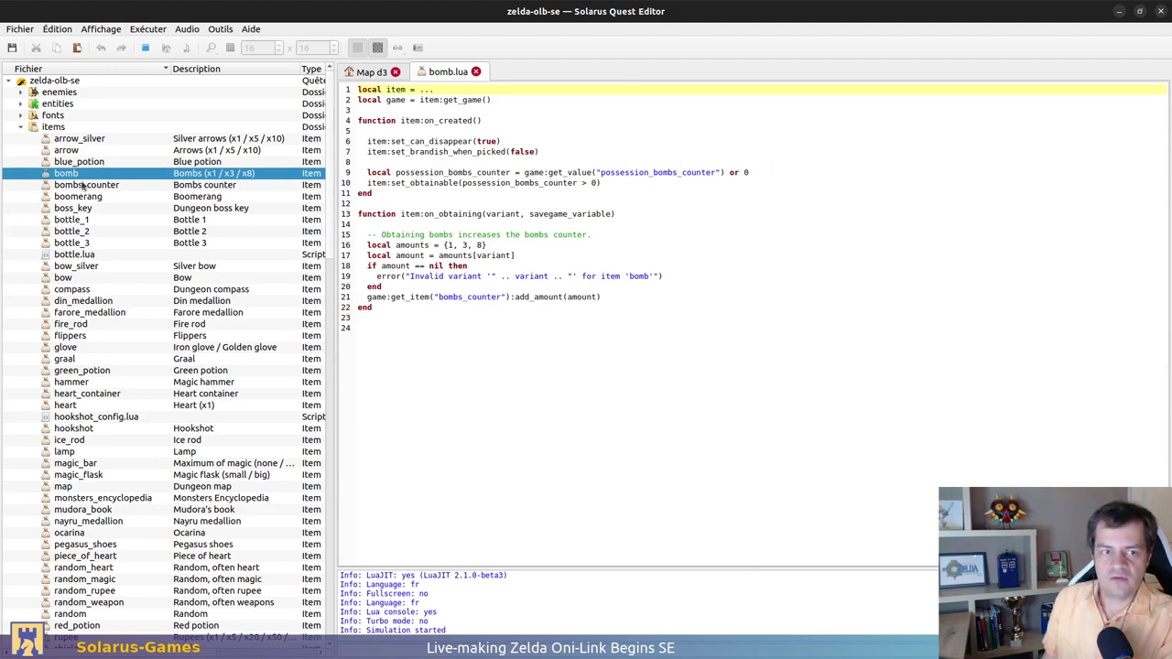
{"action": "double_click", "coordinate": [83, 185]}
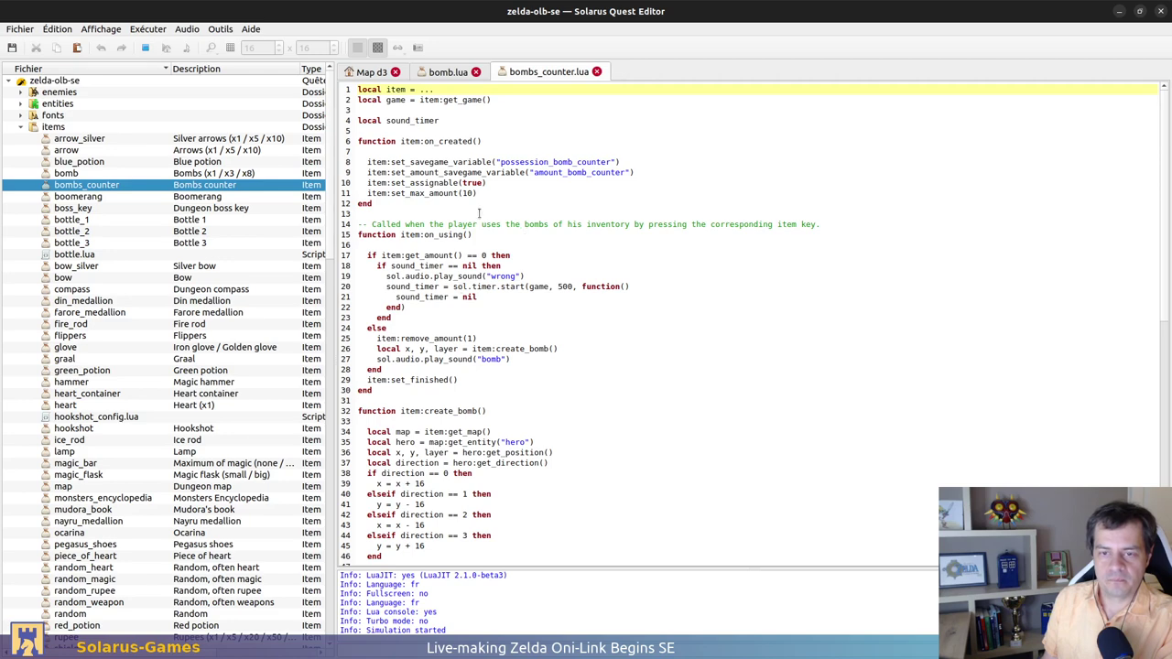
{"action": "scroll", "coordinate": [522, 253], "scroll_direction": "down", "scroll_amount": 15}
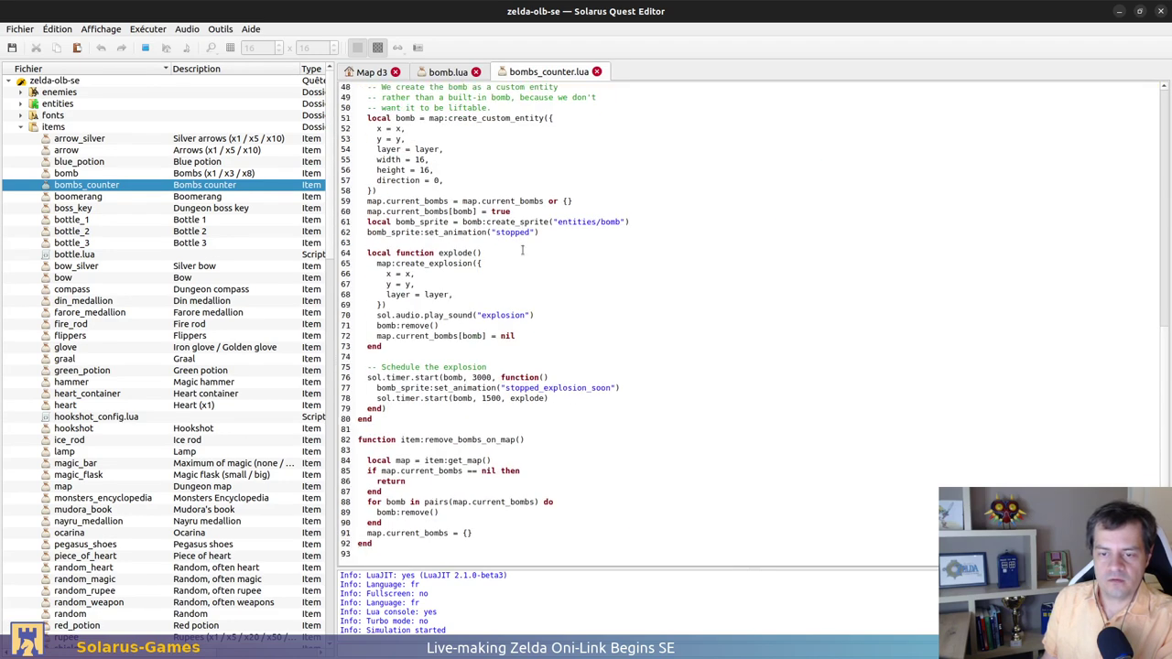
{"action": "scroll", "coordinate": [482, 495], "scroll_direction": "up", "scroll_amount": 15}
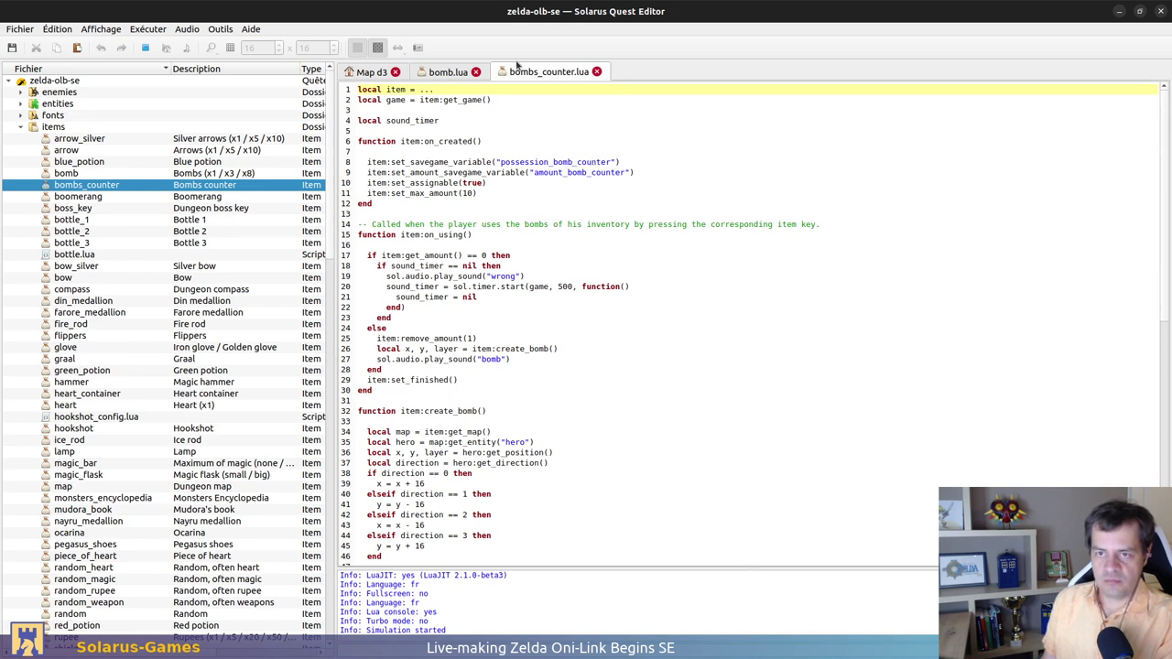
Rename the savegame variables in bombs_counter.lua to "possession_bombs_counter" and "amount_bombs_counter", and save the script
{"action": "left_click", "coordinate": [572, 162]}
{"action": "type", "text": "s"}
{"action": "left_click", "coordinate": [587, 172]}
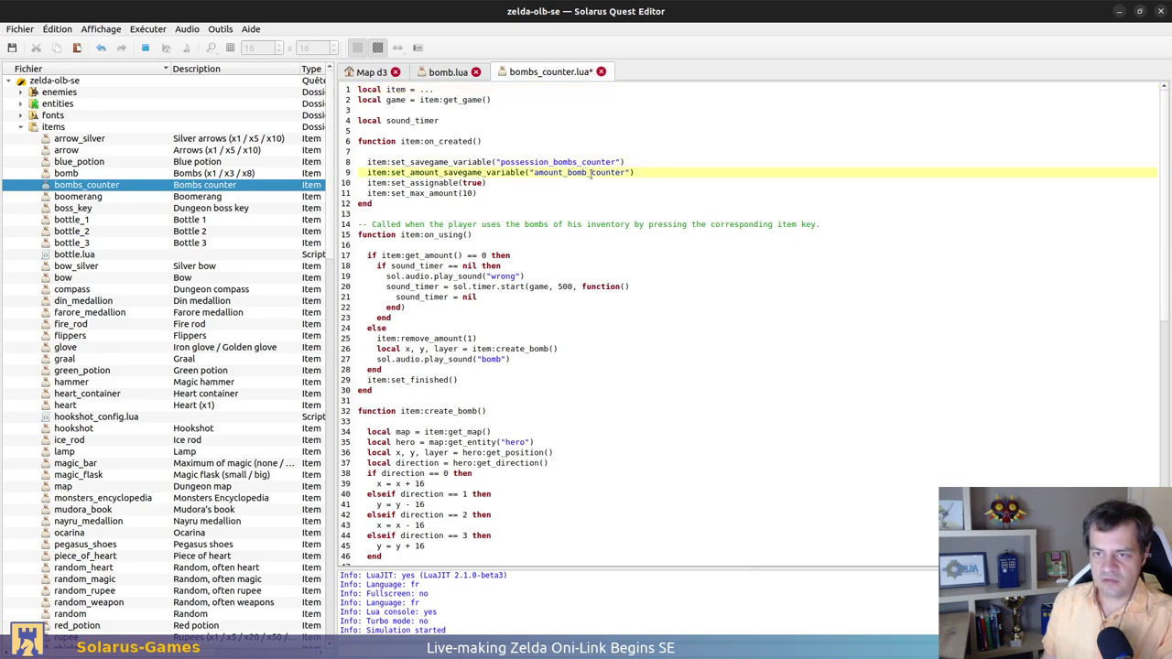
{"action": "type", "text": "s"}
{"action": "key", "text": "ctrl+s"}
{"action": "scroll", "coordinate": [575, 233], "scroll_direction": "down", "scroll_amount": 8}
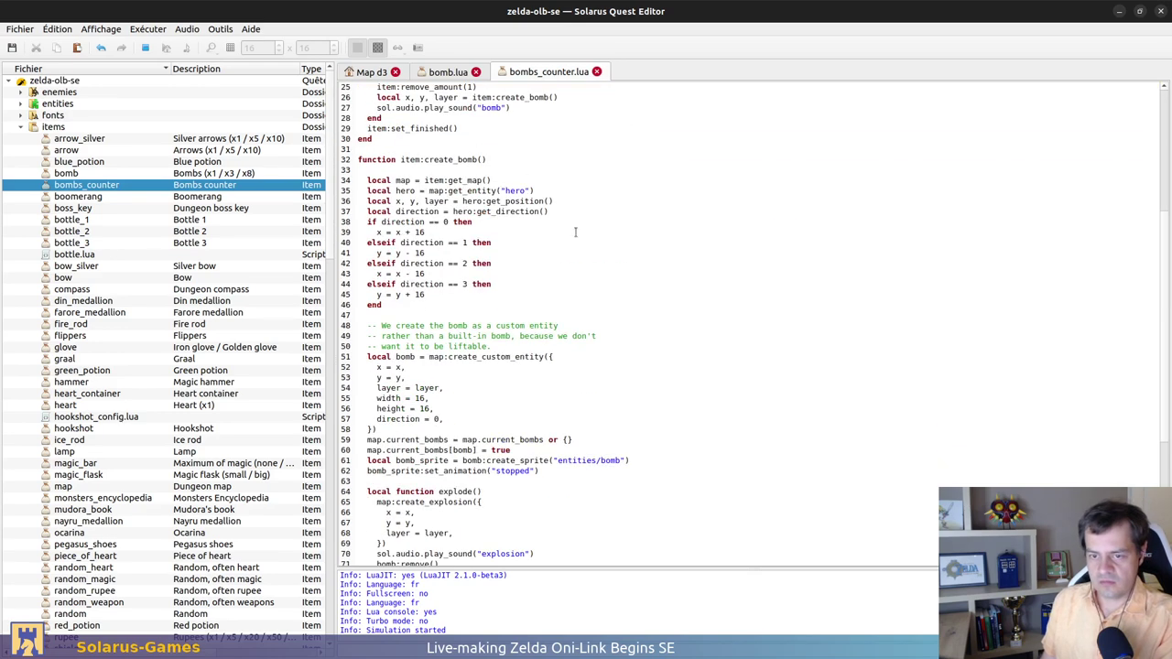
Check the possession savegame variable read in bomb.lua against bombs_counter.lua, and close the running game
{"action": "scroll", "coordinate": [582, 348], "scroll_direction": "down", "scroll_amount": 8}
{"action": "scroll", "coordinate": [590, 320], "scroll_direction": "up", "scroll_amount": 16}
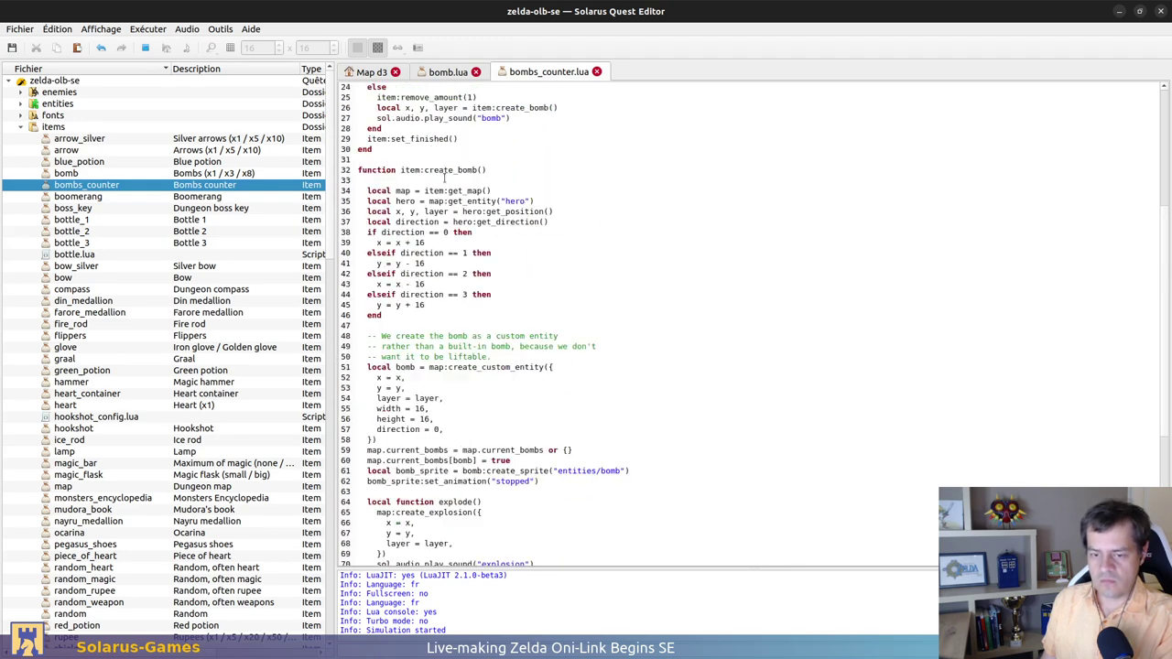
{"action": "left_click", "coordinate": [448, 72]}
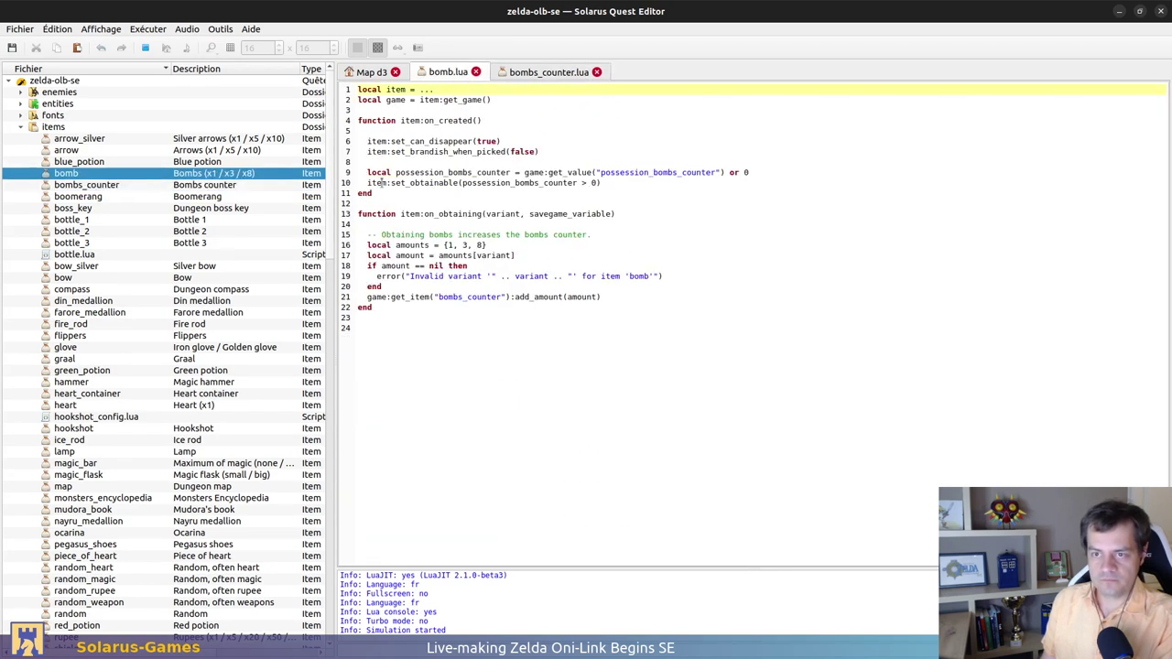
{"action": "left_click", "coordinate": [659, 172]}
{"action": "double_click", "coordinate": [659, 172]}
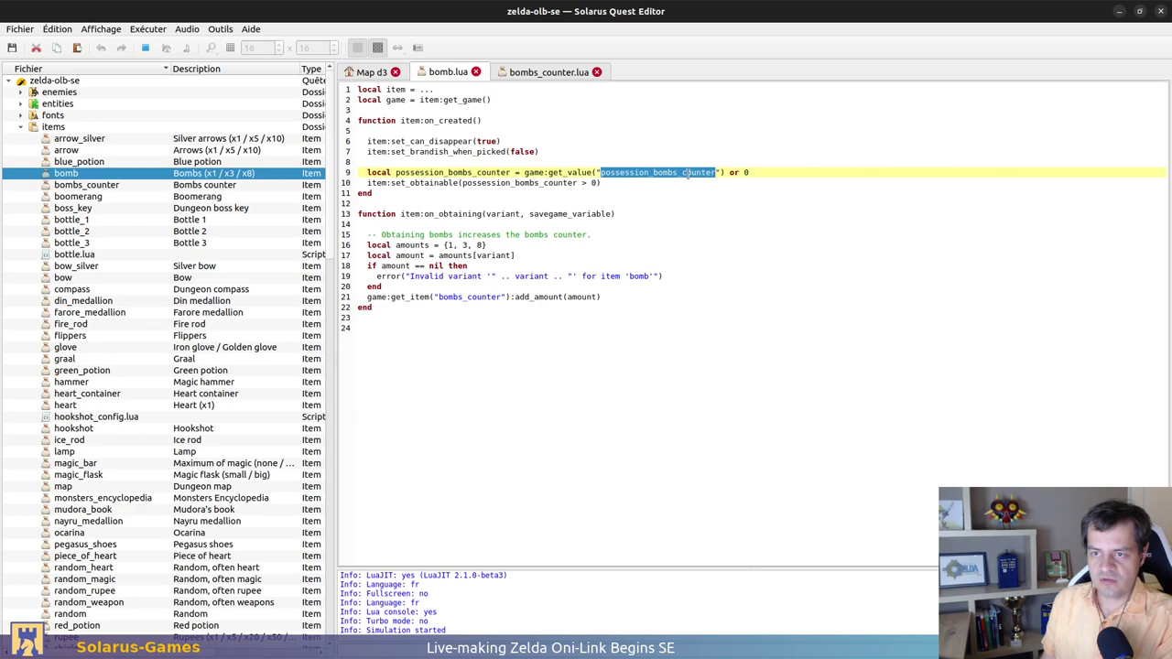
{"action": "left_click", "coordinate": [675, 174]}
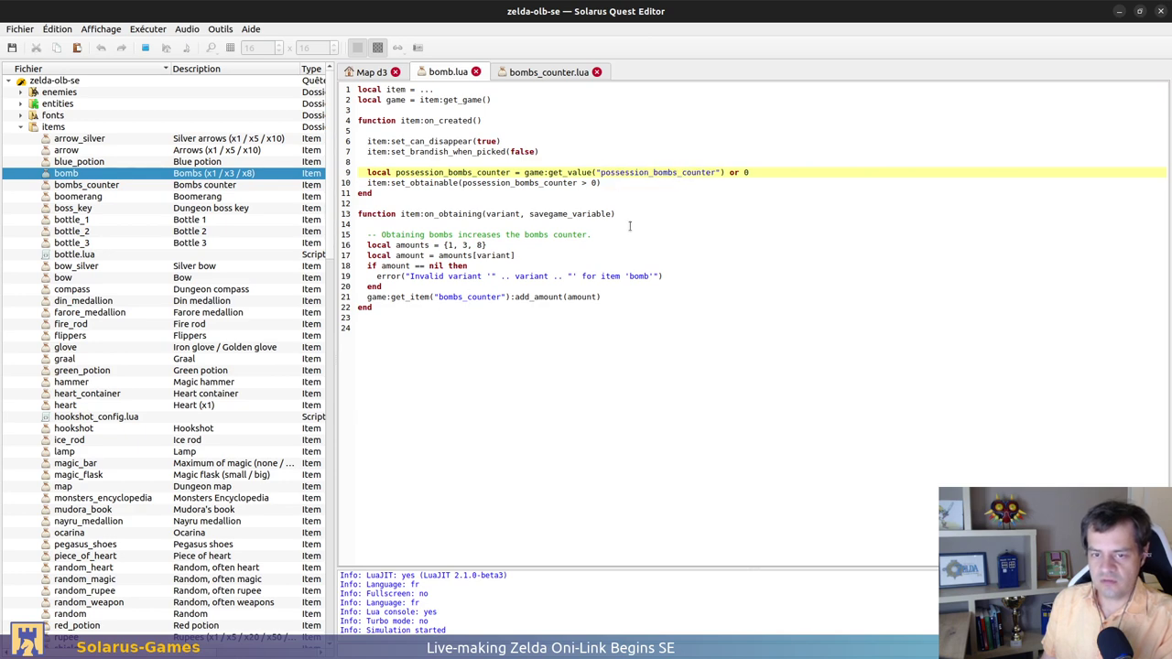
{"action": "key", "text": "alt+Tab"}
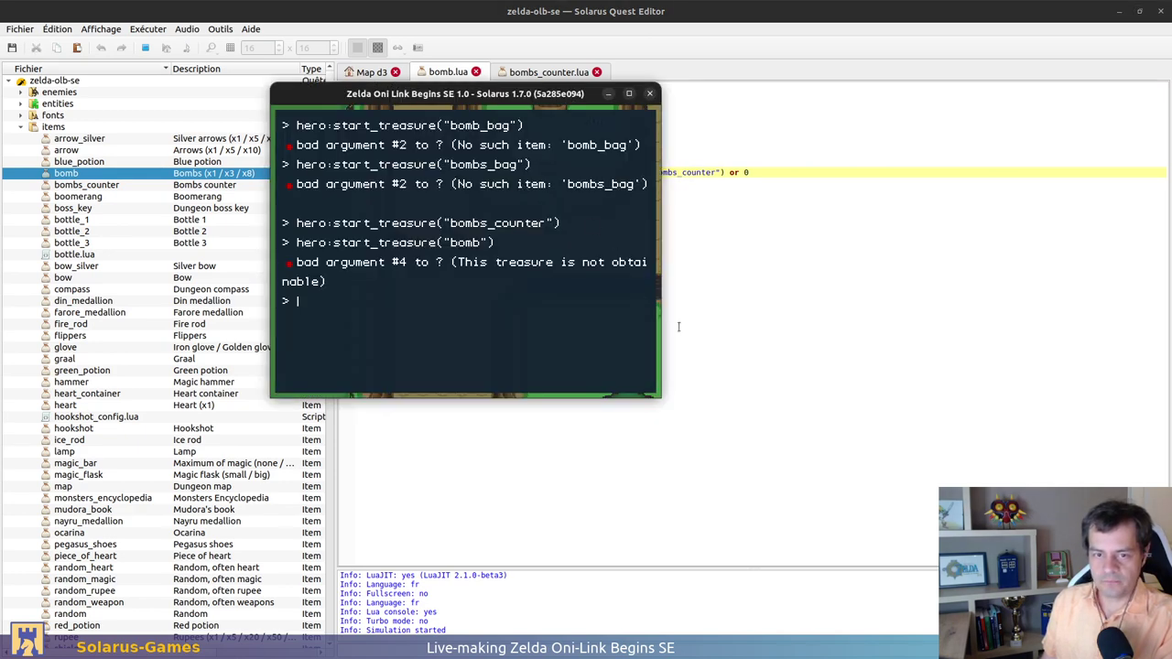
{"action": "left_click", "coordinate": [650, 94]}
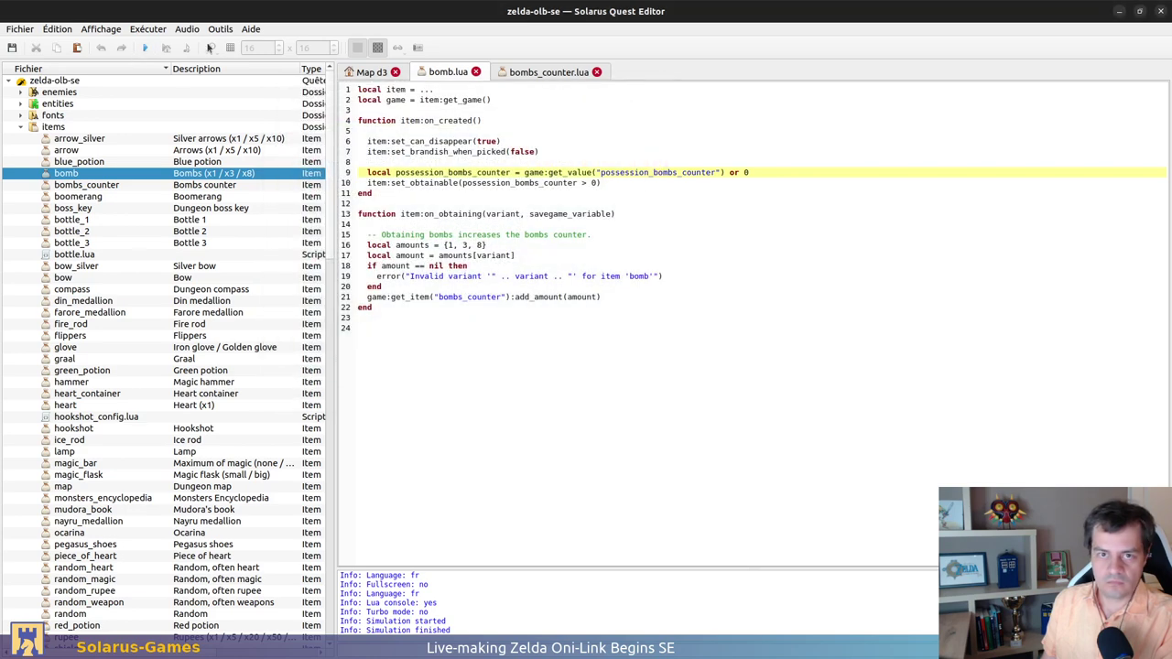
Place a chest on map D3 at 192, 509, beside the small hill's weak wall, with the Bombs counter as its treasure
{"action": "left_click", "coordinate": [370, 73]}
{"action": "left_click", "coordinate": [748, 94]}
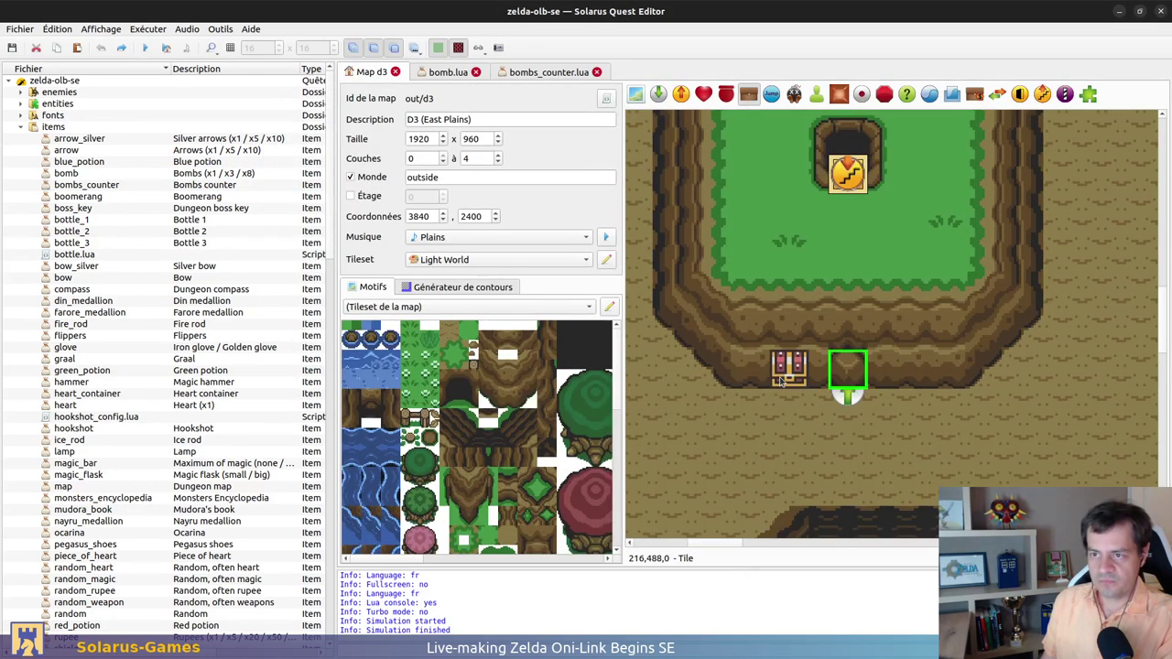
{"action": "left_click", "coordinate": [758, 442]}
{"action": "double_click", "coordinate": [752, 430]}
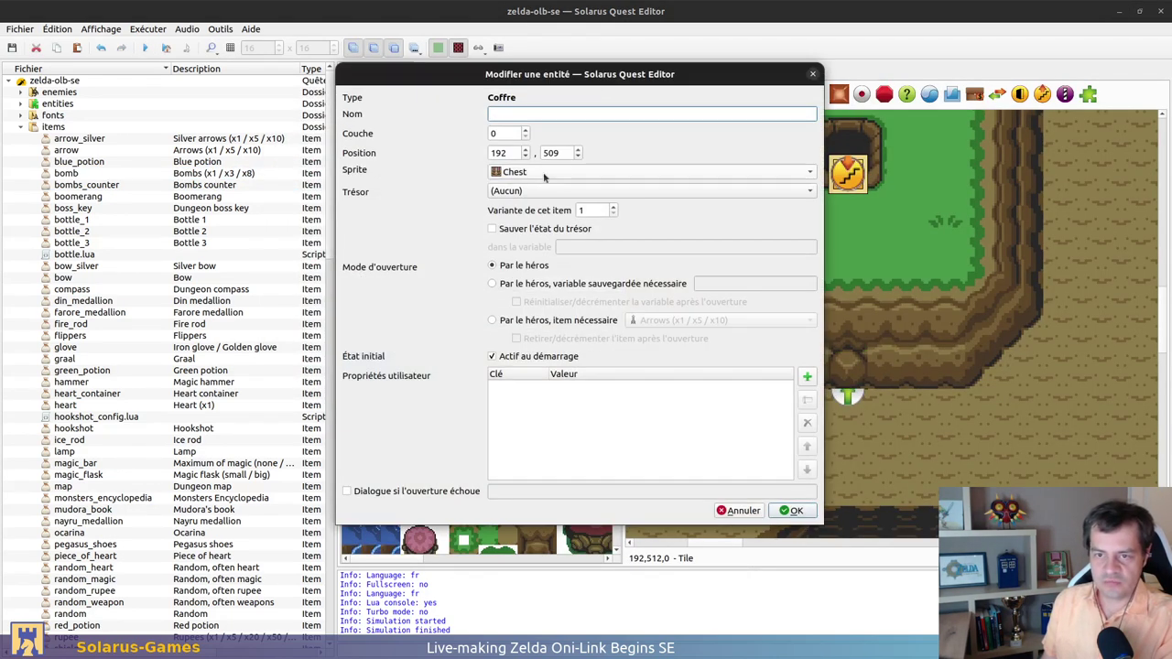
{"action": "left_click", "coordinate": [544, 194]}
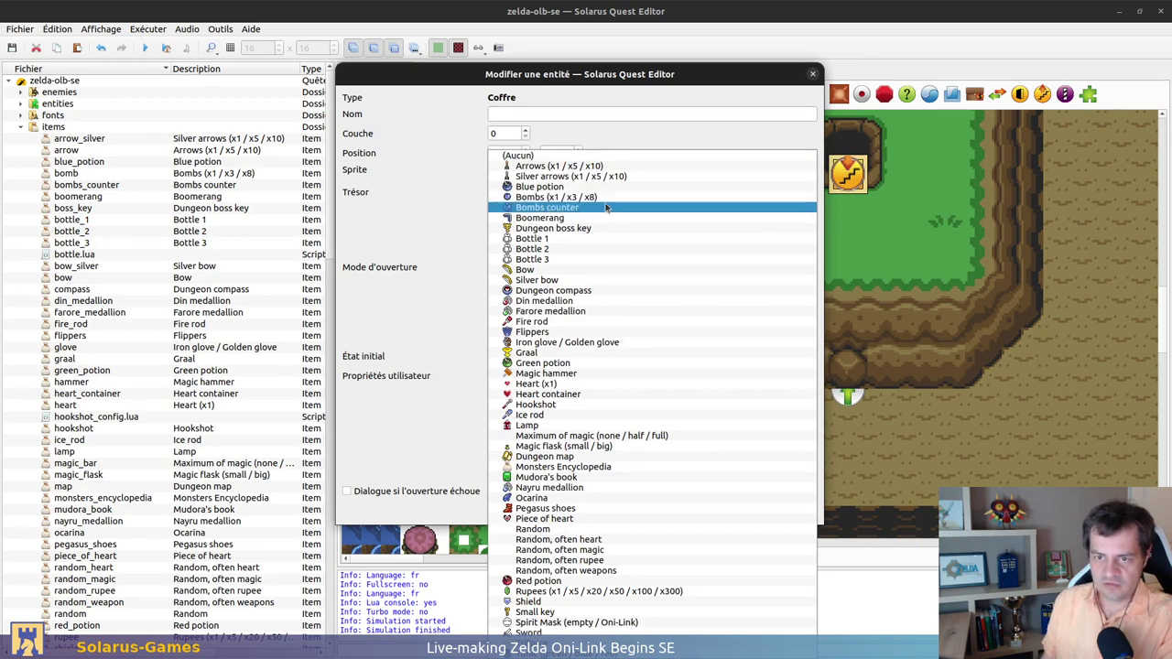
{"action": "left_click", "coordinate": [546, 208]}
{"action": "left_click", "coordinate": [793, 511]}
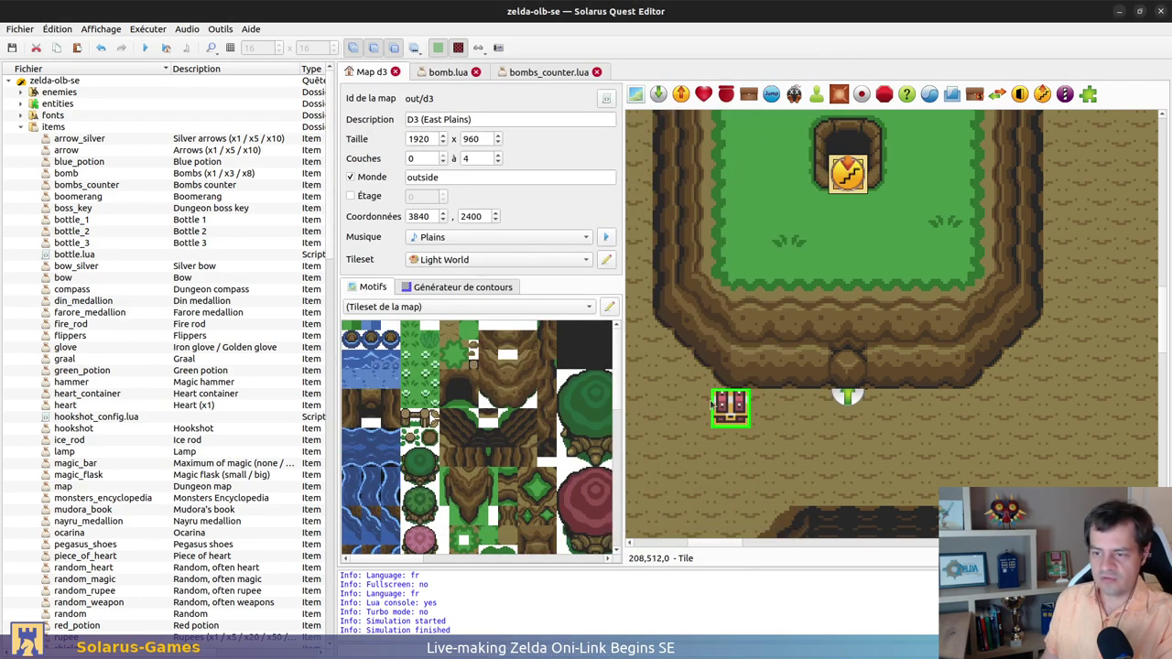
Run the quest, open the new chest with the hero and check the bombs in the game's inventory
{"action": "left_click", "coordinate": [167, 51]}
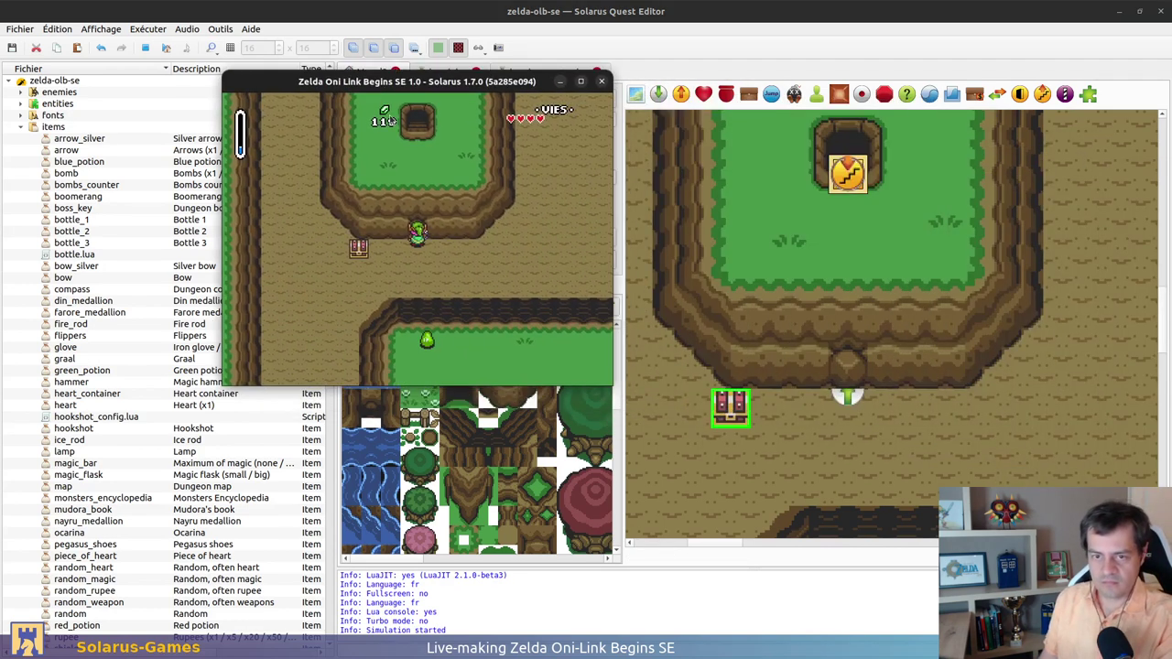
{"action": "key", "text": "Left"}
{"action": "key", "text": "space"}
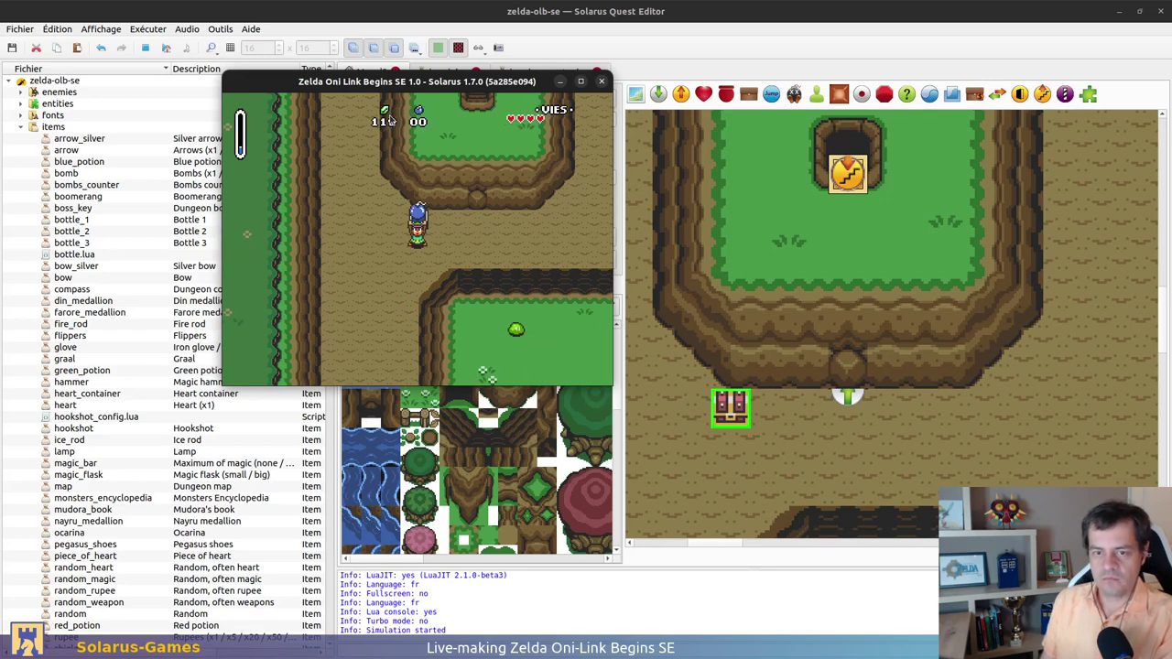
{"action": "key", "text": "Right"}
{"action": "key", "text": "d"}
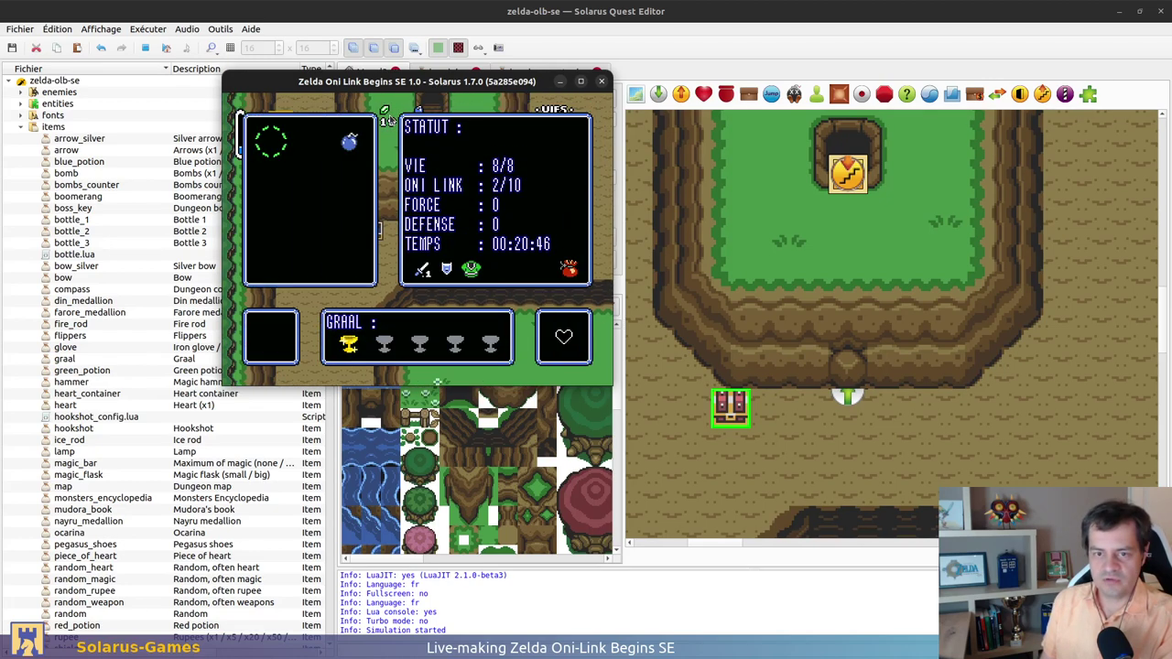
{"action": "key", "text": "d"}
Try again to give the hero bombs with hero:start_treasure("bomb") in the Lua console
{"action": "key", "text": "F12"}
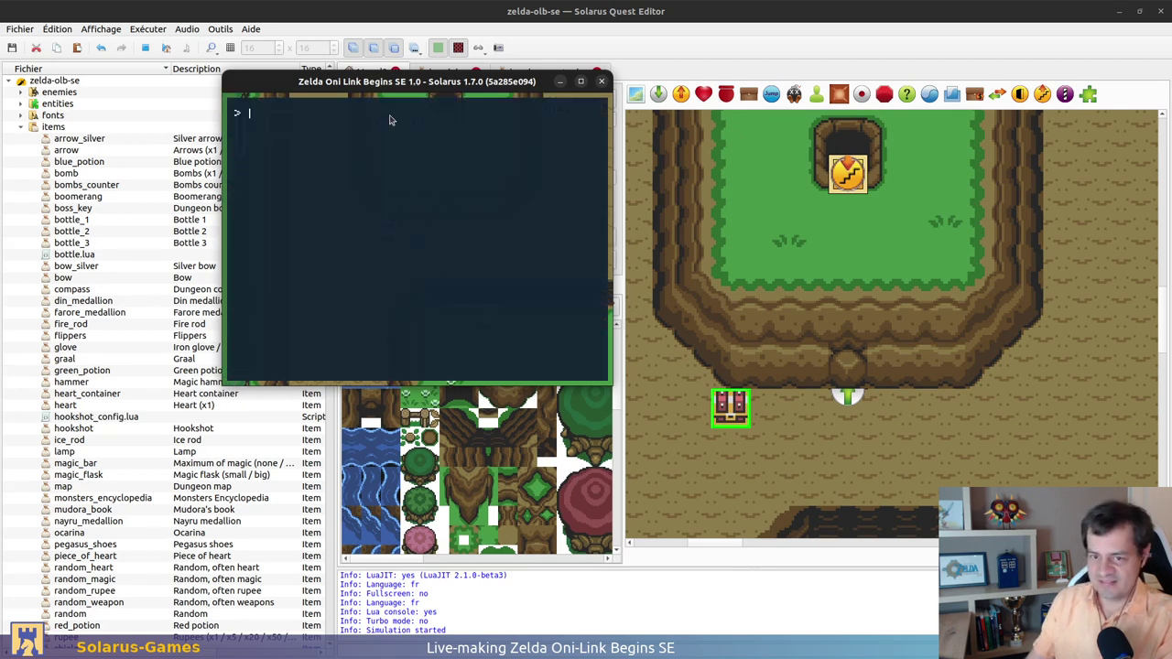
{"action": "key", "text": "Up"}
{"action": "key", "text": "Return"}
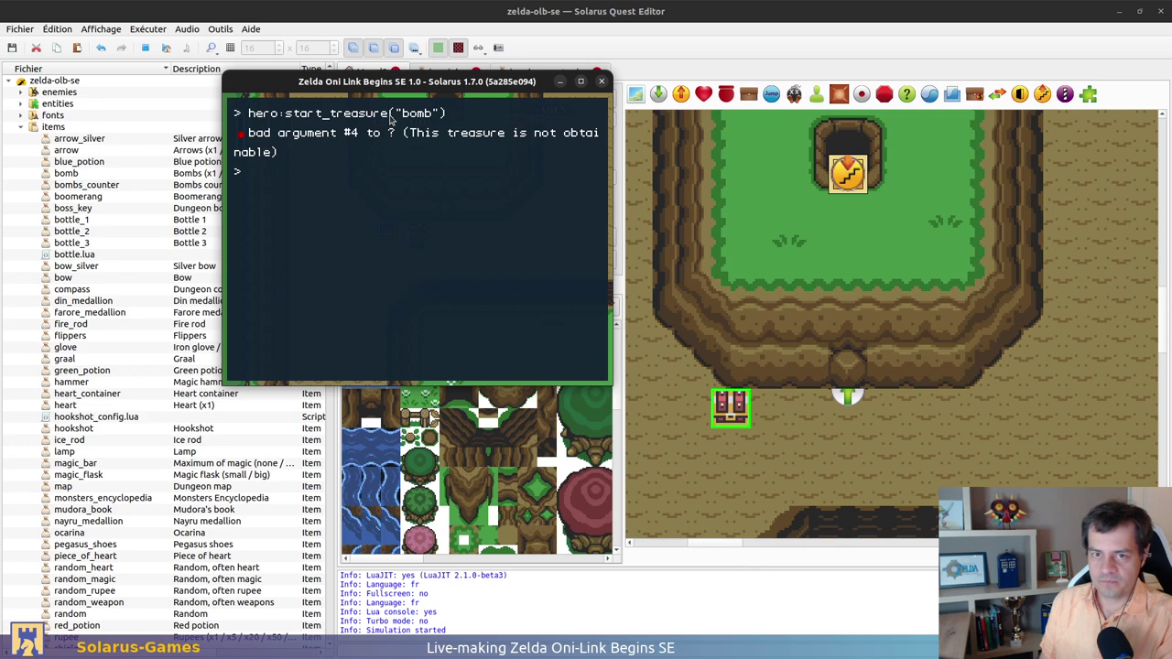
{"action": "key", "text": "F12"}
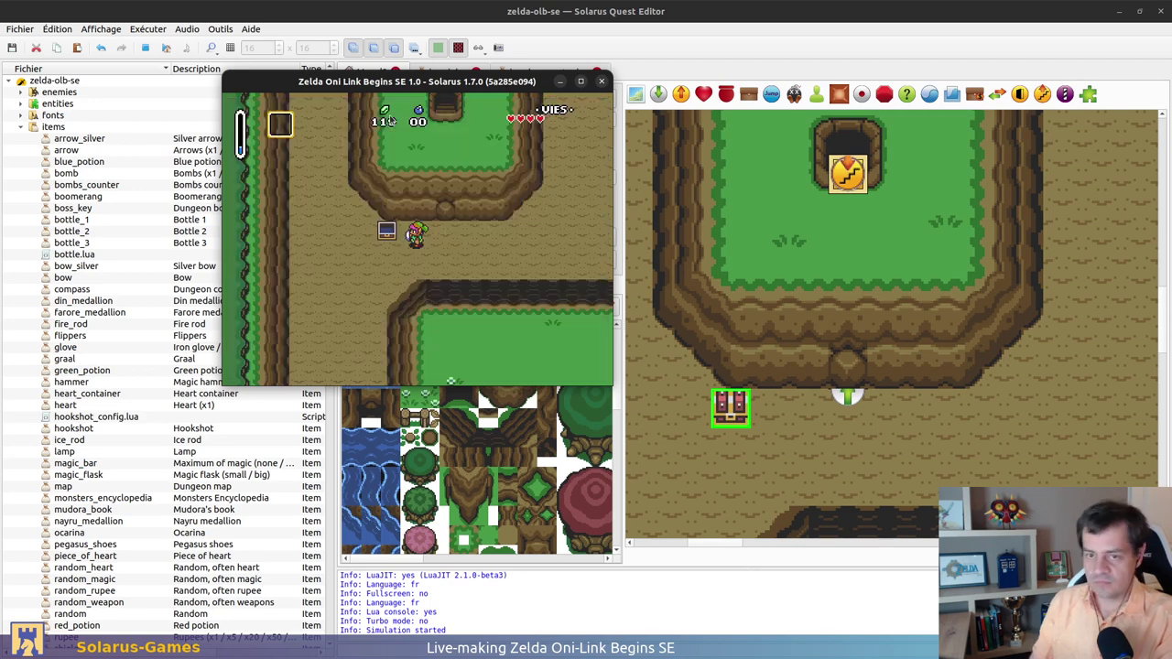
Compare the possession_bombs_counter variable name in bomb.lua with the one set in bombs_counter.lua
{"action": "left_click", "coordinate": [618, 46]}
{"action": "left_click", "coordinate": [448, 72]}
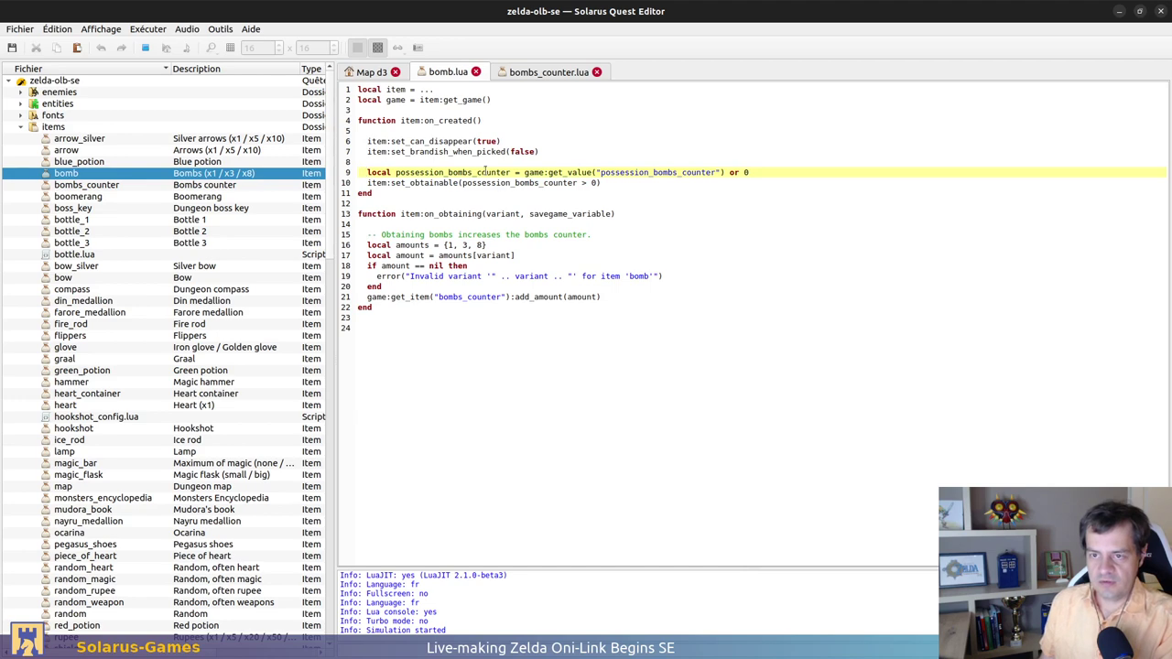
{"action": "double_click", "coordinate": [650, 172]}
{"action": "left_click", "coordinate": [685, 174]}
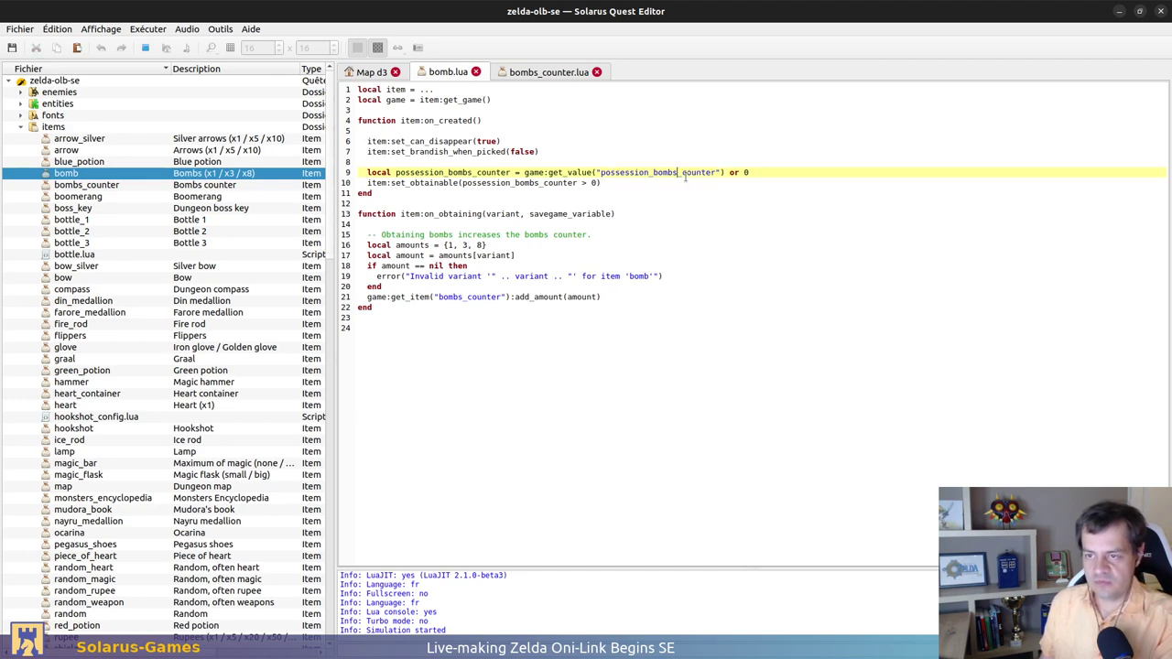
{"action": "left_click", "coordinate": [547, 72]}
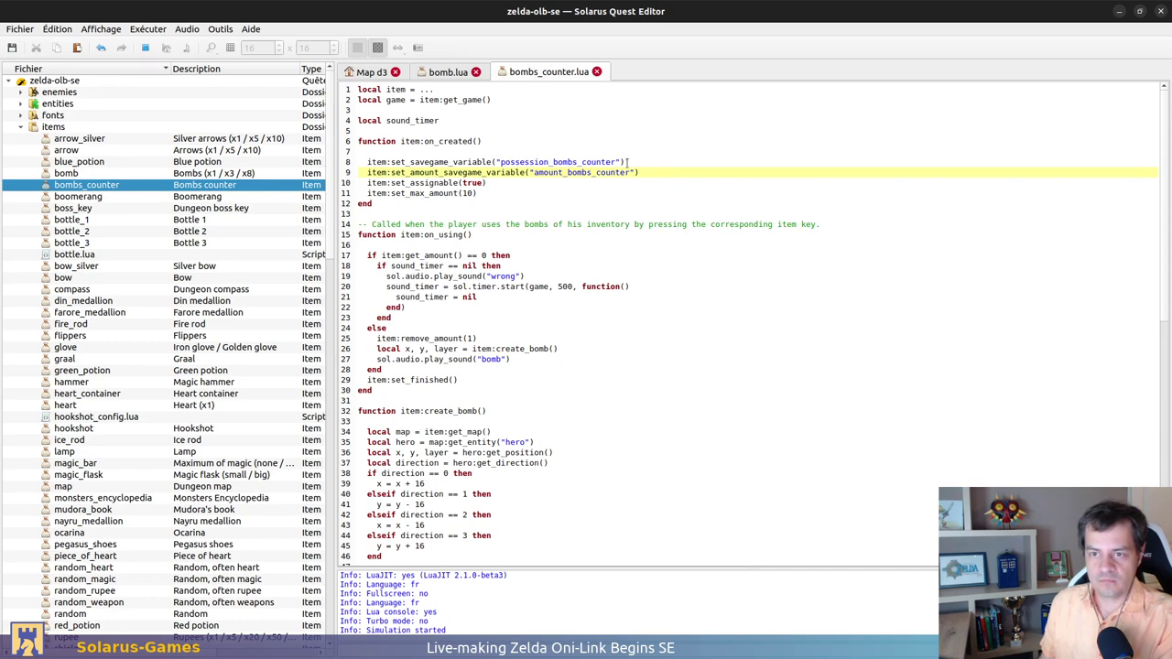
Query the possession variable in the game's Lua console with game:get_value("possession_bombs_counter"), and return to the editor
{"action": "key", "text": "alt+Tab"}
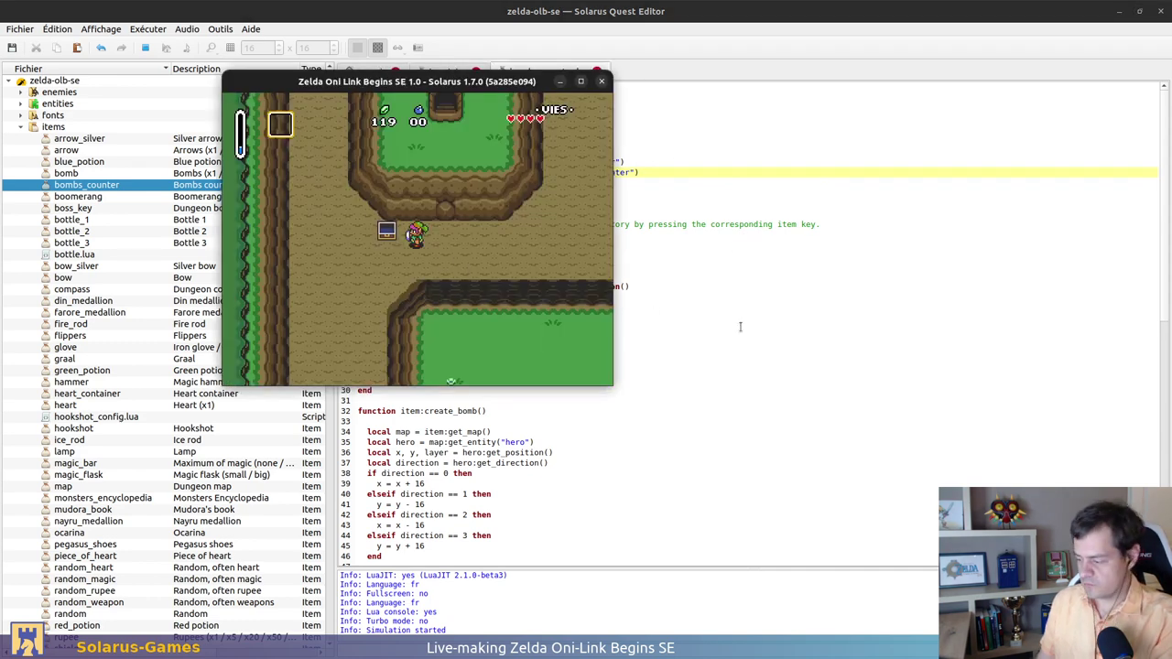
{"action": "key", "text": "F12"}
{"action": "type", "text": "game:get_valu"}
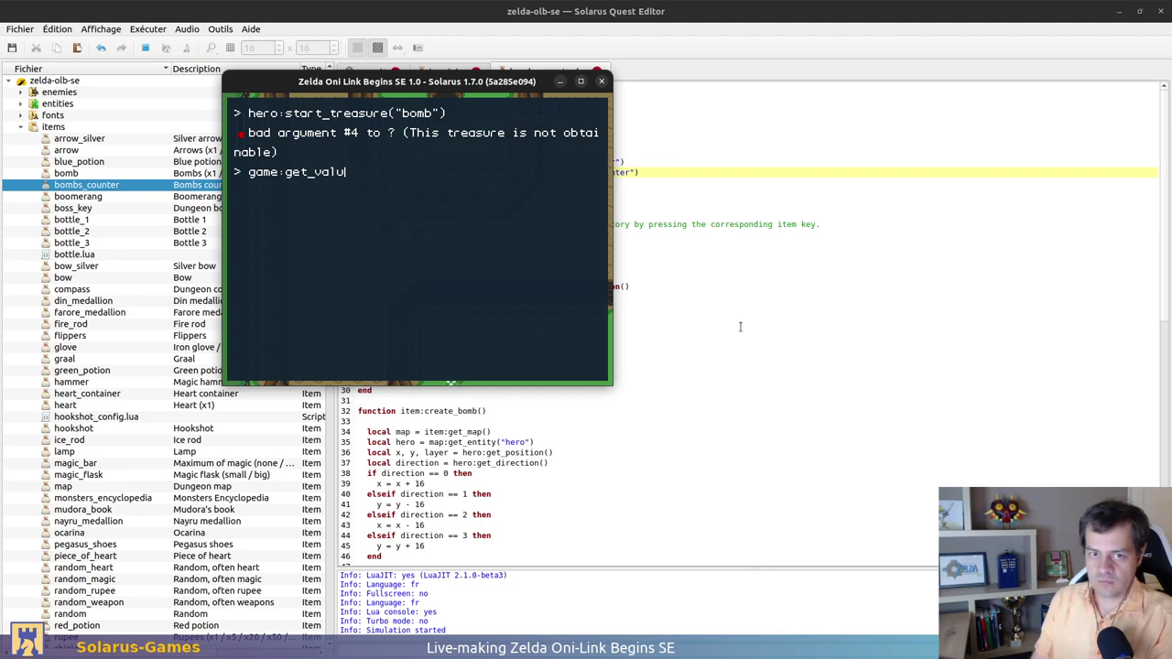
{"action": "type", "text": "e(\""}
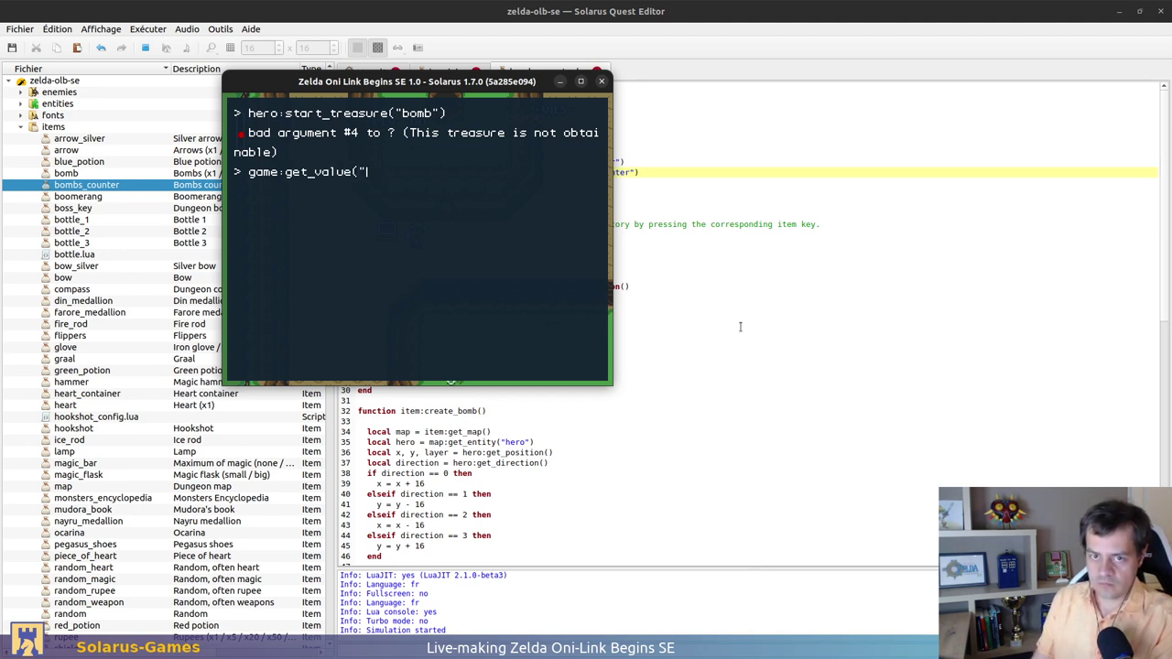
{"action": "type", "text": "posse"}
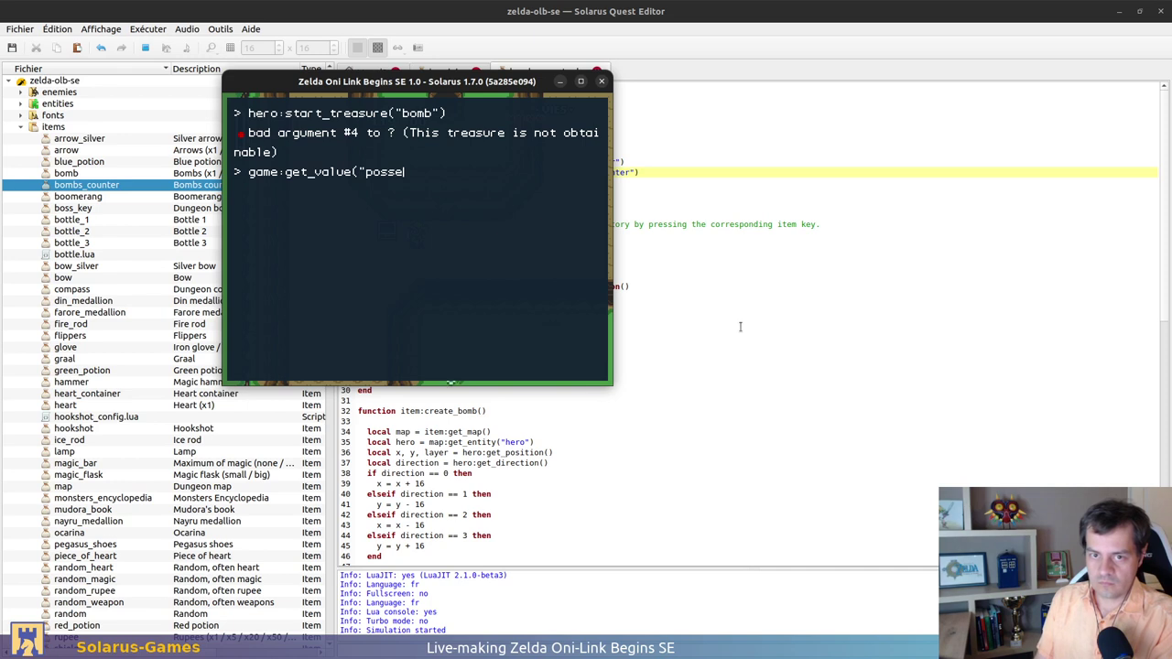
{"action": "type", "text": "ssion_bombs_"}
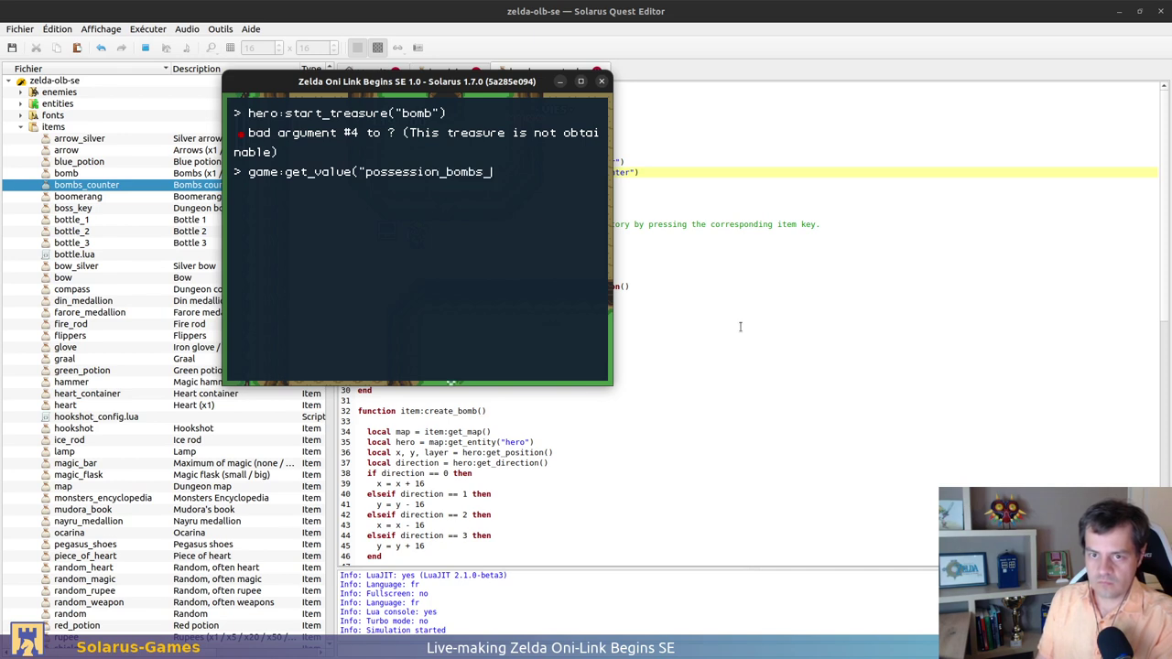
{"action": "type", "text": "counter\")"}
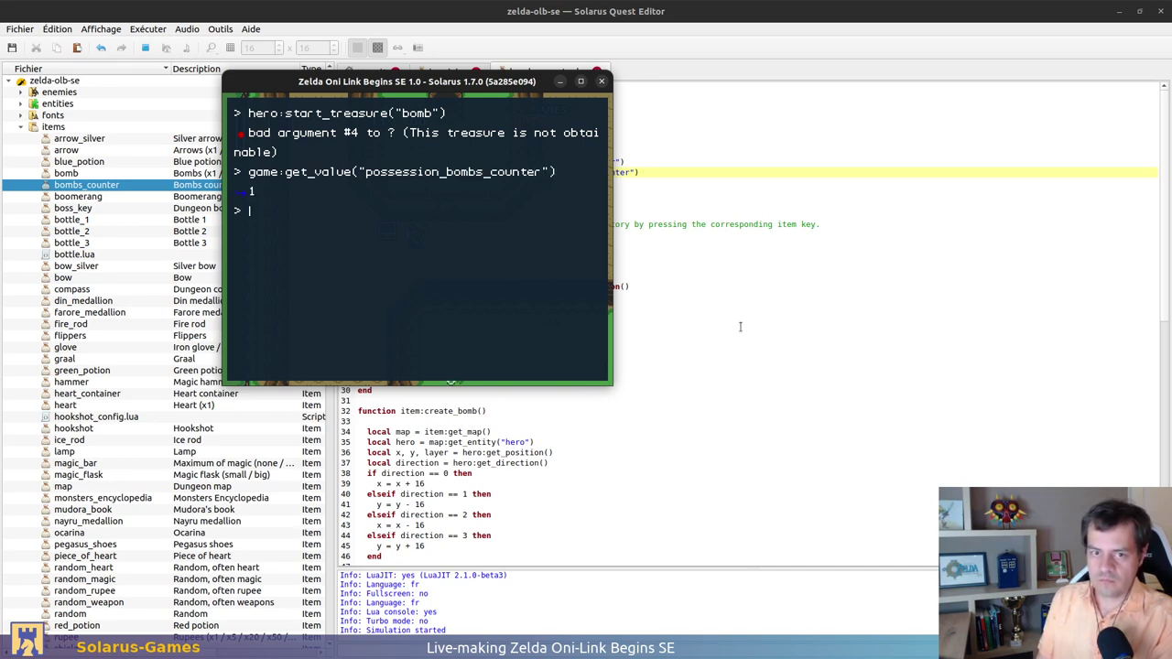
{"action": "key", "text": "F12"}
{"action": "key", "text": "alt+F4"}
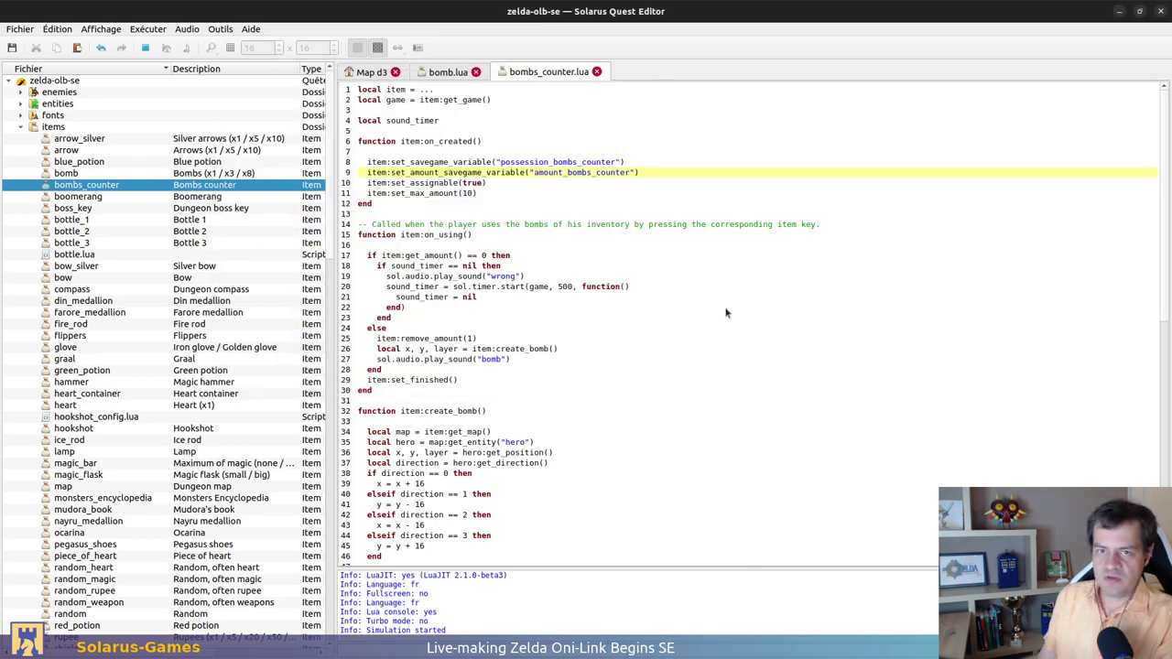
Examine how on_created in bomb.lua sets whether bombs are obtainable, alongside the savegame variables in bombs_counter.lua
{"action": "left_click", "coordinate": [448, 71]}
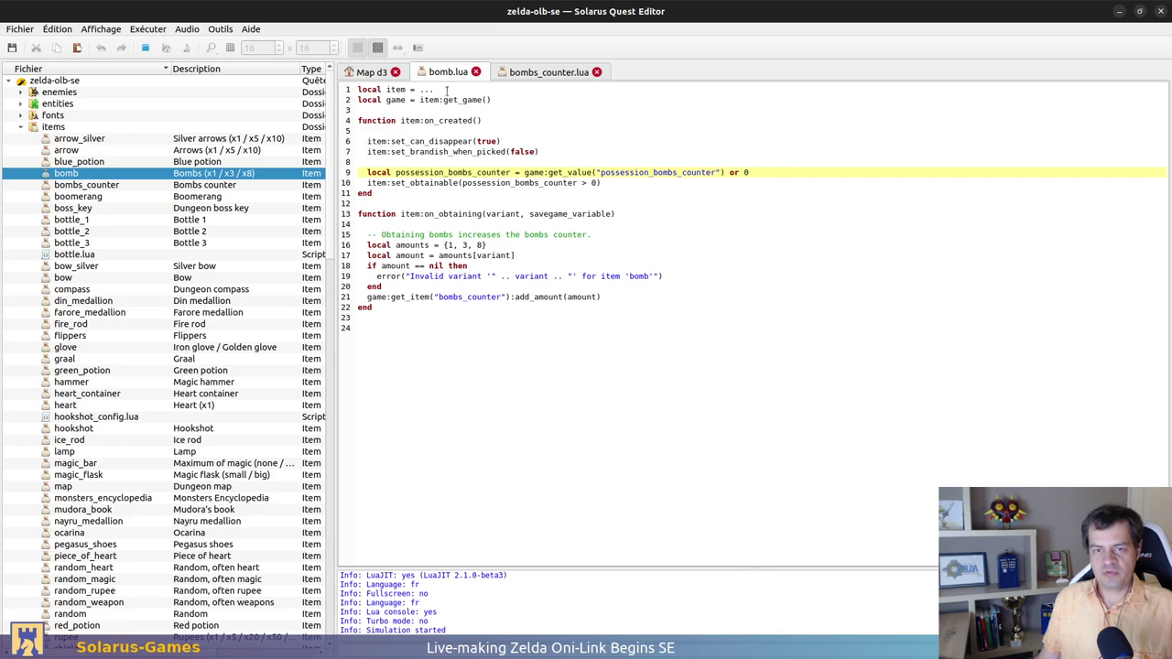
{"action": "left_click_drag", "start_coordinate": [442, 119], "coordinate": [459, 191]}
{"action": "left_click", "coordinate": [459, 191]}
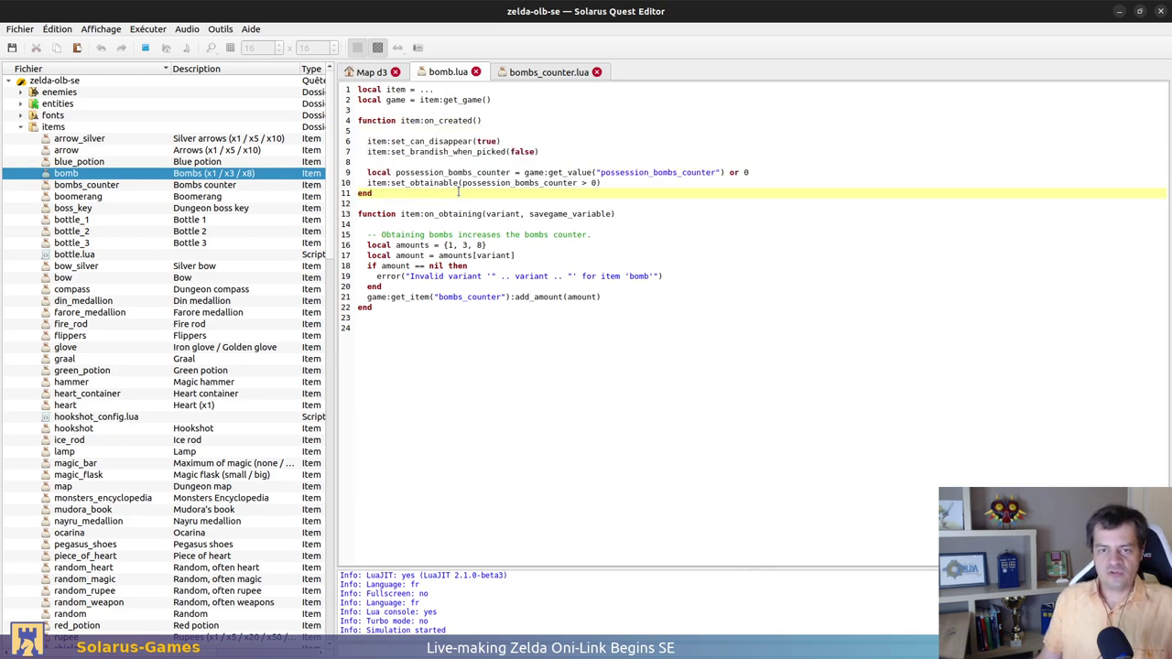
{"action": "left_click", "coordinate": [558, 73]}
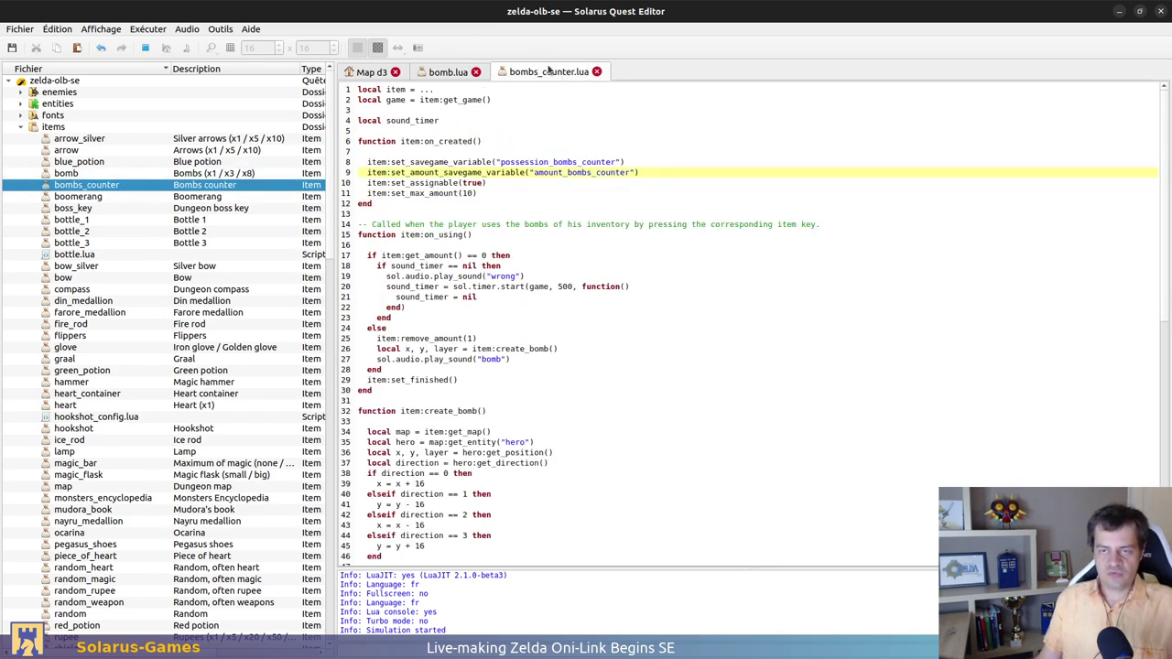
{"action": "left_click", "coordinate": [438, 73]}
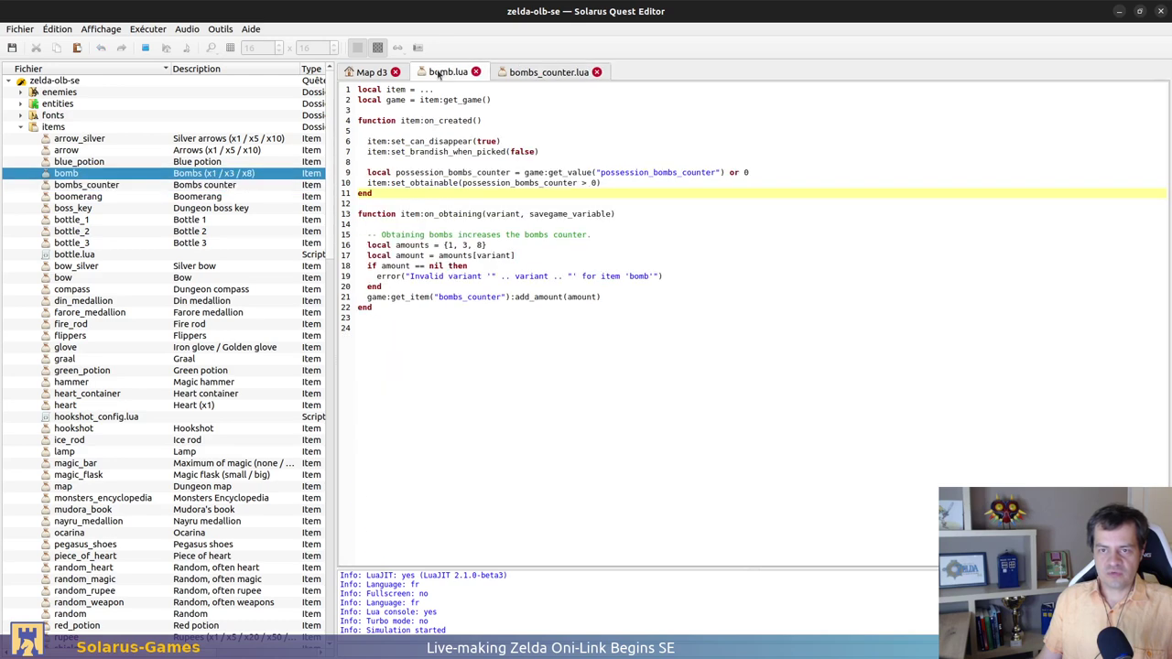
{"action": "left_click", "coordinate": [719, 171]}
{"action": "key", "text": "End"}
{"action": "key", "text": "shift+Home"}
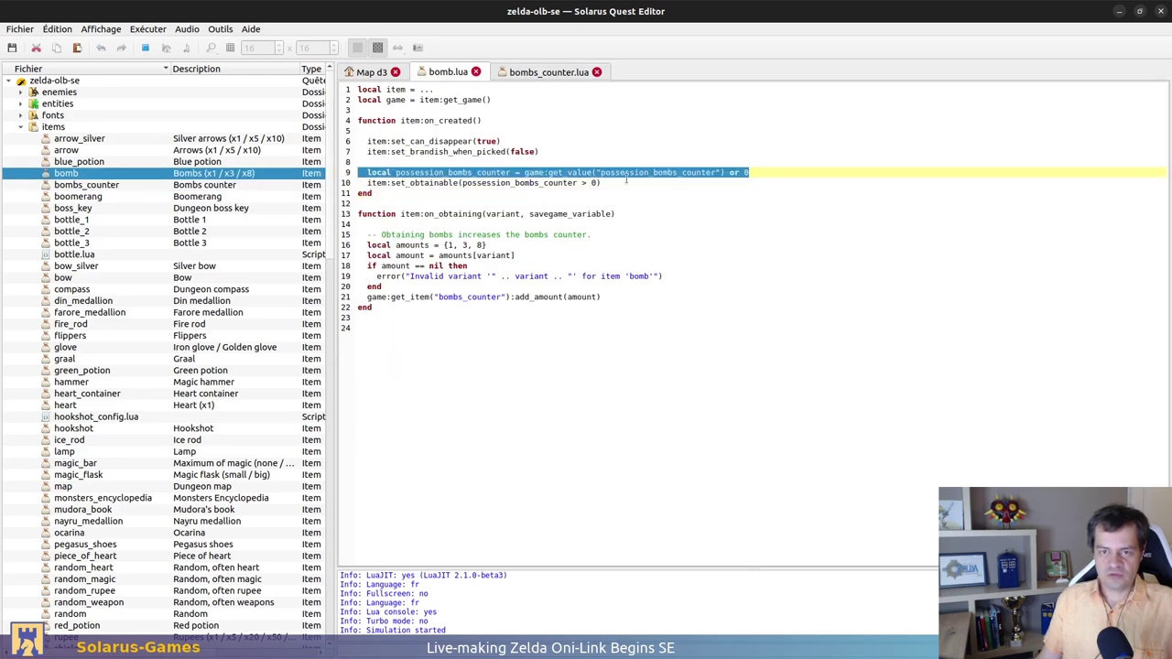
{"action": "left_click", "coordinate": [628, 184]}
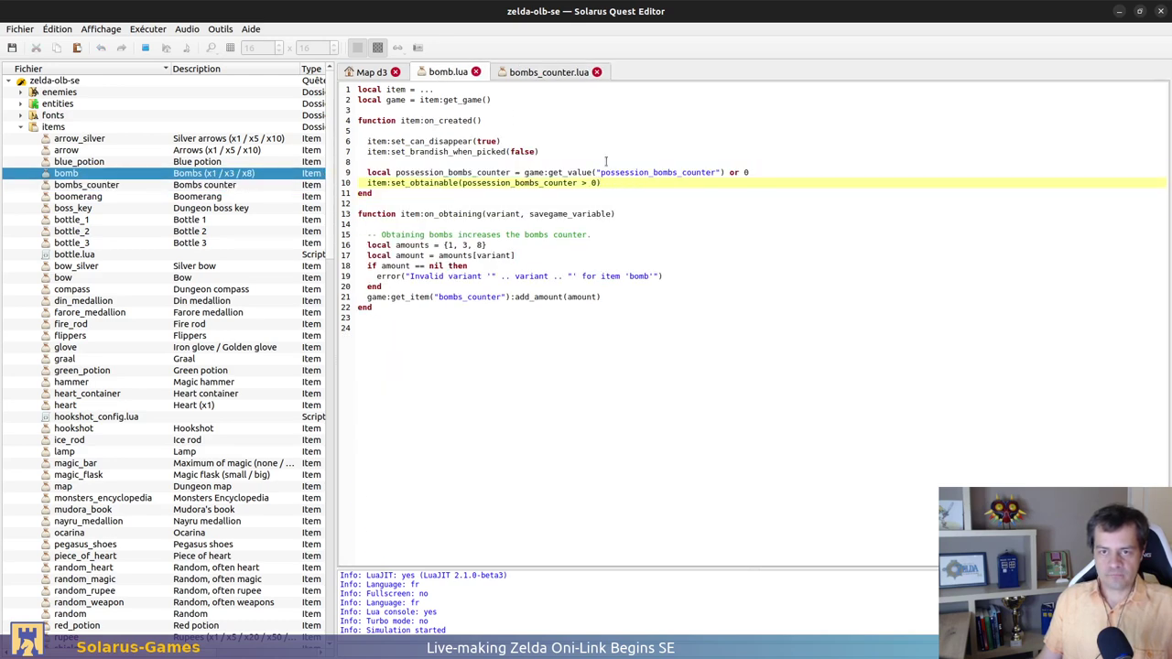
{"action": "left_click", "coordinate": [550, 75]}
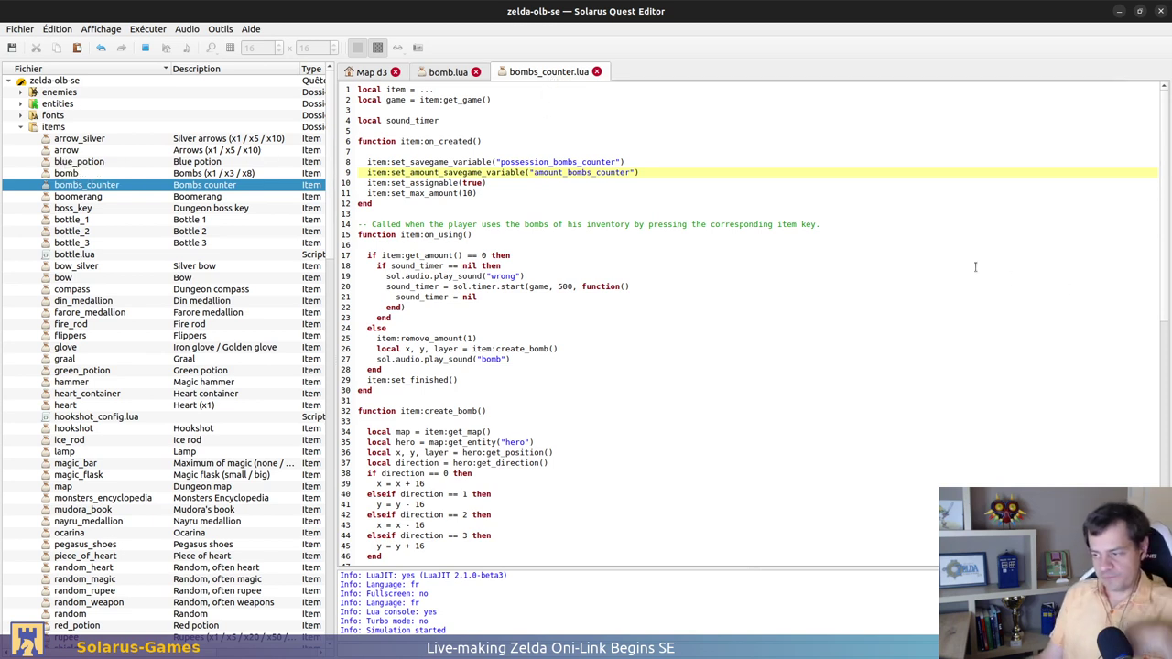
Switch to the Solarus Quest Editor window with the zelda-roth-se quest and close all its open files
{"action": "left_click", "coordinate": [771, 234]}
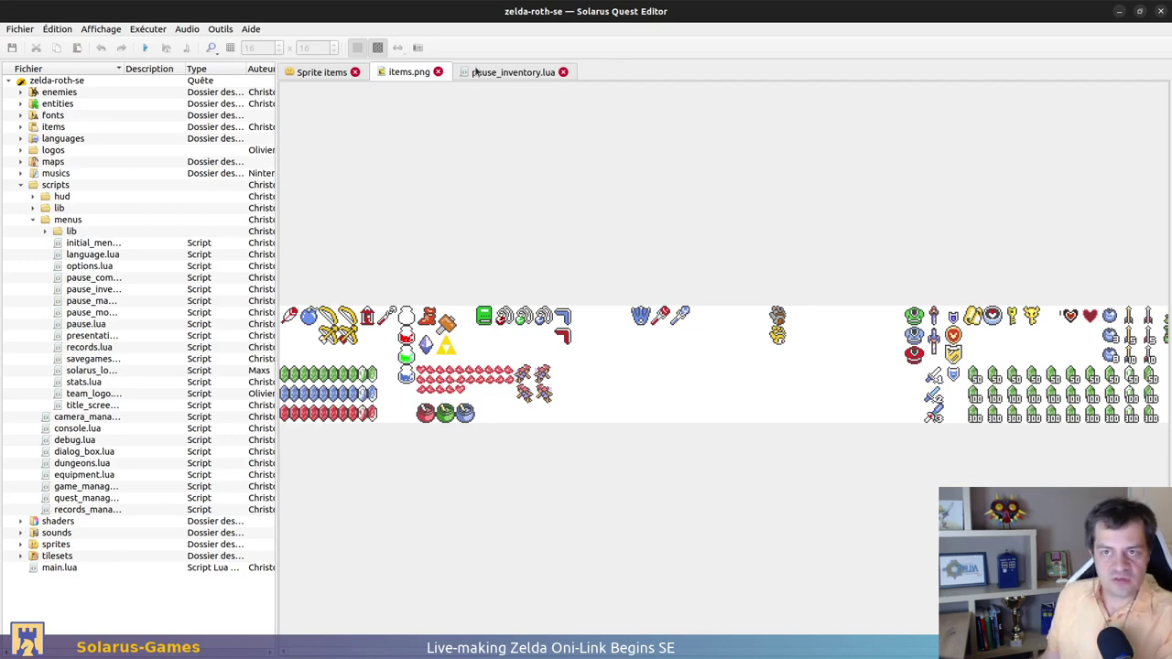
{"action": "left_click", "coordinate": [423, 74]}
{"action": "left_click", "coordinate": [335, 73]}
{"action": "middle_click", "coordinate": [335, 73]}
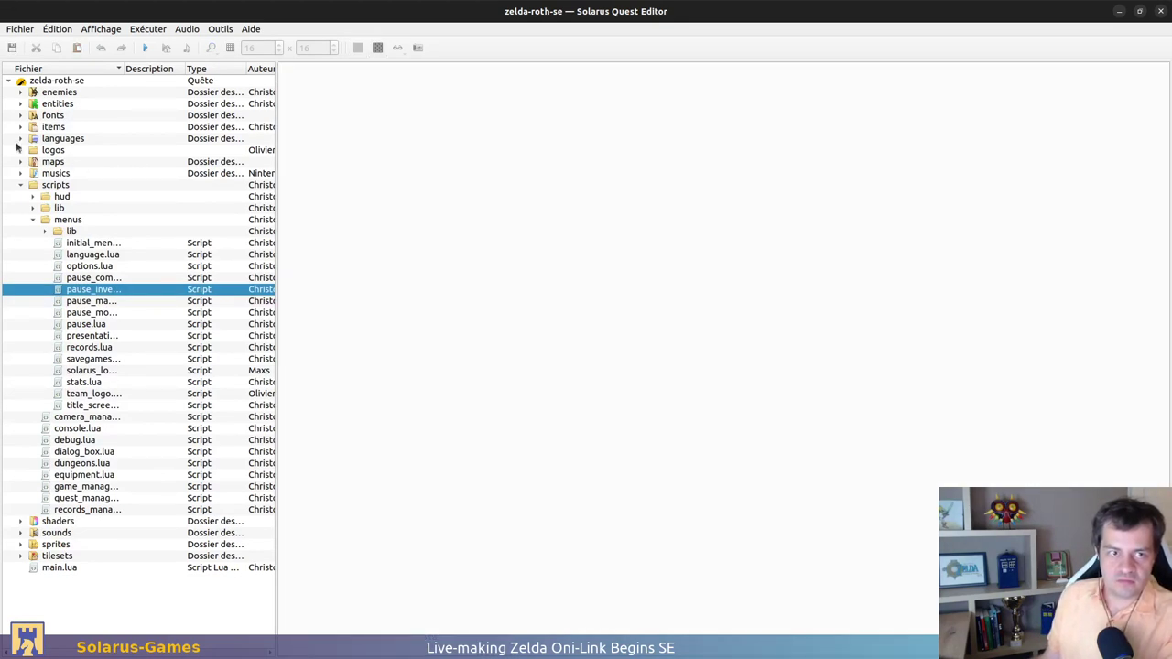
Open the bomb and bombs_counter item scripts of zelda-roth-se and compare how they set up bombs
{"action": "left_click", "coordinate": [20, 186]}
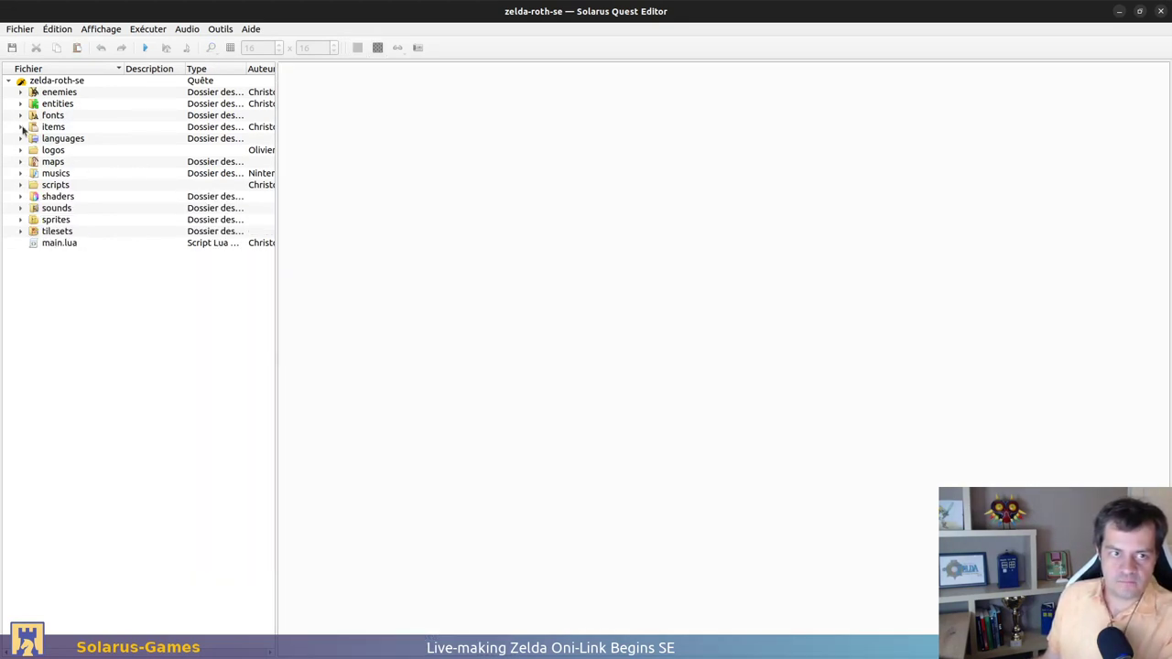
{"action": "left_click", "coordinate": [22, 128]}
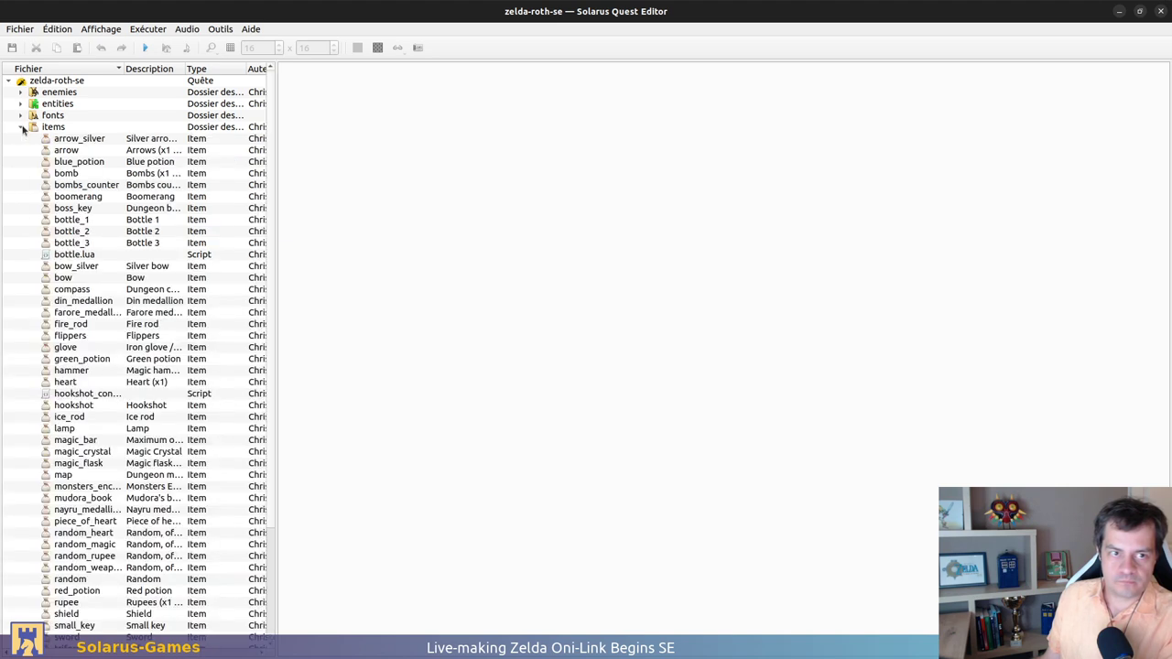
{"action": "double_click", "coordinate": [92, 174]}
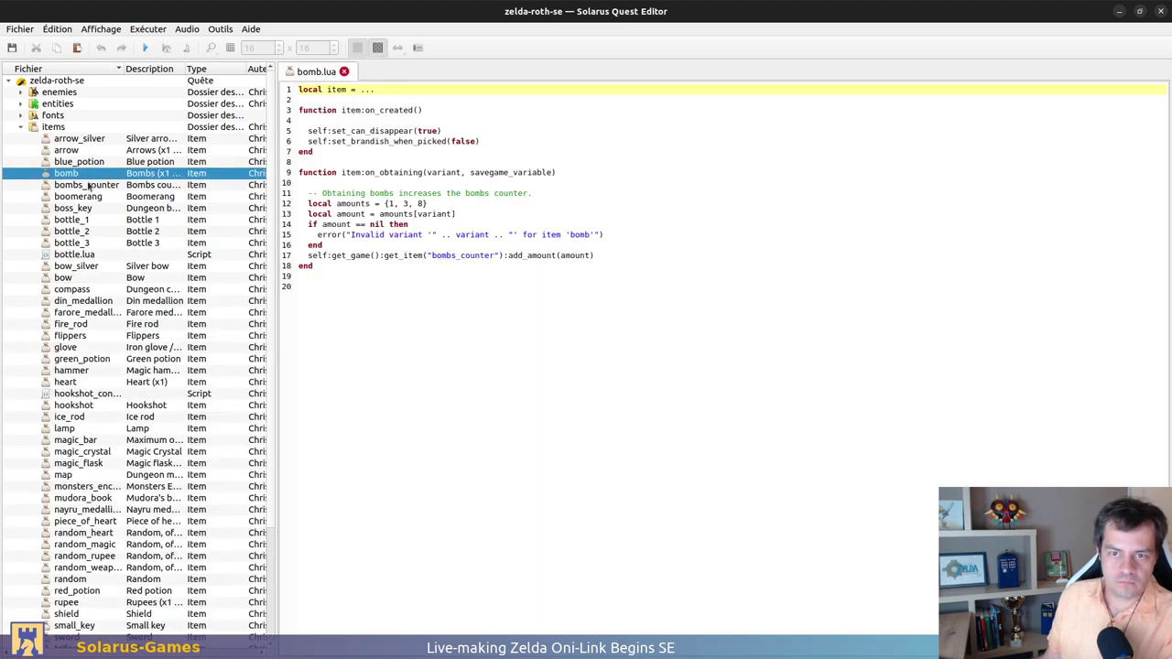
{"action": "double_click", "coordinate": [88, 187]}
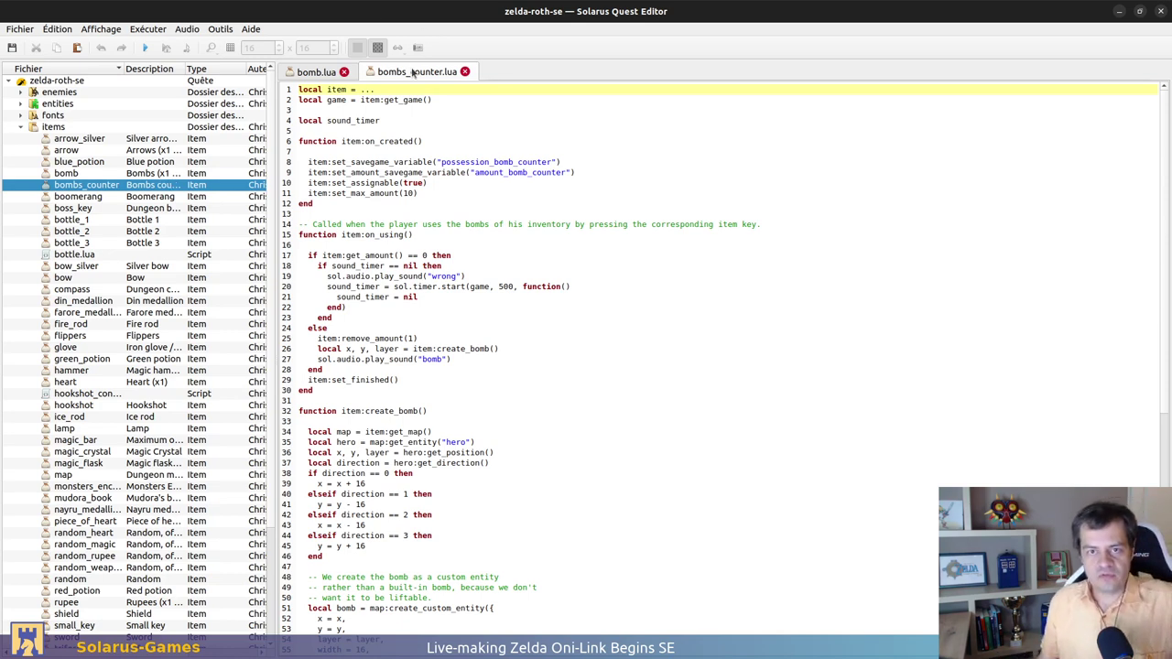
{"action": "key", "text": "ctrl+Tab"}
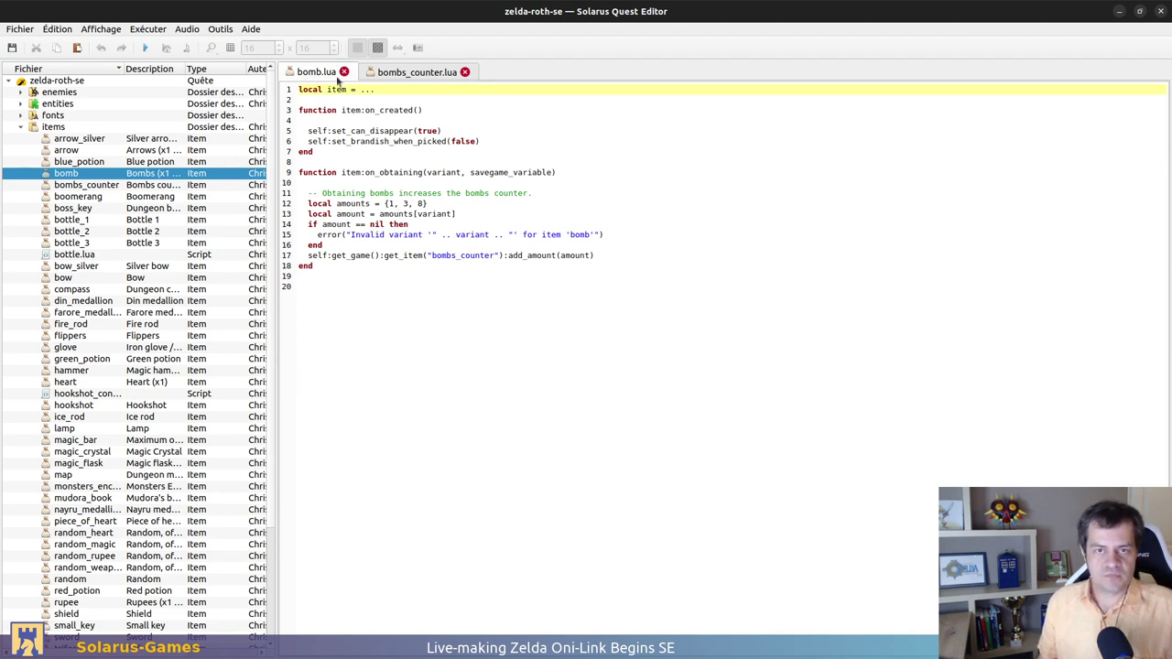
{"action": "key", "text": "ctrl+Tab"}
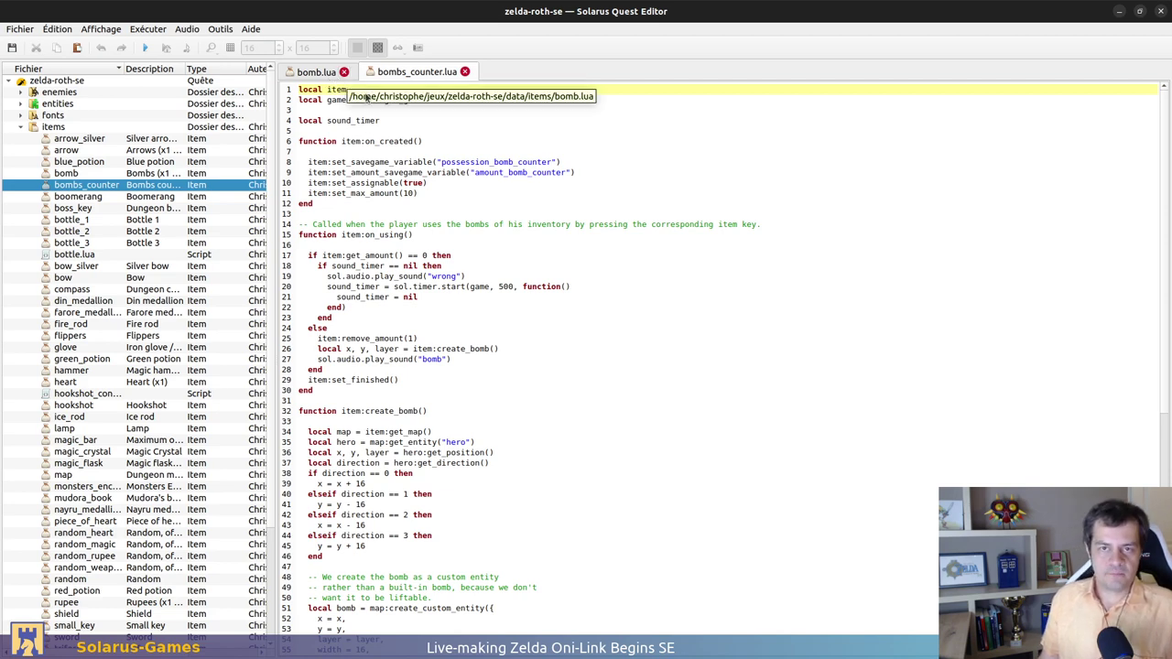
{"action": "left_click", "coordinate": [829, 326]}
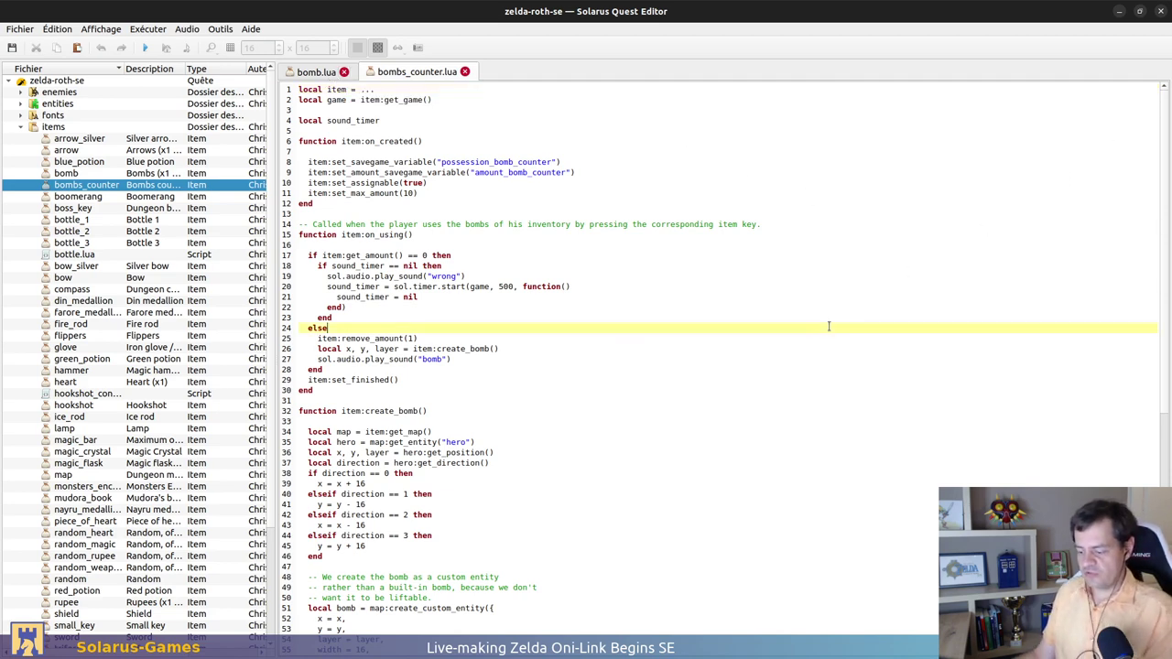
Return to the zelda-olb-se quest and copy the two possession_bombs_counter lines from on_created in bomb.lua
{"action": "key", "text": "alt+Tab"}
{"action": "key", "text": "ctrl+Tab"}
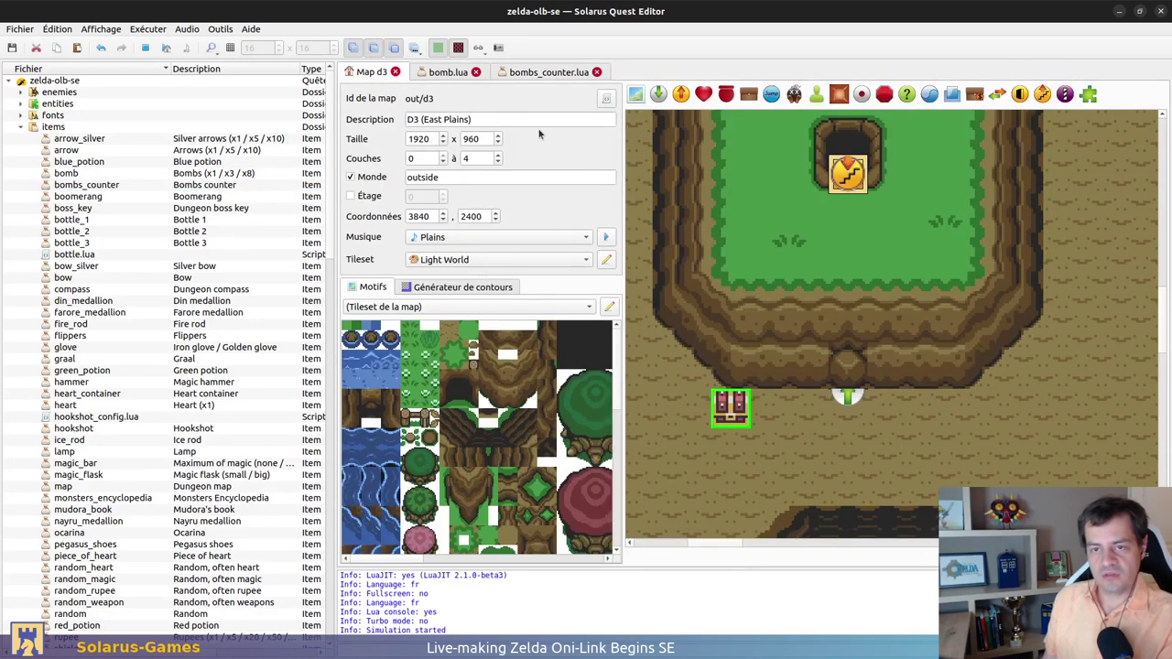
{"action": "left_click", "coordinate": [540, 73]}
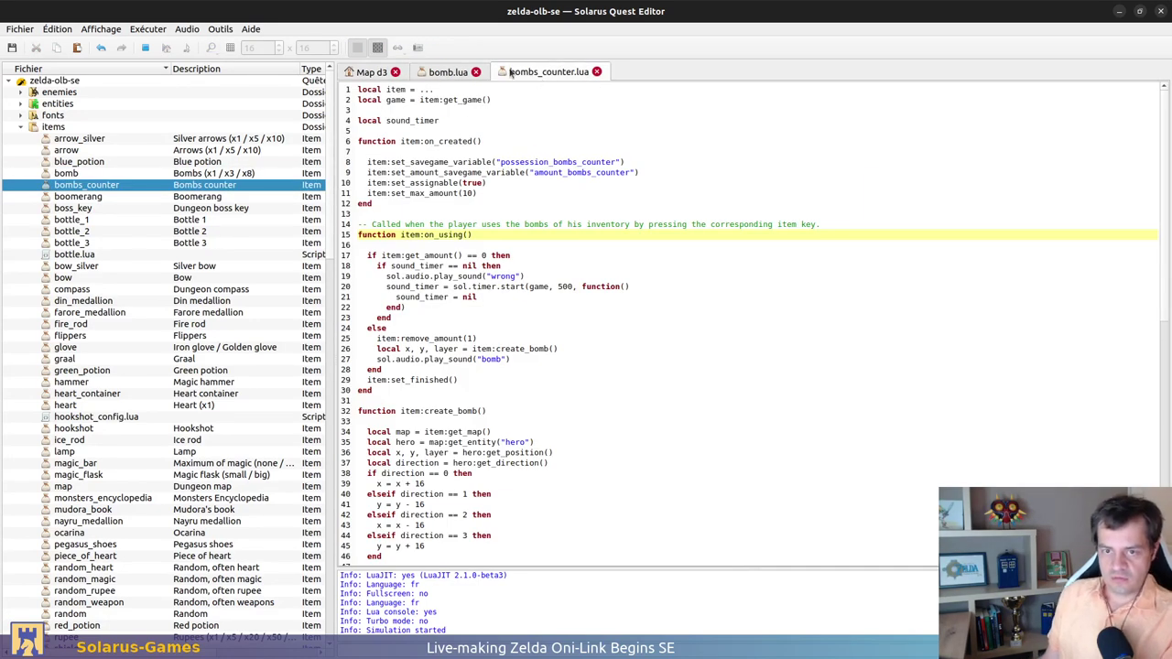
{"action": "left_click", "coordinate": [455, 73]}
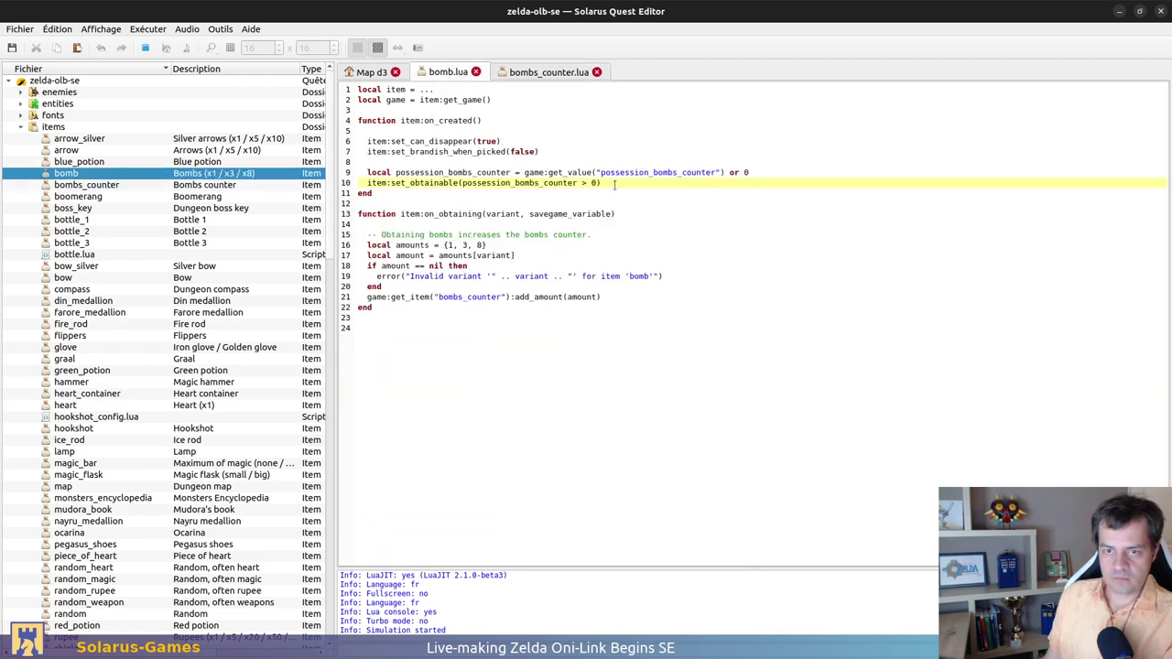
{"action": "left_click_drag", "start_coordinate": [615, 161], "coordinate": [630, 182]}
{"action": "key", "text": "ctrl+c"}
Add an empty item:on_obtaining() function directly after on_created in bombs_counter.lua
{"action": "left_click", "coordinate": [560, 73]}
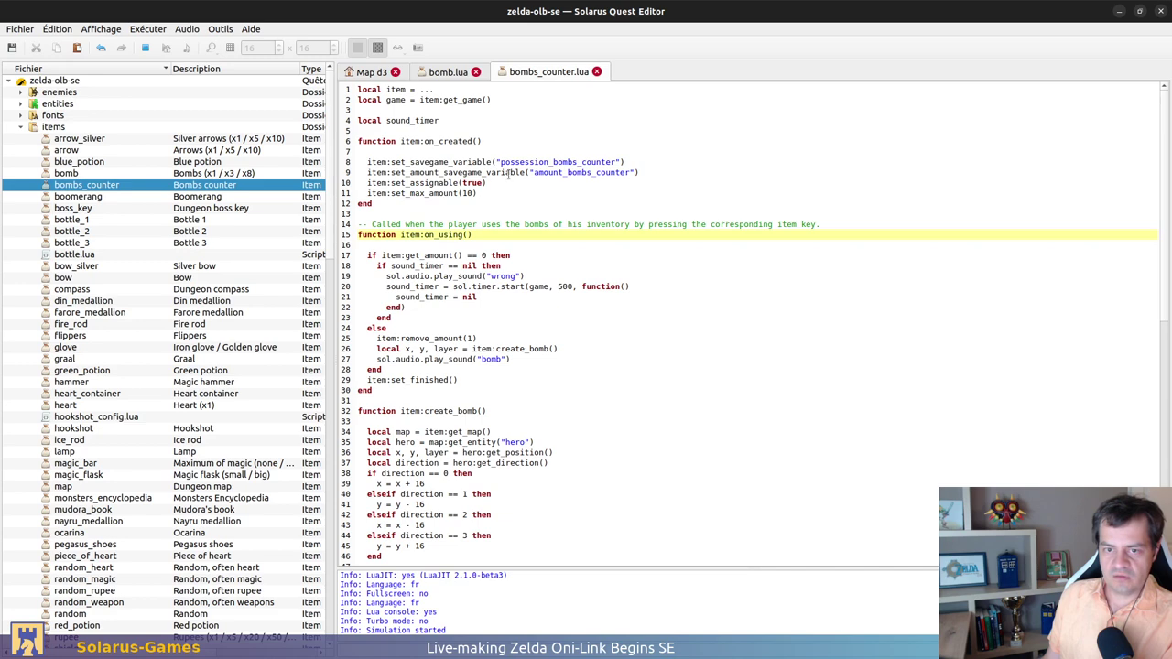
{"action": "scroll", "coordinate": [508, 139], "scroll_direction": "down", "scroll_amount": 15}
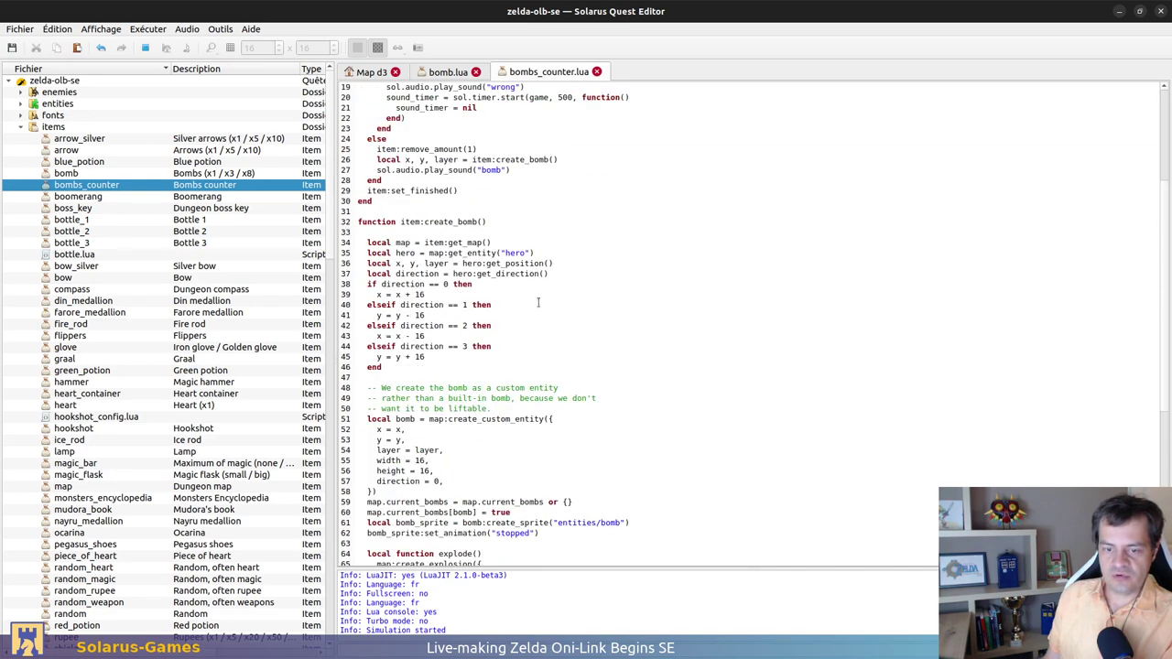
{"action": "scroll", "coordinate": [514, 369], "scroll_direction": "up", "scroll_amount": 15}
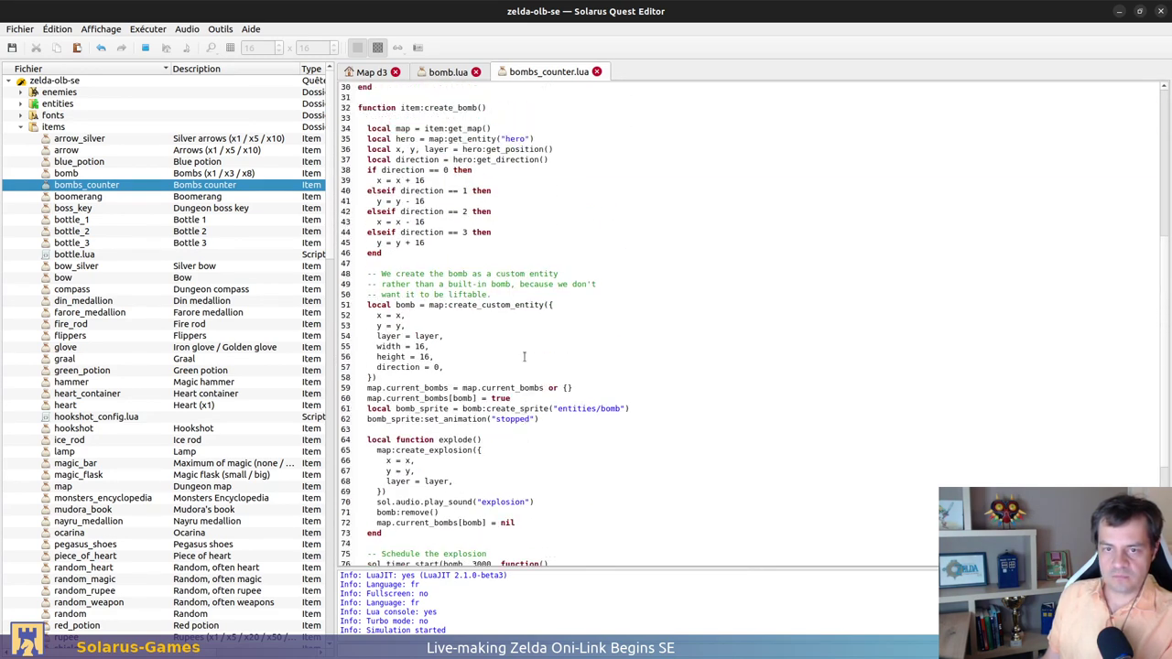
{"action": "left_click", "coordinate": [481, 203]}
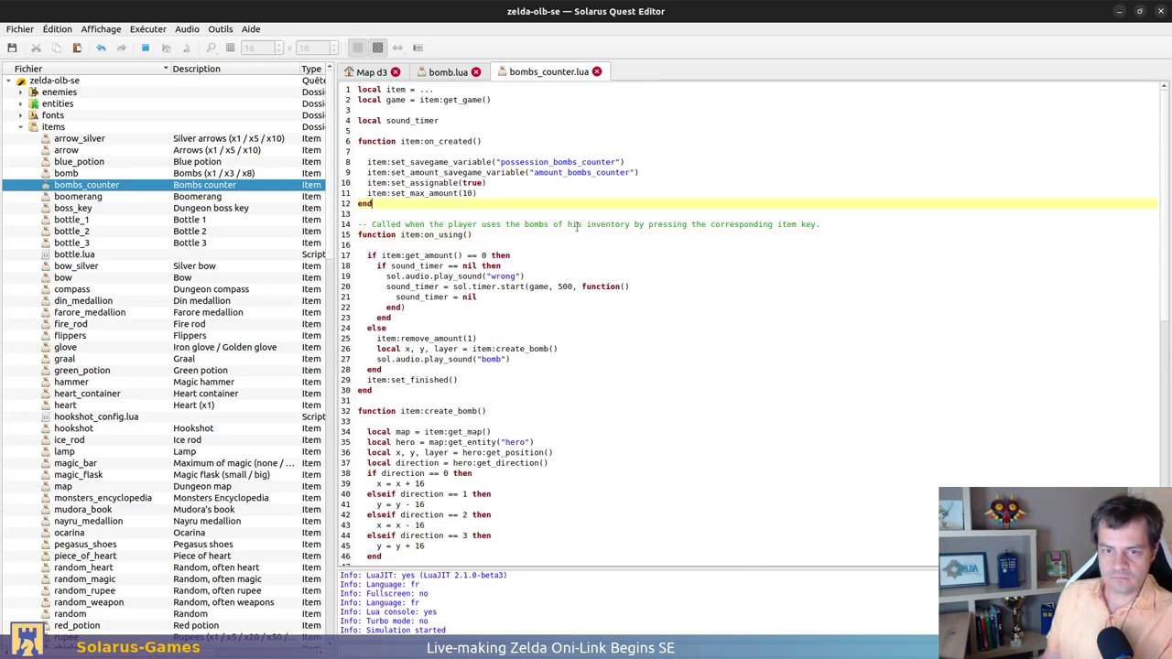
{"action": "key", "text": "Return"}
{"action": "key", "text": "Return"}
{"action": "type", "text": "function item:"}
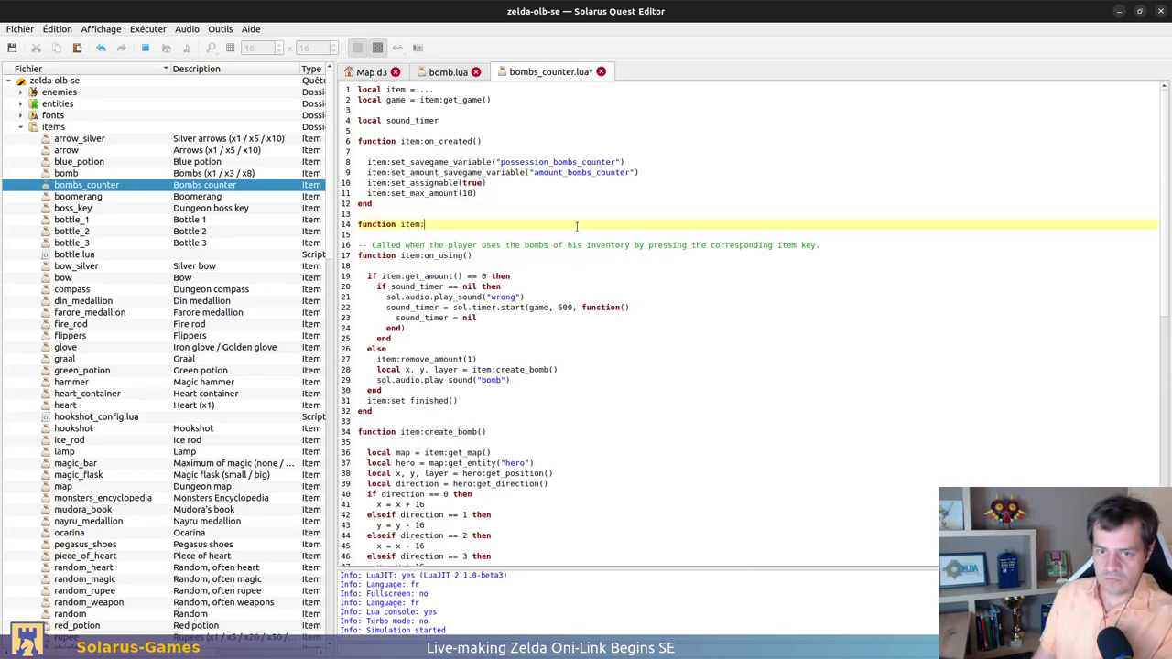
{"action": "type", "text": "on_obtain"}
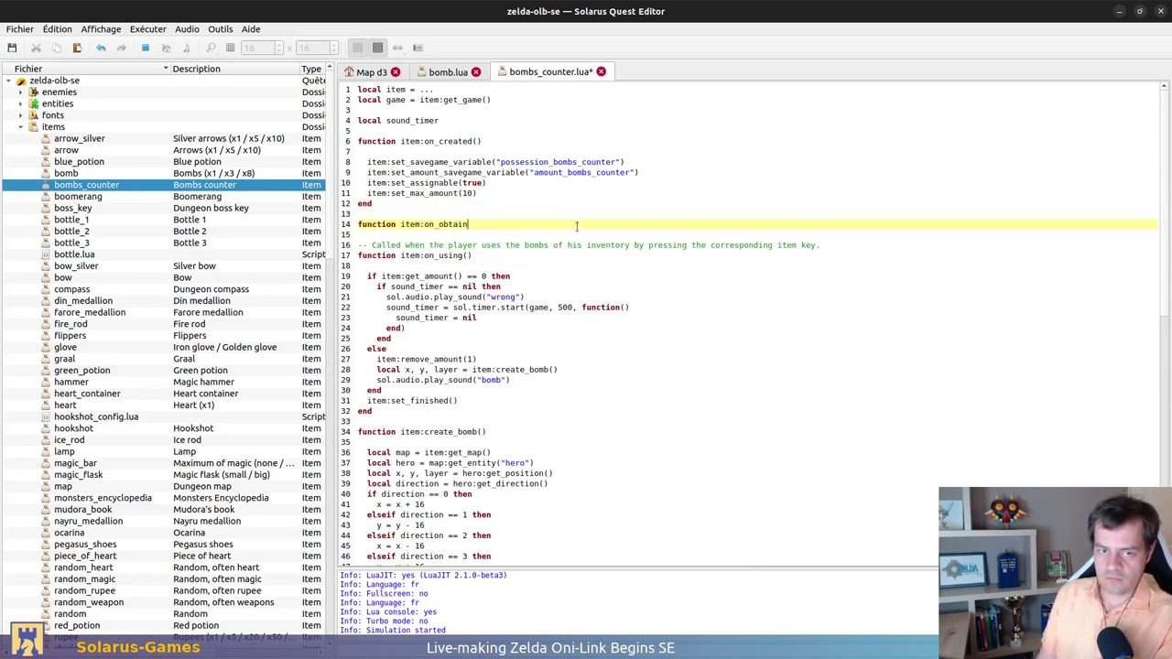
{"action": "type", "text": "ing()"}
{"action": "key", "text": "Return"}
{"action": "key", "text": "Return"}
{"action": "type", "text": "end"}
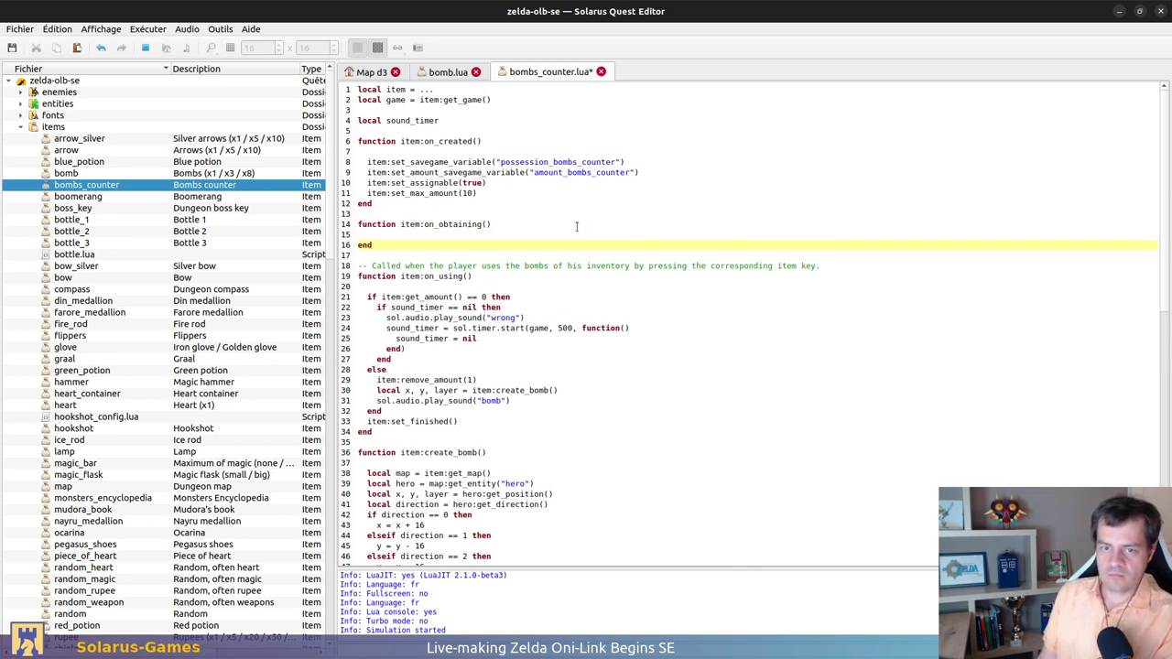
Paste the copied possession variable and set_obtainable lines into the body of on_obtaining
{"action": "key", "text": "Up"}
{"action": "key", "text": "ctrl+v"}
{"action": "key", "text": "Up"}
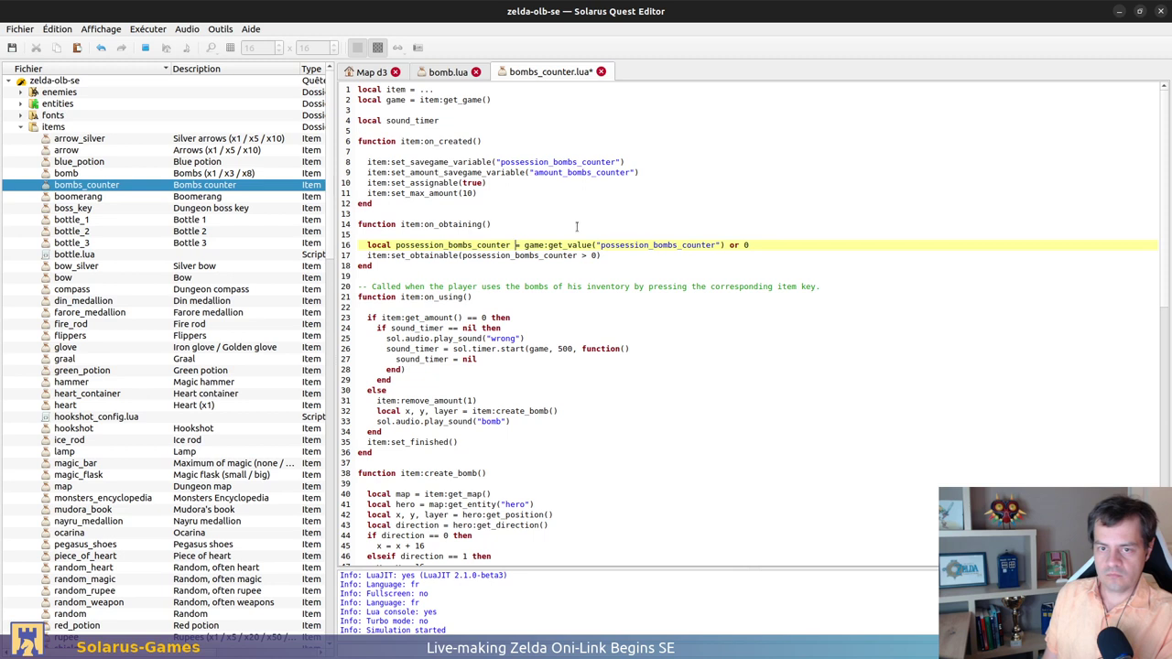
{"action": "key", "text": "ctrl+shift+Right"}
{"action": "key", "text": "ctrl+shift+Right"}
{"action": "key", "text": "ctrl+shift+Right"}
{"action": "key", "text": "ctrl+shift+Right"}
{"action": "key", "text": "ctrl+shift+Right"}
{"action": "key", "text": "ctrl+shift+Right"}
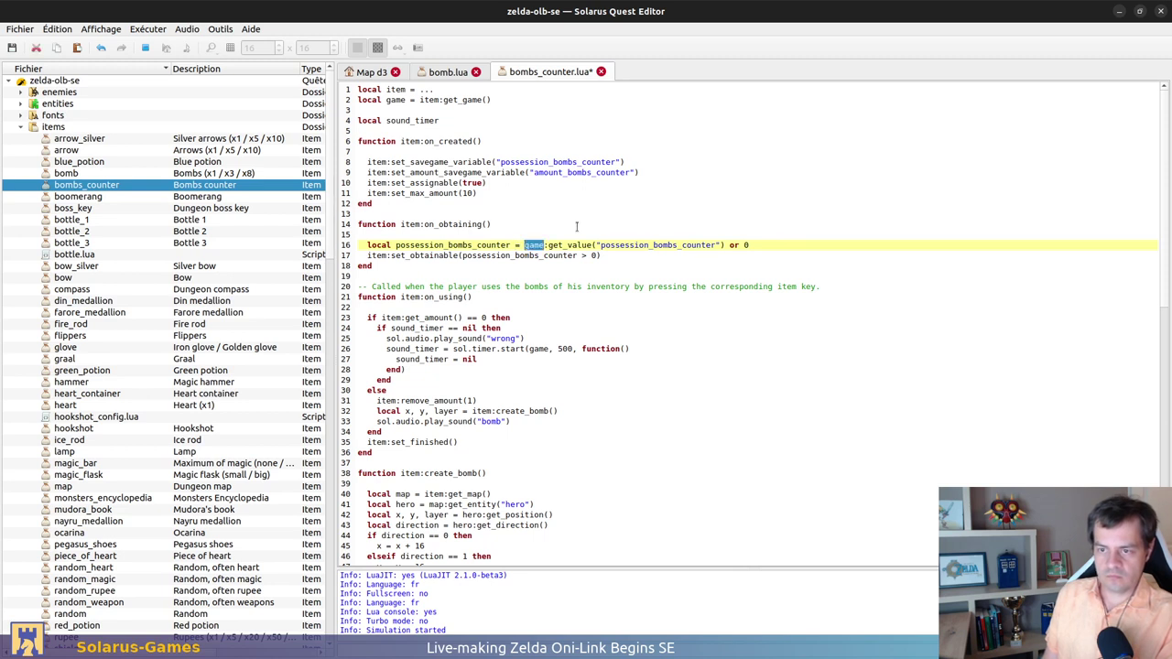
{"action": "key", "text": "Home"}
{"action": "key", "text": "shift+Down"}
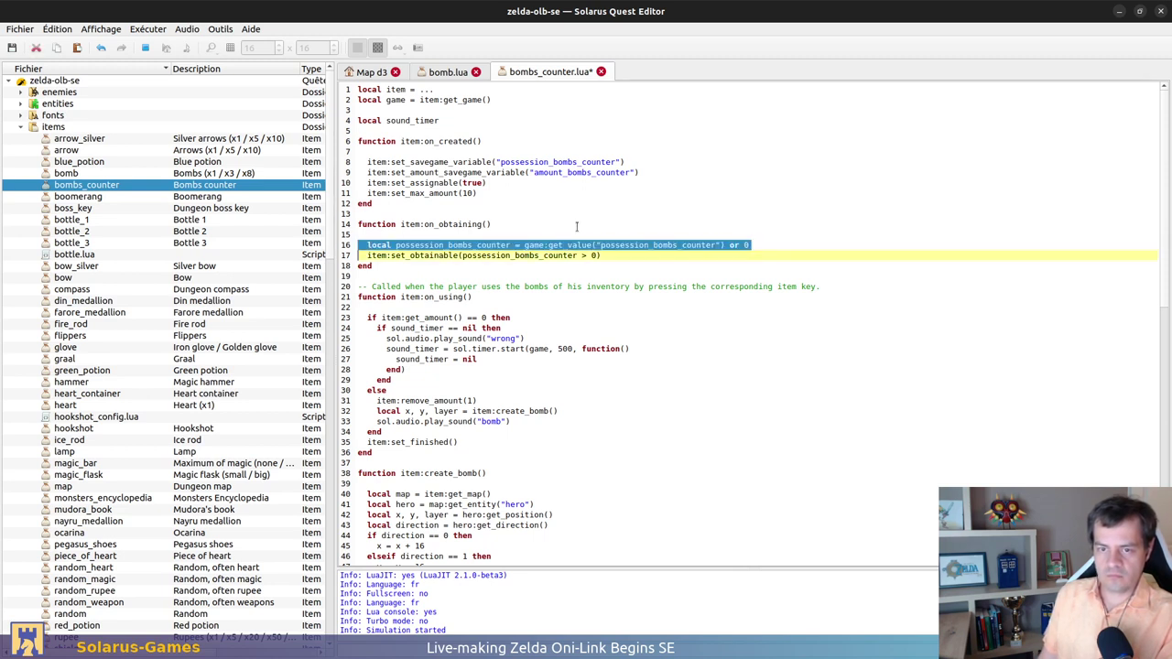
{"action": "left_click", "coordinate": [576, 226]}
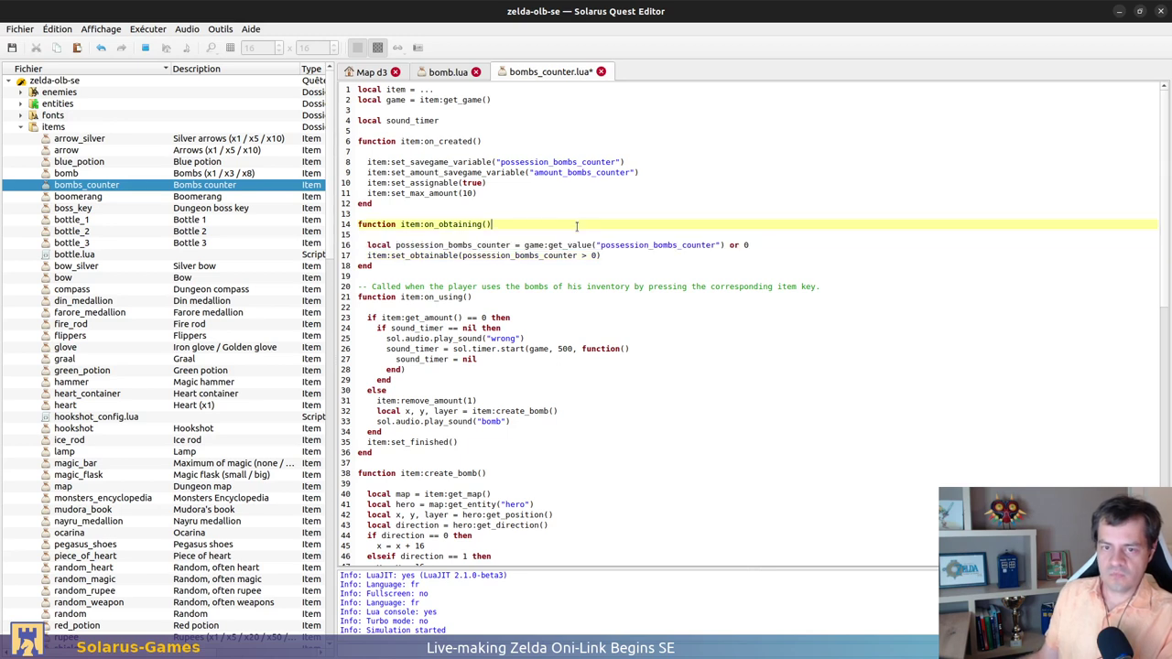
Change the pasted set_obtainable line in on_obtaining to game:get_item("bomb"):set_obtainable(item:has_variant())
{"action": "left_click", "coordinate": [375, 257]}
{"action": "type", "text": "game"}
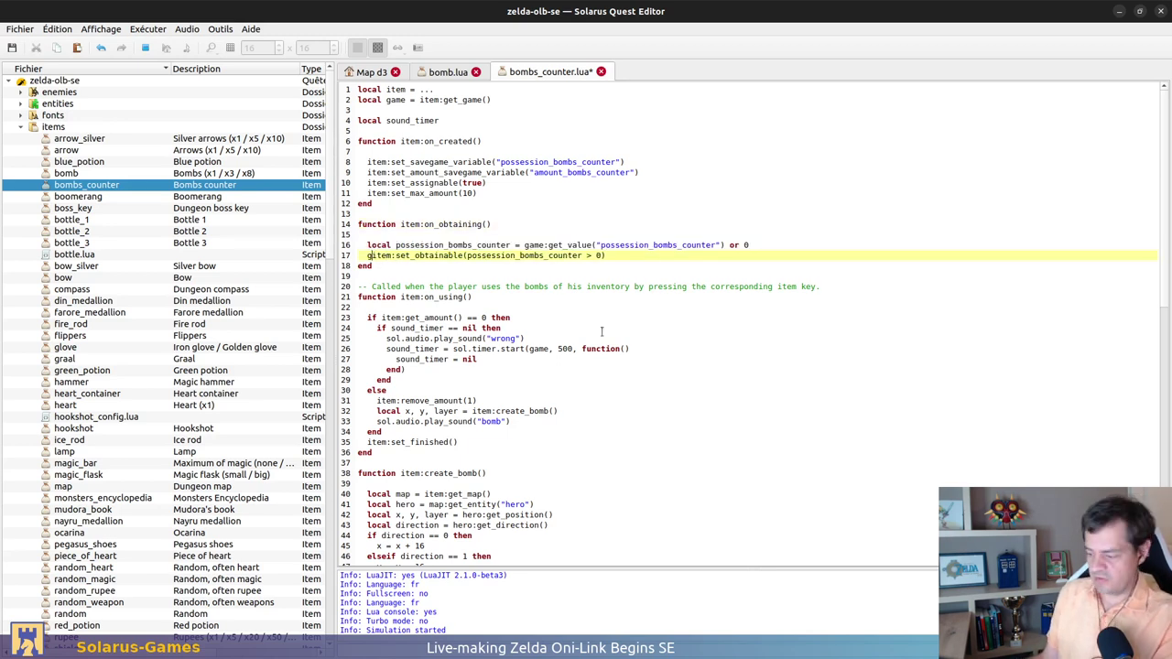
{"action": "type", "text": ":get"}
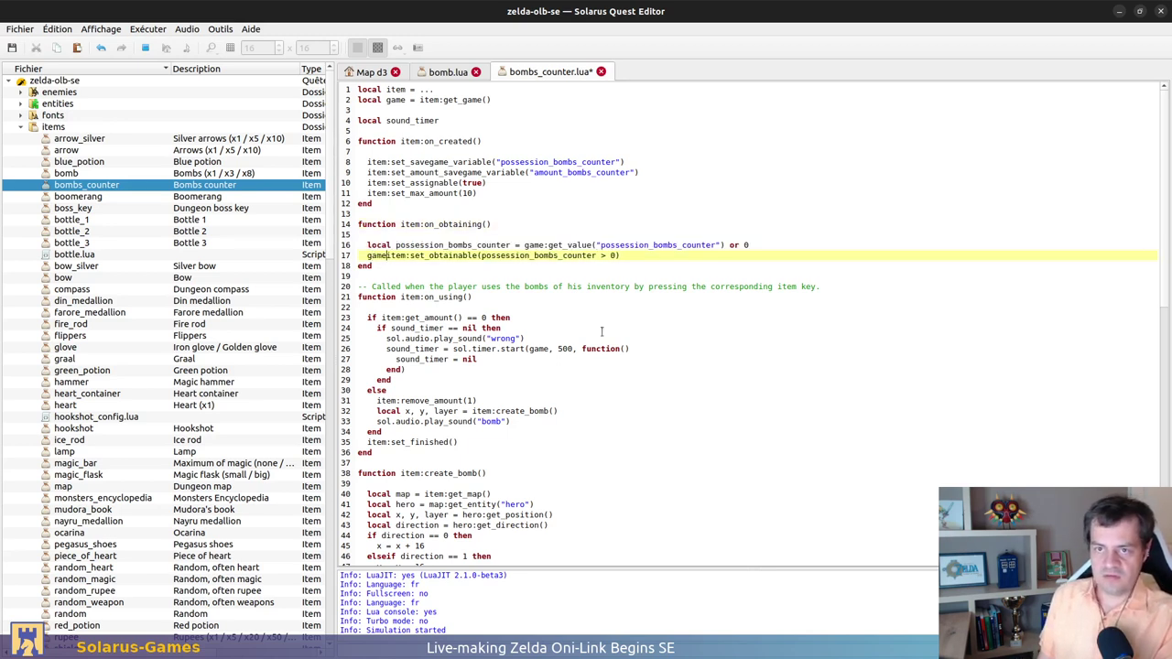
{"action": "type", "text": "_item"}
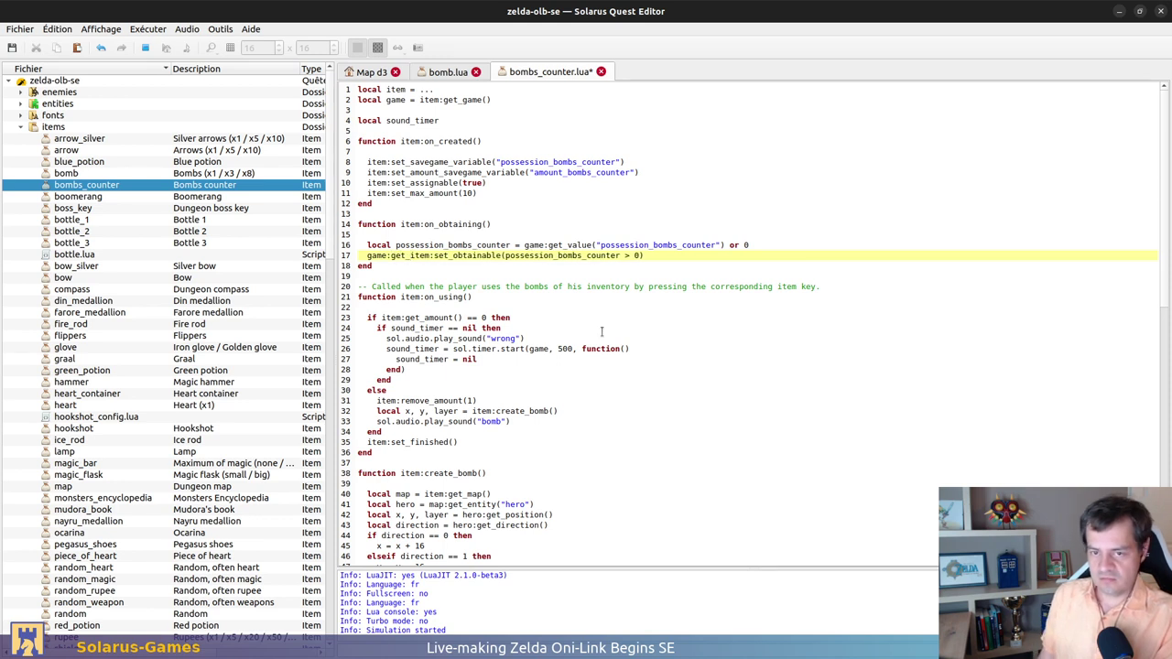
{"action": "type", "text": "(\"bom"}
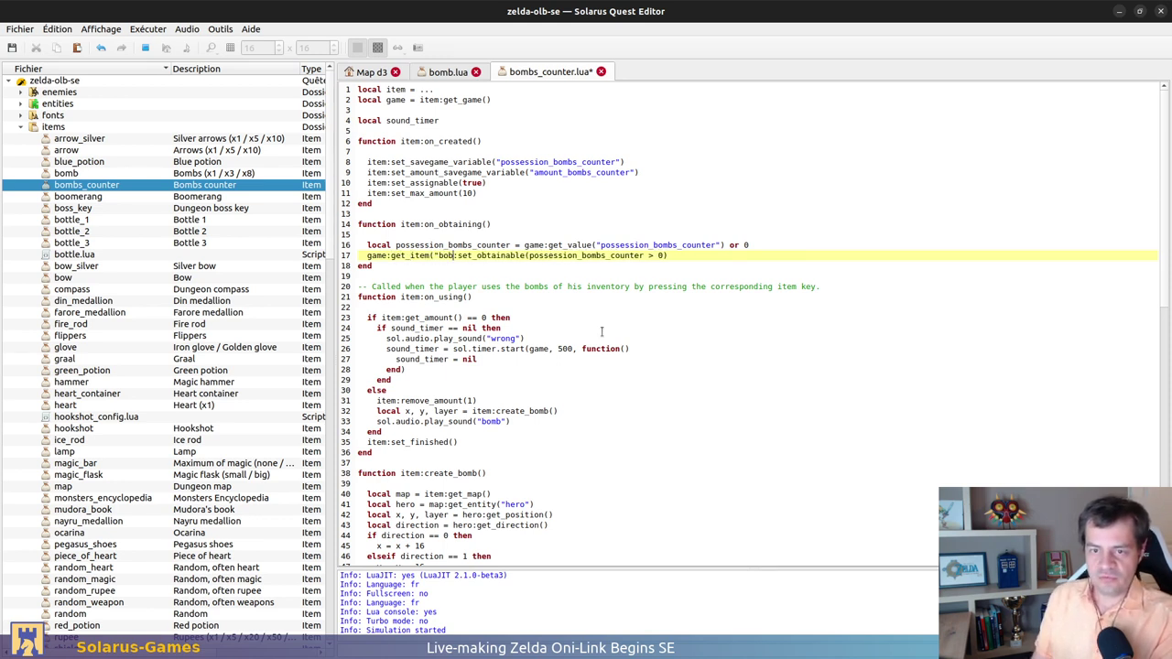
{"action": "type", "text": "b\")"}
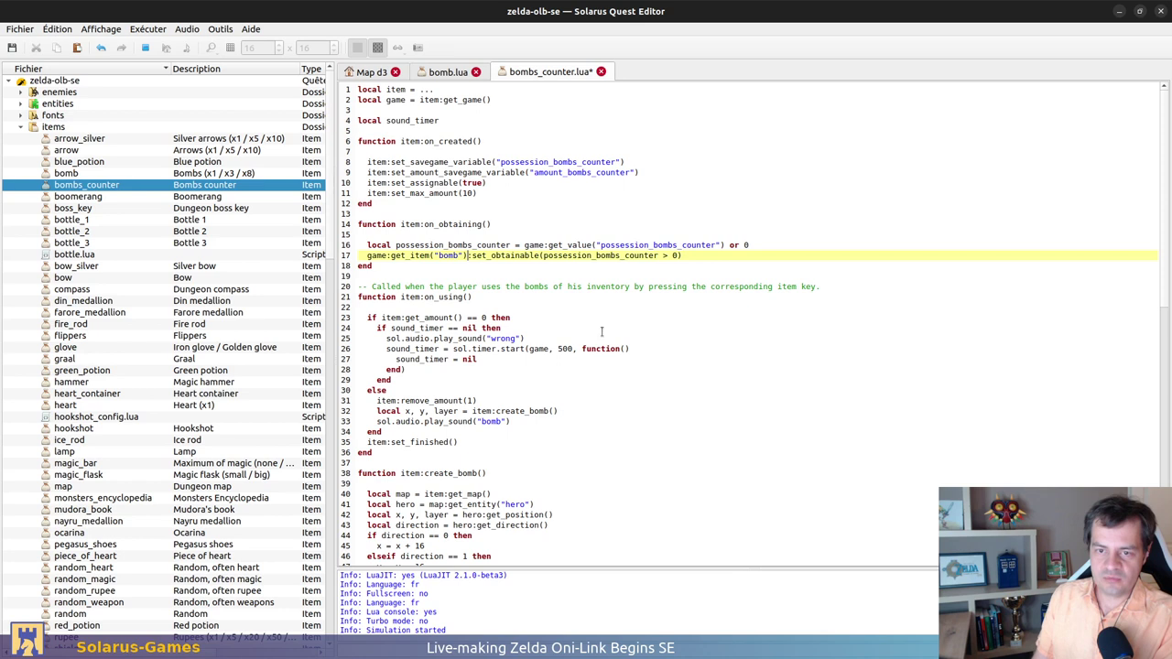
{"action": "key", "text": "ctrl+shift+Right"}
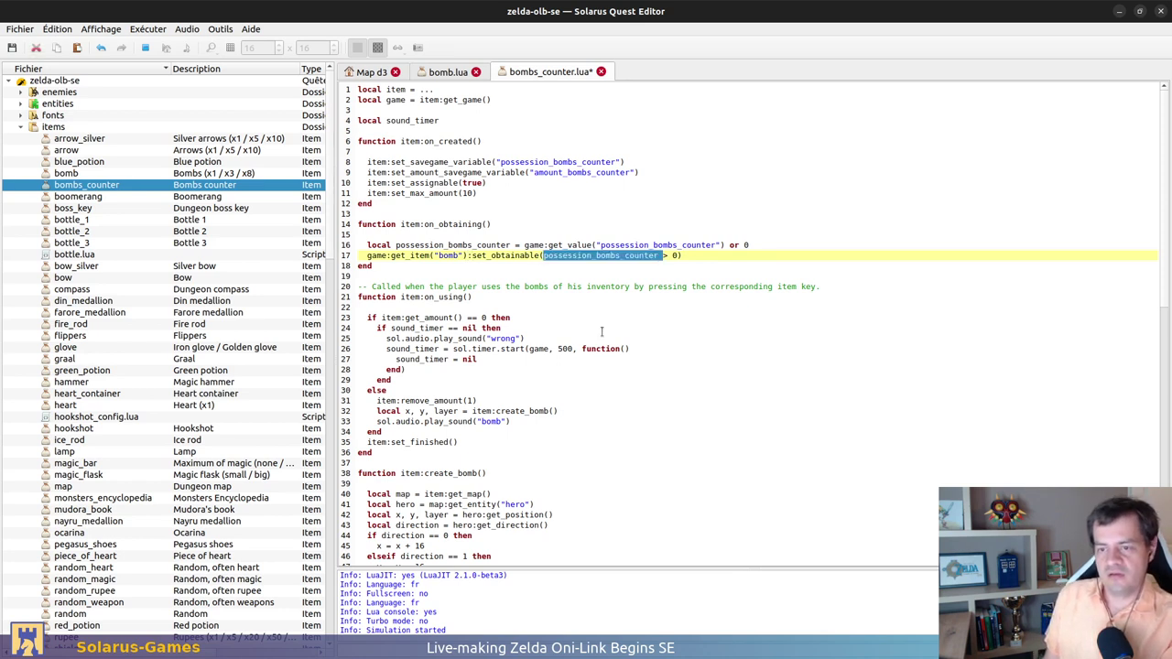
{"action": "key", "text": "ctrl+shift+Right"}
{"action": "type", "text": "item:"}
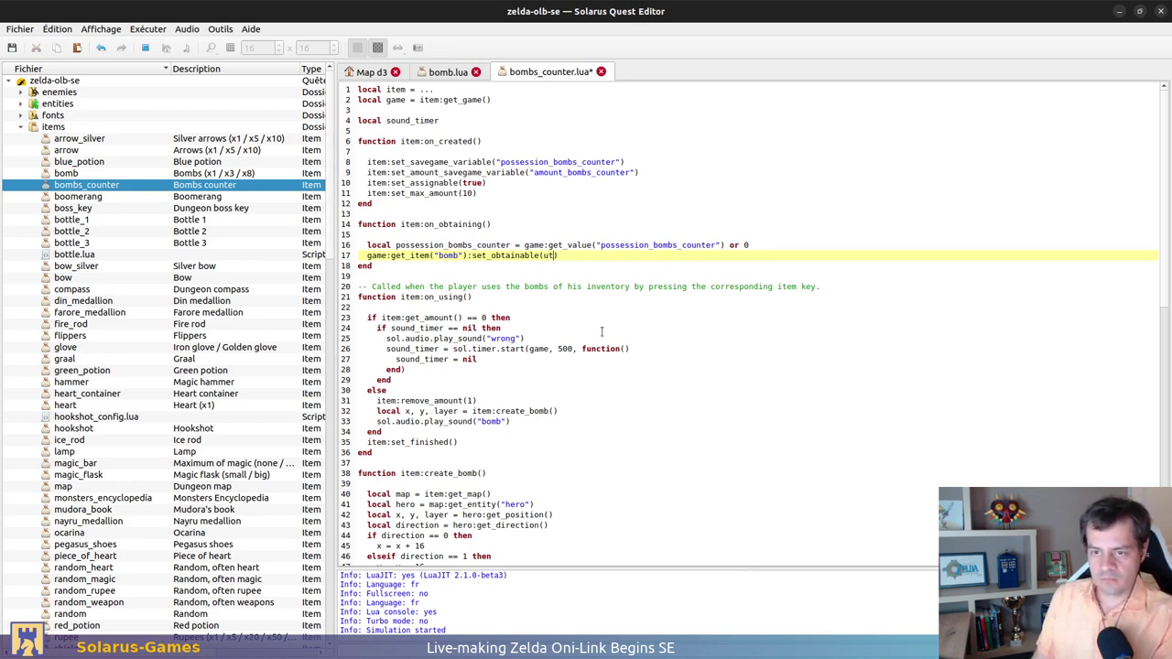
{"action": "type", "text": "has_variant("}
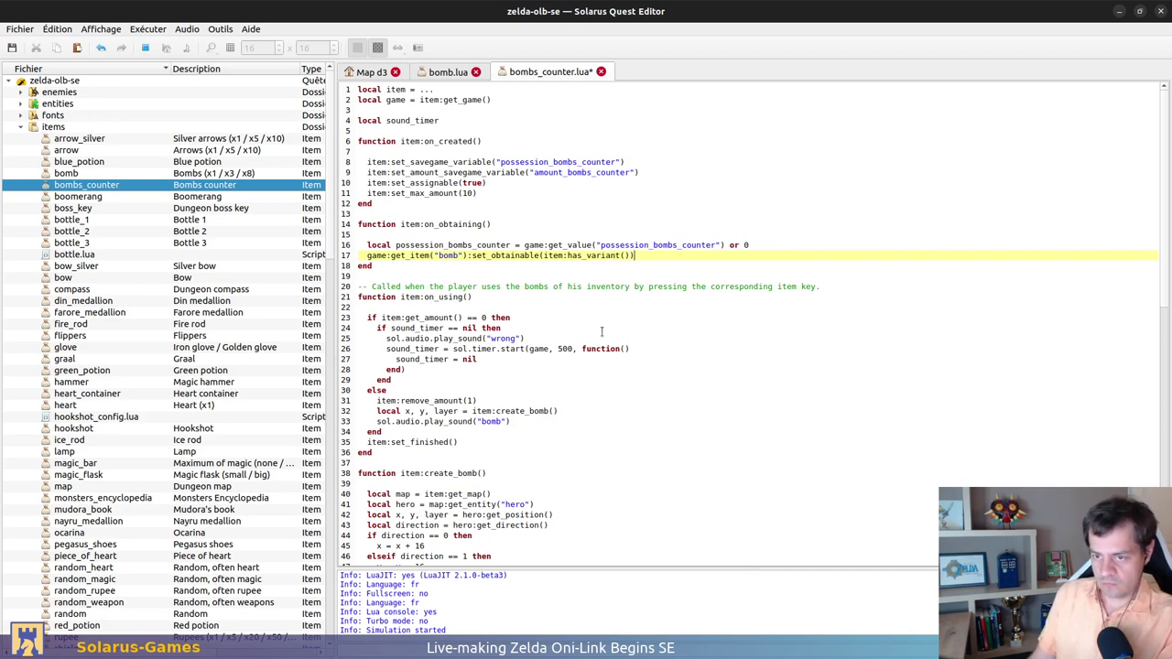
Delete the local possession_bombs_counter line from on_obtaining and save bombs_counter.lua
{"action": "key", "text": "Up"}
{"action": "key", "text": "Home"}
{"action": "key", "text": "shift+Down"}
{"action": "key", "text": "ctrl+s"}
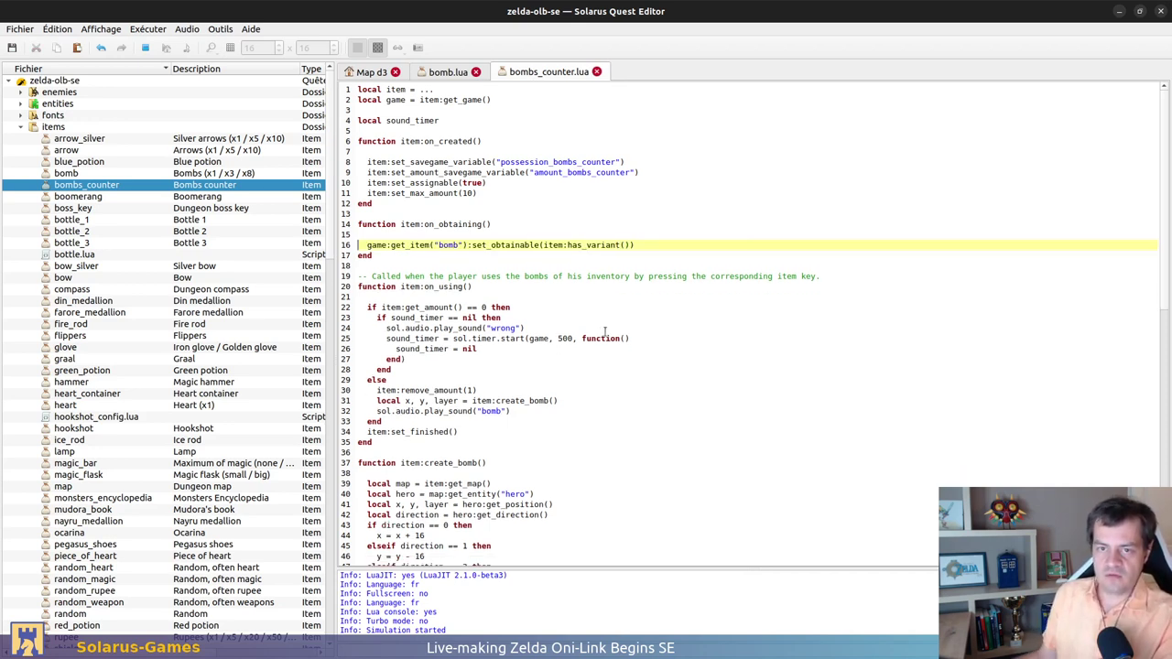
Restart the quest, skip its intro screens to the savegame selection, and close the game window
{"action": "left_click", "coordinate": [144, 48]}
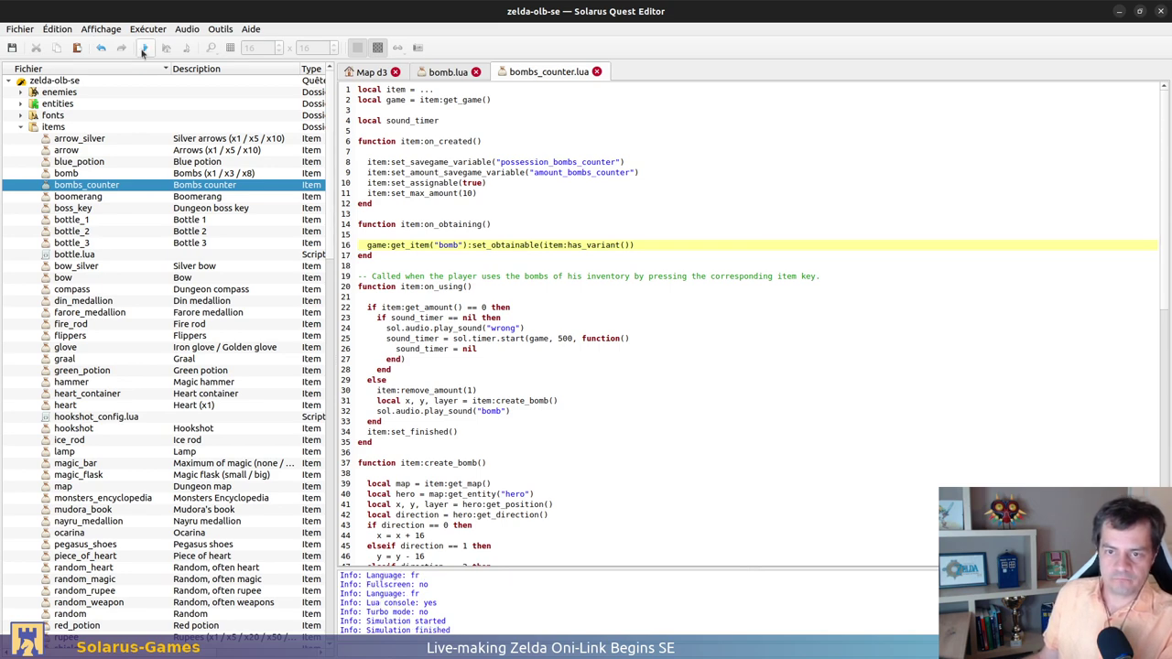
{"action": "left_click", "coordinate": [144, 47]}
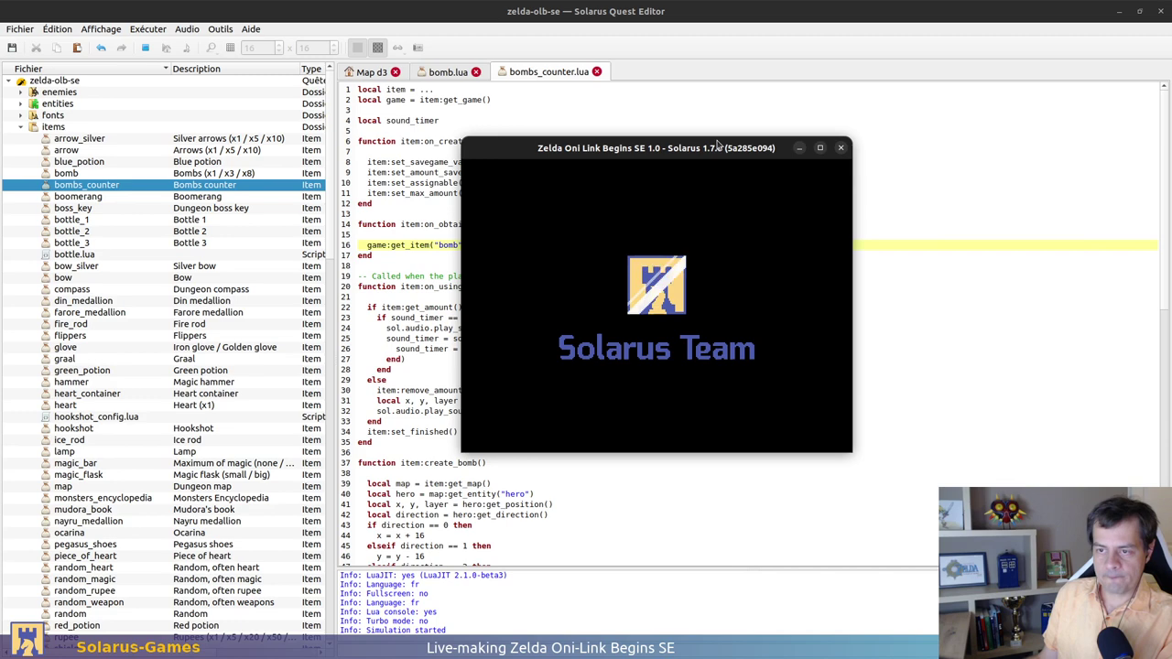
{"action": "key", "text": "space"}
{"action": "key", "text": "space"}
{"action": "key", "text": "space"}
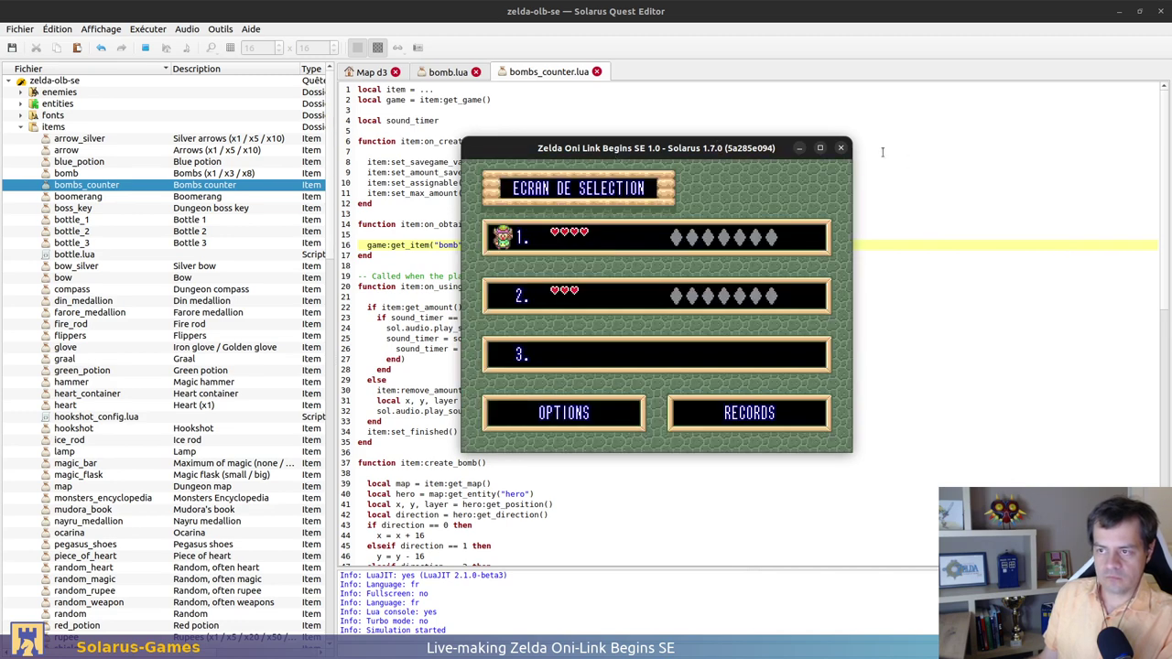
{"action": "left_click", "coordinate": [840, 147]}
Rename the on_obtaining function in bombs_counter.lua to item:on_variant_changed and give it the parameter variant
{"action": "left_click_drag", "start_coordinate": [494, 225], "coordinate": [460, 224]}
{"action": "type", "text": "variant_c"}
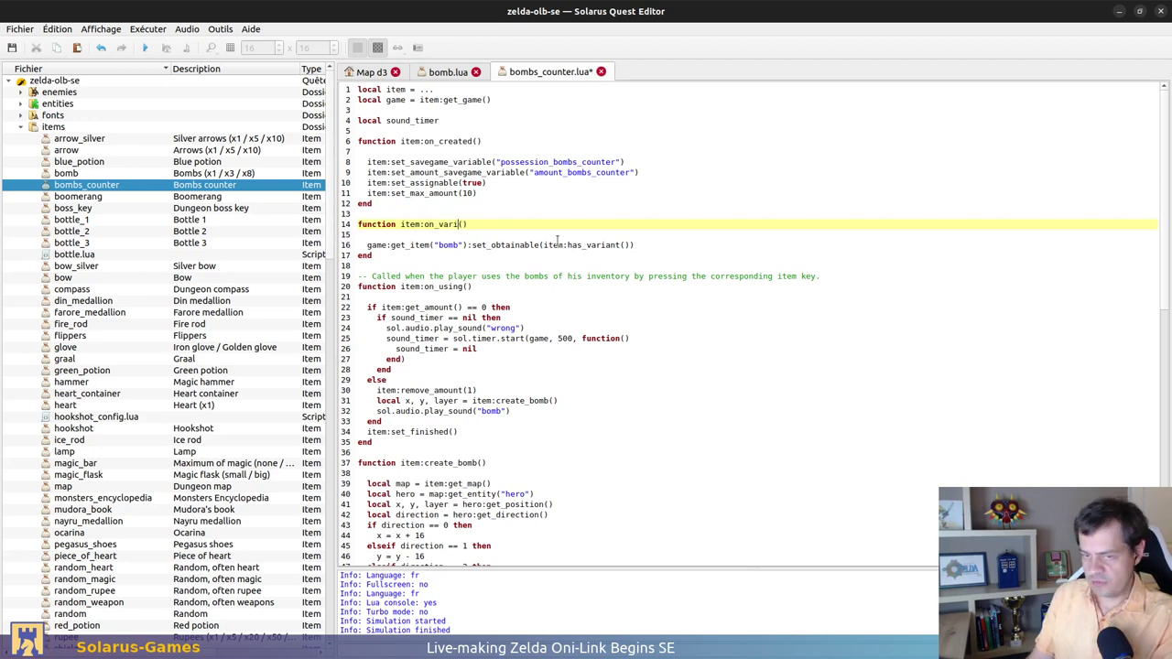
{"action": "key", "text": "BackSpace"}
{"action": "left_click", "coordinate": [557, 243]}
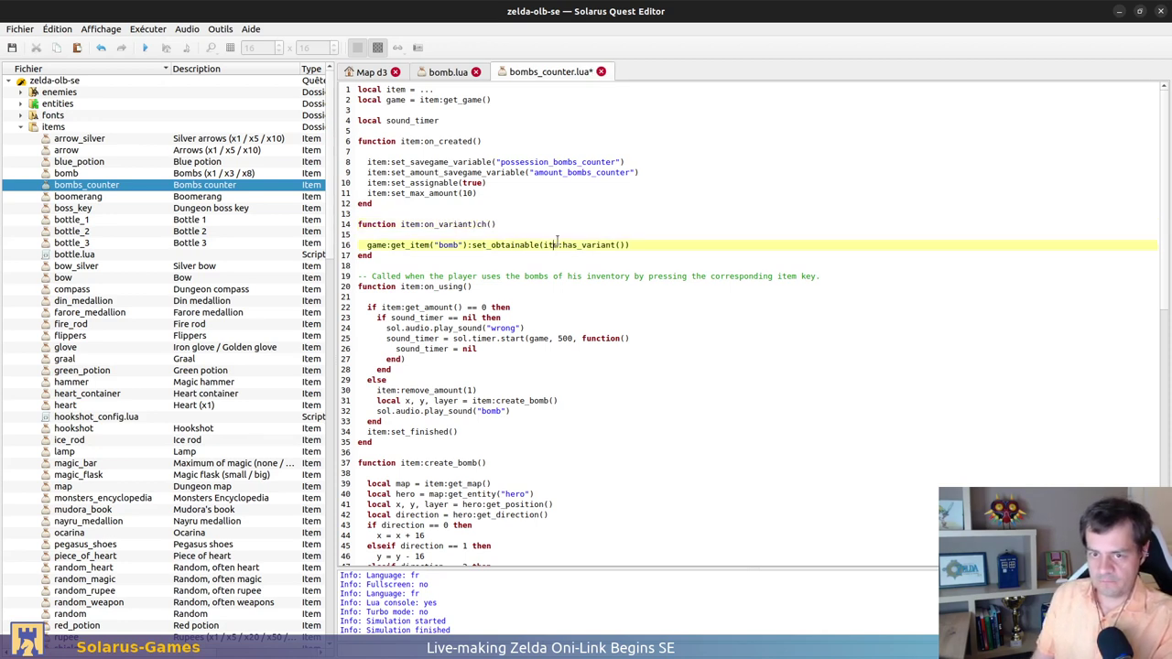
{"action": "key", "text": "Up"}
{"action": "key", "text": "Up"}
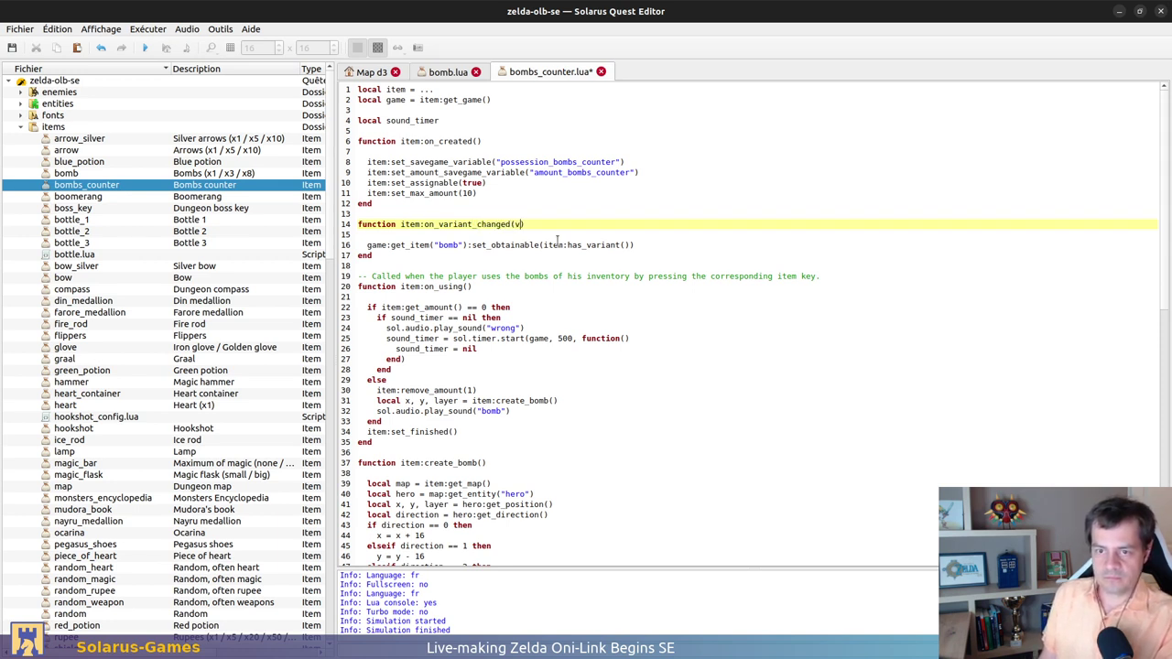
Change the set_obtainable argument in on_variant_changed to variant > 0, remove the blank line above that call, and save the script
{"action": "left_click", "coordinate": [557, 242]}
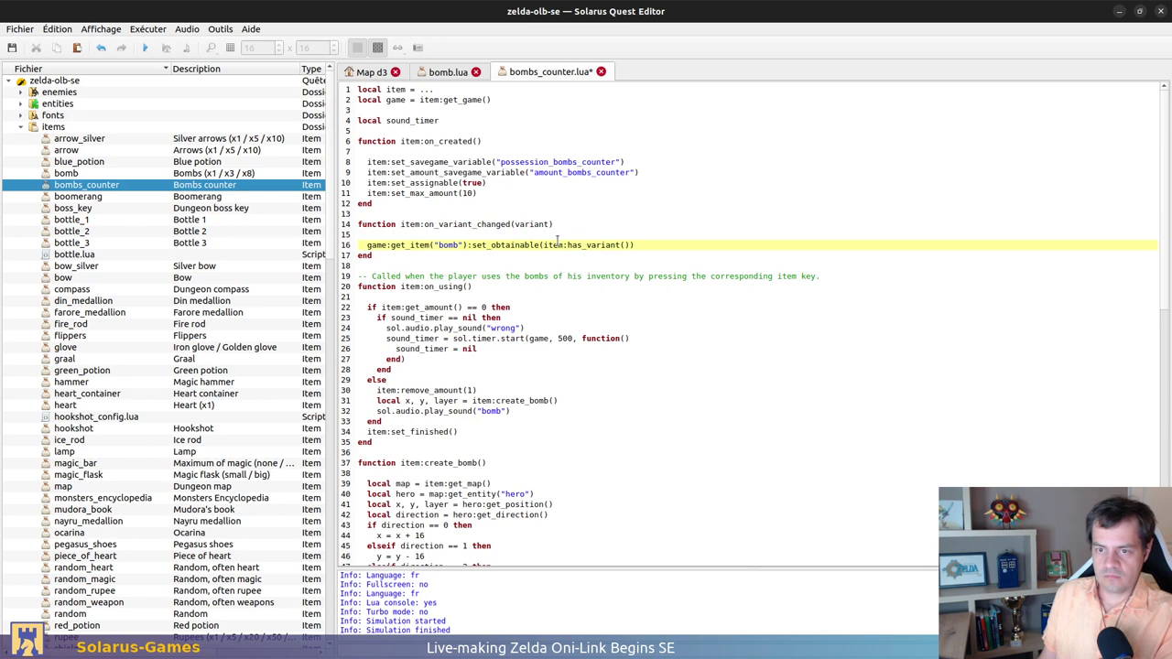
{"action": "double_click", "coordinate": [557, 243]}
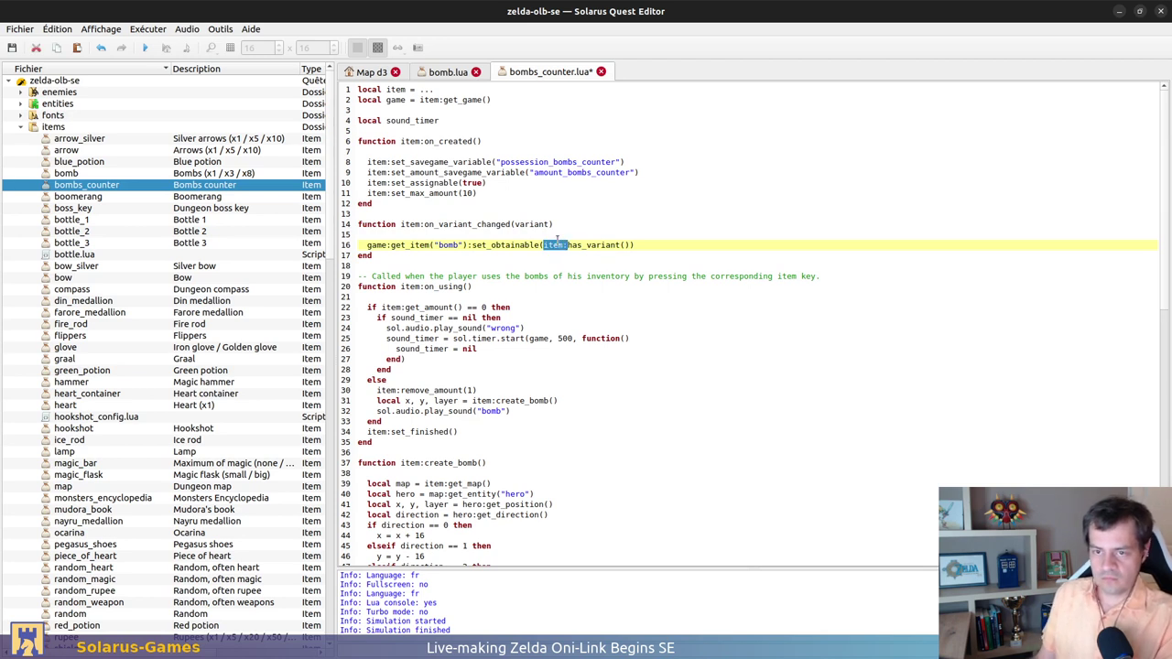
{"action": "key", "text": "ctrl+shift+Right"}
{"action": "key", "text": "ctrl+shift+Right"}
{"action": "key", "text": "Left"}
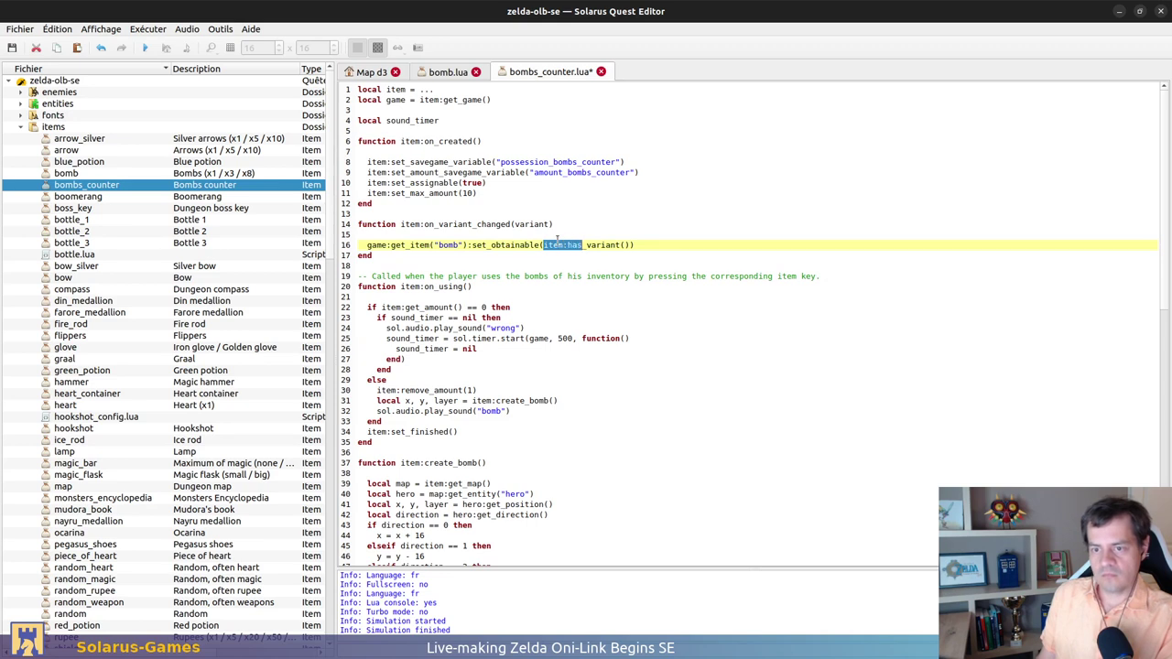
{"action": "key", "text": "shift+Right"}
{"action": "key", "text": "Delete"}
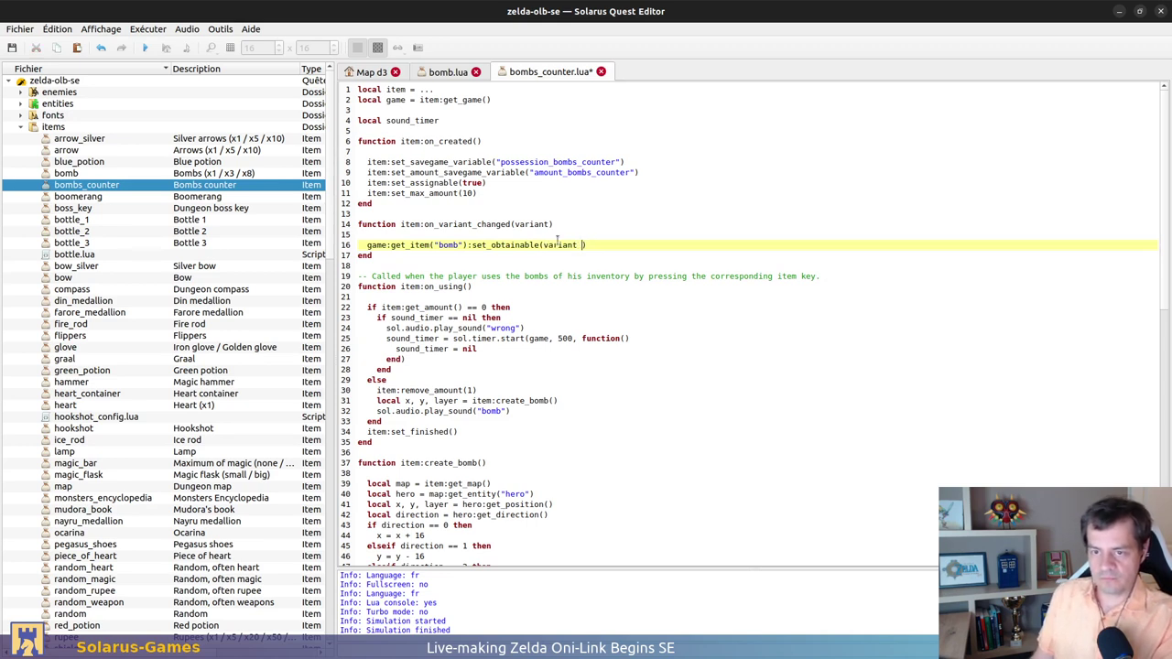
{"action": "key", "text": "ctrl+s"}
{"action": "key", "text": "Up"}
{"action": "key", "text": "BackSpace"}
{"action": "key", "text": "ctrl+s"}
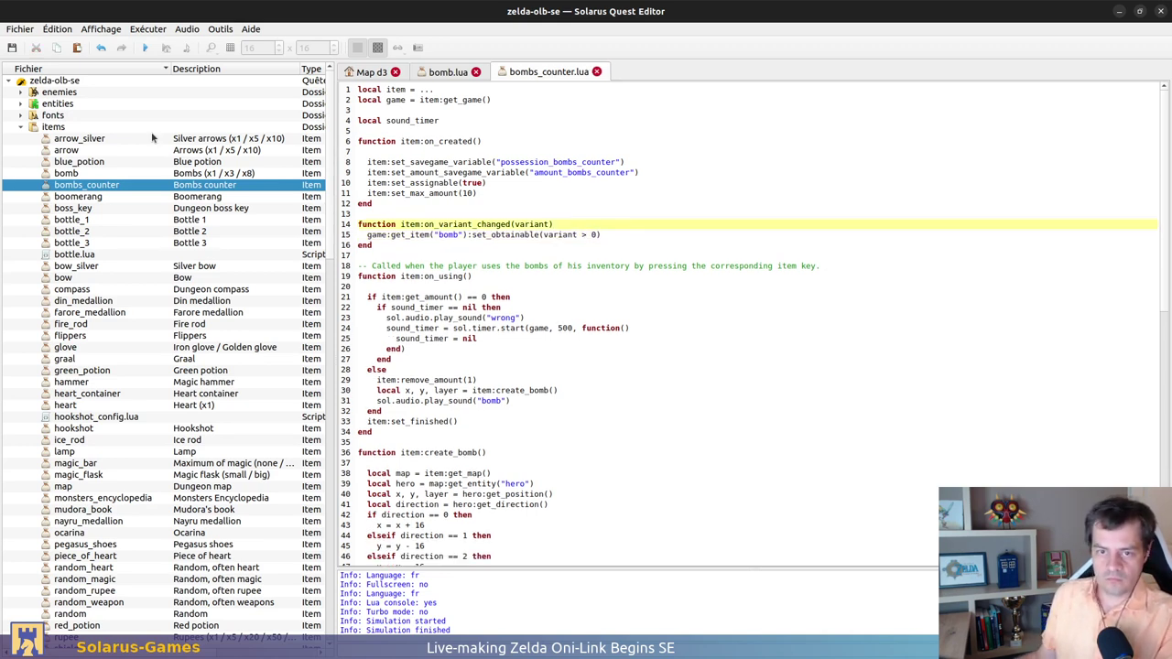
Run the quest, load the first savegame, check the hero's inventory in the starting area, and close the game window
{"action": "left_click", "coordinate": [144, 48]}
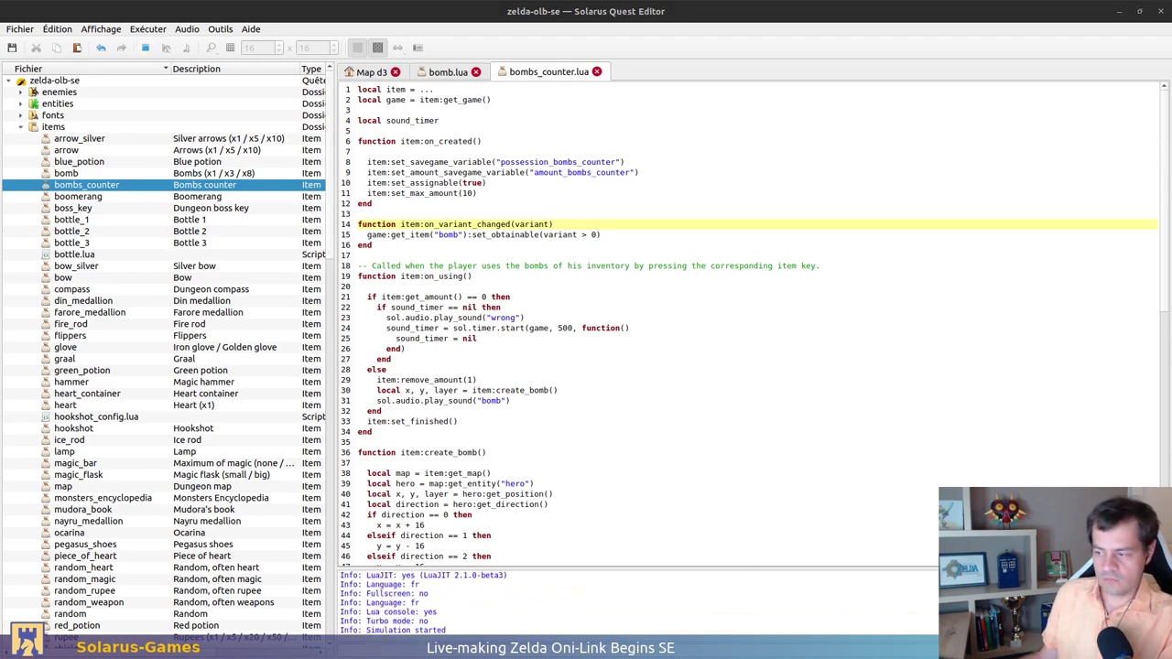
{"action": "left_click_drag", "start_coordinate": [891, 246], "coordinate": [783, 124]}
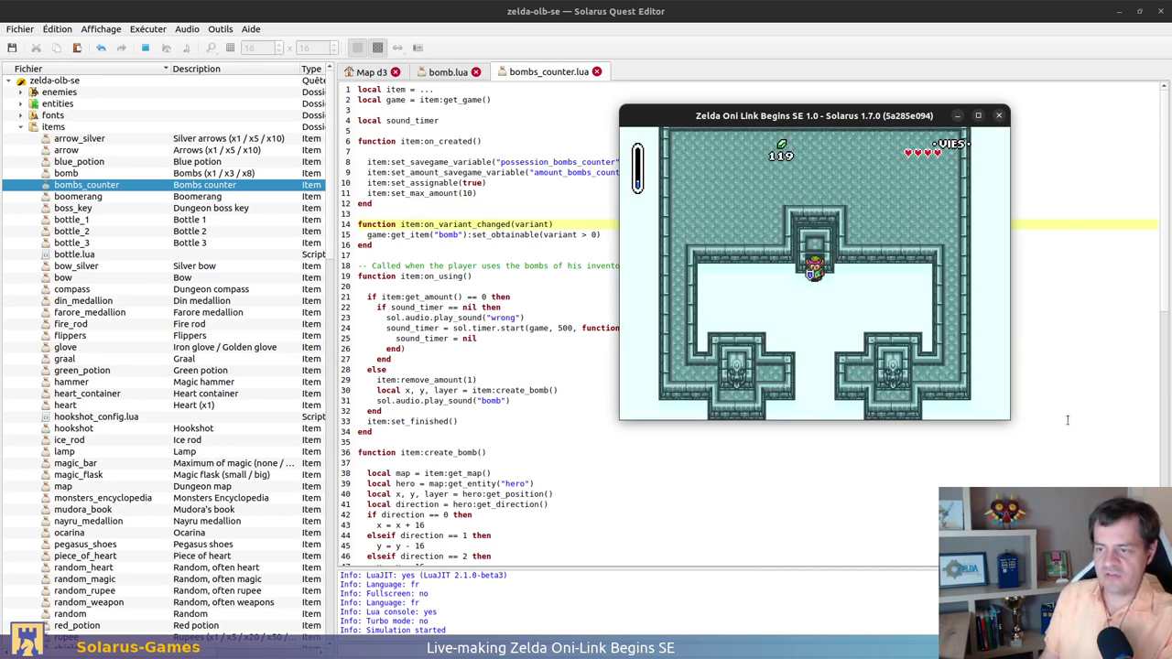
{"action": "key", "text": "d"}
{"action": "key", "text": "d"}
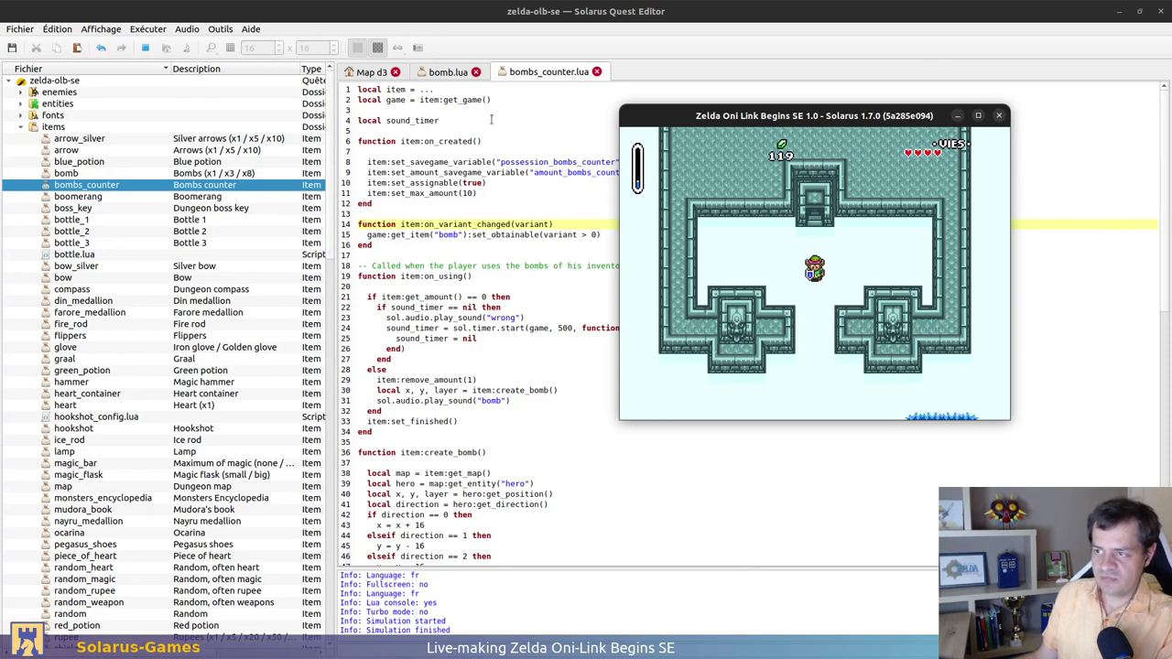
{"action": "left_click", "coordinate": [1000, 117]}
Return to Map d3, run the quest again, and open the chest beside the cliff to obtain the bombs counter
{"action": "left_click", "coordinate": [371, 71]}
{"action": "left_click", "coordinate": [165, 48]}
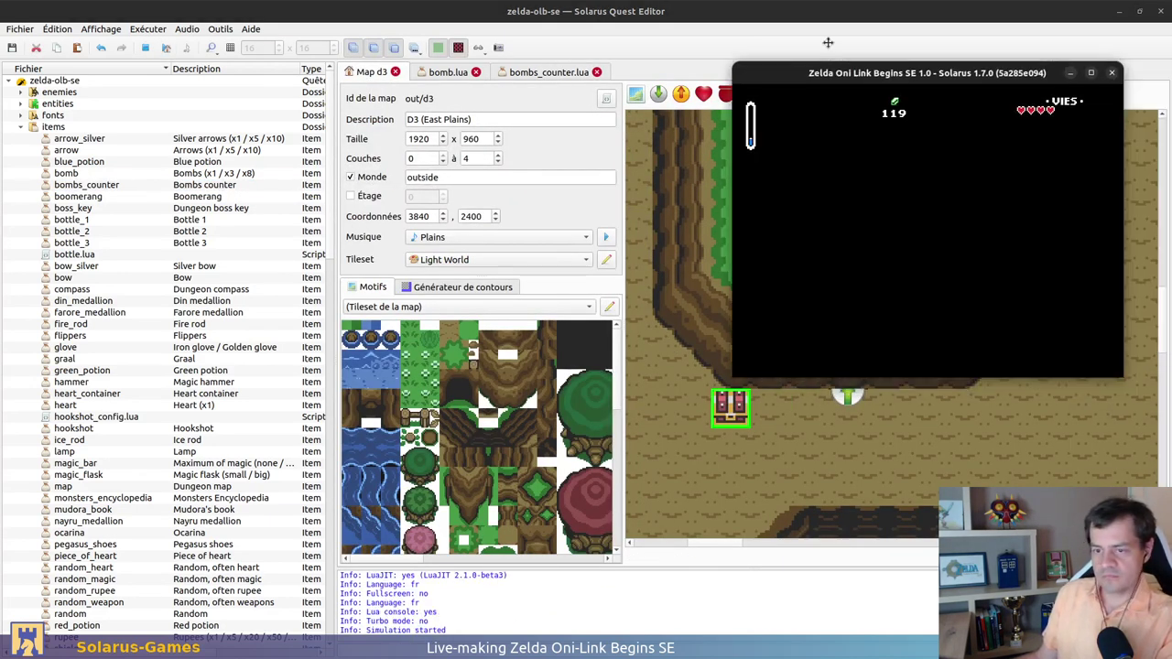
{"action": "key", "text": "Left"}
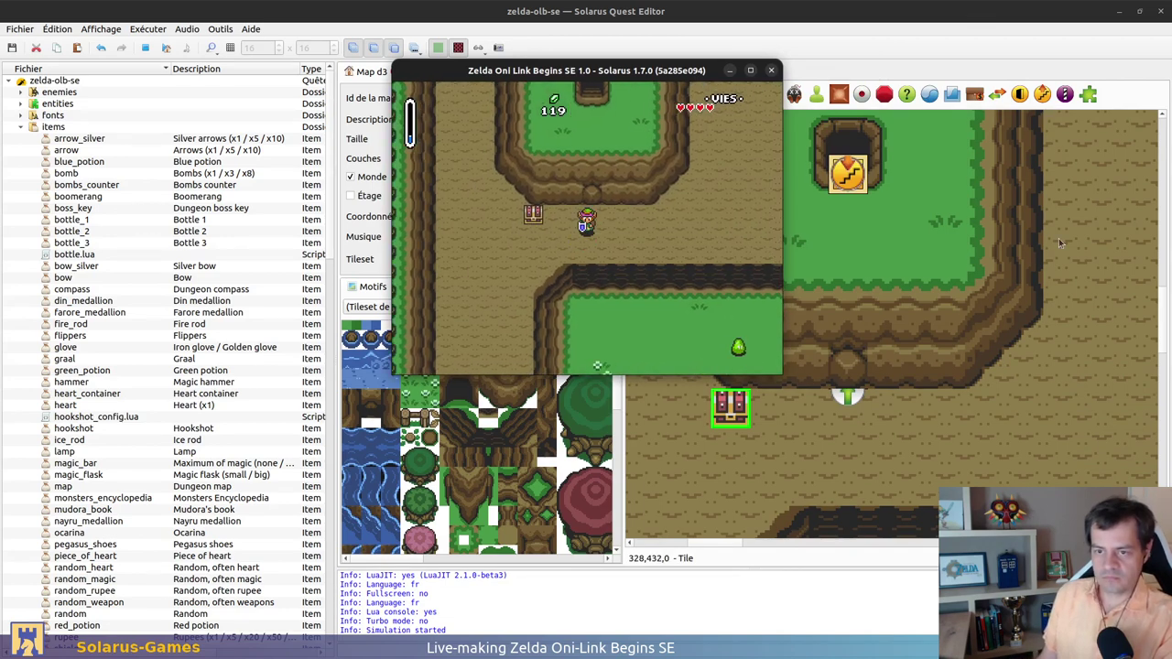
{"action": "key", "text": "Down"}
{"action": "key", "text": "space"}
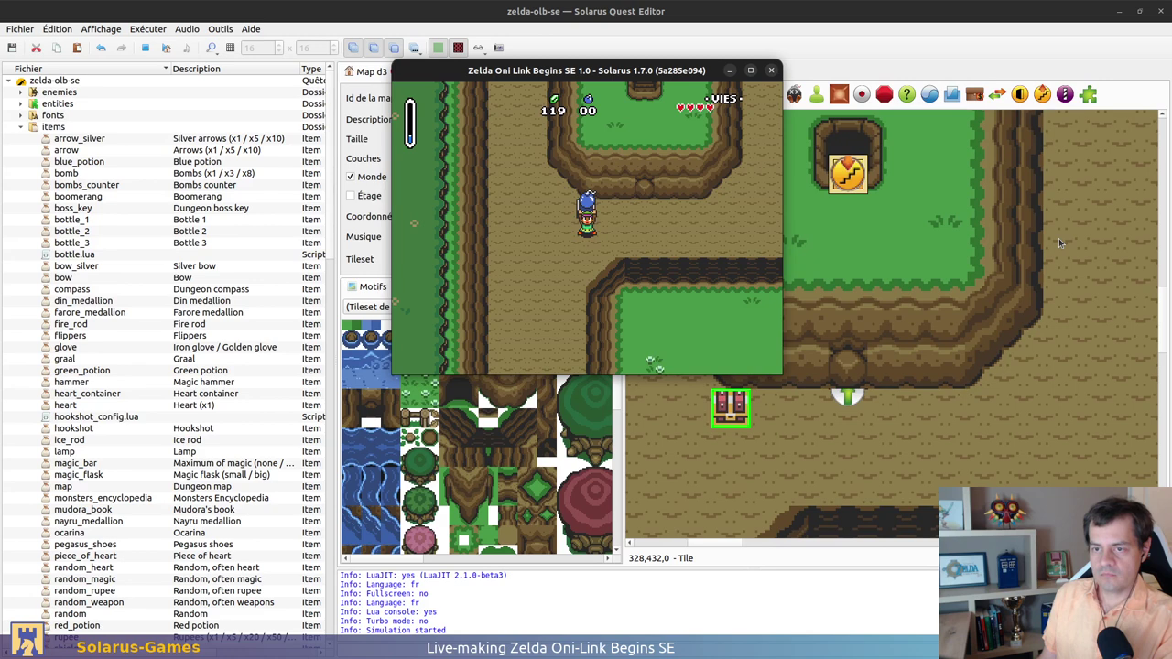
Give the hero a bomb by running hero:start_treasure("bomb") in the Lua console, and dismiss the treasure dialog
{"action": "key", "text": "Right"}
{"action": "key", "text": "Down"}
{"action": "key", "text": "F12"}
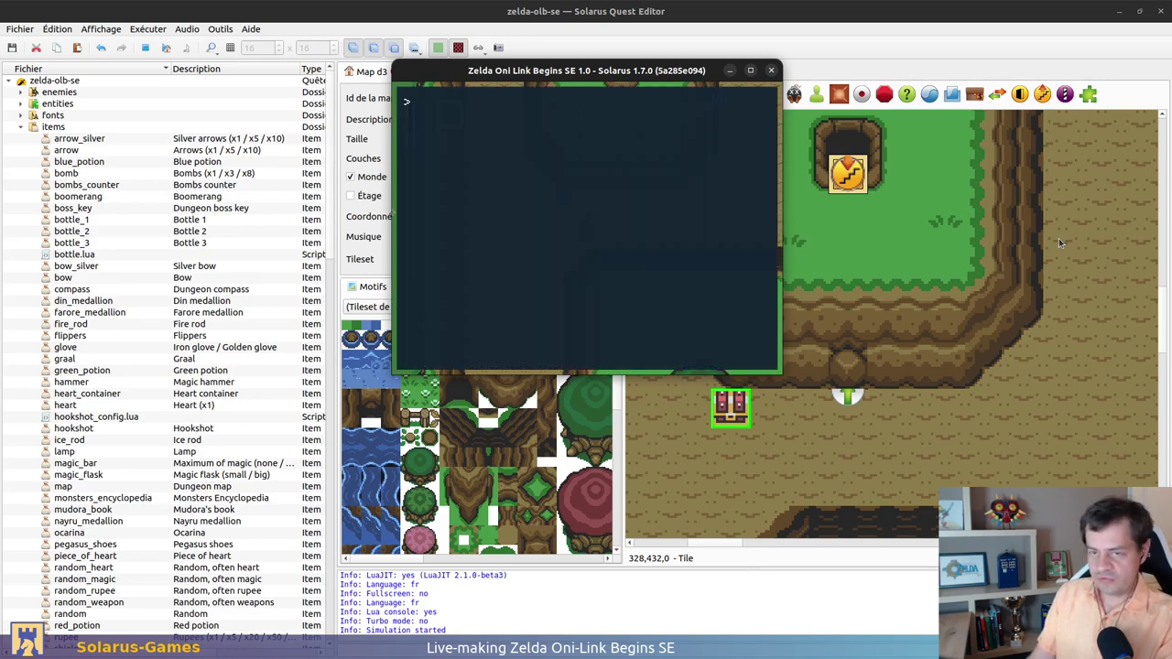
{"action": "type", "text": "game:get_value(\"possession_bombs_counter\")"}
{"action": "key", "text": "Up"}
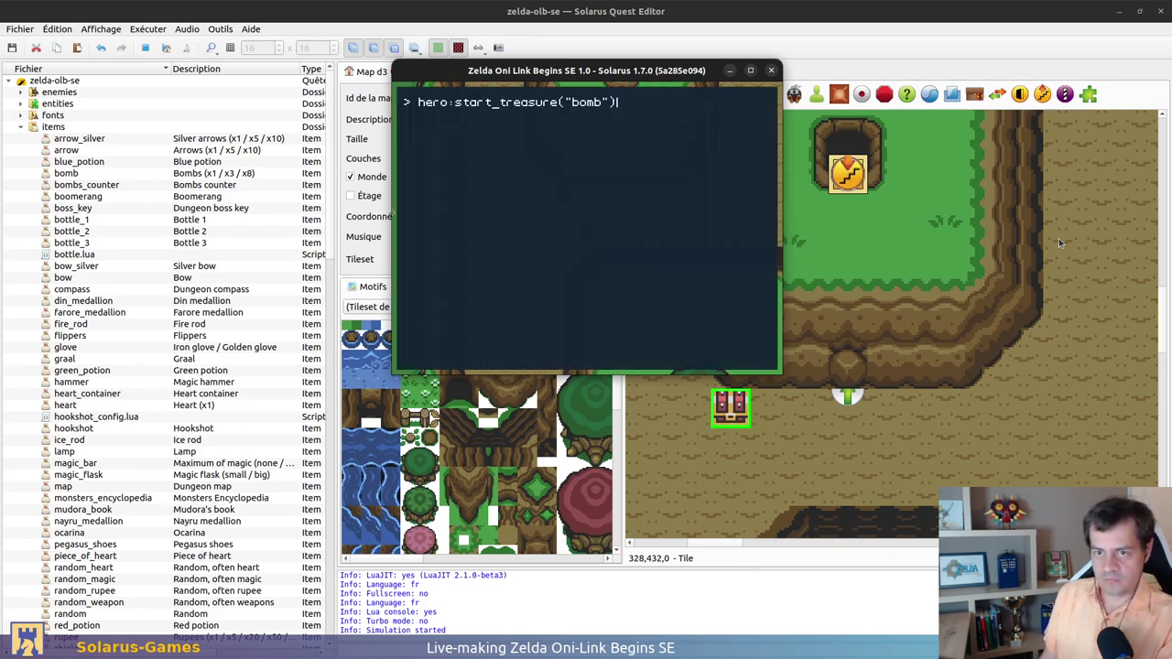
{"action": "key", "text": "F12"}
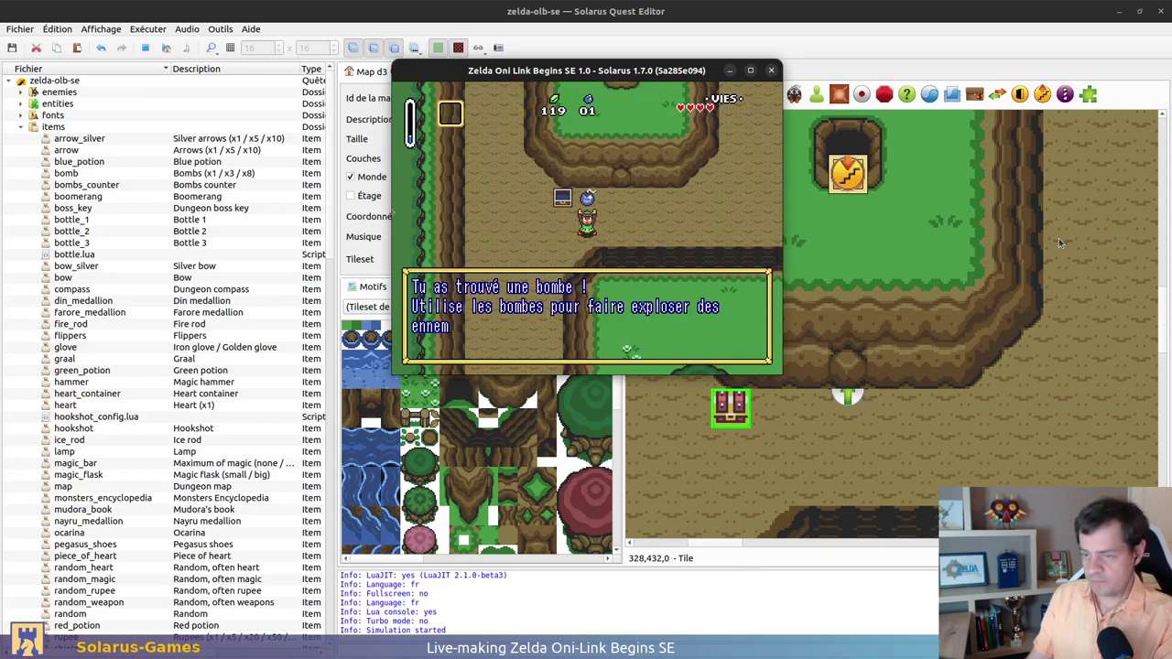
{"action": "key", "text": "space"}
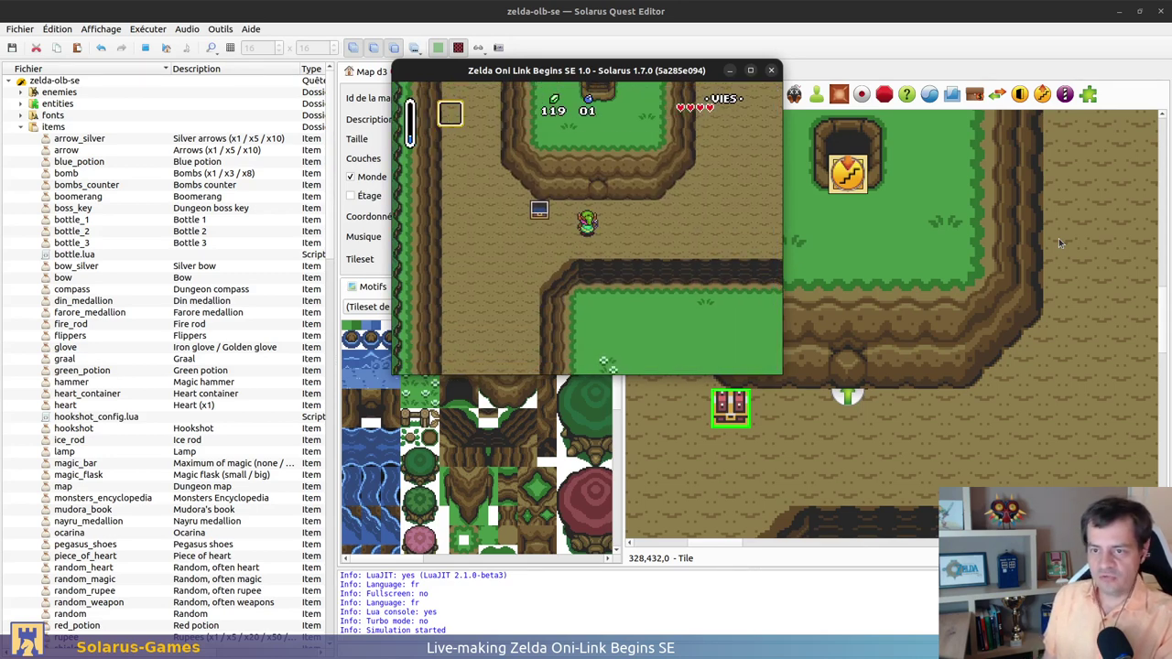
Run game:get_item("bombs_counter"):set_amount(10) in the Lua console, and check the inventory in the game
{"action": "key", "text": "F12"}
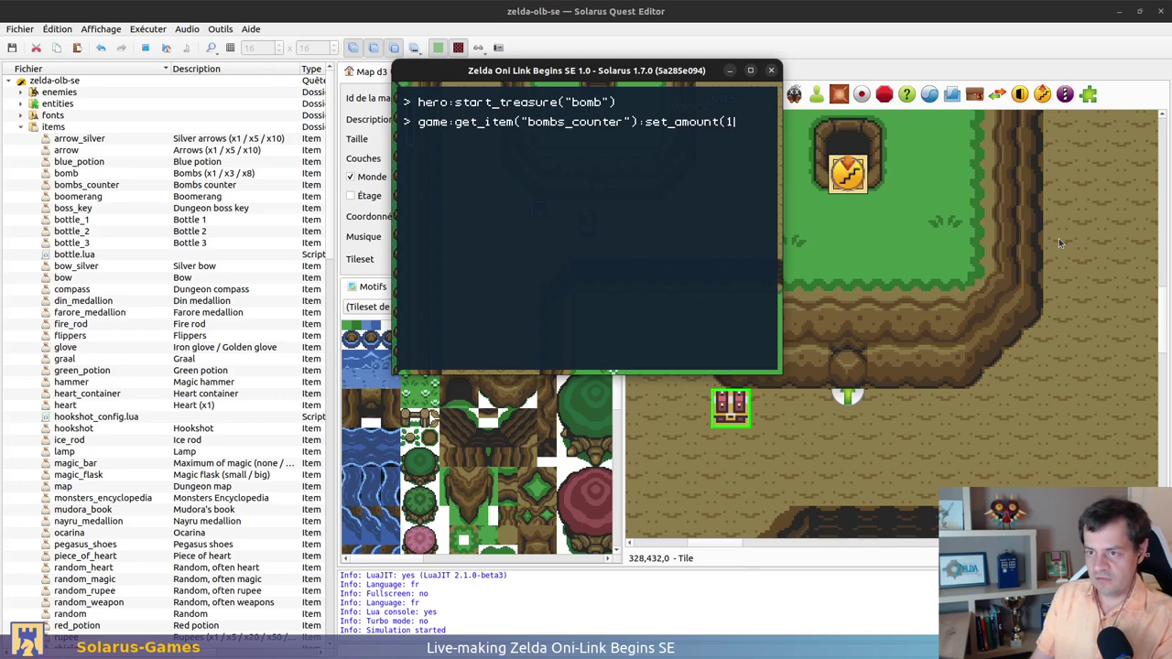
{"action": "key", "text": "F12"}
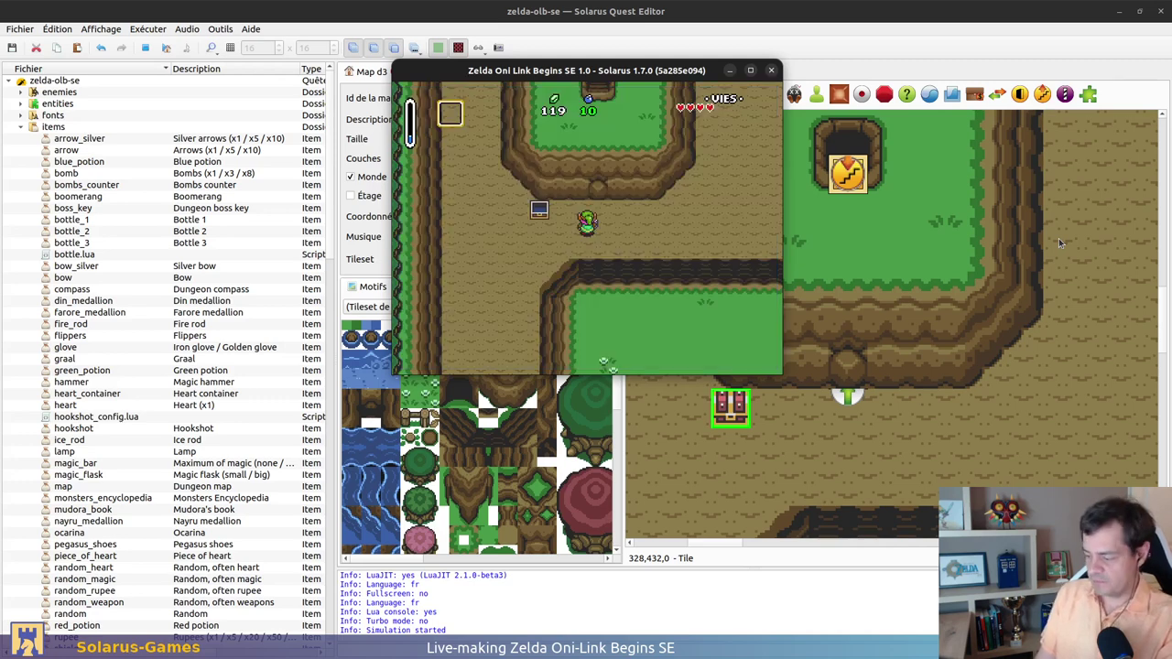
{"action": "key", "text": "Left"}
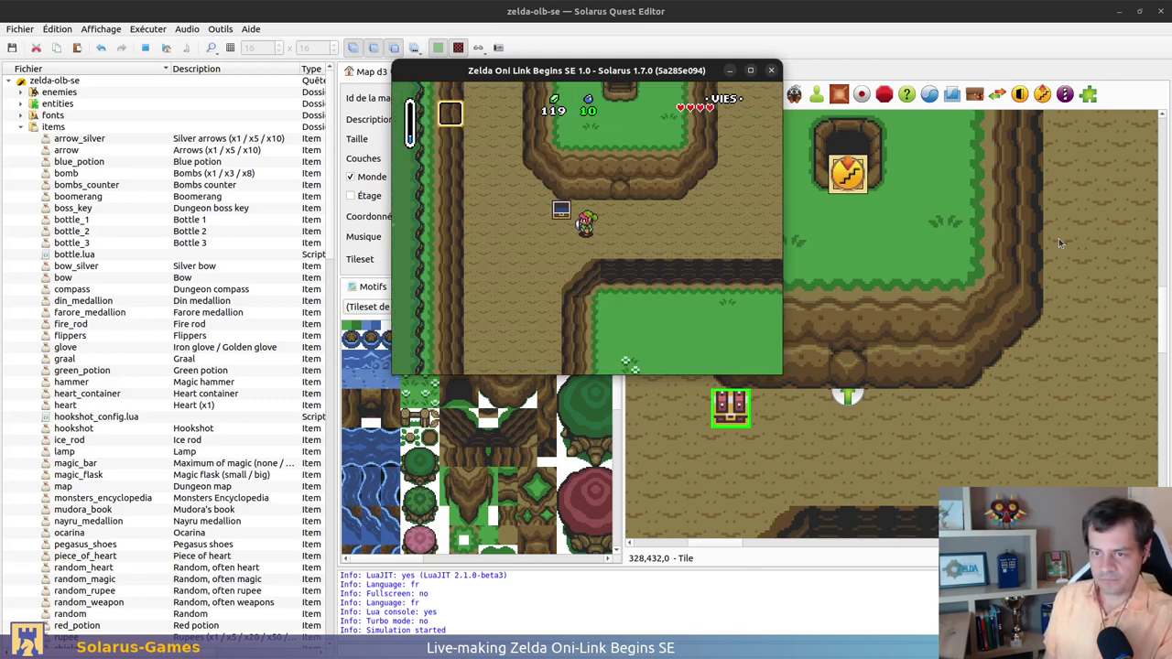
{"action": "key", "text": "Left"}
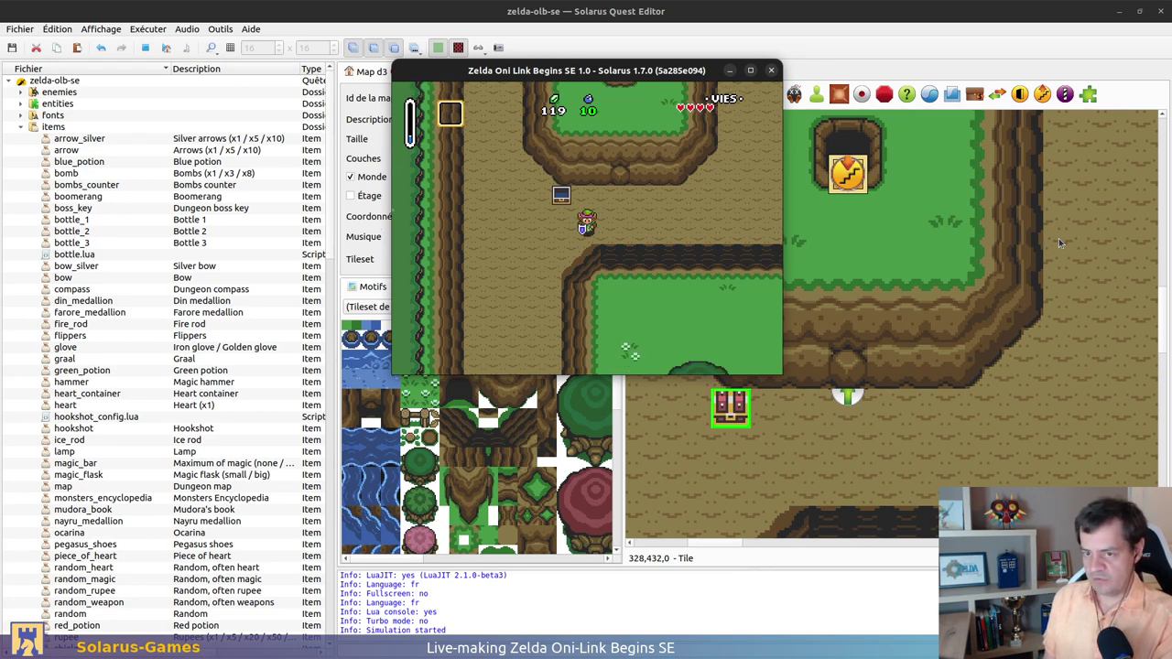
{"action": "key", "text": "d"}
{"action": "key", "text": "d"}
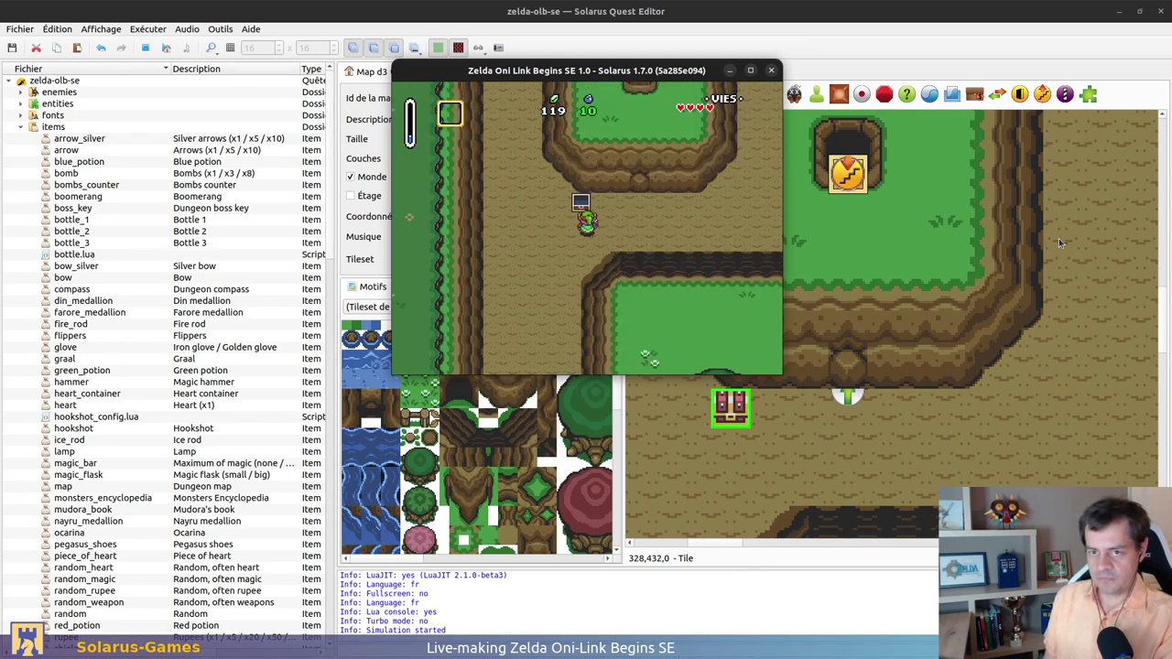
Save the game with game:save() in the Lua console, assign the bombs to the item slot, and save again the same way
{"action": "key", "text": "F12"}
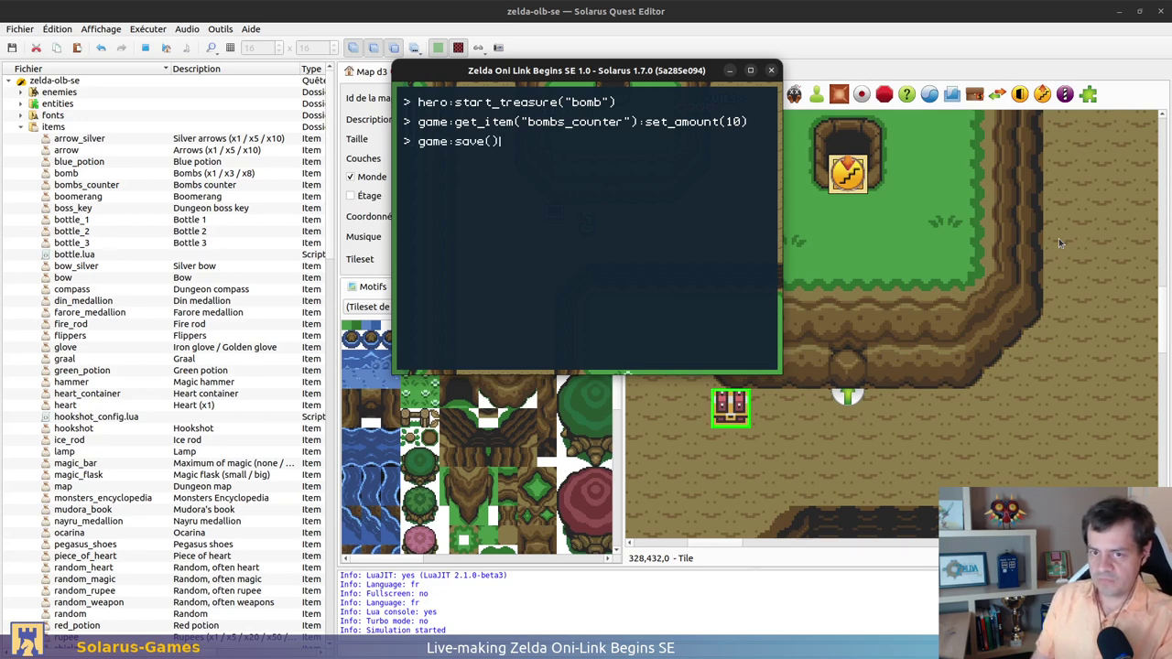
{"action": "key", "text": "F12"}
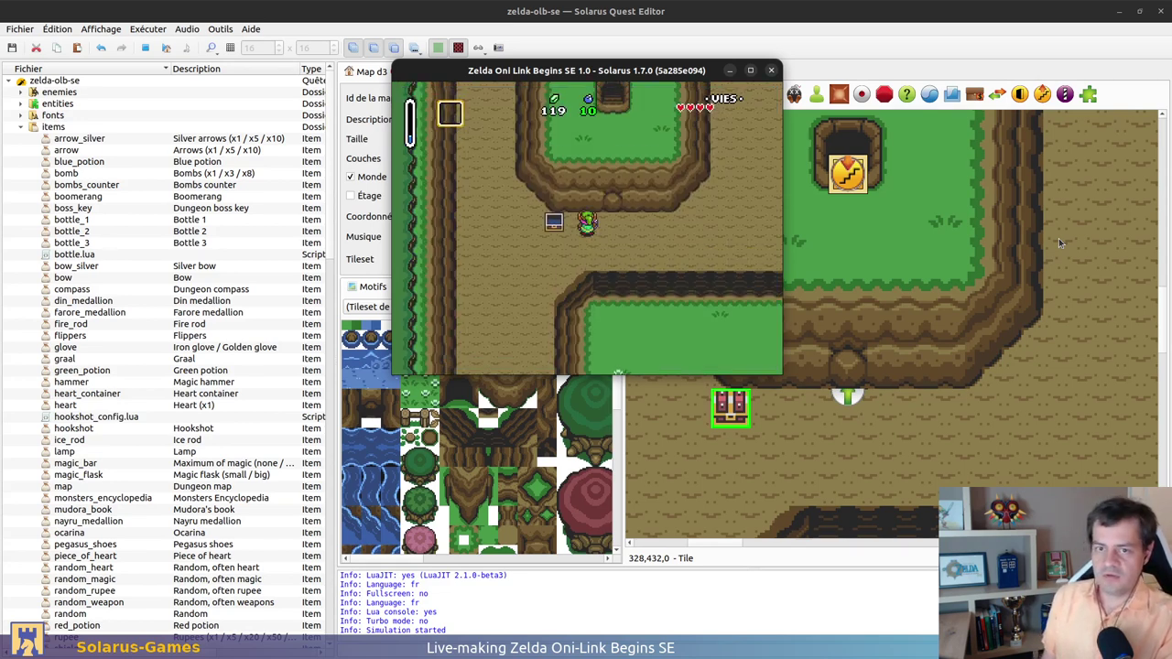
{"action": "key", "text": "d"}
{"action": "key", "text": "d"}
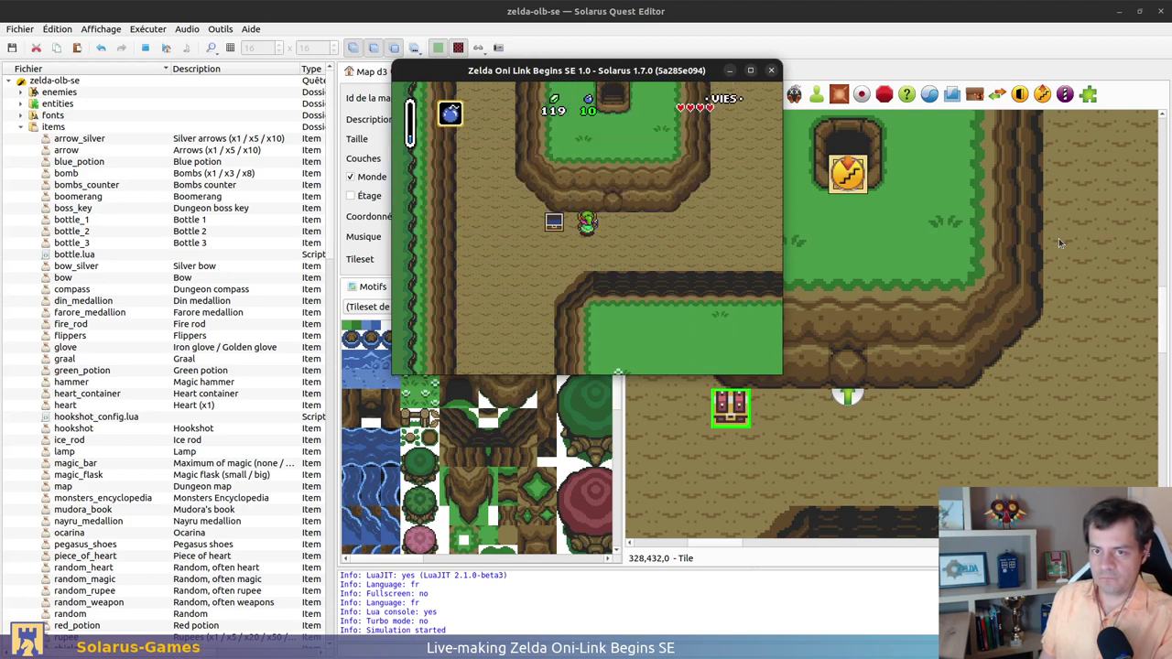
{"action": "key", "text": "F12"}
{"action": "key", "text": "Up"}
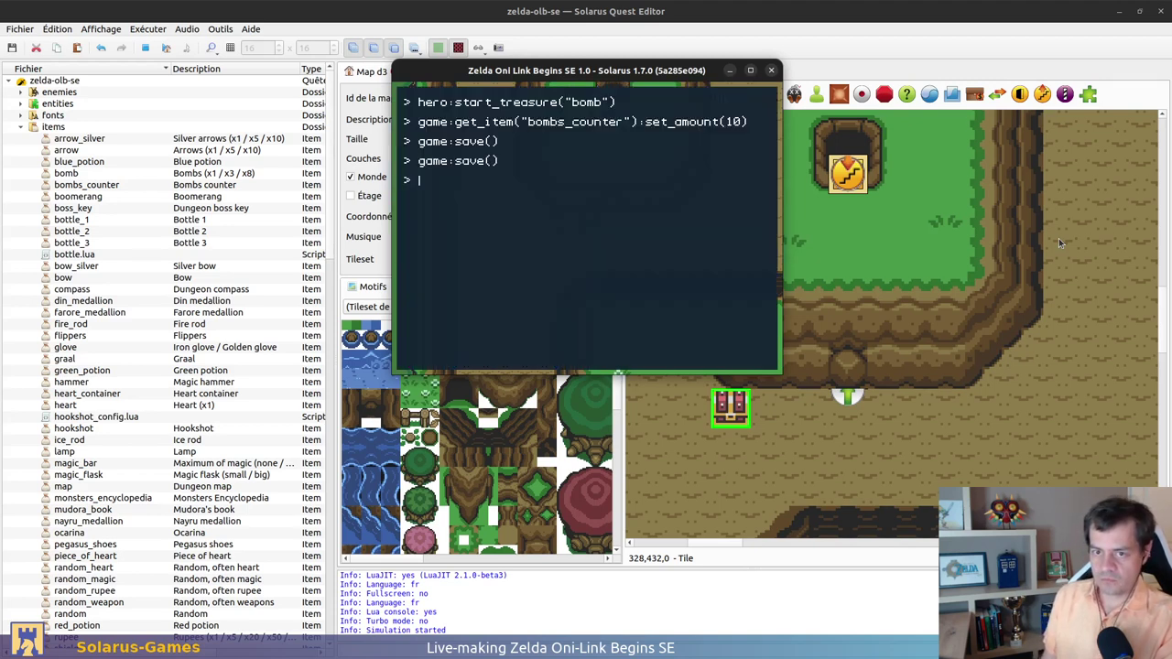
{"action": "key", "text": "F12"}
Test the weak wall by blowing it open with a bomb and going through the entrance and back, and close the game window
{"action": "key", "text": "Down"}
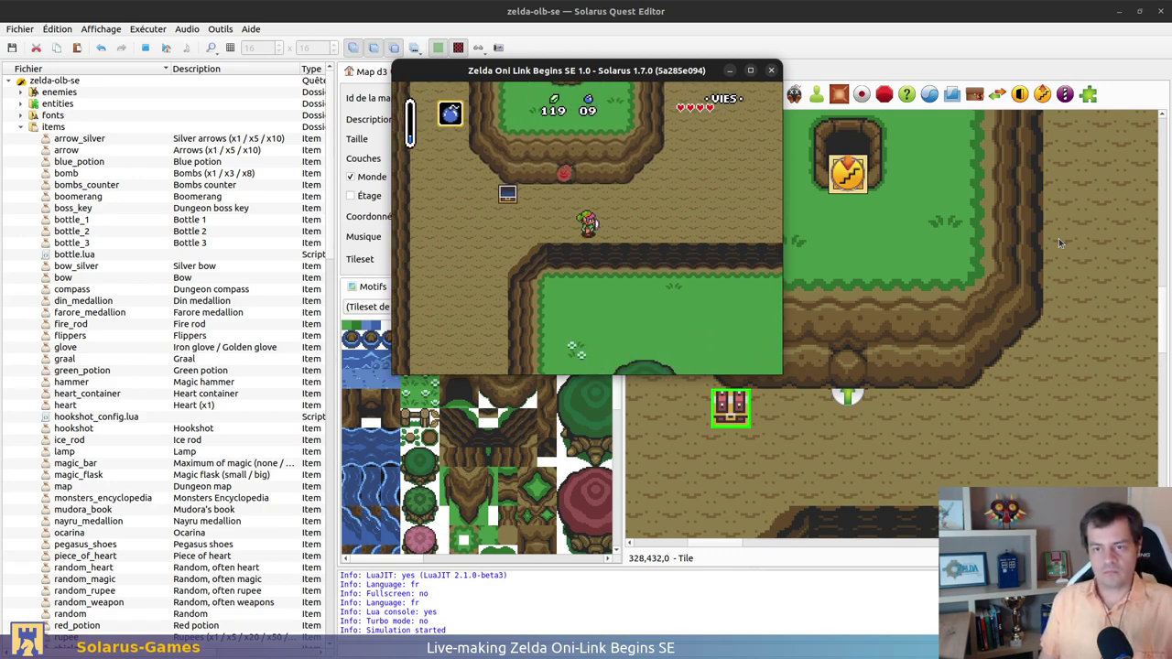
{"action": "key", "text": "Left"}
{"action": "key", "text": "Up"}
{"action": "key", "text": "Left"}
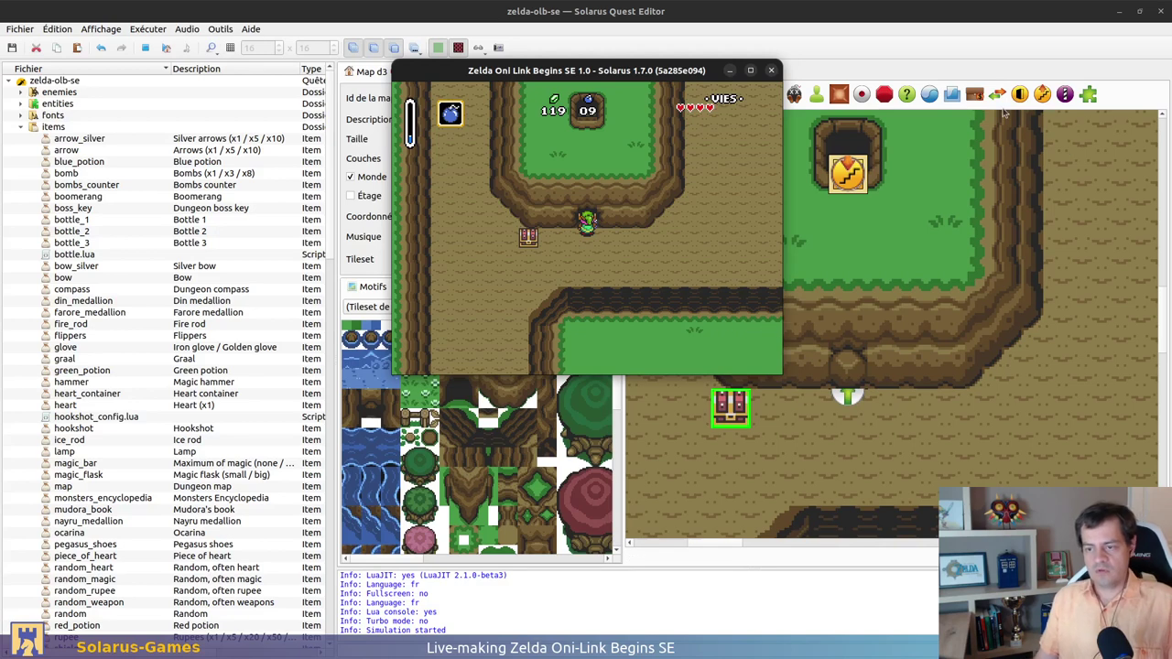
{"action": "left_click", "coordinate": [770, 70]}
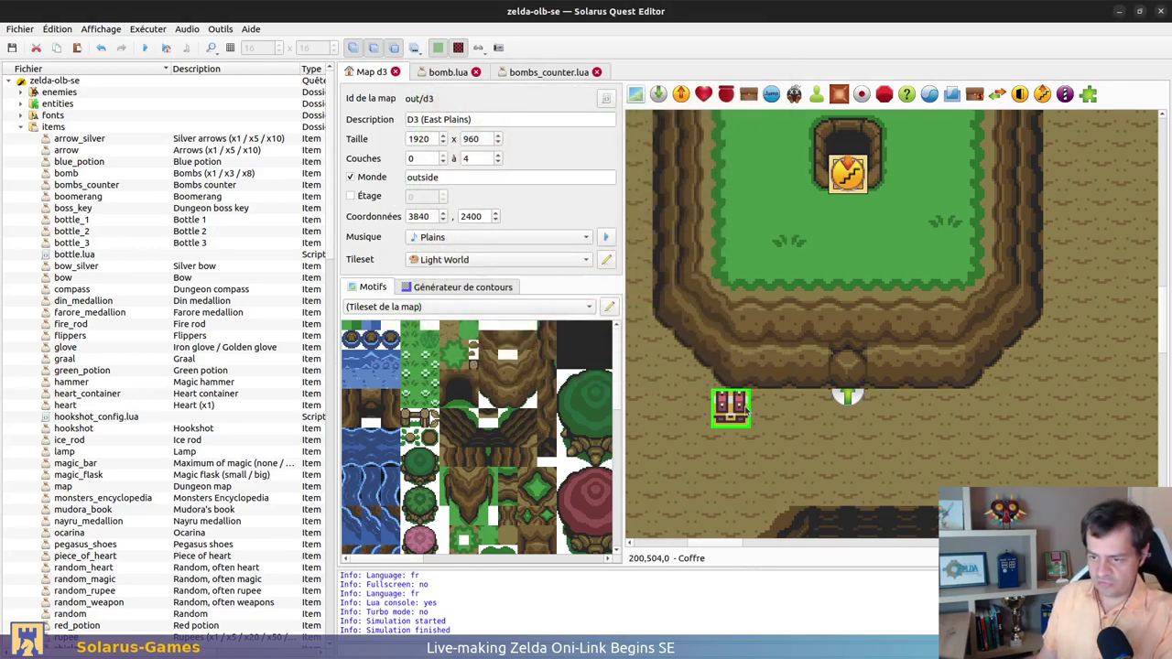
Delete the chest beside the cliff on Map d3, set the weak wall pieces aside, and move the uncovered teletransporter about 8 pixels up
{"action": "key", "text": "Delete"}
{"action": "left_click", "coordinate": [856, 370]}
{"action": "left_click_drag", "start_coordinate": [856, 371], "coordinate": [958, 434]}
{"action": "left_click", "coordinate": [847, 366]}
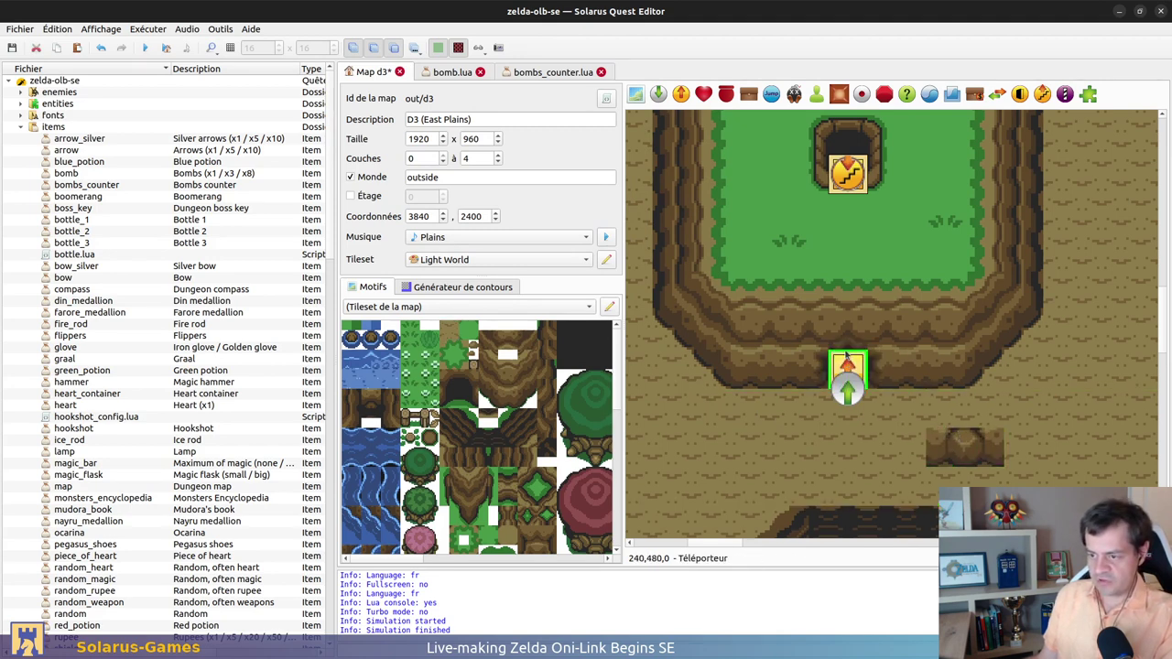
{"action": "left_click_drag", "start_coordinate": [846, 358], "coordinate": [847, 337]}
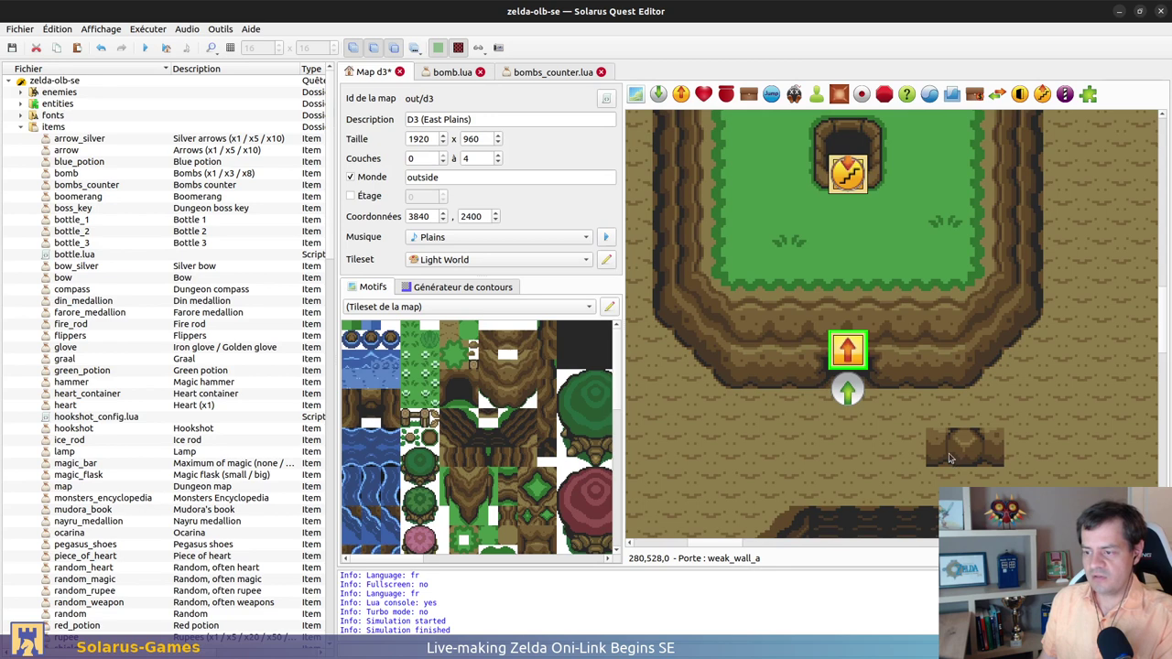
Move the weak wall pieces back into the cliff face over the lower part of the teletransporter, and save Map d3
{"action": "left_click", "coordinate": [950, 457]}
{"action": "left_click_drag", "start_coordinate": [996, 448], "coordinate": [847, 344]}
{"action": "left_click", "coordinate": [848, 347]}
{"action": "left_click", "coordinate": [847, 349]}
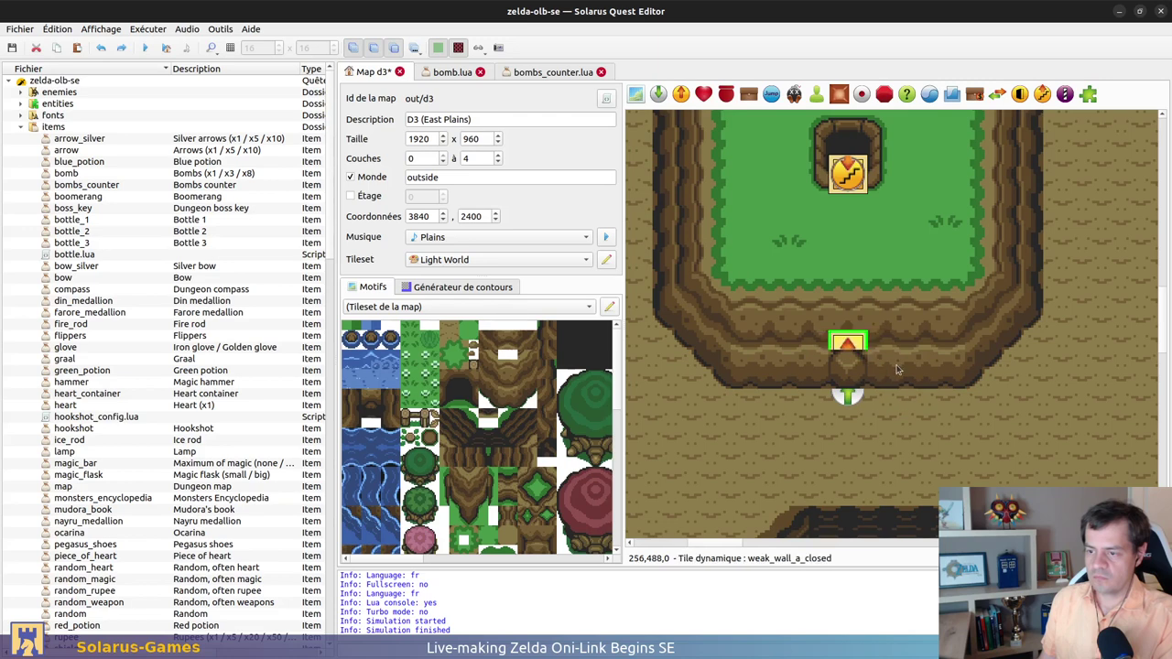
{"action": "key", "text": "ctrl+s"}
Run the quest and blow open the cliff's weak wall with a bomb to test the moved teletransporter
{"action": "left_click", "coordinate": [144, 47]}
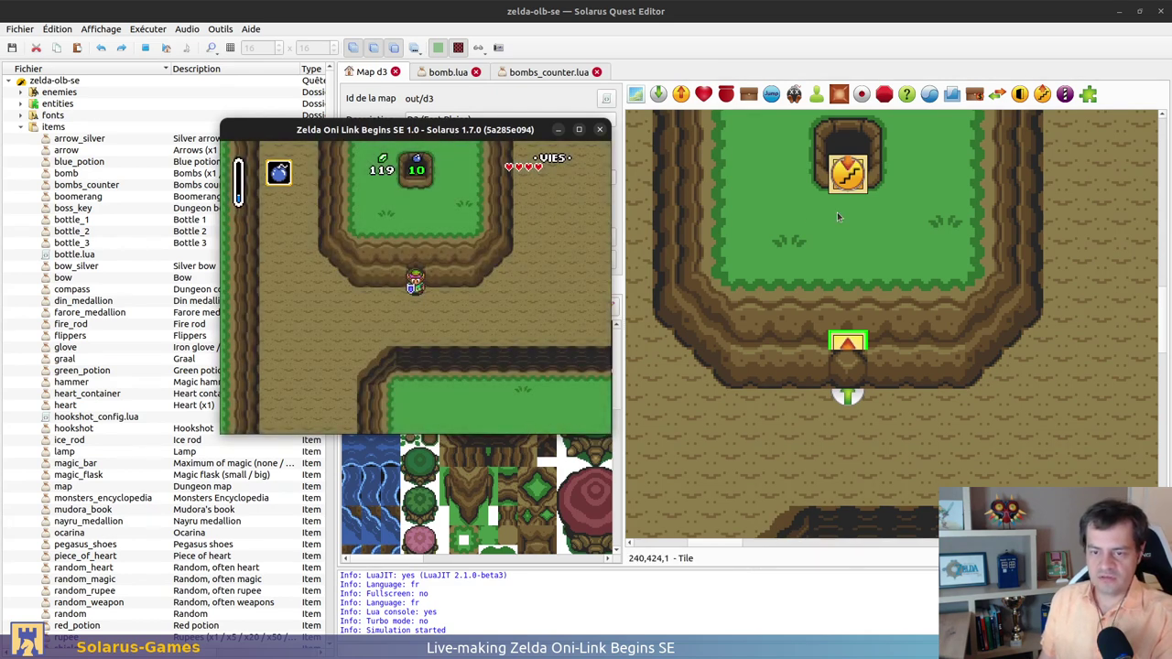
{"action": "key", "text": "Down"}
{"action": "key", "text": "x"}
{"action": "key", "text": "space"}
{"action": "key", "text": "Left"}
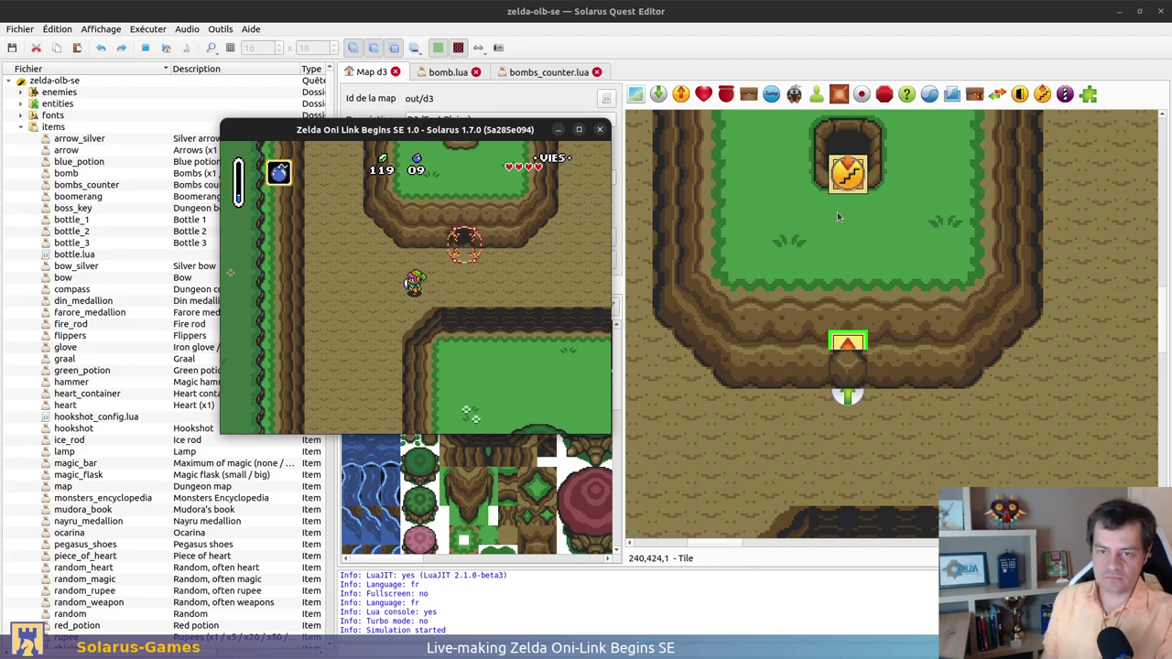
Walk the hero through the blown-open cliff entrance and back out, and close the game window
{"action": "key", "text": "Right"}
{"action": "key", "text": "Up"}
{"action": "key", "text": "Down"}
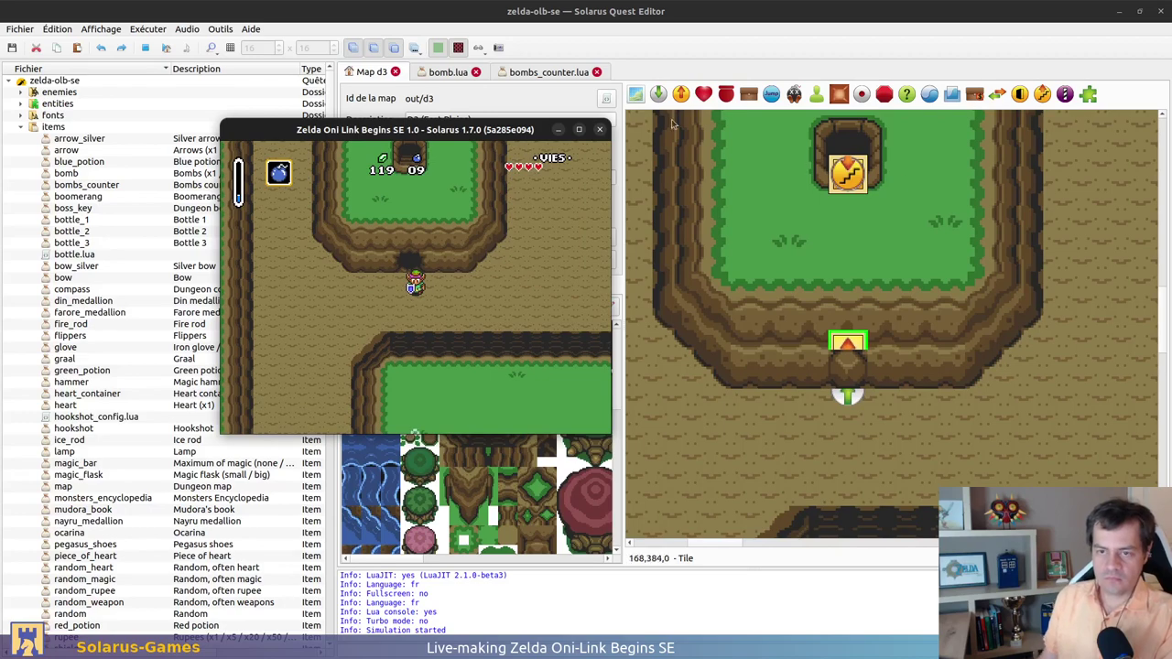
{"action": "left_click", "coordinate": [600, 129]}
Examine the cave opening in the nested cliffs in the east of Map d3 and return to the western weak wall
{"action": "scroll", "coordinate": [1007, 353], "scroll_direction": "down", "scroll_amount": 8}
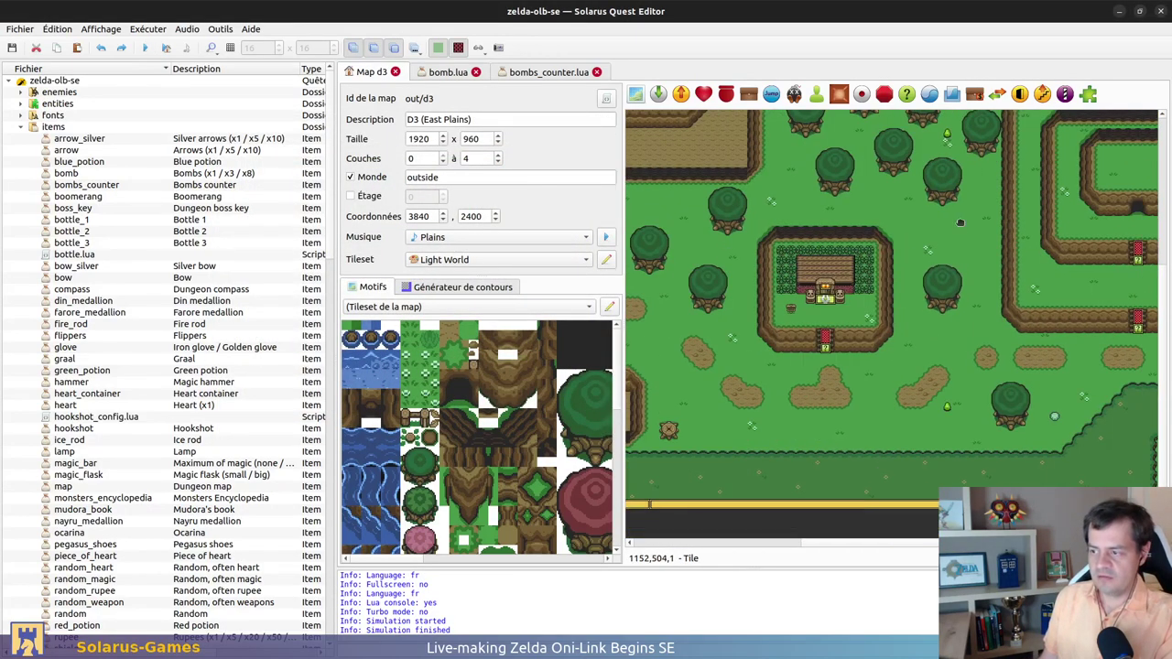
{"action": "scroll", "coordinate": [723, 250], "scroll_direction": "up", "scroll_amount": 4}
{"action": "scroll", "coordinate": [724, 251], "scroll_direction": "right", "scroll_amount": 8}
{"action": "left_click", "coordinate": [897, 378]}
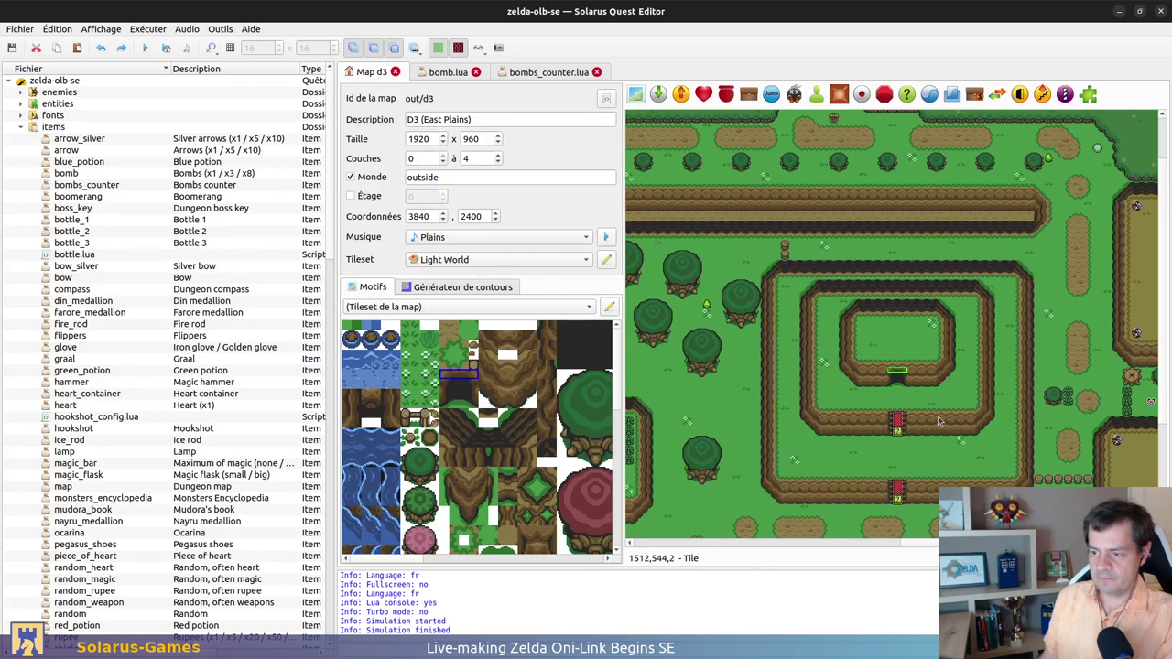
{"action": "scroll", "coordinate": [850, 286], "scroll_direction": "left", "scroll_amount": 8}
{"action": "scroll", "coordinate": [850, 285], "scroll_direction": "left", "scroll_amount": 6}
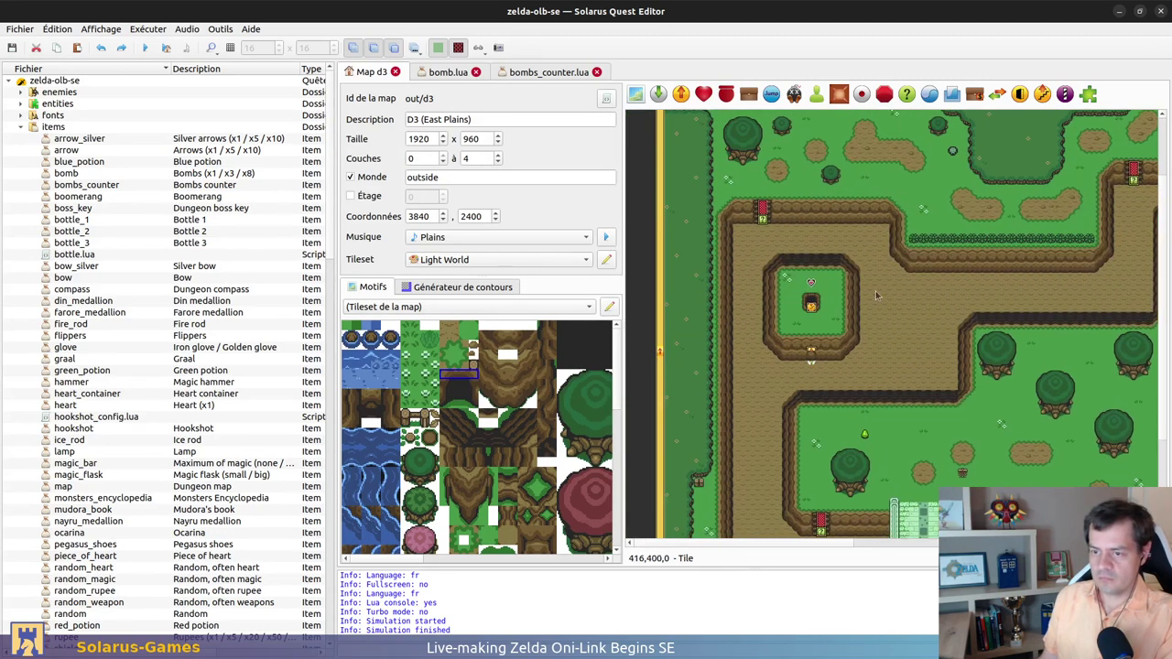
Close the bomb.lua and bombs_counter.lua scripts, collapse the items folder, and open Map e4 (Forest)
{"action": "middle_click", "coordinate": [463, 73]}
{"action": "middle_click", "coordinate": [463, 73]}
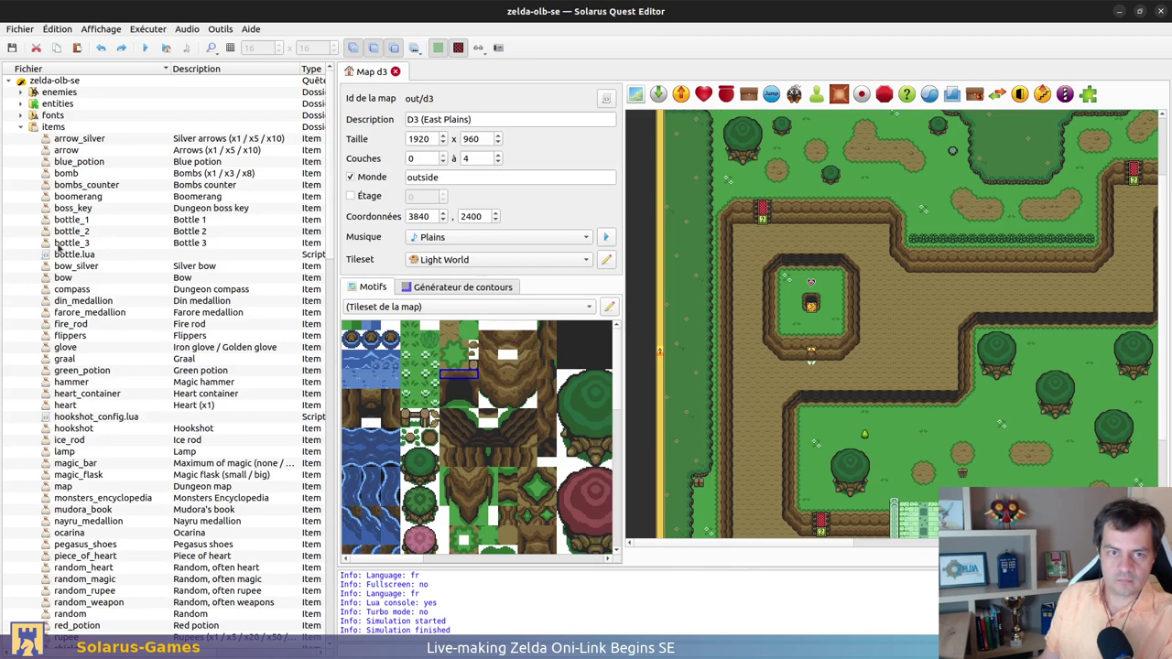
{"action": "left_click", "coordinate": [21, 128]}
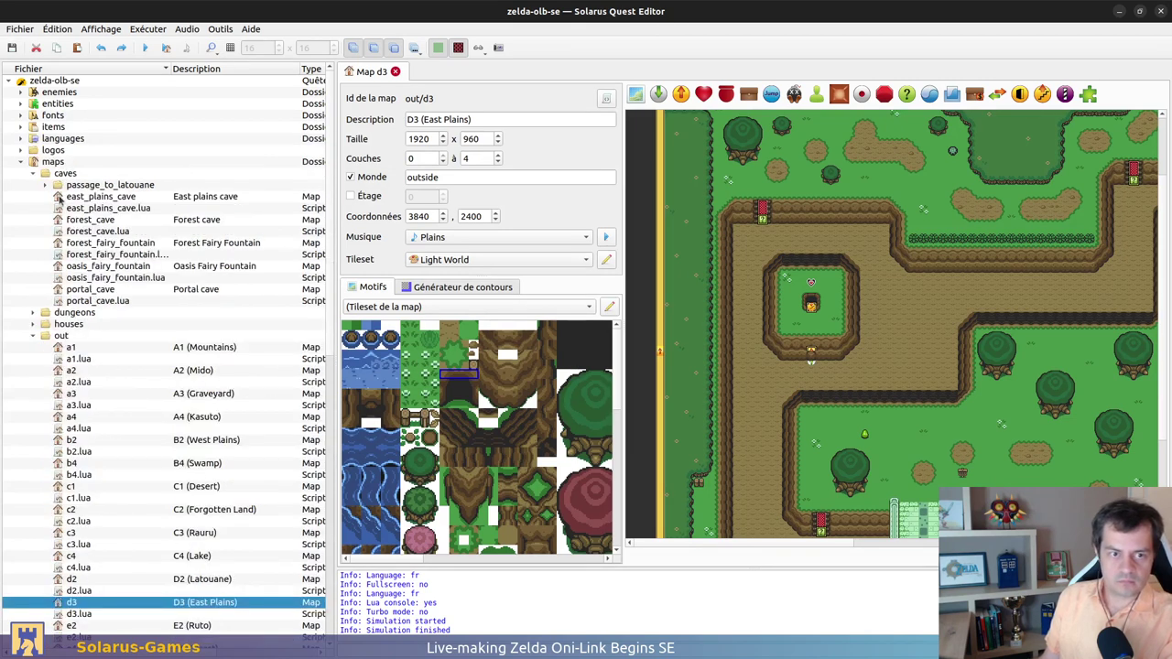
{"action": "left_click", "coordinate": [105, 221]}
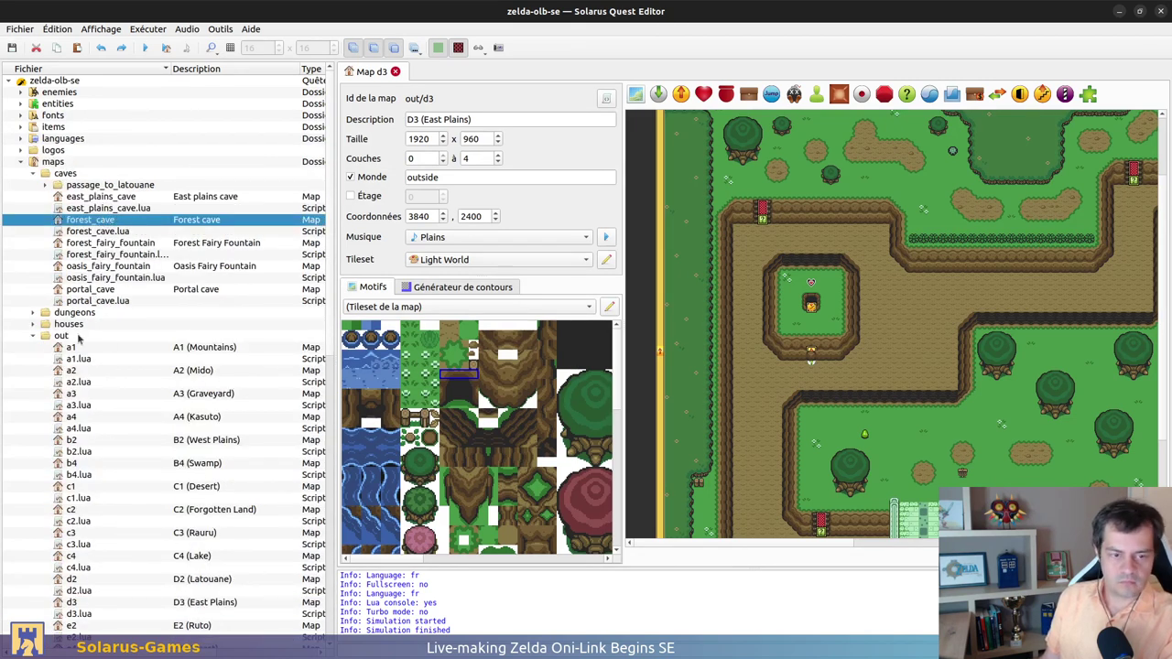
{"action": "scroll", "coordinate": [80, 361], "scroll_direction": "down", "scroll_amount": 4}
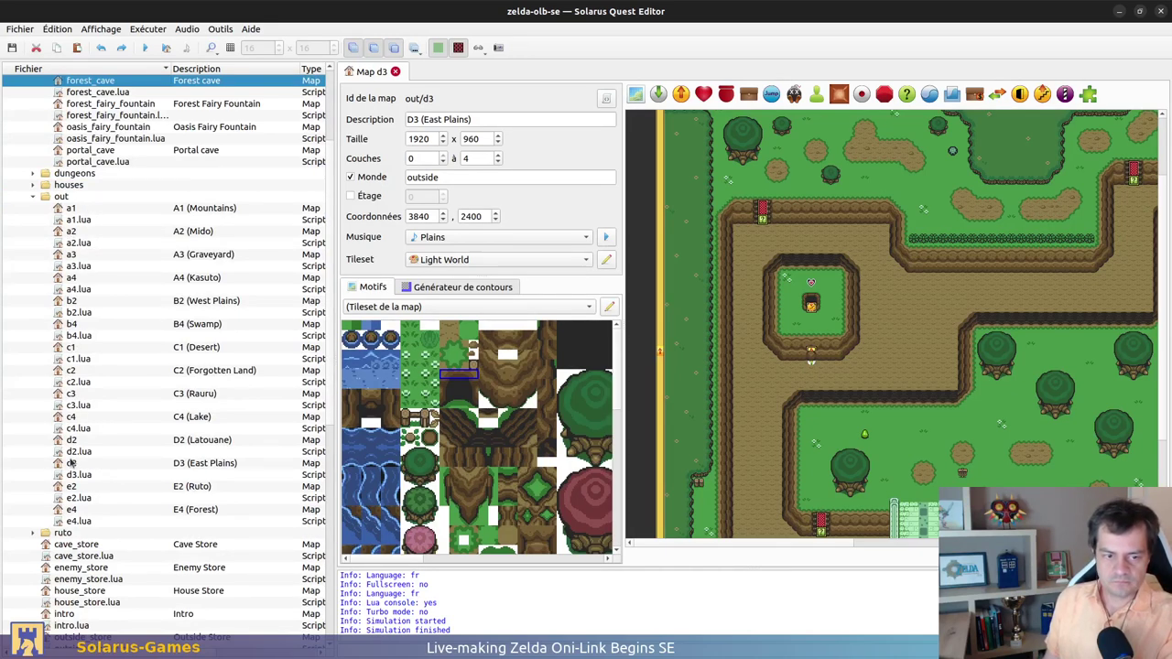
{"action": "double_click", "coordinate": [79, 509]}
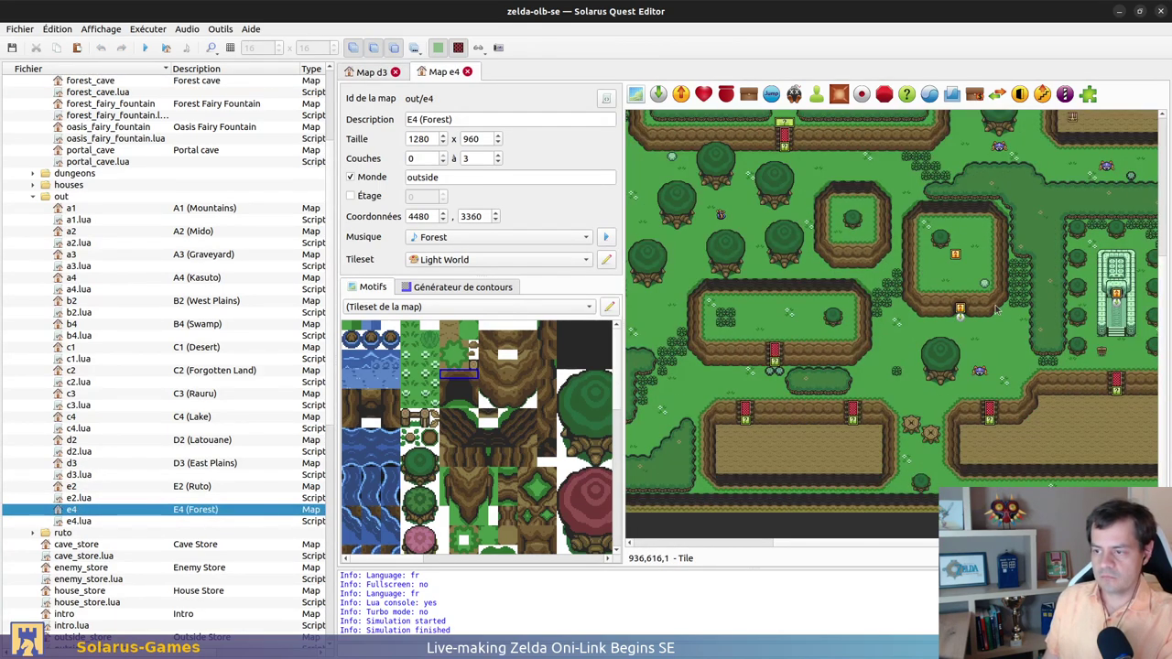
Show the 16 x 16 grid on Map e4 and compare its forest cave teletransporter and destination placement with Map d3's weak wall entrance
{"action": "scroll", "coordinate": [990, 309], "scroll_direction": "up", "scroll_amount": 2, "text": "ctrl"}
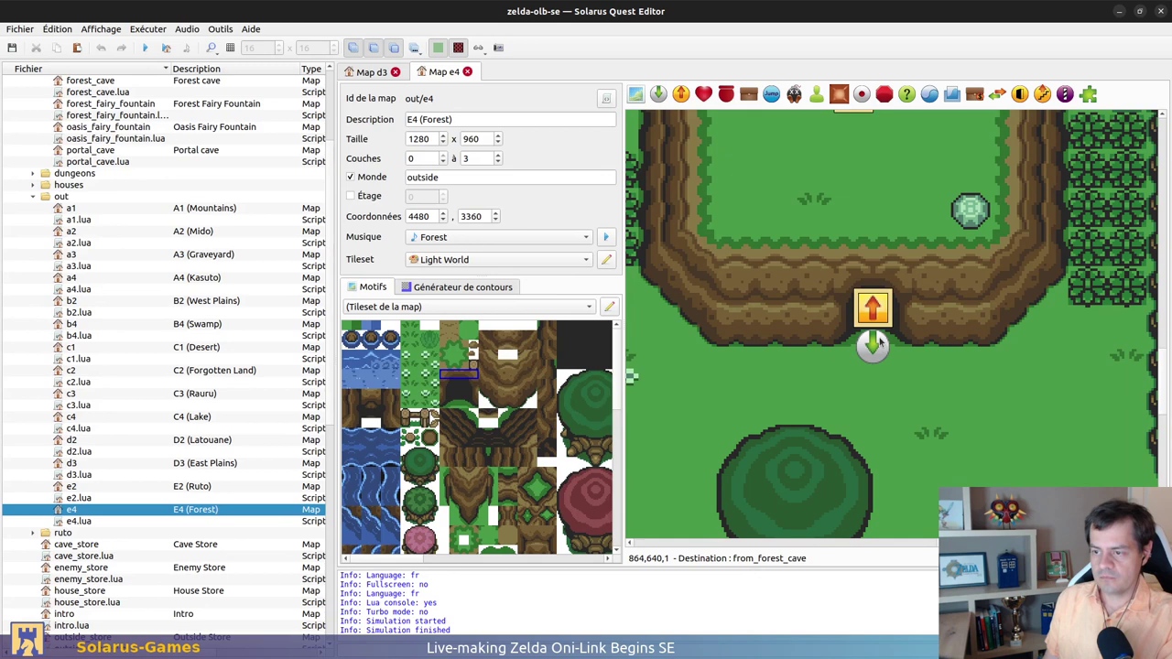
{"action": "left_click", "coordinate": [872, 309]}
{"action": "key", "text": "ctrl+g"}
{"action": "left_click", "coordinate": [873, 348]}
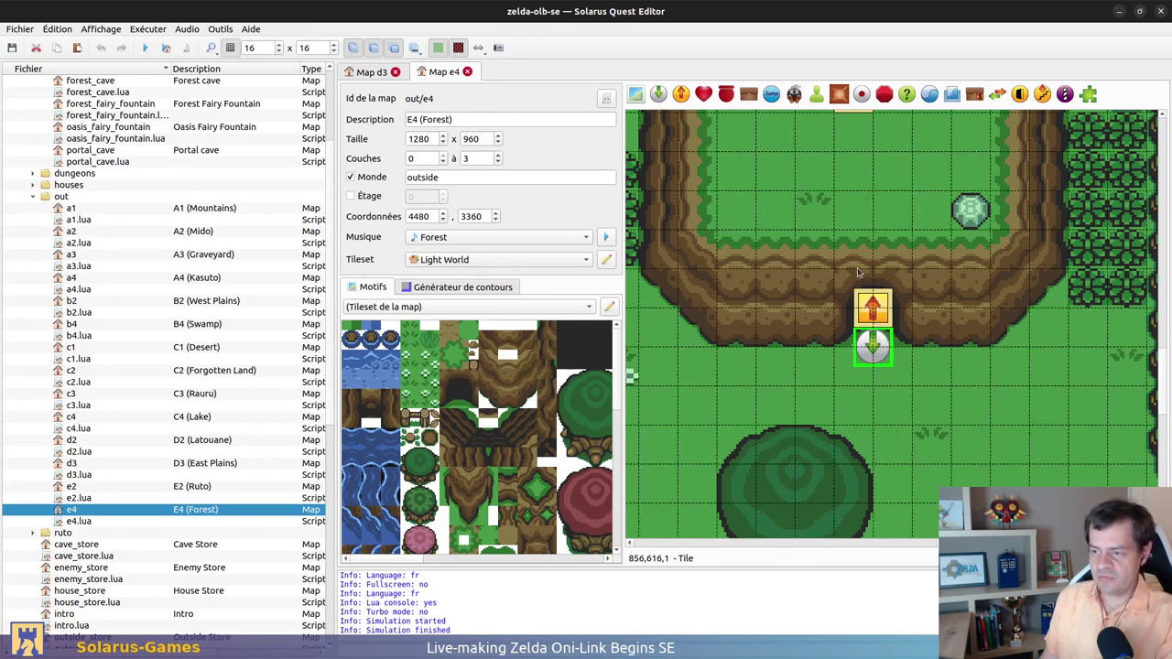
{"action": "left_click", "coordinate": [865, 309]}
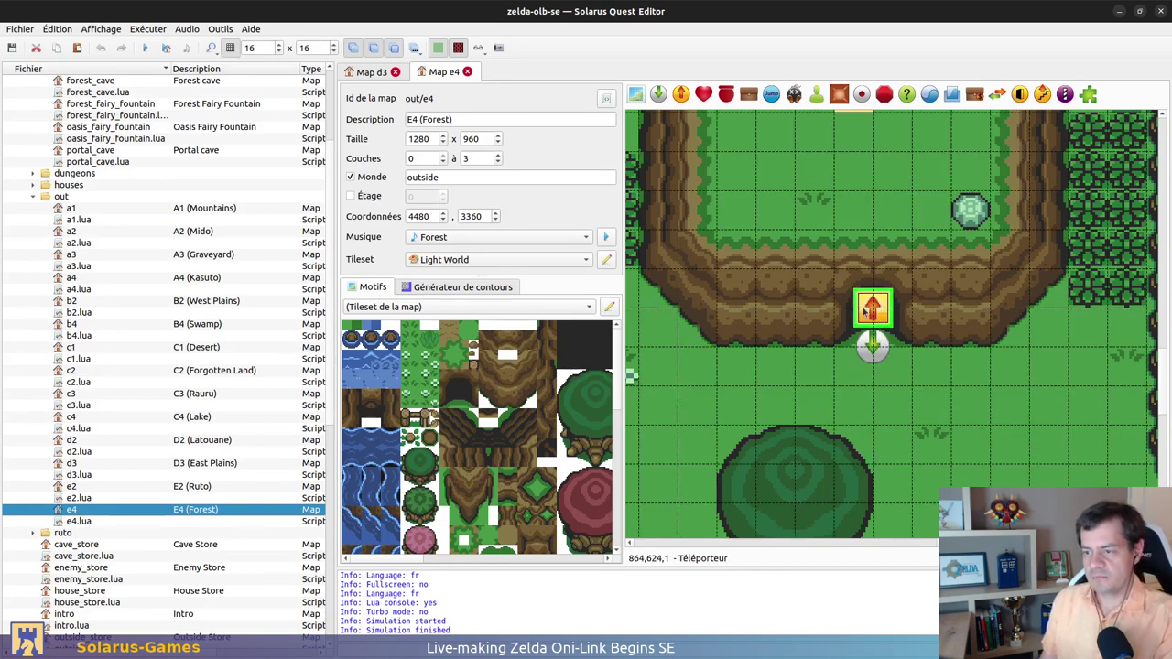
{"action": "double_click", "coordinate": [867, 311]}
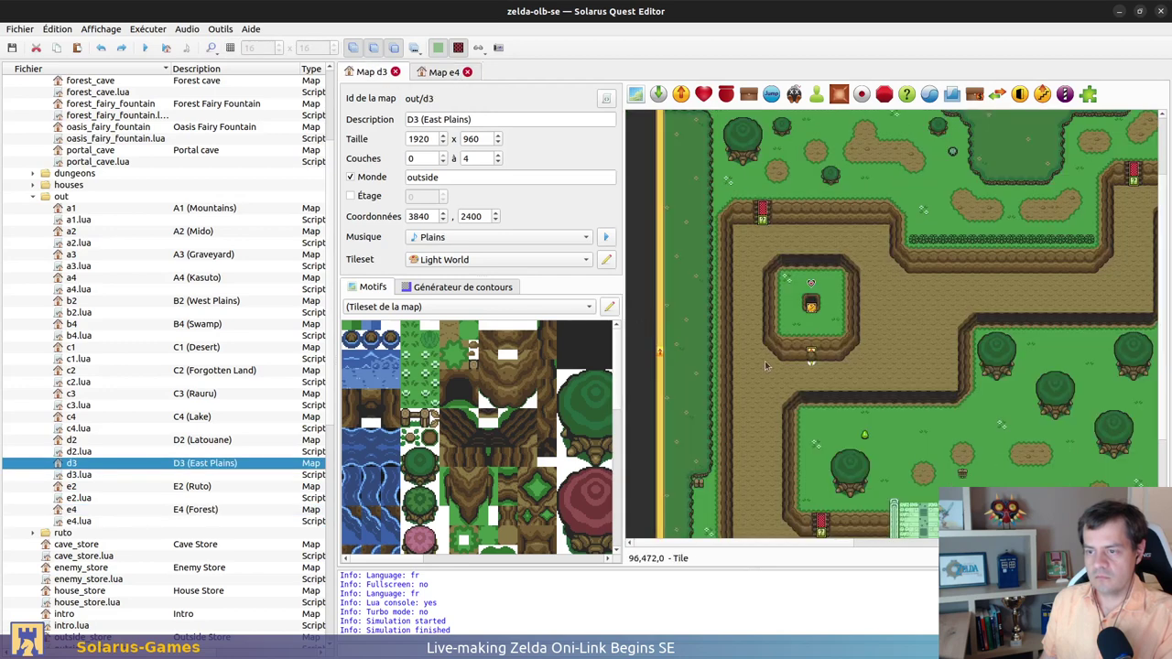
{"action": "left_click", "coordinate": [851, 345]}
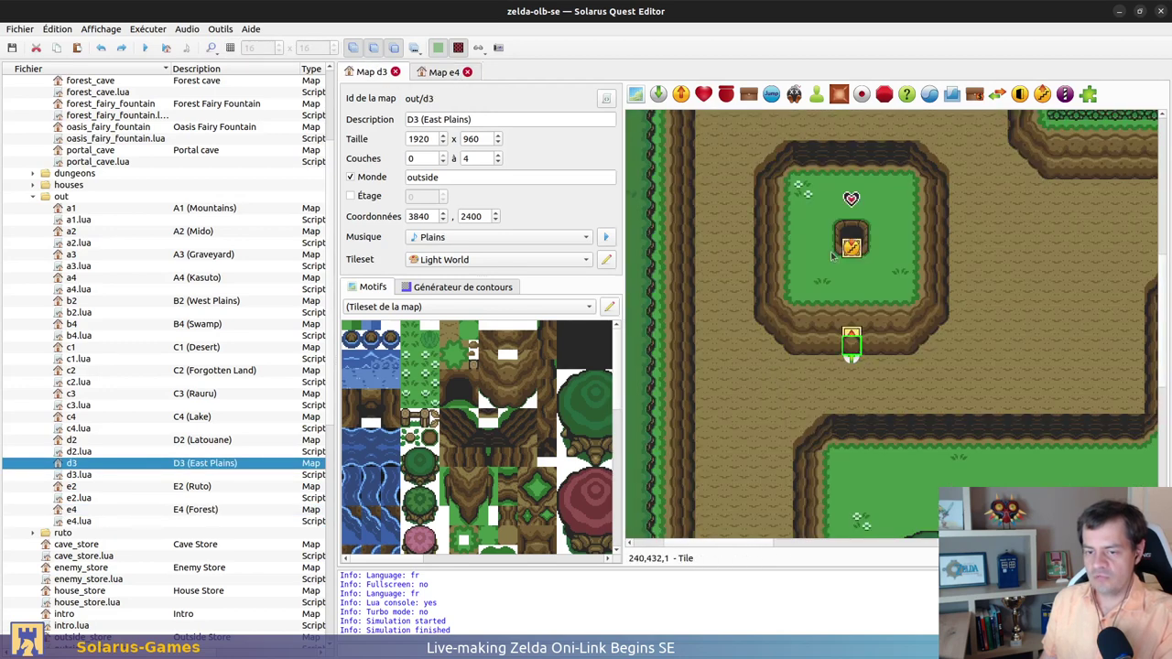
{"action": "left_click", "coordinate": [443, 71]}
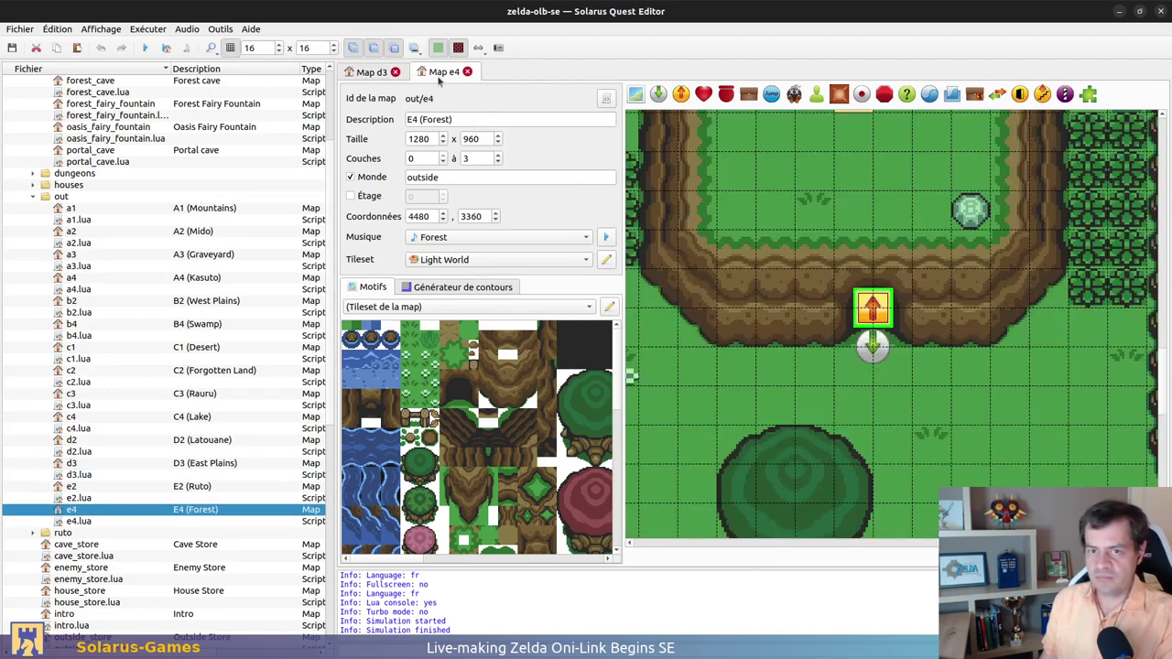
Try moving the teletransporter and the cliff tile above the opening aside at Map e4's forest cave entrance, and undo the moves
{"action": "left_click_drag", "start_coordinate": [865, 316], "coordinate": [918, 357]}
{"action": "left_click", "coordinate": [897, 289]}
{"action": "left_click", "coordinate": [1007, 300]}
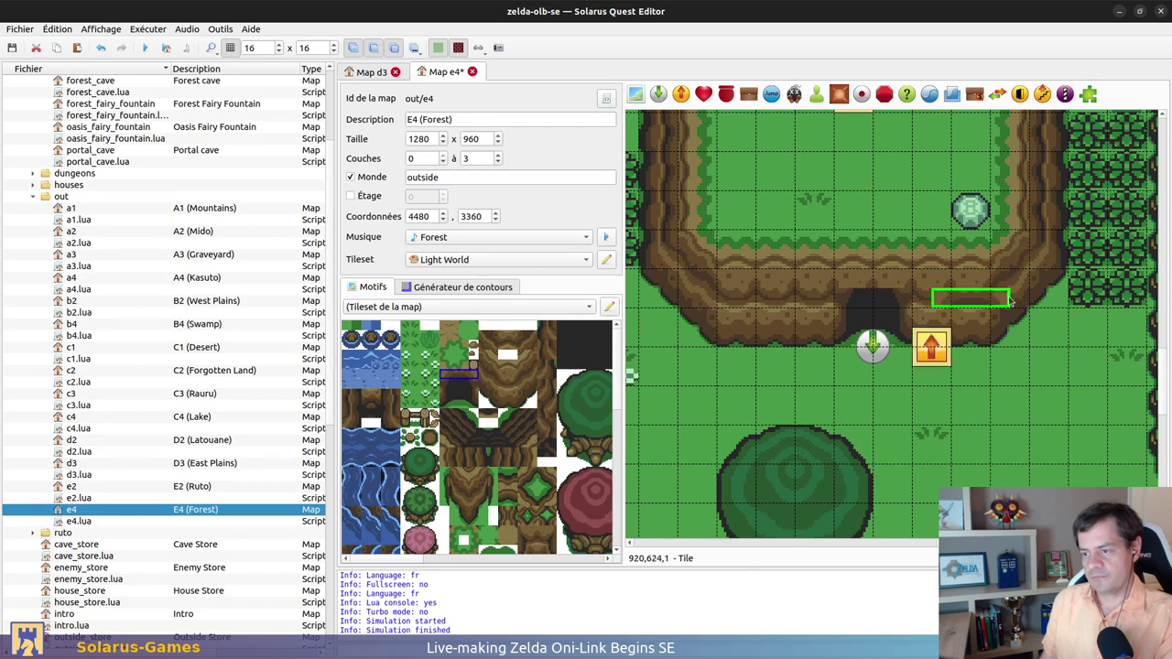
{"action": "key", "text": "ctrl+z"}
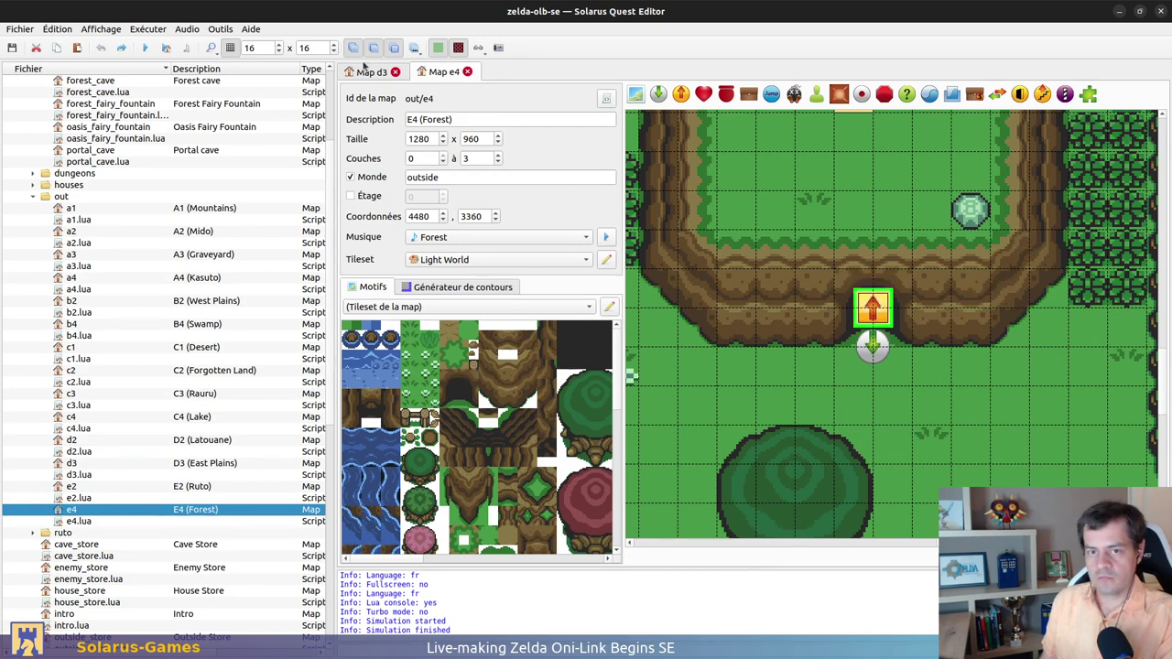
Set the weak wall pieces, cliff tiles and teletransporter aside on Map d3 to expose the cave opening beneath
{"action": "left_click", "coordinate": [384, 73]}
{"action": "scroll", "coordinate": [837, 352], "scroll_direction": "up", "scroll_amount": 1, "text": "ctrl"}
{"action": "left_click_drag", "start_coordinate": [844, 332], "coordinate": [926, 416]}
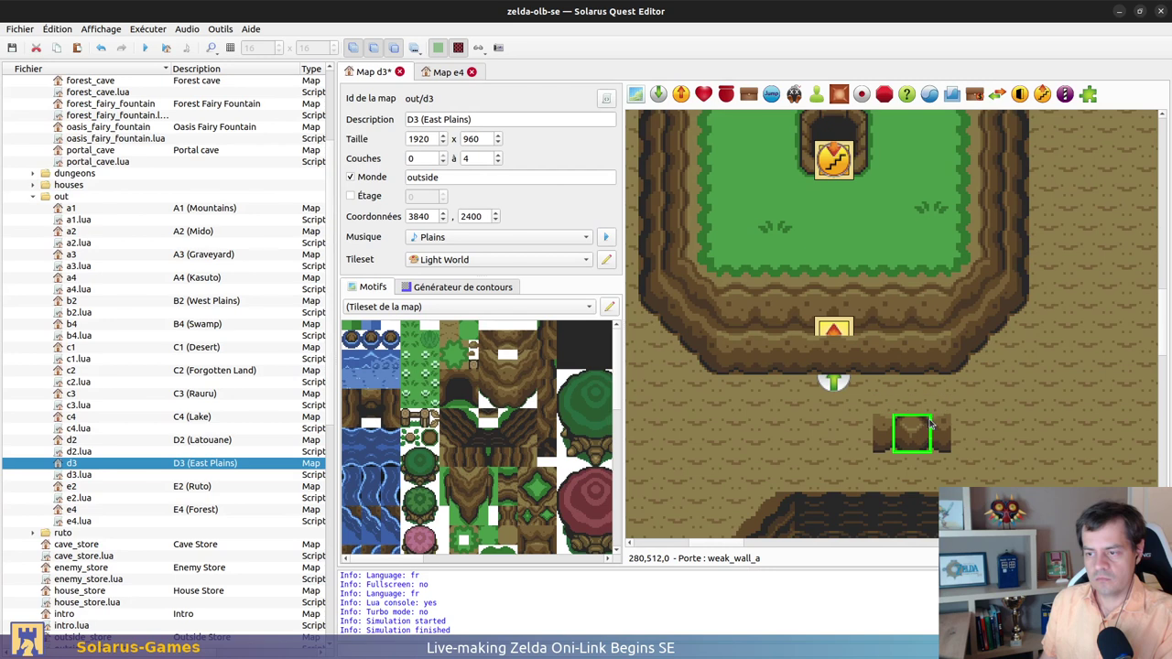
{"action": "left_click_drag", "start_coordinate": [835, 361], "coordinate": [952, 381]}
{"action": "left_click", "coordinate": [833, 339]}
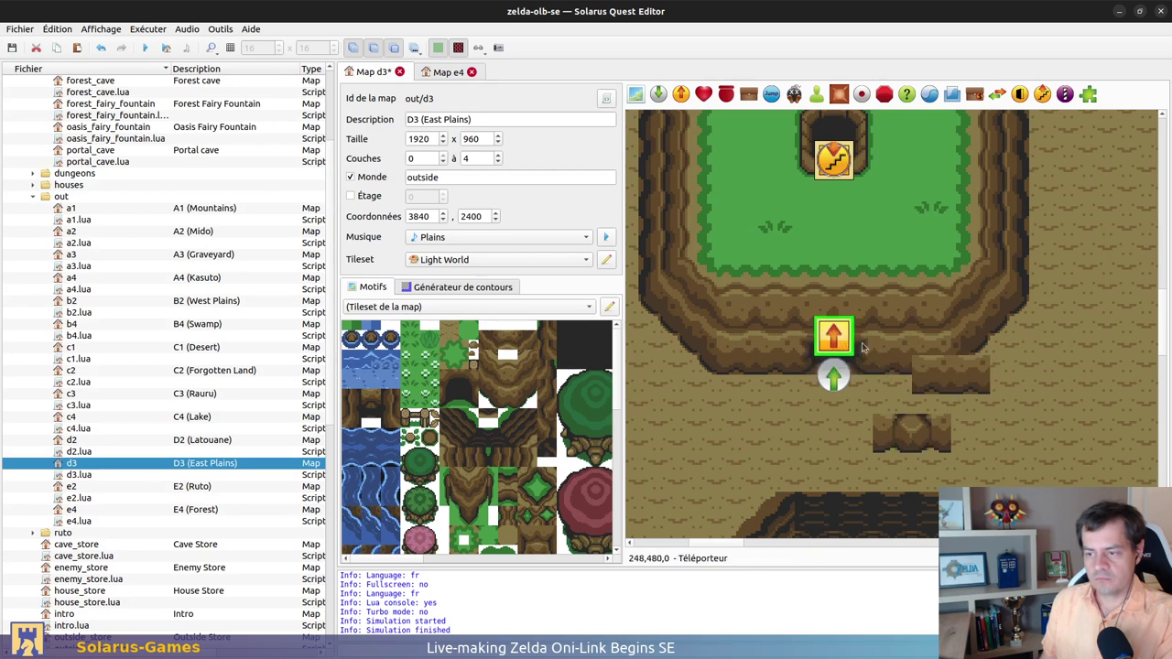
{"action": "left_click_drag", "start_coordinate": [833, 339], "coordinate": [756, 424]}
{"action": "left_click", "coordinate": [833, 328]}
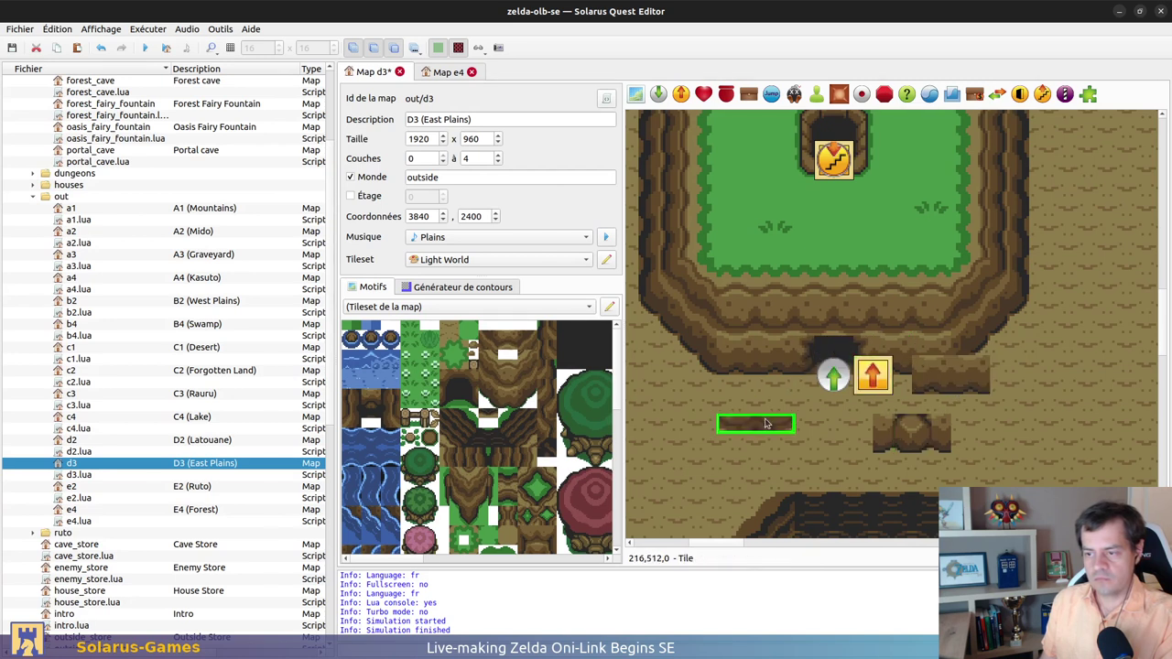
Undo all the trial moves of the entrance pieces and teletransporter, and save Map d3
{"action": "left_click", "coordinate": [829, 321]}
{"action": "left_click", "coordinate": [835, 346]}
{"action": "key", "text": "ctrl+z"}
{"action": "key", "text": "ctrl+z"}
{"action": "key", "text": "ctrl+z"}
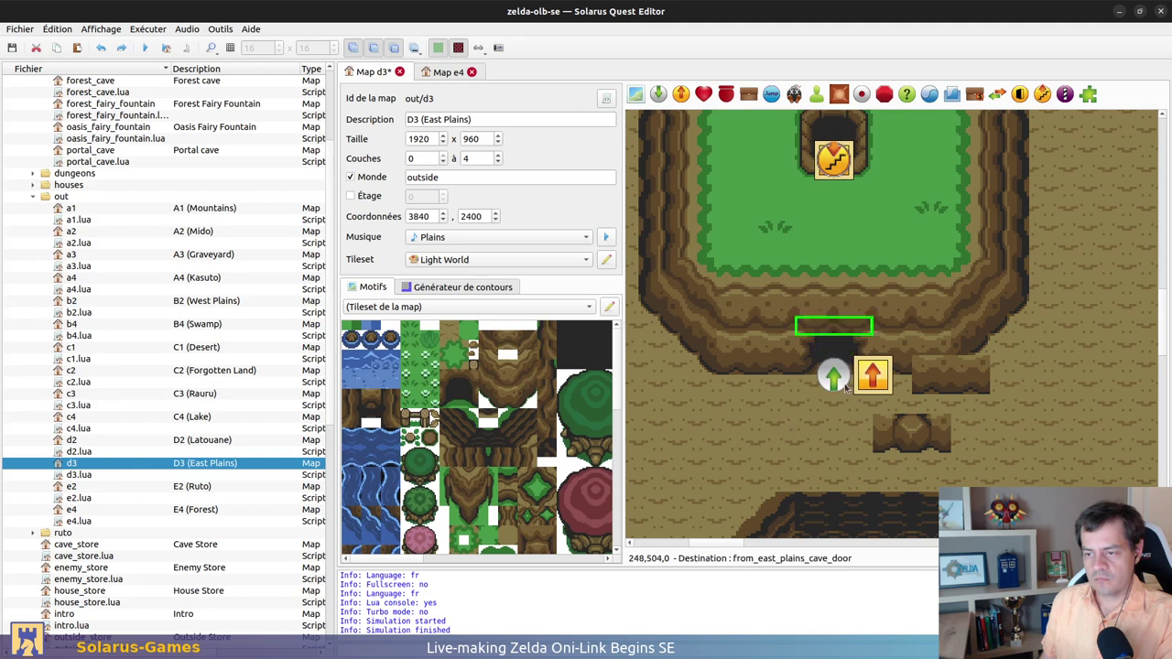
{"action": "key", "text": "ctrl+z"}
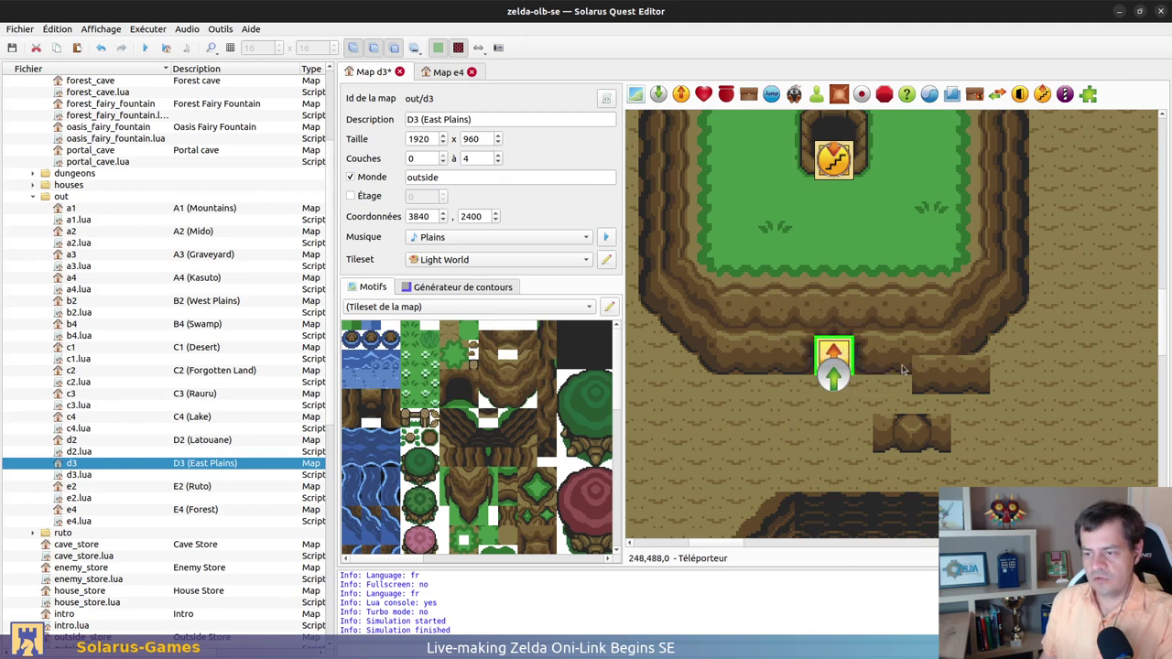
{"action": "key", "text": "ctrl+z"}
{"action": "left_click_drag", "start_coordinate": [771, 360], "coordinate": [810, 362]}
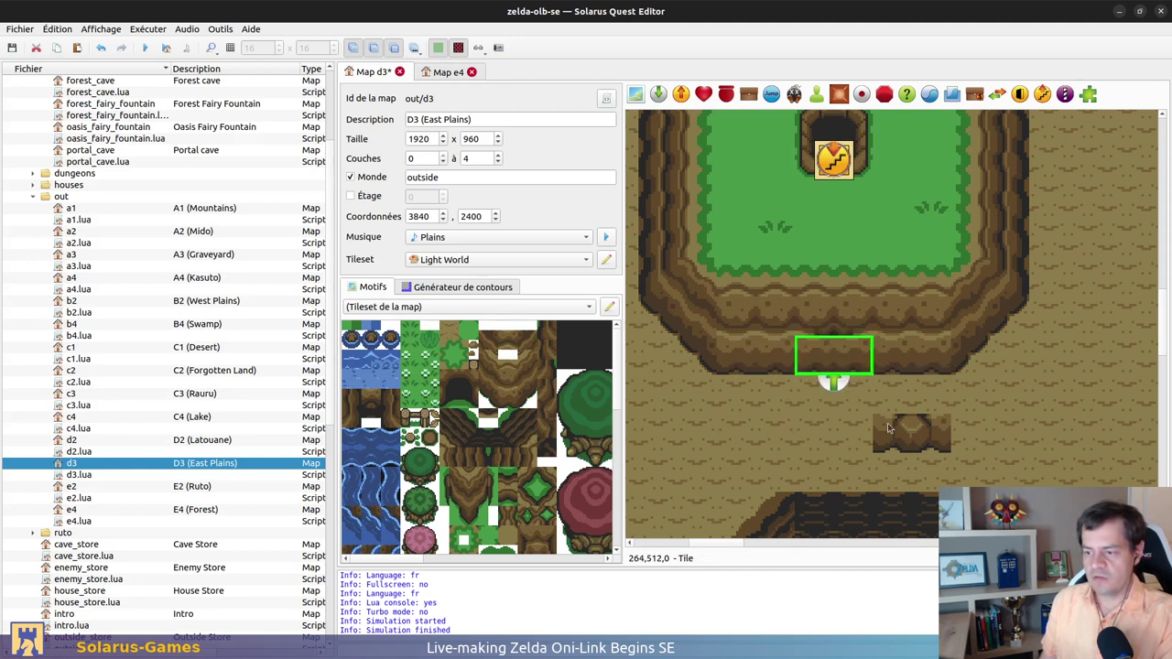
{"action": "key", "text": "ctrl+z"}
{"action": "key", "text": "ctrl+z"}
{"action": "key", "text": "ctrl+s"}
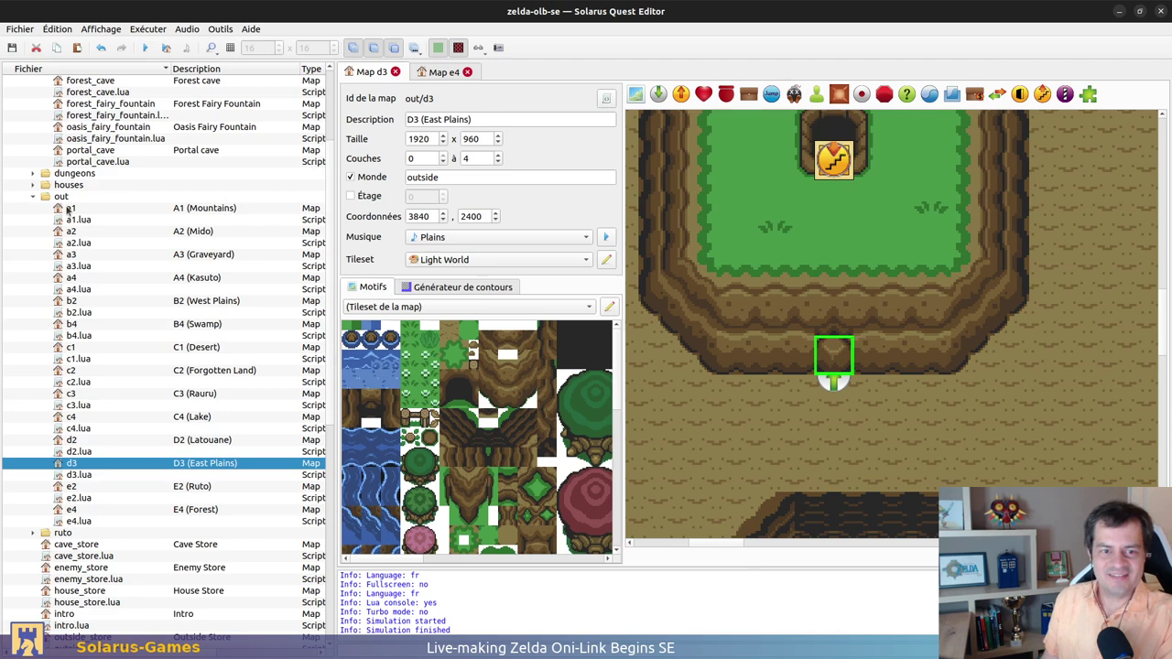
Open Maps a1 and c1, examine the weak wall teletransporter in c1's cliff for comparison, and close both maps
{"action": "key", "text": "a"}
{"action": "key", "text": "Return"}
{"action": "scroll", "coordinate": [929, 408], "scroll_direction": "down", "scroll_amount": 5}
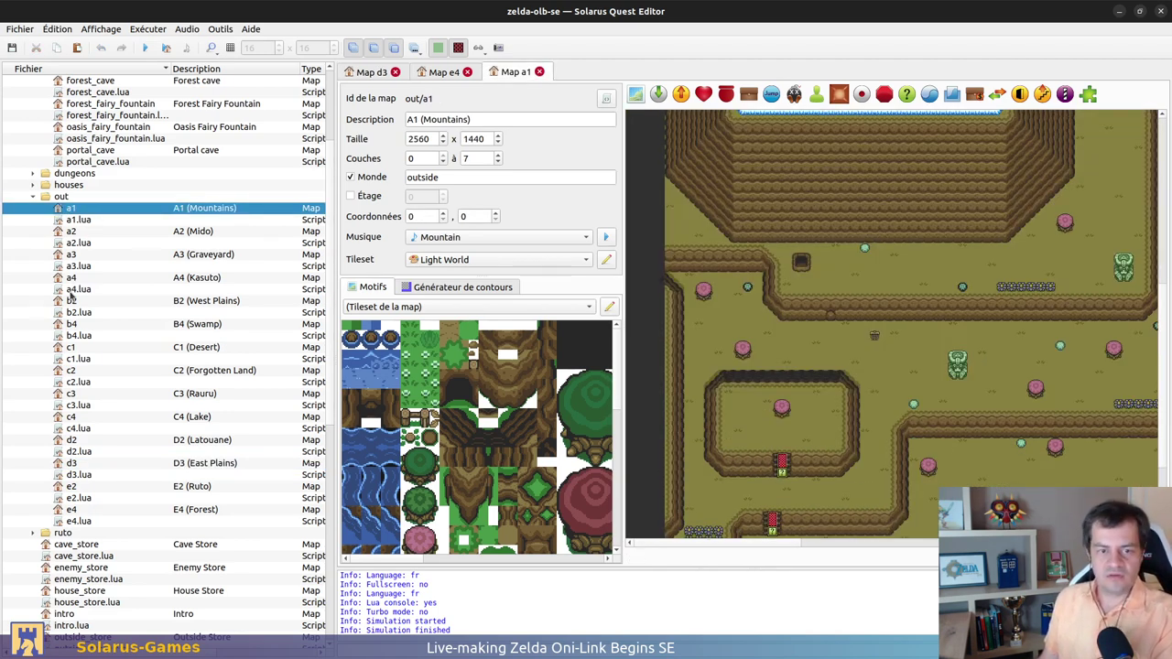
{"action": "left_click", "coordinate": [78, 351]}
{"action": "double_click", "coordinate": [77, 351]}
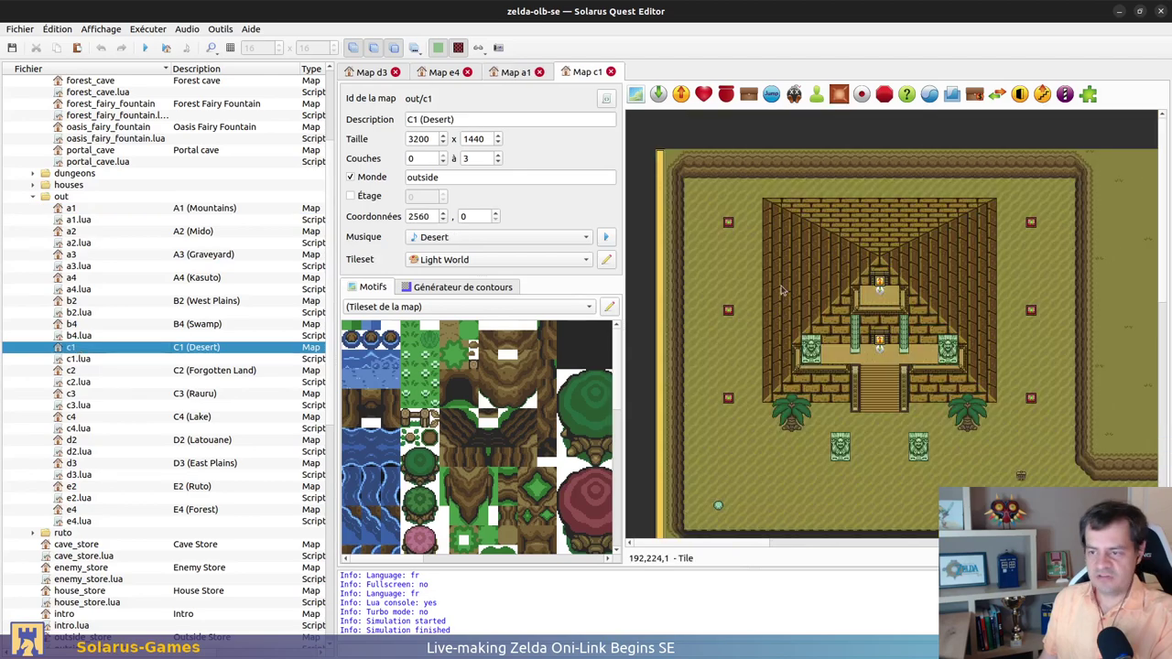
{"action": "scroll", "coordinate": [1018, 435], "scroll_direction": "down", "scroll_amount": 5}
{"action": "scroll", "coordinate": [788, 245], "scroll_direction": "up", "scroll_amount": 4, "text": "ctrl"}
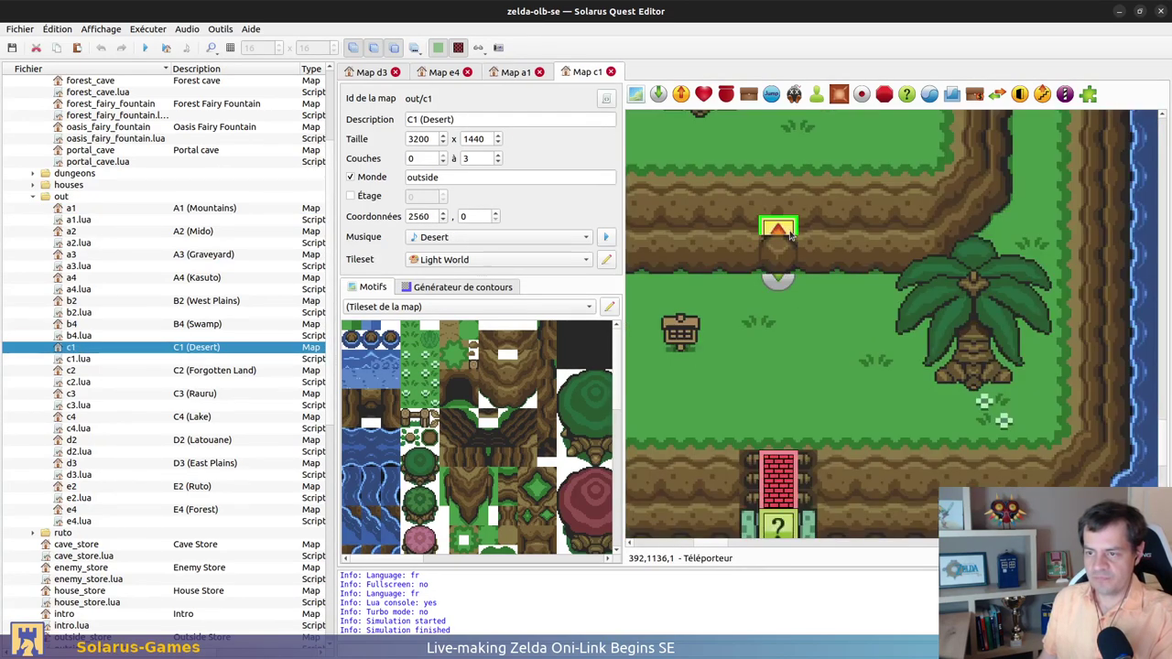
{"action": "key", "text": "ctrl+w"}
{"action": "key", "text": "ctrl+w"}
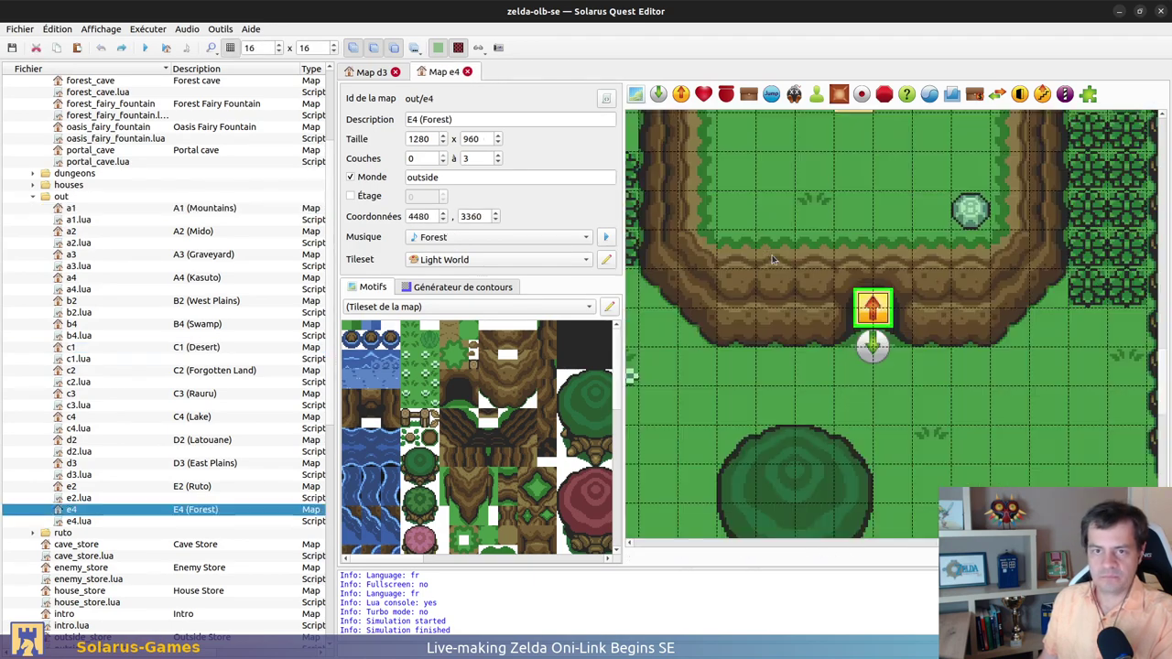
View Map e4's cave surroundings, and return to Map d3 to look over the nested cliffs in the east
{"action": "scroll", "coordinate": [771, 249], "scroll_direction": "down", "scroll_amount": 2, "text": "ctrl"}
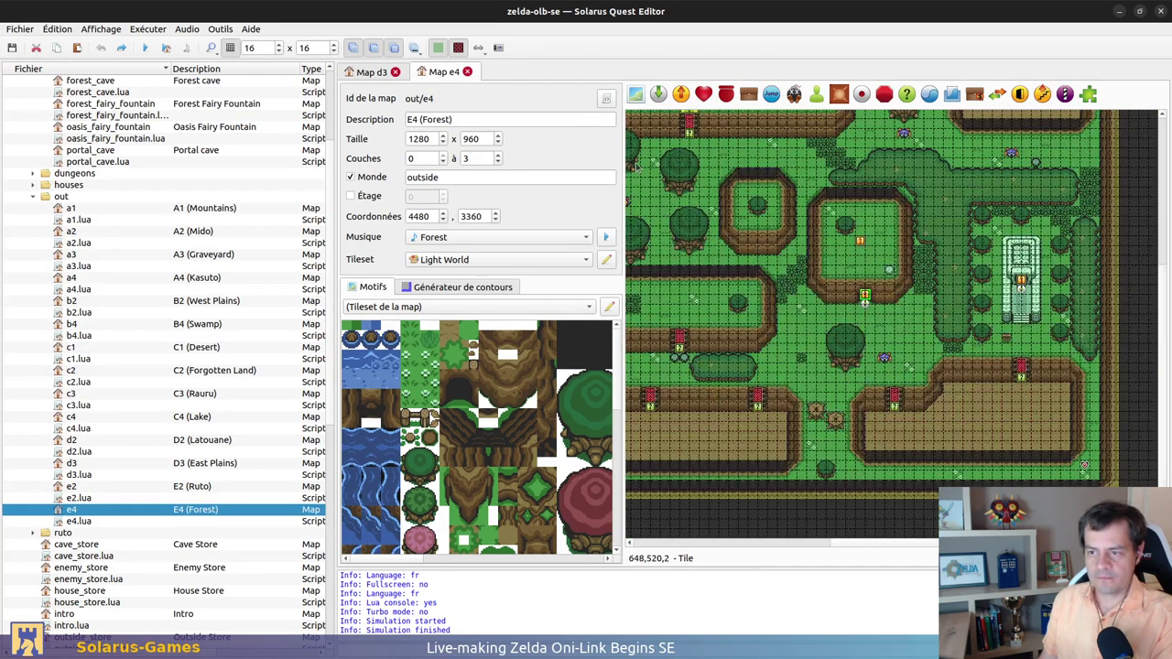
{"action": "left_click", "coordinate": [371, 72]}
{"action": "scroll", "coordinate": [915, 384], "scroll_direction": "down", "scroll_amount": 2, "text": "ctrl"}
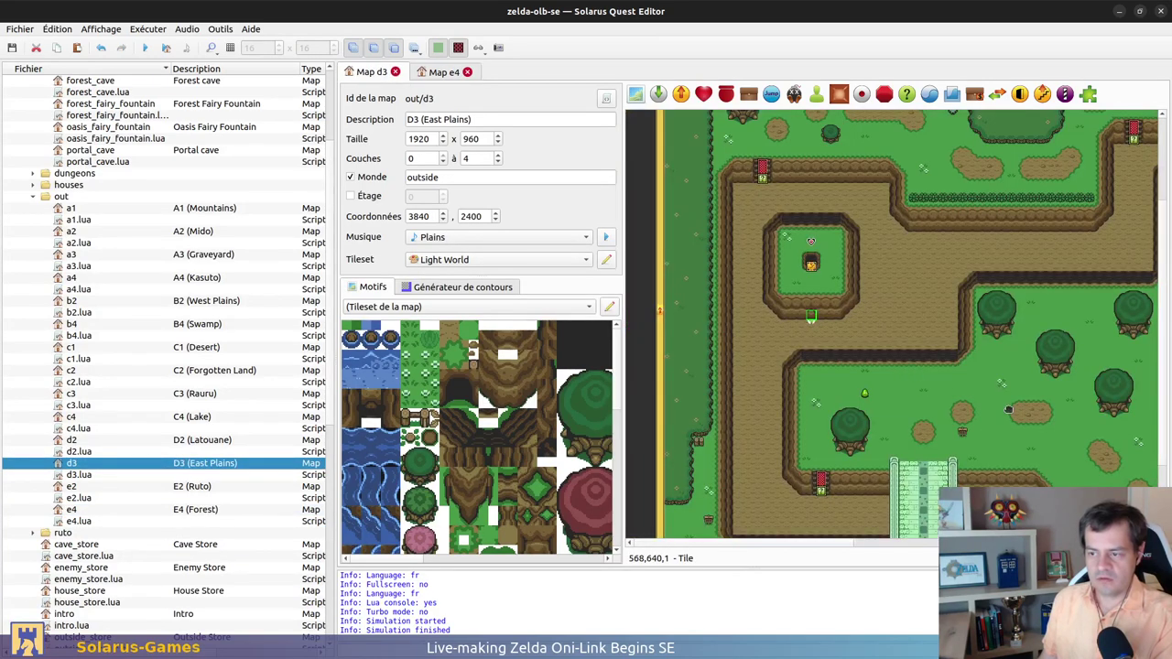
{"action": "scroll", "coordinate": [916, 348], "scroll_direction": "right", "scroll_amount": 6}
{"action": "scroll", "coordinate": [944, 286], "scroll_direction": "down", "scroll_amount": 2}
{"action": "scroll", "coordinate": [945, 287], "scroll_direction": "up", "scroll_amount": 2}
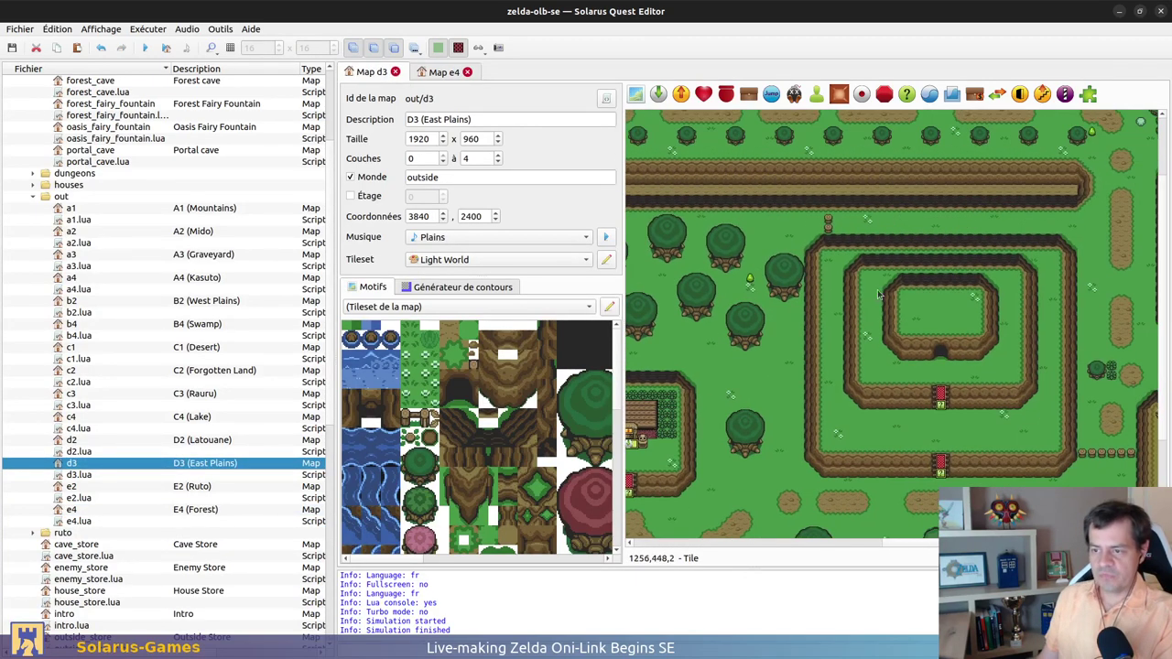
{"action": "scroll", "coordinate": [944, 302], "scroll_direction": "right", "scroll_amount": 2}
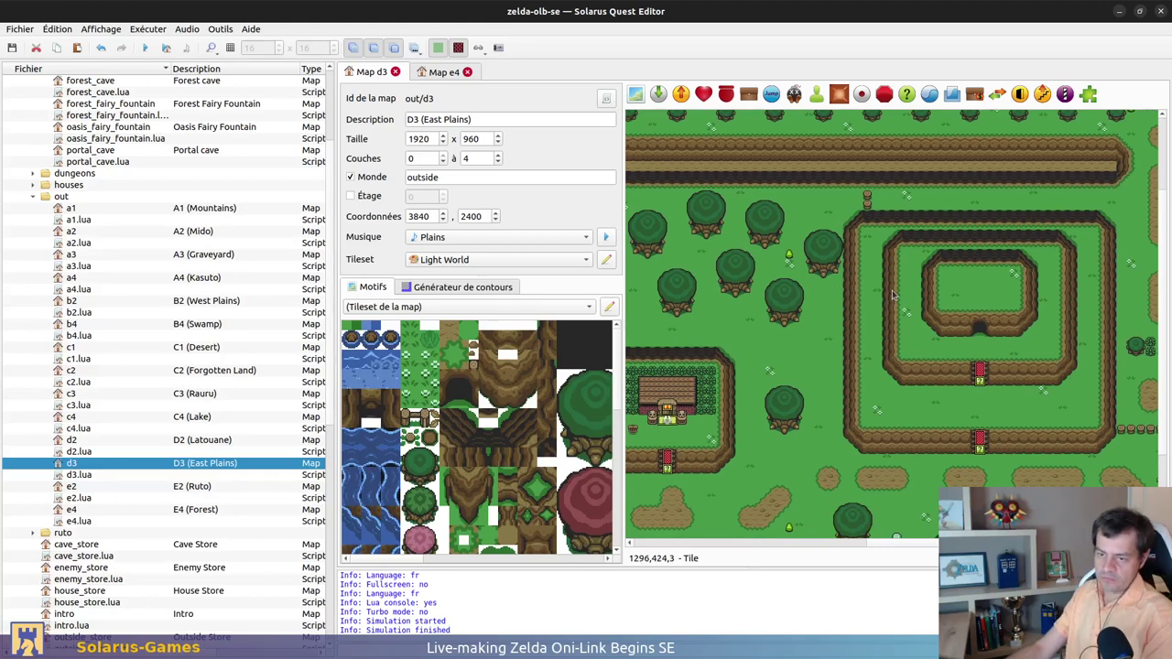
Undo a trial move of the house's roof tile and examine the cave opening in the innermost nested cliff on Map d3
{"action": "left_click_drag", "start_coordinate": [682, 392], "coordinate": [725, 366]}
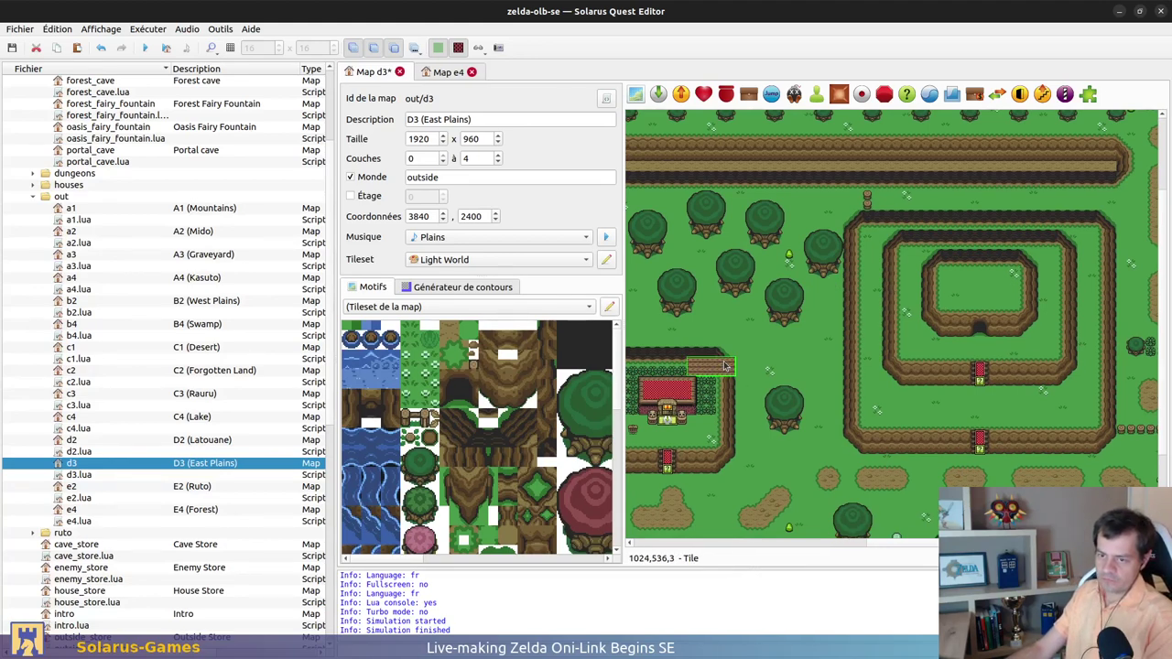
{"action": "key", "text": "ctrl+z"}
{"action": "scroll", "coordinate": [824, 384], "scroll_direction": "right", "scroll_amount": 3}
{"action": "scroll", "coordinate": [824, 384], "scroll_direction": "up", "scroll_amount": 2}
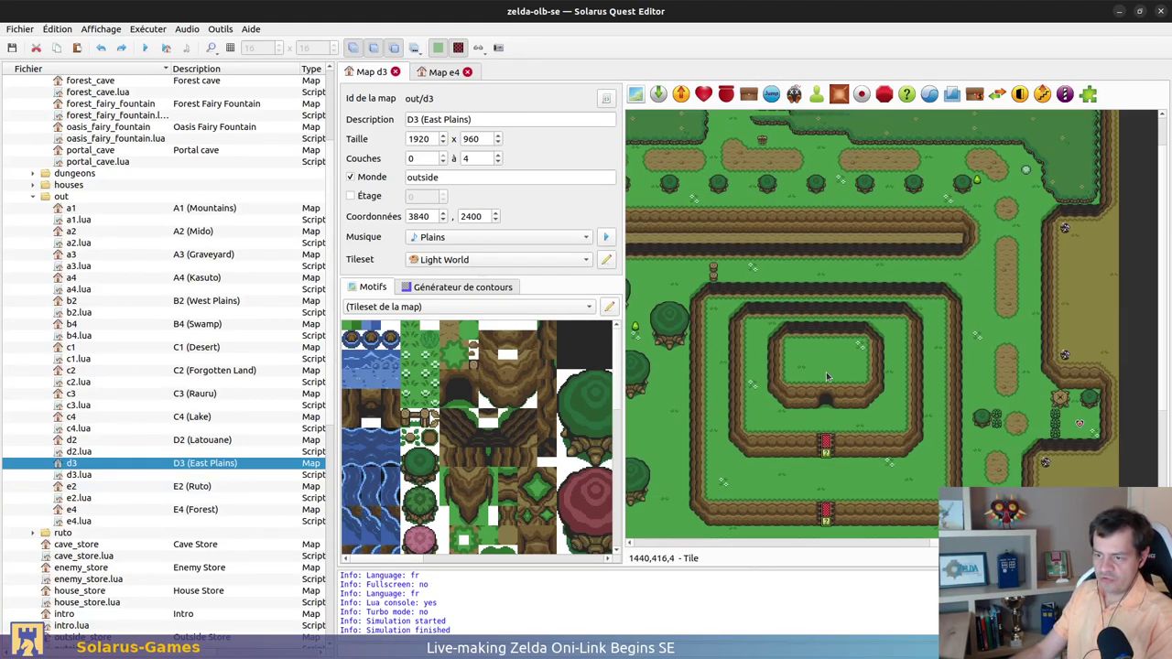
{"action": "scroll", "coordinate": [823, 385], "scroll_direction": "up", "scroll_amount": 2, "text": "ctrl"}
{"action": "scroll", "coordinate": [828, 384], "scroll_direction": "down", "scroll_amount": 2, "text": "ctrl"}
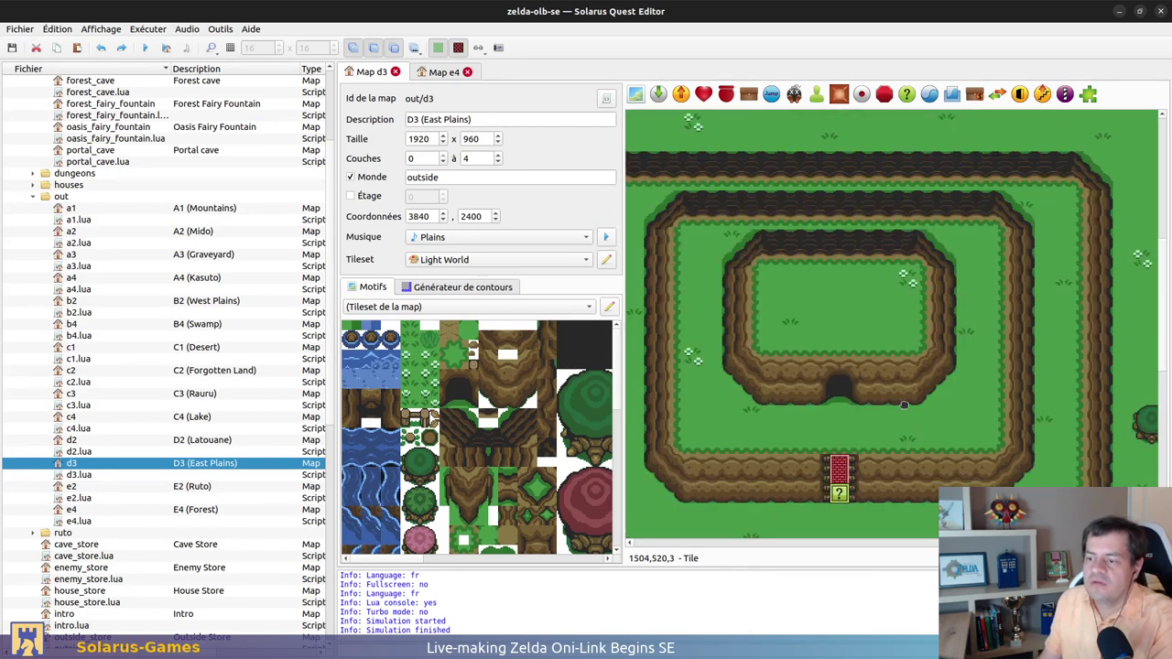
Look over Map d3's nested cliffs, switch to the file manager's maps folder, and examine the original cave images around map30 to map43
{"action": "scroll", "coordinate": [888, 258], "scroll_direction": "up", "scroll_amount": 1, "text": "ctrl"}
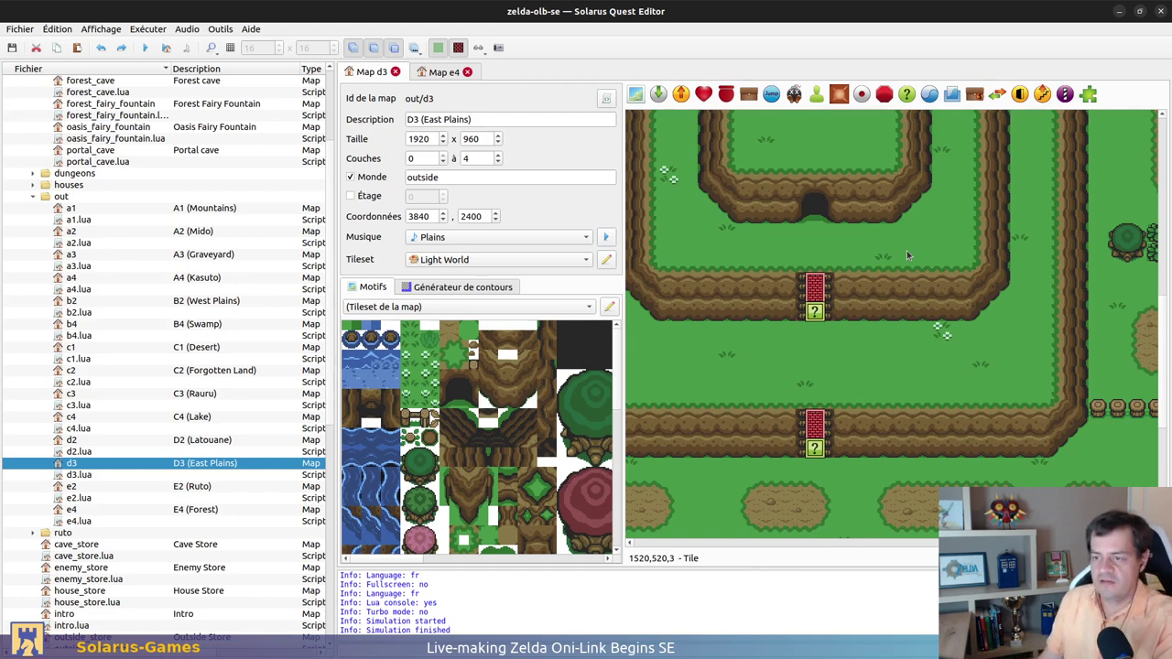
{"action": "middle_click_drag", "start_coordinate": [906, 256], "coordinate": [905, 259]}
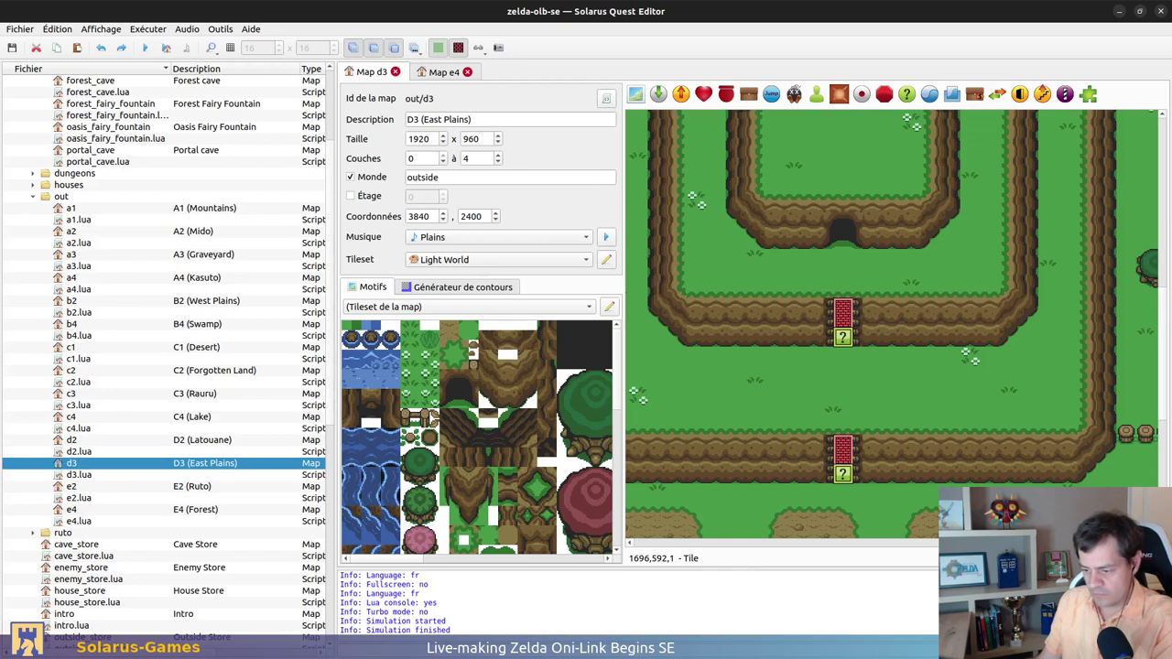
{"action": "key", "text": "alt+Tab"}
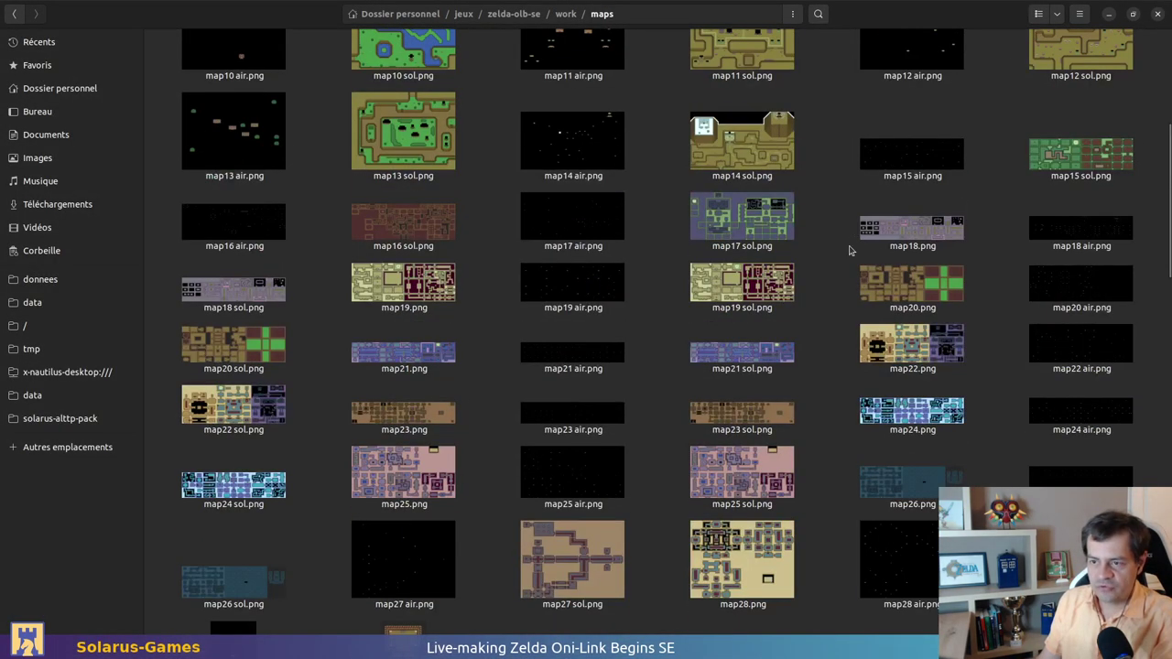
{"action": "scroll", "coordinate": [833, 260], "scroll_direction": "down", "scroll_amount": 3}
{"action": "scroll", "coordinate": [831, 258], "scroll_direction": "down", "scroll_amount": 3}
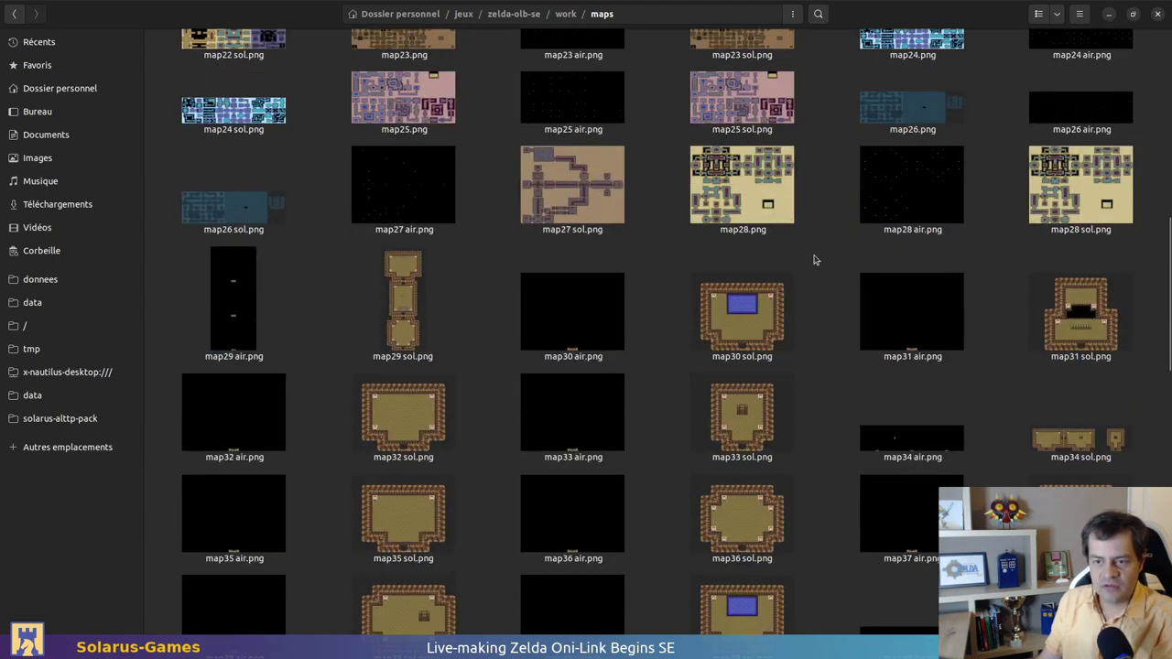
{"action": "scroll", "coordinate": [815, 260], "scroll_direction": "down", "scroll_amount": 3}
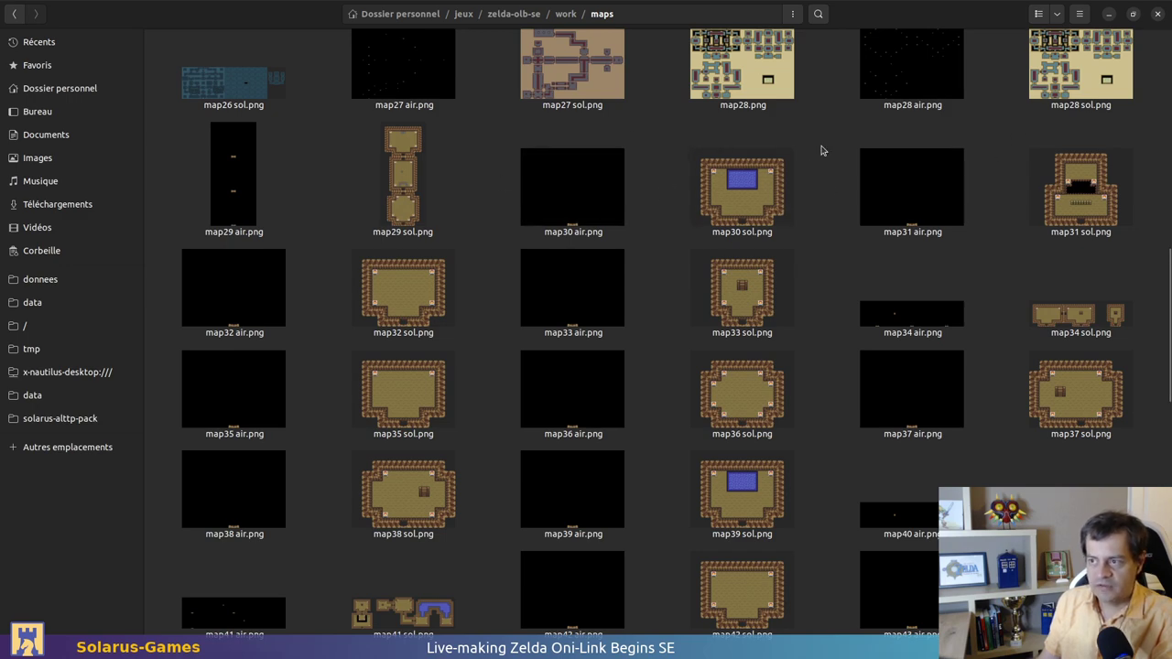
{"action": "scroll", "coordinate": [640, 229], "scroll_direction": "down", "scroll_amount": 5}
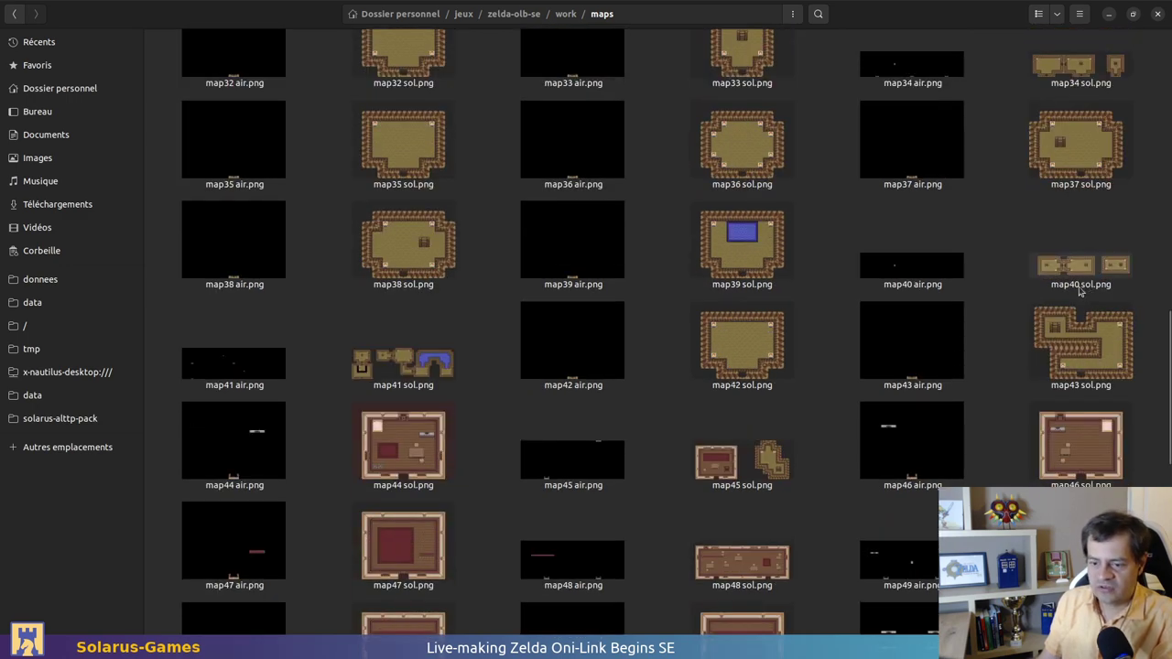
{"action": "left_click", "coordinate": [1089, 341]}
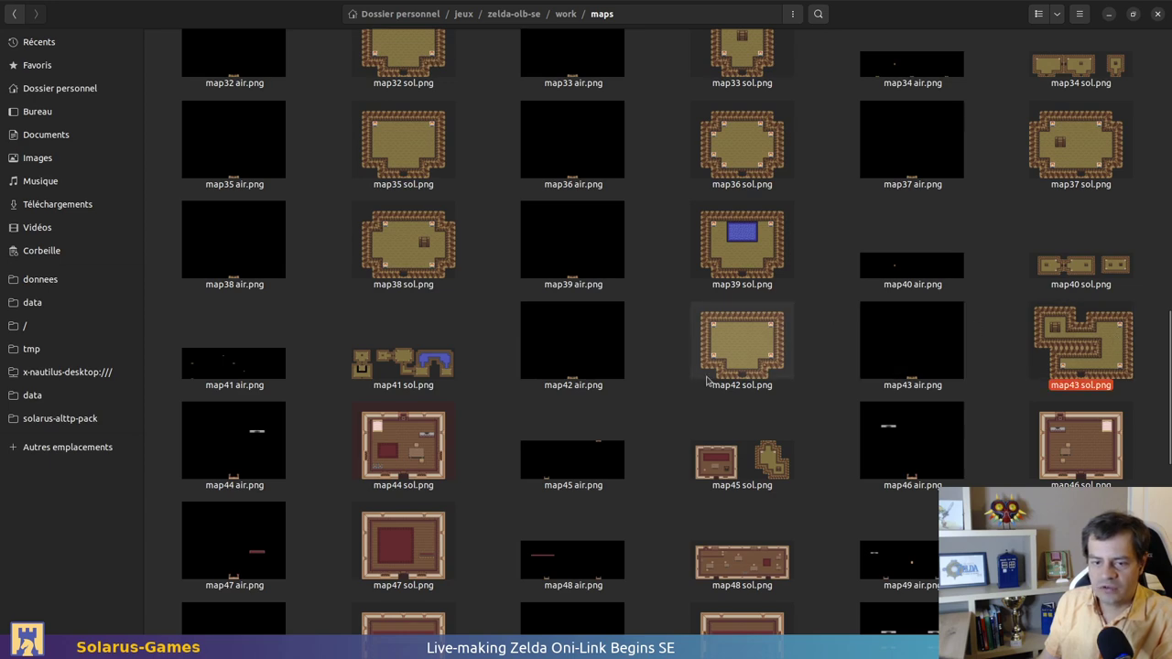
{"action": "scroll", "coordinate": [504, 329], "scroll_direction": "up", "scroll_amount": 3}
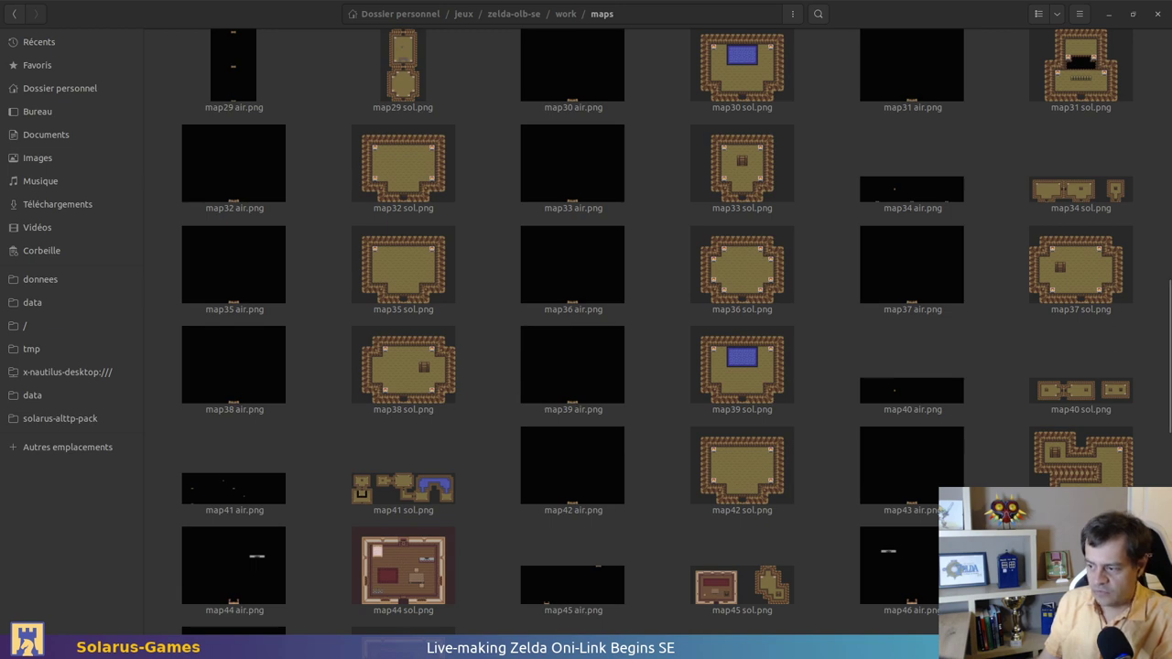
Switch to the GitLab issue "Interior maps progress" in Chrome and check which map numbers its caves entries cover
{"action": "key", "text": "alt+Tab"}
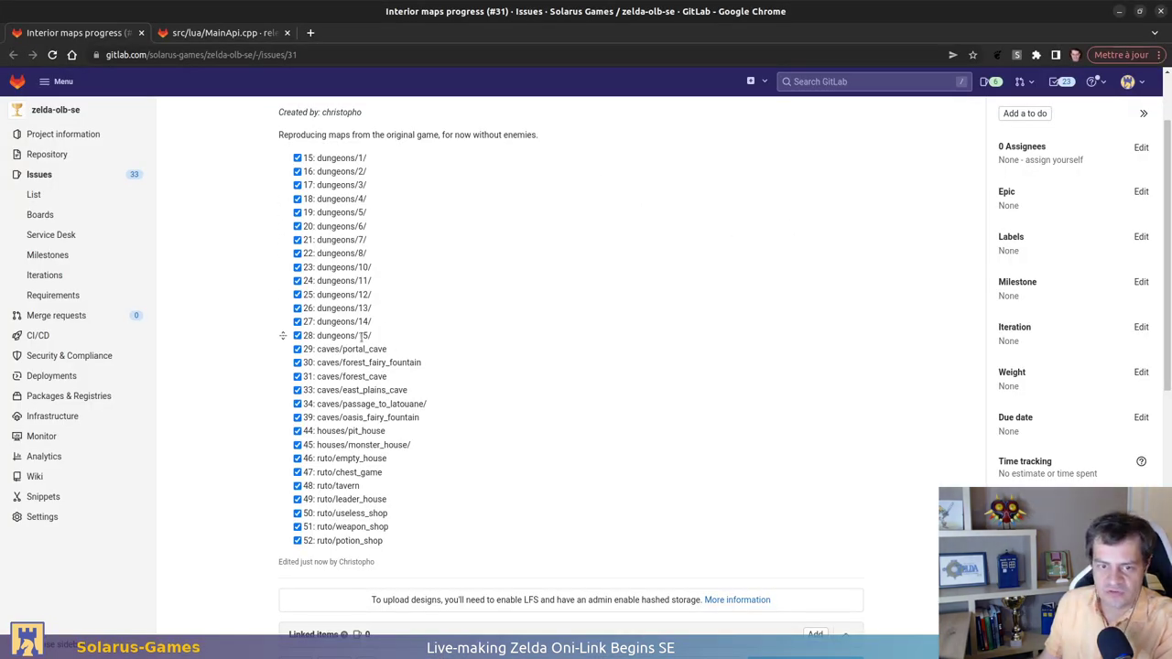
{"action": "left_click_drag", "start_coordinate": [393, 351], "coordinate": [436, 426]}
{"action": "left_click", "coordinate": [429, 424]}
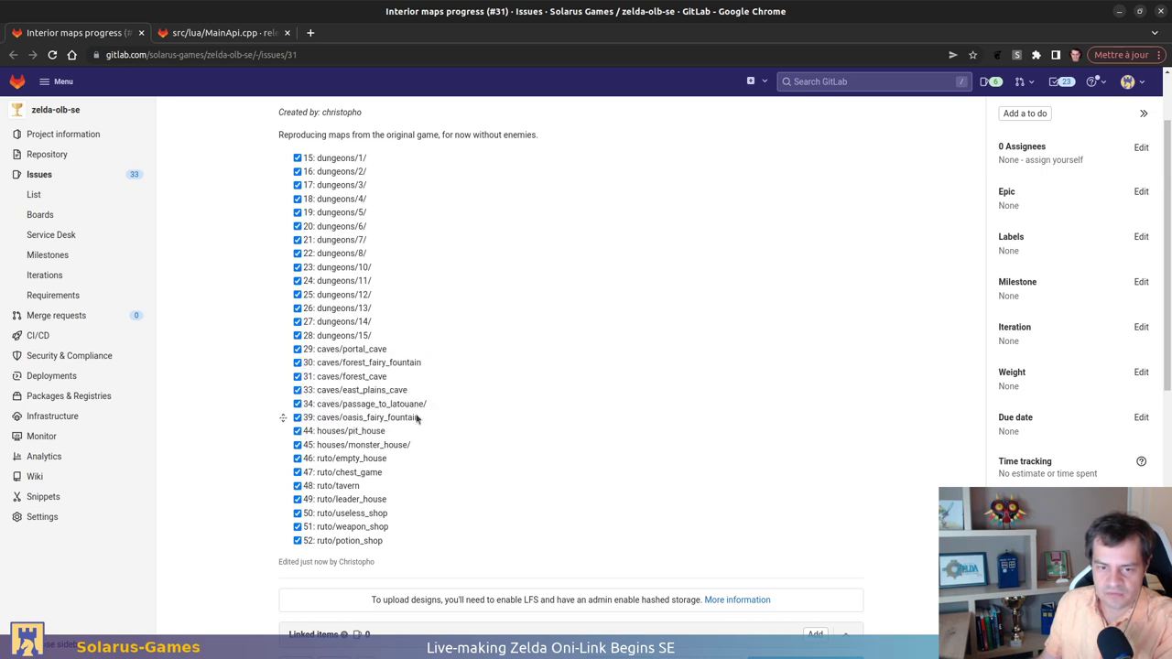
{"action": "left_click_drag", "start_coordinate": [308, 377], "coordinate": [415, 383]}
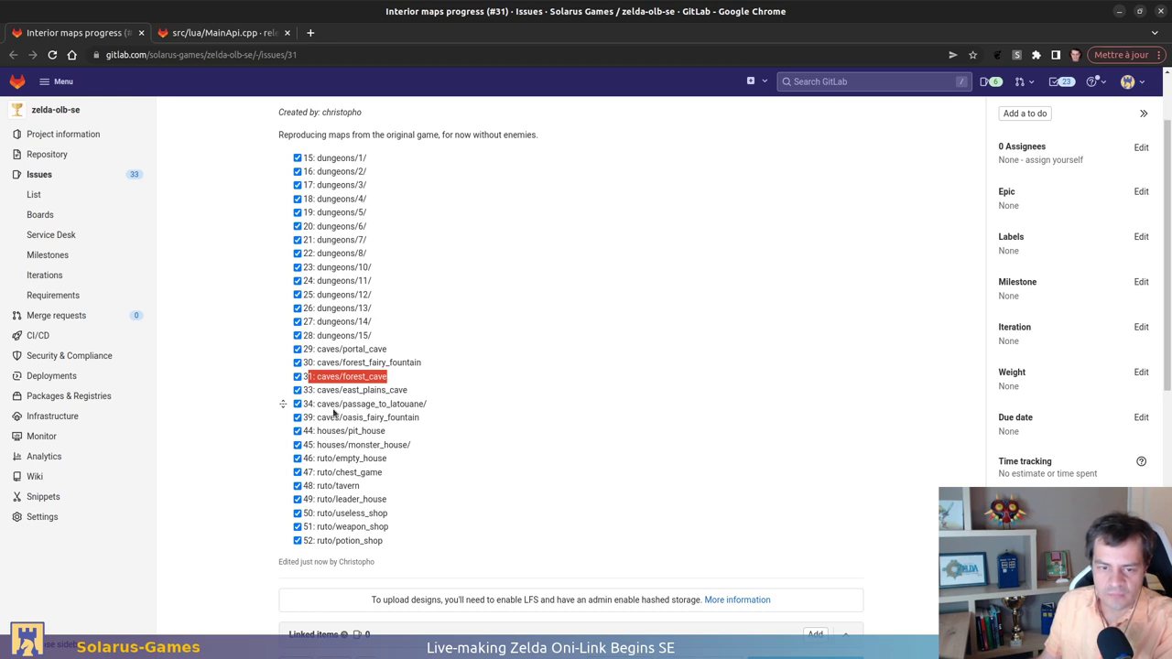
{"action": "left_click", "coordinate": [462, 384]}
{"action": "scroll", "coordinate": [906, 353], "scroll_direction": "up", "scroll_amount": 2}
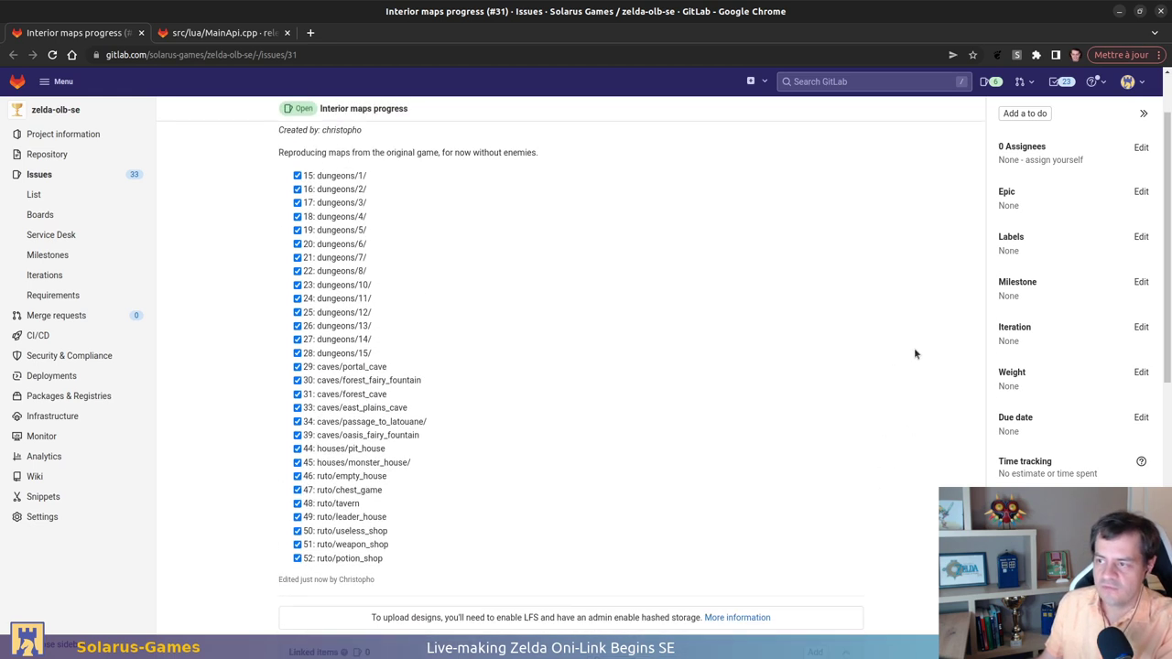
Open the issue's description for editing and duplicate the "31: caves/forest_cave" checklist line directly below itself
{"action": "left_click", "coordinate": [852, 177]}
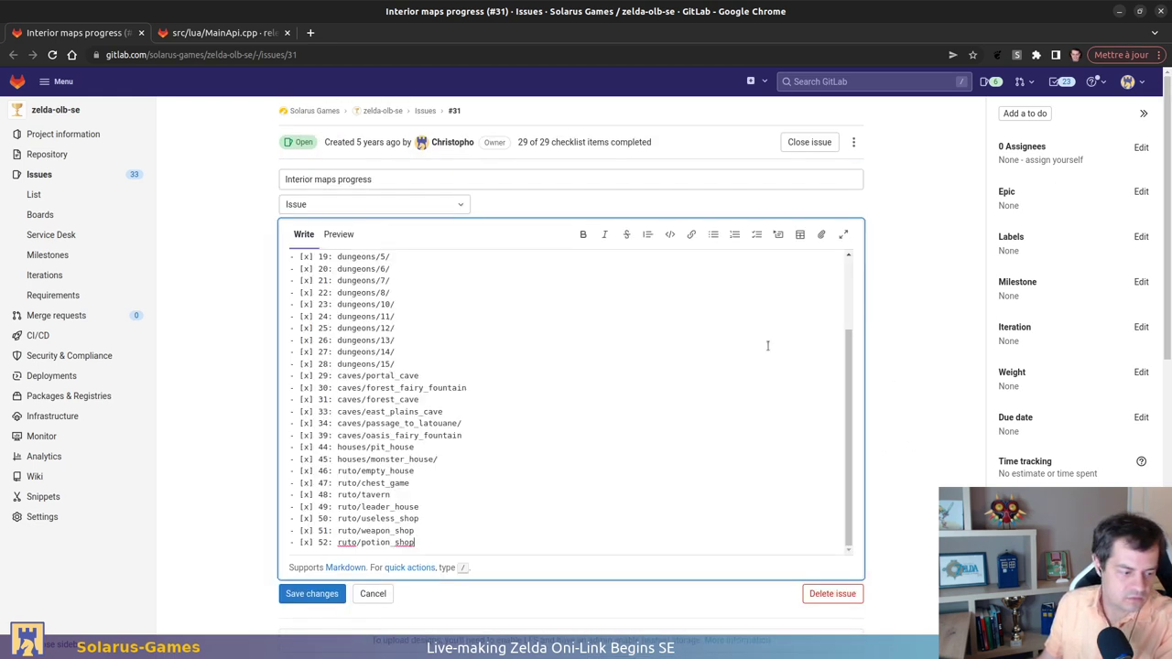
{"action": "scroll", "coordinate": [544, 405], "scroll_direction": "down", "scroll_amount": 1}
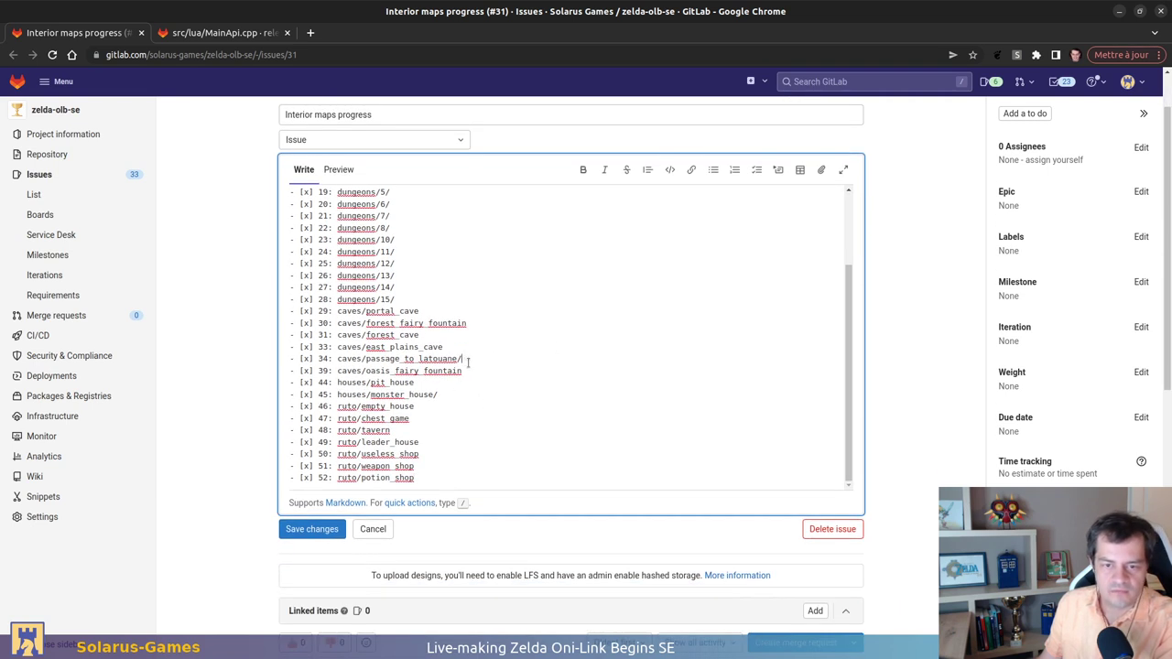
{"action": "left_click", "coordinate": [499, 338]}
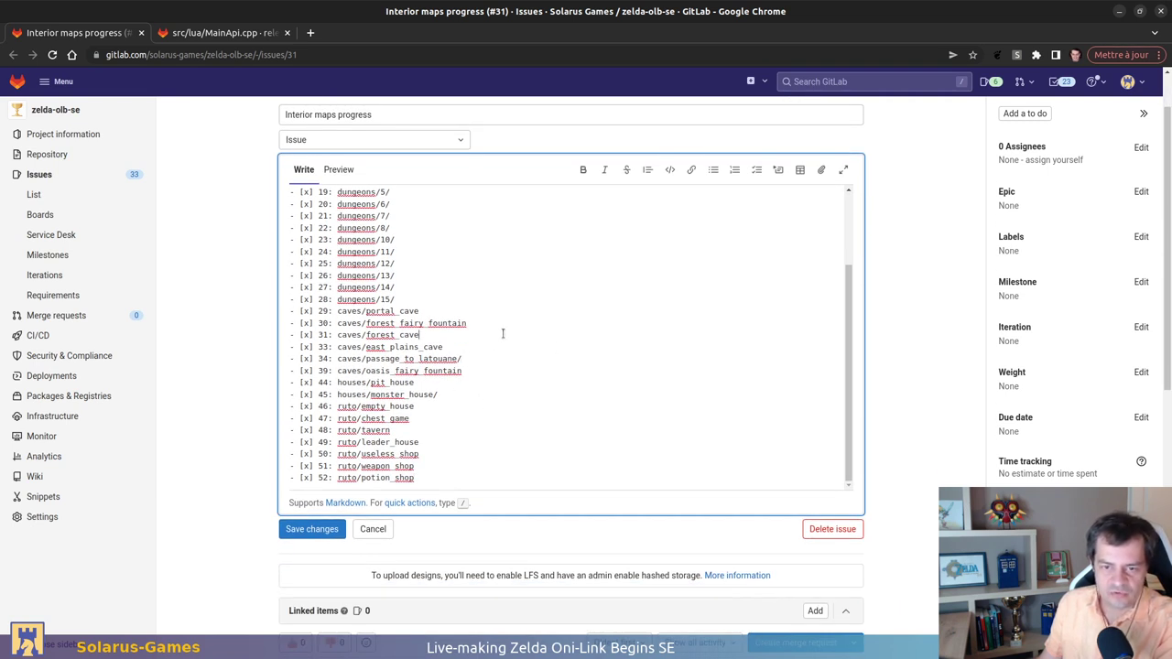
{"action": "key", "text": "shift+Home"}
{"action": "key", "text": "ctrl+c"}
{"action": "key", "text": "End"}
{"action": "key", "text": "Return"}
{"action": "key", "text": "ctrl+v"}
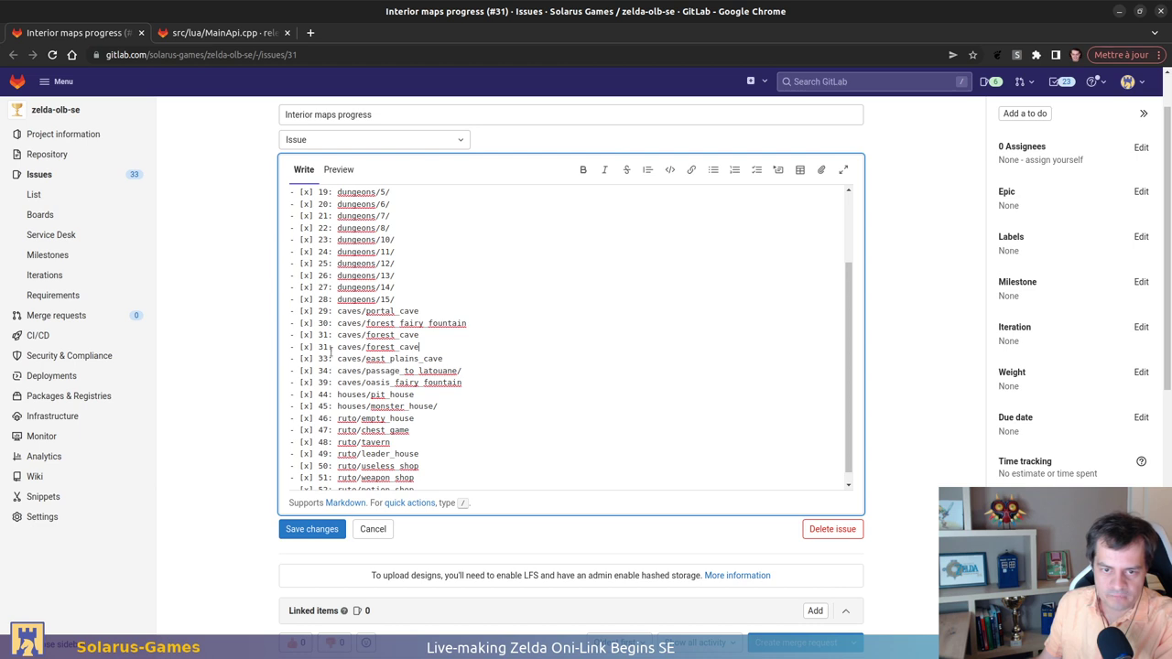
Turn the duplicated forest_cave line into an unchecked entry numbered 32 with no map name
{"action": "left_click", "coordinate": [327, 347]}
{"action": "key", "text": "BackSpace"}
{"action": "type", "text": "2"}
{"action": "left_click", "coordinate": [308, 347]}
{"action": "key", "text": "BackSpace"}
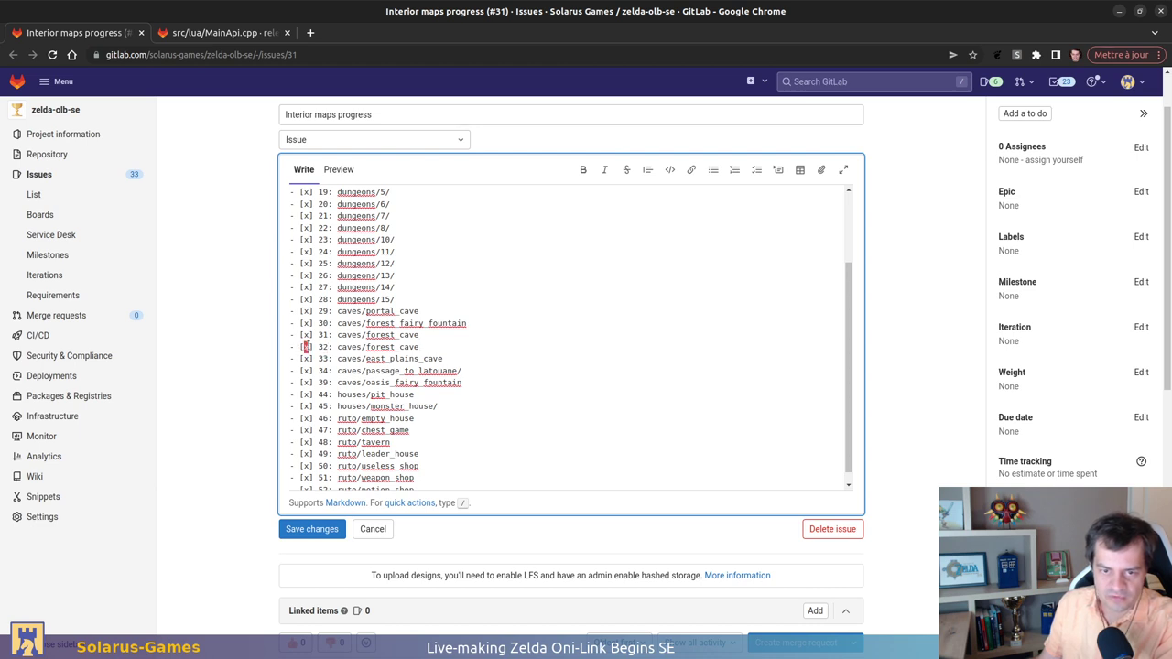
{"action": "left_click_drag", "start_coordinate": [337, 347], "coordinate": [441, 348]}
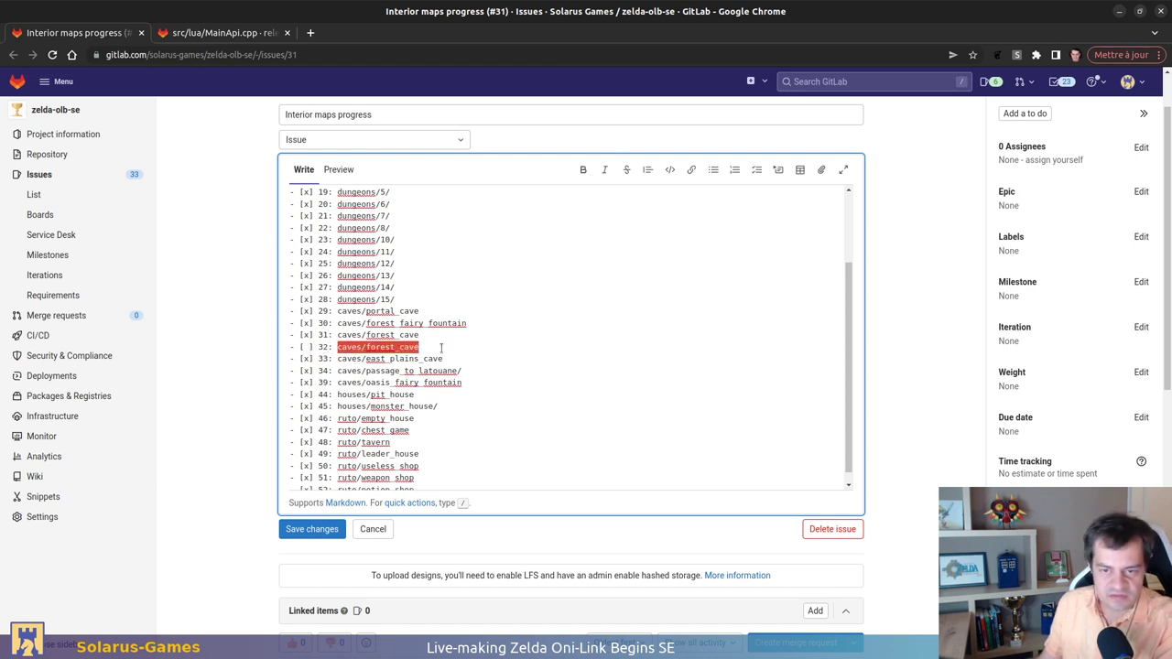
{"action": "key", "text": "BackSpace"}
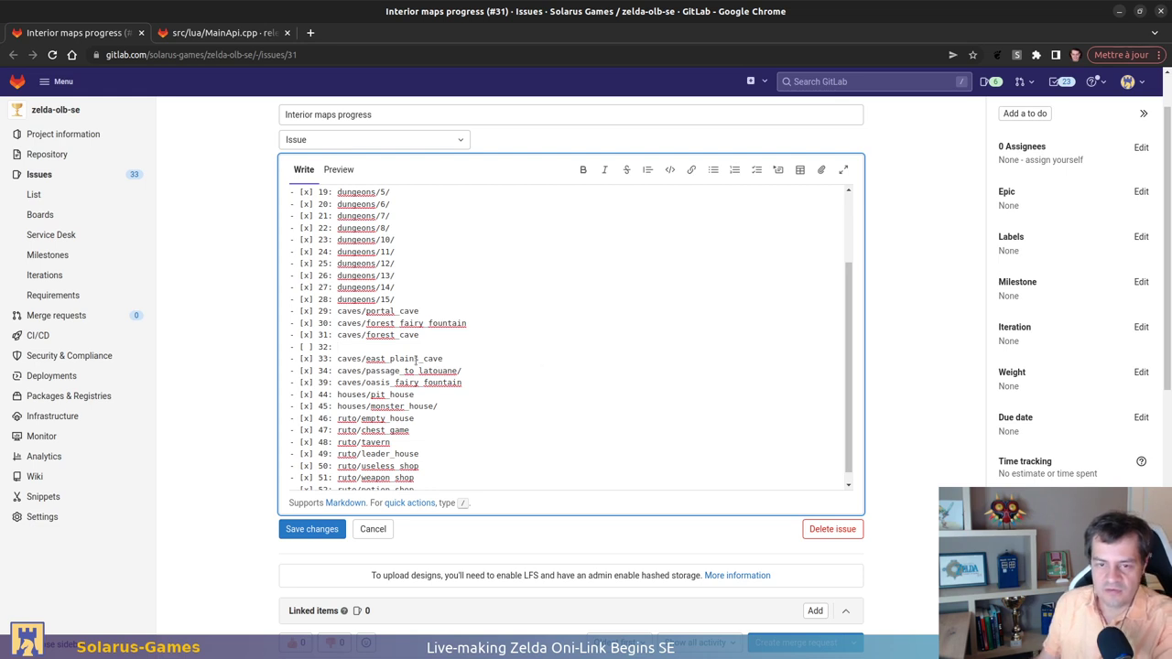
Add four unchecked placeholder lines reading "3:" below the passage_to_latouane entry, copied from entry 32
{"action": "key", "text": "shift+Down"}
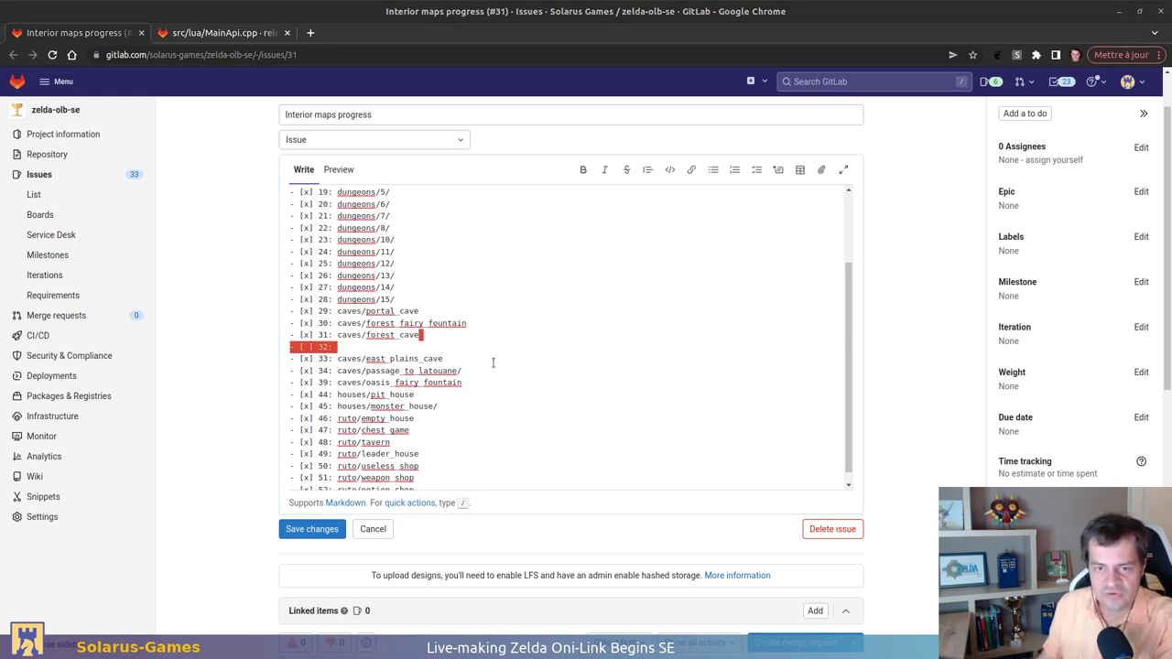
{"action": "left_click", "coordinate": [467, 371]}
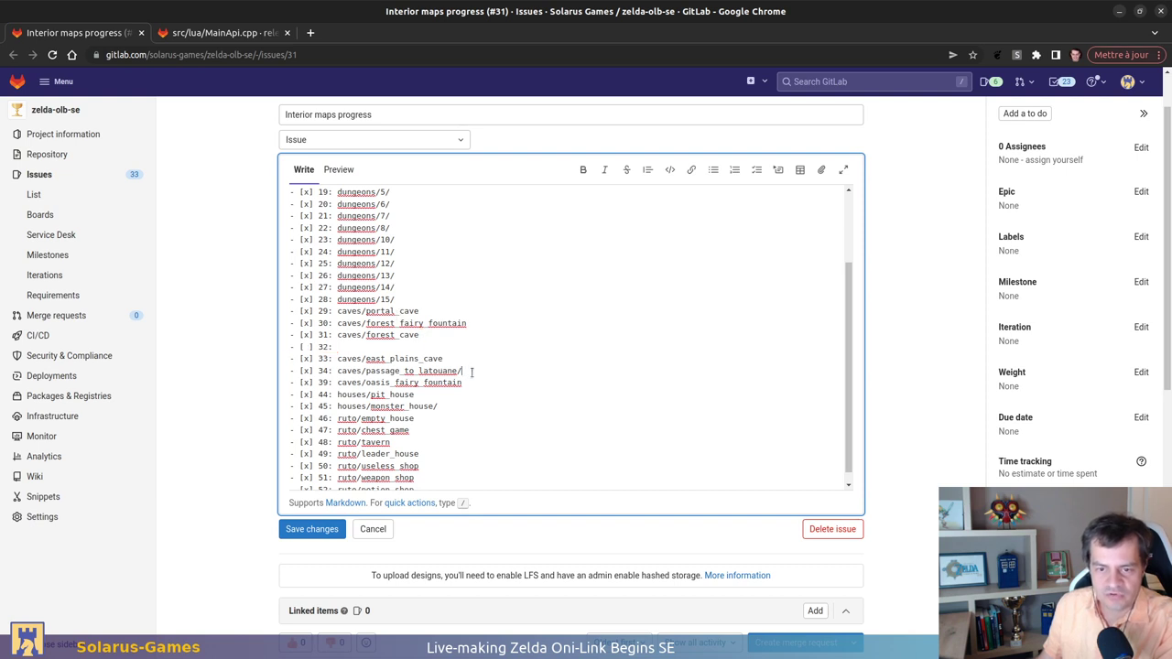
{"action": "key", "text": "ctrl+v"}
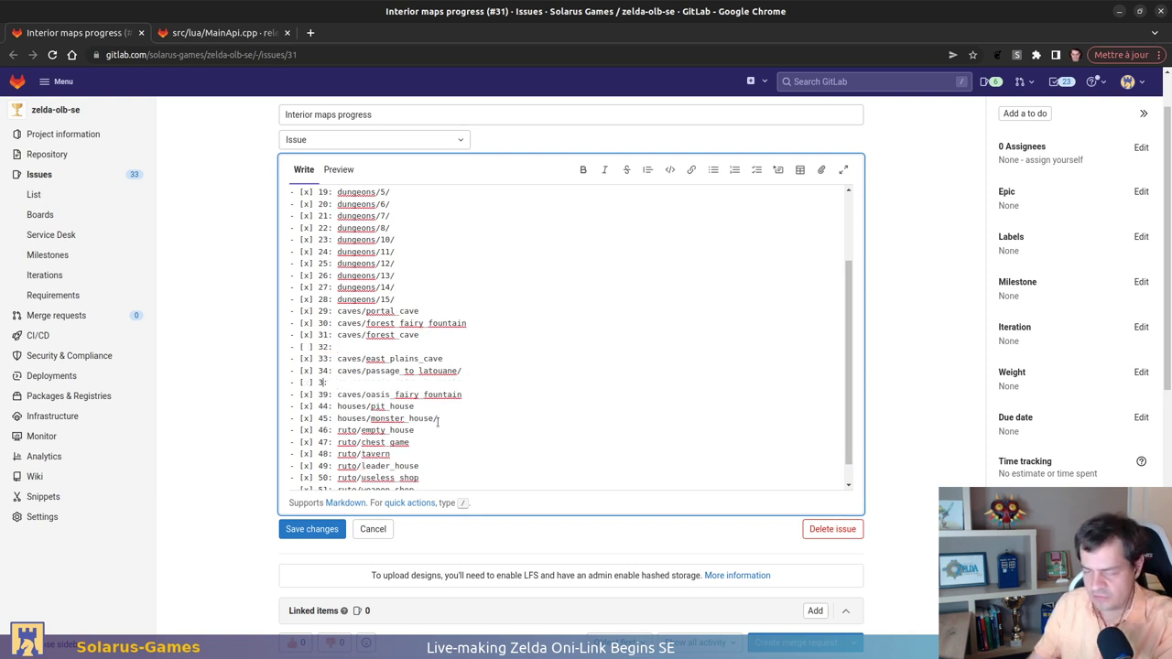
{"action": "key", "text": "shift+Home"}
{"action": "key", "text": "ctrl+c"}
{"action": "key", "text": "End"}
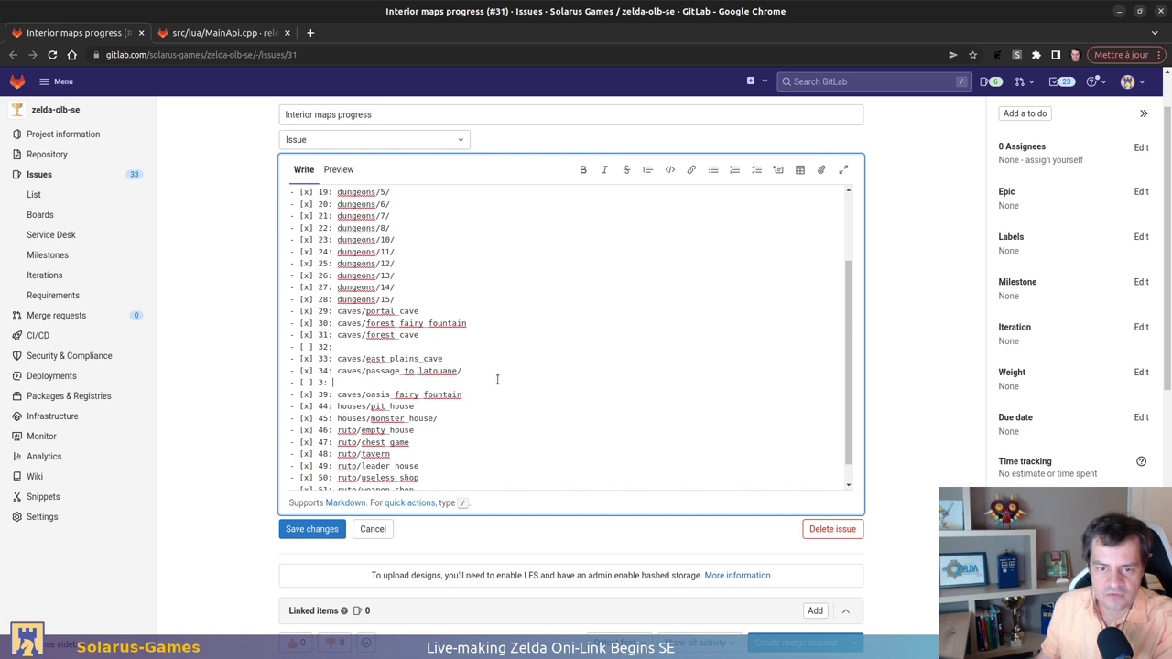
{"action": "key", "text": "Return"}
{"action": "key", "text": "ctrl+v"}
{"action": "key", "text": "Return"}
{"action": "key", "text": "ctrl+v"}
{"action": "key", "text": "Return"}
{"action": "key", "text": "ctrl+v"}
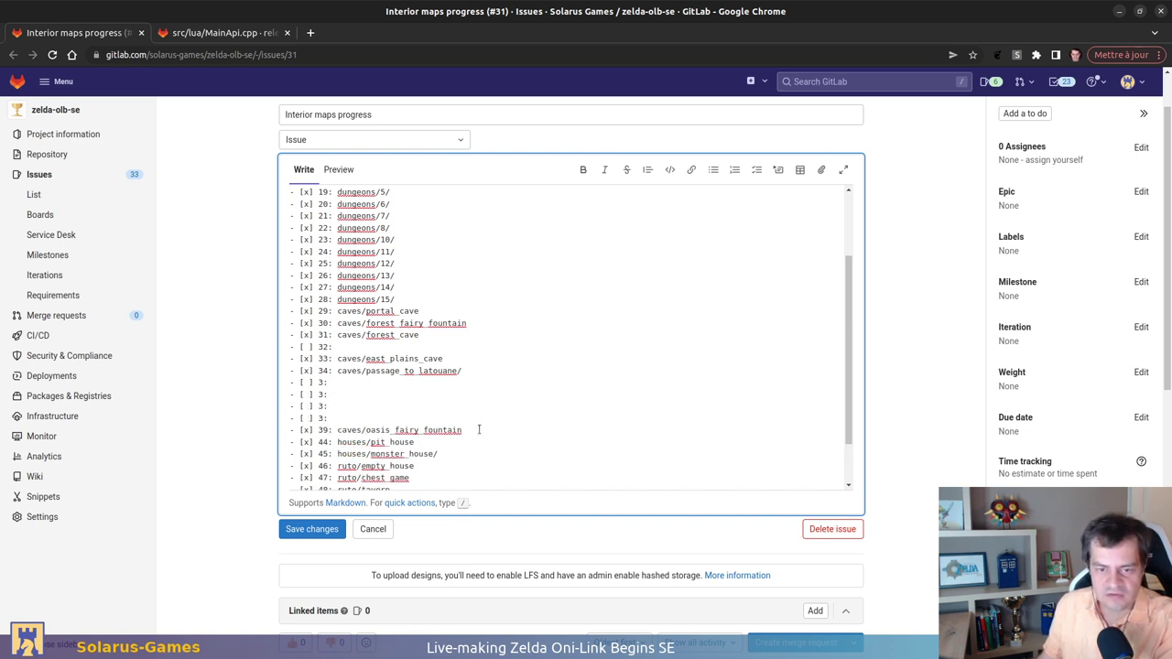
Number the four placeholder lines below passage_to_latouane 35, 36, 37 and 38
{"action": "left_click", "coordinate": [326, 382]}
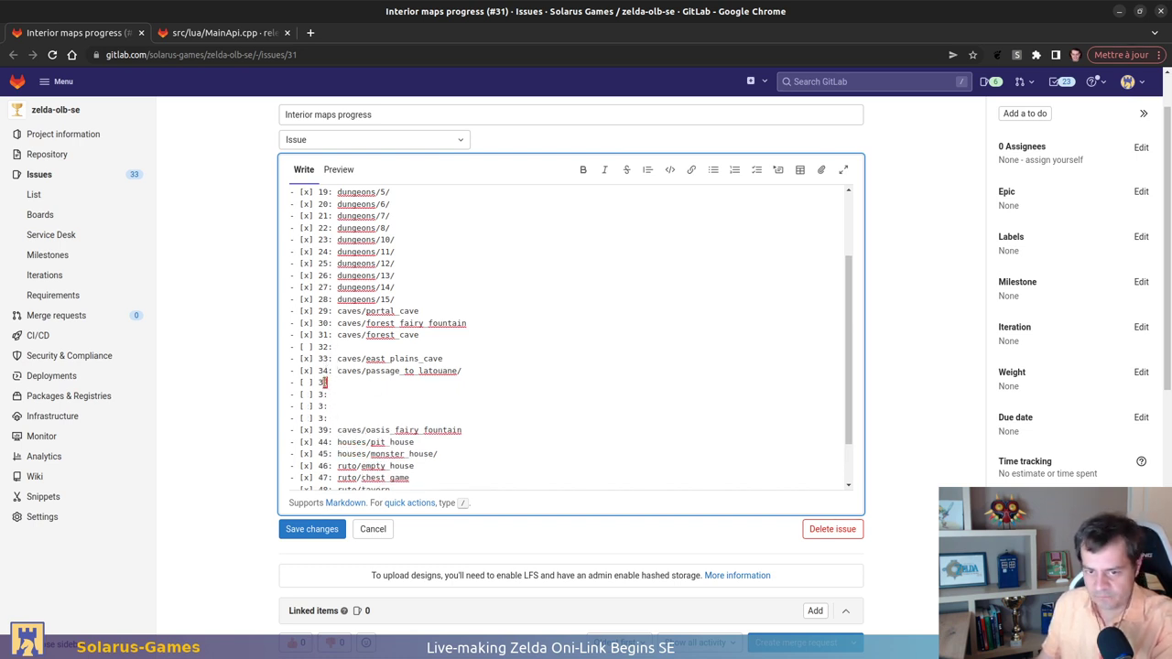
{"action": "type", "text": "5"}
{"action": "left_click", "coordinate": [326, 394]}
{"action": "type", "text": "6"}
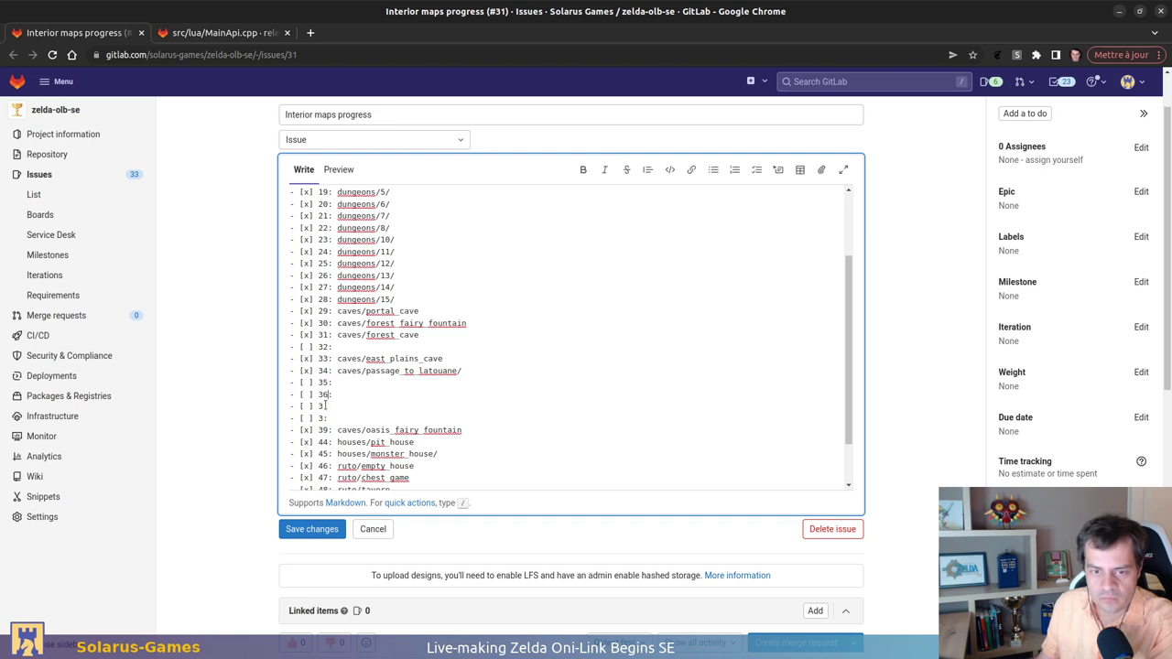
{"action": "left_click", "coordinate": [325, 406]}
{"action": "type", "text": "7:"}
{"action": "left_click", "coordinate": [326, 418]}
{"action": "type", "text": "8"}
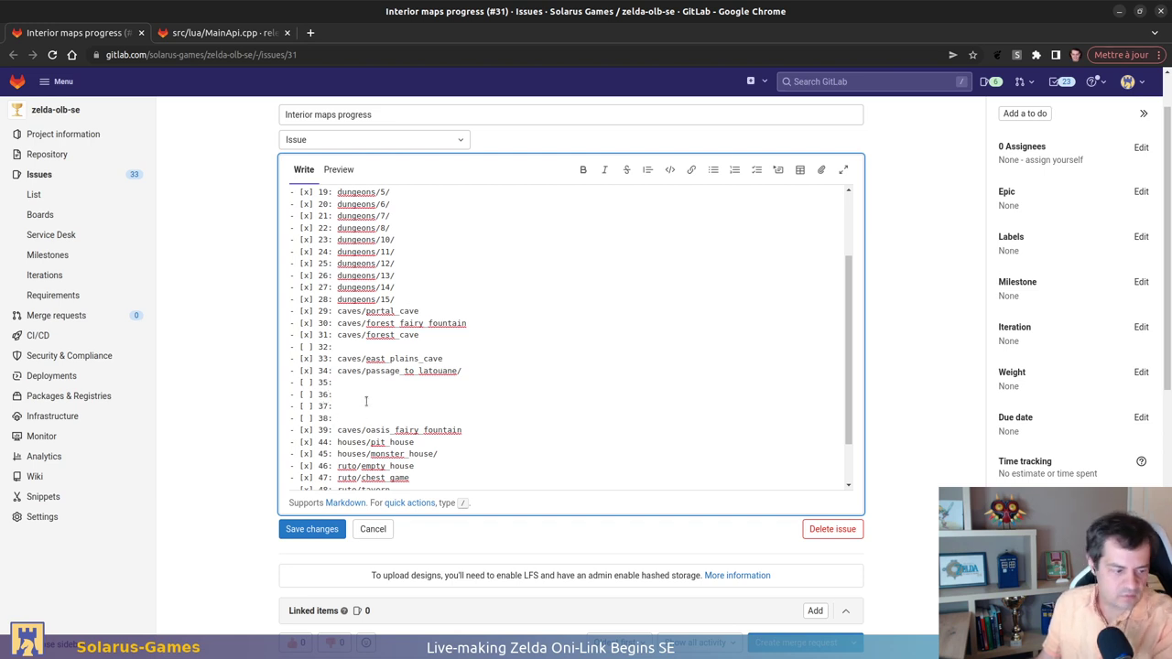
Add four unchecked placeholder lines reading "4:" below the oasis_fairy_fountain entry
{"action": "scroll", "coordinate": [385, 403], "scroll_direction": "down", "scroll_amount": 2}
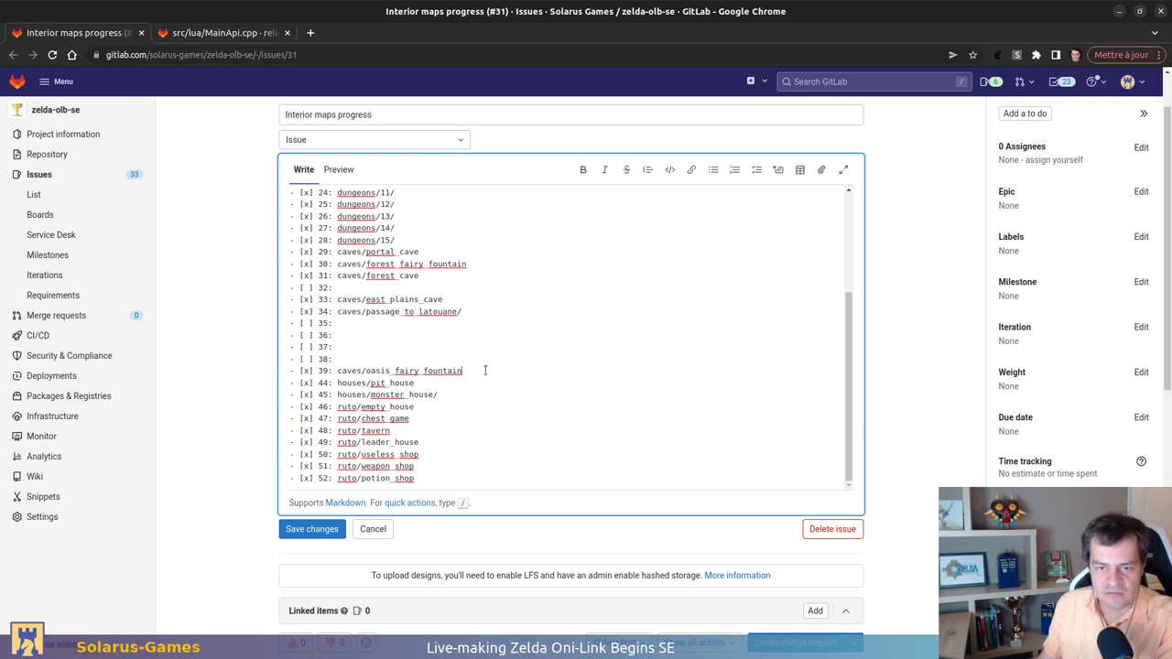
{"action": "left_click", "coordinate": [483, 370]}
{"action": "key", "text": "Return"}
{"action": "type", "text": "3:"}
{"action": "double_click", "coordinate": [321, 383]}
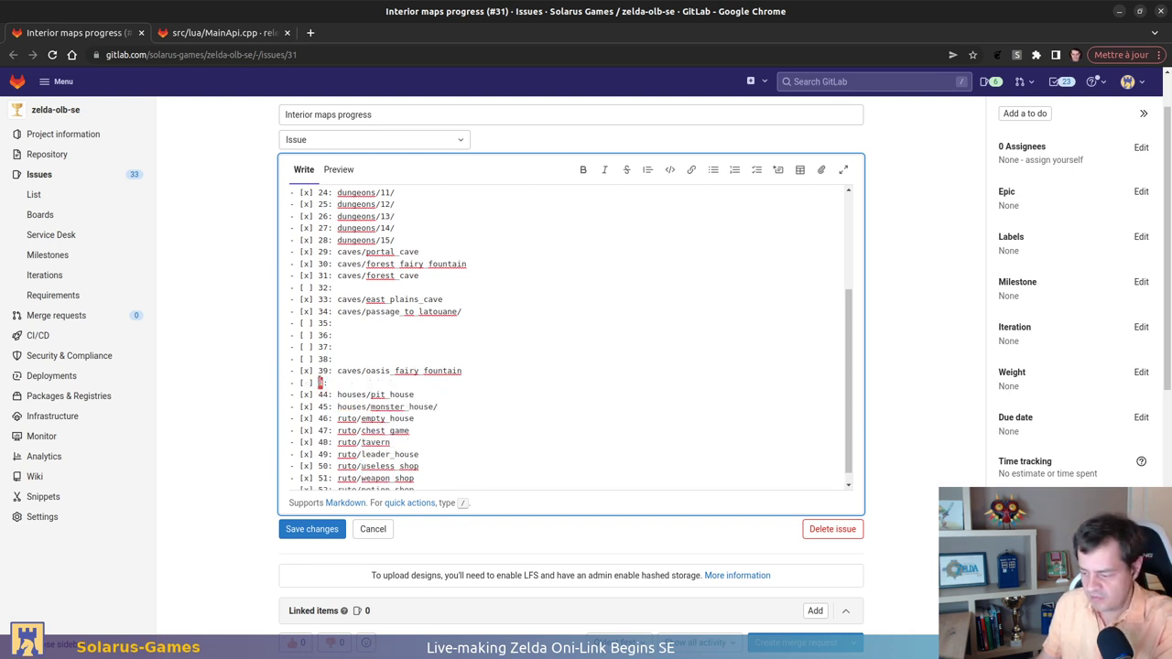
{"action": "type", "text": "4"}
{"action": "left_click_drag", "start_coordinate": [478, 370], "coordinate": [494, 383]}
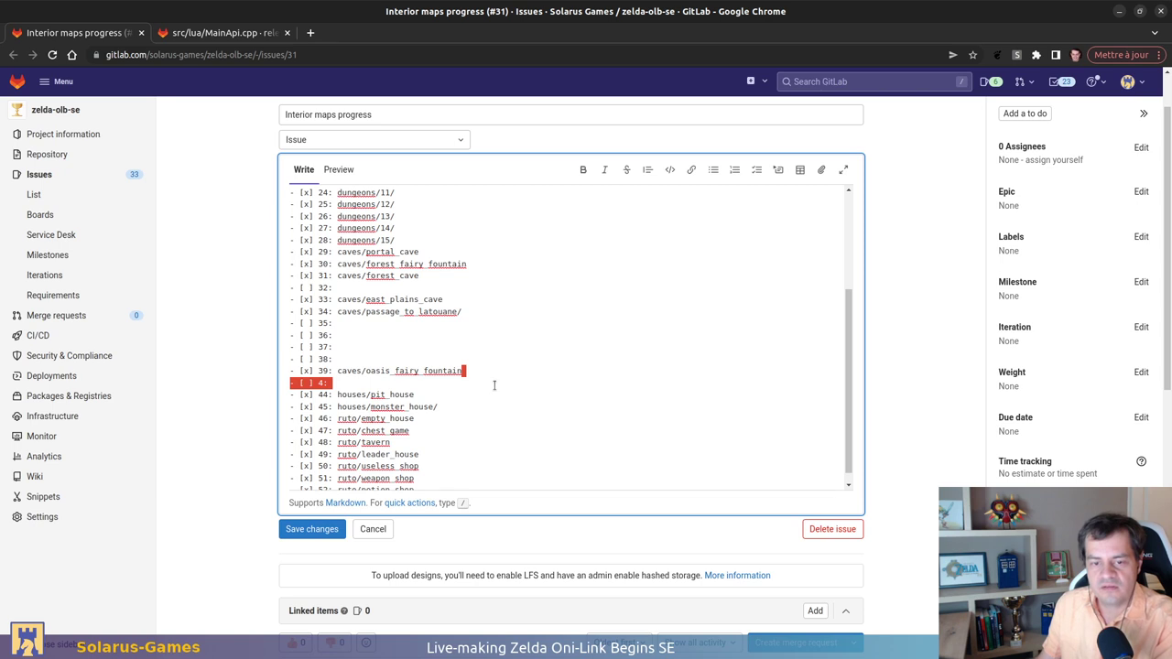
{"action": "left_click", "coordinate": [497, 383]}
{"action": "key", "text": "ctrl+v"}
{"action": "key", "text": "ctrl+v"}
{"action": "key", "text": "ctrl+v"}
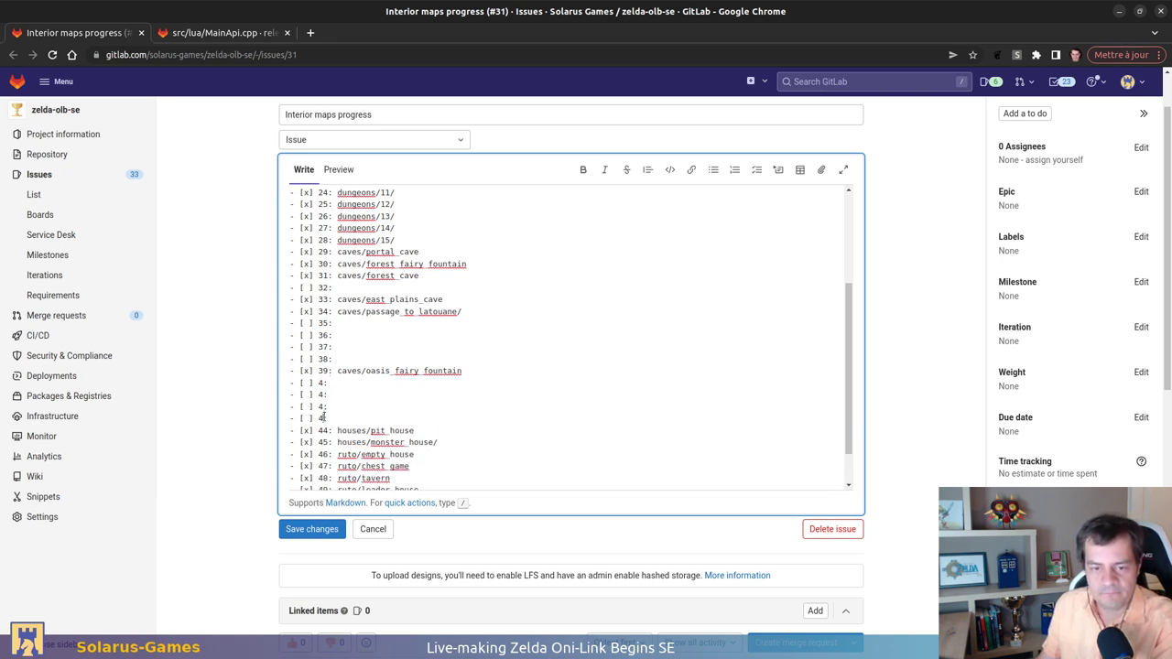
Number the four placeholder lines below oasis_fairy_fountain 40, 41, 42 and 43
{"action": "left_click", "coordinate": [323, 406]}
{"action": "type", "text": "2"}
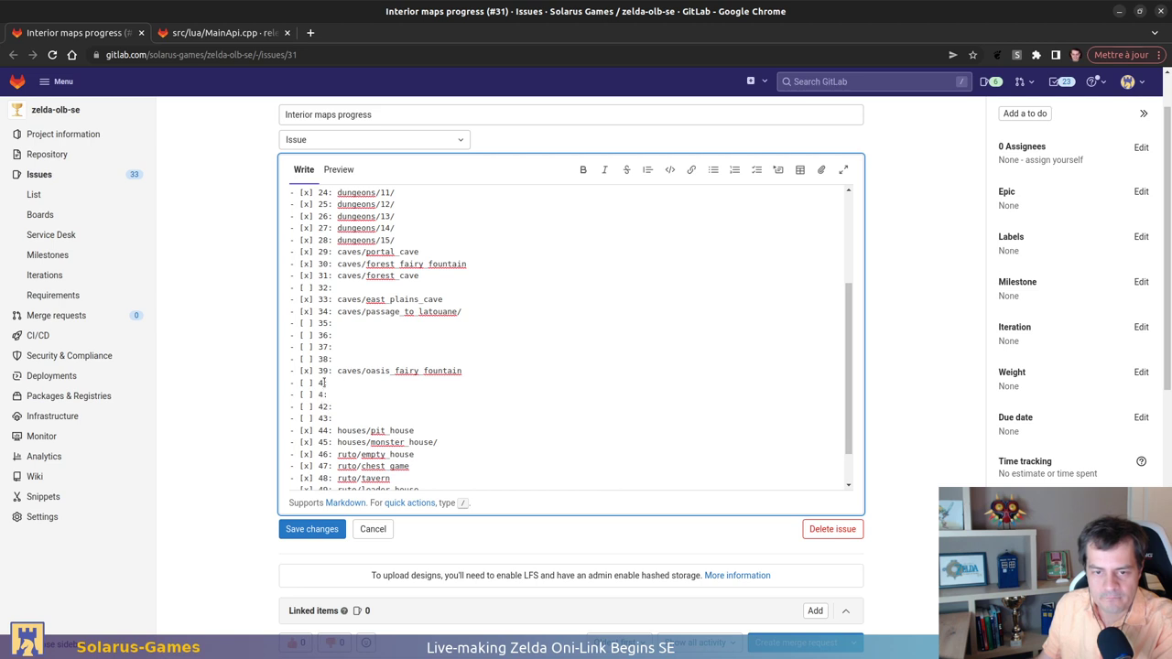
{"action": "left_click", "coordinate": [325, 382]}
{"action": "type", "text": "0"}
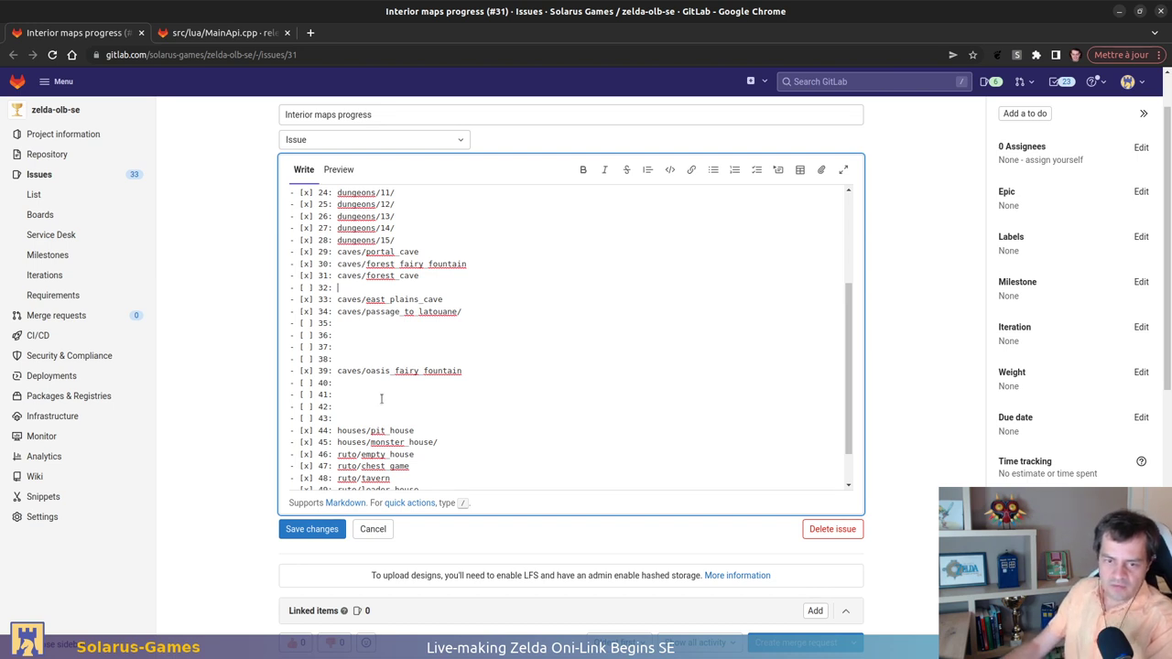
Add a "Dungeons:" heading on its own line above checklist entry 15, separated by blank lines
{"action": "scroll", "coordinate": [443, 394], "scroll_direction": "up", "scroll_amount": 3}
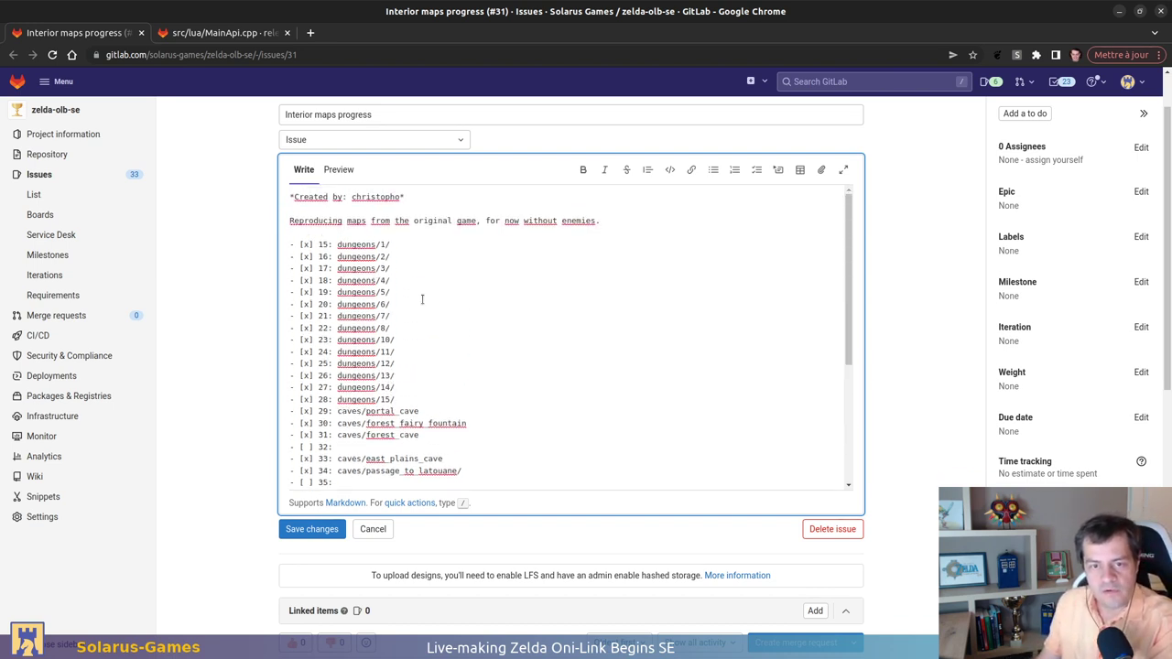
{"action": "key", "text": "Return"}
{"action": "key", "text": "Return"}
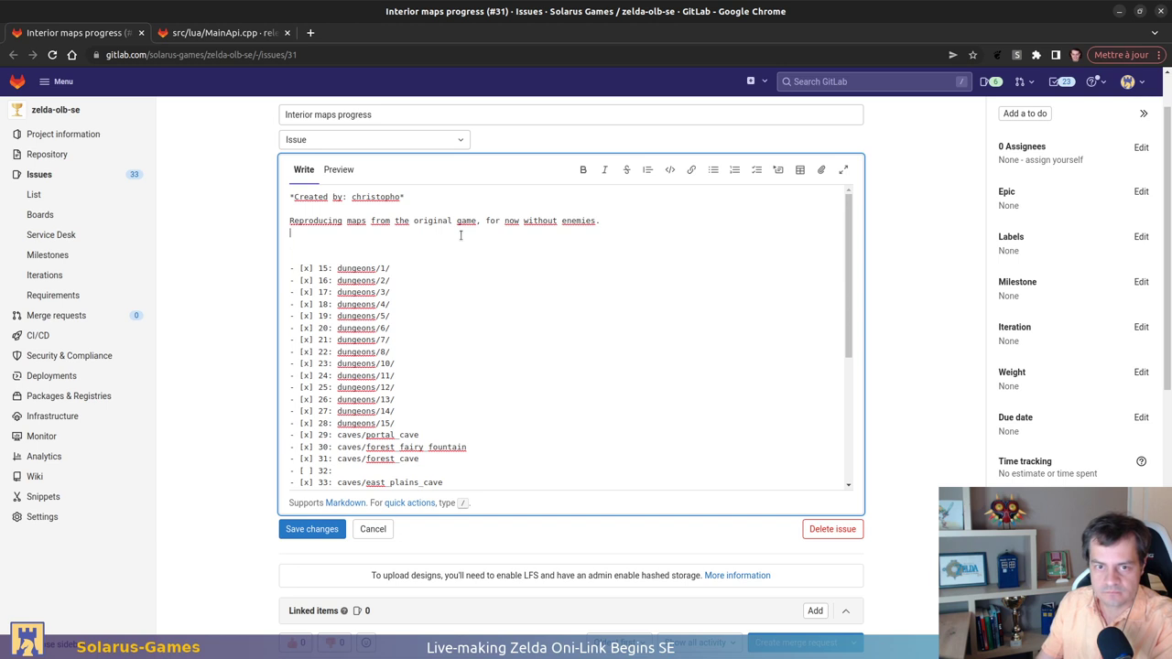
{"action": "type", "text": "Dun"}
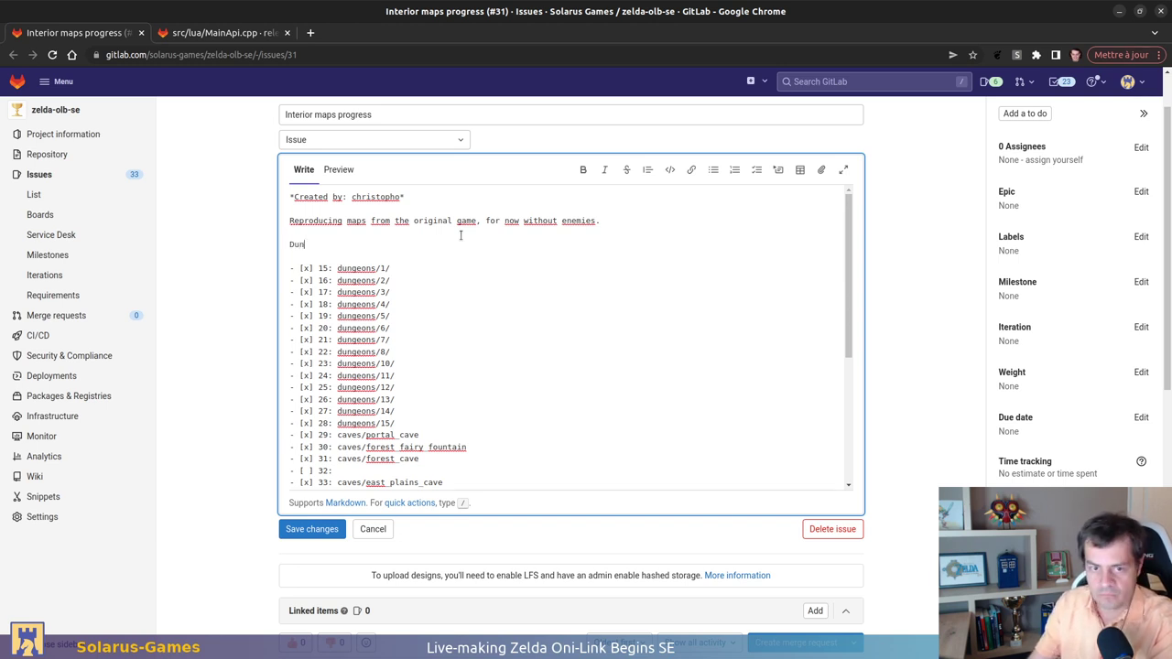
{"action": "type", "text": "geons:"}
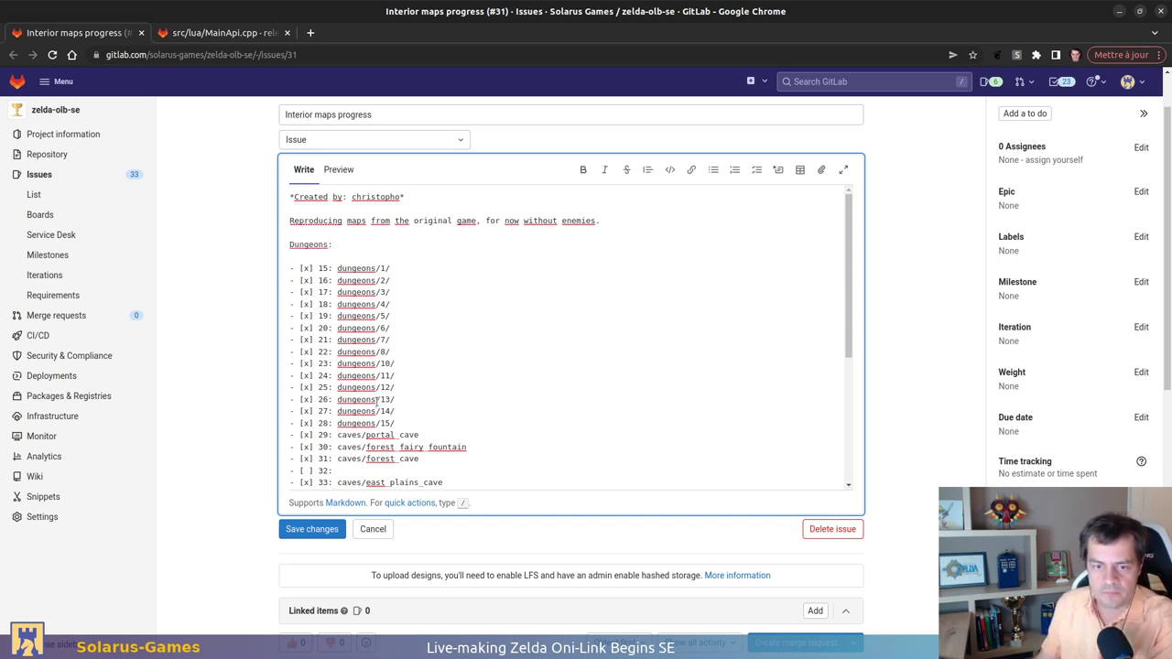
Add a "Caves:" heading between checklist entries 28 and 29, separated by blank lines
{"action": "key", "text": "Return"}
{"action": "key", "text": "Return"}
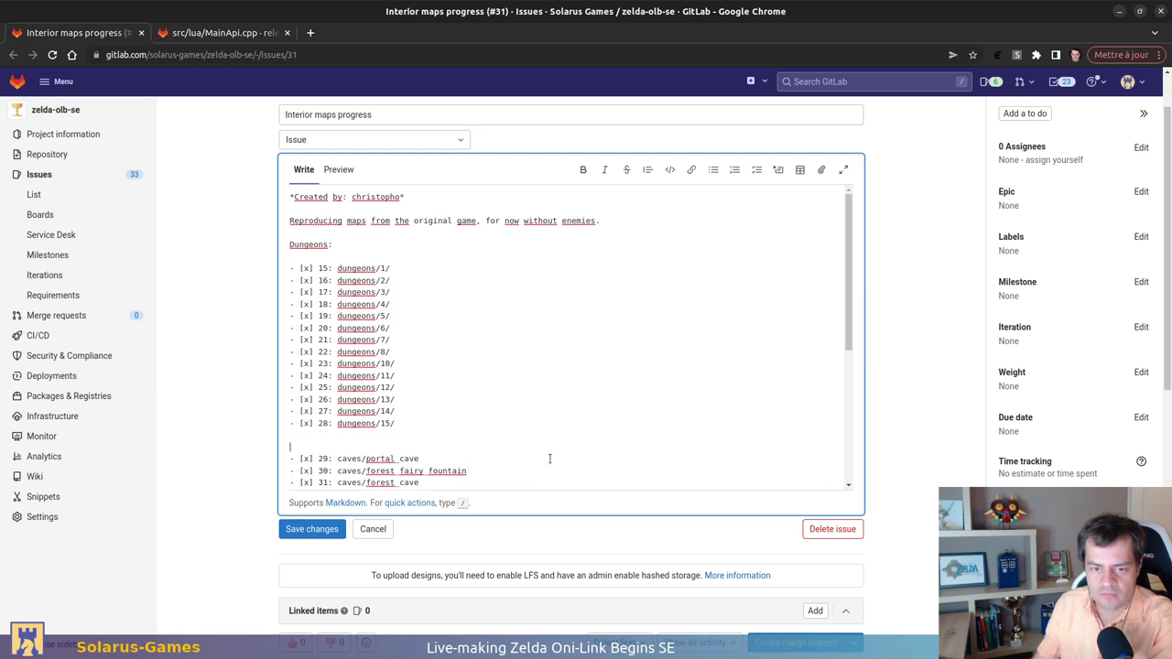
{"action": "key", "text": "Return"}
{"action": "type", "text": "Caves"}
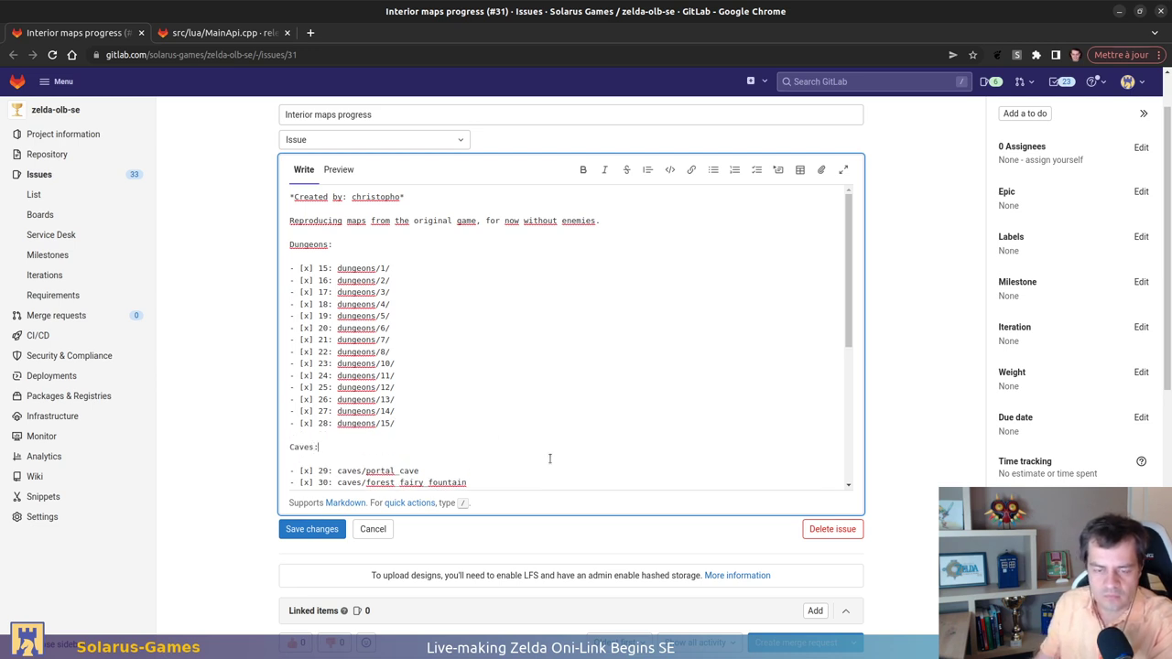
{"action": "type", "text": ":"}
Add a "Houses:" heading between checklist entries 43 and 44, separated by blank lines
{"action": "scroll", "coordinate": [549, 458], "scroll_direction": "down", "scroll_amount": 5}
{"action": "left_click", "coordinate": [476, 310]}
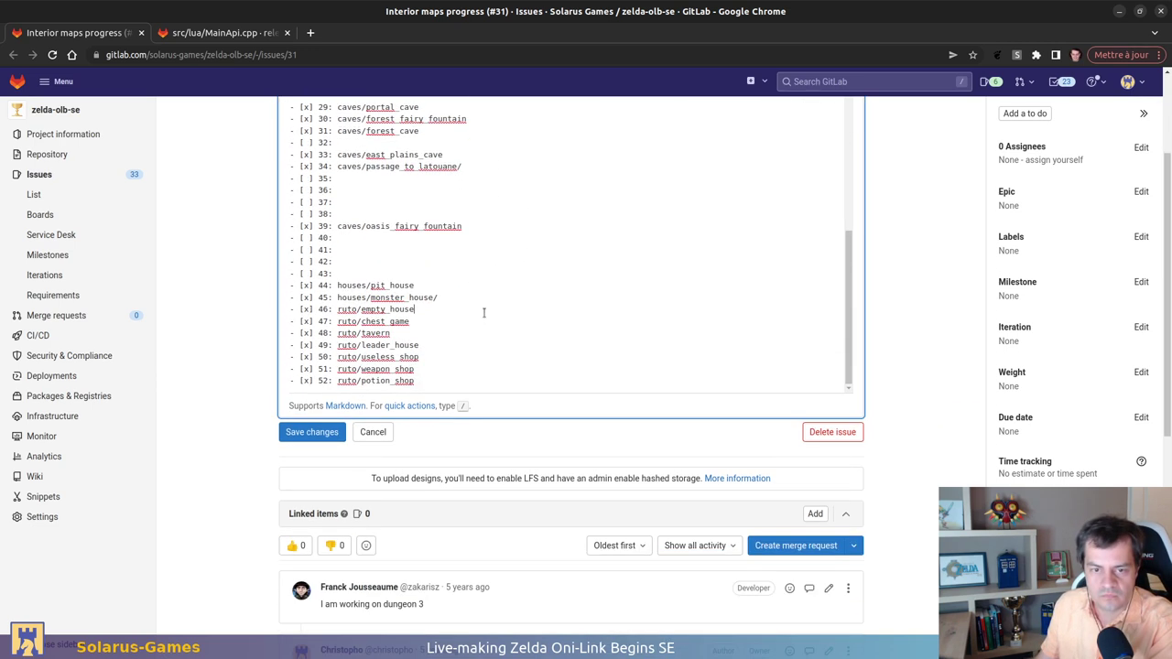
{"action": "left_click", "coordinate": [469, 334]}
{"action": "key", "text": "Home"}
{"action": "key", "text": "Return"}
{"action": "key", "text": "Return"}
{"action": "key", "text": "Return"}
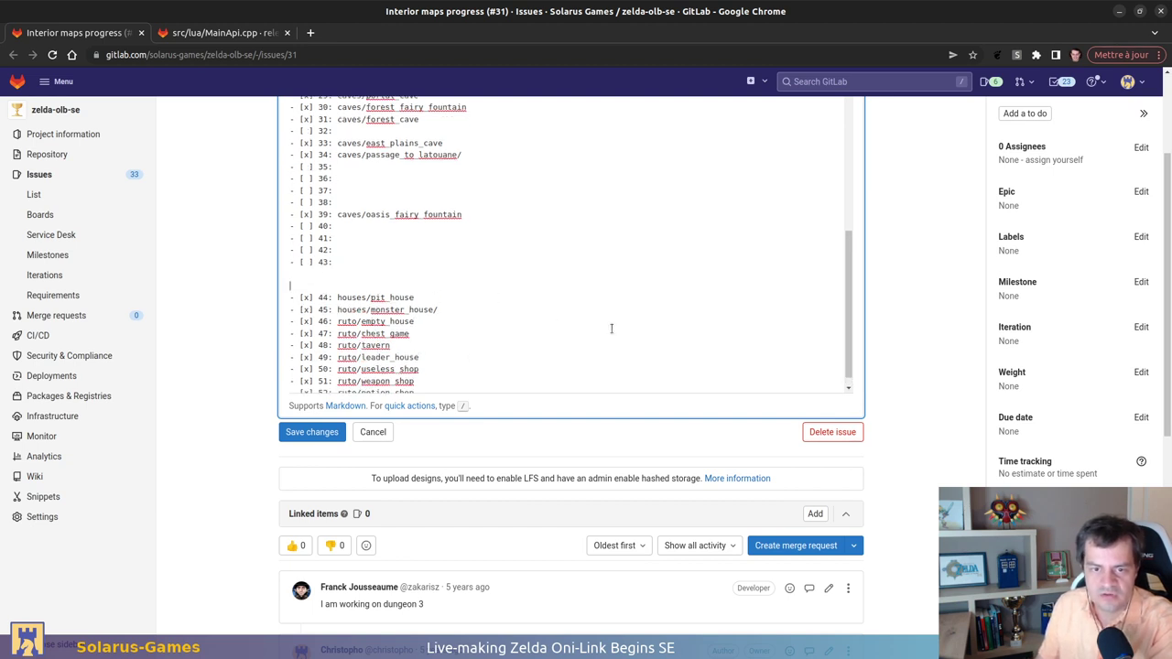
{"action": "key", "text": "Up"}
{"action": "key", "text": "Up"}
{"action": "type", "text": "Houses:"}
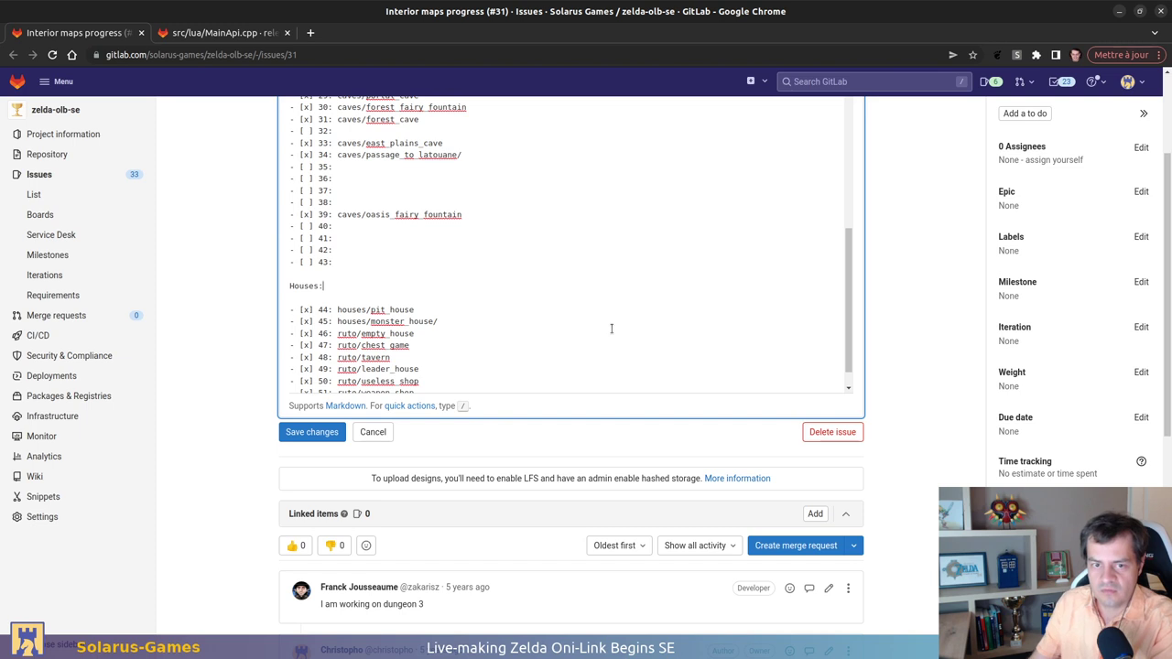
Save the edited issue description and check the rendered checklist sections
{"action": "scroll", "coordinate": [612, 327], "scroll_direction": "up", "scroll_amount": 3}
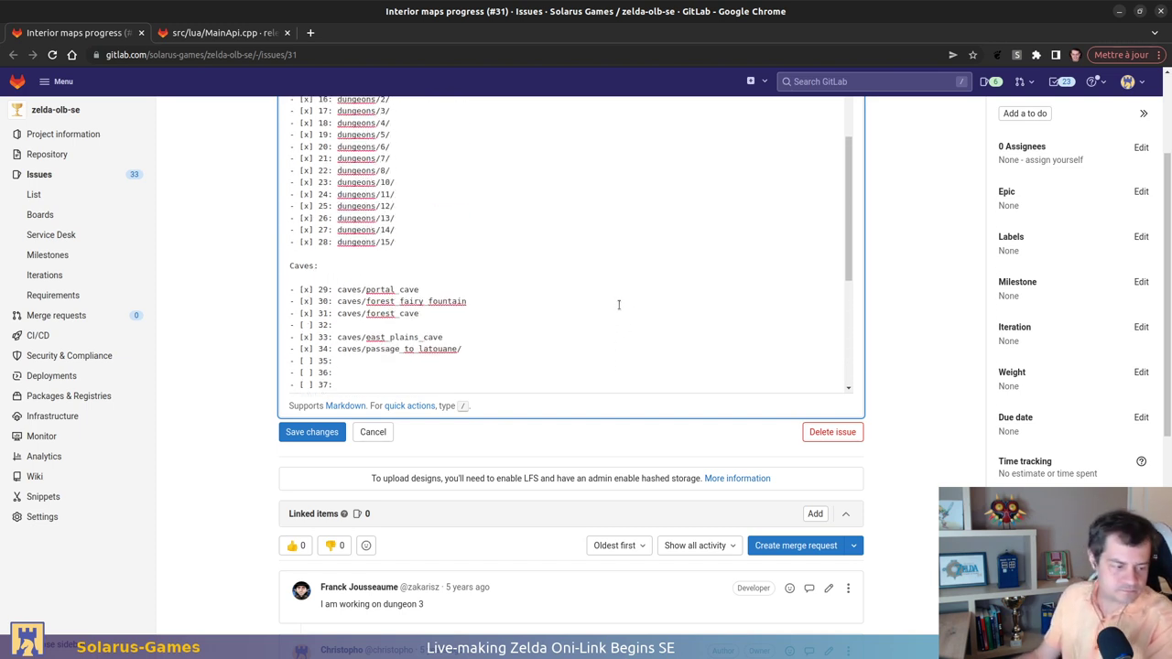
{"action": "scroll", "coordinate": [619, 303], "scroll_direction": "down", "scroll_amount": 1}
{"action": "scroll", "coordinate": [616, 307], "scroll_direction": "down", "scroll_amount": 1}
{"action": "left_click", "coordinate": [311, 432]}
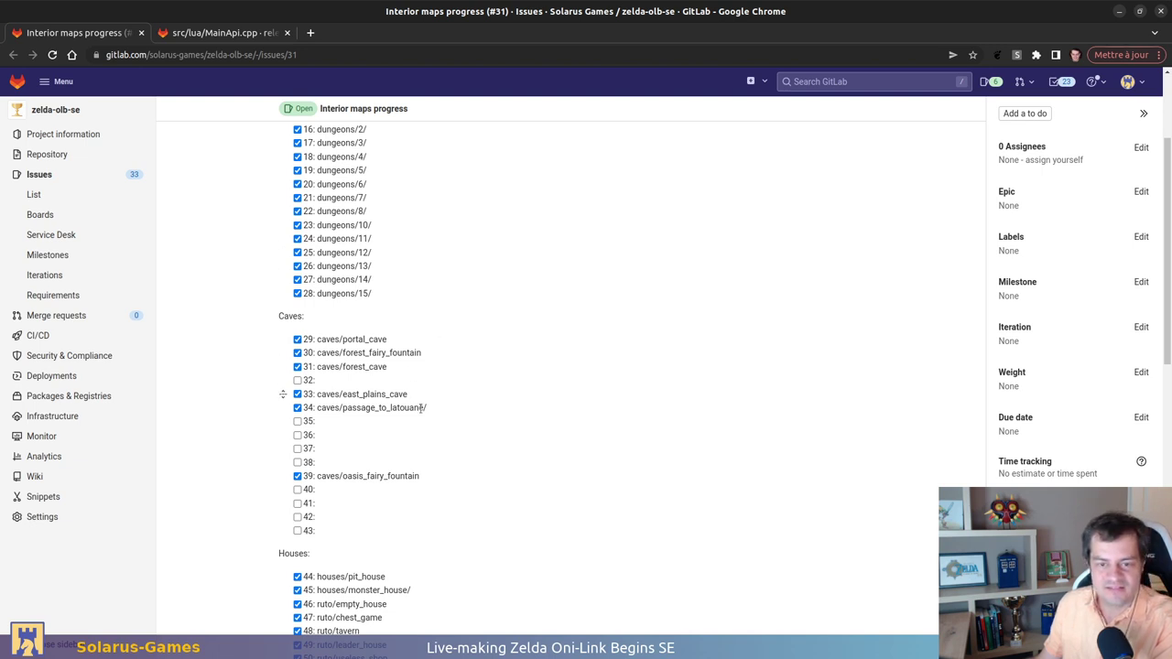
{"action": "scroll", "coordinate": [479, 395], "scroll_direction": "down", "scroll_amount": 1}
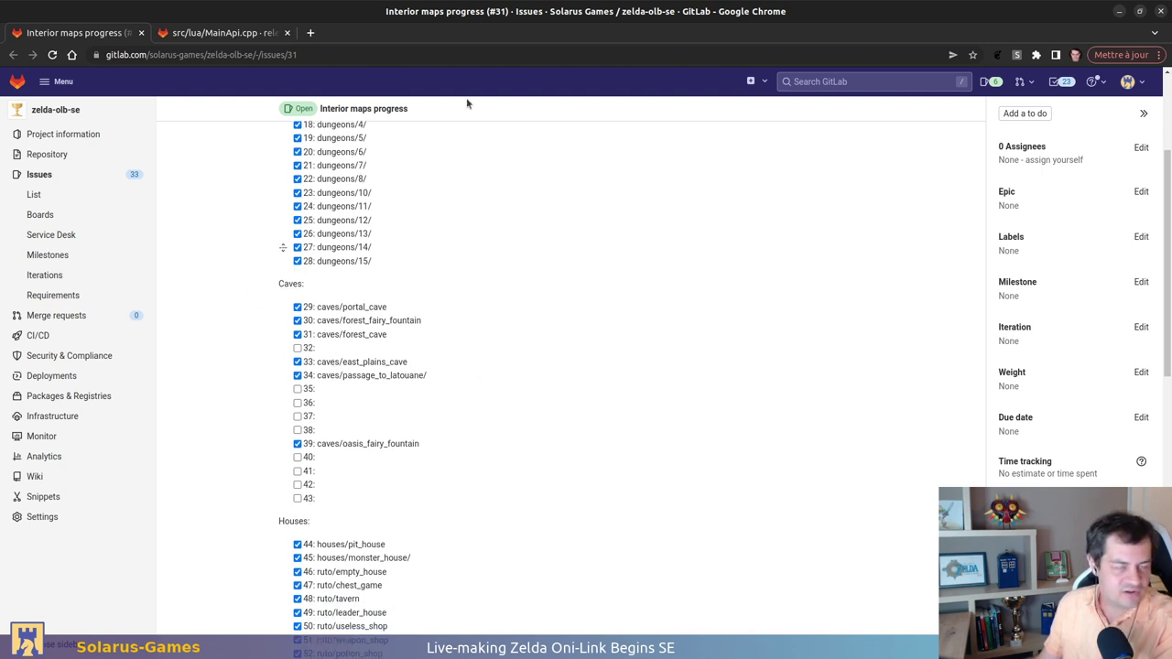
{"action": "scroll", "coordinate": [568, 321], "scroll_direction": "up", "scroll_amount": 2}
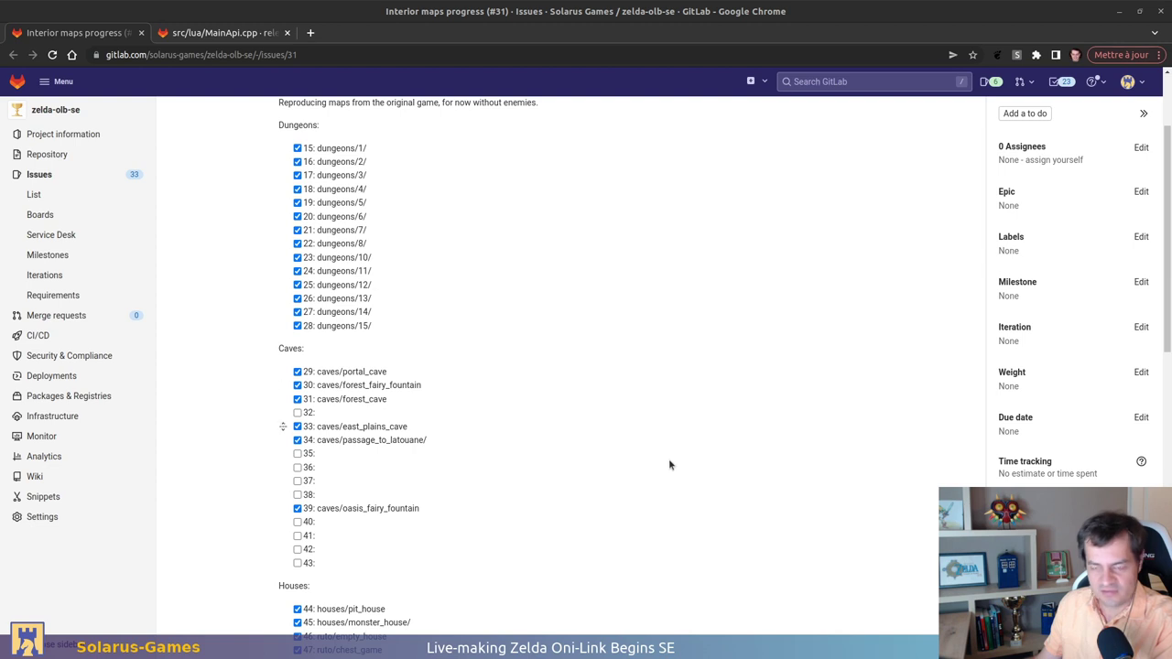
{"action": "key", "text": "alt+Tab"}
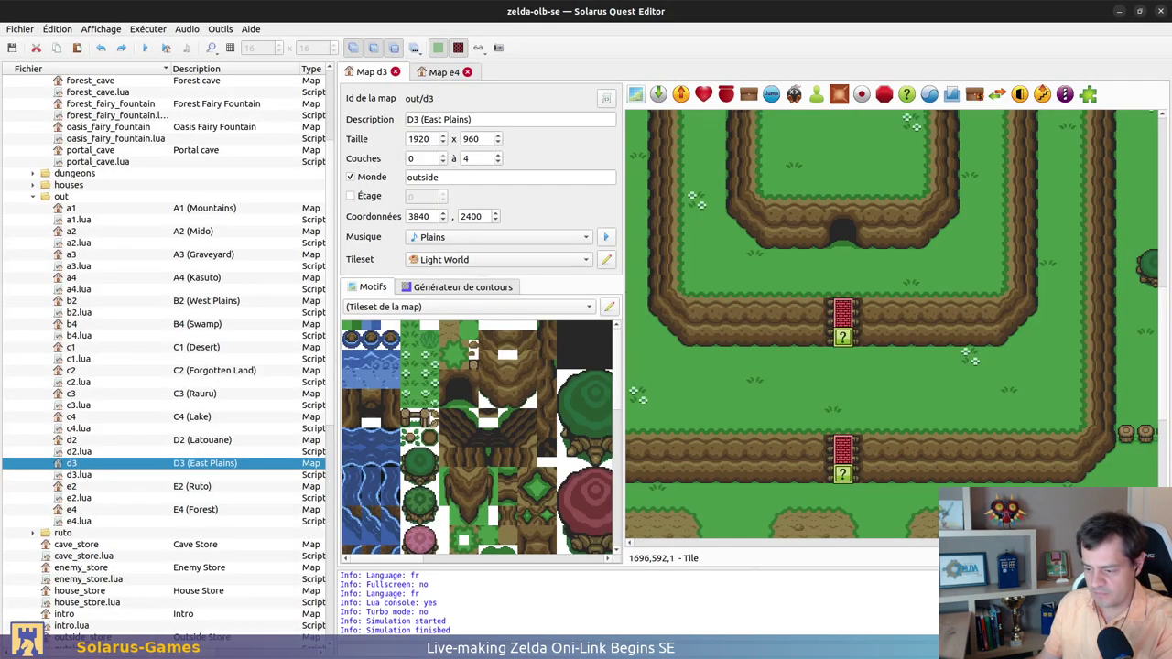
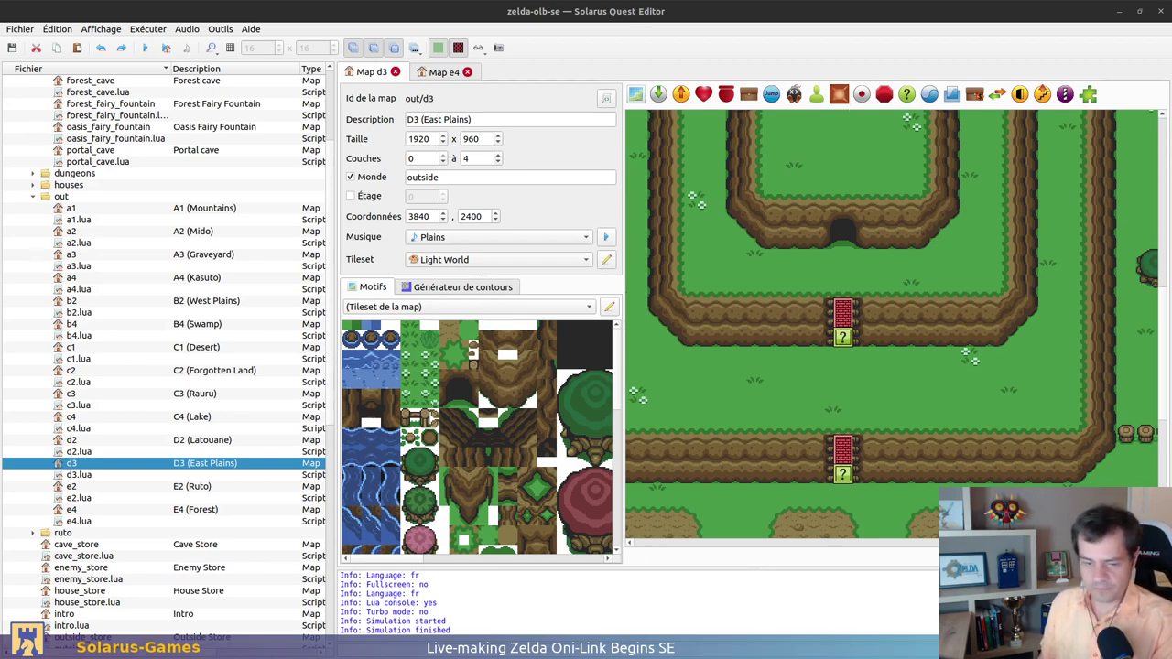
{"action": "key", "text": "alt+Tab"}
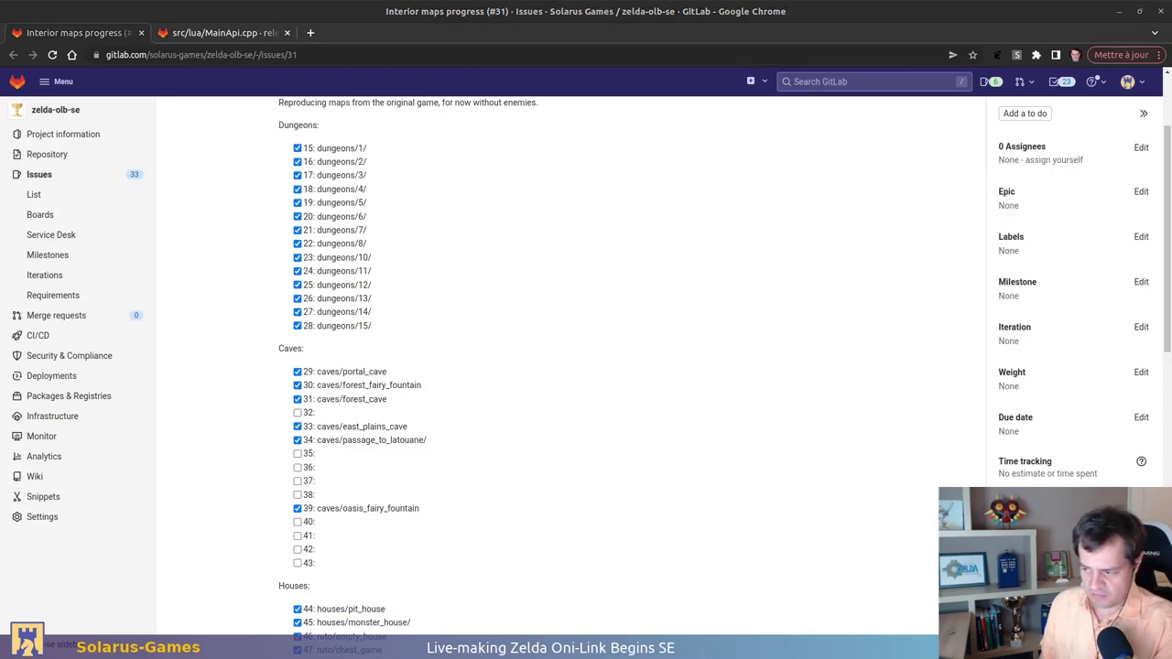
{"action": "key", "text": "alt+Tab"}
{"action": "key", "text": "alt+Tab"}
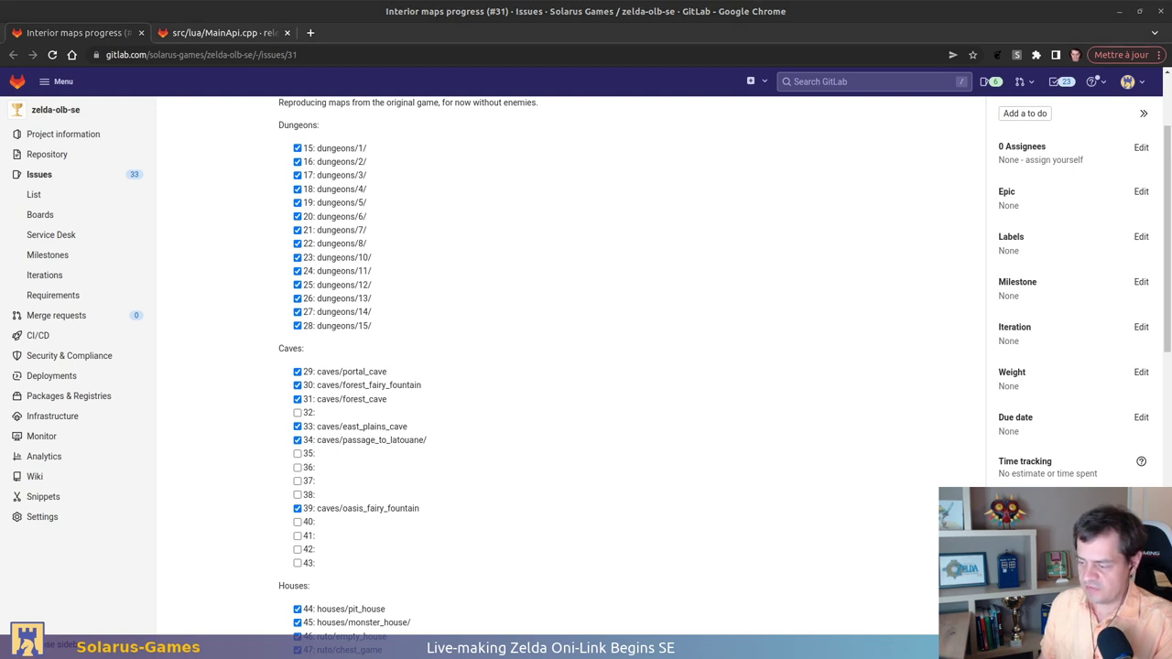
{"action": "key", "text": "alt+Tab"}
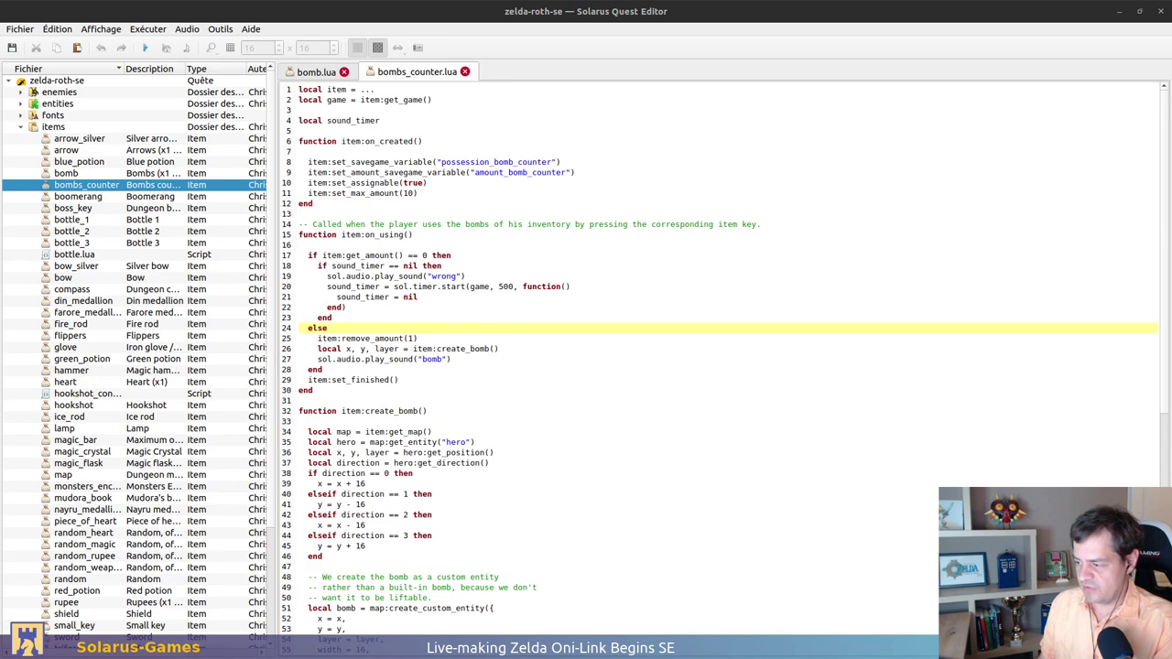
{"action": "key", "text": "alt+Tab"}
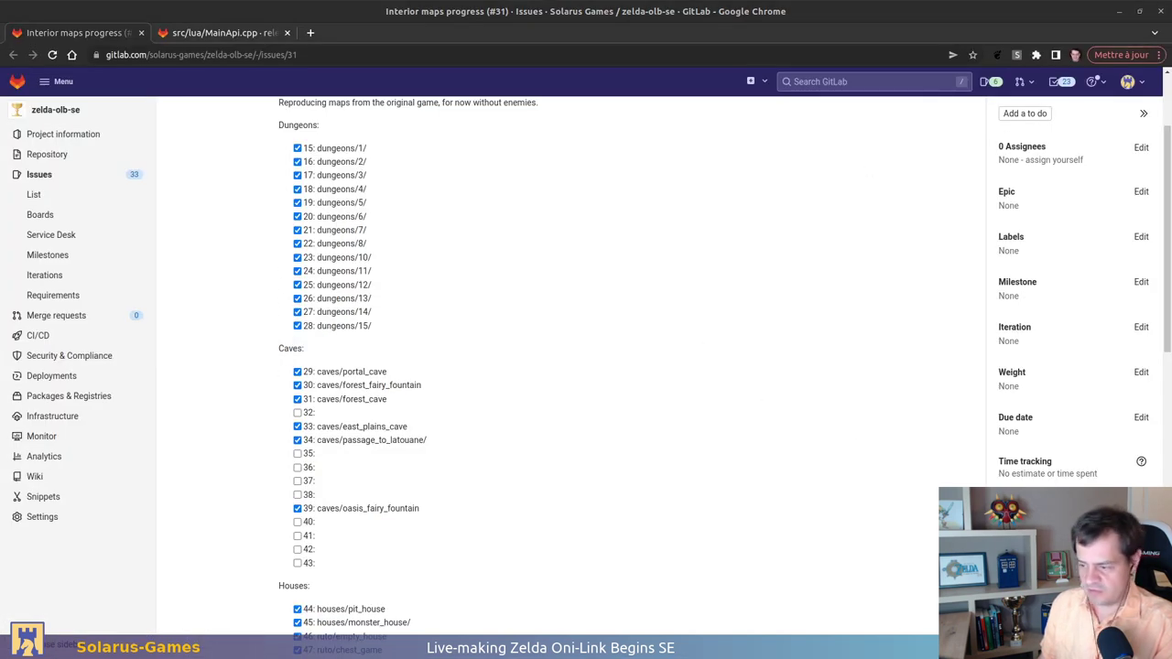
Switch to the file manager's work/maps folder and view the cave layout in map32 sol.png, closing the image after viewing
{"action": "key", "text": "alt+Tab"}
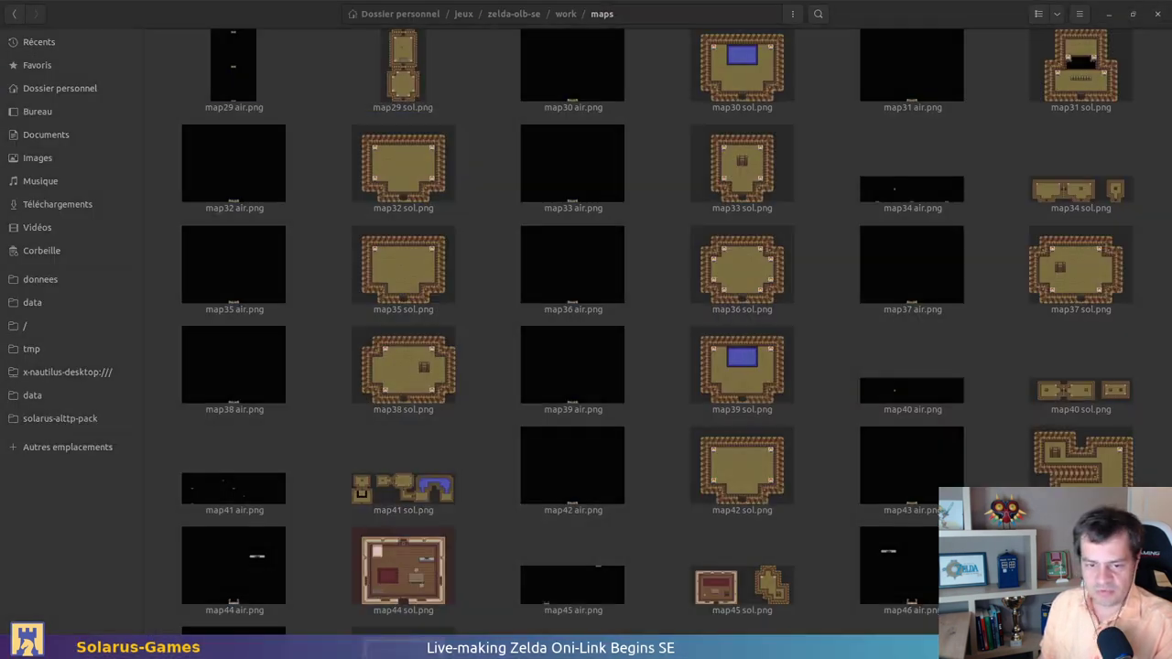
{"action": "key", "text": "alt+Tab"}
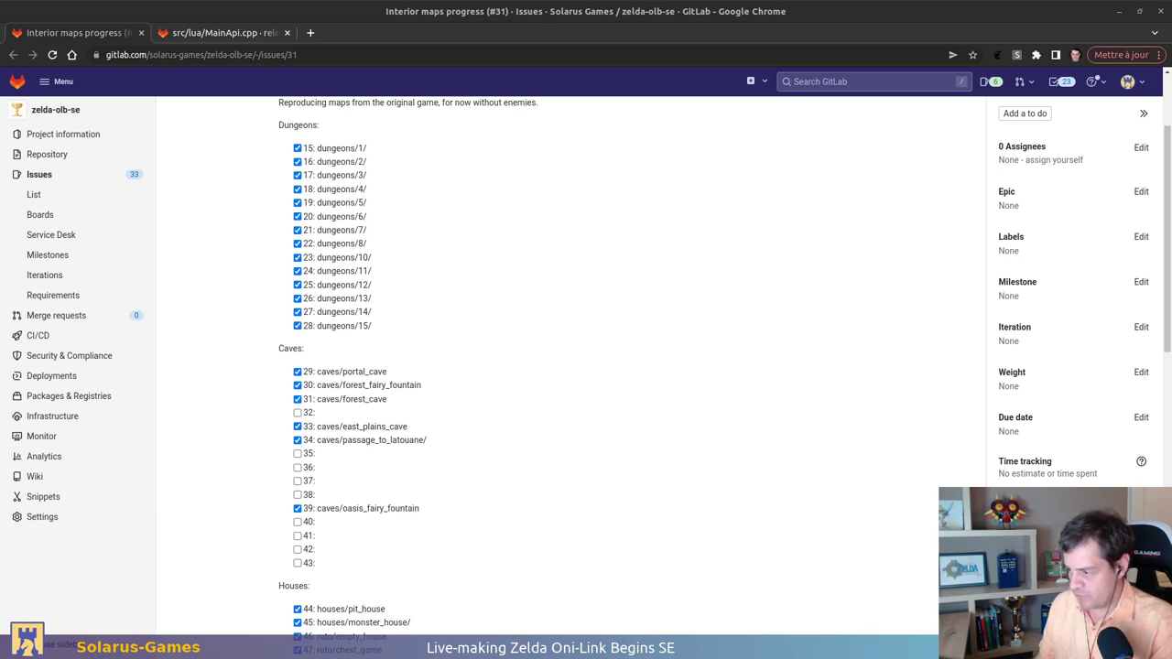
{"action": "key", "text": "alt+Tab"}
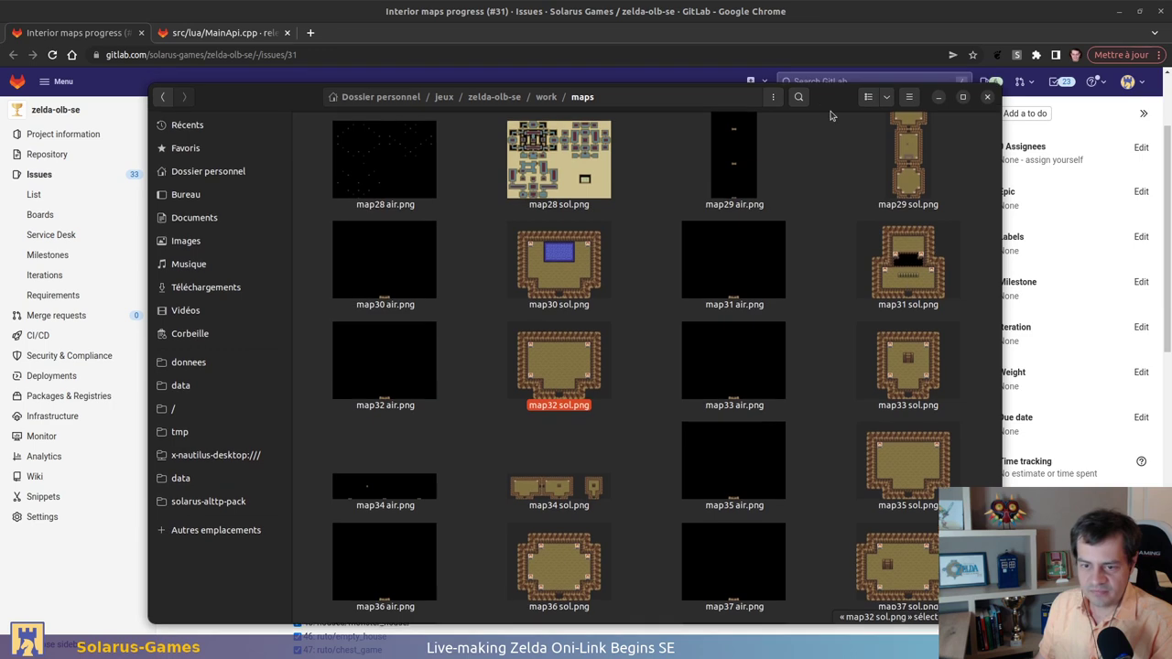
{"action": "double_click", "coordinate": [558, 364]}
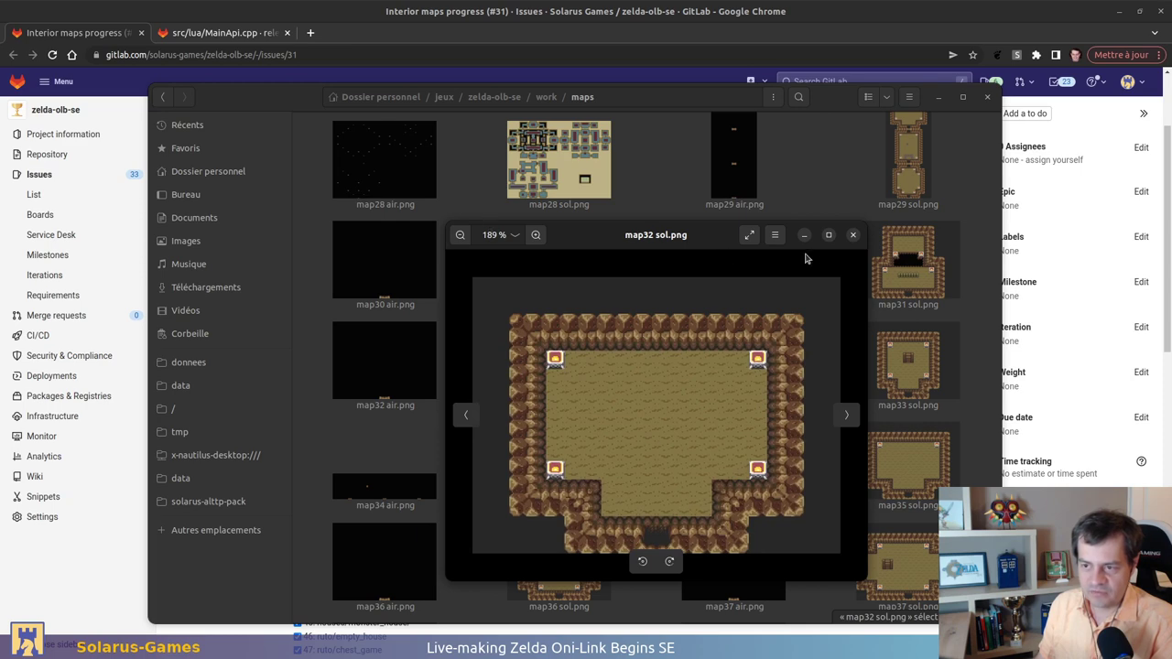
{"action": "left_click", "coordinate": [852, 234]}
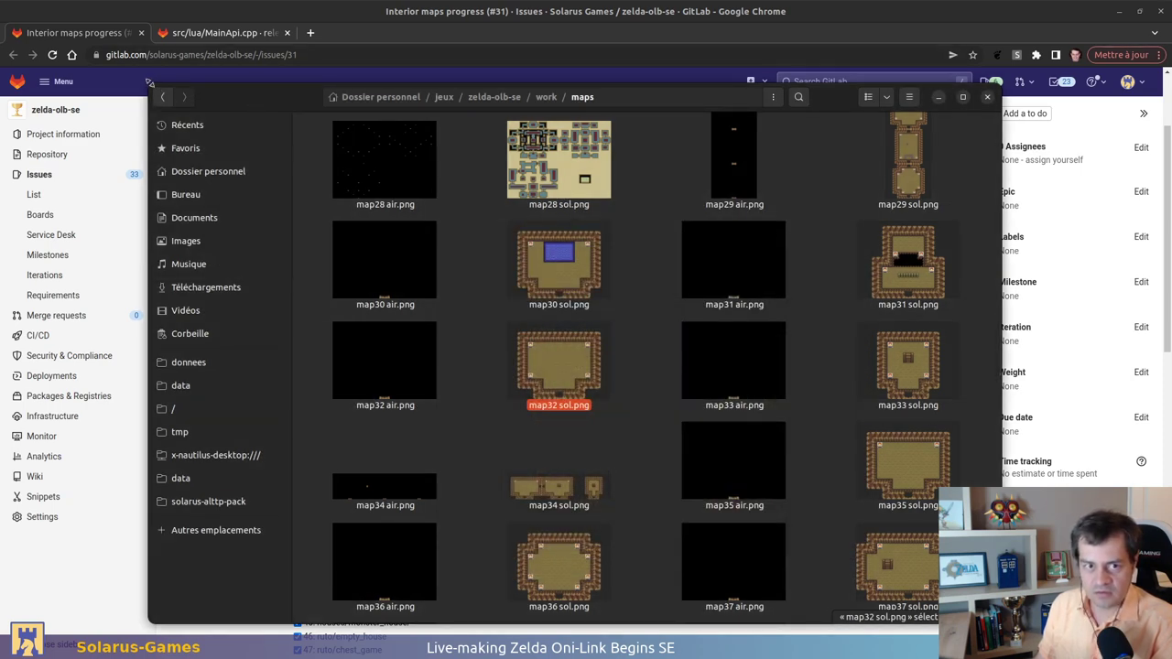
Move the file manager window out of the way and examine the cave layout in map43 sol.png, closing the image after viewing
{"action": "left_click_drag", "start_coordinate": [149, 82], "coordinate": [171, 105]}
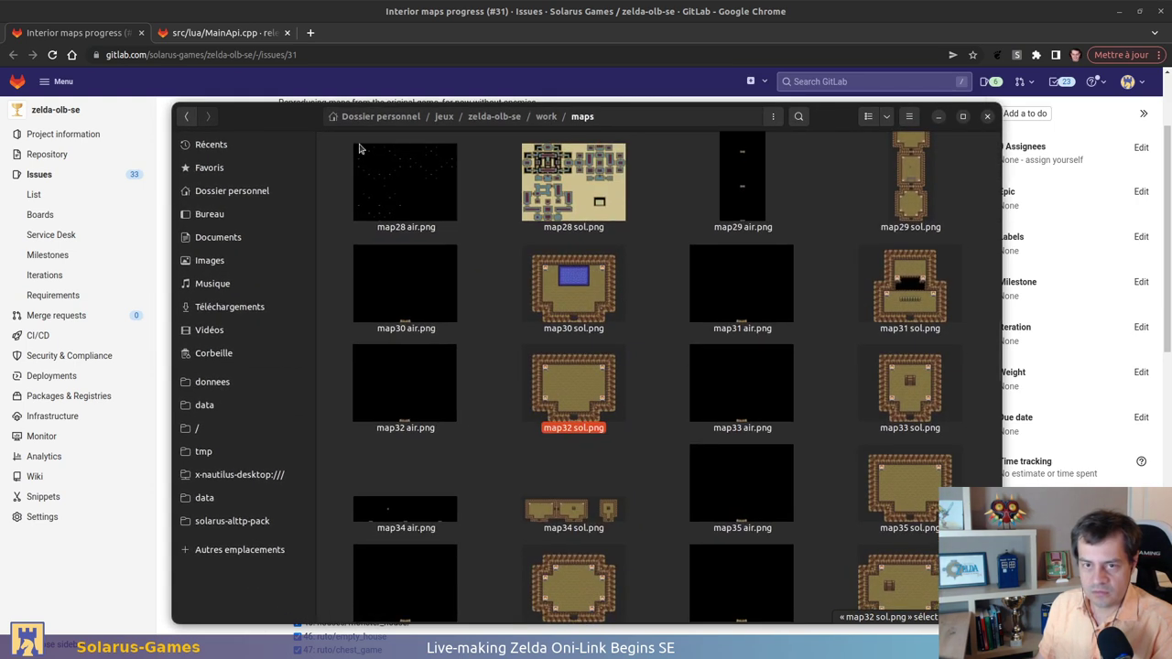
{"action": "left_click_drag", "start_coordinate": [293, 111], "coordinate": [1171, 238]}
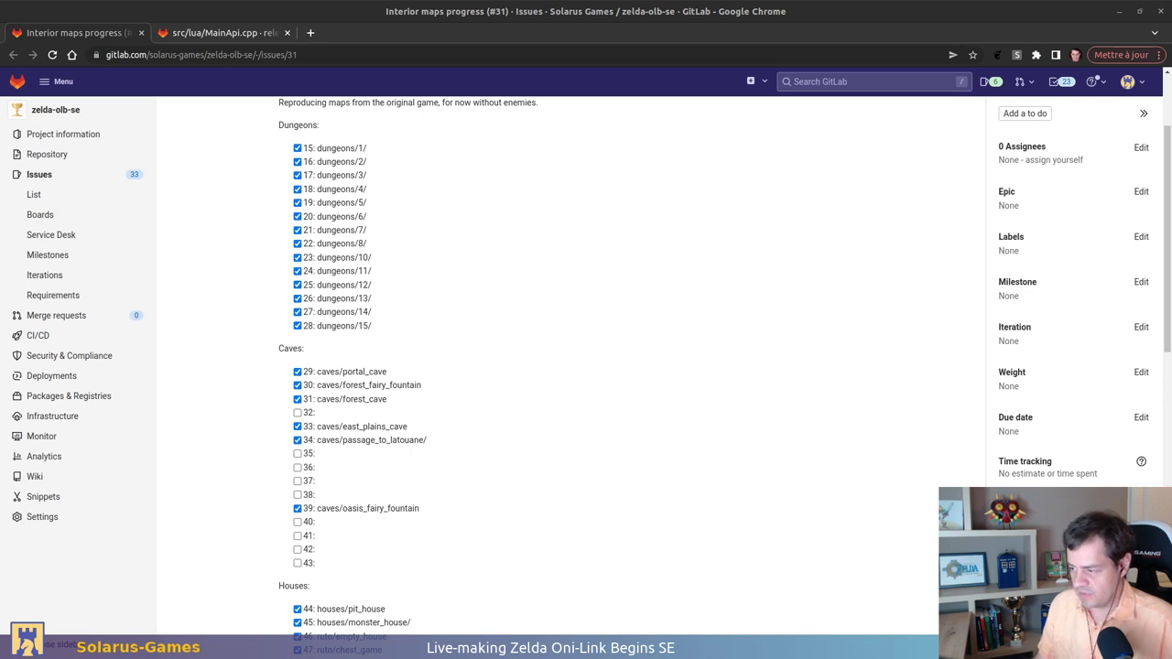
{"action": "left_click_drag", "start_coordinate": [1171, 261], "coordinate": [373, 250]}
{"action": "left_click_drag", "start_coordinate": [482, 424], "coordinate": [797, 567]}
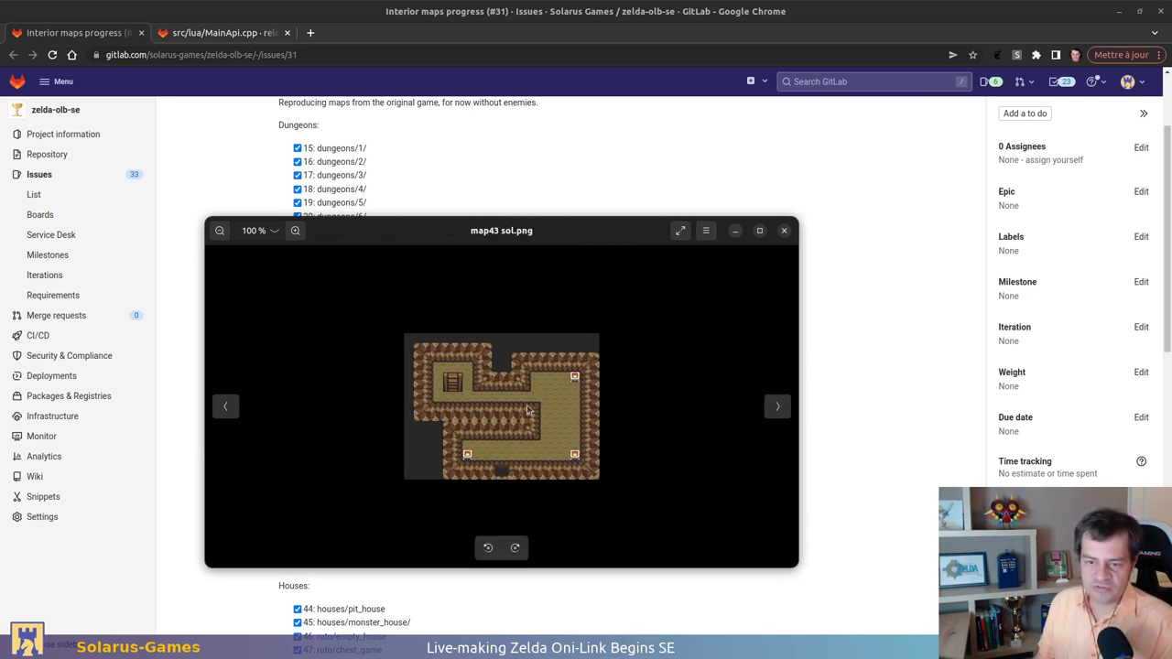
{"action": "left_click", "coordinate": [785, 232]}
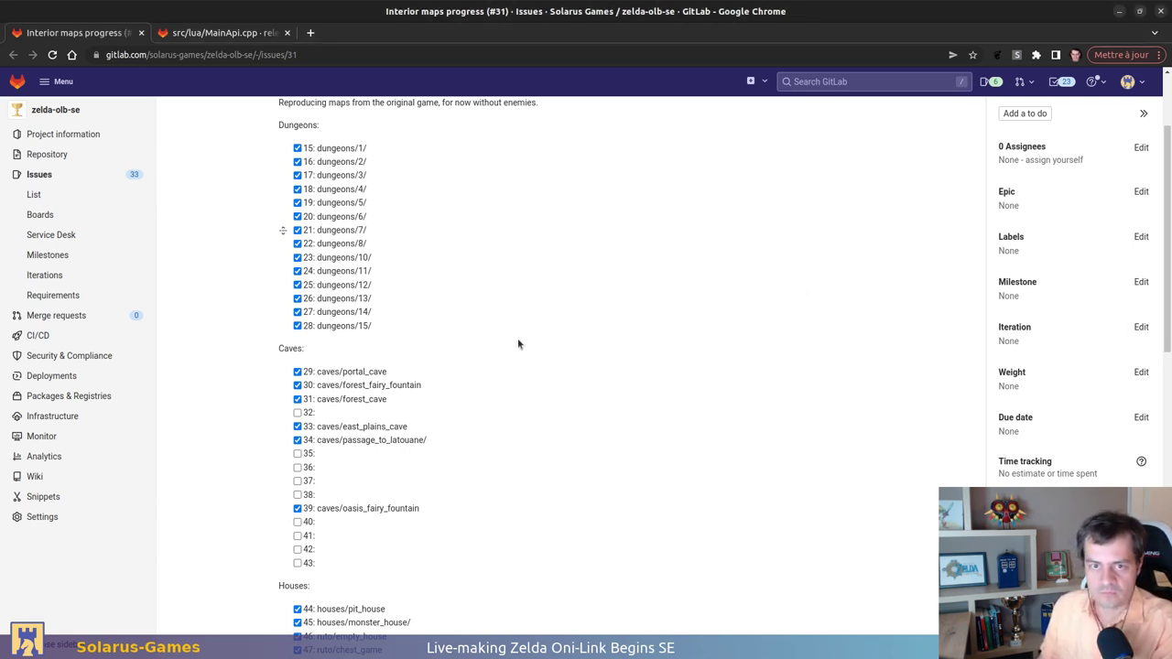
Reopen the issue description for editing and enter caves/passage_to_mountain as the map path for entry 43
{"action": "scroll", "coordinate": [594, 297], "scroll_direction": "up", "scroll_amount": 3}
{"action": "left_click", "coordinate": [853, 179]}
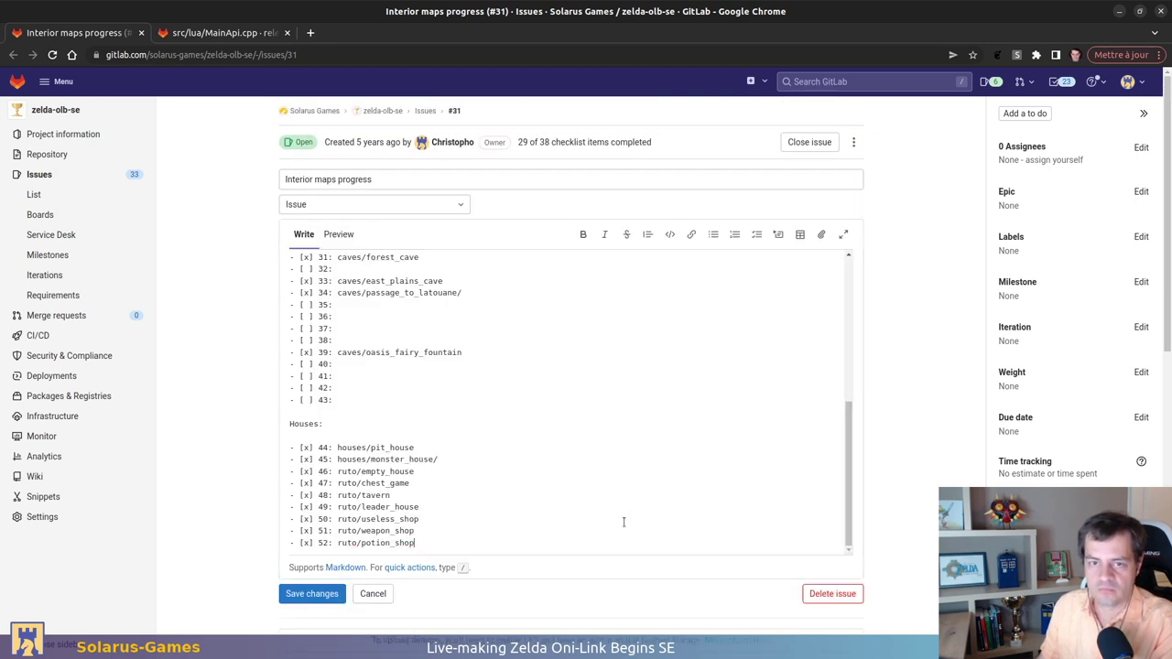
{"action": "scroll", "coordinate": [623, 521], "scroll_direction": "down", "scroll_amount": 3}
{"action": "left_click", "coordinate": [634, 244]}
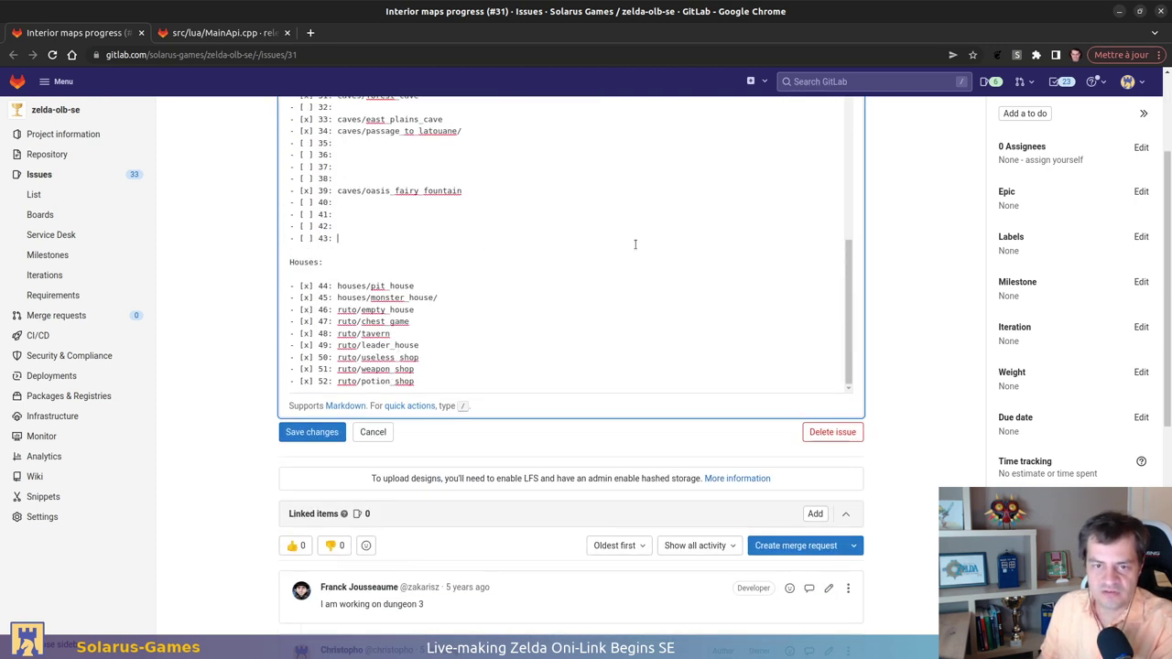
{"action": "type", "text": "caves/"}
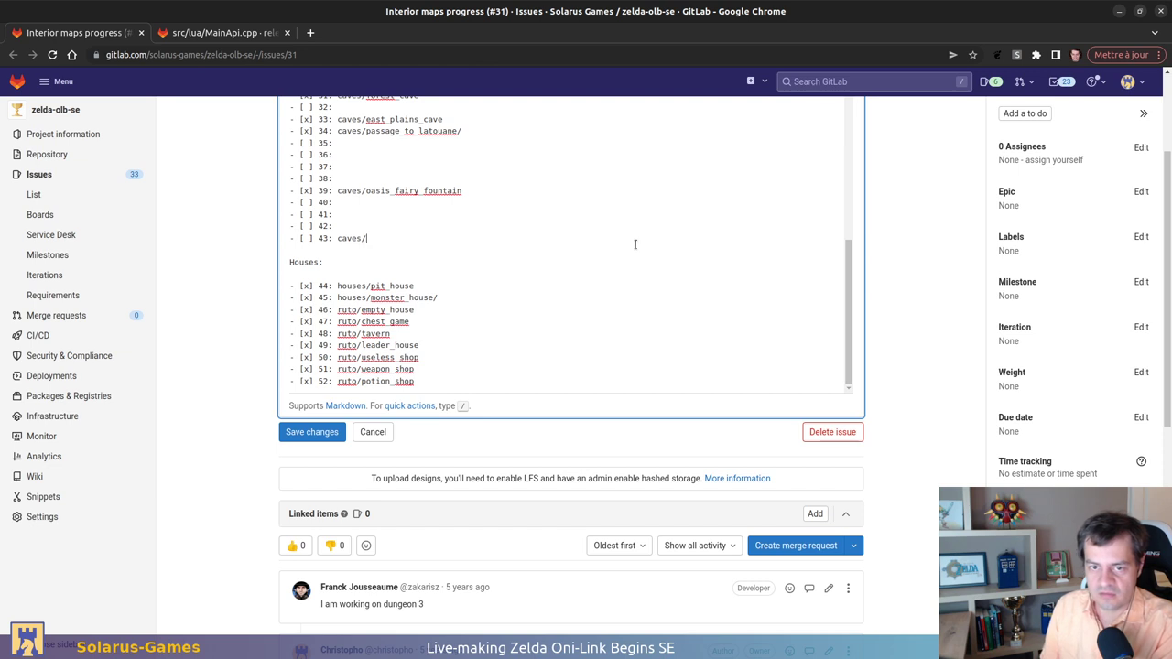
{"action": "scroll", "coordinate": [634, 245], "scroll_direction": "up", "scroll_amount": 1}
{"action": "type", "text": "p"}
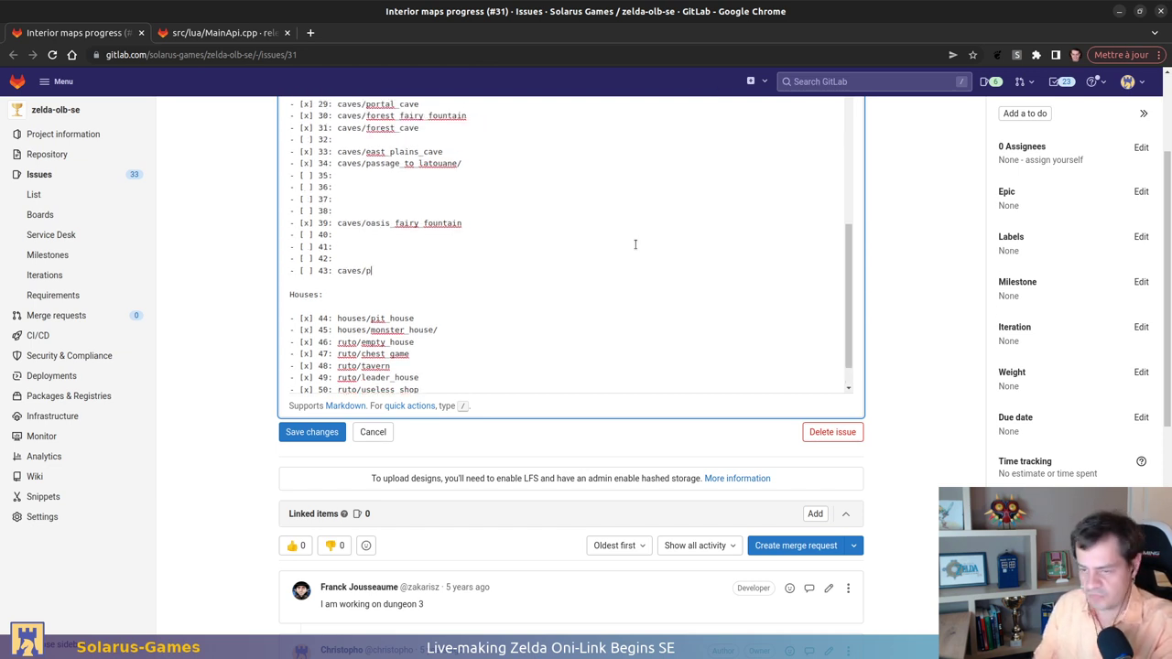
{"action": "type", "text": "assage_"}
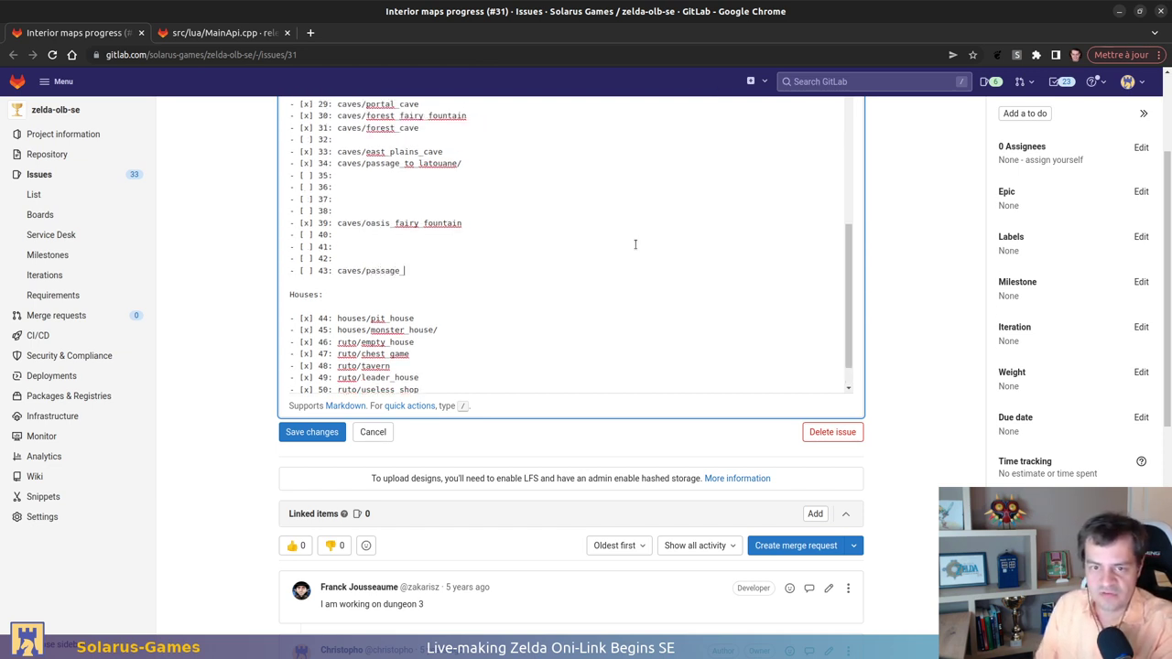
{"action": "type", "text": "to_"}
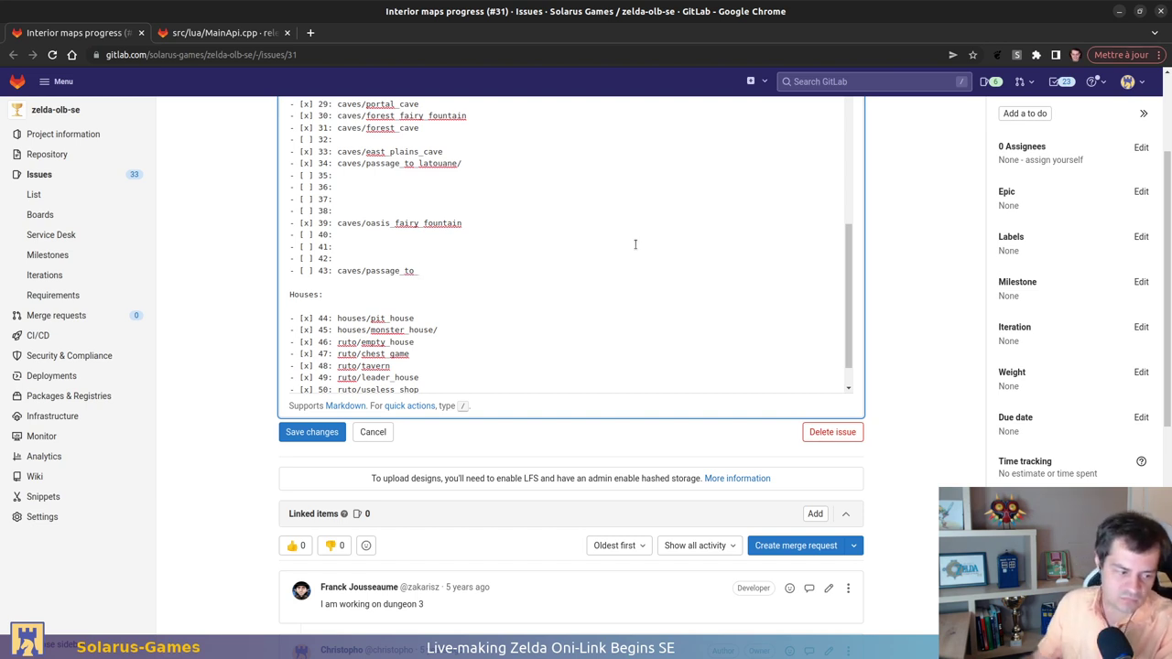
{"action": "type", "text": "mountain"}
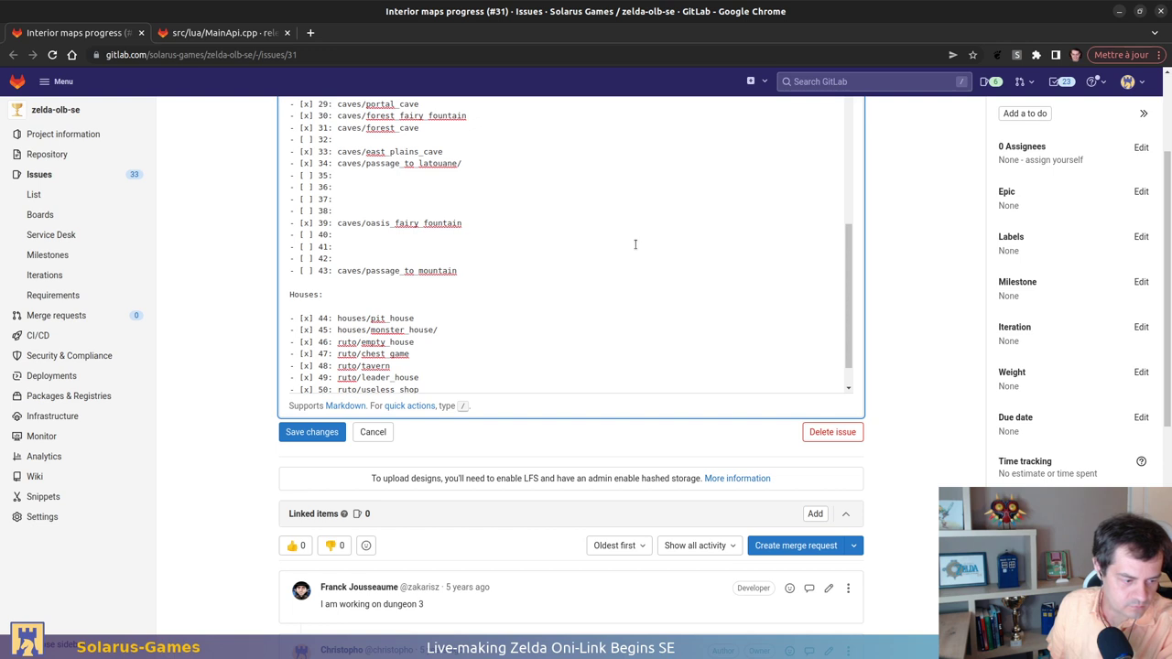
Bring the map40 sol.png image over the issue editor to examine its cave layout
{"action": "scroll", "coordinate": [626, 246], "scroll_direction": "up", "scroll_amount": 1}
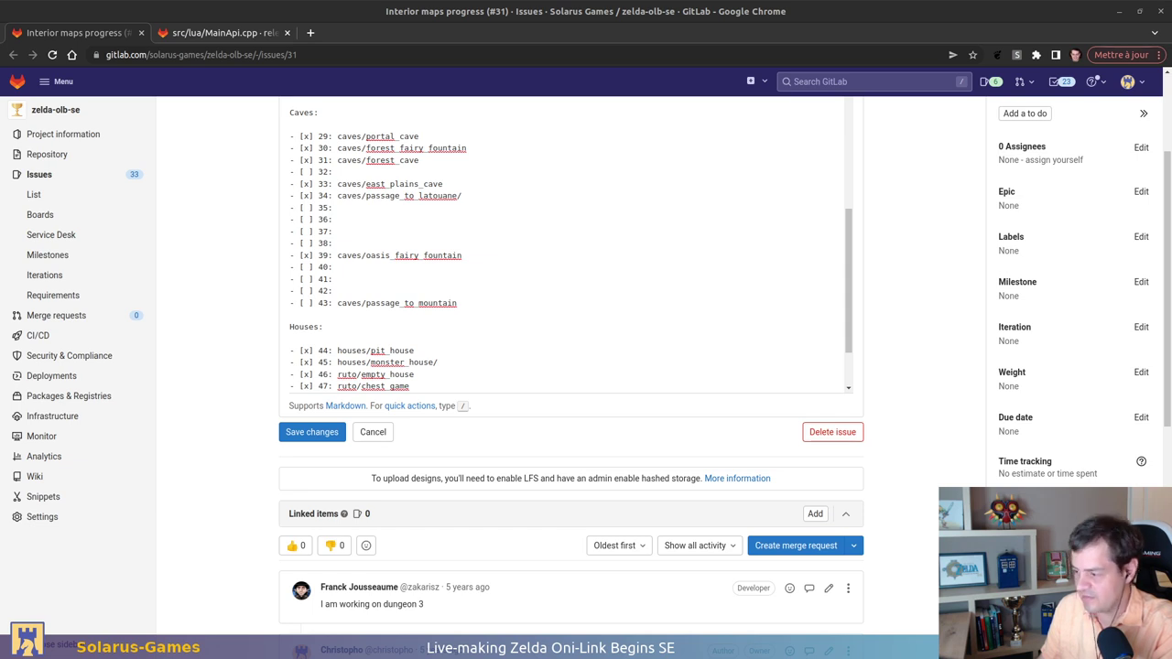
{"action": "left_click_drag", "start_coordinate": [1162, 123], "coordinate": [444, 123]}
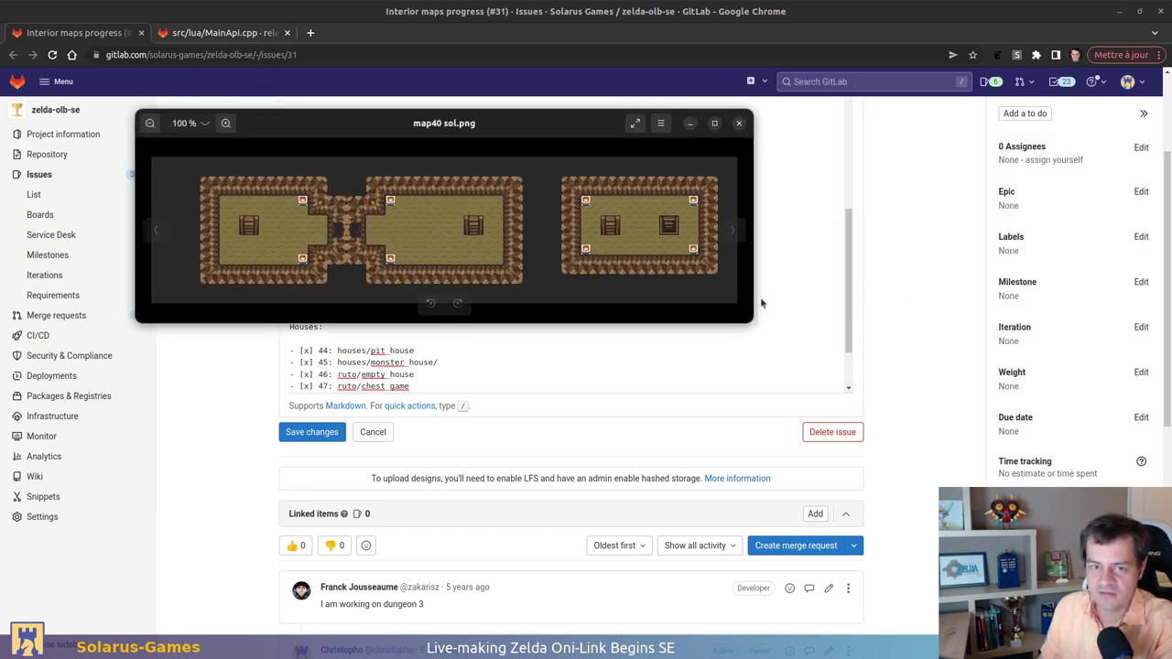
Look over the enlarged map40 sol.png image, close it, and start the name of entry 40 with "caves/"
{"action": "left_click_drag", "start_coordinate": [750, 327], "coordinate": [885, 471]}
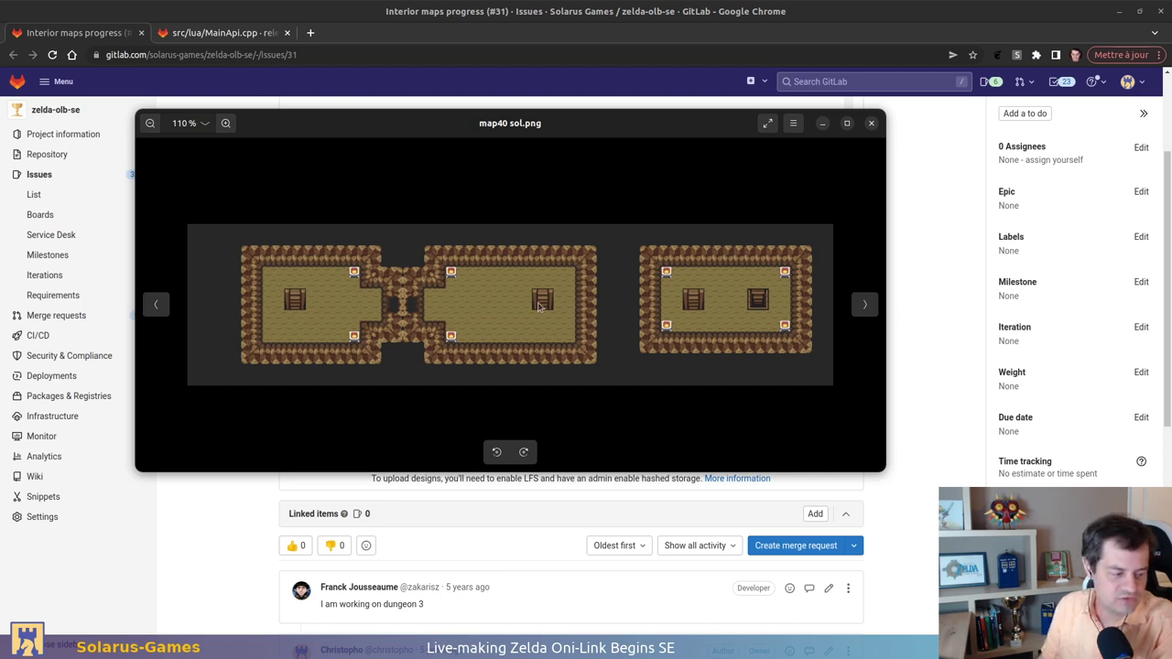
{"action": "left_click", "coordinate": [870, 122]}
{"action": "left_click", "coordinate": [432, 273]}
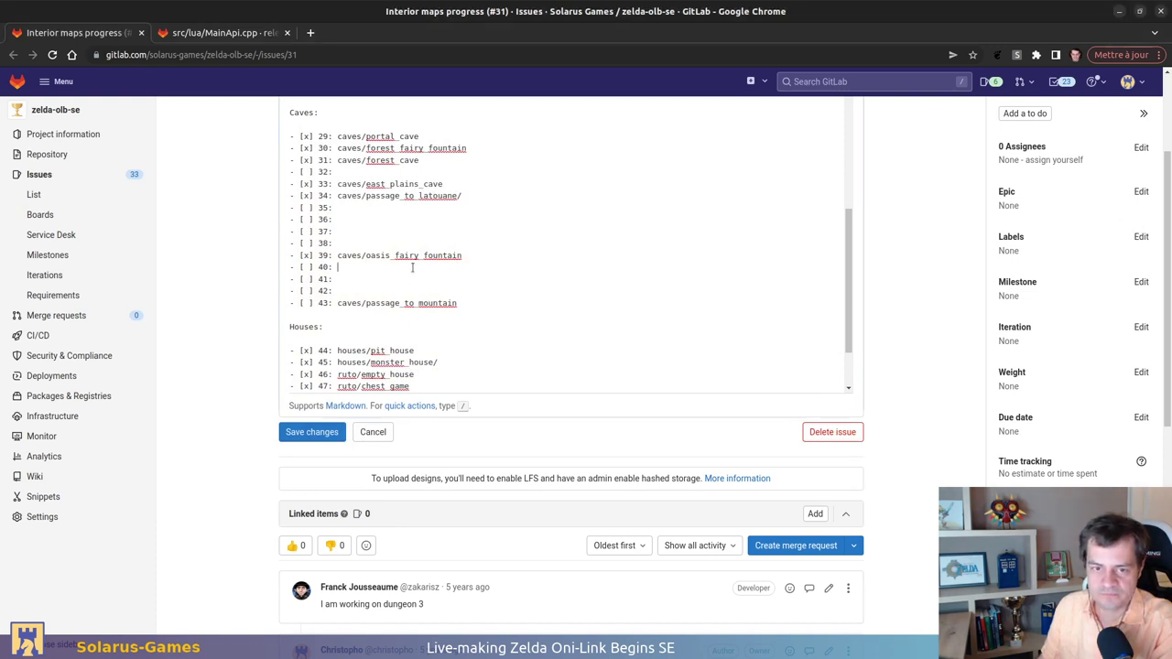
{"action": "type", "text": "cave"}
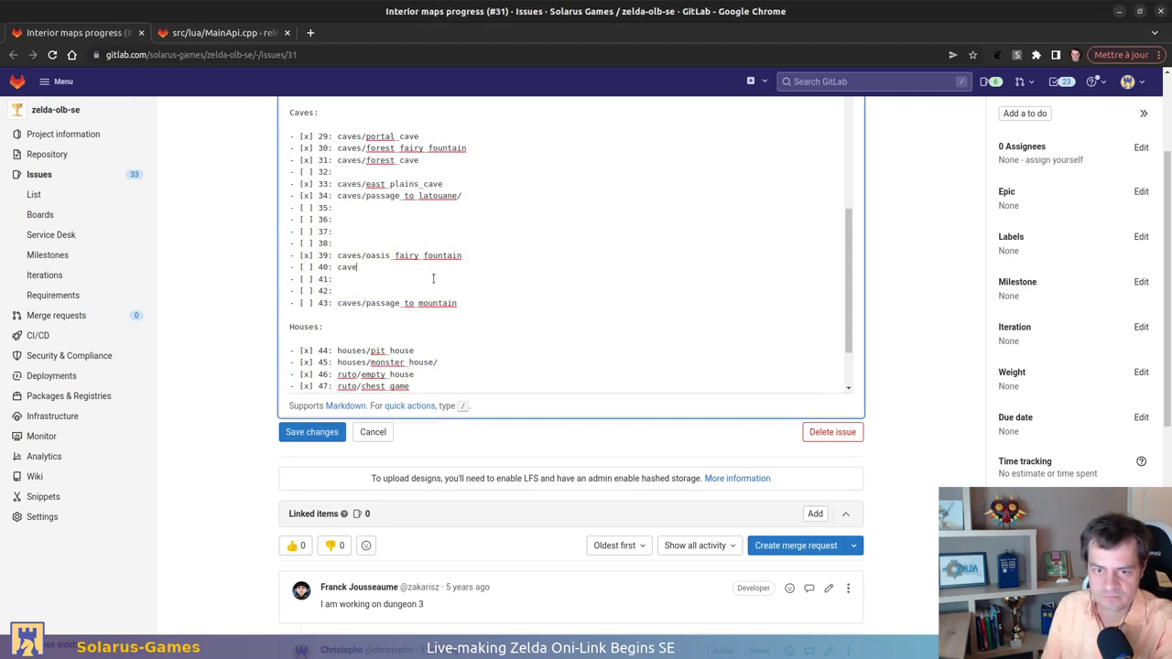
{"action": "type", "text": "s/"}
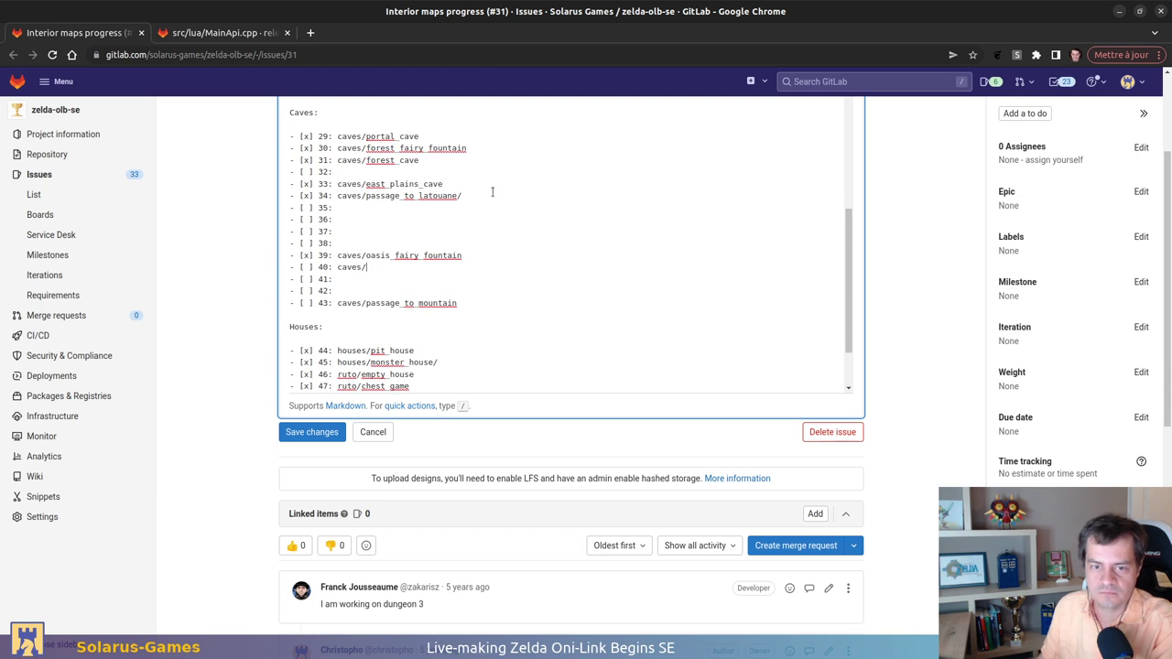
Change the name of entry 40 in the Caves list to "ruto/north_cave"
{"action": "scroll", "coordinate": [493, 192], "scroll_direction": "down", "scroll_amount": 5}
{"action": "scroll", "coordinate": [162, 361], "scroll_direction": "up", "scroll_amount": 3}
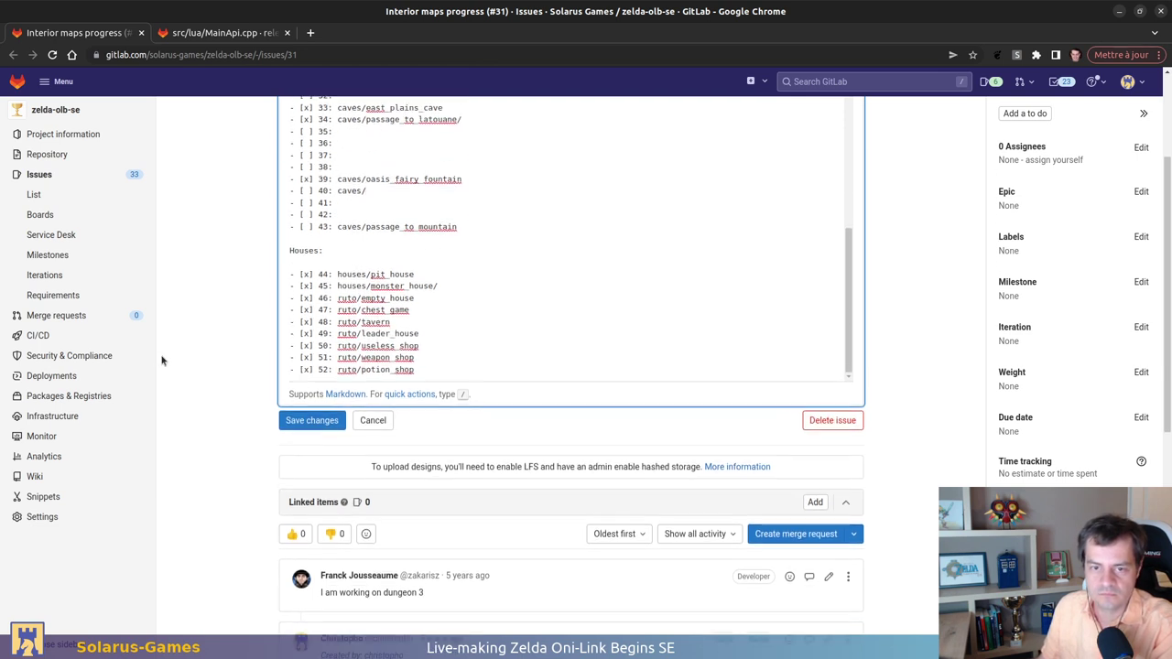
{"action": "double_click", "coordinate": [344, 406]}
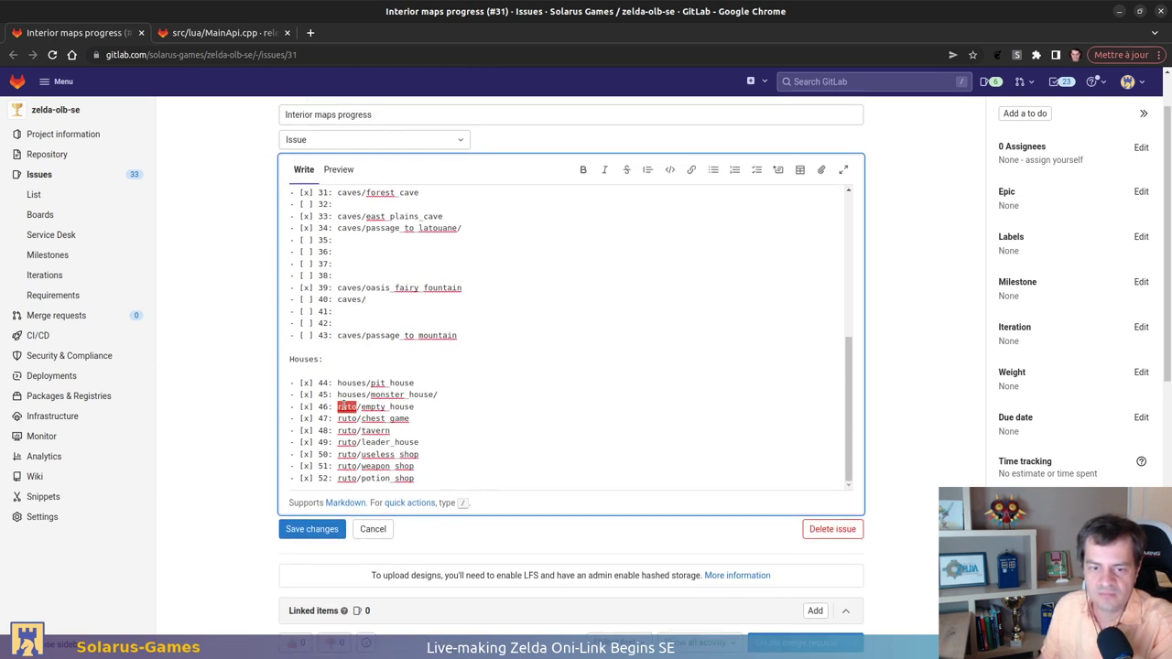
{"action": "double_click", "coordinate": [345, 430]}
{"action": "left_click", "coordinate": [425, 431]}
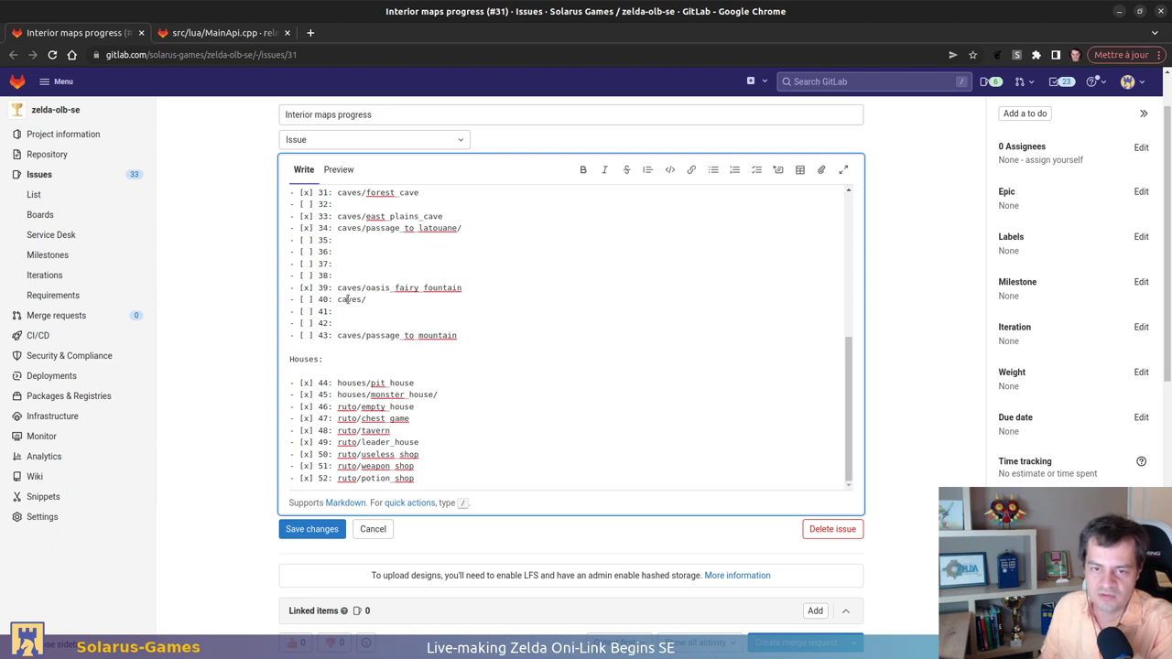
{"action": "double_click", "coordinate": [348, 300]}
{"action": "type", "text": "ruto/"}
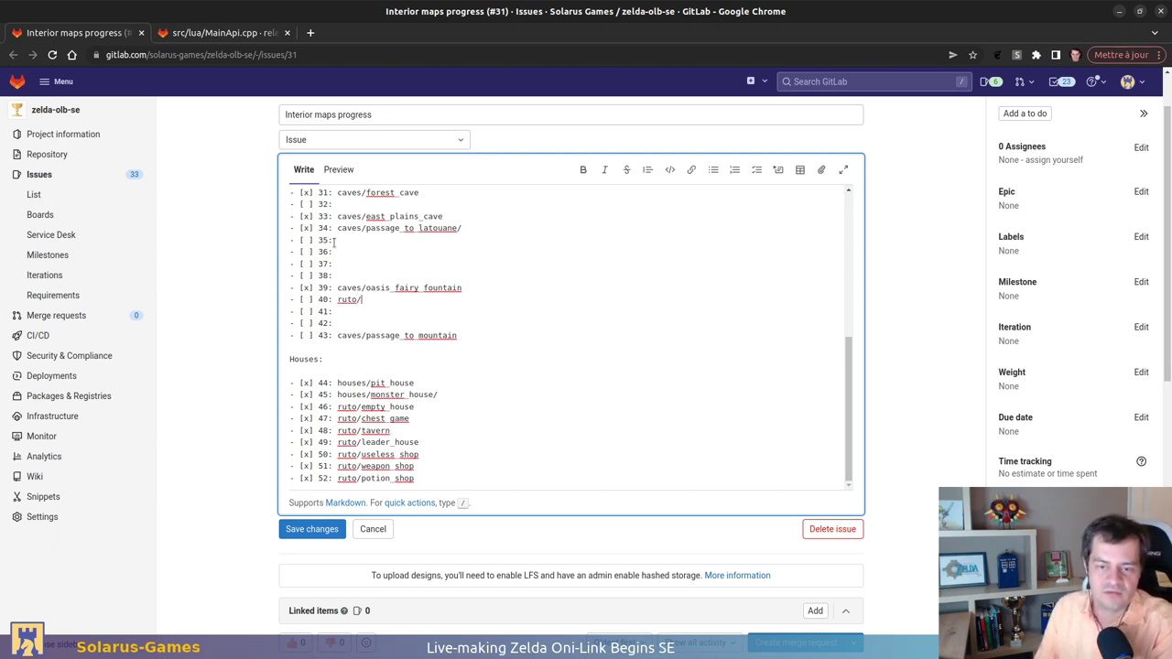
{"action": "type", "text": "north_"}
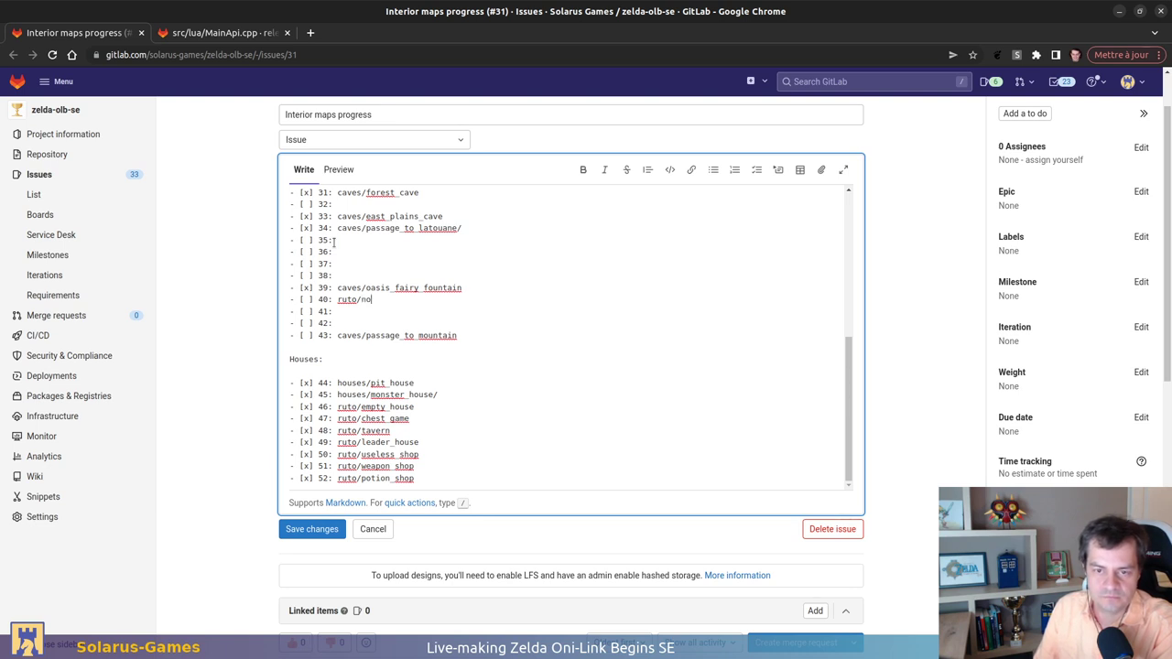
{"action": "type", "text": "cave"}
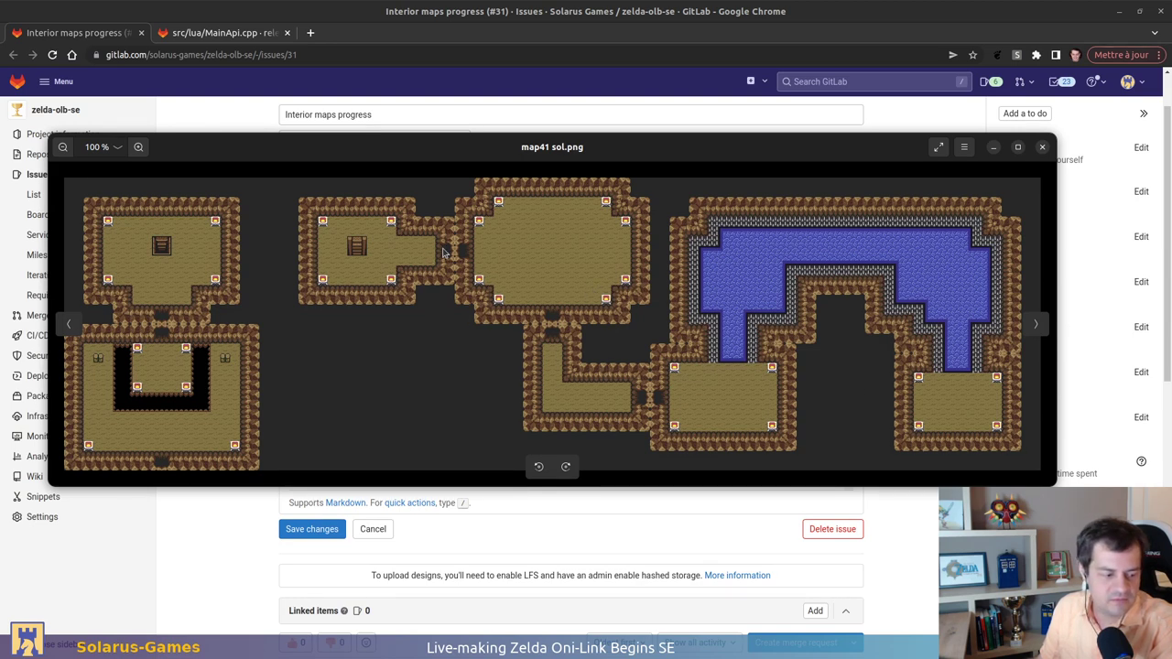
Compare the room layouts in map41 sol.png and map34 sol.png, and close both images
{"action": "left_click", "coordinate": [1041, 146]}
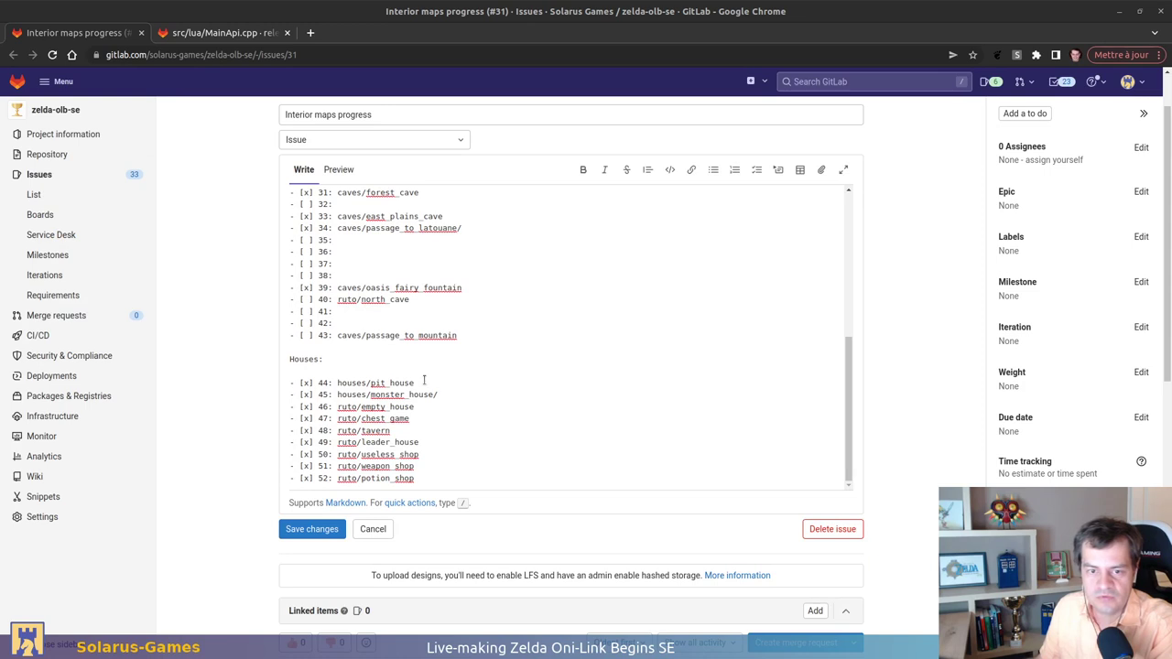
{"action": "double_click", "coordinate": [436, 228]}
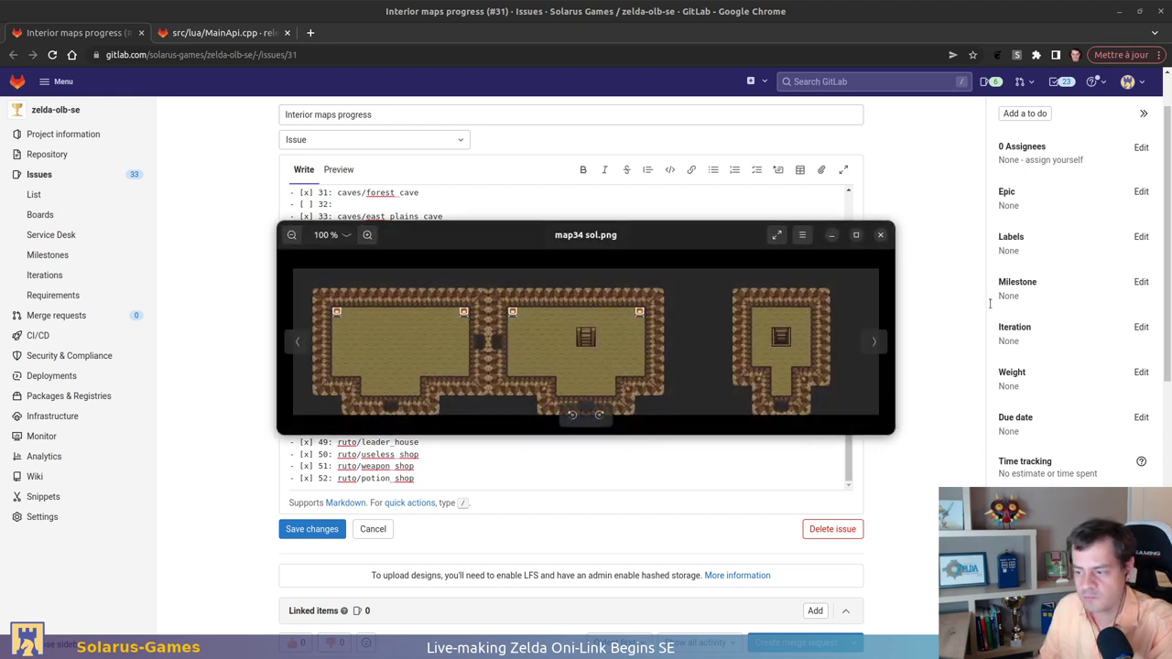
{"action": "left_click_drag", "start_coordinate": [623, 244], "coordinate": [326, 114]}
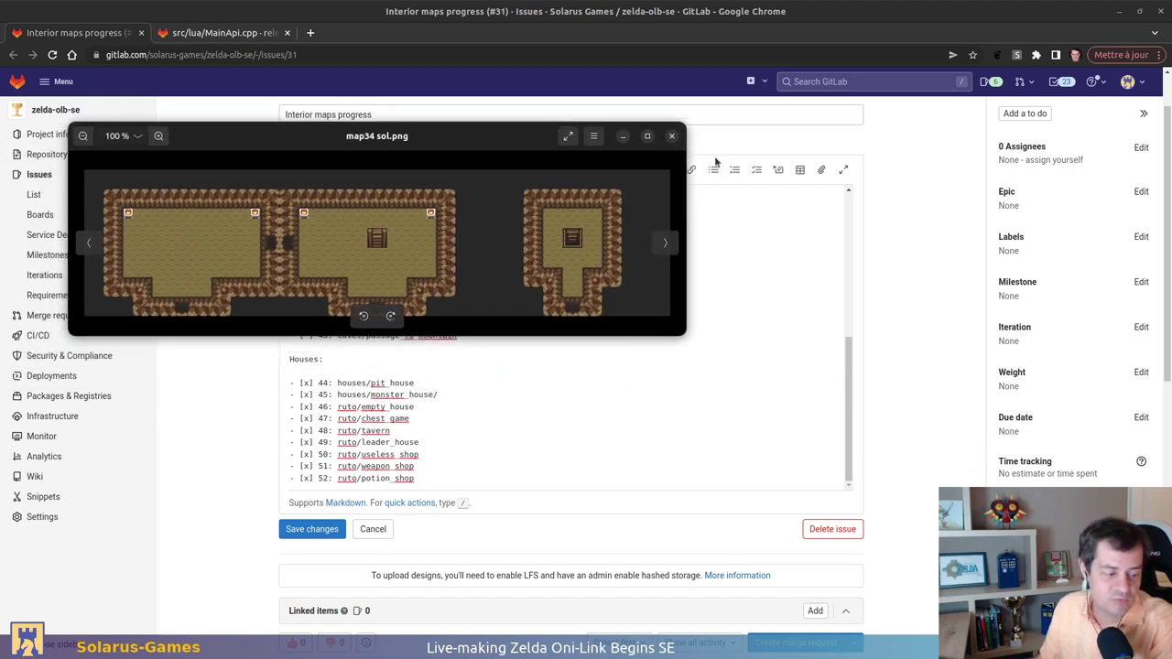
{"action": "left_click", "coordinate": [671, 135]}
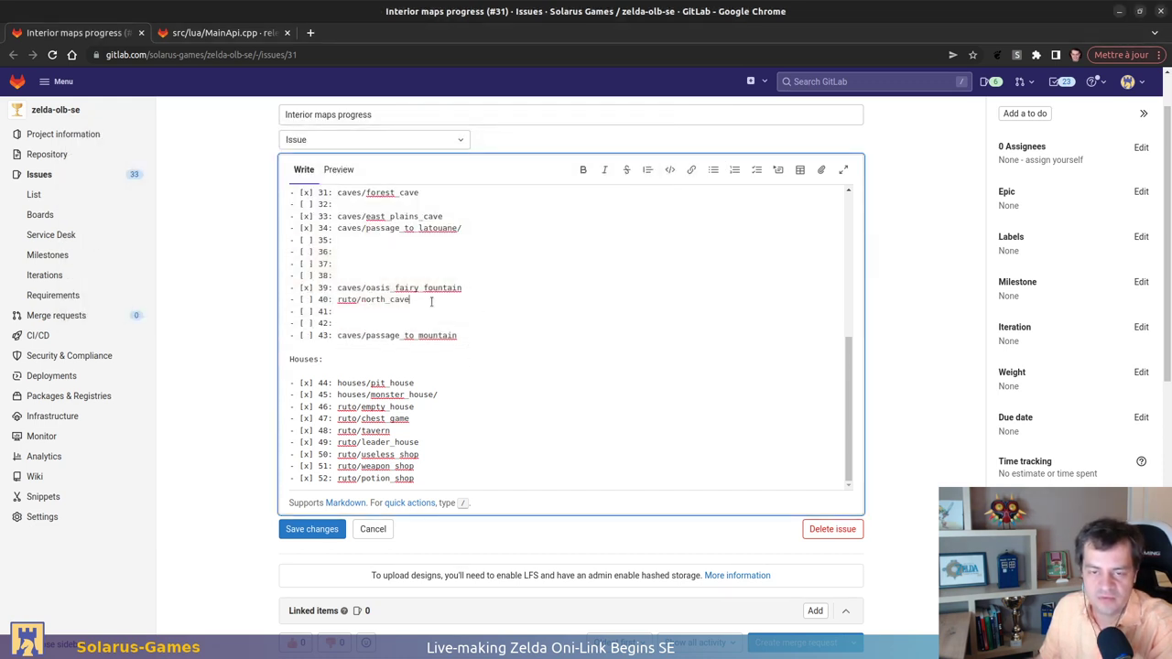
Clear the name of entry 40 and enter "caves/desert" for entry 41 in the Caves list
{"action": "left_click_drag", "start_coordinate": [411, 299], "coordinate": [335, 300]}
{"action": "key", "text": "BackSpace"}
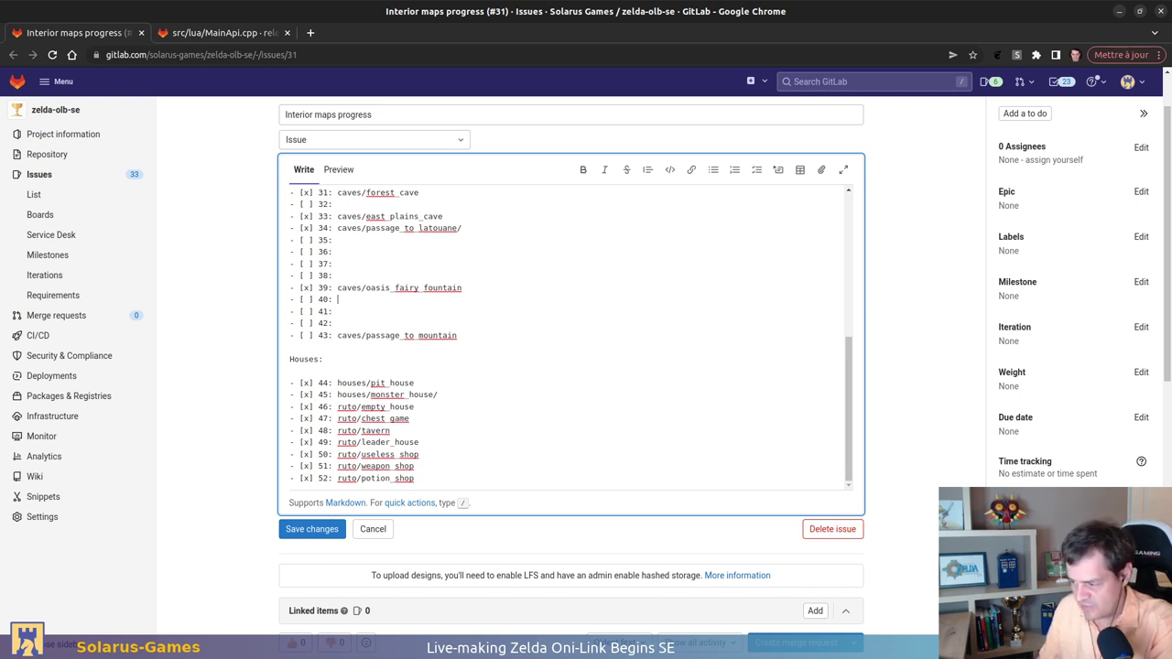
{"action": "left_click", "coordinate": [438, 312]}
{"action": "type", "text": "caves/des"}
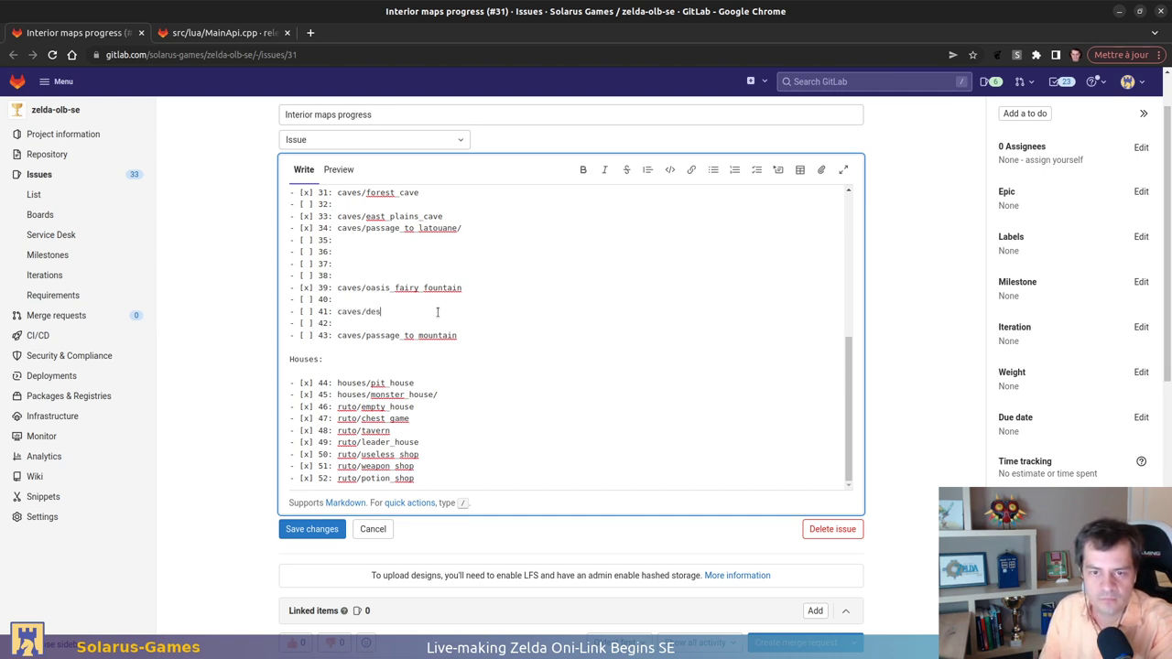
{"action": "type", "text": "ert"}
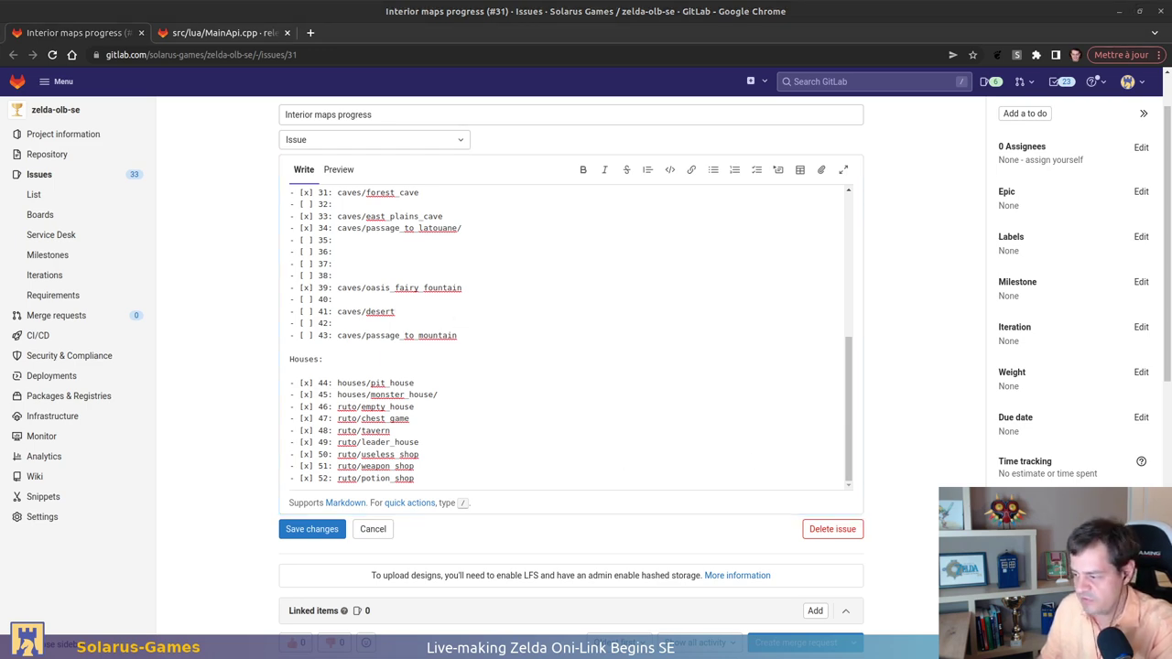
Switch to Solarus Quest Editor, open the C1 (Desert) map, and examine it eastward up to the four small plateaus
{"action": "key", "text": "alt+Tab"}
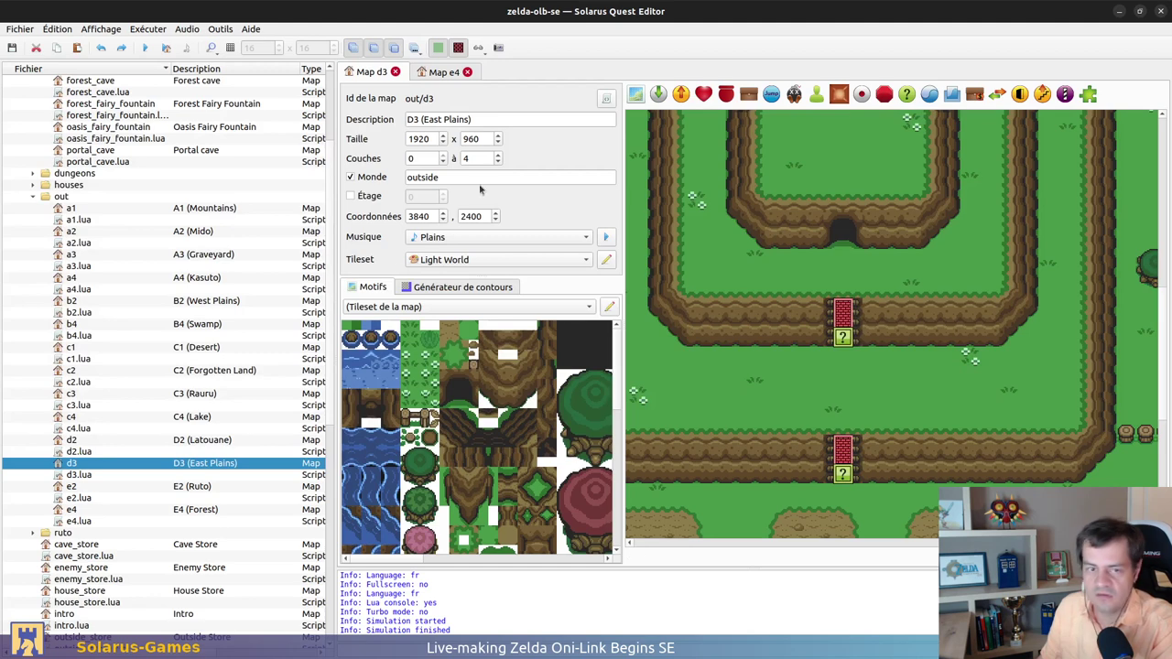
{"action": "double_click", "coordinate": [72, 348]}
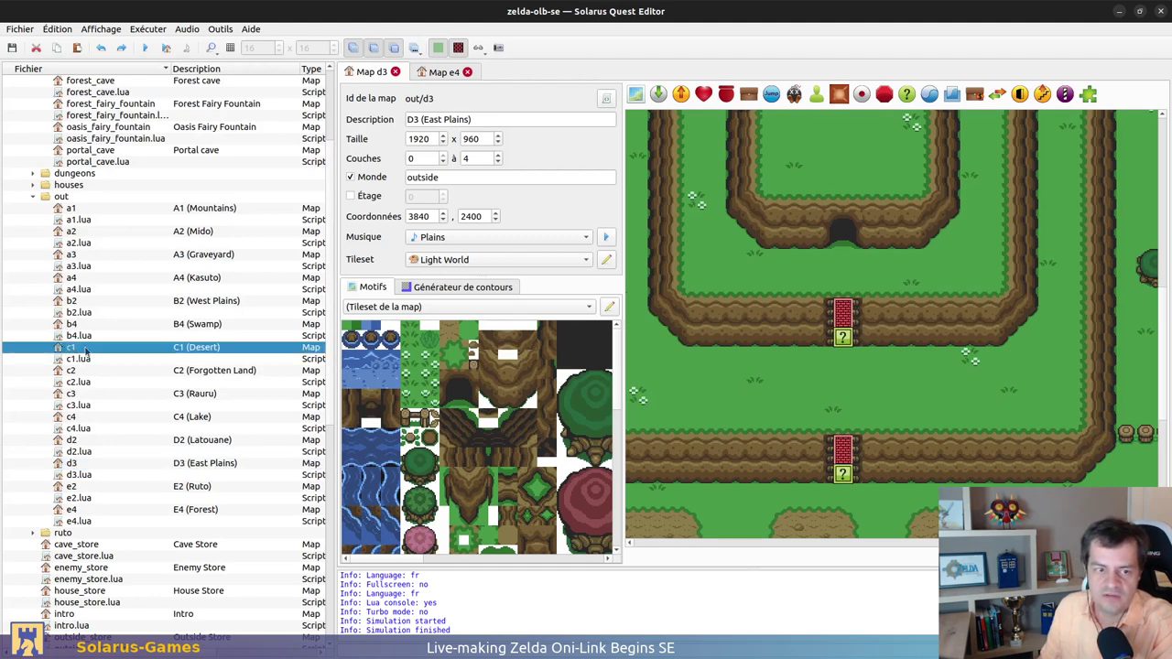
{"action": "scroll", "coordinate": [993, 221], "scroll_direction": "right", "scroll_amount": 3}
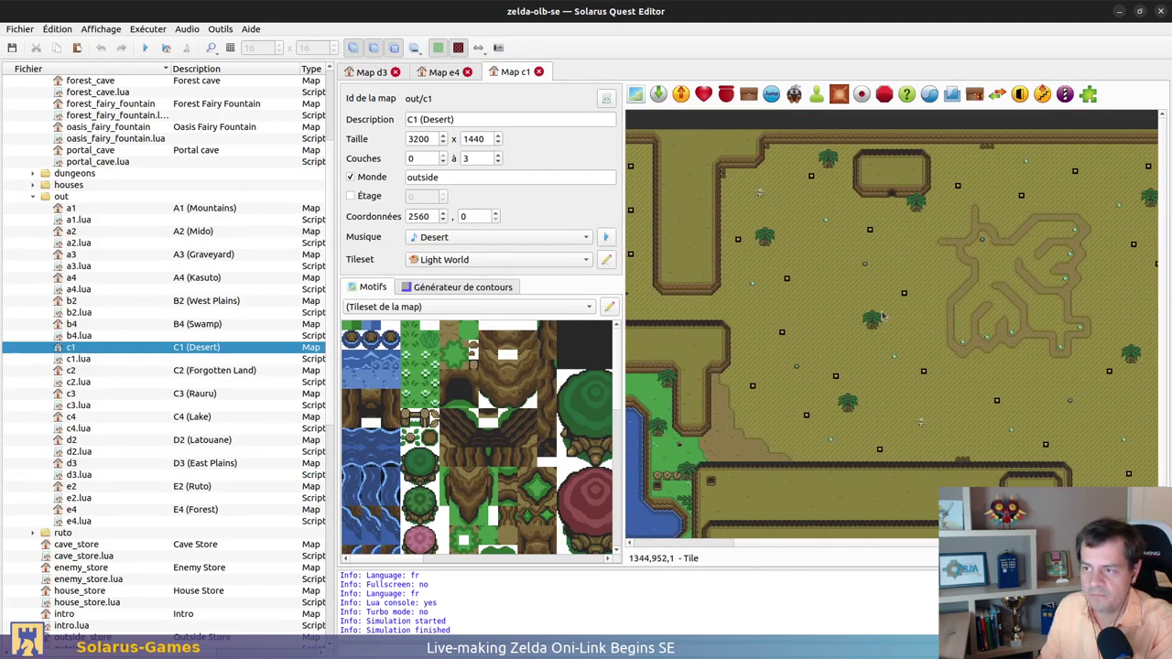
{"action": "scroll", "coordinate": [993, 221], "scroll_direction": "right", "scroll_amount": 3}
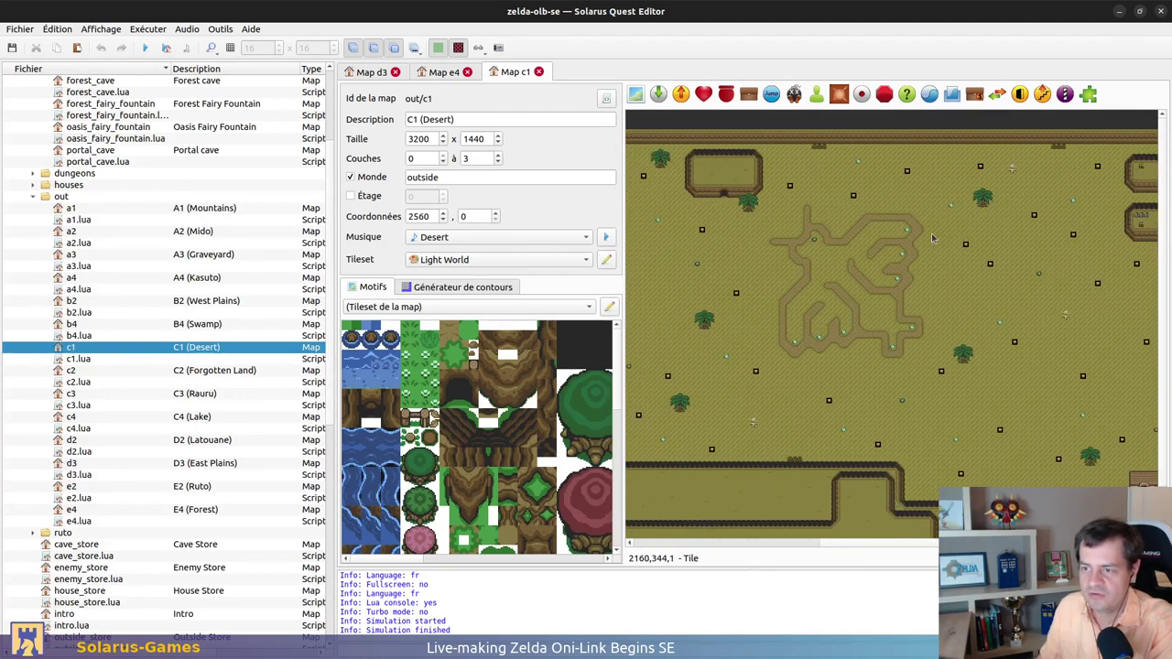
{"action": "scroll", "coordinate": [930, 232], "scroll_direction": "right", "scroll_amount": 3}
{"action": "scroll", "coordinate": [1131, 173], "scroll_direction": "up", "scroll_amount": 1, "text": "ctrl"}
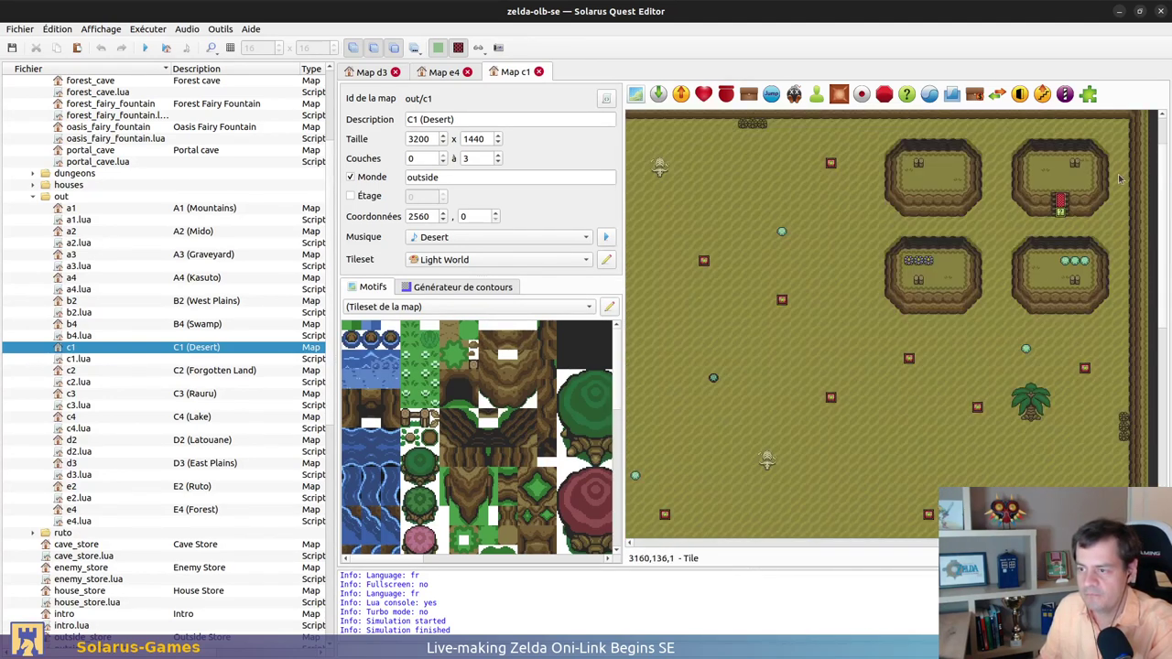
Examine the cave entrances and holes around the desert map's northern plateau, western oasis, pyramid and central trench
{"action": "scroll", "coordinate": [876, 281], "scroll_direction": "left", "scroll_amount": 5}
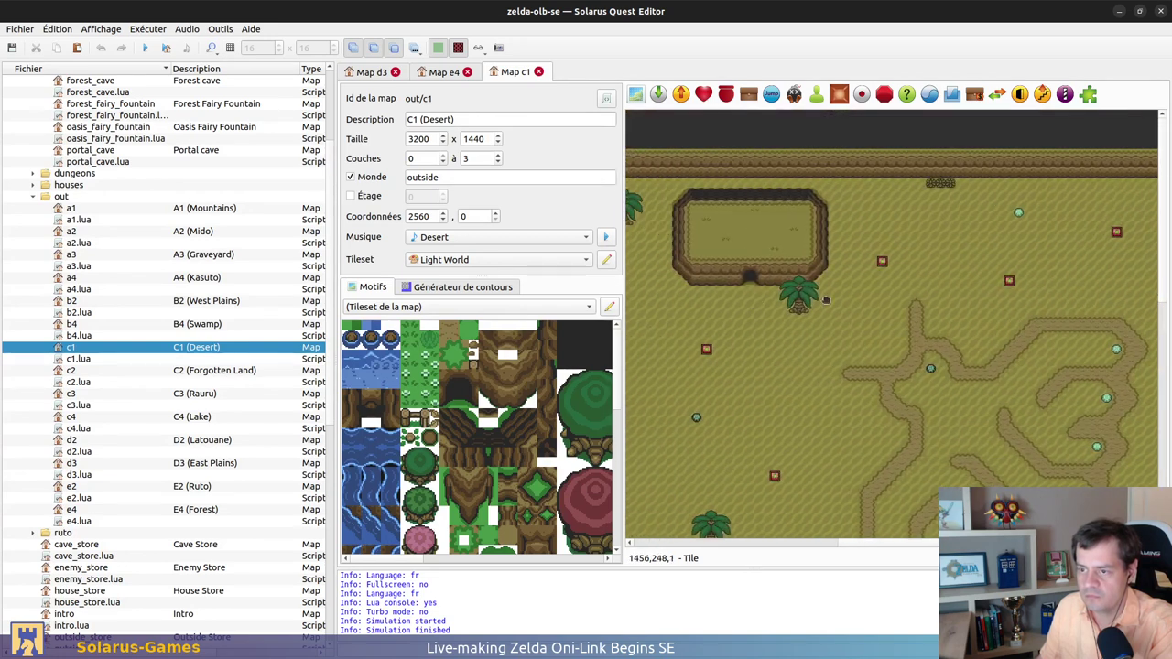
{"action": "scroll", "coordinate": [879, 280], "scroll_direction": "down", "scroll_amount": 3, "text": "ctrl"}
{"action": "scroll", "coordinate": [893, 279], "scroll_direction": "up", "scroll_amount": 1, "text": "ctrl"}
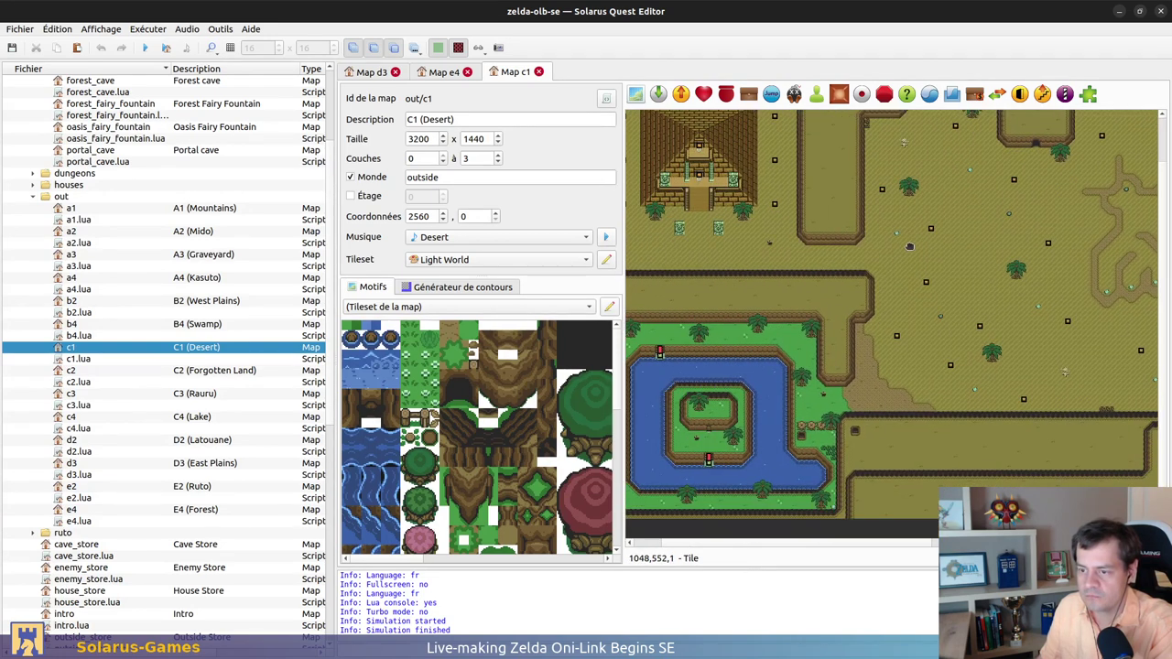
{"action": "scroll", "coordinate": [796, 472], "scroll_direction": "down", "scroll_amount": 2}
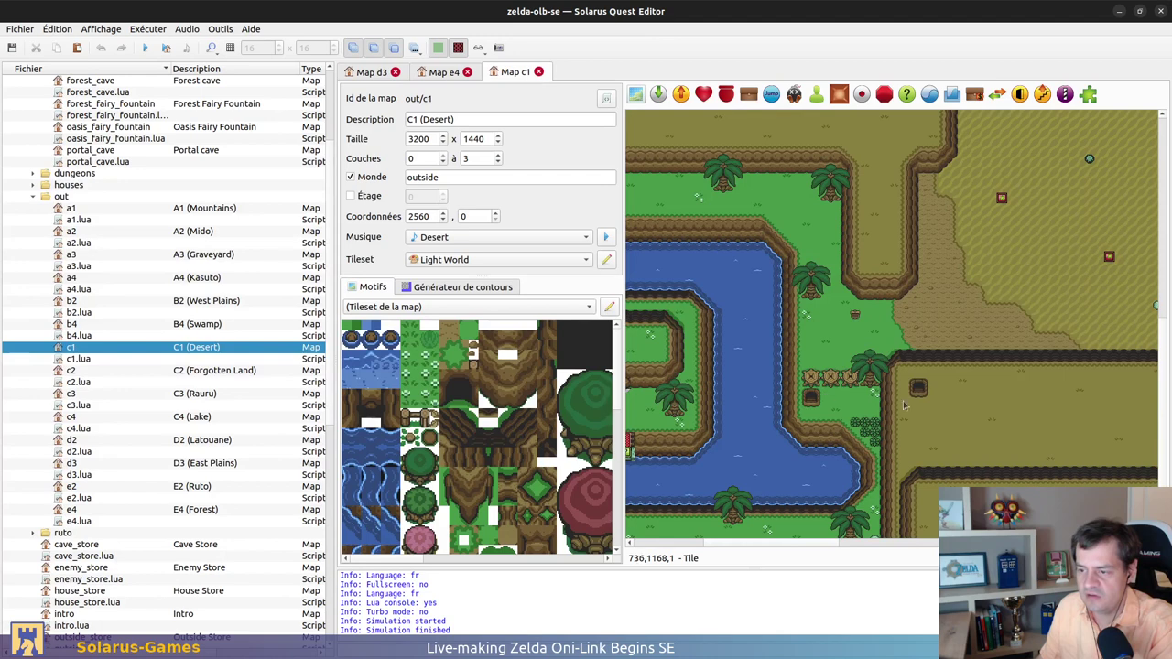
{"action": "scroll", "coordinate": [903, 351], "scroll_direction": "up", "scroll_amount": 1, "text": "ctrl"}
{"action": "middle_click_drag", "start_coordinate": [903, 350], "coordinate": [1030, 372]}
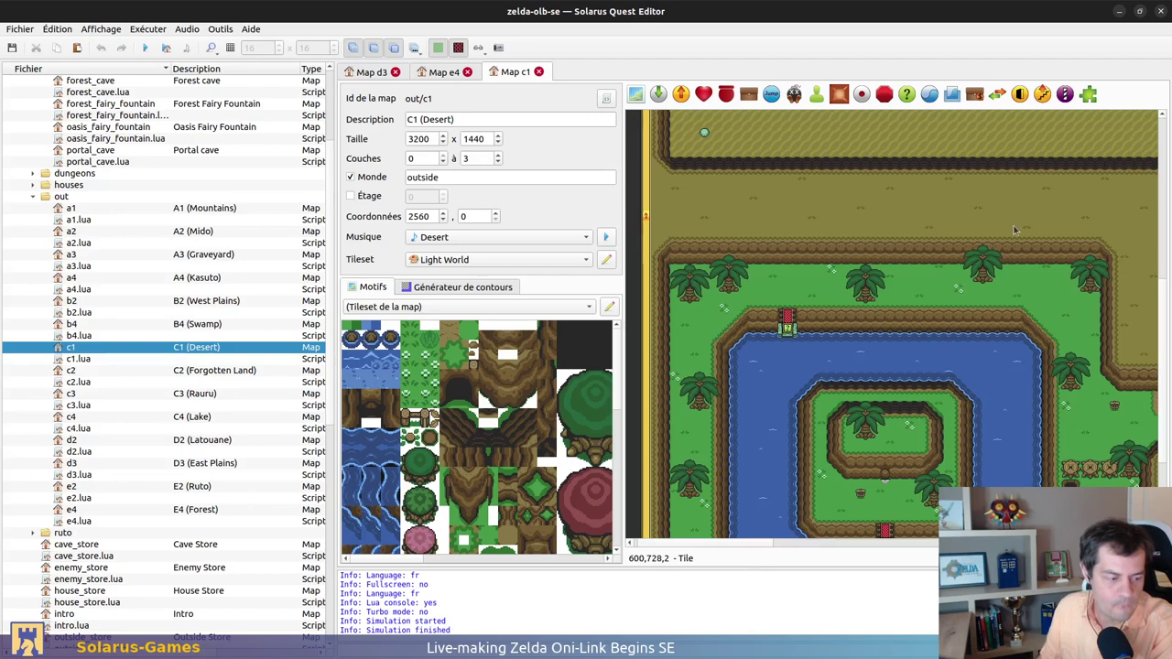
{"action": "scroll", "coordinate": [998, 347], "scroll_direction": "up", "scroll_amount": 4}
{"action": "scroll", "coordinate": [980, 372], "scroll_direction": "down", "scroll_amount": 4}
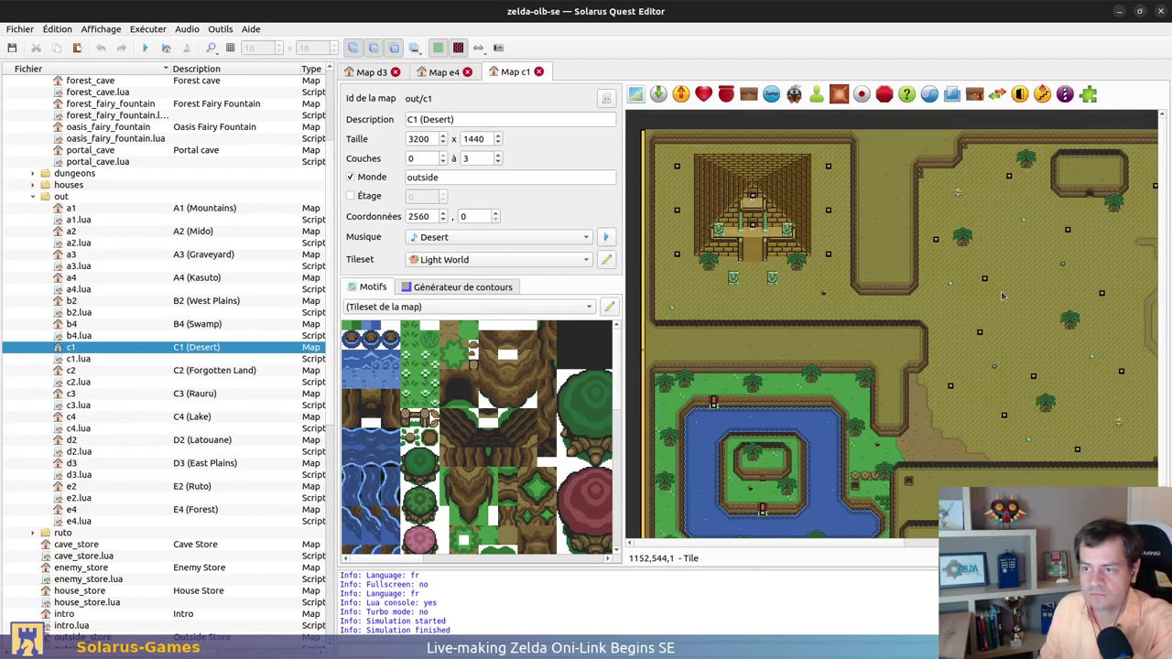
{"action": "scroll", "coordinate": [980, 372], "scroll_direction": "down", "scroll_amount": 3}
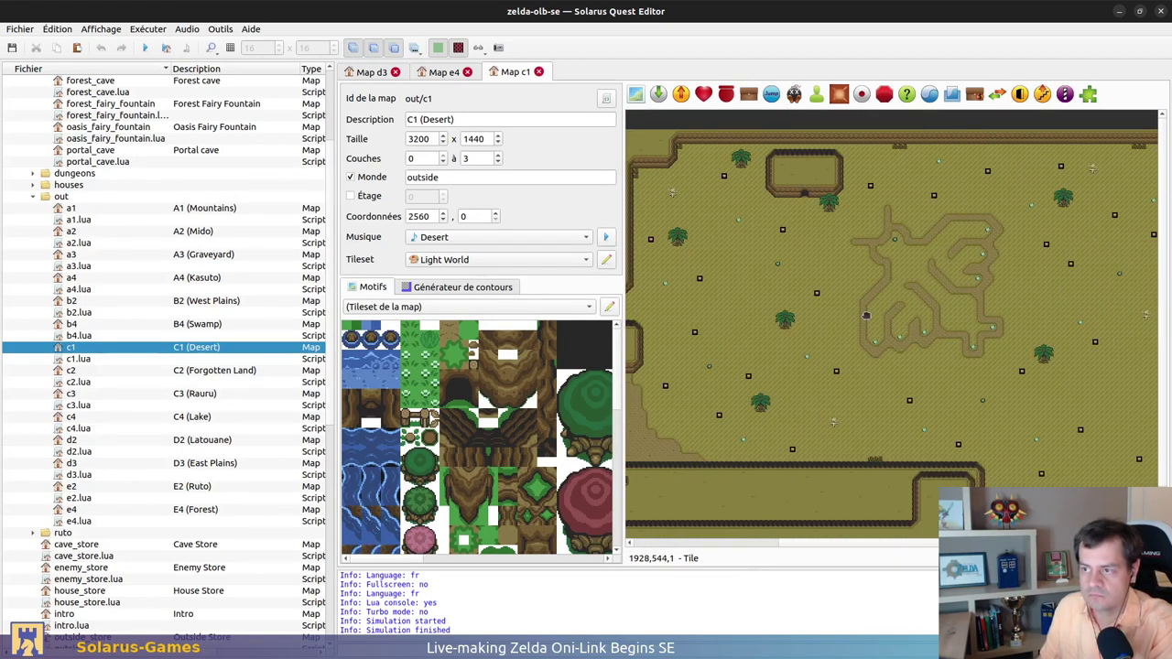
{"action": "scroll", "coordinate": [747, 320], "scroll_direction": "left", "scroll_amount": 2}
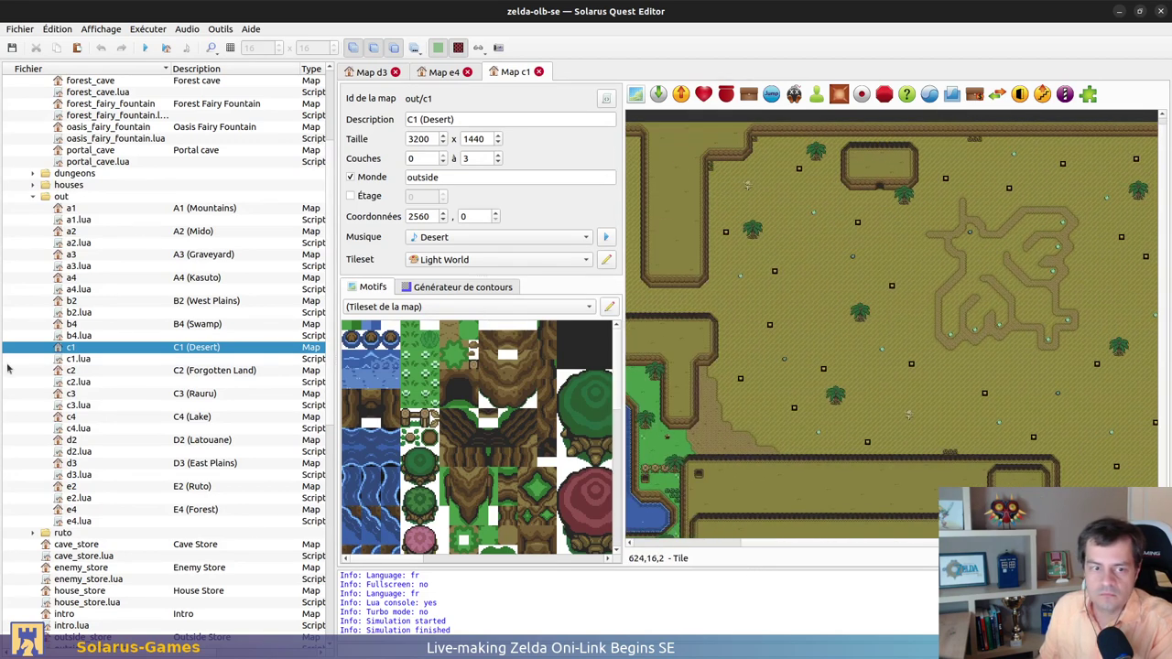
Open the E2 (Ruto) map and examine the cave entrances in its northwest corner
{"action": "double_click", "coordinate": [74, 488]}
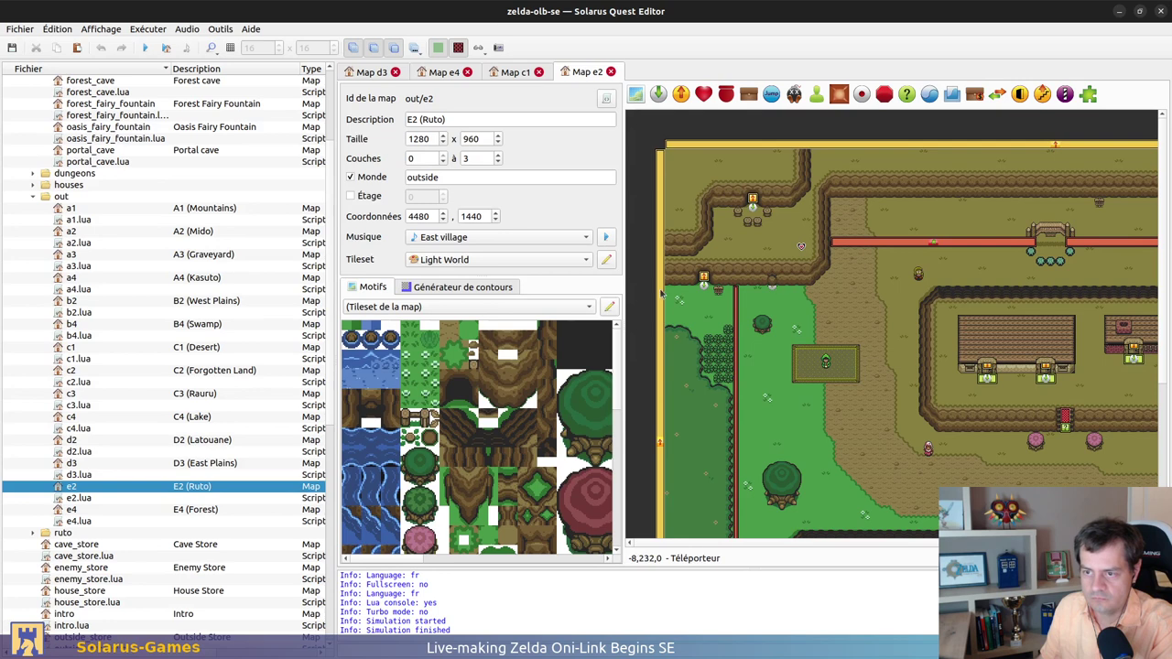
{"action": "scroll", "coordinate": [741, 216], "scroll_direction": "up", "scroll_amount": 2, "text": "ctrl"}
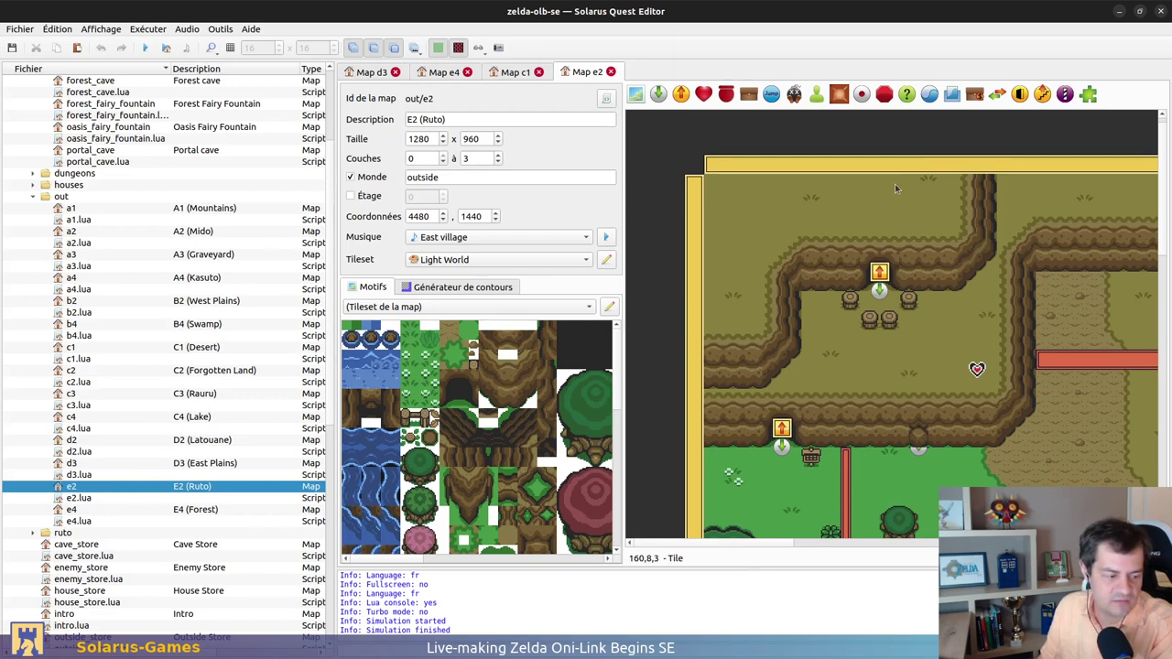
Return to the C1 desert map, move the stone near the top of the central trench aside, and undo the move
{"action": "left_click", "coordinate": [517, 72]}
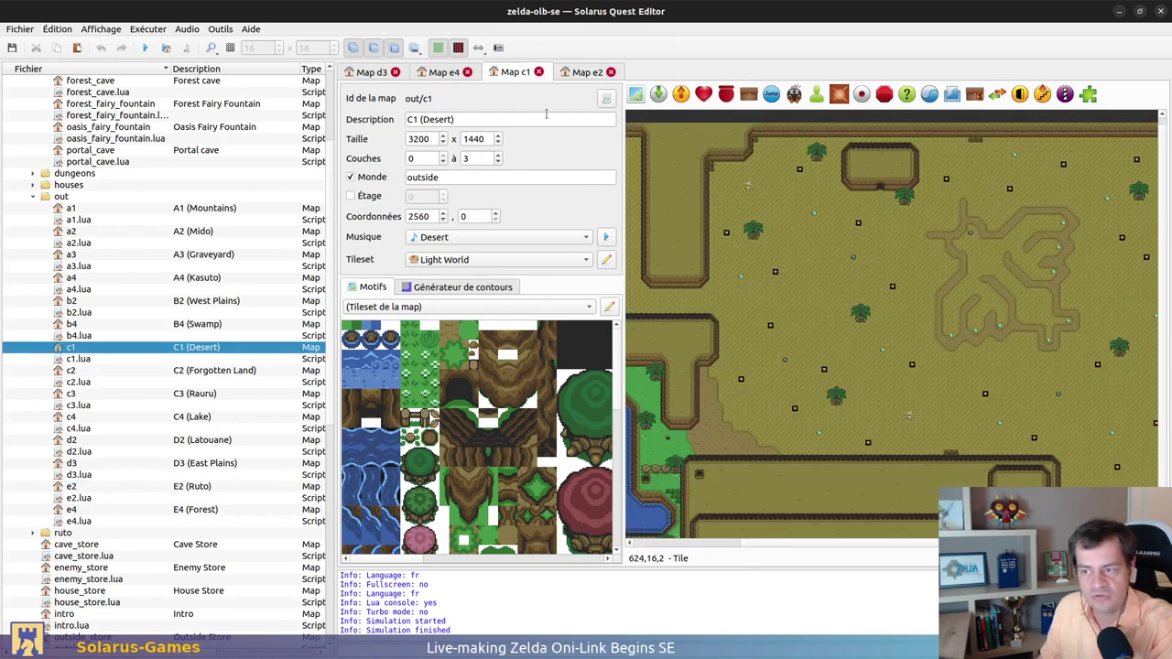
{"action": "scroll", "coordinate": [1133, 327], "scroll_direction": "up", "scroll_amount": 1, "text": "ctrl"}
{"action": "left_click_drag", "start_coordinate": [1000, 290], "coordinate": [1028, 317]}
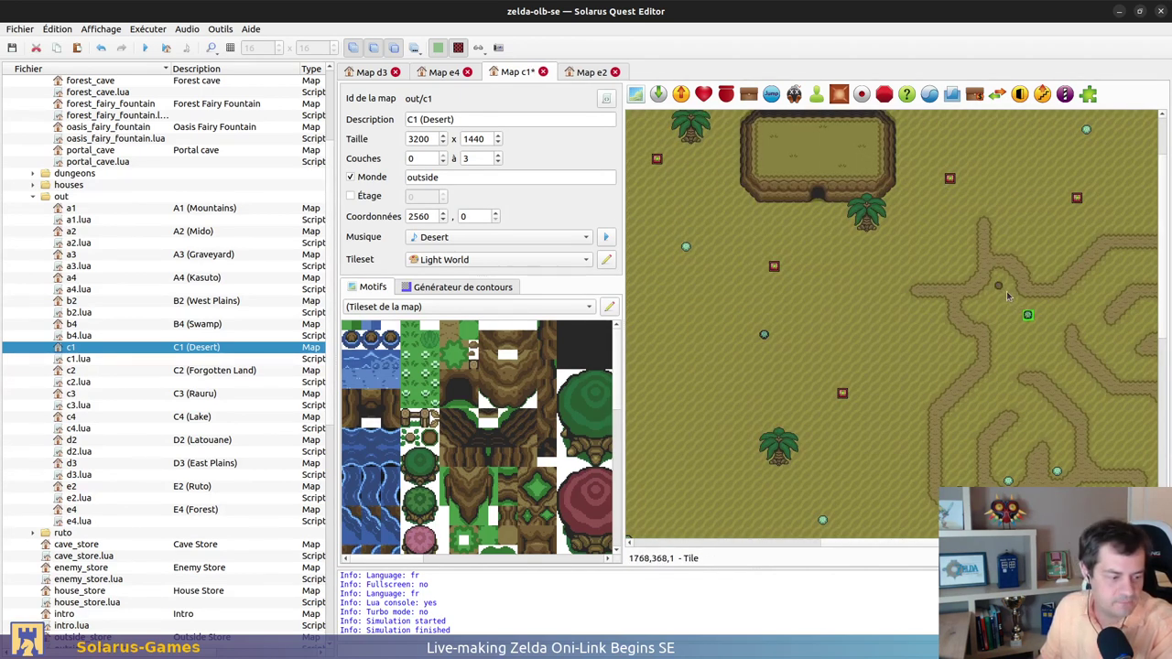
{"action": "key", "text": "ctrl+z"}
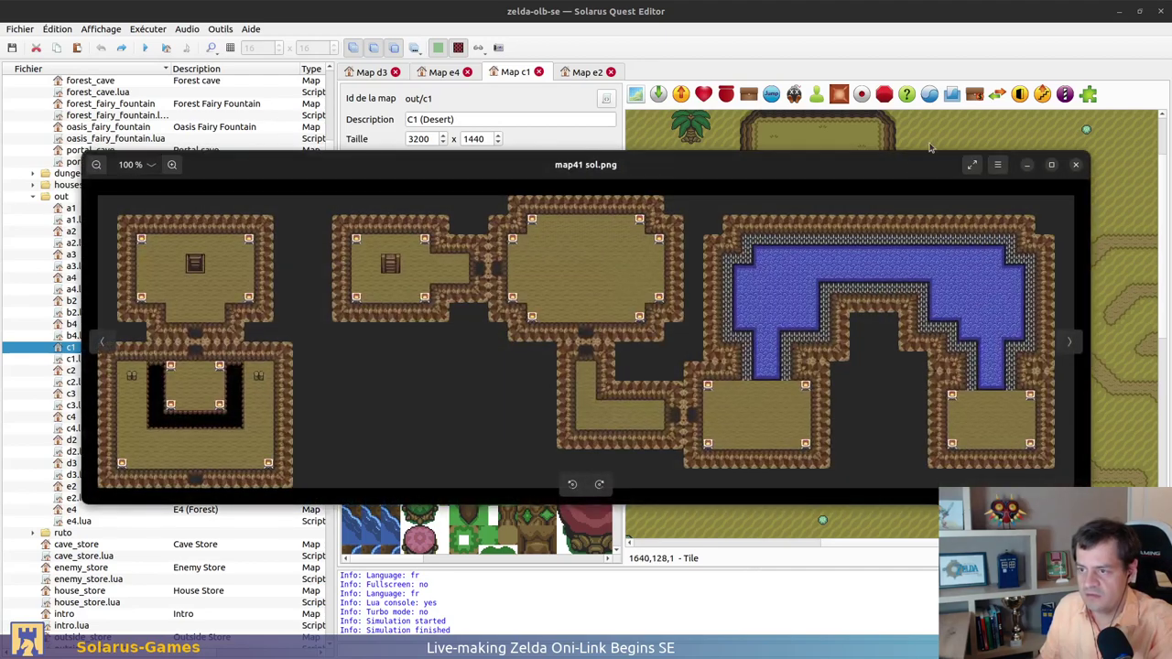
Compare the map41 image with the C1 desert map, close the image, and examine the trench, eastern plateaus, pyramid and oasis for matching cave entrances
{"action": "left_click_drag", "start_coordinate": [892, 179], "coordinate": [934, 327]}
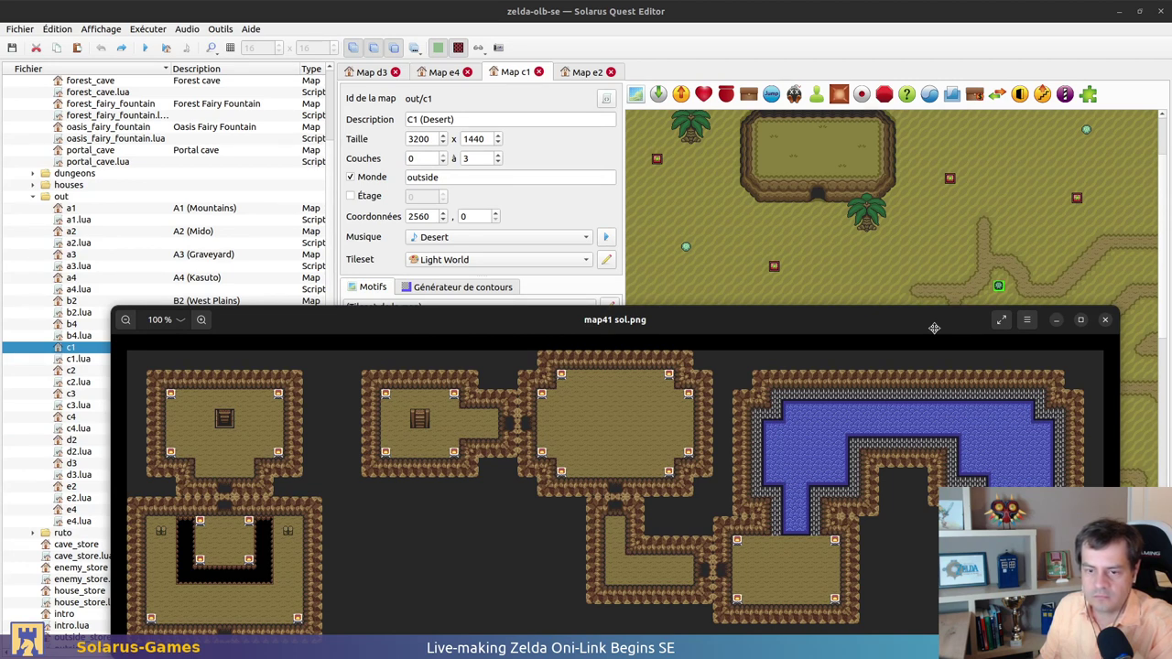
{"action": "left_click_drag", "start_coordinate": [933, 328], "coordinate": [933, 328]}
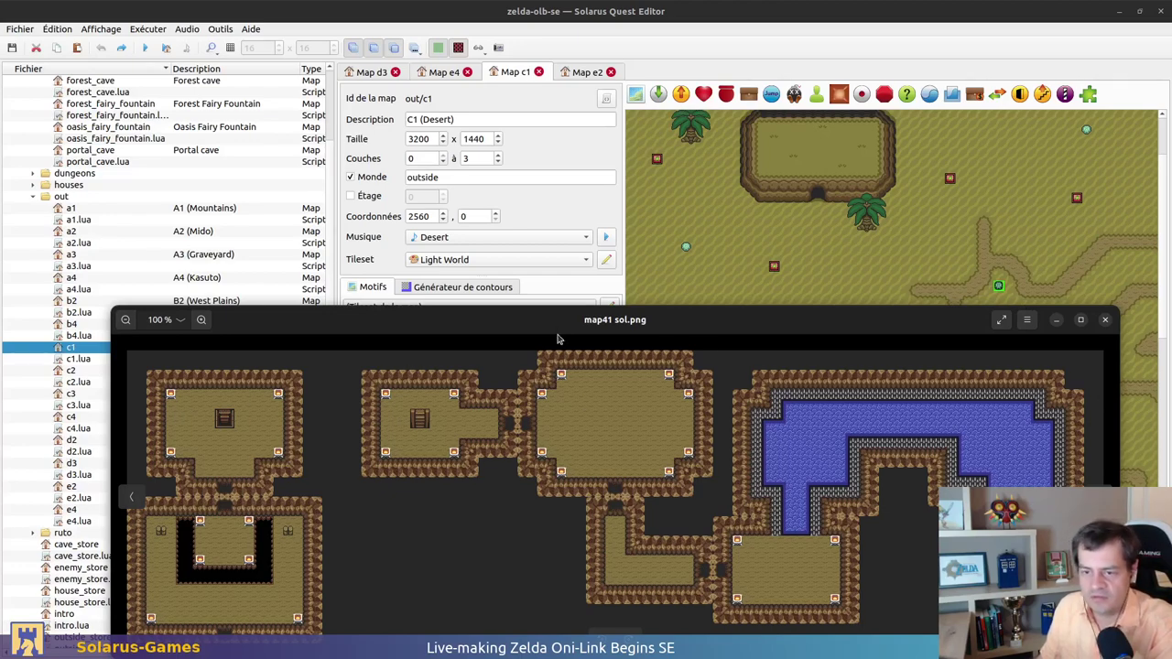
{"action": "left_click_drag", "start_coordinate": [559, 320], "coordinate": [484, 141]}
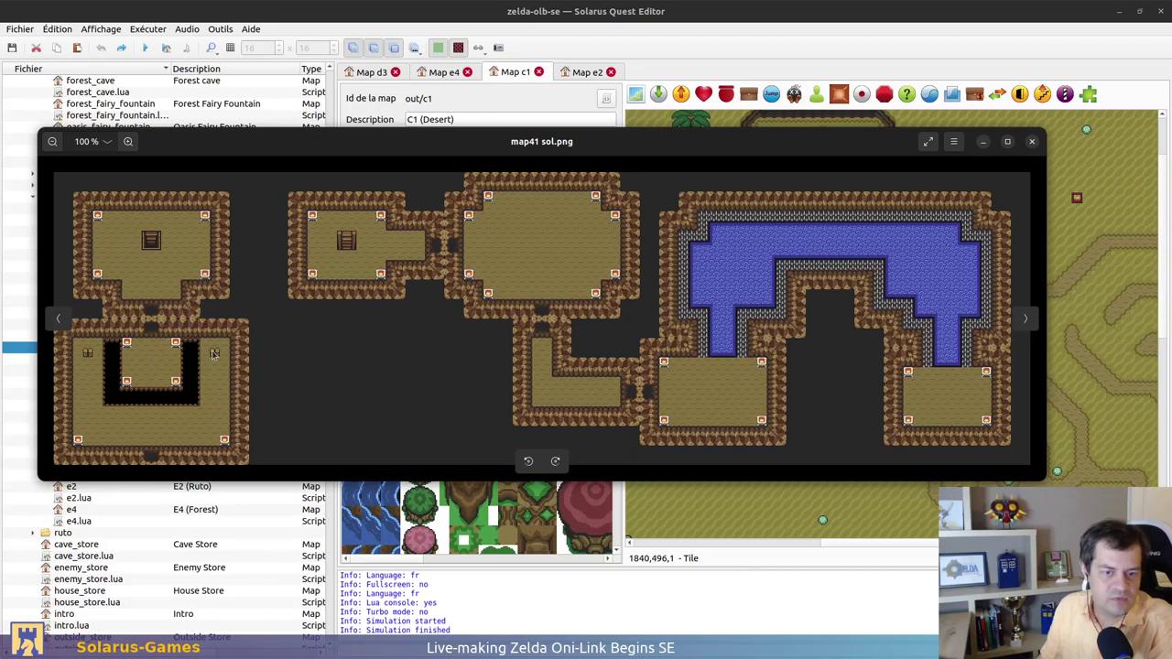
{"action": "left_click", "coordinate": [1032, 143]}
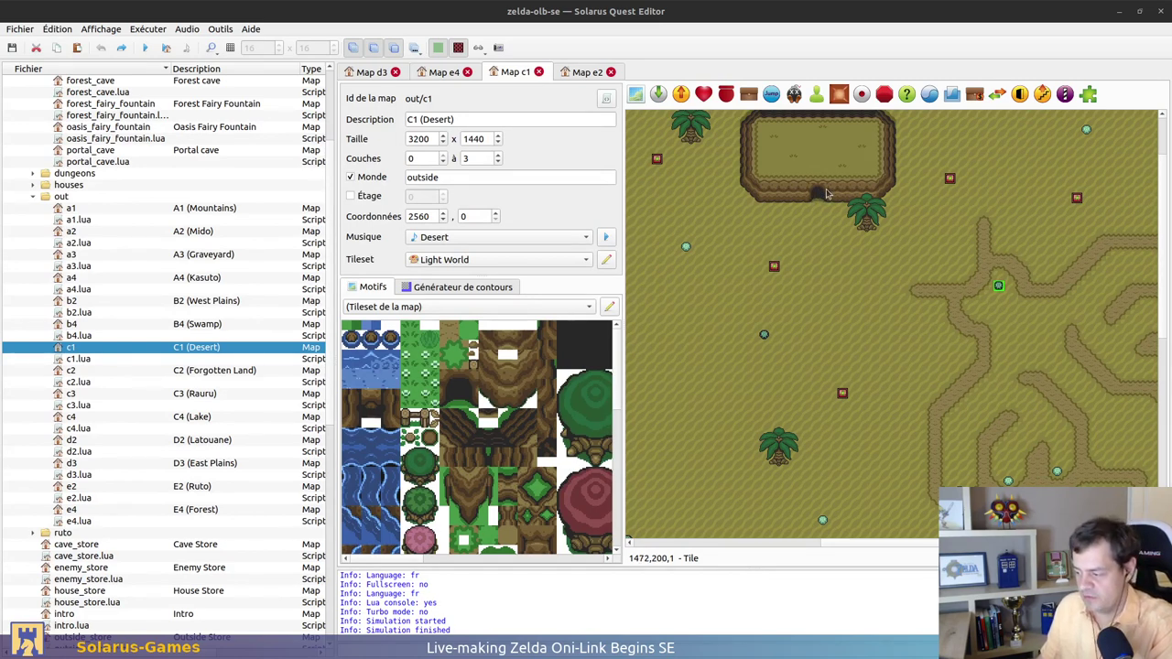
{"action": "scroll", "coordinate": [885, 251], "scroll_direction": "down", "scroll_amount": 1, "text": "ctrl"}
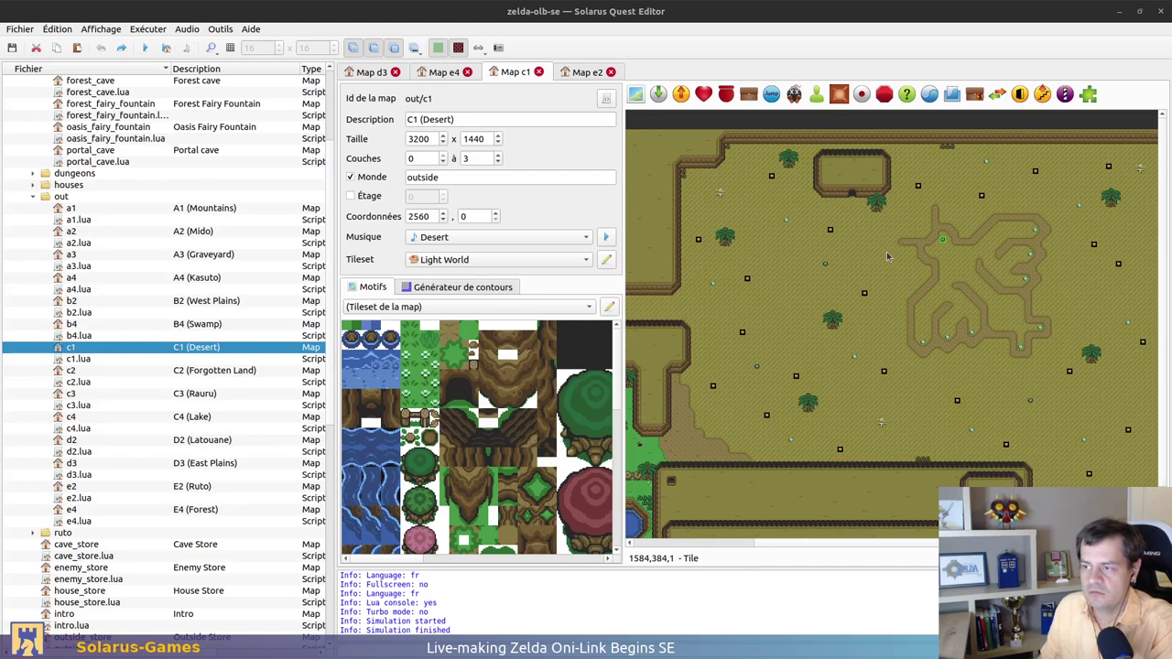
{"action": "middle_click_drag", "start_coordinate": [885, 252], "coordinate": [630, 261]}
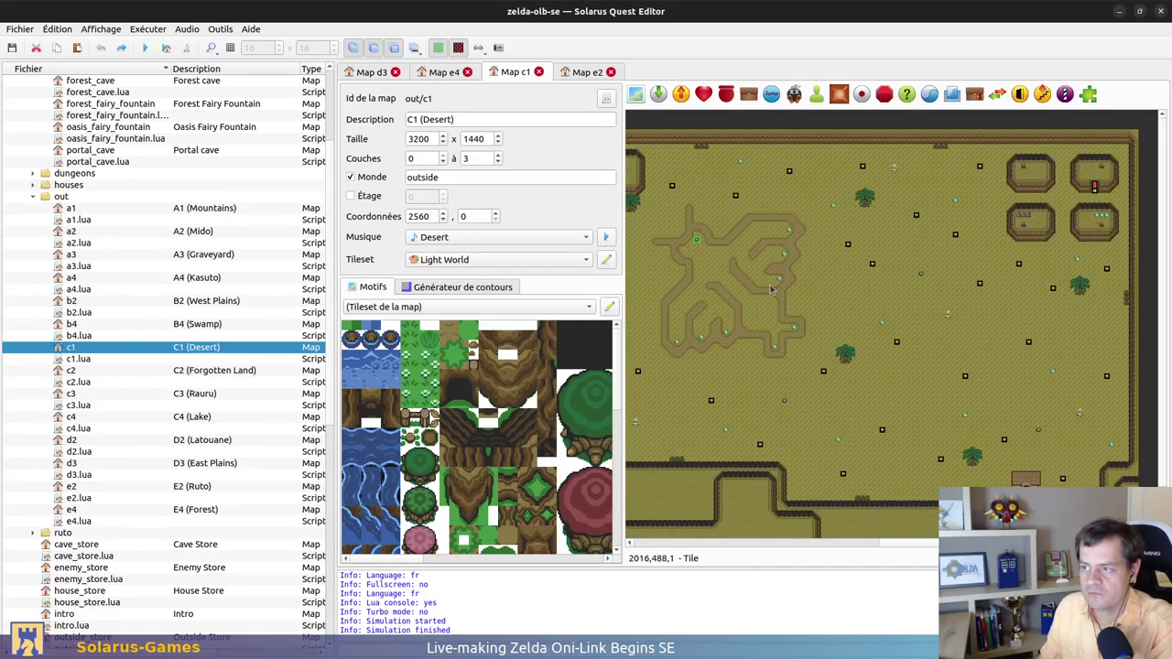
{"action": "middle_click_drag", "start_coordinate": [925, 175], "coordinate": [1034, 116]}
{"action": "scroll", "coordinate": [1035, 115], "scroll_direction": "left", "scroll_amount": 10}
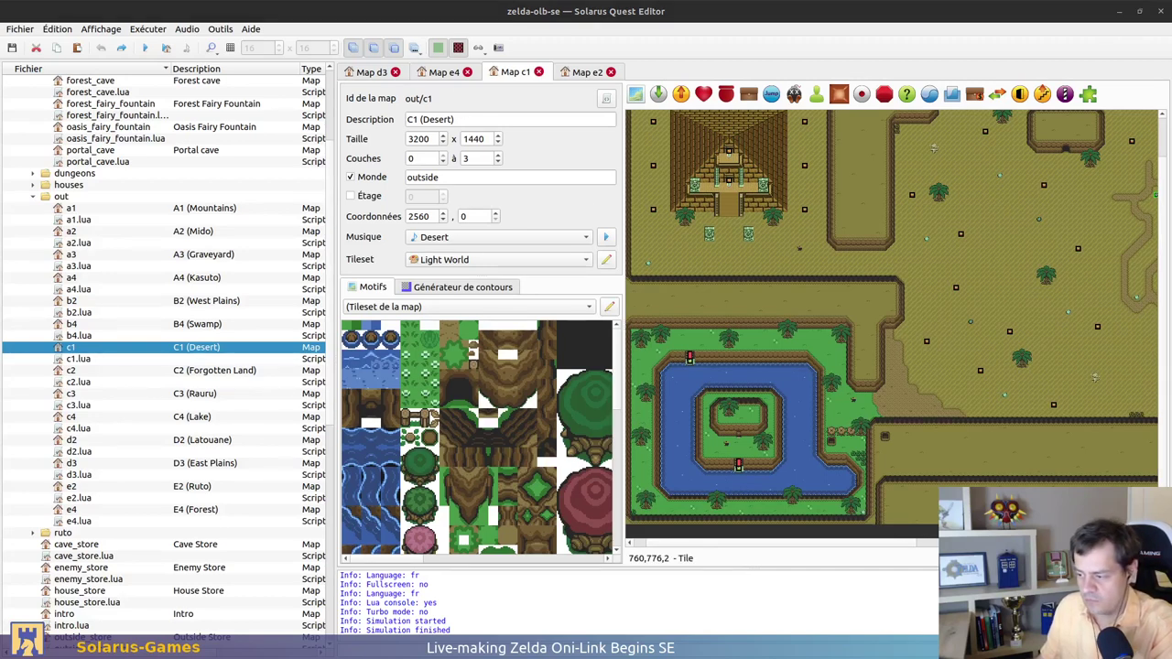
Switch to the GitLab issue in Chrome and complete entry 41 as caves/desert_cave
{"action": "key", "text": "alt+Tab"}
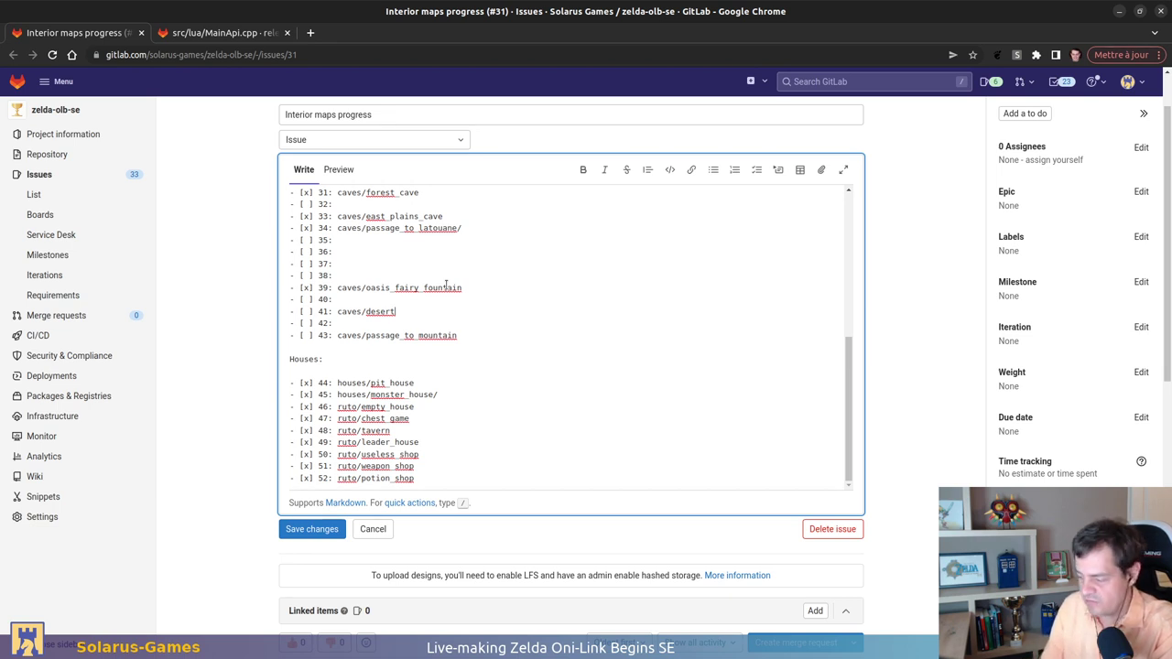
{"action": "type", "text": "_cav"}
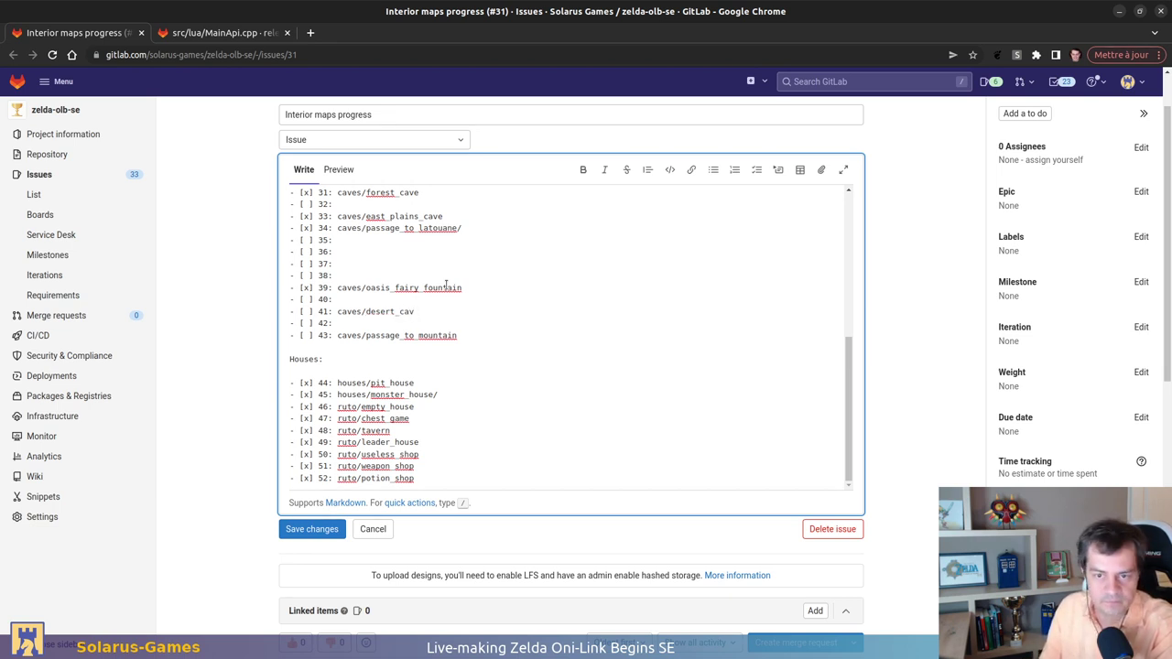
{"action": "type", "text": "e"}
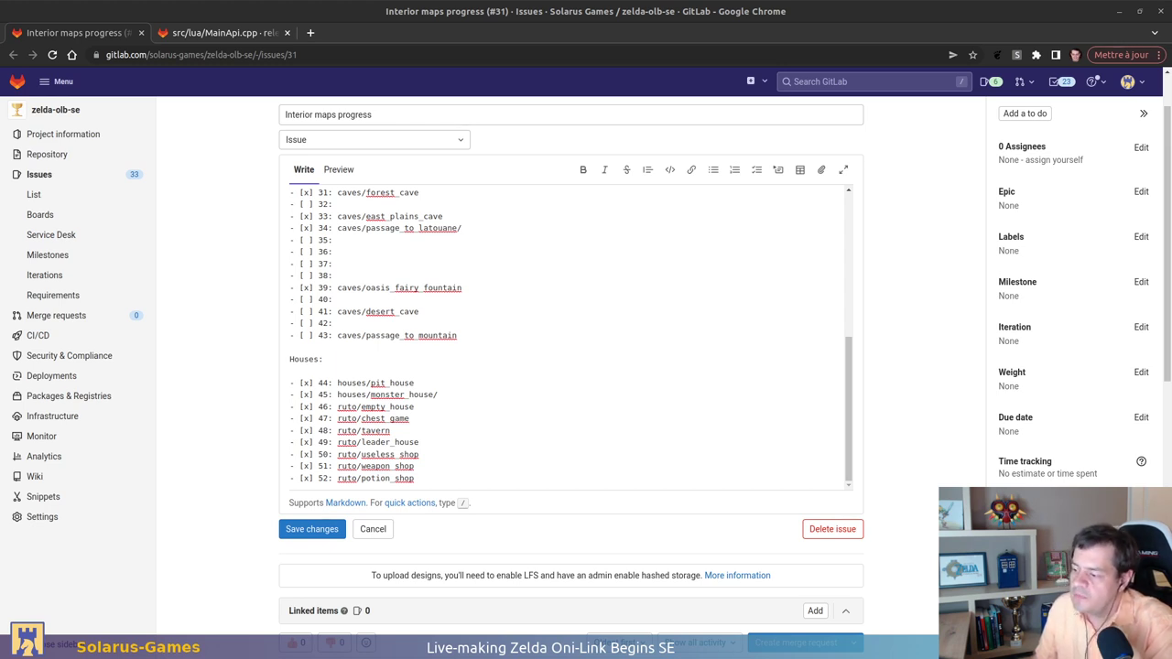
View the map34 image over the issue, close it, and check entry 34, caves/passage_to_latouane/
{"action": "left_click_drag", "start_coordinate": [1171, 197], "coordinate": [632, 199]}
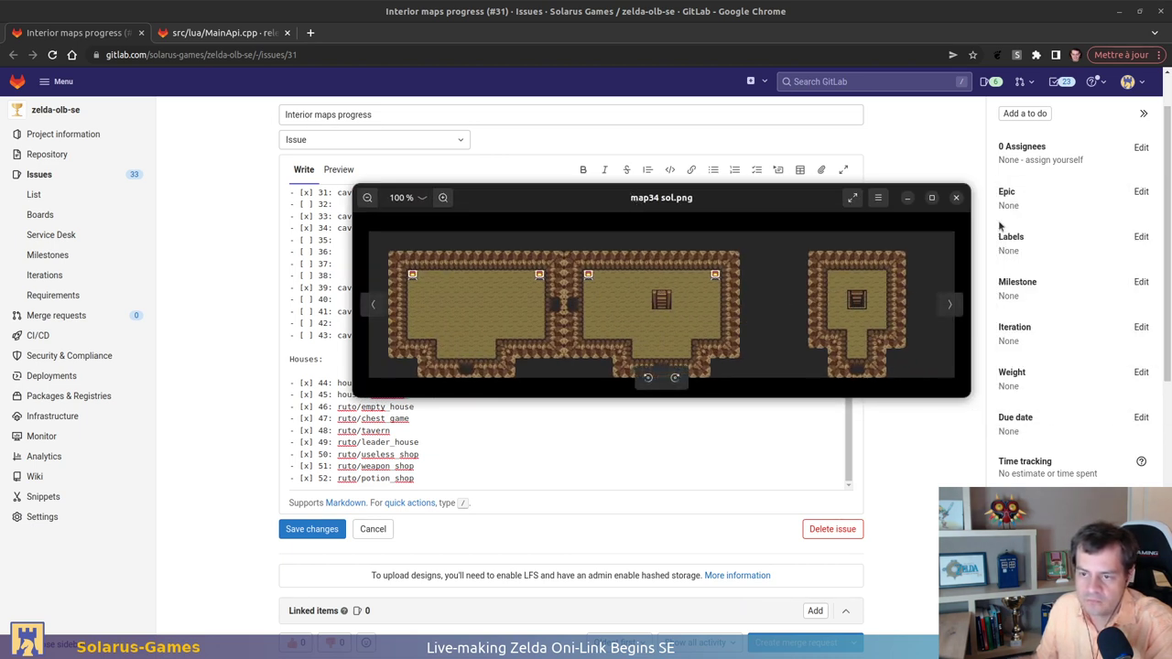
{"action": "left_click", "coordinate": [956, 197]}
{"action": "left_click", "coordinate": [385, 238]}
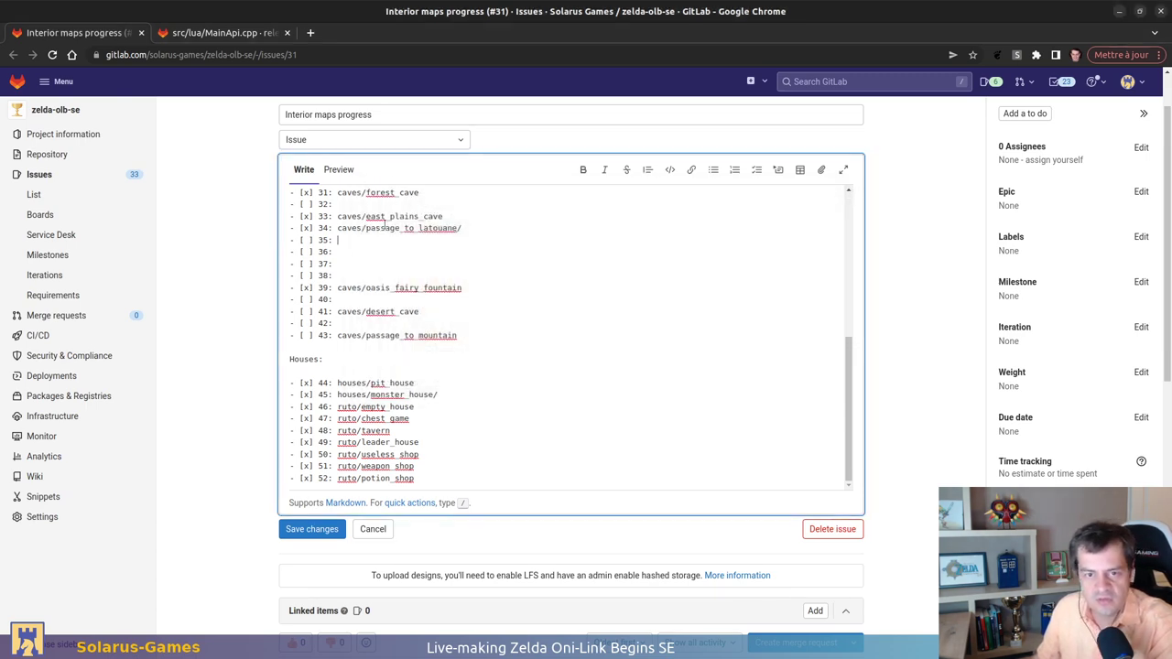
{"action": "double_click", "coordinate": [404, 216]}
{"action": "left_click_drag", "start_coordinate": [336, 228], "coordinate": [463, 228]}
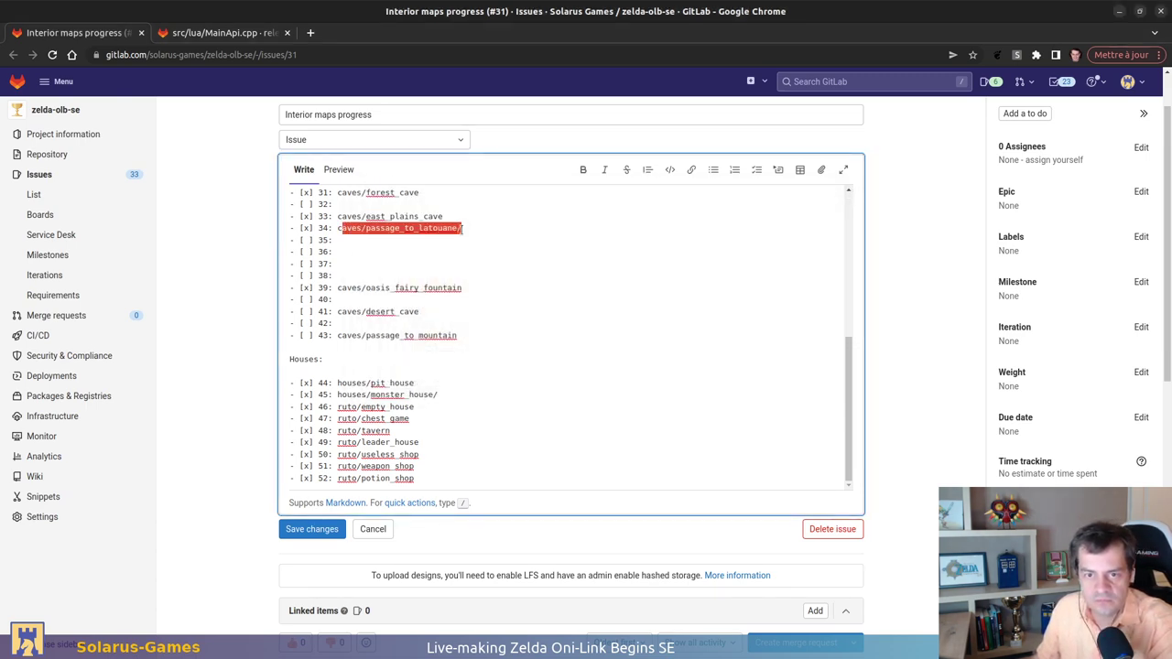
{"action": "left_click", "coordinate": [472, 232]}
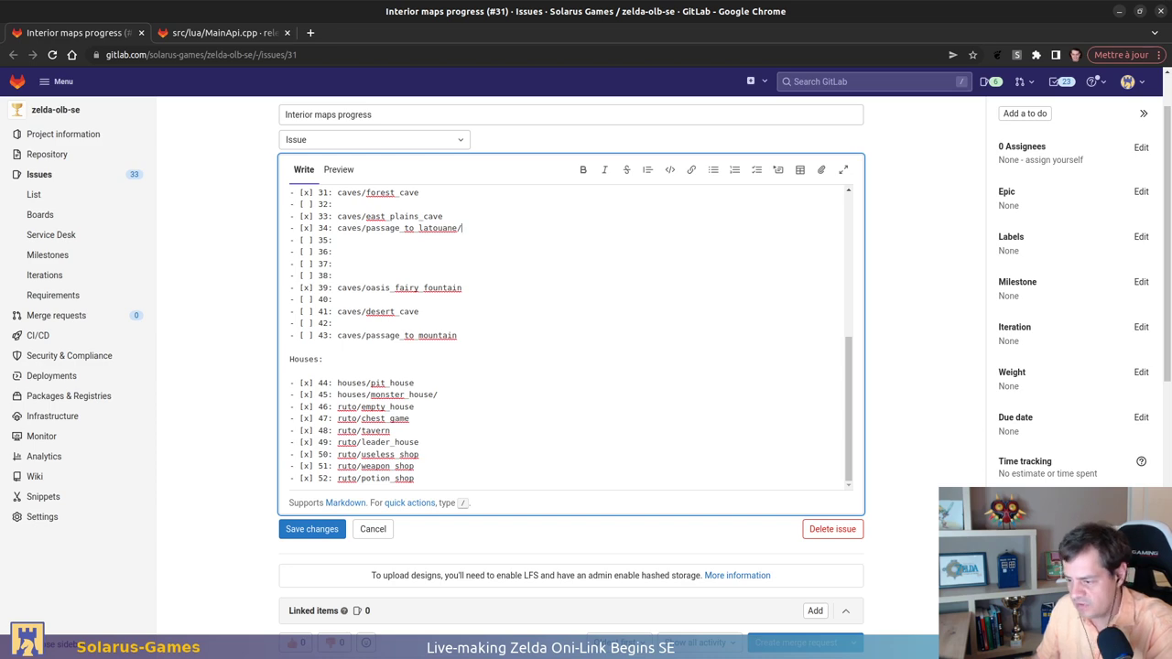
Switch to Solarus Quest Editor, open the 1f and 2f maps of passage_to_latouane, and return to the E4 (Forest) map
{"action": "key", "text": "alt+Tab"}
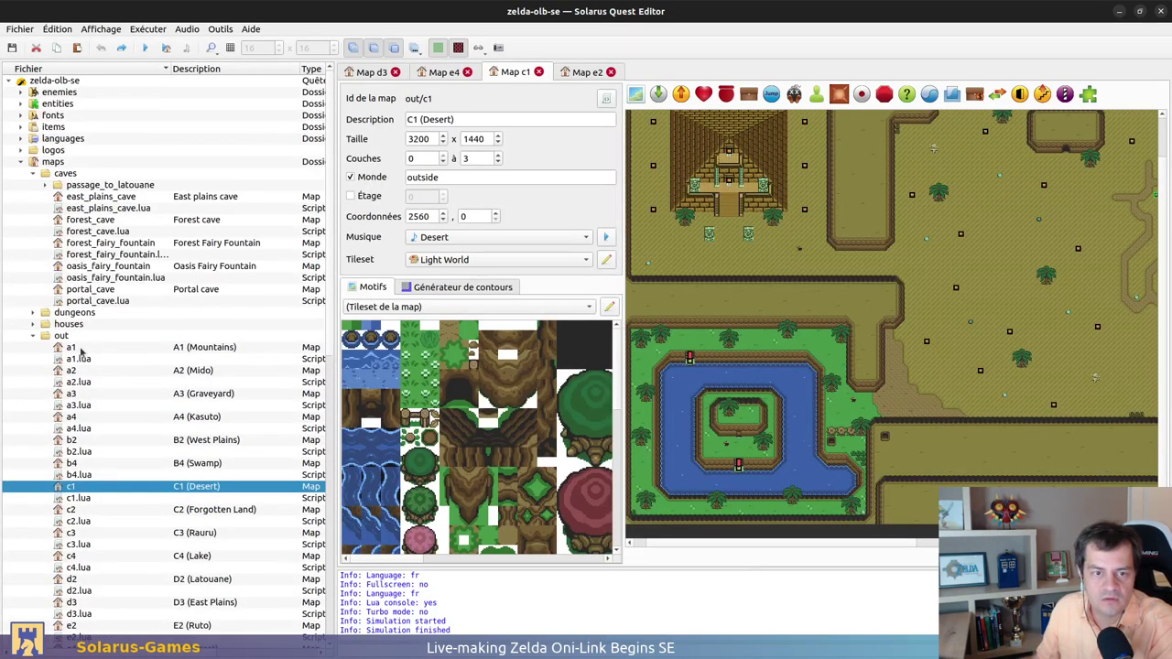
{"action": "left_click", "coordinate": [36, 187]}
{"action": "double_click", "coordinate": [58, 187]}
{"action": "double_click", "coordinate": [81, 197]}
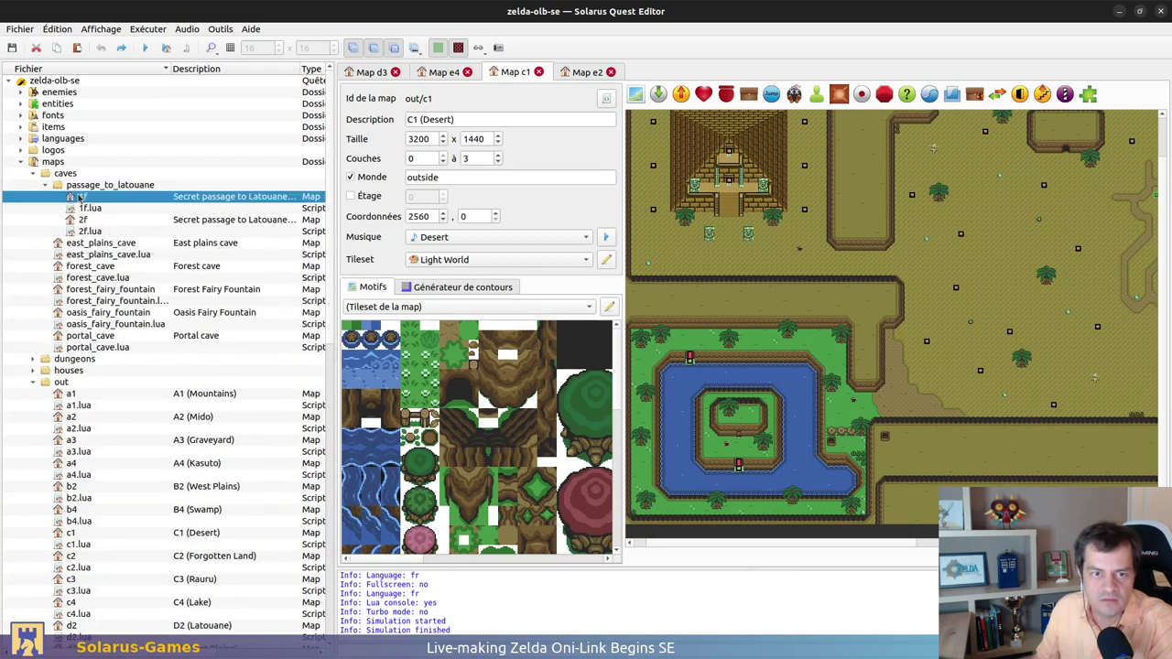
{"action": "double_click", "coordinate": [93, 221]}
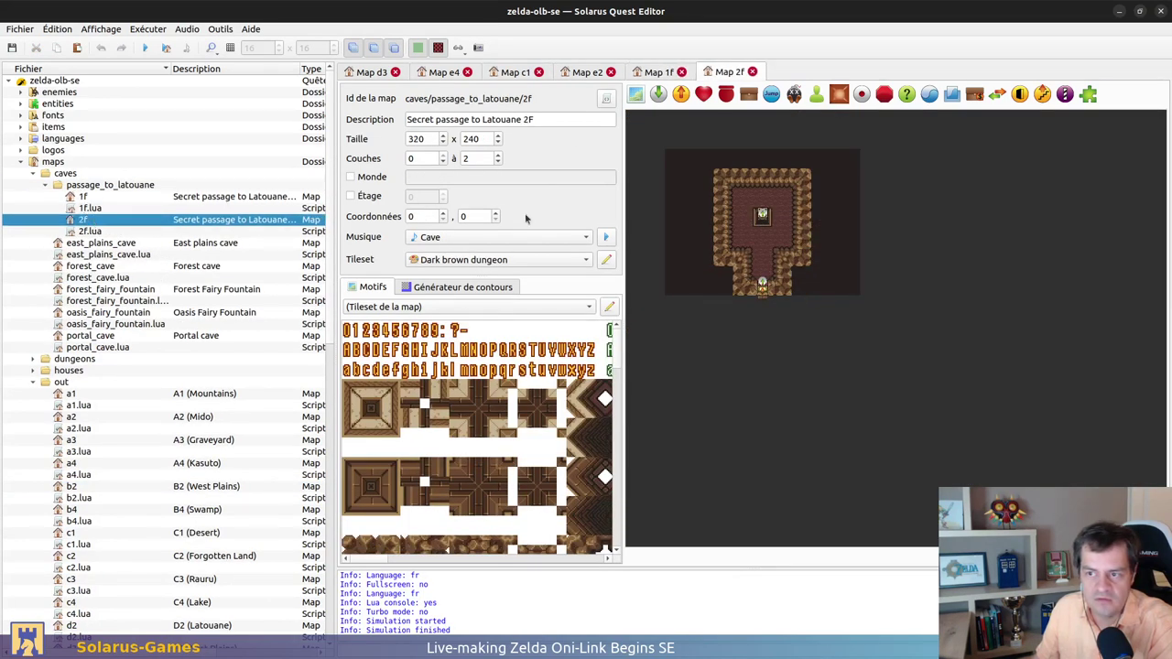
{"action": "scroll", "coordinate": [656, 77], "scroll_direction": "up", "scroll_amount": 3}
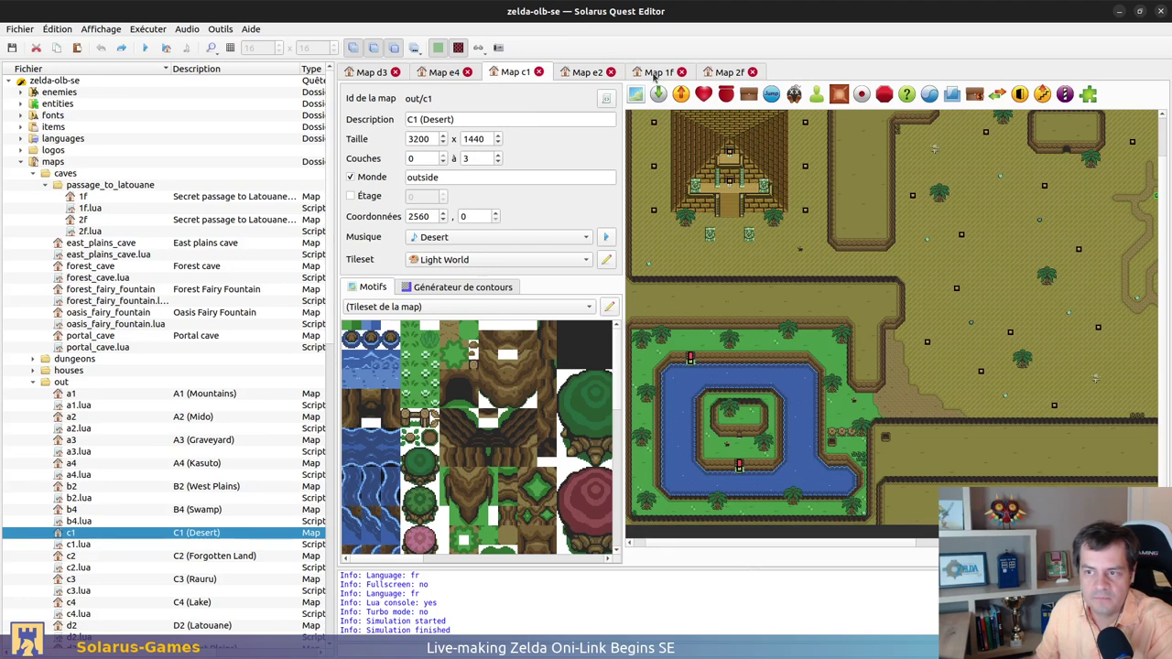
{"action": "scroll", "coordinate": [655, 77], "scroll_direction": "up", "scroll_amount": 1}
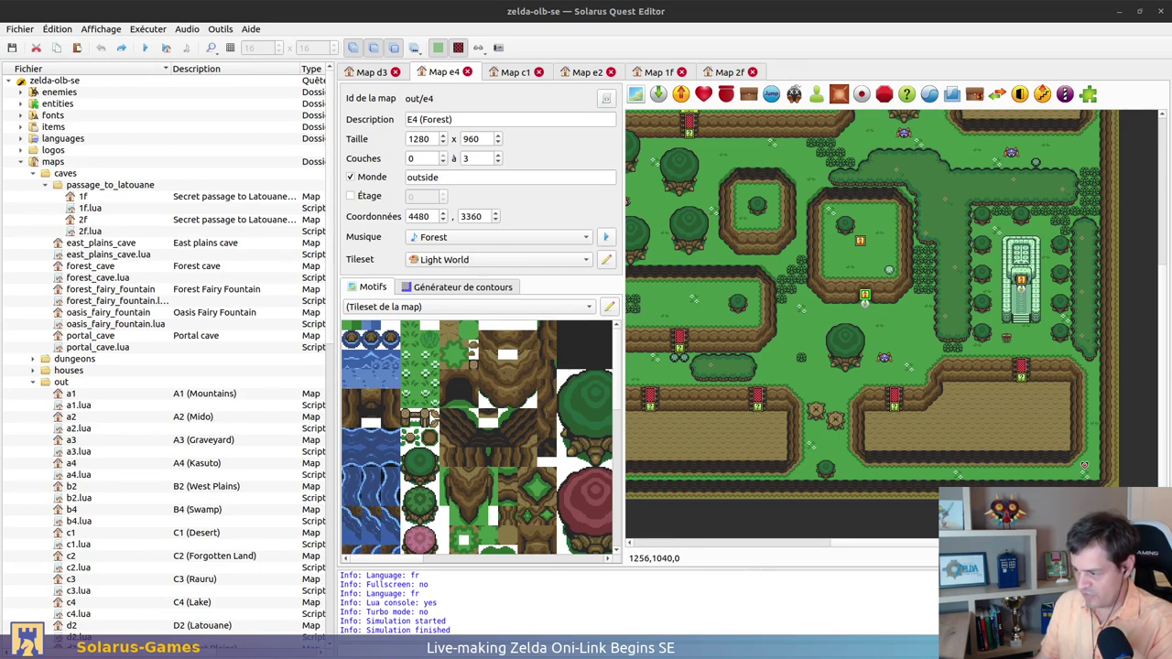
Compare the map40 image with the E4 forest map and the C1 desert map's oasis entrances, and close the image
{"action": "left_click_drag", "start_coordinate": [809, 244], "coordinate": [509, 184]}
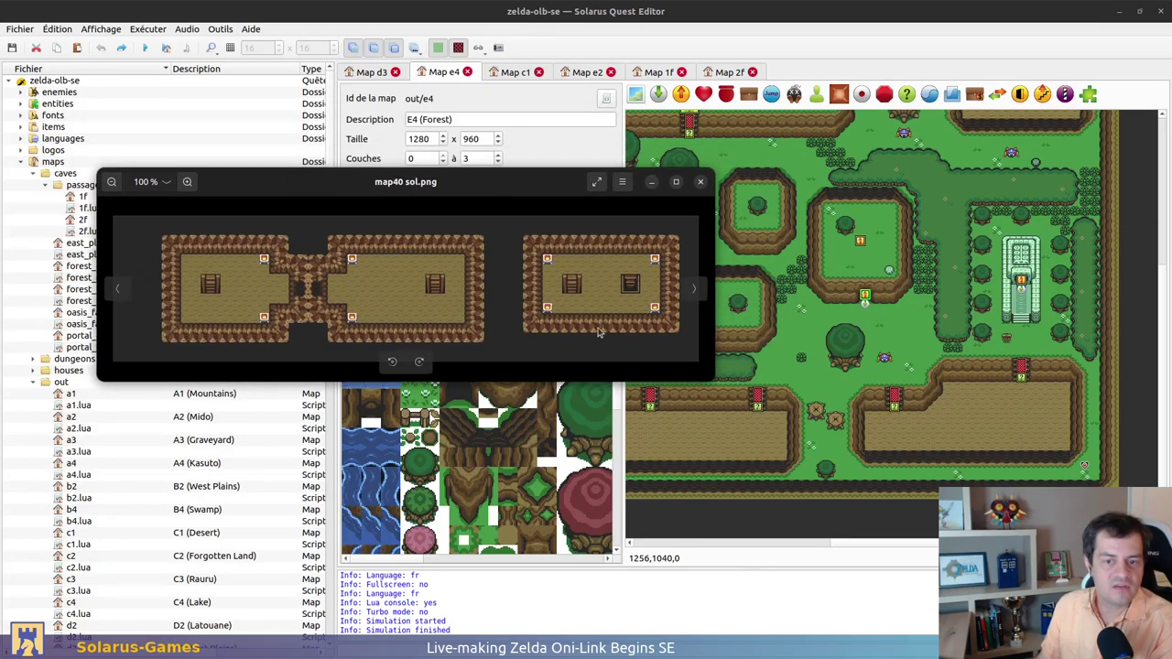
{"action": "left_click_drag", "start_coordinate": [712, 378], "coordinate": [853, 528]}
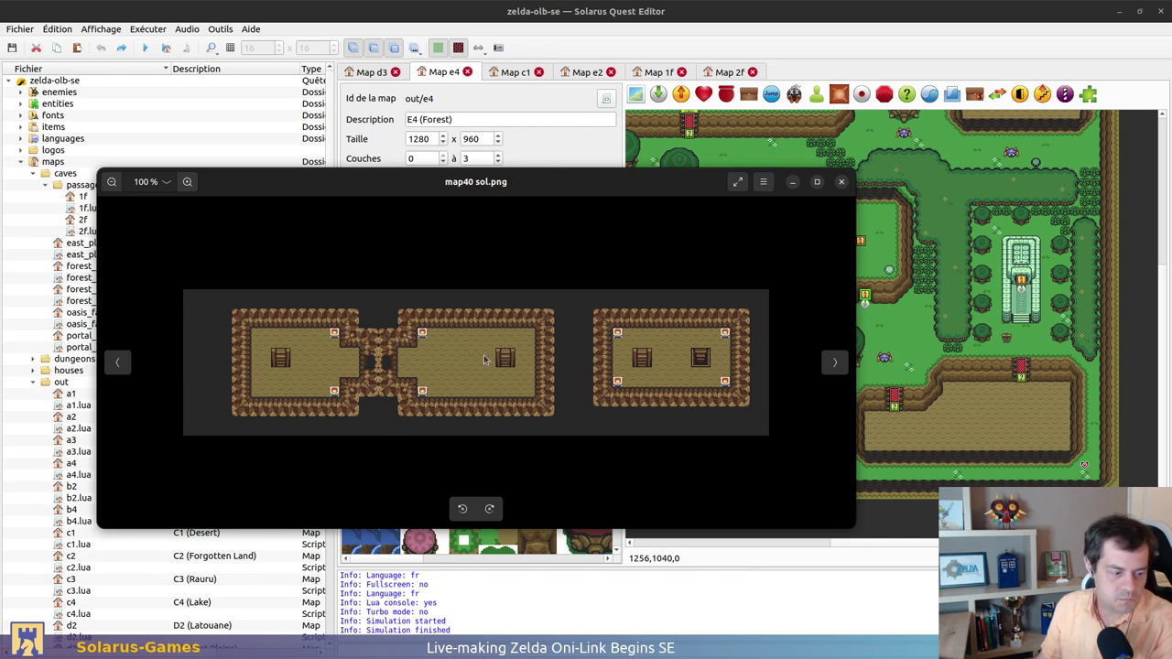
{"action": "mouse_move", "coordinate": [614, 190]}
{"action": "left_mouse_down"}
{"action": "mouse_move", "coordinate": [587, 174]}
{"action": "mouse_move", "coordinate": [614, 212]}
{"action": "left_mouse_up"}
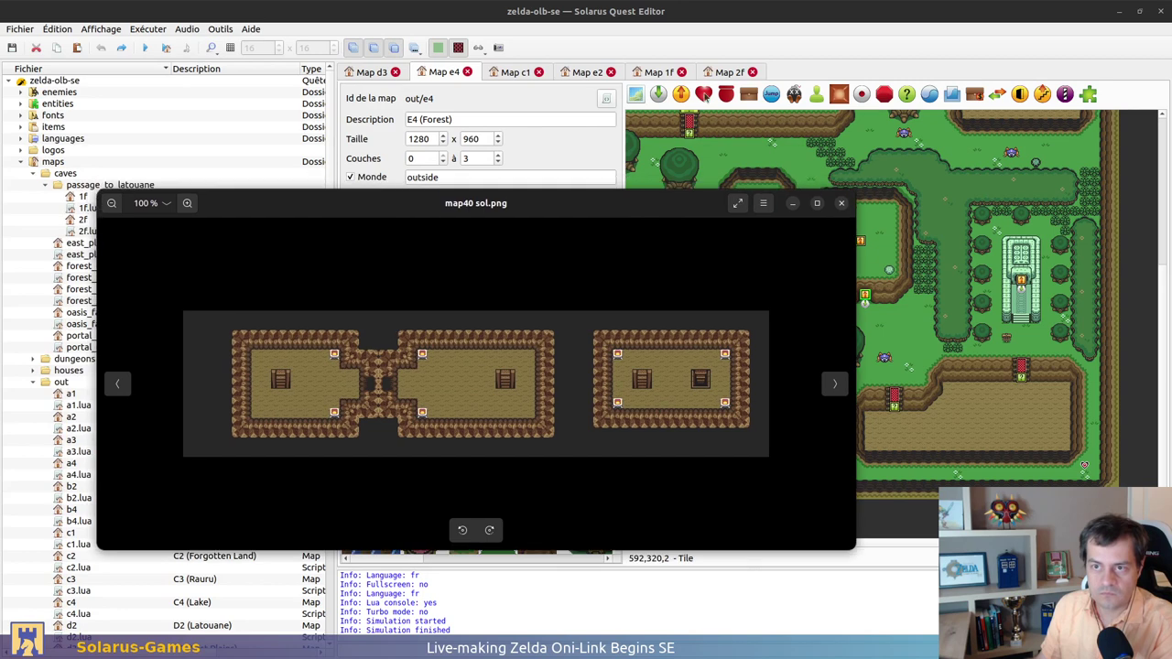
{"action": "key", "text": "ctrl+Tab"}
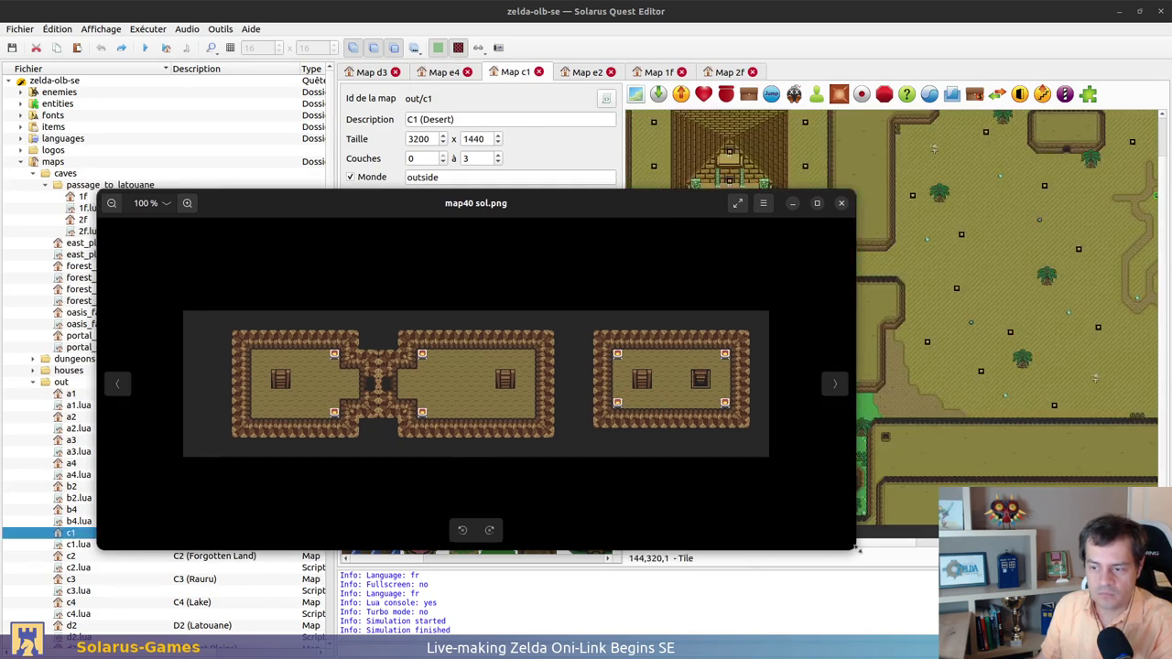
{"action": "left_click_drag", "start_coordinate": [851, 545], "coordinate": [578, 450]}
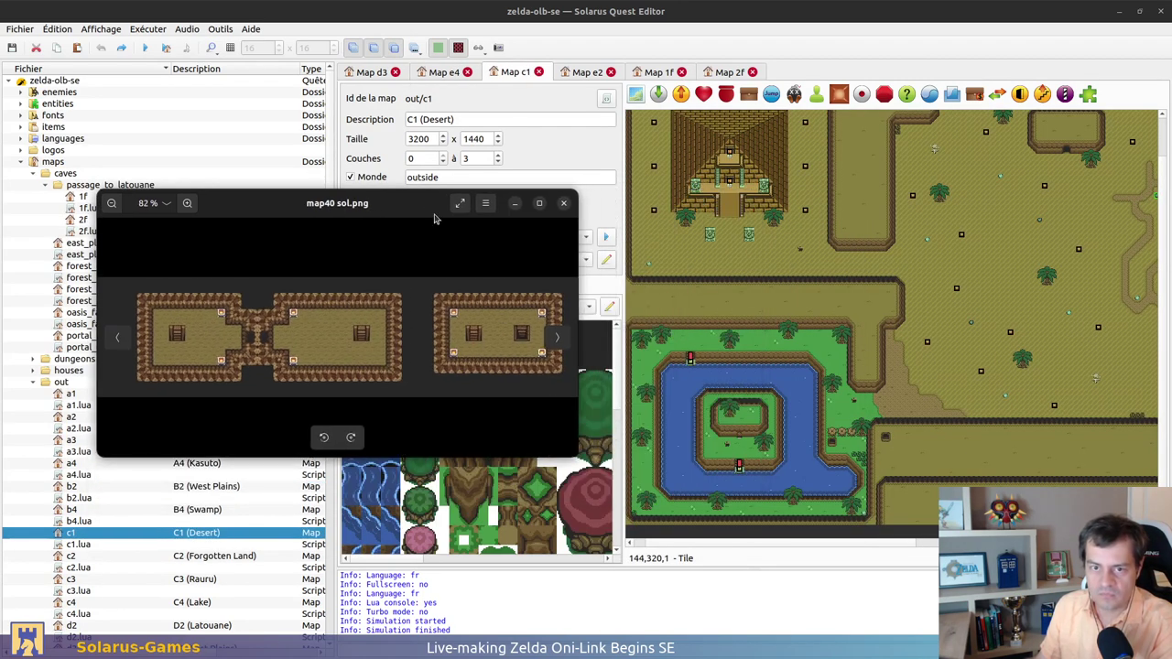
{"action": "left_click_drag", "start_coordinate": [404, 199], "coordinate": [943, 137]}
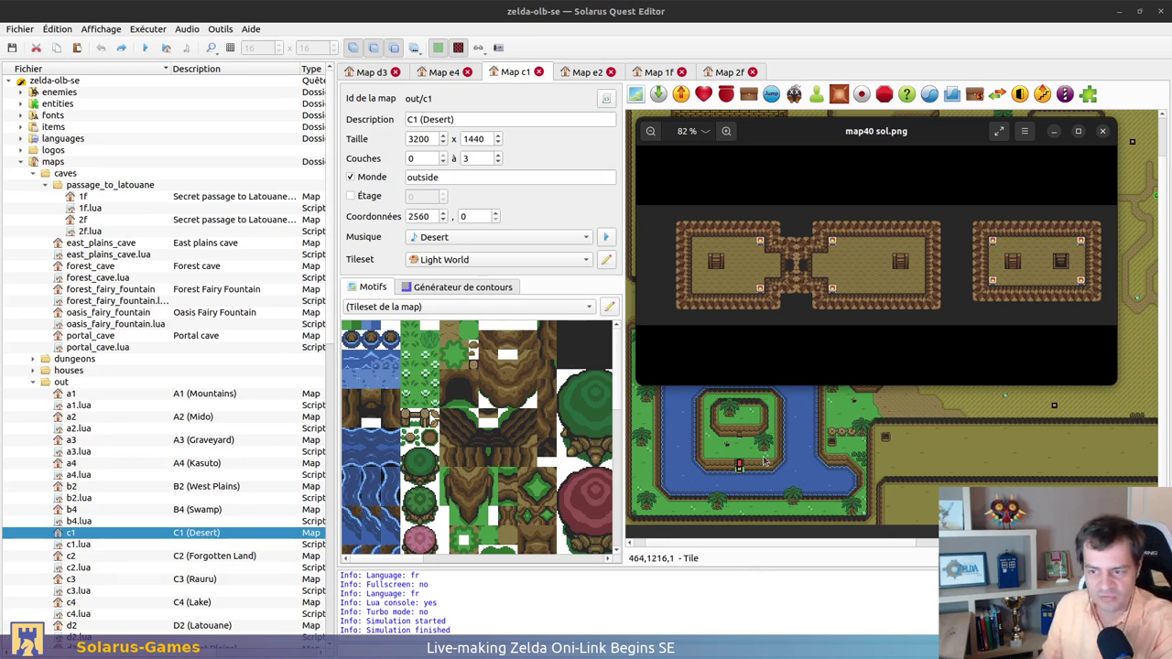
{"action": "left_click", "coordinate": [1102, 131]}
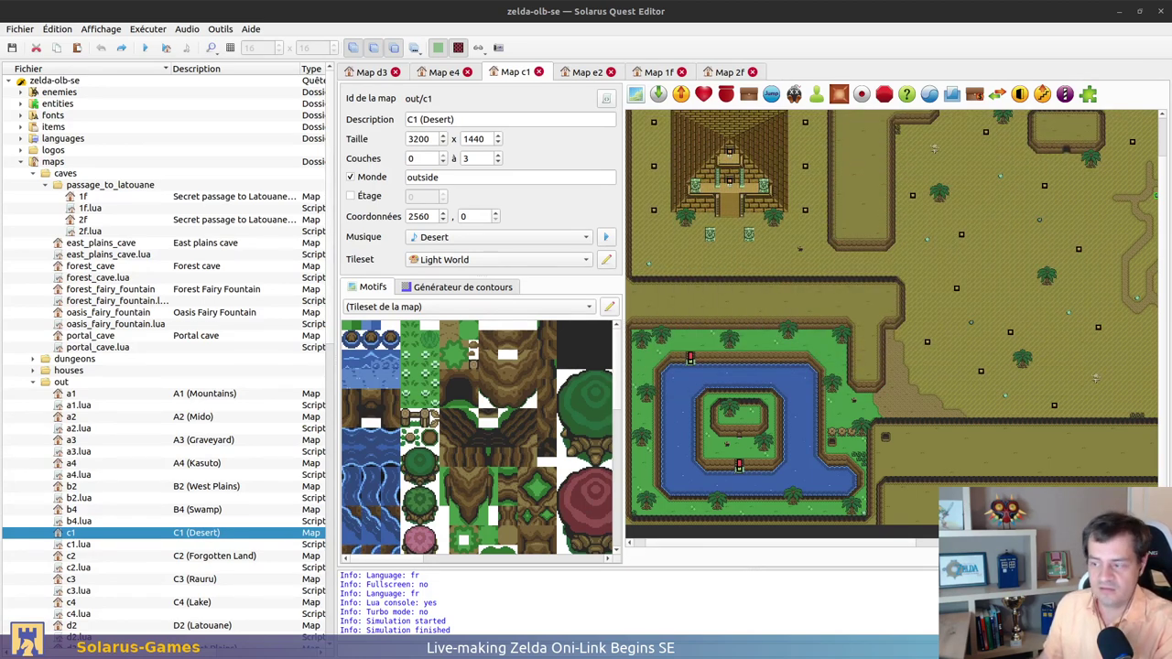
Switch to the GitLab issue in Chrome and name entry 40 caves/oasis_cave
{"action": "key", "text": "alt+Tab"}
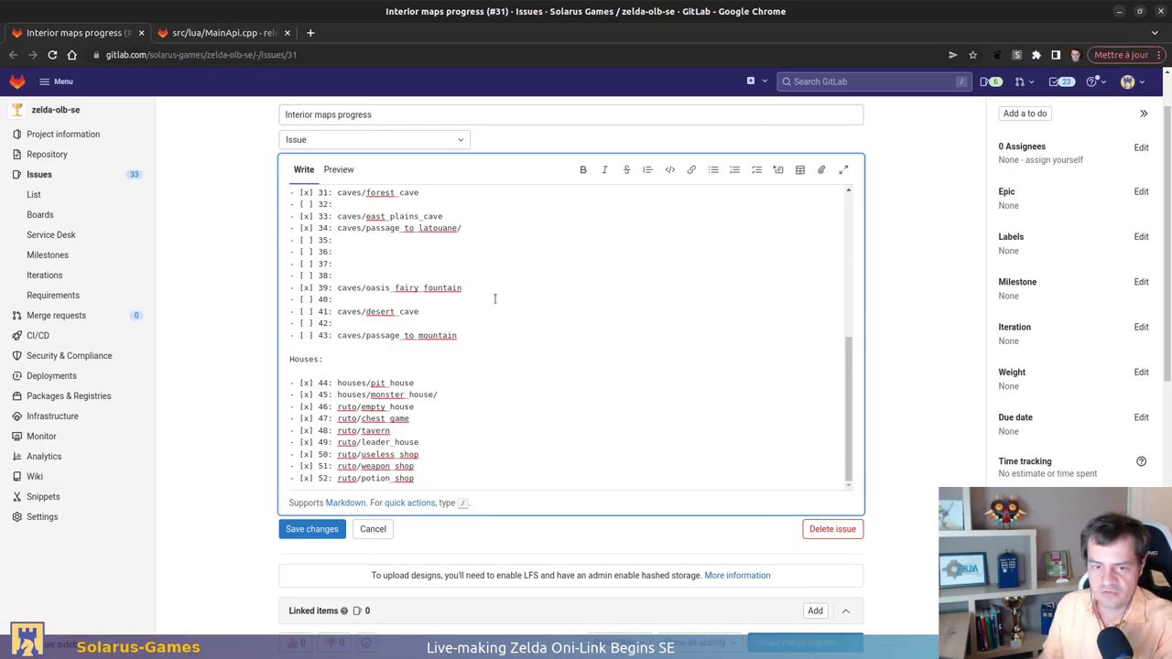
{"action": "type", "text": "cav"}
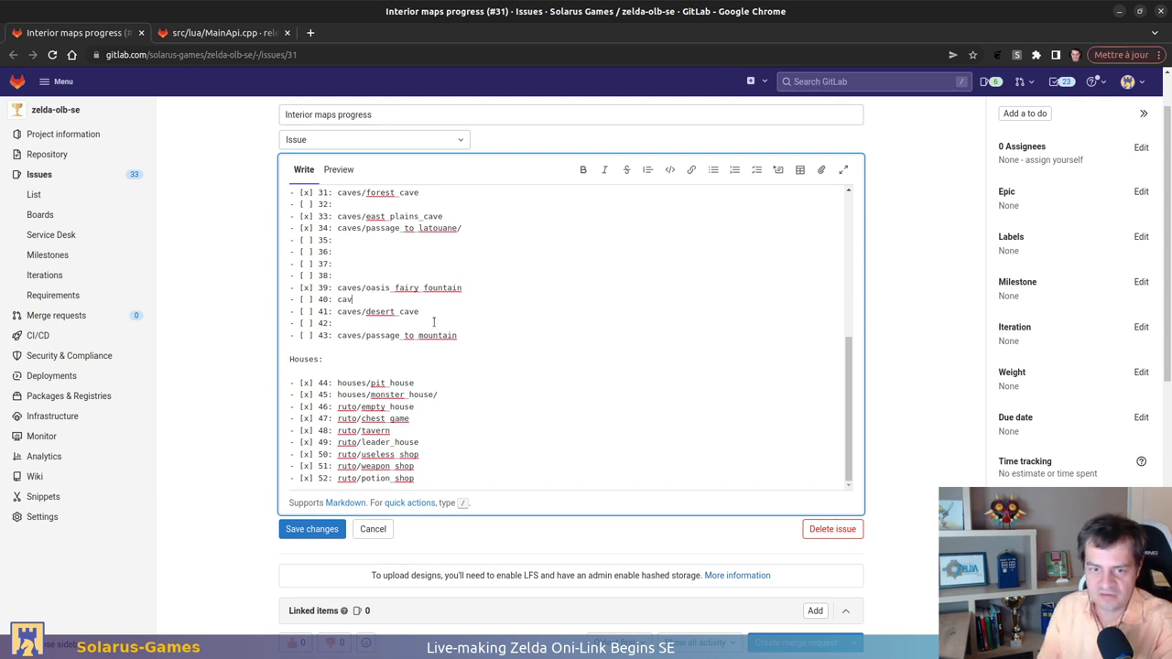
{"action": "type", "text": "es/oasis_cave"}
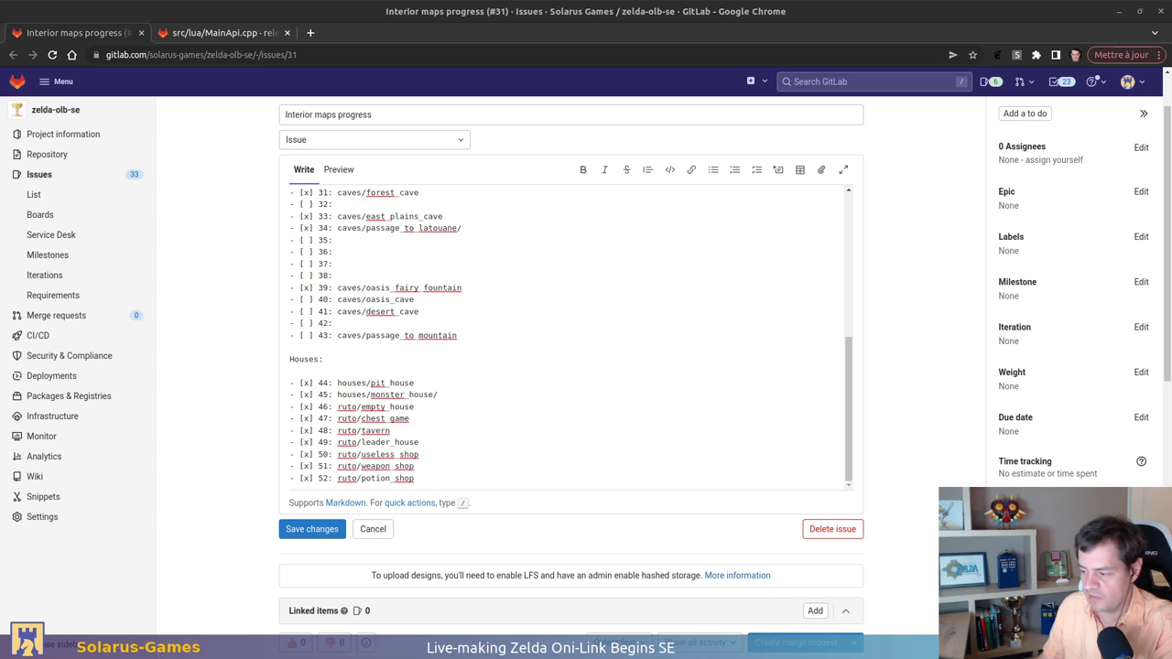
Switch to Solarus Quest Editor, view the whole C1 desert map, and close it
{"action": "key", "text": "alt+Tab"}
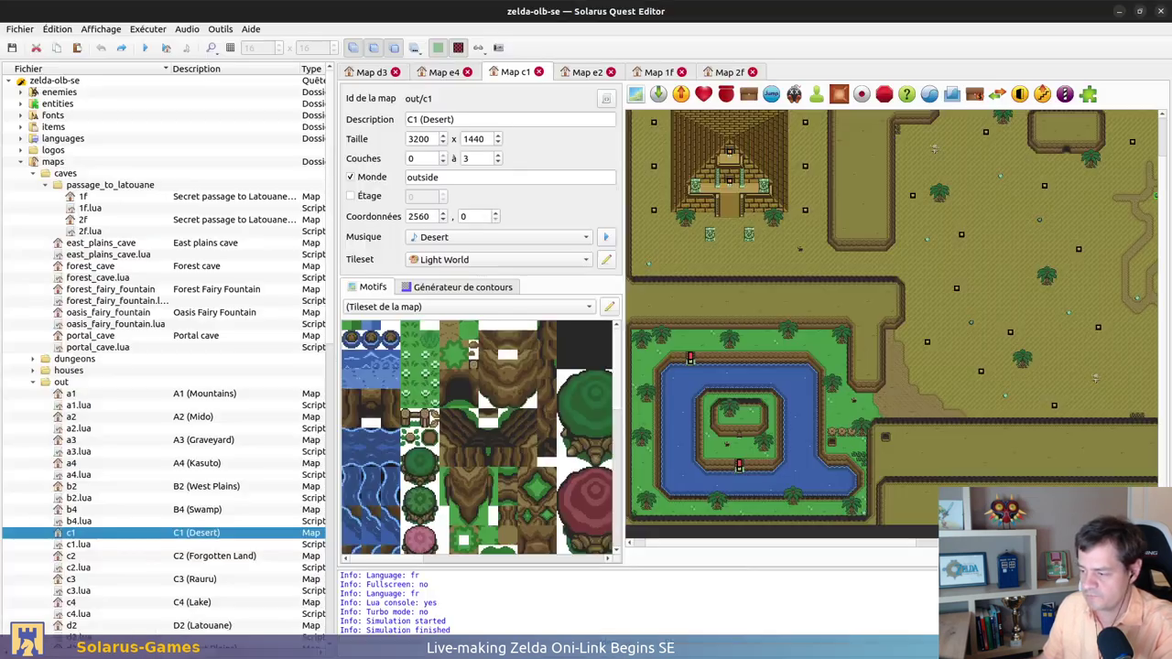
{"action": "scroll", "coordinate": [914, 334], "scroll_direction": "down", "scroll_amount": 1, "text": "ctrl"}
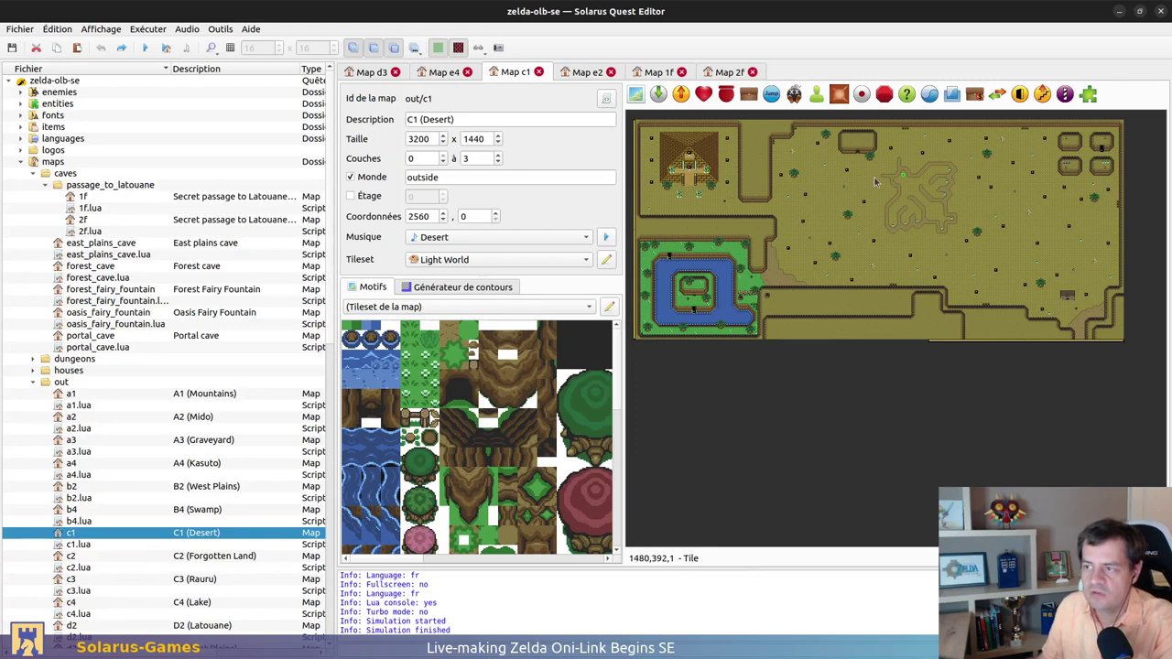
{"action": "middle_click", "coordinate": [524, 80]}
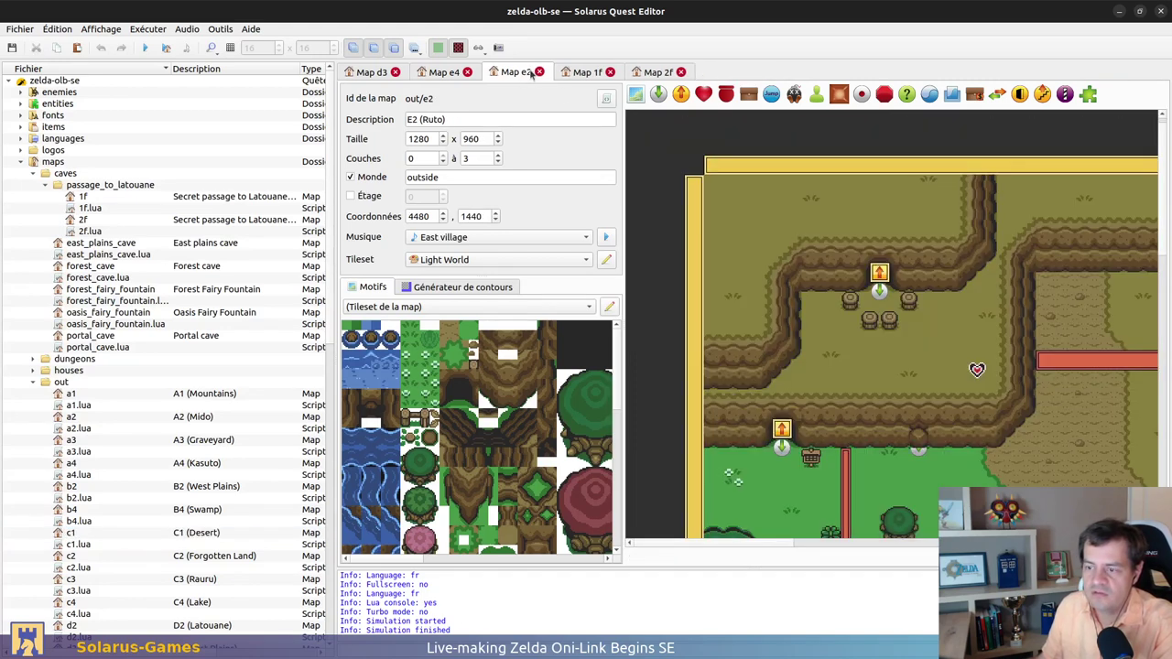
Look over the E2 (Ruto) map, and close it along with the two passage_to_latouane maps
{"action": "scroll", "coordinate": [815, 279], "scroll_direction": "down", "scroll_amount": 1, "text": "ctrl"}
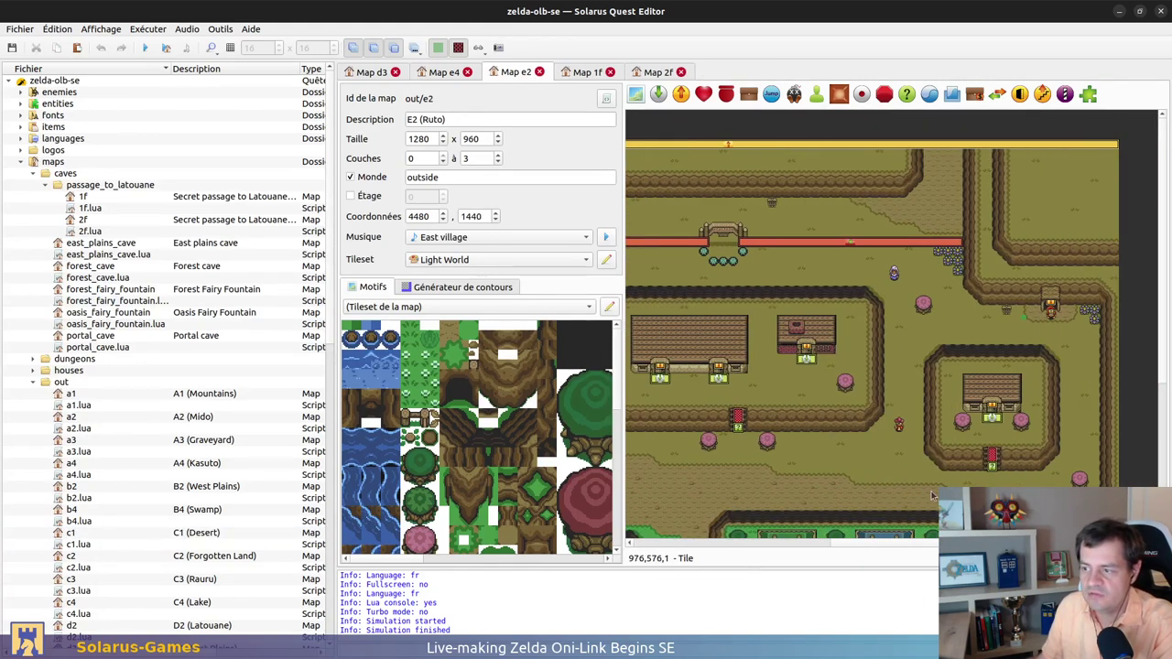
{"action": "scroll", "coordinate": [935, 412], "scroll_direction": "down", "scroll_amount": 3}
{"action": "scroll", "coordinate": [843, 403], "scroll_direction": "left", "scroll_amount": 2, "text": "shift"}
{"action": "key", "text": "ctrl+w"}
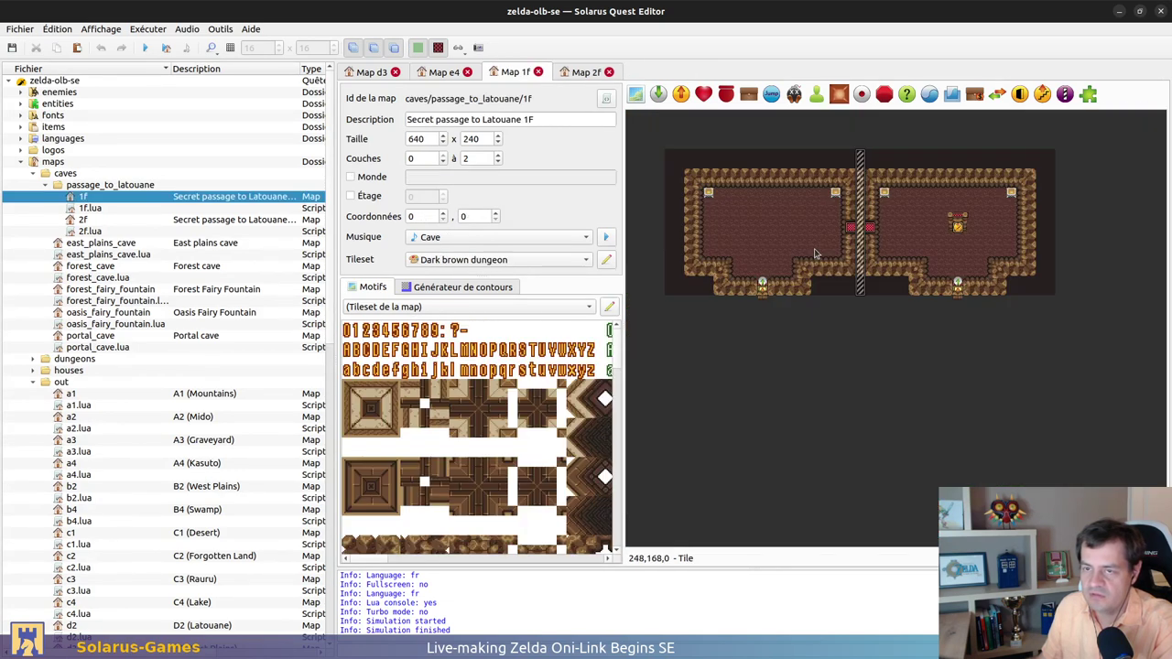
{"action": "key", "text": "ctrl+w"}
{"action": "key", "text": "ctrl+w"}
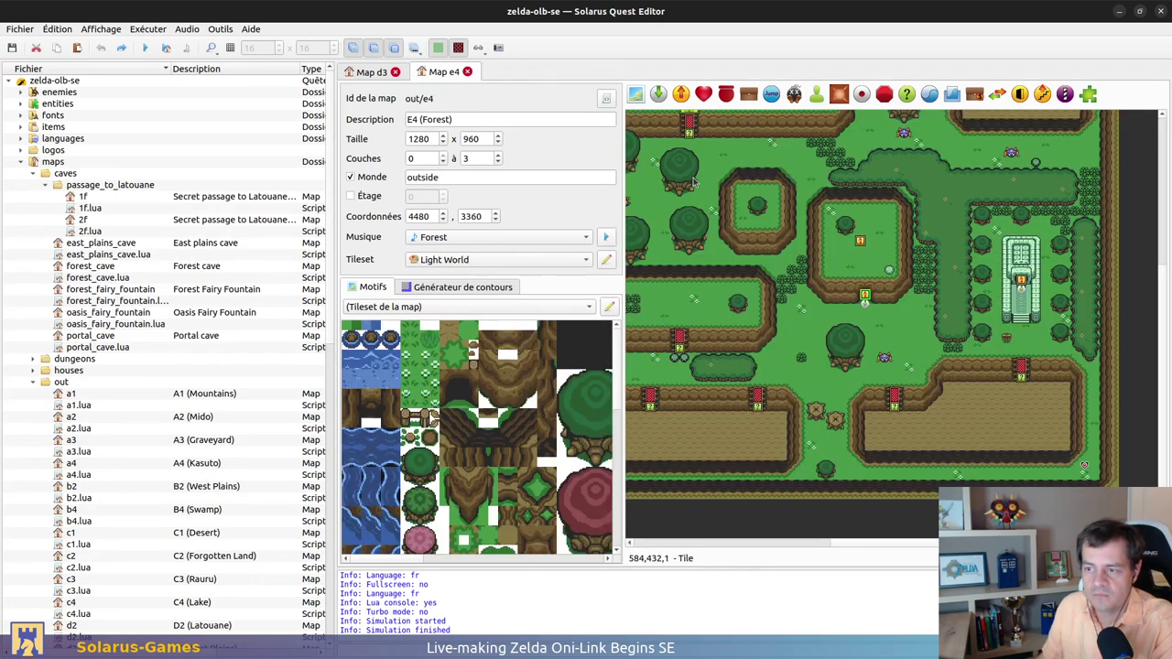
Look over the northern part of the E4 (Forest) map and close the map
{"action": "scroll", "coordinate": [869, 320], "scroll_direction": "up", "scroll_amount": 2}
{"action": "scroll", "coordinate": [1023, 298], "scroll_direction": "up", "scroll_amount": 3}
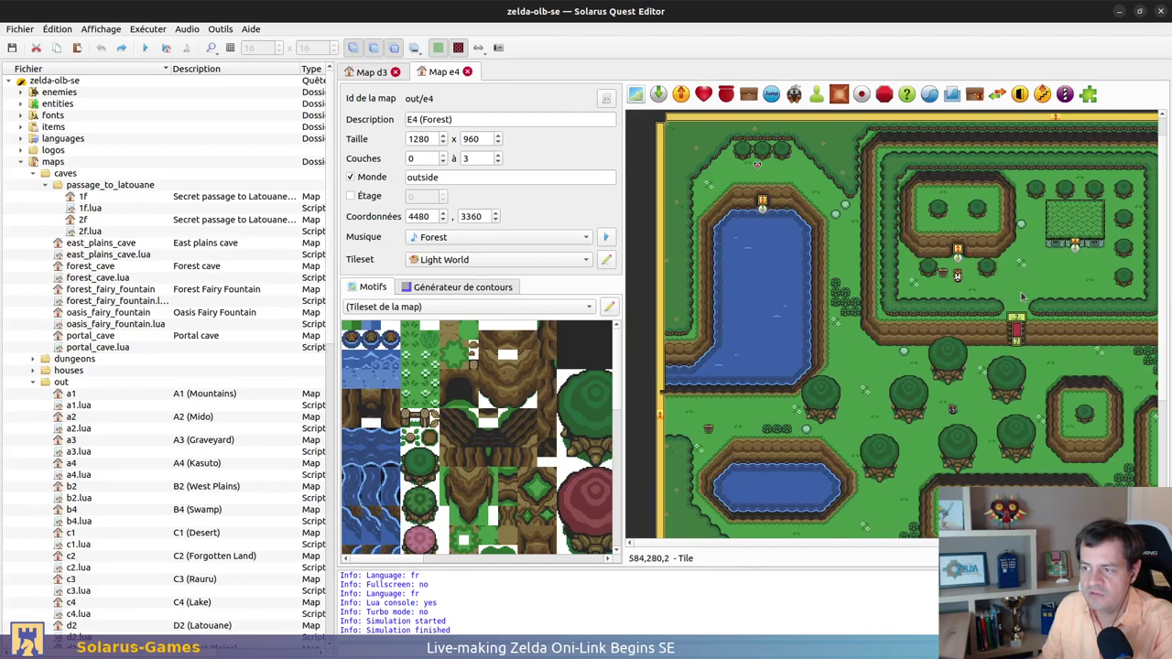
{"action": "key", "text": "ctrl+w"}
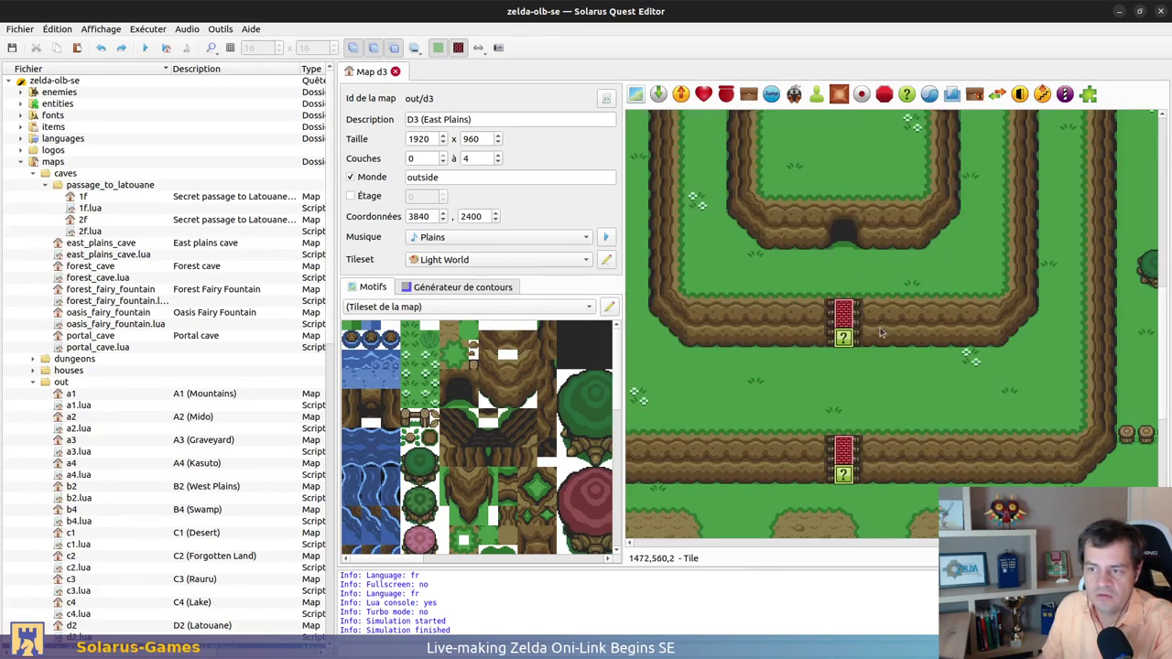
Examine the cave entrances on the D3 (East Plains) map, including the eastern plateau and the small western plateau
{"action": "scroll", "coordinate": [901, 267], "scroll_direction": "down", "scroll_amount": 2, "text": "ctrl"}
{"action": "scroll", "coordinate": [1029, 268], "scroll_direction": "up", "scroll_amount": 2, "text": "ctrl"}
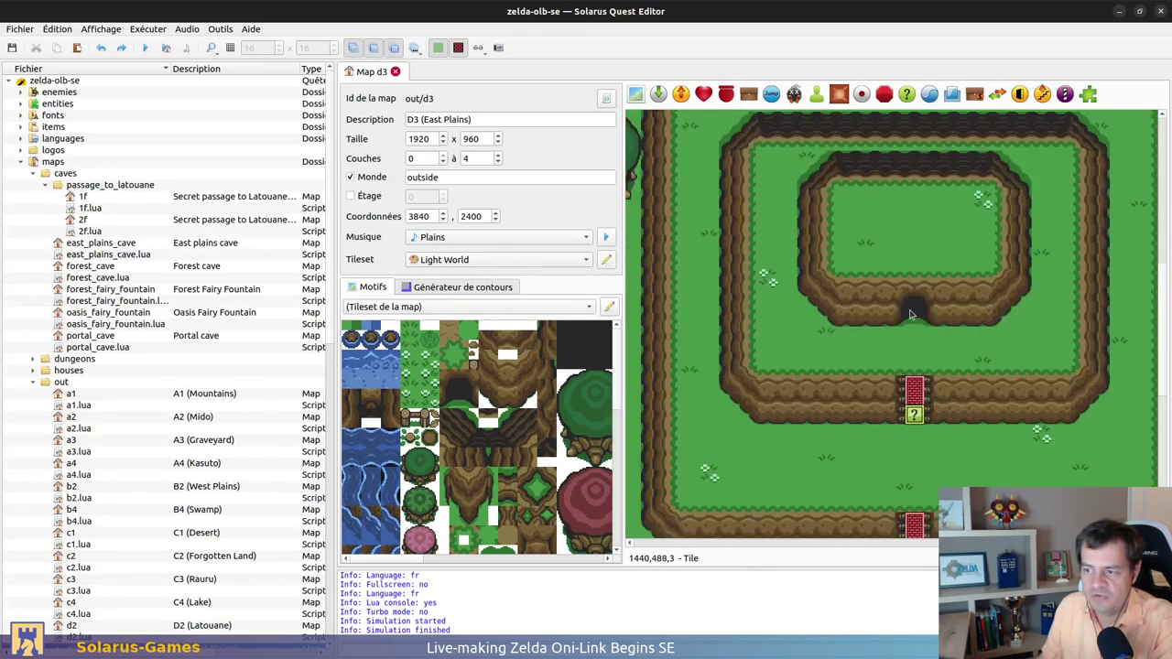
{"action": "scroll", "coordinate": [917, 318], "scroll_direction": "down", "scroll_amount": 2, "text": "ctrl"}
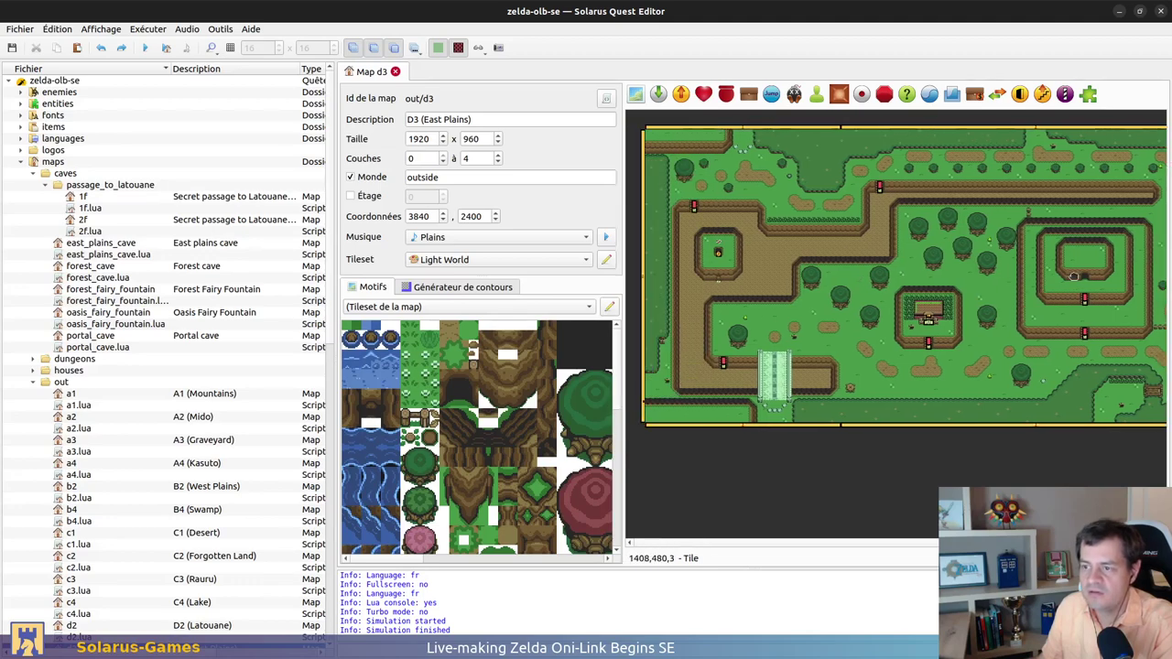
{"action": "scroll", "coordinate": [718, 271], "scroll_direction": "up", "scroll_amount": 2, "text": "ctrl"}
{"action": "scroll", "coordinate": [718, 271], "scroll_direction": "down", "scroll_amount": 1}
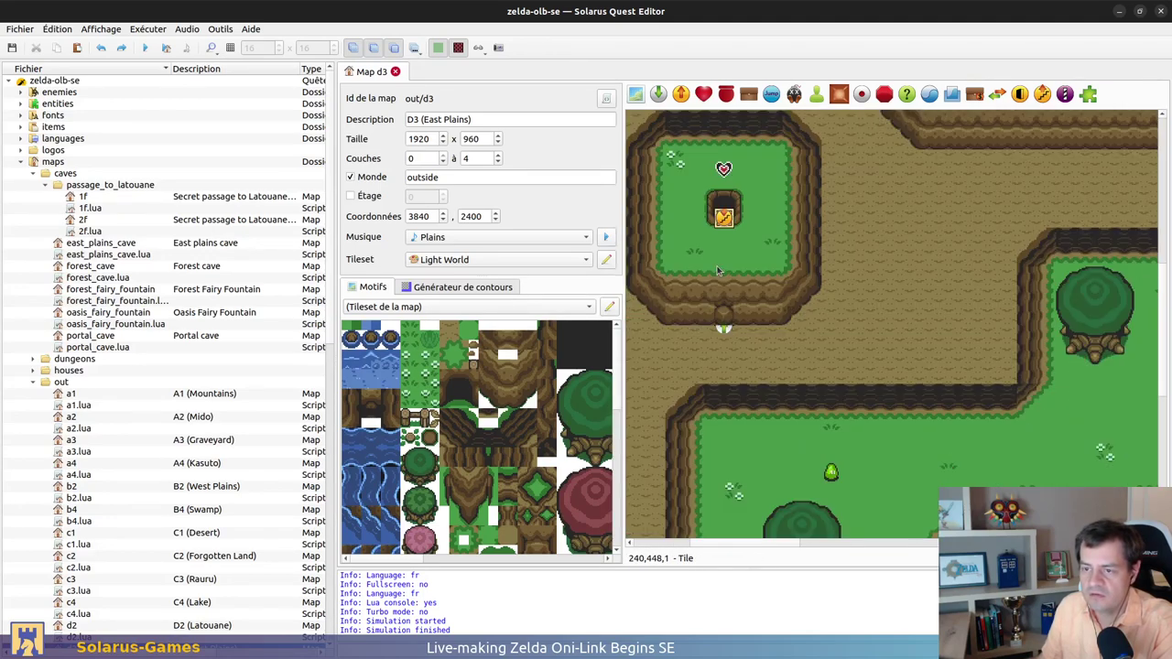
{"action": "scroll", "coordinate": [1015, 360], "scroll_direction": "down", "scroll_amount": 1, "text": "ctrl"}
{"action": "scroll", "coordinate": [1014, 359], "scroll_direction": "up", "scroll_amount": 1, "text": "ctrl"}
{"action": "scroll", "coordinate": [1014, 360], "scroll_direction": "right", "scroll_amount": 3}
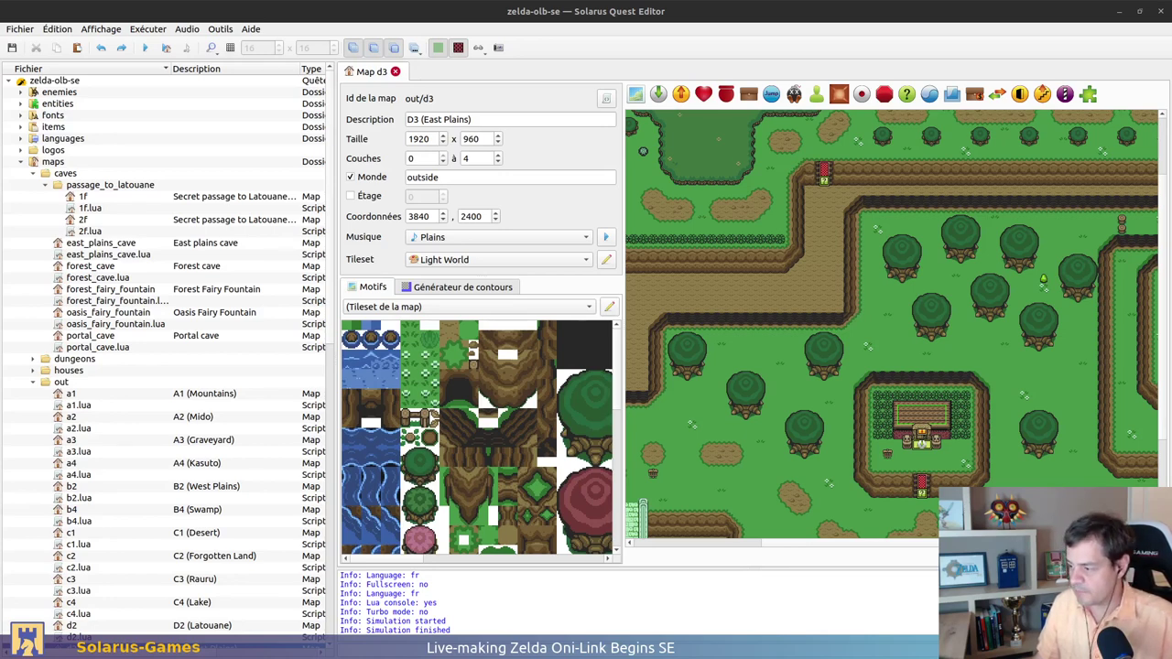
Compare the map32 sol.png and map42 sol.png images side by side at matching window sizes, and close both
{"action": "left_click_drag", "start_coordinate": [769, 189], "coordinate": [270, 170]}
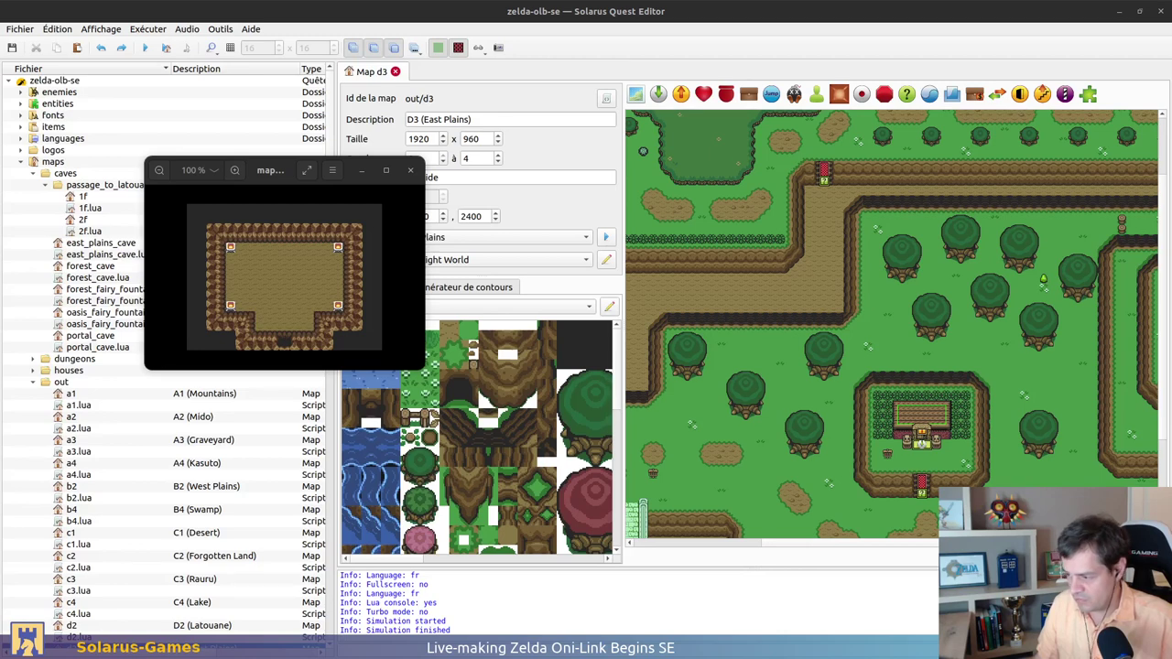
{"action": "left_click_drag", "start_coordinate": [1033, 235], "coordinate": [572, 265]}
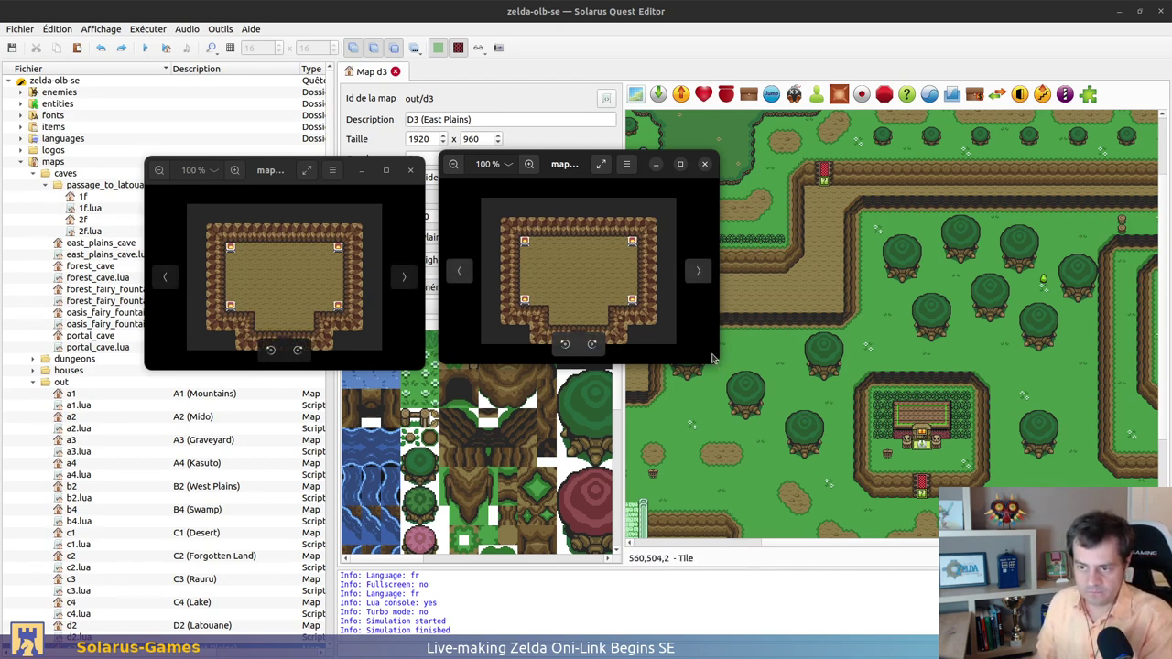
{"action": "left_click_drag", "start_coordinate": [713, 357], "coordinate": [878, 437]}
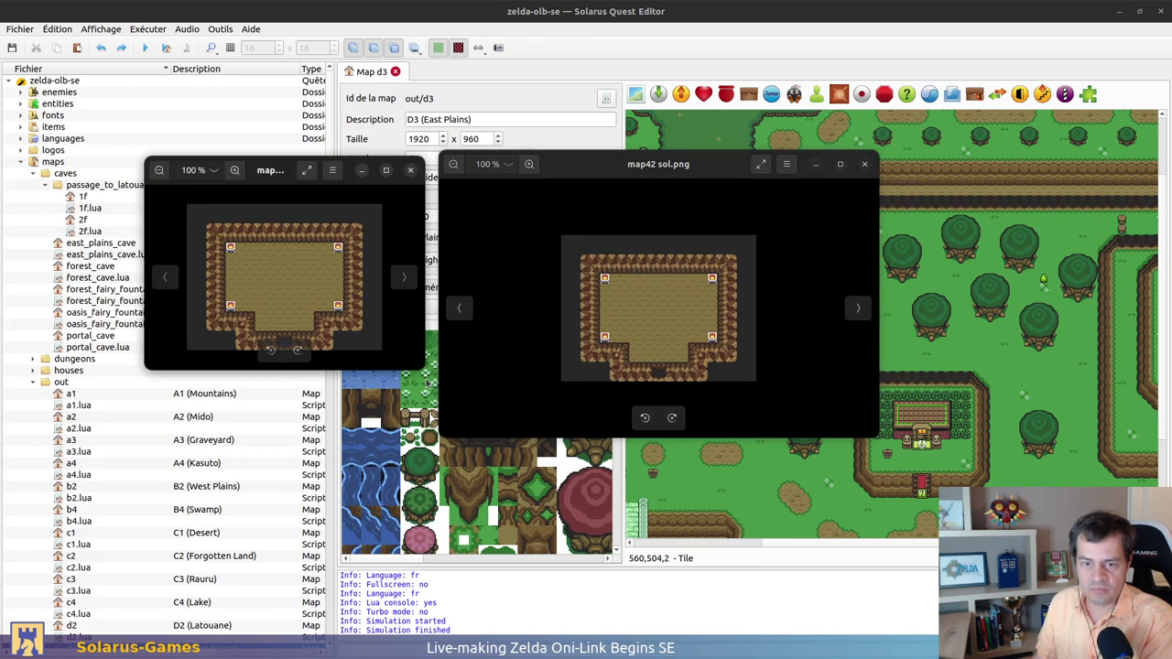
{"action": "left_click_drag", "start_coordinate": [424, 370], "coordinate": [510, 451]}
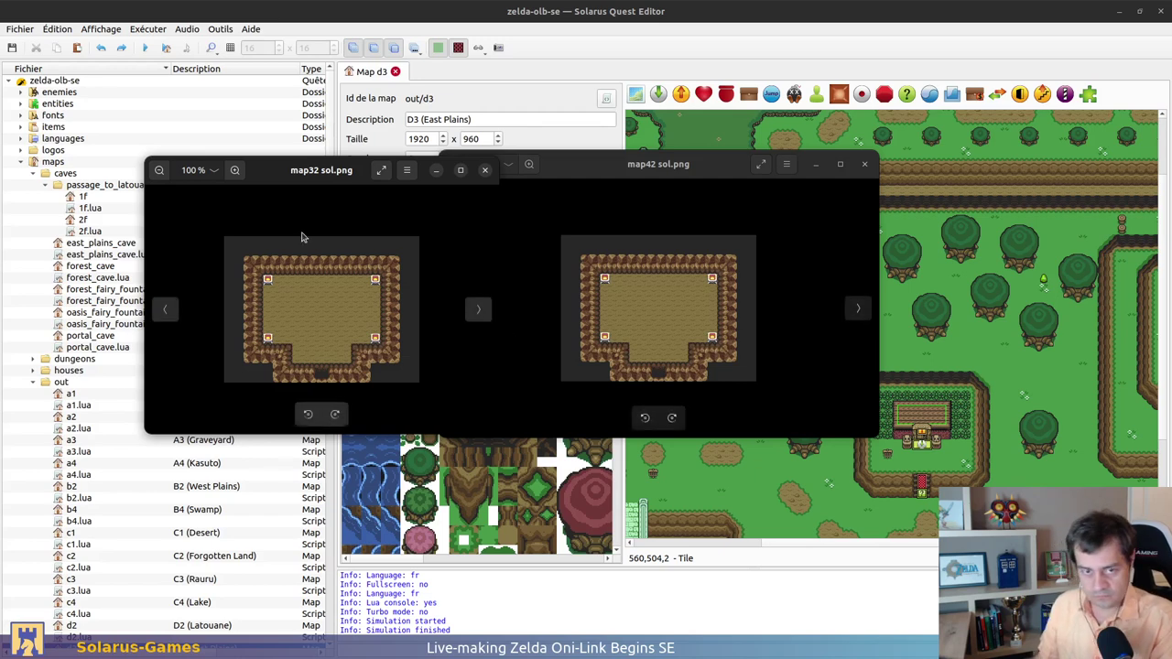
{"action": "key", "text": "ctrl+w"}
{"action": "key", "text": "ctrl+w"}
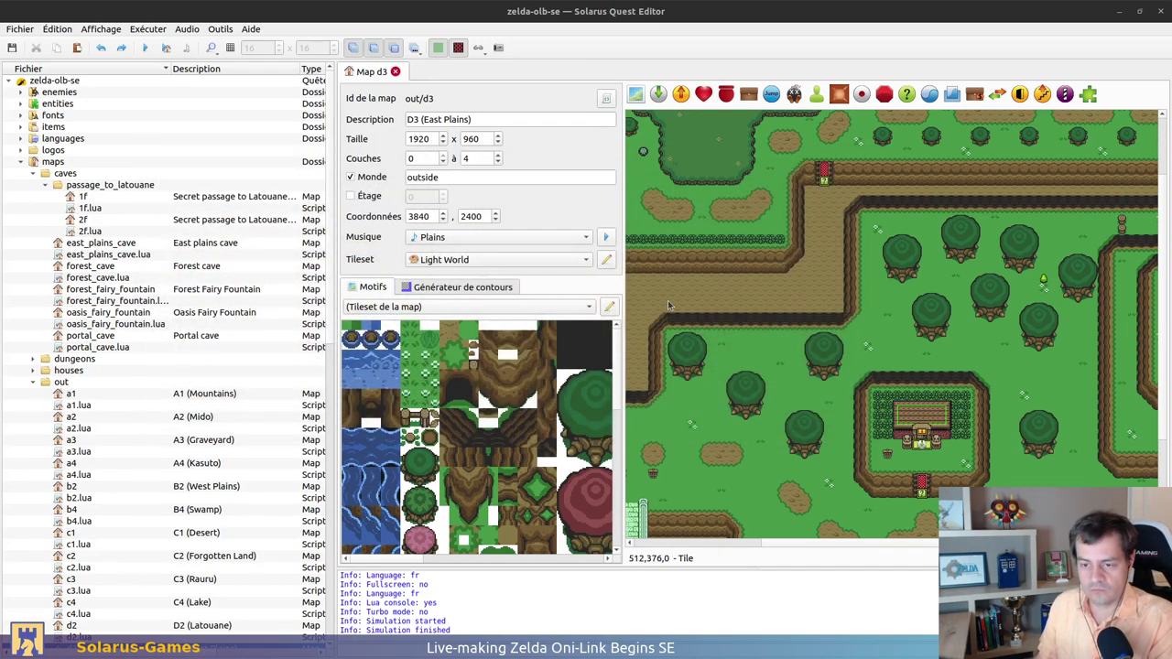
Switch to the GitLab issue in Chrome and name entry 32 caves/ocarina_cave
{"action": "key", "text": "alt+Tab"}
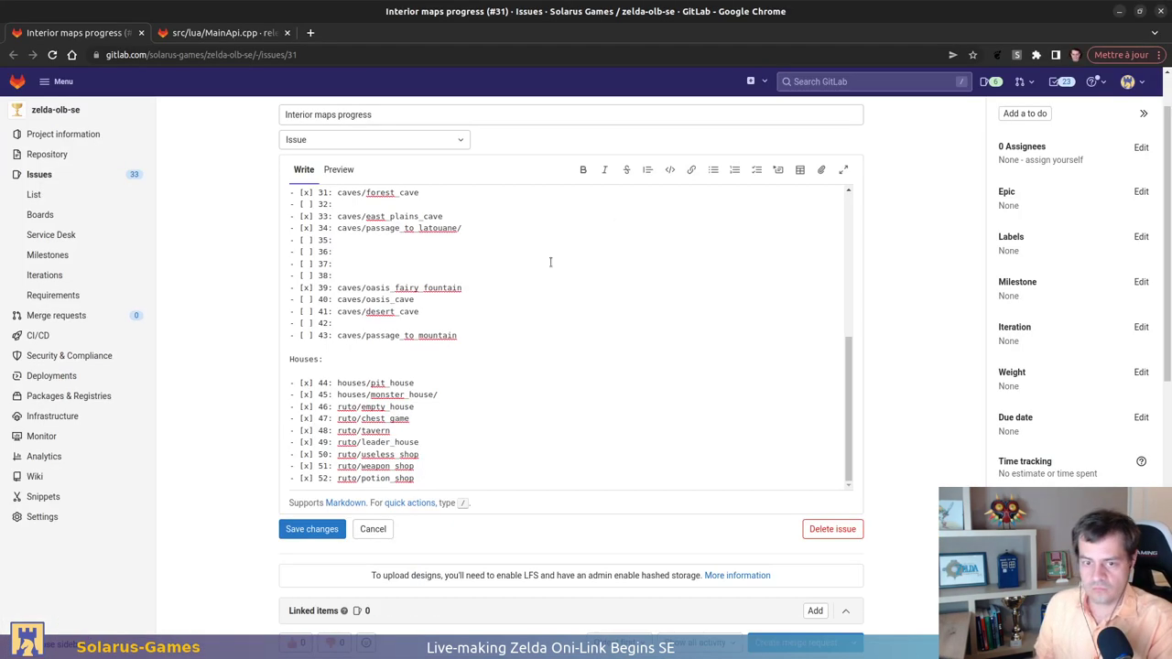
{"action": "left_click", "coordinate": [360, 207]}
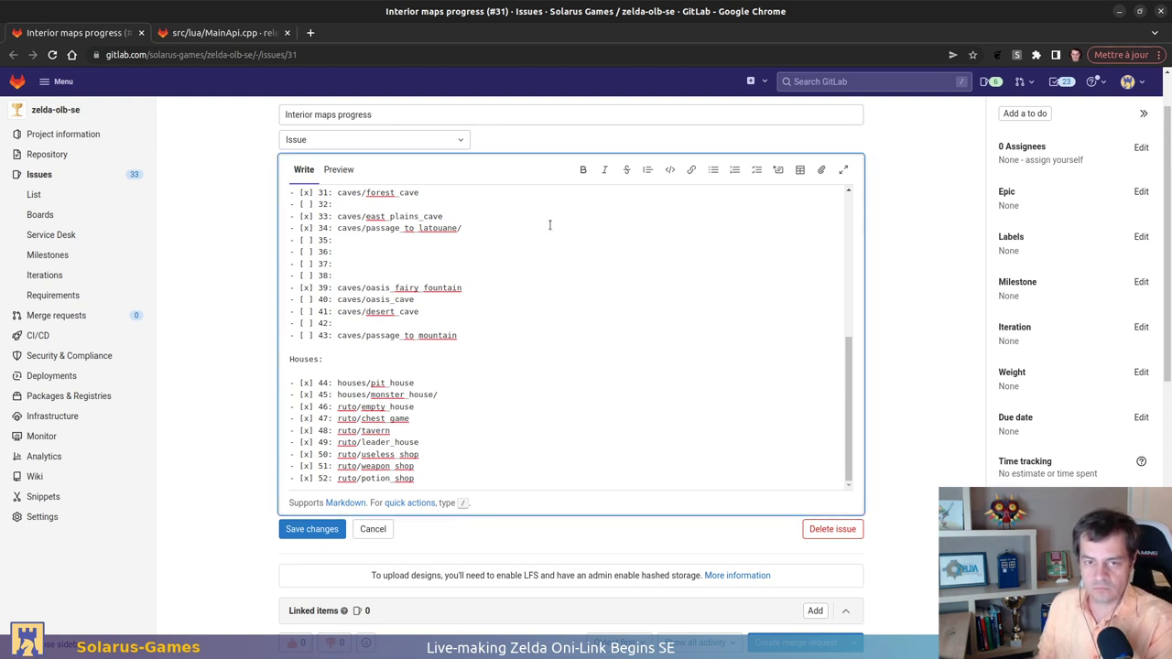
{"action": "type", "text": "caves"}
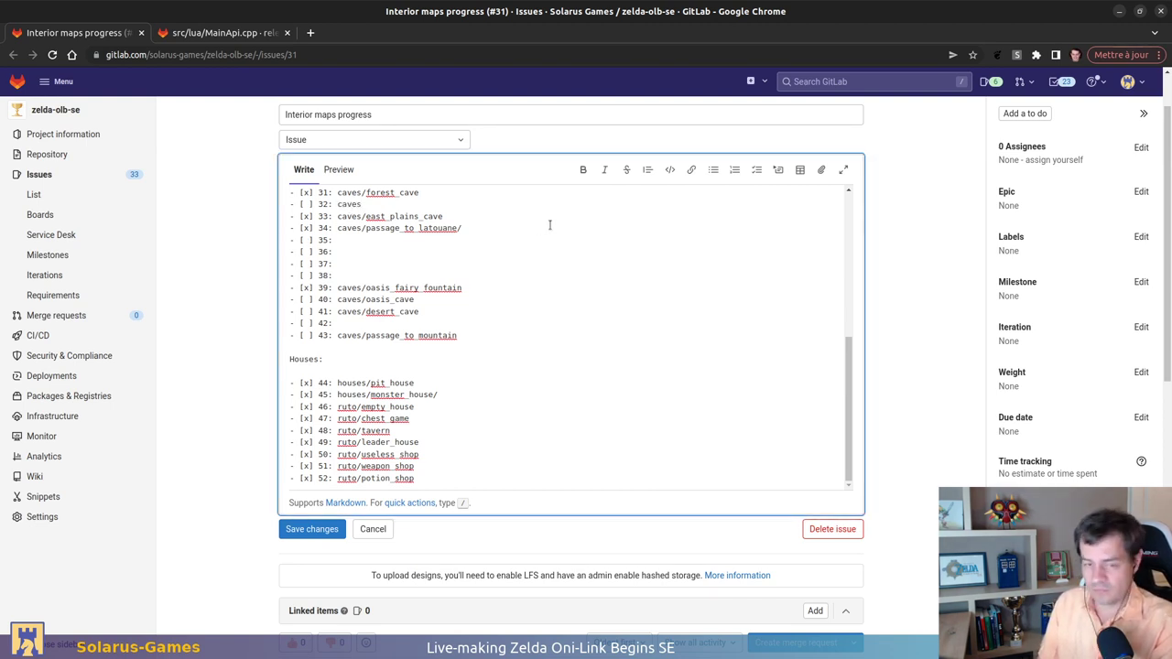
{"action": "type", "text": "/ocarina_cave"}
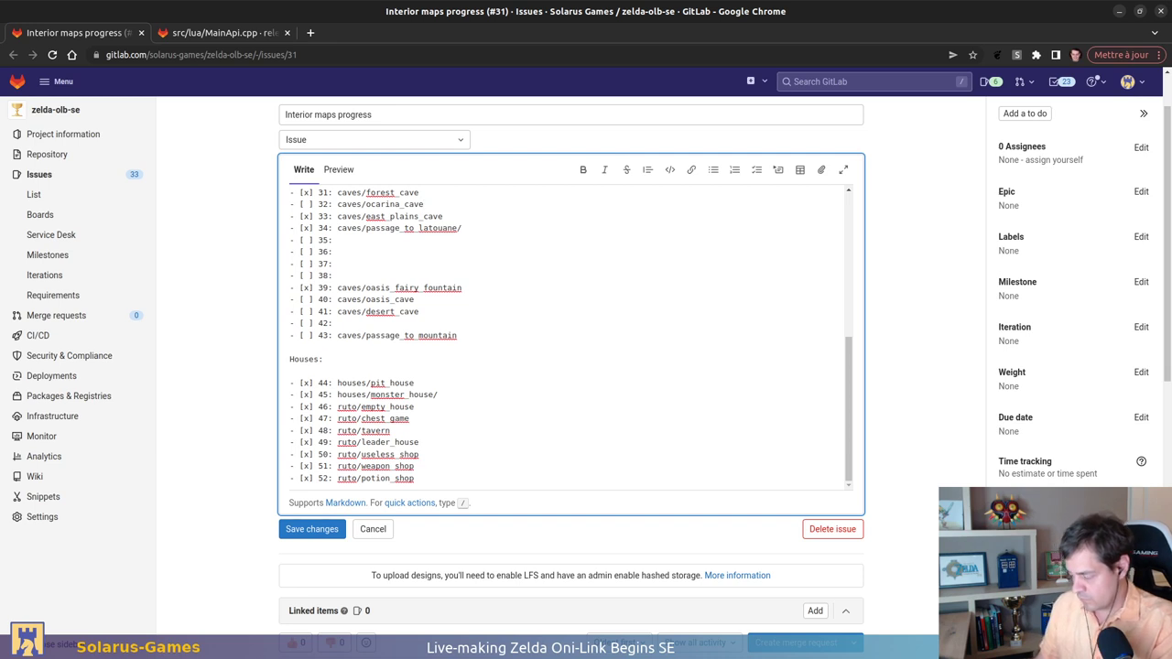
{"action": "key", "text": "alt+Tab"}
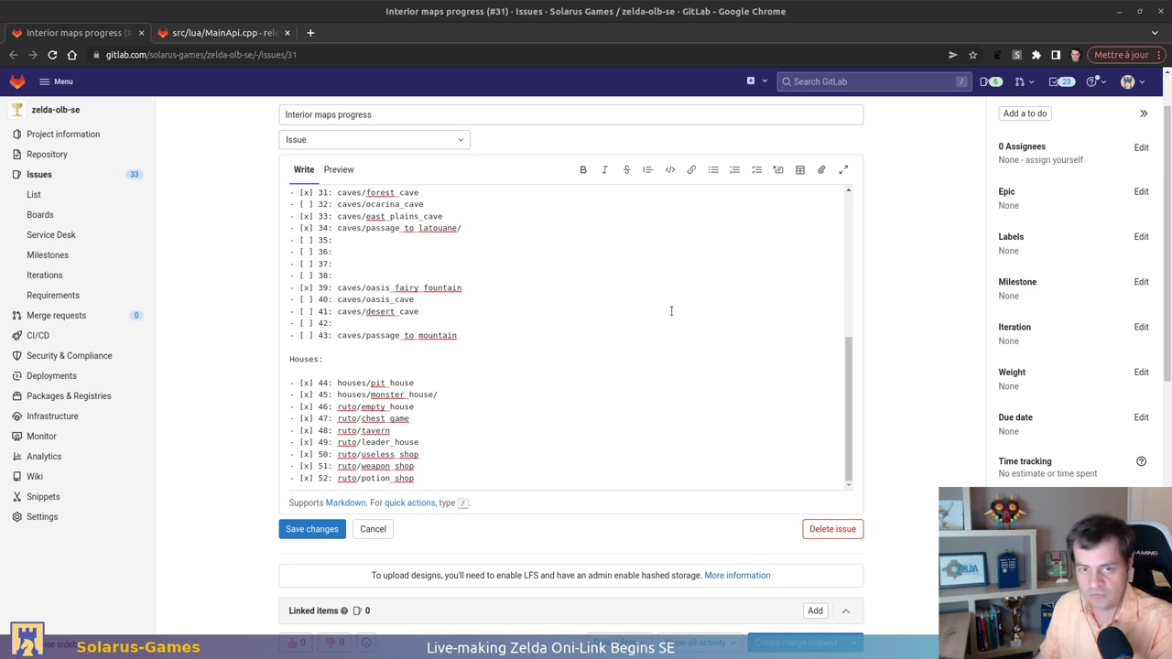
Append the note "(same as 39)" to entry 30, the forest fairy fountain
{"action": "left_click", "coordinate": [524, 213]}
{"action": "scroll", "coordinate": [486, 212], "scroll_direction": "up", "scroll_amount": 1}
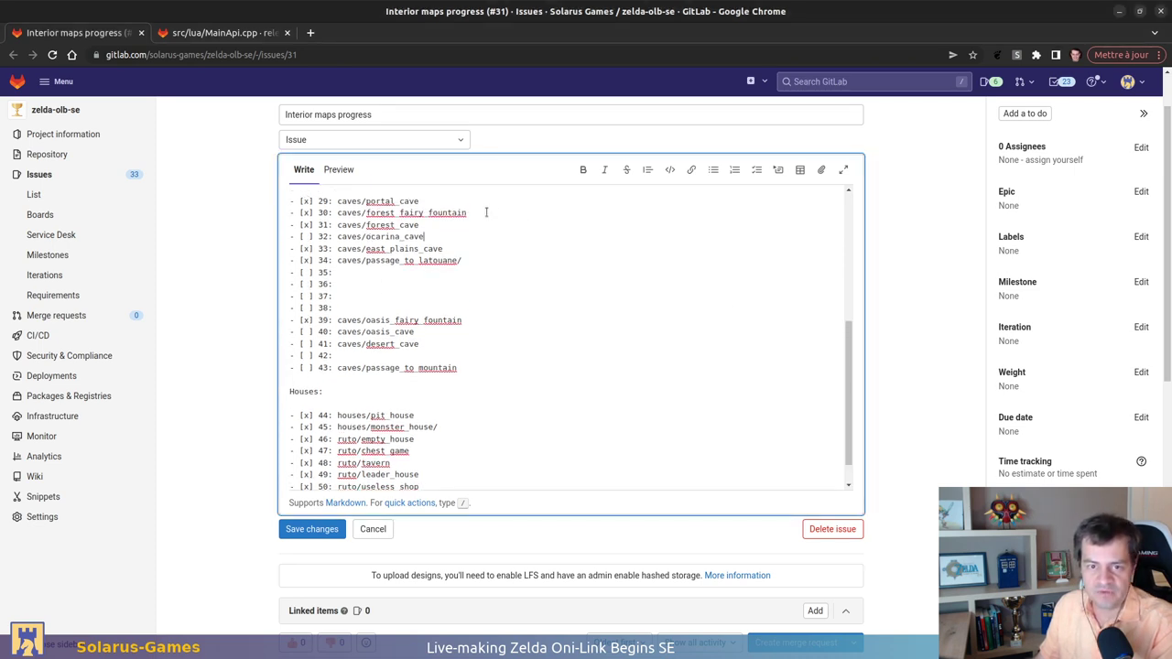
{"action": "left_click", "coordinate": [537, 212]}
{"action": "type", "text": "(sam"}
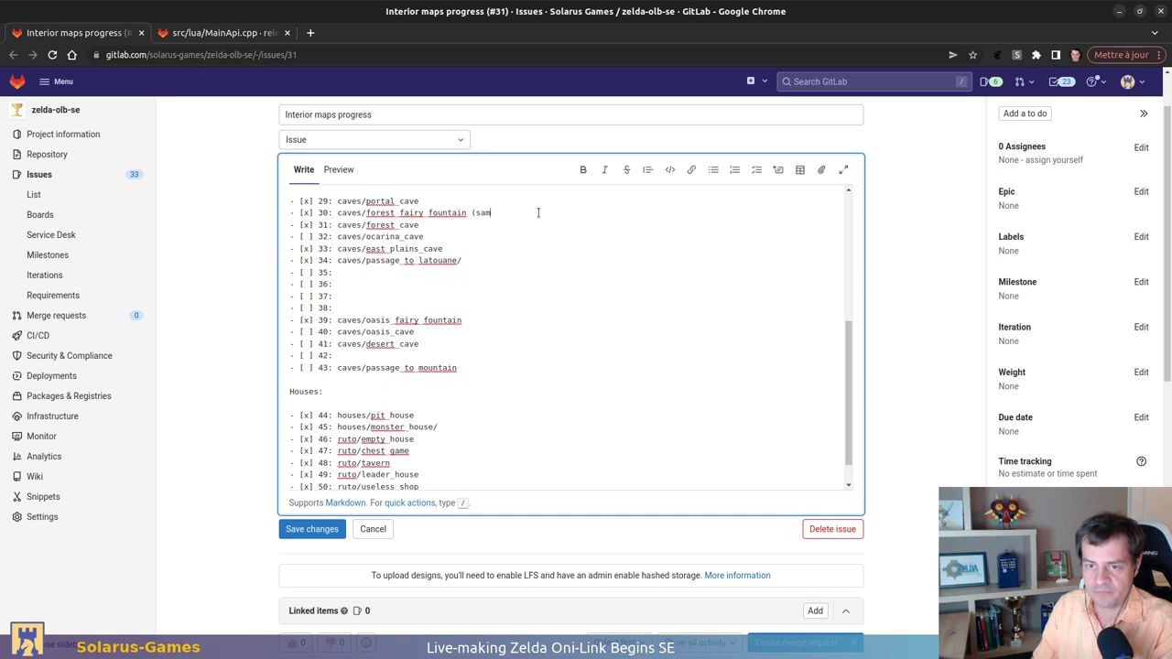
{"action": "type", "text": "e as 39"}
{"action": "key", "text": "Up"}
{"action": "key", "text": "Up"}
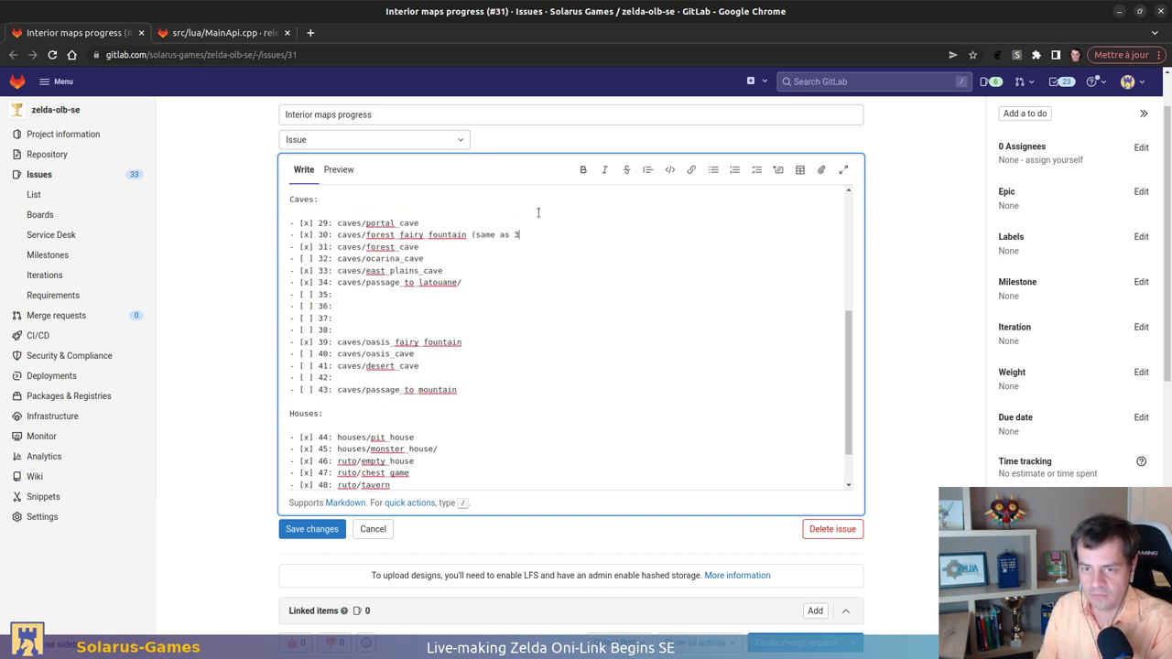
{"action": "key", "text": "Left"}
{"action": "type", "text": ")"}
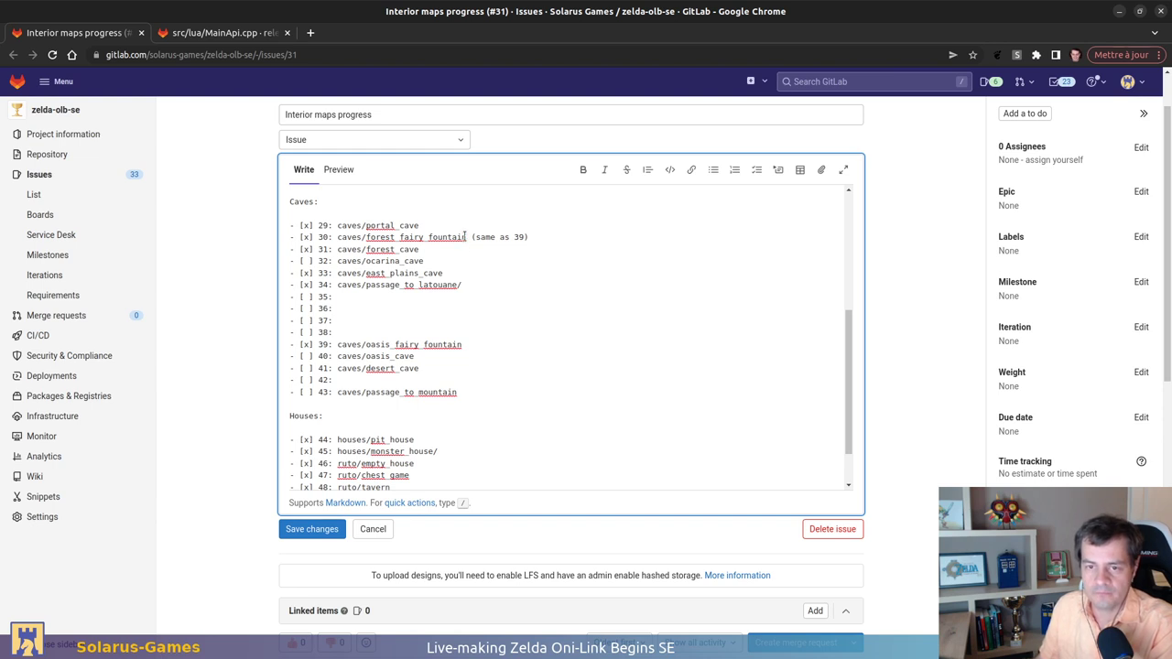
Copy the note from entry 30 to the end of entry 39 and change it to "(same as 30)"
{"action": "left_click_drag", "start_coordinate": [466, 236], "coordinate": [530, 237]}
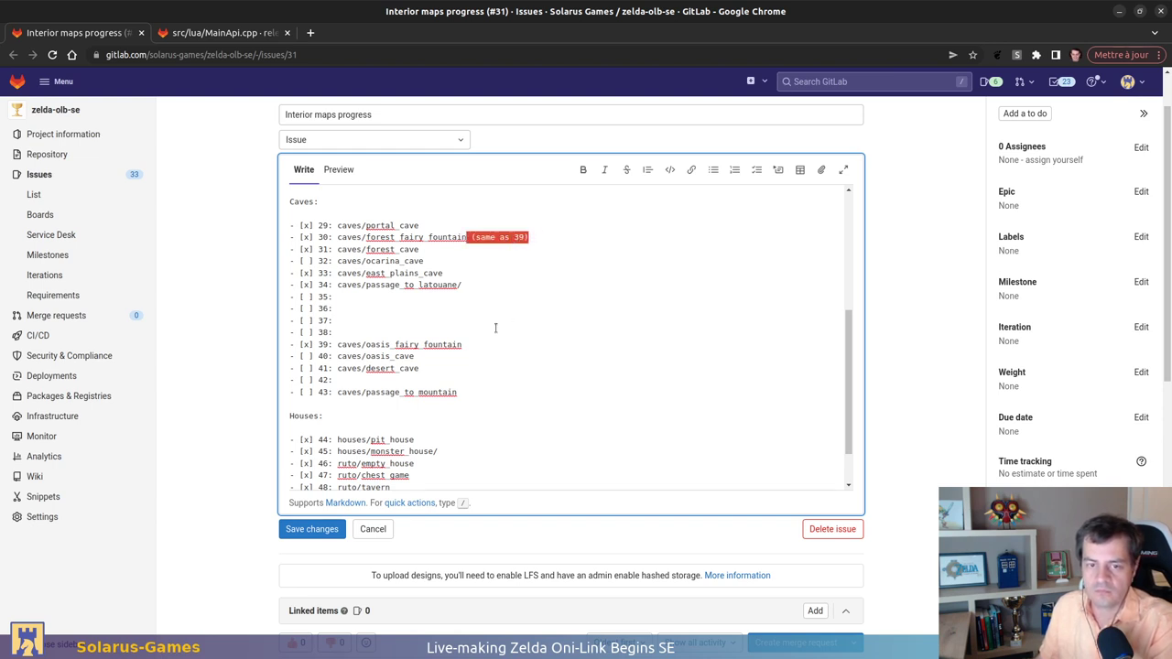
{"action": "key", "text": "ctrl+c"}
{"action": "triple_click", "coordinate": [494, 344]}
{"action": "left_click", "coordinate": [509, 344]}
{"action": "key", "text": "ctrl+v"}
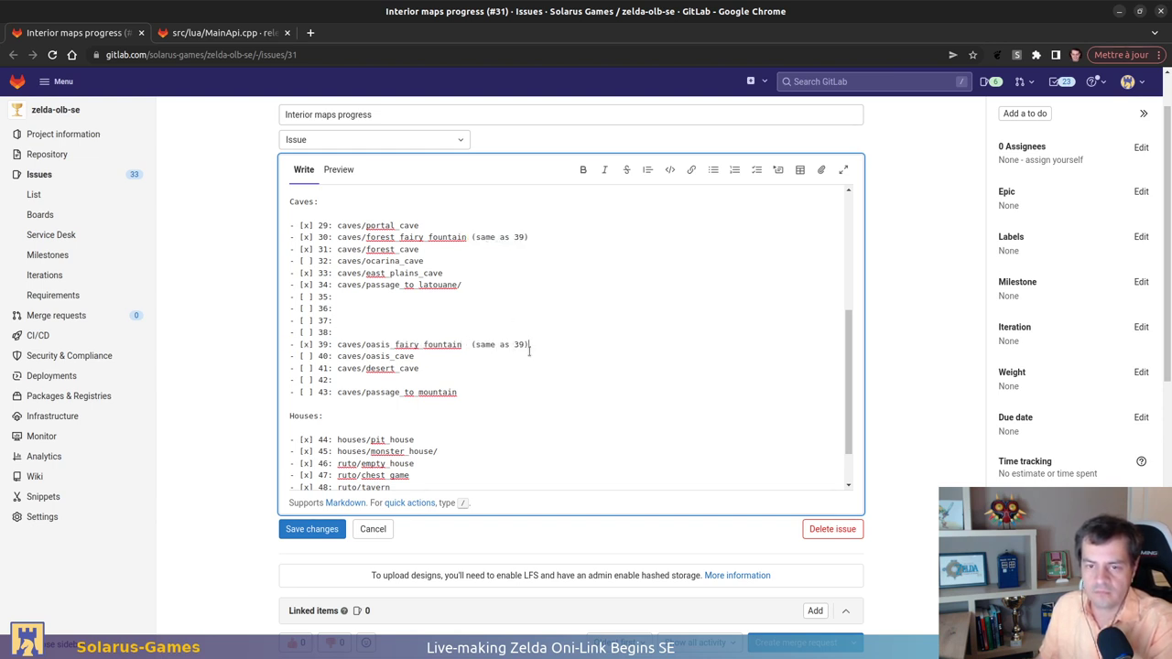
{"action": "left_click_drag", "start_coordinate": [517, 345], "coordinate": [525, 344]}
{"action": "type", "text": "0"}
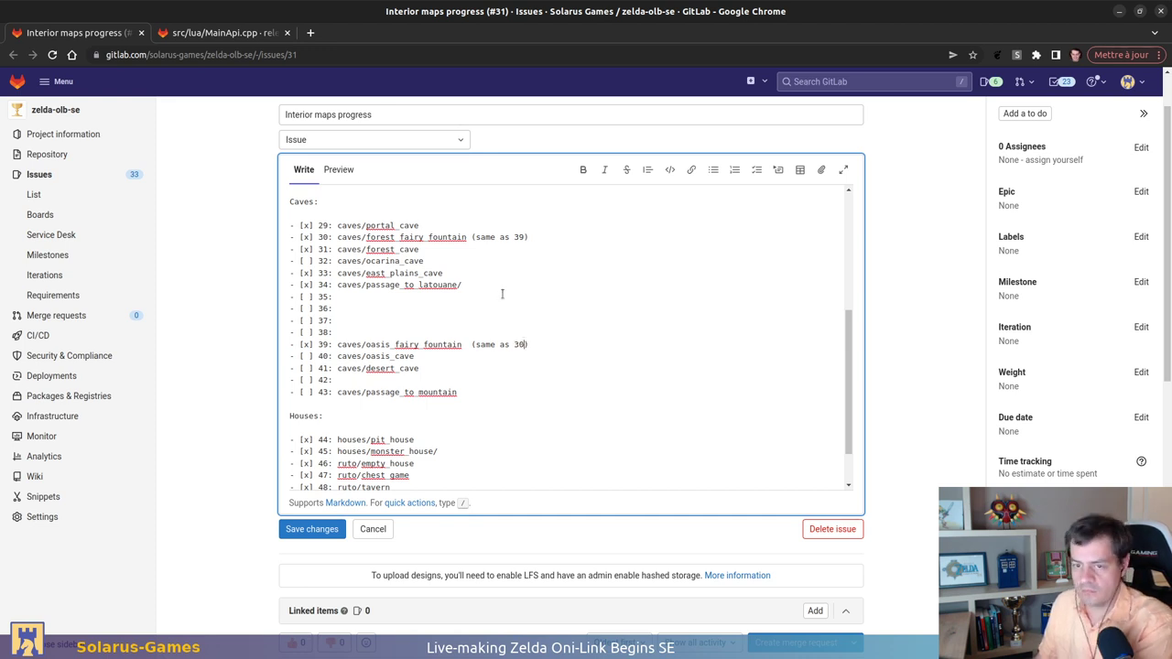
Add the copied note to entry 32, caves/ocarina_cave, and change it to "(same as 42)"
{"action": "left_click", "coordinate": [488, 260]}
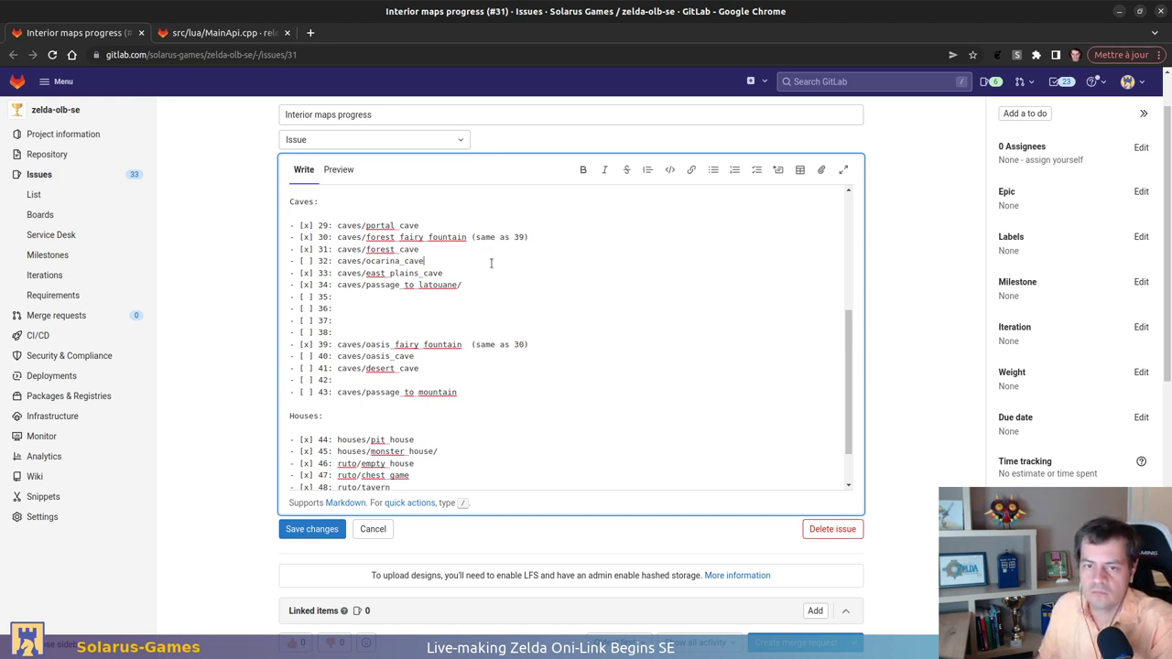
{"action": "key", "text": "ctrl+v"}
{"action": "key", "text": "Left"}
{"action": "key", "text": "BackSpace"}
{"action": "key", "text": "BackSpace"}
{"action": "type", "text": "42"}
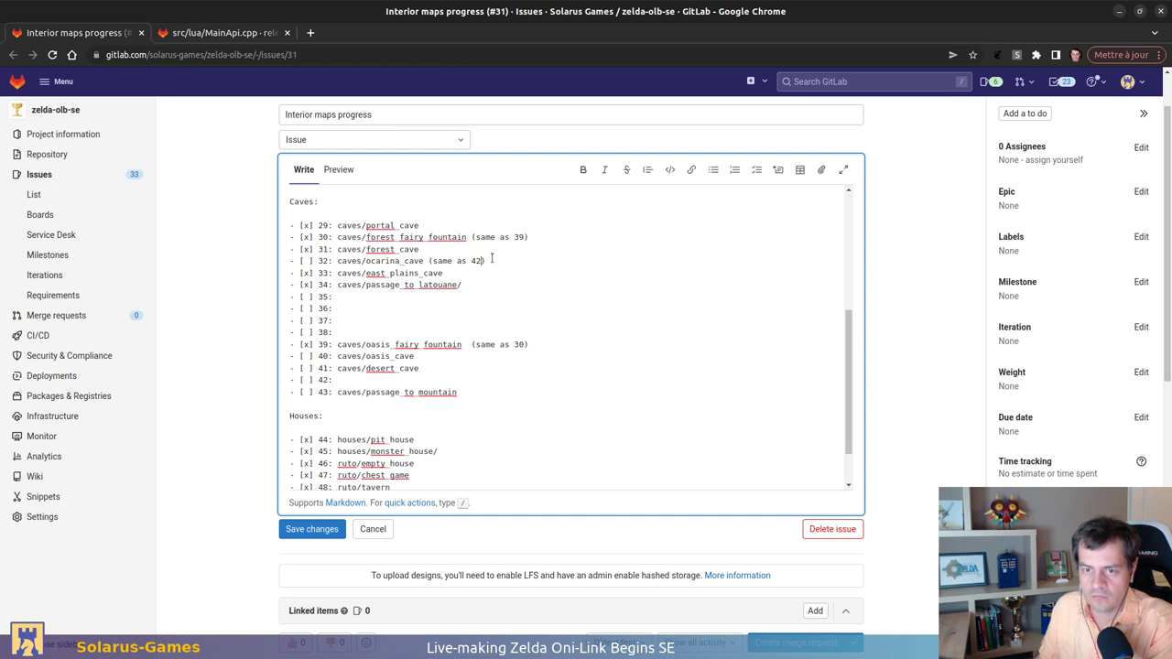
Add the copied note to the unnamed entry 42 and change it to "(same as 32)"
{"action": "left_click", "coordinate": [462, 368]}
{"action": "left_click", "coordinate": [471, 380]}
{"action": "key", "text": "ctrl+v"}
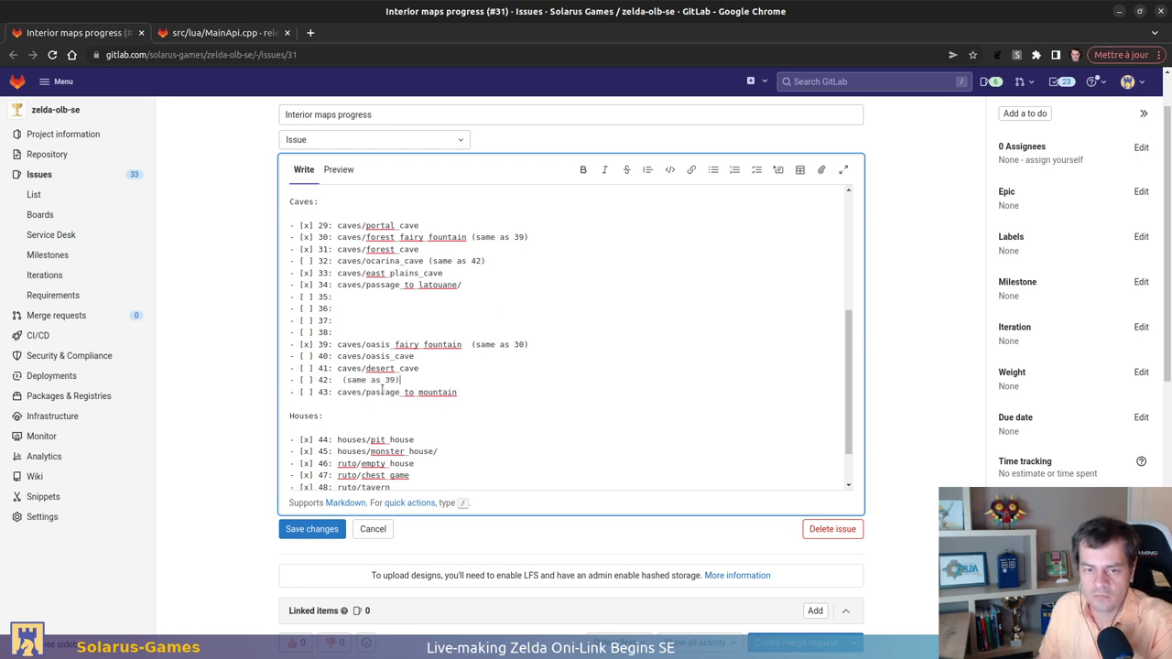
{"action": "double_click", "coordinate": [391, 380]}
{"action": "type", "text": "32"}
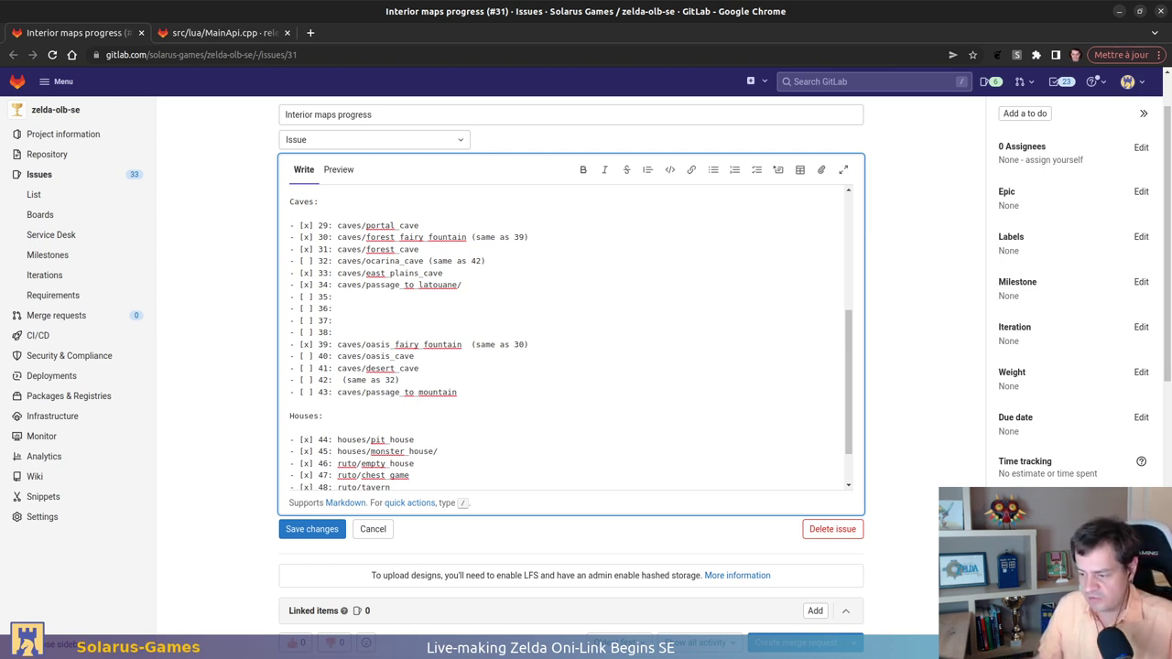
Switch to Solarus Quest Editor and compare the cave image containing a ladder with the stair entrance on D3's small western plateau
{"action": "key", "text": "alt+Tab"}
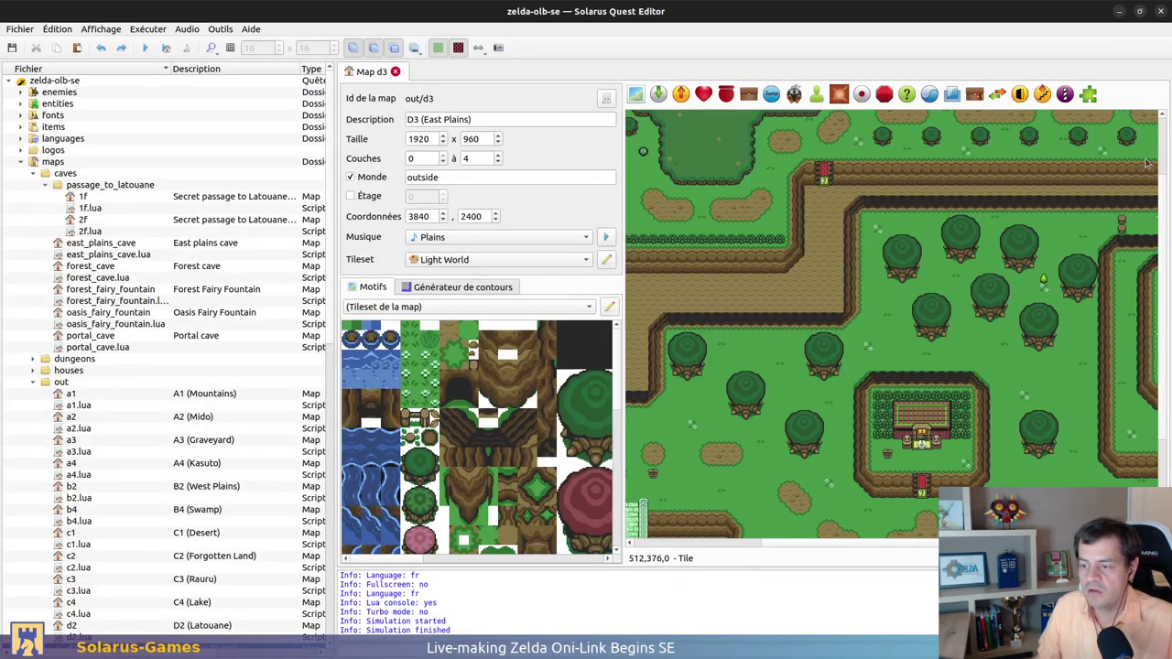
{"action": "scroll", "coordinate": [955, 232], "scroll_direction": "left", "scroll_amount": 3}
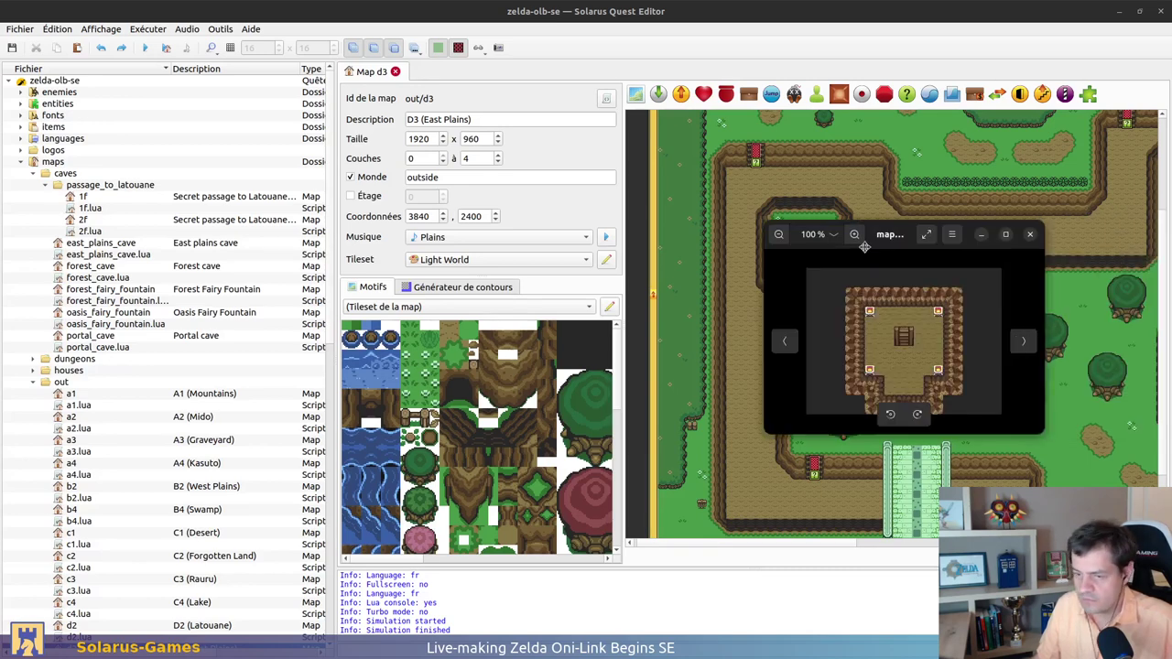
{"action": "left_click_drag", "start_coordinate": [903, 238], "coordinate": [247, 203]}
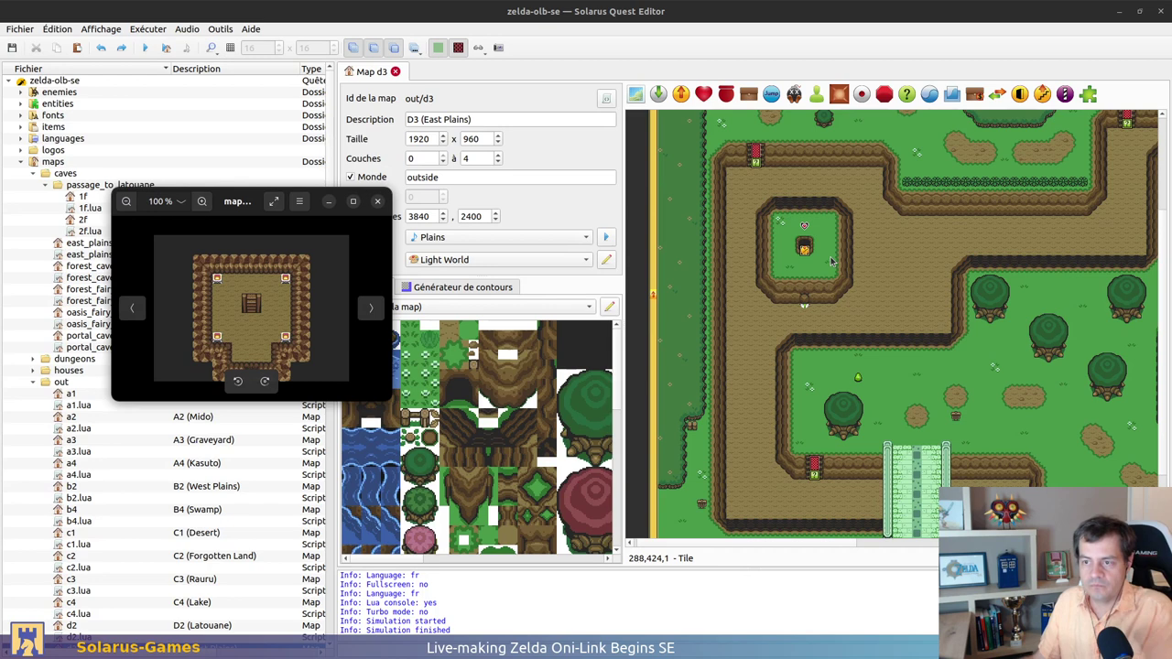
{"action": "scroll", "coordinate": [940, 338], "scroll_direction": "down", "scroll_amount": 1, "text": "ctrl"}
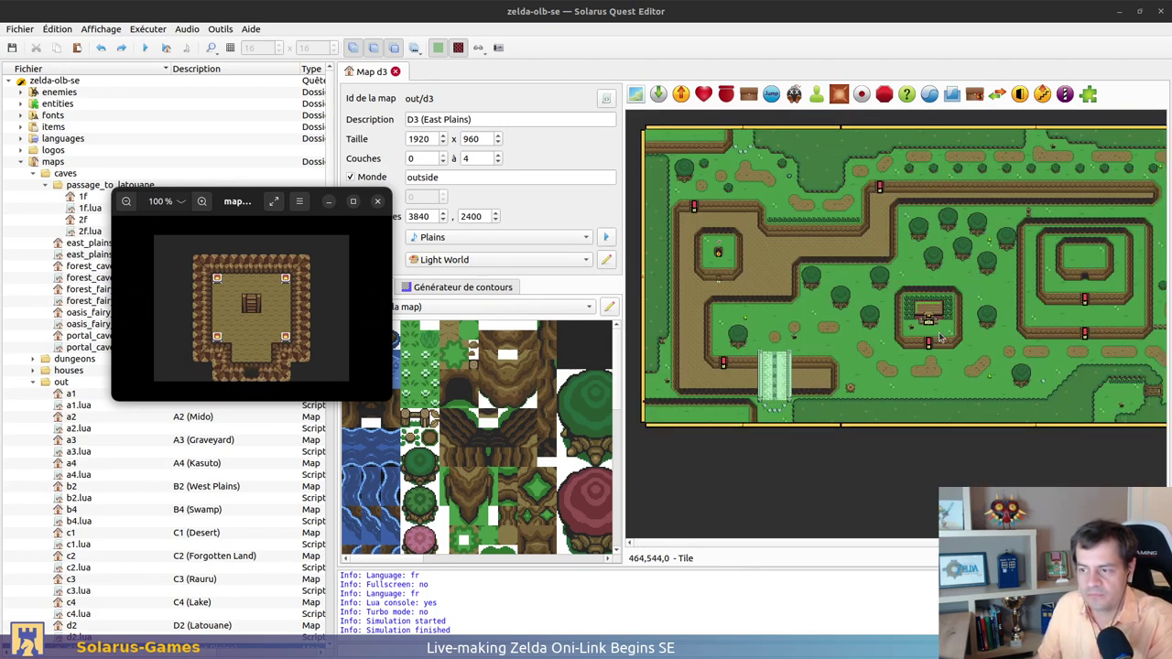
{"action": "scroll", "coordinate": [720, 256], "scroll_direction": "up", "scroll_amount": 1, "text": "ctrl"}
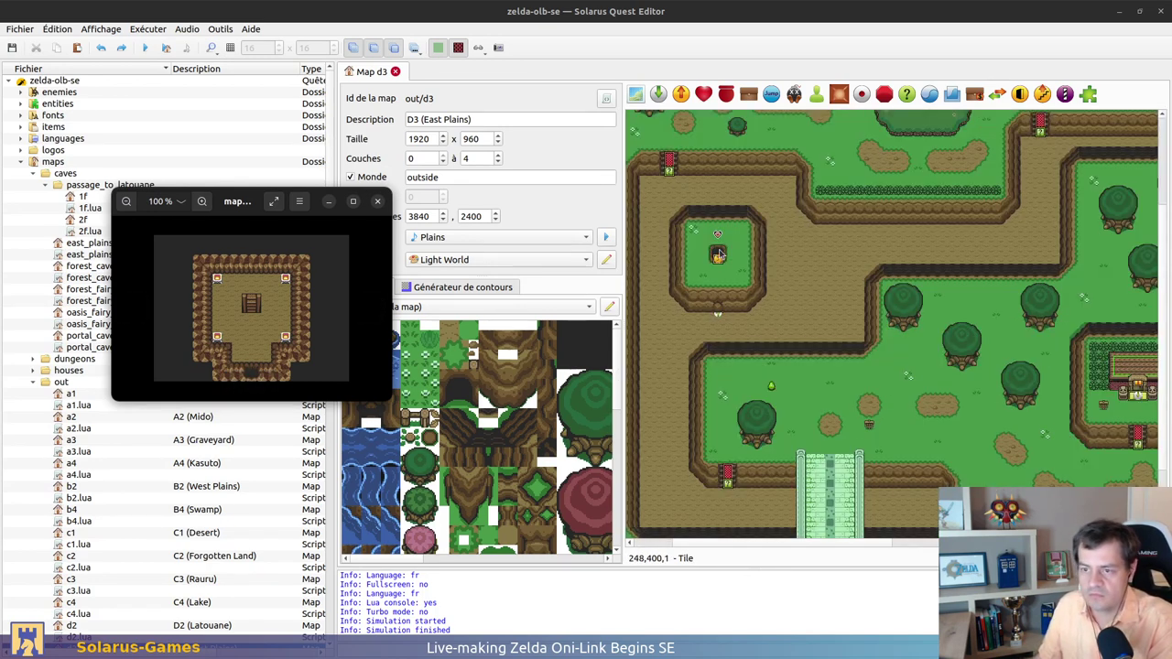
{"action": "left_click_drag", "start_coordinate": [237, 201], "coordinate": [466, 219]}
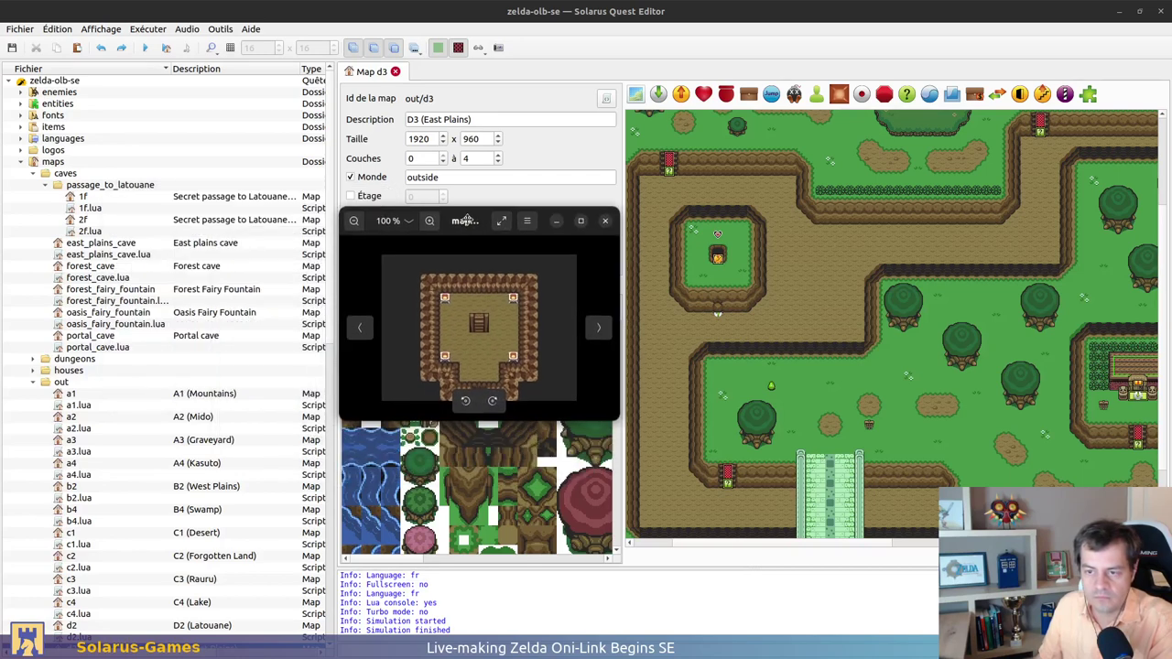
{"action": "left_click", "coordinate": [669, 409]}
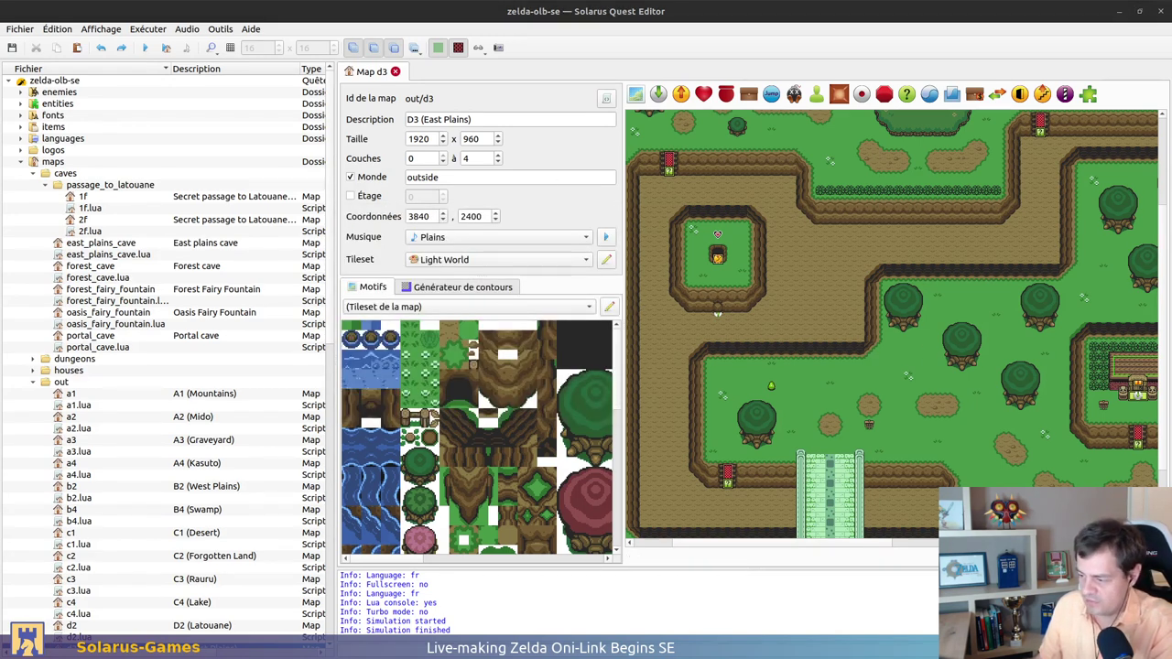
Check the issue's cave list against the weak wall on D3's small western plateau, undoing any accidental move of the wall
{"action": "key", "text": "alt+Tab"}
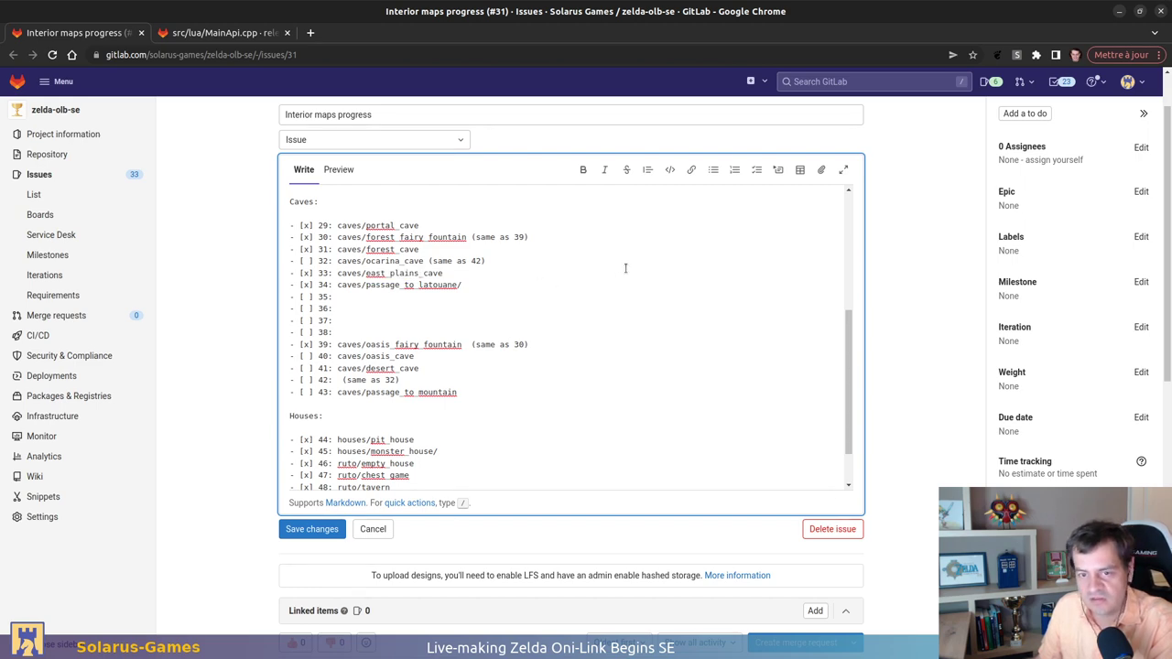
{"action": "key", "text": "alt+Tab"}
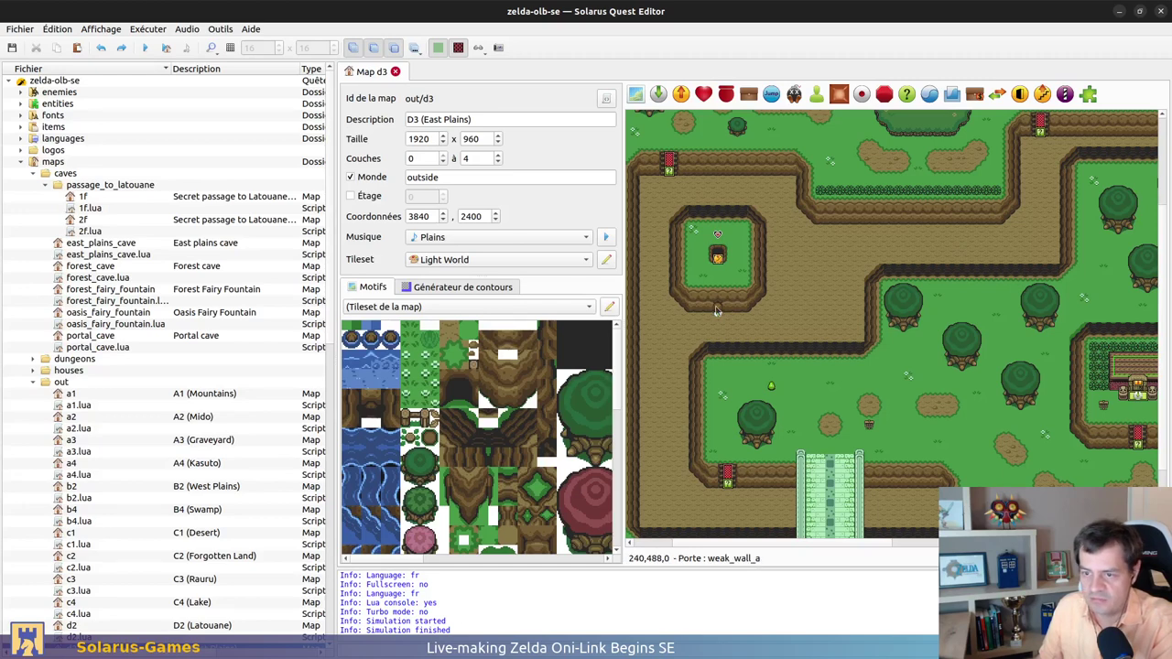
{"action": "left_click_drag", "start_coordinate": [715, 312], "coordinate": [733, 312]}
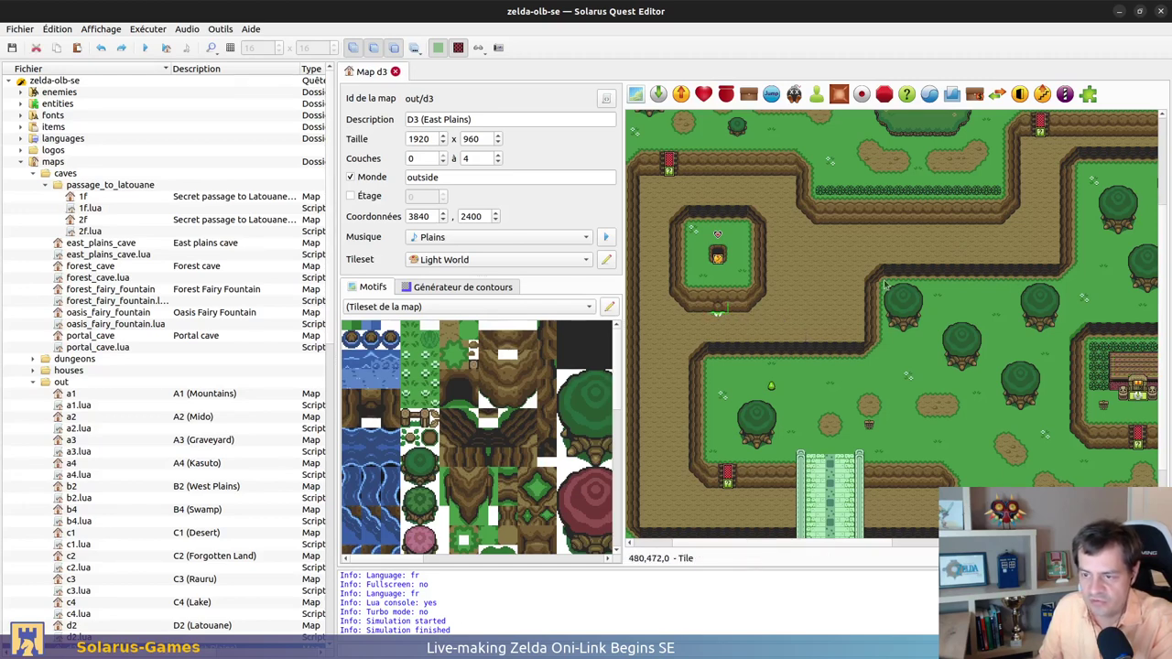
{"action": "key", "text": "ctrl+z"}
{"action": "scroll", "coordinate": [963, 257], "scroll_direction": "down", "scroll_amount": 3, "text": "ctrl"}
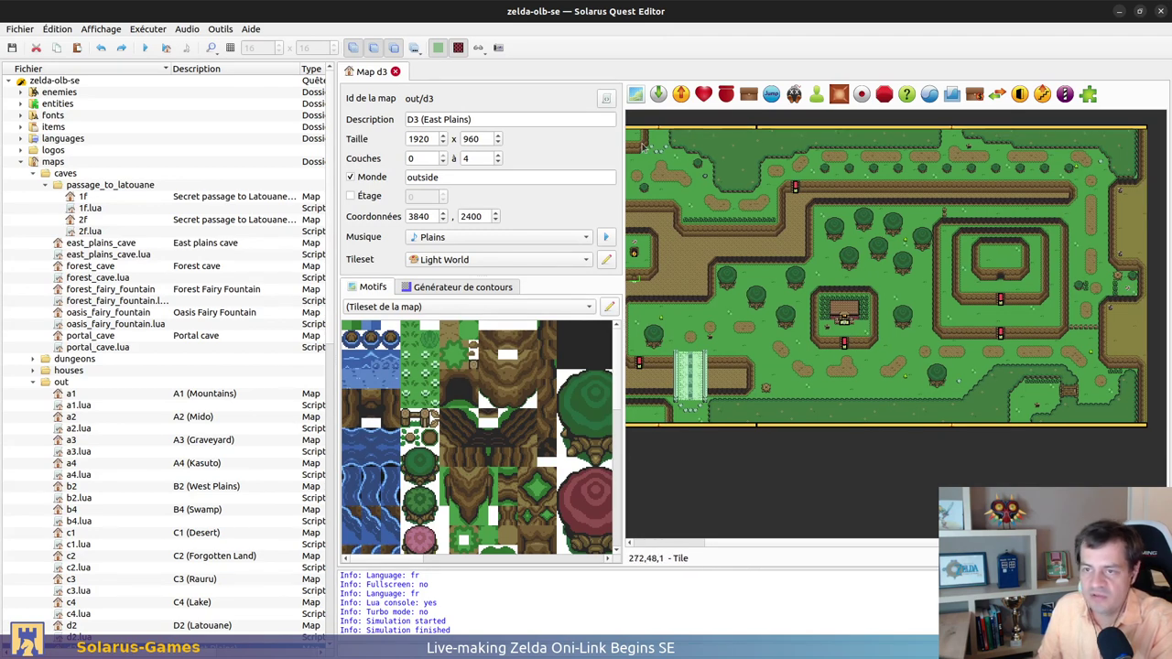
Close map D3, open outdoor map A1 (Mountains) and examine it from west to east for cave entrances
{"action": "left_click", "coordinate": [394, 71]}
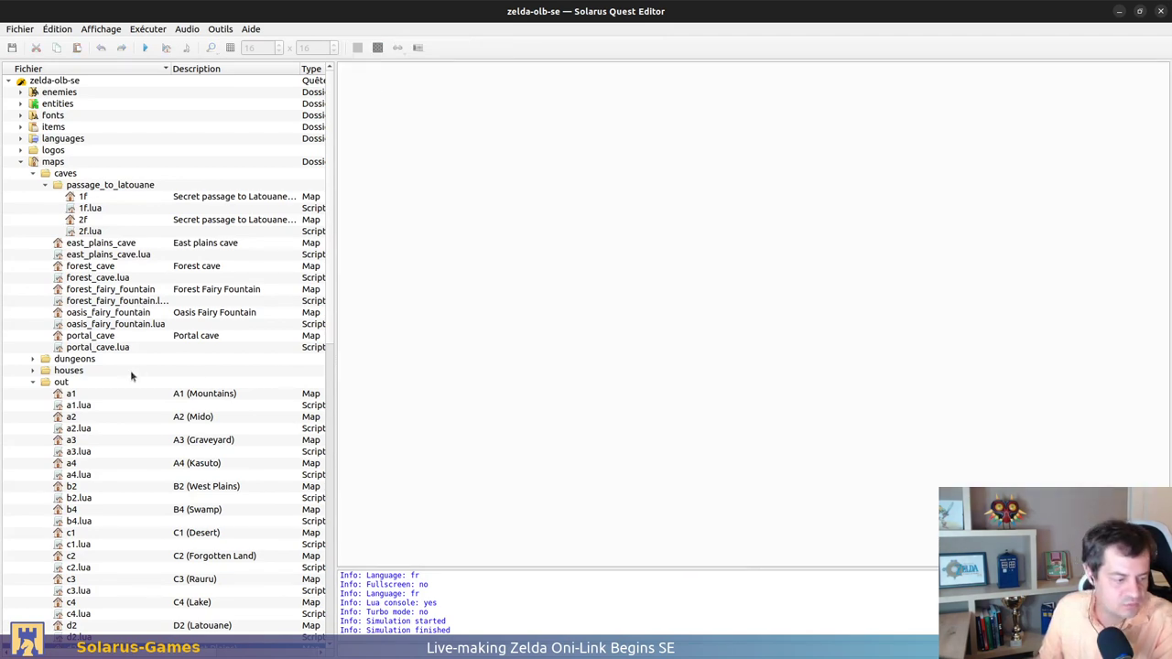
{"action": "left_click", "coordinate": [80, 427]}
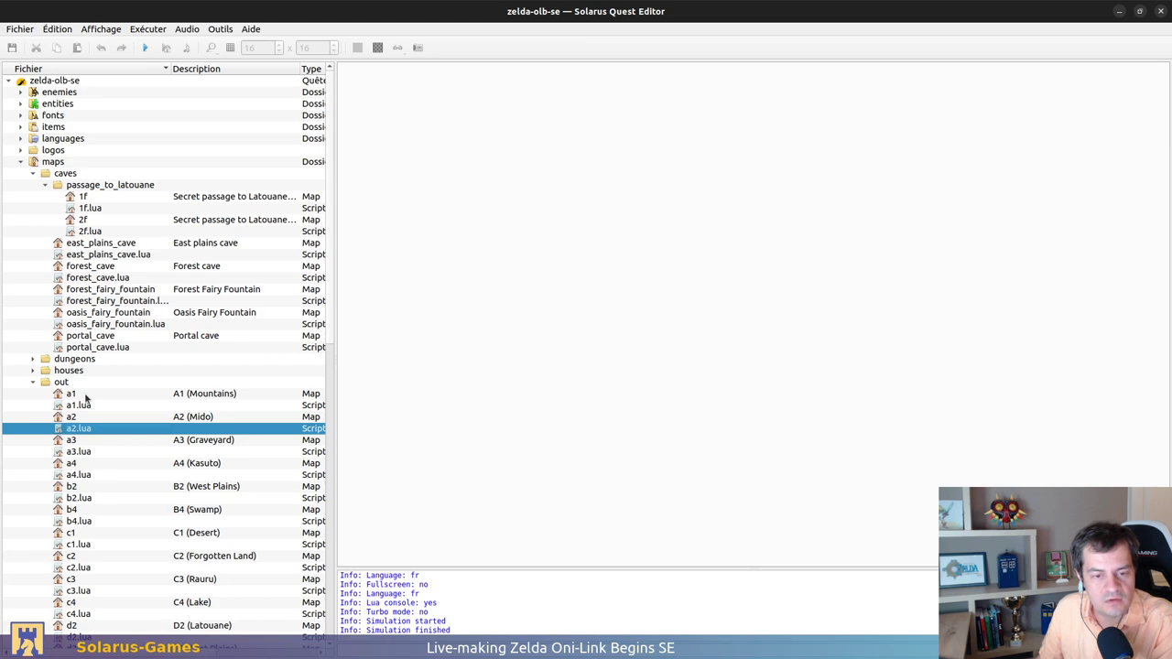
{"action": "scroll", "coordinate": [101, 391], "scroll_direction": "down", "scroll_amount": 3}
{"action": "double_click", "coordinate": [71, 289]}
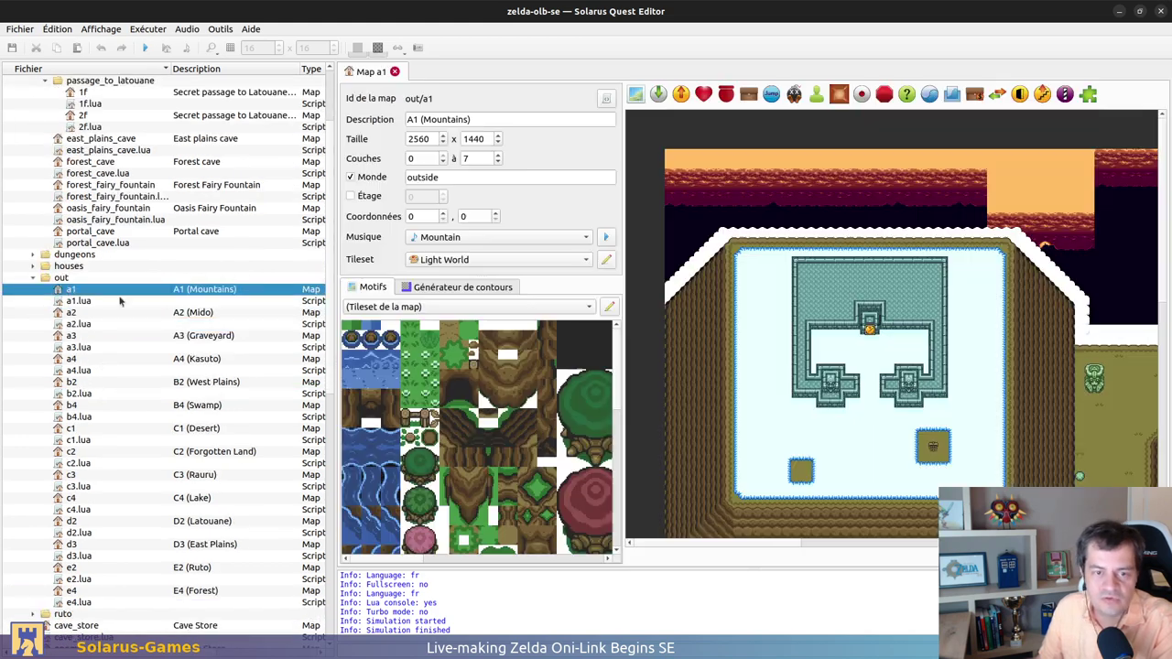
{"action": "scroll", "coordinate": [775, 380], "scroll_direction": "down", "scroll_amount": 1, "text": "ctrl"}
{"action": "scroll", "coordinate": [714, 367], "scroll_direction": "down", "scroll_amount": 1}
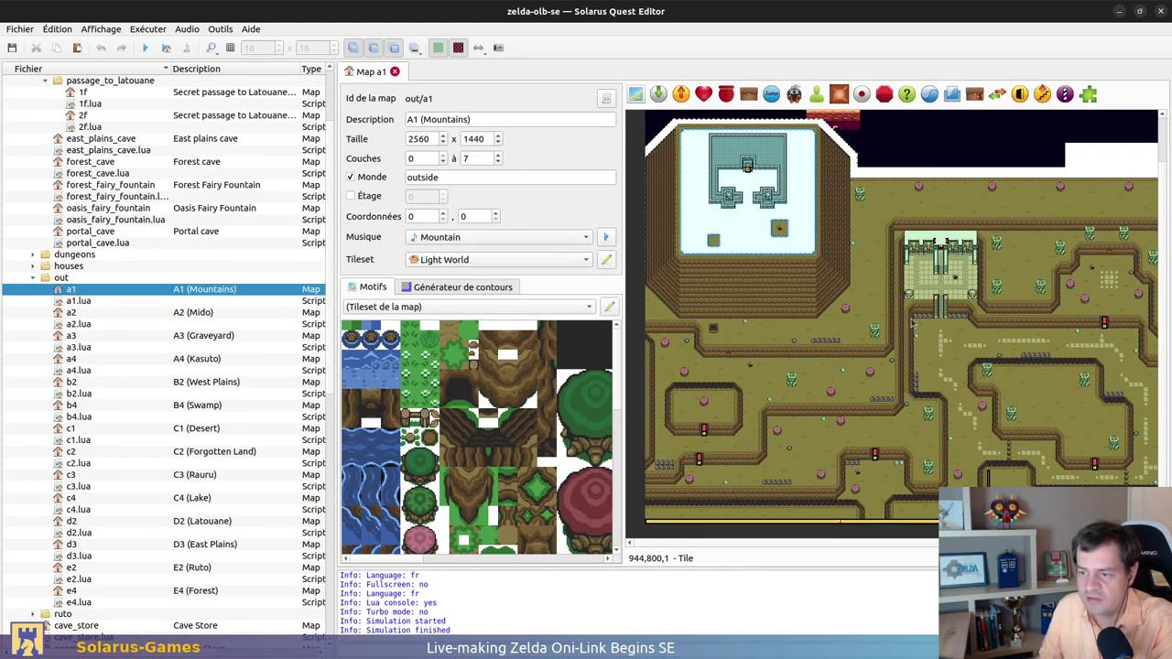
{"action": "left_click", "coordinate": [728, 357]}
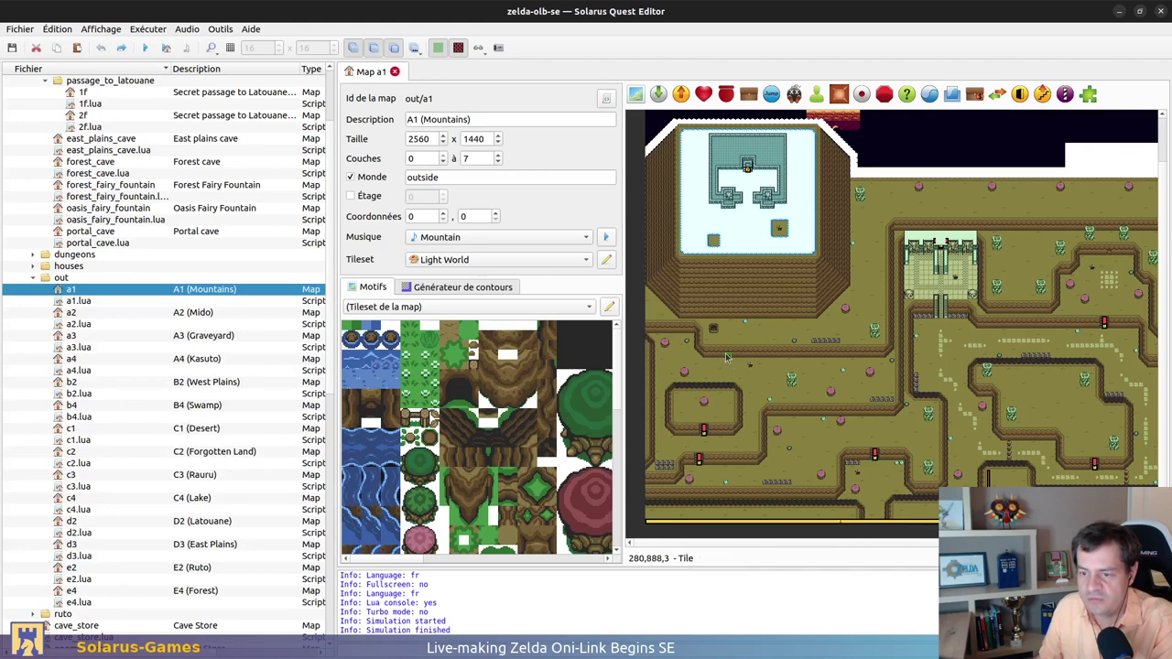
{"action": "scroll", "coordinate": [906, 406], "scroll_direction": "right", "scroll_amount": 5}
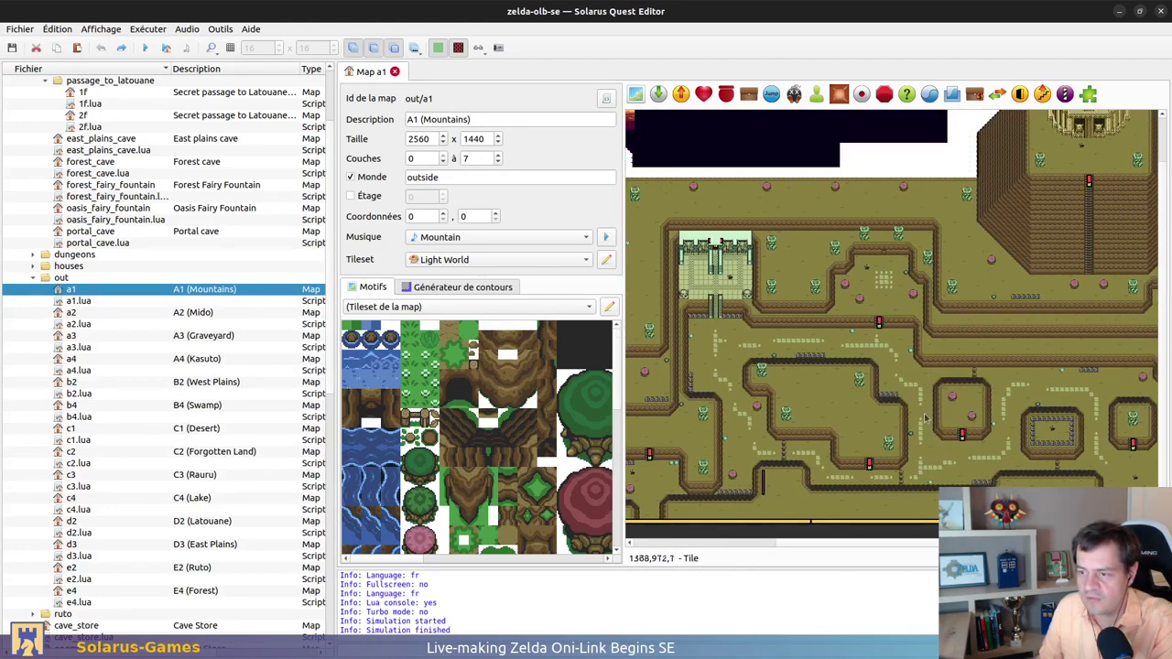
{"action": "scroll", "coordinate": [1025, 407], "scroll_direction": "right", "scroll_amount": 1}
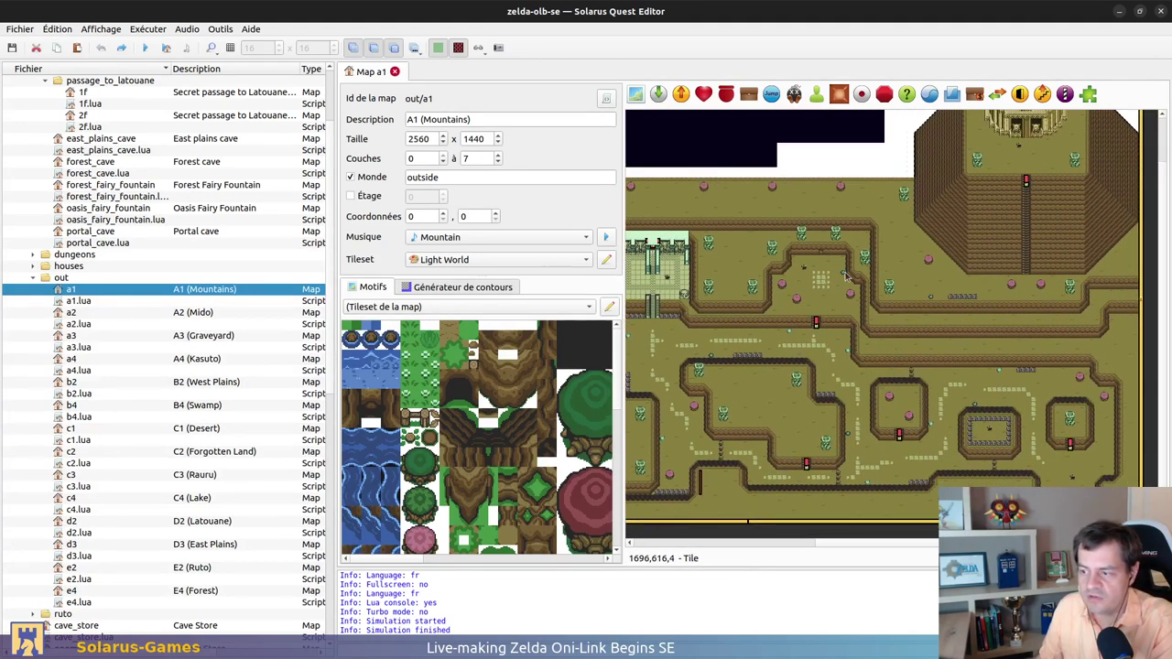
Open outdoor maps A2 (Mido) and A3 (Graveyard) and examine both for cave entrances
{"action": "double_click", "coordinate": [72, 312]}
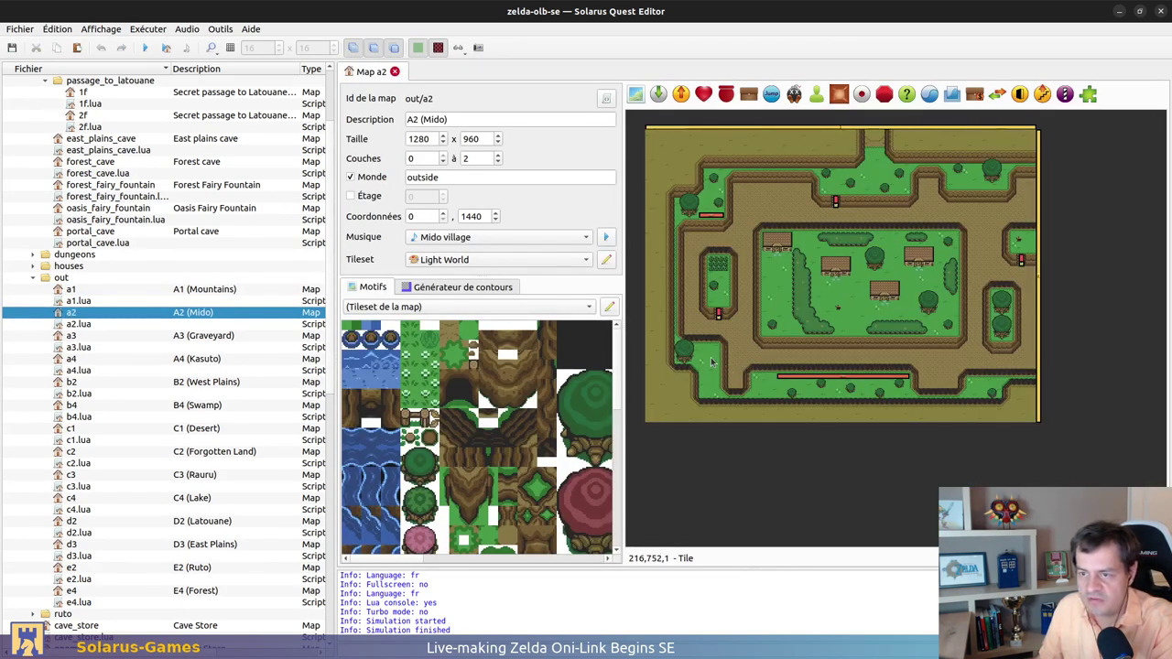
{"action": "double_click", "coordinate": [72, 335]}
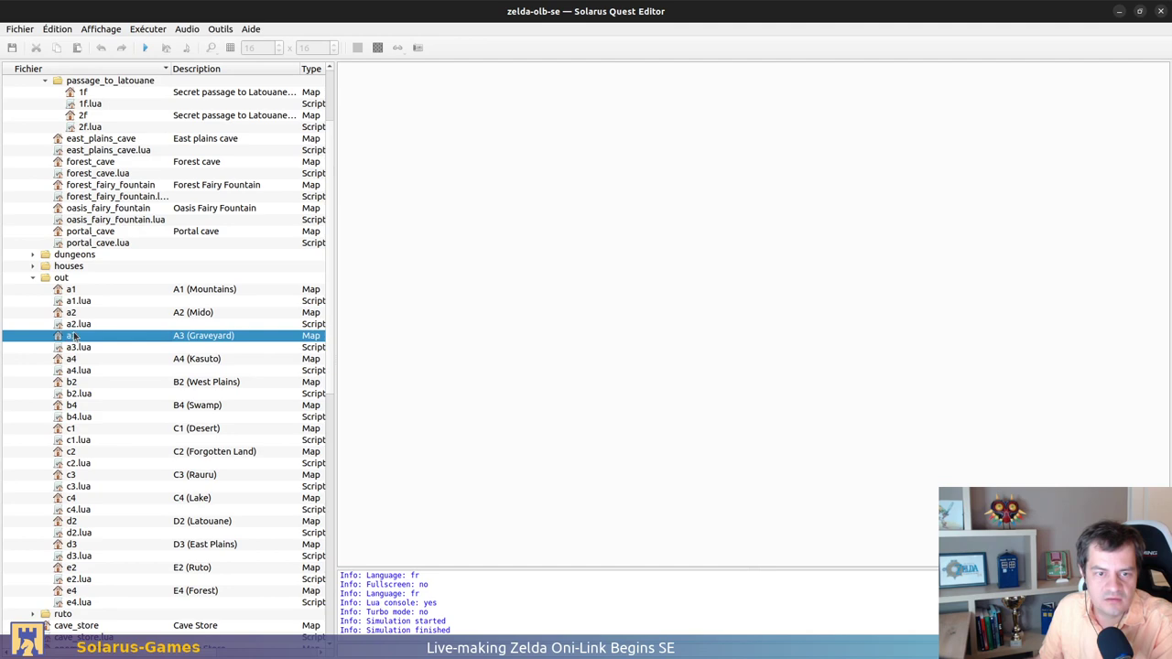
{"action": "scroll", "coordinate": [952, 403], "scroll_direction": "down", "scroll_amount": 3}
{"action": "scroll", "coordinate": [952, 403], "scroll_direction": "right", "scroll_amount": 5}
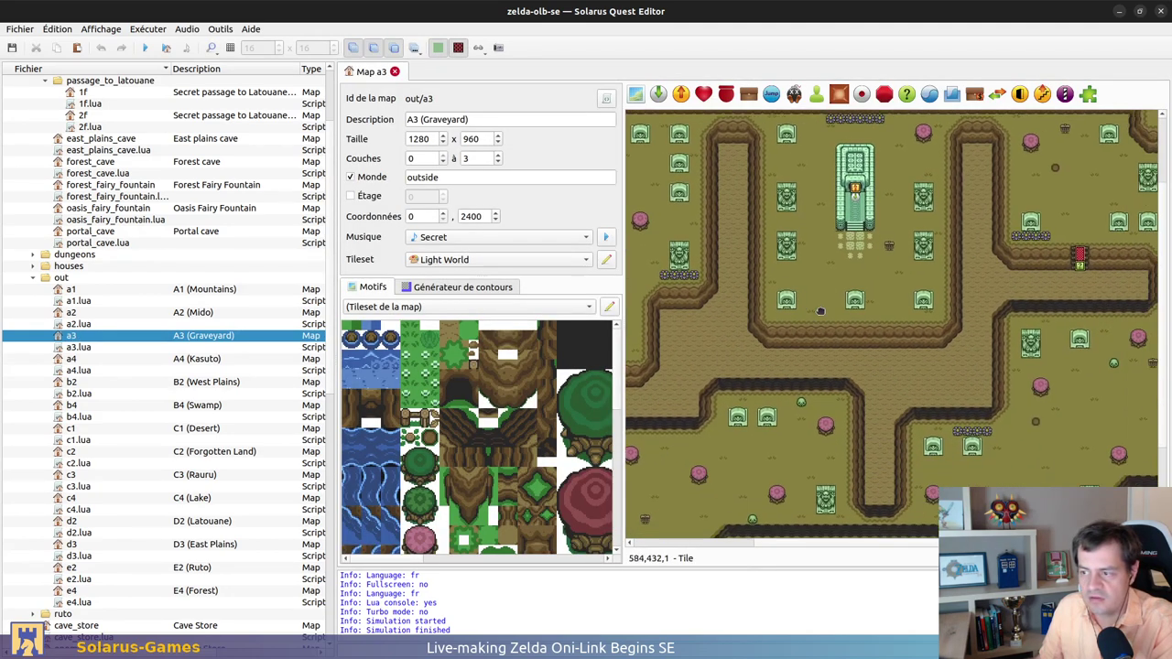
{"action": "scroll", "coordinate": [876, 487], "scroll_direction": "up", "scroll_amount": 3}
{"action": "scroll", "coordinate": [876, 487], "scroll_direction": "right", "scroll_amount": 2}
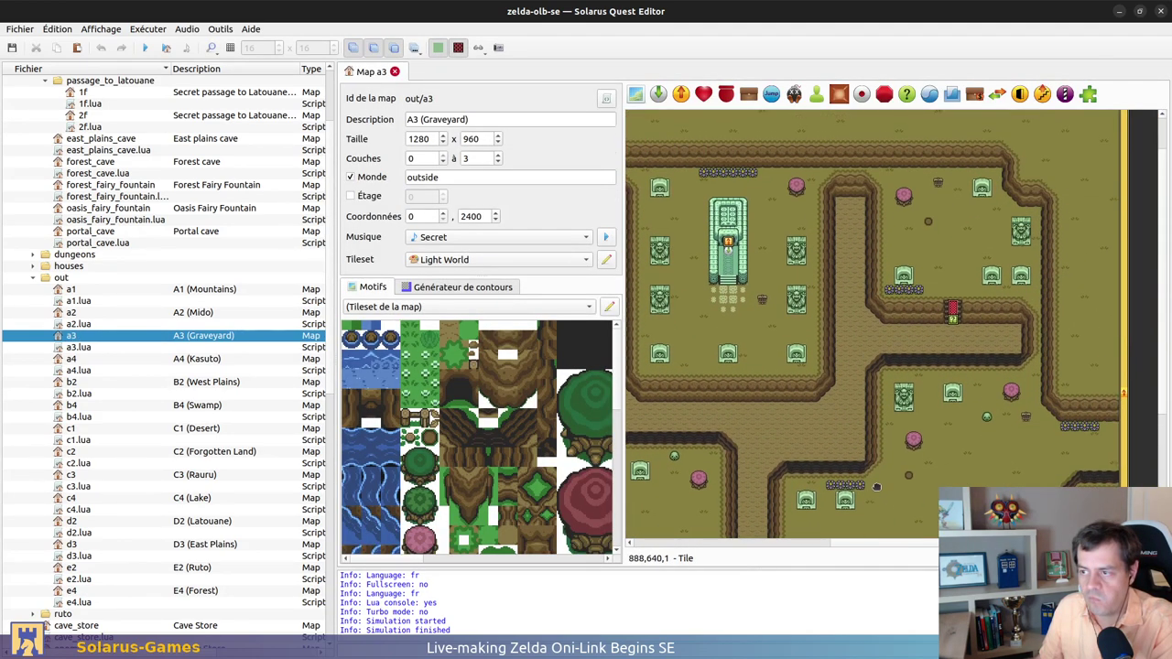
{"action": "scroll", "coordinate": [875, 487], "scroll_direction": "down", "scroll_amount": 5}
{"action": "scroll", "coordinate": [876, 487], "scroll_direction": "left", "scroll_amount": 1}
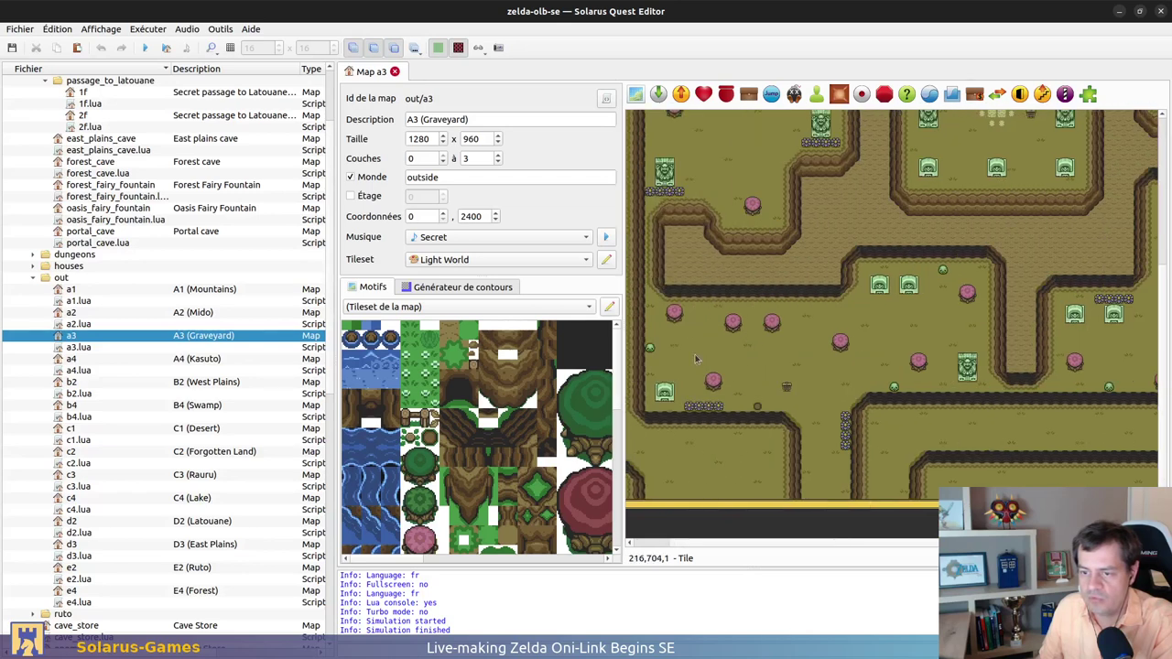
Close map A3, open A4 (Kasuto) and look for cave entrances in a widened map view
{"action": "key", "text": "ctrl+w"}
{"action": "double_click", "coordinate": [79, 359]}
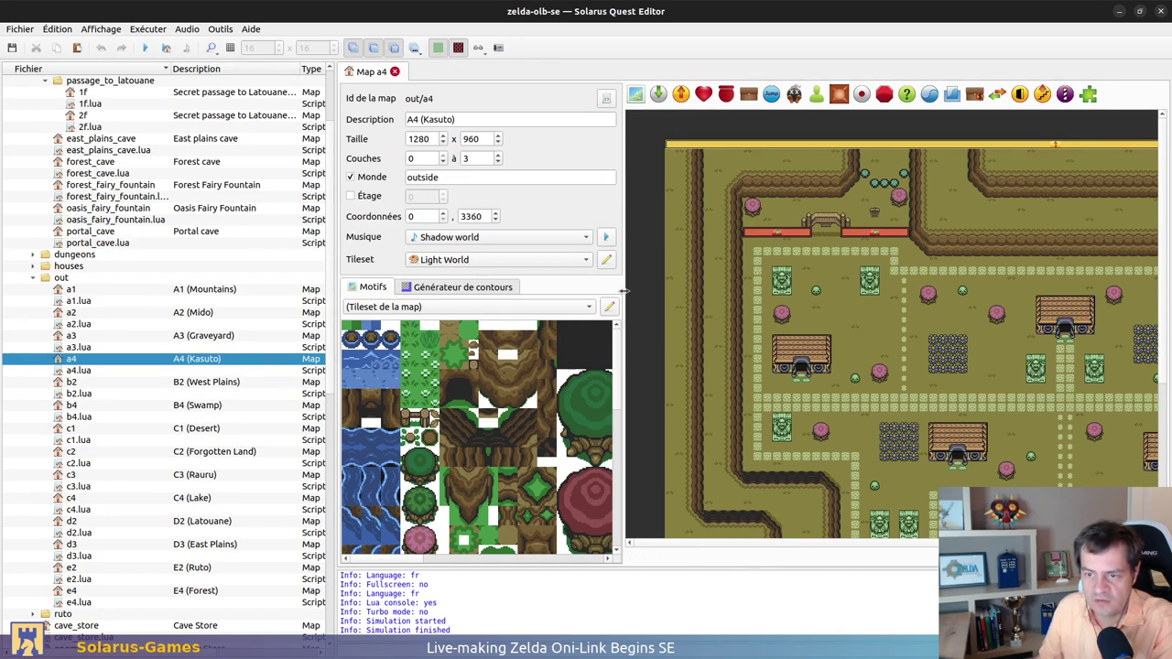
{"action": "left_click_drag", "start_coordinate": [622, 294], "coordinate": [535, 295]}
{"action": "middle_click_drag", "start_coordinate": [1025, 354], "coordinate": [929, 358]}
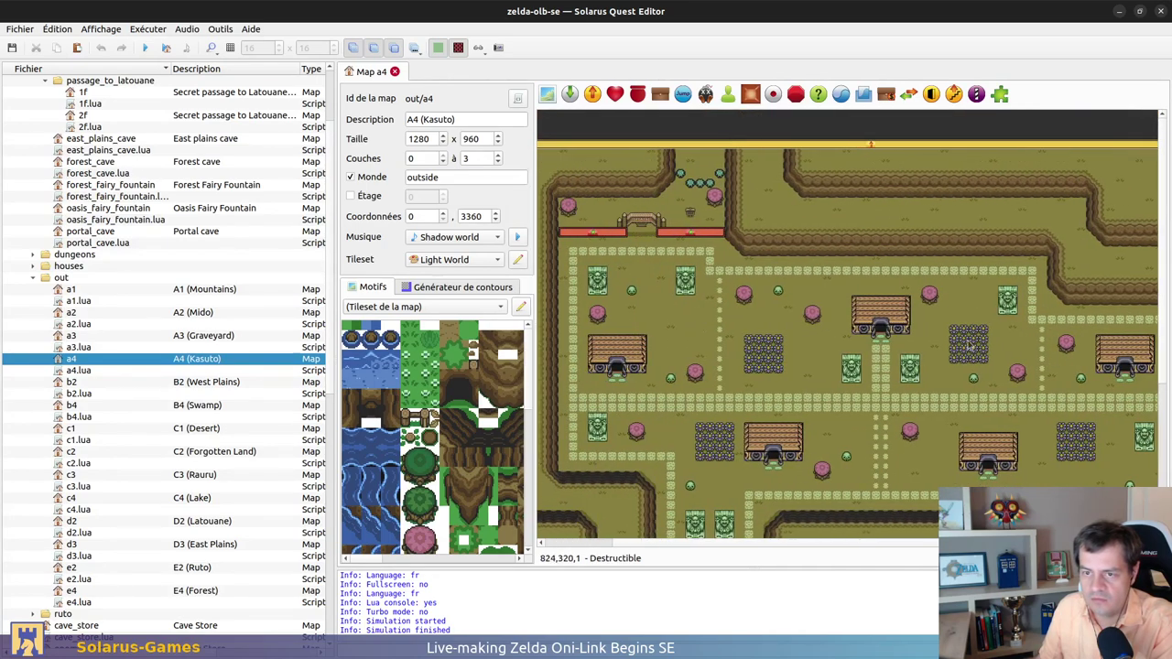
Close map A4, open B2 (West Plains) and examine it down to the small southern plateau for cave entrances
{"action": "key", "text": "ctrl+w"}
{"action": "double_click", "coordinate": [146, 382]}
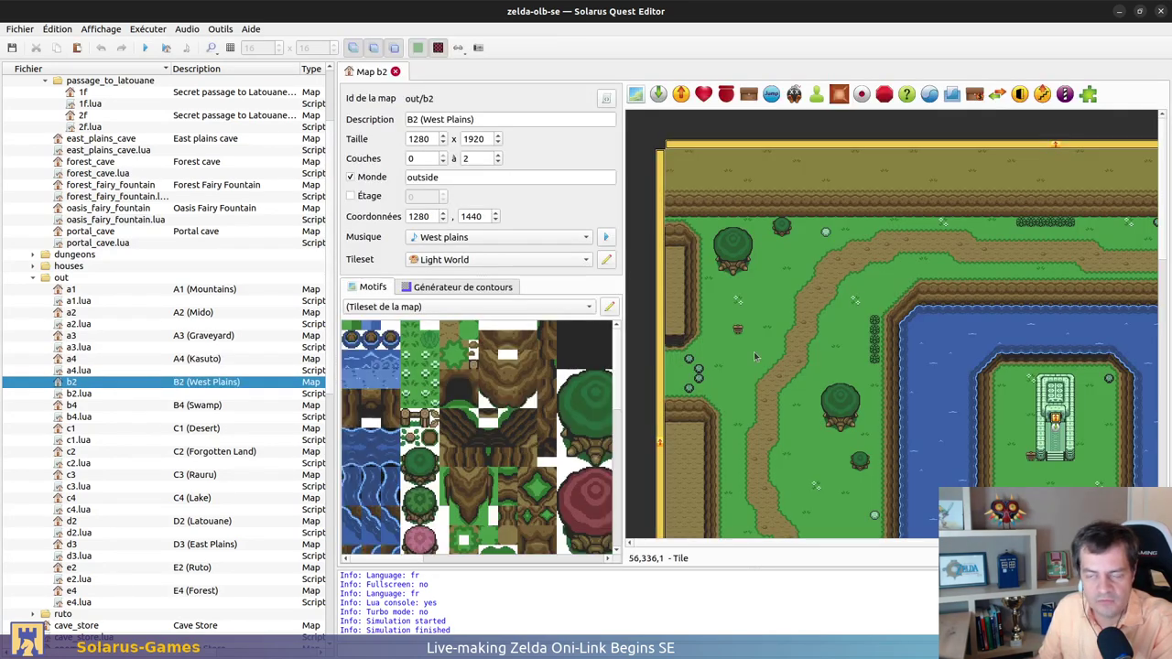
{"action": "scroll", "coordinate": [919, 348], "scroll_direction": "down", "scroll_amount": 2}
{"action": "scroll", "coordinate": [918, 348], "scroll_direction": "down", "scroll_amount": 1, "text": "ctrl"}
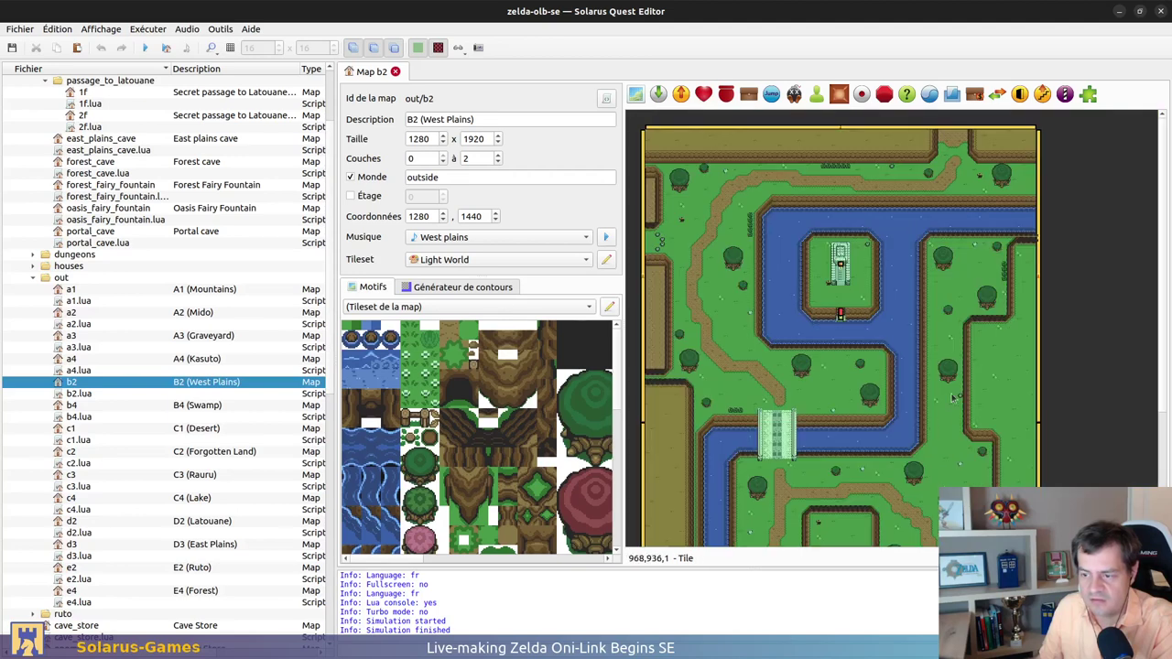
{"action": "scroll", "coordinate": [843, 352], "scroll_direction": "down", "scroll_amount": 2}
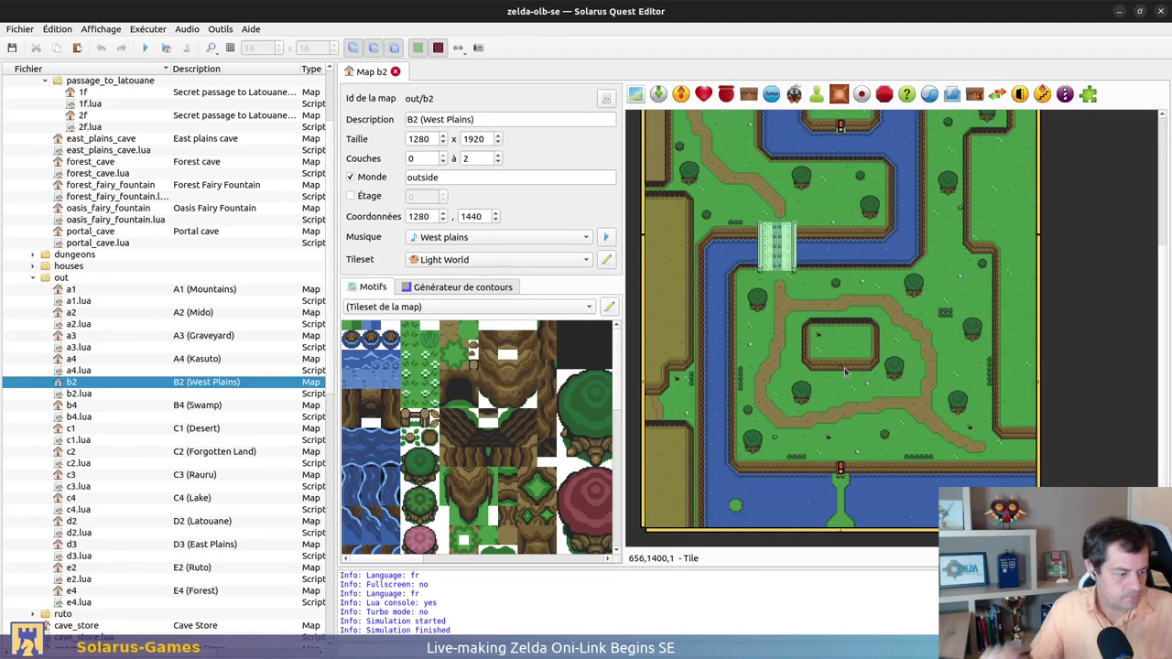
Select the weak wall on B2's small southern plateau, compare it with the original cave image and close the image
{"action": "key", "text": "ctrl+v"}
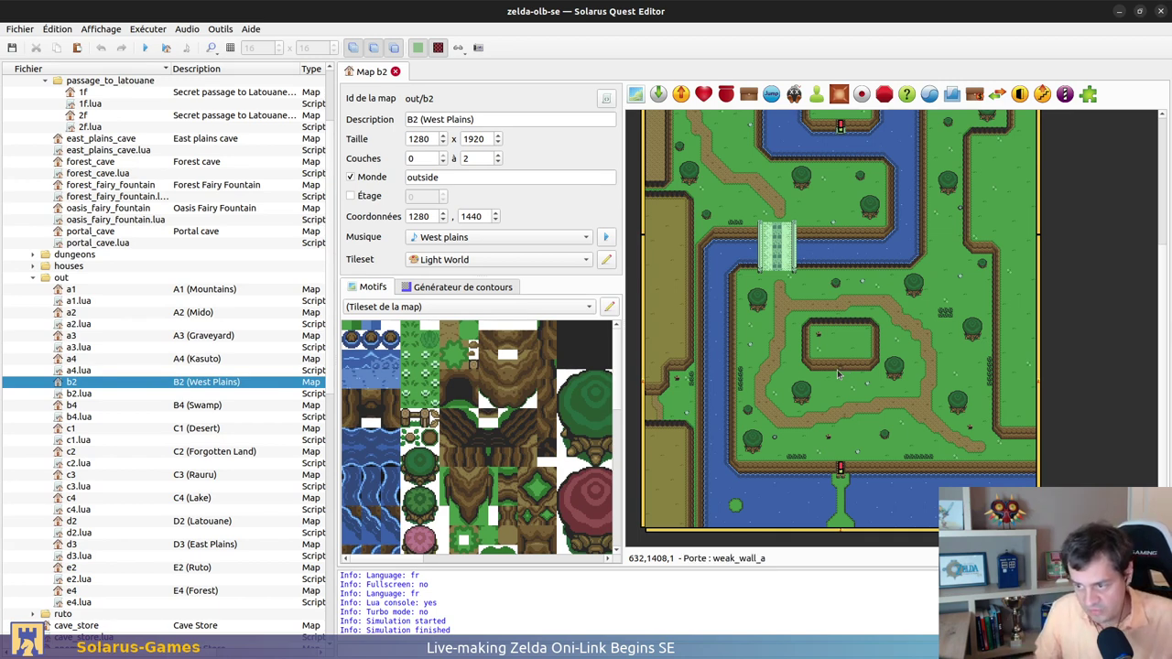
{"action": "left_click", "coordinate": [841, 393]}
{"action": "key", "text": "ctrl+s"}
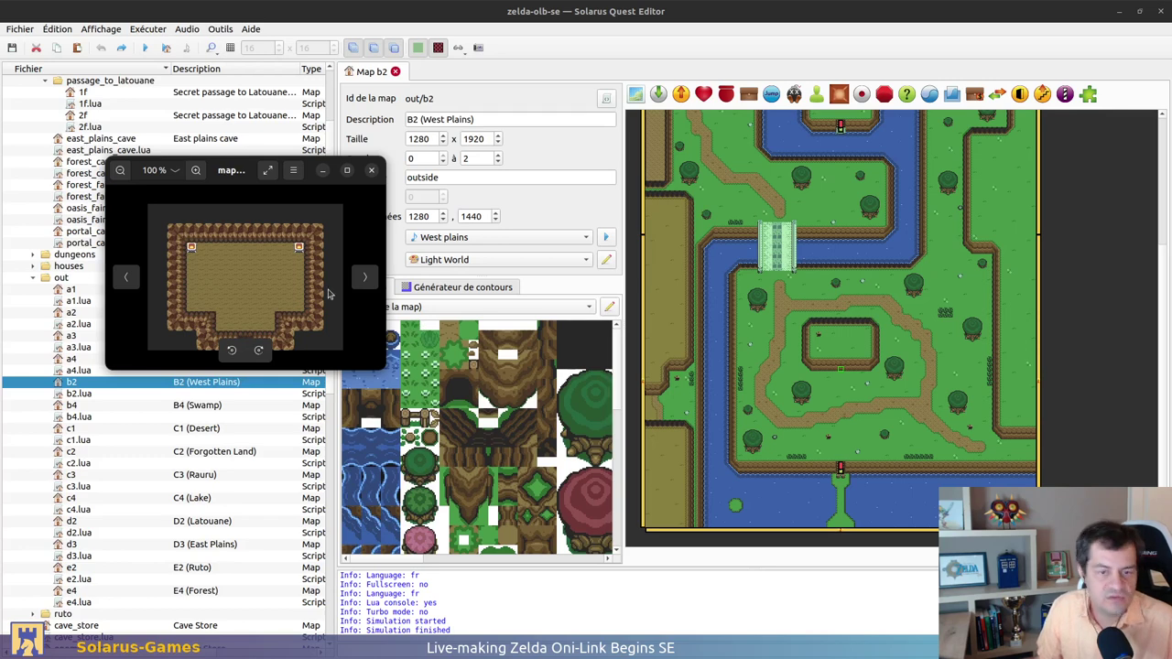
{"action": "left_click", "coordinate": [372, 171]}
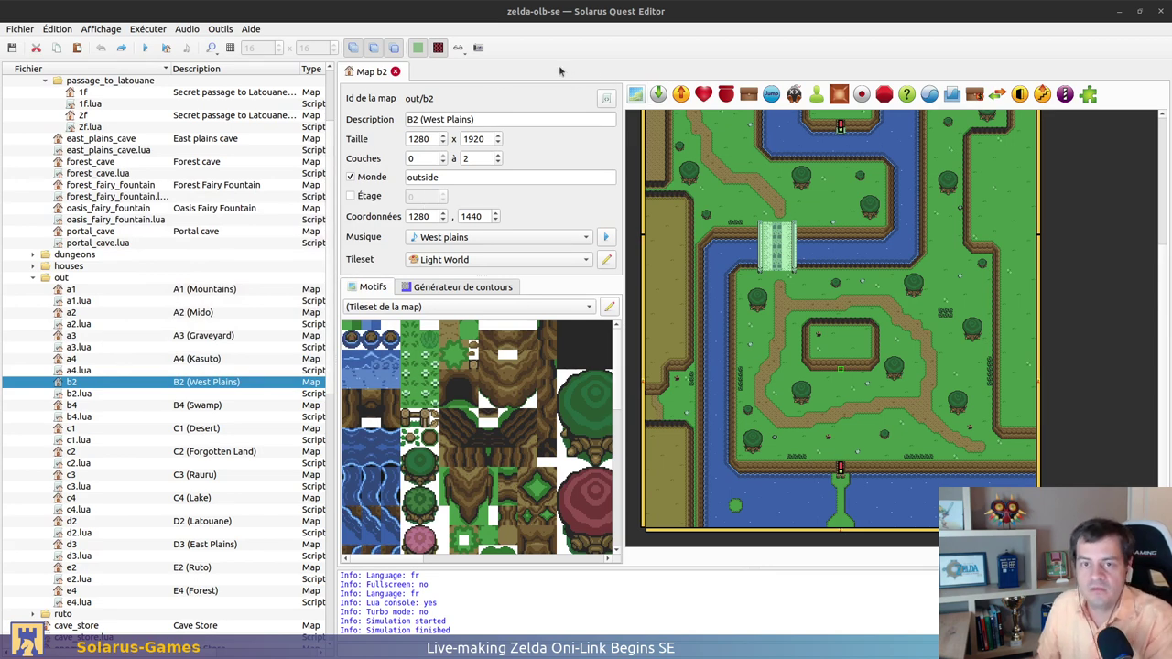
Switch to the GitLab issue, enter caves/west_plains_ for entry 35, and return to Solarus Quest Editor
{"action": "scroll", "coordinate": [861, 291], "scroll_direction": "up", "scroll_amount": 3}
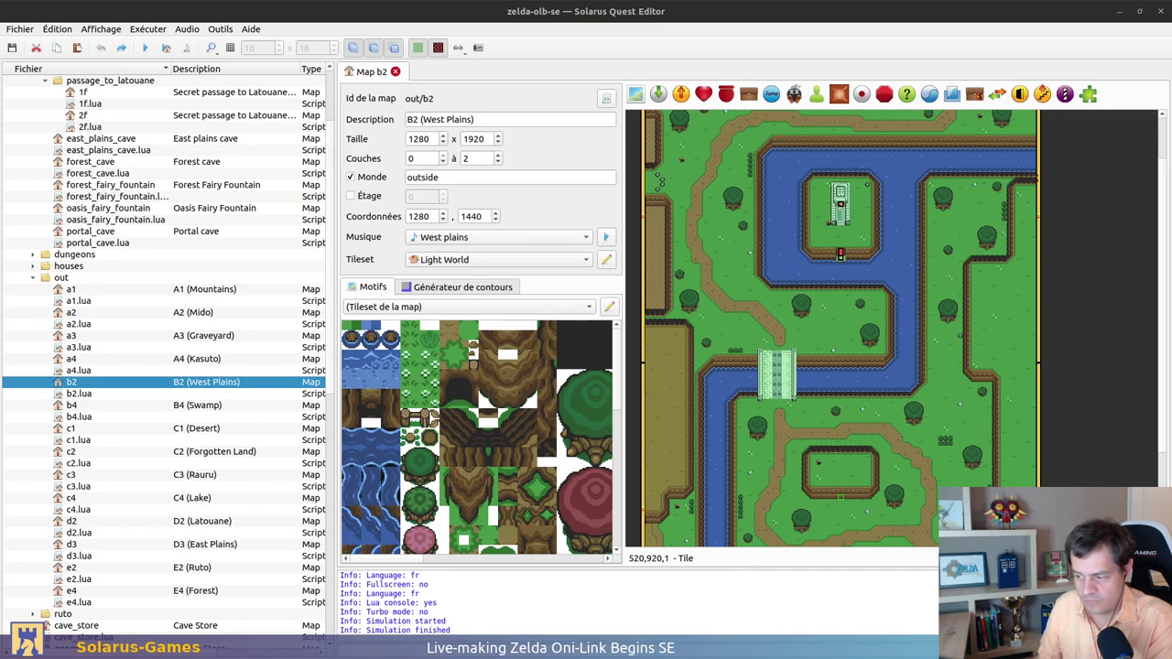
{"action": "key", "text": "alt+Tab"}
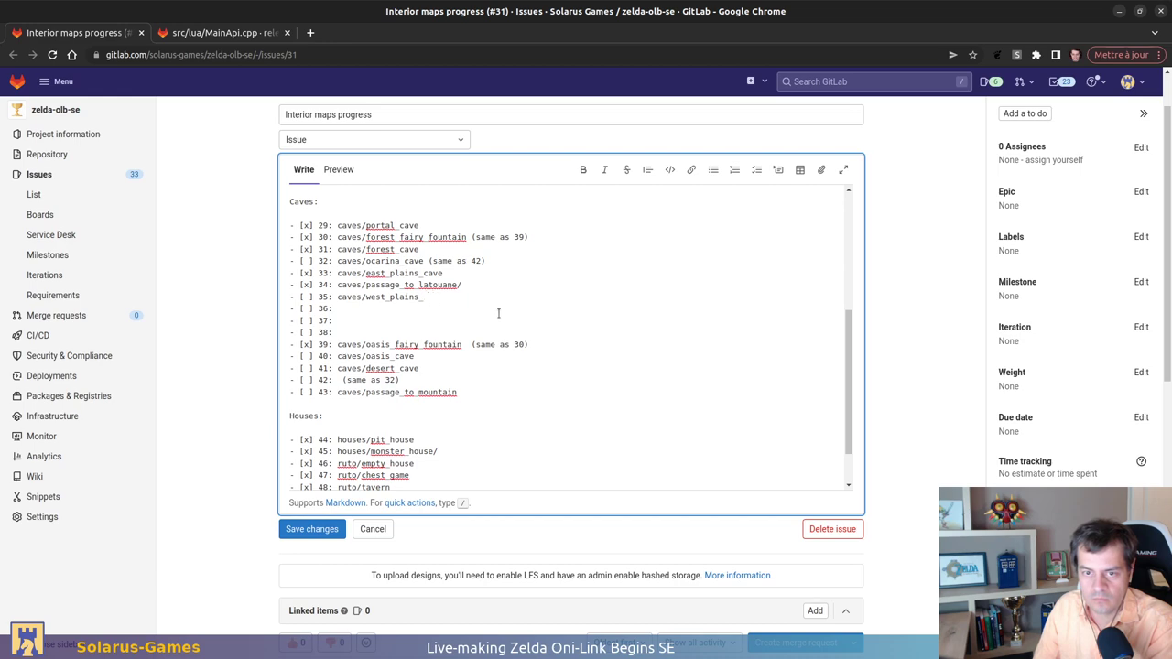
{"action": "key", "text": "alt+Tab"}
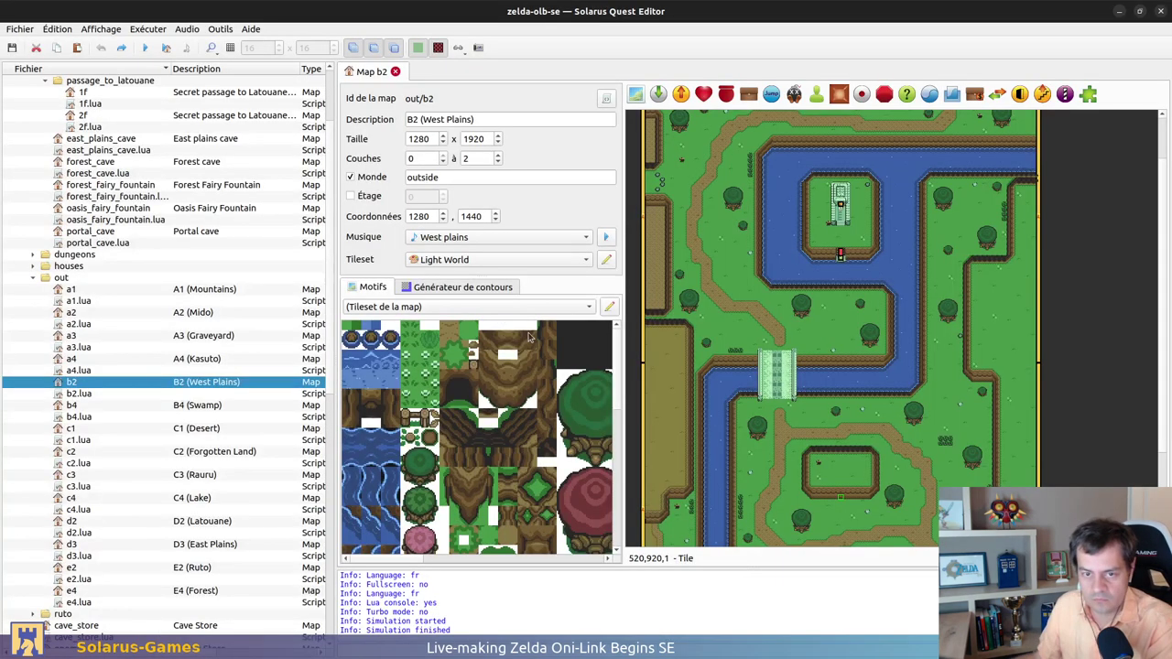
Check the southern half of map B2 around the small plateau once more for cave entrances
{"action": "scroll", "coordinate": [849, 239], "scroll_direction": "up", "scroll_amount": 2, "text": "ctrl"}
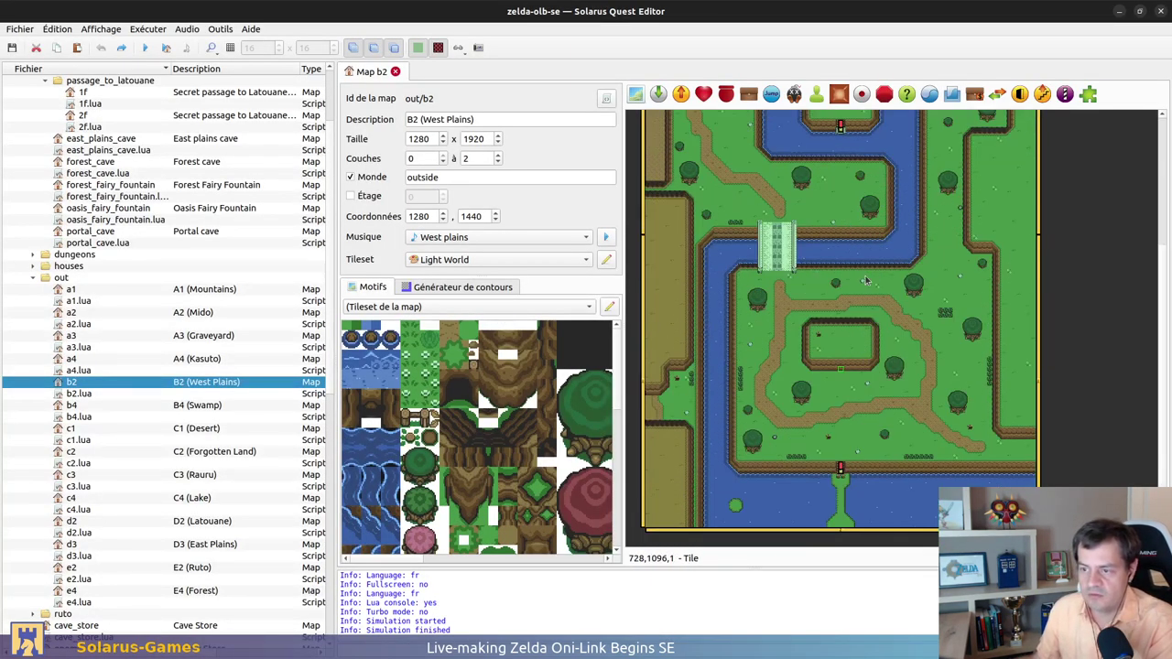
{"action": "scroll", "coordinate": [849, 239], "scroll_direction": "down", "scroll_amount": 5}
{"action": "scroll", "coordinate": [849, 239], "scroll_direction": "down", "scroll_amount": 2, "text": "ctrl"}
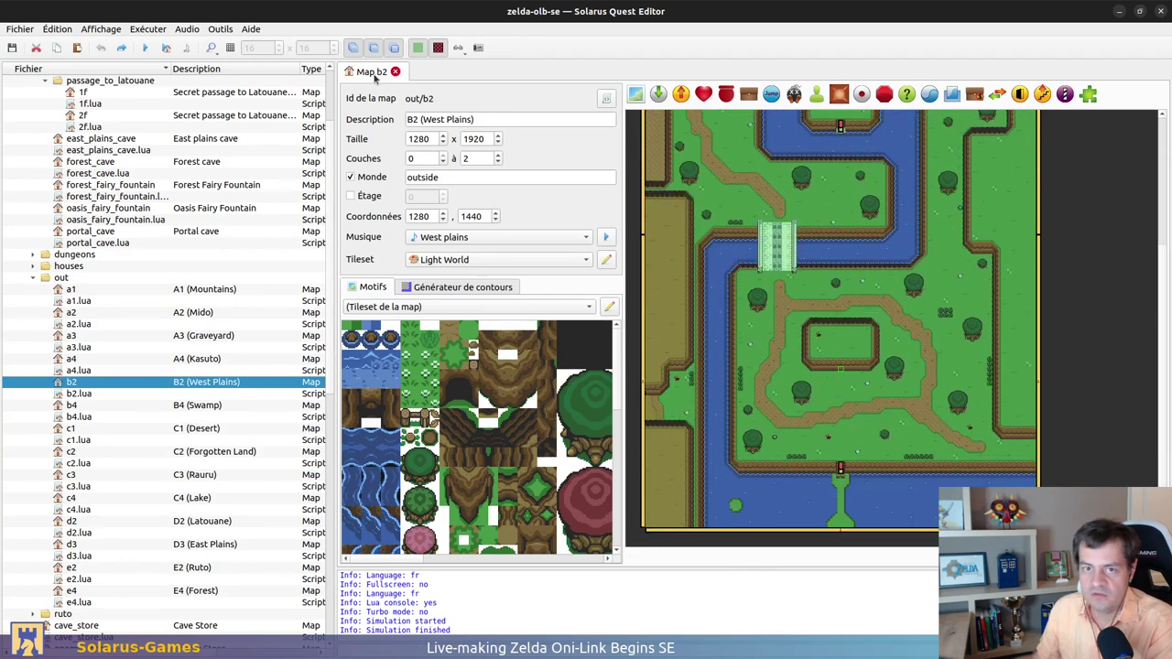
Close map B2, open B4 (Swamp) and examine the octagonal pond for a cave entrance
{"action": "middle_click", "coordinate": [377, 80]}
{"action": "double_click", "coordinate": [88, 408]}
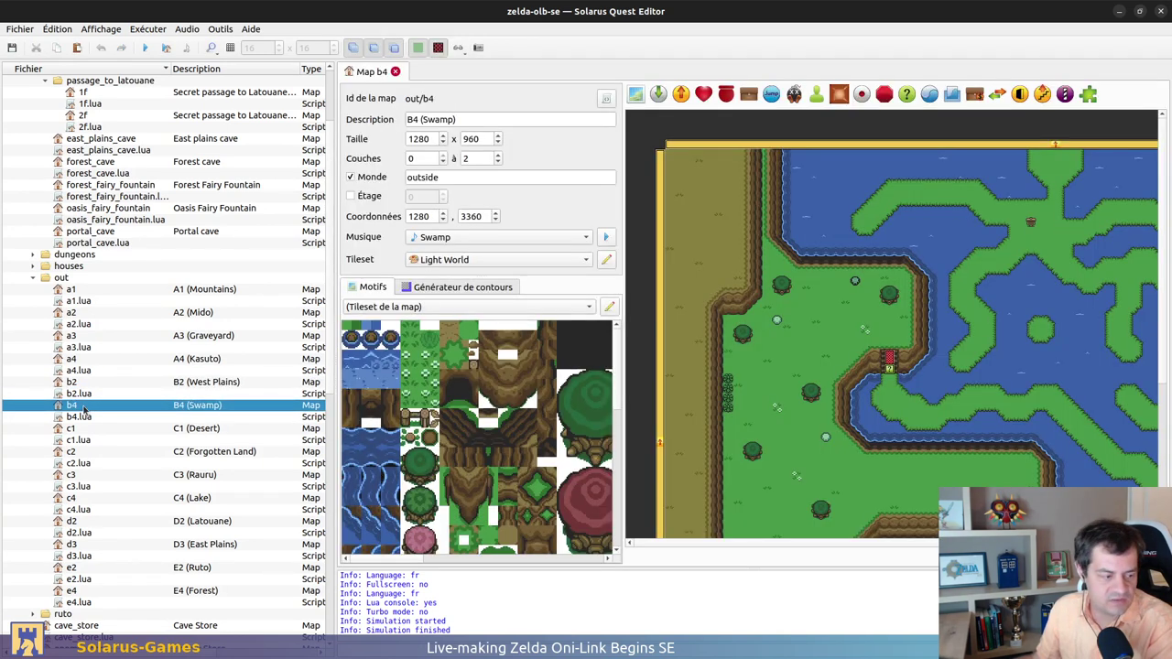
{"action": "scroll", "coordinate": [980, 314], "scroll_direction": "down", "scroll_amount": 2, "text": "ctrl"}
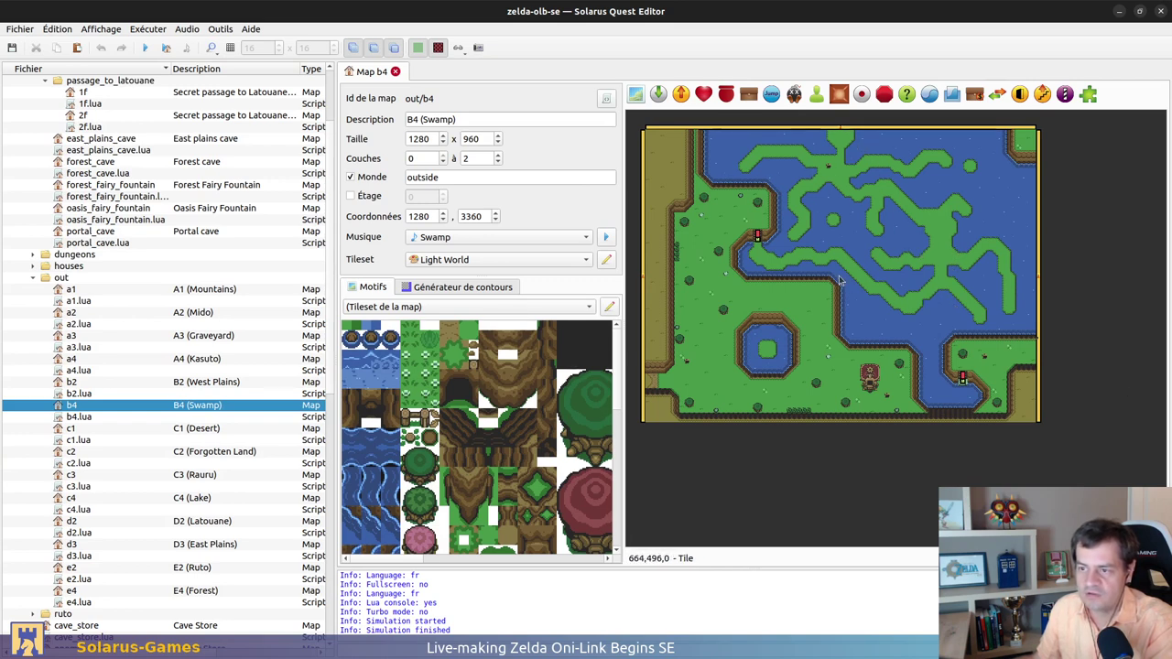
{"action": "scroll", "coordinate": [762, 357], "scroll_direction": "up", "scroll_amount": 2, "text": "ctrl"}
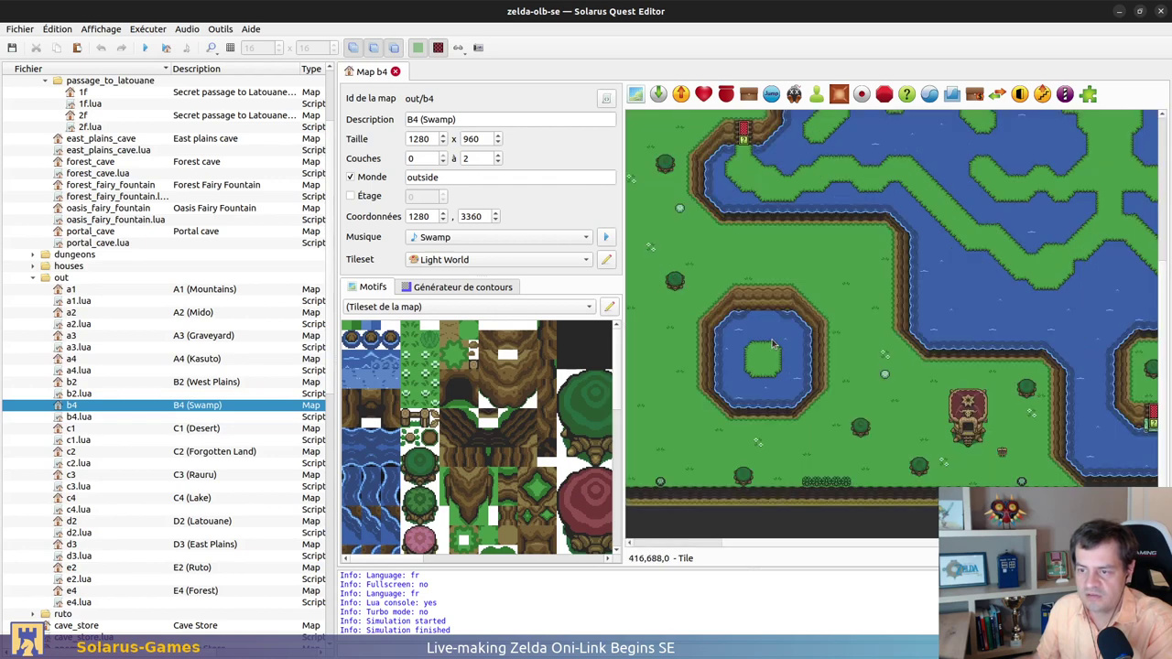
Select the wall tile on the pond's northern edge and compare that spot with the original image map10 sol.png
{"action": "left_click", "coordinate": [755, 279]}
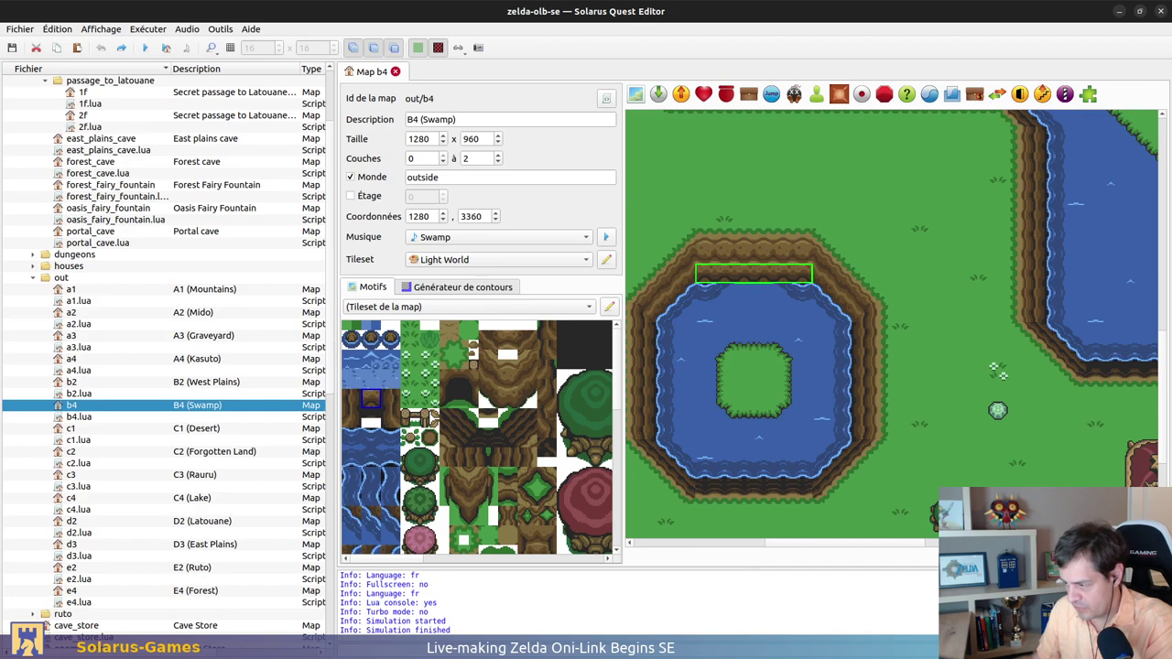
{"action": "key", "text": "alt+Tab"}
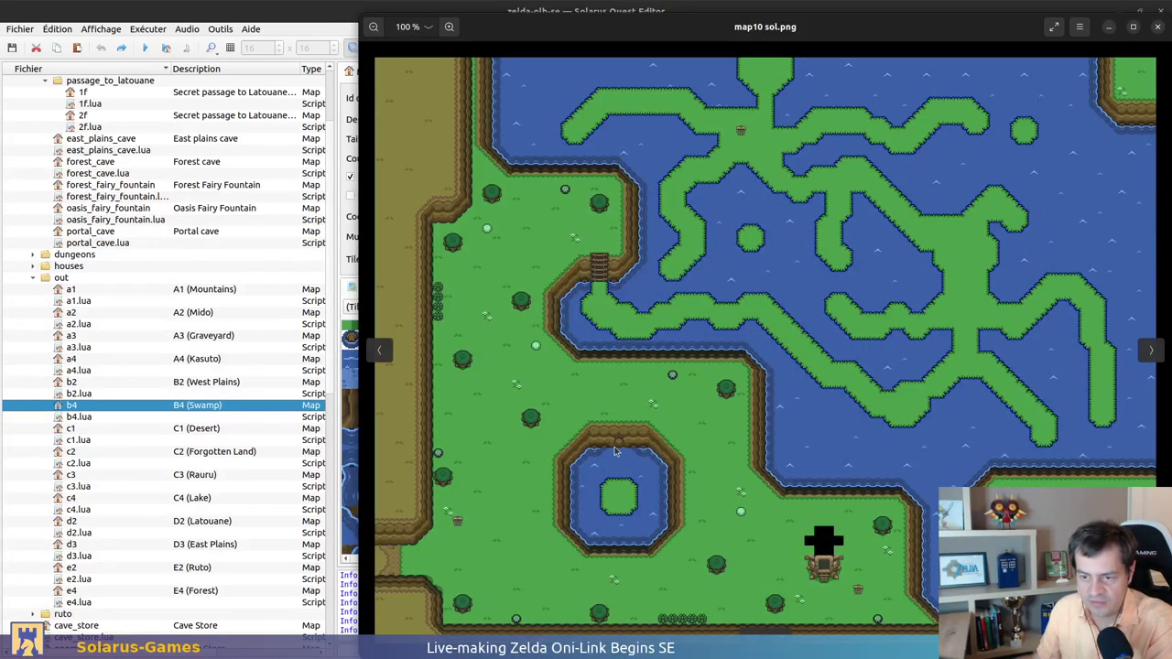
{"action": "scroll", "coordinate": [616, 450], "scroll_direction": "up", "scroll_amount": 5}
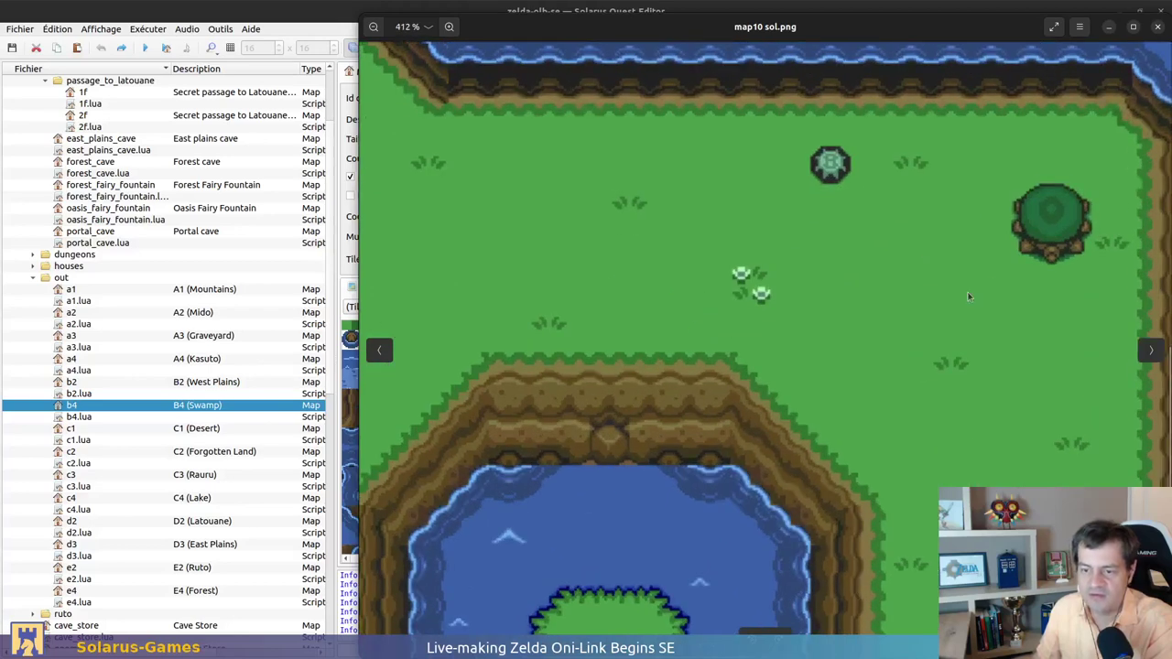
Close the original image, open map B2 (West Plains) and examine the weak wall on the small plateau's southern edge
{"action": "left_click", "coordinate": [1158, 29]}
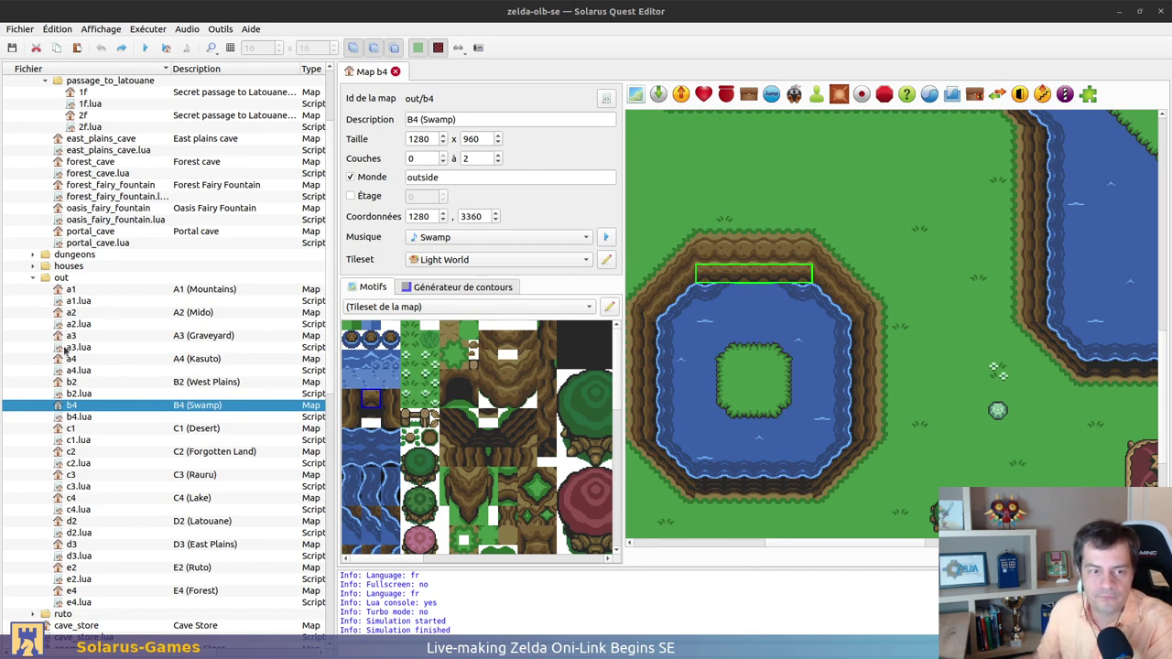
{"action": "double_click", "coordinate": [74, 381]}
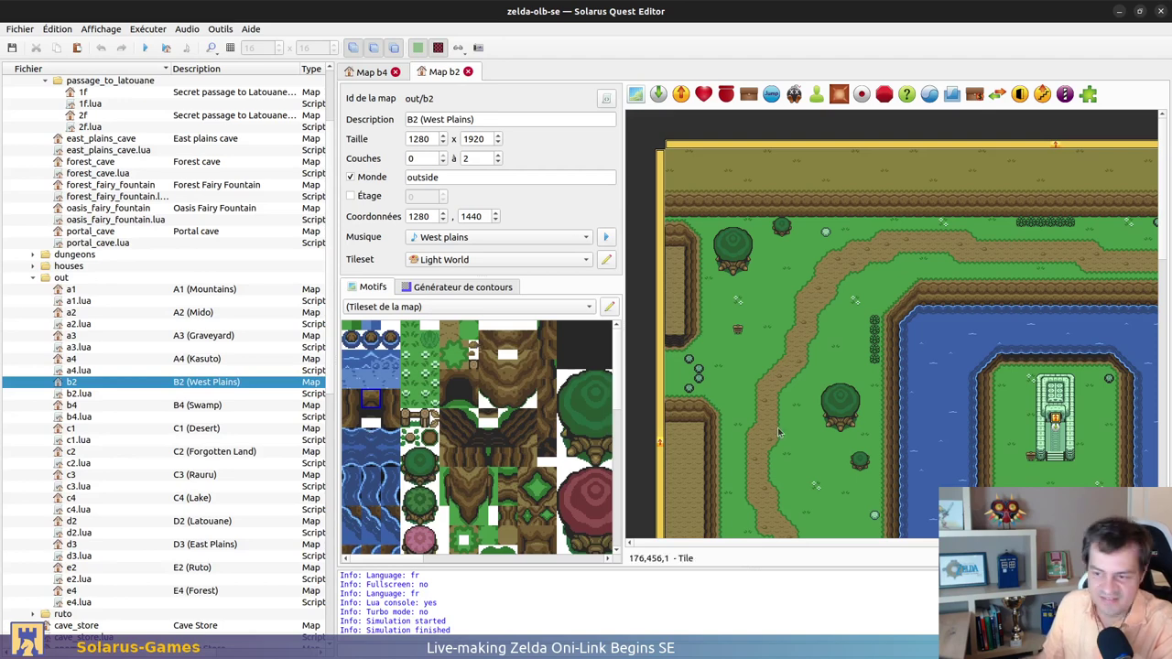
{"action": "scroll", "coordinate": [952, 366], "scroll_direction": "down", "scroll_amount": 3}
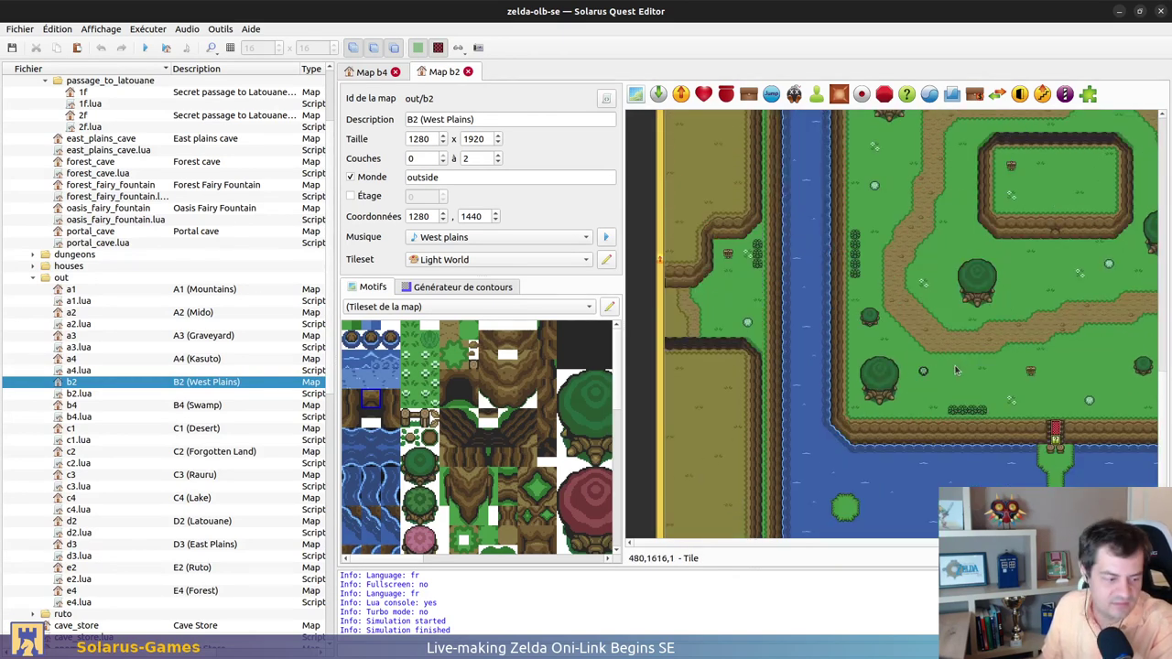
{"action": "middle_click_drag", "start_coordinate": [954, 370], "coordinate": [830, 308]}
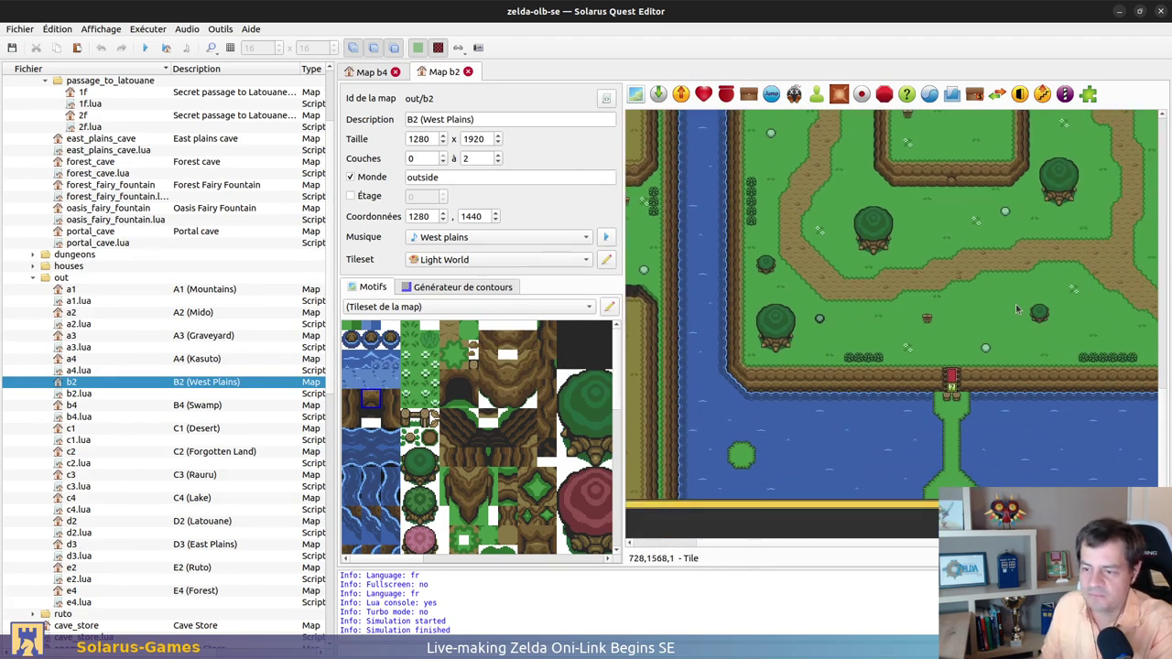
{"action": "scroll", "coordinate": [1016, 309], "scroll_direction": "up", "scroll_amount": 5}
{"action": "scroll", "coordinate": [940, 326], "scroll_direction": "up", "scroll_amount": 1, "text": "ctrl"}
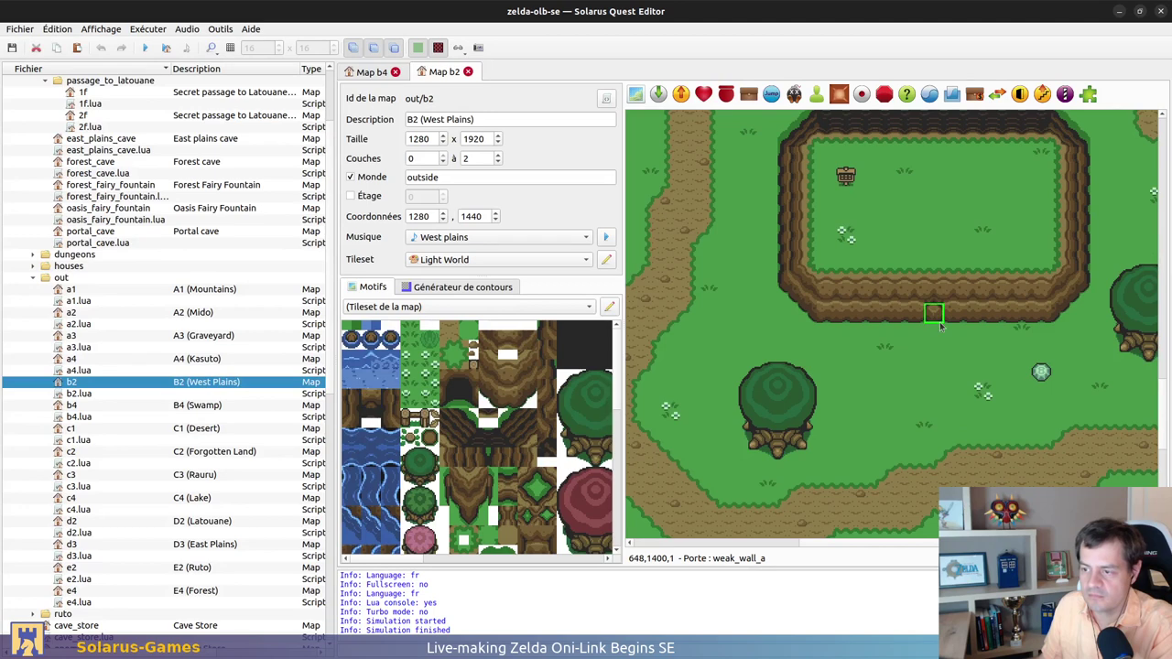
Try moving the weak wall pieces off the plateau's southern edge in map B2, and undo the moves
{"action": "left_click_drag", "start_coordinate": [940, 327], "coordinate": [929, 377]}
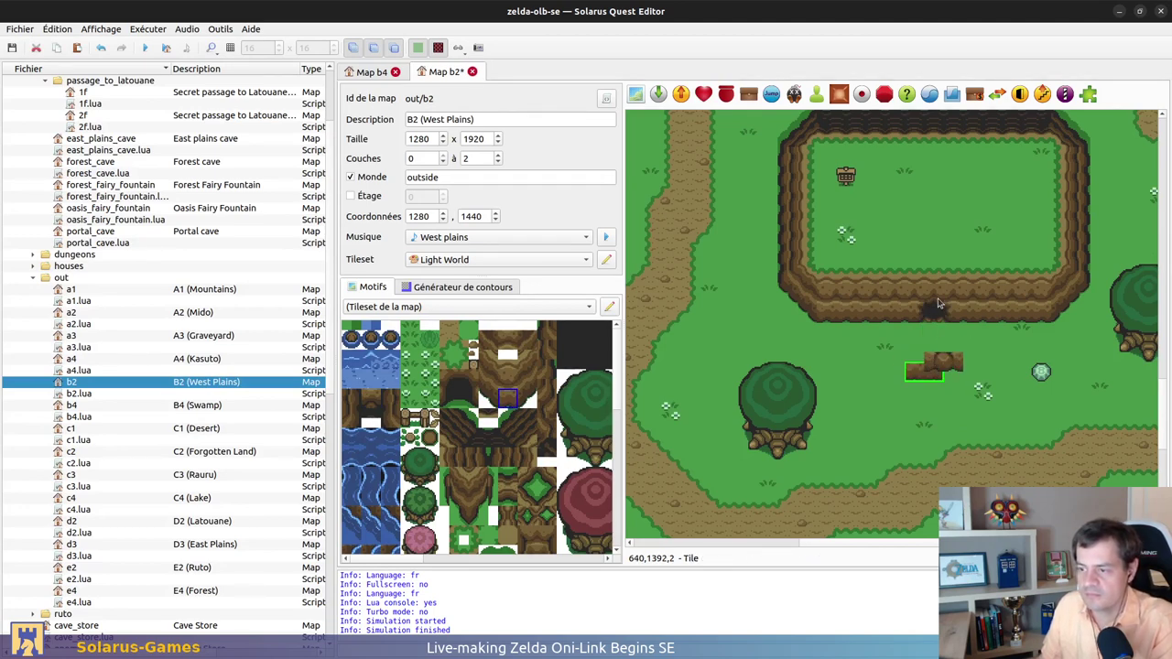
{"action": "key", "text": "ctrl+z"}
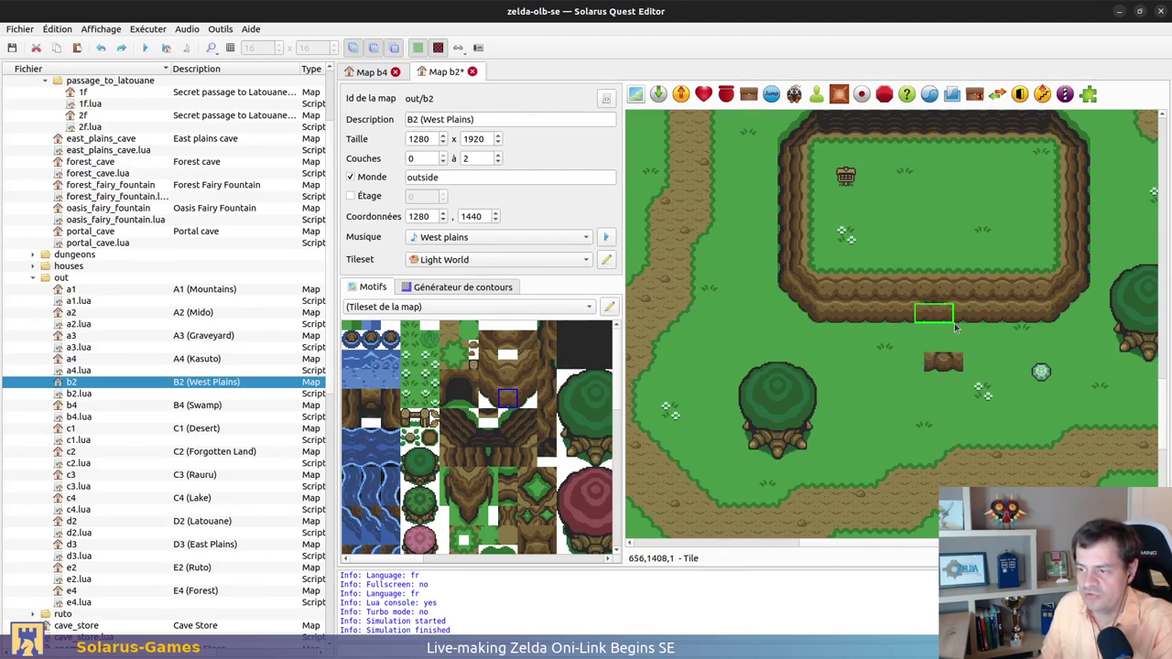
{"action": "key", "text": "ctrl+z"}
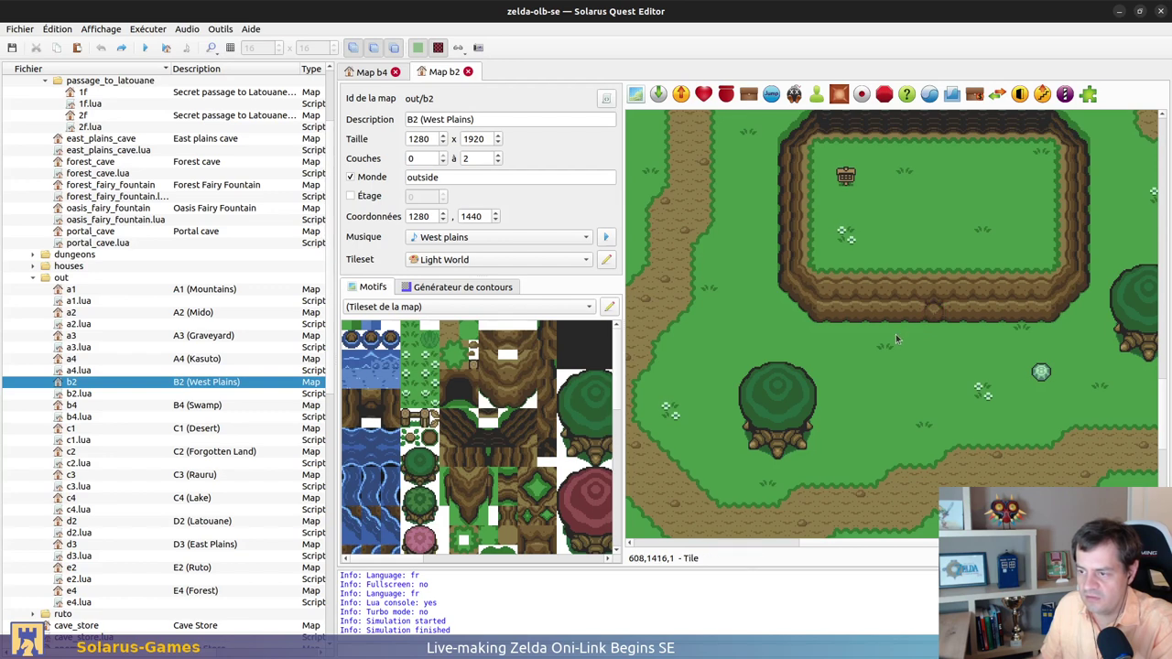
{"action": "left_click_drag", "start_coordinate": [895, 335], "coordinate": [982, 292]}
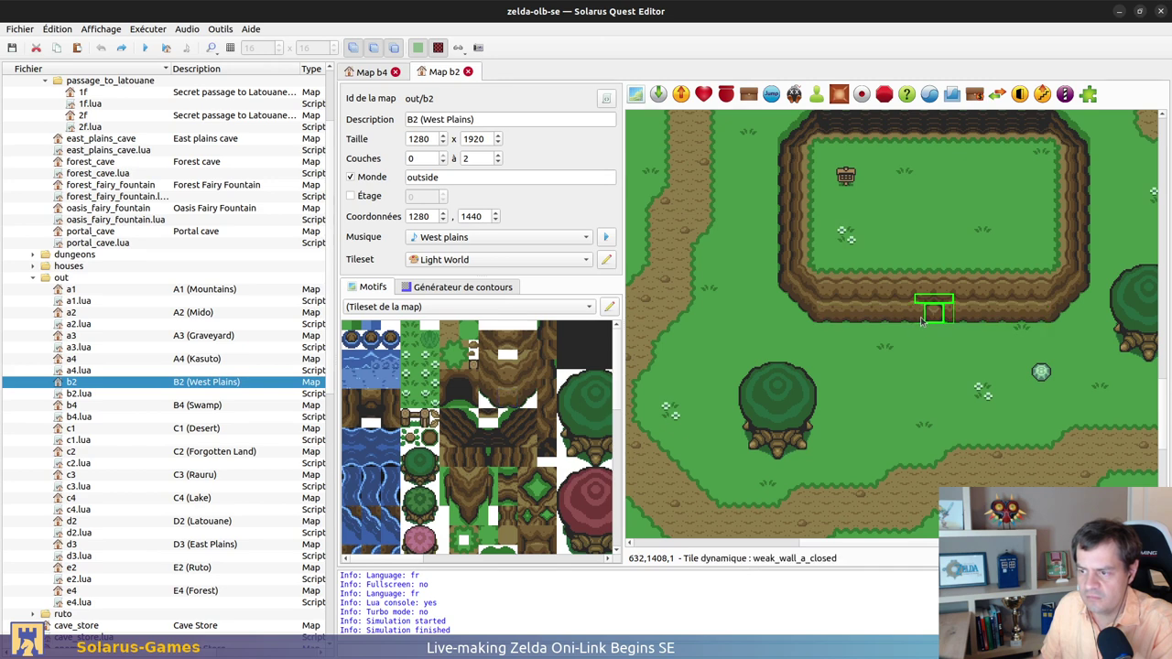
{"action": "left_click_drag", "start_coordinate": [919, 317], "coordinate": [925, 372]}
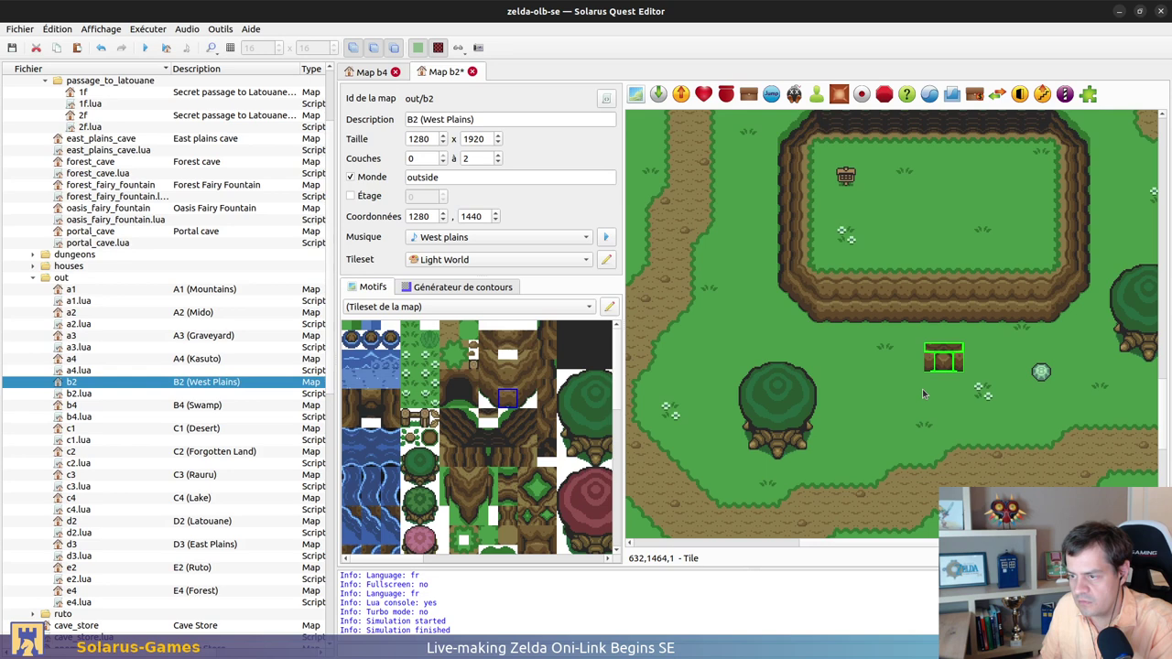
{"action": "key", "text": "ctrl+z"}
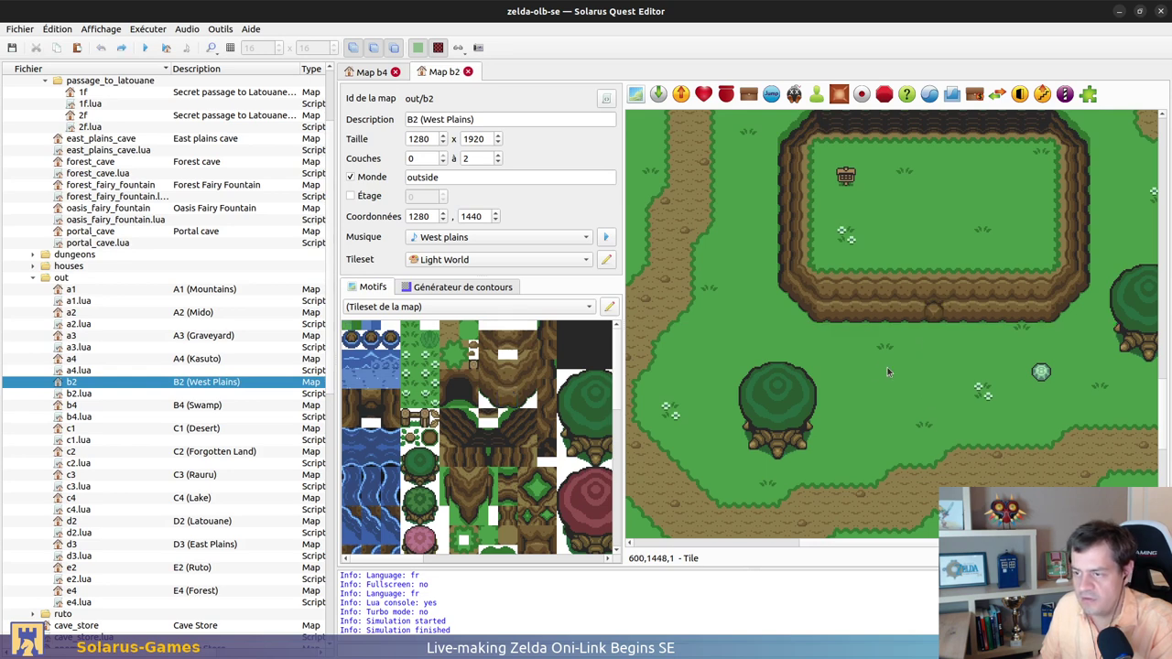
Copy the weak wall pieces from B2's small plateau onto the northern edge of the octagonal pond in map B4
{"action": "left_click_drag", "start_coordinate": [887, 368], "coordinate": [986, 286]}
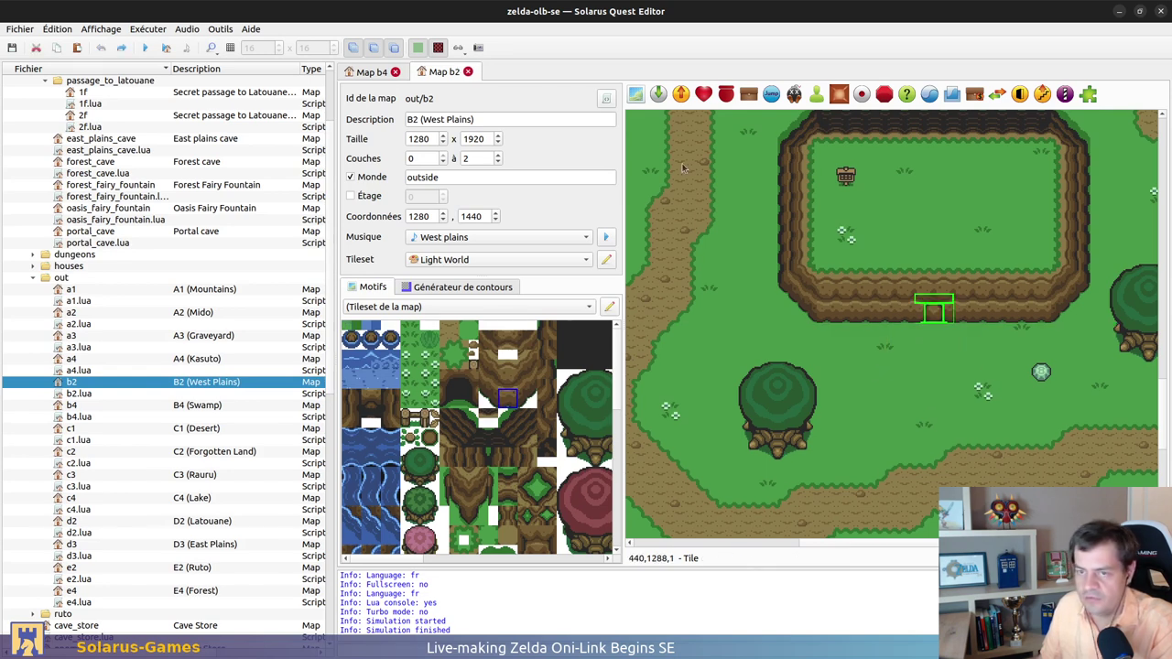
{"action": "left_click", "coordinate": [370, 71]}
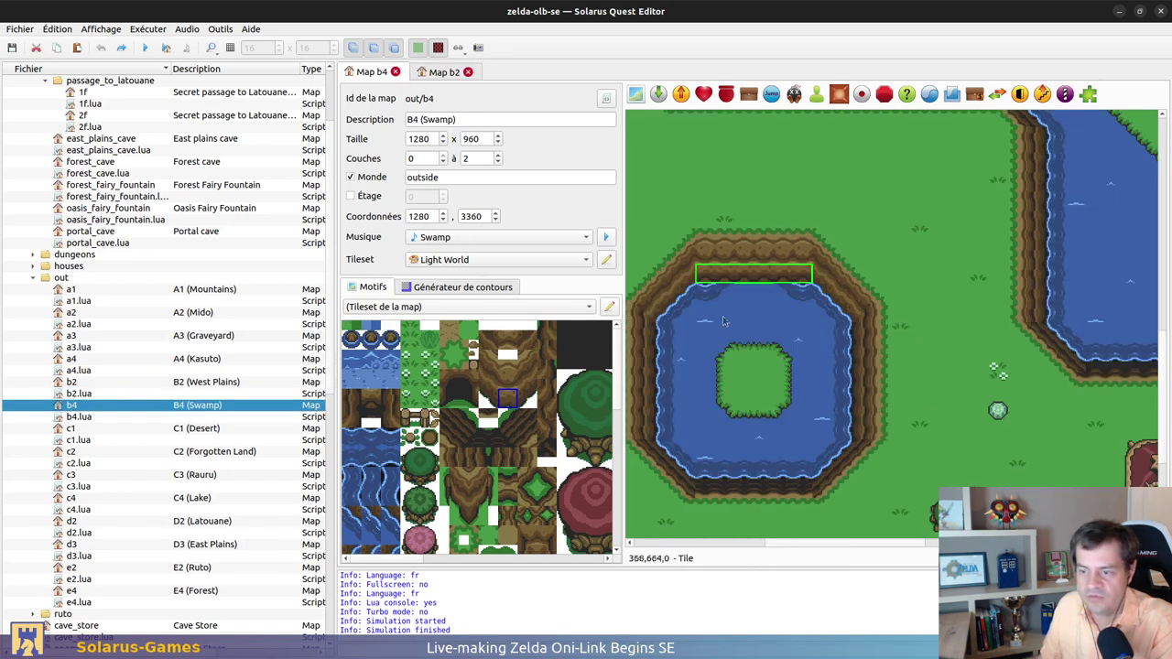
{"action": "left_click", "coordinate": [759, 273]}
{"action": "scroll", "coordinate": [766, 295], "scroll_direction": "up", "scroll_amount": 1, "text": "ctrl"}
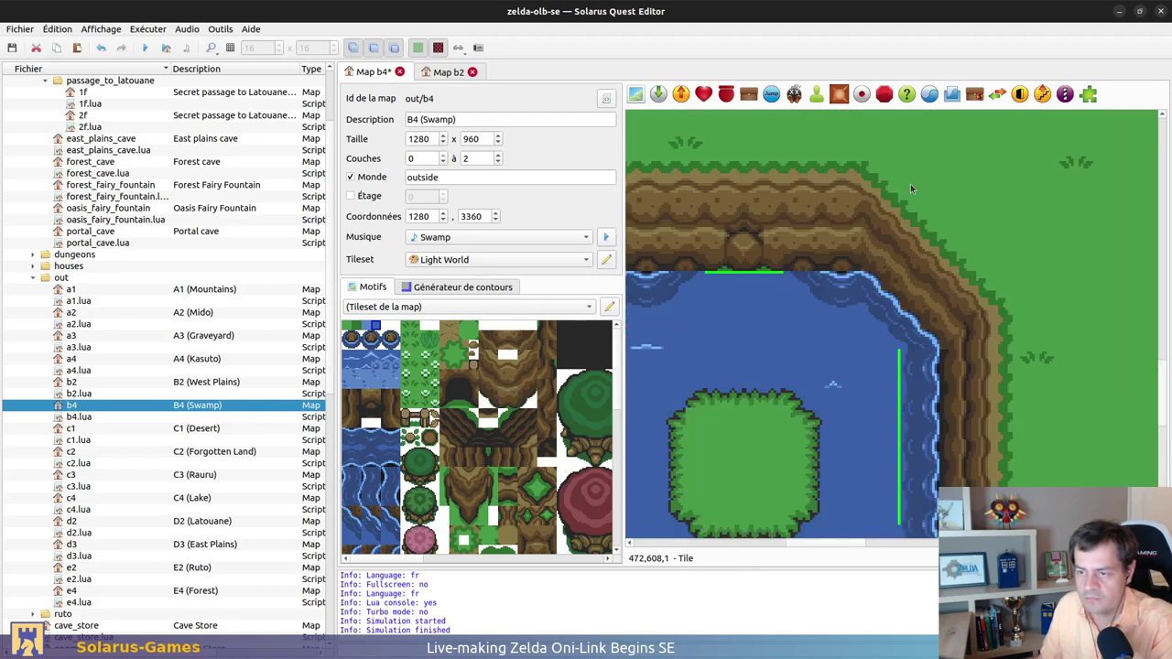
{"action": "middle_click_drag", "start_coordinate": [779, 283], "coordinate": [839, 361]}
Move the wall tile from the weak wall entrance down into the pond water, just above the grass island
{"action": "left_click_drag", "start_coordinate": [836, 340], "coordinate": [836, 431]}
{"action": "left_click", "coordinate": [853, 396]}
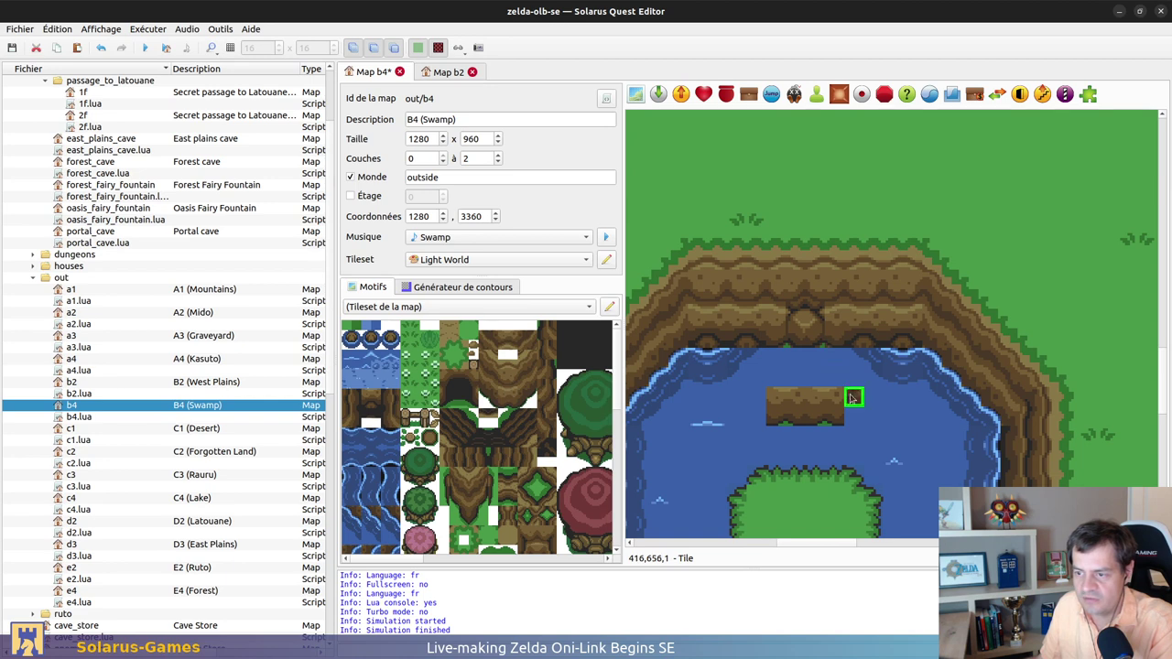
{"action": "left_click", "coordinate": [850, 344]}
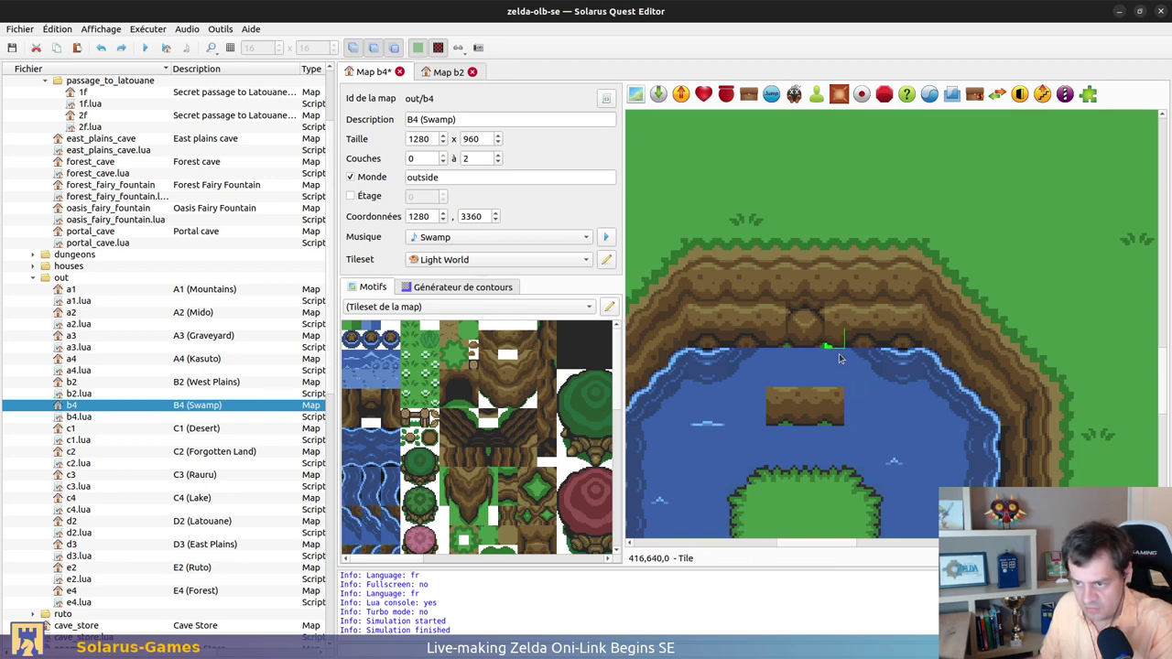
{"action": "left_click_drag", "start_coordinate": [820, 412], "coordinate": [837, 413]}
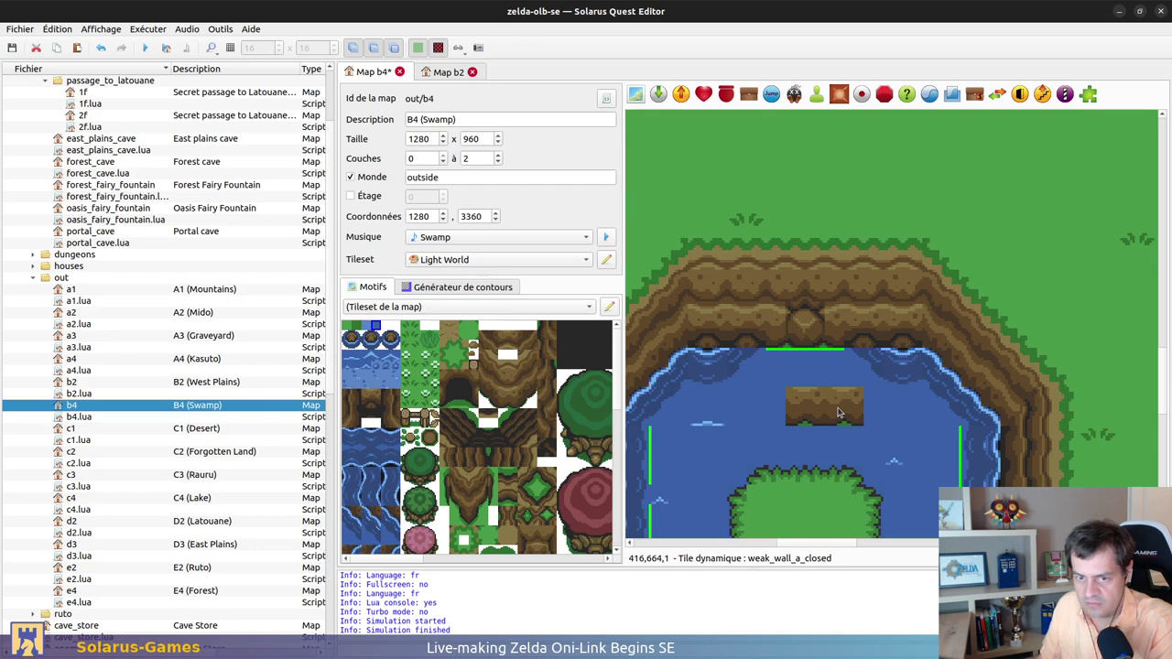
Check the available tilesets in the out folder and identify the pattern used by the wall tile in the pond
{"action": "scroll", "coordinate": [522, 407], "scroll_direction": "up", "scroll_amount": 1, "text": "ctrl"}
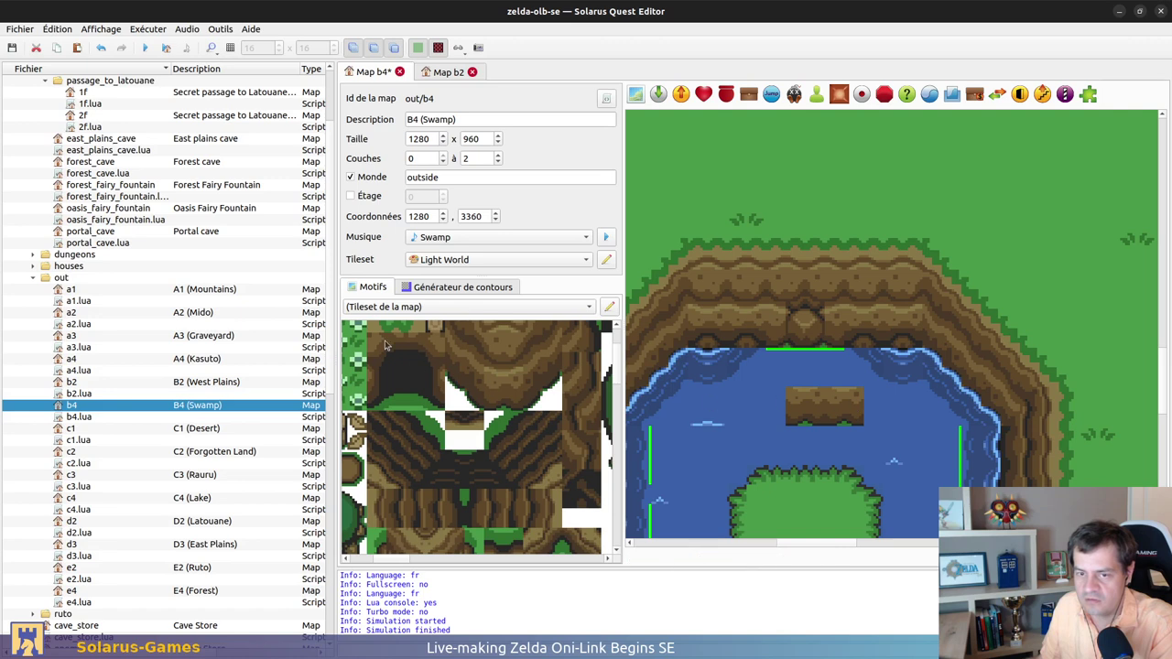
{"action": "left_click", "coordinate": [477, 309]}
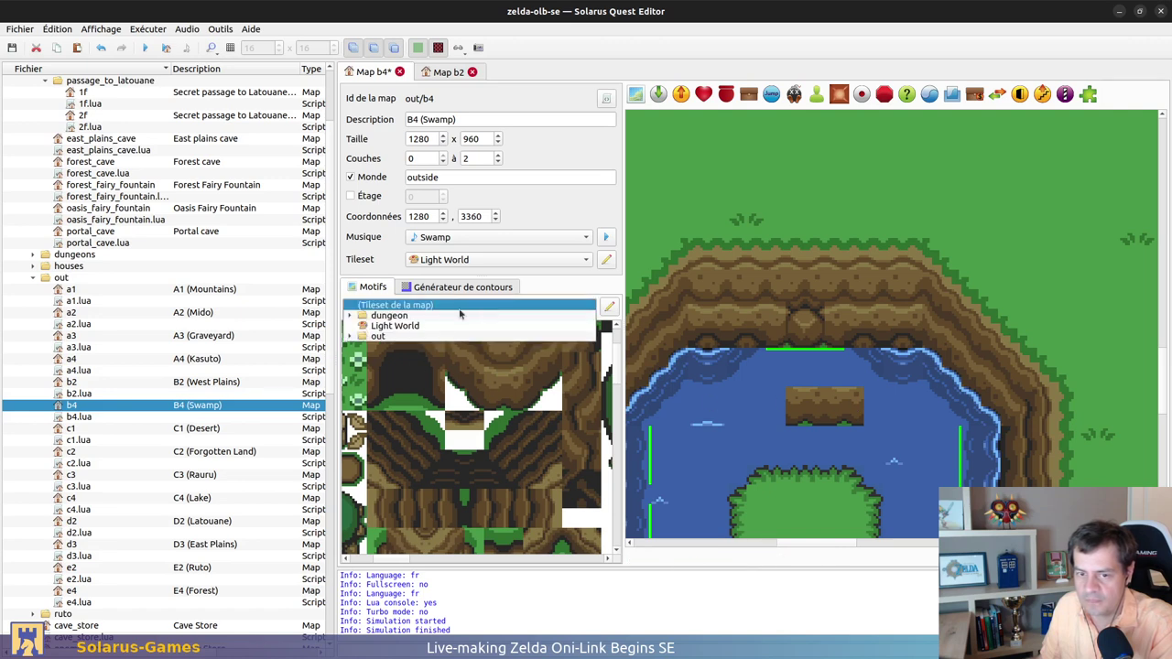
{"action": "left_click", "coordinate": [349, 336]}
{"action": "scroll", "coordinate": [445, 316], "scroll_direction": "down", "scroll_amount": 2}
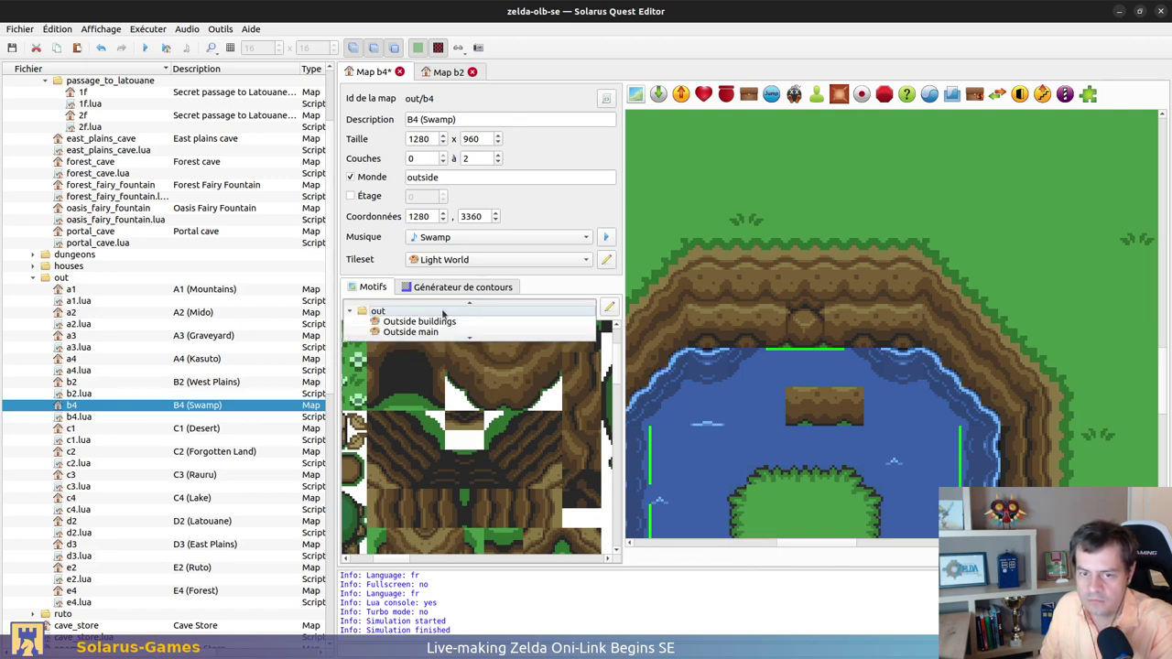
{"action": "left_click", "coordinate": [876, 358]}
{"action": "left_click", "coordinate": [865, 366]}
{"action": "left_click", "coordinate": [834, 388]}
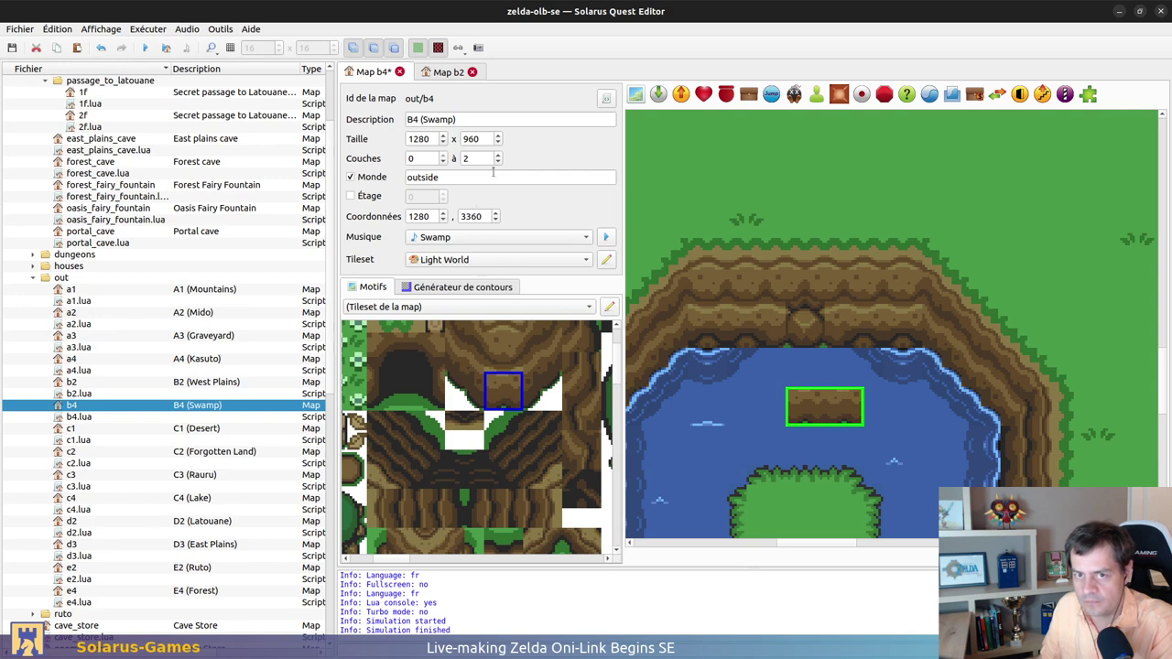
Open map A1 (Mountains) and look through its tileset patterns and the quest's file tree
{"action": "double_click", "coordinate": [75, 289]}
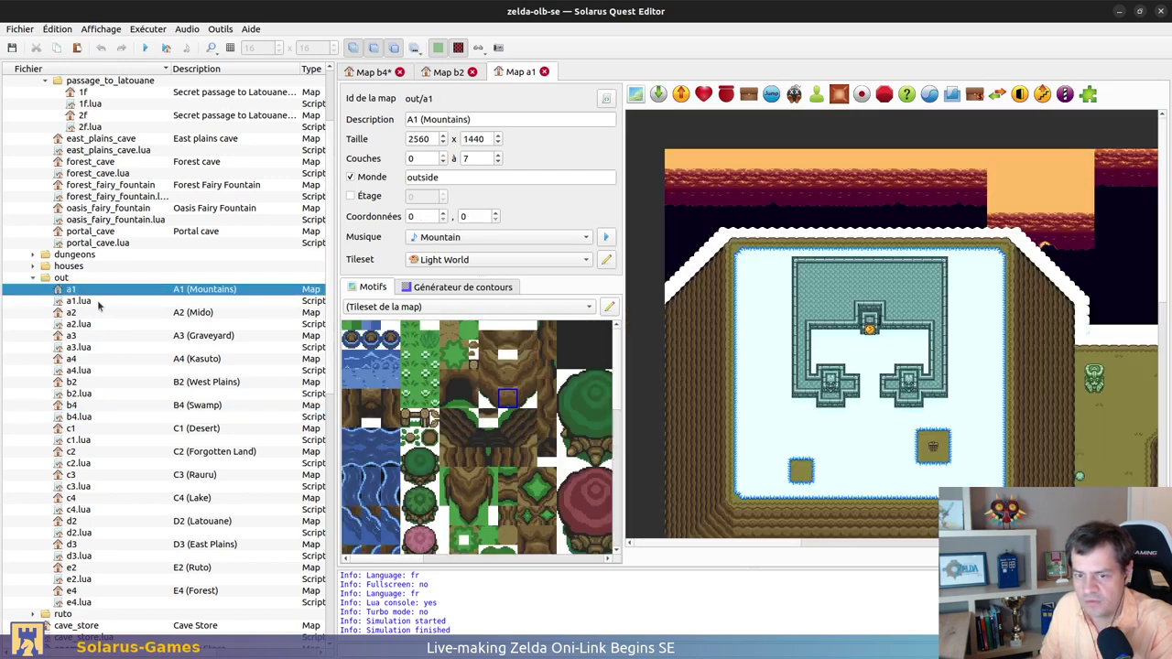
{"action": "scroll", "coordinate": [449, 403], "scroll_direction": "down", "scroll_amount": 10}
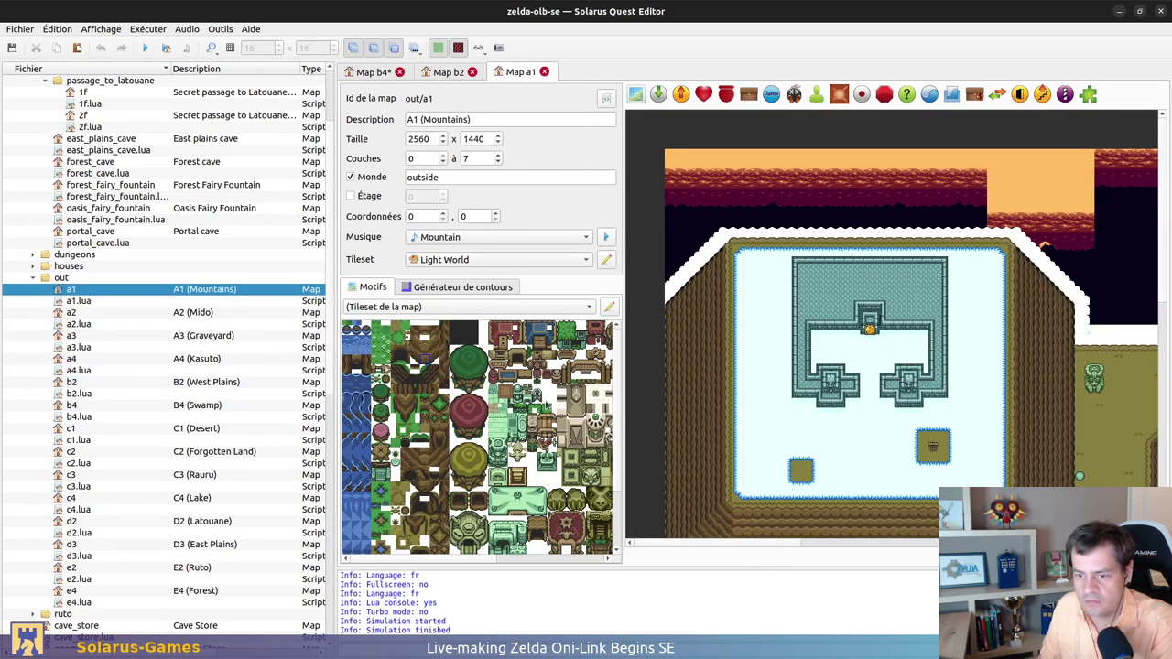
{"action": "scroll", "coordinate": [461, 444], "scroll_direction": "up", "scroll_amount": 2, "text": "ctrl"}
{"action": "scroll", "coordinate": [108, 422], "scroll_direction": "up", "scroll_amount": 1}
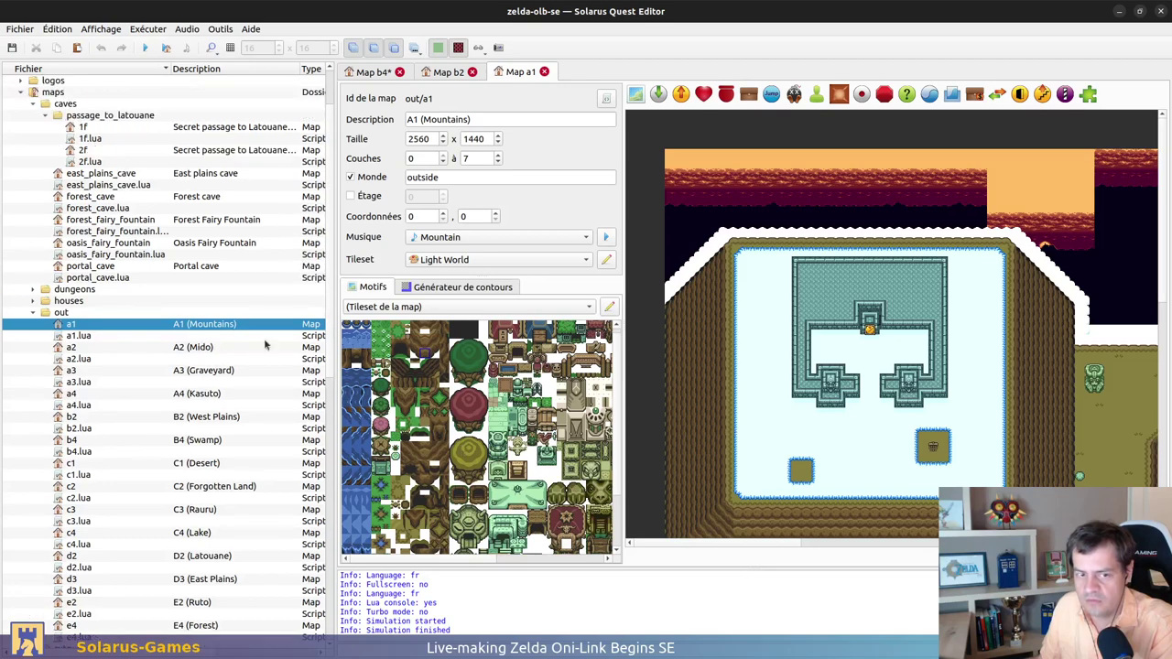
{"action": "scroll", "coordinate": [108, 422], "scroll_direction": "down", "scroll_amount": 3}
{"action": "scroll", "coordinate": [108, 422], "scroll_direction": "down", "scroll_amount": 10}
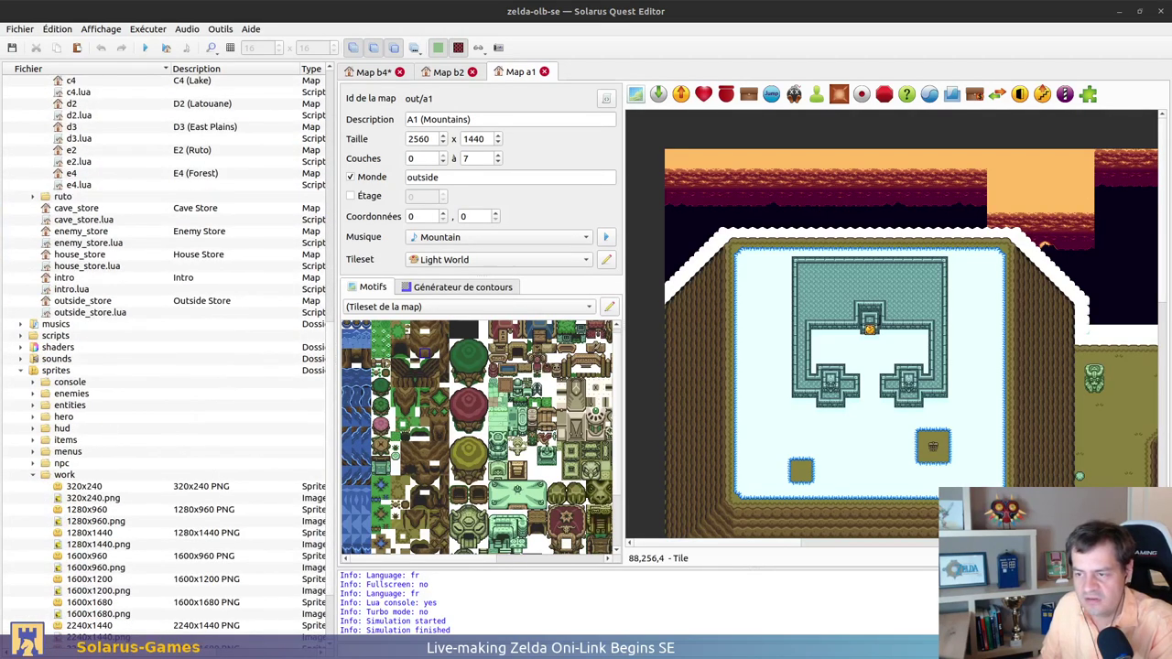
Switch to the terminal, search the maps/ folder recursively for outside_main with grep, and look through the matches
{"action": "key", "text": "alt+Tab"}
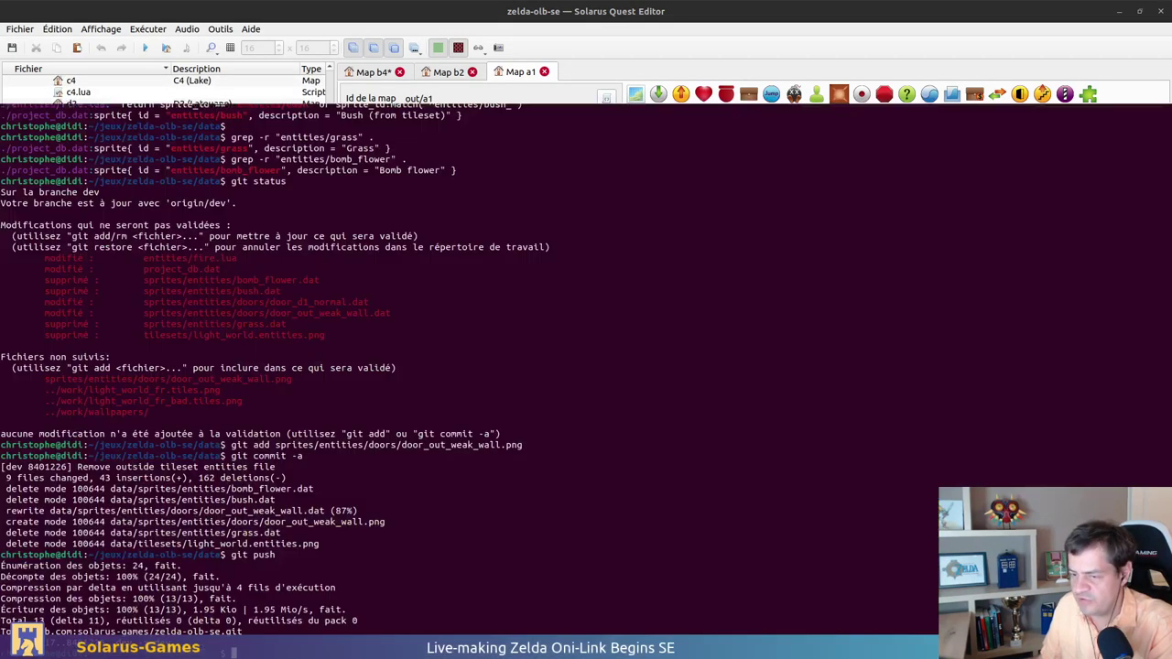
{"action": "type", "text": "grep "}
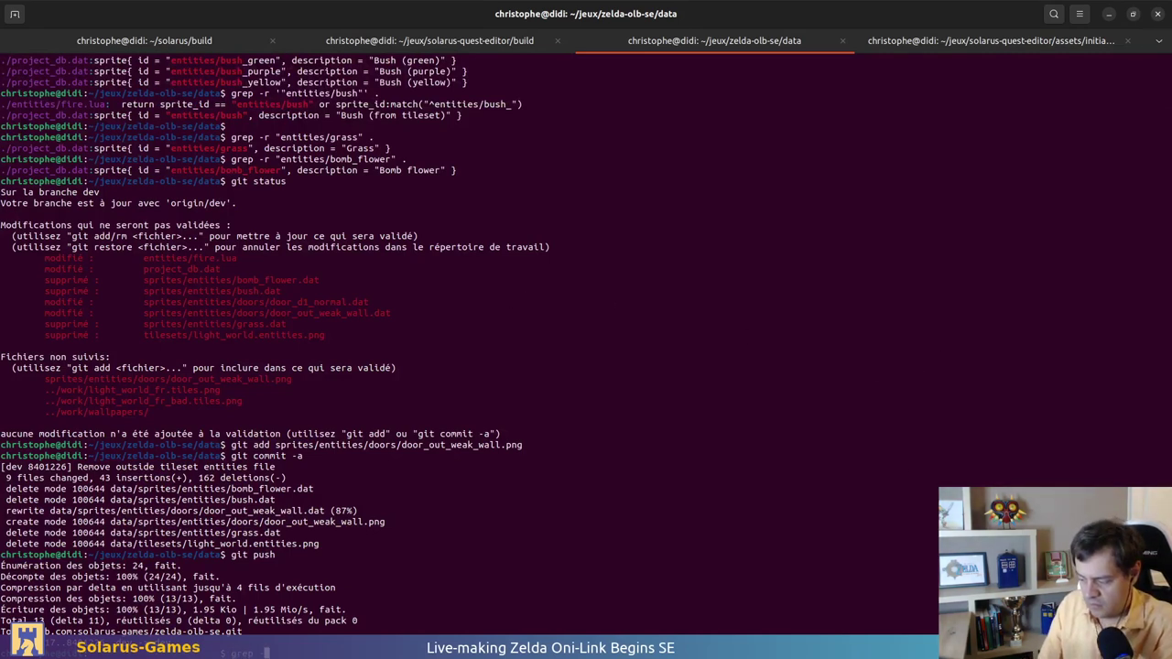
{"action": "type", "text": "-r outside"}
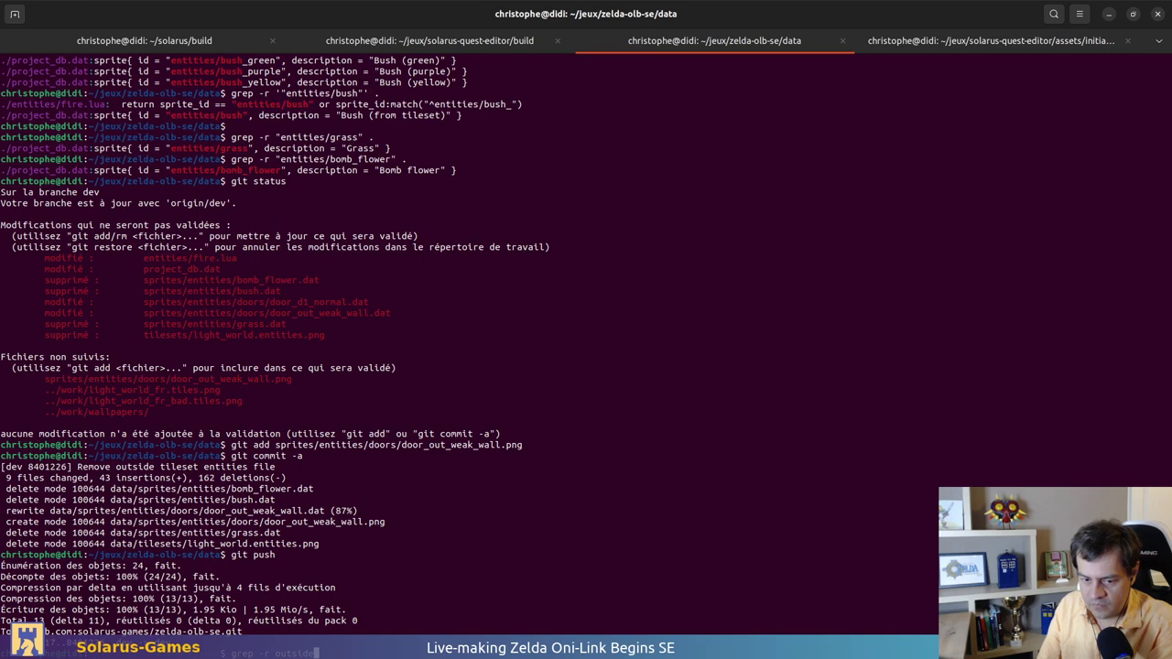
{"action": "type", "text": "_main "}
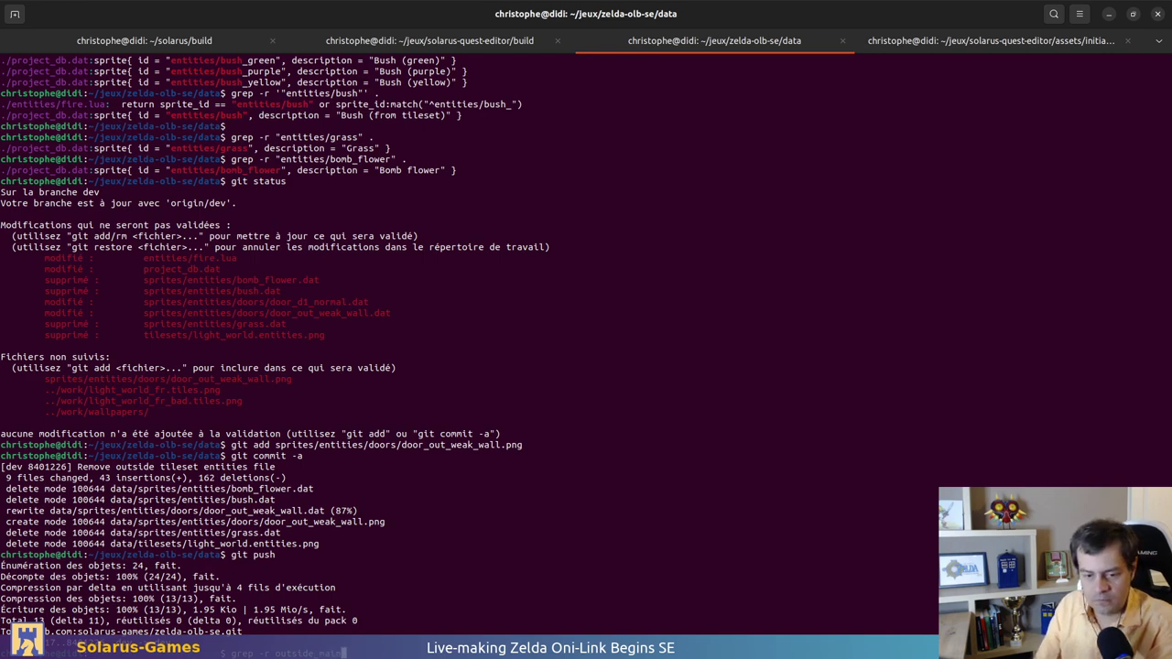
{"action": "type", "text": "."}
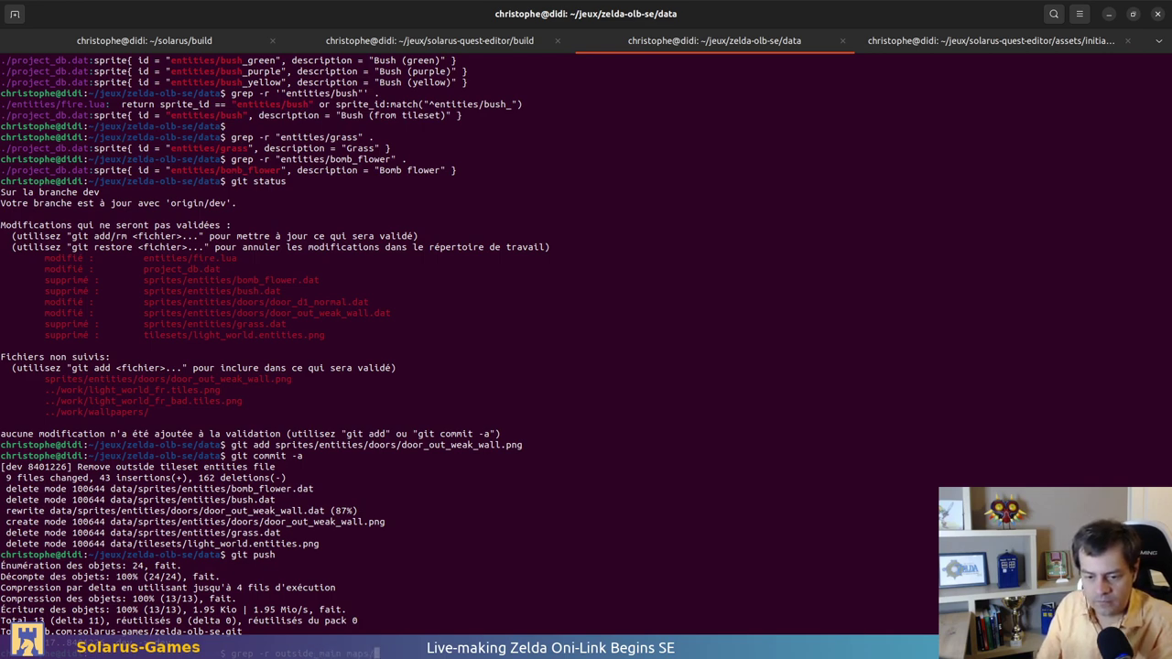
{"action": "key", "text": "Return"}
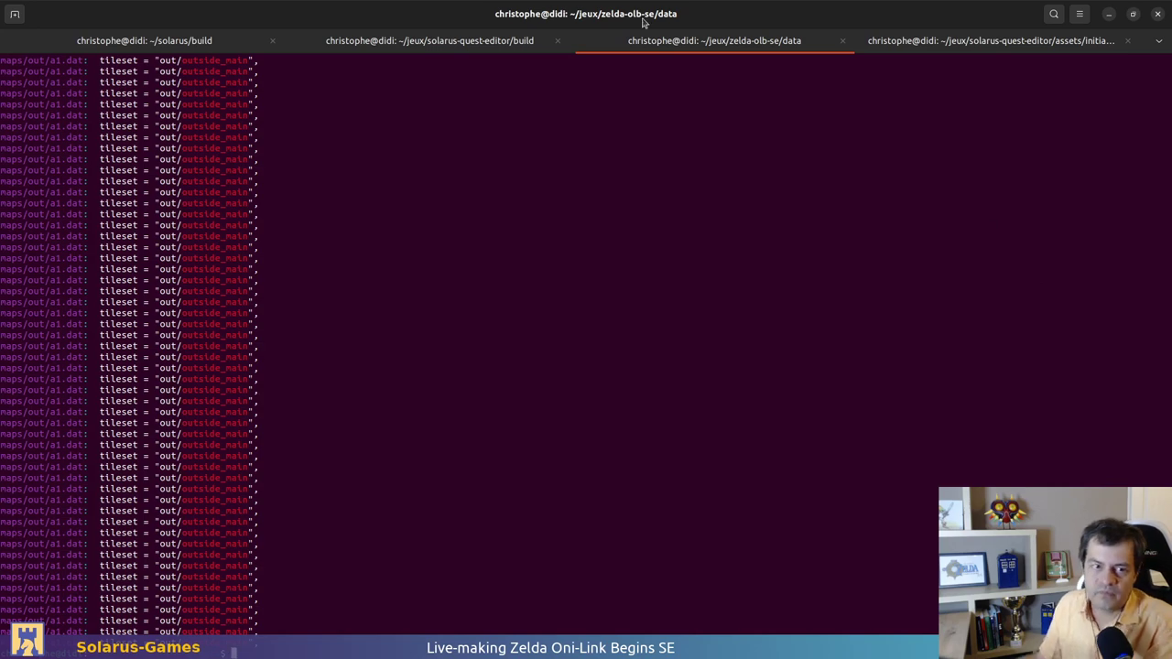
{"action": "scroll", "coordinate": [393, 411], "scroll_direction": "up", "scroll_amount": 20}
{"action": "scroll", "coordinate": [237, 367], "scroll_direction": "down", "scroll_amount": 10}
{"action": "scroll", "coordinate": [237, 367], "scroll_direction": "down", "scroll_amount": 5}
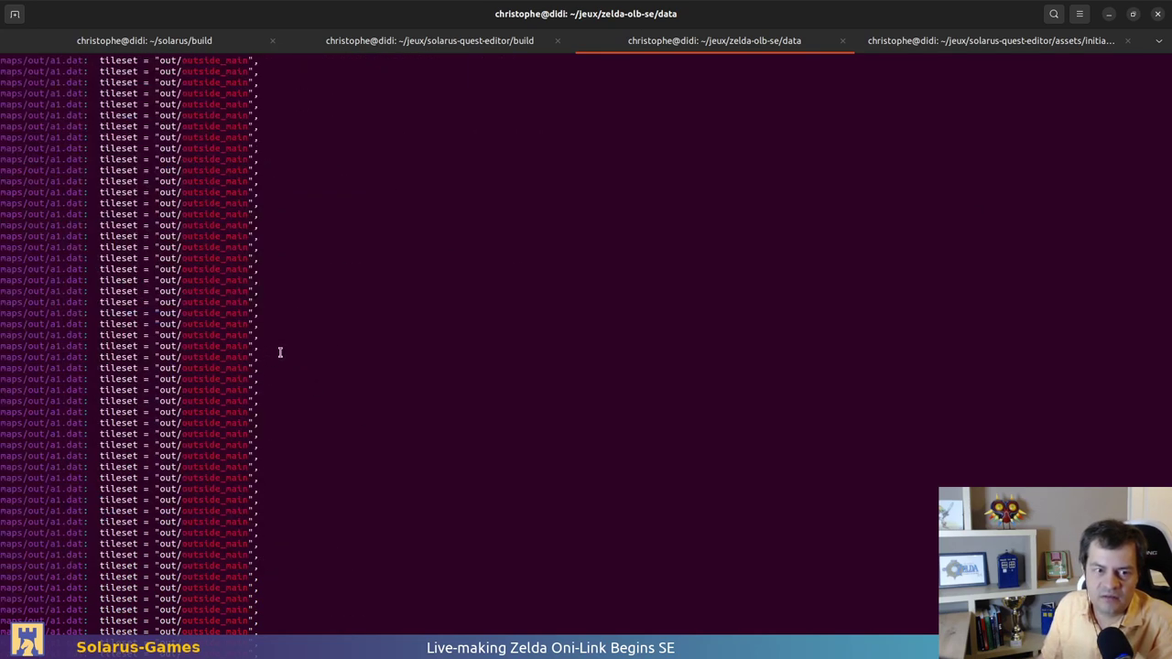
Return to Solarus Quest Editor and move the weak wall pieces and their wall tile off the southern cliff in map A1
{"action": "key", "text": "alt+Tab"}
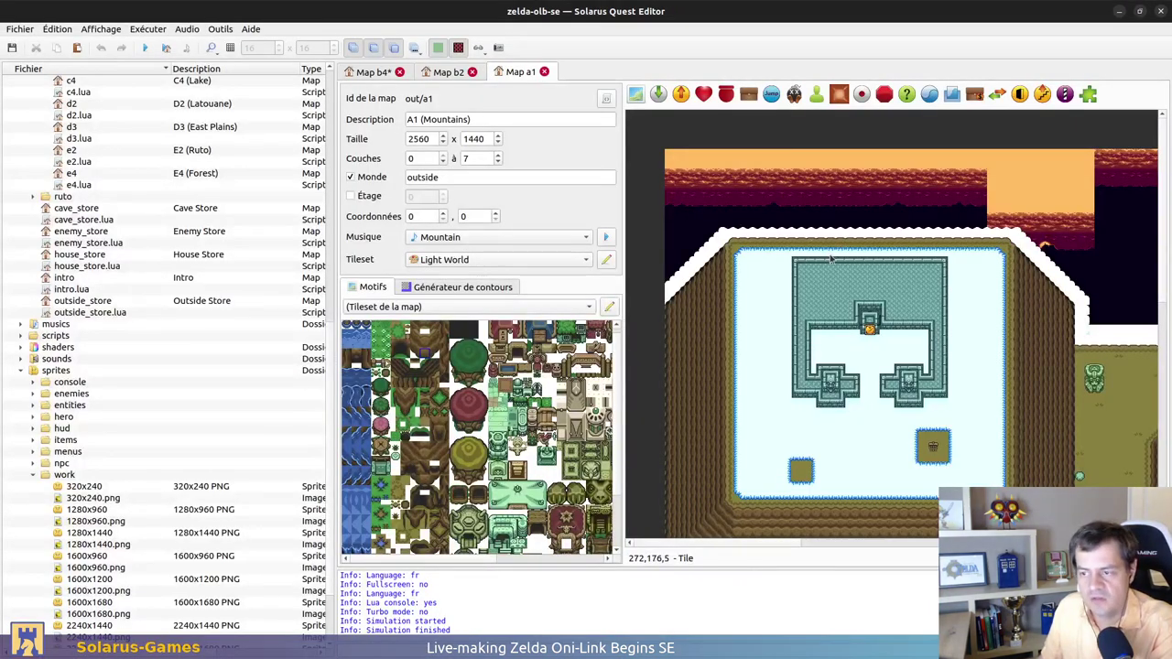
{"action": "scroll", "coordinate": [815, 247], "scroll_direction": "down", "scroll_amount": 5}
{"action": "scroll", "coordinate": [818, 389], "scroll_direction": "down", "scroll_amount": 5}
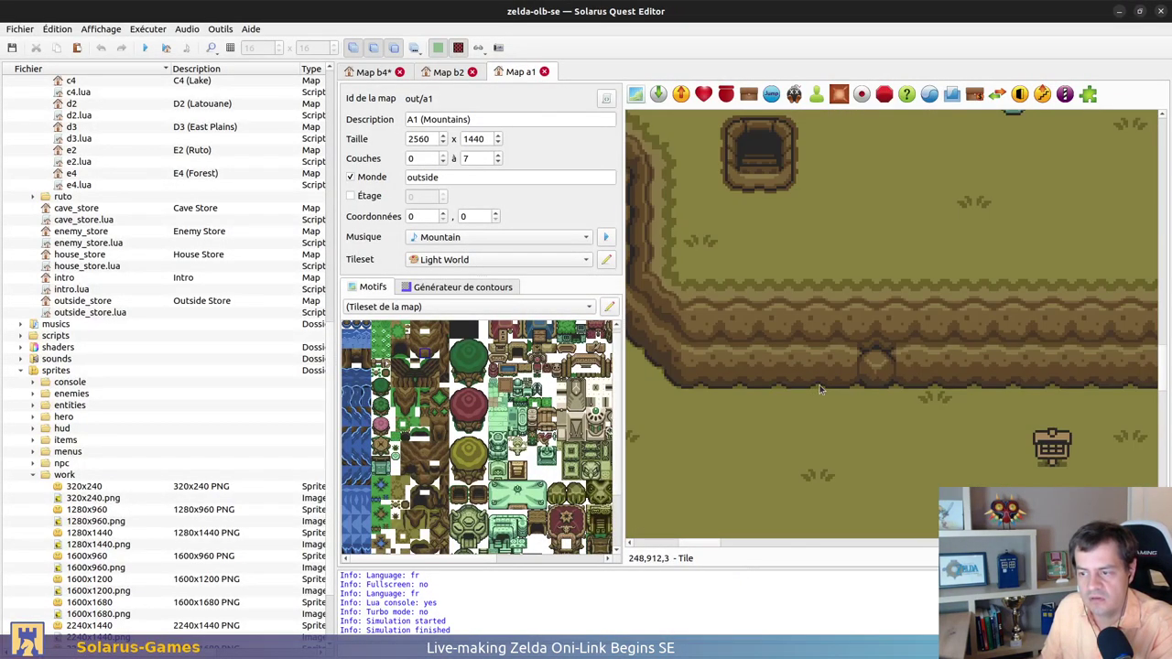
{"action": "left_click_drag", "start_coordinate": [870, 389], "coordinate": [870, 506]}
{"action": "left_click_drag", "start_coordinate": [892, 389], "coordinate": [775, 462]}
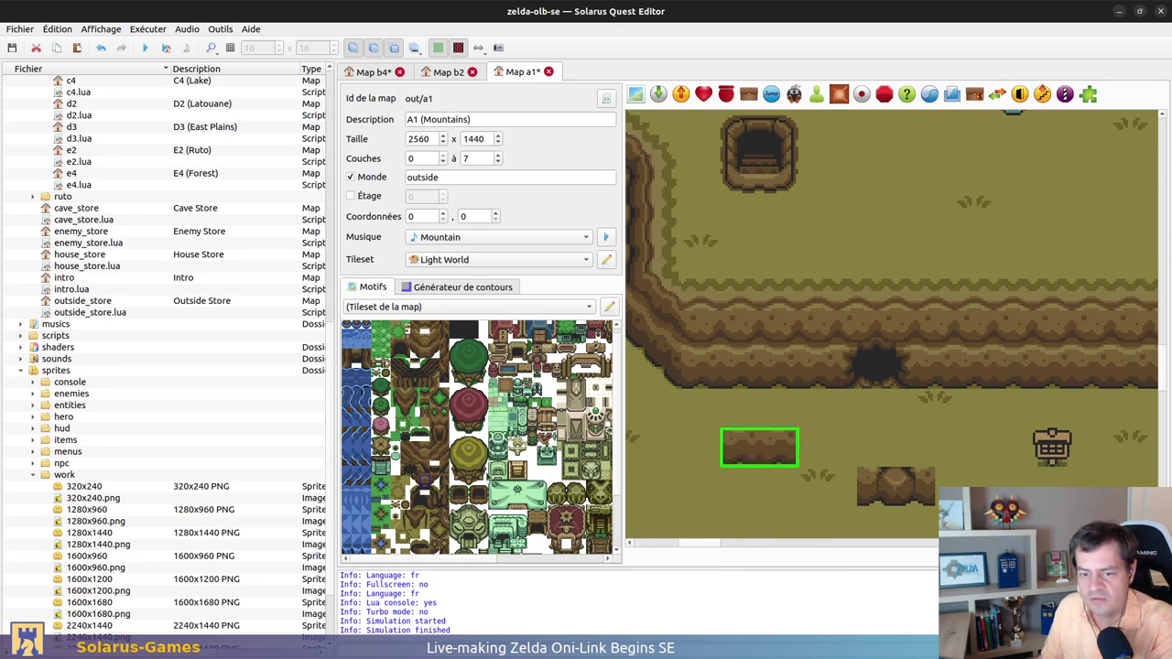
Undo the moves of the weak wall pieces and their wall tile in map A1
{"action": "scroll", "coordinate": [425, 502], "scroll_direction": "up", "scroll_amount": 2, "text": "ctrl"}
{"action": "left_click", "coordinate": [506, 416]}
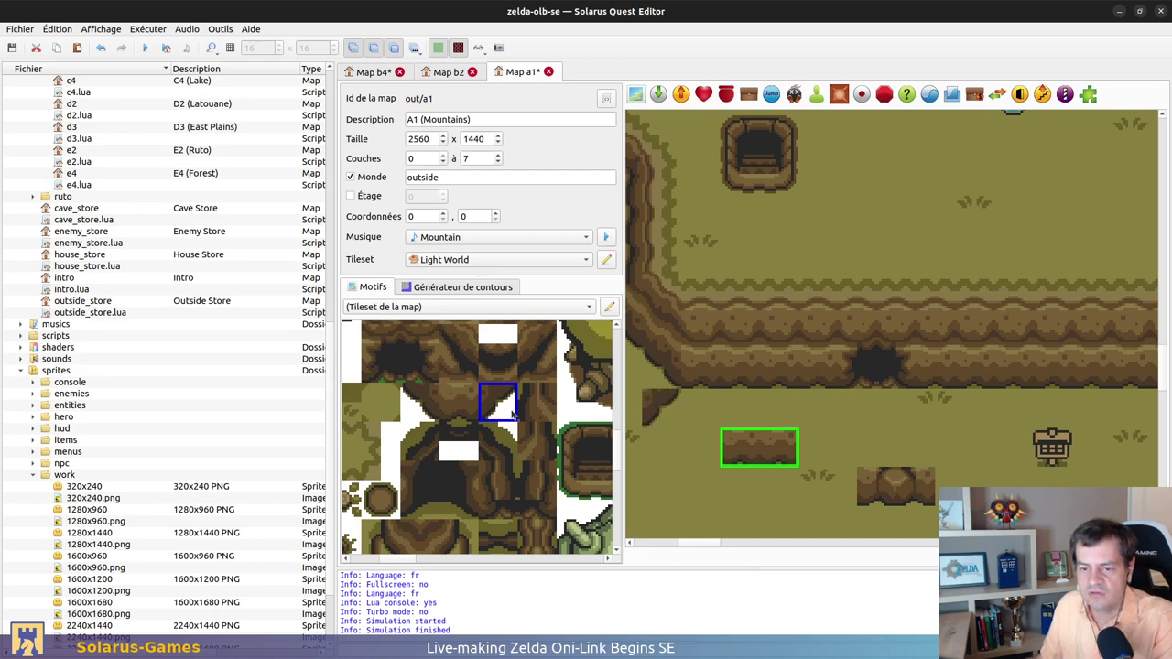
{"action": "key", "text": "Escape"}
{"action": "key", "text": "ctrl+z"}
{"action": "key", "text": "ctrl+z"}
{"action": "key", "text": "ctrl+z"}
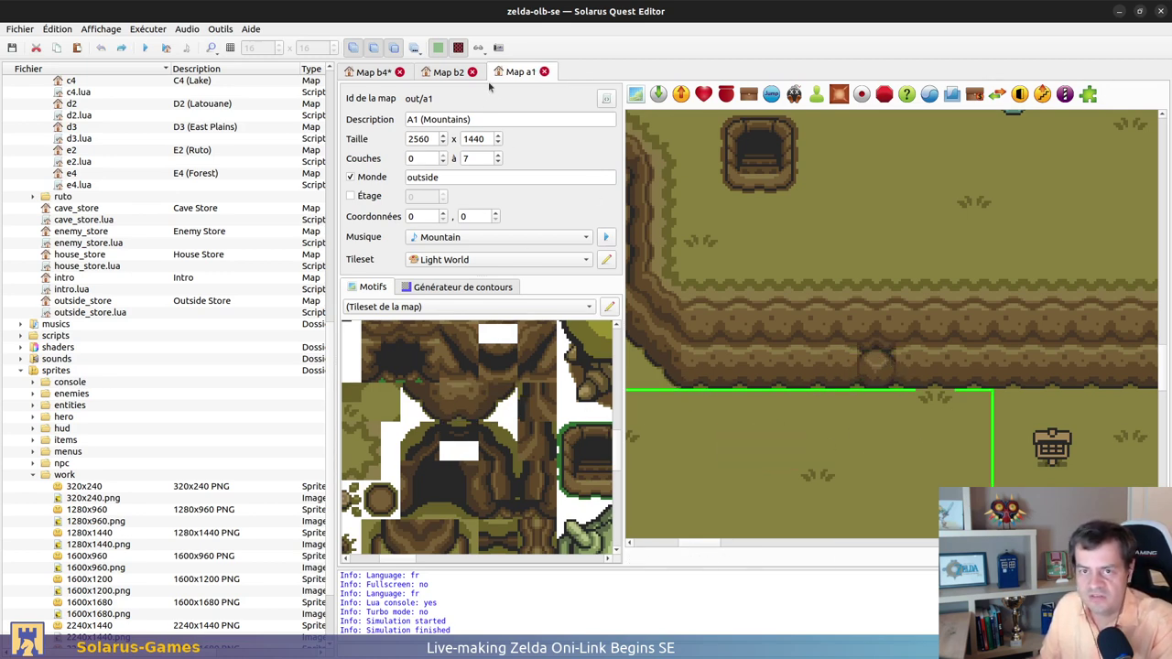
Return to map B4 and set the pattern of the dynamic tile weak_wall_a_closed to water.cliff.1
{"action": "key", "text": "ctrl+Tab"}
{"action": "left_click", "coordinate": [821, 414]}
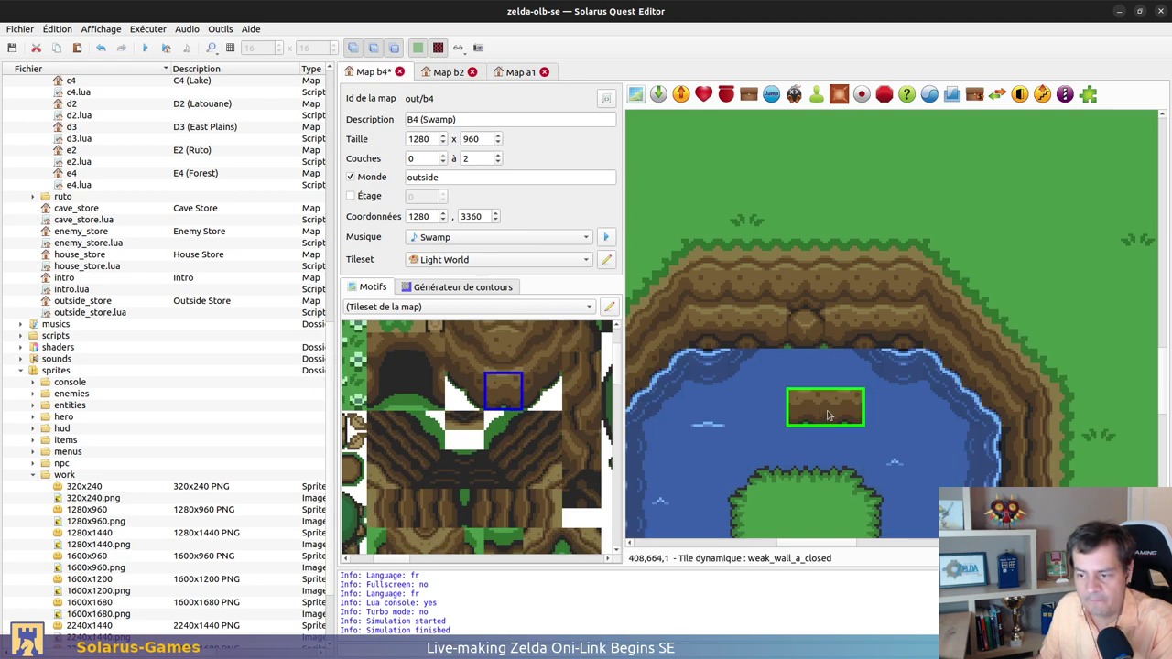
{"action": "double_click", "coordinate": [827, 416]}
{"action": "left_click", "coordinate": [590, 258]}
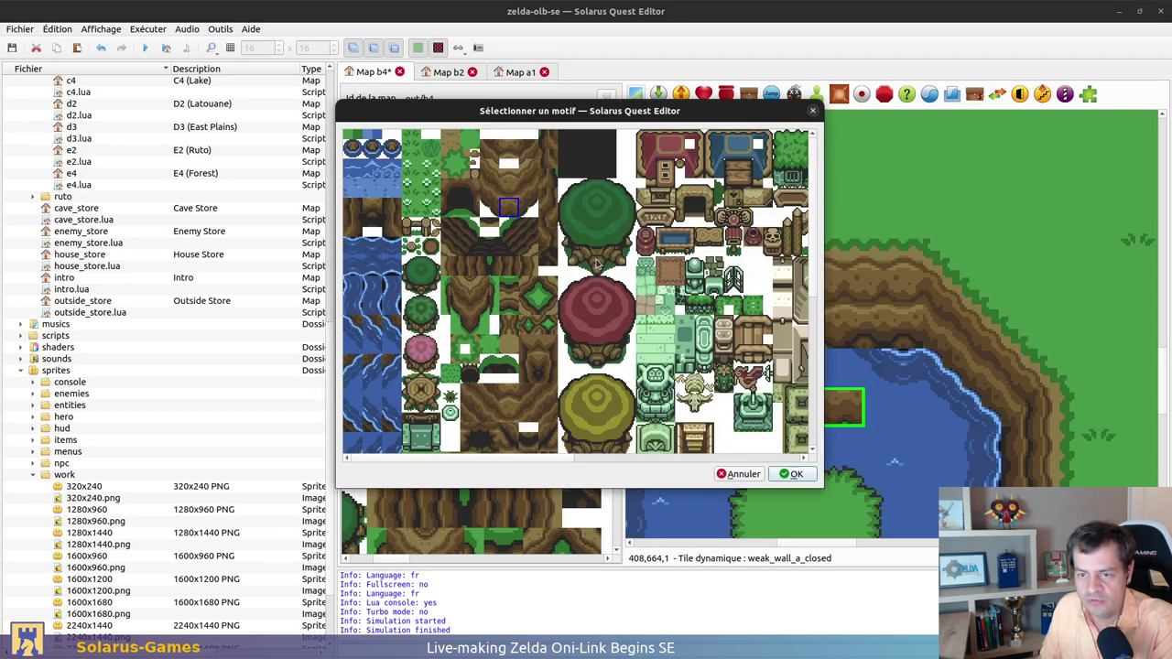
{"action": "left_click", "coordinate": [371, 214]}
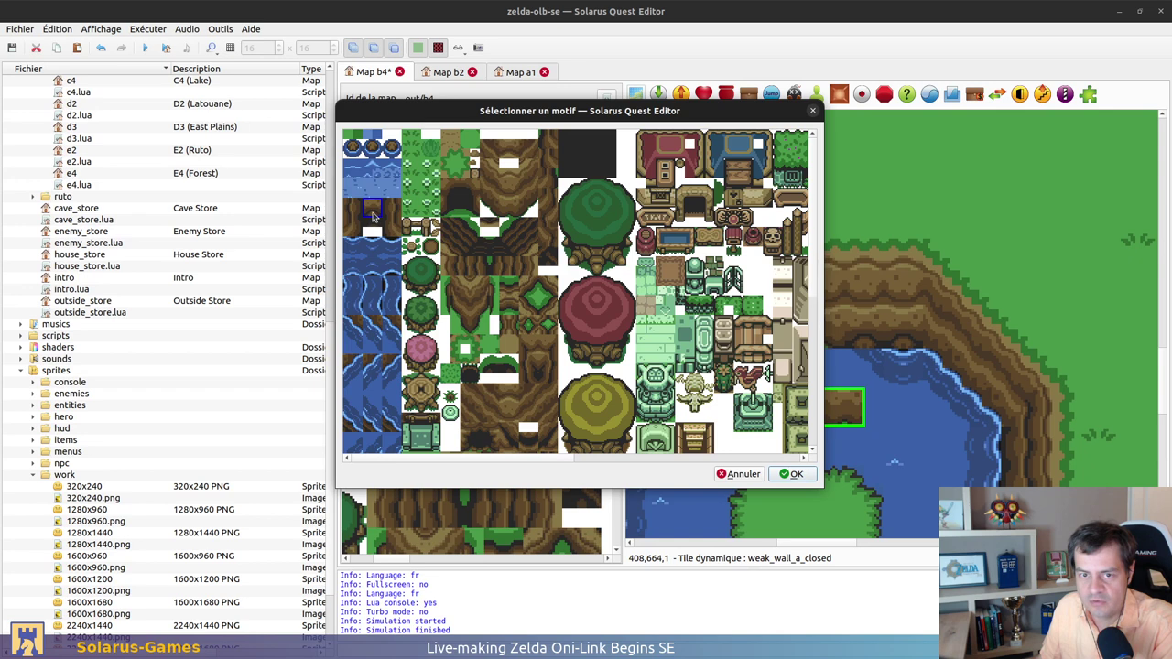
{"action": "left_click", "coordinate": [793, 474]}
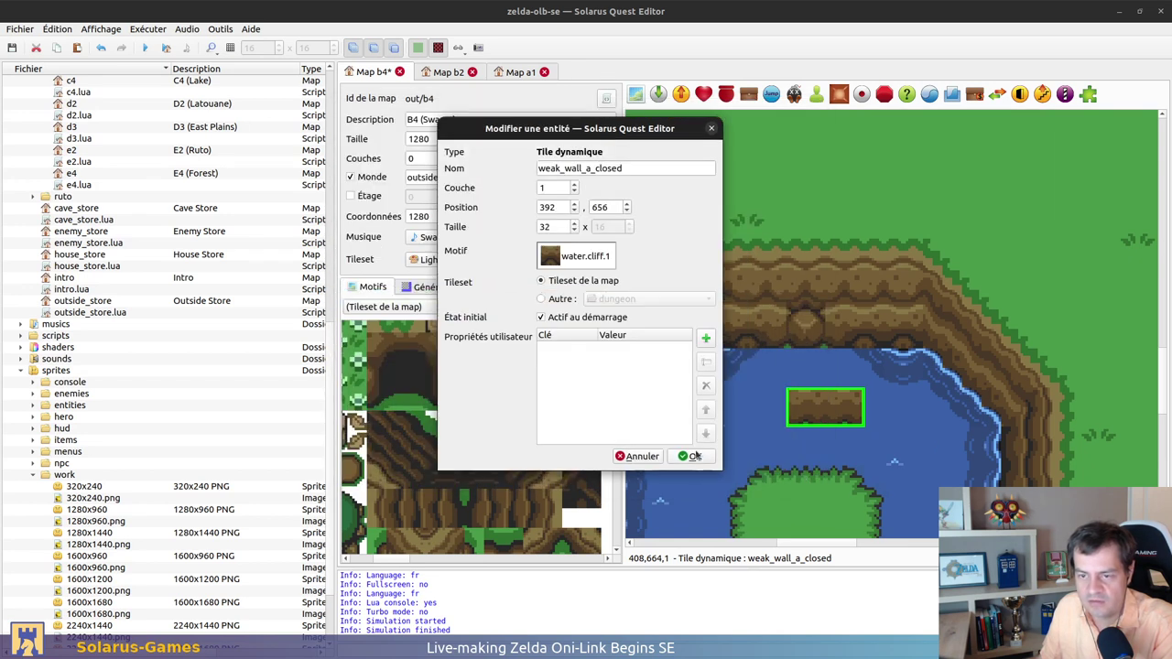
{"action": "left_click", "coordinate": [705, 468]}
{"action": "left_click", "coordinate": [842, 416]}
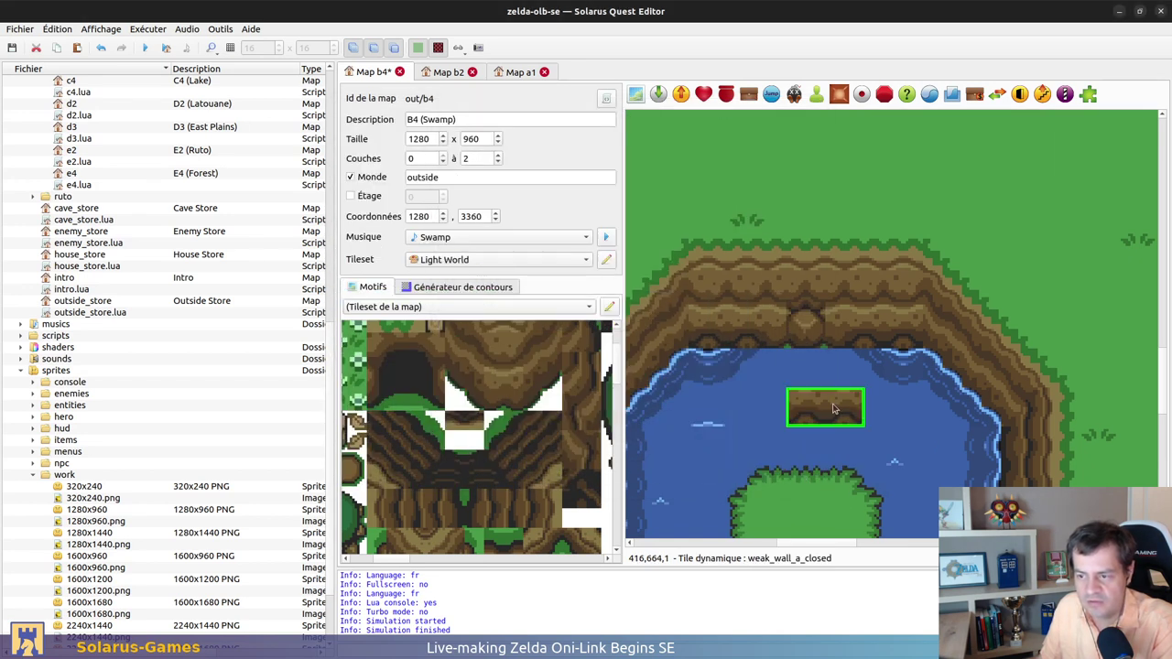
Move the weak wall pieces onto the grass north of the pond and the ledge tile below the opening into the water
{"action": "left_click", "coordinate": [810, 341]}
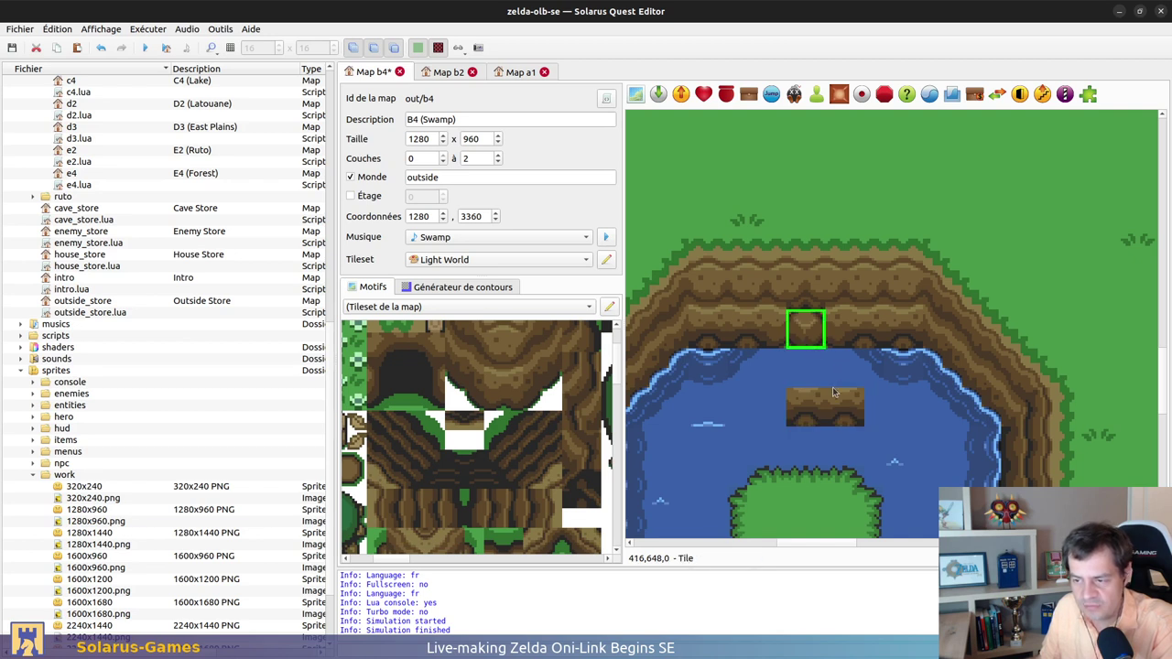
{"action": "left_click_drag", "start_coordinate": [810, 341], "coordinate": [813, 203]}
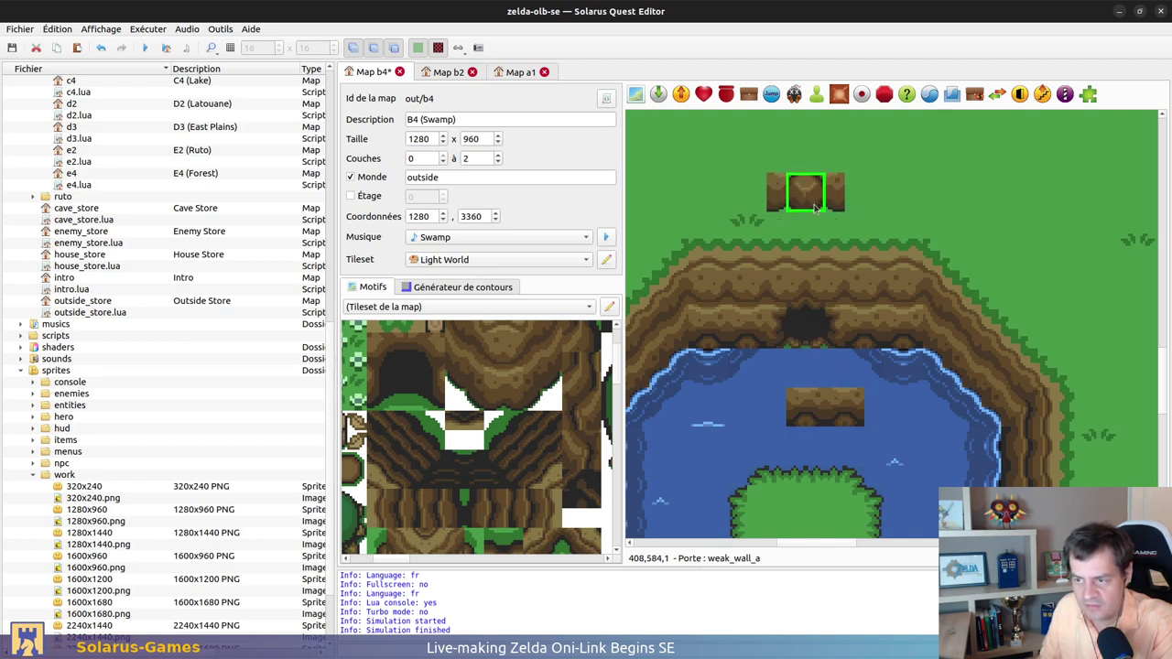
{"action": "left_click", "coordinate": [810, 351]}
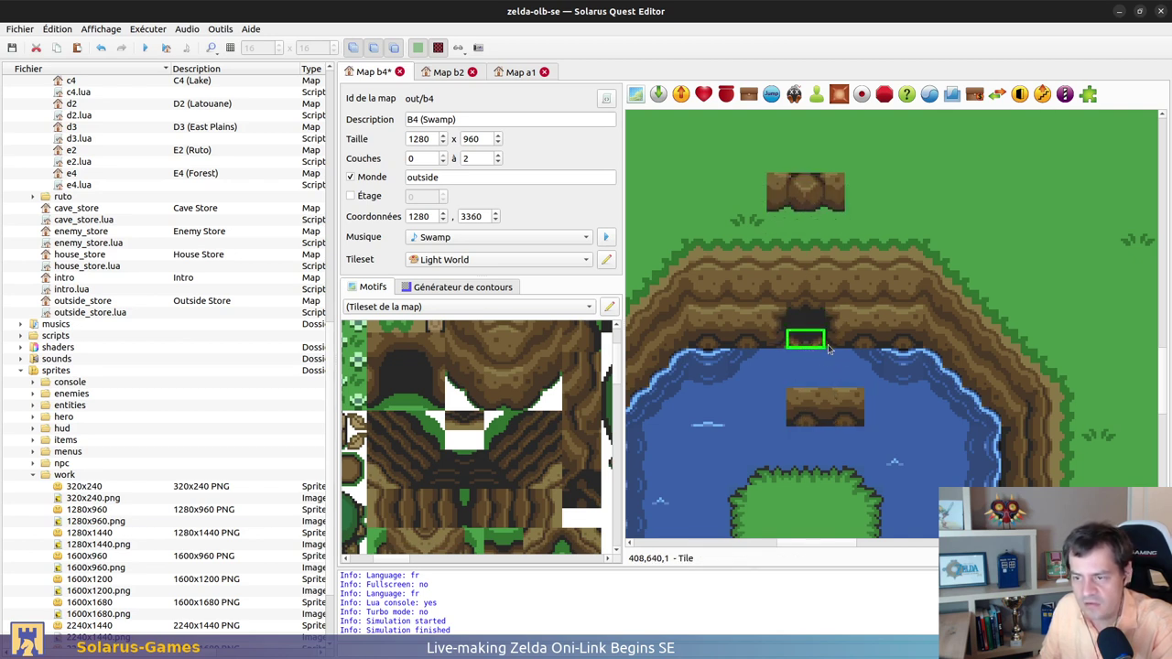
{"action": "left_click_drag", "start_coordinate": [805, 351], "coordinate": [825, 388]}
{"action": "left_click", "coordinate": [877, 381]}
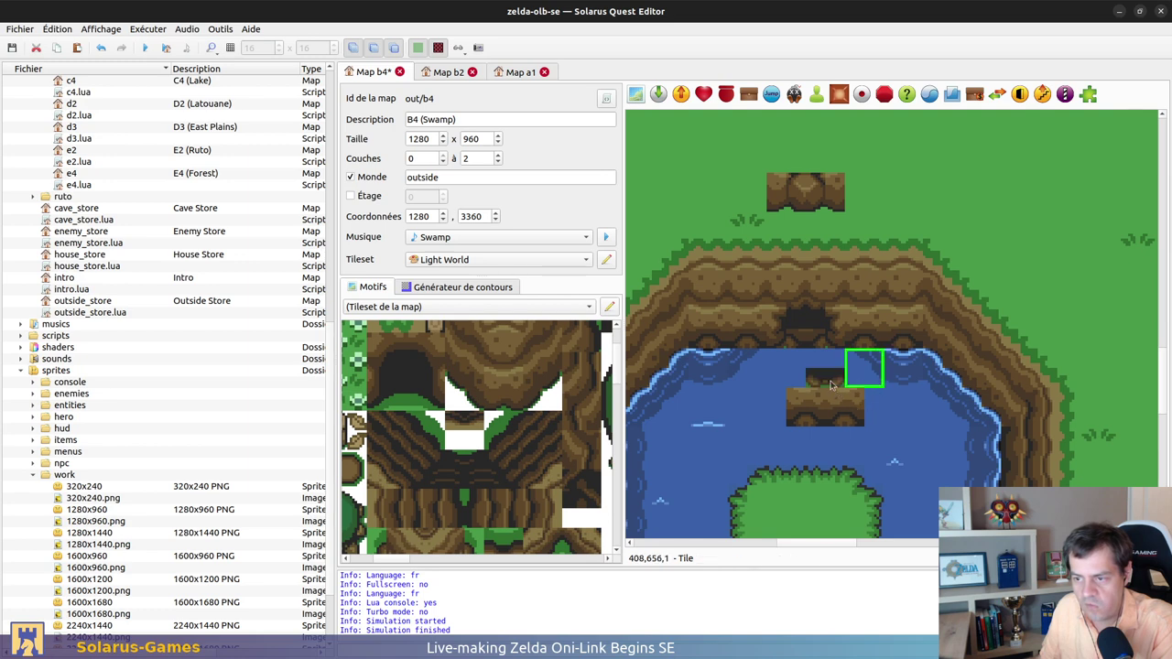
{"action": "left_click", "coordinate": [823, 378]}
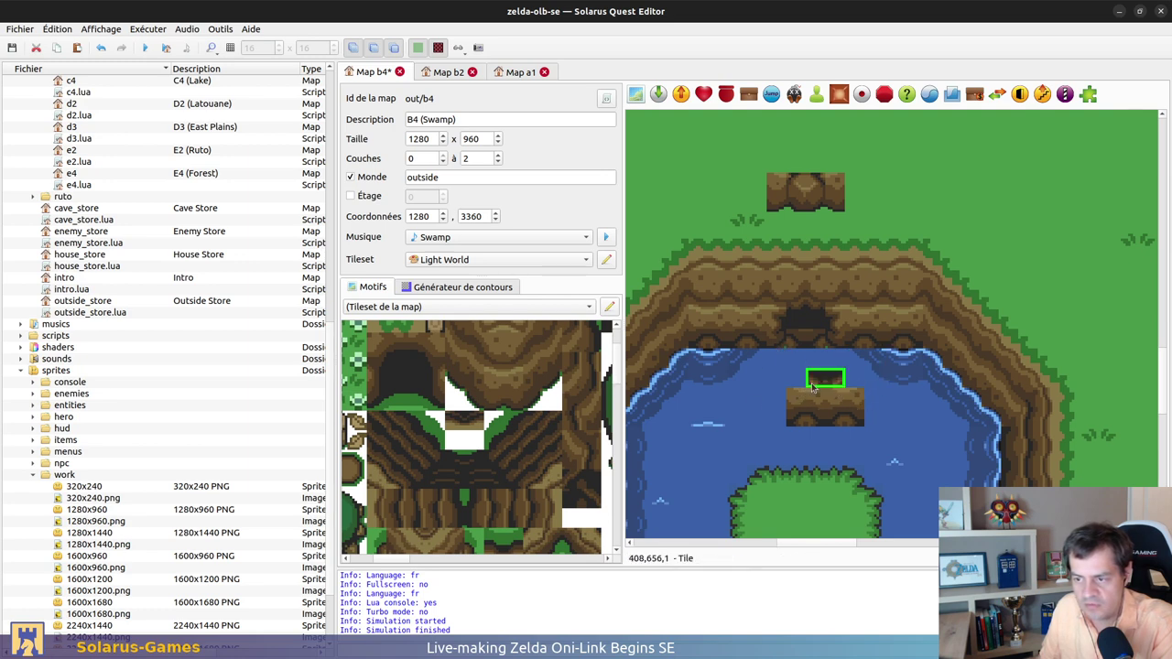
Look through the Light World tileset for the ledge tile's pattern and the cliff and cave patterns around it
{"action": "scroll", "coordinate": [500, 449], "scroll_direction": "down", "scroll_amount": 5}
{"action": "scroll", "coordinate": [500, 448], "scroll_direction": "down", "scroll_amount": 4}
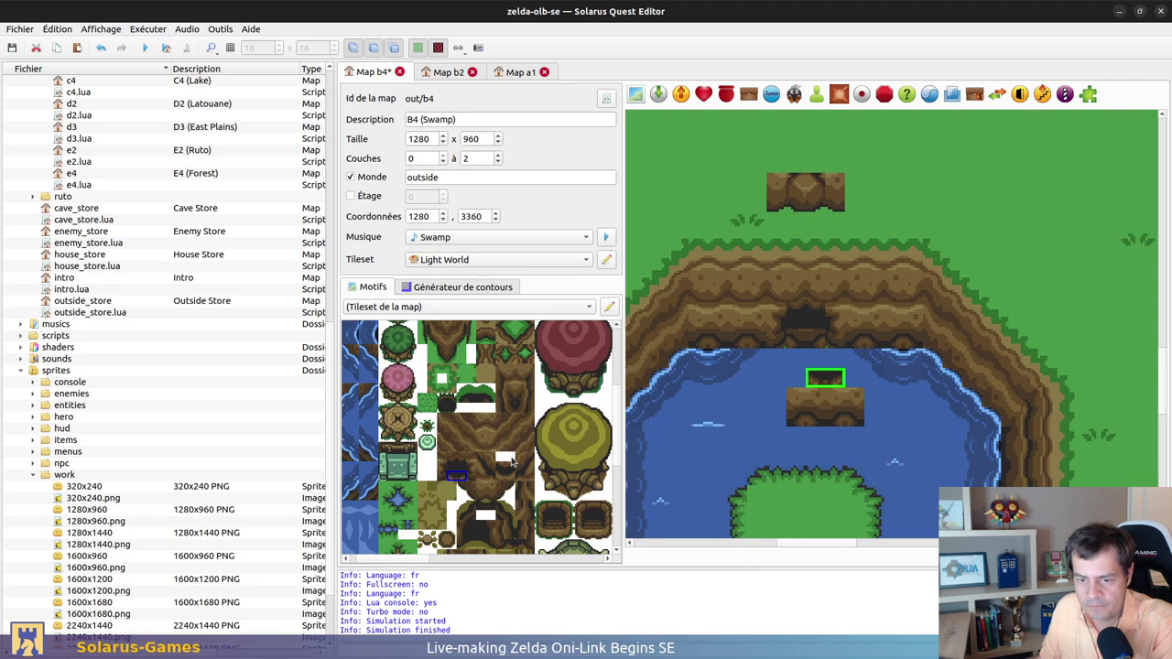
{"action": "scroll", "coordinate": [461, 462], "scroll_direction": "up", "scroll_amount": 1, "text": "ctrl"}
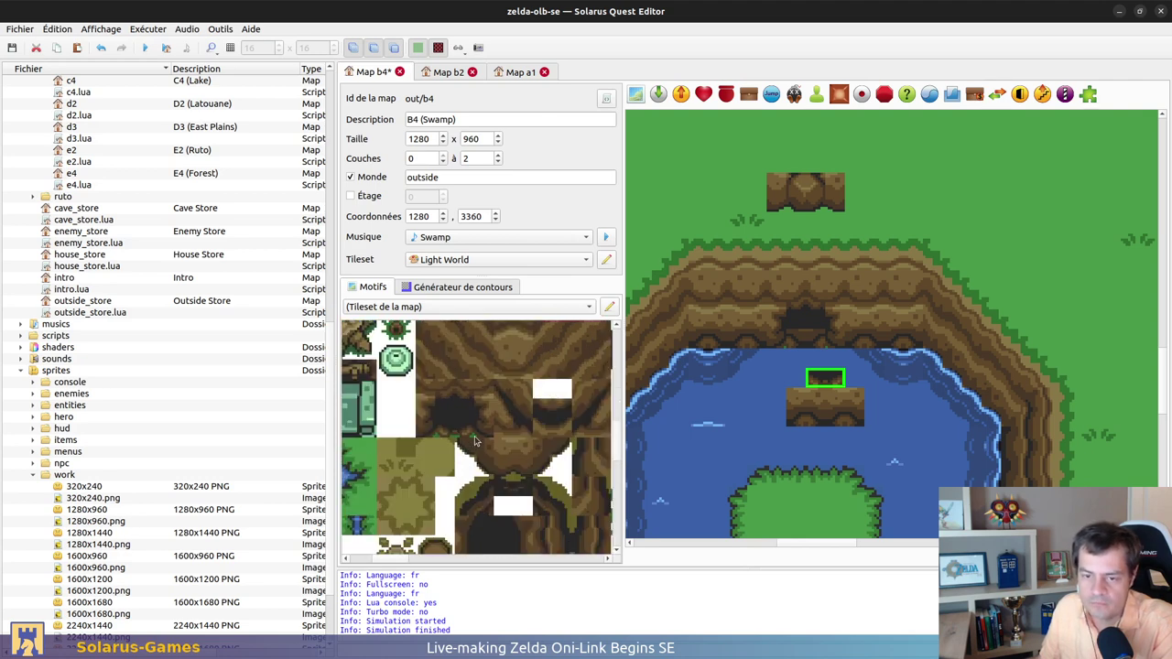
{"action": "scroll", "coordinate": [450, 440], "scroll_direction": "down", "scroll_amount": 2}
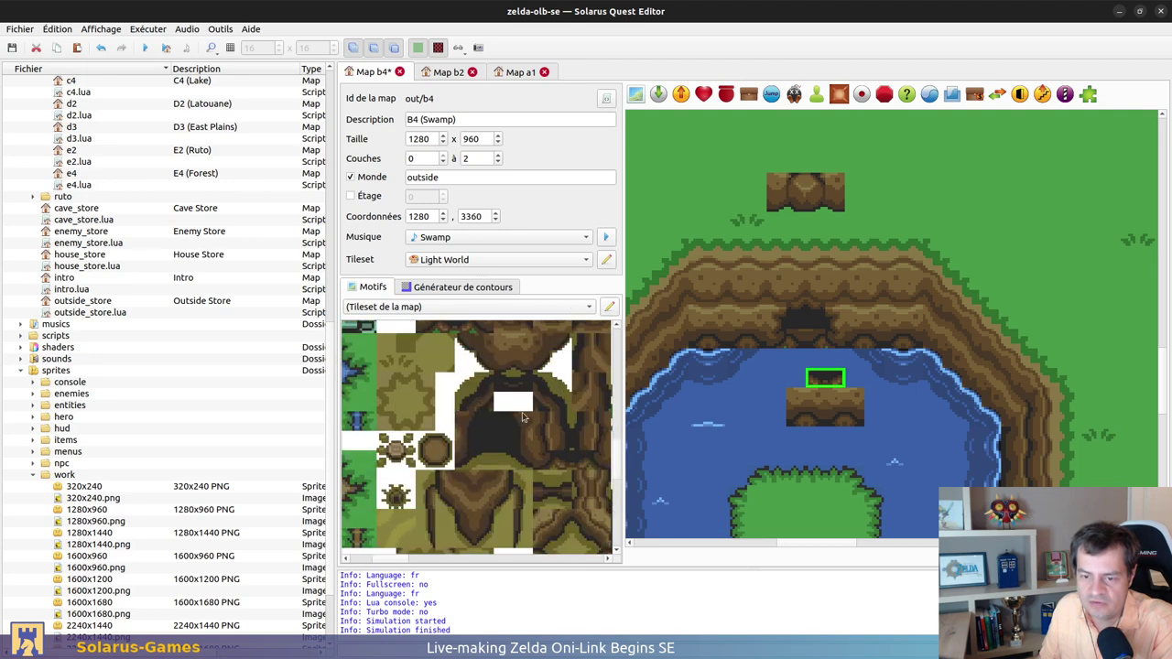
{"action": "scroll", "coordinate": [465, 401], "scroll_direction": "down", "scroll_amount": 2}
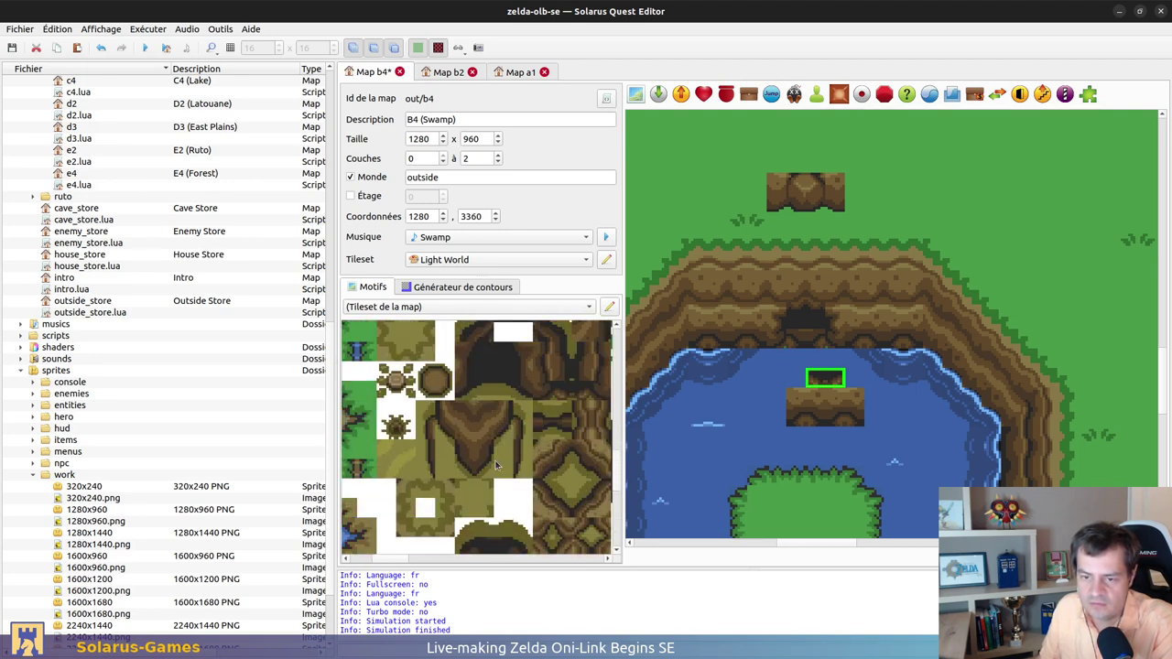
{"action": "scroll", "coordinate": [495, 465], "scroll_direction": "down", "scroll_amount": 4}
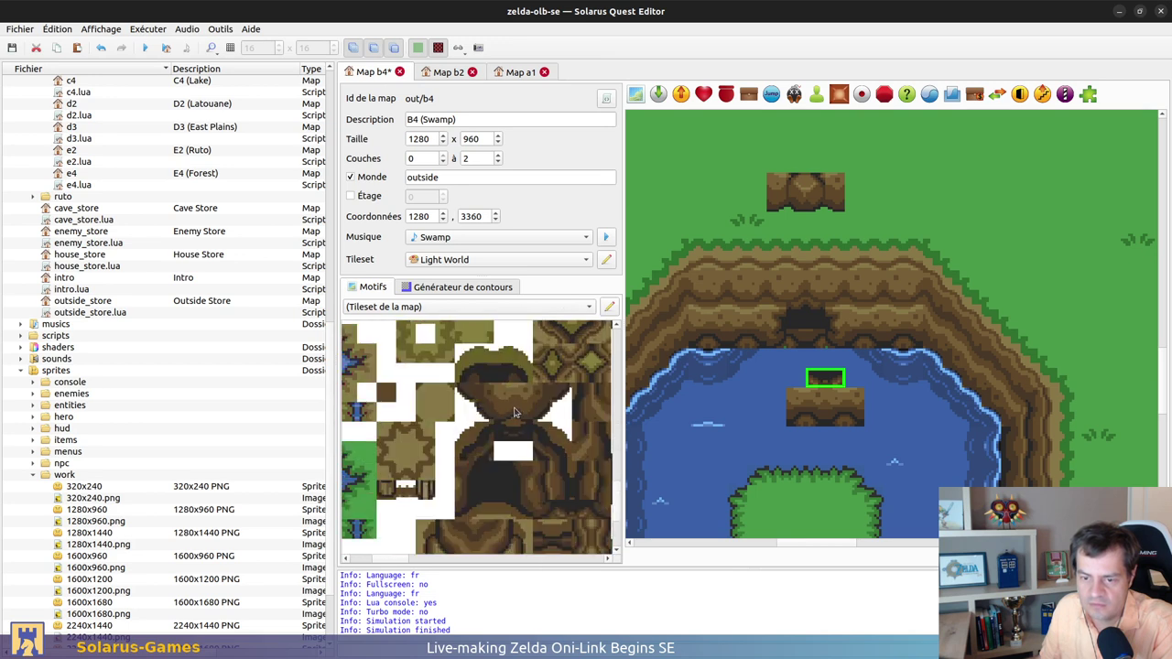
{"action": "scroll", "coordinate": [517, 416], "scroll_direction": "up", "scroll_amount": 5}
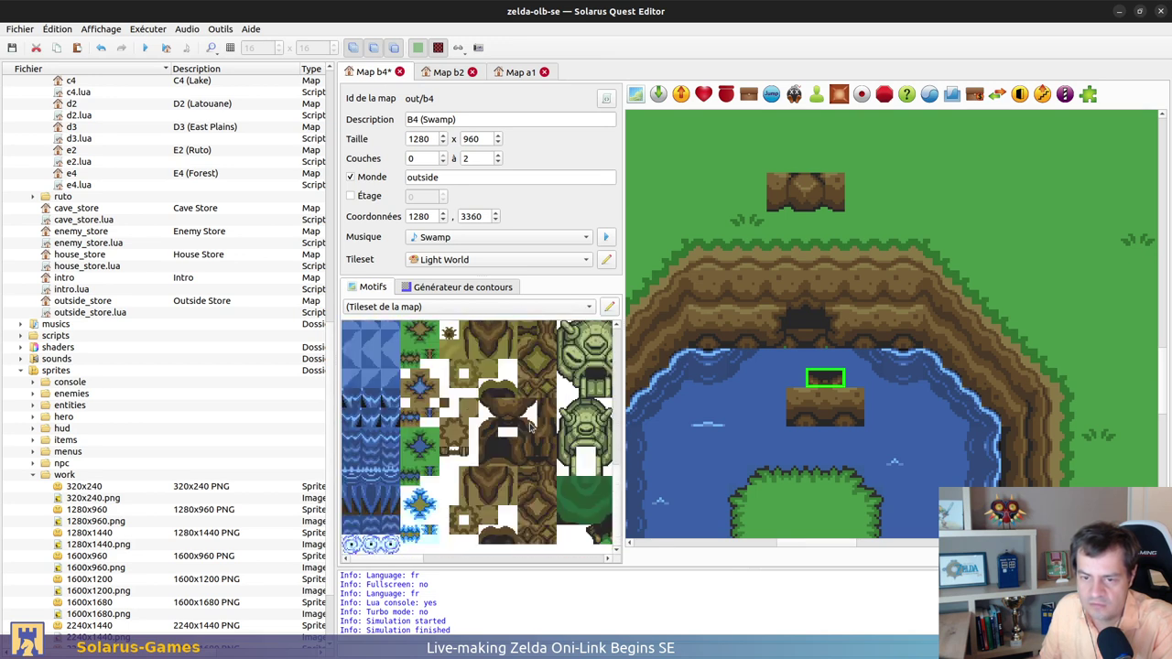
{"action": "scroll", "coordinate": [527, 533], "scroll_direction": "up", "scroll_amount": 4}
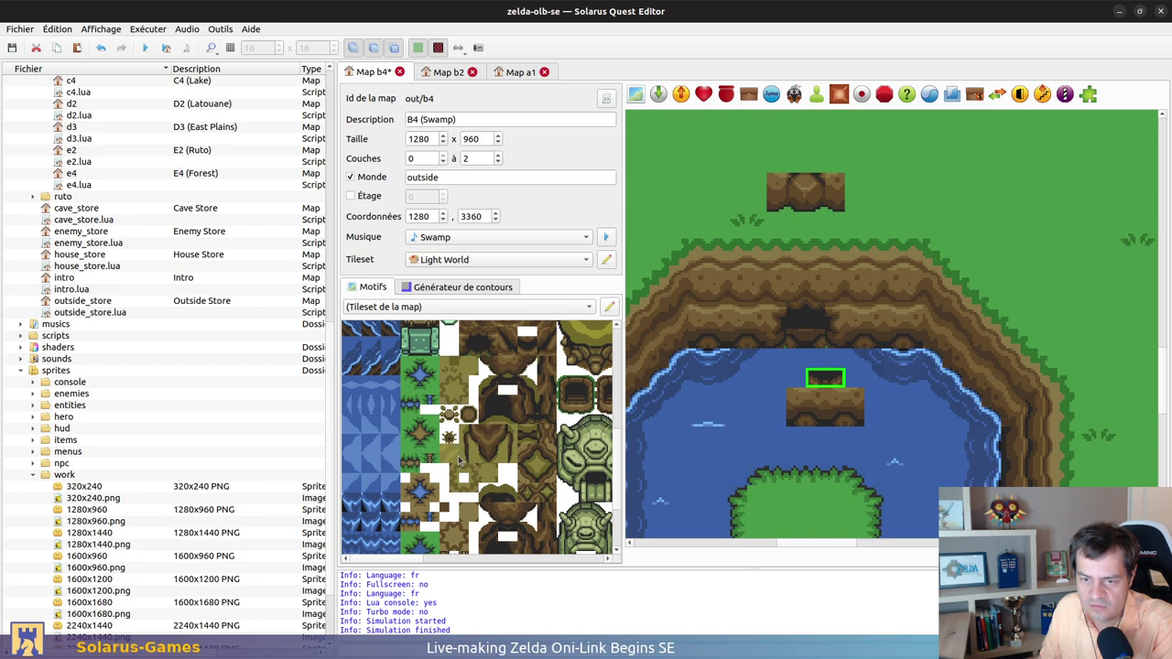
{"action": "scroll", "coordinate": [480, 440], "scroll_direction": "up", "scroll_amount": 3}
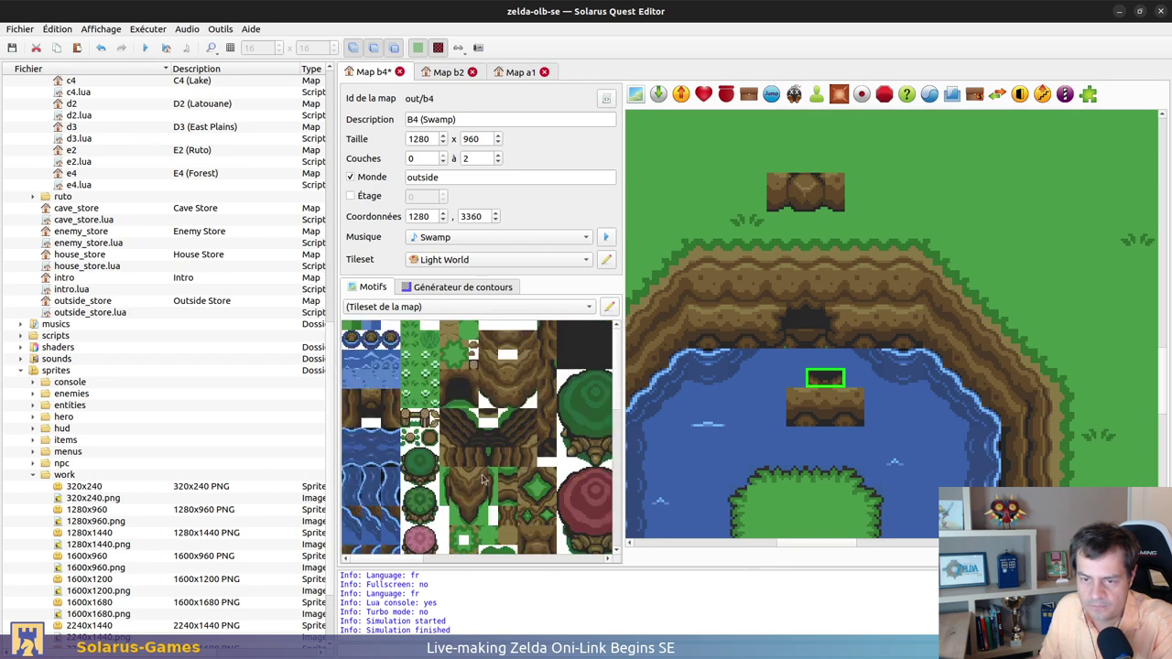
{"action": "scroll", "coordinate": [541, 468], "scroll_direction": "down", "scroll_amount": 3}
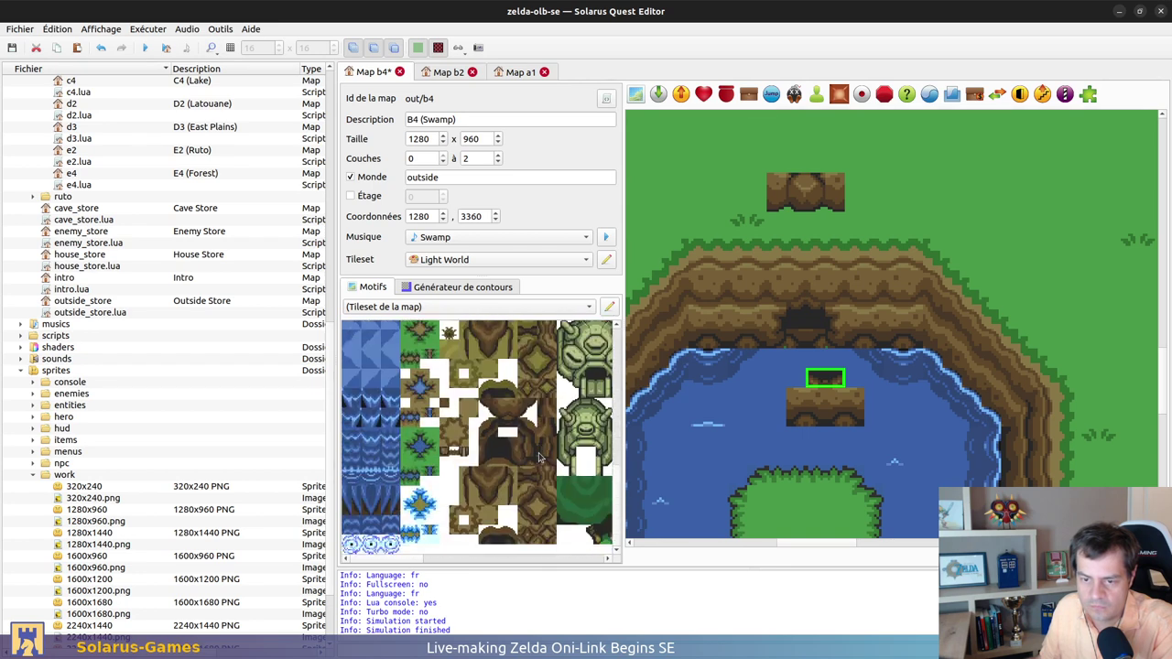
{"action": "scroll", "coordinate": [539, 501], "scroll_direction": "up", "scroll_amount": 5}
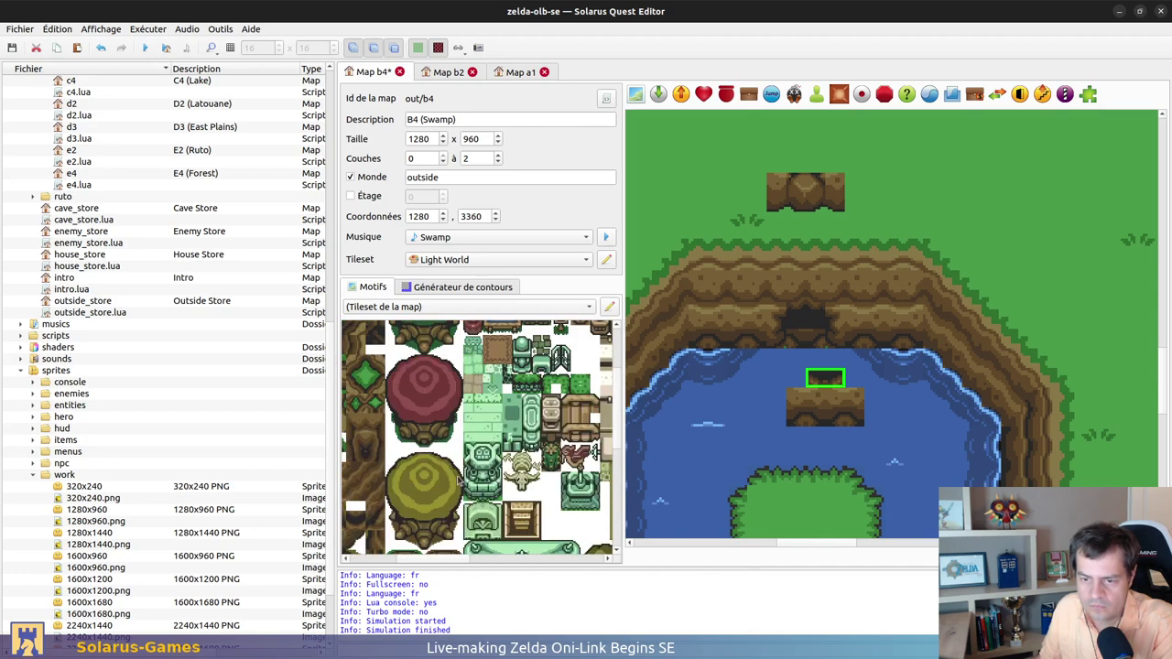
{"action": "scroll", "coordinate": [473, 489], "scroll_direction": "down", "scroll_amount": 3}
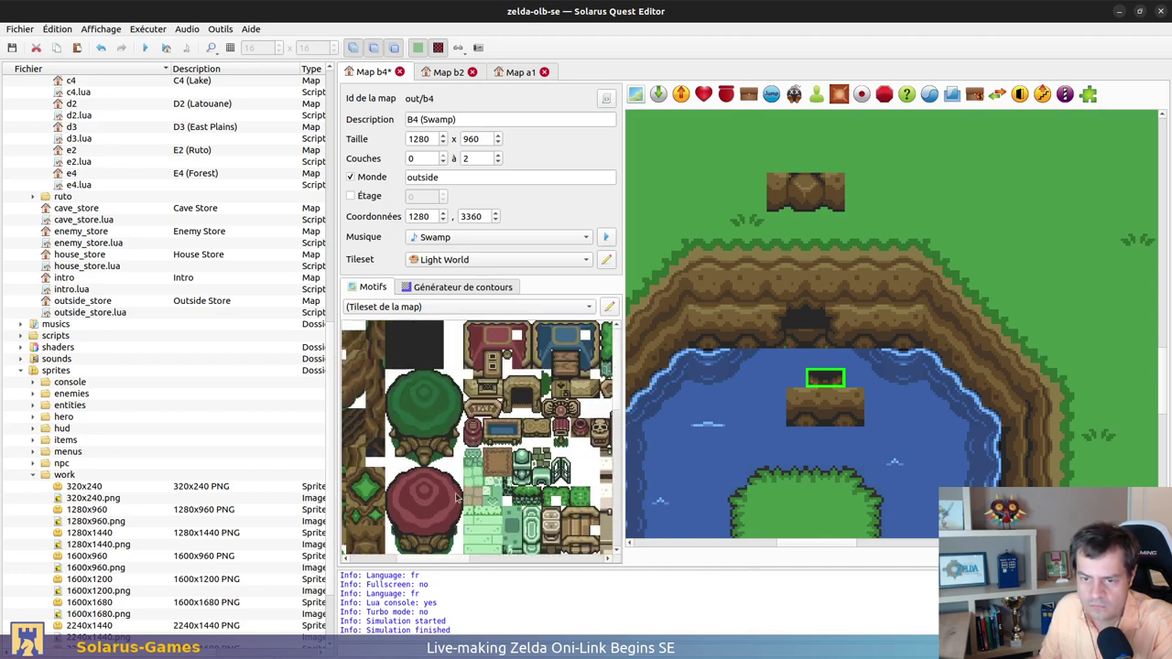
Place the ledge tile, the weak_wall_a_closed tile and the weak wall pieces over the opening in the pond's northern cliff, and save map B4
{"action": "left_click", "coordinate": [776, 378]}
{"action": "left_click_drag", "start_coordinate": [790, 383], "coordinate": [791, 336]}
{"action": "left_click", "coordinate": [835, 339]}
{"action": "left_click_drag", "start_coordinate": [840, 421], "coordinate": [840, 362]}
{"action": "left_click", "coordinate": [806, 194]}
{"action": "left_click_drag", "start_coordinate": [805, 195], "coordinate": [805, 331]}
{"action": "left_click", "coordinate": [852, 509]}
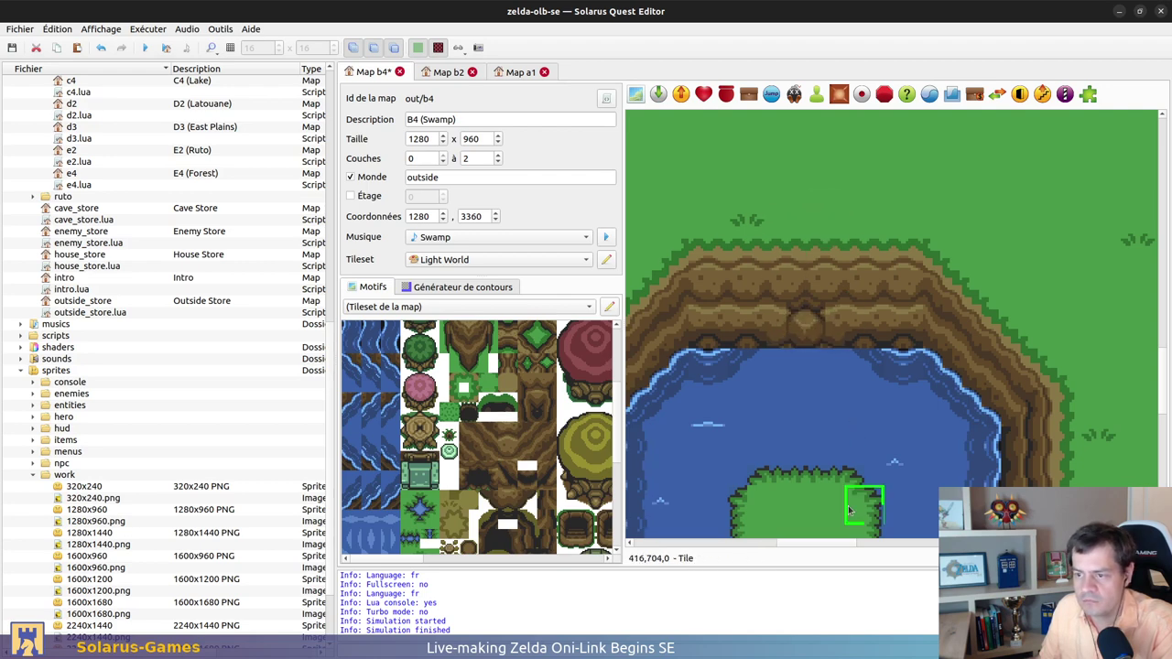
{"action": "scroll", "coordinate": [822, 366], "scroll_direction": "down", "scroll_amount": 2, "text": "ctrl"}
{"action": "scroll", "coordinate": [879, 265], "scroll_direction": "up", "scroll_amount": 2, "text": "ctrl"}
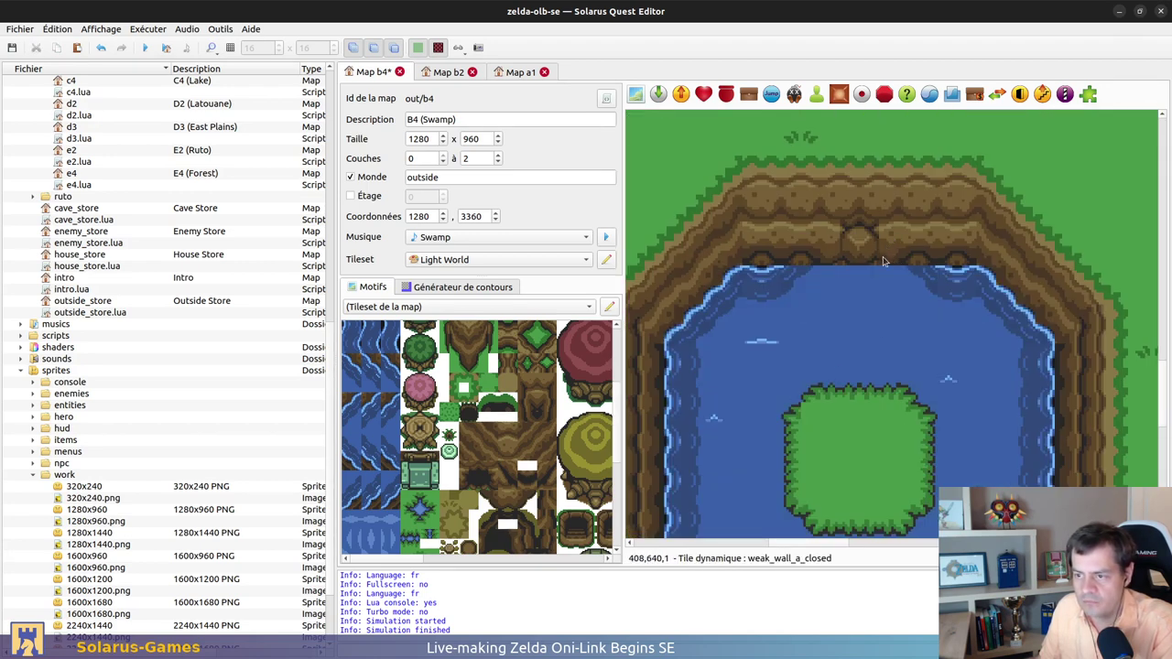
{"action": "key", "text": "ctrl+s"}
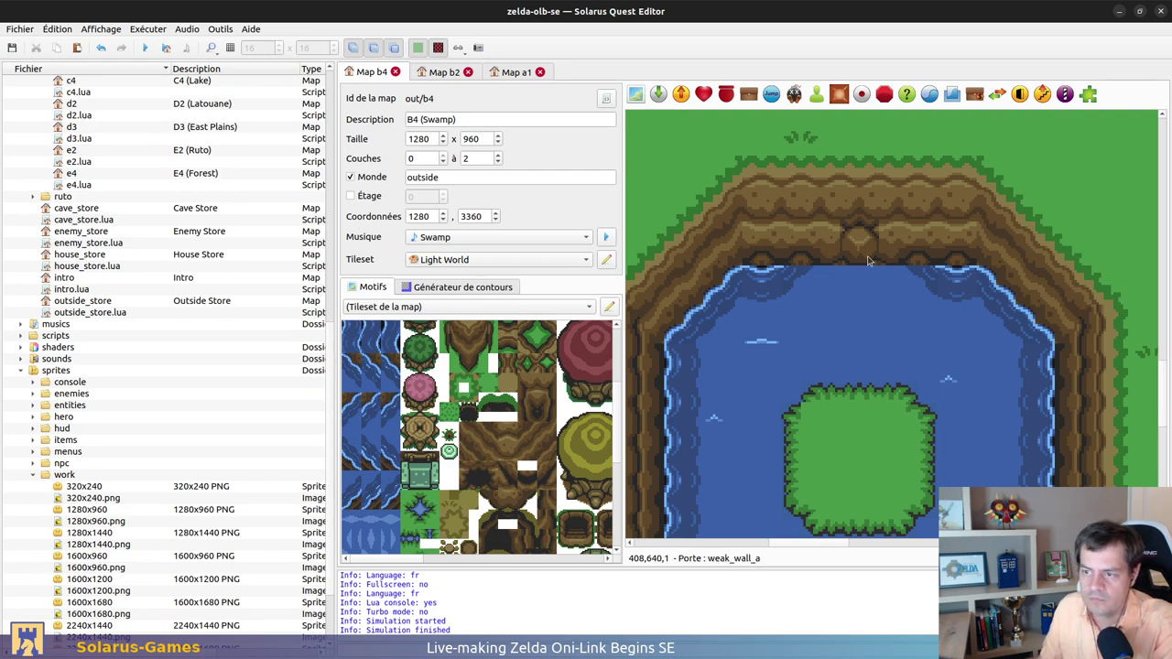
Try moving the weak wall pieces off the pond's northern cliff into the water to check the opening beneath them
{"action": "left_click", "coordinate": [858, 243]}
{"action": "left_click_drag", "start_coordinate": [859, 242], "coordinate": [878, 360]}
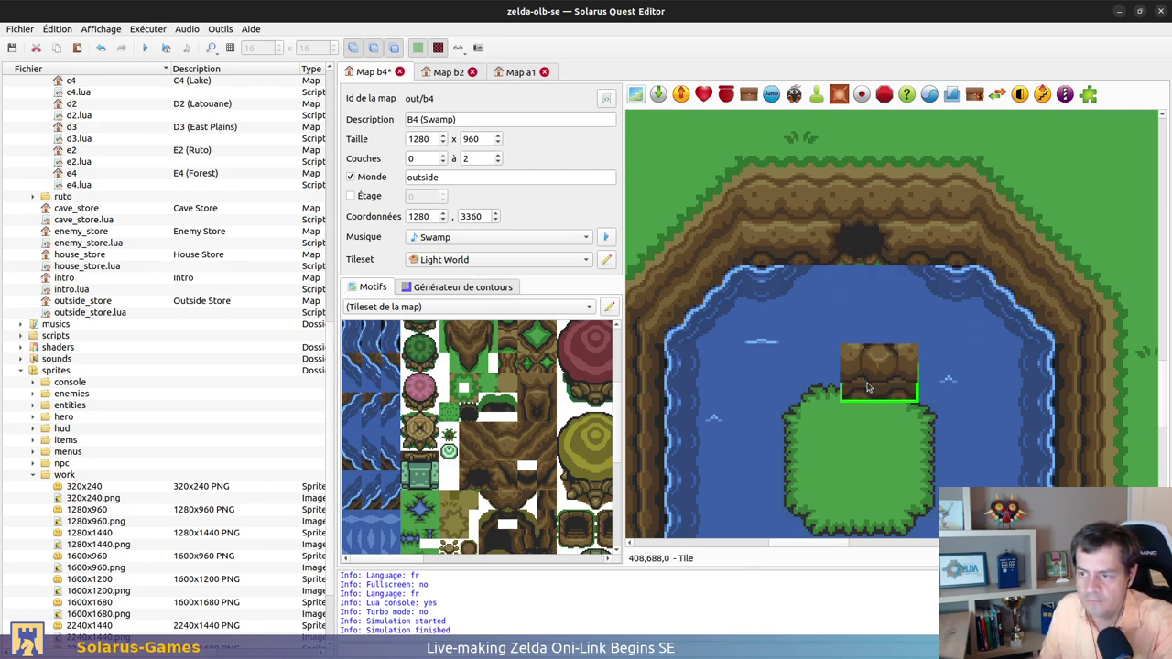
{"action": "key", "text": "ctrl+z"}
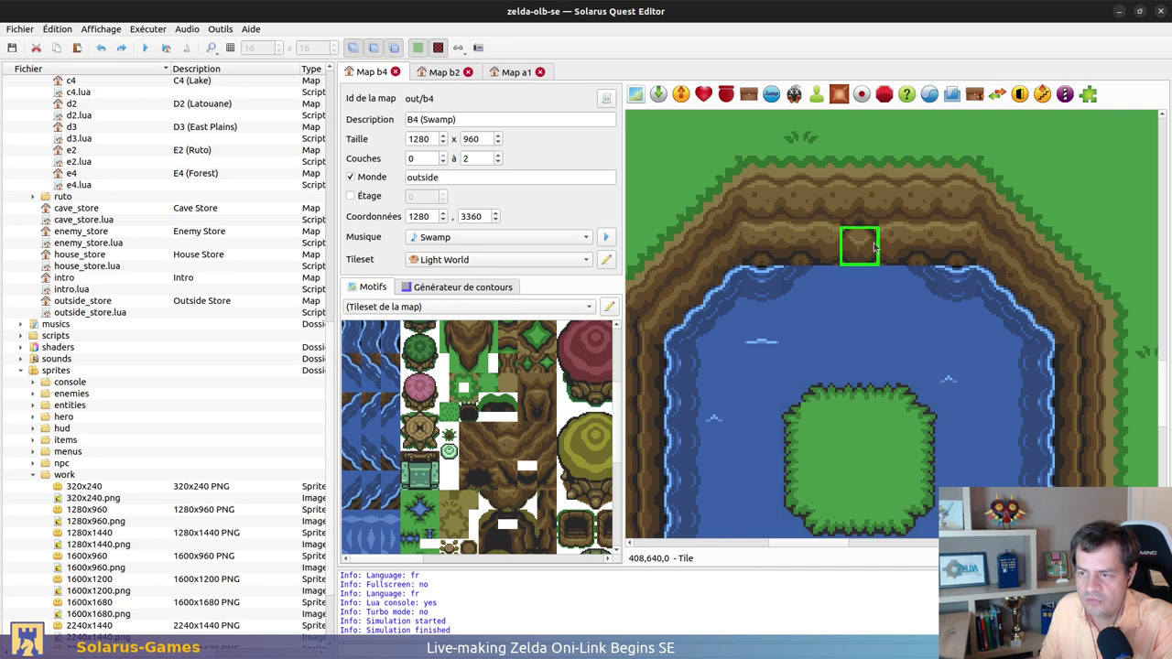
{"action": "left_click_drag", "start_coordinate": [860, 245], "coordinate": [898, 363]}
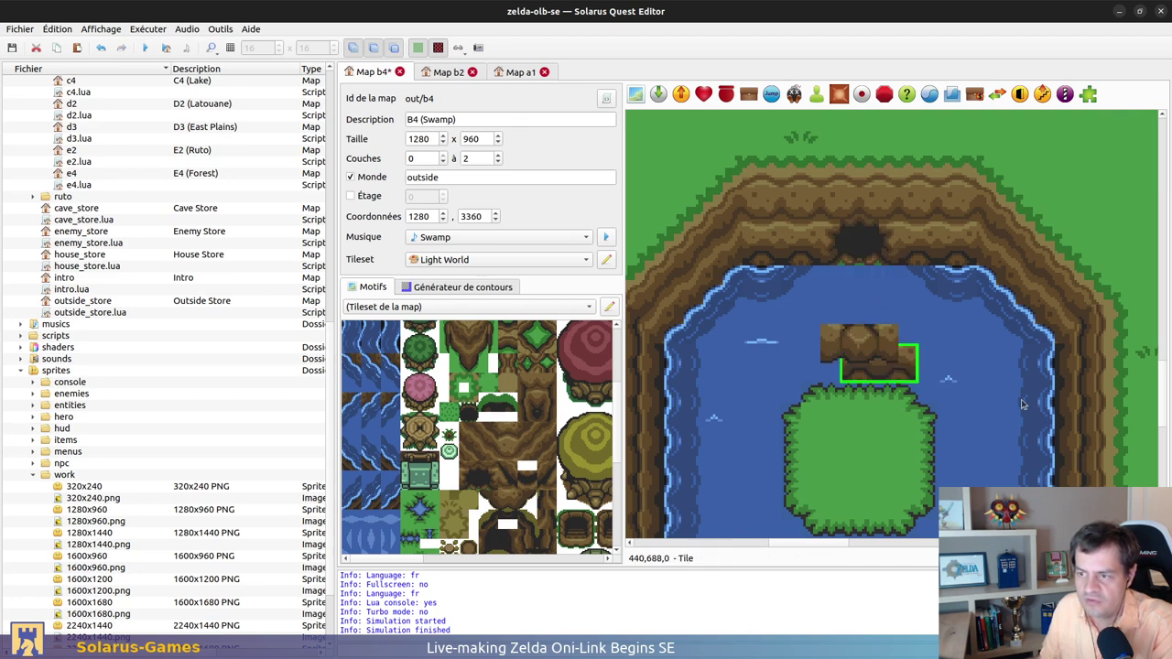
{"action": "key", "text": "ctrl+z"}
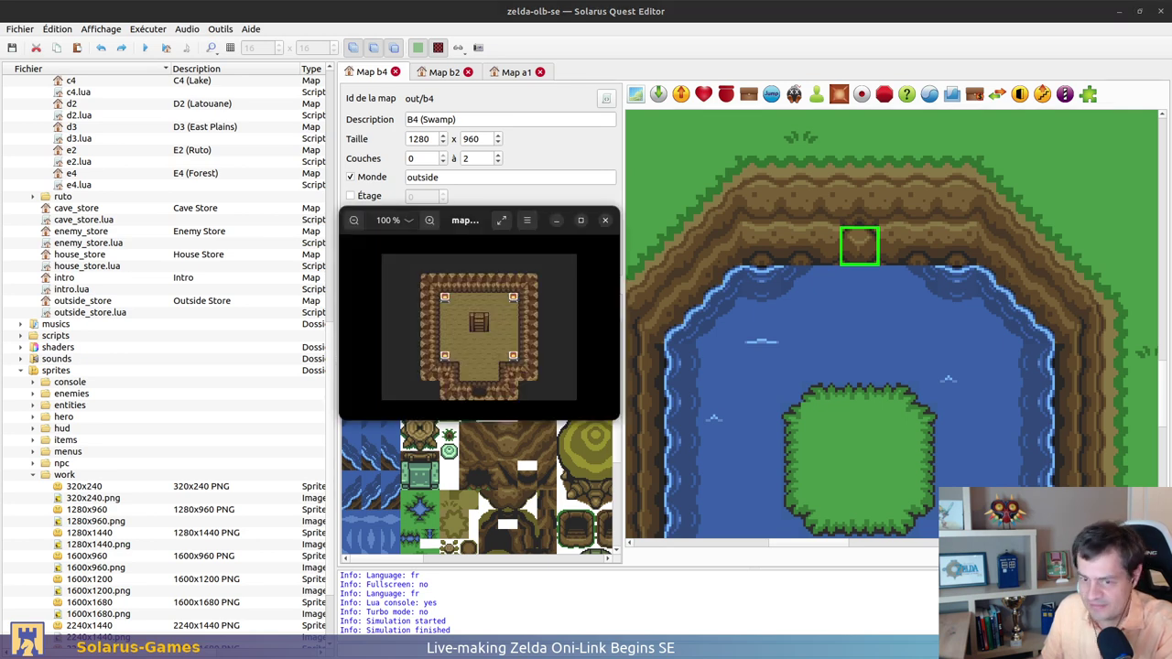
Switch to GIMP, erase the three green grass patches beneath the cave opening in light_world.tiles, and export the image over the original PNG
{"action": "key", "text": "Escape"}
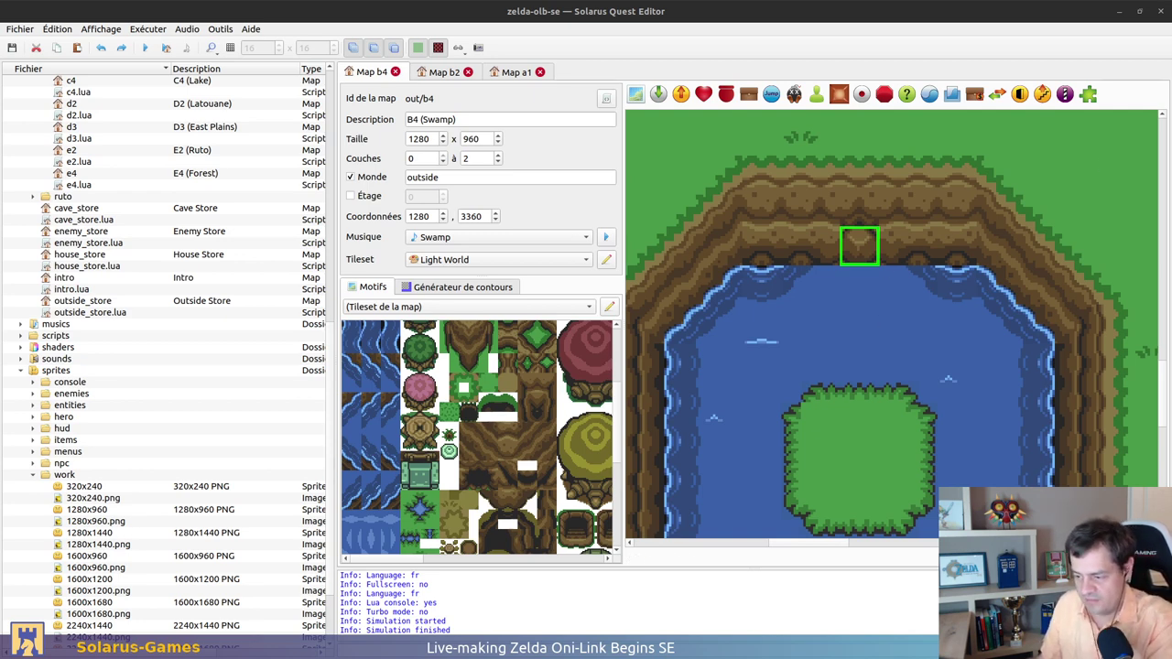
{"action": "key", "text": "alt+Tab"}
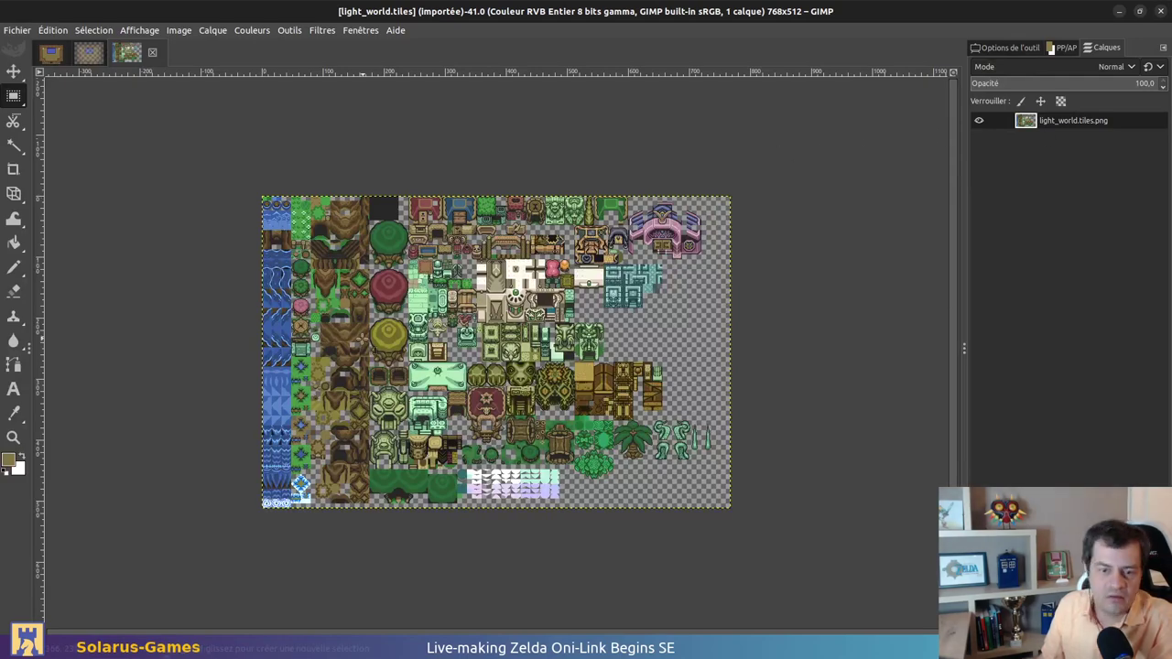
{"action": "scroll", "coordinate": [311, 423], "scroll_direction": "up", "scroll_amount": 3, "text": "ctrl"}
{"action": "scroll", "coordinate": [584, 226], "scroll_direction": "up", "scroll_amount": 5}
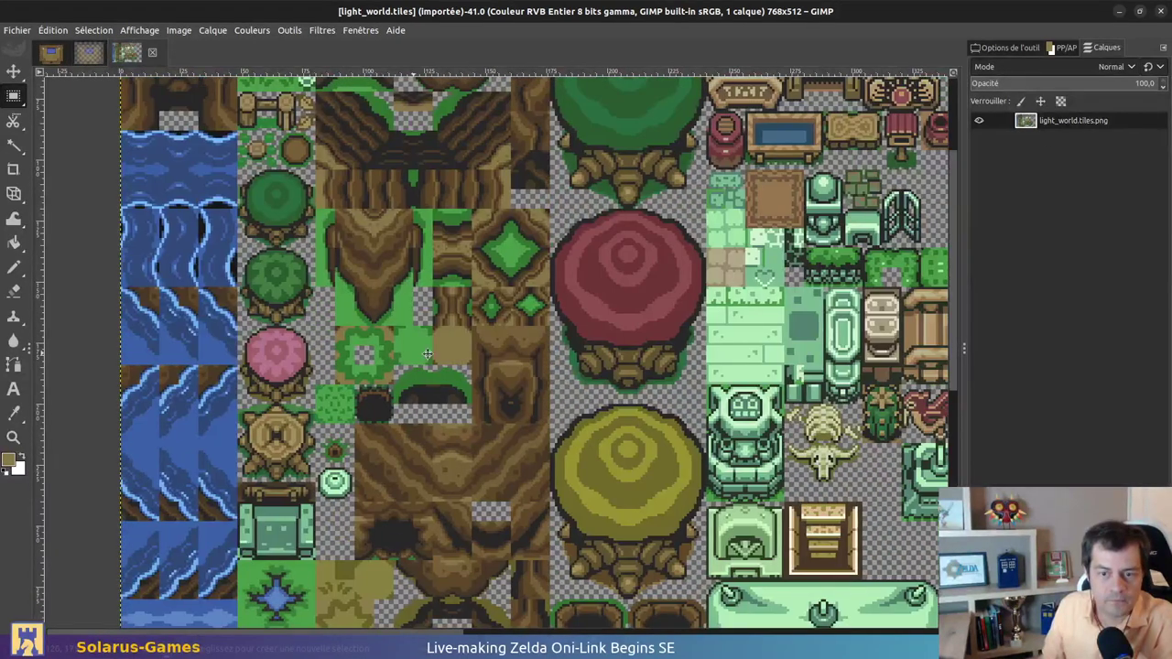
{"action": "scroll", "coordinate": [584, 226], "scroll_direction": "left", "scroll_amount": 3}
{"action": "scroll", "coordinate": [584, 226], "scroll_direction": "down", "scroll_amount": 3}
{"action": "scroll", "coordinate": [522, 283], "scroll_direction": "up", "scroll_amount": 4, "text": "ctrl"}
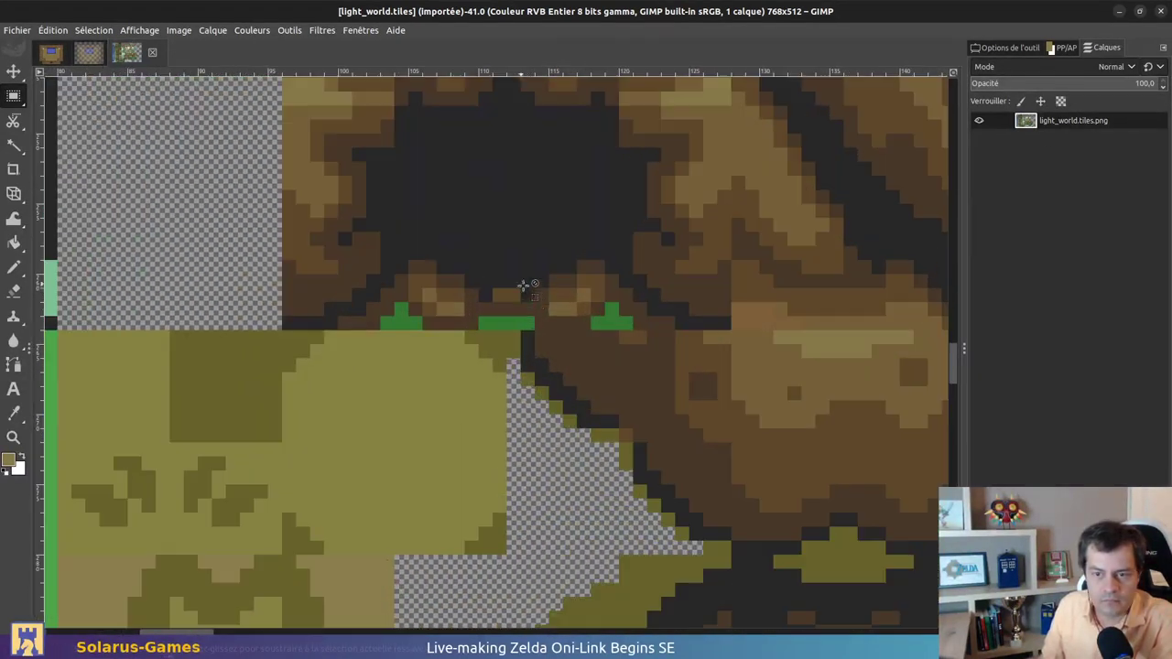
{"action": "middle_click_drag", "start_coordinate": [508, 320], "coordinate": [458, 403]}
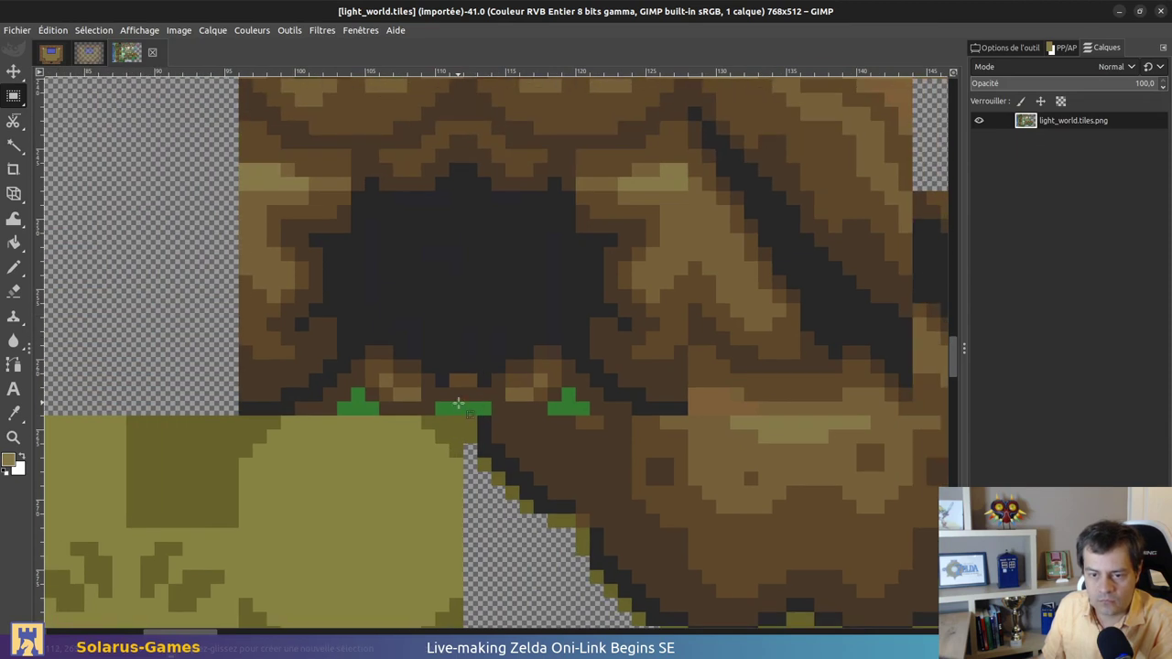
{"action": "key", "text": "u"}
{"action": "left_click", "coordinate": [367, 407]}
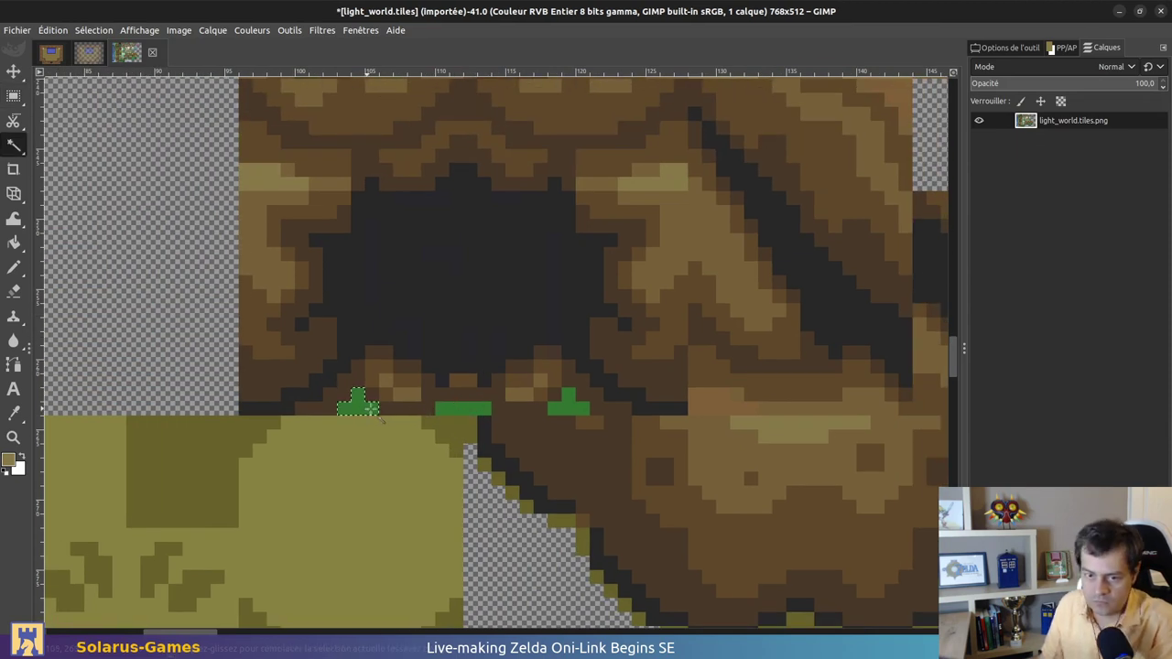
{"action": "left_click", "coordinate": [453, 409], "text": "shift"}
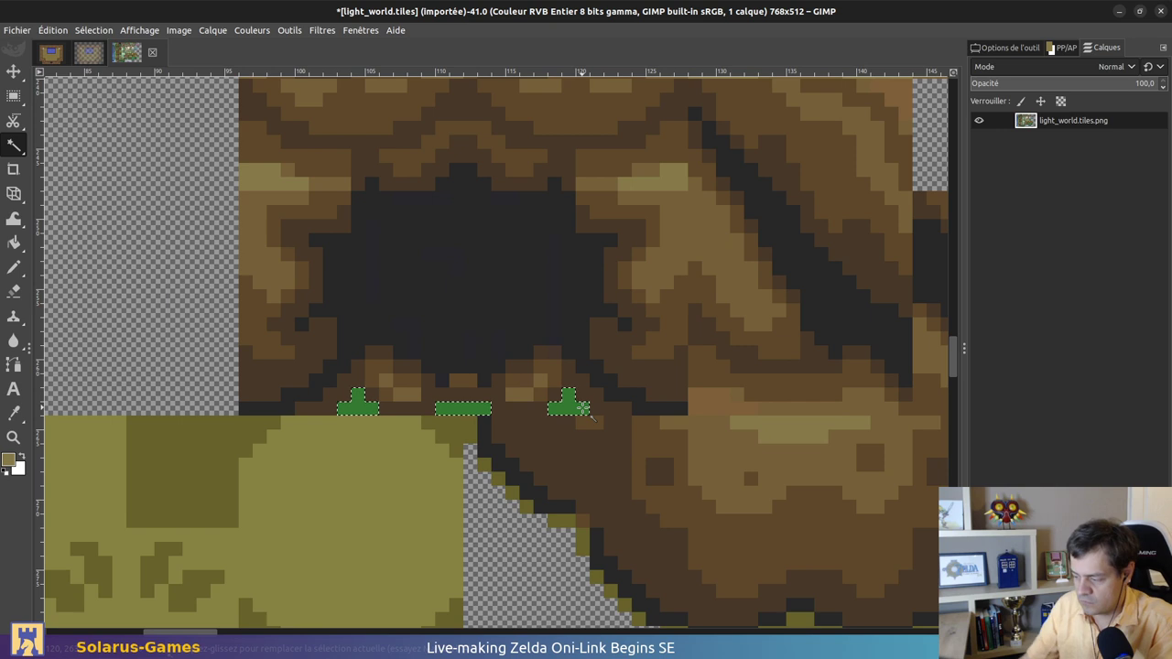
{"action": "key", "text": "Delete"}
{"action": "key", "text": "r"}
{"action": "key", "text": "ctrl+e"}
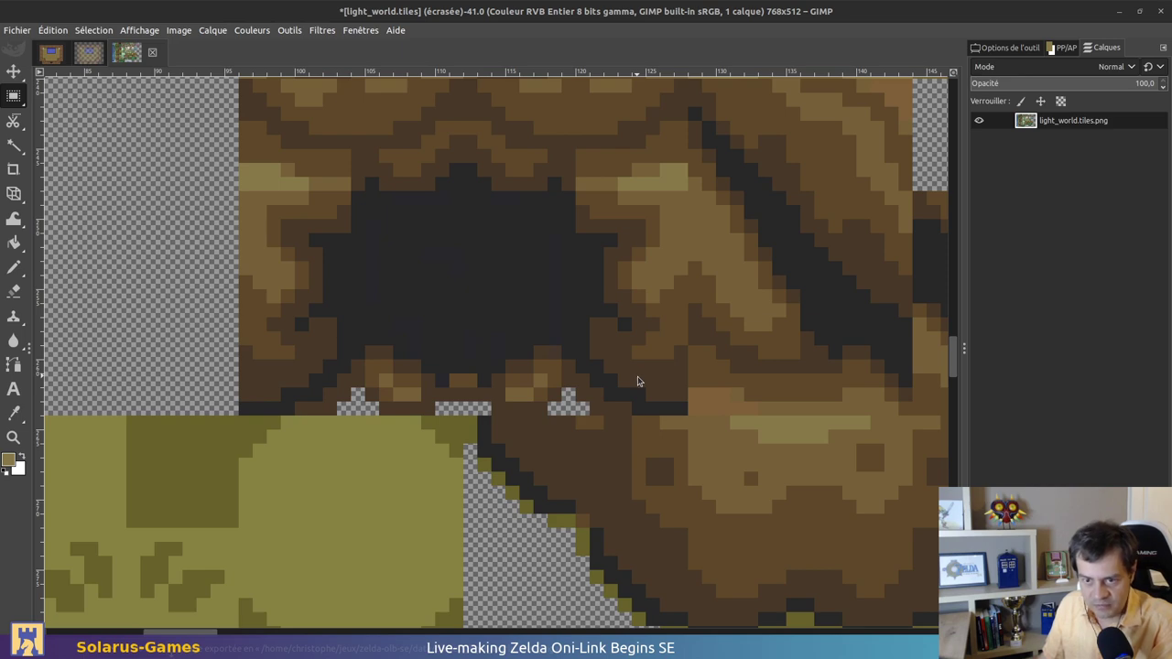
Switch back to Solarus Quest Editor, move the weak wall pieces from the pond's northern cliff onto its grass island, and save map B4
{"action": "key", "text": "alt+Tab"}
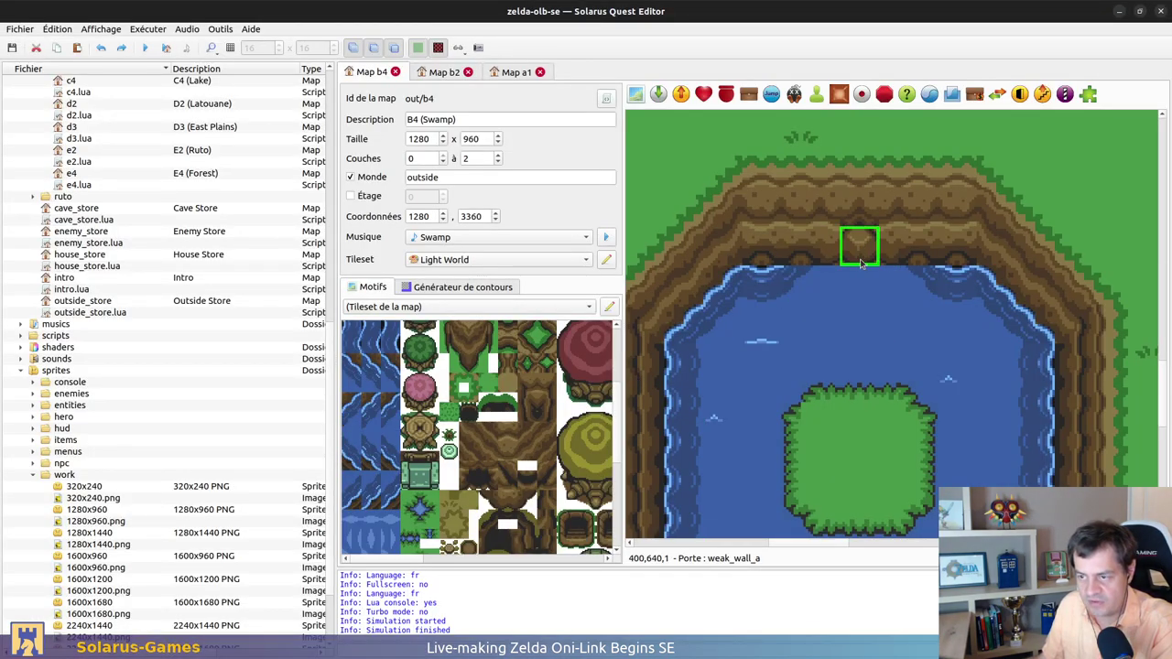
{"action": "left_click_drag", "start_coordinate": [861, 263], "coordinate": [857, 447]}
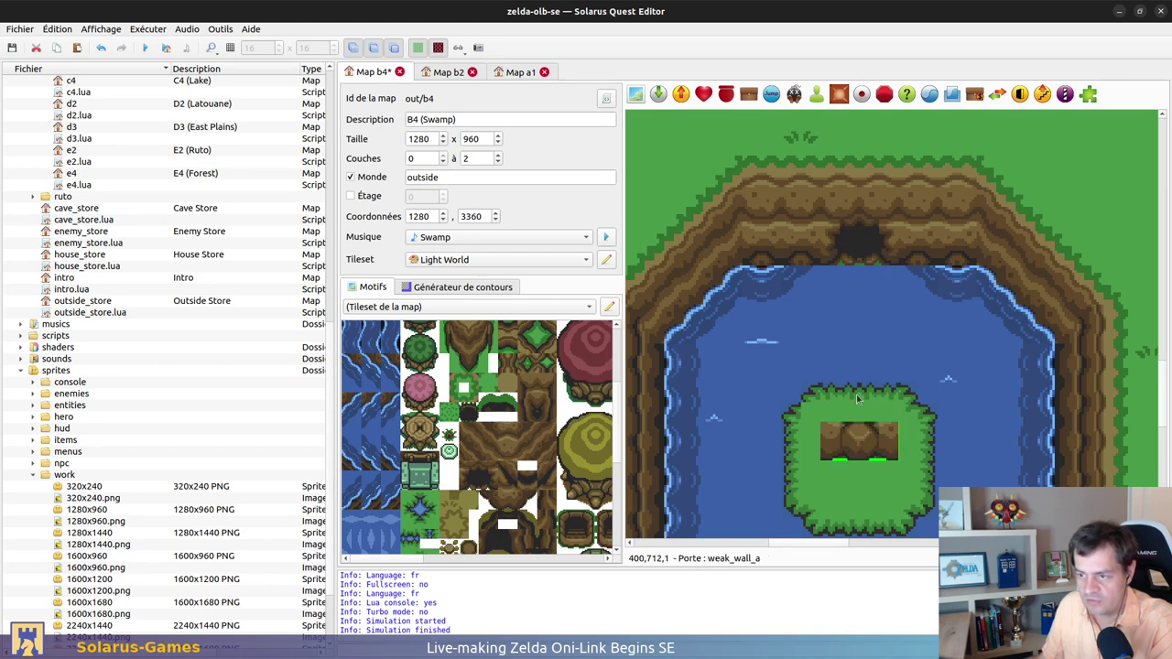
{"action": "key", "text": "ctrl+s"}
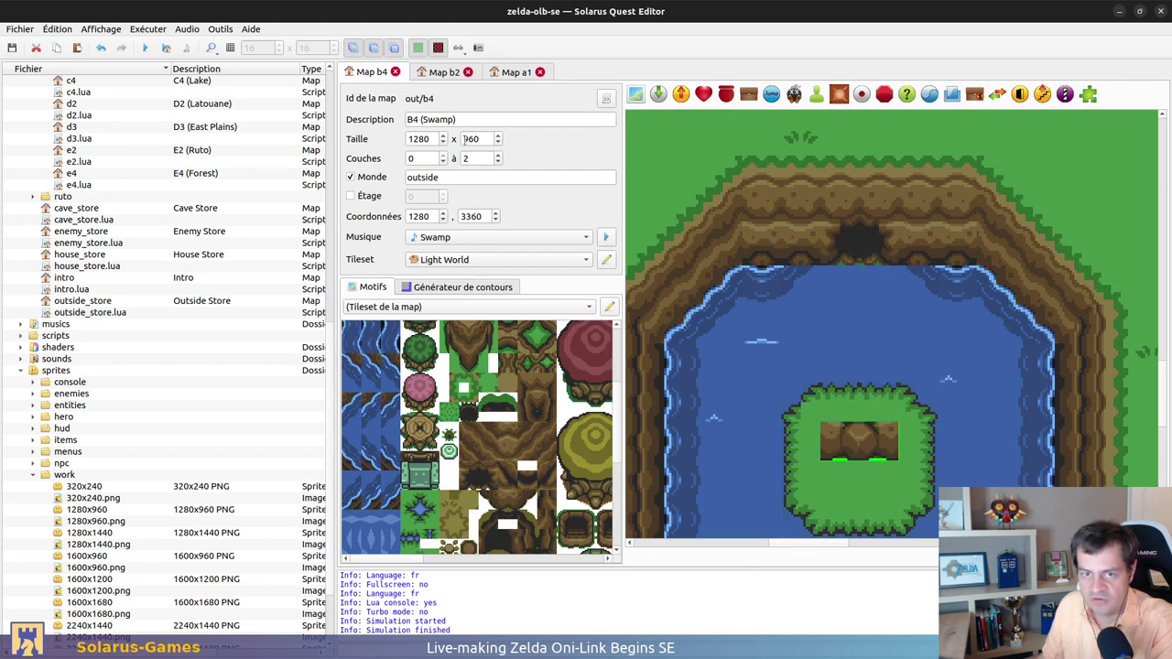
Close all open maps and reopen outdoor maps a1, b2, b4 and d3 to reload the edited tileset image
{"action": "left_click", "coordinate": [394, 71]}
{"action": "left_click", "coordinate": [394, 71]}
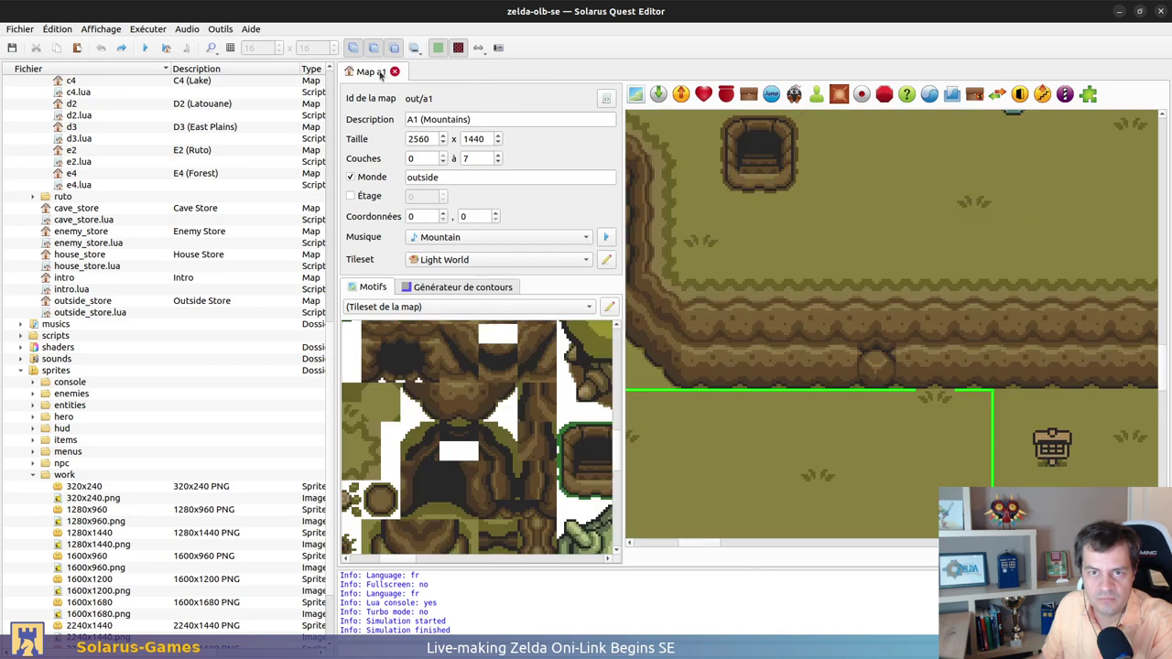
{"action": "left_click", "coordinate": [394, 71]}
{"action": "scroll", "coordinate": [82, 183], "scroll_direction": "up", "scroll_amount": 8}
{"action": "left_click", "coordinate": [73, 151]}
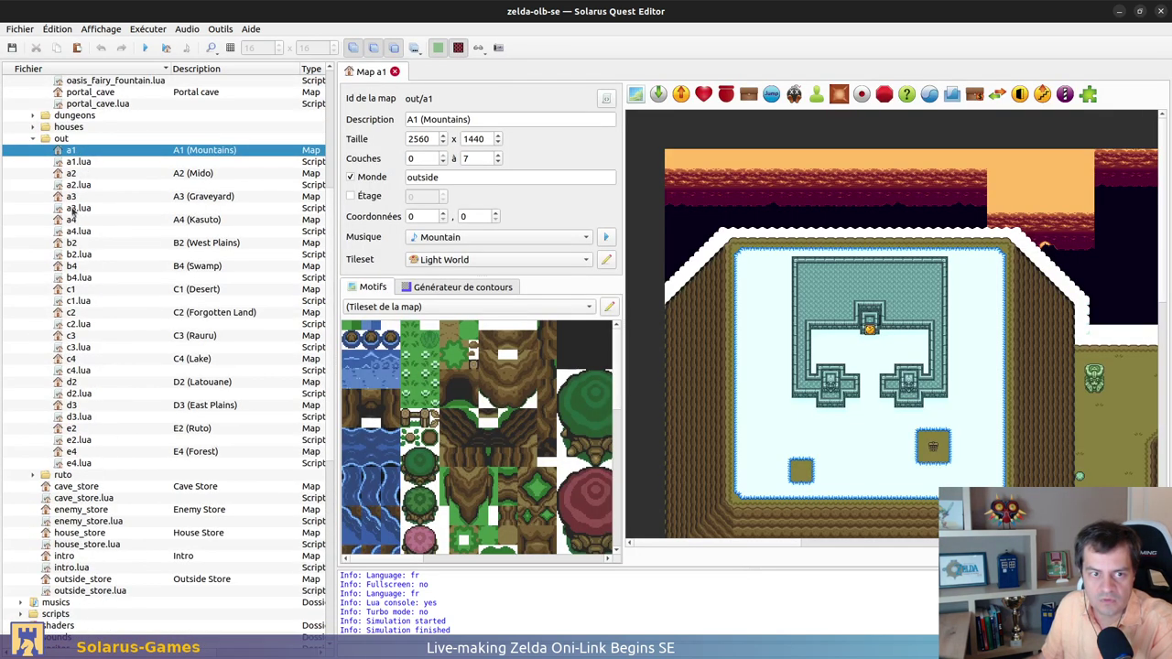
{"action": "double_click", "coordinate": [73, 243]}
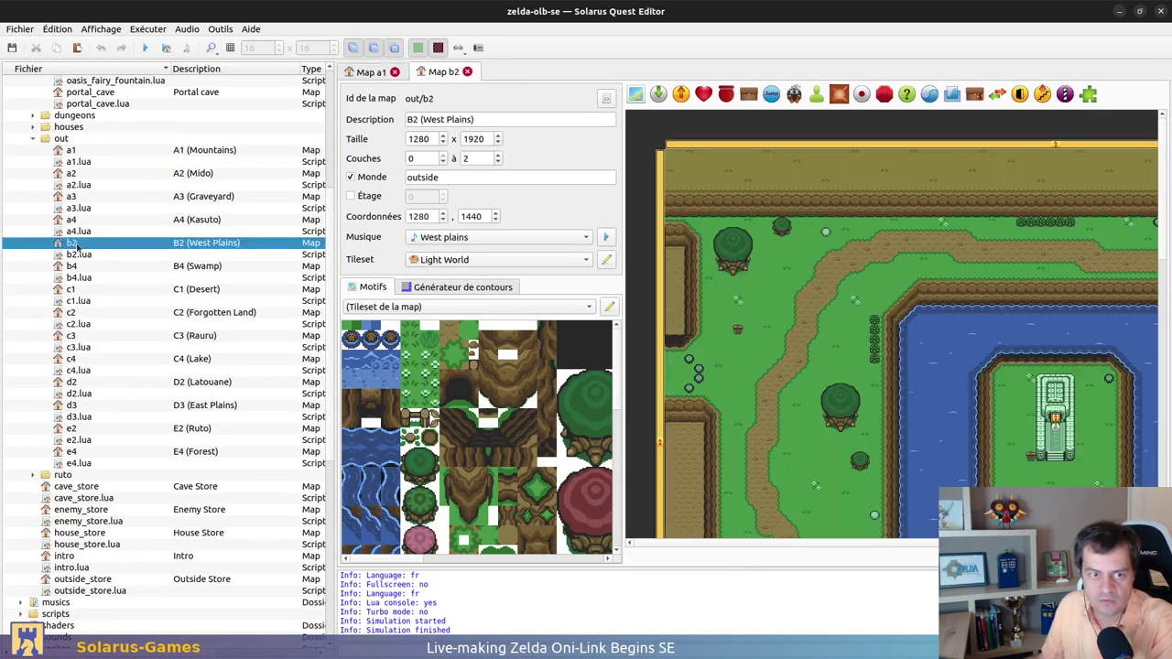
{"action": "double_click", "coordinate": [73, 265]}
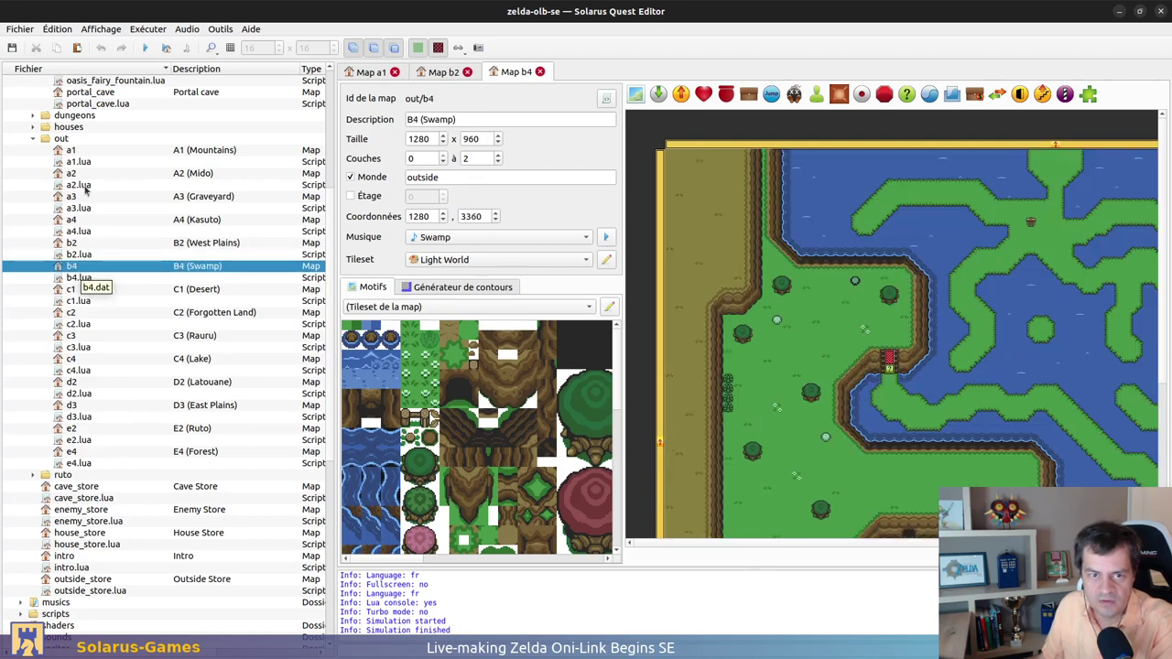
{"action": "left_click", "coordinate": [75, 243]}
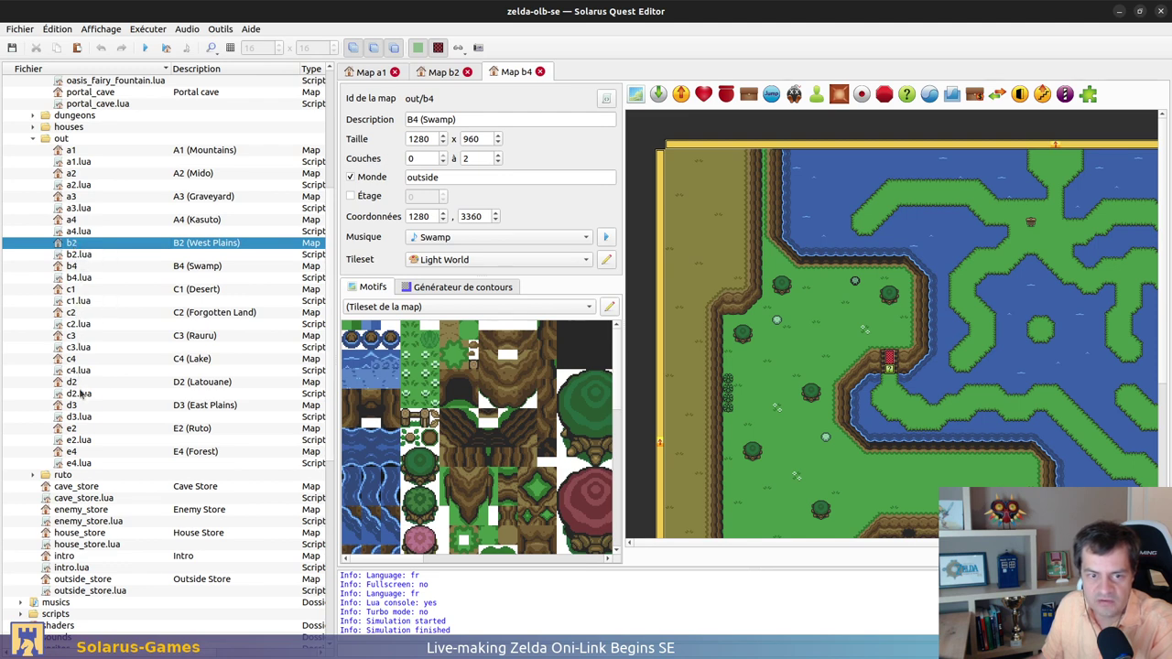
{"action": "left_click", "coordinate": [77, 406]}
{"action": "double_click", "coordinate": [77, 406]}
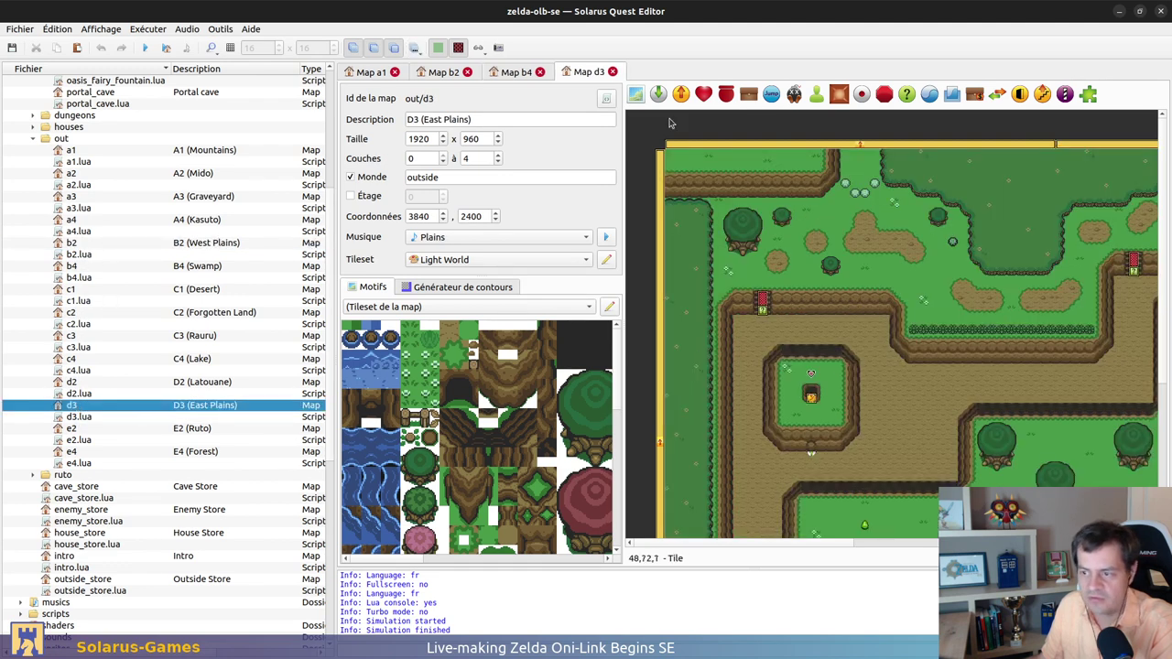
Try moving the weak wall pieces and the small ledge tile off map A1's cliff opening, and undo the moves
{"action": "left_click", "coordinate": [357, 73]}
{"action": "scroll", "coordinate": [832, 389], "scroll_direction": "down", "scroll_amount": 4}
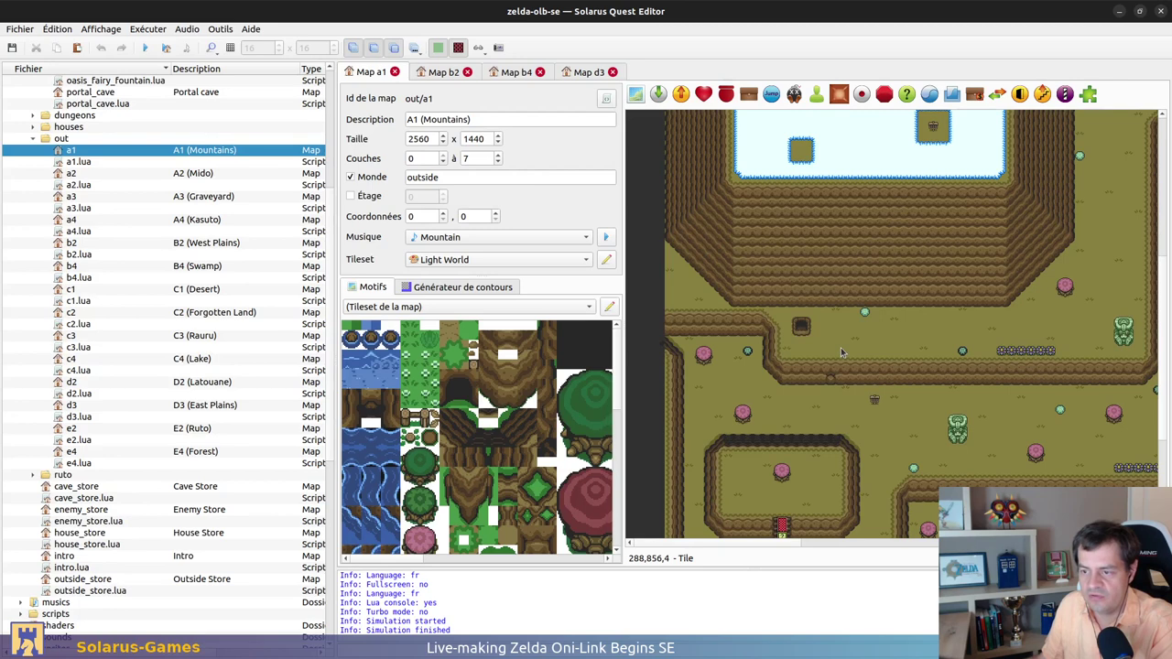
{"action": "scroll", "coordinate": [832, 315], "scroll_direction": "up", "scroll_amount": 2, "text": "ctrl"}
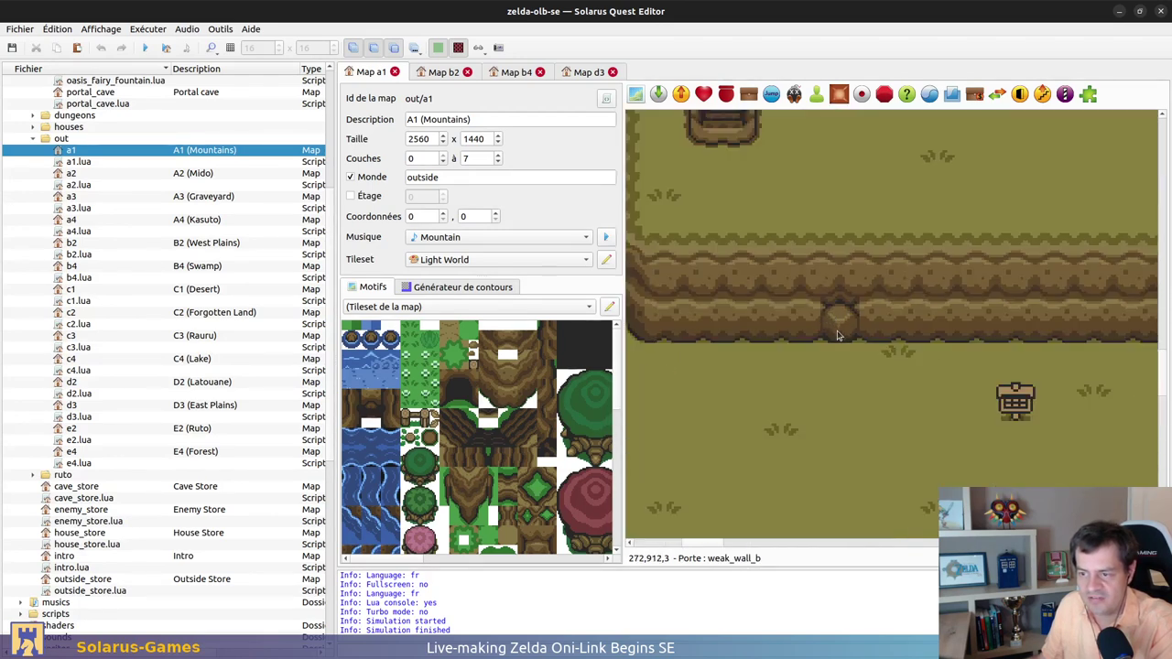
{"action": "left_click_drag", "start_coordinate": [835, 335], "coordinate": [847, 419]}
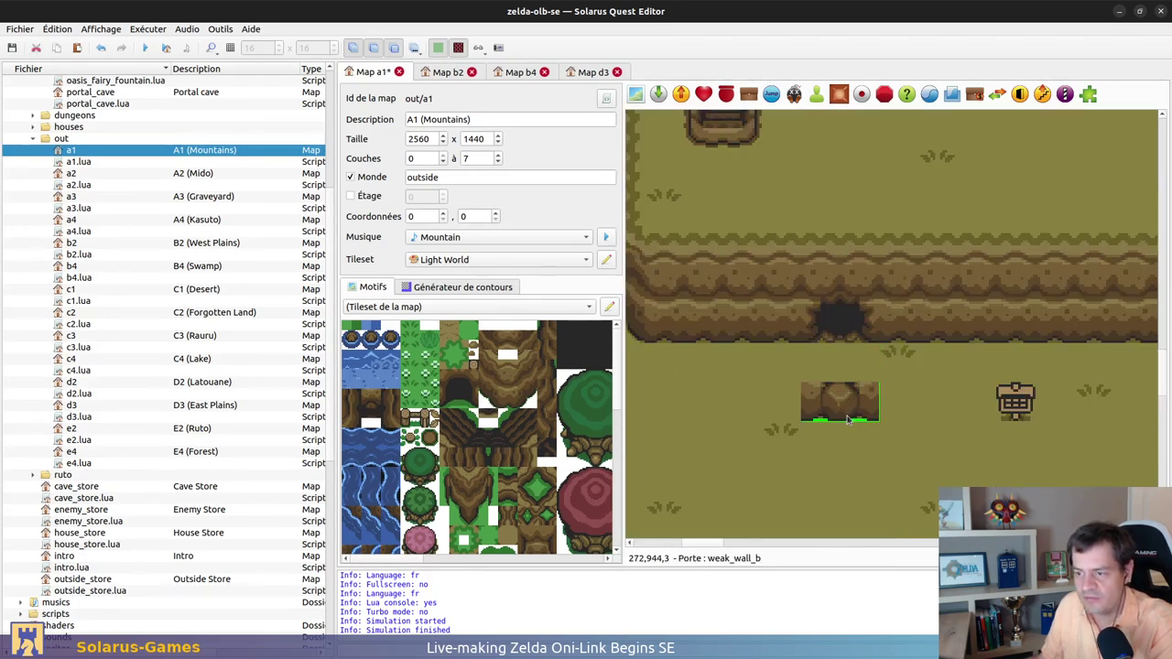
{"action": "left_click_drag", "start_coordinate": [849, 339], "coordinate": [849, 375]}
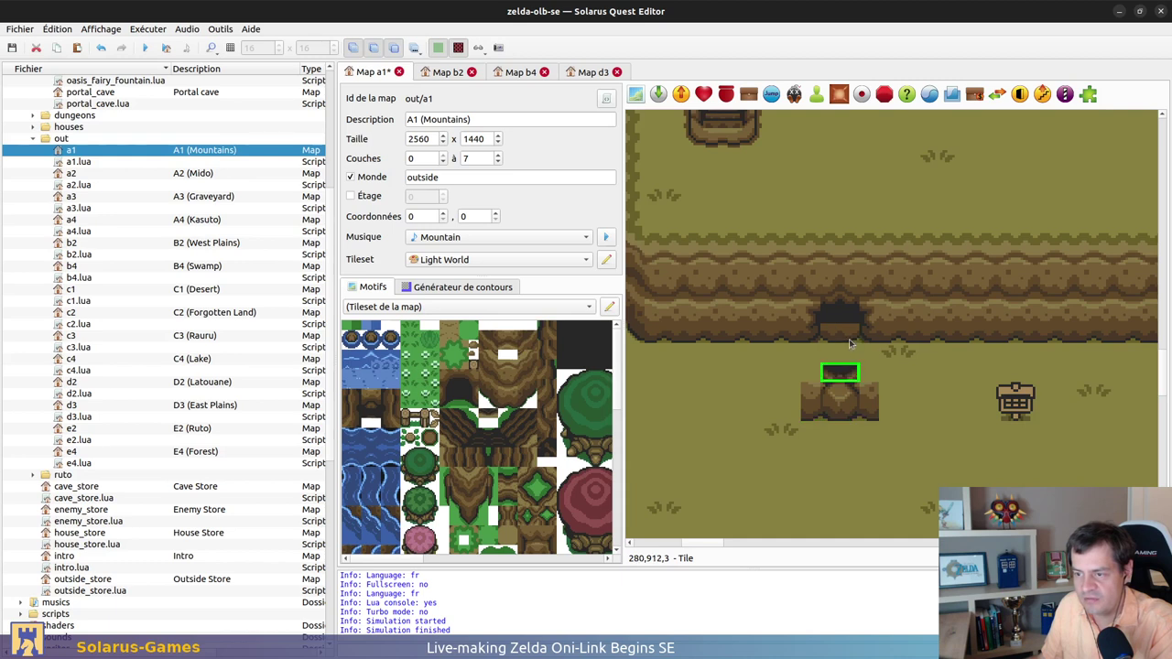
{"action": "left_click", "coordinate": [861, 367]}
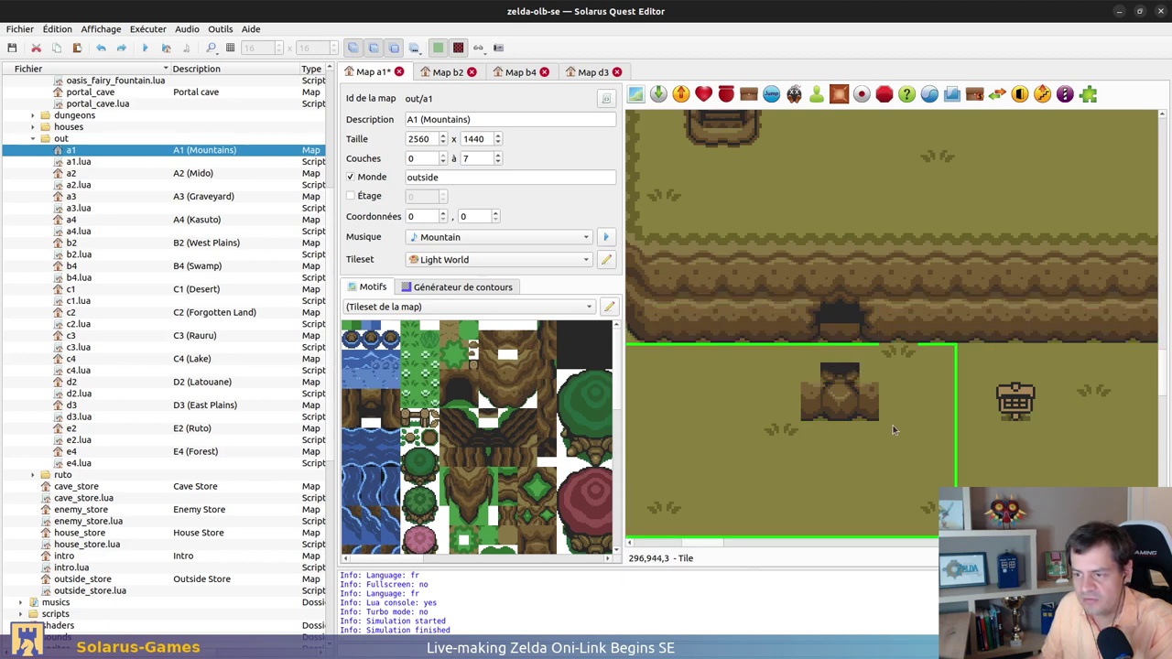
{"action": "key", "text": "ctrl+z"}
{"action": "key", "text": "ctrl+z"}
{"action": "key", "text": "ctrl+z"}
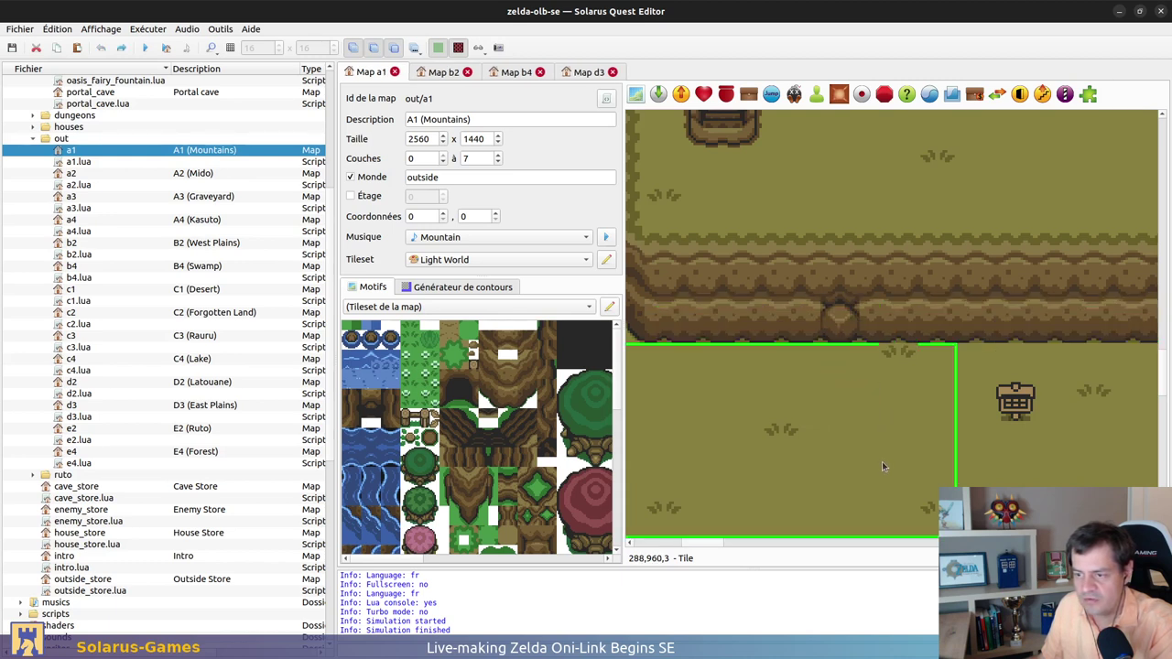
Try moving the weak wall pieces off map A1's cliff once more, undo the move, and close map A1
{"action": "key", "text": "Escape"}
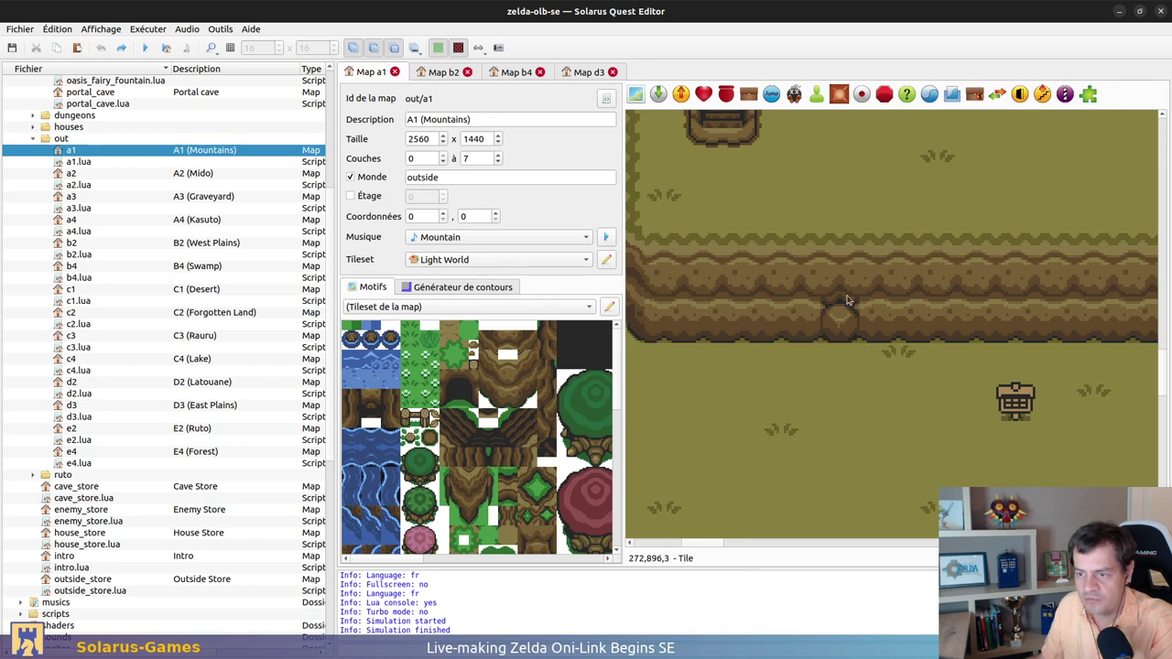
{"action": "left_click_drag", "start_coordinate": [847, 300], "coordinate": [934, 474]}
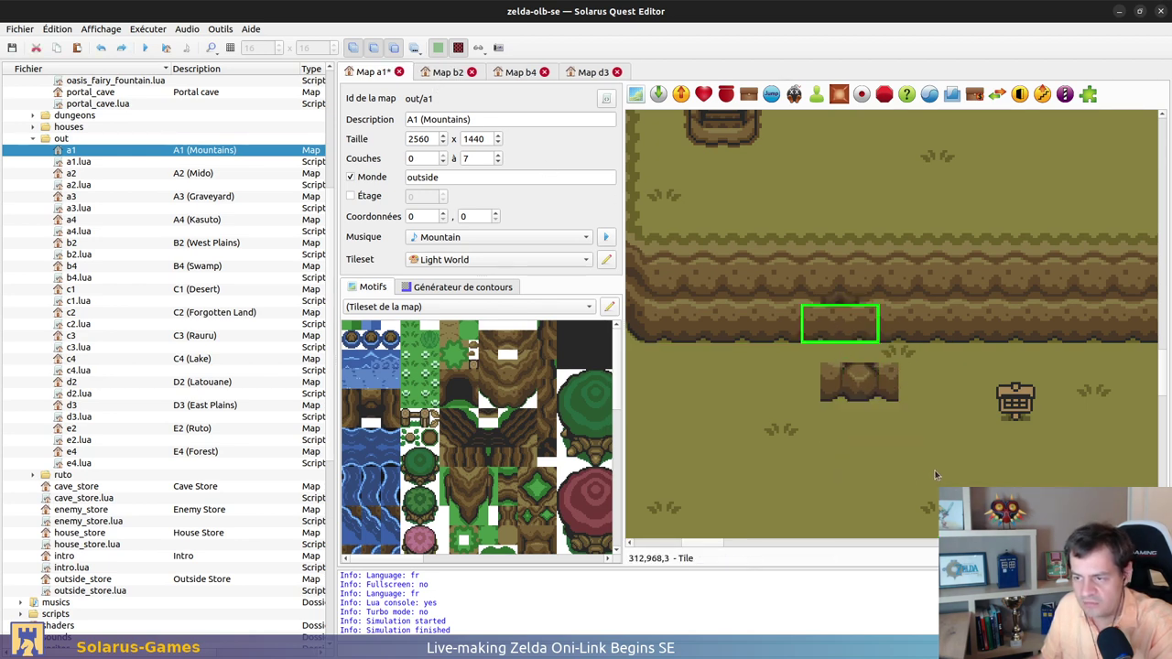
{"action": "key", "text": "ctrl+z"}
{"action": "key", "text": "ctrl+w"}
Try moving the weak wall pieces off the southern cliff of map B2's rectangular plateau, undo the move, and close the map
{"action": "scroll", "coordinate": [925, 334], "scroll_direction": "up", "scroll_amount": 2}
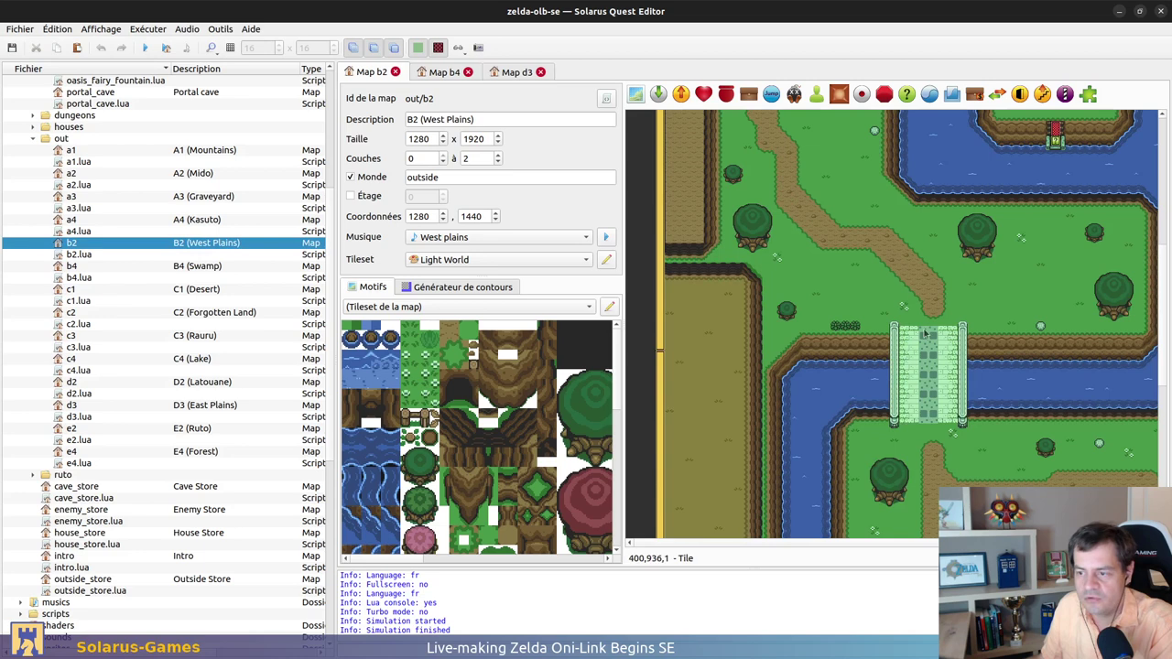
{"action": "scroll", "coordinate": [924, 332], "scroll_direction": "down", "scroll_amount": 5}
{"action": "scroll", "coordinate": [855, 323], "scroll_direction": "right", "scroll_amount": 3}
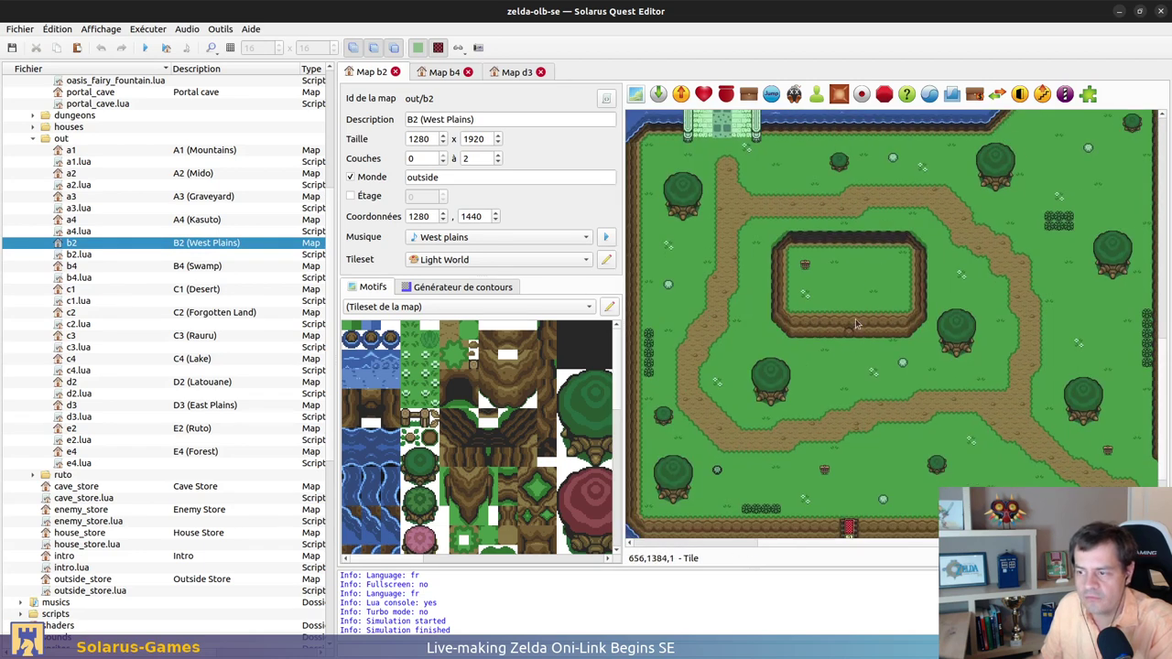
{"action": "scroll", "coordinate": [856, 323], "scroll_direction": "up", "scroll_amount": 2, "text": "ctrl"}
{"action": "key", "text": "ctrl+y"}
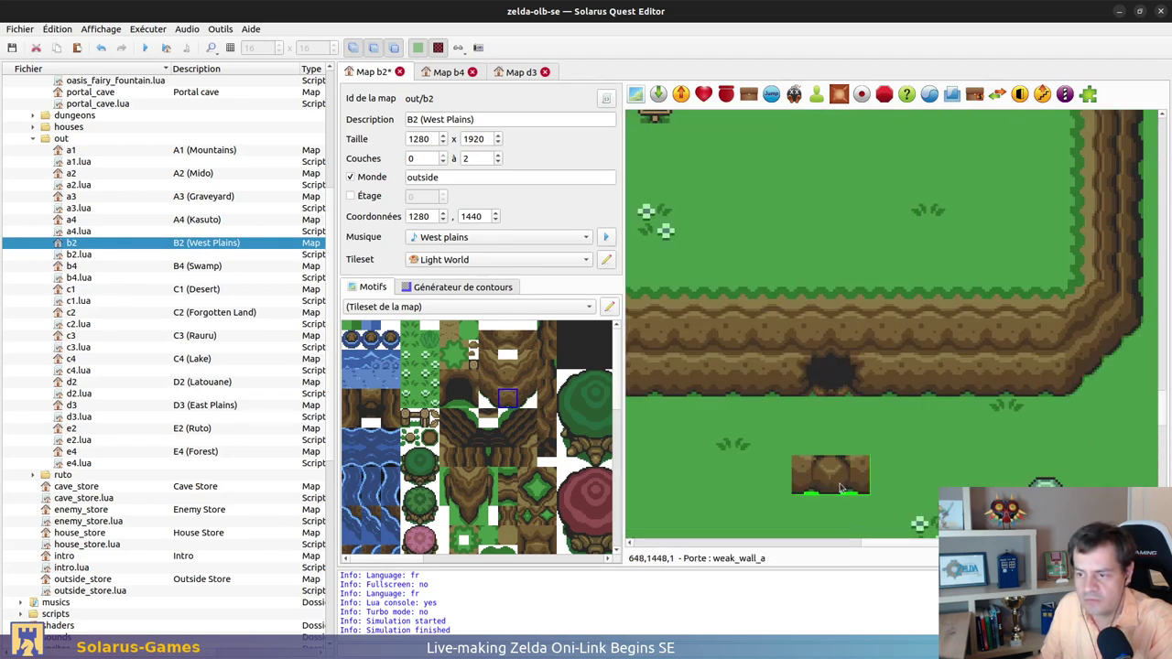
{"action": "key", "text": "ctrl+z"}
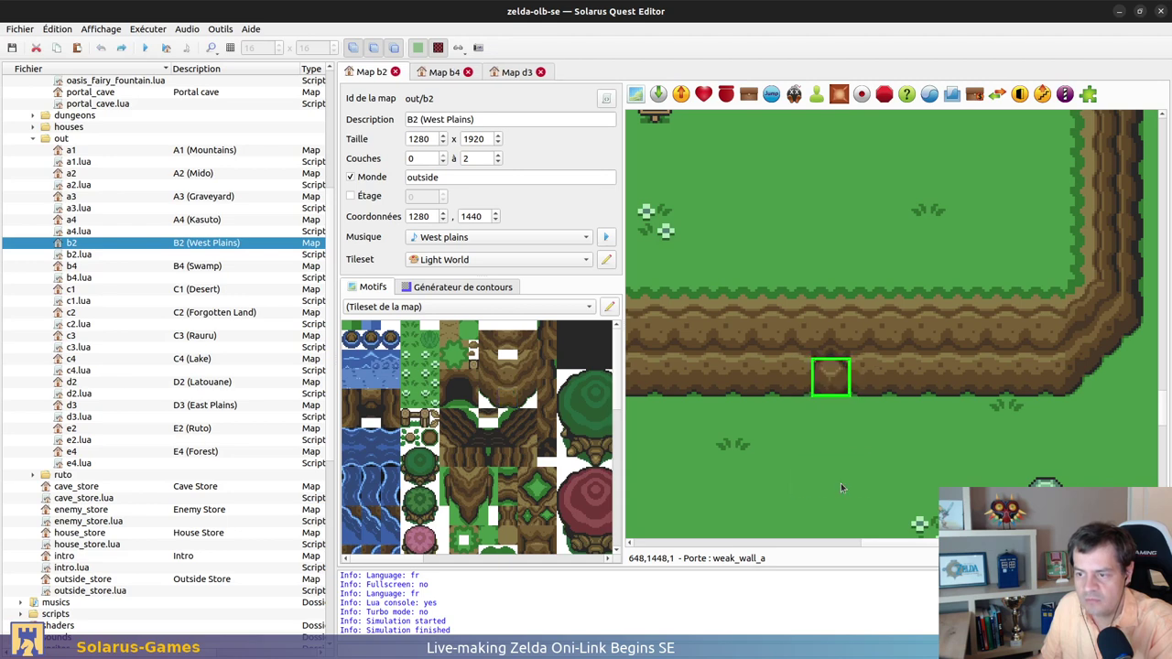
{"action": "key", "text": "ctrl+w"}
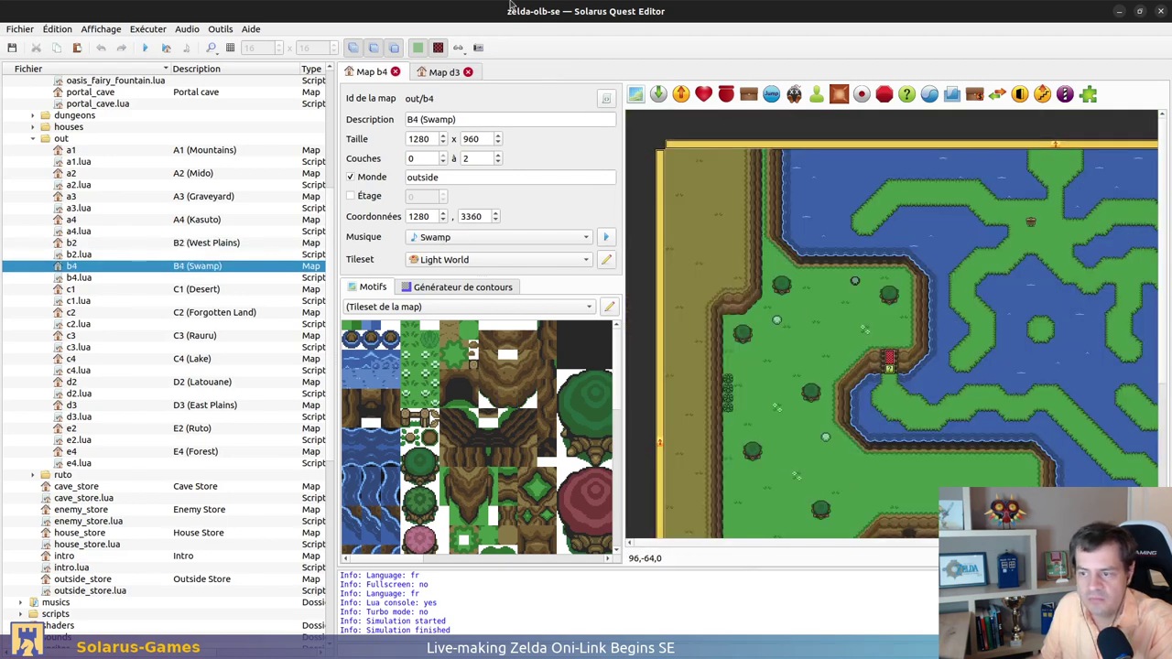
Try moving the weak wall pieces and the teleporter off the plateau's southern cliff on map D3, undo the moves, and close the map
{"action": "left_click", "coordinate": [443, 75]}
{"action": "scroll", "coordinate": [818, 325], "scroll_direction": "up", "scroll_amount": 2, "text": "ctrl"}
{"action": "scroll", "coordinate": [817, 325], "scroll_direction": "up", "scroll_amount": 2, "text": "ctrl"}
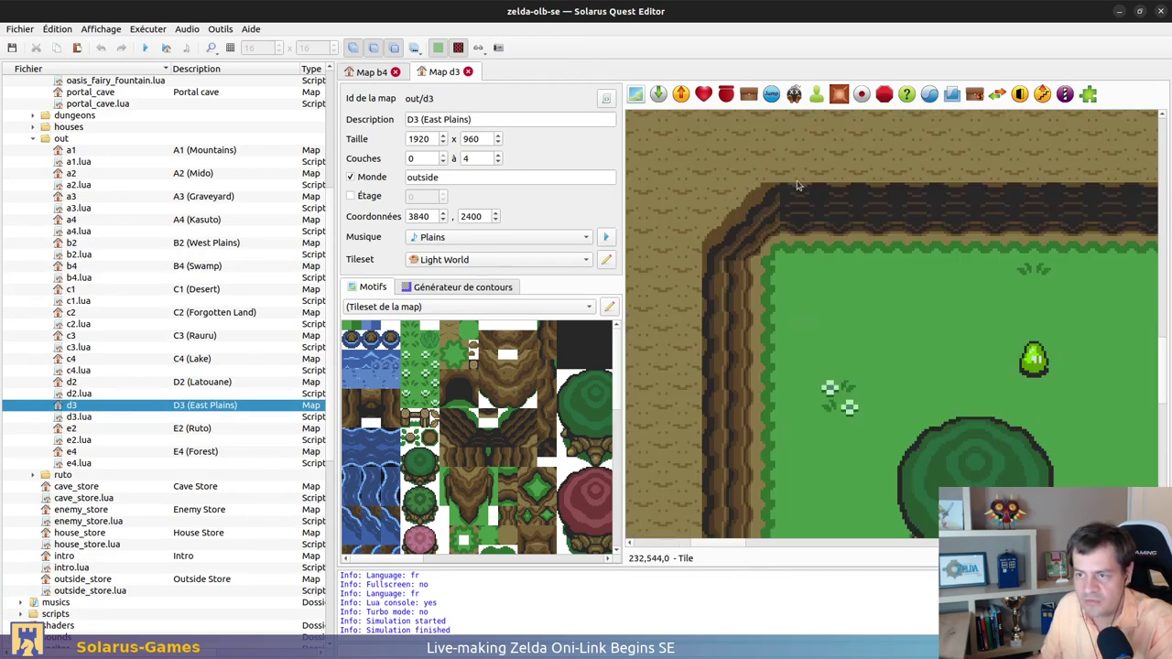
{"action": "scroll", "coordinate": [824, 302], "scroll_direction": "up", "scroll_amount": 5}
{"action": "key", "text": "ctrl+v"}
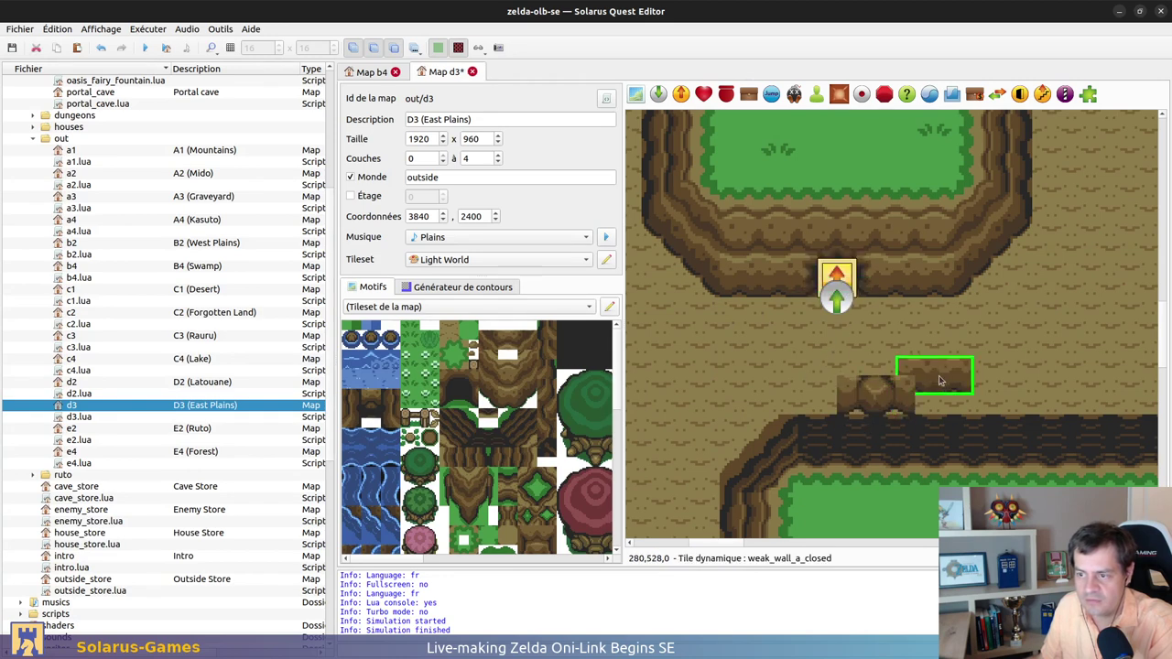
{"action": "left_click_drag", "start_coordinate": [828, 289], "coordinate": [1002, 329]}
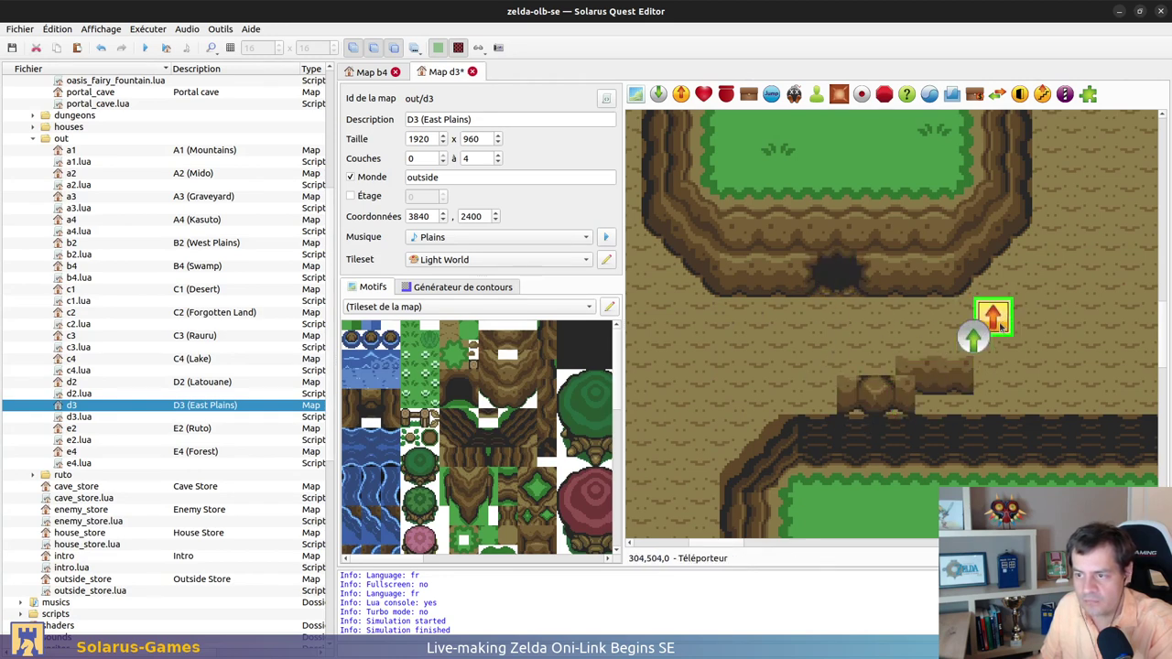
{"action": "key", "text": "ctrl+z"}
{"action": "key", "text": "ctrl+z"}
{"action": "key", "text": "ctrl+z"}
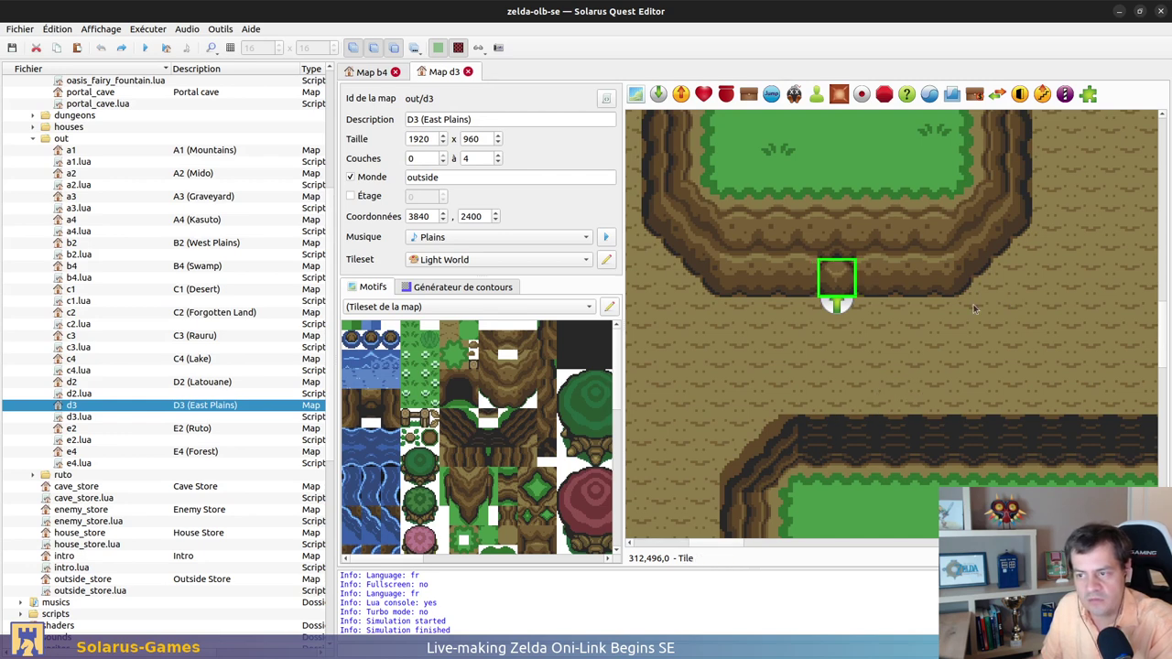
{"action": "left_click", "coordinate": [468, 71]}
{"action": "scroll", "coordinate": [882, 426], "scroll_direction": "up", "scroll_amount": 4, "text": "ctrl"}
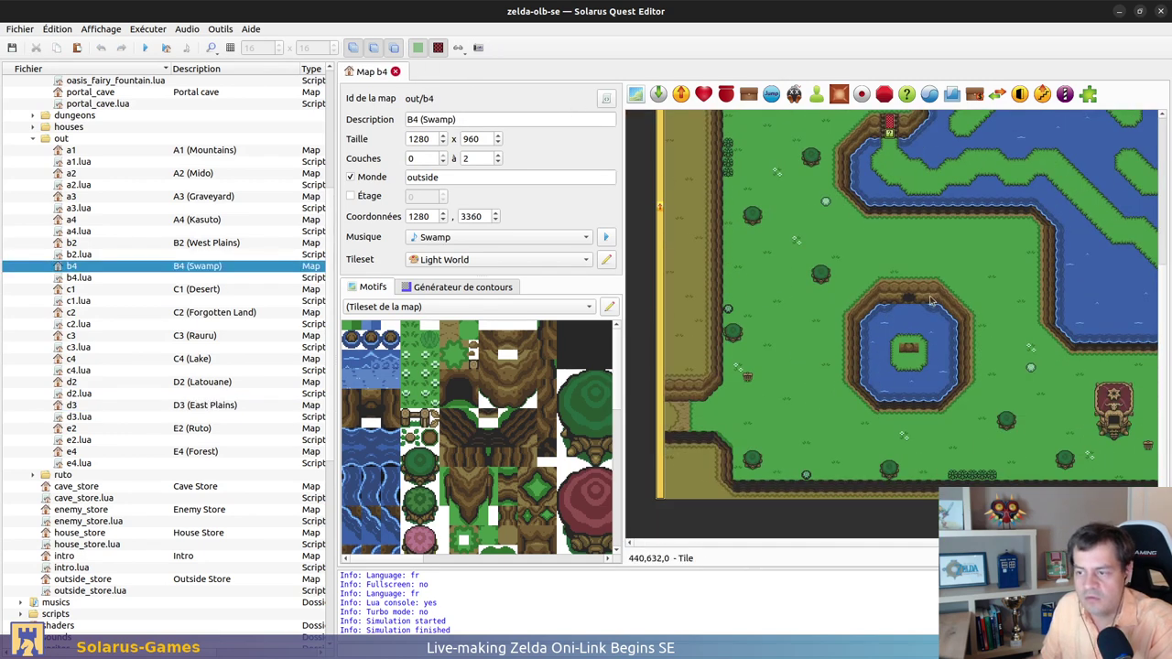
Paste the weak wall pieces onto the pond's islet on map B4, and try fitting the weak_wall_a door over the cliff opening
{"action": "key", "text": "ctrl+v"}
{"action": "left_click", "coordinate": [841, 443]}
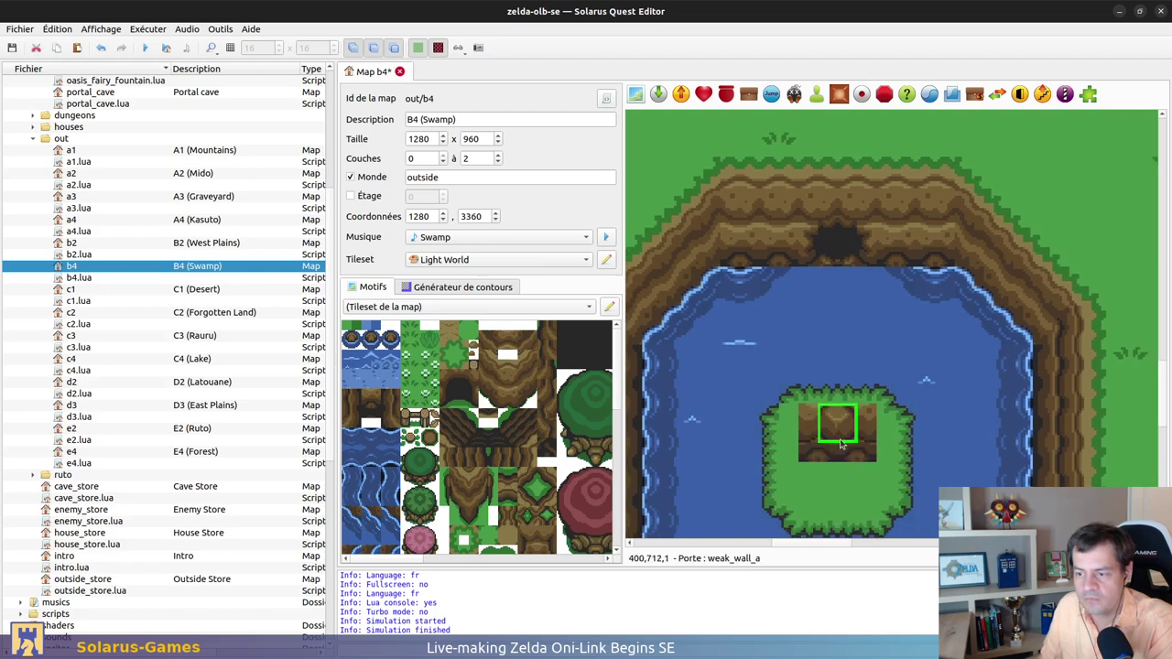
{"action": "left_click_drag", "start_coordinate": [841, 443], "coordinate": [840, 266]}
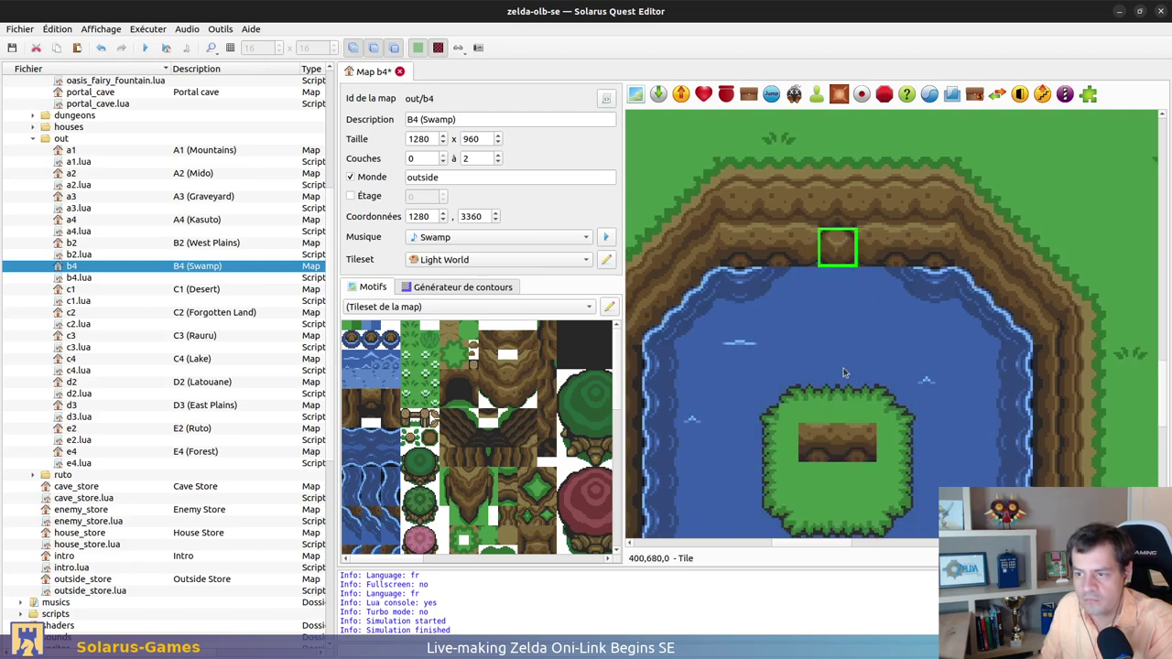
{"action": "left_click_drag", "start_coordinate": [823, 309], "coordinate": [838, 265]}
{"action": "left_click", "coordinate": [824, 279]}
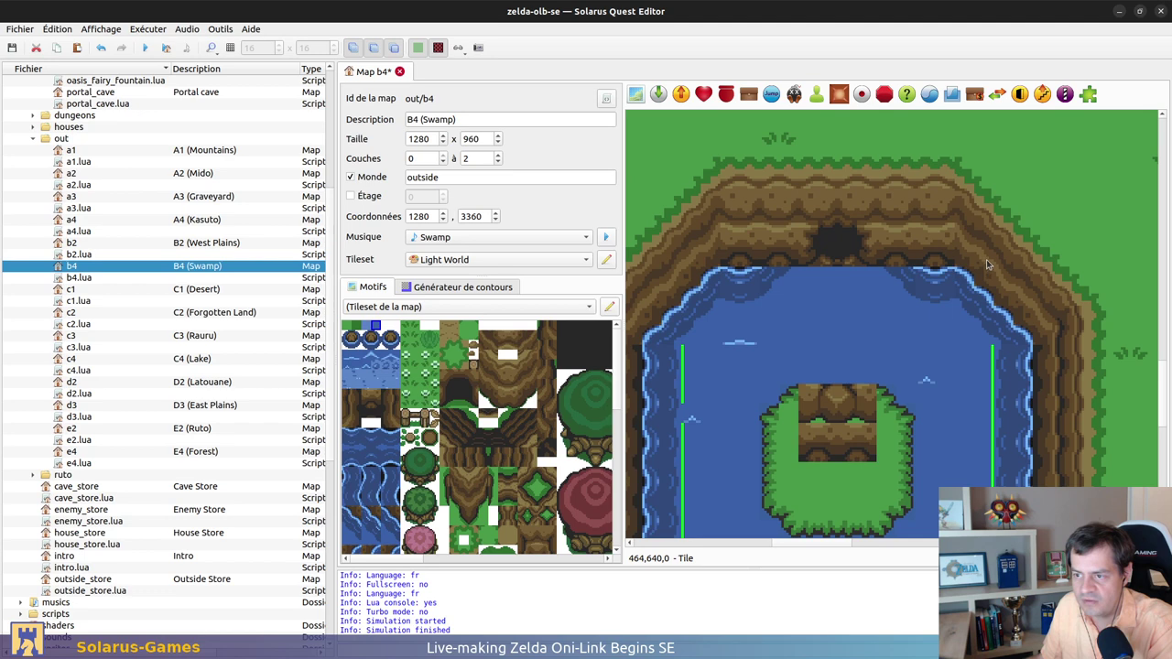
Inspect the layers of the cliff opening's tiles and of the tiles around the pasted weak wall pieces
{"action": "left_click", "coordinate": [844, 261]}
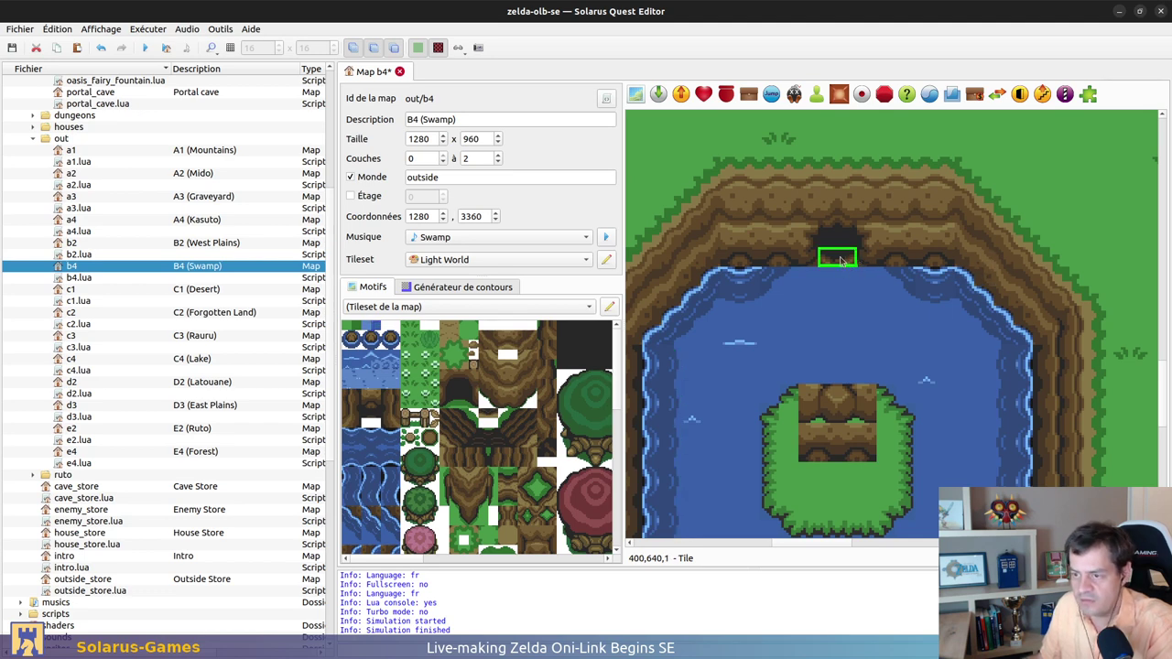
{"action": "right_click", "coordinate": [840, 260]}
{"action": "left_click", "coordinate": [831, 261]}
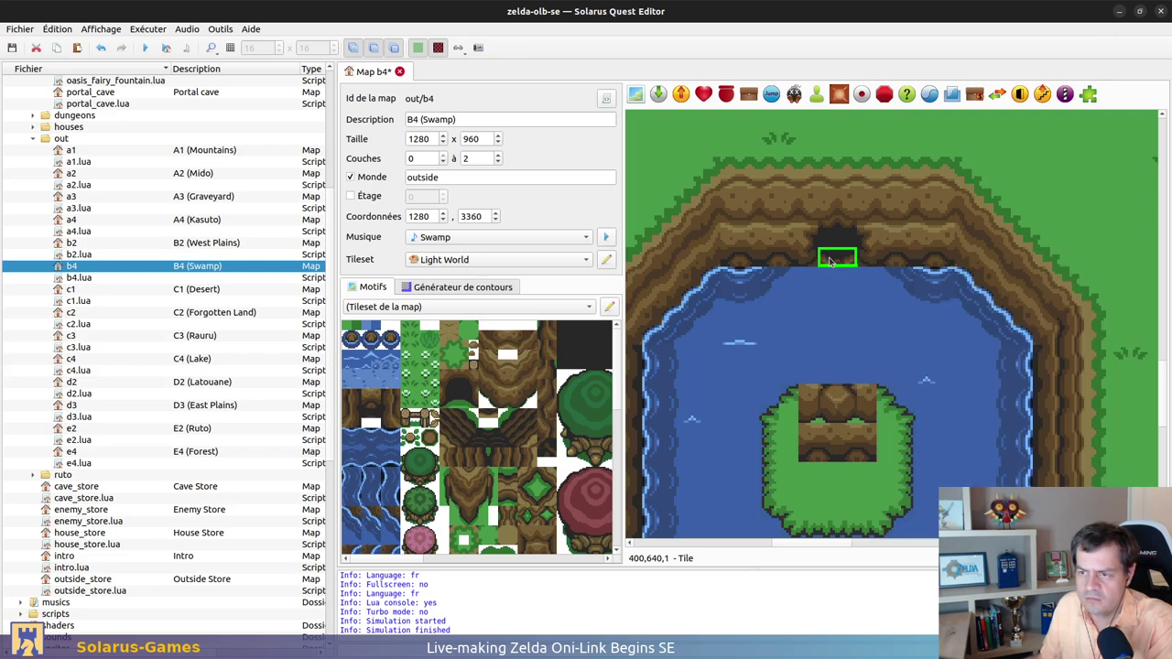
{"action": "left_click", "coordinate": [805, 403]}
{"action": "right_click", "coordinate": [810, 413]}
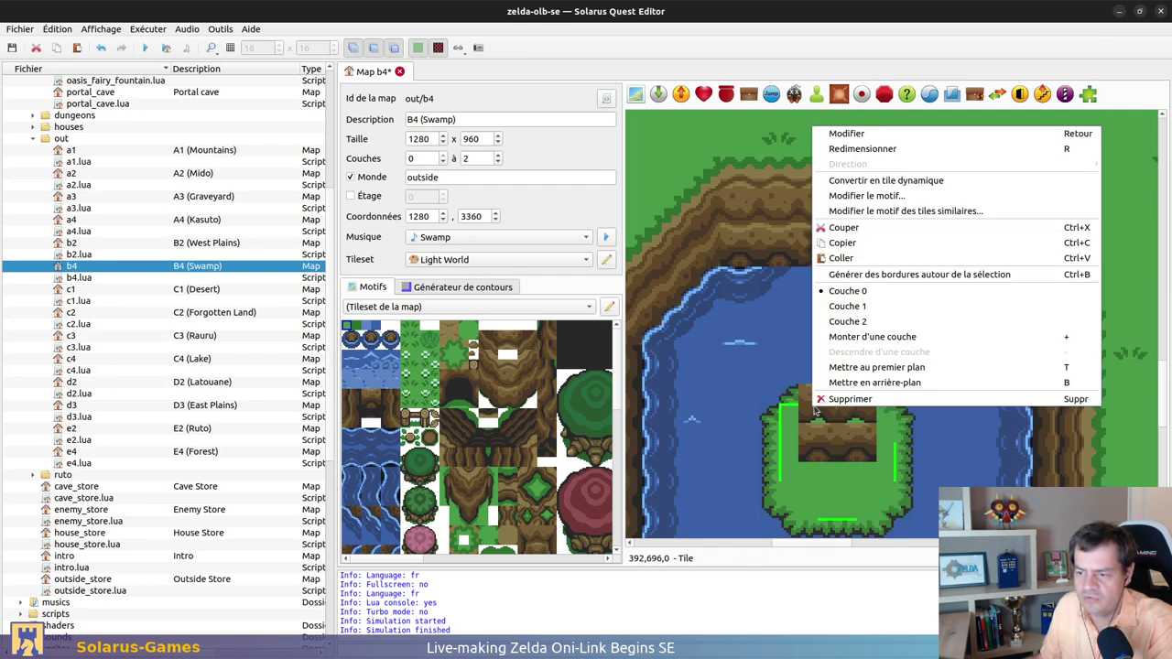
{"action": "left_click", "coordinate": [811, 429]}
{"action": "left_click", "coordinate": [837, 260]}
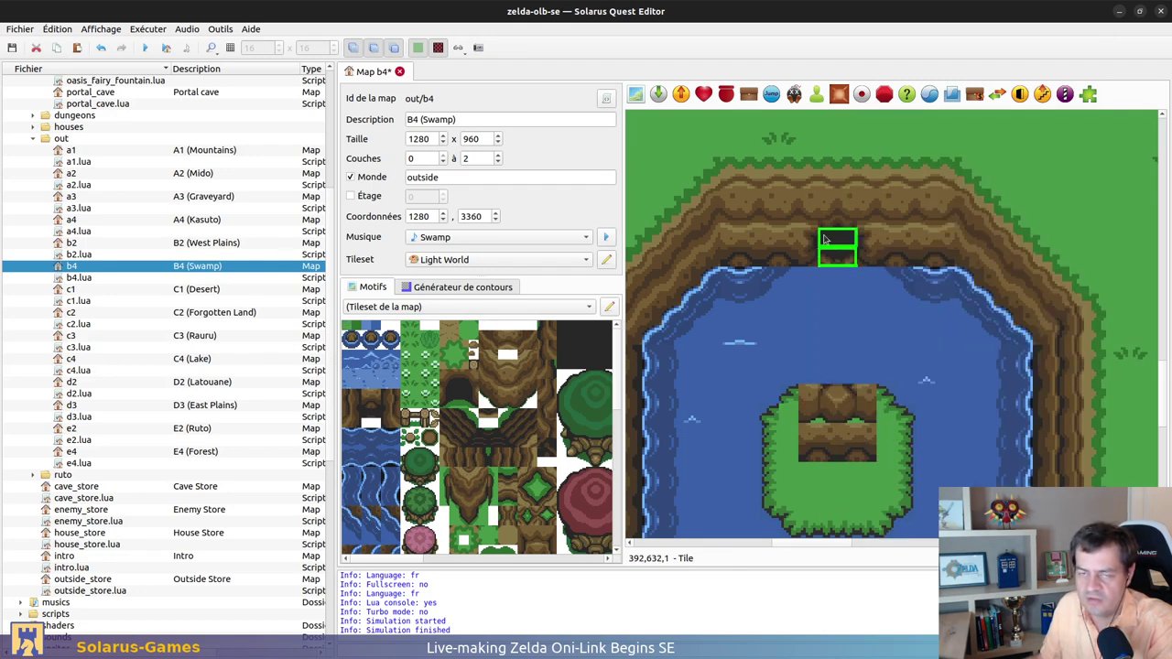
{"action": "left_click", "coordinate": [862, 349]}
Hide layer 0 and examine which layers the opening's tiles, its upper ledge and the weak wall pieces use
{"action": "key", "text": "Delete"}
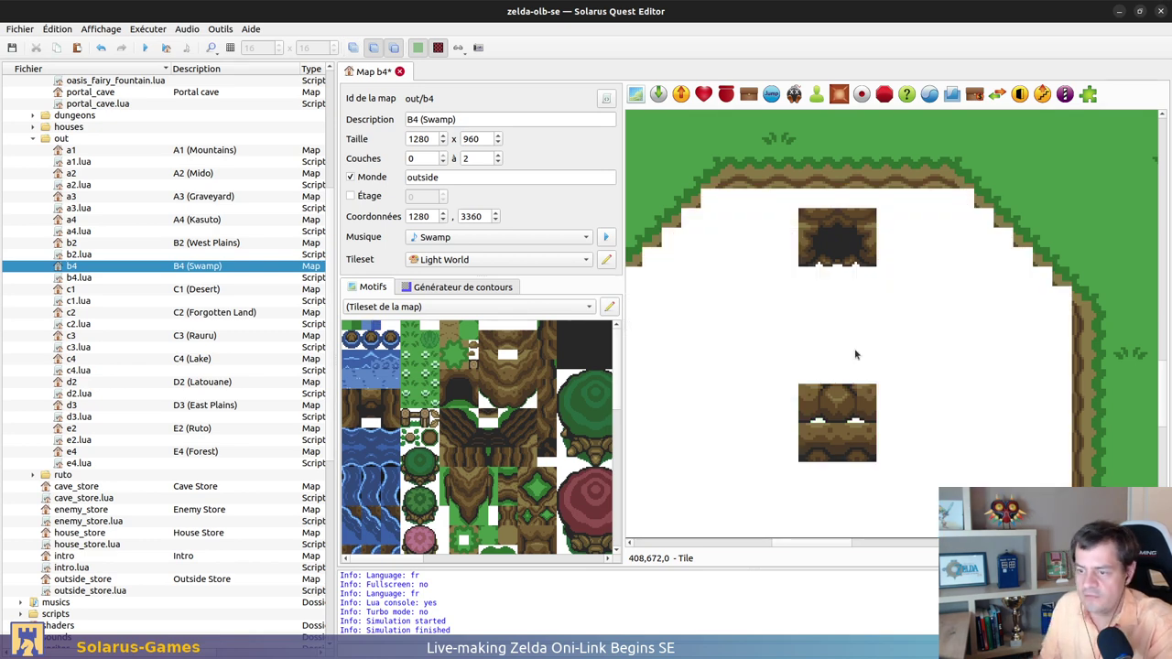
{"action": "right_click", "coordinate": [831, 406]}
{"action": "left_click", "coordinate": [801, 392]}
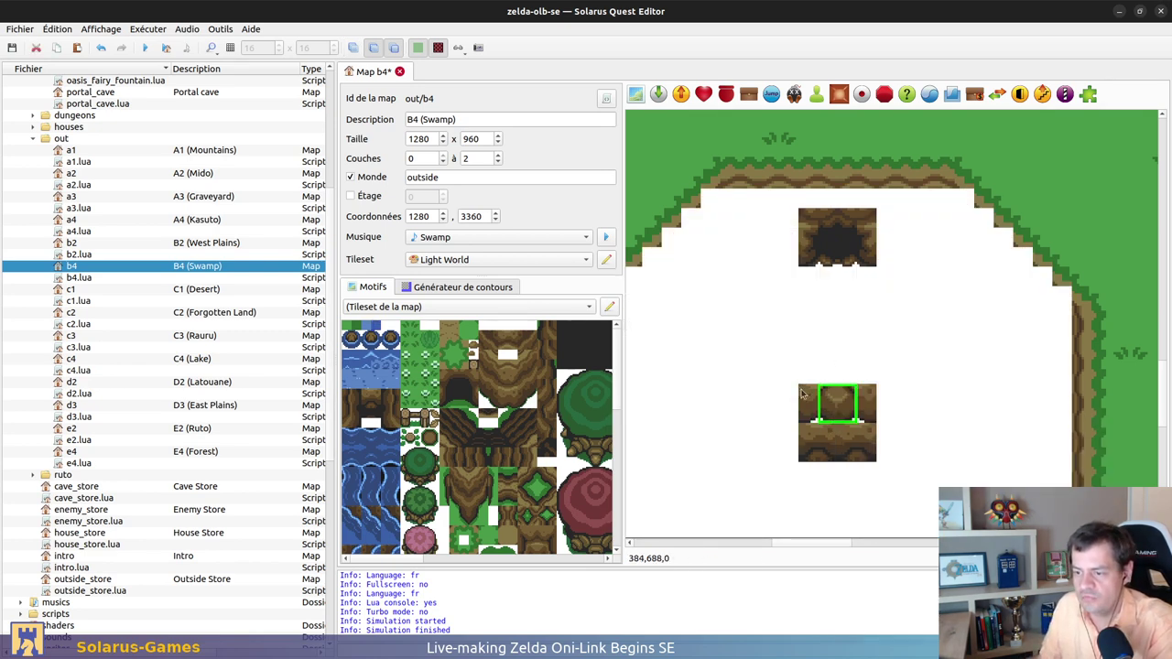
{"action": "left_click_drag", "start_coordinate": [773, 212], "coordinate": [854, 450]}
{"action": "right_click", "coordinate": [854, 451]}
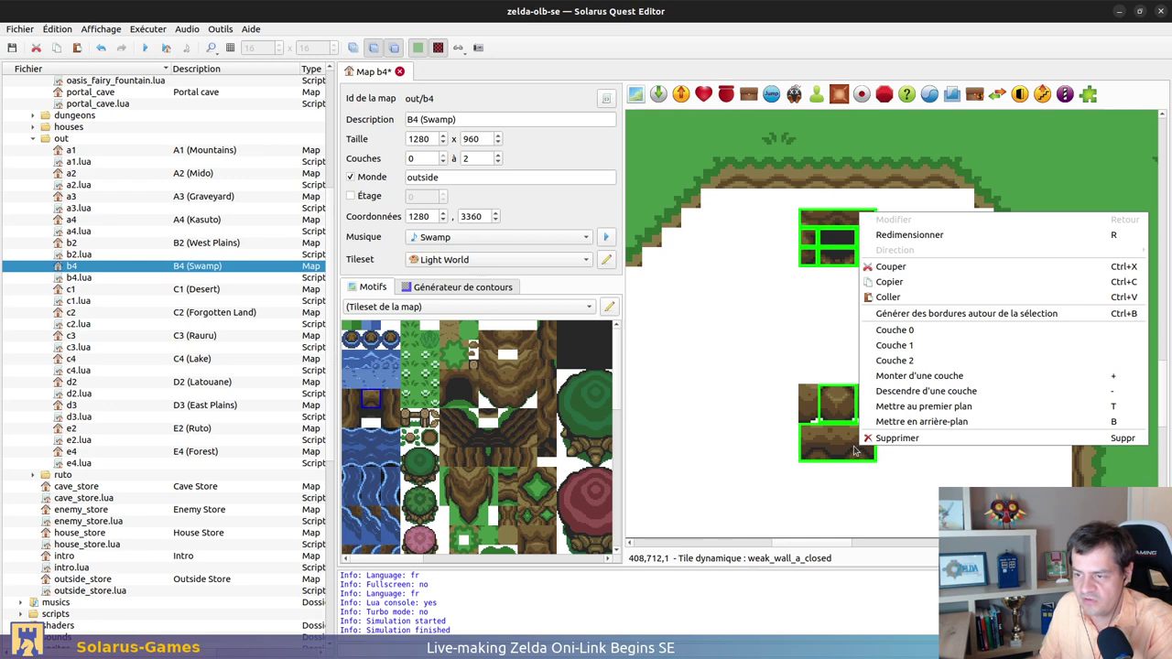
{"action": "key", "text": "Escape"}
{"action": "key", "text": "Escape"}
{"action": "right_click", "coordinate": [865, 224]}
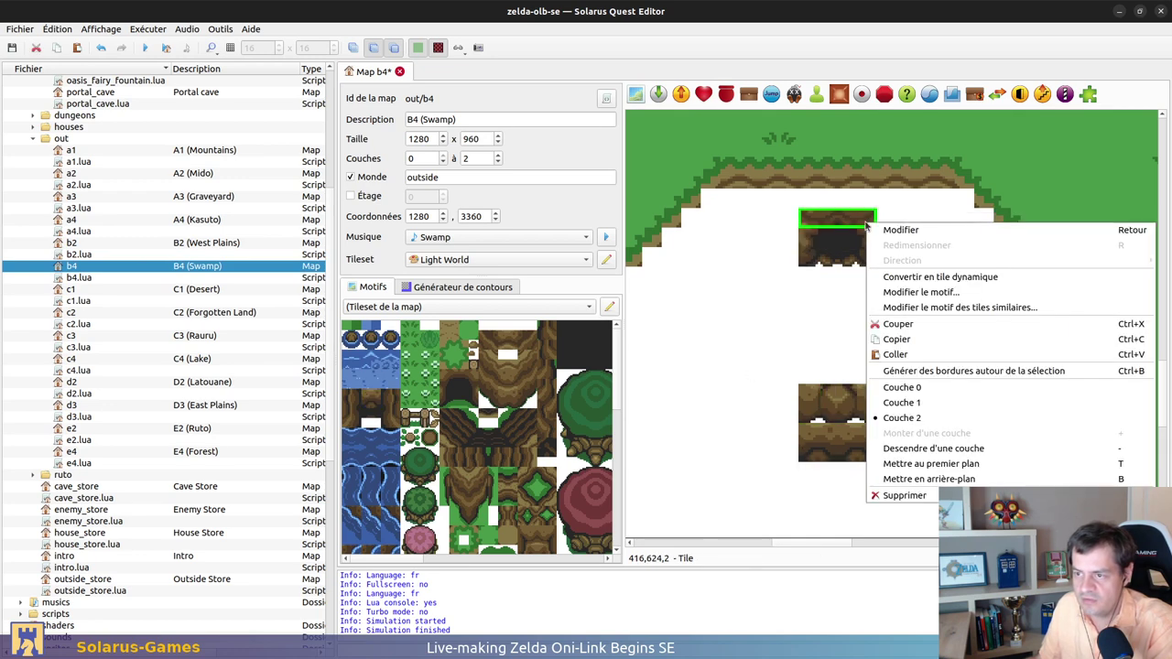
{"action": "key", "text": "Escape"}
Lower all the opening's tiles and the weak wall pieces by one layer, and show layer 0 again
{"action": "left_click_drag", "start_coordinate": [784, 210], "coordinate": [863, 439]}
{"action": "right_click", "coordinate": [851, 441]}
{"action": "left_click", "coordinate": [919, 380]}
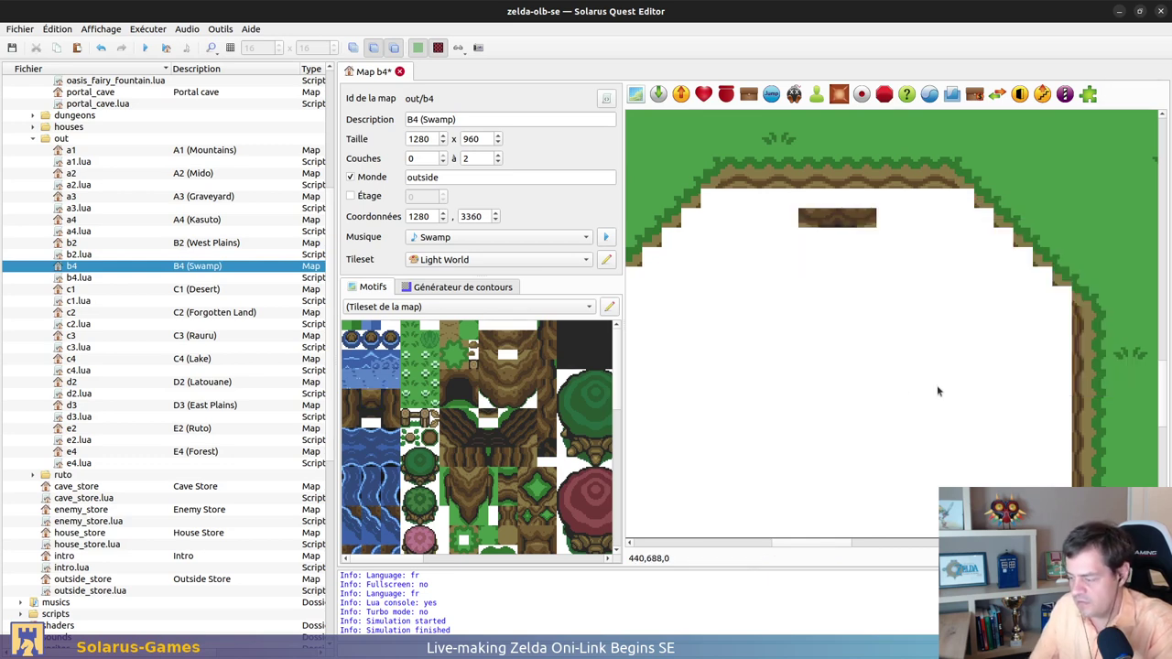
{"action": "key", "text": "0"}
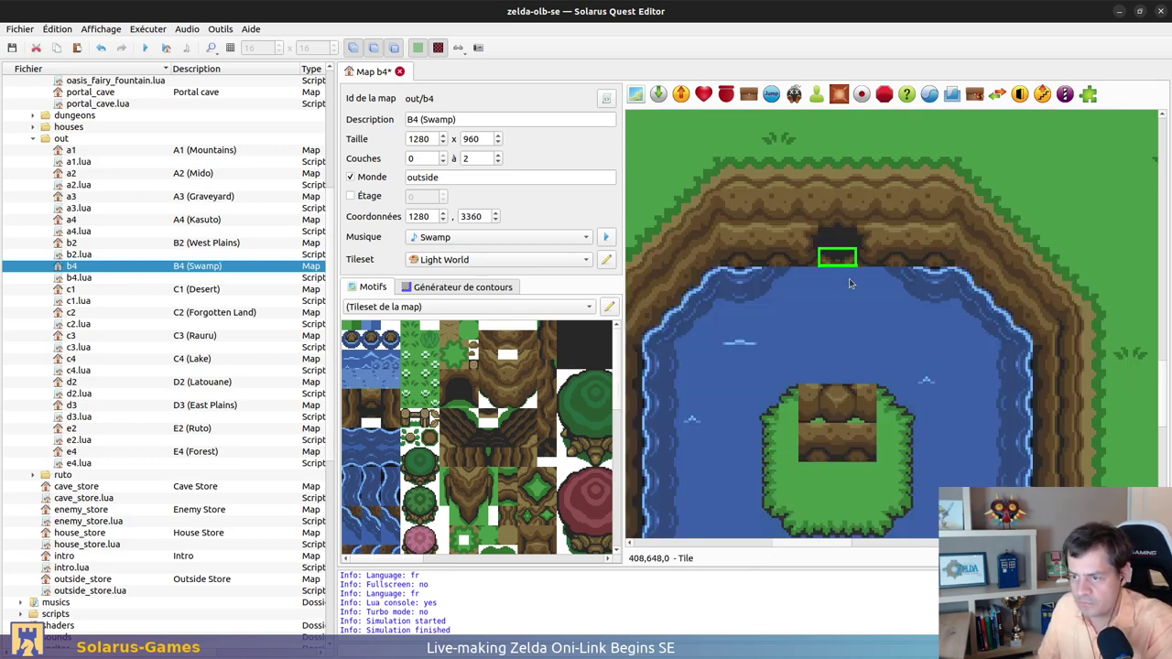
Move the three small tiles forming the opening's lower edge southward onto the water to expose the cliff behind them
{"action": "left_click", "coordinate": [849, 278]}
{"action": "left_click", "coordinate": [851, 260]}
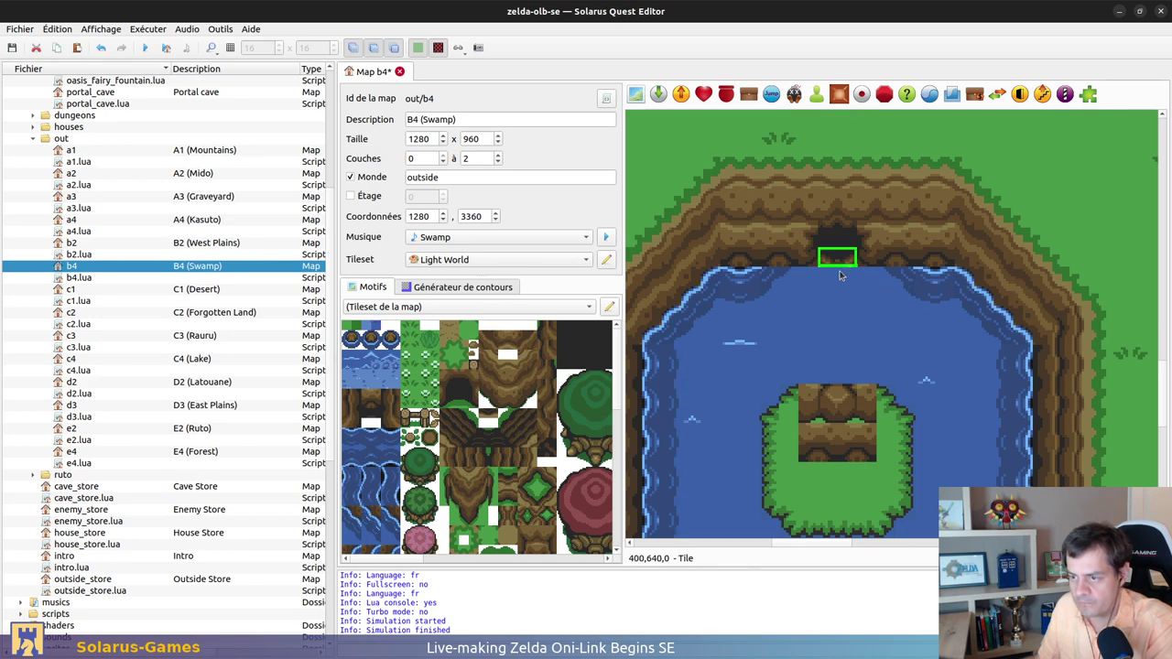
{"action": "left_click_drag", "start_coordinate": [851, 260], "coordinate": [841, 311]}
{"action": "left_click", "coordinate": [846, 324]}
{"action": "left_click", "coordinate": [841, 268]}
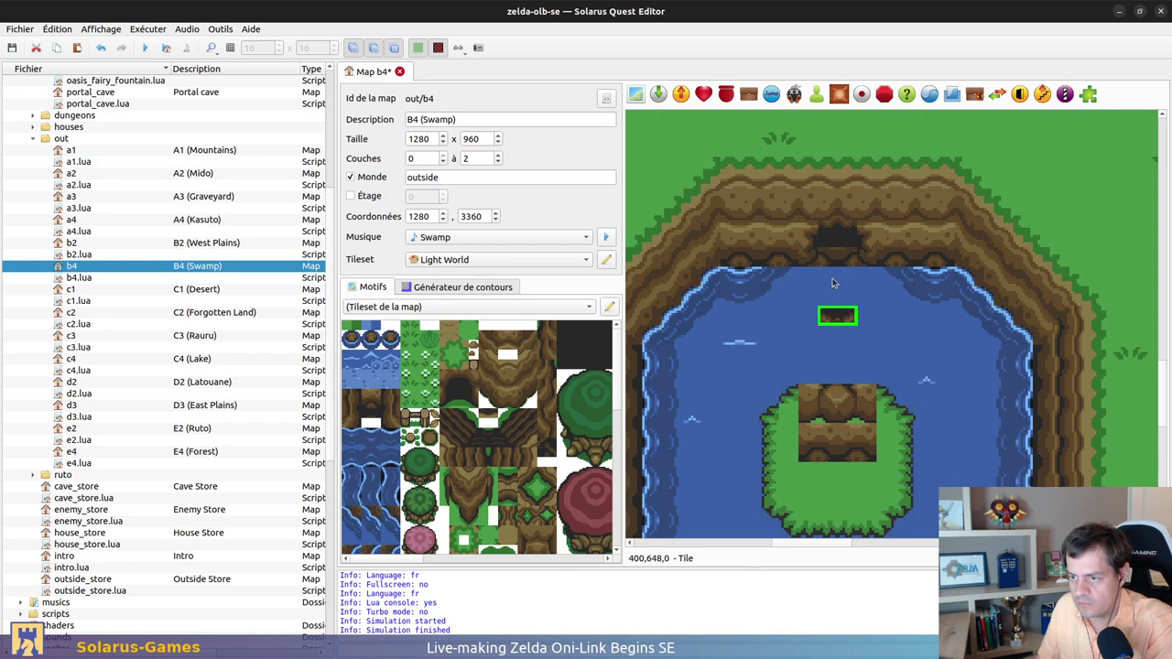
{"action": "left_click_drag", "start_coordinate": [808, 265], "coordinate": [807, 328]}
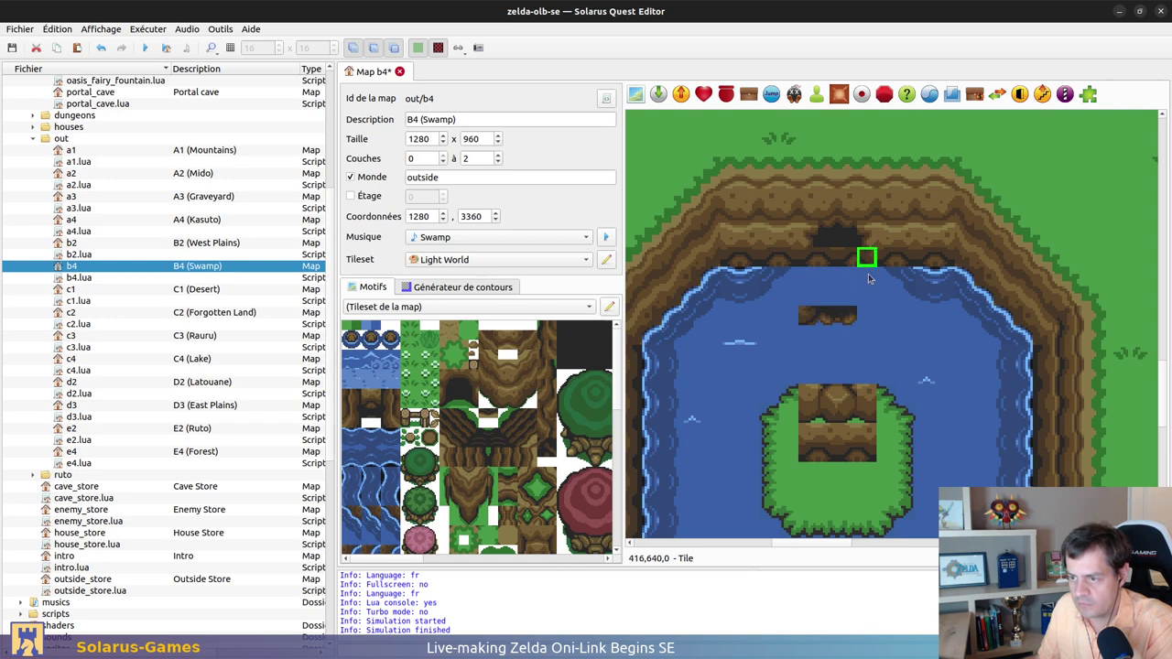
{"action": "left_click_drag", "start_coordinate": [866, 265], "coordinate": [866, 324]}
{"action": "left_click", "coordinate": [856, 266]}
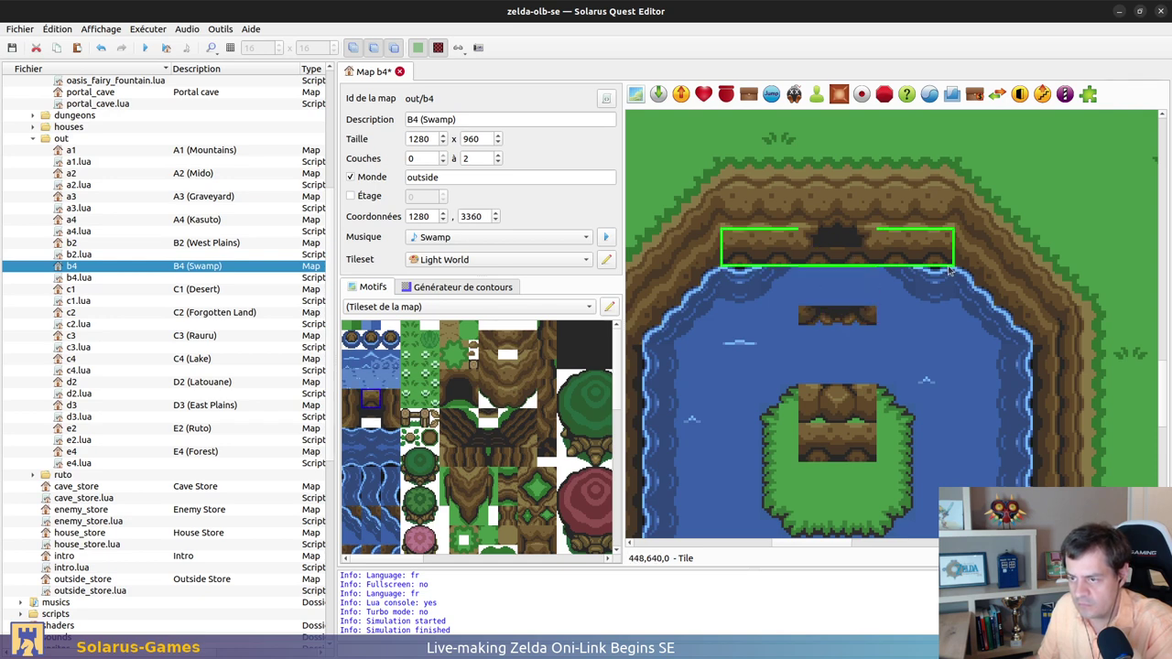
Split the wide cliff tile into separate sections on either side of the opening, and move the three small lower-edge tiles back
{"action": "left_click_drag", "start_coordinate": [948, 267], "coordinate": [795, 263]}
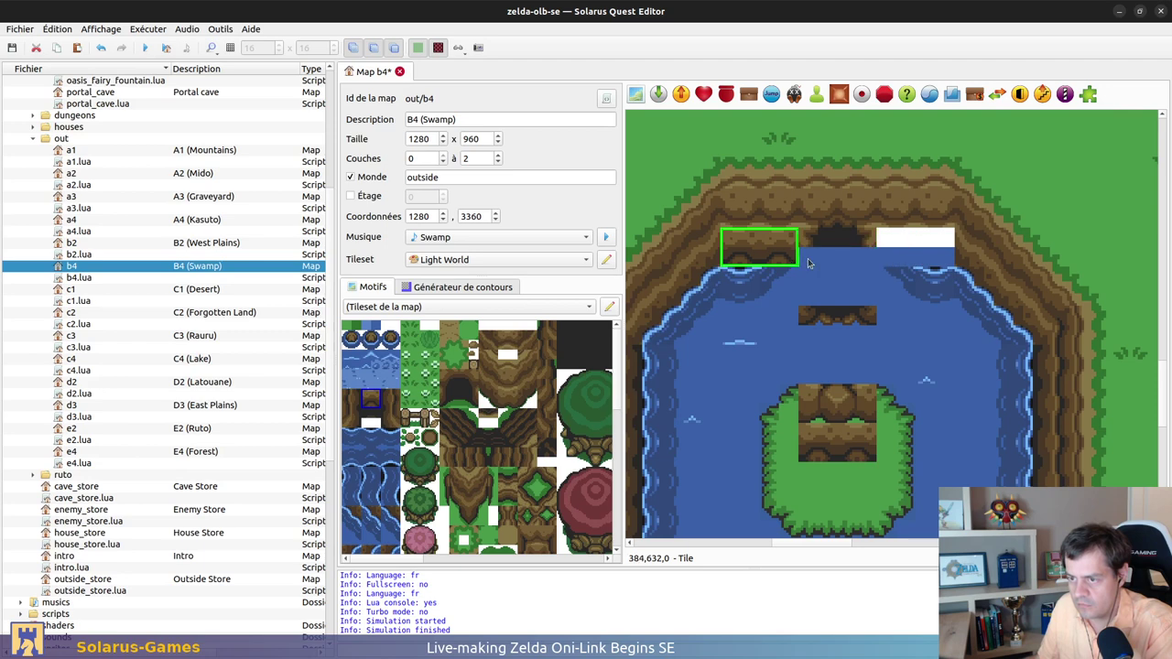
{"action": "left_click", "coordinate": [893, 258]}
{"action": "left_click", "coordinate": [866, 316]}
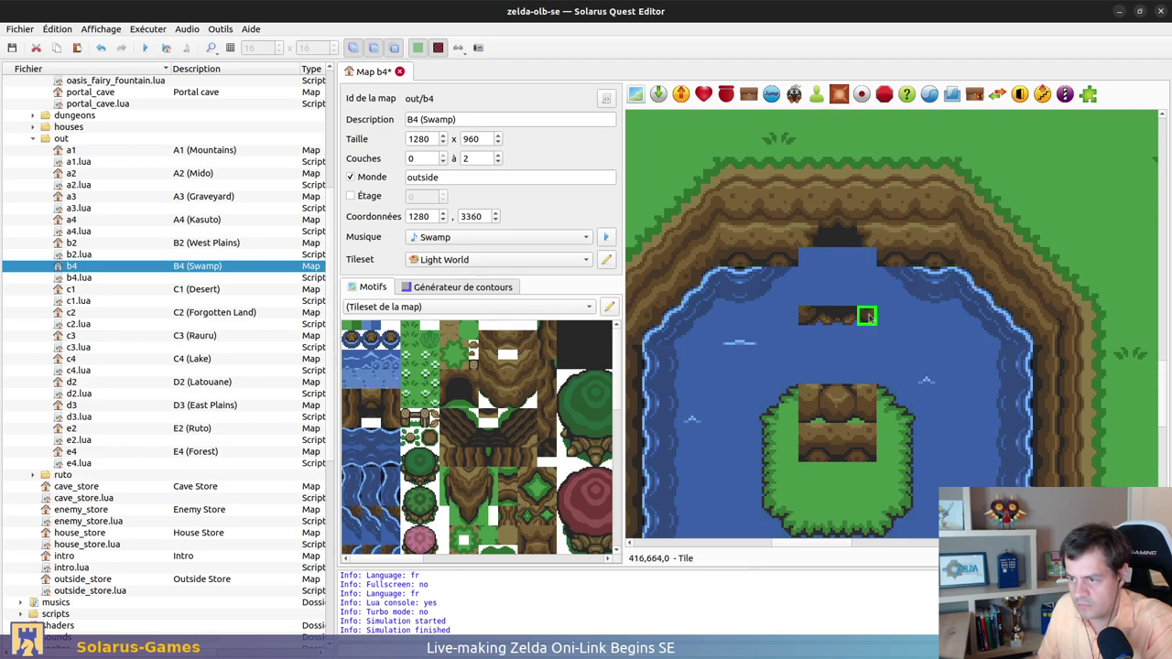
{"action": "left_click_drag", "start_coordinate": [859, 317], "coordinate": [836, 255]}
{"action": "left_click", "coordinate": [975, 403]}
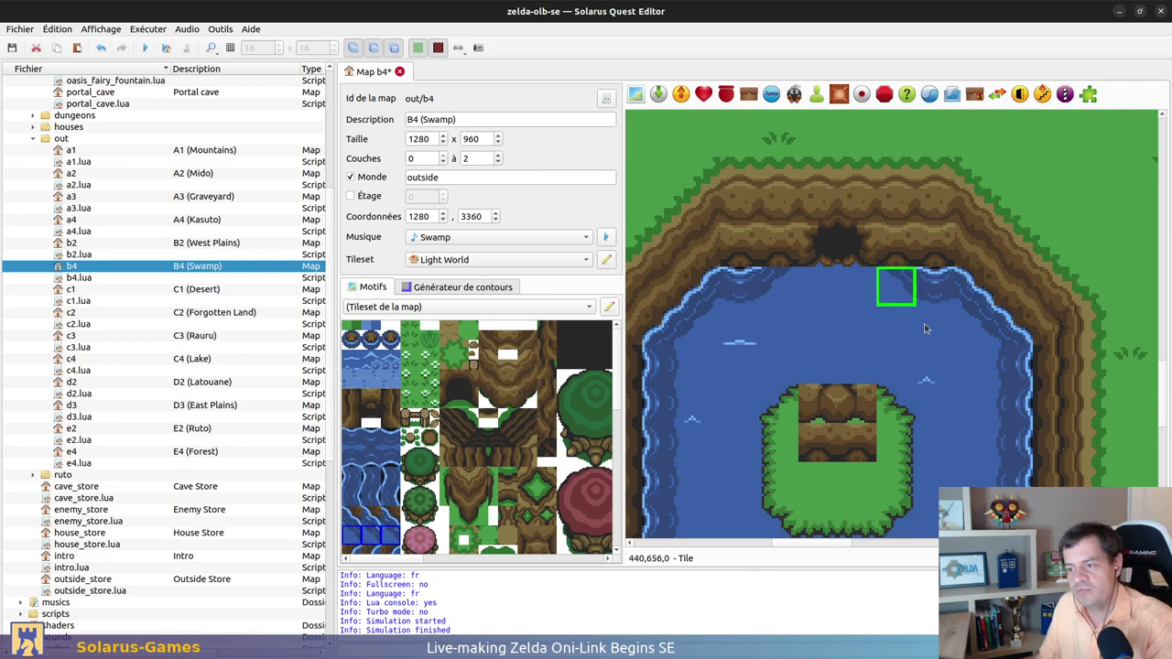
{"action": "left_click", "coordinate": [913, 365]}
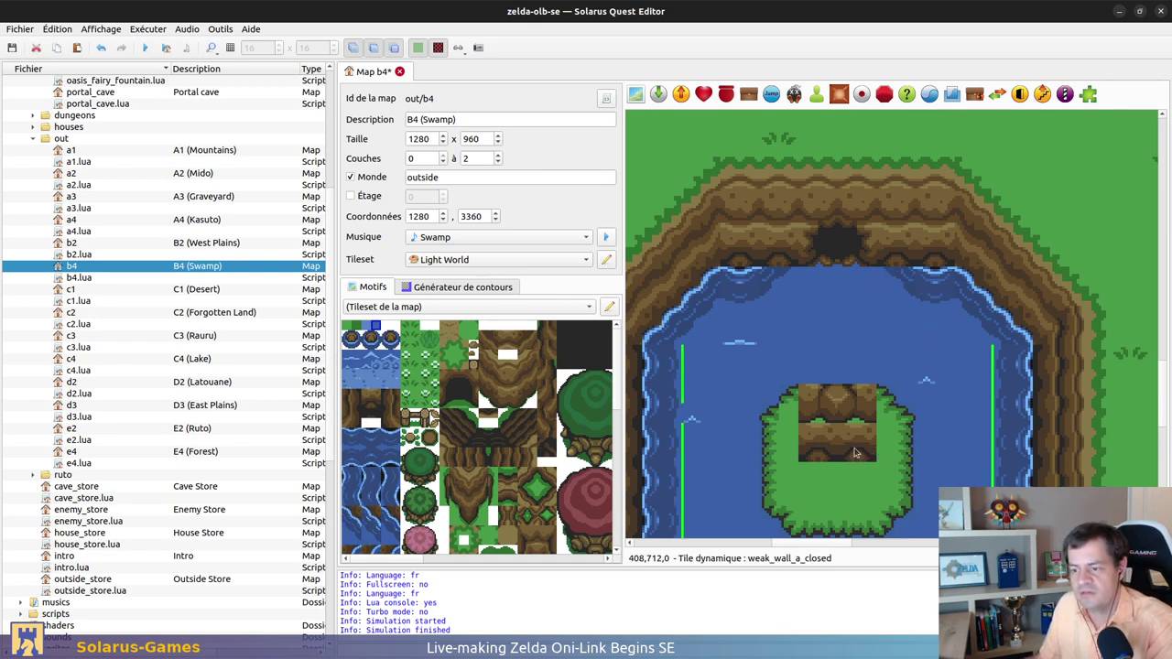
Move the weak wall door and its closed-wall dynamic tile from the islet onto the cliff opening, and save map B4
{"action": "scroll", "coordinate": [855, 453], "scroll_direction": "down", "scroll_amount": 2, "text": "ctrl"}
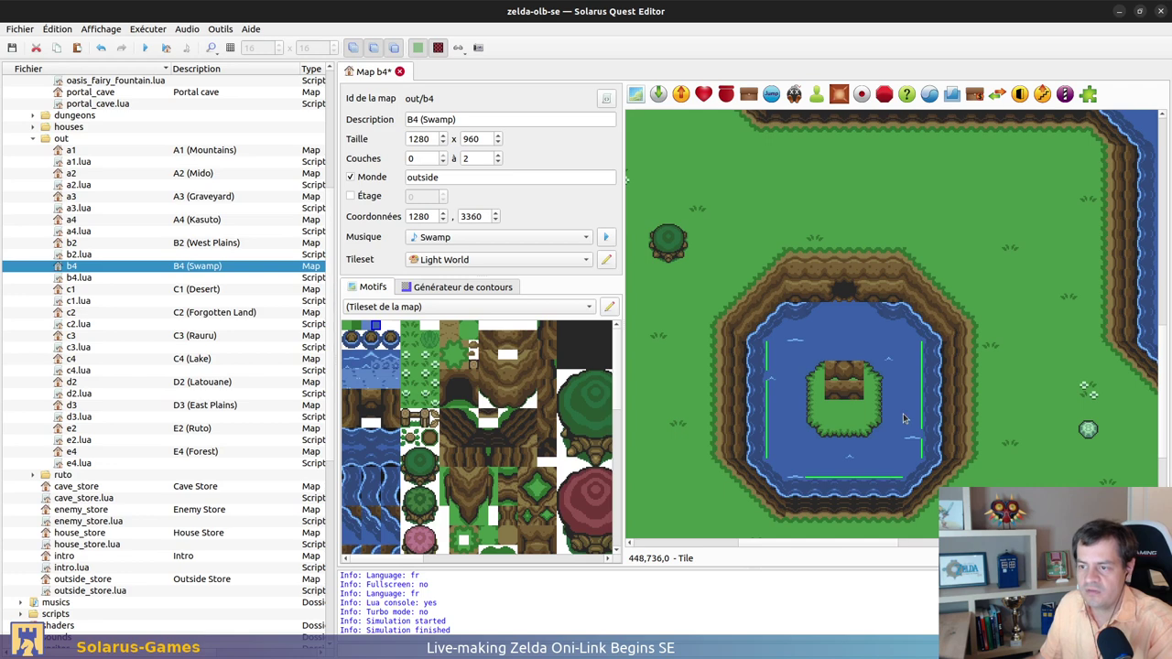
{"action": "scroll", "coordinate": [877, 370], "scroll_direction": "up", "scroll_amount": 2, "text": "ctrl"}
{"action": "left_click_drag", "start_coordinate": [822, 498], "coordinate": [822, 305]}
{"action": "left_click_drag", "start_coordinate": [822, 468], "coordinate": [822, 304]}
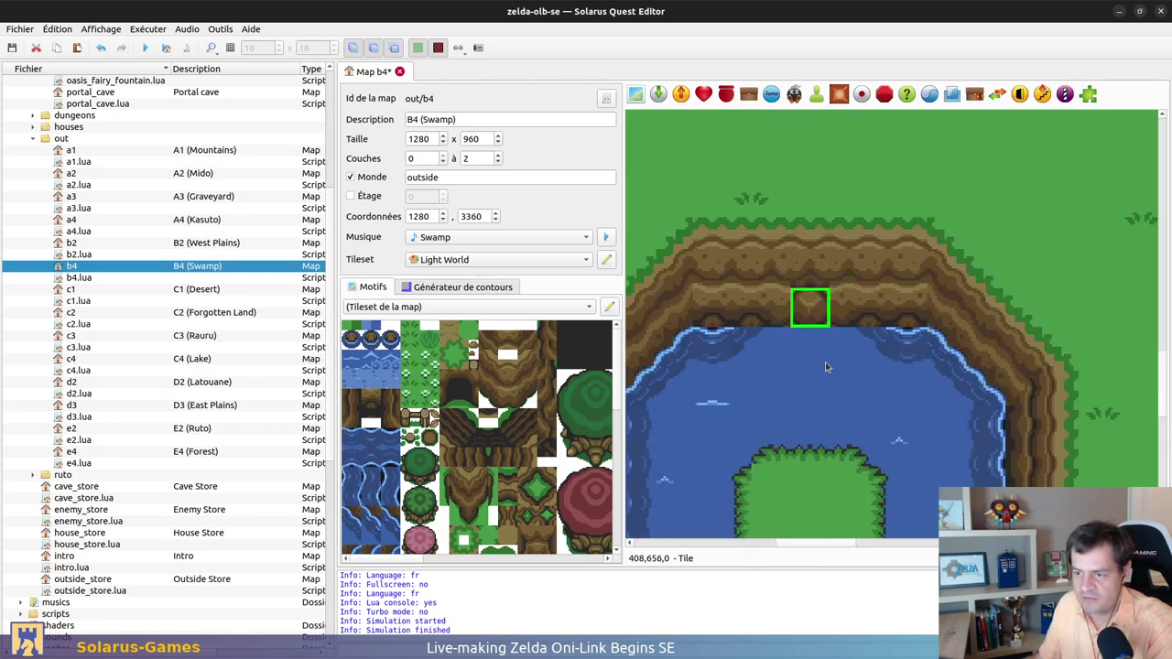
{"action": "left_click", "coordinate": [824, 362]}
{"action": "key", "text": "Escape"}
{"action": "key", "text": "ctrl+s"}
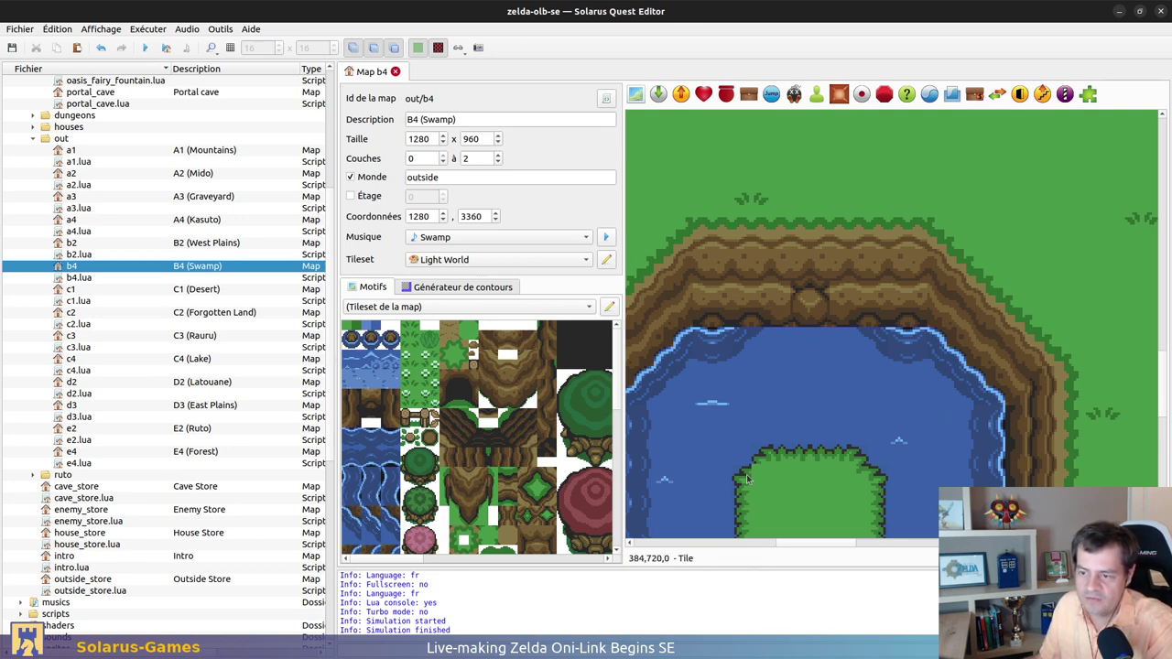
{"action": "left_click", "coordinate": [811, 310]}
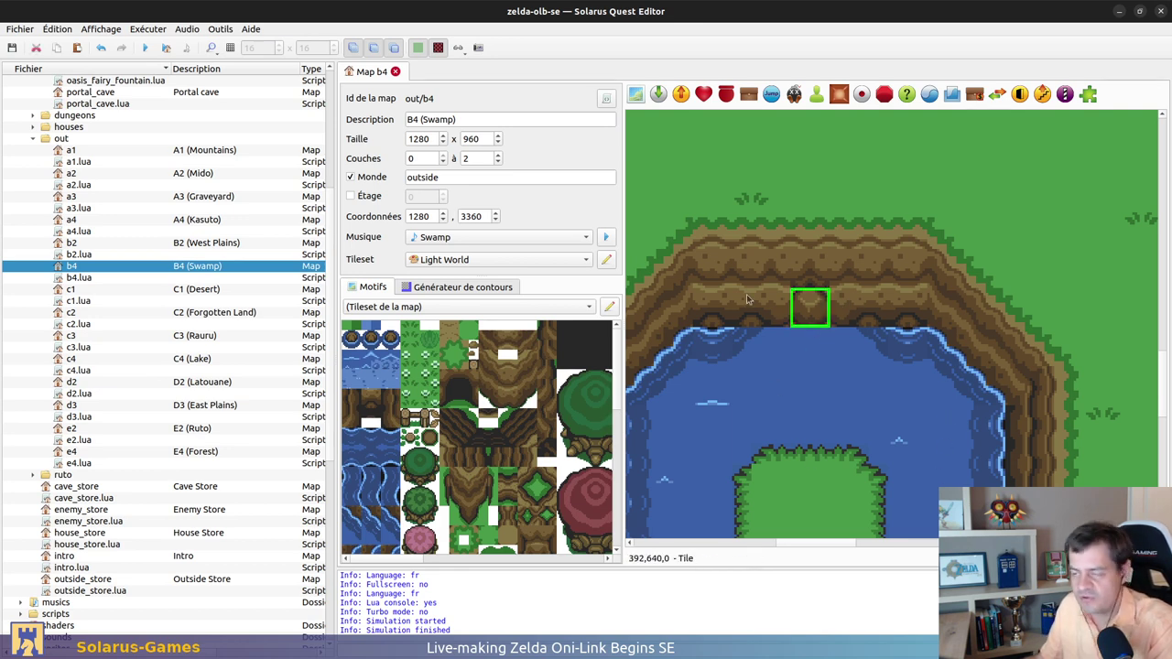
{"action": "scroll", "coordinate": [834, 369], "scroll_direction": "down", "scroll_amount": 1, "text": "ctrl"}
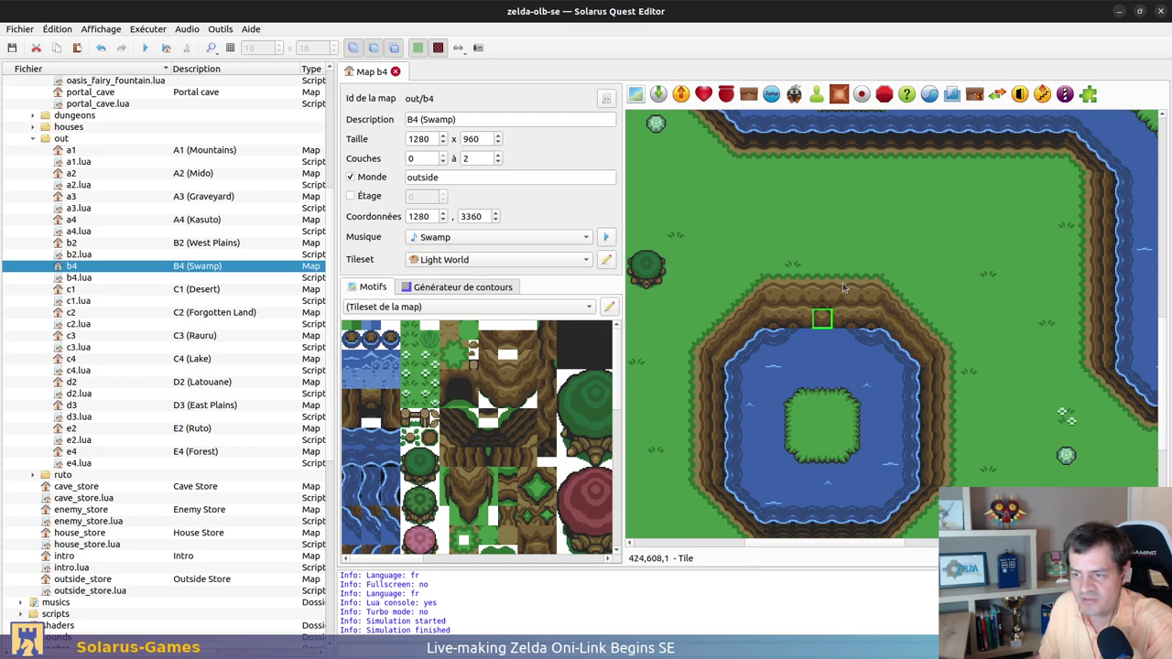
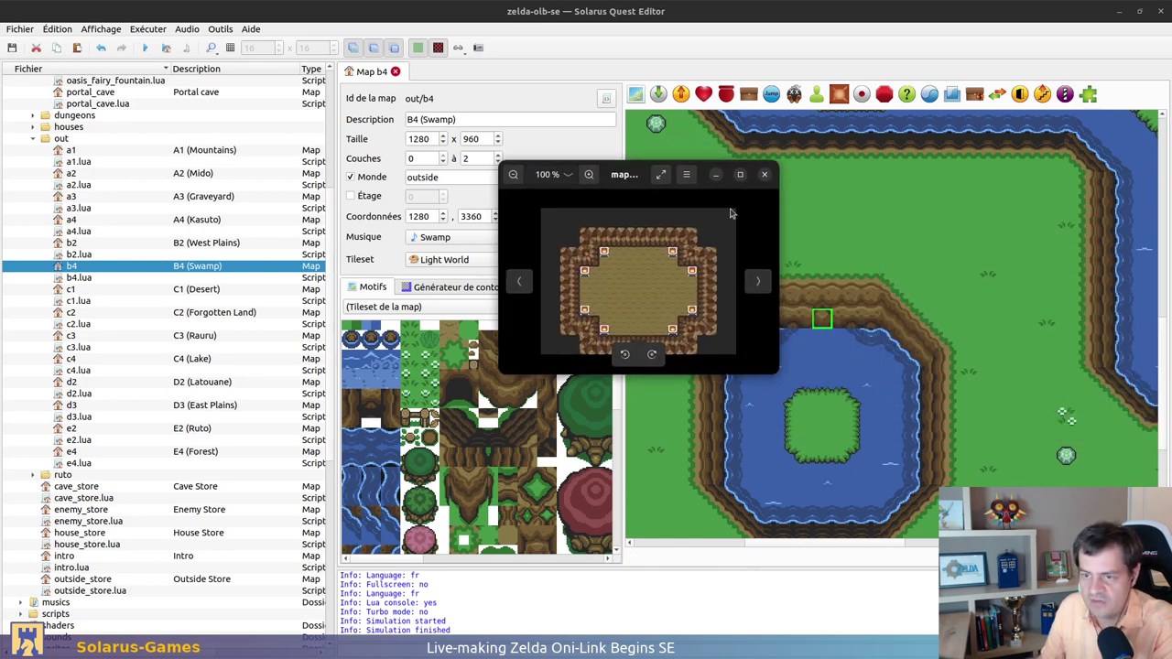
Close the cave map image, switch to the GitLab issue in Chrome, and name cave entry 36 caves/spirit_mask_cave
{"action": "left_click", "coordinate": [766, 175]}
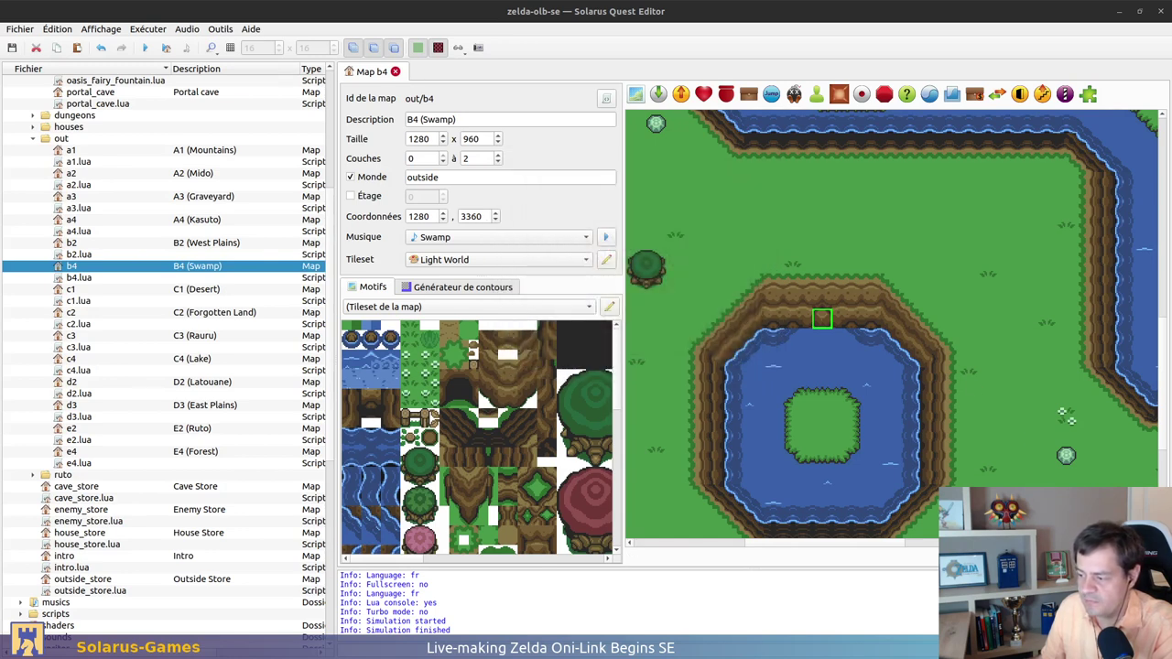
{"action": "key", "text": "alt+Tab"}
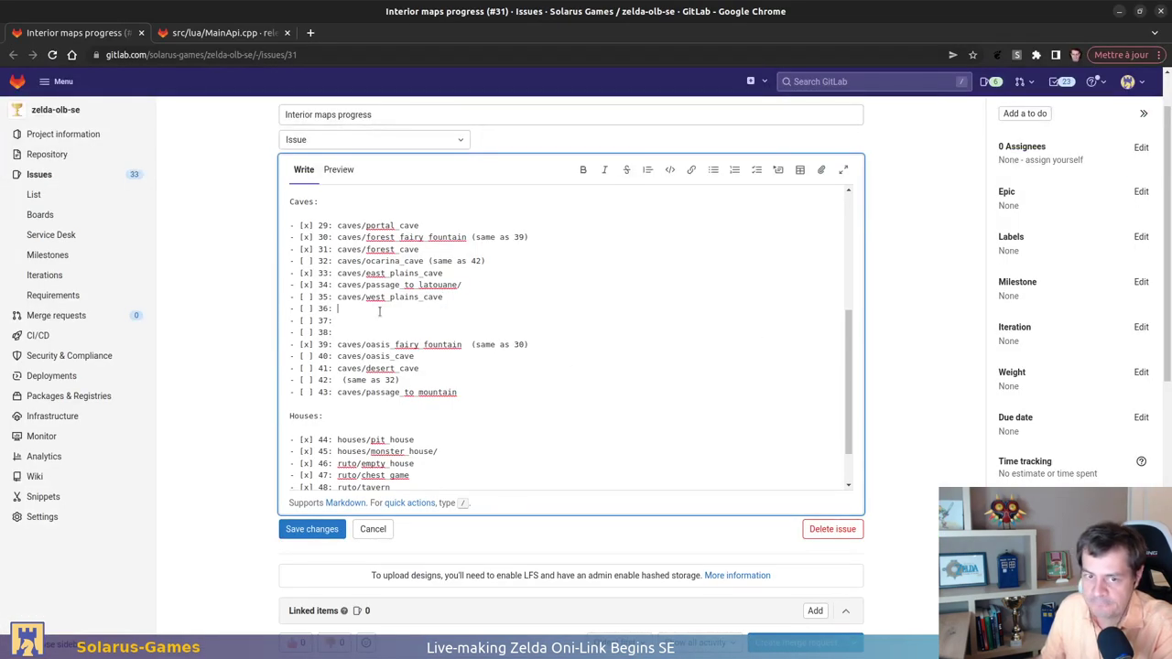
{"action": "type", "text": "s"}
{"action": "left_click", "coordinate": [514, 330]}
{"action": "type", "text": "p"}
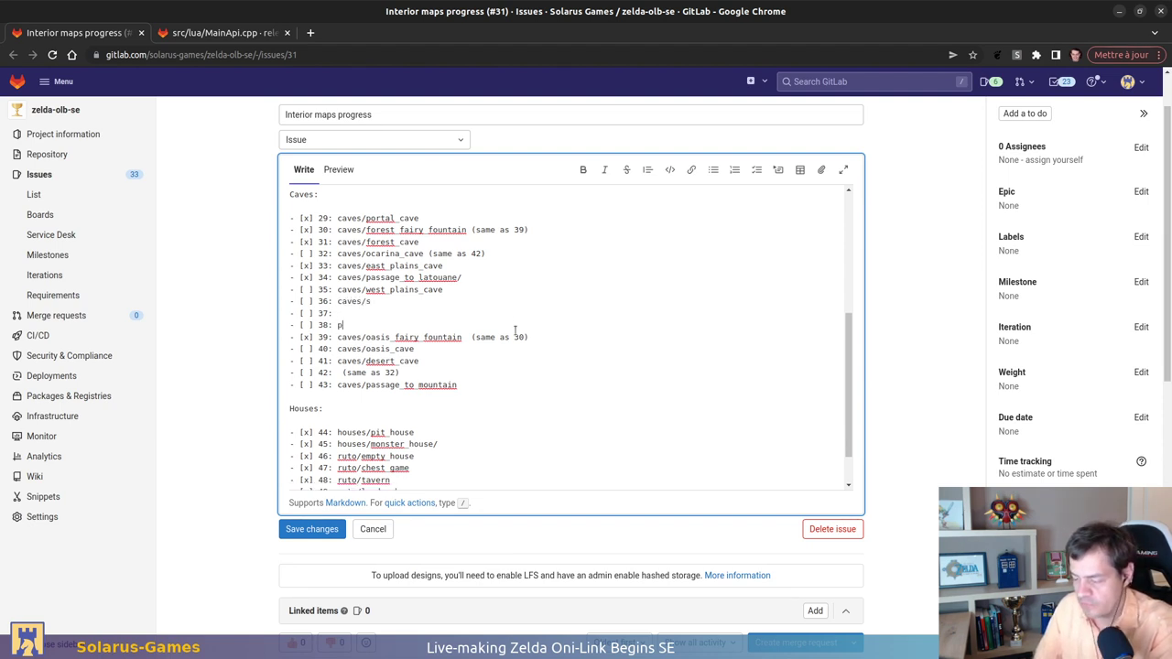
{"action": "key", "text": "BackSpace"}
{"action": "key", "text": "BackSpace"}
{"action": "key", "text": "BackSpace"}
{"action": "key", "text": "BackSpace"}
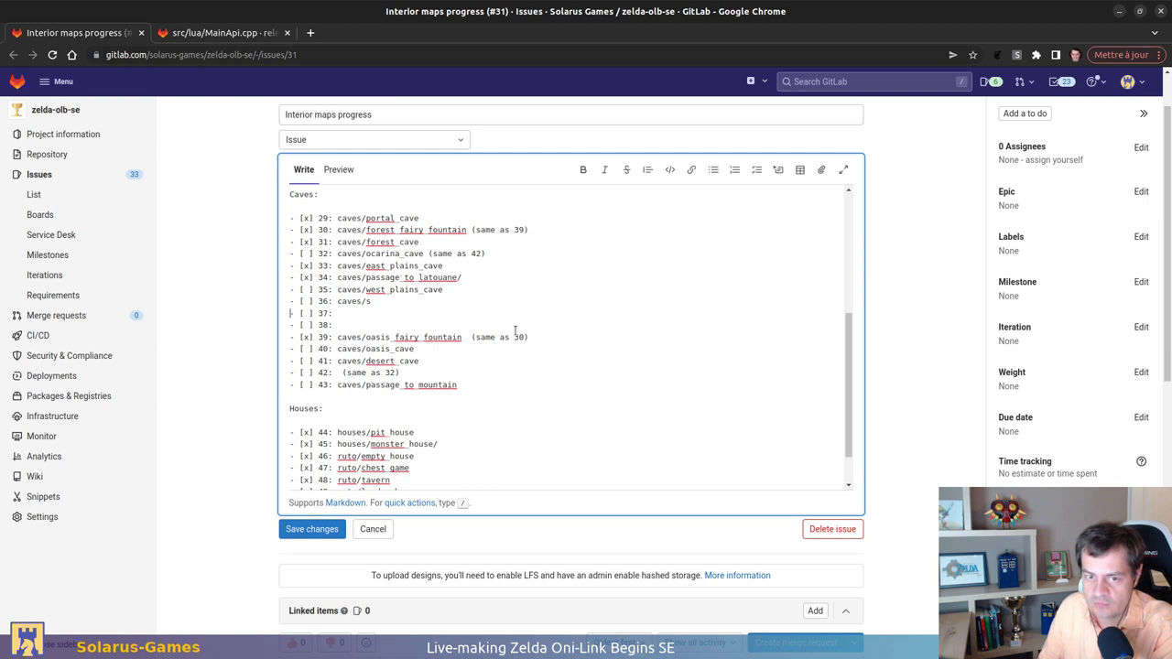
{"action": "type", "text": "pirit_ma"}
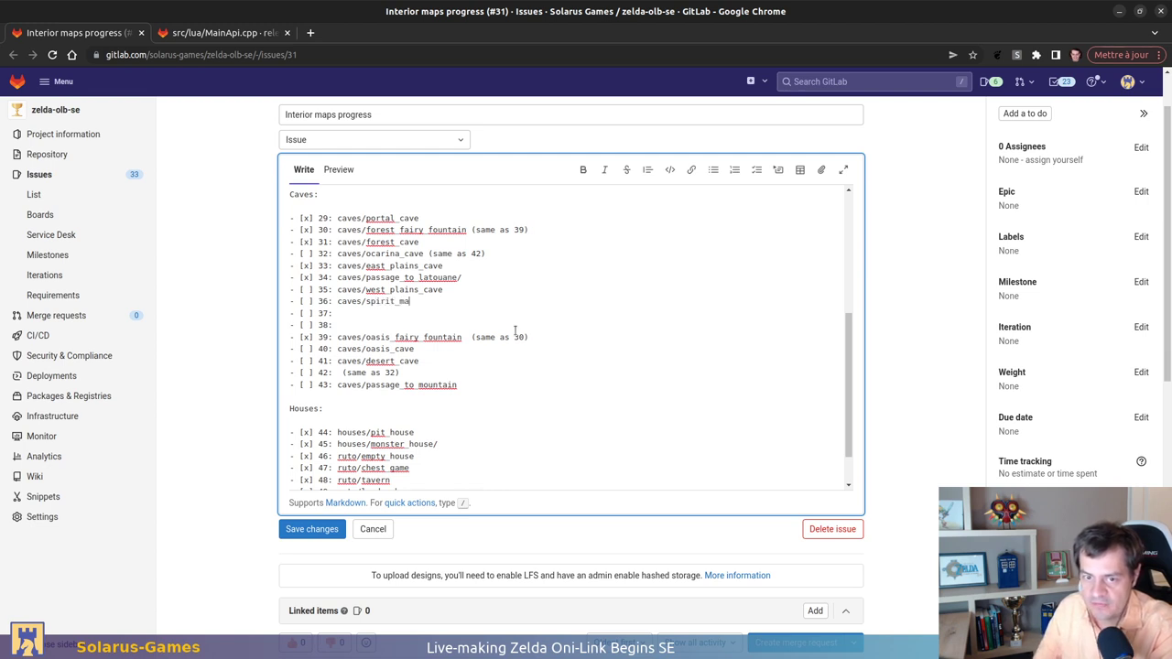
{"action": "type", "text": "sk_cave"}
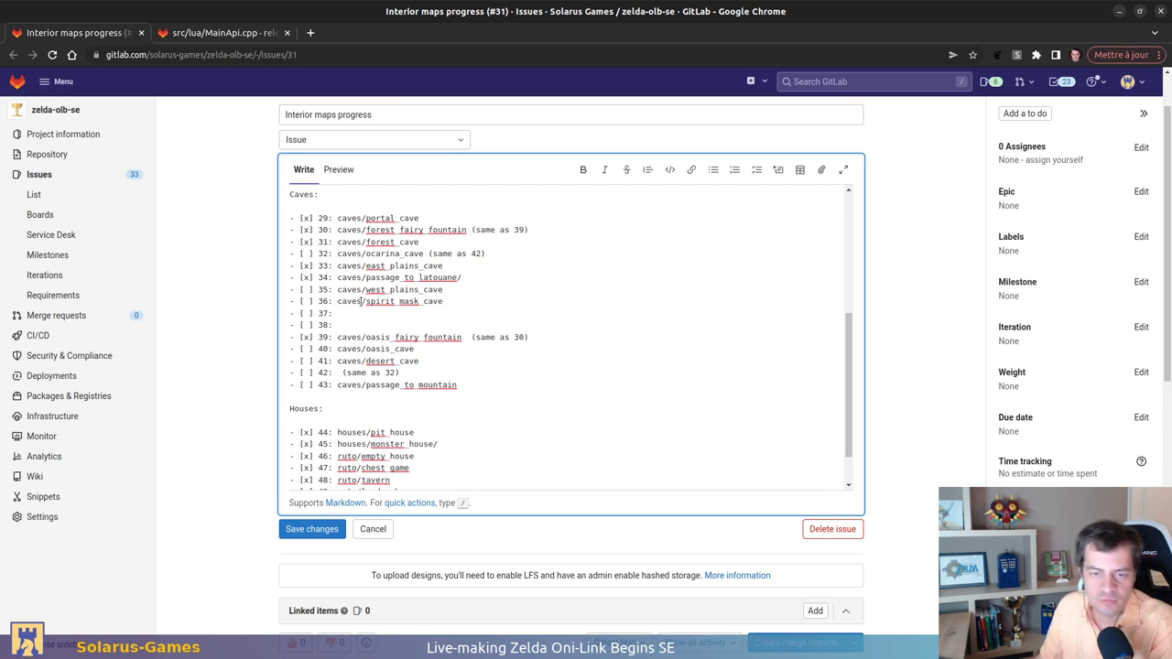
Change the name of cave entry 36 to caves/swamp_cave
{"action": "left_click_drag", "start_coordinate": [420, 306], "coordinate": [368, 303]}
{"action": "type", "text": "swamp"}
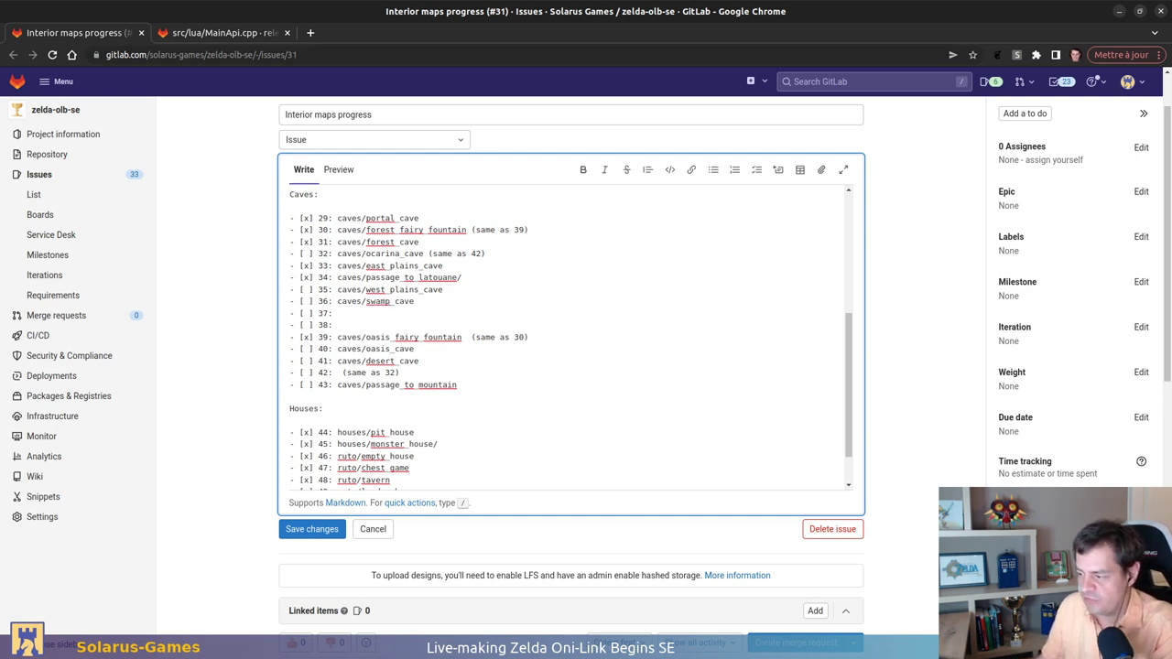
{"action": "key", "text": "alt+Tab"}
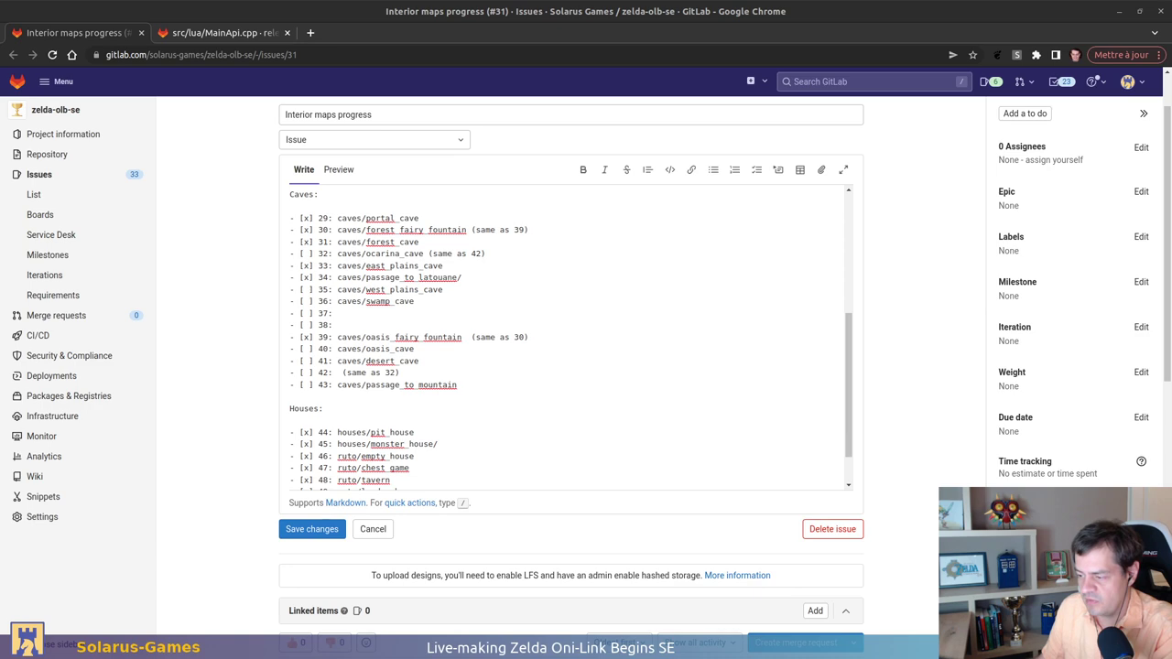
Return to Solarus Quest Editor, close map B4, and look over the whole C1 (Desert) map
{"action": "scroll", "coordinate": [830, 330], "scroll_direction": "down", "scroll_amount": 2, "text": "ctrl"}
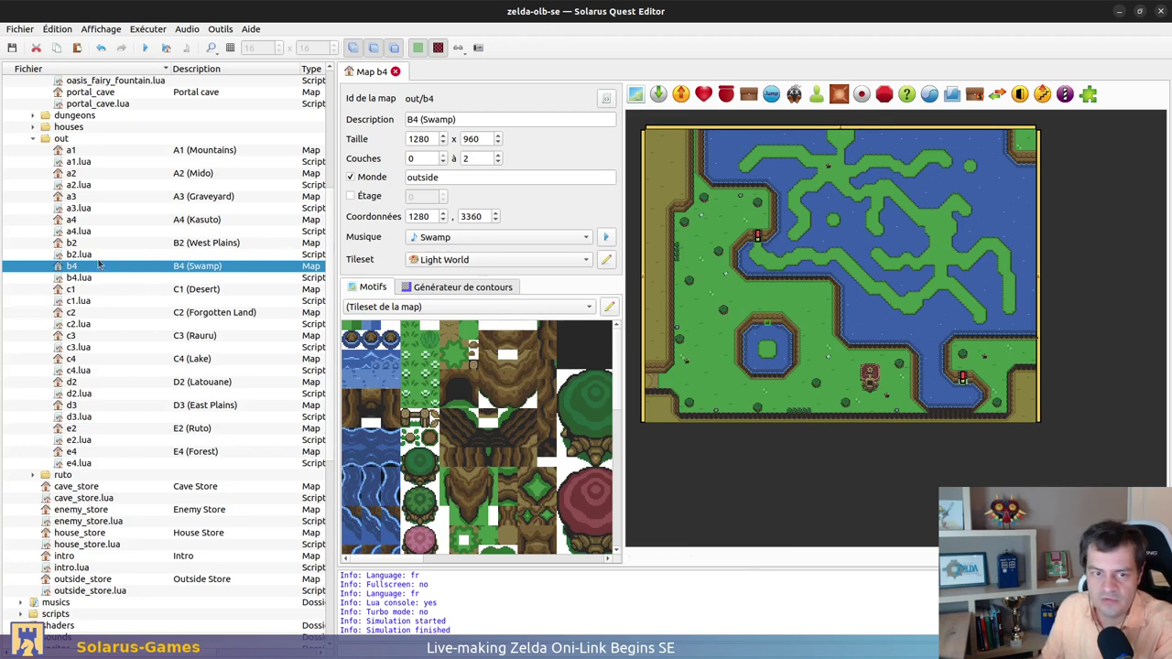
{"action": "left_click", "coordinate": [395, 71]}
{"action": "double_click", "coordinate": [74, 290]}
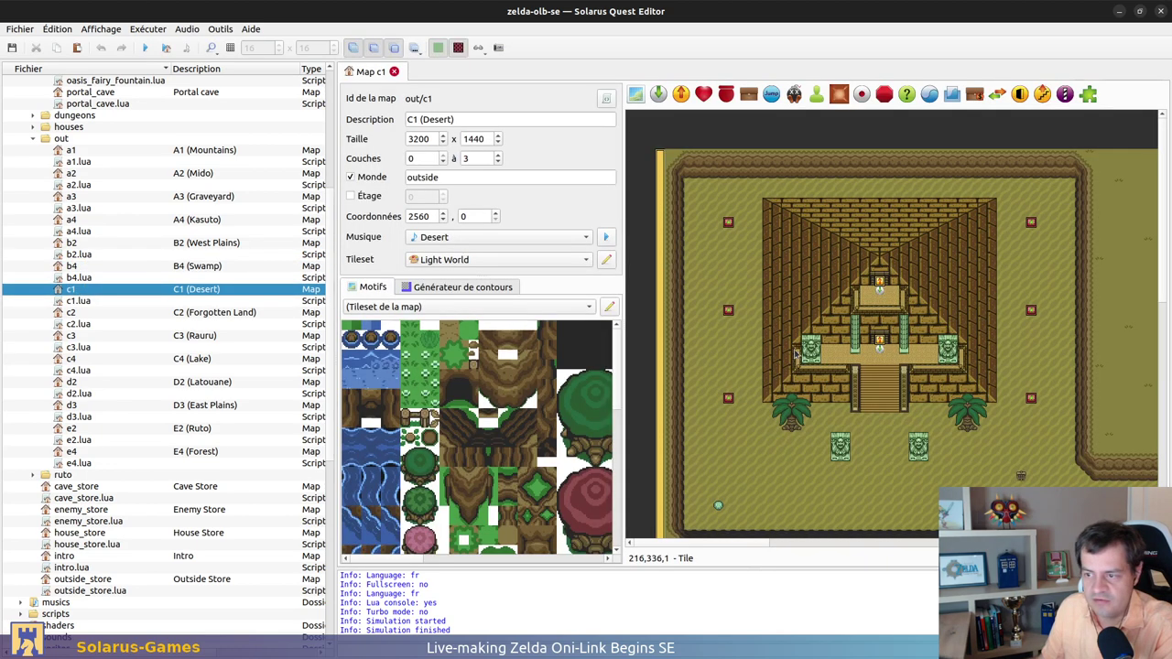
{"action": "scroll", "coordinate": [909, 302], "scroll_direction": "down", "scroll_amount": 3, "text": "ctrl"}
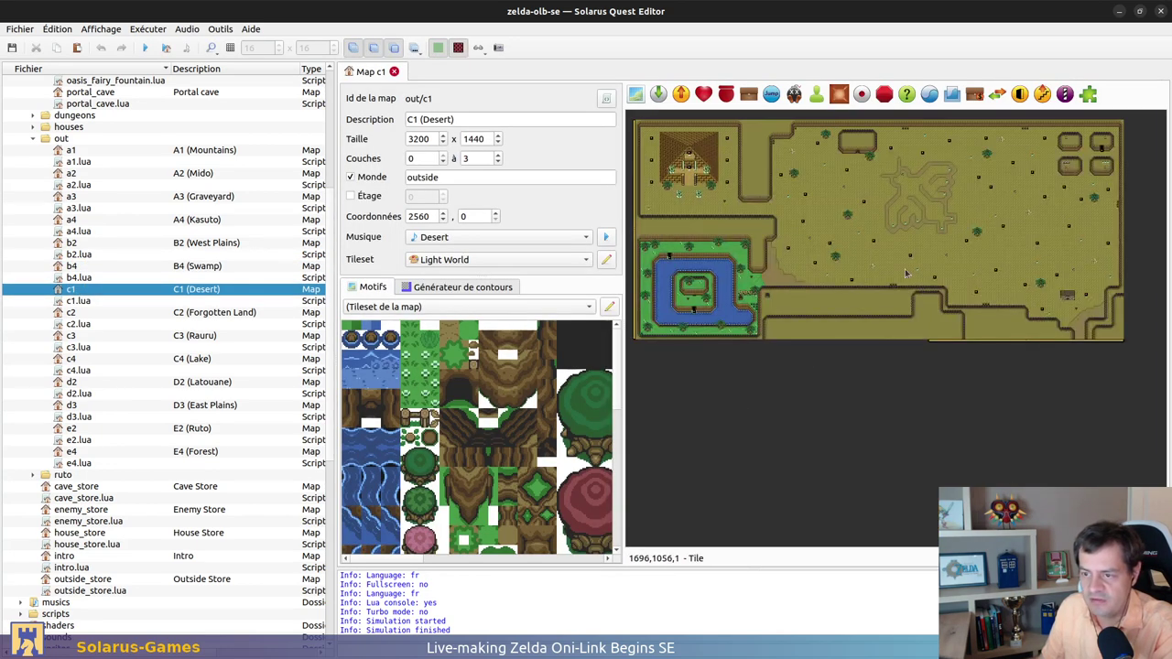
{"action": "key", "text": "ctrl+w"}
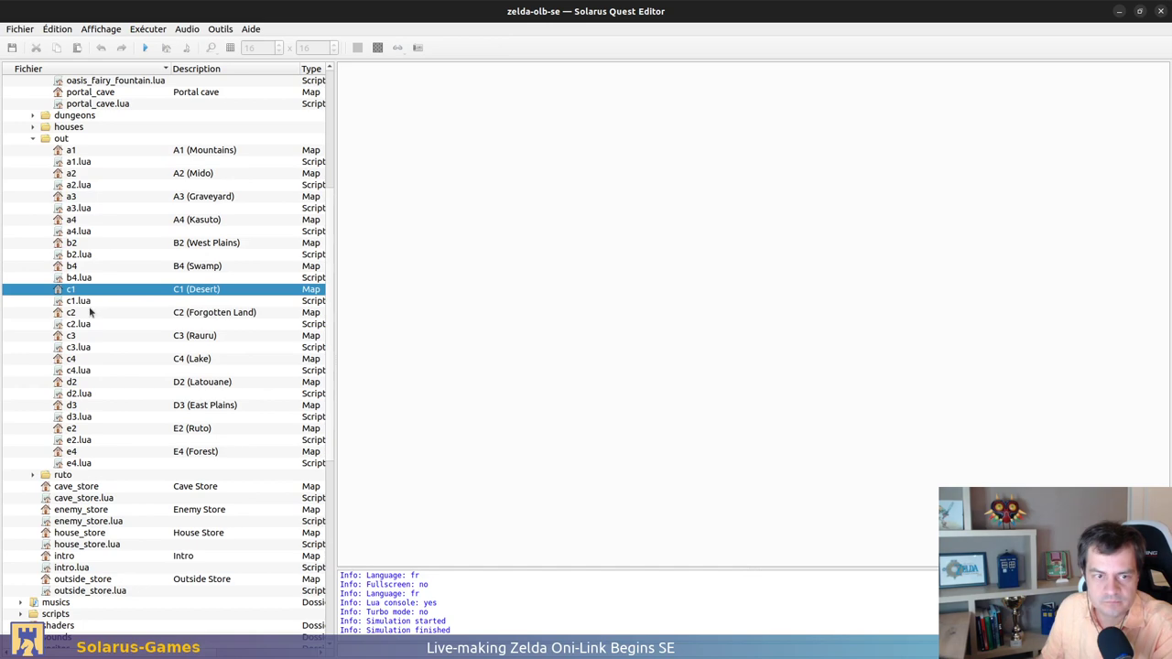
Open the C2 (Forgotten Land) map and examine the cliff along the water around its weak wall
{"action": "double_click", "coordinate": [90, 312]}
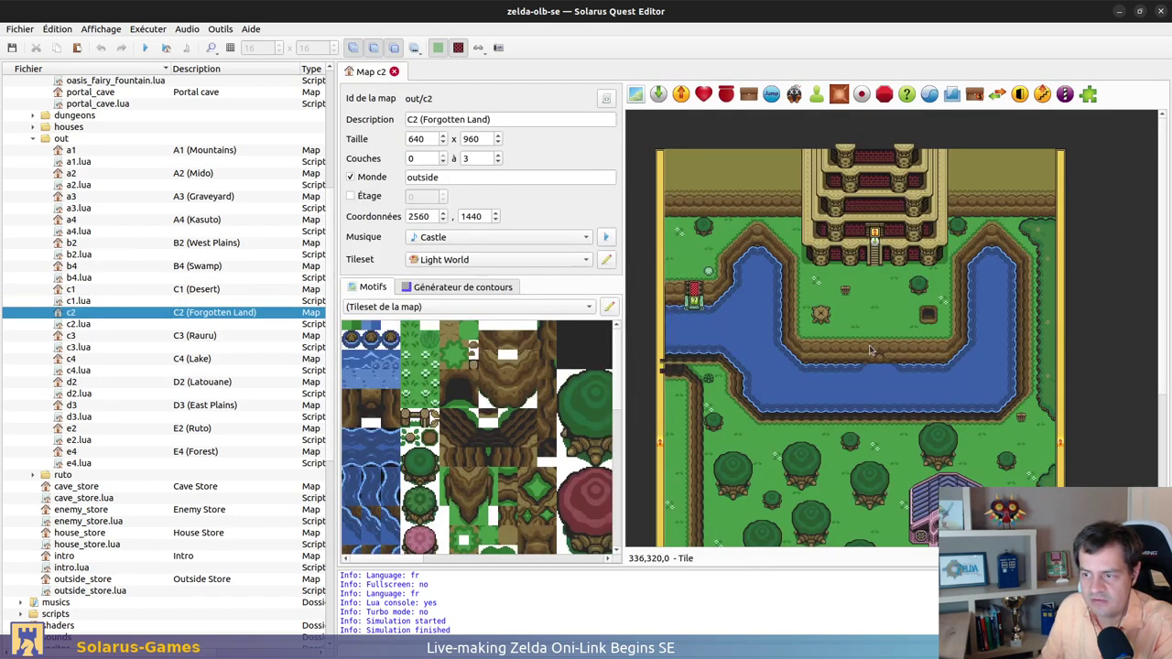
{"action": "scroll", "coordinate": [943, 290], "scroll_direction": "down", "scroll_amount": 3}
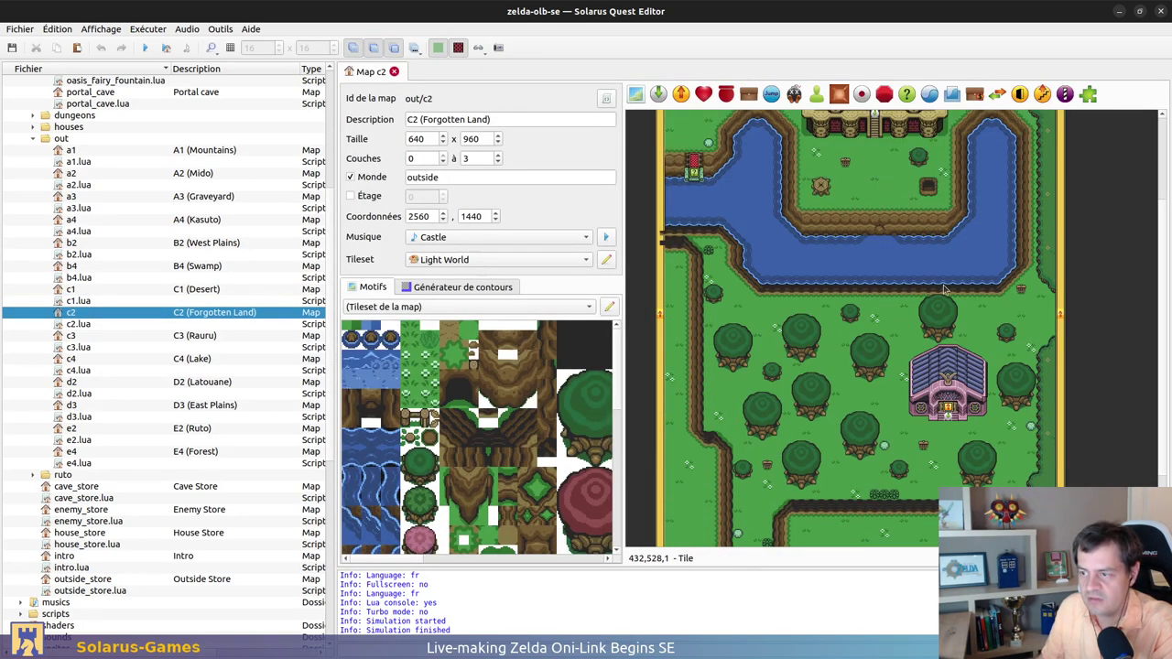
{"action": "scroll", "coordinate": [943, 290], "scroll_direction": "down", "scroll_amount": 3}
{"action": "scroll", "coordinate": [986, 382], "scroll_direction": "up", "scroll_amount": 6}
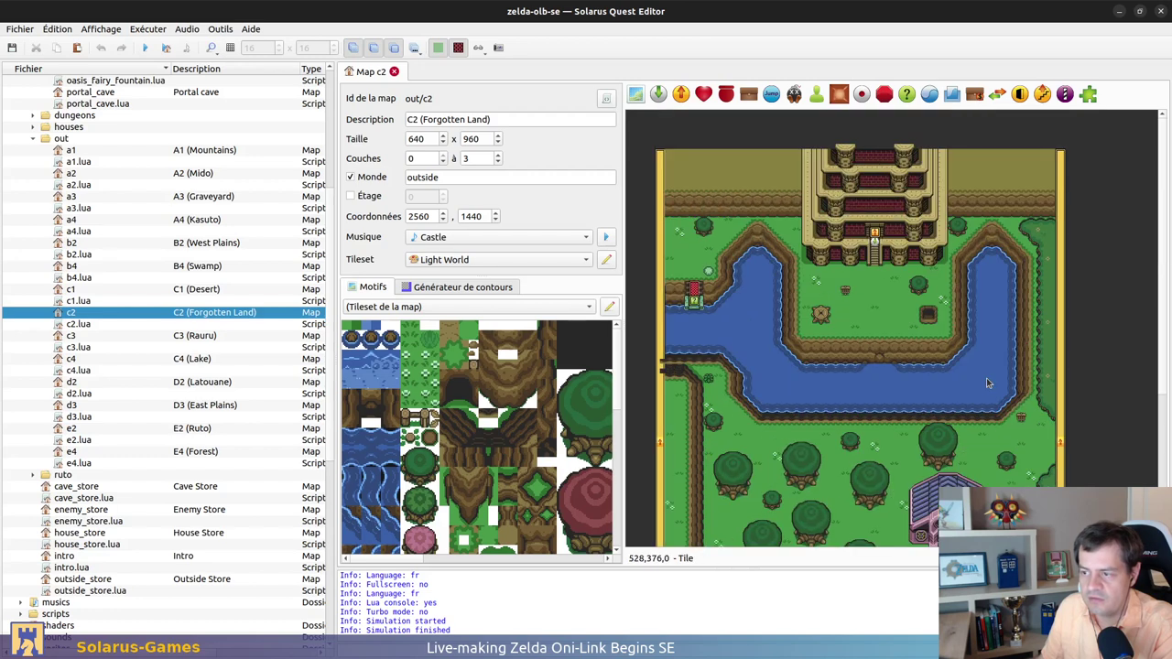
{"action": "scroll", "coordinate": [987, 383], "scroll_direction": "up", "scroll_amount": 1, "text": "ctrl"}
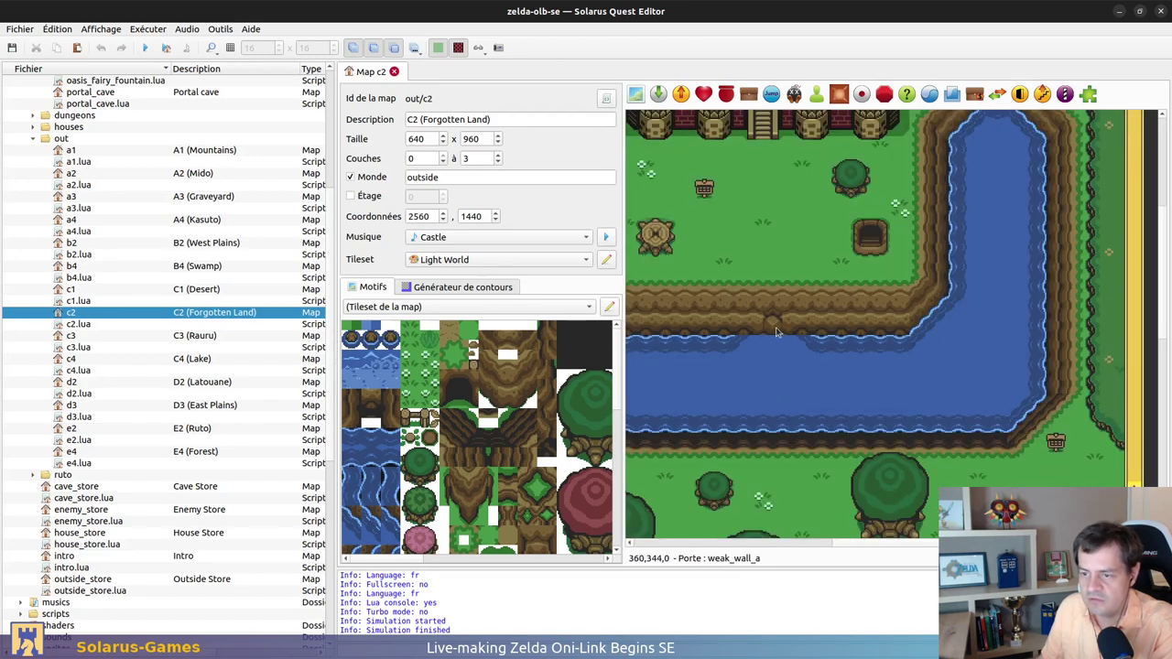
Move the weak wall door, its closed-wall dynamic tile and the small lower-edge tiles down into the water to expose the cave opening
{"action": "left_click_drag", "start_coordinate": [775, 331], "coordinate": [781, 386]}
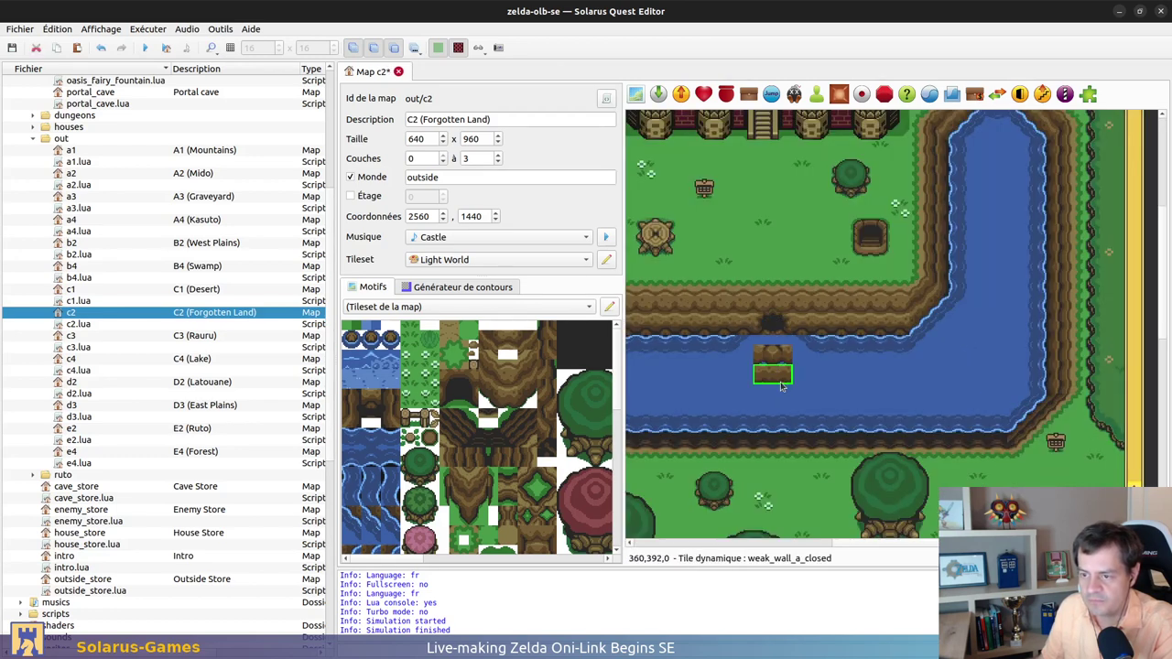
{"action": "scroll", "coordinate": [767, 330], "scroll_direction": "up", "scroll_amount": 1, "text": "ctrl"}
{"action": "left_click", "coordinate": [771, 332]}
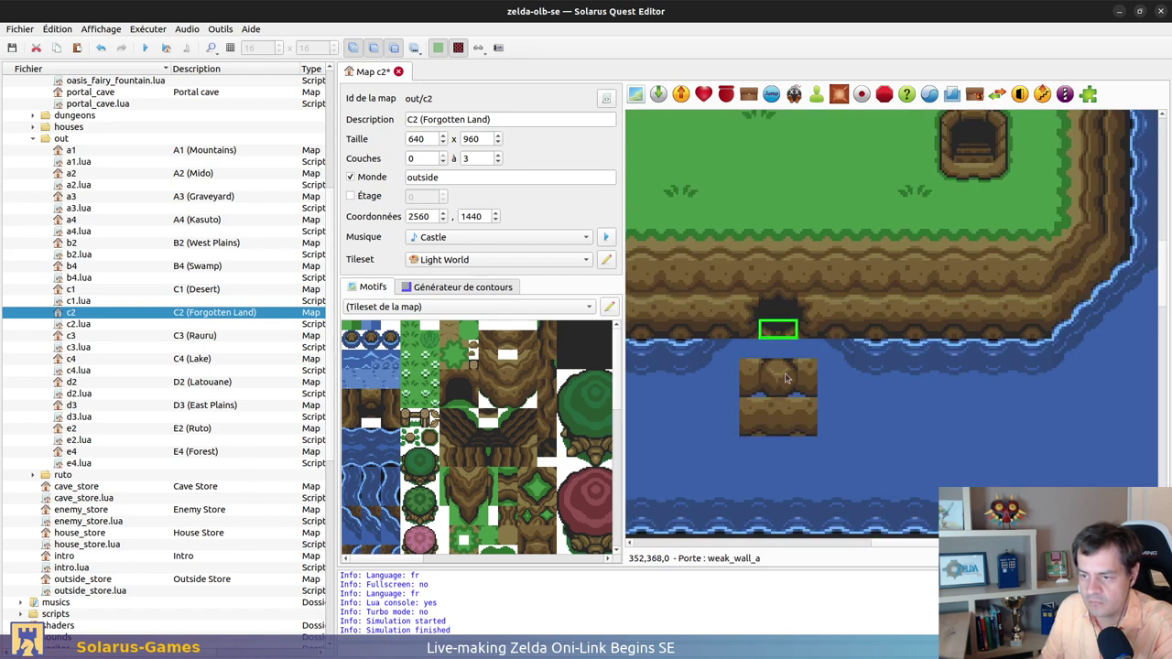
{"action": "left_click", "coordinate": [776, 343]}
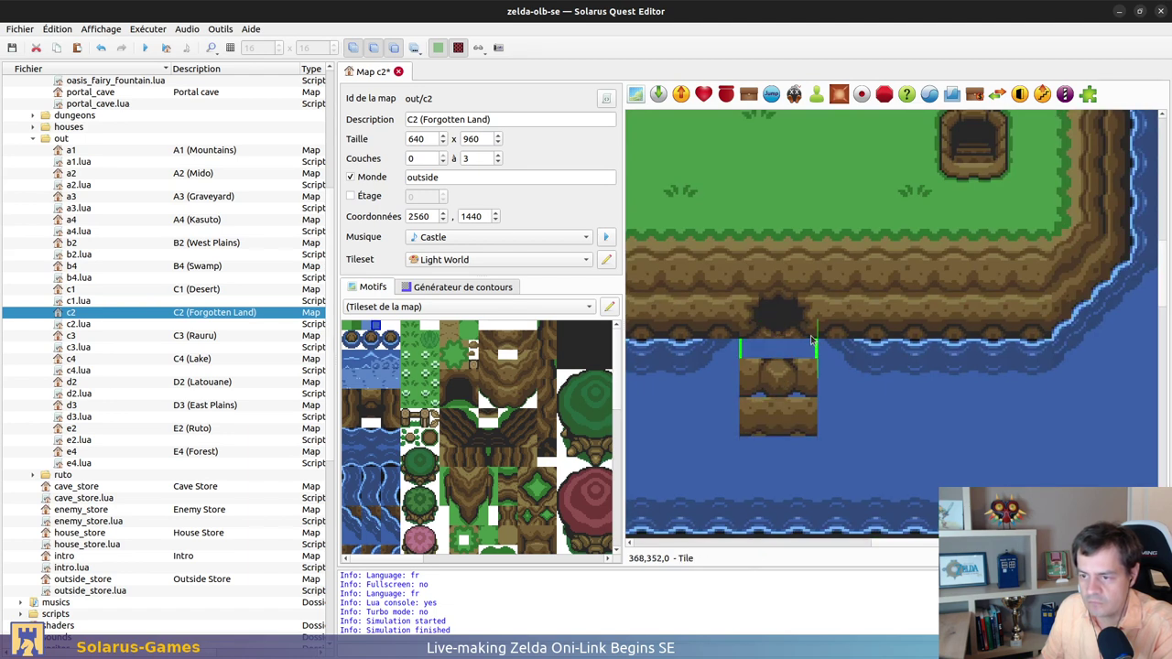
{"action": "left_click_drag", "start_coordinate": [789, 335], "coordinate": [809, 353]}
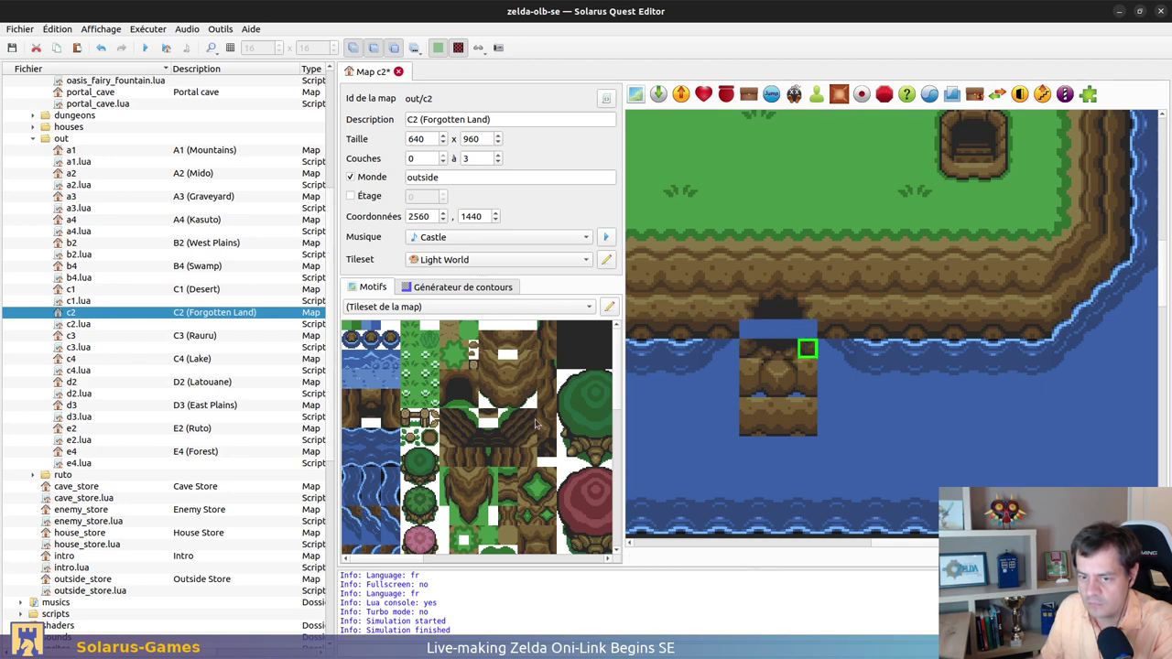
Compare the lower-edge tiles of the blasted cave entrance with the matching dirt cliff patterns in the tileset
{"action": "scroll", "coordinate": [540, 408], "scroll_direction": "down", "scroll_amount": 3}
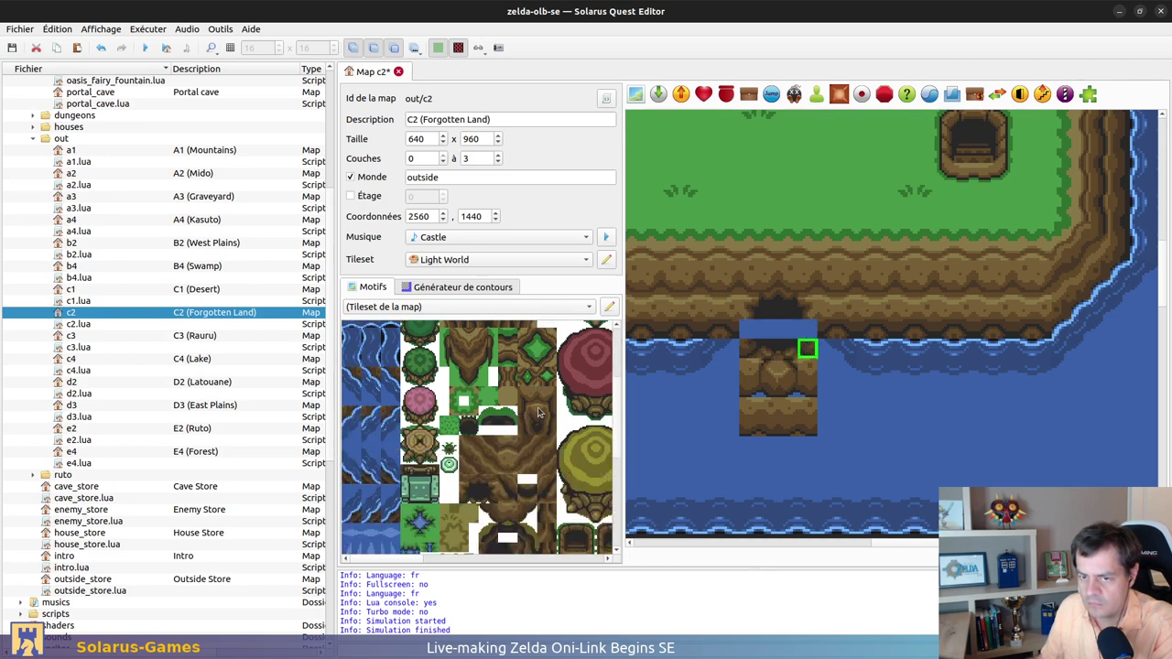
{"action": "left_click", "coordinate": [779, 350]}
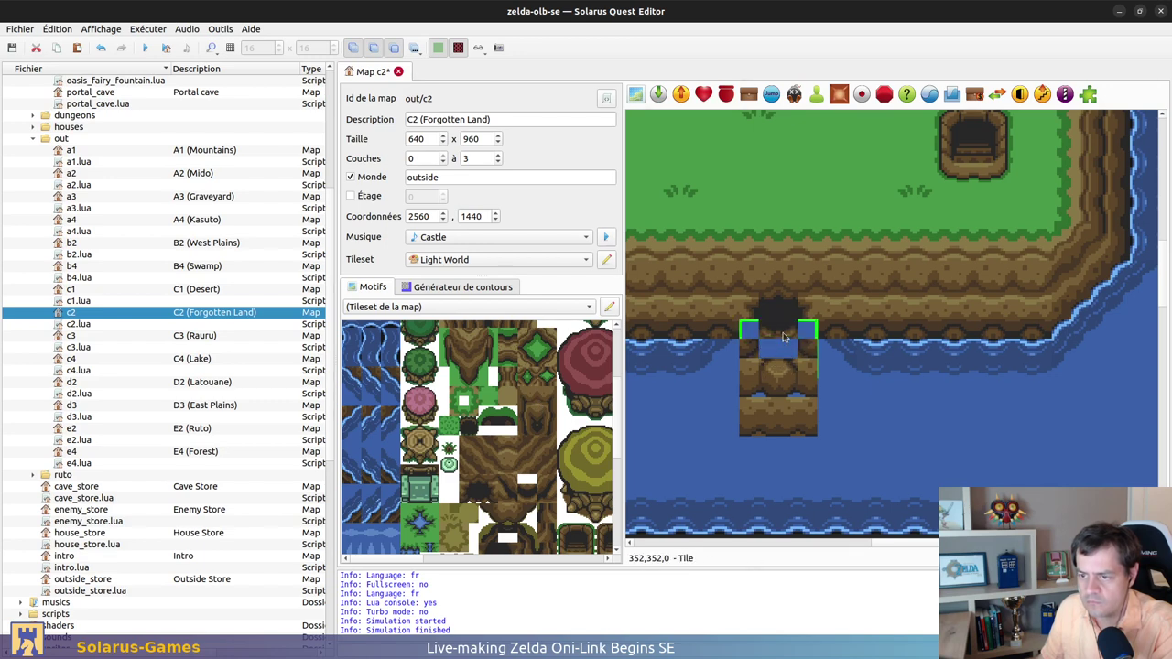
{"action": "scroll", "coordinate": [575, 448], "scroll_direction": "down", "scroll_amount": 5}
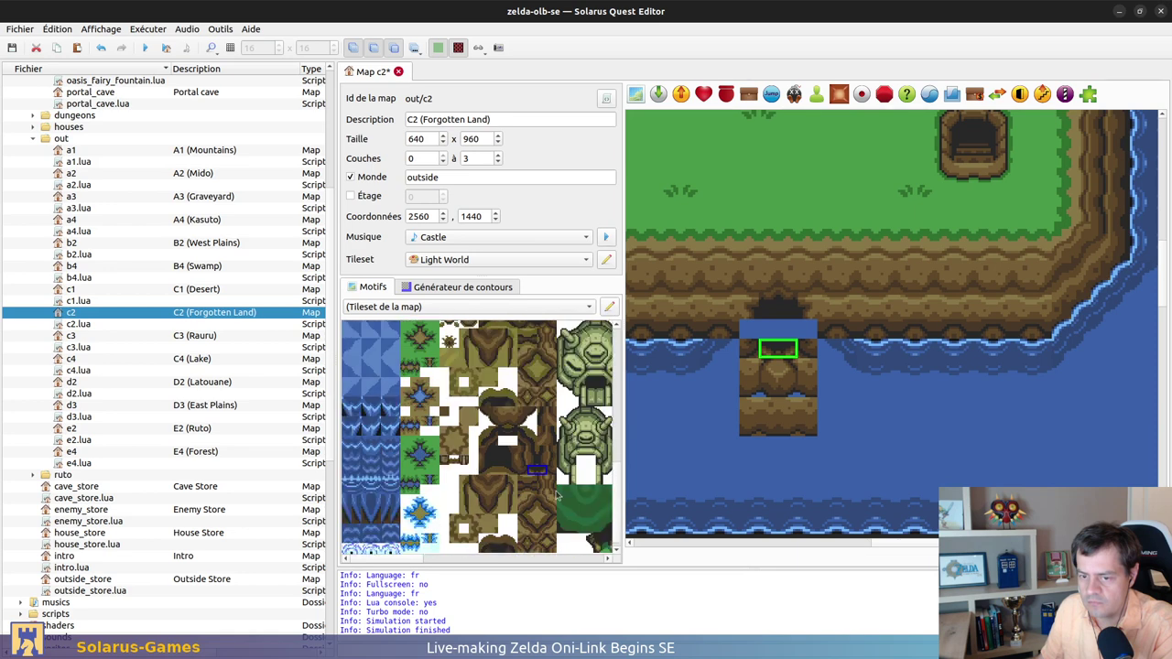
{"action": "scroll", "coordinate": [540, 475], "scroll_direction": "up", "scroll_amount": 1, "text": "ctrl"}
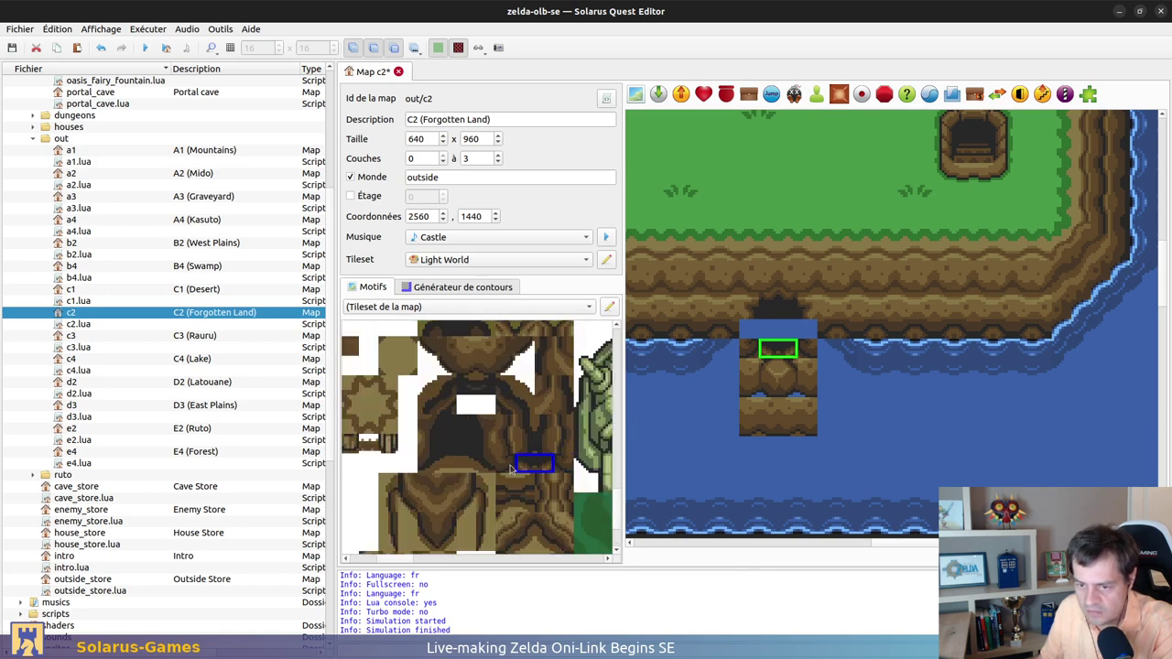
{"action": "left_click", "coordinate": [523, 458], "text": "ctrl"}
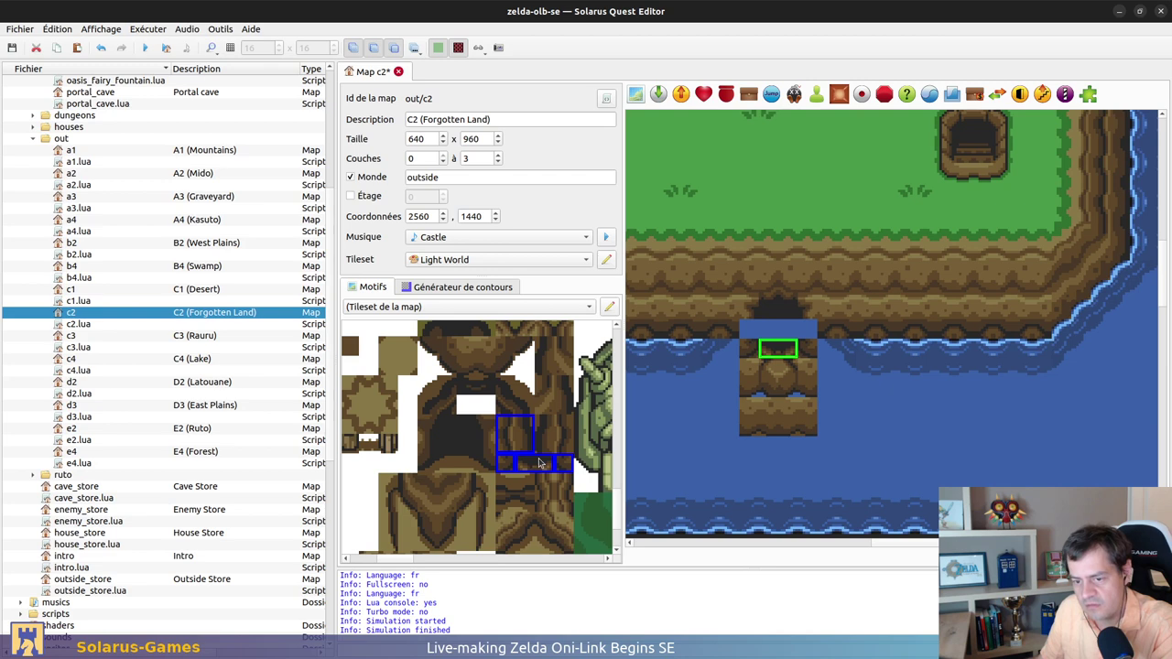
{"action": "left_click", "coordinate": [404, 467]}
{"action": "scroll", "coordinate": [403, 467], "scroll_direction": "up", "scroll_amount": 4}
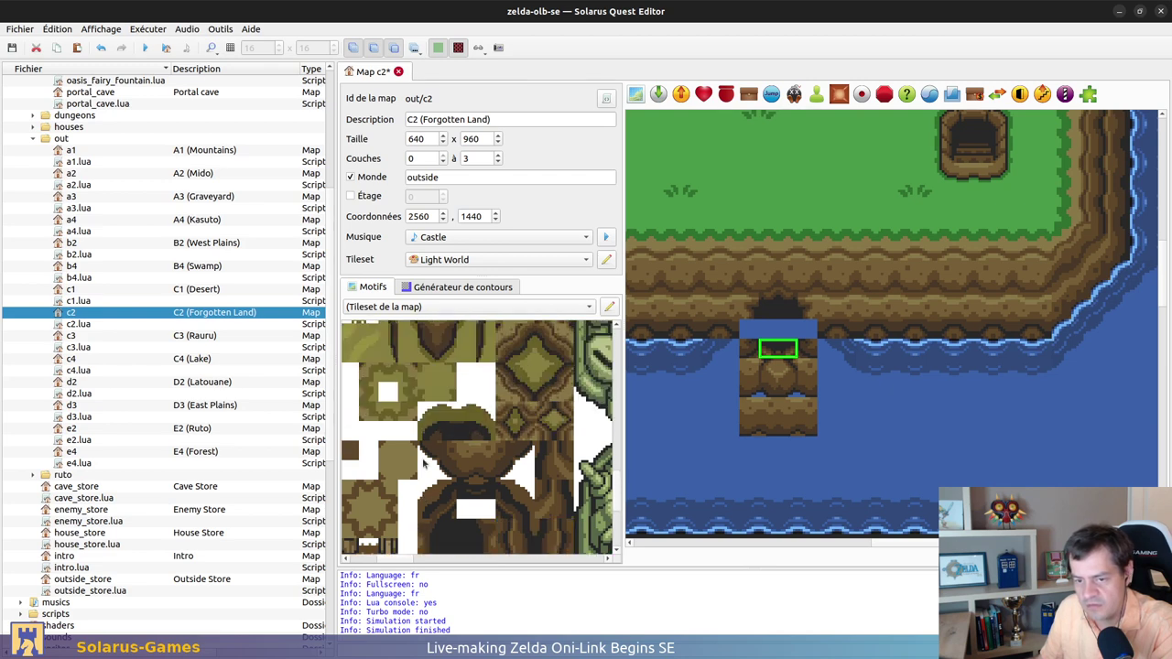
{"action": "scroll", "coordinate": [462, 414], "scroll_direction": "up", "scroll_amount": 3}
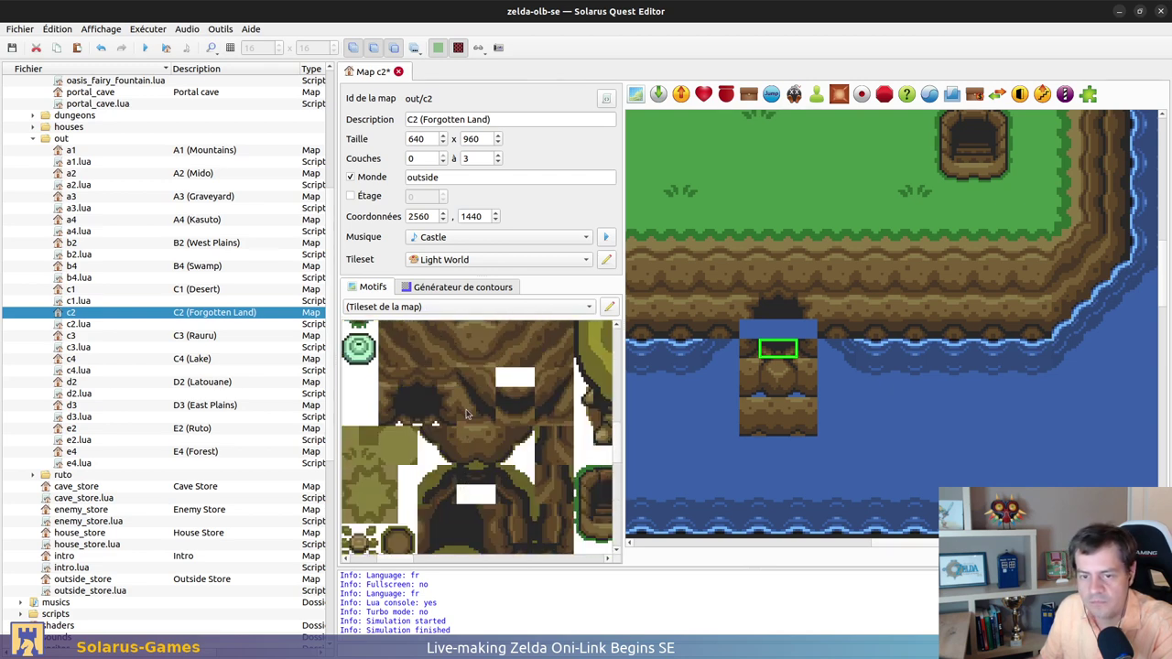
{"action": "left_click_drag", "start_coordinate": [386, 419], "coordinate": [440, 426]}
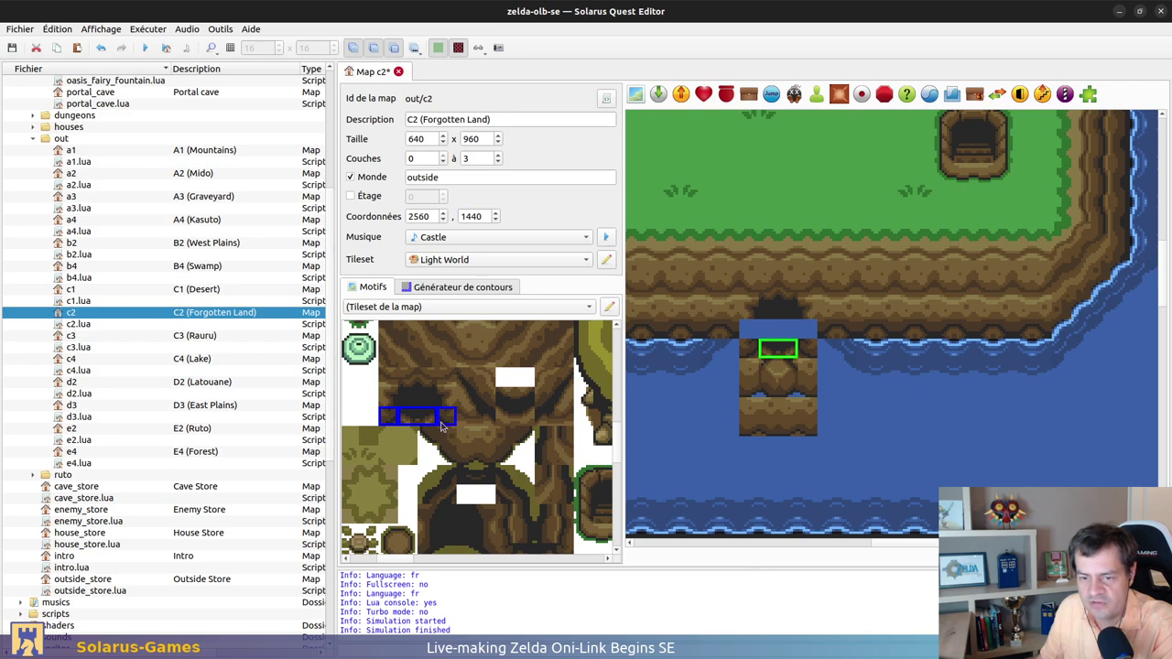
{"action": "left_click", "coordinate": [438, 483]}
{"action": "left_click", "coordinate": [437, 444]}
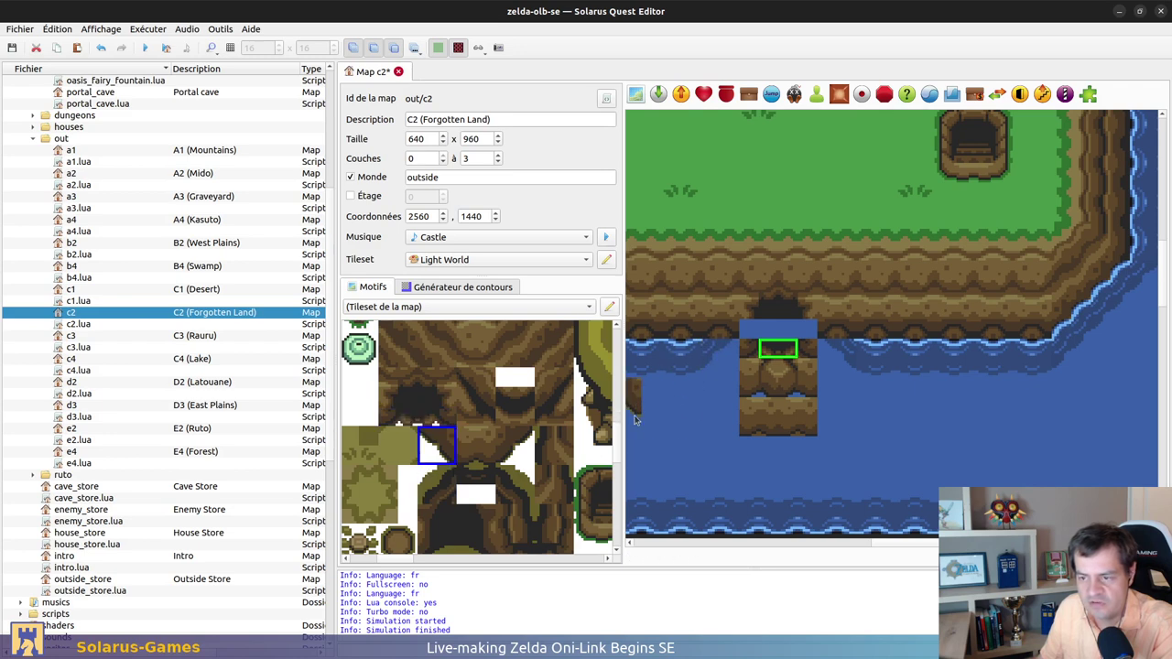
Check the properties of the middle lower-edge tile under the opening and locate its pattern in the tileset
{"action": "double_click", "coordinate": [780, 351]}
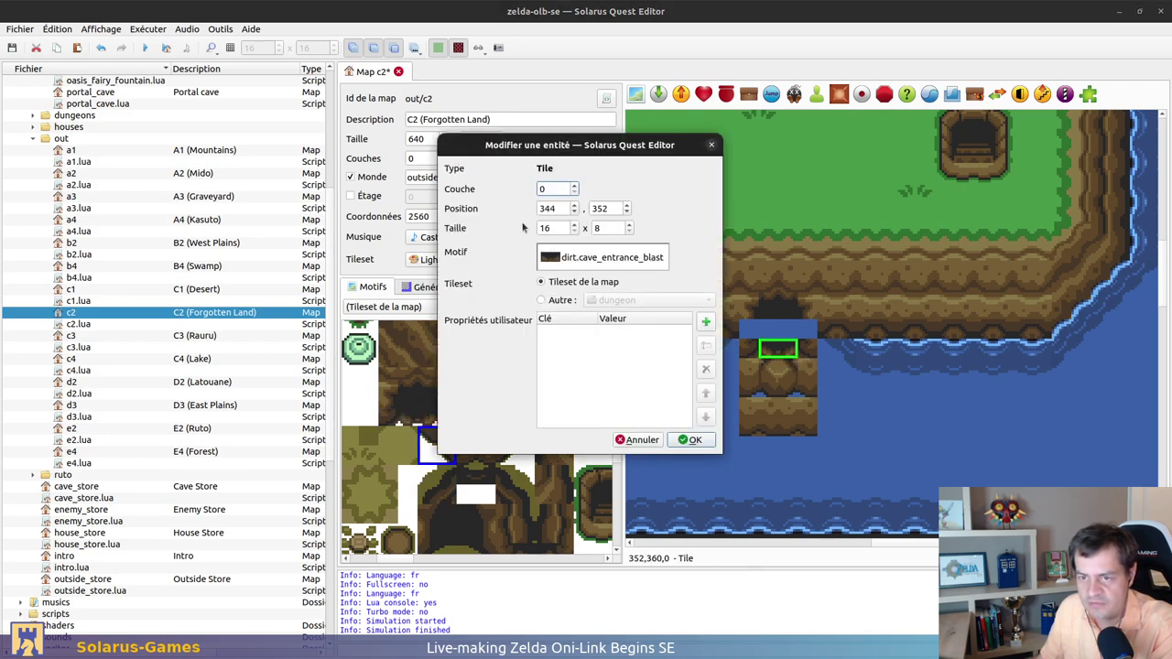
{"action": "key", "text": "Escape"}
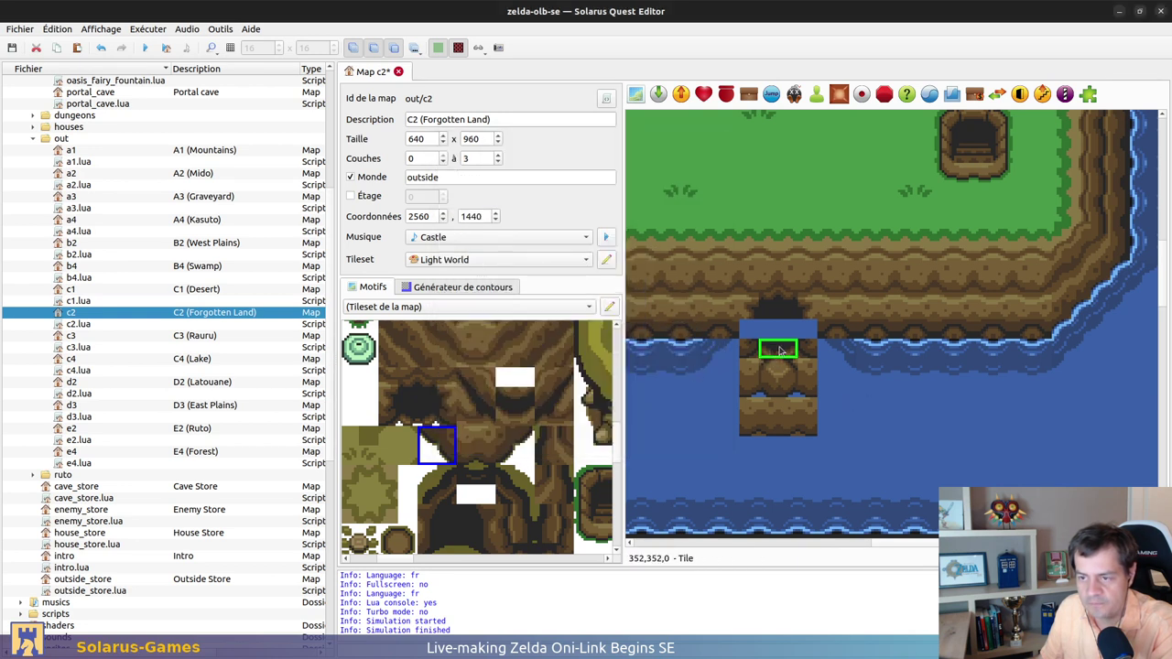
{"action": "left_click_drag", "start_coordinate": [383, 421], "coordinate": [452, 421]}
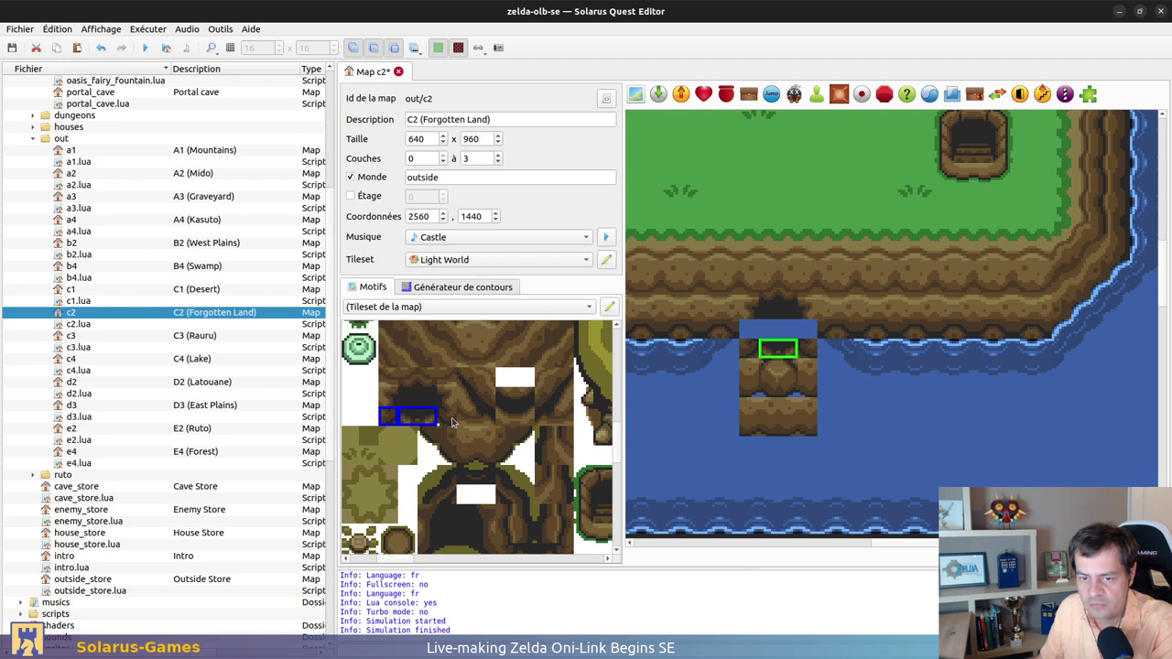
{"action": "left_click", "coordinate": [771, 352]}
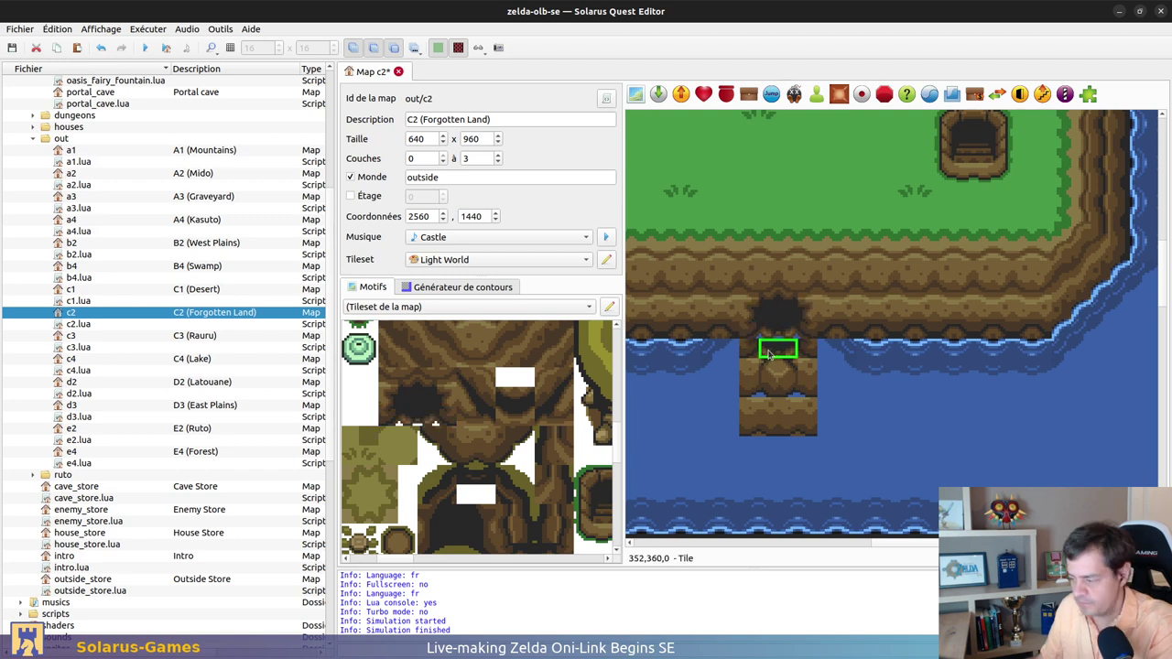
Put the weak wall door and its closed-wall dynamic tile back over the cliff opening, and save map C2
{"action": "left_click_drag", "start_coordinate": [769, 355], "coordinate": [778, 340]}
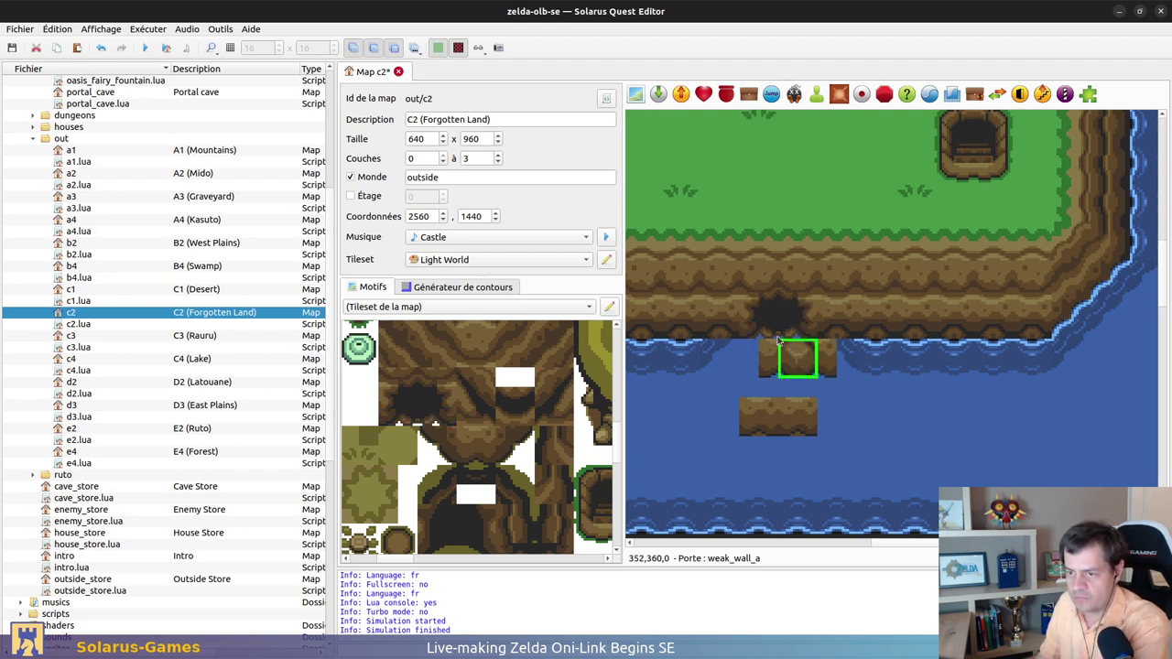
{"action": "key", "text": "ctrl+z"}
{"action": "key", "text": "ctrl+z"}
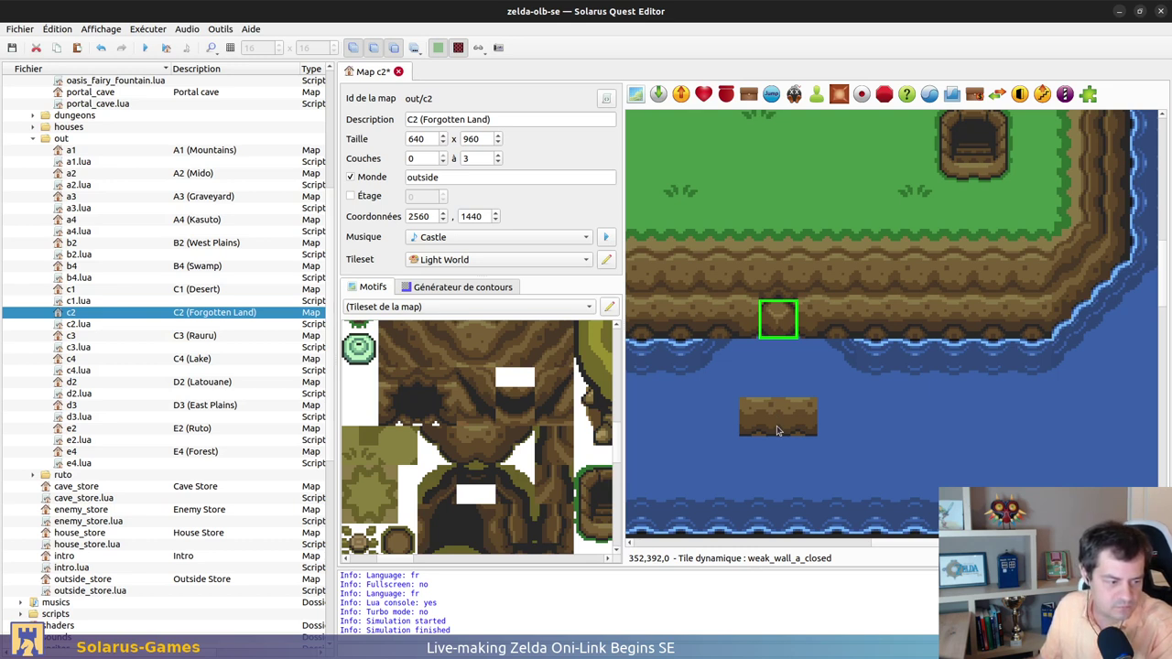
{"action": "left_click_drag", "start_coordinate": [777, 431], "coordinate": [778, 333]}
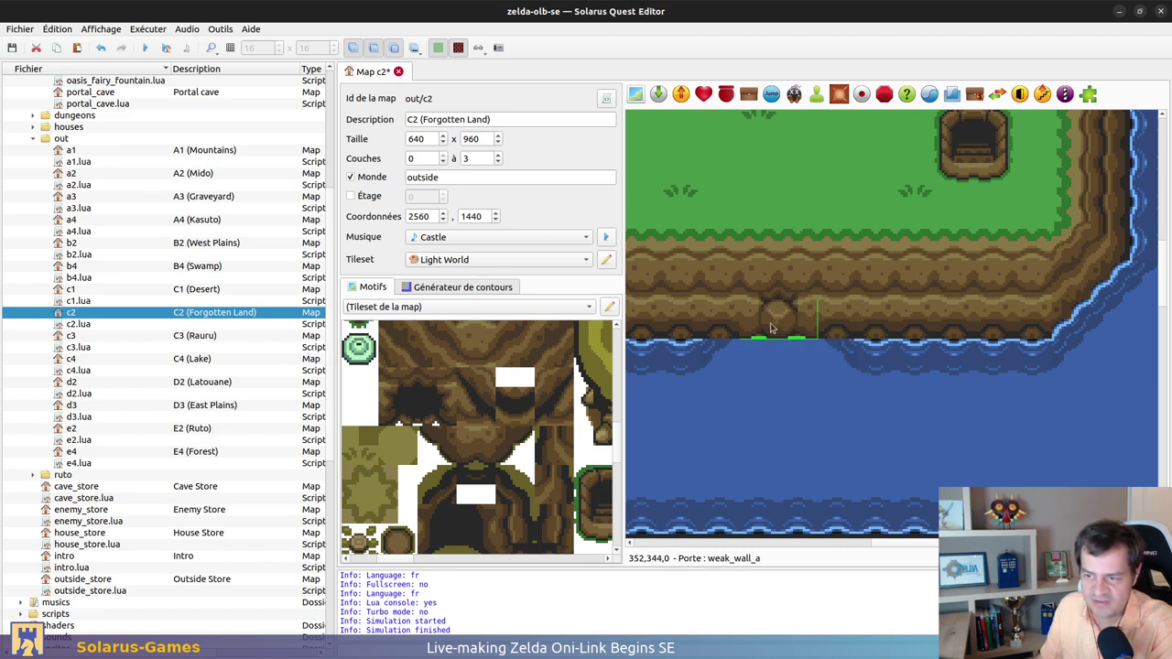
{"action": "key", "text": "ctrl+s"}
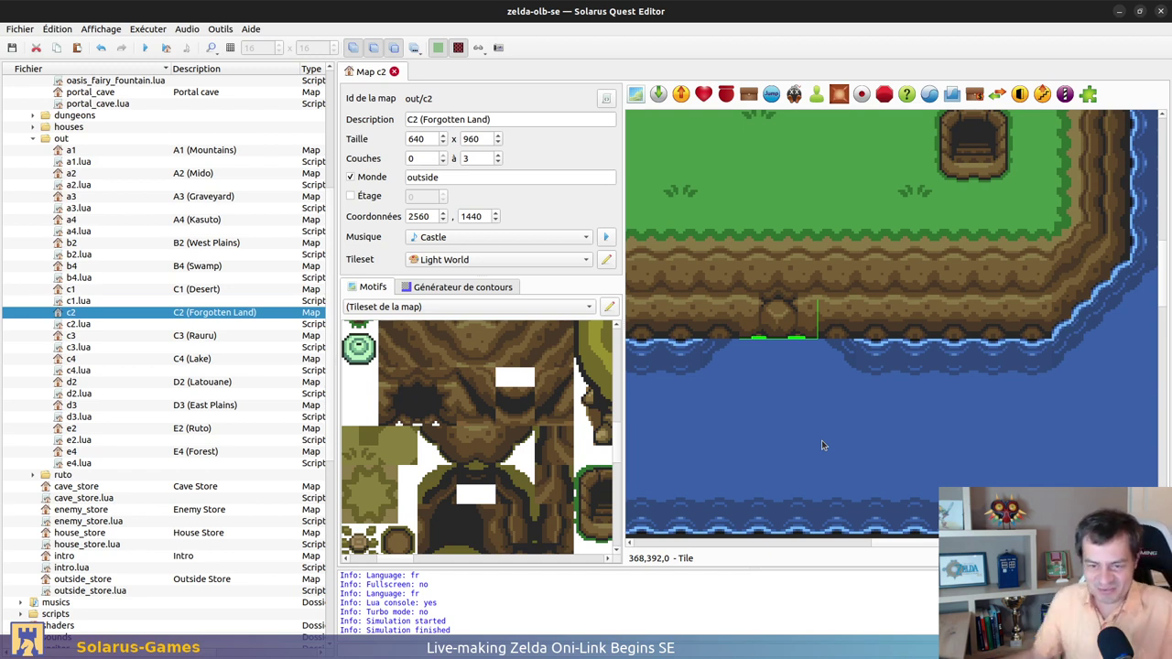
Move the weak wall door and its closed-wall dynamic tile into the water, and set the dynamic tile's pattern to water.cliff.1
{"action": "left_click", "coordinate": [765, 408]}
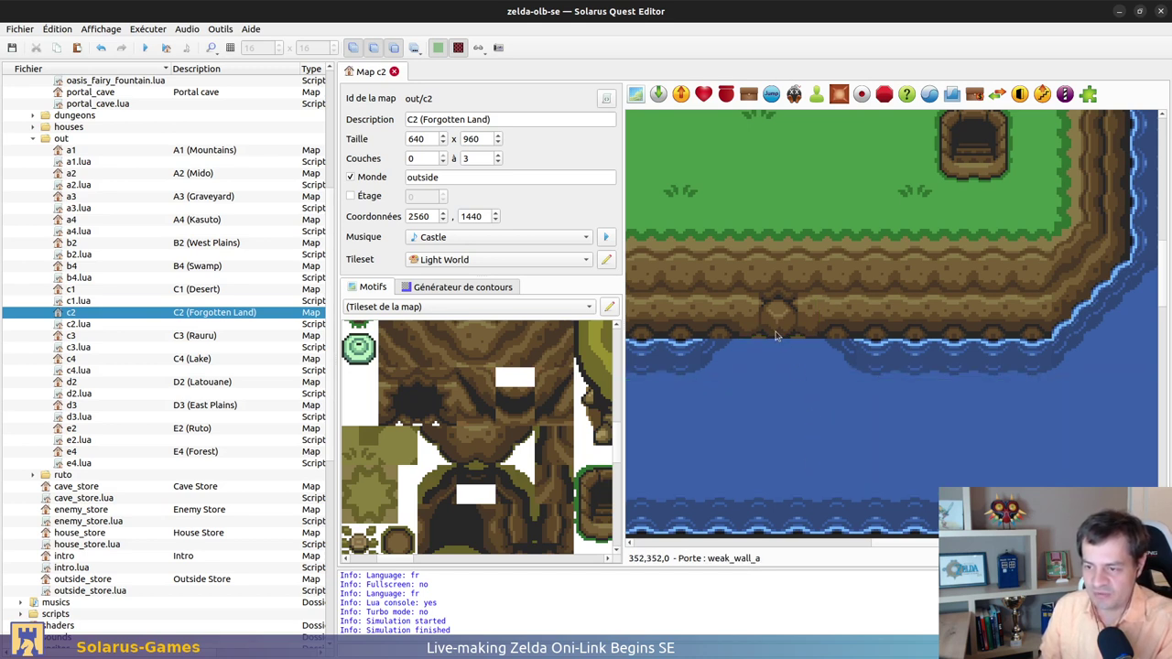
{"action": "left_click_drag", "start_coordinate": [774, 335], "coordinate": [768, 443]}
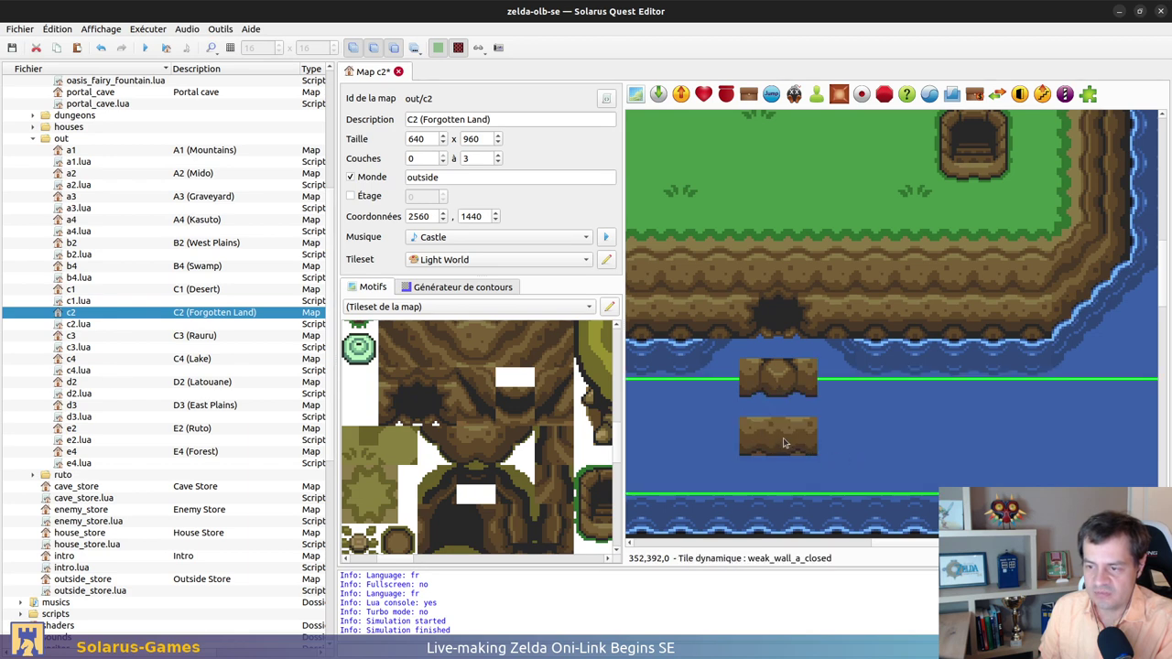
{"action": "double_click", "coordinate": [784, 443]}
{"action": "left_click", "coordinate": [569, 257]}
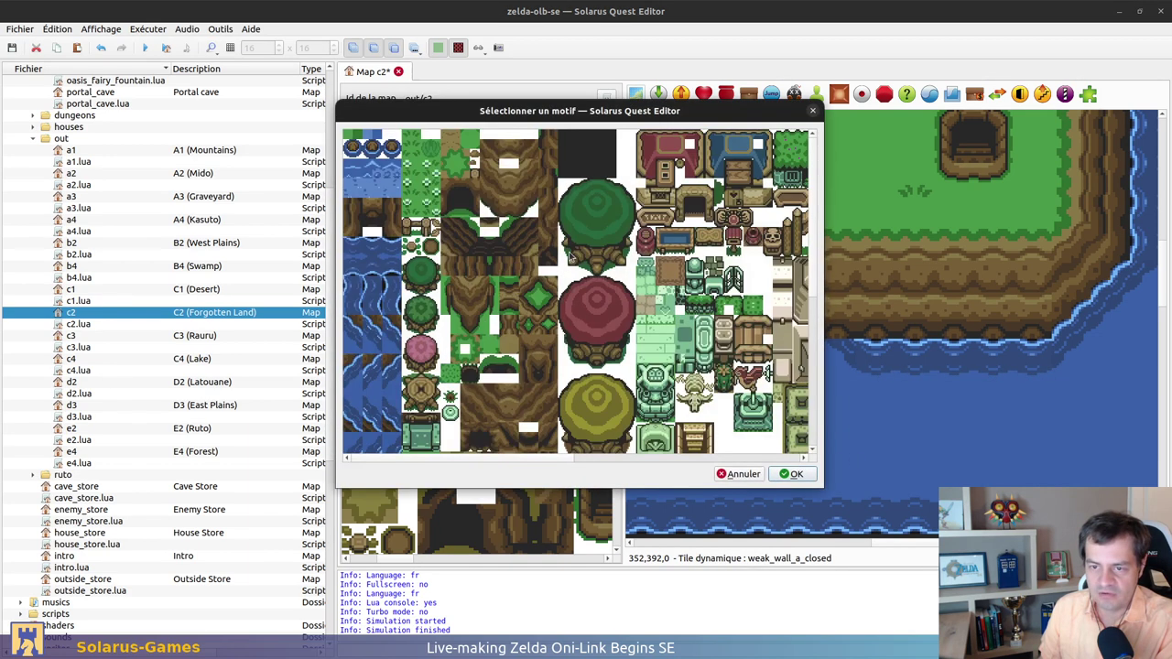
{"action": "left_click", "coordinate": [374, 209]}
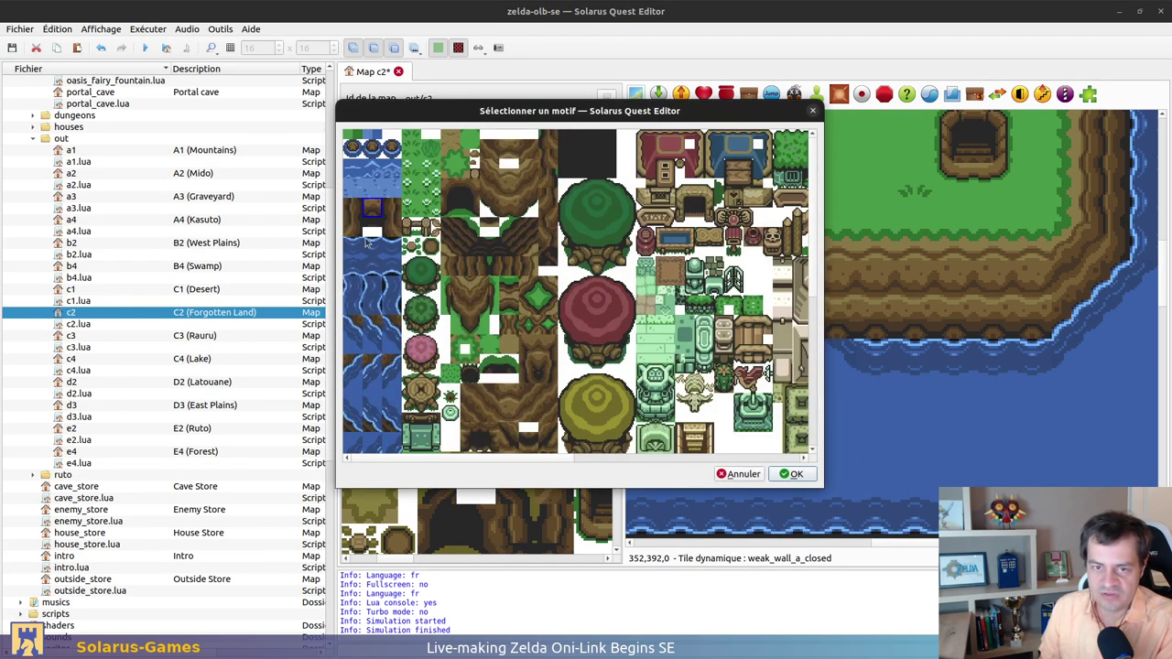
{"action": "left_click", "coordinate": [793, 474]}
{"action": "left_click", "coordinate": [697, 458]}
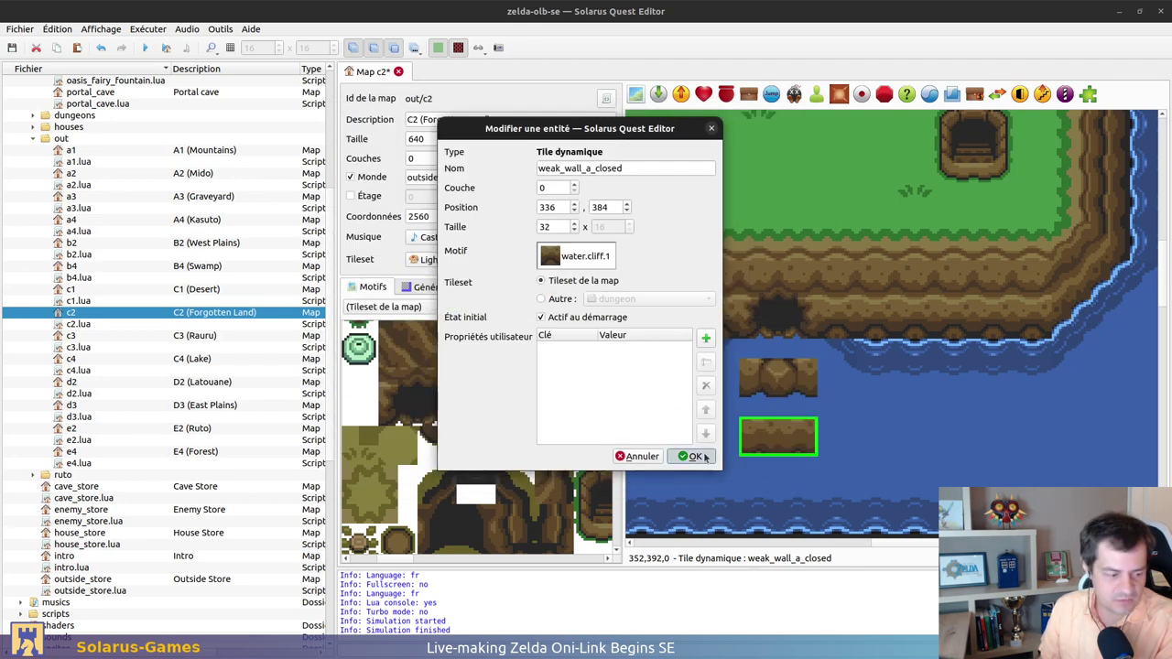
Move the closed-wall dynamic tile and the weak wall door from the water back onto the cliff opening
{"action": "left_click_drag", "start_coordinate": [784, 443], "coordinate": [783, 322]}
{"action": "left_click", "coordinate": [829, 437]}
{"action": "left_click_drag", "start_coordinate": [782, 392], "coordinate": [783, 322]}
{"action": "left_click", "coordinate": [782, 513]}
{"action": "left_click", "coordinate": [779, 457]}
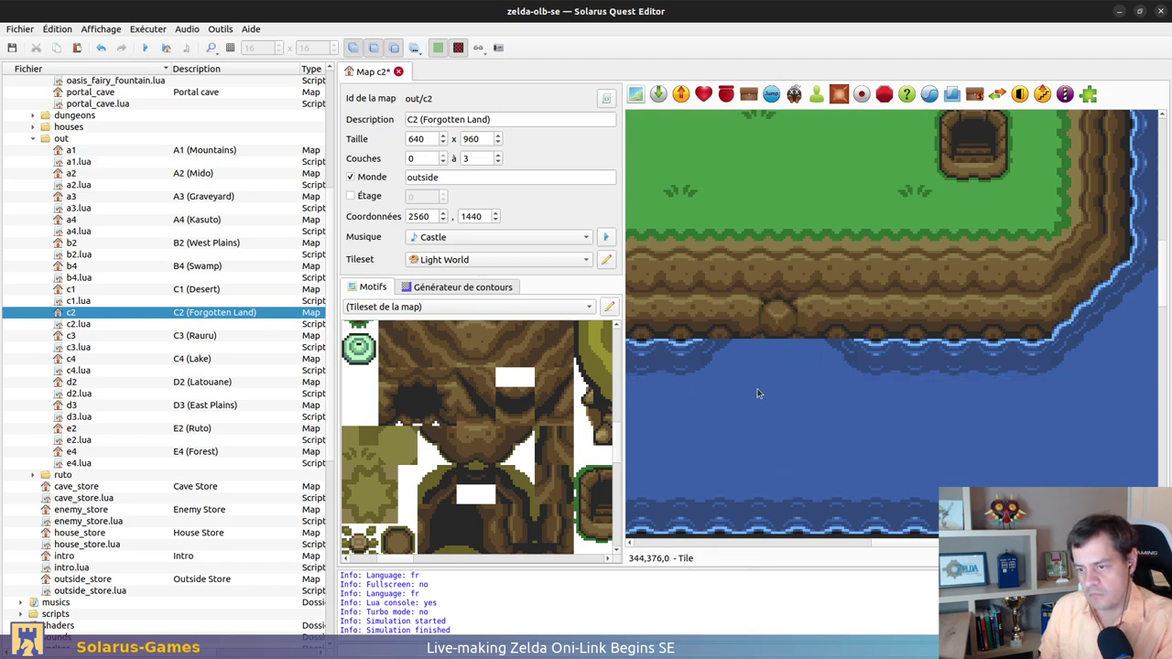
Check the placement of the weak wall door and its closed-wall dynamic tile on the cliff opening, and save map C2
{"action": "left_click", "coordinate": [776, 316]}
{"action": "left_click", "coordinate": [812, 433]}
{"action": "mouse_move", "coordinate": [777, 316]}
{"action": "left_mouse_down"}
{"action": "mouse_move", "coordinate": [778, 378]}
{"action": "mouse_move", "coordinate": [782, 334]}
{"action": "left_mouse_up"}
{"action": "left_click", "coordinate": [782, 391]}
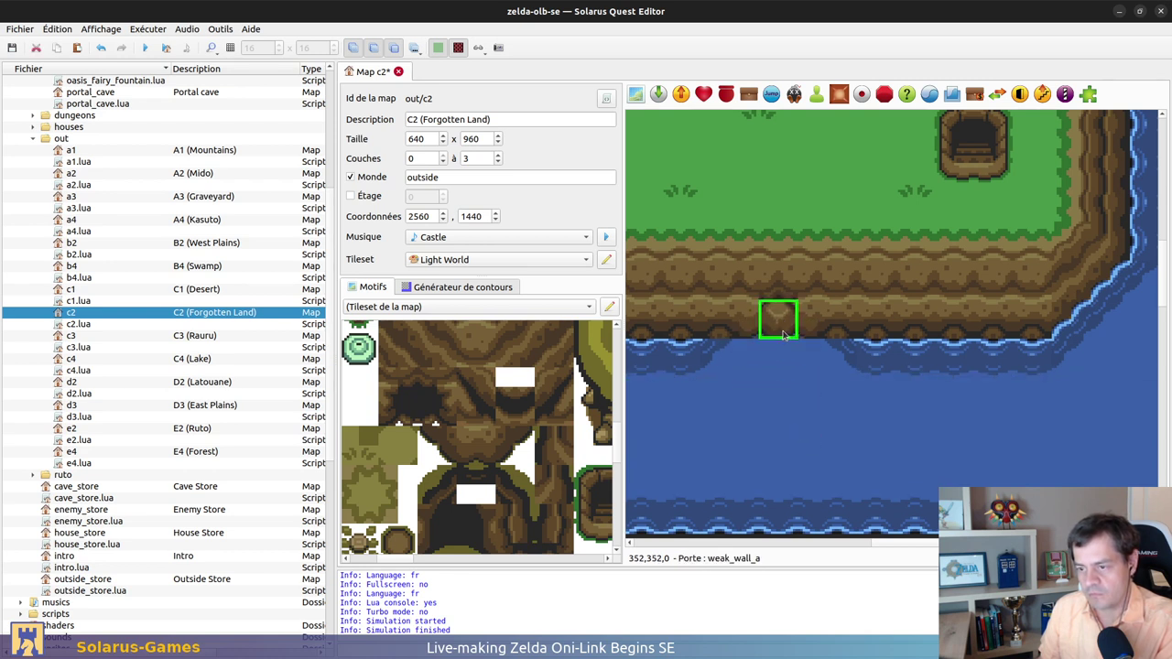
{"action": "left_click", "coordinate": [805, 384]}
{"action": "key", "text": "ctrl+s"}
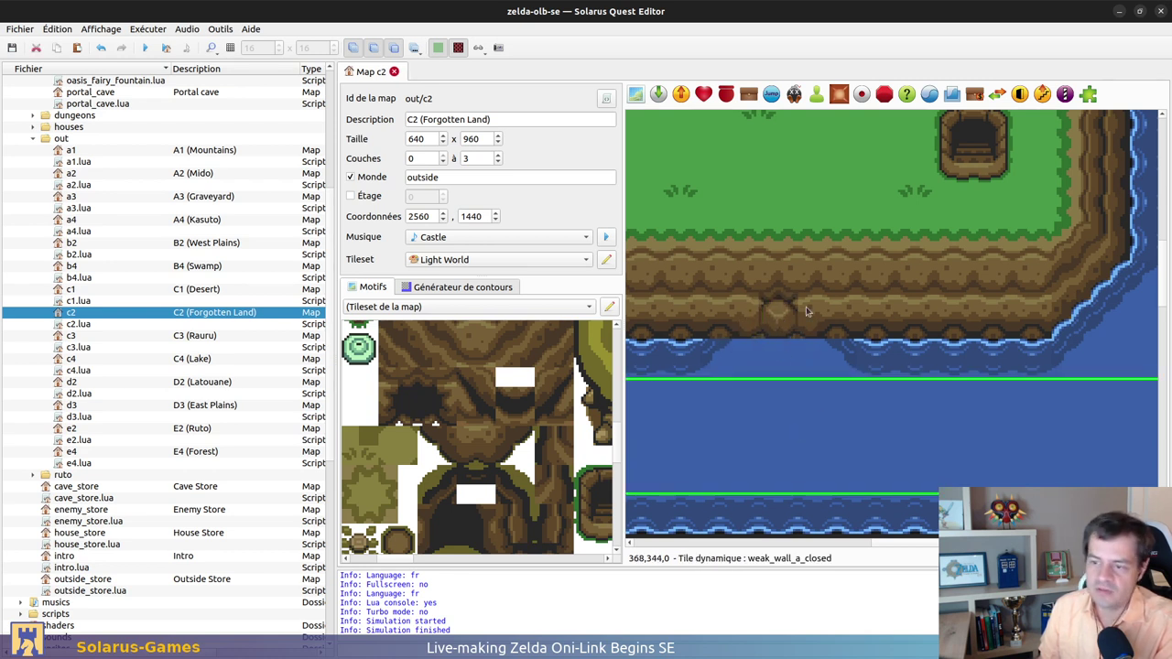
Reopen map C2 and examine its outdoor cave entrances against the interior image of map 38
{"action": "left_click", "coordinate": [394, 72]}
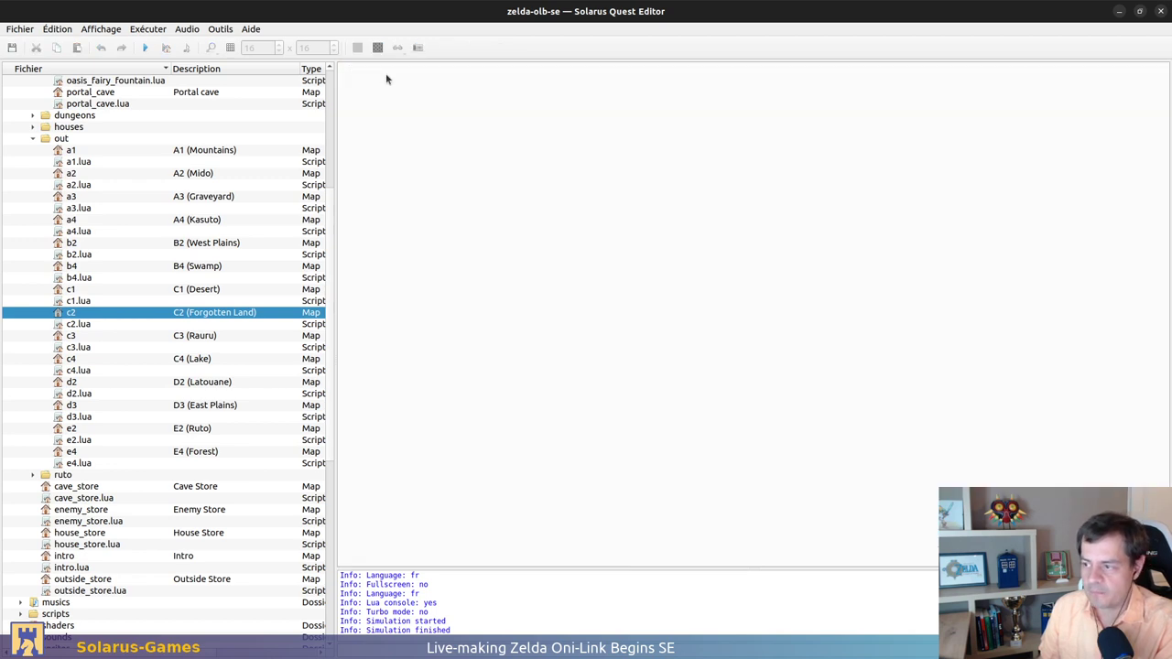
{"action": "double_click", "coordinate": [79, 312]}
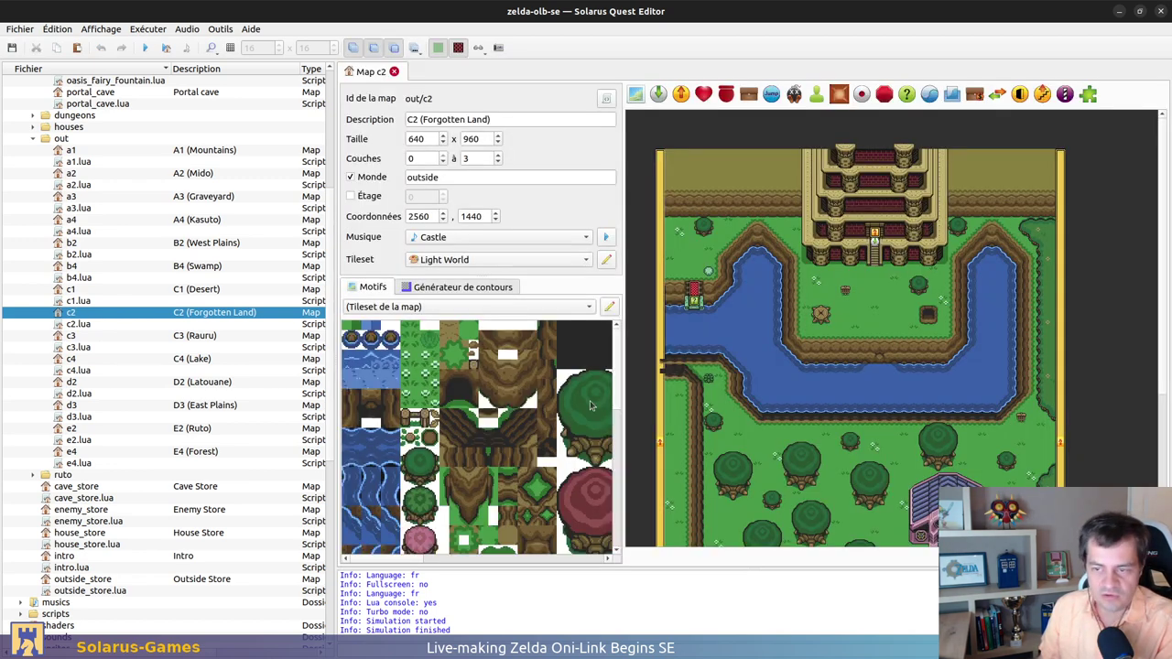
{"action": "scroll", "coordinate": [862, 348], "scroll_direction": "up", "scroll_amount": 3}
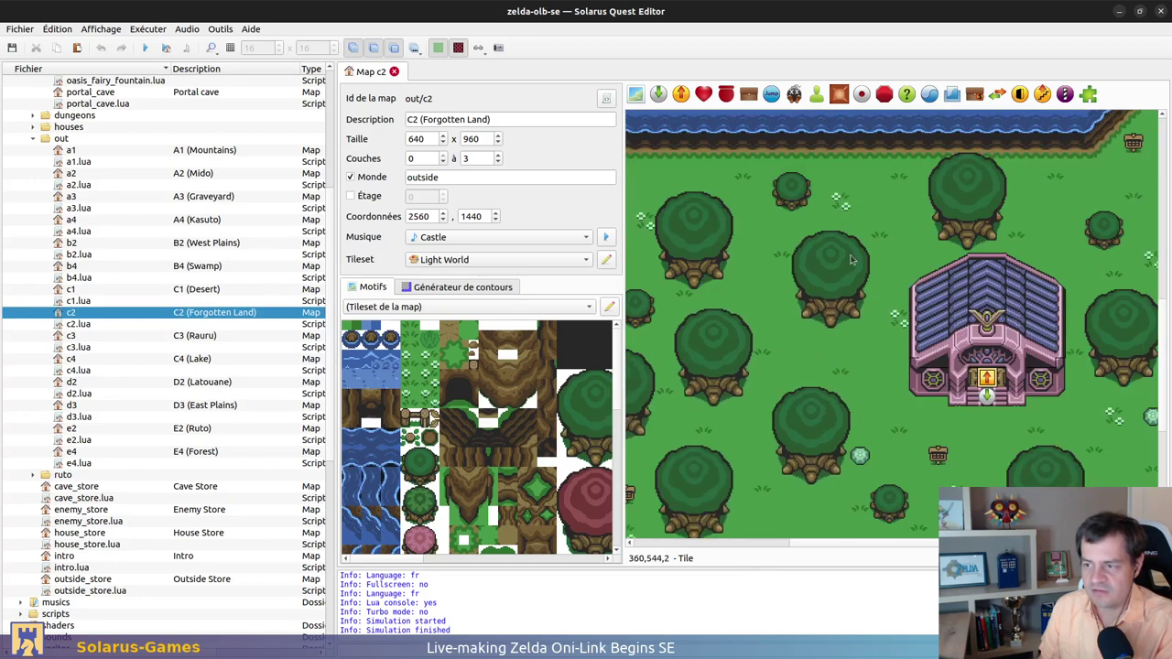
{"action": "scroll", "coordinate": [862, 349], "scroll_direction": "down", "scroll_amount": 4}
{"action": "scroll", "coordinate": [955, 294], "scroll_direction": "down", "scroll_amount": 1, "text": "ctrl"}
{"action": "scroll", "coordinate": [915, 311], "scroll_direction": "up", "scroll_amount": 5}
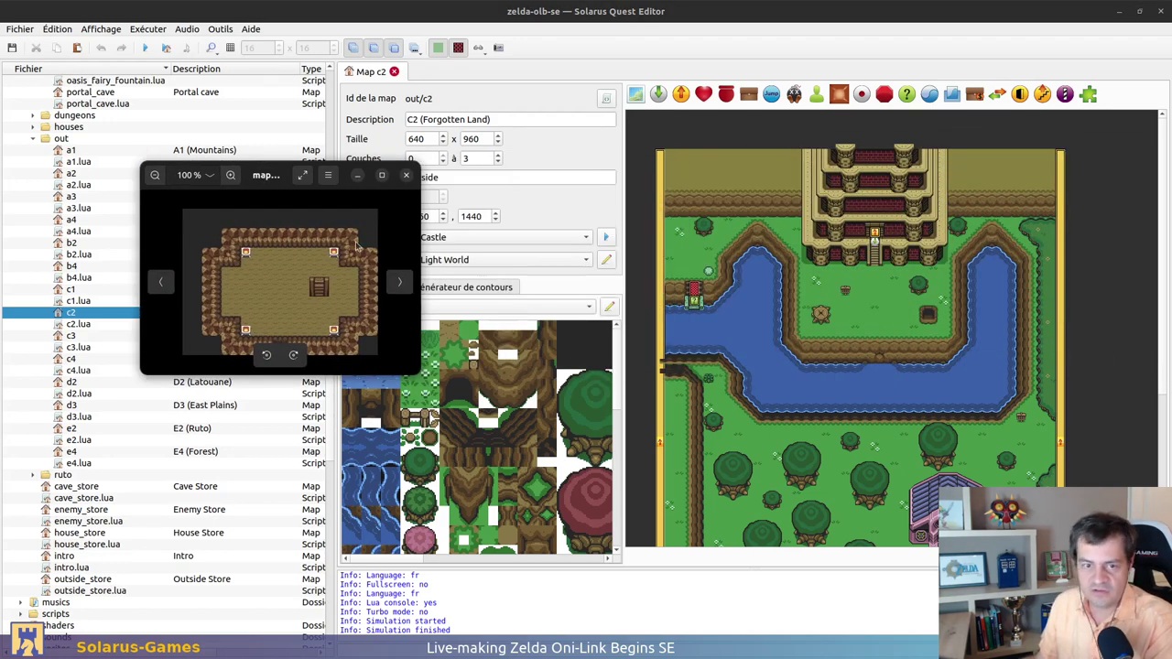
{"action": "left_click", "coordinate": [405, 174]}
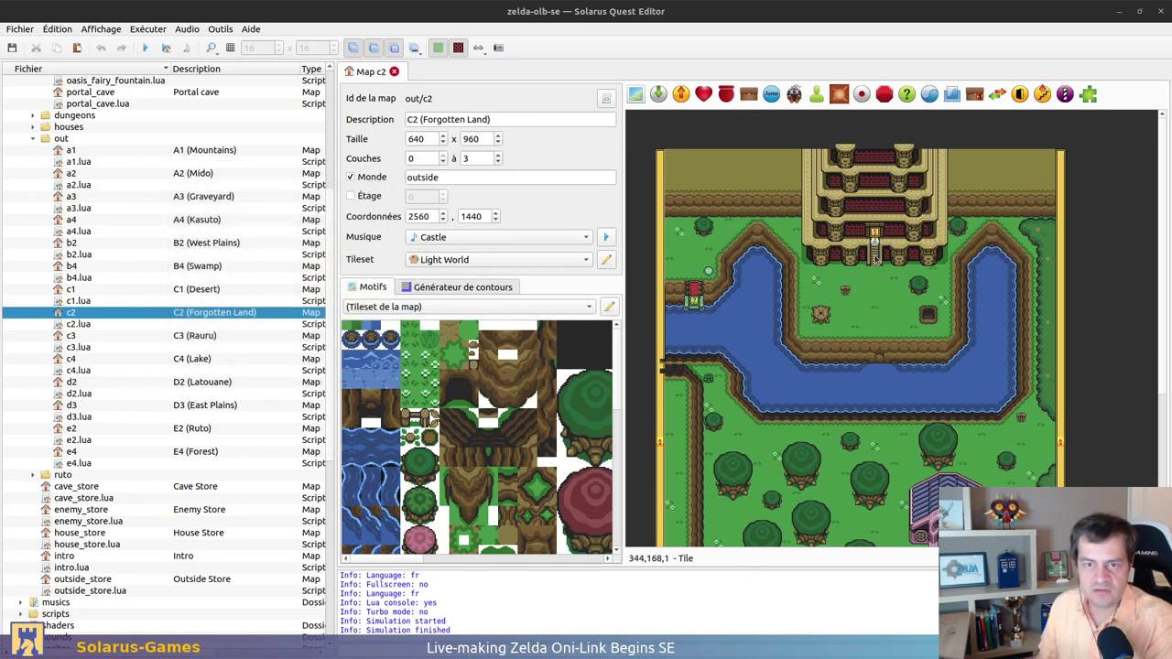
{"action": "scroll", "coordinate": [942, 366], "scroll_direction": "down", "scroll_amount": 2}
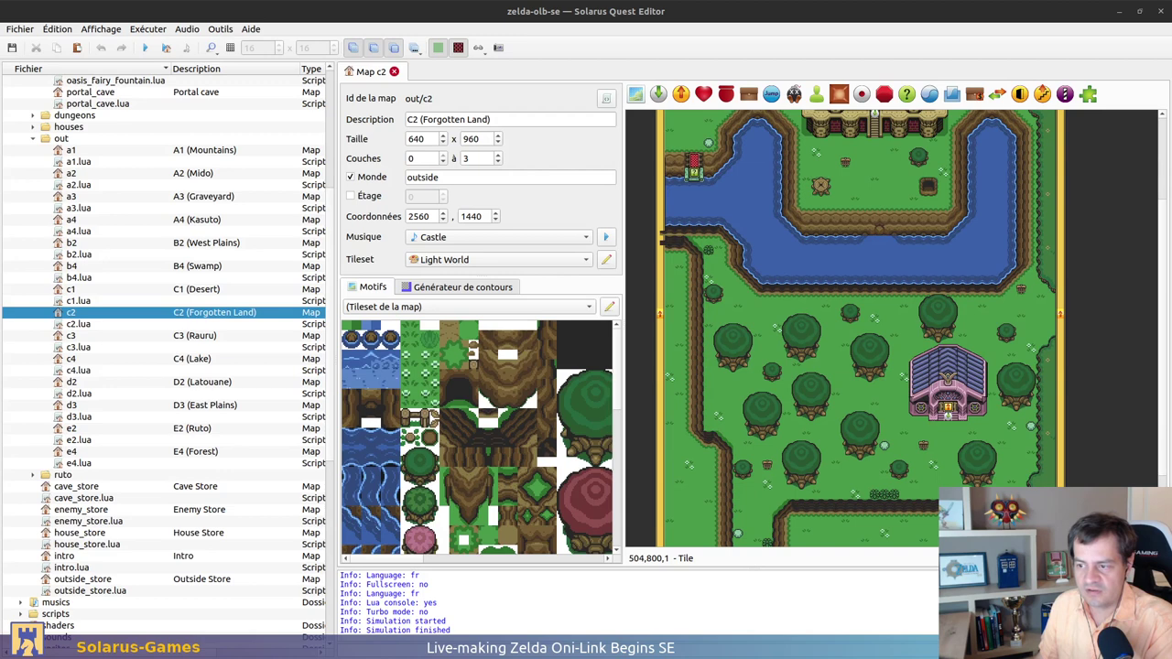
{"action": "scroll", "coordinate": [910, 385], "scroll_direction": "down", "scroll_amount": 2}
{"action": "scroll", "coordinate": [910, 385], "scroll_direction": "up", "scroll_amount": 2}
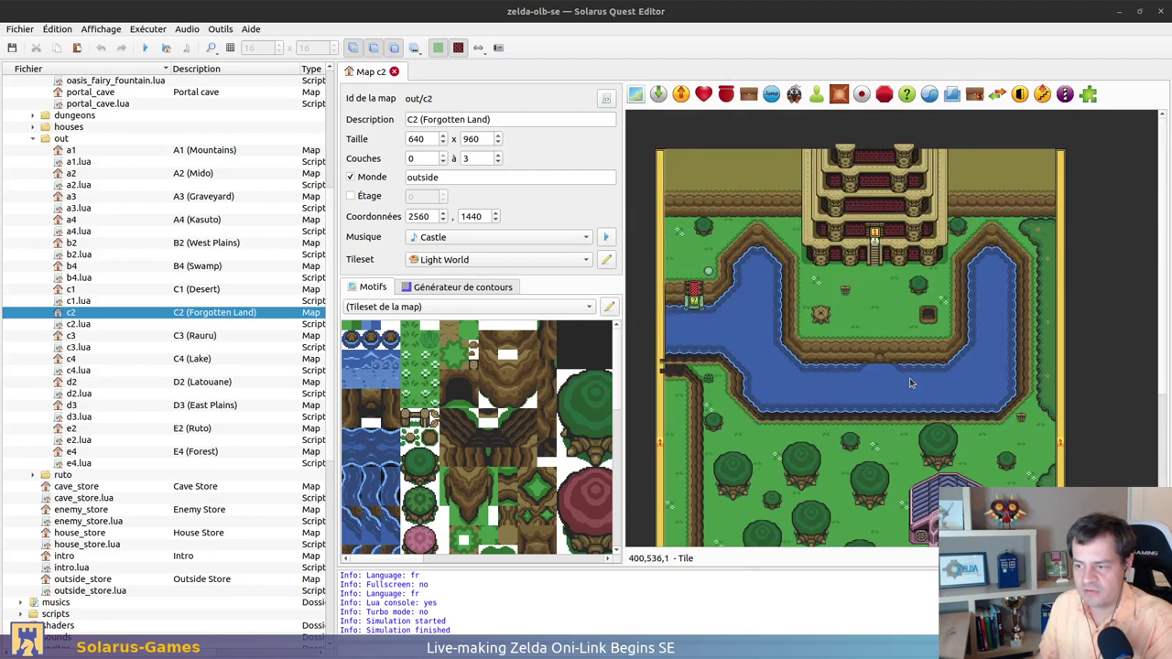
{"action": "scroll", "coordinate": [901, 381], "scroll_direction": "up", "scroll_amount": 2}
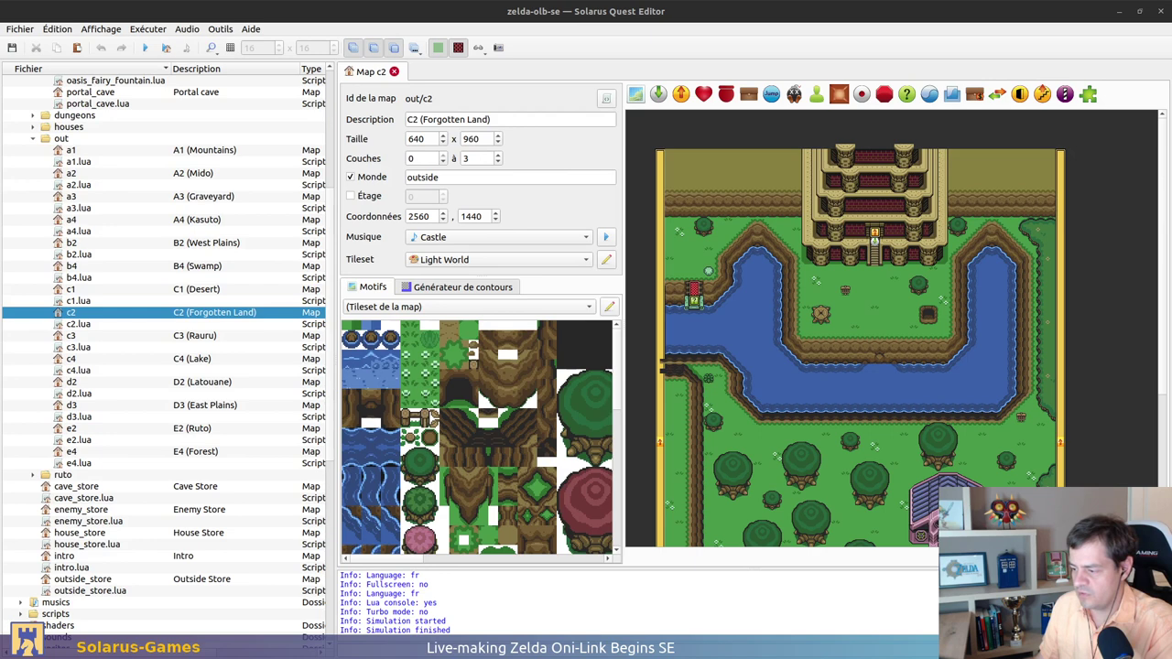
Switch to the GitLab issue and name cave entry 38 caves/forgotten_land_cave
{"action": "key", "text": "alt+Tab"}
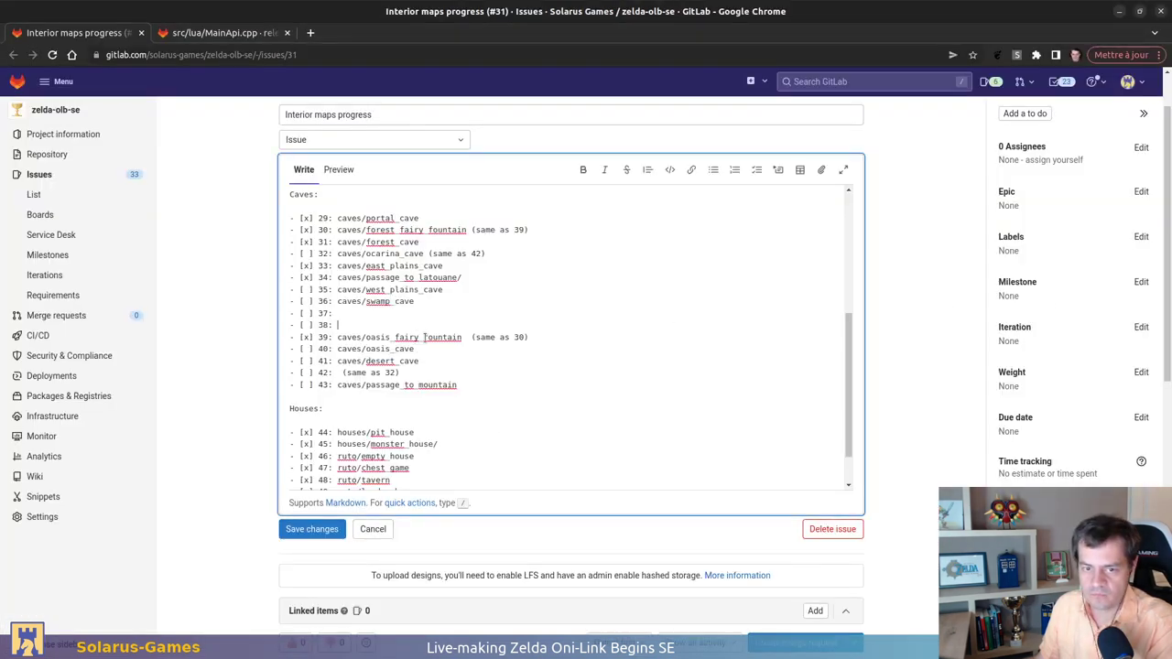
{"action": "type", "text": "caves/"}
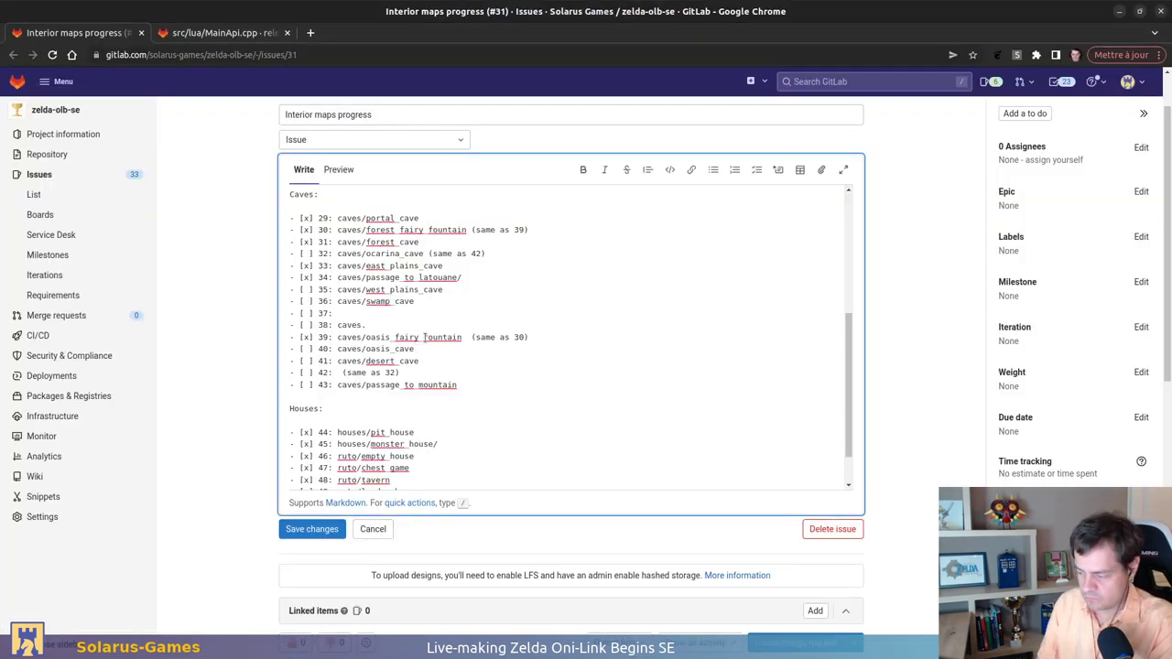
{"action": "type", "text": "for"}
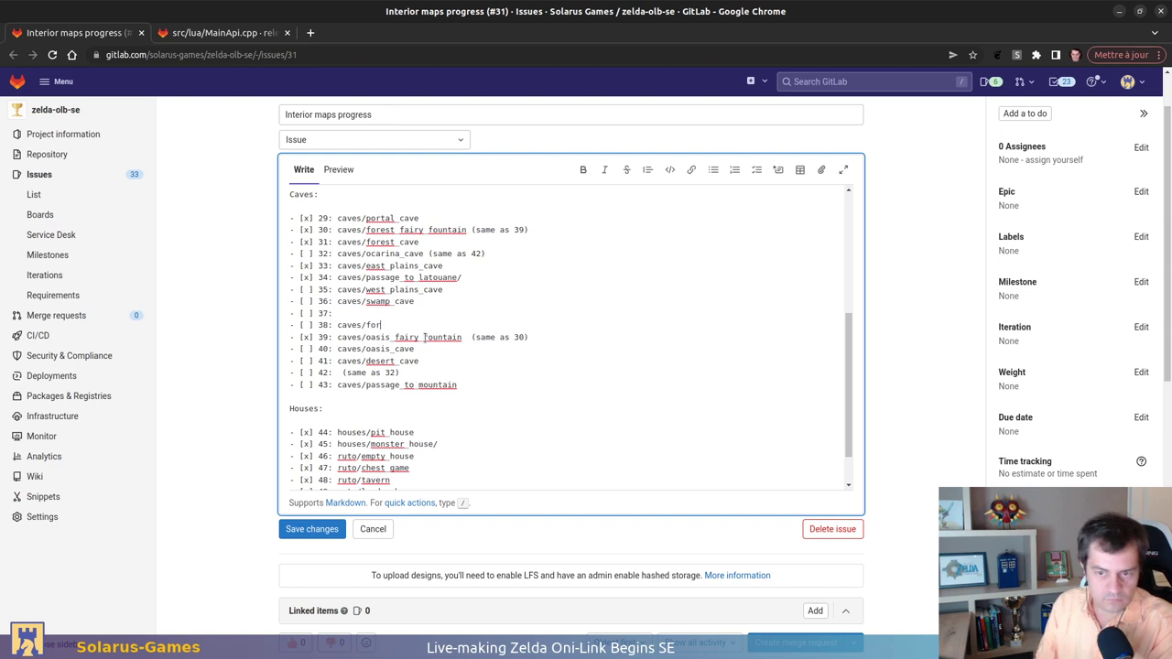
{"action": "type", "text": "gotten_l"}
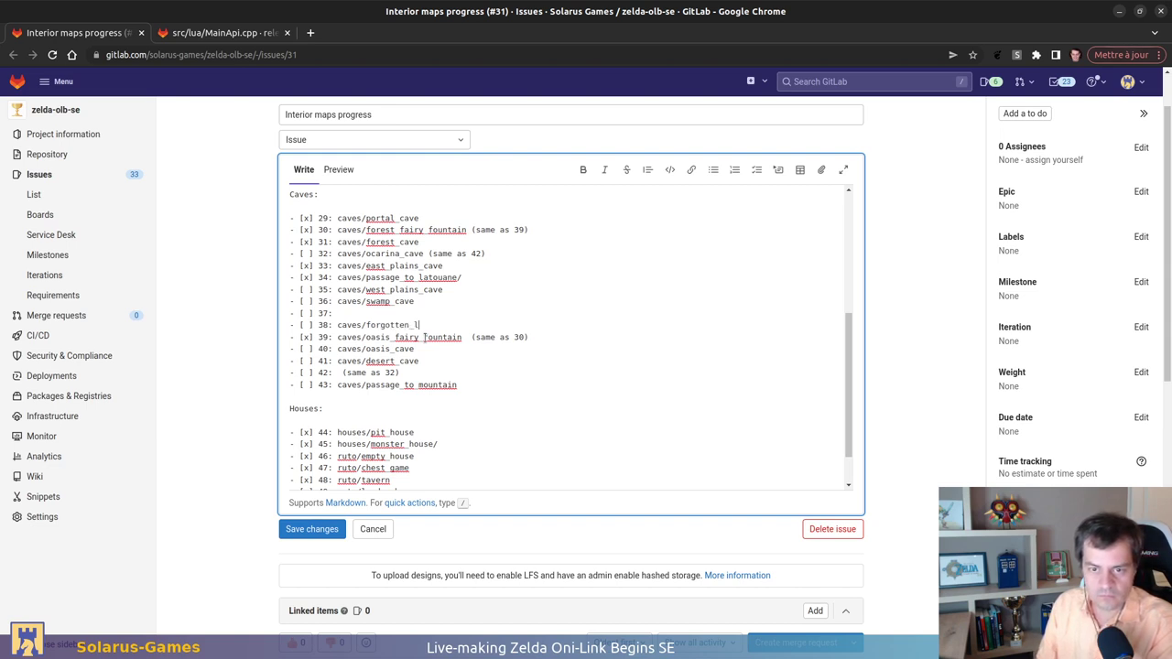
{"action": "type", "text": "and_cave"}
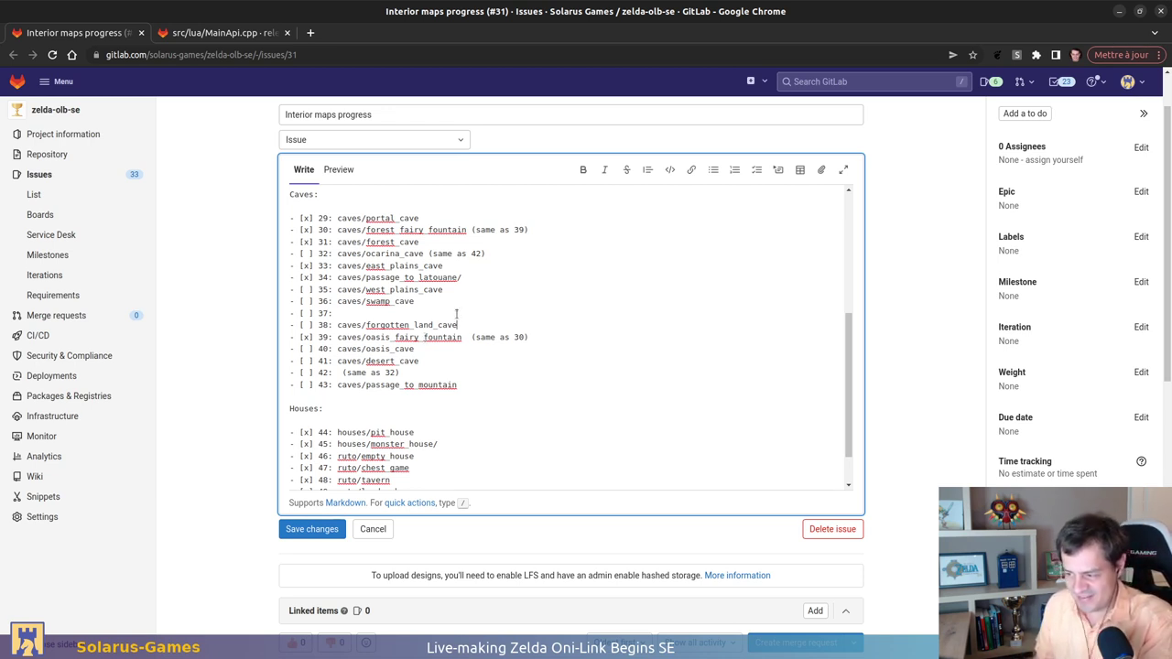
Review the issue's cave list, checking the unnamed entry 37 against the neighbouring entries
{"action": "left_click_drag", "start_coordinate": [439, 336], "coordinate": [459, 336]}
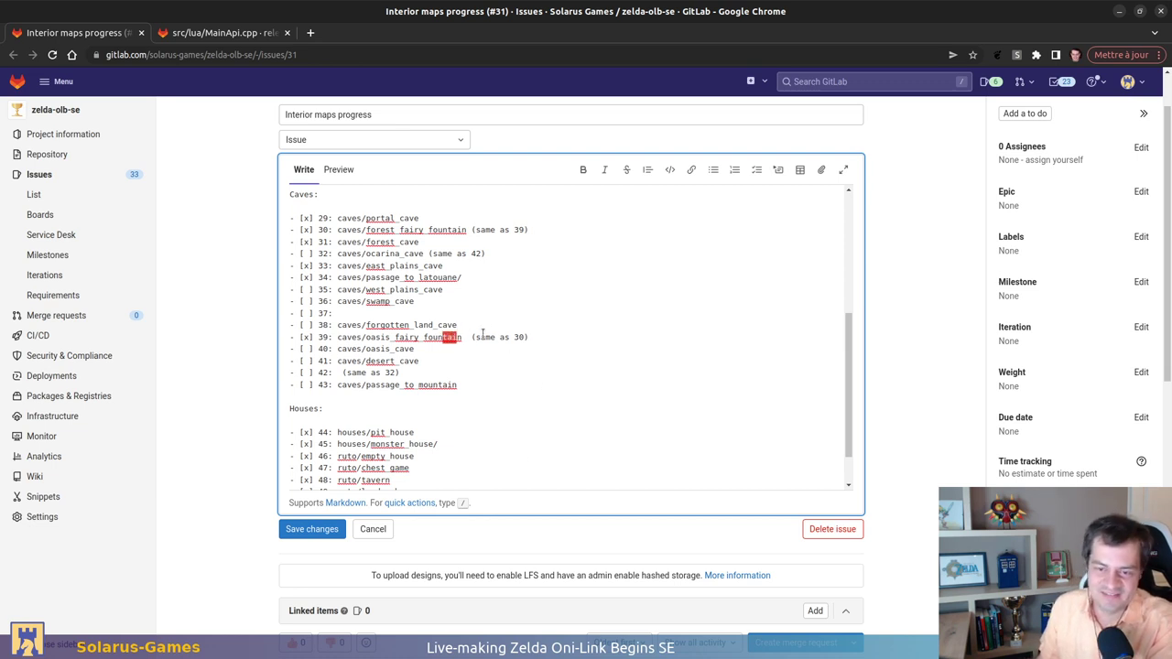
{"action": "left_click", "coordinate": [491, 336]}
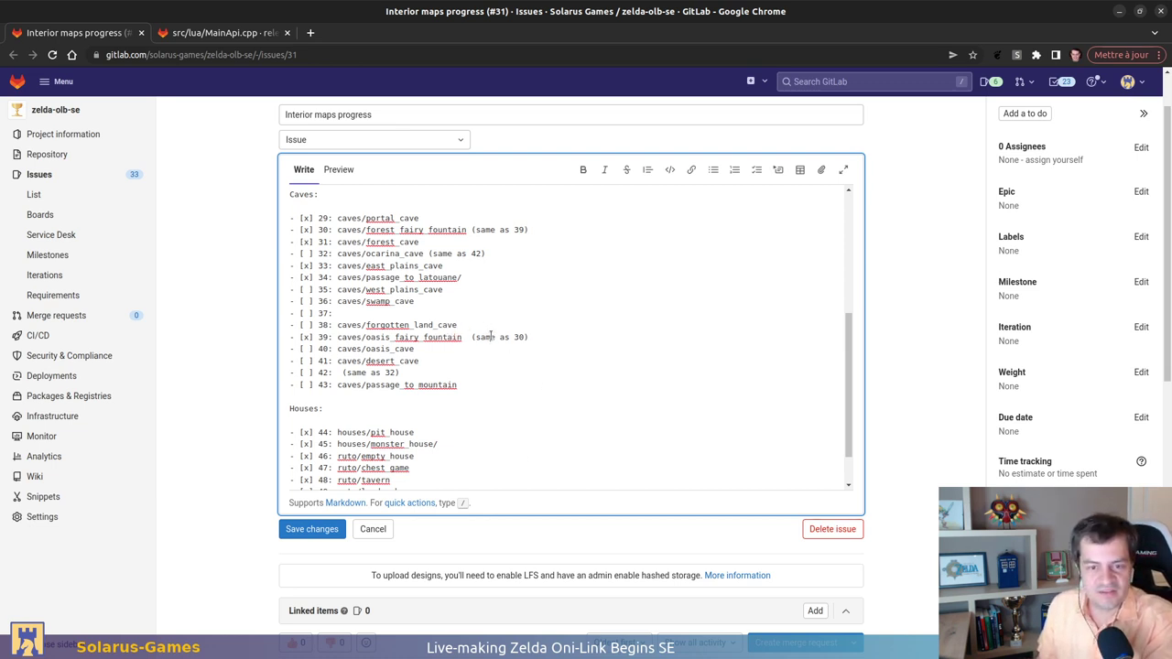
{"action": "left_click", "coordinate": [520, 313]}
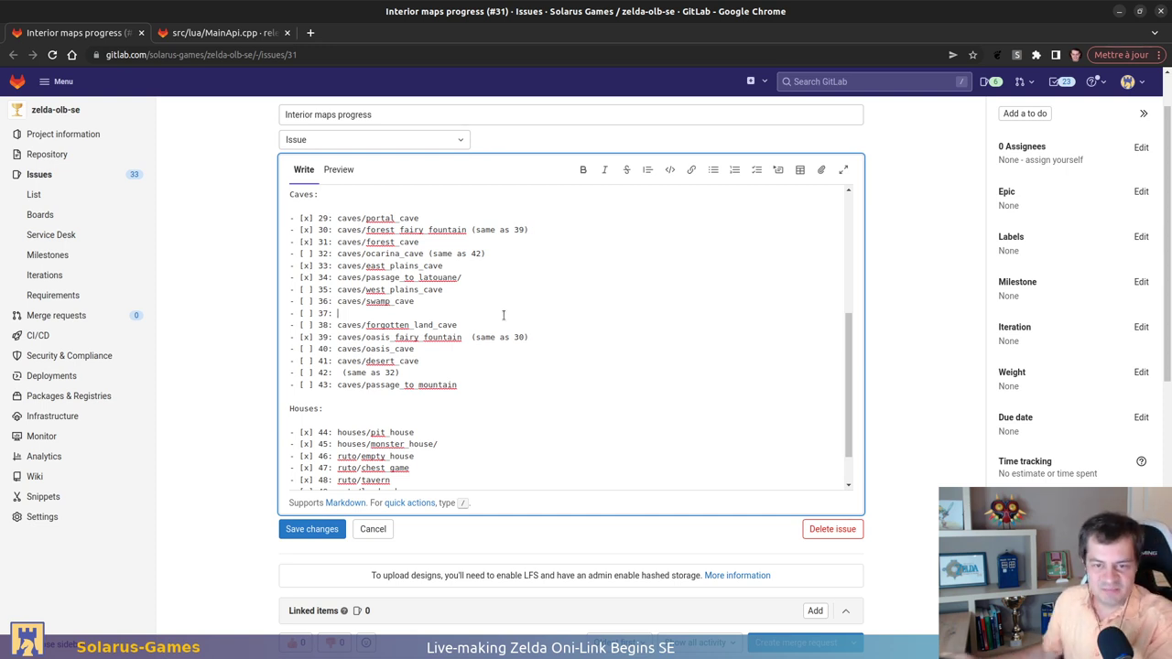
{"action": "left_click", "coordinate": [502, 315]}
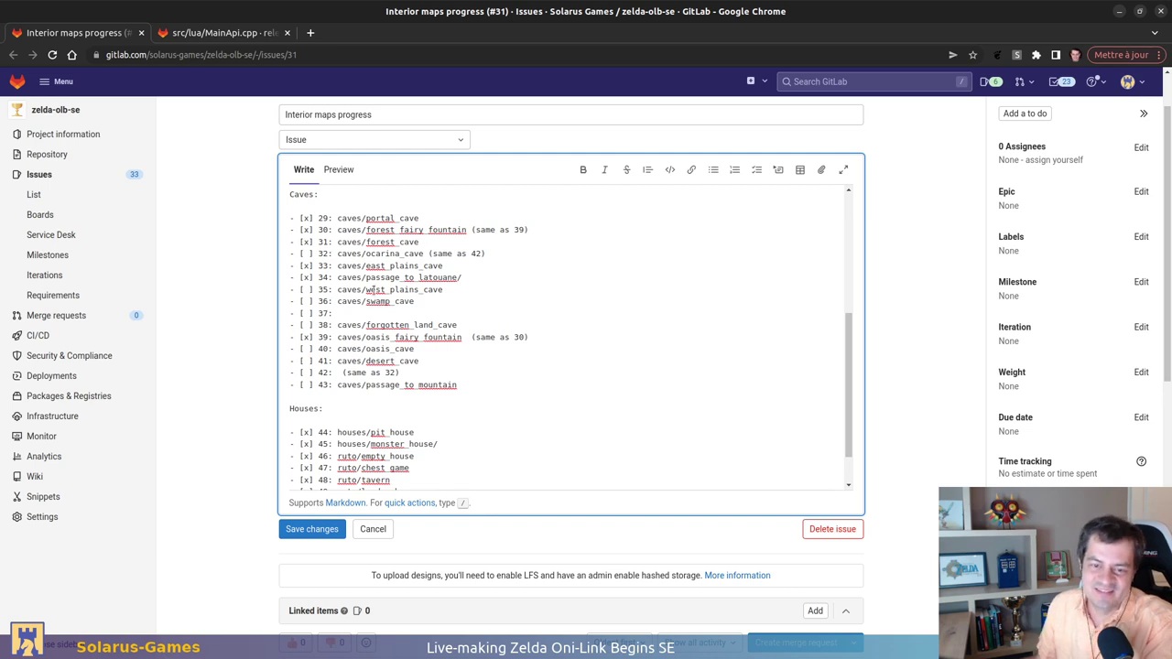
{"action": "left_click_drag", "start_coordinate": [382, 212], "coordinate": [467, 397]}
{"action": "left_click", "coordinate": [816, 408]}
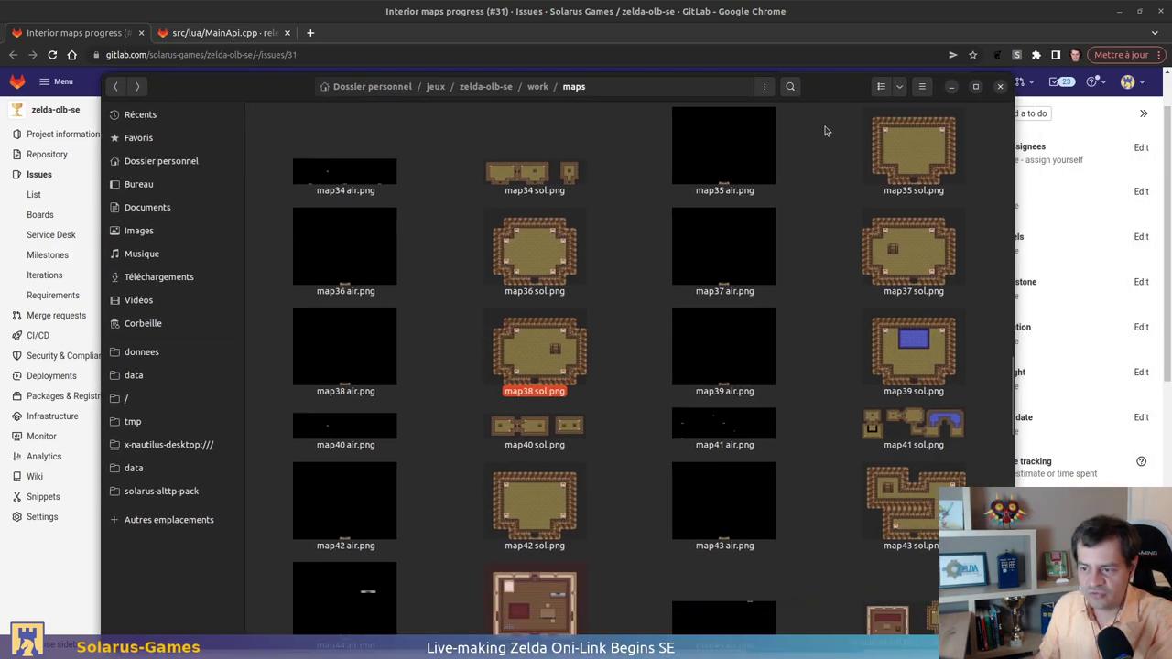
Examine the interior cave images in the maps folder, comparing map 37 with the other caves from map 30 to 43
{"action": "scroll", "coordinate": [773, 449], "scroll_direction": "up", "scroll_amount": 5}
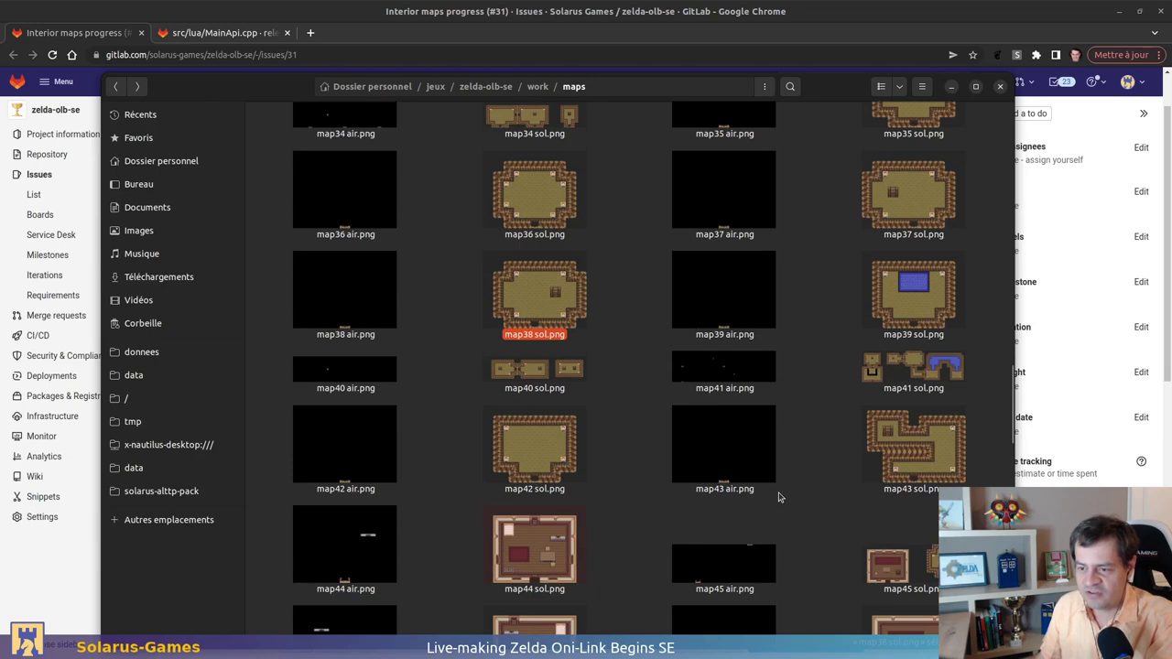
{"action": "scroll", "coordinate": [784, 492], "scroll_direction": "down", "scroll_amount": 5}
{"action": "scroll", "coordinate": [792, 478], "scroll_direction": "up", "scroll_amount": 5}
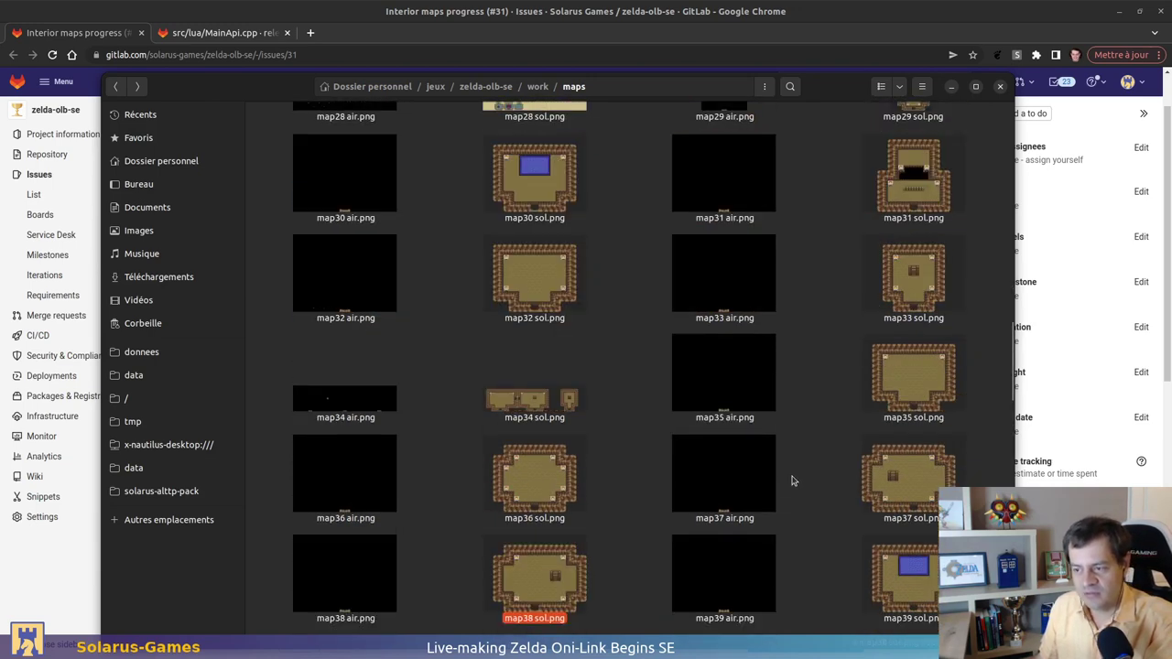
{"action": "scroll", "coordinate": [823, 438], "scroll_direction": "down", "scroll_amount": 1}
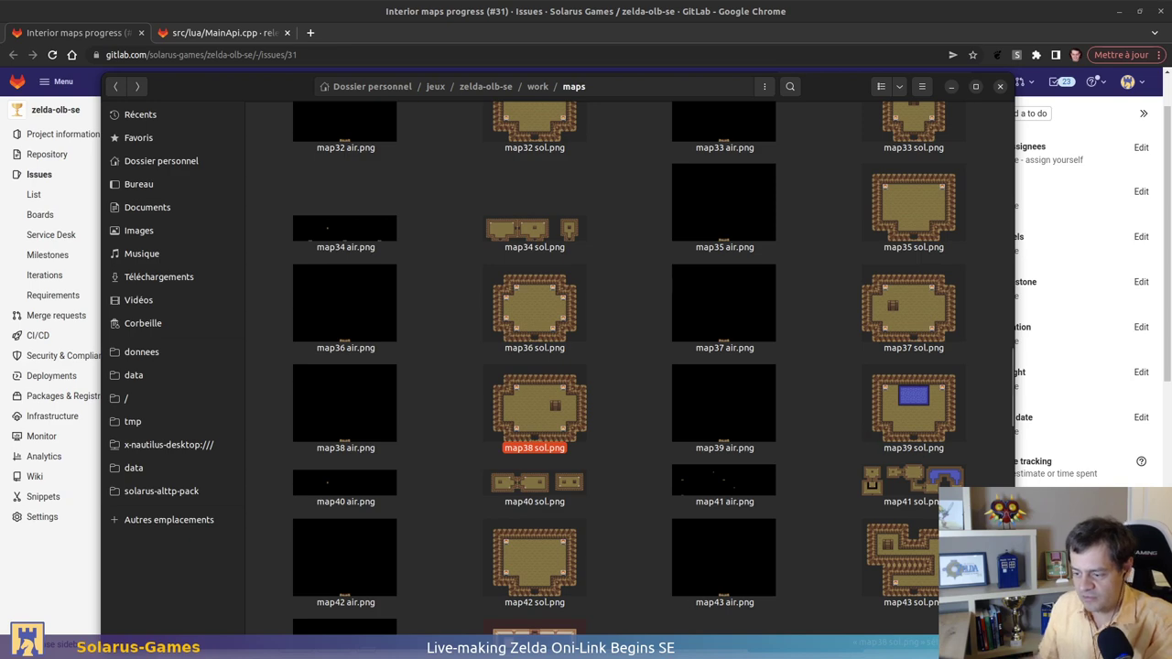
{"action": "key", "text": "alt+Tab"}
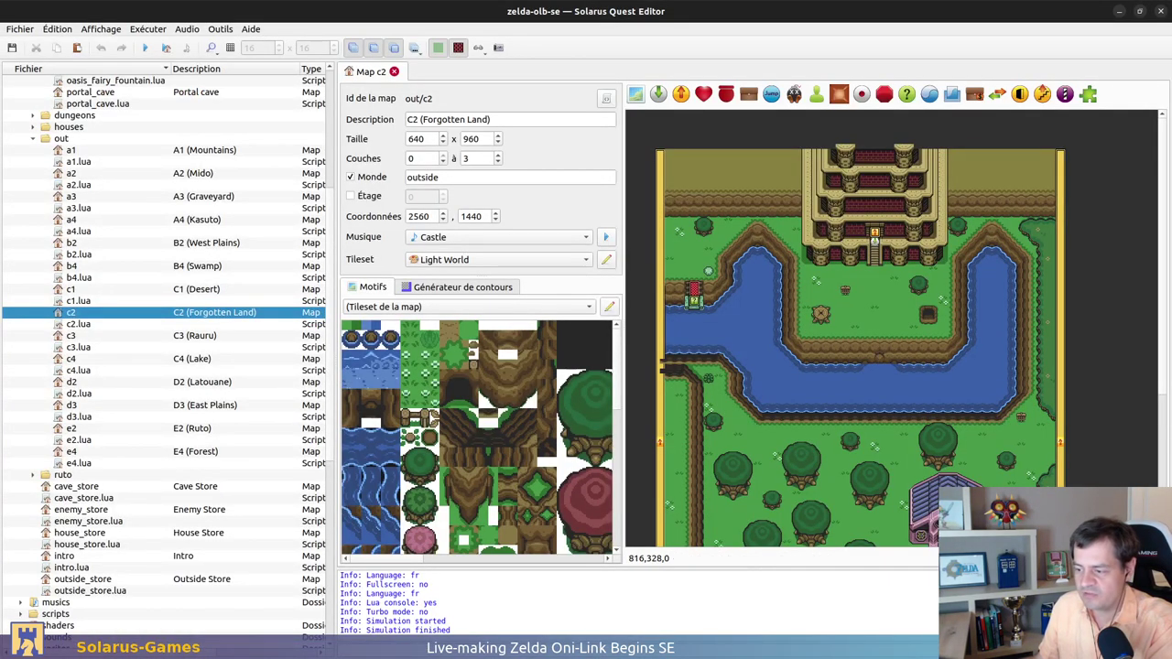
{"action": "key", "text": "alt+Tab"}
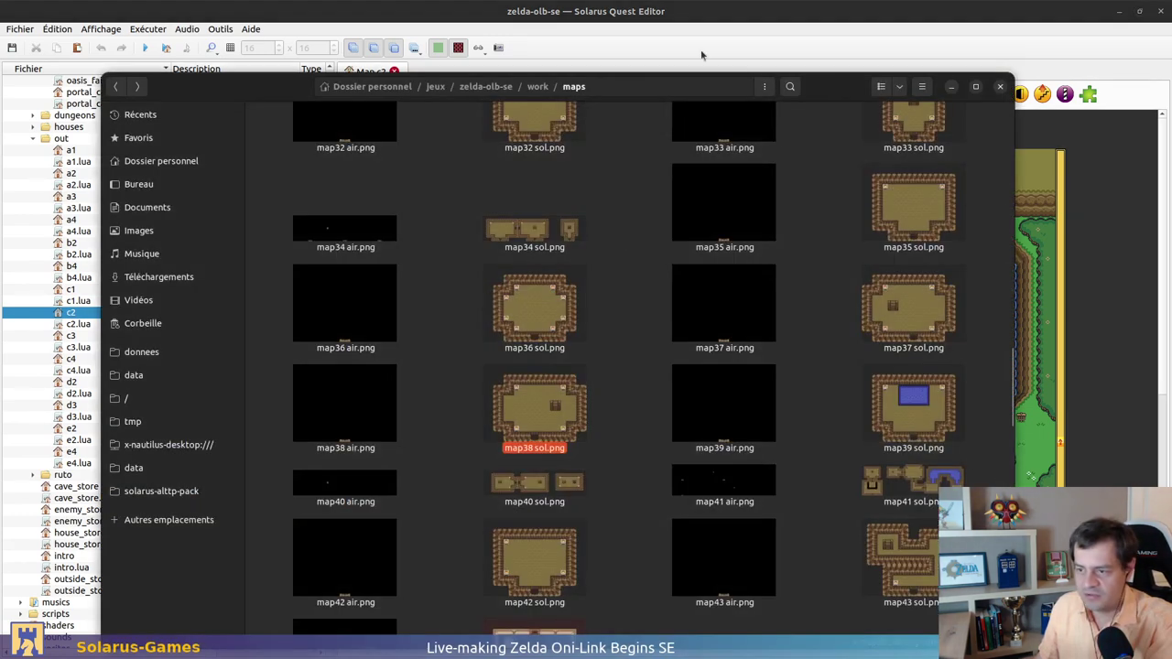
{"action": "scroll", "coordinate": [622, 412], "scroll_direction": "up", "scroll_amount": 1}
{"action": "scroll", "coordinate": [623, 412], "scroll_direction": "down", "scroll_amount": 3}
{"action": "scroll", "coordinate": [632, 421], "scroll_direction": "up", "scroll_amount": 3}
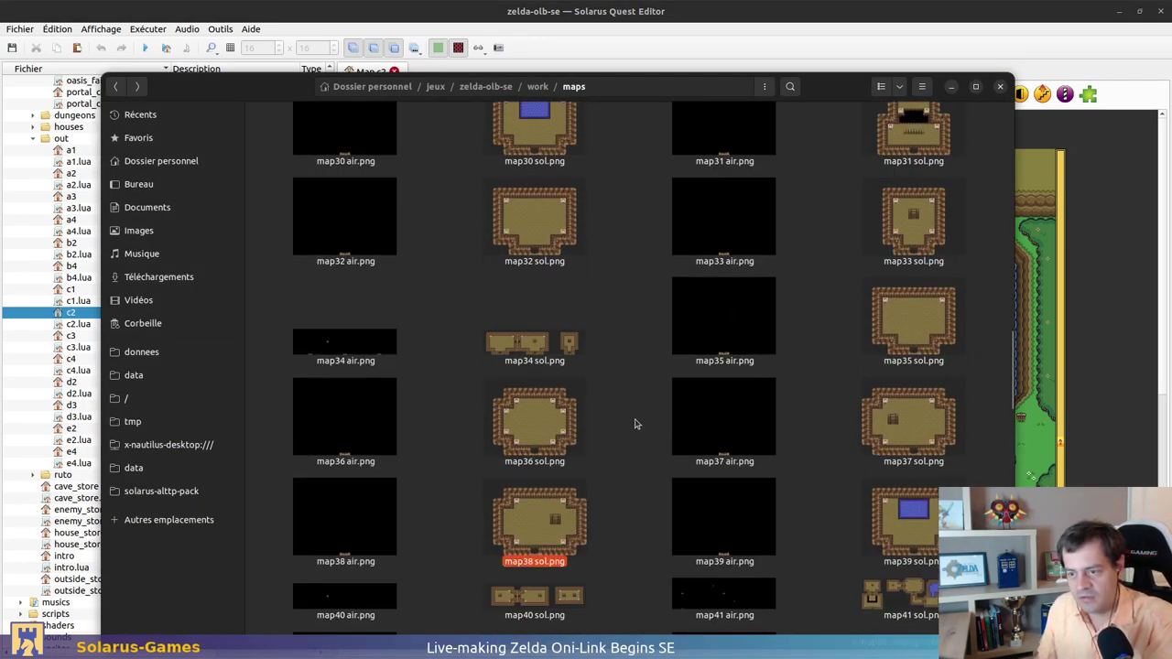
{"action": "scroll", "coordinate": [632, 421], "scroll_direction": "down", "scroll_amount": 1}
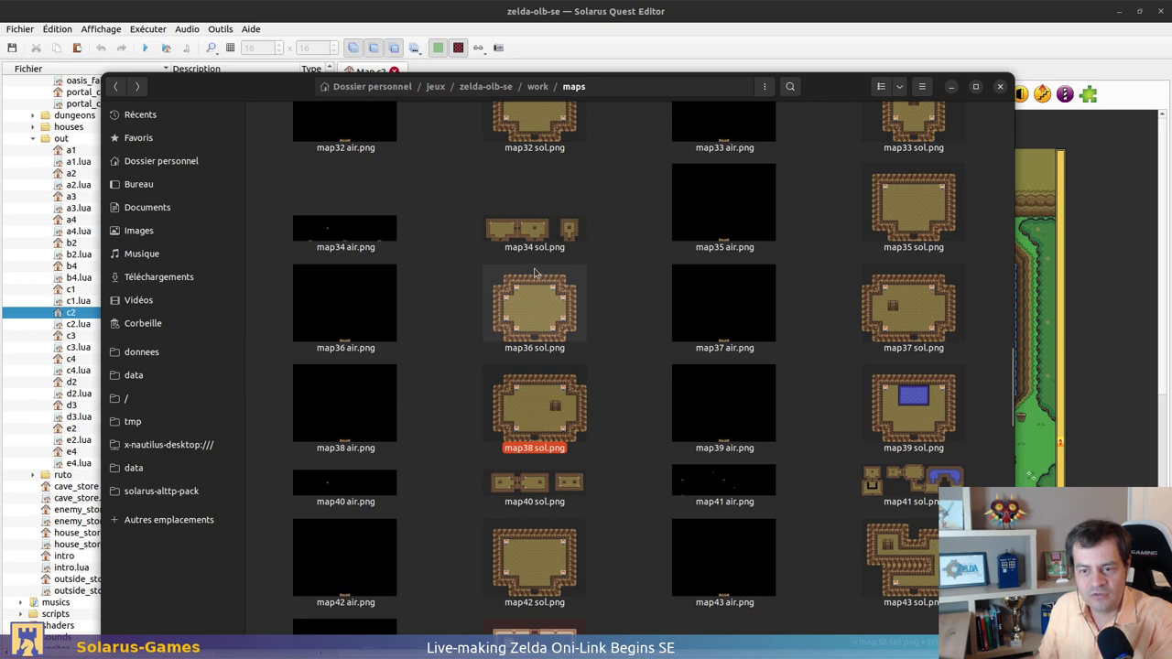
{"action": "left_click", "coordinate": [1106, 295]}
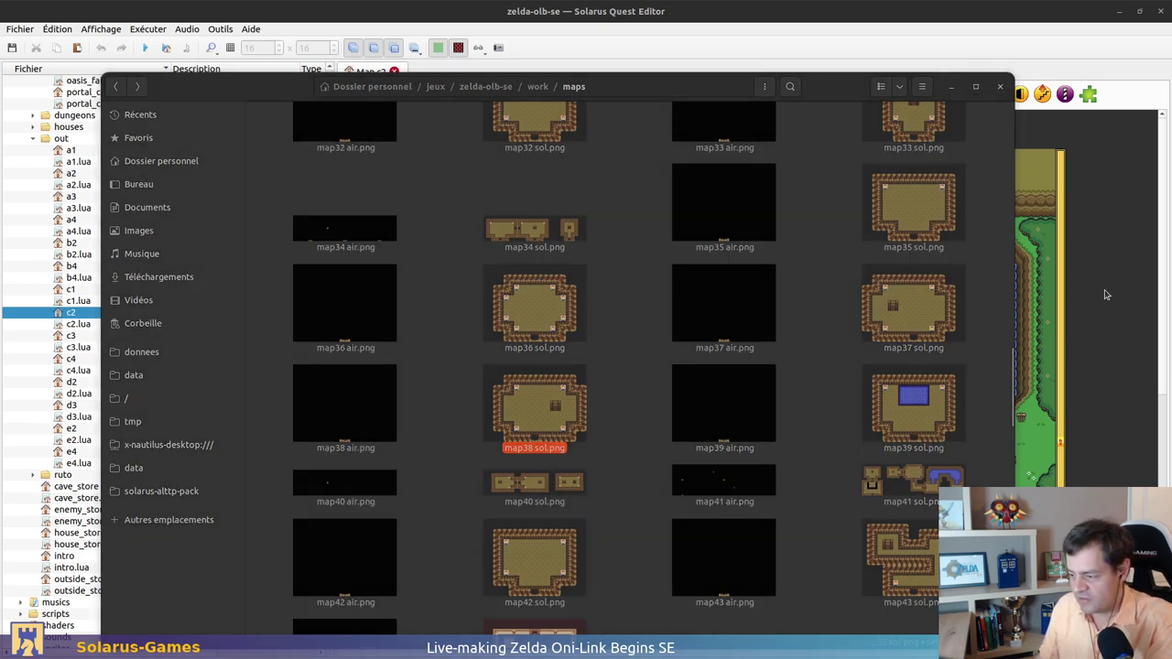
Recheck the issue's cave list around the unnamed entry 37, and switch back to map C2 in Solarus Quest Editor
{"action": "key", "text": "alt+Tab"}
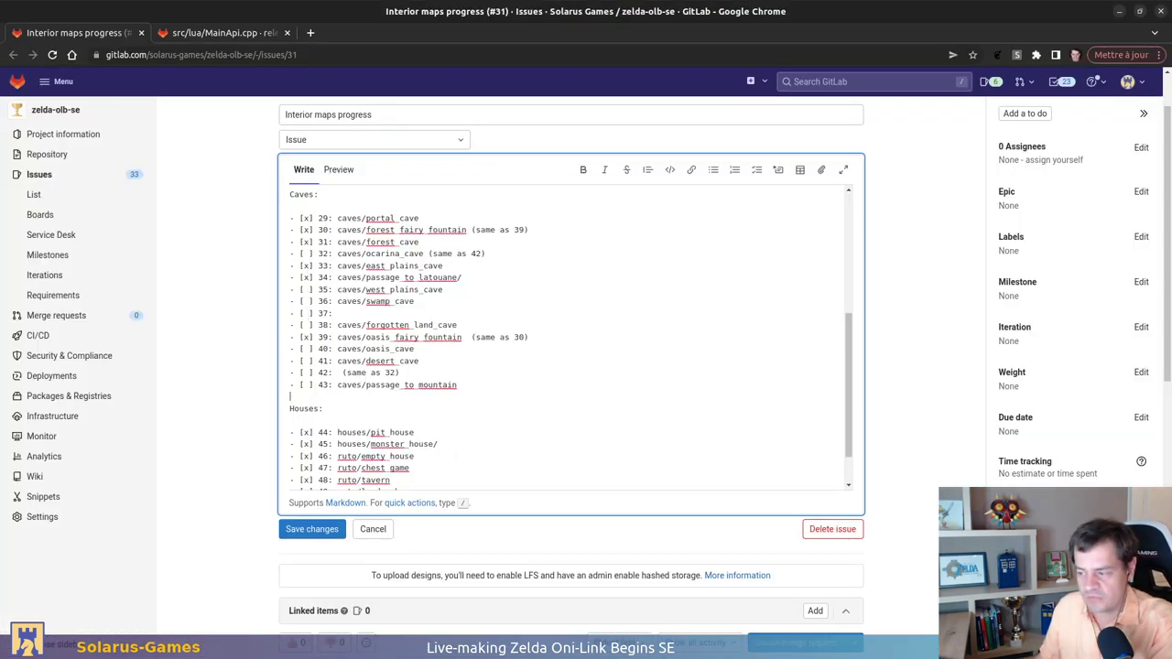
{"action": "key", "text": "alt+Tab"}
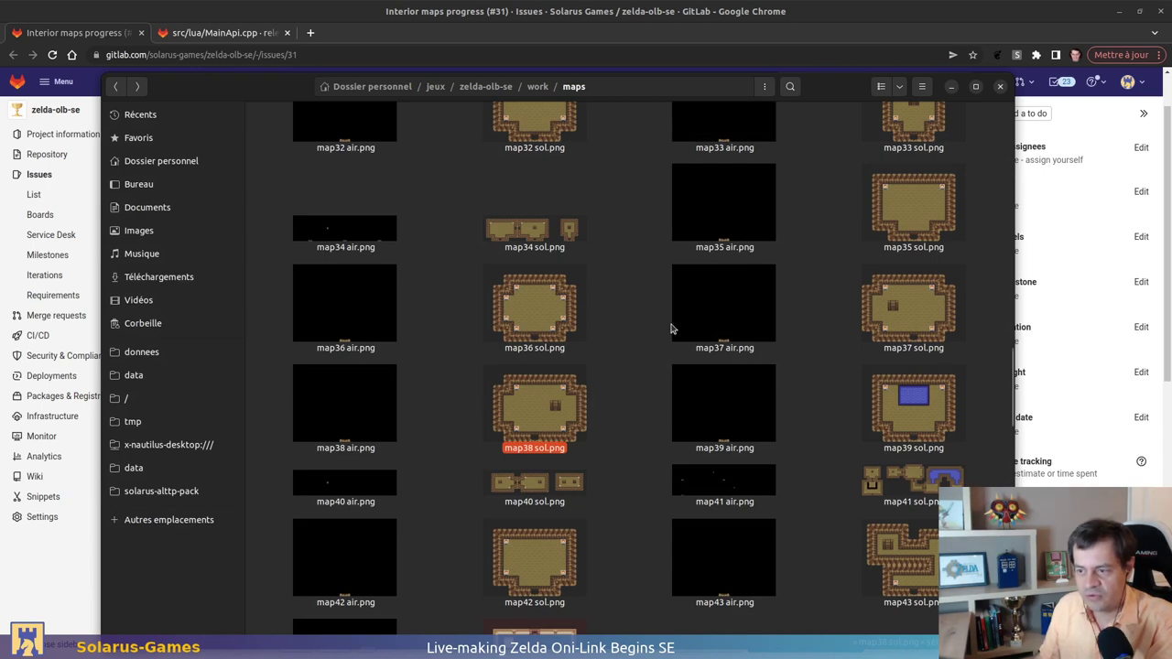
{"action": "key", "text": "alt+Tab"}
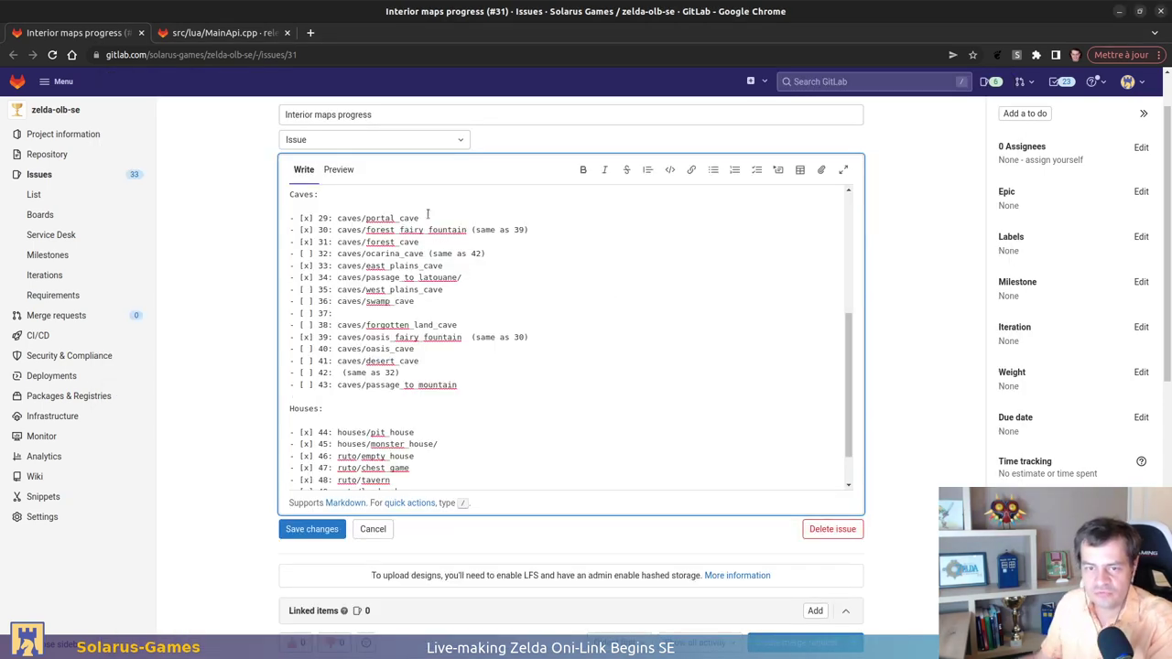
{"action": "left_click_drag", "start_coordinate": [443, 244], "coordinate": [421, 361]}
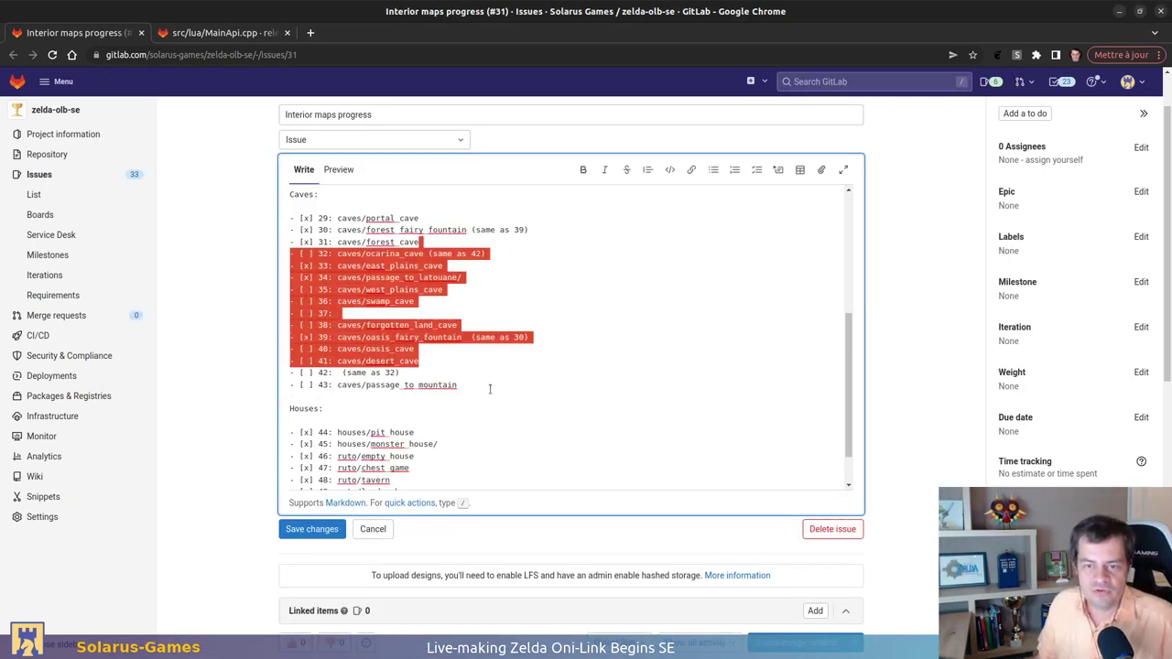
{"action": "left_click", "coordinate": [490, 389]}
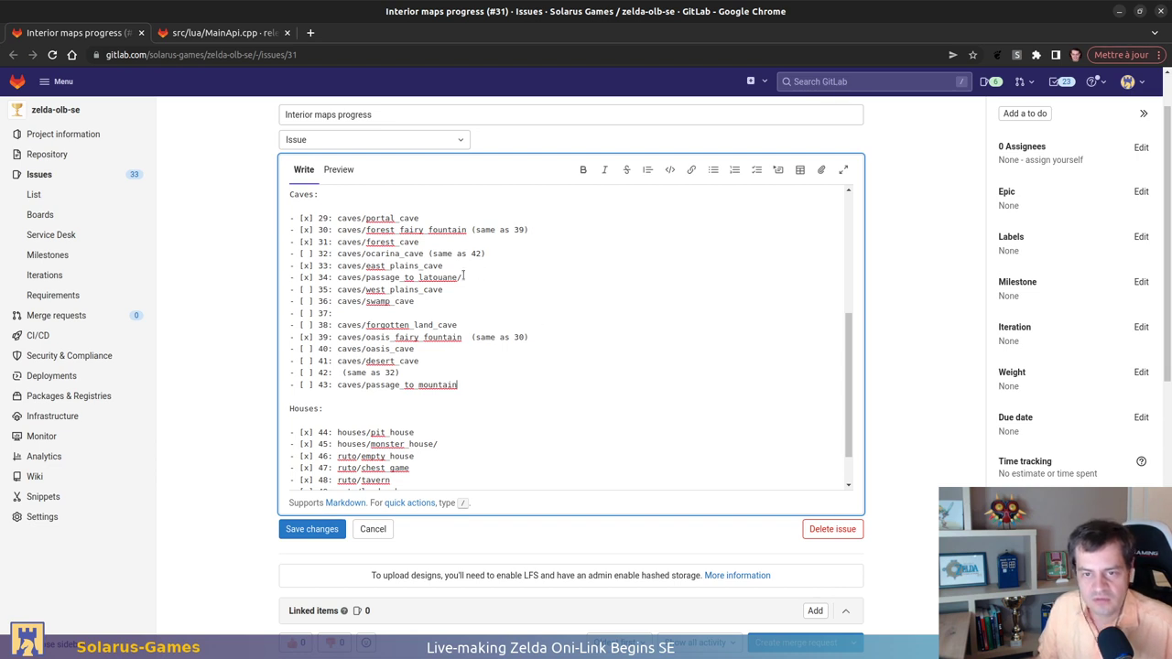
{"action": "left_click", "coordinate": [443, 314]}
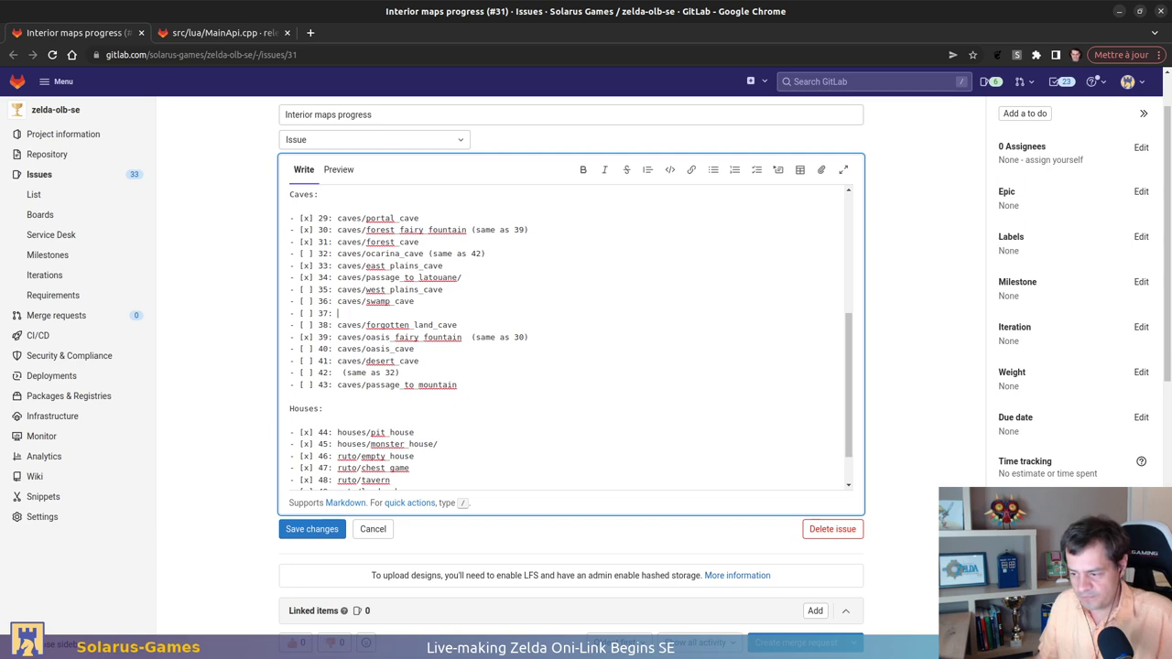
{"action": "key", "text": "alt+Tab"}
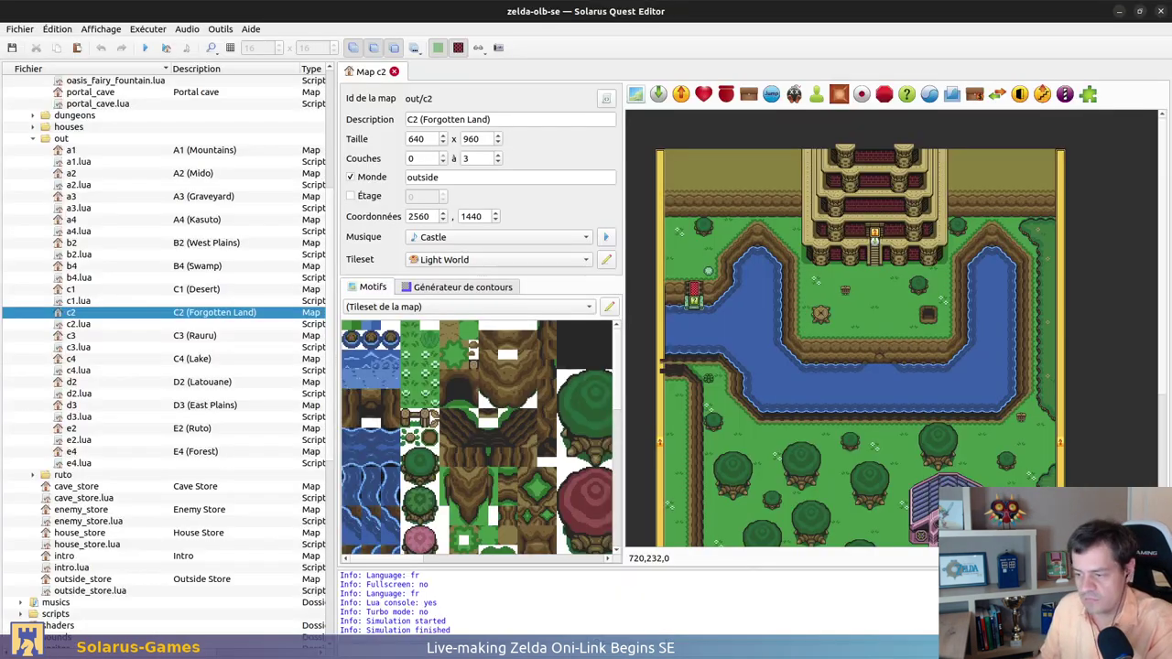
Examine the southern part of map C2, and open map C3 (Rauru) in its place to search for cave entrances
{"action": "scroll", "coordinate": [1115, 253], "scroll_direction": "down", "scroll_amount": 5}
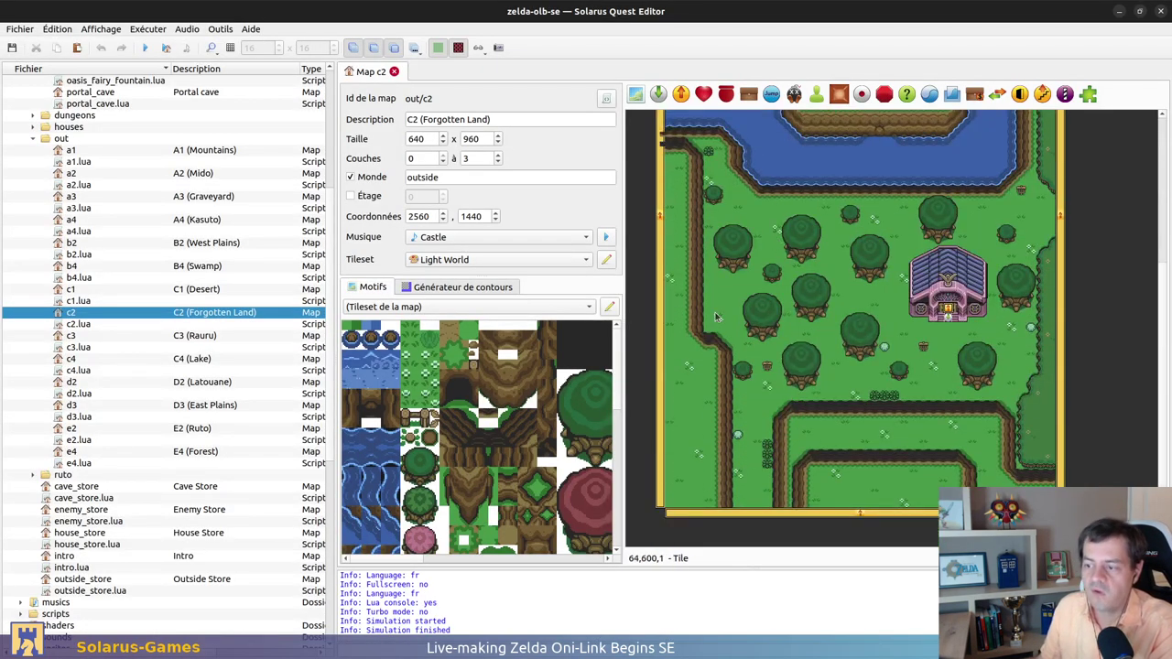
{"action": "left_click", "coordinate": [394, 71]}
{"action": "double_click", "coordinate": [111, 335]}
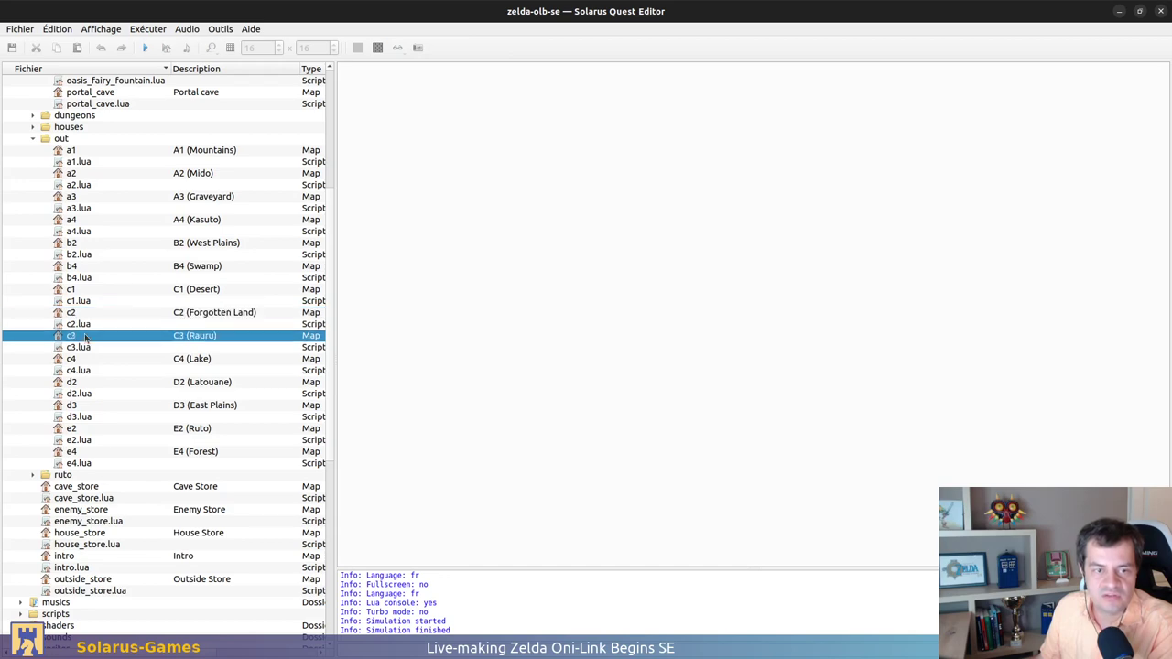
{"action": "scroll", "coordinate": [723, 325], "scroll_direction": "right", "scroll_amount": 5}
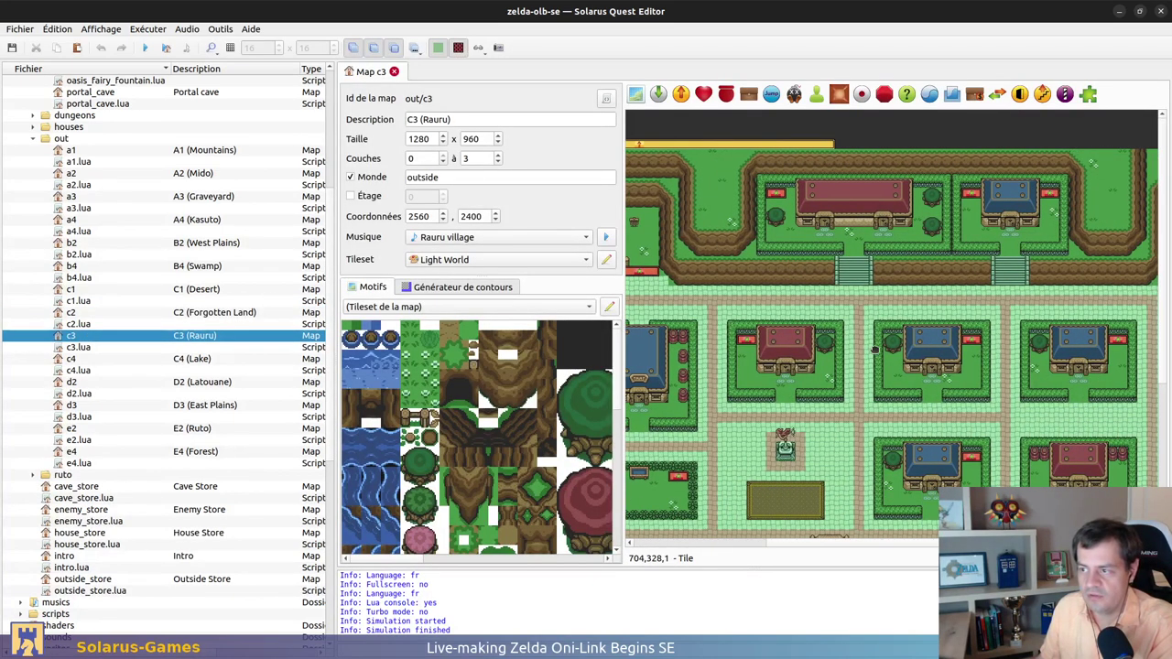
{"action": "scroll", "coordinate": [712, 328], "scroll_direction": "down", "scroll_amount": 4}
{"action": "scroll", "coordinate": [719, 275], "scroll_direction": "left", "scroll_amount": 5}
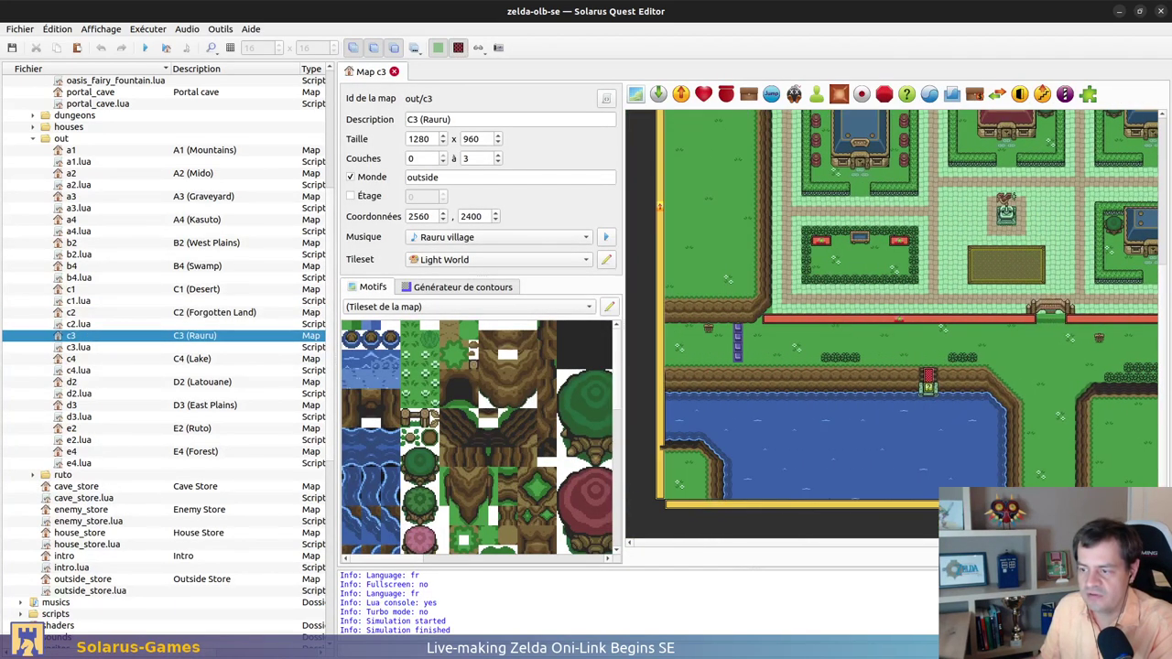
Replace map C3 with map C4 (Lake) and inspect the weak wall on the eastern island's south cliff
{"action": "left_click", "coordinate": [393, 71]}
{"action": "double_click", "coordinate": [112, 359]}
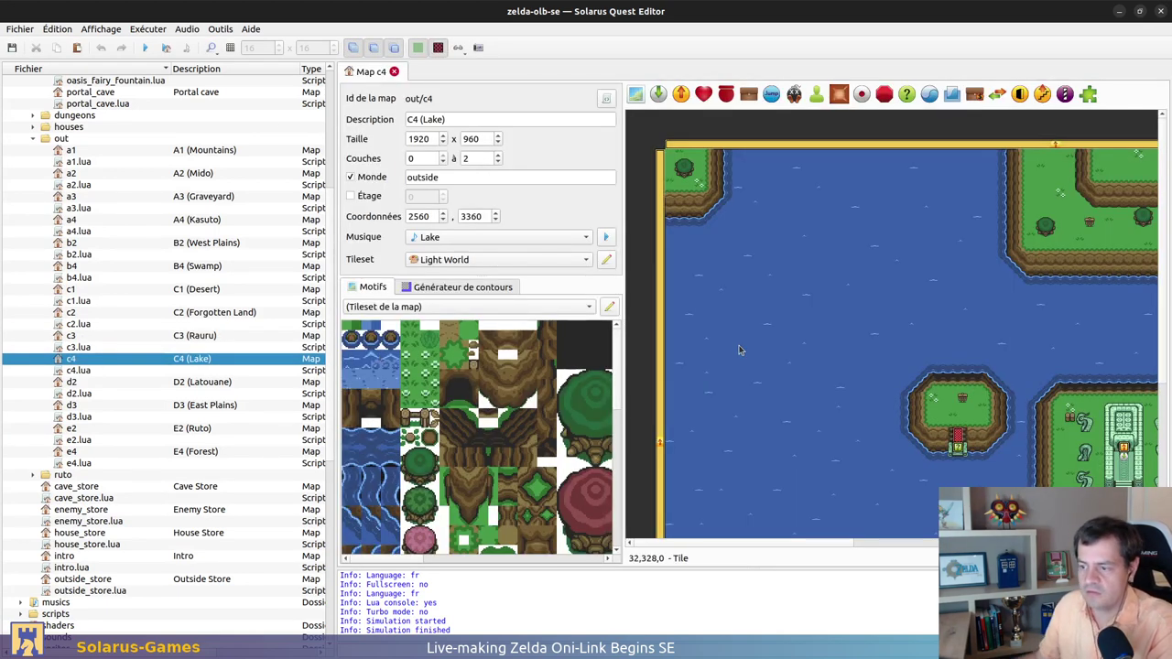
{"action": "scroll", "coordinate": [970, 389], "scroll_direction": "down", "scroll_amount": 1, "text": "ctrl"}
{"action": "scroll", "coordinate": [1043, 302], "scroll_direction": "right", "scroll_amount": 2}
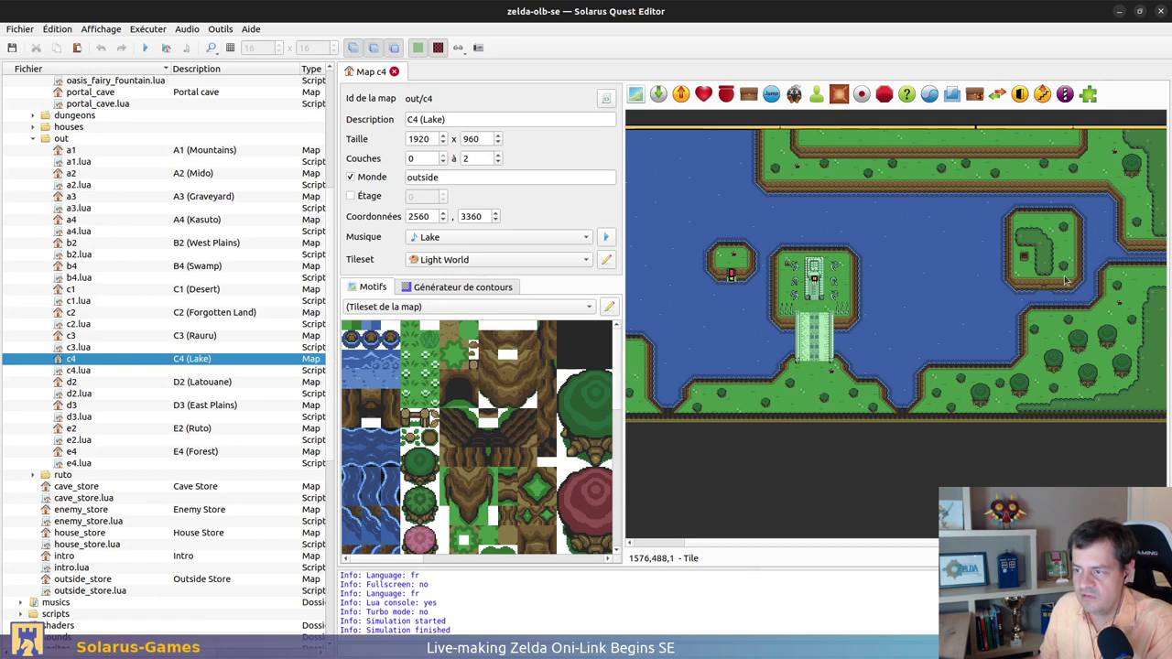
{"action": "scroll", "coordinate": [1010, 310], "scroll_direction": "right", "scroll_amount": 1}
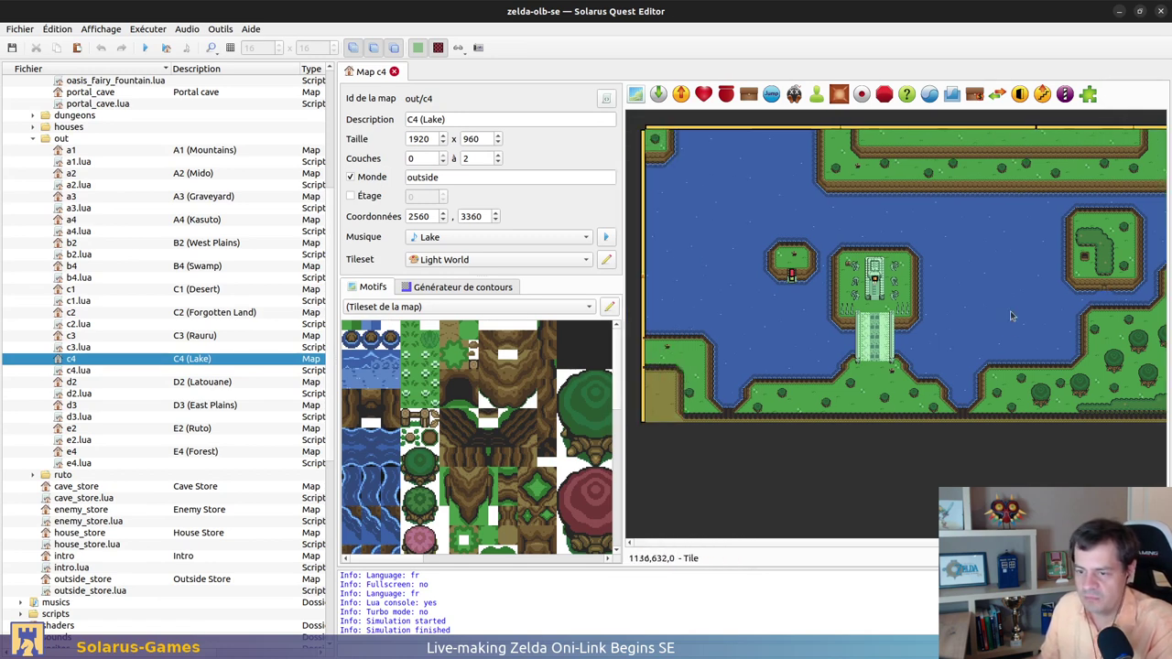
{"action": "scroll", "coordinate": [1068, 261], "scroll_direction": "up", "scroll_amount": 1, "text": "ctrl"}
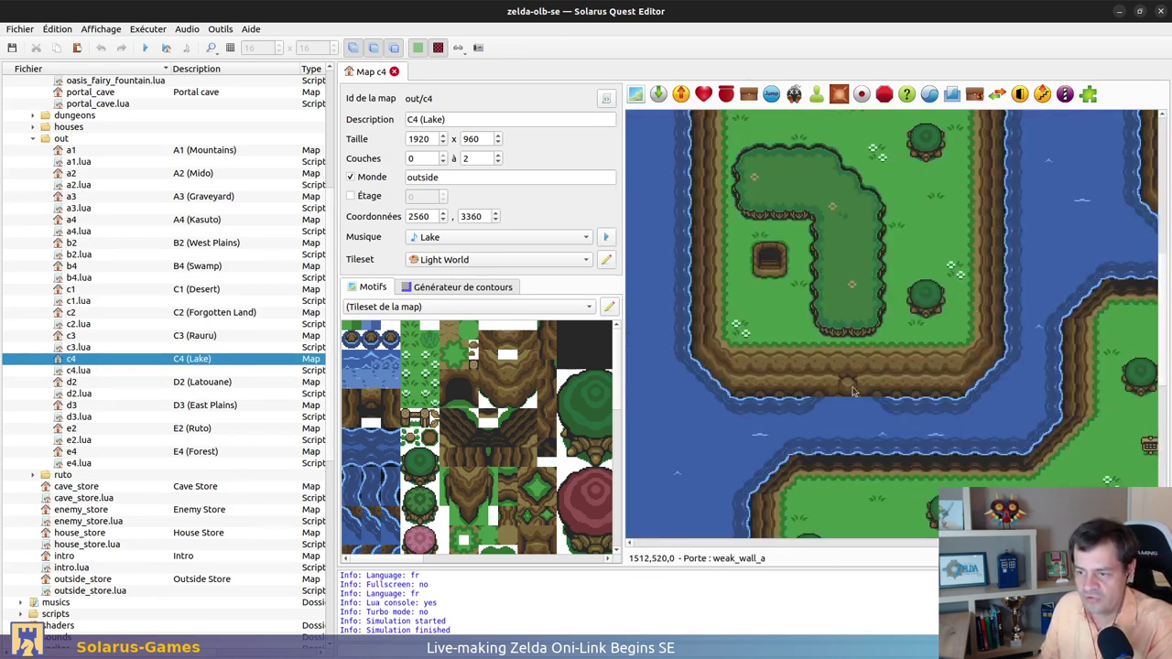
Paste the copied weak-wall entities below the island's south cliff and change the weak_wall_a_closed tile's pattern to water.cliff.1
{"action": "key", "text": "ctrl+v"}
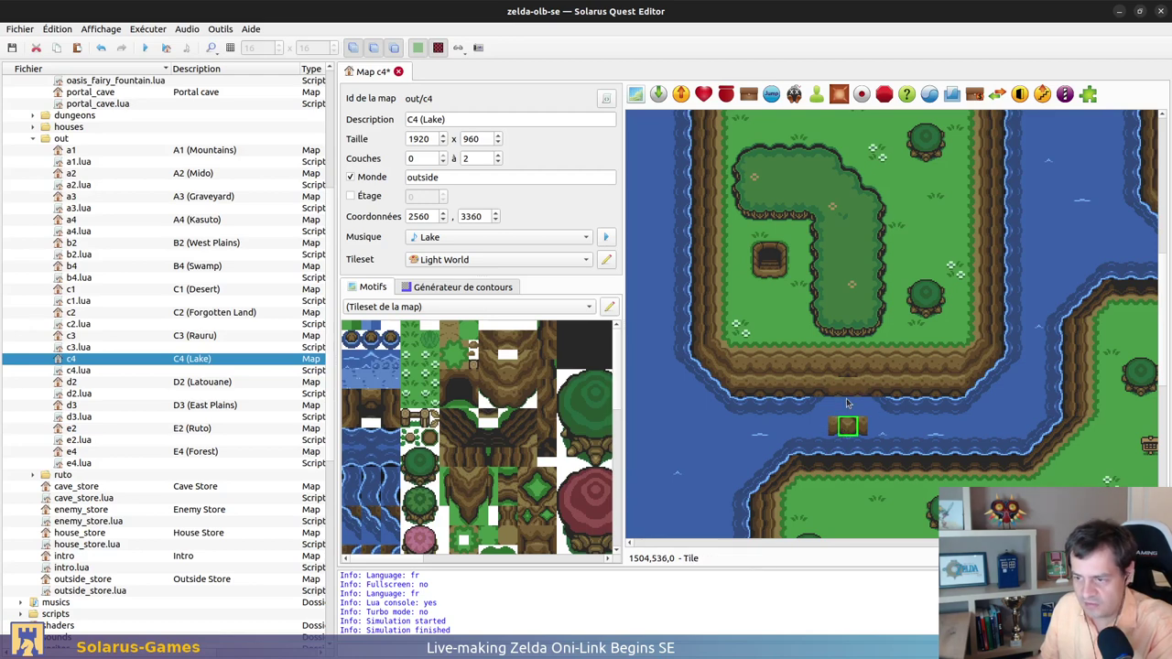
{"action": "double_click", "coordinate": [851, 409]}
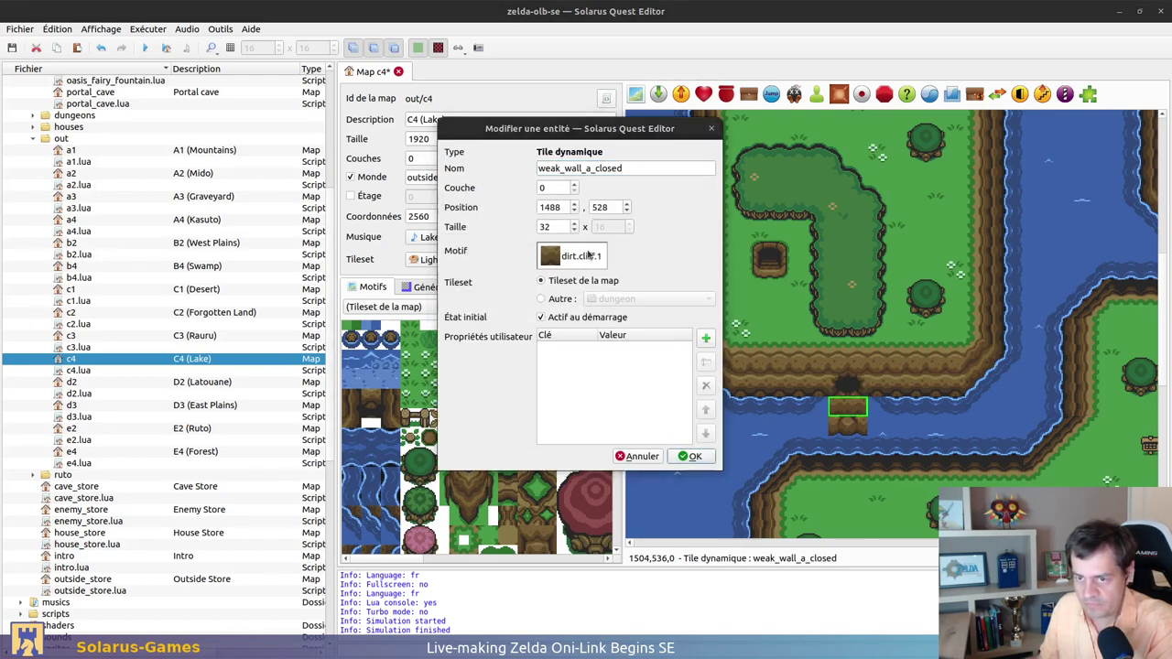
{"action": "left_click", "coordinate": [591, 255]}
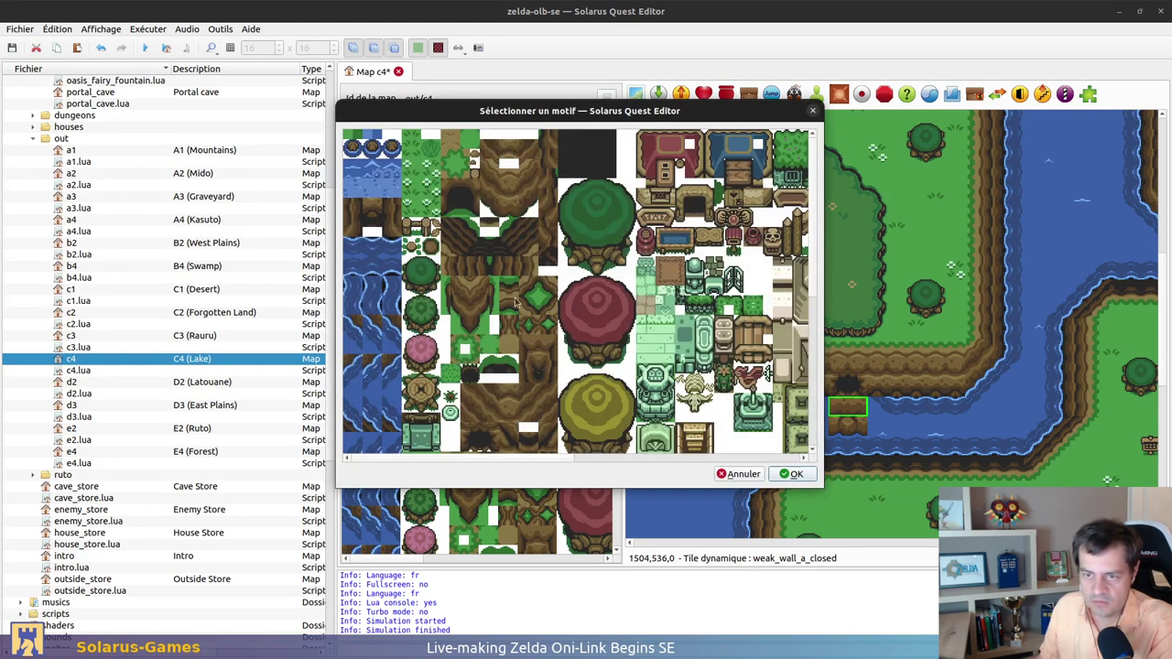
{"action": "left_click", "coordinate": [372, 209]}
{"action": "left_click", "coordinate": [792, 474]}
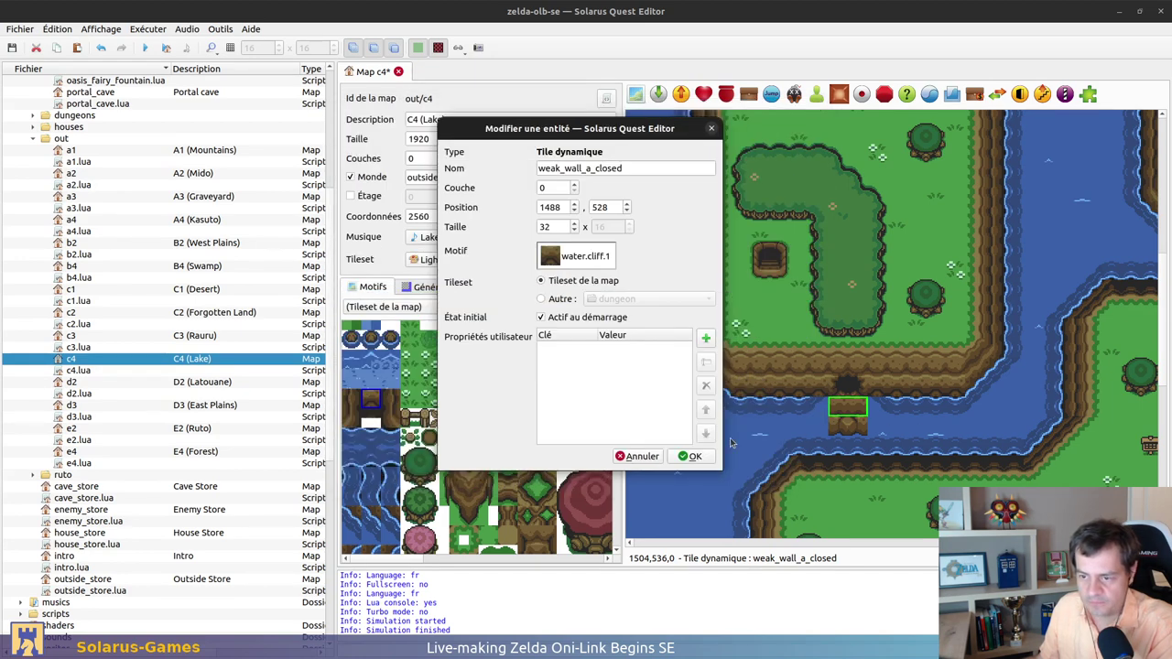
{"action": "key", "text": "Return"}
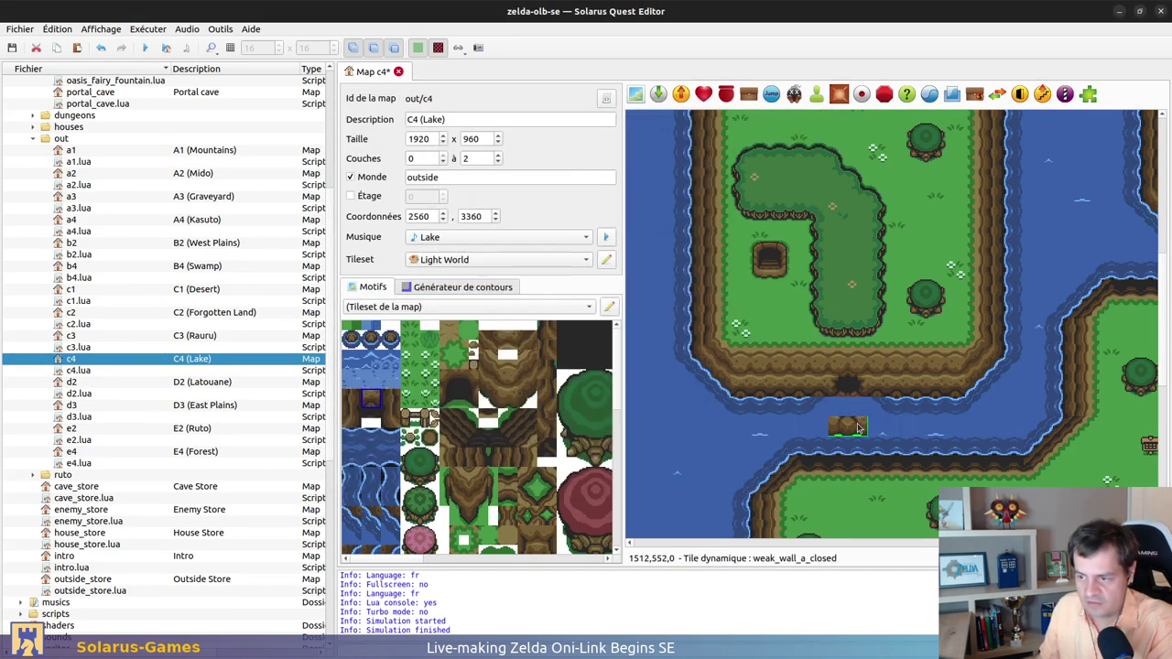
{"action": "left_click_drag", "start_coordinate": [864, 410], "coordinate": [864, 431]}
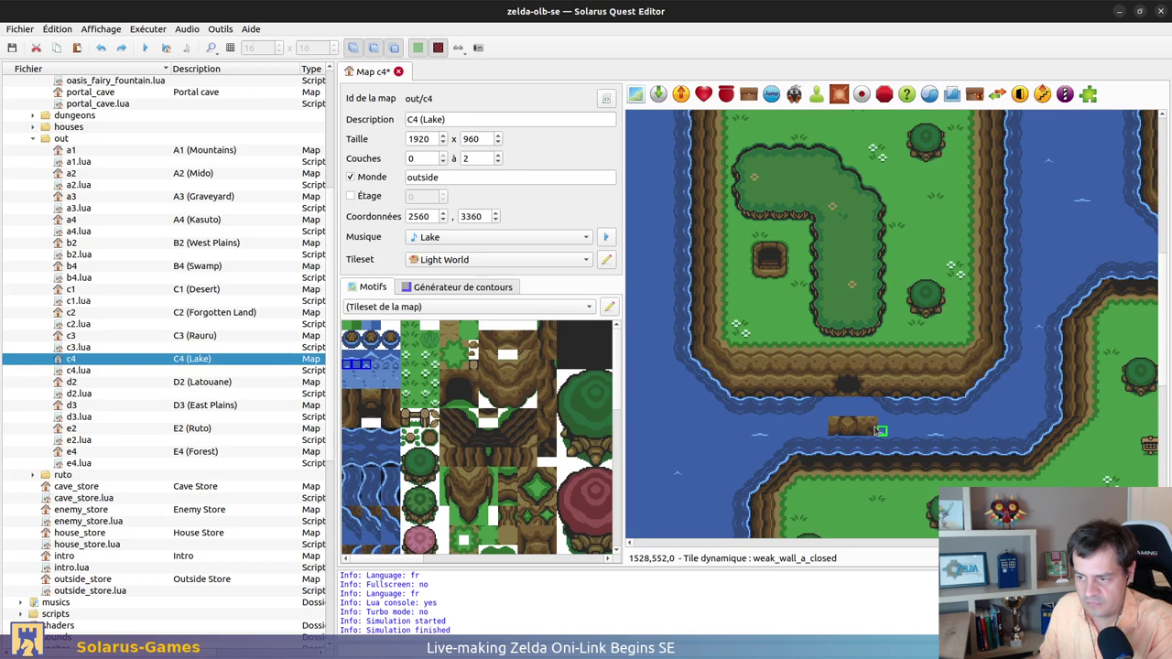
Add the cave entrance's base tiles under the island's cliff opening and rearrange the surrounding cliff-edge tiles
{"action": "left_click_drag", "start_coordinate": [827, 388], "coordinate": [892, 391]}
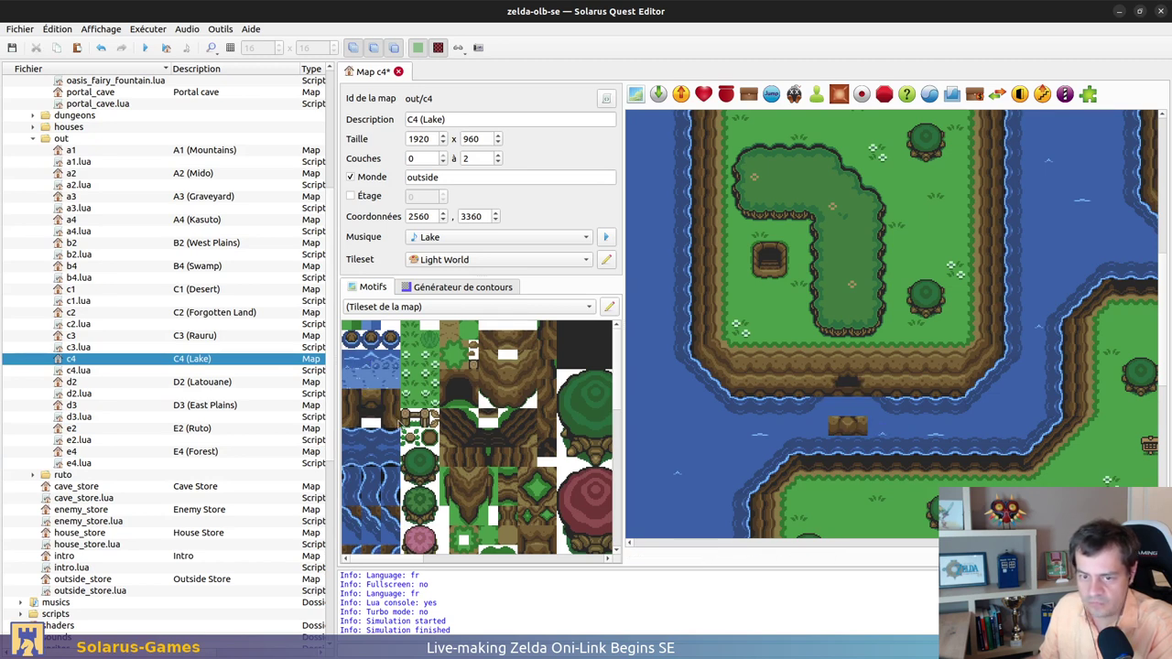
{"action": "scroll", "coordinate": [403, 426], "scroll_direction": "down", "scroll_amount": 3}
{"action": "scroll", "coordinate": [444, 455], "scroll_direction": "down", "scroll_amount": 3}
{"action": "left_click_drag", "start_coordinate": [460, 492], "coordinate": [497, 503]}
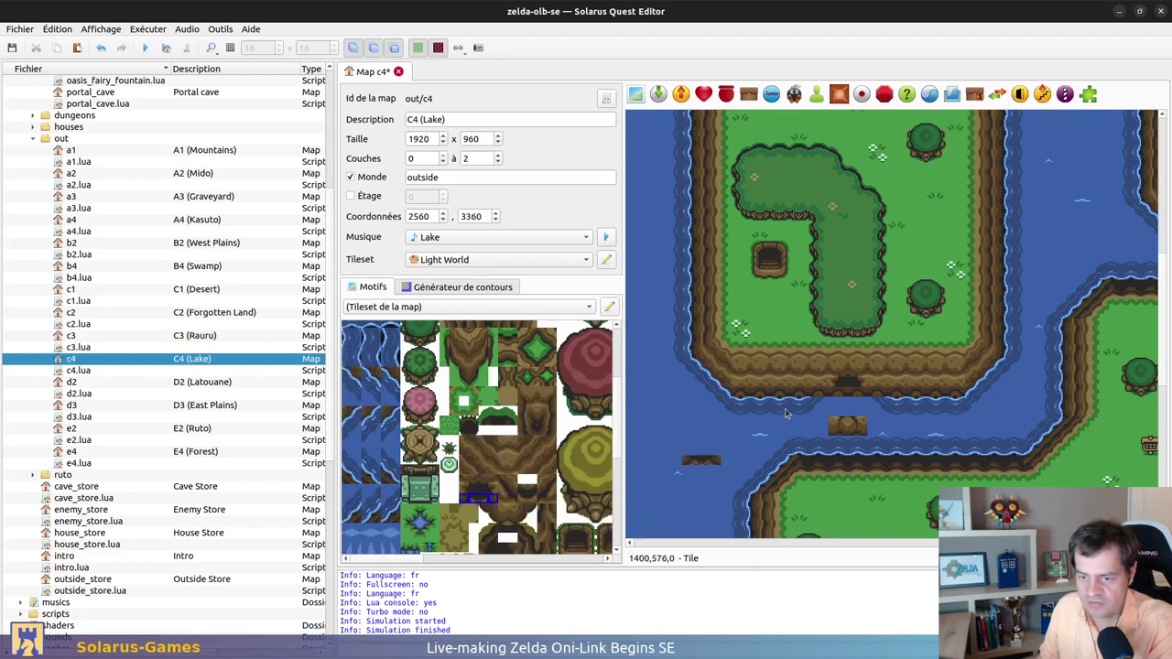
{"action": "left_click", "coordinate": [849, 407]}
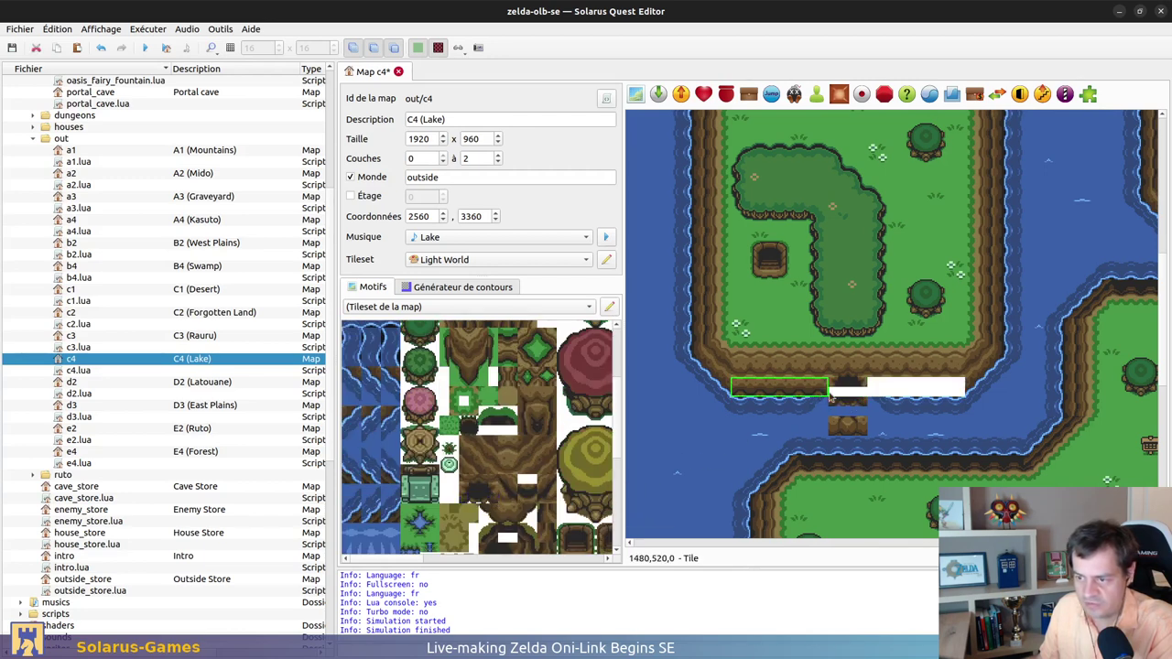
{"action": "left_click_drag", "start_coordinate": [916, 392], "coordinate": [859, 405]}
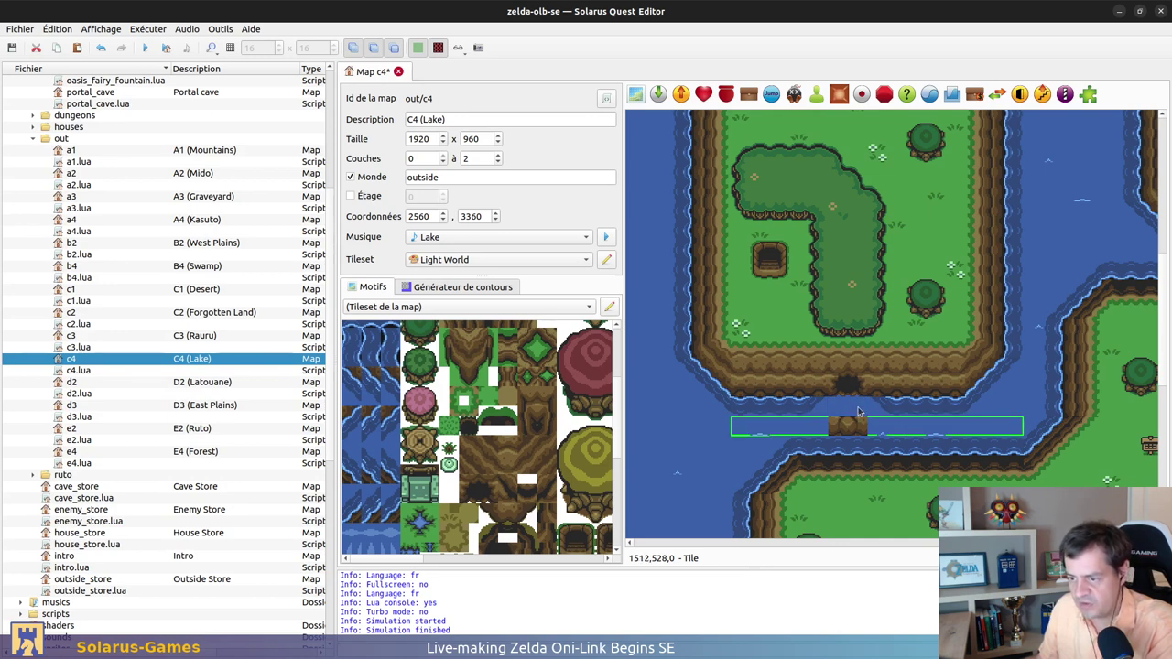
Place the weak-wall door over the cave opening and the closed cliff tile just beneath it, and save map C4
{"action": "left_click", "coordinate": [844, 428]}
{"action": "left_click_drag", "start_coordinate": [845, 428], "coordinate": [847, 384]}
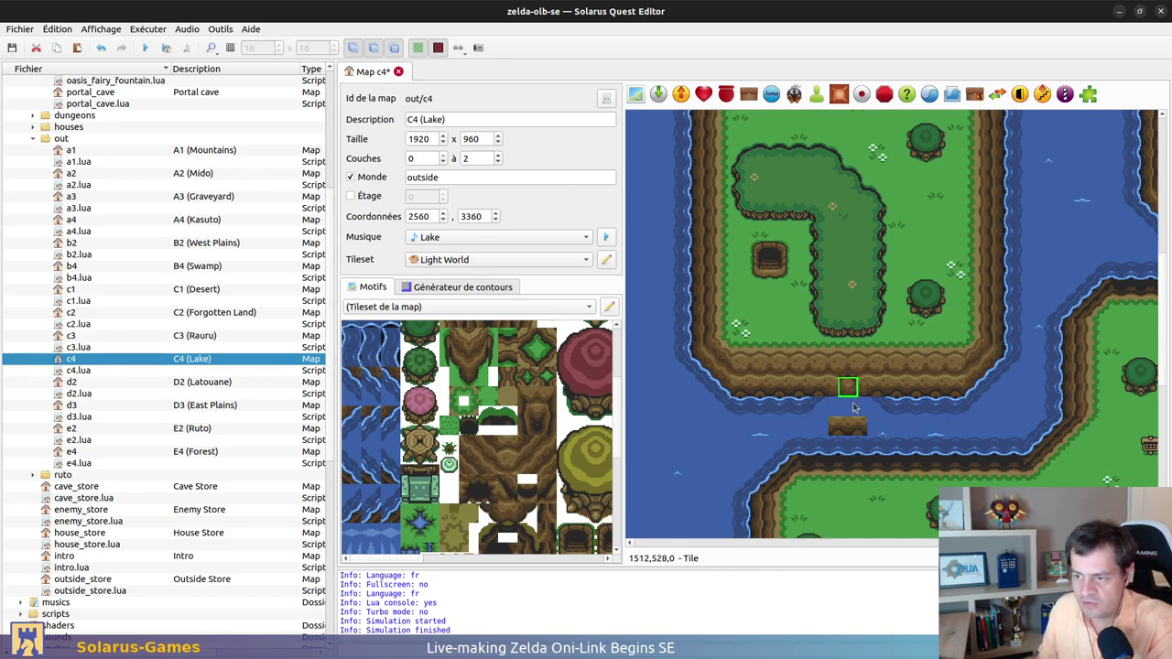
{"action": "left_click", "coordinate": [852, 427]}
{"action": "mouse_move", "coordinate": [852, 427]}
{"action": "left_mouse_down"}
{"action": "mouse_move", "coordinate": [854, 399]}
{"action": "mouse_move", "coordinate": [857, 412]}
{"action": "left_mouse_up"}
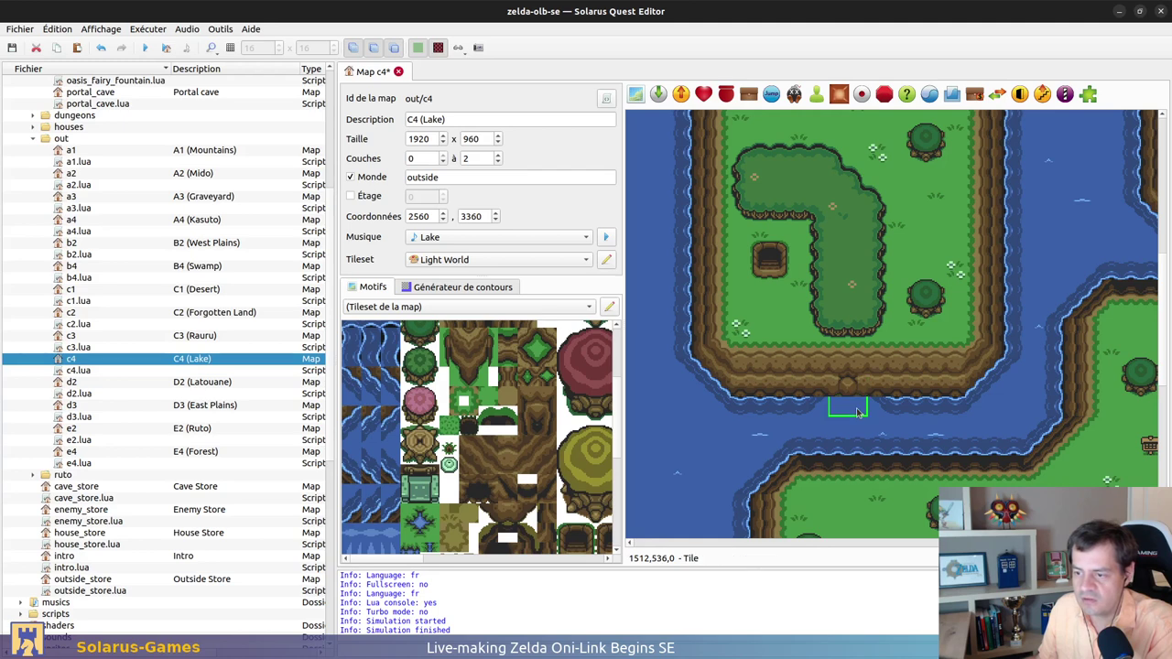
{"action": "key", "text": "ctrl+s"}
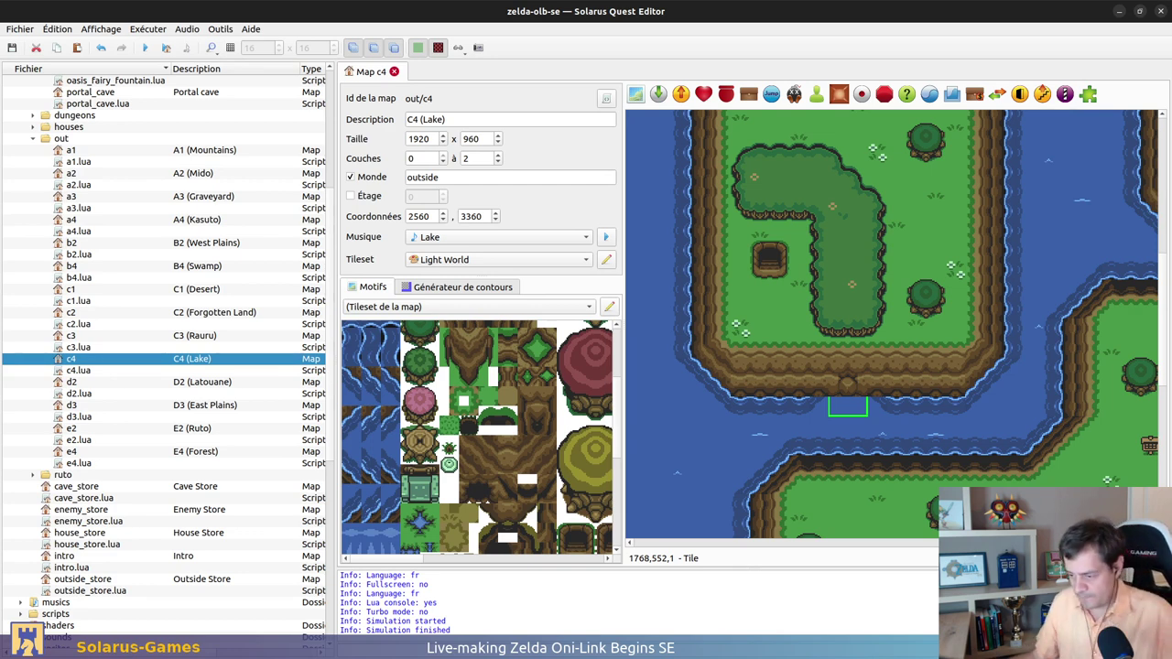
Check the map37 sol.png cave image in the maps folder against the island entrances on the Lake map
{"action": "key", "text": "alt+Tab"}
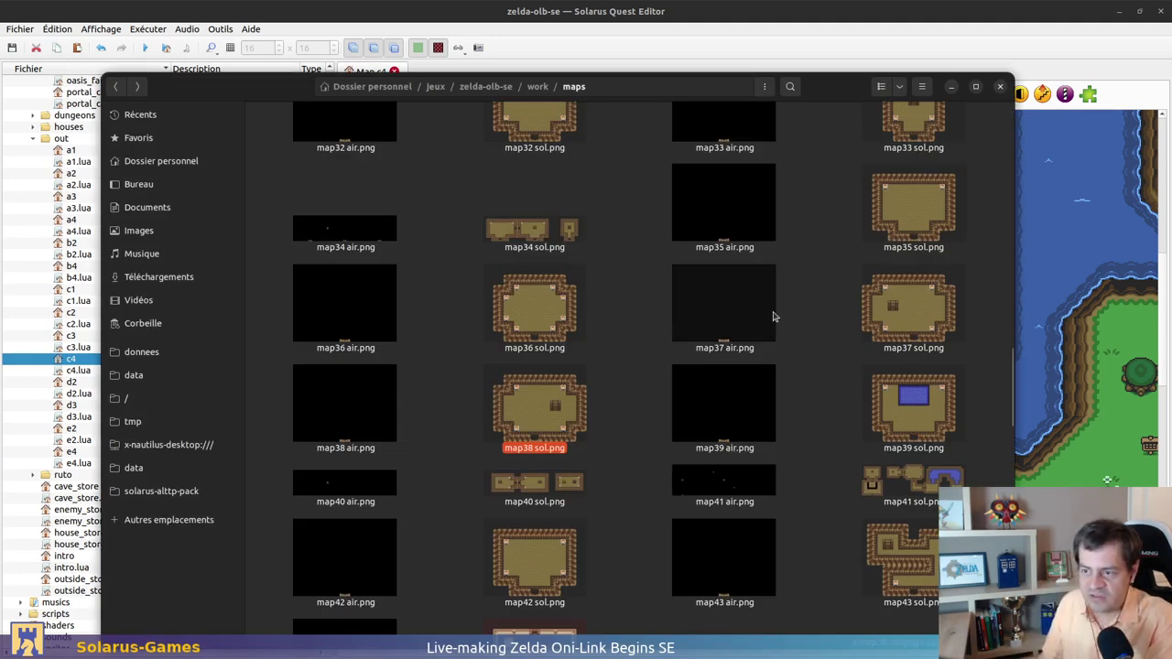
{"action": "left_click", "coordinate": [915, 307]}
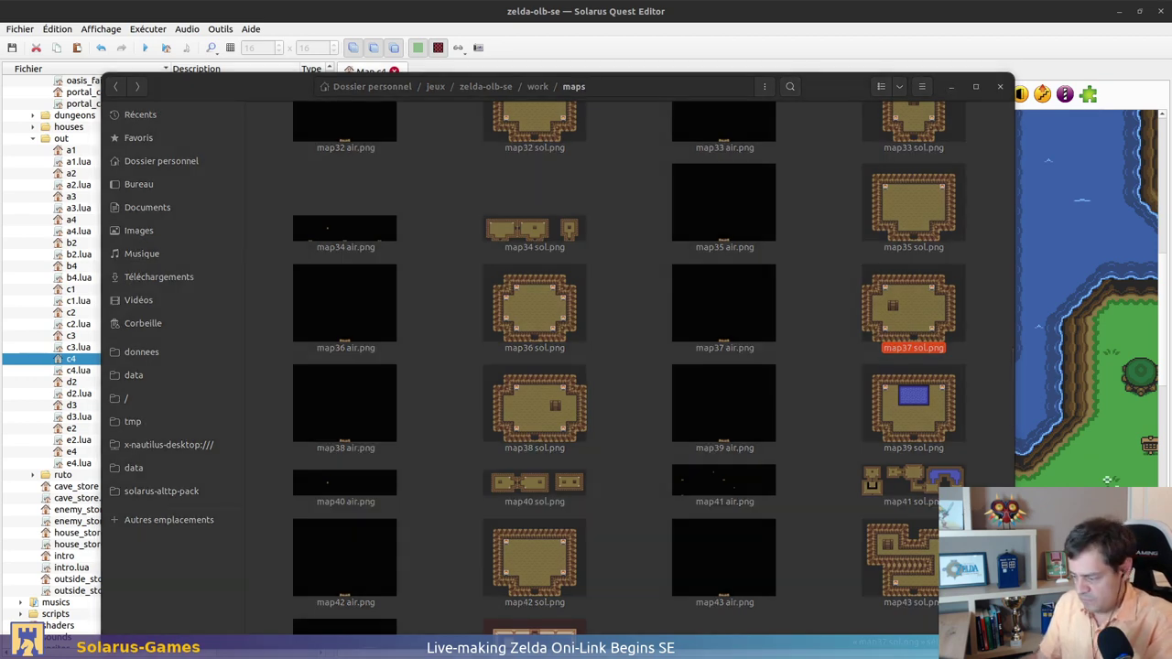
{"action": "key", "text": "alt+Tab"}
{"action": "scroll", "coordinate": [803, 389], "scroll_direction": "up", "scroll_amount": 2}
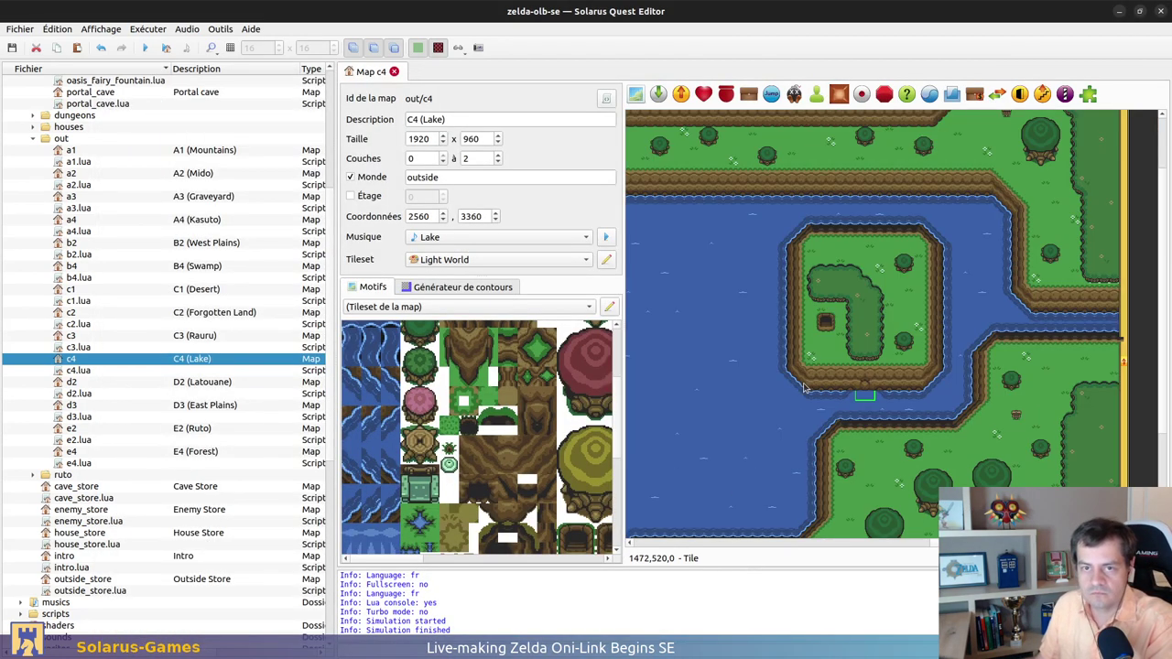
{"action": "scroll", "coordinate": [850, 309], "scroll_direction": "down", "scroll_amount": 1, "text": "ctrl"}
{"action": "scroll", "coordinate": [1026, 296], "scroll_direction": "up", "scroll_amount": 1}
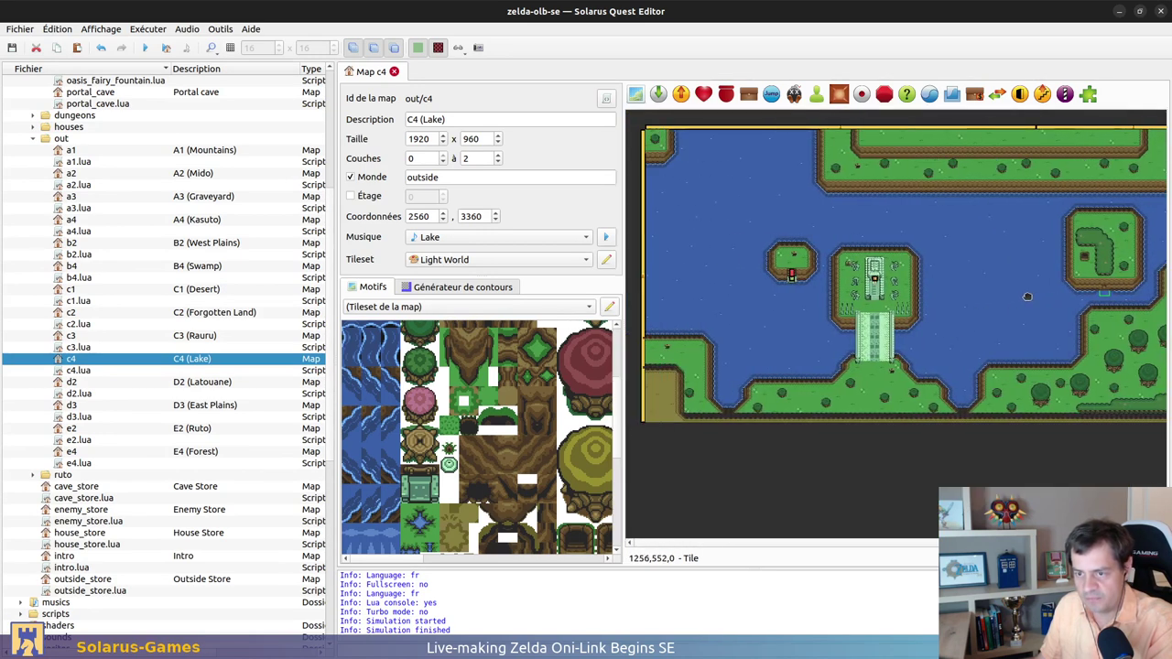
{"action": "scroll", "coordinate": [1026, 296], "scroll_direction": "right", "scroll_amount": 3}
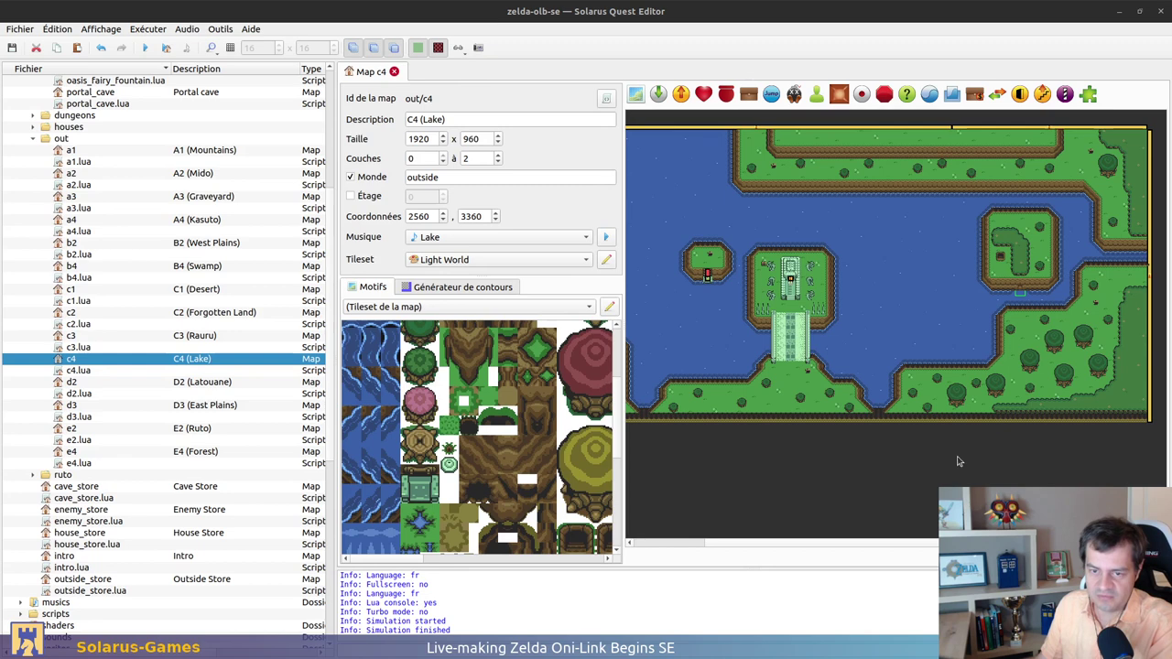
Switch to the GitLab issue and name cave entry 37 caves/lake_cave, rechecking the map37 image in the maps folder
{"action": "key", "text": "alt+Tab"}
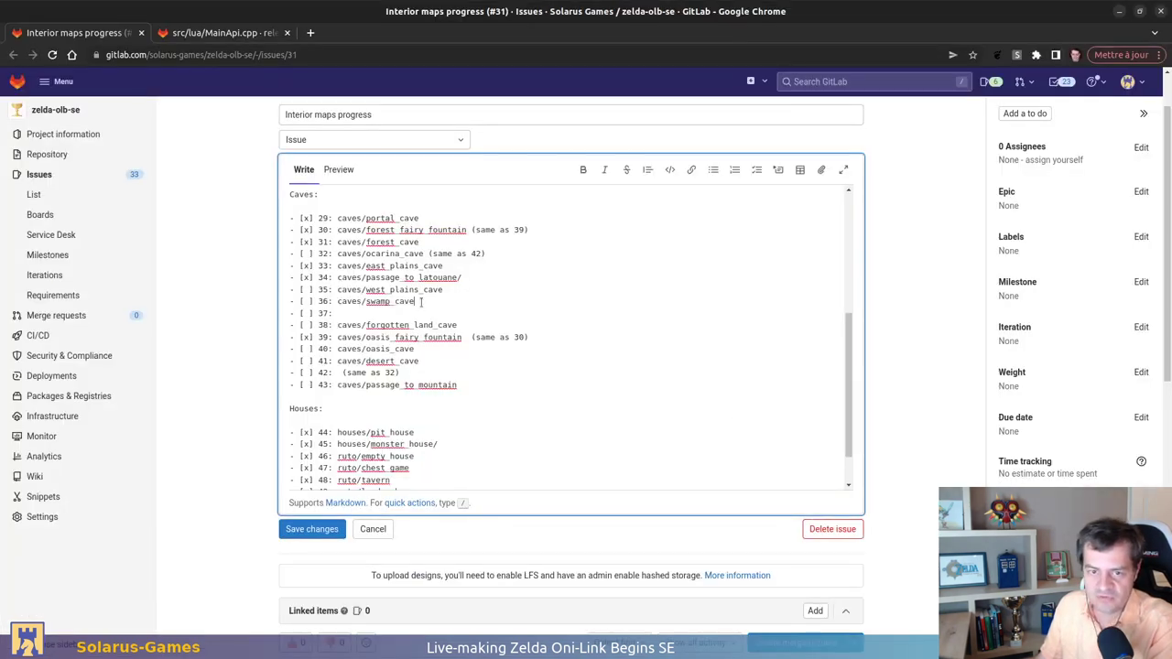
{"action": "left_click", "coordinate": [428, 311]}
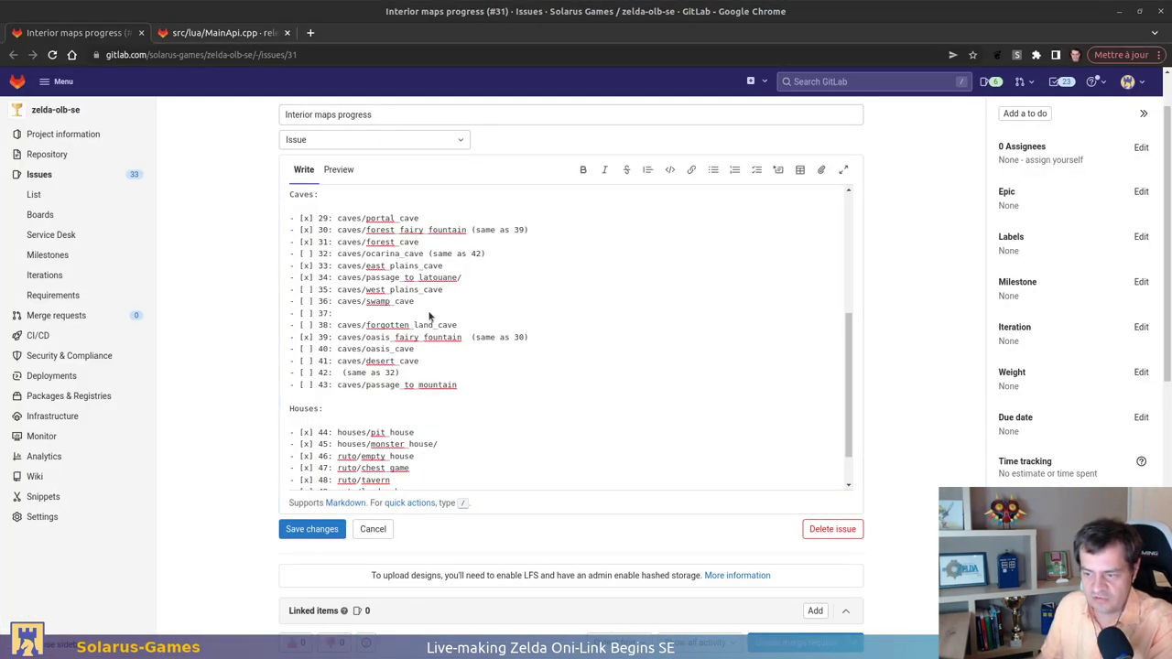
{"action": "key", "text": "alt+Tab"}
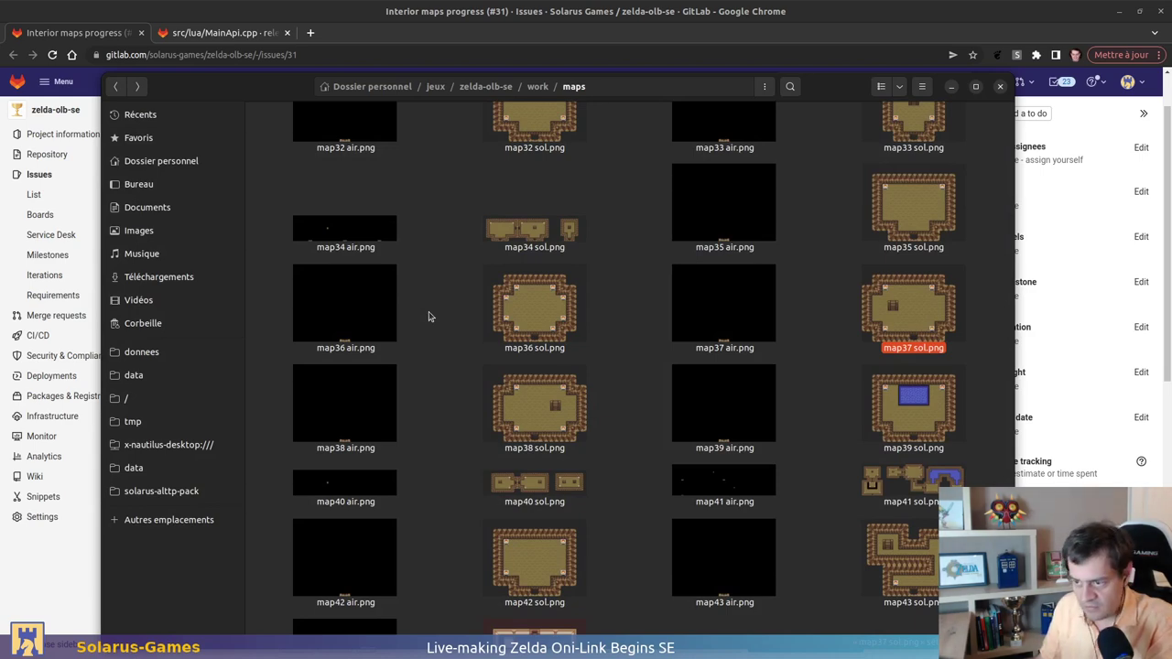
{"action": "key", "text": "alt+Tab"}
{"action": "type", "text": "caves"}
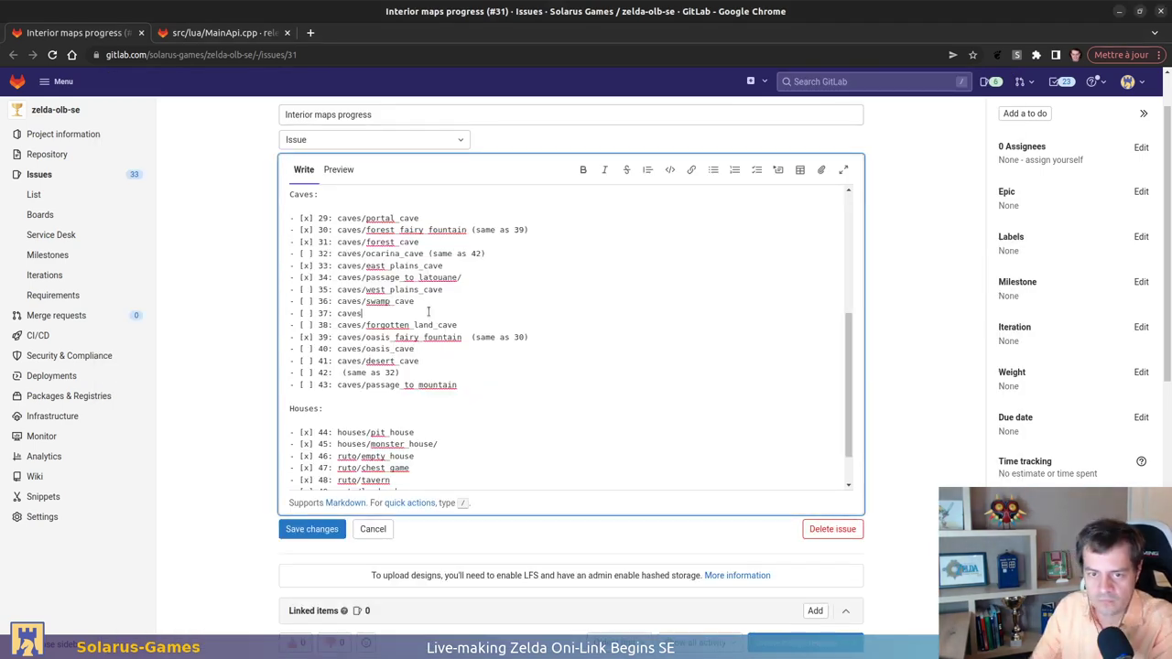
{"action": "type", "text": "/lake_cave"}
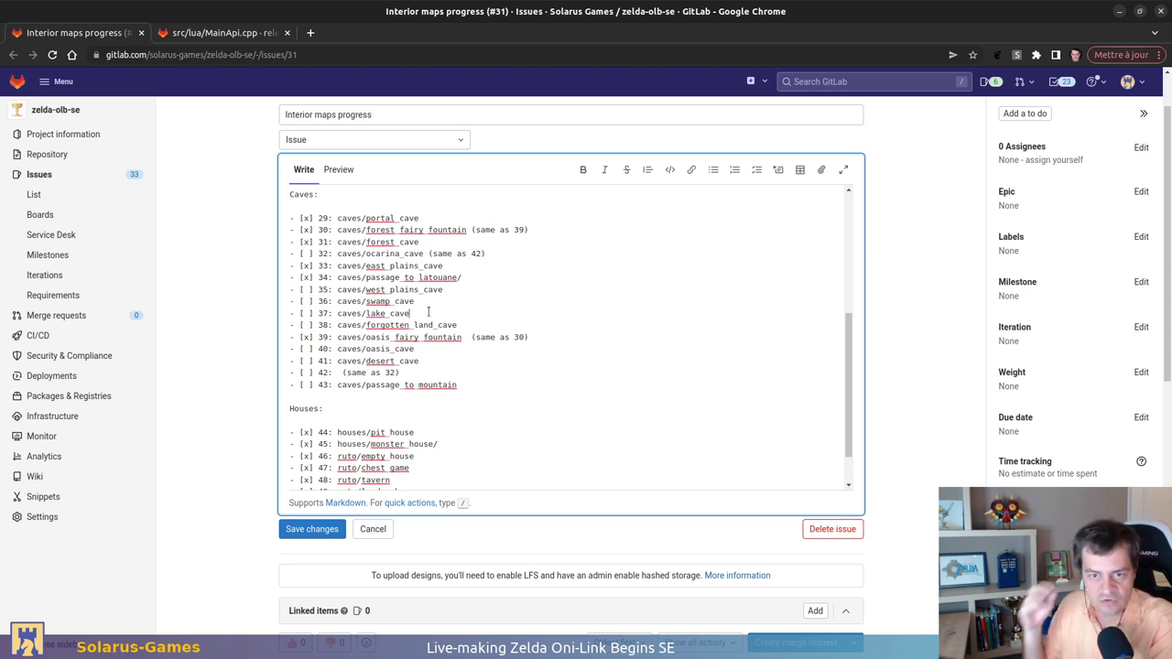
Examine the map 42 cave image in the maps folder and return to the issue's cave list with unnamed entry 42
{"action": "key", "text": "alt+Tab"}
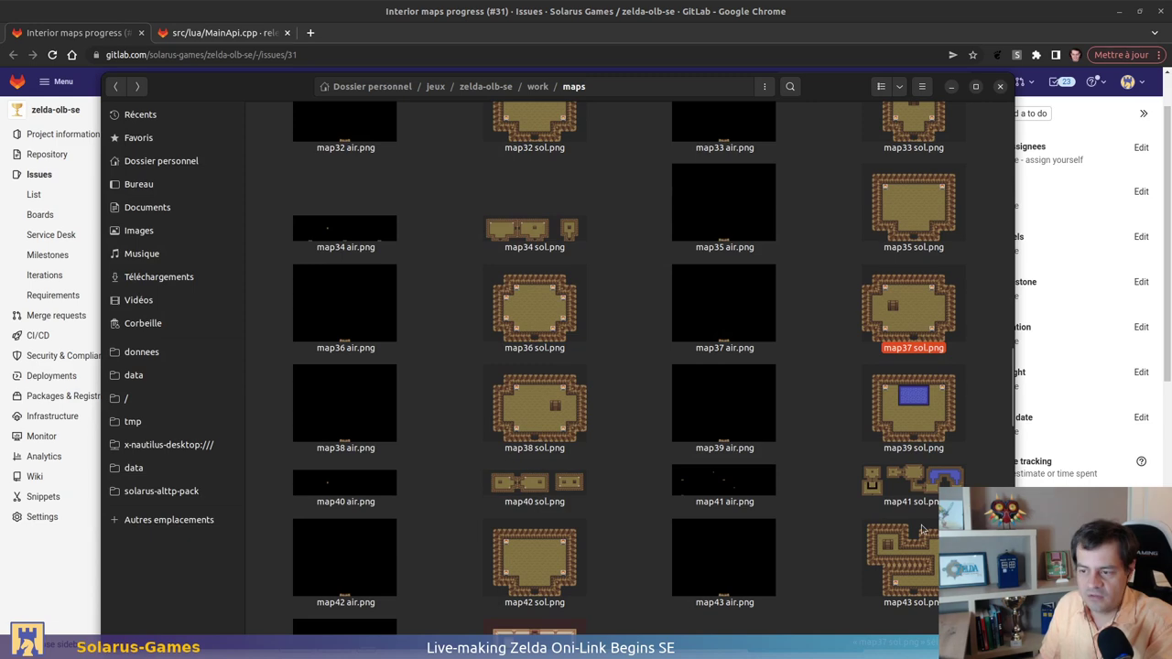
{"action": "scroll", "coordinate": [545, 492], "scroll_direction": "down", "scroll_amount": 1}
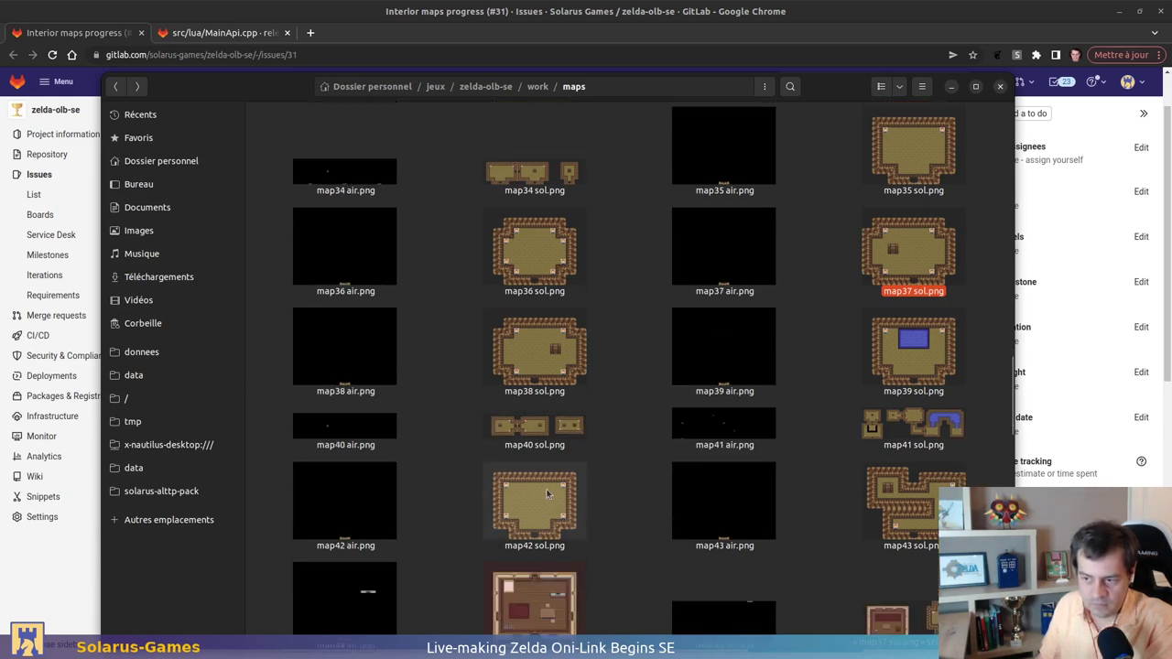
{"action": "key", "text": "alt+Tab"}
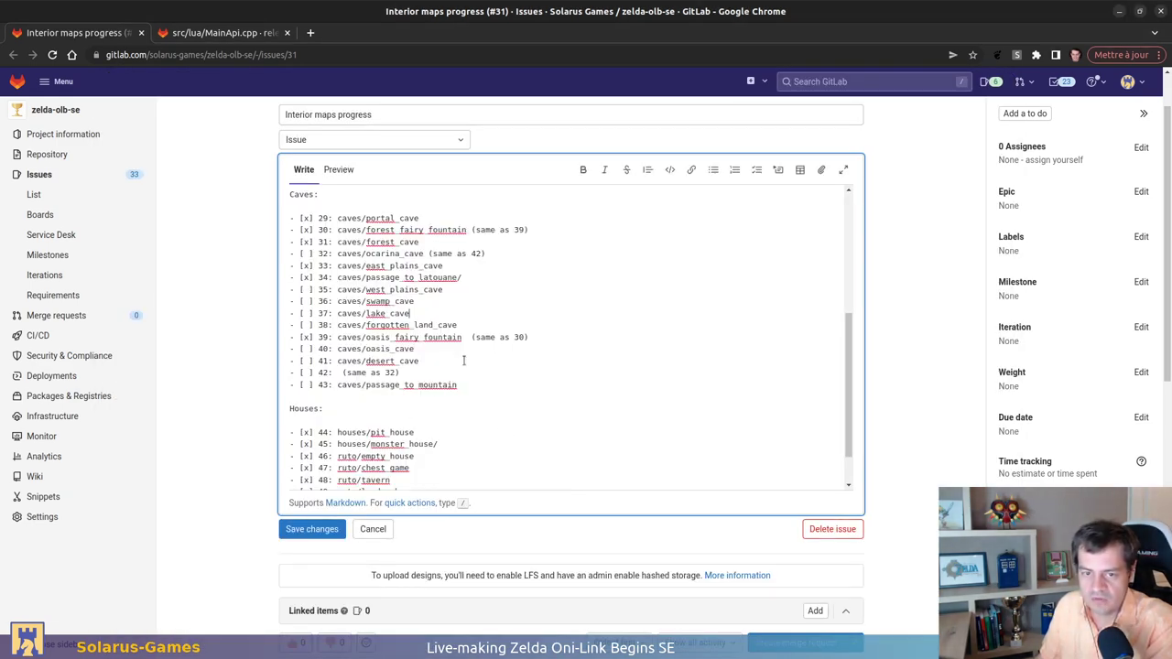
Switch to Solarus Quest Editor, close the C4 (Lake) map and view the whole D2 (Latouane) map
{"action": "key", "text": "alt+Tab"}
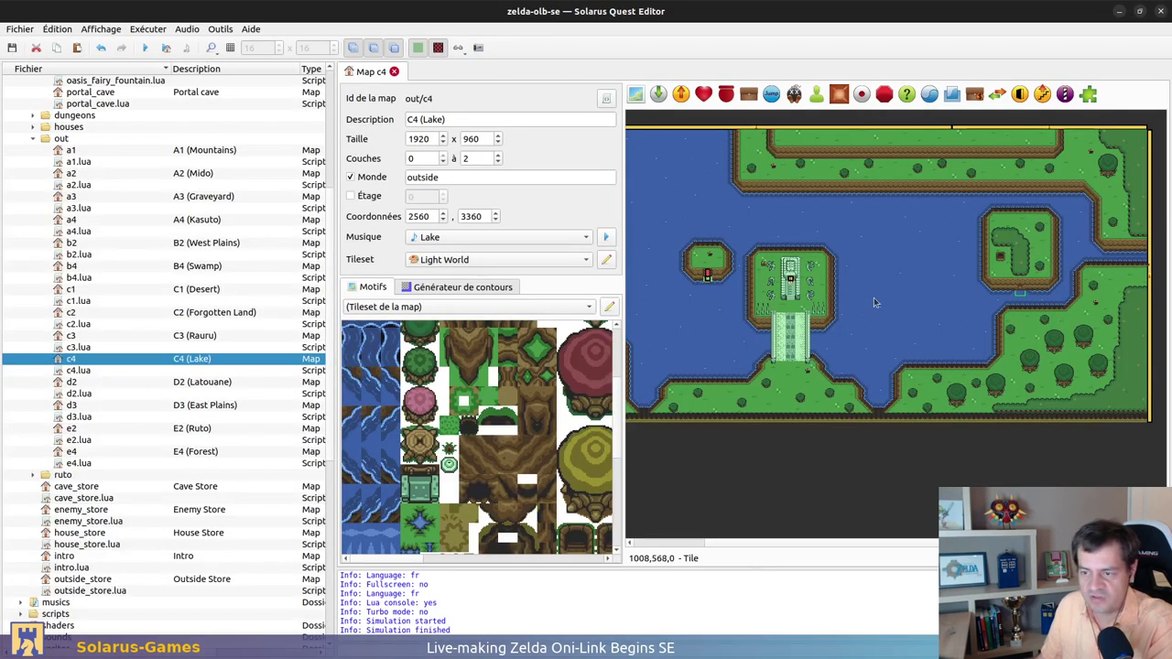
{"action": "scroll", "coordinate": [860, 252], "scroll_direction": "up", "scroll_amount": 1, "text": "ctrl"}
{"action": "scroll", "coordinate": [861, 252], "scroll_direction": "down", "scroll_amount": 1, "text": "ctrl"}
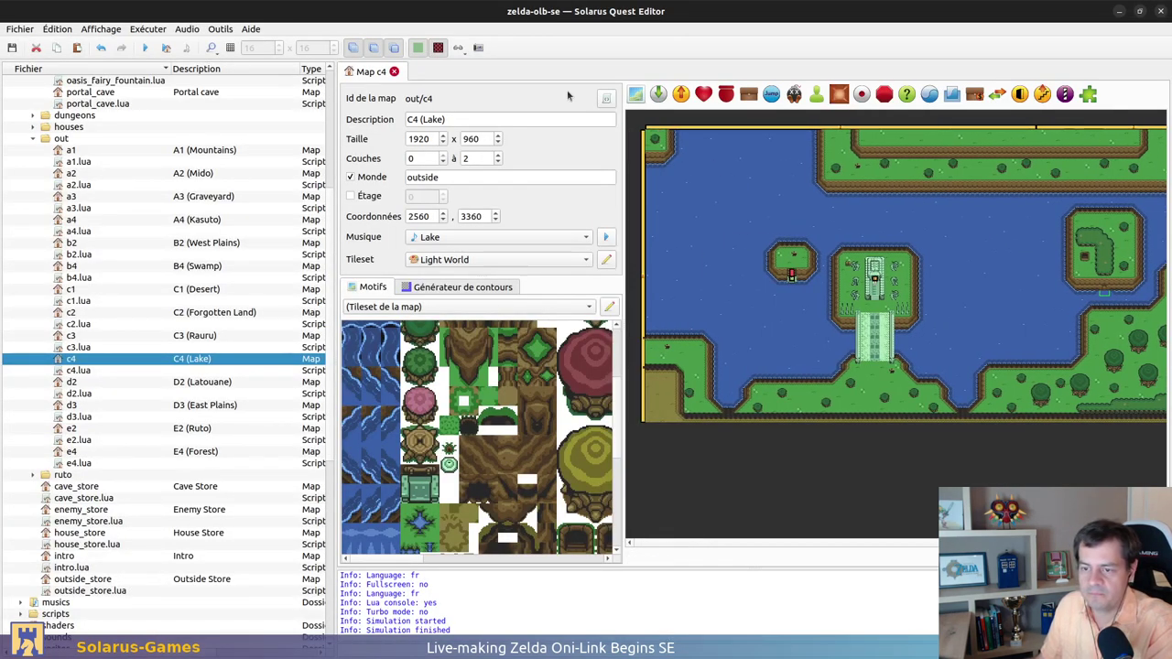
{"action": "left_click", "coordinate": [394, 71]}
{"action": "double_click", "coordinate": [81, 382]}
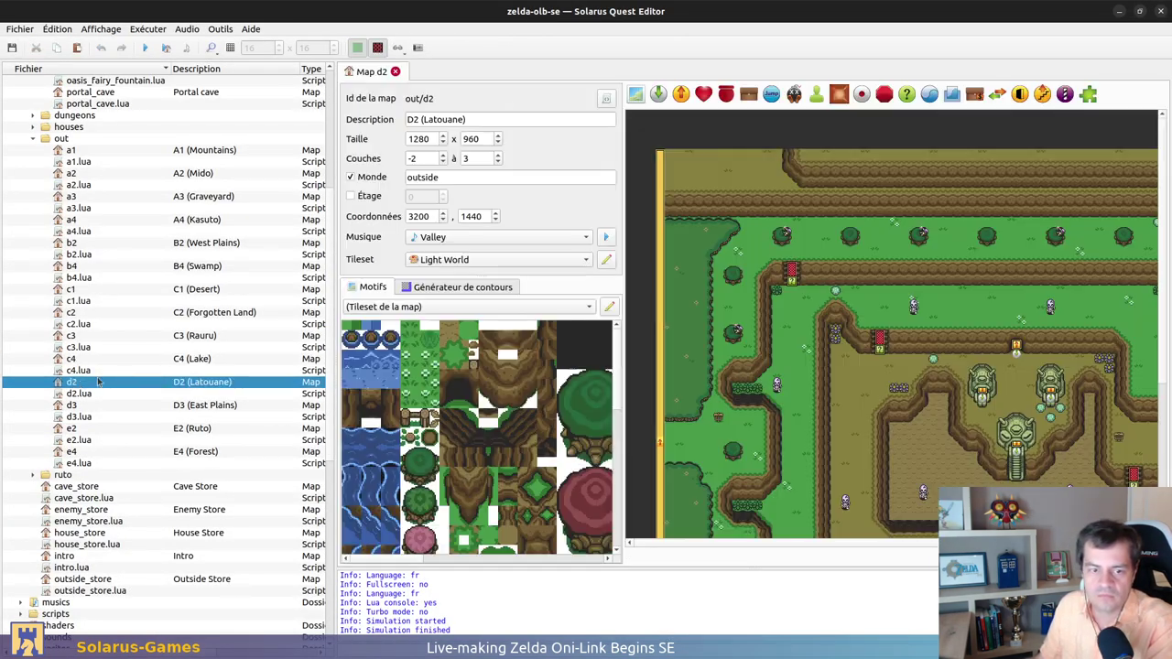
{"action": "scroll", "coordinate": [947, 229], "scroll_direction": "down", "scroll_amount": 2, "text": "ctrl"}
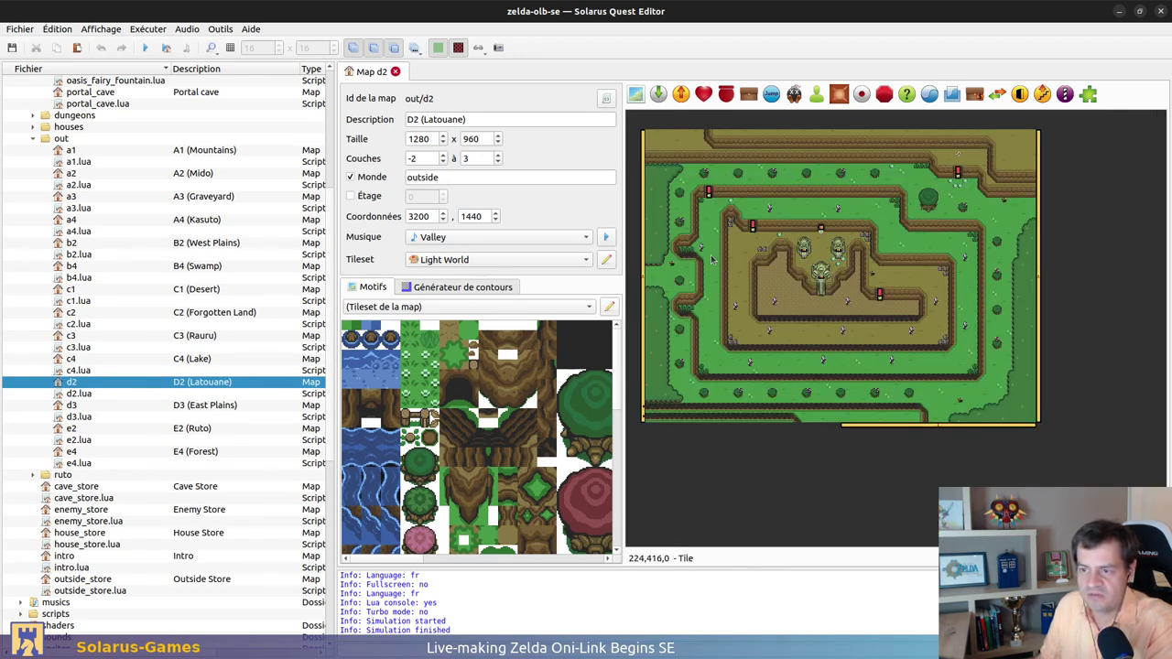
Open the outside maps D3 (East Plains), E2 (Ruto) and E4 (Forest) and look over their layouts
{"action": "double_click", "coordinate": [84, 405]}
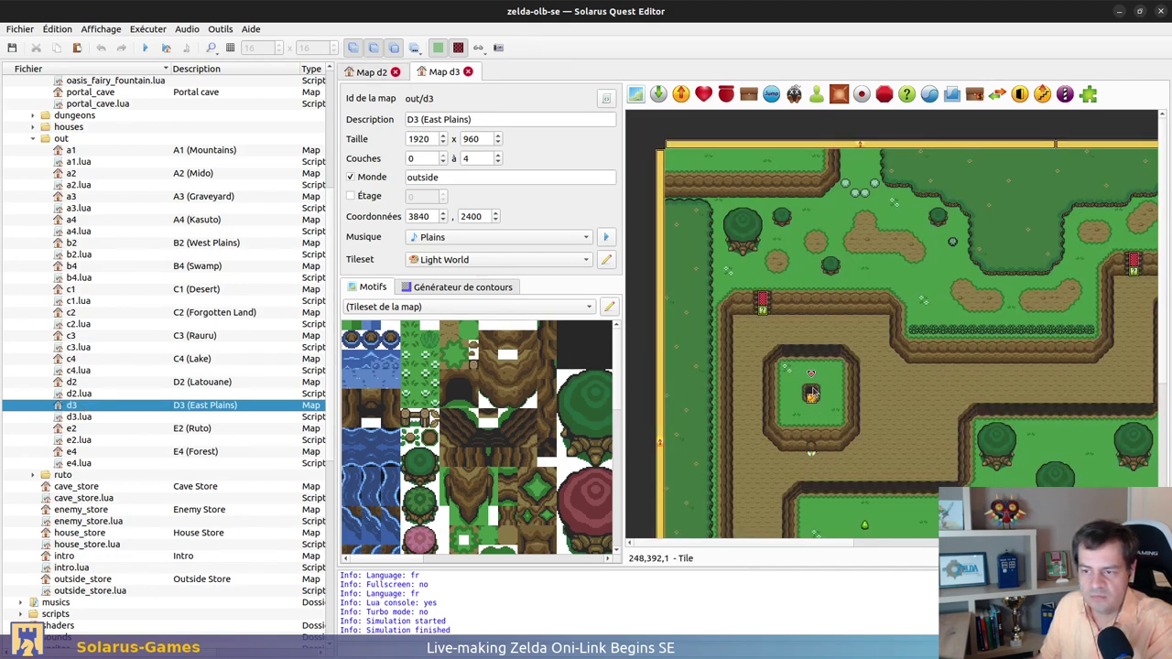
{"action": "scroll", "coordinate": [891, 376], "scroll_direction": "down", "scroll_amount": 1, "text": "ctrl"}
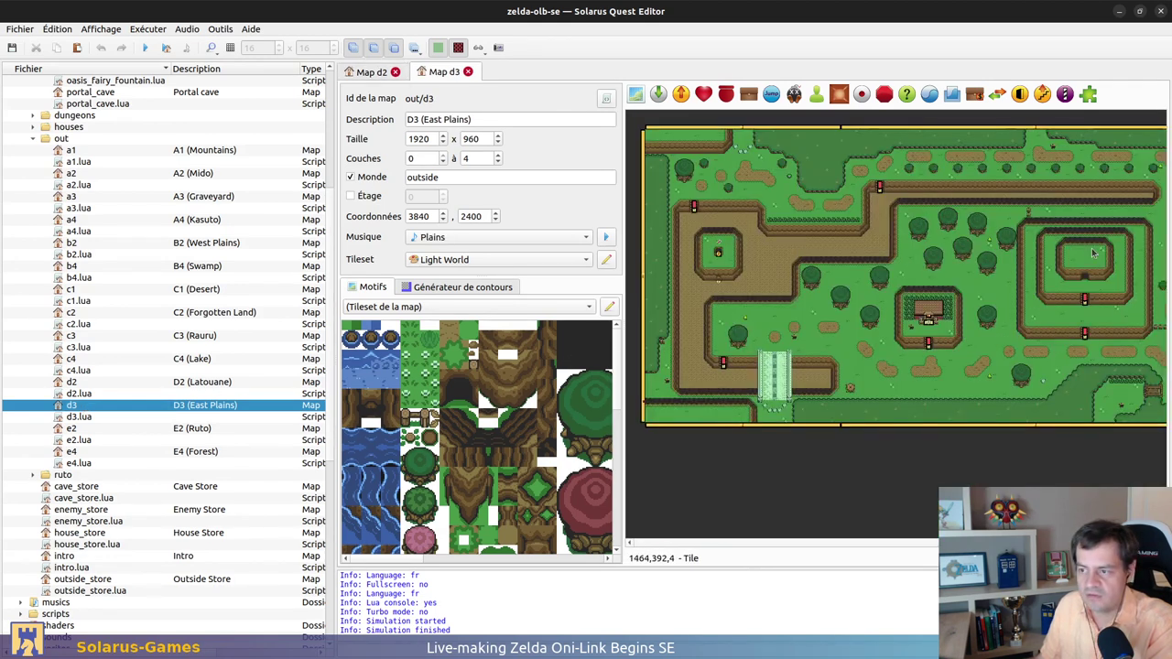
{"action": "scroll", "coordinate": [929, 268], "scroll_direction": "down", "scroll_amount": 1, "text": "ctrl"}
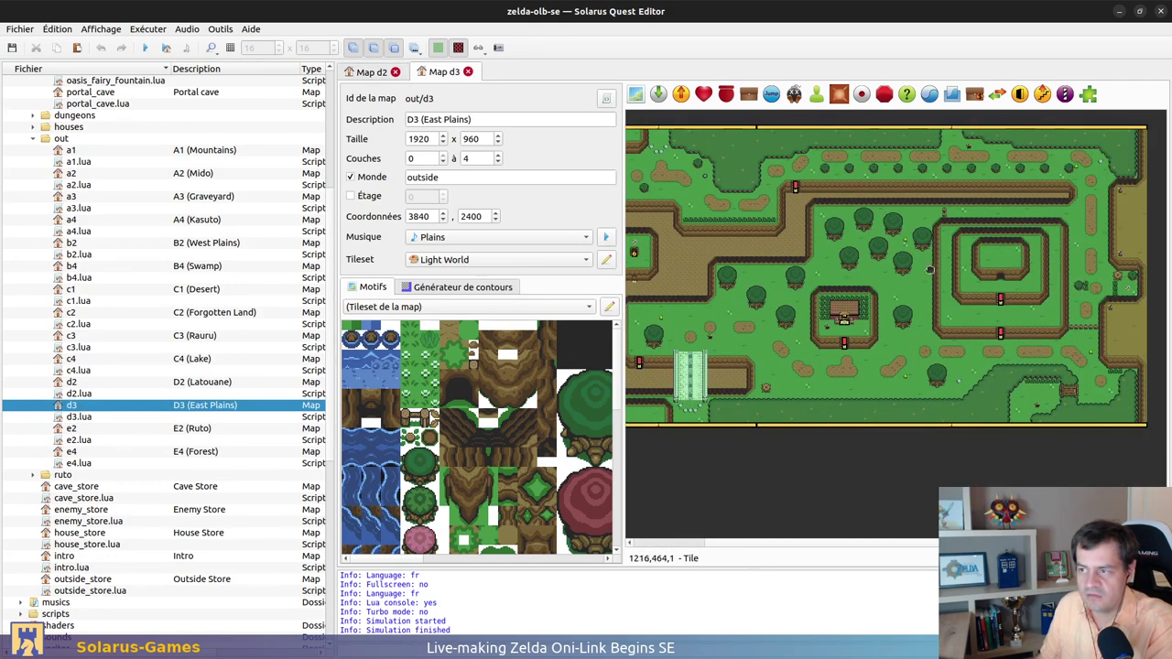
{"action": "left_click", "coordinate": [75, 428]}
{"action": "double_click", "coordinate": [103, 432]}
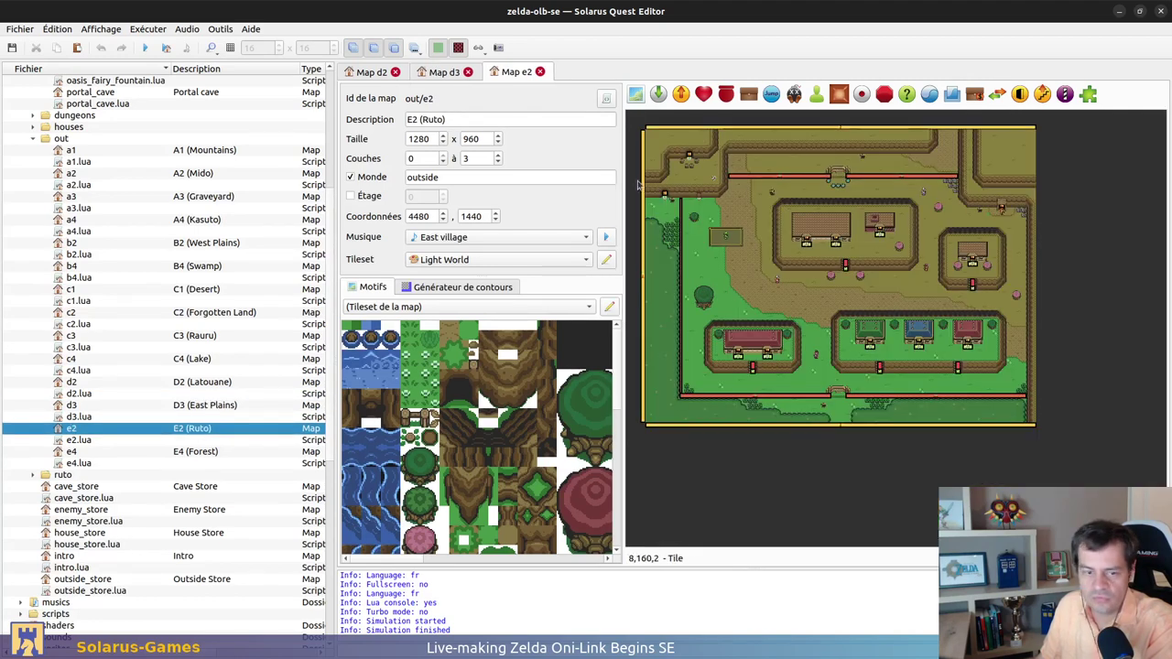
{"action": "double_click", "coordinate": [82, 453]}
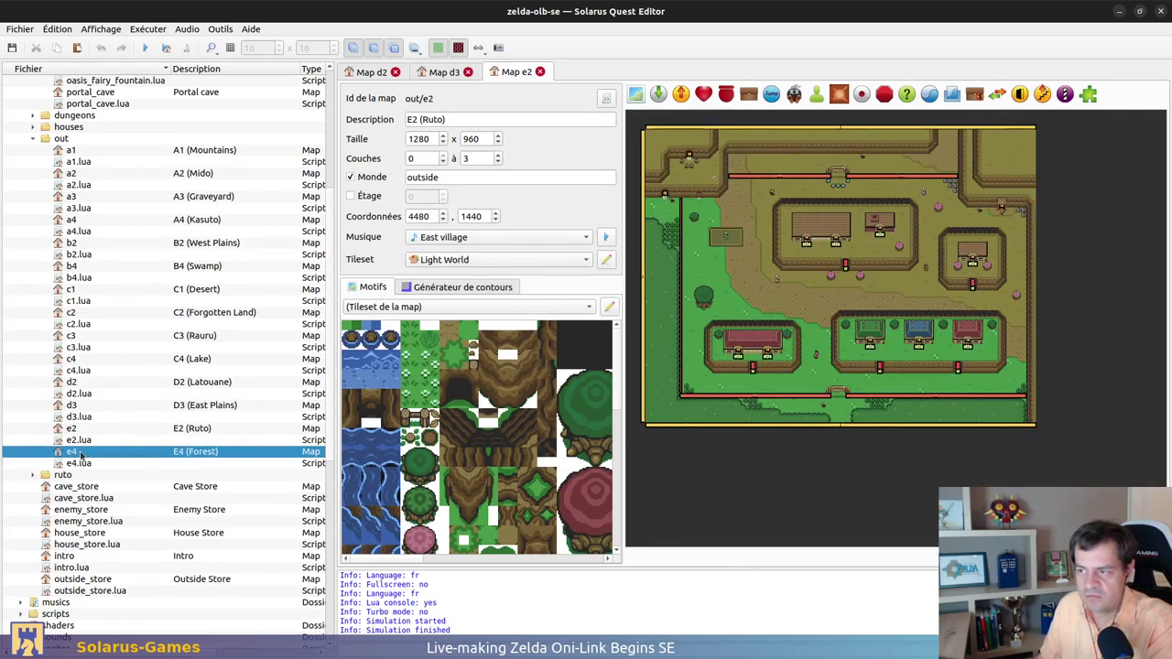
{"action": "scroll", "coordinate": [751, 367], "scroll_direction": "down", "scroll_amount": 2, "text": "ctrl"}
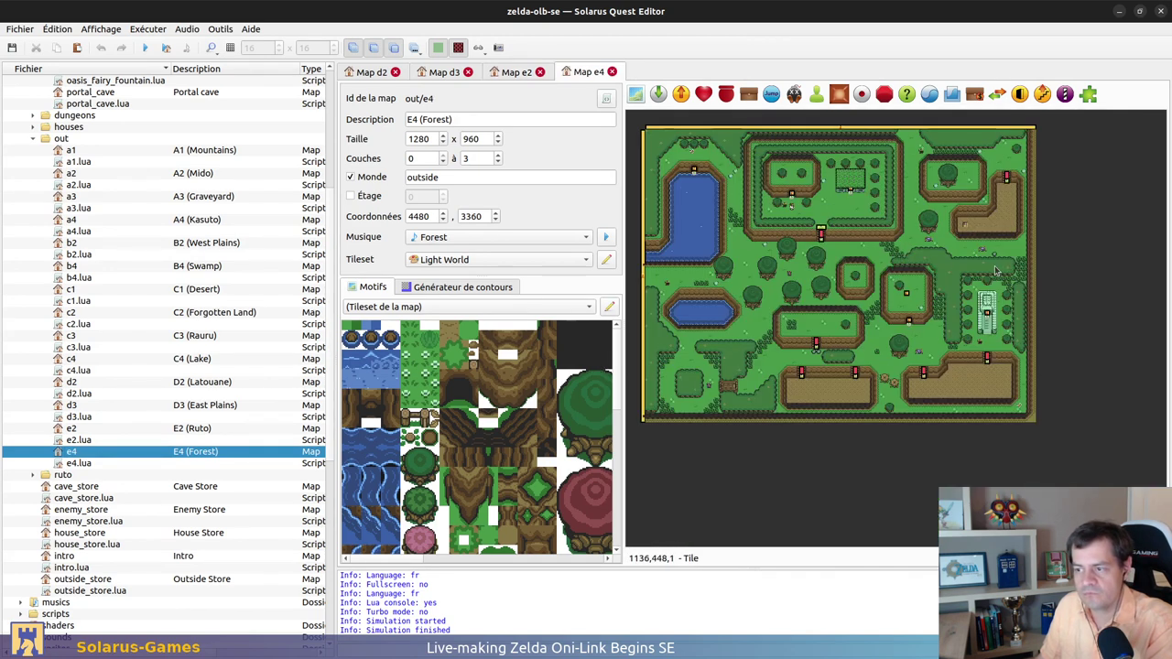
Go back through the open E2, D3 and D2 maps to compare their layouts
{"action": "left_click", "coordinate": [533, 74]}
{"action": "key", "text": "ctrl+Tab"}
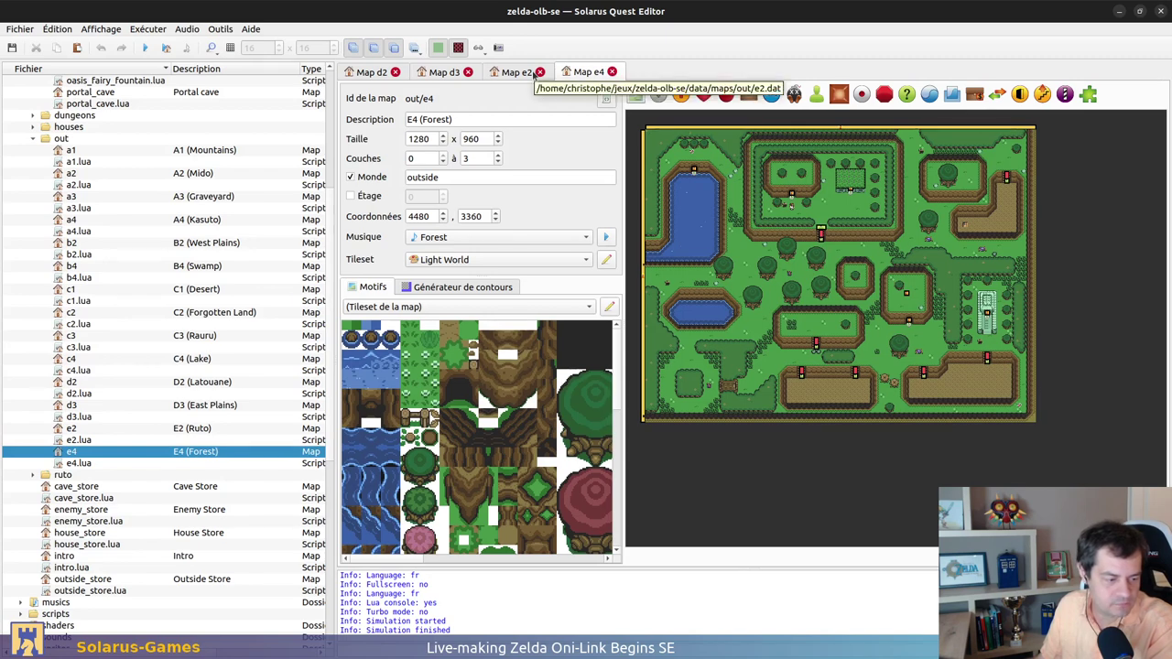
{"action": "left_click", "coordinate": [535, 73]}
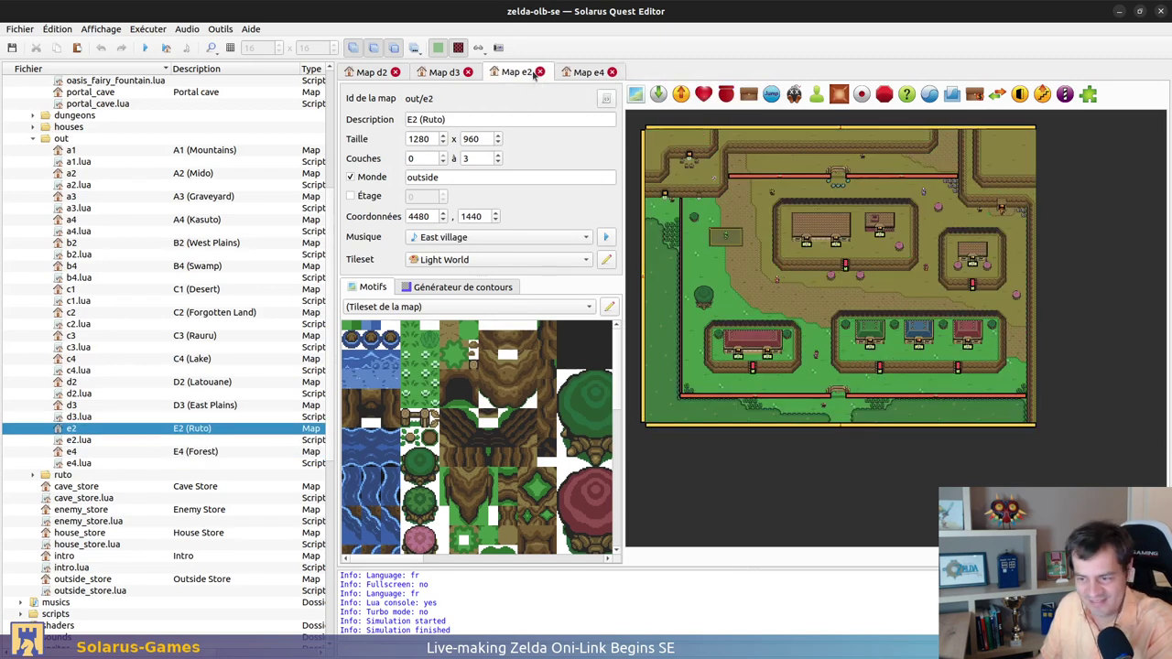
{"action": "scroll", "coordinate": [535, 73], "scroll_direction": "up", "scroll_amount": 2}
{"action": "scroll", "coordinate": [530, 77], "scroll_direction": "down", "scroll_amount": 1}
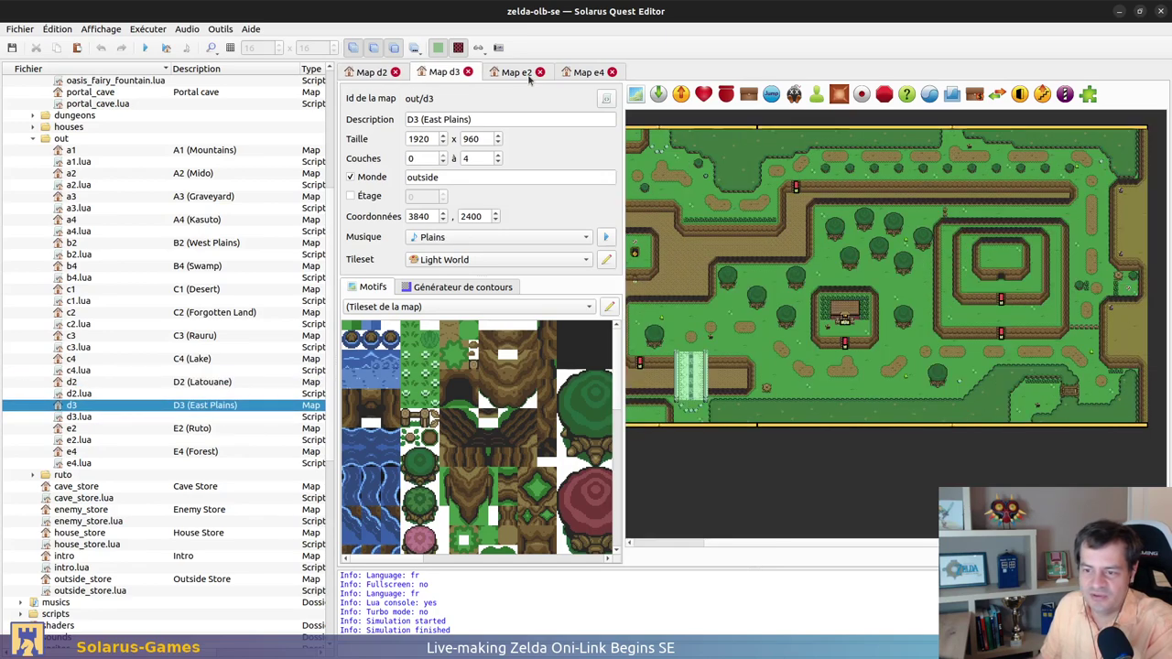
{"action": "scroll", "coordinate": [529, 79], "scroll_direction": "up", "scroll_amount": 1}
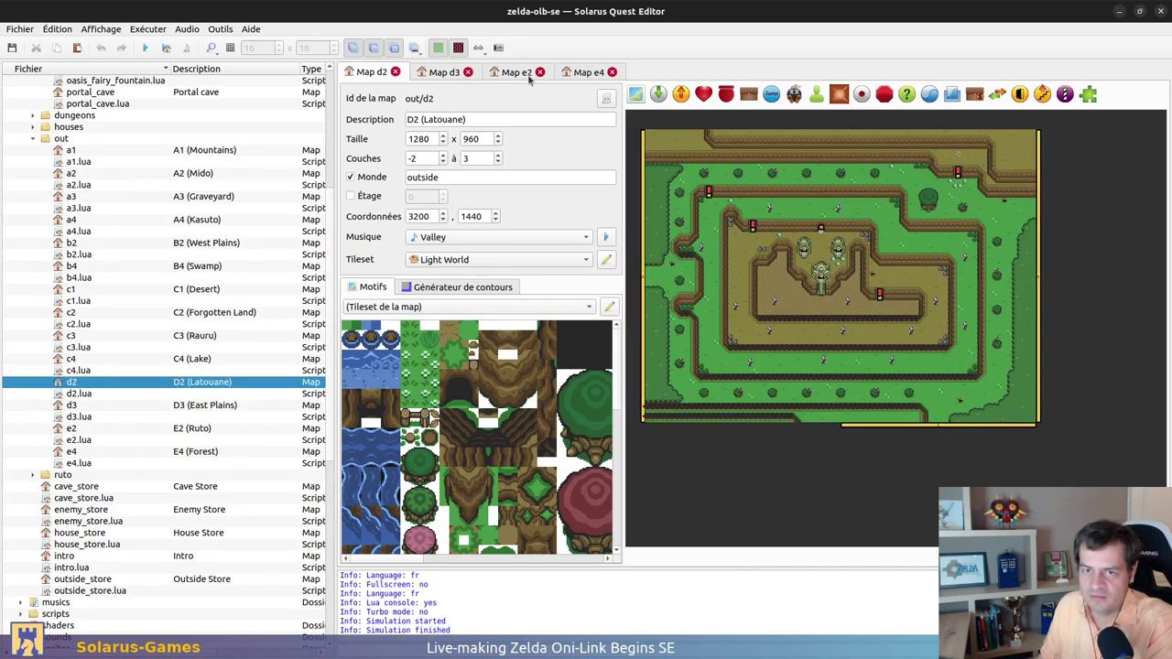
Check the cave interior images in the work/maps folder, from map 34 to map 47, and return to the quest editor
{"action": "key", "text": "alt+Tab"}
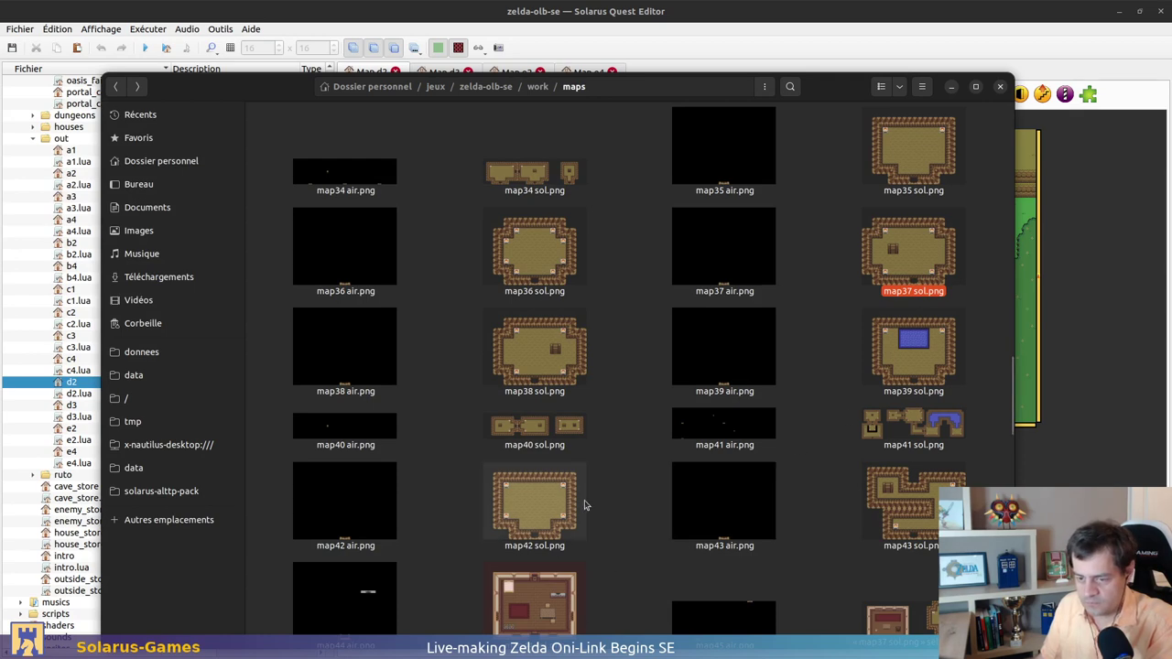
{"action": "scroll", "coordinate": [631, 479], "scroll_direction": "down", "scroll_amount": 2}
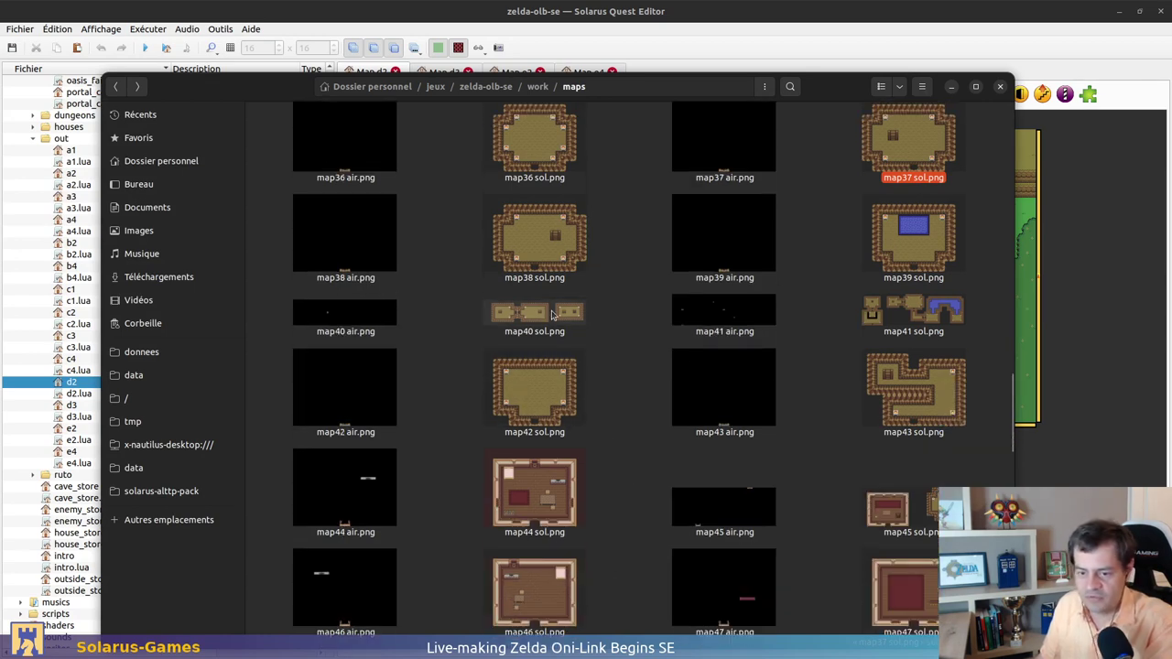
{"action": "scroll", "coordinate": [581, 400], "scroll_direction": "up", "scroll_amount": 1}
{"action": "key", "text": "alt+Tab"}
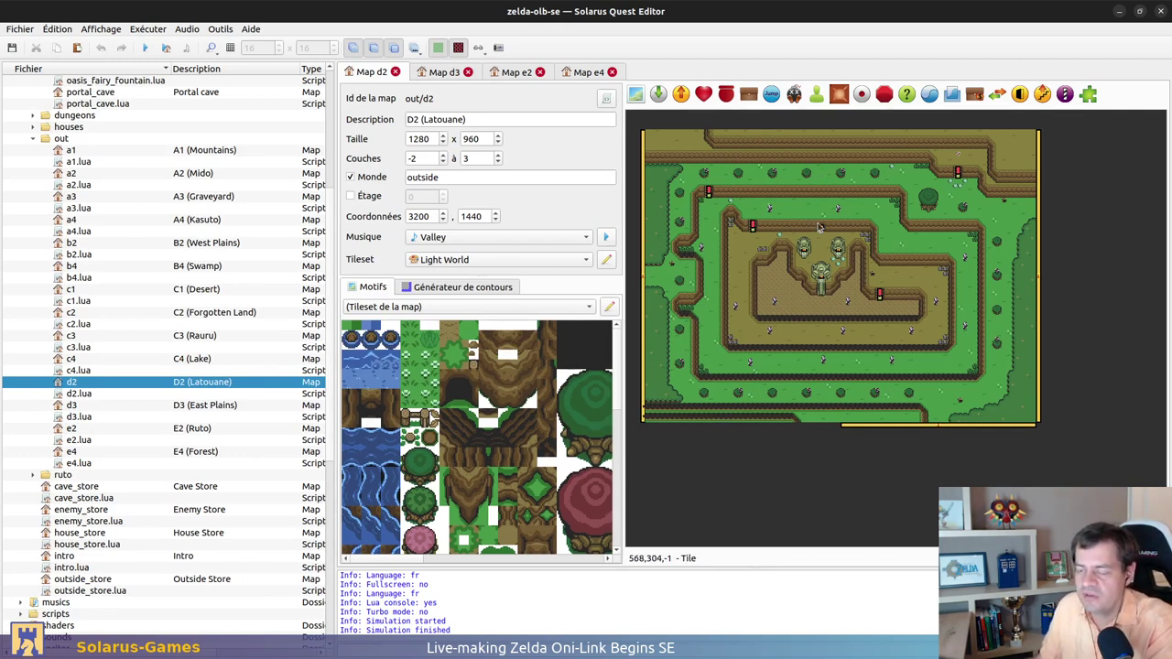
Examine the D2 map's central enclosure up close, and review the D3, E2 and E4 maps for cave entrances
{"action": "scroll", "coordinate": [797, 201], "scroll_direction": "up", "scroll_amount": 1, "text": "ctrl"}
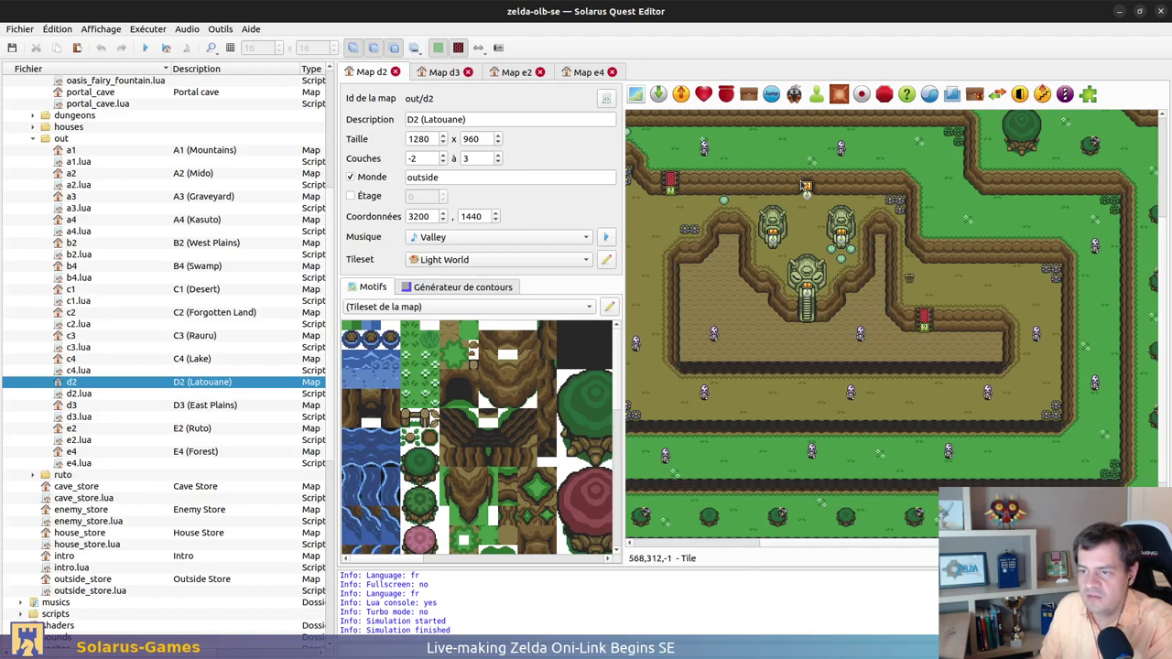
{"action": "middle_click_drag", "start_coordinate": [804, 193], "coordinate": [1016, 352]}
{"action": "scroll", "coordinate": [964, 361], "scroll_direction": "down", "scroll_amount": 1, "text": "ctrl"}
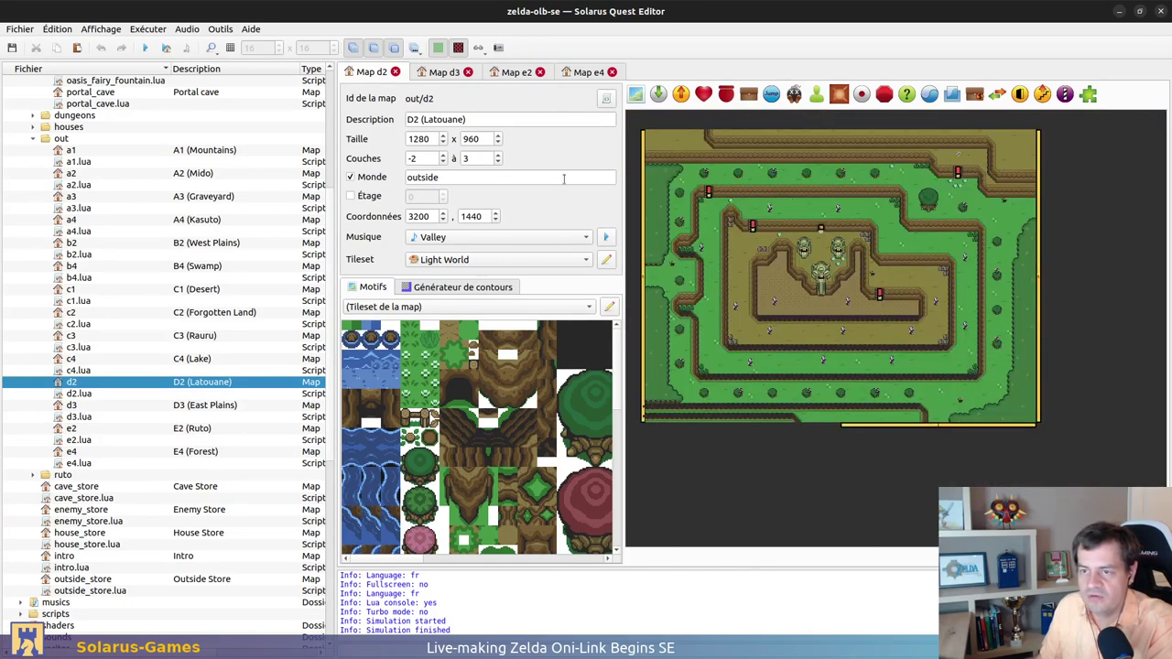
{"action": "left_click", "coordinate": [442, 73]}
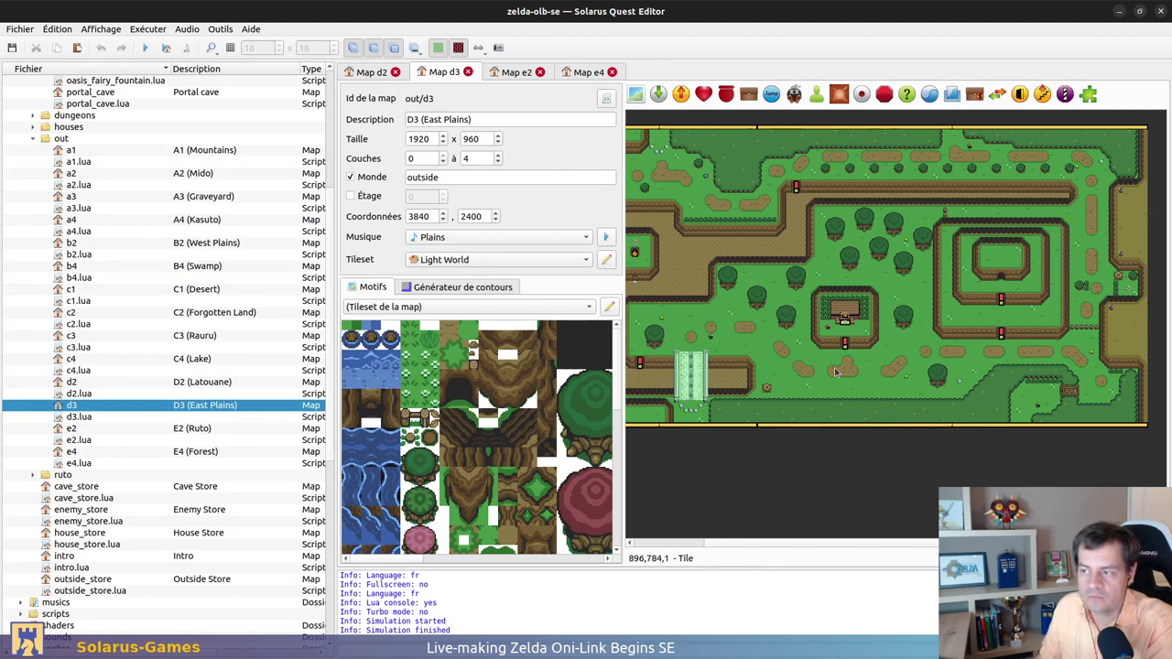
{"action": "scroll", "coordinate": [828, 334], "scroll_direction": "left", "scroll_amount": 2}
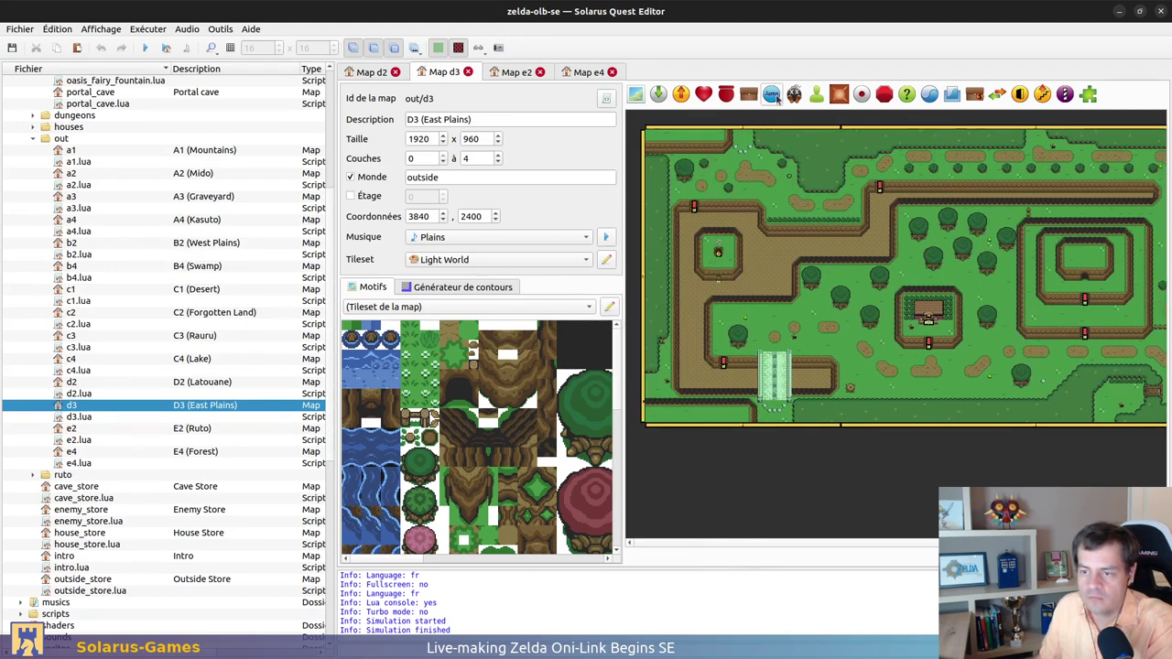
{"action": "left_click", "coordinate": [515, 74]}
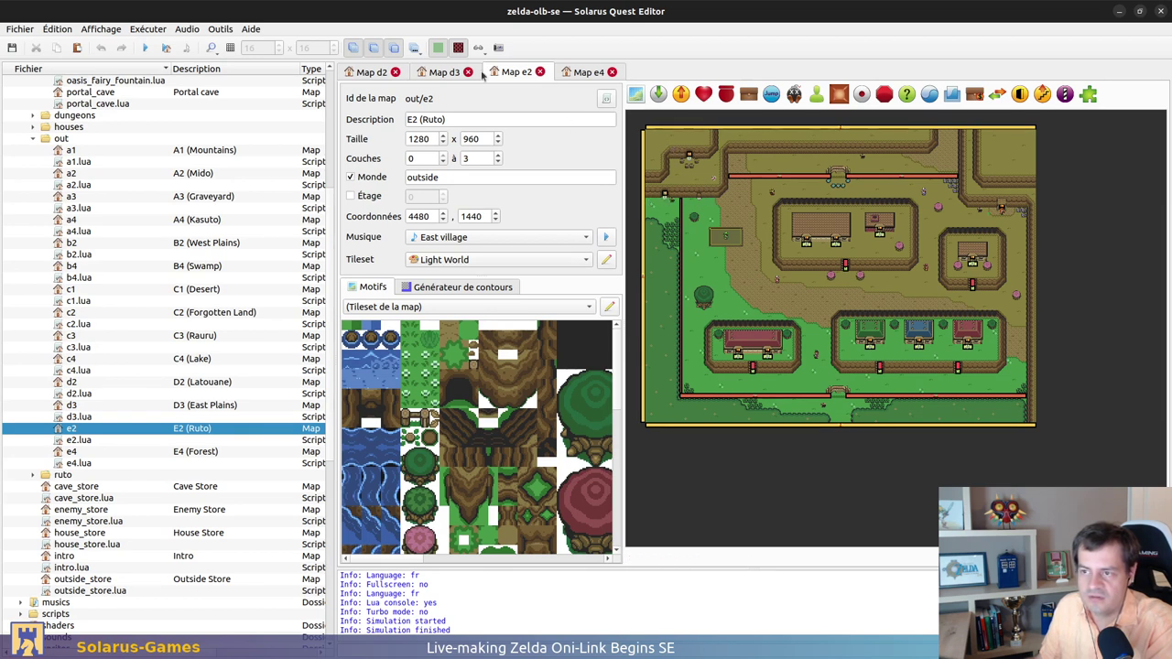
{"action": "left_click", "coordinate": [589, 74]}
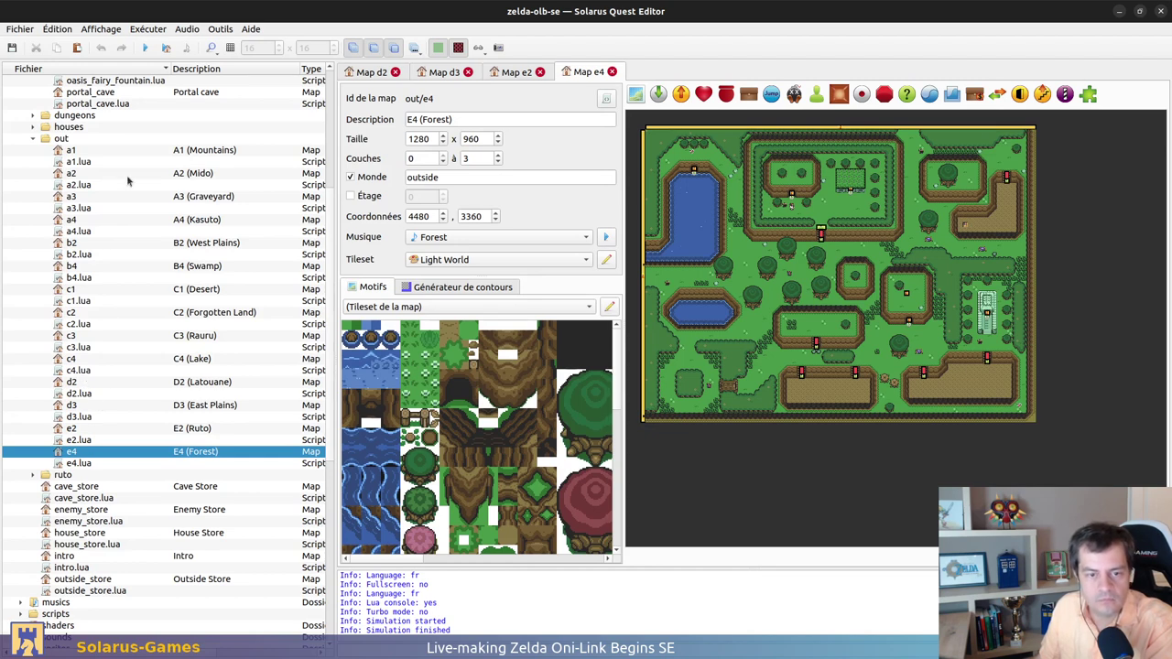
Close the D2, D3, E2 and E4 maps and open the A1 (Mountains) map
{"action": "left_click", "coordinate": [393, 71]}
{"action": "left_click", "coordinate": [393, 72]}
{"action": "left_click", "coordinate": [394, 72]}
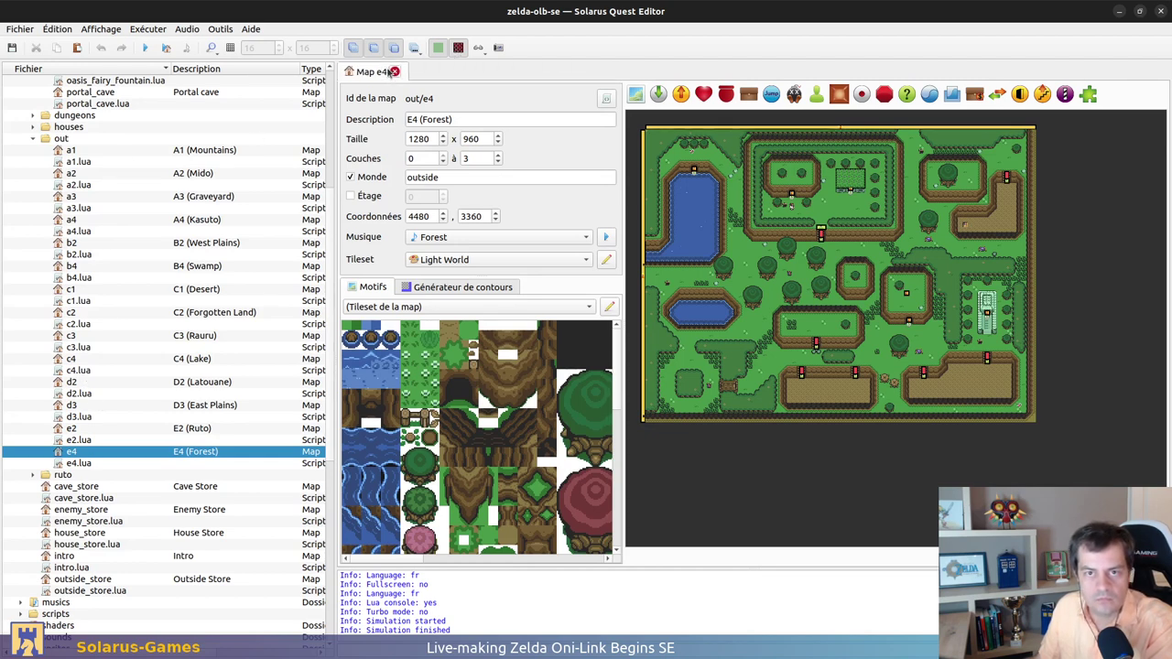
{"action": "left_click", "coordinate": [393, 71]}
{"action": "double_click", "coordinate": [90, 149]}
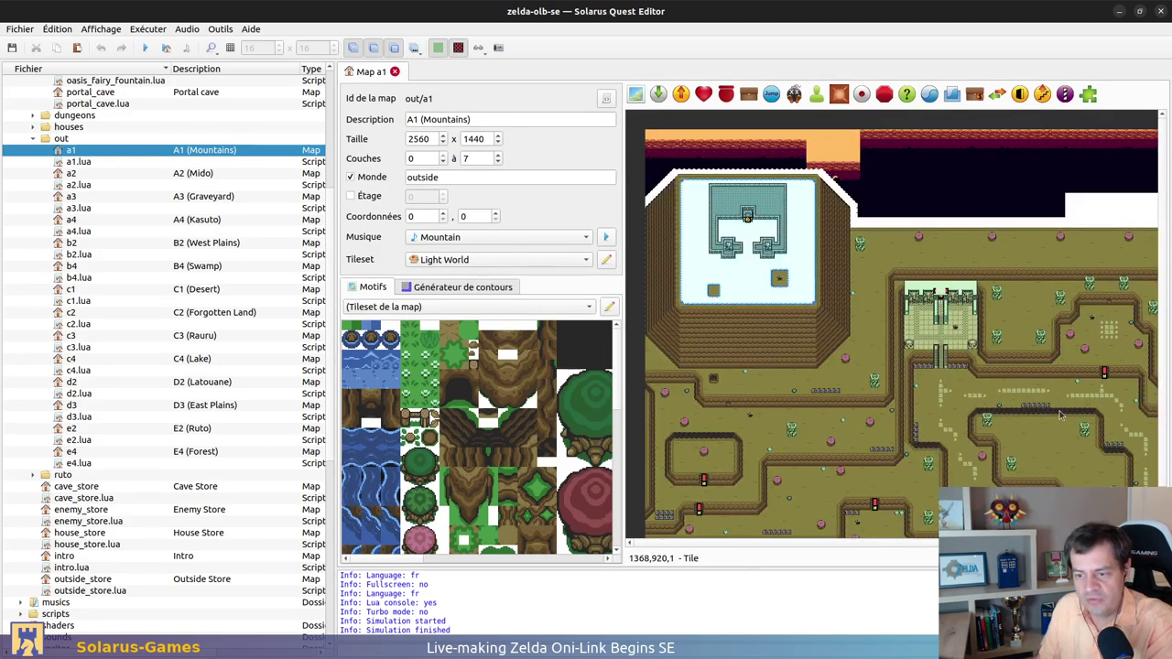
Examine the A1 map from the western peak to the walled clearing with the sign in its eastern half
{"action": "scroll", "coordinate": [1126, 407], "scroll_direction": "down", "scroll_amount": 1}
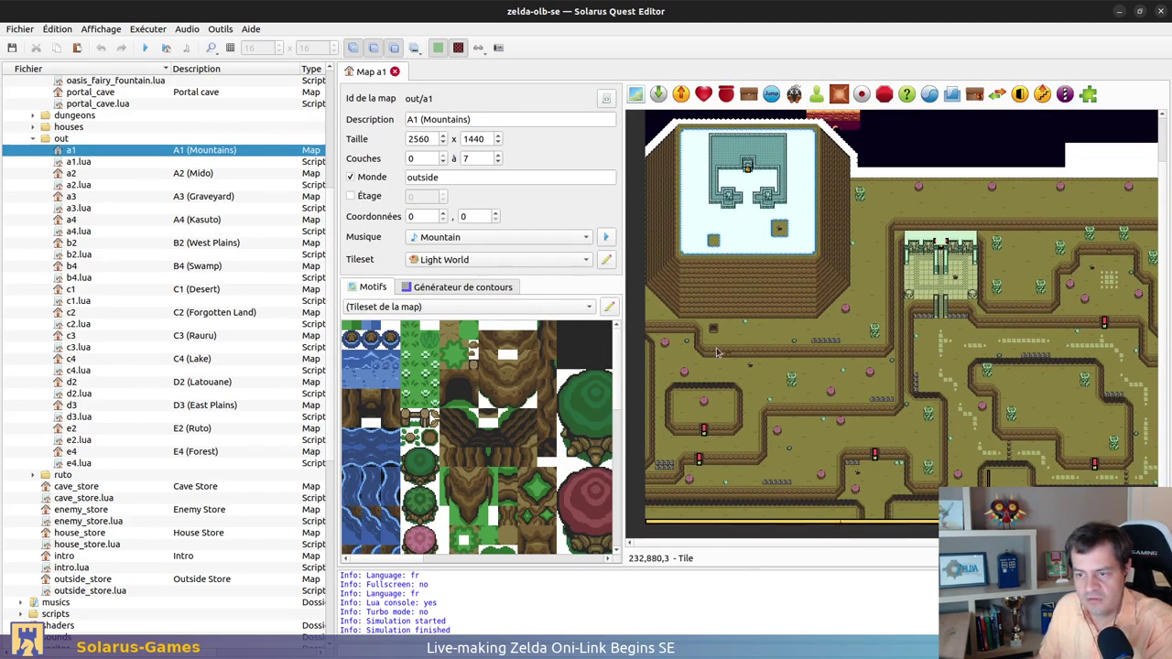
{"action": "scroll", "coordinate": [719, 353], "scroll_direction": "up", "scroll_amount": 1, "text": "ctrl"}
{"action": "scroll", "coordinate": [732, 359], "scroll_direction": "down", "scroll_amount": 1, "text": "ctrl"}
{"action": "scroll", "coordinate": [757, 346], "scroll_direction": "right", "scroll_amount": 5}
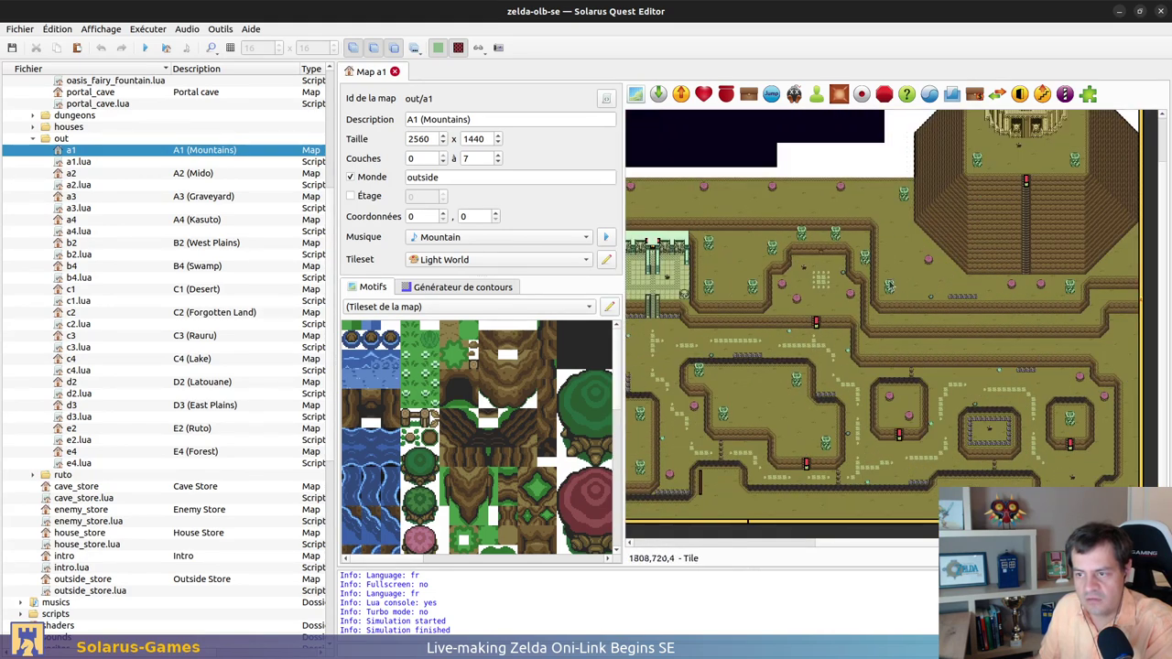
{"action": "scroll", "coordinate": [827, 246], "scroll_direction": "up", "scroll_amount": 1, "text": "ctrl"}
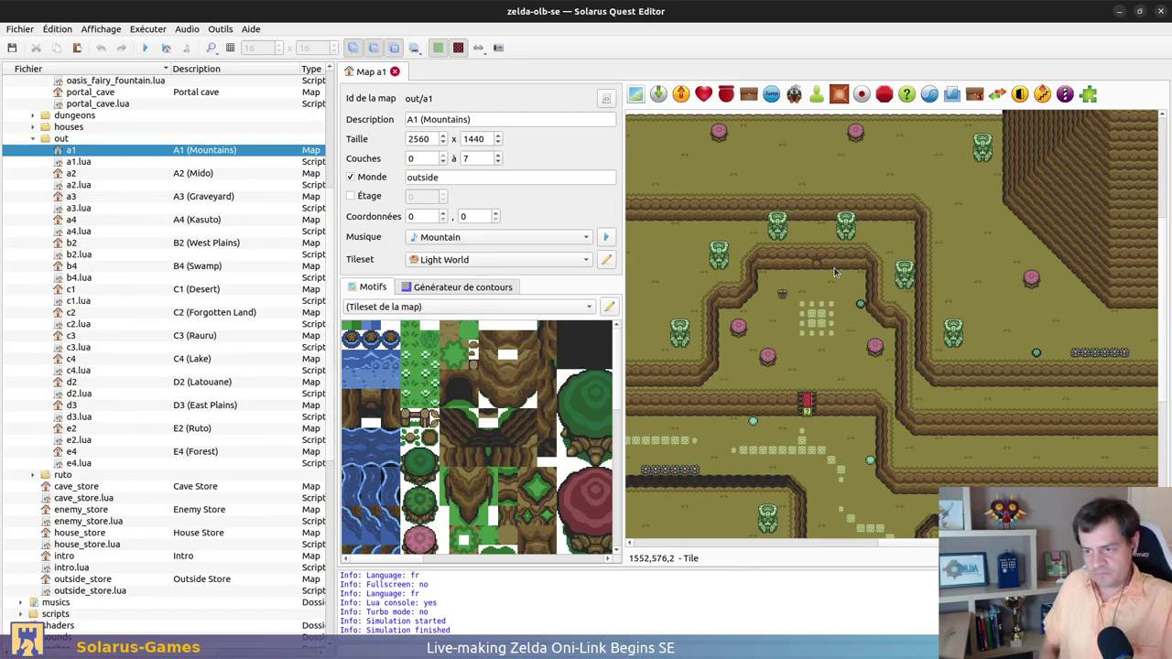
{"action": "scroll", "coordinate": [834, 271], "scroll_direction": "up", "scroll_amount": 1, "text": "ctrl"}
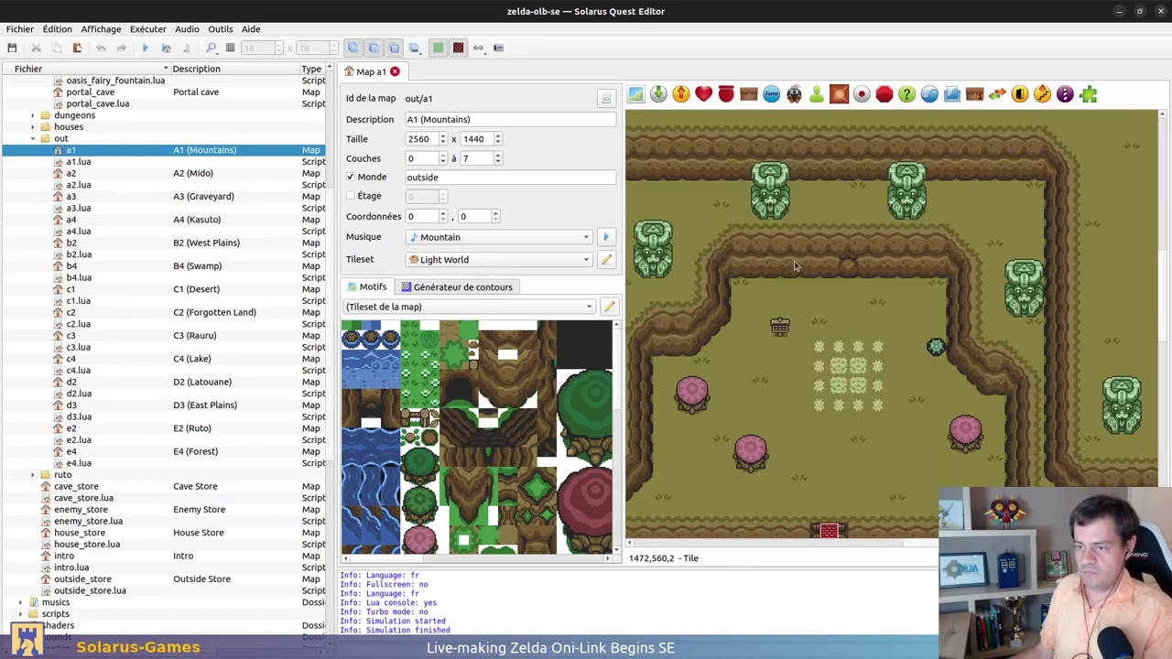
Shift the weak_wall_a door down from the clearing's northern cliff to check what lies beneath, and undo the move
{"action": "left_click_drag", "start_coordinate": [849, 272], "coordinate": [851, 305]}
{"action": "key", "text": "ctrl+z"}
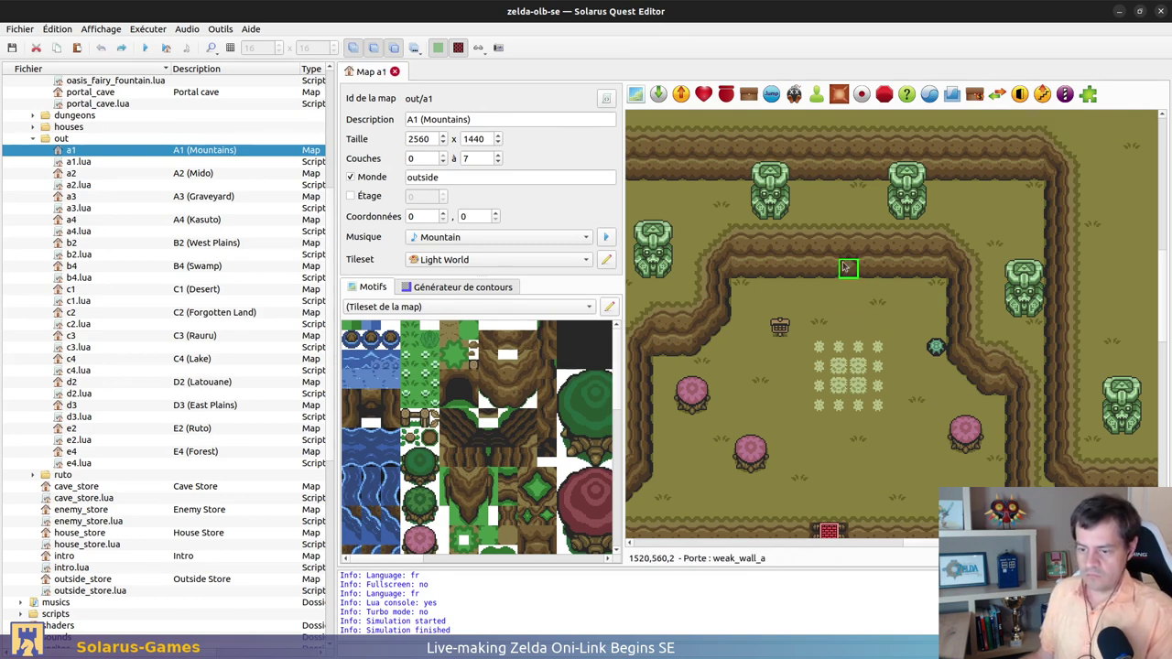
{"action": "scroll", "coordinate": [845, 305], "scroll_direction": "down", "scroll_amount": 1, "text": "ctrl"}
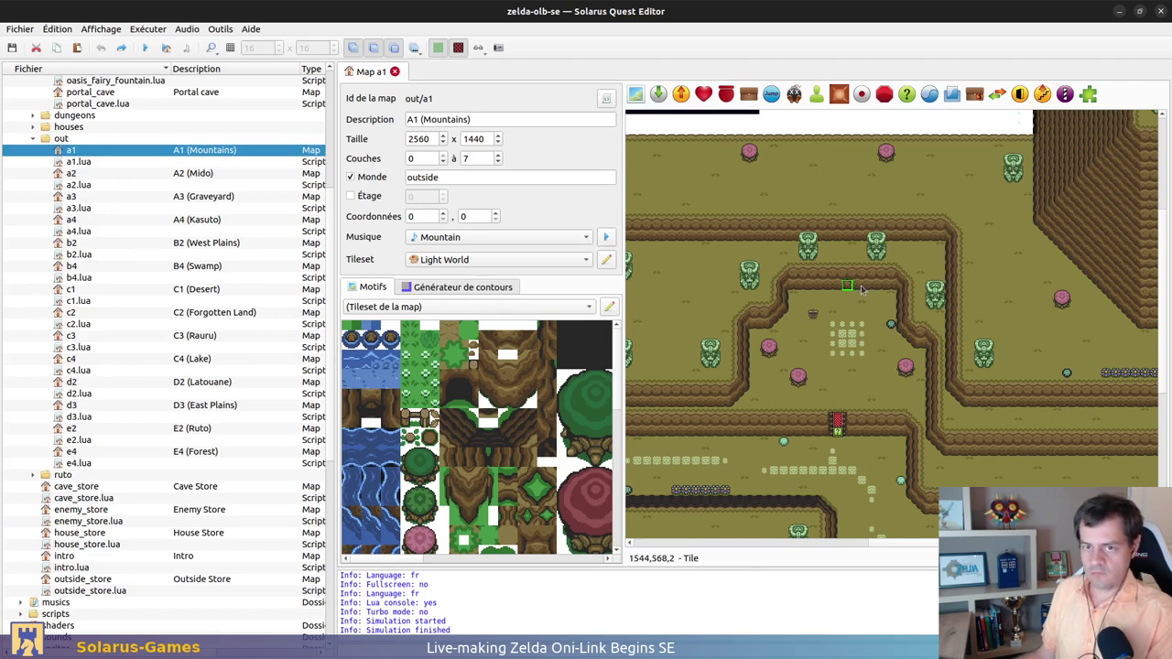
Switch to GIMP and bring the central tiles of the light_world.tiles image into view
{"action": "key", "text": "alt+Tab"}
{"action": "key", "text": "alt+Tab"}
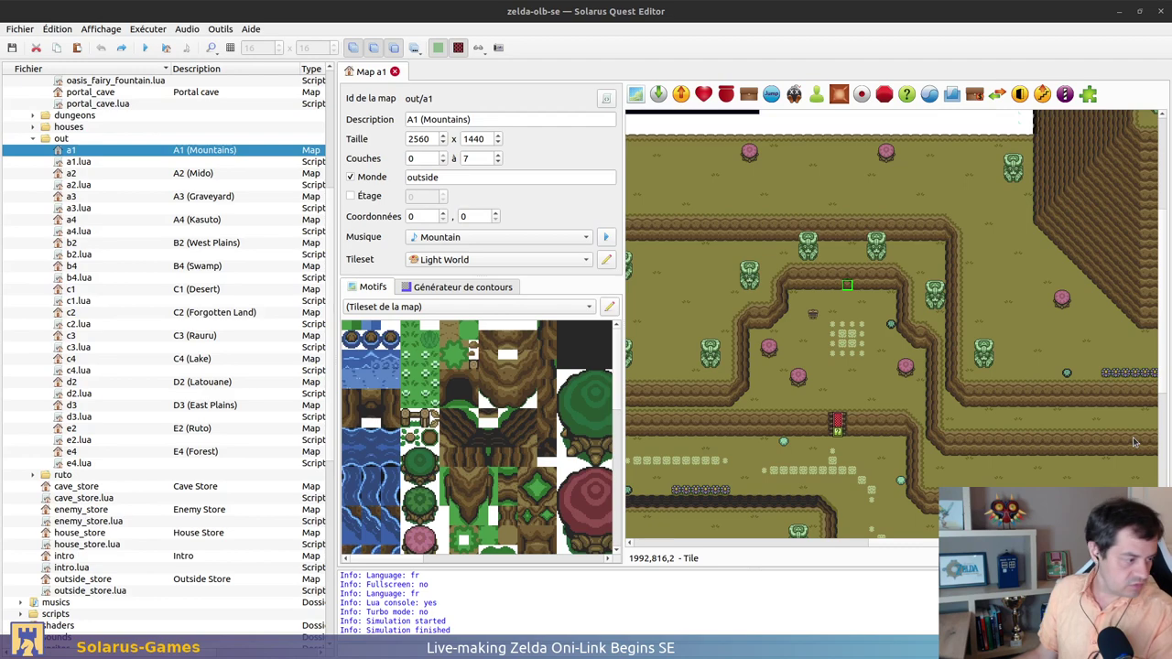
{"action": "key", "text": "alt+Tab"}
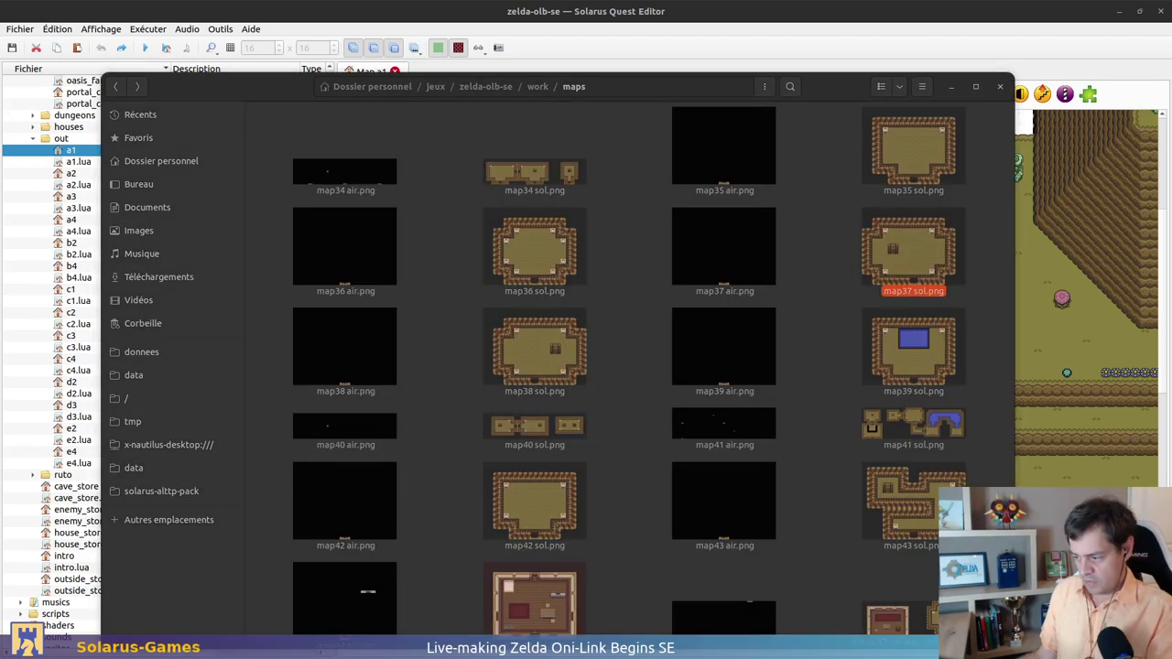
{"action": "key", "text": "alt+Tab"}
{"action": "key", "text": "1"}
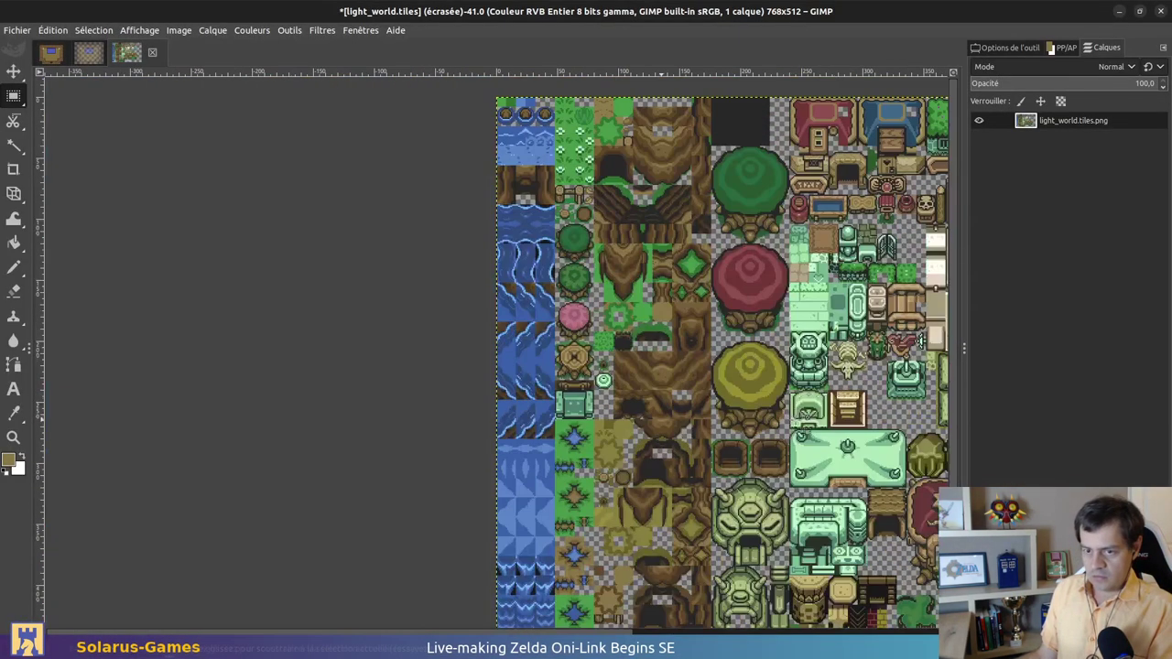
{"action": "middle_click_drag", "start_coordinate": [756, 325], "coordinate": [628, 291]}
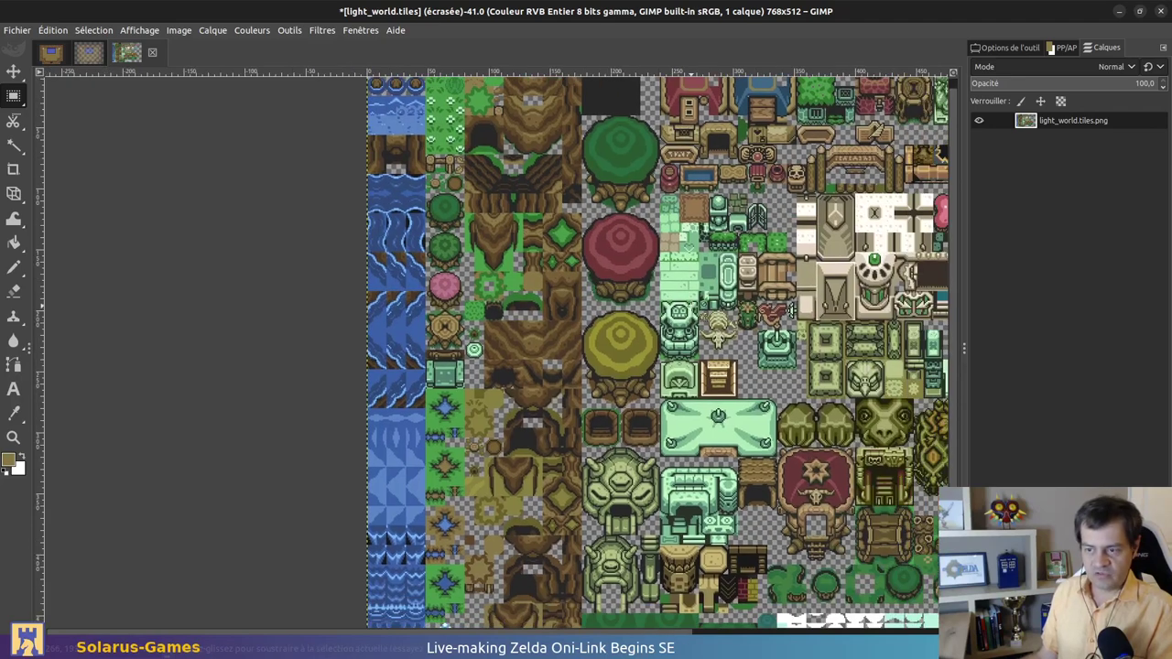
Close the light_world.tiles image without saving and switch to the file manager to view the cave images in the maps folder
{"action": "key", "text": "ctrl+w"}
{"action": "key", "text": "ctrl+d"}
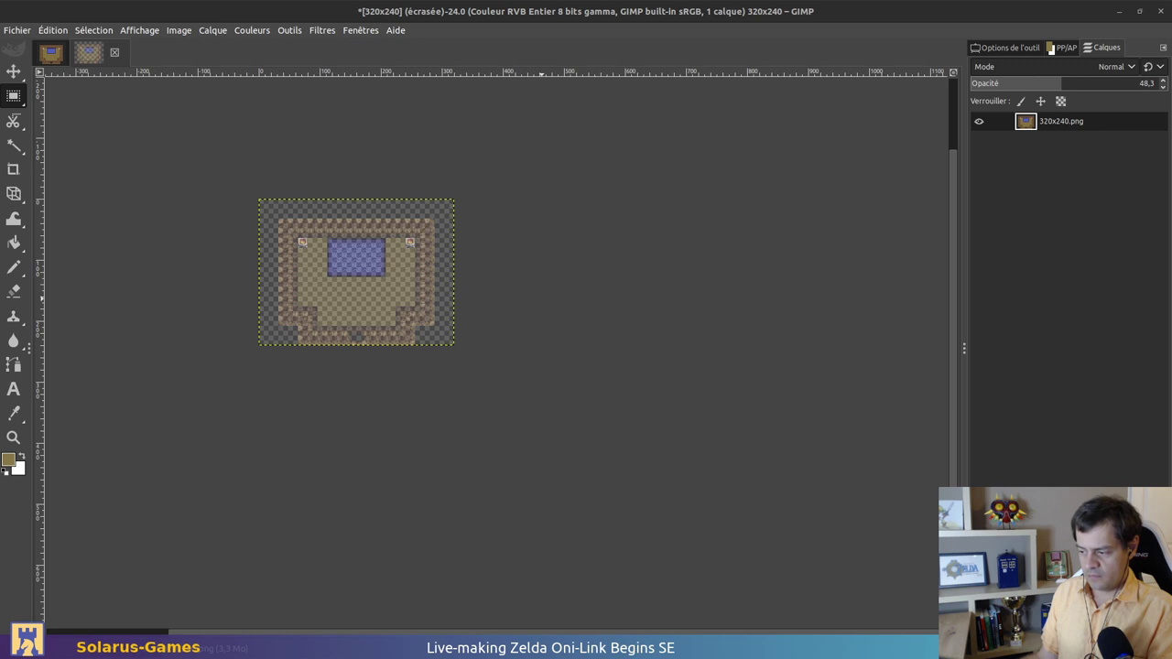
{"action": "key", "text": "ctrl+o"}
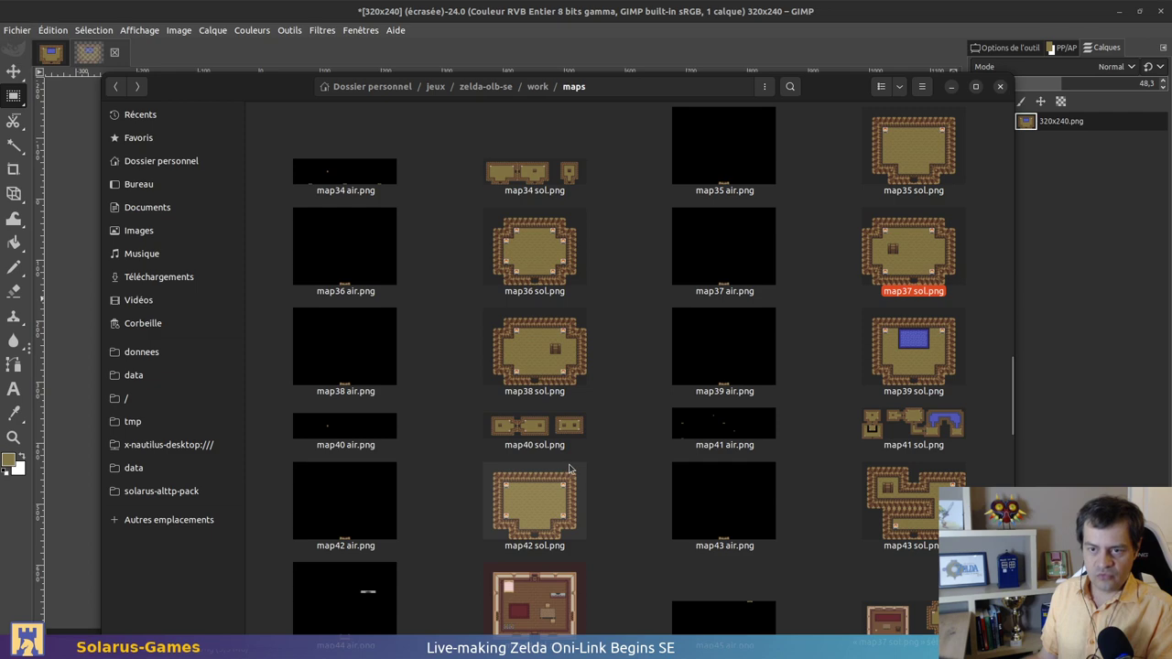
{"action": "scroll", "coordinate": [563, 366], "scroll_direction": "up", "scroll_amount": 3}
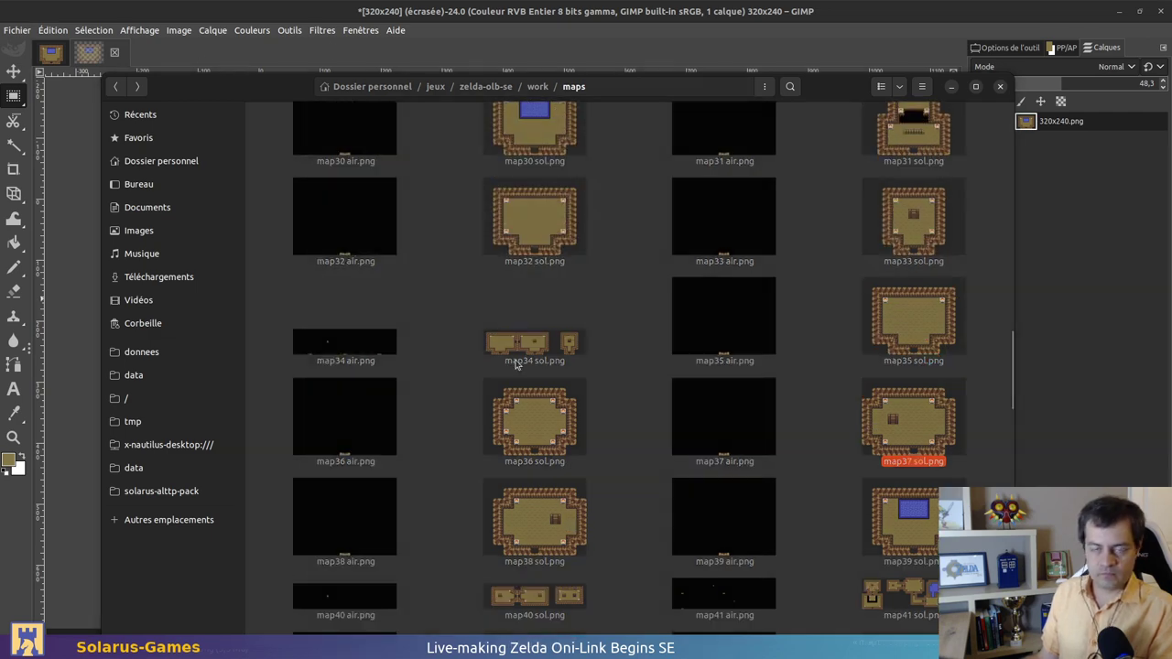
Start entry 42 of the GitLab Interior maps progress issue with caves/, and recheck the cave images and the A1 map
{"action": "key", "text": "alt+Tab"}
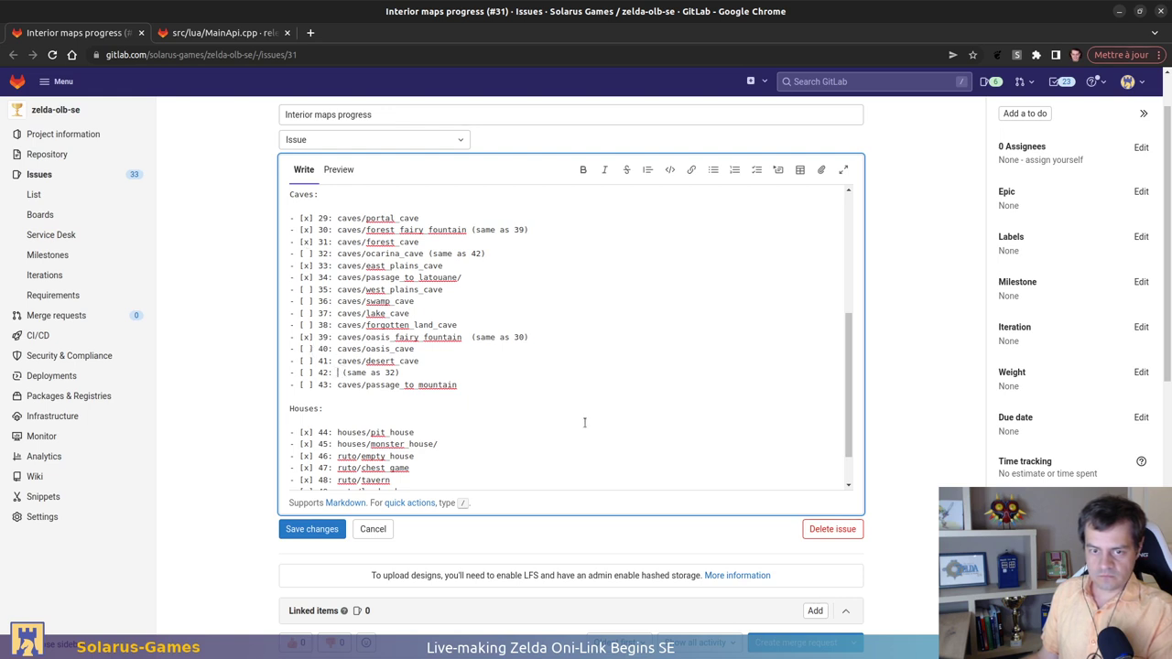
{"action": "type", "text": "caves/"}
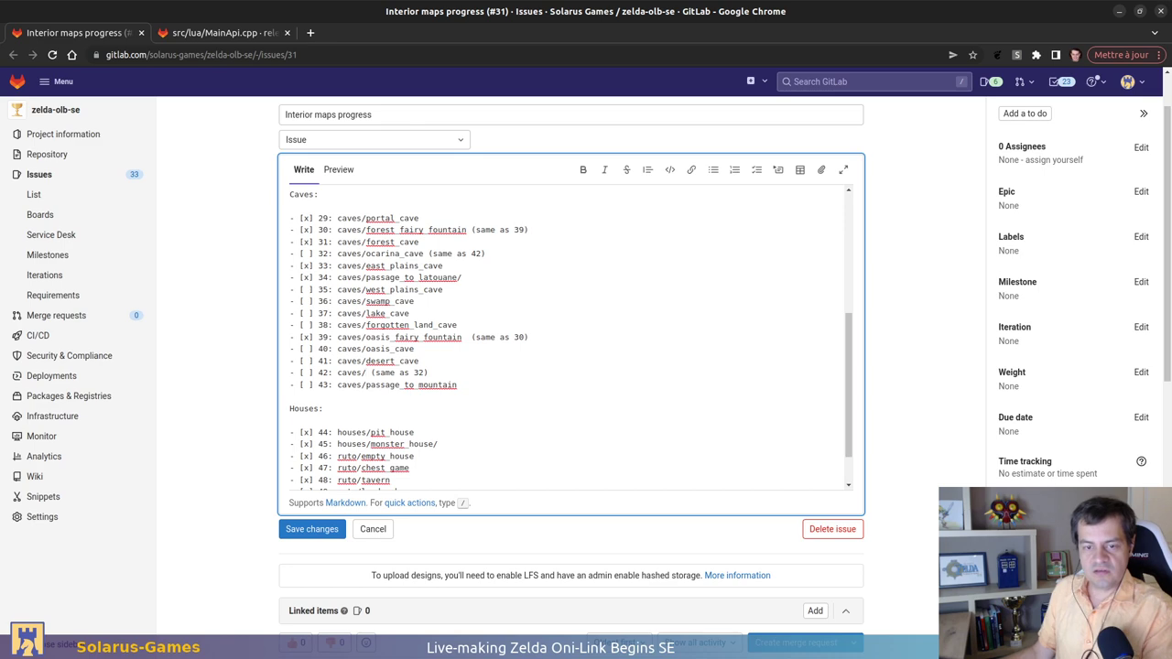
{"action": "key", "text": "alt+Tab"}
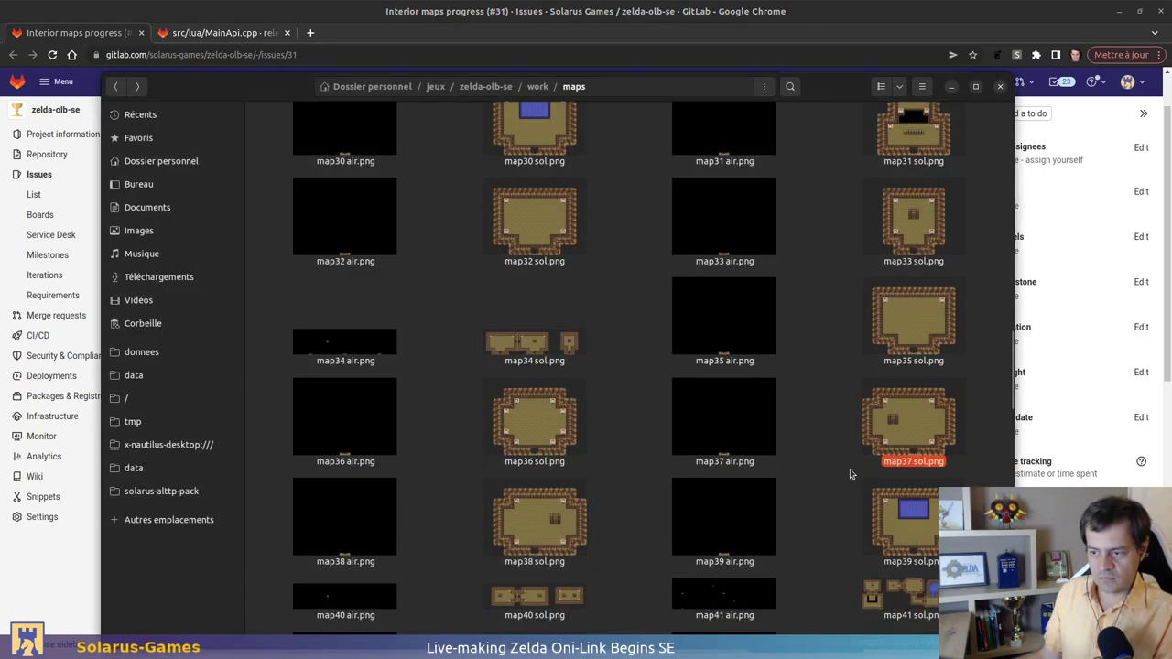
{"action": "key", "text": "alt+Tab"}
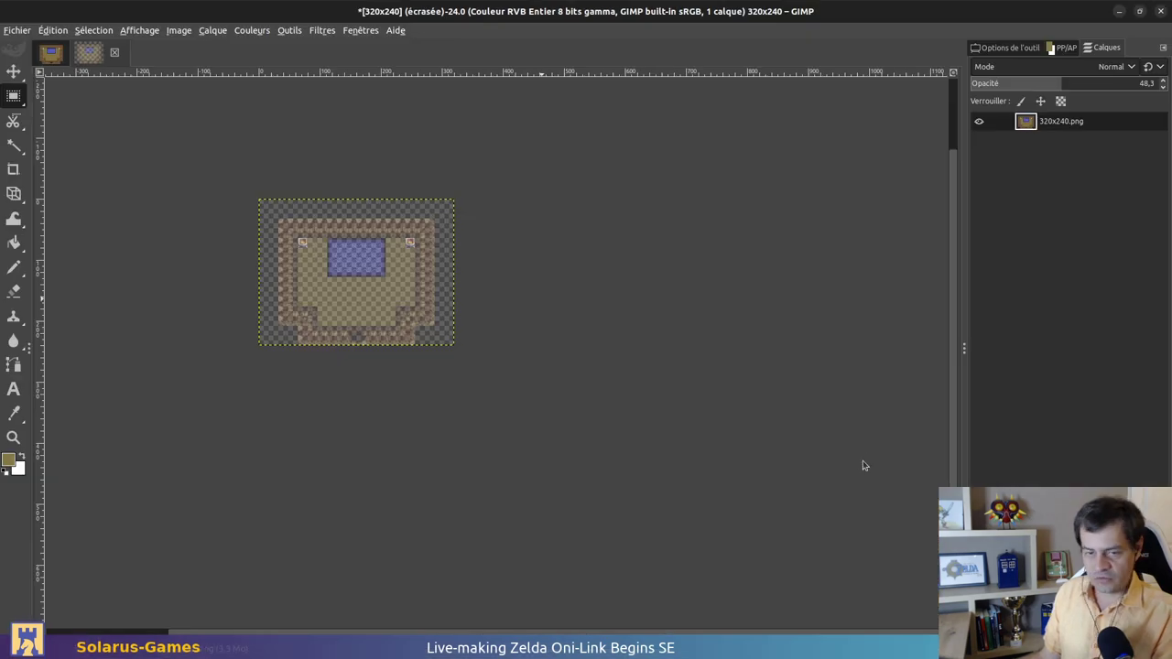
{"action": "key", "text": "alt+Tab"}
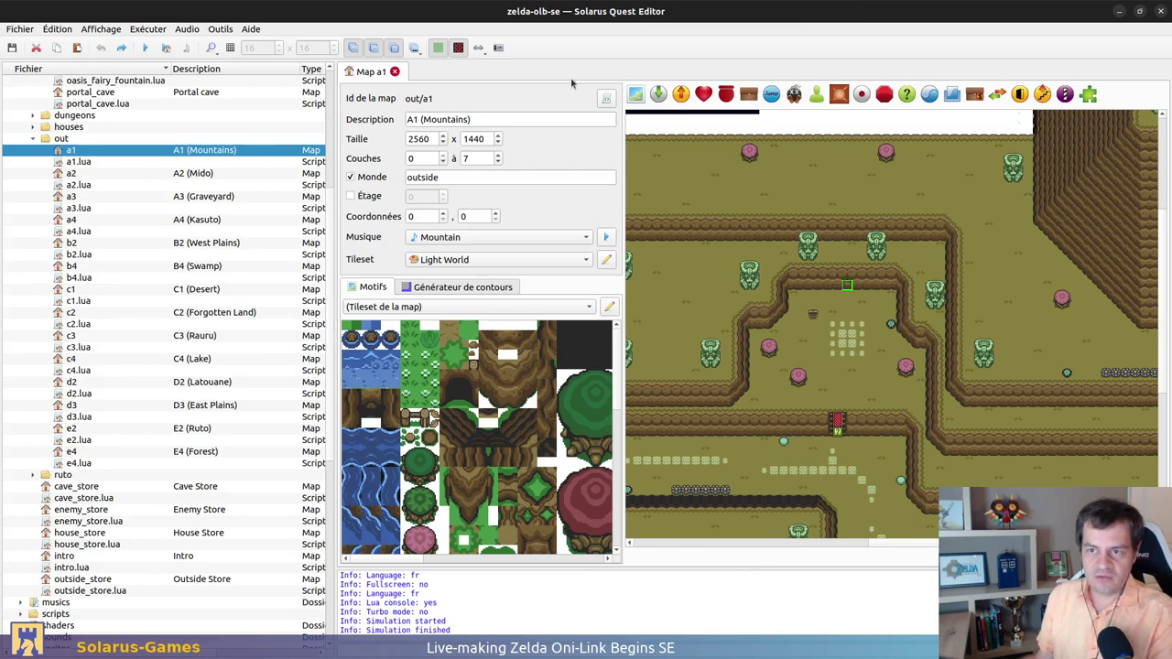
{"action": "key", "text": "alt+Tab"}
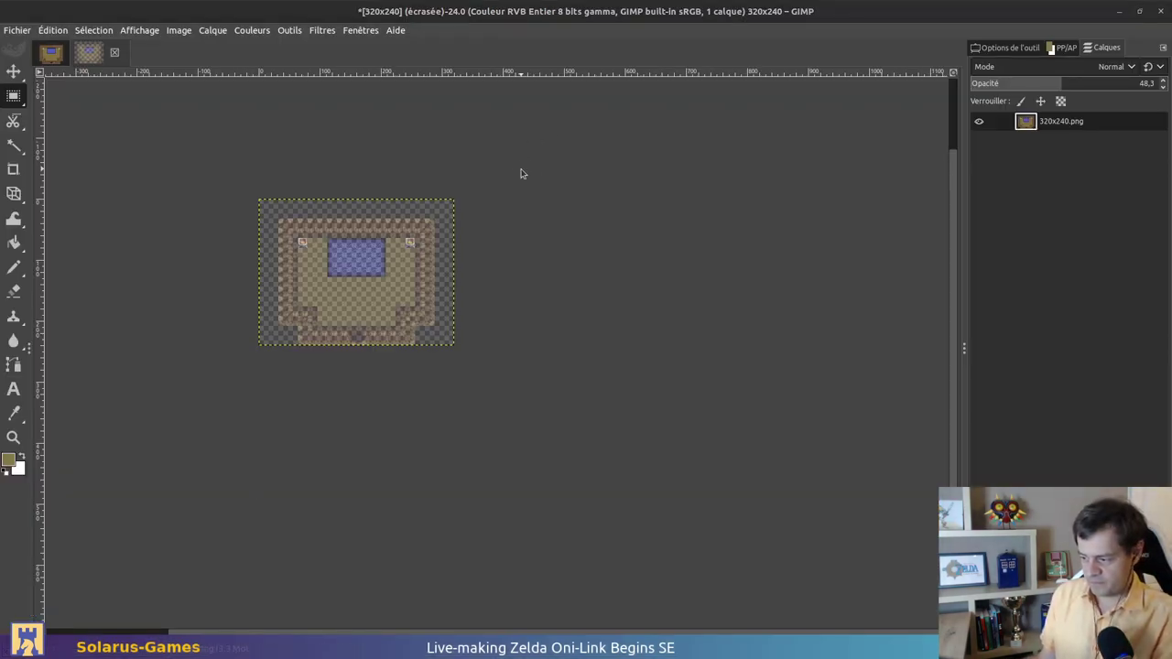
Complete entry 42 in the GitLab issue as caves/void_elegy_cave and save the description
{"action": "key", "text": "alt+Tab"}
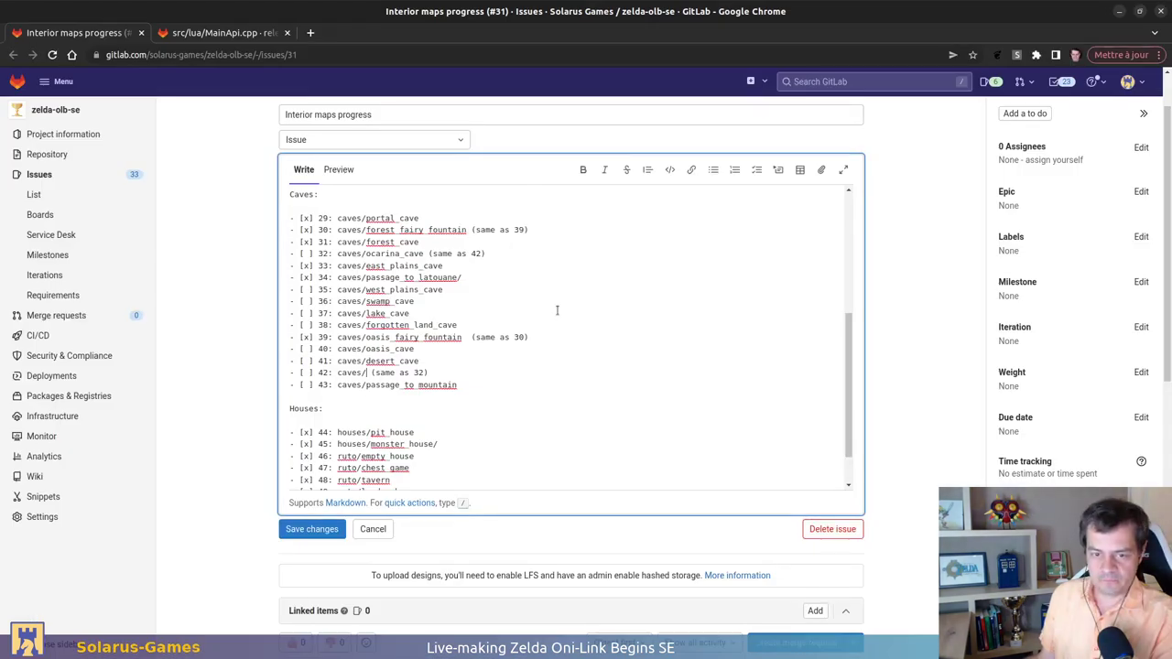
{"action": "type", "text": "void_"}
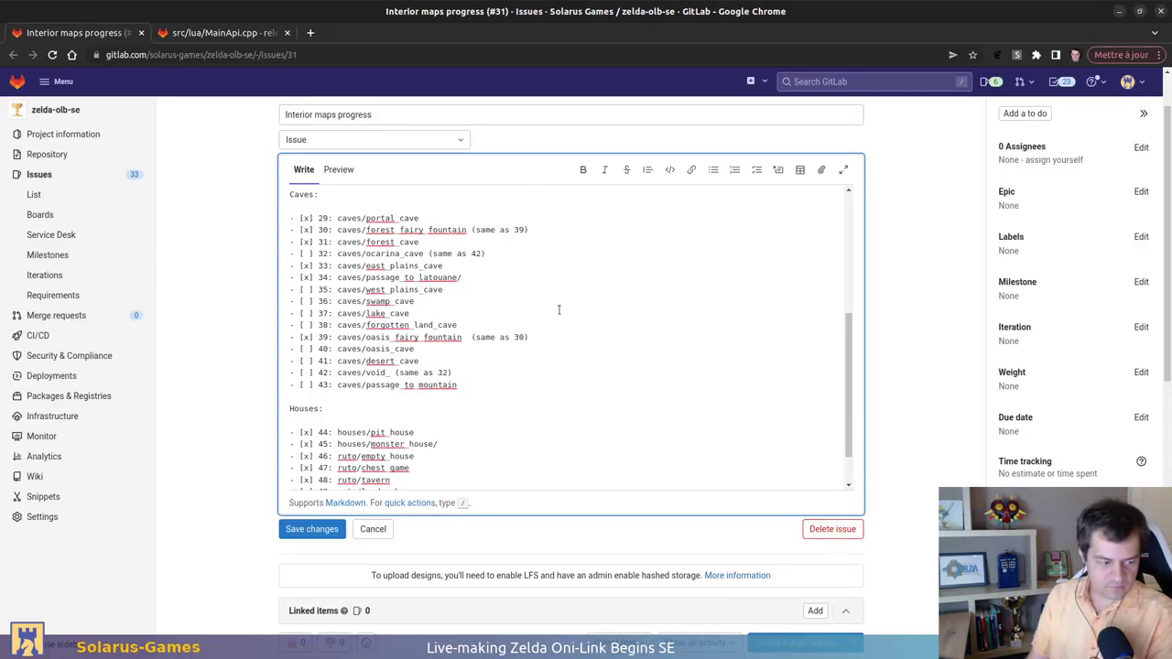
{"action": "type", "text": "el"}
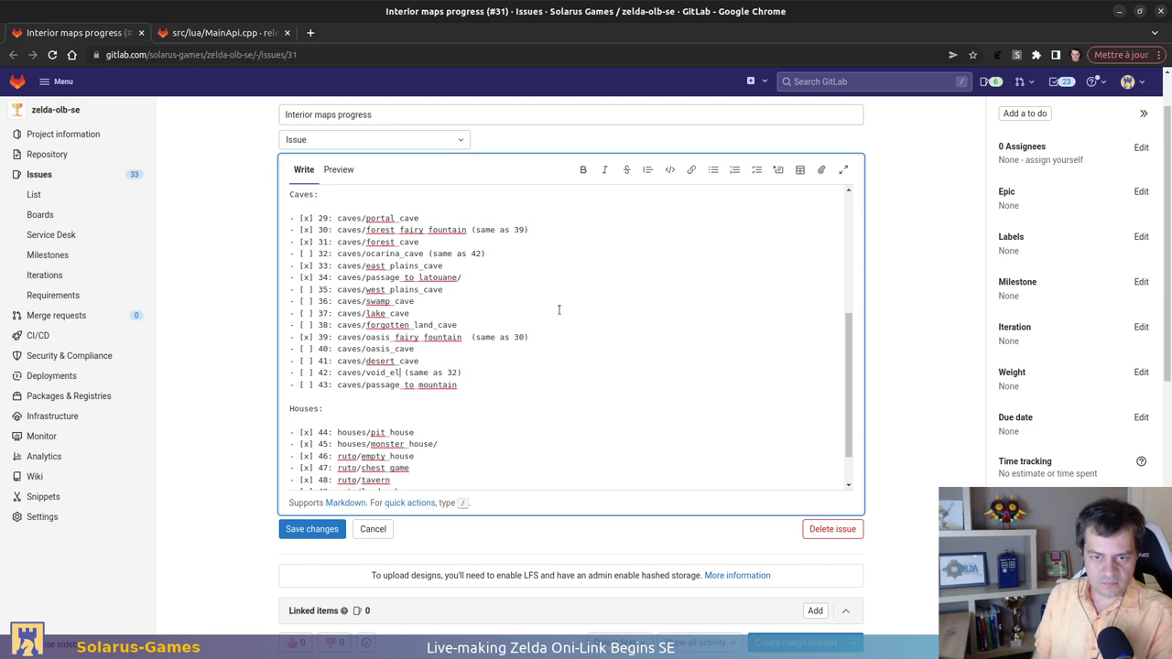
{"action": "type", "text": "egy"}
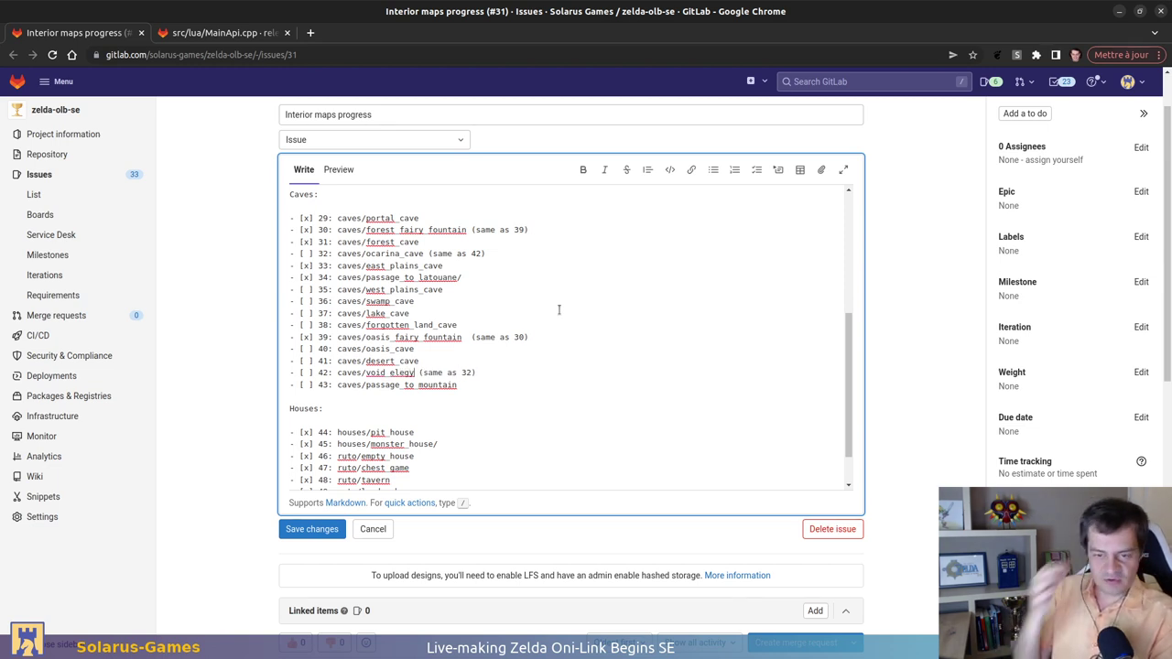
{"action": "type", "text": "_cave"}
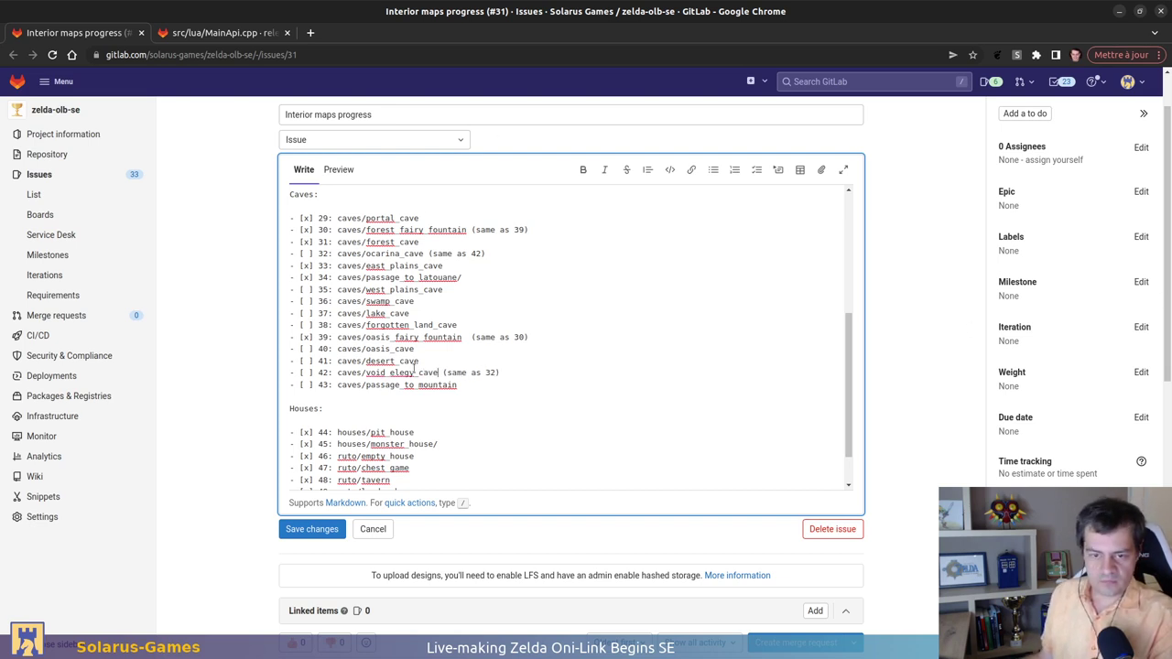
{"action": "left_click", "coordinate": [531, 372]}
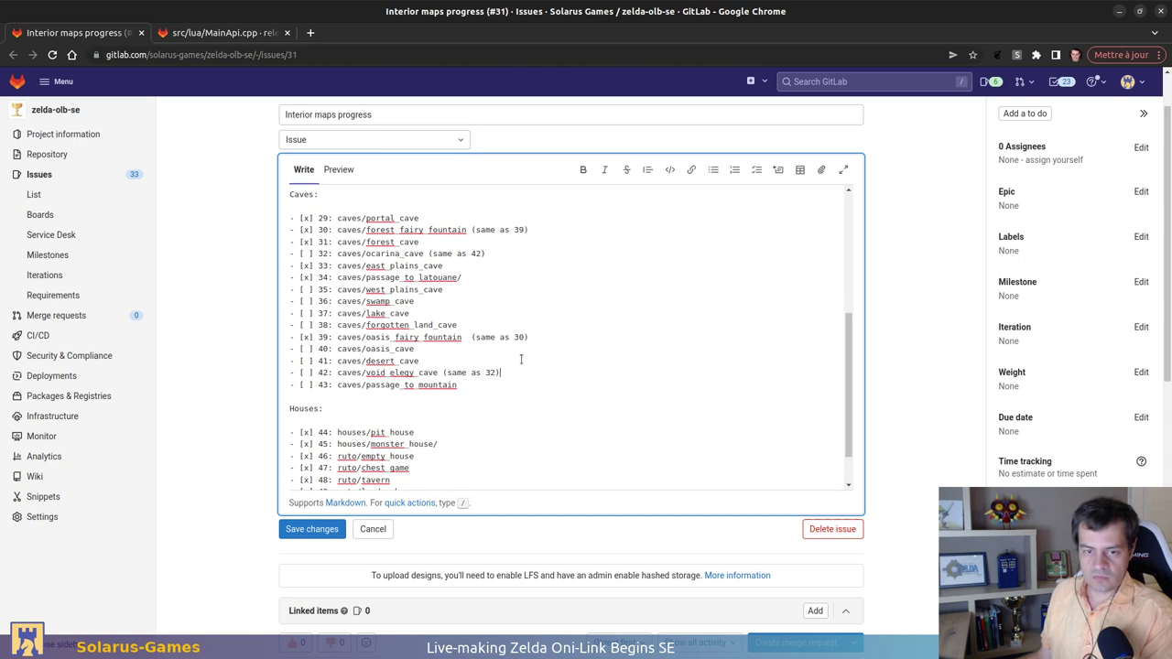
{"action": "left_click", "coordinate": [311, 529]}
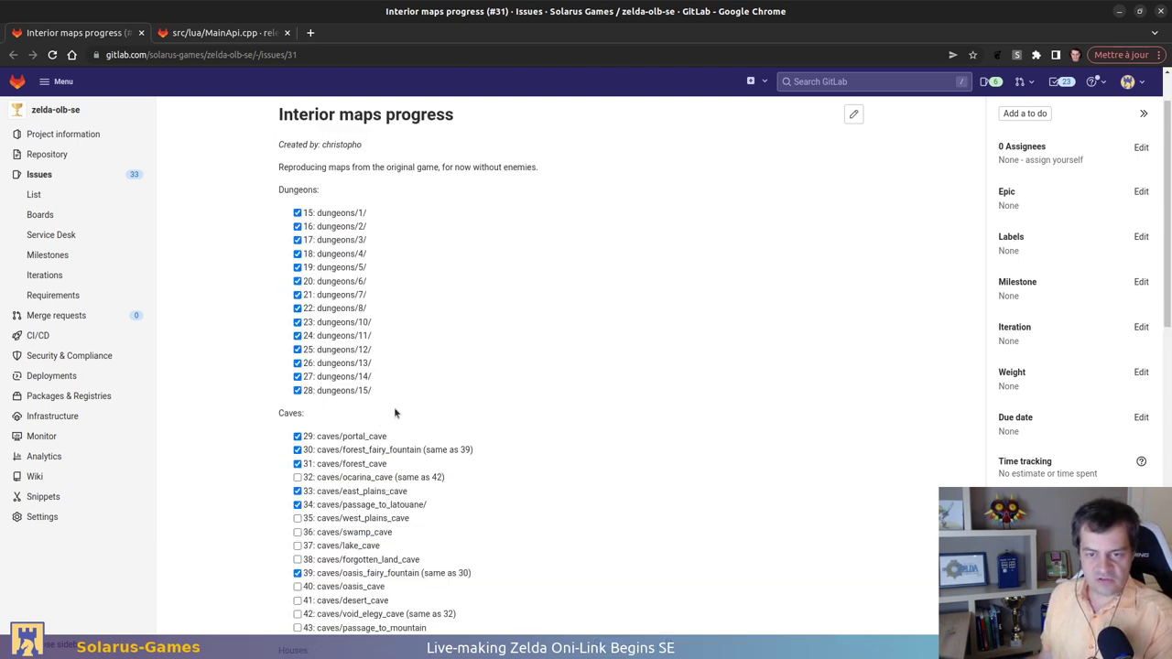
Review the Caves checklist of the saved issue from entry 29 to entry 43
{"action": "scroll", "coordinate": [550, 395], "scroll_direction": "down", "scroll_amount": 2}
{"action": "mouse_move", "coordinate": [472, 220]}
{"action": "left_mouse_down"}
{"action": "mouse_move", "coordinate": [464, 437]}
{"action": "mouse_move", "coordinate": [469, 228]}
{"action": "left_mouse_up"}
{"action": "left_click", "coordinate": [464, 437]}
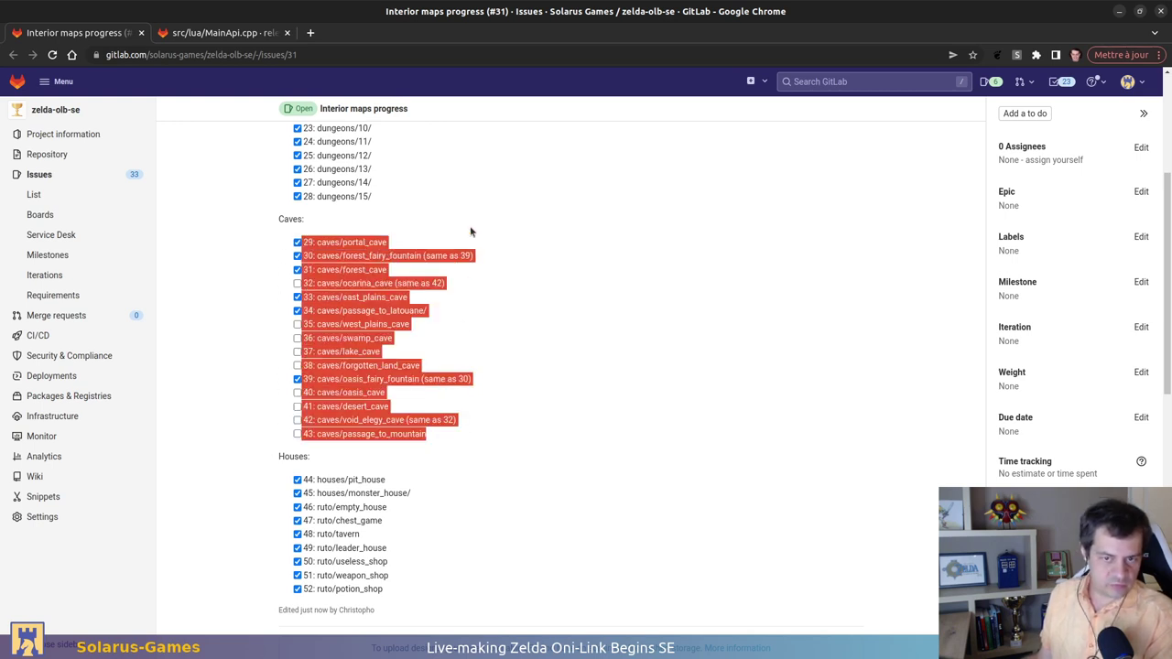
{"action": "left_click", "coordinate": [470, 228]}
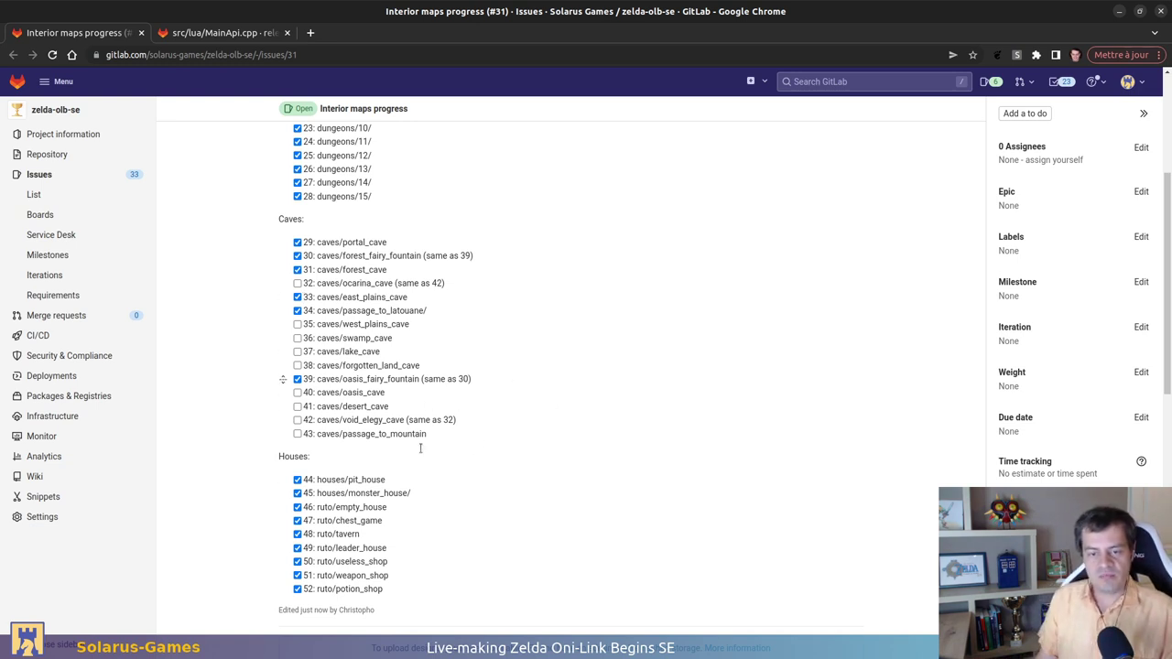
Edit the issue description again and rename entry 42 to caves/emptiness_cave
{"action": "scroll", "coordinate": [493, 416], "scroll_direction": "up", "scroll_amount": 1}
{"action": "scroll", "coordinate": [494, 415], "scroll_direction": "up", "scroll_amount": 5}
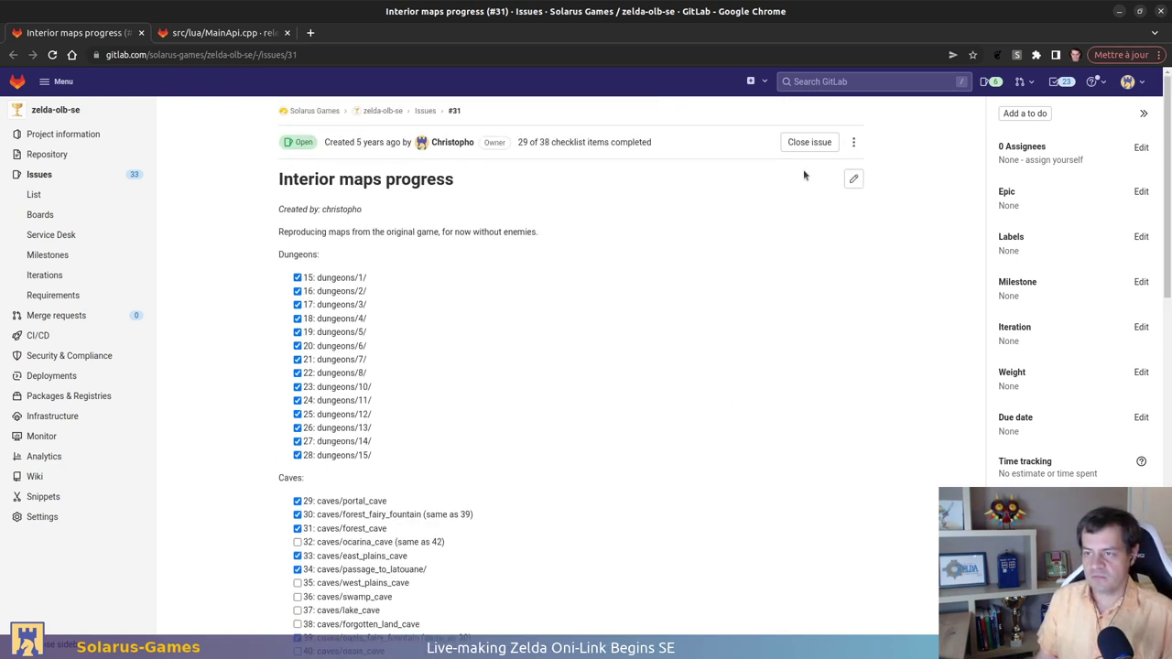
{"action": "left_click", "coordinate": [853, 179]}
{"action": "left_click", "coordinate": [415, 388]}
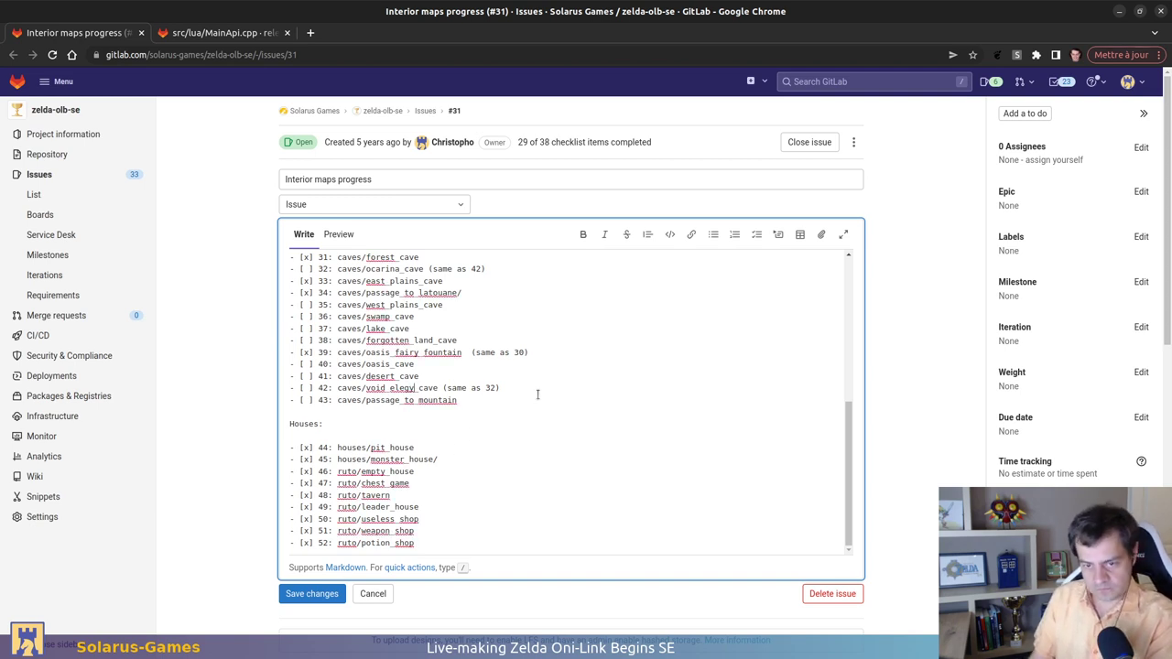
{"action": "key", "text": "BackSpace"}
{"action": "key", "text": "BackSpace"}
{"action": "key", "text": "BackSpace"}
{"action": "key", "text": "BackSpace"}
{"action": "key", "text": "BackSpace"}
{"action": "key", "text": "BackSpace"}
{"action": "key", "text": "BackSpace"}
{"action": "key", "text": "BackSpace"}
{"action": "key", "text": "BackSpace"}
{"action": "key", "text": "BackSpace"}
{"action": "type", "text": "emptyn"}
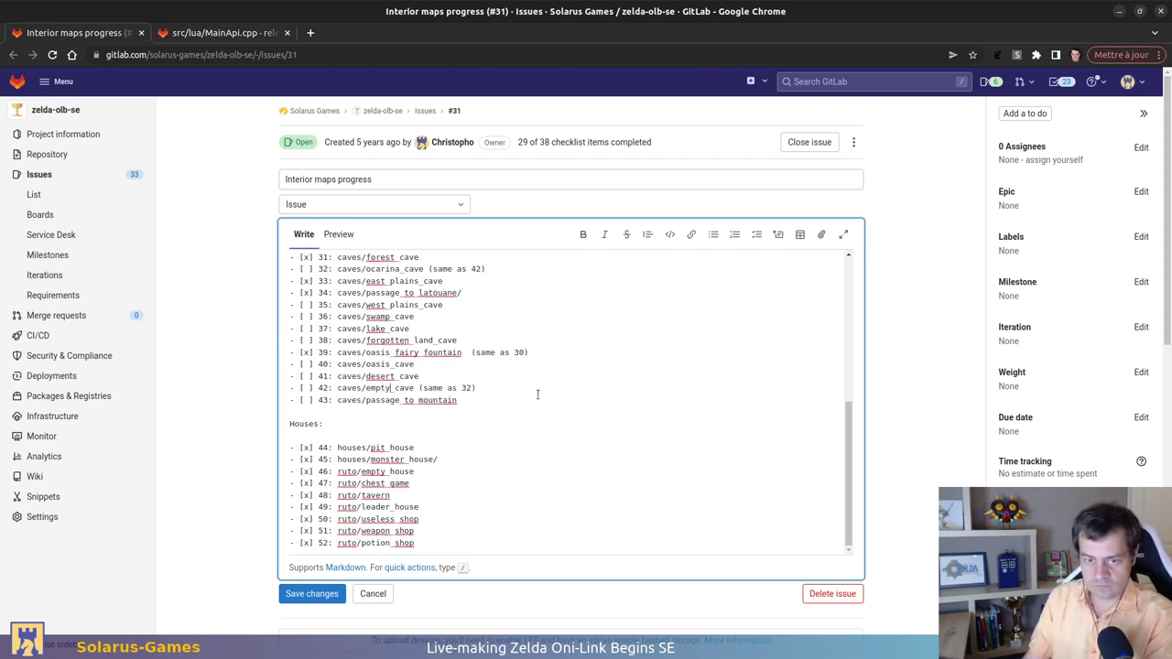
{"action": "type", "text": "i"}
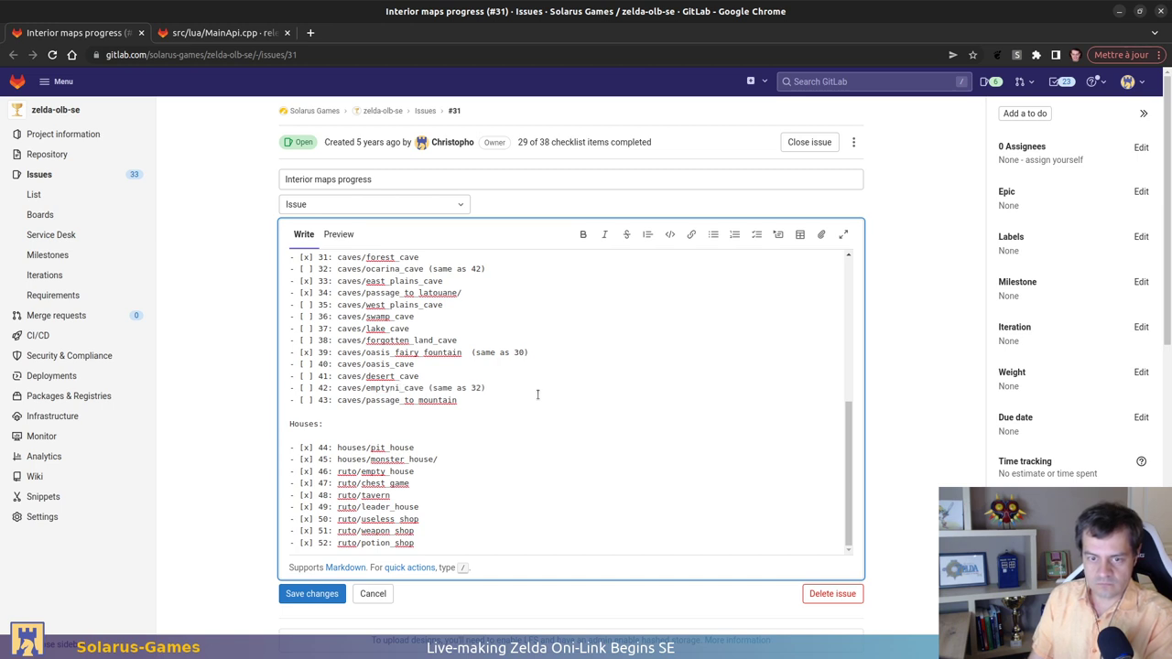
{"action": "key", "text": "BackSpace"}
{"action": "key", "text": "BackSpace"}
{"action": "key", "text": "BackSpace"}
{"action": "type", "text": "iness"}
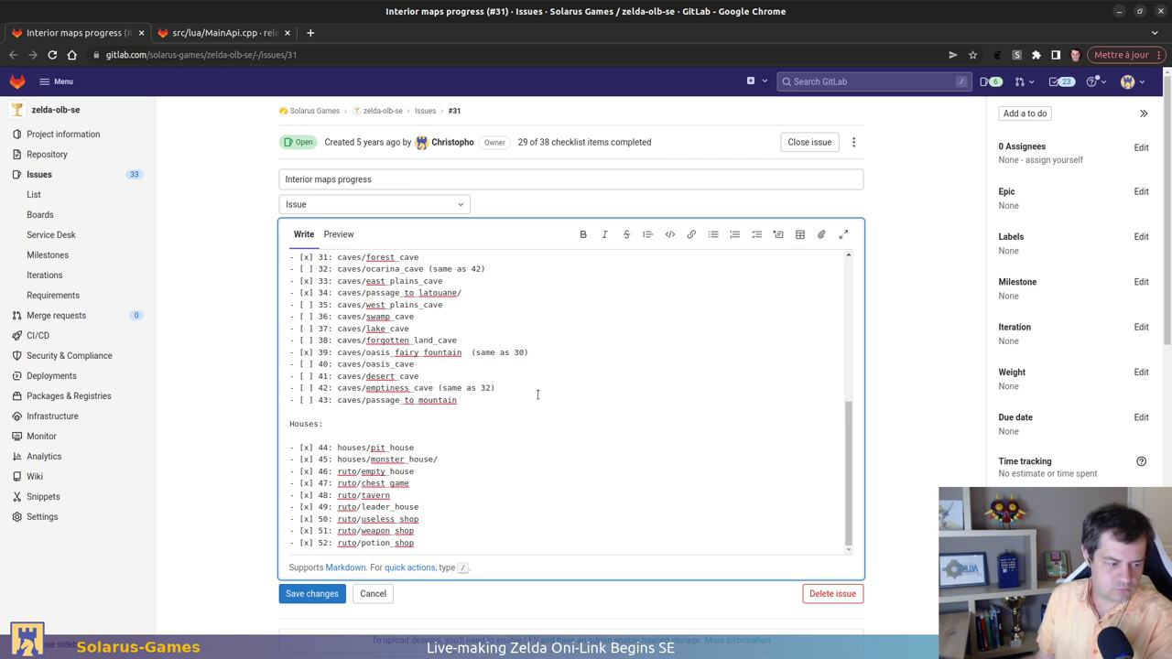
{"action": "key", "text": "BackSpace"}
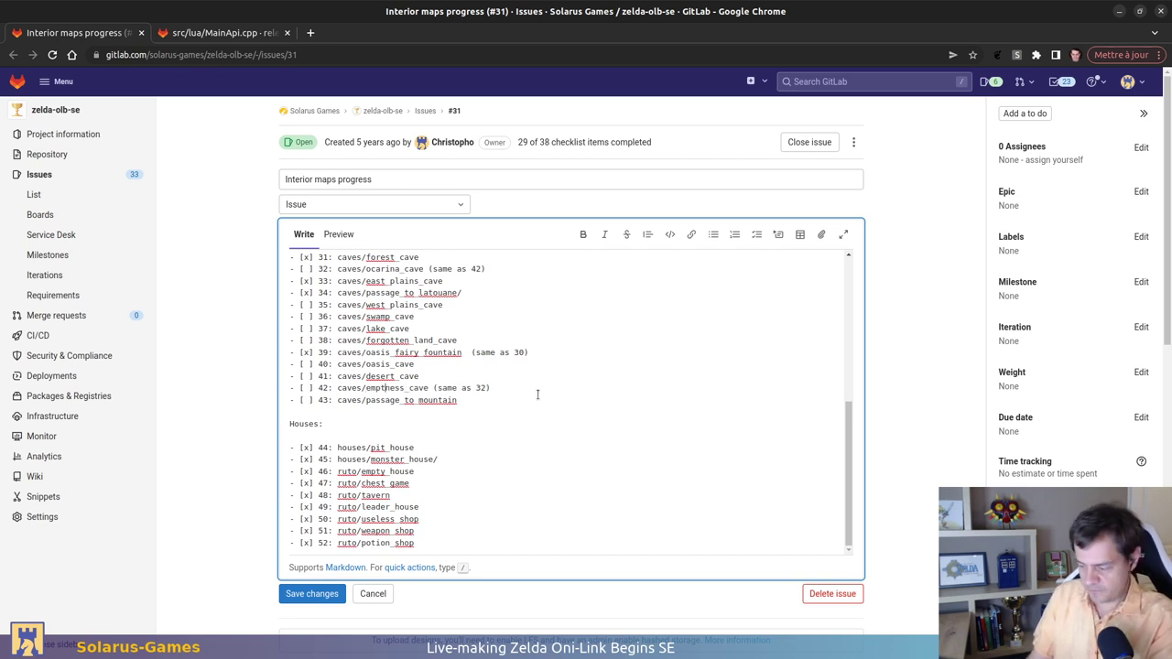
{"action": "type", "text": "y"}
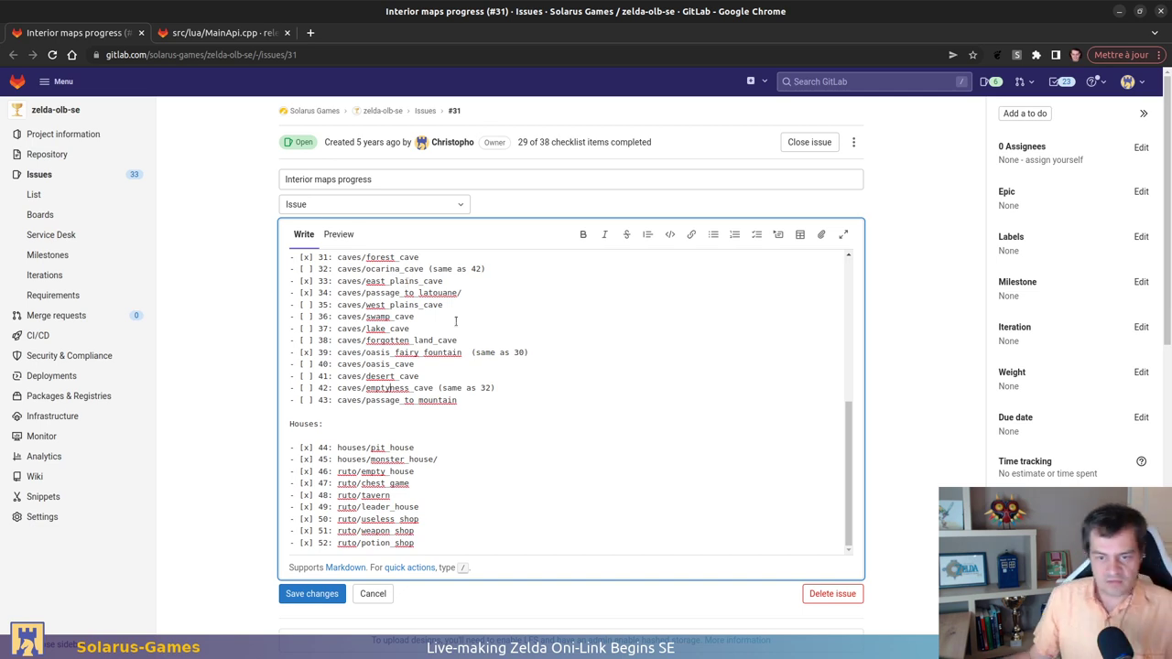
{"action": "key", "text": "BackSpace"}
{"action": "type", "text": "i"}
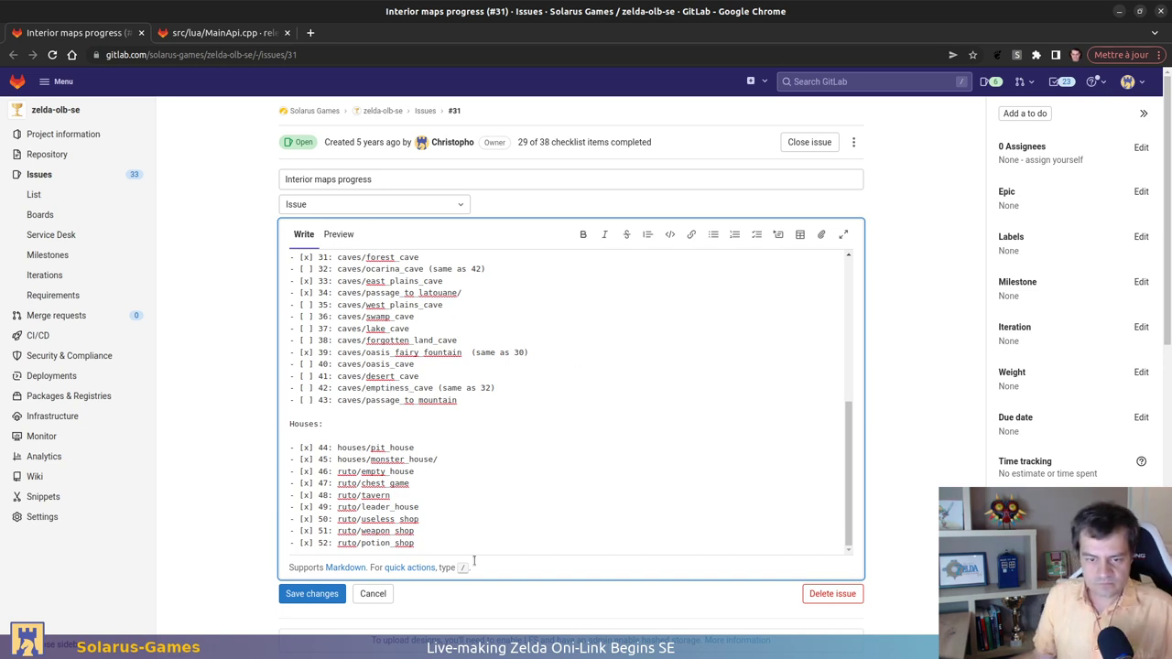
Save the issue description and check the updated Caves and Houses lists
{"action": "left_click", "coordinate": [310, 587]}
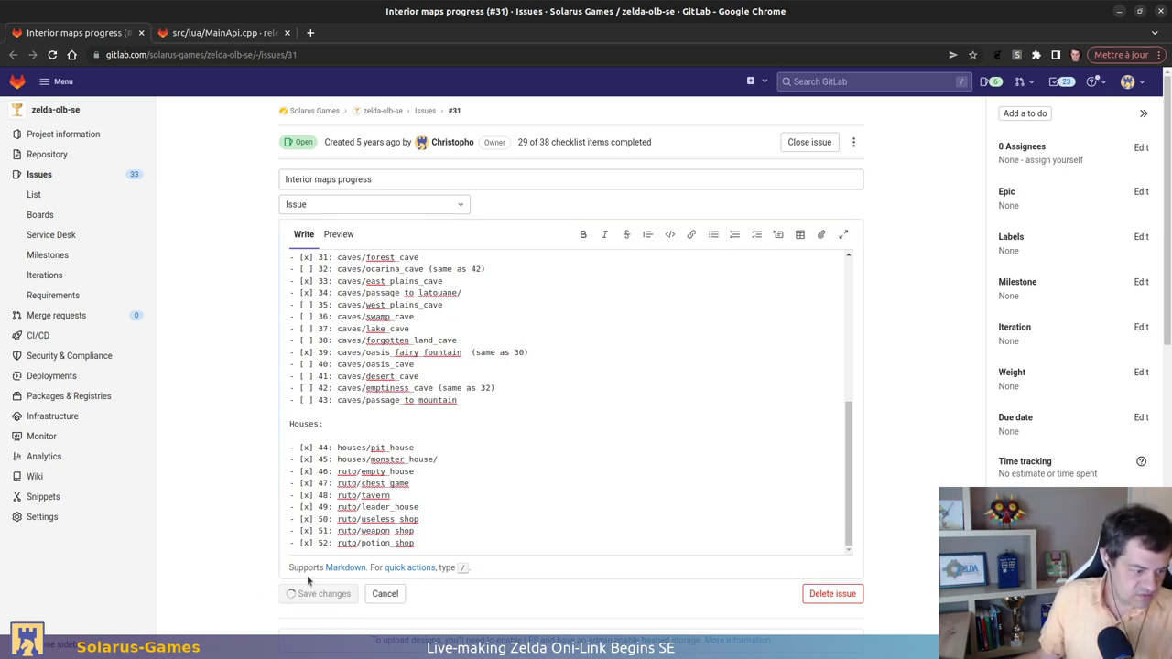
{"action": "scroll", "coordinate": [639, 284], "scroll_direction": "down", "scroll_amount": 3}
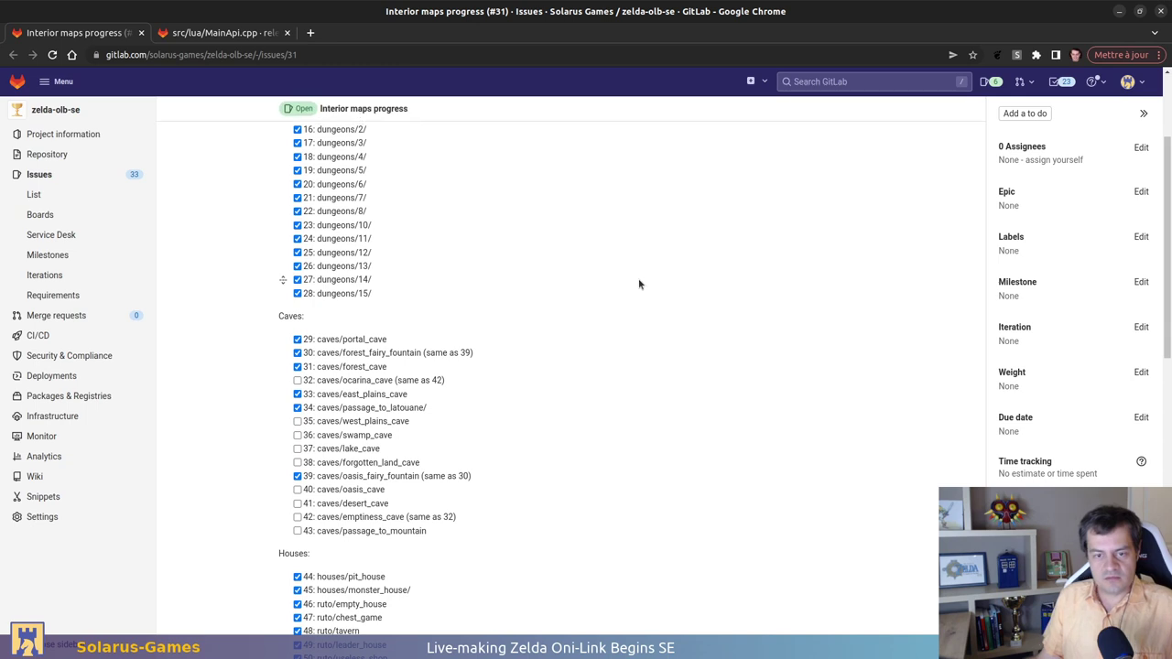
{"action": "scroll", "coordinate": [643, 286], "scroll_direction": "down", "scroll_amount": 4}
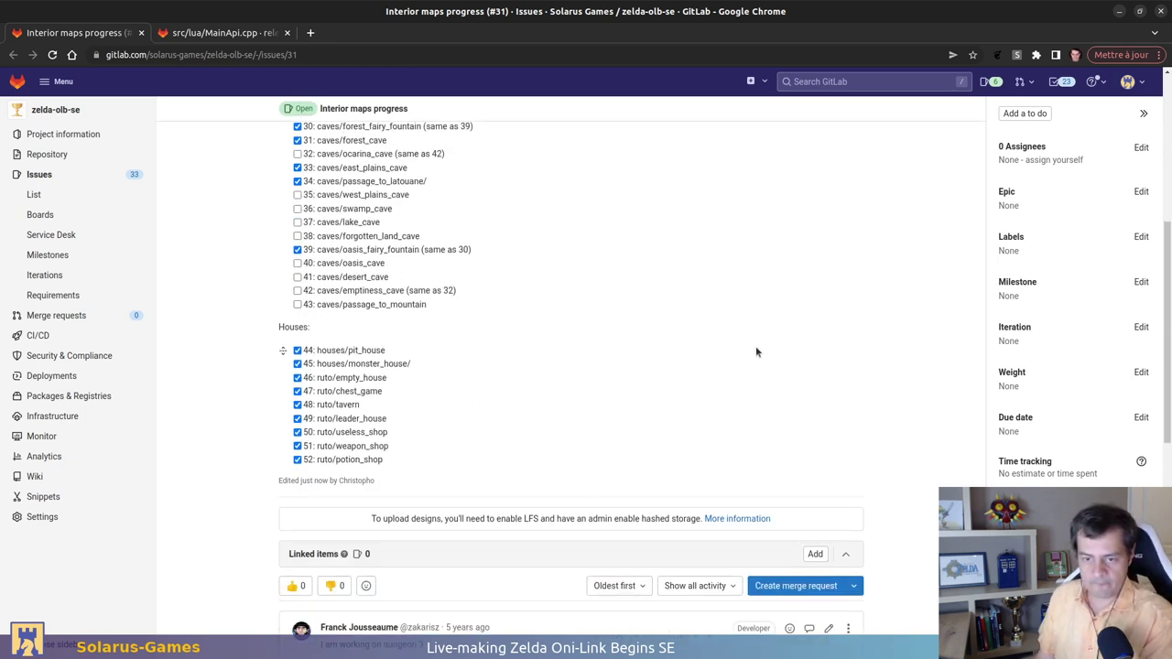
Open map42 sol.png from the maps folder in GIMP
{"action": "key", "text": "alt+Tab"}
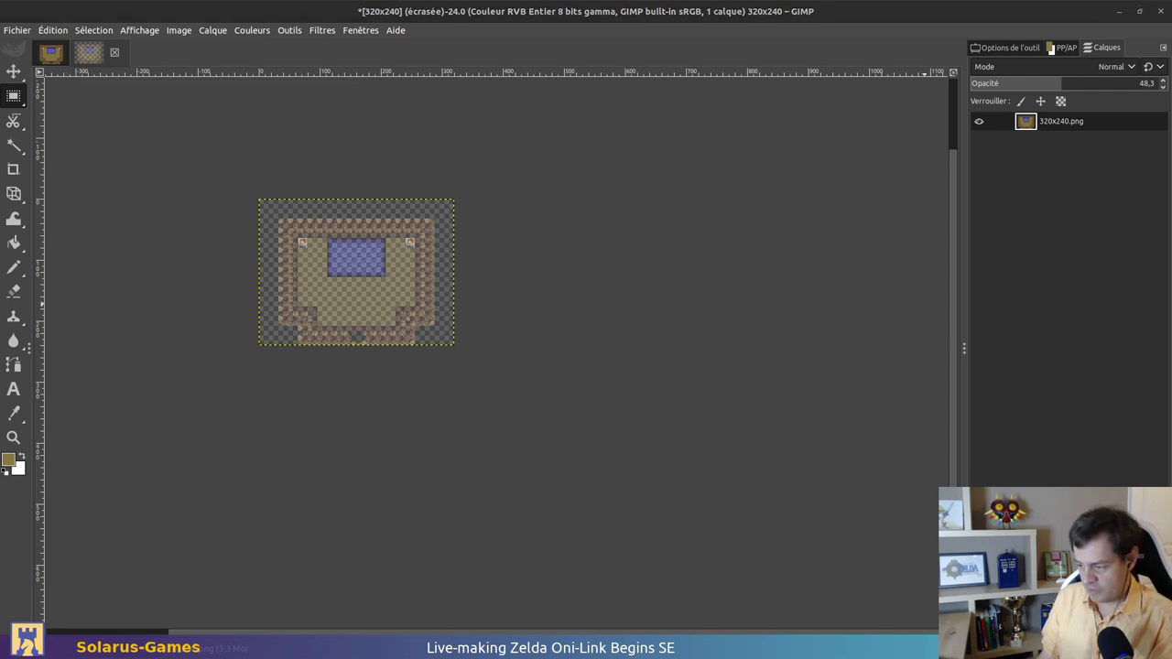
{"action": "key", "text": "alt+Tab"}
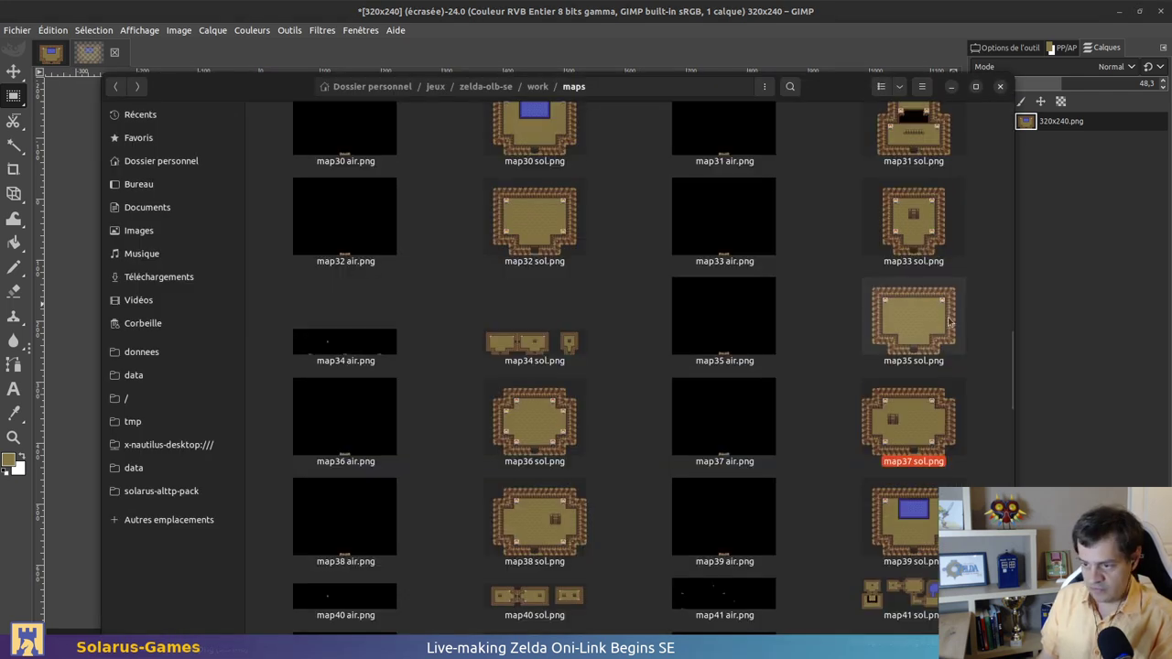
{"action": "right_click", "coordinate": [523, 443]}
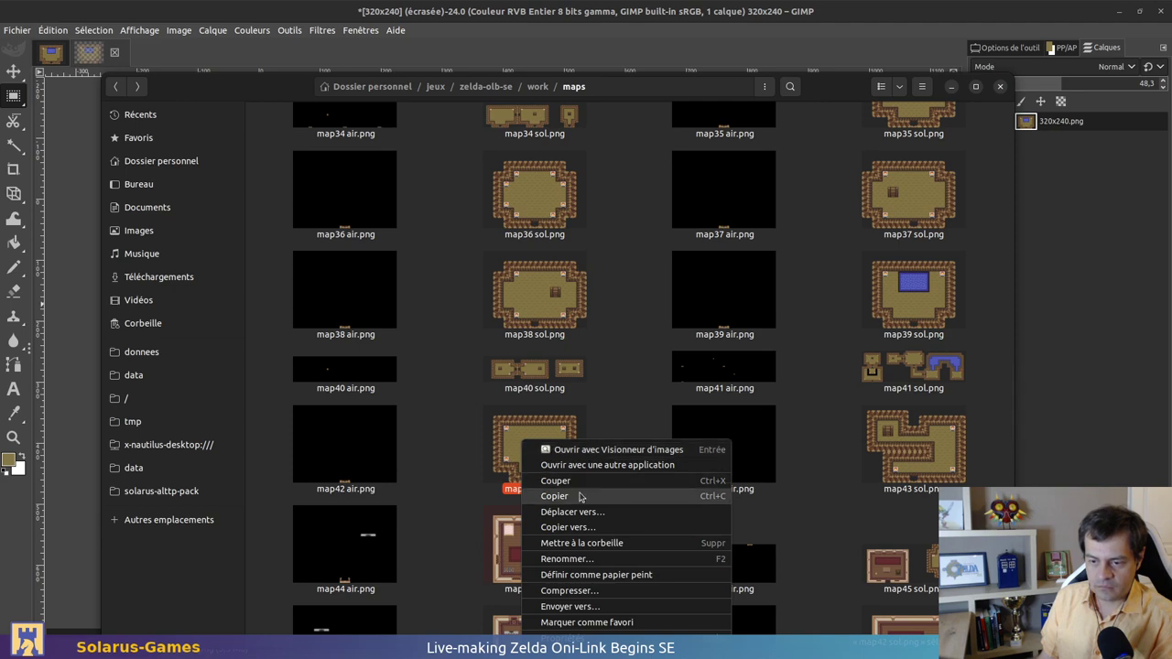
{"action": "left_click", "coordinate": [632, 466]}
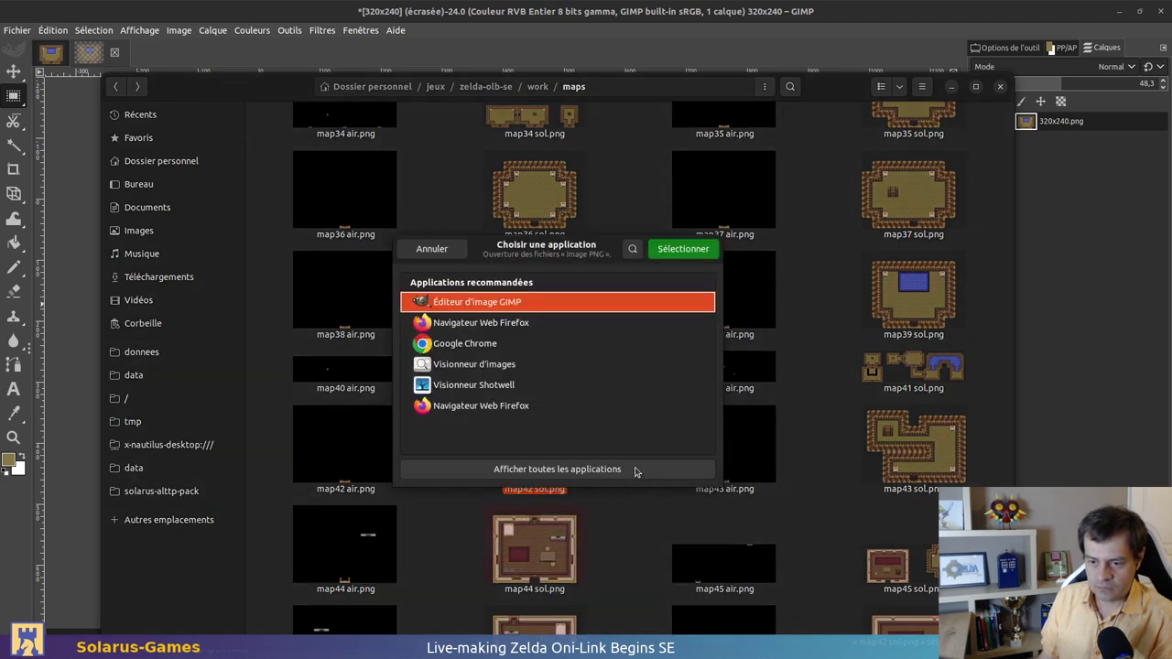
{"action": "double_click", "coordinate": [497, 304]}
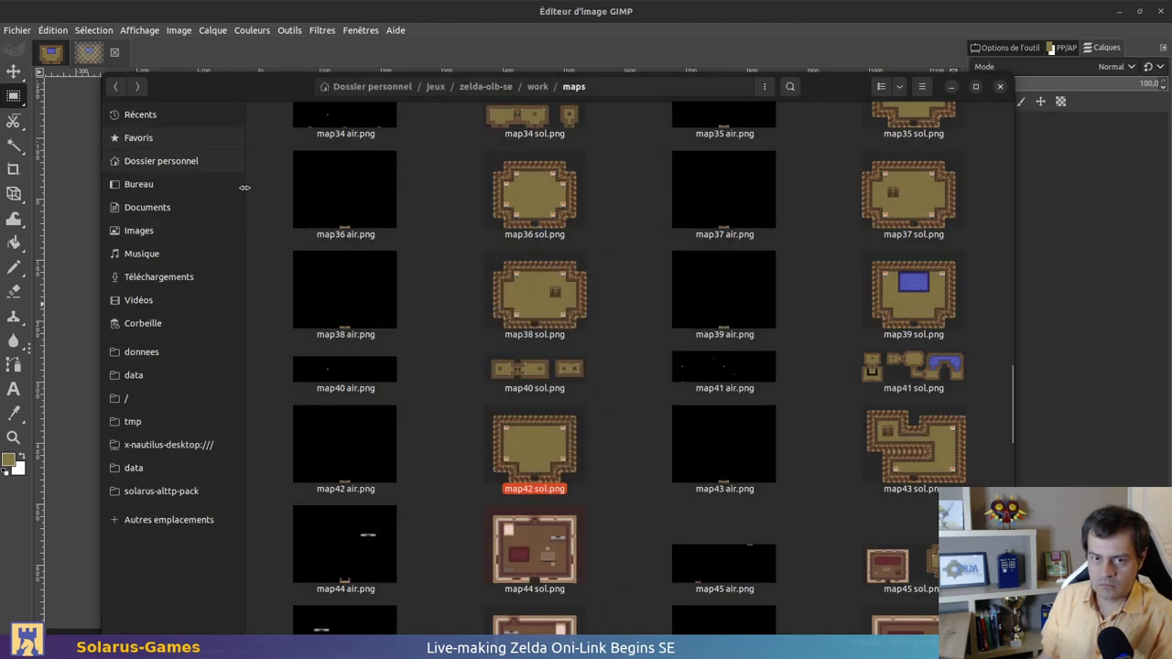
{"action": "left_click", "coordinate": [244, 57]}
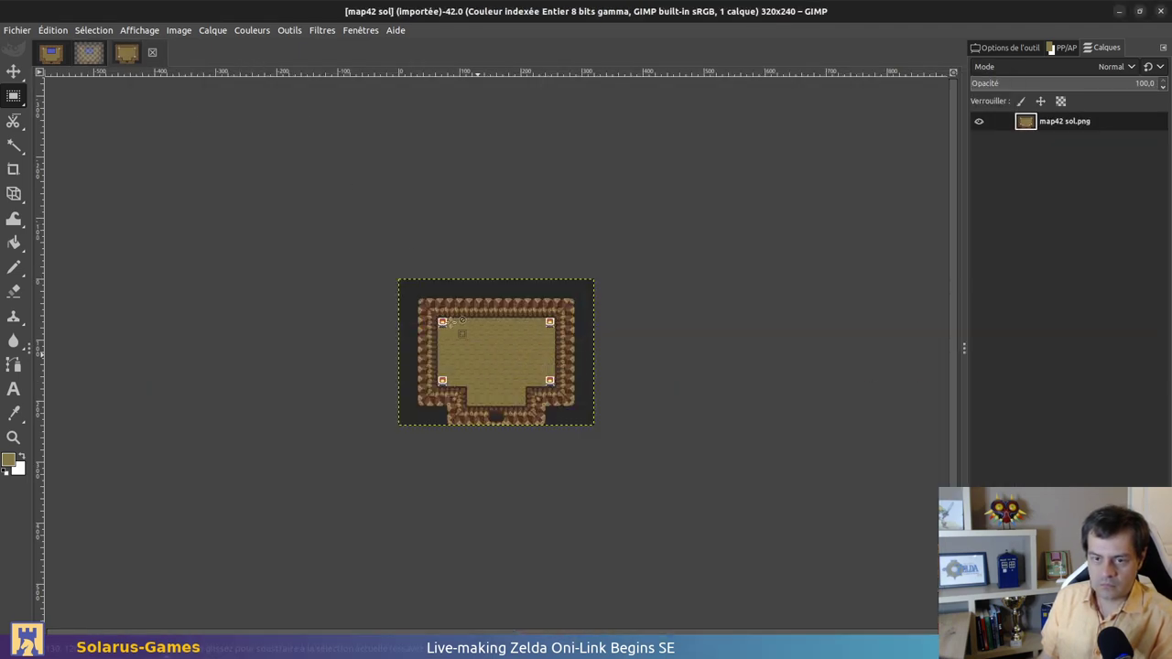
Paste the map42 image over the semi-transparent 320x240 image, anchor it, and undo and redo the paste to compare both maps
{"action": "left_click", "coordinate": [89, 53]}
{"action": "key", "text": "ctrl+v"}
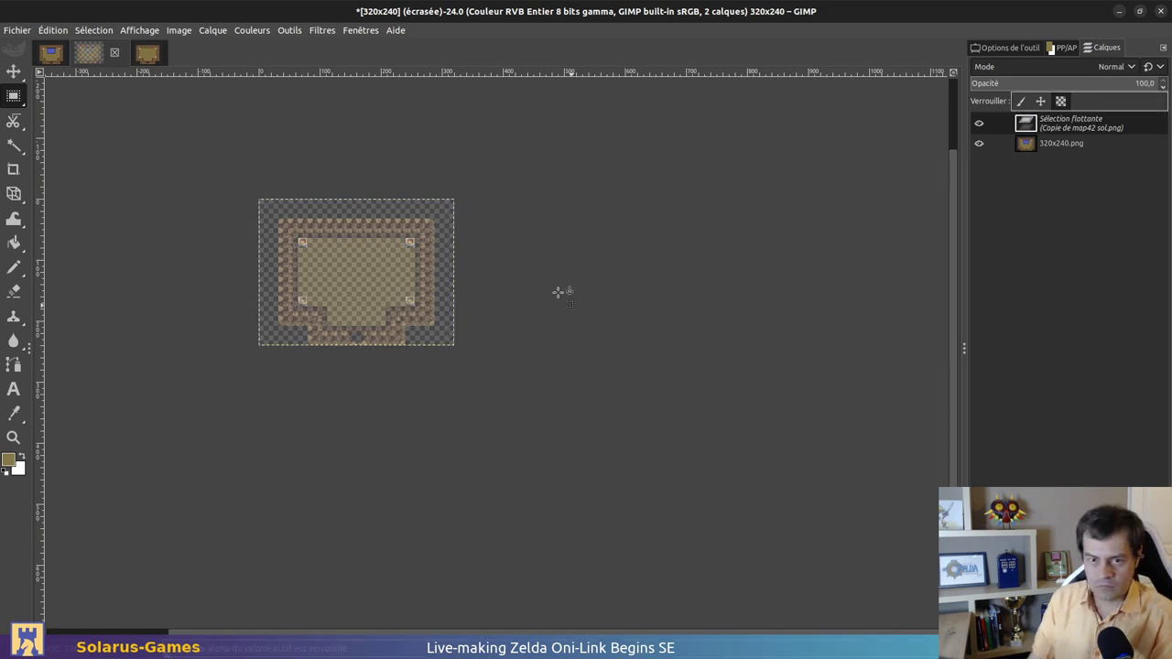
{"action": "left_click", "coordinate": [558, 292]}
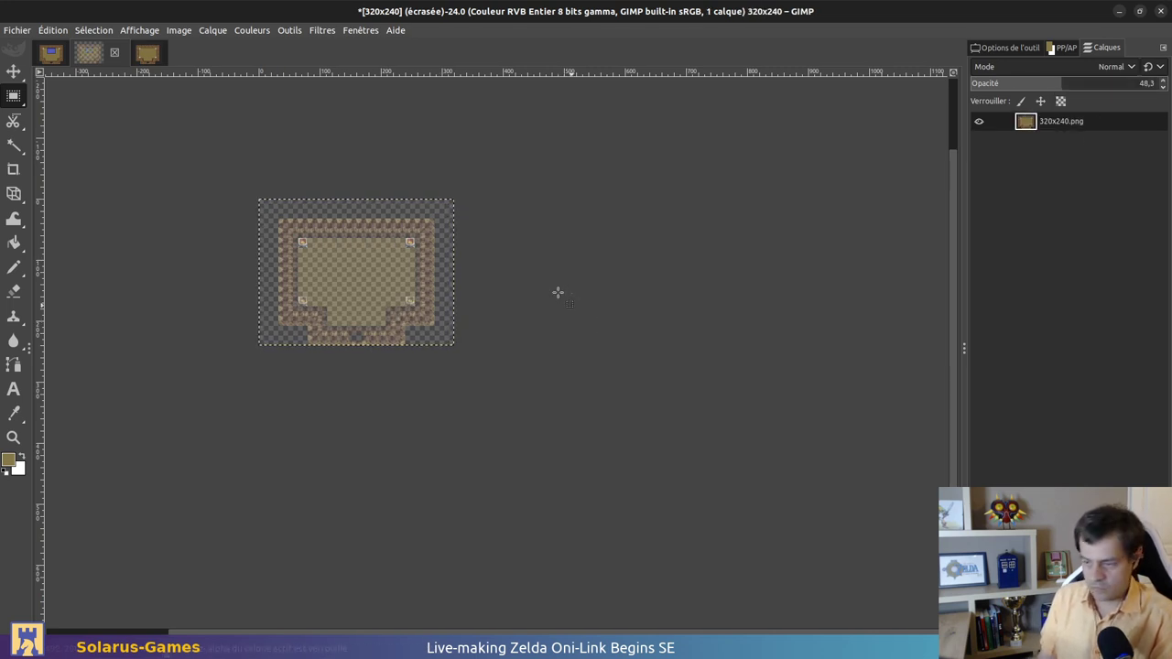
{"action": "key", "text": "ctrl+z"}
{"action": "key", "text": "ctrl+z"}
{"action": "key", "text": "ctrl+y"}
{"action": "key", "text": "ctrl+y"}
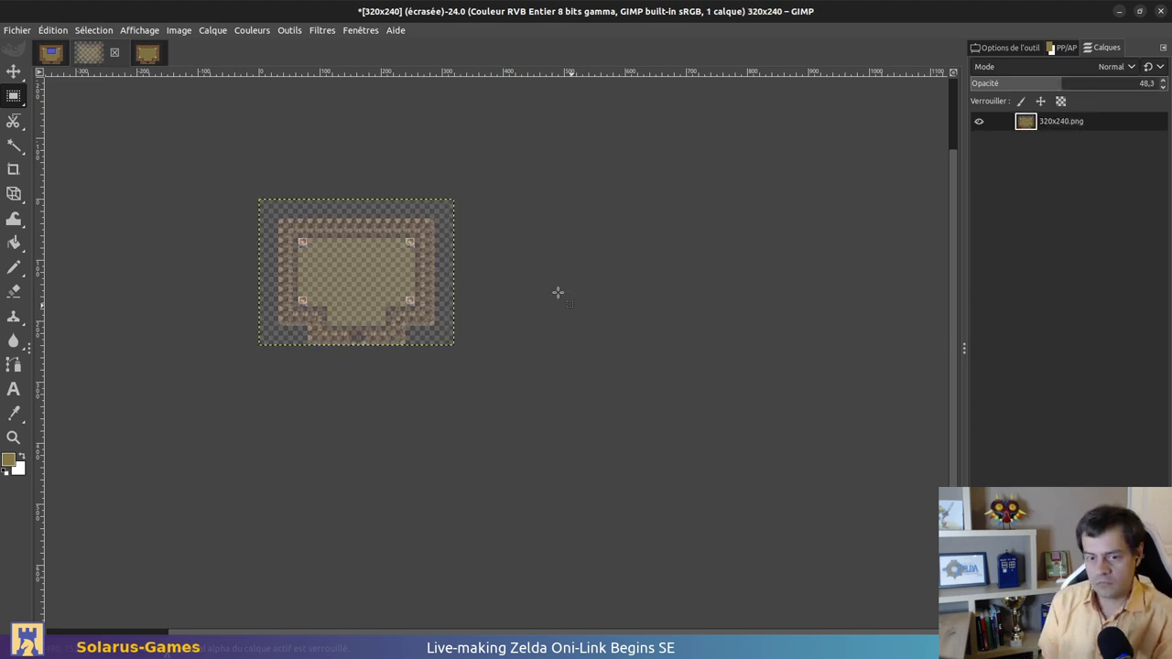
Switch to Solarus Quest Editor and start a new map in the quest's maps/caves folder
{"action": "key", "text": "alt+Tab"}
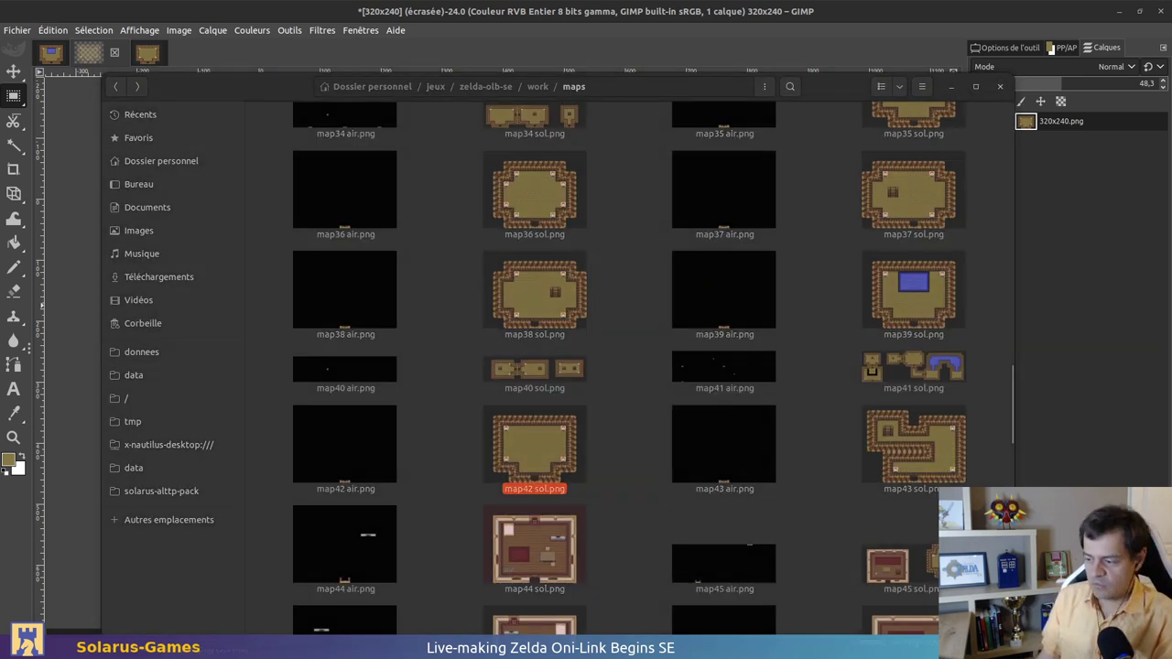
{"action": "key", "text": "alt+Tab"}
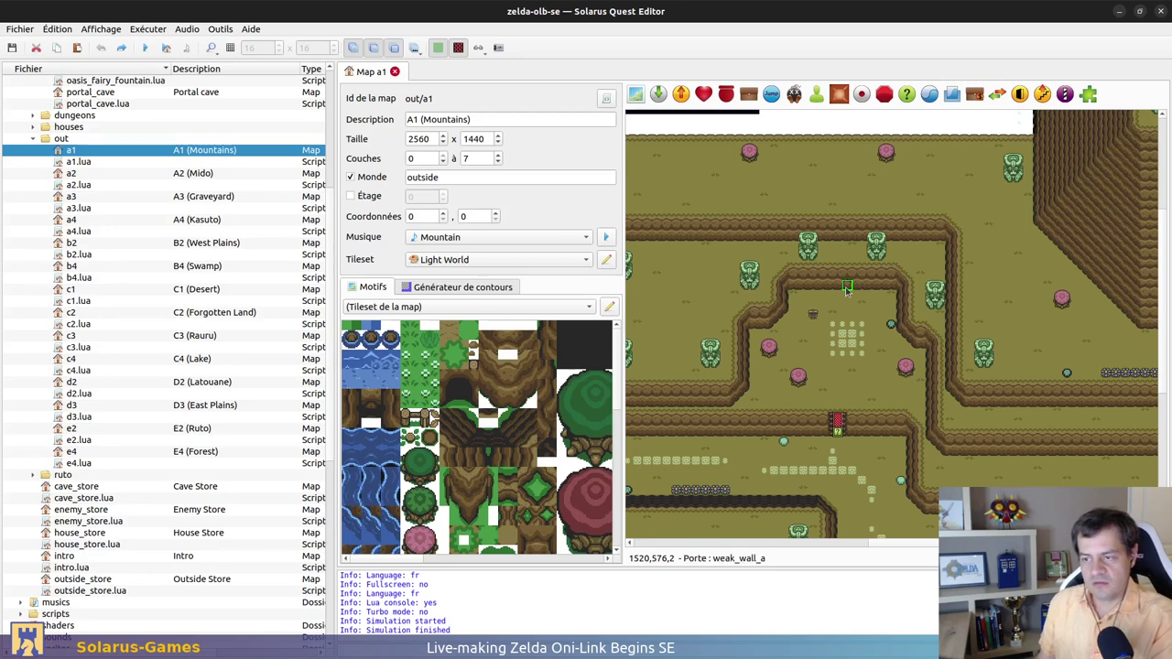
{"action": "scroll", "coordinate": [149, 290], "scroll_direction": "up", "scroll_amount": 7}
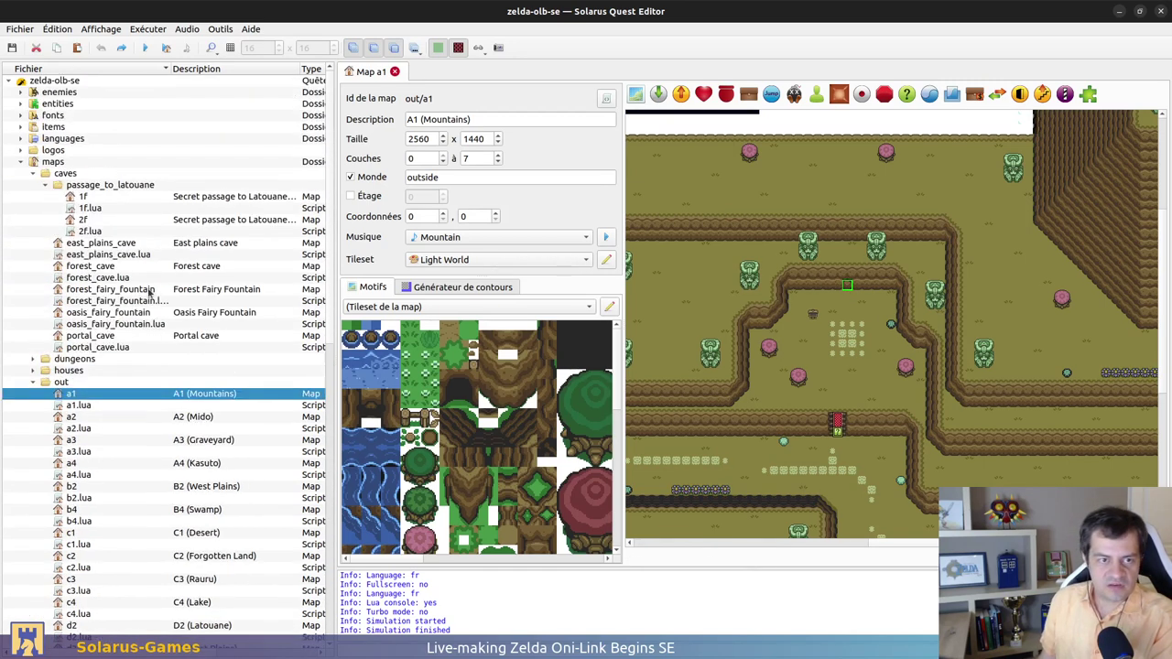
{"action": "left_click", "coordinate": [45, 185]}
{"action": "right_click", "coordinate": [78, 173]}
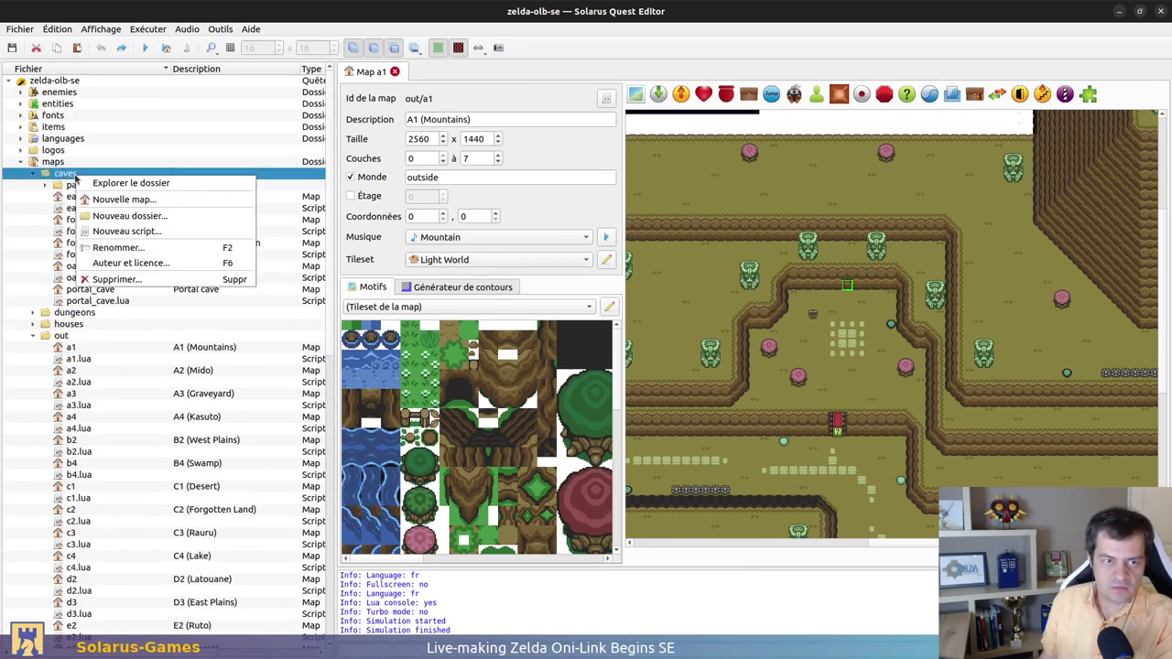
{"action": "left_click", "coordinate": [128, 199]}
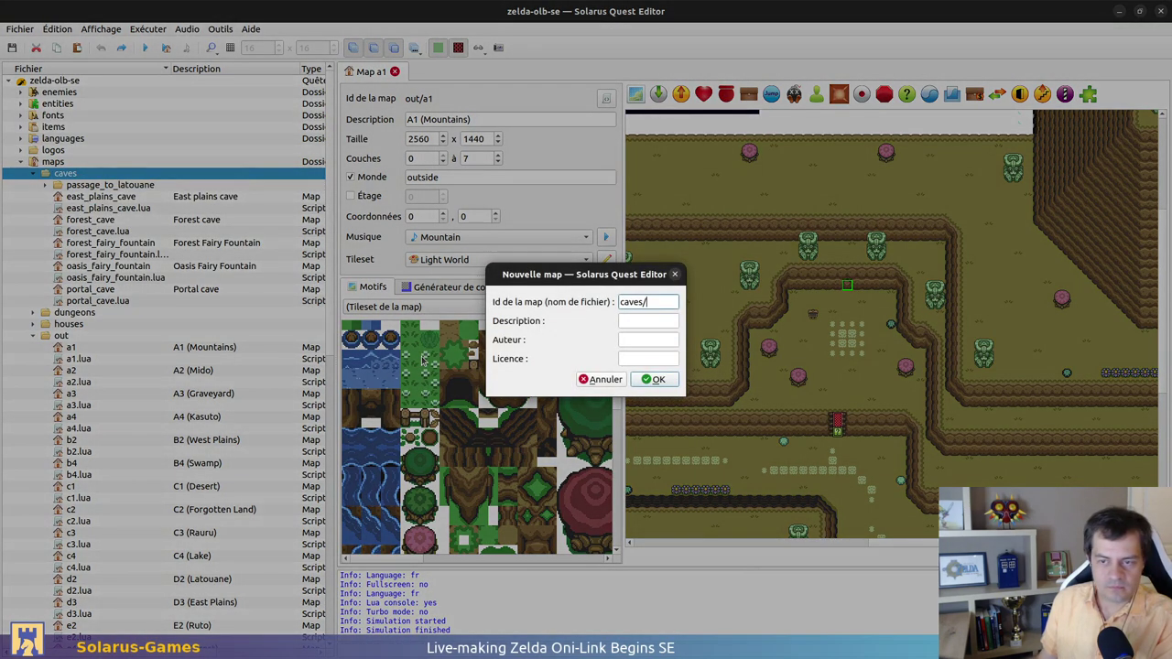
Create the map with ID caves/emptiness_cave, description Emptiness Cave, the author's name and licence GPL v3
{"action": "type", "text": "emptin"}
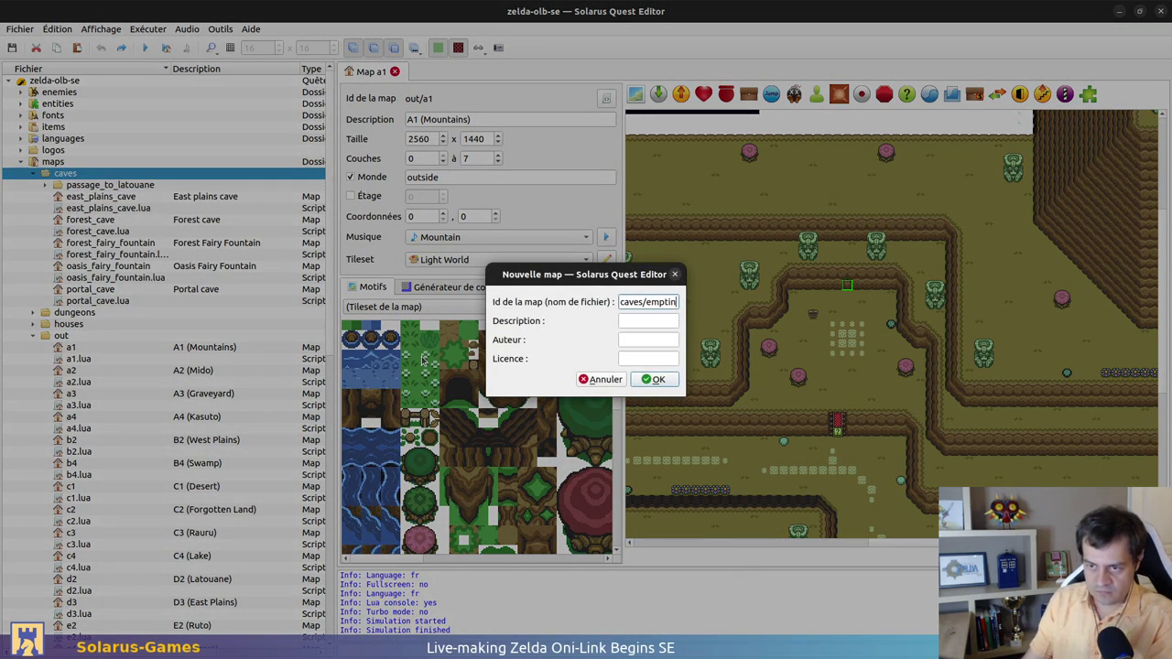
{"action": "type", "text": "ess_cave"}
{"action": "key", "text": "Tab"}
{"action": "type", "text": "Emp"}
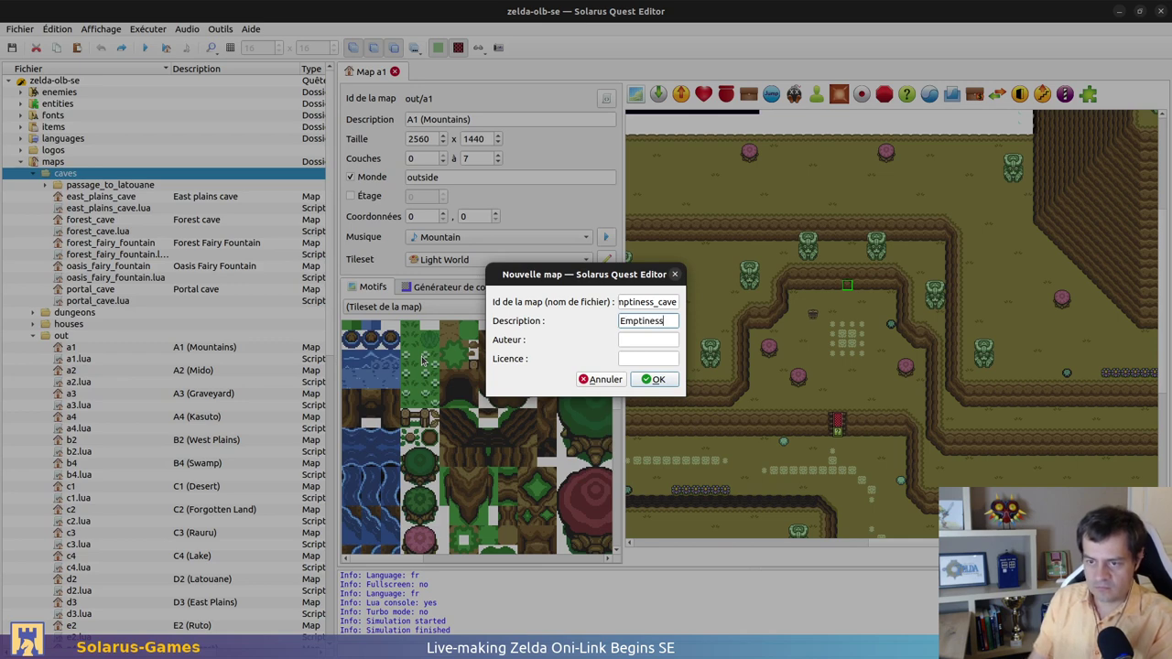
{"action": "type", "text": "tiness Cave"}
{"action": "key", "text": "Tab"}
{"action": "type", "text": "Christopho"}
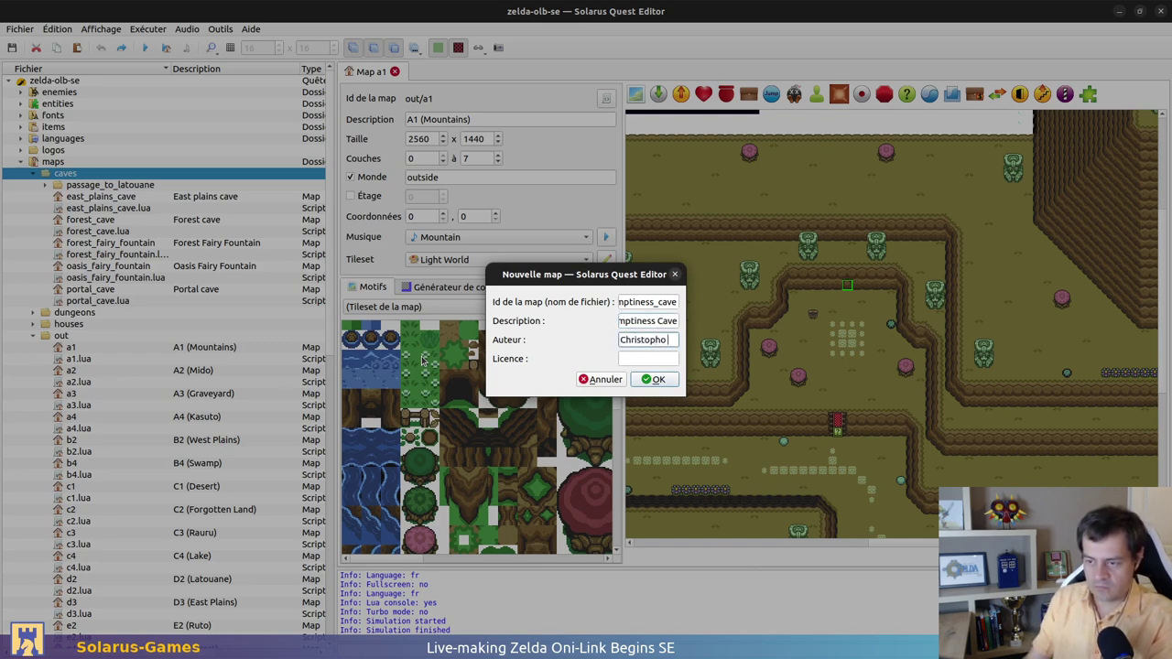
{"action": "key", "text": "Tab"}
{"action": "type", "text": "GPL"}
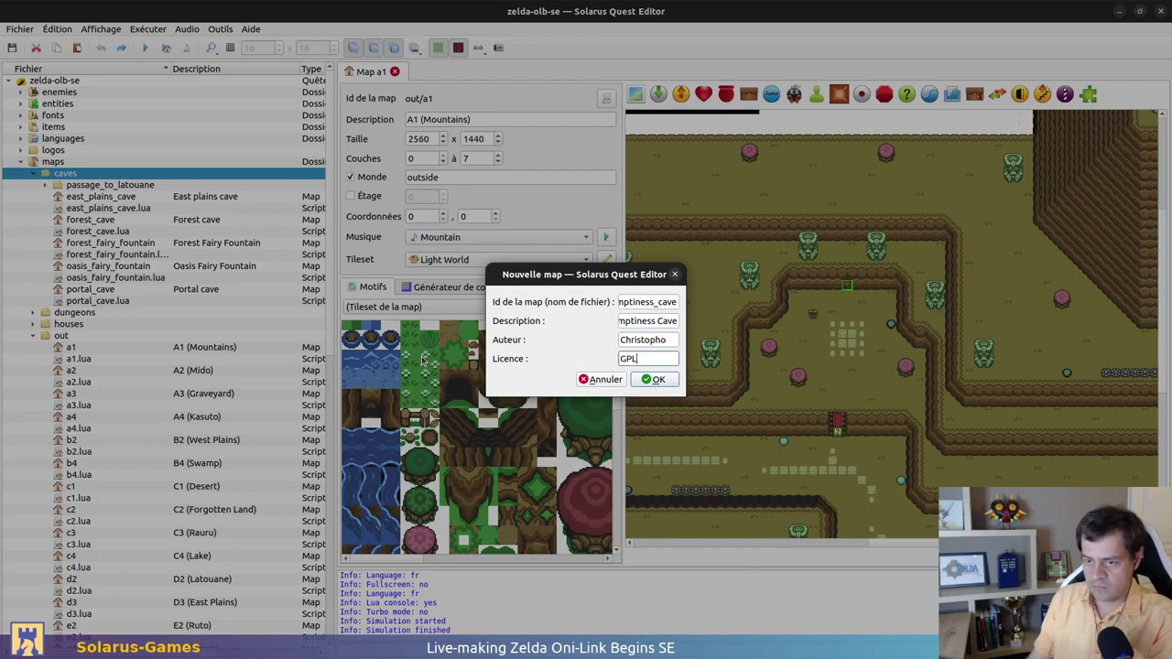
{"action": "type", "text": " v3"}
{"action": "key", "text": "Return"}
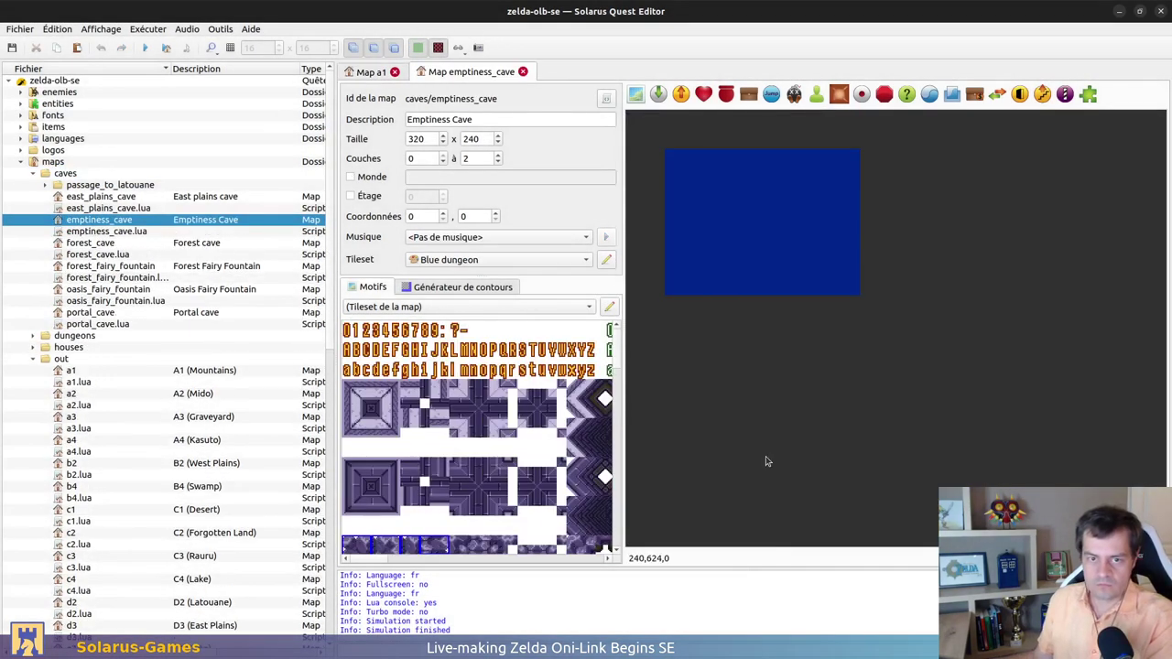
Change the emptiness_cave map's licence to CC BY-SA 4.0, copied from the east_plains_cave map
{"action": "left_click_drag", "start_coordinate": [332, 218], "coordinate": [487, 210]}
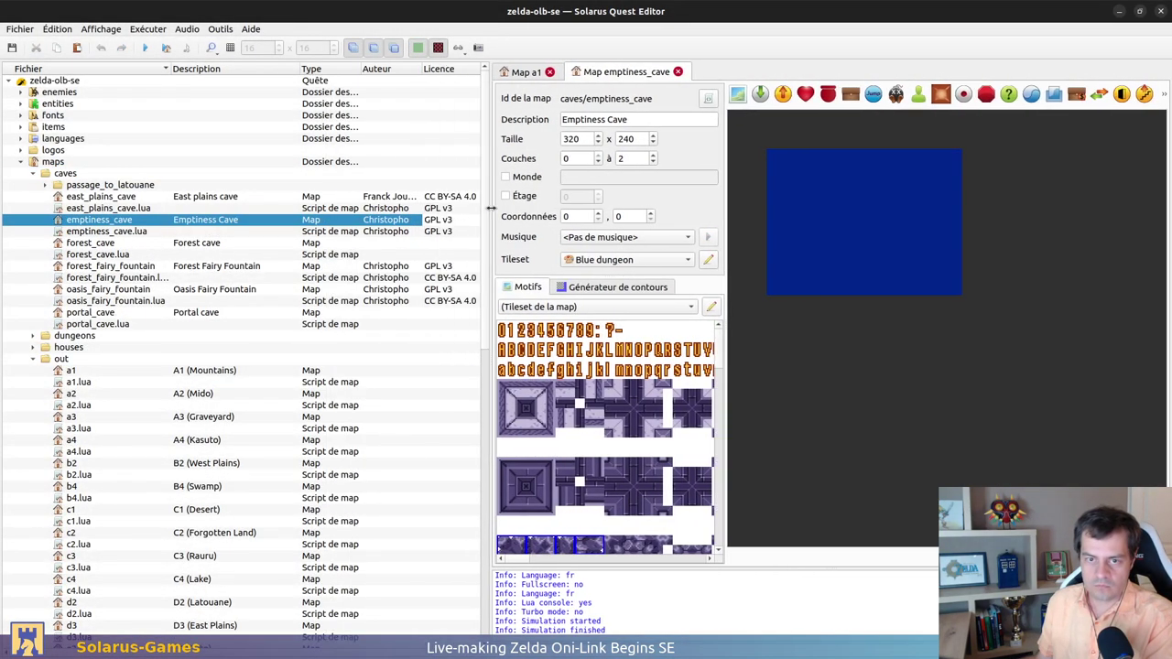
{"action": "double_click", "coordinate": [462, 196]}
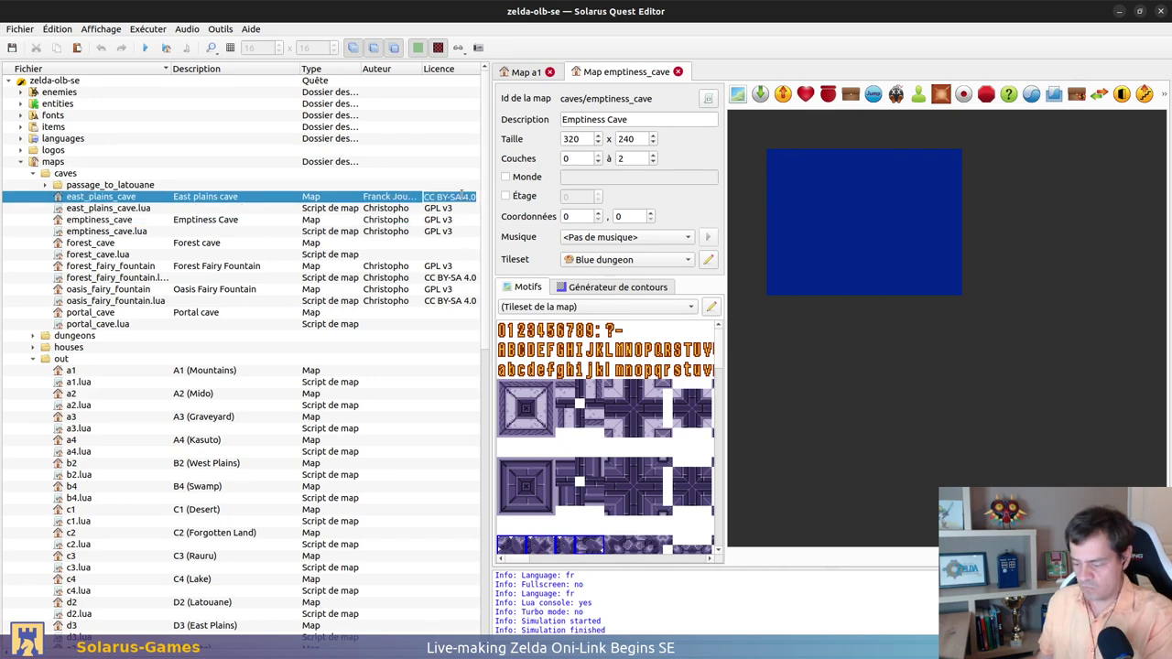
{"action": "key", "text": "ctrl+c"}
{"action": "double_click", "coordinate": [451, 220]}
{"action": "key", "text": "ctrl+v"}
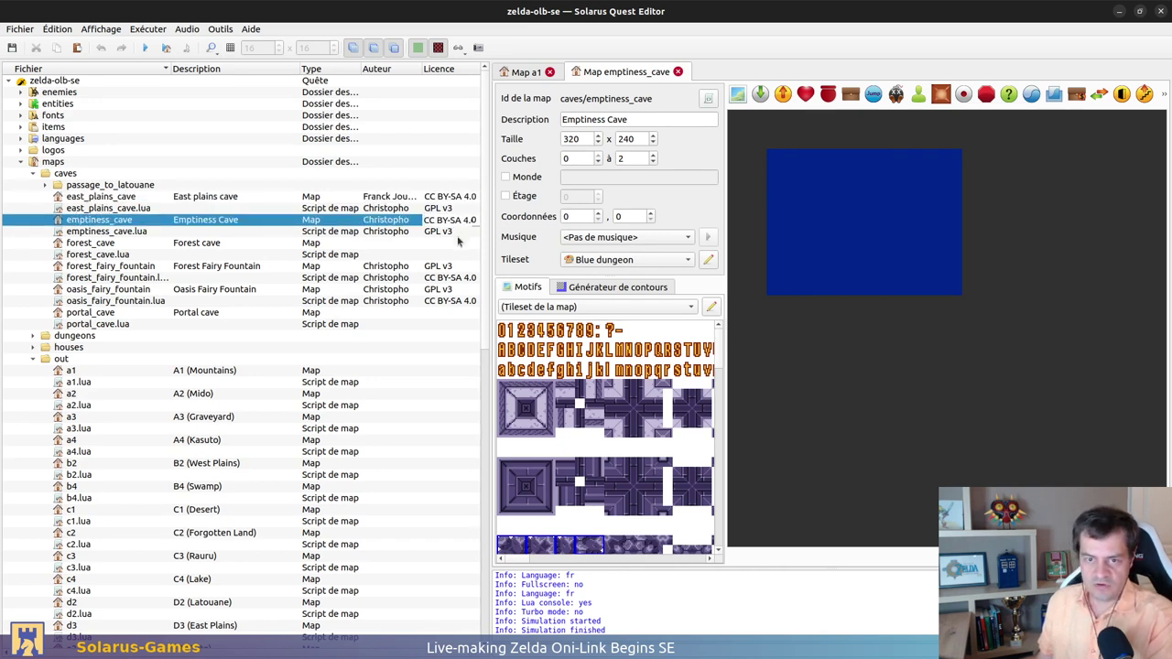
{"action": "left_click", "coordinate": [457, 235]}
Check the original map thumbnails and the Caves checklist in the Interior maps progress issue, and return to Solarus Quest Editor
{"action": "key", "text": "alt+Tab"}
{"action": "scroll", "coordinate": [513, 319], "scroll_direction": "up", "scroll_amount": 3}
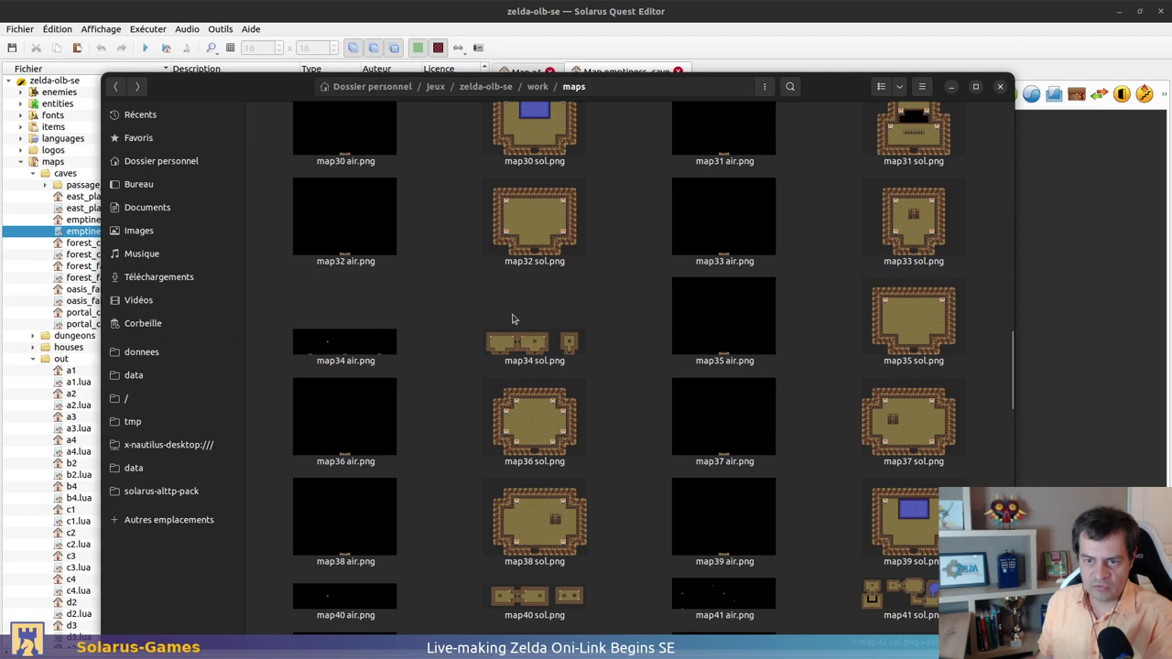
{"action": "key", "text": "alt+Tab"}
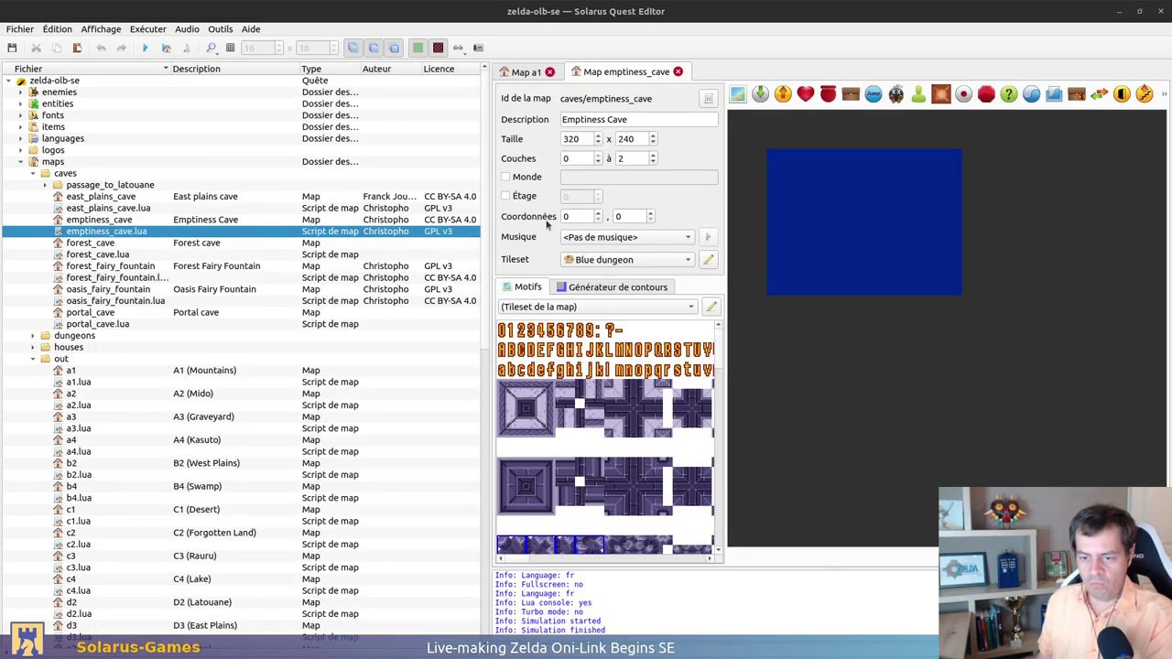
{"action": "key", "text": "alt+Tab"}
{"action": "scroll", "coordinate": [348, 229], "scroll_direction": "up", "scroll_amount": 1}
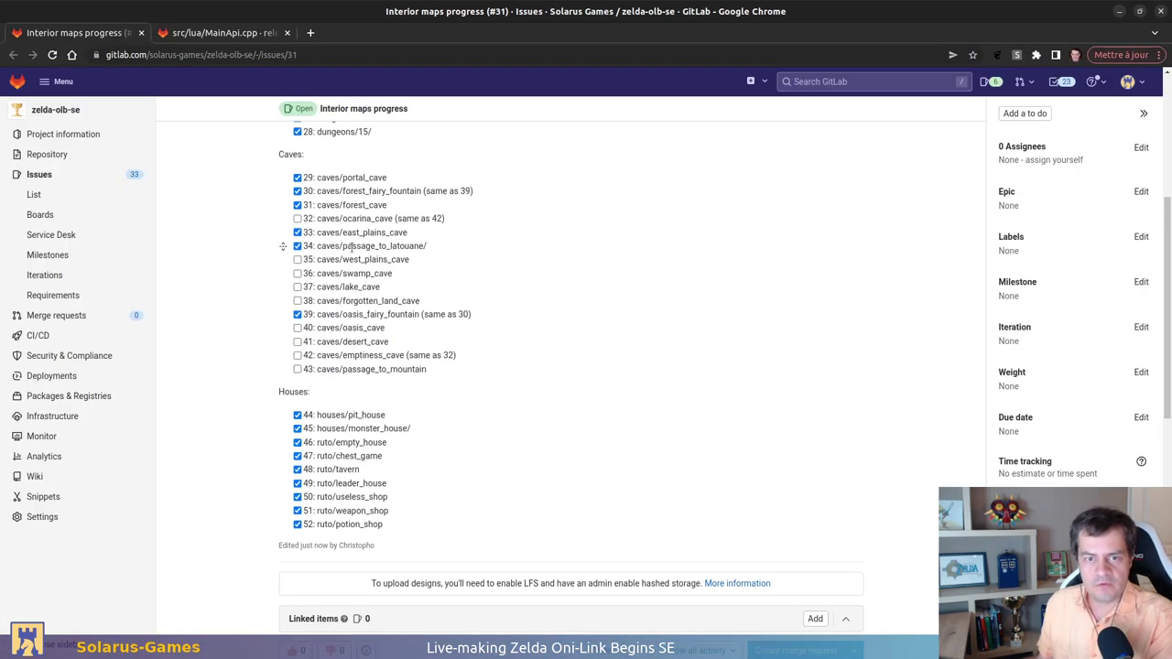
{"action": "key", "text": "alt+Tab"}
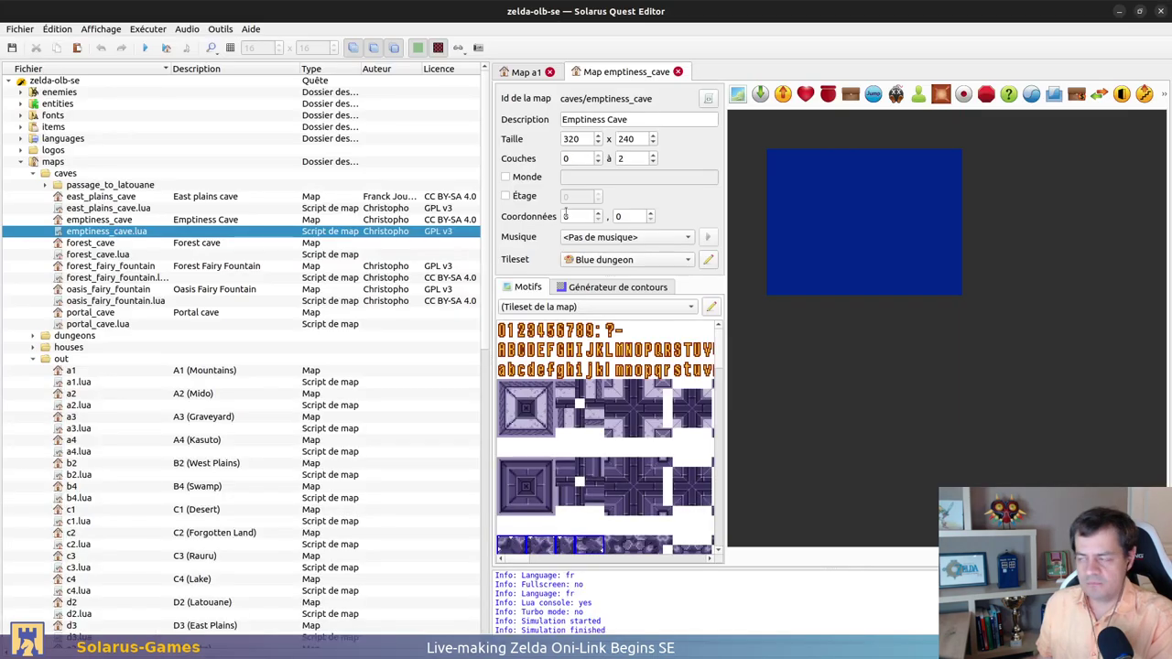
Narrow the quest tree and set the emptiness_cave map's lowest layer to -1
{"action": "left_click", "coordinate": [571, 71]}
{"action": "left_click", "coordinate": [574, 73]}
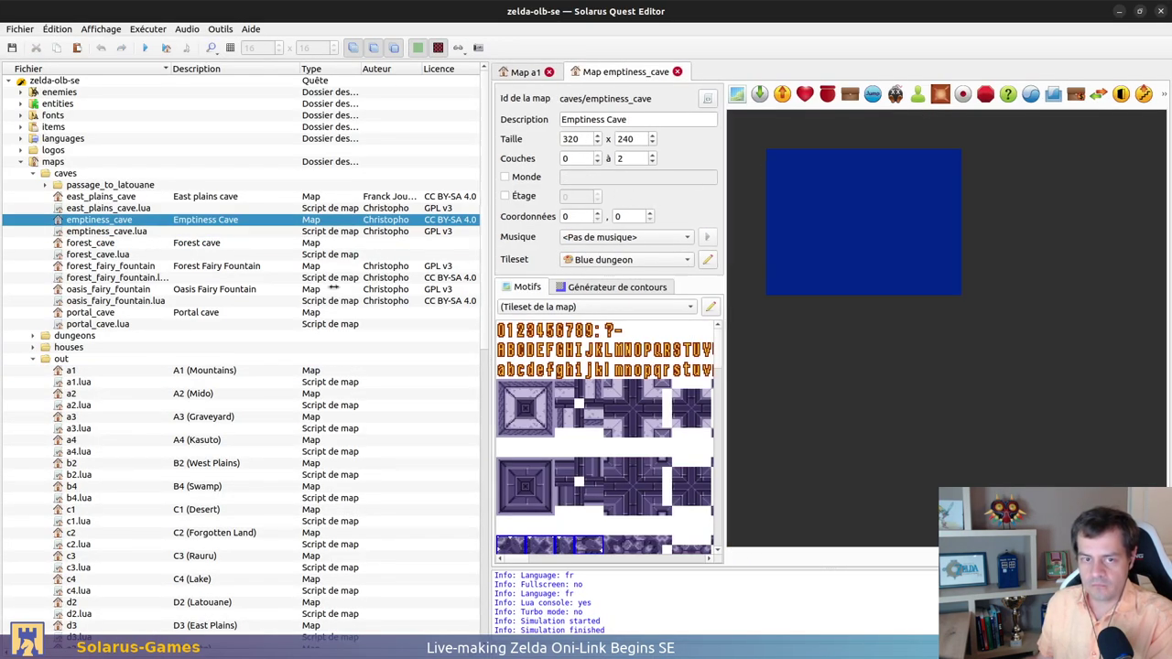
{"action": "left_click_drag", "start_coordinate": [488, 271], "coordinate": [257, 272]}
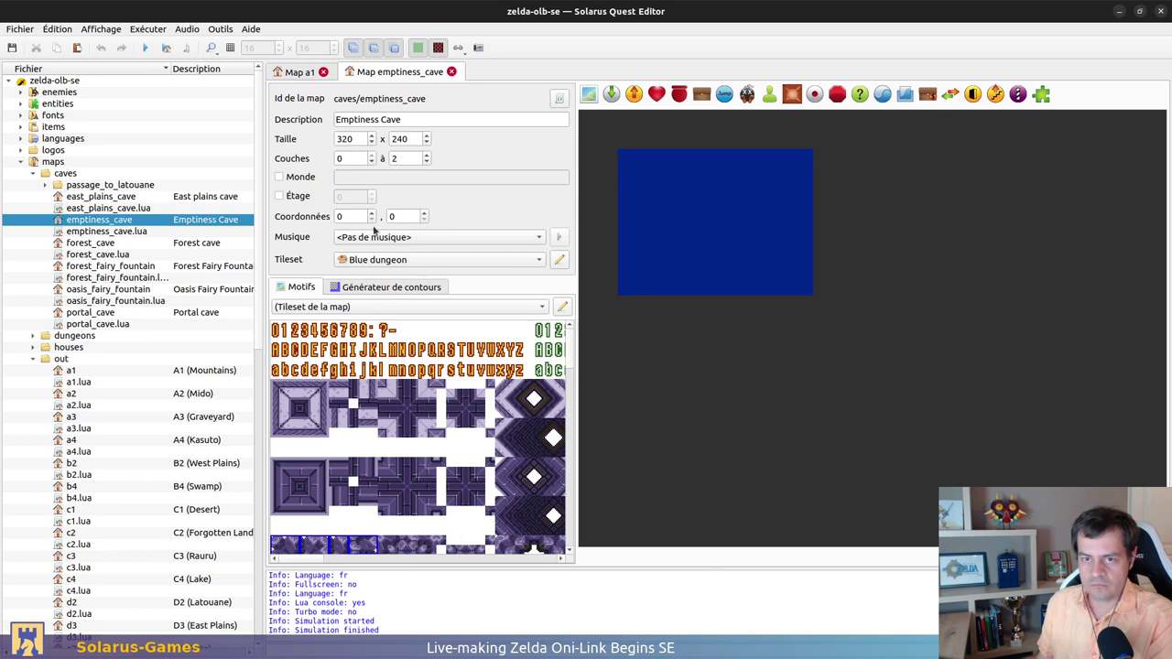
{"action": "left_click", "coordinate": [371, 162]}
Open the oasis_fairy_fountain map to check its layer range, music and tileset
{"action": "left_click", "coordinate": [101, 185]}
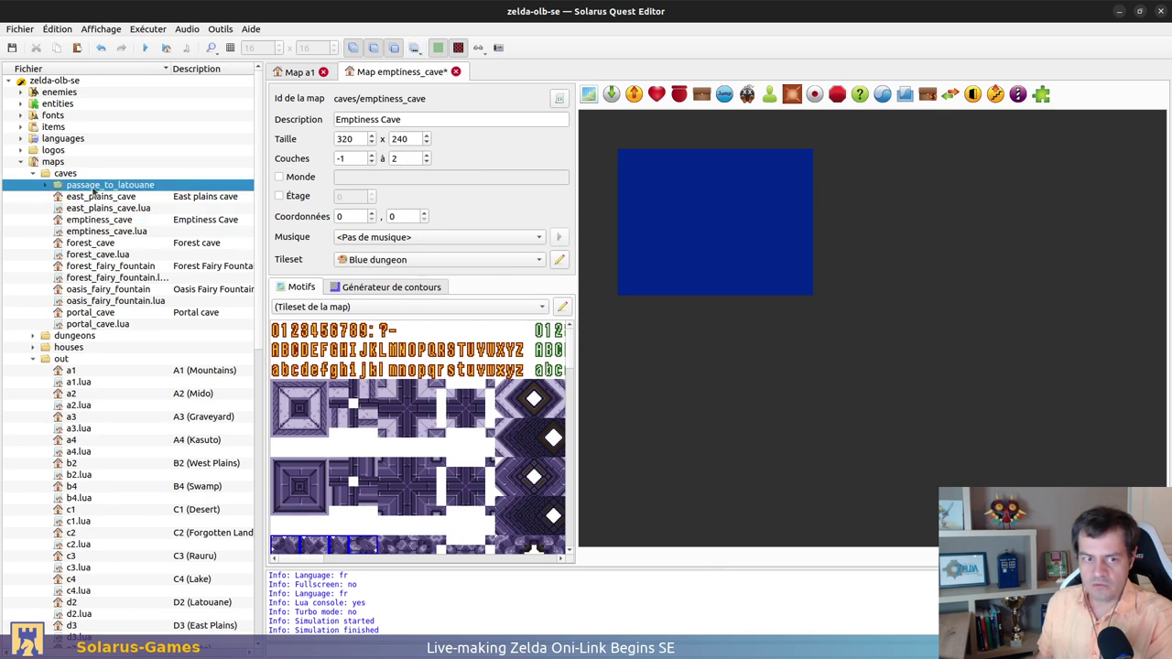
{"action": "left_click", "coordinate": [105, 290]}
{"action": "double_click", "coordinate": [104, 290]}
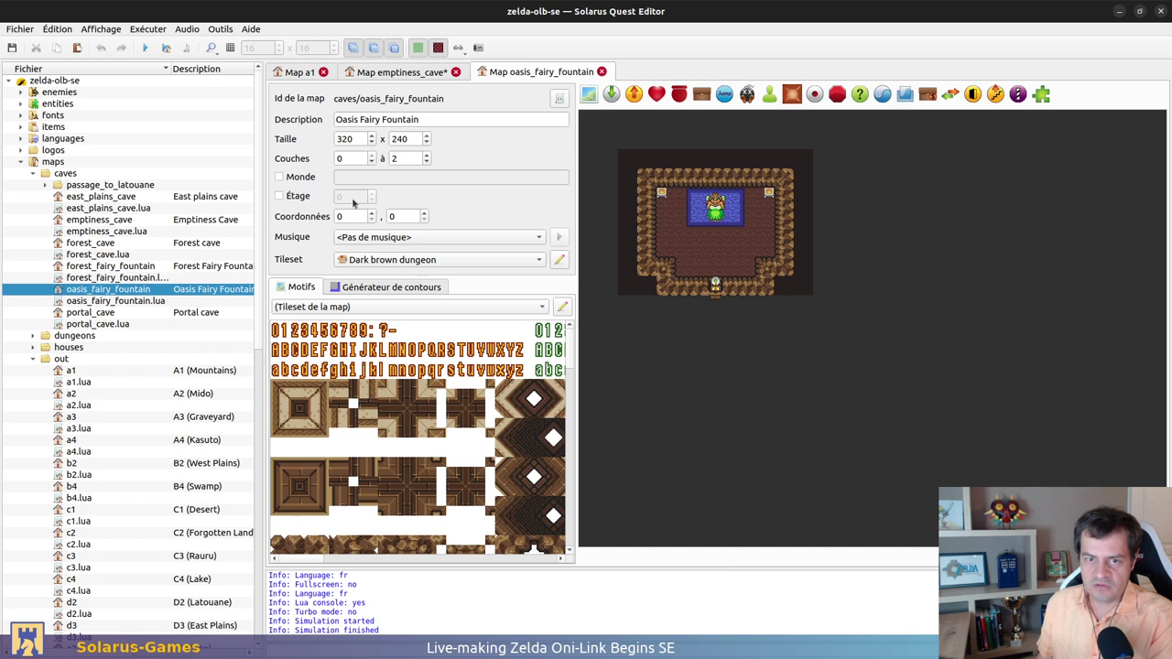
Set the forest_fairy_fountain map's lowest layer to 0, save the map and close it
{"action": "double_click", "coordinate": [99, 266]}
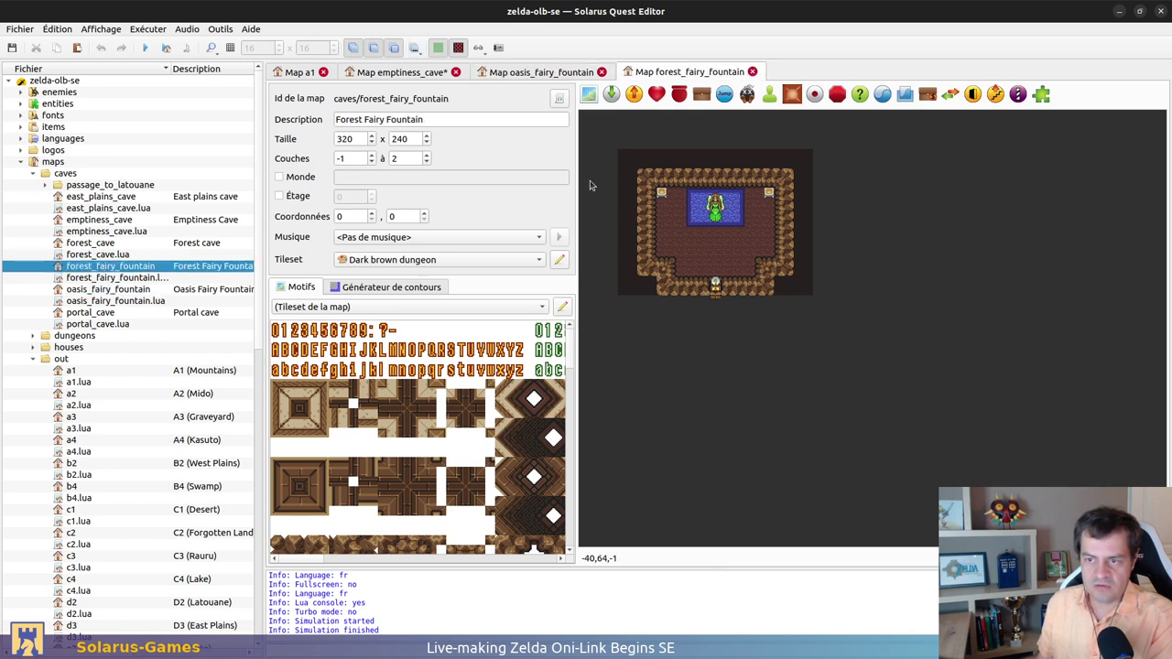
{"action": "left_click", "coordinate": [371, 154]}
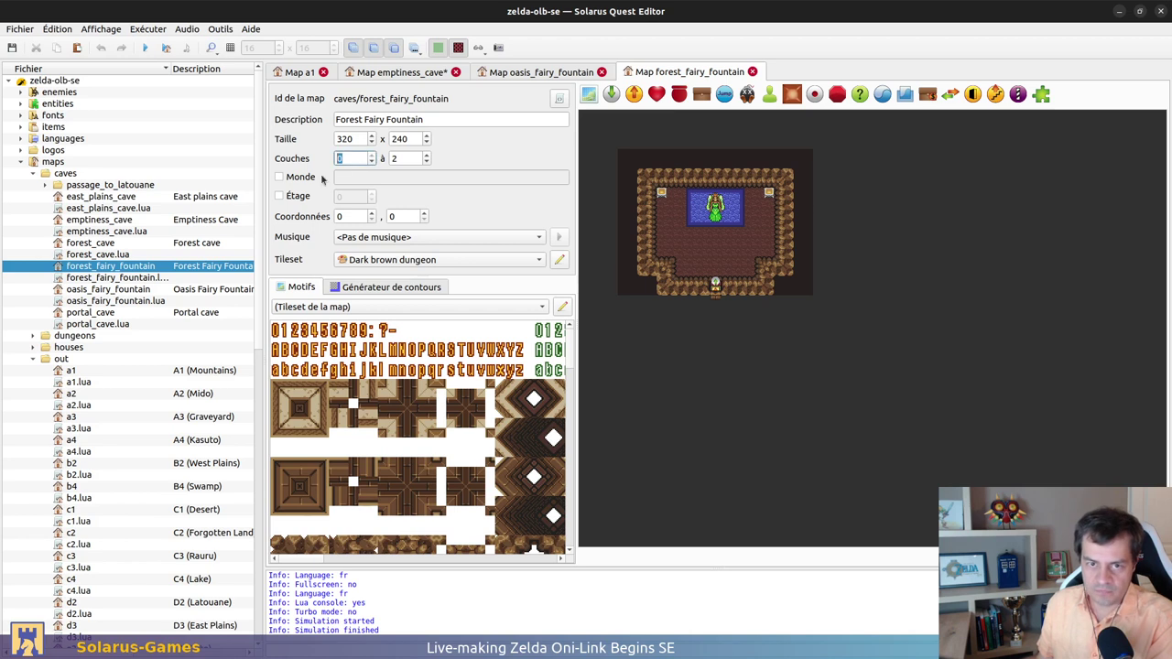
{"action": "key", "text": "ctrl+s"}
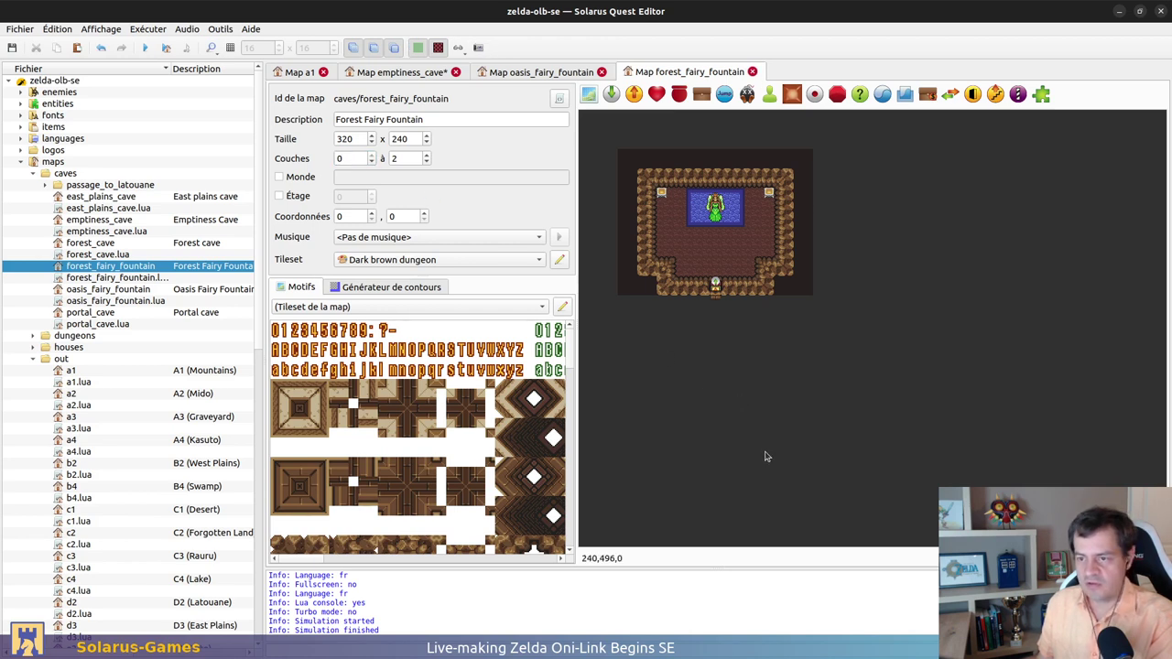
{"action": "key", "text": "ctrl+w"}
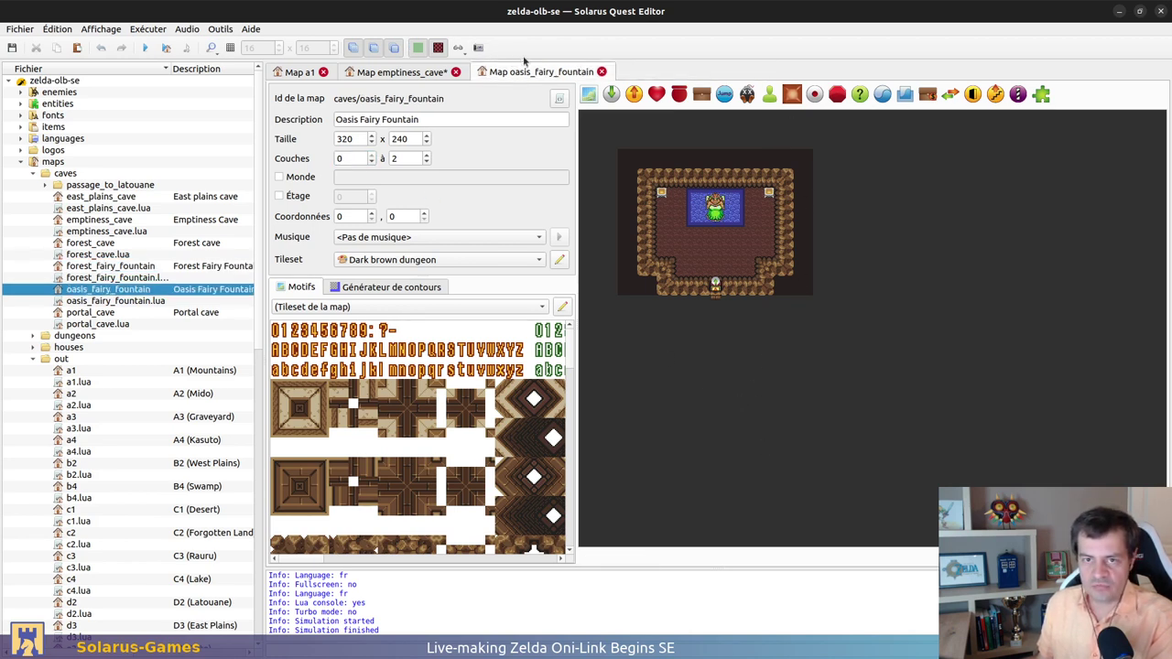
Close oasis_fairy_fountain, save the emptiness_cave map, and check the forest_cave map's settings for reference
{"action": "key", "text": "ctrl+w"}
{"action": "key", "text": "ctrl+s"}
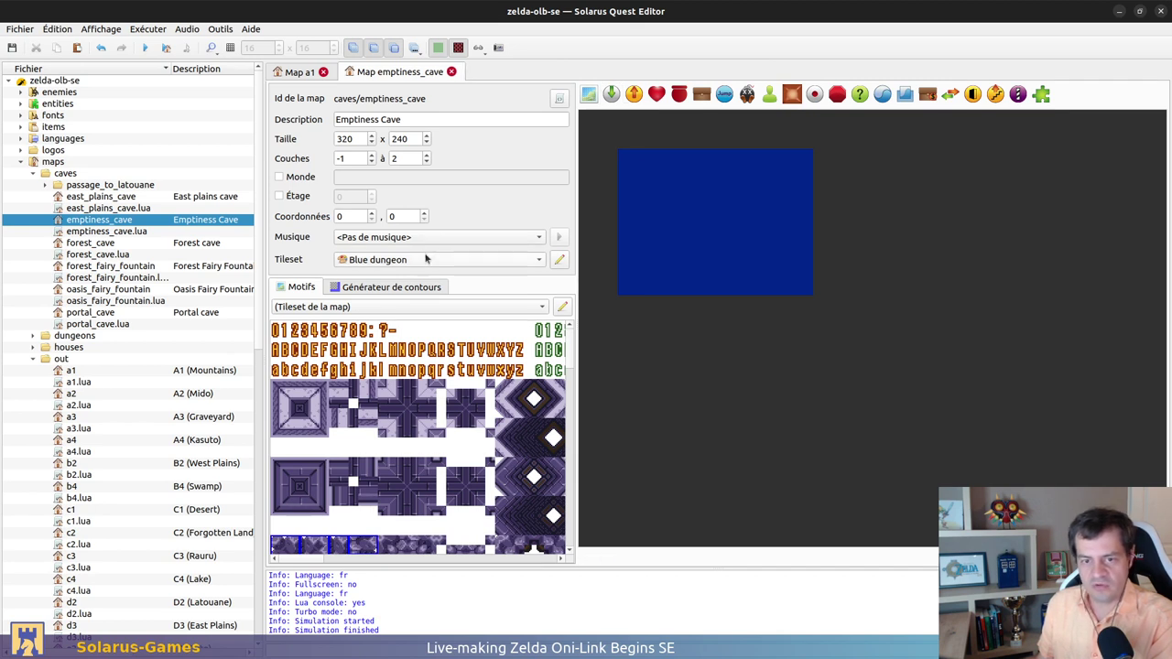
{"action": "left_click", "coordinate": [110, 235]}
{"action": "double_click", "coordinate": [113, 244]}
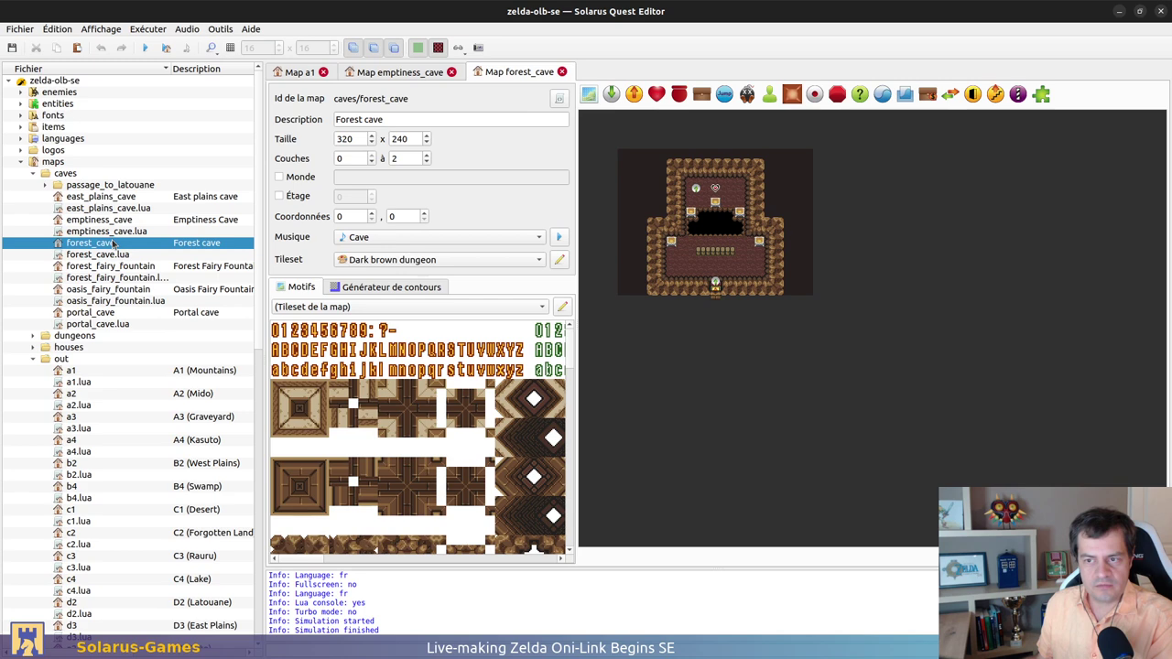
{"action": "left_click", "coordinate": [562, 72]}
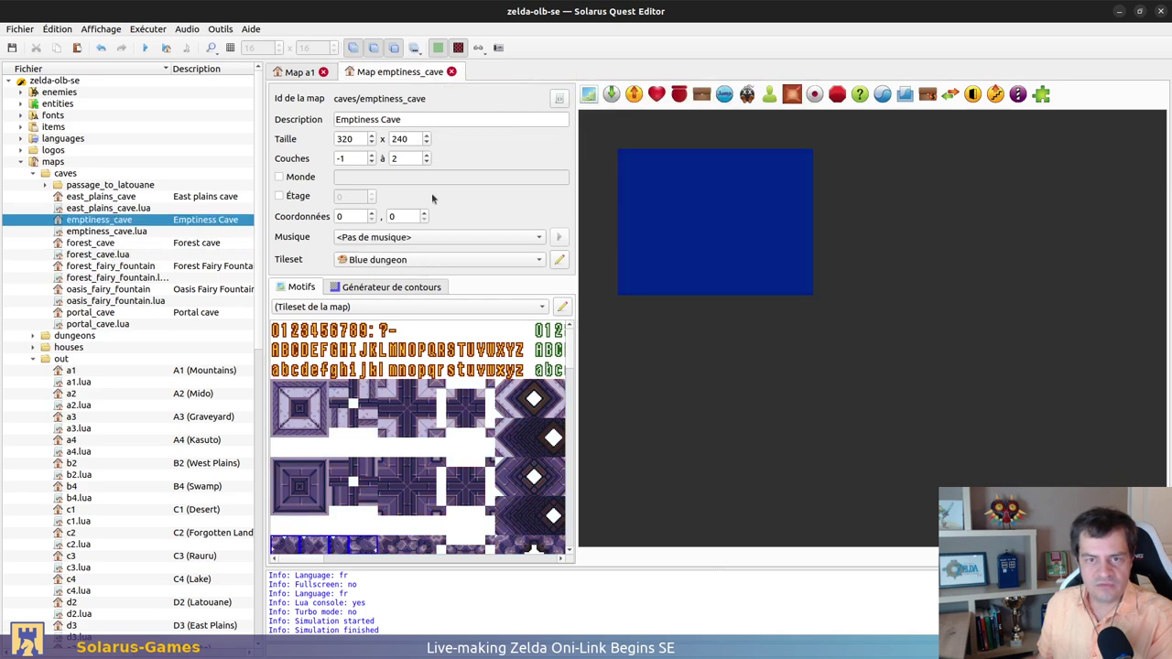
Set the forest_fairy_fountain map's music to Fairy, preview the track and save the map
{"action": "left_click", "coordinate": [111, 266]}
{"action": "double_click", "coordinate": [111, 266]}
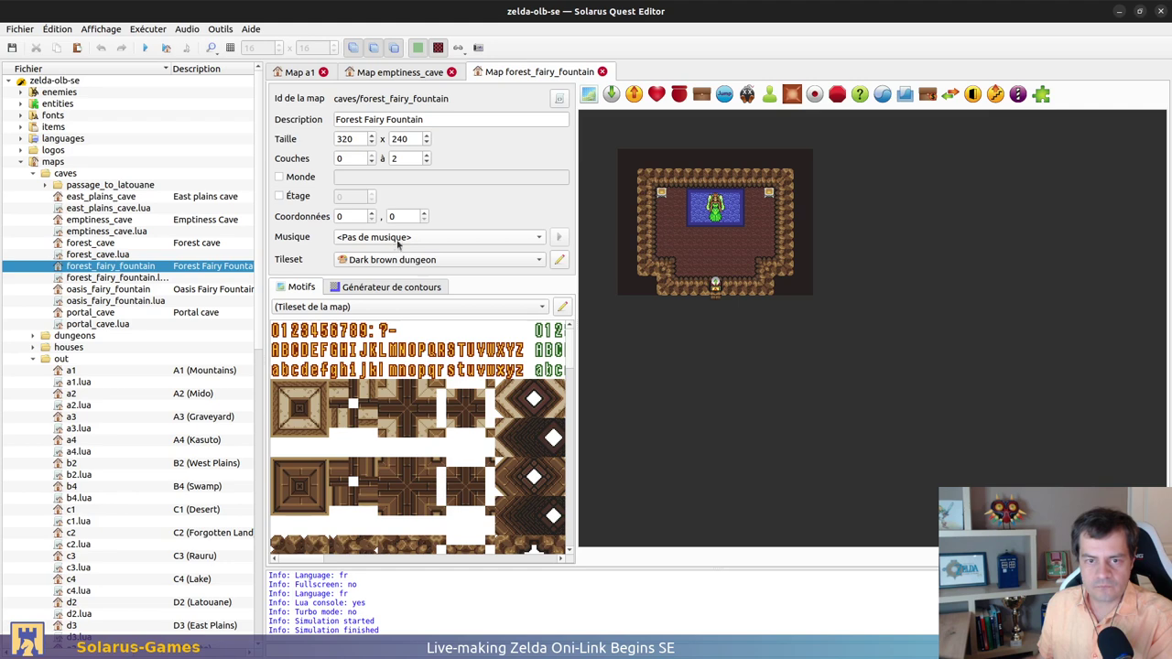
{"action": "left_click", "coordinate": [476, 242]}
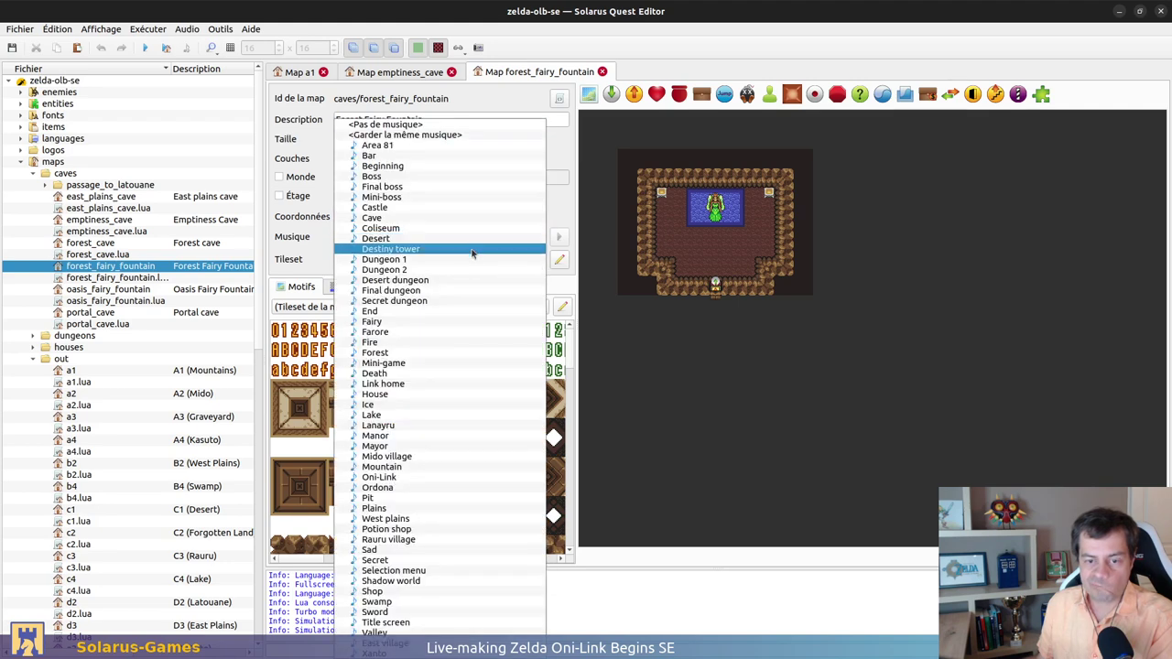
{"action": "left_click", "coordinate": [224, 515]}
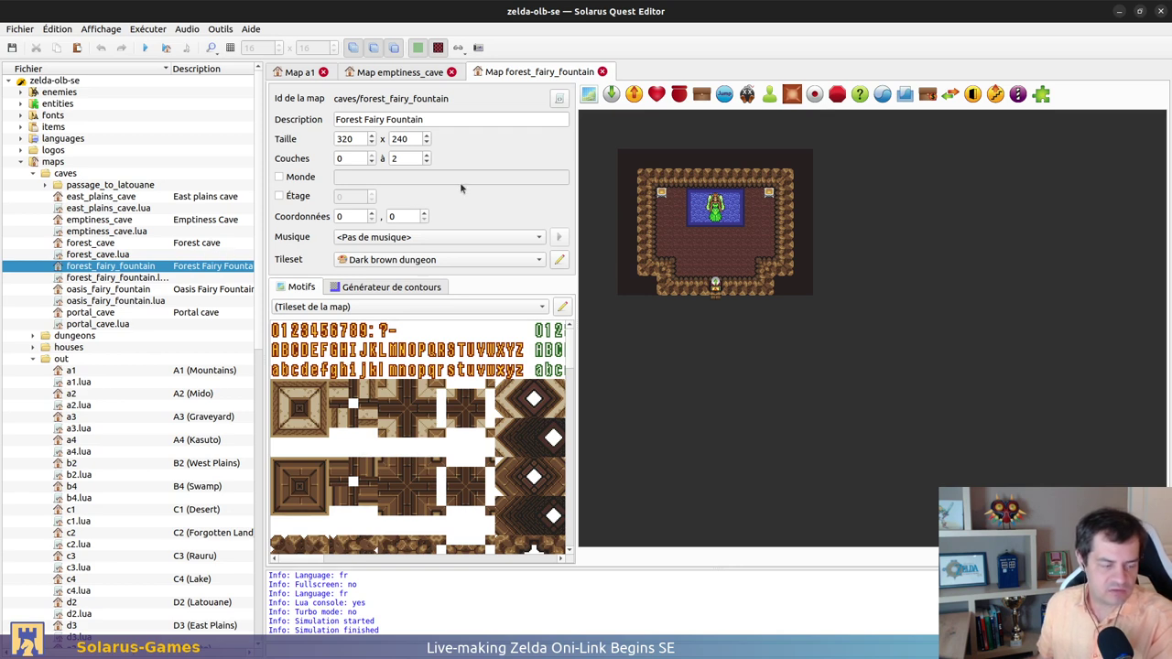
{"action": "left_click", "coordinate": [472, 239]}
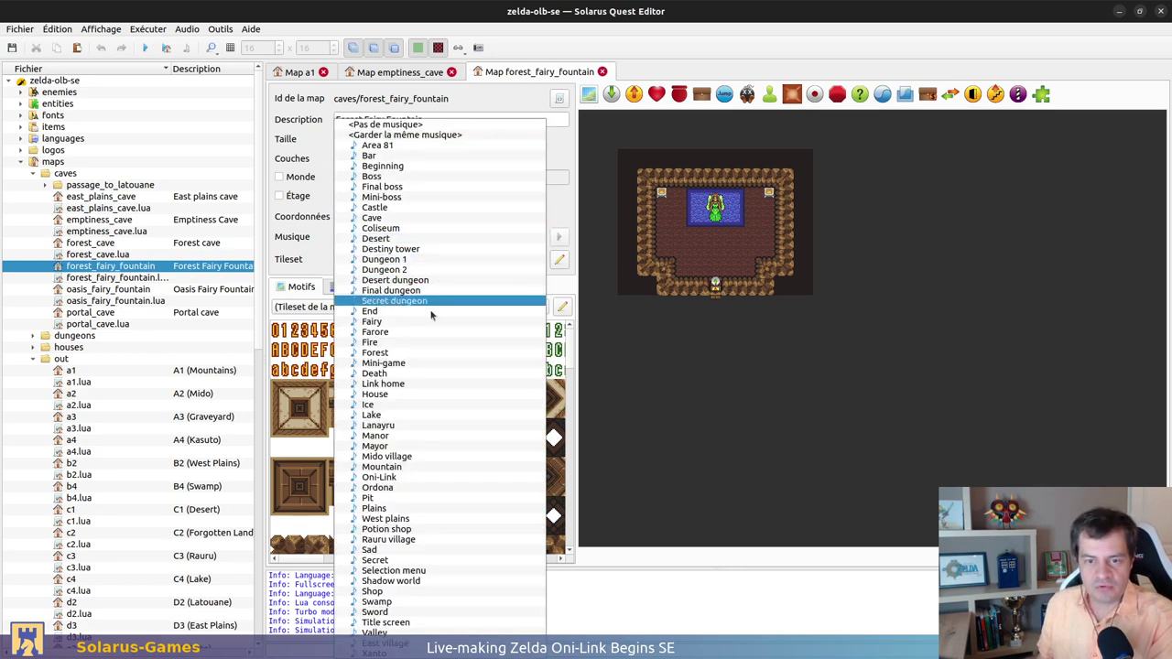
{"action": "left_click", "coordinate": [469, 321]}
{"action": "left_click", "coordinate": [558, 238]}
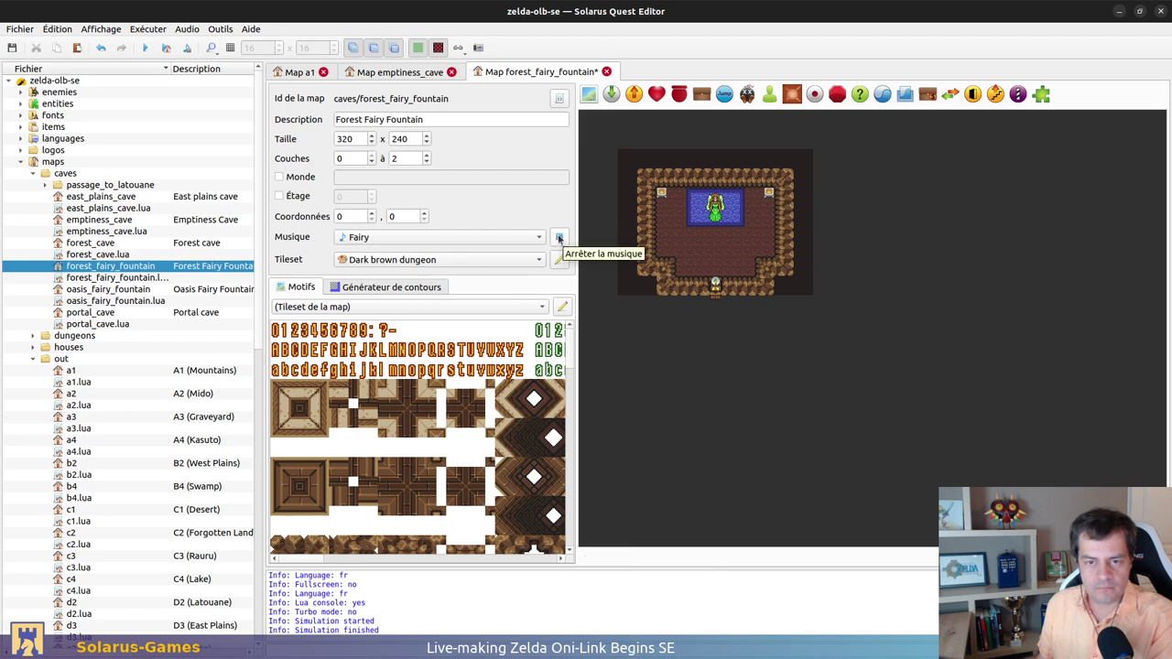
{"action": "left_click", "coordinate": [559, 238]}
{"action": "key", "text": "ctrl+s"}
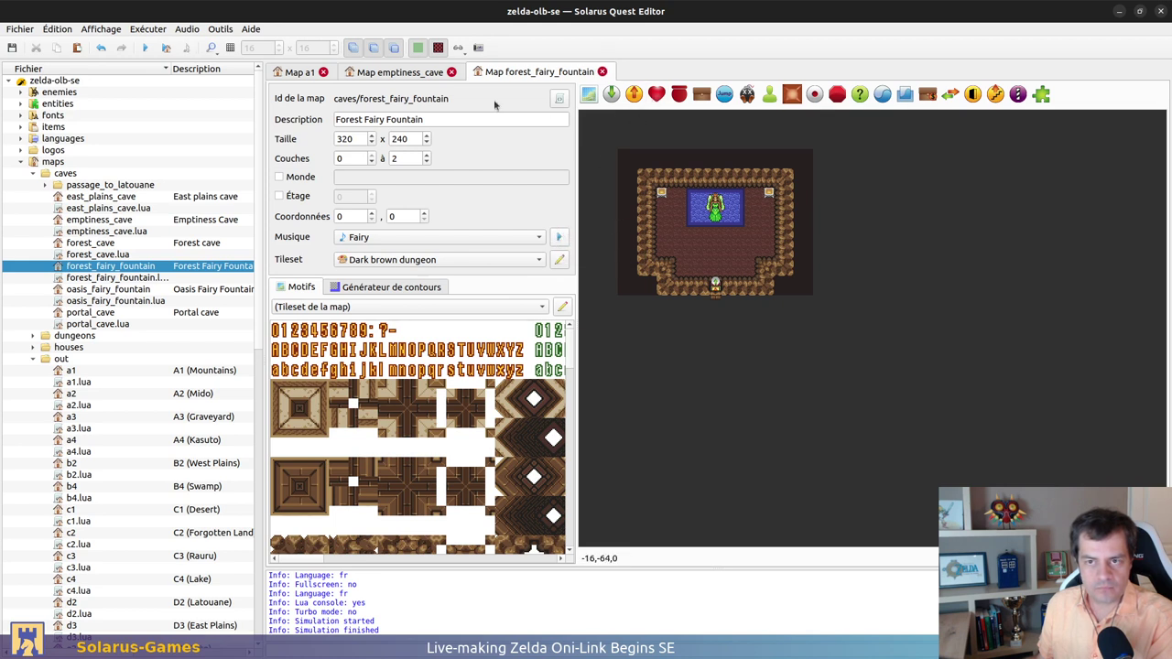
Set the oasis_fairy_fountain map's music to Fairy, save it, and close both fairy fountain maps
{"action": "double_click", "coordinate": [105, 289]}
{"action": "left_click", "coordinate": [466, 238]}
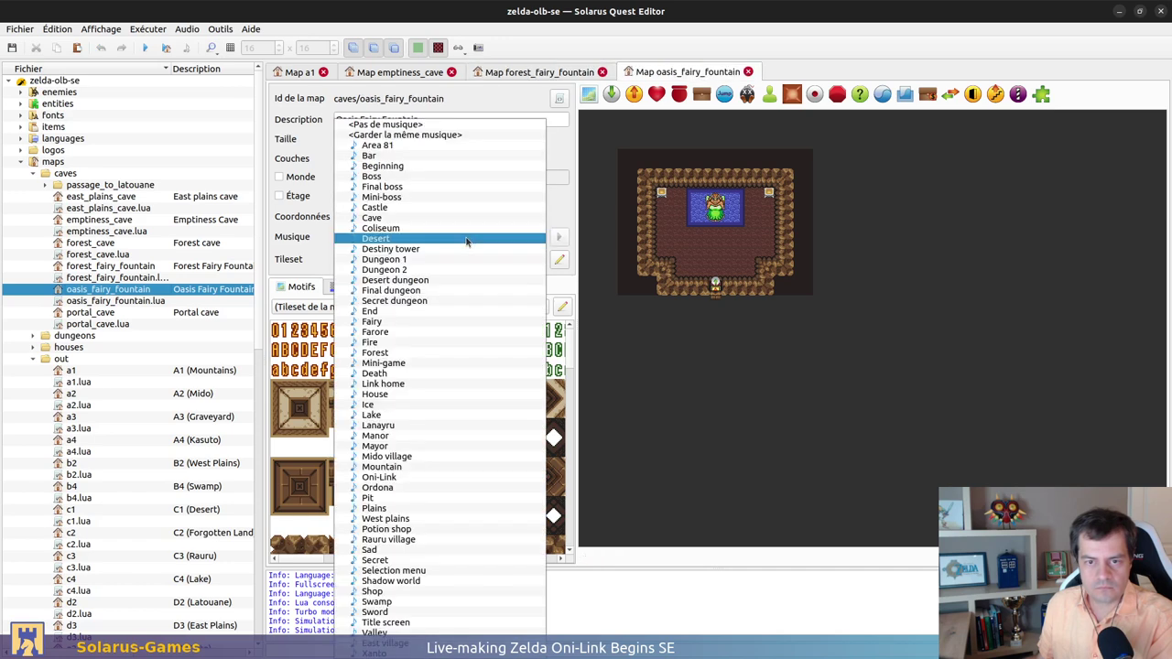
{"action": "left_click", "coordinate": [412, 323]}
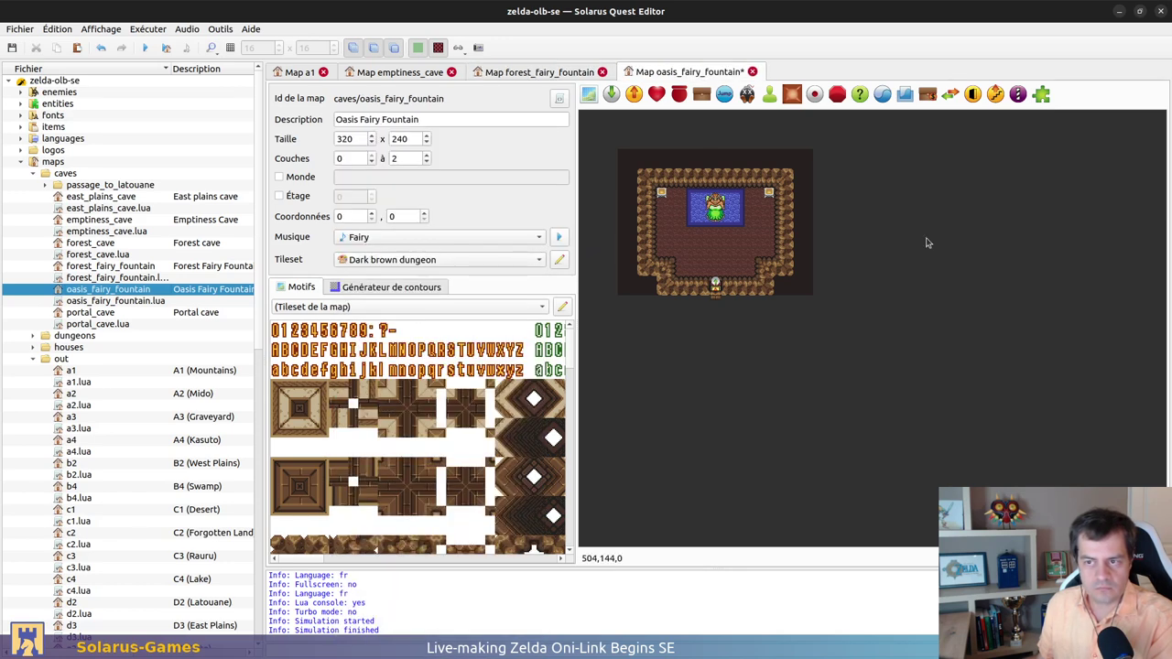
{"action": "key", "text": "ctrl+s"}
{"action": "middle_click", "coordinate": [692, 75]}
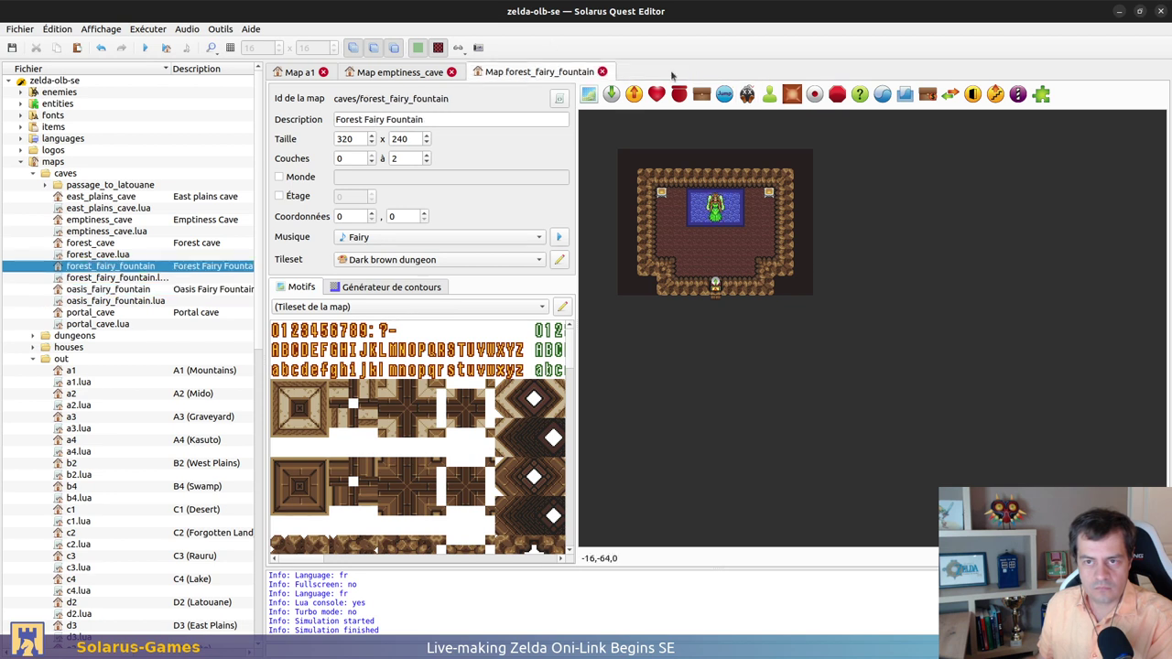
{"action": "middle_click", "coordinate": [555, 73]}
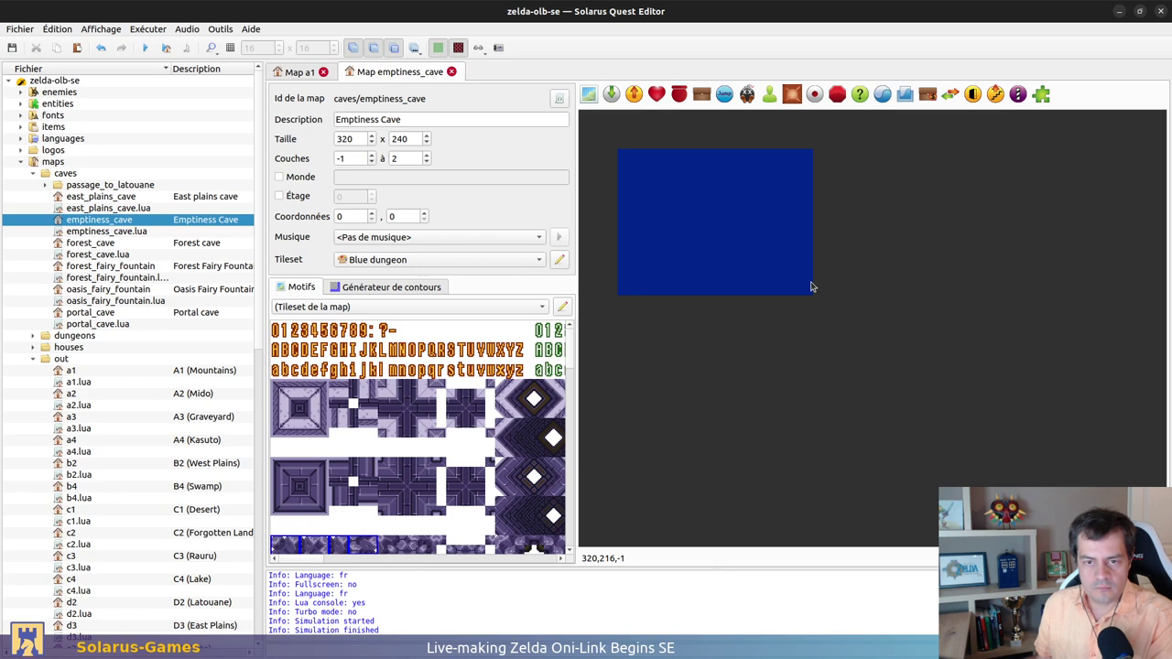
Consult the GitLab cave list, then give the emptiness_cave map the Cave music and the Dark brown dungeon tileset
{"action": "key", "text": "alt+Tab"}
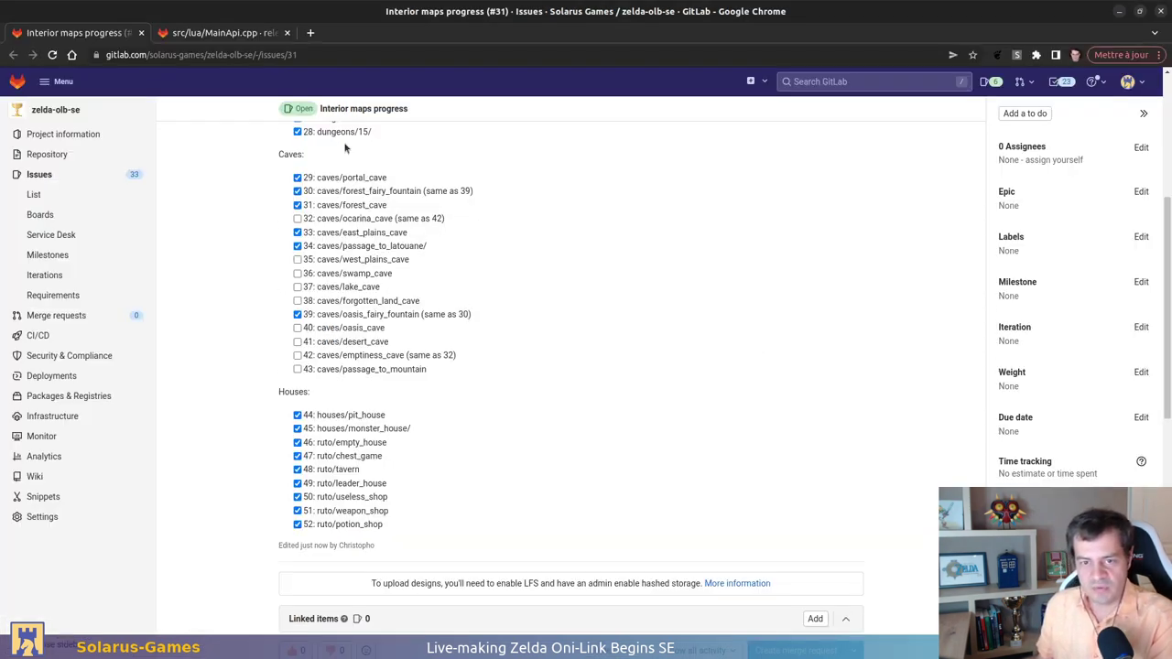
{"action": "key", "text": "alt+Tab"}
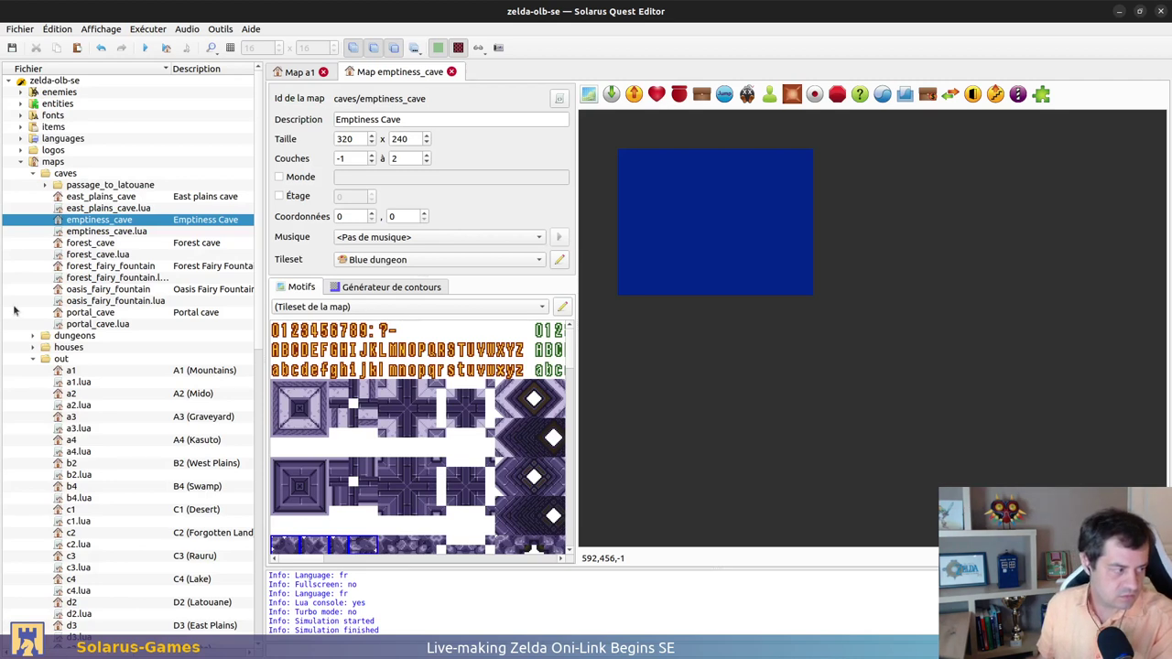
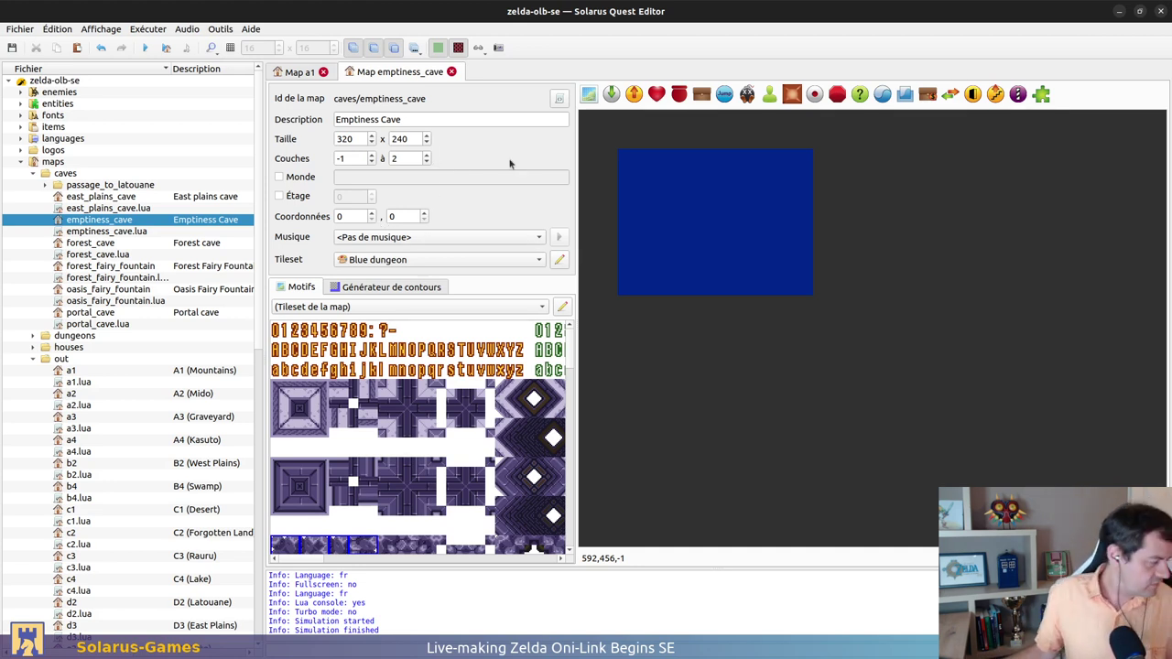
{"action": "left_click", "coordinate": [443, 237]}
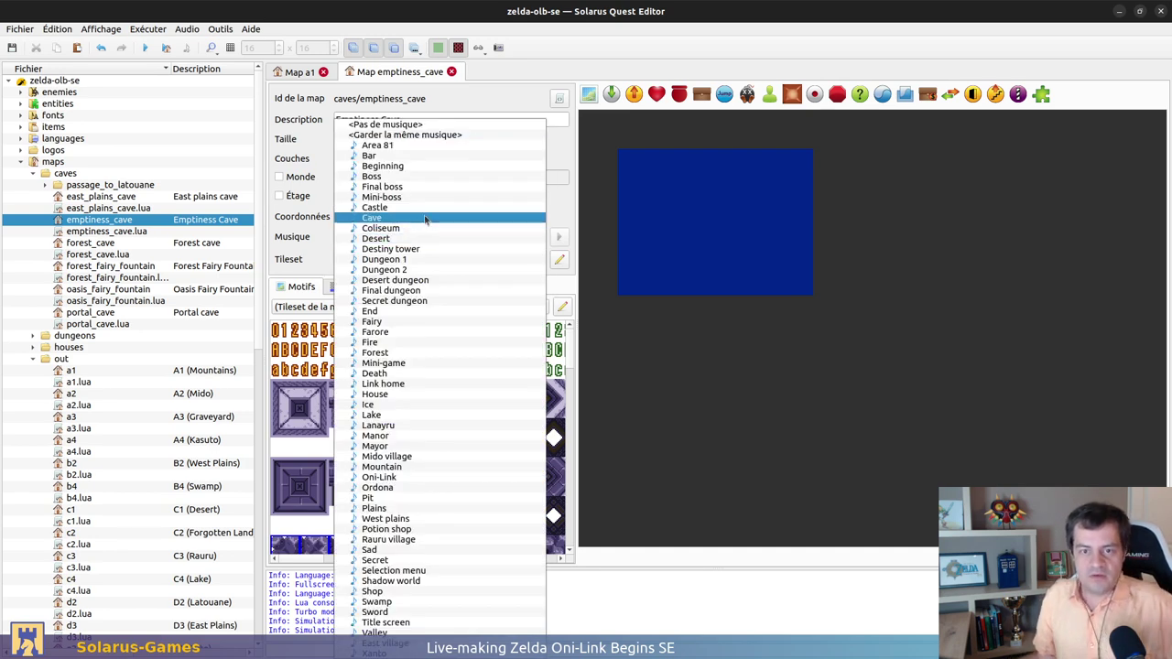
{"action": "left_click", "coordinate": [446, 235]}
{"action": "left_click", "coordinate": [561, 237]}
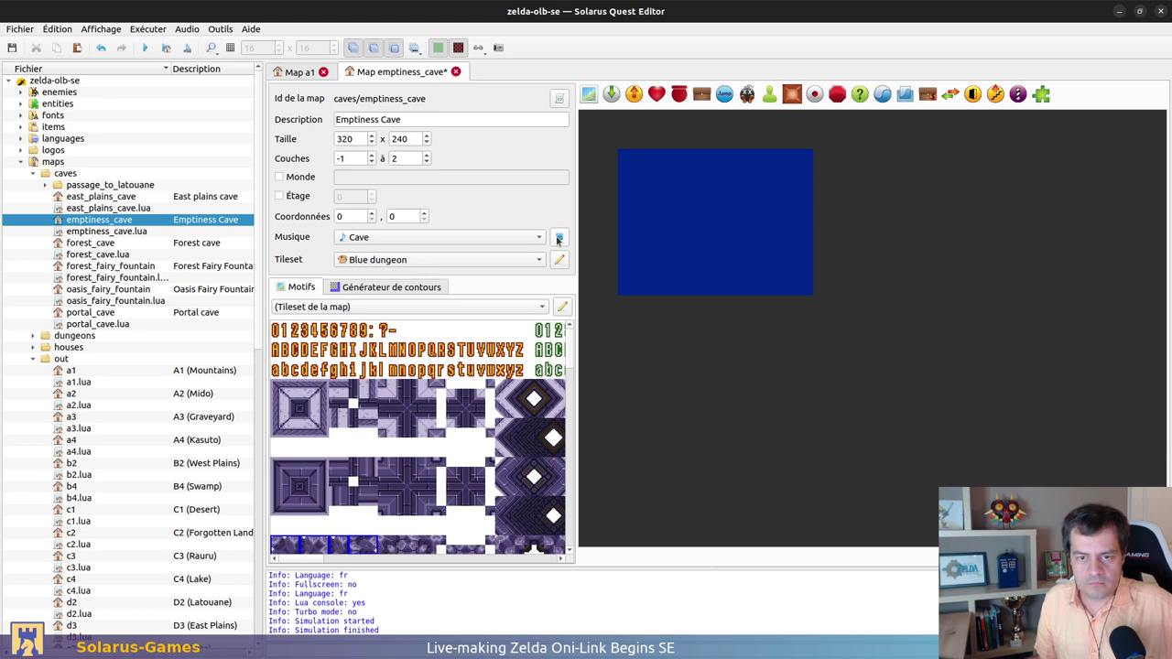
{"action": "left_click", "coordinate": [535, 260]}
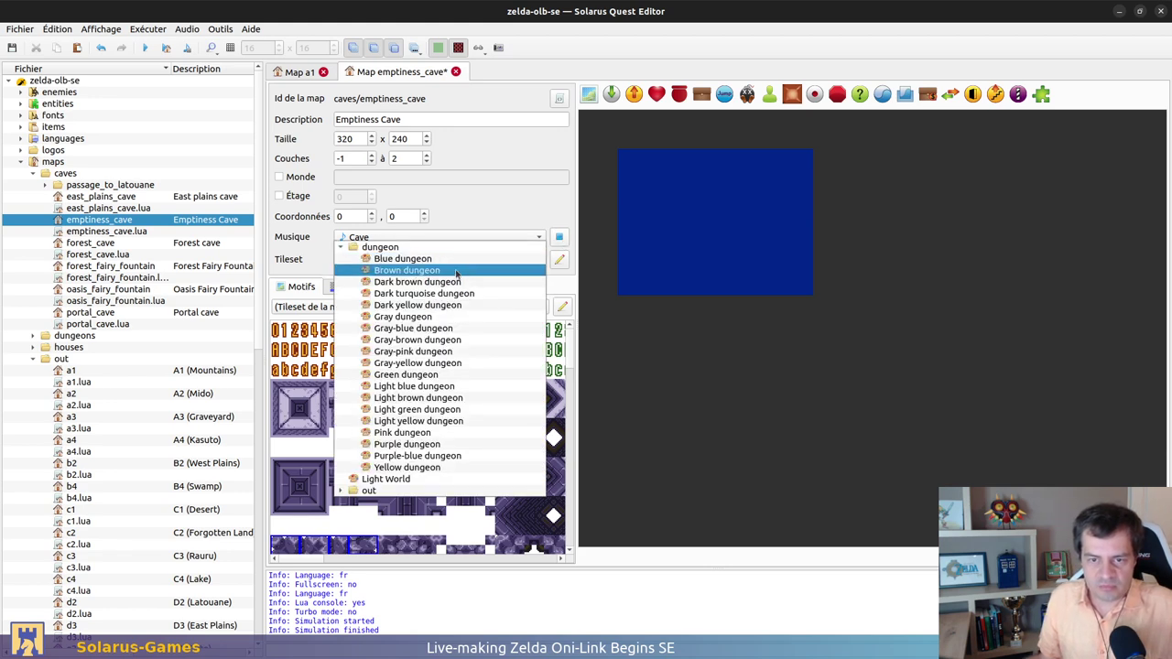
{"action": "left_click", "coordinate": [534, 276]}
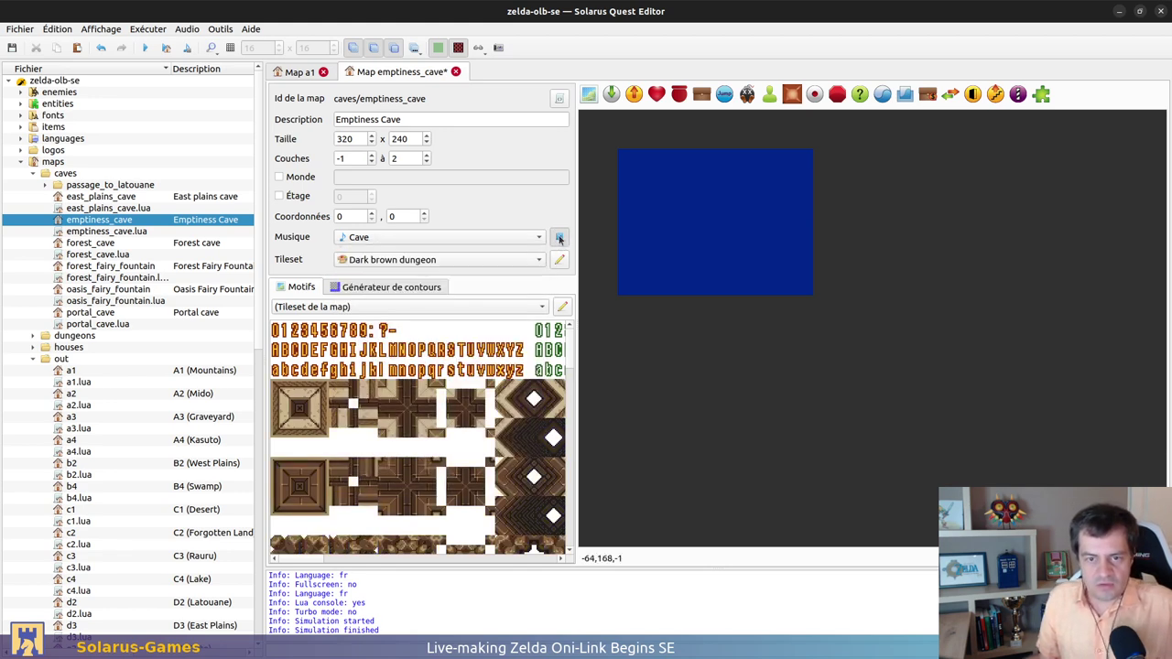
{"action": "left_click", "coordinate": [560, 237]}
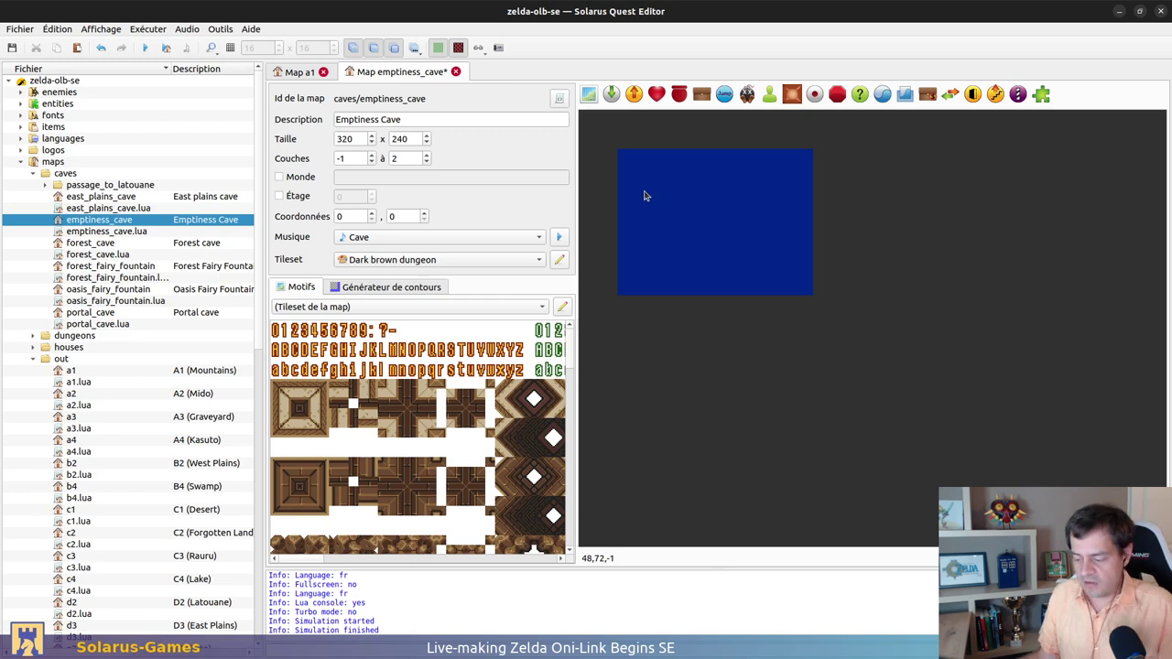
Add a custom entity with the 320x240 PNG work sprite at position 8, 13 on layer -1 and save the map
{"action": "scroll", "coordinate": [634, 190], "scroll_direction": "up", "scroll_amount": 1, "text": "ctrl"}
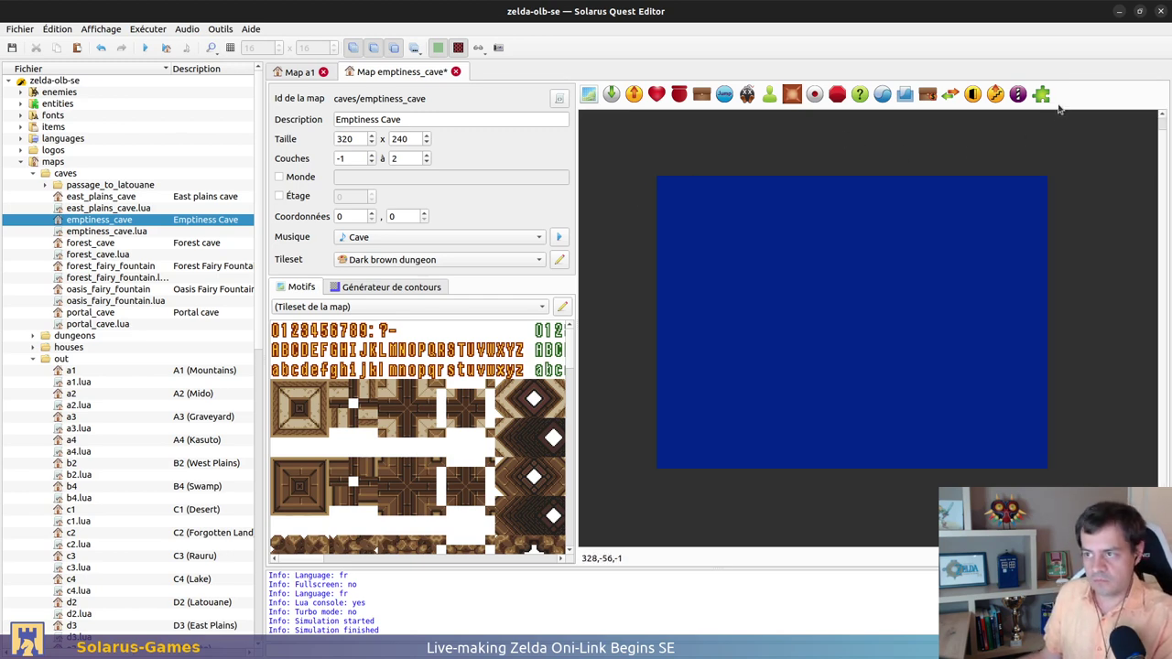
{"action": "left_click", "coordinate": [1041, 94]}
{"action": "left_click", "coordinate": [665, 190]}
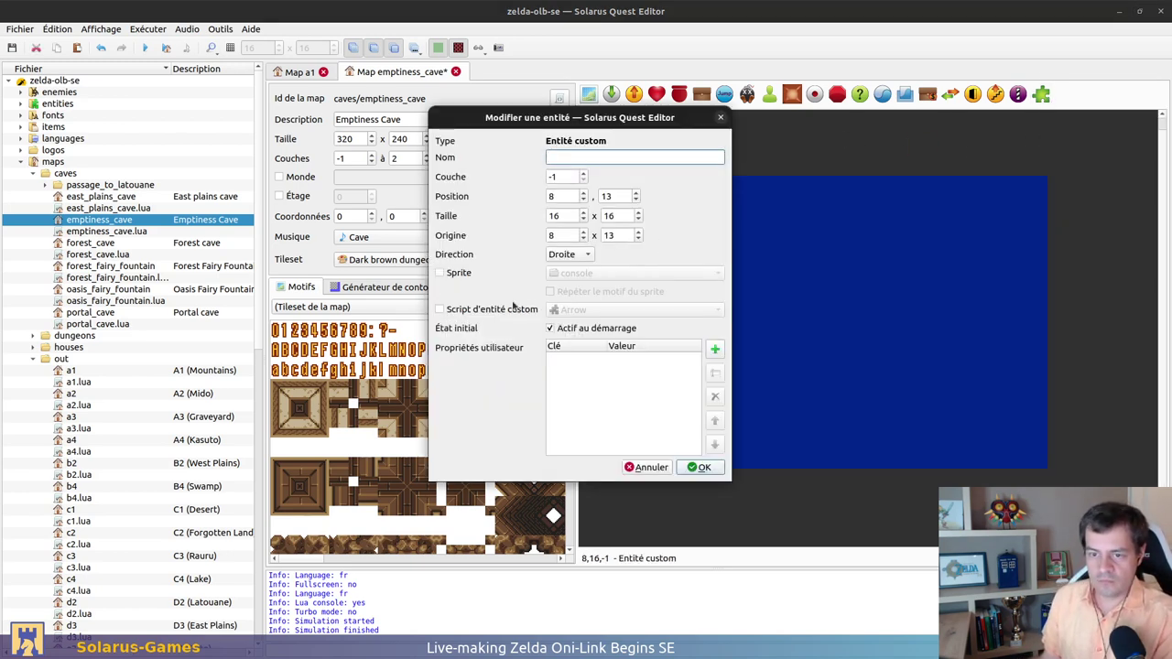
{"action": "left_click", "coordinate": [440, 272]}
{"action": "left_click", "coordinate": [631, 273]}
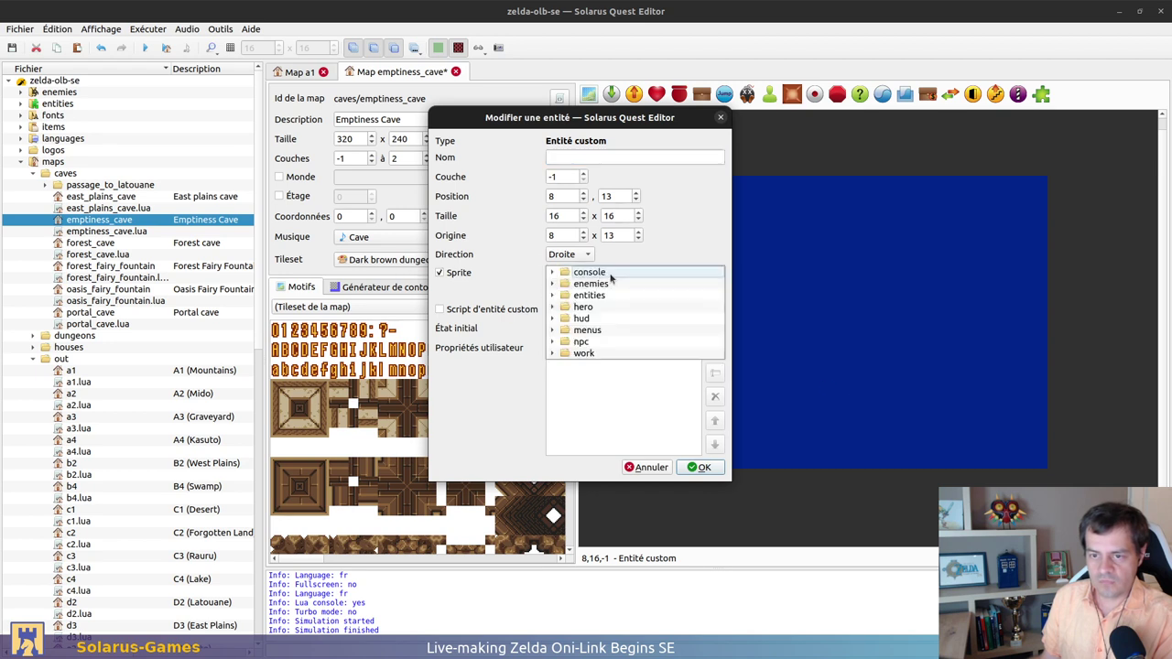
{"action": "left_click", "coordinate": [582, 330]}
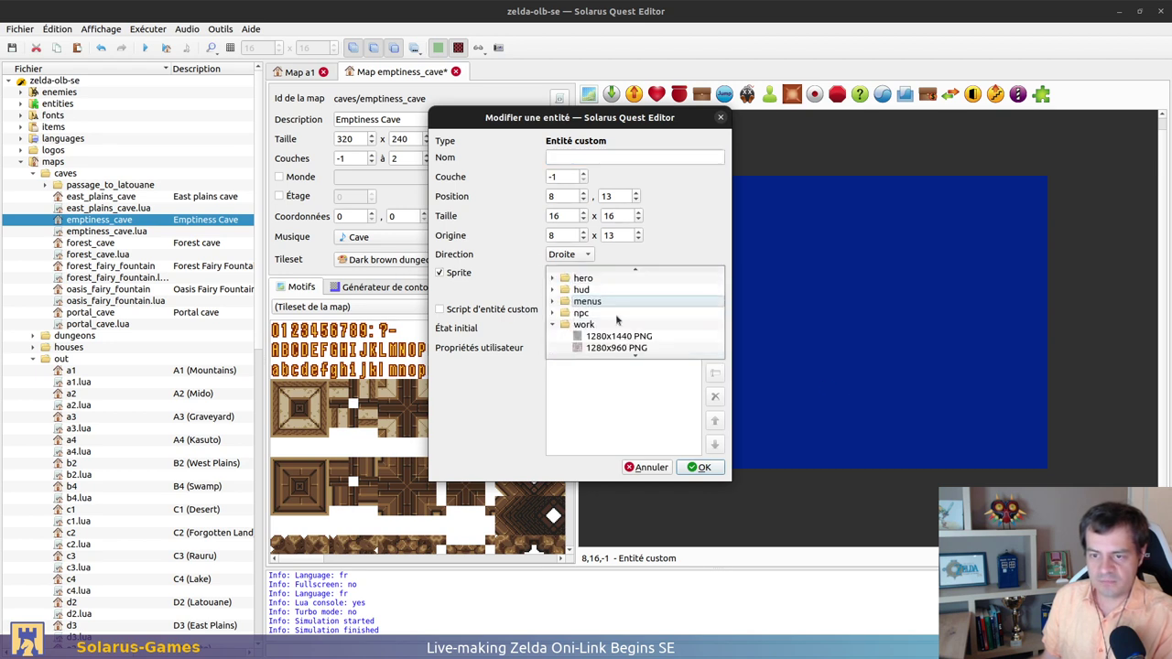
{"action": "scroll", "coordinate": [614, 338], "scroll_direction": "down", "scroll_amount": 3}
{"action": "left_click", "coordinate": [620, 348]}
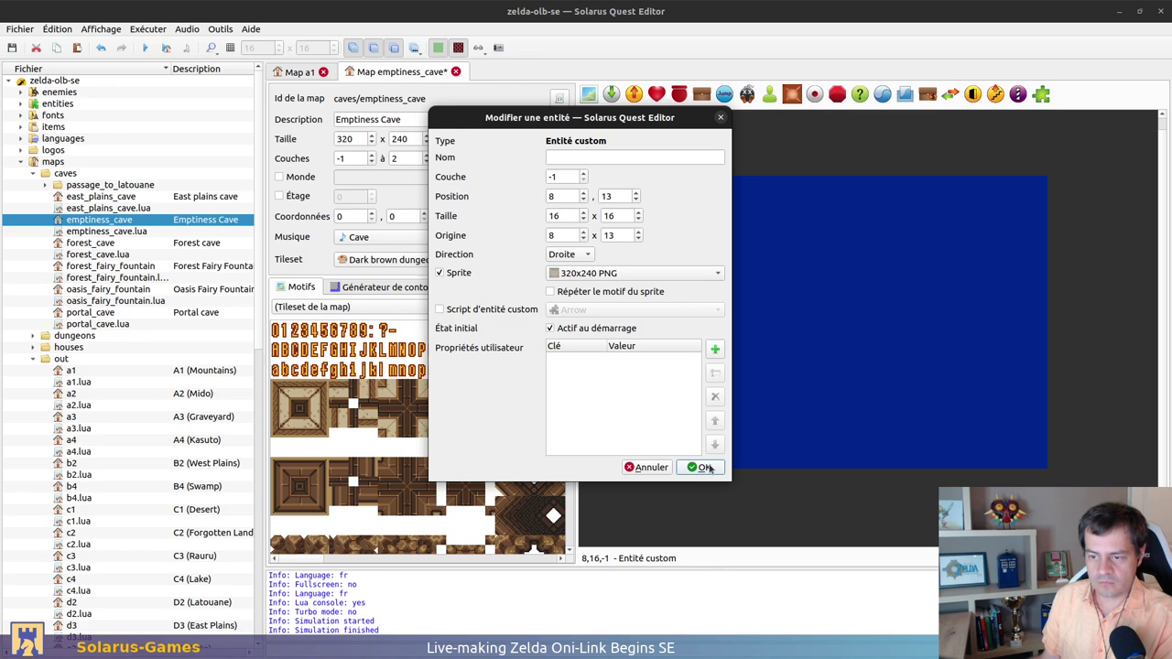
{"action": "left_click", "coordinate": [702, 467]}
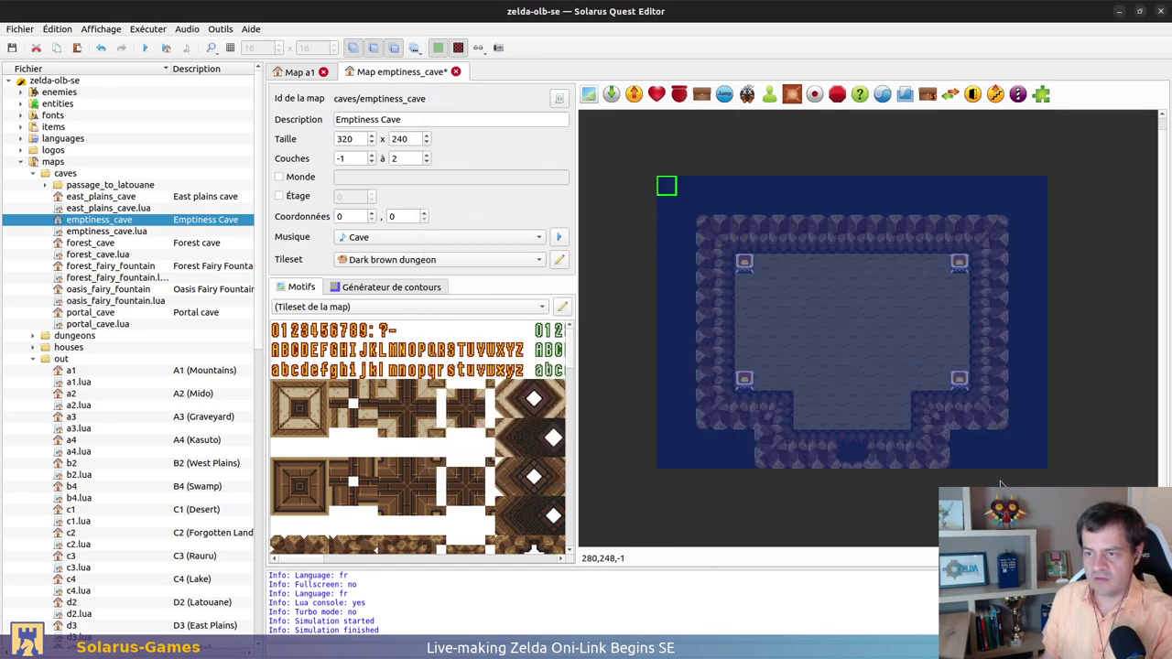
{"action": "key", "text": "Delete"}
{"action": "key", "text": "ctrl+s"}
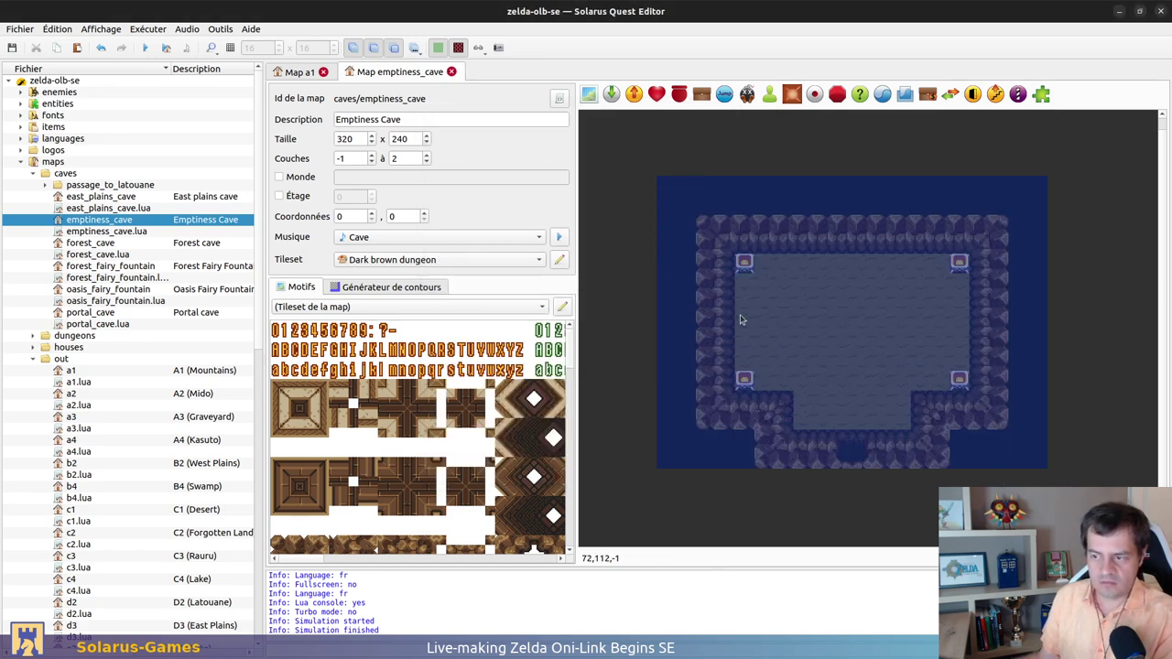
Cover the cave's main room and its lower alcove with two rectangles of the dark reddish-brown floor pattern
{"action": "scroll", "coordinate": [448, 419], "scroll_direction": "down", "scroll_amount": 2}
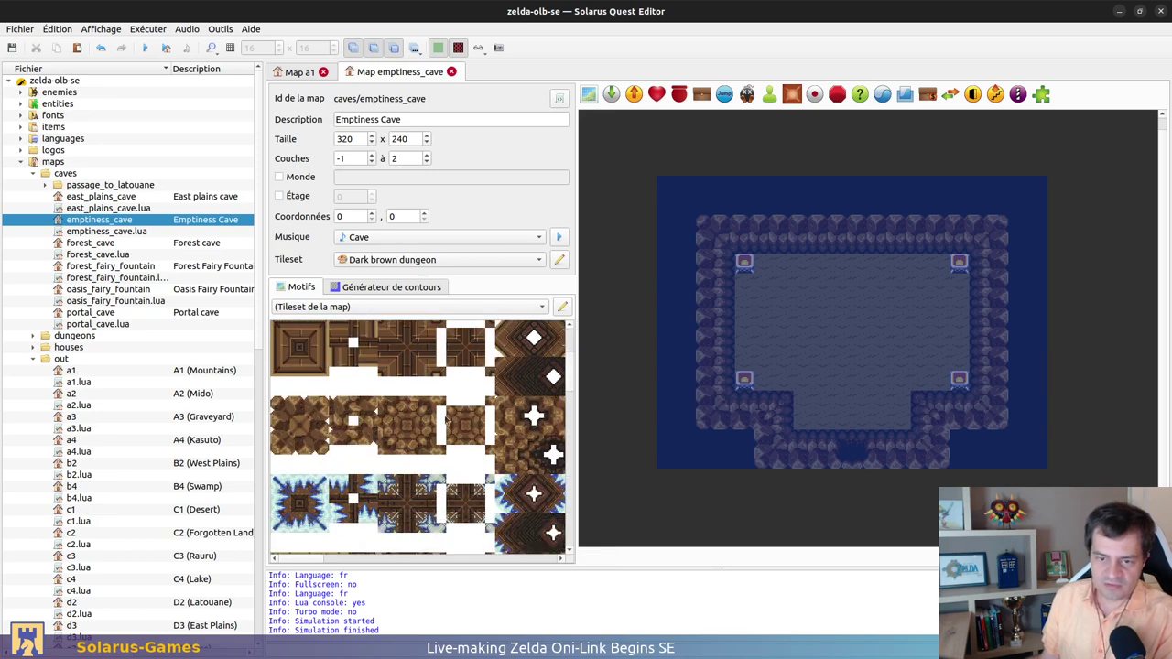
{"action": "scroll", "coordinate": [448, 419], "scroll_direction": "right", "scroll_amount": 4}
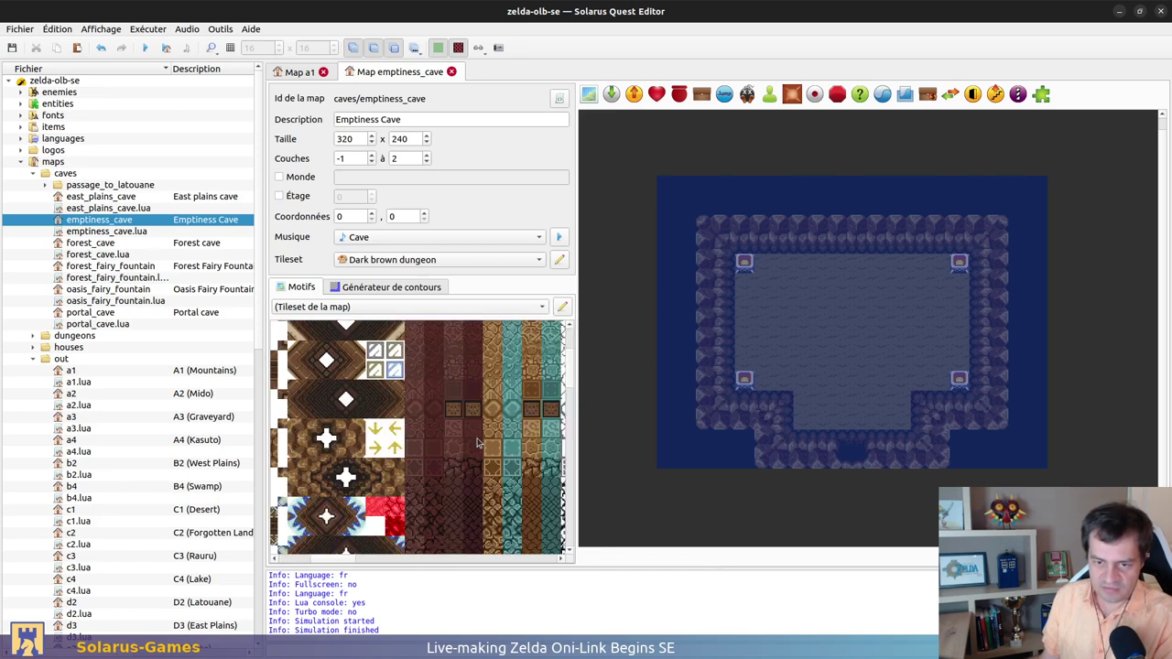
{"action": "scroll", "coordinate": [472, 445], "scroll_direction": "up", "scroll_amount": 2}
{"action": "scroll", "coordinate": [440, 393], "scroll_direction": "up", "scroll_amount": 1}
{"action": "scroll", "coordinate": [467, 385], "scroll_direction": "down", "scroll_amount": 3}
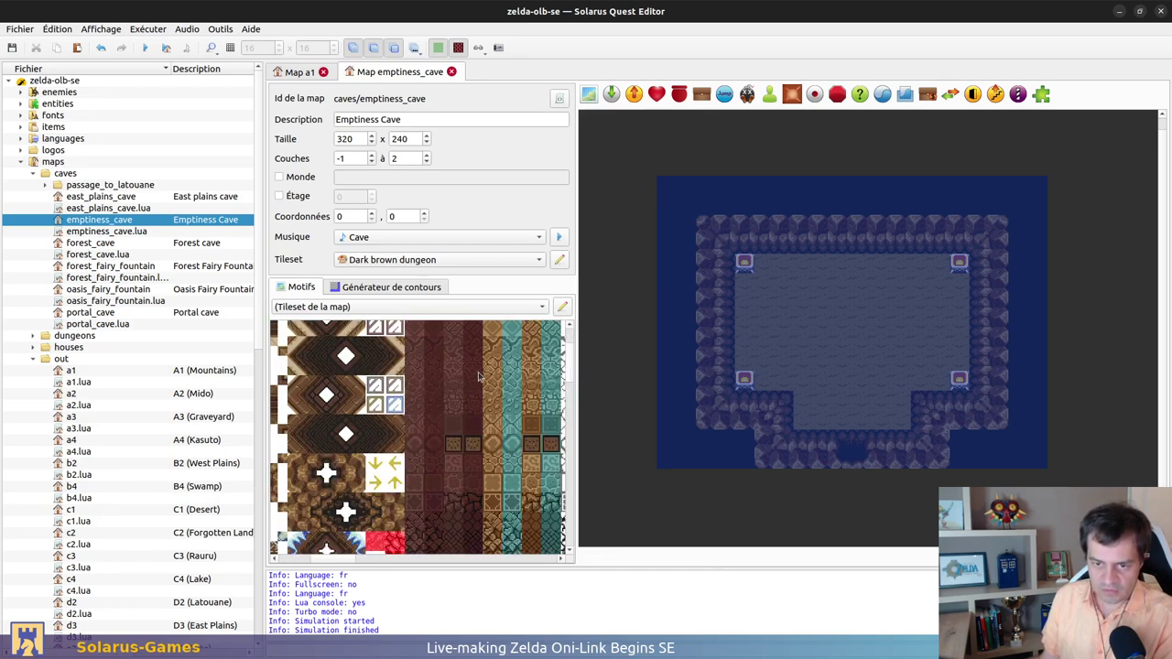
{"action": "scroll", "coordinate": [509, 414], "scroll_direction": "up", "scroll_amount": 1}
{"action": "scroll", "coordinate": [489, 419], "scroll_direction": "right", "scroll_amount": 1}
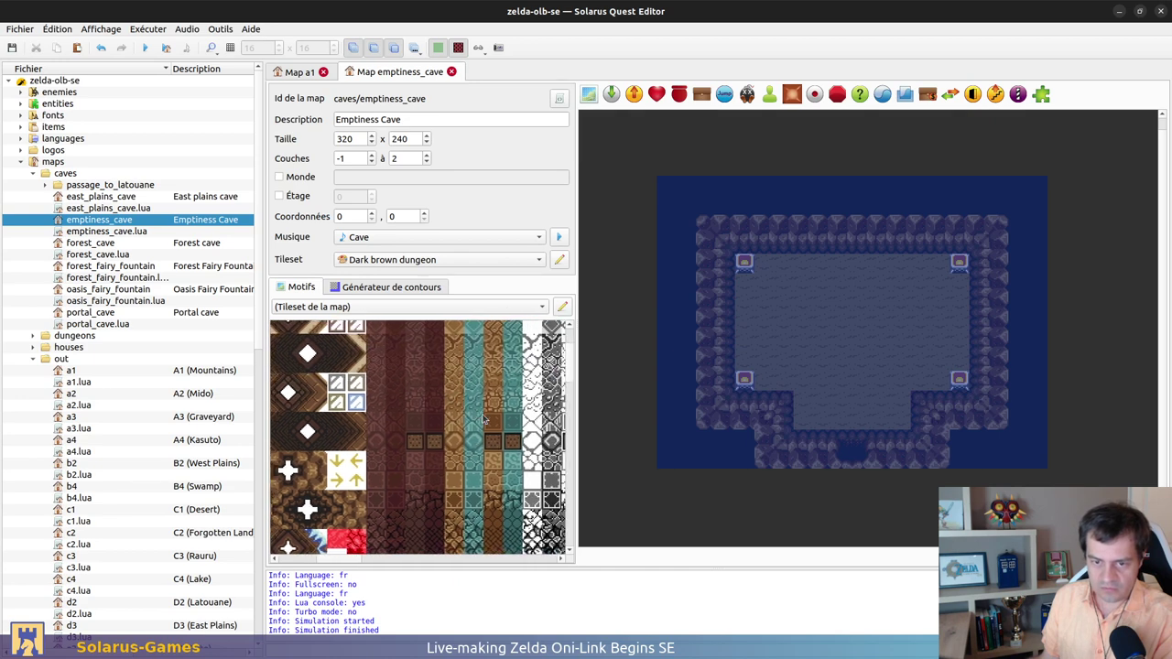
{"action": "left_click", "coordinate": [410, 392]}
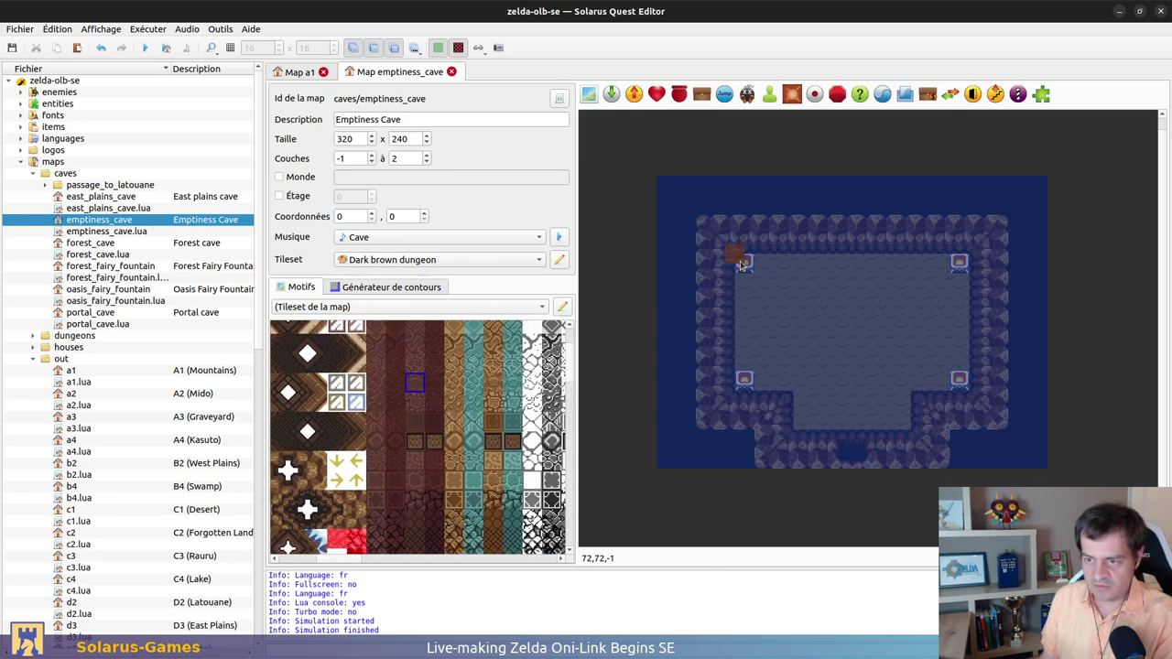
{"action": "left_click_drag", "start_coordinate": [729, 248], "coordinate": [976, 395]}
{"action": "left_click_drag", "start_coordinate": [785, 404], "coordinate": [905, 437]}
Generate wall_border-3 and wall-3 contours around the two floor tiles
{"action": "left_click", "coordinate": [855, 379], "text": "ctrl"}
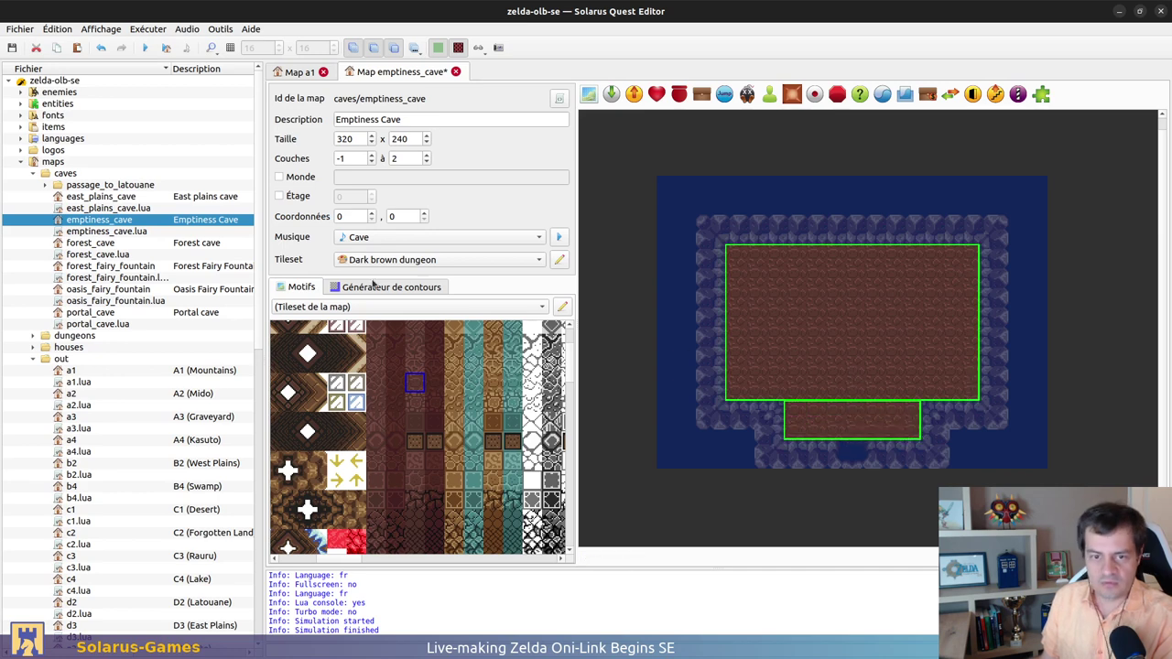
{"action": "left_click", "coordinate": [376, 286]}
{"action": "left_click", "coordinate": [380, 354]}
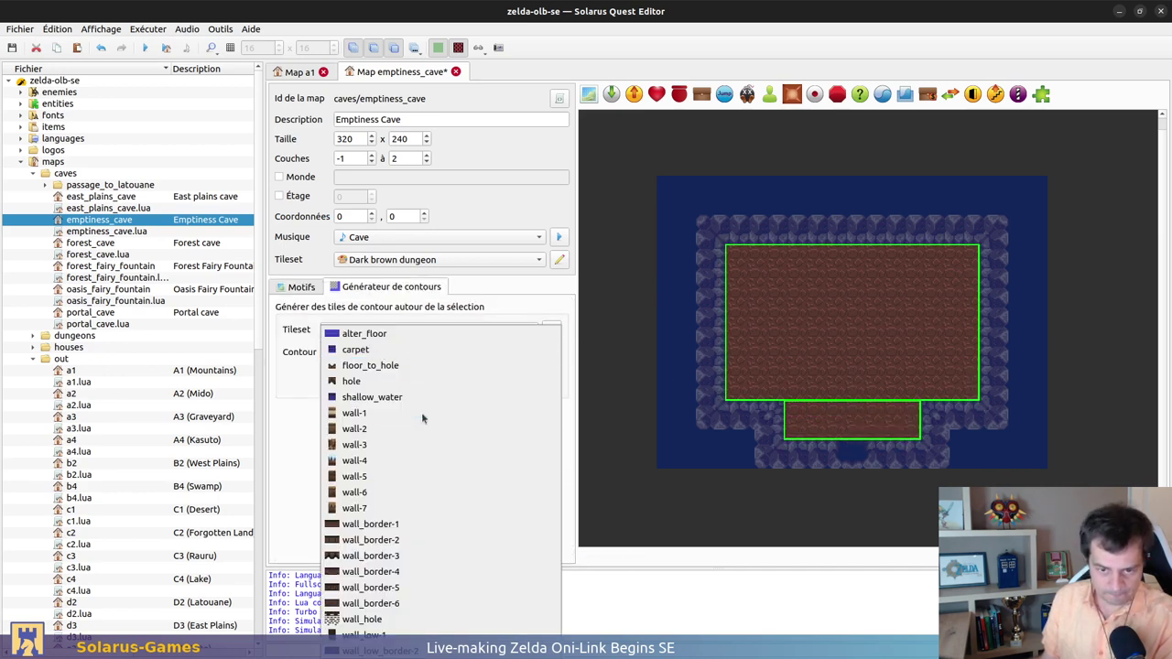
{"action": "left_click", "coordinate": [406, 556]}
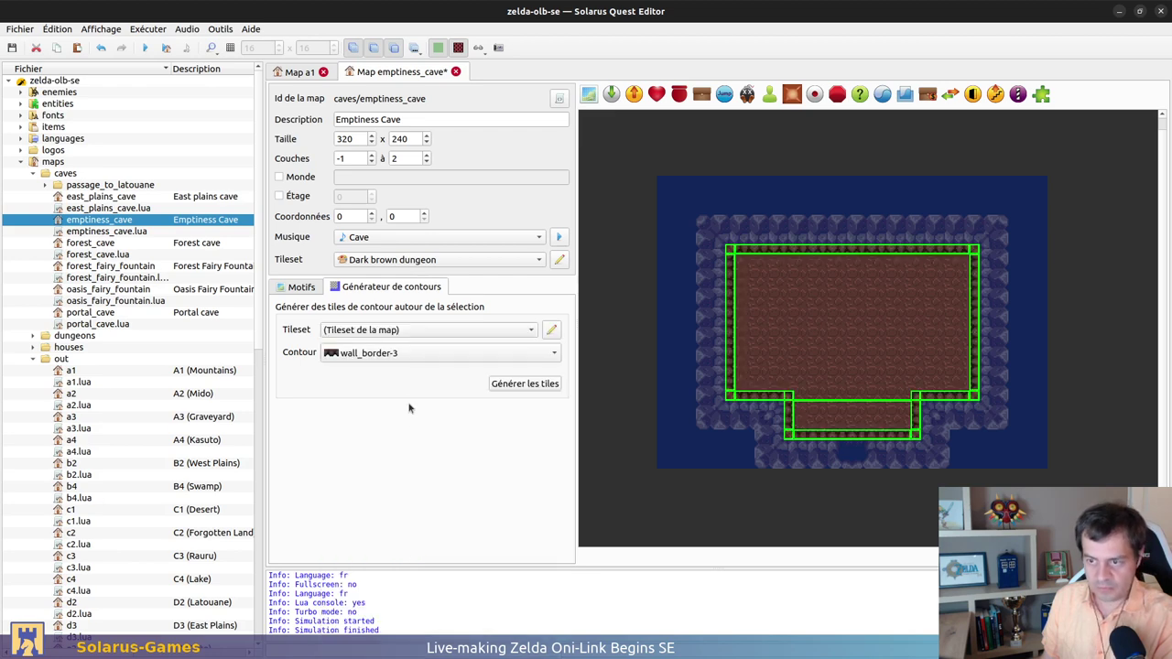
{"action": "left_click", "coordinate": [408, 359]}
{"action": "left_click", "coordinate": [407, 240]}
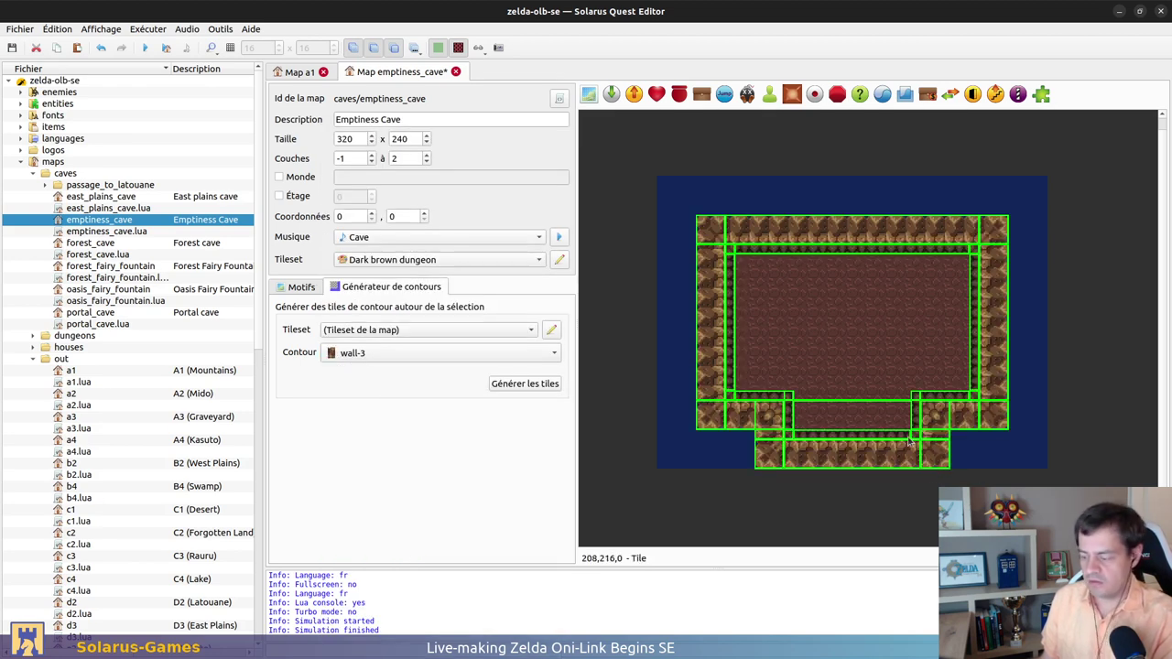
{"action": "scroll", "coordinate": [889, 478], "scroll_direction": "up", "scroll_amount": 2, "text": "ctrl"}
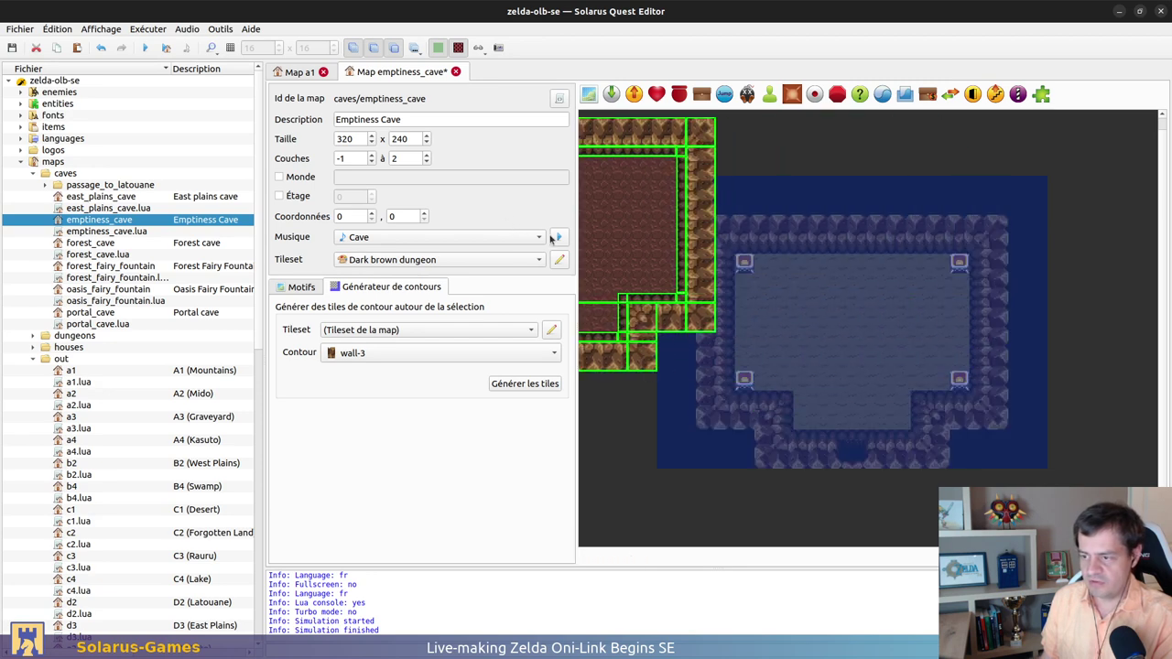
Return to the tile pattern palette, deselect the generated wall contours, and save the emptiness_cave map
{"action": "scroll", "coordinate": [899, 352], "scroll_direction": "down", "scroll_amount": 2, "text": "ctrl"}
{"action": "left_click", "coordinate": [302, 288]}
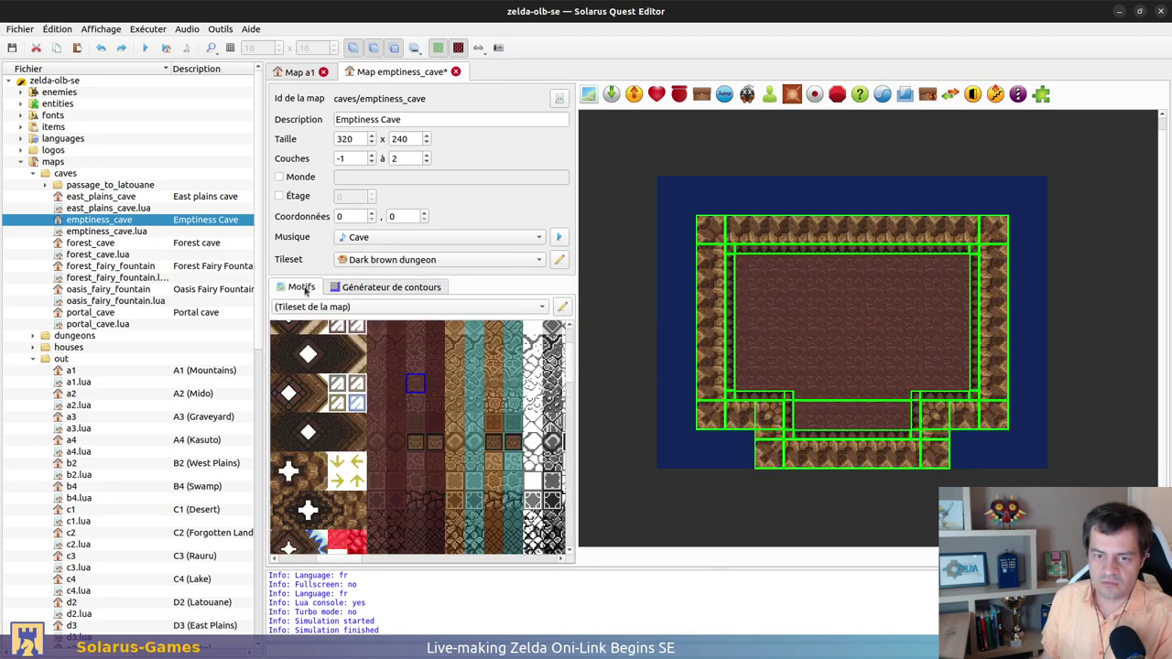
{"action": "left_click", "coordinate": [635, 296]}
{"action": "key", "text": "ctrl+s"}
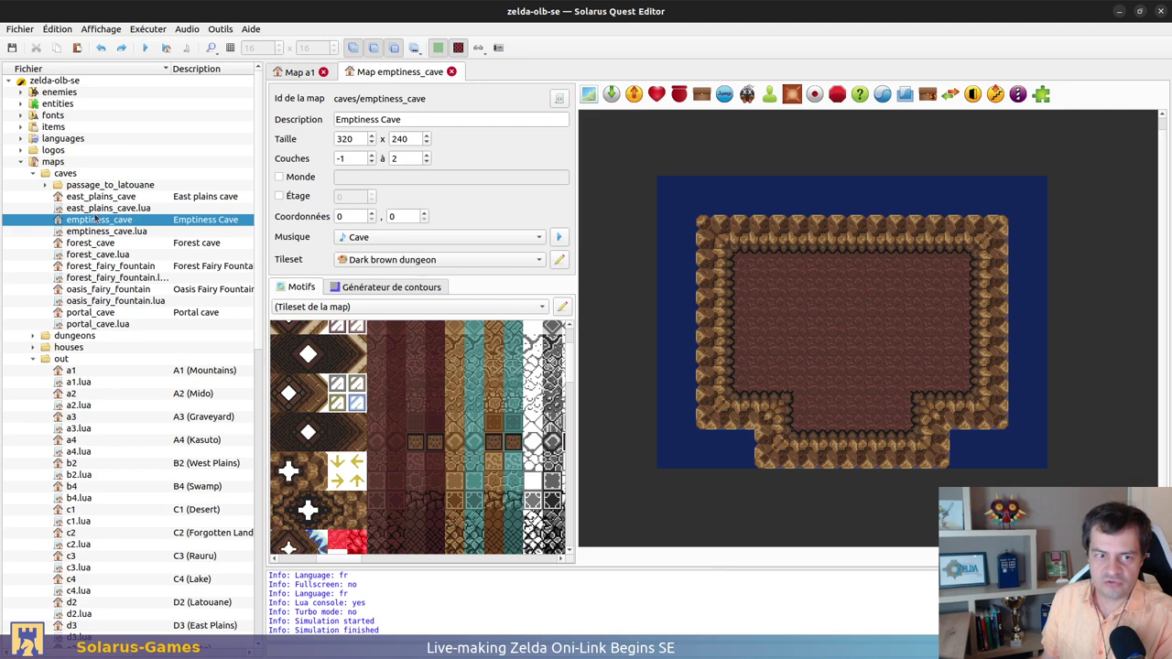
Copy a torch from the forest_cave map and place one in each of the four corners of emptiness_cave's main room
{"action": "left_click", "coordinate": [92, 245]}
{"action": "double_click", "coordinate": [92, 243]}
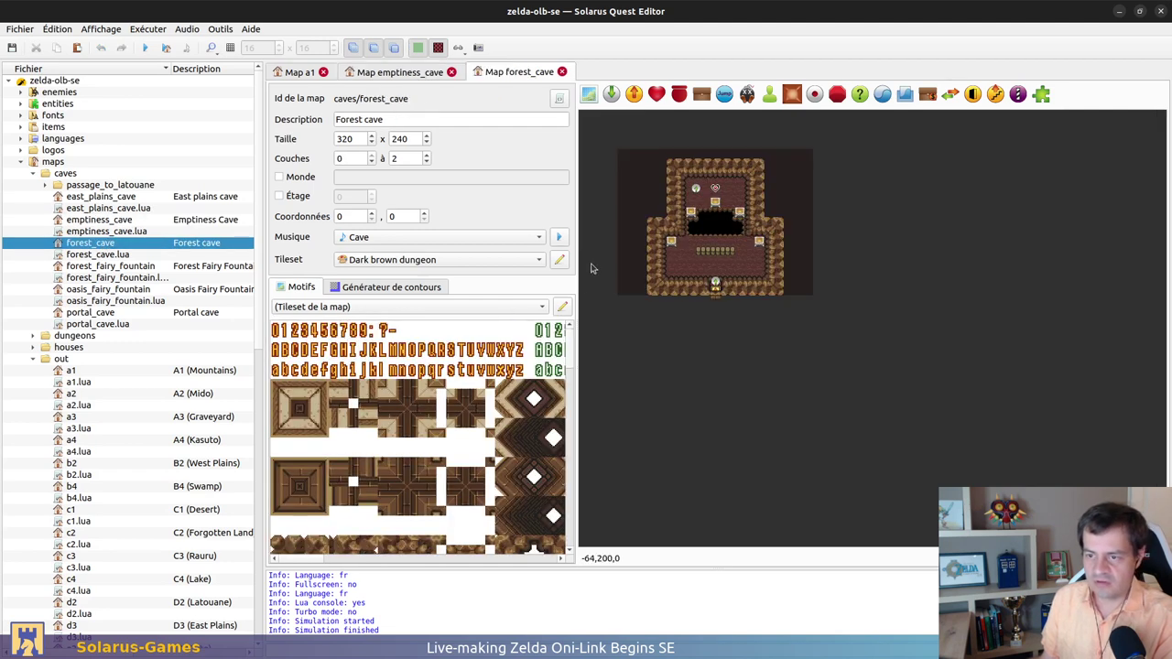
{"action": "left_click", "coordinate": [417, 73]}
{"action": "left_click_drag", "start_coordinate": [754, 278], "coordinate": [748, 274]}
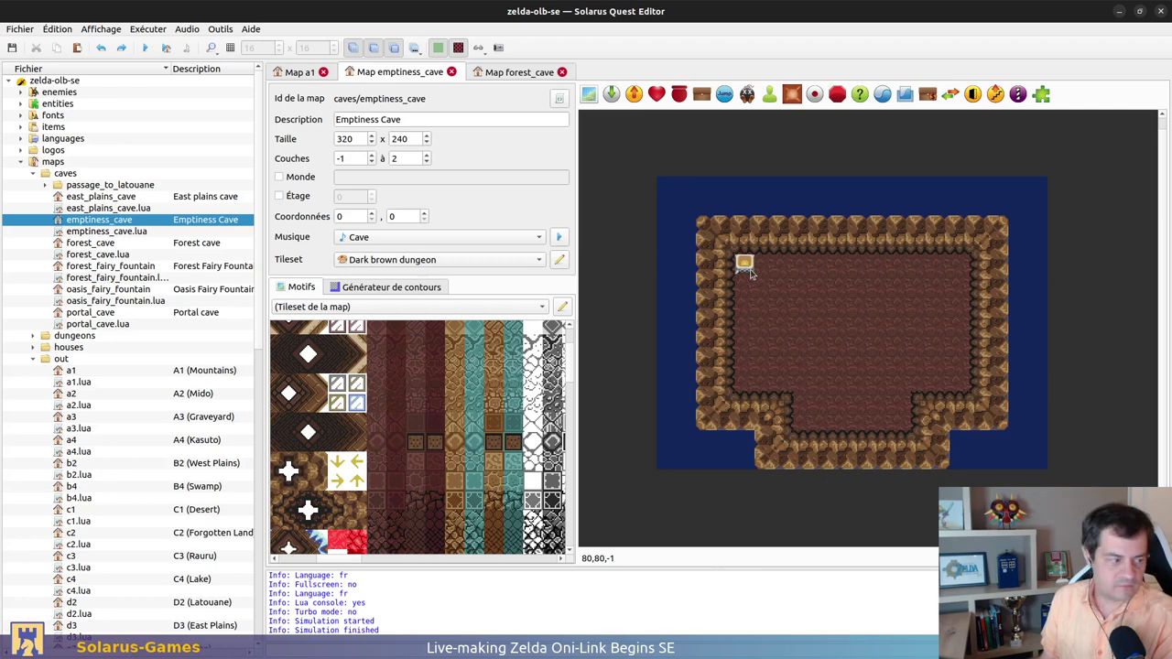
{"action": "key", "text": "ctrl+c"}
{"action": "key", "text": "ctrl+v"}
{"action": "left_click", "coordinate": [749, 388]}
{"action": "key", "text": "ctrl+v"}
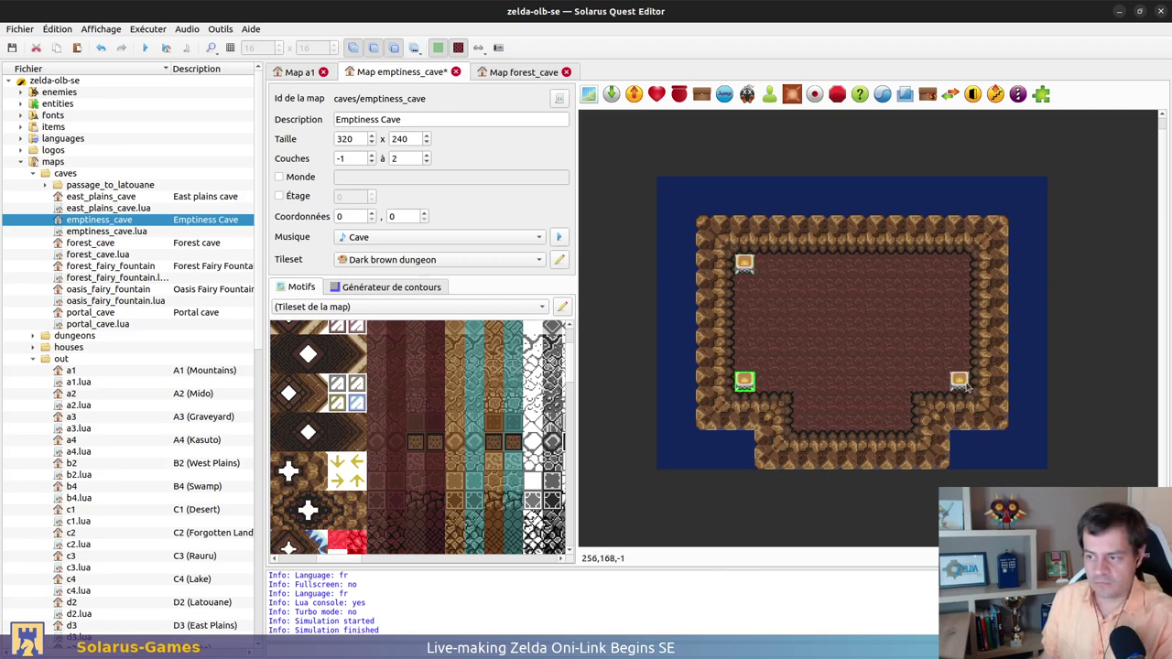
{"action": "left_click", "coordinate": [964, 384]}
{"action": "key", "text": "ctrl+v"}
{"action": "left_click", "coordinate": [964, 270]}
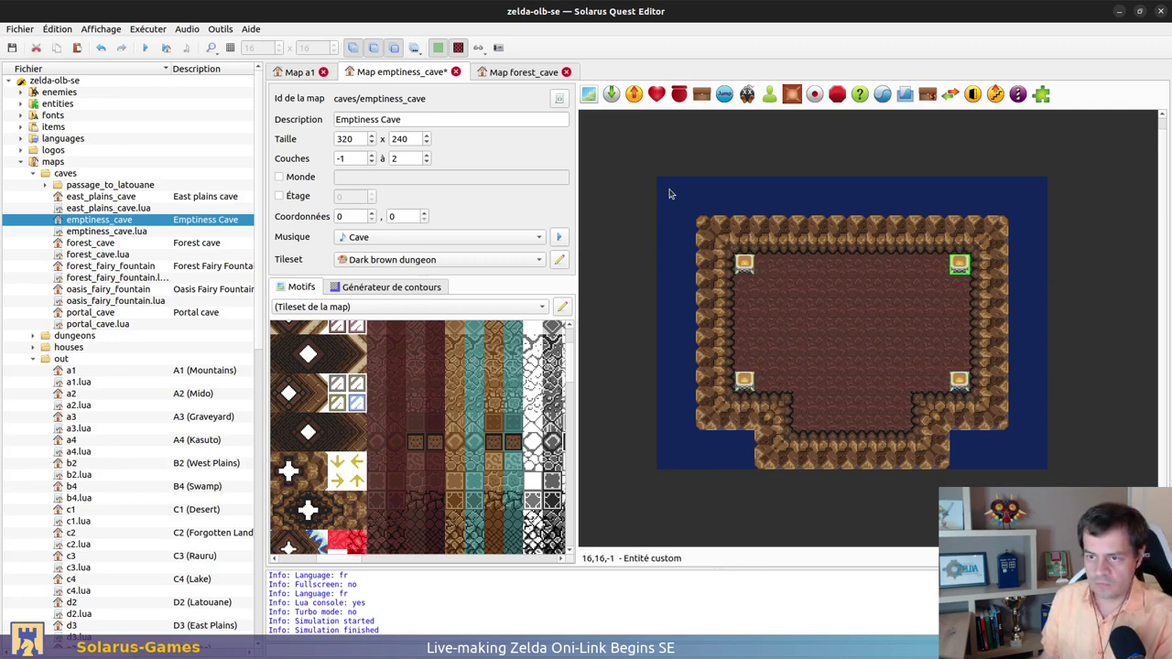
{"action": "key", "text": "ctrl+a"}
{"action": "key", "text": "ctrl+c"}
{"action": "key", "text": "ctrl+v"}
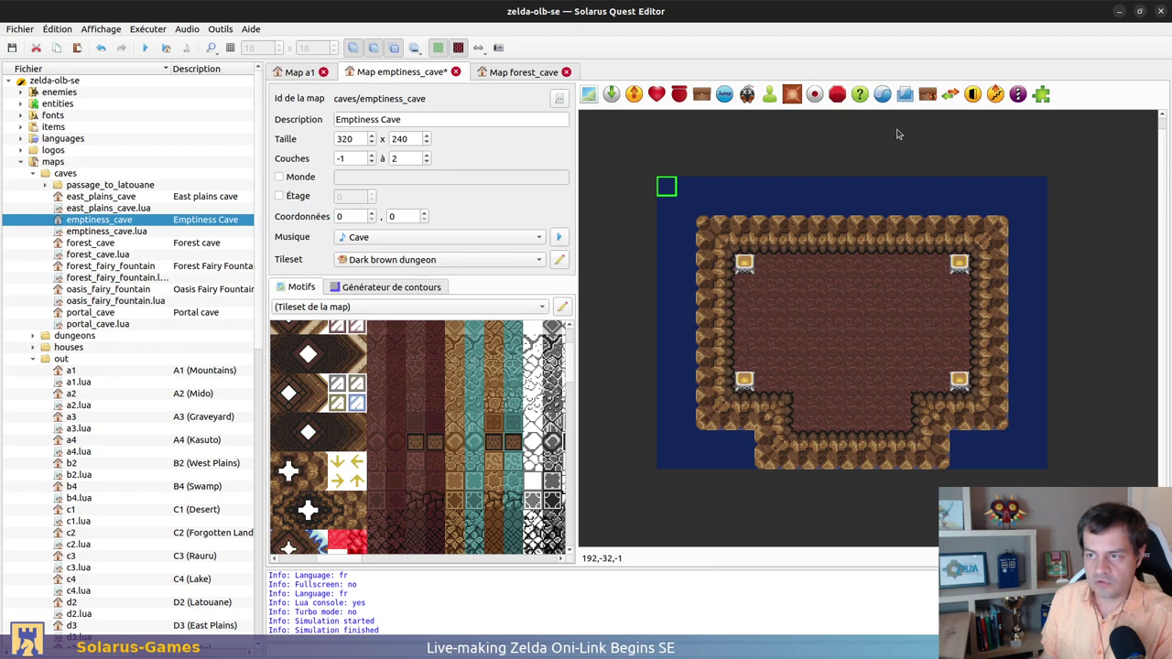
Show the 16x16 grid and place a chest in the upper middle of the room, at position 160, 93
{"action": "left_click", "coordinate": [701, 93]}
{"action": "key", "text": "ctrl+g"}
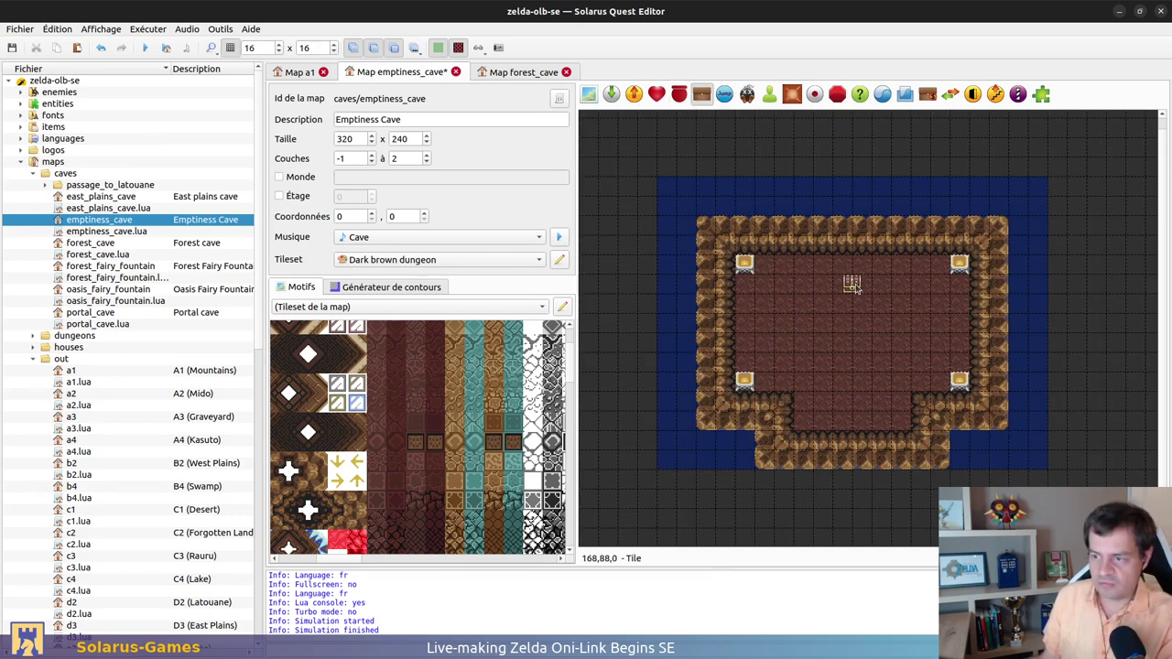
{"action": "left_click", "coordinate": [852, 282]}
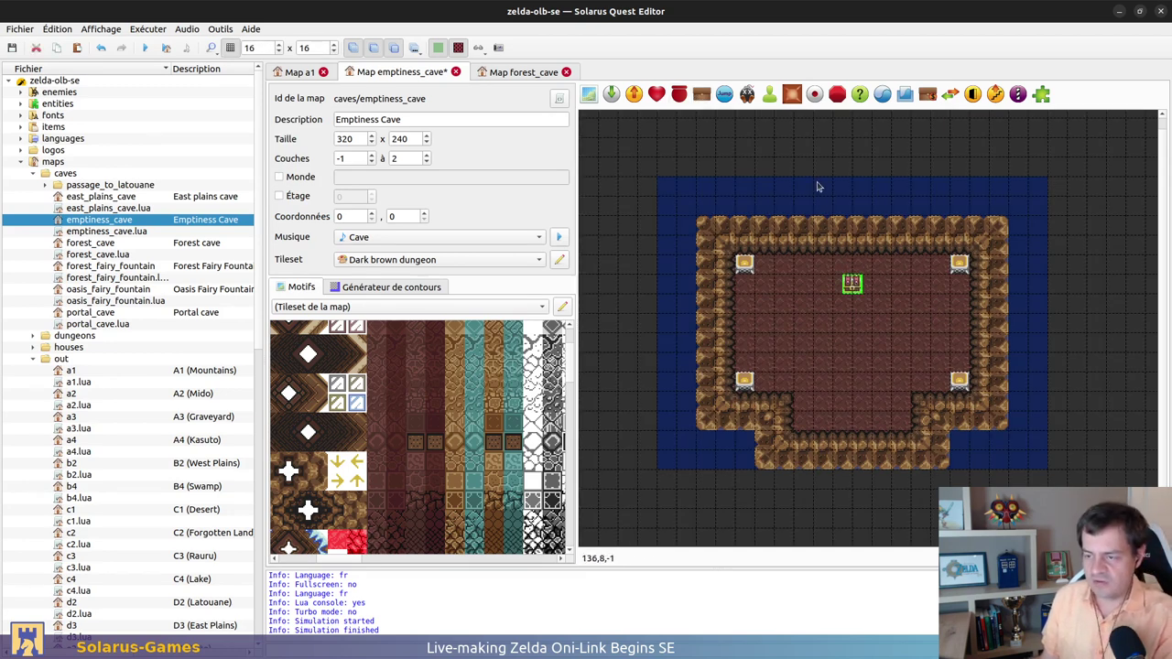
Set the chest's treasure to Iron glove / Golden glove variant 2, saved in the variable golden_glove_chest, and save the map
{"action": "double_click", "coordinate": [852, 284]}
{"action": "left_click", "coordinate": [526, 191]}
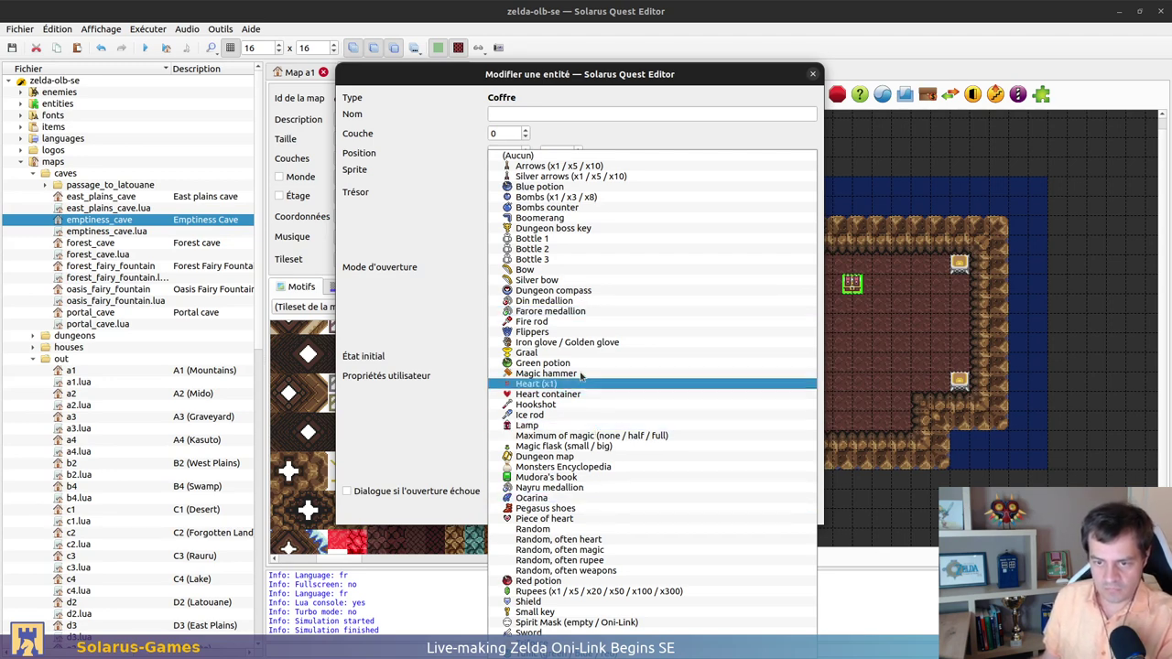
{"action": "left_click", "coordinate": [576, 343]}
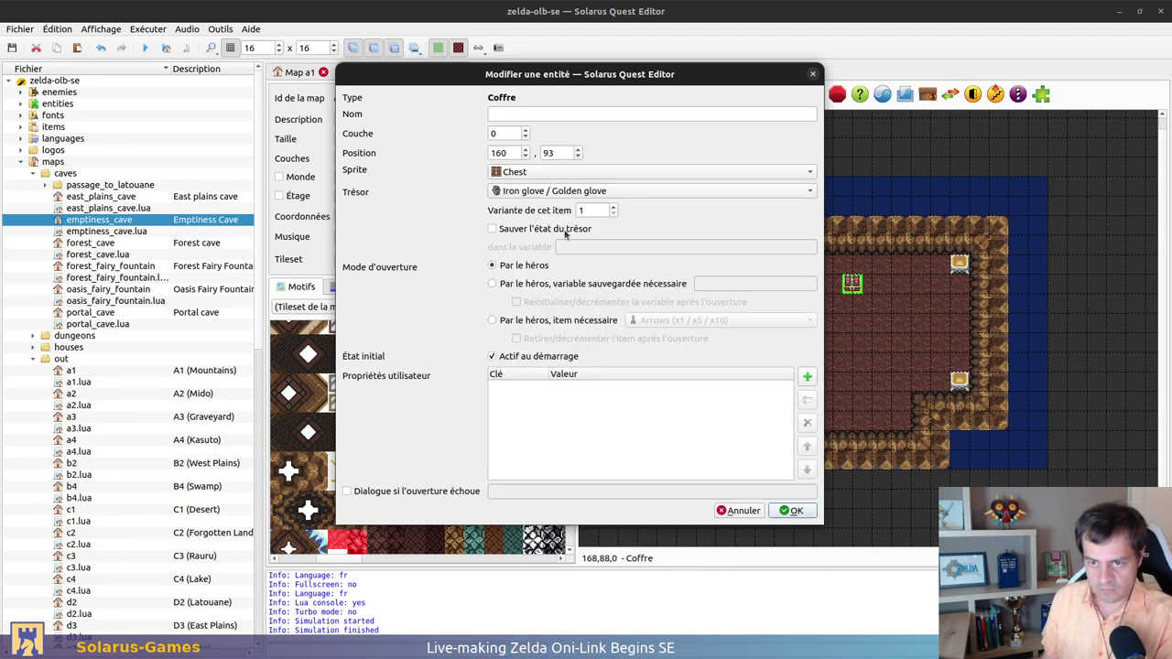
{"action": "left_click", "coordinate": [613, 206]}
{"action": "left_click", "coordinate": [553, 230]}
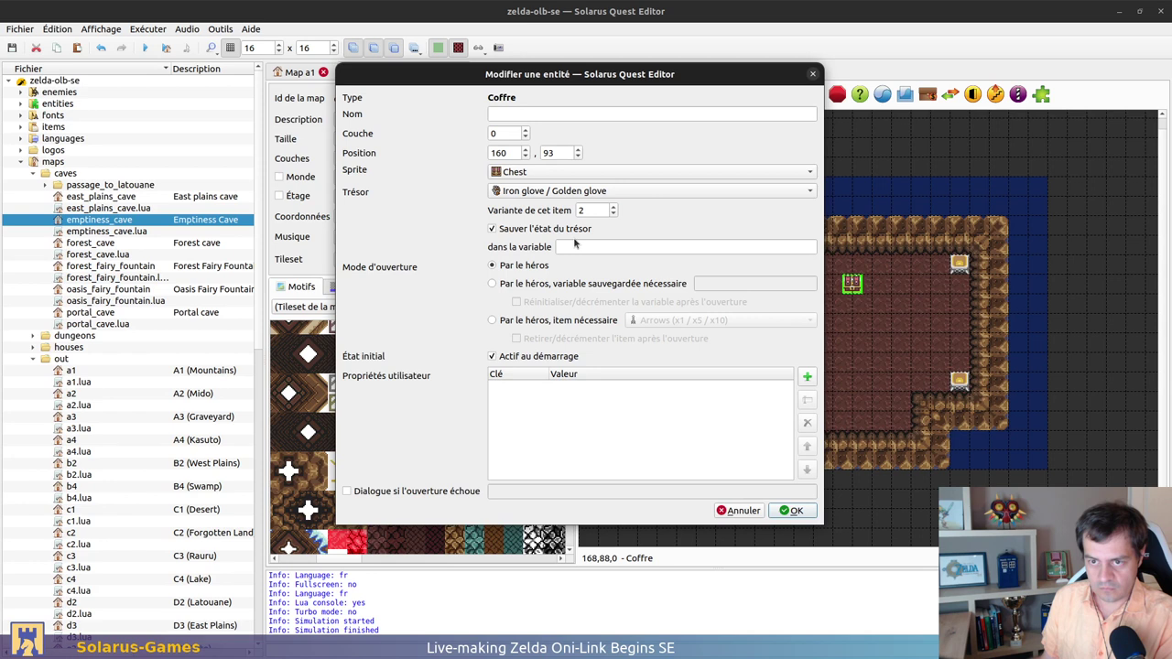
{"action": "left_click", "coordinate": [581, 245]}
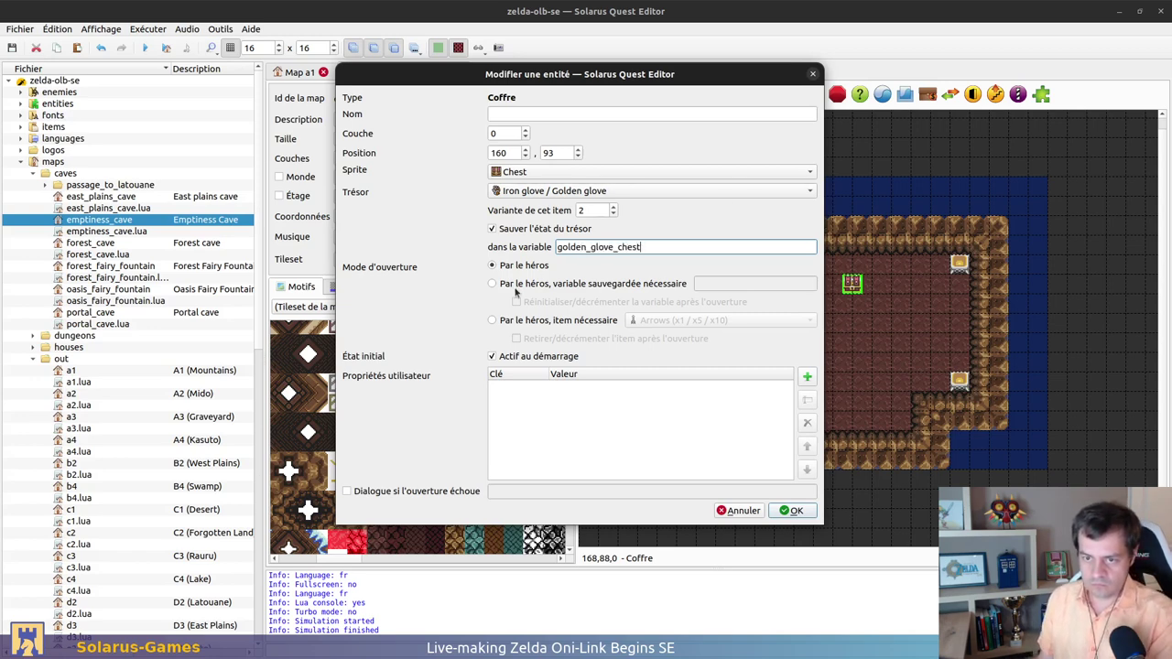
{"action": "left_click", "coordinate": [792, 511]}
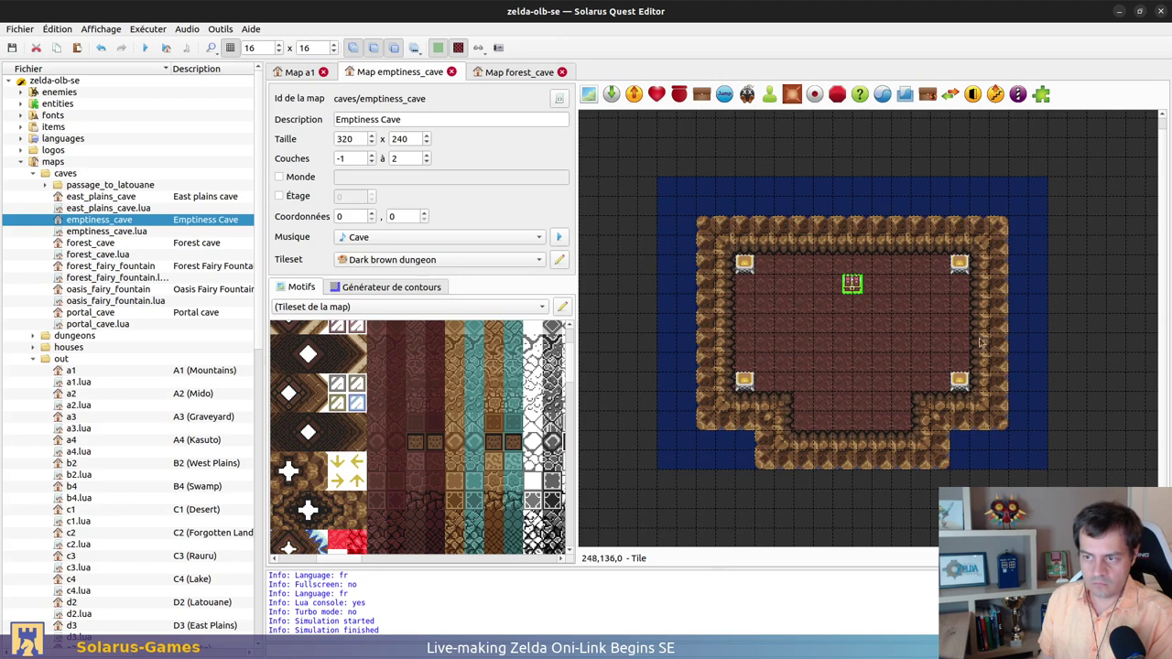
{"action": "left_click", "coordinate": [619, 196]}
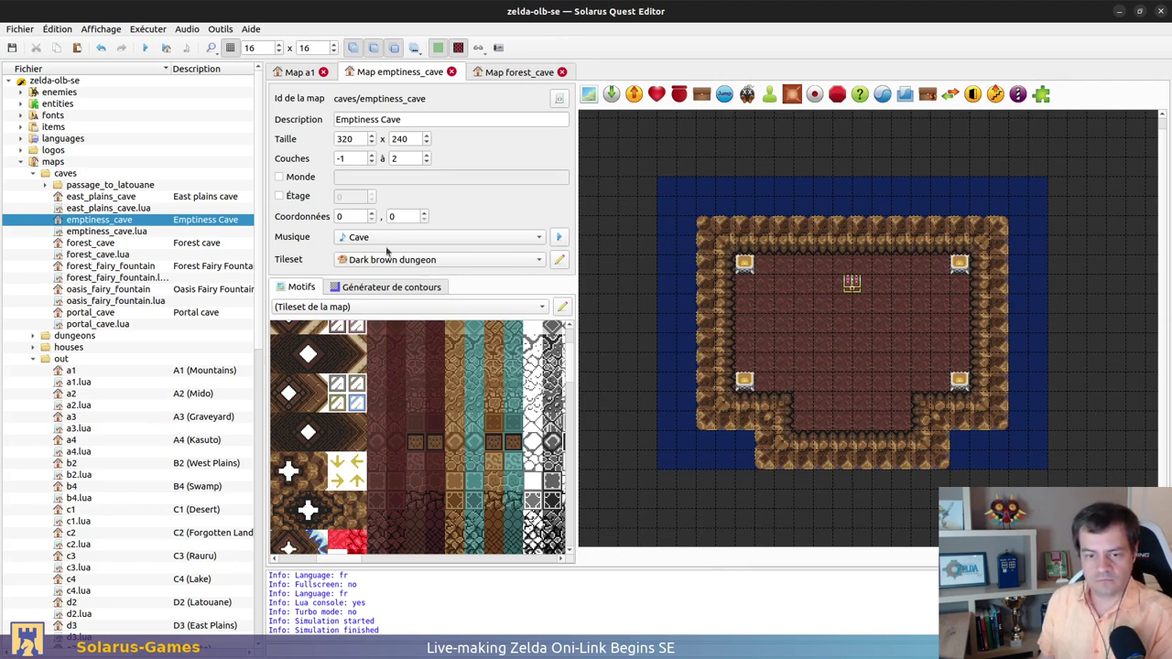
Copy the dark void tile from forest_cave and stretch it into a 320x32 strip along emptiness_cave's upper edge
{"action": "left_click", "coordinate": [504, 73]}
{"action": "left_click", "coordinate": [662, 159]}
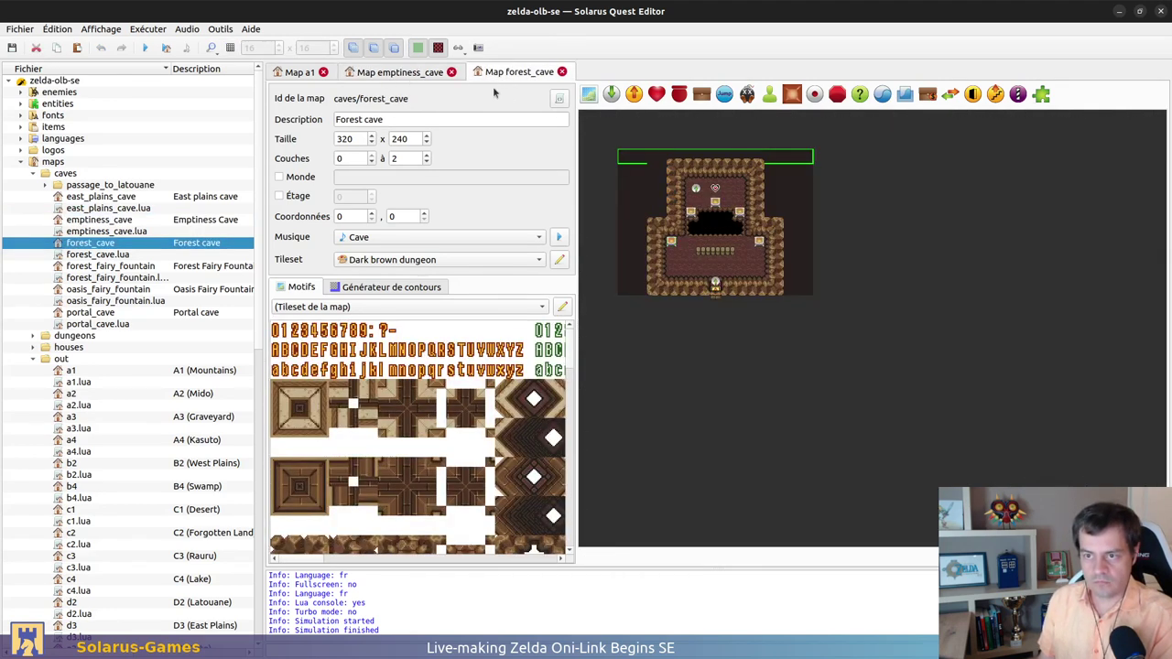
{"action": "left_click", "coordinate": [433, 73]}
{"action": "key", "text": "ctrl+v"}
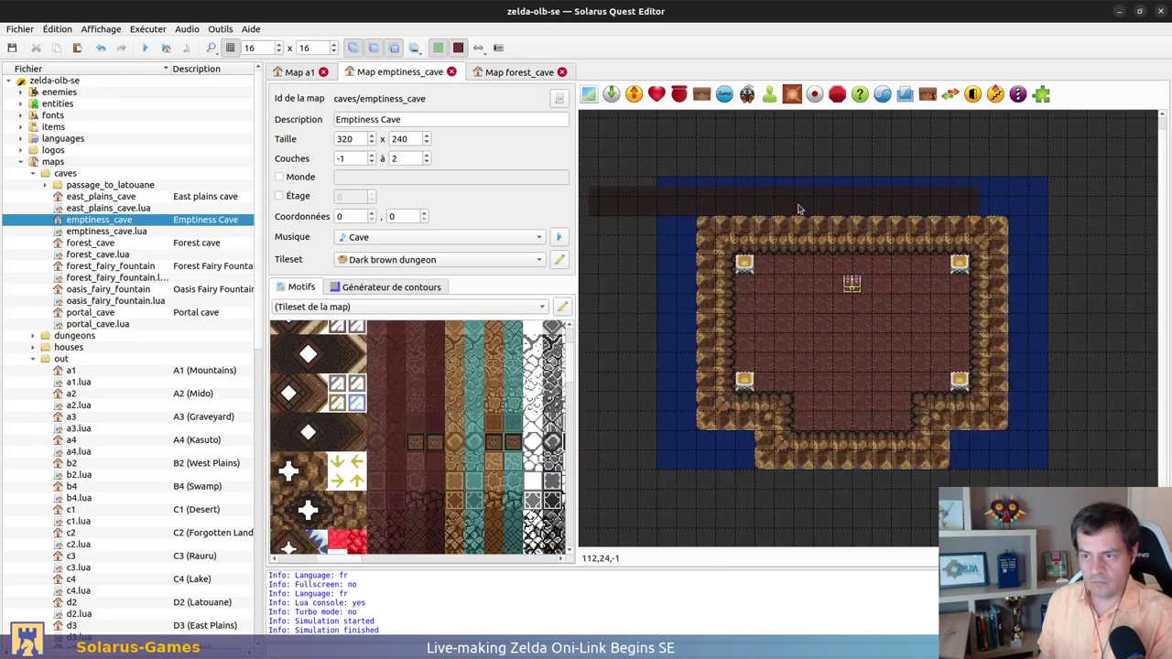
{"action": "left_click", "coordinate": [862, 195]}
{"action": "left_click_drag", "start_coordinate": [863, 195], "coordinate": [853, 195]}
{"action": "left_click_drag", "start_coordinate": [1046, 206], "coordinate": [1044, 220]}
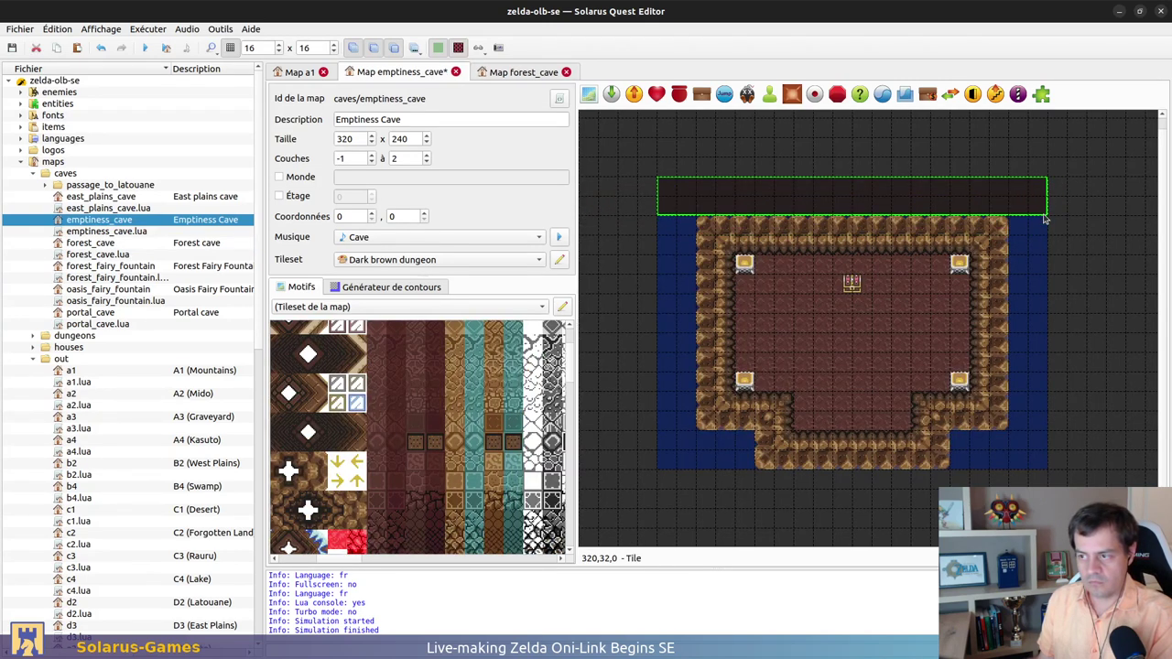
Fill the areas on both sides of the lower alcove with shortened copies of the dark void tile, about 80x32 each
{"action": "key", "text": "ctrl+v"}
{"action": "left_click", "coordinate": [813, 441]}
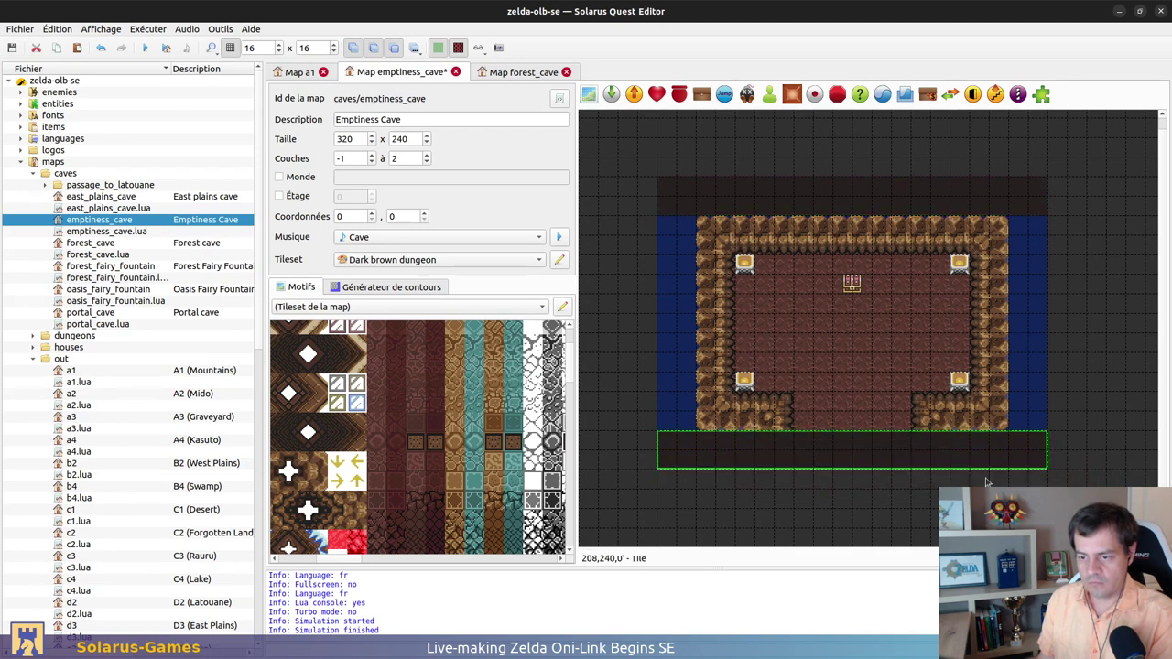
{"action": "left_click_drag", "start_coordinate": [1049, 470], "coordinate": [747, 467]}
{"action": "key", "text": "ctrl+c"}
{"action": "key", "text": "ctrl+v"}
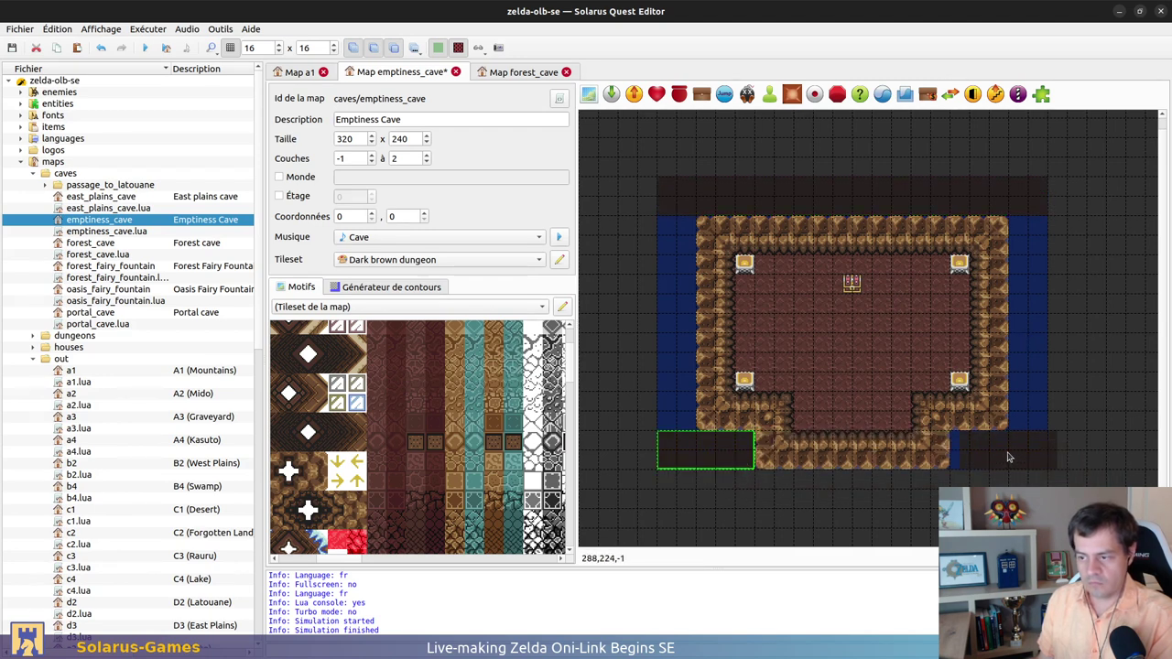
{"action": "left_click", "coordinate": [1003, 450]}
Fill the map's left and right margins with tall dark void tiles, about 32 pixels wide, between the upper and lower strips
{"action": "key", "text": "ctrl+v"}
{"action": "left_click", "coordinate": [718, 244]}
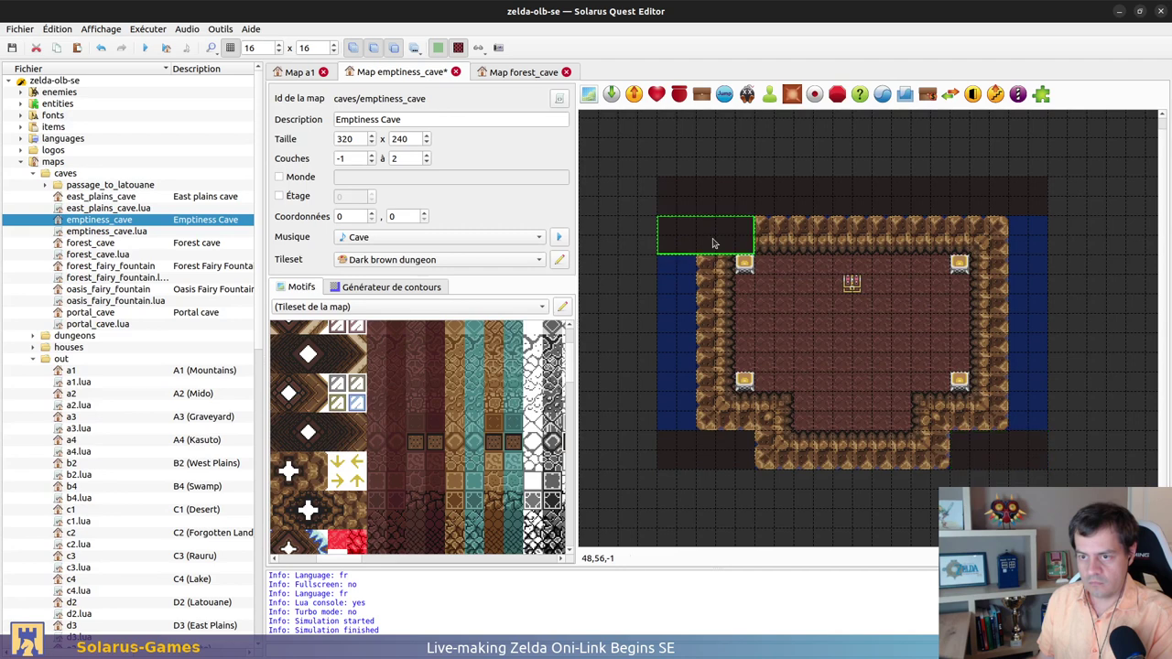
{"action": "left_click_drag", "start_coordinate": [754, 255], "coordinate": [690, 427]}
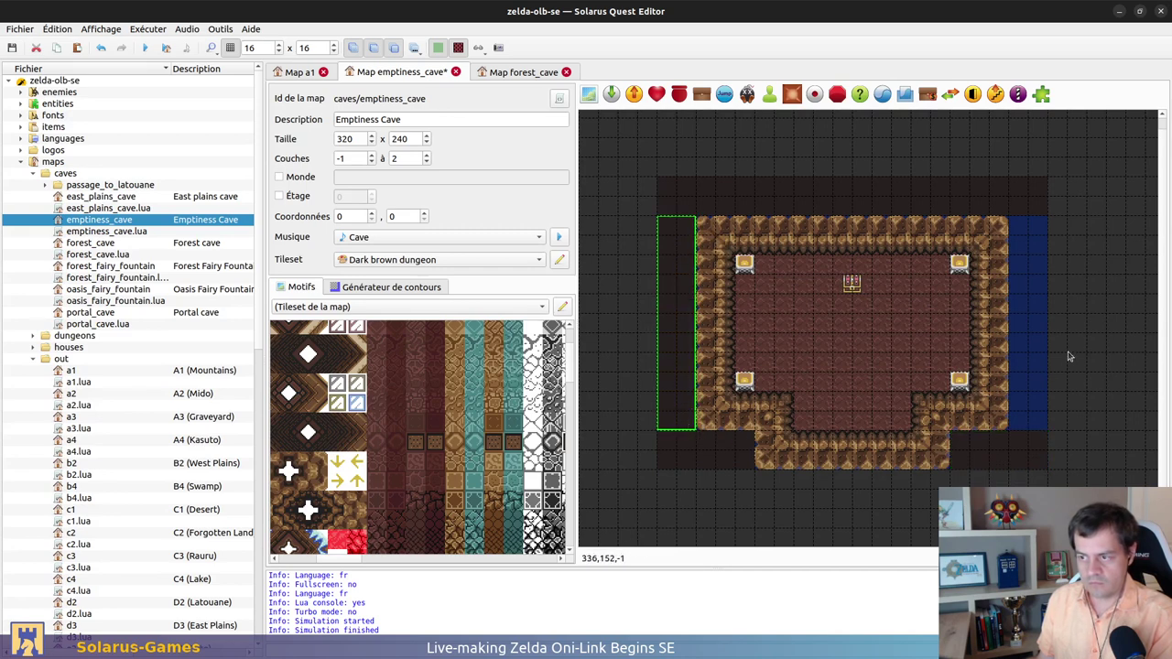
{"action": "key", "text": "ctrl+c"}
{"action": "key", "text": "ctrl+v"}
{"action": "left_click", "coordinate": [1039, 331]}
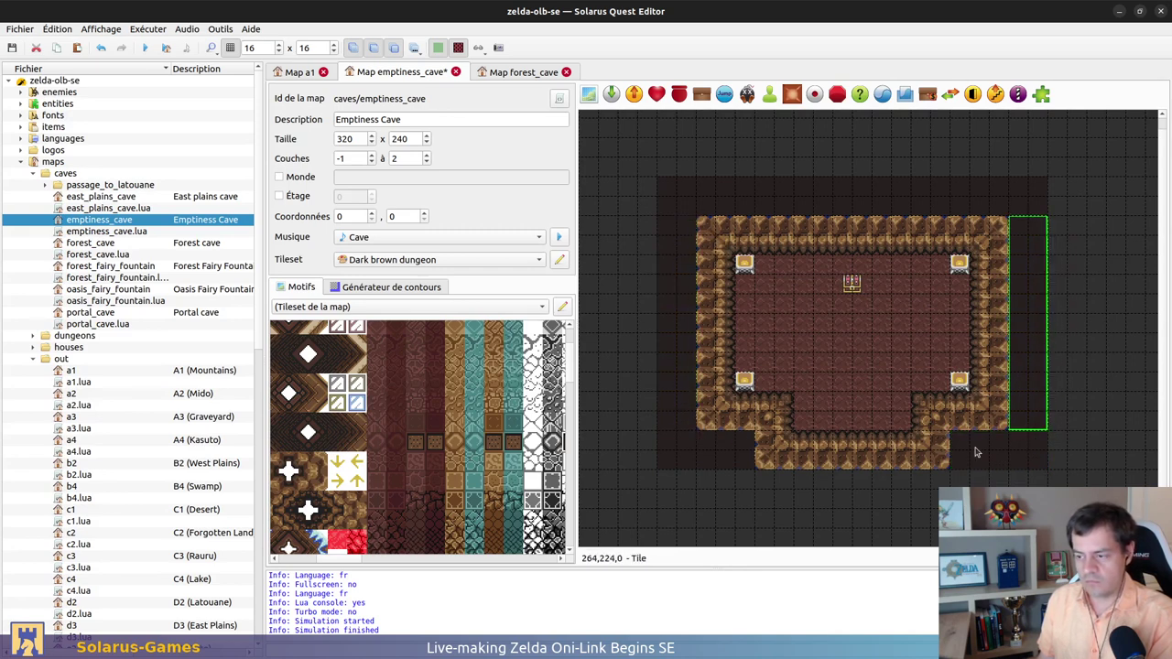
Extend the upper and side void tiles about 8 pixels under the surrounding walls, keeping them behind the wall tiles
{"action": "left_click", "coordinate": [748, 189]}
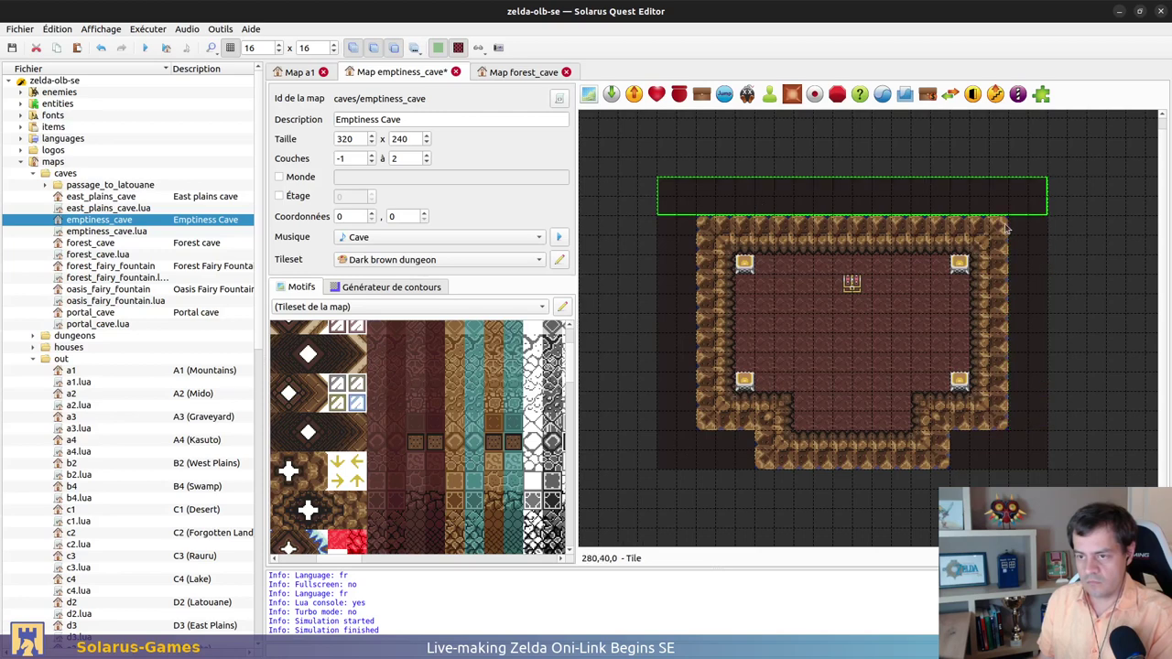
{"action": "left_click_drag", "start_coordinate": [1044, 217], "coordinate": [1046, 223]}
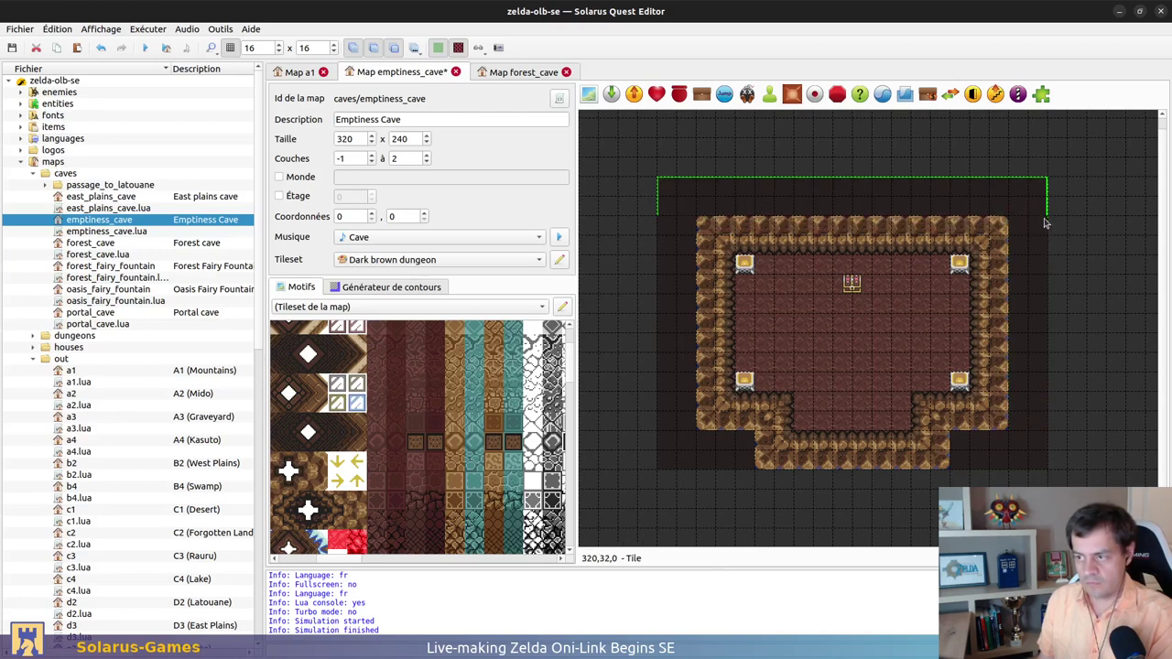
{"action": "left_click", "coordinate": [1023, 251]}
{"action": "key", "text": "ctrl+c"}
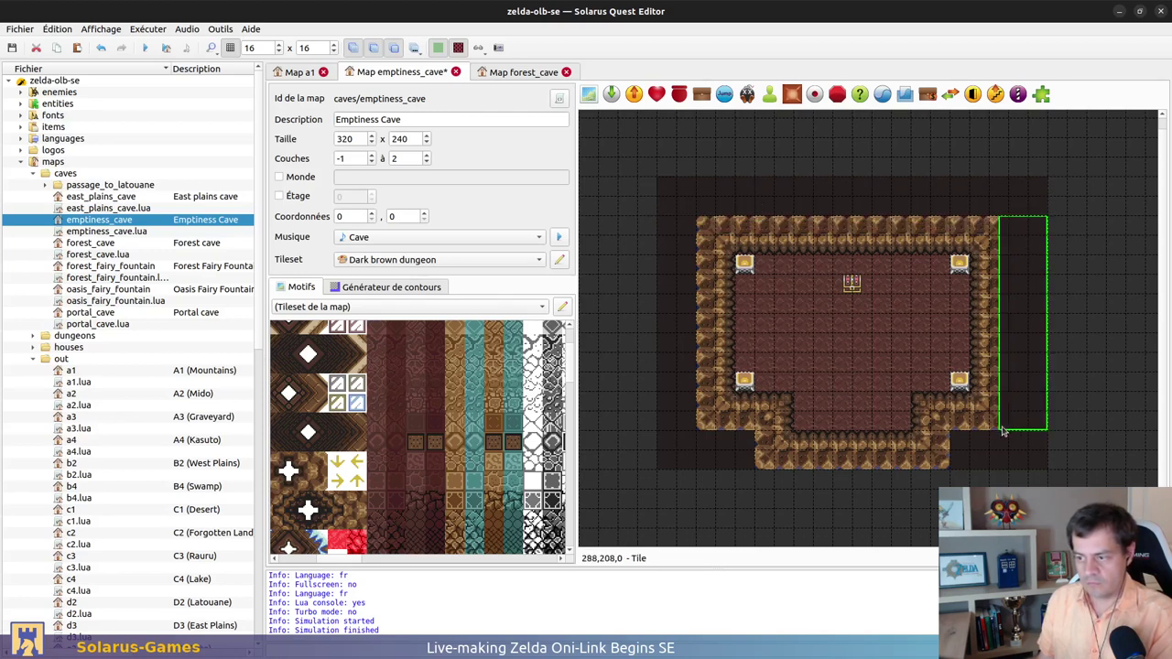
{"action": "key", "text": "ctrl+v"}
{"action": "left_click", "coordinate": [694, 438]}
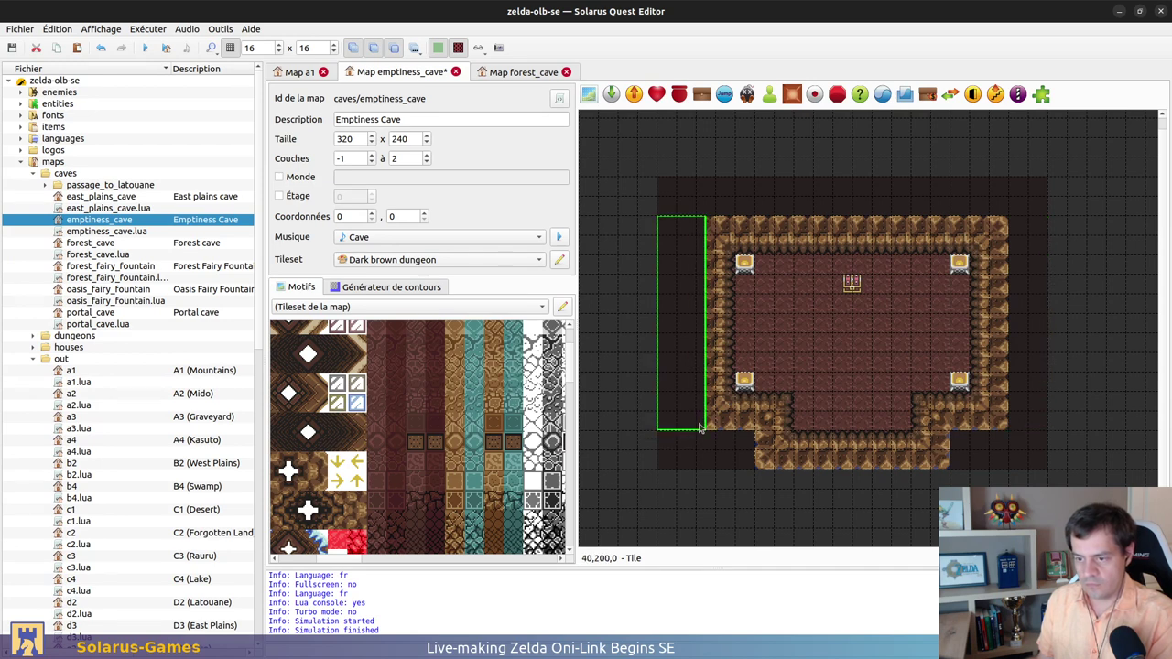
Extend the lower void tiles behind the walls, add one beneath the alcove's bottom wall, then hide the grid and save
{"action": "left_click_drag", "start_coordinate": [694, 437], "coordinate": [952, 436]}
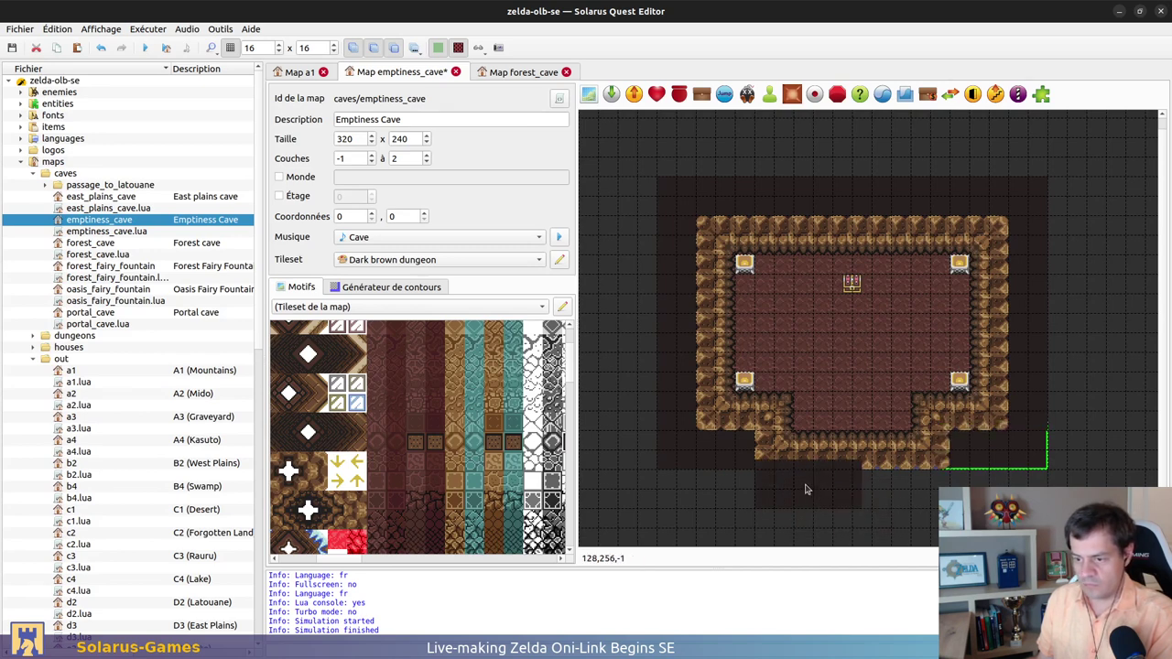
{"action": "left_click_drag", "start_coordinate": [804, 489], "coordinate": [941, 508]}
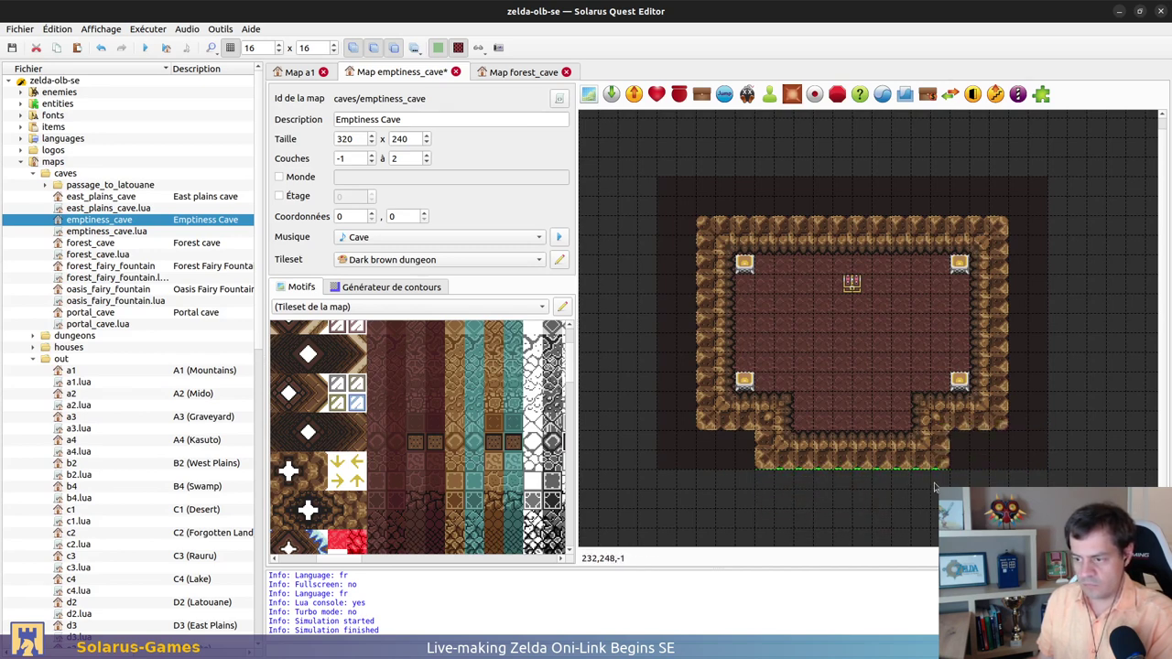
{"action": "key", "text": "Escape"}
{"action": "key", "text": "ctrl+g"}
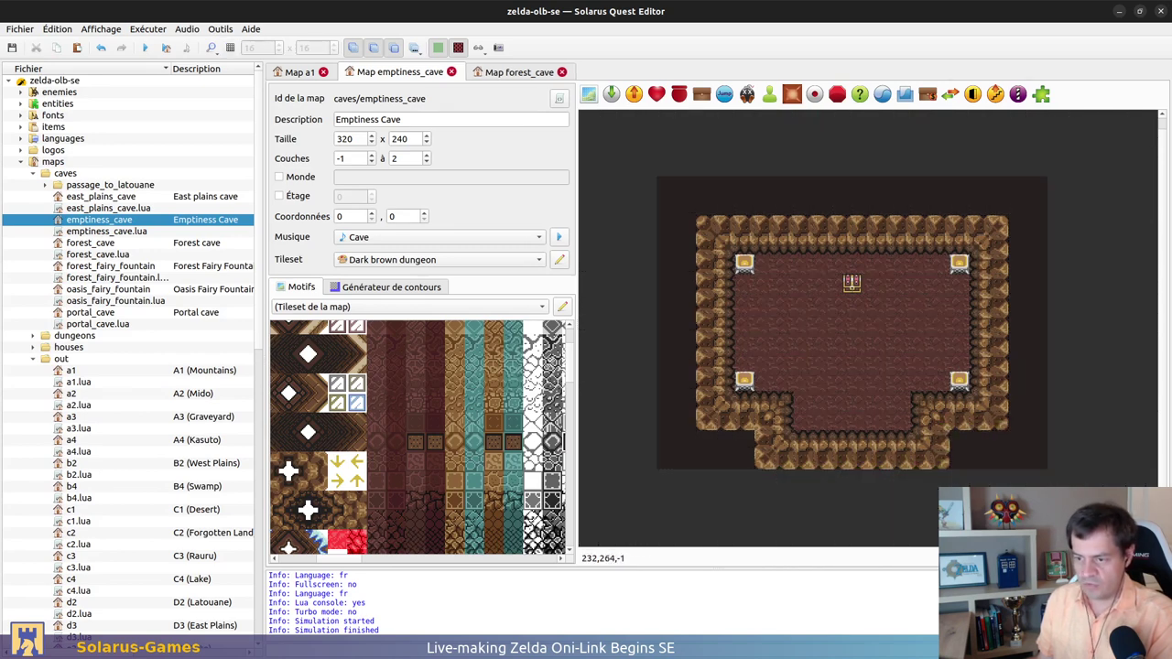
Copy forest_cave's bottom exit, including its doorway and destination, to the middle of emptiness_cave's lower wall
{"action": "left_click", "coordinate": [525, 78]}
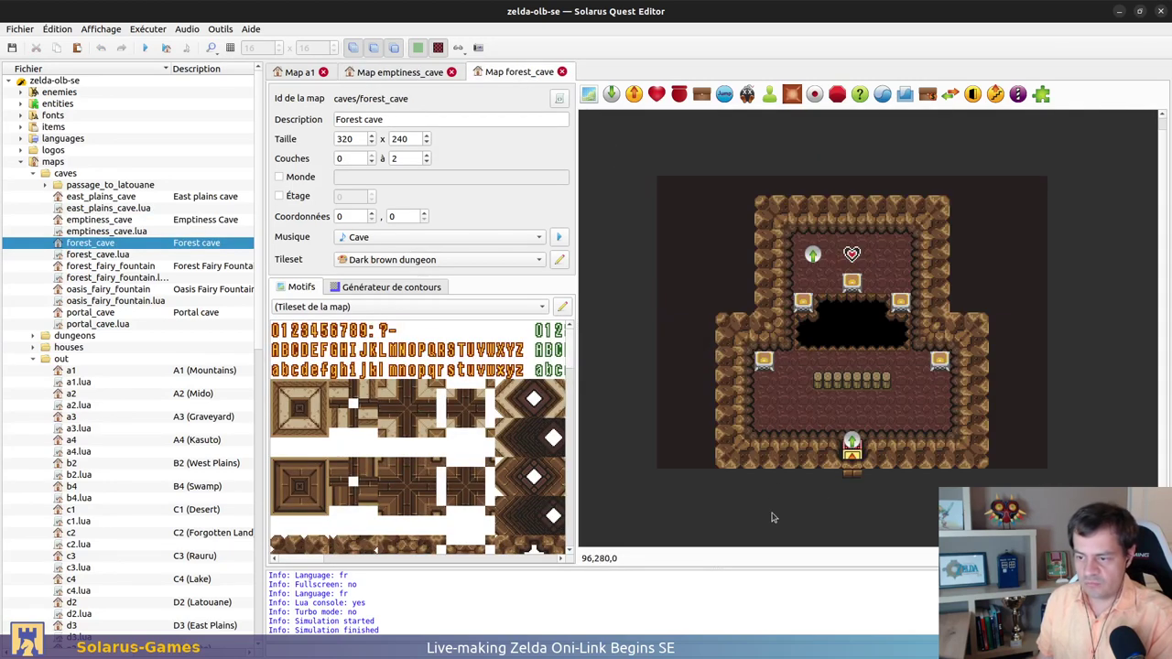
{"action": "left_click_drag", "start_coordinate": [772, 519], "coordinate": [923, 457]}
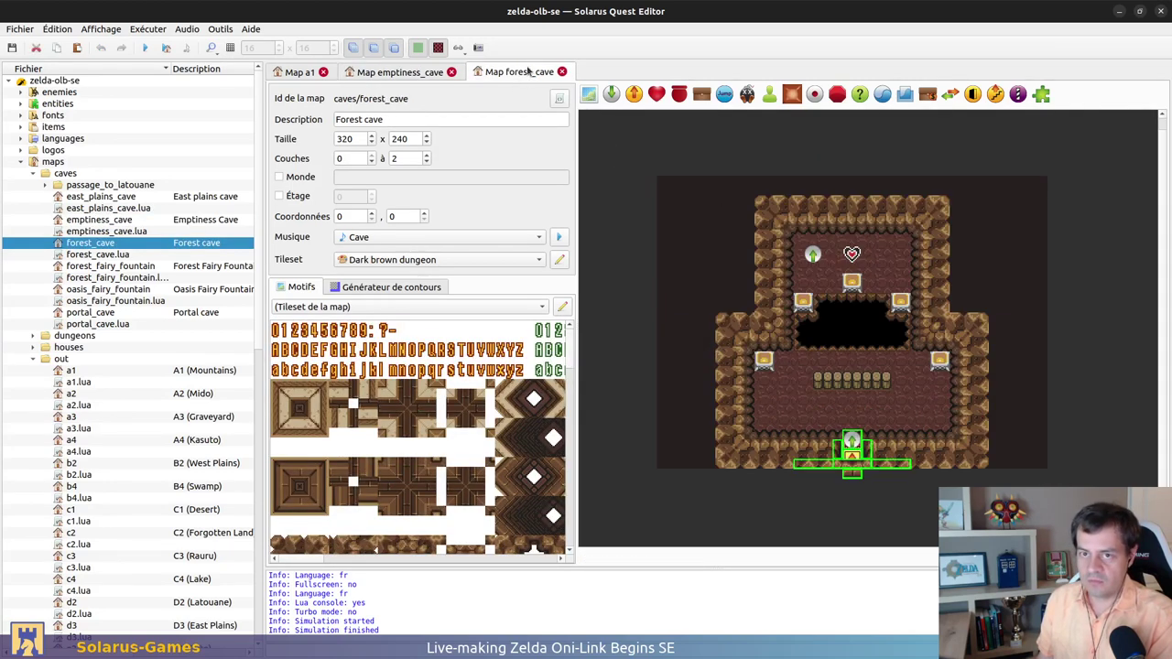
{"action": "key", "text": "ctrl+shift+Tab"}
{"action": "key", "text": "ctrl+v"}
{"action": "left_click", "coordinate": [854, 464]}
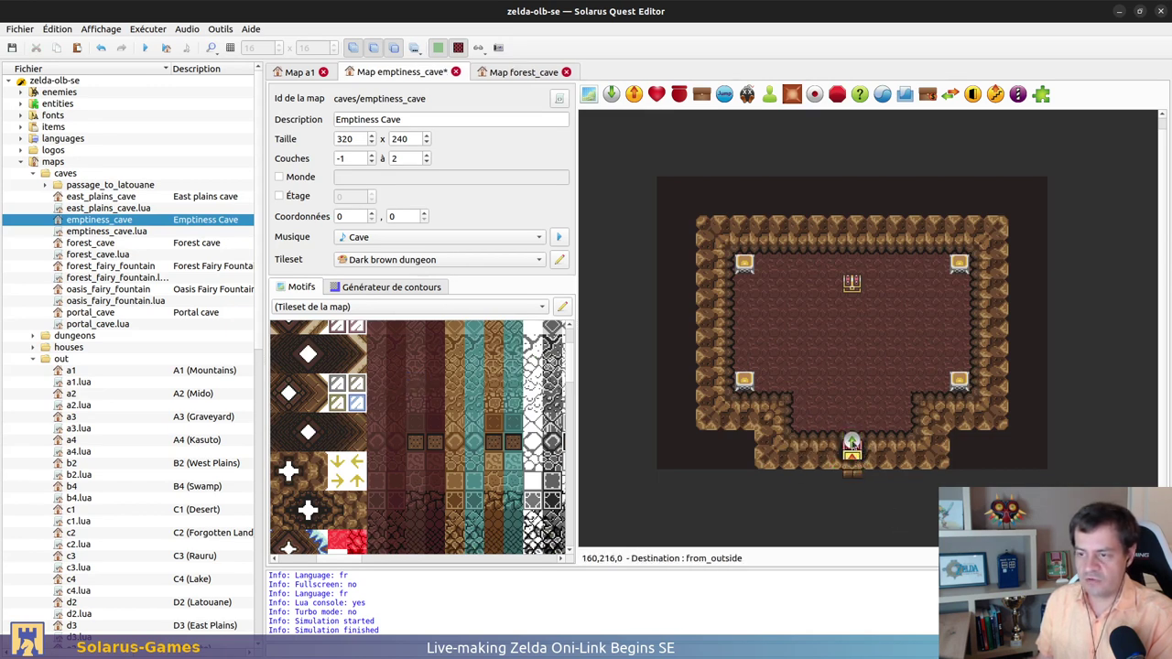
Review the settings of the pasted from_outside destination, accept them as they are, and save the map
{"action": "double_click", "coordinate": [851, 444]}
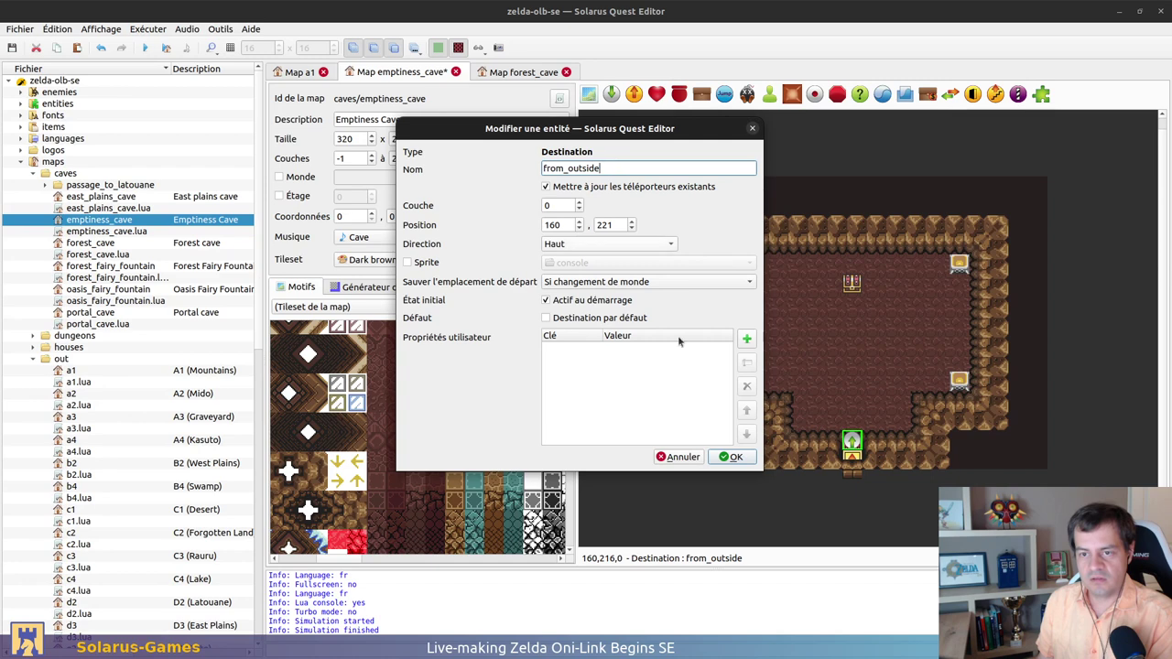
{"action": "key", "text": "Return"}
{"action": "key", "text": "ctrl+s"}
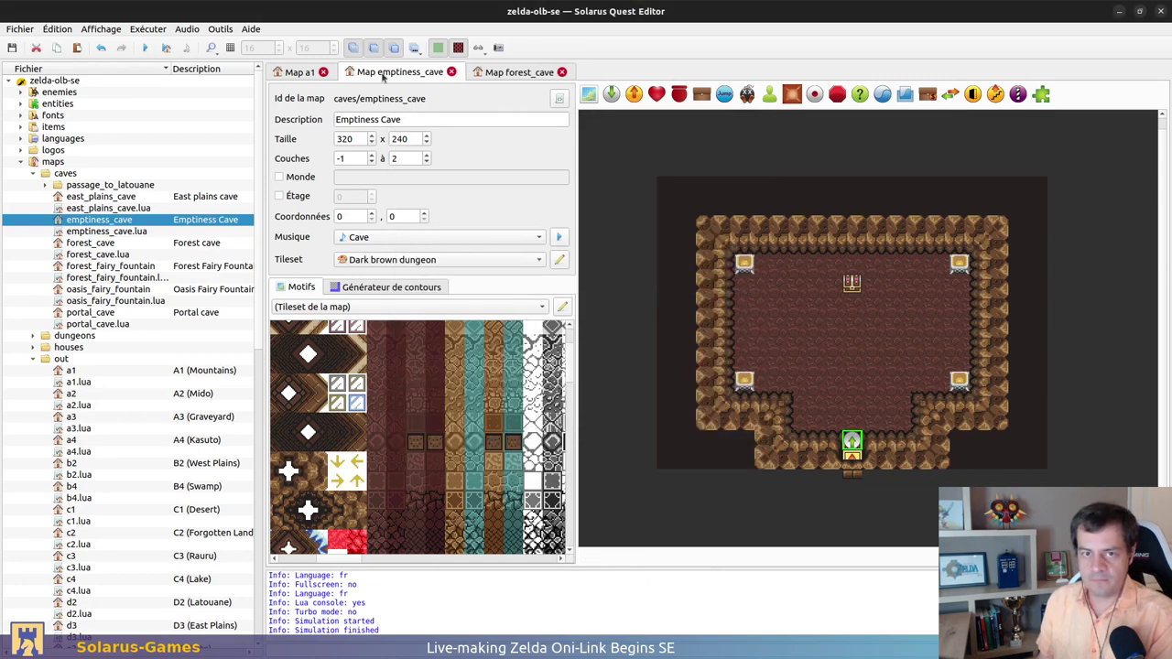
Add a destination on map a1 directly below the weak wall in the cliff
{"action": "left_click", "coordinate": [299, 71]}
{"action": "scroll", "coordinate": [748, 321], "scroll_direction": "up", "scroll_amount": 2, "text": "ctrl"}
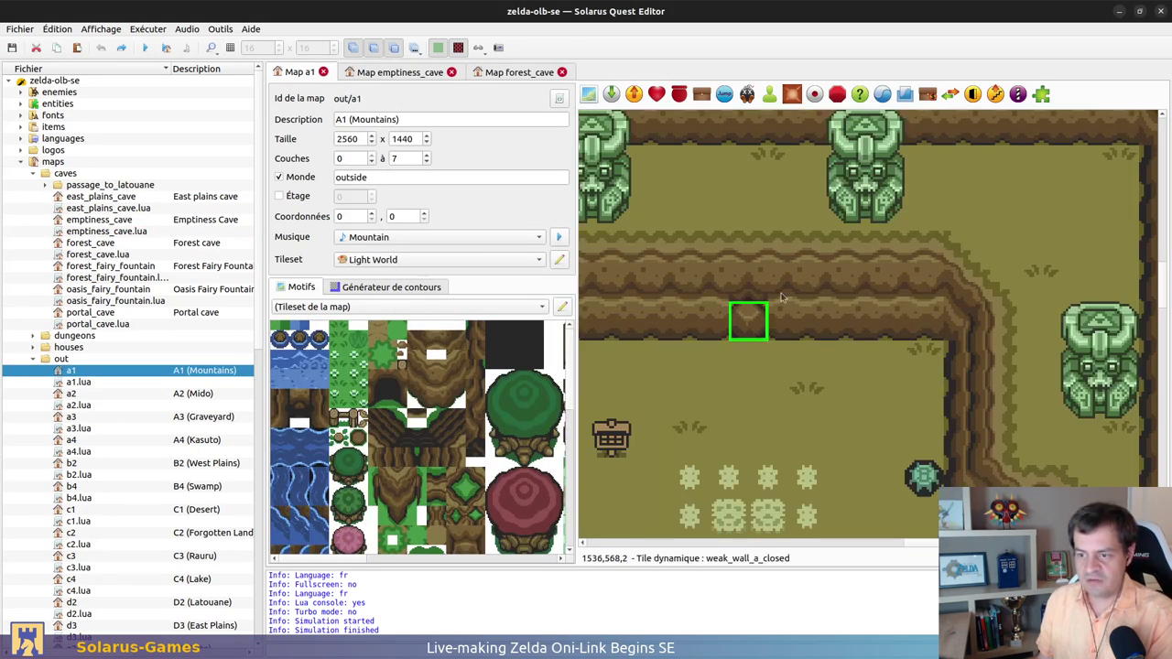
{"action": "left_click", "coordinate": [610, 93]}
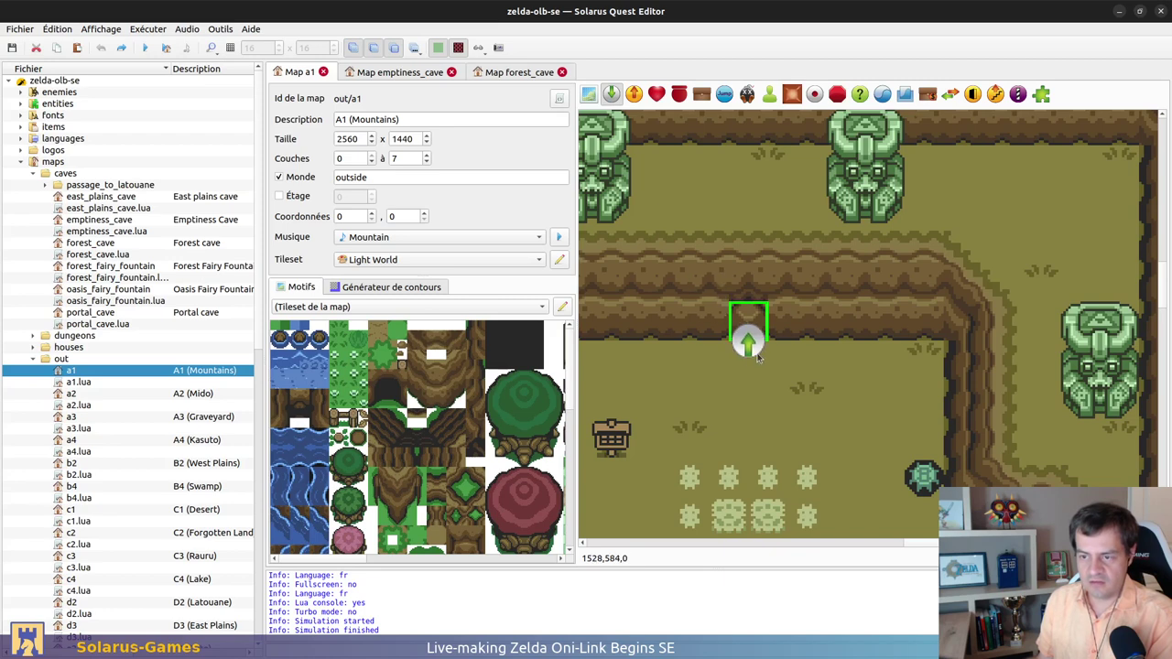
{"action": "left_click", "coordinate": [757, 357]}
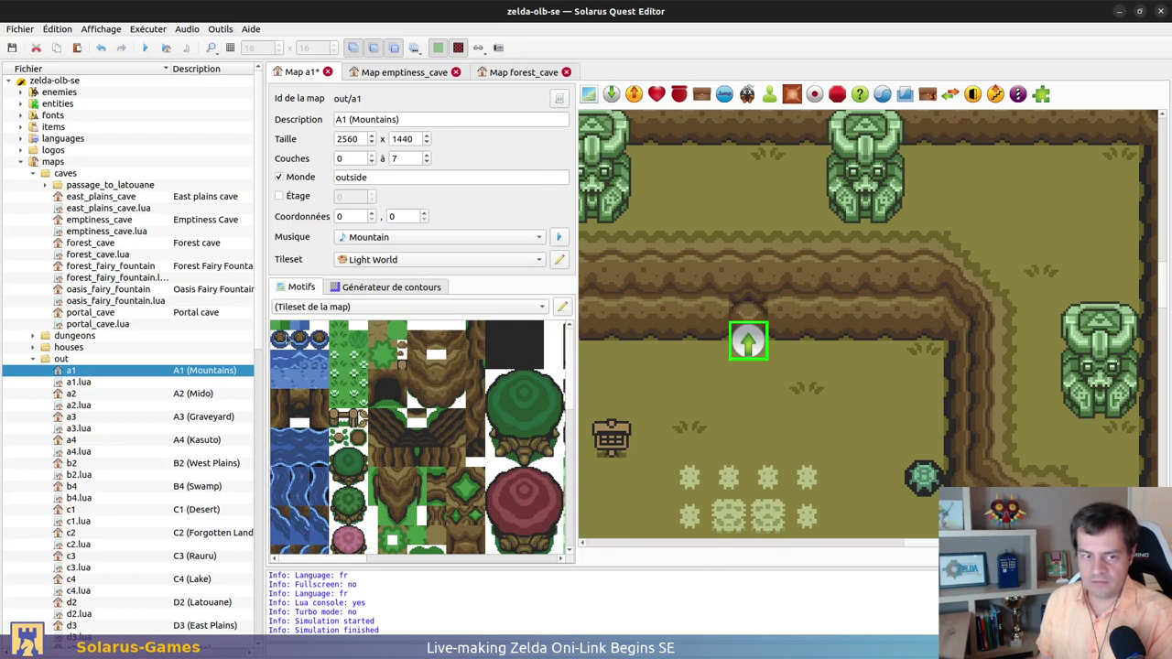
Examine the weak-wall cave entrance on map D3 (East Plains) as a reference, undo the accidental door move, and return to map a1
{"action": "double_click", "coordinate": [103, 197]}
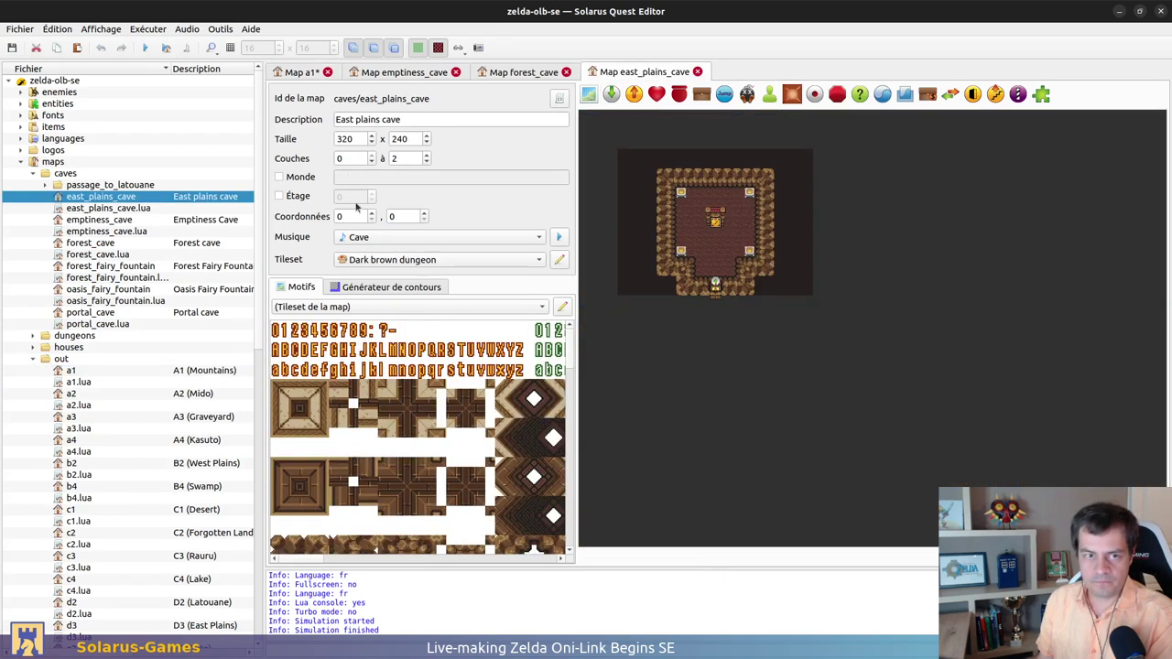
{"action": "key", "text": "ctrl+w"}
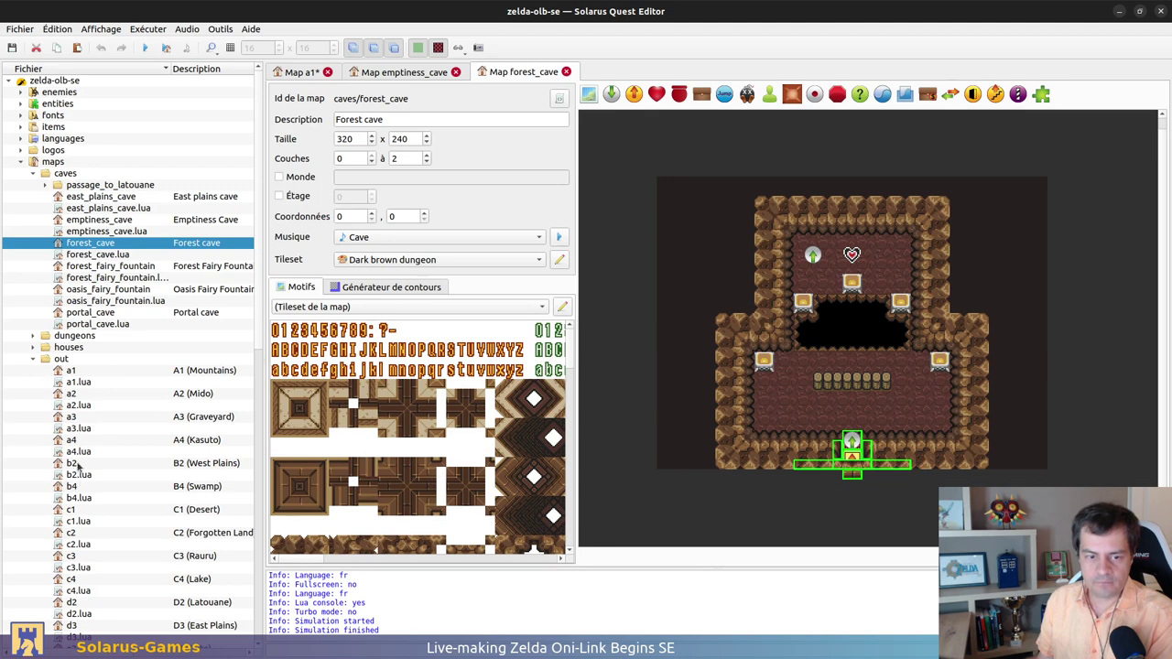
{"action": "left_click", "coordinate": [77, 626]}
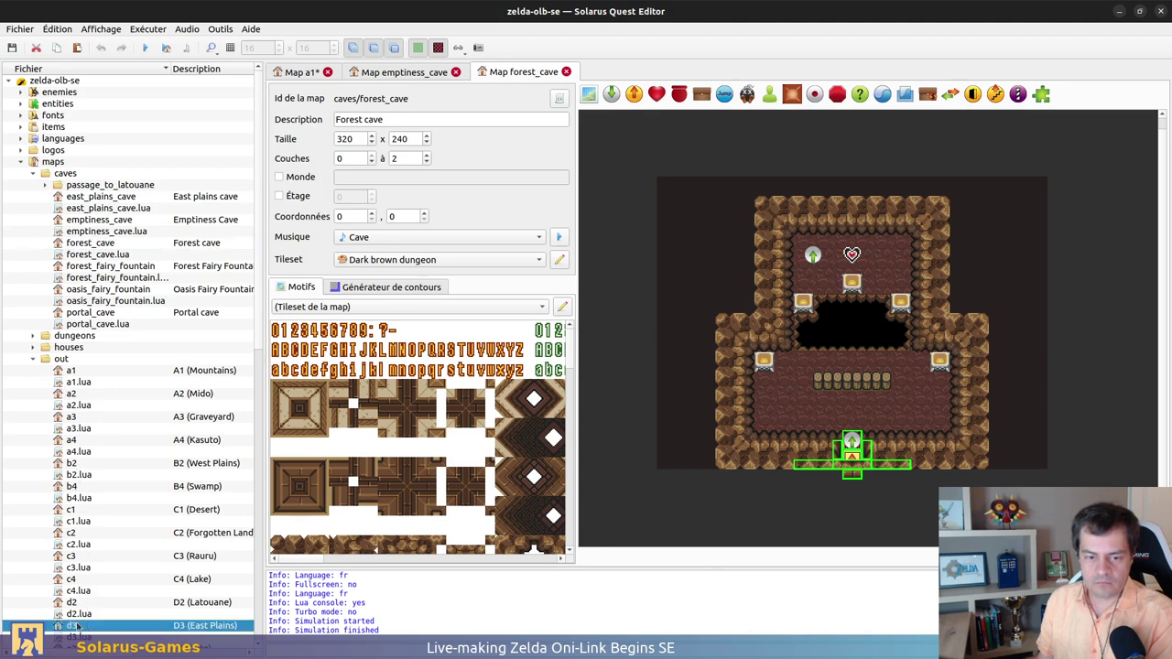
{"action": "double_click", "coordinate": [77, 626]}
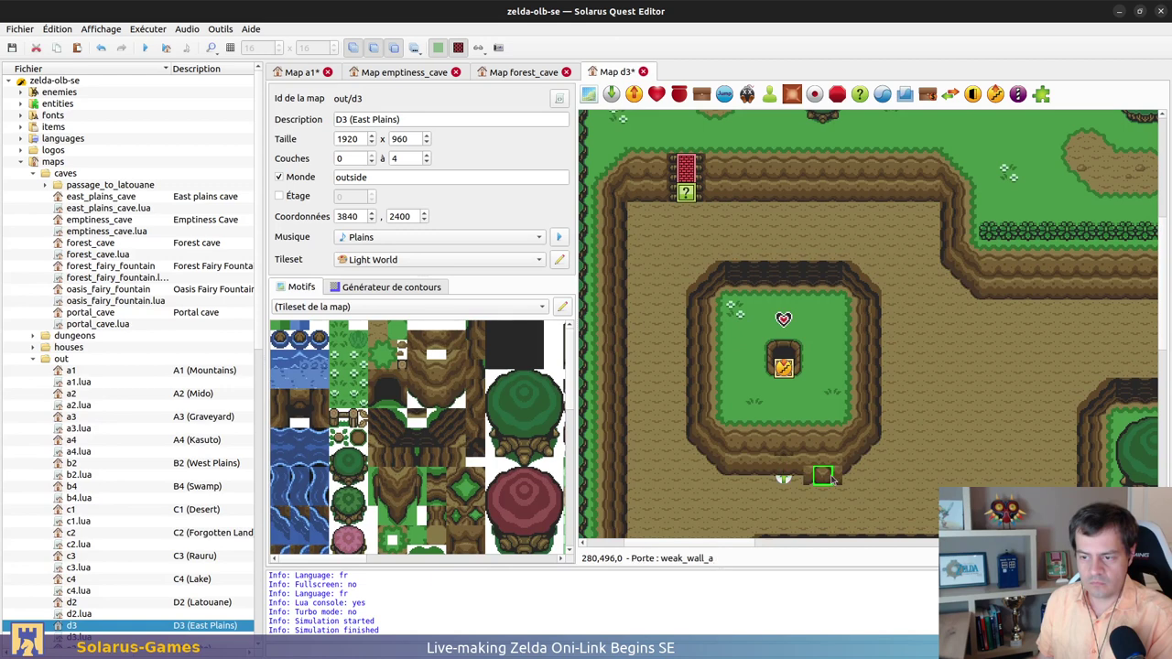
{"action": "key", "text": "ctrl+z"}
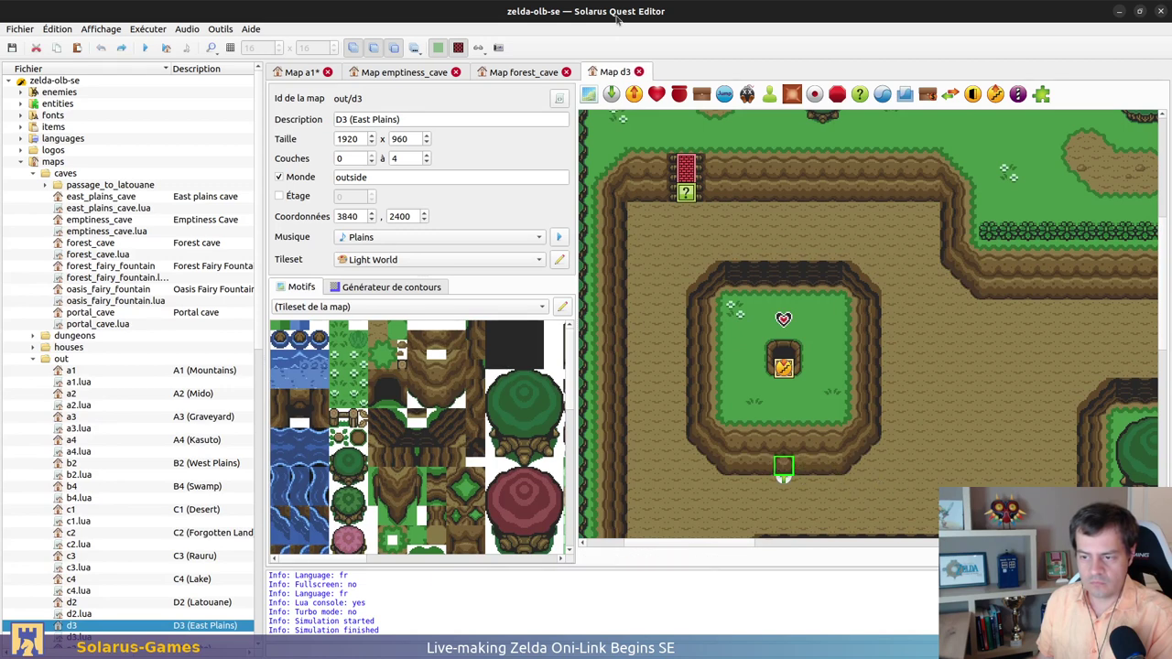
{"action": "left_click", "coordinate": [533, 73]}
{"action": "left_click", "coordinate": [425, 73]}
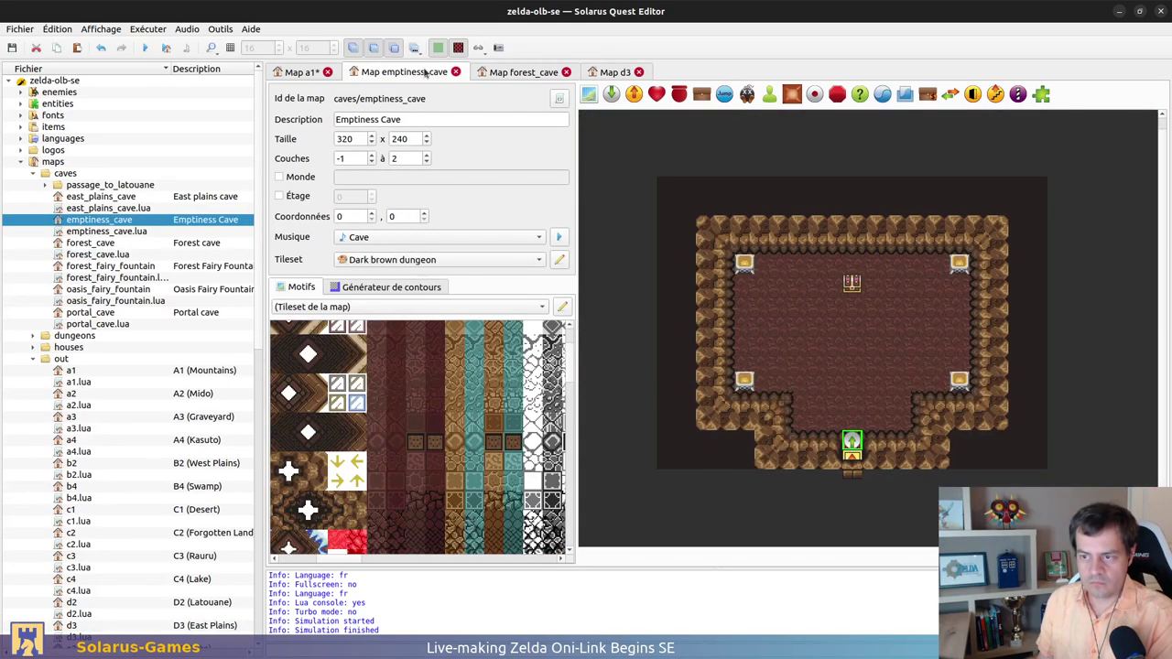
{"action": "left_click", "coordinate": [293, 75]}
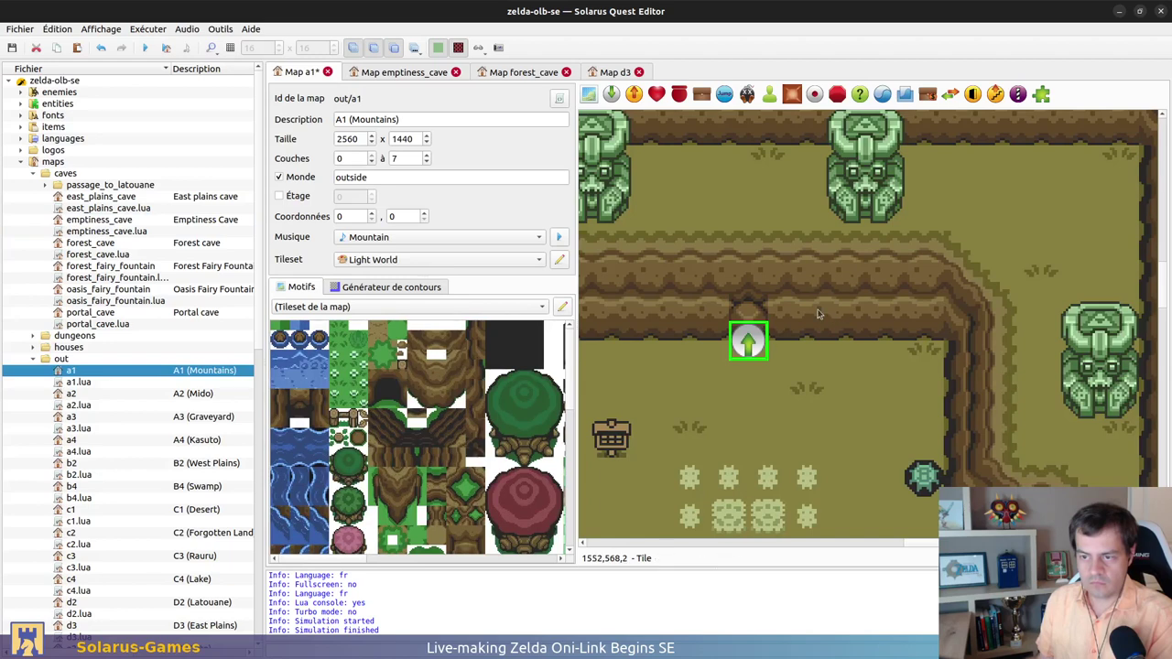
Make the new a1 destination and D3's from_east_plains_cave_door destination face down, and save D3
{"action": "right_click", "coordinate": [740, 344]}
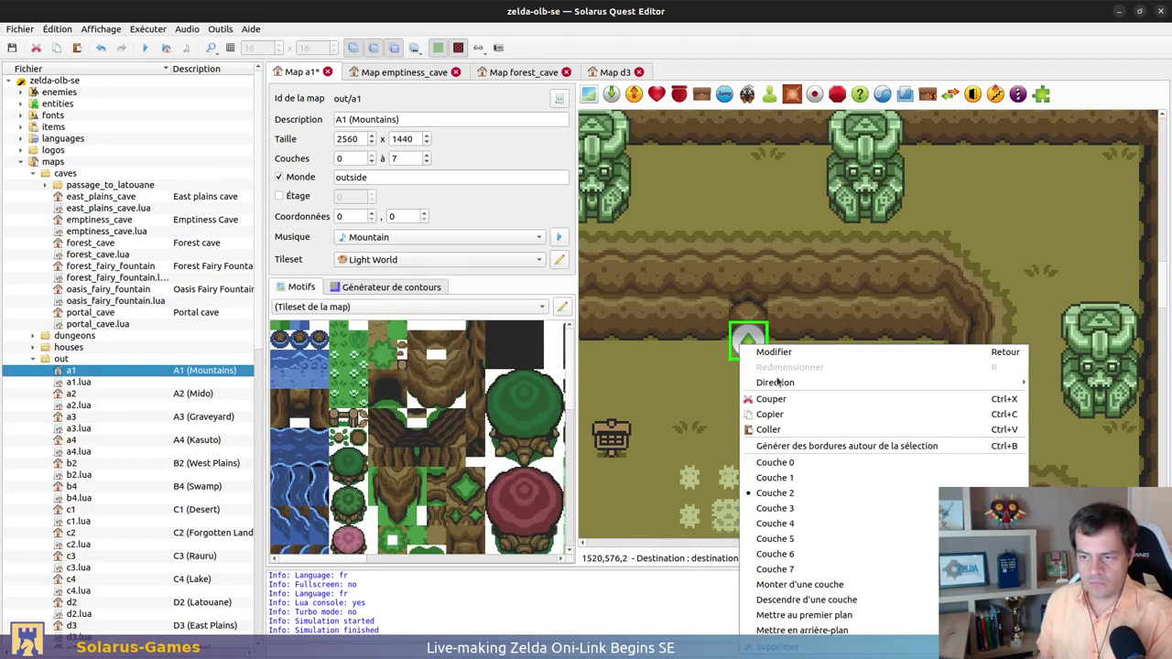
{"action": "left_click", "coordinate": [595, 443]}
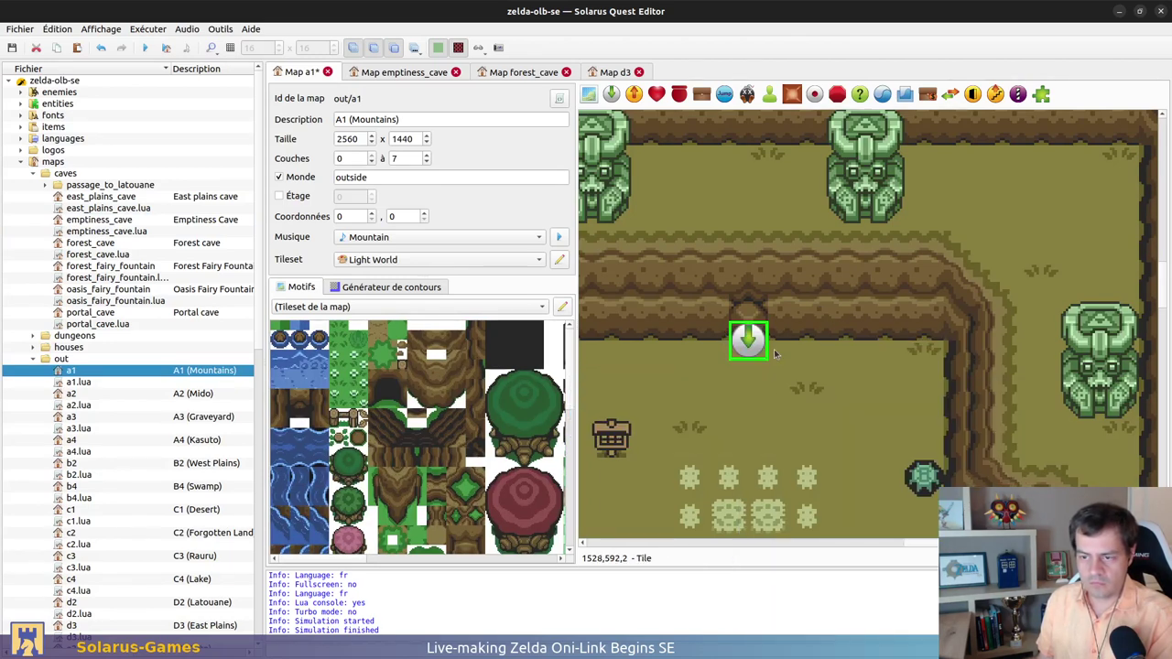
{"action": "left_click", "coordinate": [611, 72]}
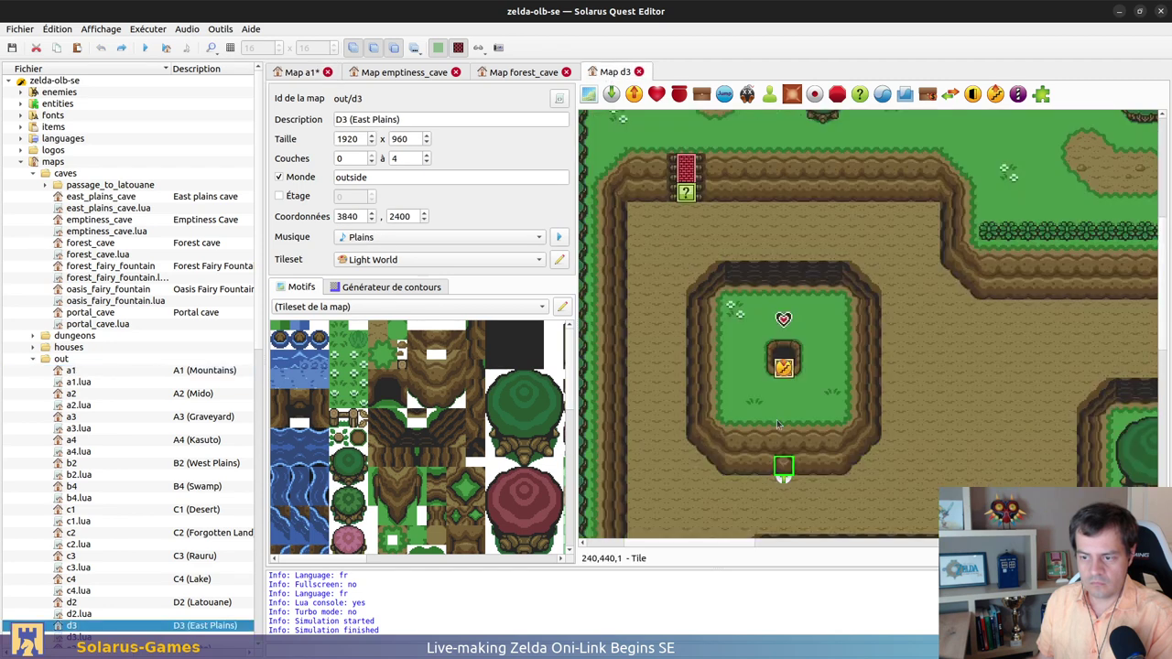
{"action": "scroll", "coordinate": [771, 495], "scroll_direction": "up", "scroll_amount": 1, "text": "ctrl"}
{"action": "right_click", "coordinate": [809, 467]}
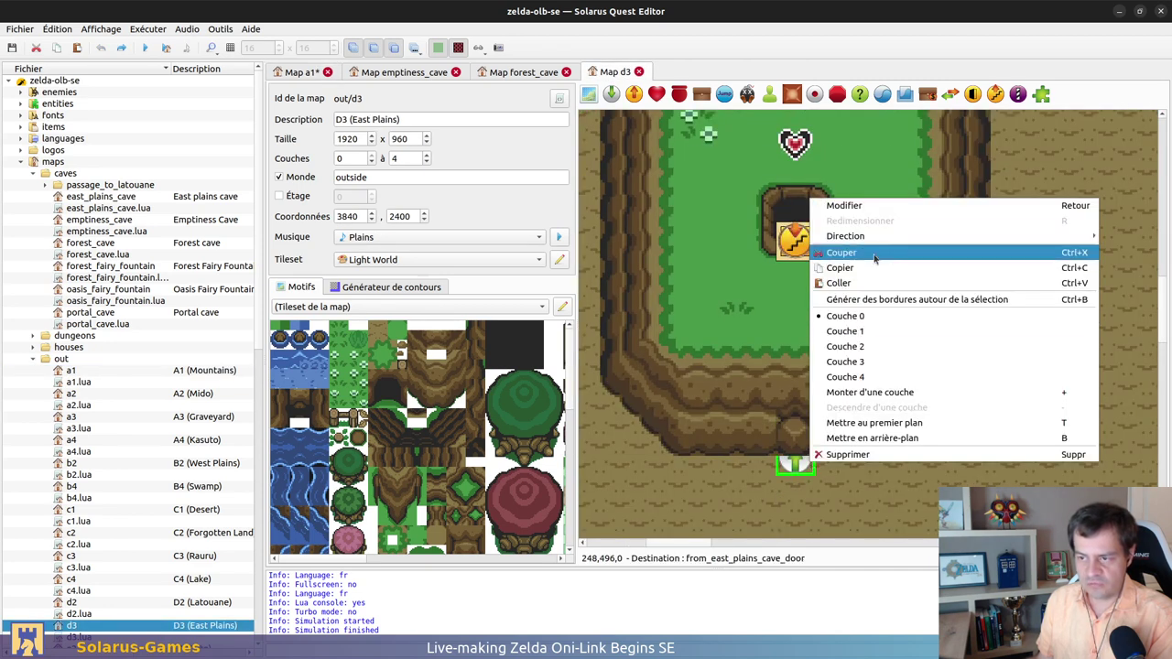
{"action": "mouse_move", "coordinate": [837, 236]}
{"action": "left_click", "coordinate": [664, 294]}
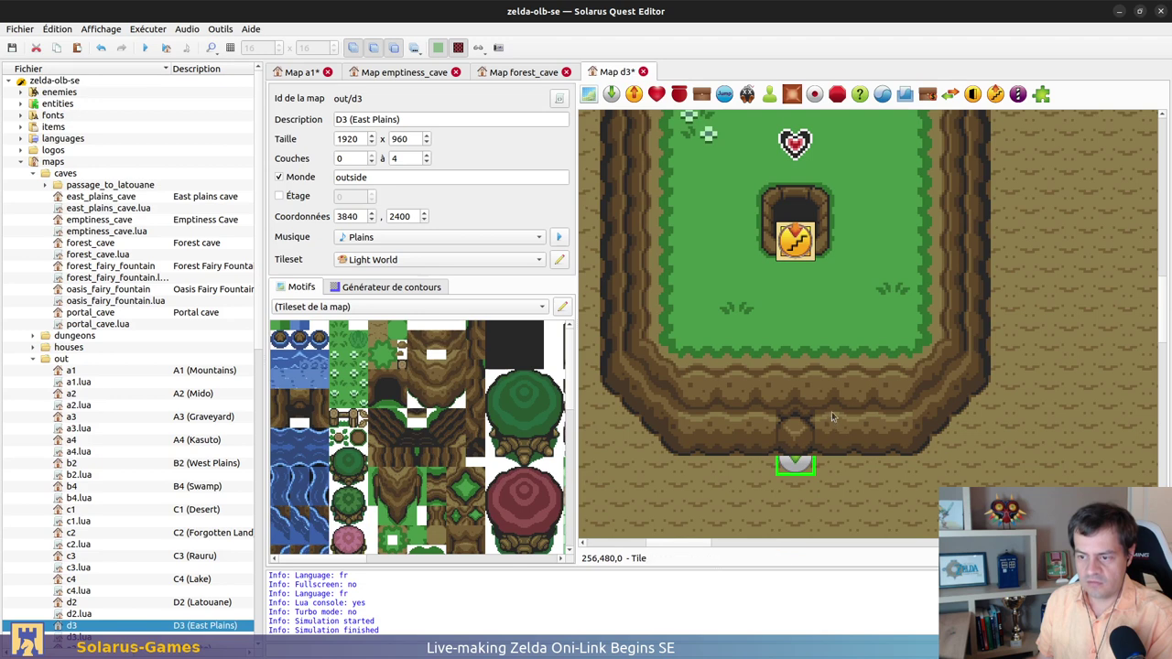
Place a teleporter at 1512, 560 behind a1's weak wall, leading to Emptiness Cave's from_outside destination, and save the map
{"action": "scroll", "coordinate": [533, 73], "scroll_direction": "up", "scroll_amount": 3}
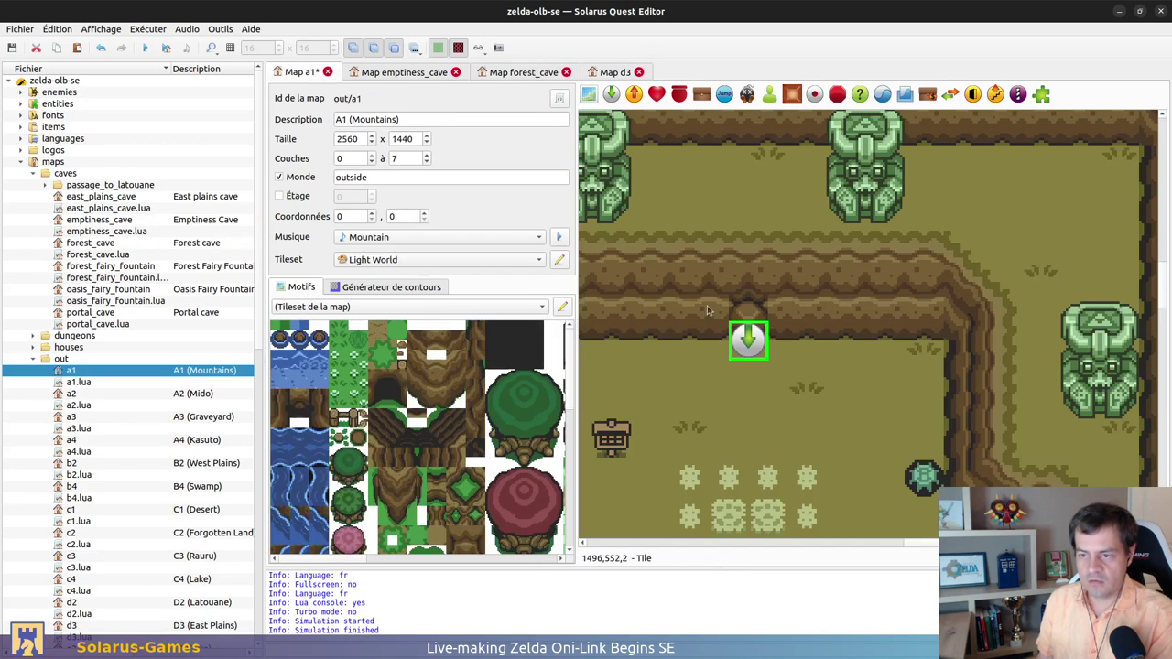
{"action": "key", "text": "b"}
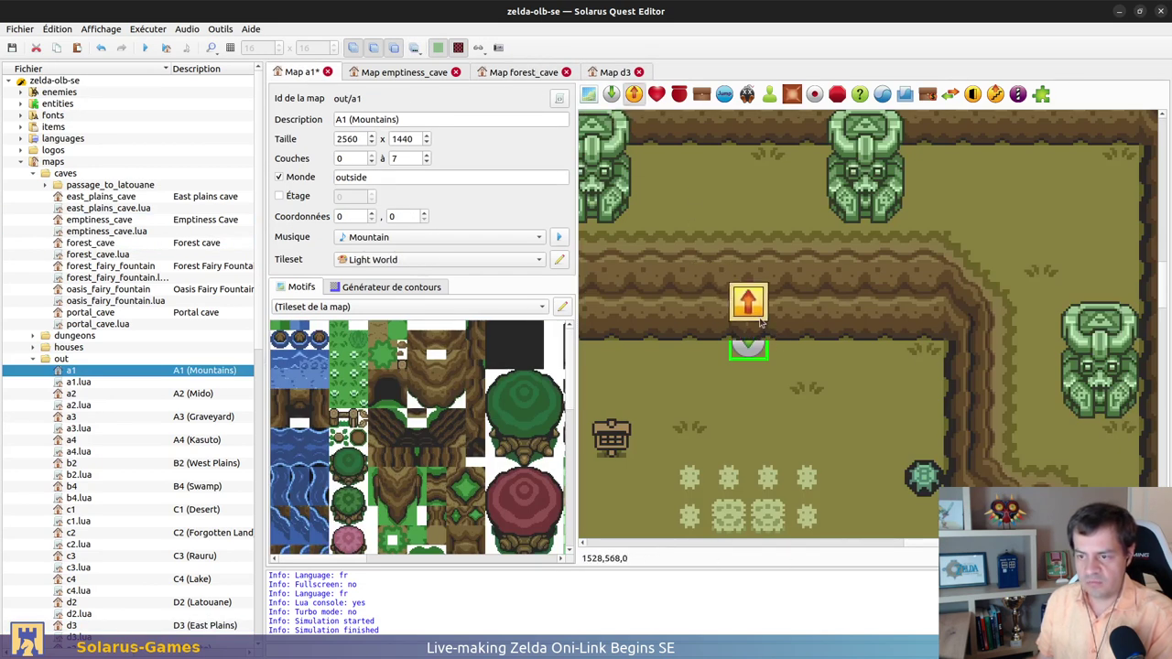
{"action": "left_click", "coordinate": [748, 322]}
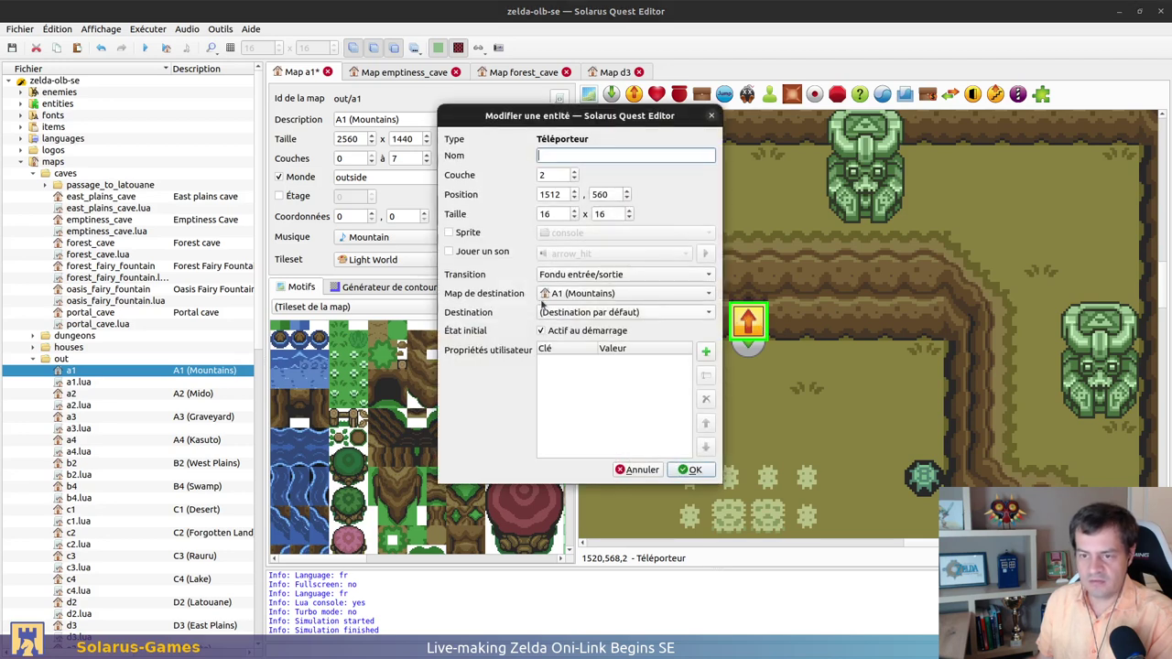
{"action": "left_click", "coordinate": [593, 293]}
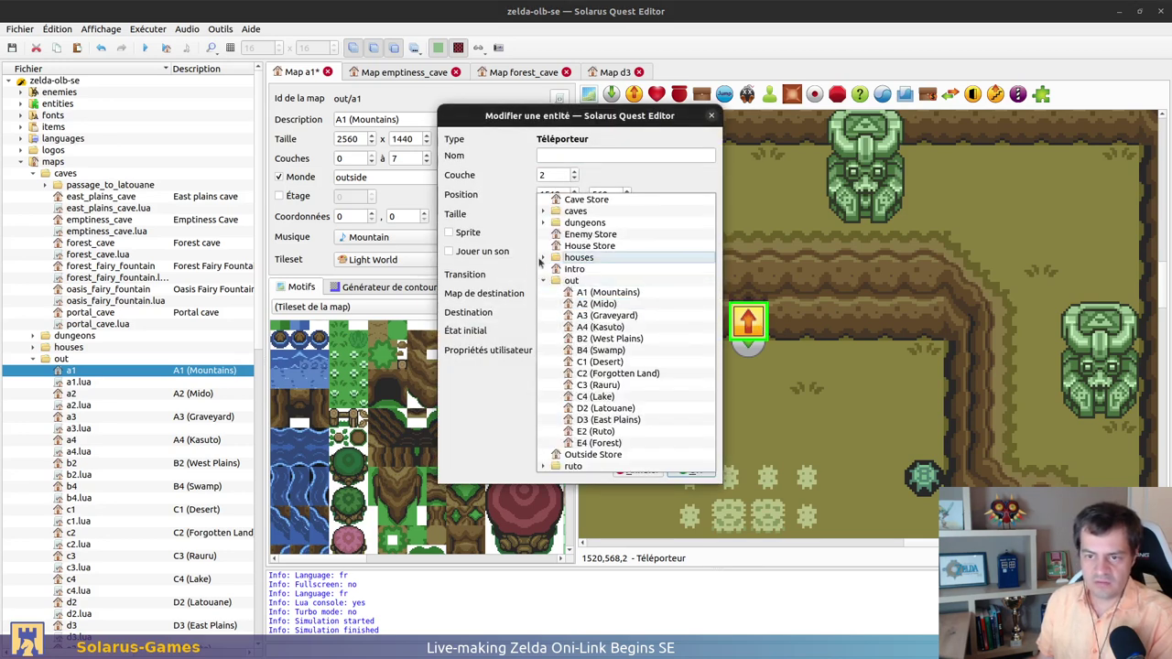
{"action": "left_click", "coordinate": [543, 211]}
{"action": "left_click", "coordinate": [606, 235]}
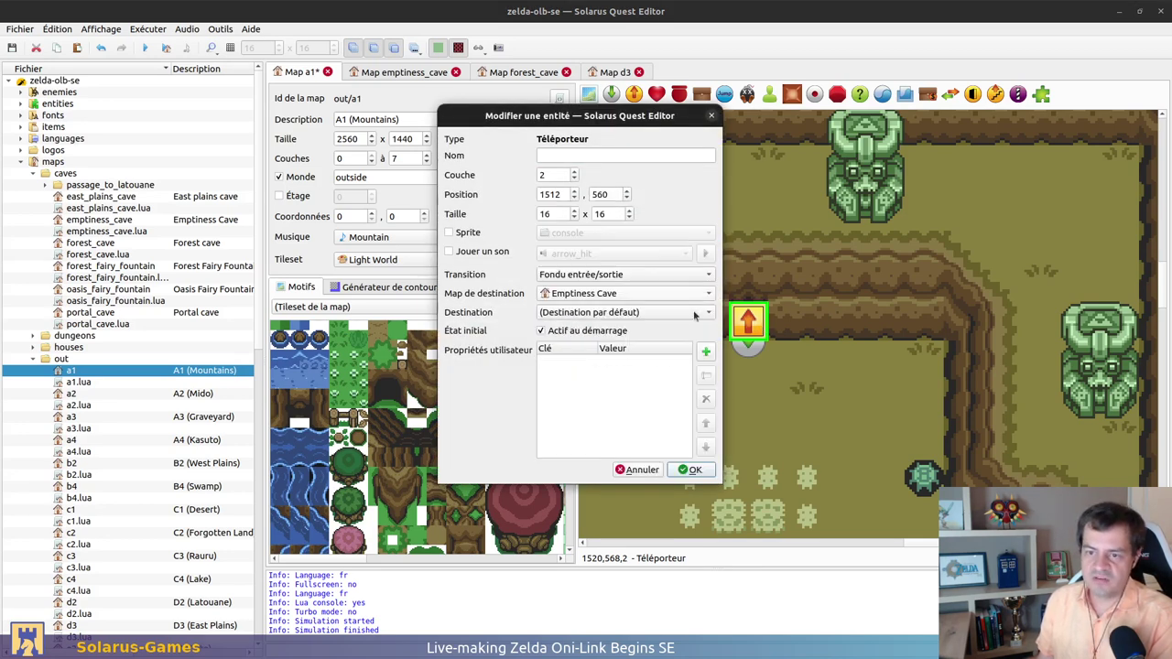
{"action": "left_click", "coordinate": [593, 312]}
{"action": "left_click", "coordinate": [588, 360]}
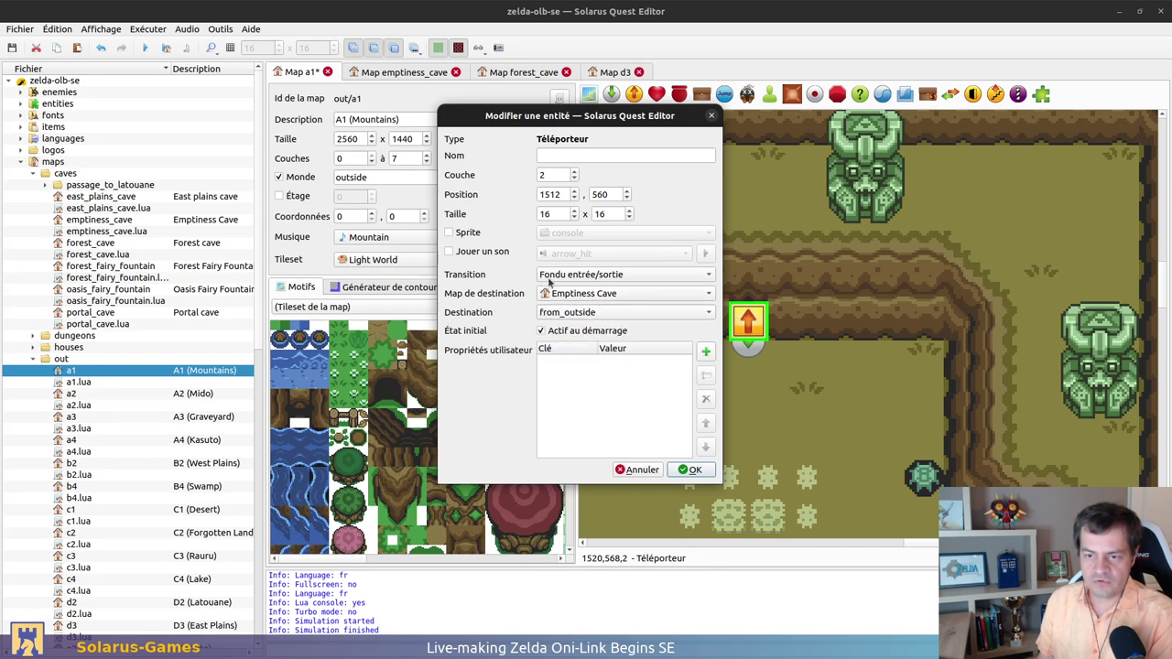
{"action": "left_click", "coordinate": [697, 470]}
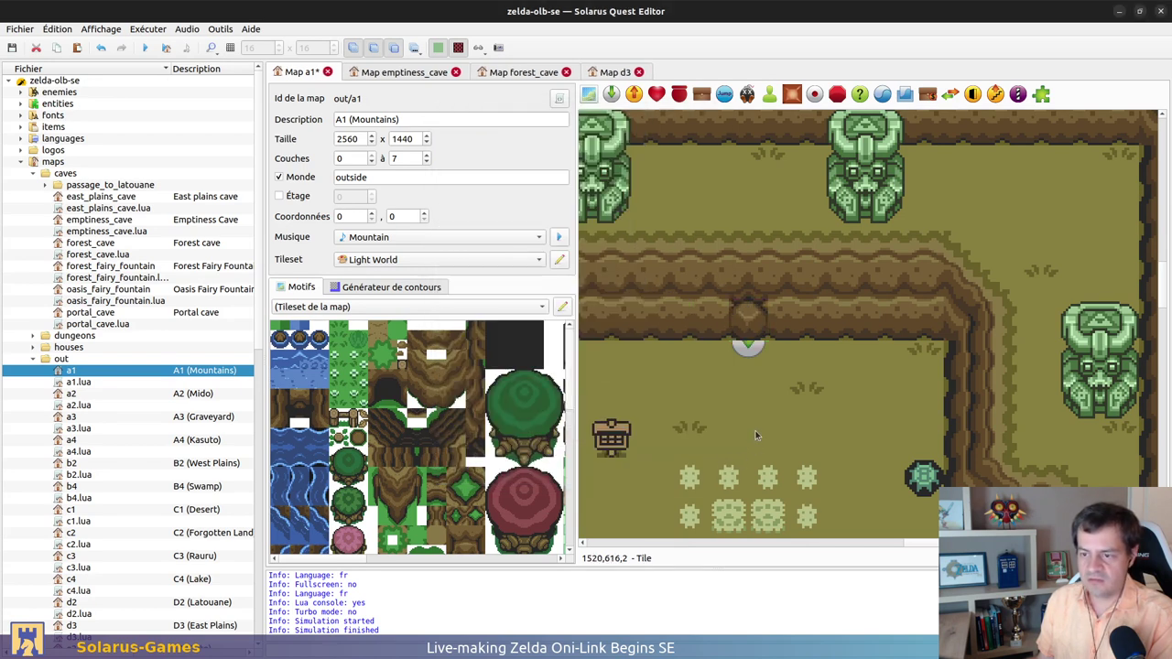
Point emptiness_cave's exit teleporter to the destination named "destination" on map A1 (Mountains) and save
{"action": "left_click", "coordinate": [427, 69]}
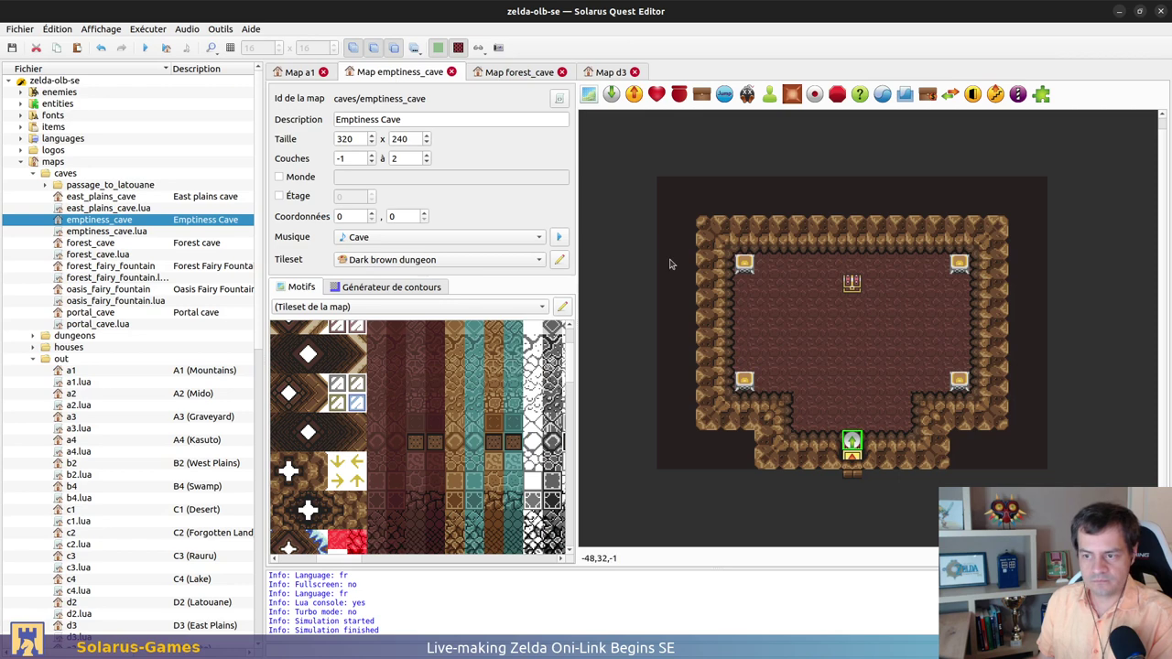
{"action": "double_click", "coordinate": [853, 449]}
{"action": "left_click", "coordinate": [576, 294]}
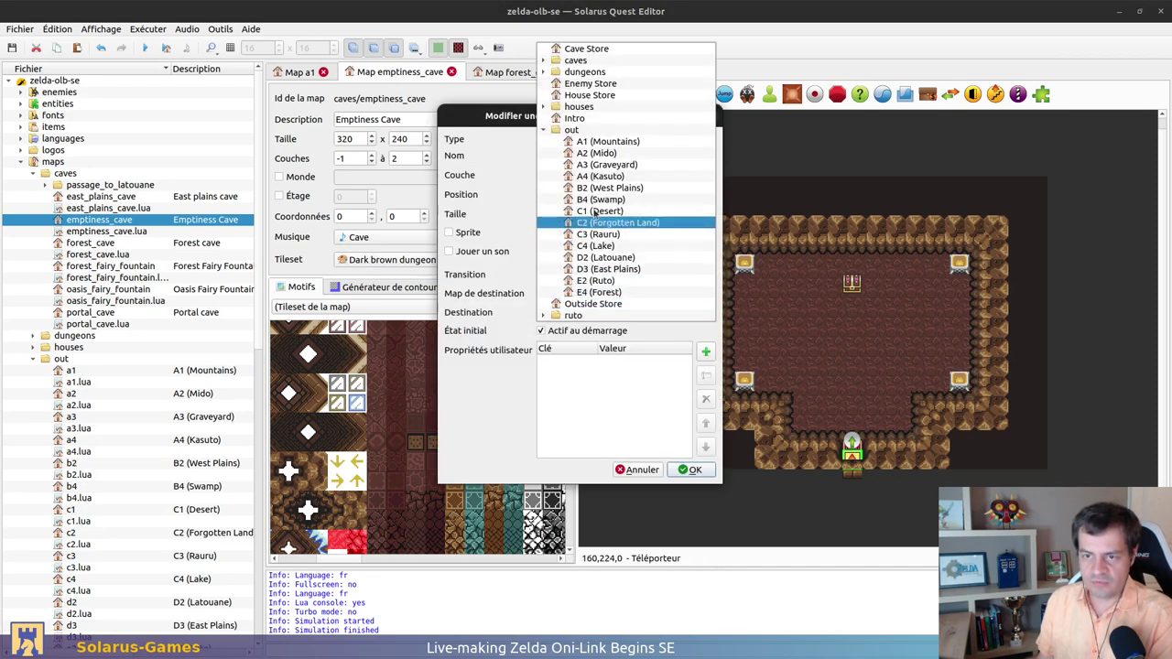
{"action": "left_click", "coordinate": [613, 142]}
{"action": "left_click", "coordinate": [624, 316]}
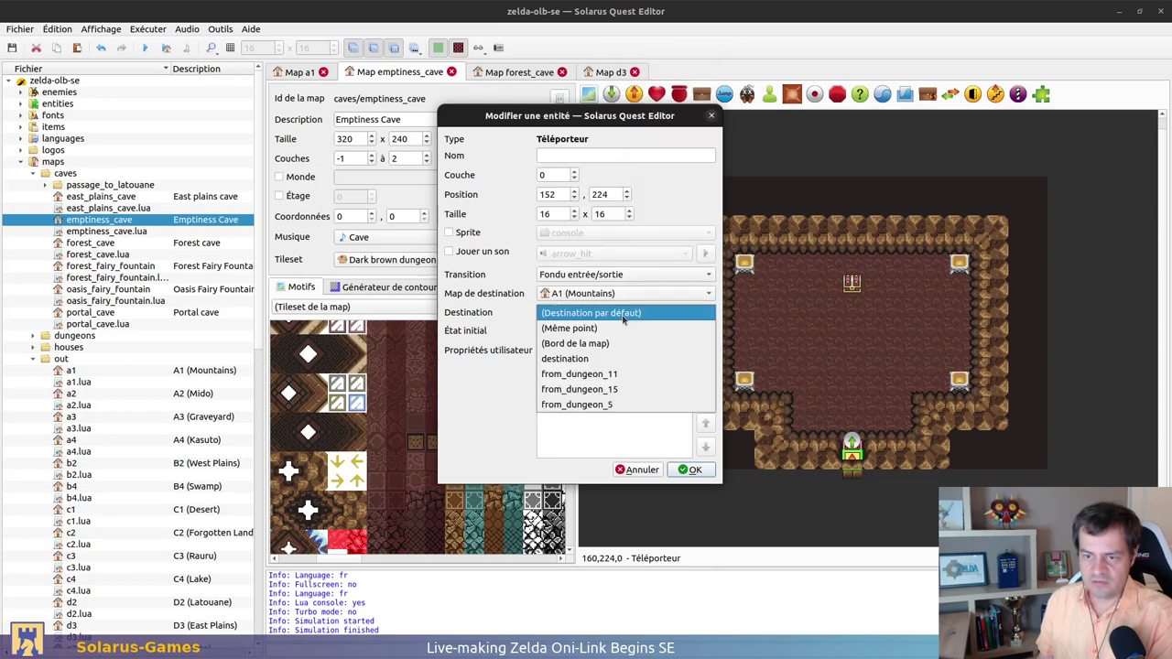
{"action": "left_click", "coordinate": [572, 358]}
{"action": "left_click", "coordinate": [689, 468]}
{"action": "key", "text": "ctrl+s"}
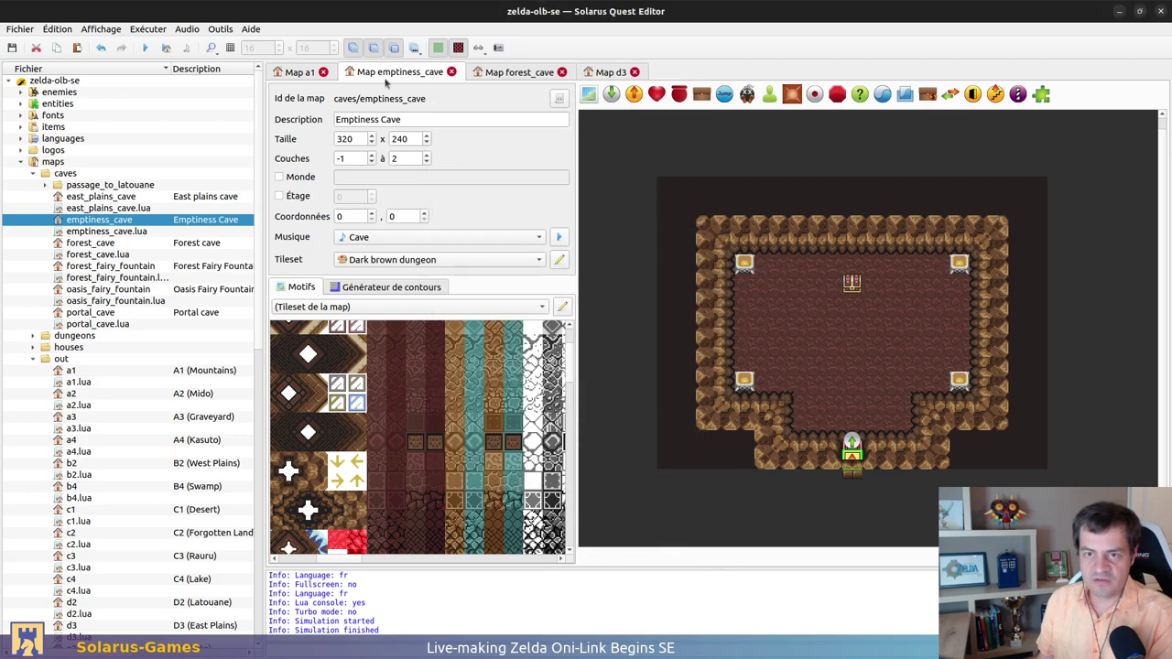
Rename the a1 destination below the weak wall to from_emptiness_cave, updating existing teleporters, and save the map
{"action": "left_click", "coordinate": [294, 72]}
{"action": "left_click", "coordinate": [747, 348]}
{"action": "double_click", "coordinate": [747, 349]}
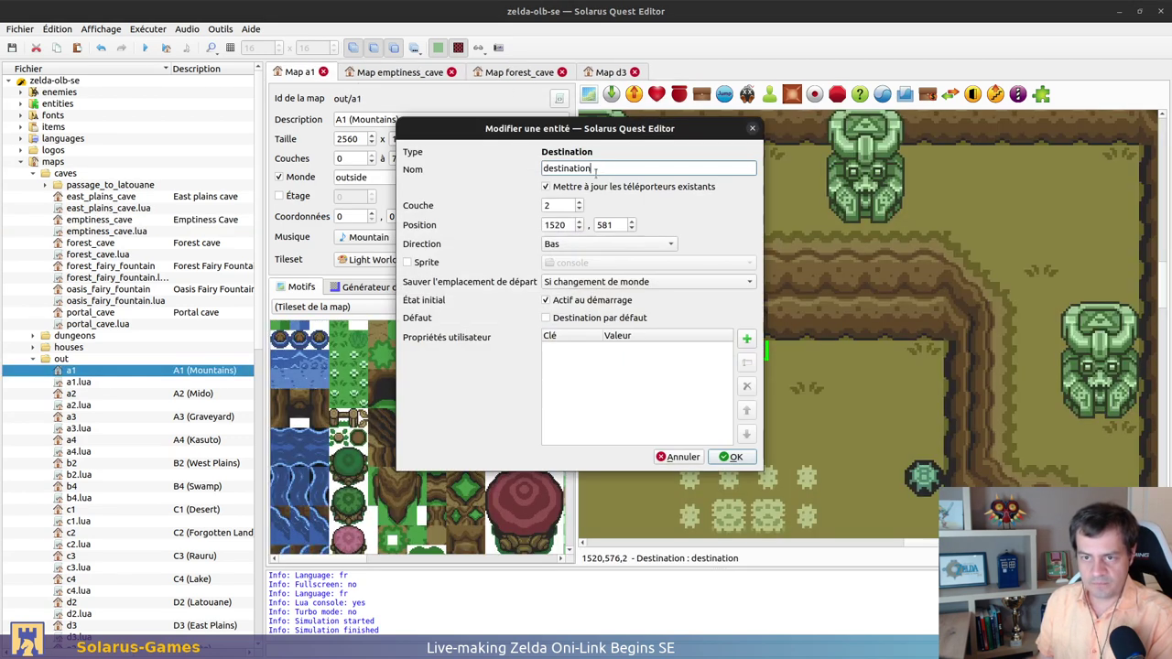
{"action": "type", "text": "from_"}
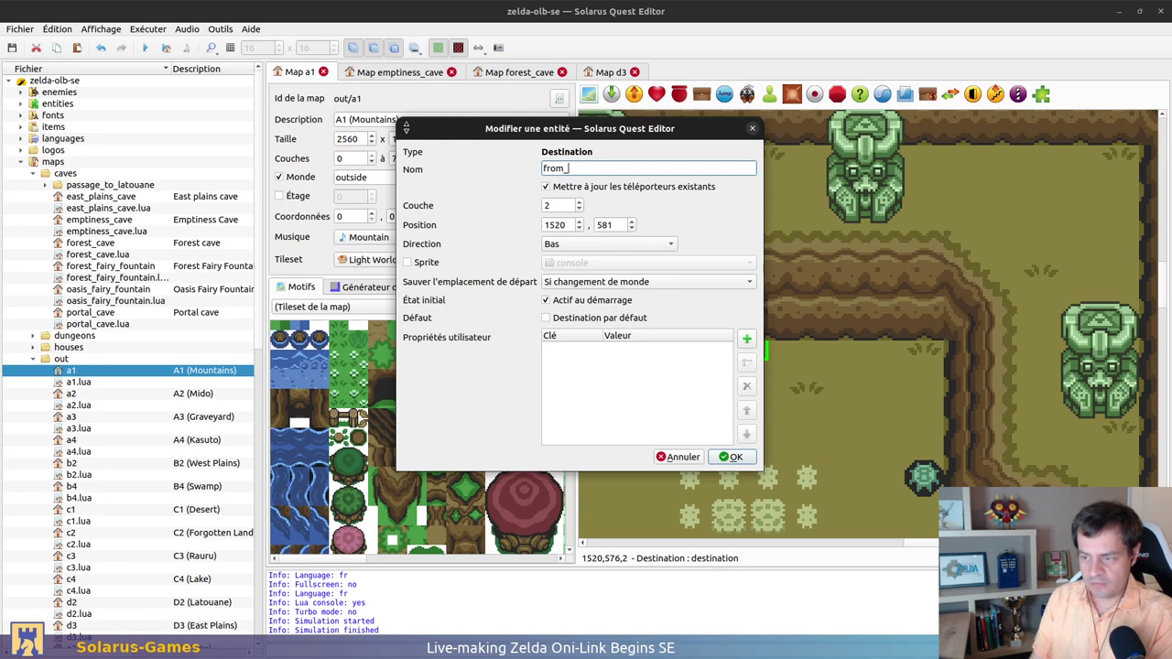
{"action": "type", "text": "empt"}
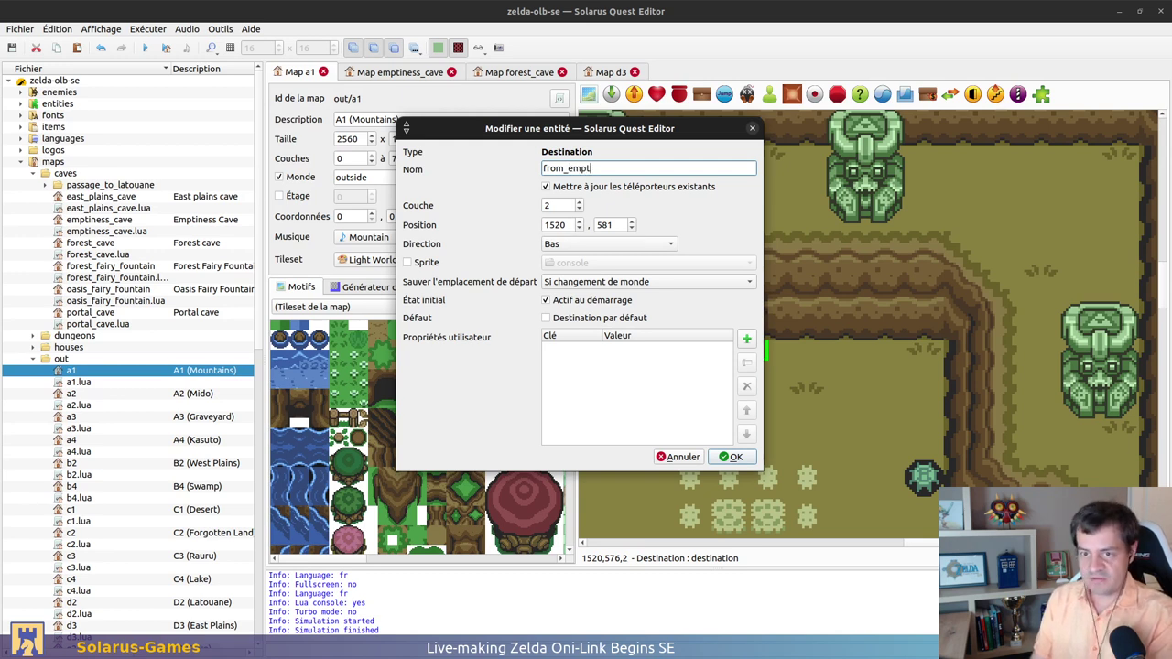
{"action": "type", "text": "iness_cave"}
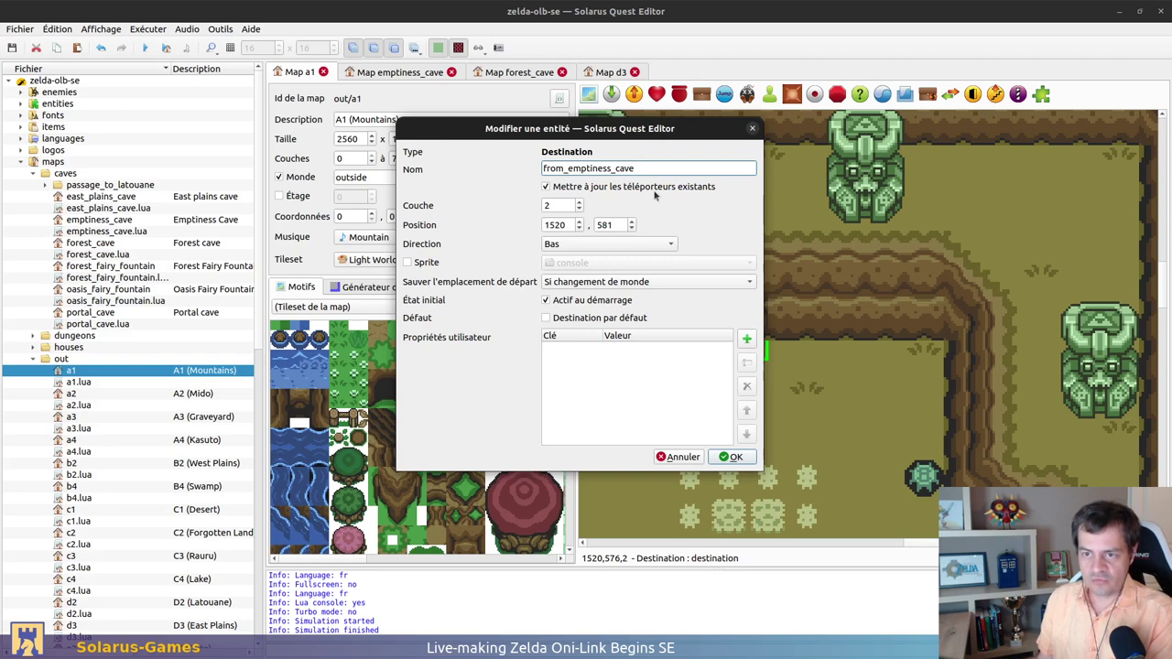
{"action": "left_click", "coordinate": [751, 460]}
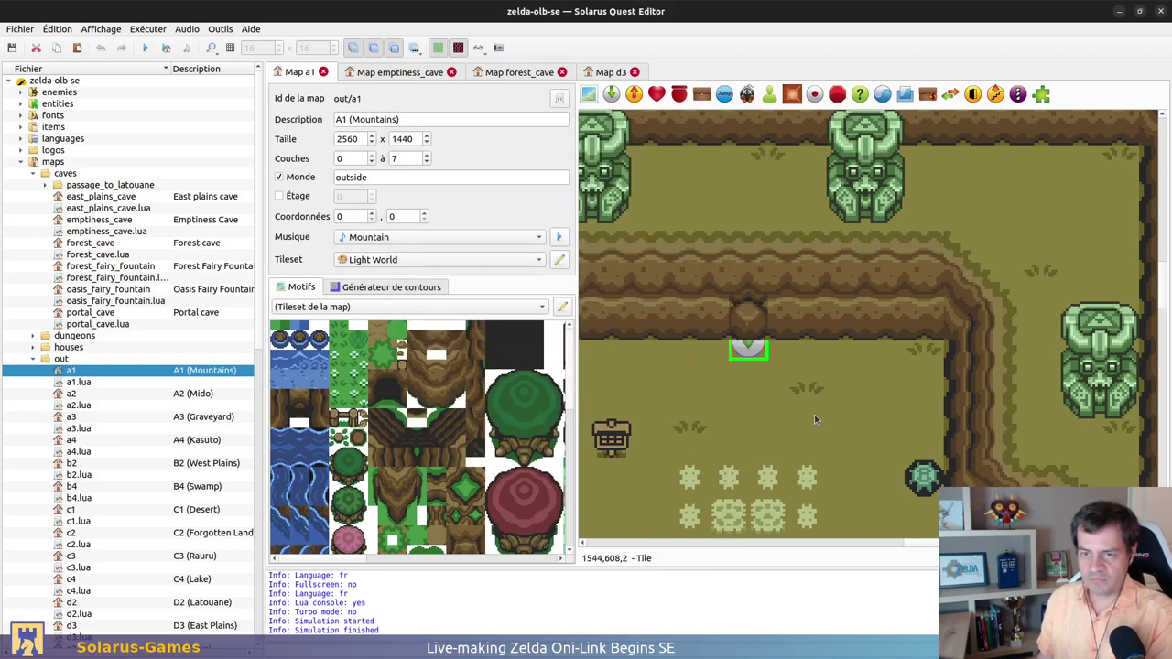
Check the destination settings of emptiness_cave's exit teleporter without changing them
{"action": "left_click", "coordinate": [401, 73]}
{"action": "scroll", "coordinate": [827, 403], "scroll_direction": "up", "scroll_amount": 2, "text": "ctrl"}
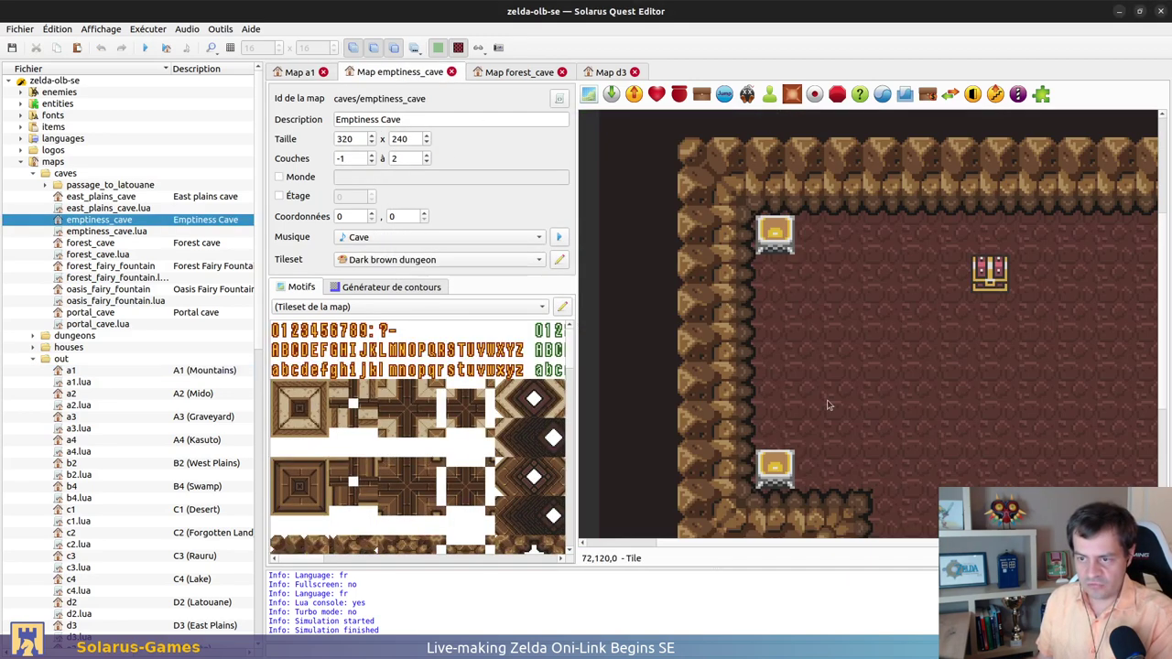
{"action": "scroll", "coordinate": [858, 468], "scroll_direction": "down", "scroll_amount": 1, "text": "ctrl"}
{"action": "double_click", "coordinate": [856, 467]}
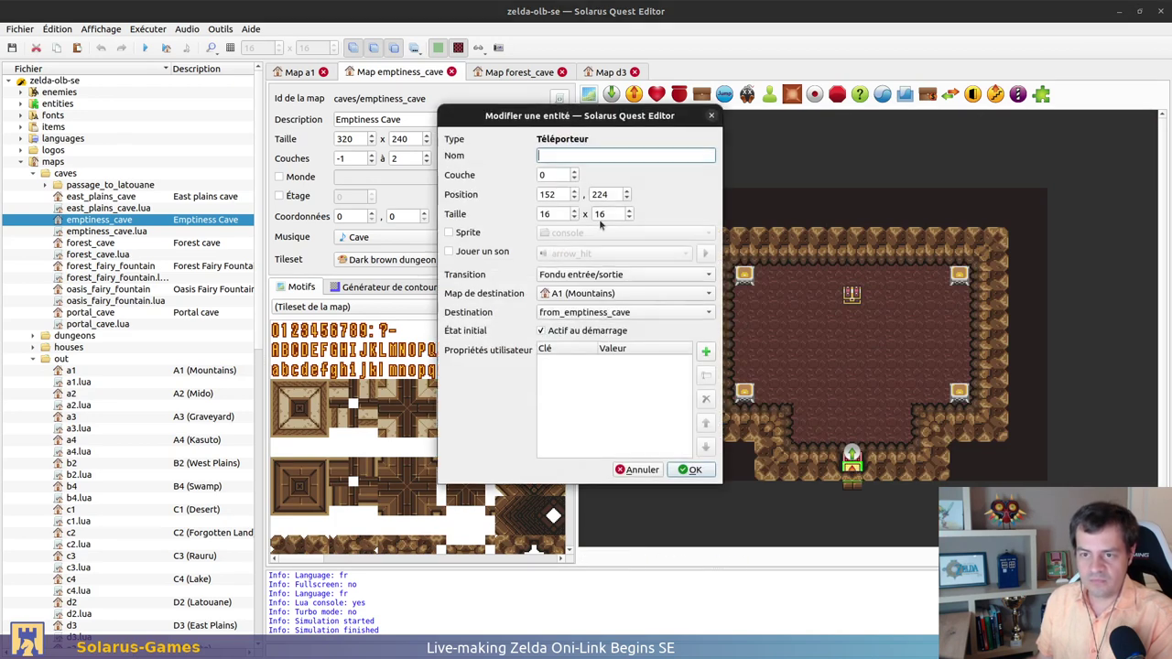
{"action": "left_click", "coordinate": [626, 471]}
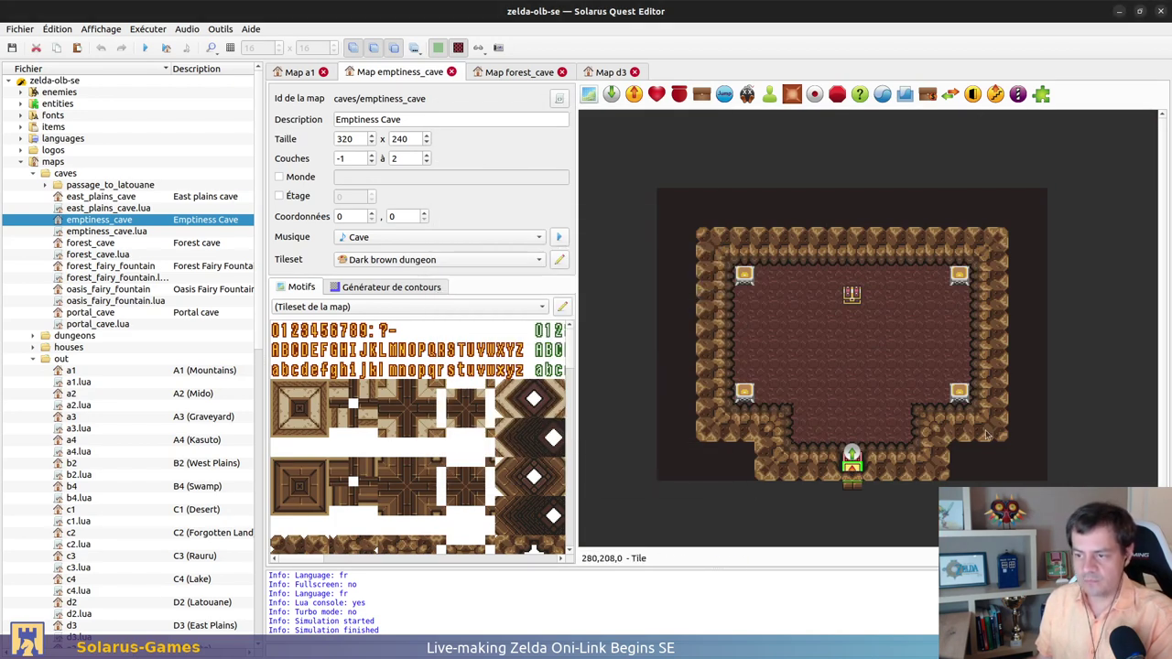
{"action": "key", "text": "ctrl+shift+Tab"}
{"action": "left_click", "coordinate": [423, 74]}
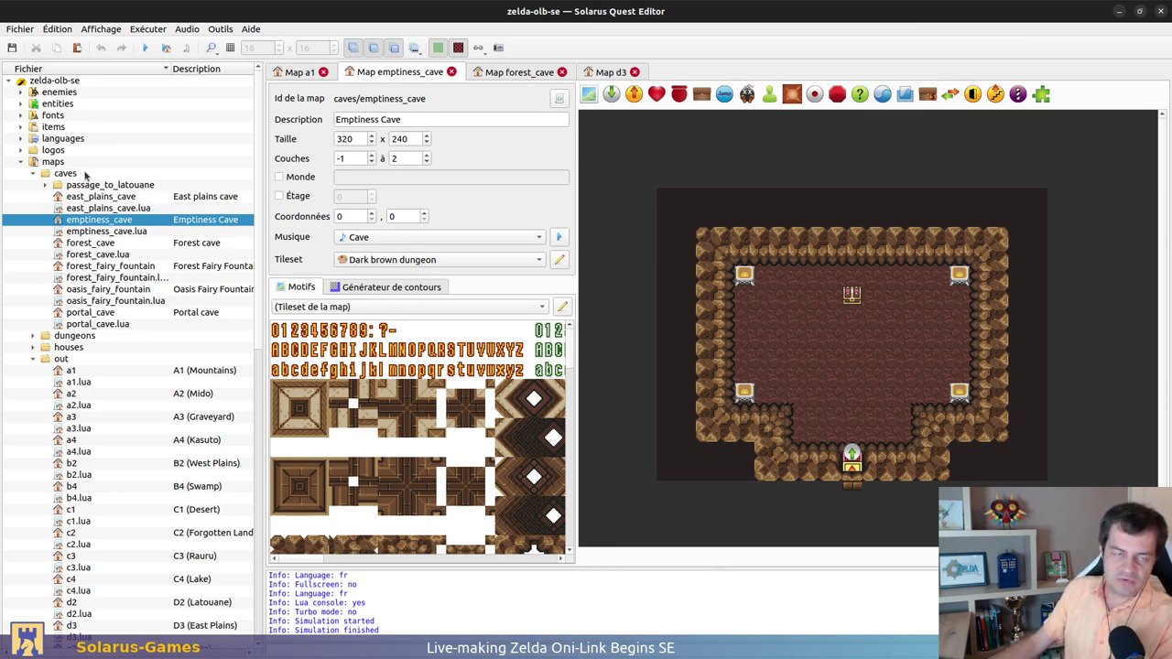
Create the map caves/ocarina_cave with description Ocarina Cave, the author's name and the GPL v3 licence
{"action": "right_click", "coordinate": [115, 174]}
{"action": "left_click", "coordinate": [145, 197]}
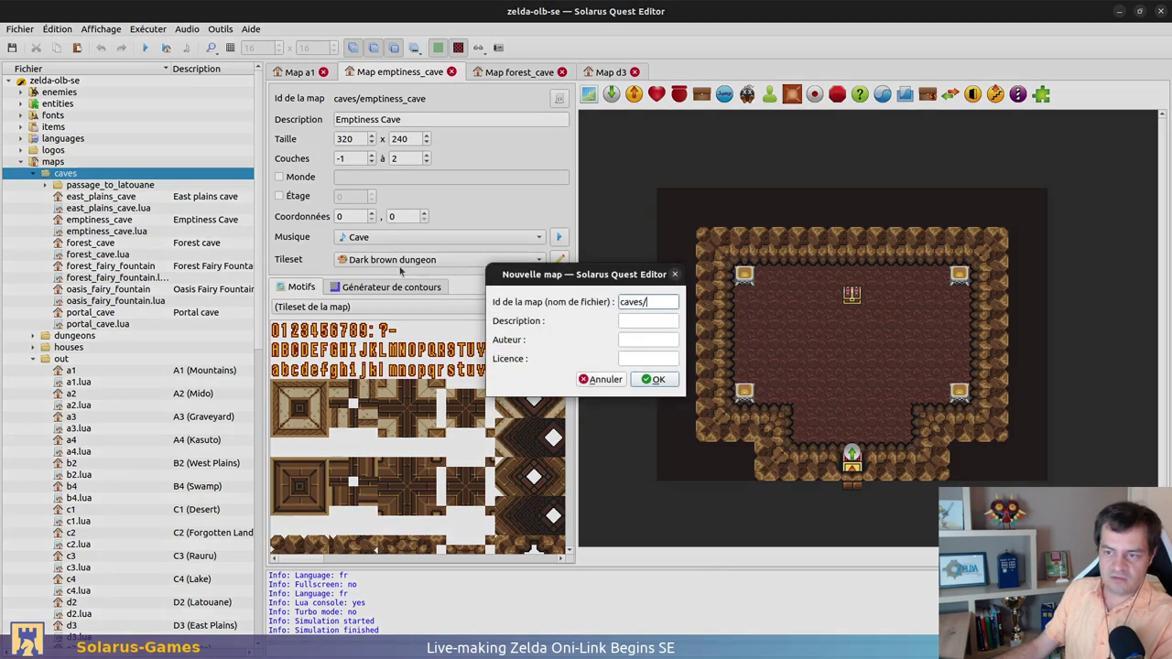
{"action": "type", "text": "ocarina_cave"}
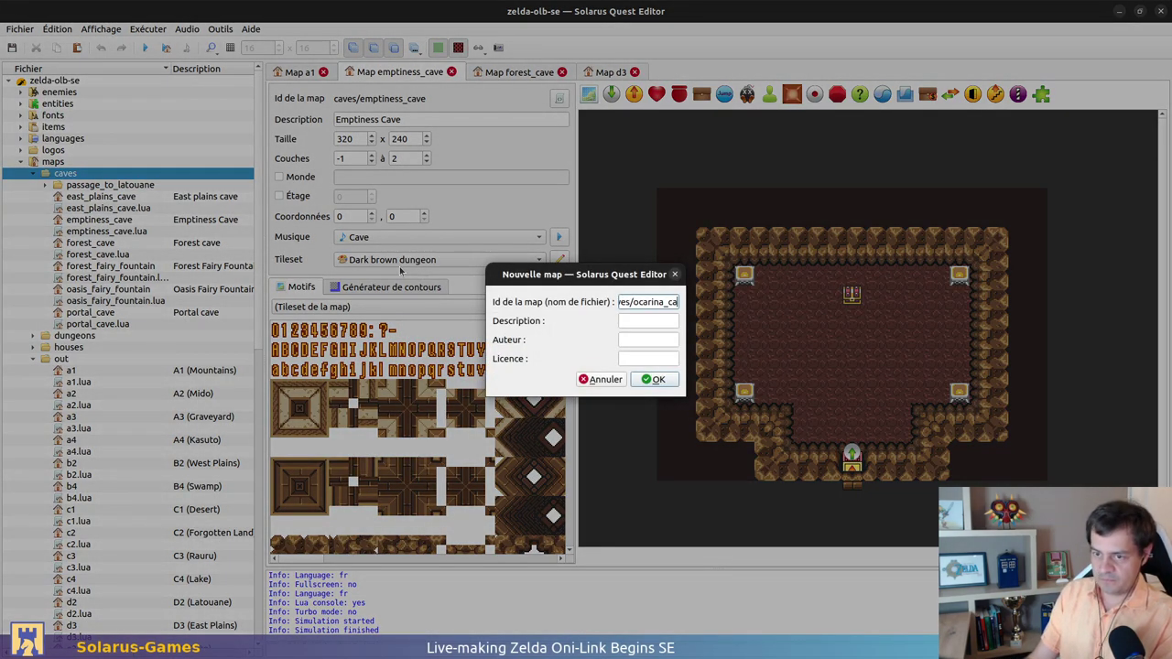
{"action": "key", "text": "Tab"}
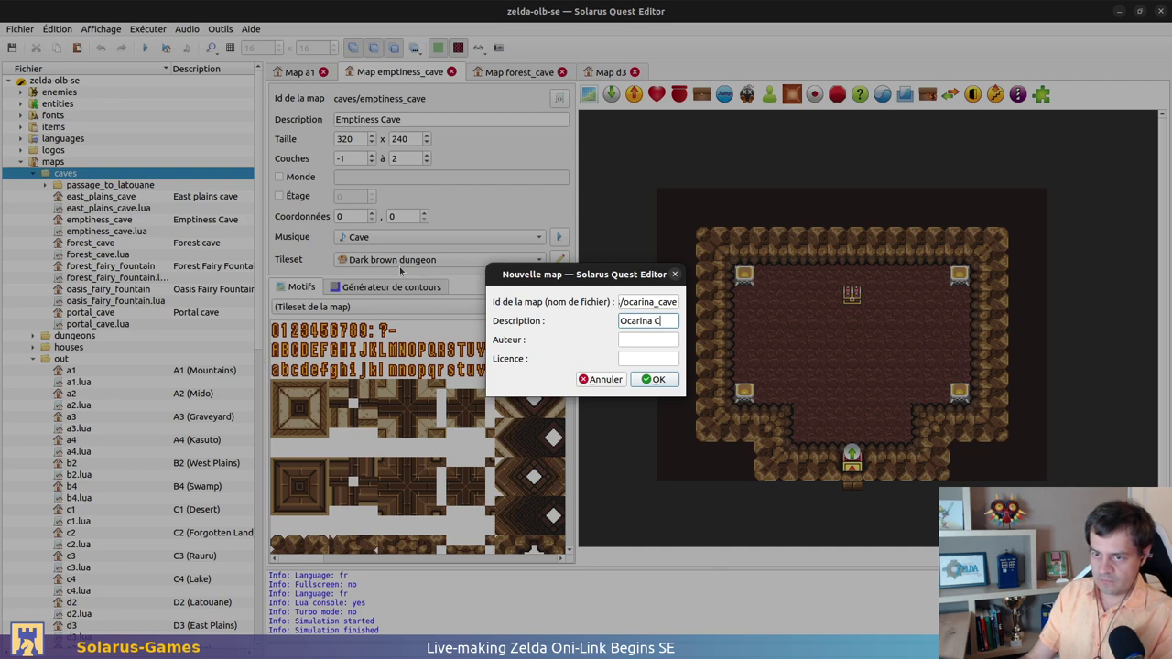
{"action": "key", "text": "Tab"}
{"action": "type", "text": "Christopho"}
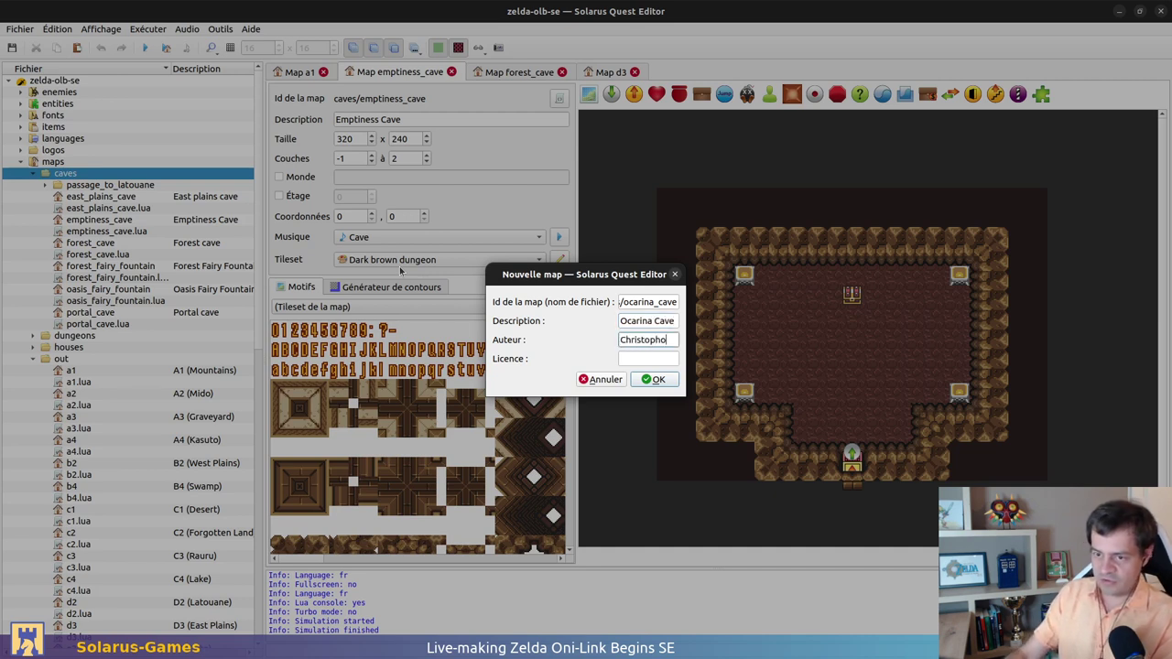
{"action": "key", "text": "Tab"}
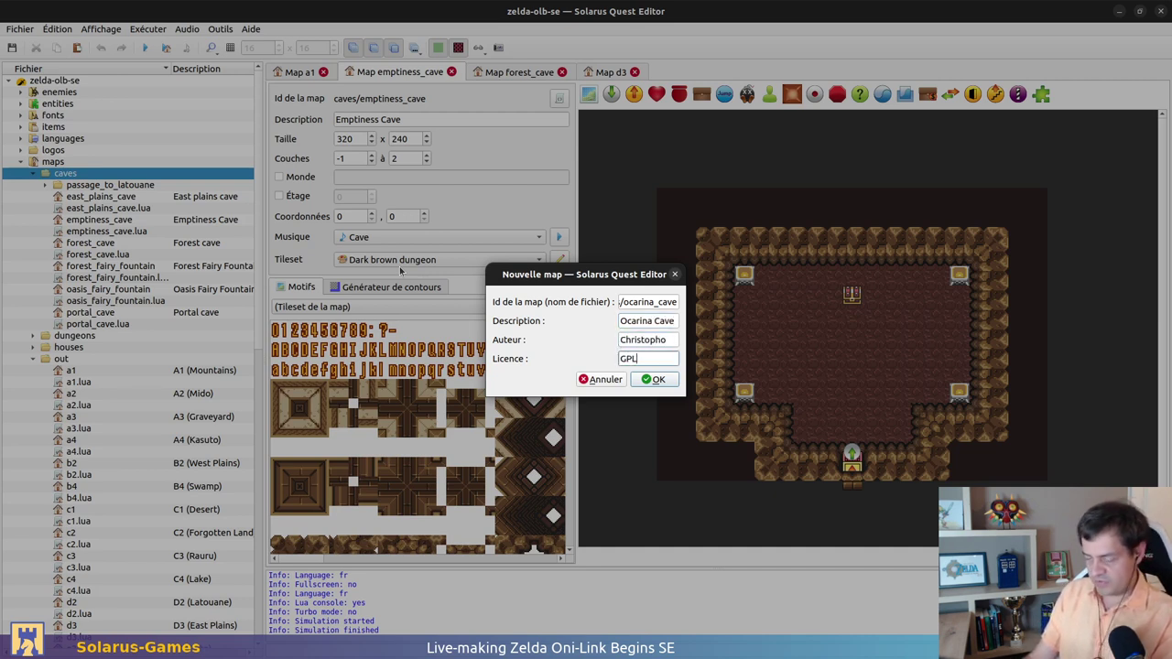
{"action": "key", "text": "Return"}
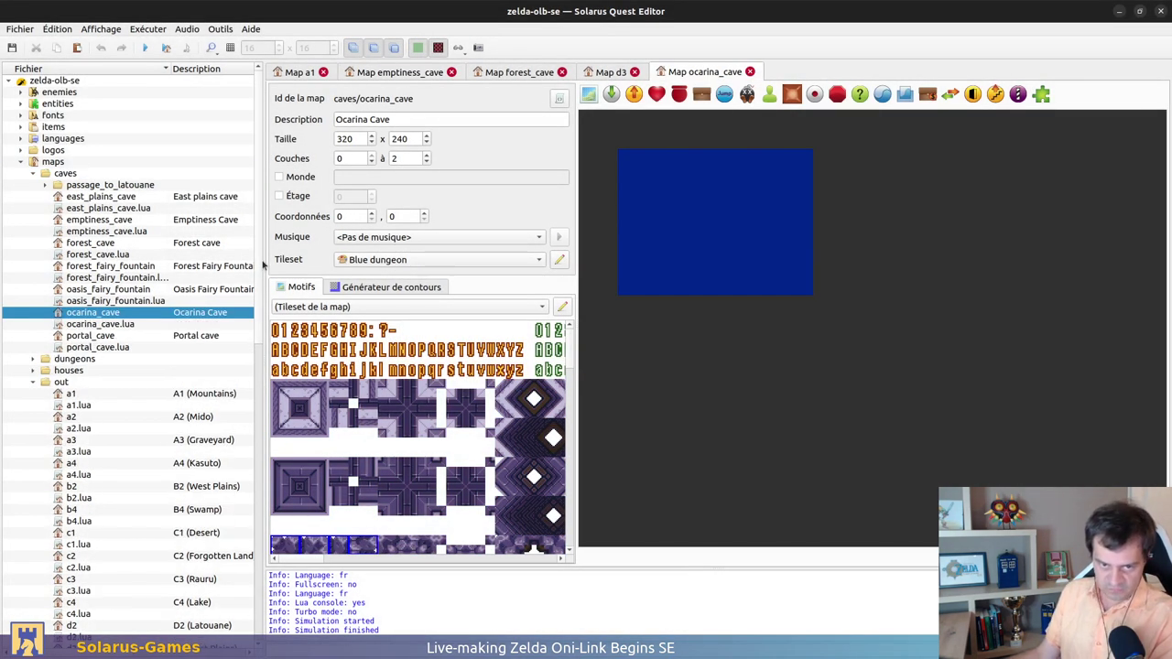
Set the licence of ocarina_cave.lua to CC BY-SA 4.0, widening the resource tree for the edit and narrowing it again
{"action": "left_click_drag", "start_coordinate": [264, 259], "coordinate": [418, 246]}
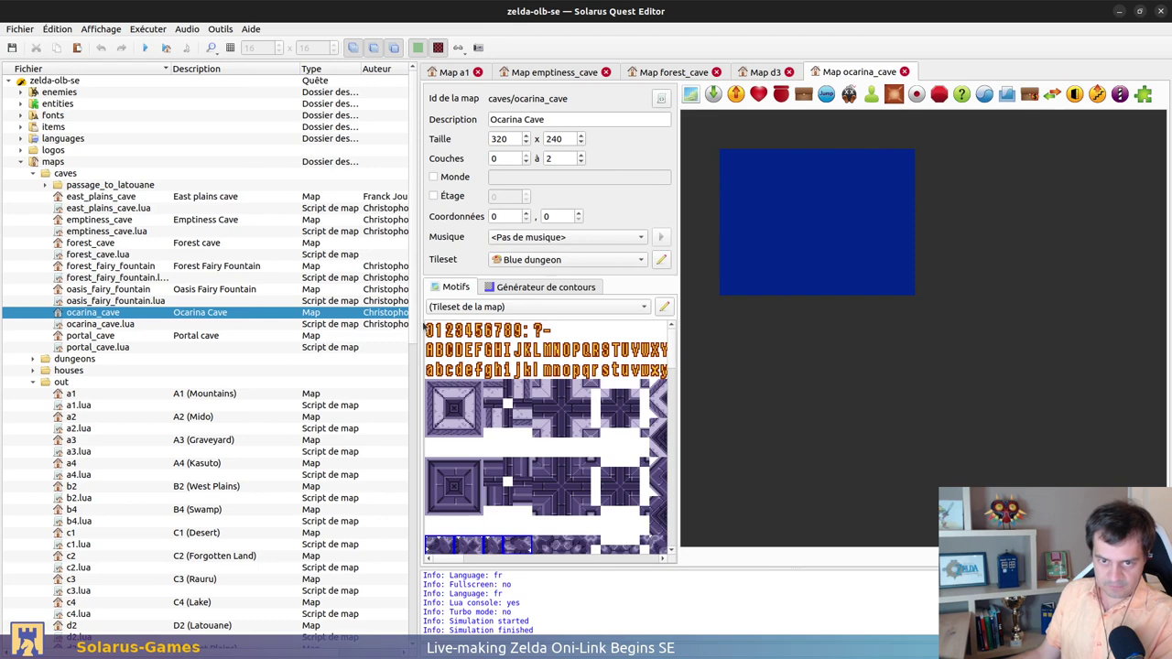
{"action": "left_click_drag", "start_coordinate": [416, 320], "coordinate": [523, 326]}
{"action": "left_click", "coordinate": [461, 303]}
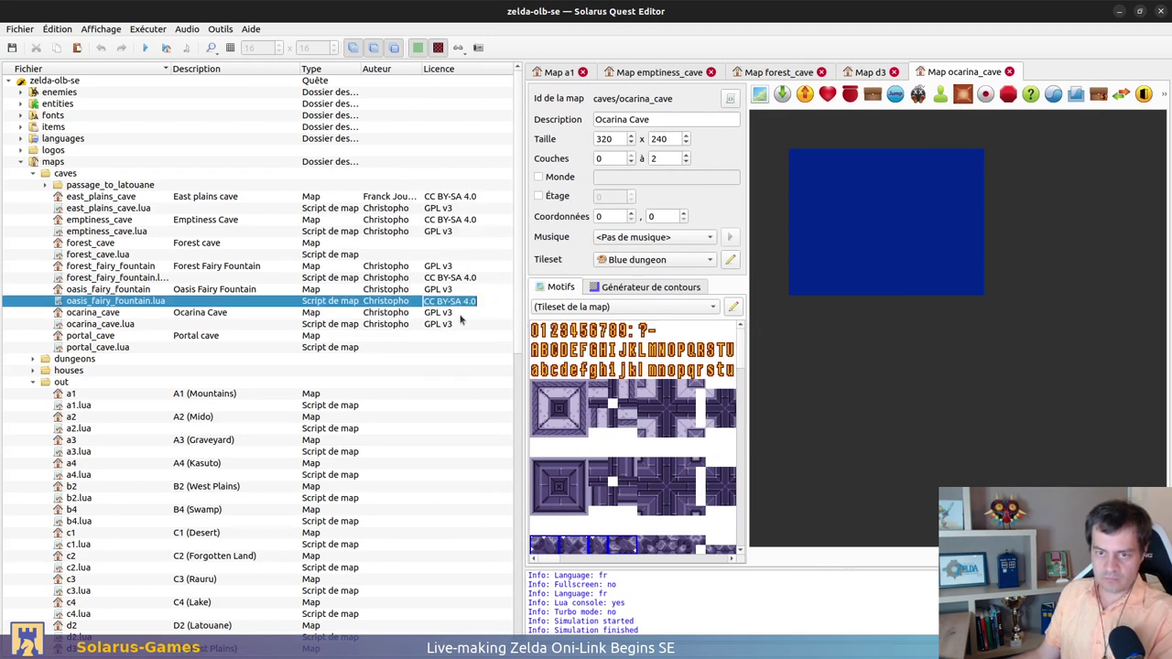
{"action": "left_click", "coordinate": [460, 324]}
{"action": "left_click", "coordinate": [448, 347]}
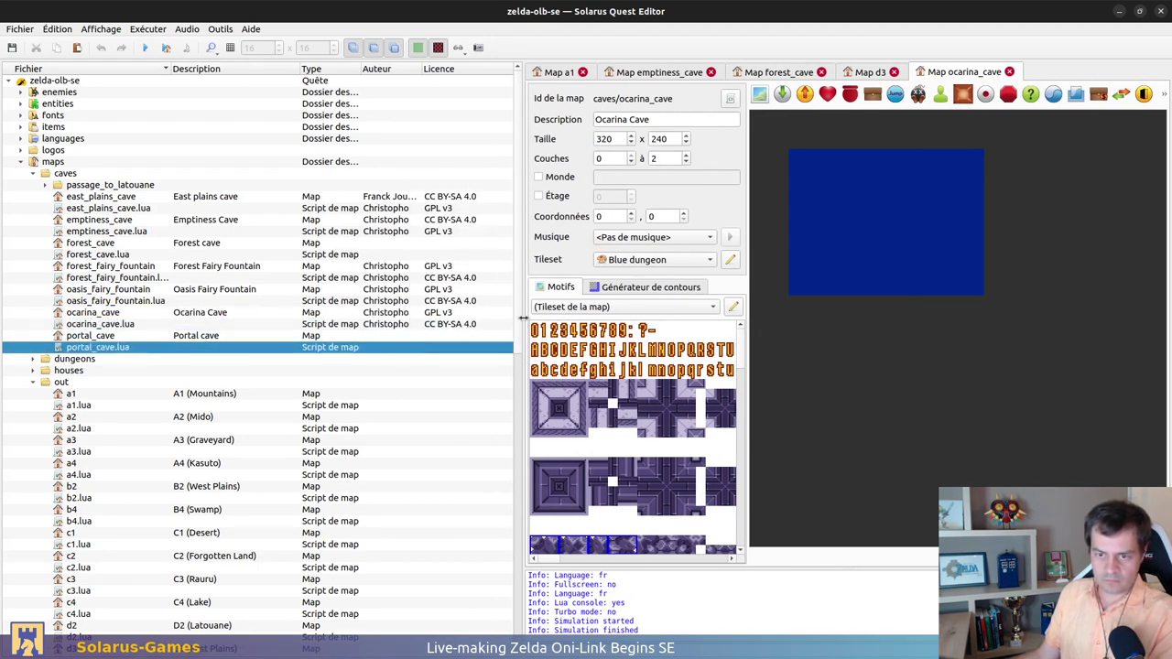
{"action": "left_click_drag", "start_coordinate": [522, 318], "coordinate": [249, 317]}
Close the forest_cave map
{"action": "left_click", "coordinate": [595, 73]}
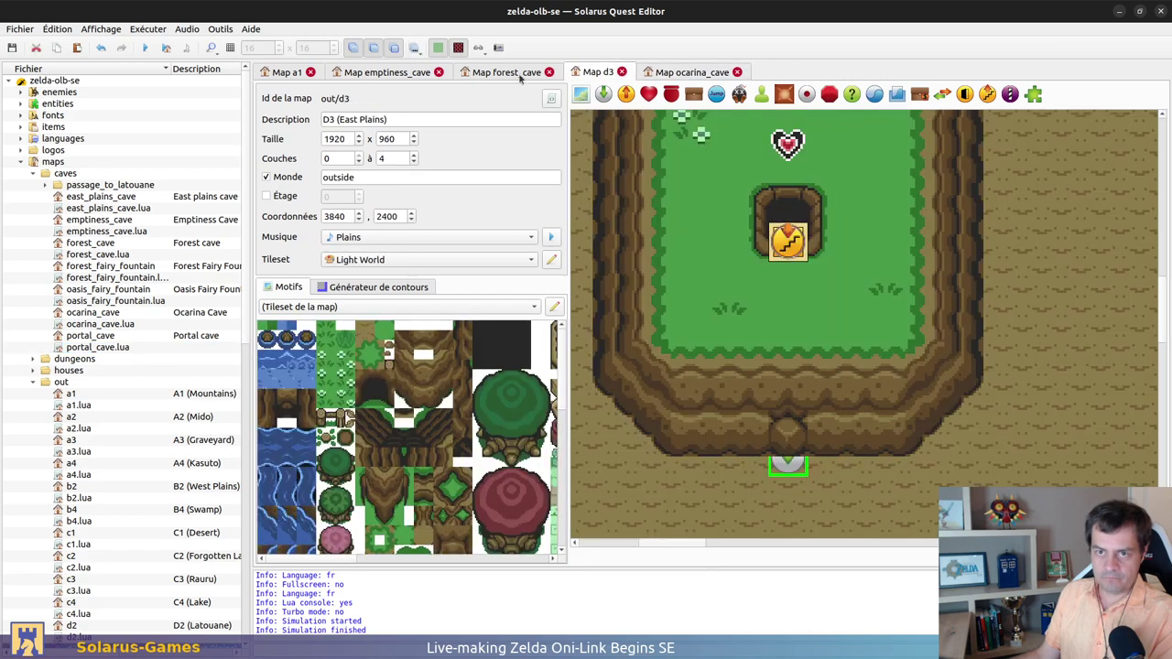
{"action": "left_click", "coordinate": [509, 75]}
{"action": "middle_click", "coordinate": [498, 73]}
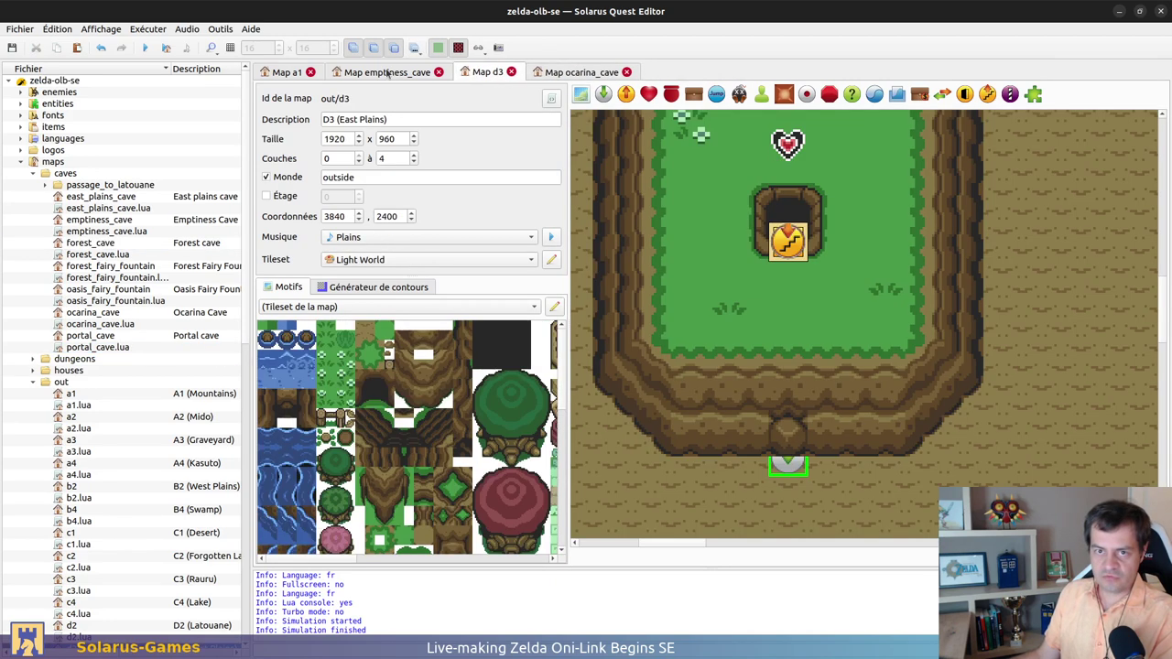
Delete all the code in emptiness_cave's map script and close the script
{"action": "left_click", "coordinate": [388, 73]}
{"action": "left_click", "coordinate": [551, 99]}
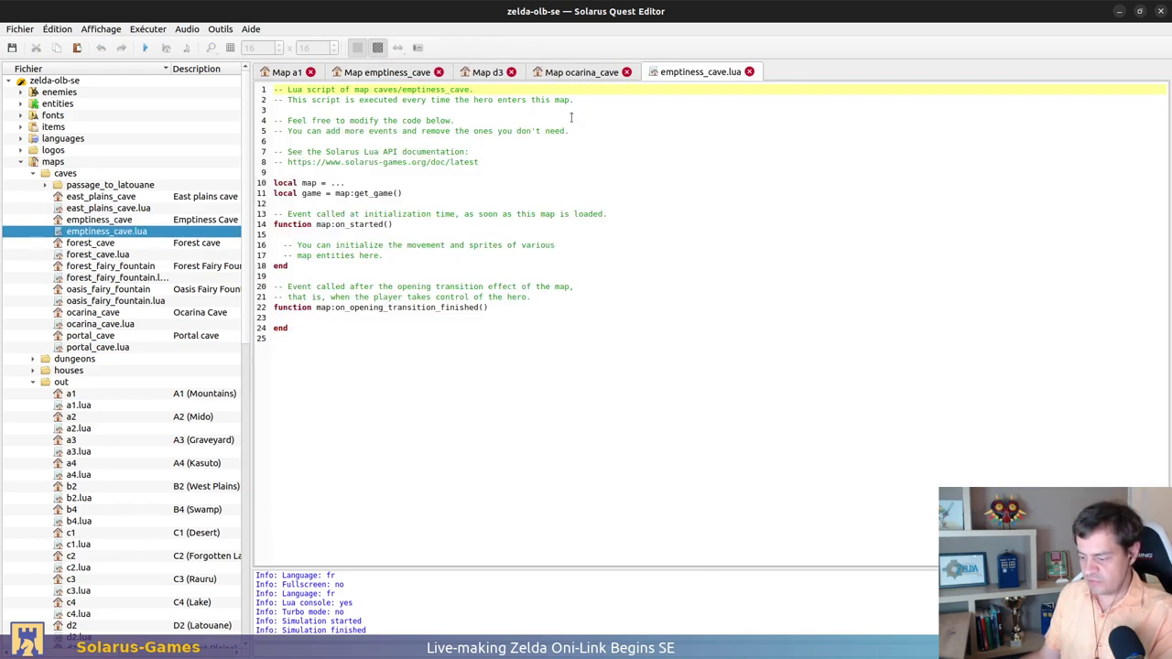
{"action": "key", "text": "ctrl+a"}
{"action": "key", "text": "Right"}
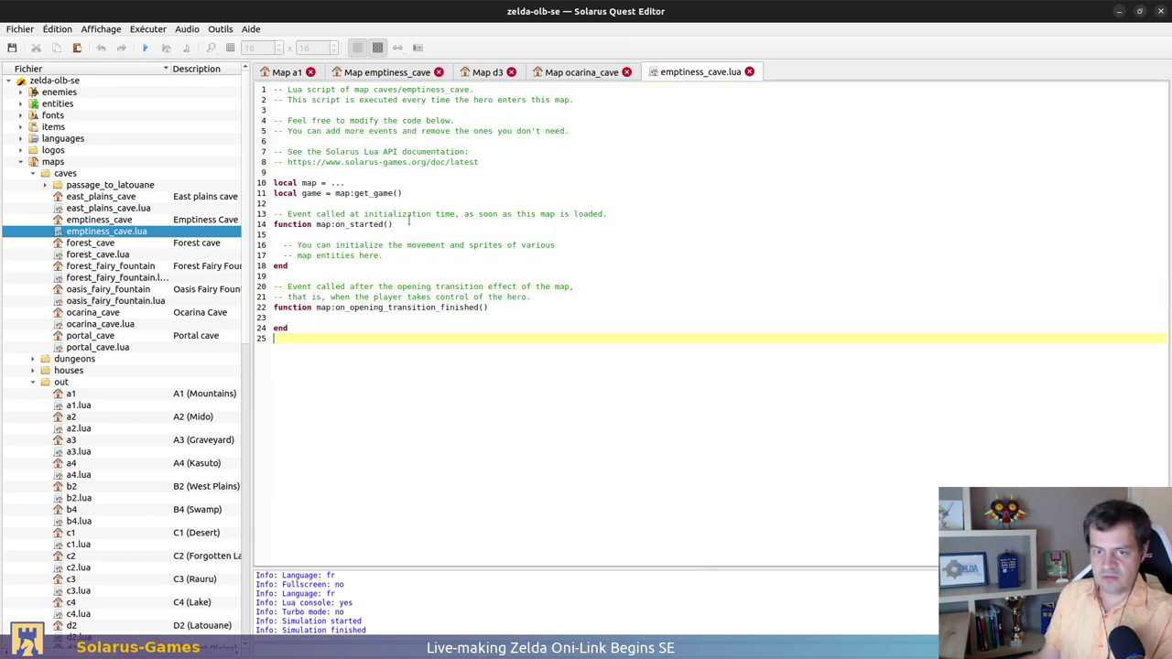
{"action": "key", "text": "ctrl+a"}
{"action": "key", "text": "Delete"}
{"action": "key", "text": "ctrl+w"}
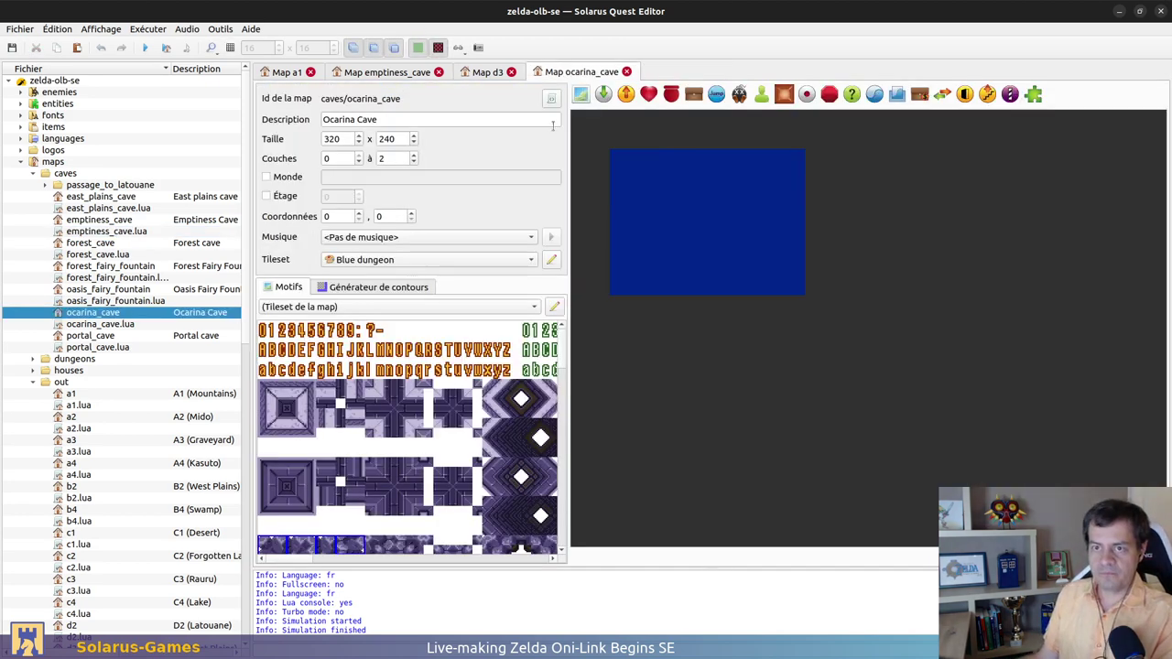
Empty ocarina_cave's map script completely and close the script
{"action": "left_click", "coordinate": [549, 98]}
{"action": "key", "text": "ctrl+a"}
{"action": "key", "text": "Delete"}
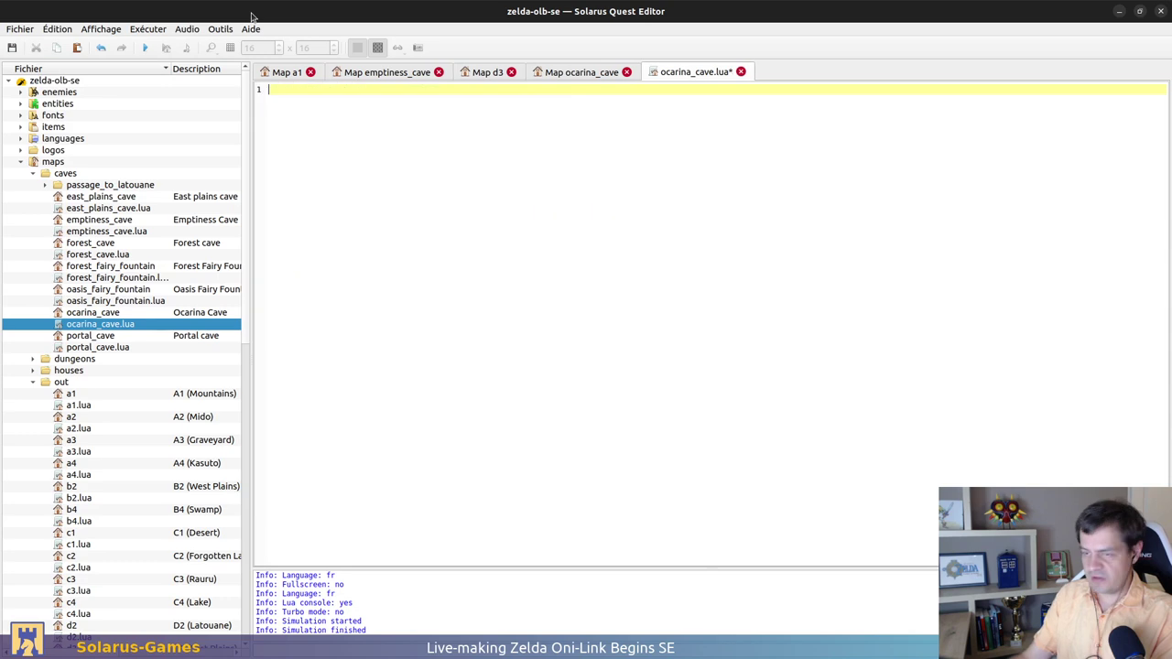
{"action": "key", "text": "ctrl+w"}
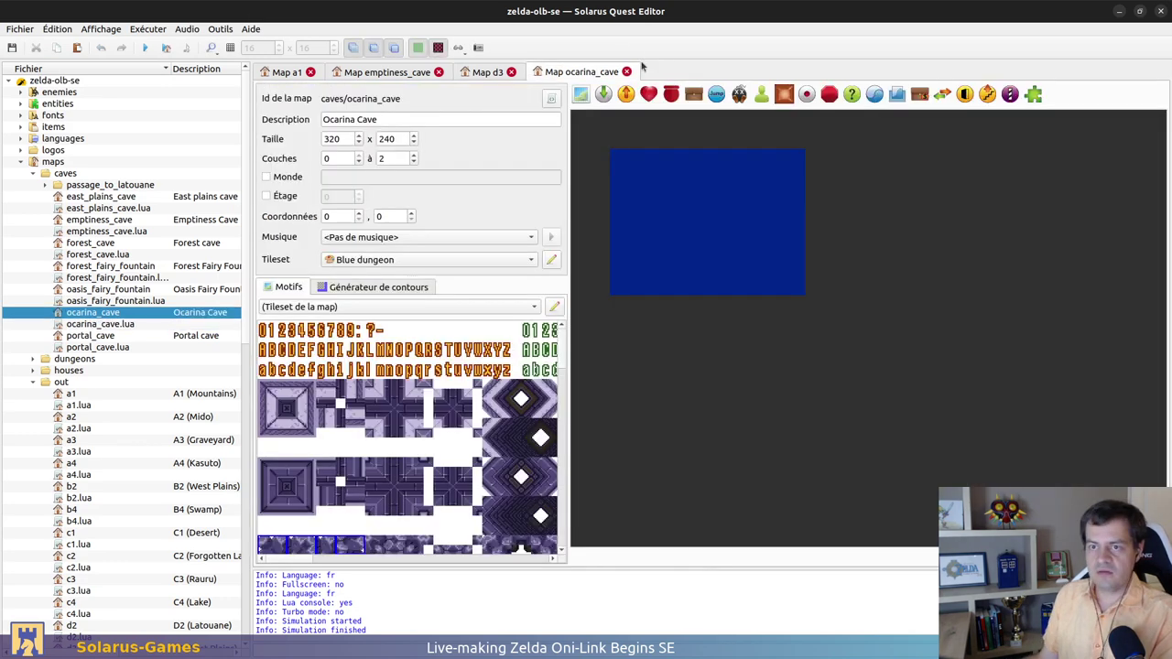
Raise emptiness_cave's lowest layer to 0, accepting the removal of its entity, and save the map
{"action": "left_click", "coordinate": [400, 76]}
{"action": "left_click", "coordinate": [358, 154]}
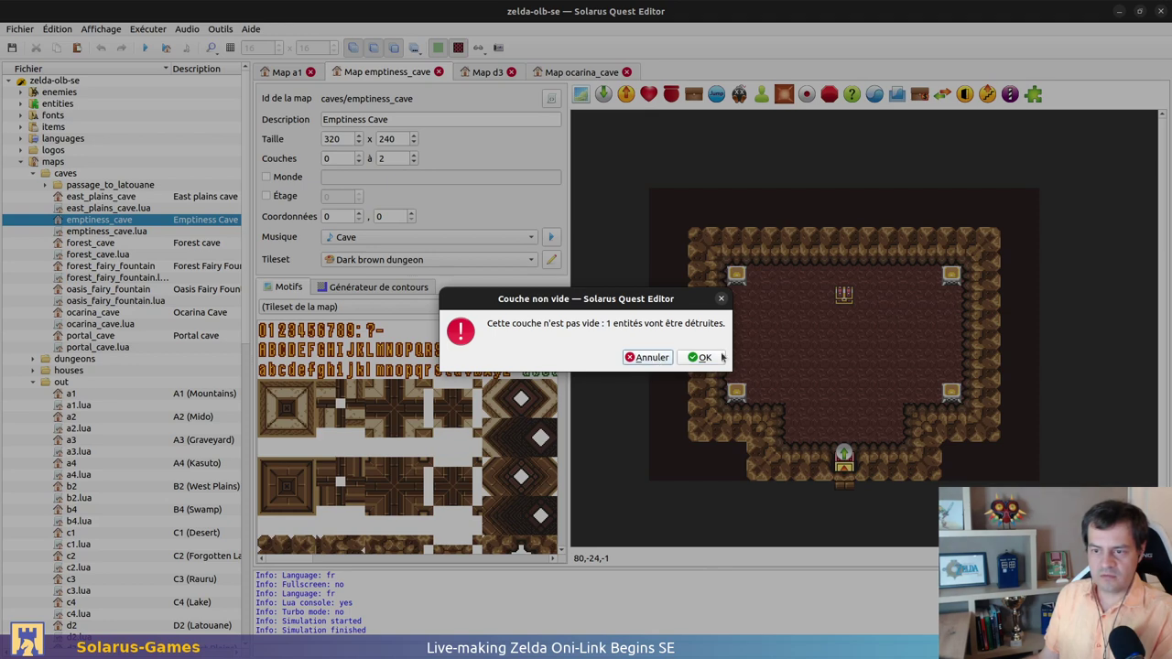
{"action": "left_click", "coordinate": [701, 357]}
{"action": "key", "text": "ctrl+s"}
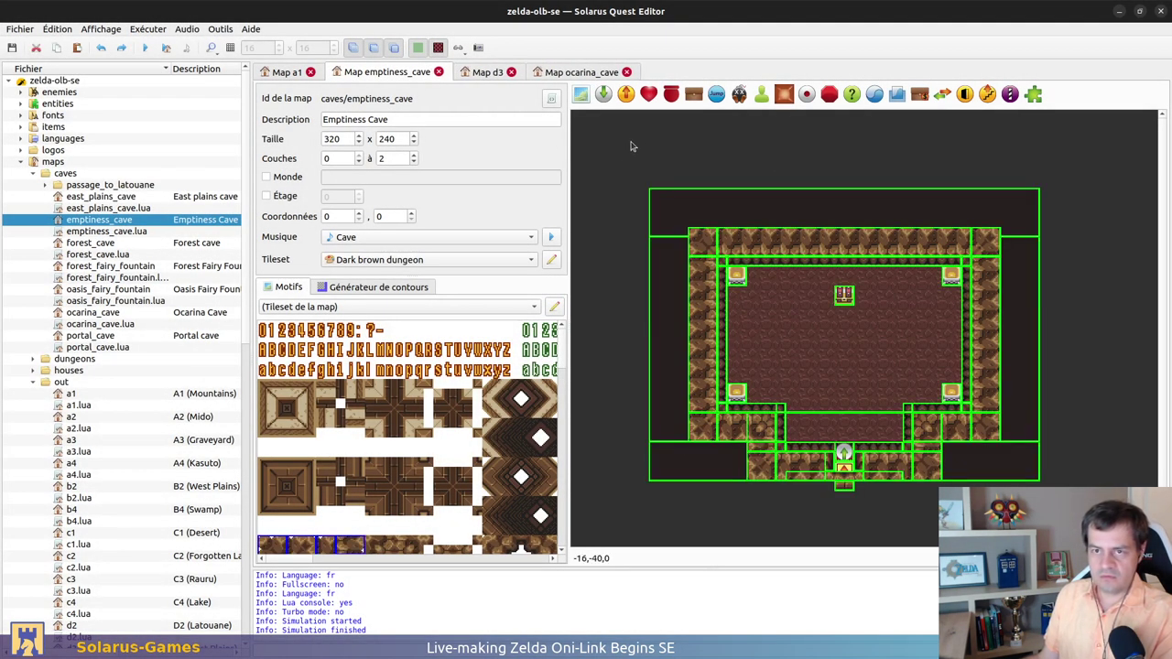
Copy all of emptiness_cave's entities into ocarina_cave, set its tileset to Dark brown dungeon, and save the map
{"action": "key", "text": "ctrl+Tab"}
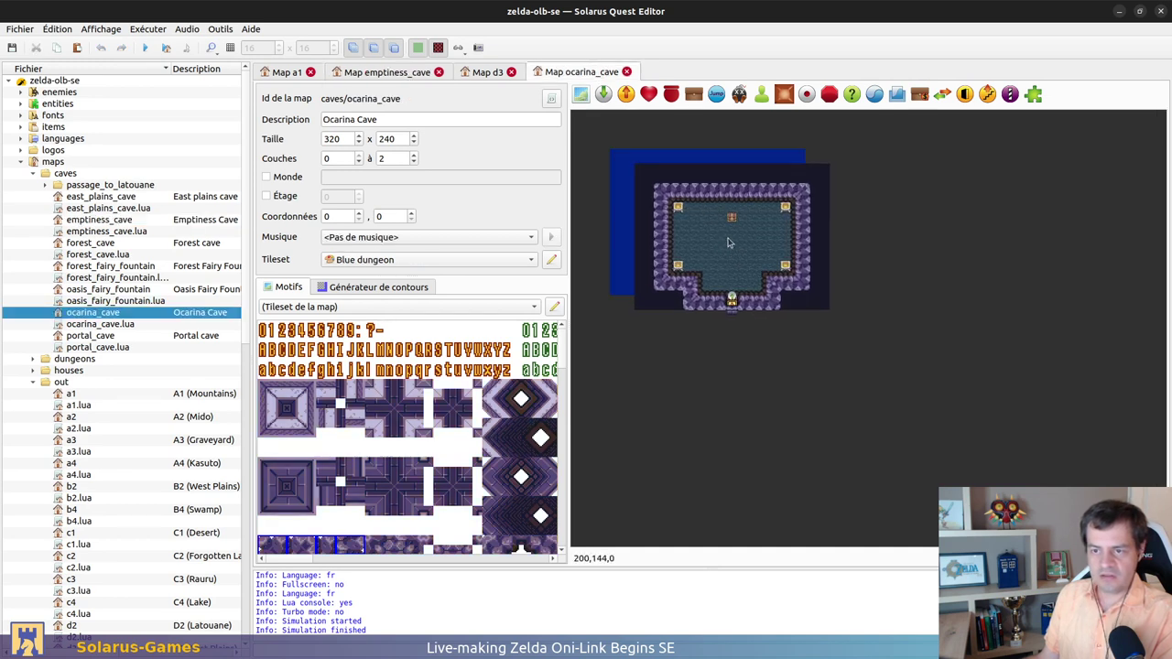
{"action": "key", "text": "ctrl+a"}
{"action": "scroll", "coordinate": [714, 230], "scroll_direction": "up", "scroll_amount": 1, "text": "ctrl"}
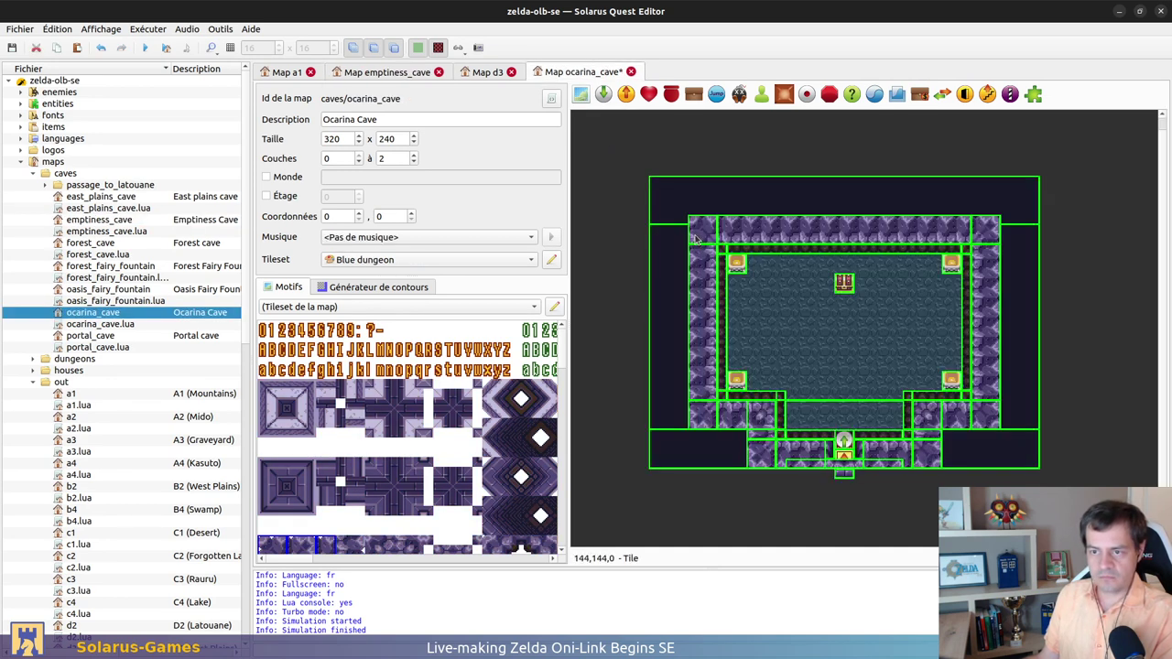
{"action": "left_click", "coordinate": [425, 259]}
{"action": "left_click", "coordinate": [425, 282]}
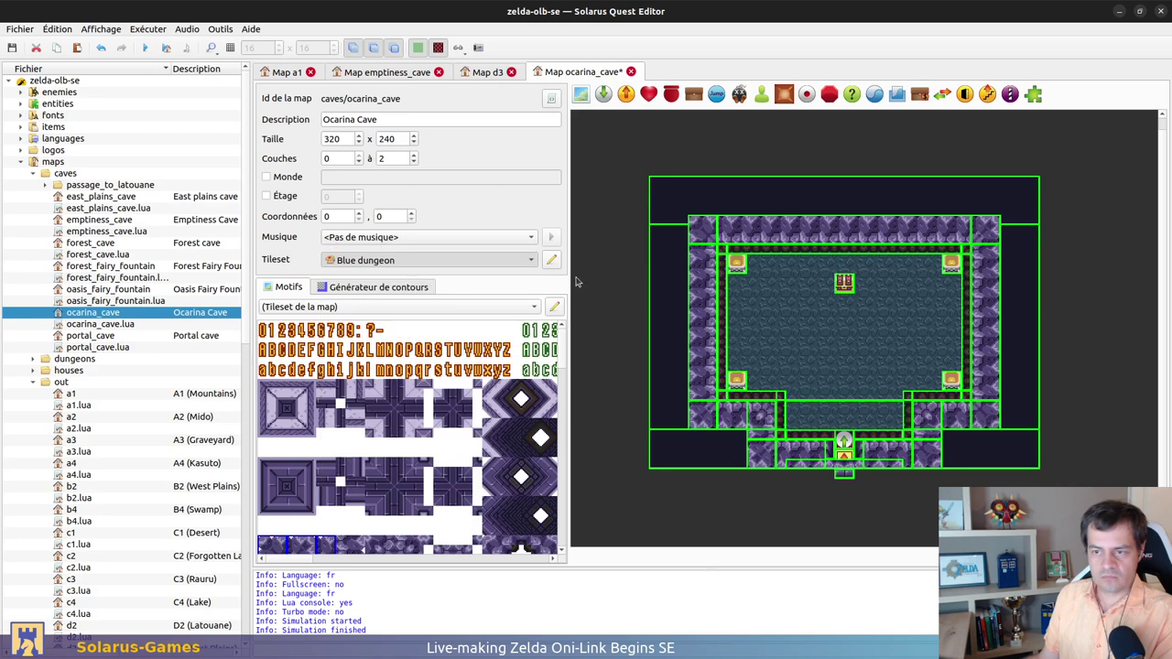
{"action": "left_click", "coordinate": [795, 166]}
{"action": "key", "text": "ctrl+s"}
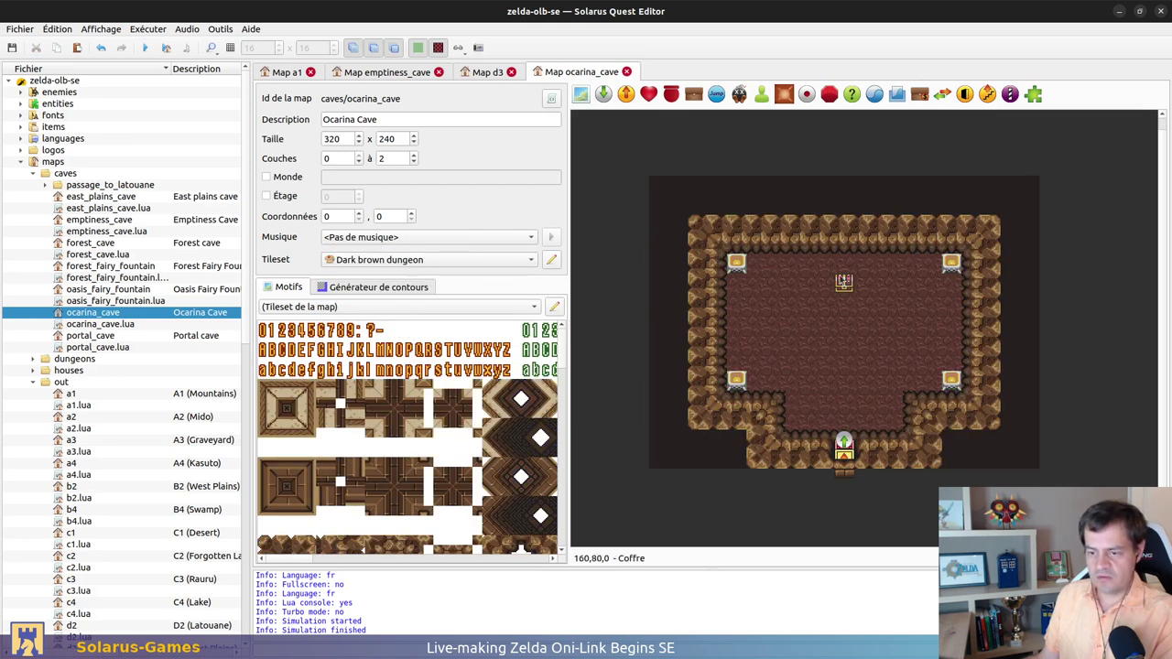
Make ocarina_cave's chest contain the Ocarina, lower the variant by one, save its state in ocarina_chest, and save the map
{"action": "double_click", "coordinate": [843, 282]}
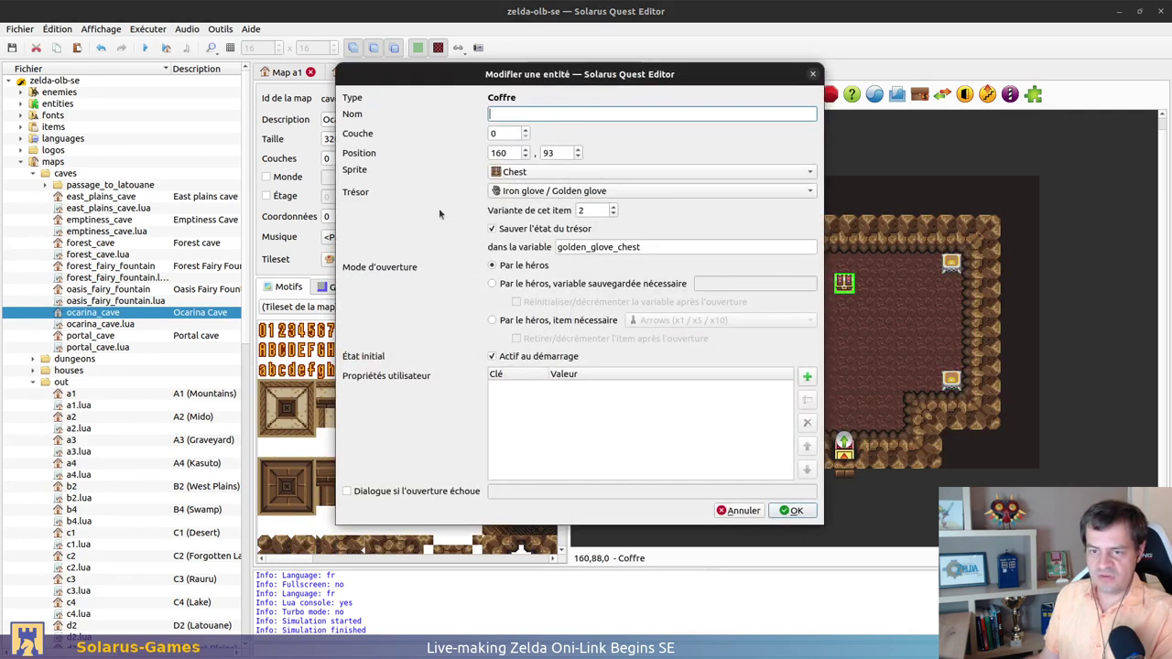
{"action": "left_click", "coordinate": [562, 191]}
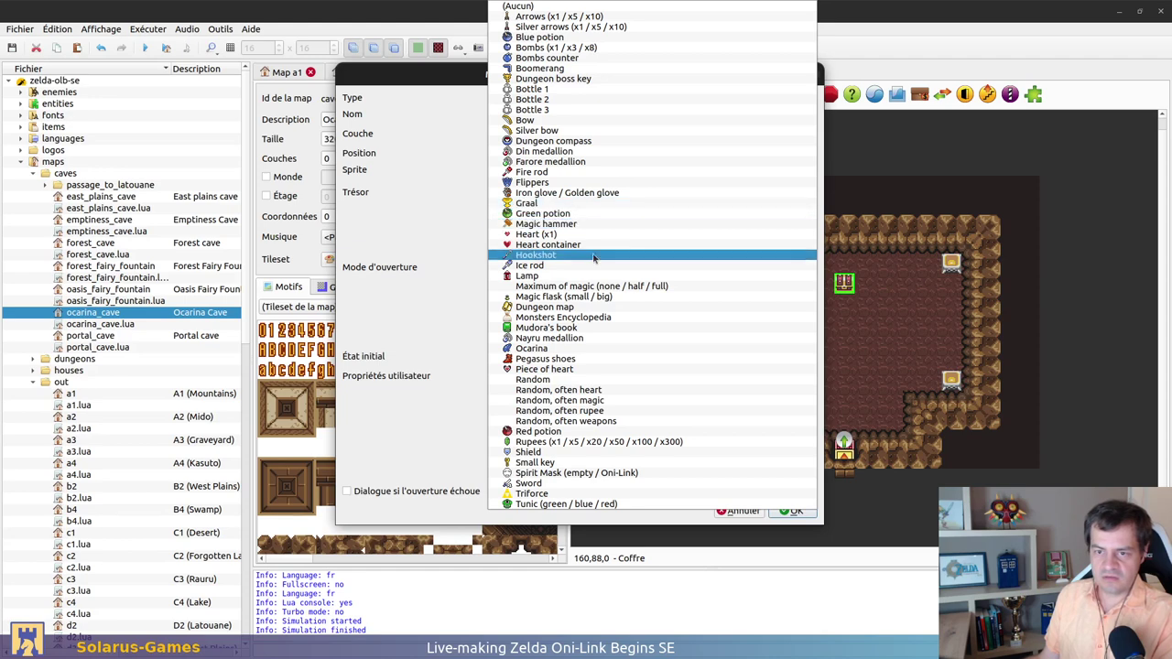
{"action": "left_click", "coordinate": [570, 350]}
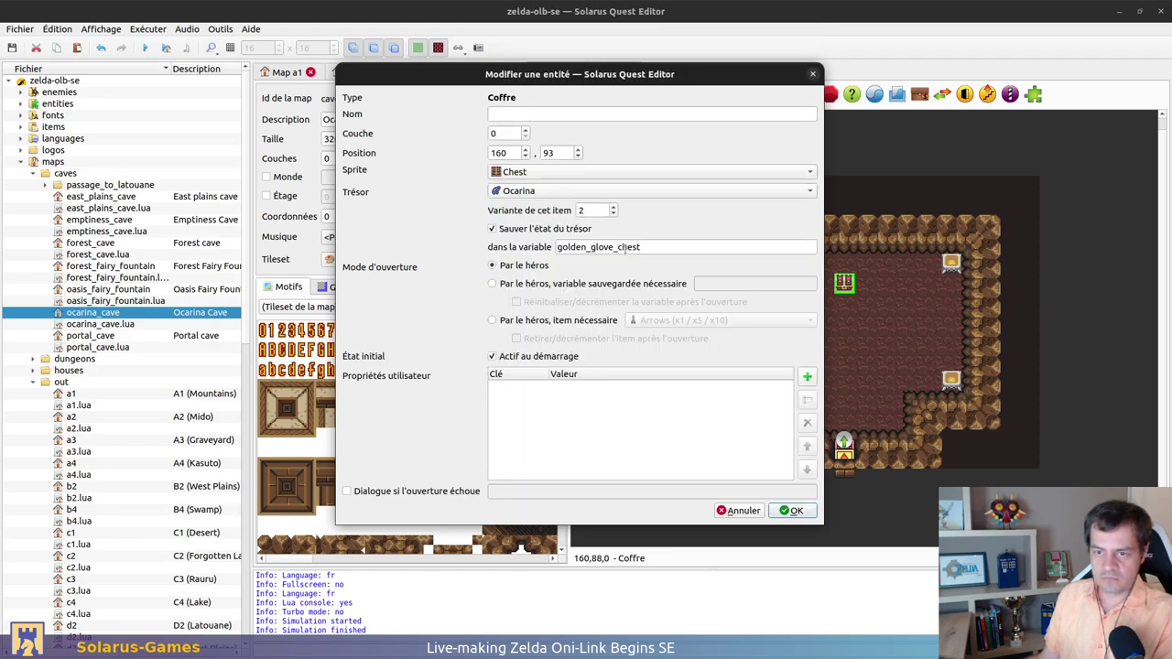
{"action": "double_click", "coordinate": [626, 247]}
{"action": "type", "text": "ocarina_chest"}
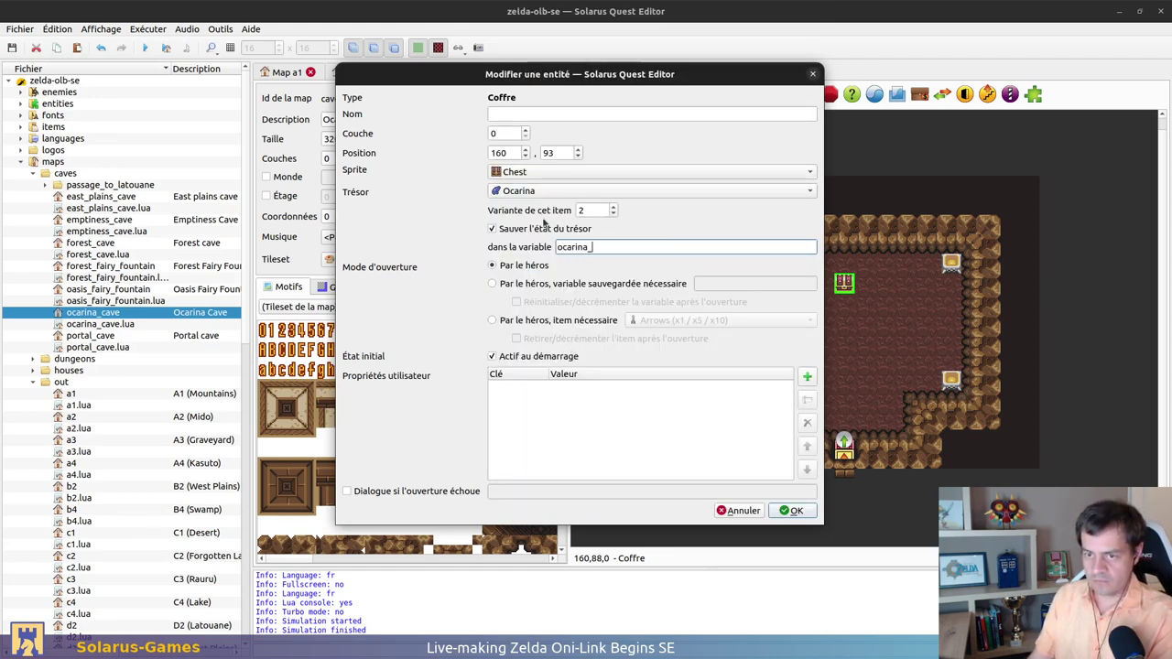
{"action": "left_click", "coordinate": [613, 214]}
{"action": "left_click", "coordinate": [791, 510]}
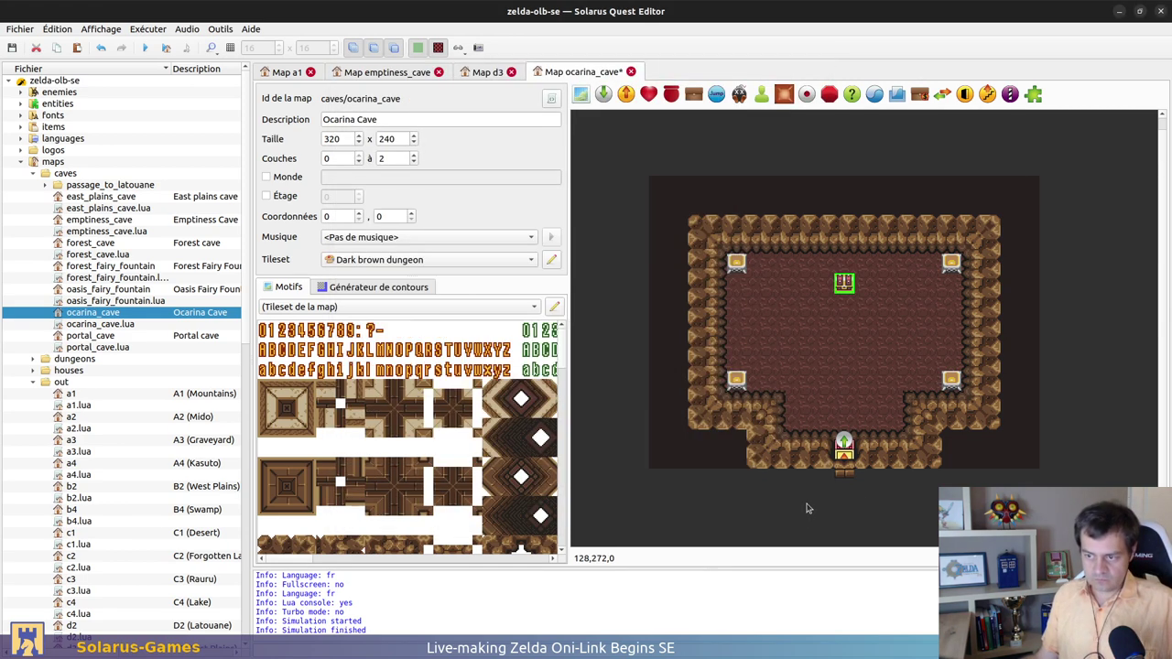
{"action": "key", "text": "ctrl+s"}
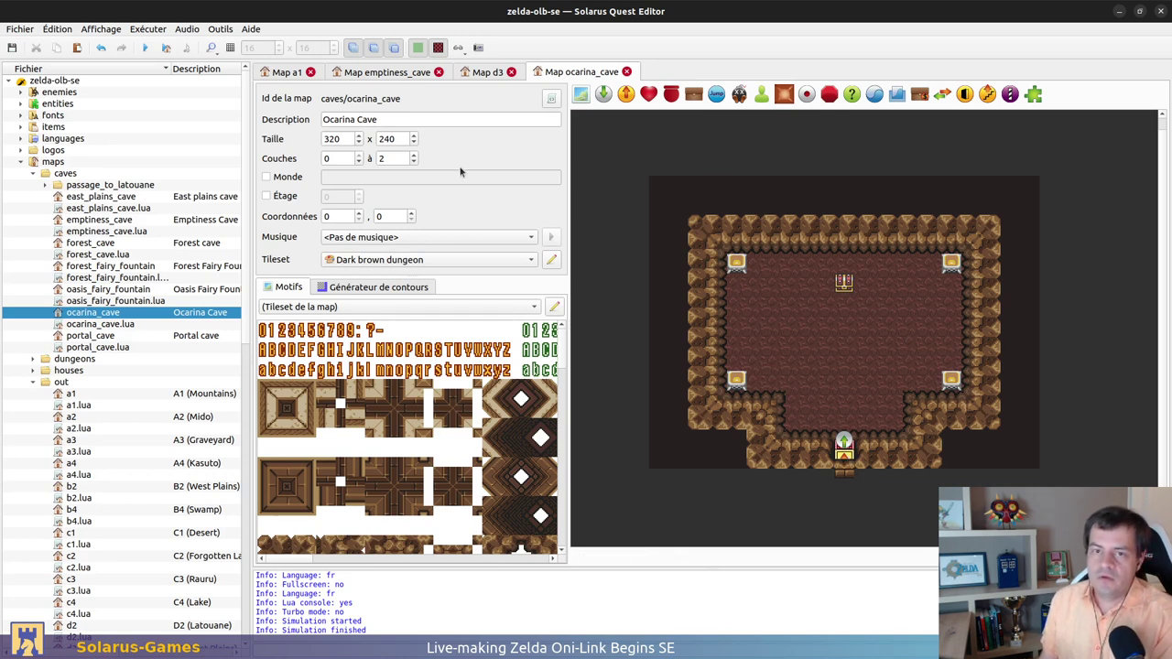
On map D3 (East Plains), add a destination facing down just below the dark cave entrance in the cliff
{"action": "scroll", "coordinate": [123, 331], "scroll_direction": "down", "scroll_amount": 5}
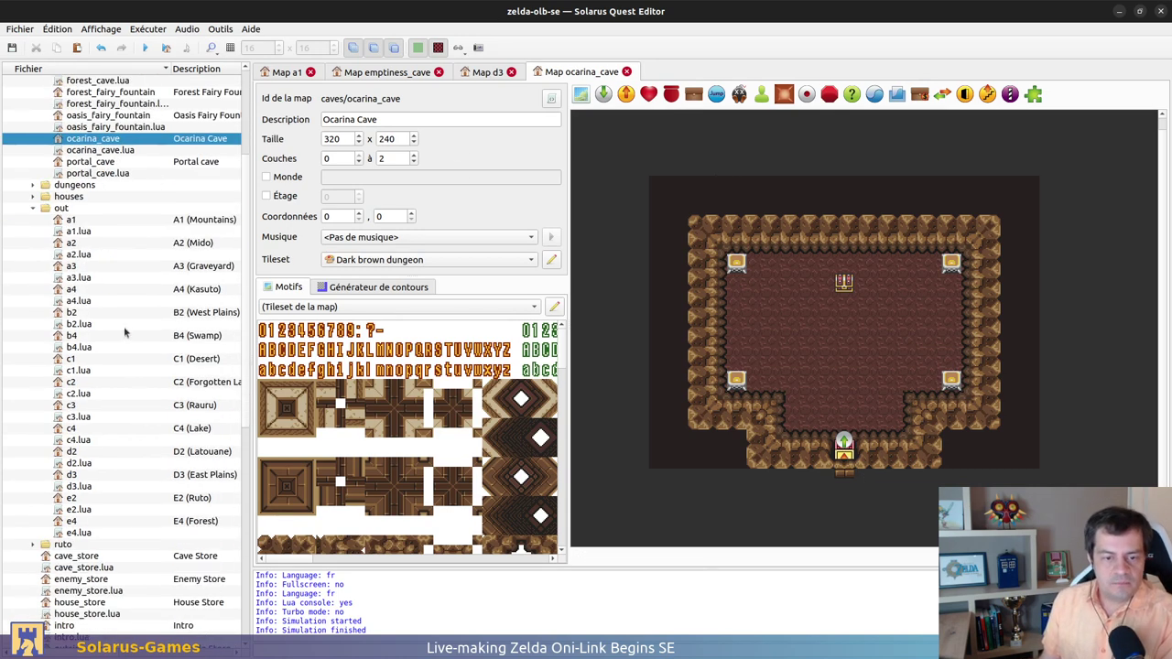
{"action": "double_click", "coordinate": [71, 474]}
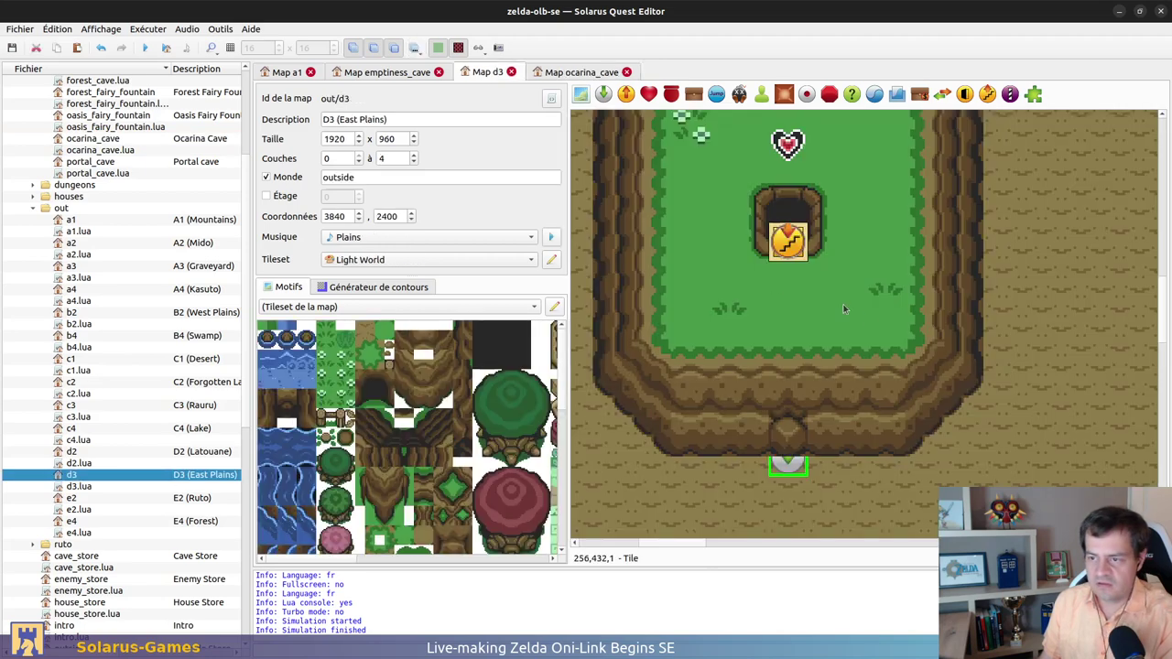
{"action": "scroll", "coordinate": [1077, 369], "scroll_direction": "down", "scroll_amount": 1, "text": "ctrl"}
{"action": "scroll", "coordinate": [1076, 369], "scroll_direction": "down", "scroll_amount": 1, "text": "ctrl"}
{"action": "scroll", "coordinate": [823, 320], "scroll_direction": "up", "scroll_amount": 1, "text": "ctrl"}
{"action": "scroll", "coordinate": [732, 311], "scroll_direction": "down", "scroll_amount": 1, "text": "ctrl"}
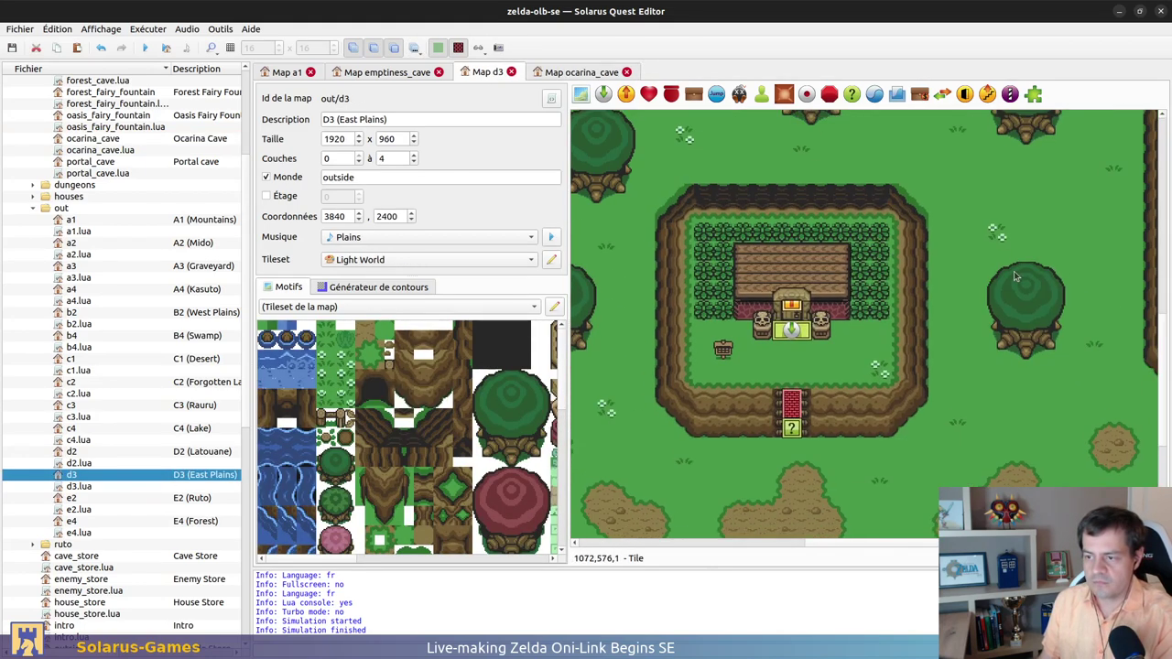
{"action": "scroll", "coordinate": [673, 300], "scroll_direction": "up", "scroll_amount": 1, "text": "ctrl"}
{"action": "scroll", "coordinate": [673, 301], "scroll_direction": "up", "scroll_amount": 3, "text": "ctrl"}
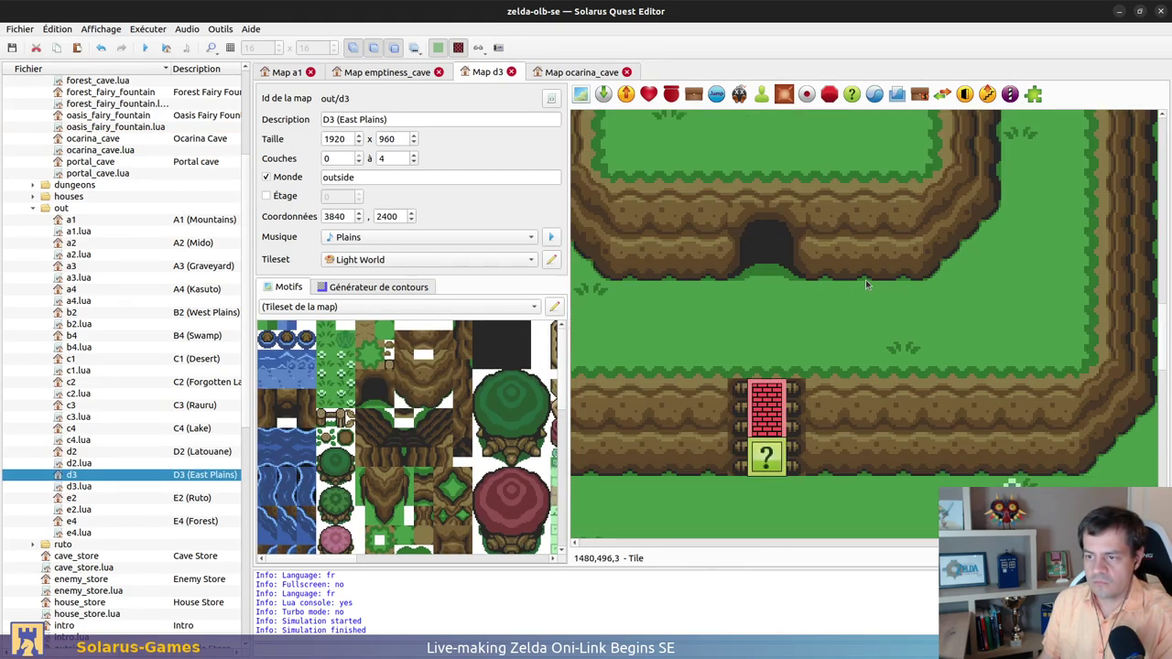
{"action": "left_click", "coordinate": [602, 93]}
{"action": "left_click", "coordinate": [767, 282]}
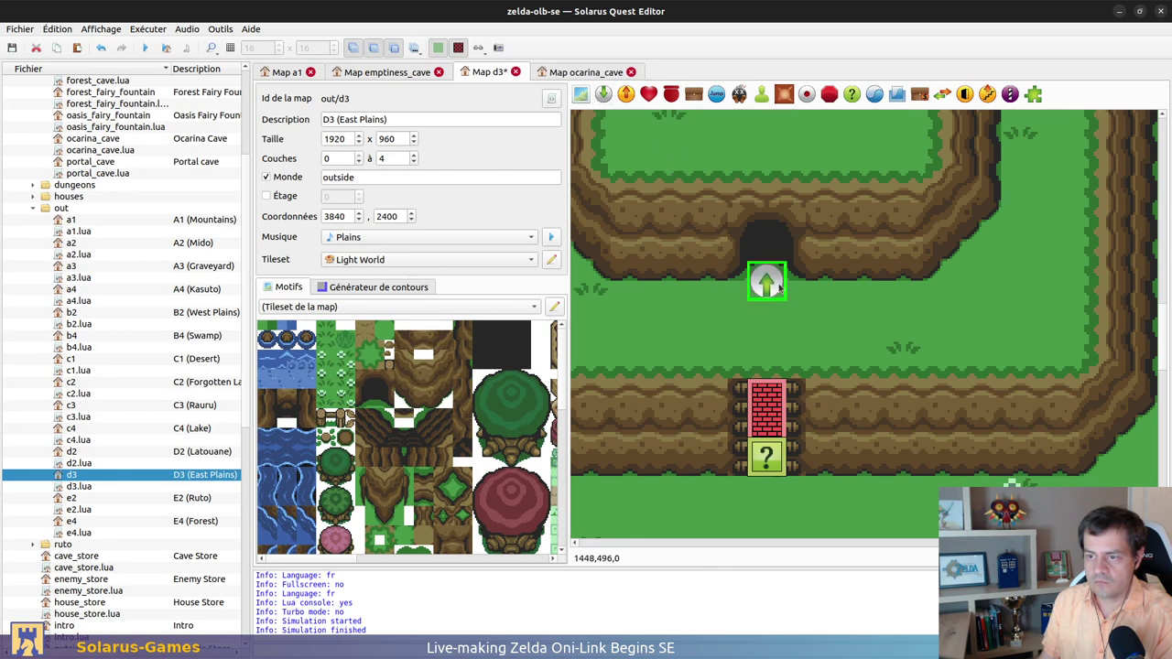
{"action": "right_click", "coordinate": [773, 288]}
{"action": "mouse_move", "coordinate": [814, 322]}
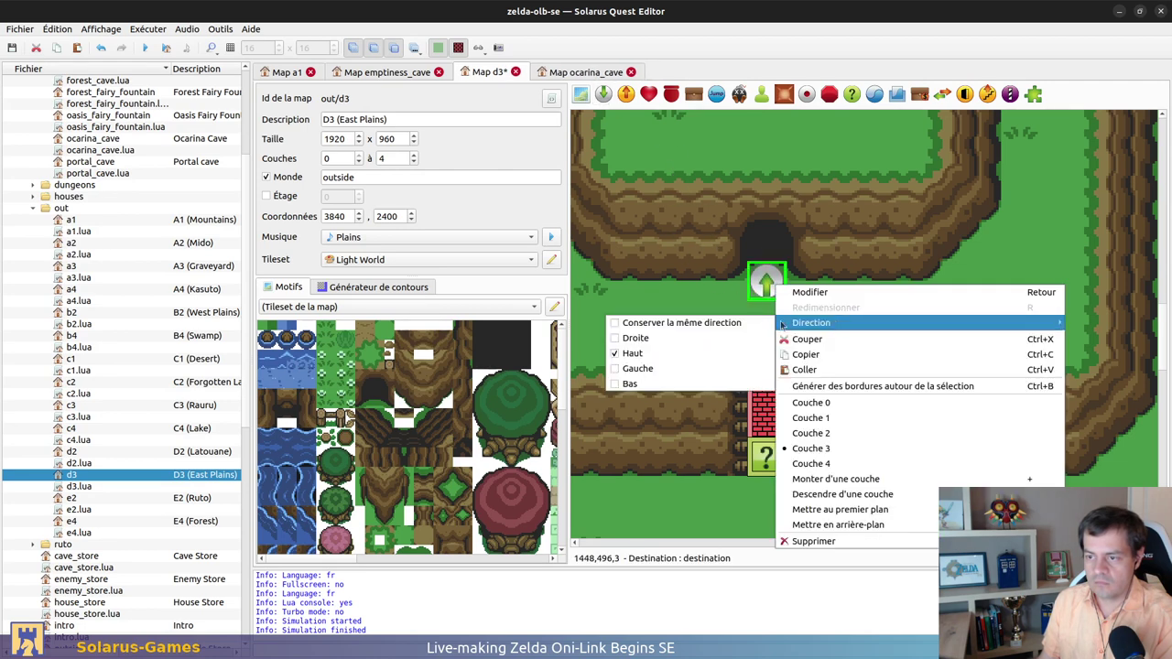
{"action": "left_click", "coordinate": [641, 385]}
Name the new destination below the cave entrance from_ocarina_cave and save the map
{"action": "double_click", "coordinate": [769, 280]}
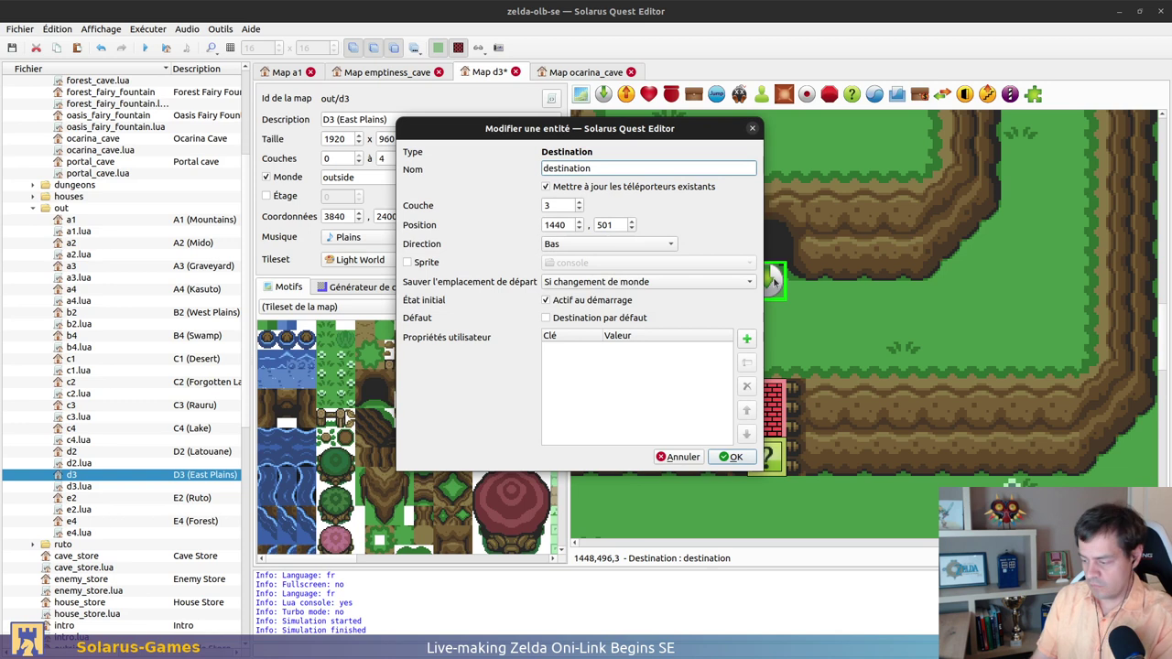
{"action": "type", "text": "from_ocarina_"}
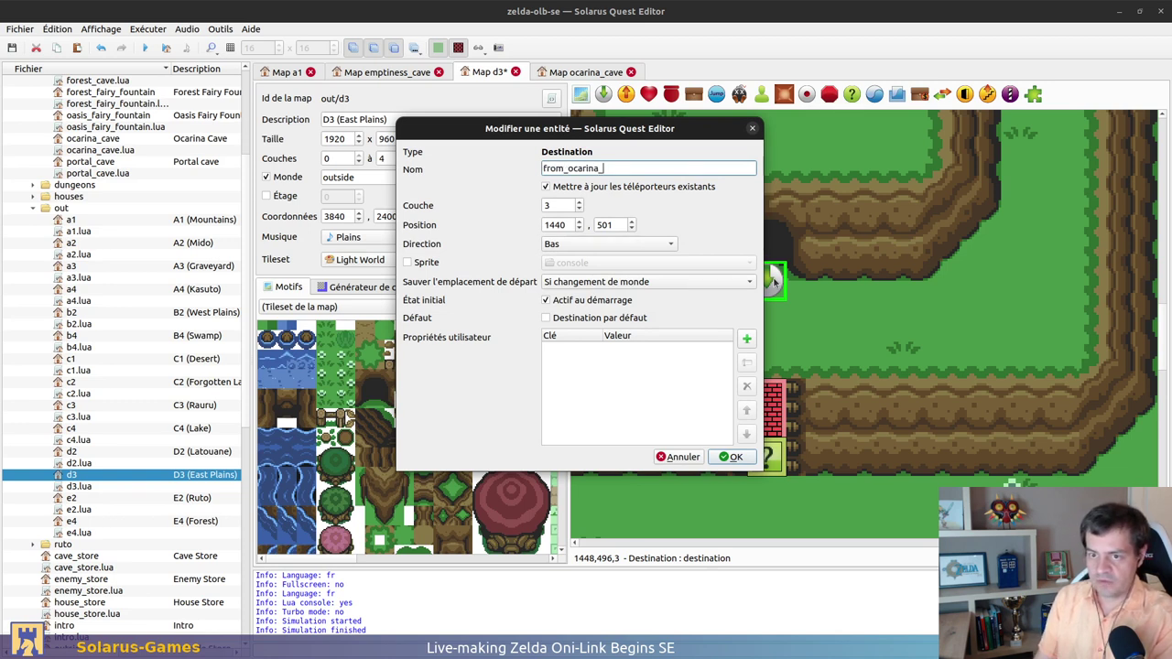
{"action": "type", "text": "cave"}
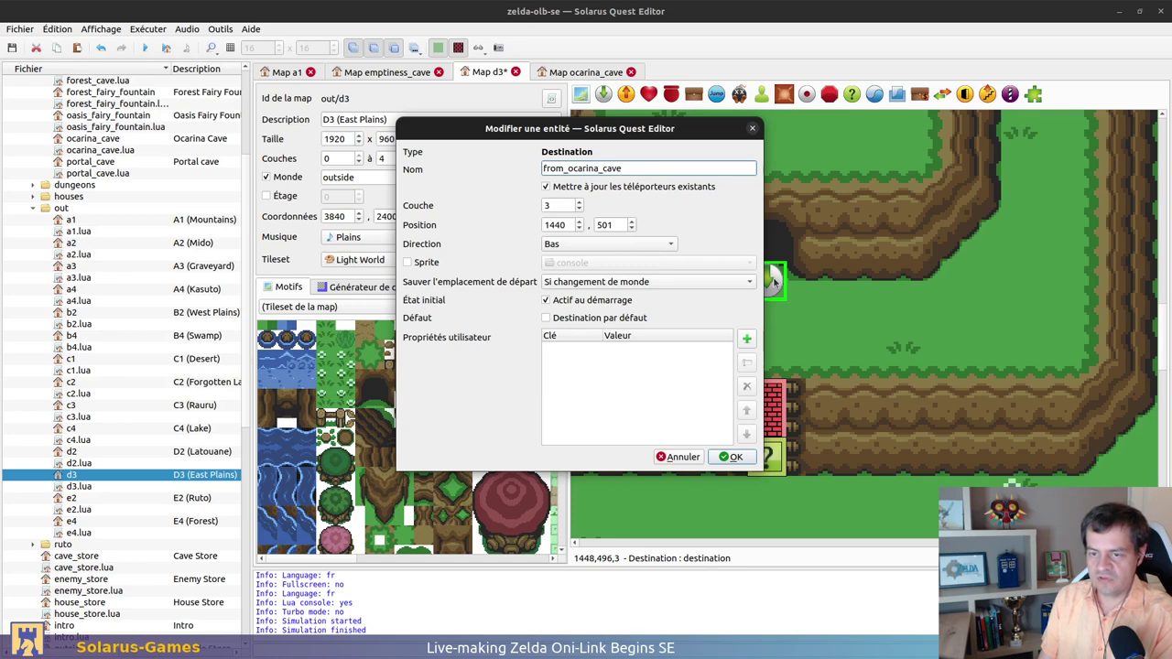
{"action": "key", "text": "Return"}
{"action": "key", "text": "ctrl+s"}
{"action": "right_click", "coordinate": [833, 275]}
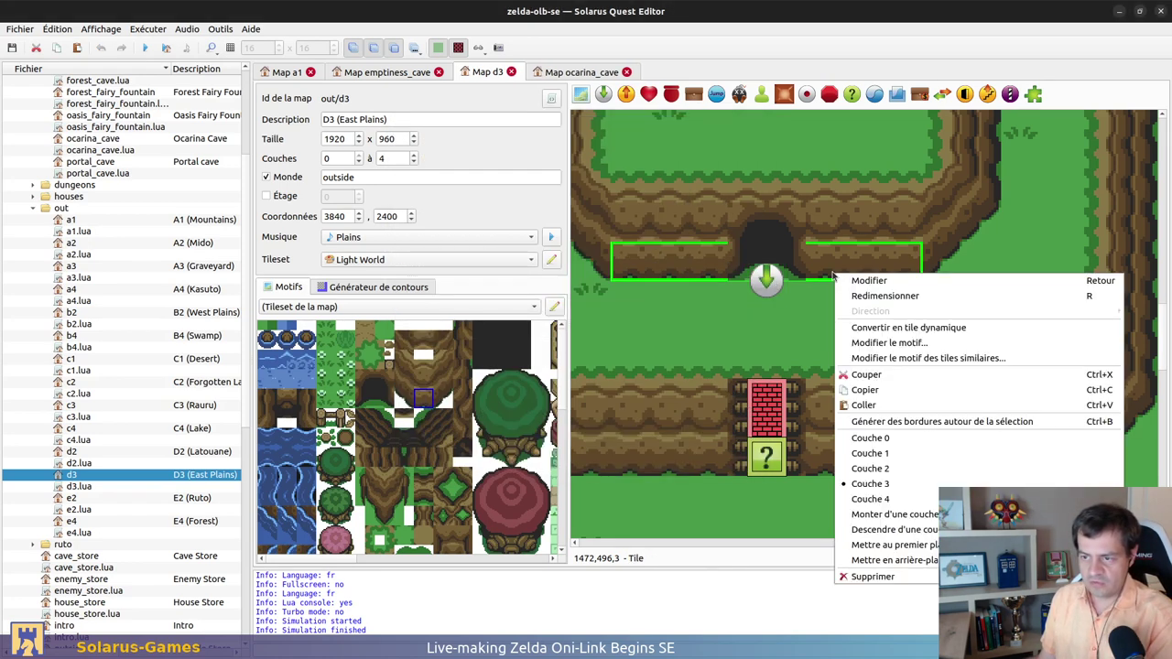
{"action": "key", "text": "Escape"}
Place a teleporter in the D3 cave entrance leading to Ocarina Cave at from_outside, and save the map
{"action": "left_click", "coordinate": [626, 94]}
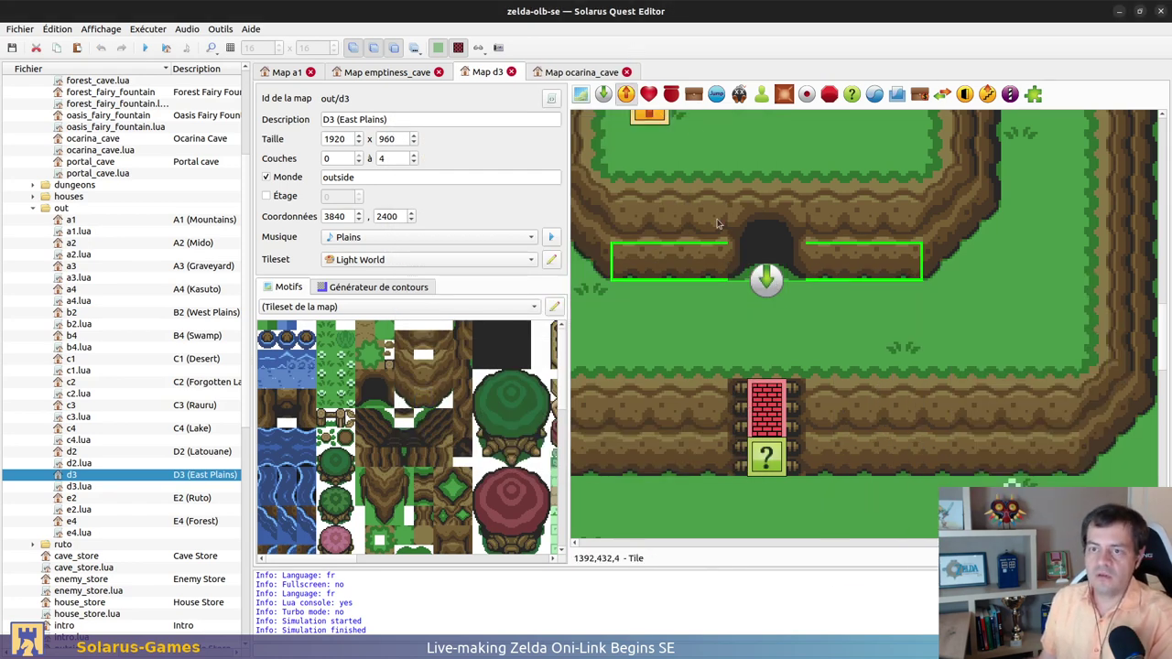
{"action": "left_click", "coordinate": [766, 242]}
{"action": "double_click", "coordinate": [766, 242]}
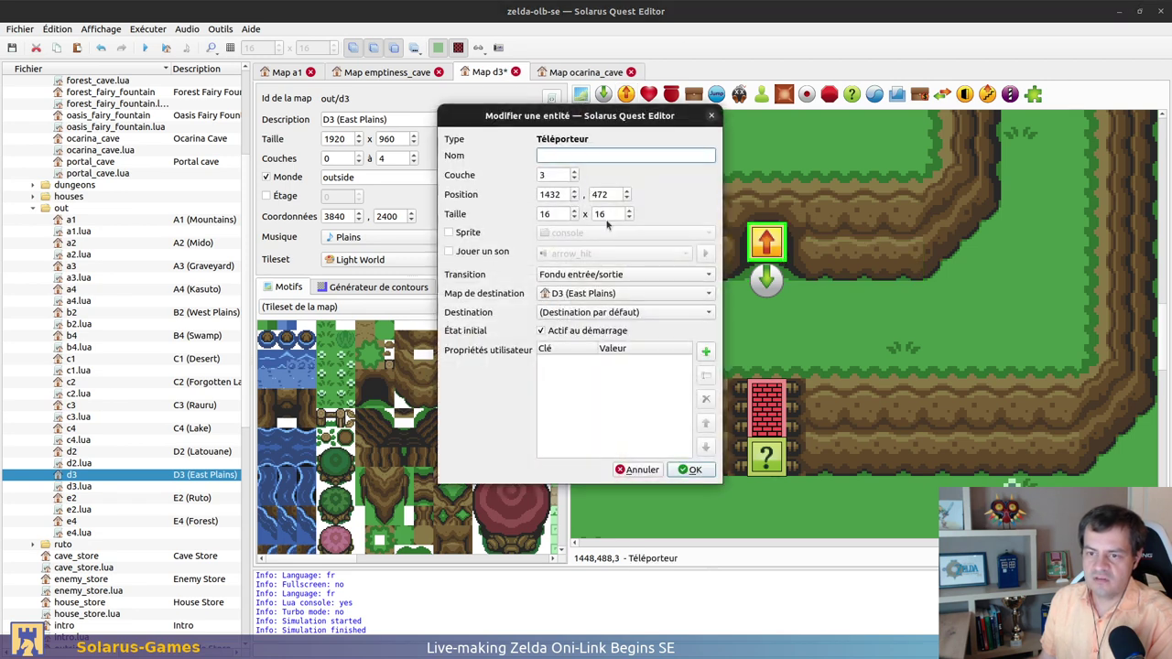
{"action": "left_click", "coordinate": [628, 293]}
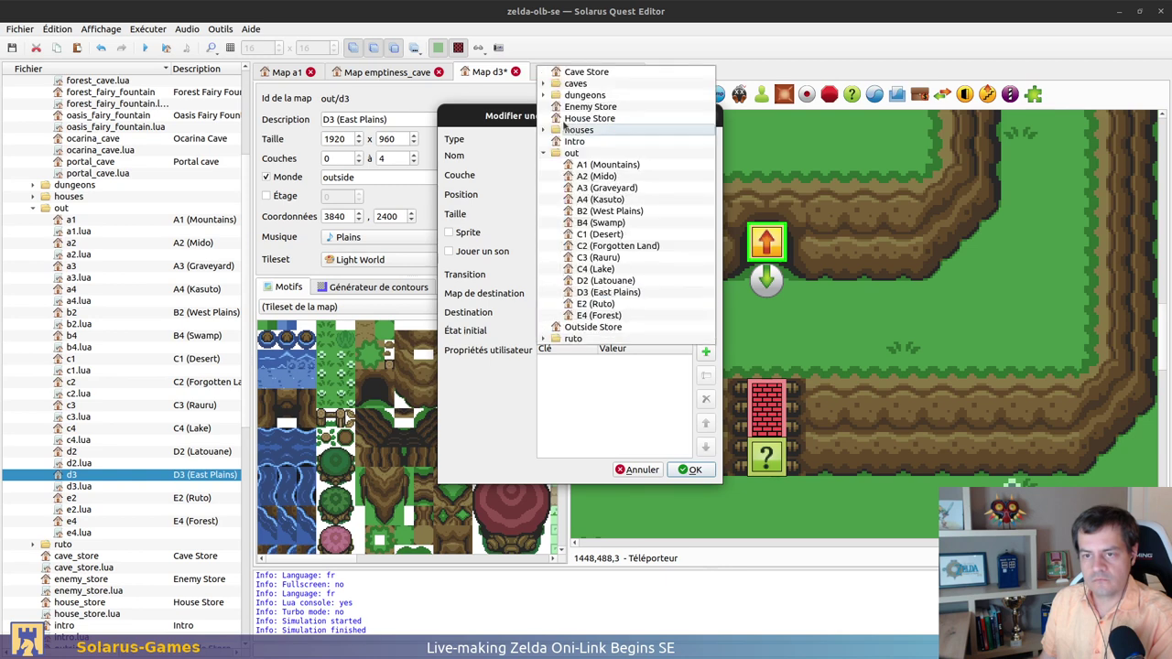
{"action": "left_click", "coordinate": [544, 85]}
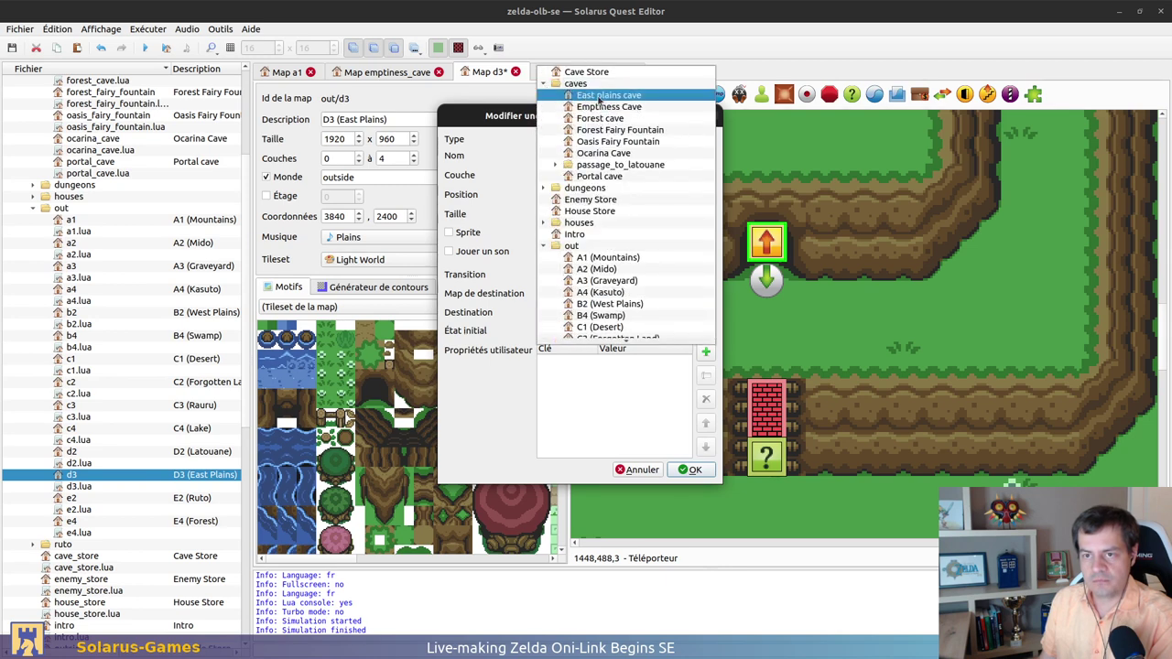
{"action": "left_click", "coordinate": [605, 153]}
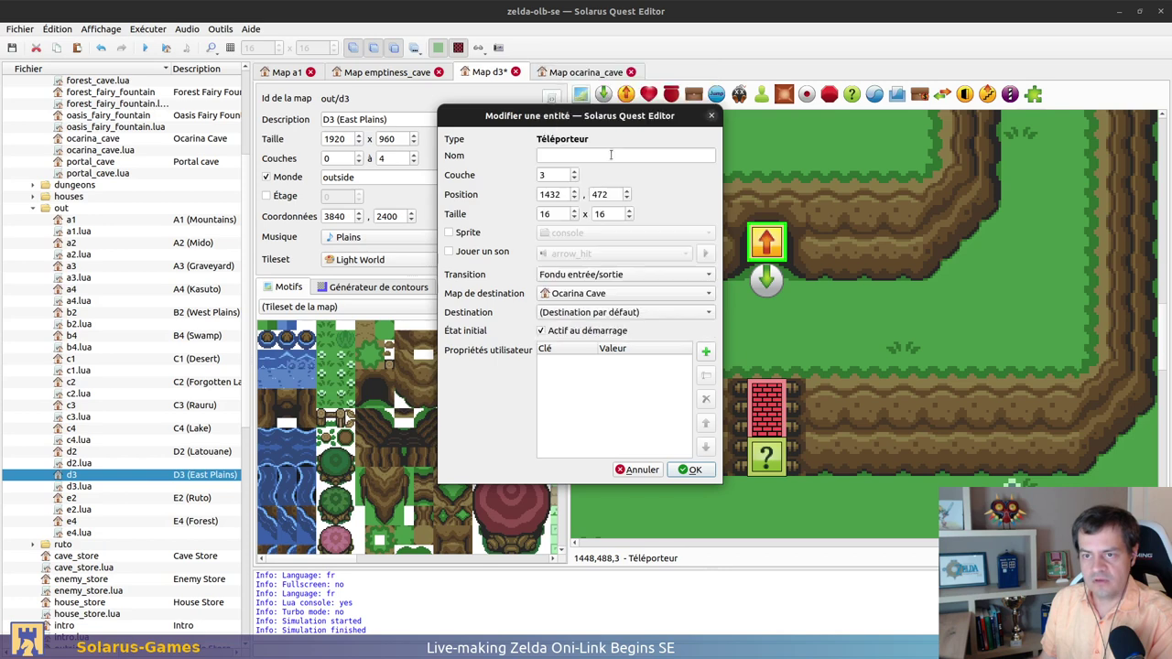
{"action": "left_click", "coordinate": [577, 312]}
{"action": "left_click", "coordinate": [586, 358]}
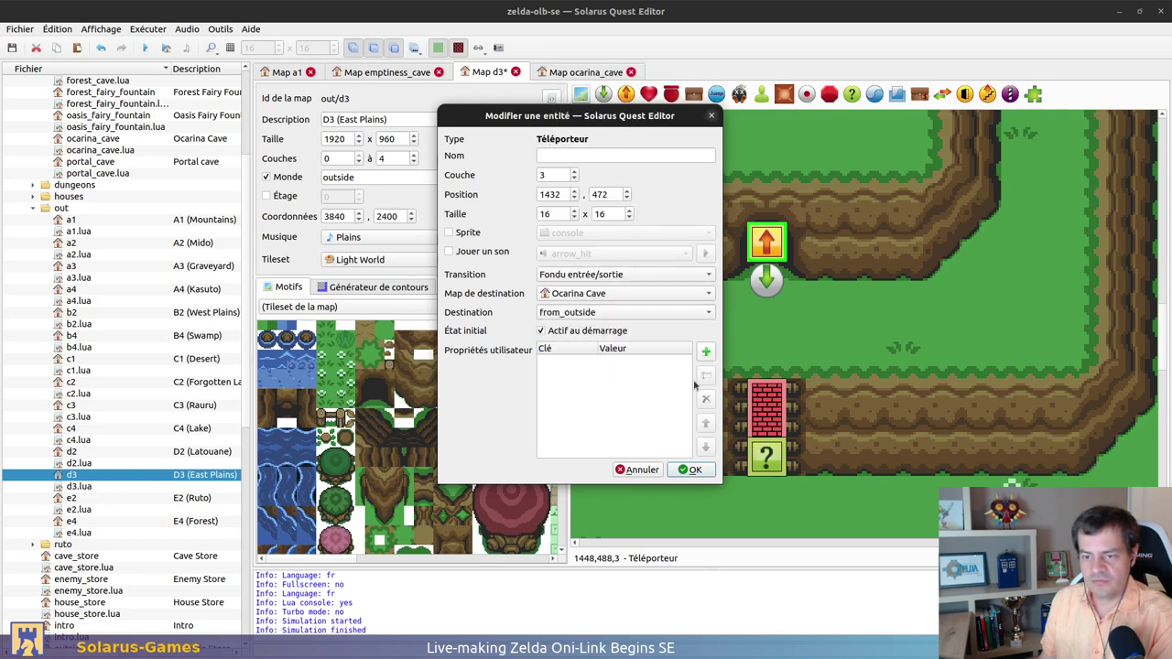
{"action": "left_click", "coordinate": [693, 471]}
{"action": "key", "text": "ctrl+s"}
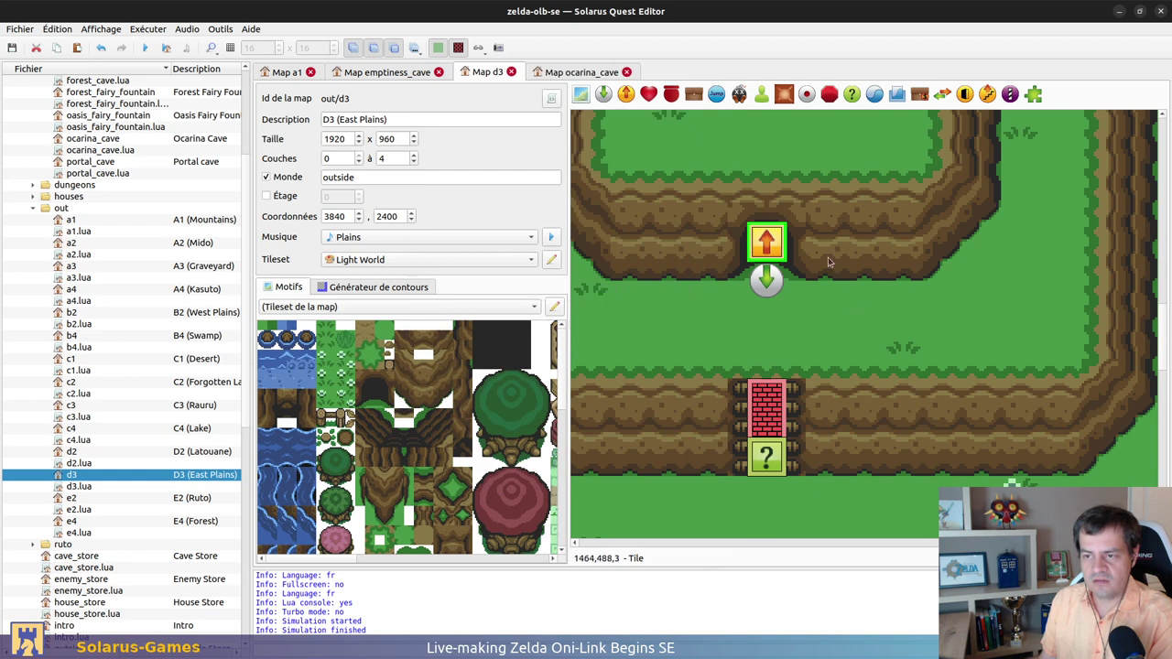
Check the cliff and doorway tiles surrounding the new teleporter at the D3 cave entrance
{"action": "left_click", "coordinate": [783, 217]}
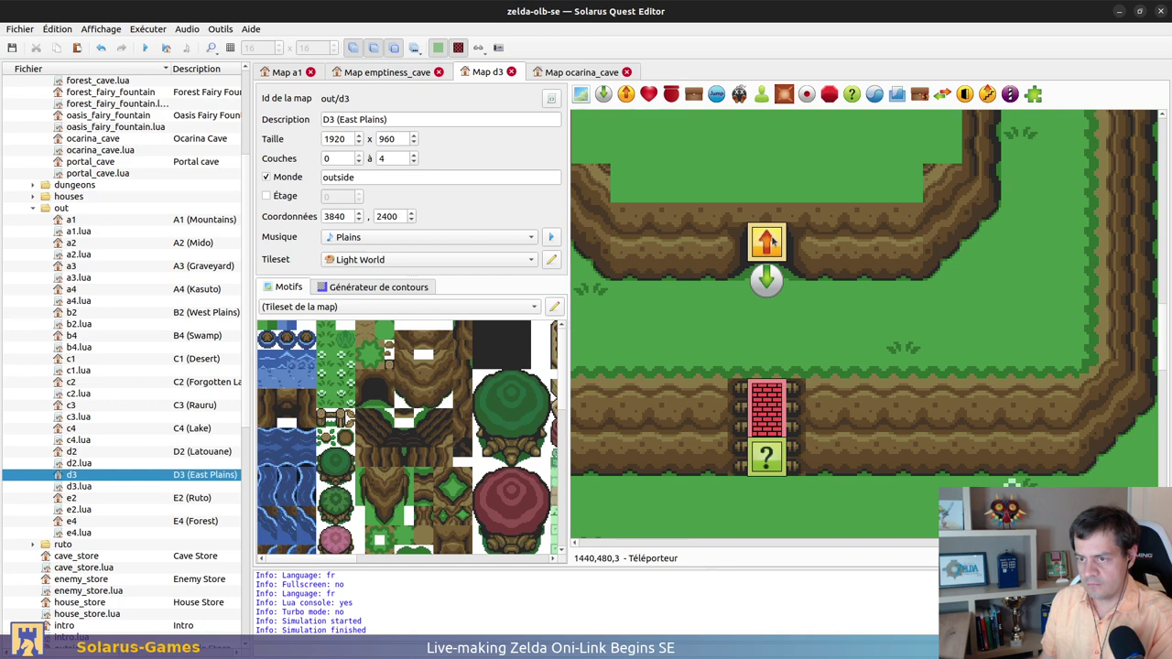
{"action": "left_click", "coordinate": [770, 221]}
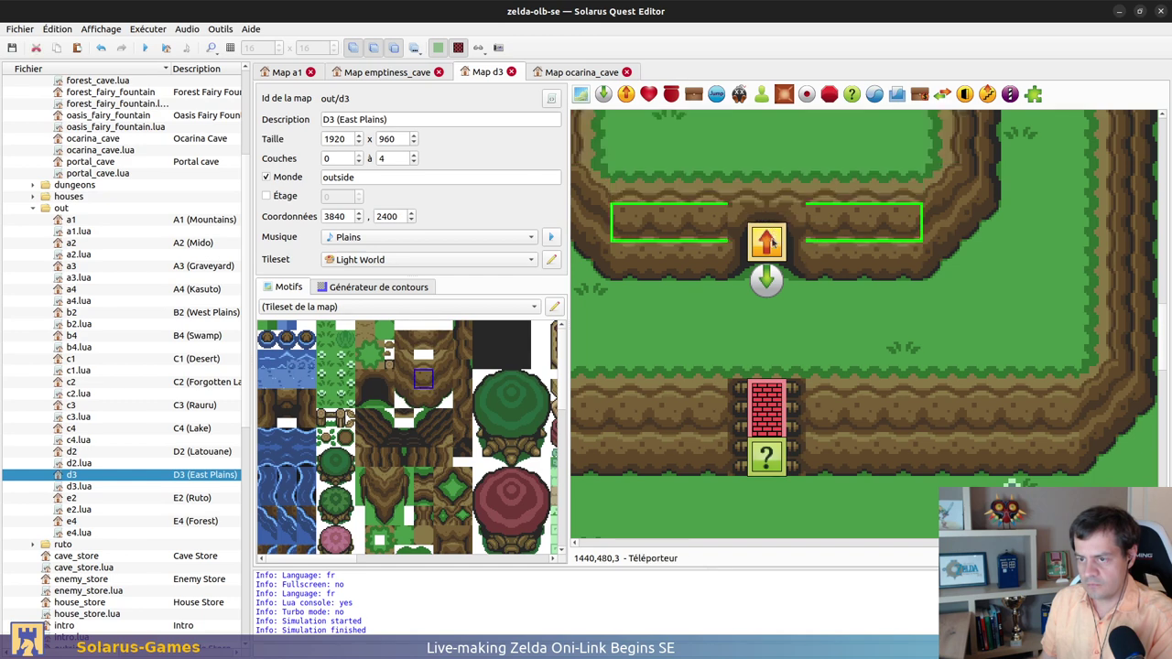
{"action": "left_click", "coordinate": [786, 211]}
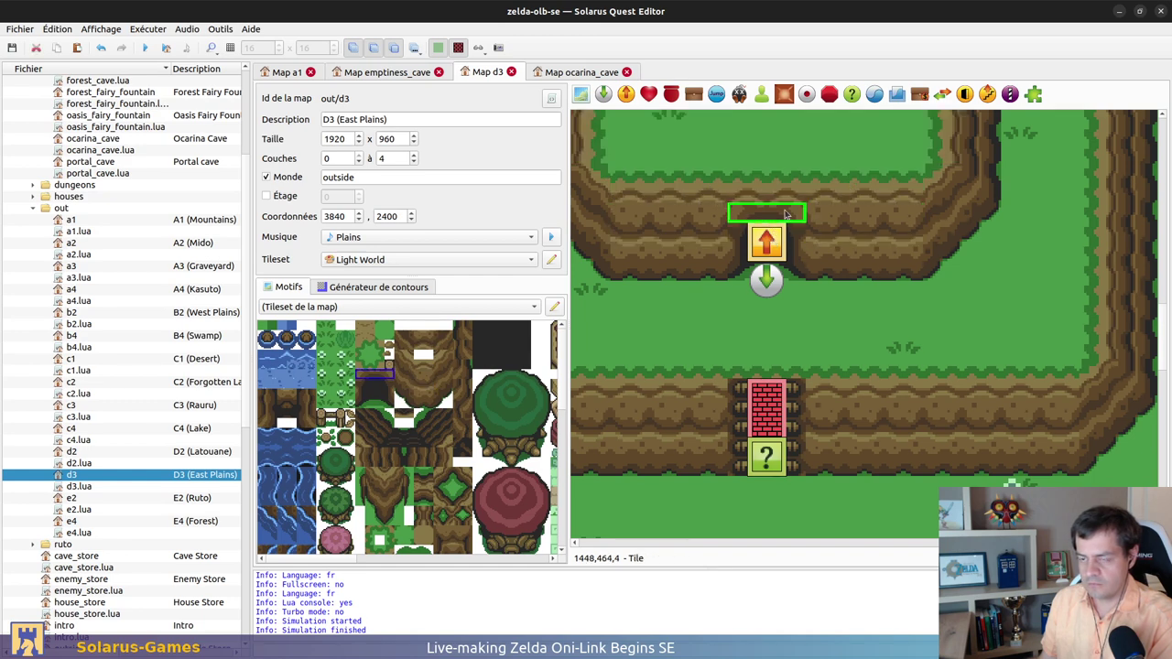
{"action": "right_click", "coordinate": [767, 216]}
{"action": "left_click", "coordinate": [762, 217]}
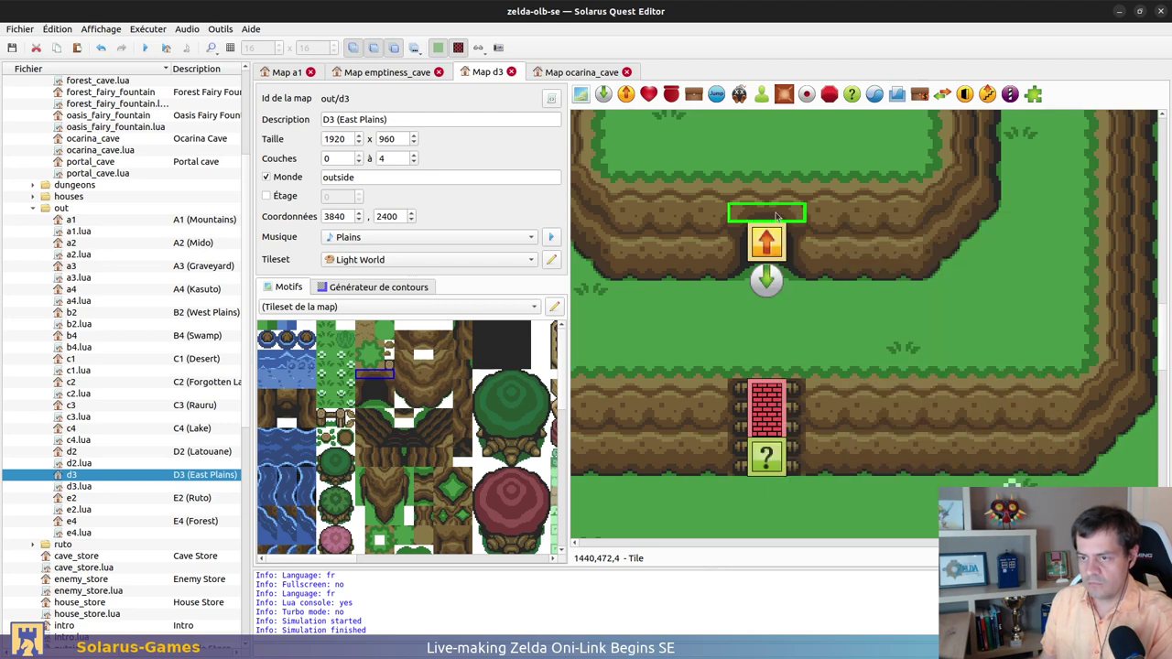
Set ocarina_cave's exit teleporter to lead to D3 (East Plains) at from_ocarina_cave, and save the map
{"action": "left_click", "coordinate": [584, 72]}
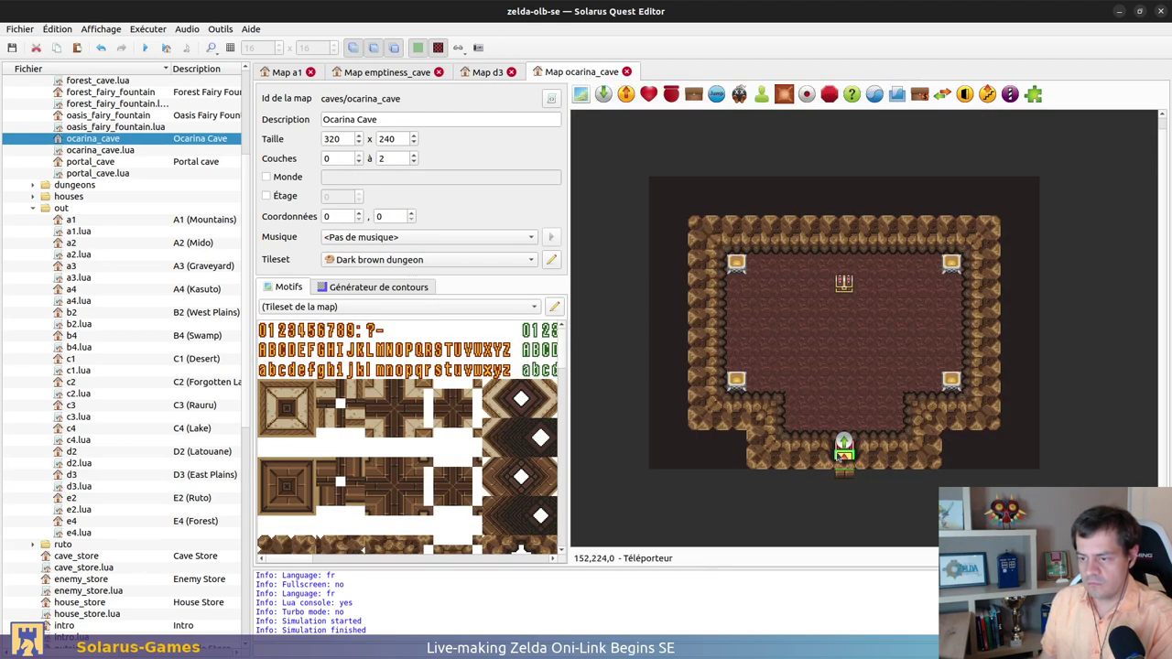
{"action": "double_click", "coordinate": [843, 451]}
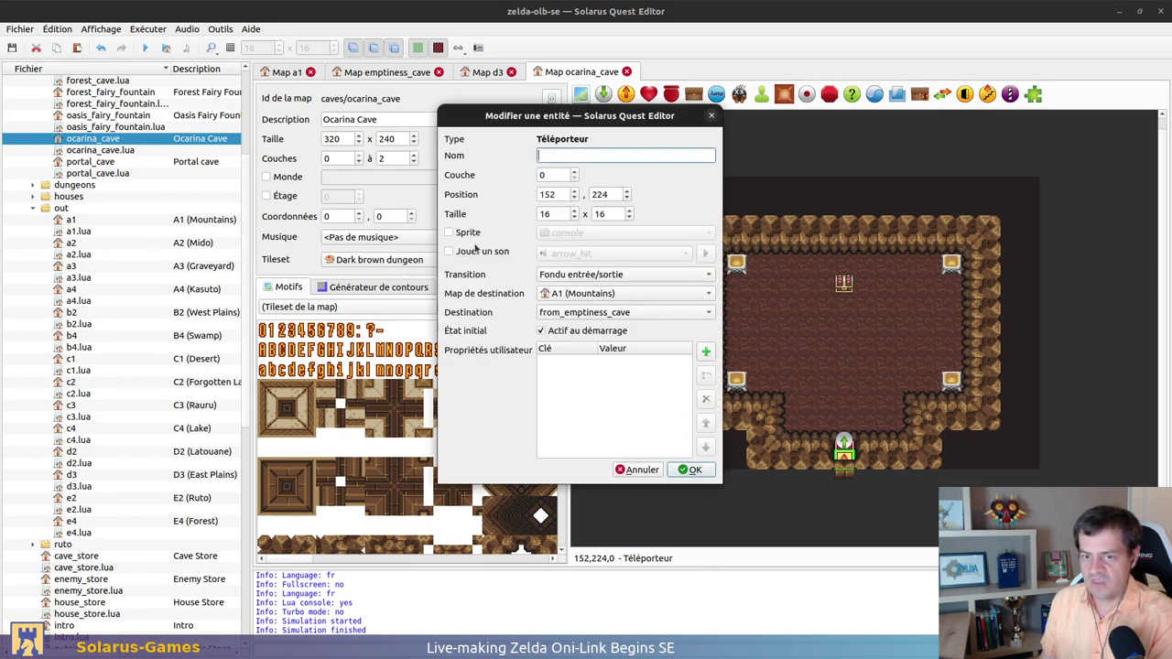
{"action": "left_click", "coordinate": [599, 294]}
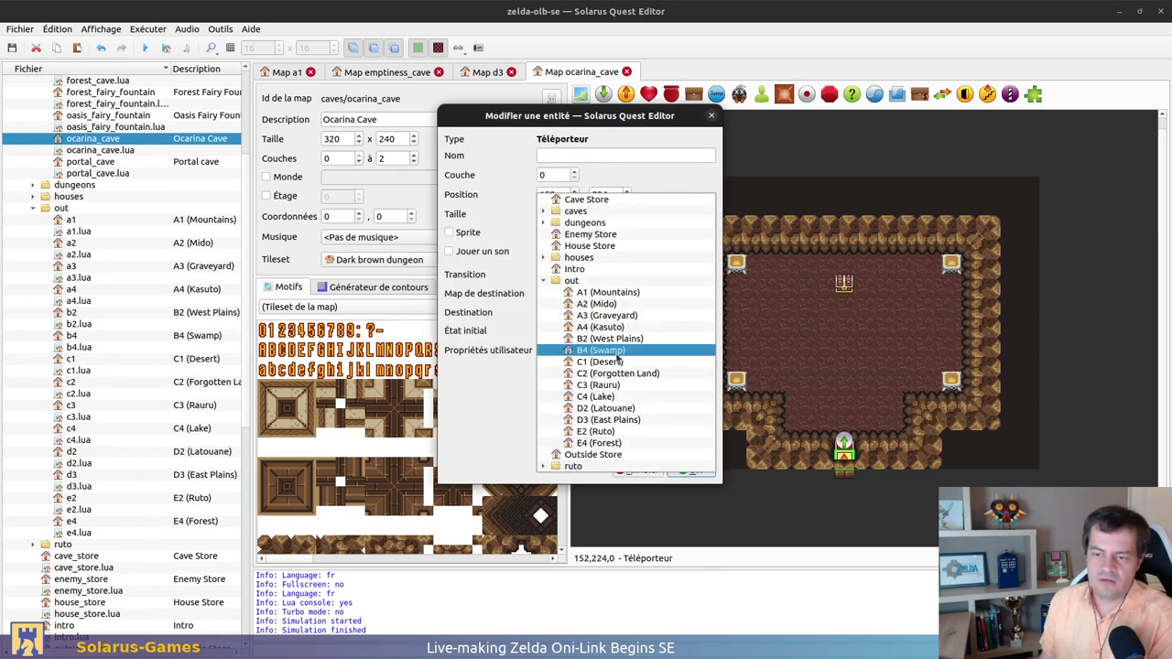
{"action": "left_click", "coordinate": [630, 419]}
{"action": "left_click", "coordinate": [608, 313]}
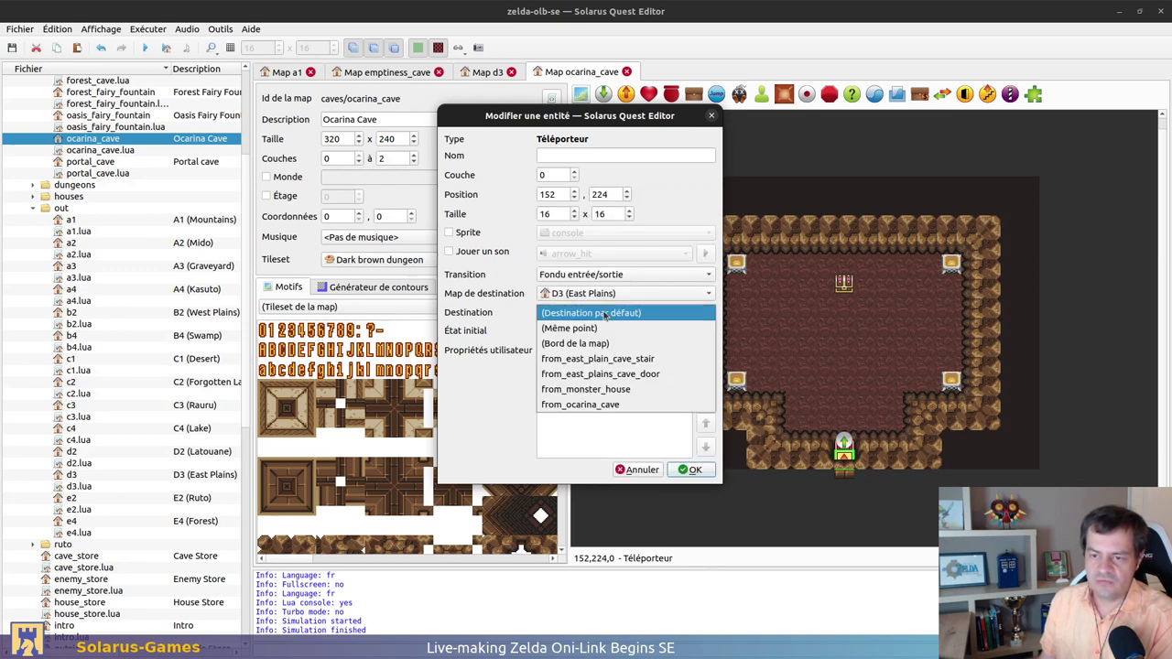
{"action": "left_click", "coordinate": [623, 404]}
{"action": "left_click", "coordinate": [691, 469]}
{"action": "key", "text": "Escape"}
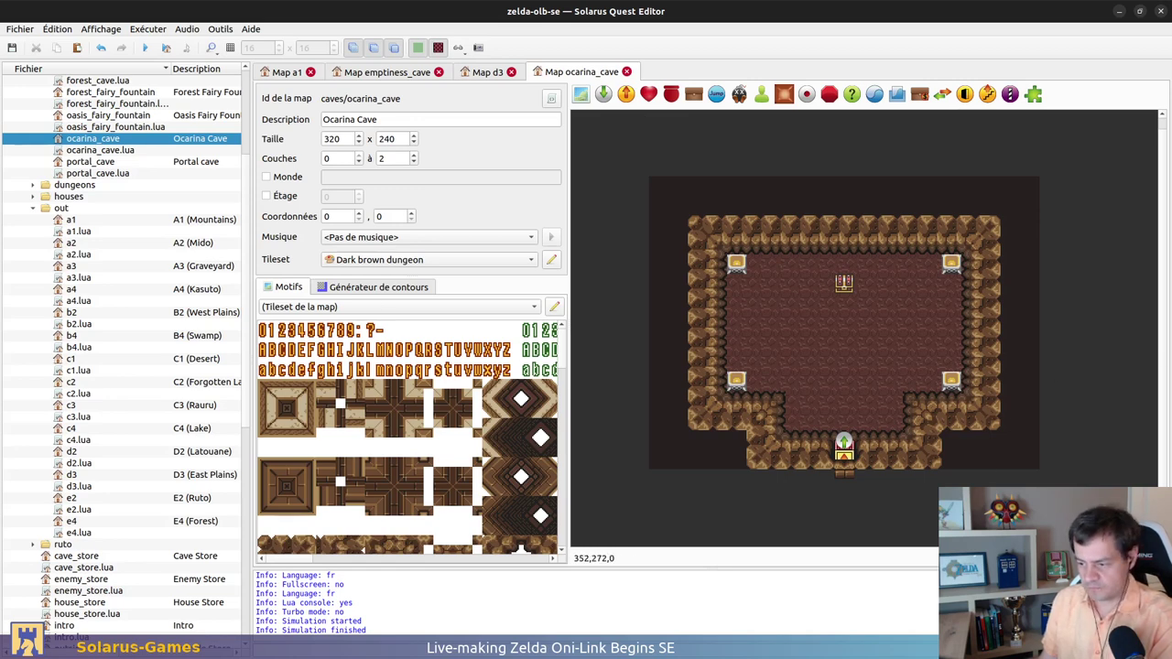
Switch to the terminal, check the Git status and stage the .dat and .lua files of emptiness_cave and ocarina_cave
{"action": "key", "text": "alt+Tab"}
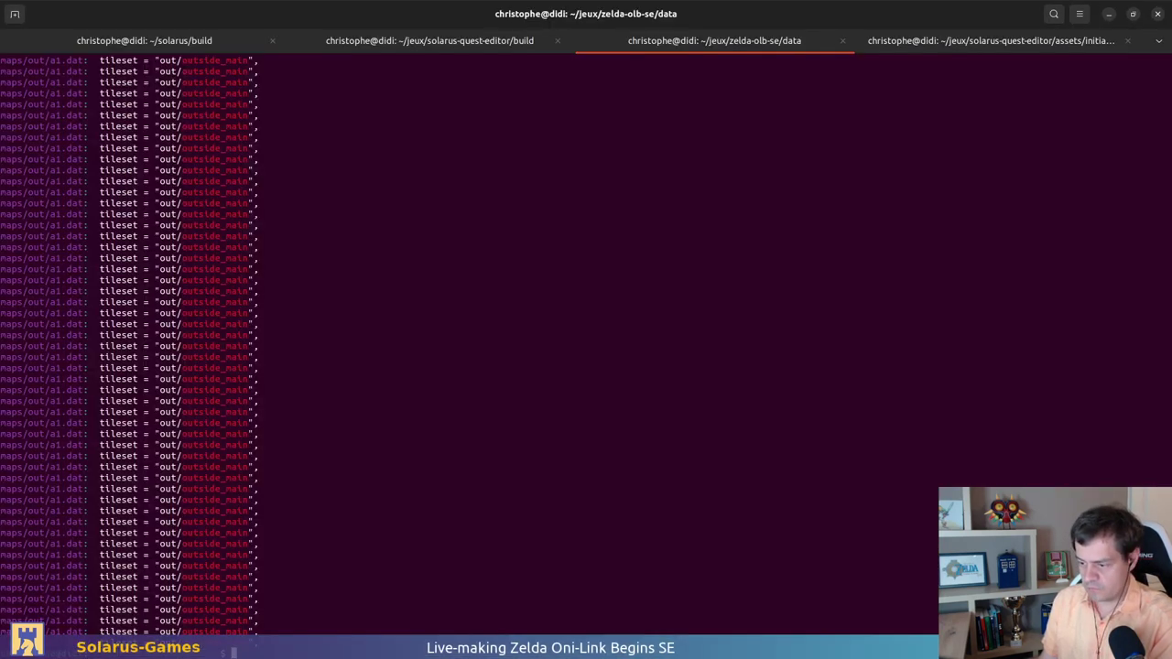
{"action": "type", "text": "git status"}
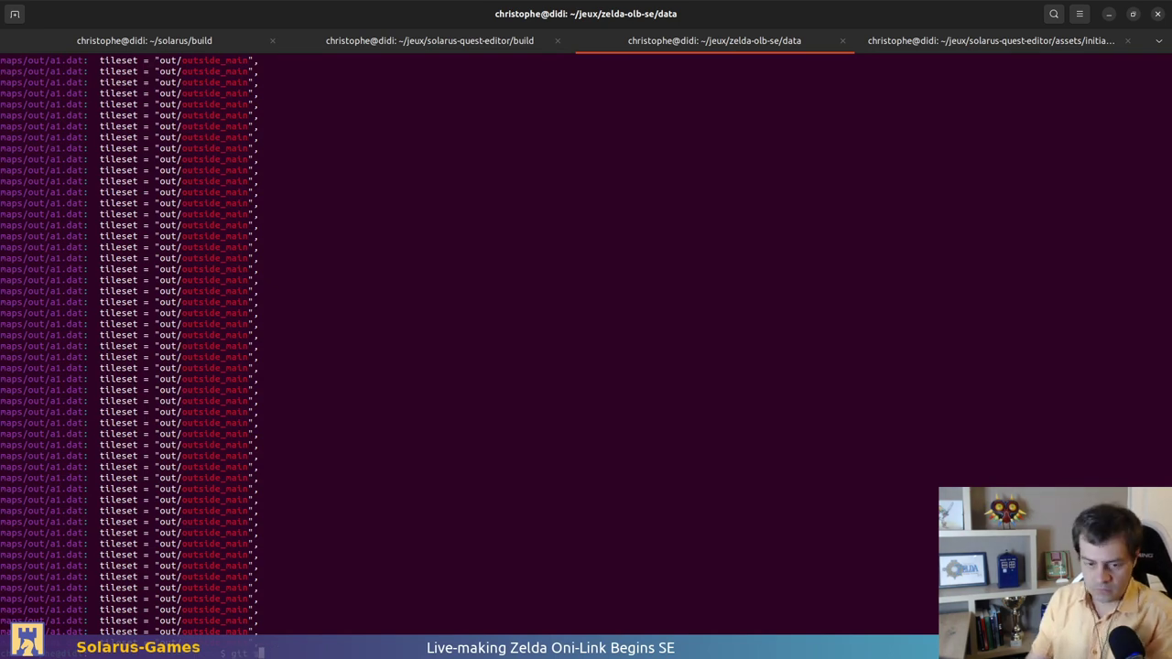
{"action": "key", "text": "Return"}
{"action": "type", "text": "git add maps/caves/em"}
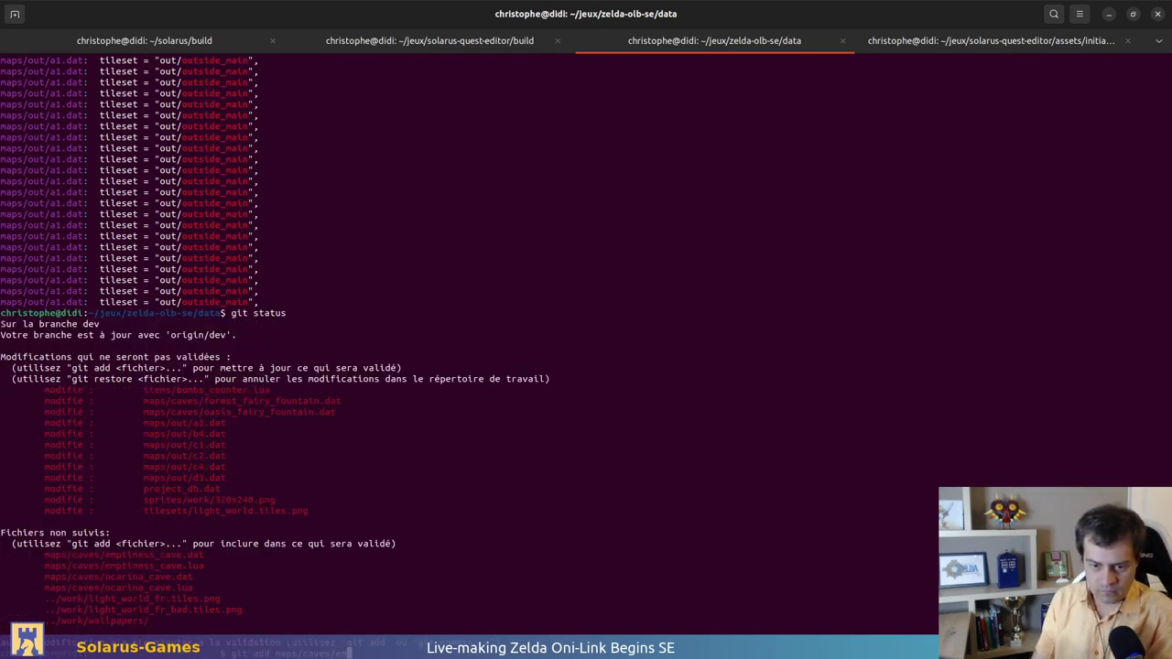
{"action": "key", "text": "Tab"}
{"action": "type", "text": "dat maps/caves/emptiness_"}
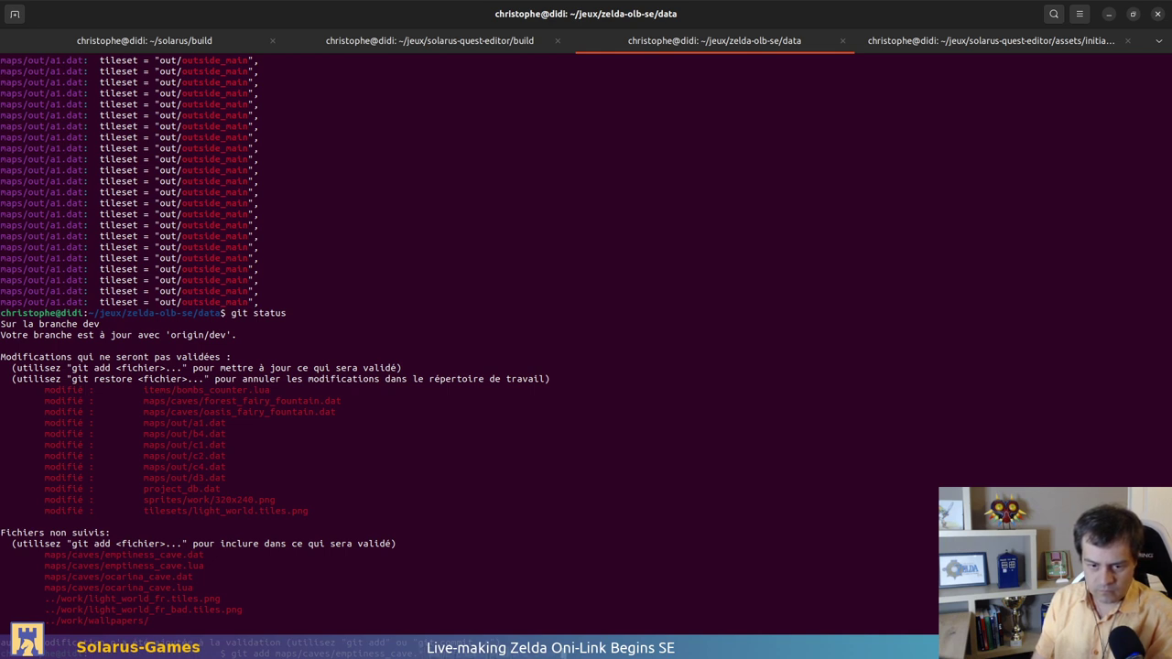
{"action": "type", "text": "c"}
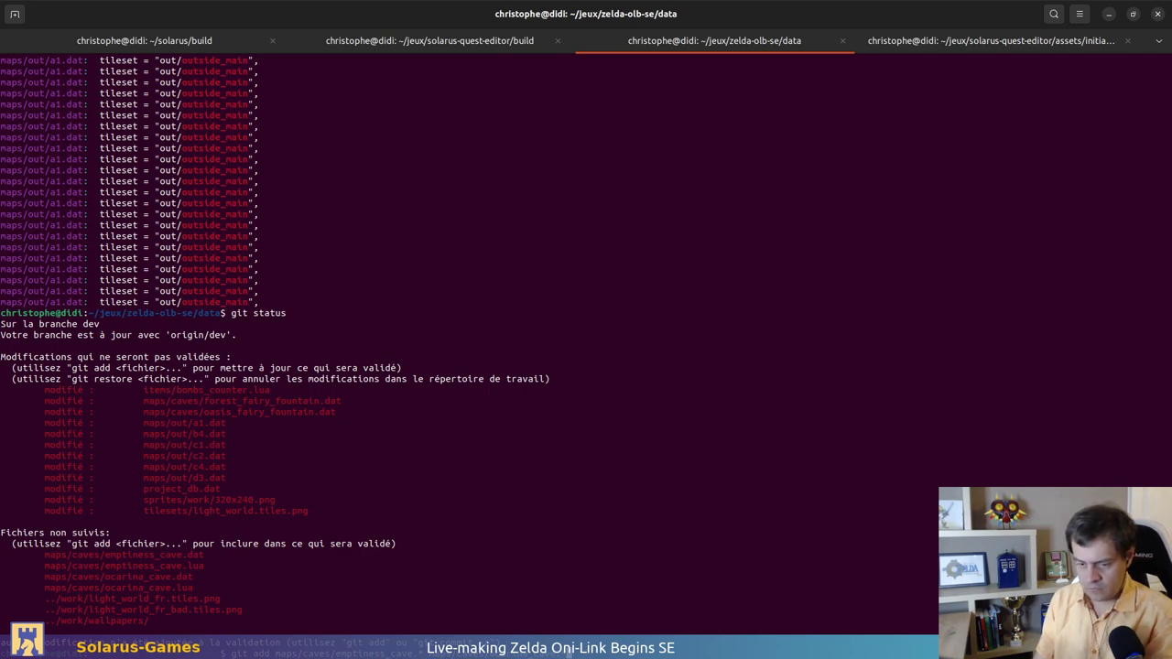
{"action": "key", "text": "Return"}
Commit all modified files with the message "Add more caves" and push the commit to the remote
{"action": "type", "text": "git commit "}
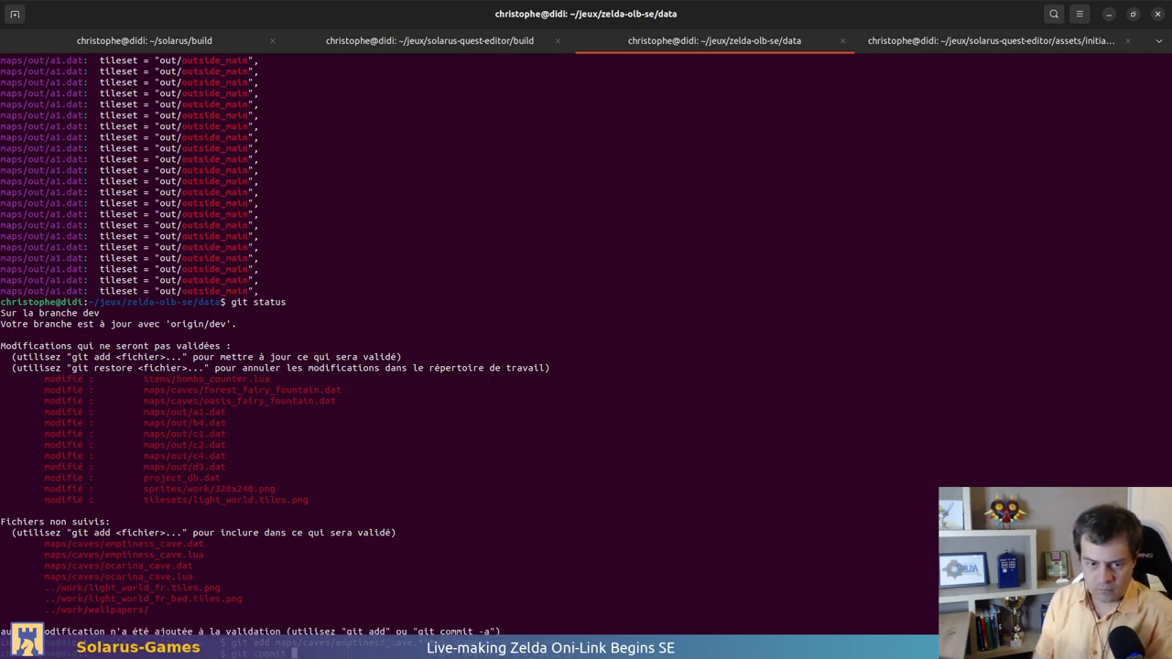
{"action": "type", "text": "-a"}
{"action": "key", "text": "Return"}
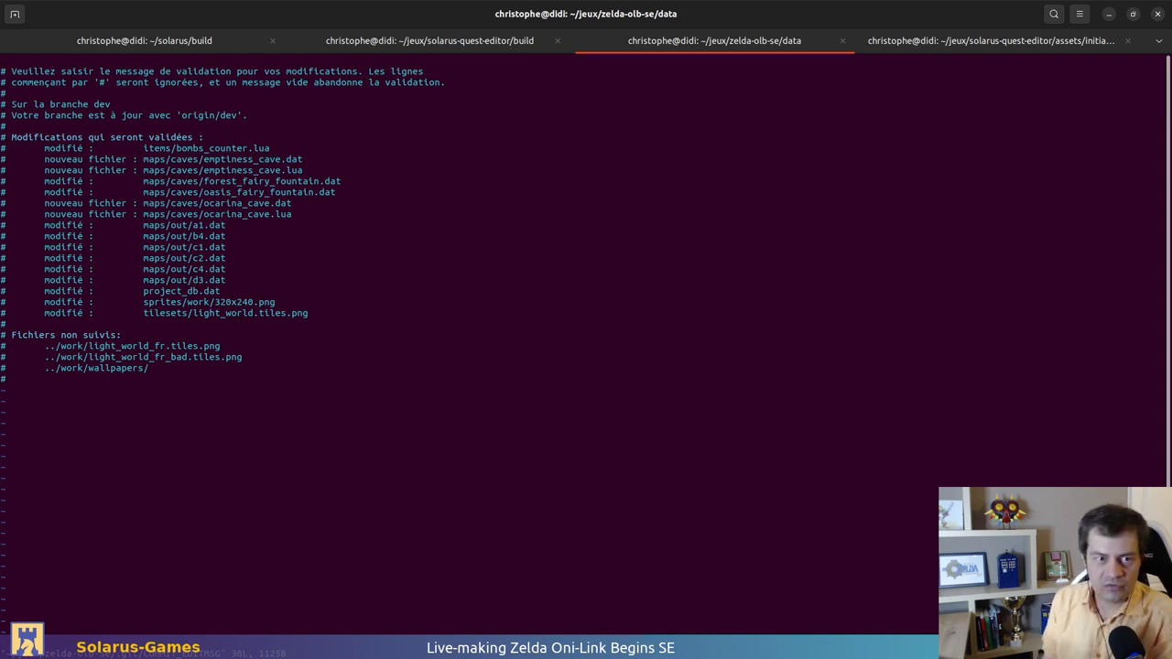
{"action": "key", "text": "i"}
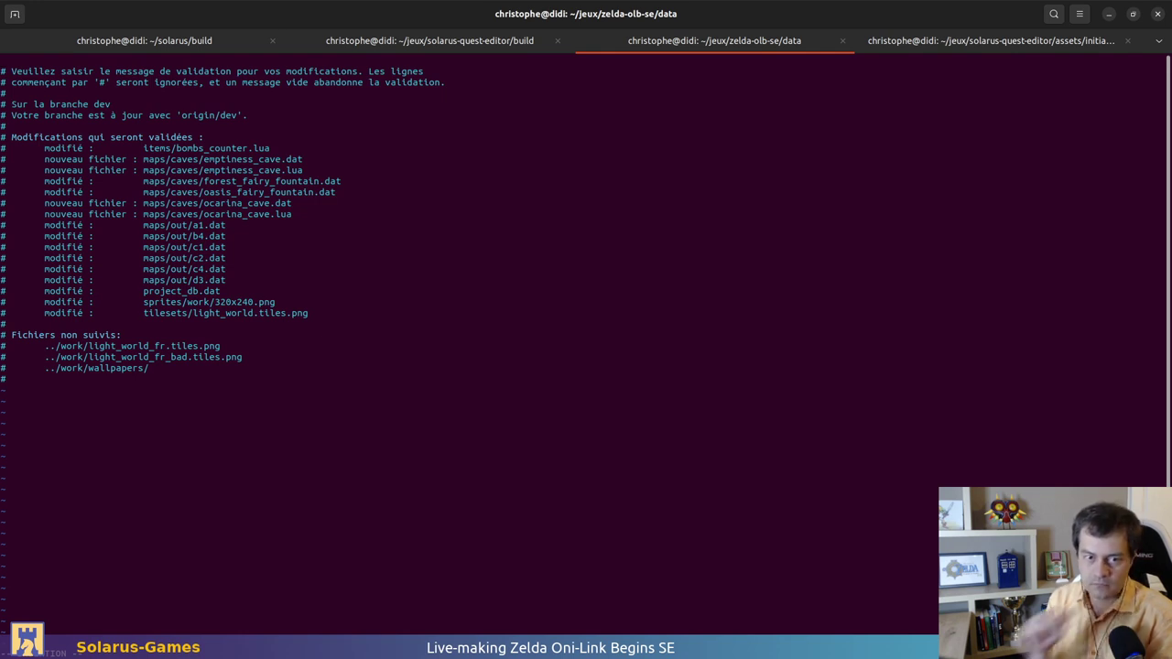
{"action": "type", "text": "Add "}
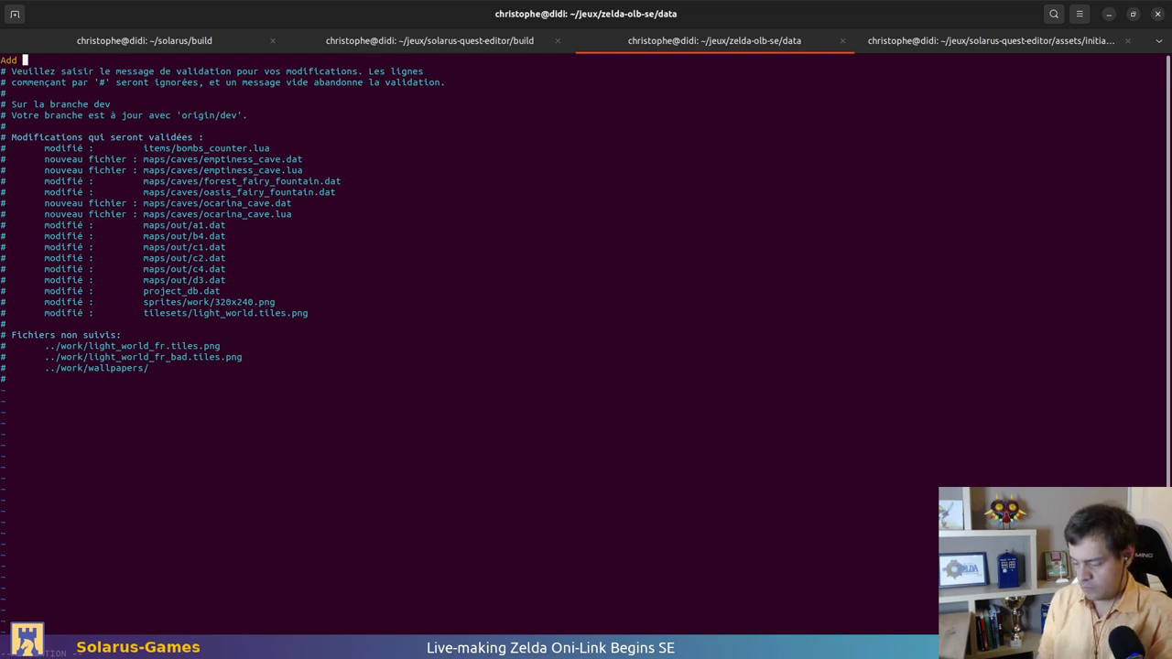
{"action": "type", "text": "more caves"}
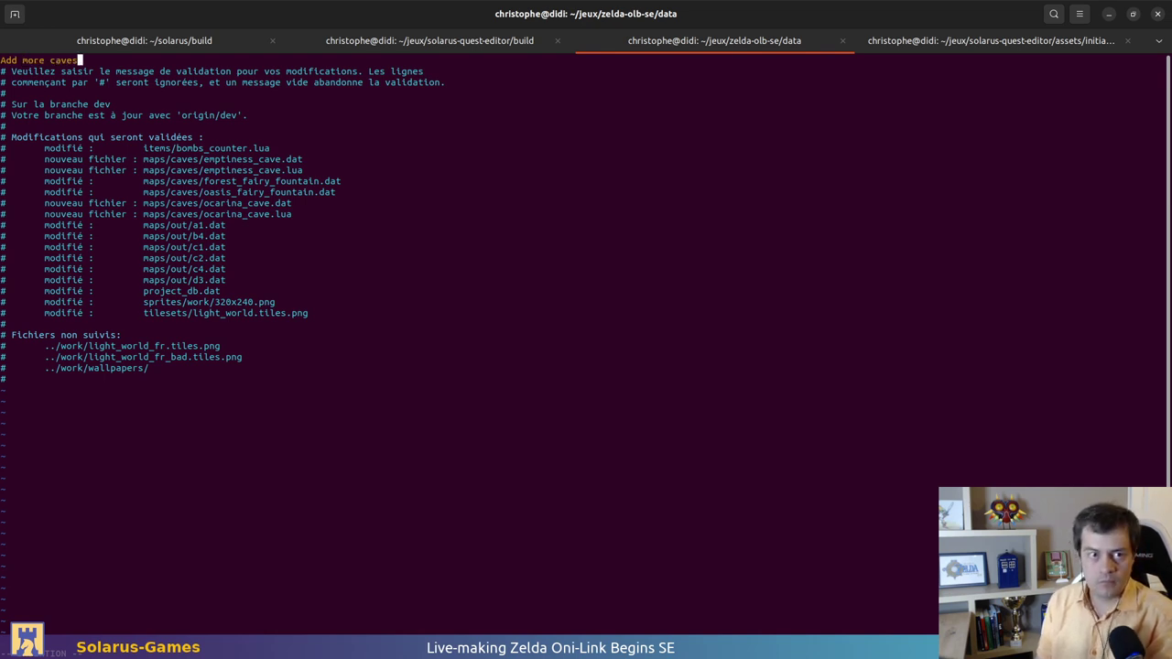
{"action": "key", "text": "Escape"}
{"action": "type", "text": ":wq"}
{"action": "key", "text": "Return"}
{"action": "type", "text": "git push"}
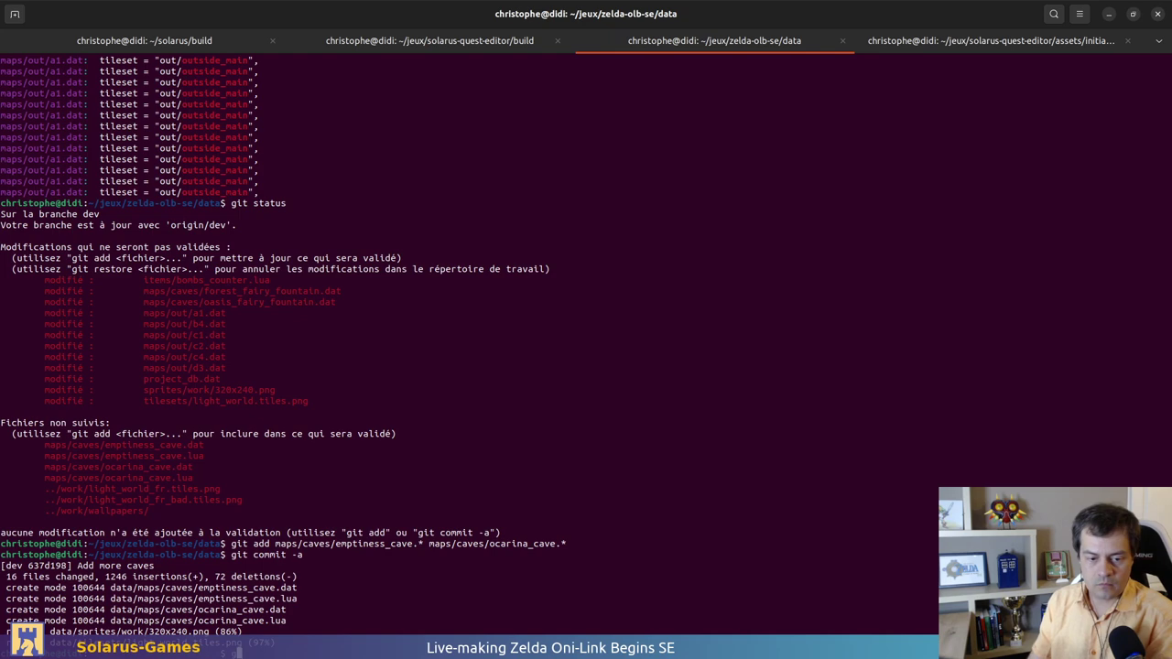
{"action": "key", "text": "Return"}
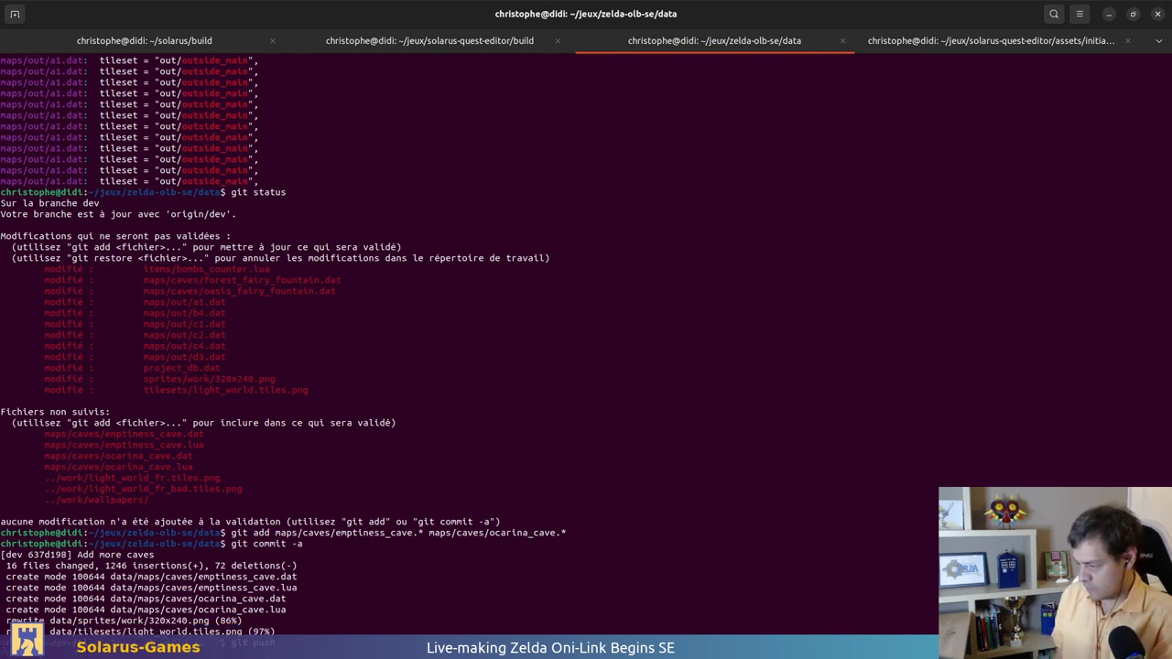
Switch to the GitLab issue in Chrome and mark caves/ocarina_cave (32) and caves/emptiness_cave (42) as done
{"action": "key", "text": "alt+Tab"}
{"action": "key", "text": "alt+Tab"}
{"action": "key", "text": "alt+Tab"}
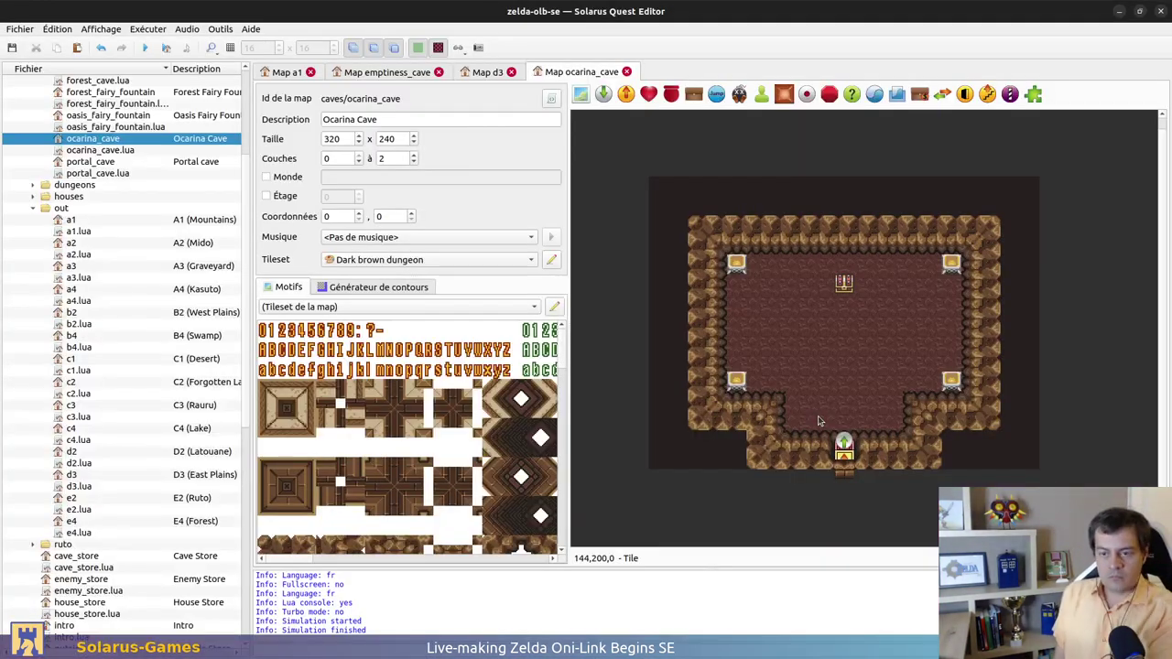
{"action": "key", "text": "alt+Tab"}
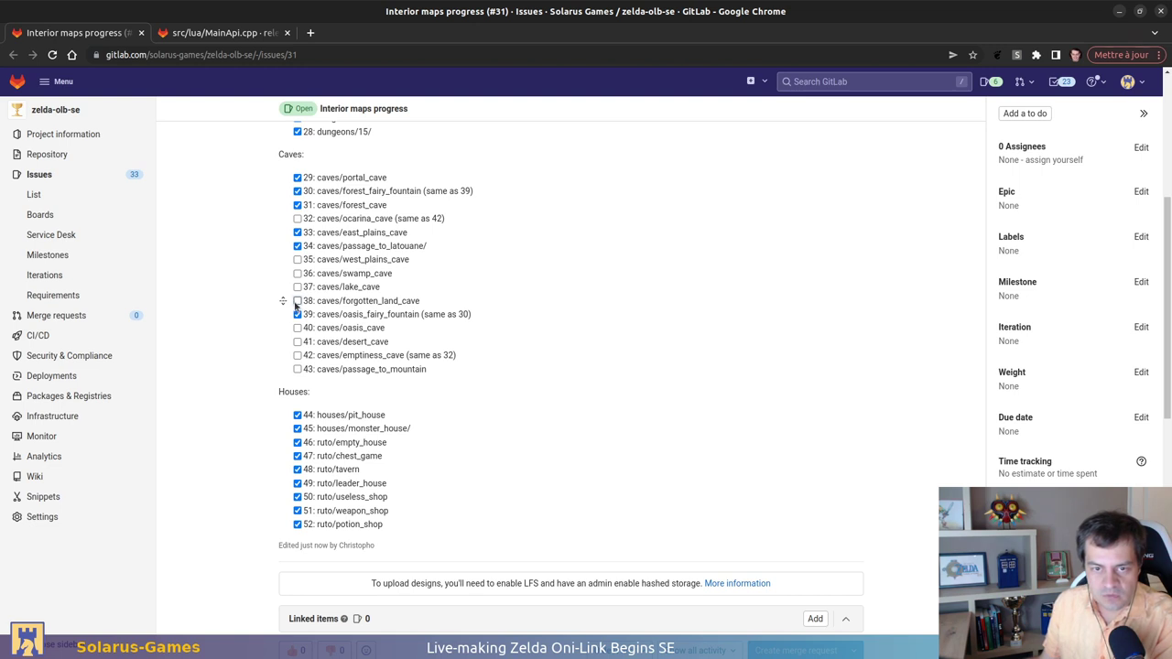
{"action": "left_click", "coordinate": [297, 219]}
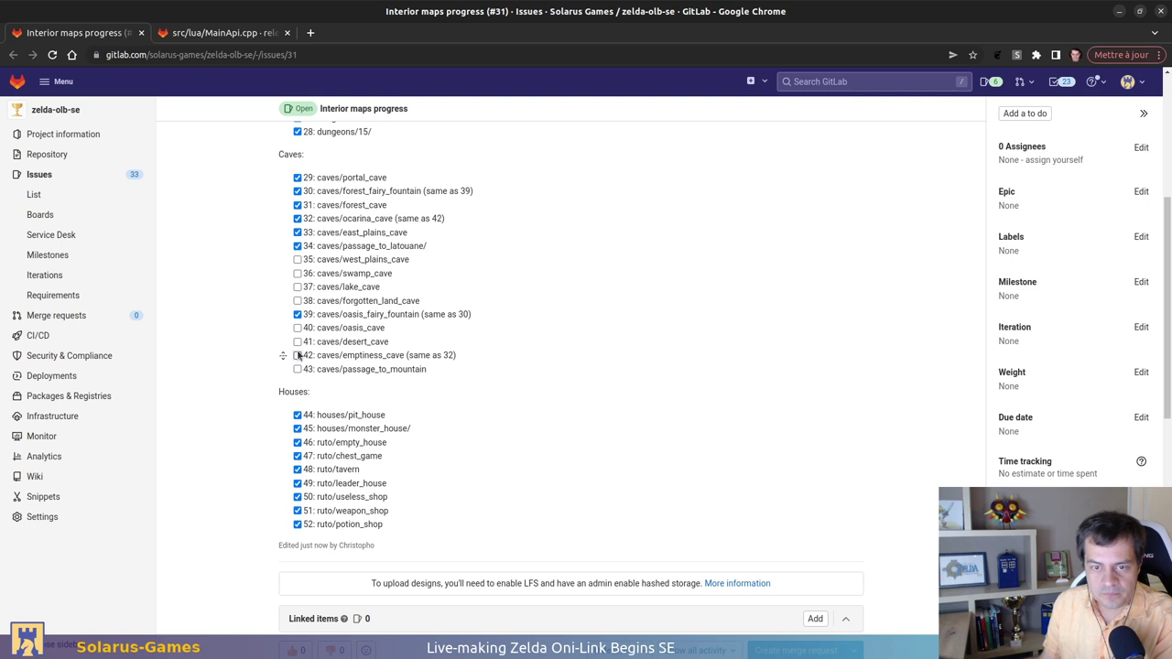
{"action": "scroll", "coordinate": [494, 418], "scroll_direction": "up", "scroll_amount": 5}
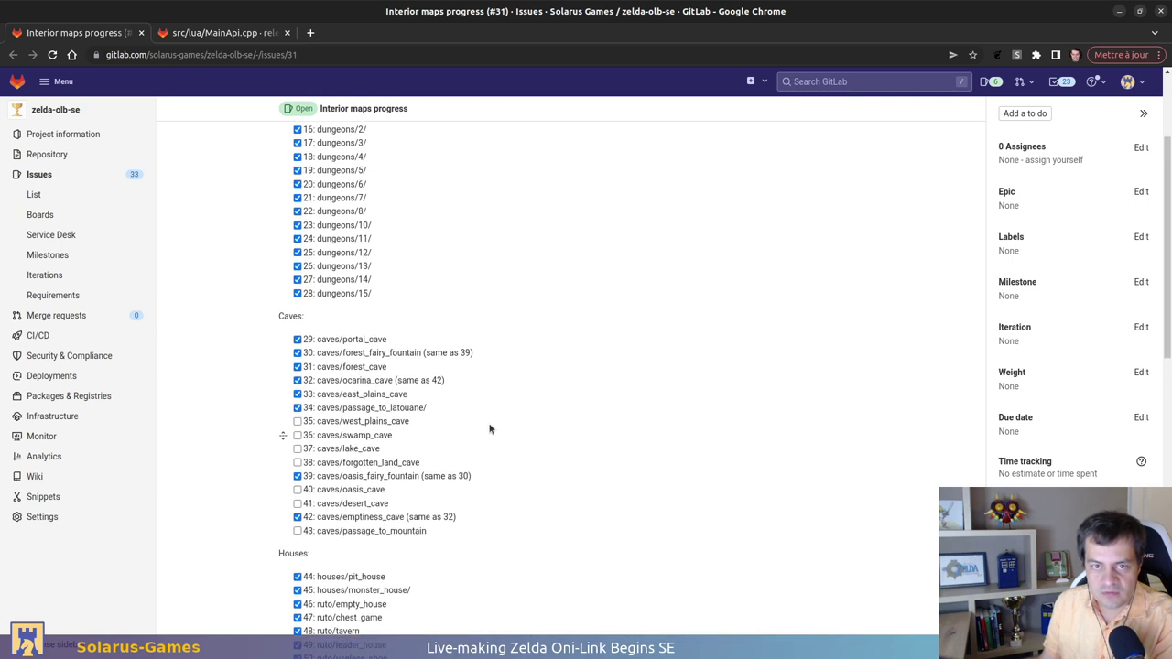
{"action": "scroll", "coordinate": [556, 445], "scroll_direction": "down", "scroll_amount": 3}
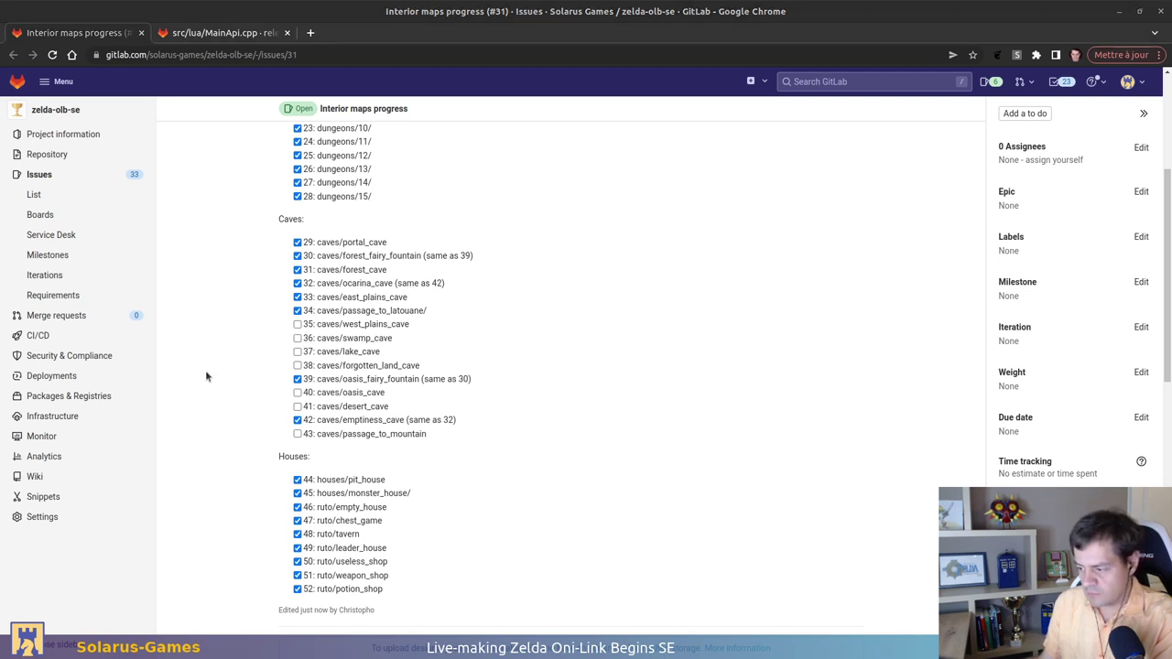
Look up the map36 sol.png picture in the work/maps folder and open it in GIMP
{"action": "key", "text": "alt+Tab"}
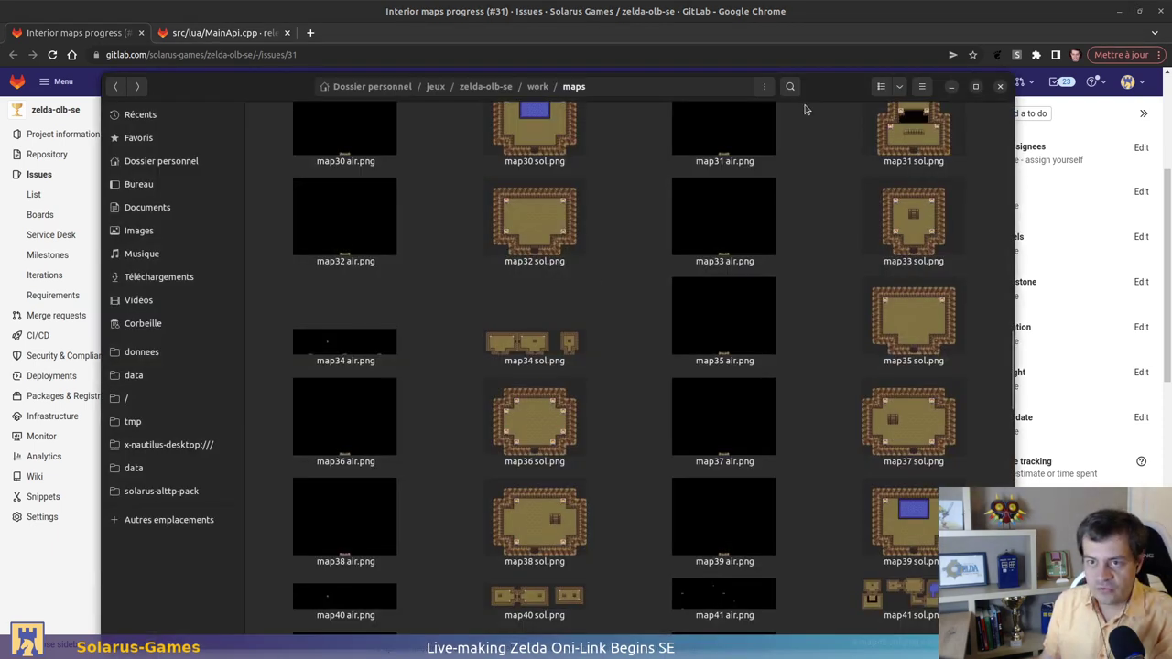
{"action": "key", "text": "super+h"}
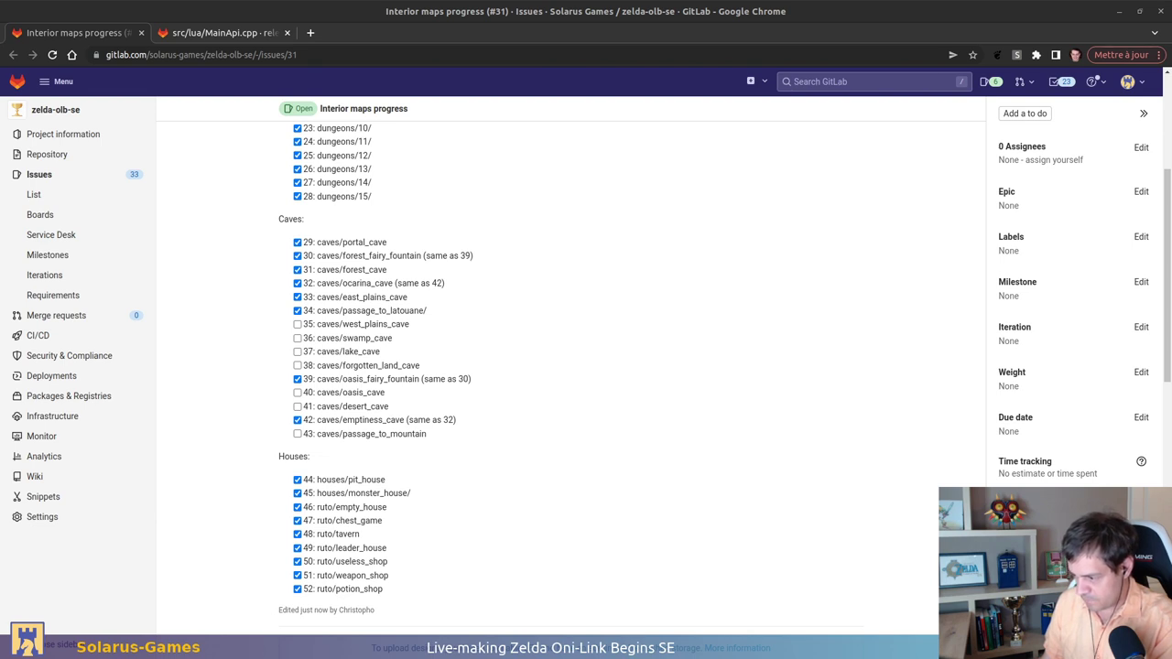
{"action": "left_click_drag", "start_coordinate": [712, 307], "coordinate": [598, 307]}
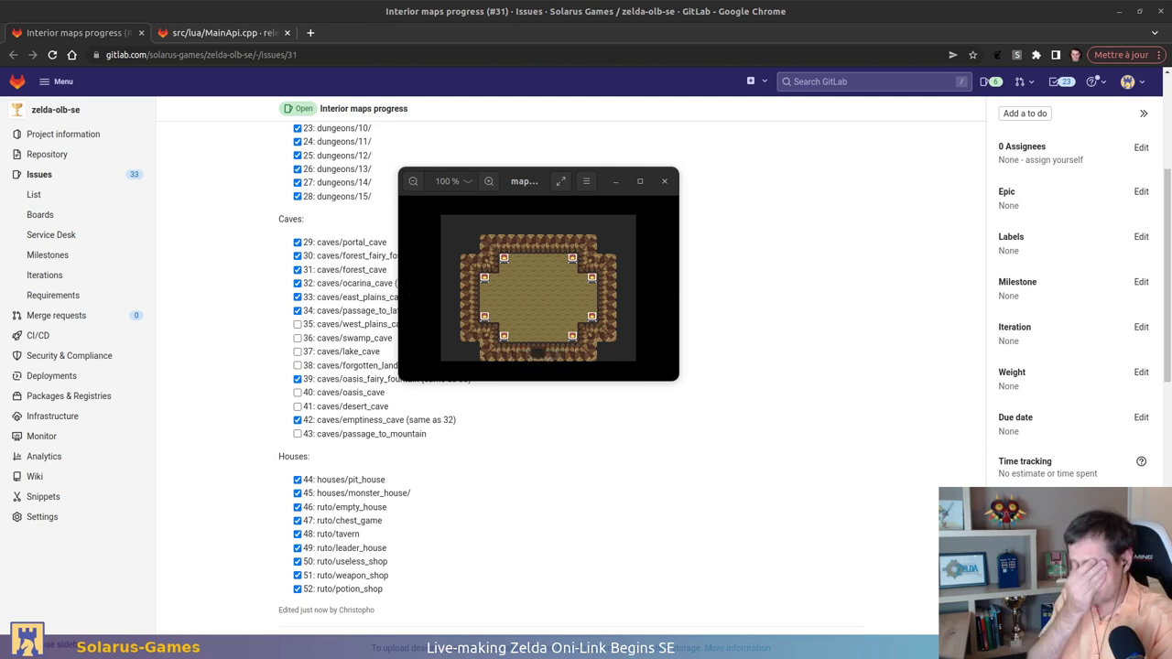
{"action": "left_click", "coordinate": [663, 181]}
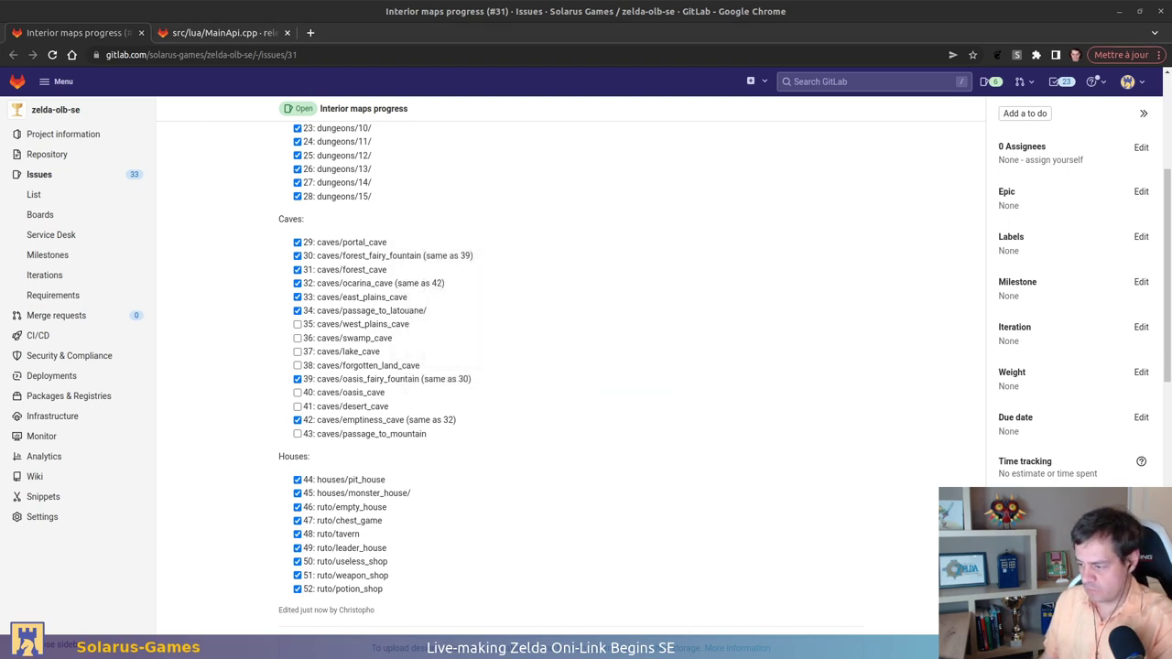
{"action": "key", "text": "alt+Tab"}
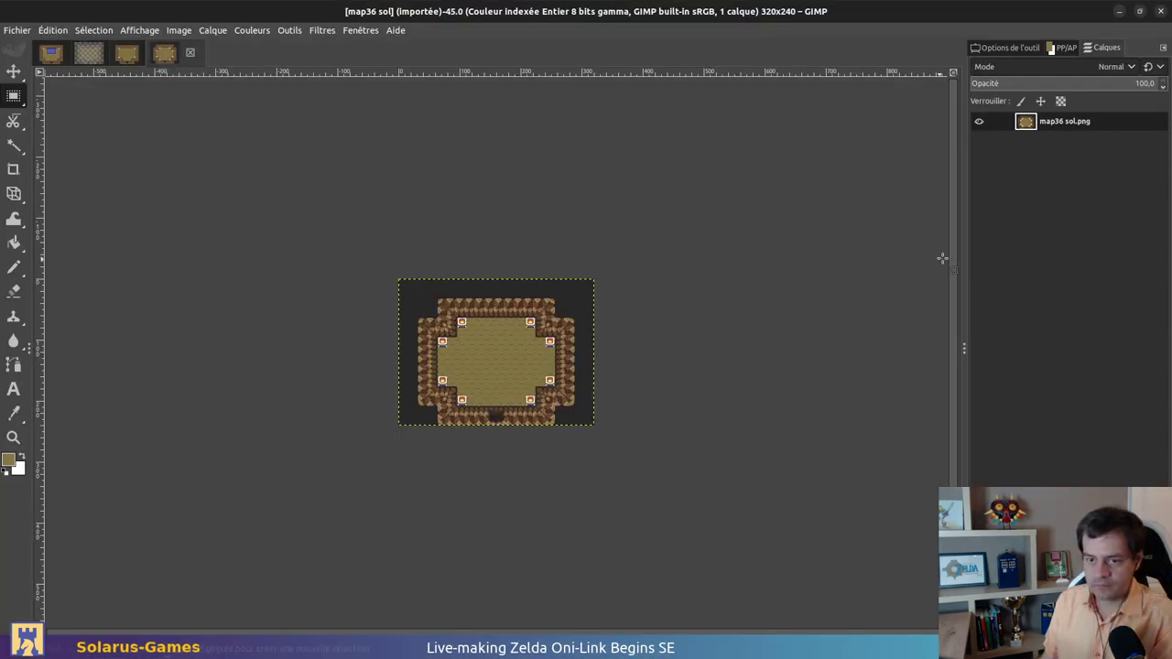
Replace the cave picture in 320x240.png with the copied map36 sol image, anchor it and overwrite the exported file
{"action": "left_click", "coordinate": [82, 53]}
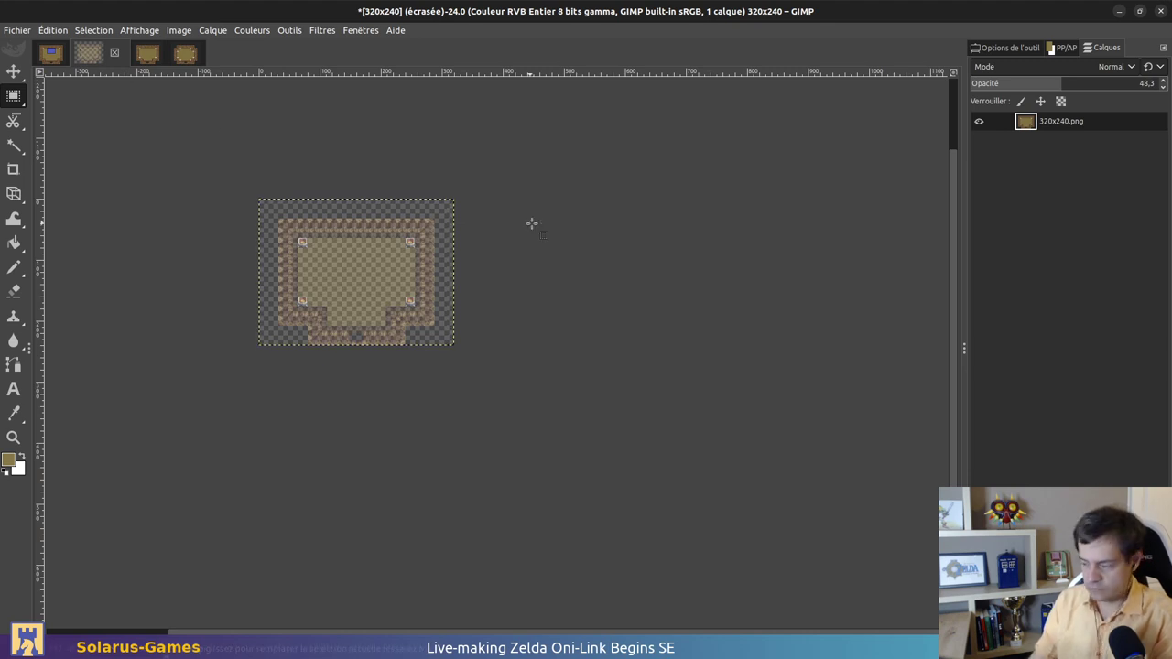
{"action": "key", "text": "ctrl+z"}
{"action": "key", "text": "ctrl+z"}
{"action": "key", "text": "ctrl+v"}
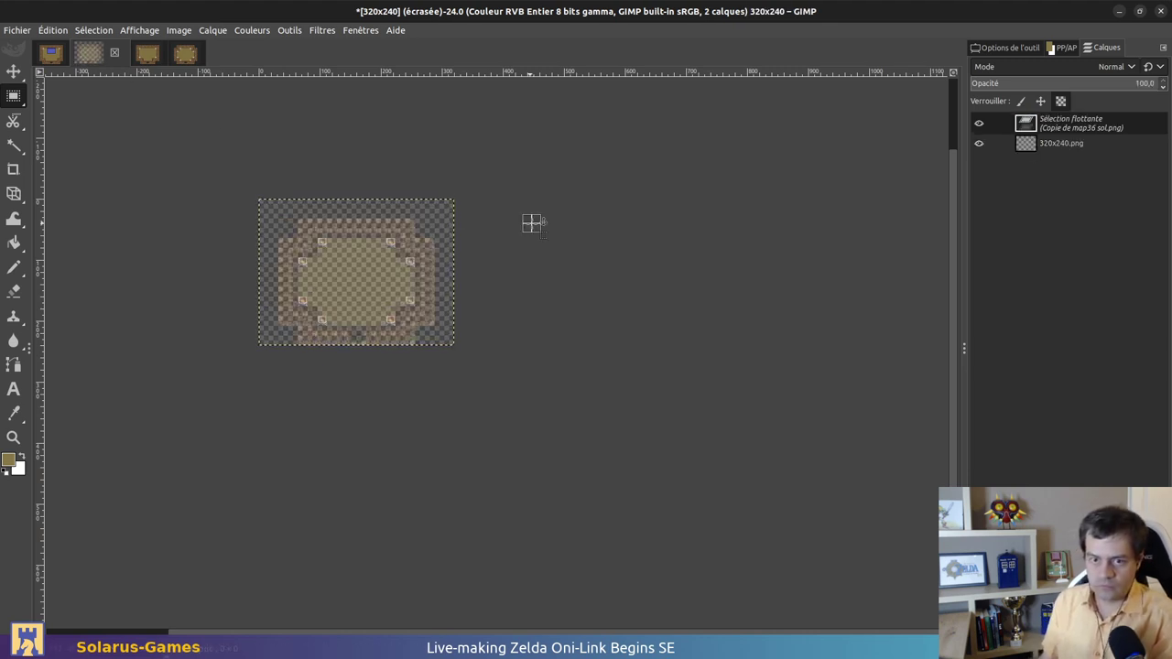
{"action": "key", "text": "ctrl+h"}
{"action": "key", "text": "ctrl+e"}
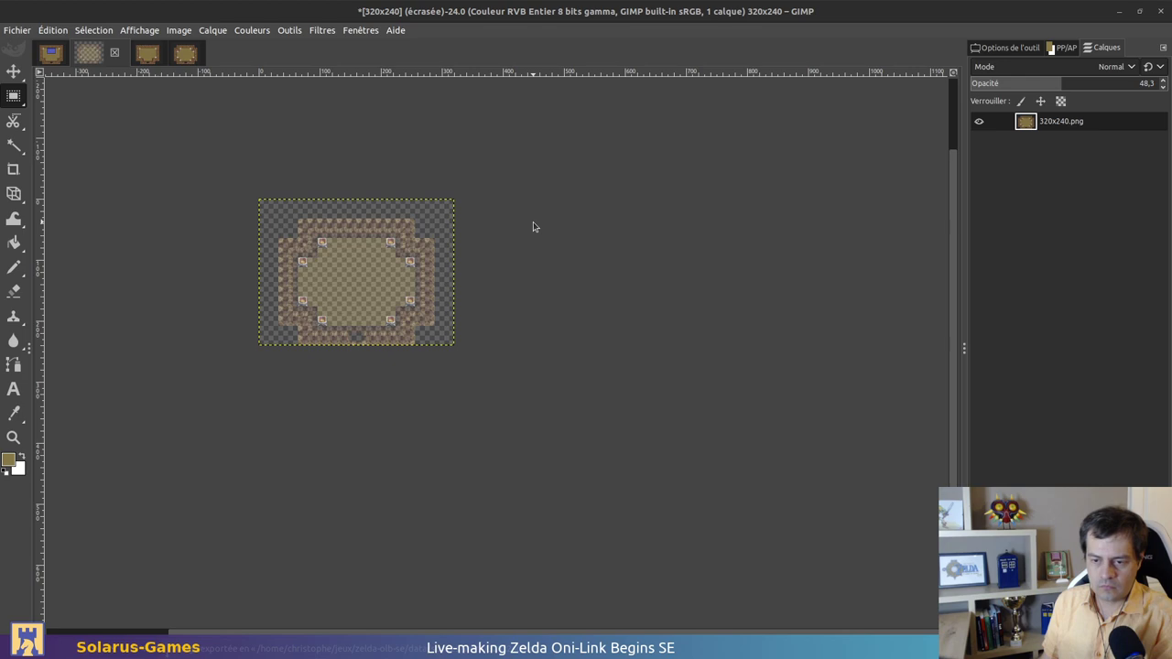
Switch to Solarus Quest Editor and create the map swamp_cave in caves, with description "Swamp Cave", the author's name and licence GPL v3
{"action": "key", "text": "alt+Tab"}
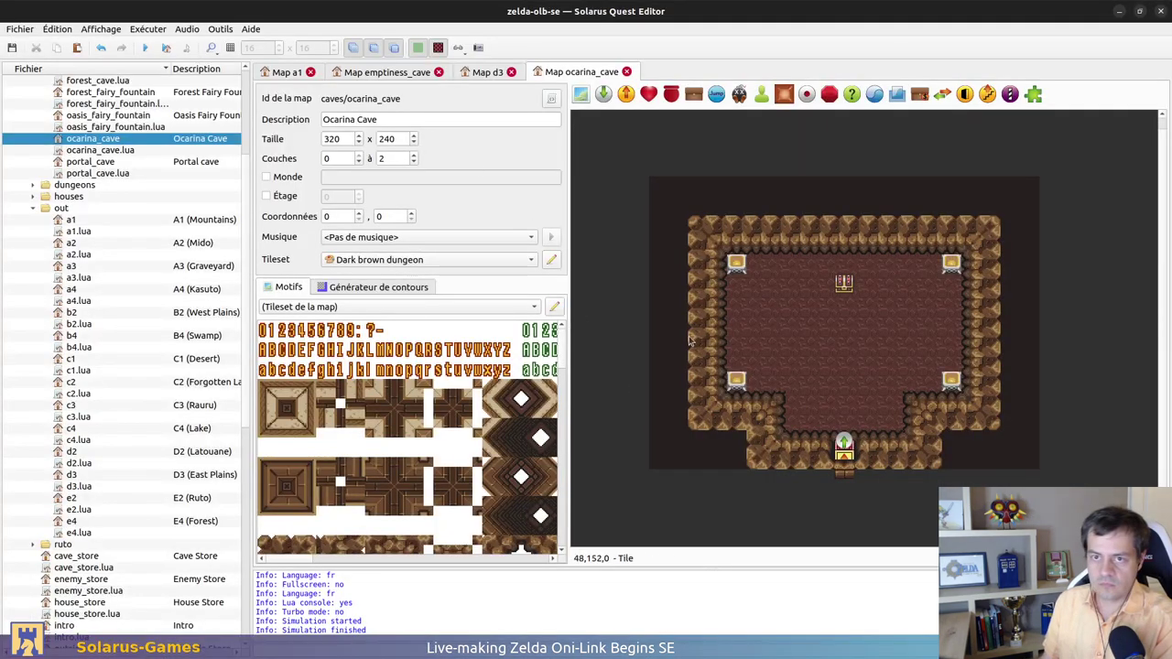
{"action": "scroll", "coordinate": [108, 213], "scroll_direction": "up", "scroll_amount": 5}
{"action": "right_click", "coordinate": [79, 177]}
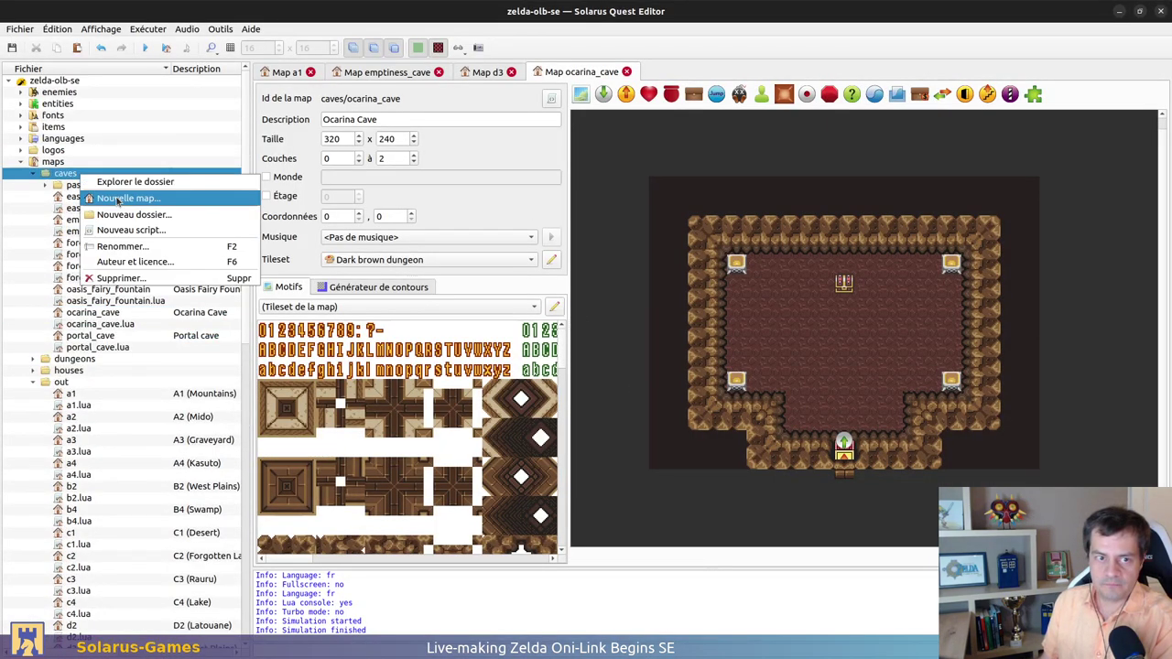
{"action": "left_click", "coordinate": [138, 196]}
{"action": "type", "text": "swamp_cave"}
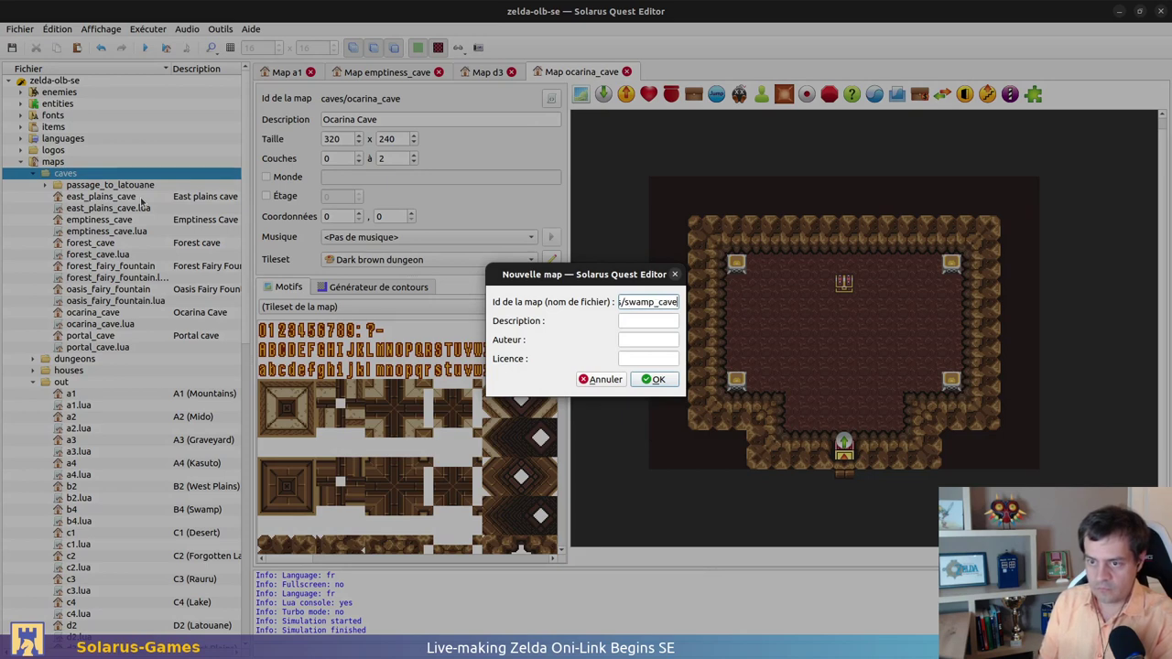
{"action": "key", "text": "Tab"}
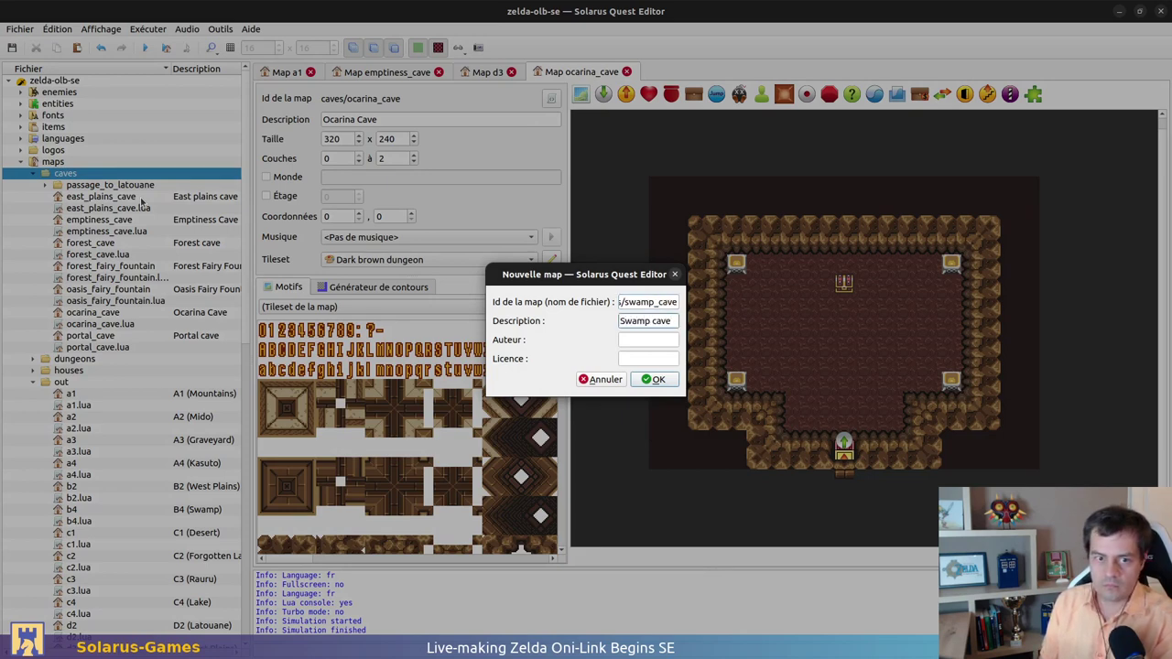
{"action": "type", "text": "Swamp Cave"}
{"action": "key", "text": "Tab"}
{"action": "type", "text": "Christop"}
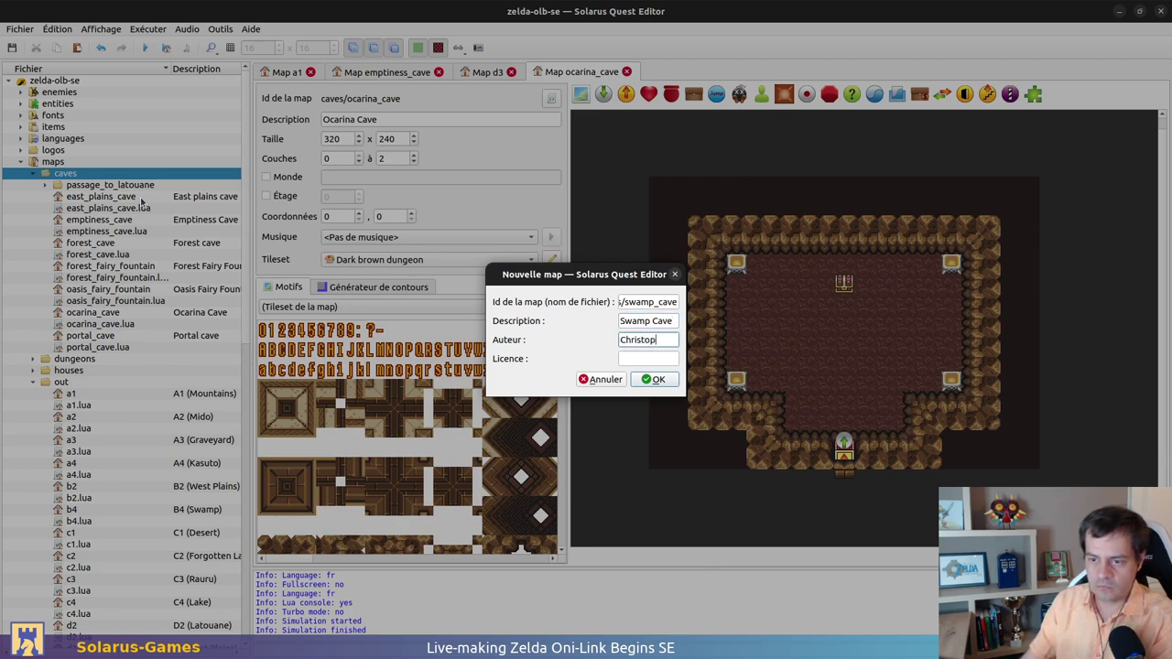
{"action": "type", "text": "ho"}
{"action": "key", "text": "Tab"}
{"action": "key", "text": "Return"}
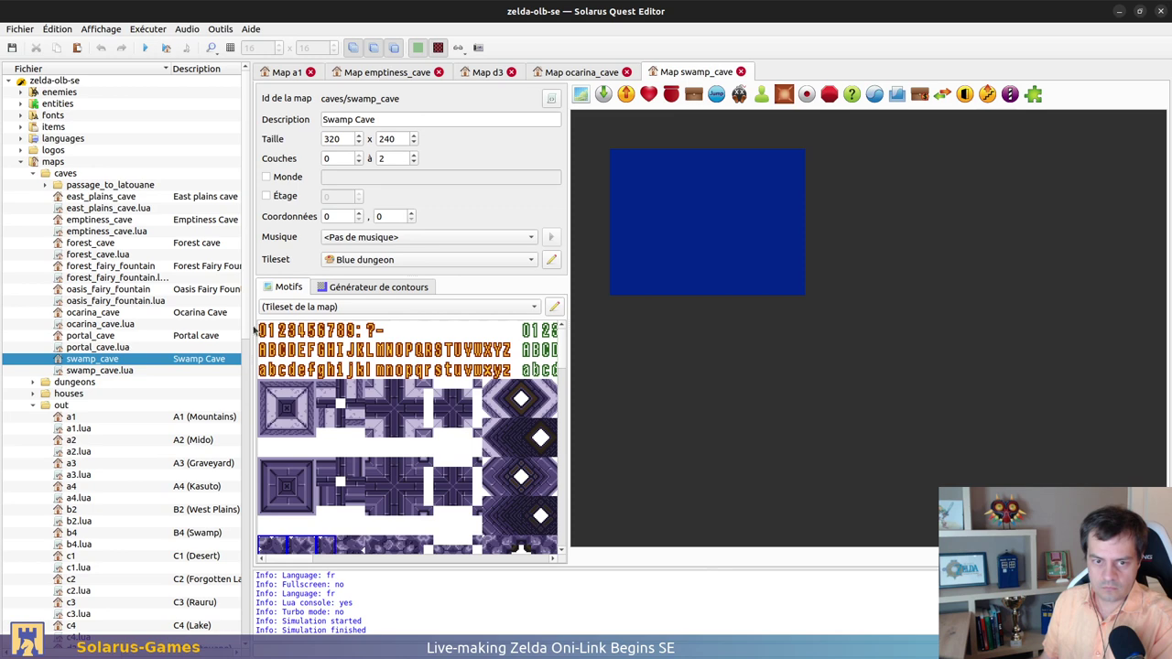
Widen the quest file list to show the licences and set the licence of swamp_cave.lua to CC BY-SA 4.0
{"action": "left_click_drag", "start_coordinate": [248, 328], "coordinate": [490, 349]}
{"action": "left_click", "coordinate": [446, 370]}
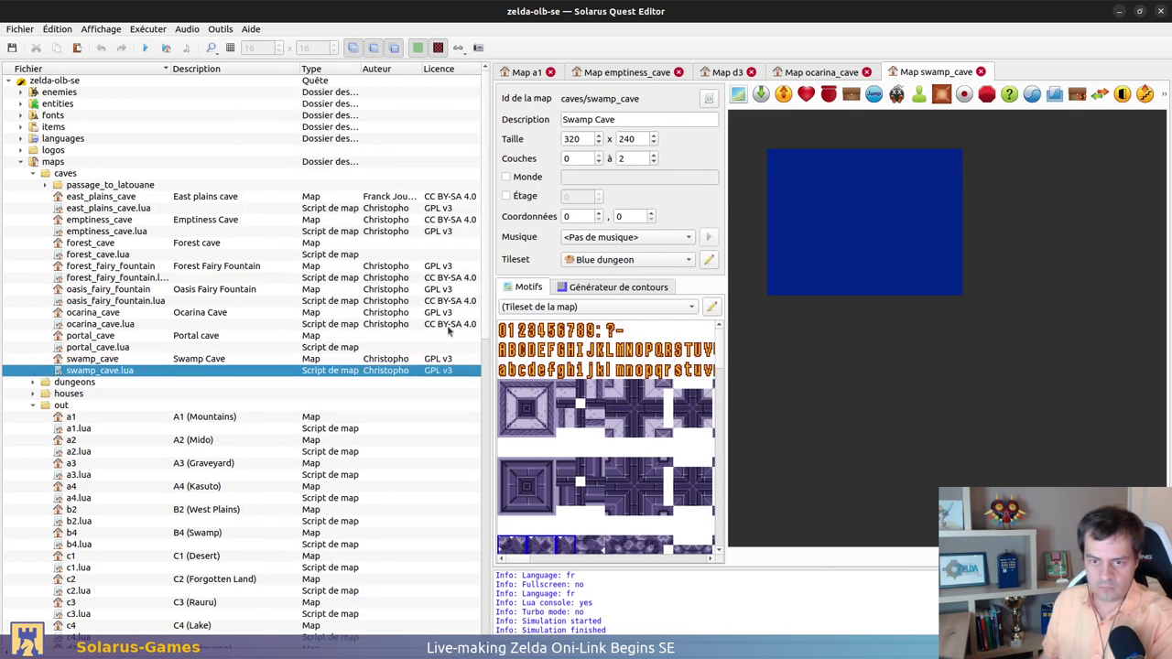
{"action": "left_click", "coordinate": [448, 326]}
{"action": "double_click", "coordinate": [452, 370]}
Set the licence of portal_cave.lua to CC BY-SA 4.0 and that of the portal_cave map to GPL v3
{"action": "left_click", "coordinate": [446, 347]}
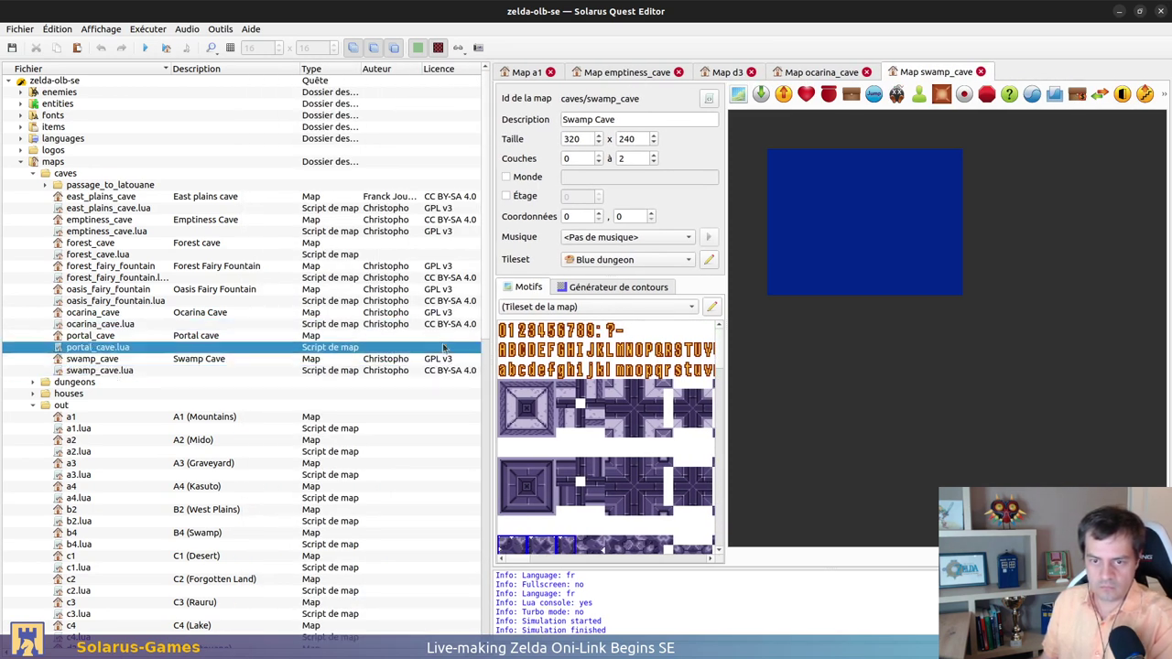
{"action": "double_click", "coordinate": [444, 345]}
{"action": "key", "text": "Escape"}
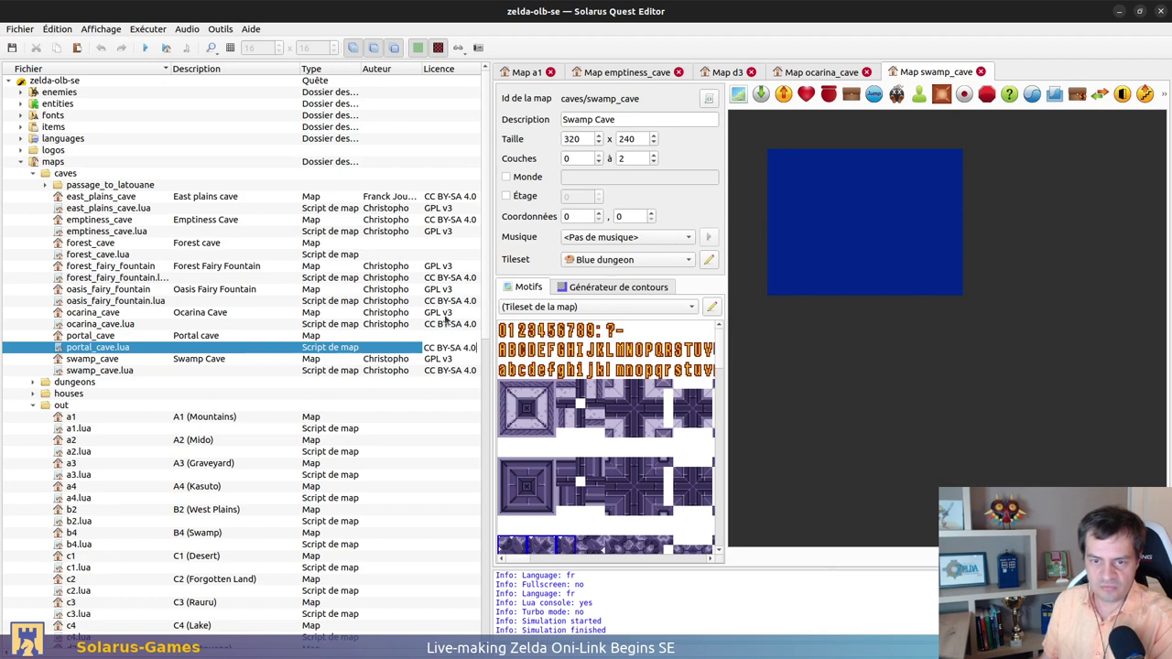
{"action": "left_click", "coordinate": [448, 313]}
{"action": "double_click", "coordinate": [454, 336]}
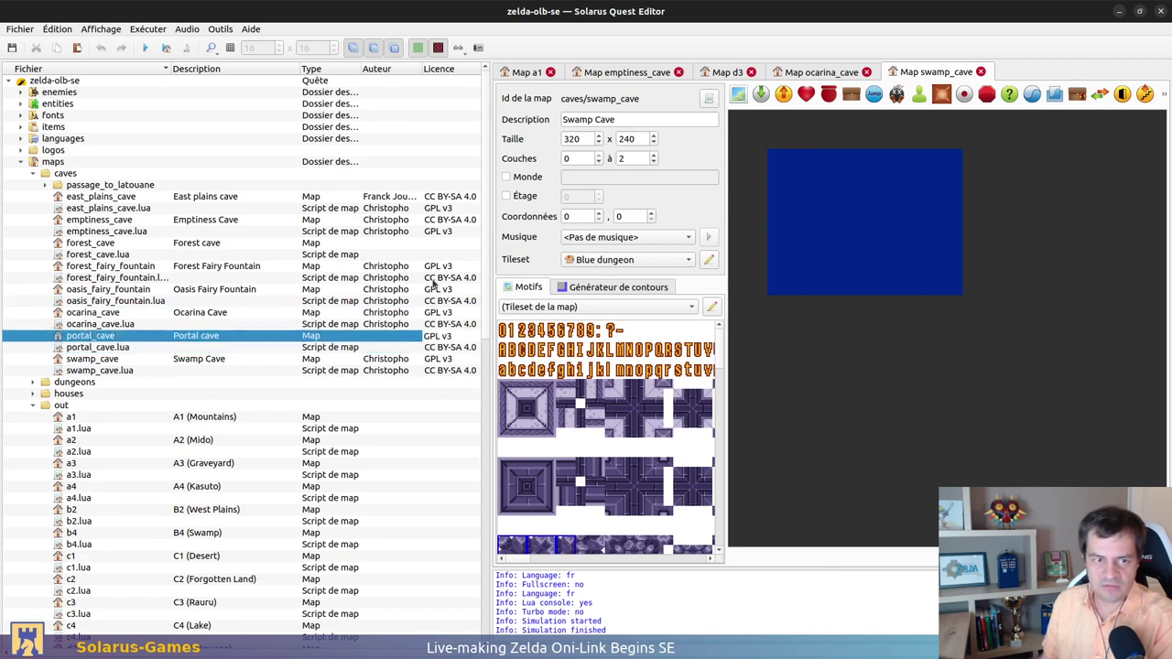
Open the portal_cave and forest_cave maps to check their contents, and close forest_cave
{"action": "left_click", "coordinate": [210, 245]}
{"action": "left_click", "coordinate": [114, 336]}
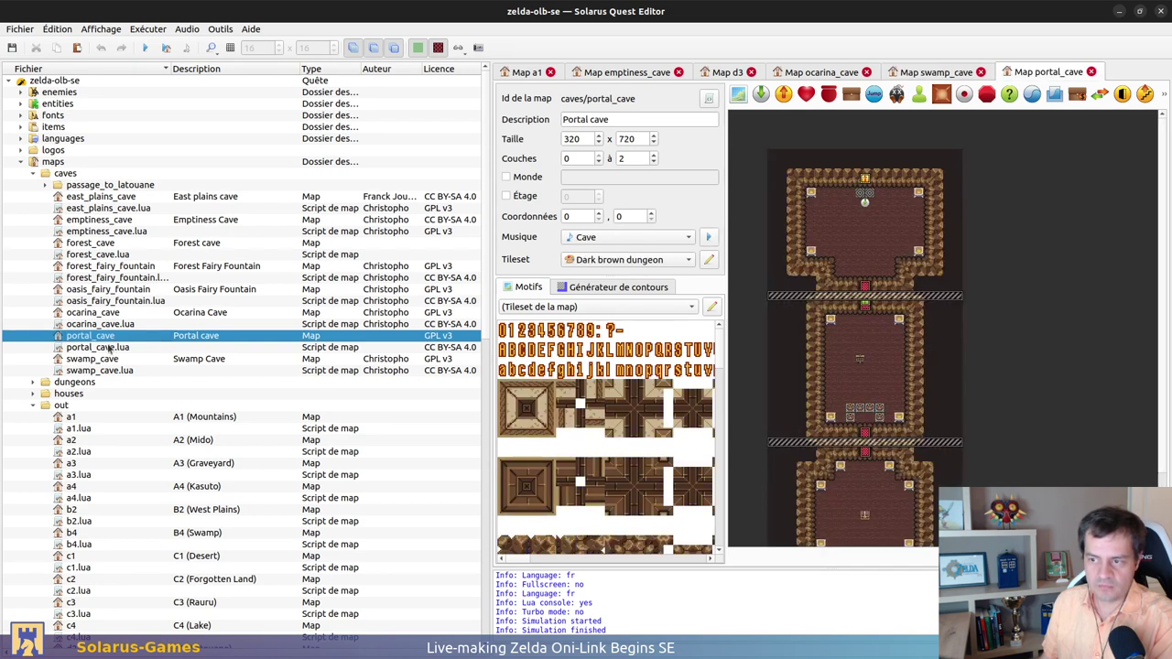
{"action": "double_click", "coordinate": [104, 244]}
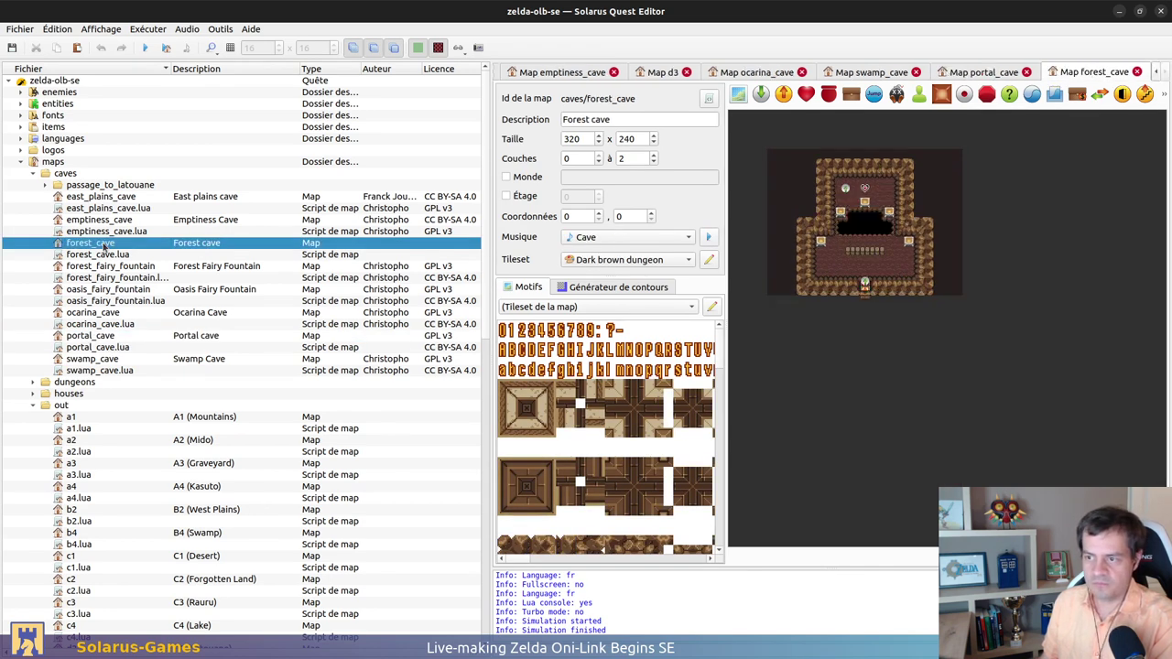
{"action": "left_click", "coordinate": [1136, 71]}
Fill in the author's name for portal_cave and portal_cave.lua, and close the portal_cave map
{"action": "left_click", "coordinate": [389, 325]}
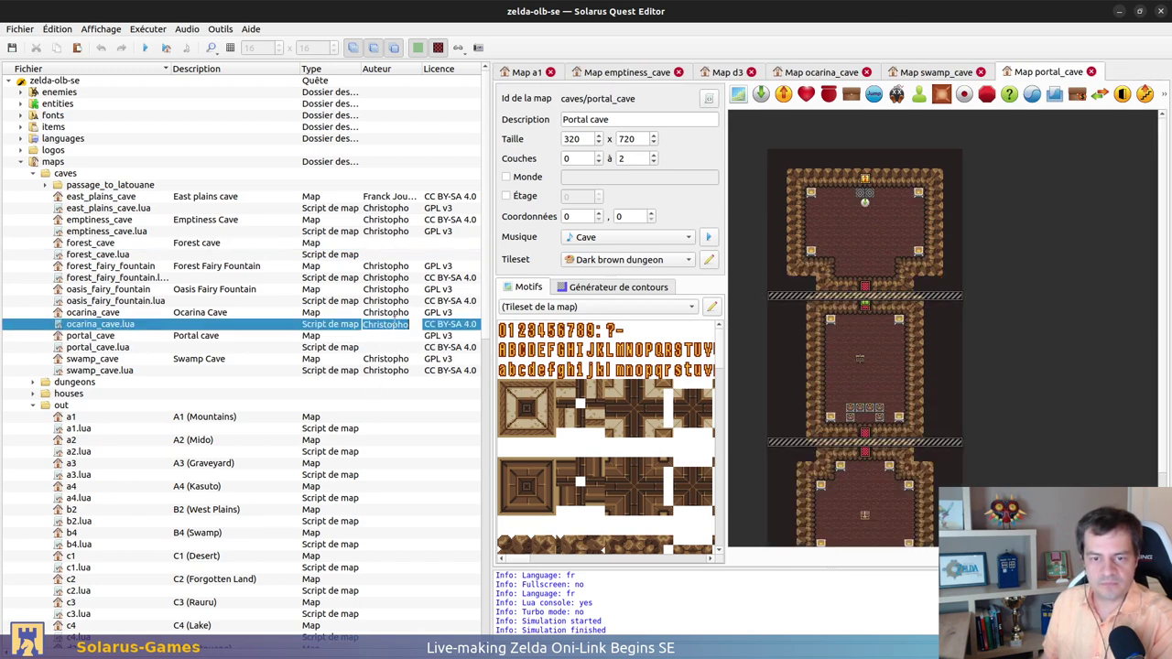
{"action": "left_click", "coordinate": [392, 336]}
{"action": "left_click", "coordinate": [391, 348]}
{"action": "left_click", "coordinate": [417, 371]}
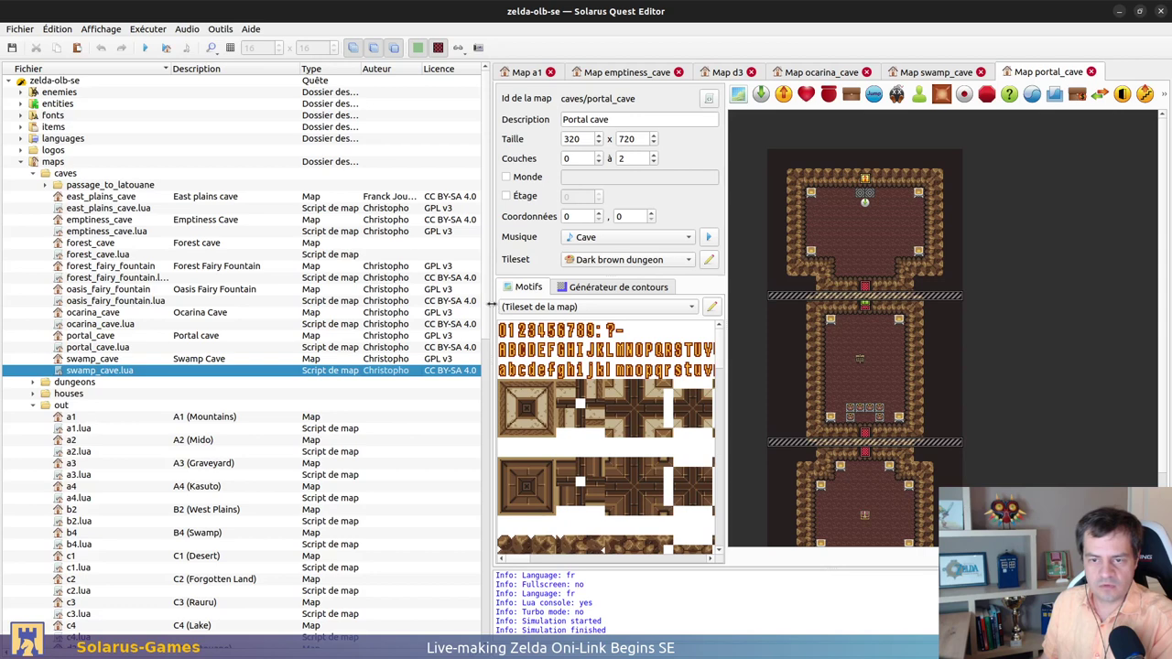
{"action": "left_click", "coordinate": [1090, 71]}
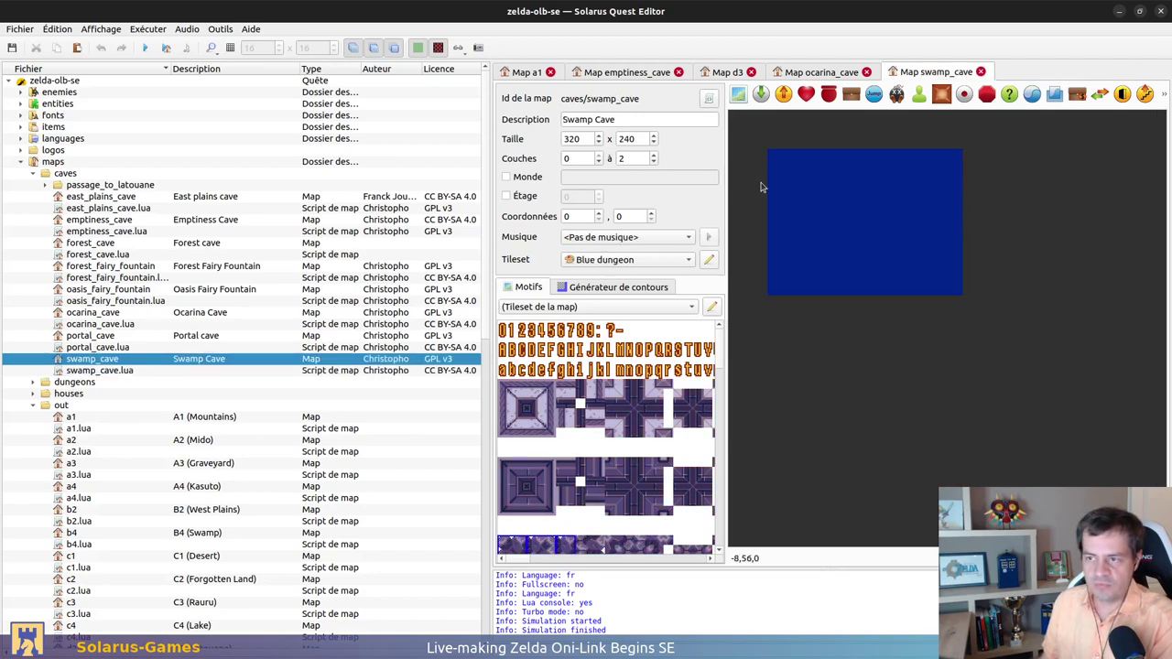
Set swamp_cave's lowest layer to -1, its music to Cave and its tileset to Dark brown dungeon
{"action": "left_click_drag", "start_coordinate": [490, 305], "coordinate": [310, 315]}
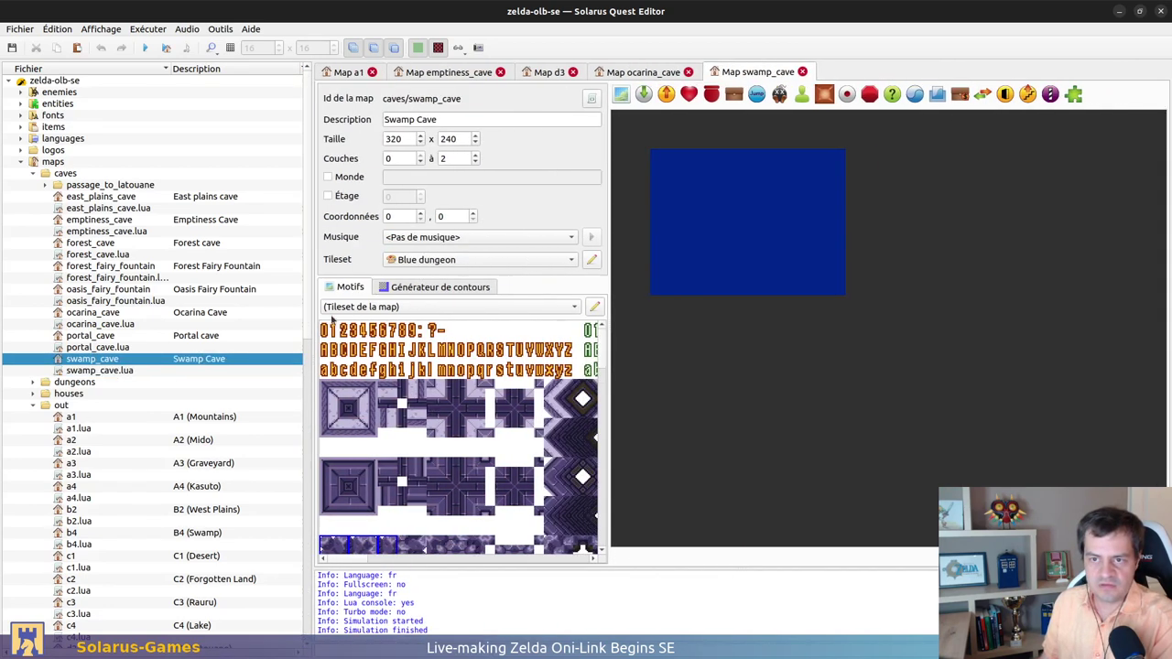
{"action": "left_click", "coordinate": [420, 162]}
{"action": "left_click", "coordinate": [485, 239]}
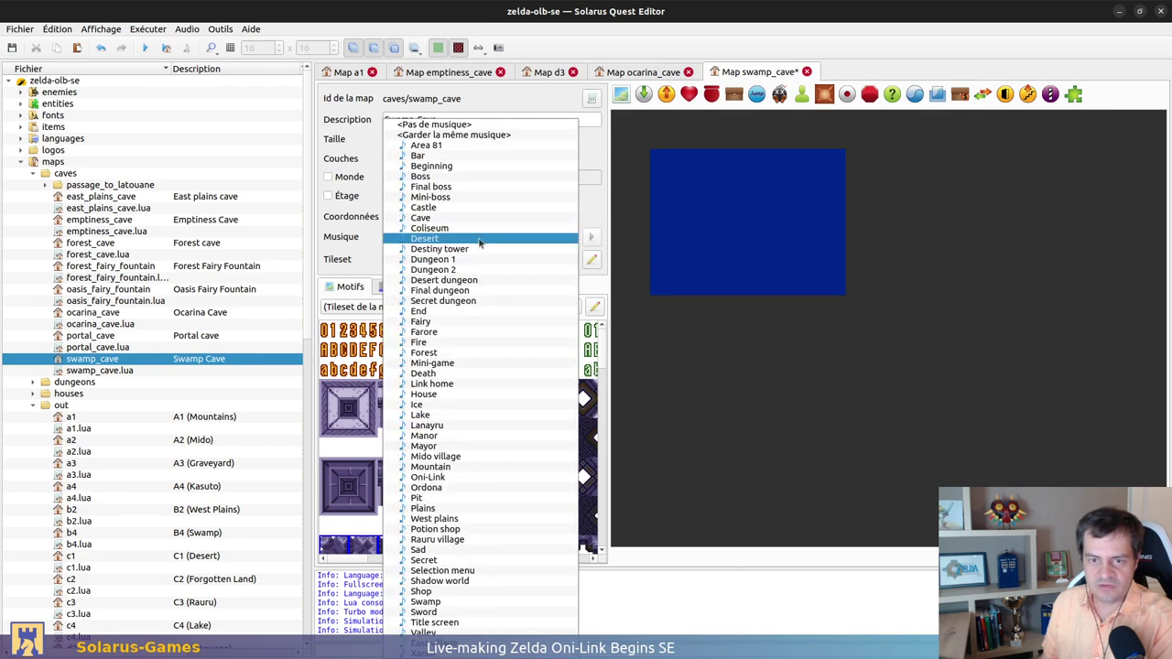
{"action": "left_click", "coordinate": [450, 216]}
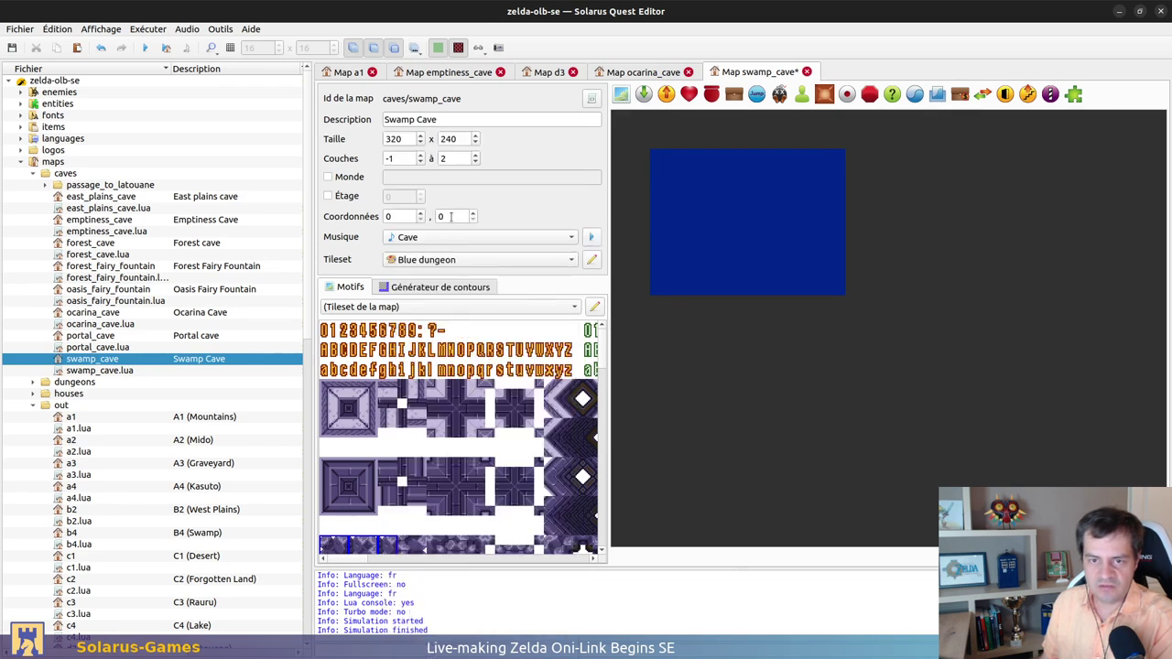
{"action": "left_click", "coordinate": [488, 262]}
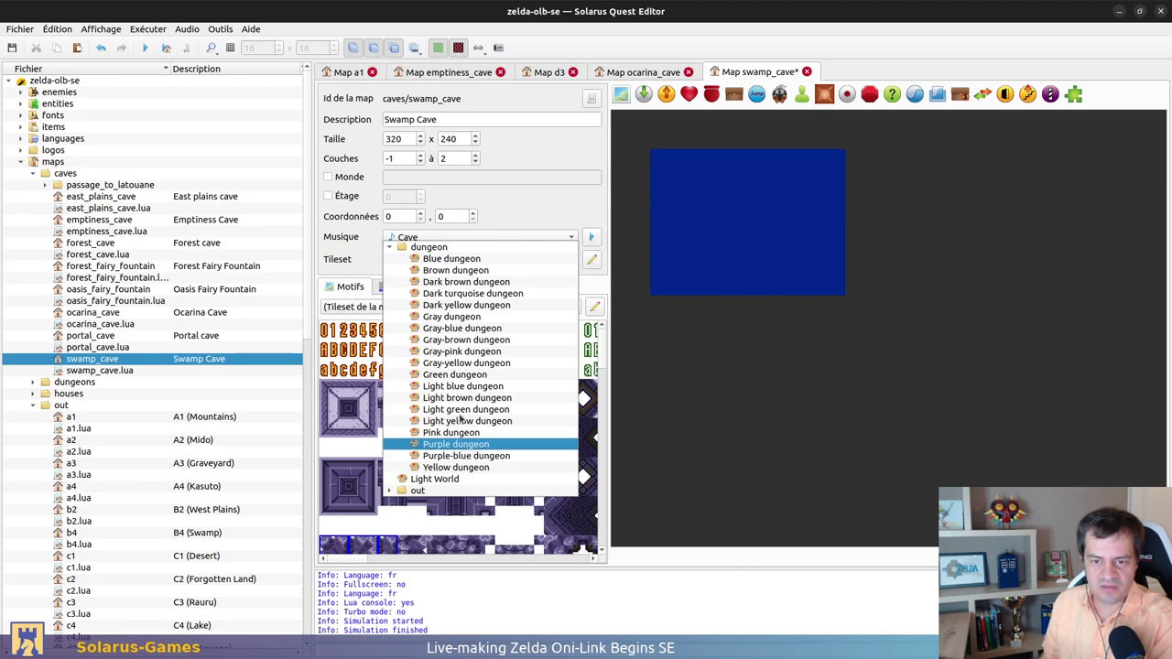
{"action": "left_click", "coordinate": [471, 282]}
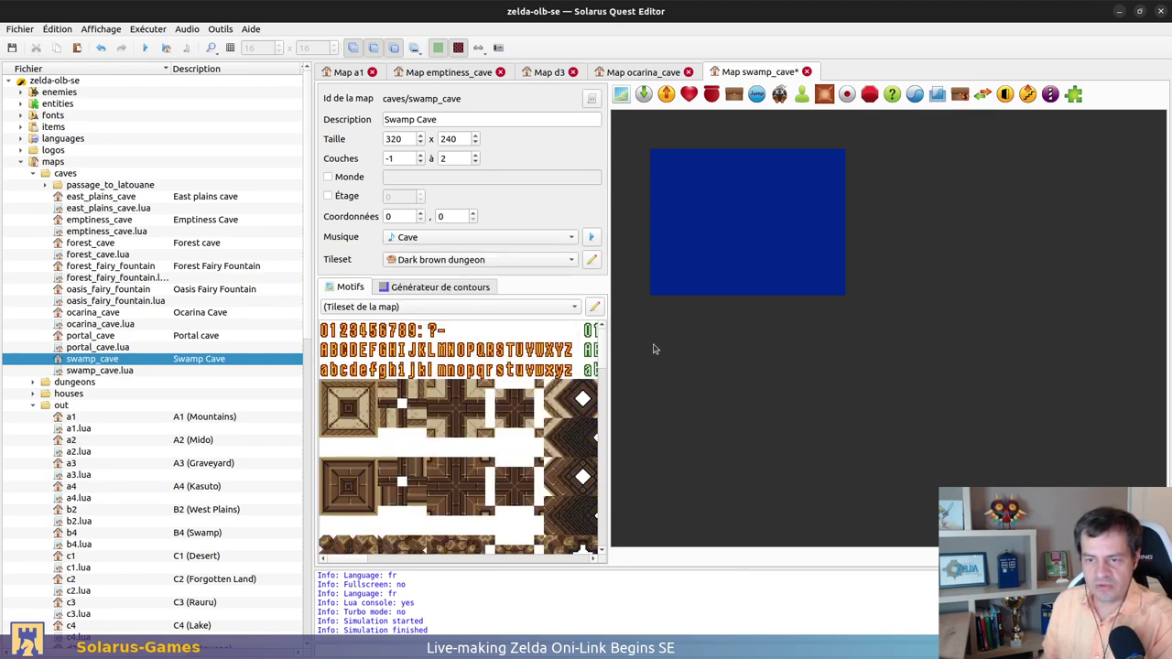
{"action": "left_click", "coordinate": [660, 73]}
{"action": "left_click", "coordinate": [763, 73]}
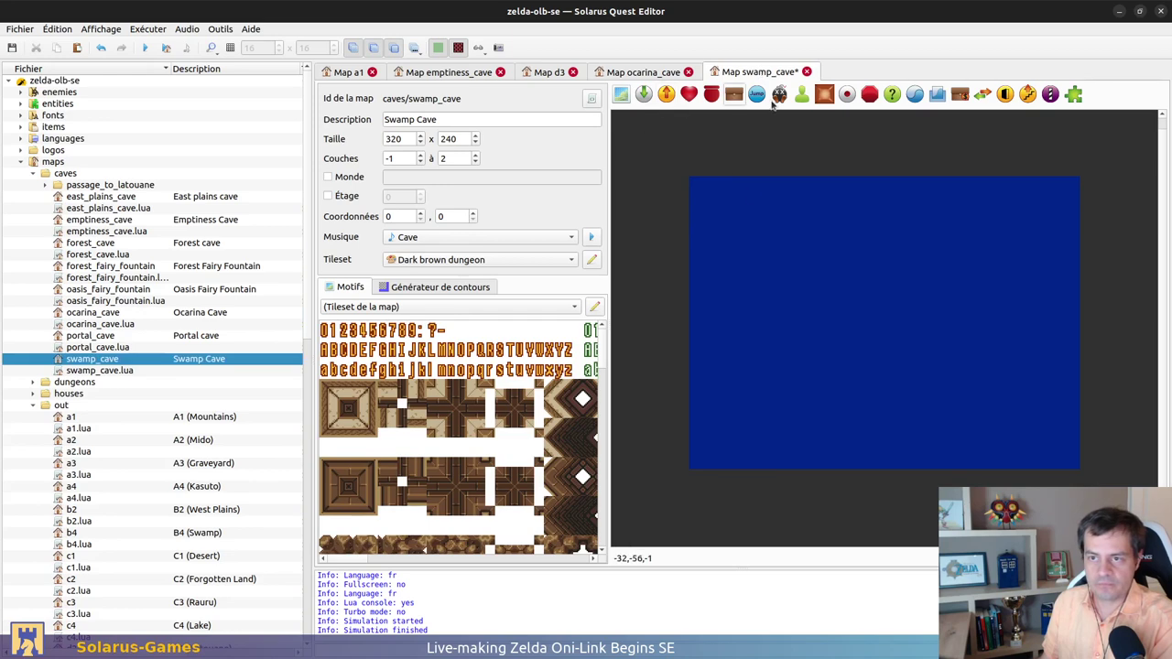
Place a custom entity with the 320x240 PNG sprite at position 8, 13 on layer -1 of swamp_cave and save the map
{"action": "left_click", "coordinate": [1073, 94]}
{"action": "left_click", "coordinate": [700, 187]}
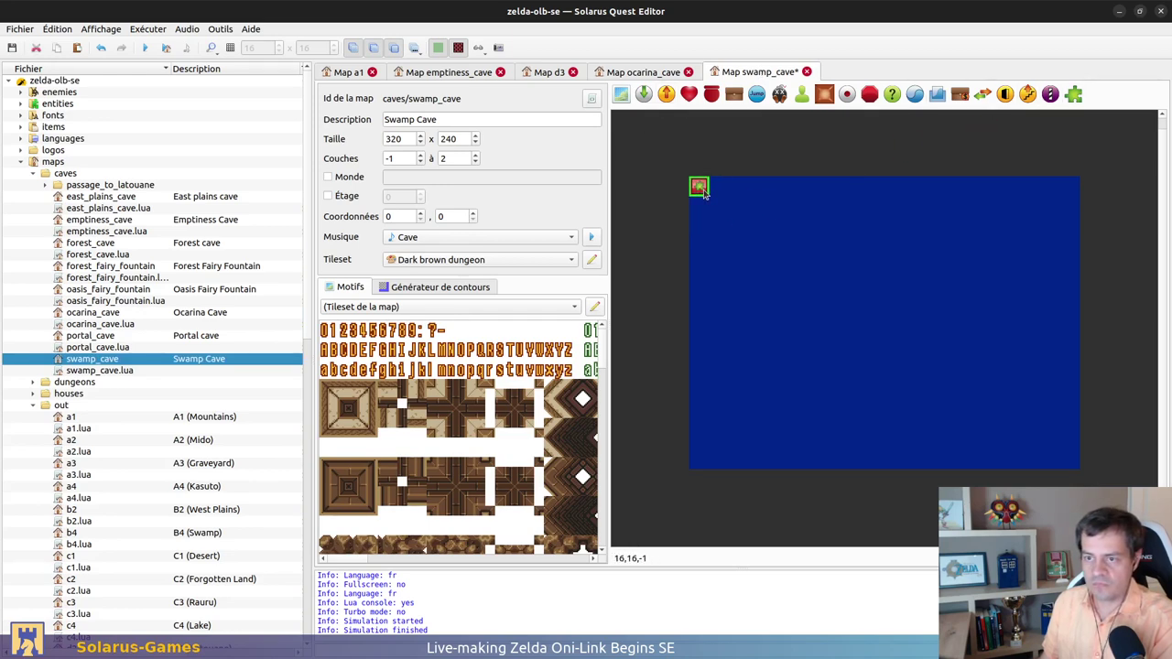
{"action": "left_click", "coordinate": [463, 274]}
{"action": "left_click", "coordinate": [631, 274]}
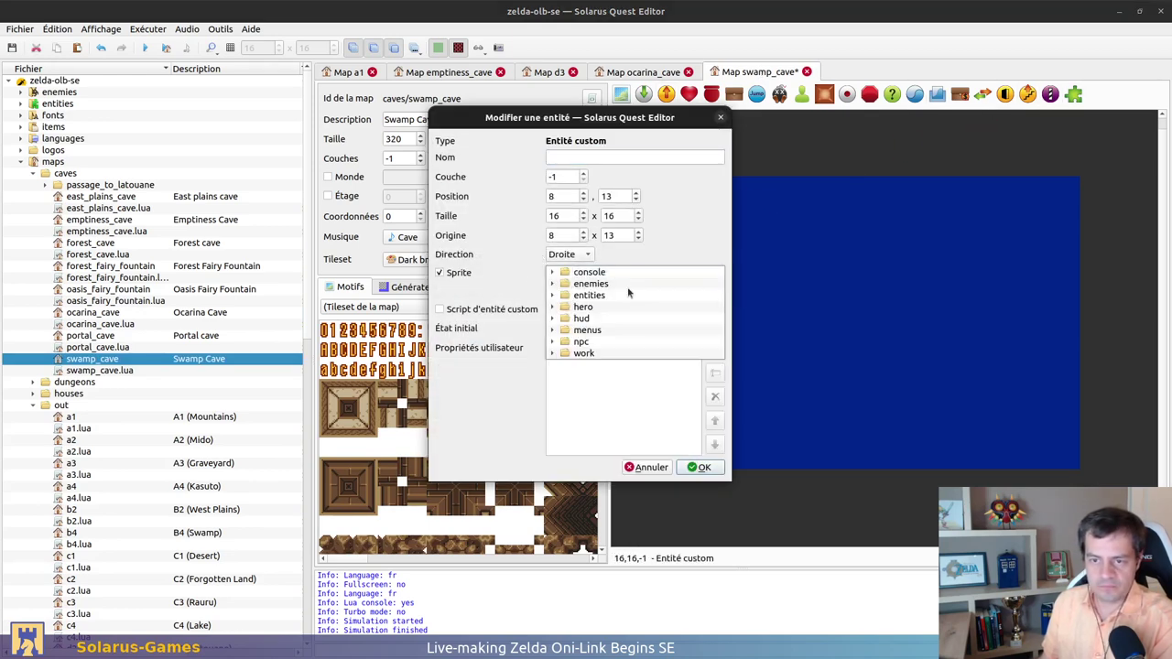
{"action": "scroll", "coordinate": [637, 298], "scroll_direction": "down", "scroll_amount": 5}
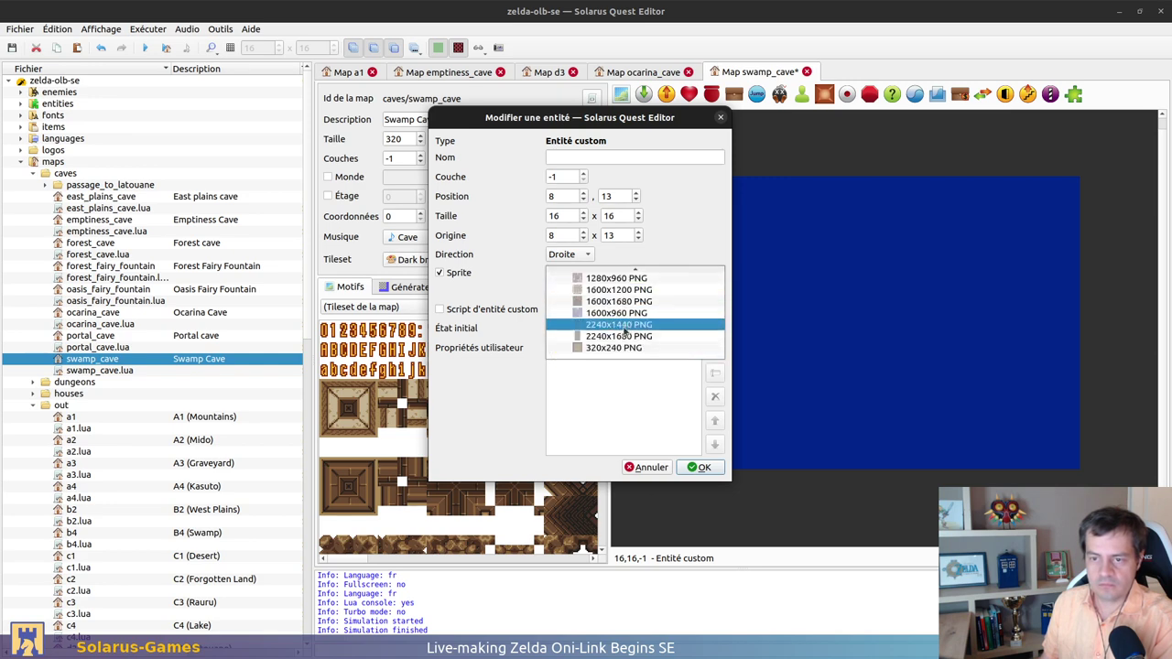
{"action": "left_click", "coordinate": [631, 348]}
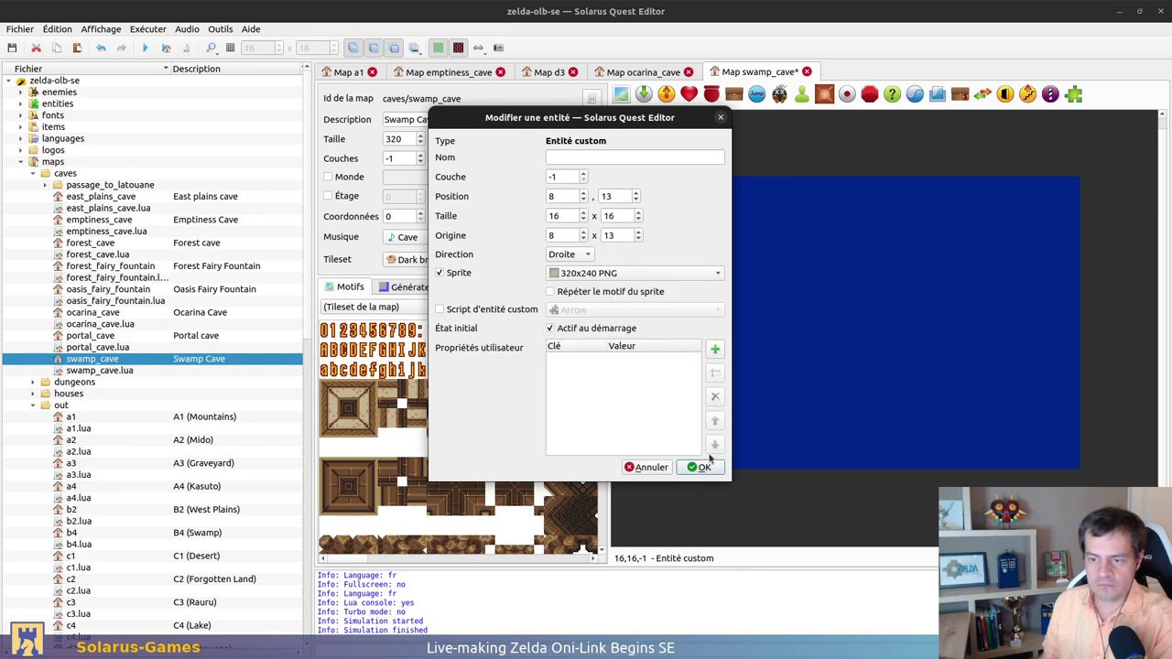
{"action": "left_click", "coordinate": [701, 467]}
{"action": "key", "text": "ctrl+z"}
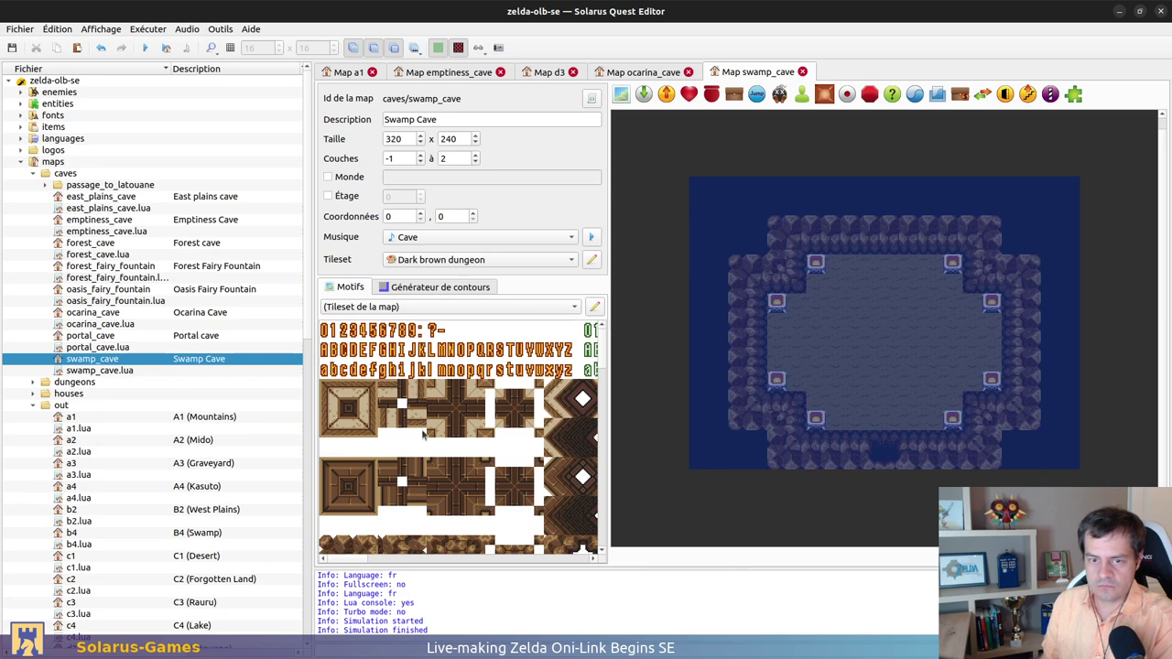
{"action": "scroll", "coordinate": [494, 462], "scroll_direction": "down", "scroll_amount": 1, "text": "ctrl"}
{"action": "scroll", "coordinate": [533, 435], "scroll_direction": "up", "scroll_amount": 1, "text": "ctrl"}
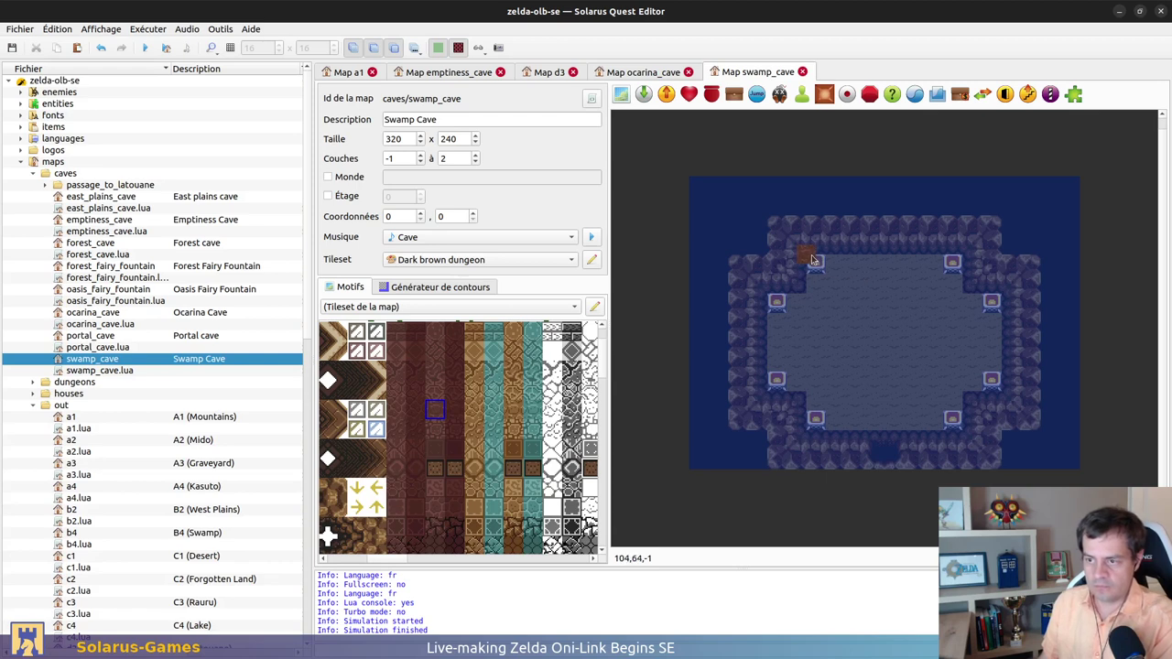
{"action": "left_click_drag", "start_coordinate": [811, 255], "coordinate": [961, 285]}
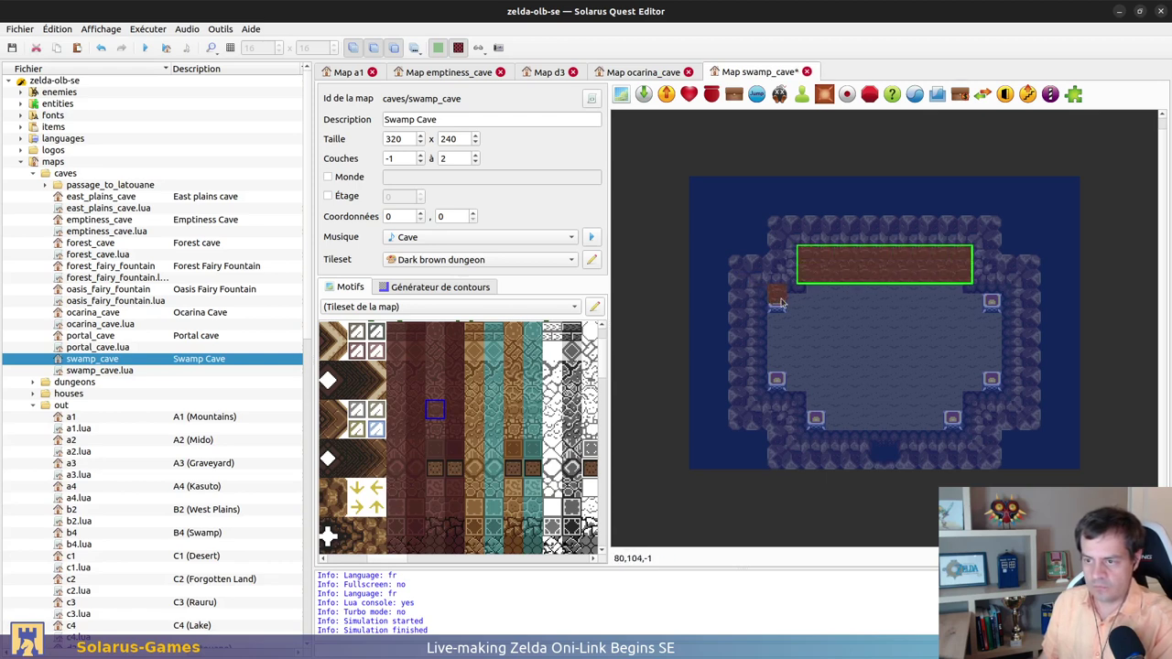
{"action": "key", "text": "Escape"}
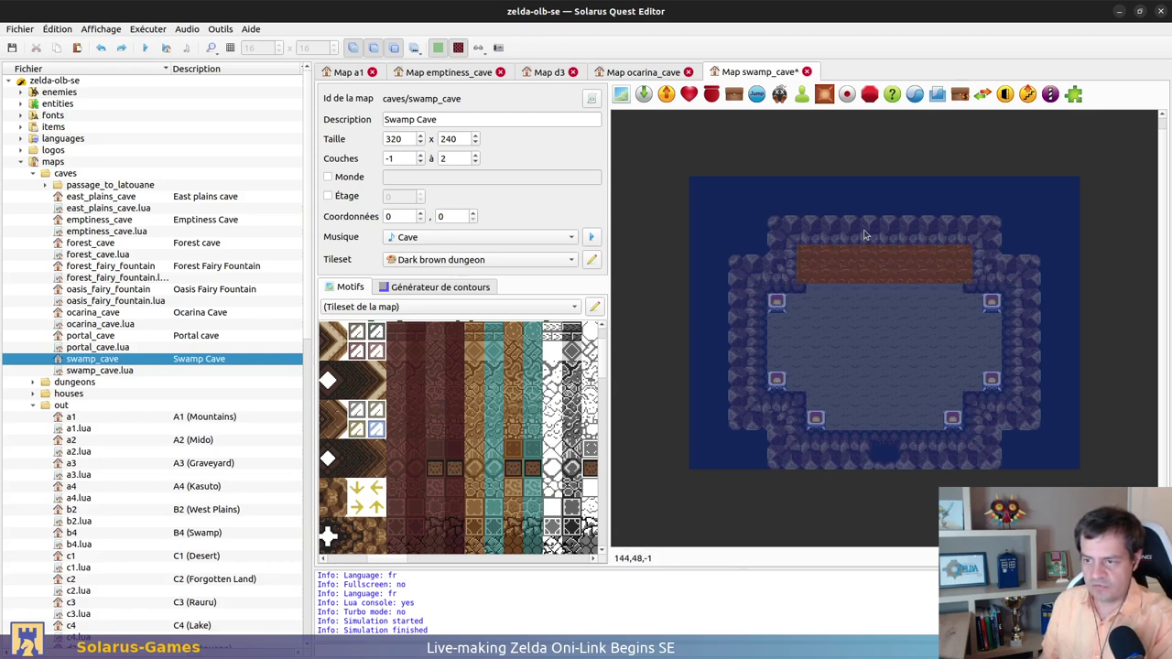
{"action": "key", "text": "ctrl+z"}
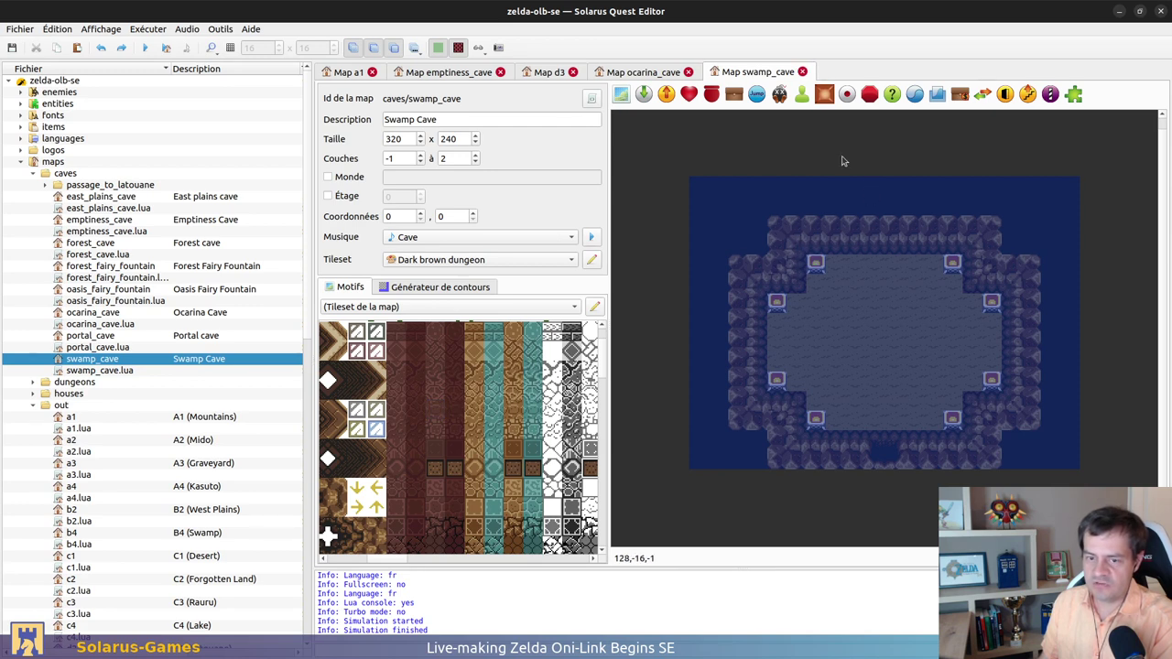
Copy a torch from ocarina_cave and place it over all eight torches of the swamp_cave reference image
{"action": "left_click", "coordinate": [626, 77]}
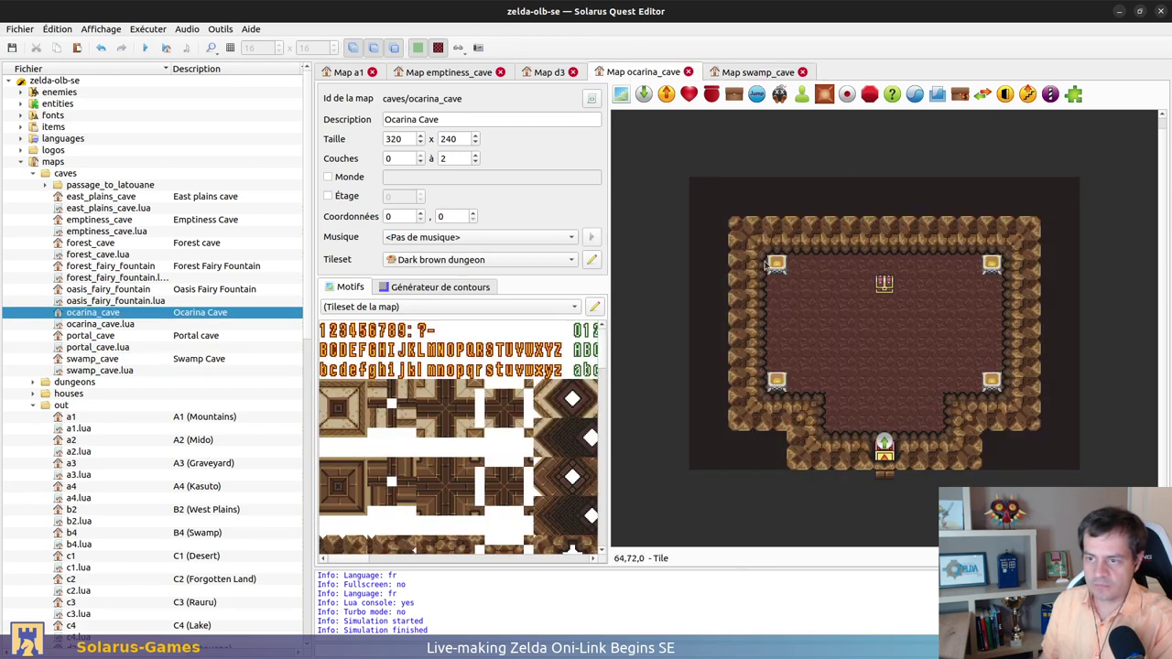
{"action": "left_click", "coordinate": [780, 73]}
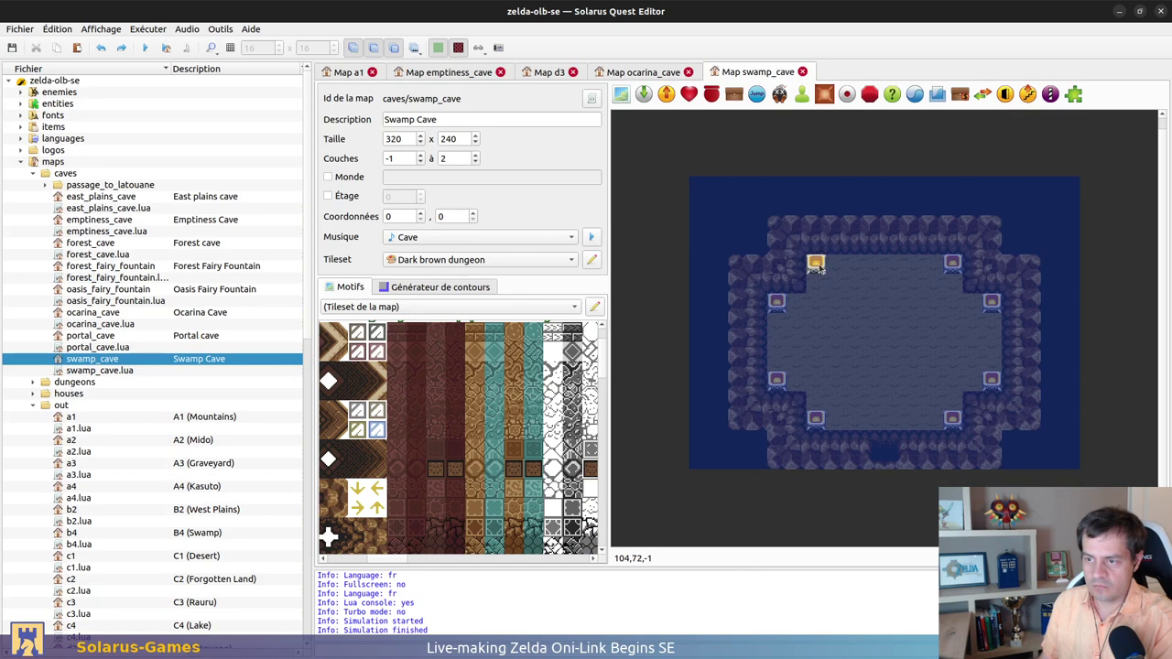
{"action": "left_click_drag", "start_coordinate": [821, 267], "coordinate": [987, 301]}
{"action": "left_click", "coordinate": [990, 302]}
{"action": "key", "text": "ctrl+v"}
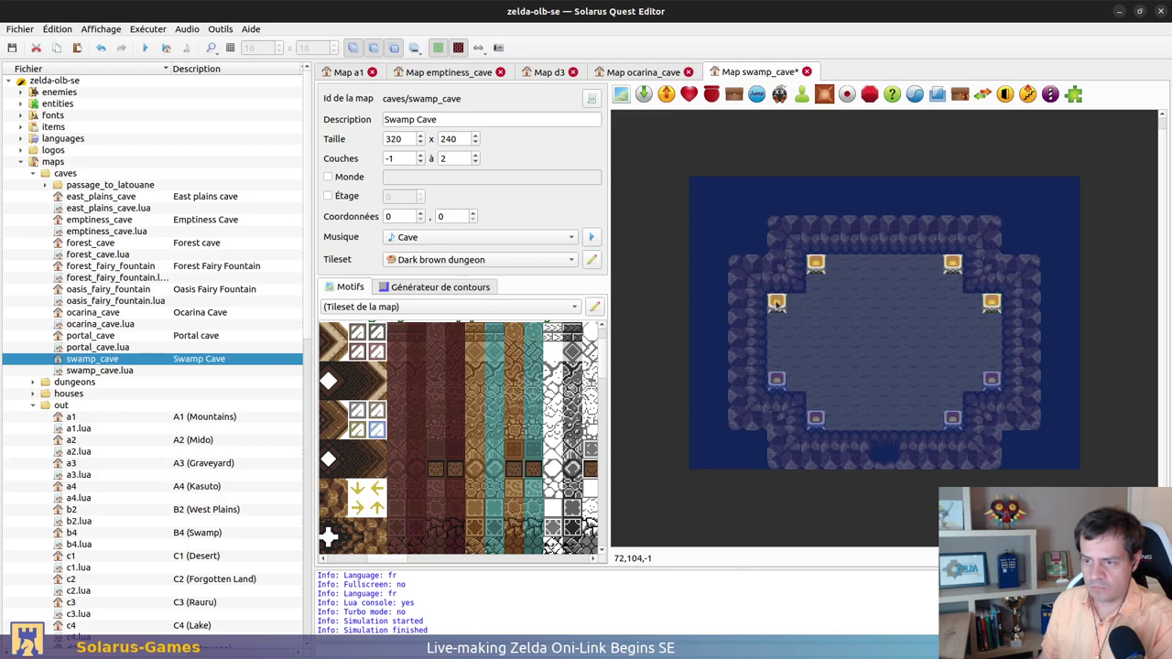
{"action": "left_click", "coordinate": [776, 304]}
{"action": "key", "text": "ctrl+v"}
{"action": "left_click", "coordinate": [777, 381]}
{"action": "key", "text": "ctrl+v"}
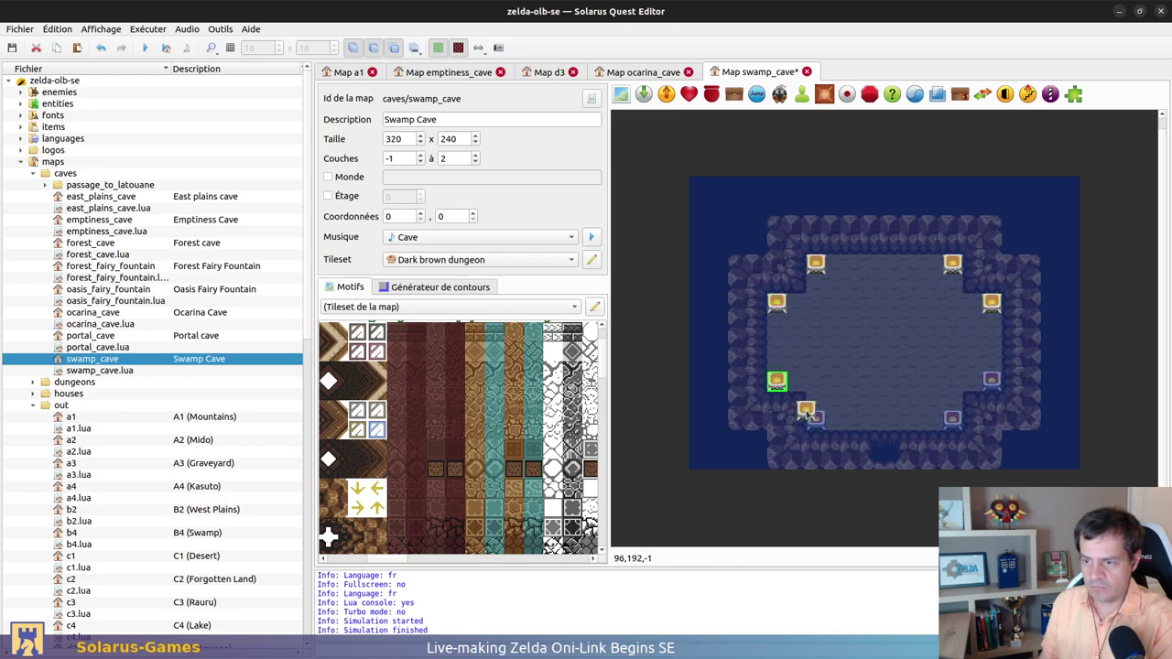
{"action": "left_click", "coordinate": [822, 421]}
{"action": "key", "text": "ctrl+v"}
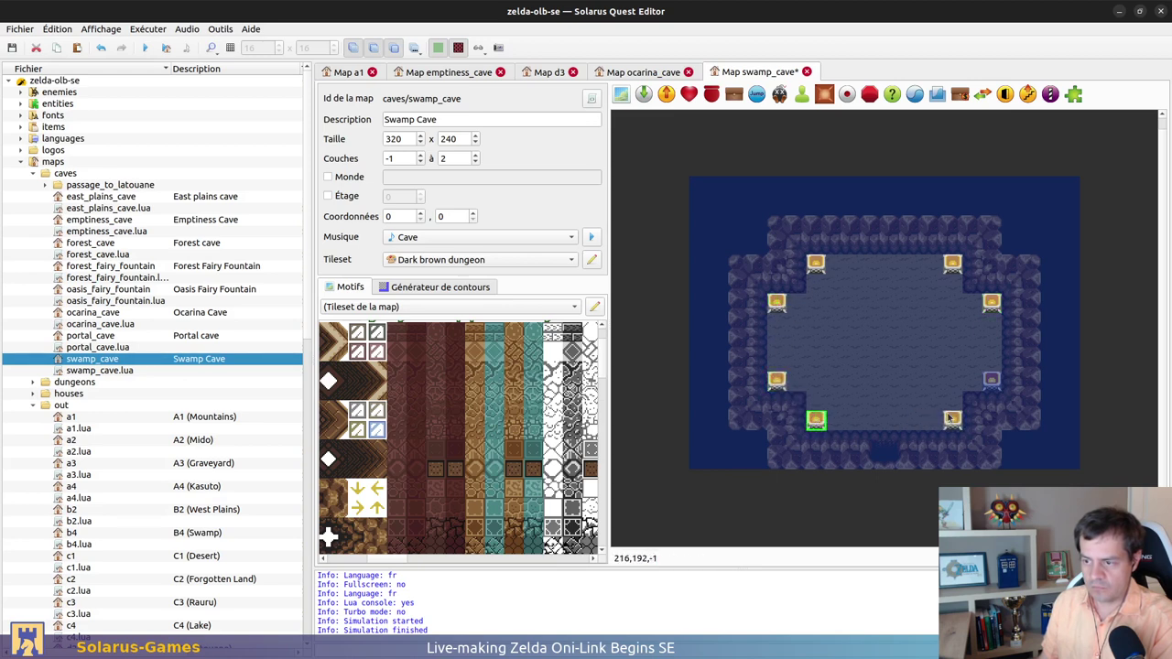
{"action": "left_click", "coordinate": [950, 417]}
{"action": "key", "text": "ctrl+v"}
{"action": "left_click", "coordinate": [992, 383]}
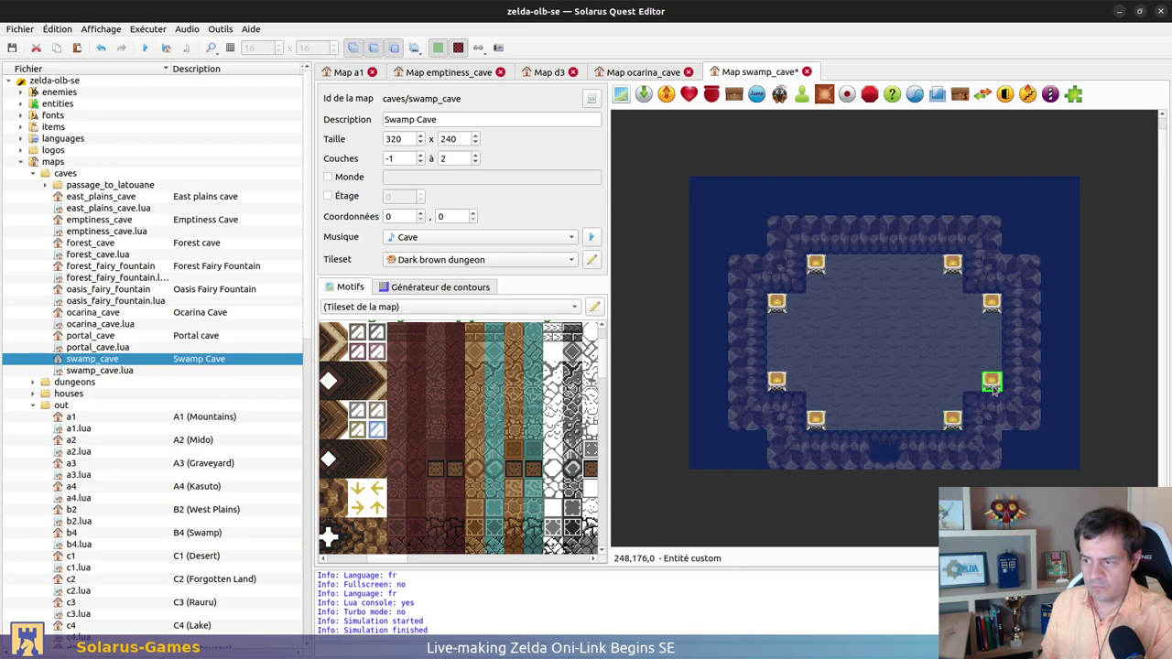
Check the placed torches in swamp_cave by selecting them one after another, and save the map
{"action": "left_click", "coordinate": [815, 421]}
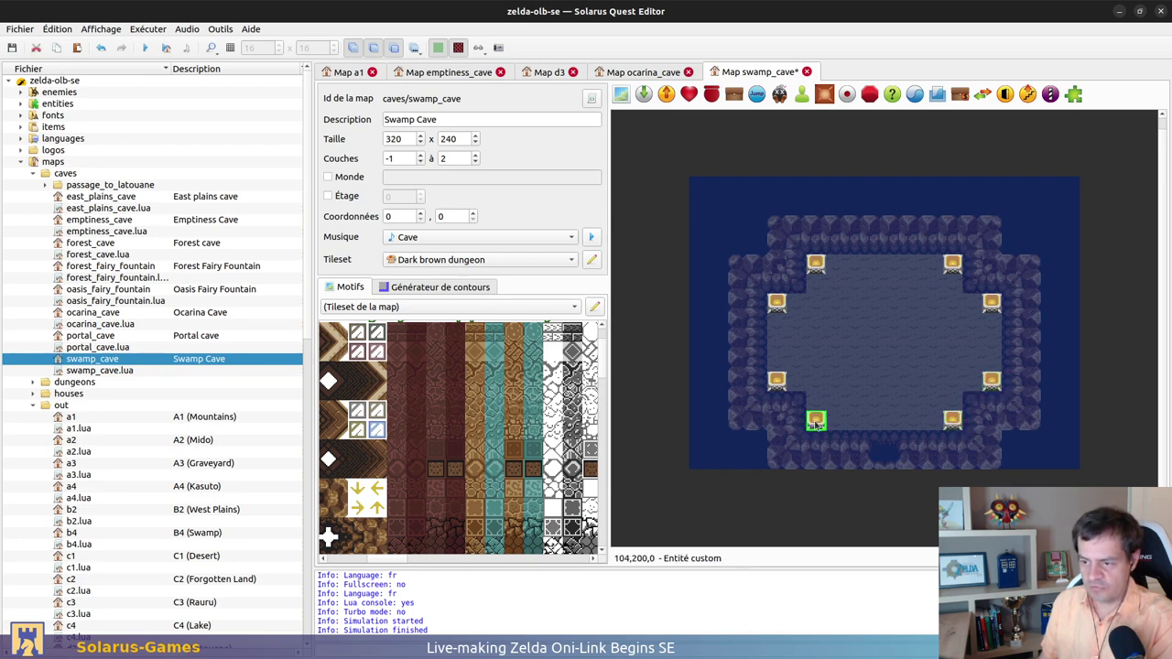
{"action": "left_click", "coordinate": [777, 382]}
{"action": "left_click", "coordinate": [778, 303]}
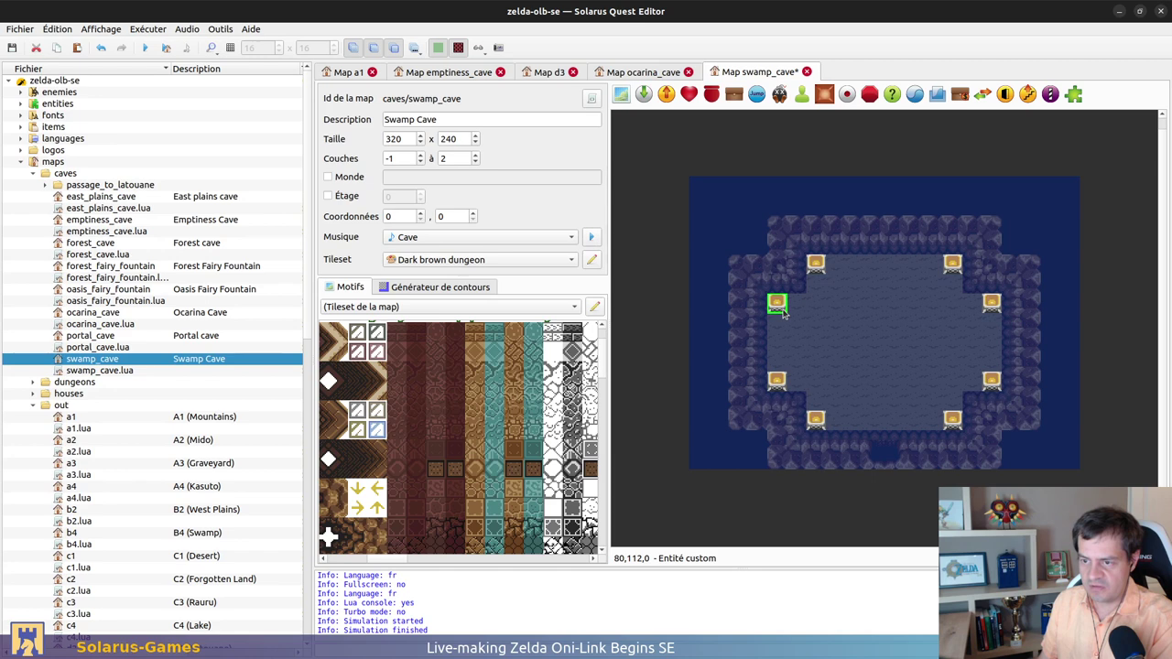
{"action": "left_click", "coordinate": [817, 266]}
{"action": "left_click", "coordinate": [954, 268]}
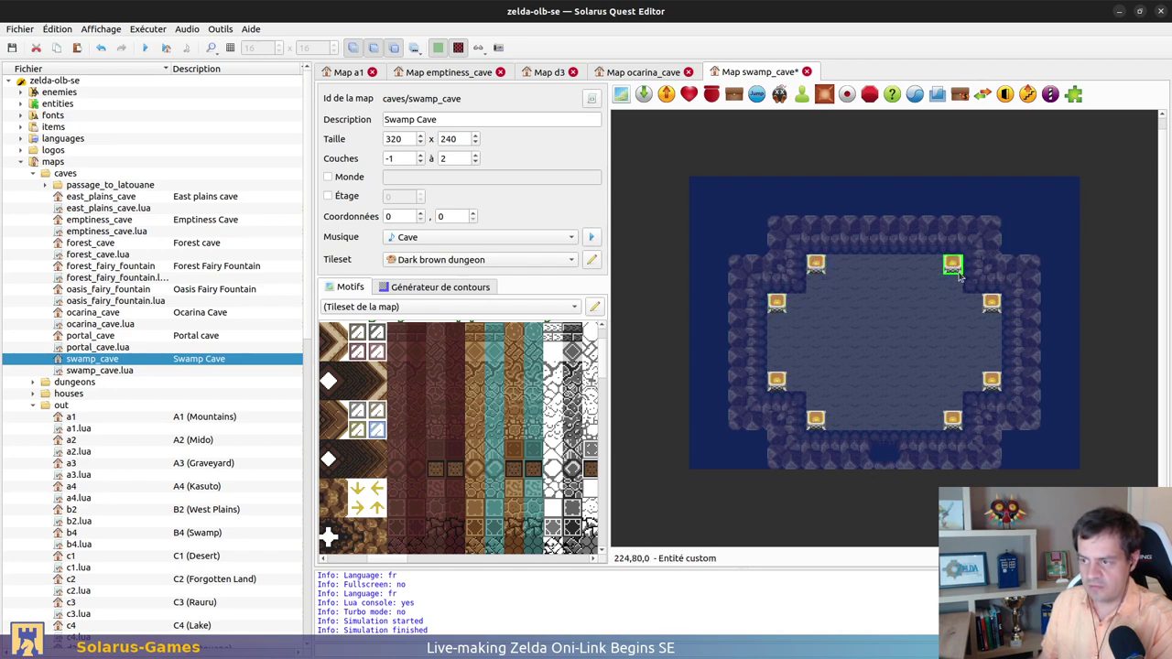
{"action": "left_click", "coordinate": [994, 305]}
{"action": "left_click", "coordinate": [996, 384]}
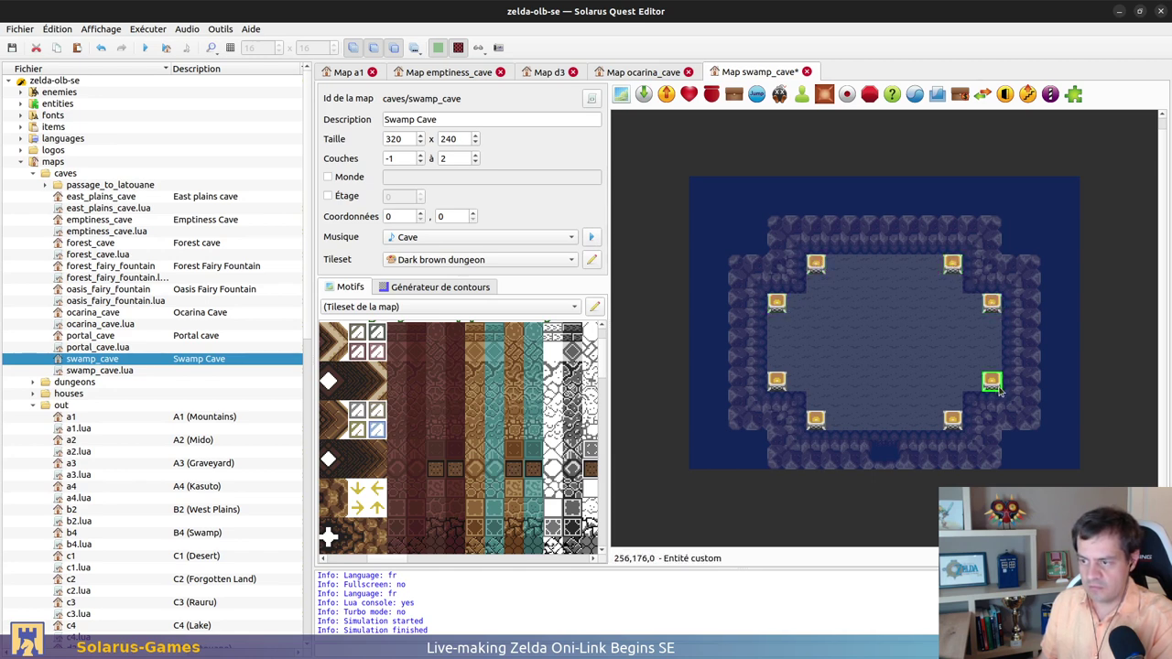
{"action": "right_click", "coordinate": [816, 265]}
{"action": "left_click", "coordinate": [811, 194]}
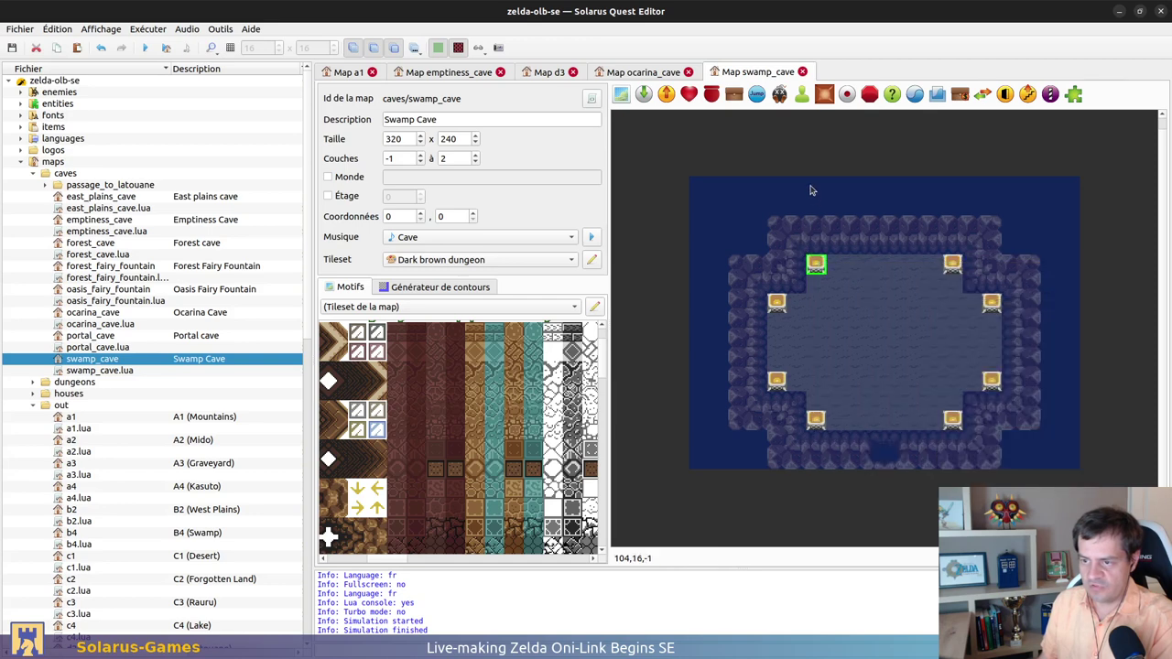
Cover the swamp_cave floor with three brown floor tiles: upper and lower strips plus a wider, taller middle rectangle, following the reference image
{"action": "left_click", "coordinate": [639, 73]}
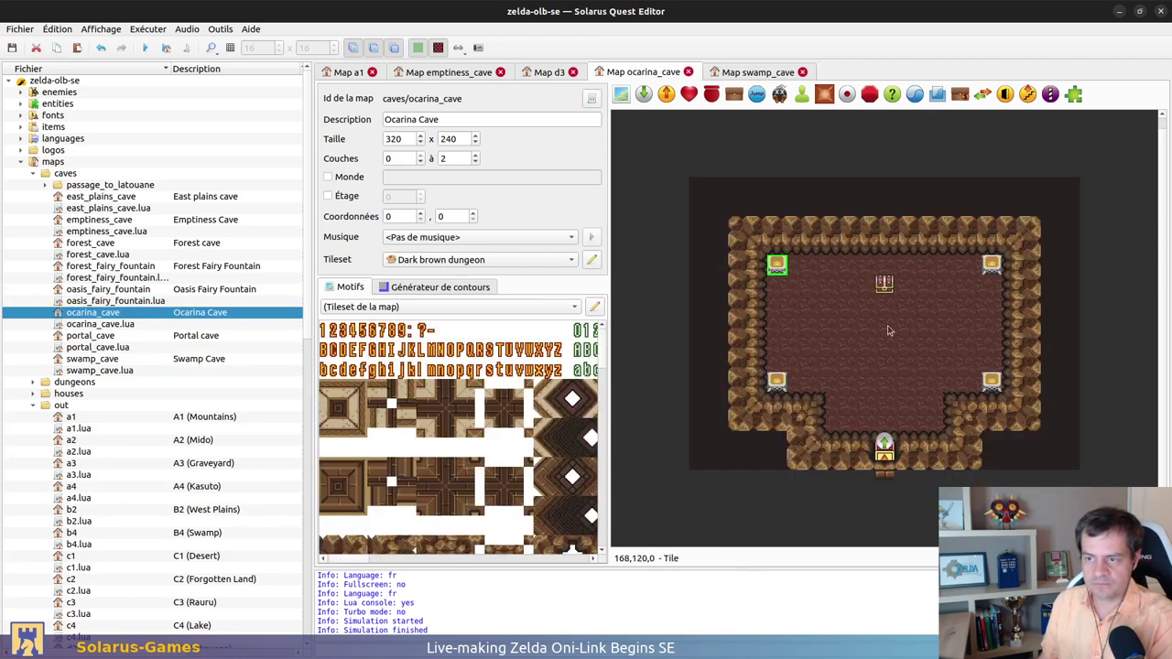
{"action": "left_click", "coordinate": [756, 72]}
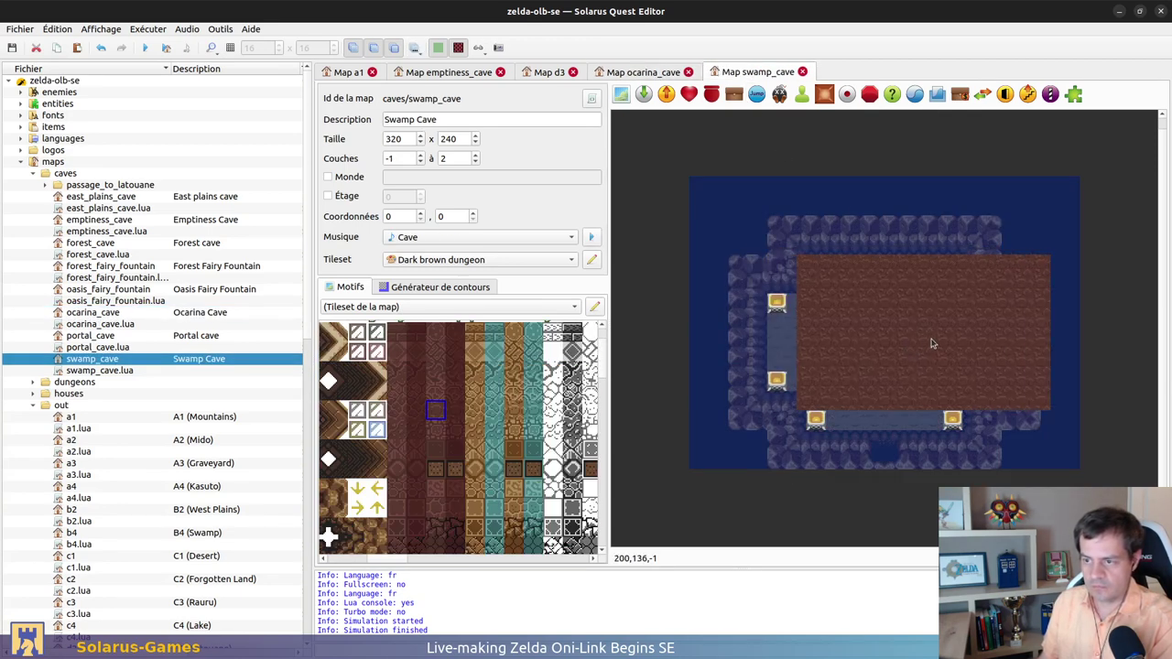
{"action": "left_click", "coordinate": [1018, 399]}
{"action": "left_click_drag", "start_coordinate": [1019, 399], "coordinate": [959, 282]}
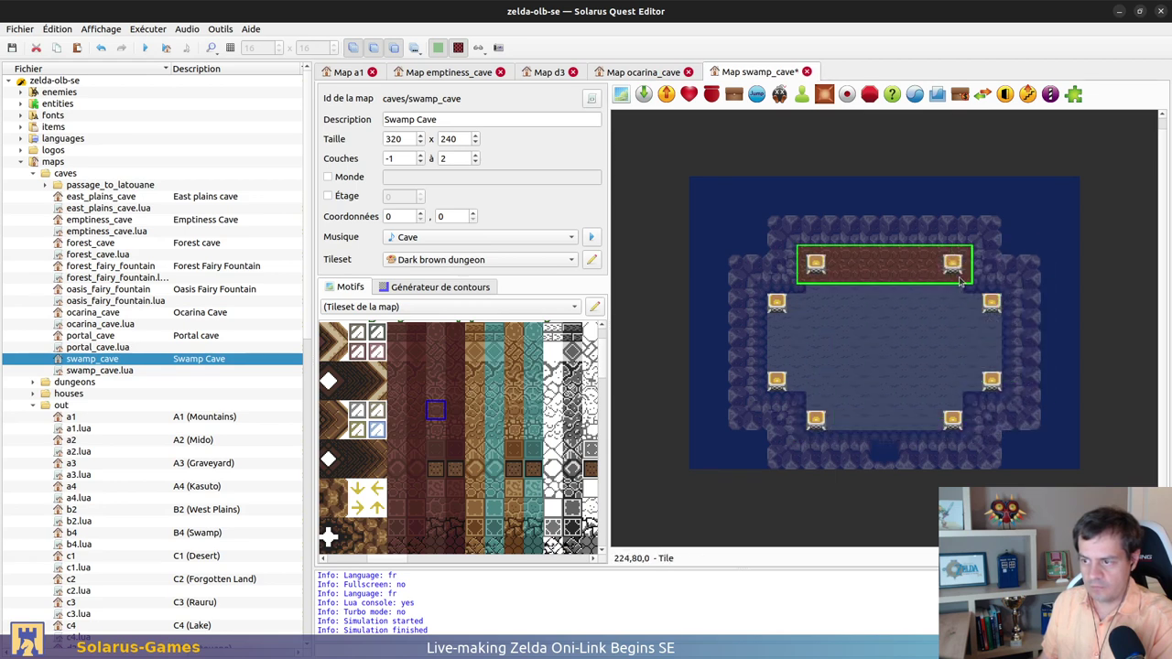
{"action": "key", "text": "ctrl+c"}
{"action": "key", "text": "ctrl+v"}
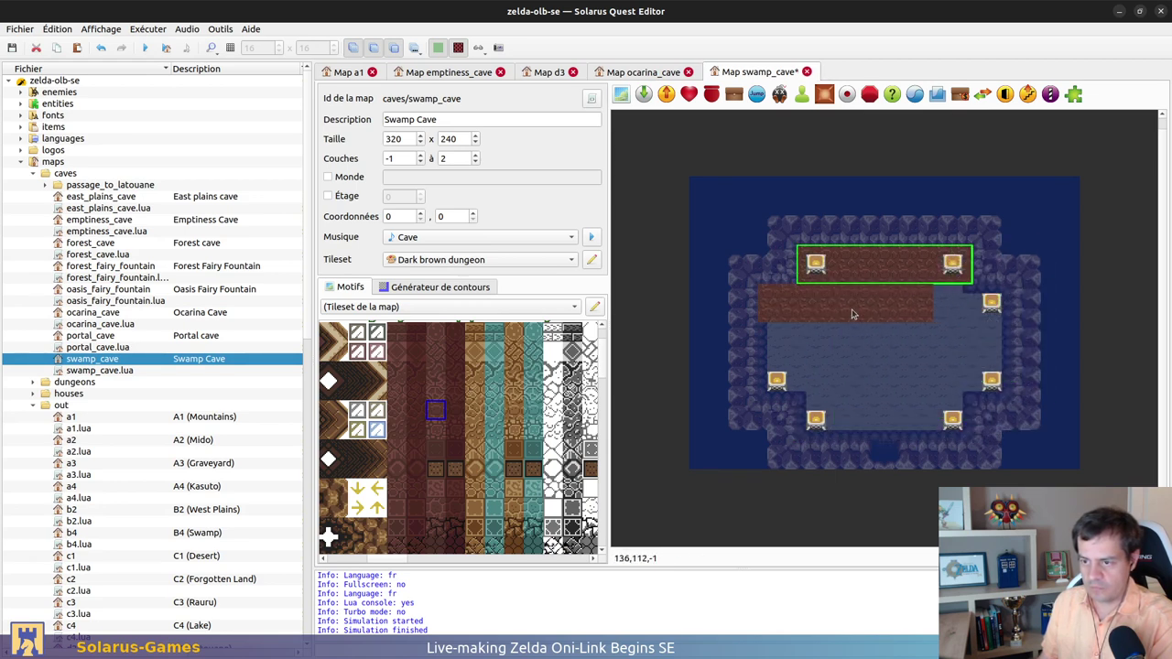
{"action": "left_click_drag", "start_coordinate": [853, 315], "coordinate": [1011, 403]}
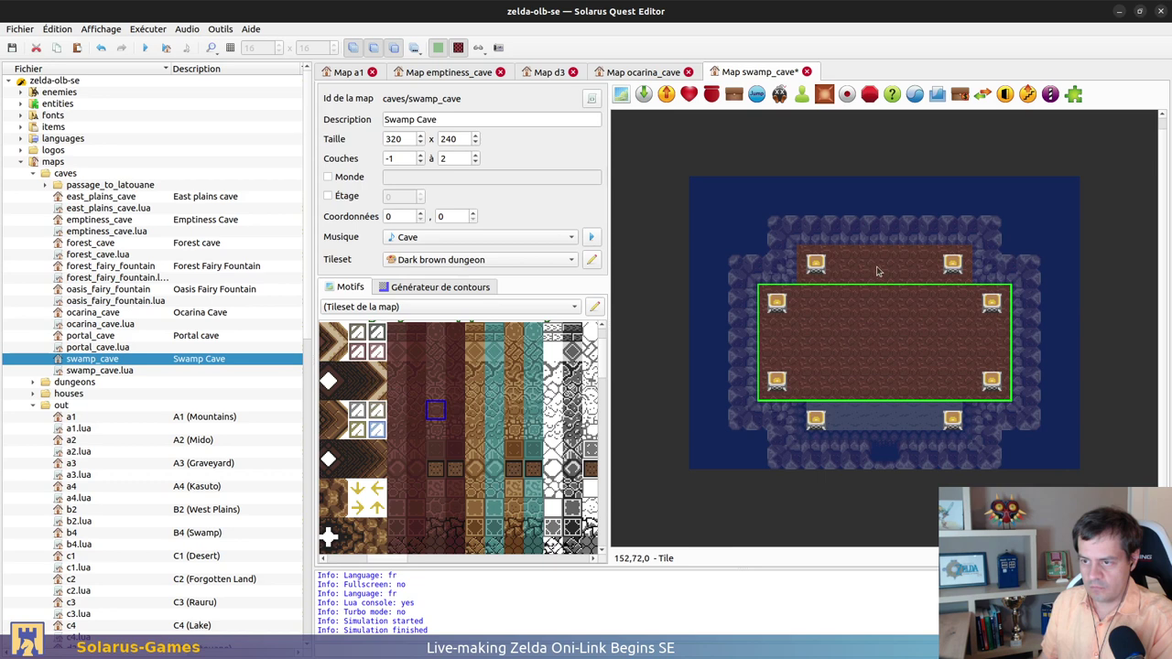
{"action": "key", "text": "ctrl+v"}
{"action": "left_click", "coordinate": [889, 422]}
Generate wall_border-3 and wall-3 contour tiles around the three selected floor tiles of swamp_cave
{"action": "left_click", "coordinate": [879, 348], "text": "ctrl"}
{"action": "left_click", "coordinate": [867, 264], "text": "ctrl"}
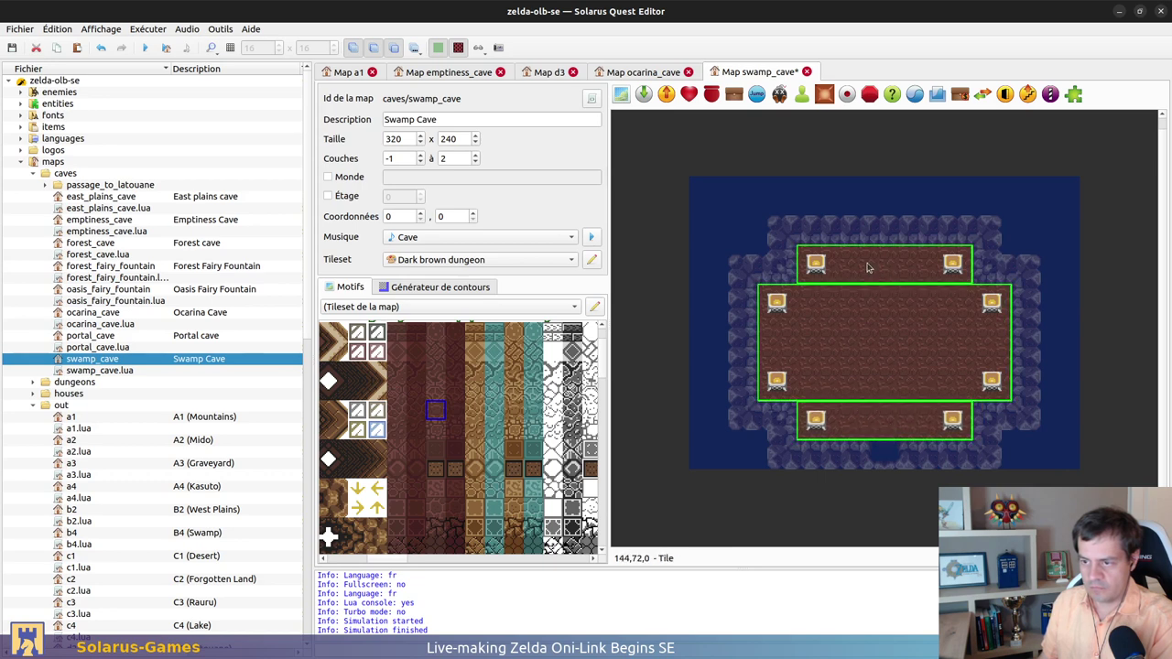
{"action": "left_click", "coordinate": [440, 286]}
{"action": "left_click", "coordinate": [435, 355]}
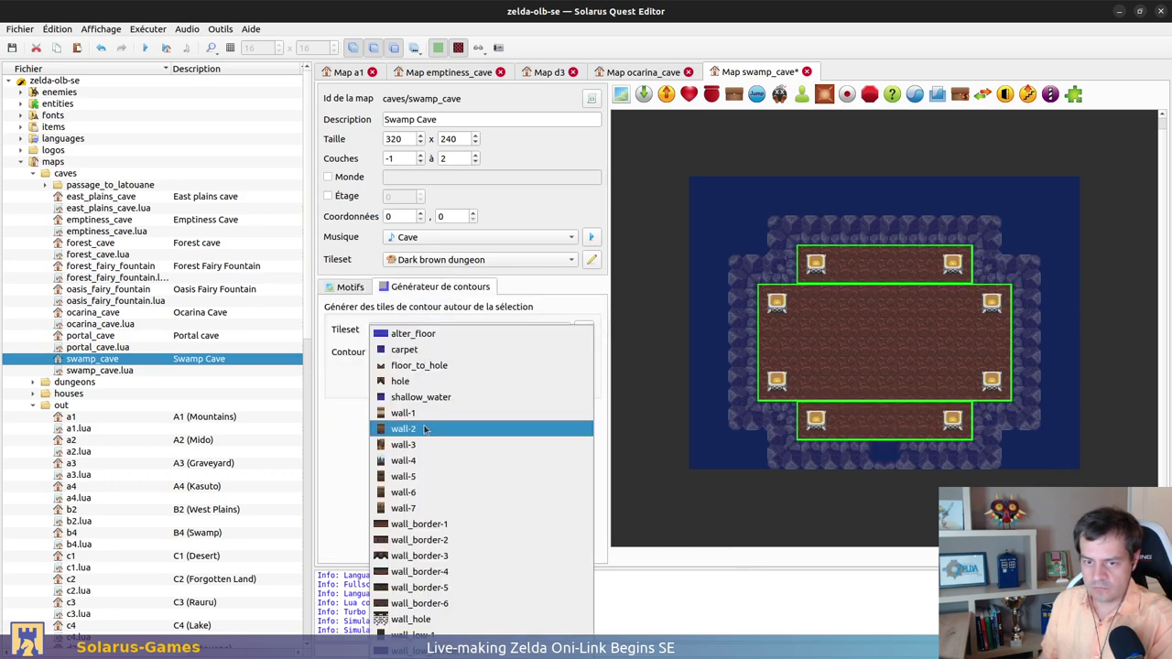
{"action": "left_click", "coordinate": [438, 556]}
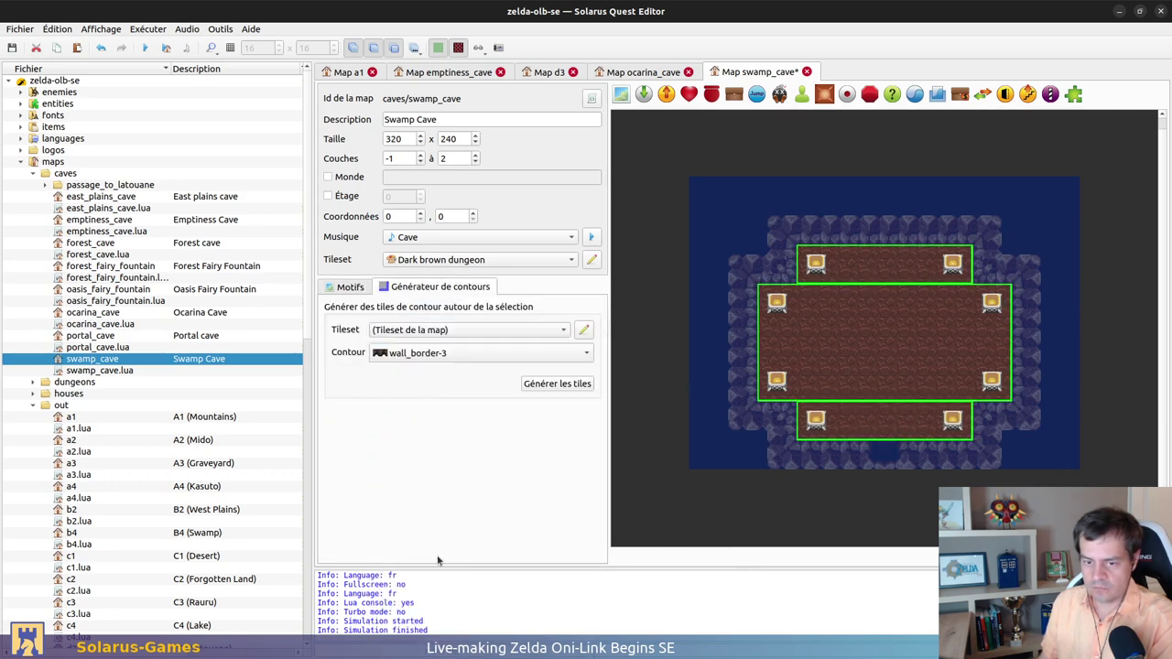
{"action": "left_click", "coordinate": [444, 355]}
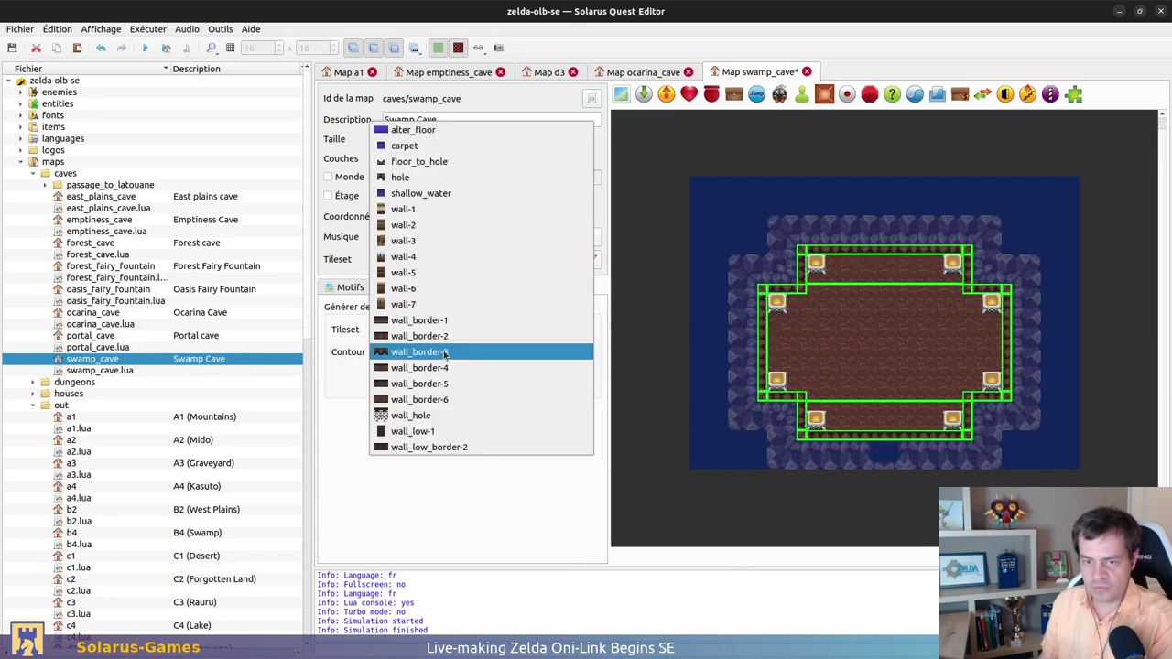
{"action": "left_click", "coordinate": [456, 242]}
{"action": "left_click", "coordinate": [733, 156]}
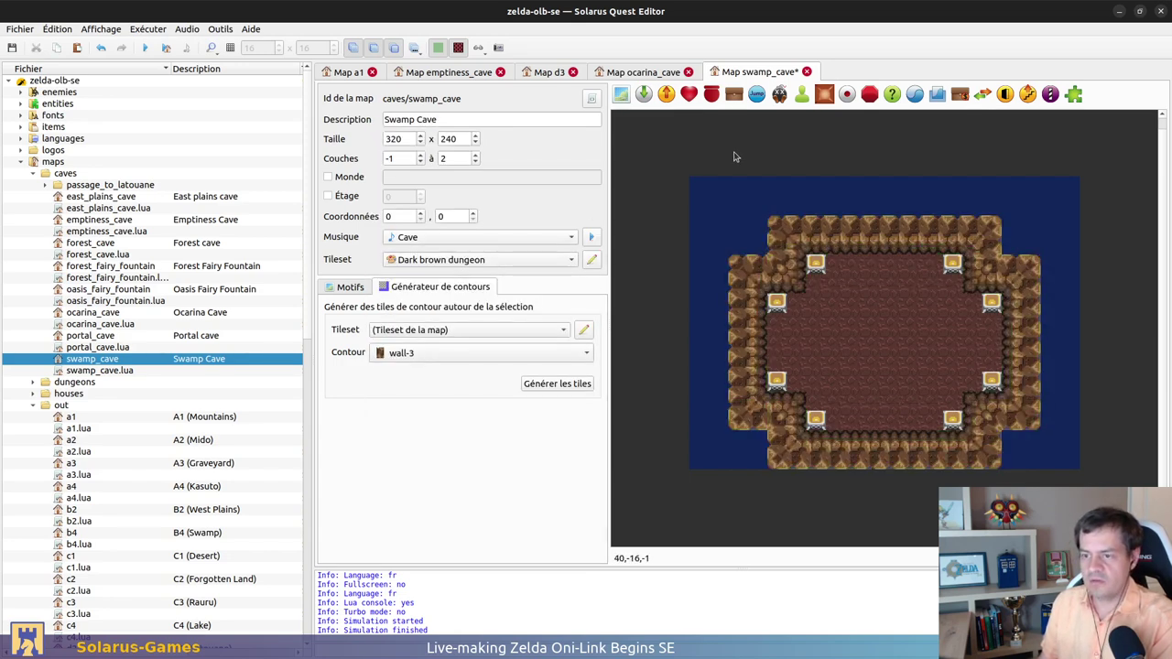
Copy the dark filler tile from ocarina_cave and cover the area above the swamp_cave walls with two pieces, sent behind the walls
{"action": "left_click", "coordinate": [619, 71]}
{"action": "left_click", "coordinate": [797, 209]}
{"action": "key", "text": "ctrl+c"}
{"action": "left_click", "coordinate": [758, 72]}
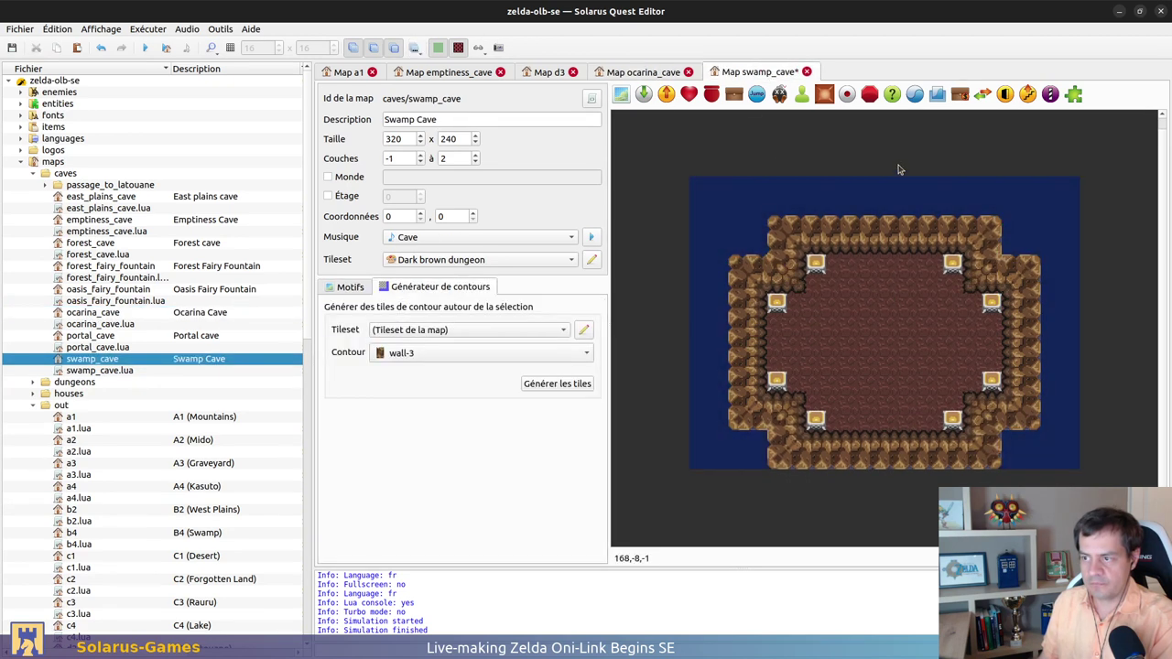
{"action": "key", "text": "ctrl+v"}
{"action": "left_click", "coordinate": [886, 205]}
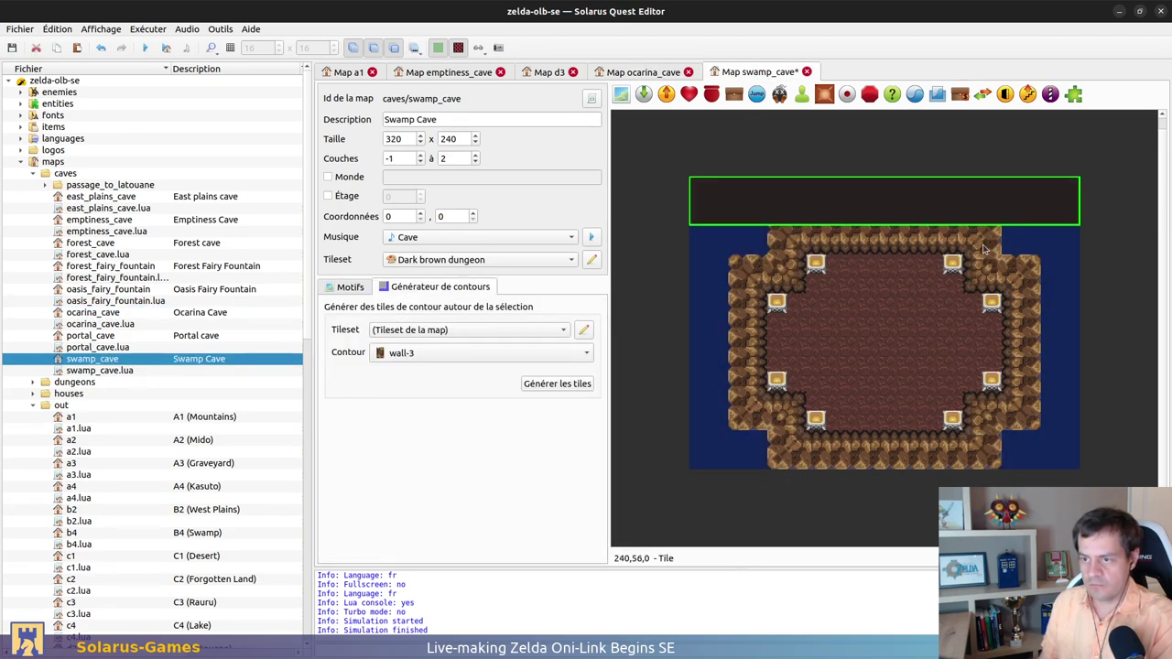
{"action": "key", "text": "b"}
{"action": "key", "text": "ctrl+v"}
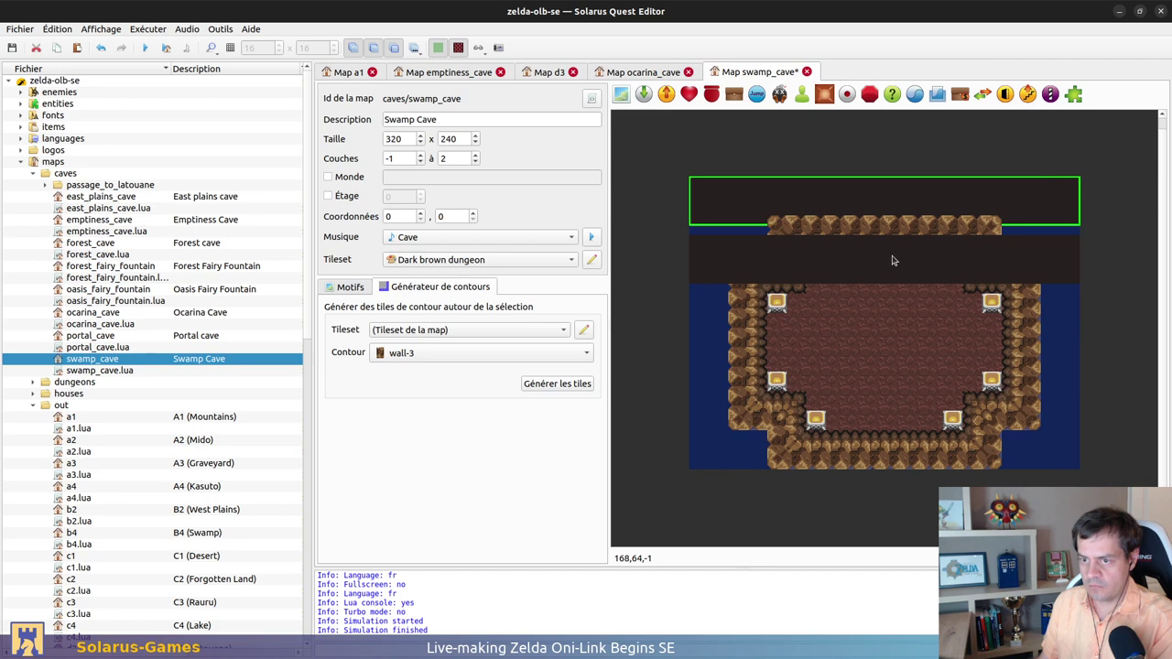
{"action": "left_click", "coordinate": [923, 241]}
{"action": "left_click_drag", "start_coordinate": [1089, 264], "coordinate": [1017, 251]}
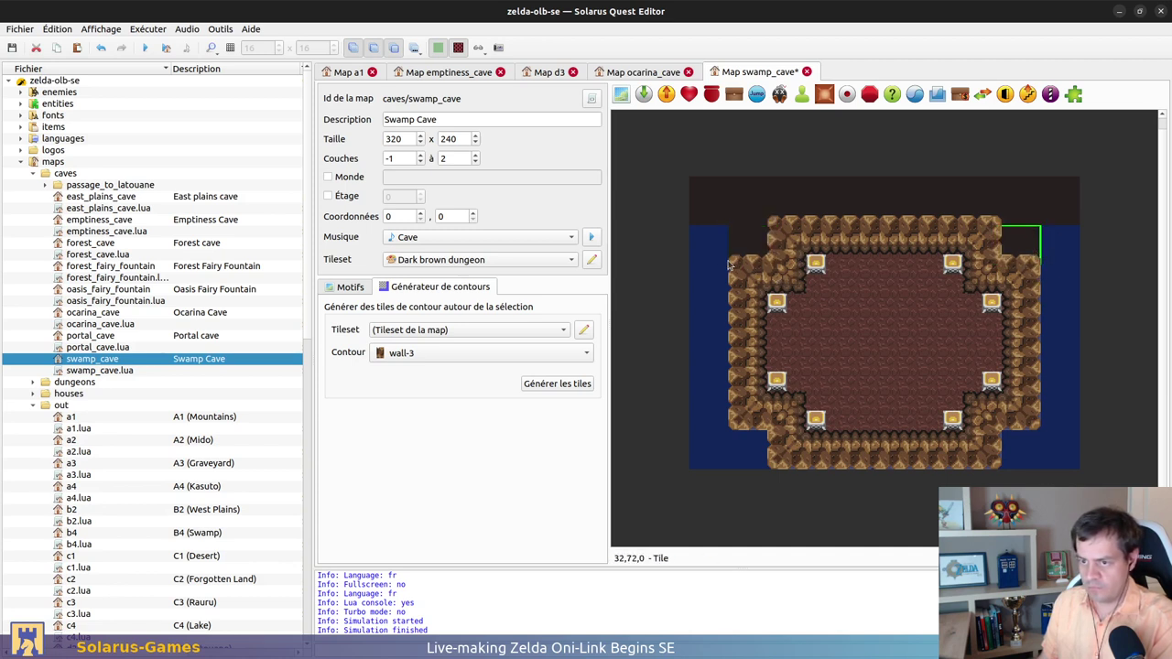
Fill the blue strips outside the left and right swamp_cave walls with the dark filler tile, down to the lower corners
{"action": "left_click_drag", "start_coordinate": [715, 252], "coordinate": [729, 428]}
{"action": "key", "text": "ctrl+v"}
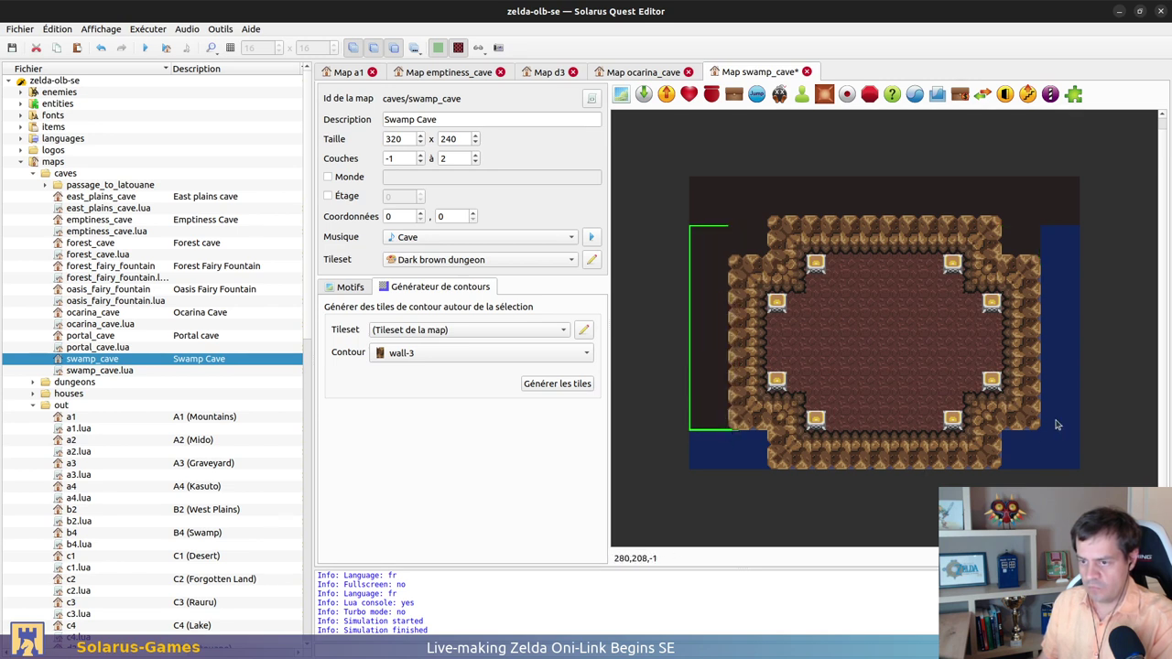
{"action": "left_click", "coordinate": [1057, 330]}
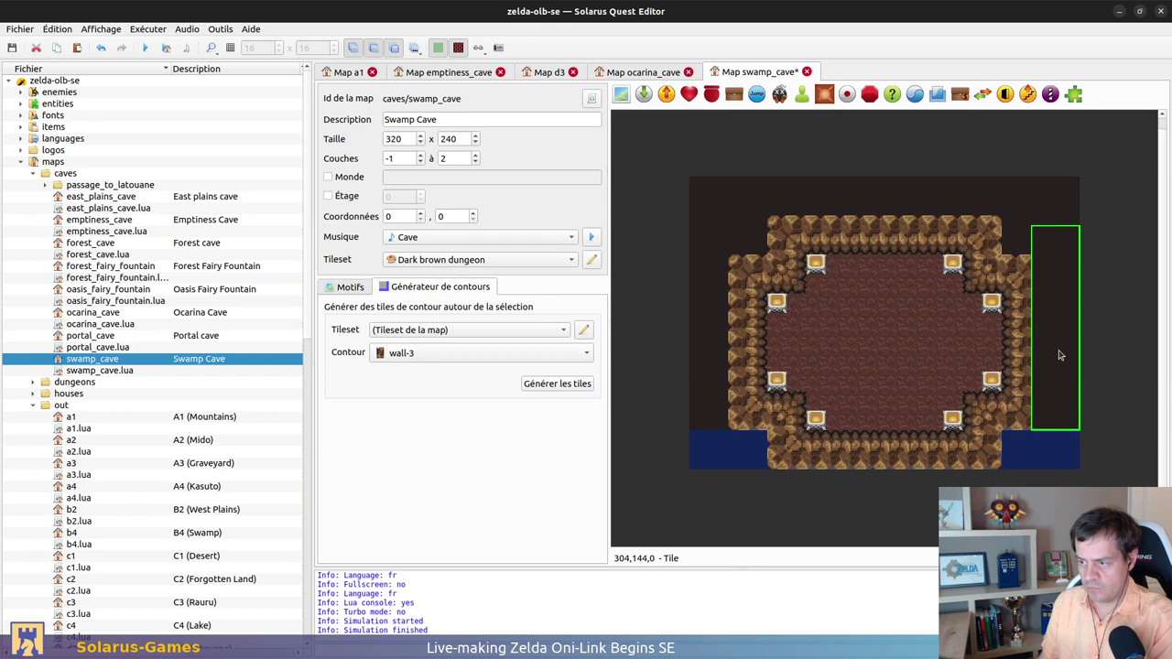
{"action": "left_click", "coordinate": [700, 203]}
{"action": "left_click", "coordinate": [723, 243]}
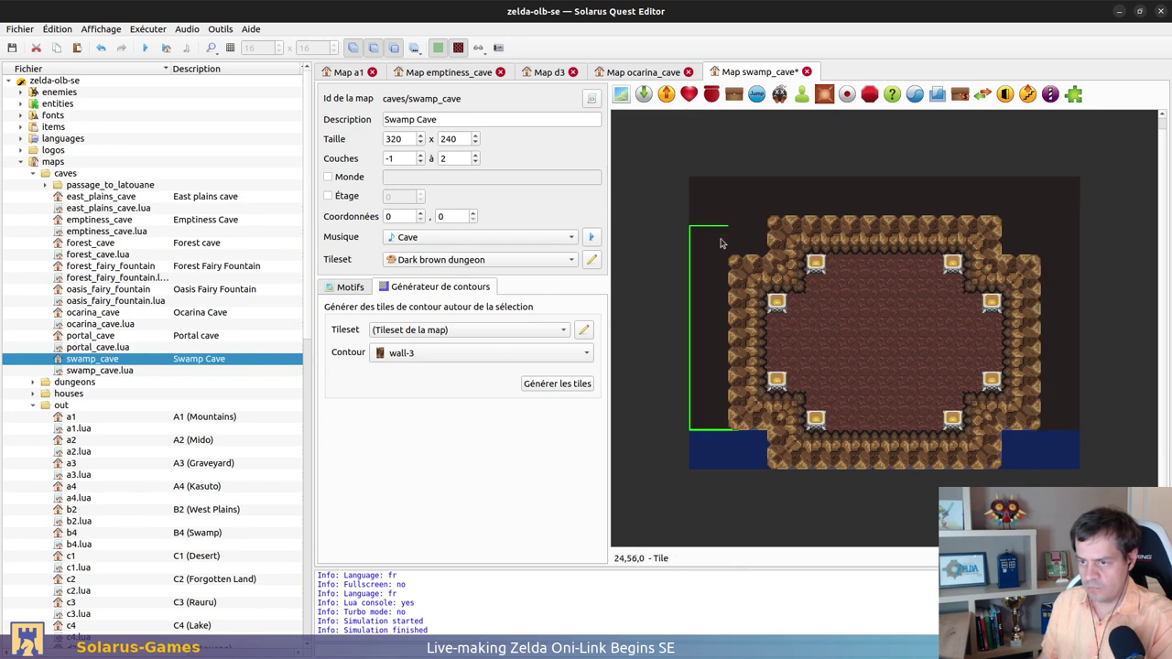
{"action": "left_click", "coordinate": [740, 231]}
Fill both lower corners of swamp_cave with the dark tile, delete the extra piece below the lower wall, and save the map
{"action": "key", "text": "ctrl+v"}
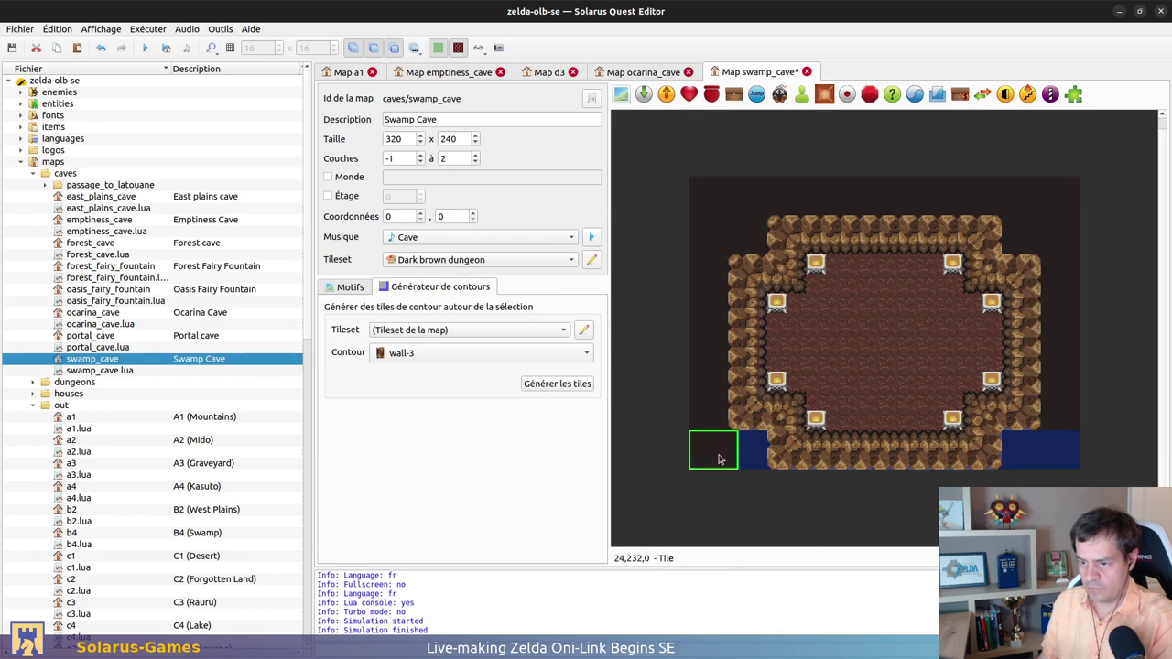
{"action": "left_click", "coordinate": [719, 450]}
{"action": "left_click_drag", "start_coordinate": [737, 457], "coordinate": [774, 465]}
{"action": "left_click", "coordinate": [1042, 454]}
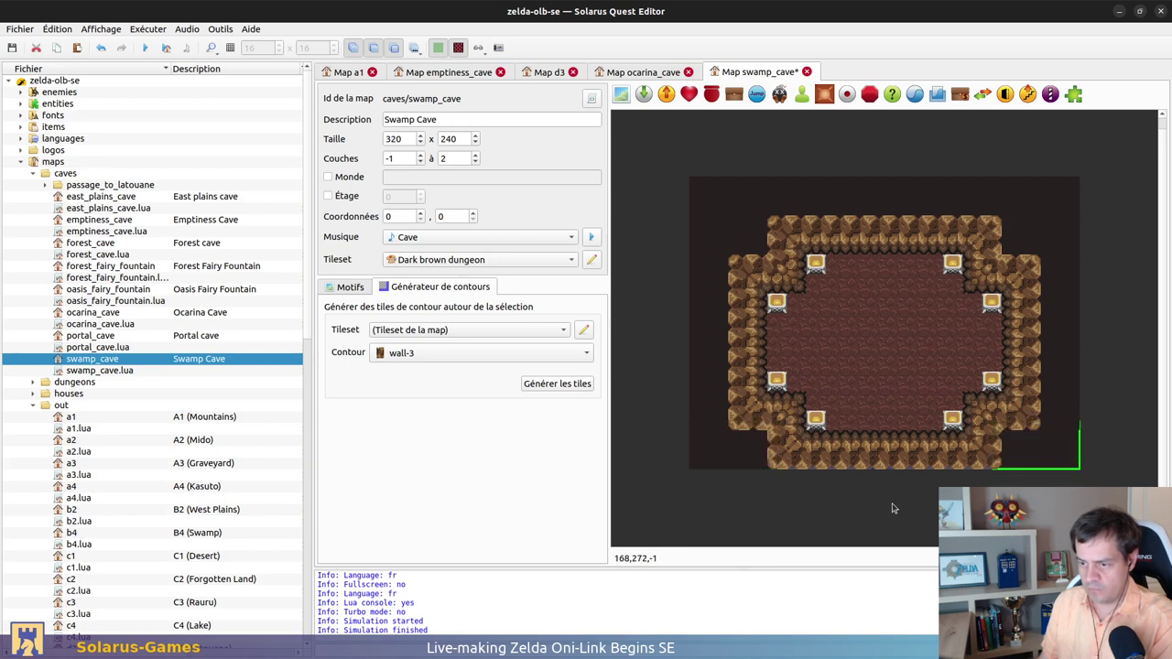
{"action": "left_click", "coordinate": [812, 472]}
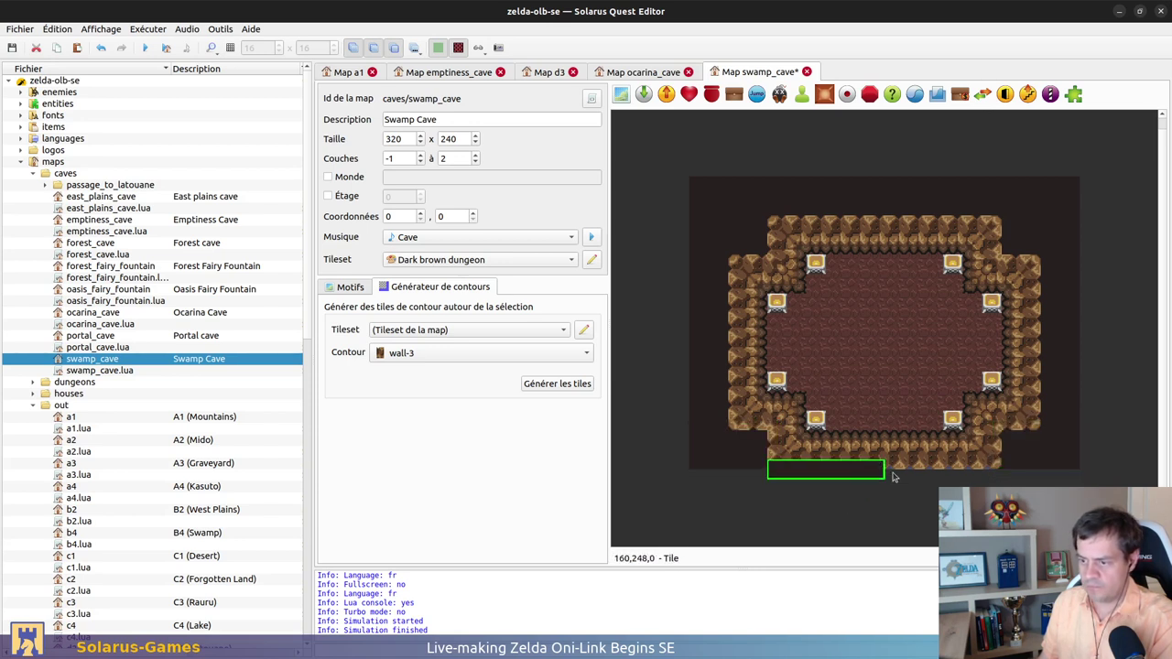
{"action": "key", "text": "Delete"}
{"action": "key", "text": "ctrl+s"}
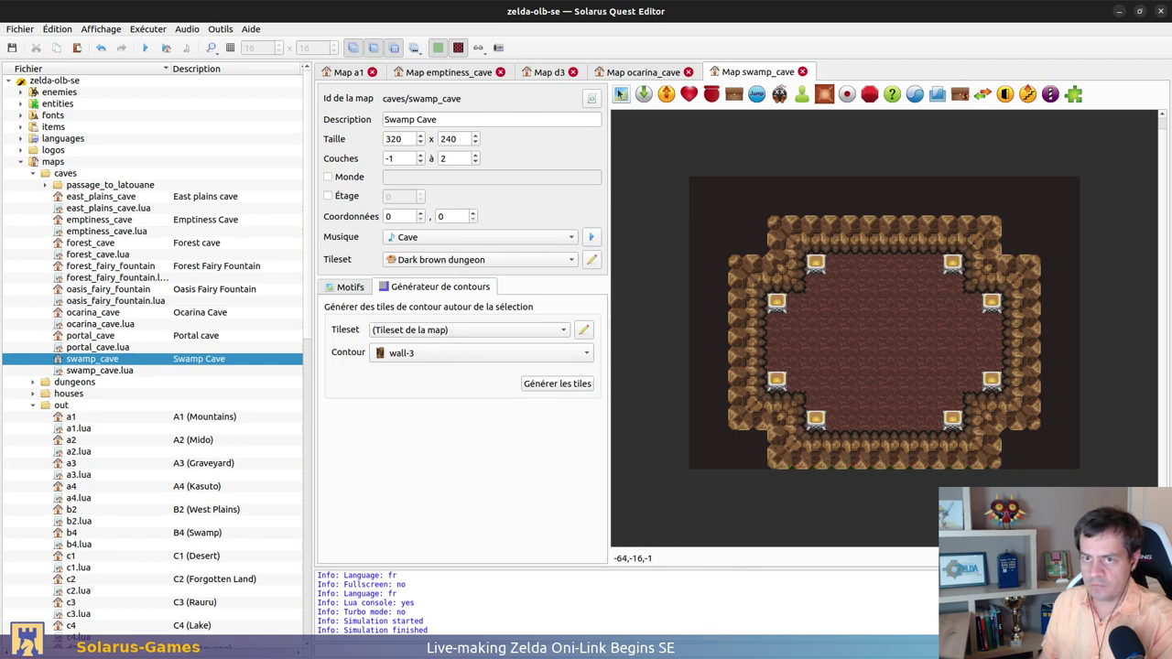
Copy the entrance entities from ocarina_cave to the middle of the swamp_cave lower wall, and compare them with the oasis_fairy_fountain entrance
{"action": "left_click", "coordinate": [641, 72]}
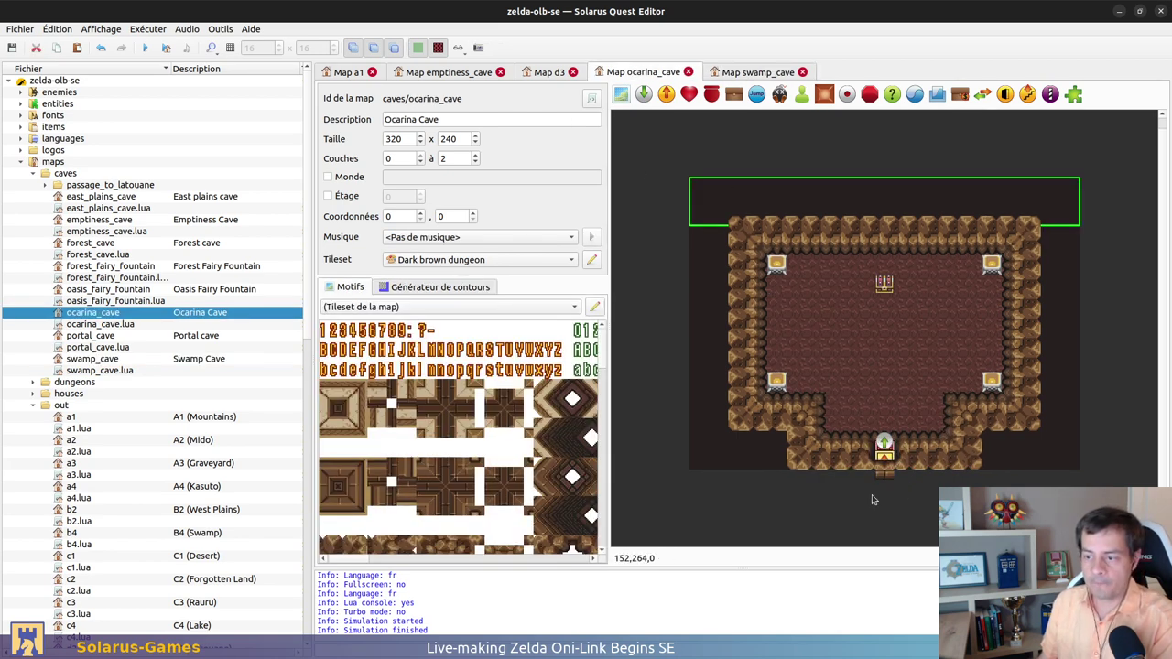
{"action": "left_click_drag", "start_coordinate": [831, 491], "coordinate": [947, 382]}
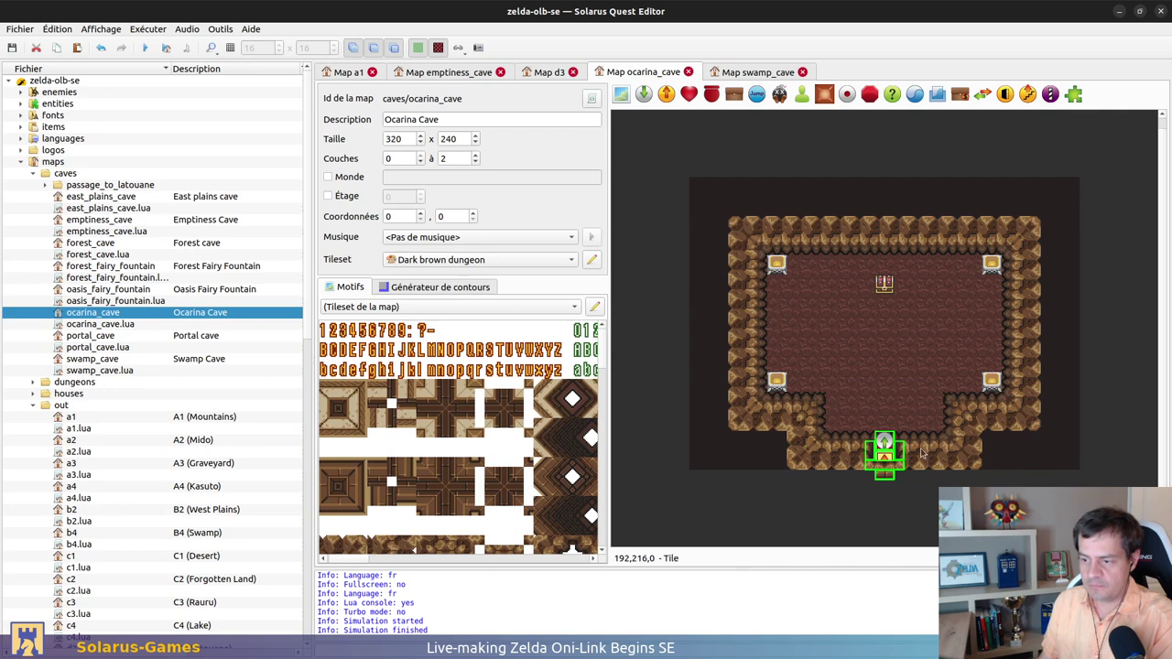
{"action": "key", "text": "ctrl+c"}
{"action": "key", "text": "ctrl+Tab"}
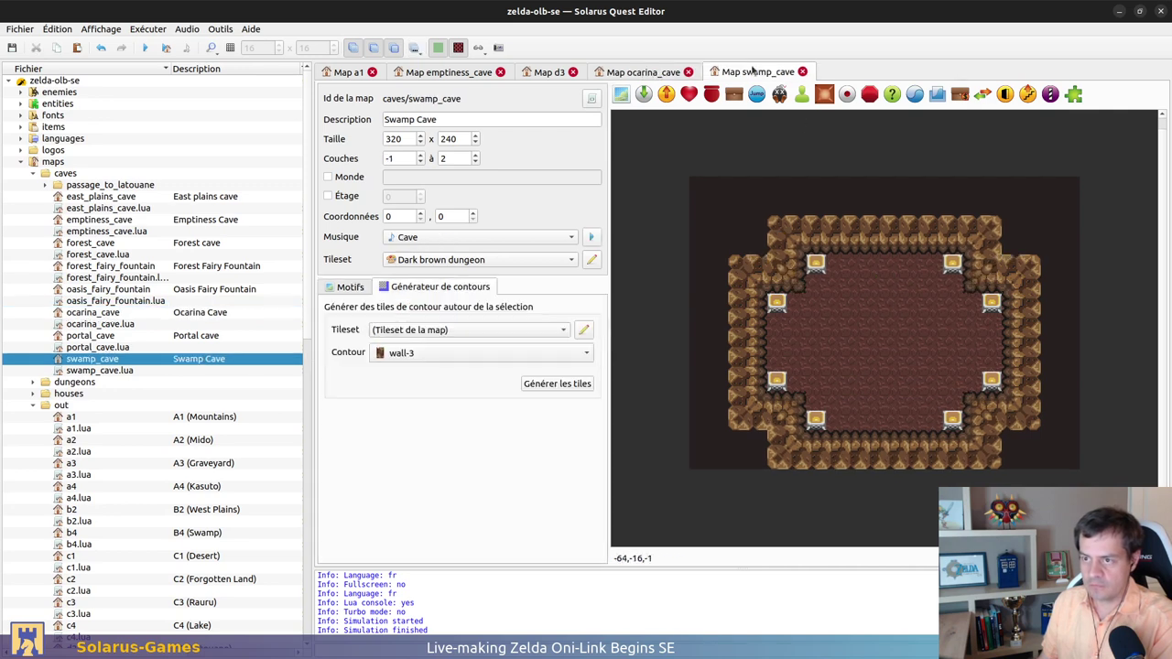
{"action": "key", "text": "ctrl+v"}
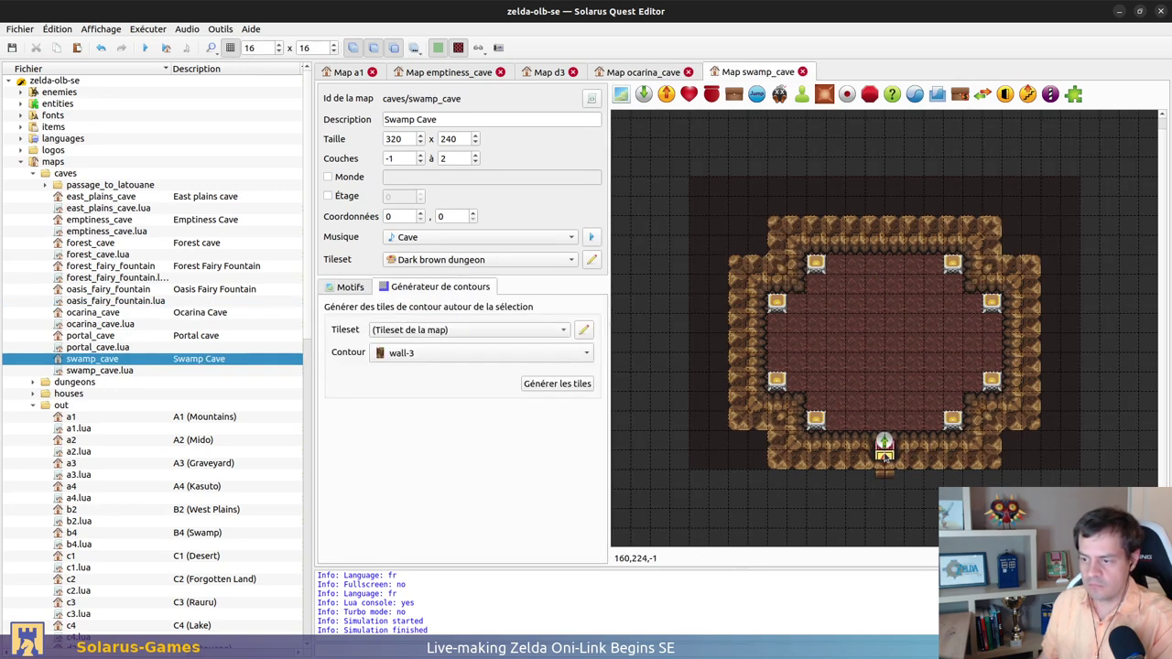
{"action": "left_click", "coordinate": [884, 449]}
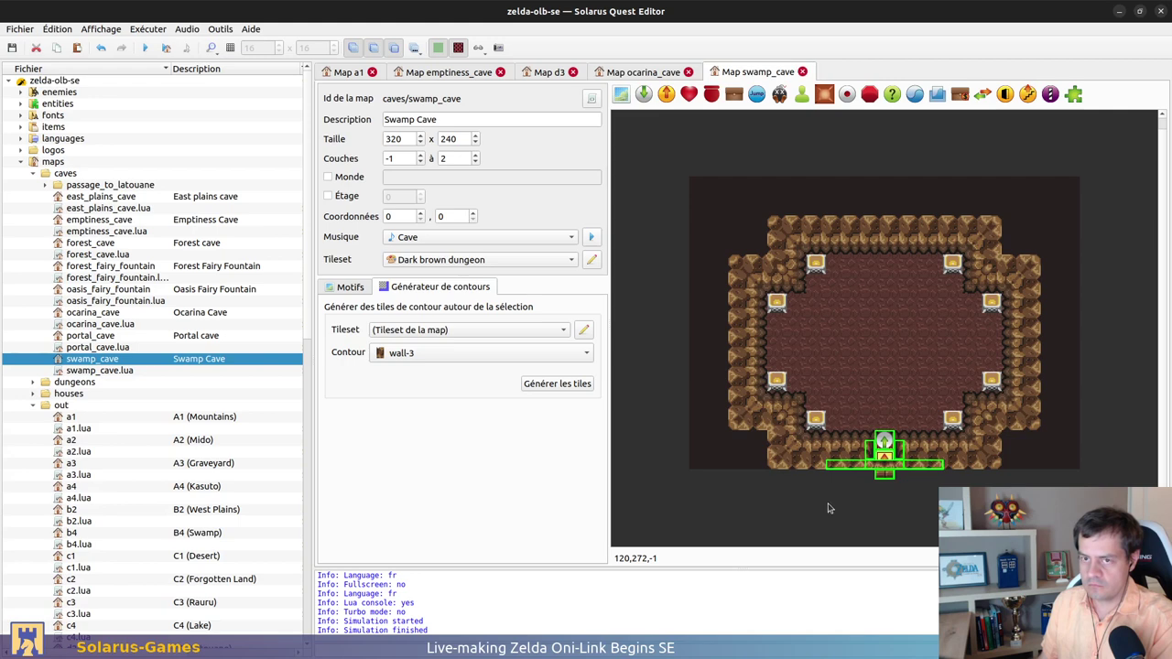
{"action": "double_click", "coordinate": [95, 290]}
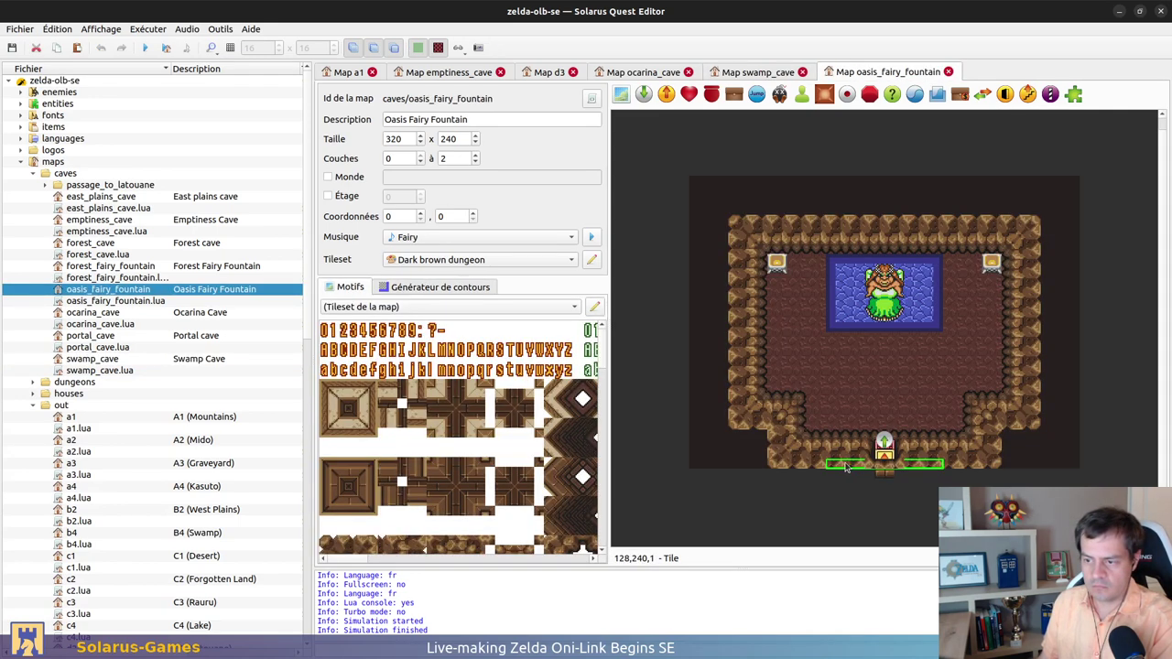
{"action": "key", "text": "ctrl+w"}
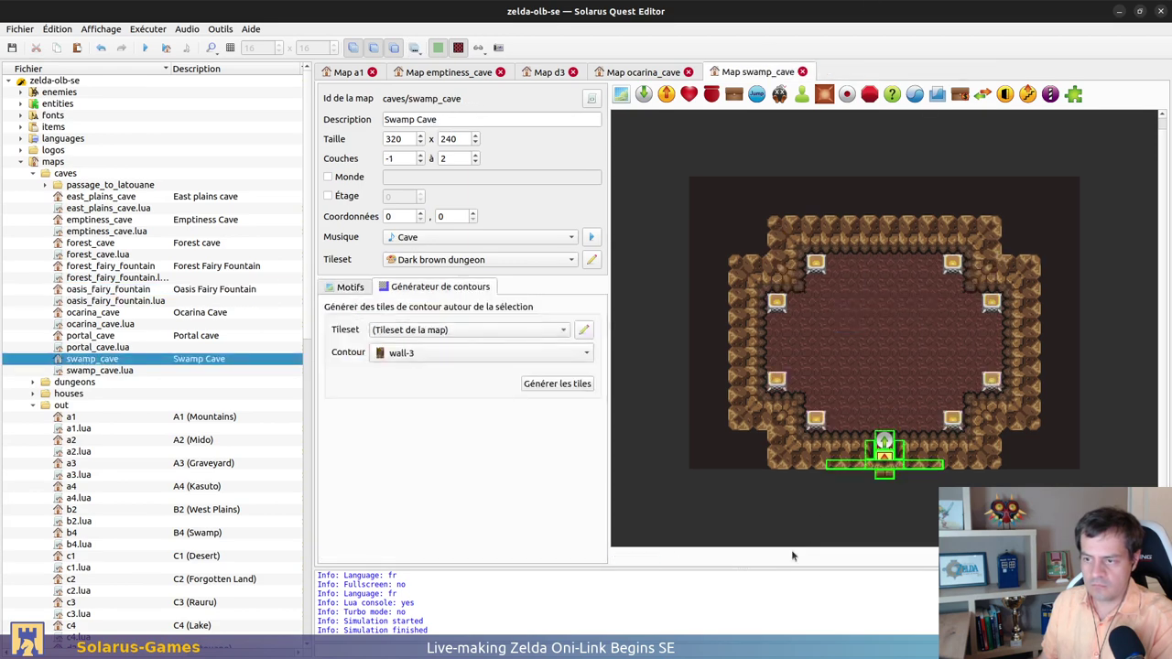
Set the lowest layer of swamp_cave to 0, removing the reference image entity on layer -1, and save the map
{"action": "left_click", "coordinate": [419, 163]}
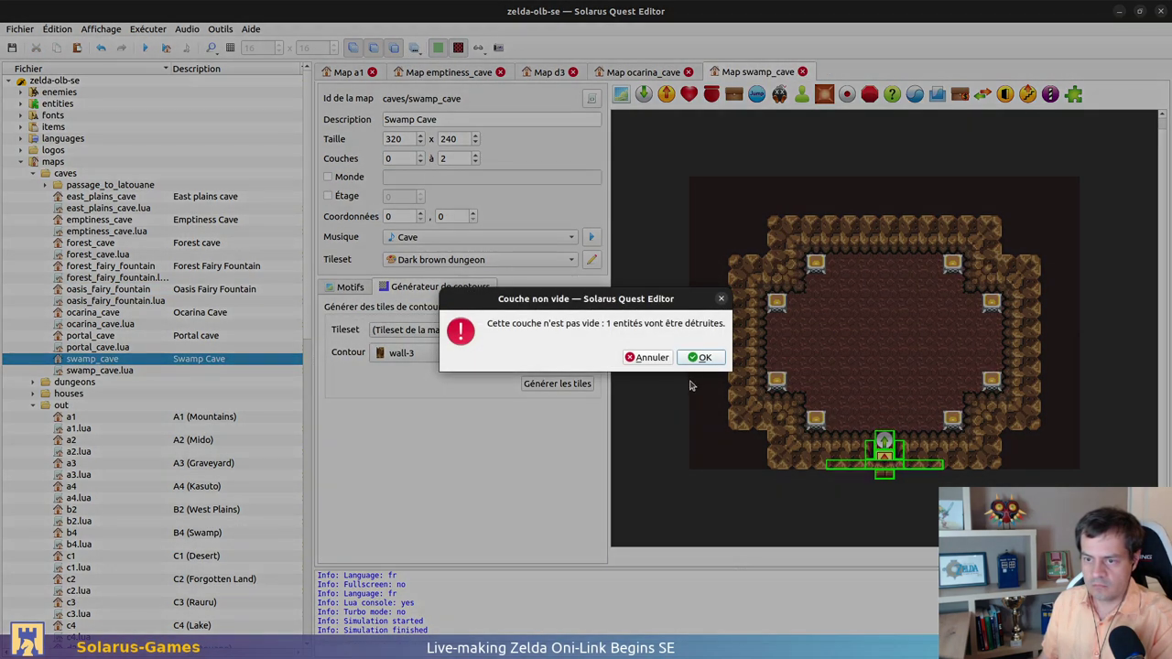
{"action": "left_click", "coordinate": [701, 359]}
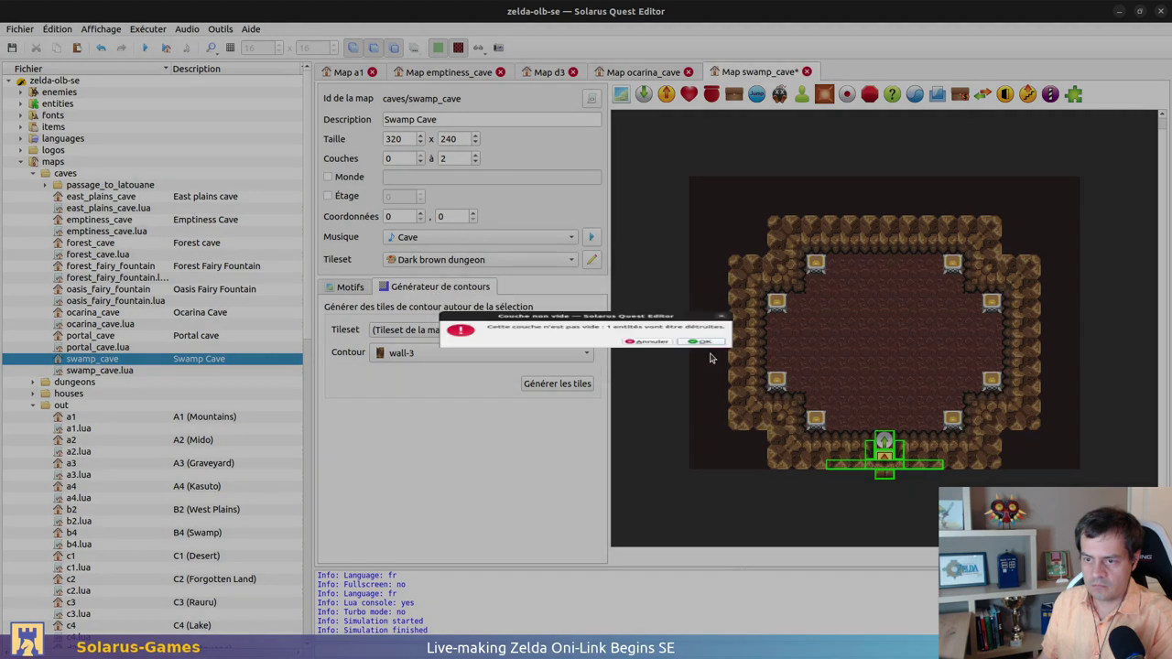
{"action": "left_click", "coordinate": [879, 159]}
{"action": "key", "text": "ctrl+s"}
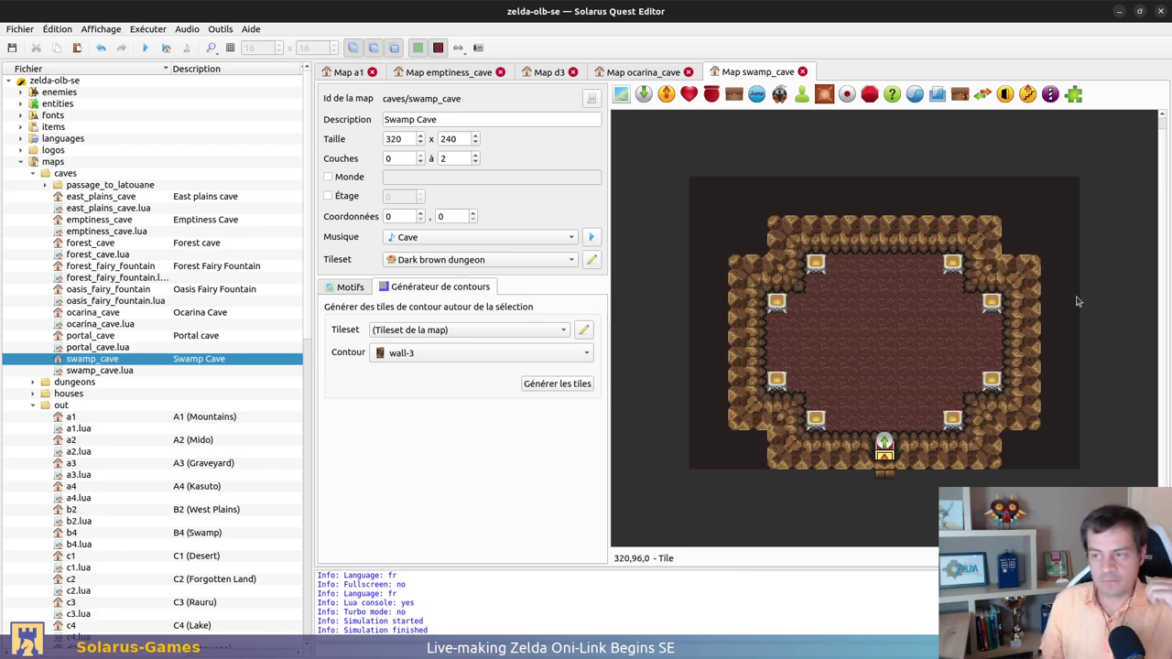
Place a chest at 160, 93 containing the Spirit Mask variant 1, saved in the variable spirit_mask_chest, and save swamp_cave
{"action": "left_click", "coordinate": [735, 98]}
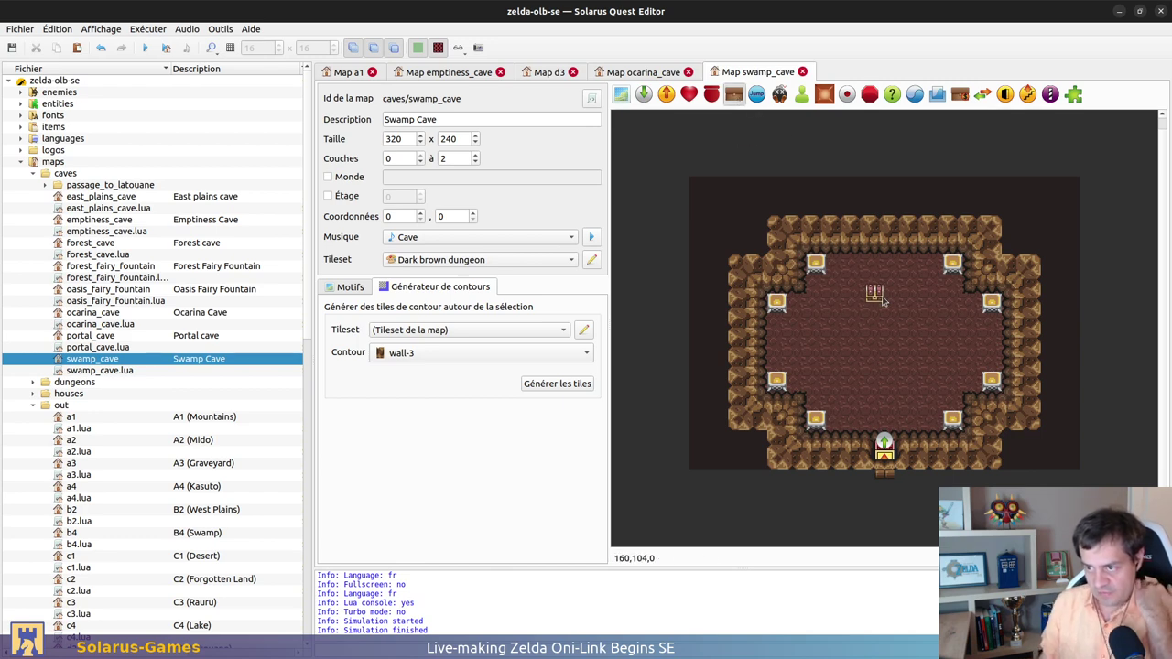
{"action": "left_click", "coordinate": [884, 285]}
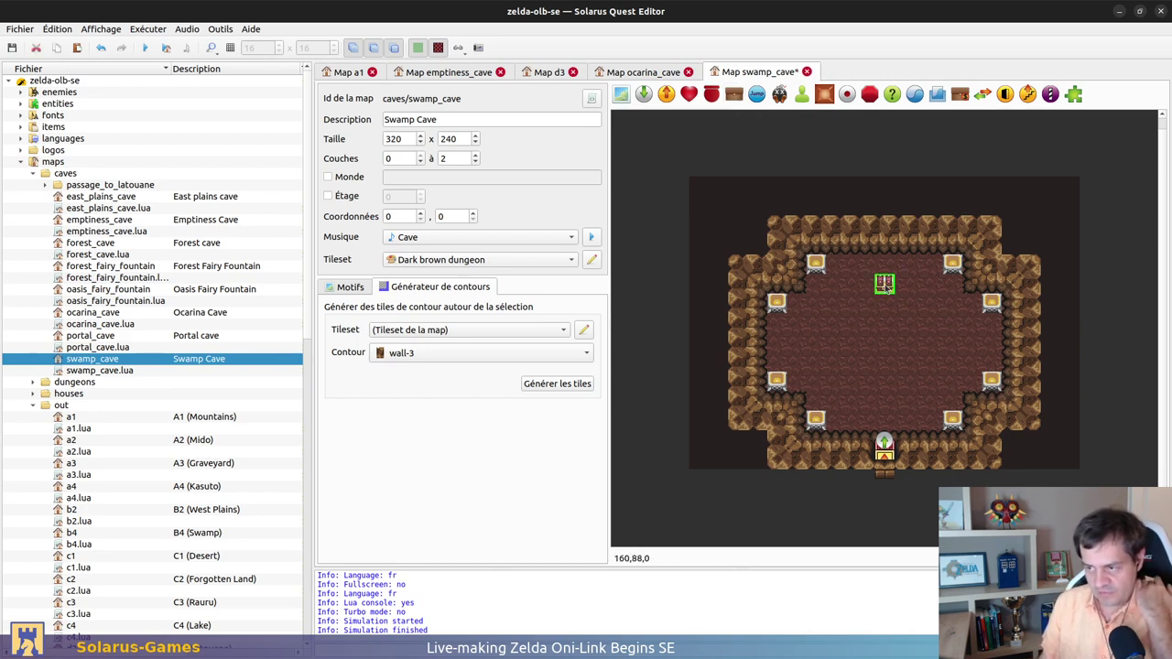
{"action": "double_click", "coordinate": [885, 286]}
{"action": "left_click", "coordinate": [650, 171]}
{"action": "left_click", "coordinate": [368, 193]}
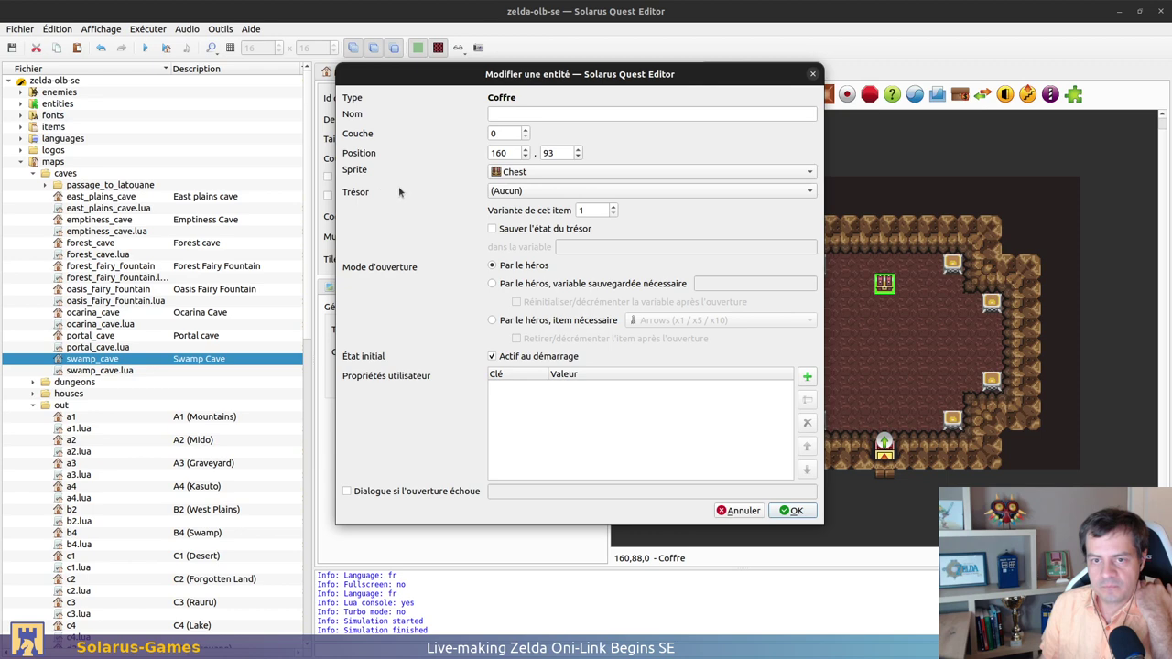
{"action": "left_click", "coordinate": [497, 194]}
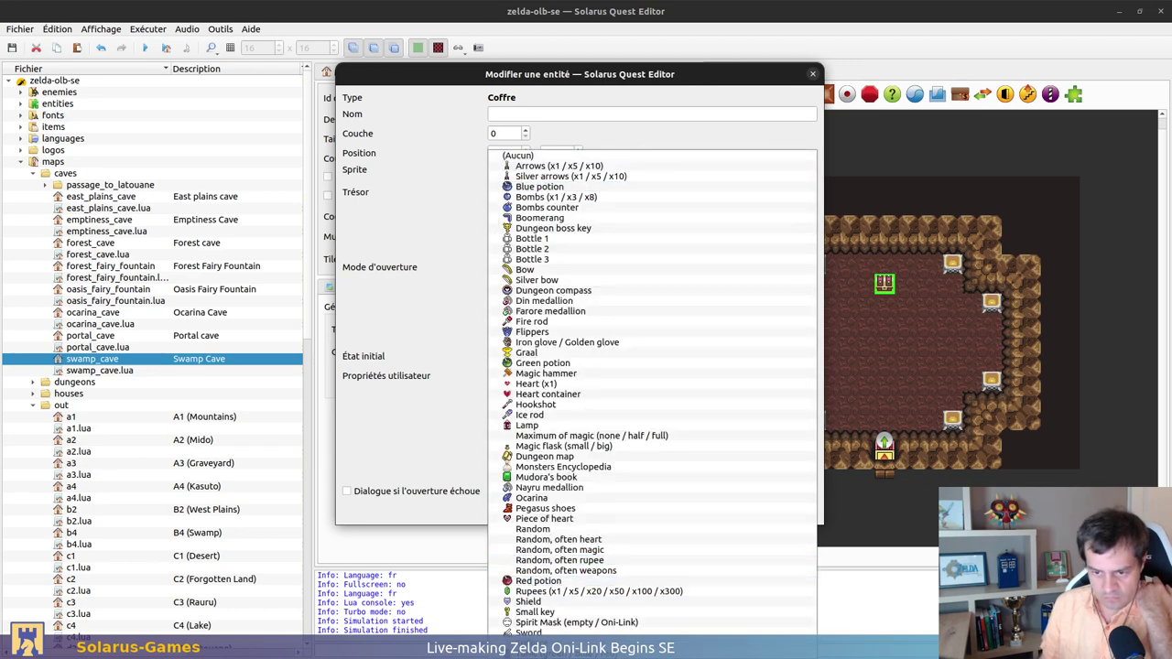
{"action": "left_click", "coordinate": [586, 623]}
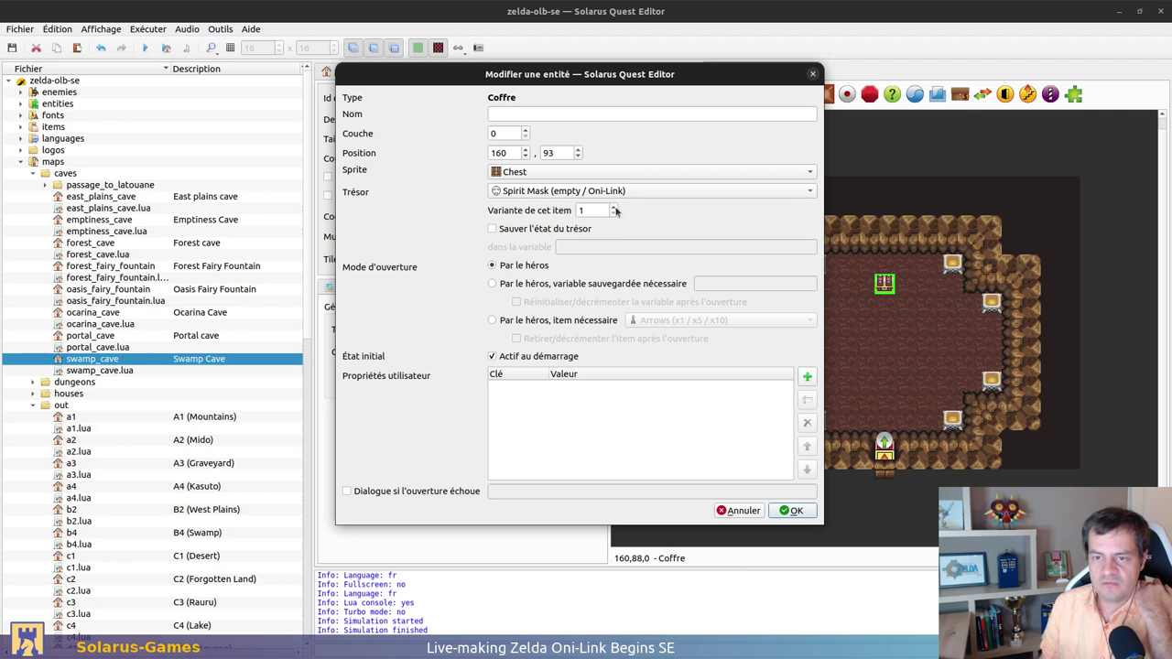
{"action": "left_click", "coordinate": [551, 229]}
{"action": "left_click", "coordinate": [587, 245]}
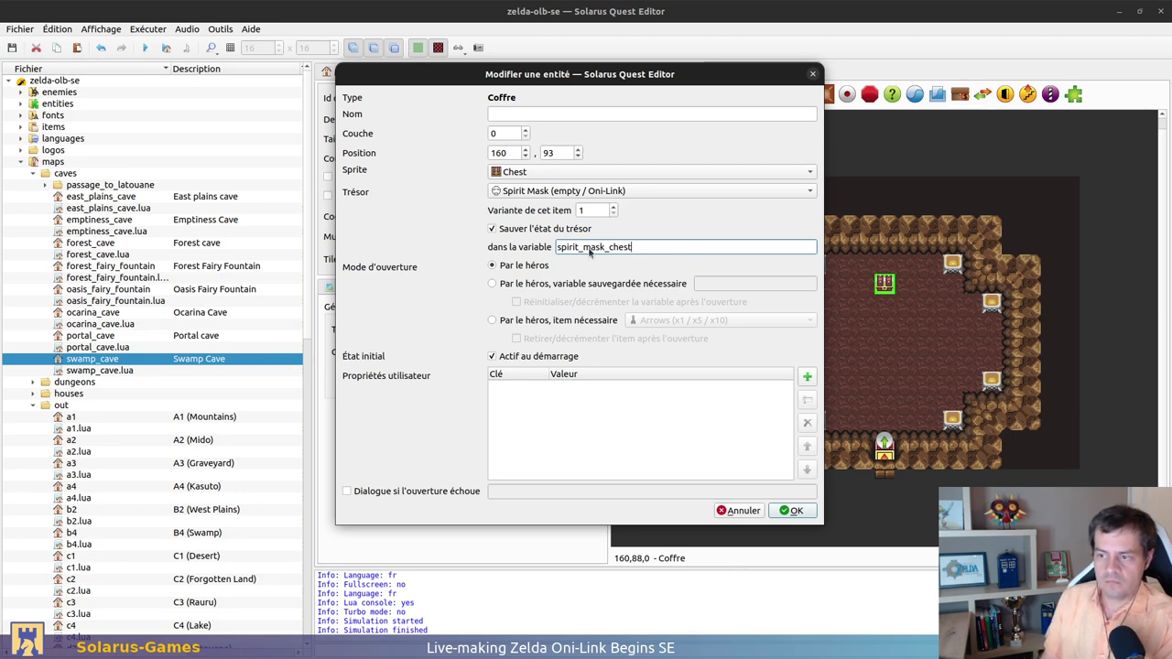
{"action": "key", "text": "Return"}
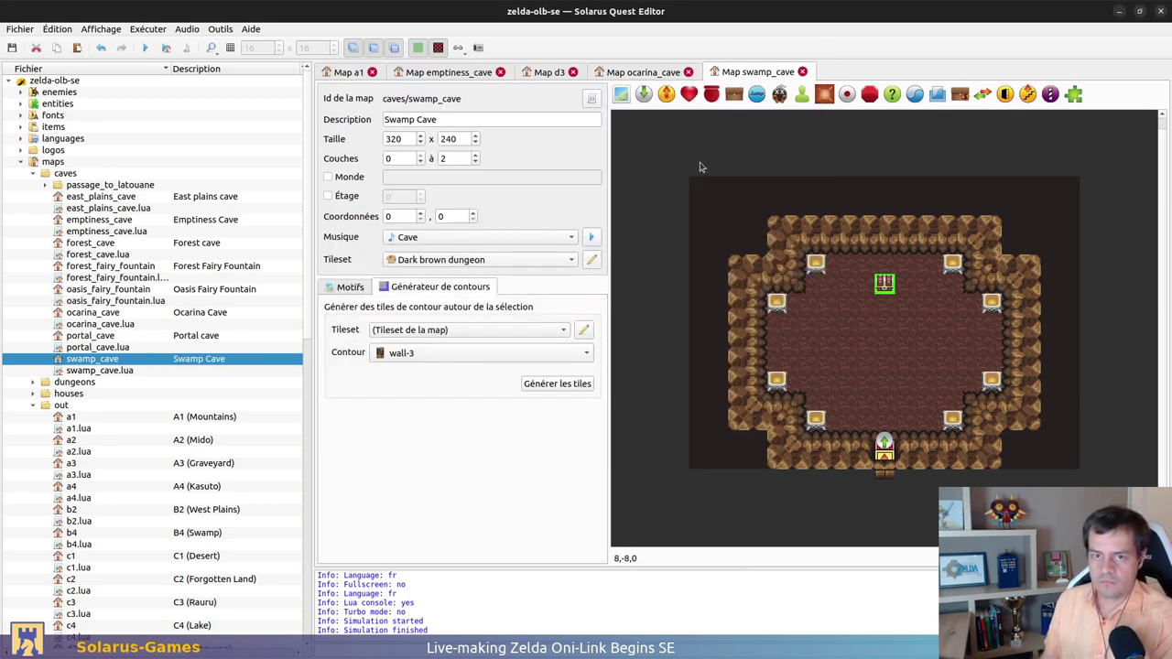
Bring back the tile pattern list and close the swamp_cave map
{"action": "left_click", "coordinate": [358, 289]}
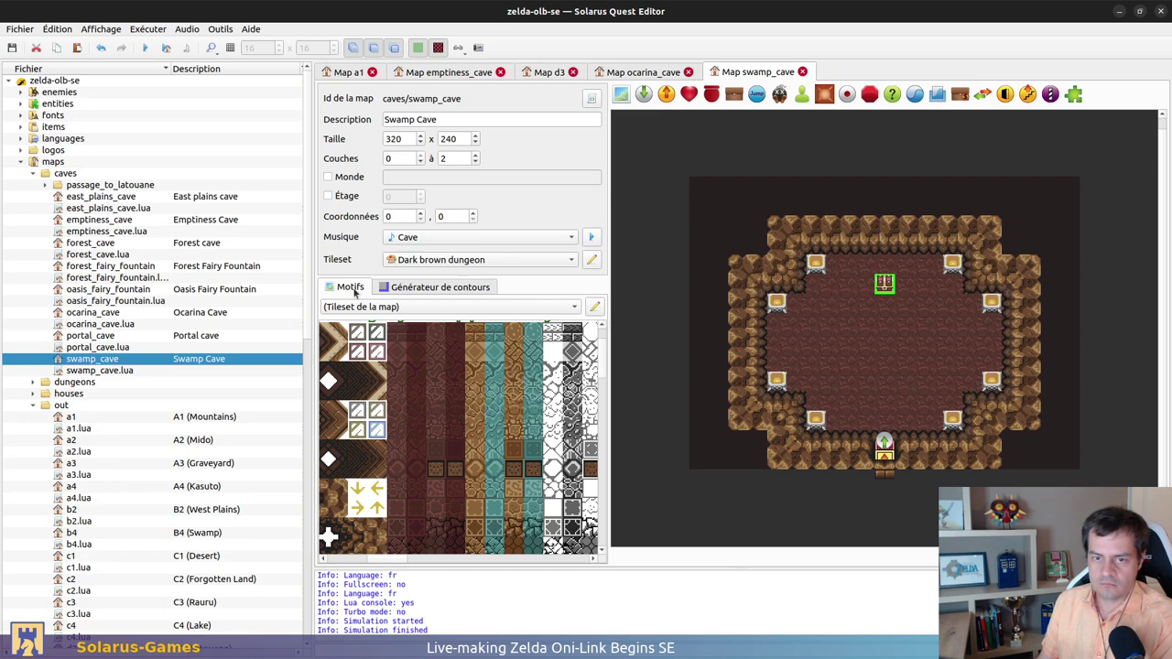
{"action": "left_click", "coordinate": [822, 153]}
{"action": "key", "text": "ctrl+w"}
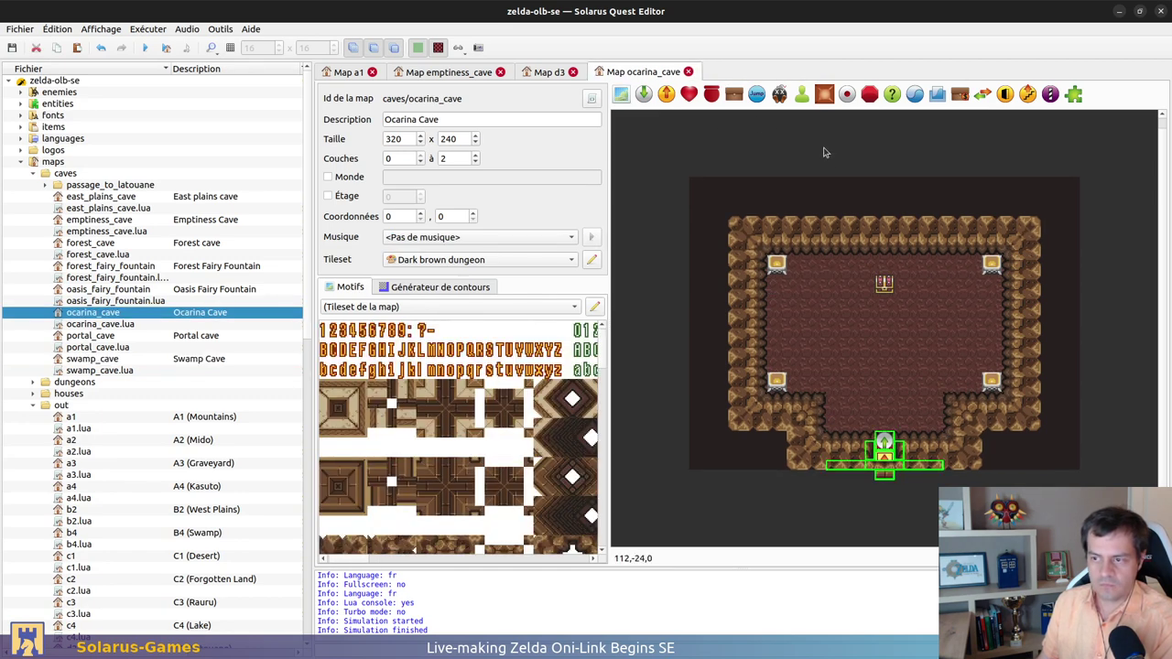
Close the ocarina_cave map and reopen the swamp_cave map from the caves folder
{"action": "key", "text": "ctrl+w"}
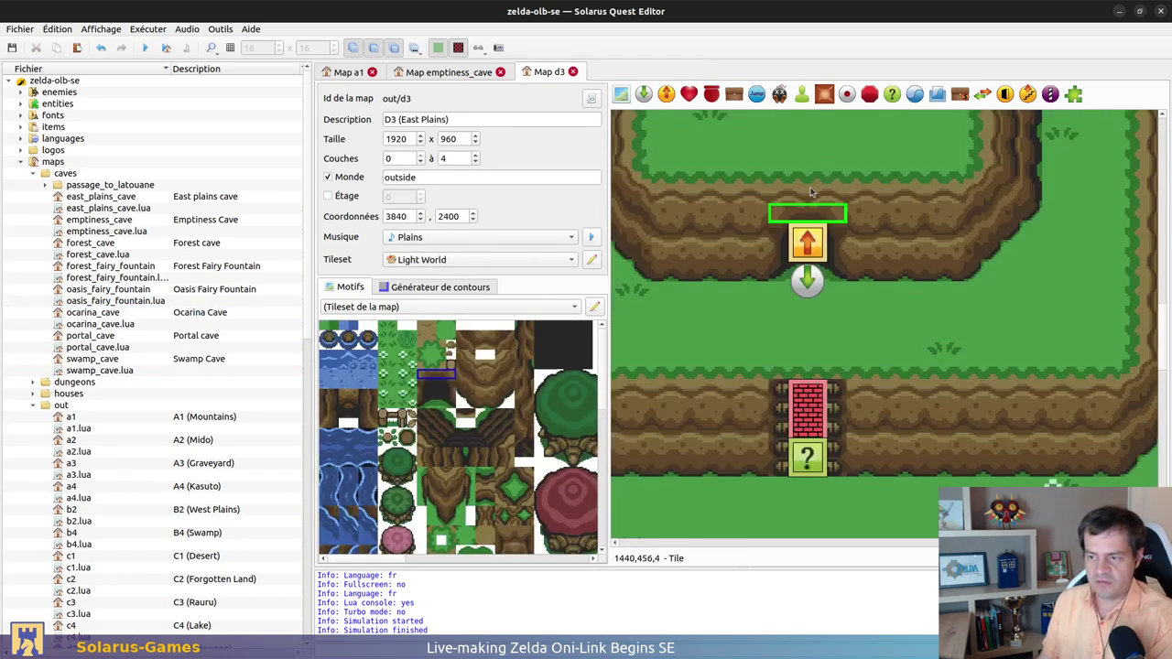
{"action": "left_click", "coordinate": [93, 363]}
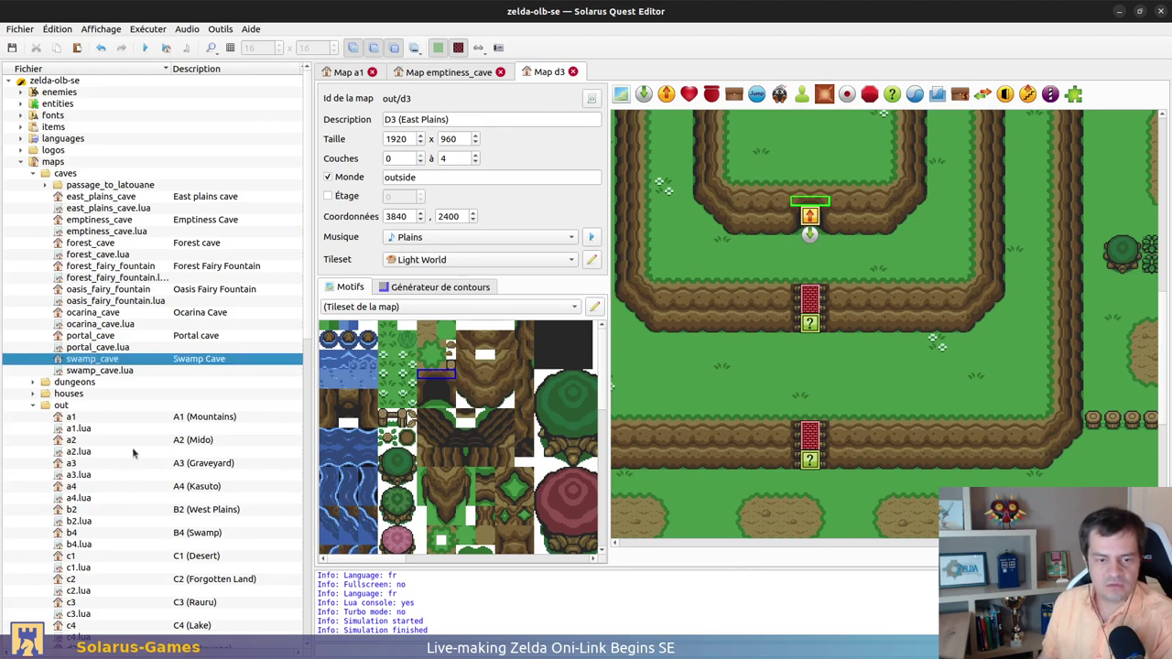
{"action": "scroll", "coordinate": [132, 453], "scroll_direction": "down", "scroll_amount": 5}
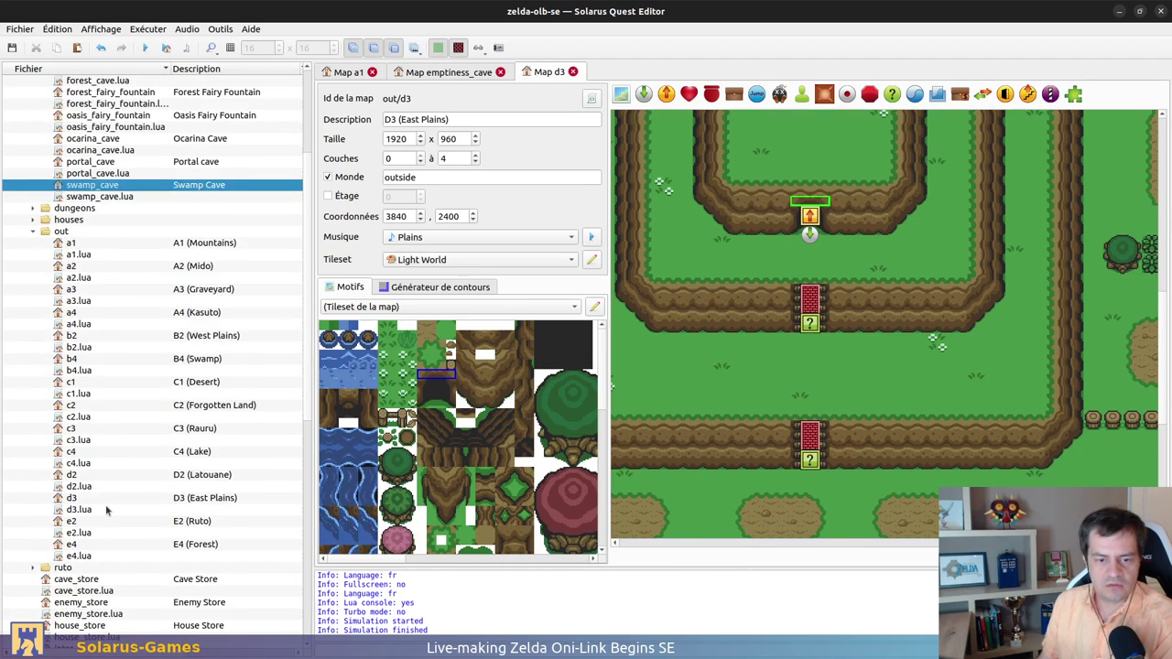
{"action": "double_click", "coordinate": [93, 188]}
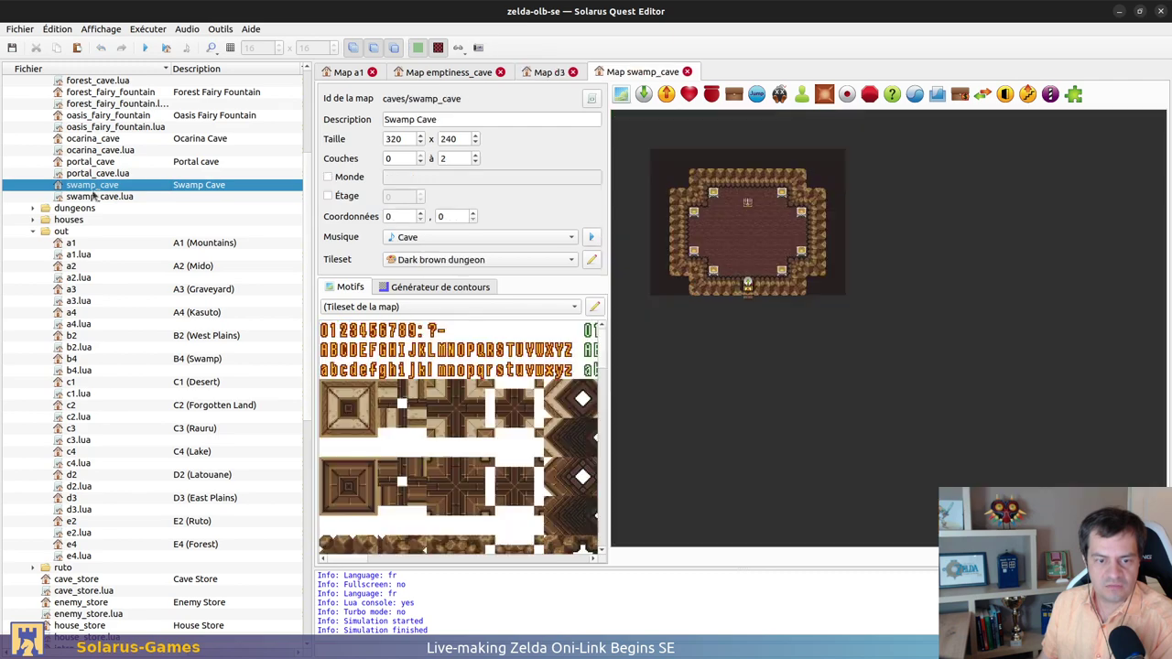
Open the outdoor map b4 and place a destination at 400, 645 below the cave opening in the octagonal pond's upper wall
{"action": "double_click", "coordinate": [71, 360]}
{"action": "scroll", "coordinate": [904, 391], "scroll_direction": "down", "scroll_amount": 3}
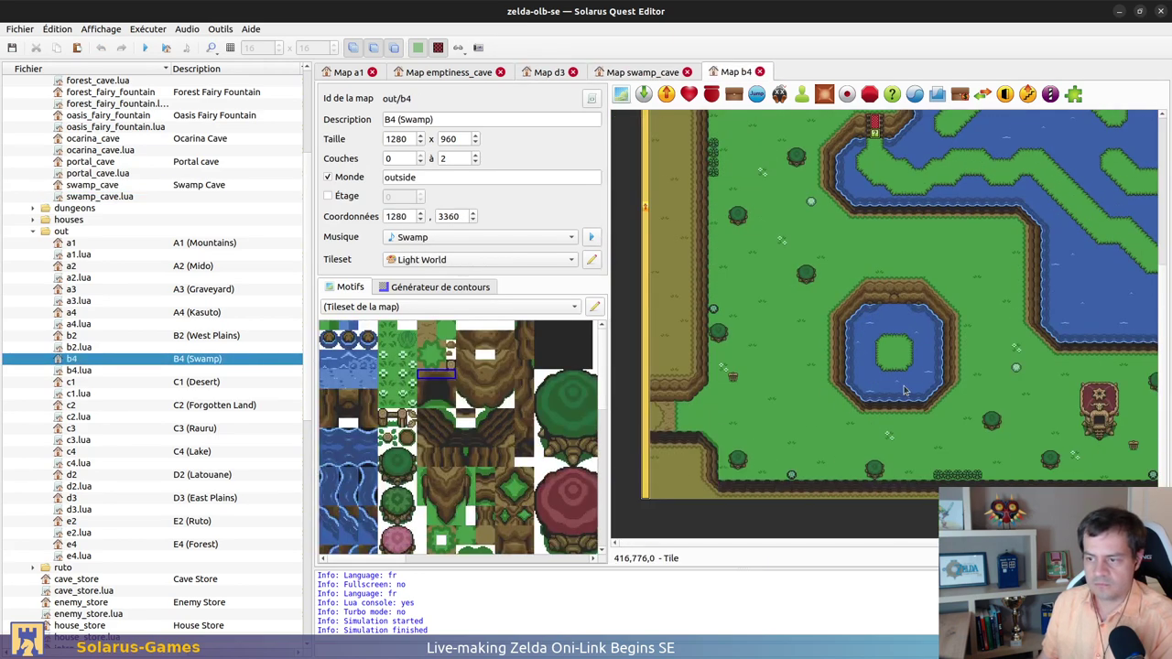
{"action": "scroll", "coordinate": [905, 391], "scroll_direction": "up", "scroll_amount": 1, "text": "ctrl"}
{"action": "scroll", "coordinate": [925, 275], "scroll_direction": "up", "scroll_amount": 1, "text": "ctrl"}
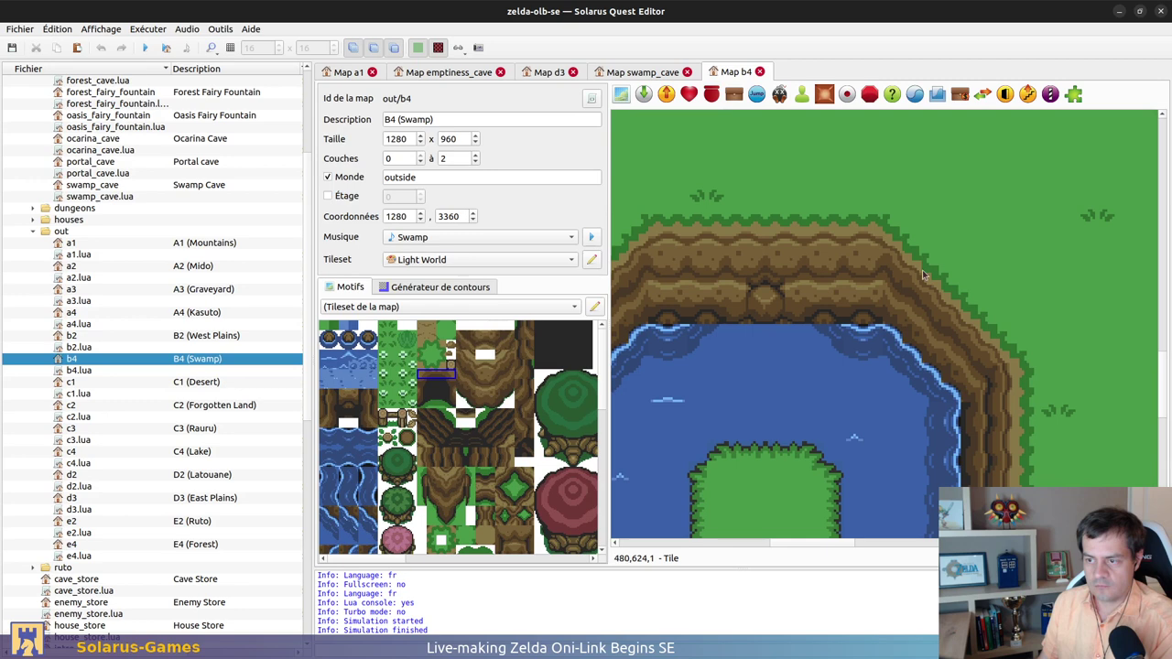
{"action": "left_click", "coordinate": [644, 94]}
{"action": "left_click", "coordinate": [778, 333]}
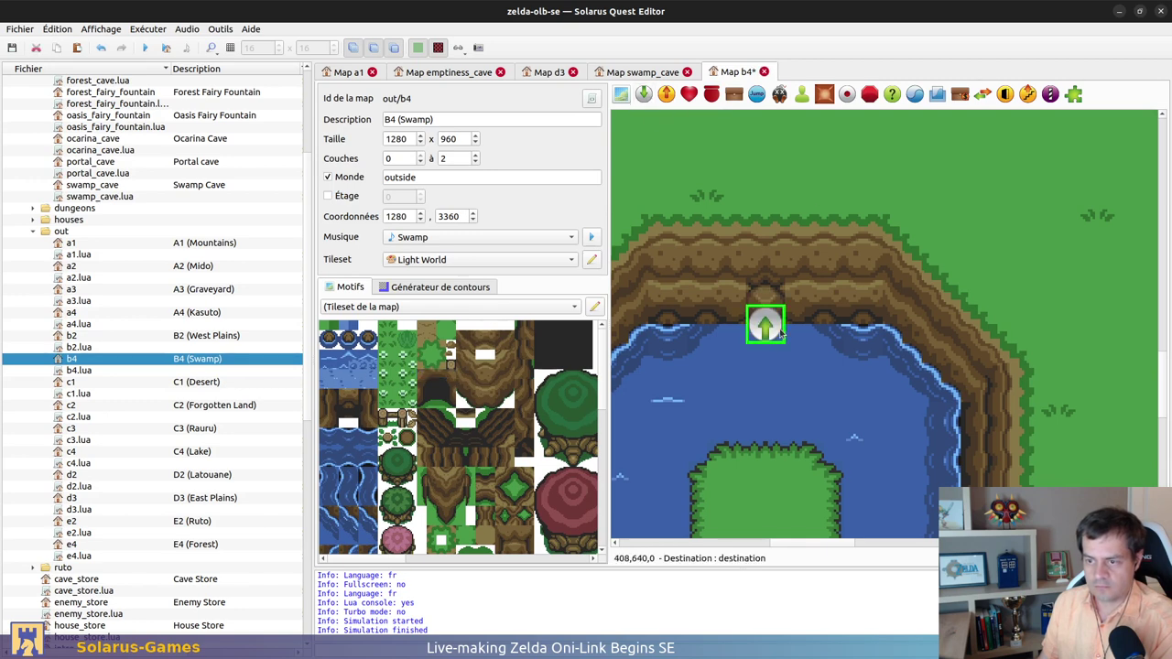
Set the pond destination's direction to Bas, name it from_swamp_cave, and save map b4
{"action": "double_click", "coordinate": [780, 335]}
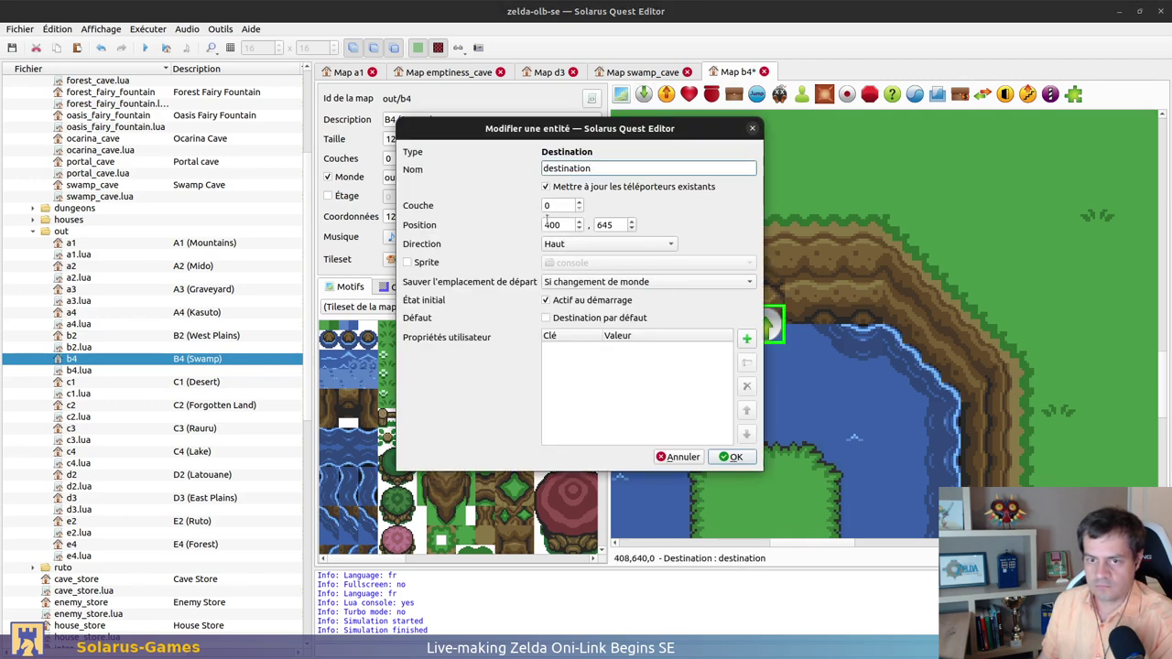
{"action": "left_click", "coordinate": [576, 243]}
{"action": "left_click", "coordinate": [586, 272]}
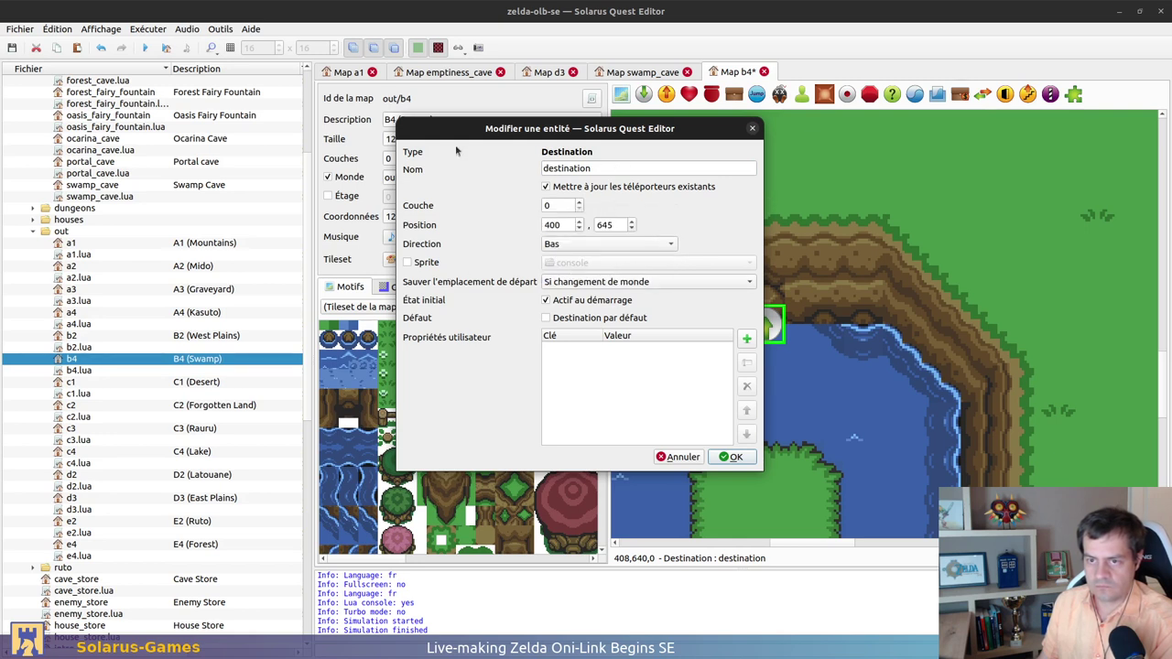
{"action": "double_click", "coordinate": [604, 169]}
{"action": "type", "text": "from_s"}
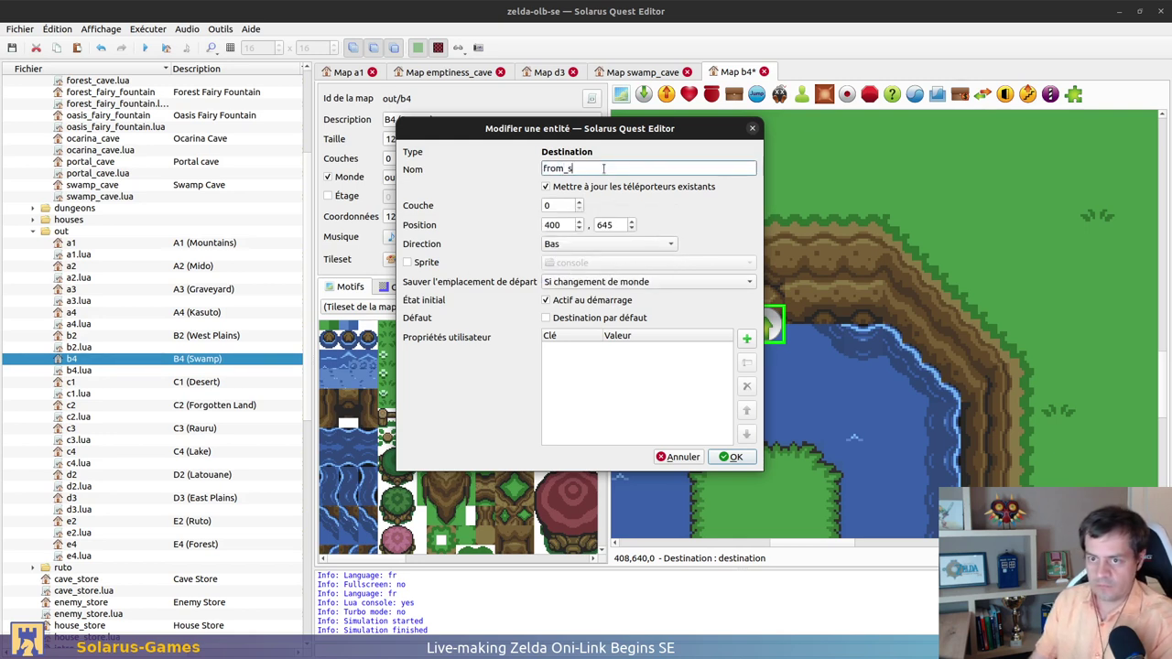
{"action": "type", "text": "wamp_la"}
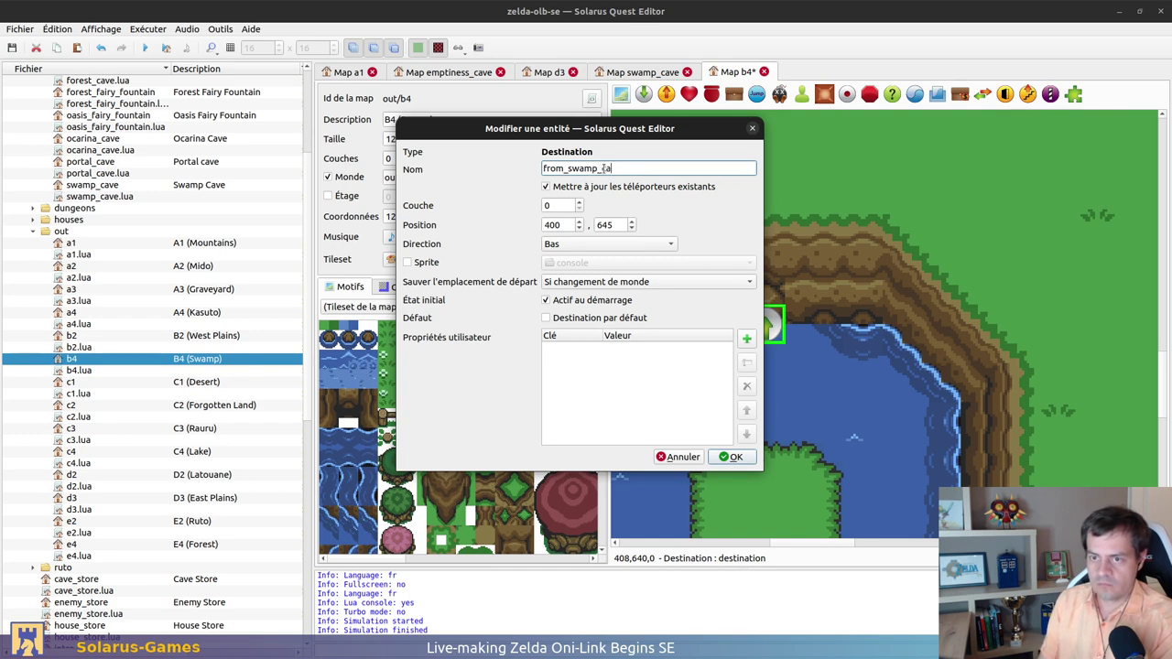
{"action": "key", "text": "Return"}
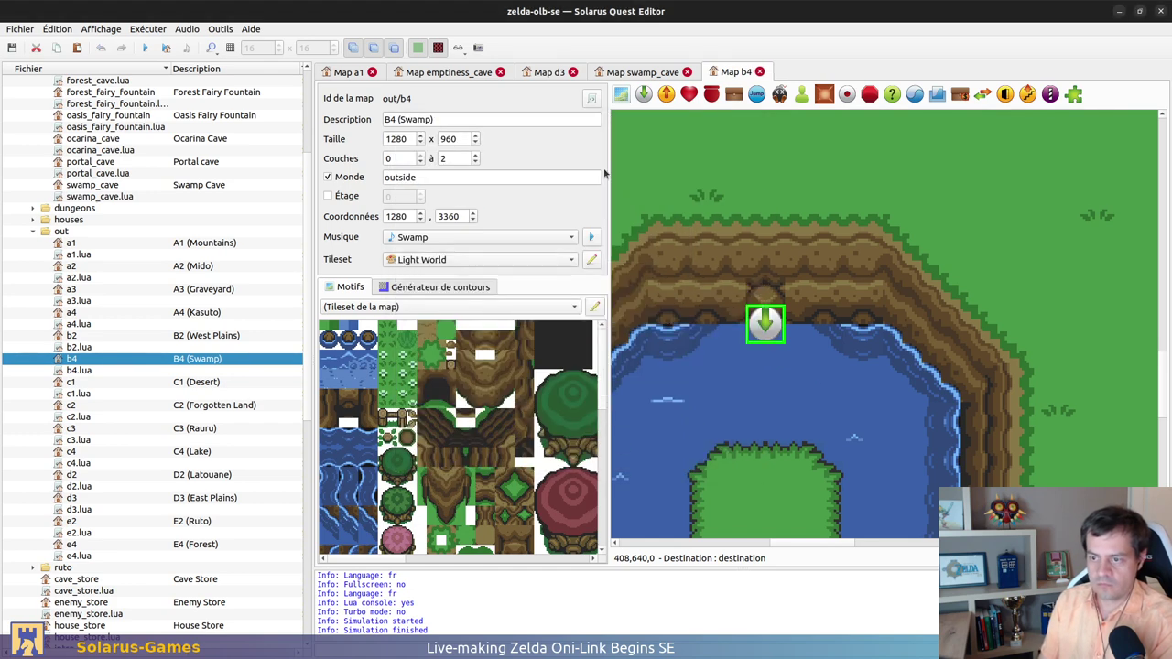
Place a teleporter on the swamp cave entrance at 392, 624 in map B4, behind the weak wall door
{"action": "left_click", "coordinate": [669, 95]}
{"action": "left_click", "coordinate": [774, 312]}
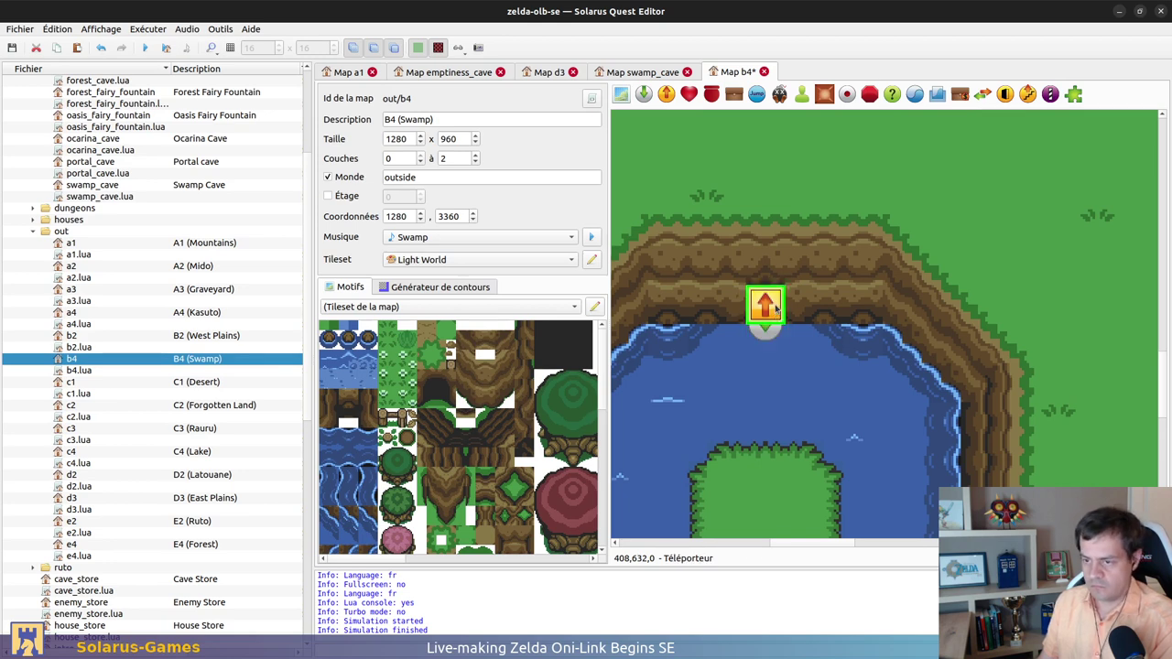
{"action": "right_click", "coordinate": [759, 334]}
{"action": "key", "text": "Escape"}
{"action": "key", "text": "Delete"}
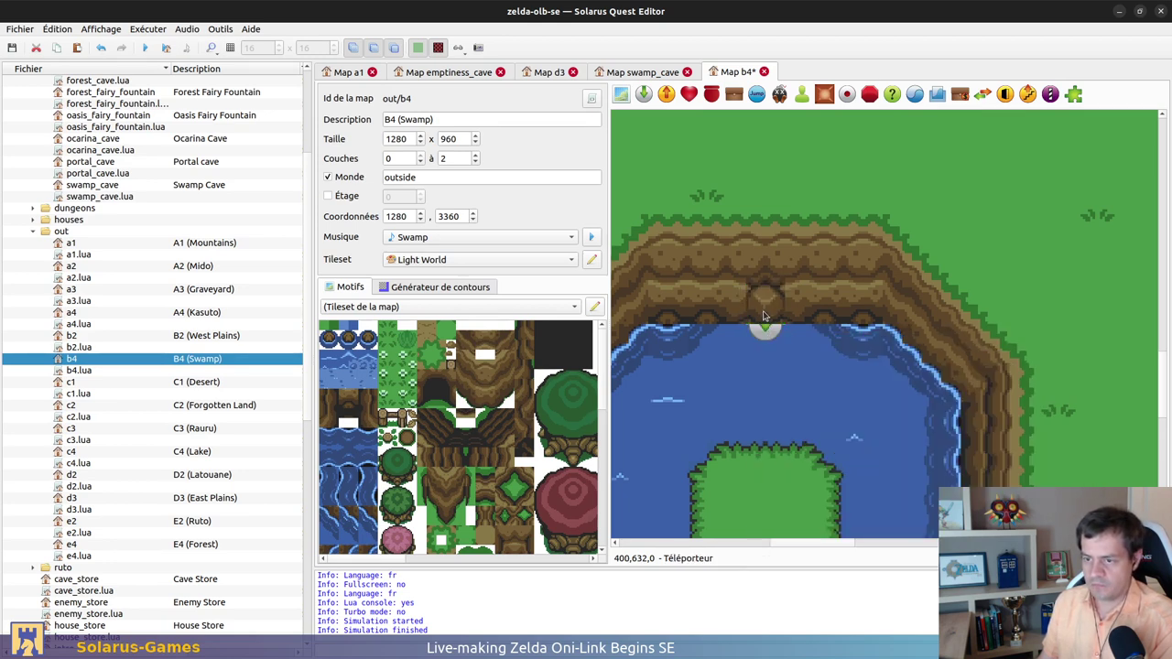
Set the teleporter's destination map to Swamp Cave and its destination to from_outside, and save map B4
{"action": "double_click", "coordinate": [765, 318]}
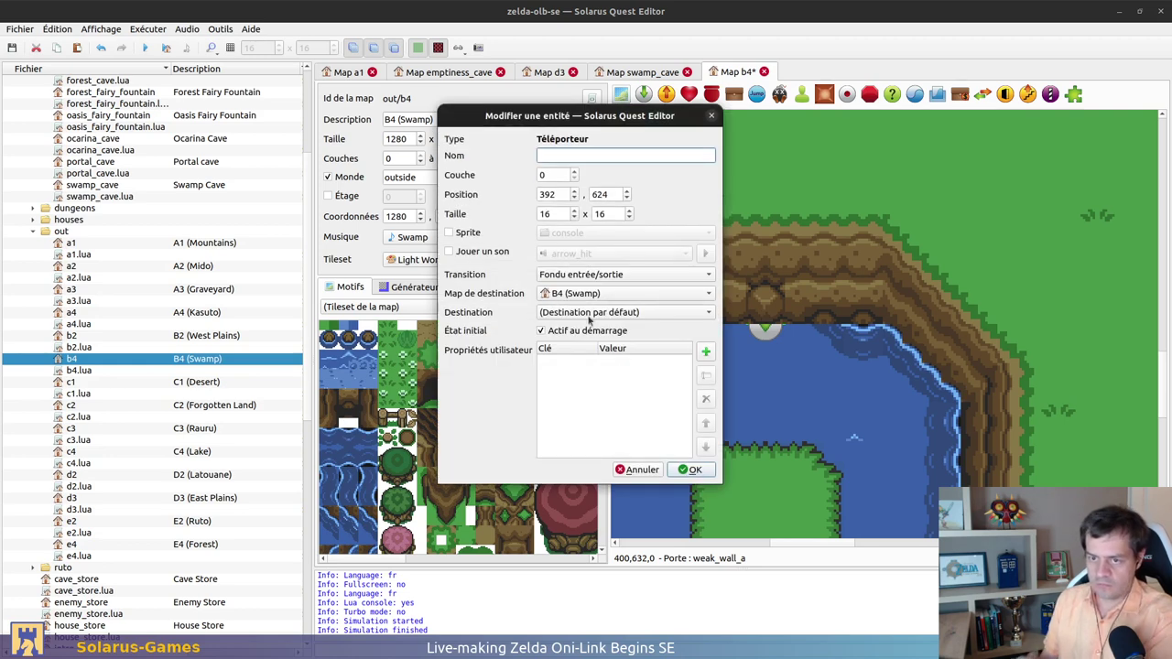
{"action": "left_click", "coordinate": [569, 293]}
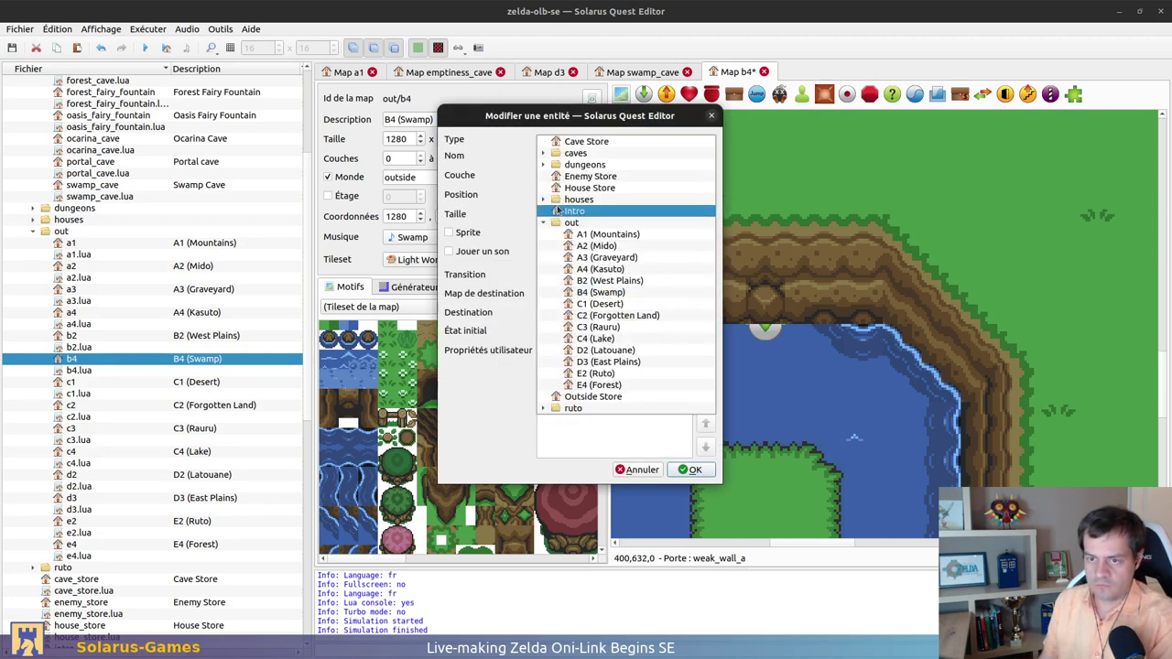
{"action": "left_click", "coordinate": [544, 153]}
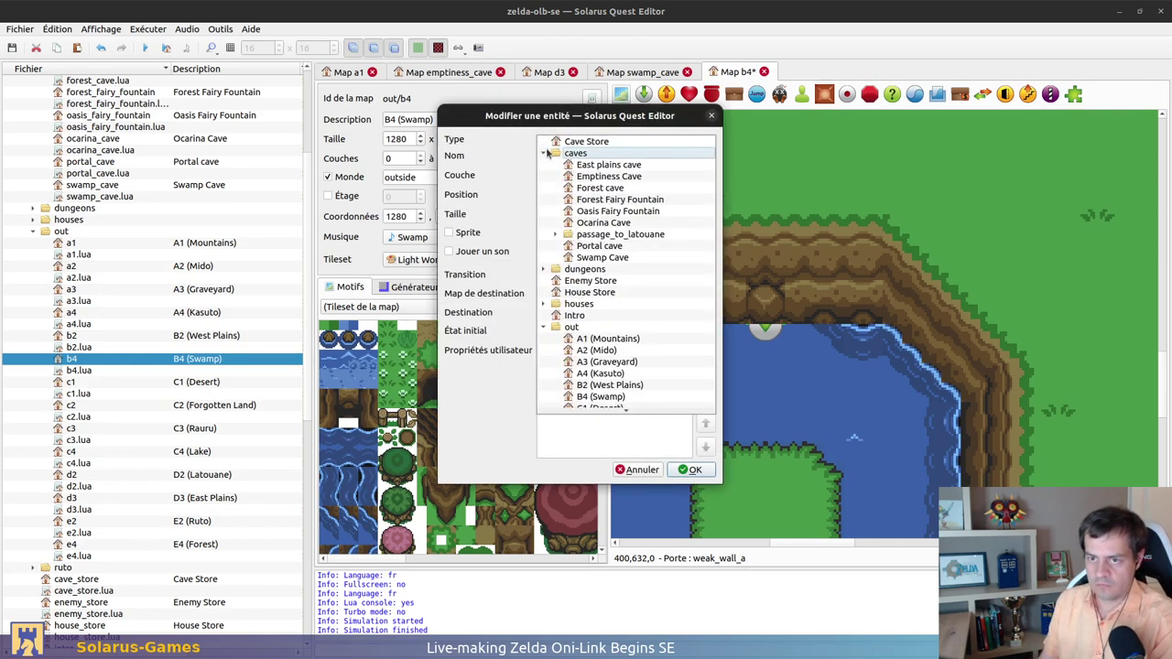
{"action": "left_click", "coordinate": [604, 256]}
{"action": "left_click", "coordinate": [604, 312]}
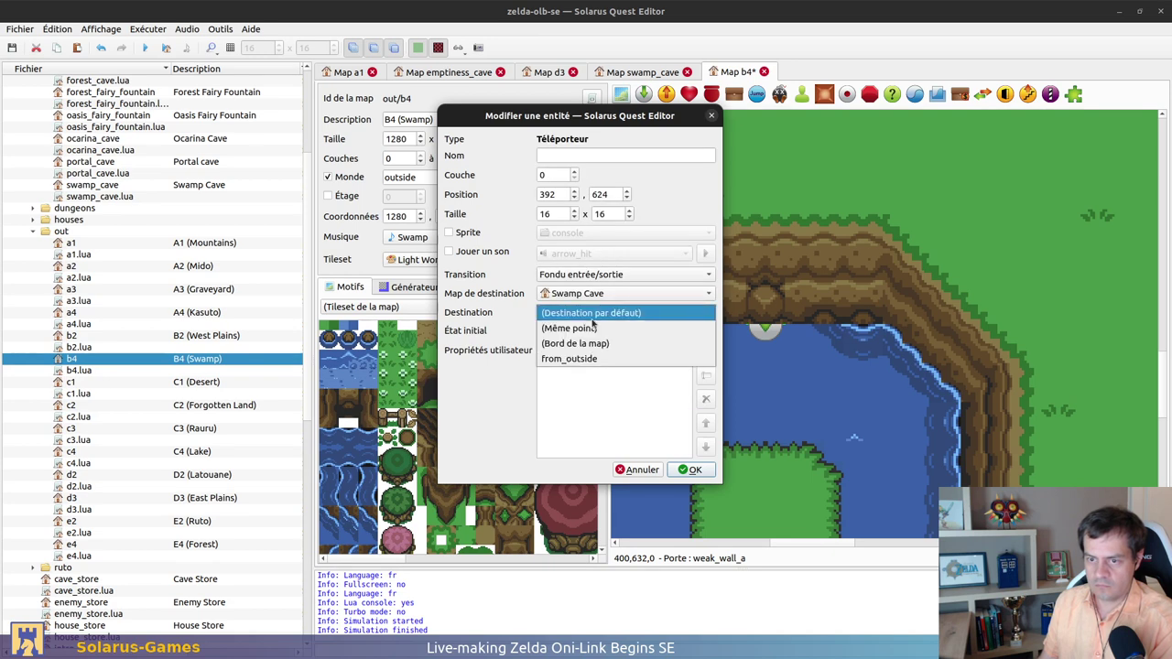
{"action": "left_click", "coordinate": [585, 358]}
{"action": "left_click", "coordinate": [693, 470]}
{"action": "key", "text": "ctrl+s"}
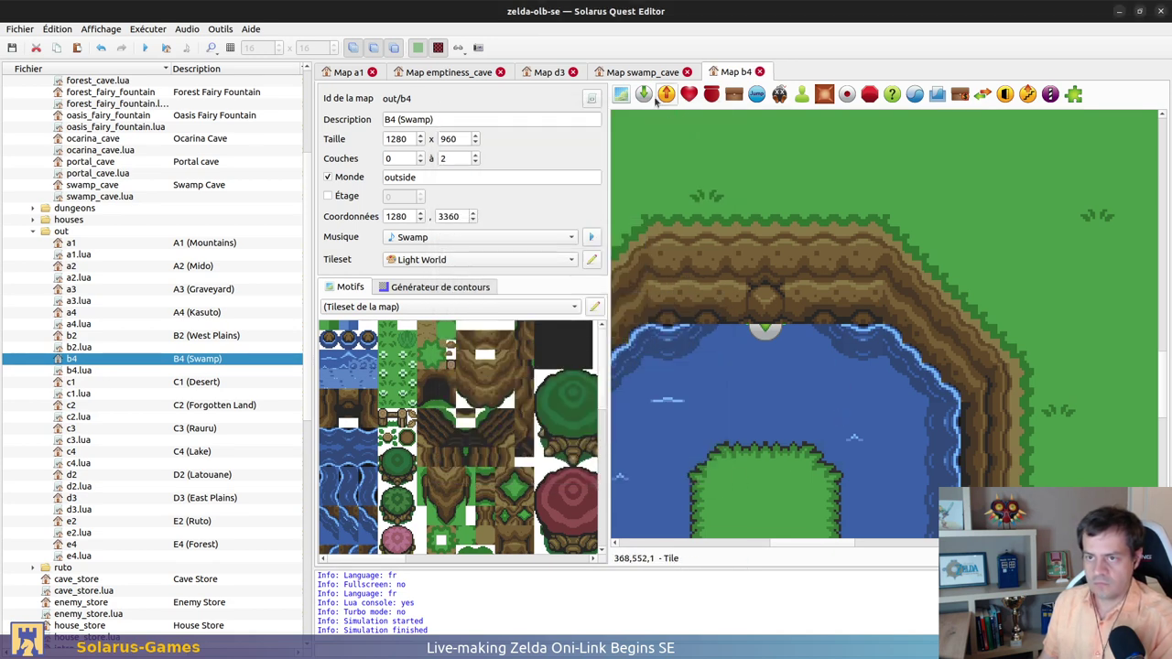
In the swamp_cave map, point the exit teleporter to from_swamp_cave on B4 (Swamp) and save the map
{"action": "double_click", "coordinate": [762, 322]}
{"action": "scroll", "coordinate": [757, 304], "scroll_direction": "up", "scroll_amount": 1, "text": "ctrl"}
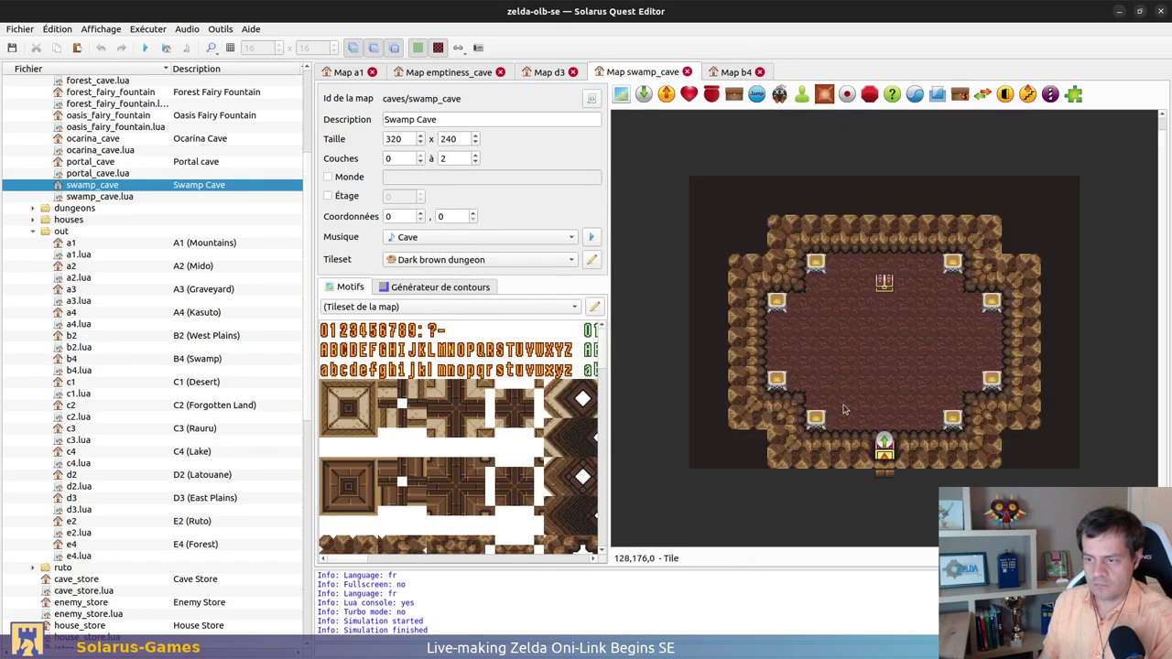
{"action": "double_click", "coordinate": [884, 457]}
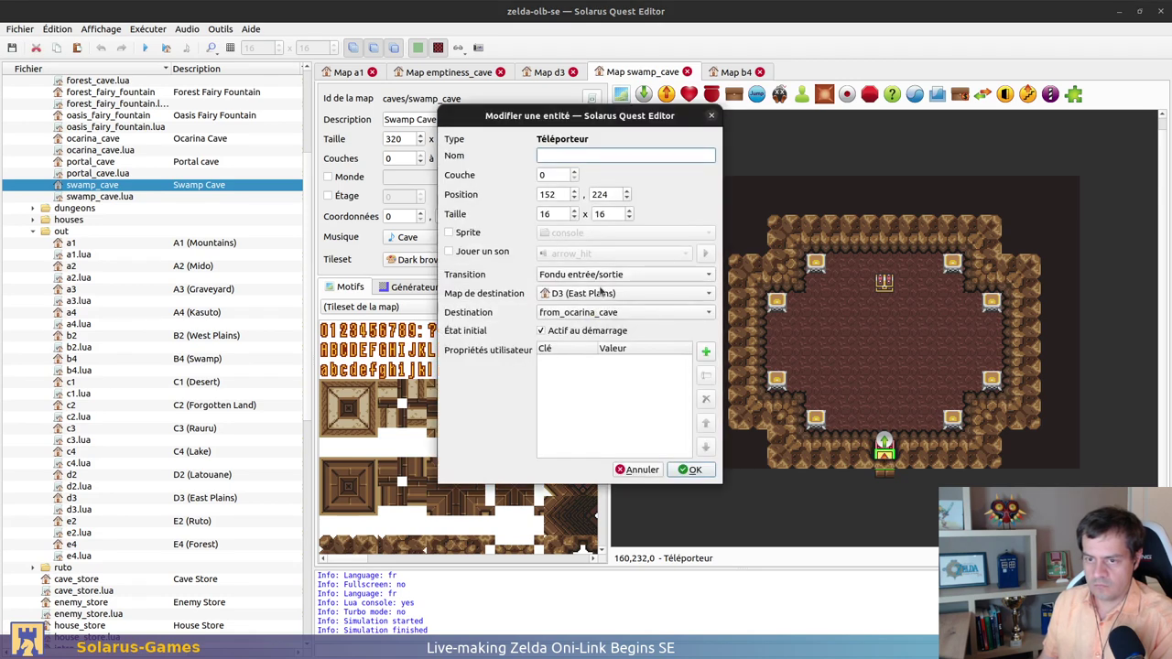
{"action": "left_click", "coordinate": [601, 291]}
{"action": "key", "text": "Escape"}
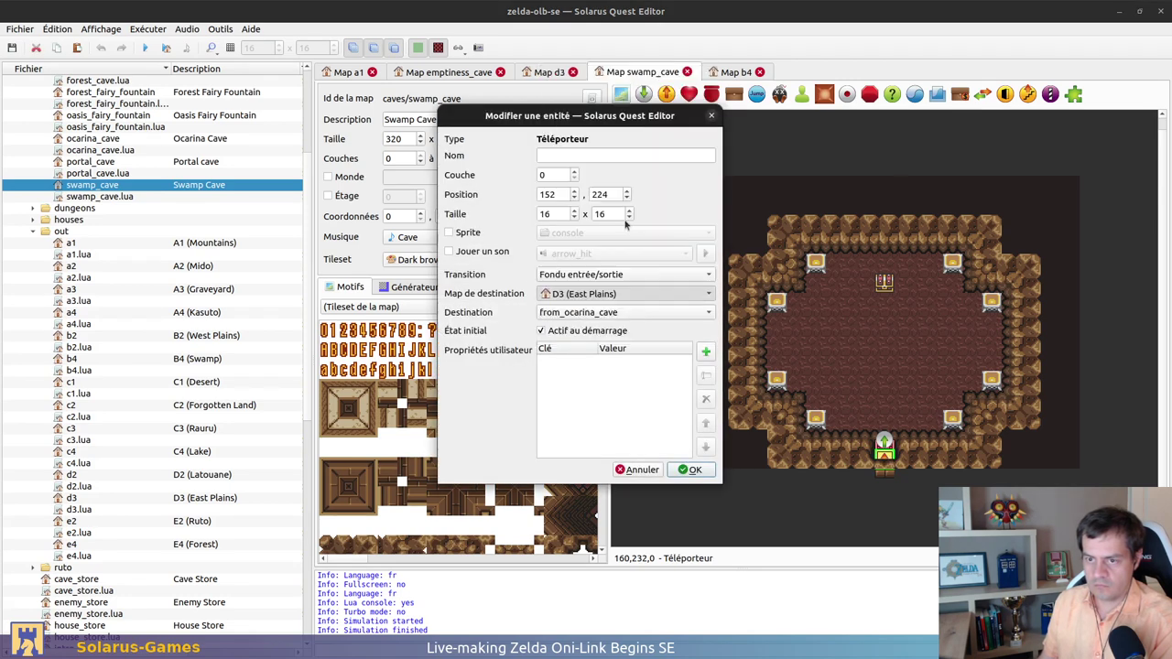
{"action": "left_click", "coordinate": [622, 312]}
{"action": "left_click", "coordinate": [622, 357]}
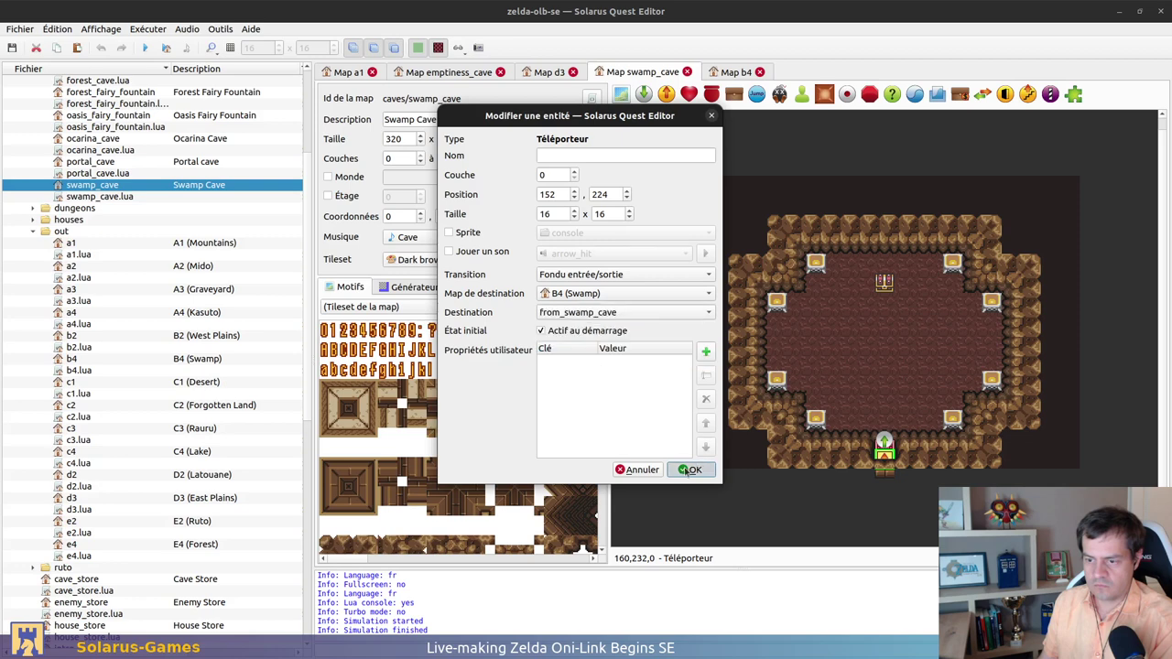
{"action": "left_click", "coordinate": [690, 470]}
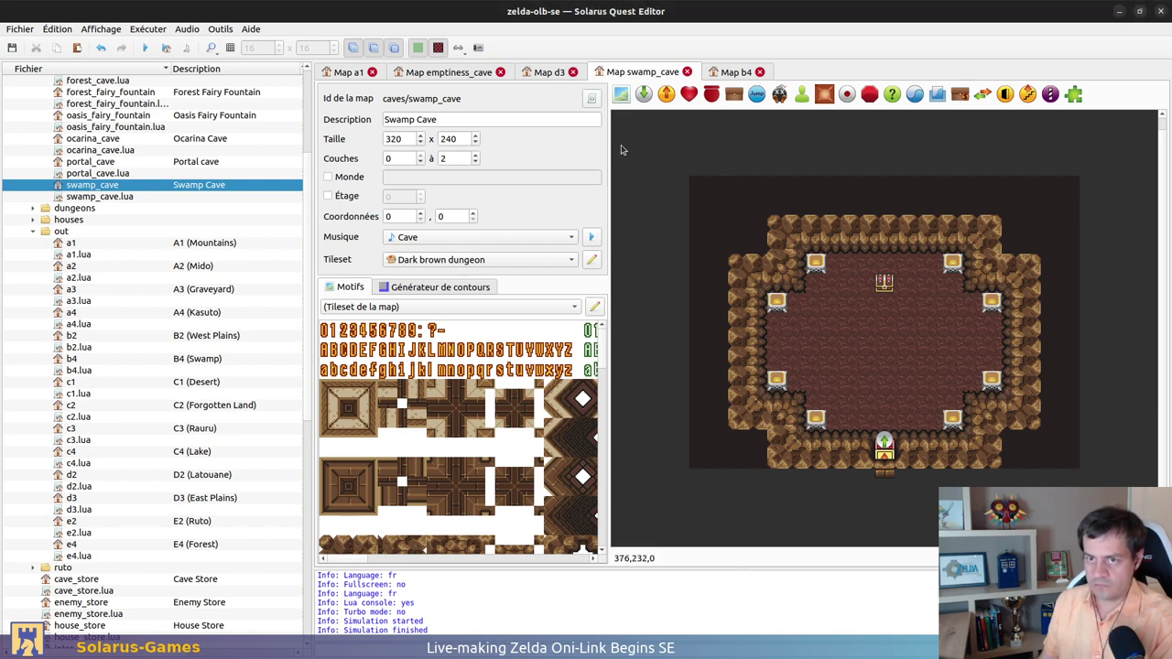
Look over the emptiness_cave, forest_fairy_fountain and forest_cave maps, closing the two forest maps after viewing them
{"action": "left_click", "coordinate": [426, 71]}
{"action": "scroll", "coordinate": [99, 157], "scroll_direction": "up", "scroll_amount": 3}
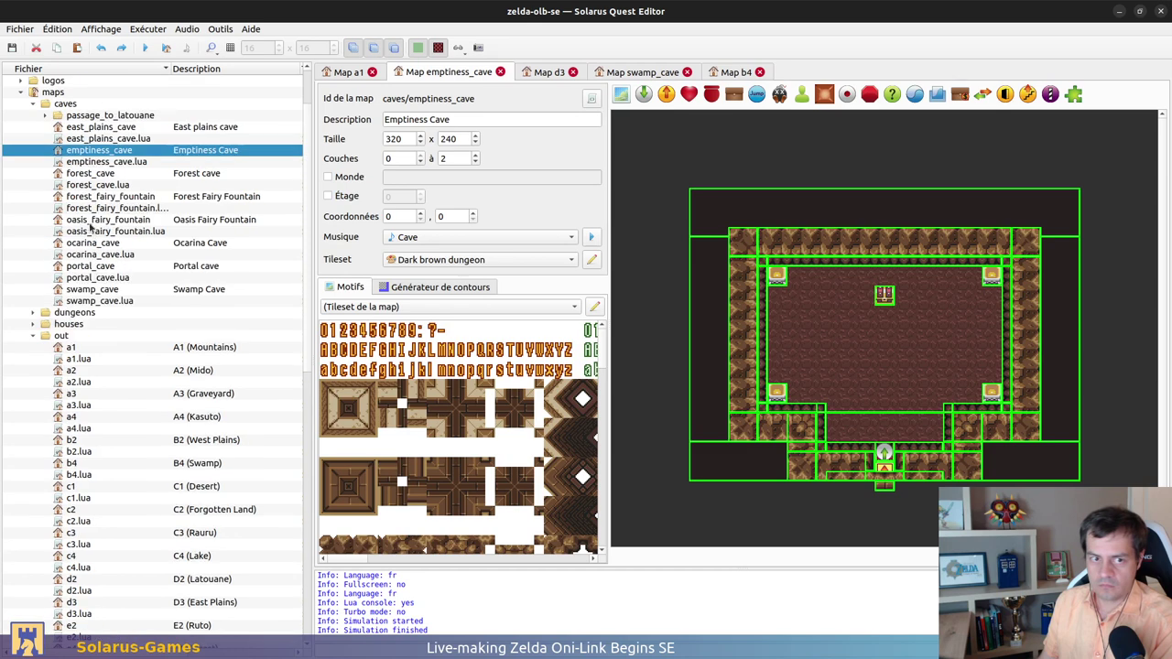
{"action": "double_click", "coordinate": [106, 197]}
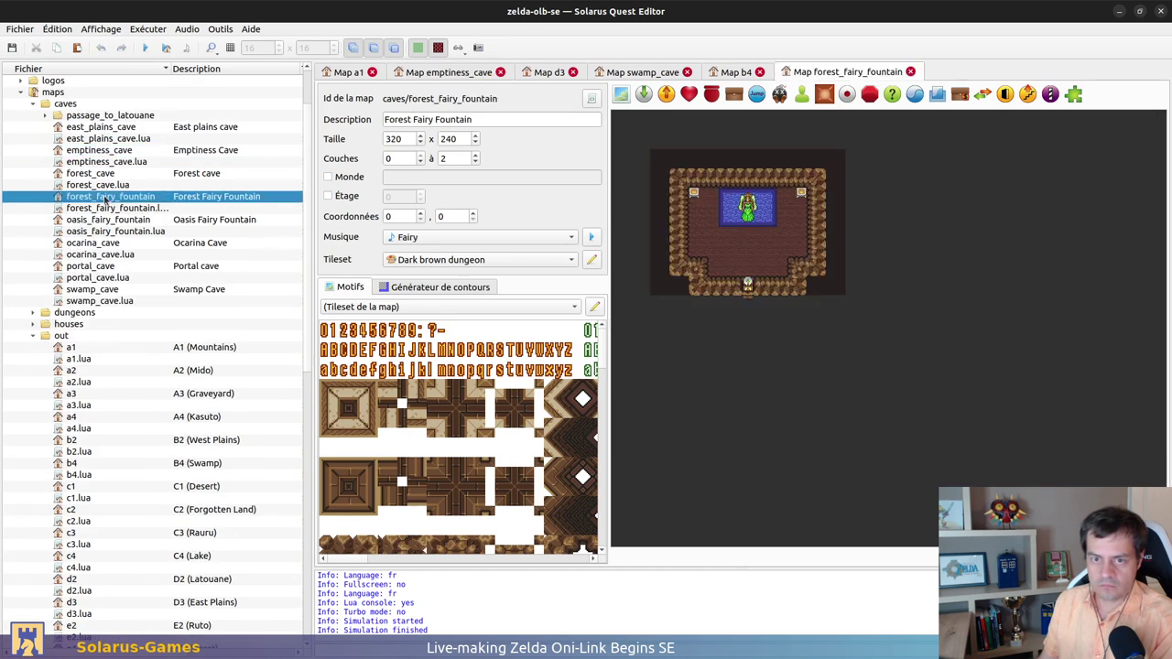
{"action": "double_click", "coordinate": [106, 174]}
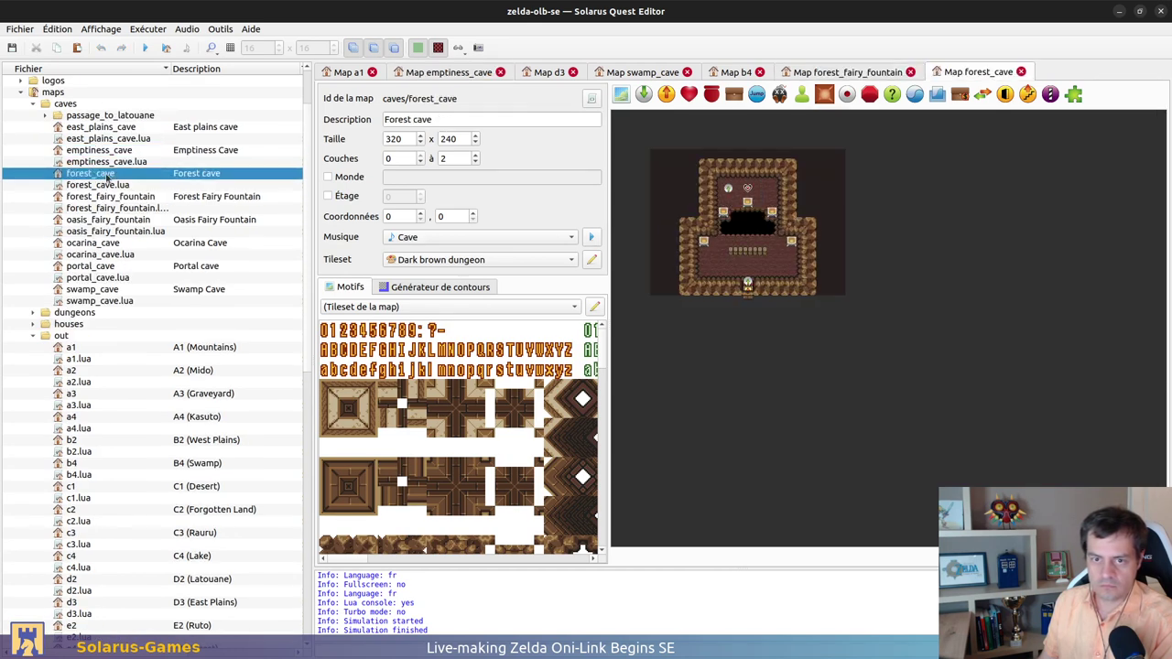
{"action": "key", "text": "ctrl+w"}
{"action": "key", "text": "ctrl+w"}
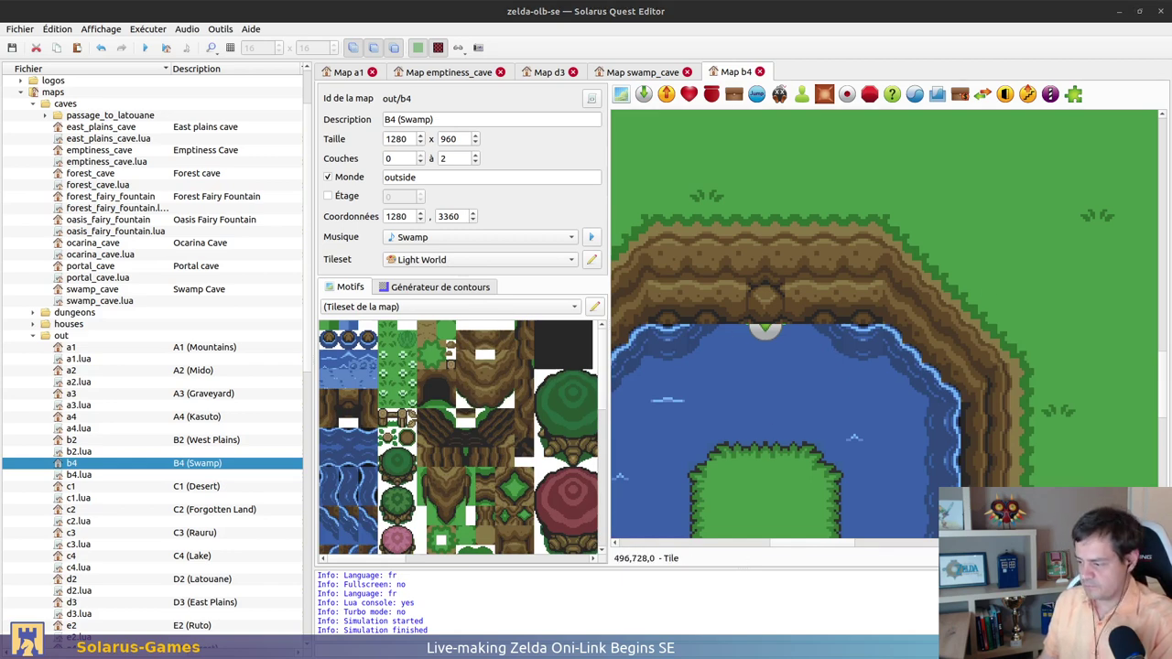
Switch to the terminal and check the git status of the quest's data folder
{"action": "key", "text": "alt+Tab"}
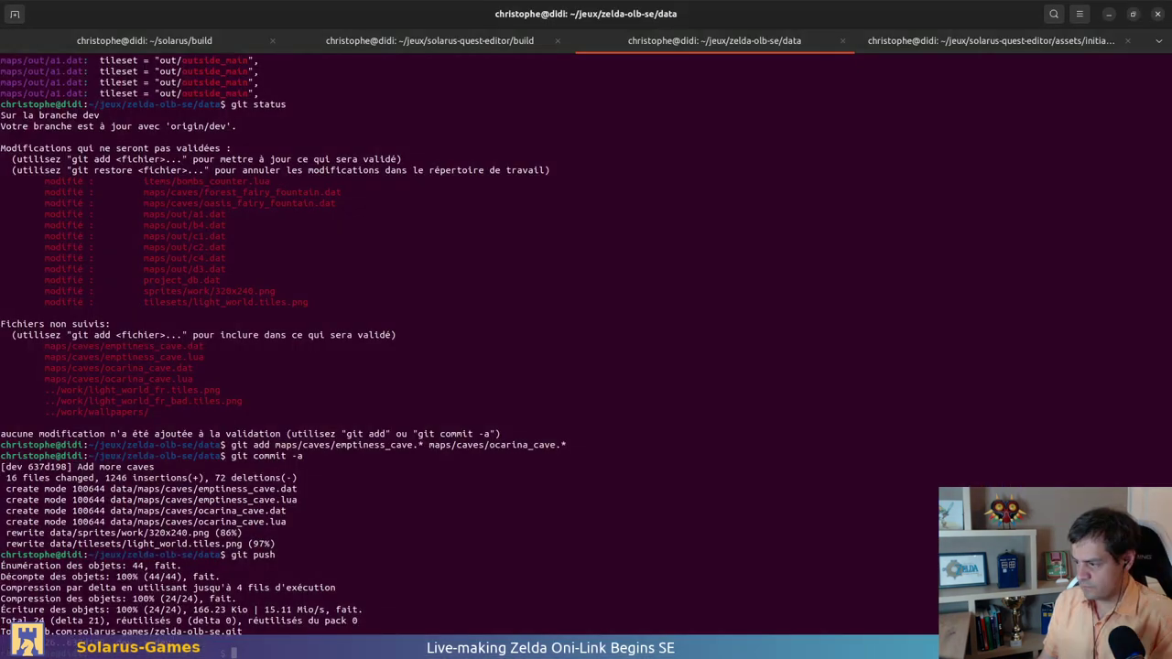
{"action": "type", "text": "git "}
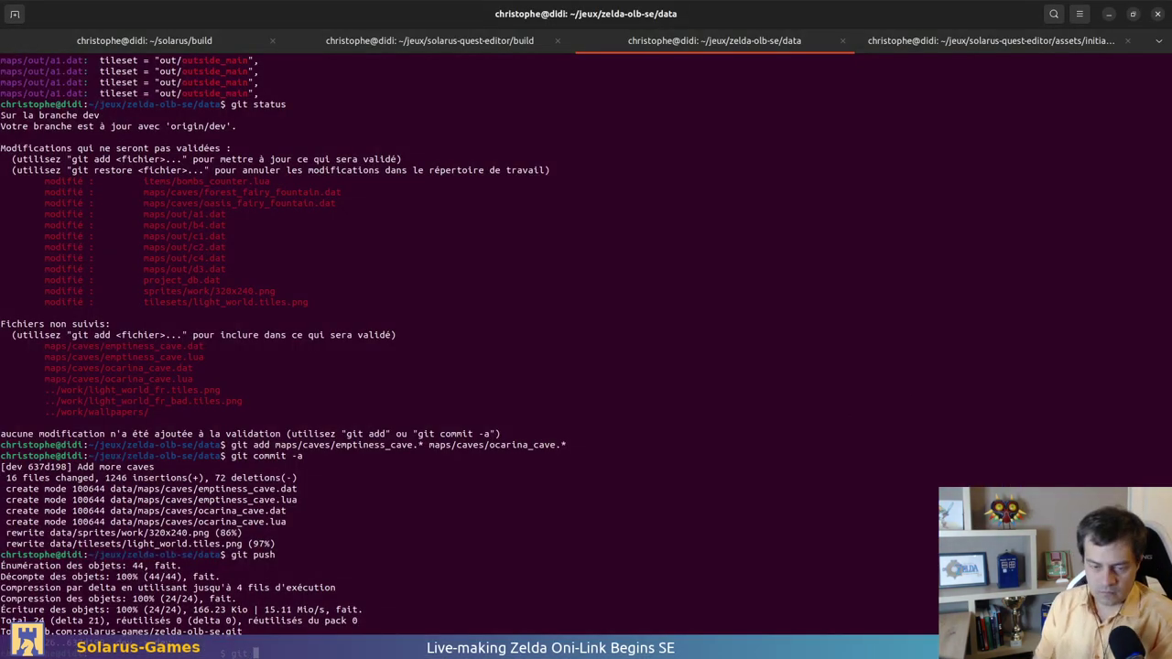
{"action": "type", "text": "status"}
{"action": "key", "text": "Return"}
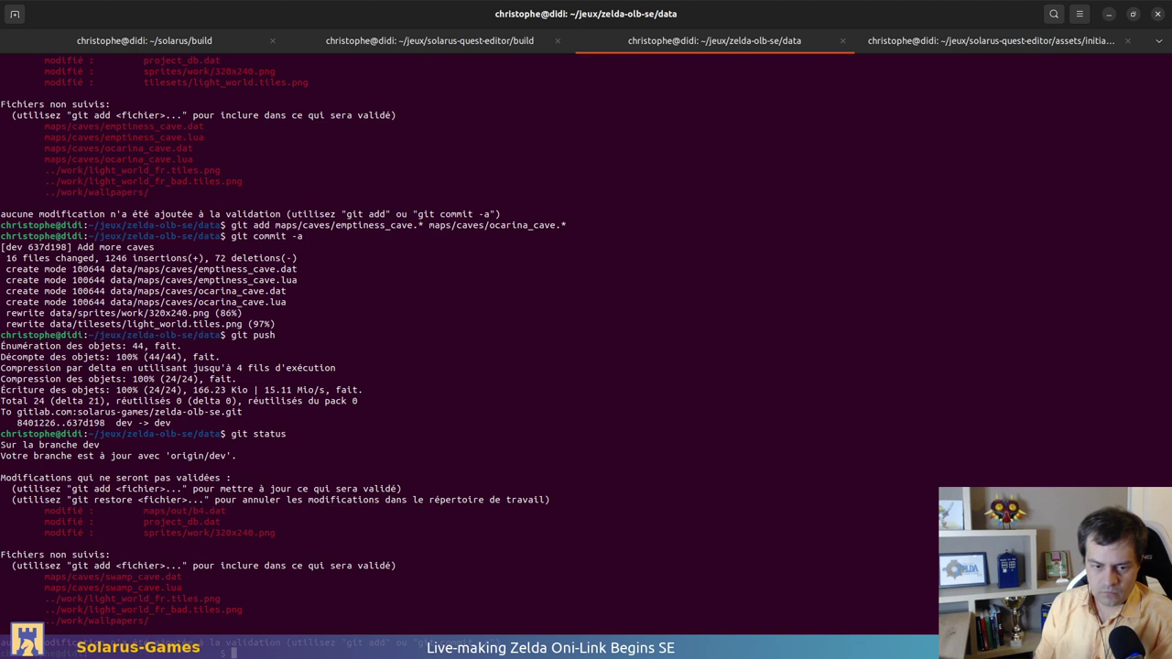
Stage the new swamp cave files with git add maps/caves/swamp_cave.*
{"action": "type", "text": "git add maps/c"}
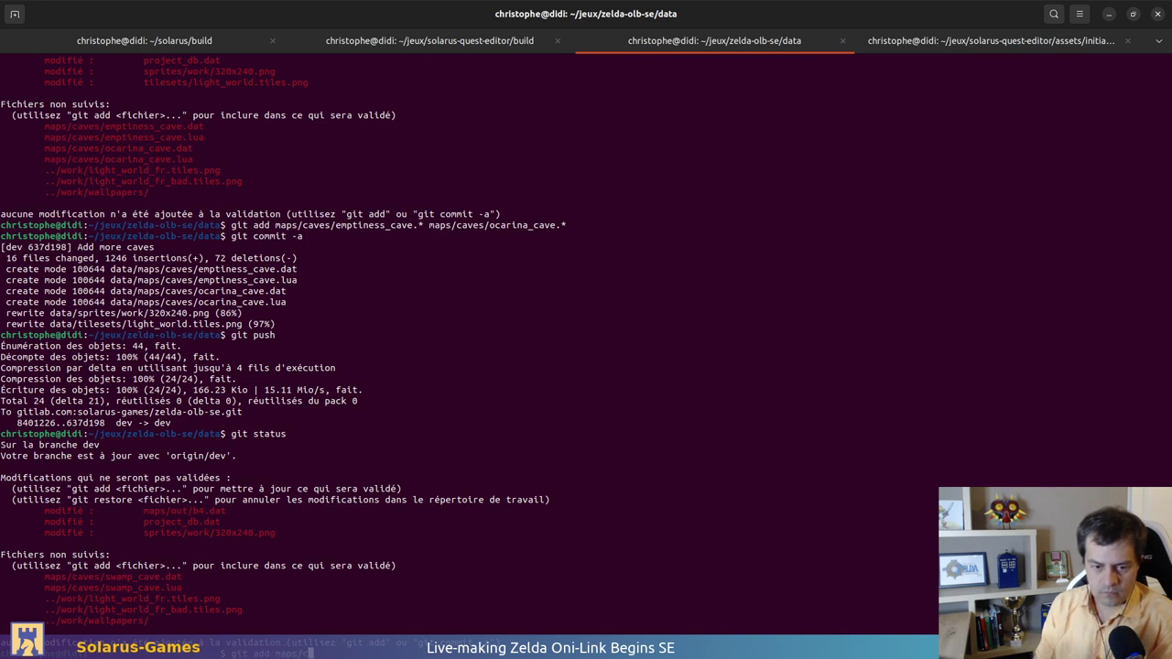
{"action": "type", "text": "aves/sw"}
{"action": "key", "text": "Tab"}
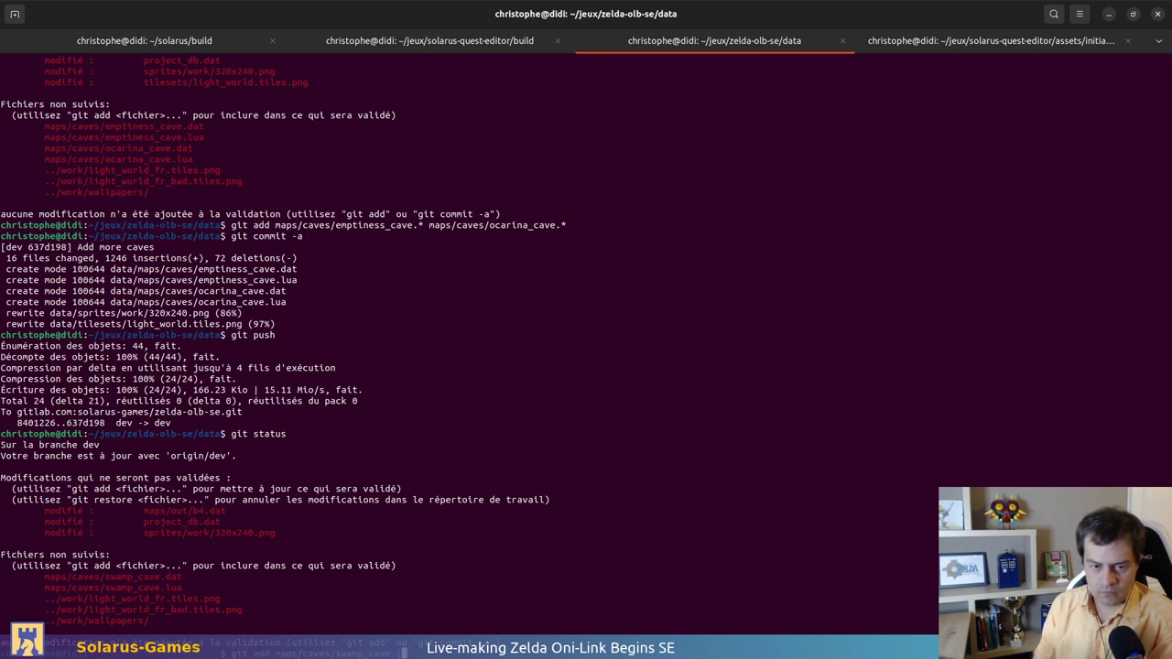
{"action": "type", "text": "*"}
{"action": "key", "text": "Return"}
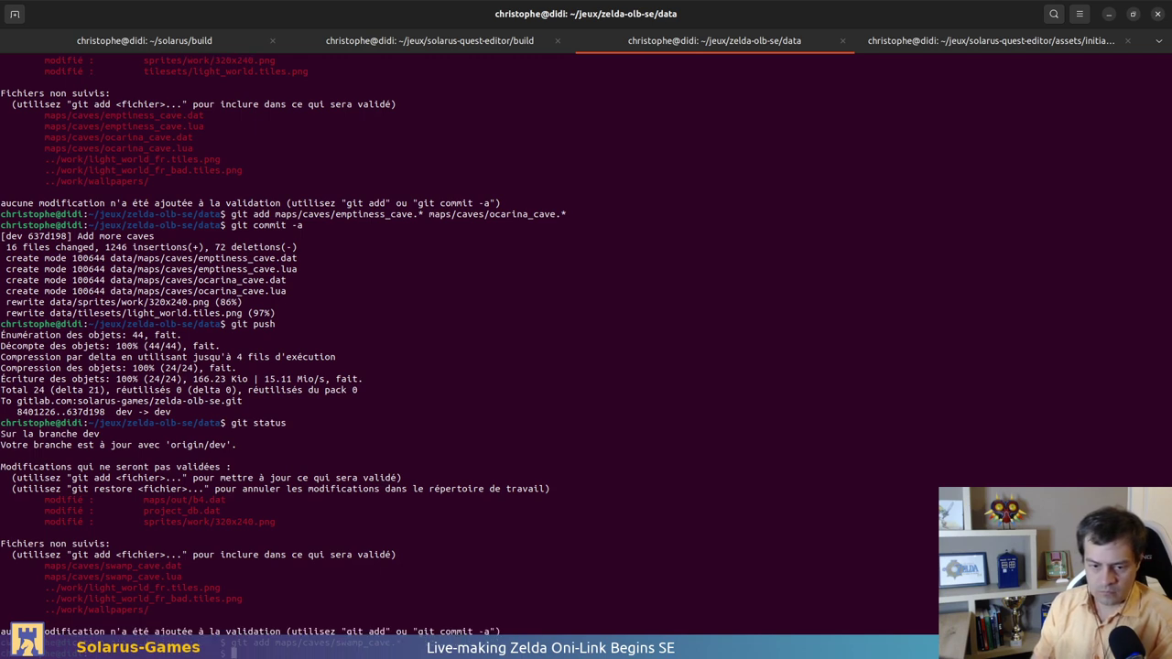
Commit all changes with the message "Swamp cave" and push the commit to the remote repository
{"action": "type", "text": "git commit -a"}
{"action": "key", "text": "Return"}
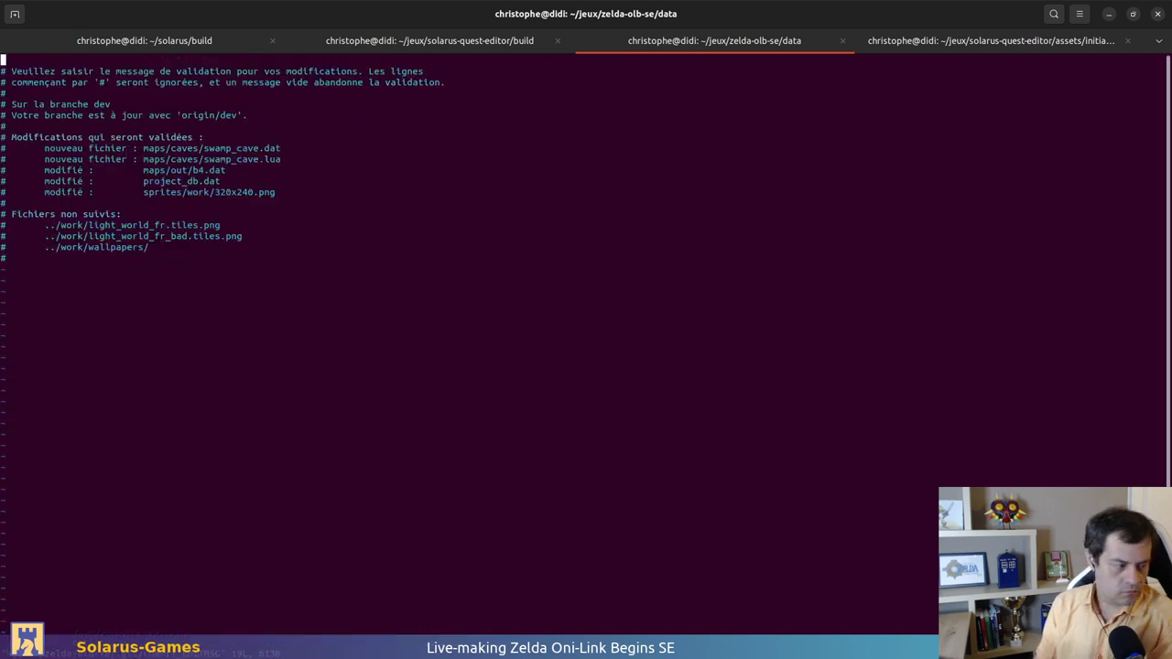
{"action": "type", "text": "iSwamp cave"}
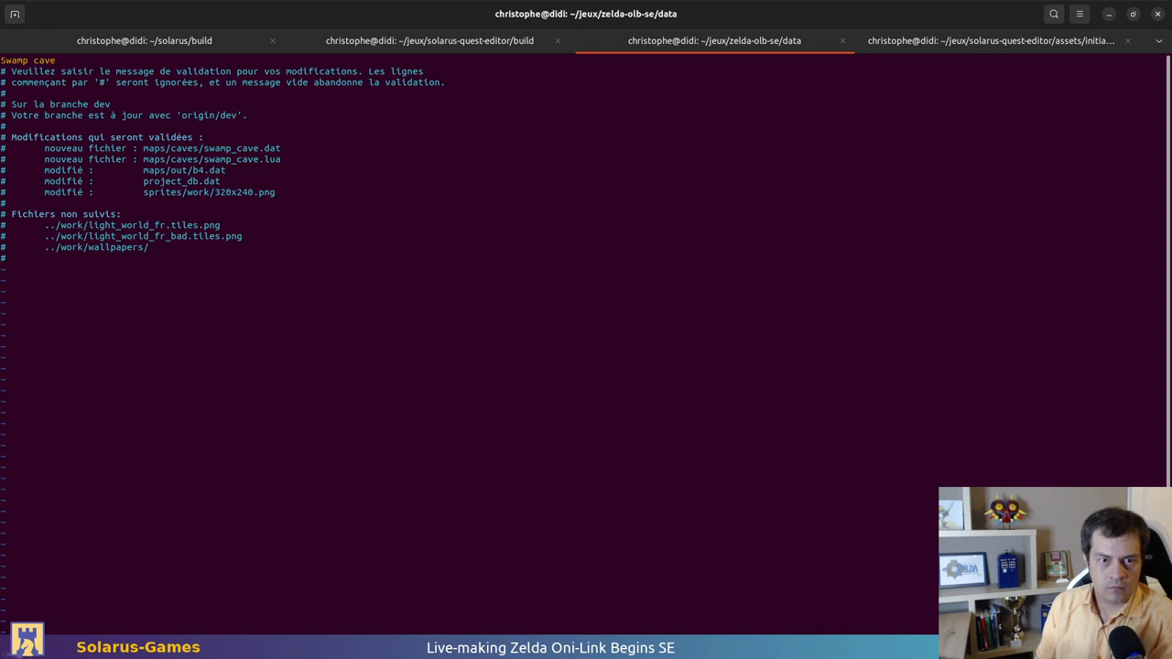
{"action": "key", "text": "Escape"}
{"action": "type", "text": ":wq"}
{"action": "key", "text": "Return"}
{"action": "type", "text": "git push"}
{"action": "key", "text": "Return"}
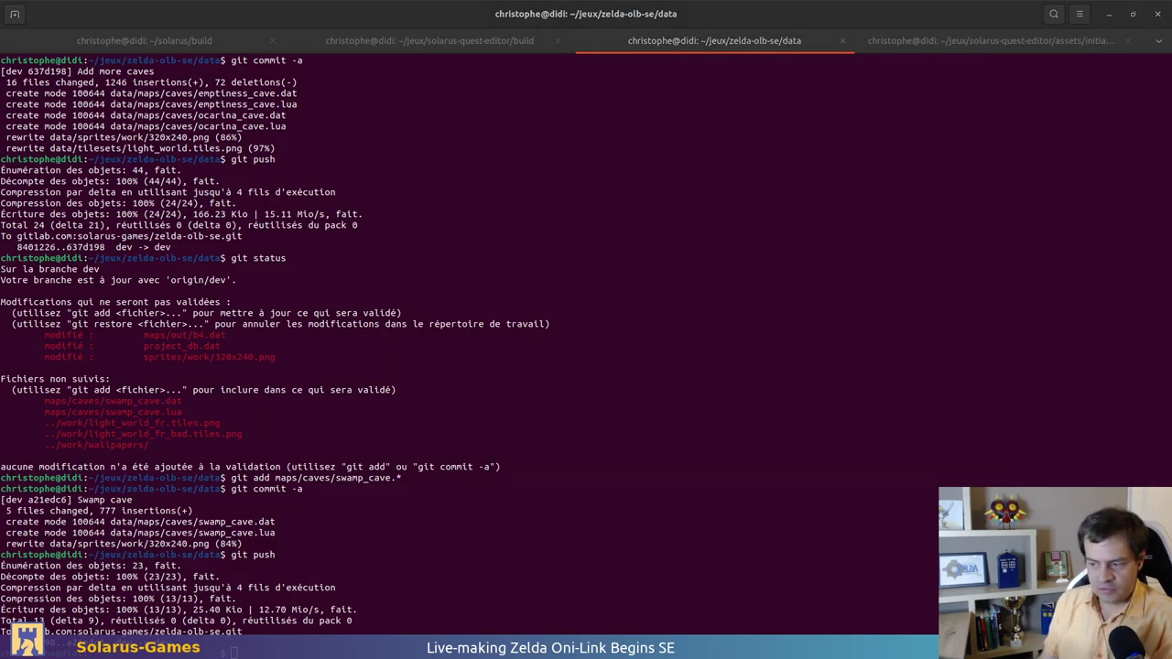
Switch to the GitLab issue in Chrome and tick off item 36, caves/swamp_cave, in the Caves checklist
{"action": "key", "text": "alt+Tab"}
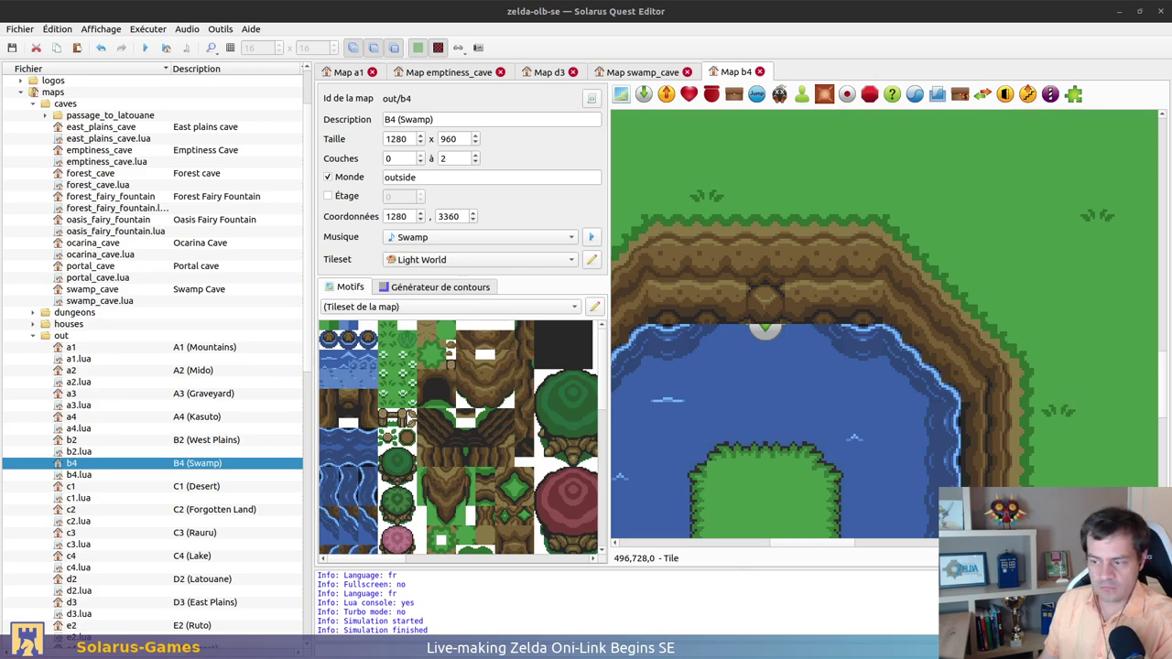
{"action": "key", "text": "alt+Tab"}
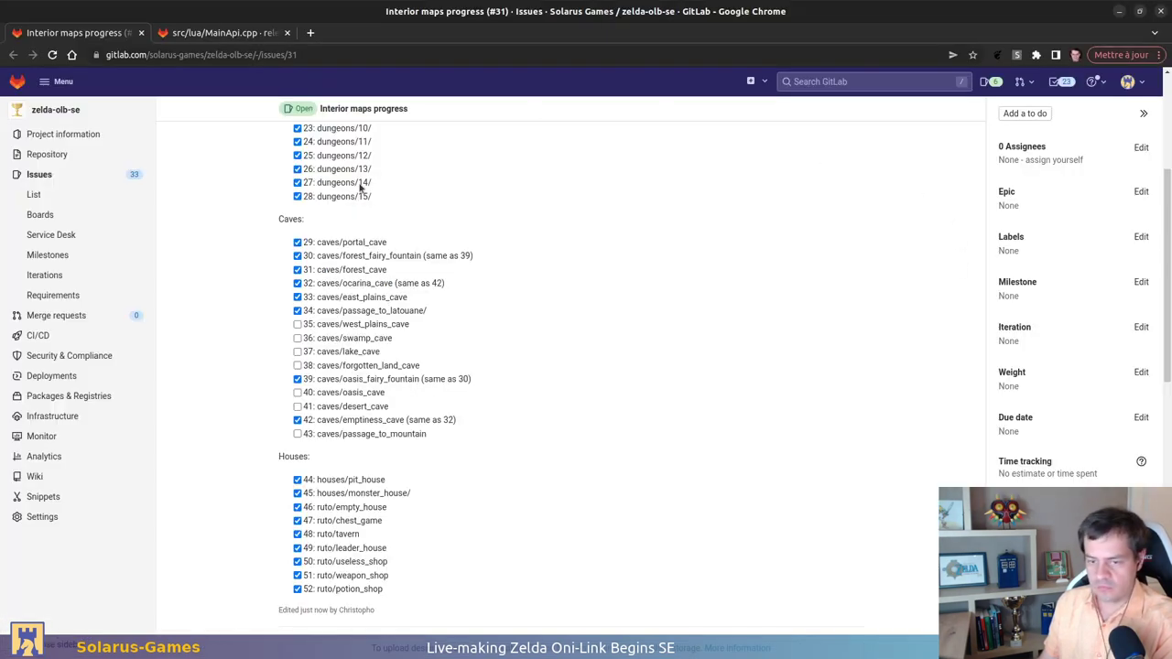
{"action": "left_click", "coordinate": [297, 337]}
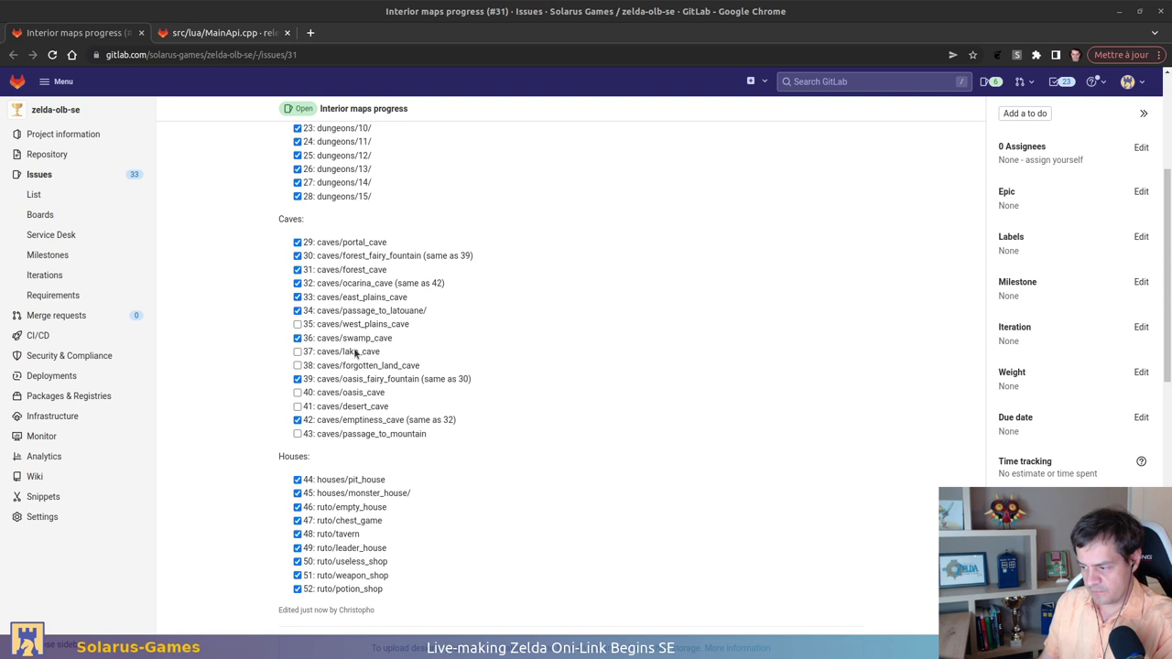
Switch to GIMP and close the map36 sol and map42 sol images
{"action": "key", "text": "alt+Tab"}
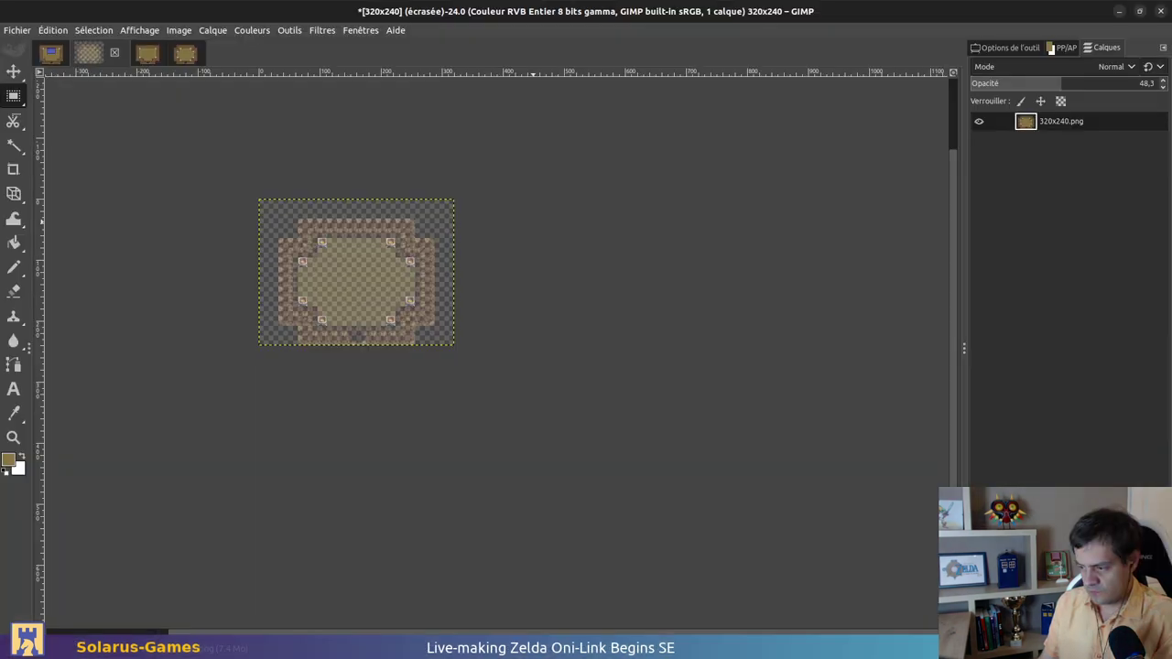
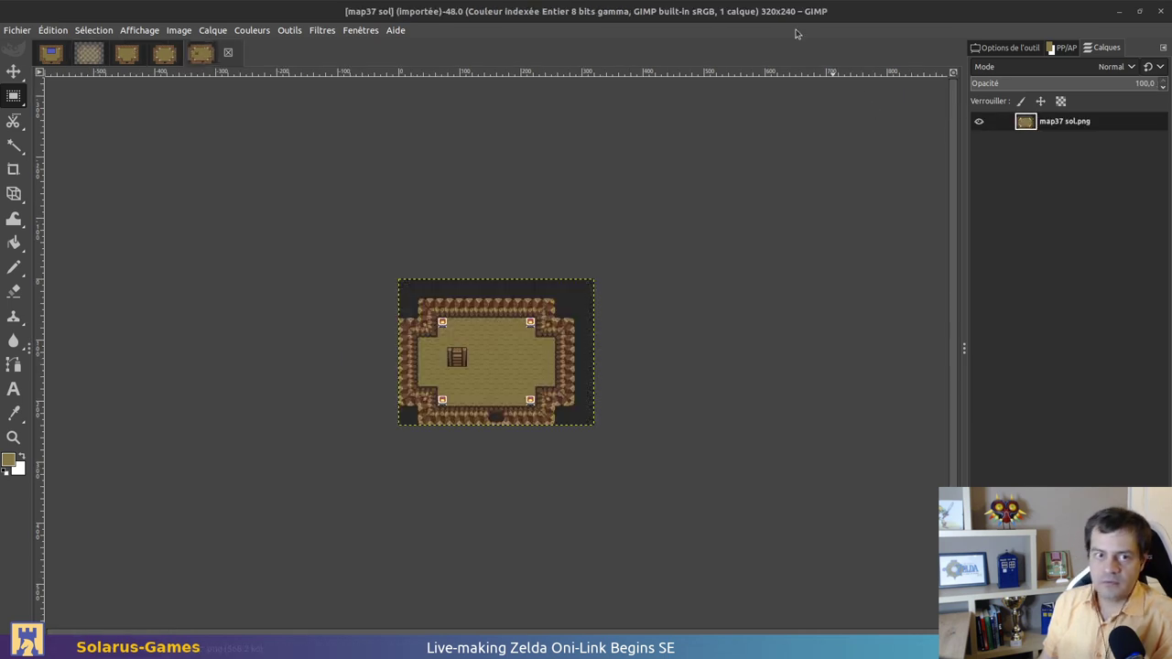
{"action": "left_click", "coordinate": [158, 57]}
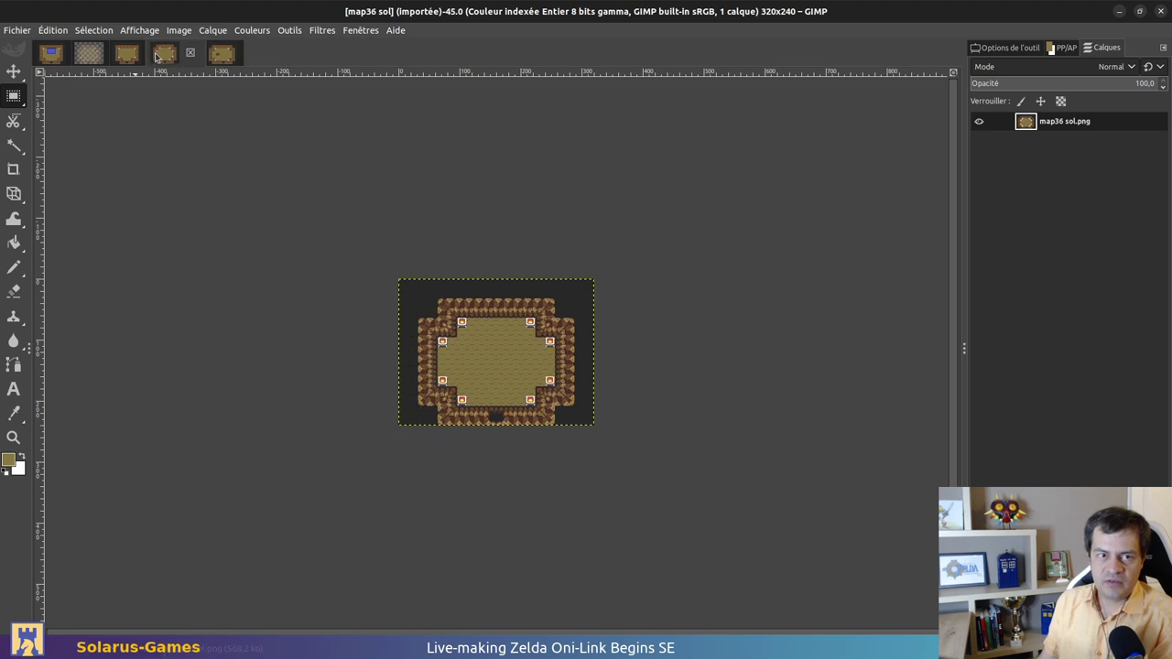
{"action": "left_click", "coordinate": [191, 52]}
{"action": "left_click", "coordinate": [137, 59]}
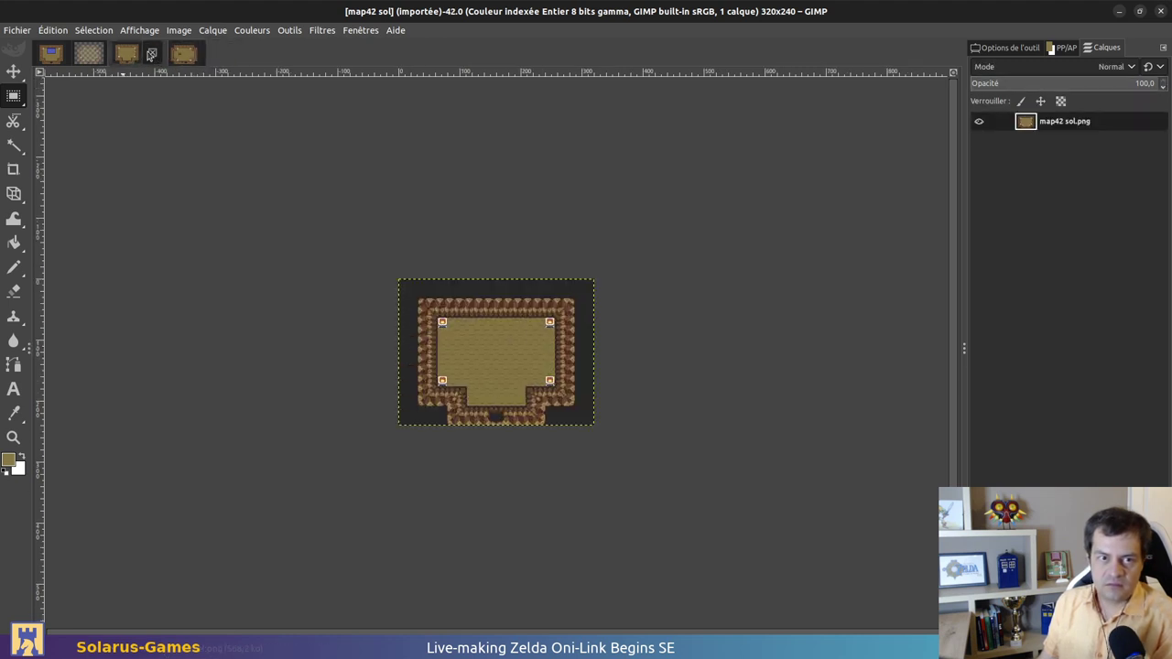
{"action": "left_click", "coordinate": [152, 52]}
Replace the 320x240 image's content with the copied map37 sol picture, anchor it, and return to Solarus Quest Editor
{"action": "left_click", "coordinate": [91, 55]}
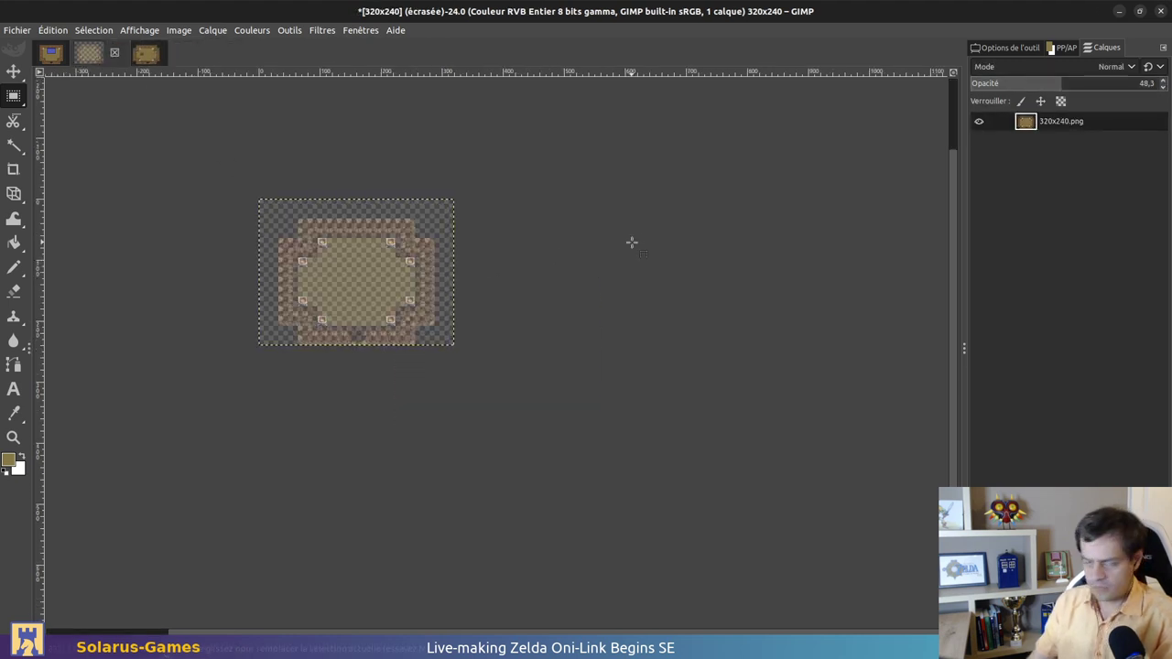
{"action": "key", "text": "Delete"}
{"action": "key", "text": "ctrl+v"}
{"action": "key", "text": "ctrl+h"}
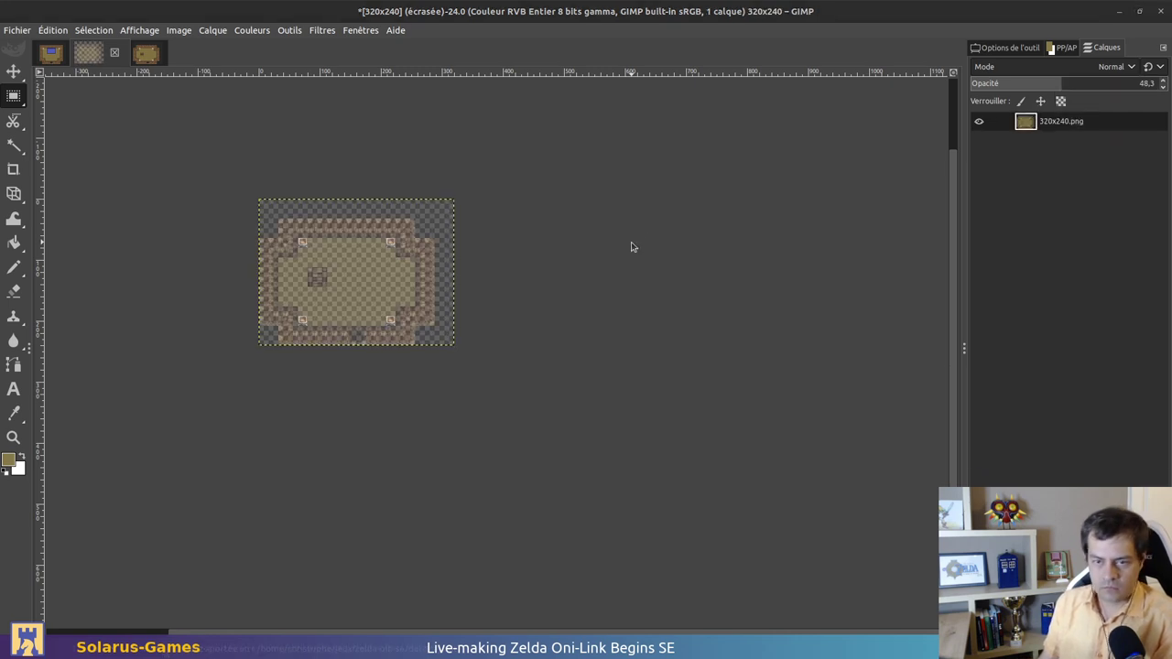
{"action": "key", "text": "alt+Tab"}
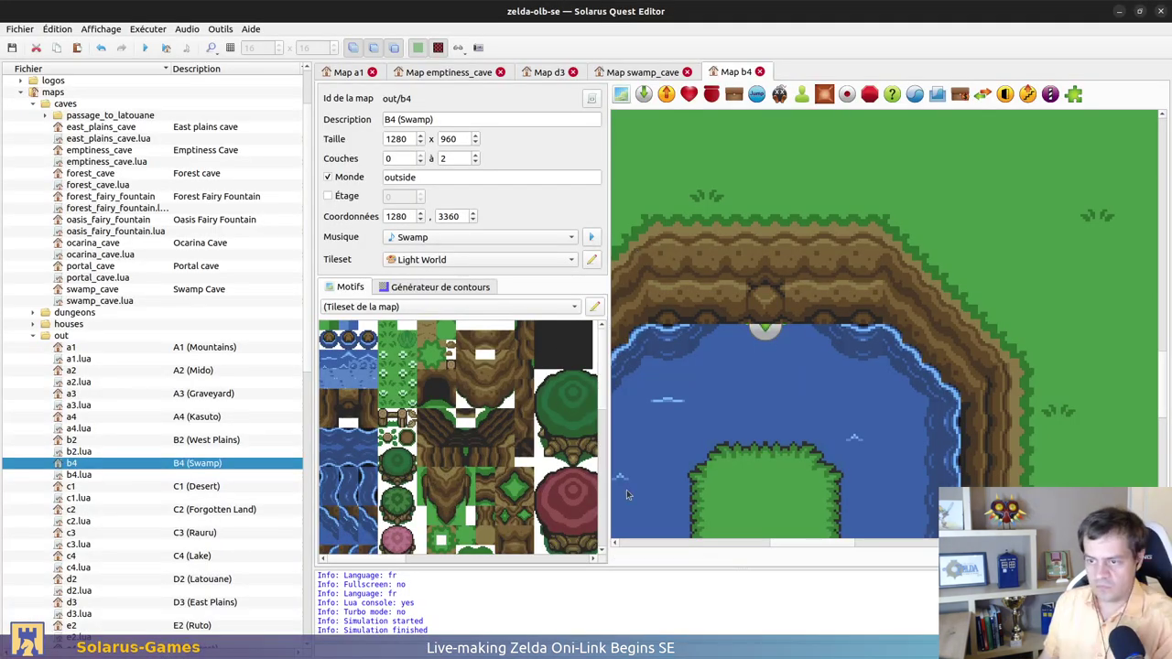
Close the b4 and swamp_cave maps, open map c4 (Lake), and select the weak wall on the eastern island's south cliff
{"action": "scroll", "coordinate": [796, 284], "scroll_direction": "down", "scroll_amount": 5}
{"action": "key", "text": "ctrl+w"}
{"action": "key", "text": "ctrl+w"}
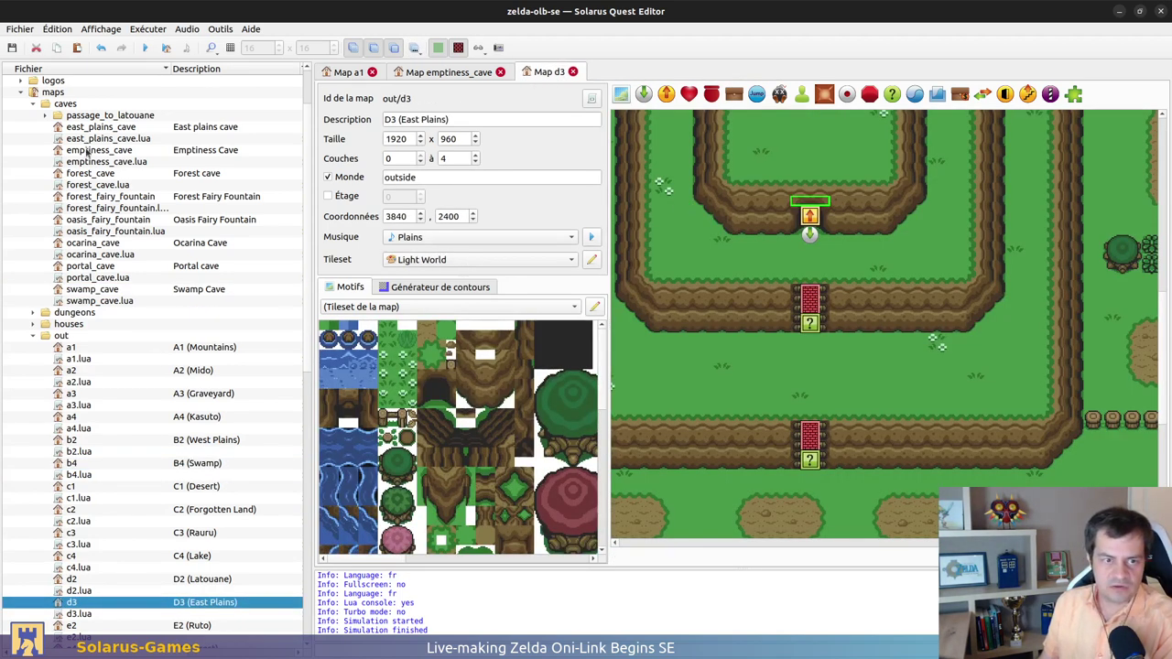
{"action": "double_click", "coordinate": [64, 556]}
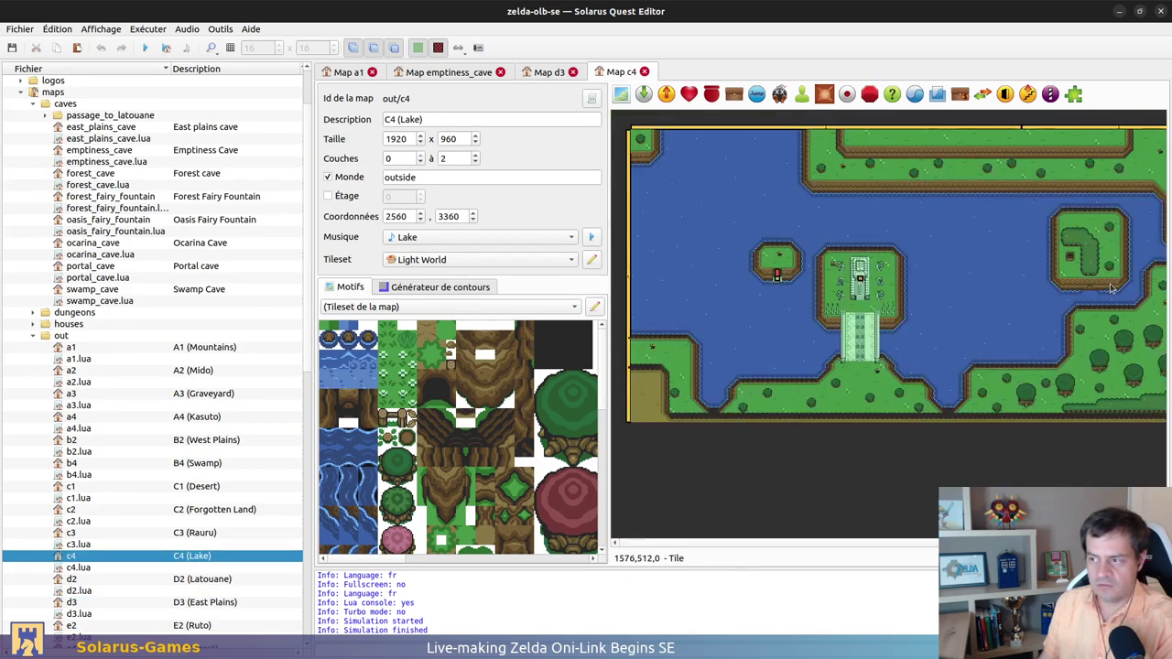
{"action": "scroll", "coordinate": [1098, 308], "scroll_direction": "up", "scroll_amount": 2, "text": "ctrl"}
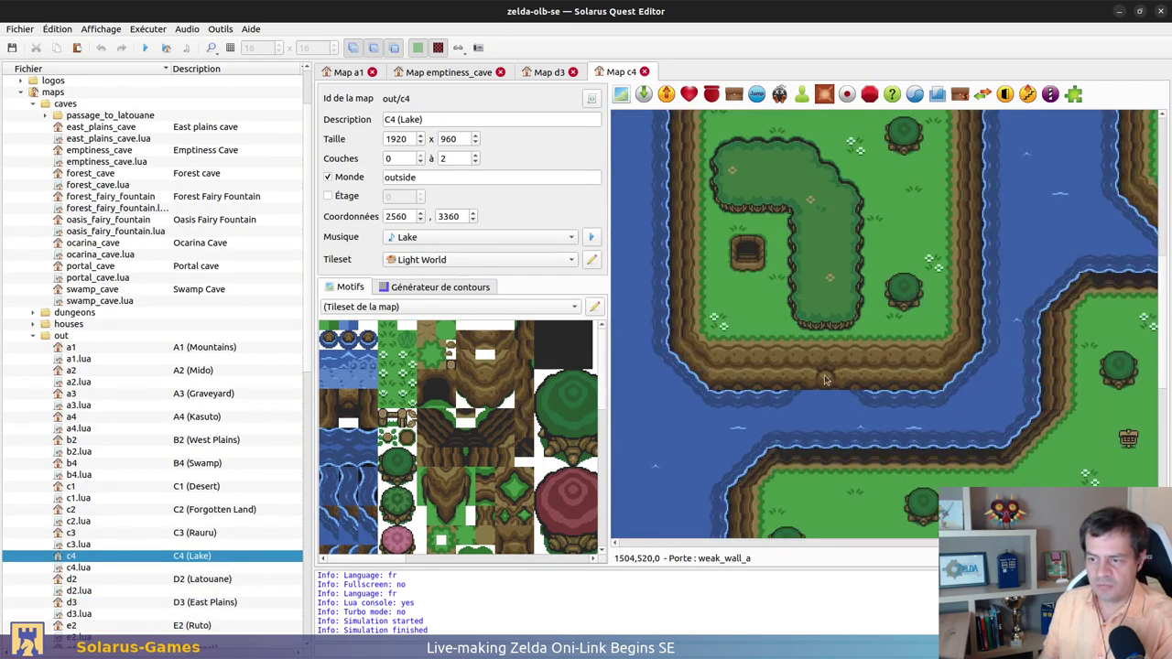
{"action": "scroll", "coordinate": [802, 324], "scroll_direction": "up", "scroll_amount": 2}
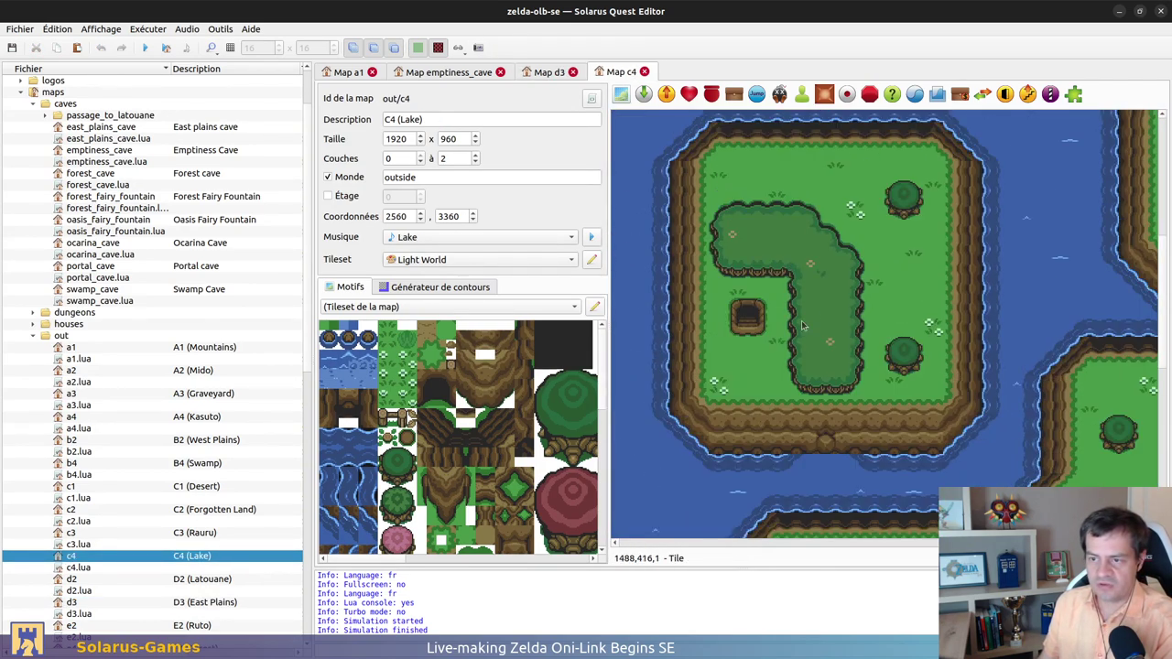
{"action": "left_click", "coordinate": [824, 449]}
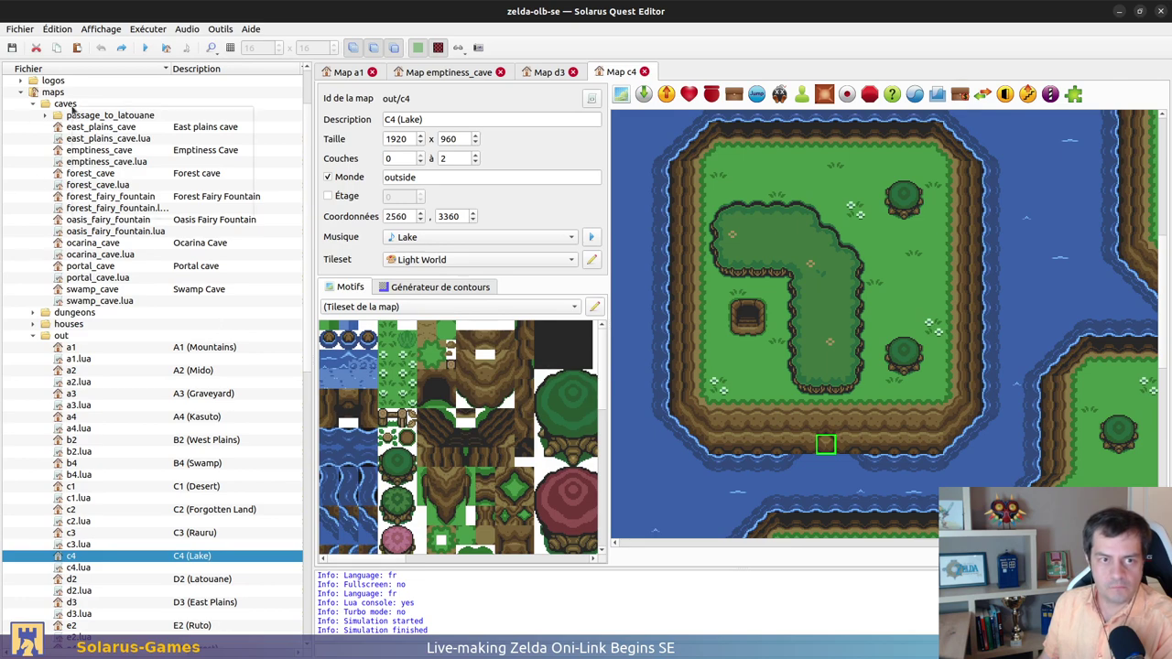
Create a new map caves/lake_cave with the description "Lake Cave", the author's name and the GPL v3 licence
{"action": "right_click", "coordinate": [73, 106]}
{"action": "left_click", "coordinate": [137, 130]}
{"action": "type", "text": "lak"}
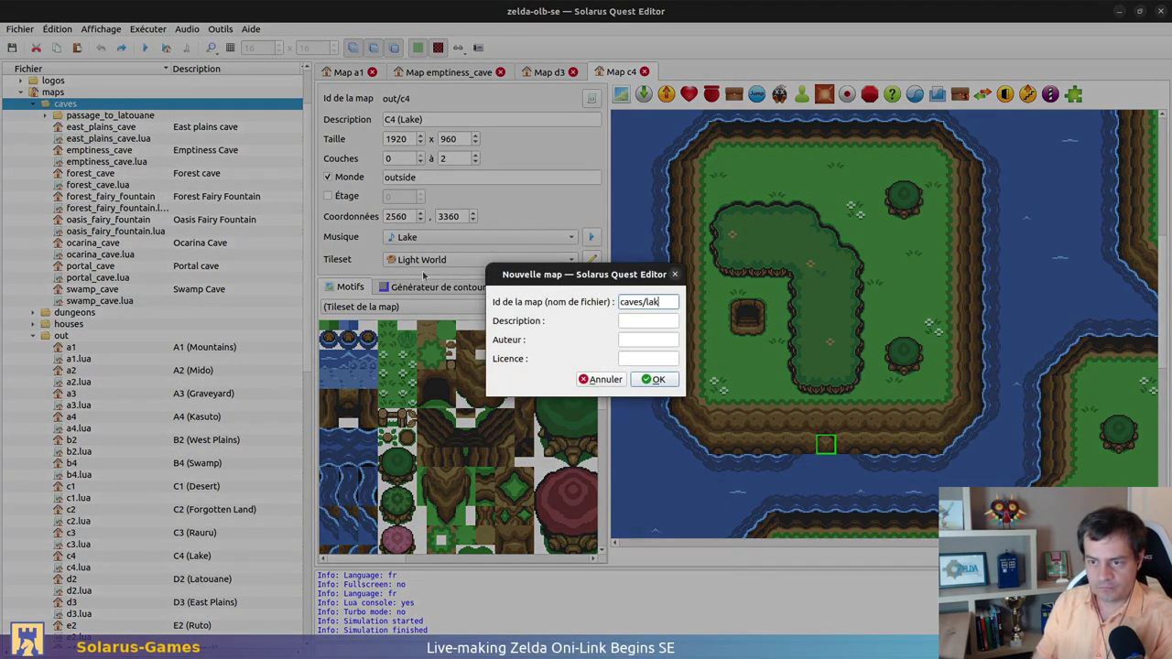
{"action": "type", "text": "e_cav"}
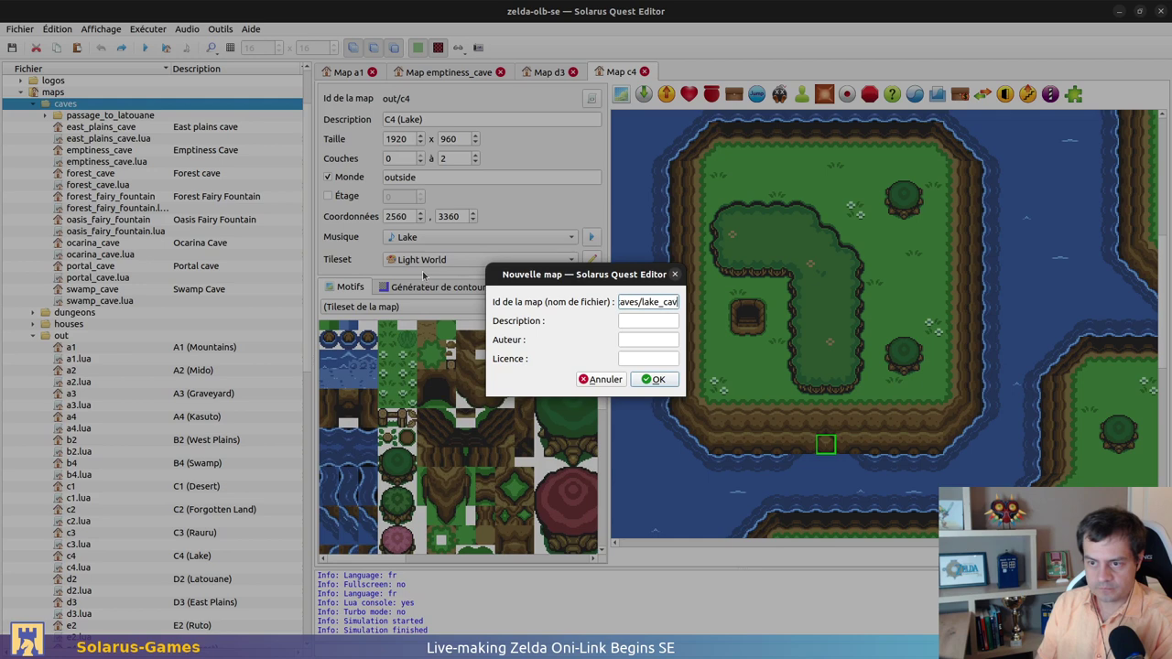
{"action": "type", "text": "e"}
{"action": "key", "text": "Tab"}
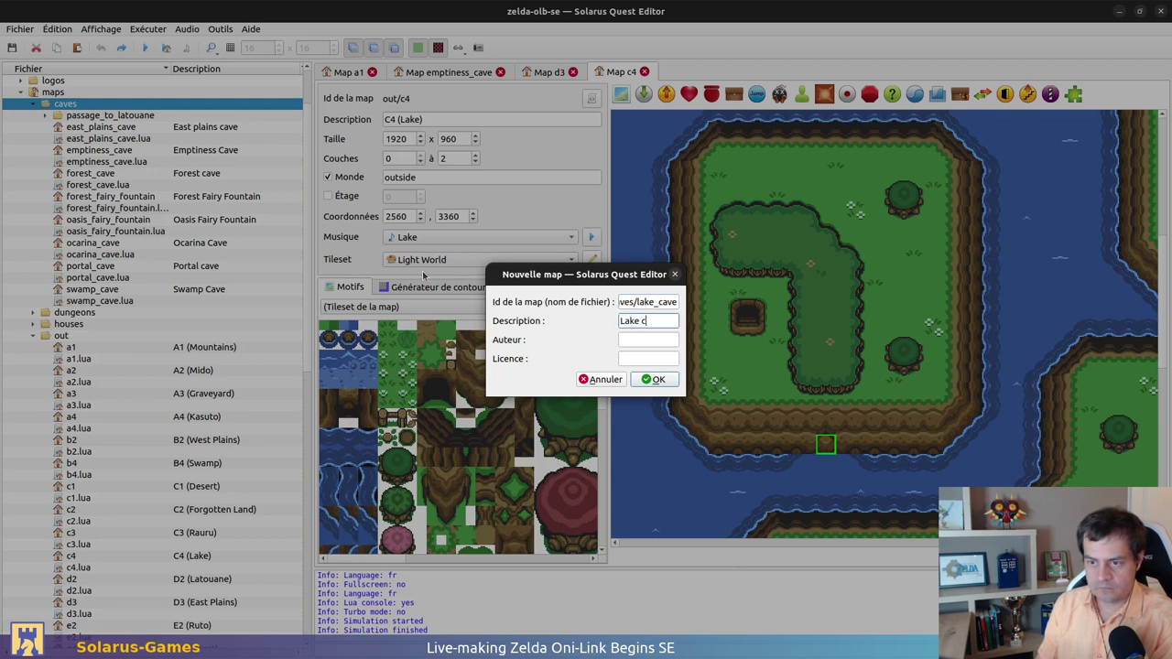
{"action": "type", "text": "Lake Cave"}
{"action": "key", "text": "Tab"}
{"action": "type", "text": "Christopho"}
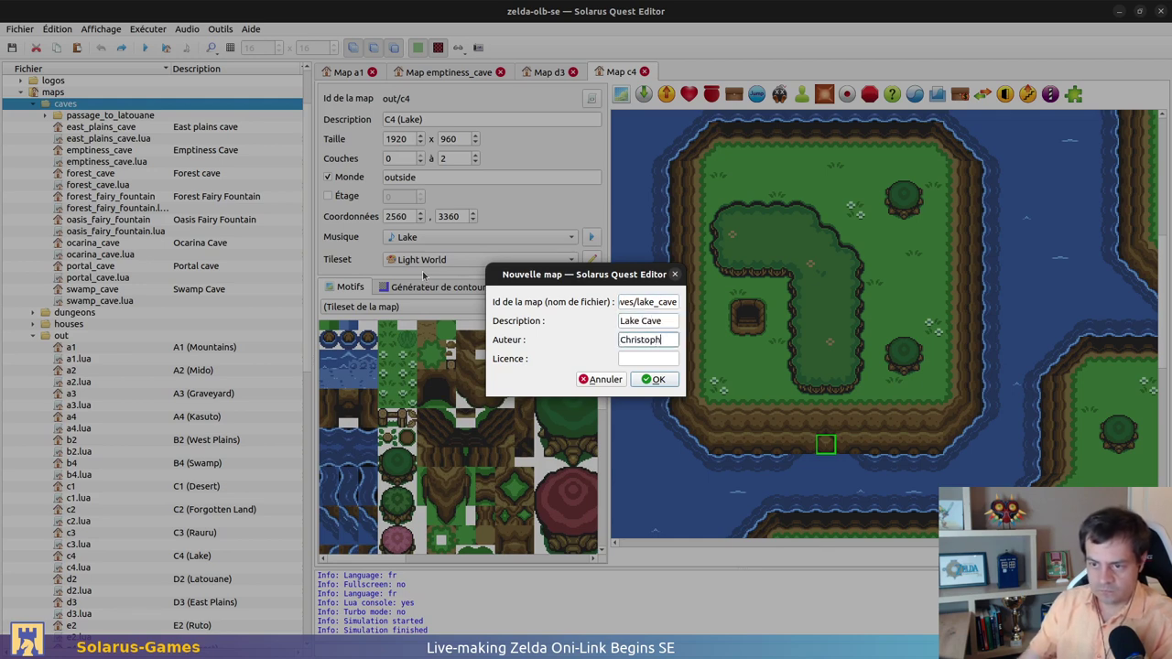
{"action": "key", "text": "Tab"}
{"action": "type", "text": "GPL"}
{"action": "key", "text": "Return"}
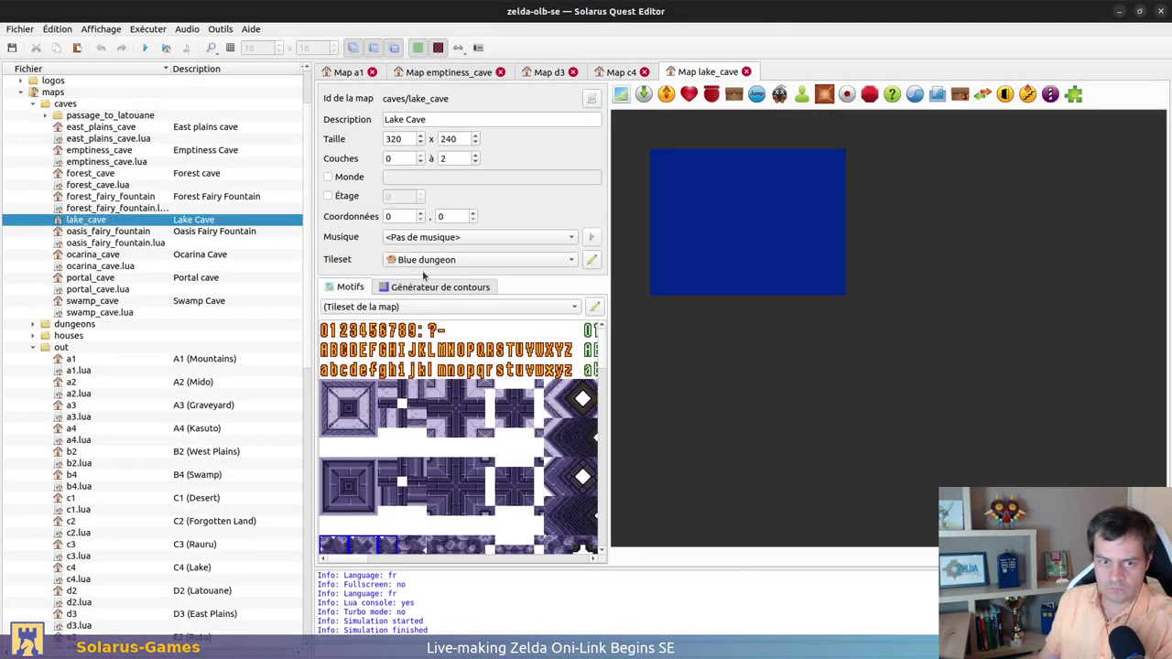
Check the licence of lake_cave.lua against the other cave scripts in the quest's file list
{"action": "left_click_drag", "start_coordinate": [311, 236], "coordinate": [526, 231]}
{"action": "left_click", "coordinate": [476, 208]}
{"action": "left_click", "coordinate": [447, 231]}
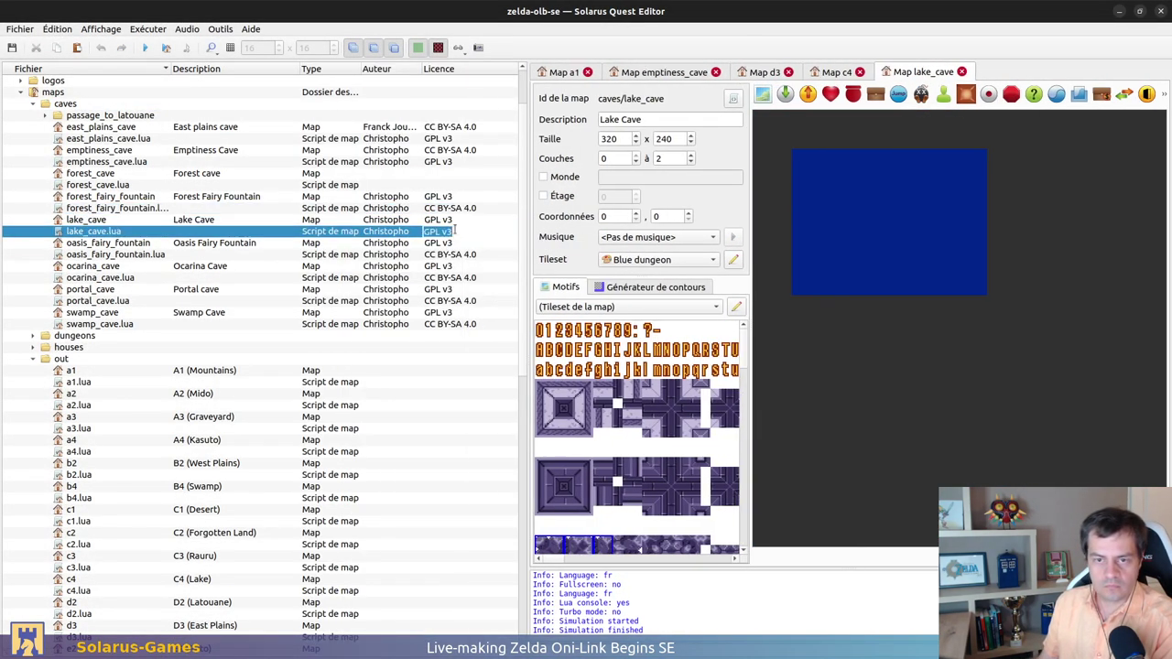
{"action": "left_click", "coordinate": [467, 255]}
{"action": "left_click_drag", "start_coordinate": [515, 255], "coordinate": [289, 275]}
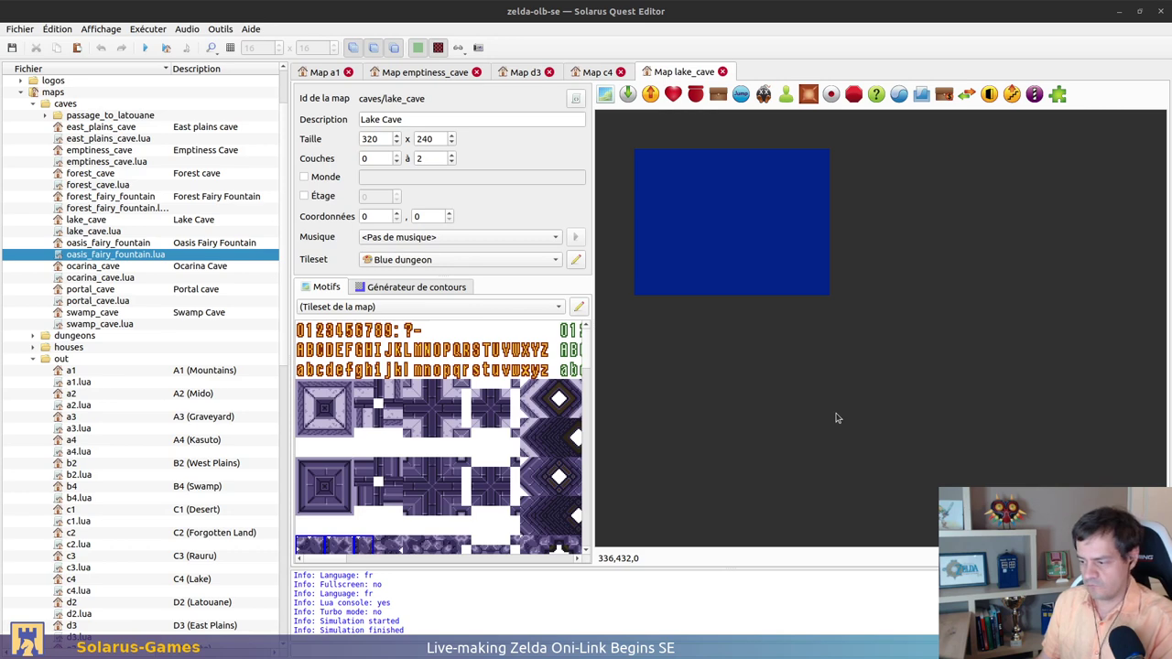
Set the Lake Cave map's music to Cave and its tileset to Dark brown dungeon, and save the map
{"action": "key", "text": "alt+Tab"}
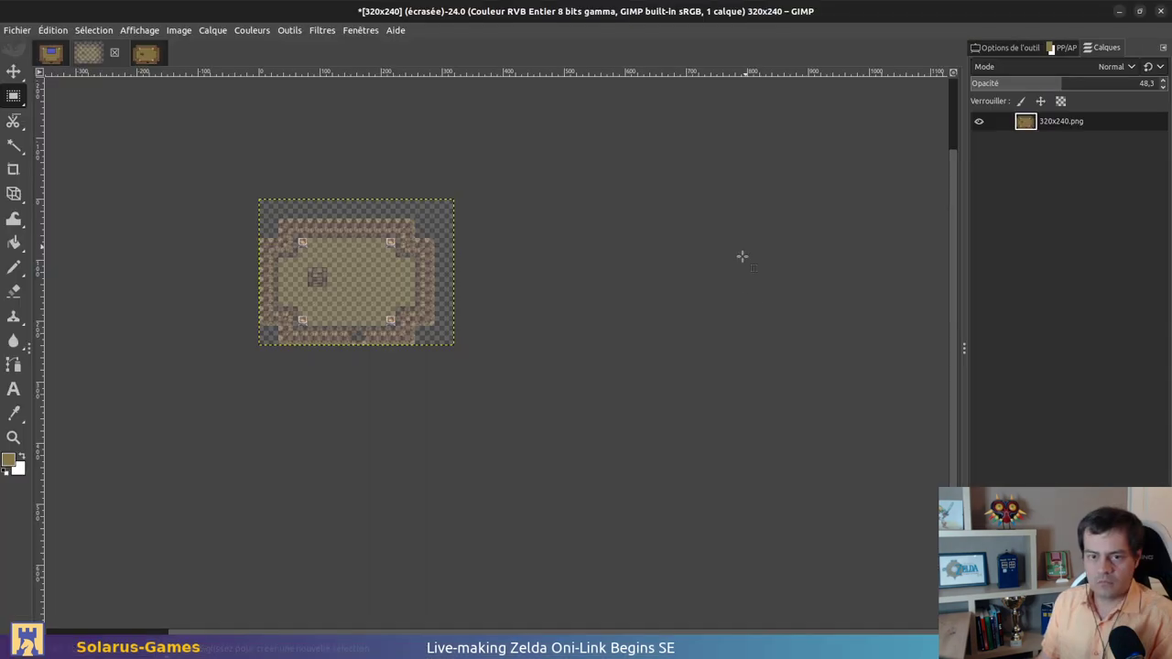
{"action": "key", "text": "alt+Tab"}
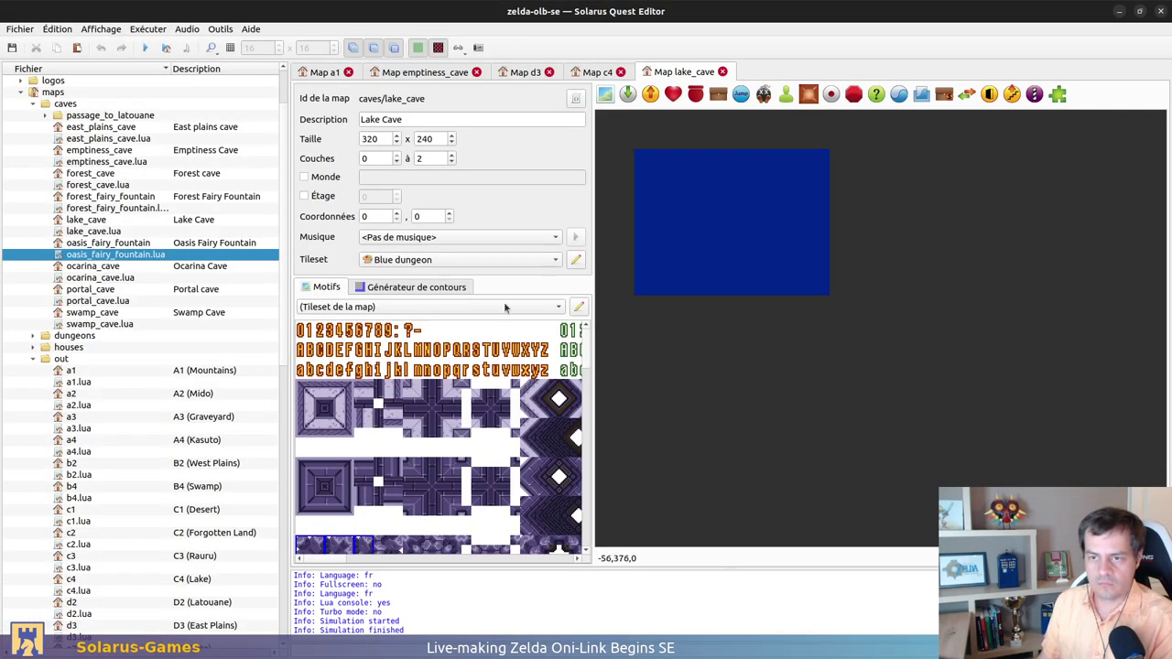
{"action": "left_click", "coordinate": [437, 237]}
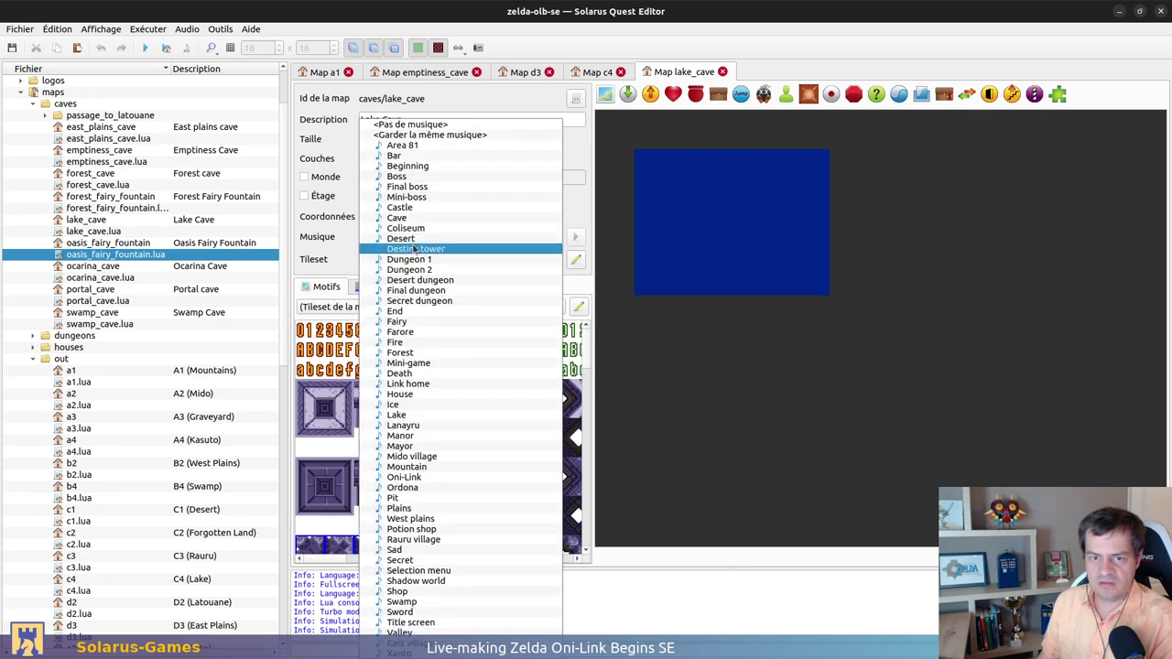
{"action": "left_click", "coordinate": [419, 227]}
{"action": "left_click", "coordinate": [439, 259]}
{"action": "left_click", "coordinate": [443, 282]}
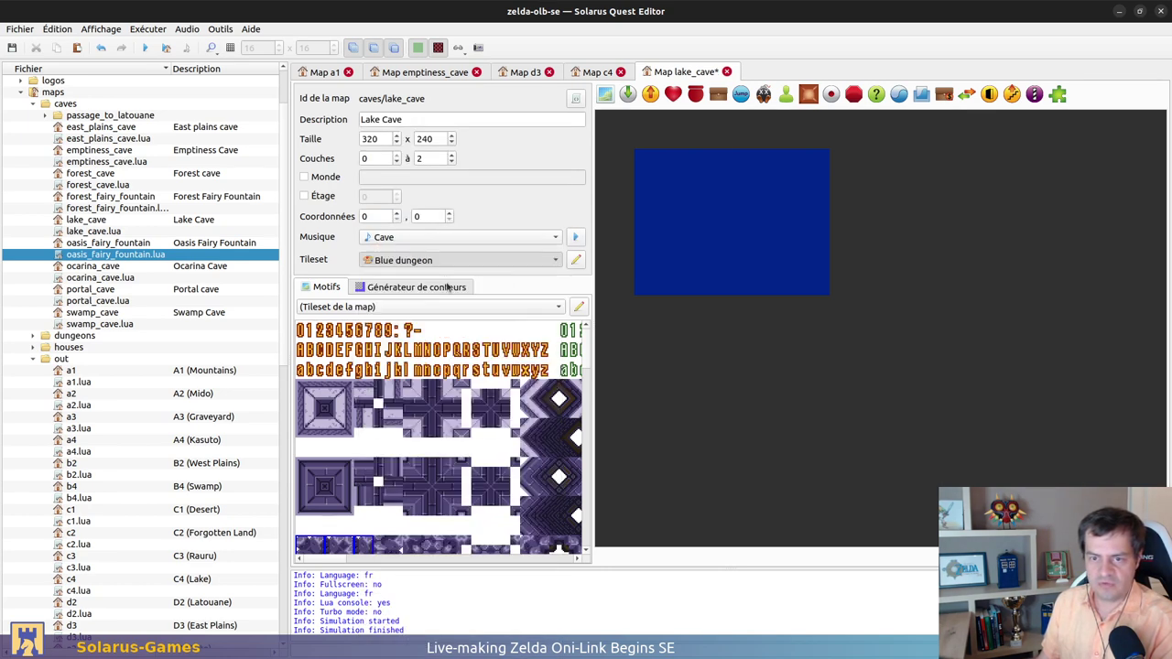
{"action": "key", "text": "ctrl+s"}
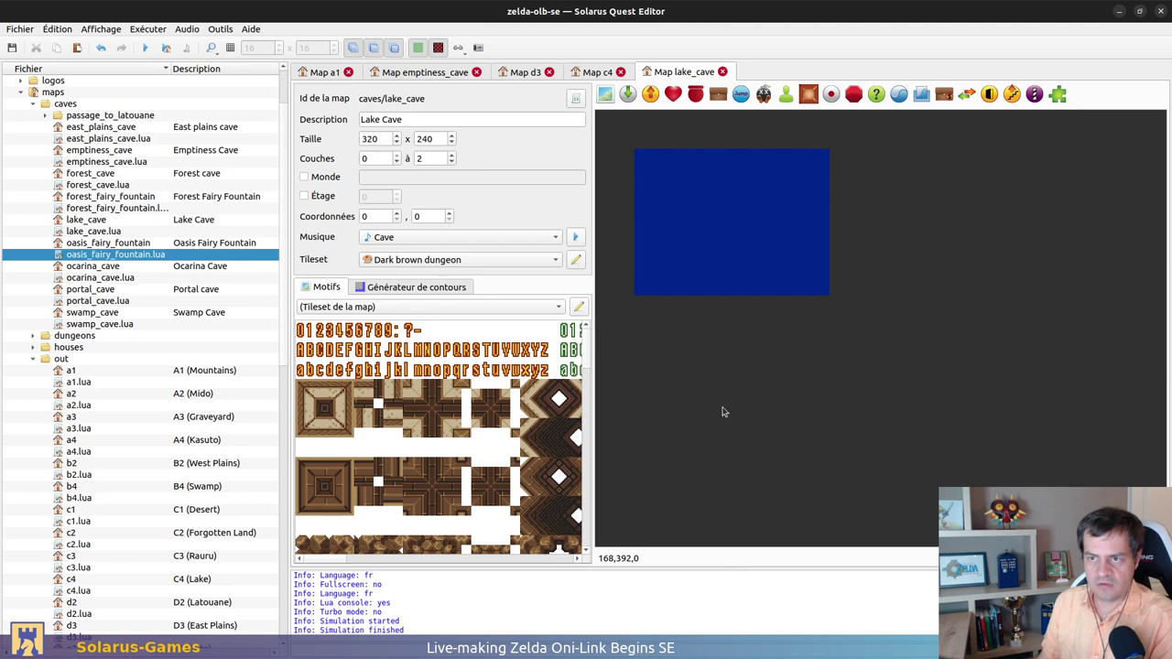
Set the map's lowest layer to -1 and place a custom entity in the map's upper-left corner
{"action": "left_click", "coordinate": [396, 162]}
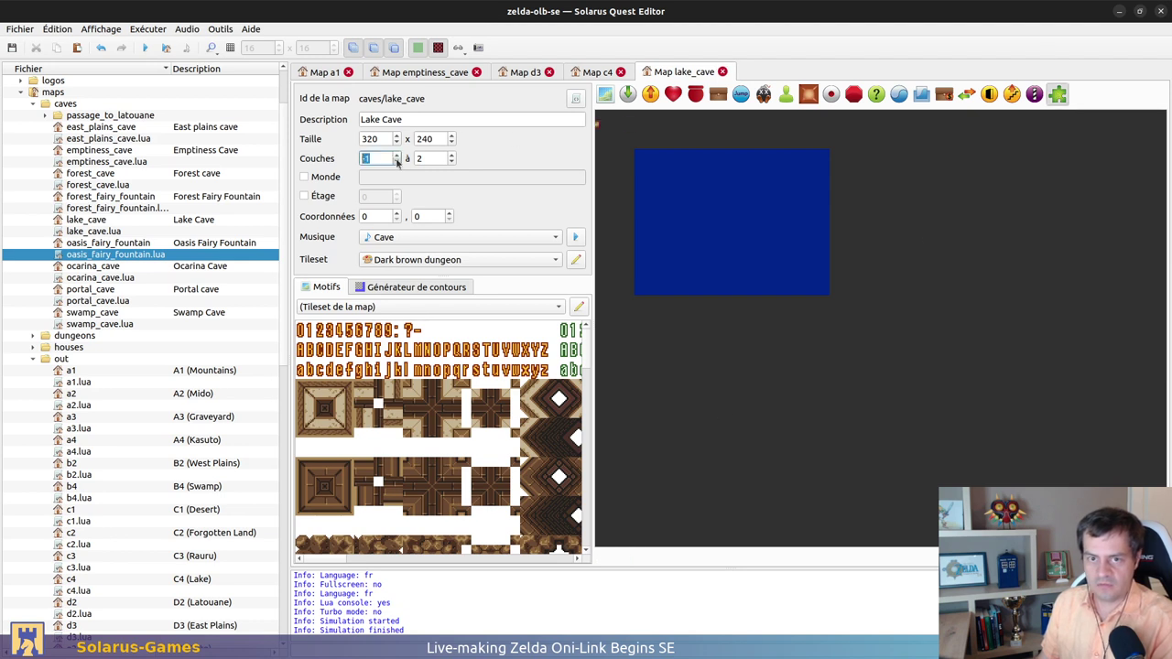
{"action": "left_click", "coordinate": [639, 160]}
{"action": "scroll", "coordinate": [639, 159], "scroll_direction": "up", "scroll_amount": 1, "text": "ctrl"}
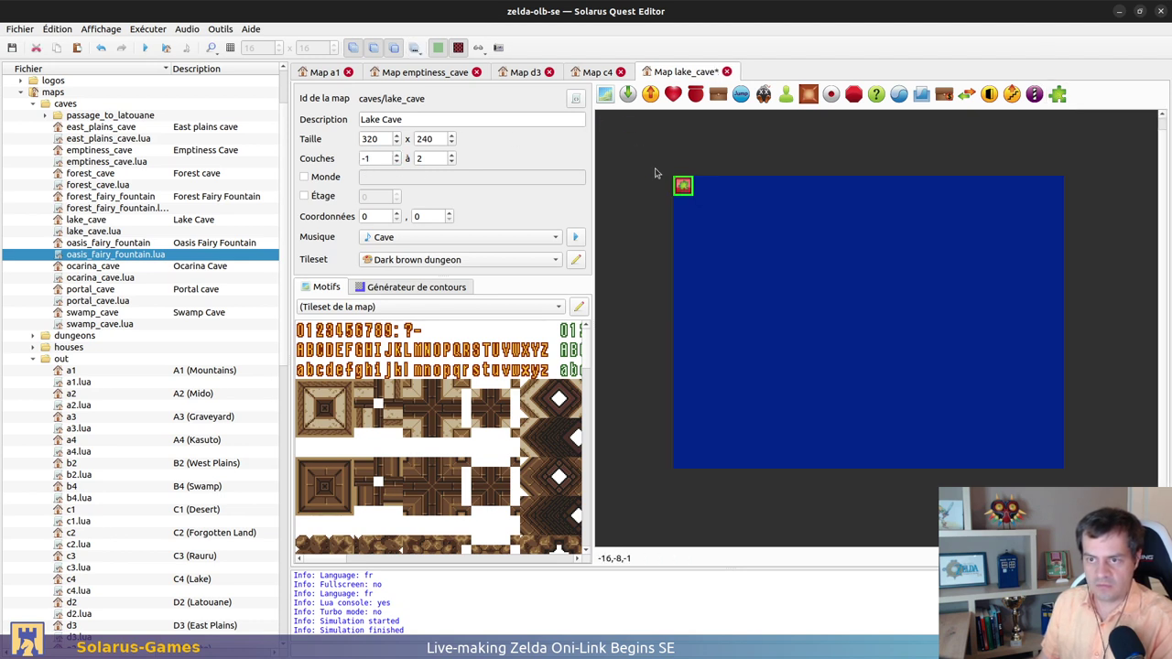
Give the custom entity the 320x240 PNG sprite as the map's reference image and save the map
{"action": "double_click", "coordinate": [685, 187]}
{"action": "left_click", "coordinate": [440, 272]}
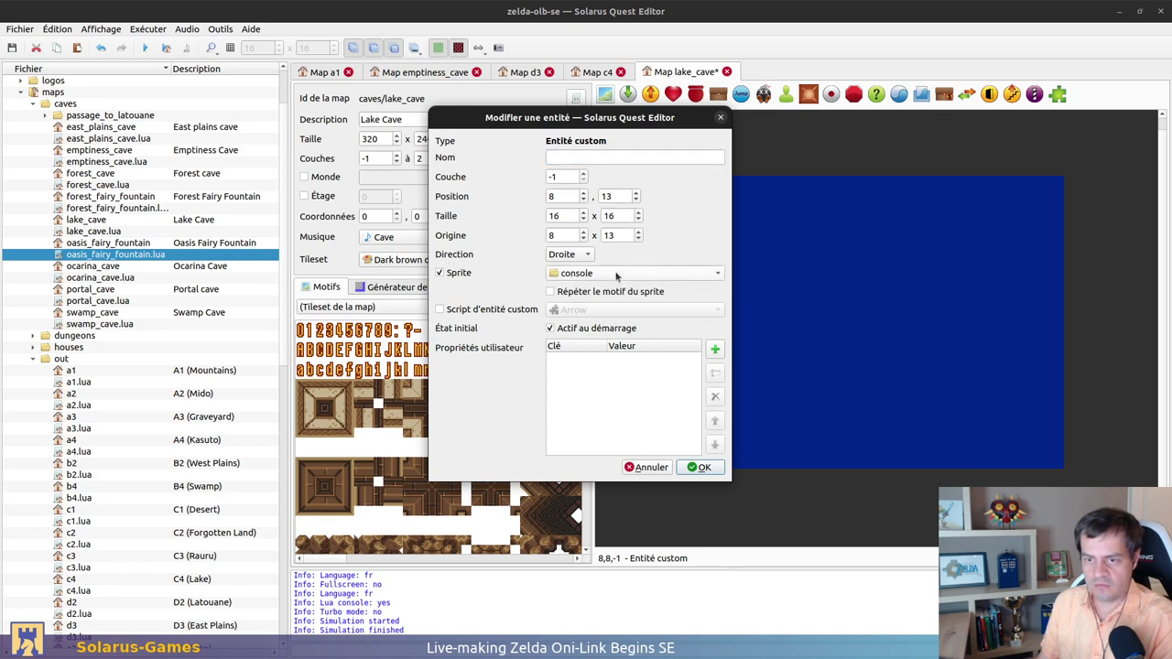
{"action": "left_click", "coordinate": [619, 273]}
{"action": "left_click", "coordinate": [560, 355]}
{"action": "left_click", "coordinate": [621, 273]}
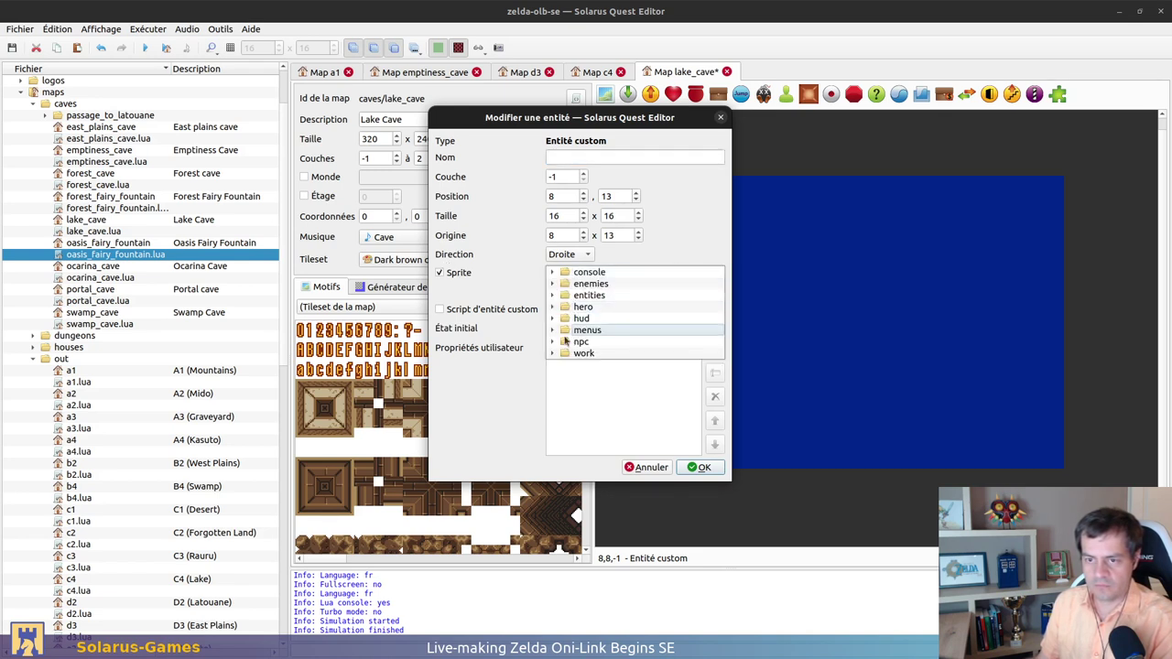
{"action": "scroll", "coordinate": [610, 330], "scroll_direction": "down", "scroll_amount": 3}
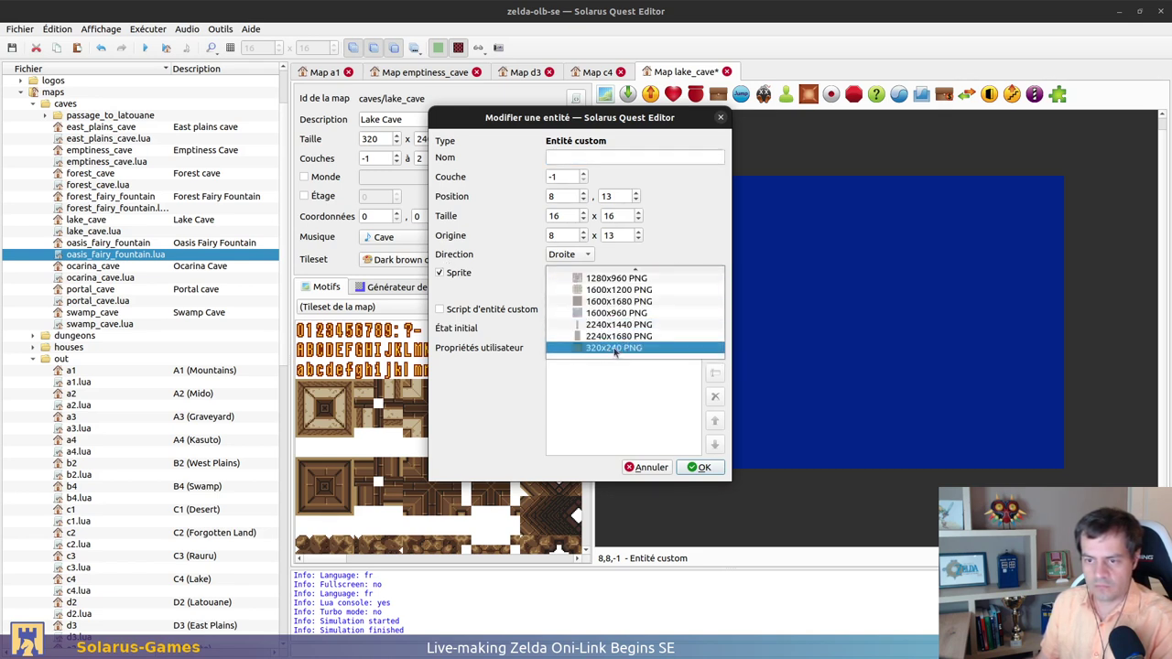
{"action": "left_click", "coordinate": [612, 349]}
{"action": "left_click", "coordinate": [701, 467]}
{"action": "key", "text": "ctrl+z"}
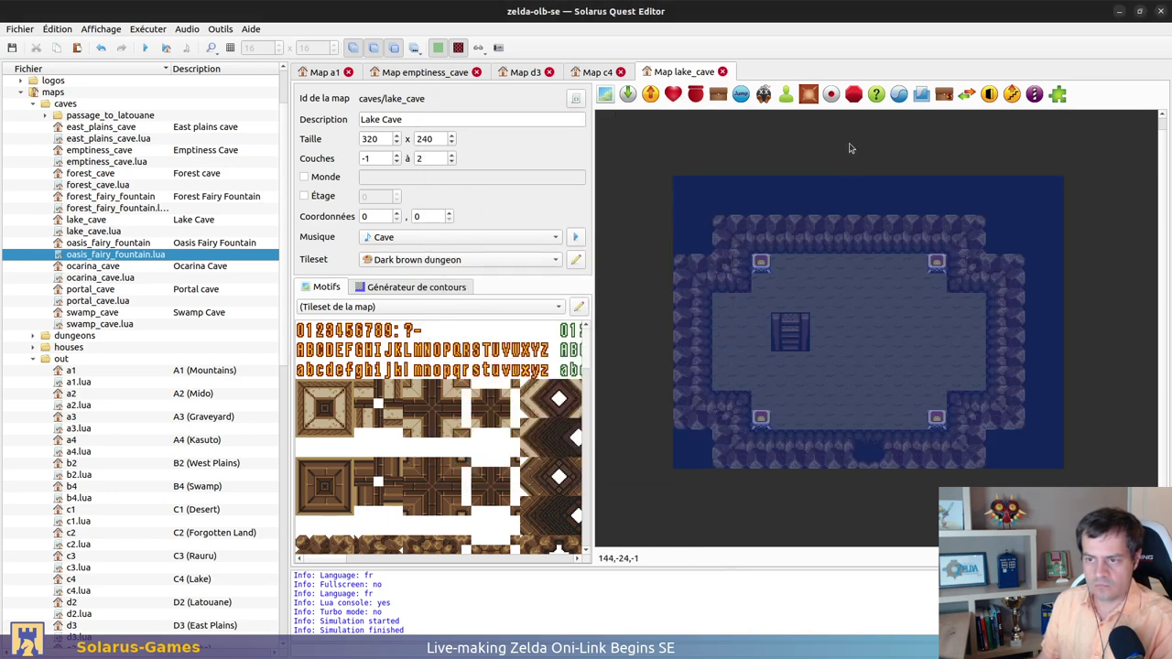
Copy a torch from the Emptiness Cave map onto the four torch positions of the Lake Cave reference image, and save the map
{"action": "left_click", "coordinate": [597, 72]}
{"action": "left_click", "coordinate": [538, 75]}
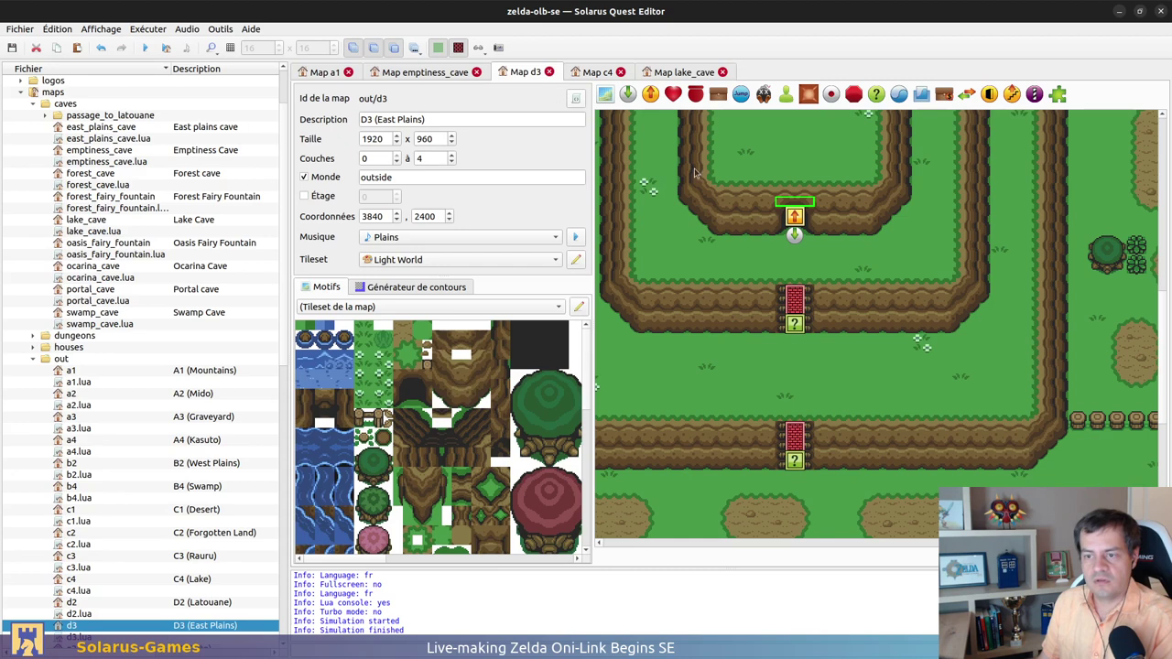
{"action": "left_click", "coordinate": [439, 73]}
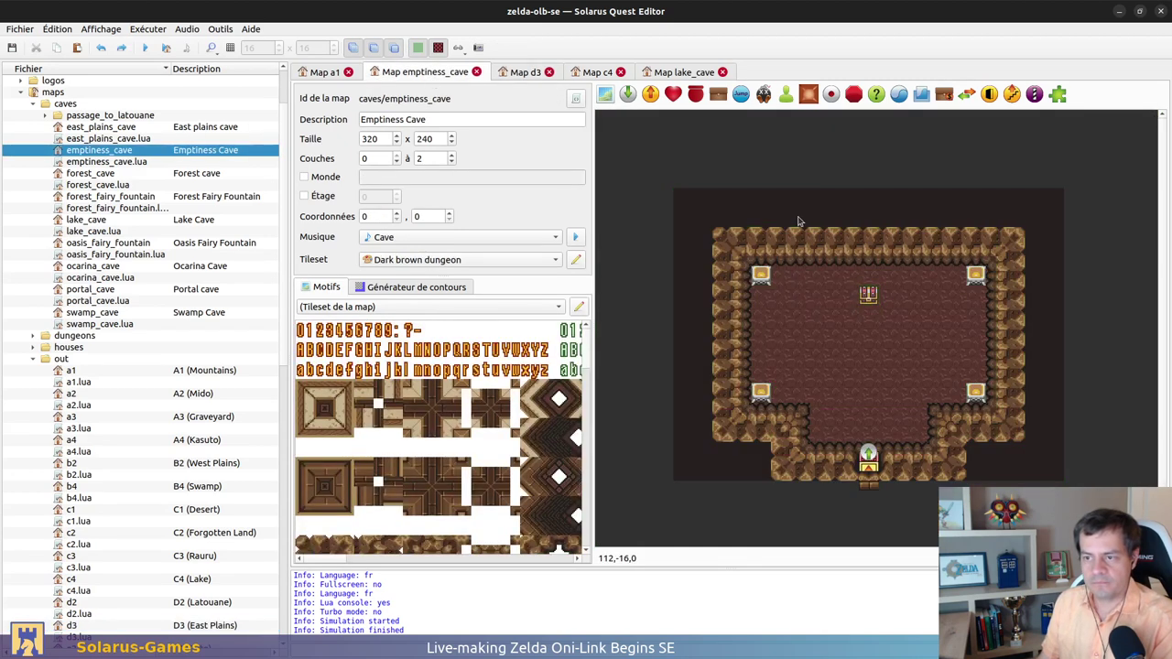
{"action": "left_click", "coordinate": [761, 275]}
{"action": "left_click", "coordinate": [668, 71]}
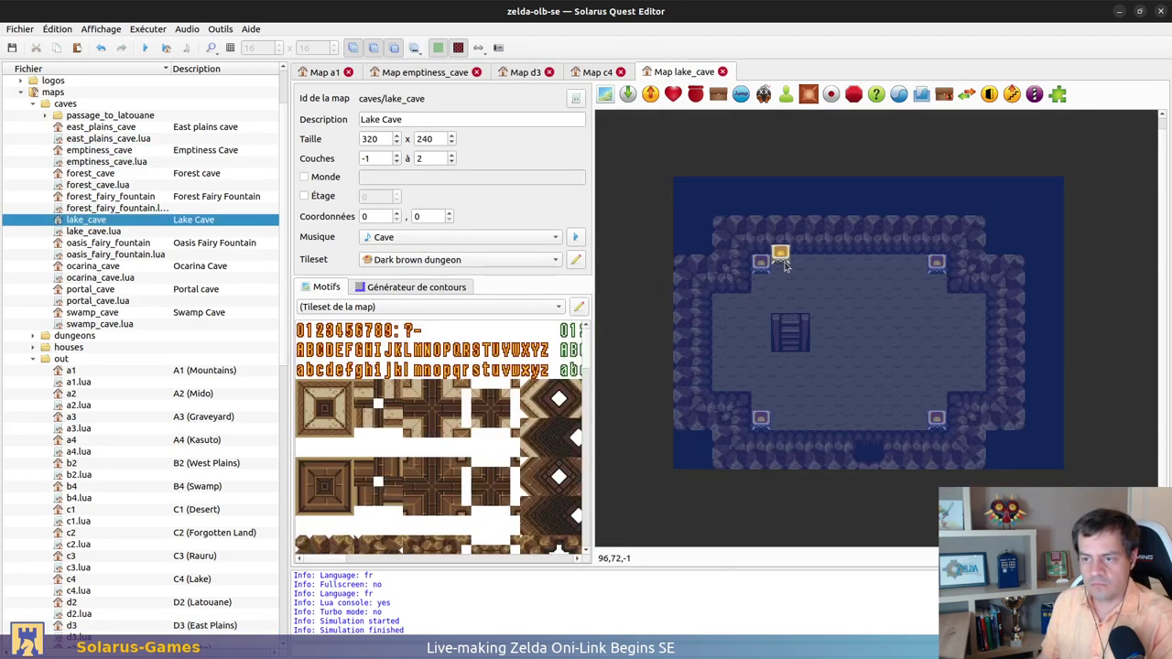
{"action": "key", "text": "ctrl+v"}
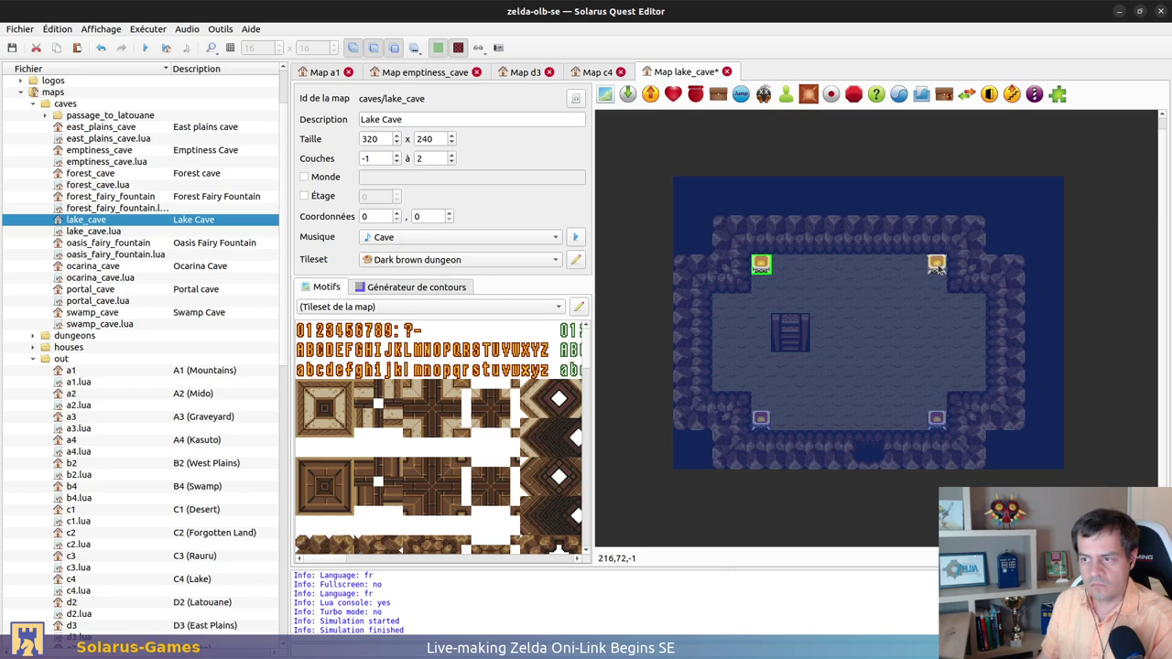
{"action": "left_click", "coordinate": [936, 266]}
{"action": "key", "text": "ctrl+v"}
{"action": "left_click", "coordinate": [939, 424]}
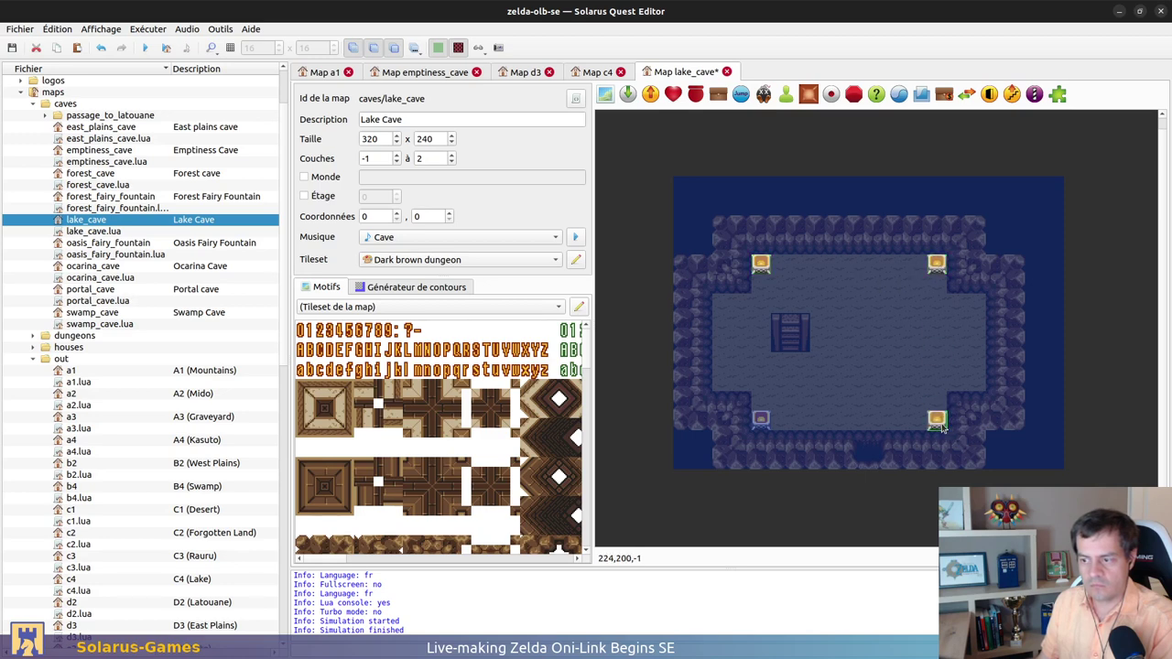
{"action": "key", "text": "ctrl+v"}
{"action": "left_click", "coordinate": [762, 425]}
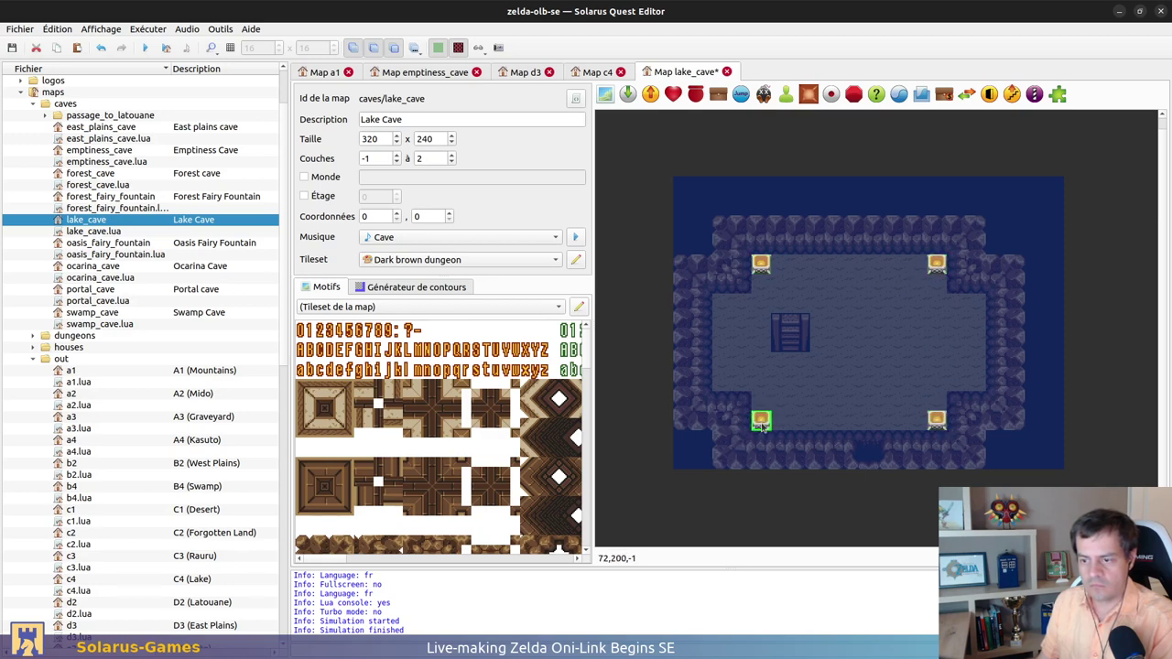
{"action": "key", "text": "ctrl+s"}
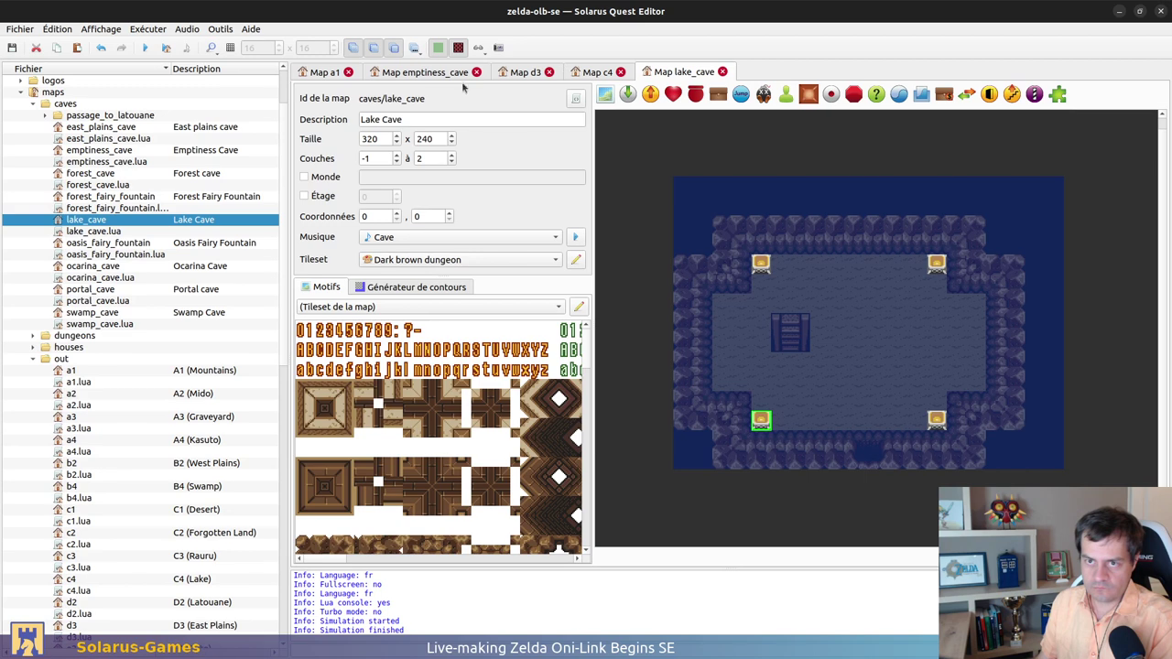
Try to bring the entrance floor tile from the Emptiness Cave map into the Lake Cave map
{"action": "left_click", "coordinate": [419, 74]}
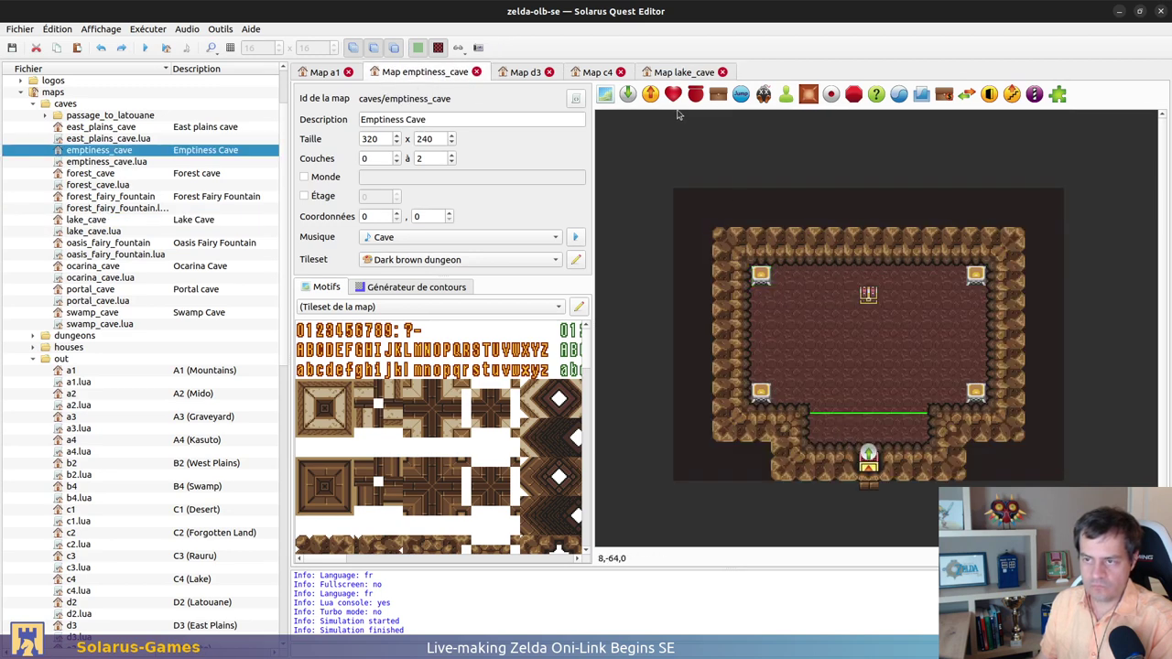
{"action": "left_click", "coordinate": [684, 73]}
{"action": "key", "text": "ctrl+v"}
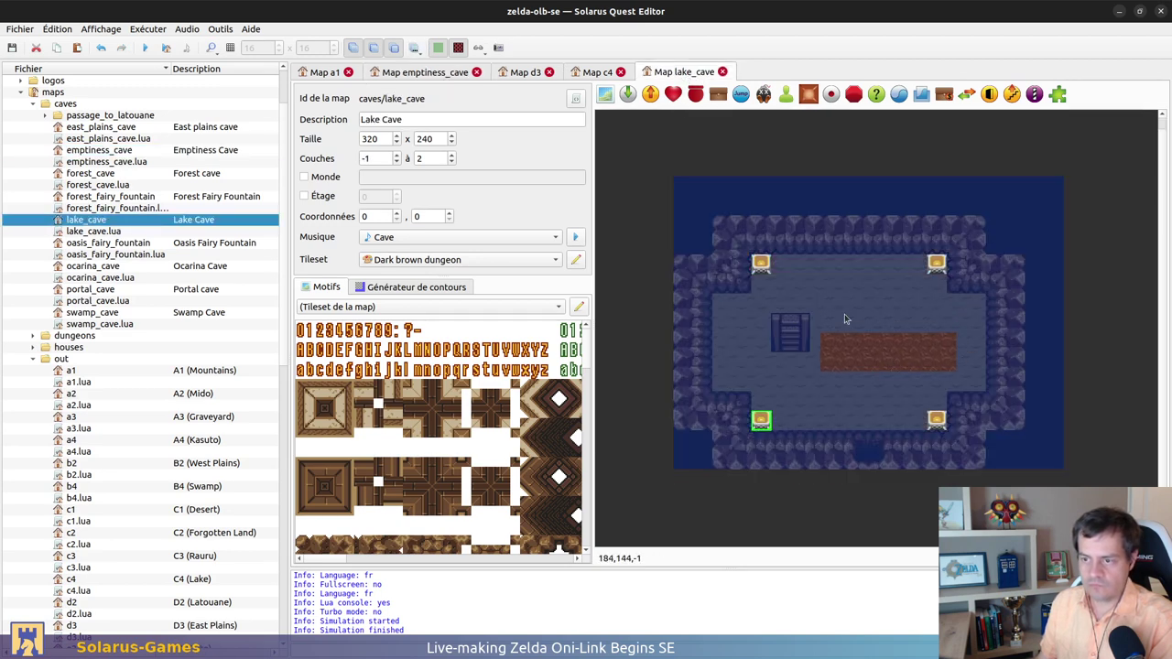
{"action": "left_click", "coordinate": [641, 123]}
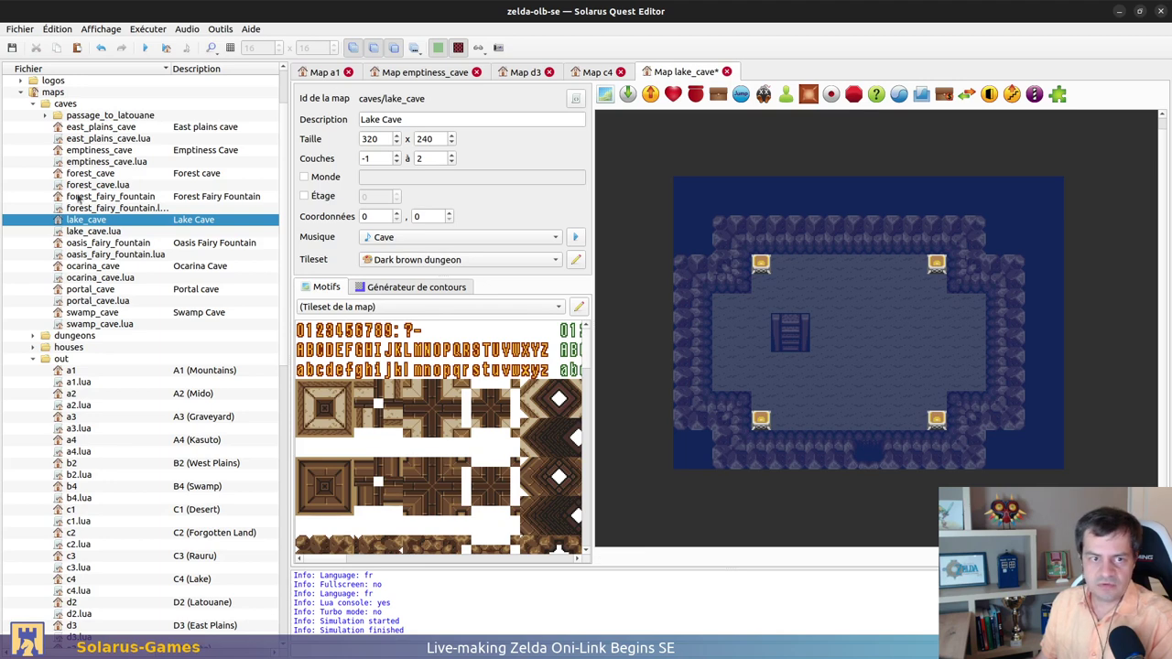
Open the East plains cave map and look through its tileset for the wooden staircase patterns
{"action": "left_click", "coordinate": [90, 128]}
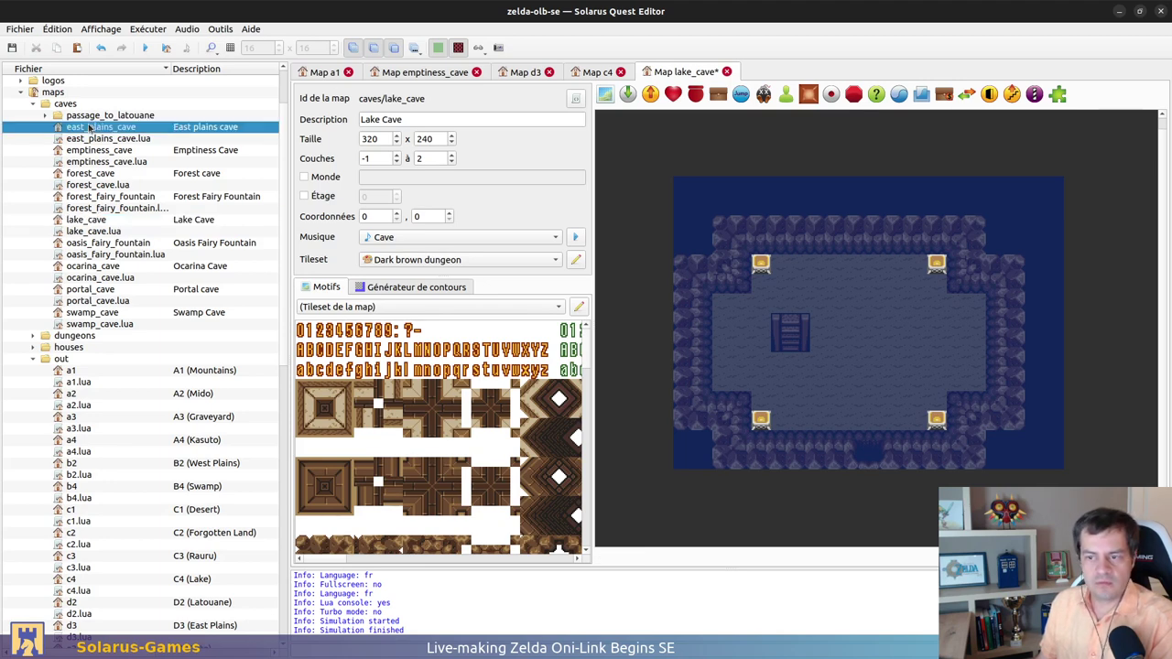
{"action": "double_click", "coordinate": [91, 128]}
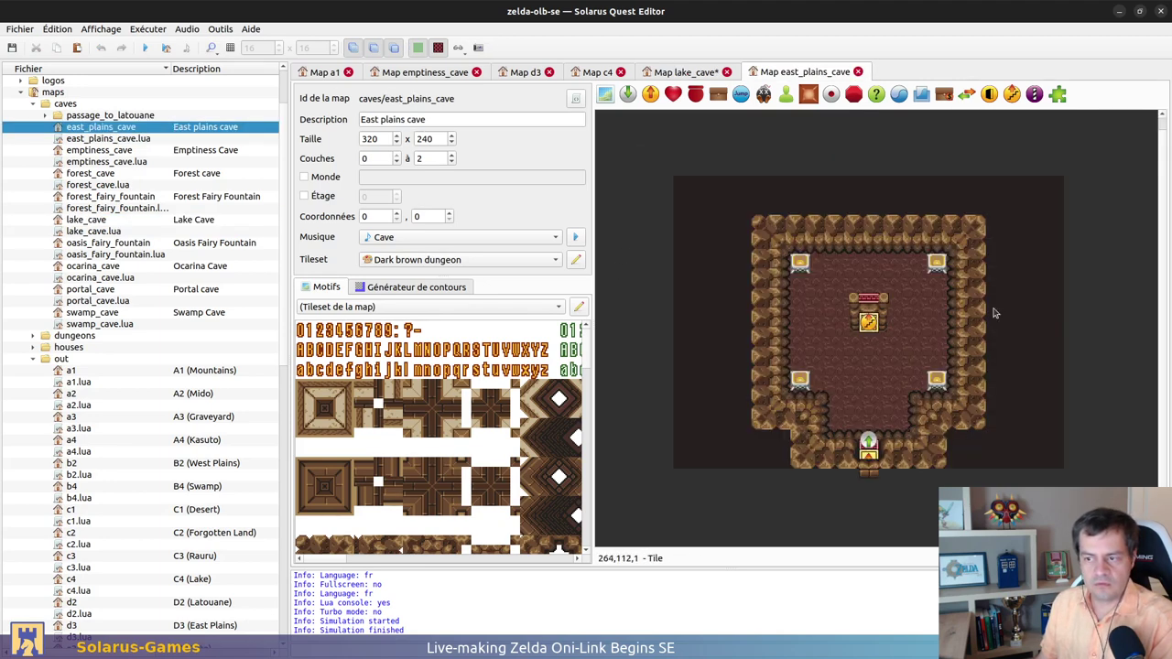
{"action": "scroll", "coordinate": [523, 429], "scroll_direction": "down", "scroll_amount": 3}
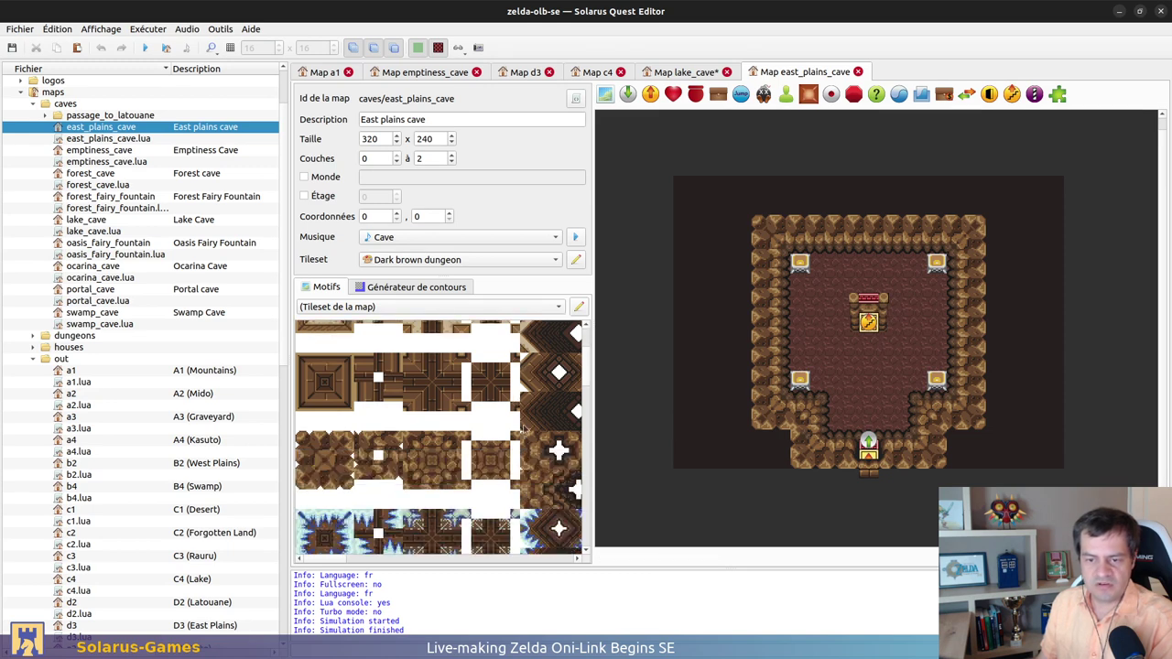
{"action": "scroll", "coordinate": [522, 429], "scroll_direction": "down", "scroll_amount": 2, "text": "ctrl"}
{"action": "scroll", "coordinate": [396, 477], "scroll_direction": "down", "scroll_amount": 3}
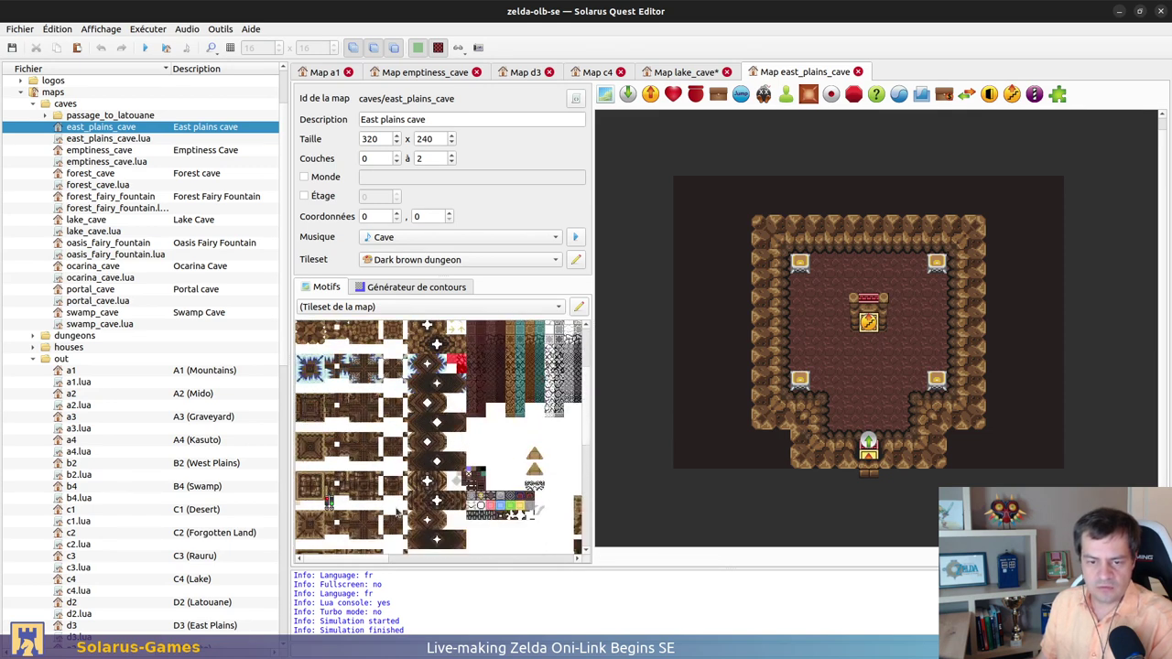
{"action": "scroll", "coordinate": [396, 511], "scroll_direction": "down", "scroll_amount": 3}
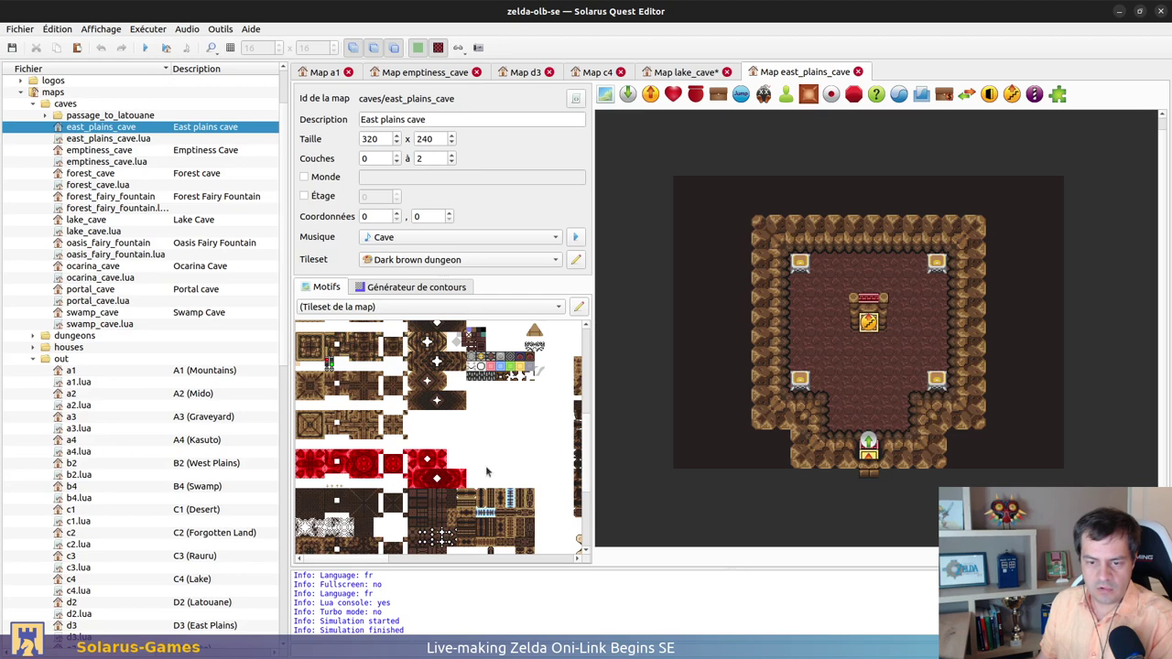
{"action": "scroll", "coordinate": [511, 439], "scroll_direction": "down", "scroll_amount": 3}
{"action": "scroll", "coordinate": [432, 458], "scroll_direction": "down", "scroll_amount": 5}
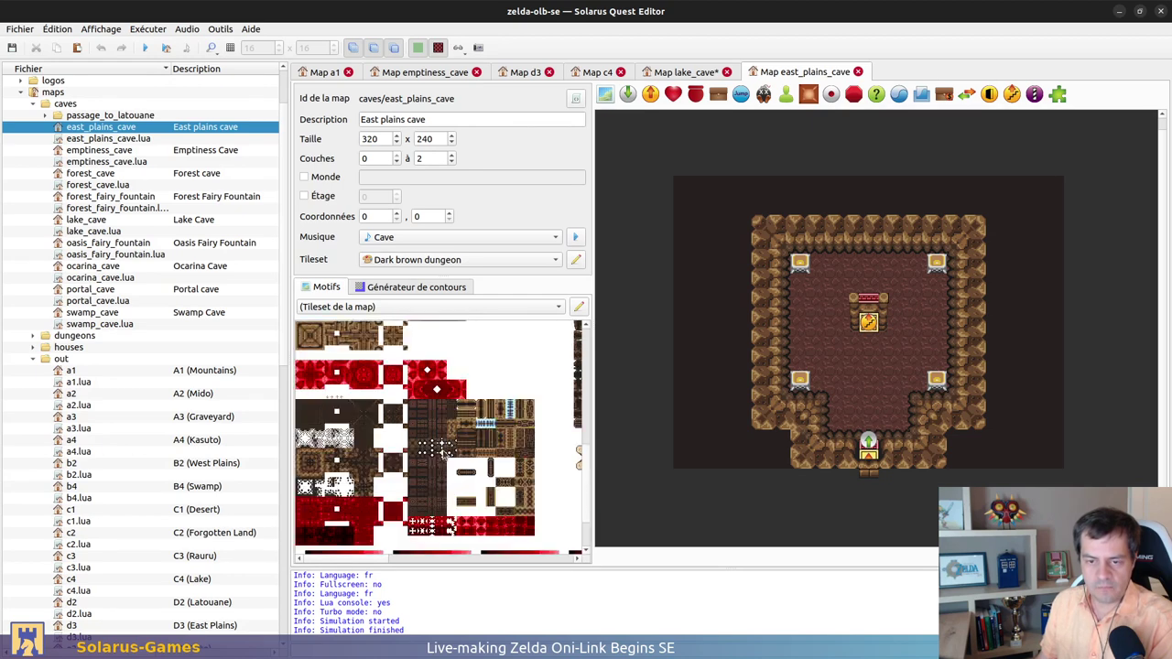
{"action": "scroll", "coordinate": [465, 465], "scroll_direction": "up", "scroll_amount": 2}
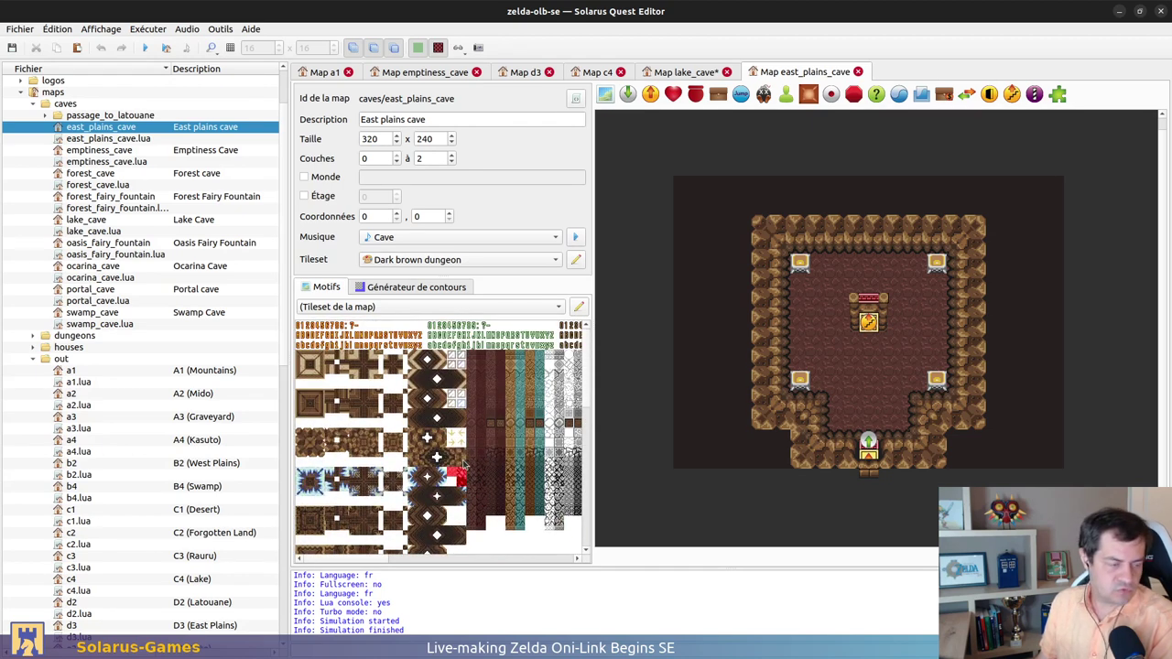
{"action": "scroll", "coordinate": [939, 307], "scroll_direction": "up", "scroll_amount": 1, "text": "ctrl"}
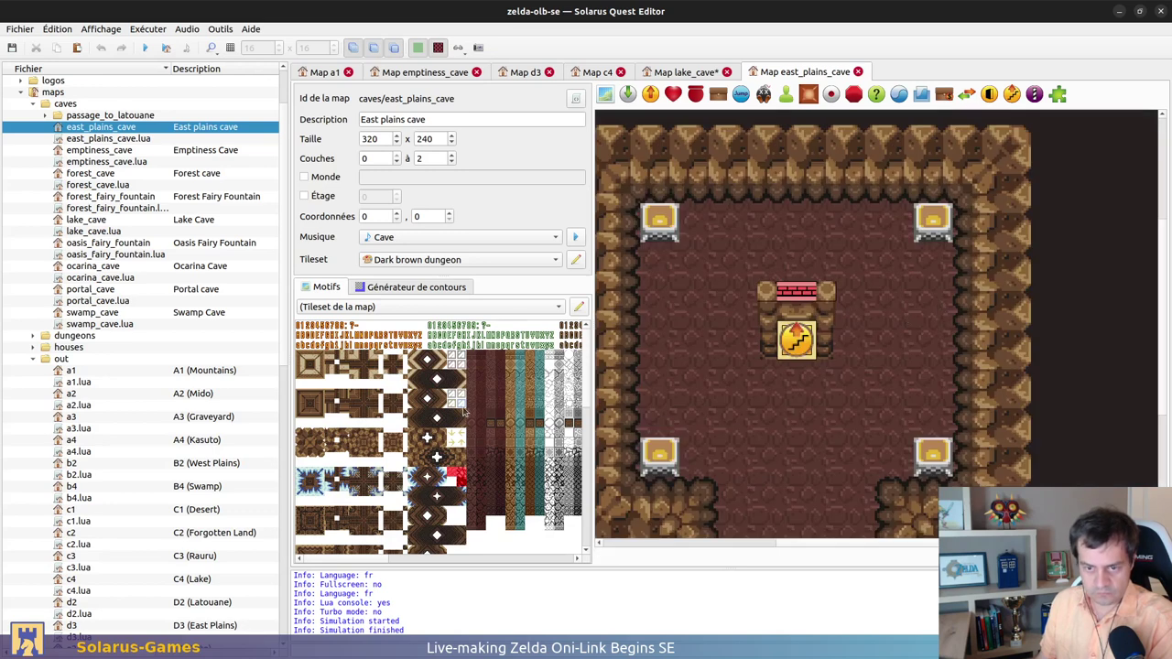
{"action": "scroll", "coordinate": [464, 411], "scroll_direction": "down", "scroll_amount": 1, "text": "ctrl"}
{"action": "scroll", "coordinate": [462, 410], "scroll_direction": "down", "scroll_amount": 1, "text": "ctrl"}
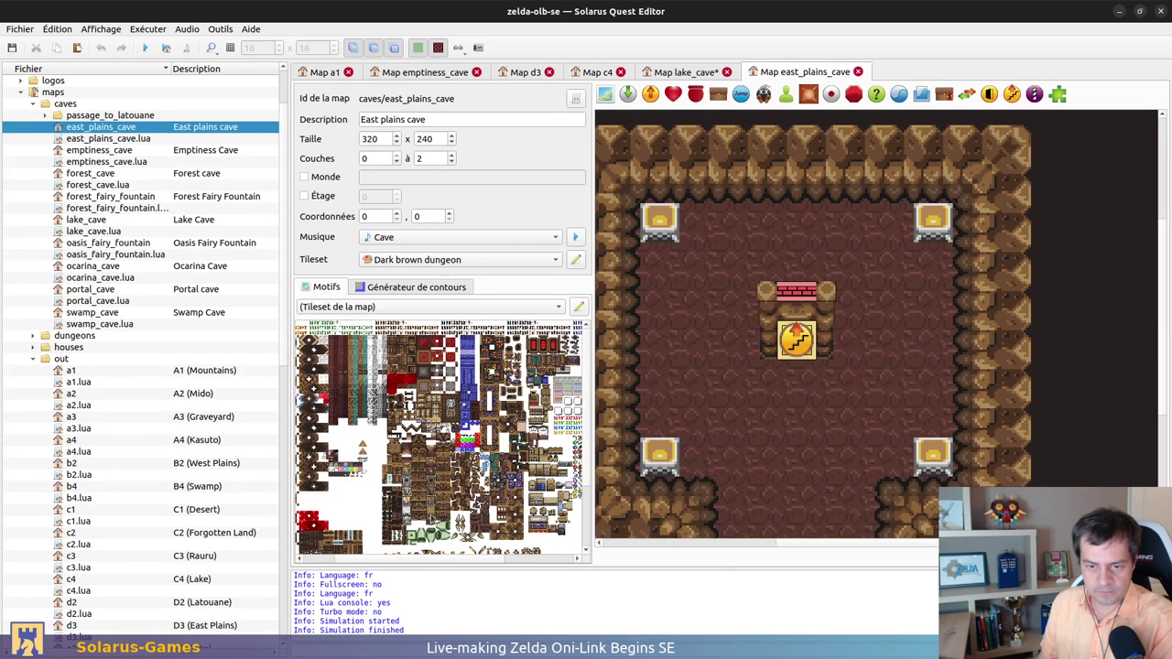
{"action": "scroll", "coordinate": [402, 345], "scroll_direction": "up", "scroll_amount": 2, "text": "ctrl"}
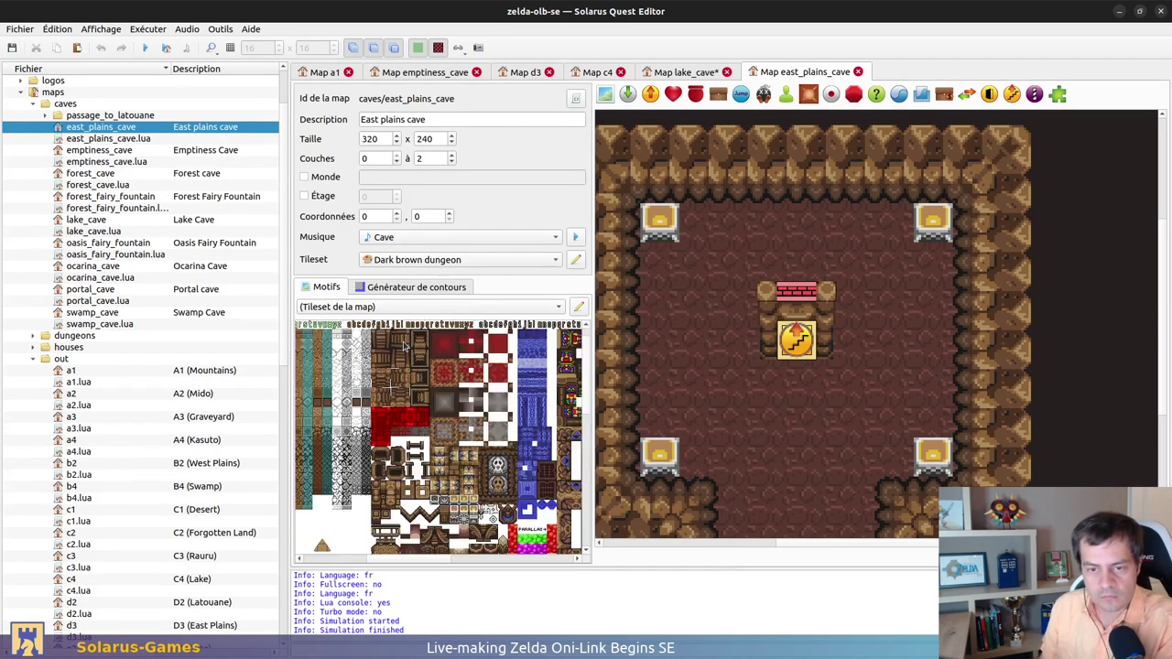
{"action": "scroll", "coordinate": [393, 381], "scroll_direction": "up", "scroll_amount": 1}
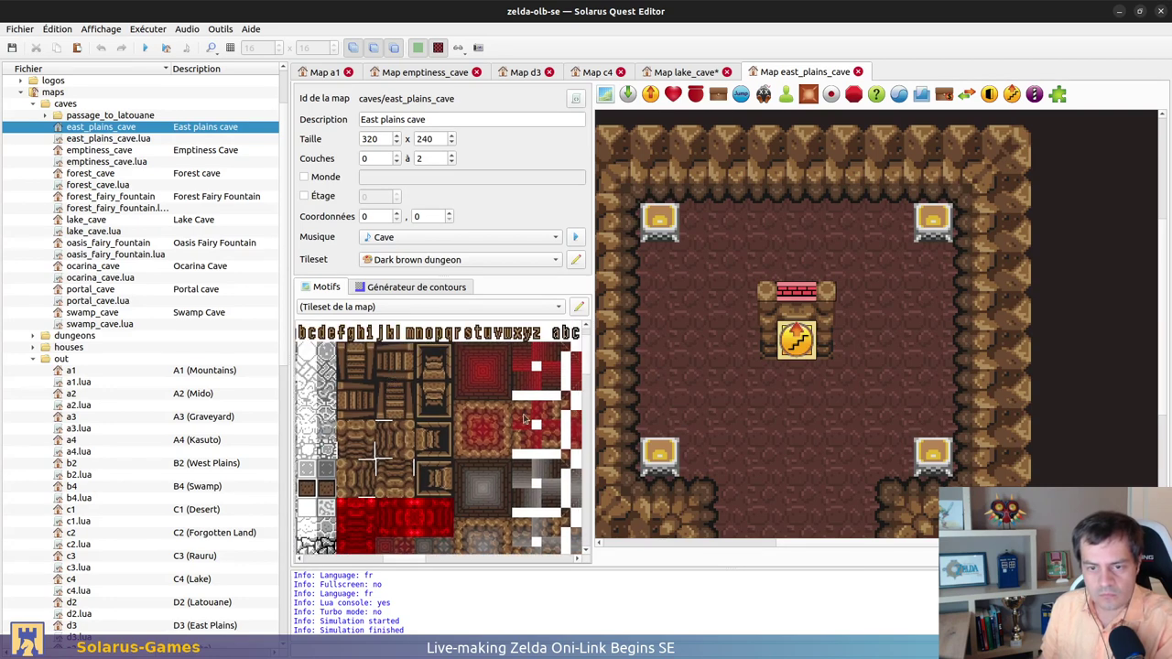
{"action": "left_click", "coordinate": [348, 364]}
{"action": "left_click_drag", "start_coordinate": [350, 348], "coordinate": [372, 351]}
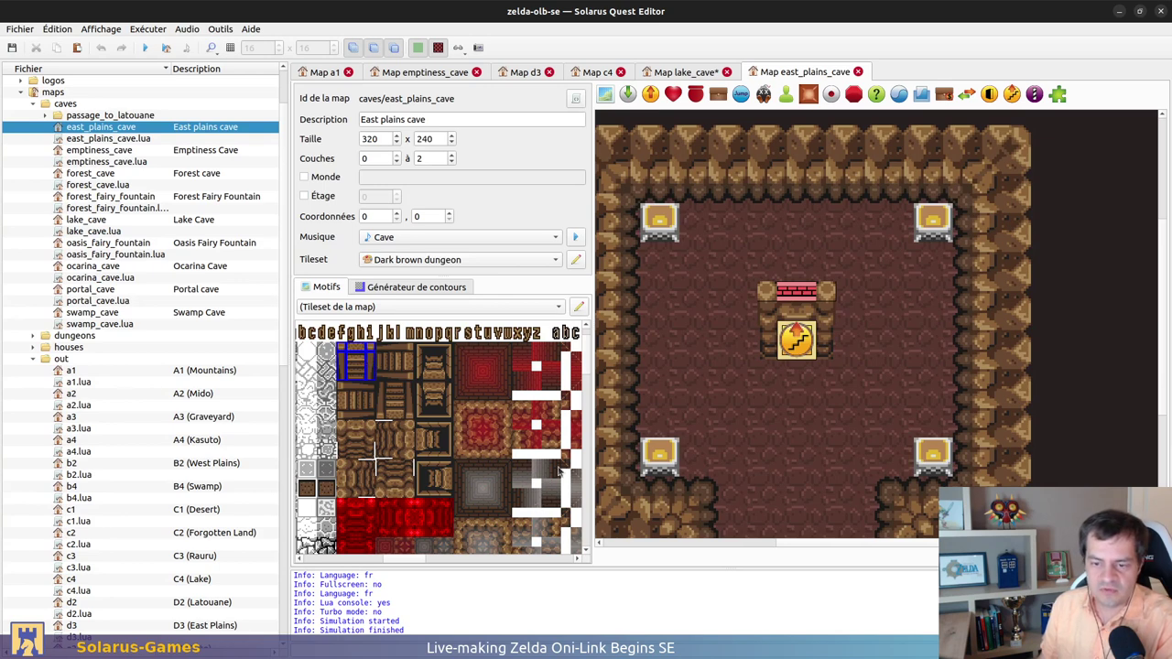
{"action": "key", "text": "Escape"}
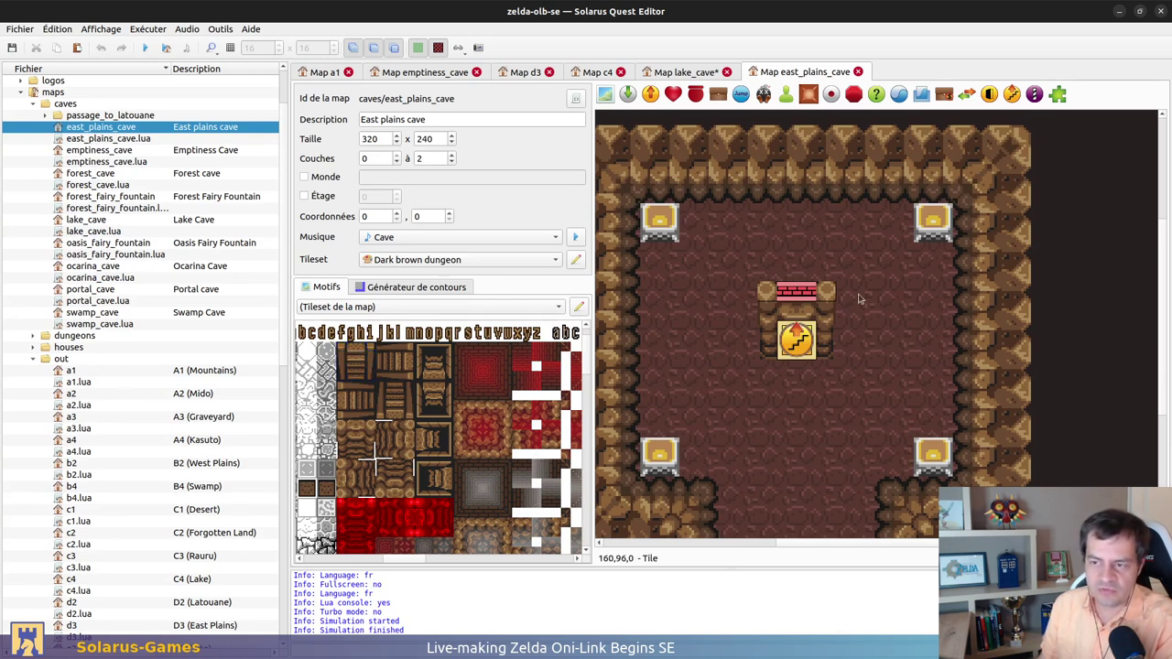
Copy the central staircase and the bottom entrance elements from the East plains cave map into Lake Cave, aligned with the reference image's entrance
{"action": "left_click_drag", "start_coordinate": [718, 263], "coordinate": [851, 378]}
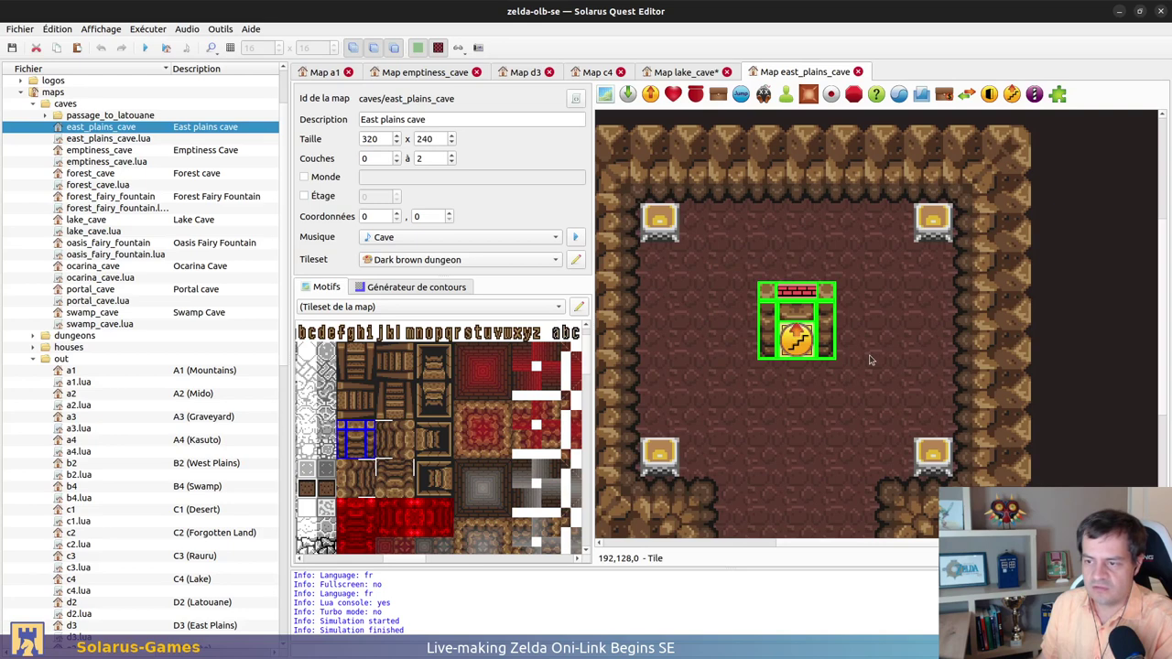
{"action": "left_click", "coordinate": [1054, 340]}
{"action": "scroll", "coordinate": [875, 220], "scroll_direction": "up", "scroll_amount": 3}
{"action": "left_click", "coordinate": [875, 220]}
{"action": "scroll", "coordinate": [815, 240], "scroll_direction": "down", "scroll_amount": 1, "text": "ctrl"}
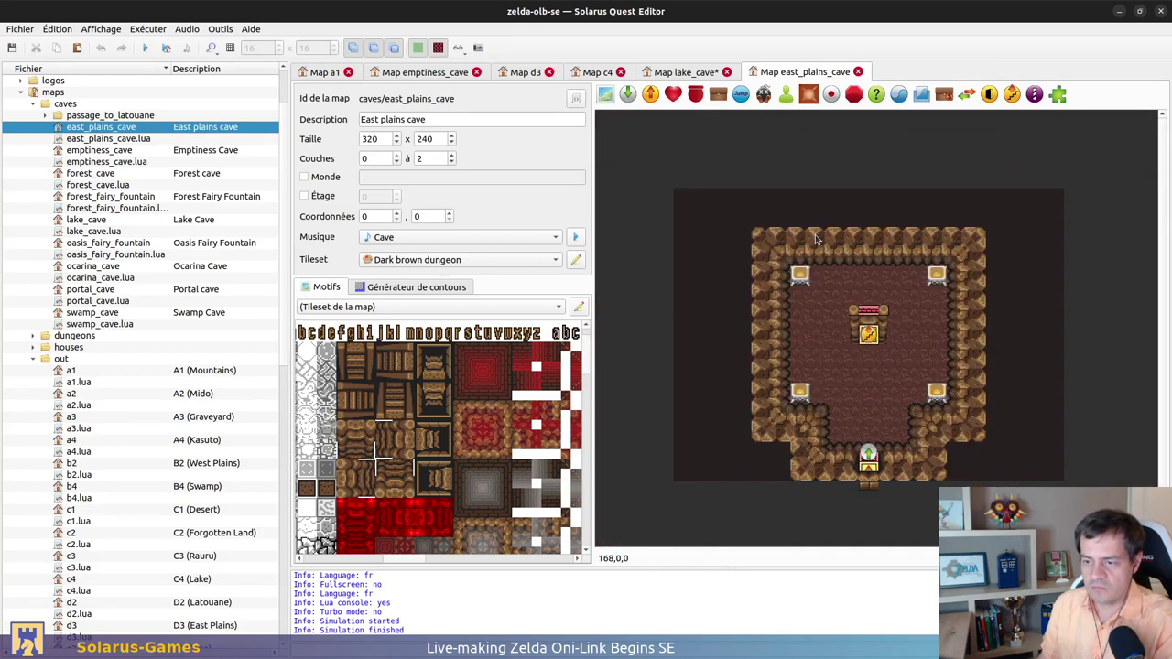
{"action": "left_click_drag", "start_coordinate": [843, 299], "coordinate": [910, 370]}
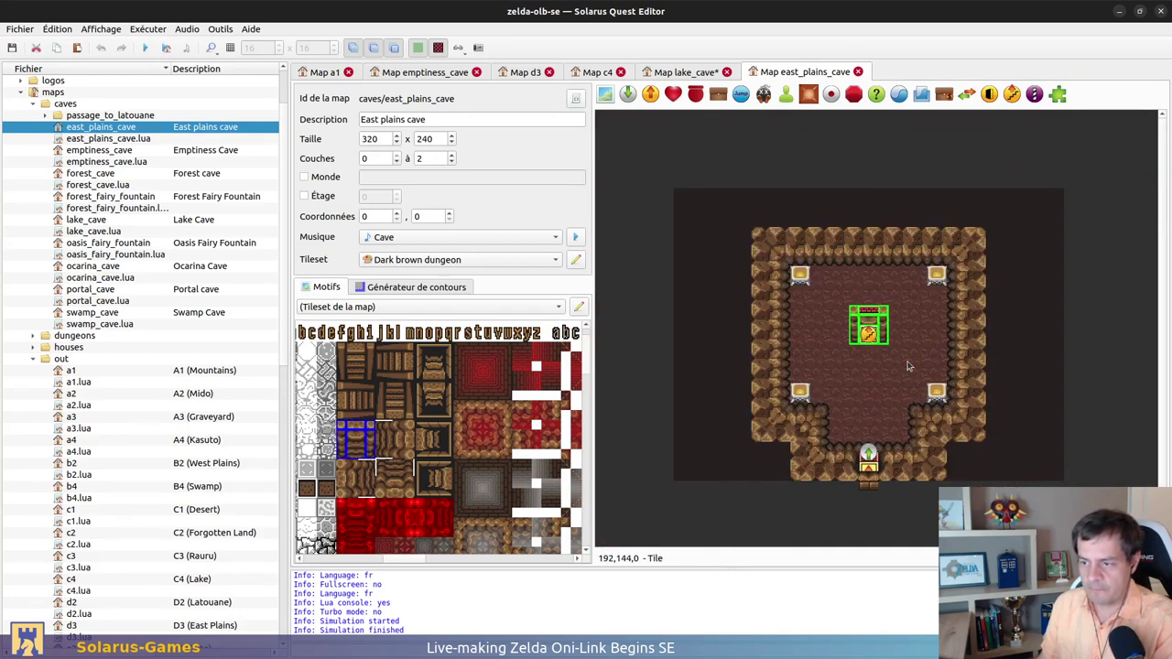
{"action": "left_click_drag", "start_coordinate": [847, 443], "coordinate": [920, 528], "text": "ctrl"}
{"action": "left_click_drag", "start_coordinate": [821, 472], "coordinate": [792, 452], "text": "ctrl"}
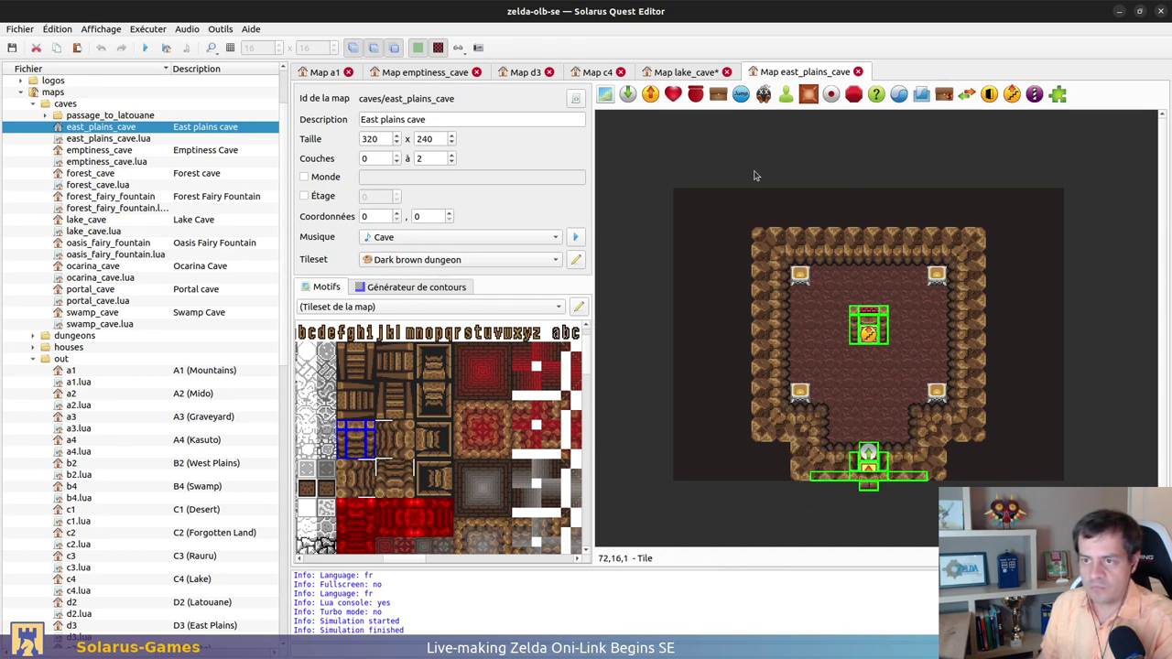
{"action": "left_click", "coordinate": [688, 72]}
{"action": "key", "text": "ctrl+v"}
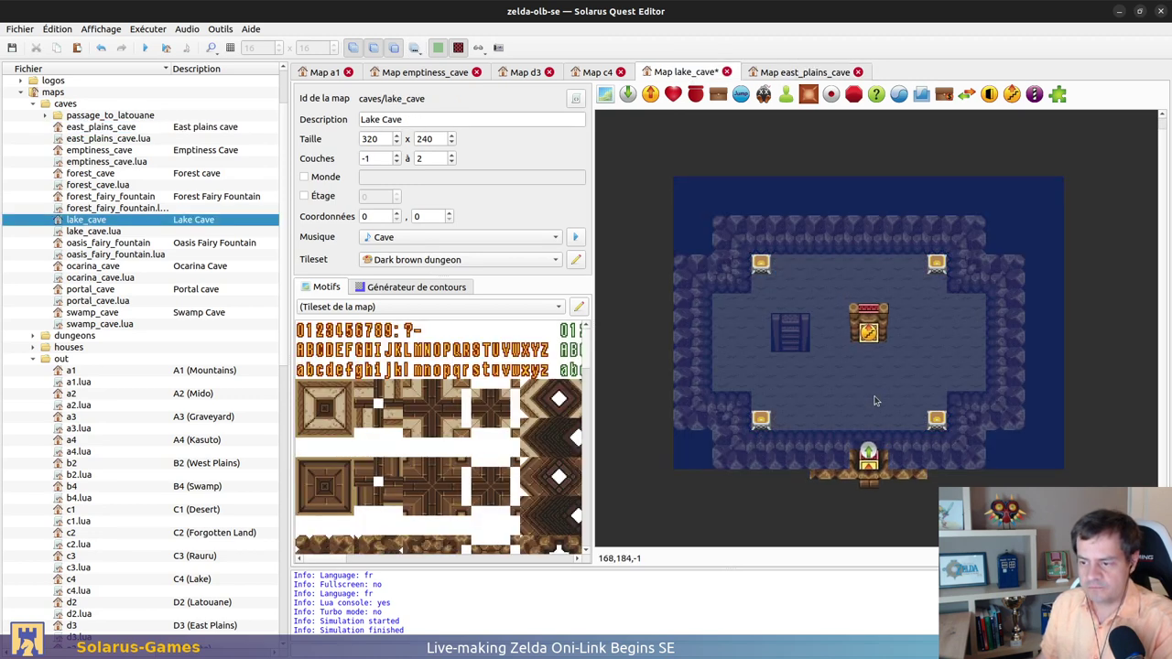
{"action": "left_click", "coordinate": [872, 390]}
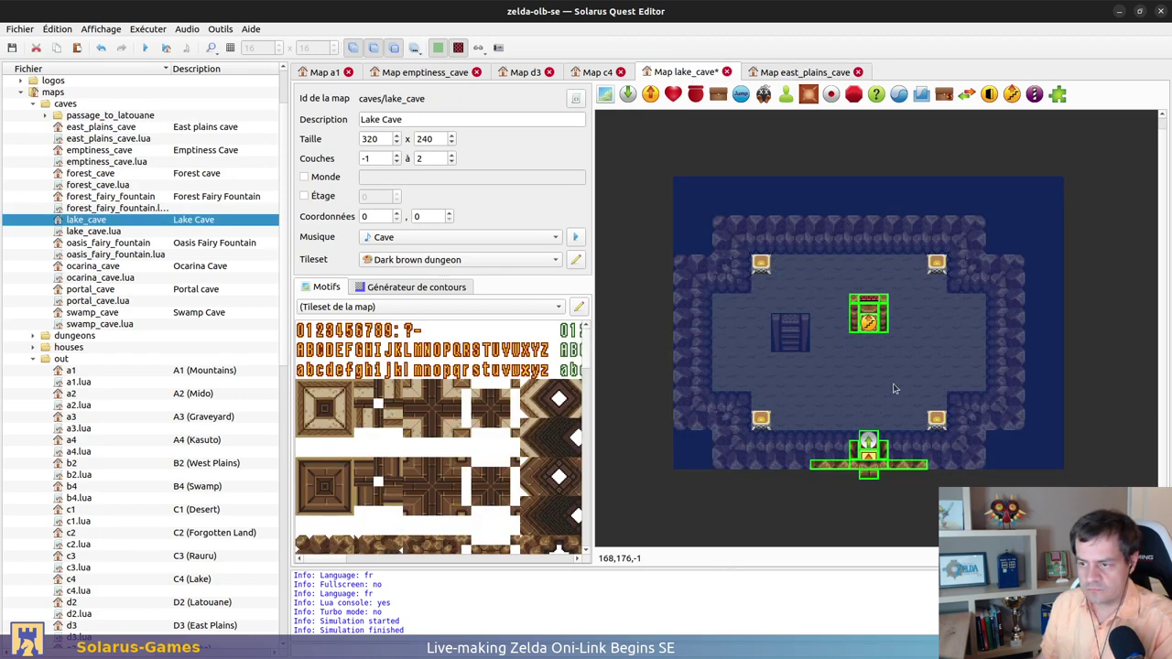
Move the copied staircase onto the stairs of the reference image and save the map
{"action": "left_click", "coordinate": [895, 162]}
{"action": "left_click_drag", "start_coordinate": [817, 253], "coordinate": [790, 346]}
{"action": "left_click", "coordinate": [865, 176]}
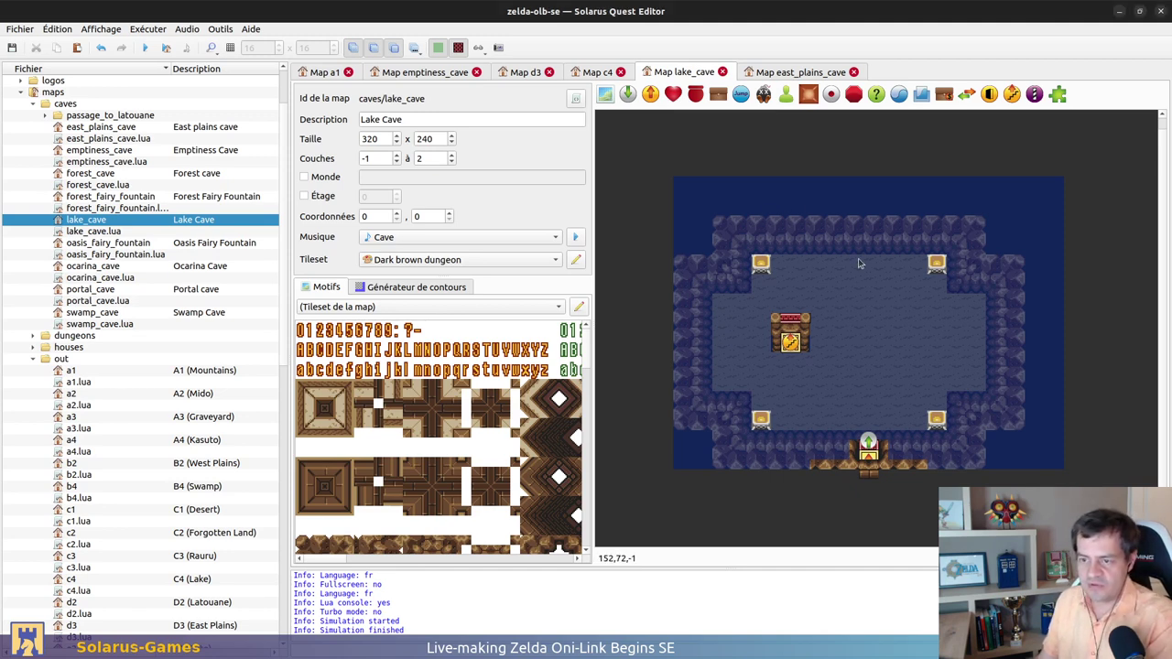
Copy the floor tile from the Emptiness Cave map into Lake Cave and resize it to cover the room's upper recess
{"action": "left_click", "coordinate": [600, 73]}
{"action": "left_click", "coordinate": [420, 75]}
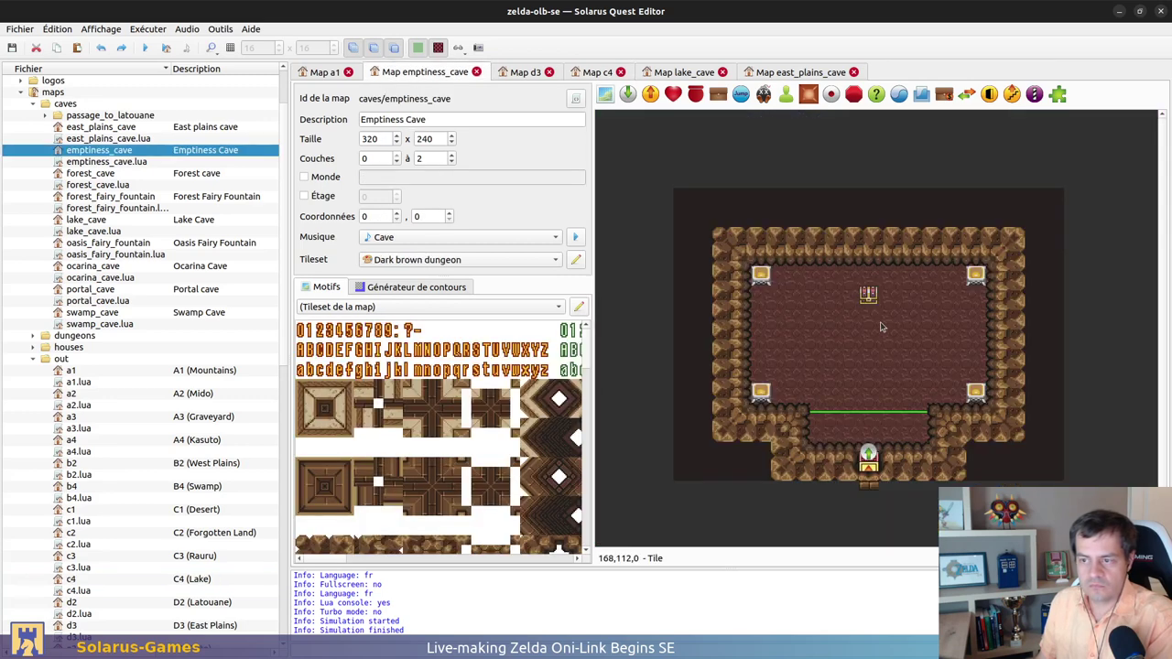
{"action": "left_click", "coordinate": [687, 72]}
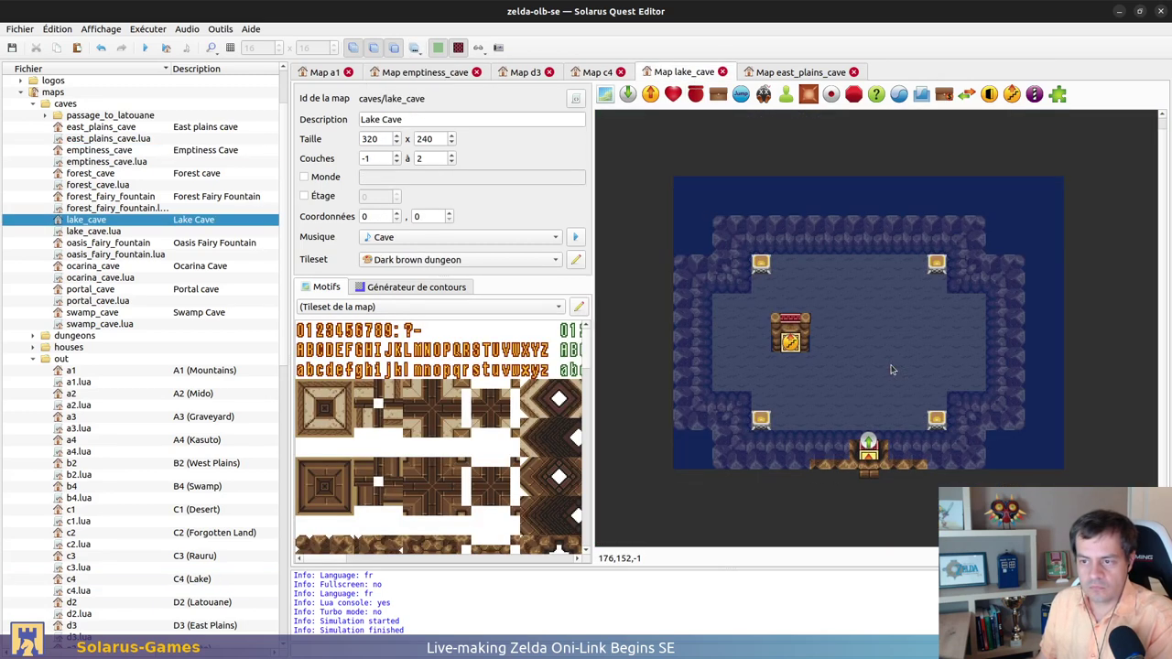
{"action": "key", "text": "ctrl+v"}
{"action": "left_click", "coordinate": [816, 273]}
{"action": "key", "text": "r"}
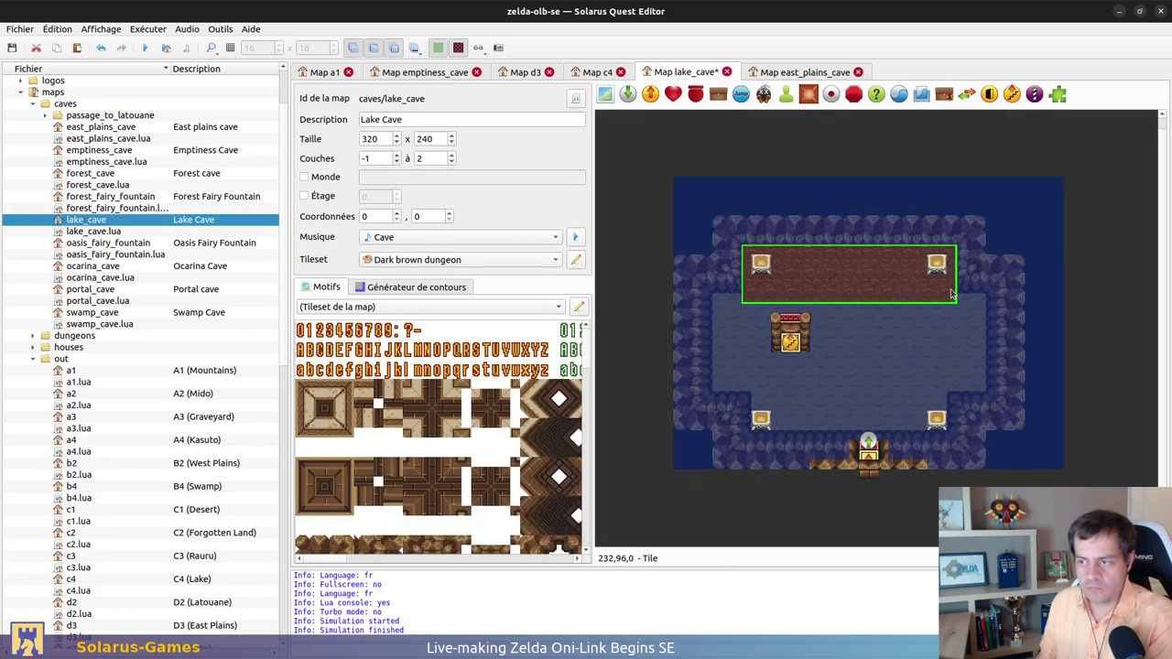
{"action": "left_click", "coordinate": [954, 282]}
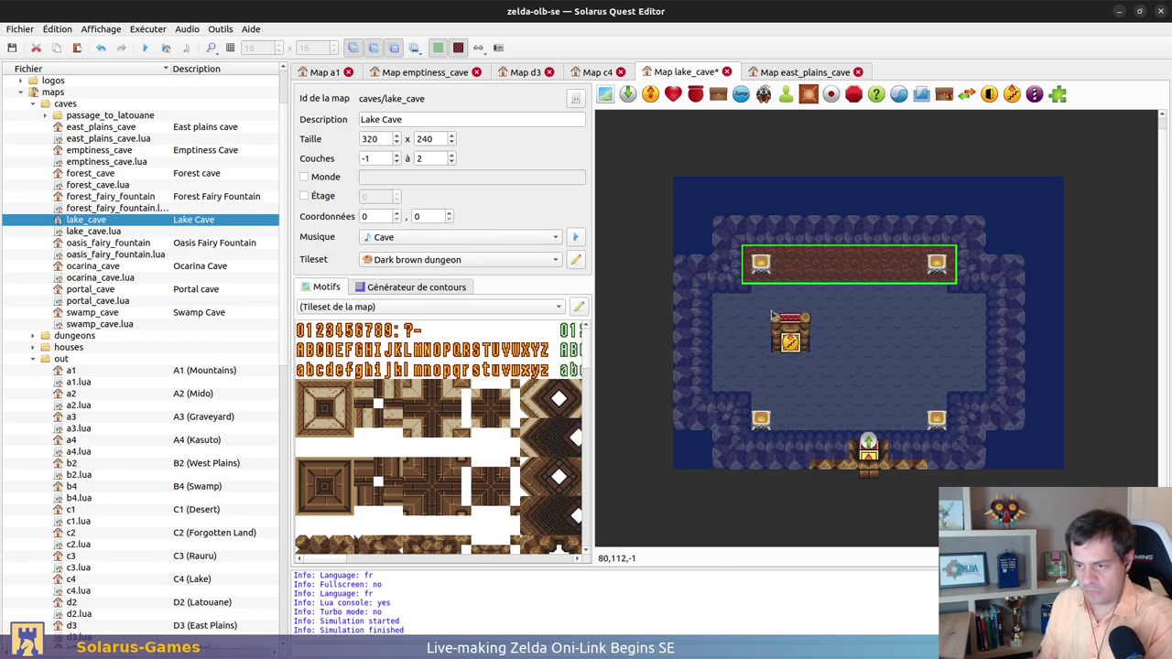
Duplicate the floor tile below the upper strip and resize it to cover the wide middle part of the room
{"action": "key", "text": "ctrl+c"}
{"action": "key", "text": "ctrl+v"}
{"action": "left_click", "coordinate": [817, 311]}
{"action": "key", "text": "r"}
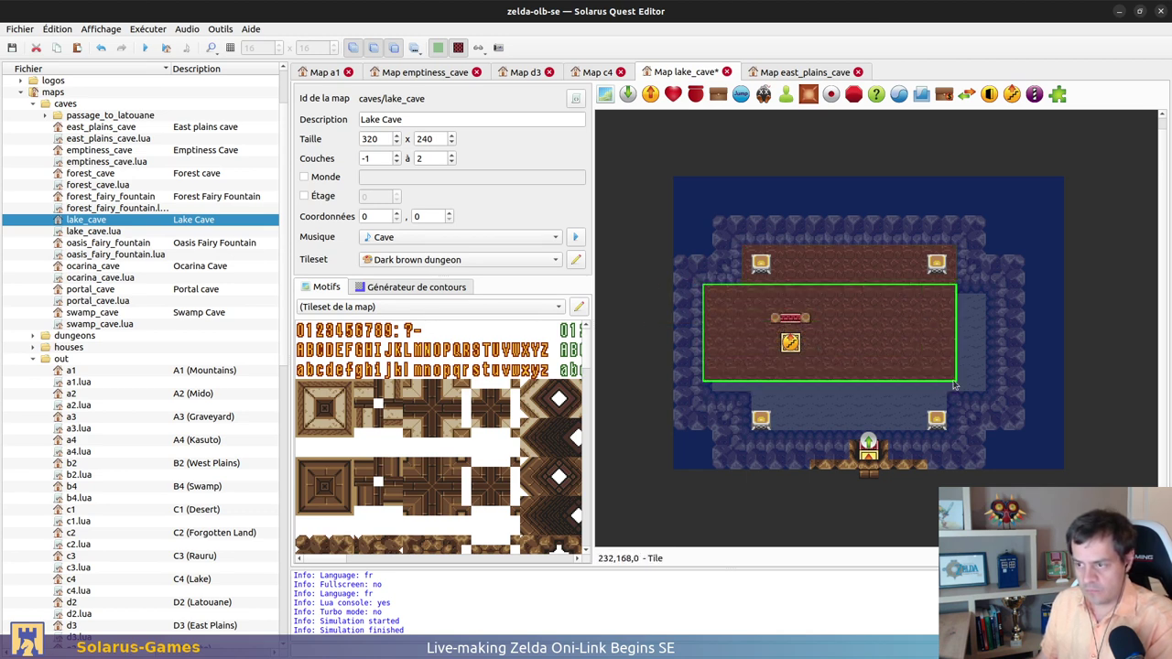
{"action": "left_click", "coordinate": [995, 403]}
Place another copy of the floor strip in the room's lower recess and send all three floor tiles to the back
{"action": "key", "text": "ctrl+v"}
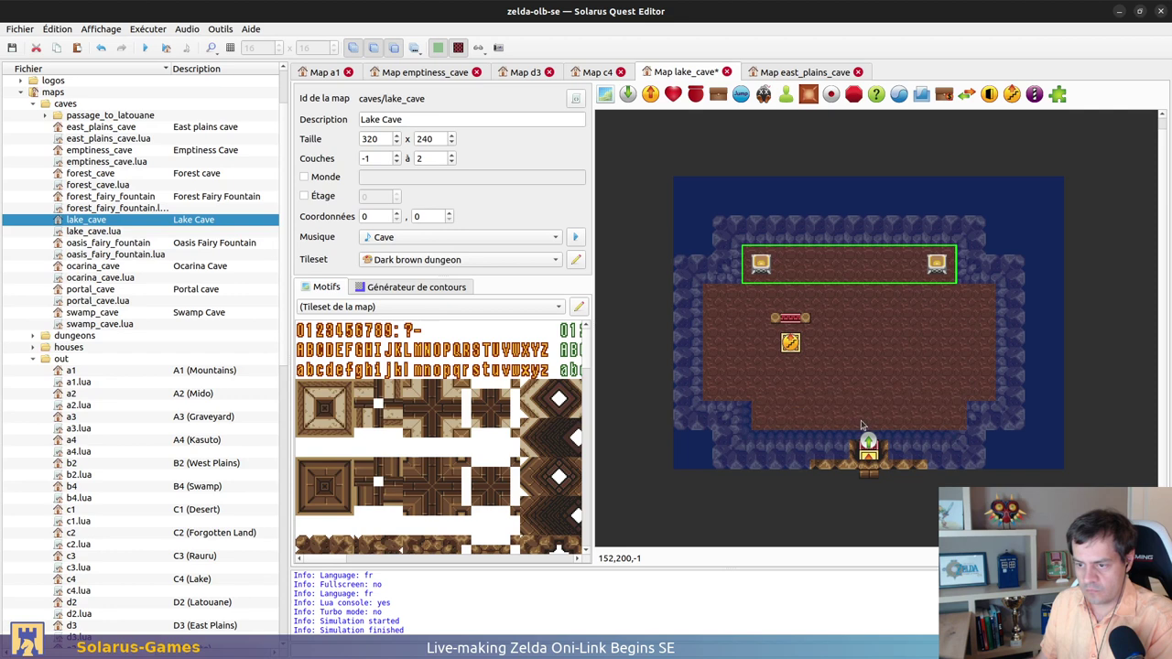
{"action": "left_click", "coordinate": [858, 422]}
{"action": "left_click", "coordinate": [844, 302], "text": "ctrl"}
{"action": "left_click", "coordinate": [847, 279], "text": "ctrl"}
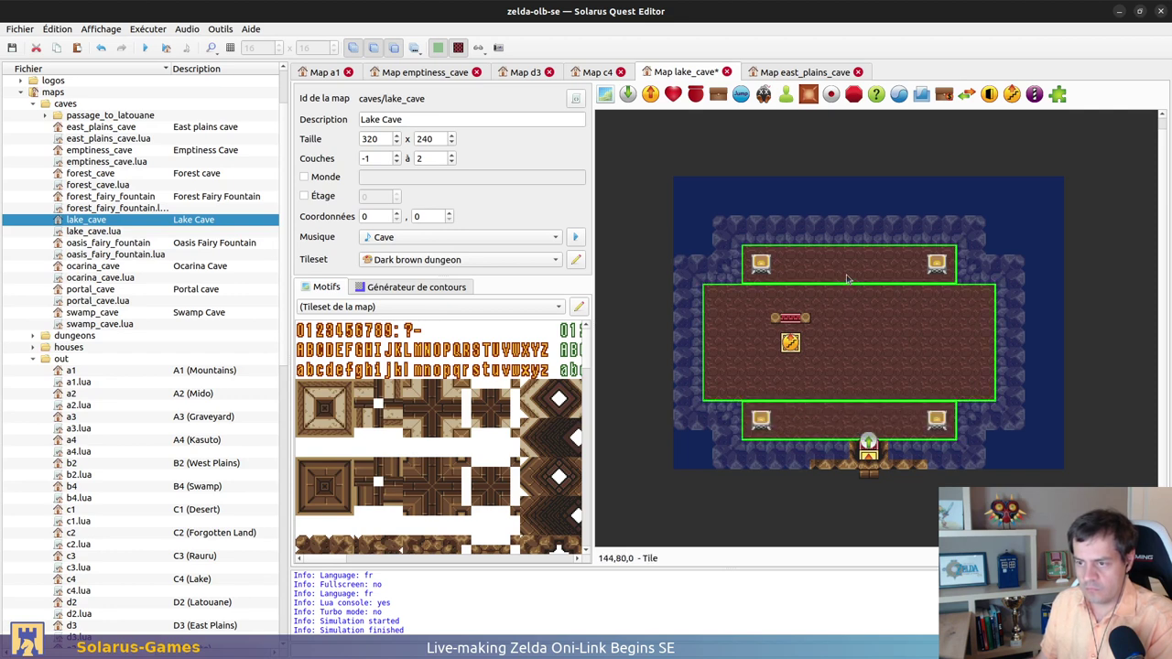
{"action": "key", "text": "b"}
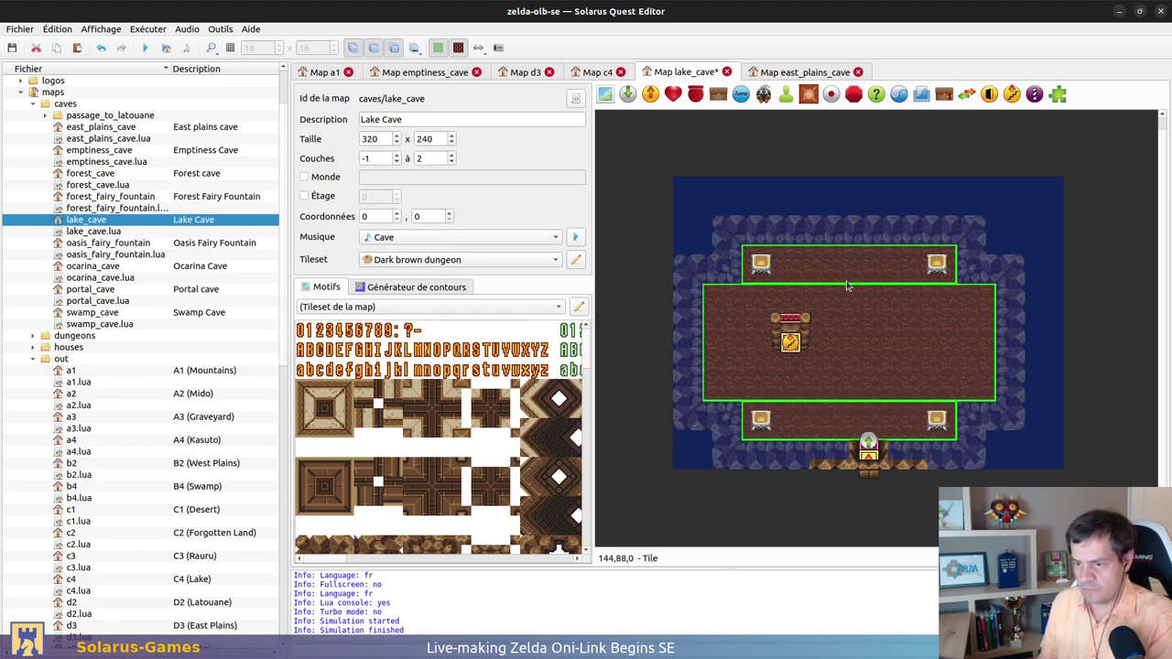
{"action": "right_click", "coordinate": [846, 284]}
{"action": "key", "text": "Escape"}
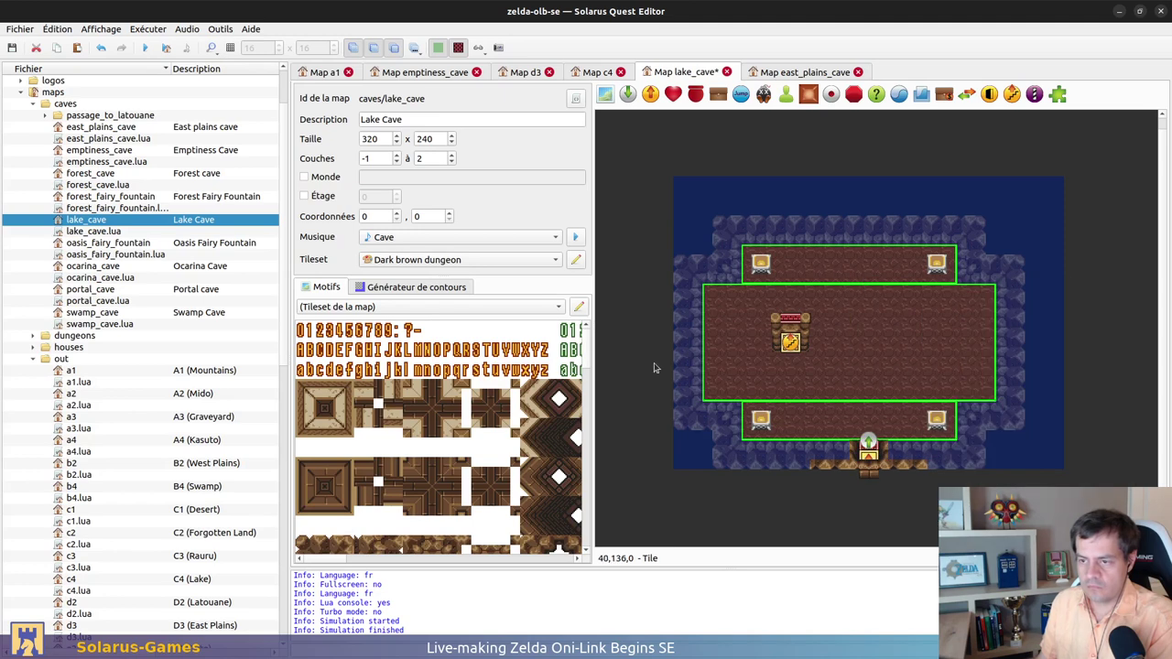
Generate wall_border-3 and wall-3 contour tiles around the three floor tiles, and save the map
{"action": "left_click", "coordinate": [427, 287]}
{"action": "left_click", "coordinate": [449, 330]}
{"action": "left_click", "coordinate": [394, 331]}
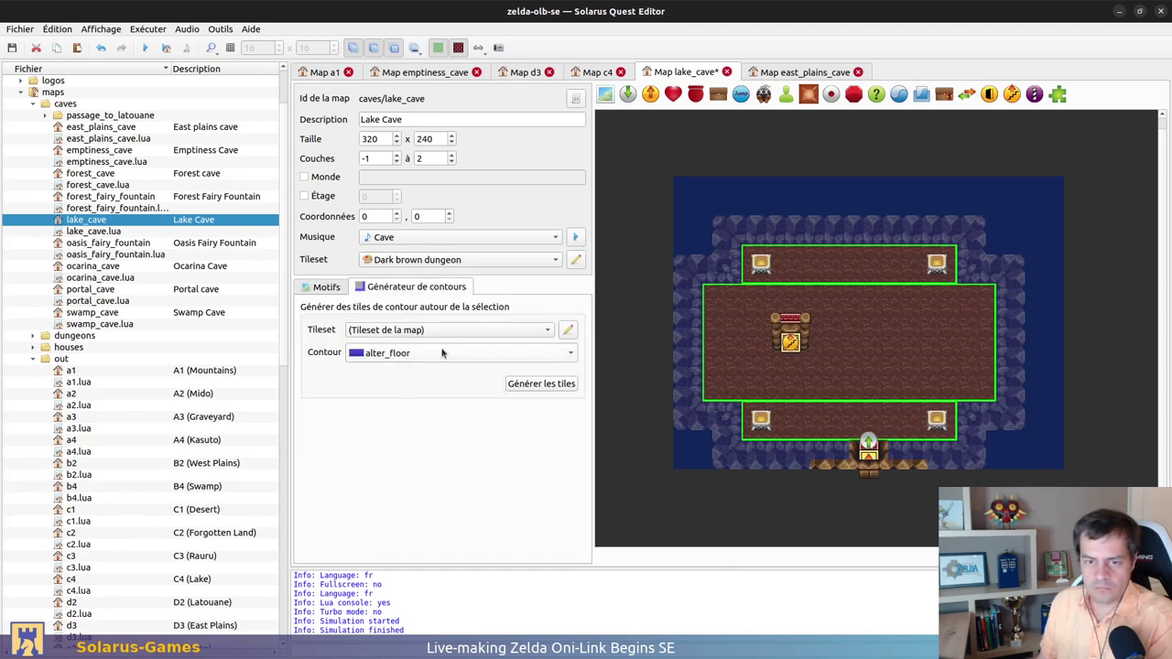
{"action": "left_click", "coordinate": [380, 353]}
{"action": "left_click", "coordinate": [434, 555]}
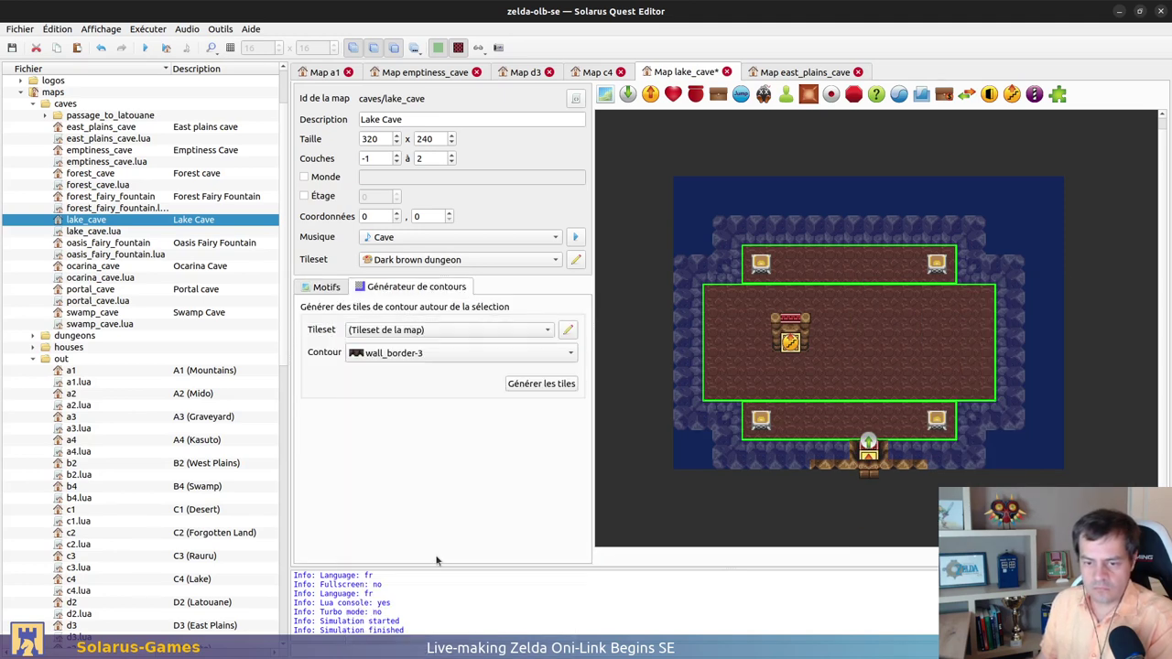
{"action": "left_click", "coordinate": [414, 355]}
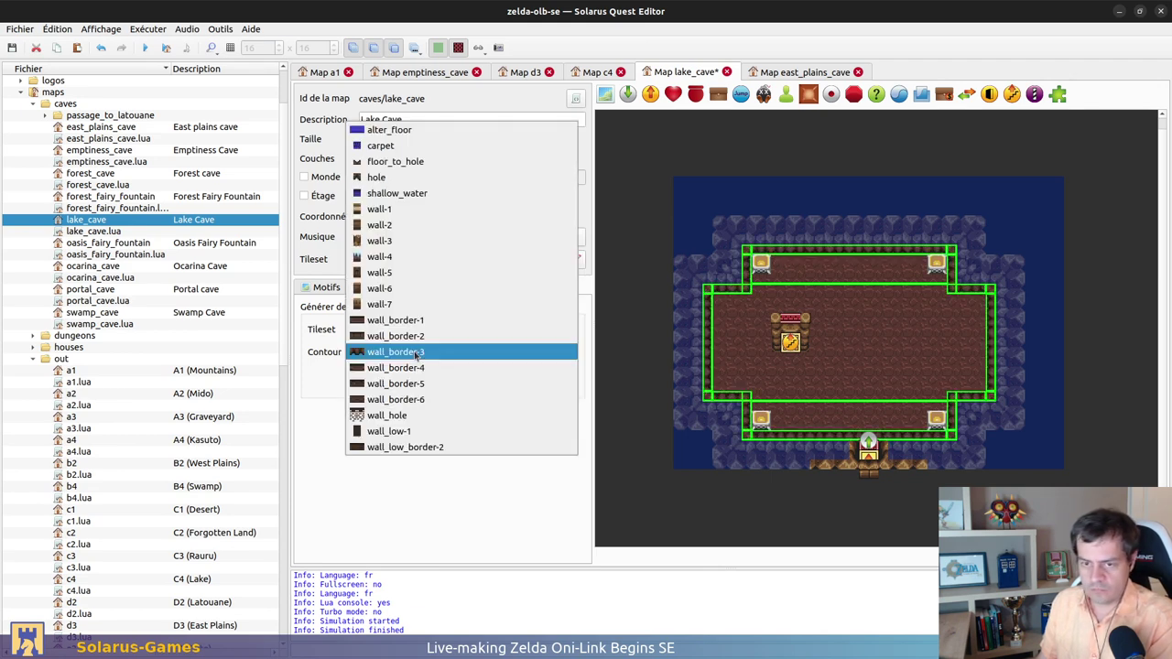
{"action": "left_click", "coordinate": [409, 247]}
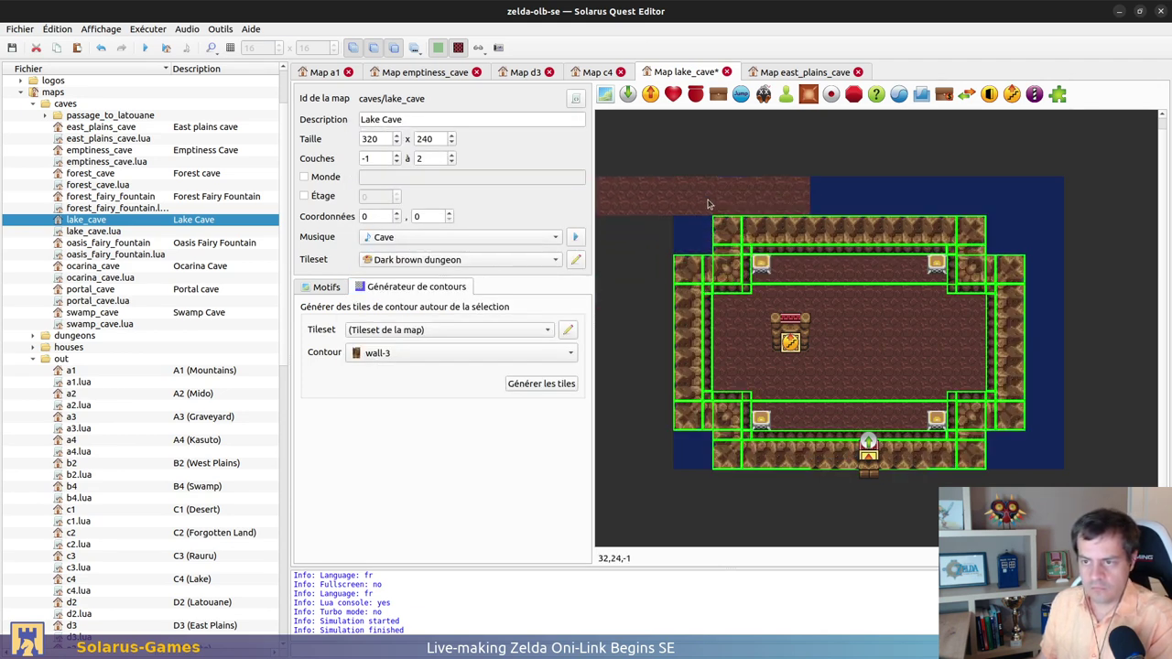
{"action": "left_click", "coordinate": [846, 167]}
{"action": "key", "text": "ctrl+s"}
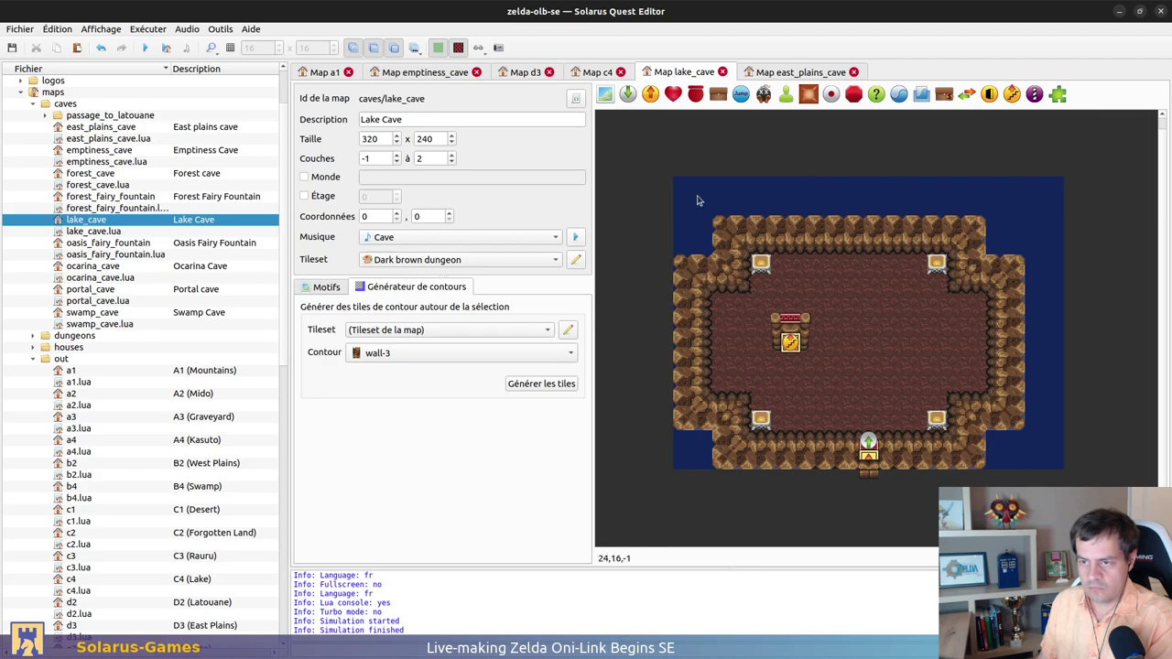
Remove layer -1 from Lake Cave together with its reference entity by setting the lowest layer to 0, and save the map
{"action": "left_click", "coordinate": [396, 154]}
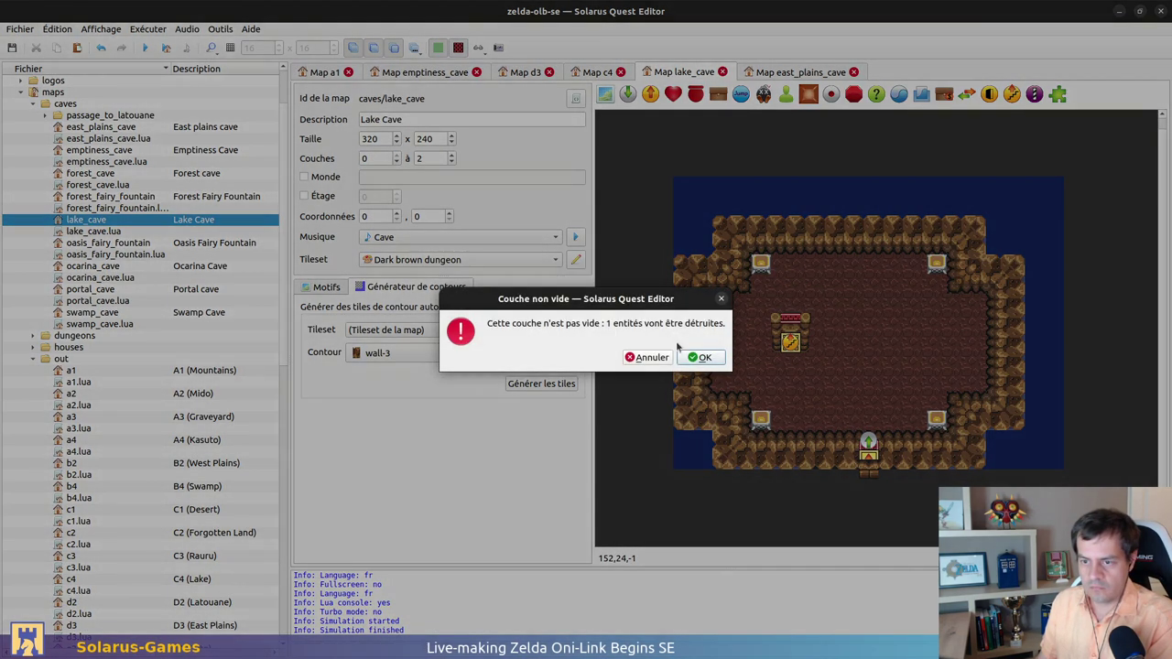
{"action": "left_click", "coordinate": [700, 355]}
{"action": "key", "text": "ctrl+s"}
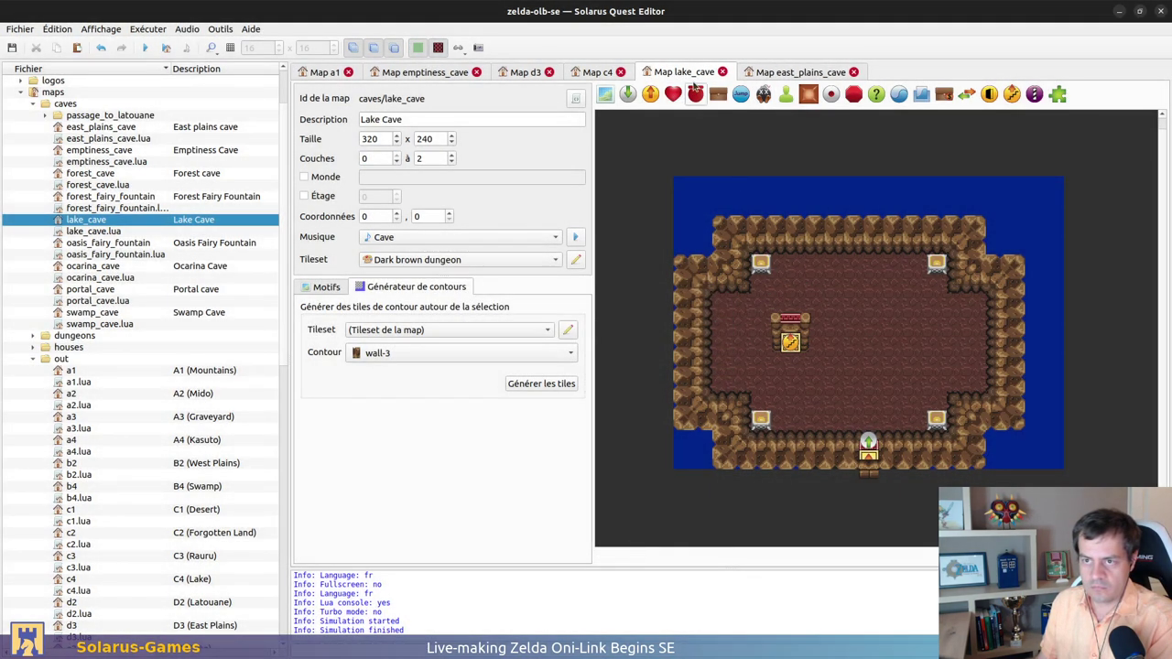
Copy the black filler strip from the East plains cave map and place it across the top of Lake Cave
{"action": "left_click", "coordinate": [787, 71]}
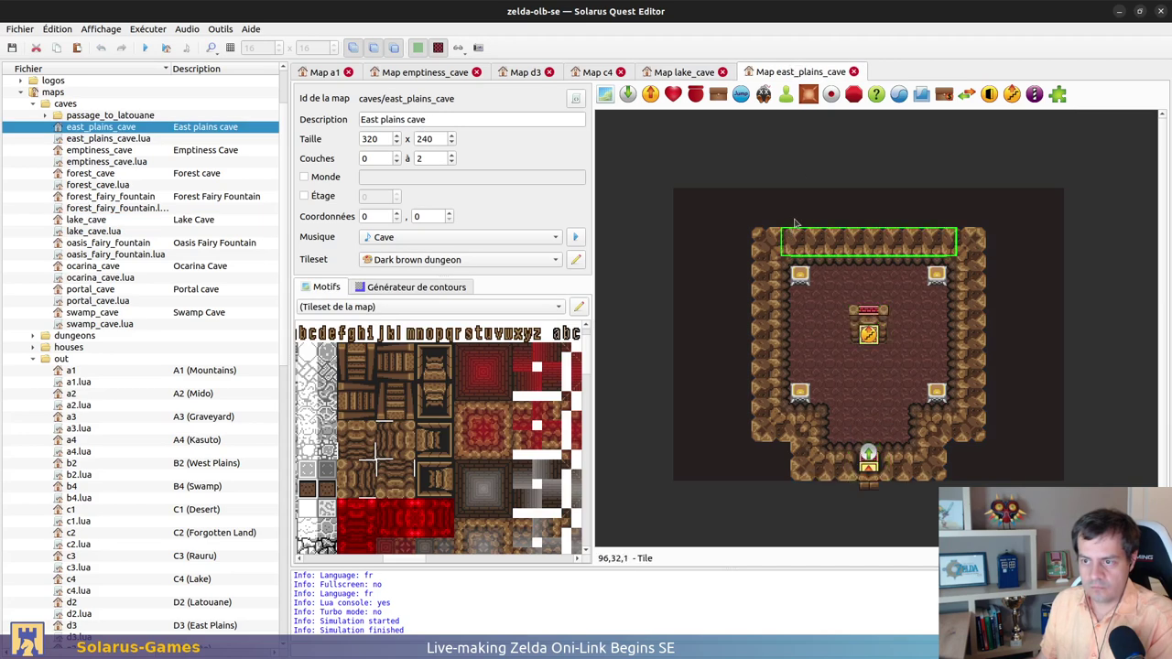
{"action": "left_click", "coordinate": [685, 72]}
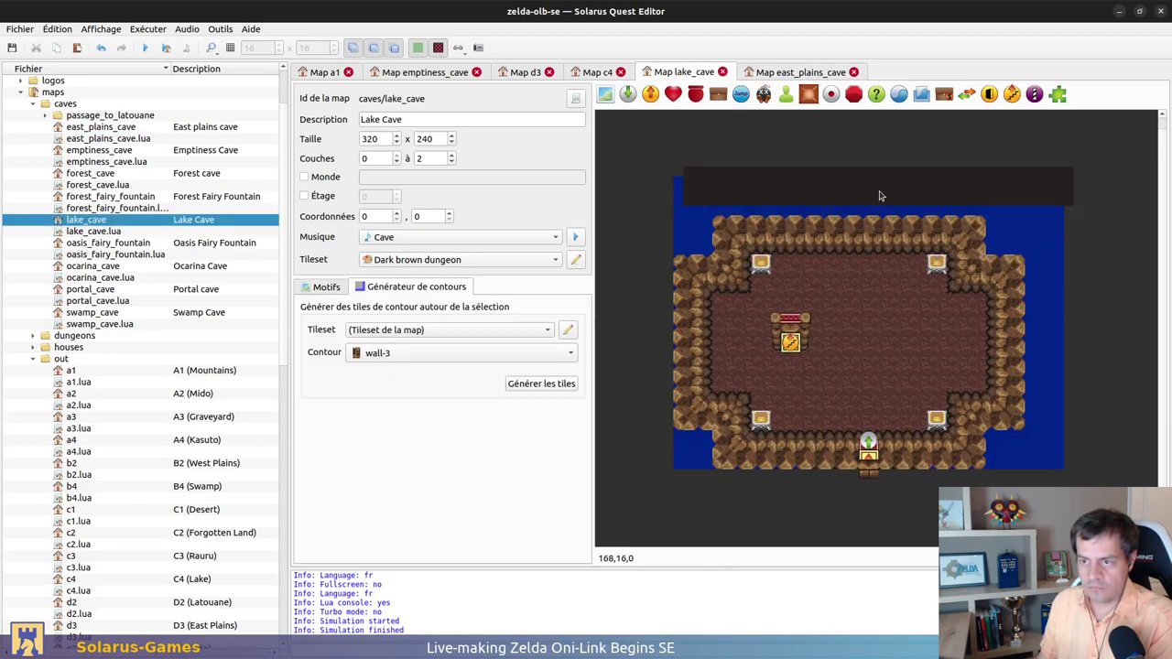
{"action": "left_click_drag", "start_coordinate": [1035, 230], "coordinate": [1058, 218]}
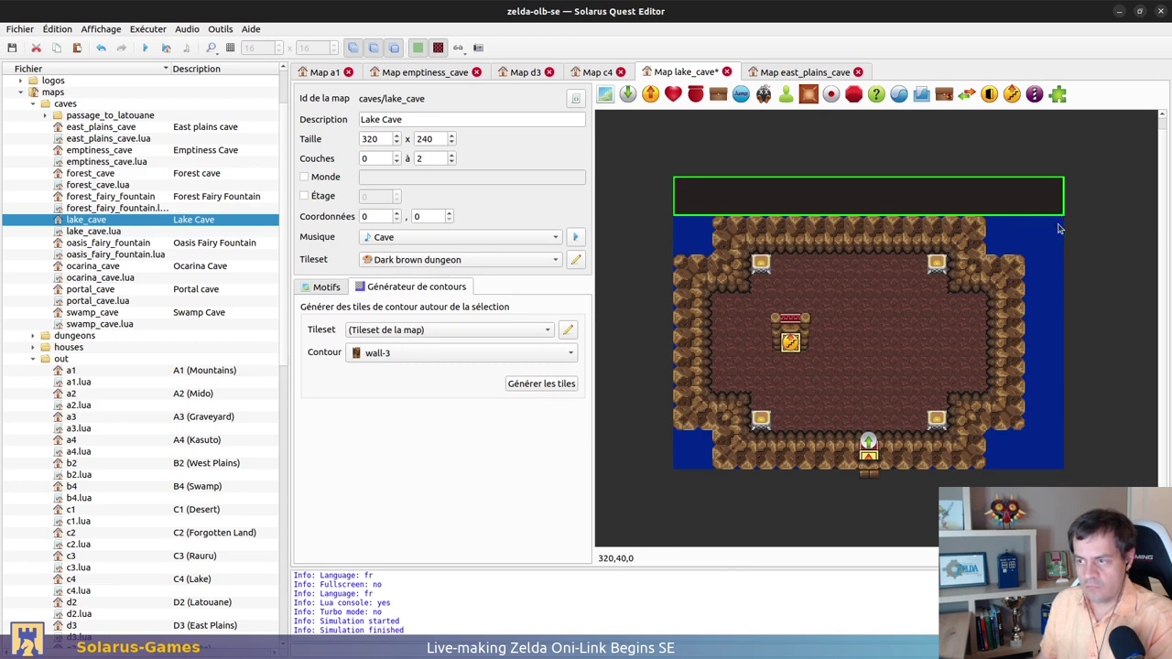
Try extending the black strip over the upper wall edge and check the layers of the strip and the wall tile
{"action": "left_click_drag", "start_coordinate": [1062, 238], "coordinate": [1058, 227]}
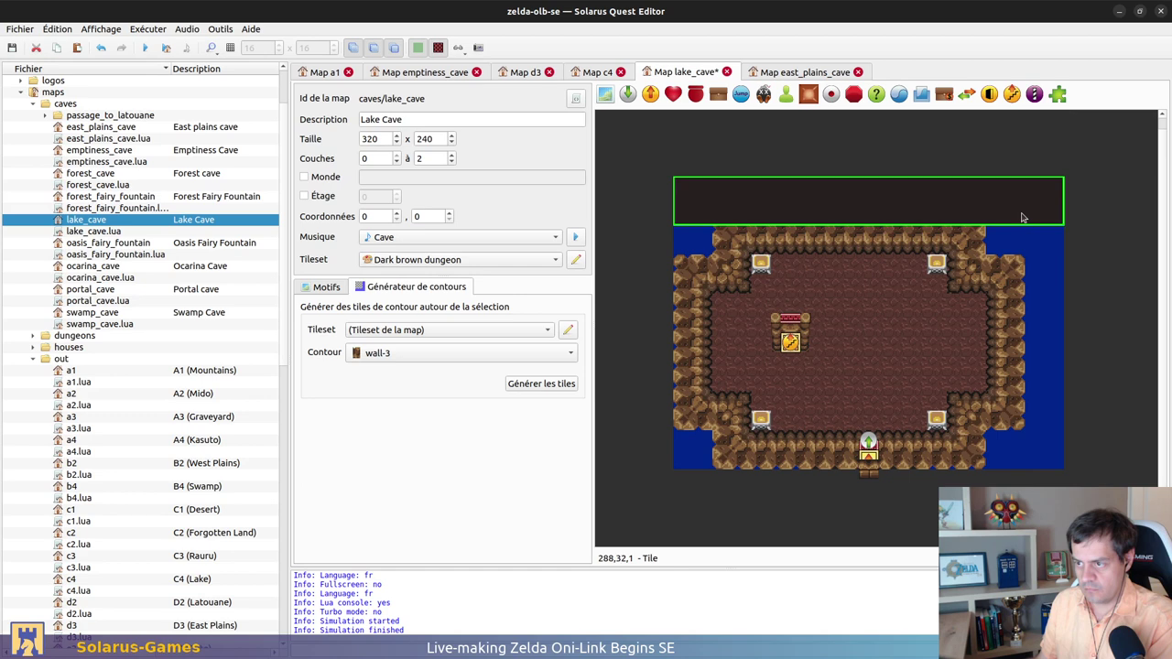
{"action": "right_click", "coordinate": [1022, 222]}
{"action": "left_click", "coordinate": [1015, 214]}
{"action": "left_click_drag", "start_coordinate": [876, 214], "coordinate": [866, 175]}
{"action": "left_click", "coordinate": [853, 219]}
{"action": "right_click", "coordinate": [852, 223]}
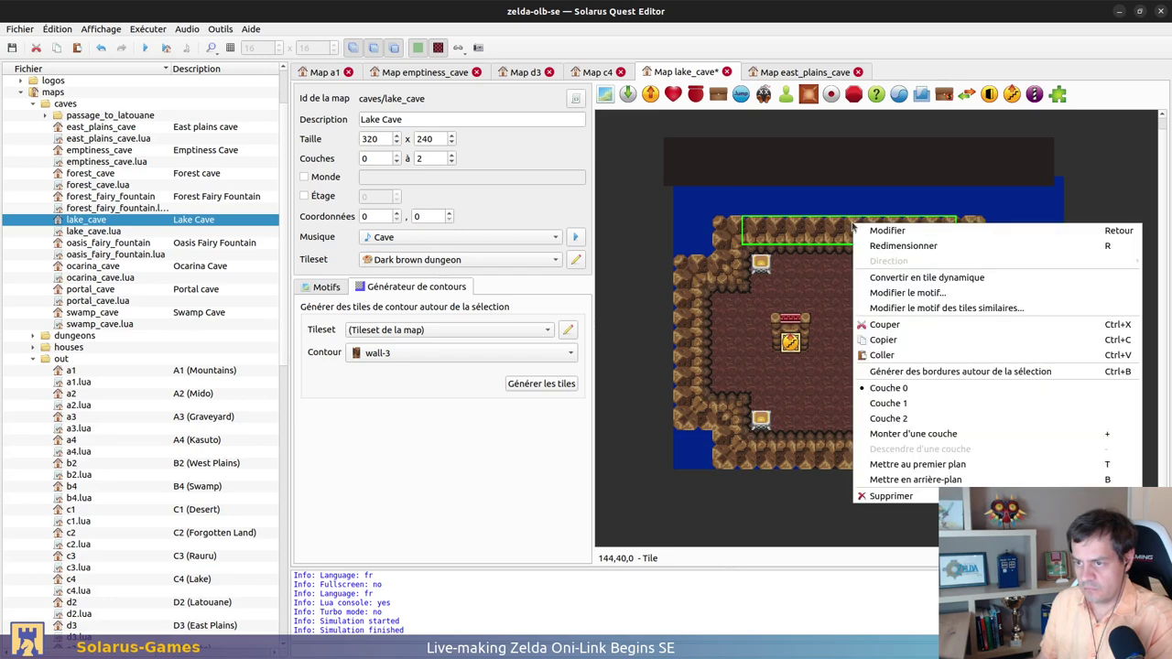
{"action": "left_click", "coordinate": [830, 232]}
{"action": "left_click_drag", "start_coordinate": [863, 174], "coordinate": [877, 214]}
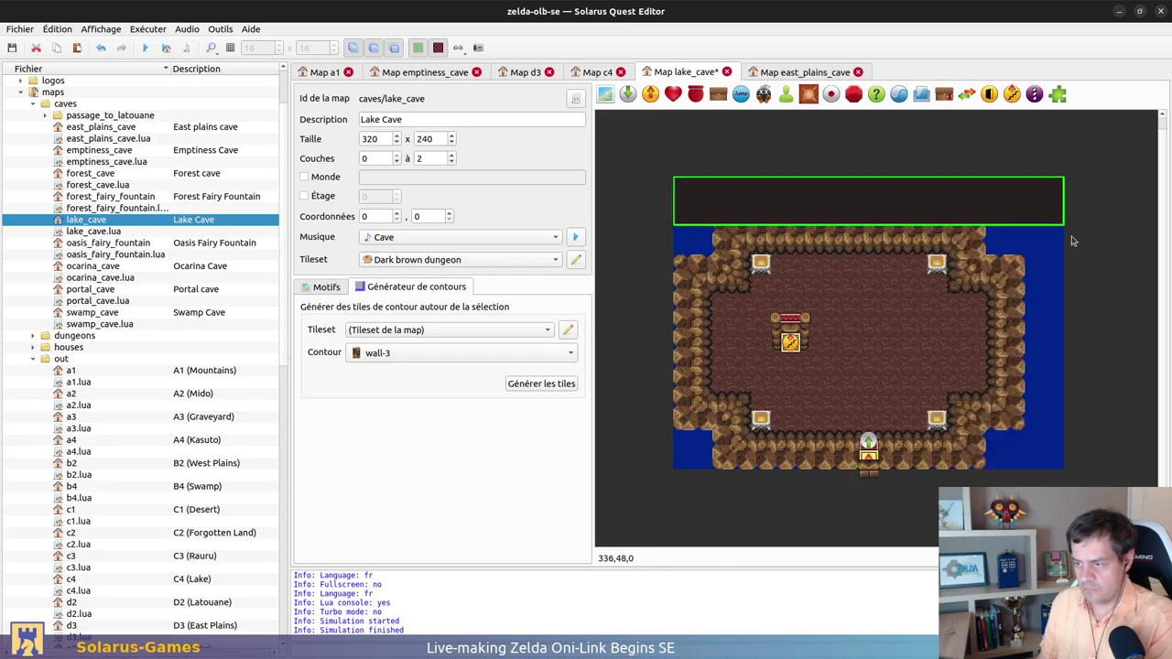
{"action": "right_click", "coordinate": [1005, 206]}
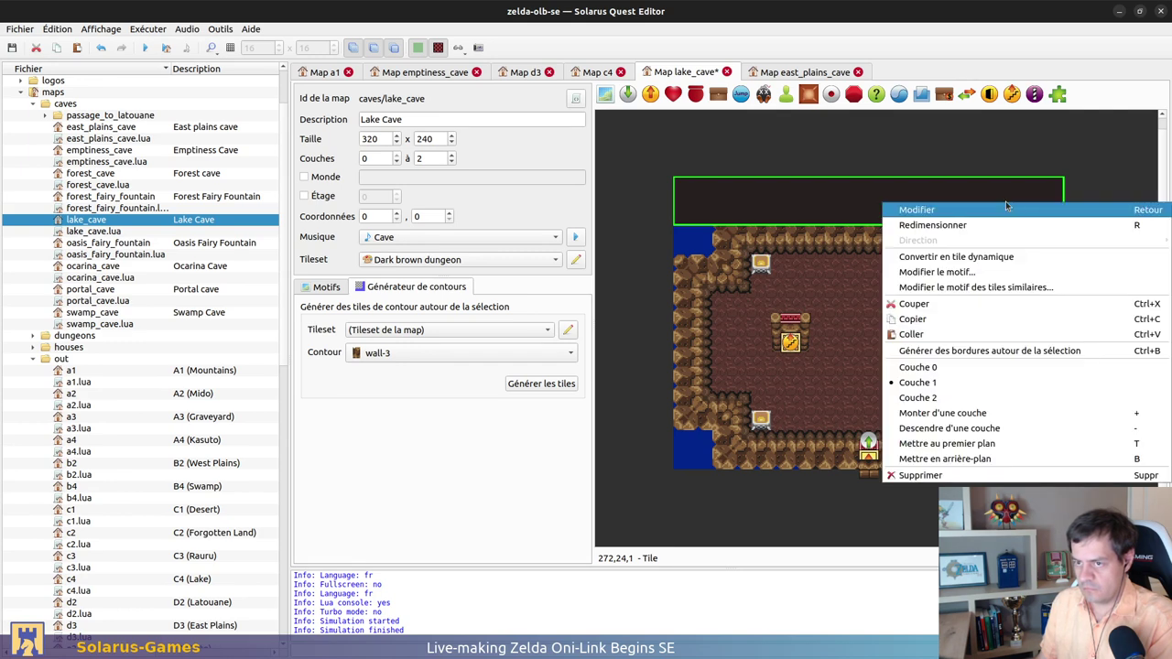
{"action": "left_click", "coordinate": [916, 209]}
{"action": "key", "text": "Escape"}
Remove the upper tile of East plains cave's top wall to compare layers with the black strip, and undo the removal
{"action": "left_click", "coordinate": [804, 72]}
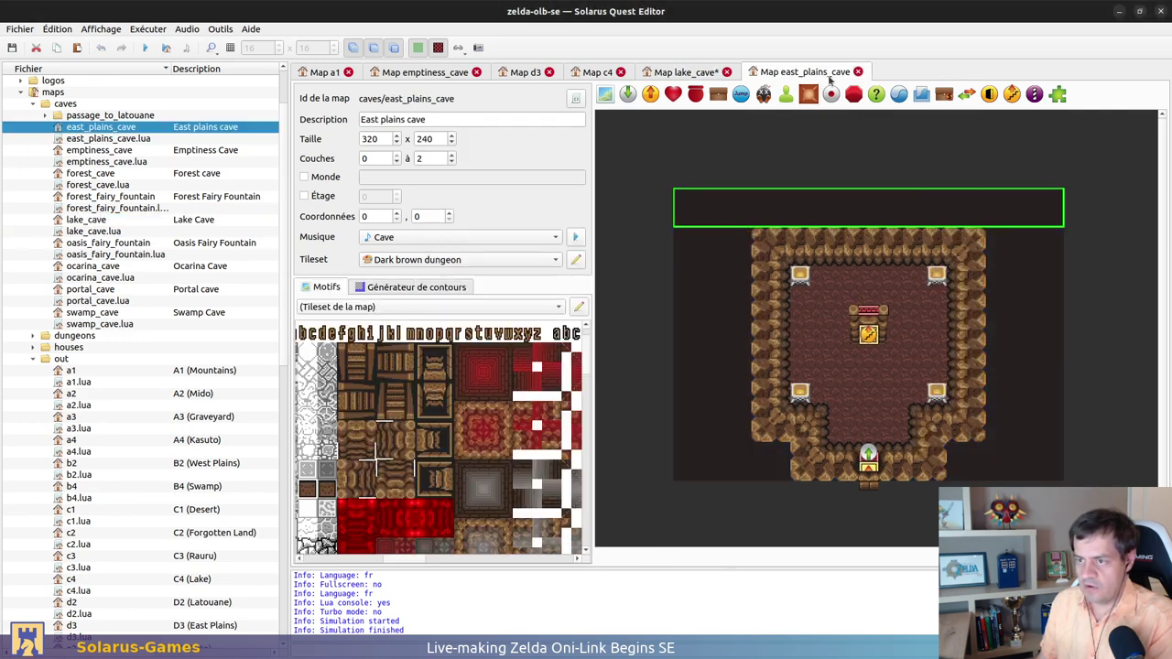
{"action": "left_click", "coordinate": [835, 217]}
{"action": "key", "text": "Delete"}
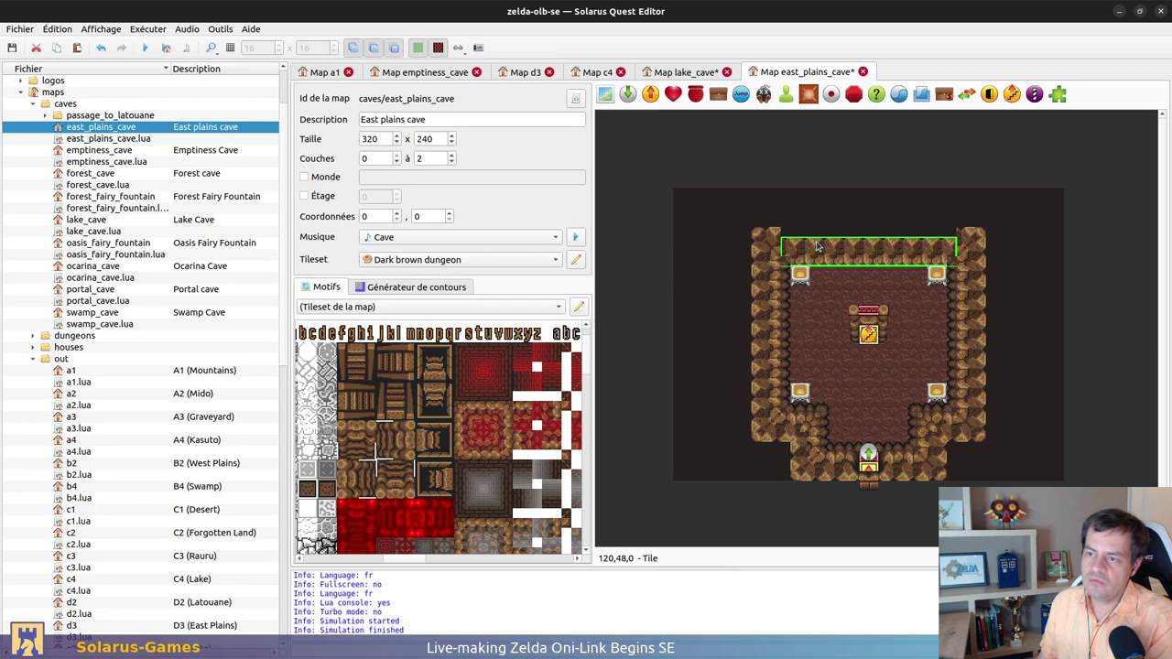
{"action": "right_click", "coordinate": [817, 232]}
{"action": "key", "text": "Escape"}
{"action": "key", "text": "ctrl+z"}
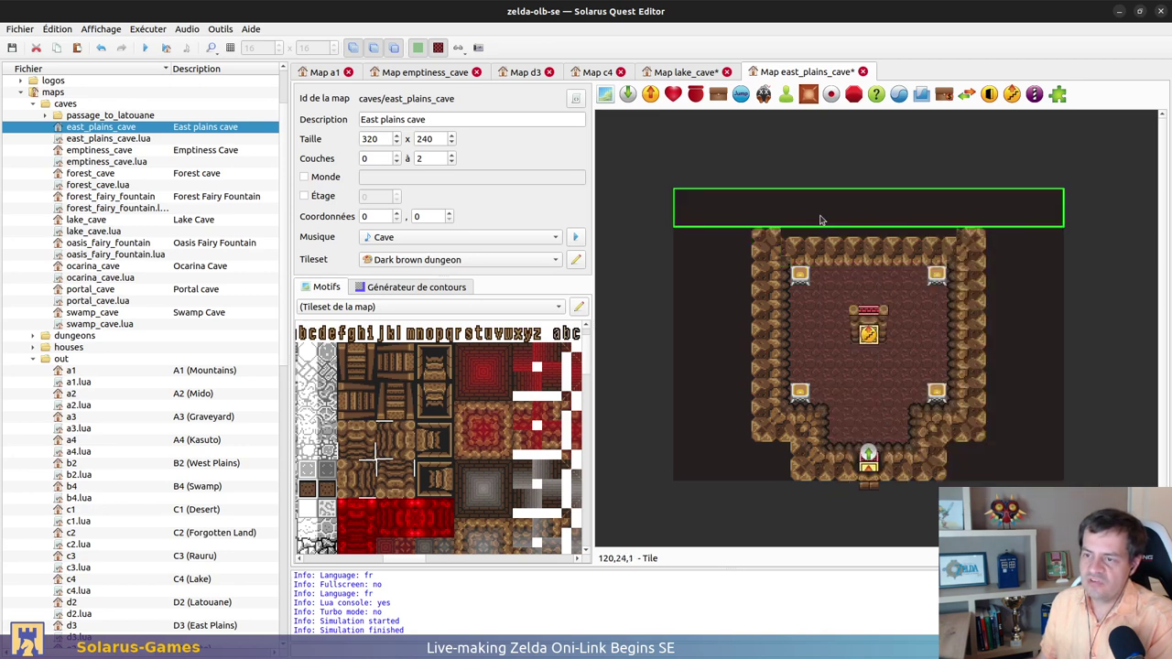
{"action": "right_click", "coordinate": [820, 216]}
{"action": "key", "text": "Escape"}
{"action": "key", "text": "ctrl+z"}
{"action": "key", "text": "Escape"}
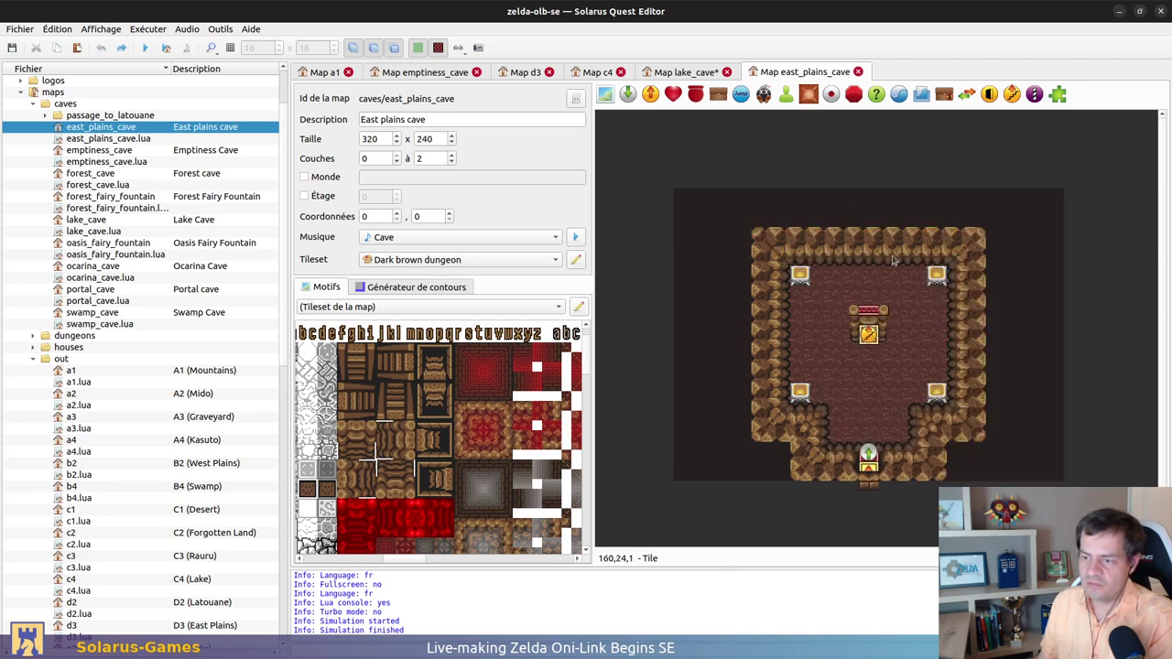
Shorten Lake Cave's black strip so that it ends at the upper edge of the top wall
{"action": "left_click", "coordinate": [698, 72]}
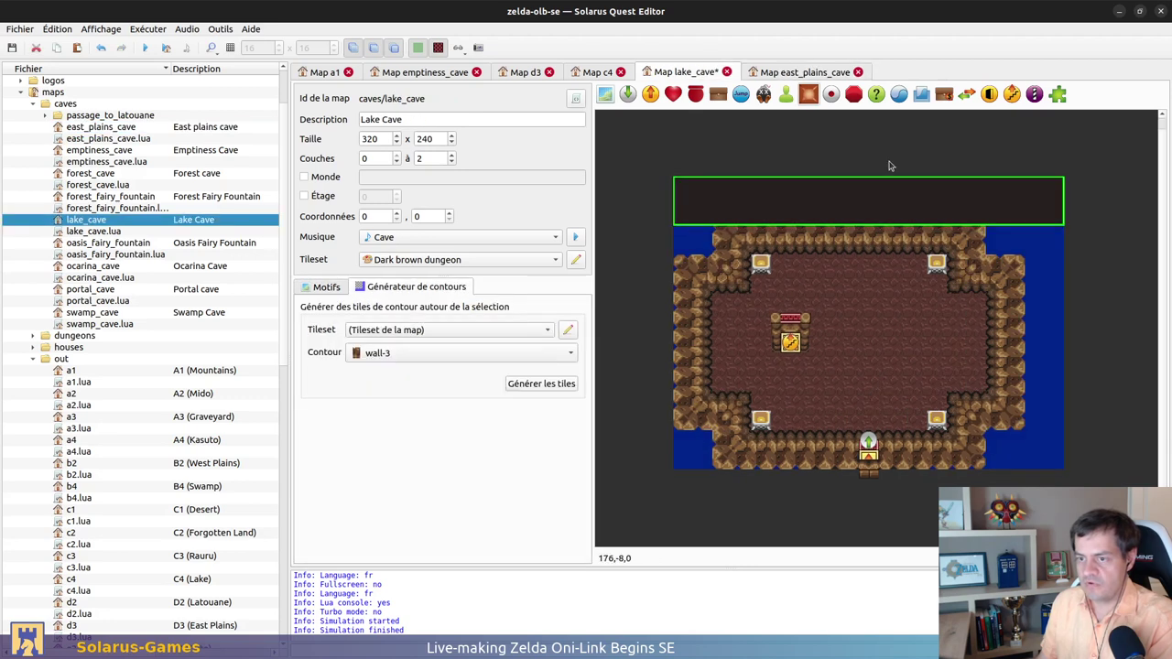
{"action": "mouse_move", "coordinate": [1062, 223]}
{"action": "left_mouse_down"}
{"action": "mouse_move", "coordinate": [1019, 224]}
{"action": "mouse_move", "coordinate": [1060, 214]}
{"action": "left_mouse_up"}
{"action": "right_click", "coordinate": [1055, 213]}
{"action": "key", "text": "Escape"}
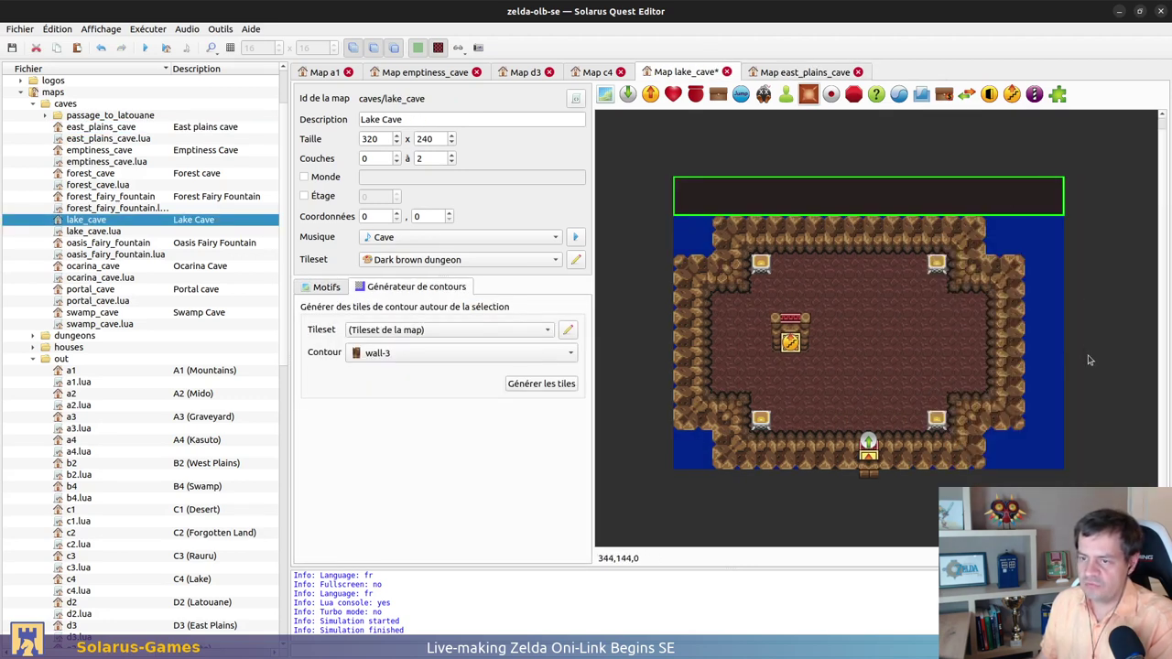
Fill Lake Cave's four outer corners and the empty column along its right edge with black tiles, and save the map
{"action": "left_click_drag", "start_coordinate": [886, 277], "coordinate": [702, 247]}
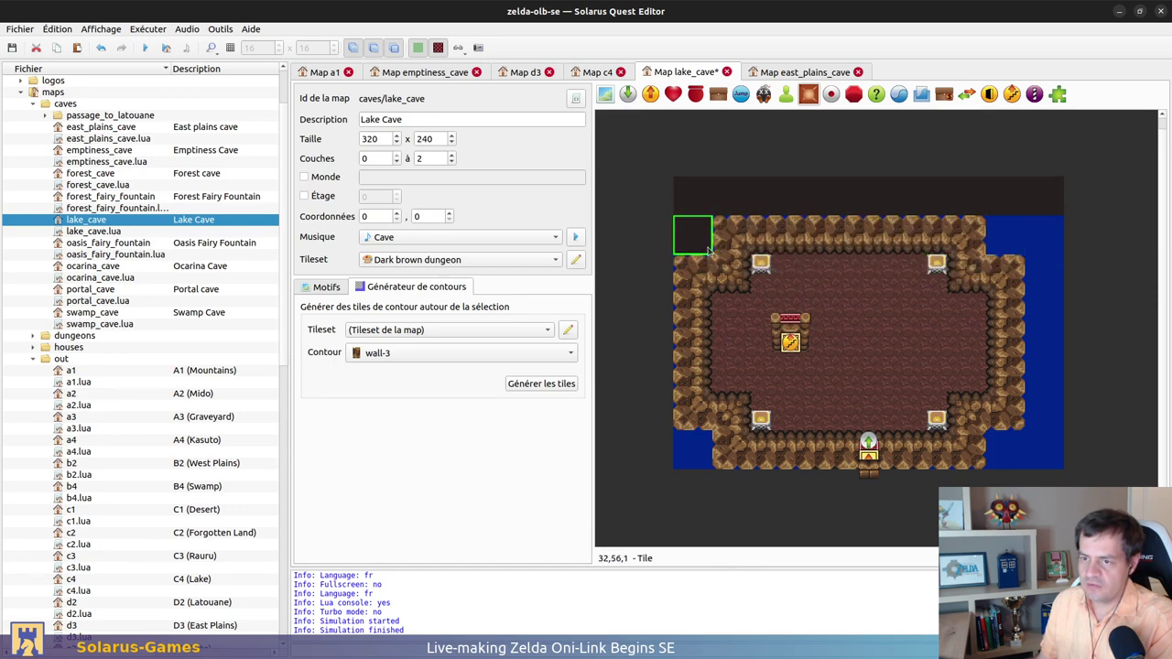
{"action": "left_click", "coordinate": [694, 463]}
{"action": "key", "text": "ctrl+v"}
{"action": "left_click", "coordinate": [1009, 240]}
{"action": "key", "text": "ctrl+v"}
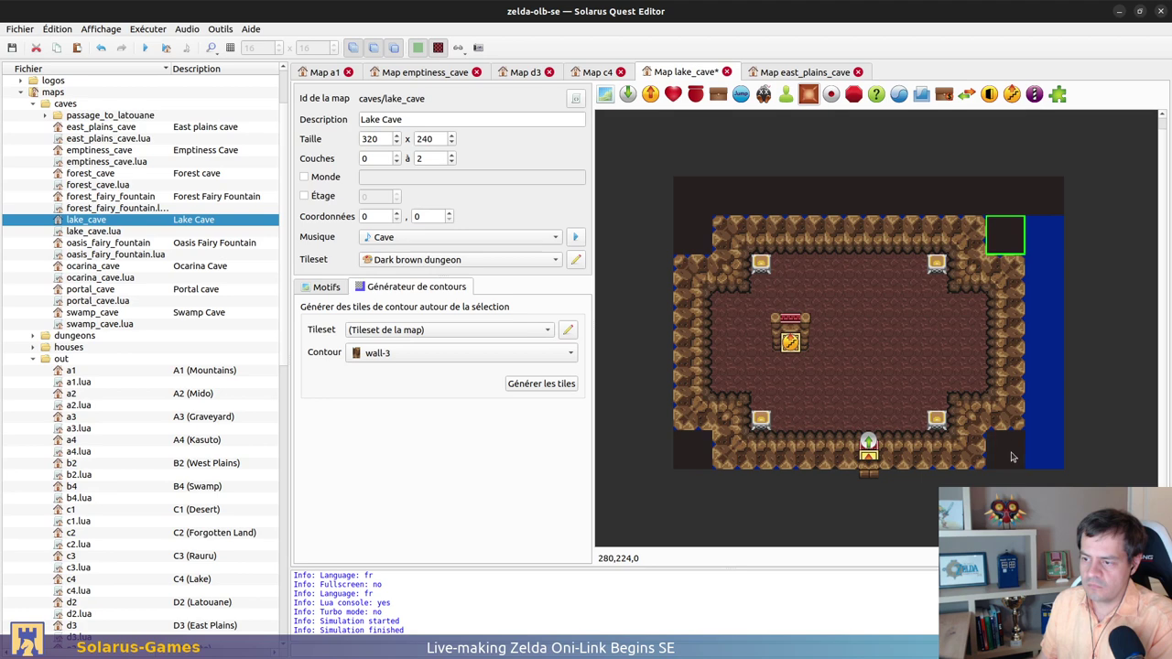
{"action": "left_click", "coordinate": [1008, 454]}
{"action": "left_click_drag", "start_coordinate": [1054, 245], "coordinate": [1064, 465]}
{"action": "key", "text": "ctrl+s"}
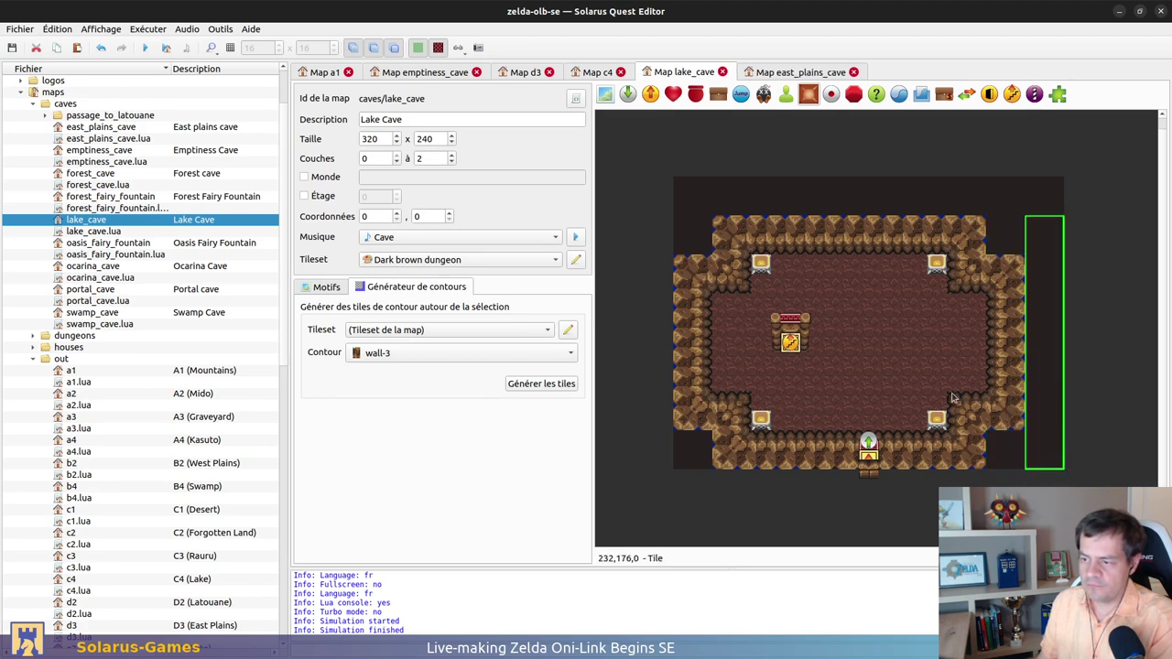
Place a thin black strip along the upper edge of the top wall and move it to layer 0
{"action": "key", "text": "ctrl+v"}
{"action": "left_click_drag", "start_coordinate": [735, 349], "coordinate": [982, 229]}
{"action": "right_click", "coordinate": [982, 227]}
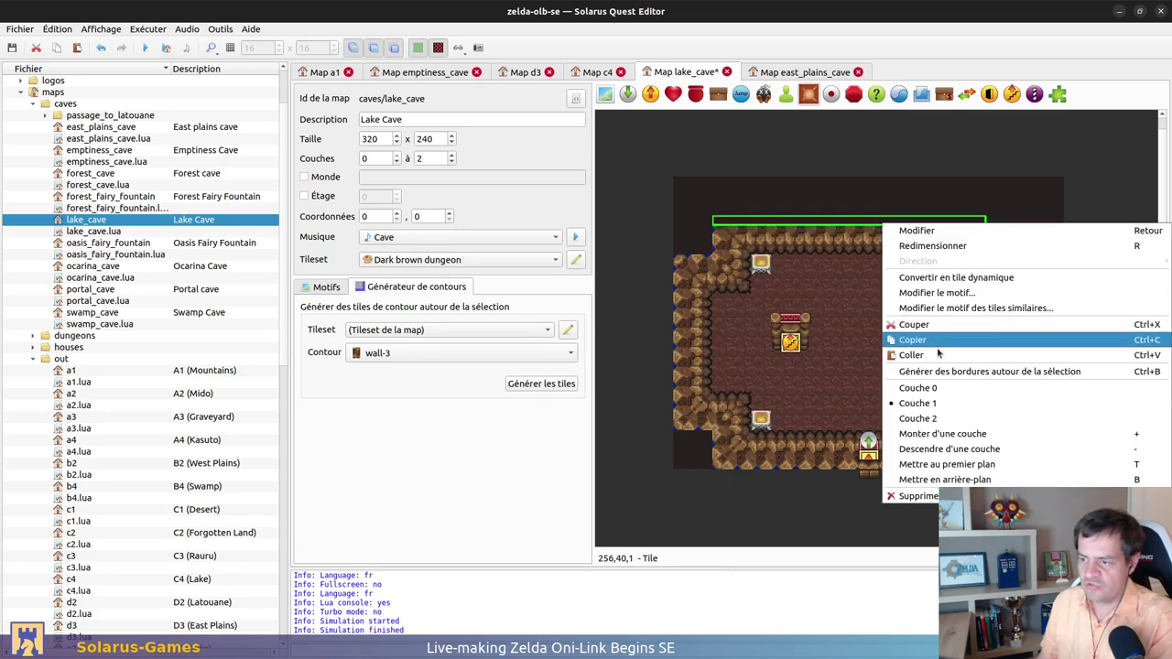
{"action": "left_click", "coordinate": [943, 390]}
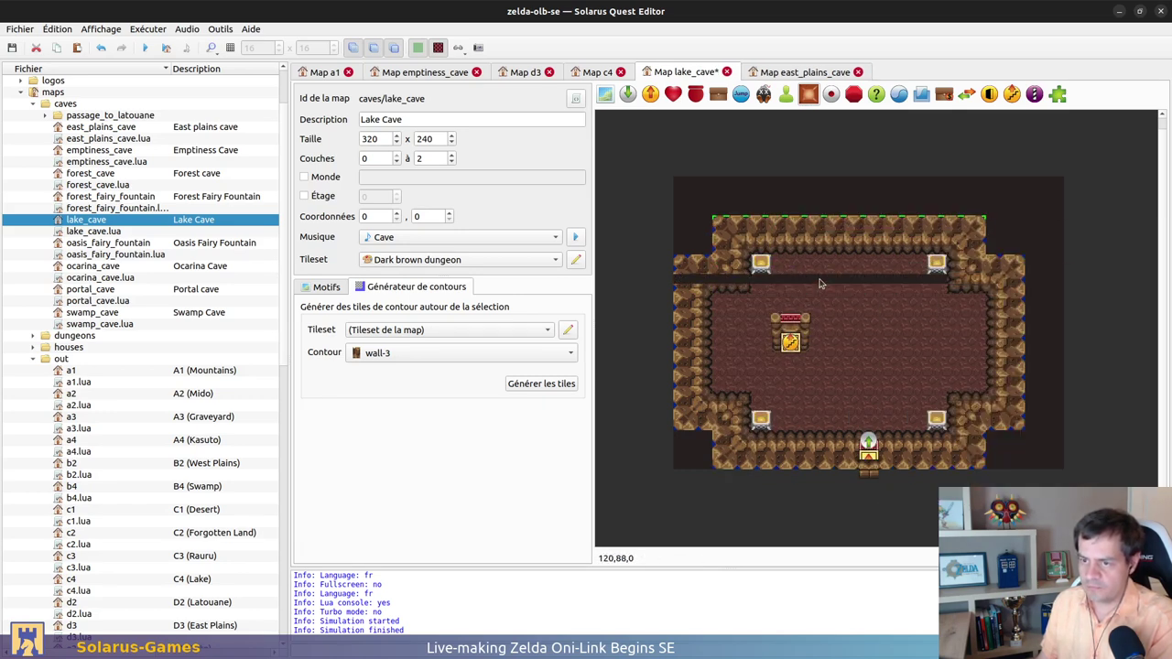
Place short horizontal black strips behind the outer edges of the four stepped wall corners
{"action": "left_click", "coordinate": [685, 261]}
{"action": "left_click_drag", "start_coordinate": [691, 261], "coordinate": [712, 259]}
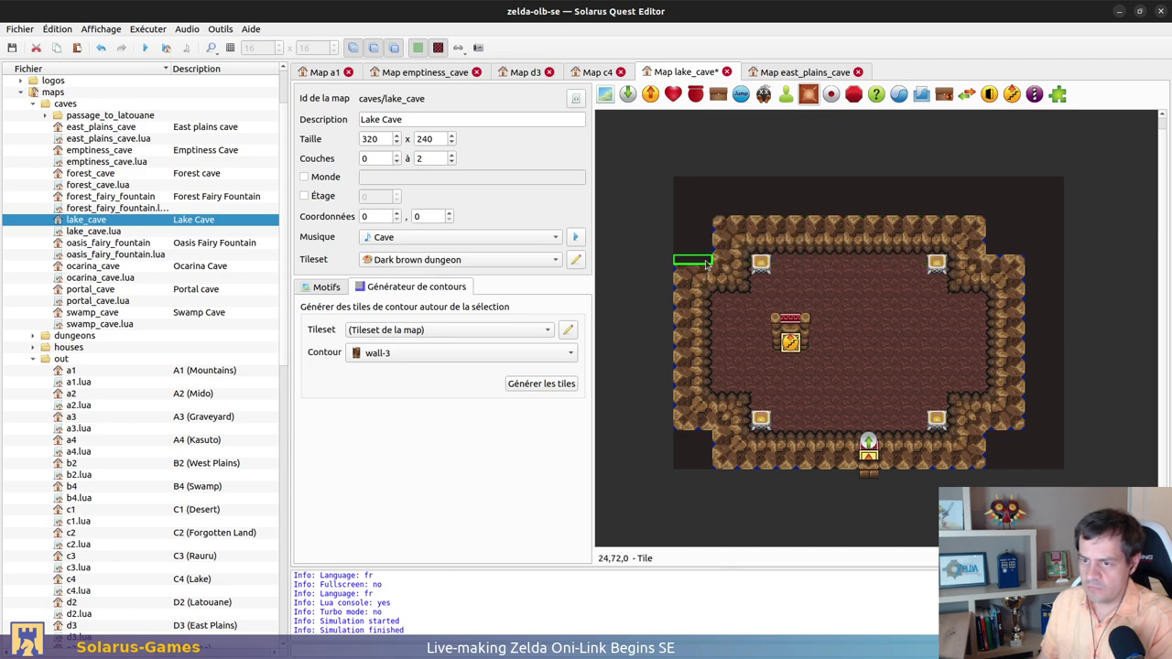
{"action": "key", "text": "ctrl+v"}
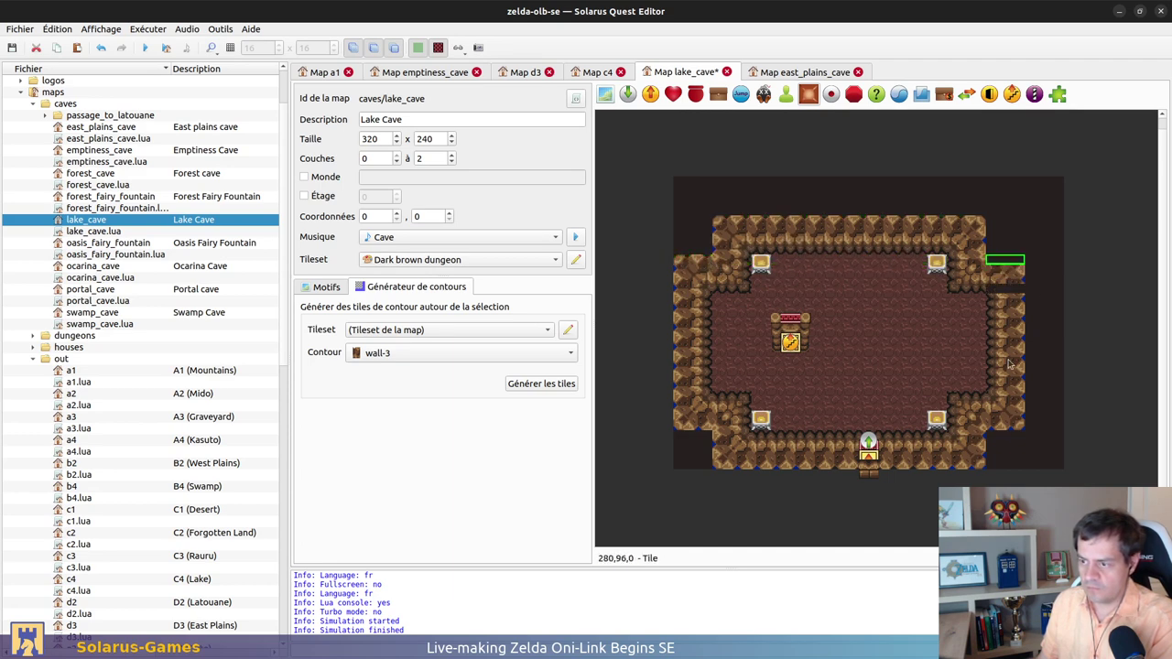
{"action": "left_click", "coordinate": [1005, 427]}
{"action": "key", "text": "ctrl+v"}
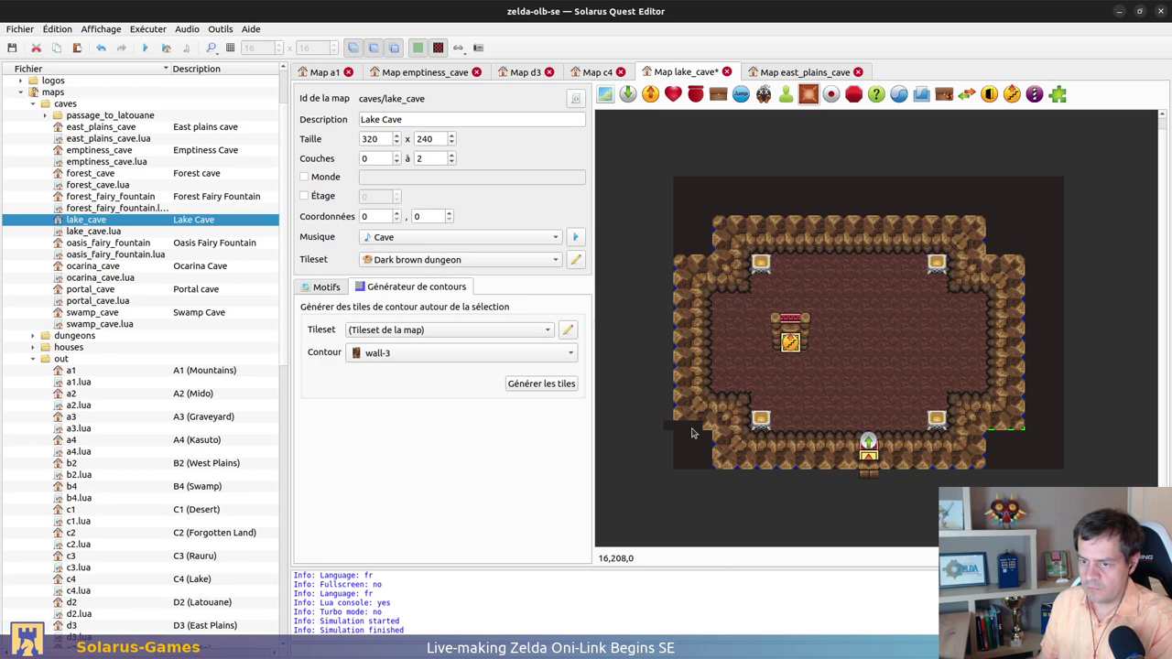
{"action": "left_click", "coordinate": [684, 430]}
Place short vertical black strips behind the side edges of the upper and lower wall recesses
{"action": "key", "text": "ctrl+v"}
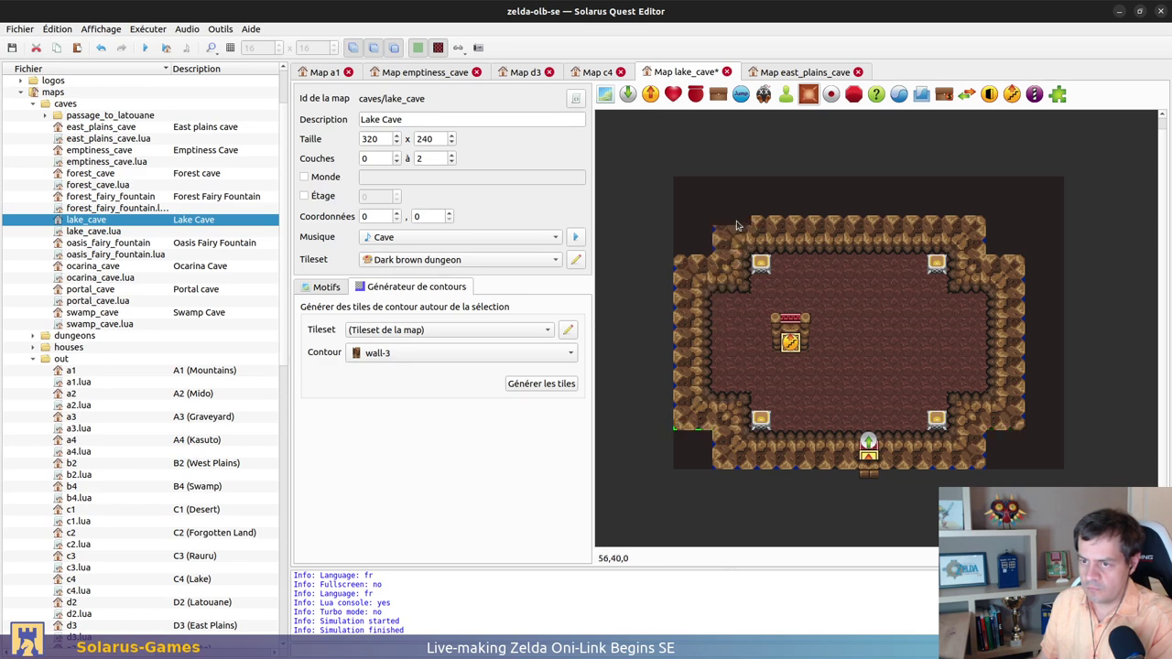
{"action": "left_click", "coordinate": [715, 246]}
{"action": "left_click_drag", "start_coordinate": [716, 255], "coordinate": [985, 247]}
{"action": "key", "text": "ctrl+v"}
{"action": "left_click", "coordinate": [983, 462]}
{"action": "key", "text": "ctrl+v"}
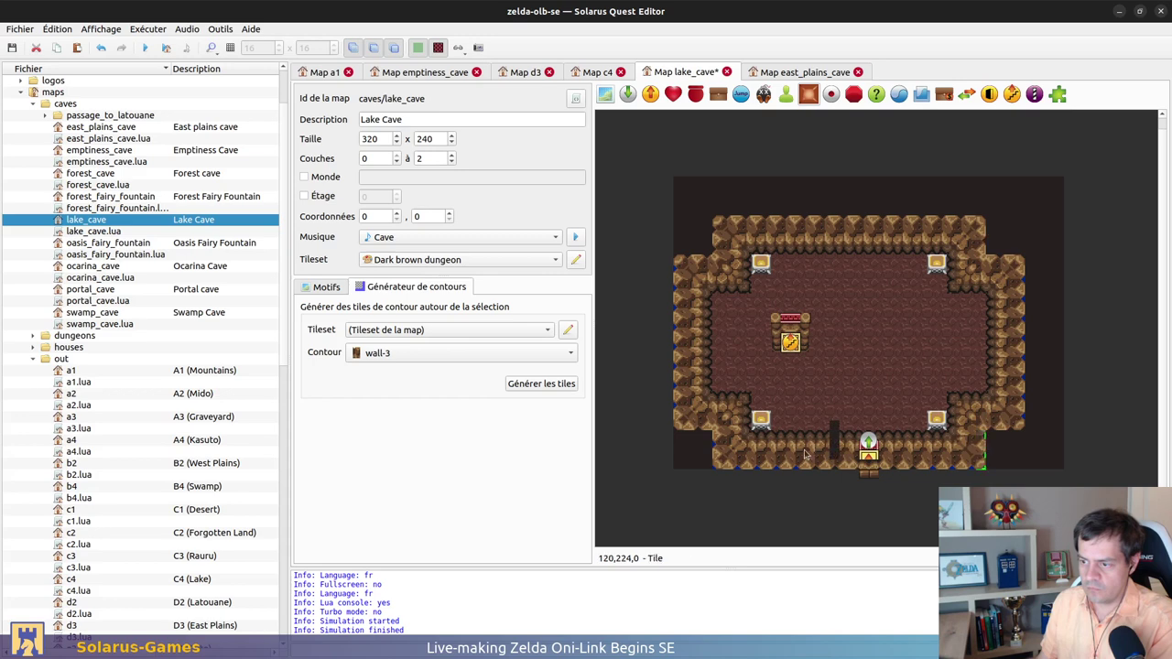
Place thin black strips behind the left, right and bottom outer wall edges of Lake Cave, and save the map
{"action": "left_click", "coordinate": [679, 286]}
{"action": "left_click_drag", "start_coordinate": [678, 295], "coordinate": [675, 423]}
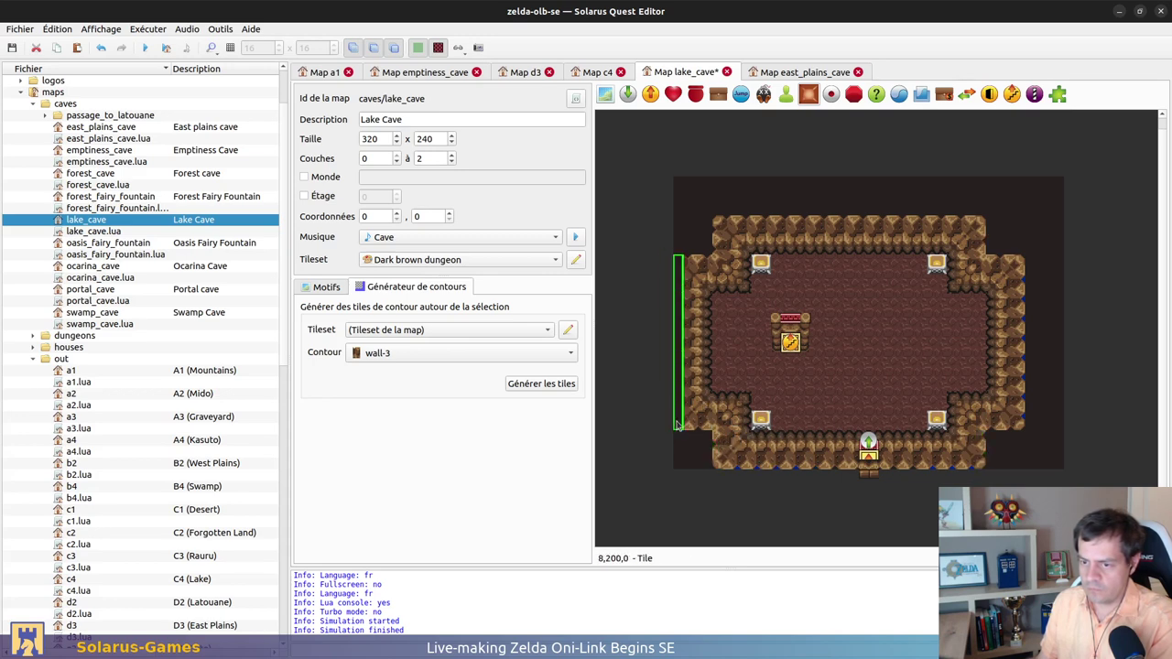
{"action": "left_click_drag", "start_coordinate": [1024, 353], "coordinate": [1023, 353]}
{"action": "key", "text": "ctrl+v"}
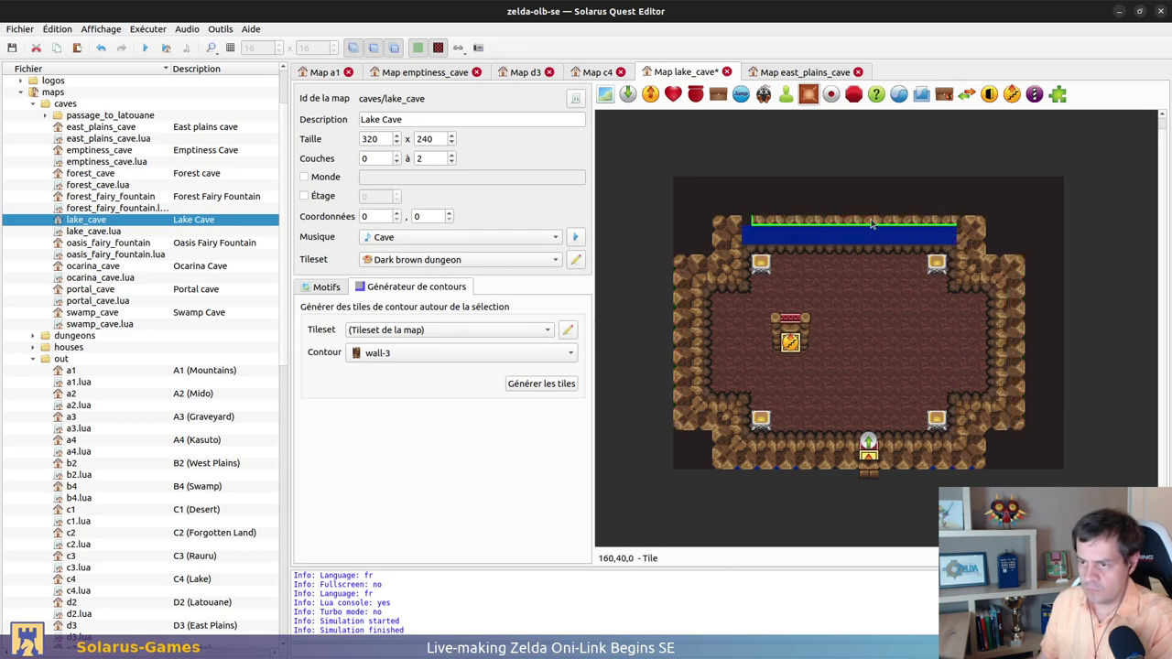
{"action": "left_click_drag", "start_coordinate": [871, 224], "coordinate": [865, 223]}
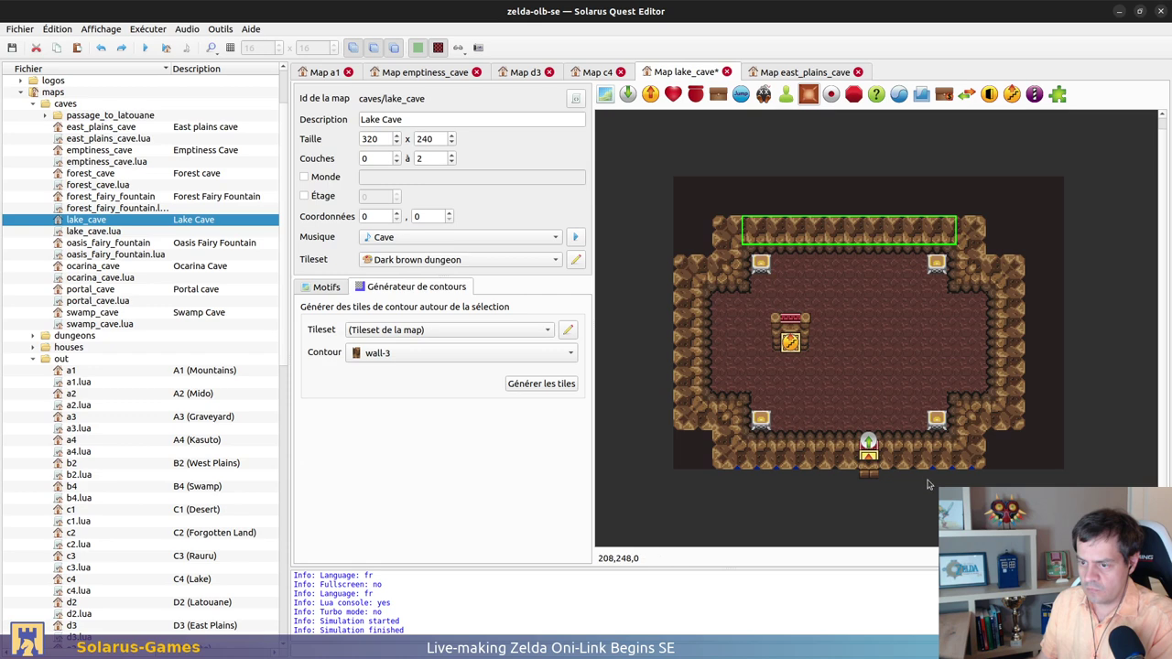
{"action": "left_click", "coordinate": [854, 480]}
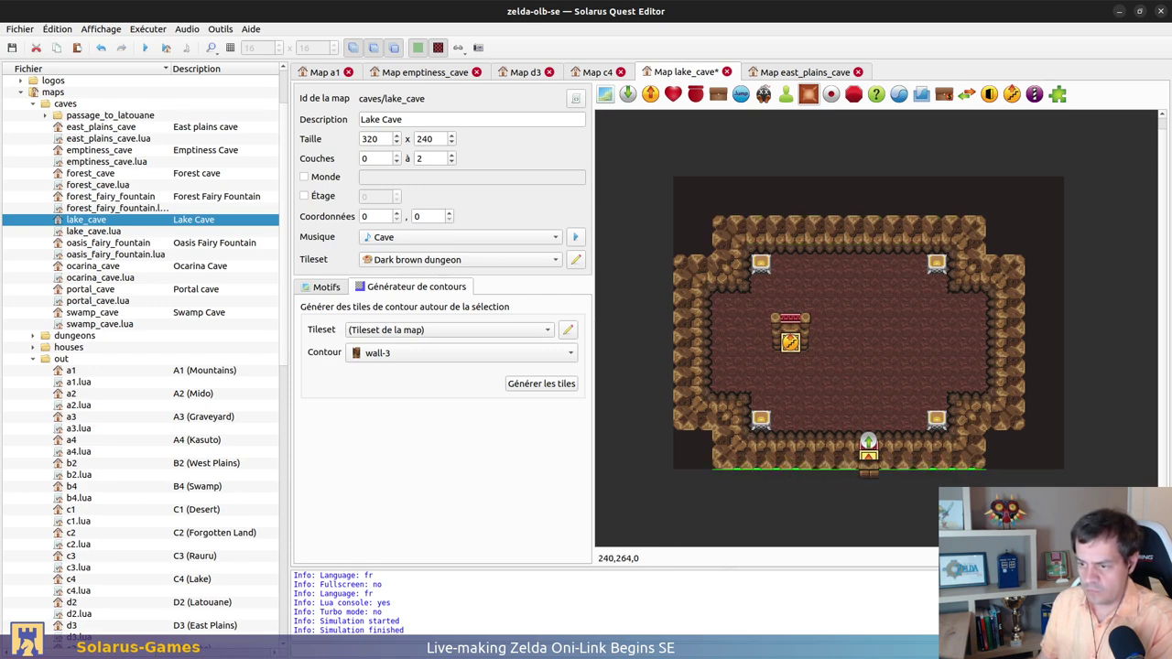
{"action": "key", "text": "ctrl+s"}
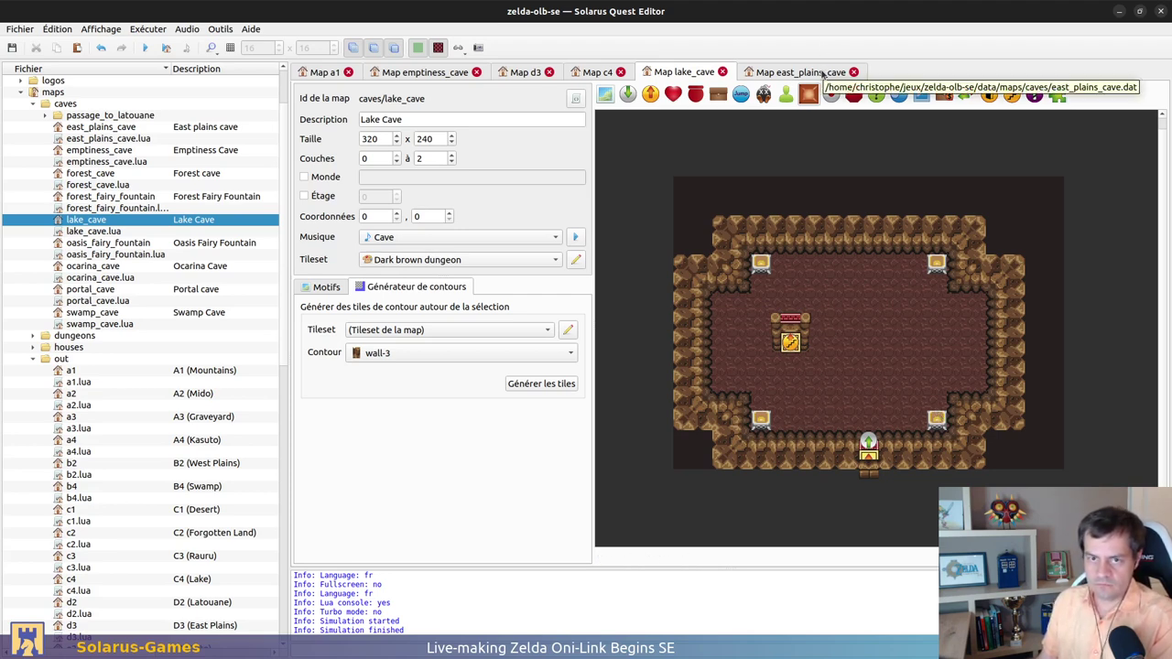
Check the destination beneath the stairs' teletransporter in the East plains cave map, and return to Lake Cave
{"action": "left_click", "coordinate": [821, 73]}
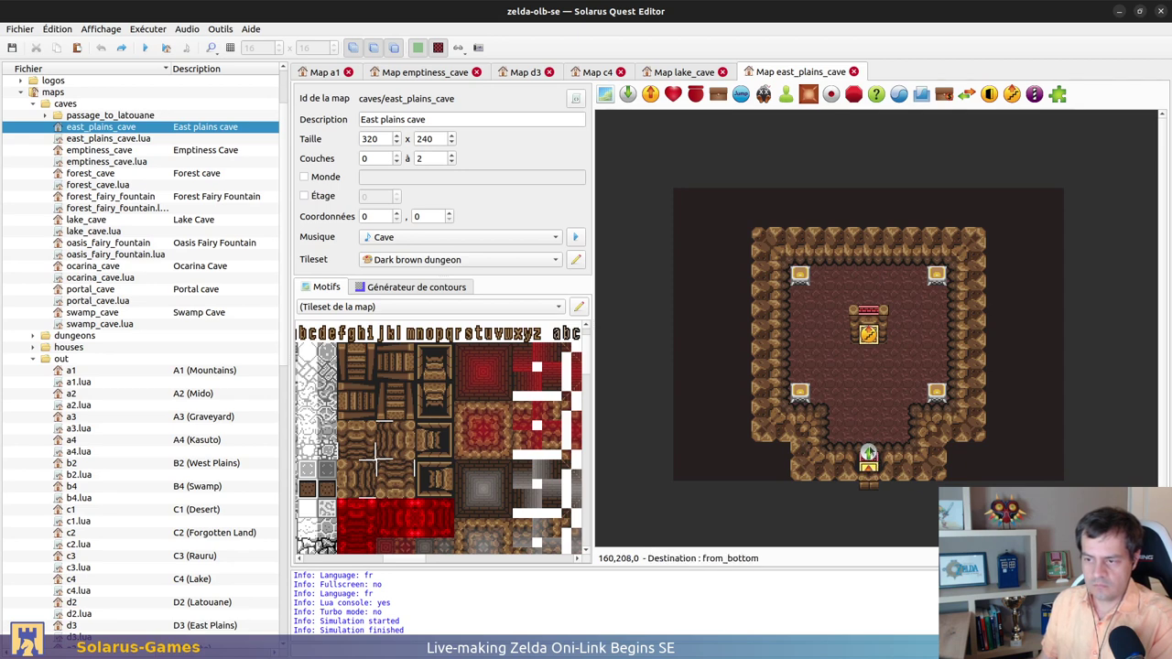
{"action": "left_click_drag", "start_coordinate": [868, 334], "coordinate": [858, 363]}
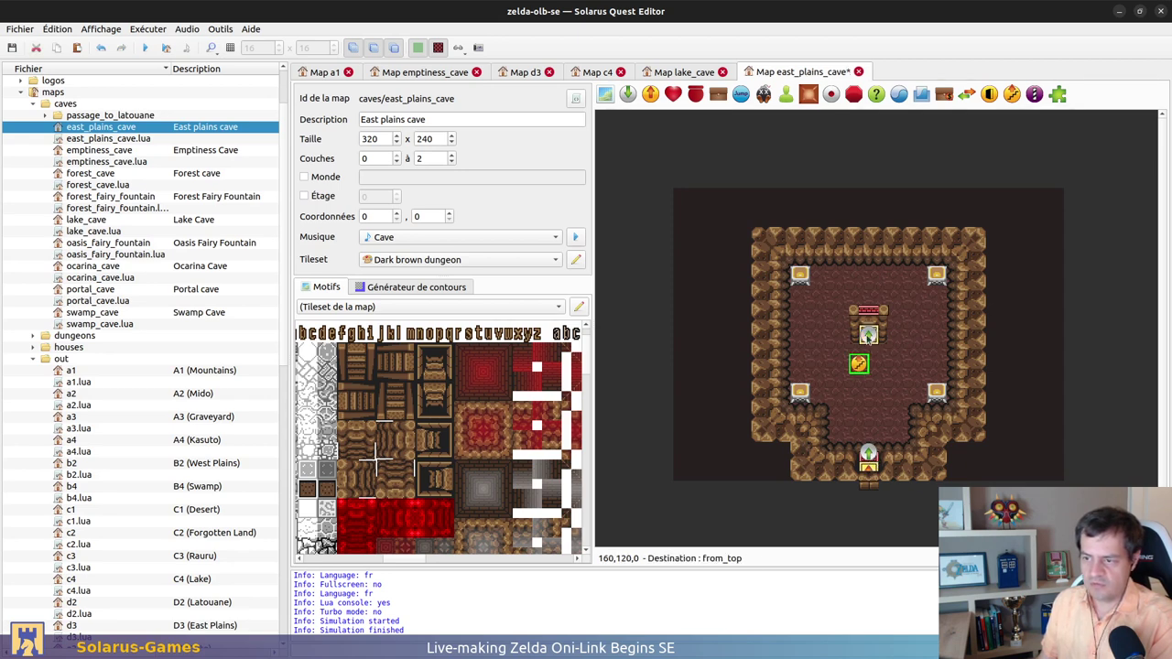
{"action": "left_click", "coordinate": [692, 71]}
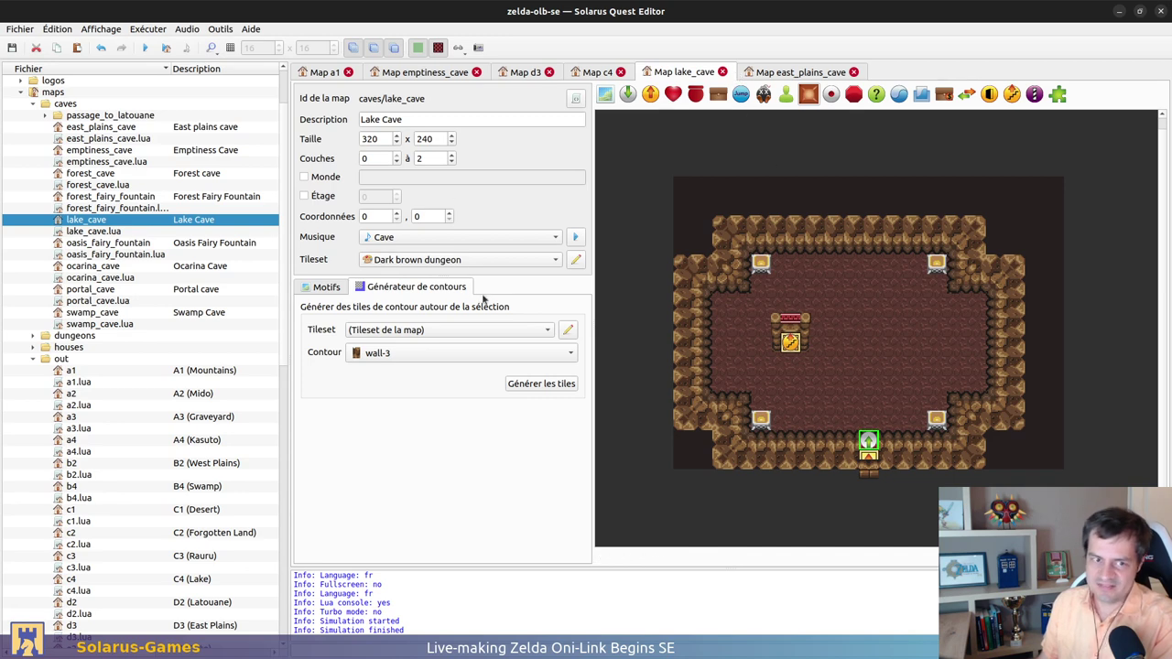
On the C4 (Lake) map, place a destination just below the island's weak wall, facing Bas and named from_lake_cave_bottom, and save
{"action": "left_click", "coordinate": [599, 72]}
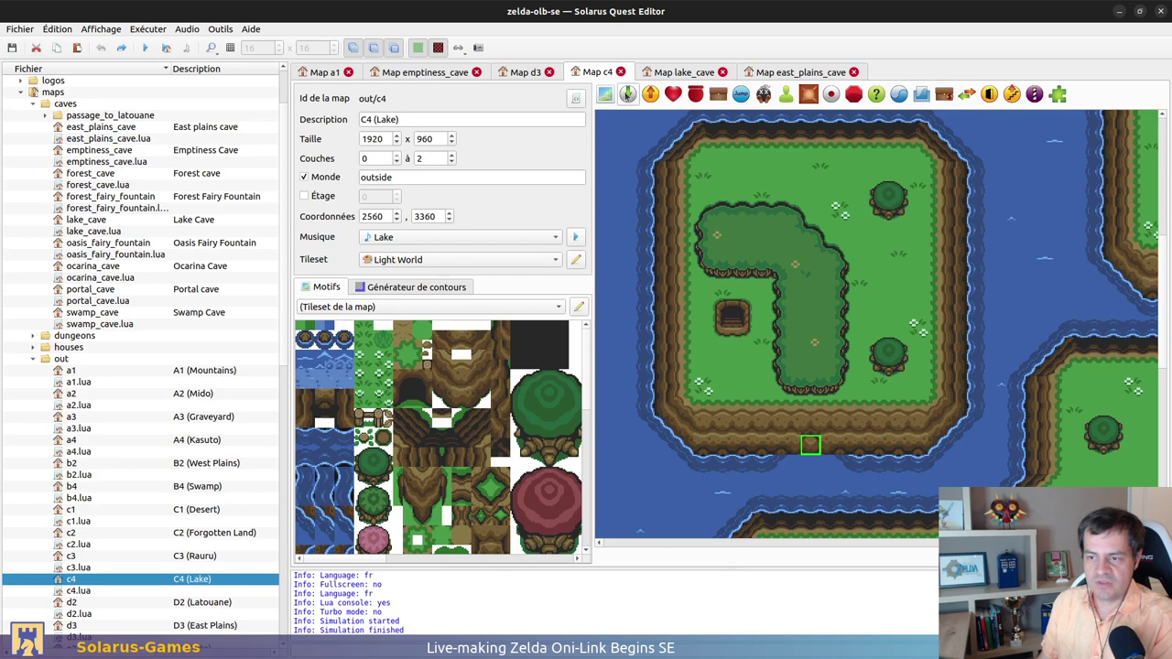
{"action": "left_click", "coordinate": [627, 94]}
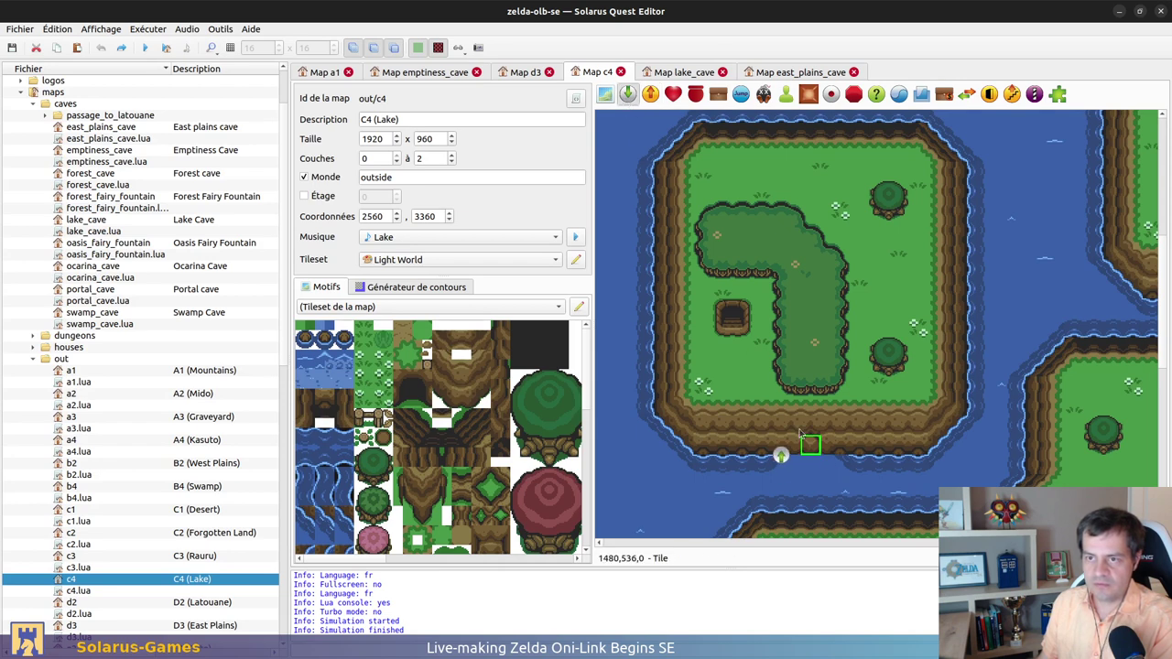
{"action": "left_click", "coordinate": [812, 465]}
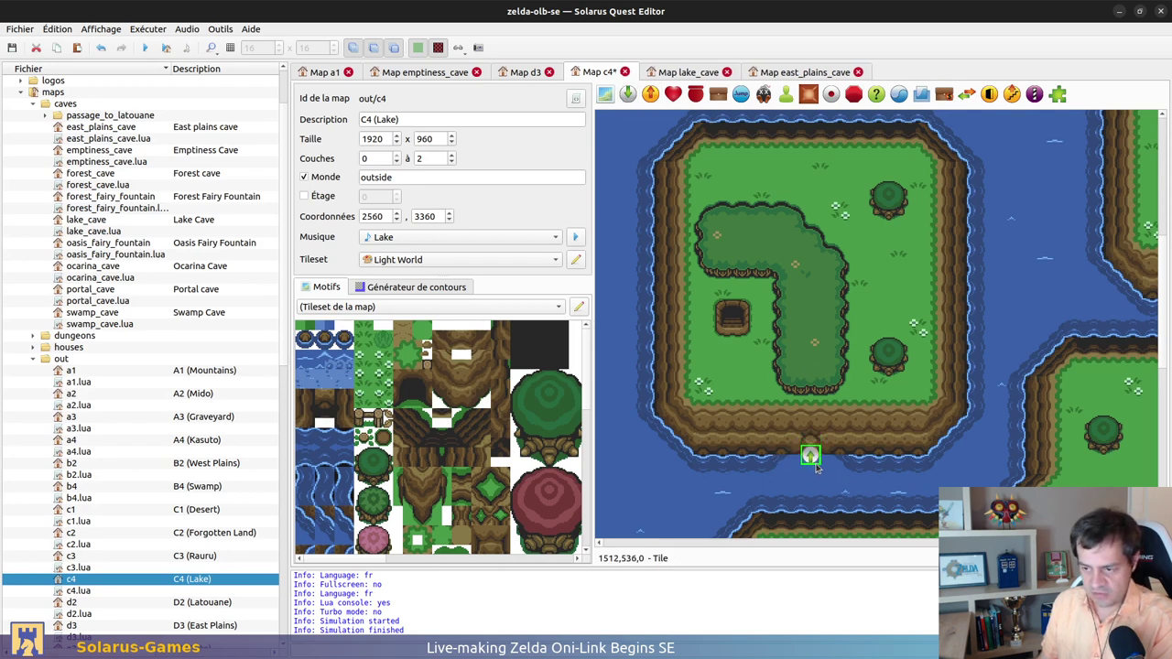
{"action": "double_click", "coordinate": [806, 460]}
{"action": "left_click", "coordinate": [575, 245]}
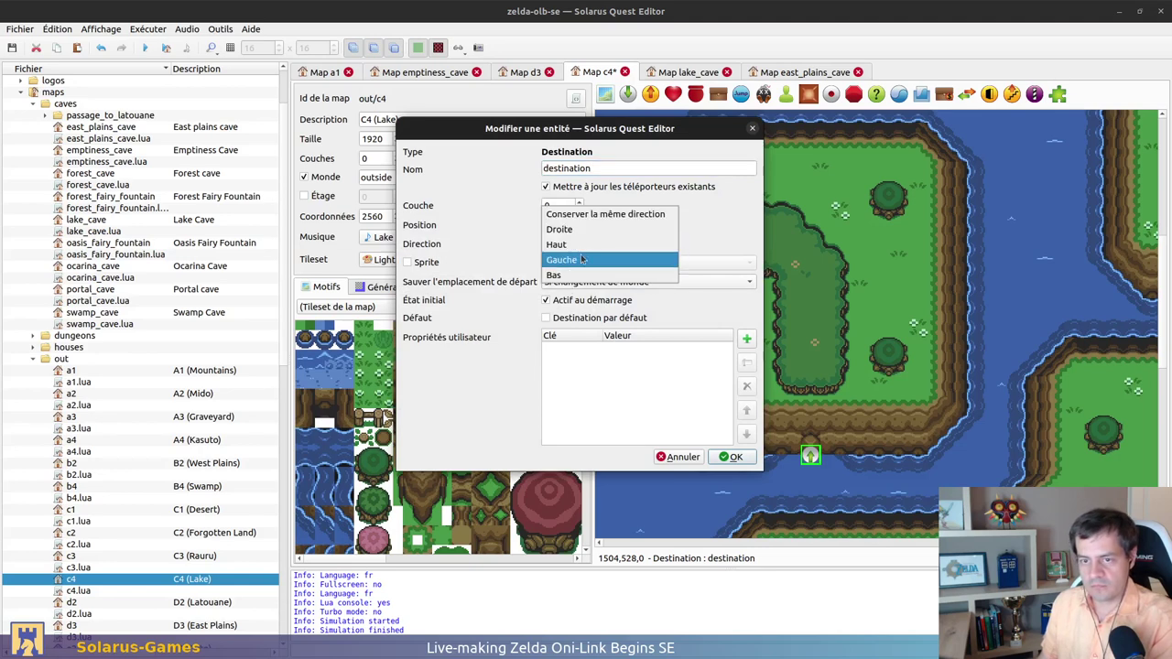
{"action": "left_click", "coordinate": [597, 272]}
{"action": "left_click_drag", "start_coordinate": [611, 168], "coordinate": [450, 154]}
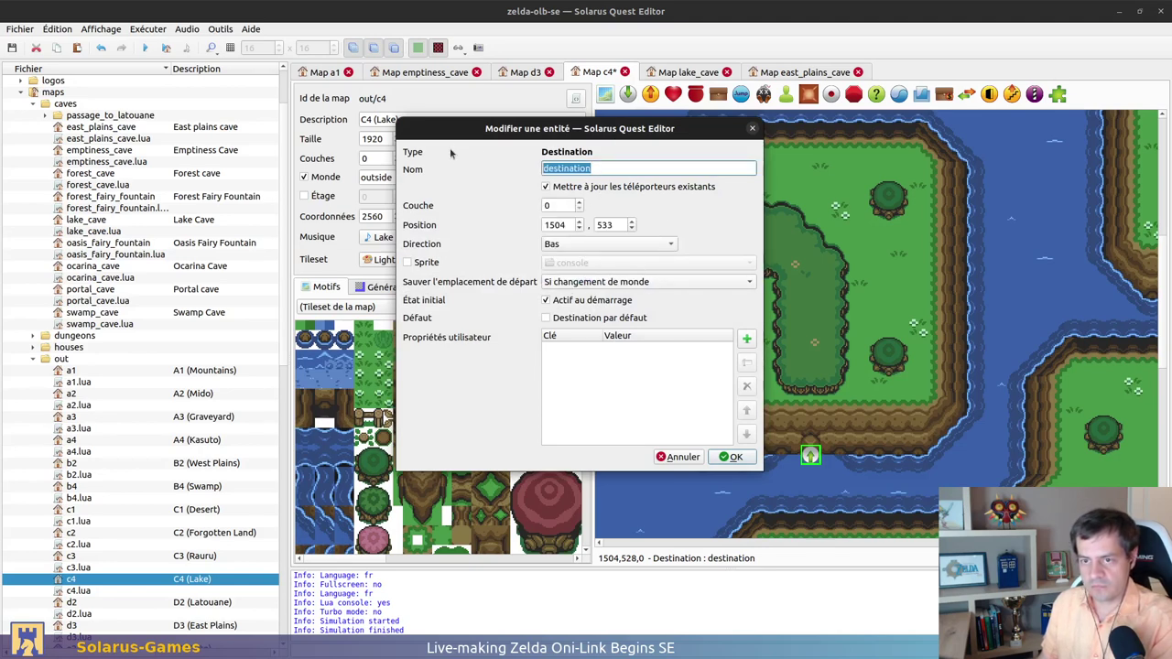
{"action": "type", "text": "from_lake_cave_bottom"}
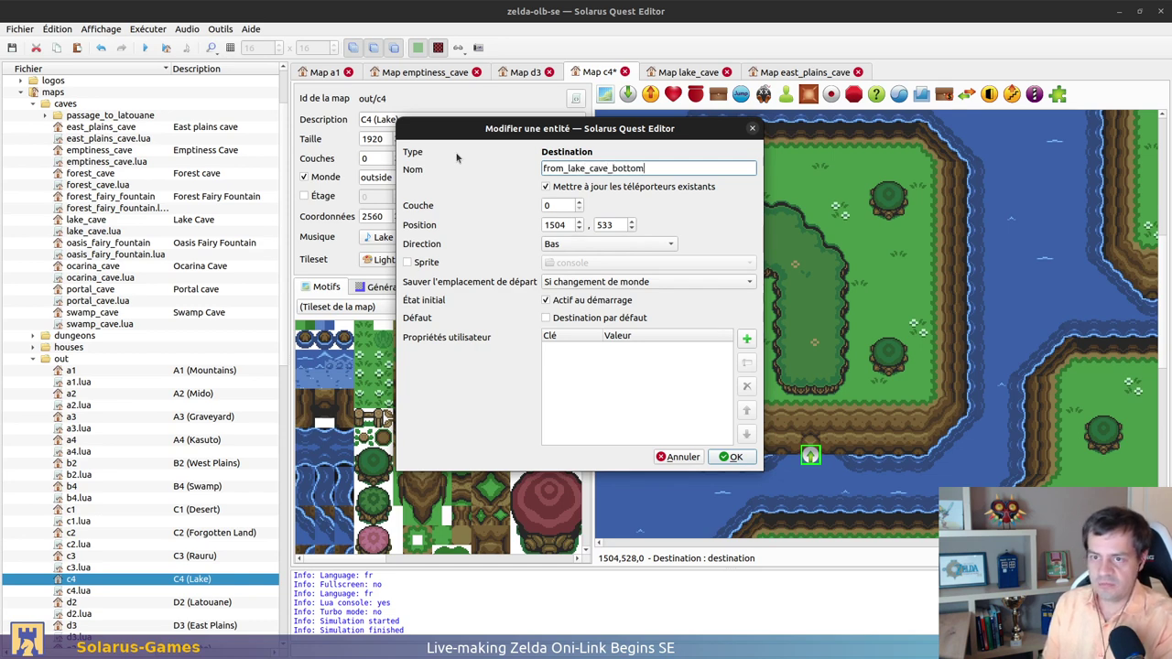
{"action": "key", "text": "Return"}
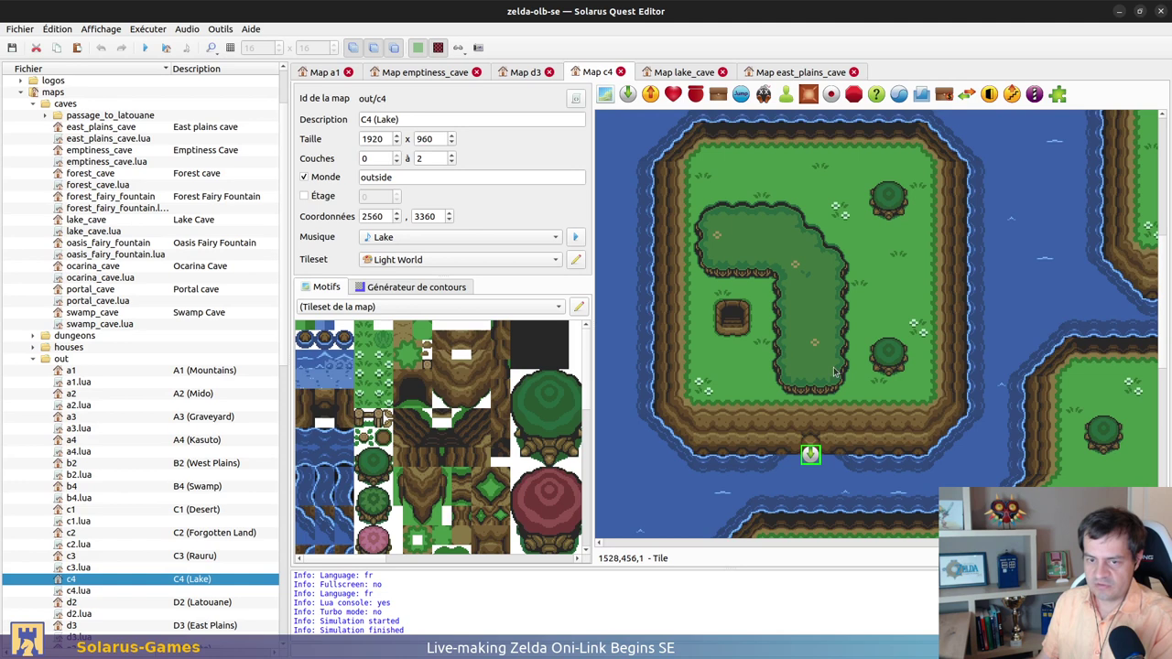
Check what lies beneath the stairs on the small plateau of the D3 (East Plains) map, and undo the trial move
{"action": "left_click", "coordinate": [798, 73]}
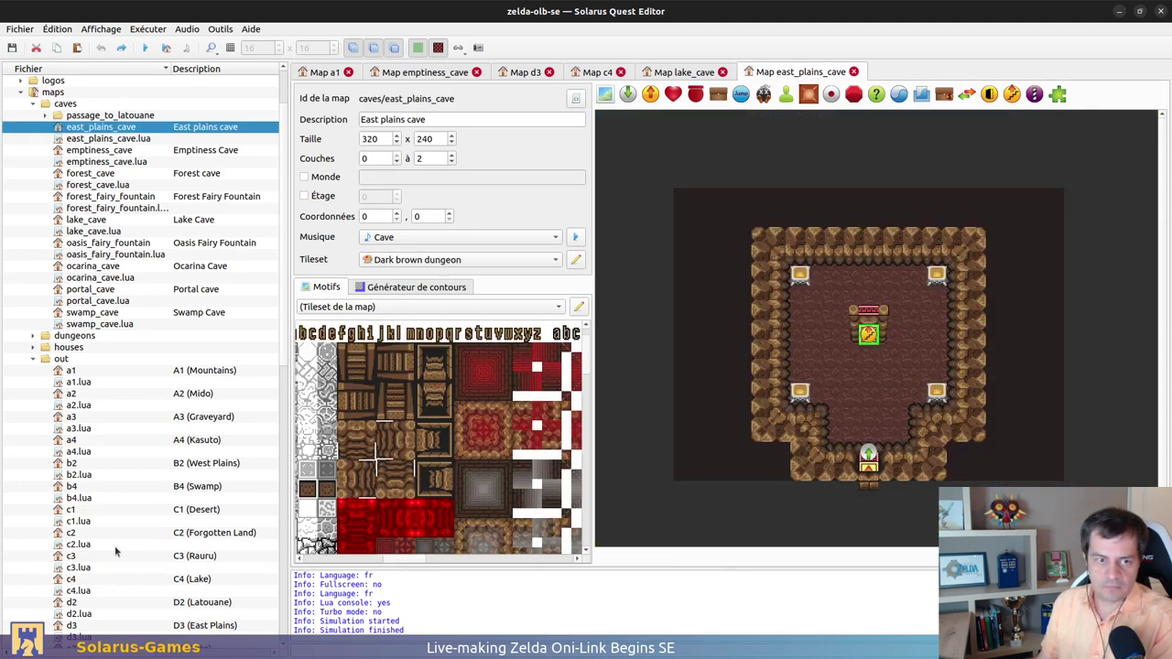
{"action": "double_click", "coordinate": [71, 625]}
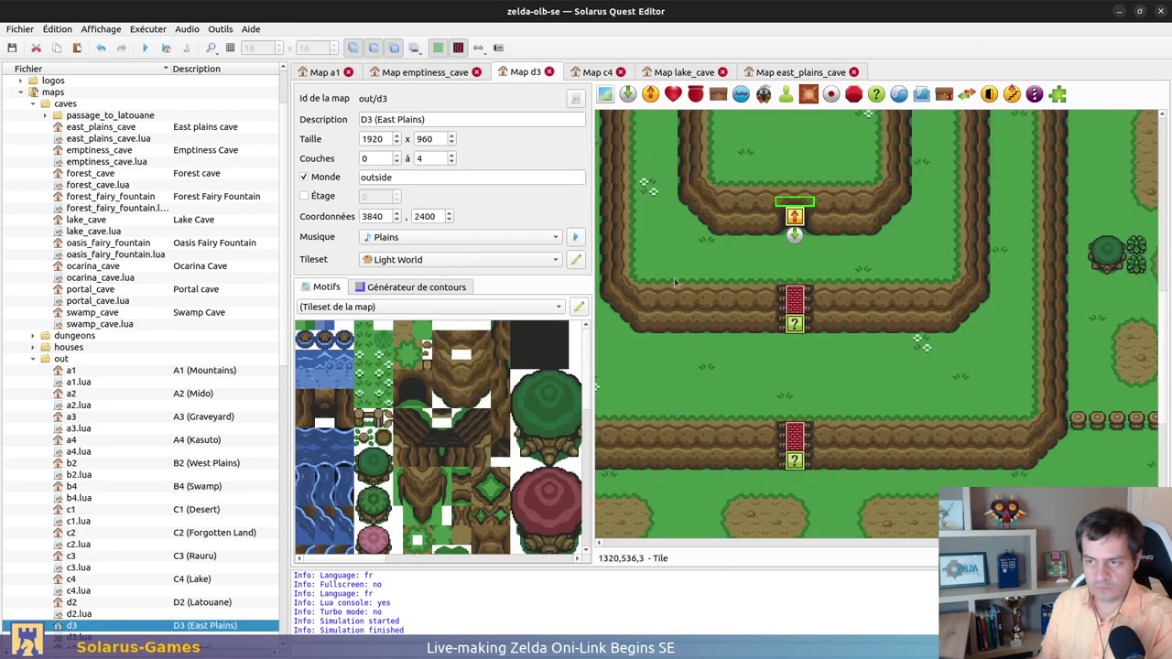
{"action": "scroll", "coordinate": [1029, 367], "scroll_direction": "down", "scroll_amount": 4}
{"action": "scroll", "coordinate": [915, 329], "scroll_direction": "left", "scroll_amount": 6}
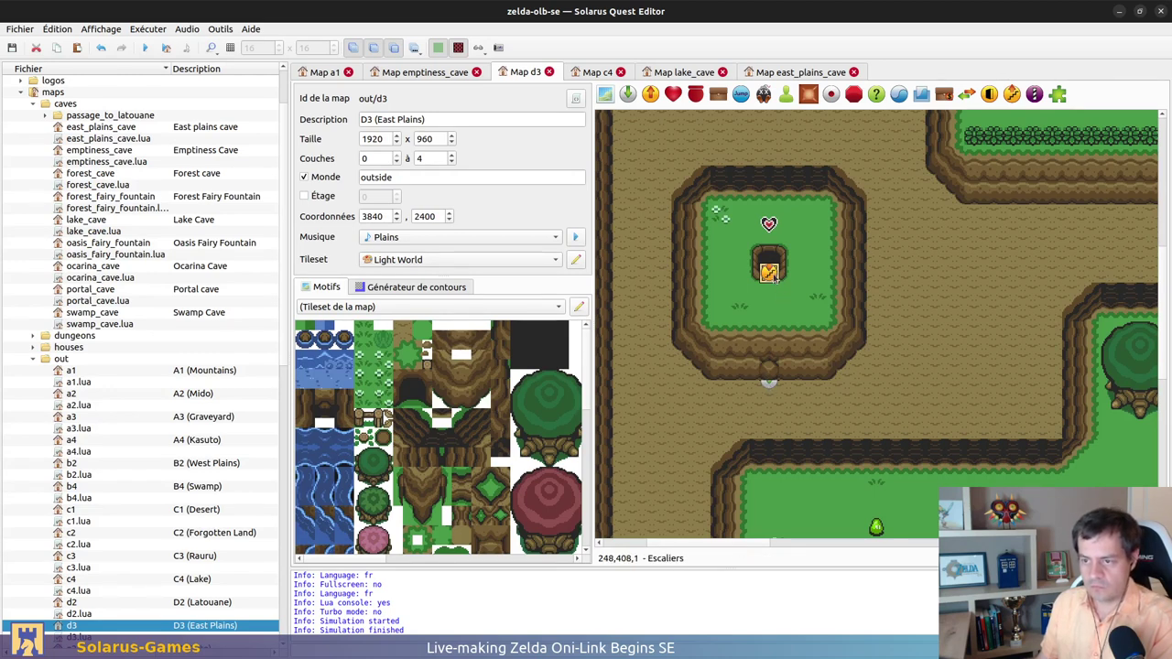
{"action": "left_click_drag", "start_coordinate": [769, 271], "coordinate": [788, 292]}
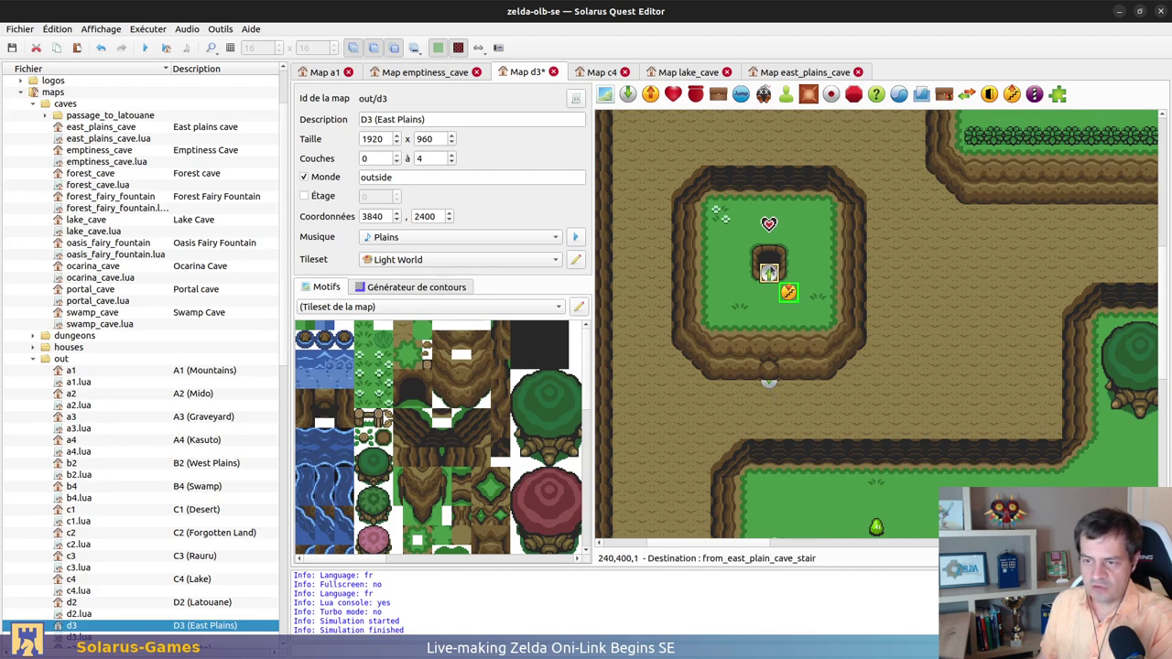
{"action": "key", "text": "ctrl+z"}
Compare the entrance setup of the East plains cave, Lake Cave and D3 (East Plains) maps
{"action": "left_click", "coordinate": [773, 71]}
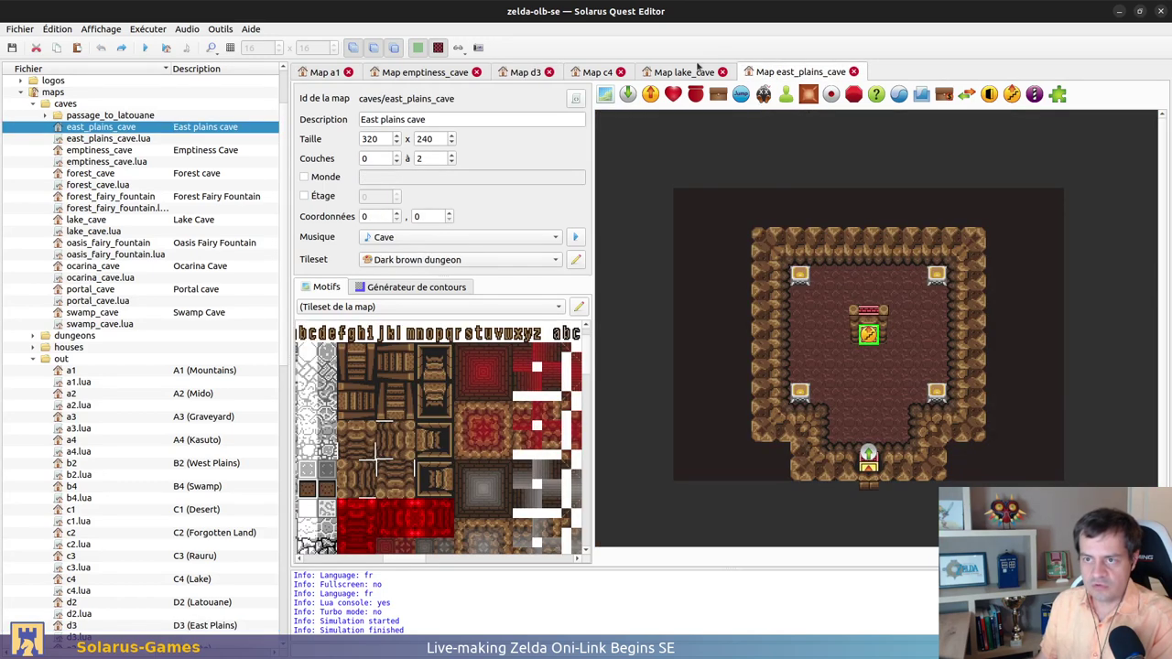
{"action": "left_click", "coordinate": [696, 71]}
{"action": "left_click", "coordinate": [783, 75]}
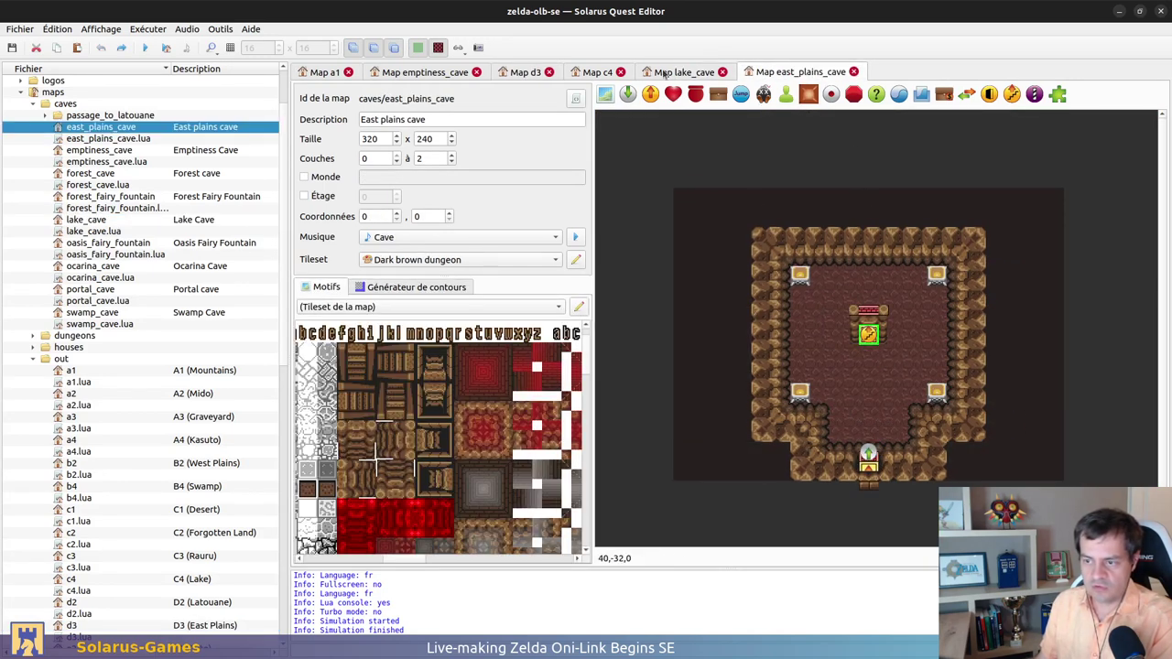
{"action": "left_click", "coordinate": [510, 72]}
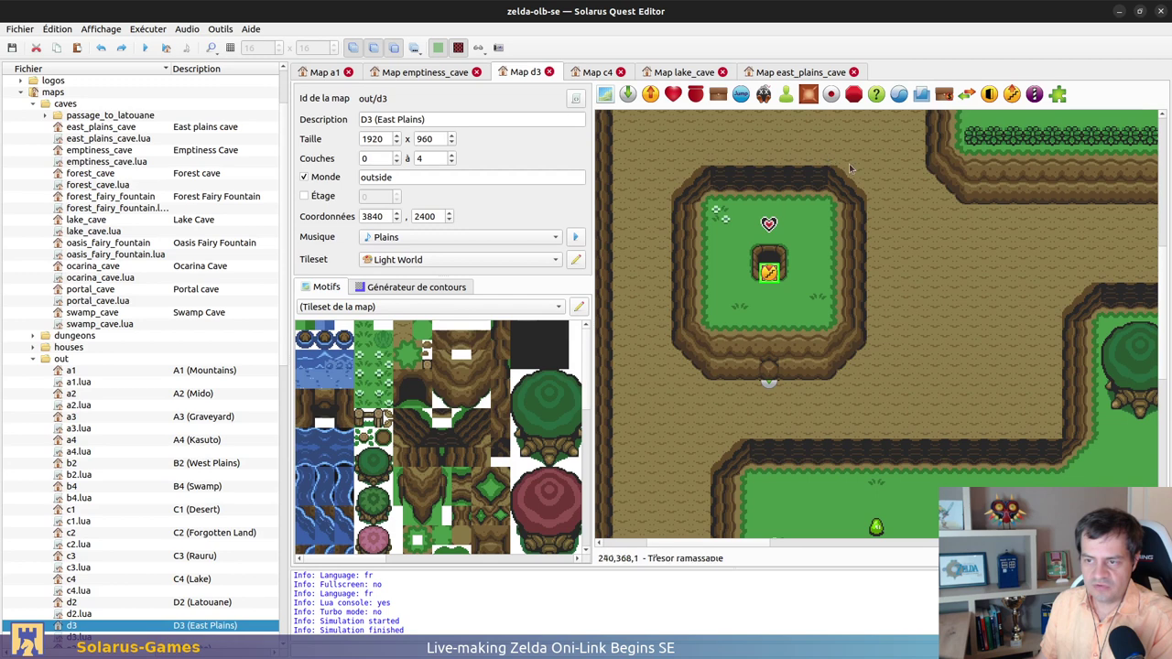
{"action": "left_click", "coordinate": [802, 74]}
{"action": "left_click", "coordinate": [682, 73]}
Place a teletransporter on the C4 (Lake) island's weak wall, leading to Lake Cave at destination from_bottom, and save the map
{"action": "left_click", "coordinate": [595, 73]}
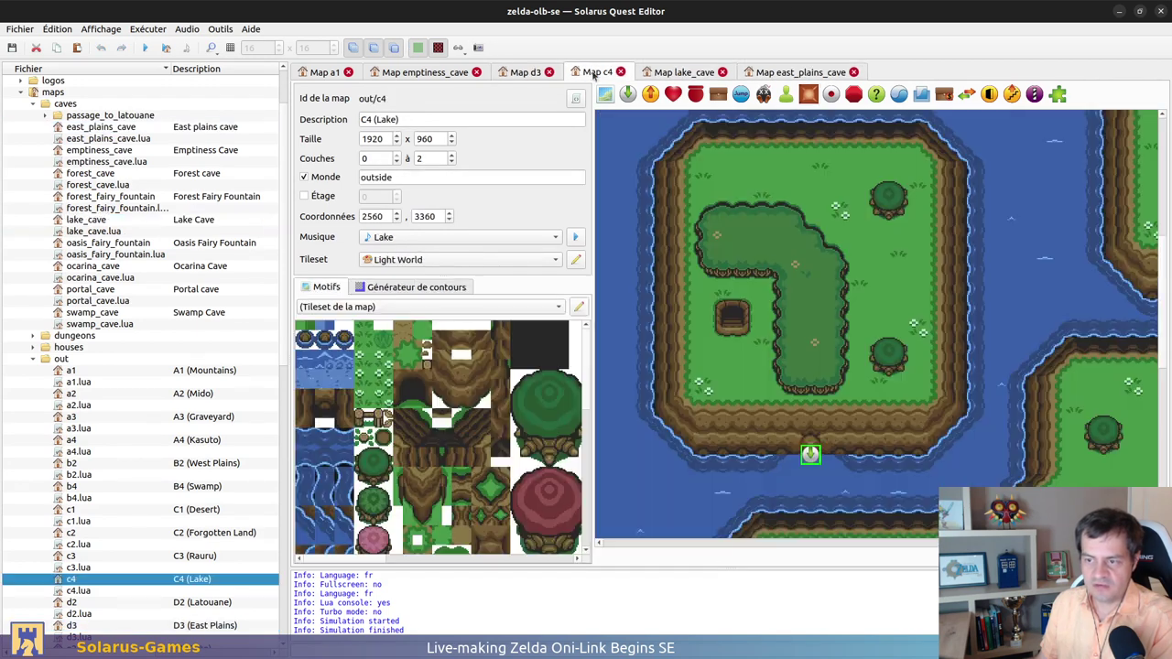
{"action": "left_click", "coordinate": [650, 94]}
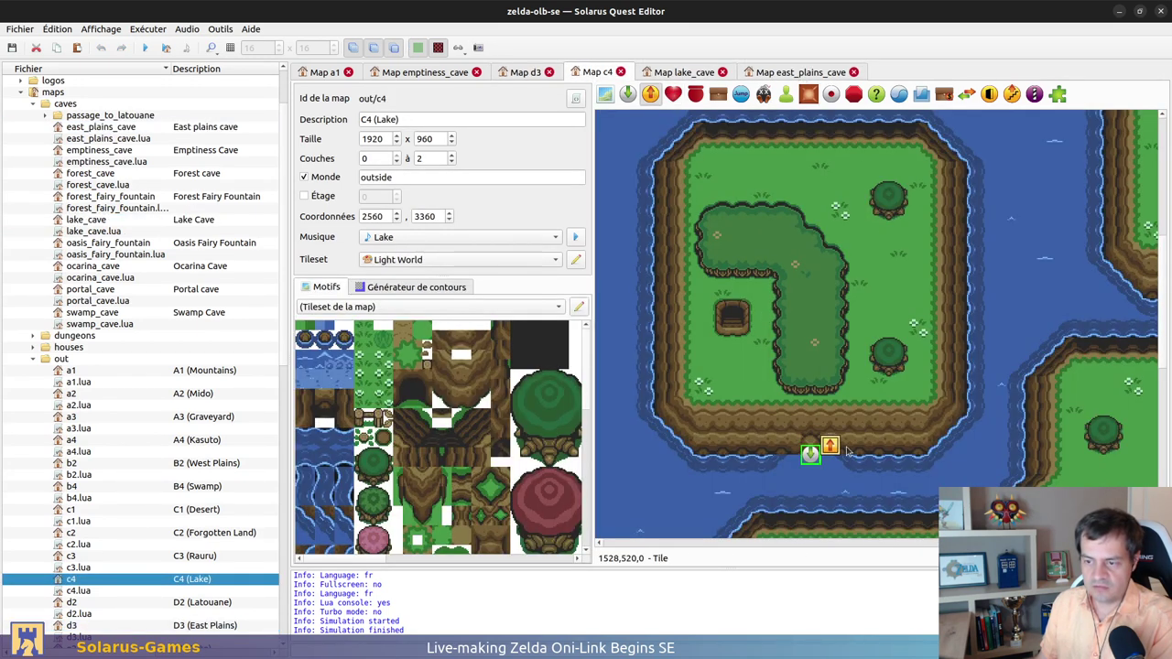
{"action": "left_click", "coordinate": [814, 450]}
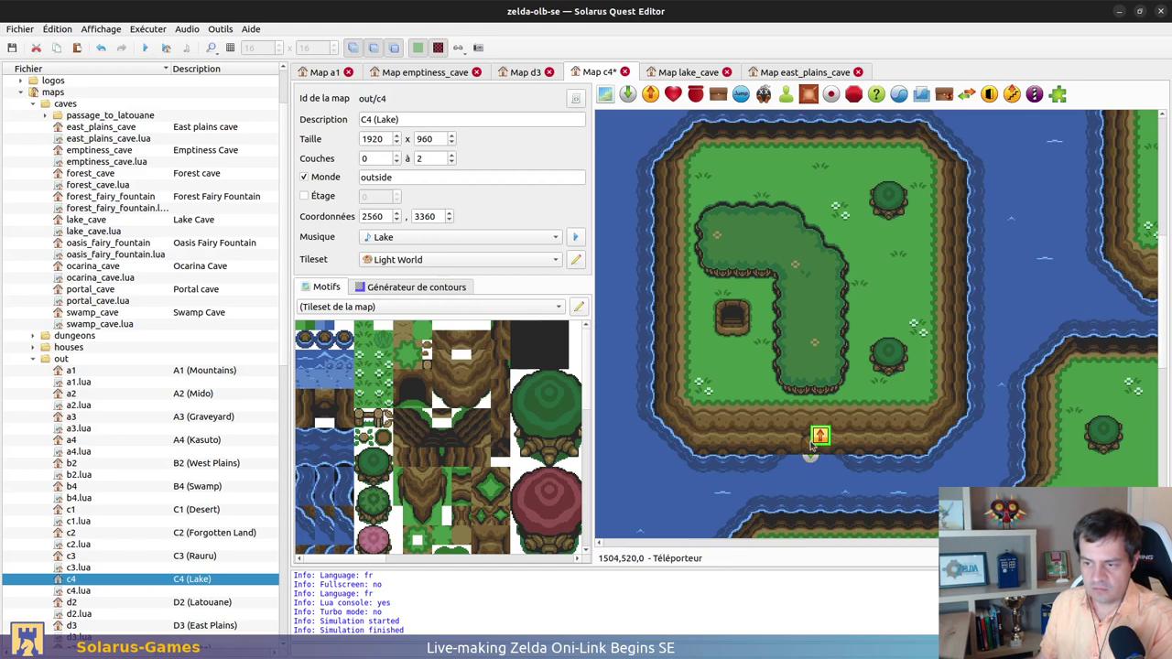
{"action": "double_click", "coordinate": [810, 447]}
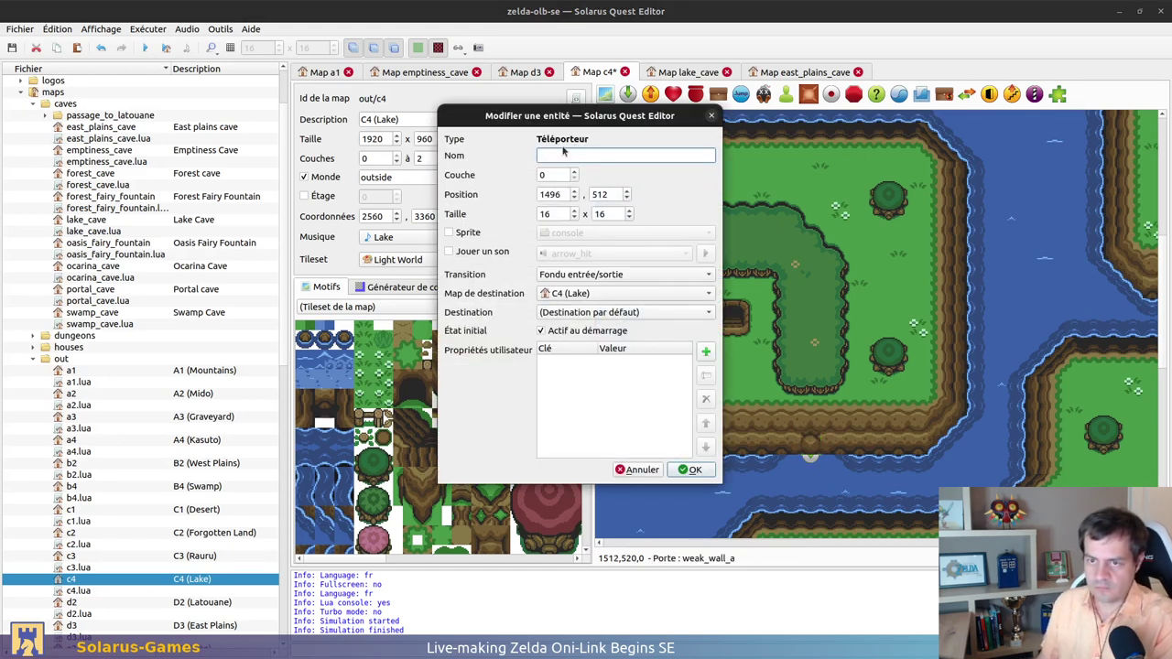
{"action": "left_click", "coordinate": [595, 293]}
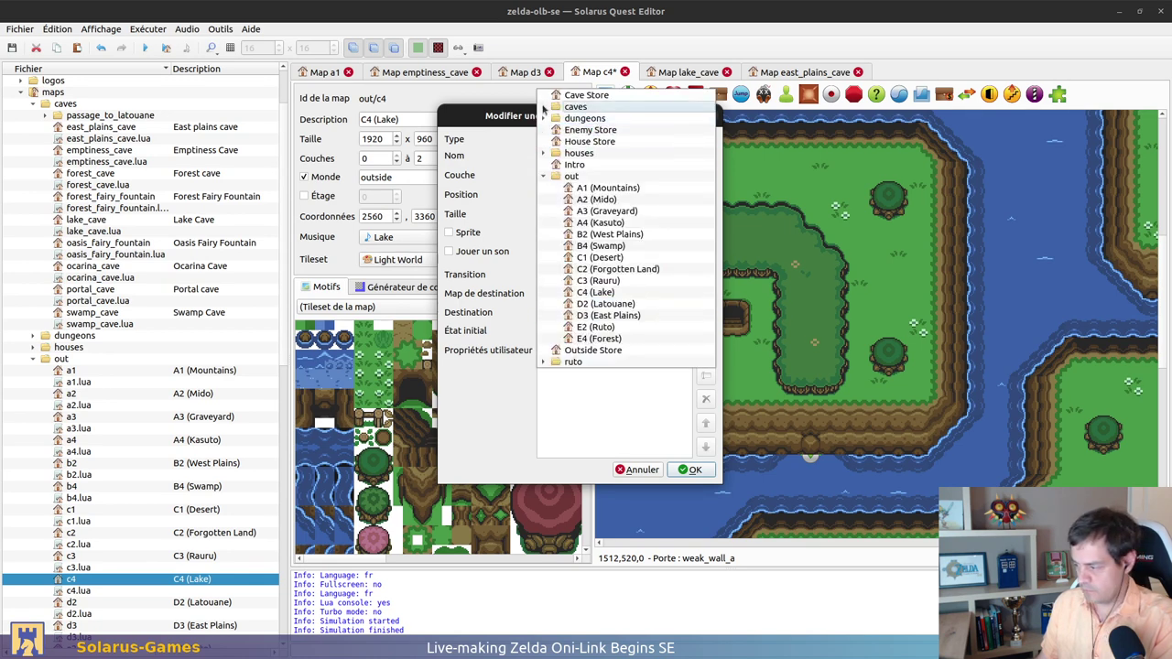
{"action": "left_click", "coordinate": [543, 106]}
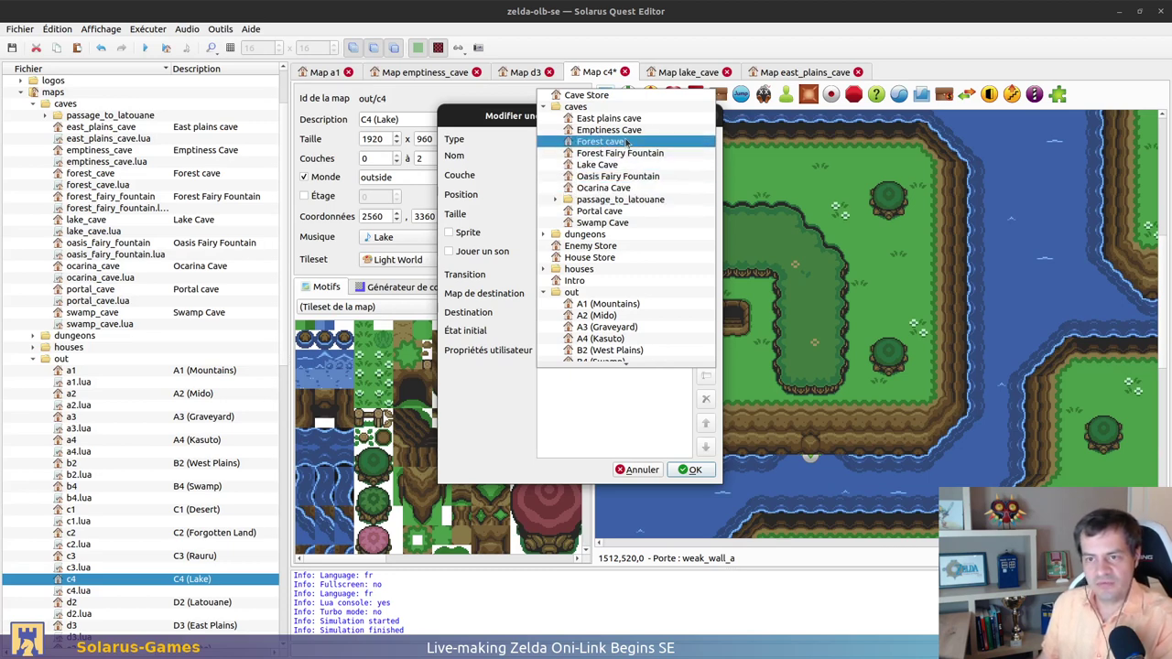
{"action": "key", "text": "Escape"}
{"action": "left_click", "coordinate": [629, 313]}
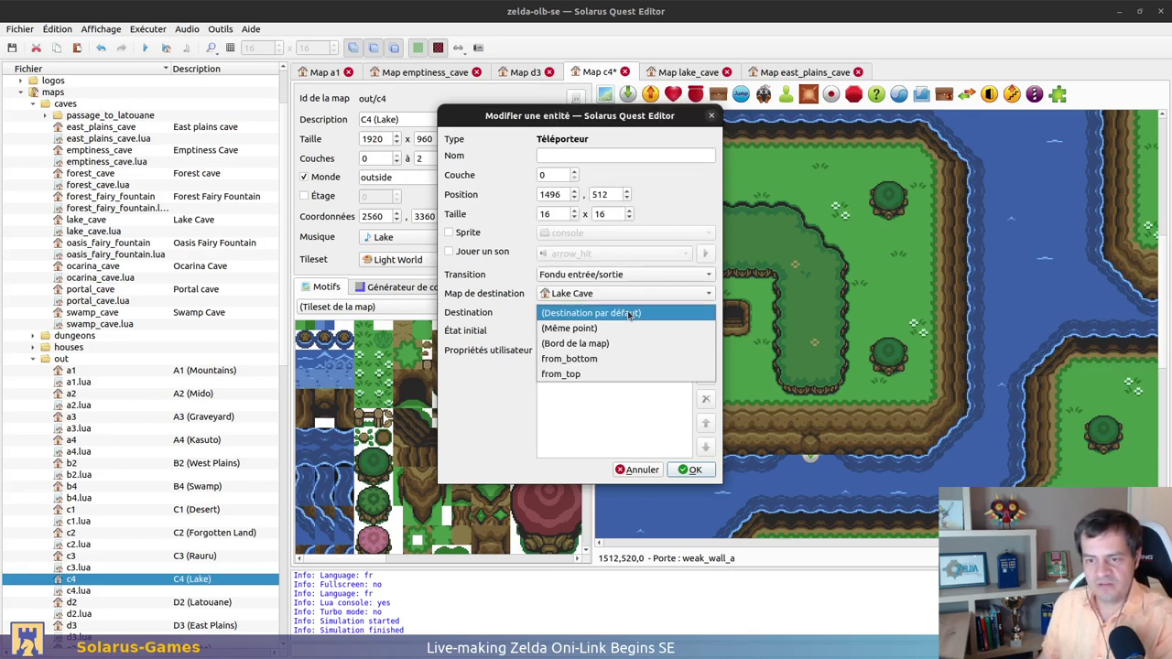
{"action": "left_click", "coordinate": [577, 359]}
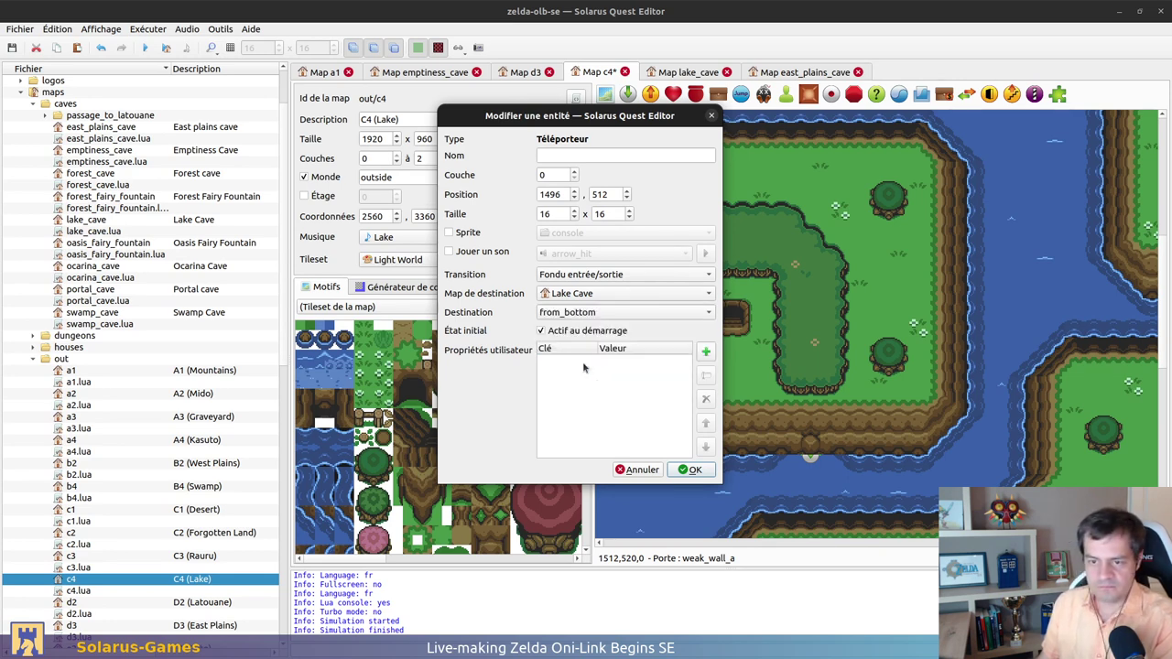
{"action": "left_click", "coordinate": [693, 469]}
{"action": "key", "text": "ctrl+s"}
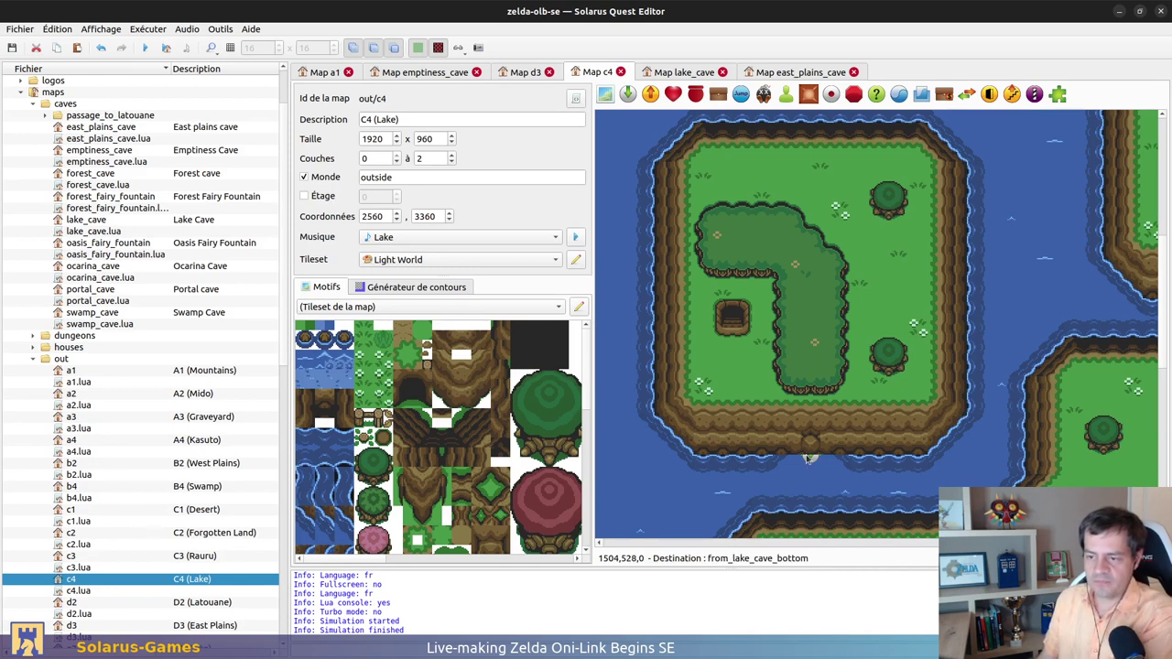
Place a destination on the island's stairway entrance, set its direction to Bas, and name it from_lake_cave_top
{"action": "left_click", "coordinate": [627, 94]}
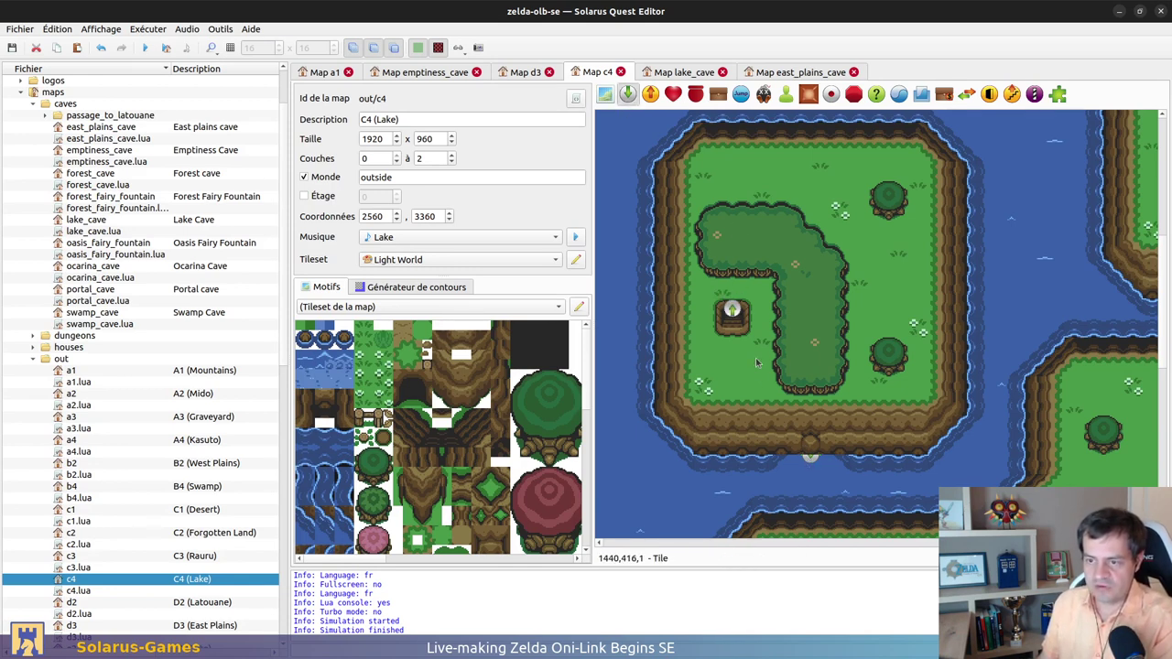
{"action": "left_click", "coordinate": [733, 333]}
{"action": "double_click", "coordinate": [734, 333]}
{"action": "key", "text": "Return"}
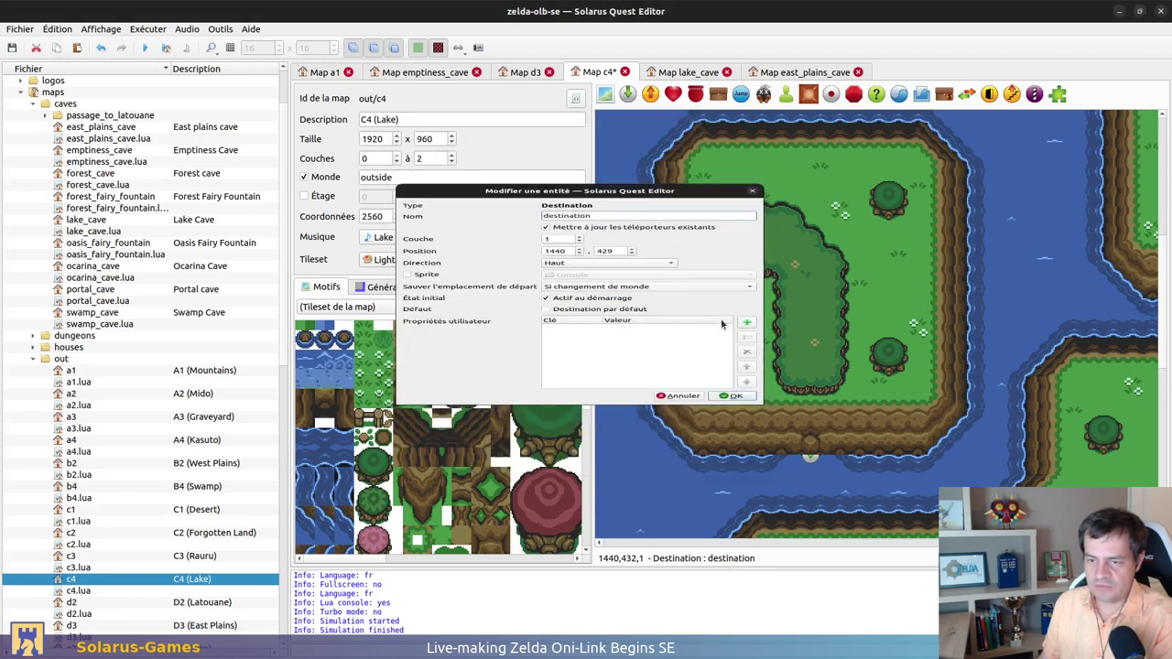
{"action": "right_click", "coordinate": [734, 332]}
{"action": "mouse_move", "coordinate": [773, 371]}
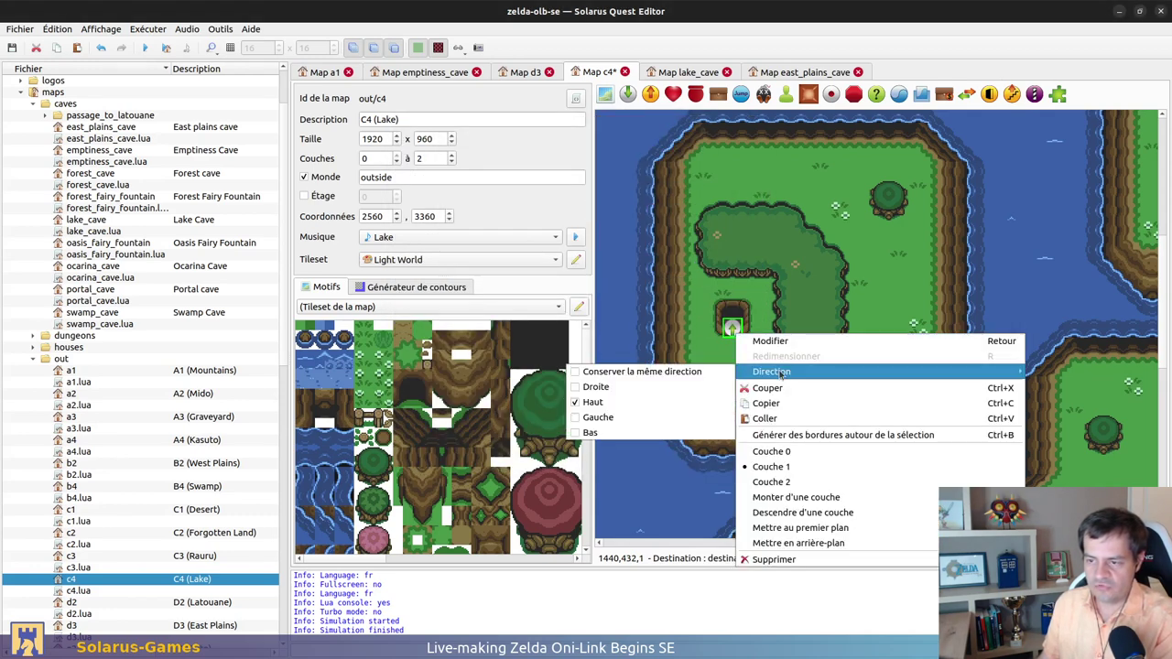
{"action": "left_click", "coordinate": [611, 434]}
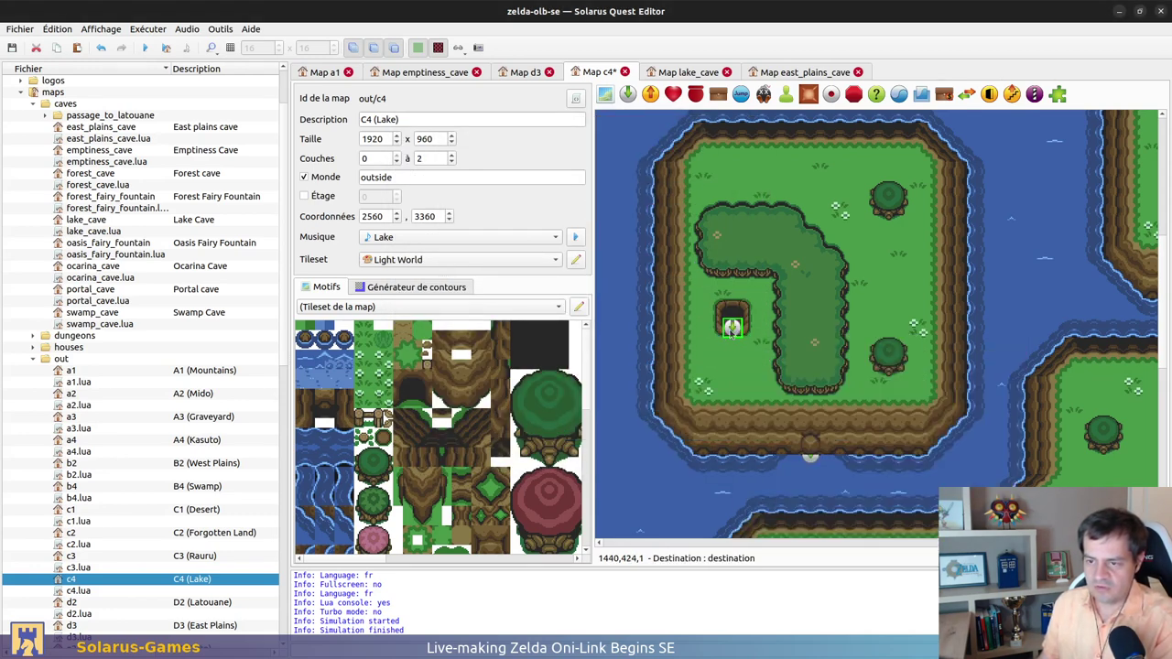
{"action": "double_click", "coordinate": [732, 329]}
{"action": "type", "text": "from"}
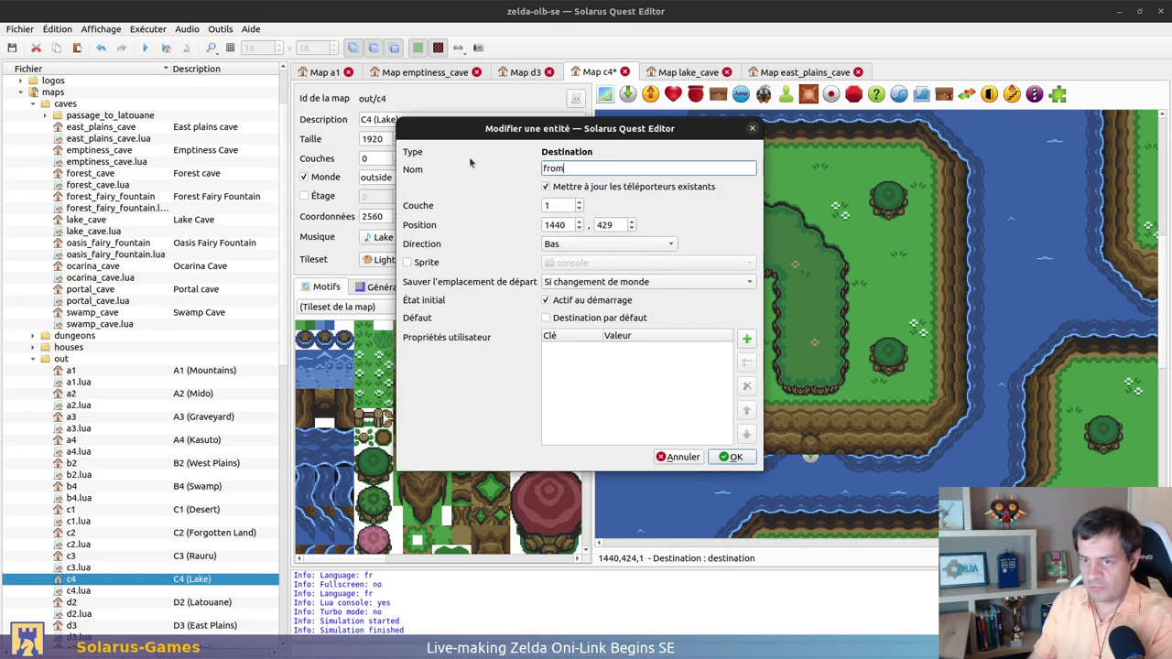
{"action": "type", "text": "_lake_cave_top"}
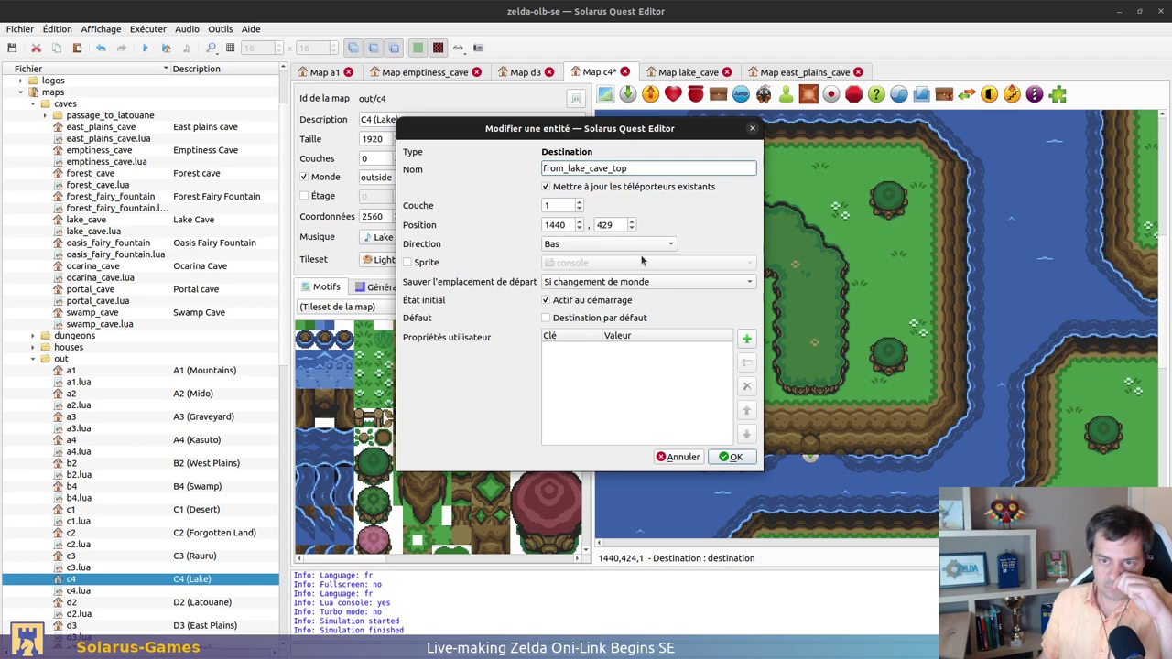
{"action": "left_click", "coordinate": [730, 457]}
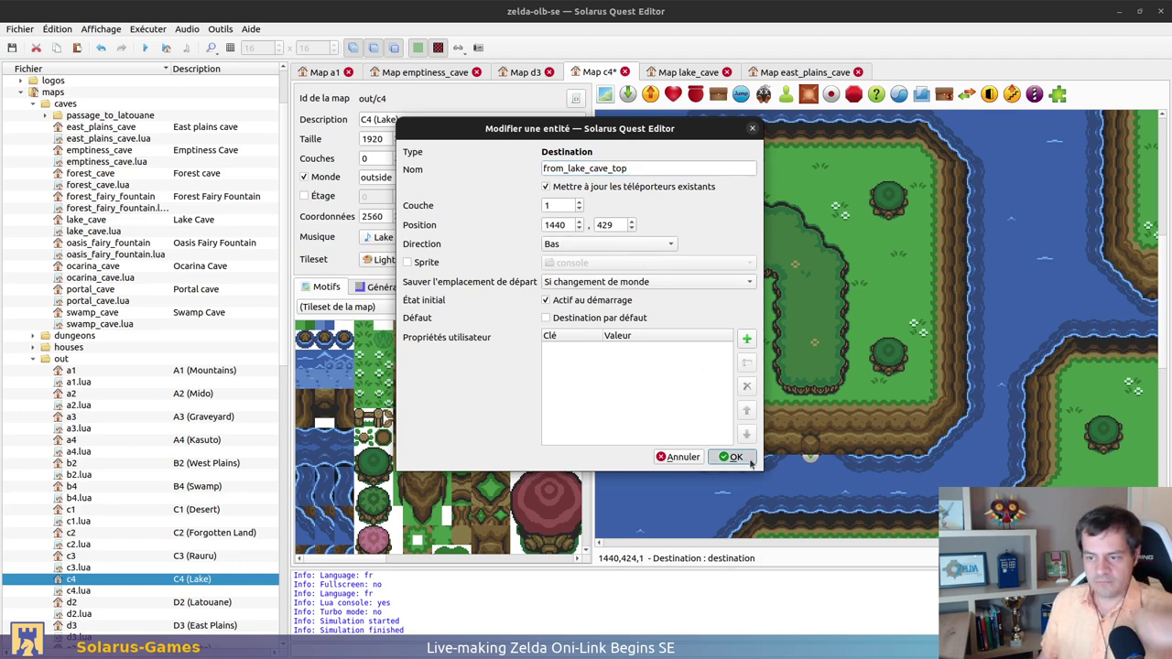
Place a teletransporter on the C4 (Lake) island's stairway entrance, leading to Lake Cave at destination from_top, and save the map
{"action": "left_click", "coordinate": [650, 94]}
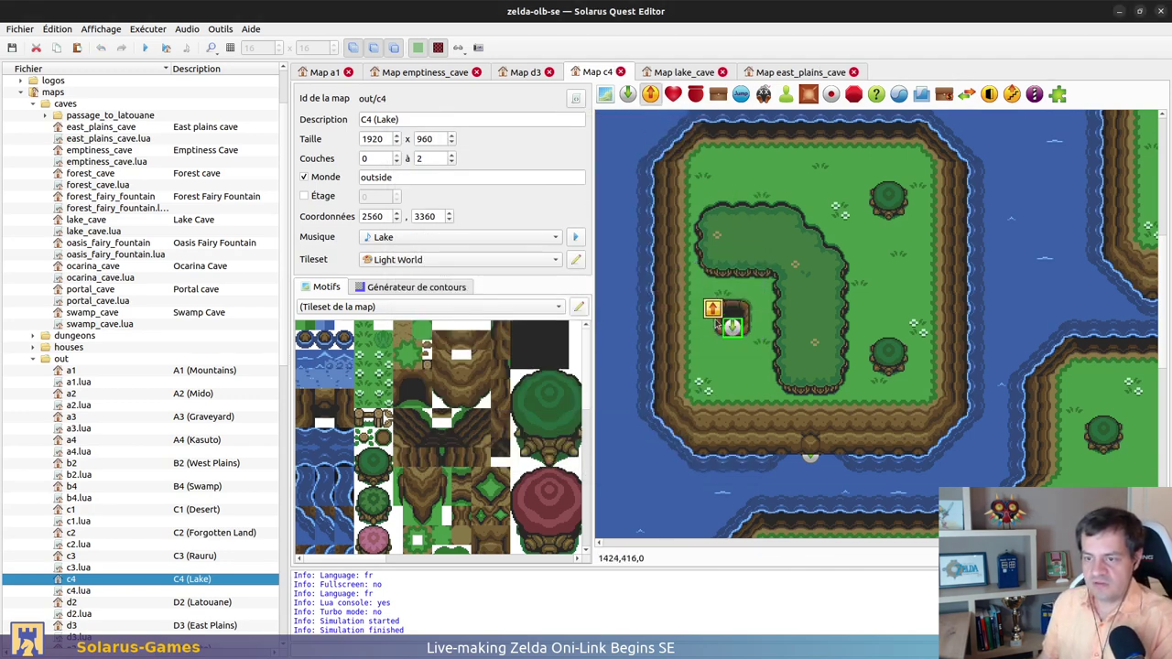
{"action": "left_click", "coordinate": [732, 328]}
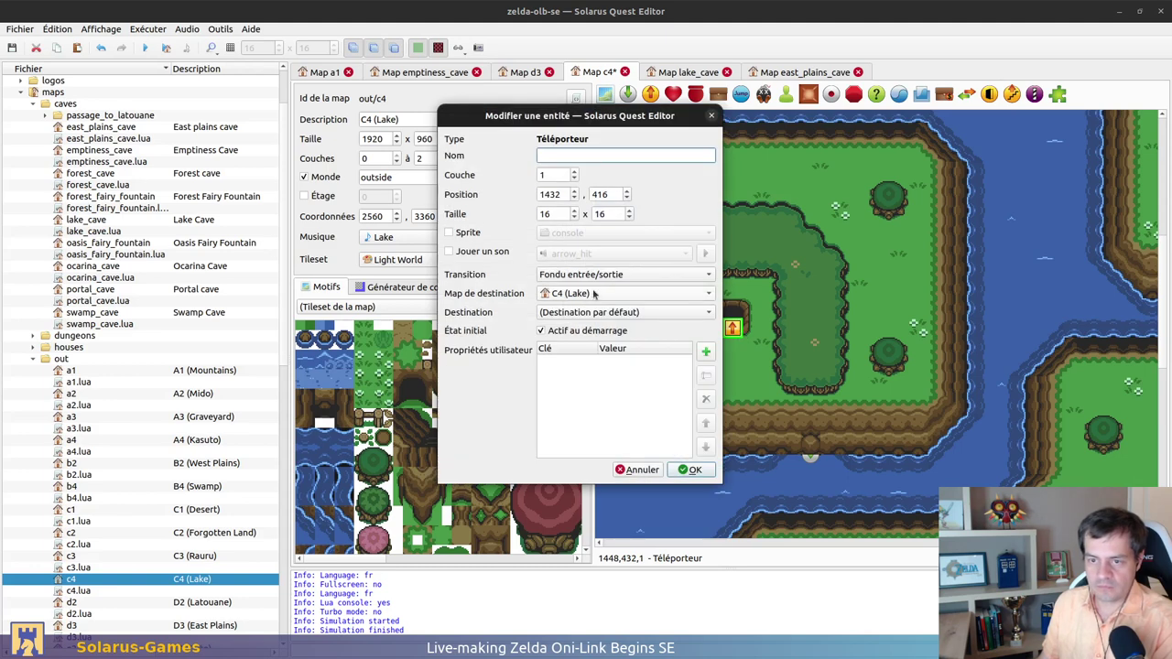
{"action": "left_click", "coordinate": [593, 293]}
{"action": "left_click", "coordinate": [543, 106]}
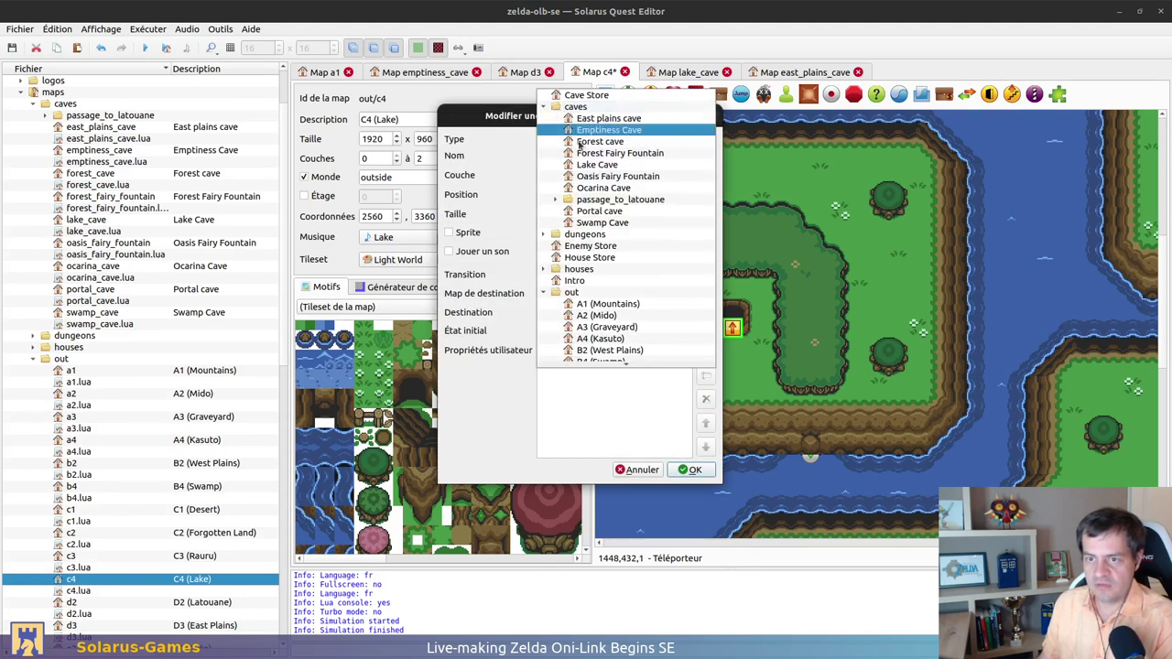
{"action": "left_click", "coordinate": [605, 164]}
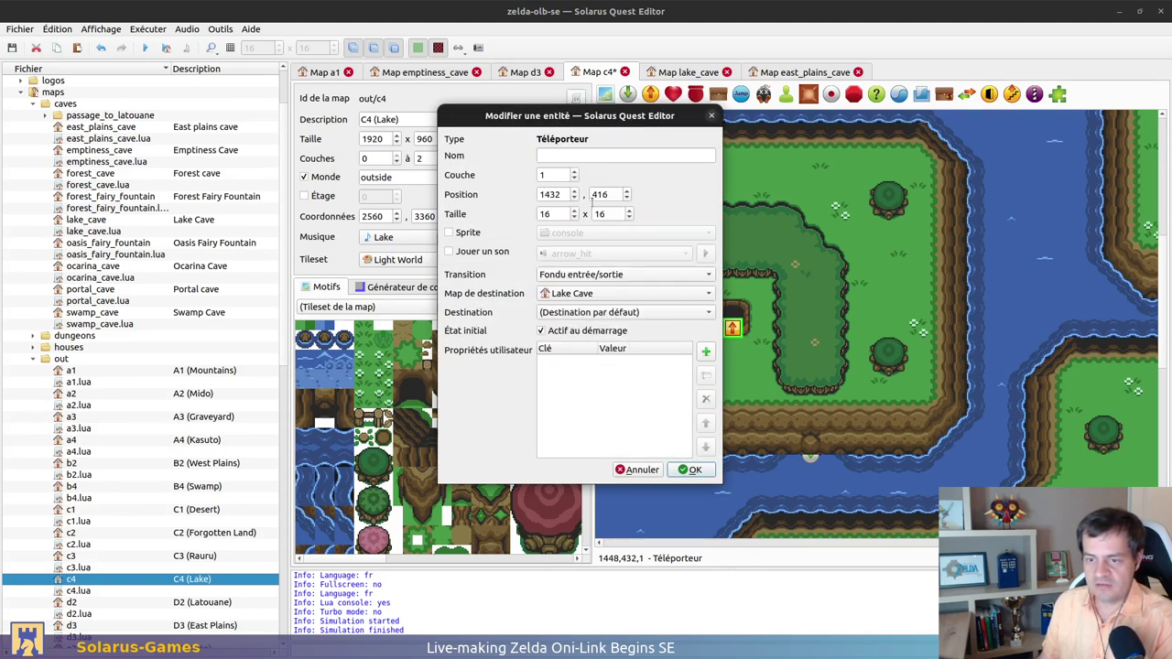
{"action": "left_click", "coordinate": [615, 312]}
{"action": "left_click", "coordinate": [606, 372]}
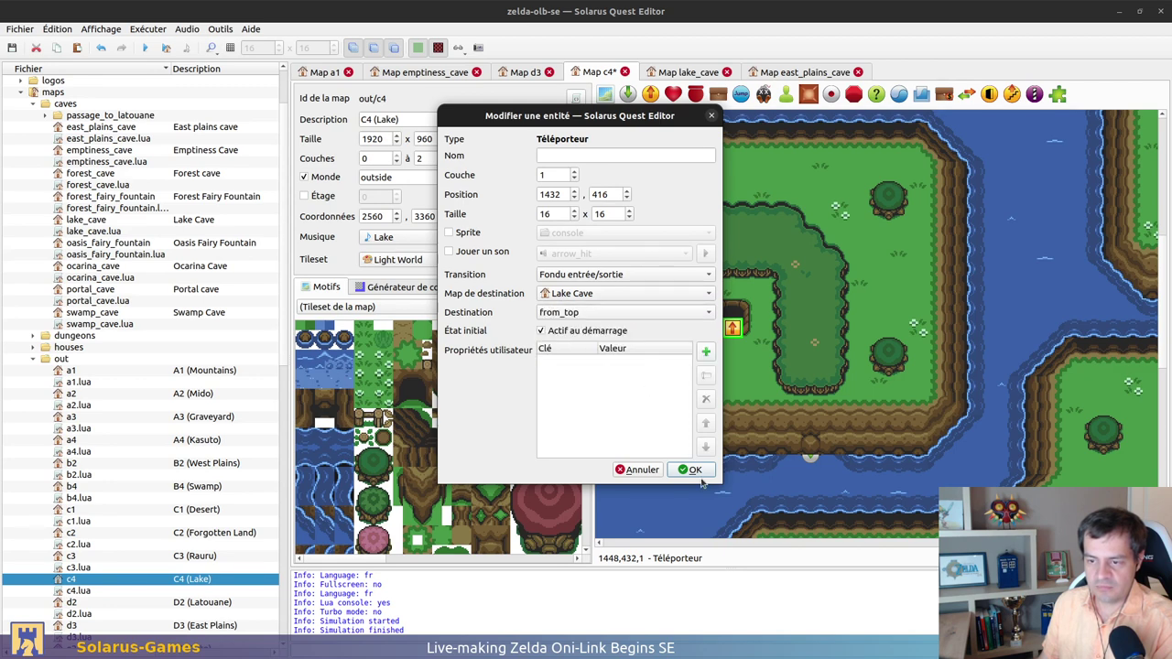
{"action": "left_click", "coordinate": [694, 469]}
{"action": "key", "text": "ctrl+s"}
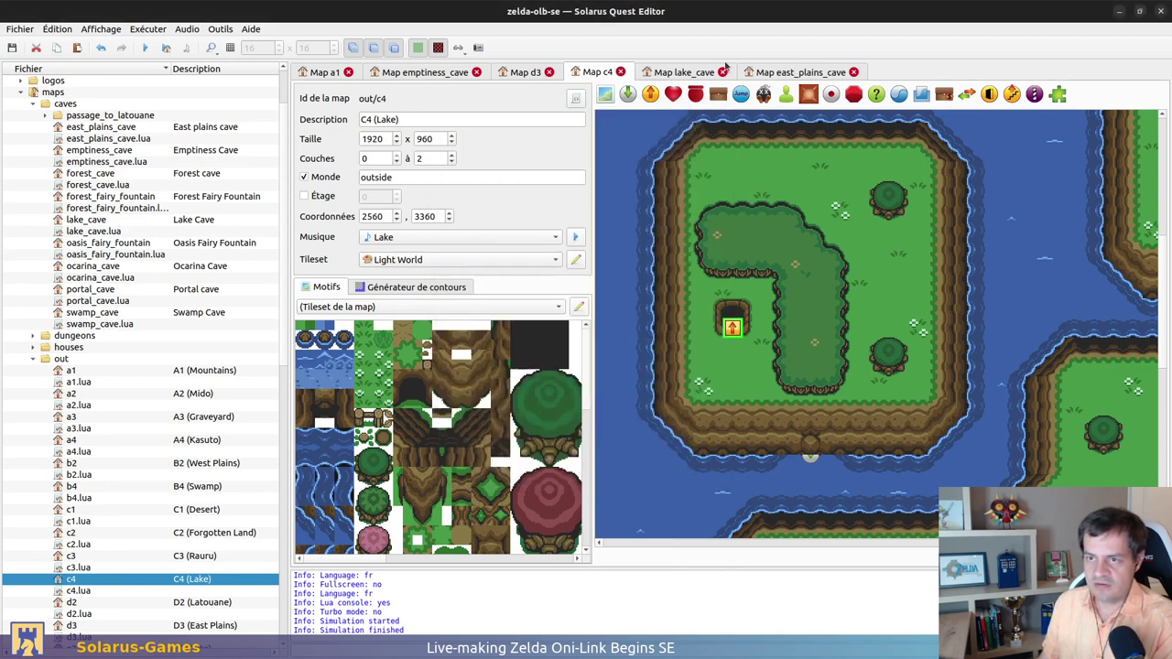
Add a stairs entity over the teletransporter on the C4 (Lake) island's stairway entrance and save the map
{"action": "left_click", "coordinate": [495, 72]}
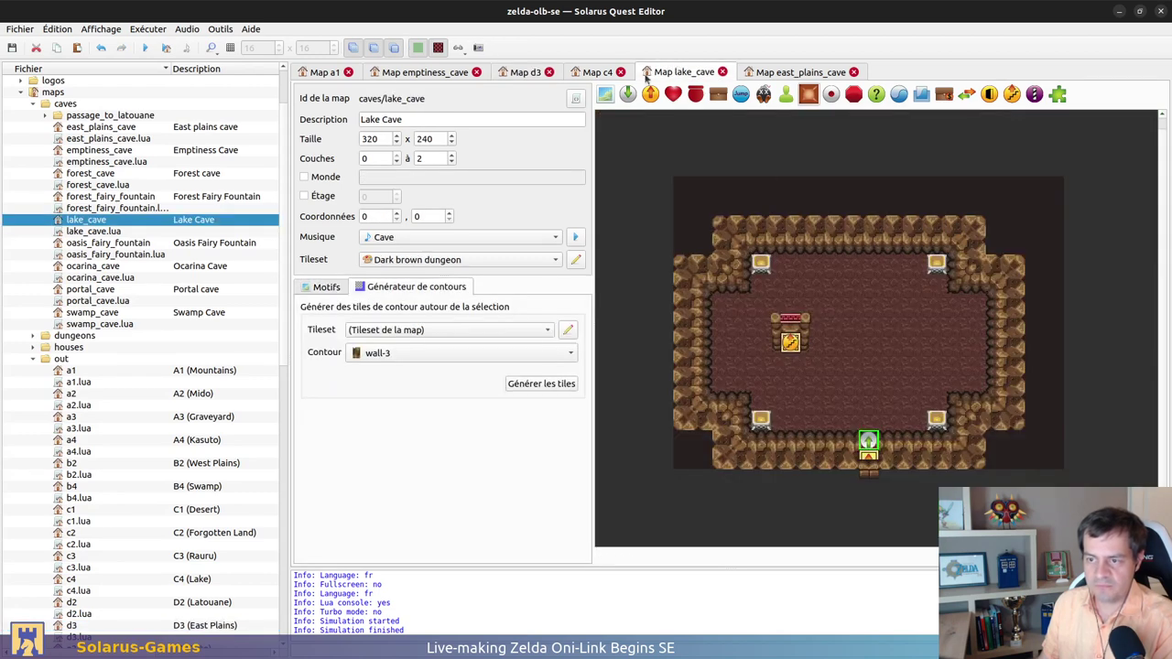
{"action": "left_click", "coordinate": [596, 71]}
{"action": "left_click", "coordinate": [718, 93]}
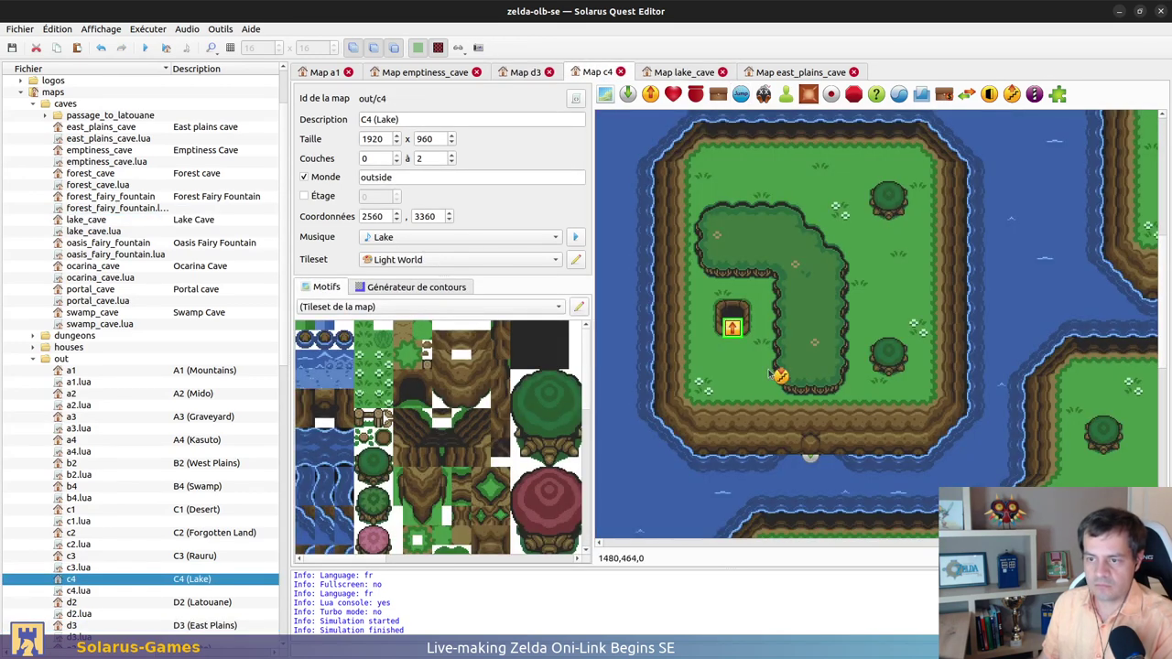
{"action": "left_click", "coordinate": [735, 332]}
{"action": "key", "text": "Return"}
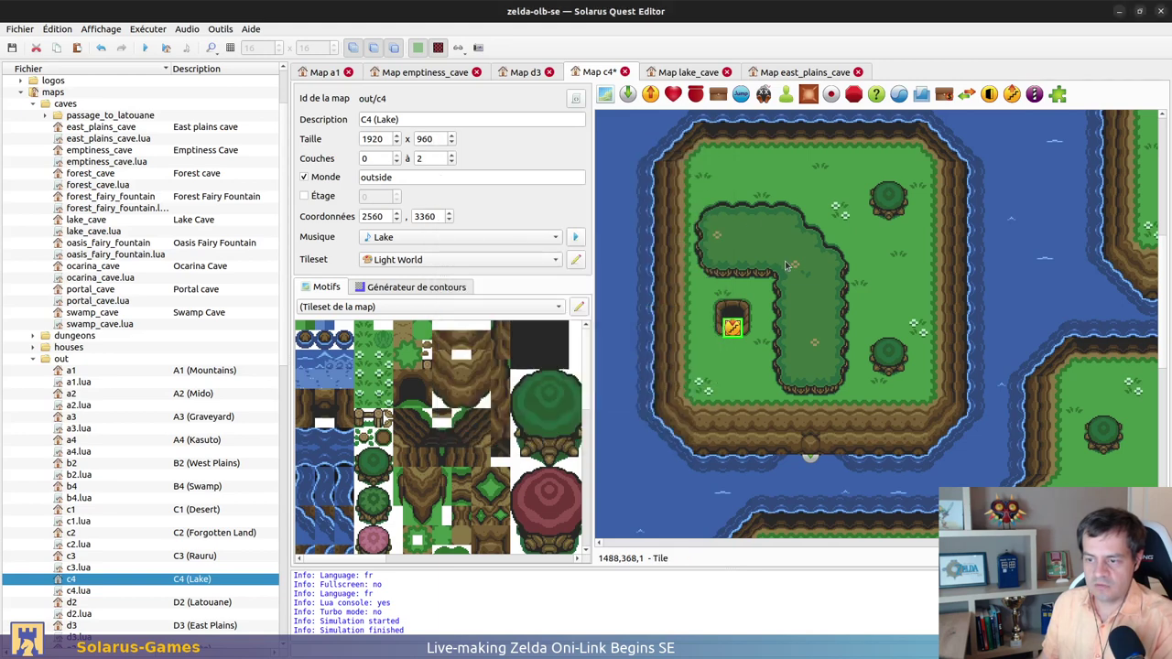
{"action": "key", "text": "ctrl+s"}
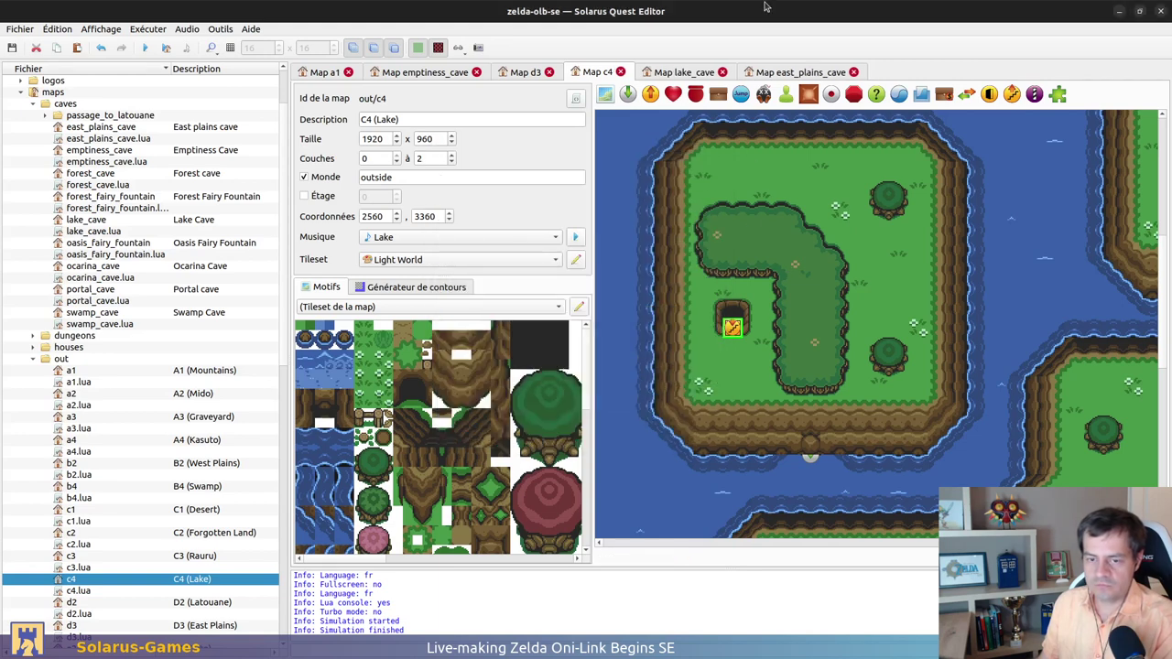
Check the target map and destination of the teletransporter behind the island's weak wall
{"action": "left_click_drag", "start_coordinate": [817, 439], "coordinate": [817, 458]}
{"action": "double_click", "coordinate": [810, 446]}
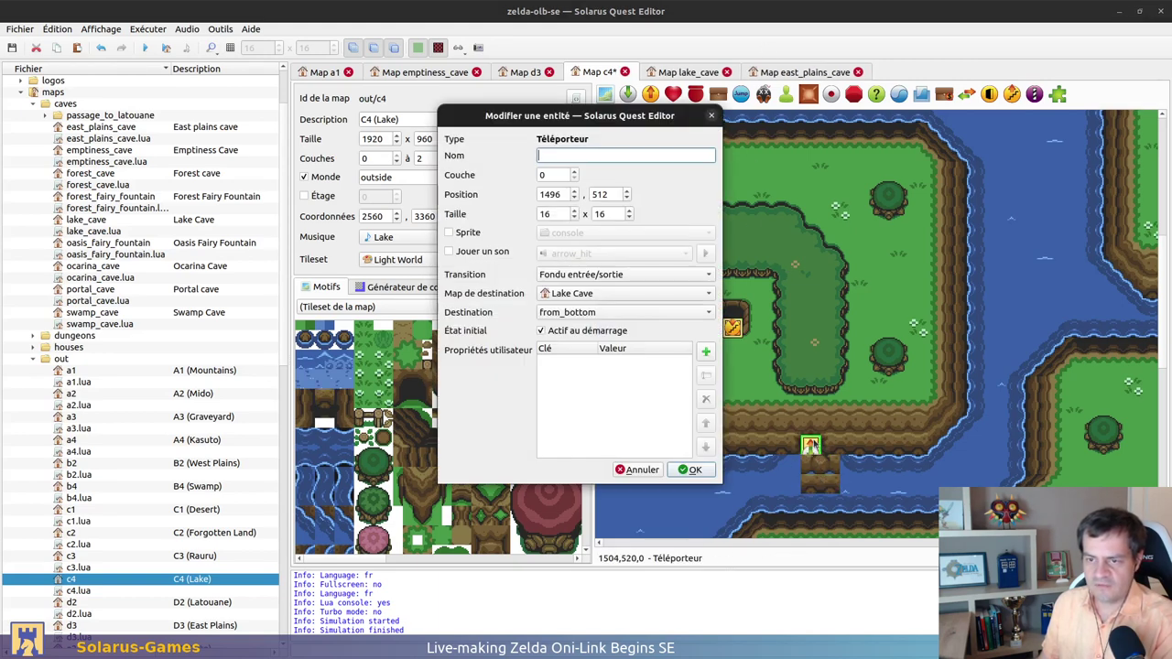
{"action": "key", "text": "Return"}
{"action": "key", "text": "ctrl+s"}
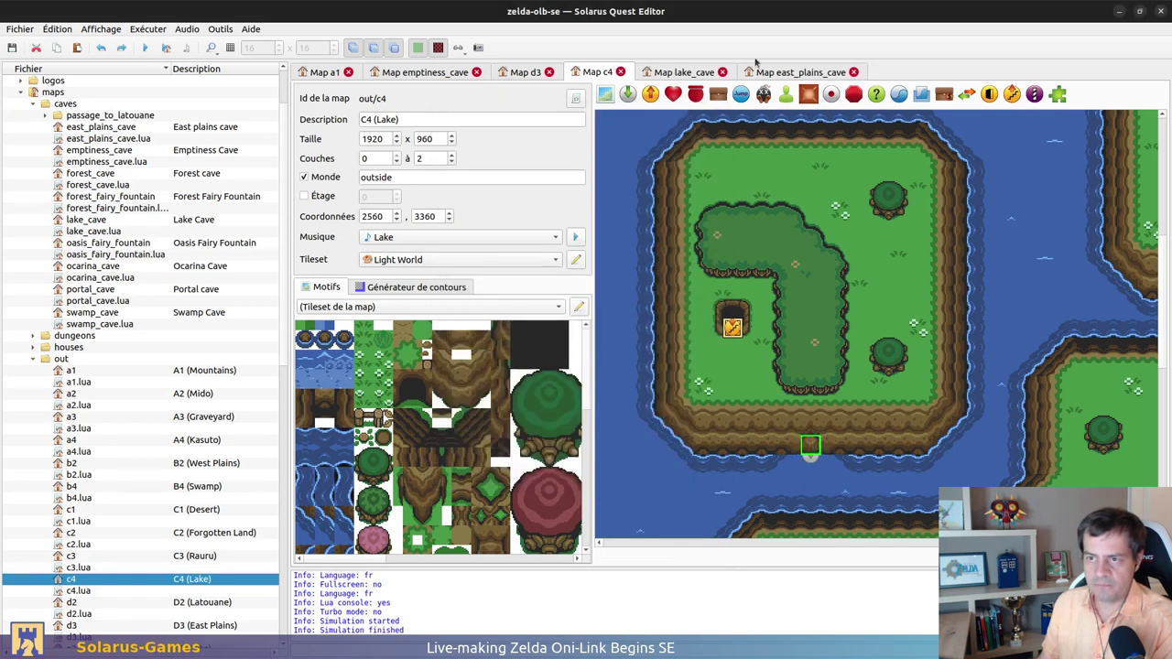
Point the teletransporter at Lake Cave's bottom exit to C4 (Lake) at destination from_lake_cave_bottom
{"action": "left_click", "coordinate": [682, 72]}
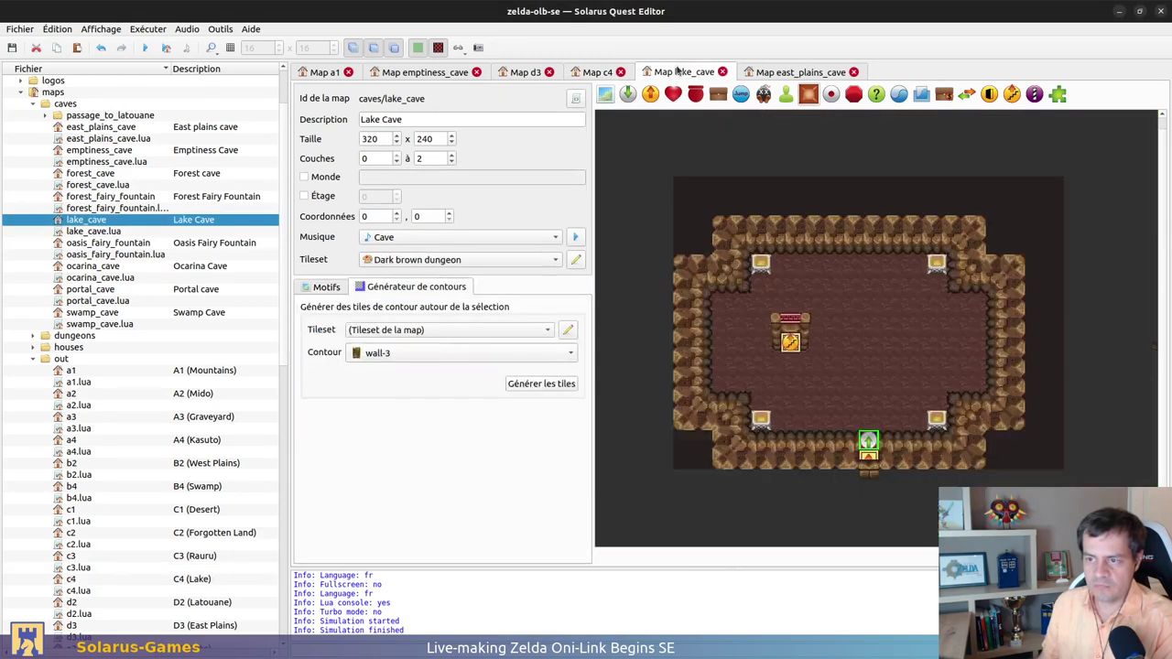
{"action": "double_click", "coordinate": [868, 458]}
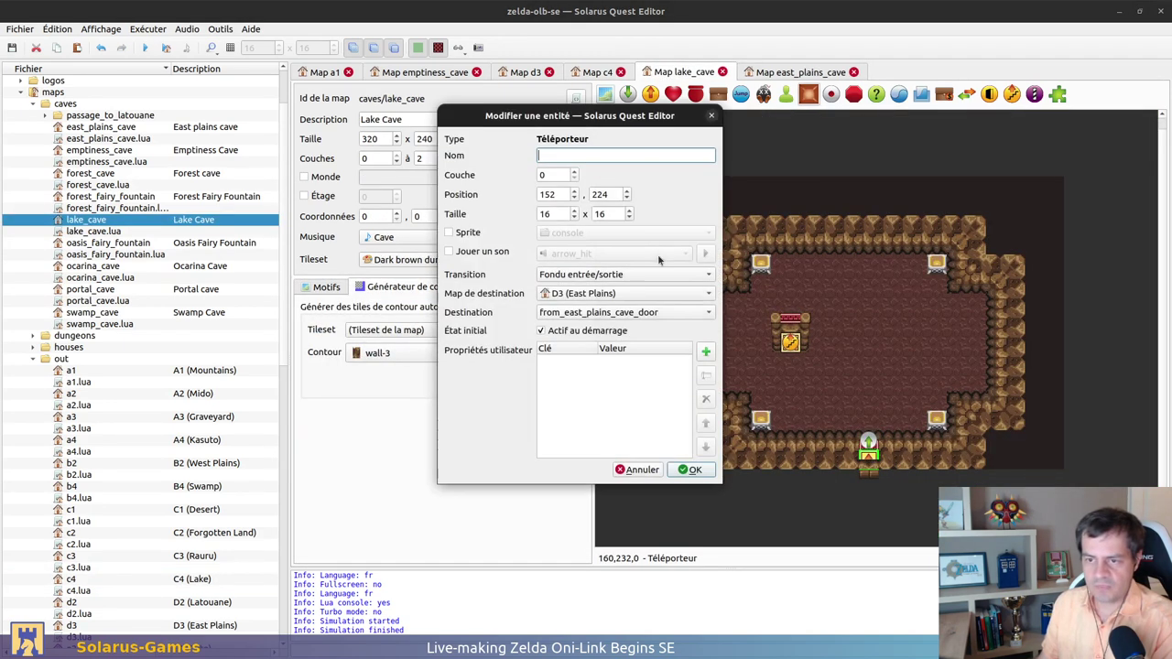
{"action": "left_click", "coordinate": [607, 294]}
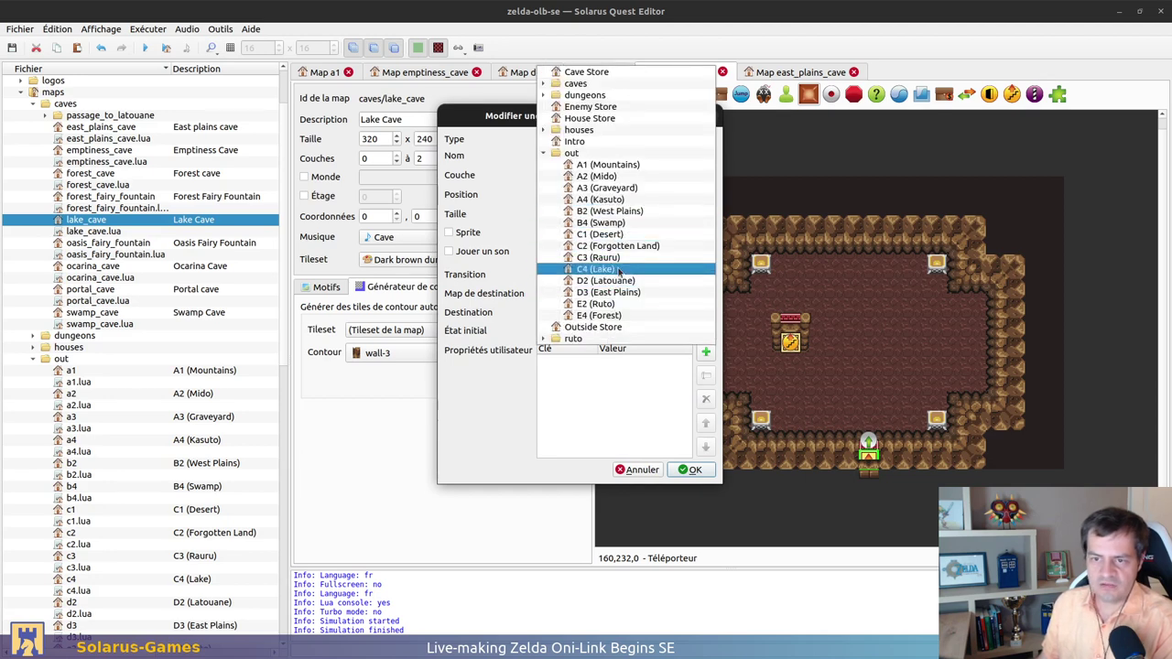
{"action": "left_click", "coordinate": [597, 269]}
{"action": "left_click", "coordinate": [625, 312]}
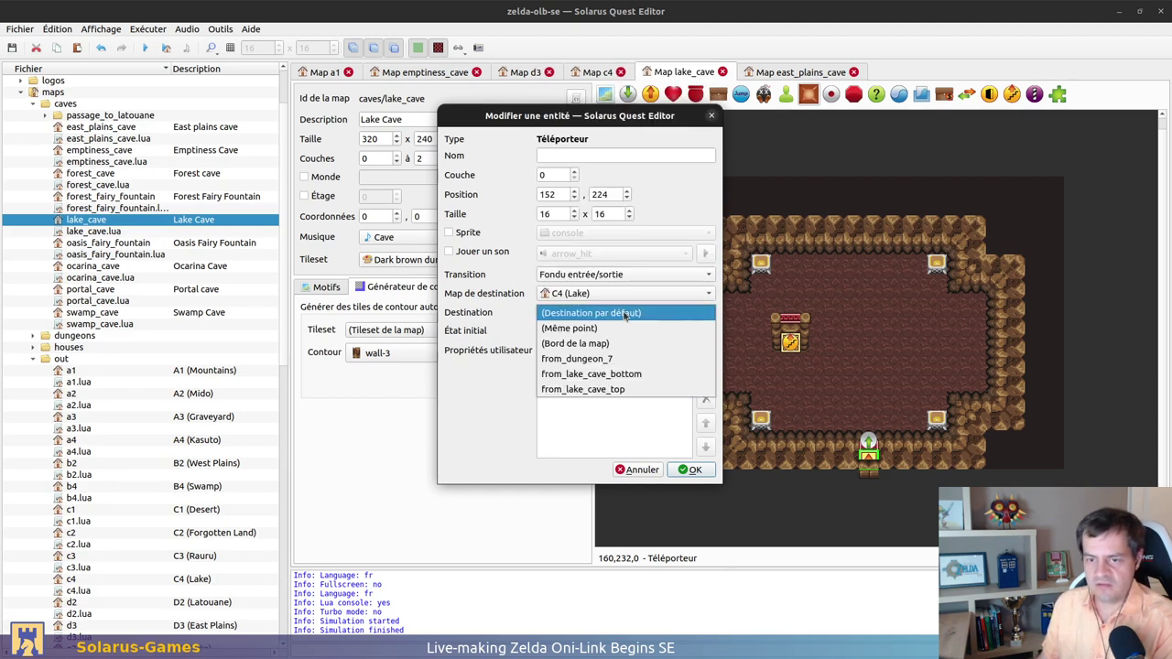
{"action": "left_click", "coordinate": [617, 376]}
{"action": "left_click", "coordinate": [693, 469]}
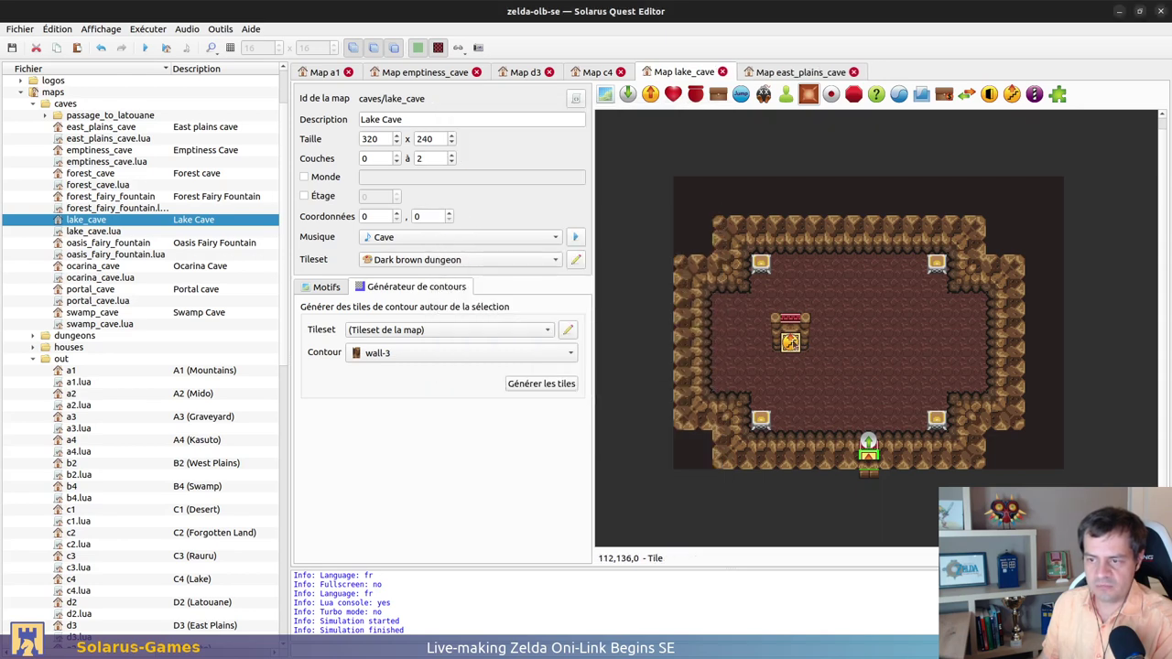
Point Lake Cave's stairs teletransporter to C4 (Lake) at destination from_lake_cave_top, put the shifted entities back, and save the map
{"action": "left_click", "coordinate": [792, 341]}
{"action": "left_click_drag", "start_coordinate": [790, 338], "coordinate": [811, 347]}
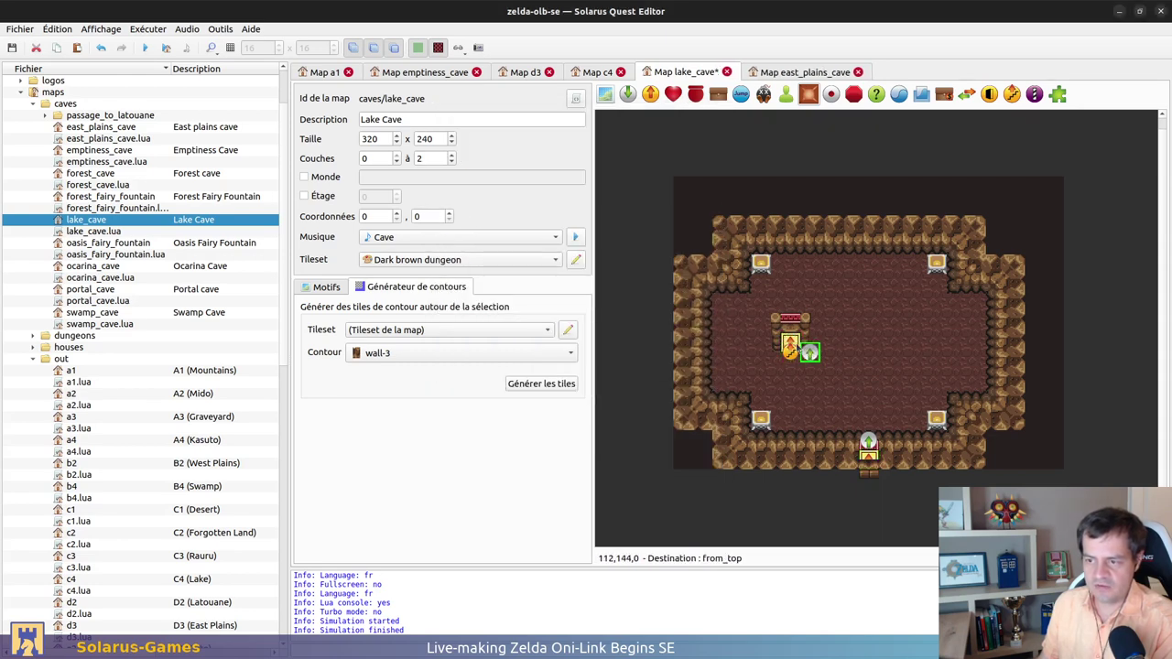
{"action": "double_click", "coordinate": [785, 346]}
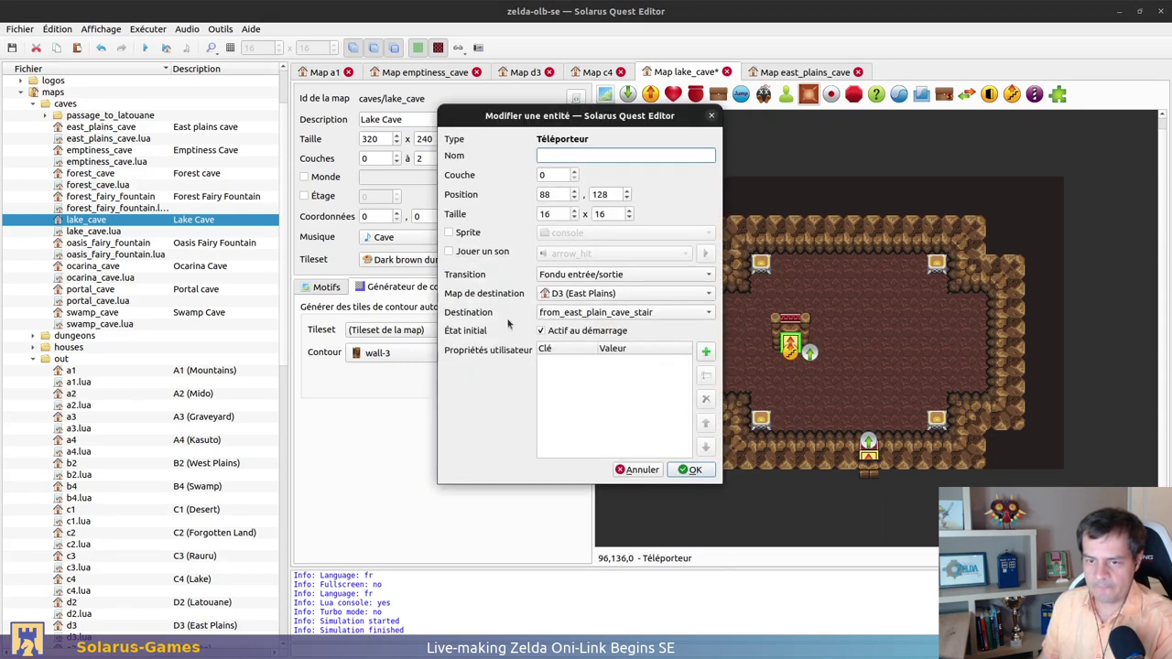
{"action": "left_click", "coordinate": [626, 293]}
{"action": "left_click", "coordinate": [619, 258]}
{"action": "left_click", "coordinate": [618, 312]}
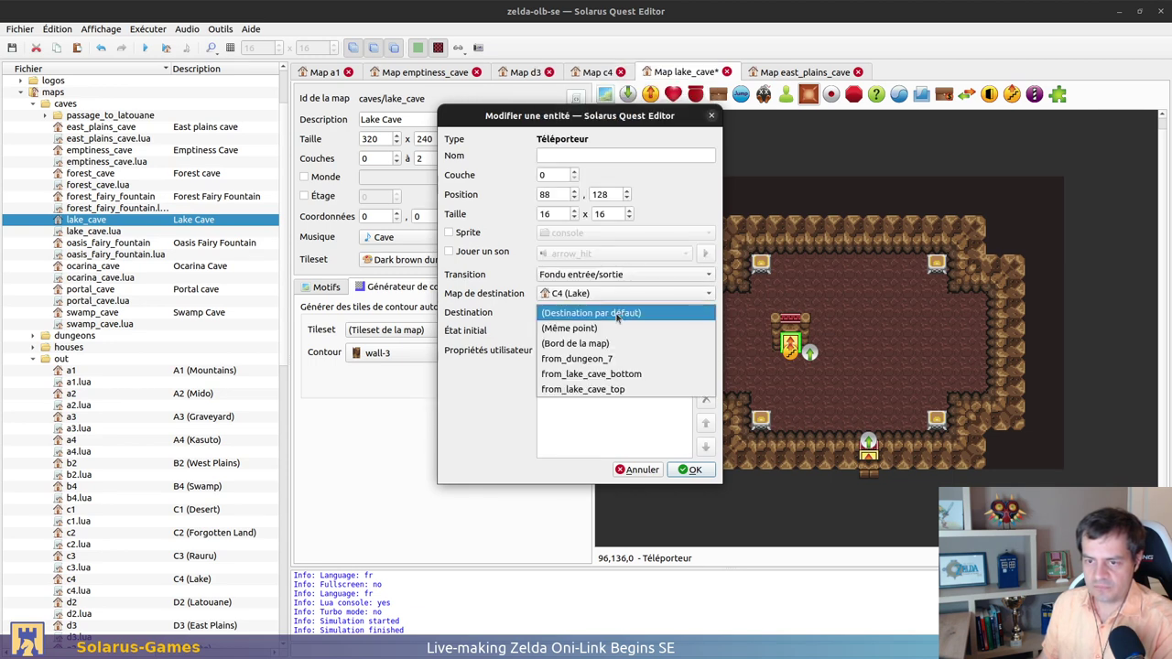
{"action": "left_click", "coordinate": [622, 390]}
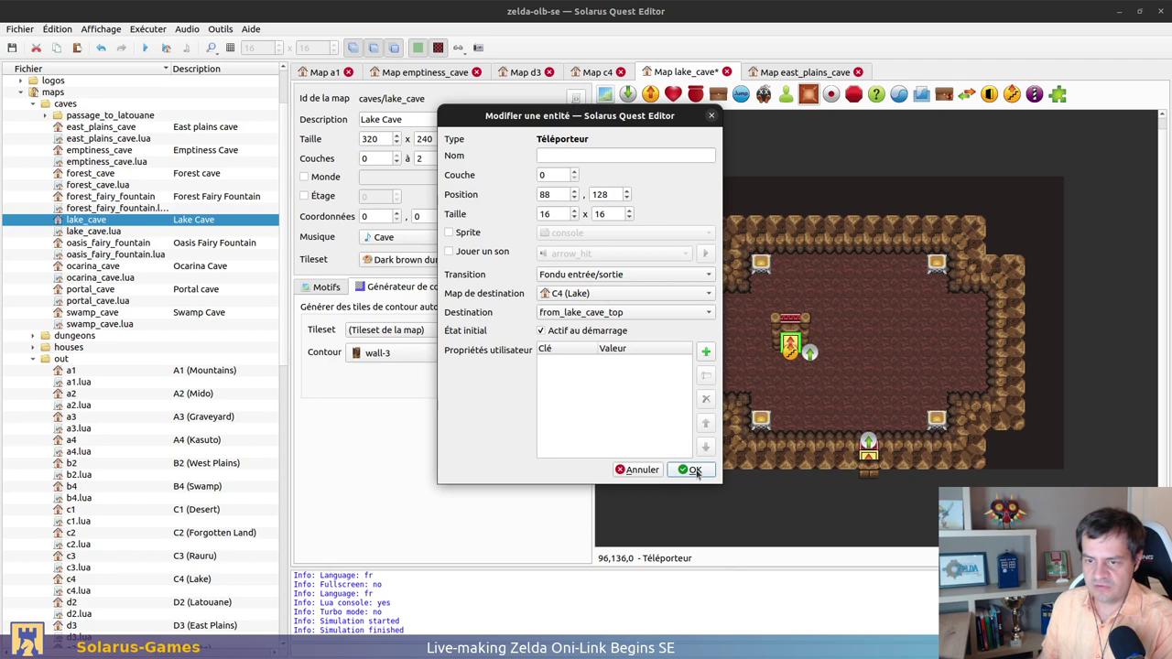
{"action": "left_click", "coordinate": [693, 470]}
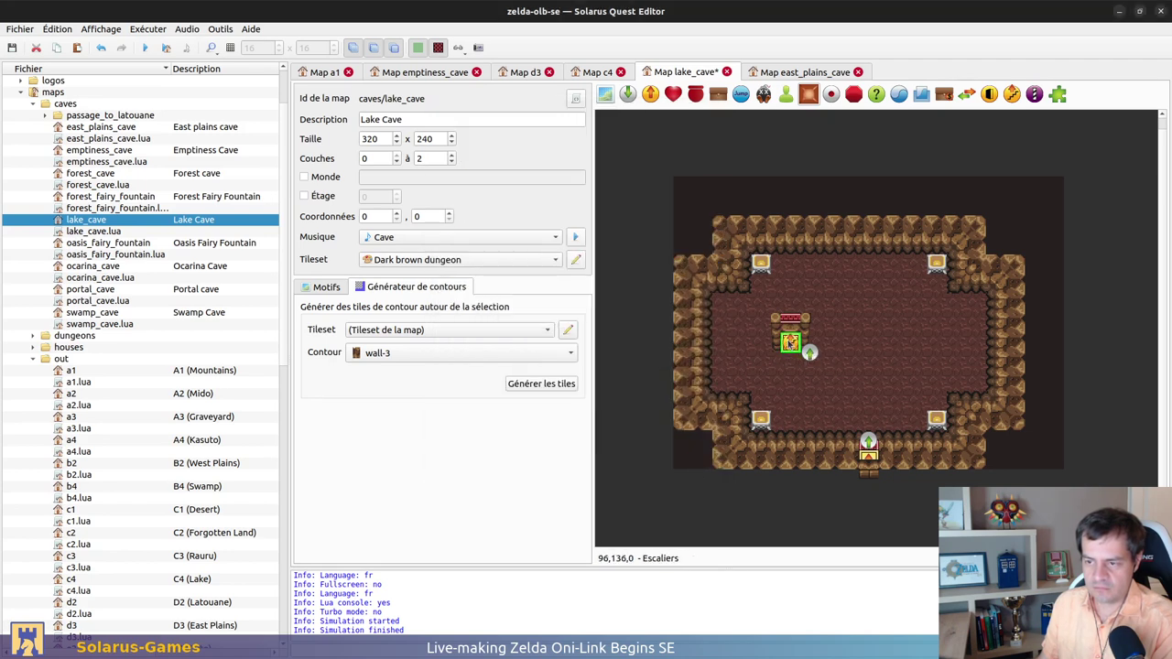
{"action": "left_click_drag", "start_coordinate": [809, 352], "coordinate": [791, 344]}
{"action": "key", "text": "ctrl+s"}
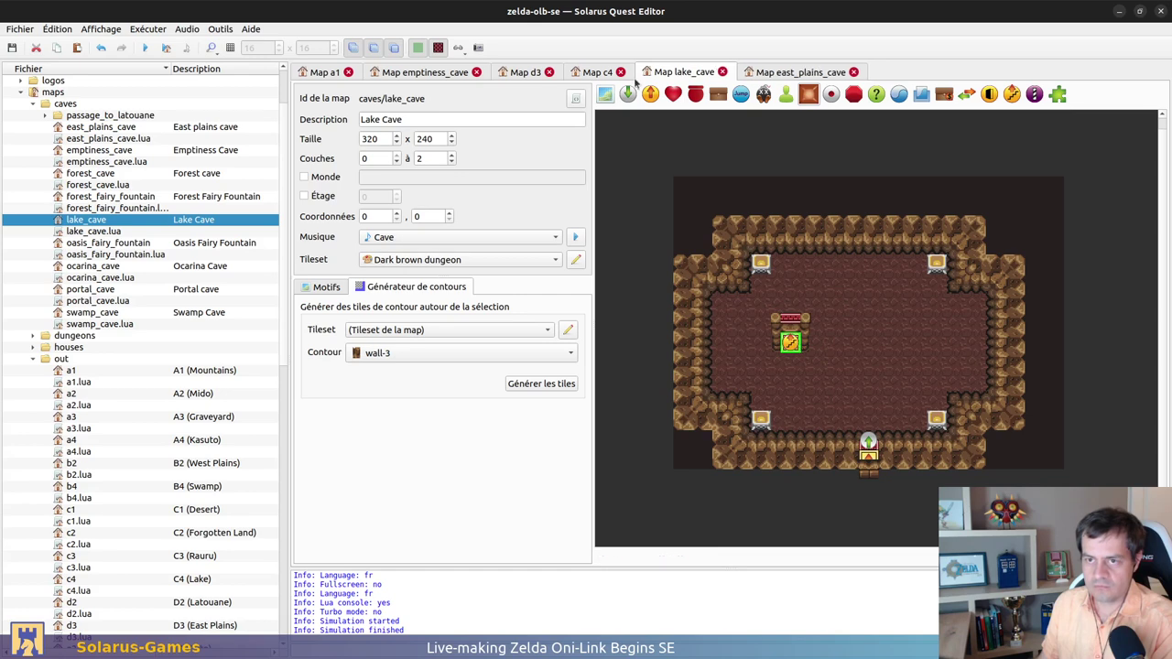
Rename the destination below the C4 island's weak wall to from_lake_cave_door, updating existing teletransporters
{"action": "left_click", "coordinate": [595, 71]}
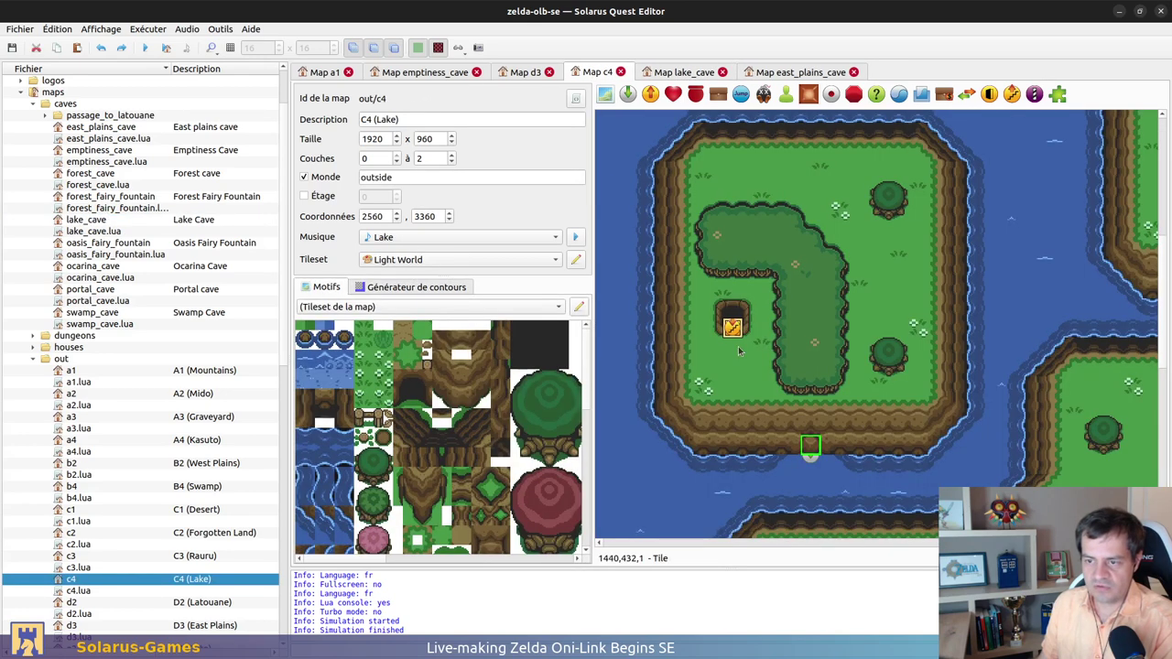
{"action": "double_click", "coordinate": [810, 447]}
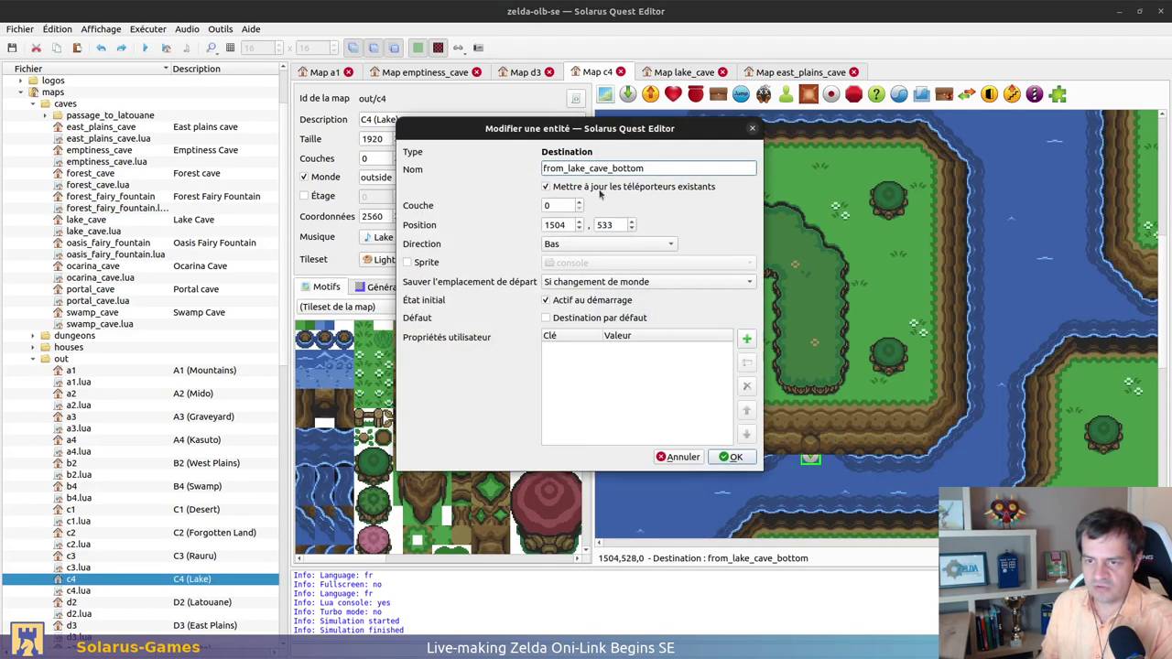
{"action": "double_click", "coordinate": [625, 168]}
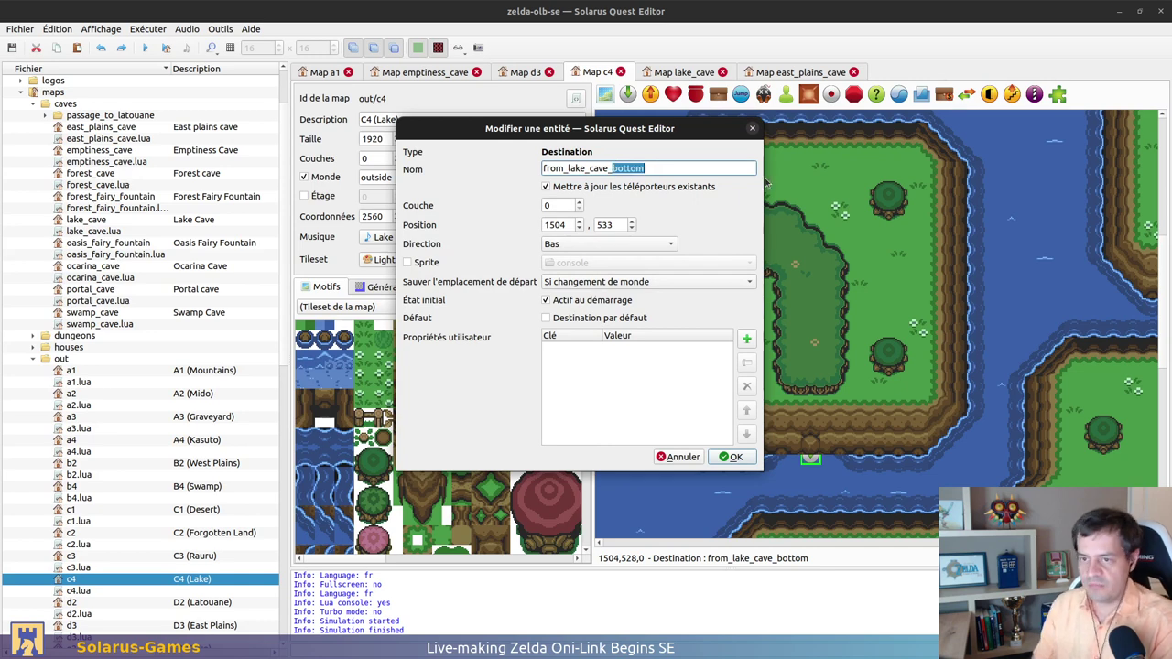
{"action": "type", "text": "door"}
{"action": "key", "text": "Return"}
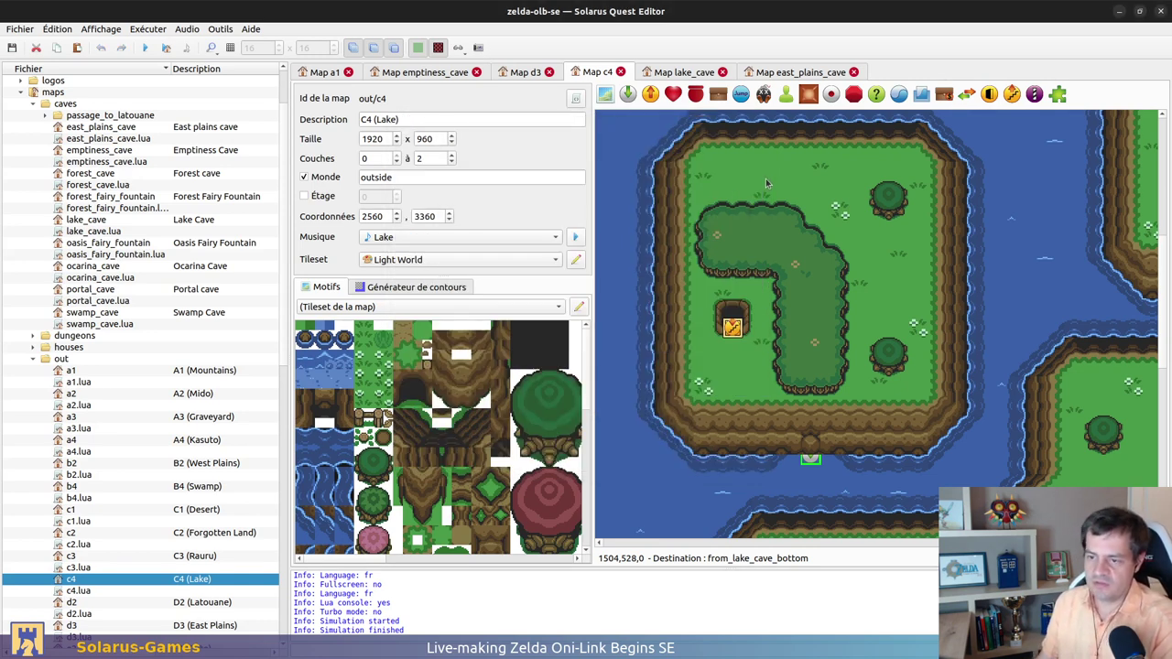
Rename the destination under the island's stairway entities to from_lake_cave_stair, updating existing teletransporters, and save the map
{"action": "left_click_drag", "start_coordinate": [733, 330], "coordinate": [732, 357]}
{"action": "double_click", "coordinate": [732, 327]}
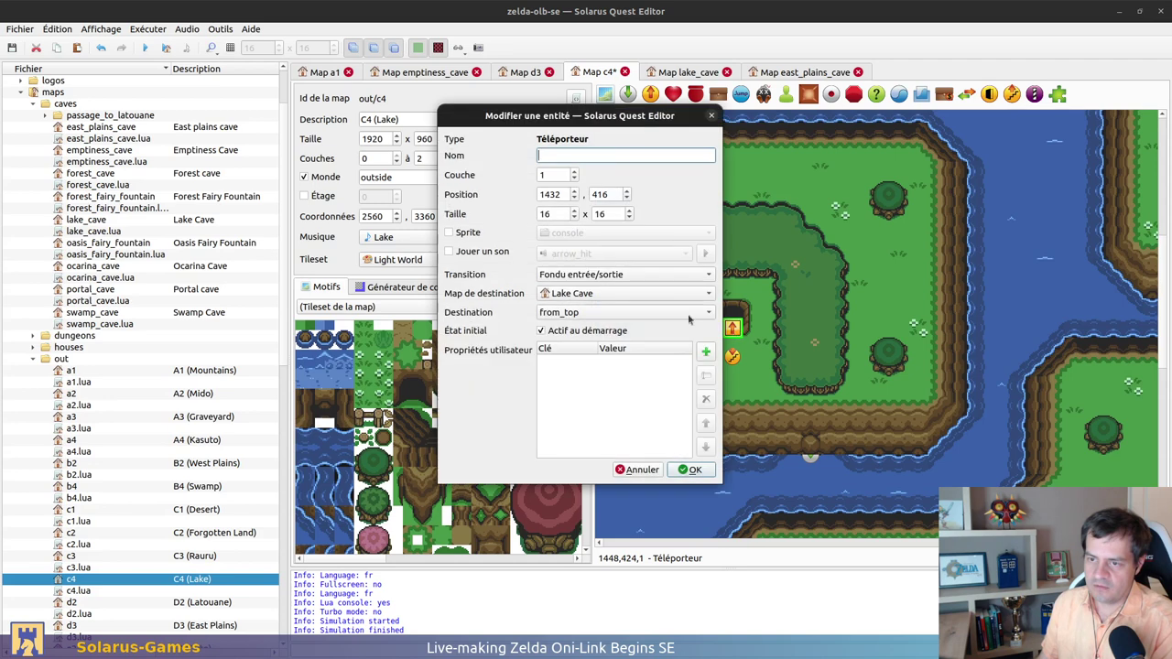
{"action": "key", "text": "Escape"}
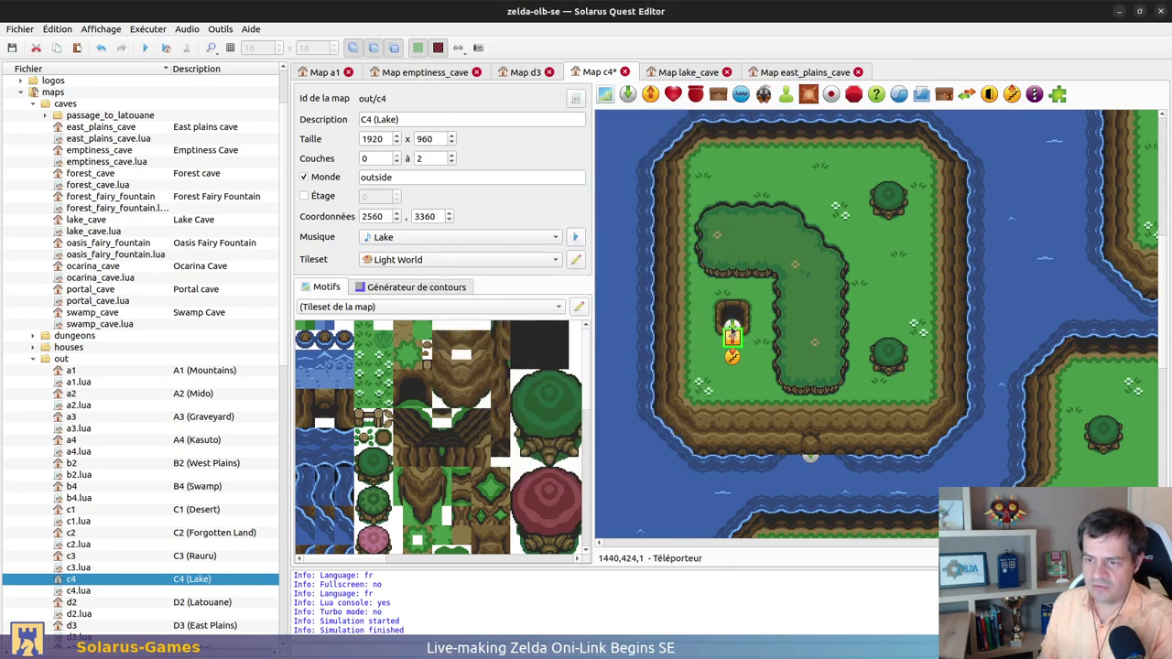
{"action": "double_click", "coordinate": [732, 327]}
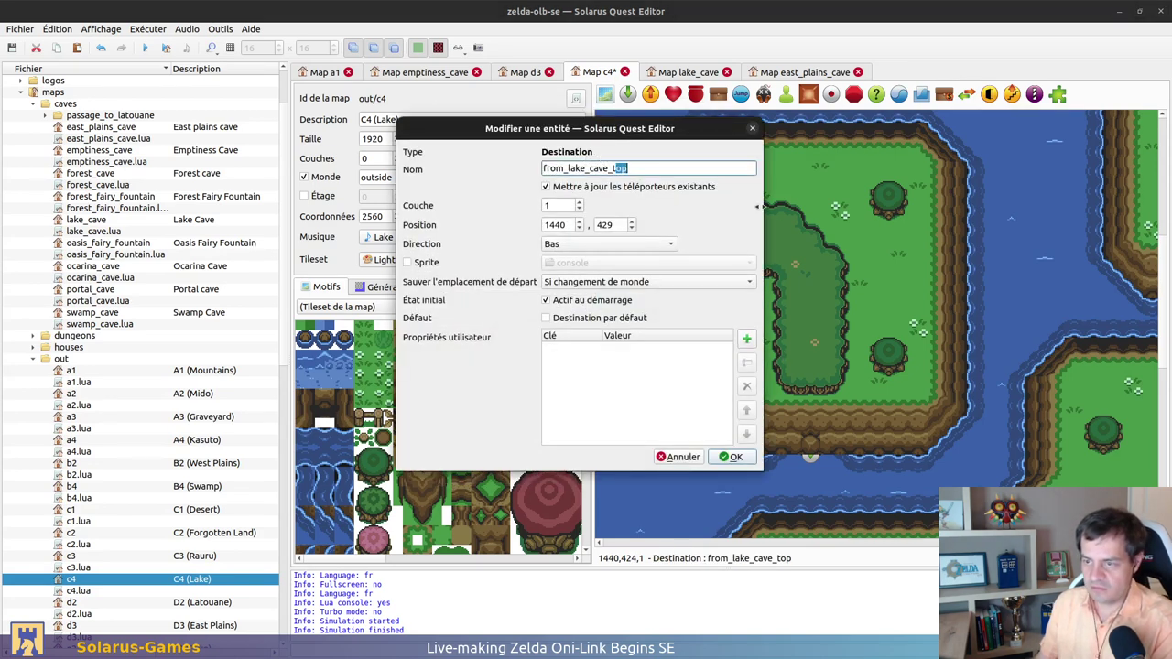
{"action": "type", "text": "tair"}
{"action": "key", "text": "Return"}
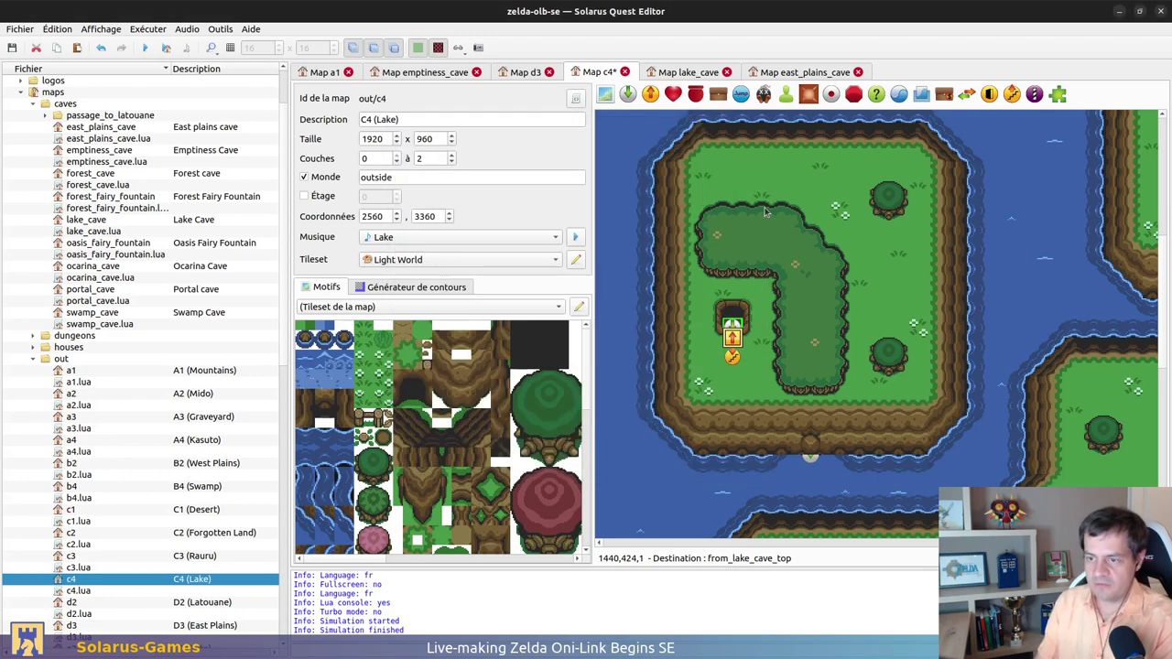
{"action": "key", "text": "ctrl+s"}
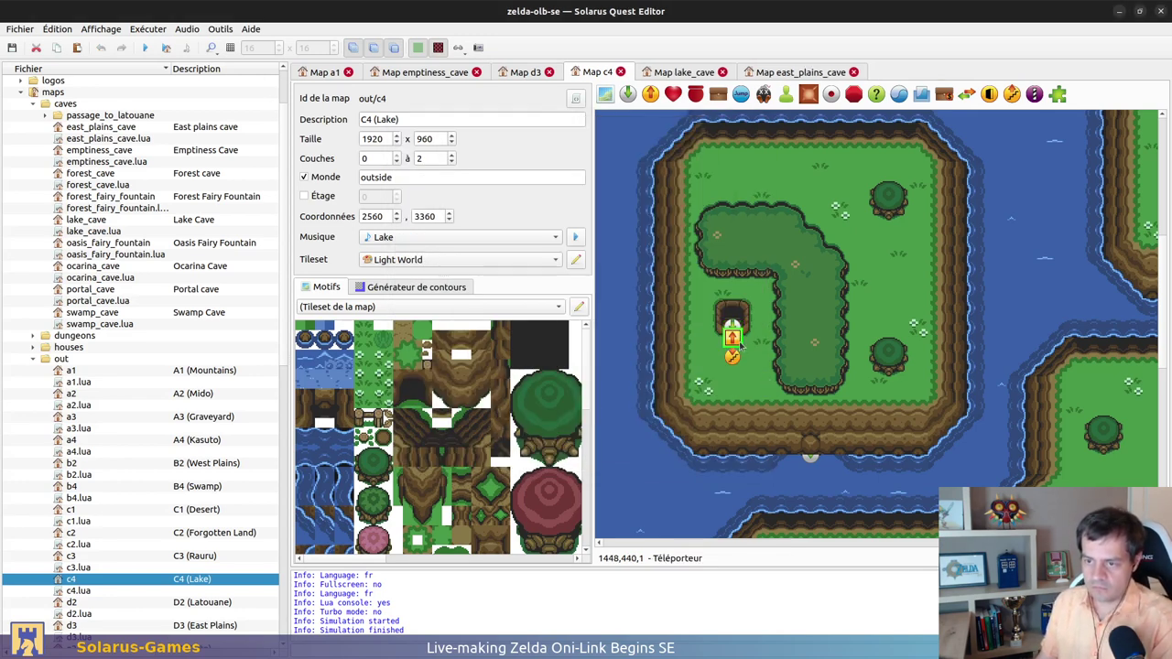
Put the shifted stairs entity back on the island's stairway entrance and save the C4 map
{"action": "key", "text": "Delete"}
{"action": "left_click_drag", "start_coordinate": [734, 361], "coordinate": [735, 332]}
{"action": "key", "text": "ctrl+s"}
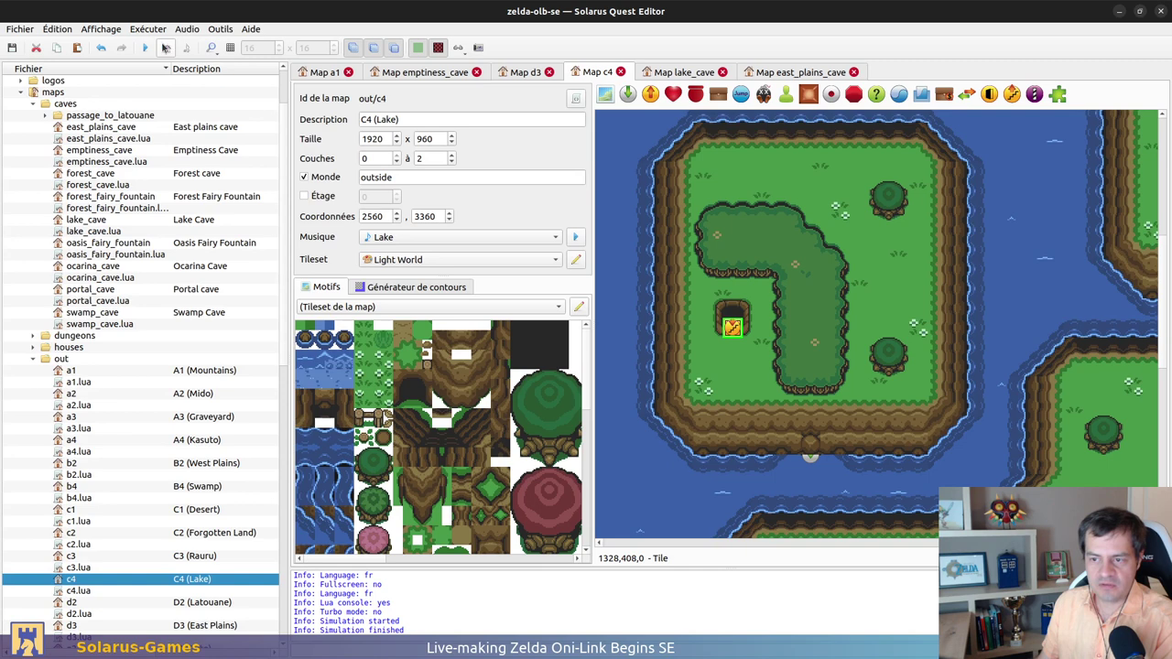
Run the quest from the Lake Cave map and test taking the stairs up to the lake island and back
{"action": "left_click", "coordinate": [689, 73]}
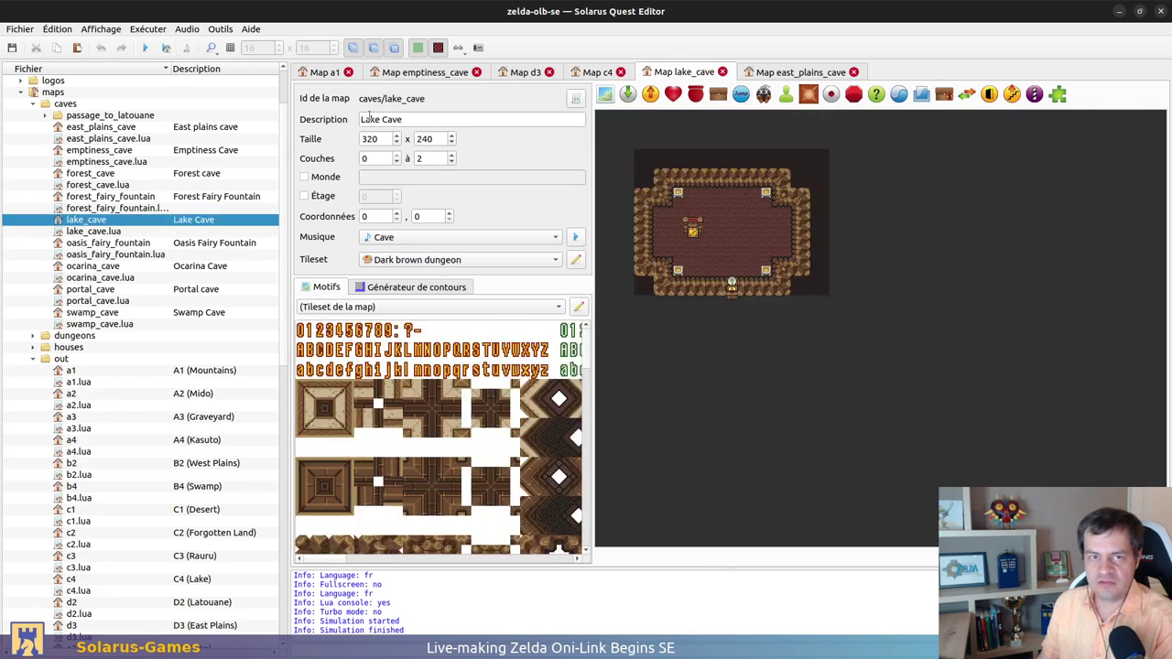
{"action": "scroll", "coordinate": [706, 156], "scroll_direction": "up", "scroll_amount": 1, "text": "ctrl"}
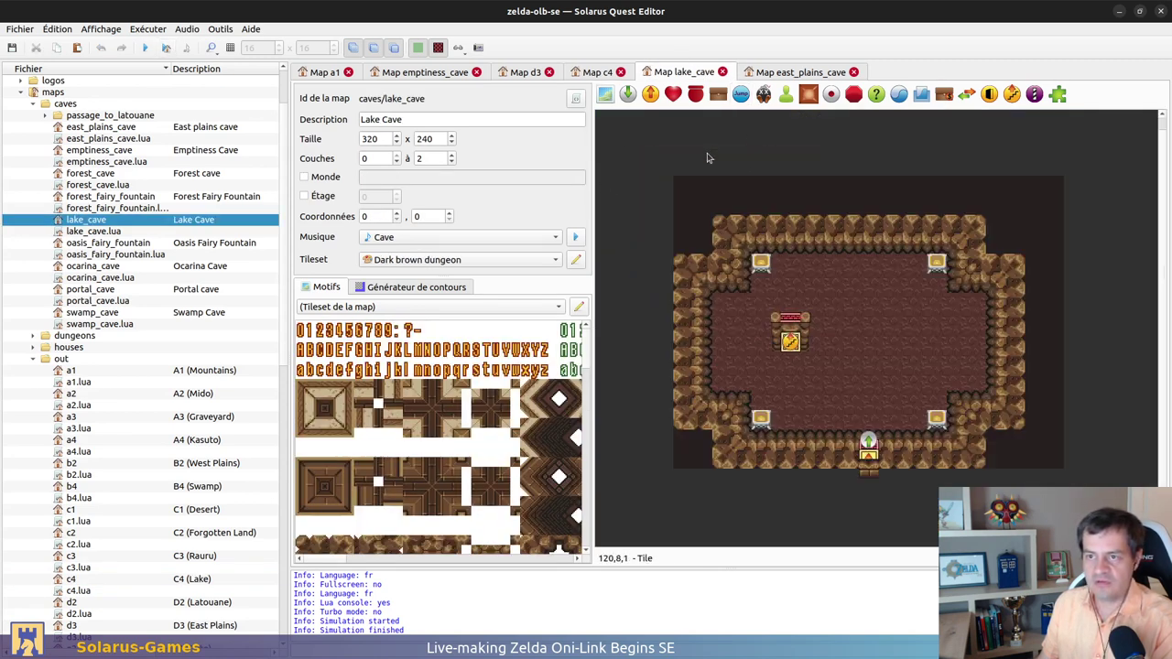
{"action": "left_click", "coordinate": [164, 50]}
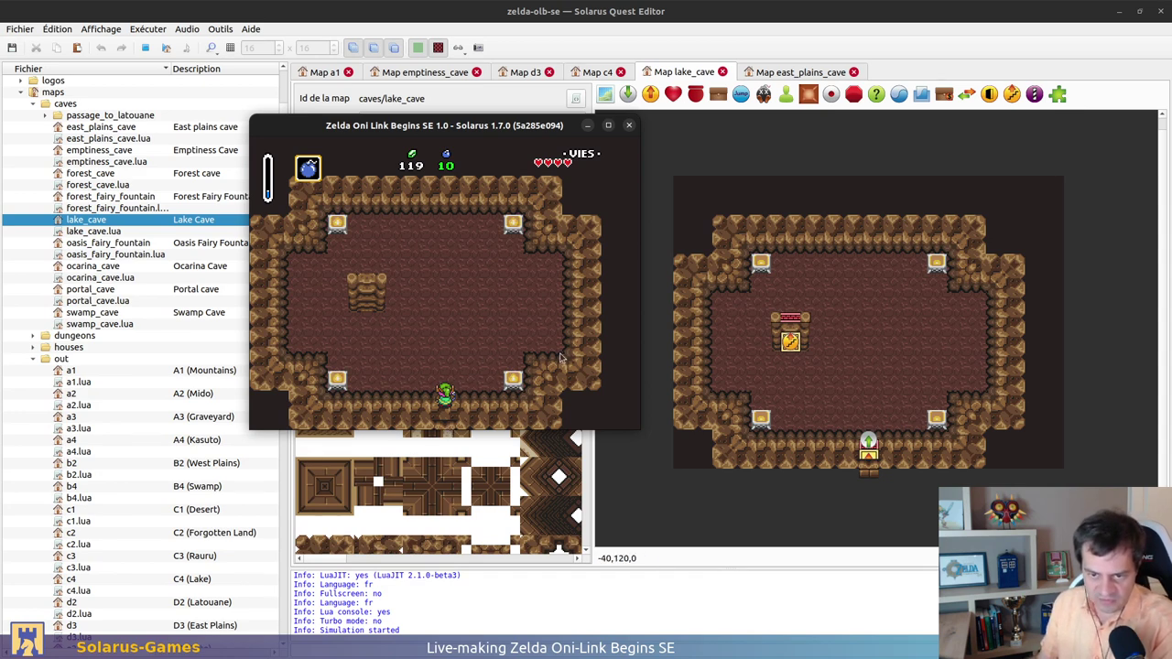
{"action": "key", "text": "Up"}
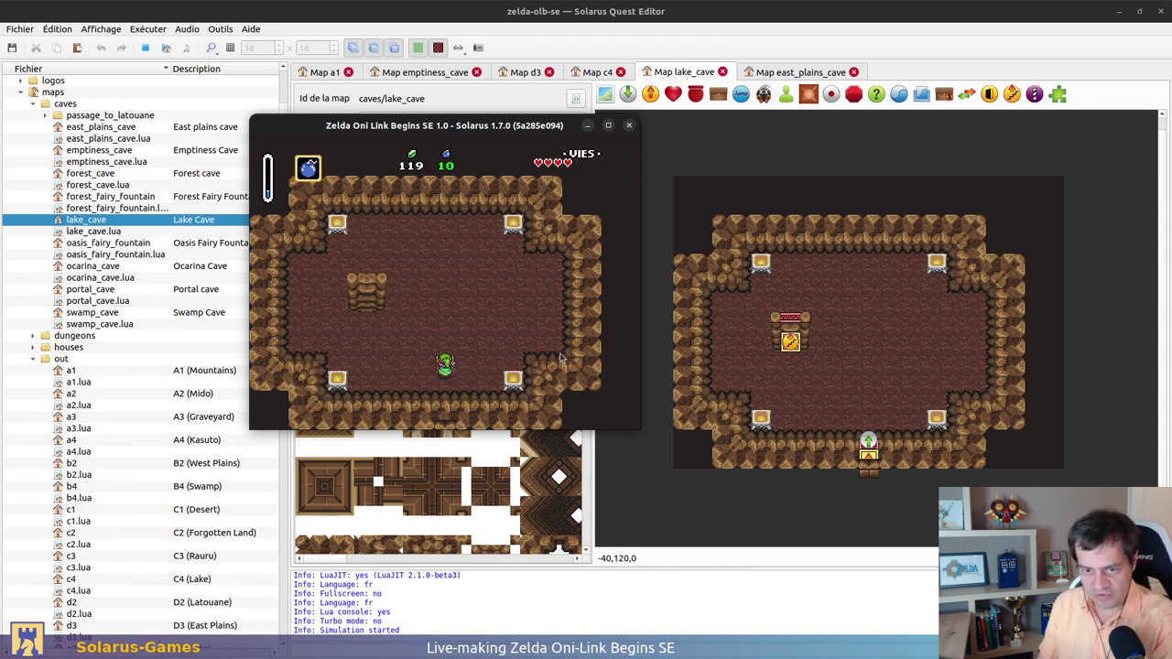
{"action": "key", "text": "Left"}
{"action": "key", "text": "Left"}
{"action": "key", "text": "Up"}
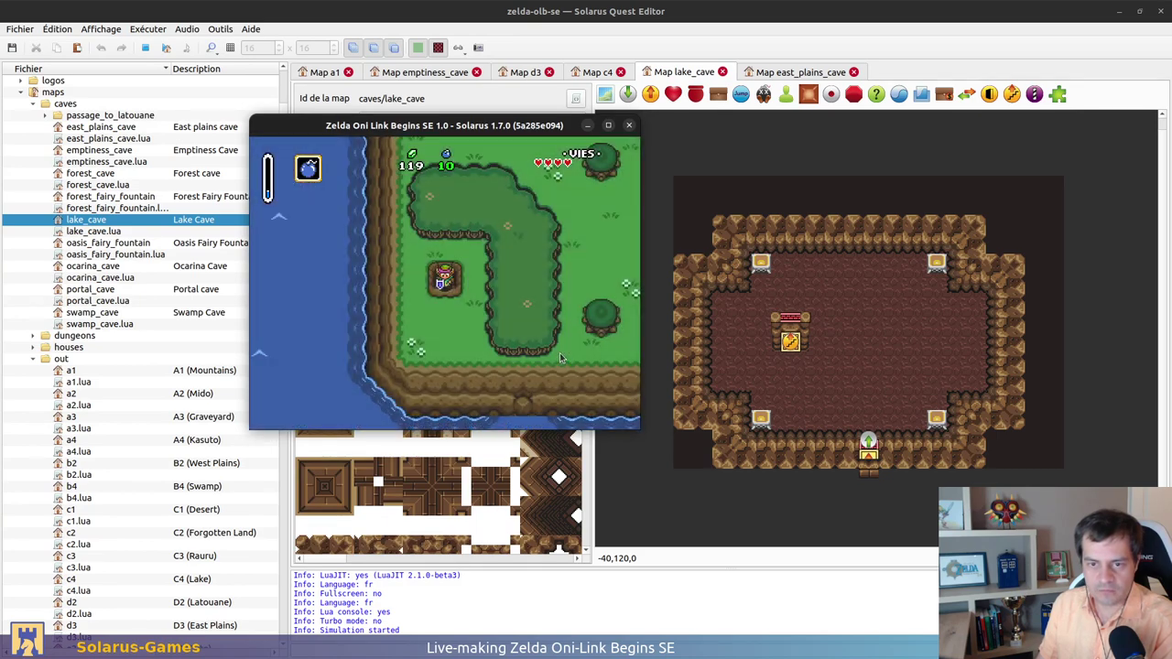
{"action": "key", "text": "Up"}
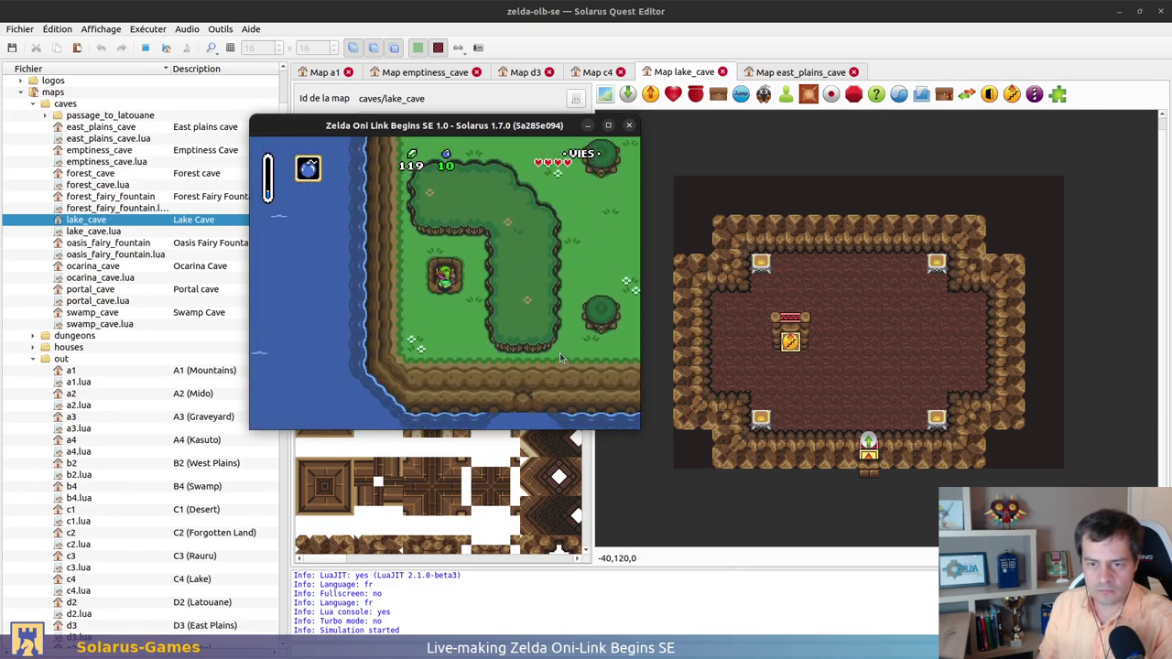
{"action": "key", "text": "Down"}
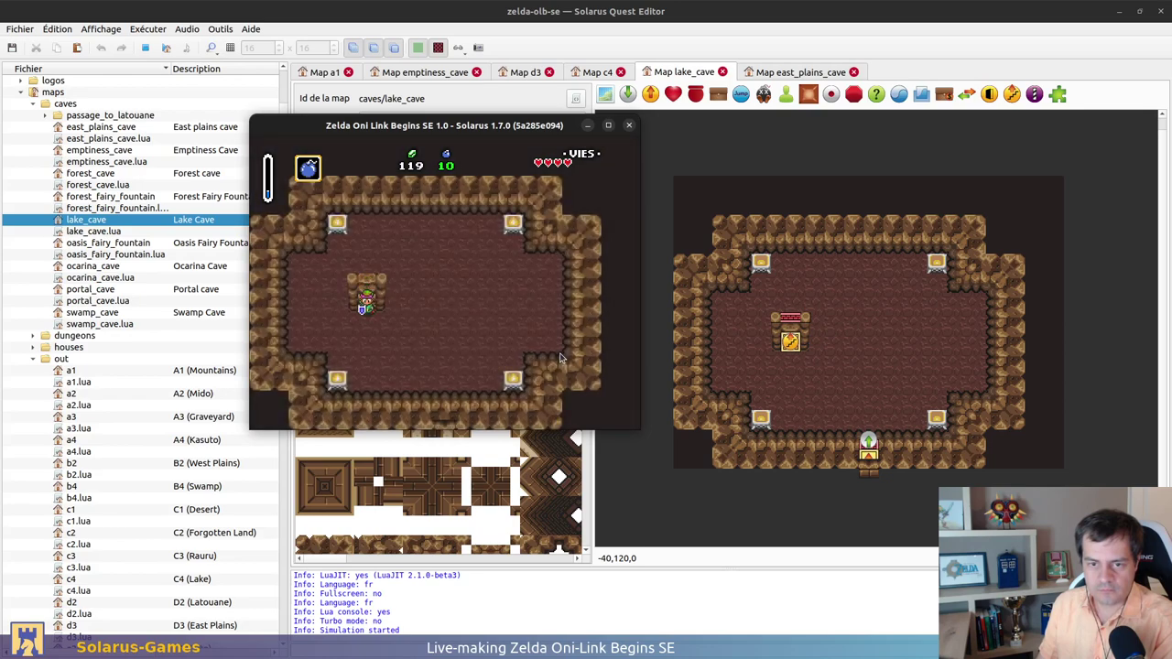
Walk out through Lake Cave's door to the C4 lake, and close the game
{"action": "key", "text": "Right"}
{"action": "key", "text": "Down"}
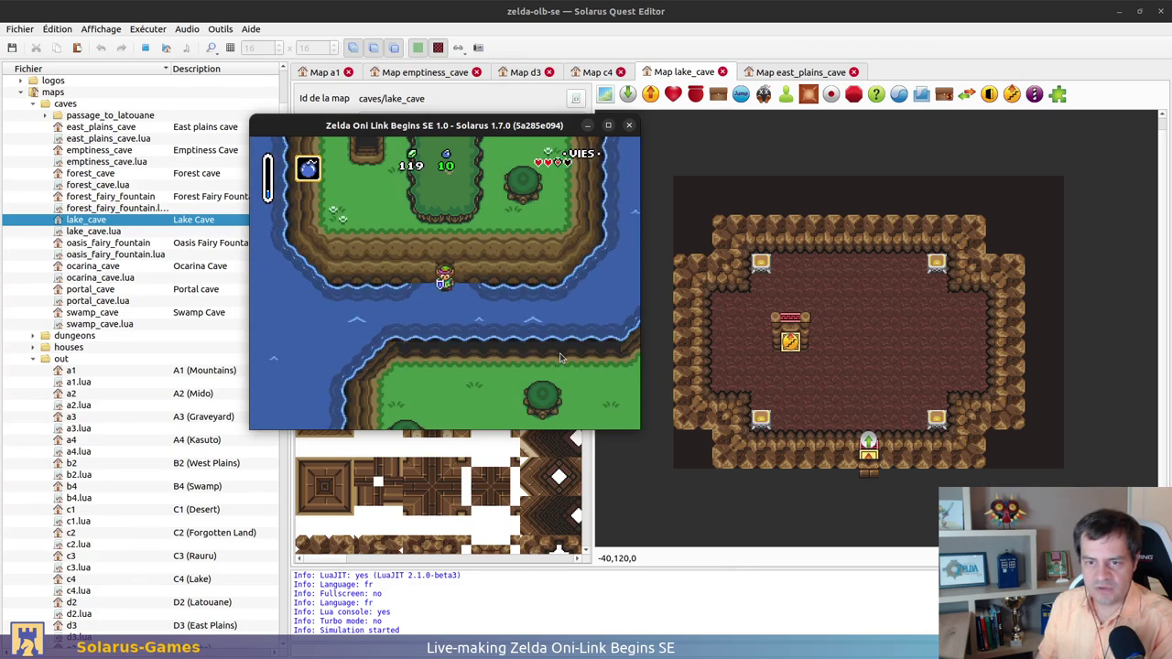
{"action": "left_click", "coordinate": [628, 125]}
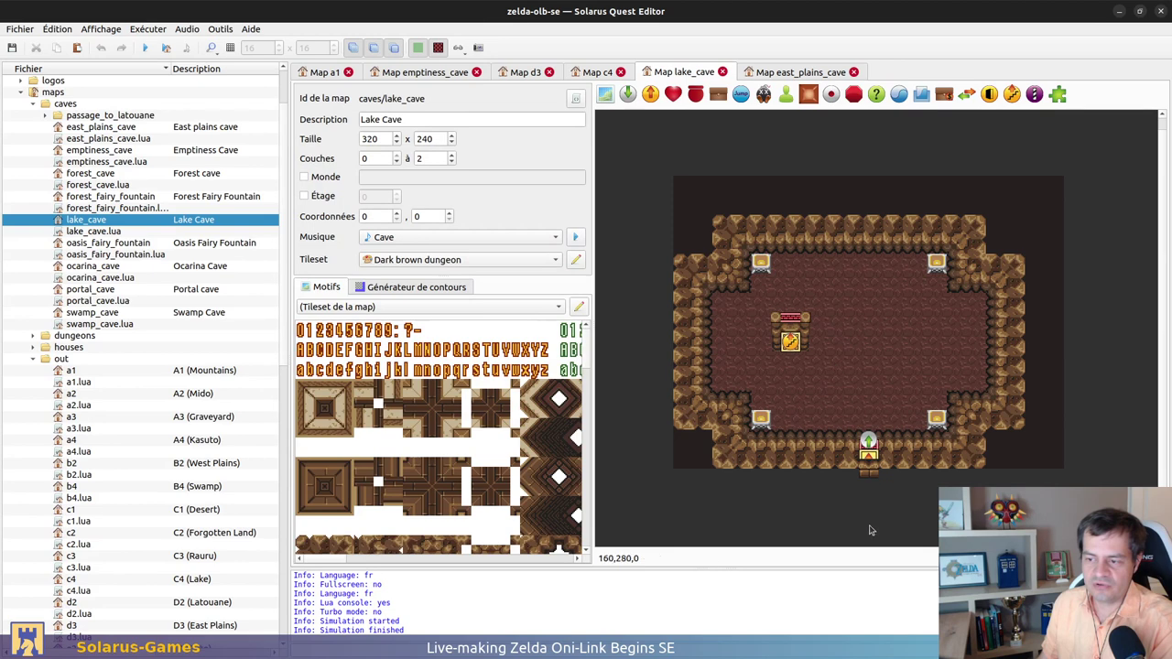
Hide all entities except the tiles in Lake Cave around the door in the lower wall
{"action": "left_click", "coordinate": [871, 458]}
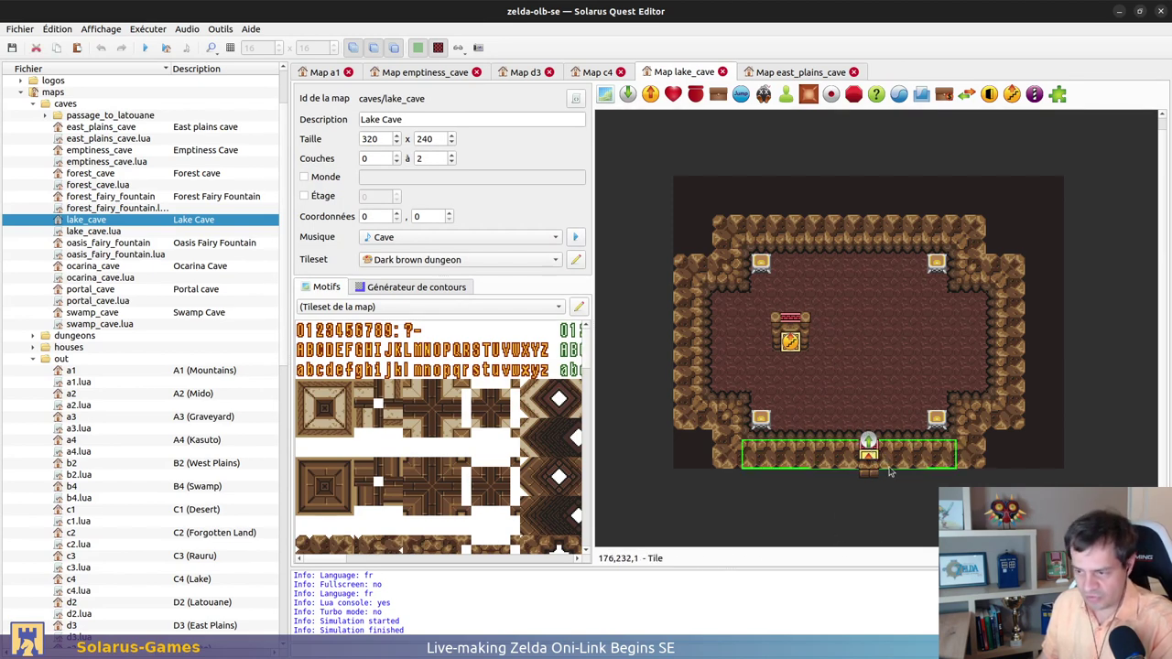
{"action": "left_click_drag", "start_coordinate": [845, 497], "coordinate": [904, 404]}
{"action": "left_click", "coordinate": [892, 495]}
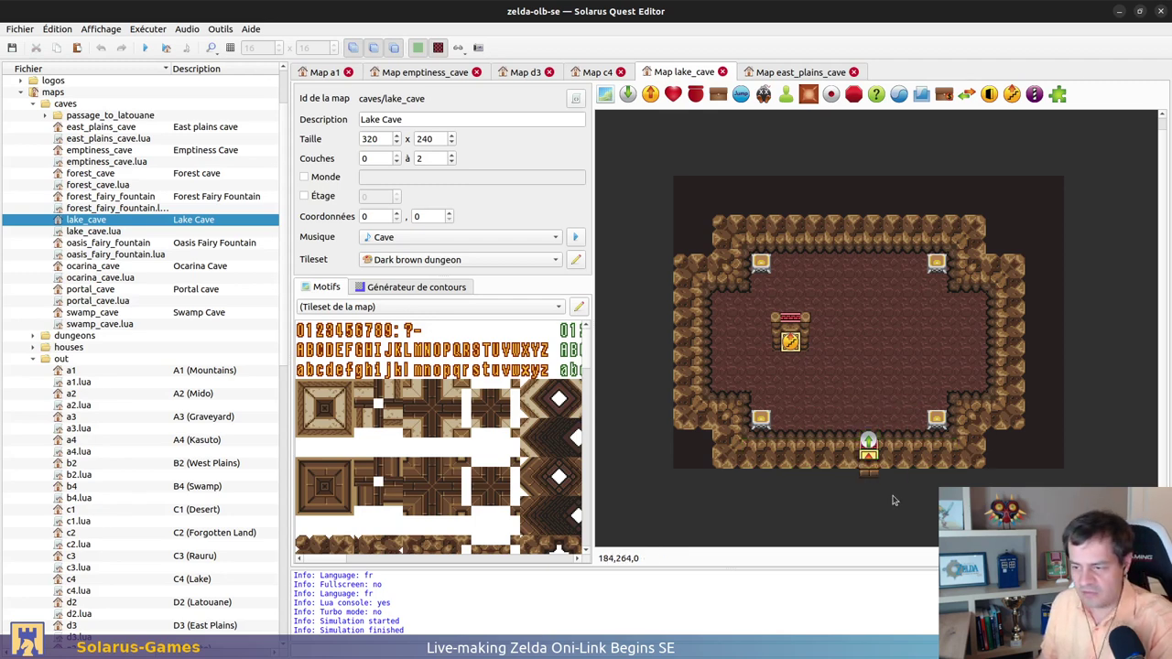
{"action": "scroll", "coordinate": [892, 494], "scroll_direction": "up", "scroll_amount": 2, "text": "ctrl"}
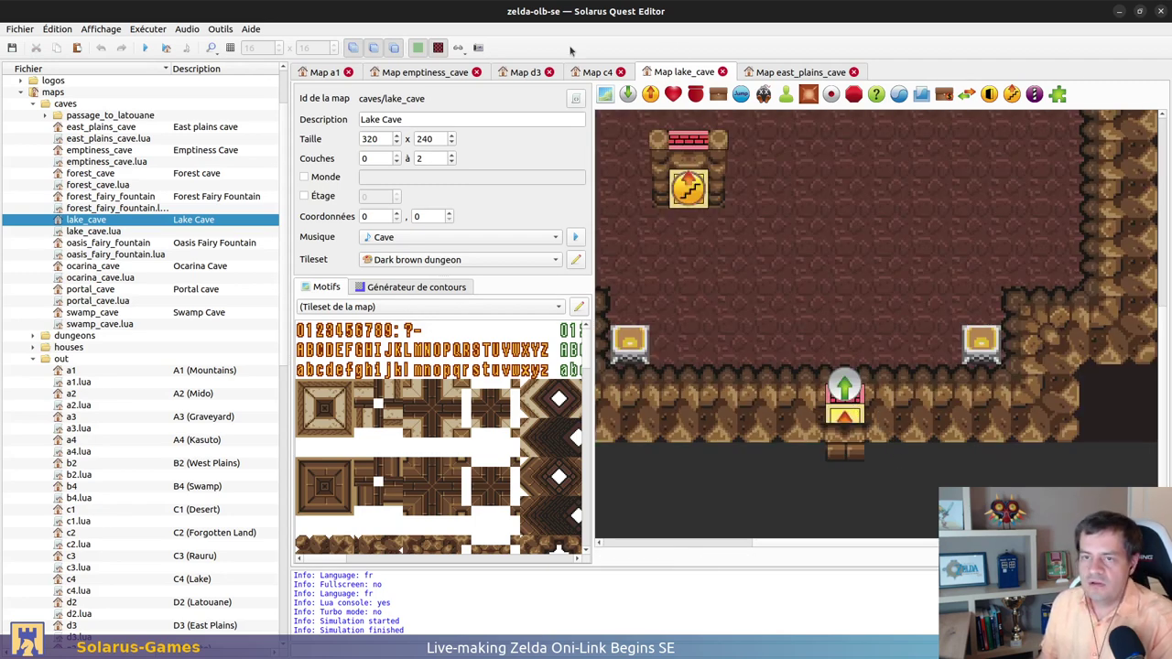
{"action": "left_click", "coordinate": [227, 31]}
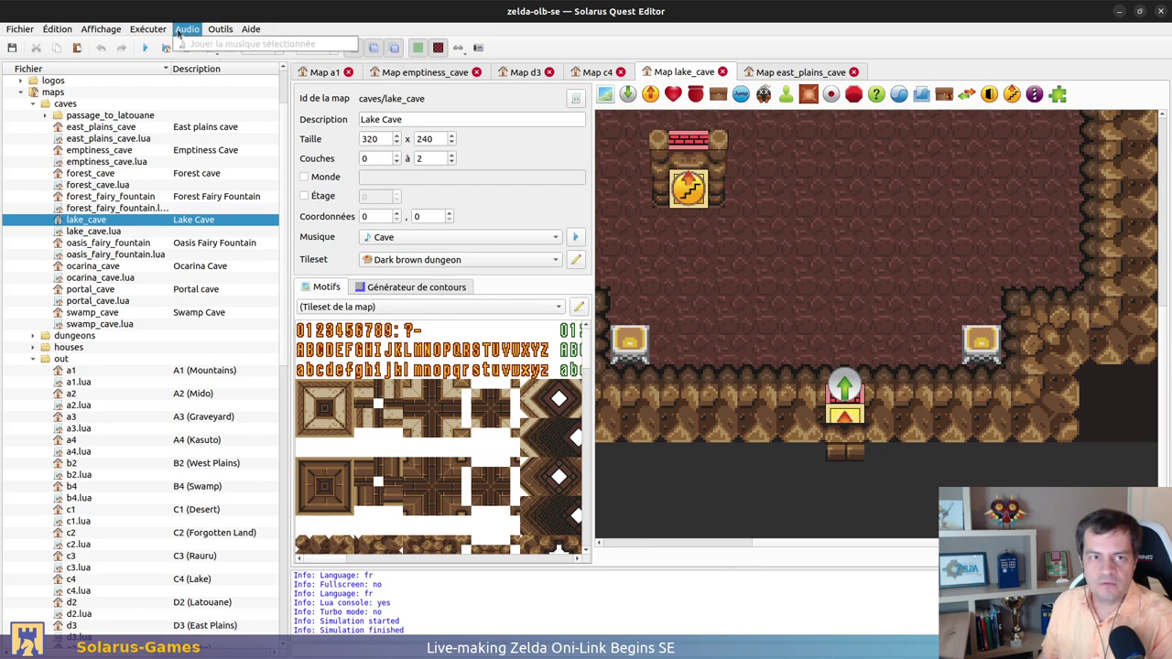
{"action": "left_click", "coordinate": [439, 18]}
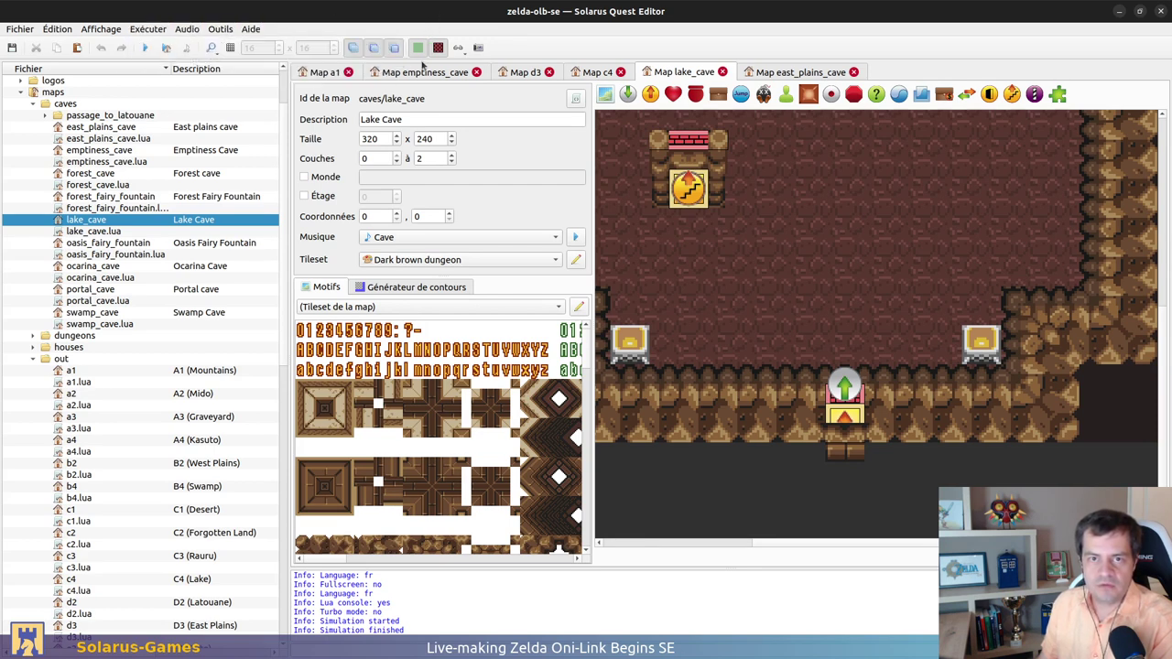
{"action": "left_click", "coordinate": [457, 47]}
{"action": "left_click", "coordinate": [517, 81]}
{"action": "left_click", "coordinate": [458, 47]}
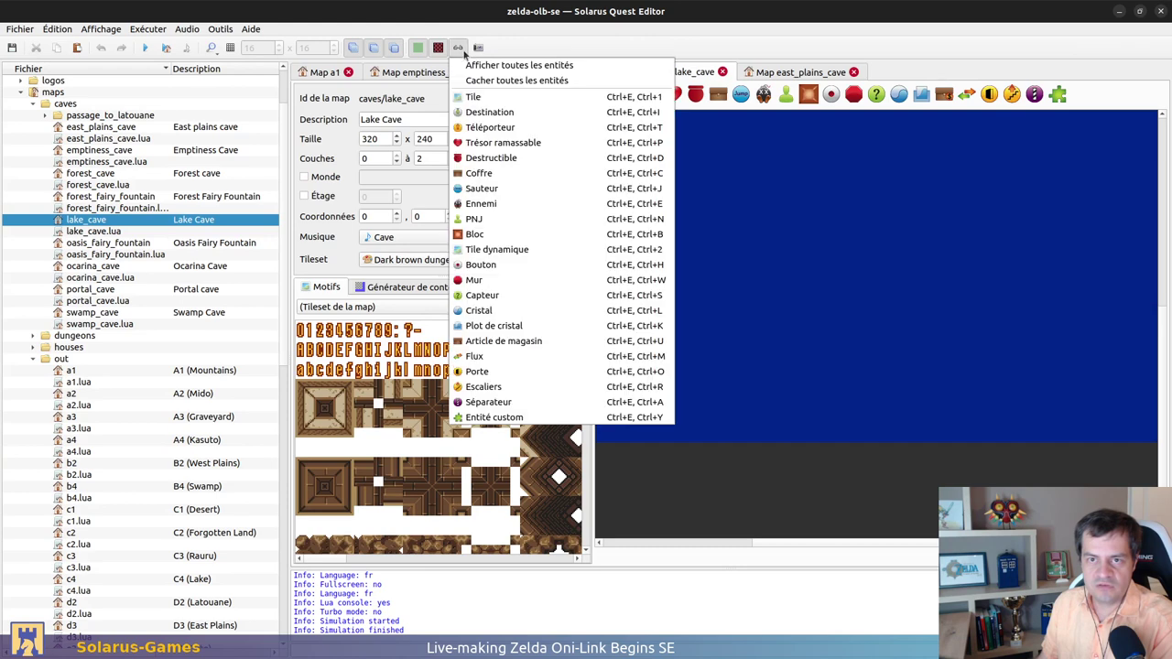
{"action": "left_click", "coordinate": [507, 102]}
Layer the doorway tile in front of Lake Cave's lower wall tile, save the map, and show all entities again
{"action": "left_click", "coordinate": [849, 409]}
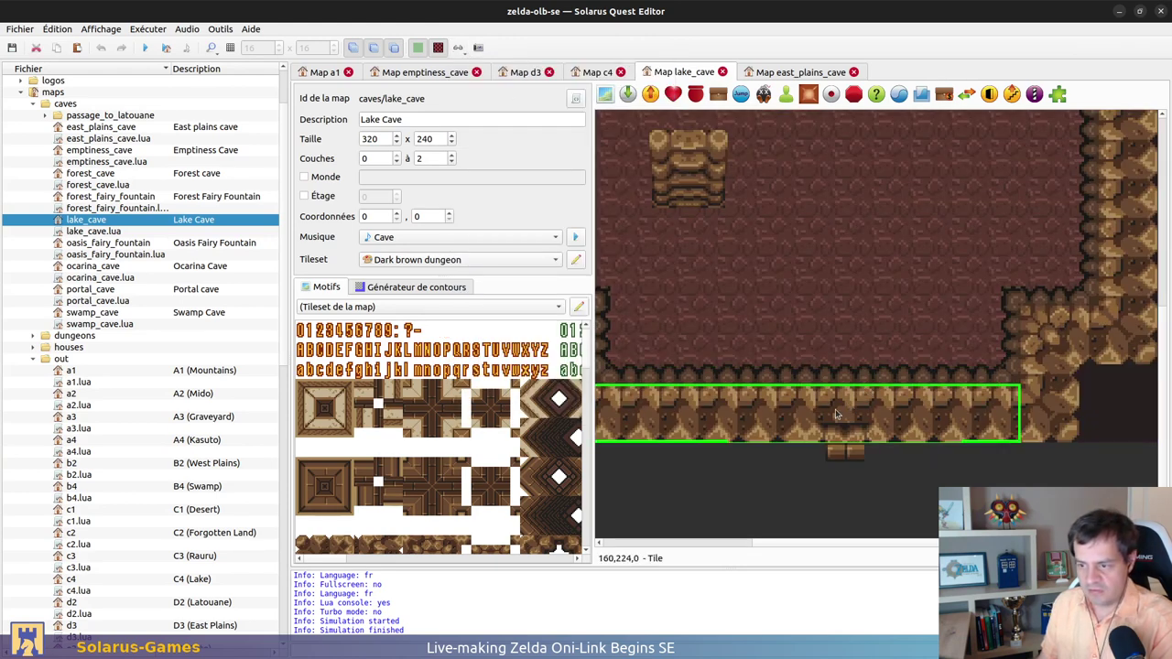
{"action": "key", "text": "Delete"}
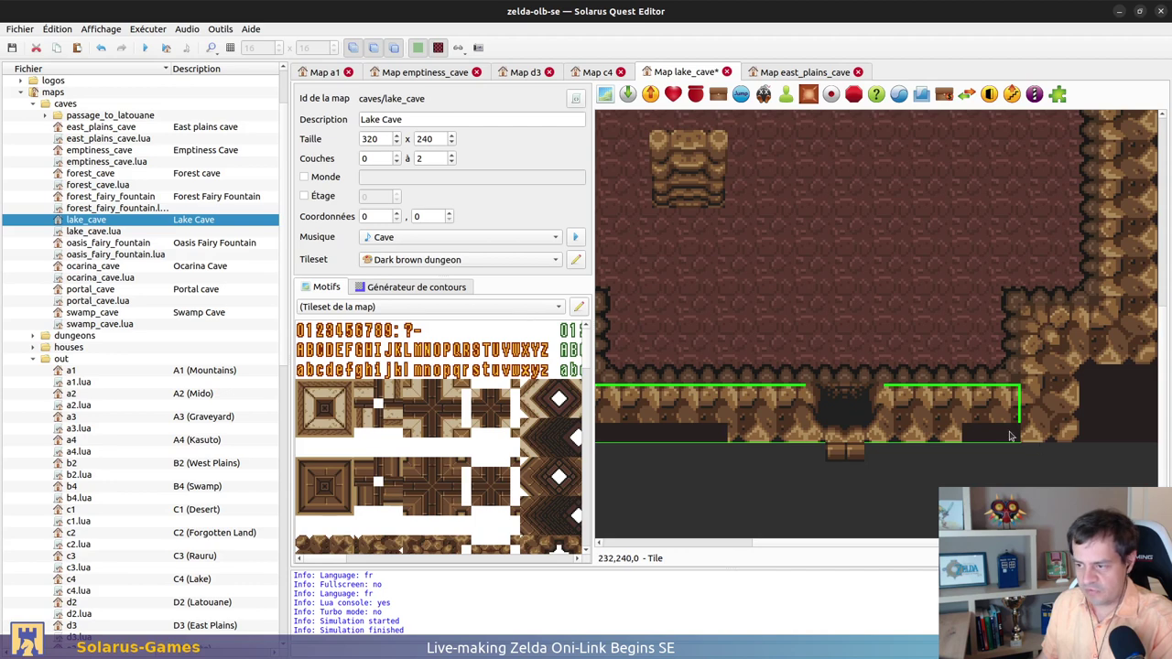
{"action": "key", "text": "ctrl+z"}
{"action": "key", "text": "ctrl+s"}
{"action": "scroll", "coordinate": [684, 175], "scroll_direction": "down", "scroll_amount": 1, "text": "ctrl"}
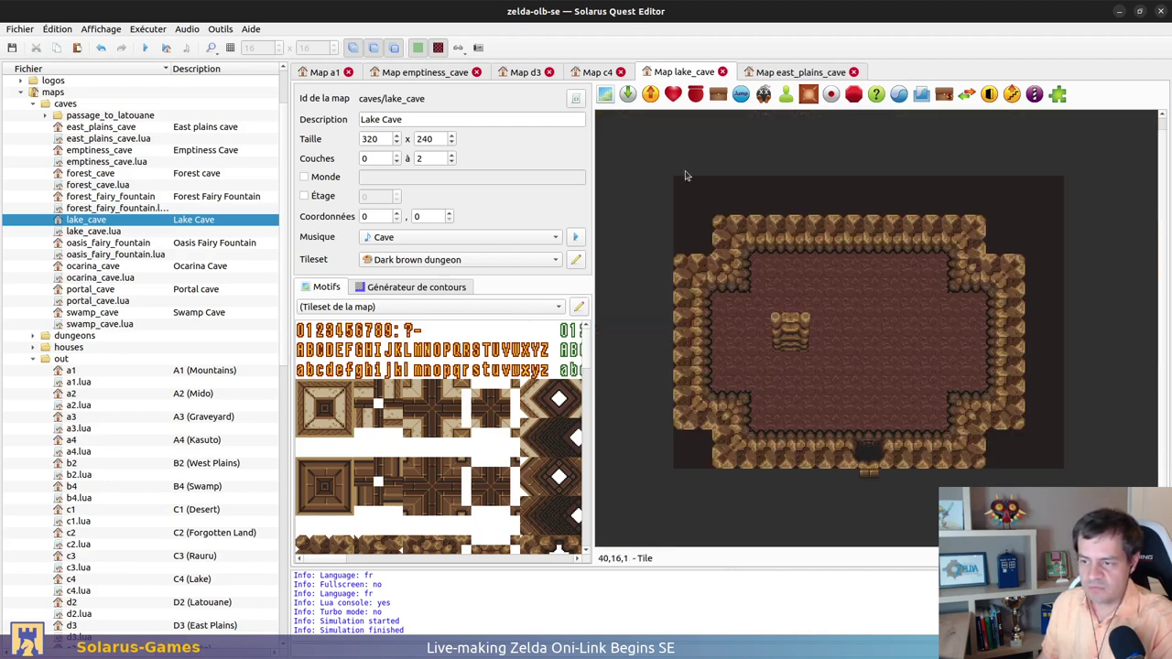
{"action": "left_click", "coordinate": [440, 50]}
{"action": "left_click", "coordinate": [485, 60]}
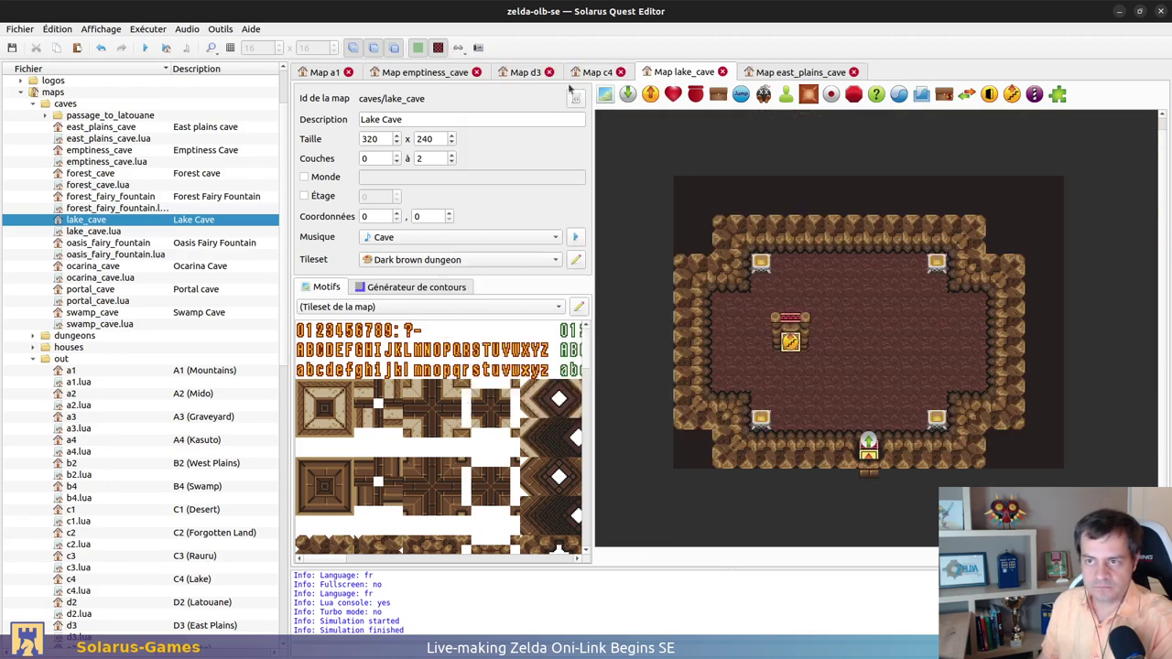
Run the quest from the East plains cave map and give the hero the flippers with hero:start_treasure("flippers") in the Lua console
{"action": "left_click", "coordinate": [798, 73]}
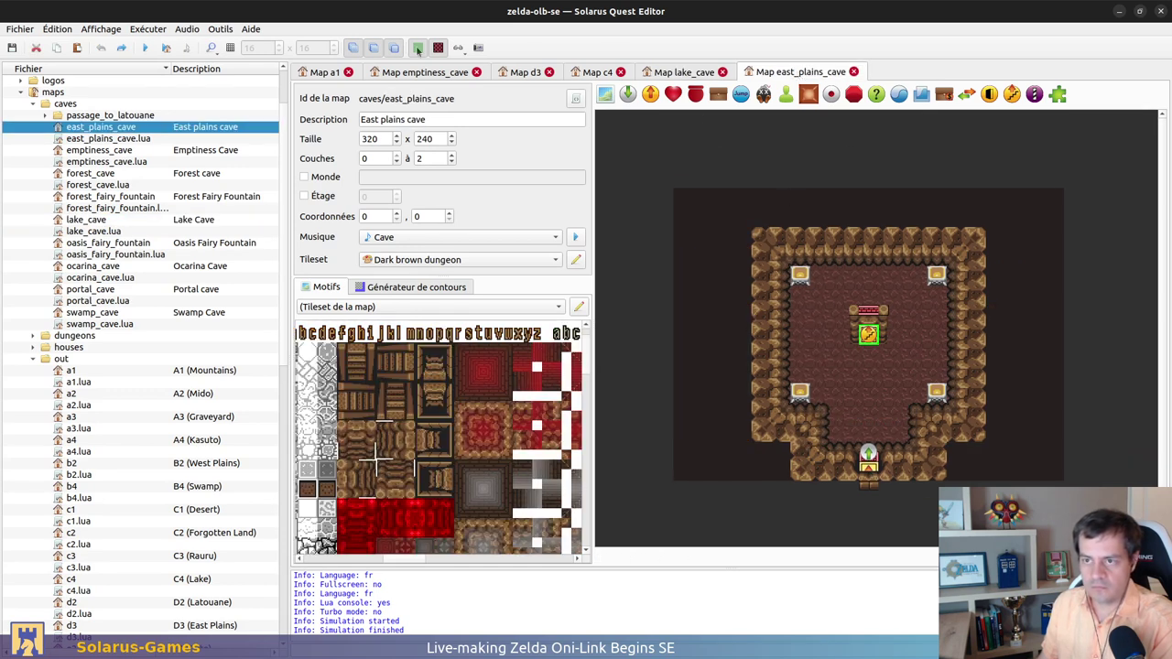
{"action": "left_click", "coordinate": [145, 48]}
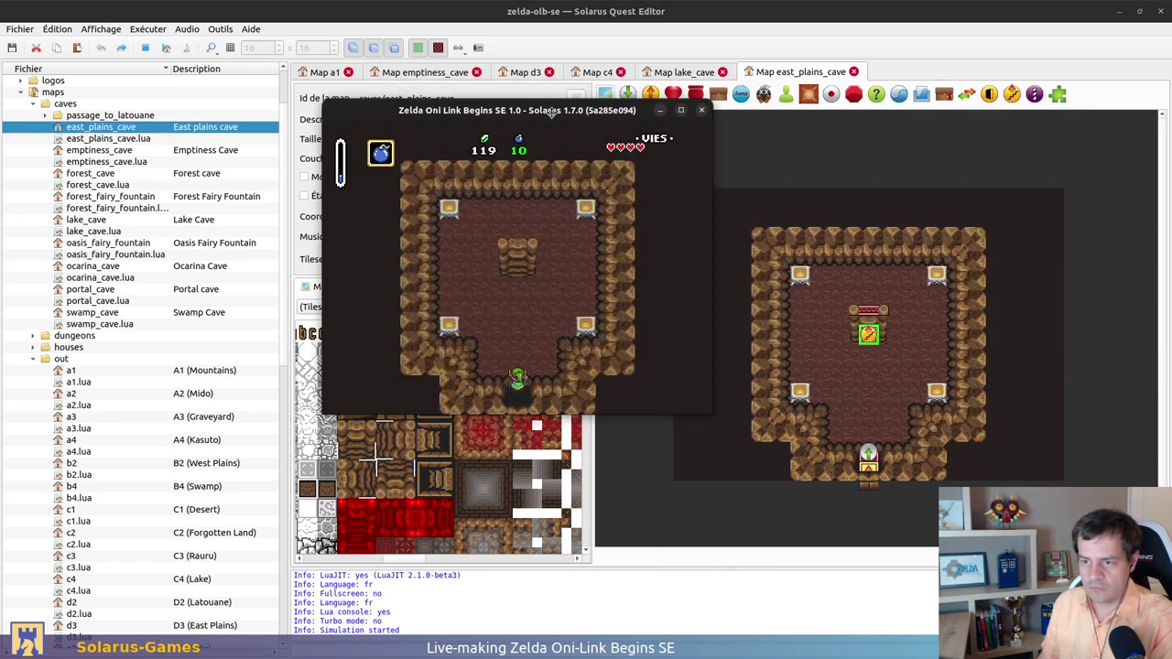
{"action": "key", "text": "F12"}
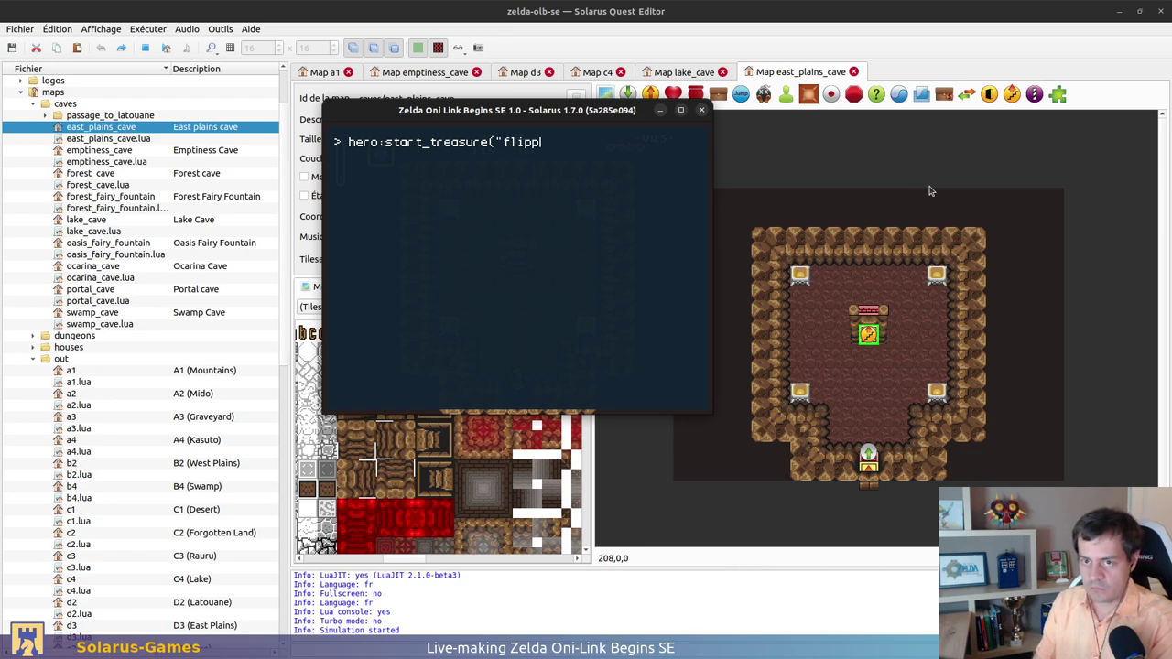
{"action": "key", "text": "F12"}
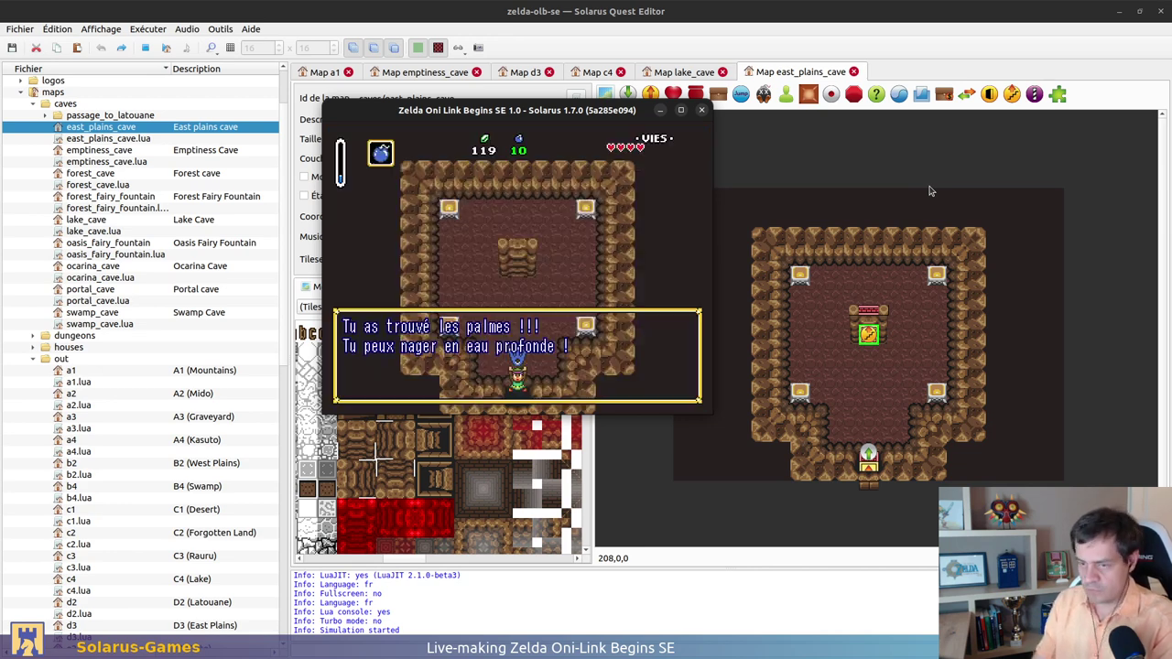
{"action": "key", "text": "space"}
{"action": "key", "text": "Up"}
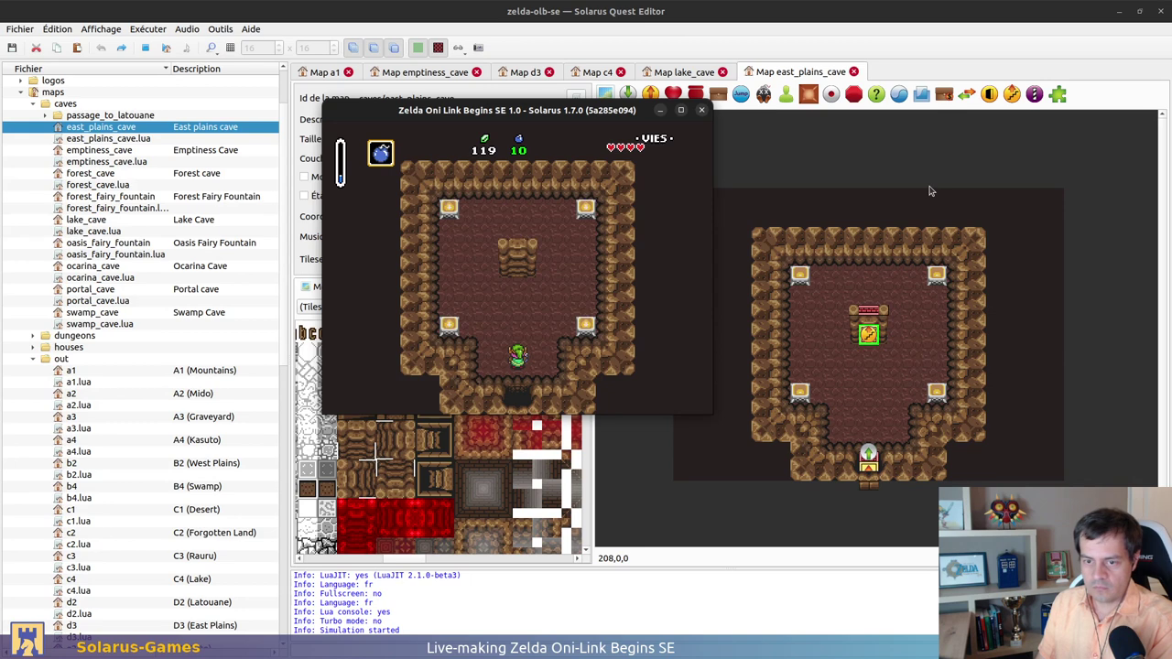
Save the game progress with game:save() in the console, walk out of the East plains cave, and close the game
{"action": "key", "text": "F12"}
{"action": "type", "text": "gl"}
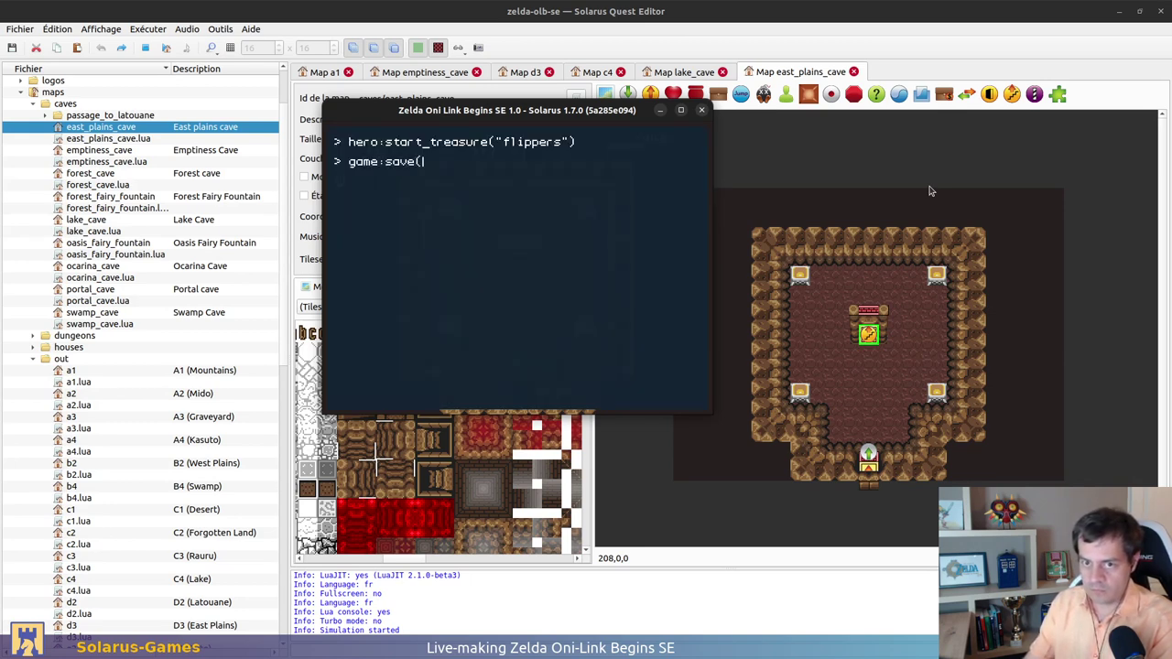
{"action": "key", "text": "F12"}
{"action": "key", "text": "Down"}
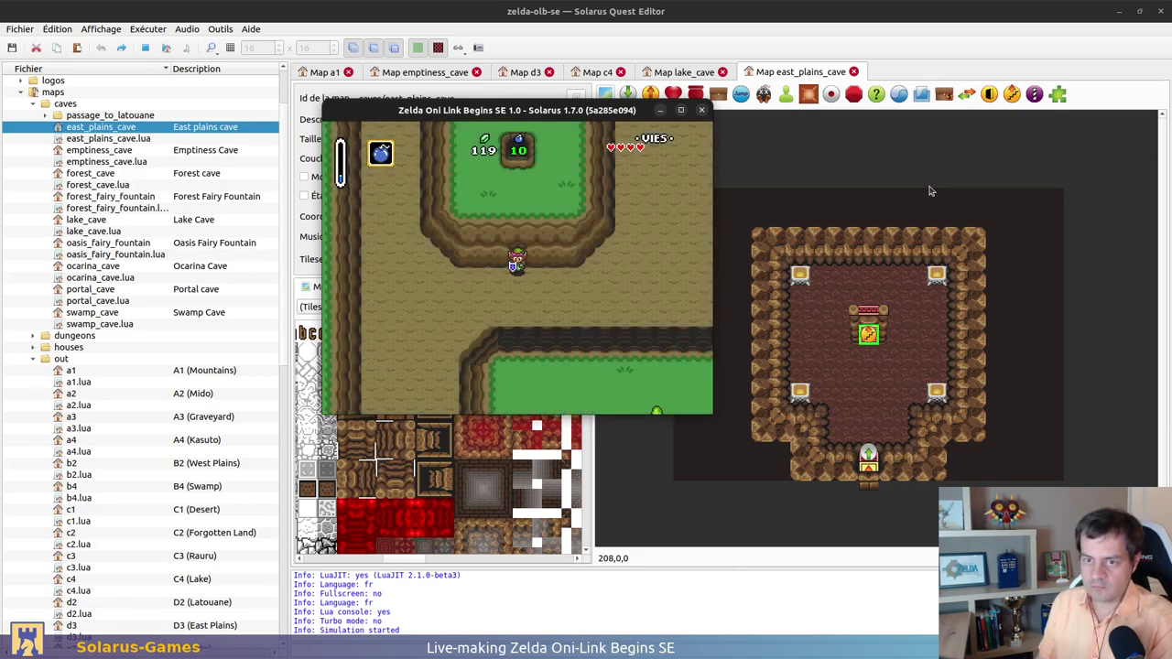
{"action": "left_click", "coordinate": [699, 111]}
Run the quest from Lake Cave again and test leaving through its door into the water and swimming back in
{"action": "left_click", "coordinate": [686, 72]}
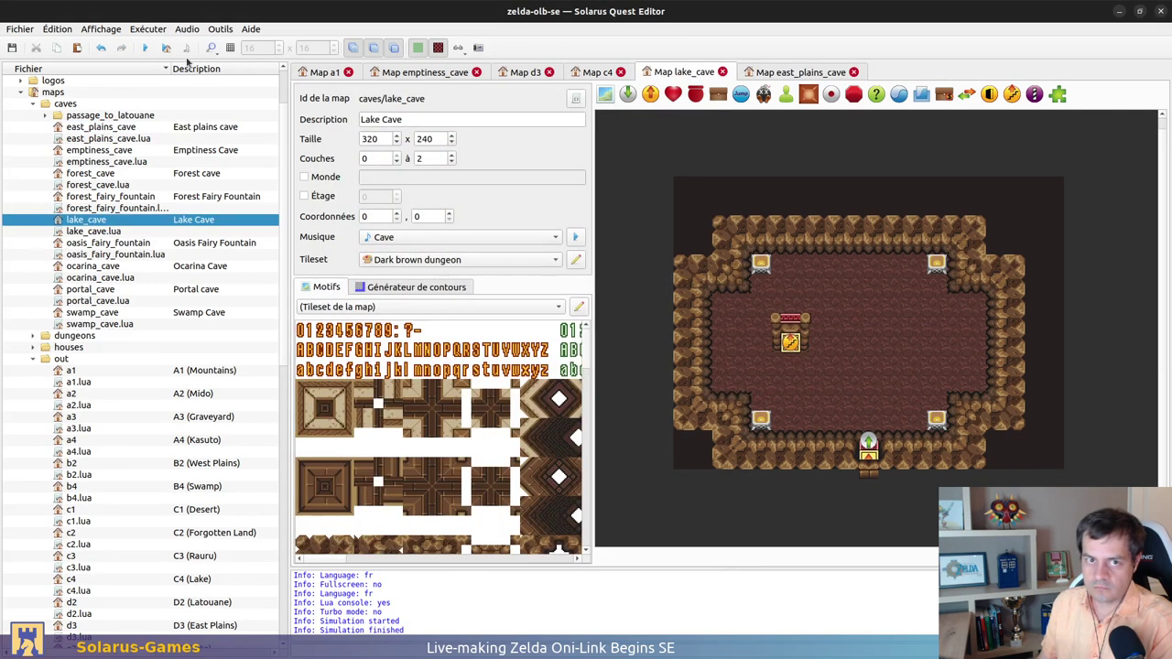
{"action": "left_click", "coordinate": [144, 48]}
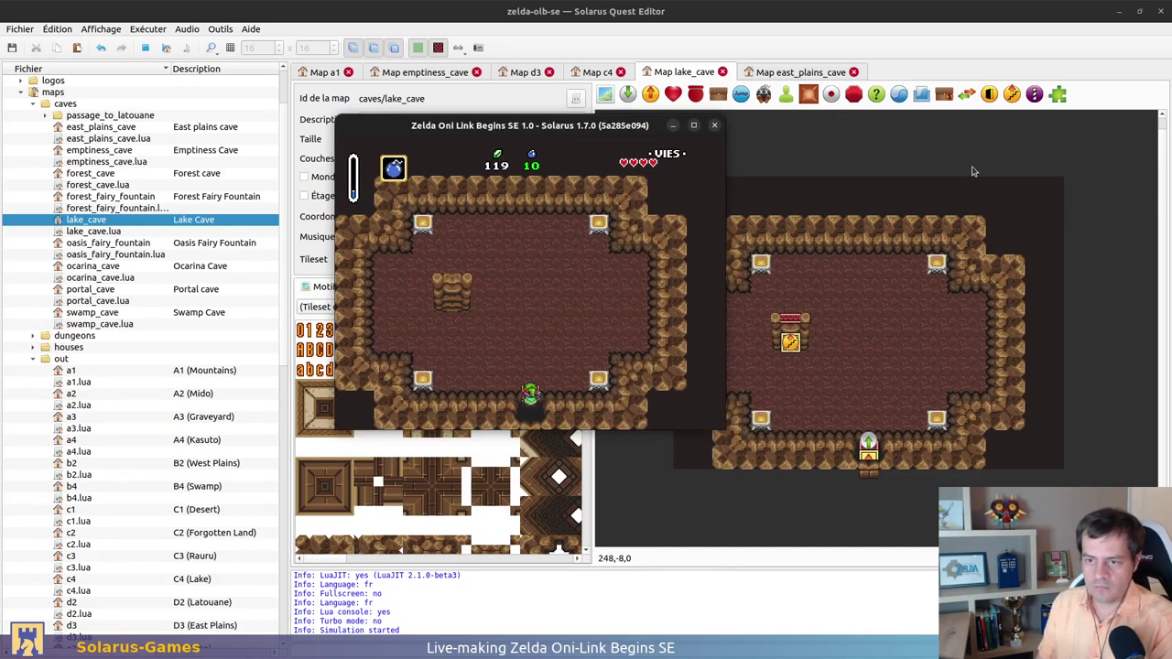
{"action": "key", "text": "Down"}
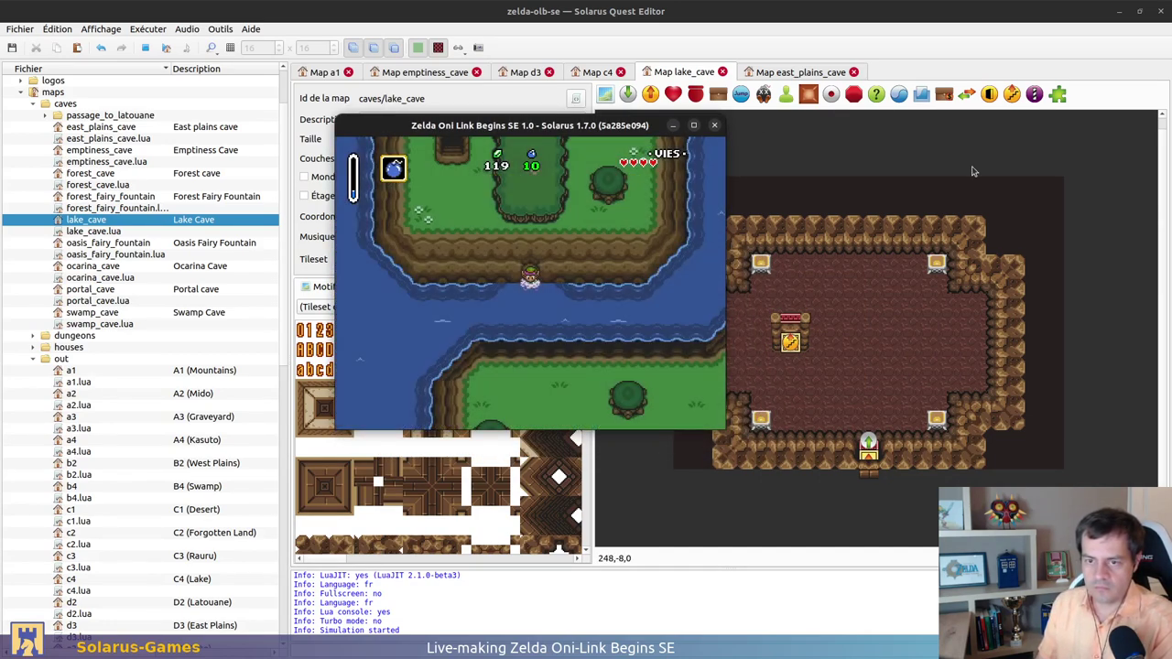
{"action": "key", "text": "Down"}
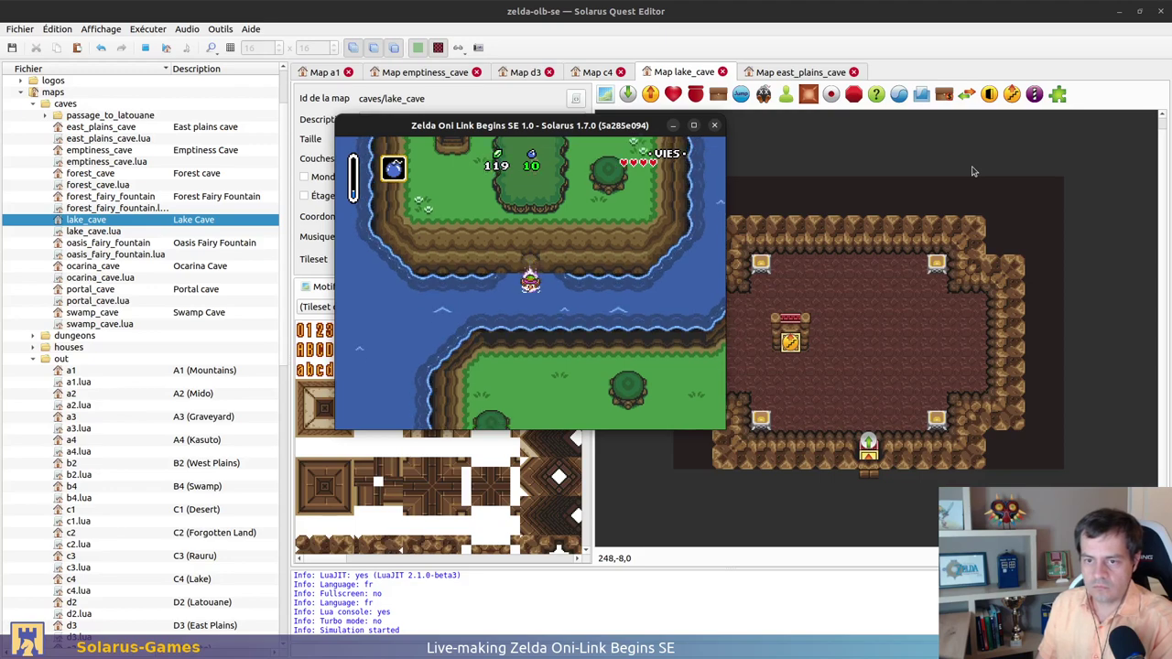
{"action": "key", "text": "Up"}
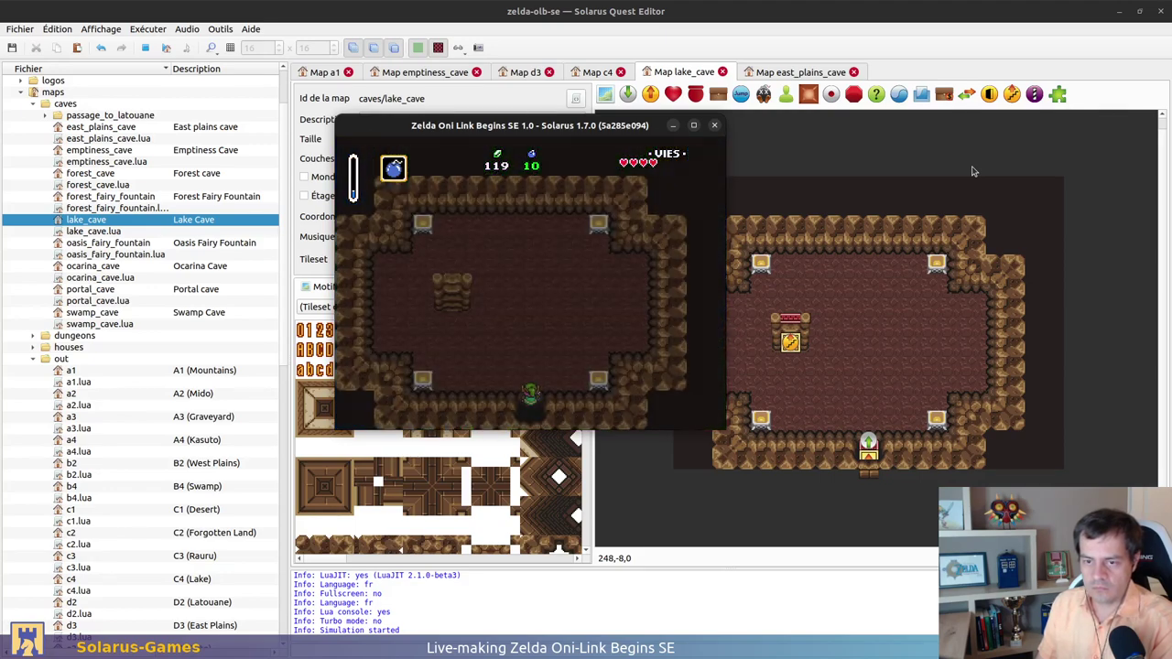
Take Lake Cave's stairs up to the island, walk around the stairway entrance, and close the game
{"action": "key", "text": "Up"}
{"action": "key", "text": "Left"}
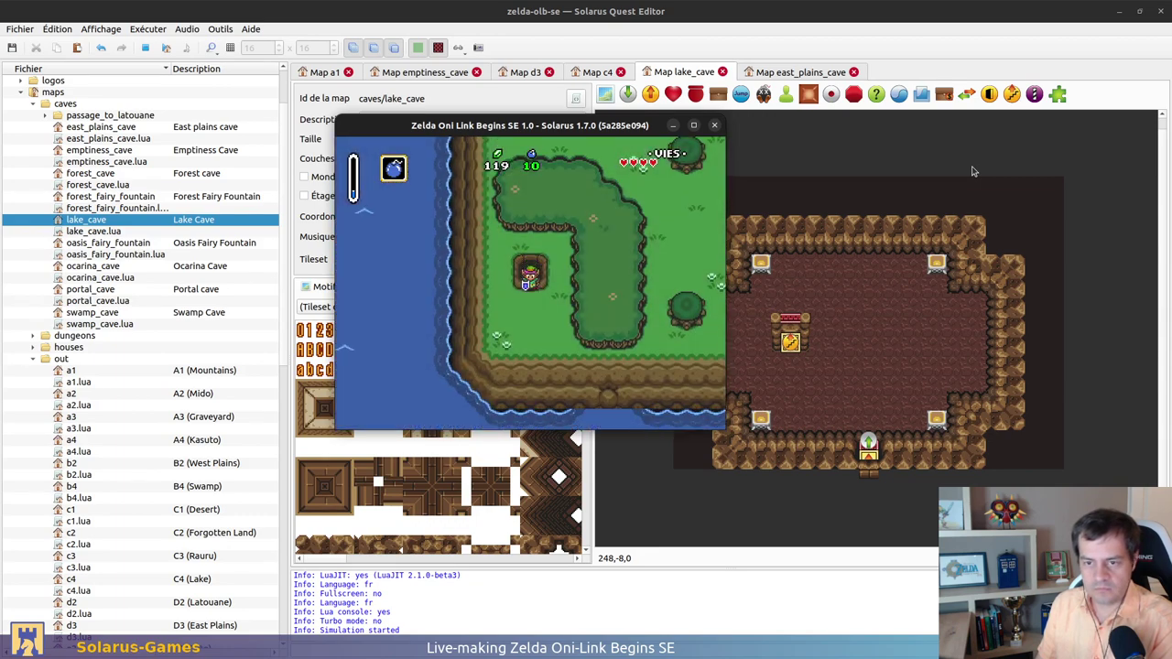
{"action": "key", "text": "Up"}
{"action": "key", "text": "Left"}
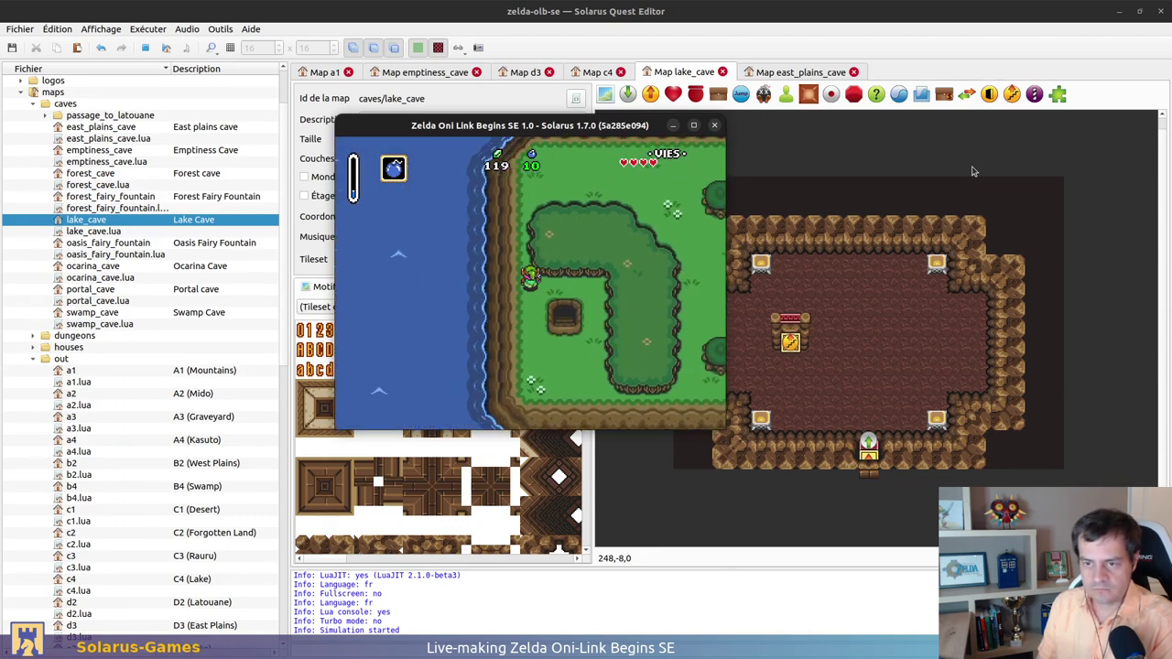
{"action": "left_click", "coordinate": [714, 126]}
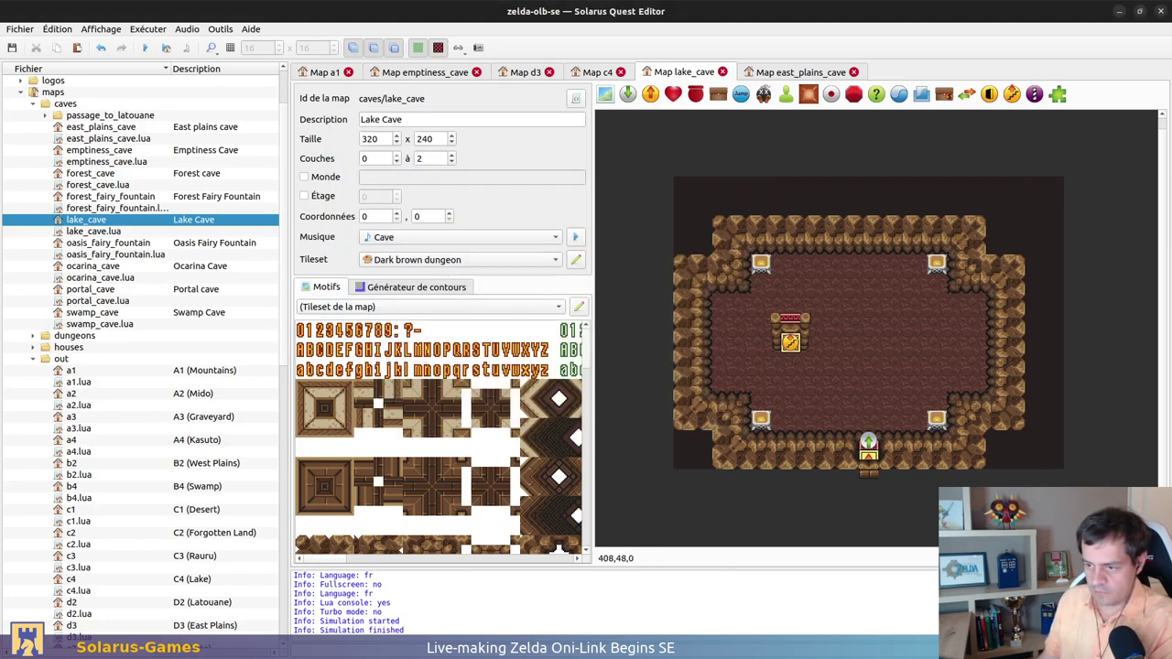
Switch to the terminal, check the repository status and stage maps/caves/lake_cave.* with git add
{"action": "key", "text": "alt+Tab"}
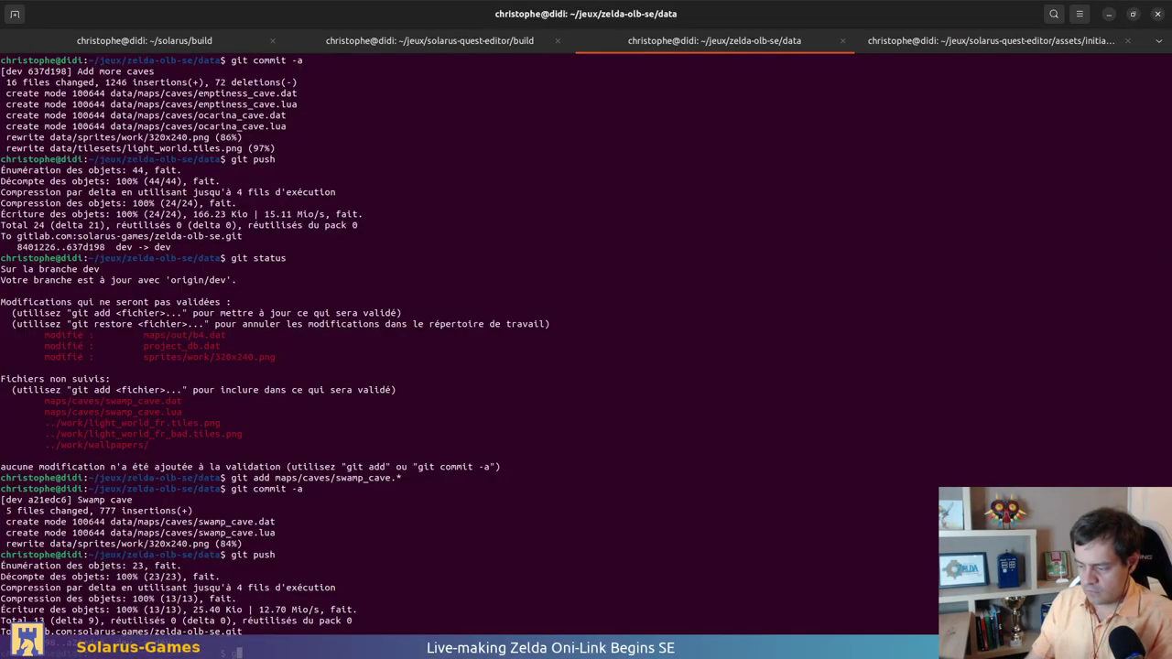
{"action": "type", "text": "git status"}
{"action": "key", "text": "Return"}
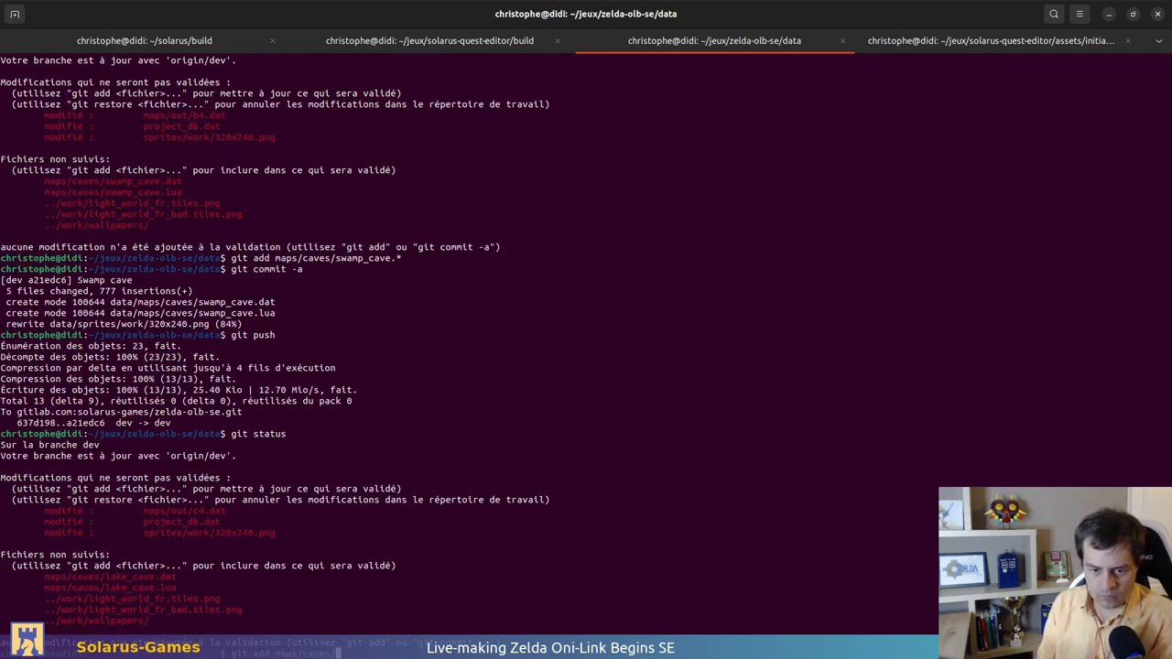
{"action": "key", "text": "Return"}
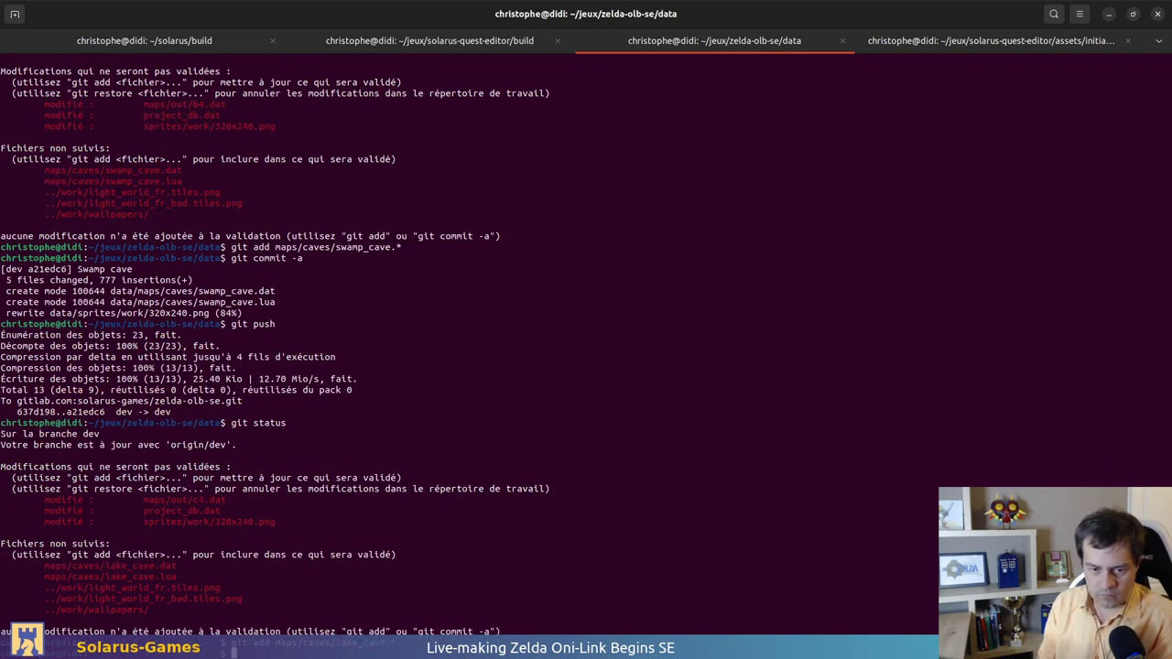
Commit all changes with git commit -a using the message "Lake cave" and push the commit to the remote
{"action": "type", "text": "git commit -a"}
{"action": "key", "text": "Return"}
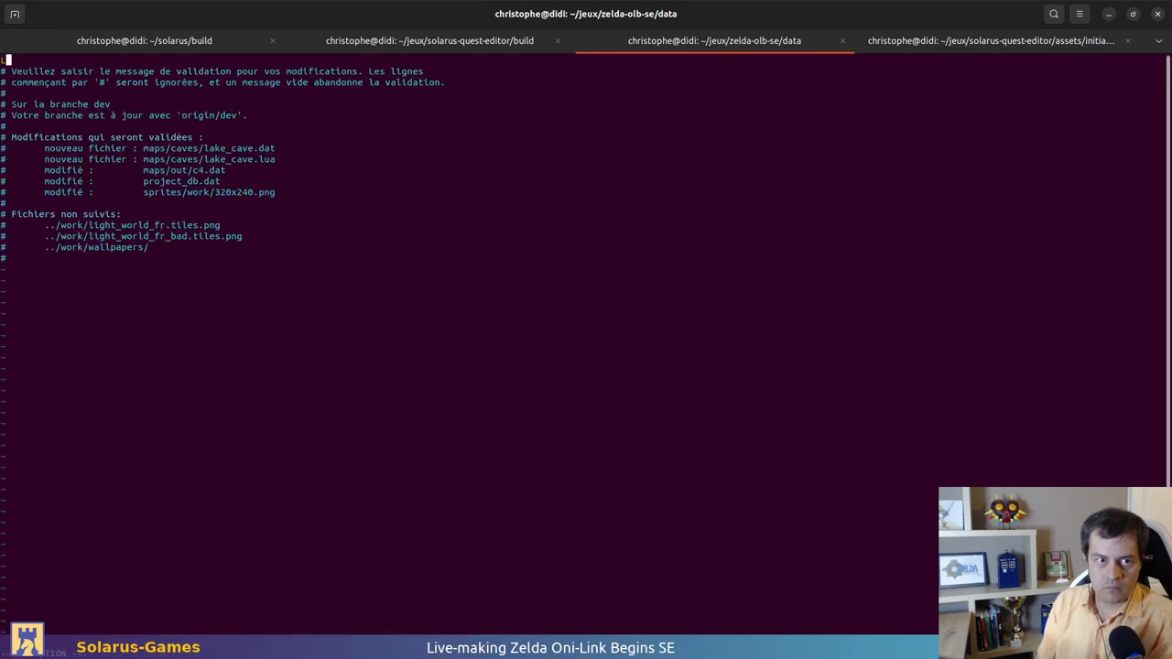
{"action": "type", "text": "Lake cave"}
{"action": "key", "text": "Escape"}
{"action": "type", "text": ":wq"}
{"action": "key", "text": "Return"}
{"action": "type", "text": "gi"}
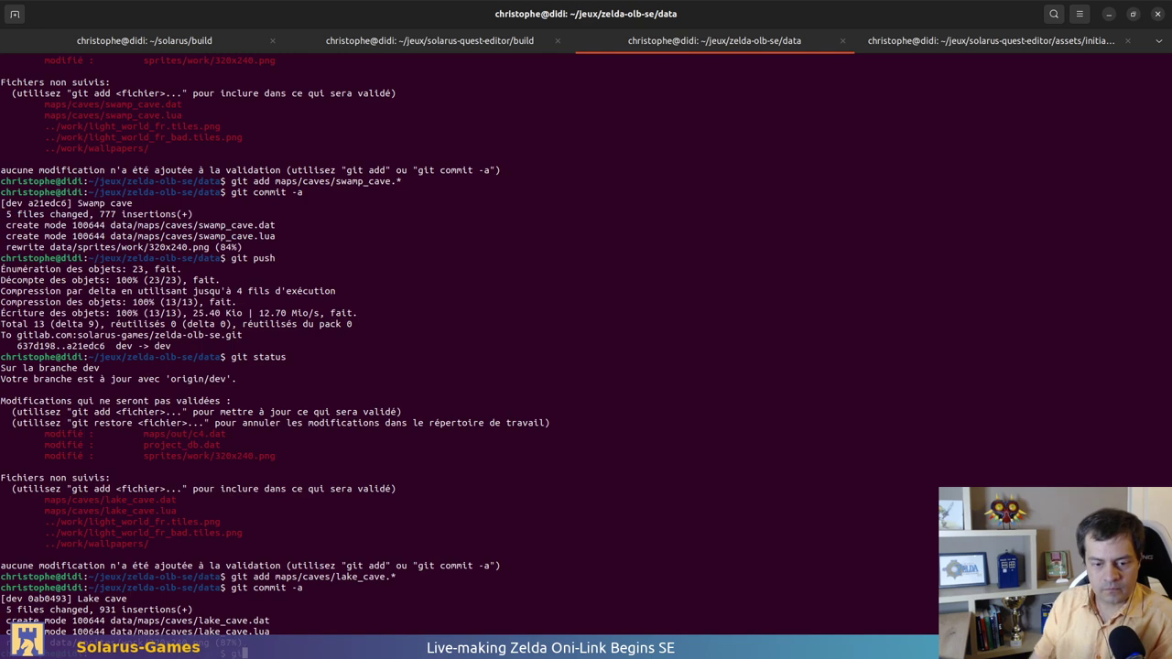
{"action": "type", "text": "t push"}
{"action": "key", "text": "Return"}
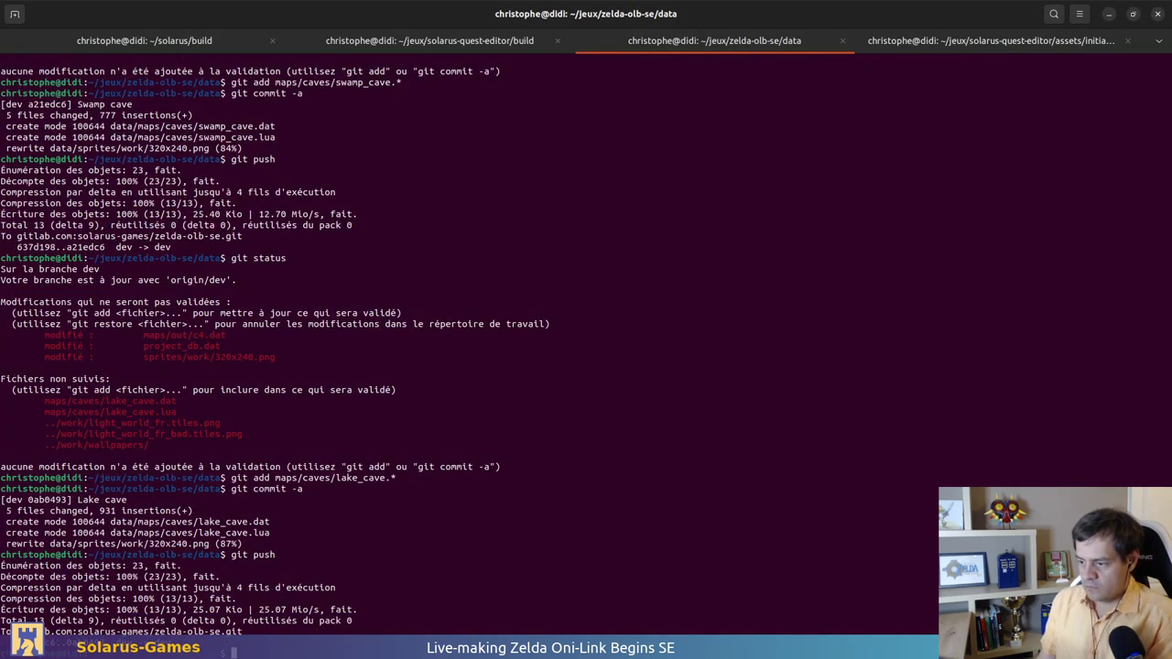
Switch to the GitLab issue "Interior maps progress" in Chrome and tick off item 37, caves/lake_cave
{"action": "key", "text": "alt+Tab"}
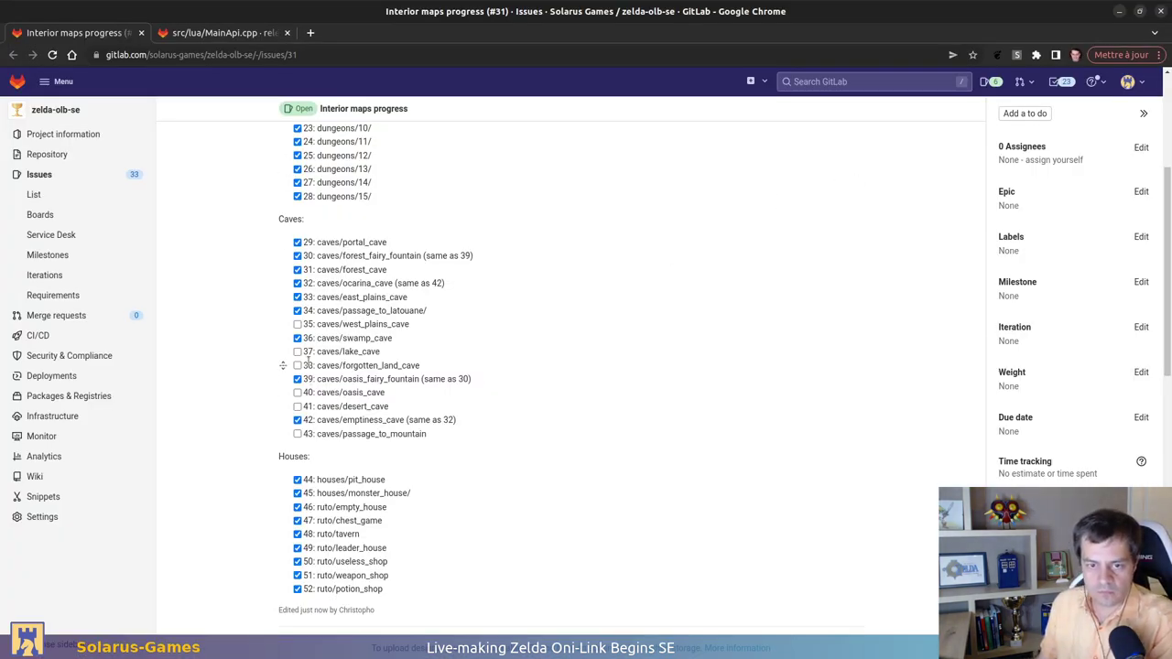
{"action": "left_click", "coordinate": [296, 351]}
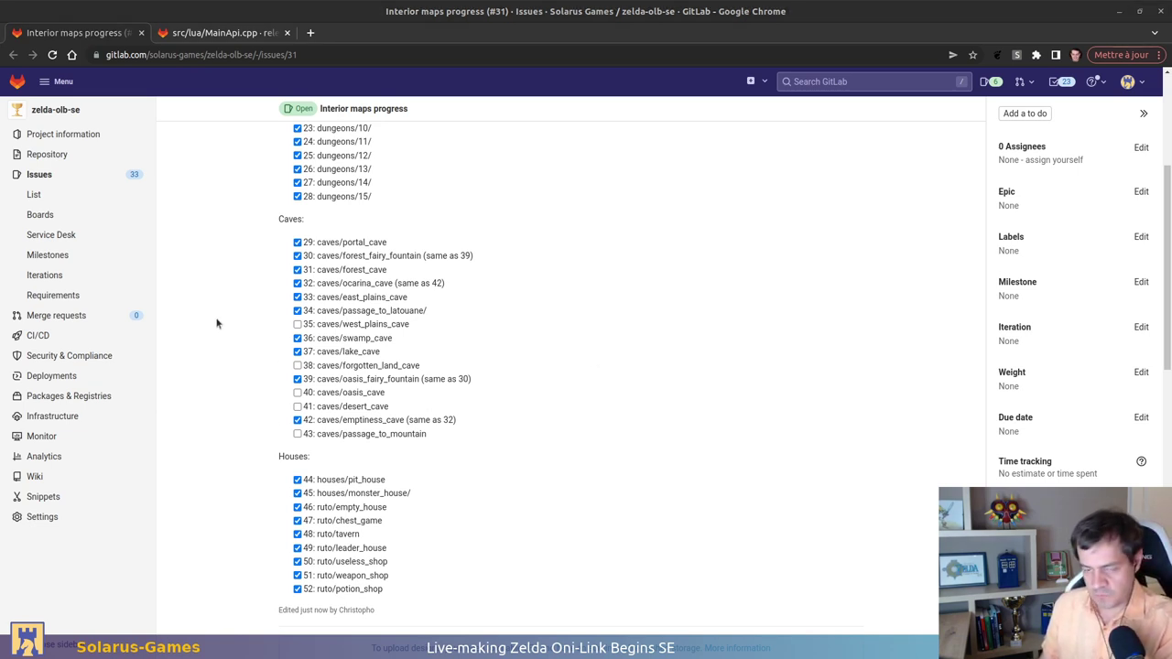
{"action": "key", "text": "alt+Tab"}
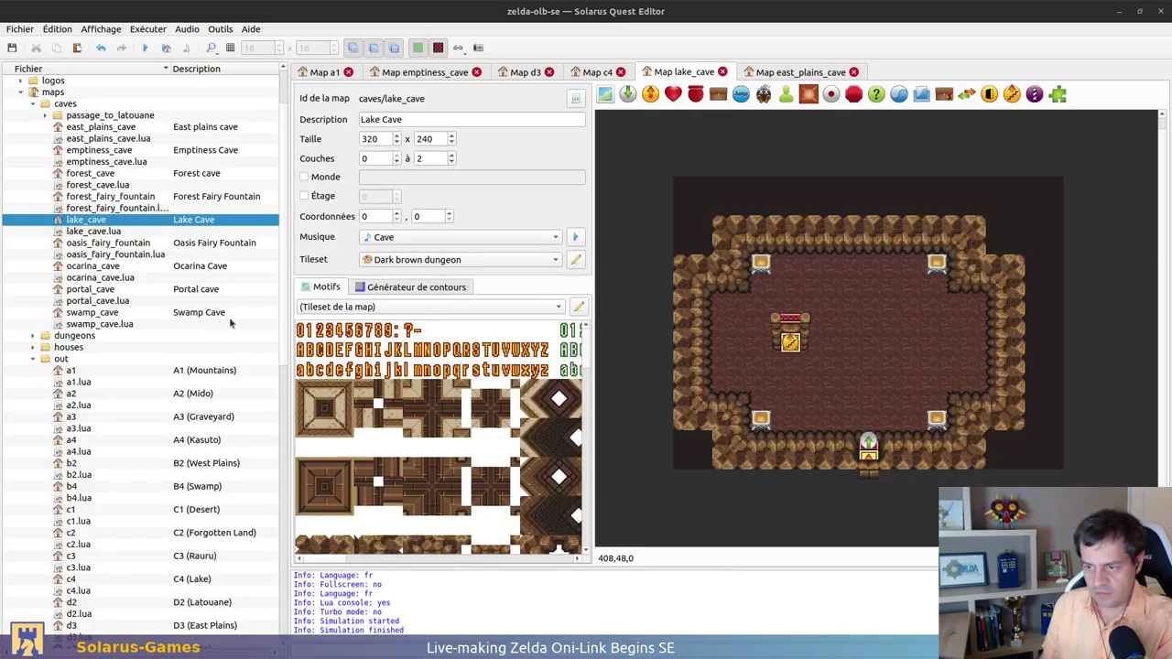
{"action": "key", "text": "alt+Tab"}
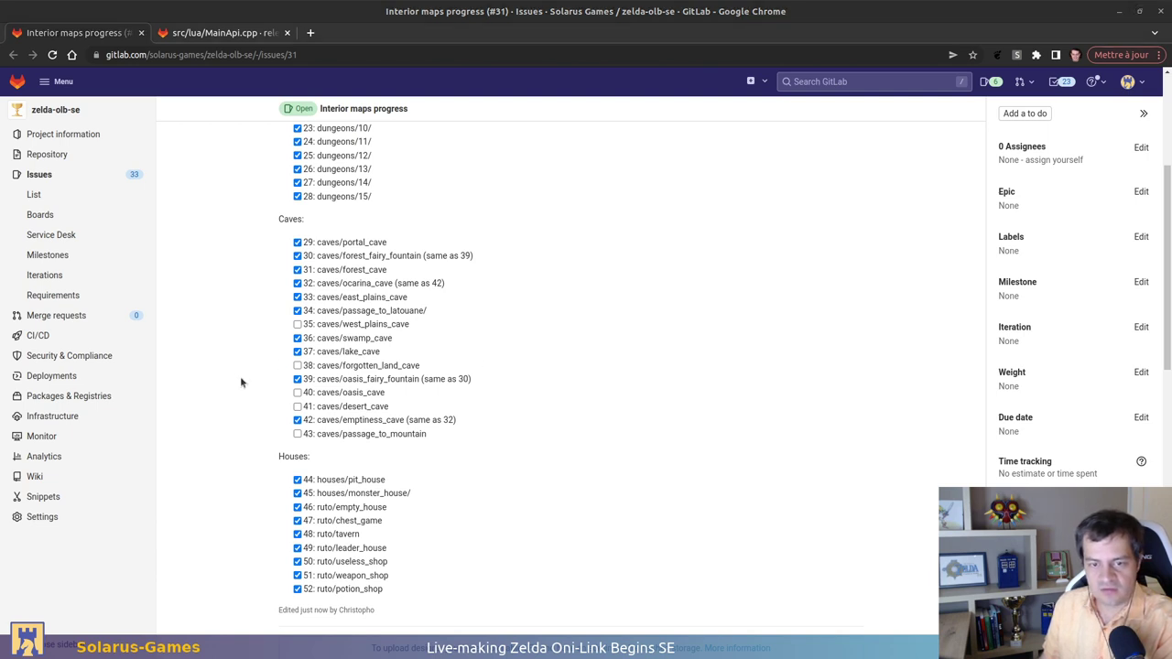
{"action": "key", "text": "alt+Tab"}
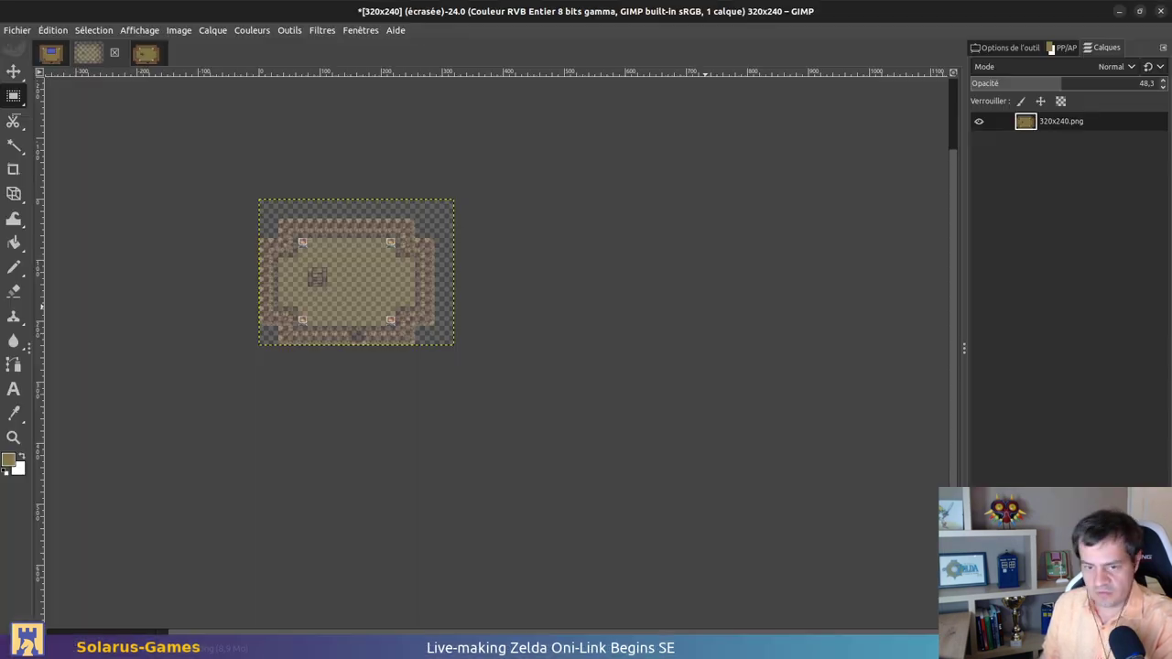
{"action": "key", "text": "alt+Tab"}
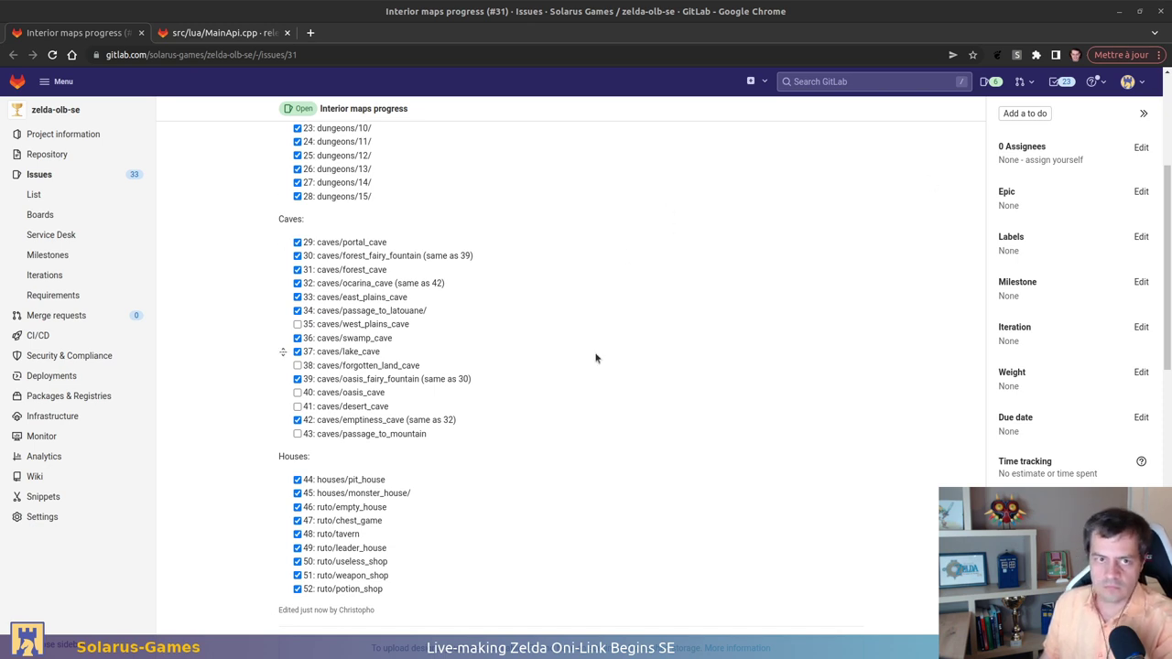
In GIMP, clear the 320x240 image and paste the copied map38 sol image into it
{"action": "key", "text": "alt+Tab"}
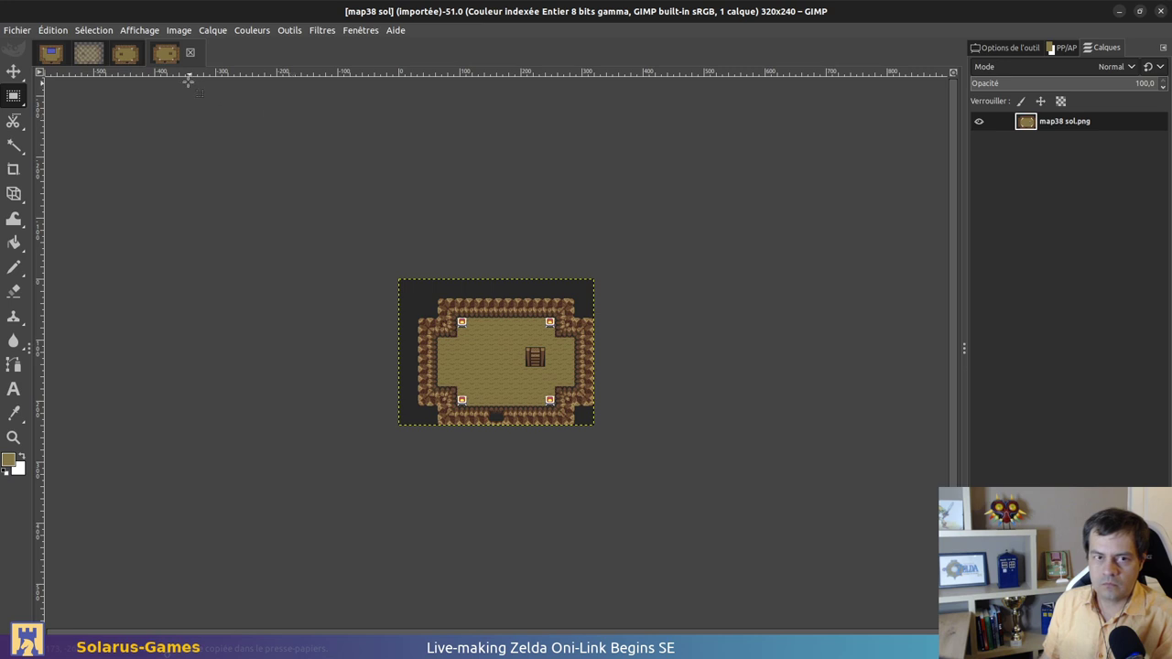
{"action": "left_click", "coordinate": [125, 53]}
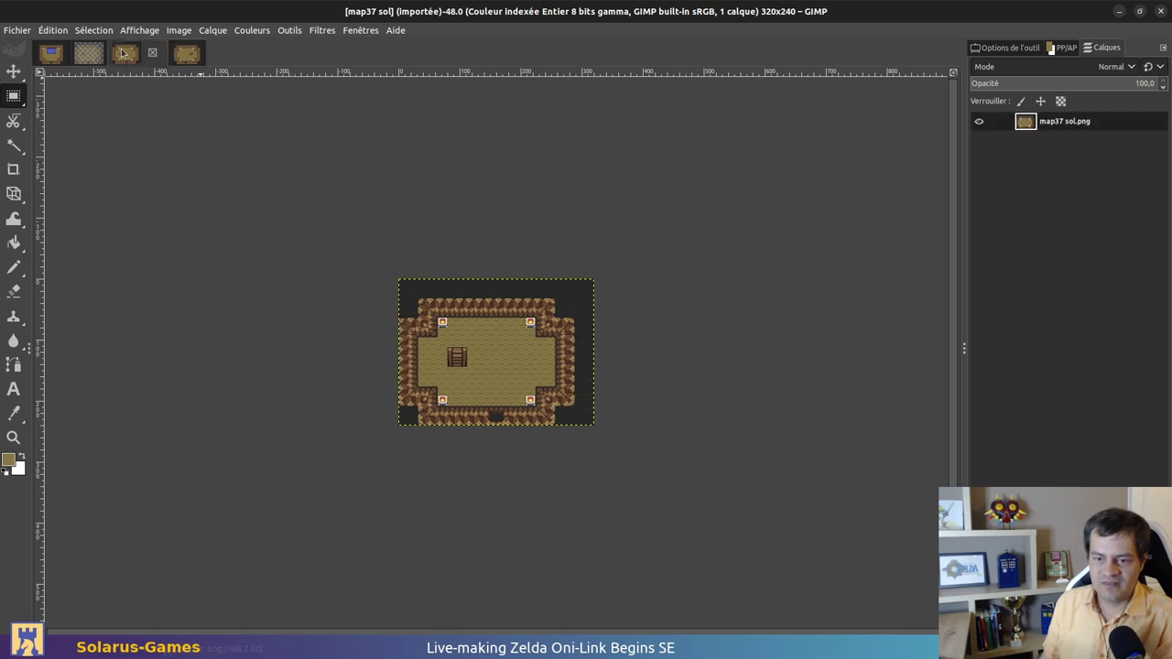
{"action": "left_click", "coordinate": [188, 55]}
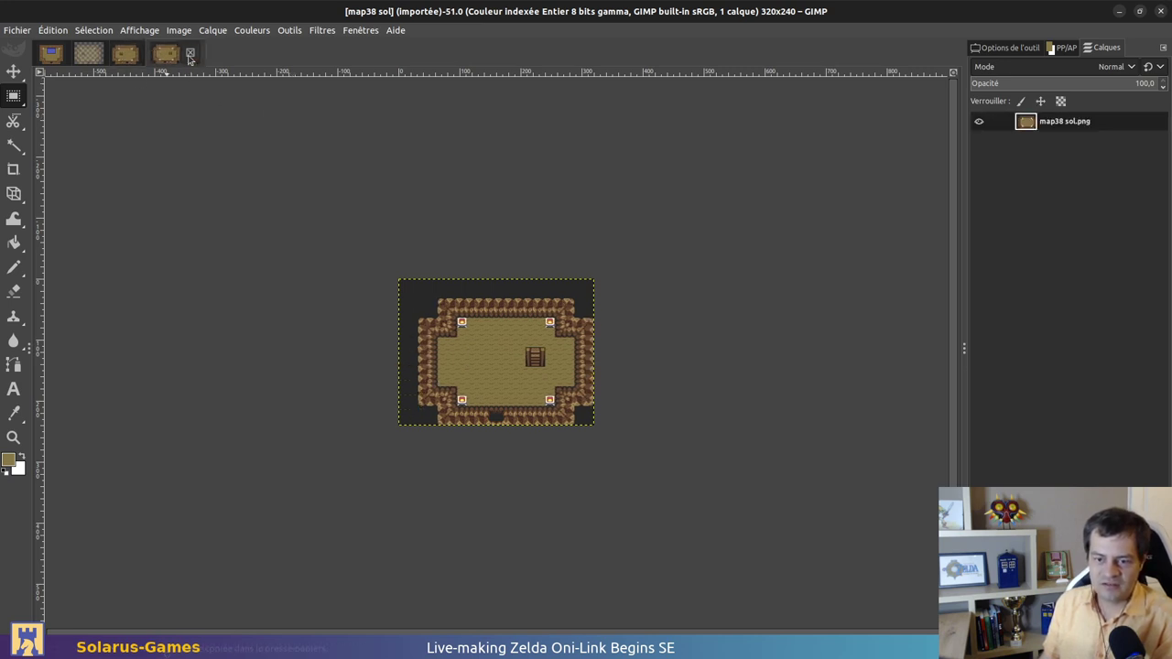
{"action": "left_click", "coordinate": [100, 58]}
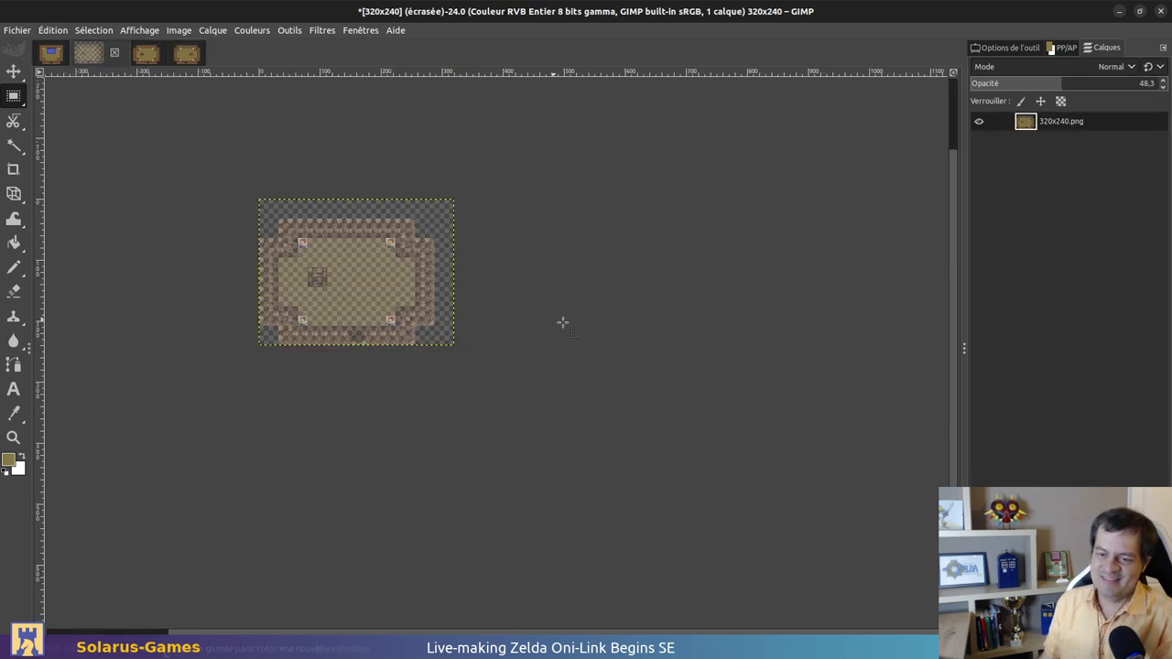
{"action": "key", "text": "Delete"}
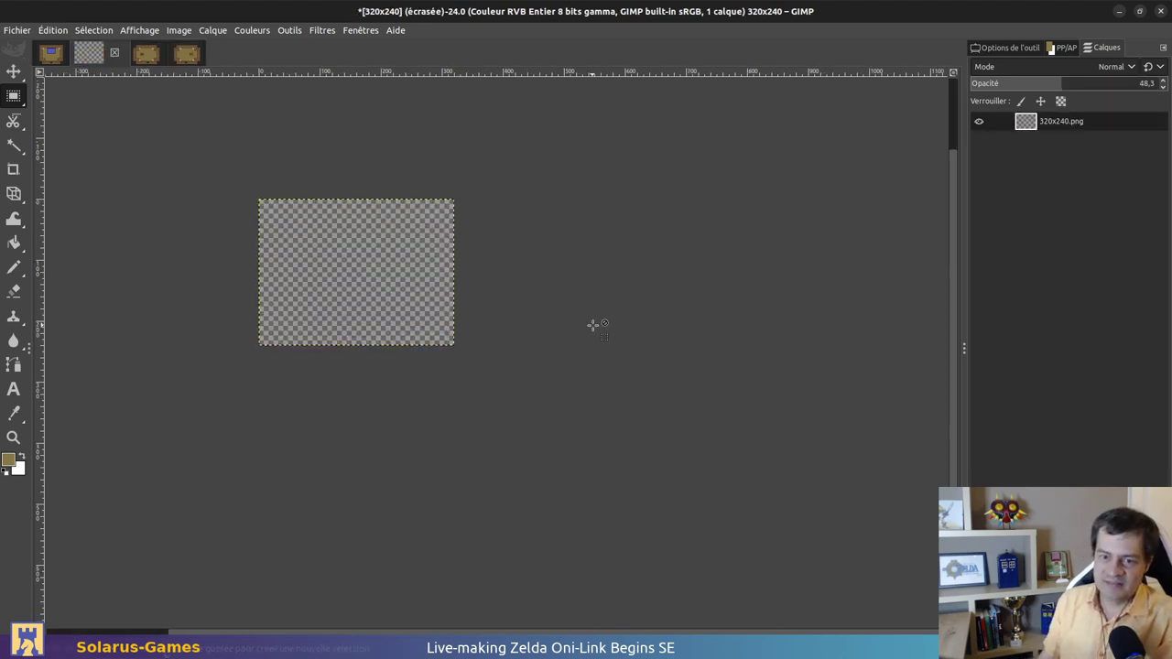
{"action": "key", "text": "ctrl+v"}
Close the map38 sol and map37 sol source images
{"action": "left_click", "coordinate": [187, 55]}
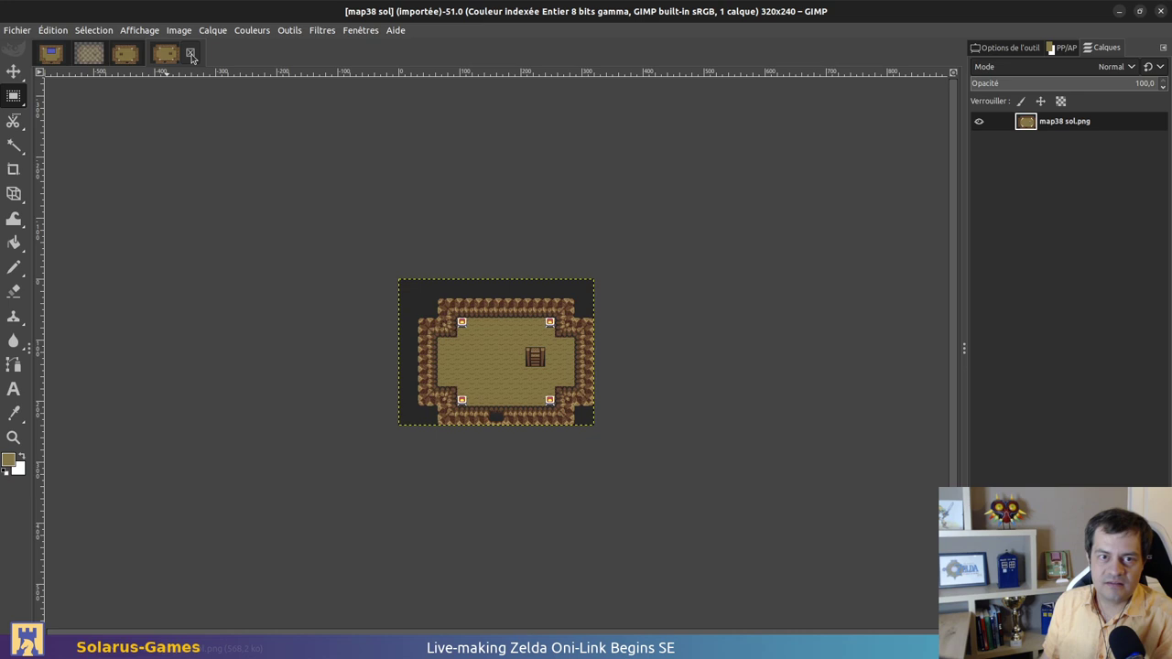
{"action": "left_click", "coordinate": [190, 53]}
{"action": "left_click", "coordinate": [152, 52]}
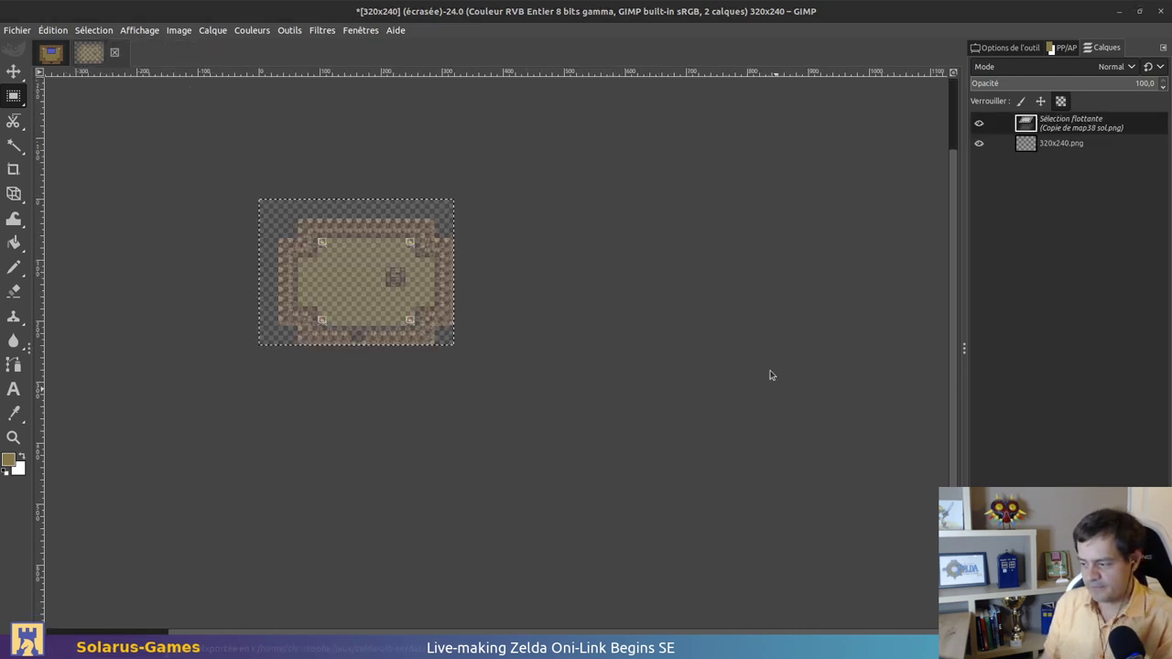
Switch to Solarus Quest Editor and start a new map in the caves folder with the id caves/forgotten_land_cave
{"action": "key", "text": "alt+Tab"}
{"action": "right_click", "coordinate": [84, 104]}
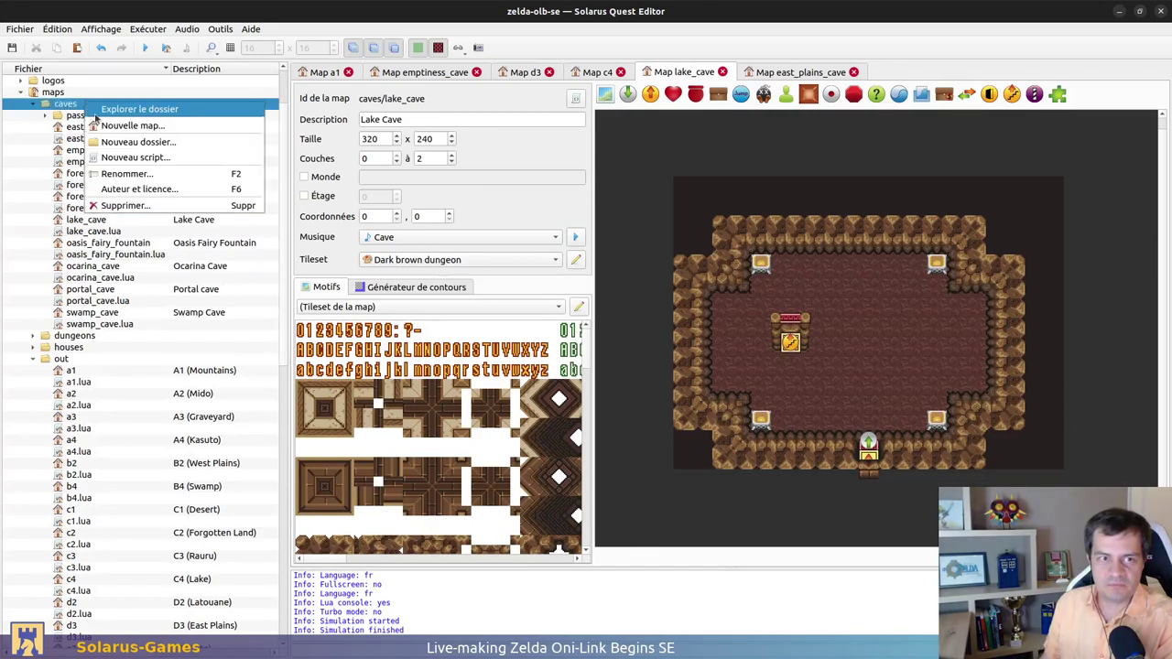
{"action": "left_click", "coordinate": [131, 125]}
{"action": "type", "text": "fro"}
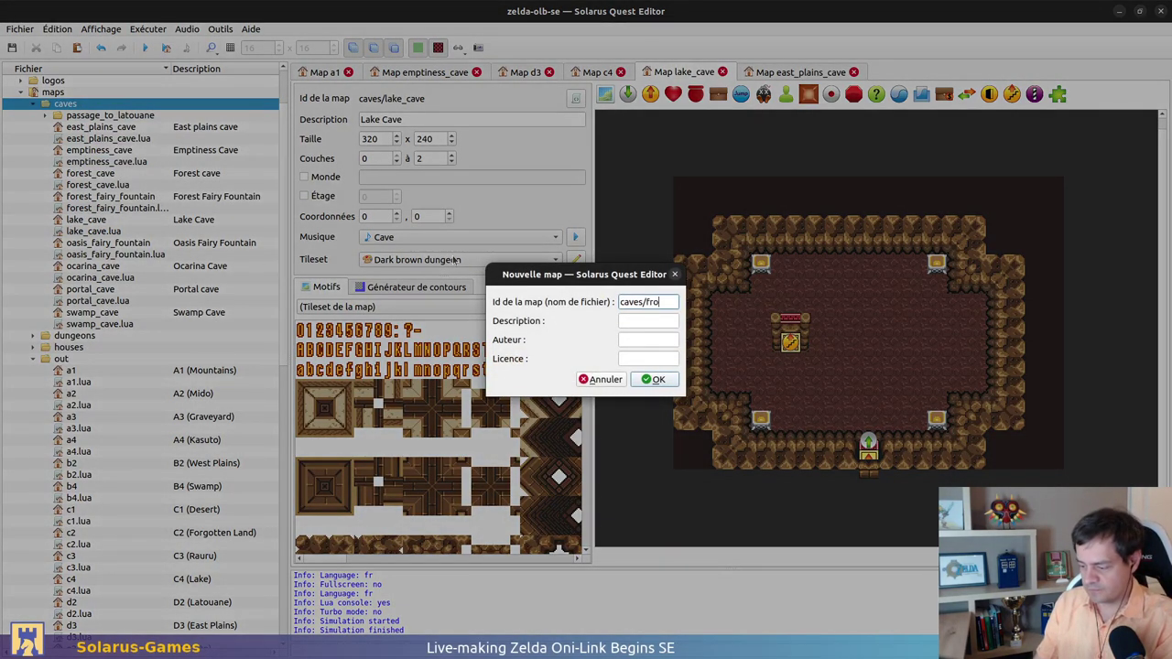
{"action": "key", "text": "BackSpace"}
{"action": "key", "text": "BackSpace"}
{"action": "type", "text": "orgo"}
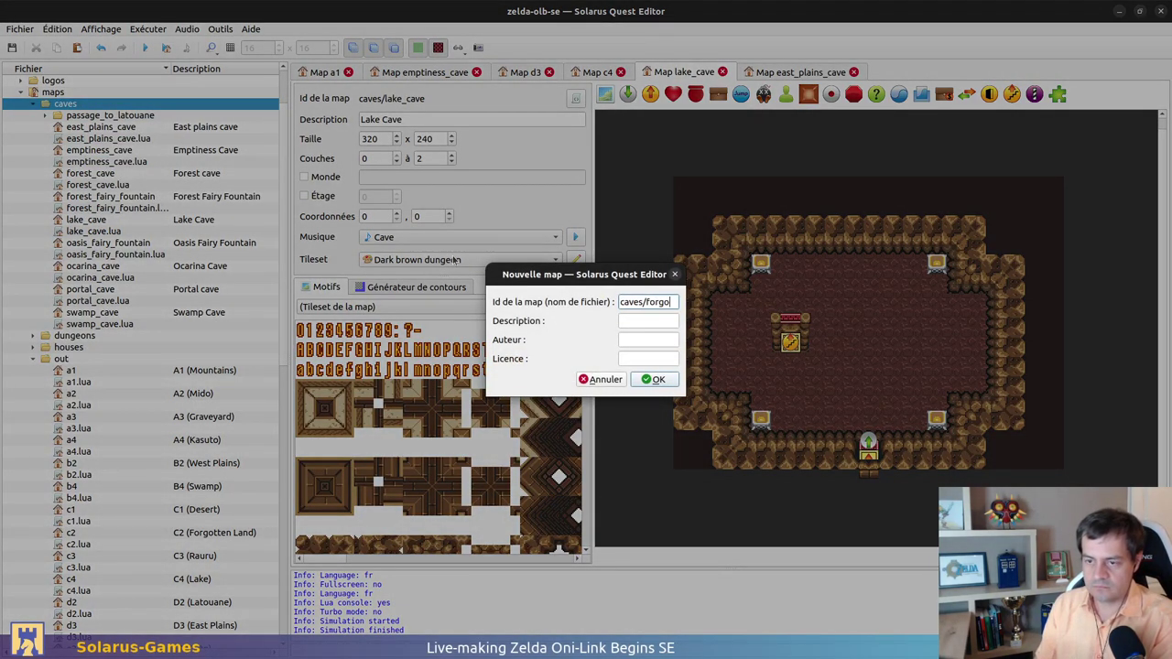
{"action": "type", "text": "tten_land_ca"}
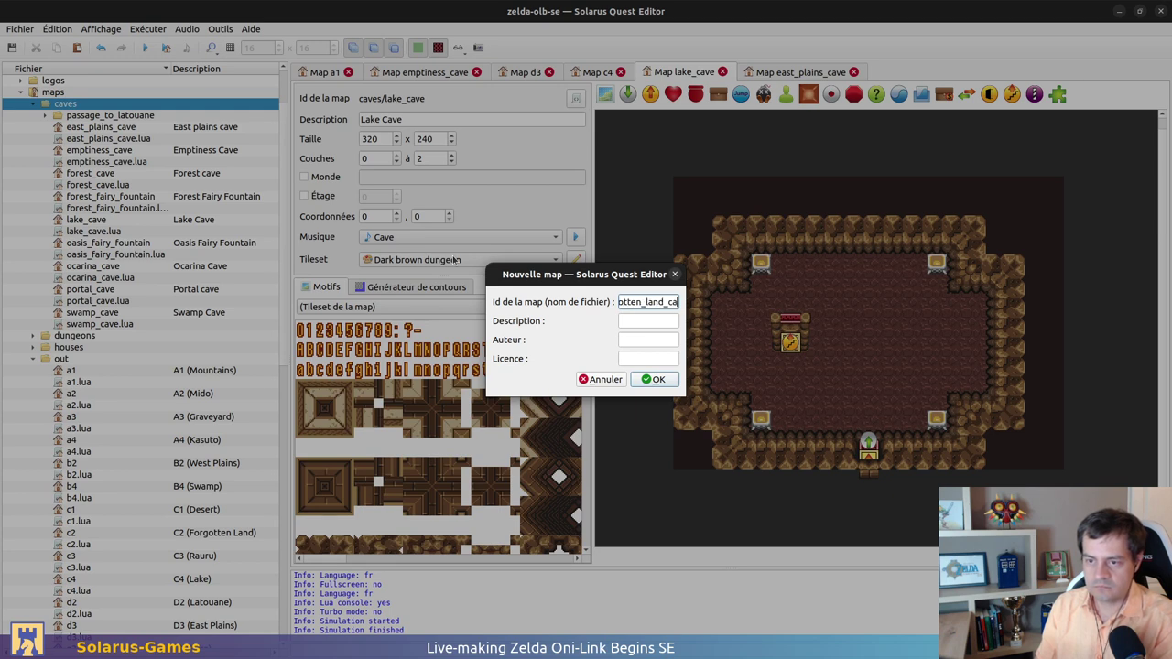
{"action": "type", "text": "ve"}
Enter the description "Forgotten Land Cave", the author's name and the licence GPL v3, and create the map
{"action": "key", "text": "Tab"}
{"action": "type", "text": "Forgotte"}
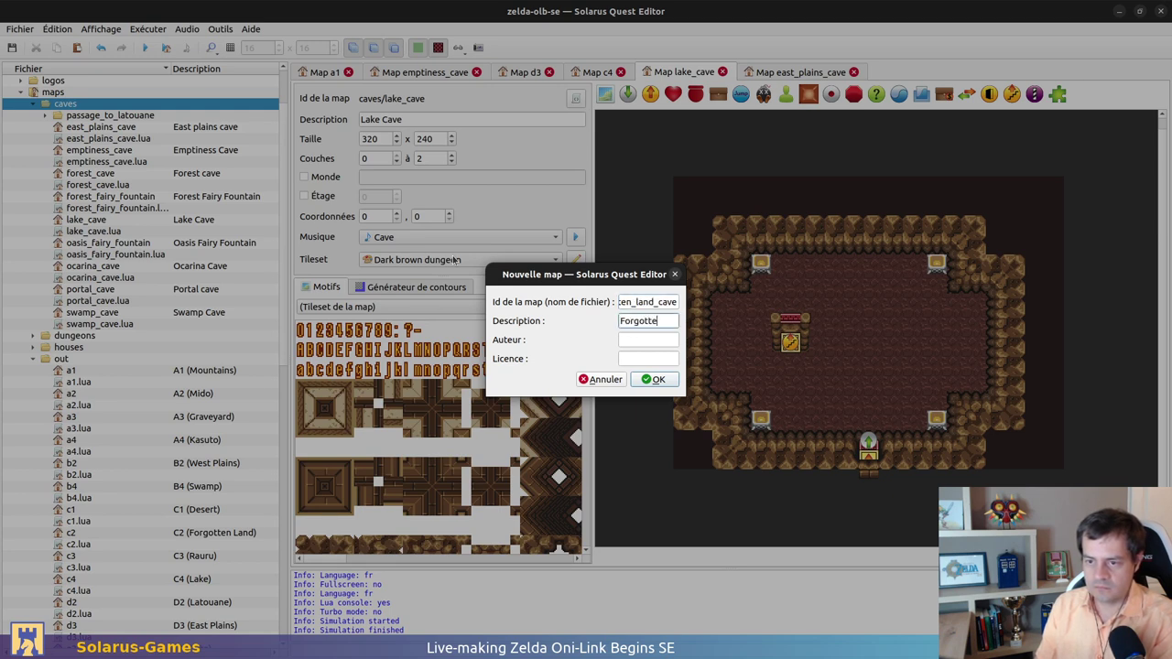
{"action": "type", "text": "n Land Cave"}
{"action": "key", "text": "Tab"}
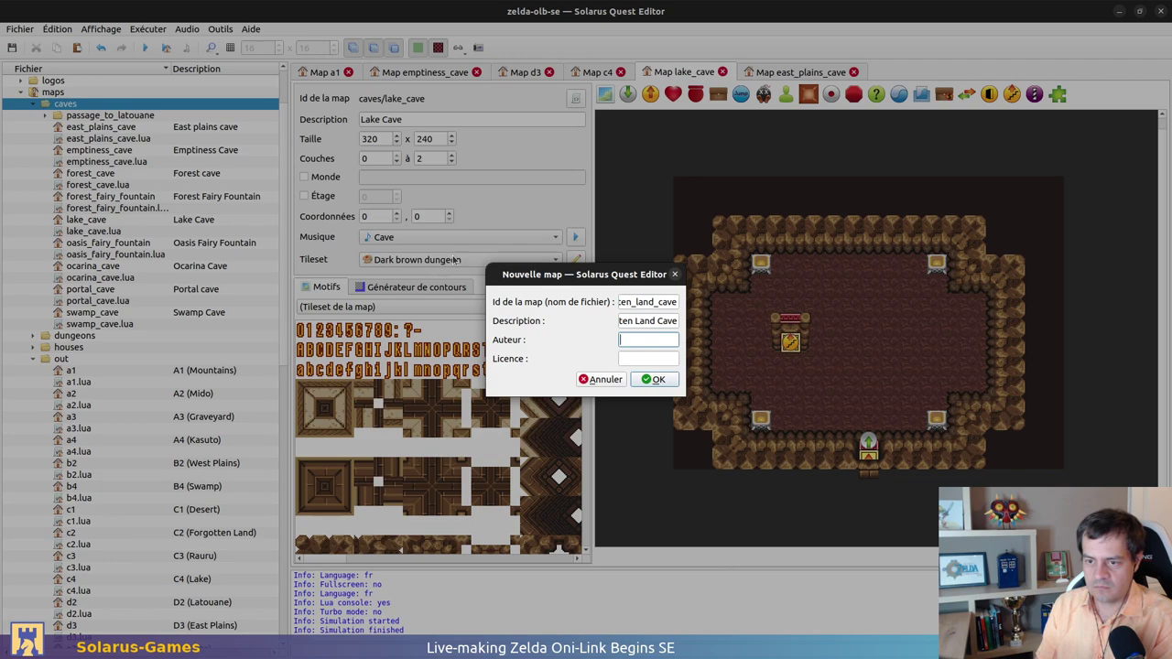
{"action": "type", "text": "Christopho"}
{"action": "key", "text": "Tab"}
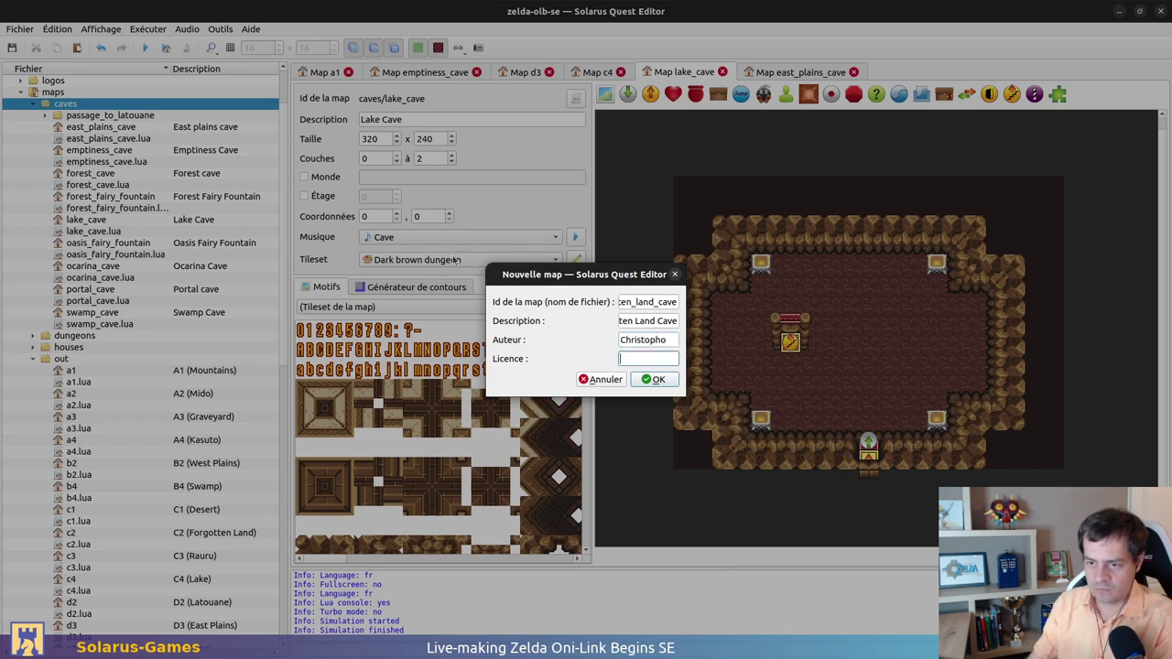
{"action": "type", "text": "GPL v3"}
{"action": "key", "text": "Return"}
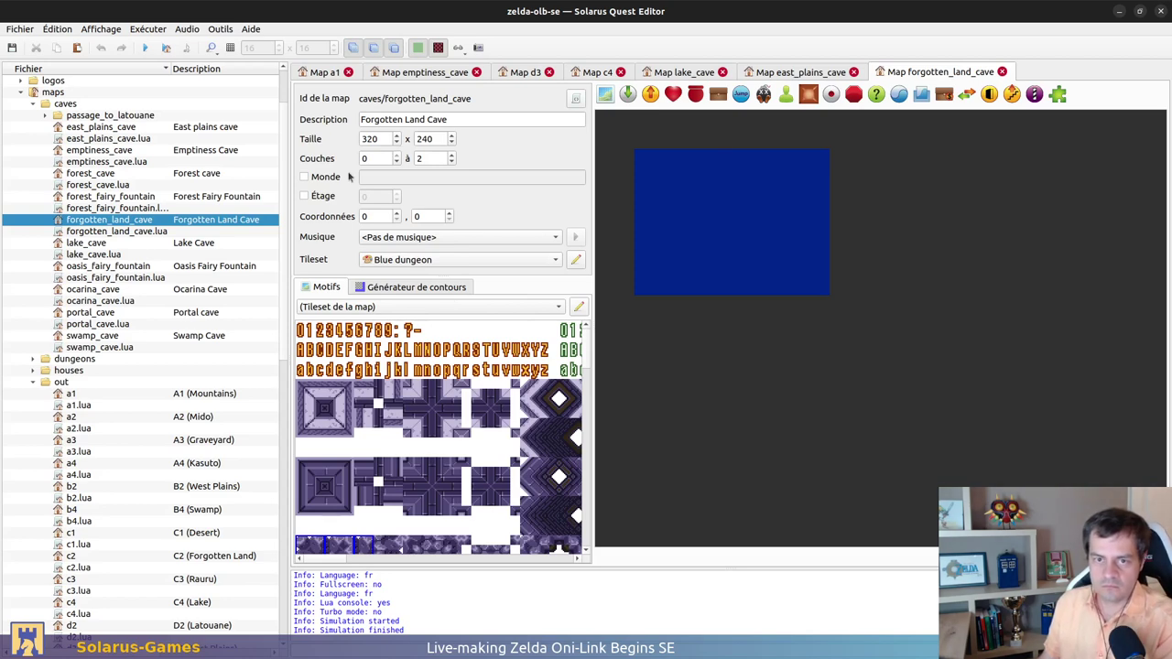
Set the Forgotten Land Cave map's music to Cave and its tileset to Dark brown dungeon, and save it
{"action": "left_click", "coordinate": [431, 237]}
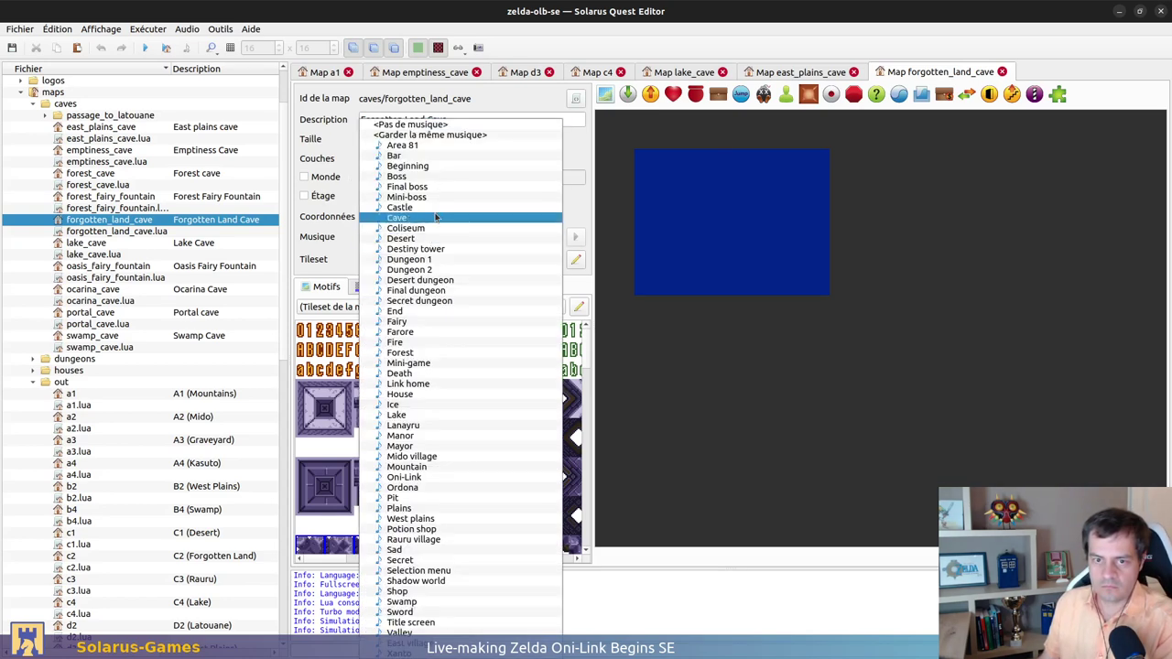
{"action": "left_click", "coordinate": [436, 220]}
{"action": "left_click", "coordinate": [500, 260]}
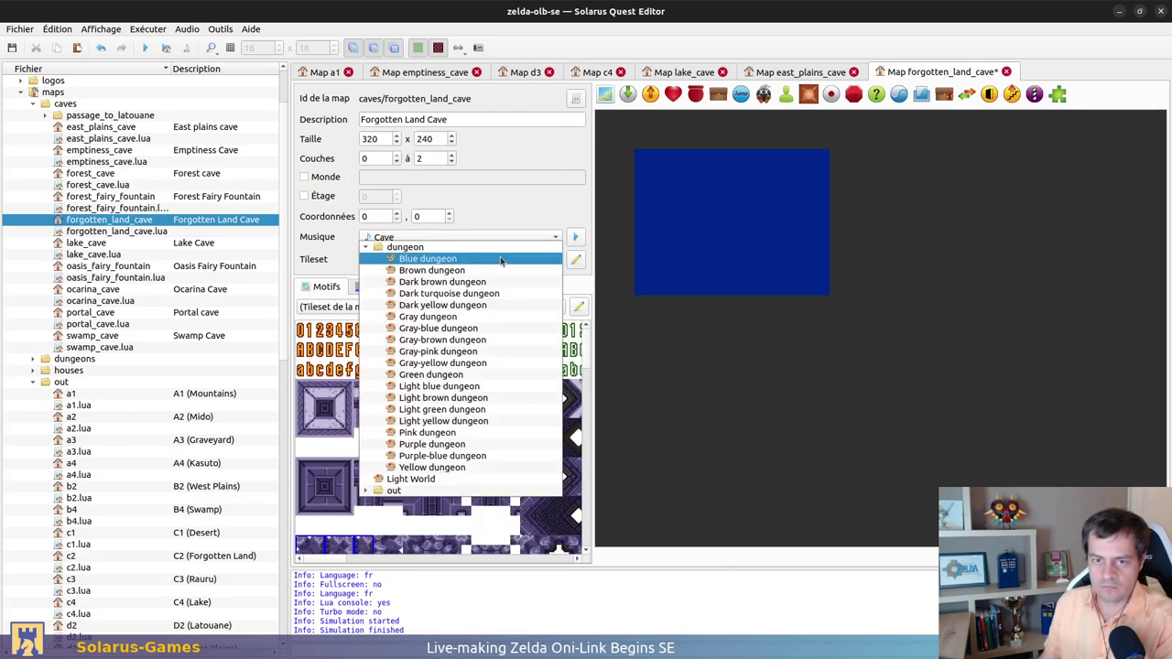
{"action": "left_click", "coordinate": [442, 282]}
{"action": "scroll", "coordinate": [680, 206], "scroll_direction": "up", "scroll_amount": 1, "text": "ctrl"}
{"action": "key", "text": "ctrl+s"}
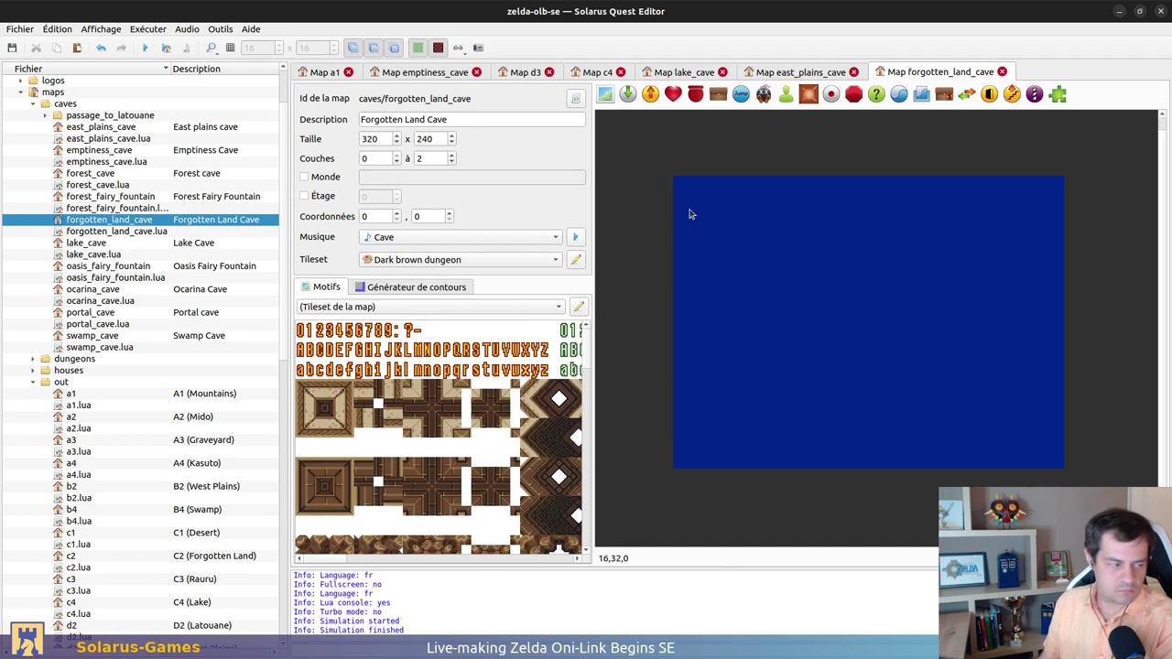
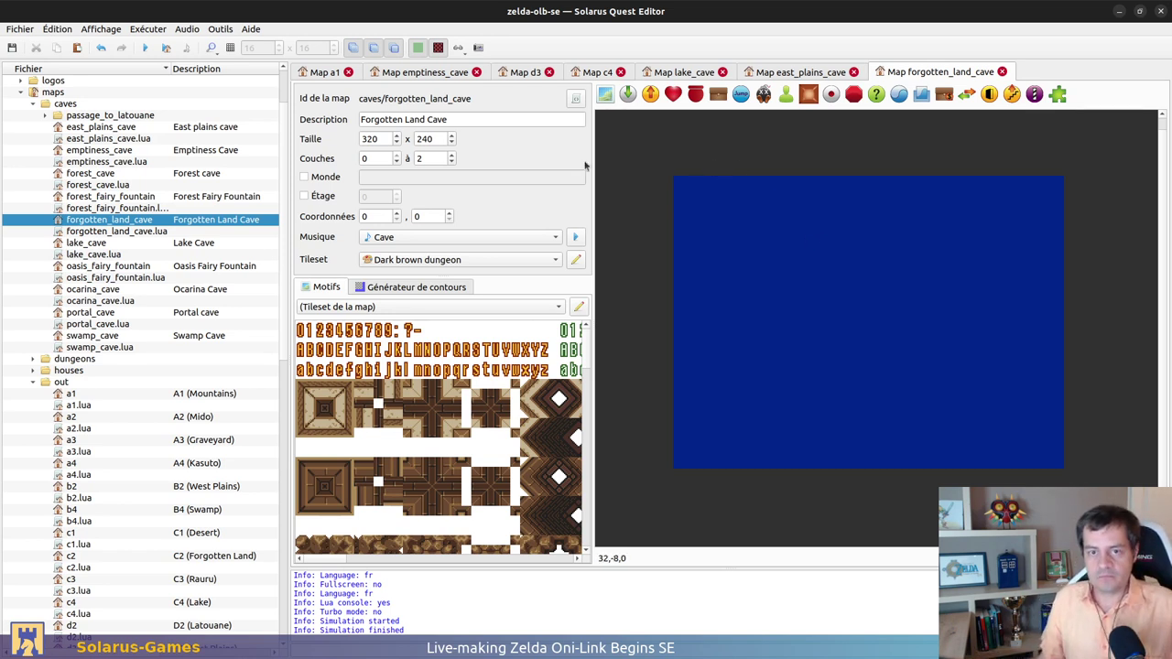
Set the map's lowest layer to -1 and place a custom entity in the map's upper-left corner
{"action": "left_click", "coordinate": [397, 154]}
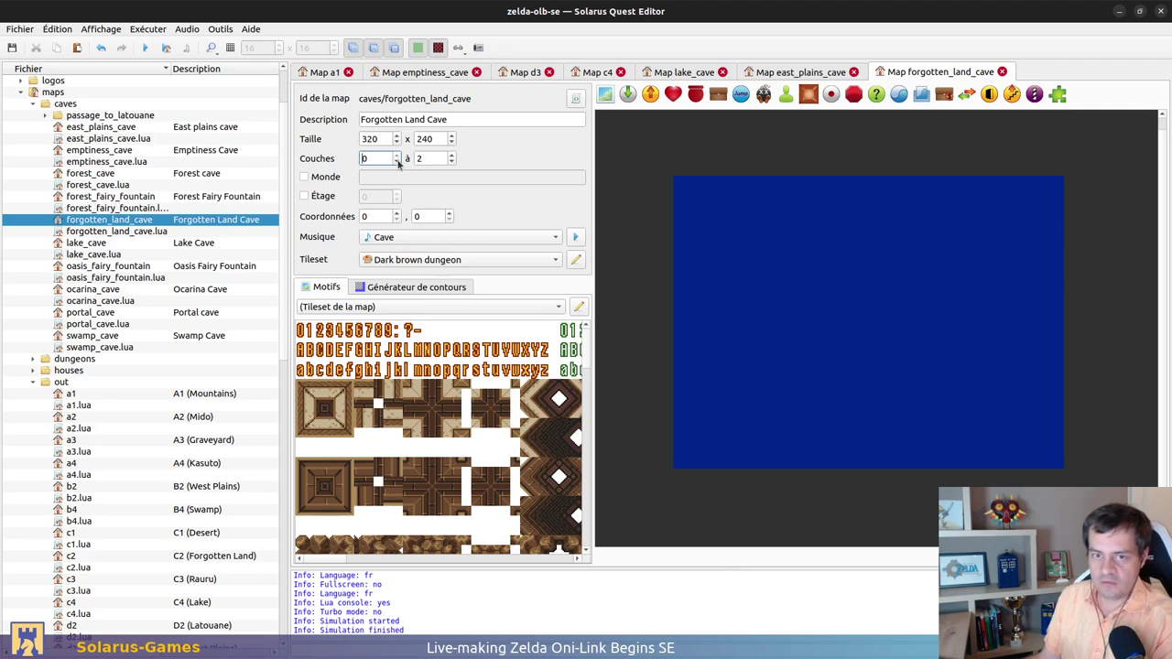
{"action": "type", "text": "-1"}
{"action": "left_click", "coordinate": [1057, 93]}
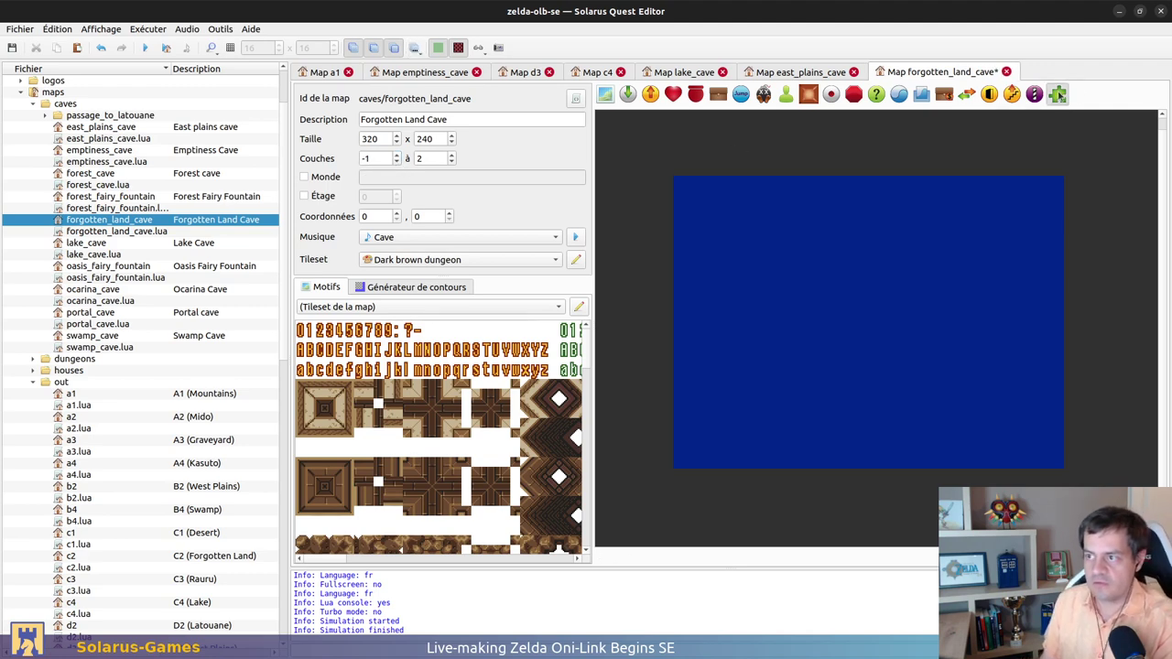
{"action": "left_click", "coordinate": [682, 190]}
Give the custom entity the work sprite 320x240 PNG as a tracing background, and save the Forgotten Land Cave map
{"action": "left_click", "coordinate": [440, 272]}
{"action": "left_click", "coordinate": [630, 269]}
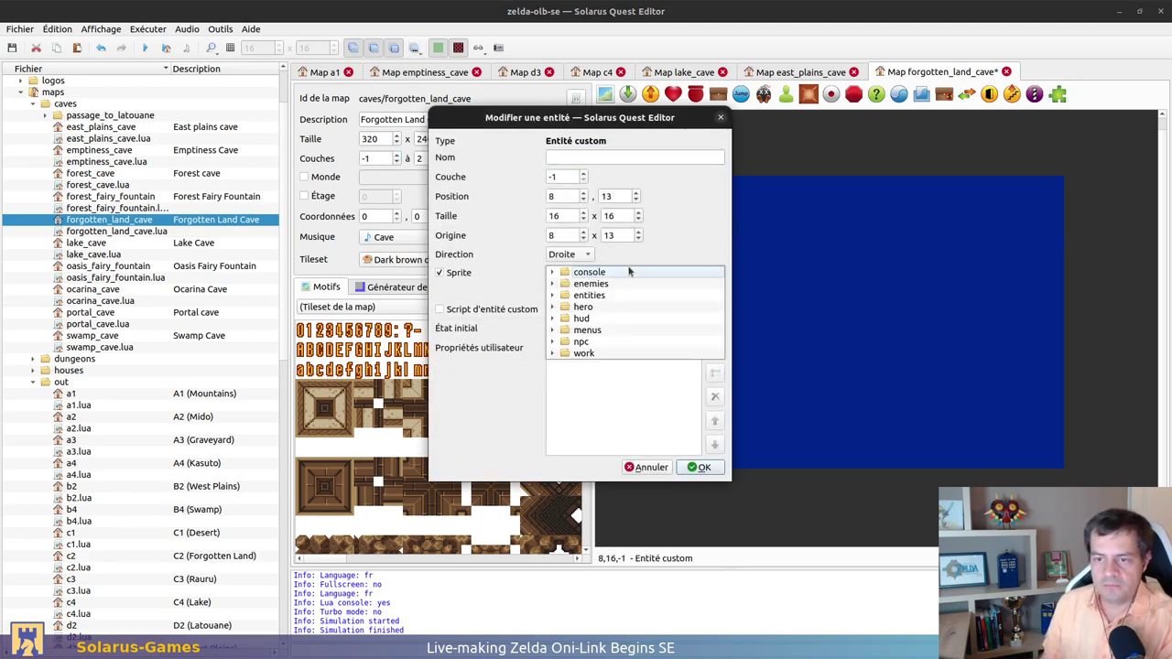
{"action": "double_click", "coordinate": [631, 353]}
{"action": "scroll", "coordinate": [630, 316], "scroll_direction": "down", "scroll_amount": 1}
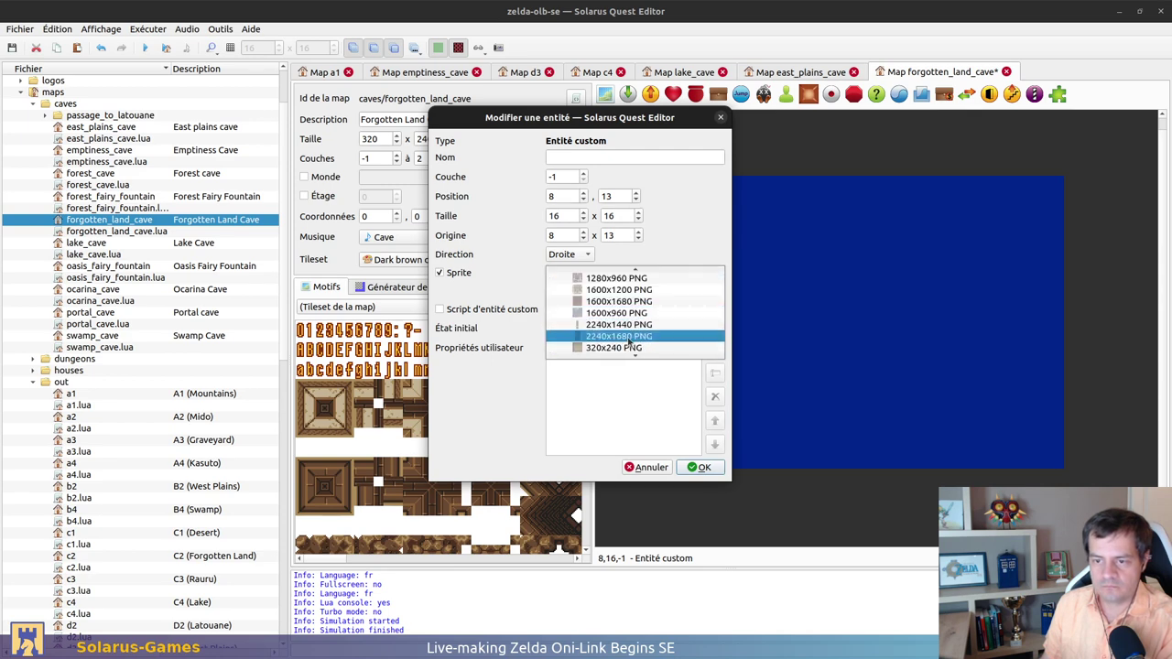
{"action": "left_click", "coordinate": [634, 348]}
{"action": "left_click", "coordinate": [701, 468]}
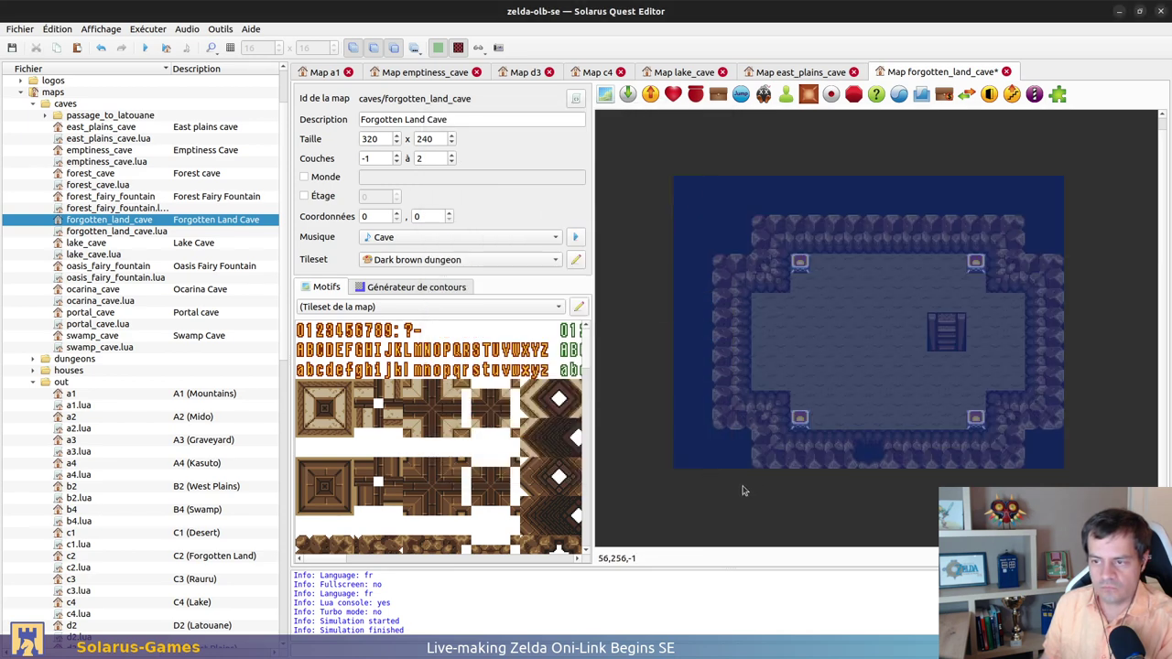
{"action": "key", "text": "ctrl+s"}
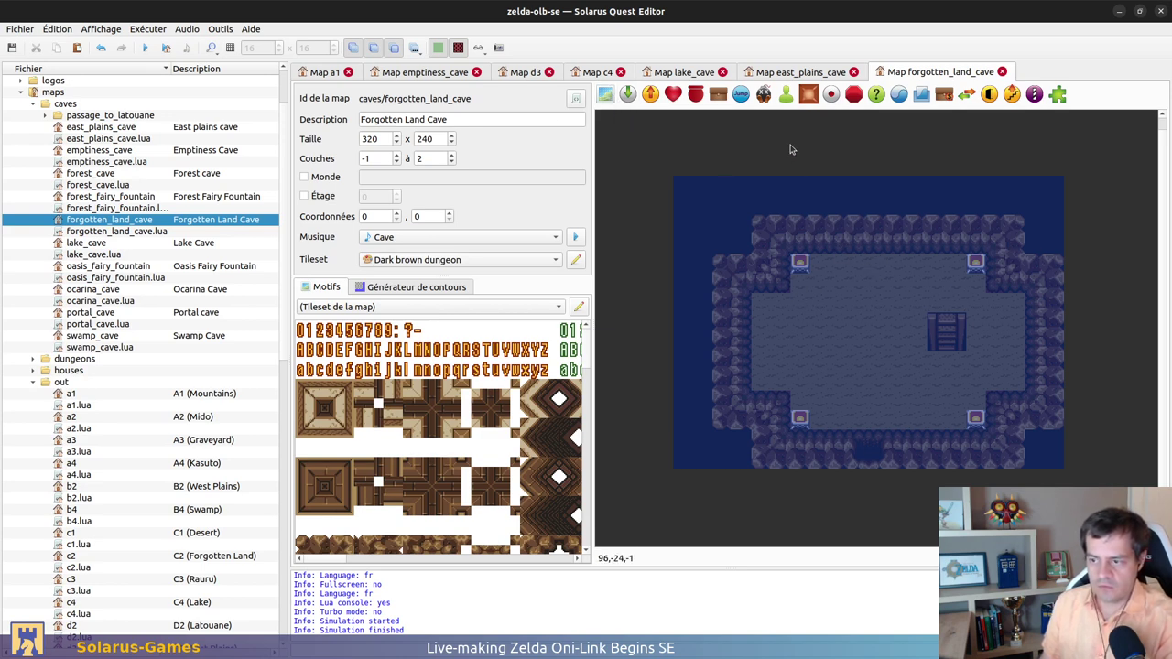
Copy all entities of the Lake Cave map into the Forgotten Land Cave map, aligning the room with the background on the 16 x 16 grid
{"action": "left_click", "coordinate": [668, 81]}
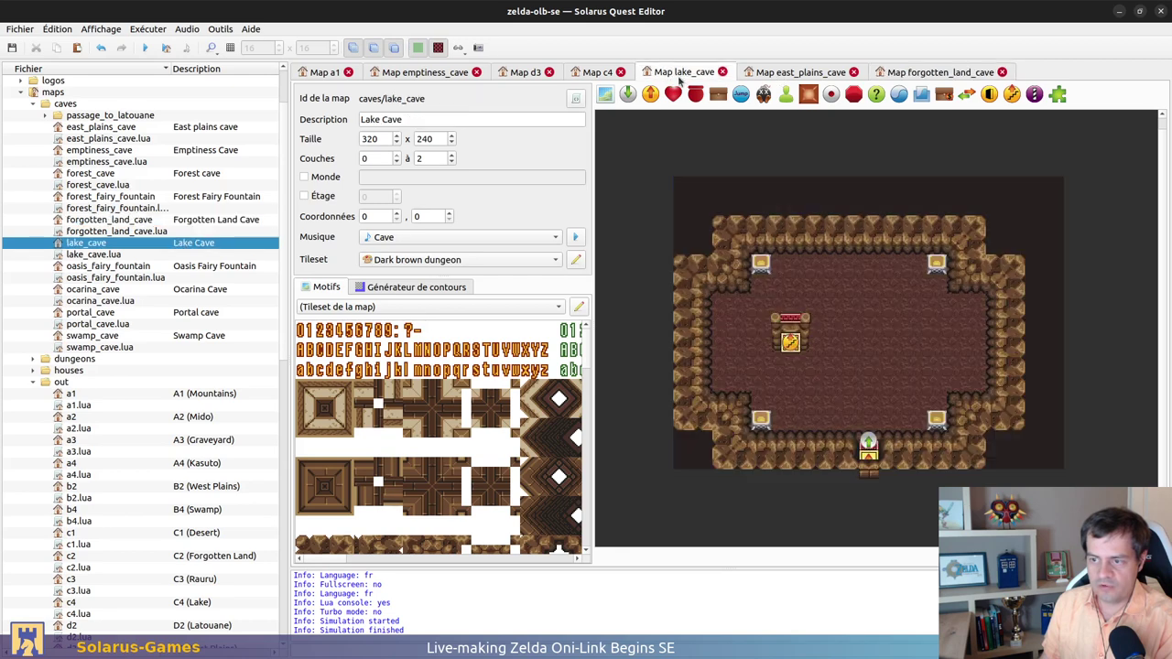
{"action": "key", "text": "ctrl+a"}
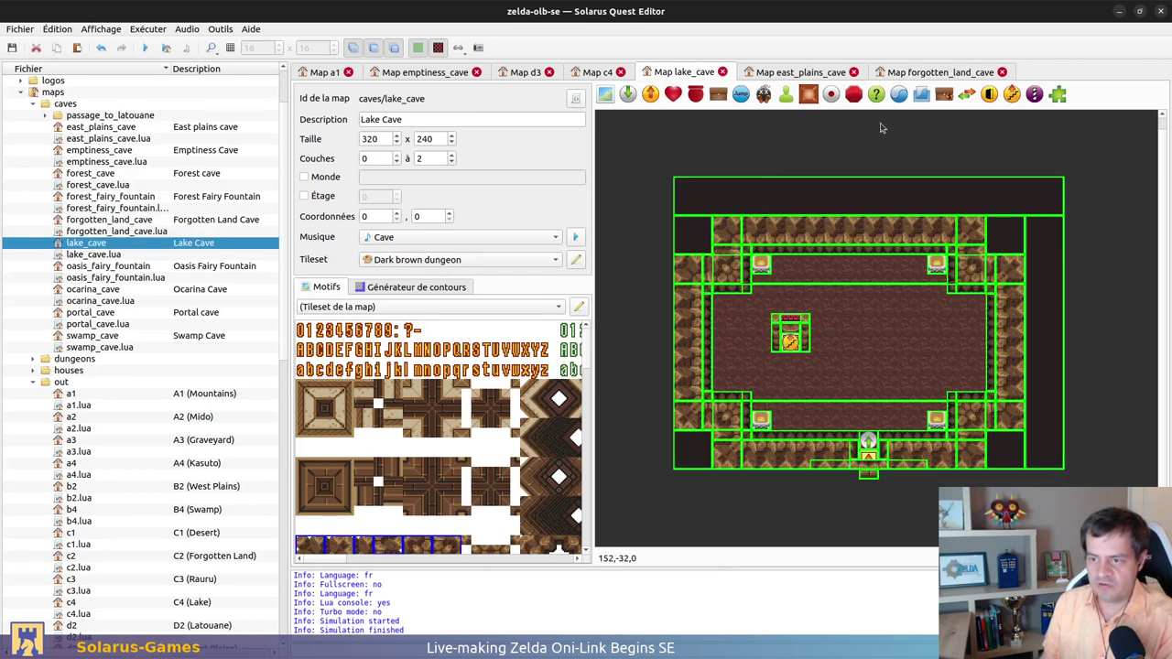
{"action": "left_click", "coordinate": [947, 72]}
{"action": "key", "text": "ctrl+v"}
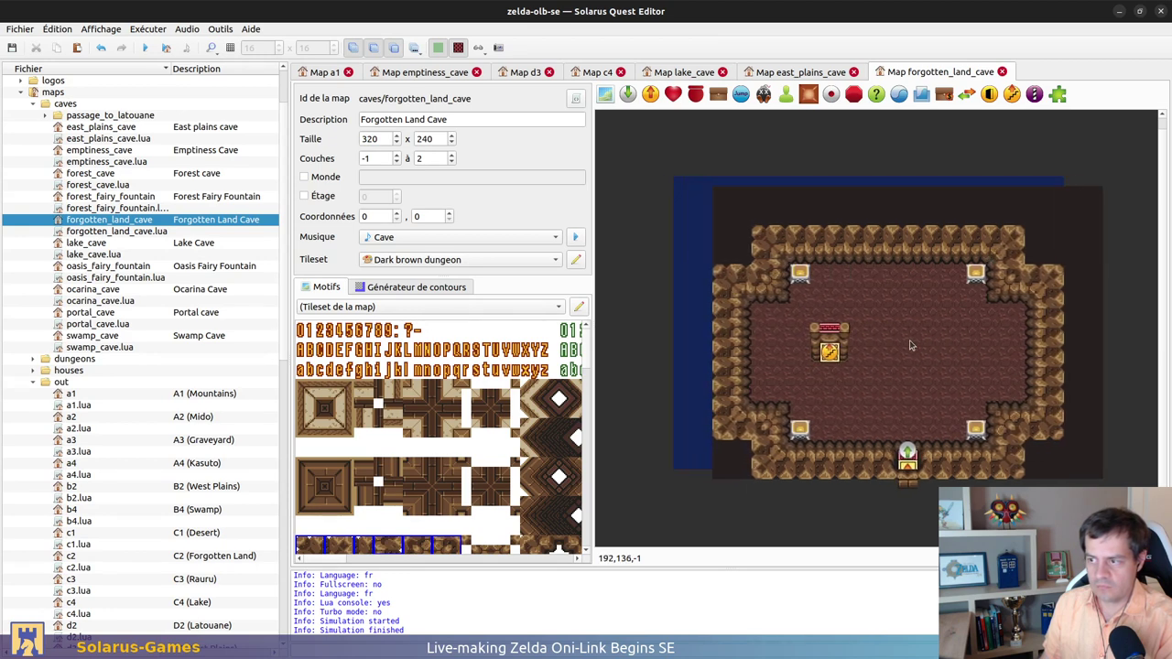
{"action": "key", "text": "ctrl+g"}
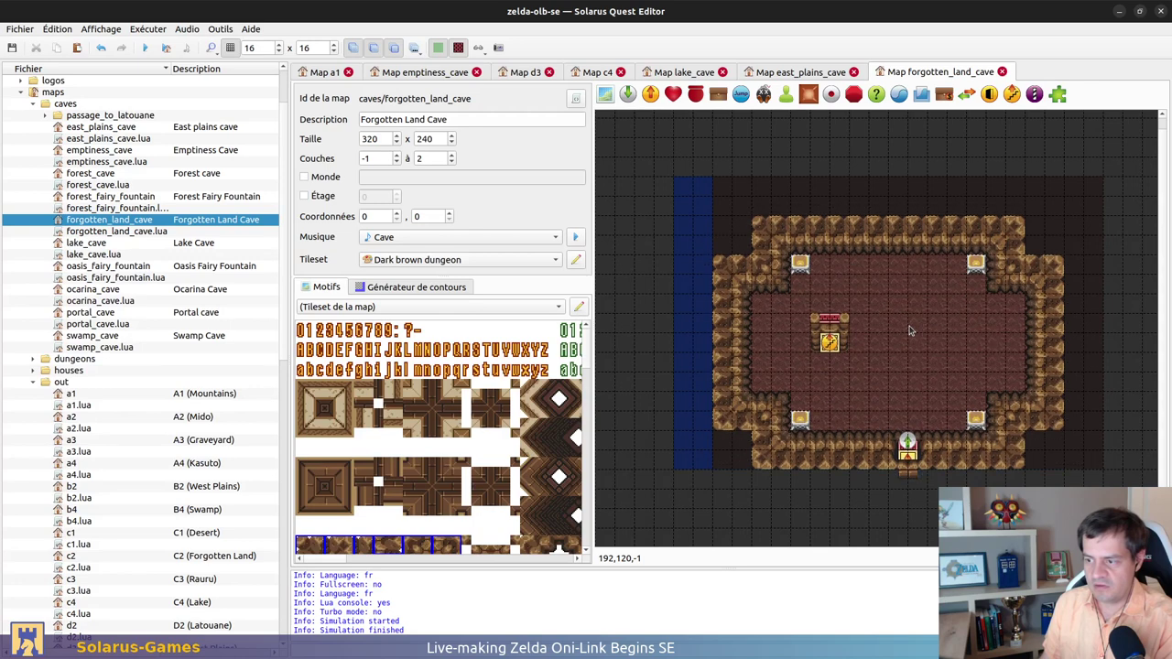
{"action": "left_click", "coordinate": [909, 332]}
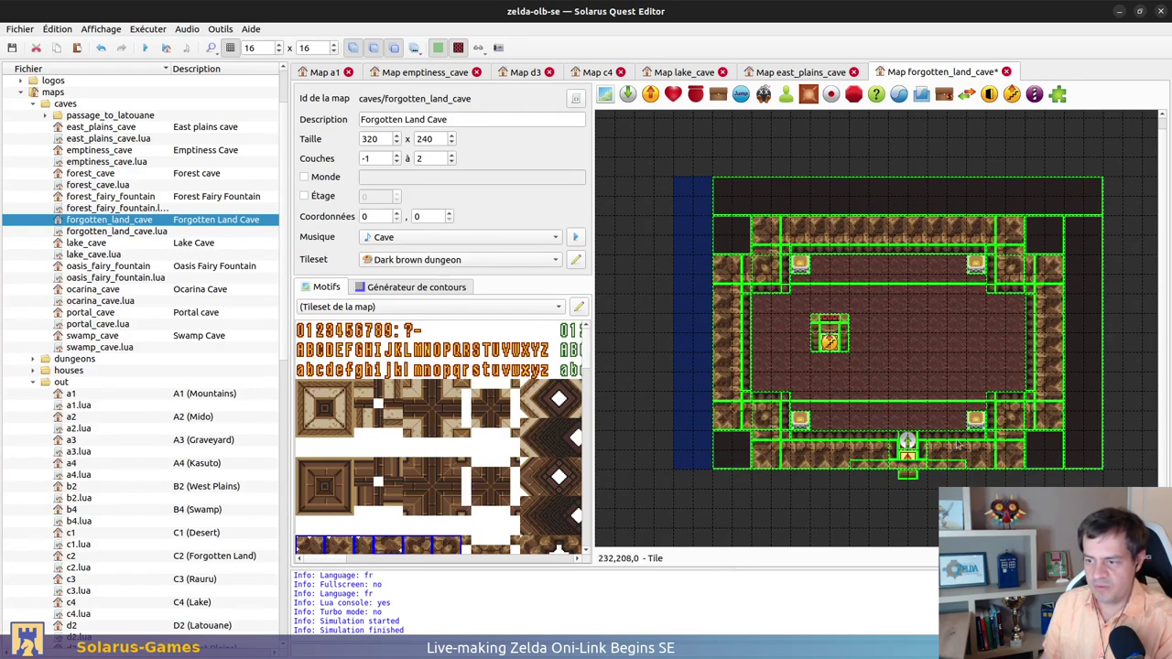
{"action": "key", "text": "ctrl+v"}
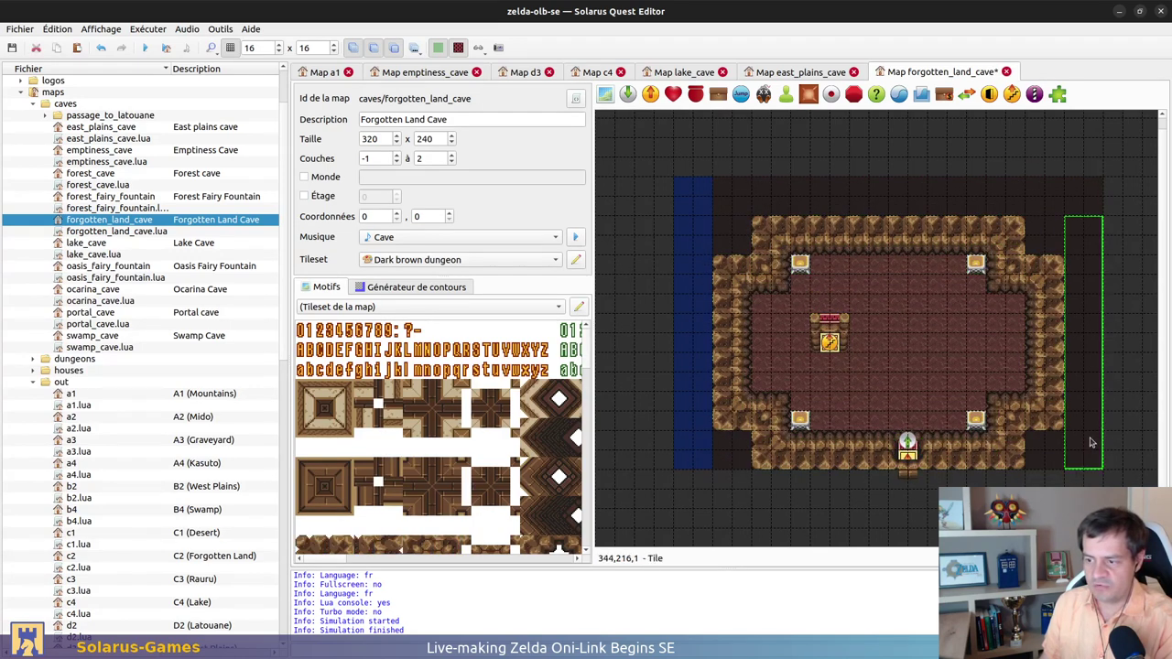
Move the overhanging black border tiles back inside the map to fill its left and top edges, and save the map
{"action": "left_click", "coordinate": [702, 432]}
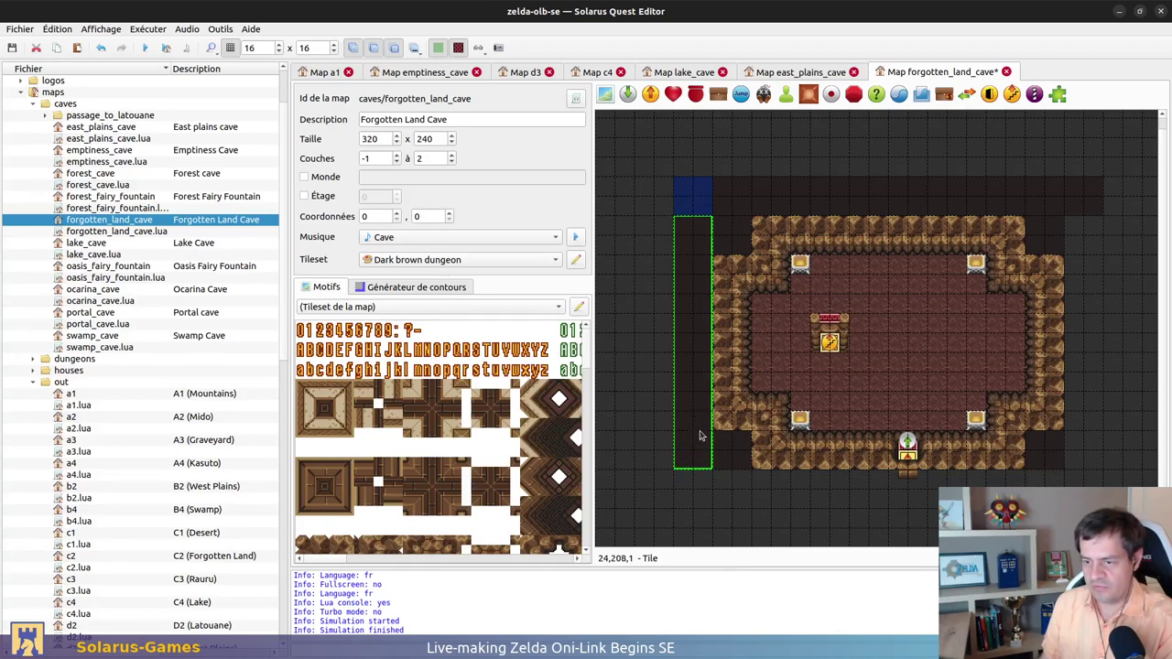
{"action": "left_click", "coordinate": [1077, 213]}
{"action": "left_click_drag", "start_coordinate": [1078, 212], "coordinate": [1037, 212]}
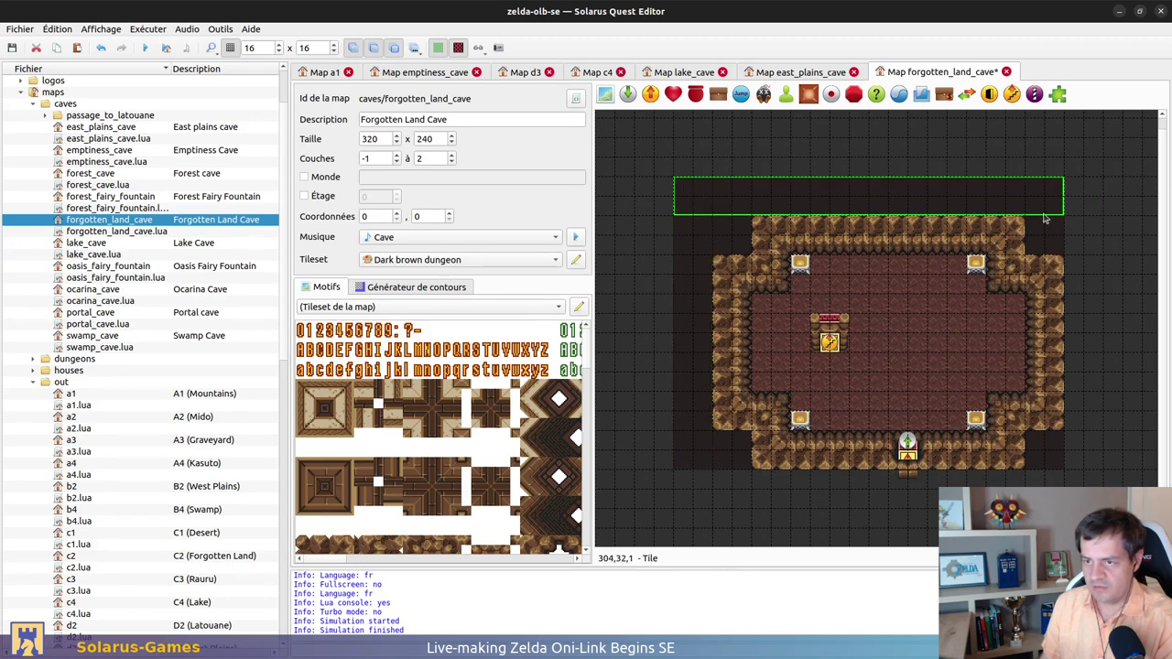
{"action": "left_click", "coordinate": [1078, 247]}
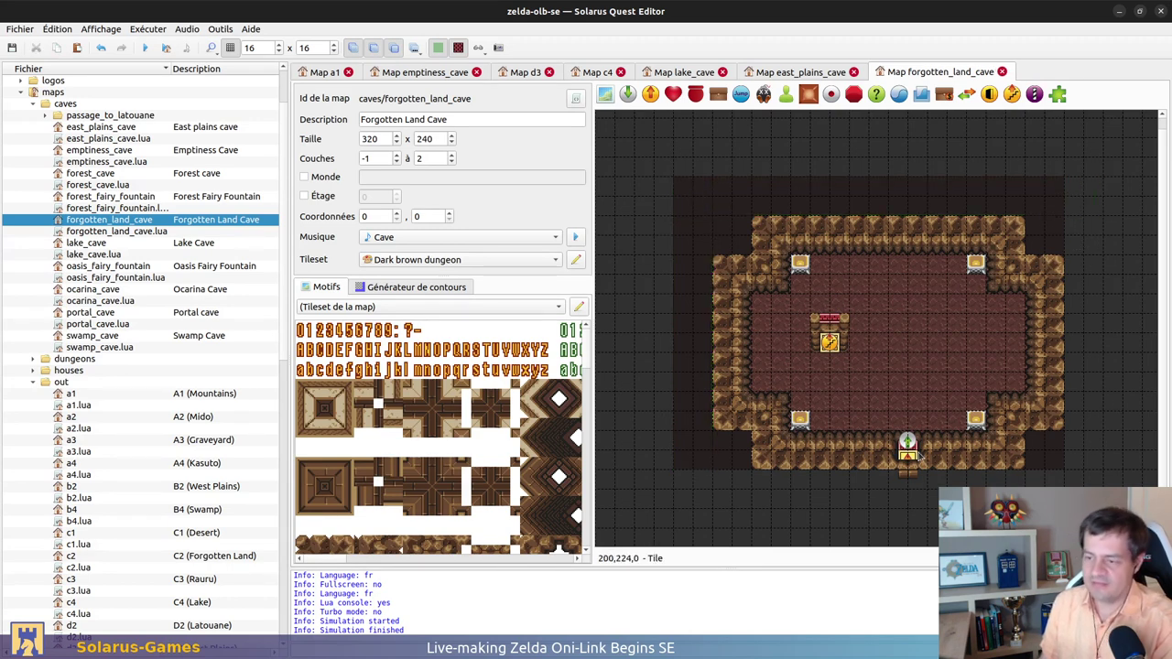
{"action": "key", "text": "ctrl+s"}
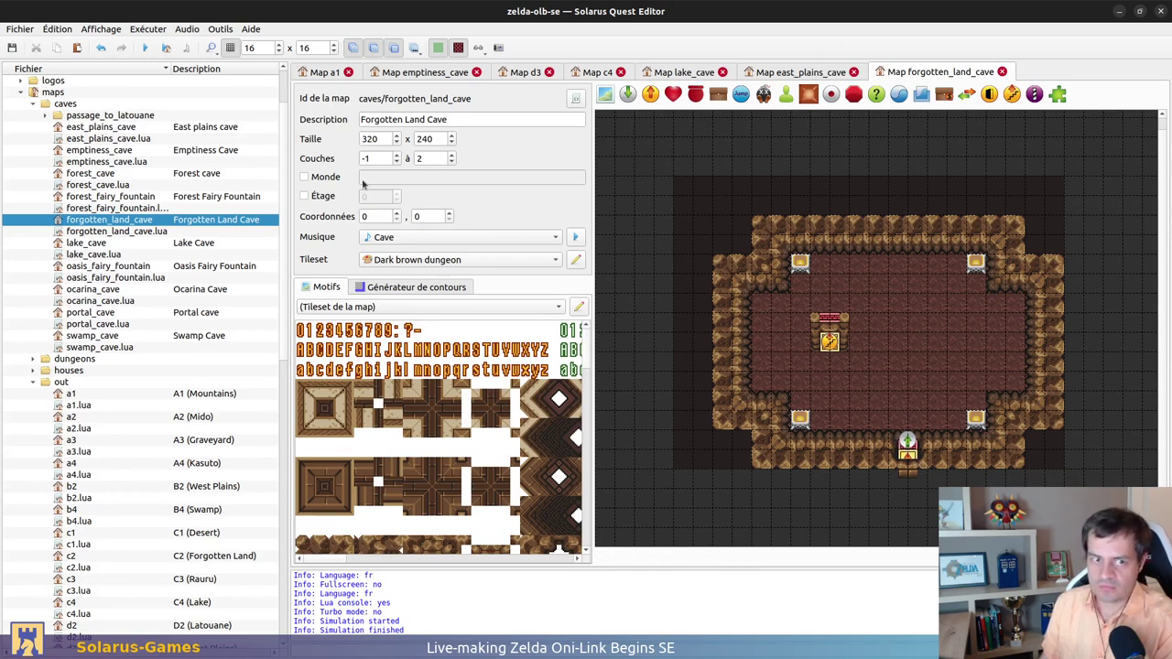
Open the C2 (Forgotten Land) map and compare it with the cave entrances on the C4 (Lake) map
{"action": "double_click", "coordinate": [73, 556]}
{"action": "scroll", "coordinate": [926, 348], "scroll_direction": "up", "scroll_amount": 1, "text": "ctrl"}
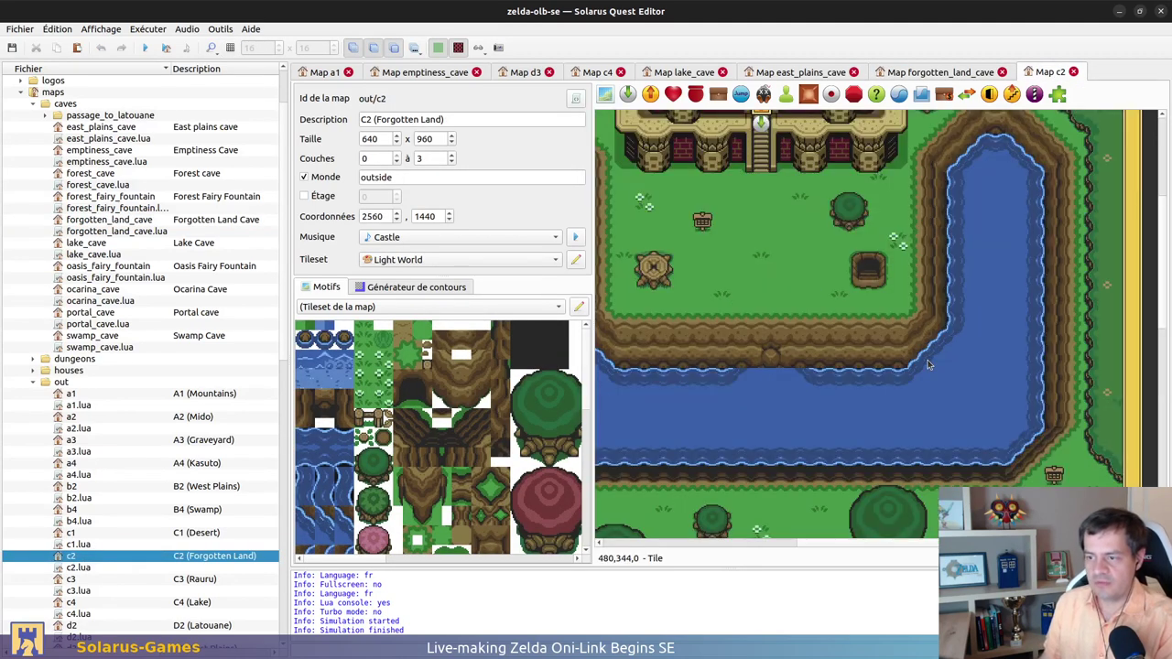
{"action": "left_click", "coordinate": [798, 76]}
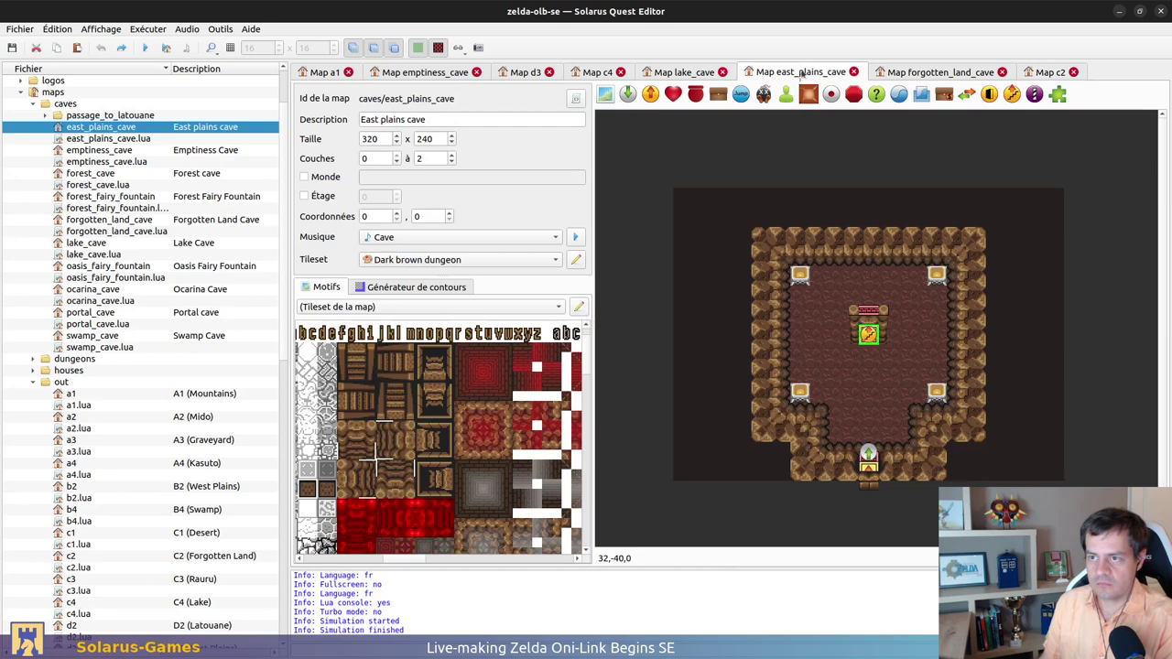
{"action": "left_click", "coordinate": [600, 75]}
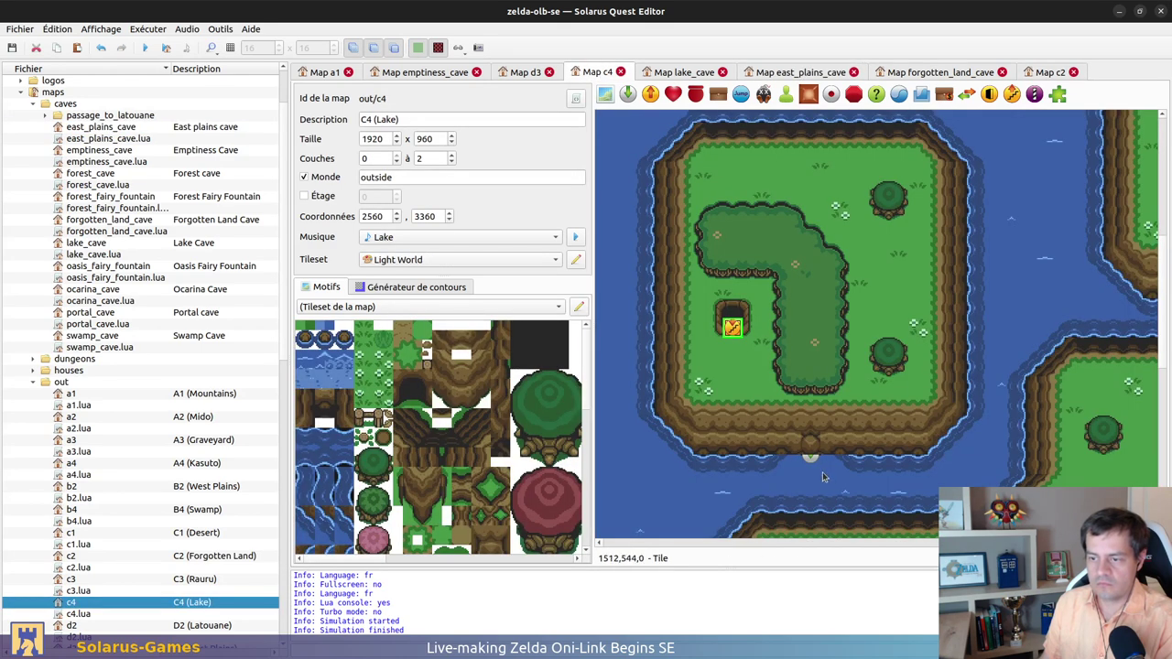
{"action": "left_click", "coordinate": [1049, 72]}
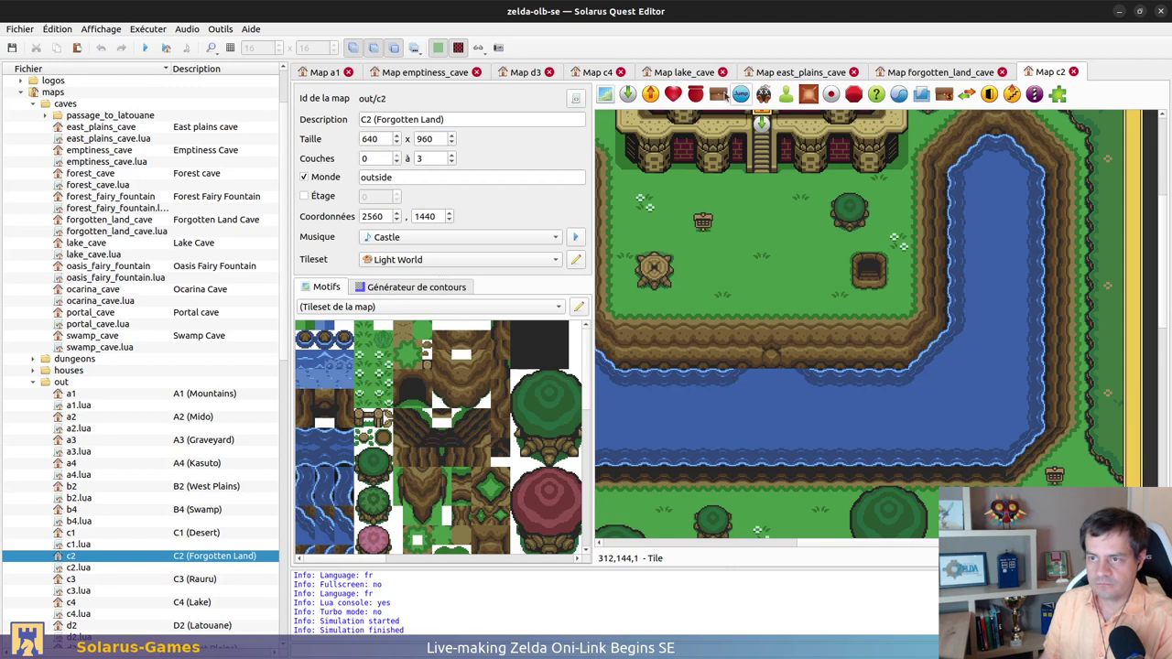
Place a destination at the weak wall in the cliff above the water on C2, with its direction set to Bas
{"action": "left_click", "coordinate": [627, 94]}
{"action": "left_click", "coordinate": [765, 373]}
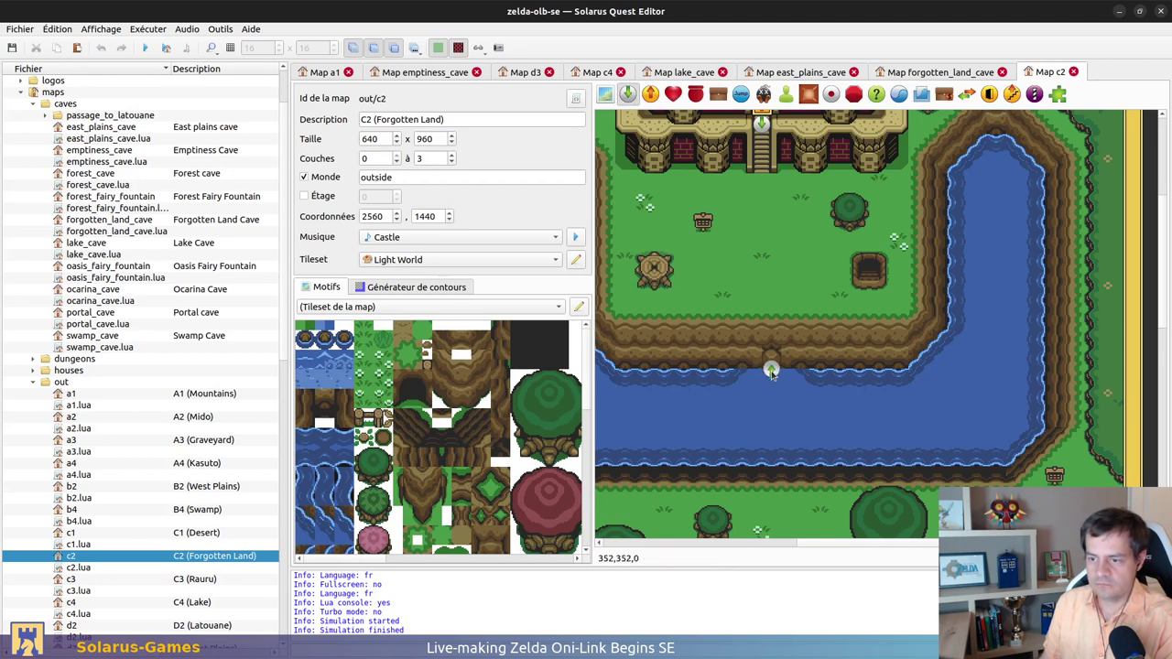
{"action": "right_click", "coordinate": [772, 370]}
{"action": "mouse_move", "coordinate": [807, 409]}
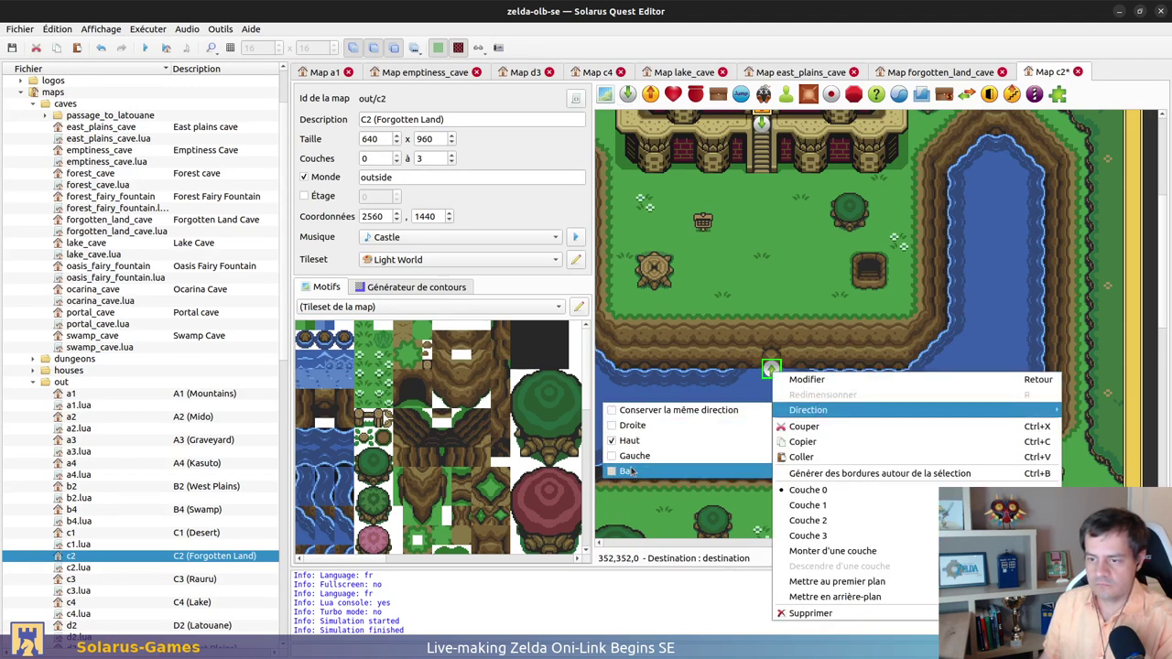
{"action": "left_click", "coordinate": [626, 470]}
Rename the destination at the weak wall as from_forgotten_land_cave_door
{"action": "double_click", "coordinate": [771, 369]}
{"action": "double_click", "coordinate": [612, 167]}
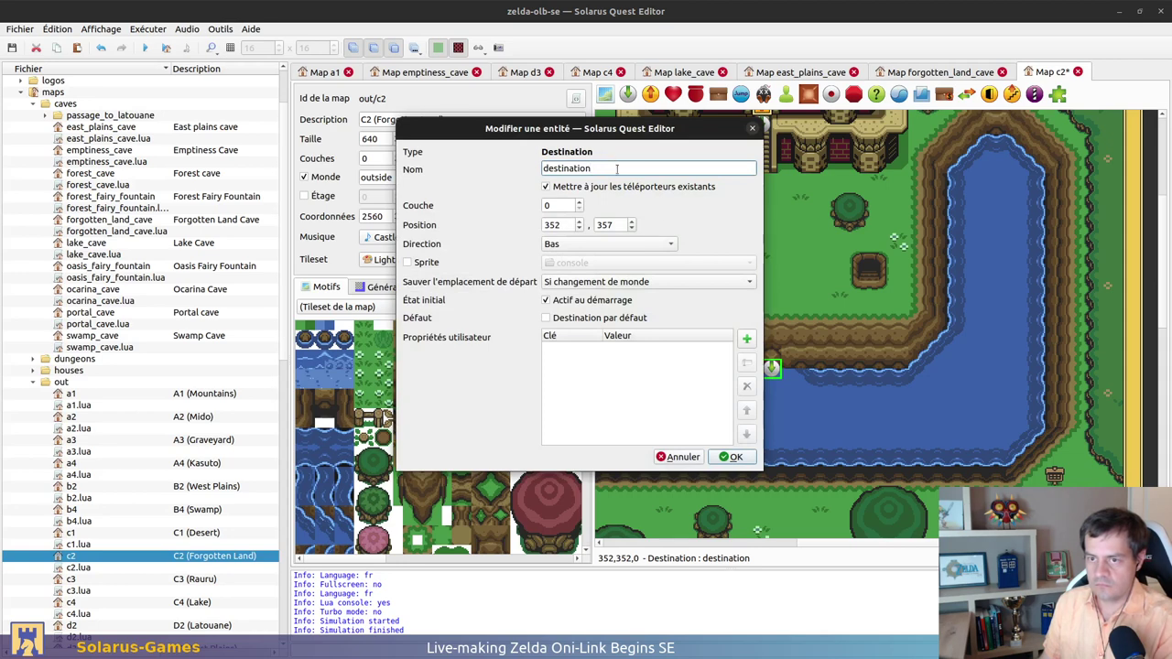
{"action": "type", "text": "from_forgotten"}
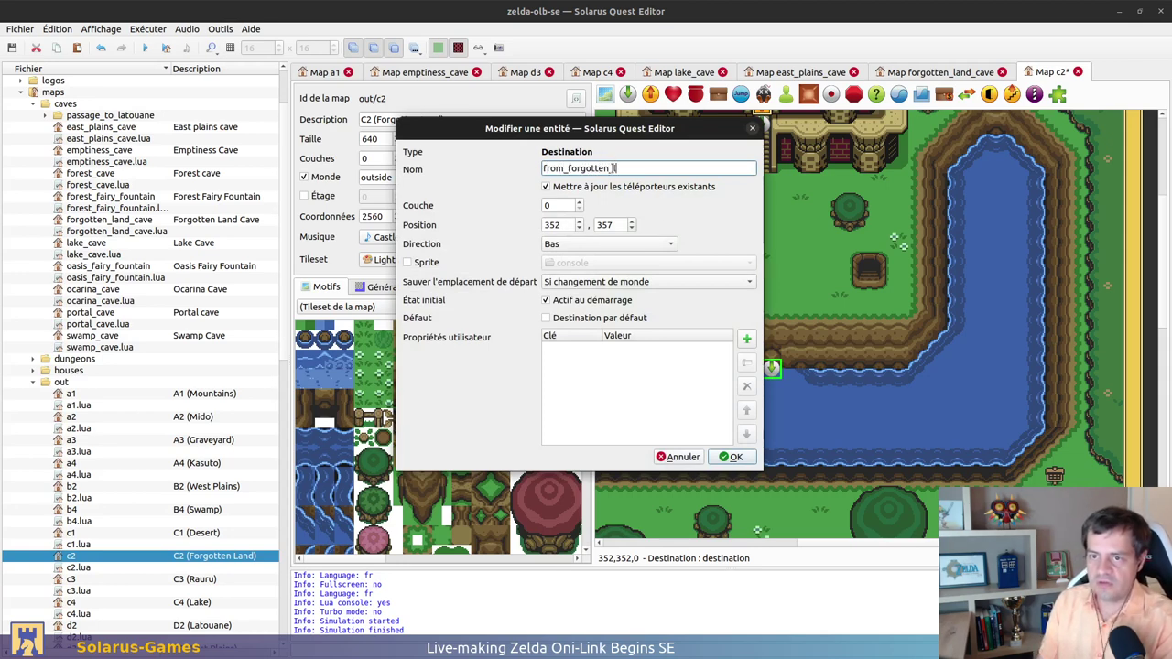
{"action": "type", "text": "_land_cave_doro"}
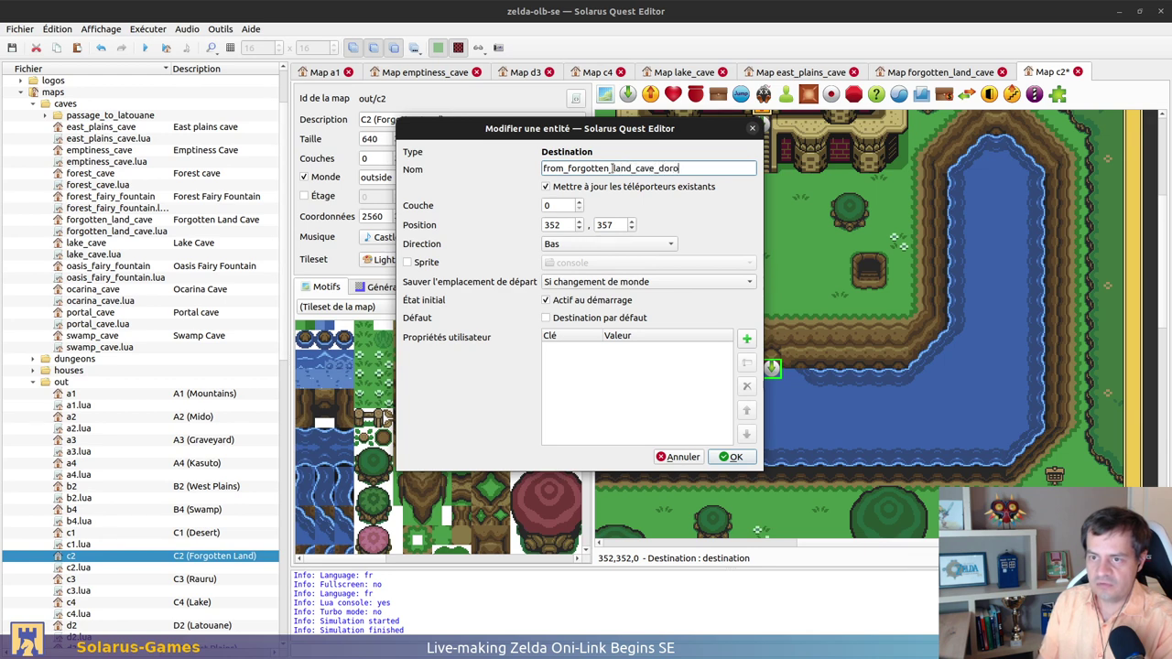
{"action": "key", "text": "BackSpace"}
{"action": "type", "text": "or"}
{"action": "key", "text": "Return"}
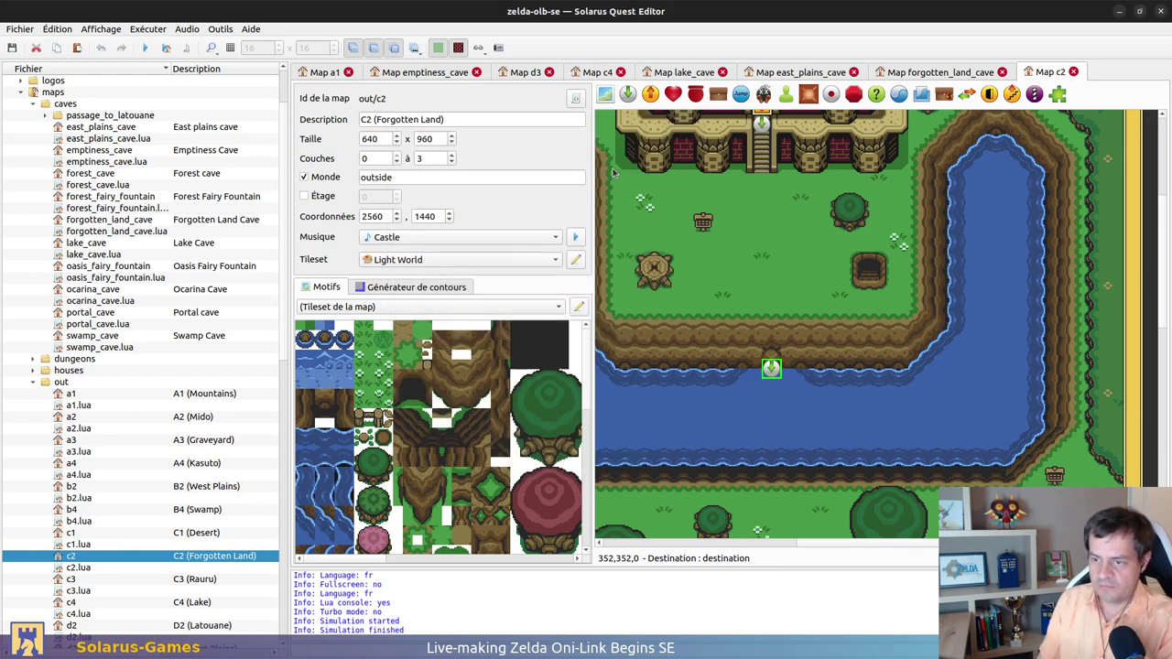
Add a teleporter at the C2 weak wall leading to Forgotten Land Cave's from_bottom destination, and save the map
{"action": "left_click", "coordinate": [650, 93]}
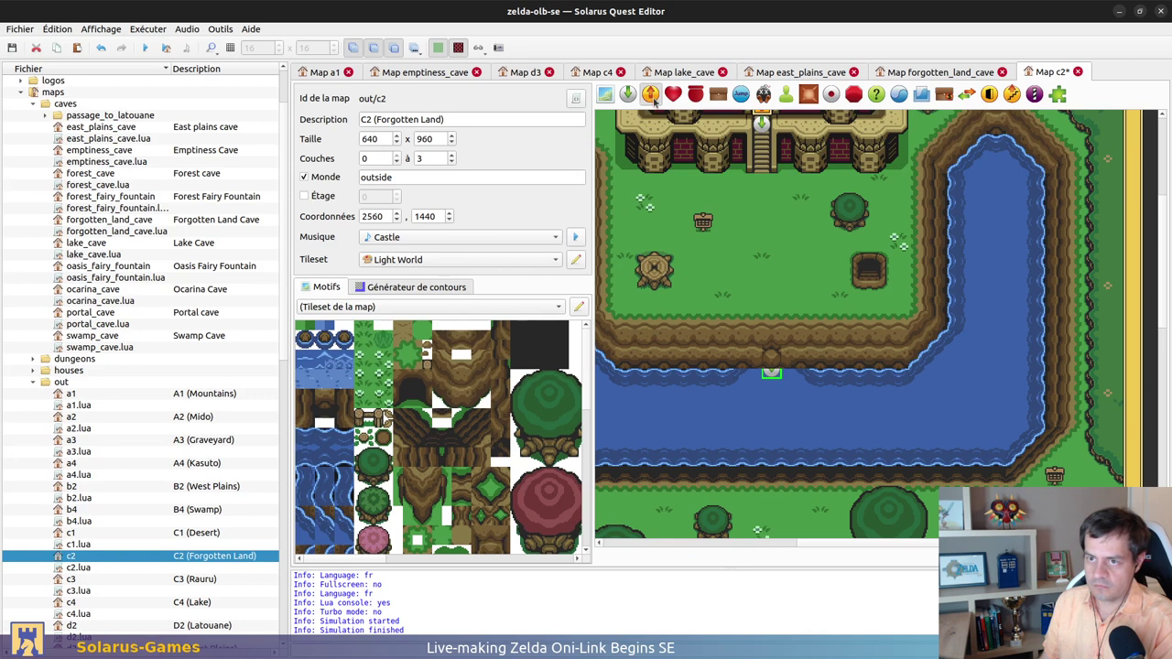
{"action": "left_click", "coordinate": [770, 365]}
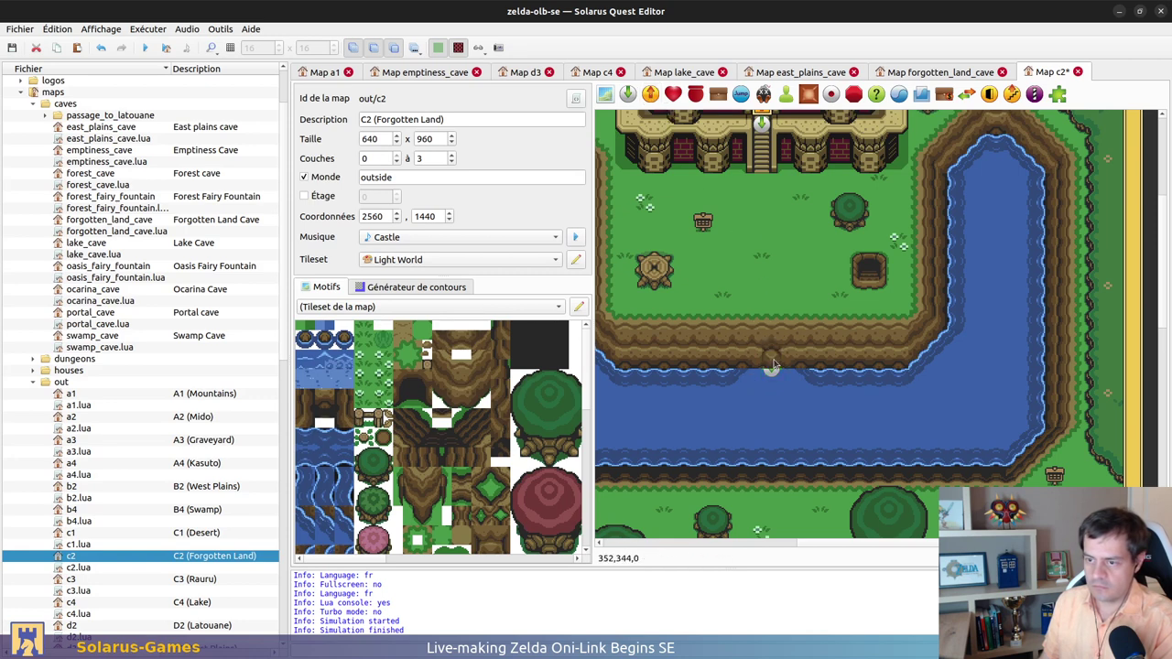
{"action": "double_click", "coordinate": [771, 364]}
{"action": "left_click", "coordinate": [652, 293]}
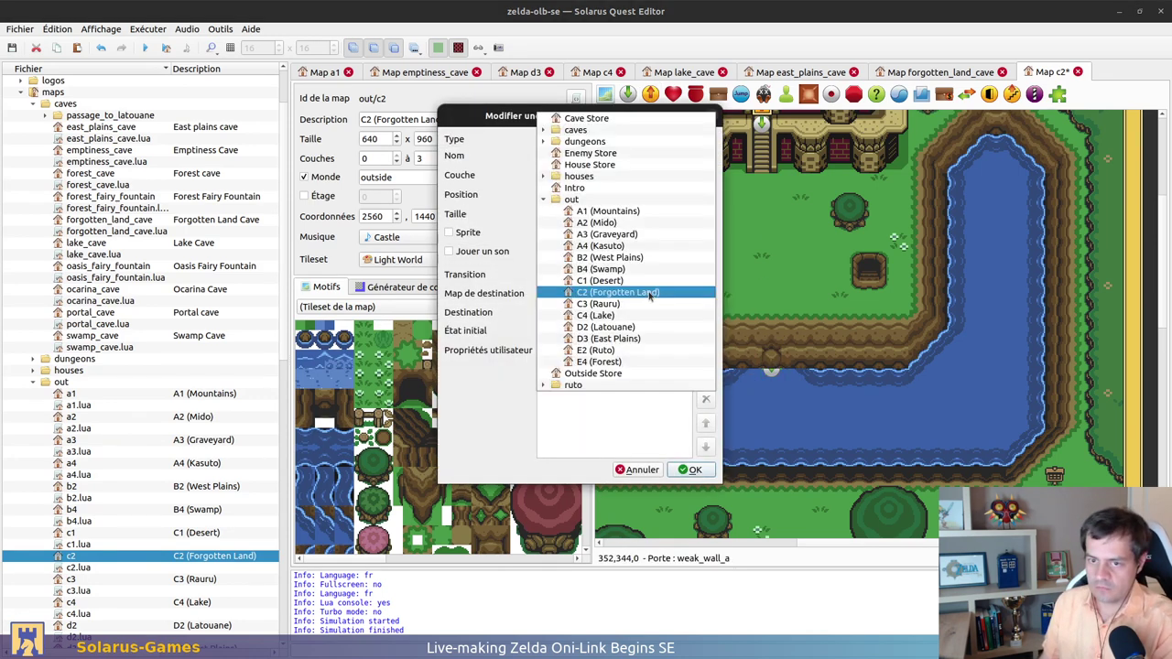
{"action": "left_click", "coordinate": [542, 130]}
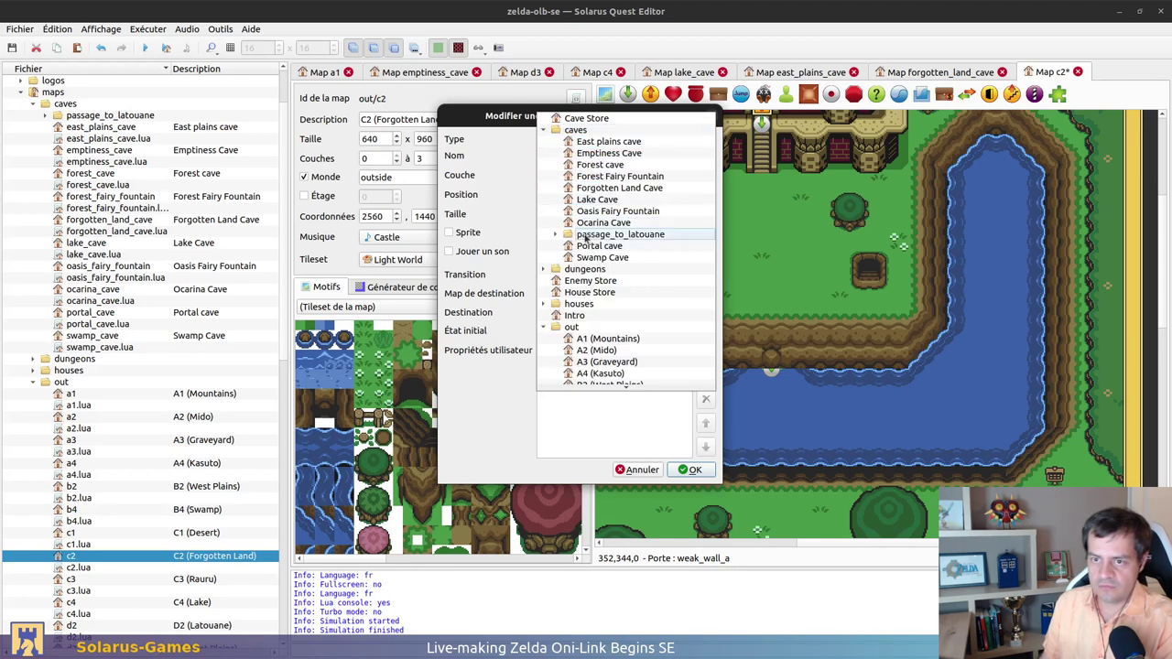
{"action": "left_click", "coordinate": [603, 188]}
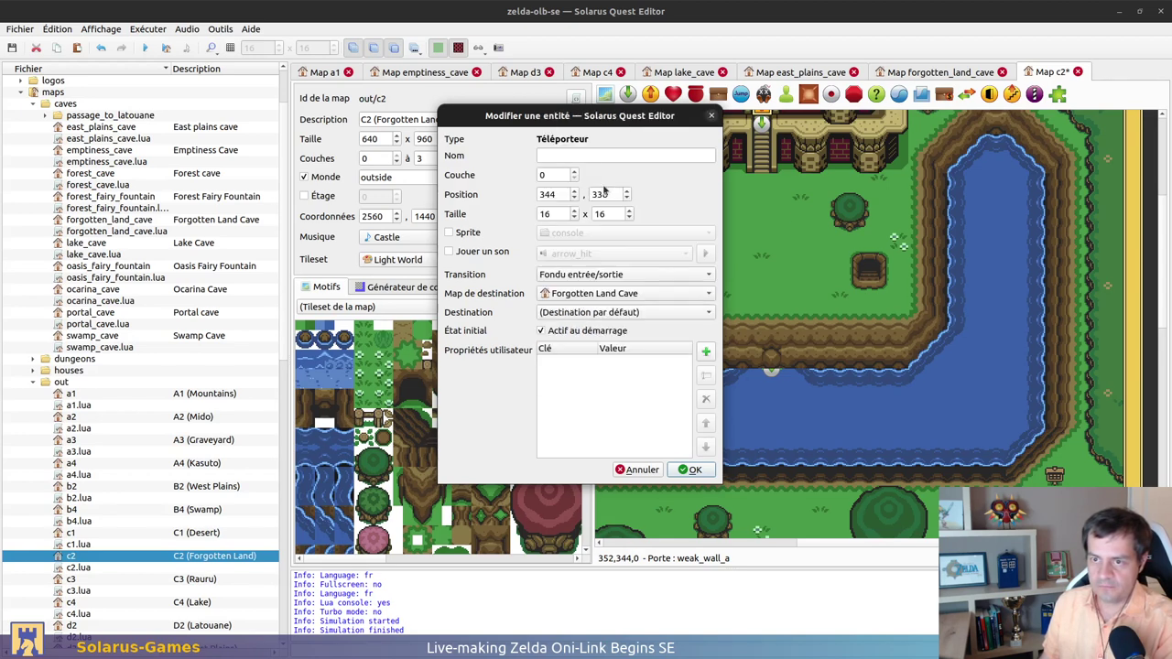
{"action": "left_click", "coordinate": [640, 315]}
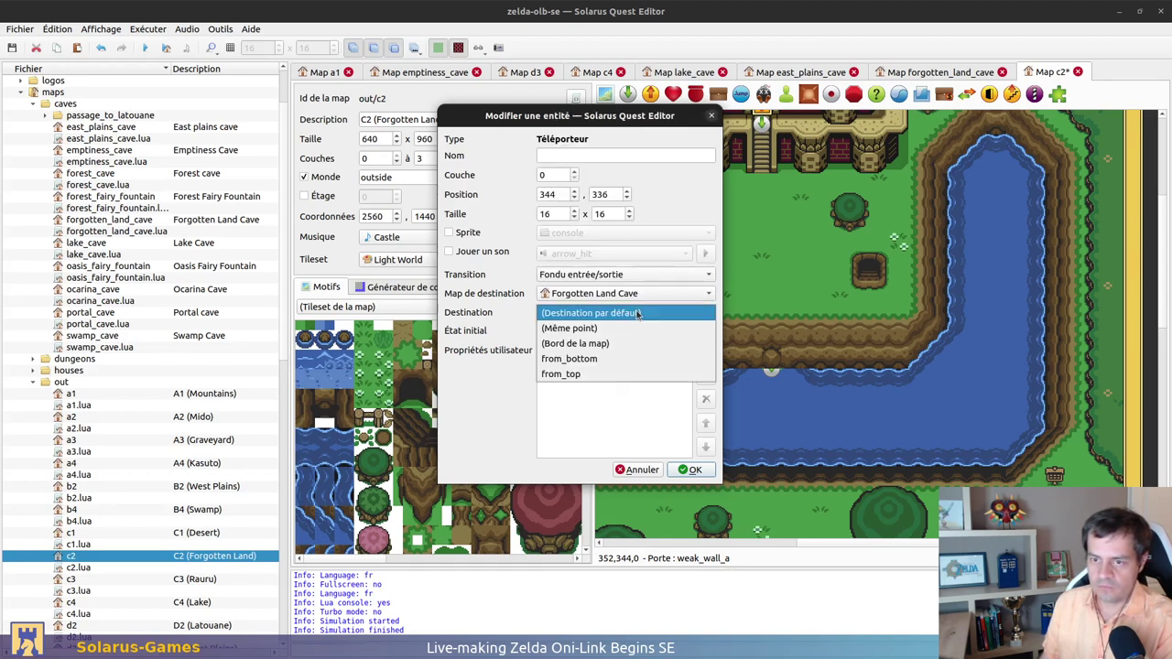
{"action": "left_click", "coordinate": [604, 358]}
{"action": "left_click", "coordinate": [690, 470]}
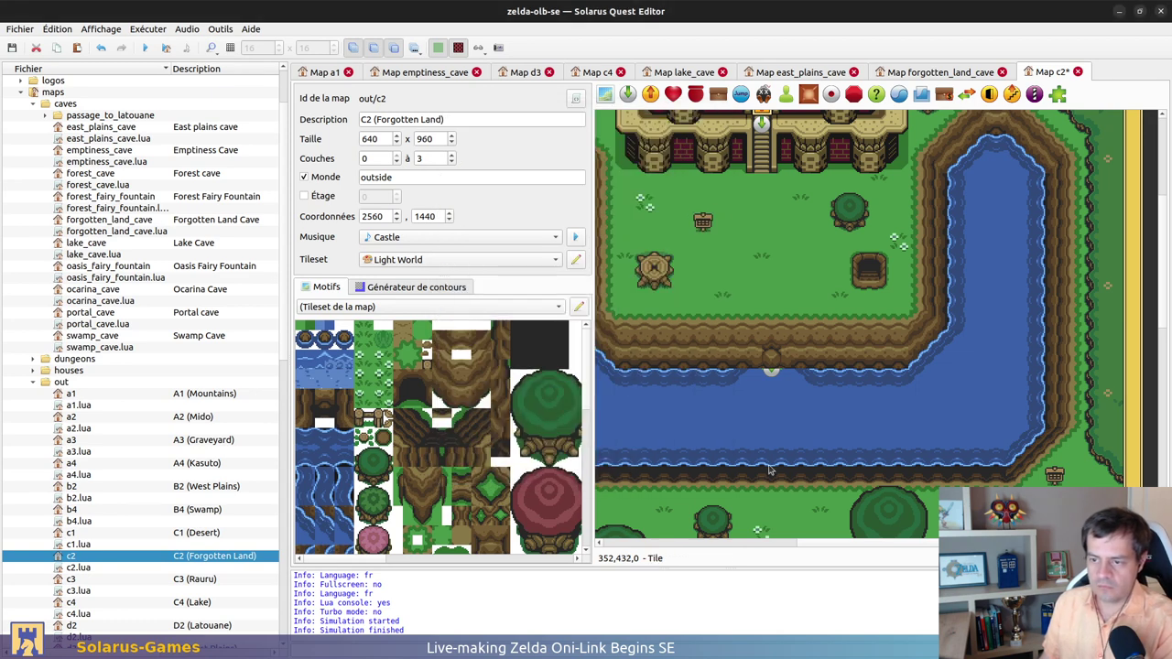
{"action": "key", "text": "ctrl+s"}
Place a destination at the small staircase entrance below the castle on C2, with its direction set to Bas
{"action": "scroll", "coordinate": [723, 343], "scroll_direction": "up", "scroll_amount": 2}
{"action": "scroll", "coordinate": [681, 390], "scroll_direction": "right", "scroll_amount": 1}
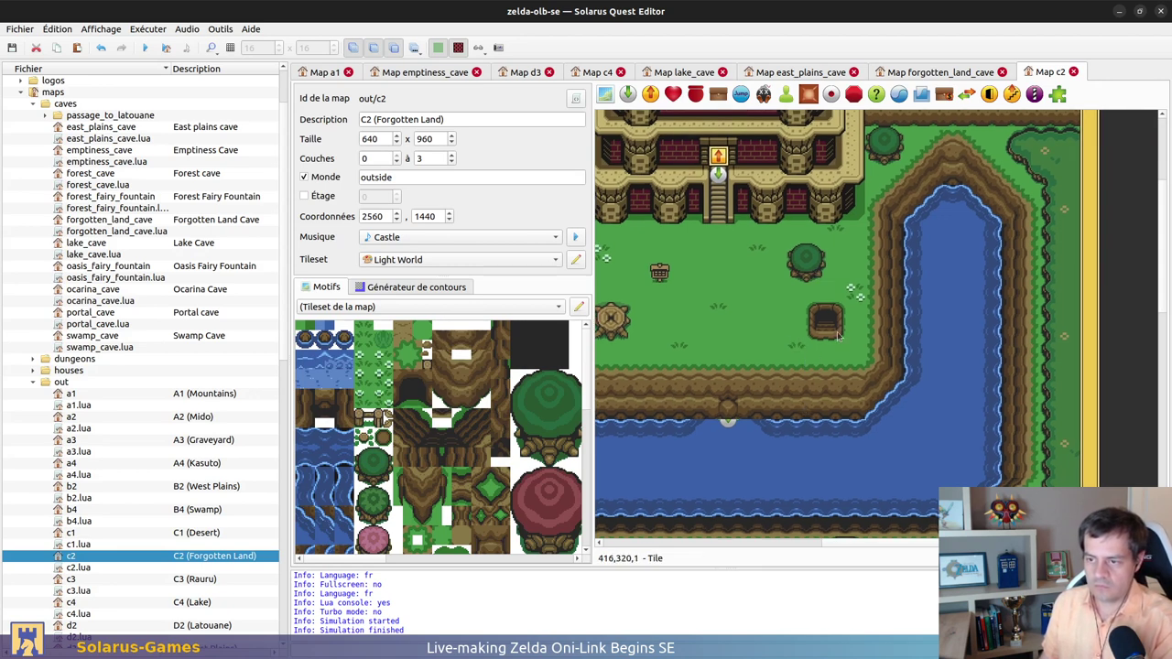
{"action": "left_click", "coordinate": [605, 94]}
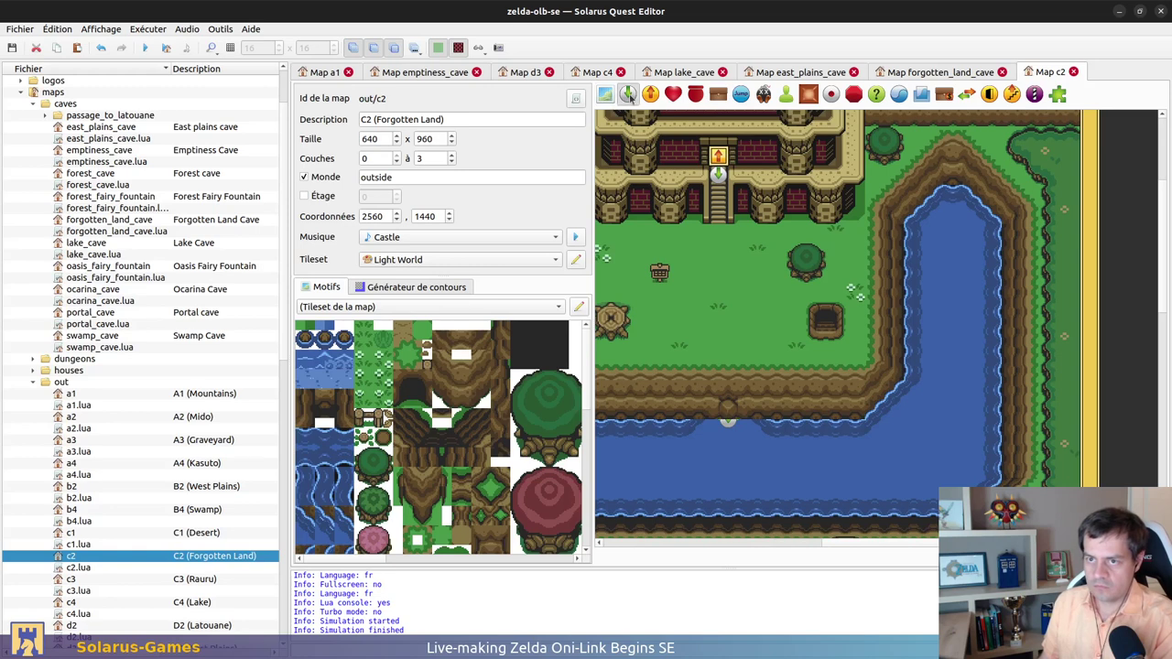
{"action": "left_click", "coordinate": [826, 333]}
{"action": "right_click", "coordinate": [829, 335]}
{"action": "mouse_move", "coordinate": [878, 373]}
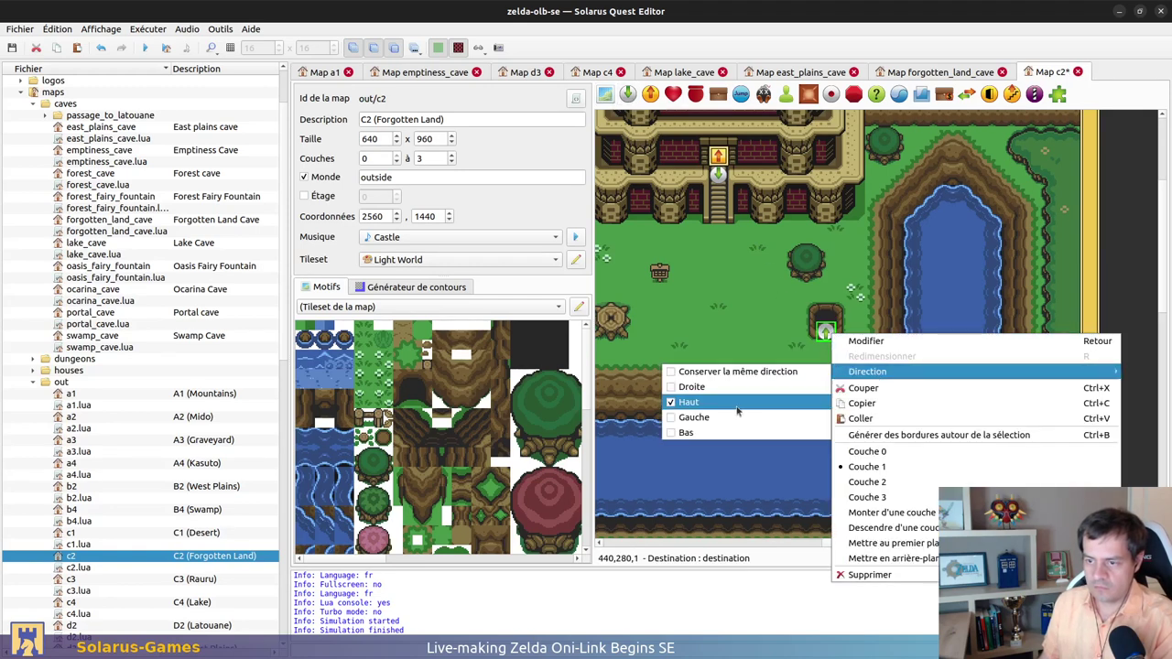
{"action": "left_click", "coordinate": [787, 433]}
Rename the destination at the C2 staircase as from_forgotten_land_cave_stairs
{"action": "double_click", "coordinate": [825, 331]}
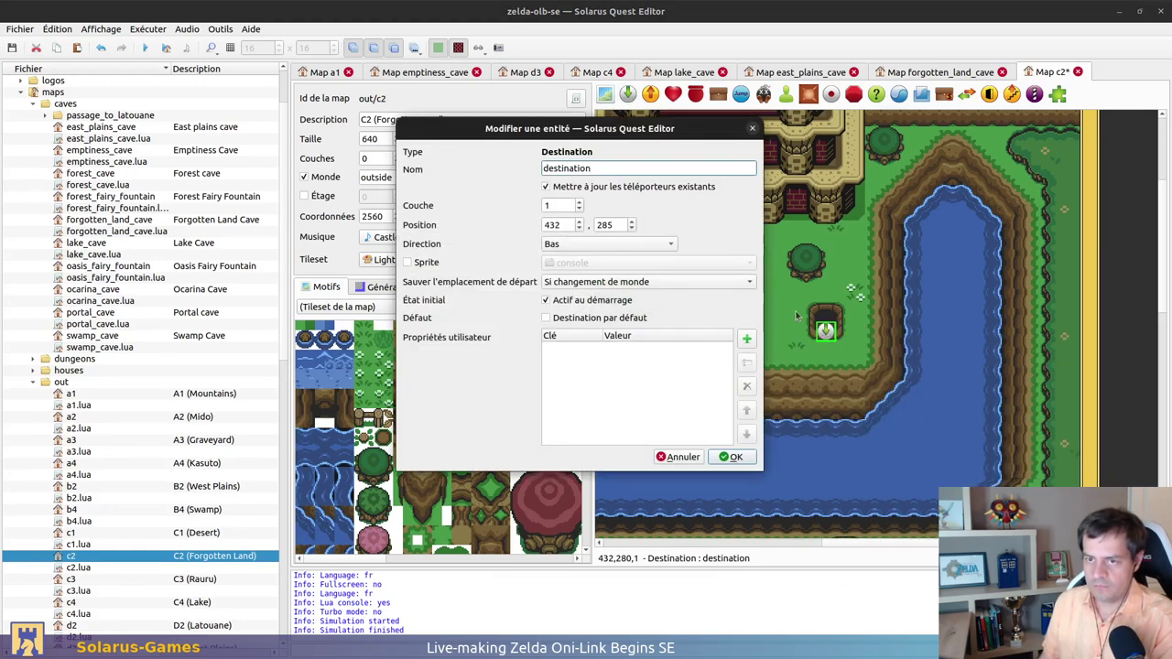
{"action": "double_click", "coordinate": [610, 168]}
{"action": "key", "text": "BackSpace"}
{"action": "type", "text": "from_f"}
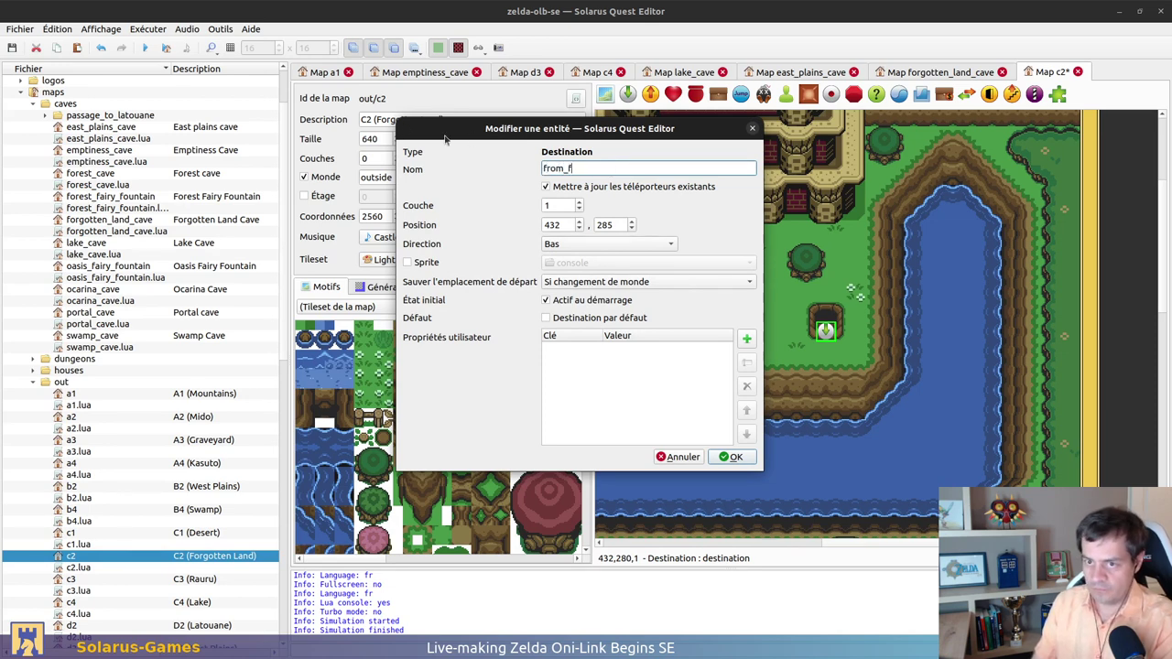
{"action": "type", "text": "orgotten_lan"}
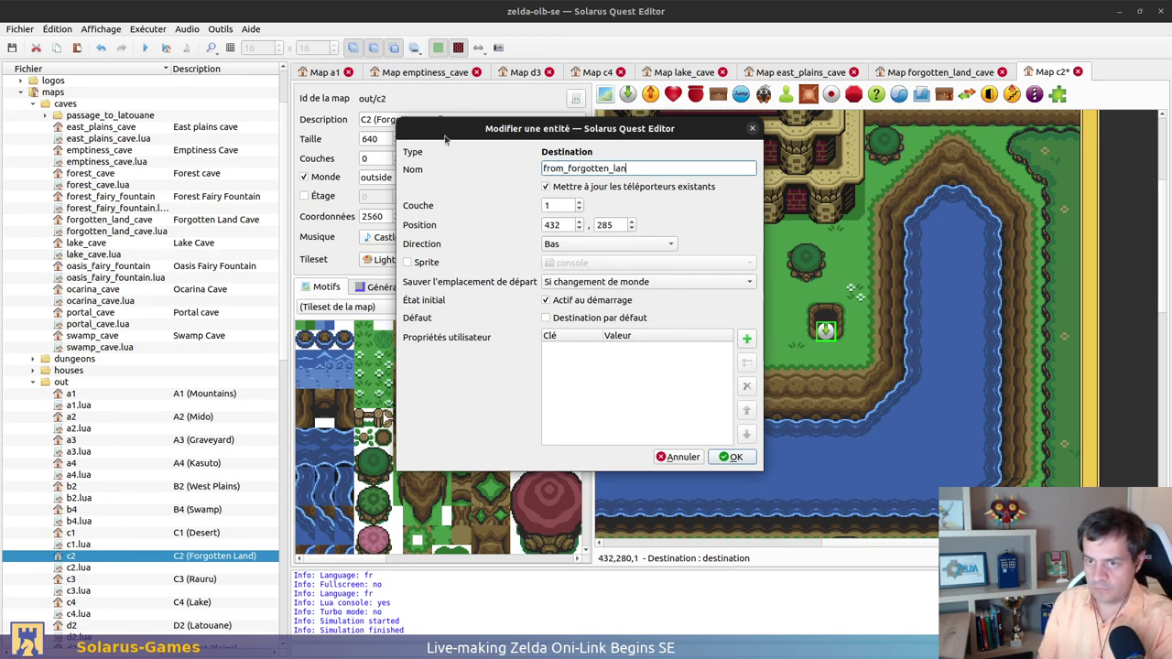
{"action": "type", "text": "d_cave_stairs"}
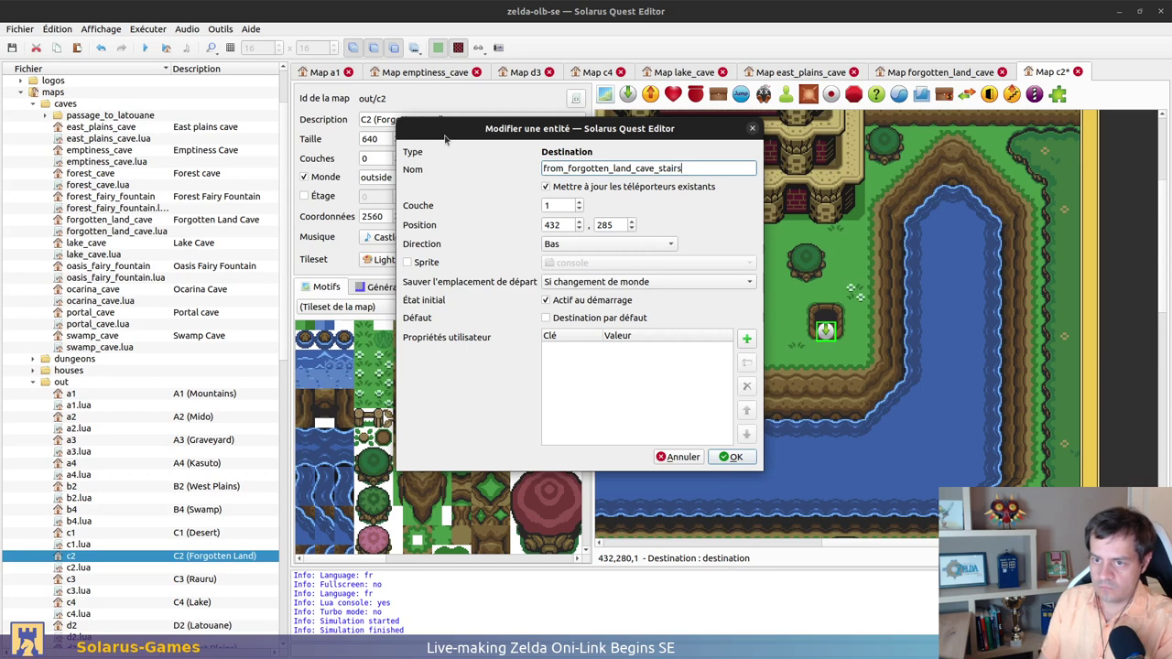
{"action": "key", "text": "Return"}
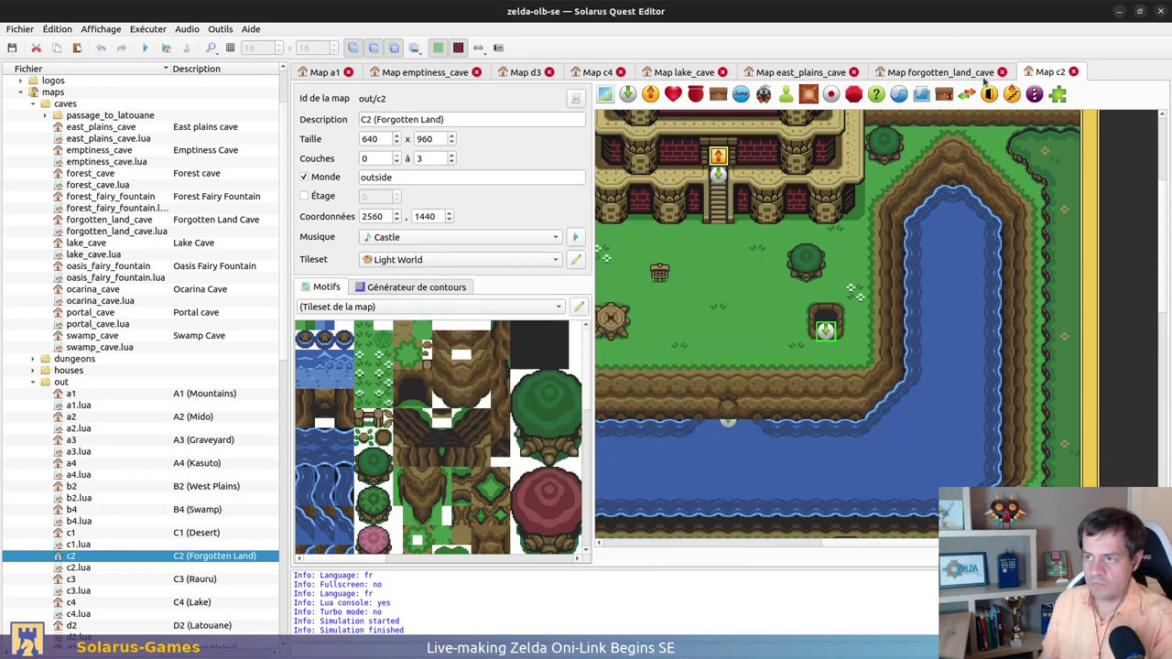
Add a teleporter at the C2 staircase leading to Forgotten Land Cave's from_top destination
{"action": "left_click", "coordinate": [650, 93]}
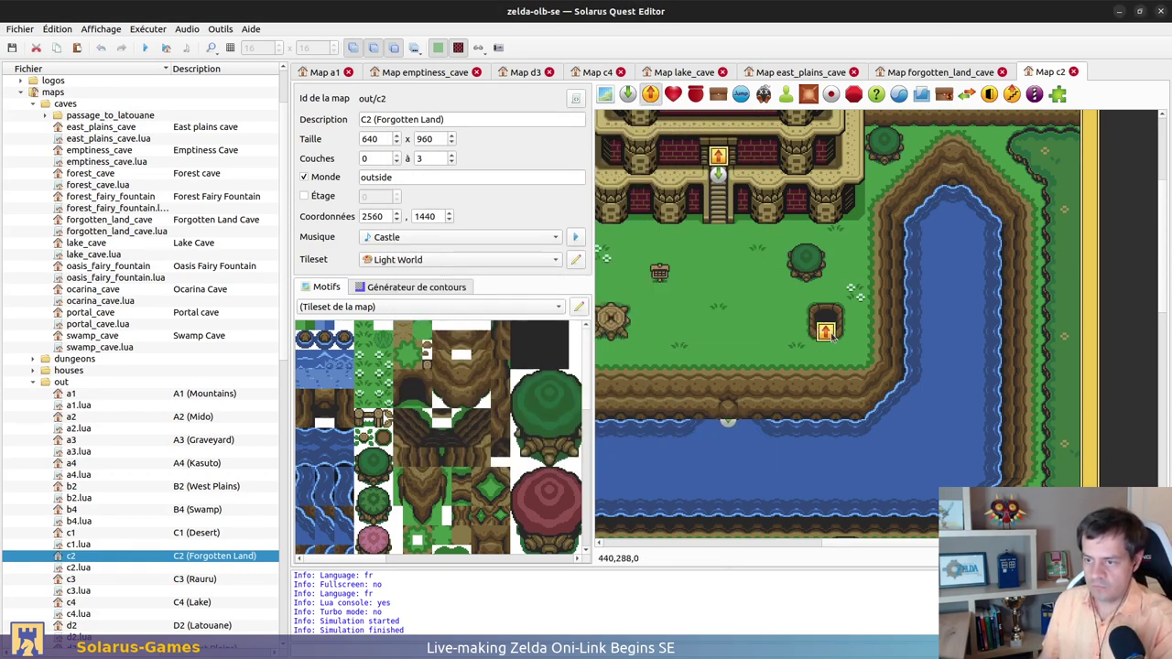
{"action": "left_click", "coordinate": [828, 333]}
{"action": "double_click", "coordinate": [830, 335]}
{"action": "left_click", "coordinate": [615, 300]}
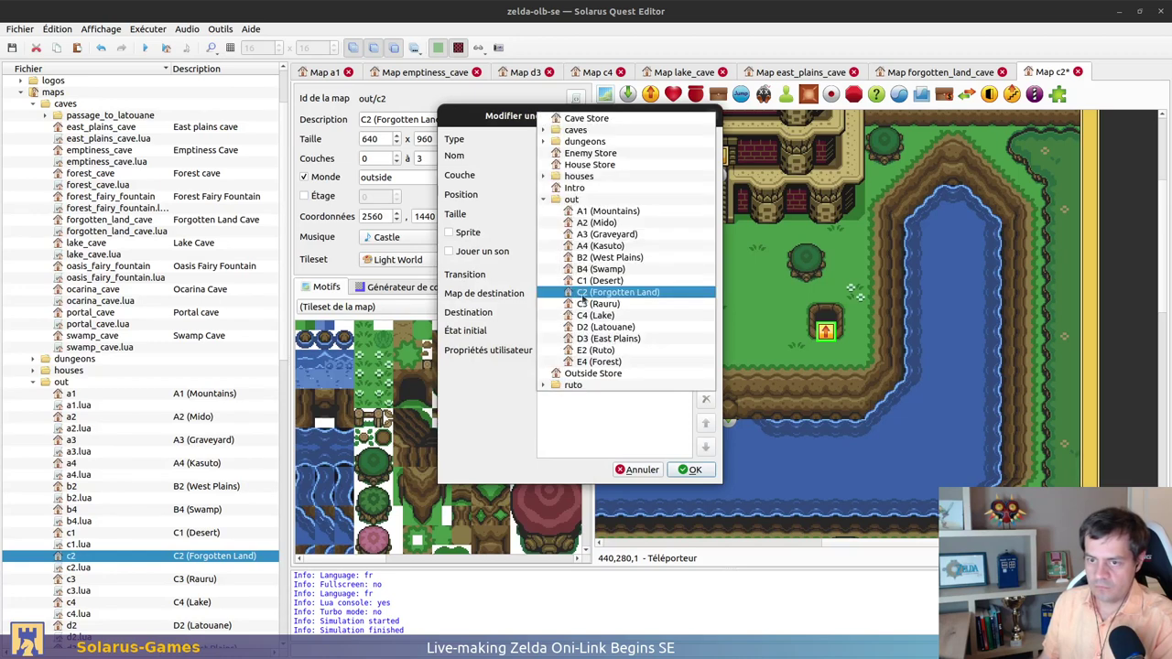
{"action": "left_click", "coordinate": [543, 130]}
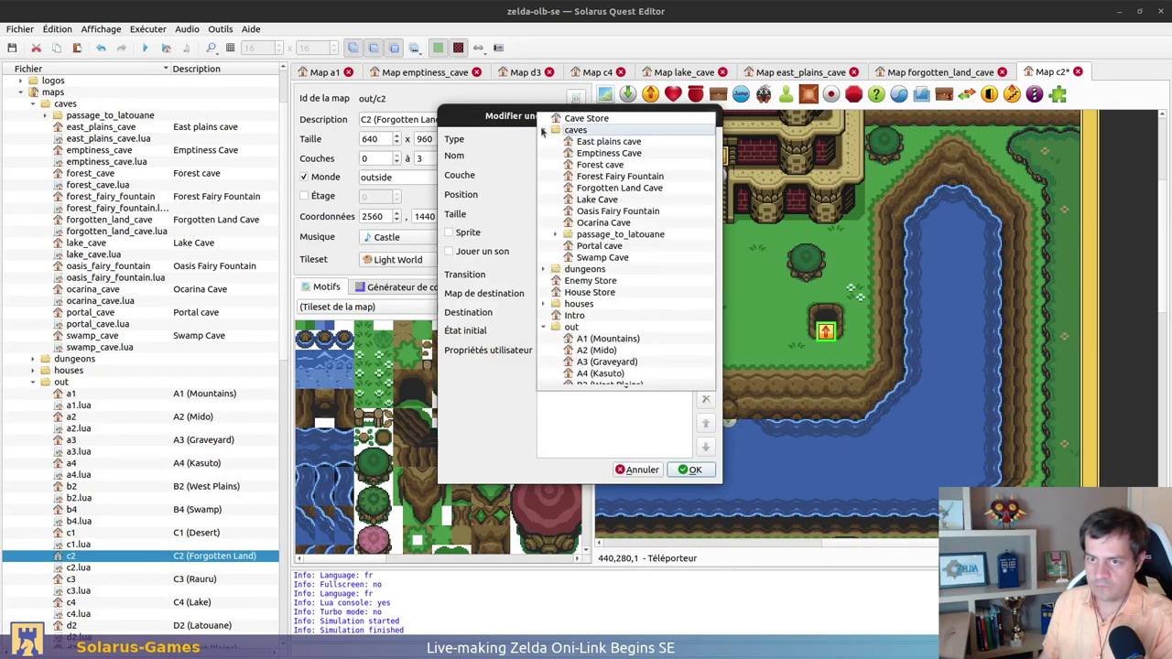
{"action": "left_click", "coordinate": [604, 188]}
{"action": "left_click", "coordinate": [610, 312]}
{"action": "left_click", "coordinate": [641, 371]}
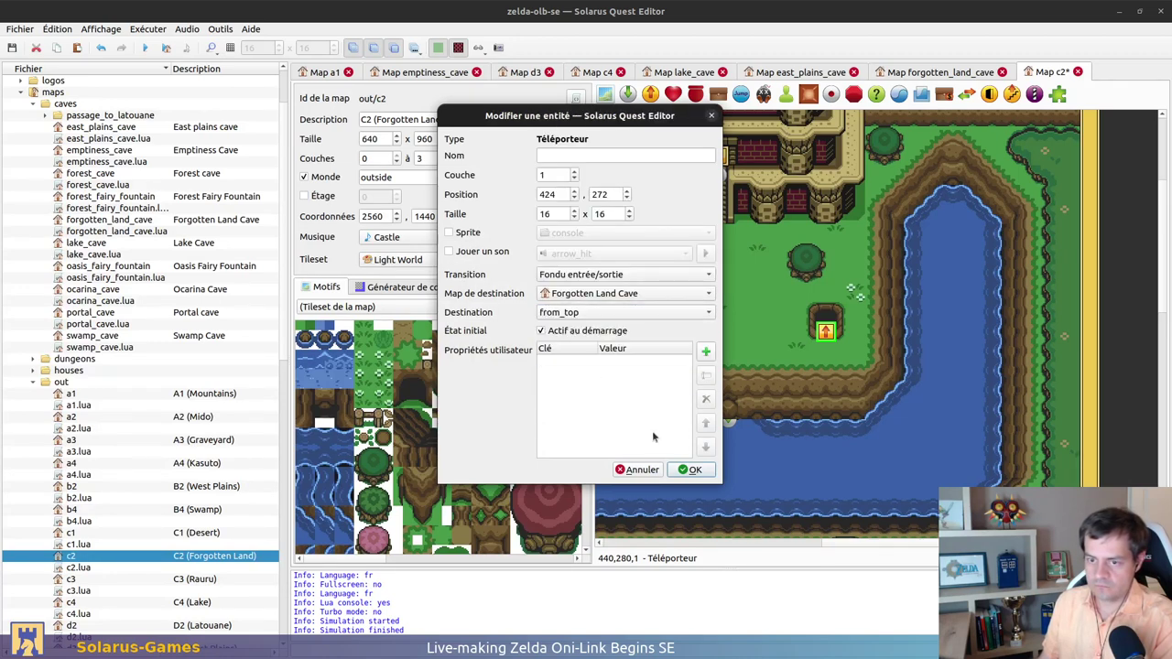
{"action": "left_click", "coordinate": [691, 470]}
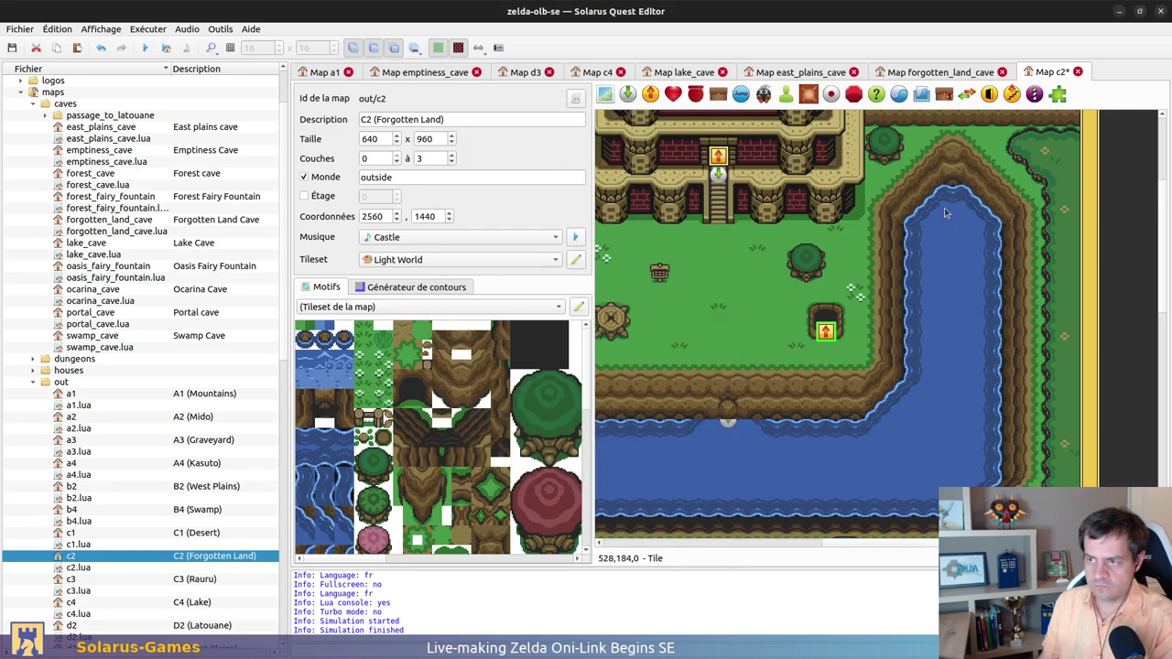
Check the cave staircase on the C4 (Lake) map and add a matching stairs entity at the C2 staircase
{"action": "left_click", "coordinate": [938, 73]}
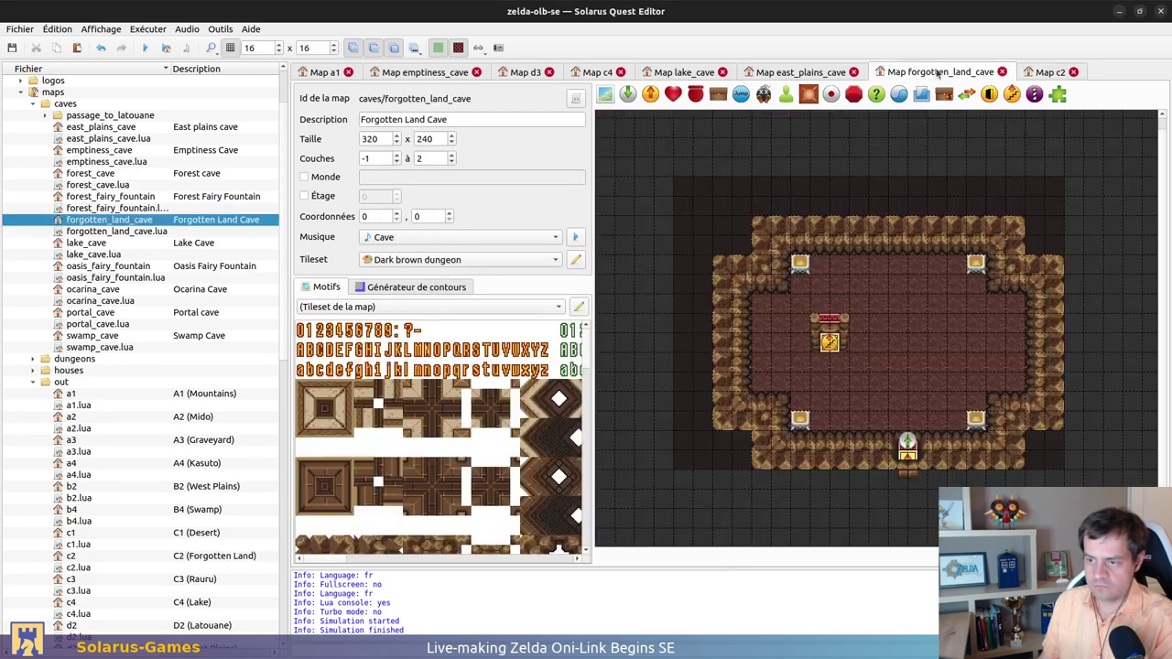
{"action": "left_click", "coordinate": [684, 72]}
{"action": "left_click", "coordinate": [597, 72]}
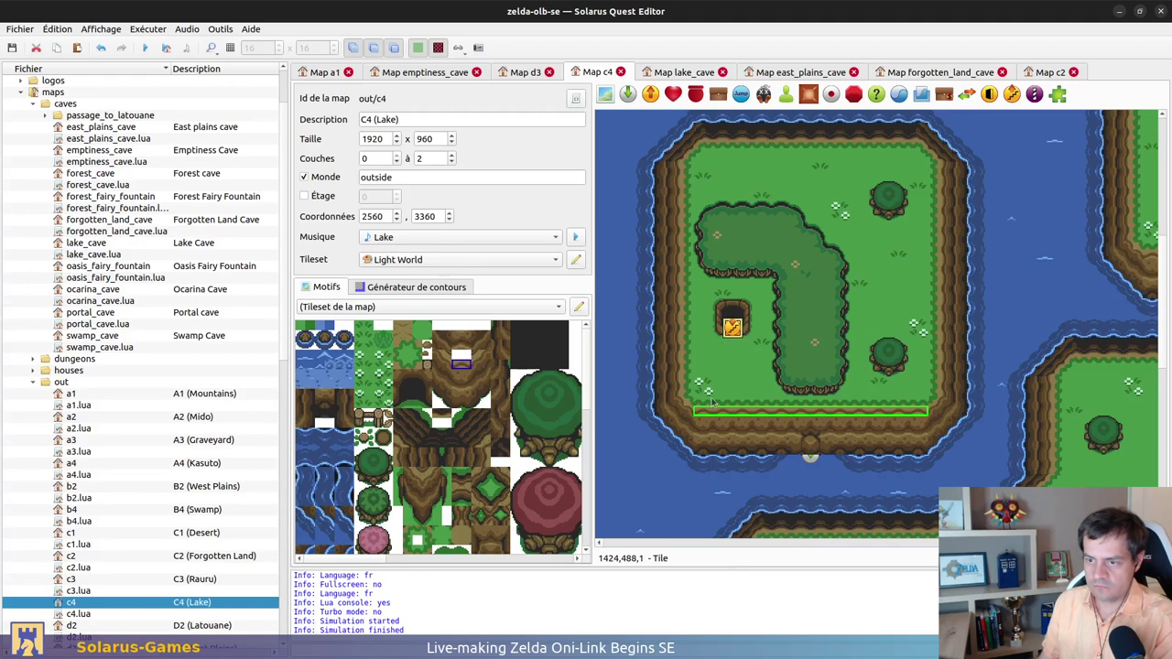
{"action": "left_click", "coordinate": [1050, 72]}
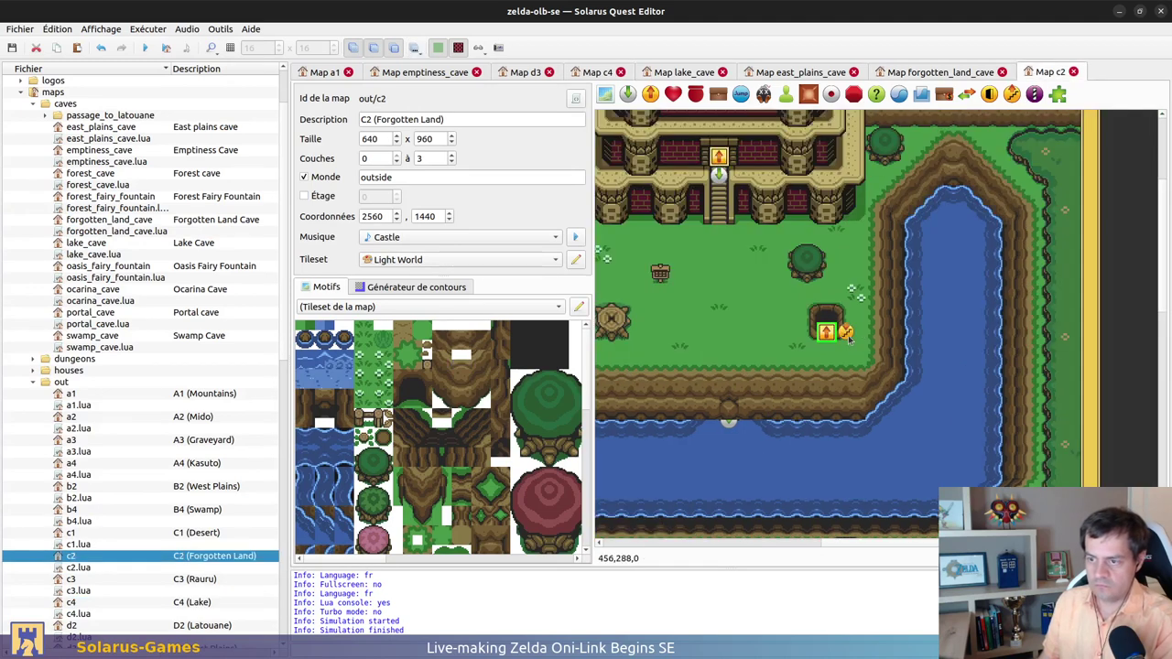
Redirect the door teleporter of Forgotten Land Cave to C2 (Forgotten Land), destination from_forgotten_land_cave_door
{"action": "left_click", "coordinate": [951, 75]}
{"action": "double_click", "coordinate": [909, 450]}
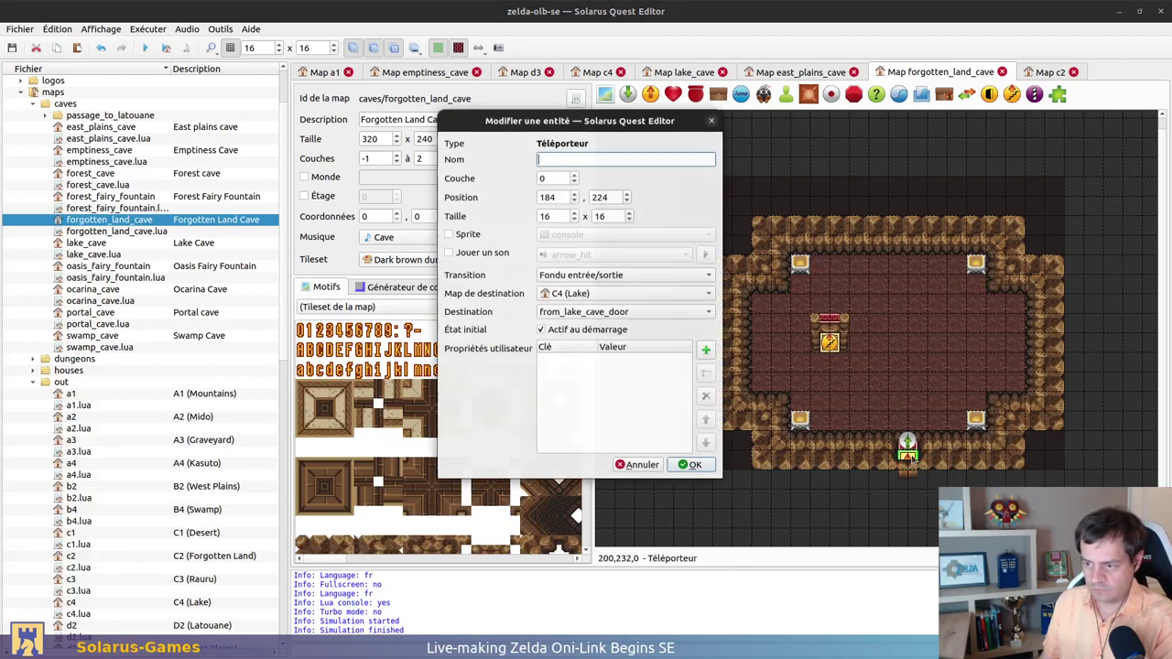
{"action": "left_click", "coordinate": [613, 288]}
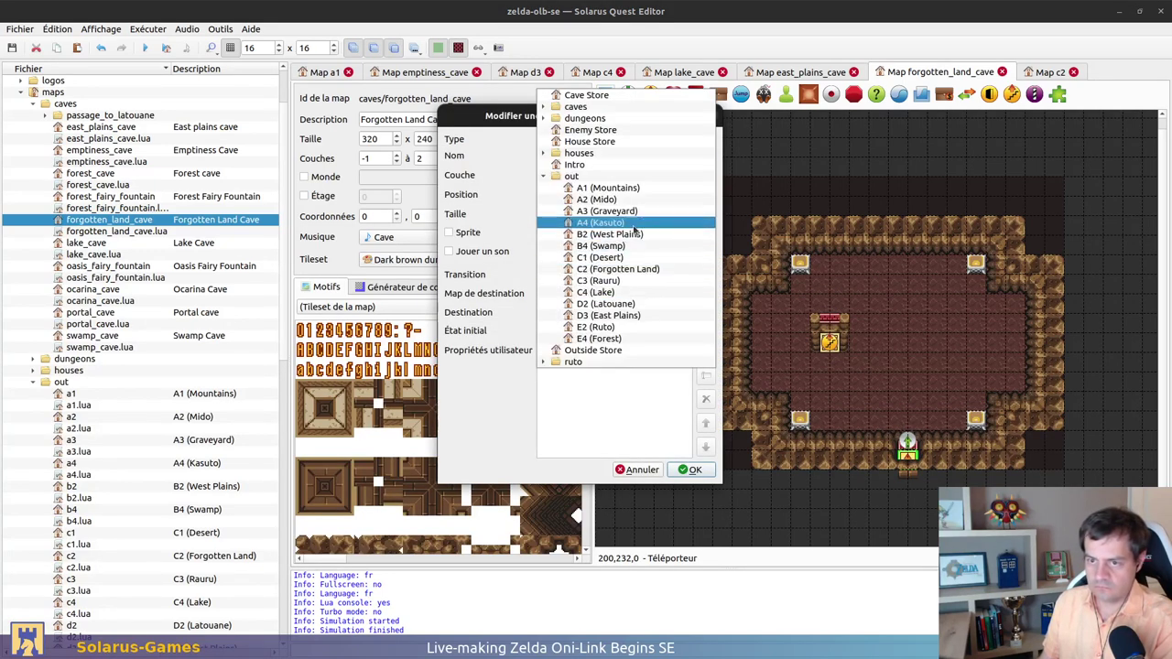
{"action": "left_click", "coordinate": [631, 269]}
{"action": "left_click", "coordinate": [630, 312]}
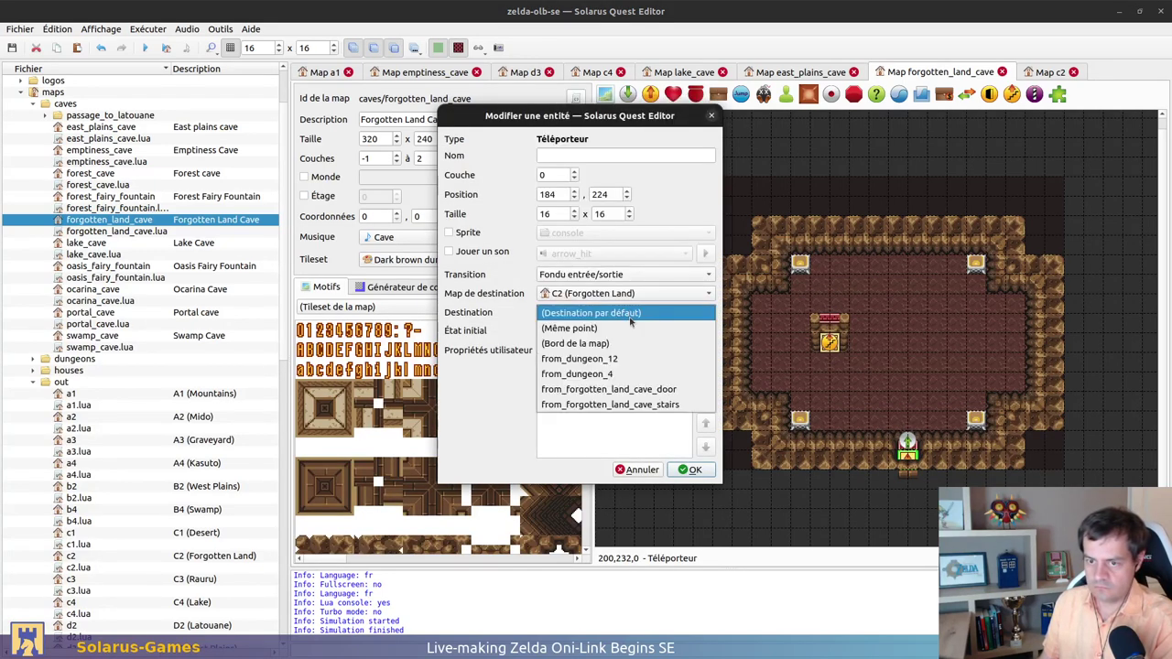
{"action": "left_click", "coordinate": [638, 390]}
{"action": "left_click", "coordinate": [691, 470]}
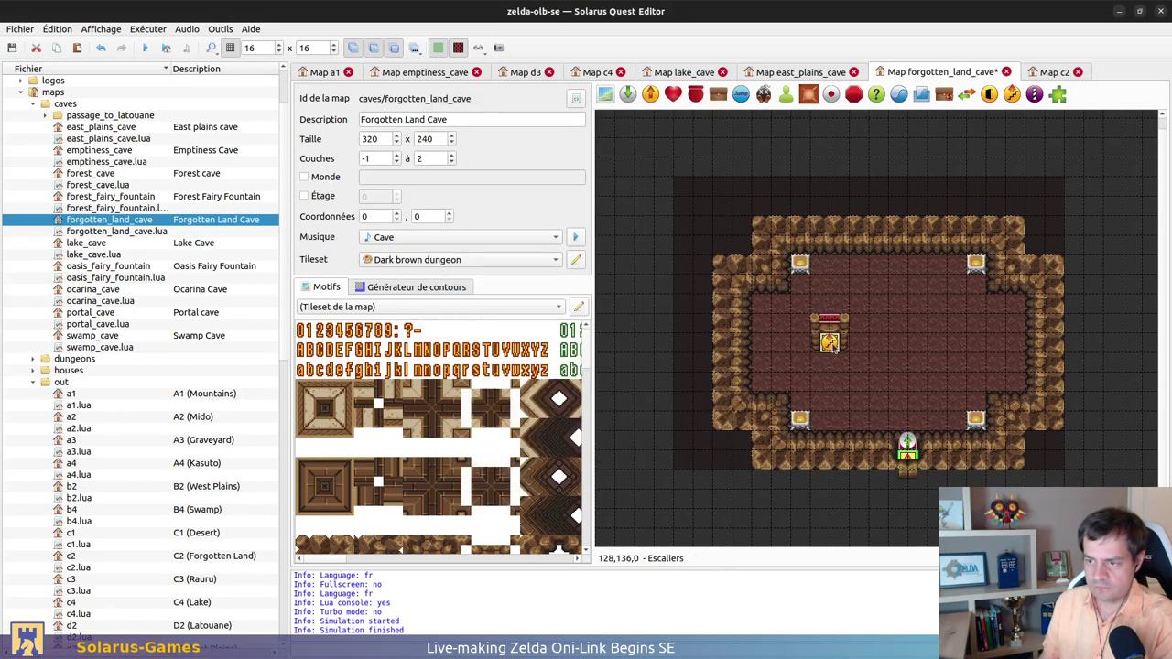
Redirect the teleporter on Forgotten Land Cave's stairs to C2 (Forgotten Land), destination from_forgotten_land_cave_stairs, and save the map
{"action": "key", "text": "Right"}
{"action": "key", "text": "Right"}
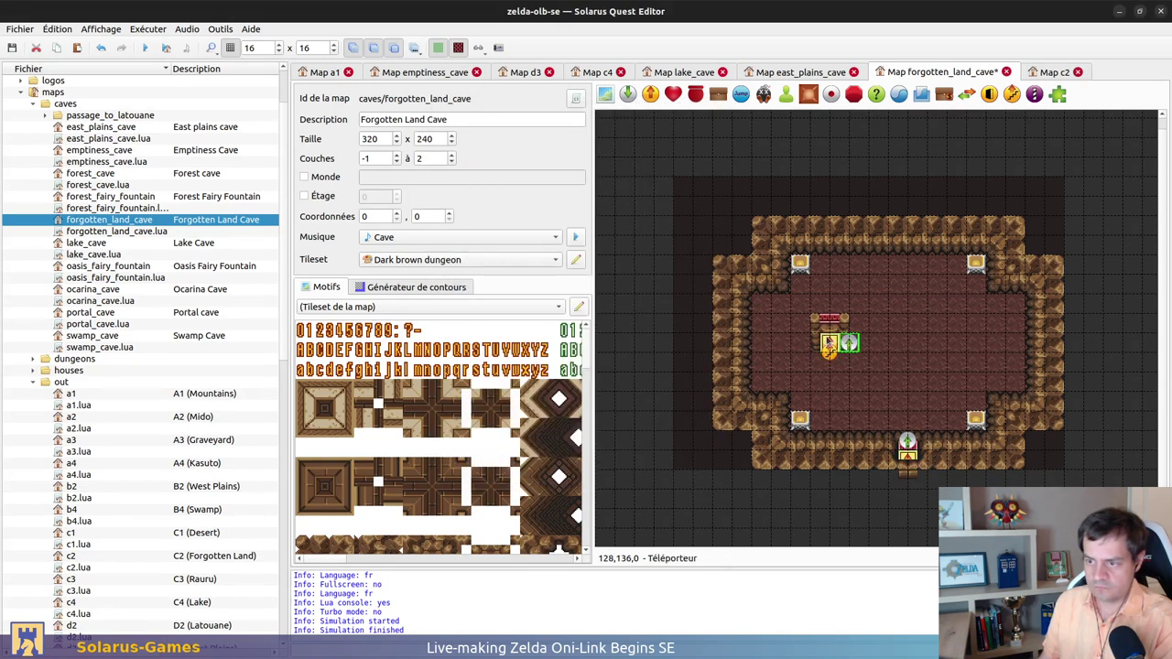
{"action": "double_click", "coordinate": [828, 344]}
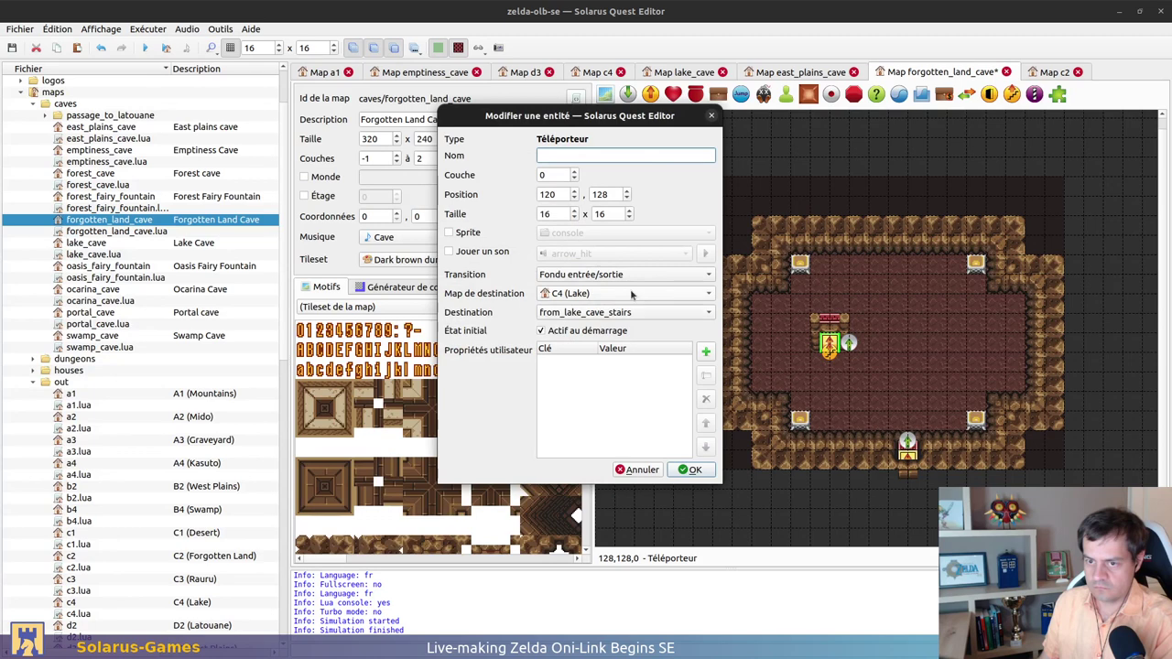
{"action": "left_click", "coordinate": [628, 293]}
{"action": "left_click", "coordinate": [630, 269]}
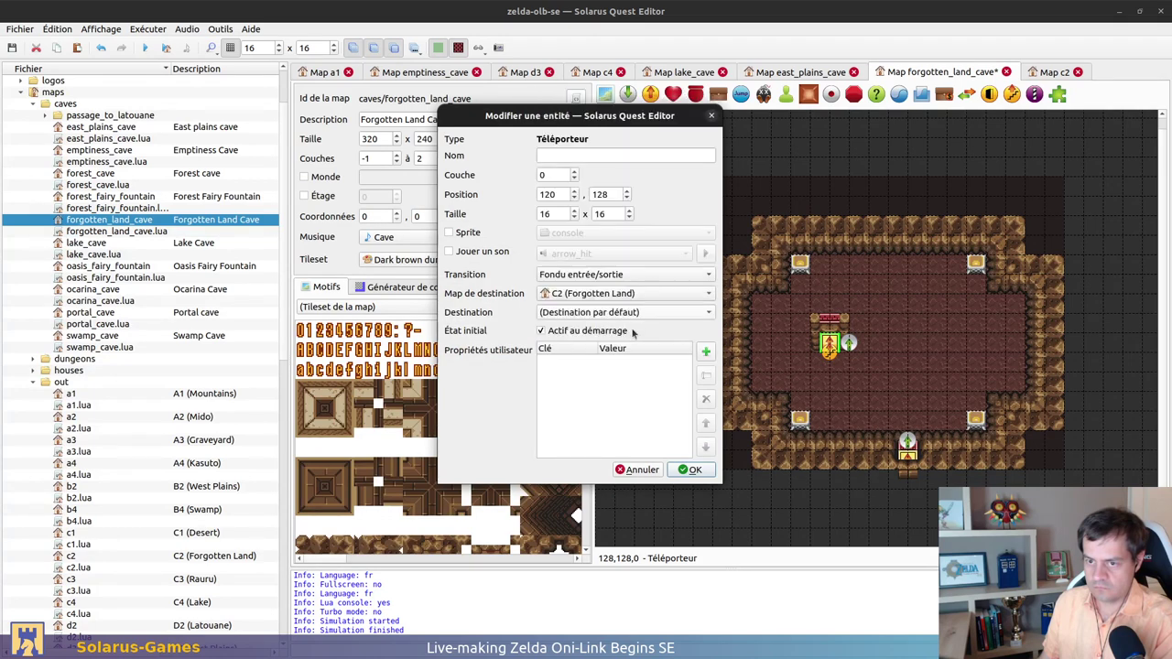
{"action": "left_click", "coordinate": [638, 312]}
{"action": "left_click", "coordinate": [641, 404]}
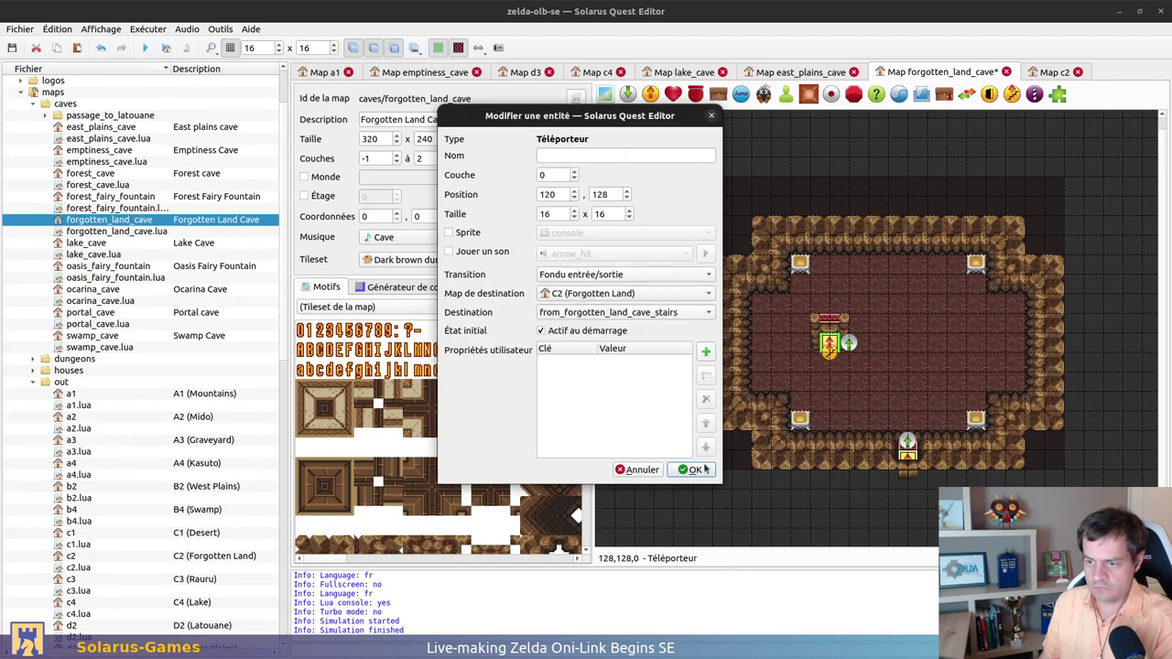
{"action": "left_click", "coordinate": [691, 469]}
{"action": "left_click_drag", "start_coordinate": [848, 343], "coordinate": [831, 348]}
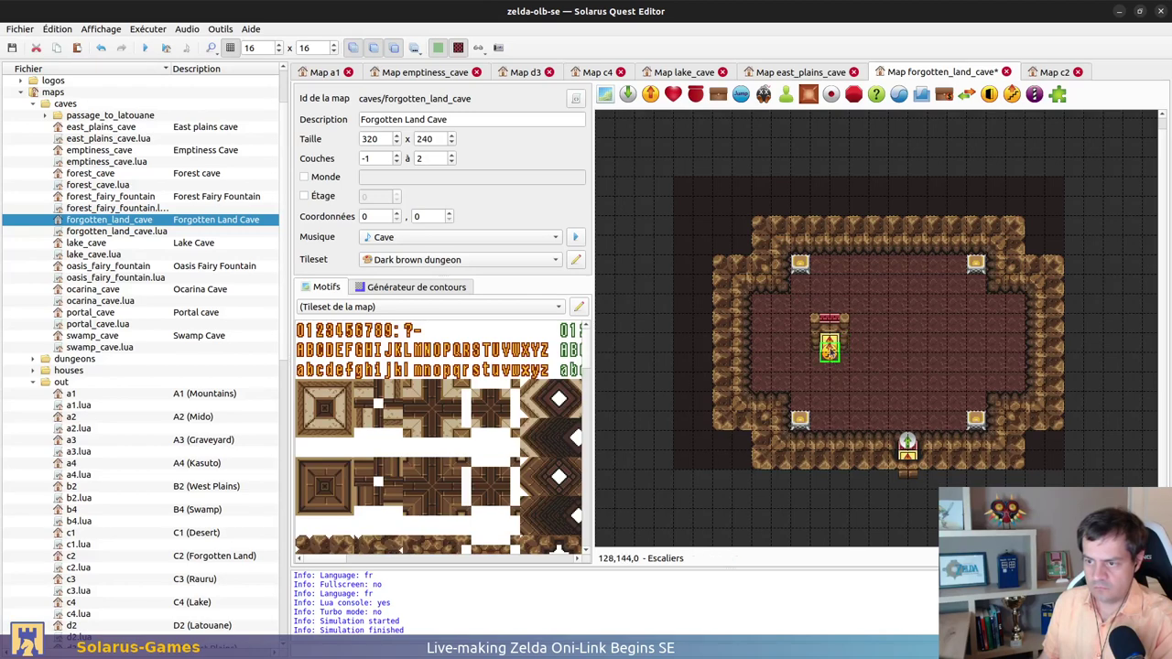
{"action": "key", "text": "ctrl+s"}
{"action": "left_click", "coordinate": [627, 302]}
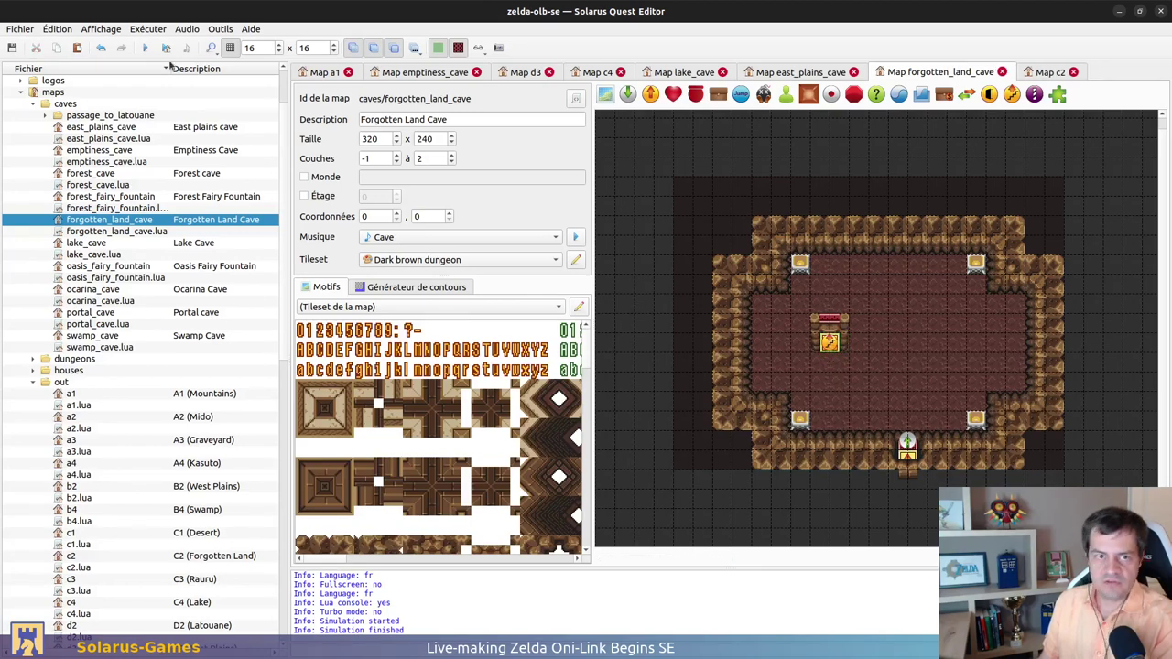
Run the quest and walk the hero up the cave stairs to C2 and back down into the cave
{"action": "left_click", "coordinate": [144, 48]}
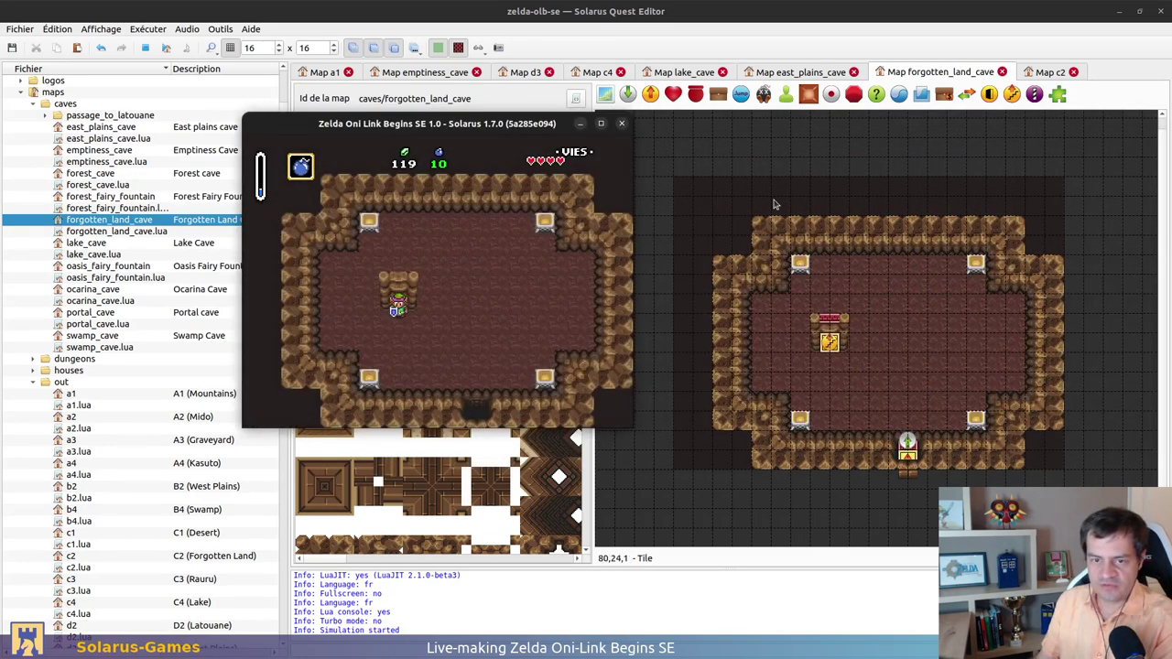
{"action": "key", "text": "Up"}
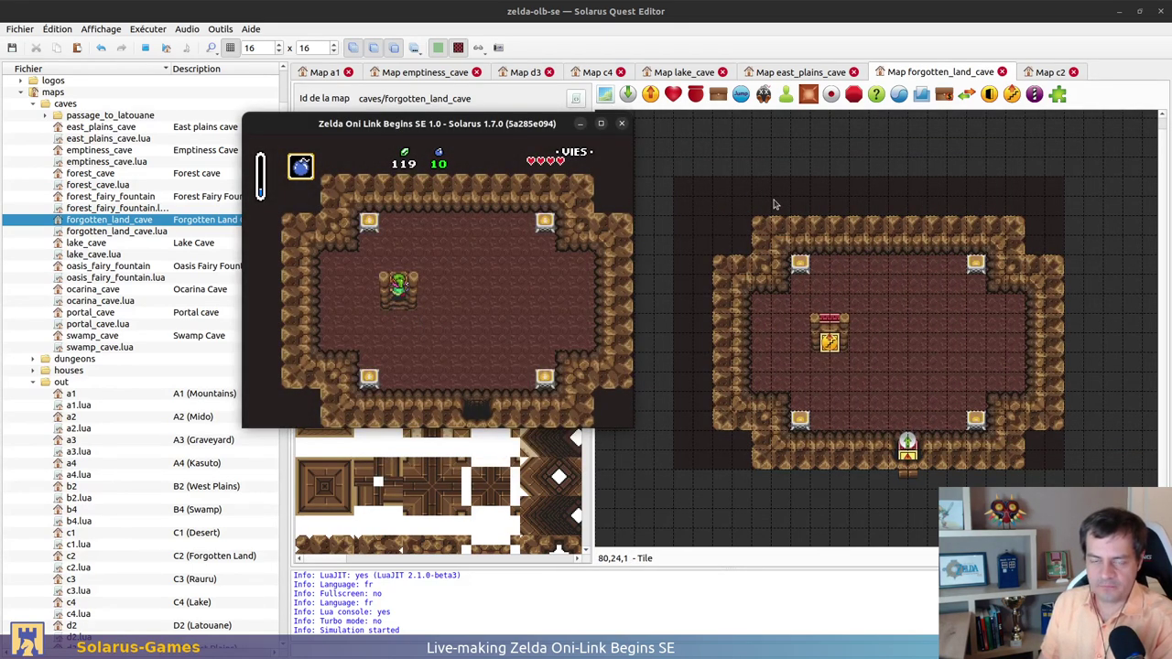
{"action": "key", "text": "Down"}
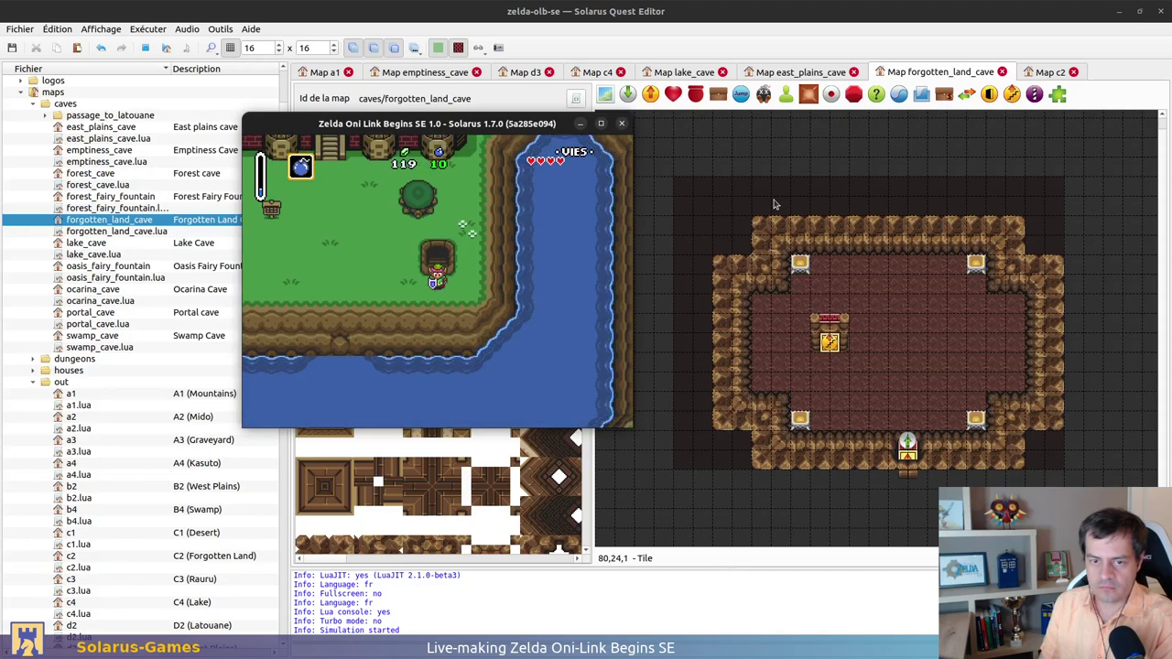
{"action": "key", "text": "Up"}
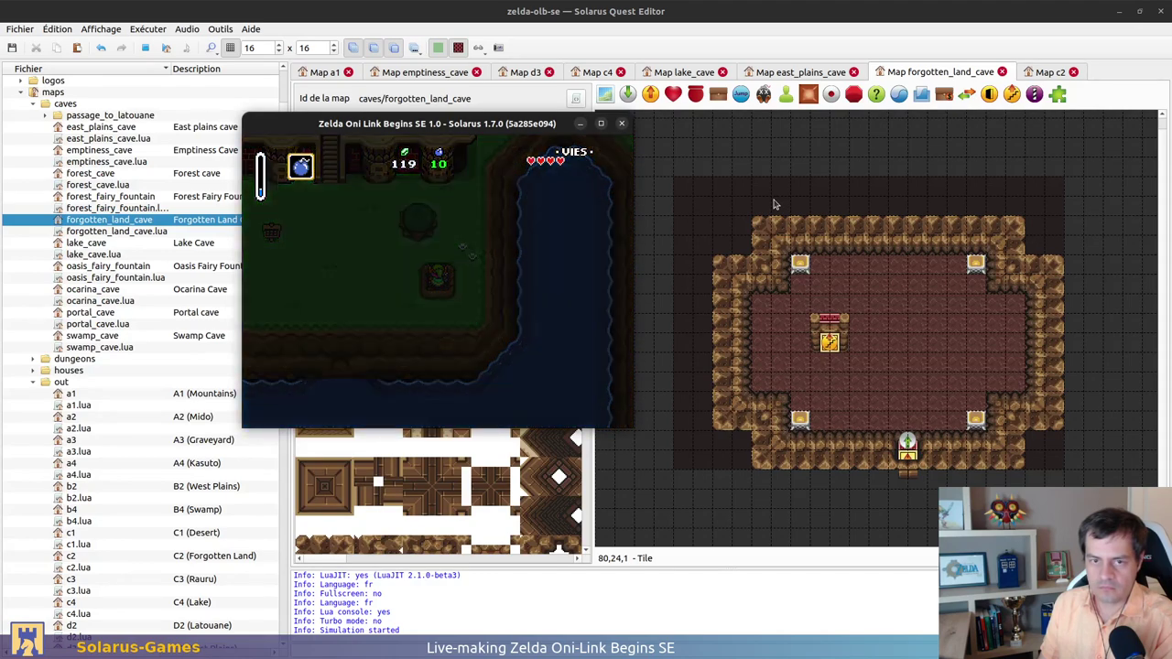
Test the cave's door by walking the hero out to C2's cliff and back inside, and close the game
{"action": "key", "text": "Down"}
{"action": "key", "text": "Right"}
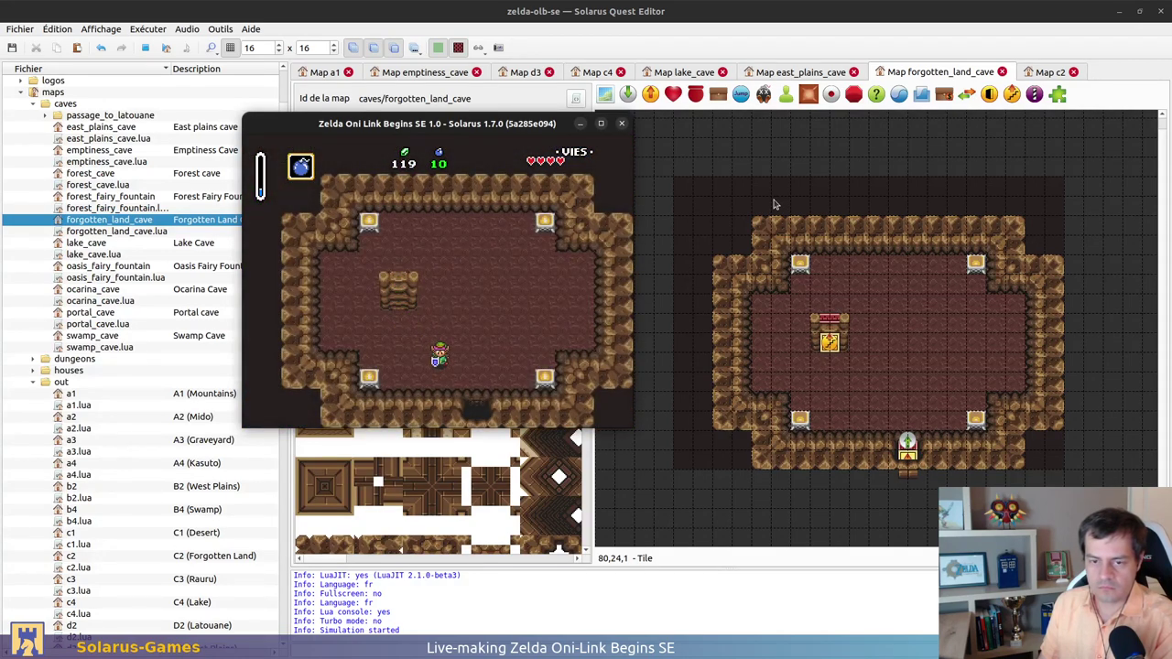
{"action": "key", "text": "Down"}
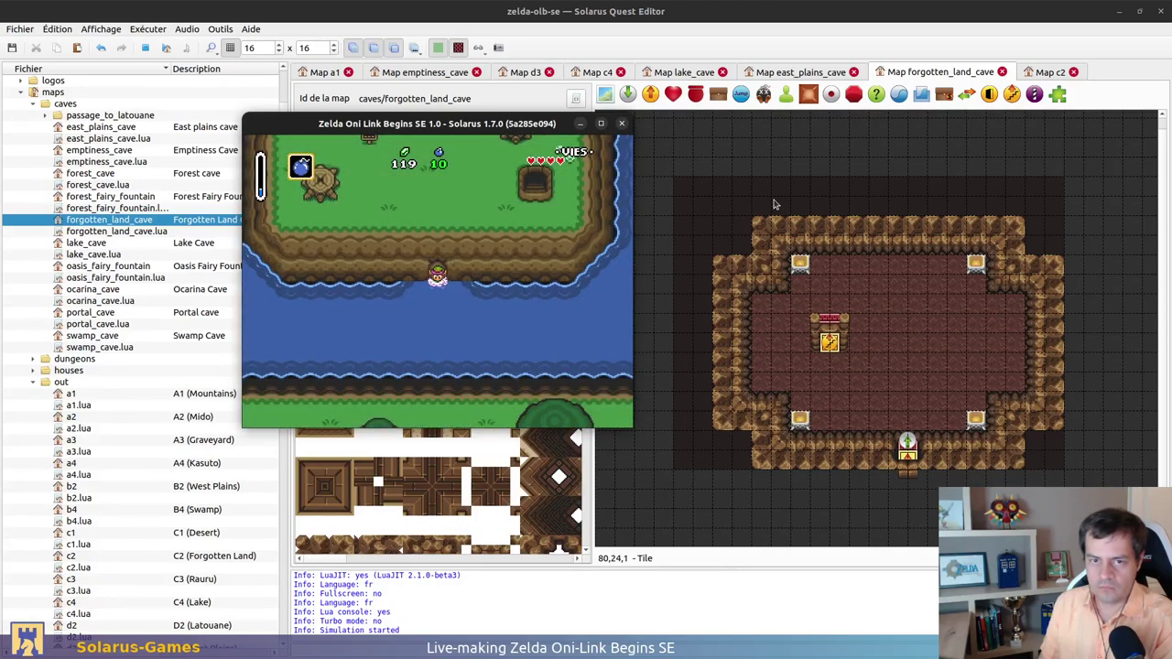
{"action": "key", "text": "Up"}
{"action": "key", "text": "Up"}
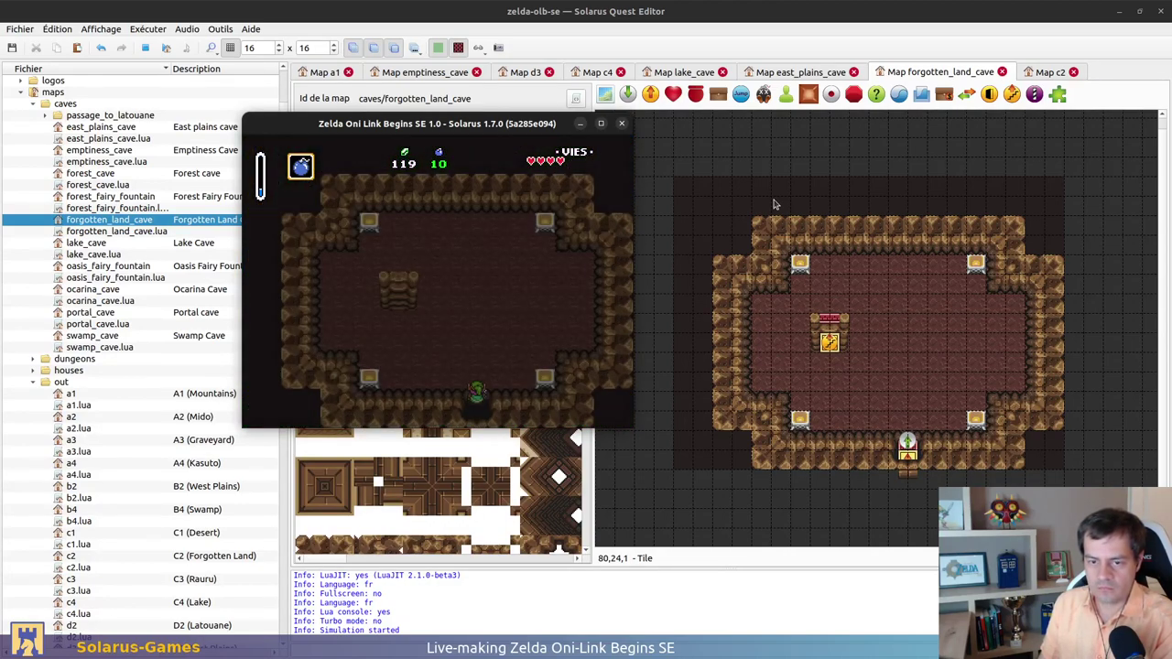
{"action": "key", "text": "Left"}
{"action": "key", "text": "Up"}
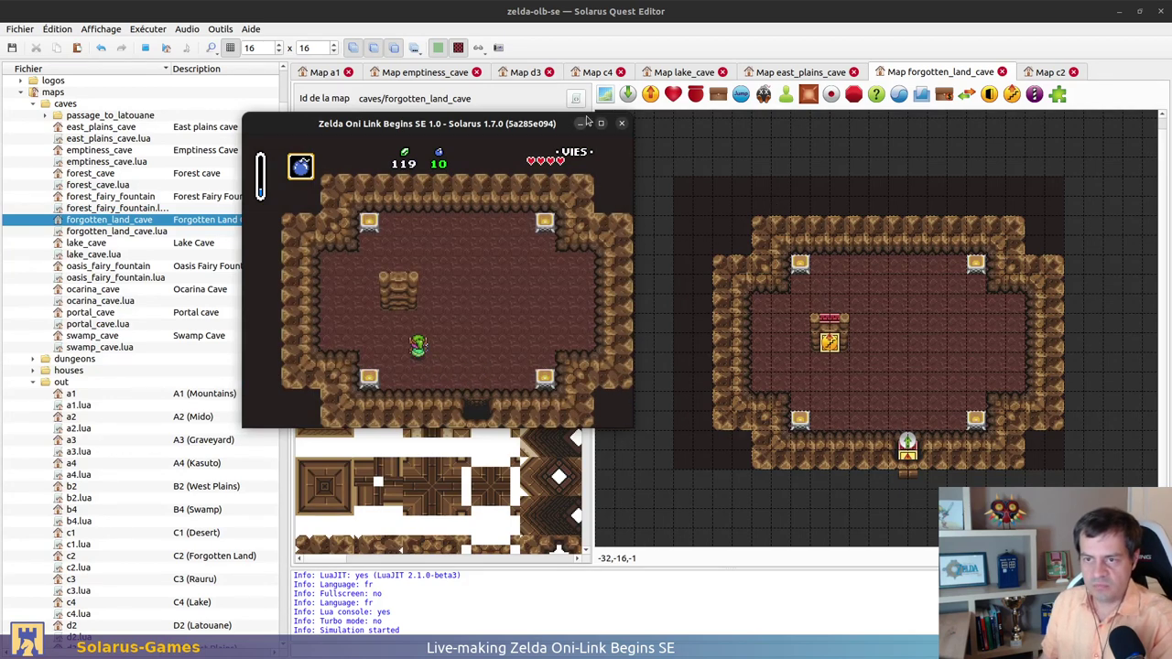
{"action": "left_click", "coordinate": [621, 124]}
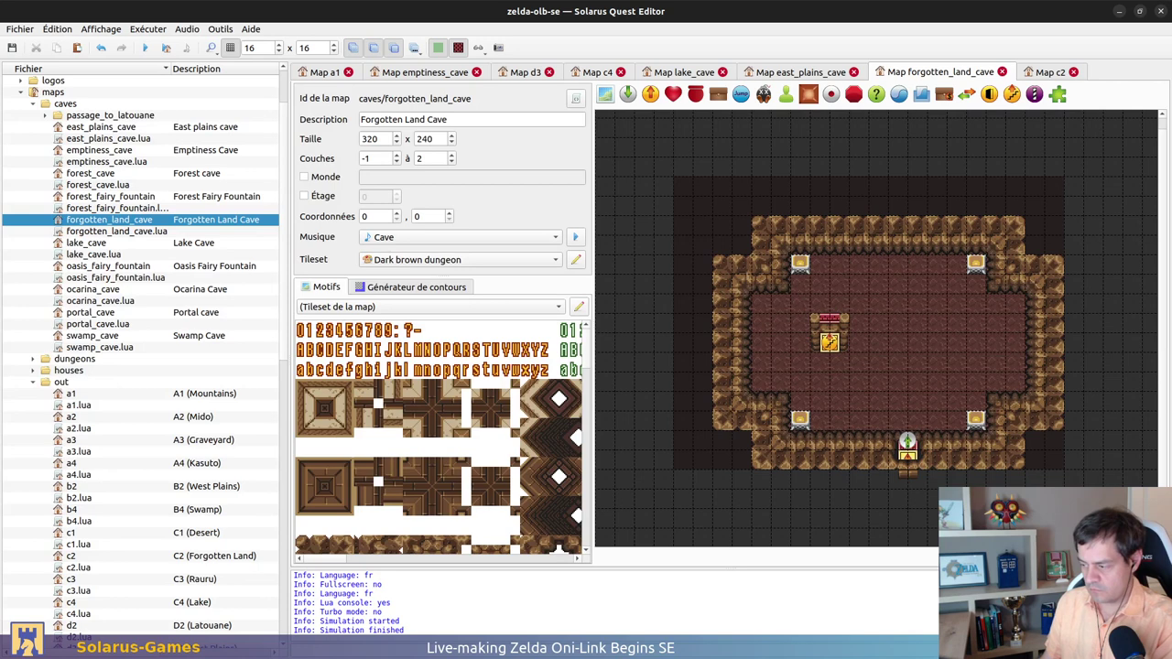
In the terminal, check the git status and stage the maps/caves/forgotten_land_cave.* files
{"action": "key", "text": "alt+Tab"}
{"action": "type", "text": "git "}
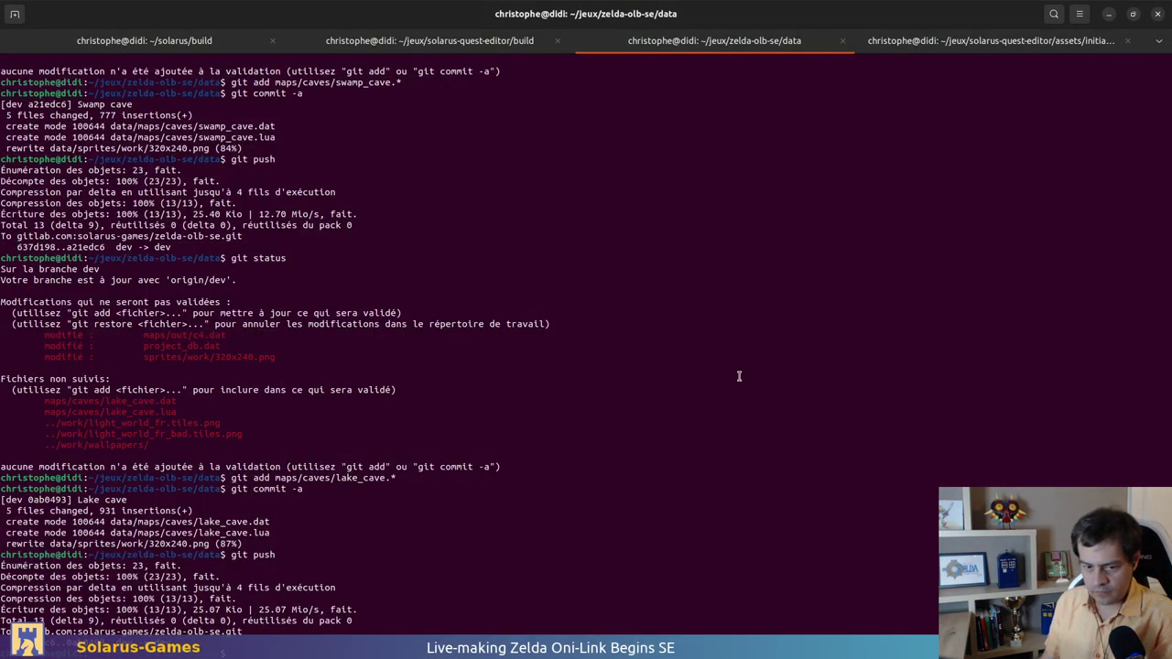
{"action": "type", "text": "status"}
{"action": "key", "text": "Return"}
{"action": "type", "text": "git "}
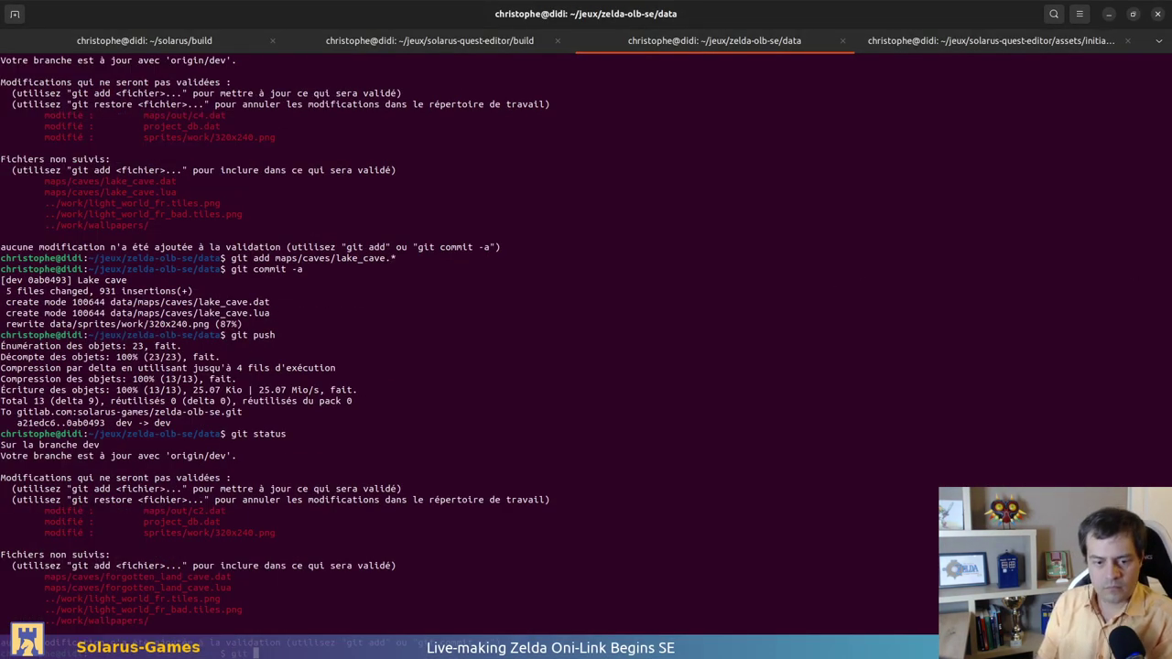
{"action": "type", "text": "add maps/caves/fo"}
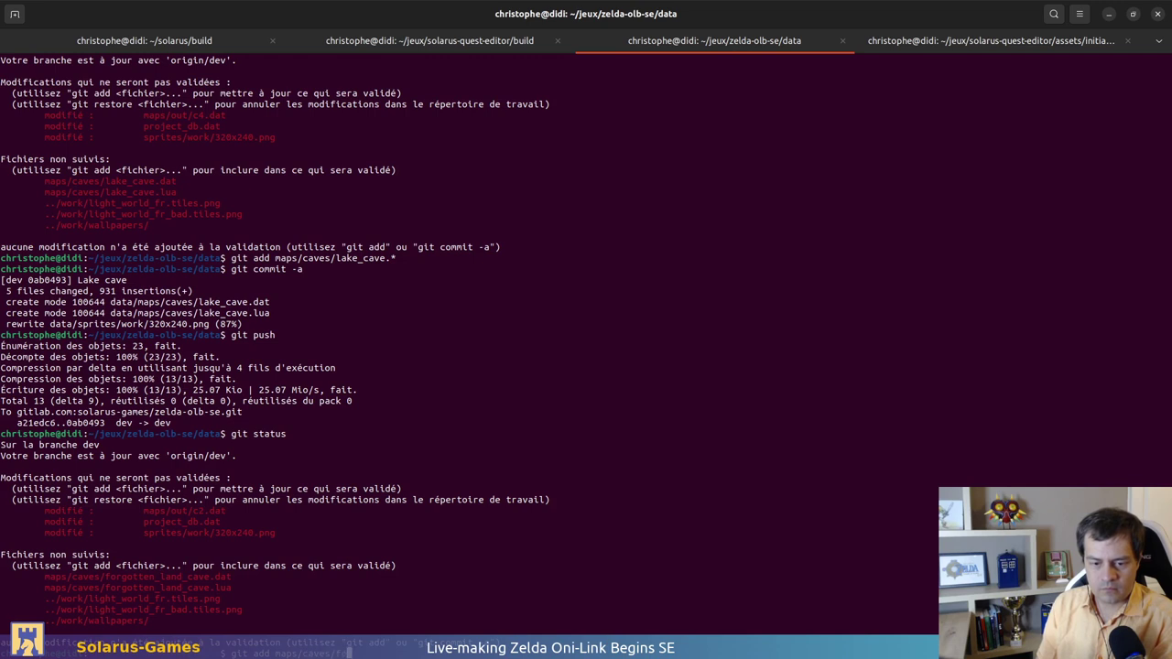
{"action": "type", "text": "rgotten_land_cave.*"}
{"action": "key", "text": "Return"}
Commit all changes with the message "Forgotten Land Cave" and push the commit
{"action": "type", "text": "git commit -a"}
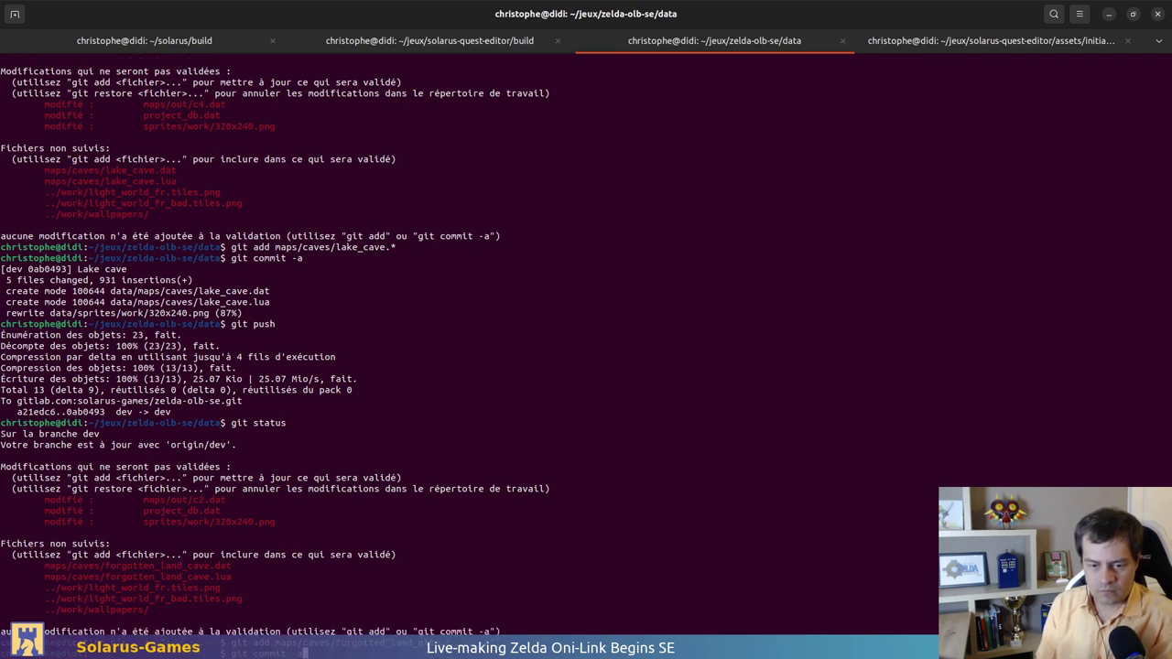
{"action": "key", "text": "Return"}
{"action": "type", "text": "For"}
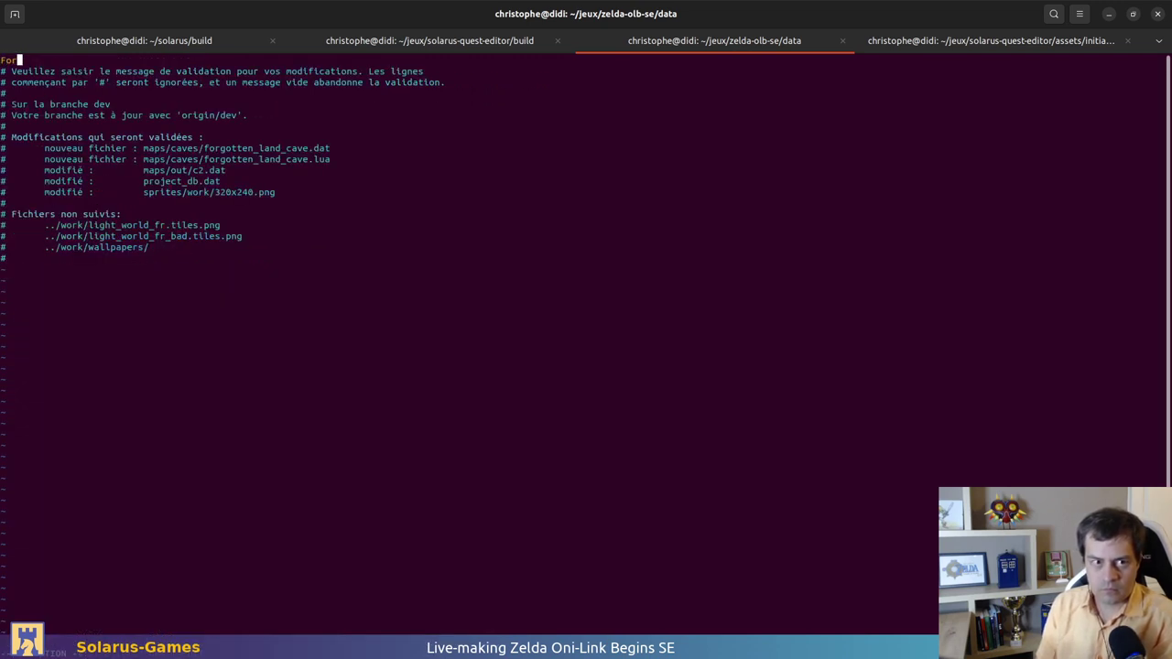
{"action": "type", "text": "gotten Land cave"}
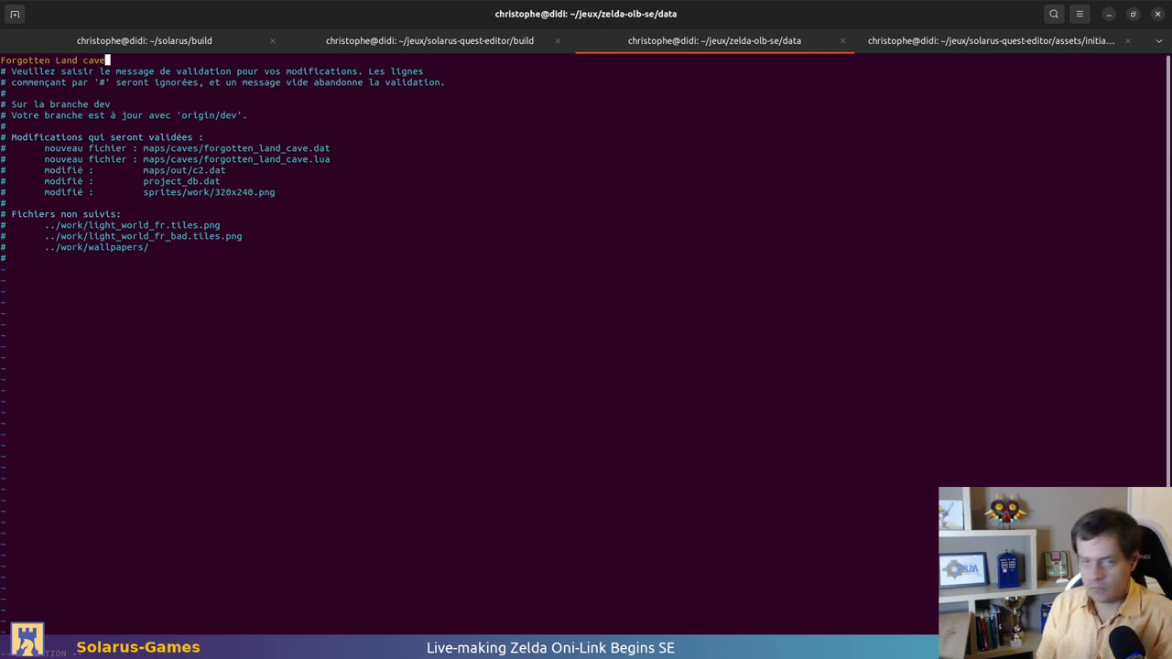
{"action": "key", "text": "Escape"}
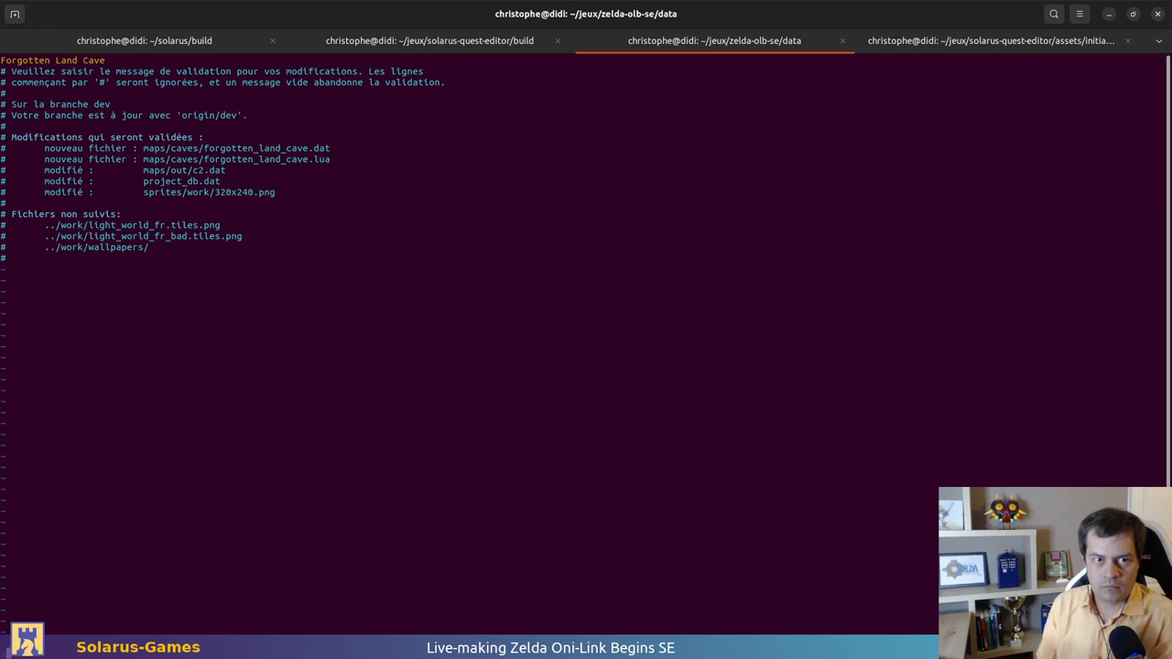
{"action": "type", "text": ":wq"}
{"action": "key", "text": "Return"}
{"action": "type", "text": "git push"}
{"action": "key", "text": "Return"}
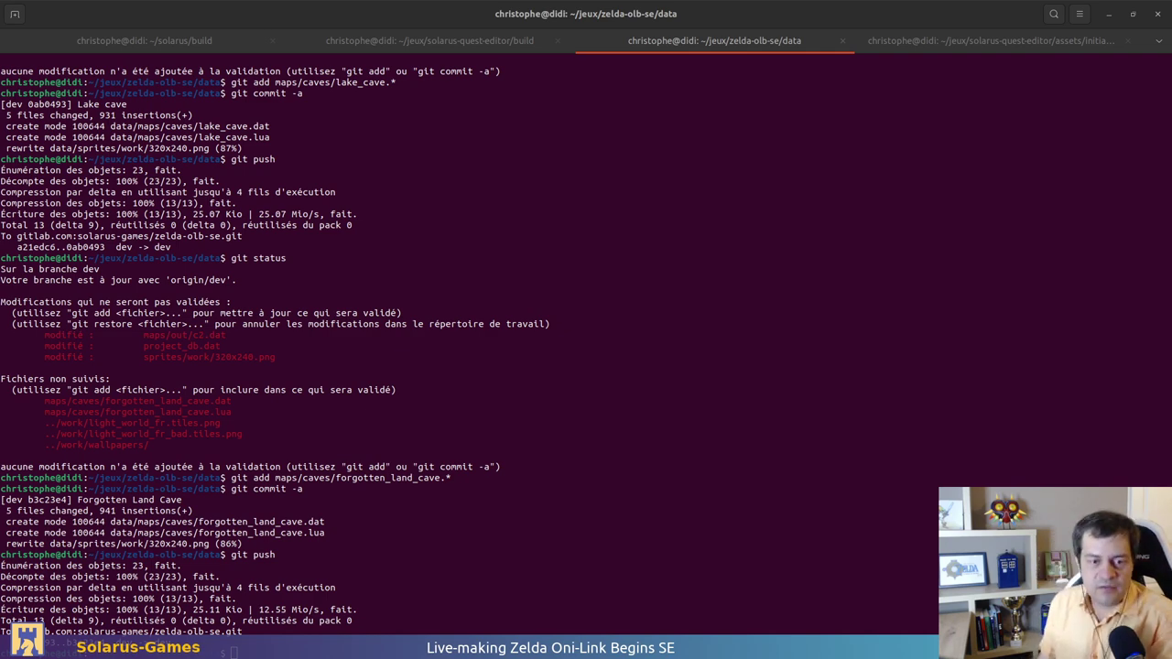
In Solarus Quest Editor, shift Forgotten Land Cave's staircase with its teleporter about 96 px east, save, and compare it with C2's cave stairs
{"action": "key", "text": "alt+Tab"}
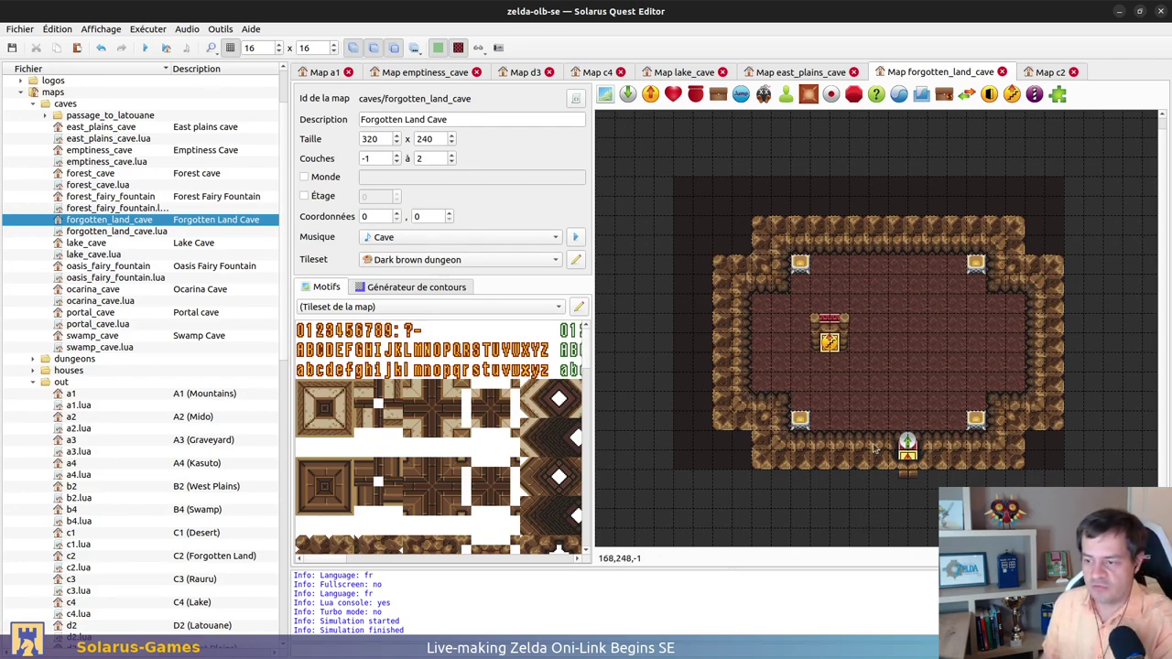
{"action": "left_click_drag", "start_coordinate": [828, 341], "coordinate": [953, 353]}
{"action": "key", "text": "ctrl+s"}
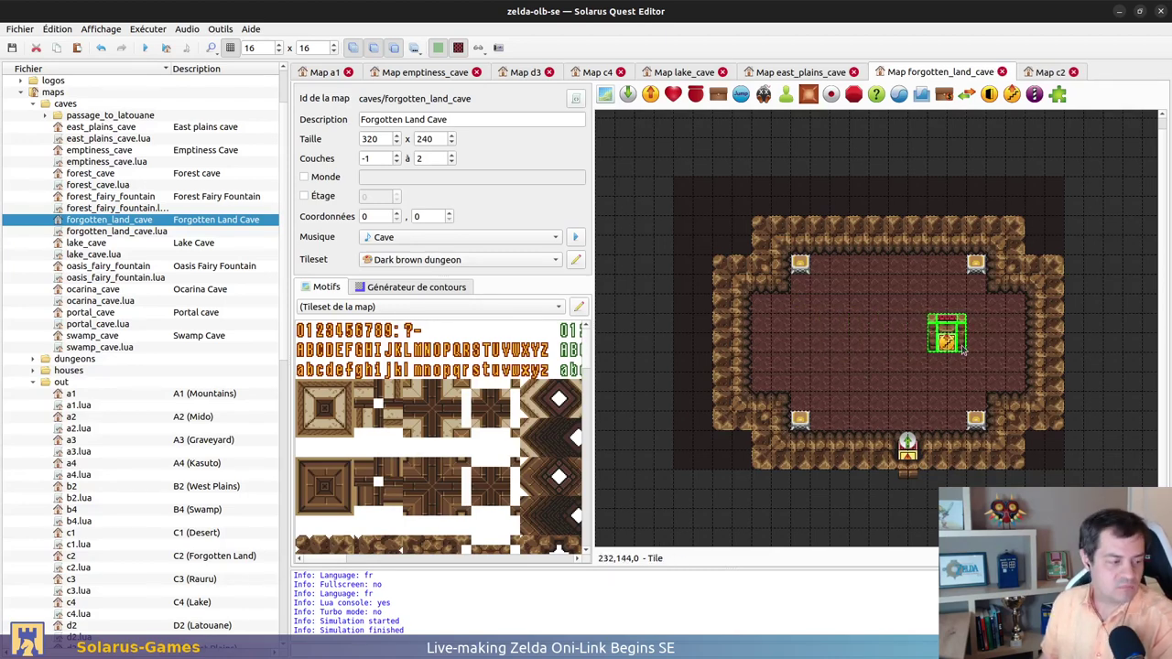
{"action": "left_click", "coordinate": [887, 302]}
{"action": "scroll", "coordinate": [947, 72], "scroll_direction": "down", "scroll_amount": 1}
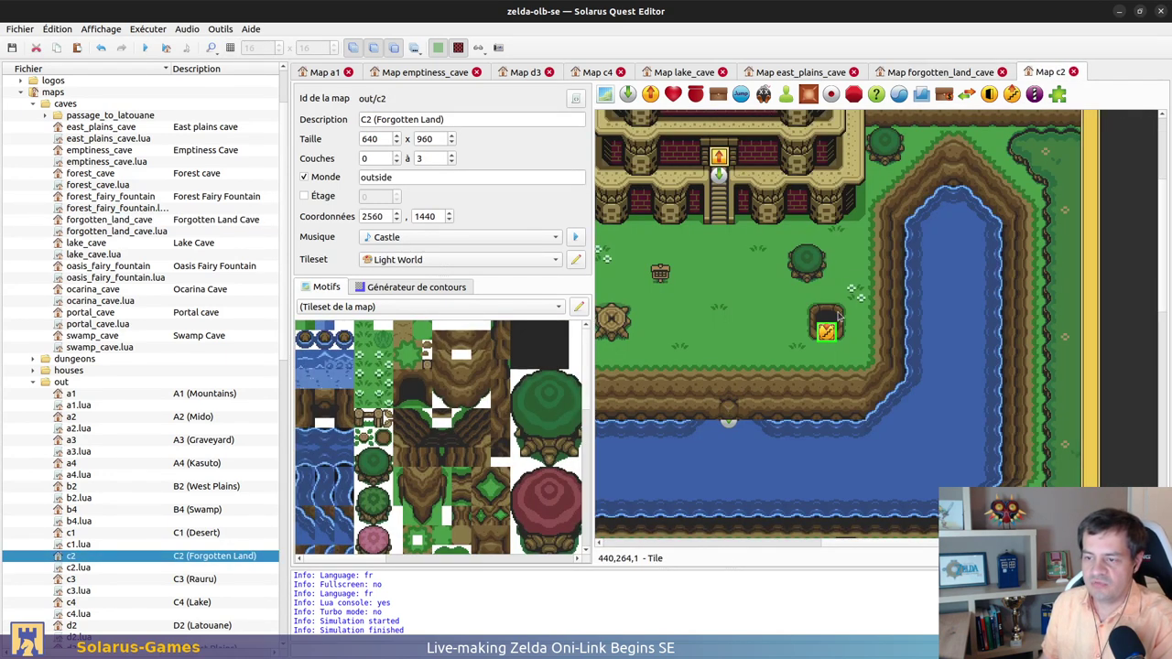
{"action": "left_click", "coordinate": [960, 71]}
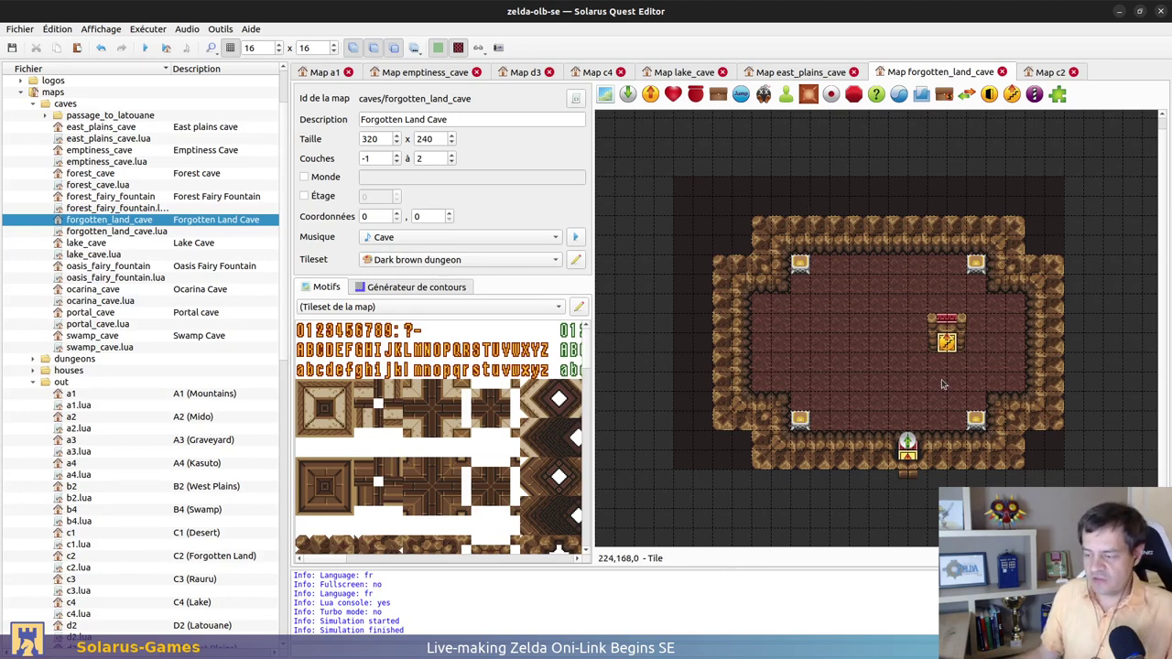
In the GitLab issue, mark item 38, caves/forgotten_land_cave, as done
{"action": "key", "text": "alt+Tab"}
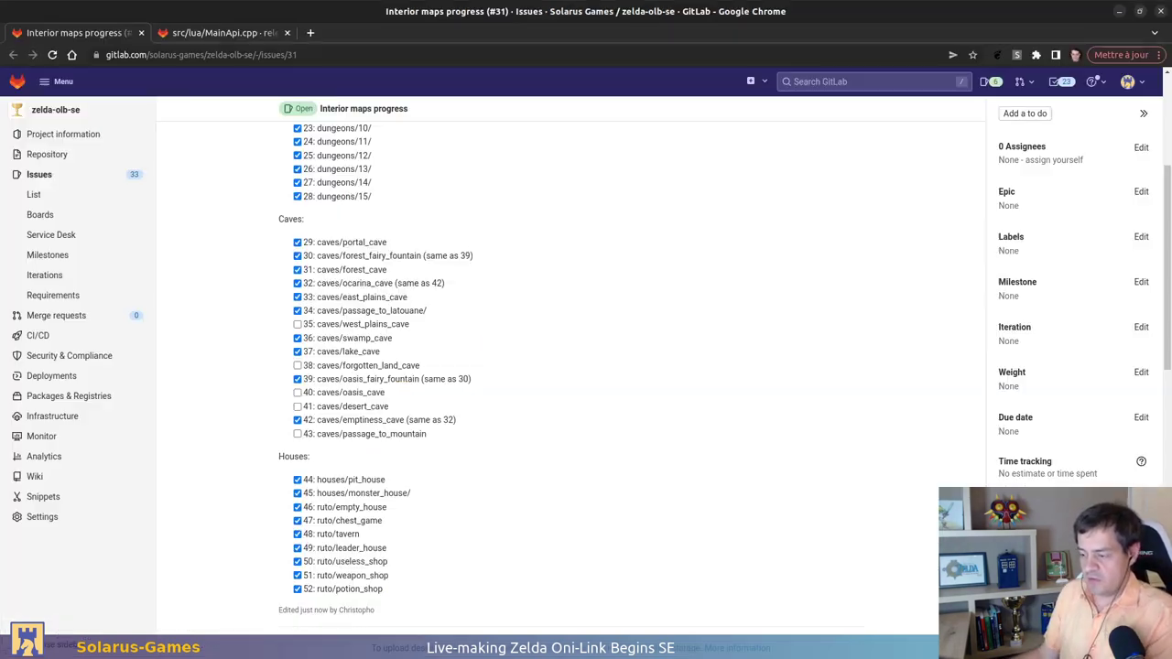
{"action": "left_click", "coordinate": [297, 365]}
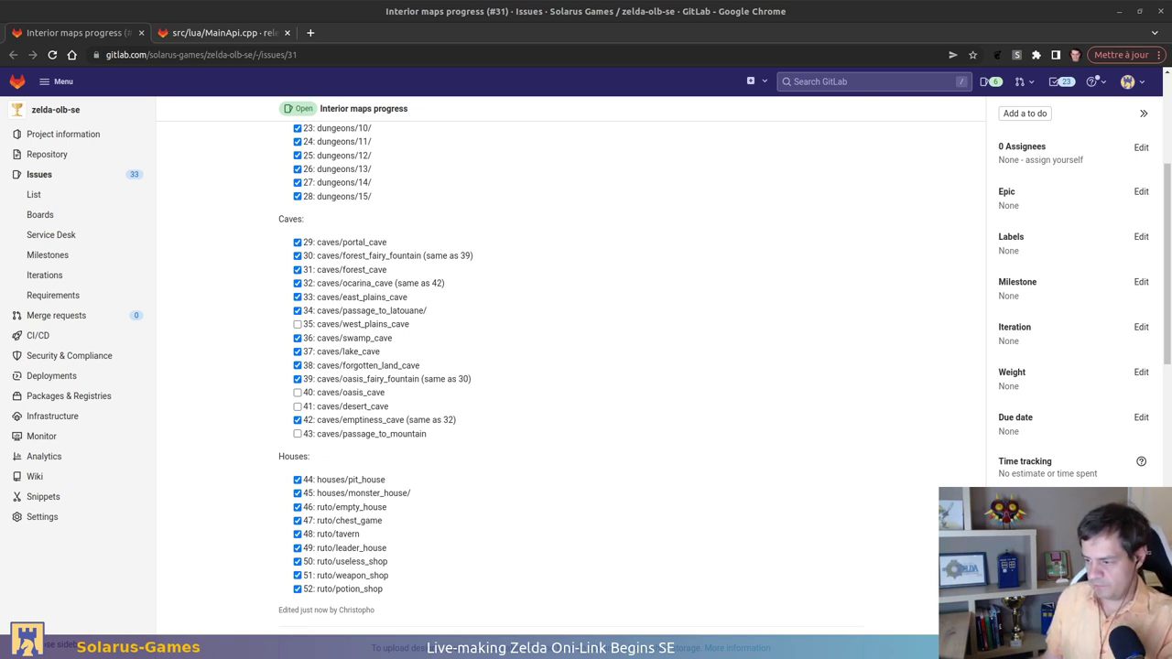
In GIMP, replace the 320x240 reference image's content with the copied map35 sol cave and overwrite 320x240.png
{"action": "key", "text": "alt+Tab"}
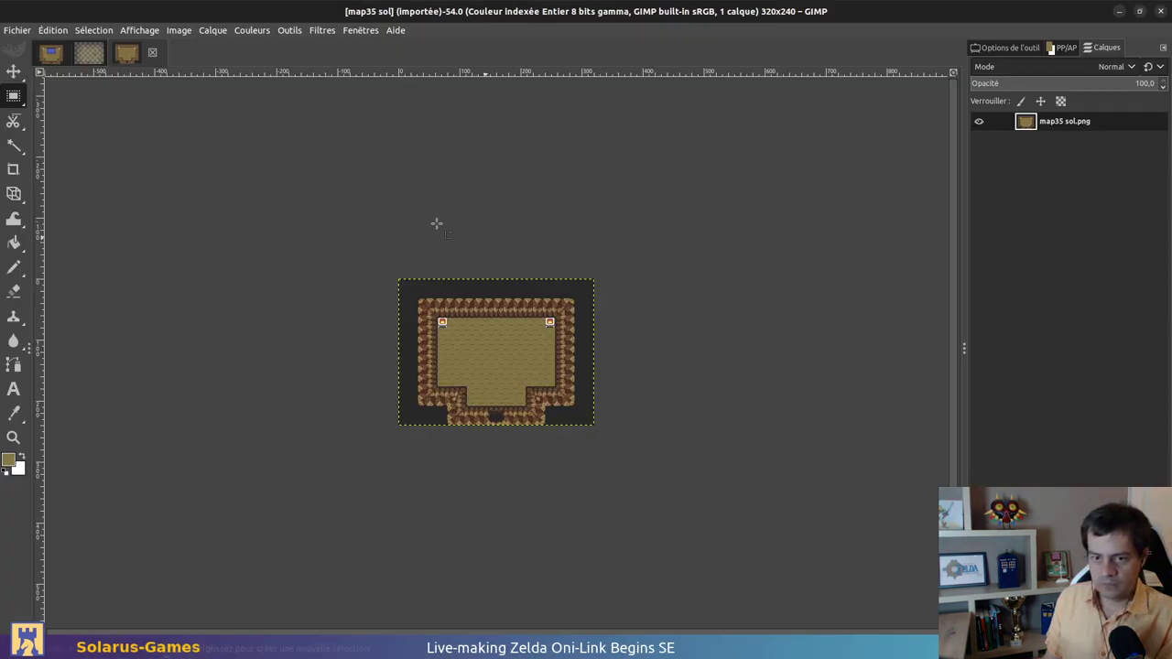
{"action": "left_click", "coordinate": [89, 53]}
{"action": "left_click", "coordinate": [686, 214]}
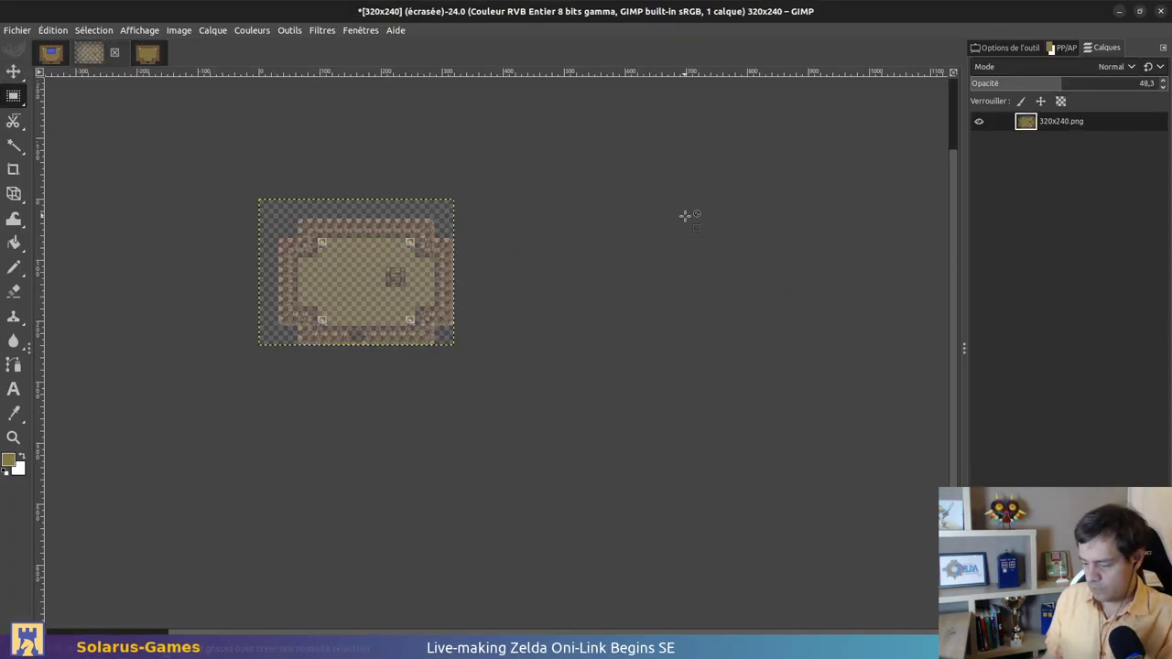
{"action": "key", "text": "Delete"}
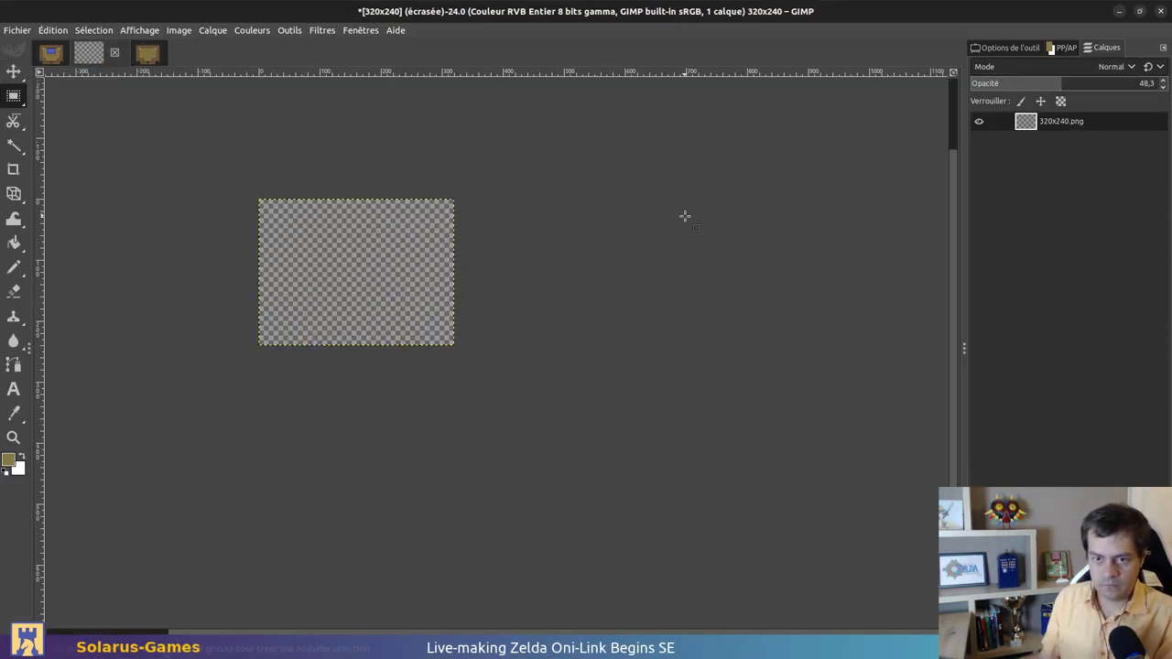
{"action": "key", "text": "ctrl+v"}
{"action": "left_click", "coordinate": [597, 256]}
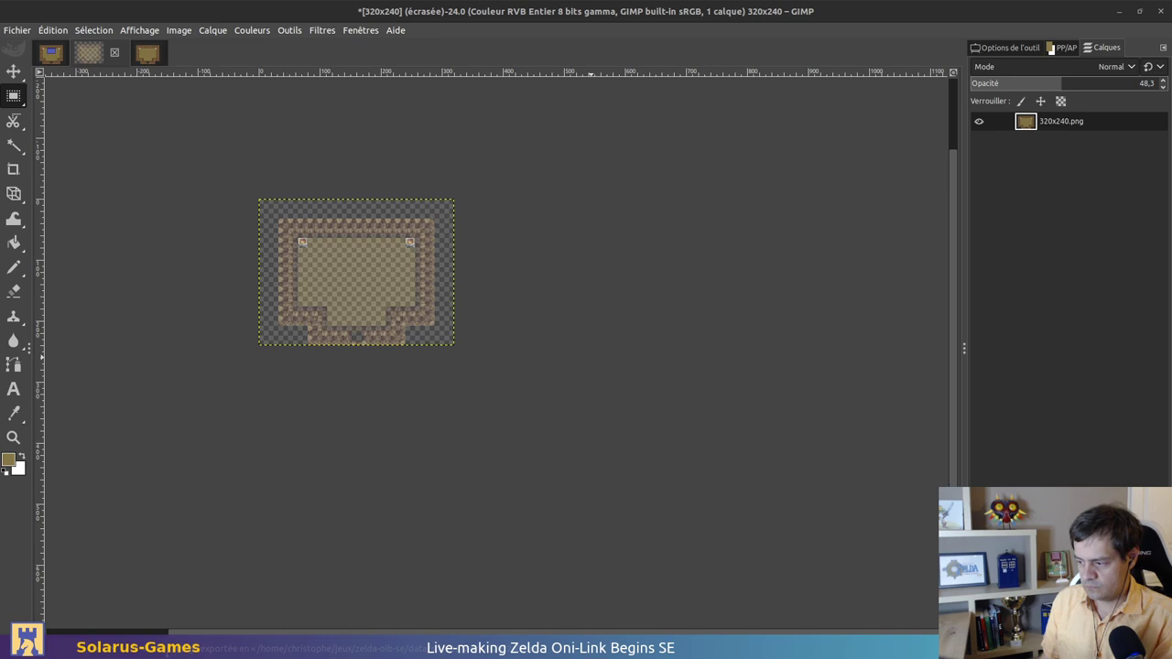
In Solarus Quest Editor, uncover and delete the custom entity showing the reference image on Forgotten Land Cave's layer -1
{"action": "key", "text": "alt+Tab"}
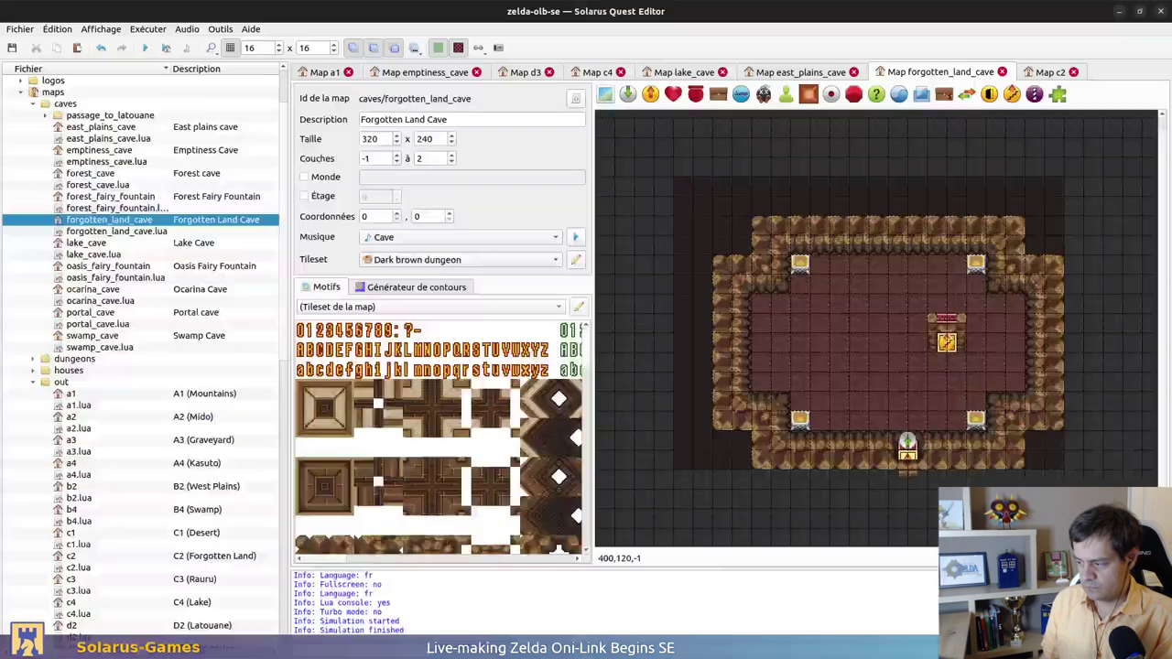
{"action": "left_click", "coordinate": [396, 154]}
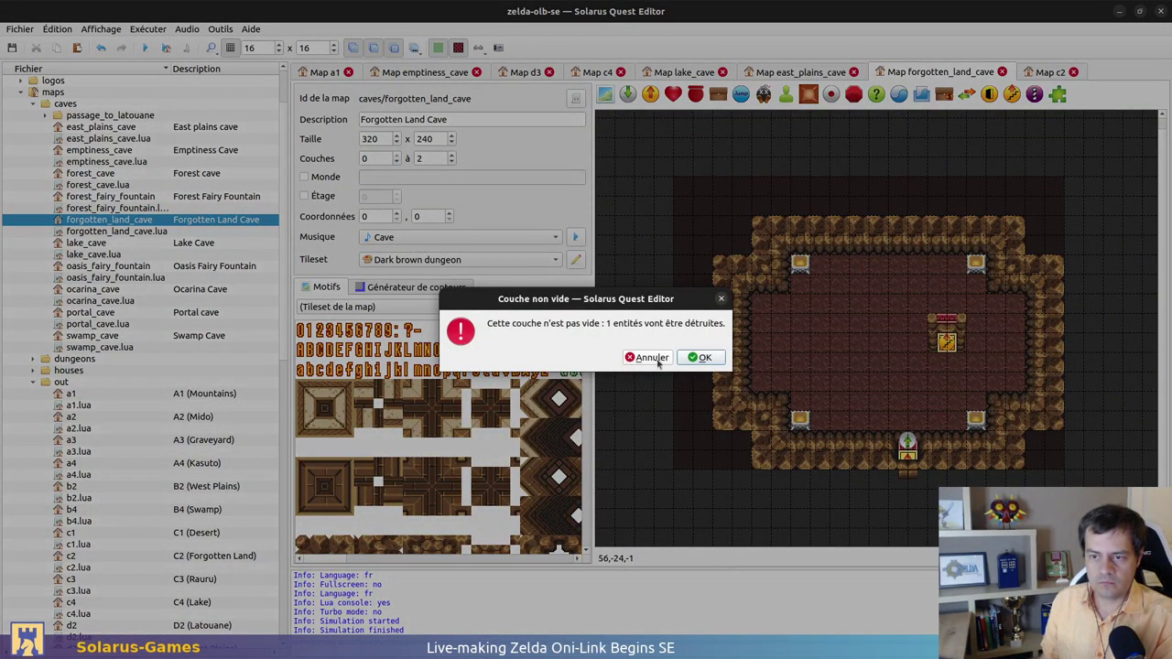
{"action": "left_click", "coordinate": [651, 357]}
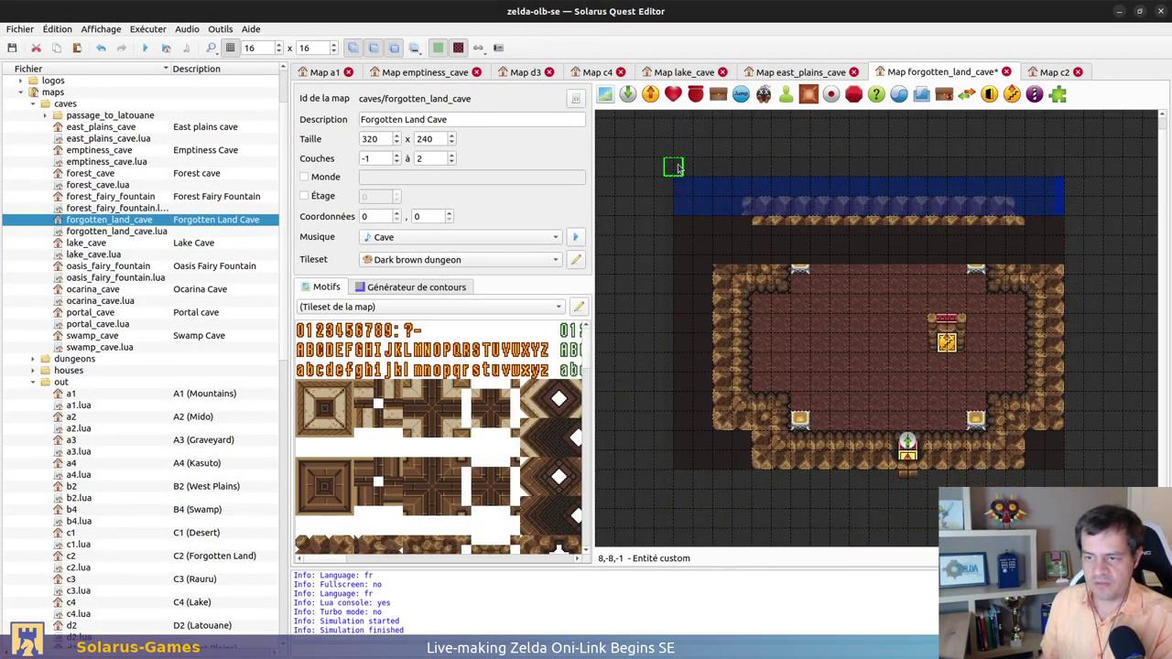
{"action": "key", "text": "Escape"}
{"action": "left_click_drag", "start_coordinate": [912, 329], "coordinate": [619, 435]}
{"action": "key", "text": "ctrl+z"}
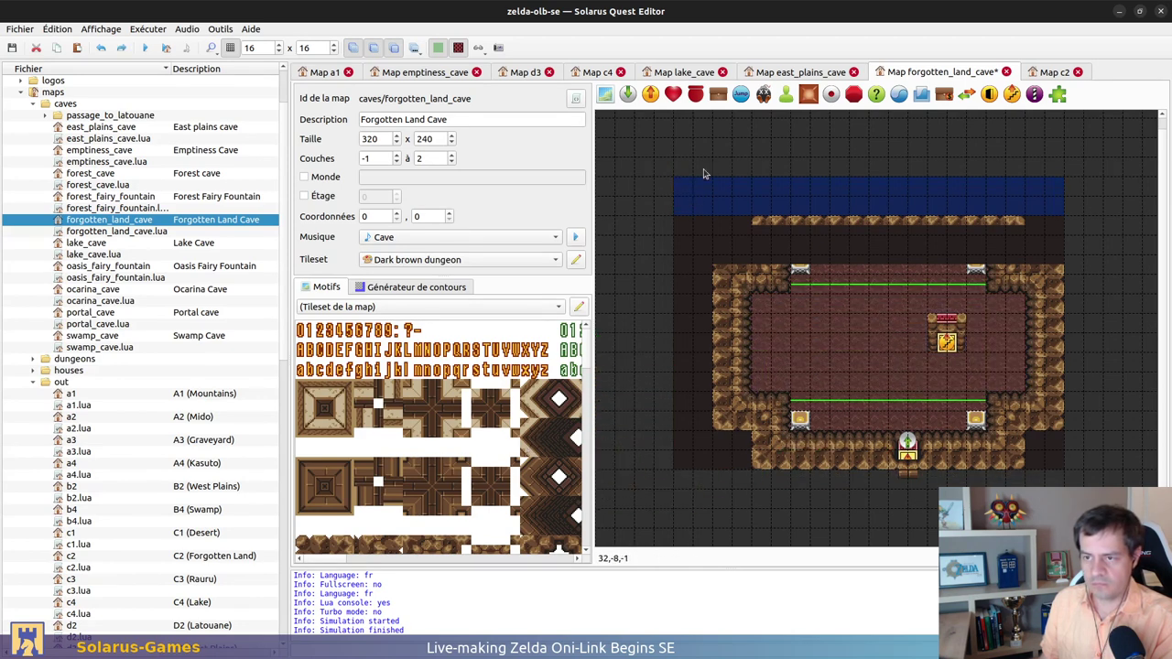
Put Forgotten Land Cave's displaced upper wall tiles back, save the map, and set its lowest layer to 0
{"action": "left_click", "coordinate": [680, 223]}
{"action": "left_click_drag", "start_coordinate": [680, 223], "coordinate": [739, 212]}
{"action": "key", "text": "ctrl+z"}
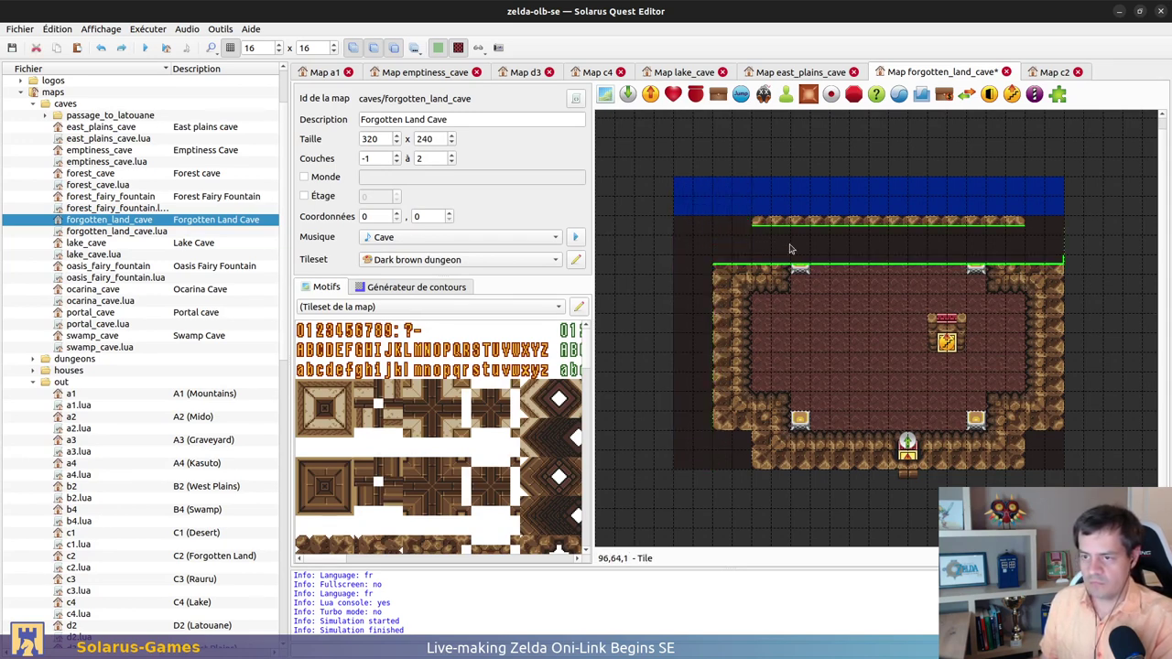
{"action": "left_click_drag", "start_coordinate": [784, 243], "coordinate": [794, 205]}
{"action": "left_click", "coordinate": [777, 162]}
{"action": "key", "text": "ctrl+s"}
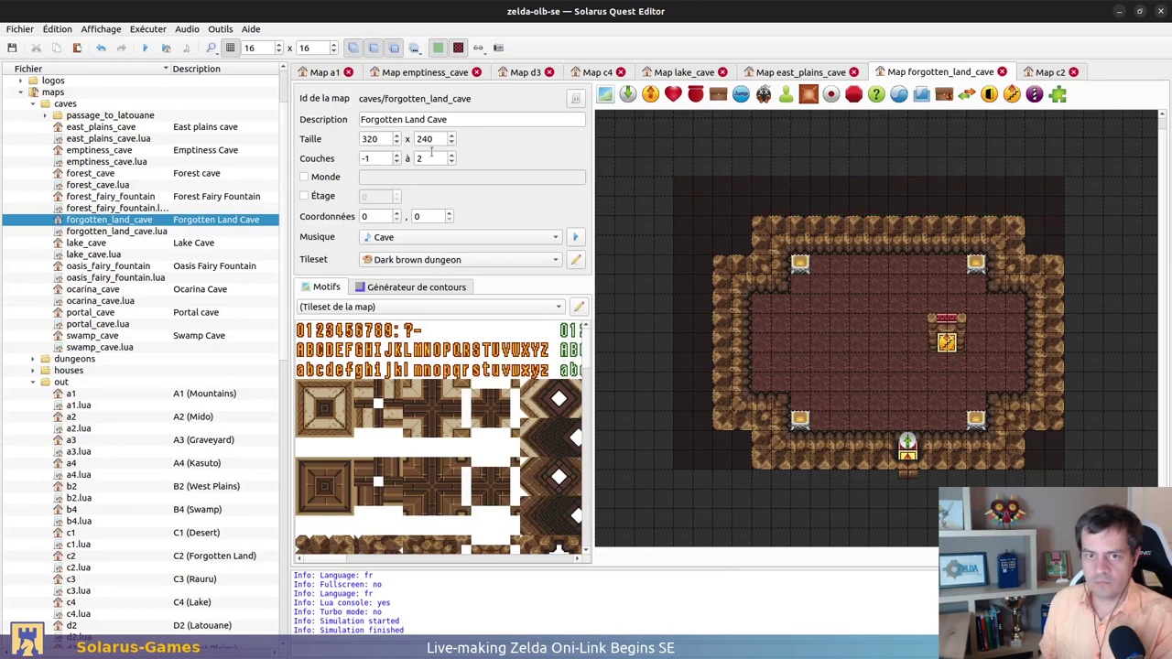
{"action": "left_click", "coordinate": [397, 156]}
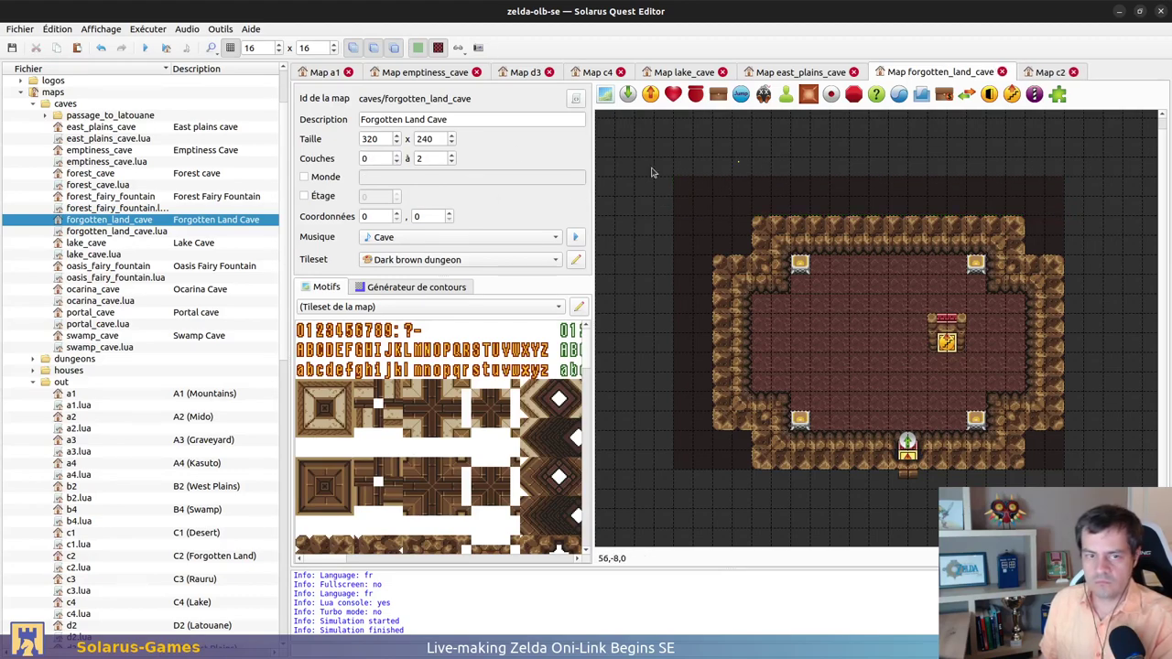
Create the map caves/west_plains_cave with description "West Plains Cave", the author's name and licence GPL v3
{"action": "right_click", "coordinate": [73, 107]}
{"action": "left_click", "coordinate": [115, 124]}
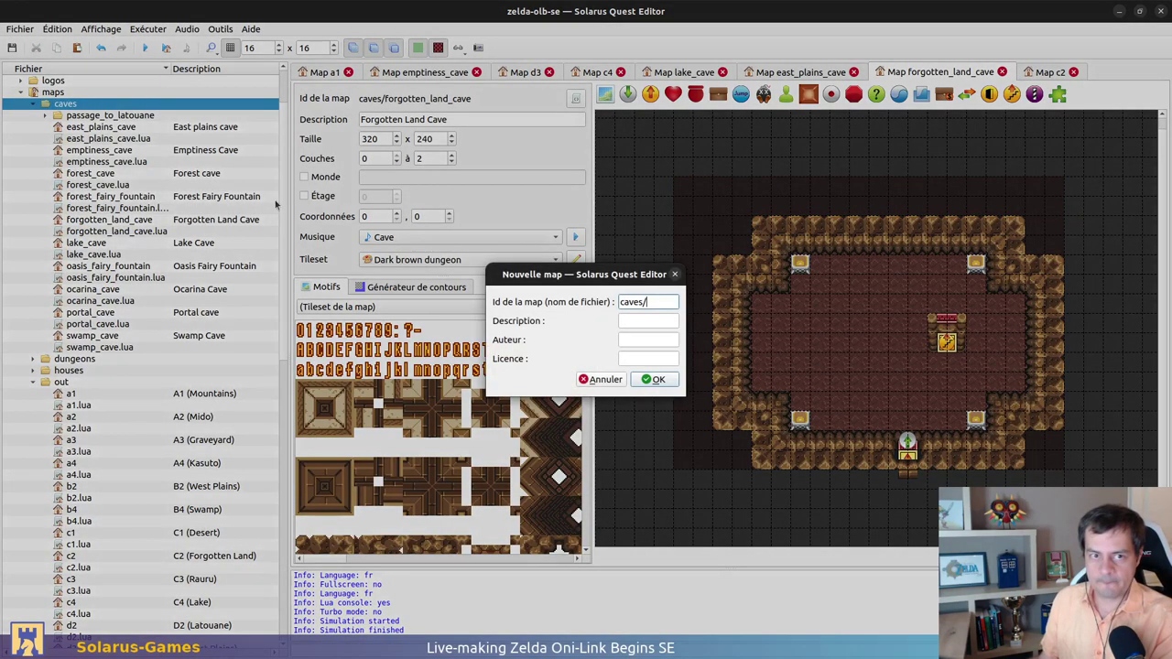
{"action": "type", "text": "west_pla"}
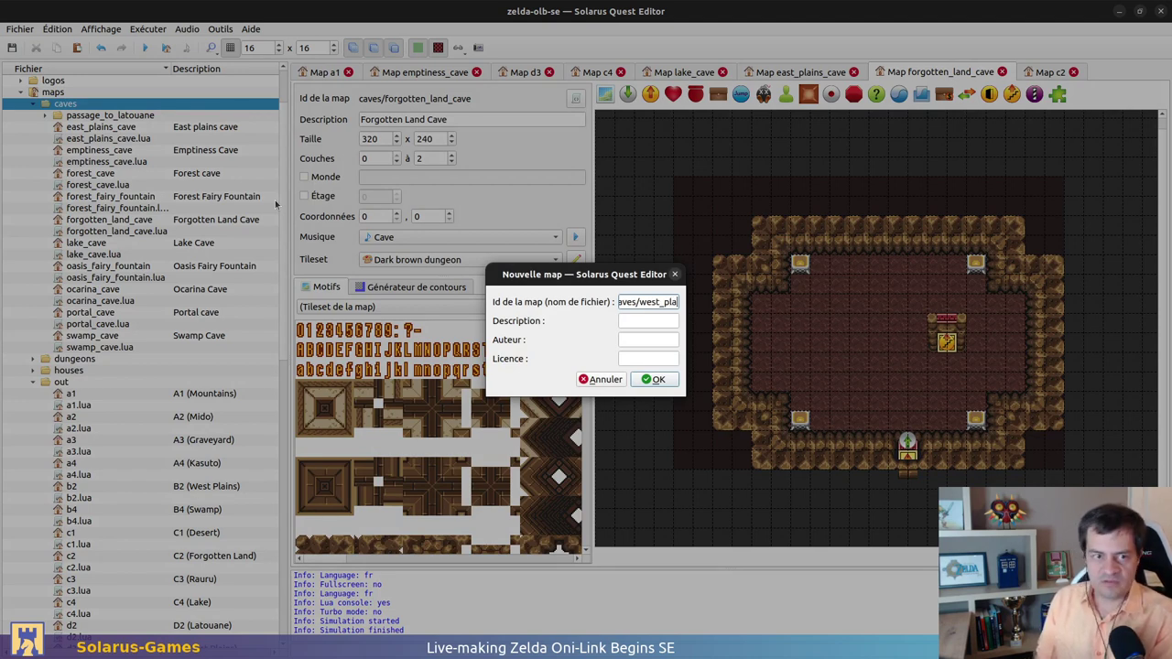
{"action": "type", "text": "ins_cave"}
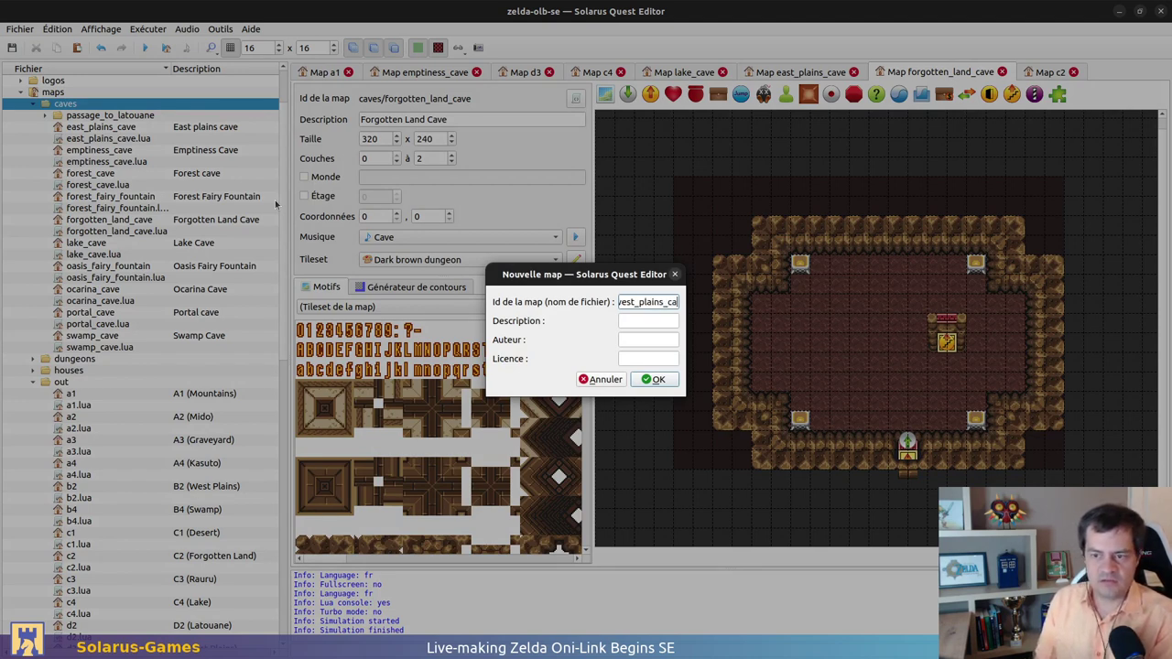
{"action": "key", "text": "Tab"}
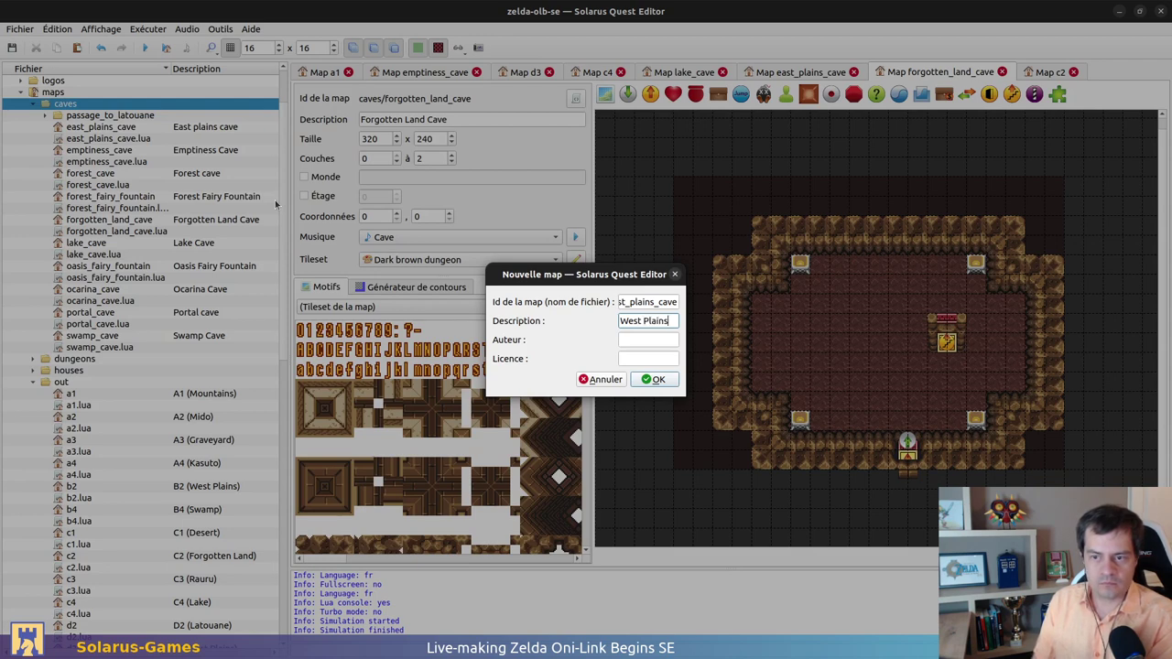
{"action": "type", "text": "West Plains Cave"}
{"action": "key", "text": "Tab"}
{"action": "type", "text": "Christopho"}
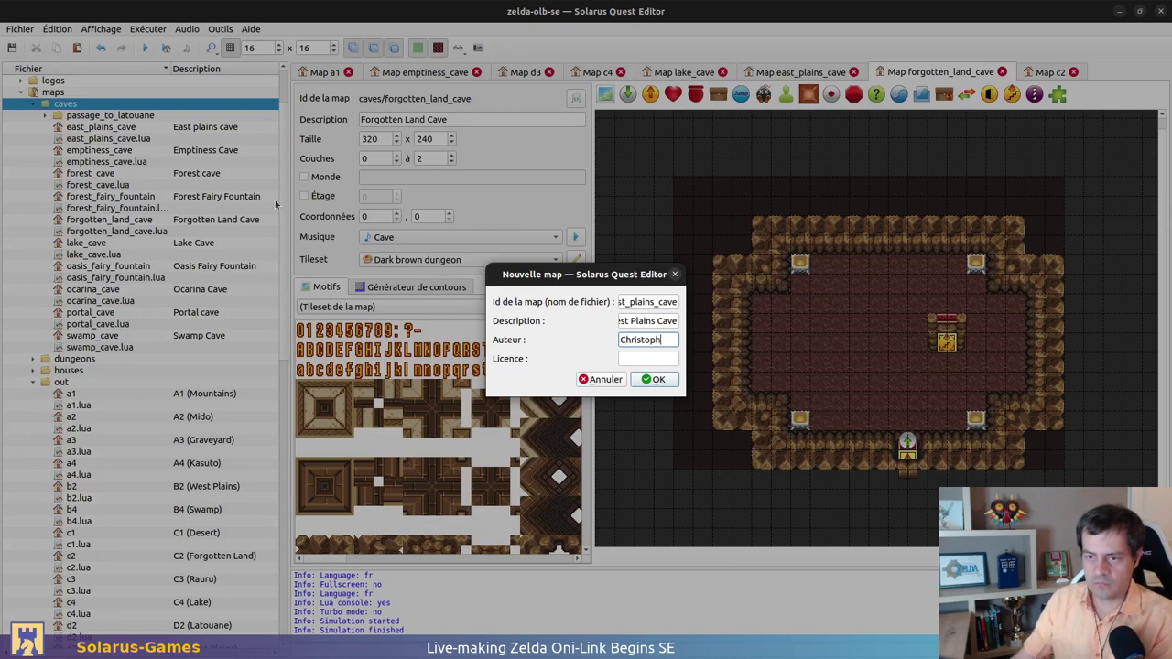
{"action": "key", "text": "Tab"}
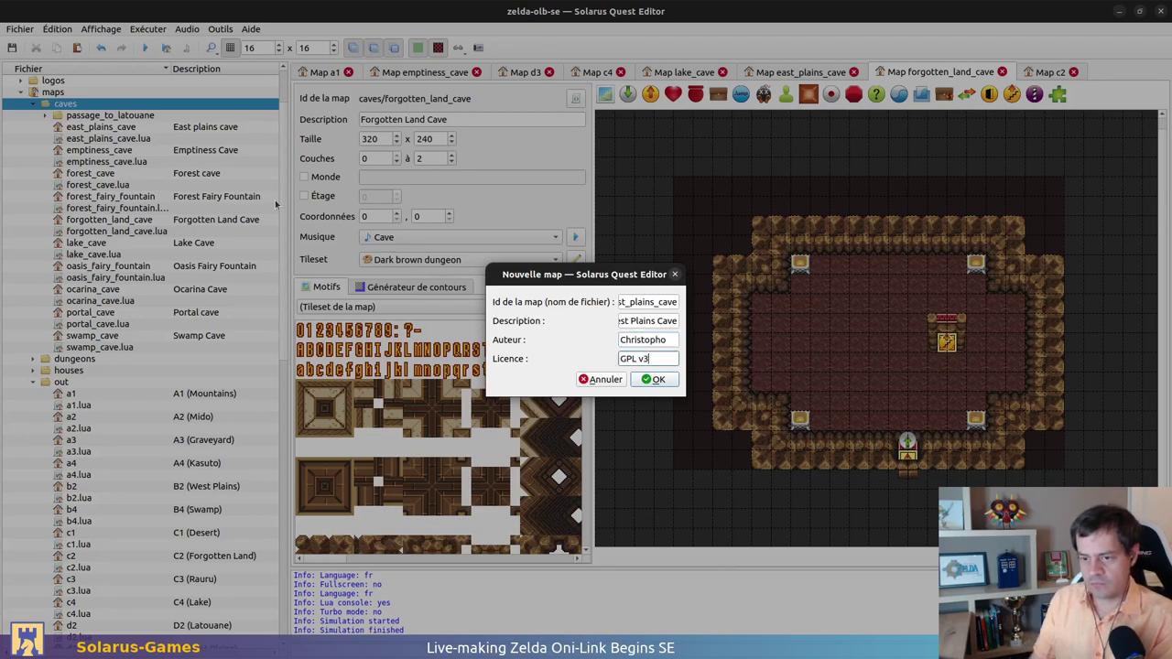
{"action": "type", "text": "GPL v3"}
{"action": "key", "text": "Return"}
Change east_plains_cave's description to "East Plains cave" and widen the file tree to show its author and licence columns
{"action": "double_click", "coordinate": [209, 128]}
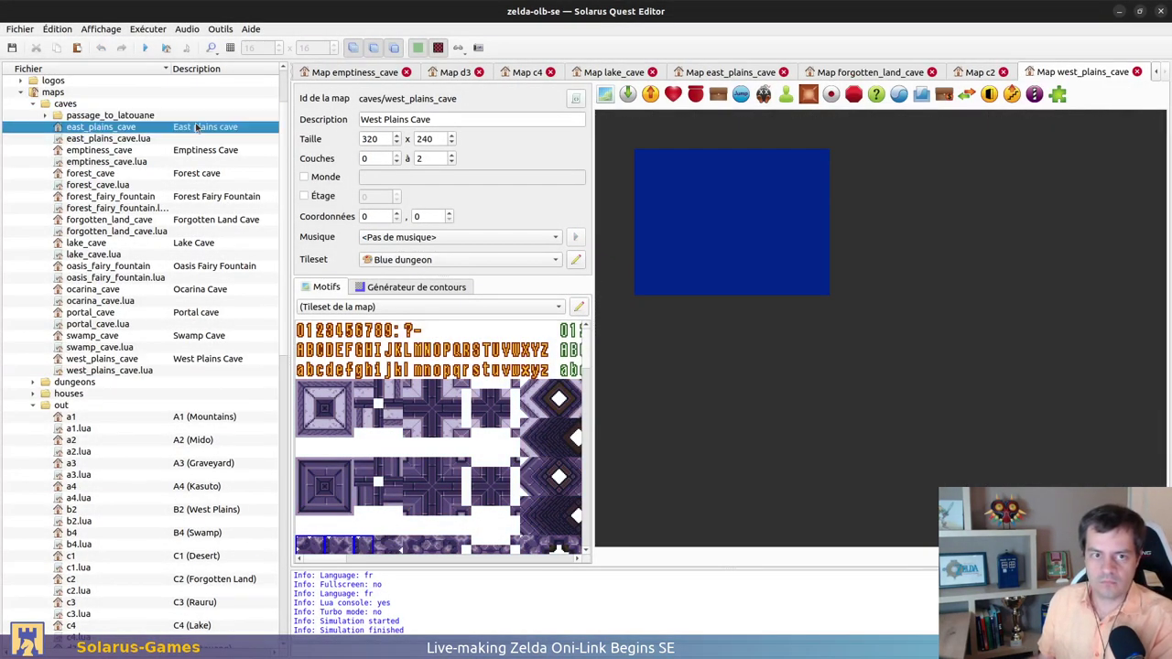
{"action": "left_click", "coordinate": [193, 129]}
{"action": "key", "text": "Delete"}
{"action": "type", "text": "P"}
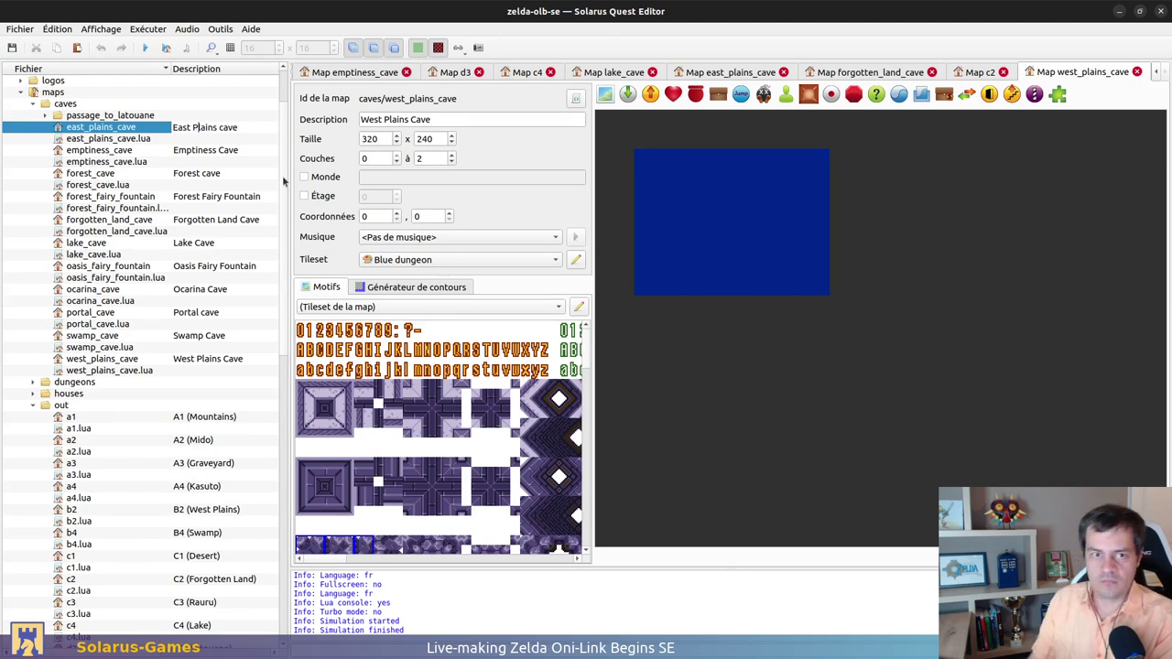
{"action": "key", "text": "Return"}
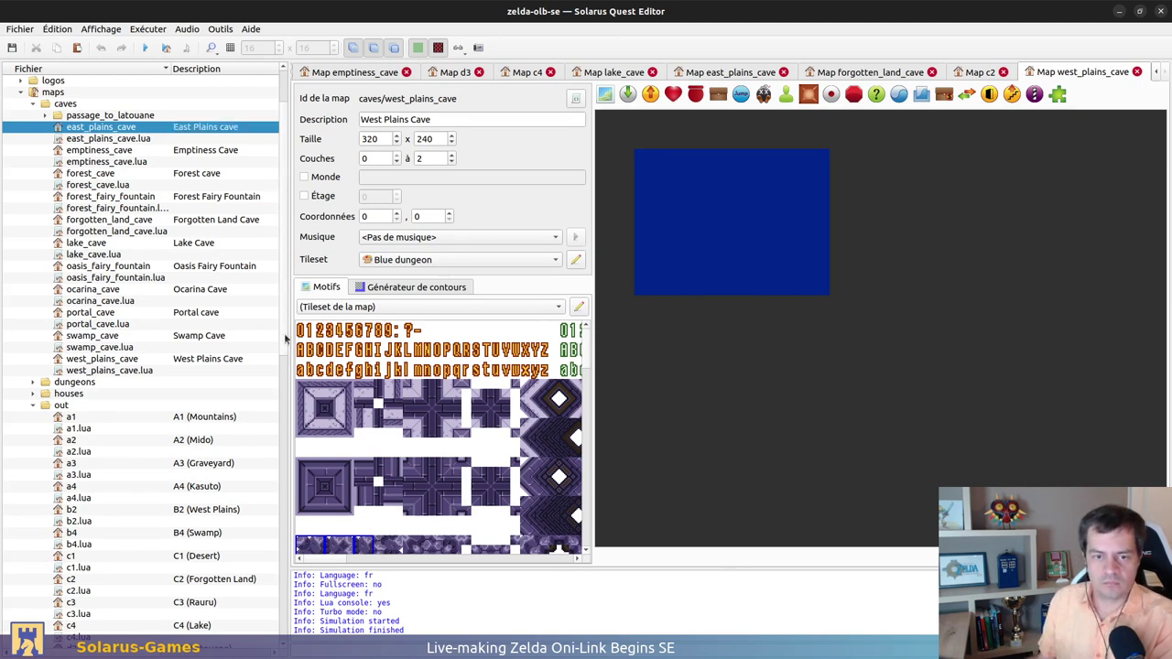
{"action": "left_click_drag", "start_coordinate": [284, 332], "coordinate": [562, 334]}
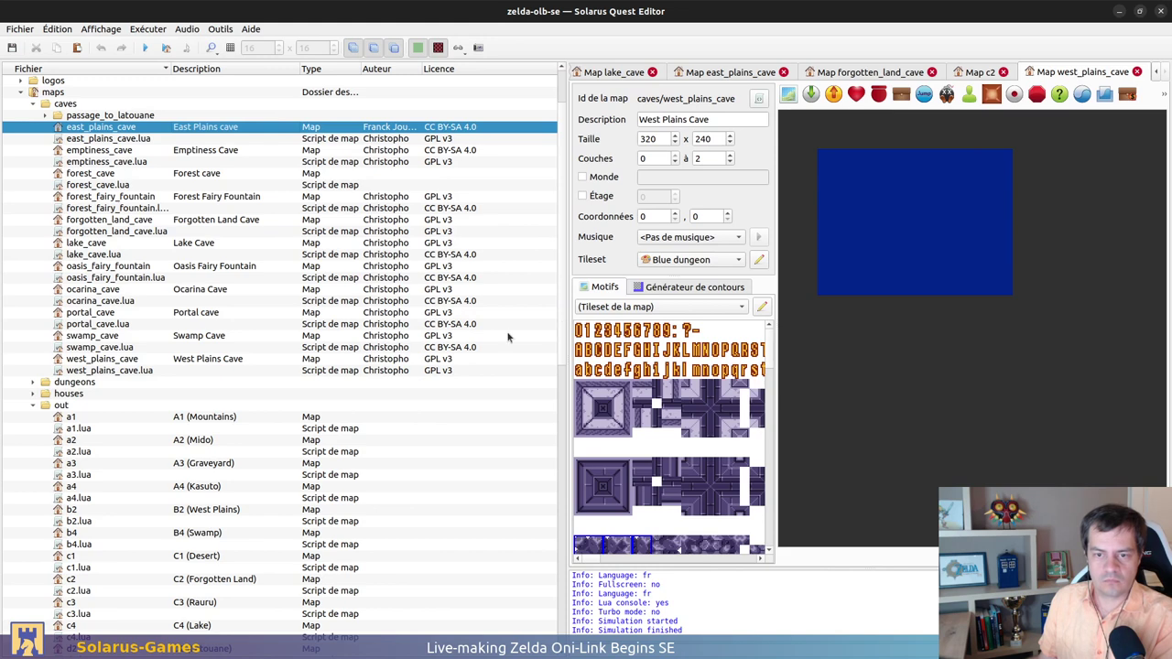
Set the licence of the scripts west_plains_cave.lua and forgotten_land_cave.lua to CC BY-SA 4.0
{"action": "left_click", "coordinate": [474, 347]}
{"action": "double_click", "coordinate": [462, 370]}
{"action": "key", "text": "ctrl+v"}
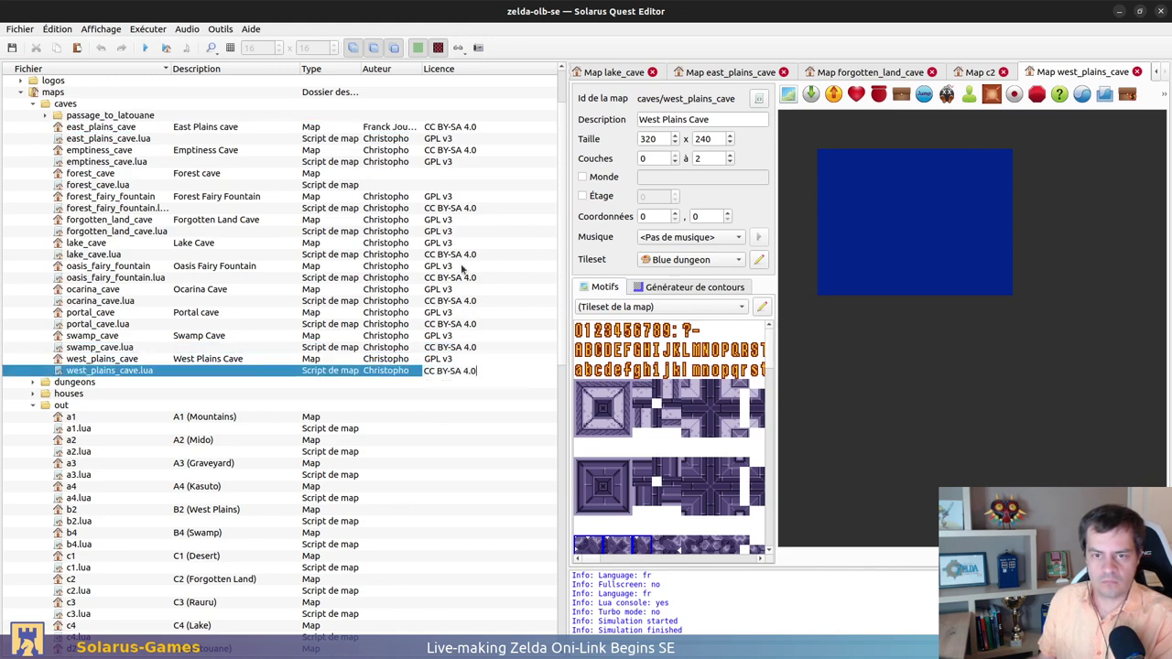
{"action": "double_click", "coordinate": [464, 231]}
{"action": "key", "text": "ctrl+v"}
{"action": "left_click", "coordinate": [467, 221]}
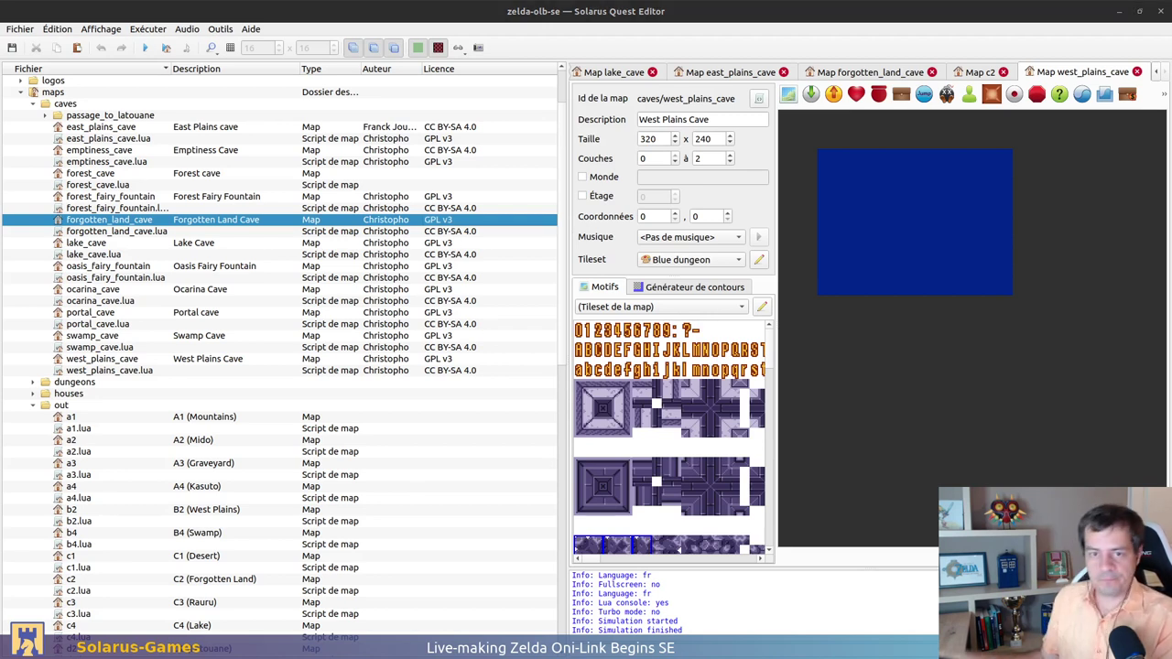
Open the forest_cave map to view it whole, and narrow the file tree to hide its author and licence columns
{"action": "double_click", "coordinate": [93, 174]}
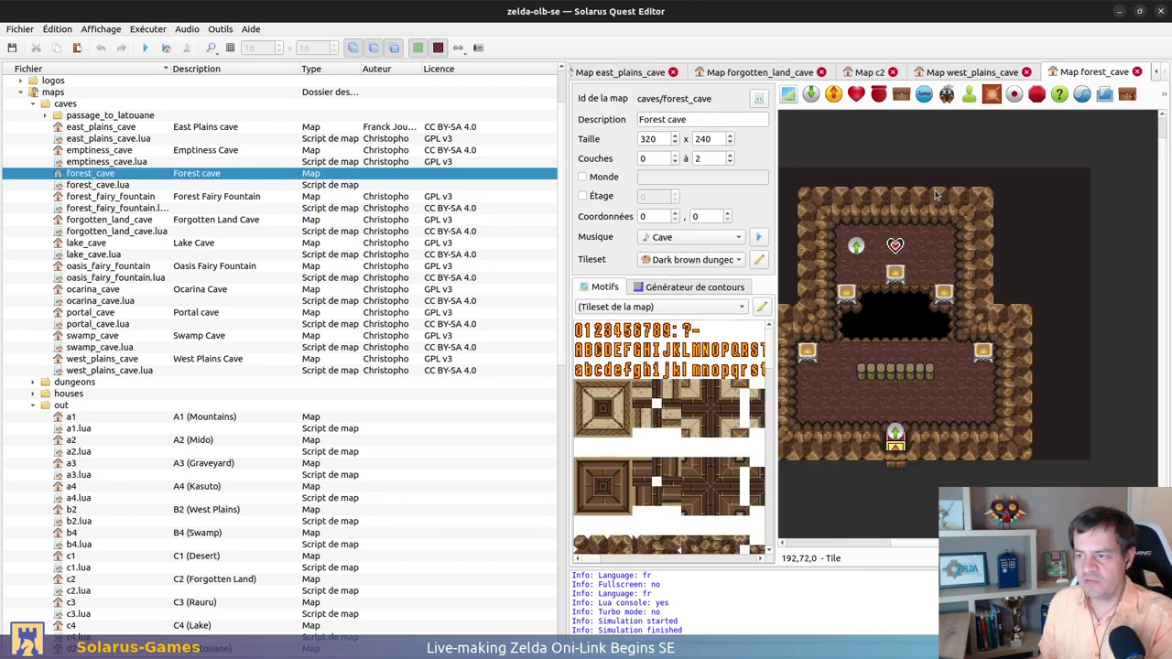
{"action": "scroll", "coordinate": [834, 320], "scroll_direction": "down", "scroll_amount": 1, "text": "ctrl"}
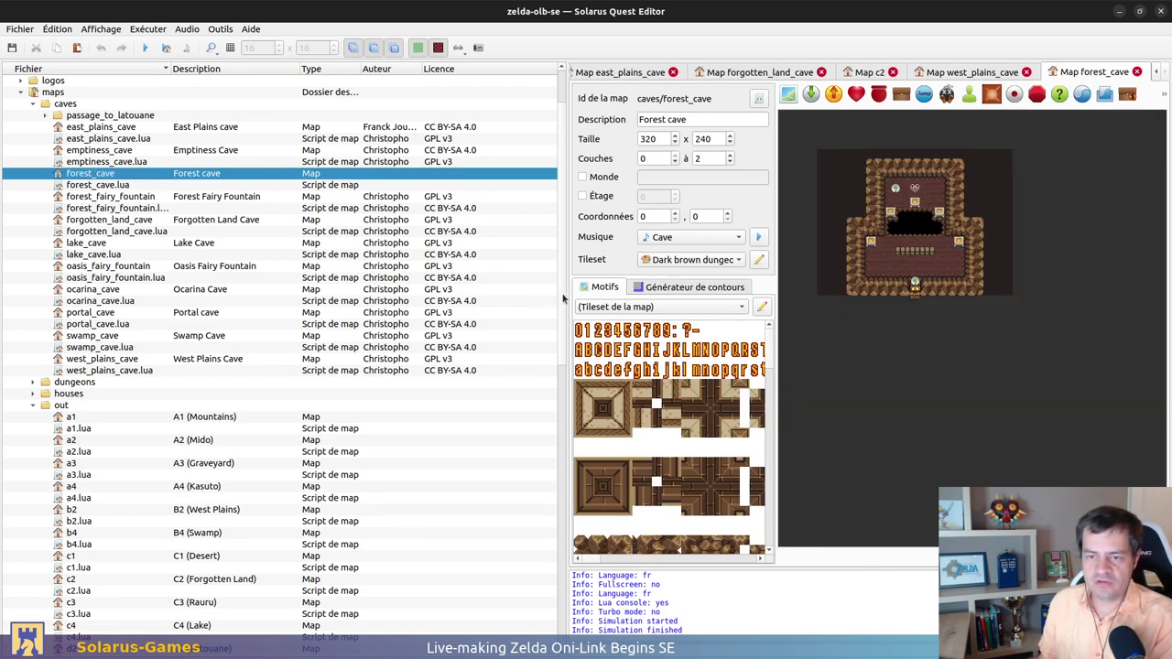
{"action": "left_click_drag", "start_coordinate": [557, 294], "coordinate": [517, 275]}
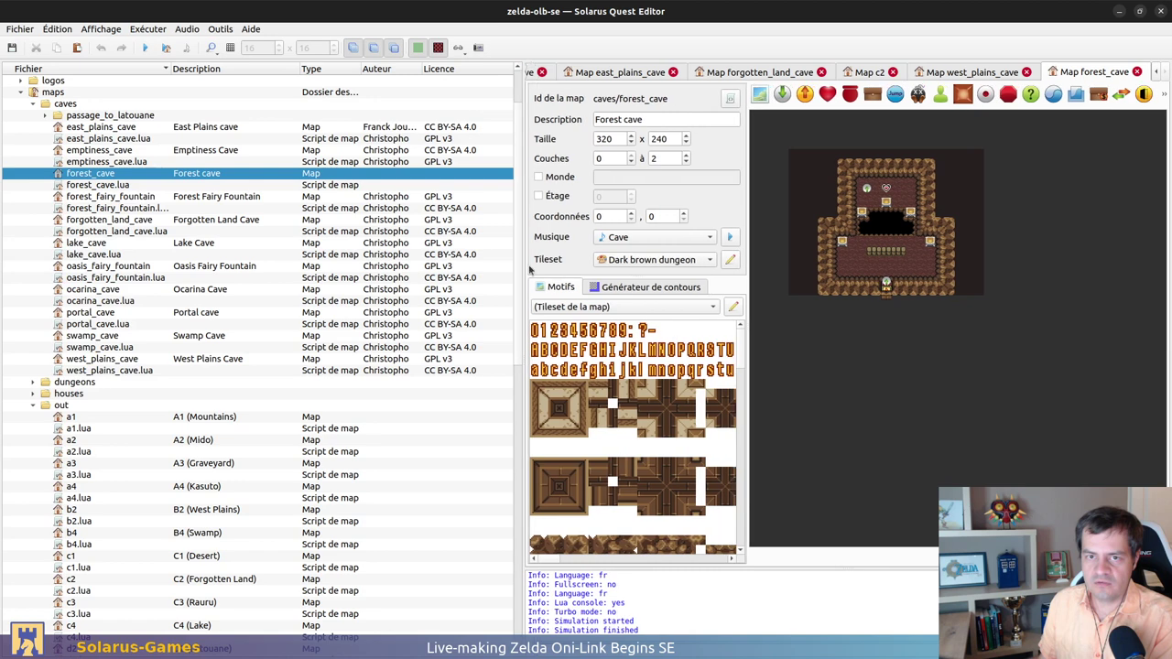
{"action": "left_click", "coordinate": [388, 186]}
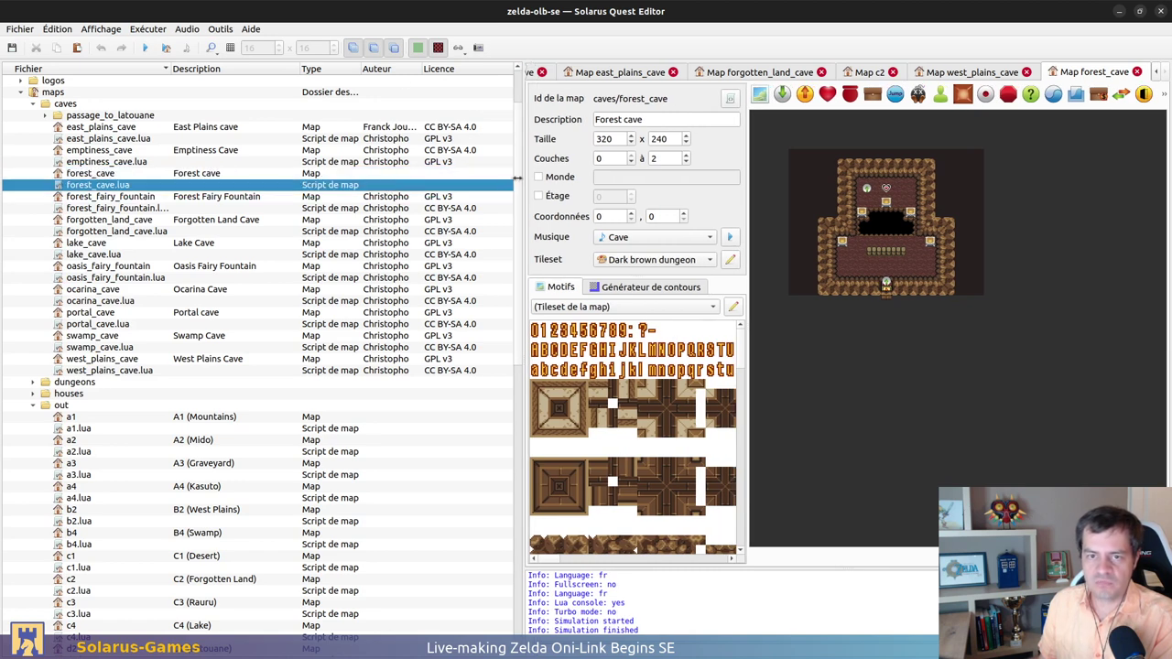
{"action": "left_click_drag", "start_coordinate": [522, 210], "coordinate": [346, 215]}
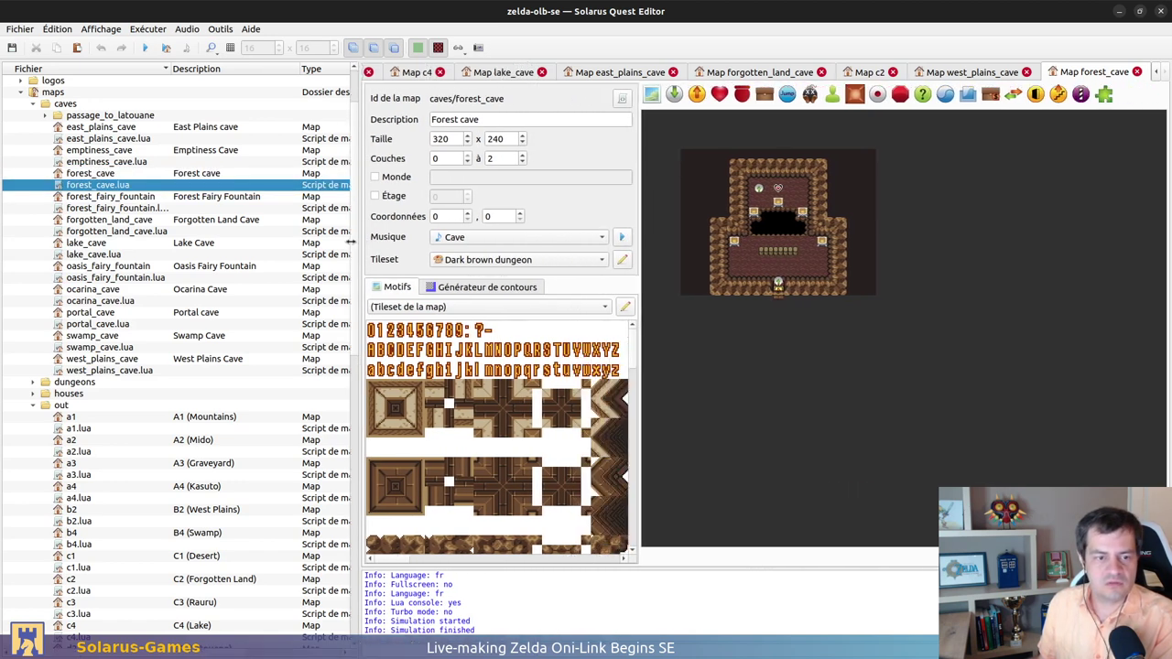
Open the west_plains_cave map and its Lua script, delete all the script's default code and save it
{"action": "double_click", "coordinate": [121, 358]}
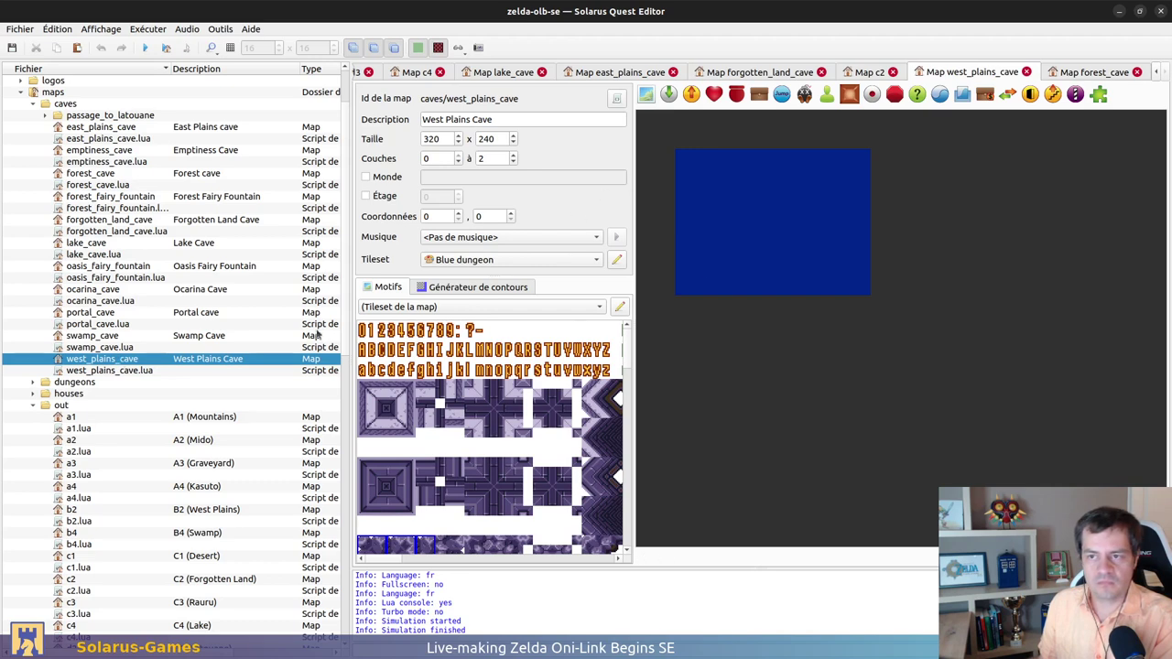
{"action": "double_click", "coordinate": [78, 370]}
{"action": "key", "text": "ctrl+a"}
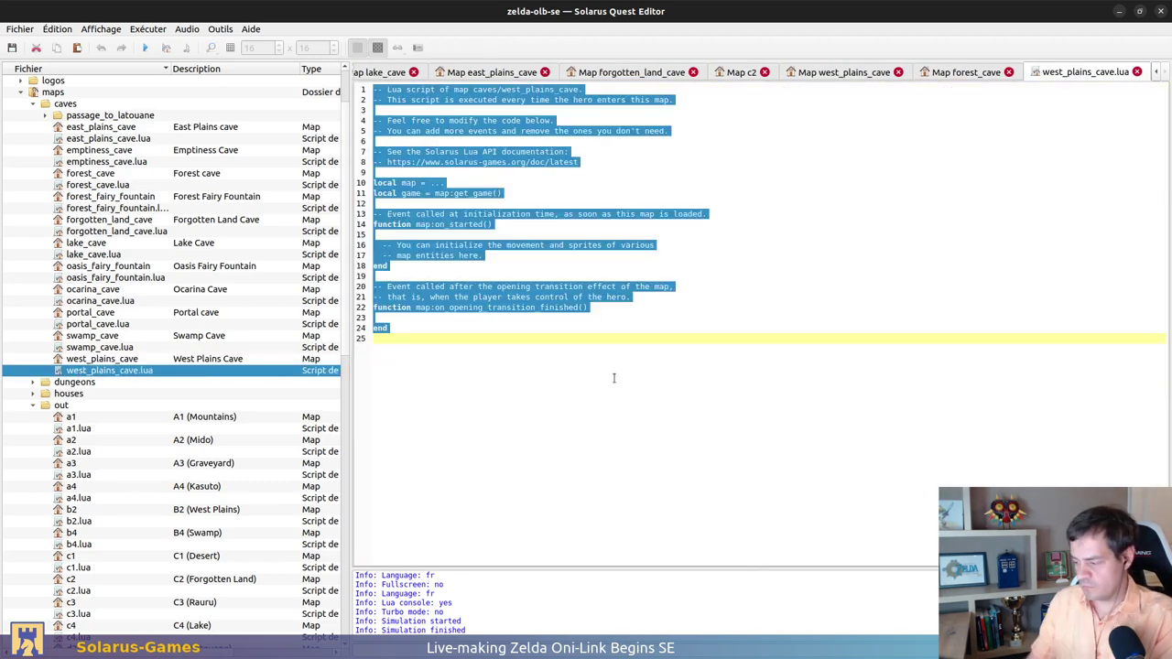
{"action": "key", "text": "BackSpace"}
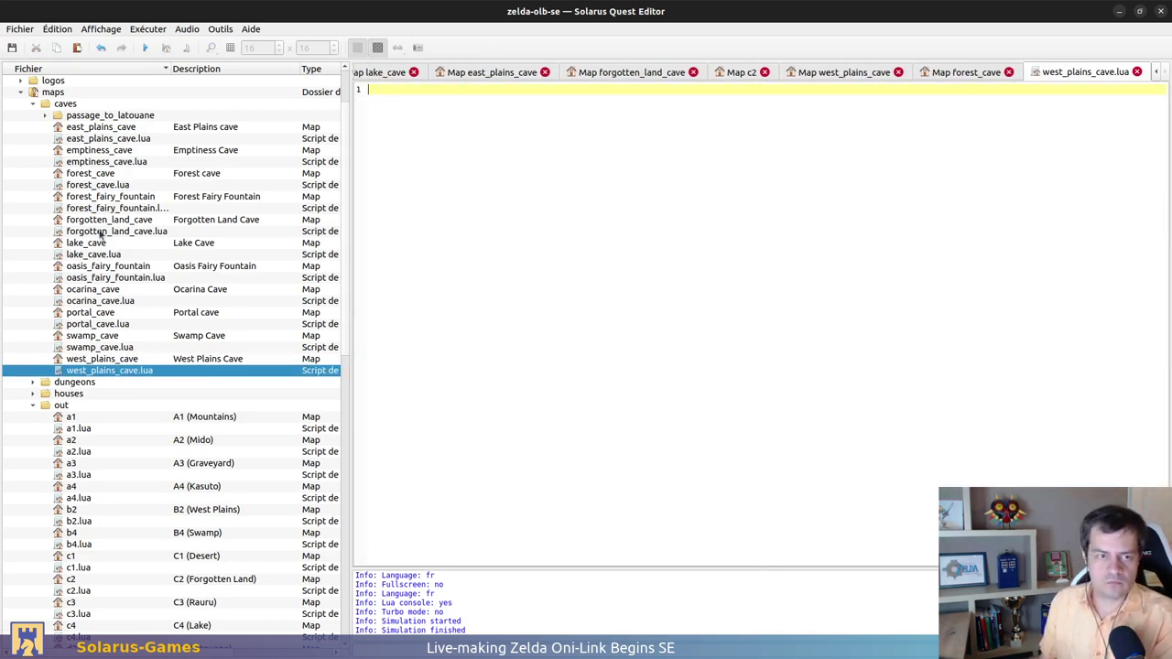
Open forgotten_land_cave.lua and delete all of its code
{"action": "double_click", "coordinate": [101, 231]}
{"action": "key", "text": "ctrl+a"}
{"action": "key", "text": "BackSpace"}
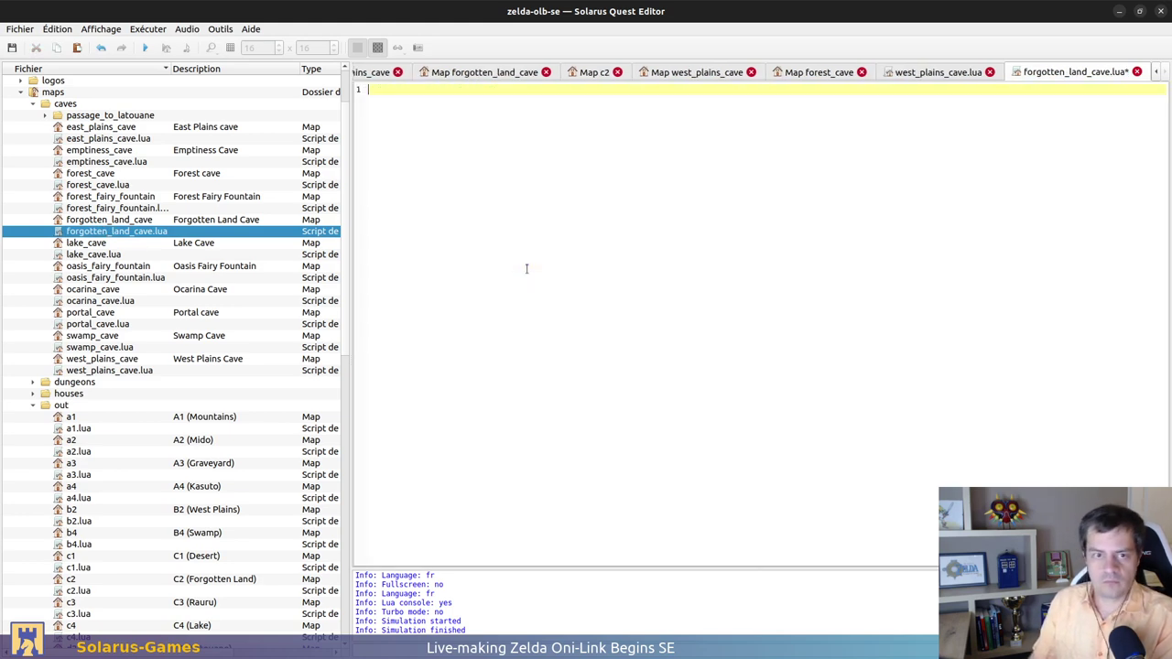